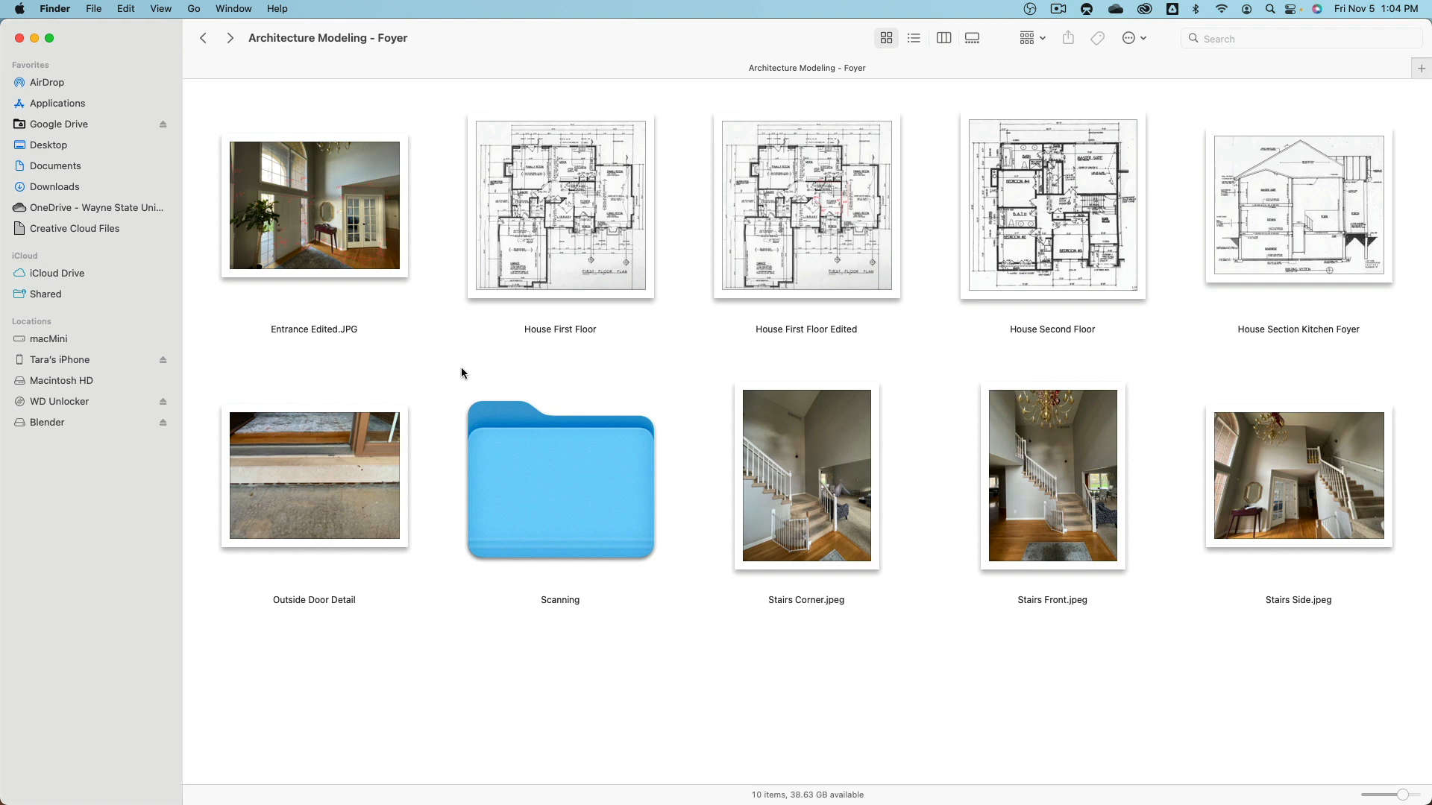
Step: Preview the annotated photo Entrance Edited.JPG and the House First Floor plan to study the foyer dimensions
left_click(357, 231)
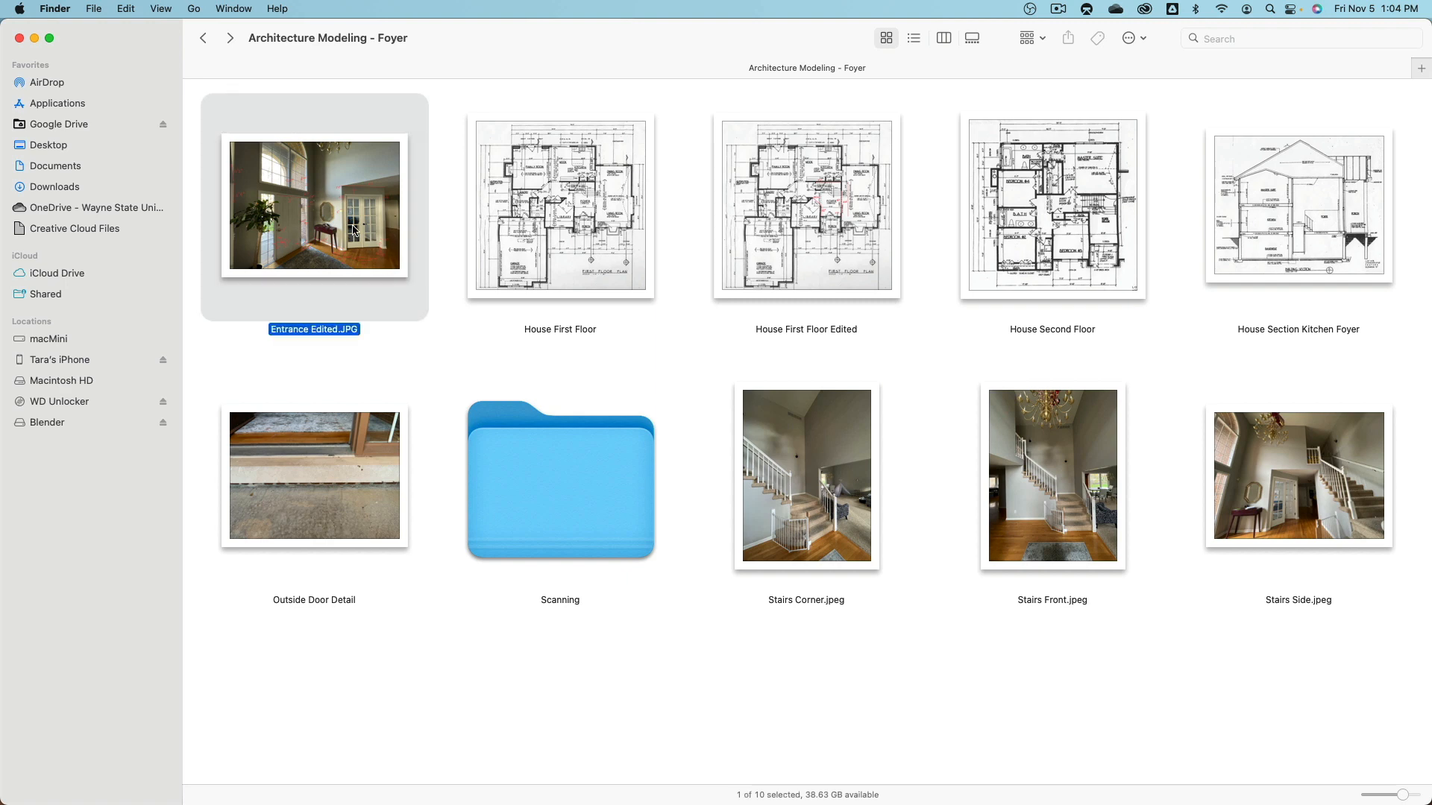
key("space")
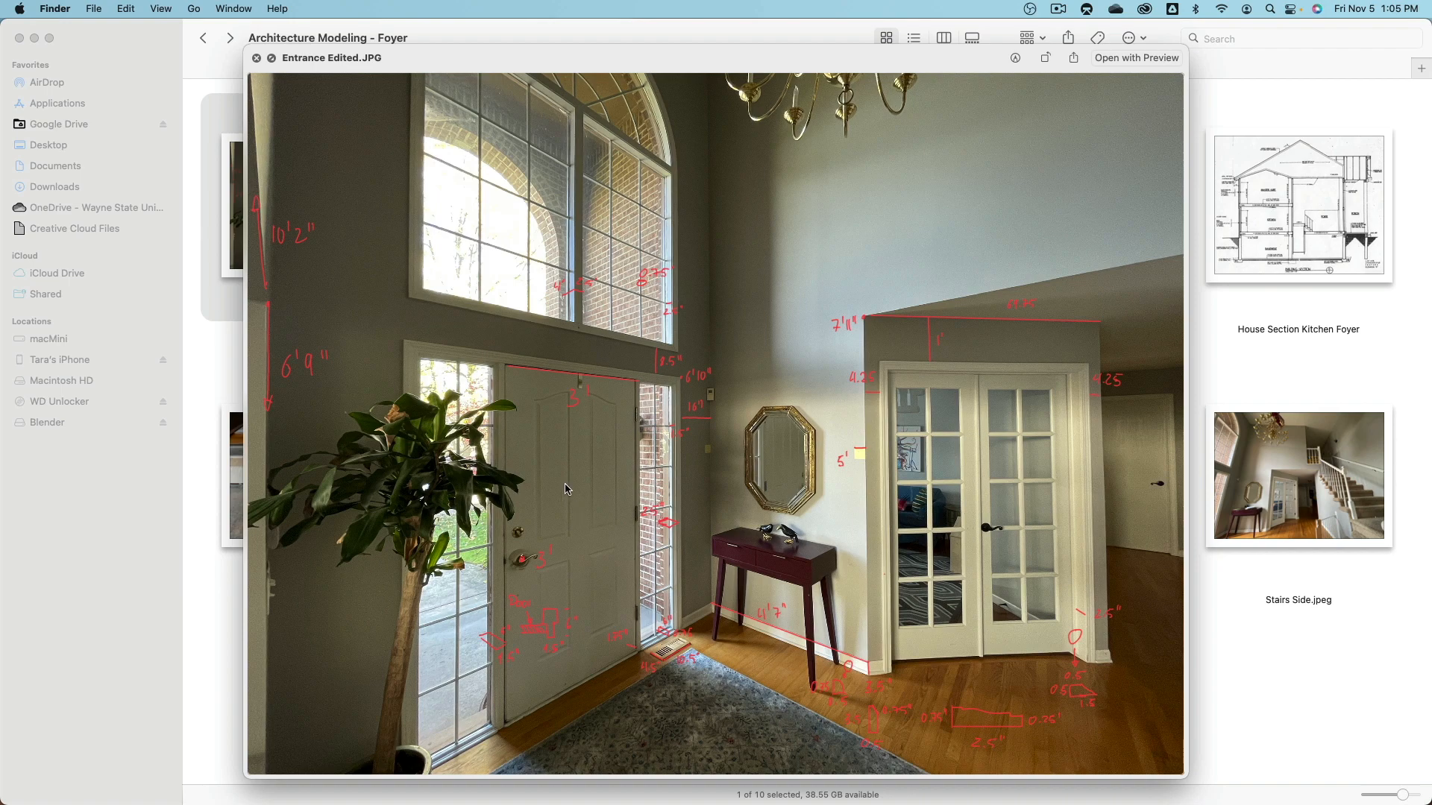
key("space")
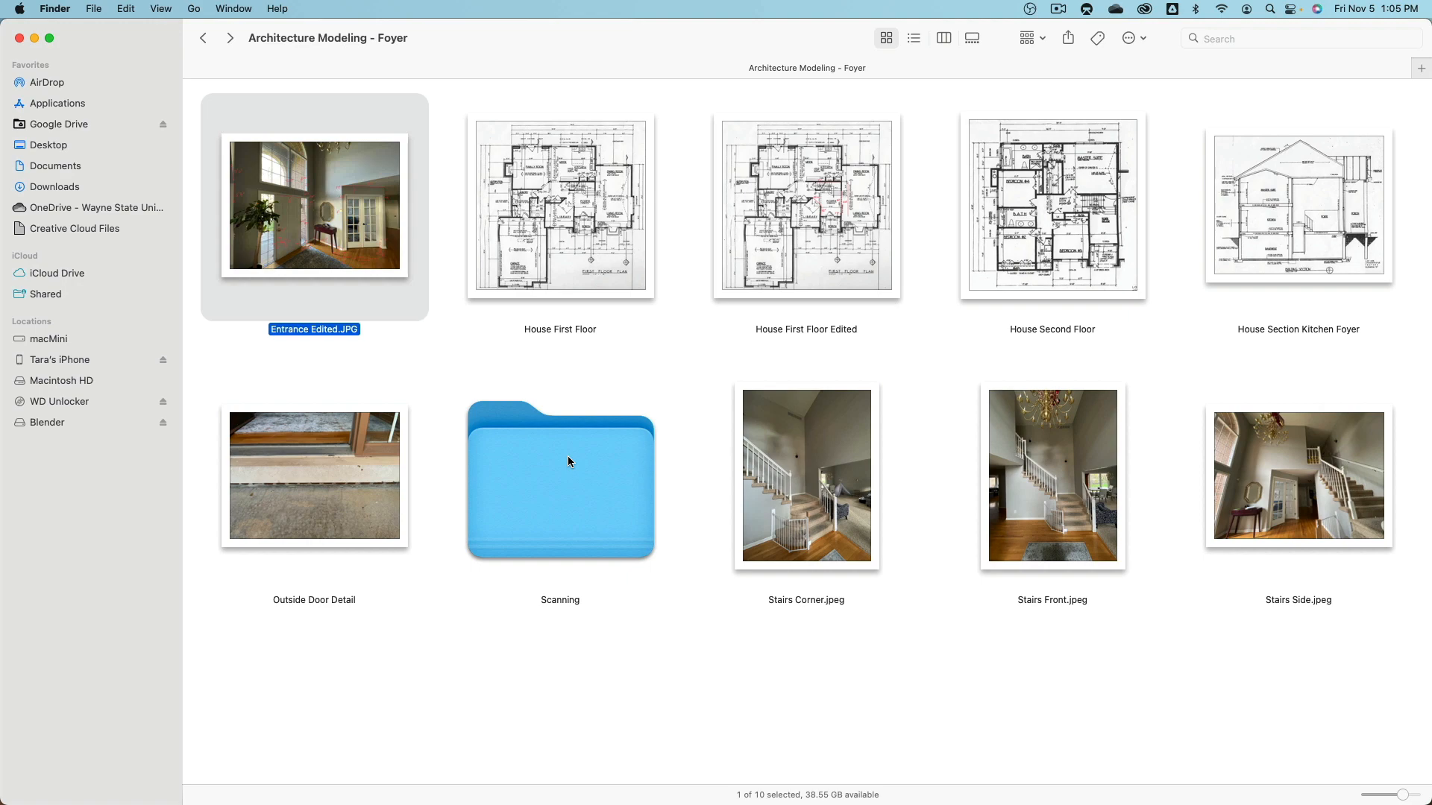
key("Right")
key("space")
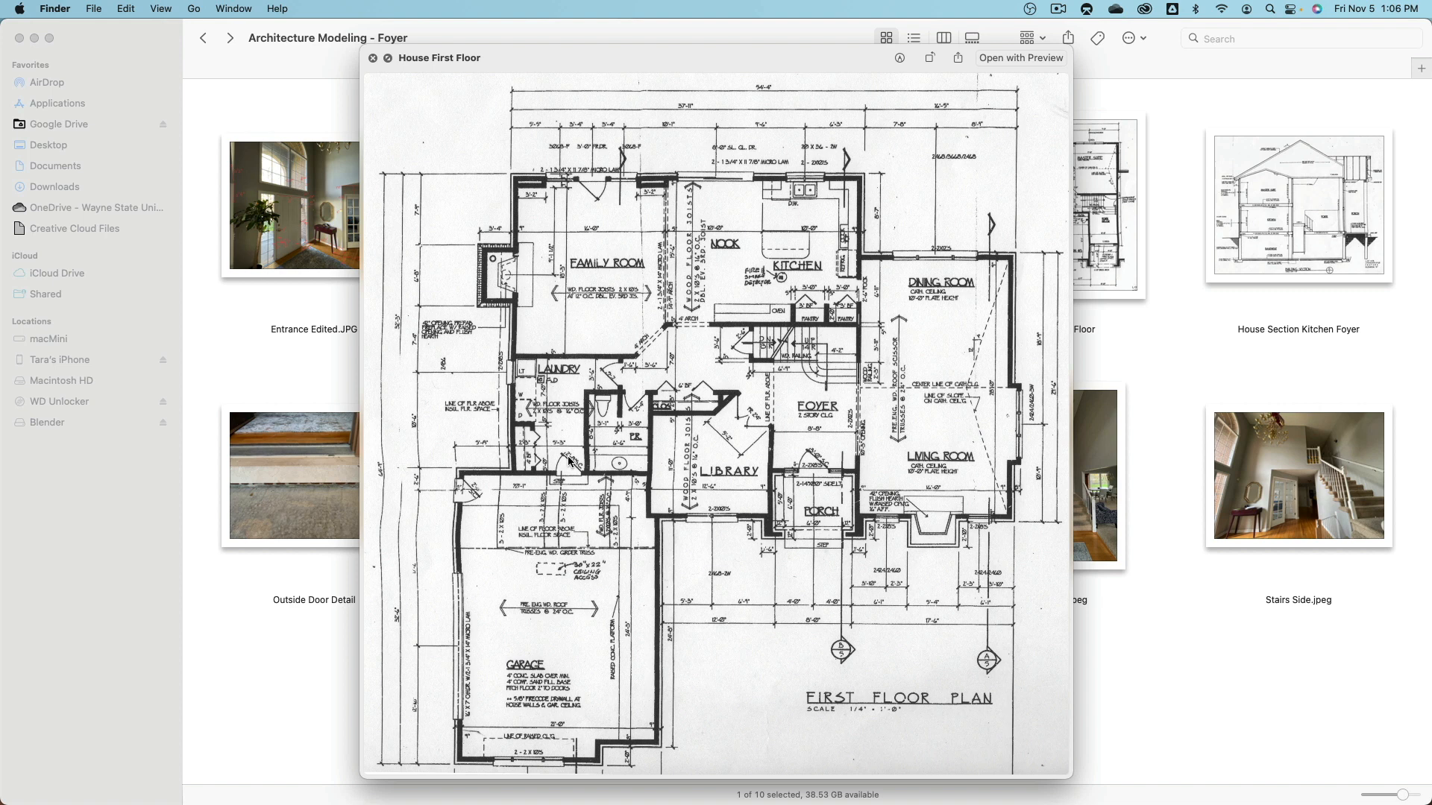
key("space")
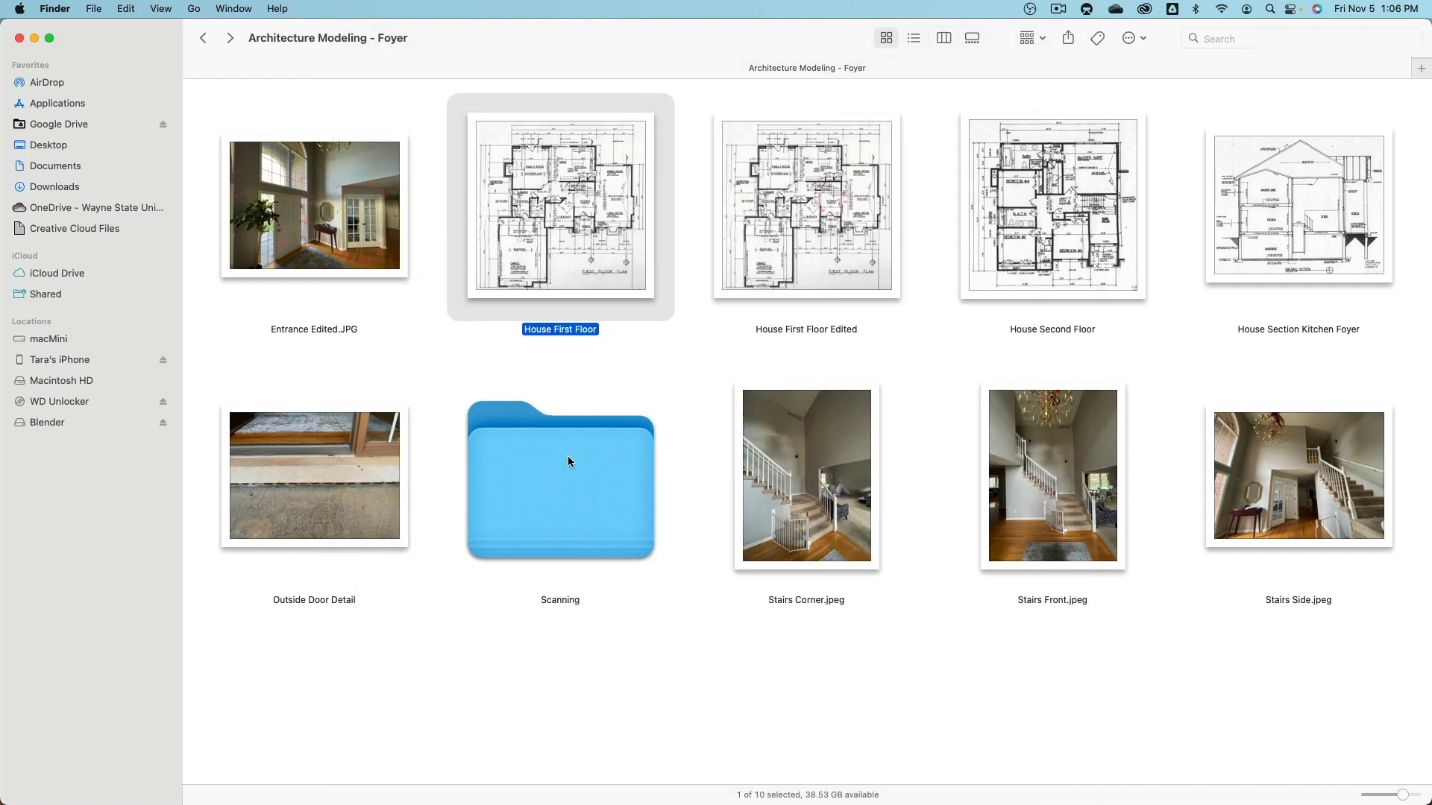
Step: Preview the House Second Floor plan to examine the area around the open foyer
key("Right")
key("Right")
key("Right")
key("Left")
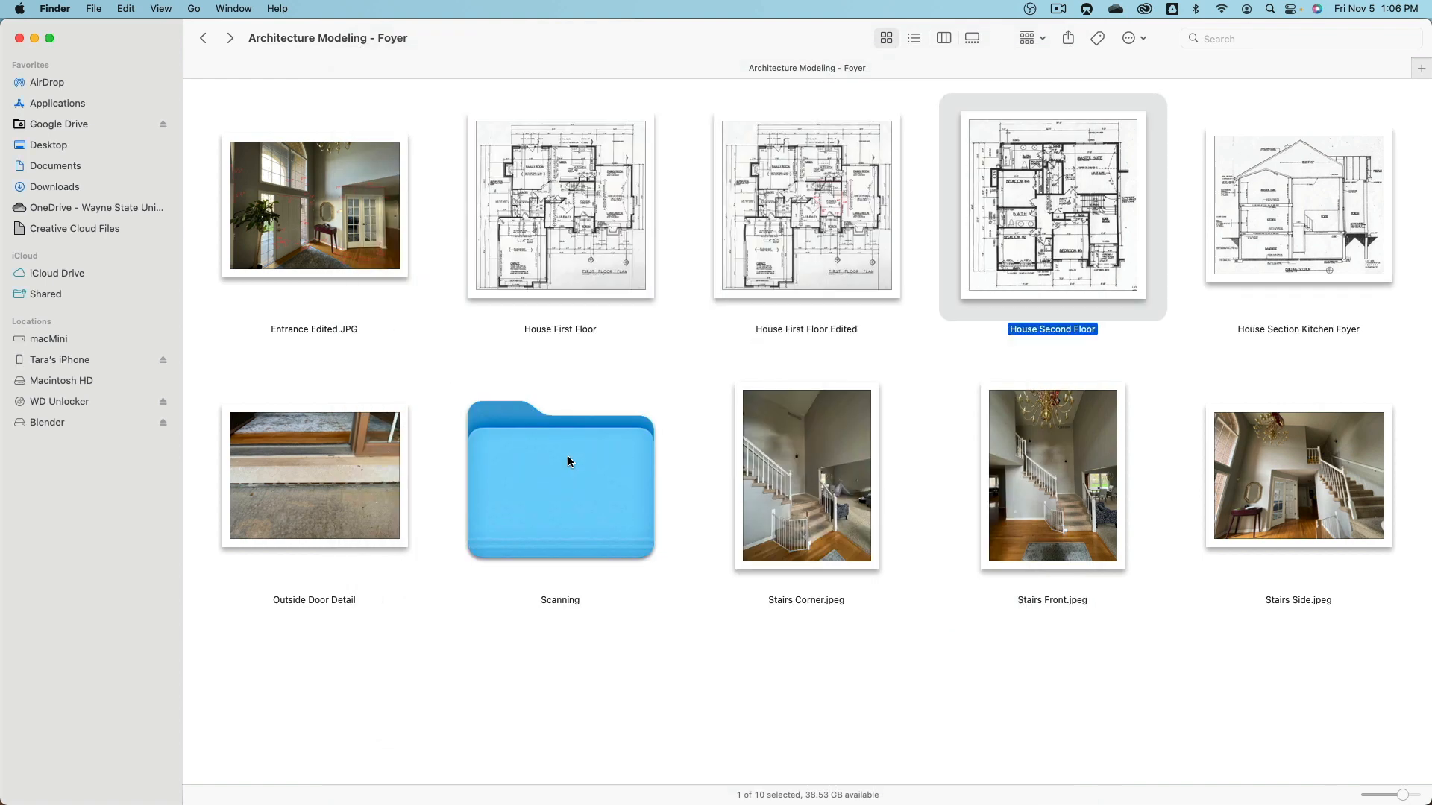
key("space")
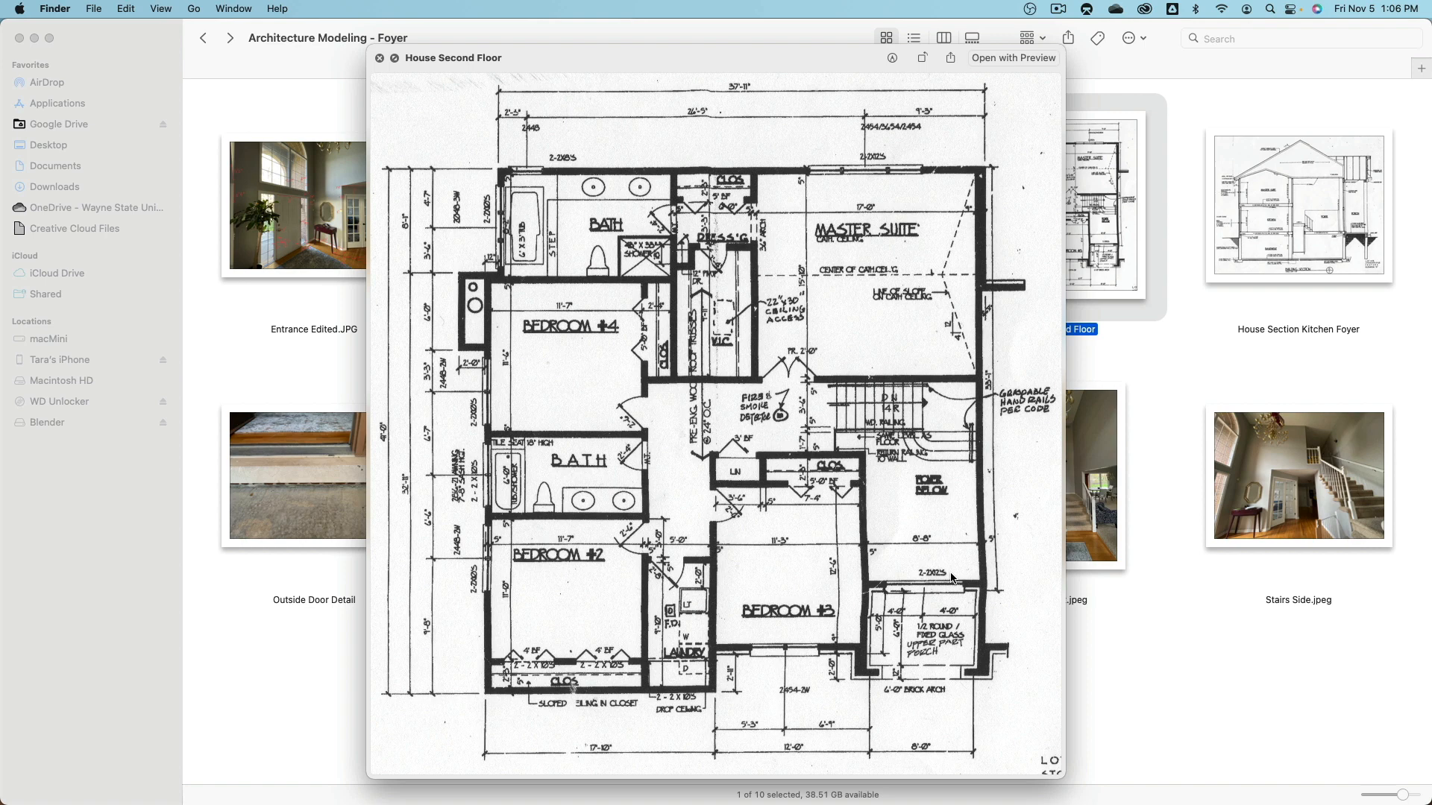
key("space")
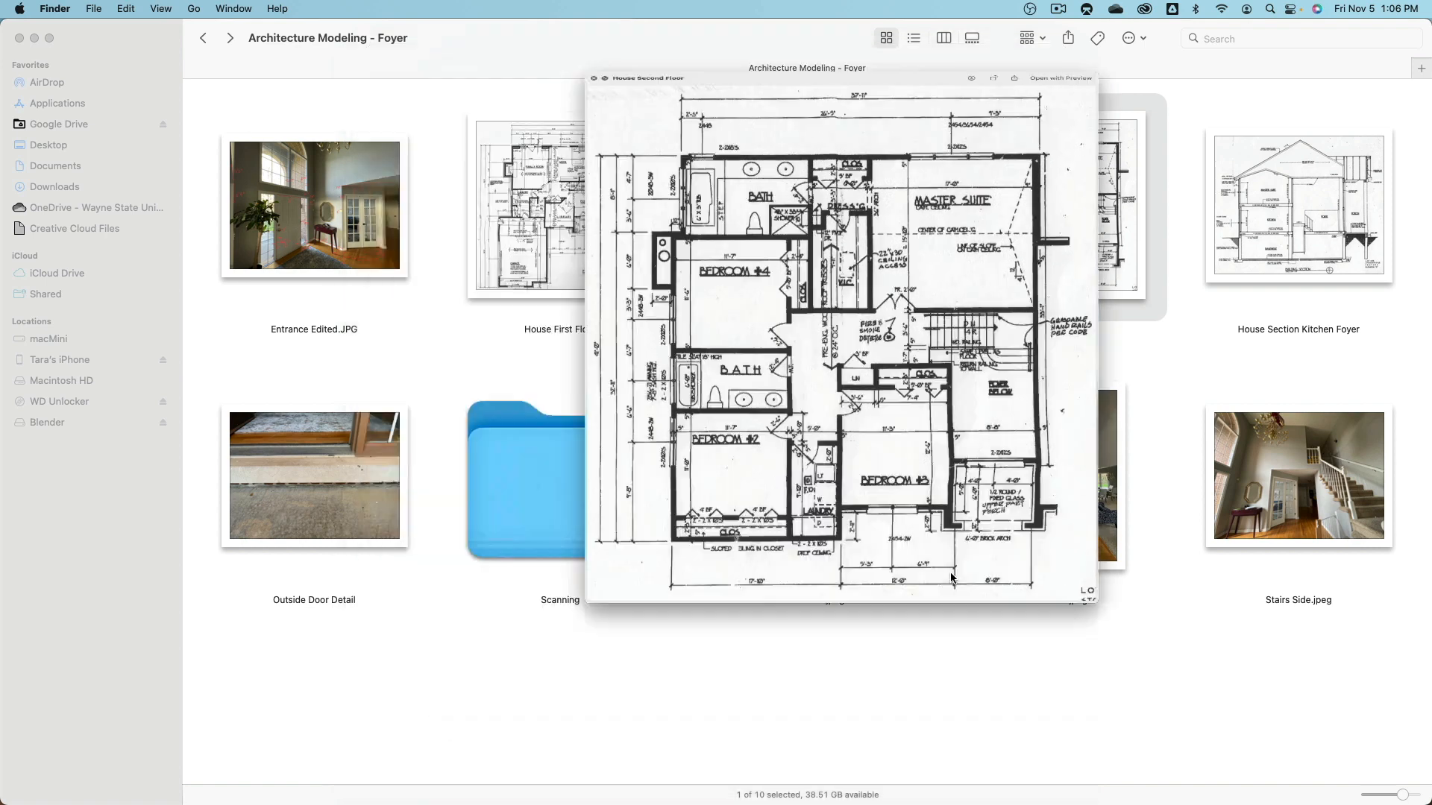
Step: Open the Scanning folder and preview the Scan.mp4 video
left_click(759, 651)
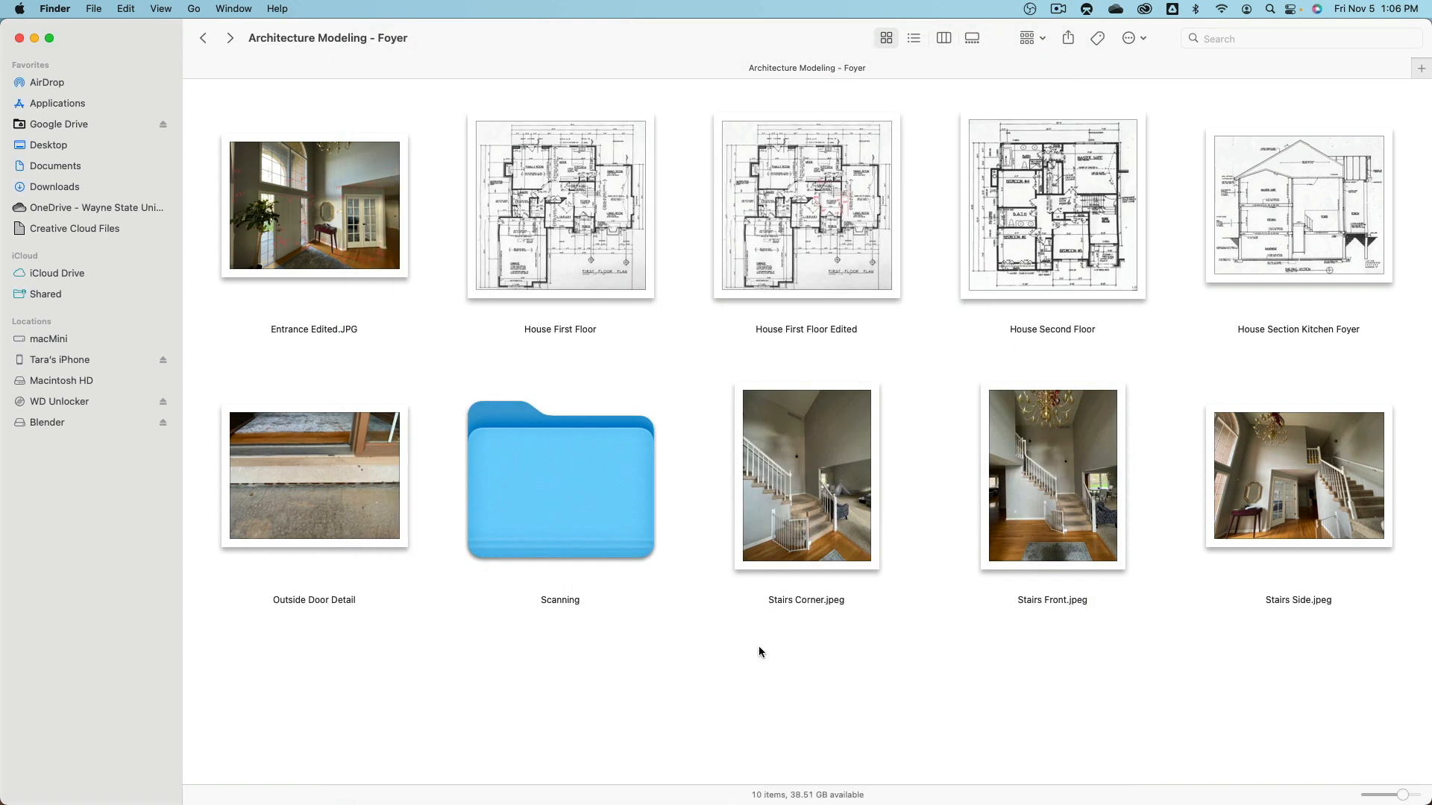
double_click(582, 467)
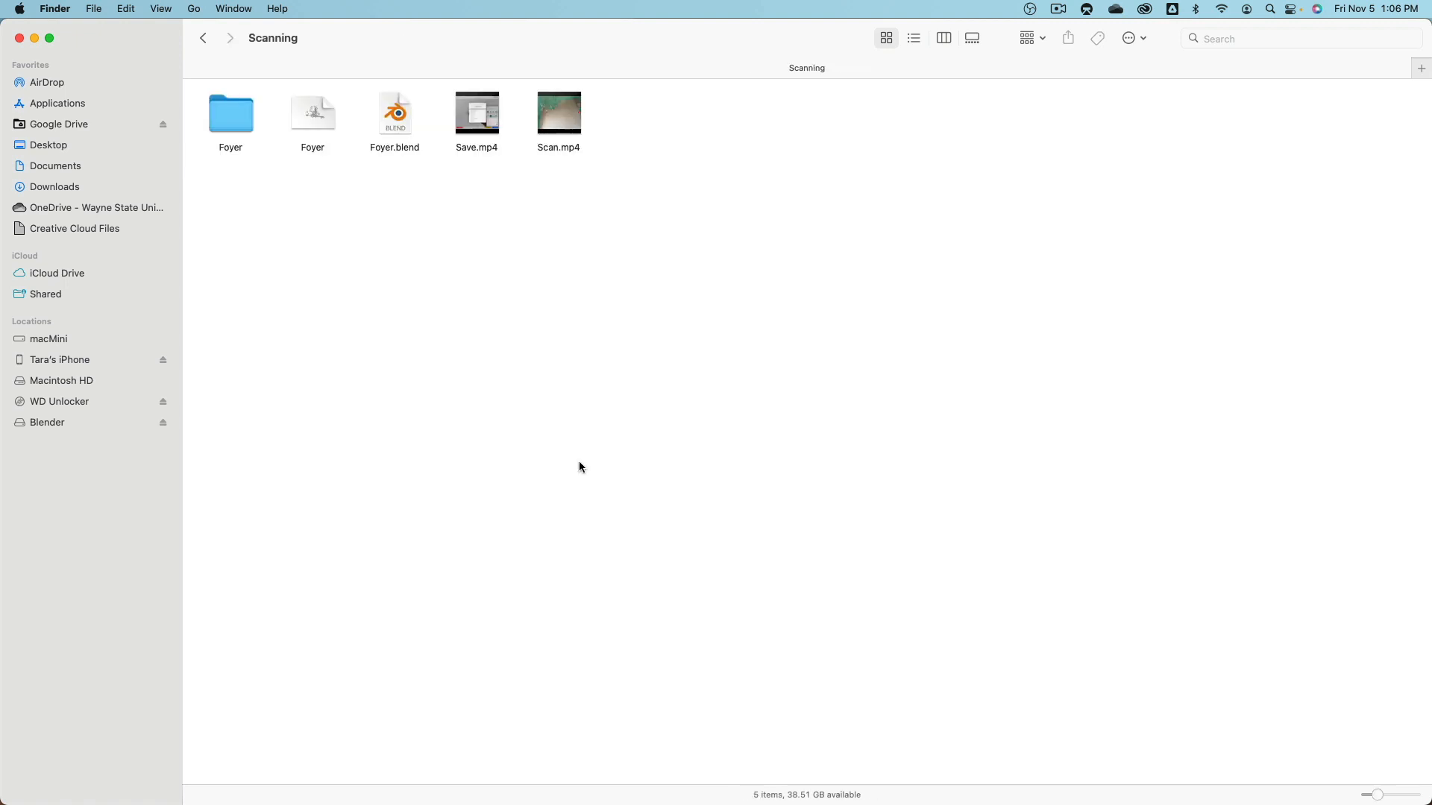
key("Right")
key("Right")
key("Right")
key("Right")
key("Right")
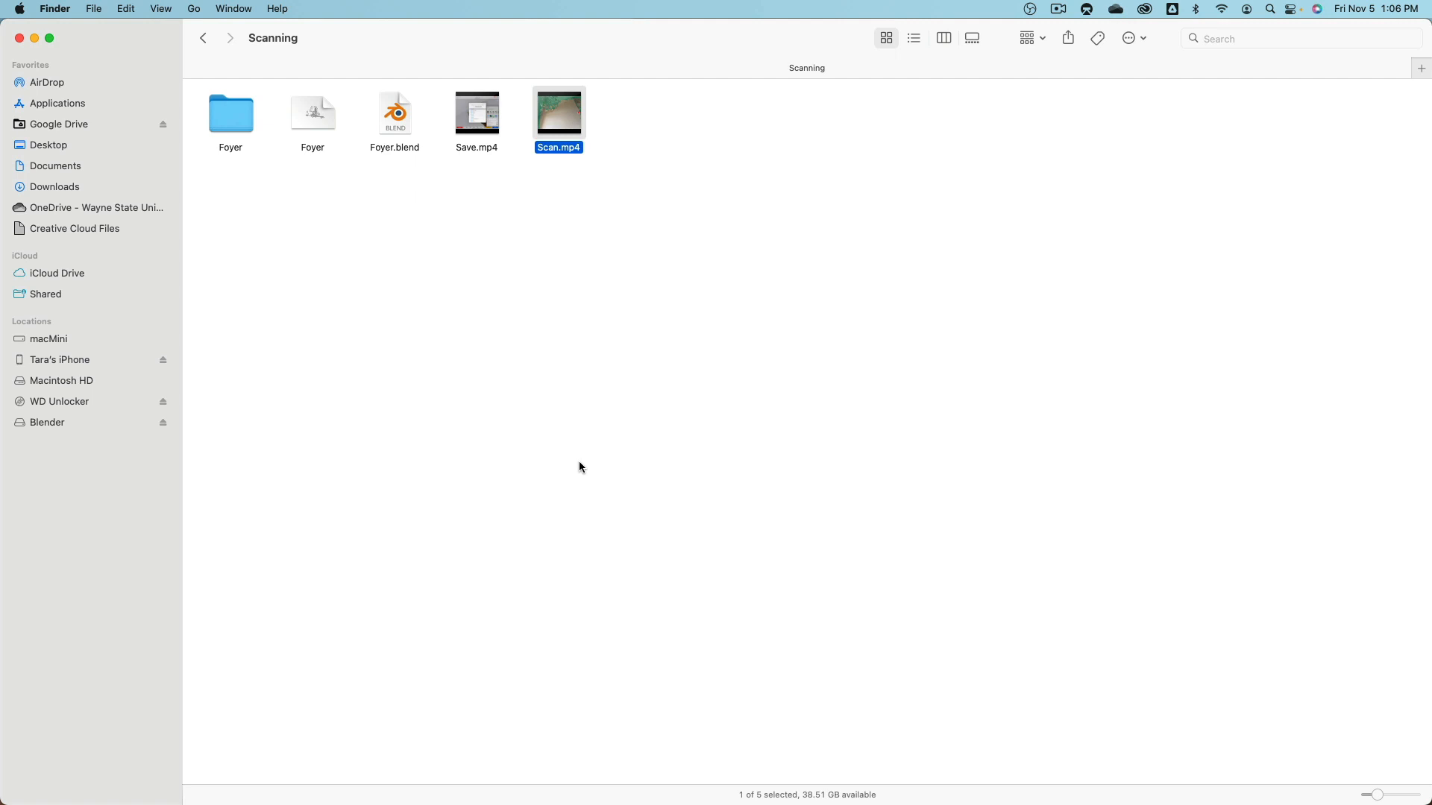
key("space")
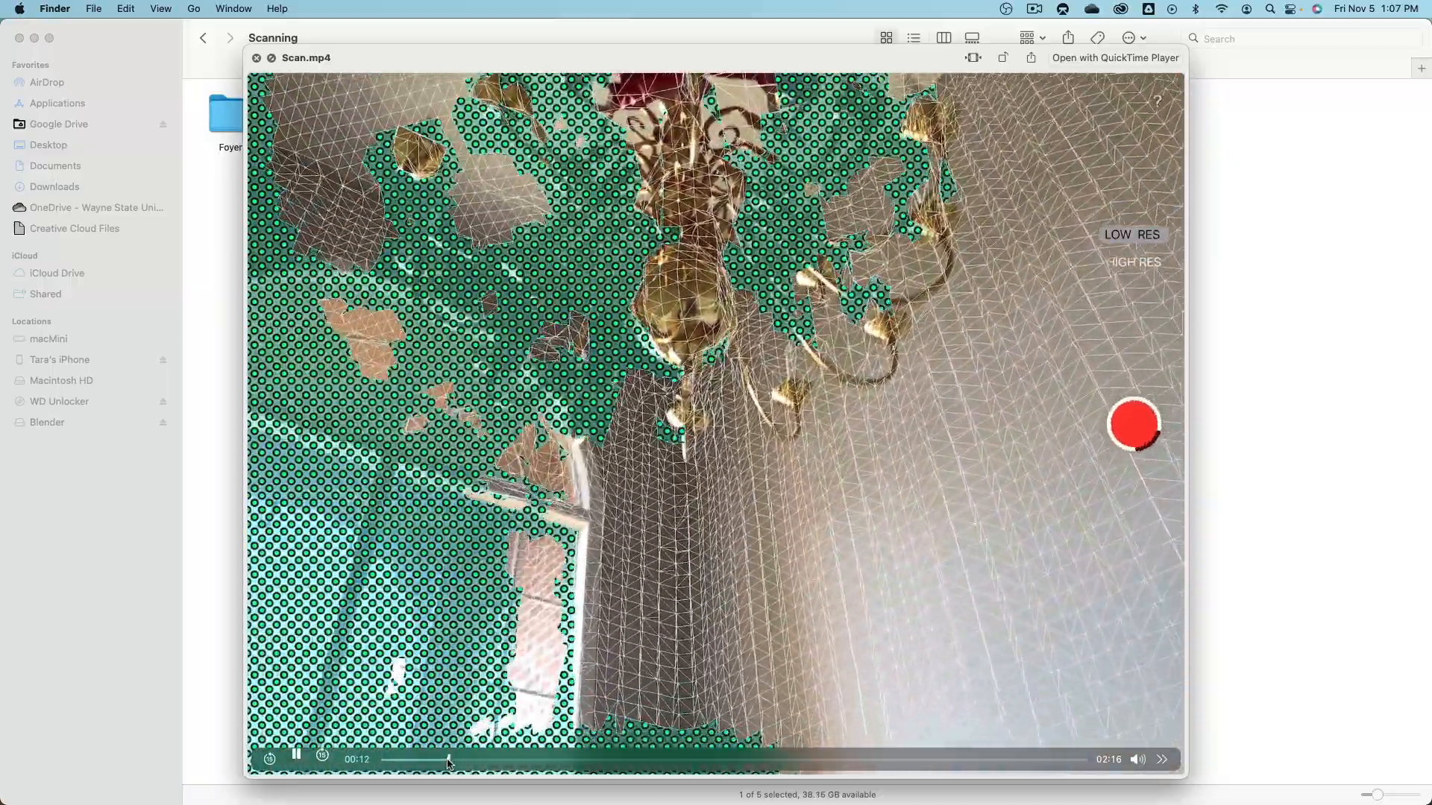
Step: Skim through Scan.mp4 from the room capture to the Process Scan options and near the end, and close the preview
left_click_drag(448, 762, 704, 731)
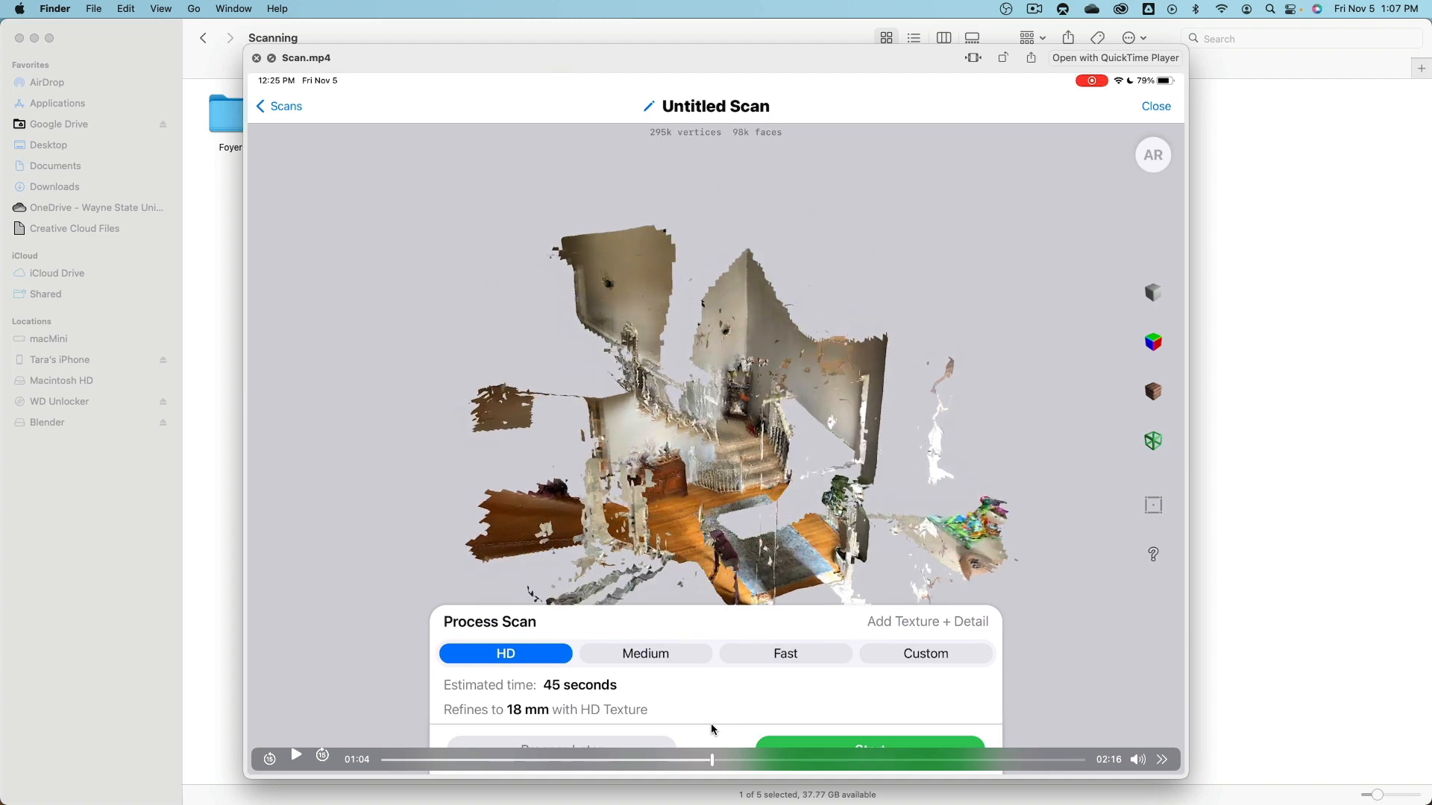
left_click_drag(712, 727, 716, 728)
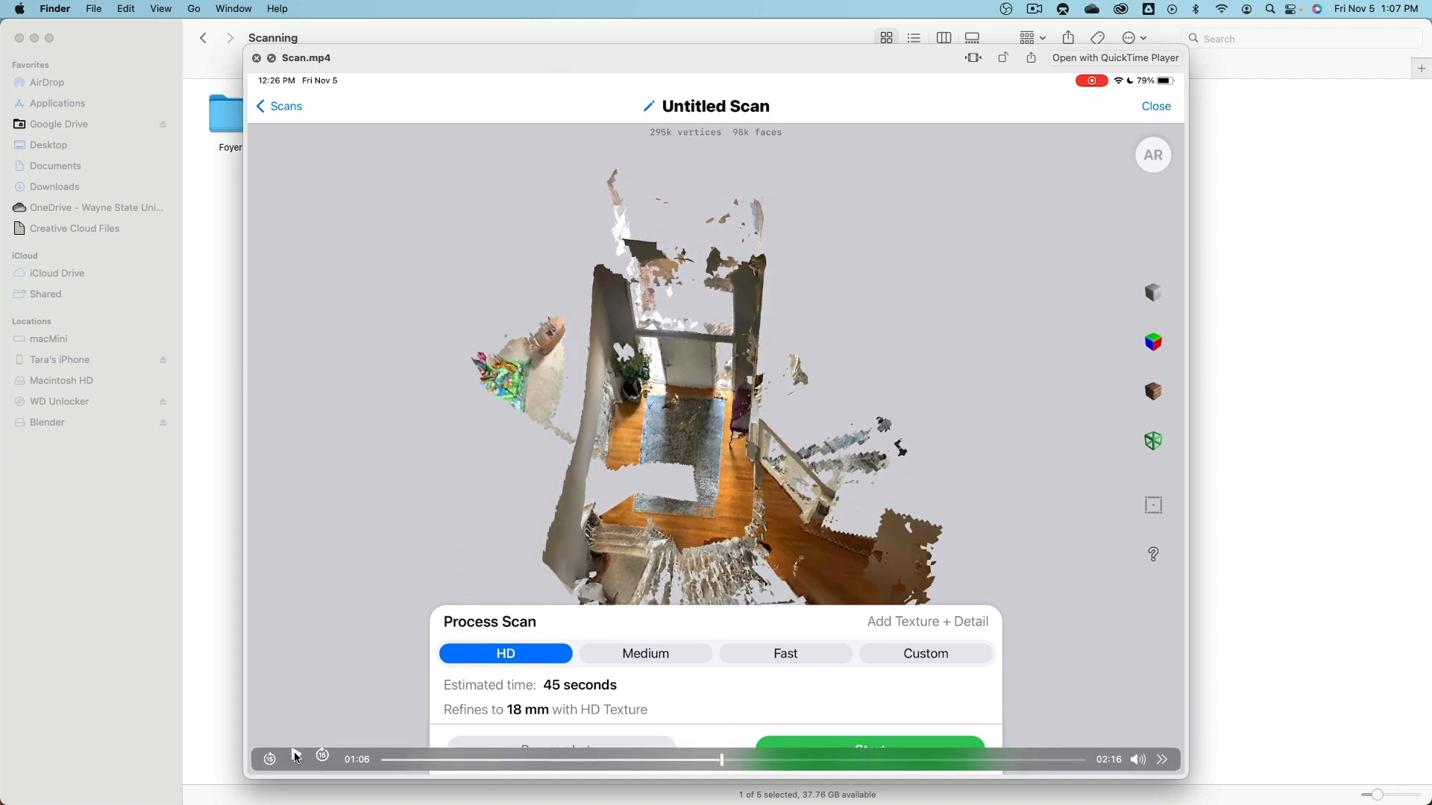
left_click(295, 755)
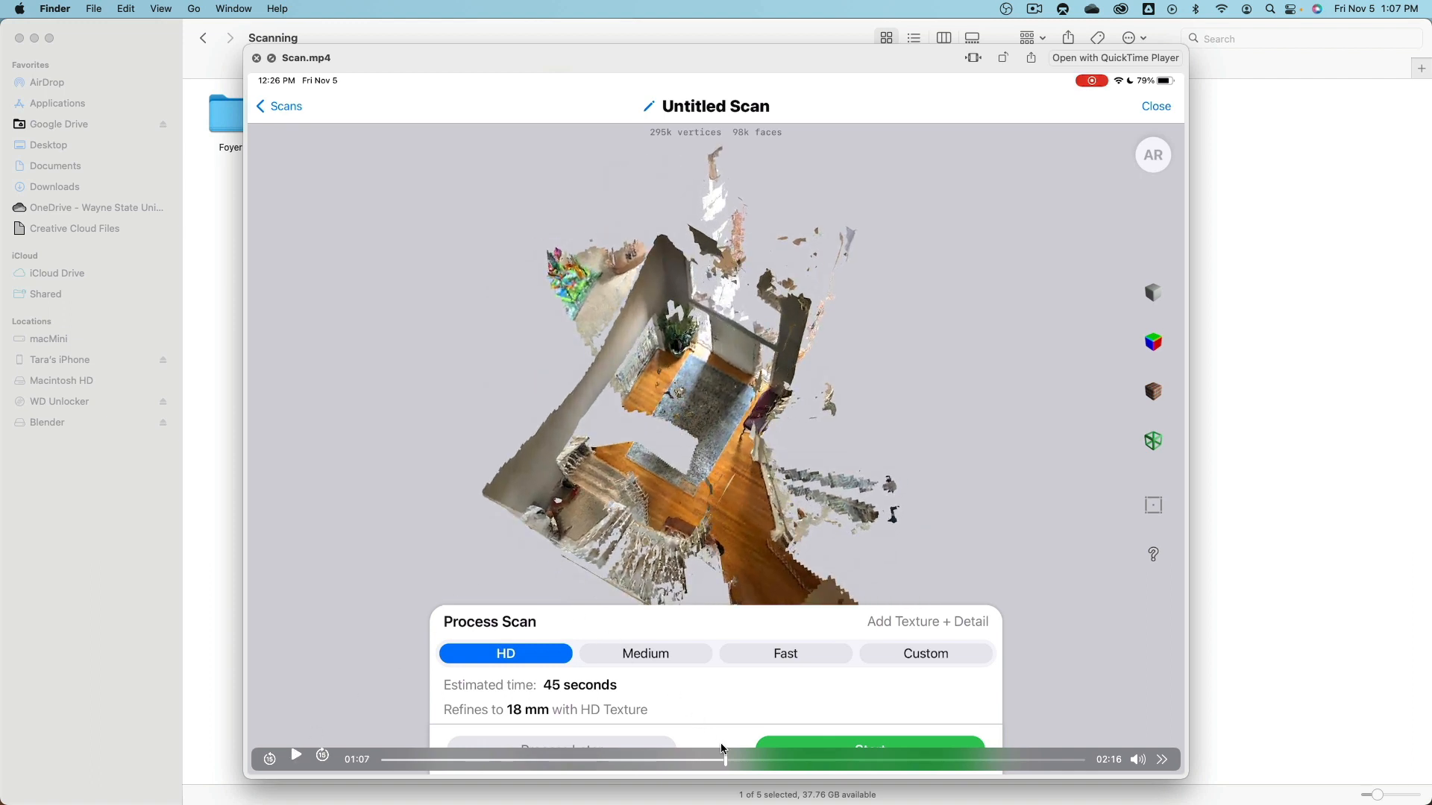
left_click_drag(725, 757, 729, 763)
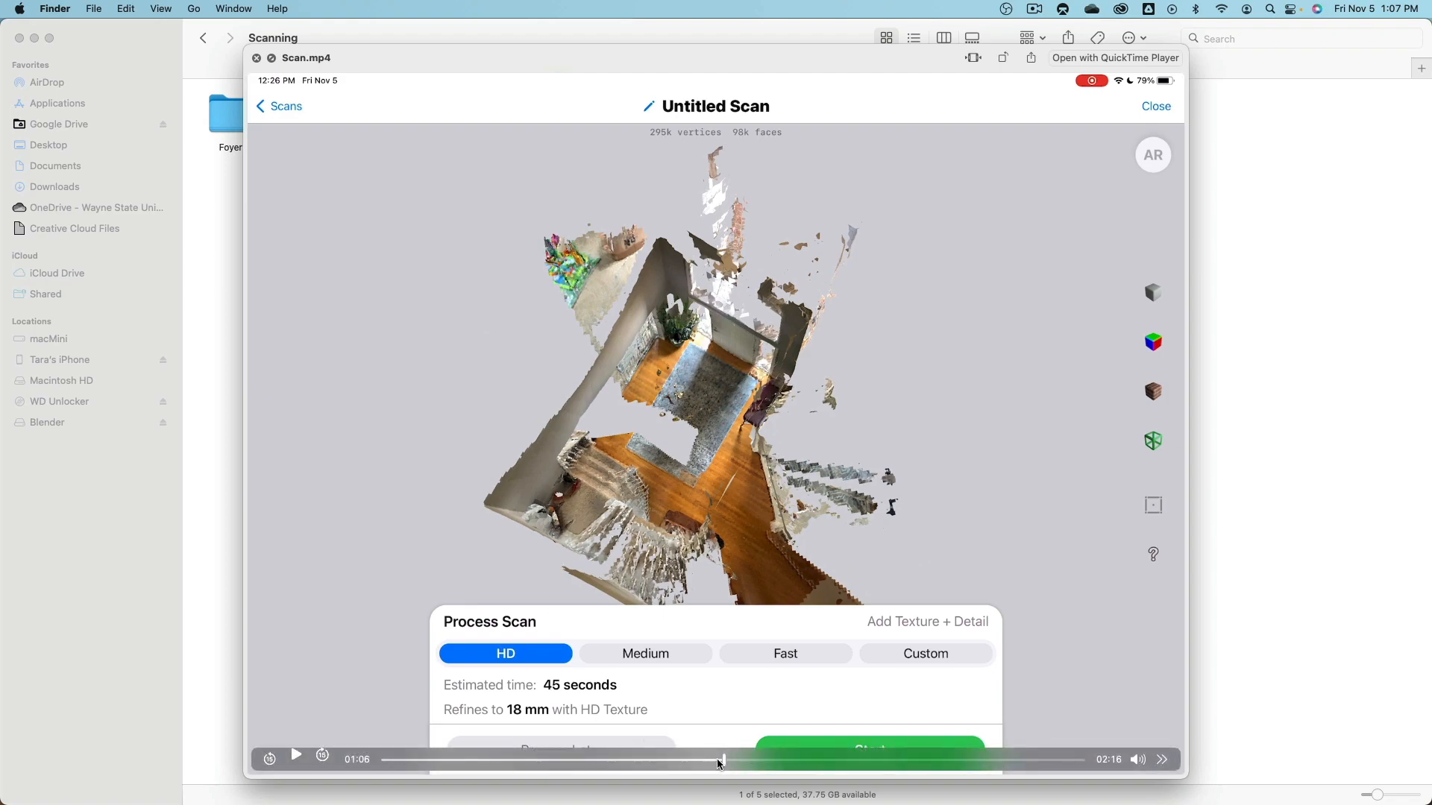
left_click_drag(721, 764, 651, 740)
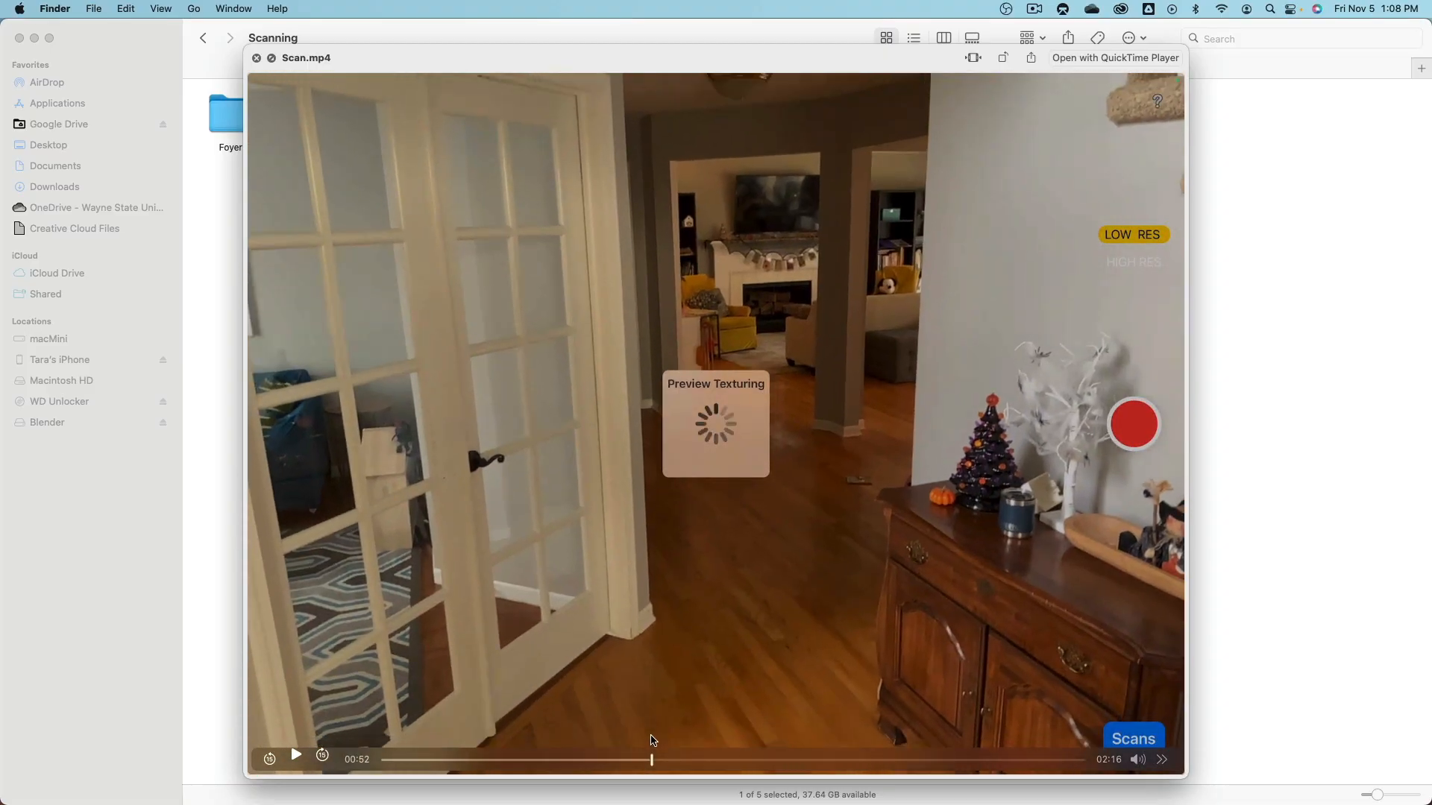
left_click_drag(653, 740, 1071, 761)
key("space")
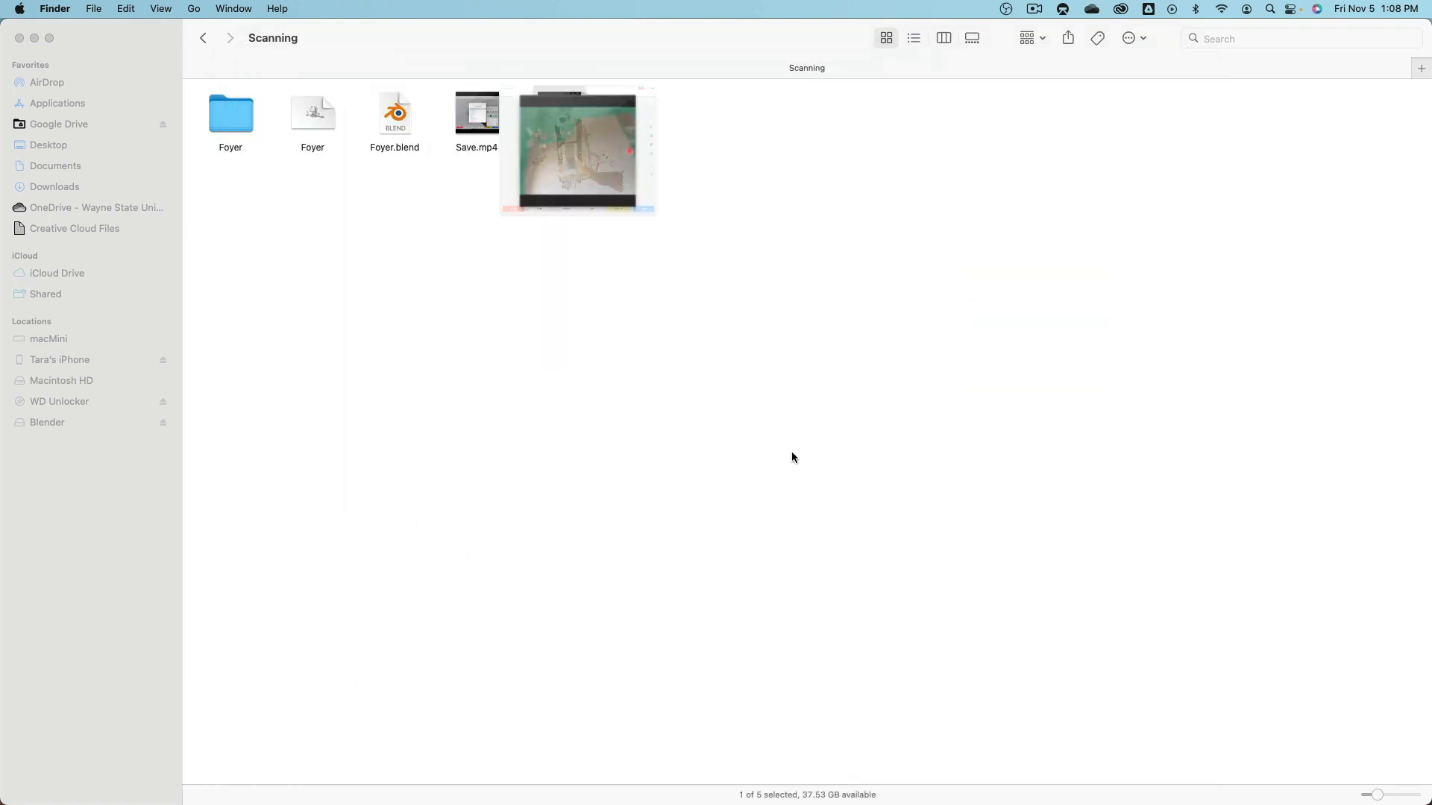
Step: Preview Save.mp4 and skim through it to see how the scan is shared as OBJ
left_click(487, 147)
key("space")
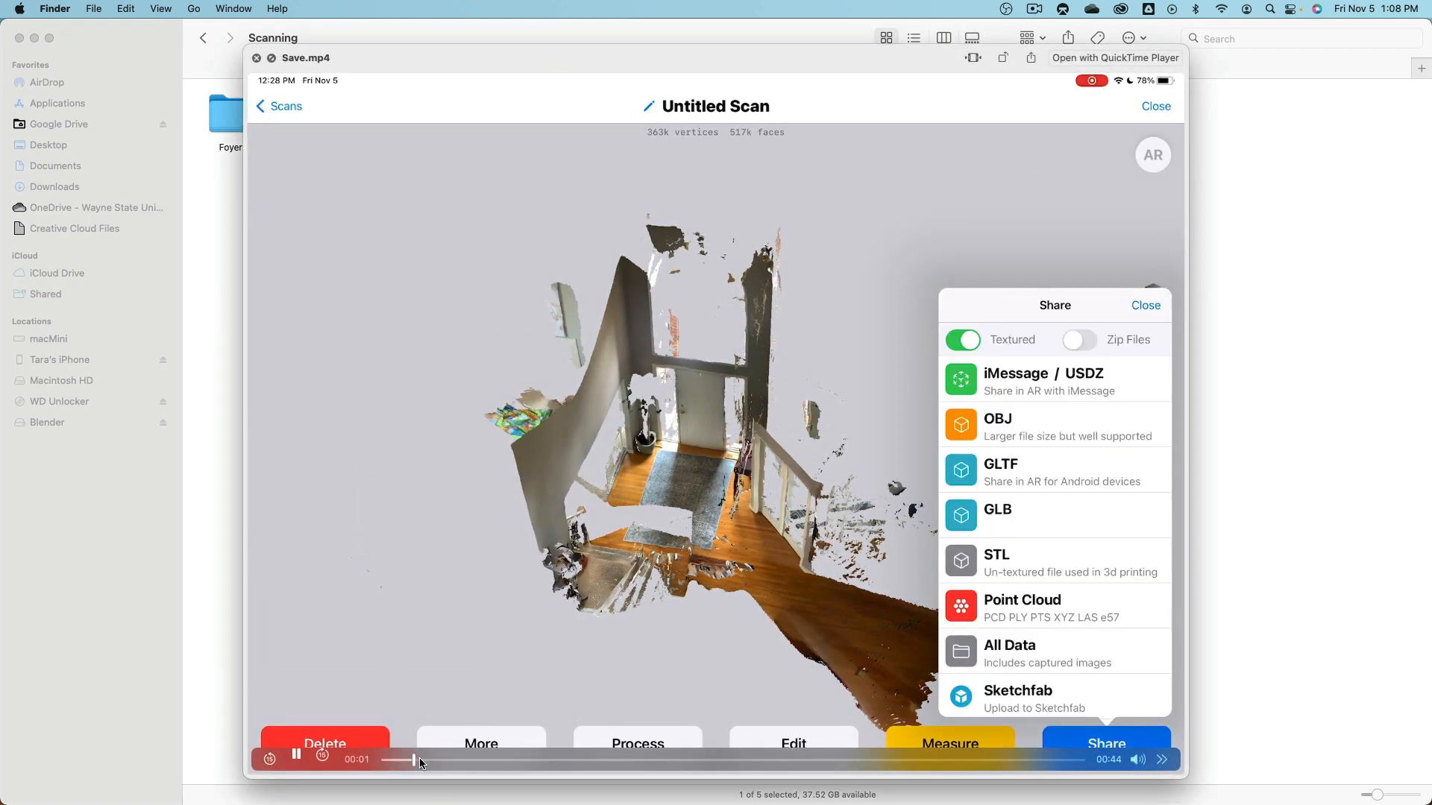
left_click_drag(419, 758, 437, 759)
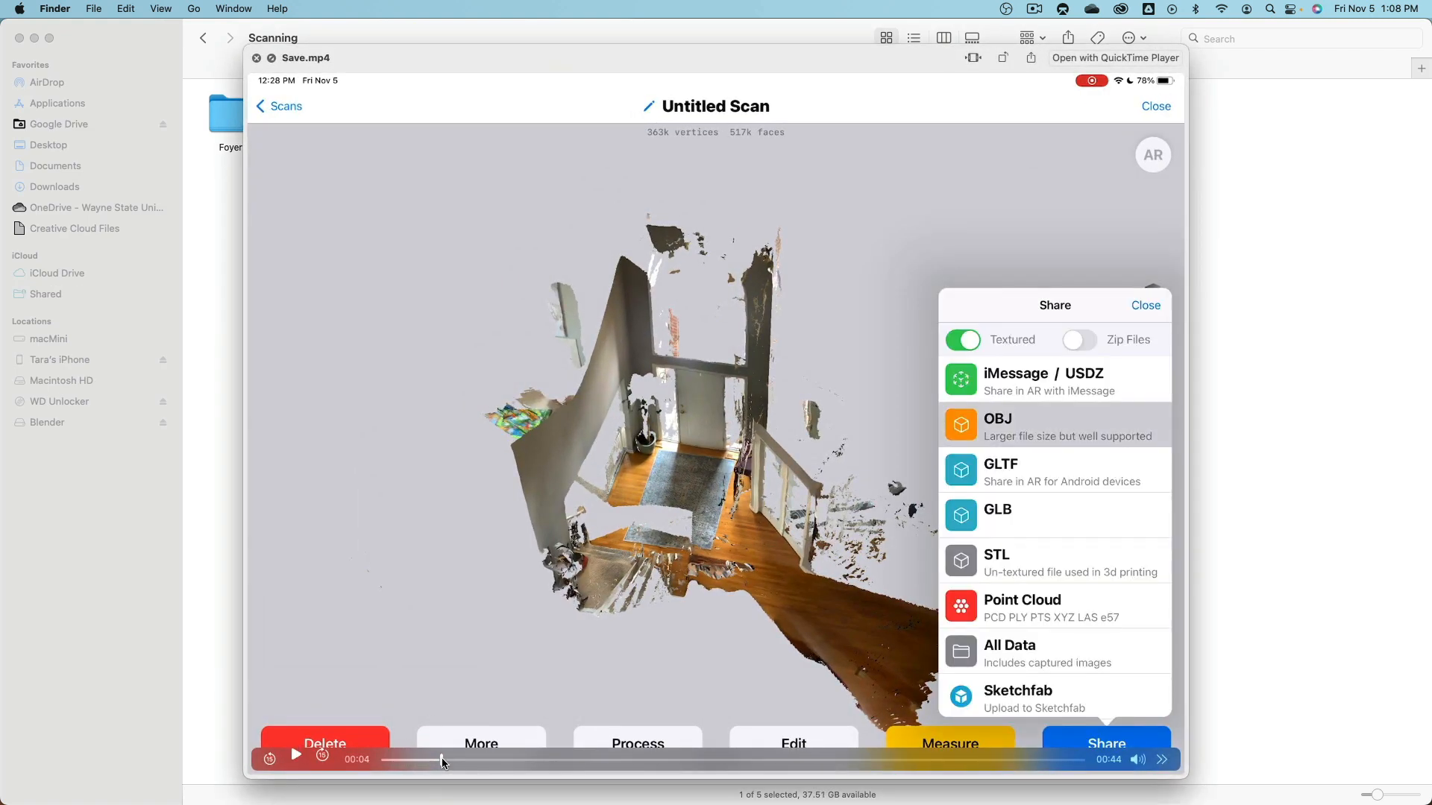
left_click_drag(442, 758, 822, 756)
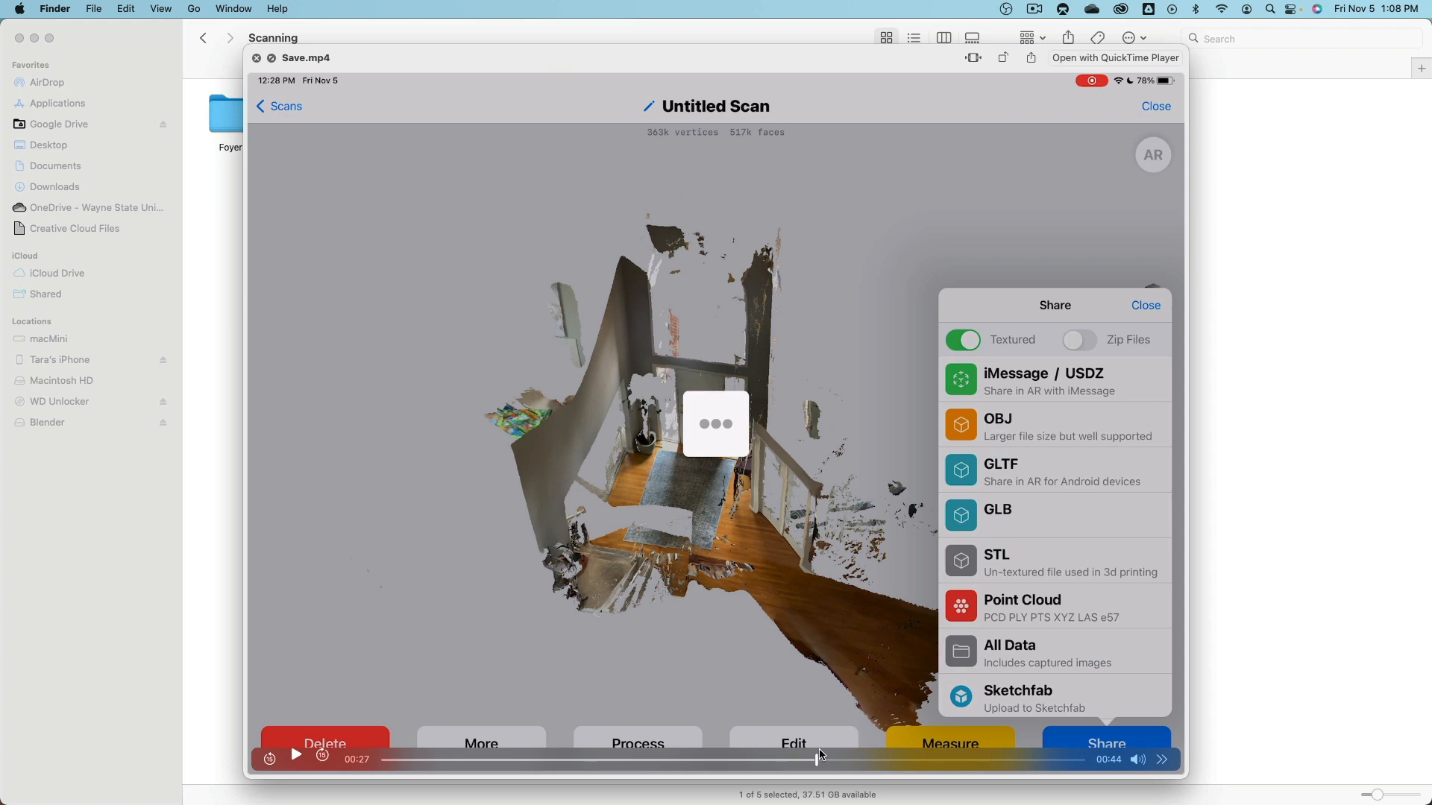
left_click_drag(823, 756, 890, 749)
key("space")
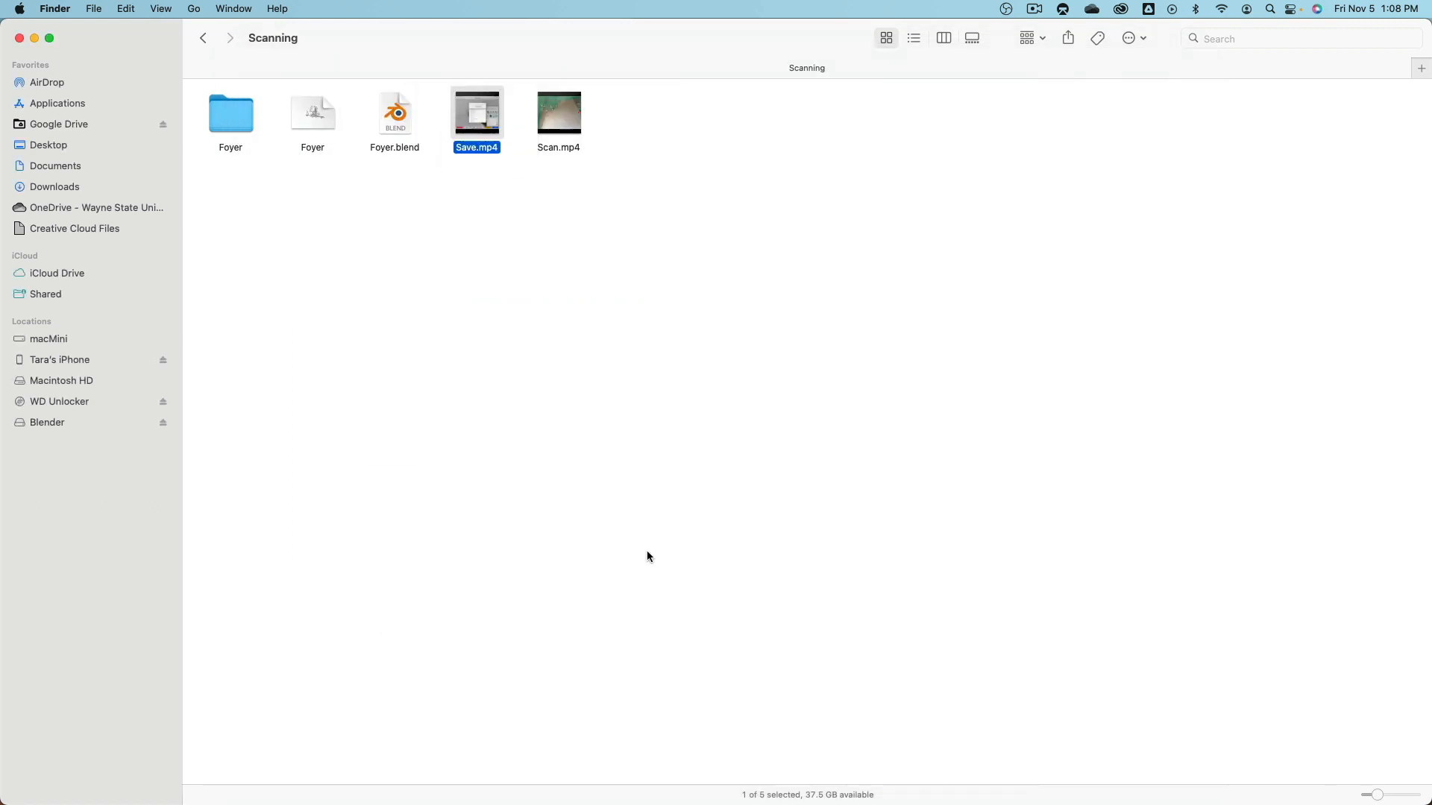
Step: Preview the Foyer archive file in the Scanning folder briefly
left_click(322, 117)
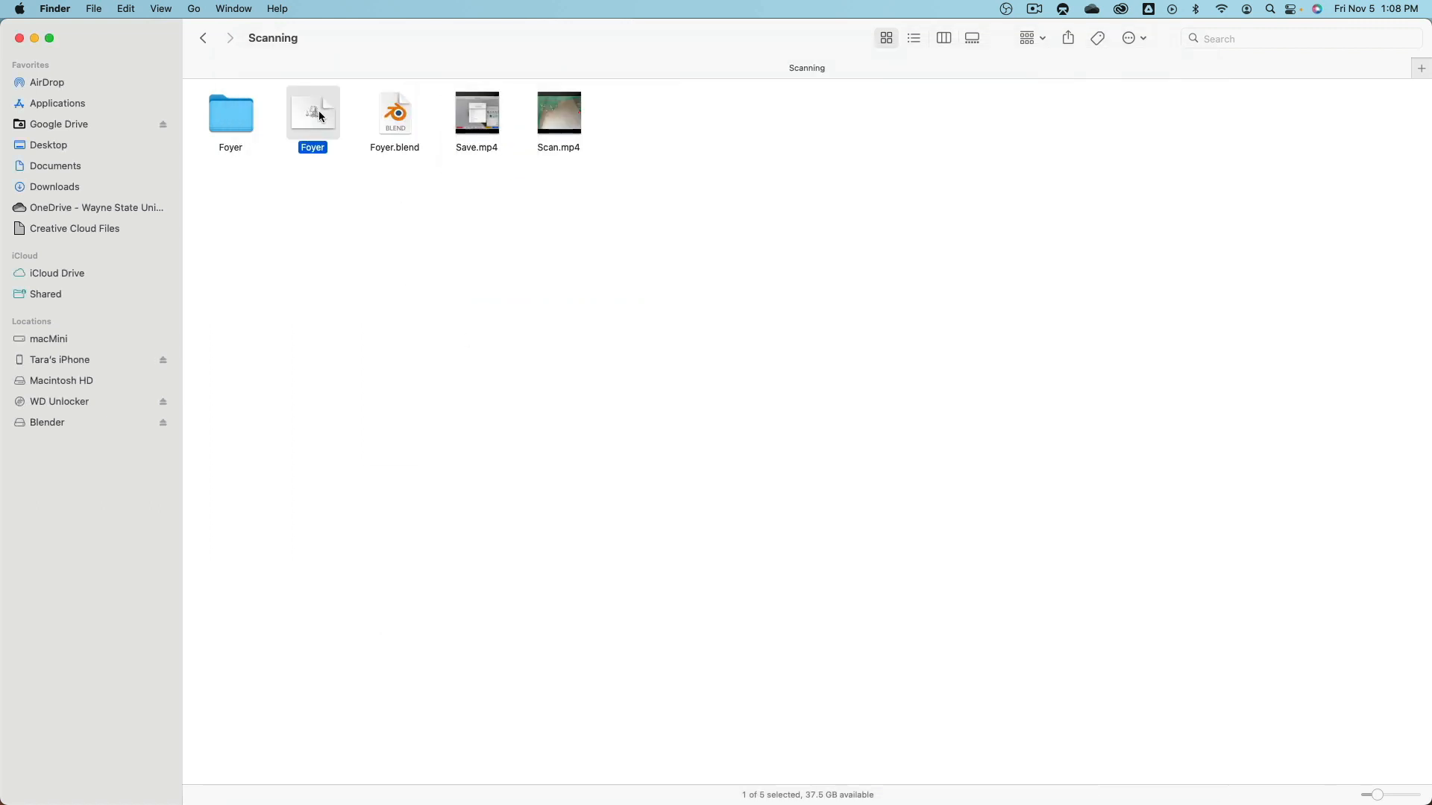
key("space")
key("space")
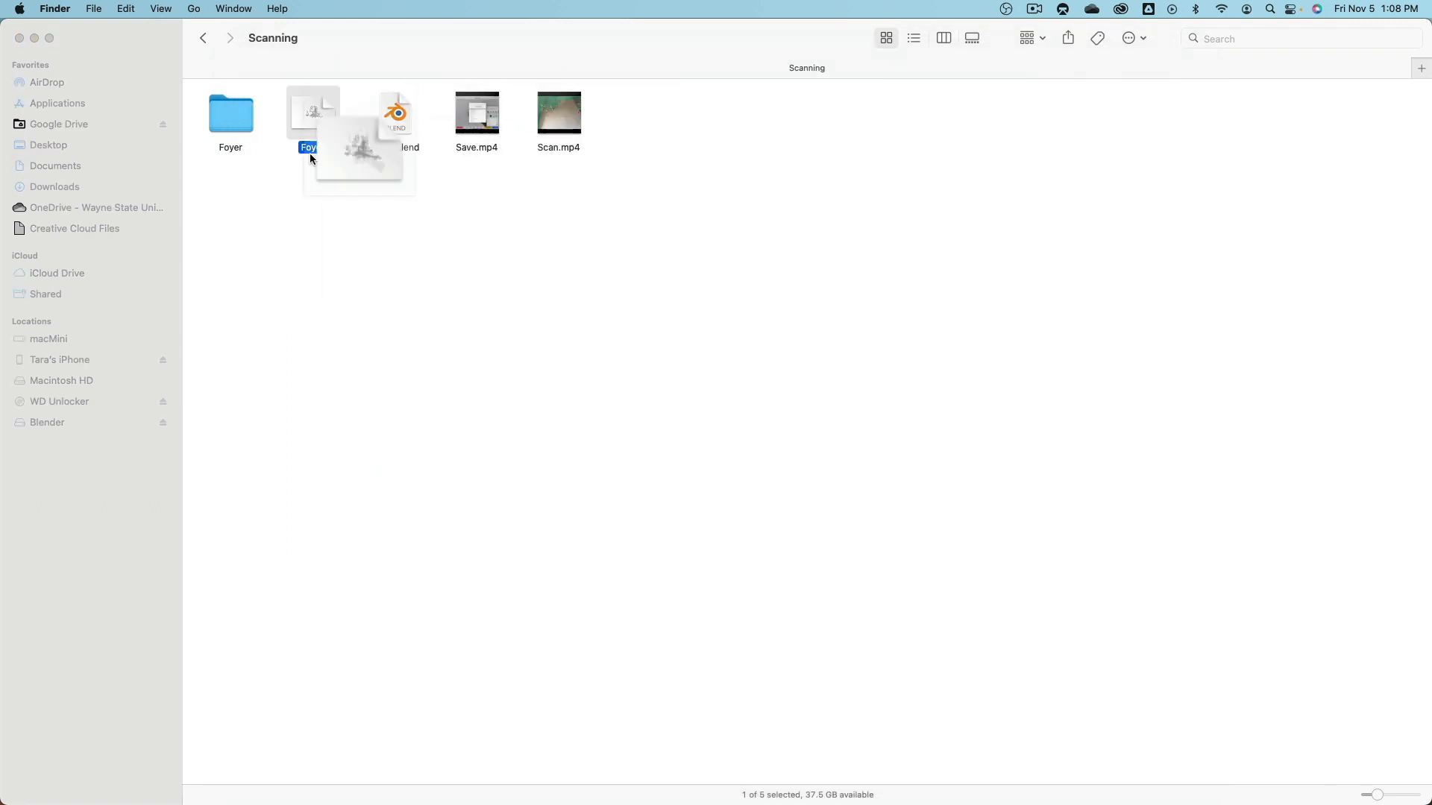
Step: Open the Foyer folder and inspect the 3D model textured_output.obj in a preview, turning and zooming it
double_click(238, 111)
left_click(395, 127)
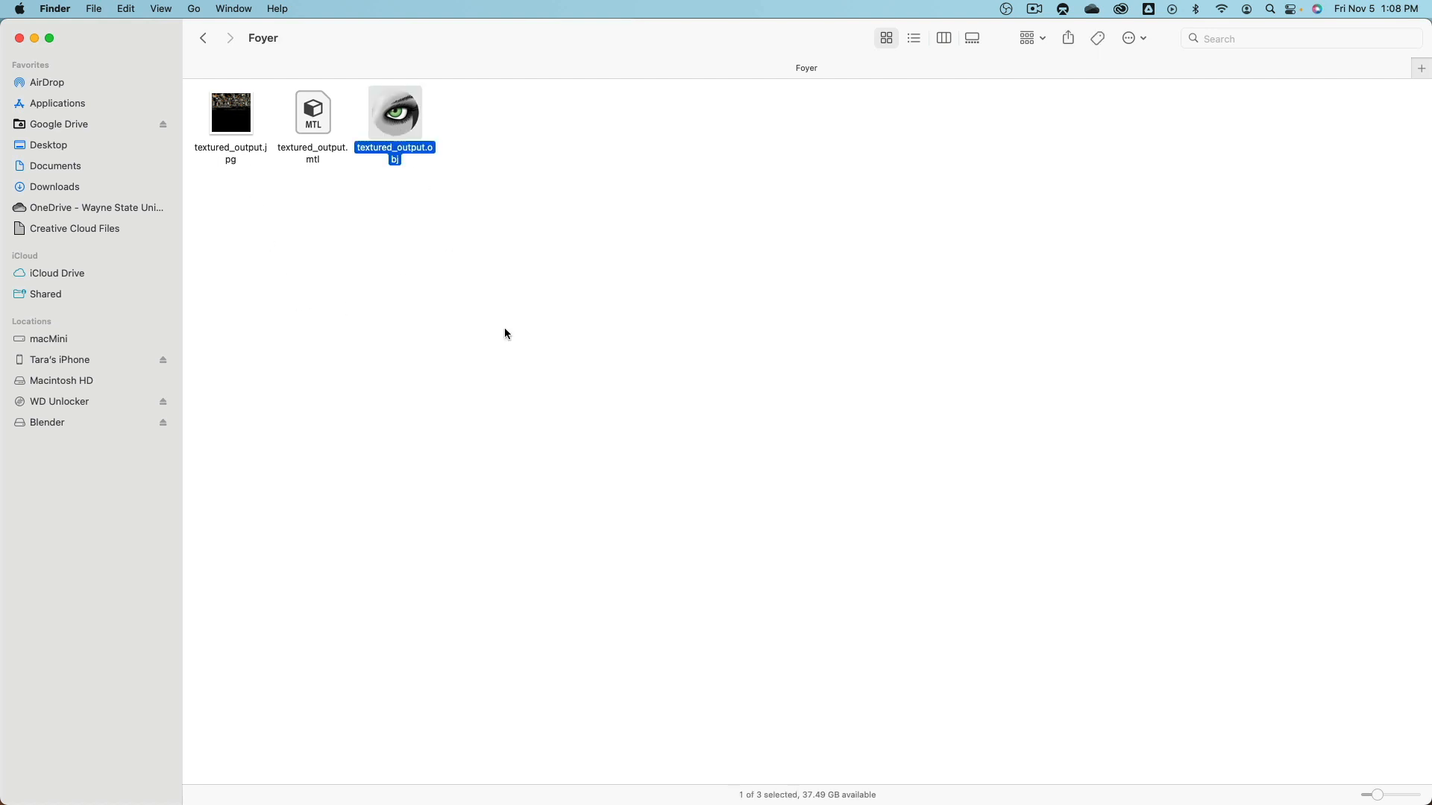
key("space")
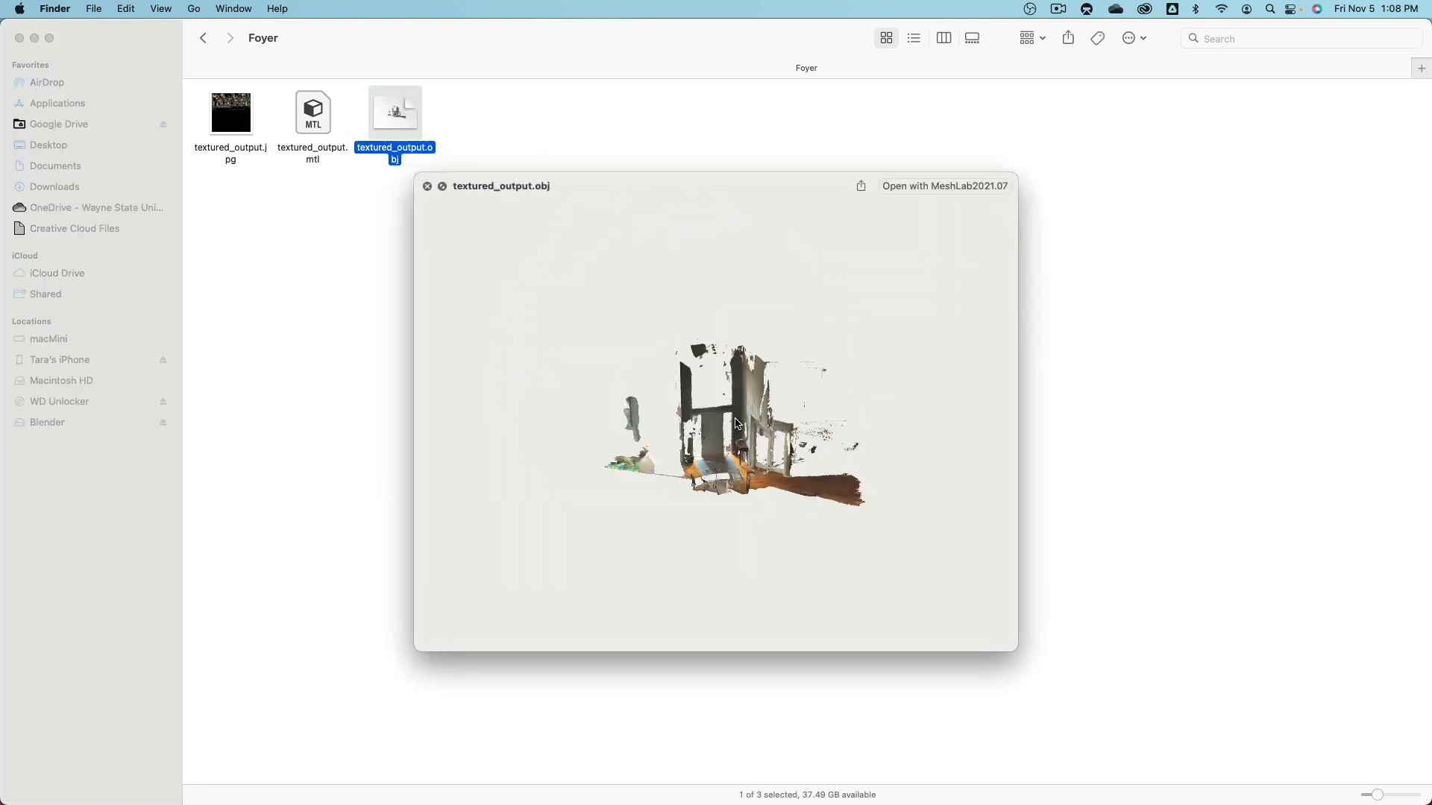
left_click_drag(768, 418, 705, 458)
scroll(707, 416, "down", 5)
scroll(707, 414, "up", 3)
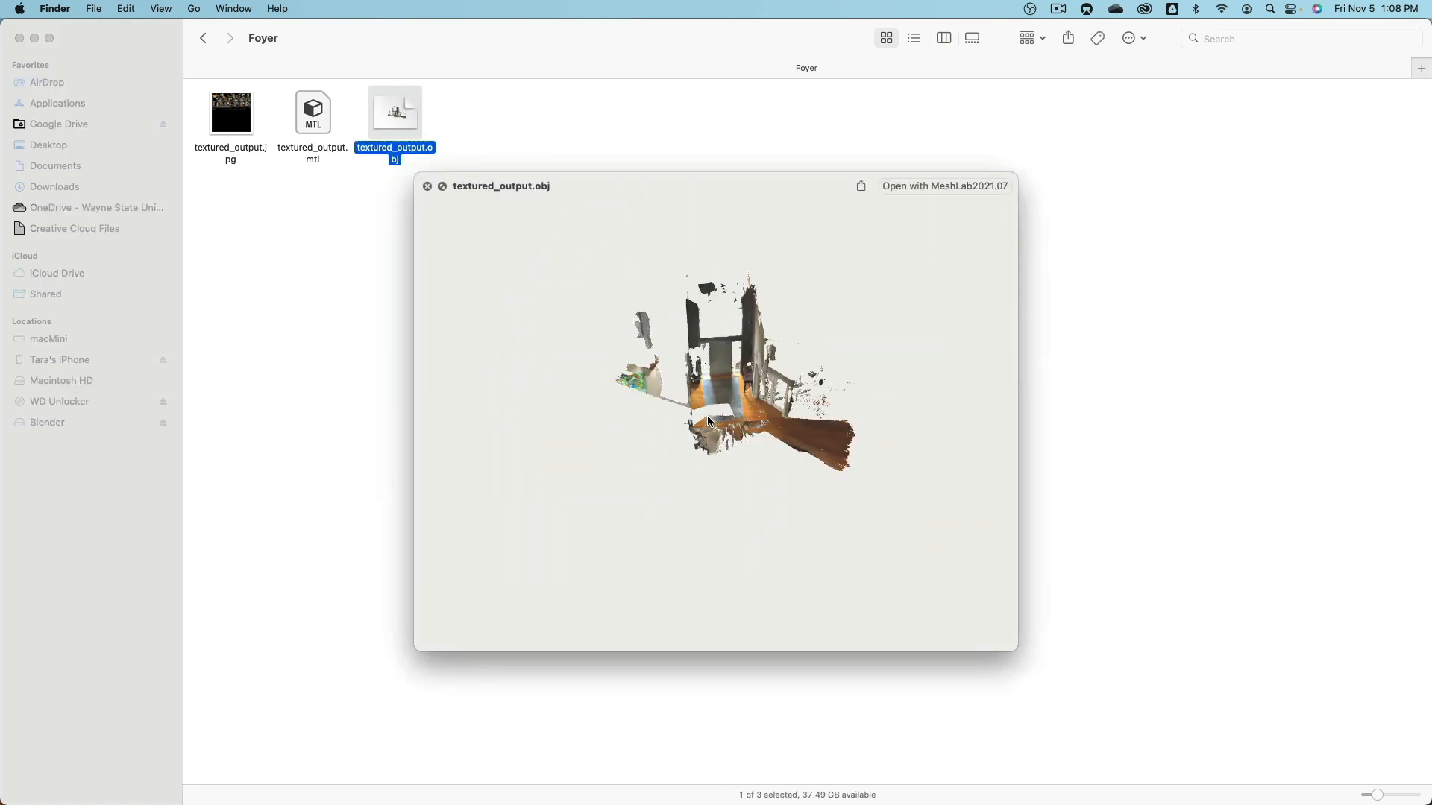
key("space")
Step: Switch to SketchUp and set the Front view to examine the imported foyer scan's dense mesh up close
mouse_move(662, 804)
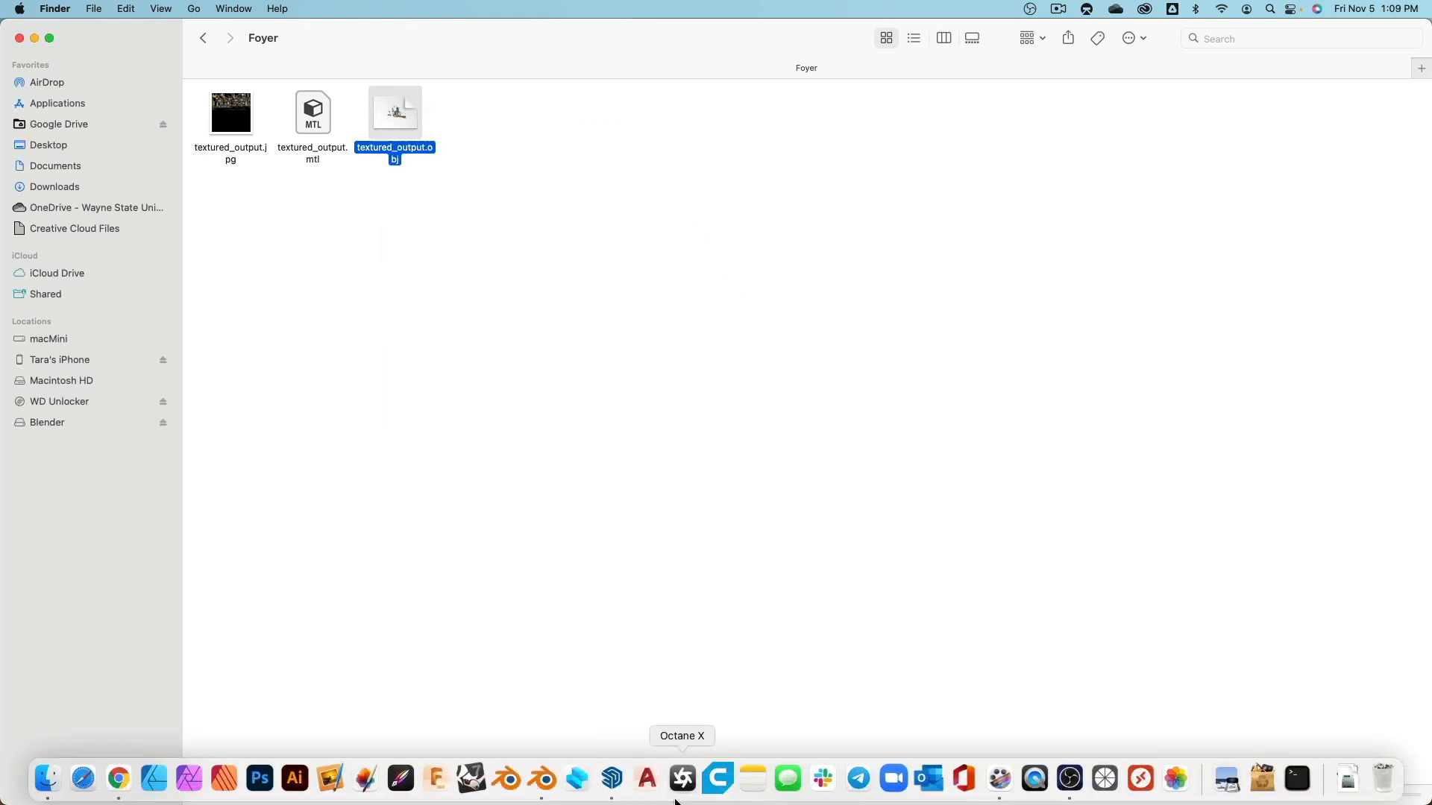
left_click(613, 779)
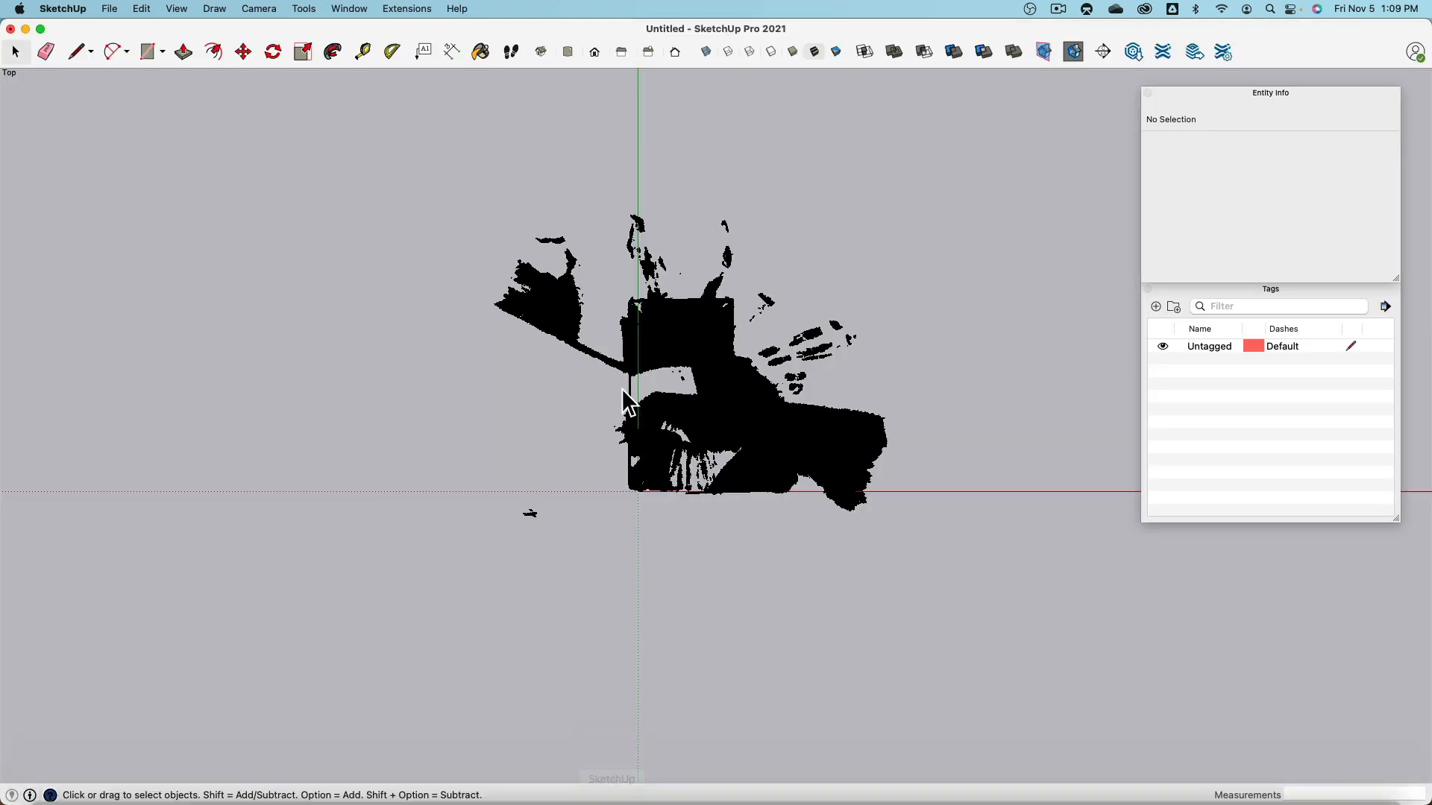
left_click(596, 53)
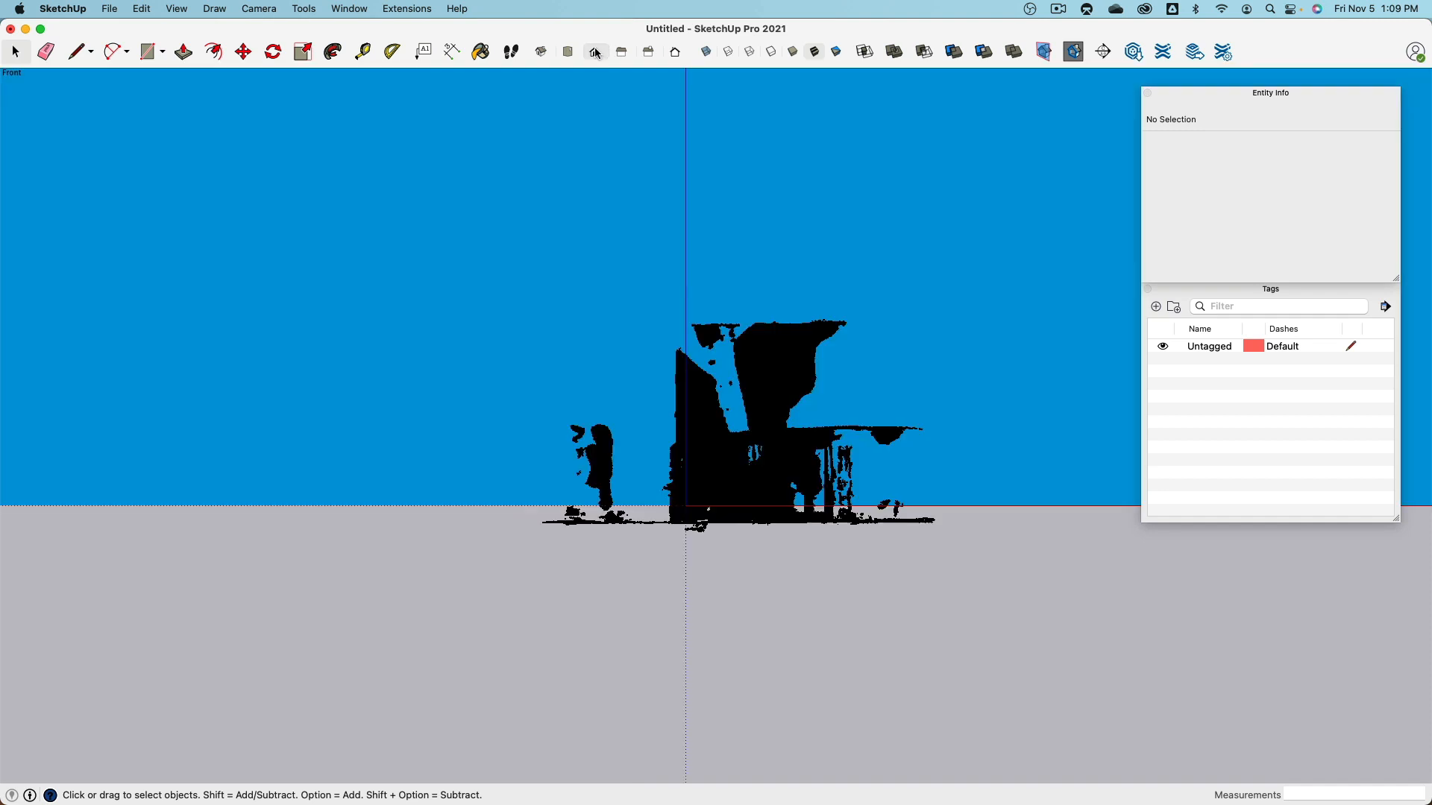
scroll(757, 437, "up", 10)
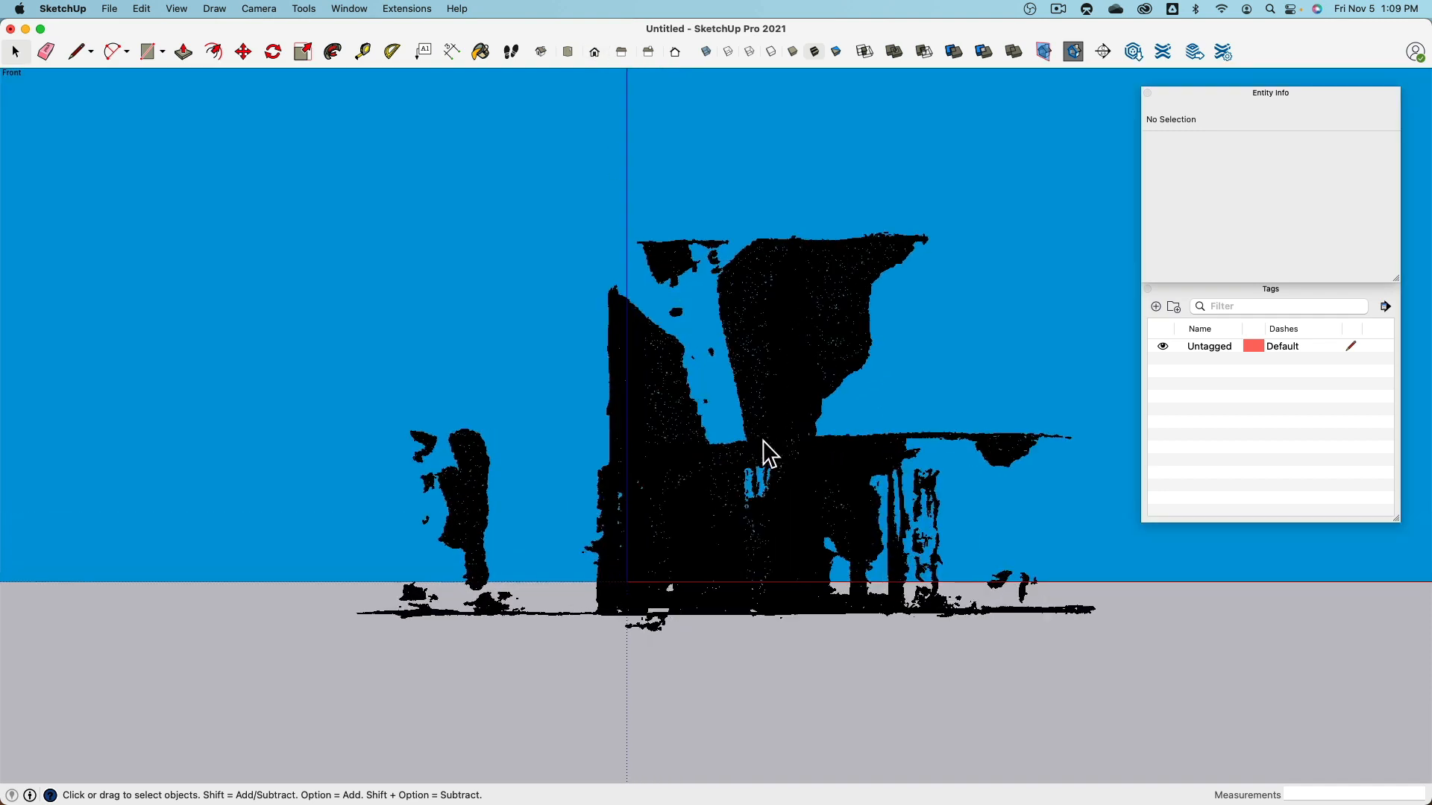
scroll(770, 449, "up", 2)
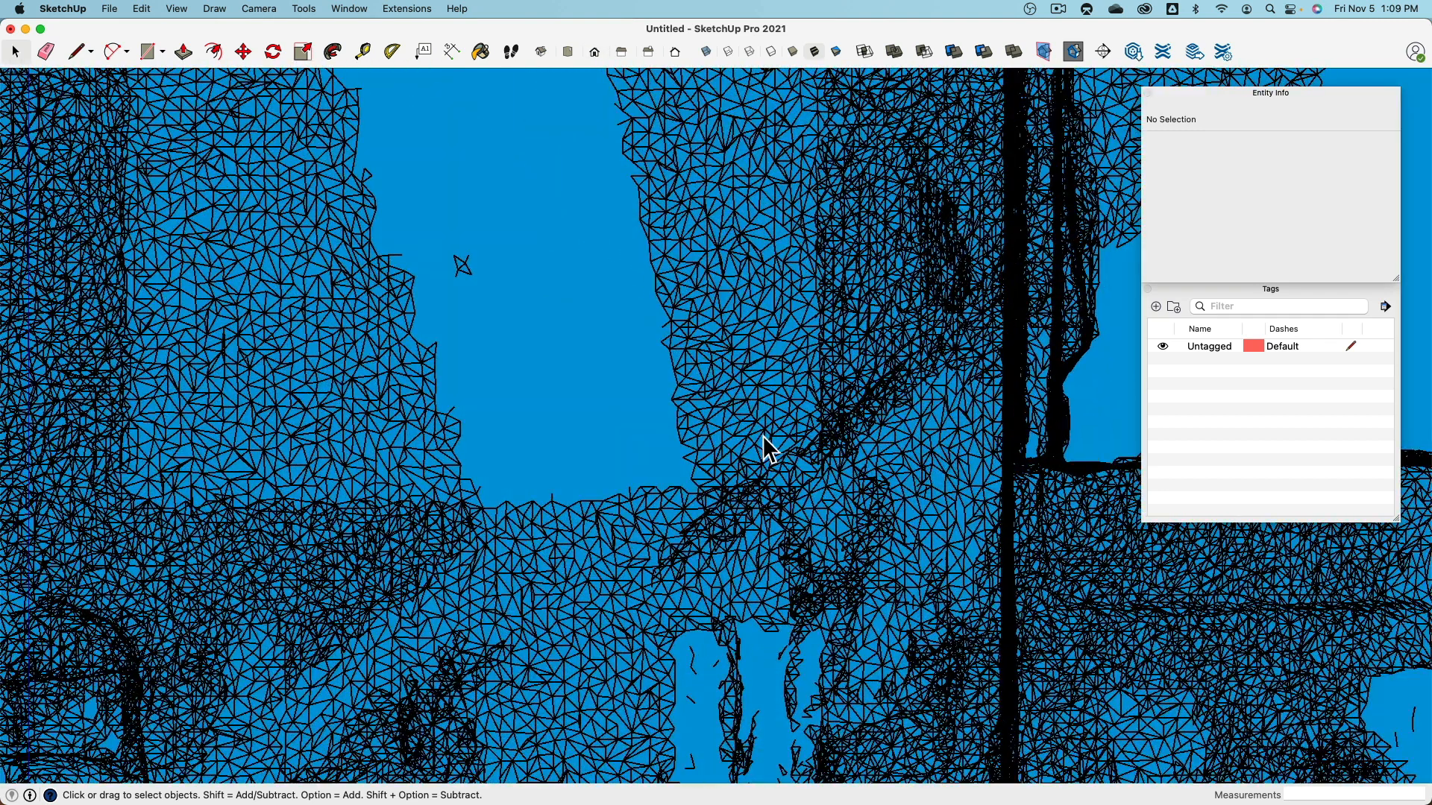
scroll(768, 447, "up", 2)
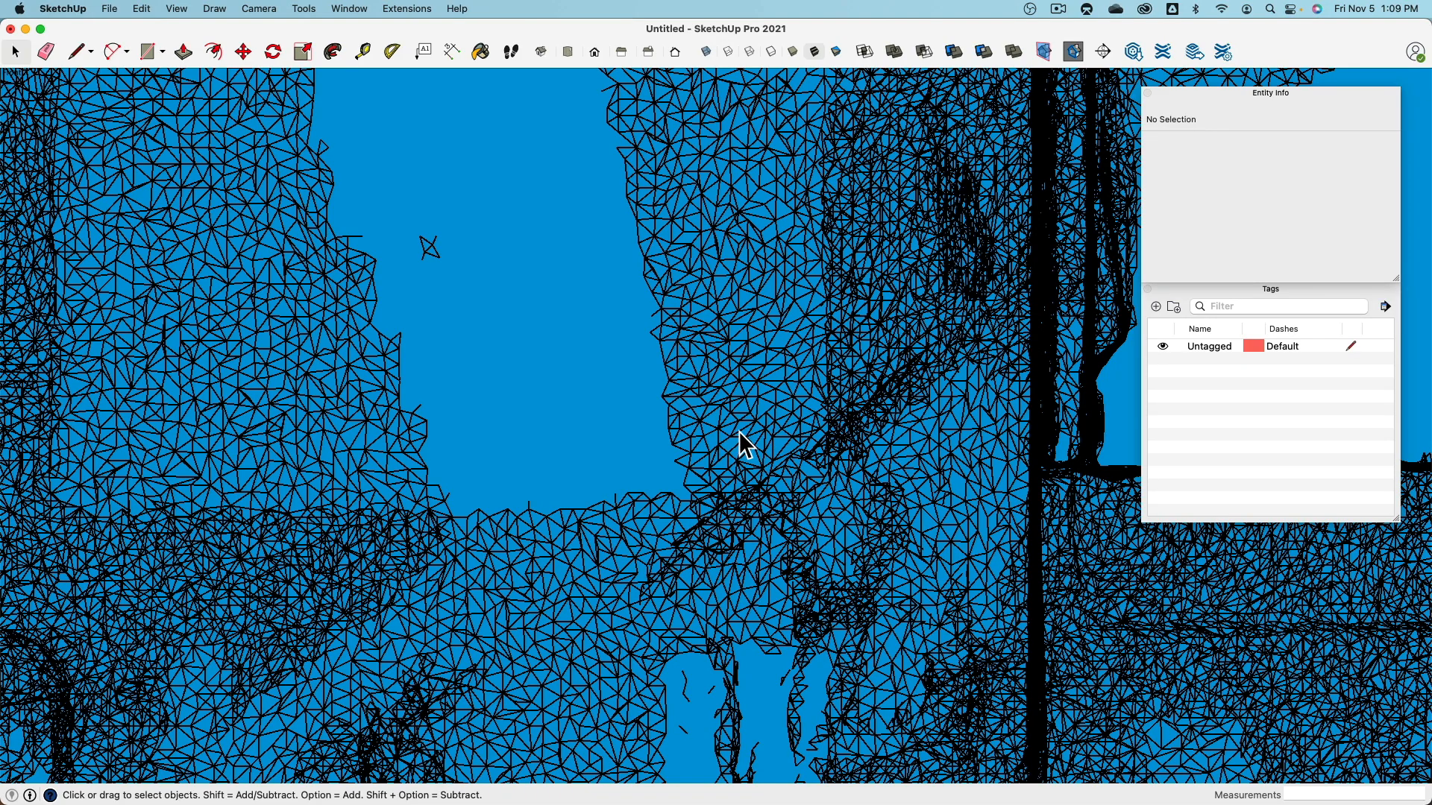
scroll(738, 448, "down", 5)
scroll(738, 449, "down", 6)
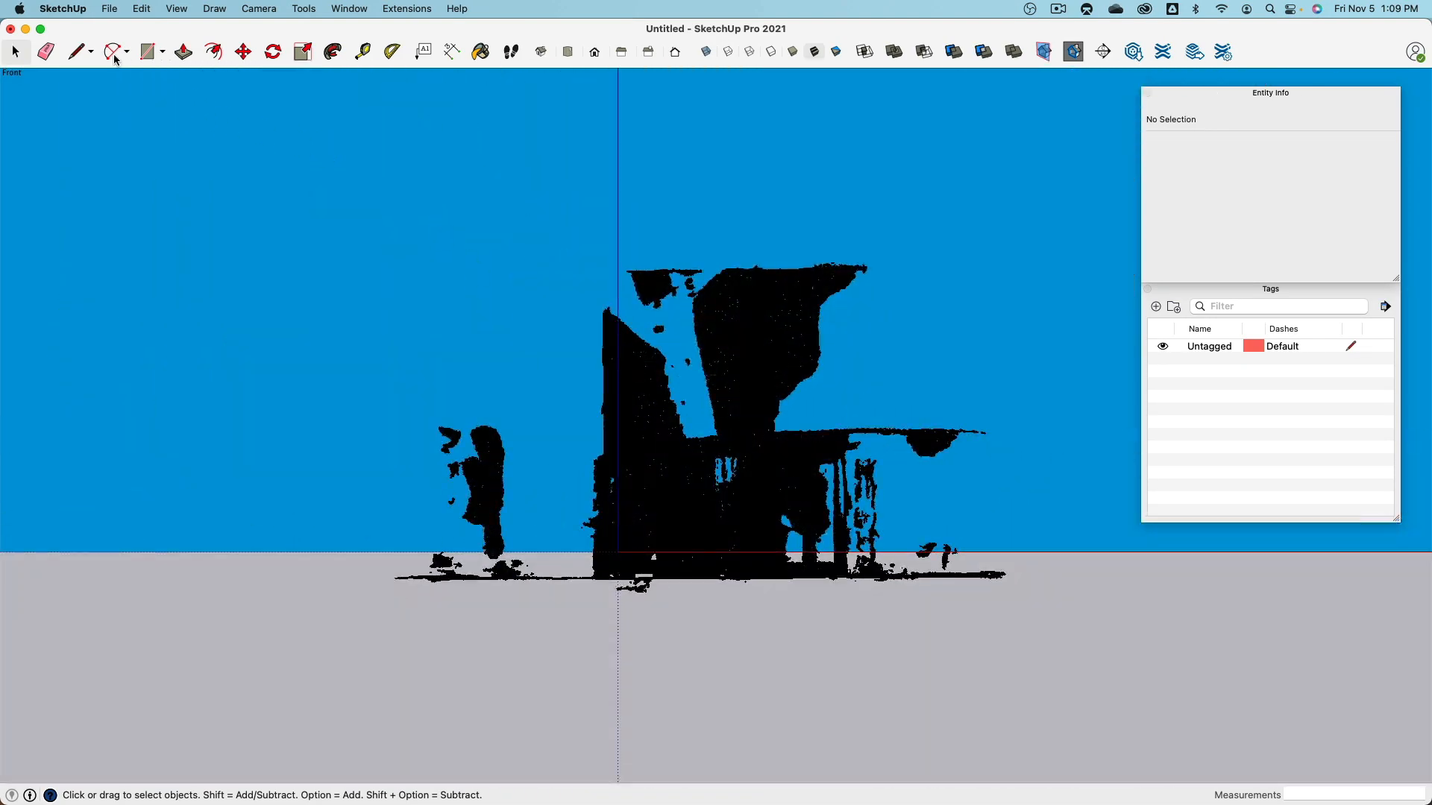
left_click(273, 51)
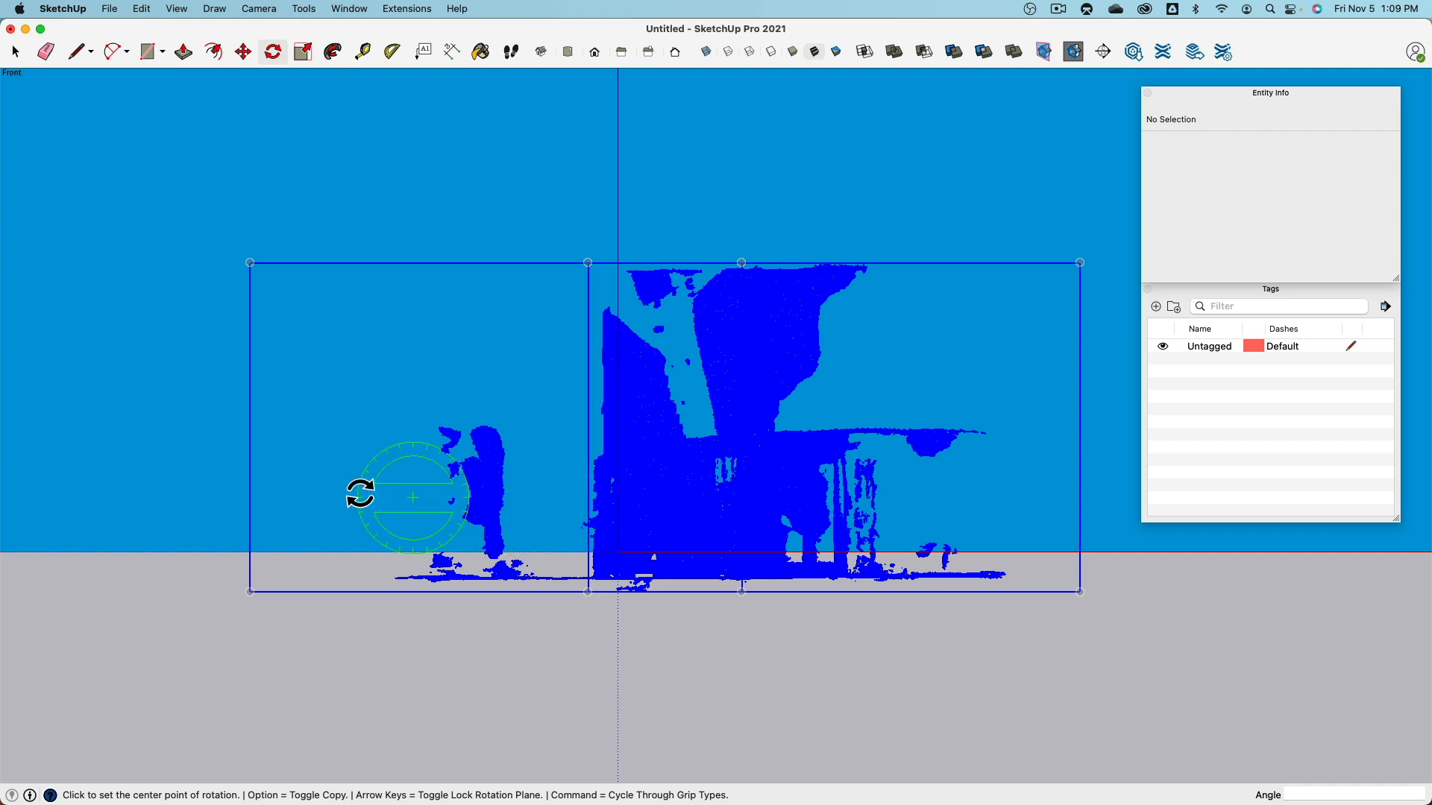
left_click(15, 51)
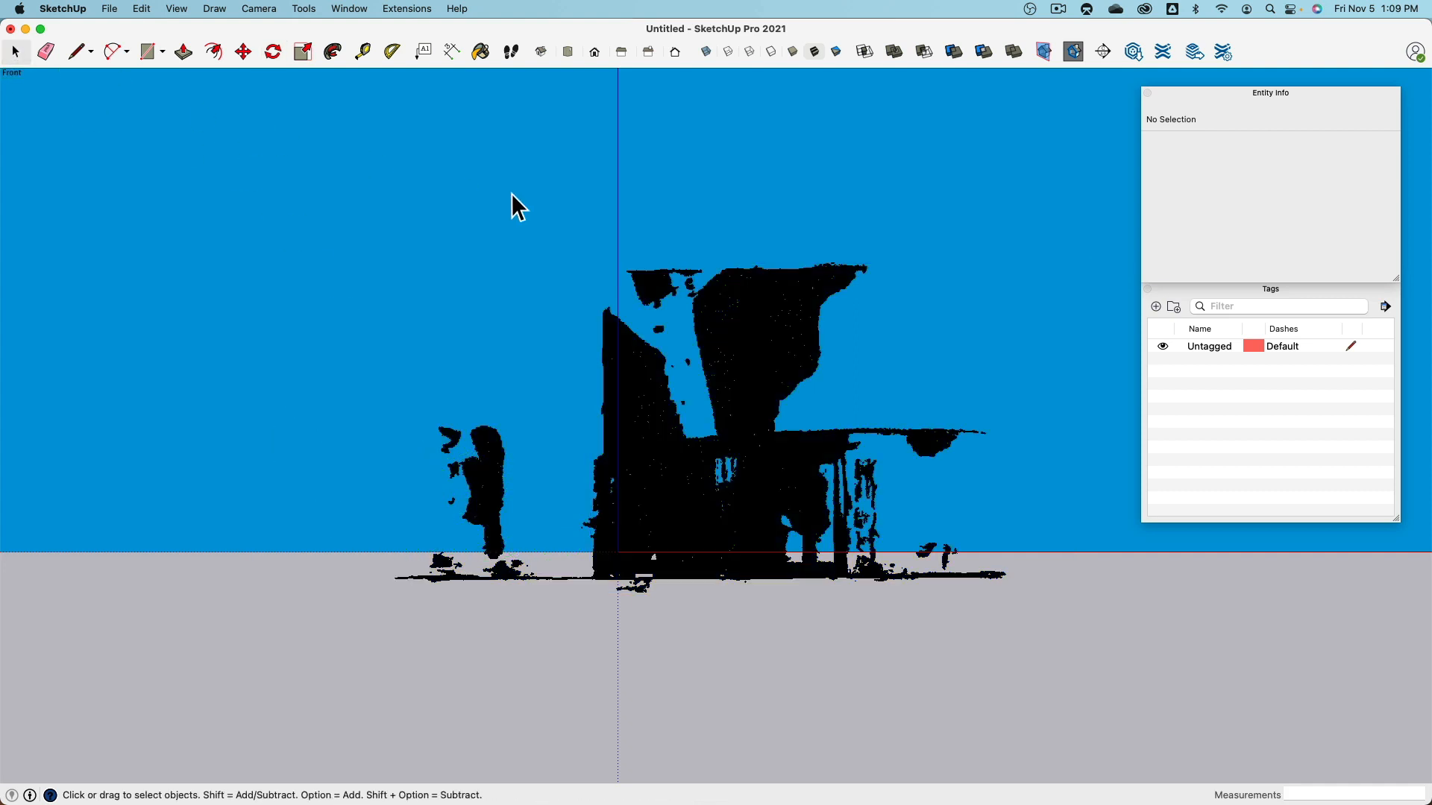
Step: Switch to Blender and view the textured_output scan in Foyer.blend from directly above
key("super+Tab")
key("super+Tab")
key("super+Tab")
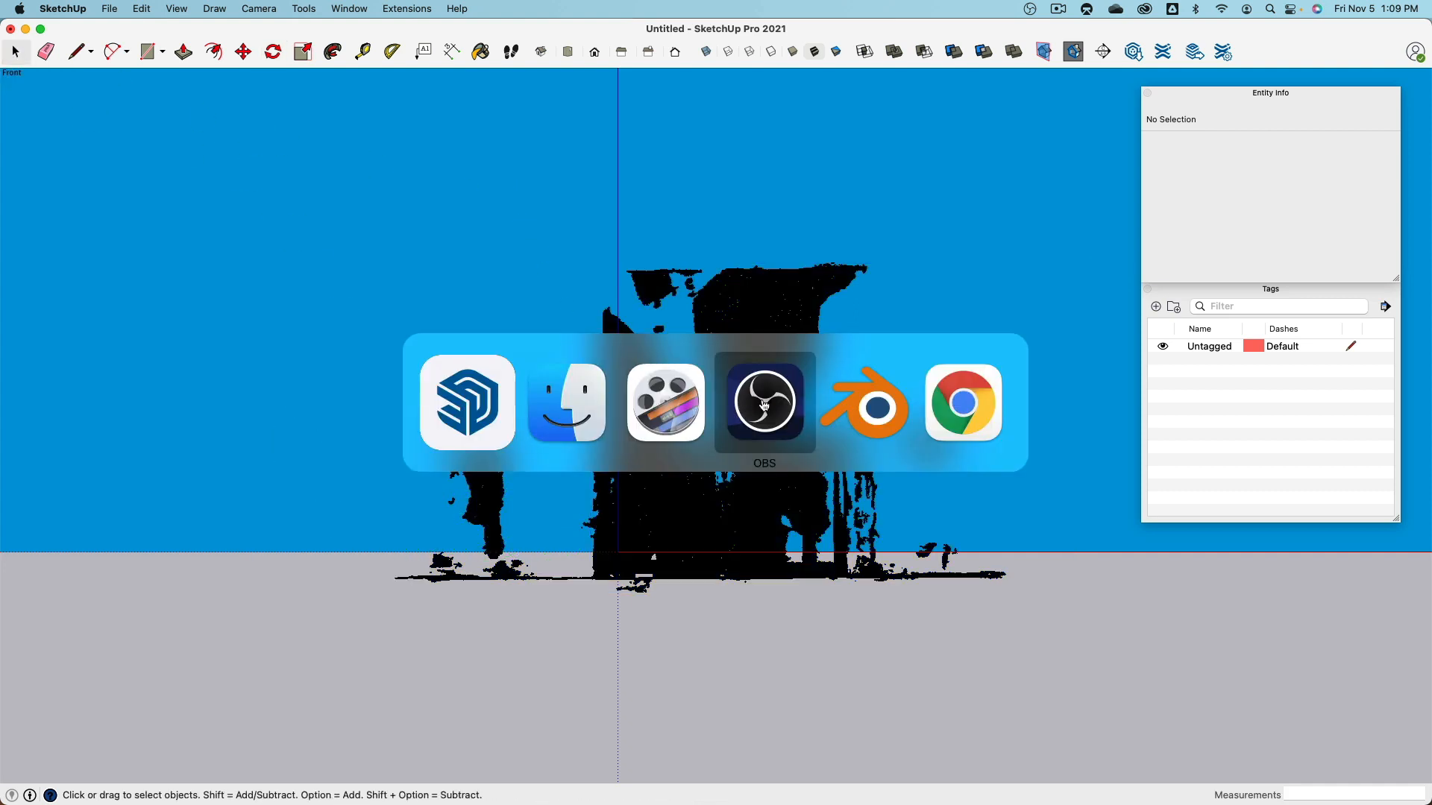
left_click(876, 406)
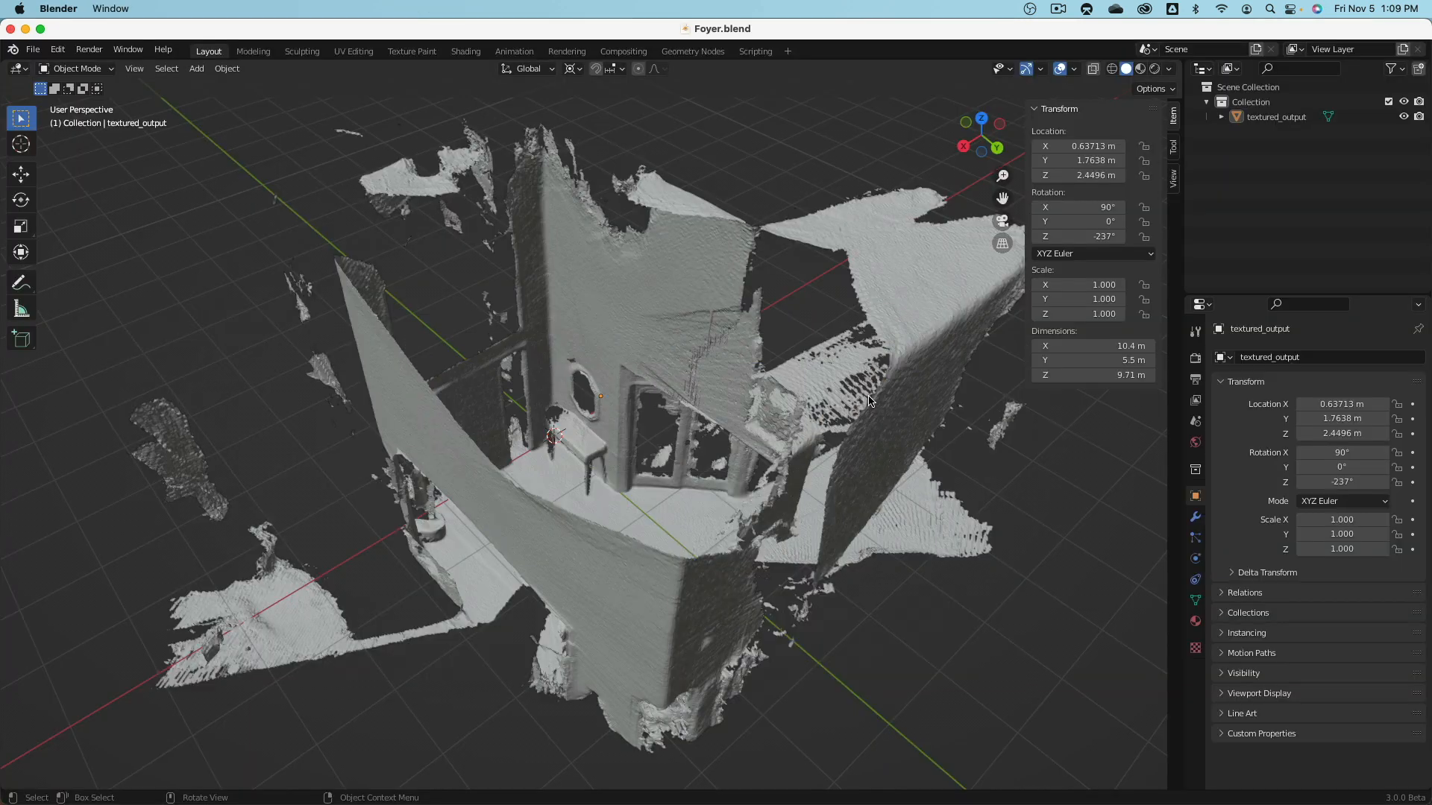
middle_click_drag(807, 418, 660, 451)
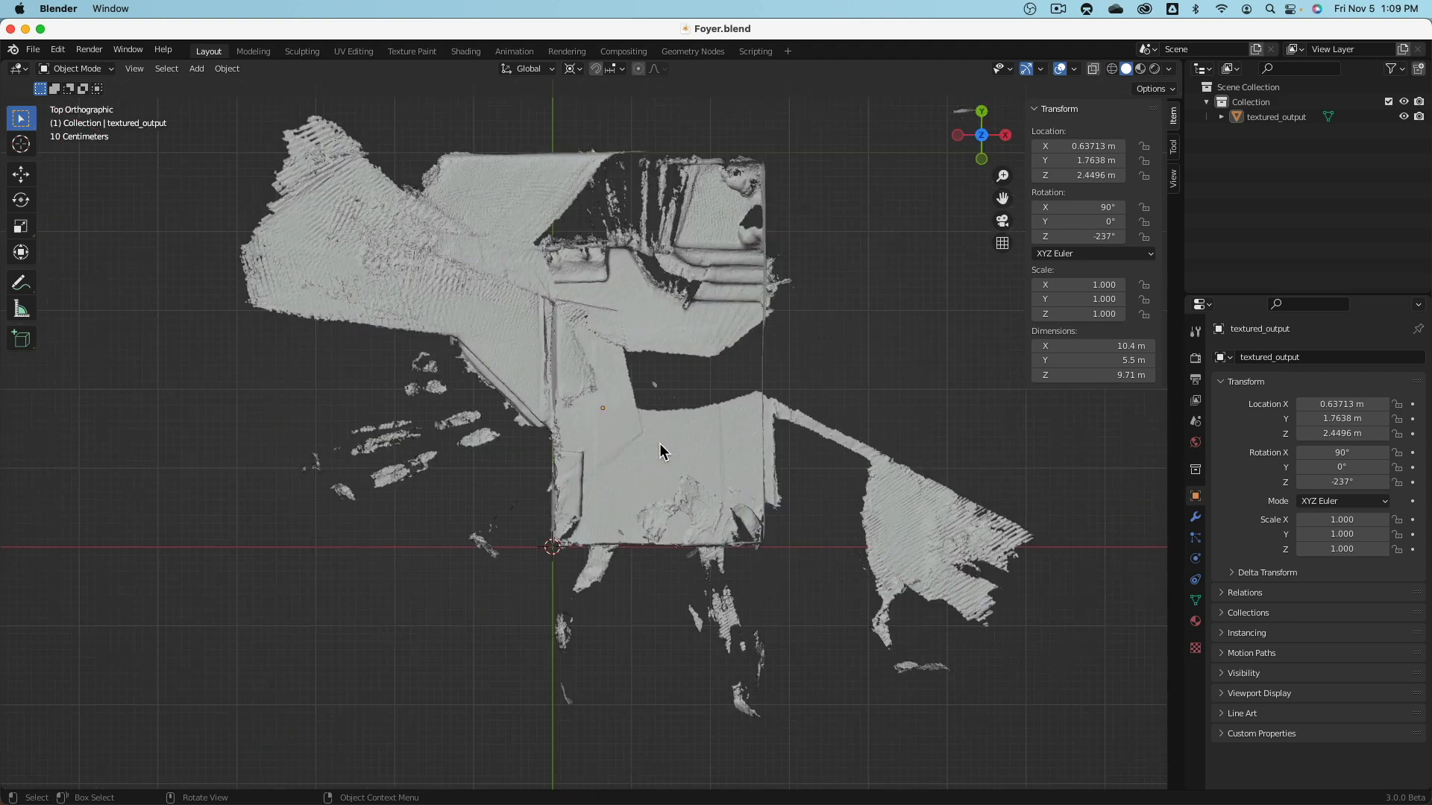
Step: Add a plane mesh at the origin and set its X dimension to 8'8"
key("shift+a")
mouse_move(425, 246)
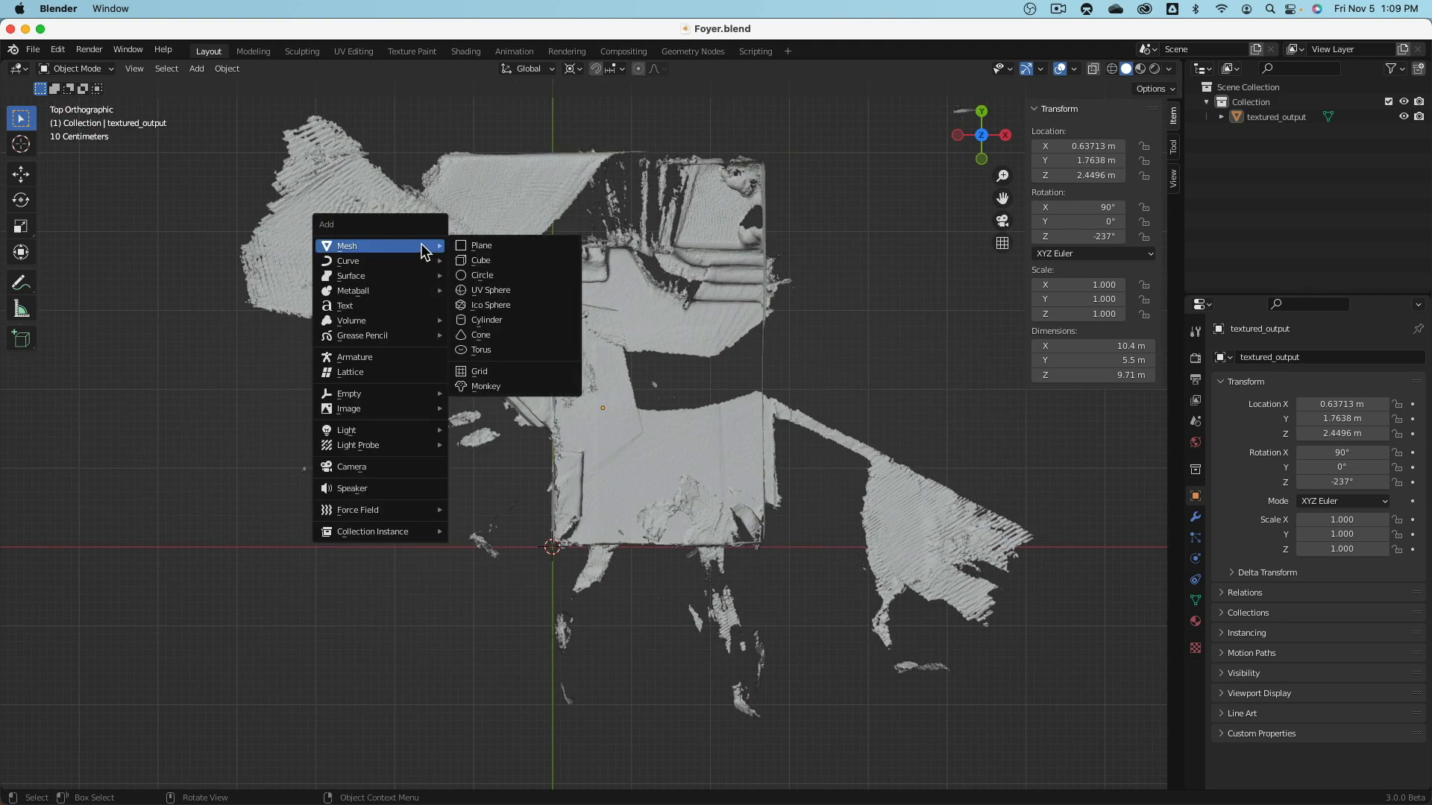
left_click(497, 246)
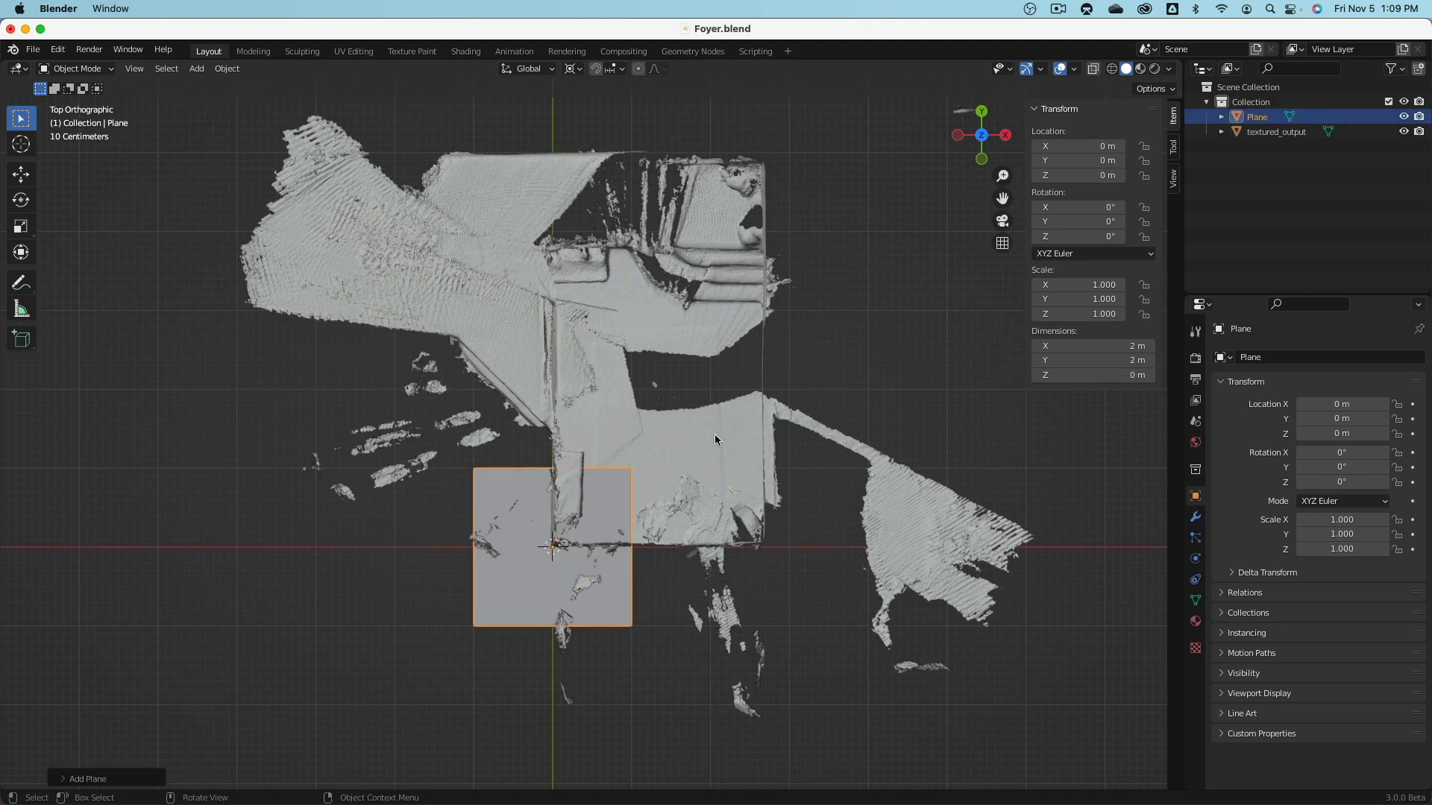
left_click(1080, 346)
type("8")
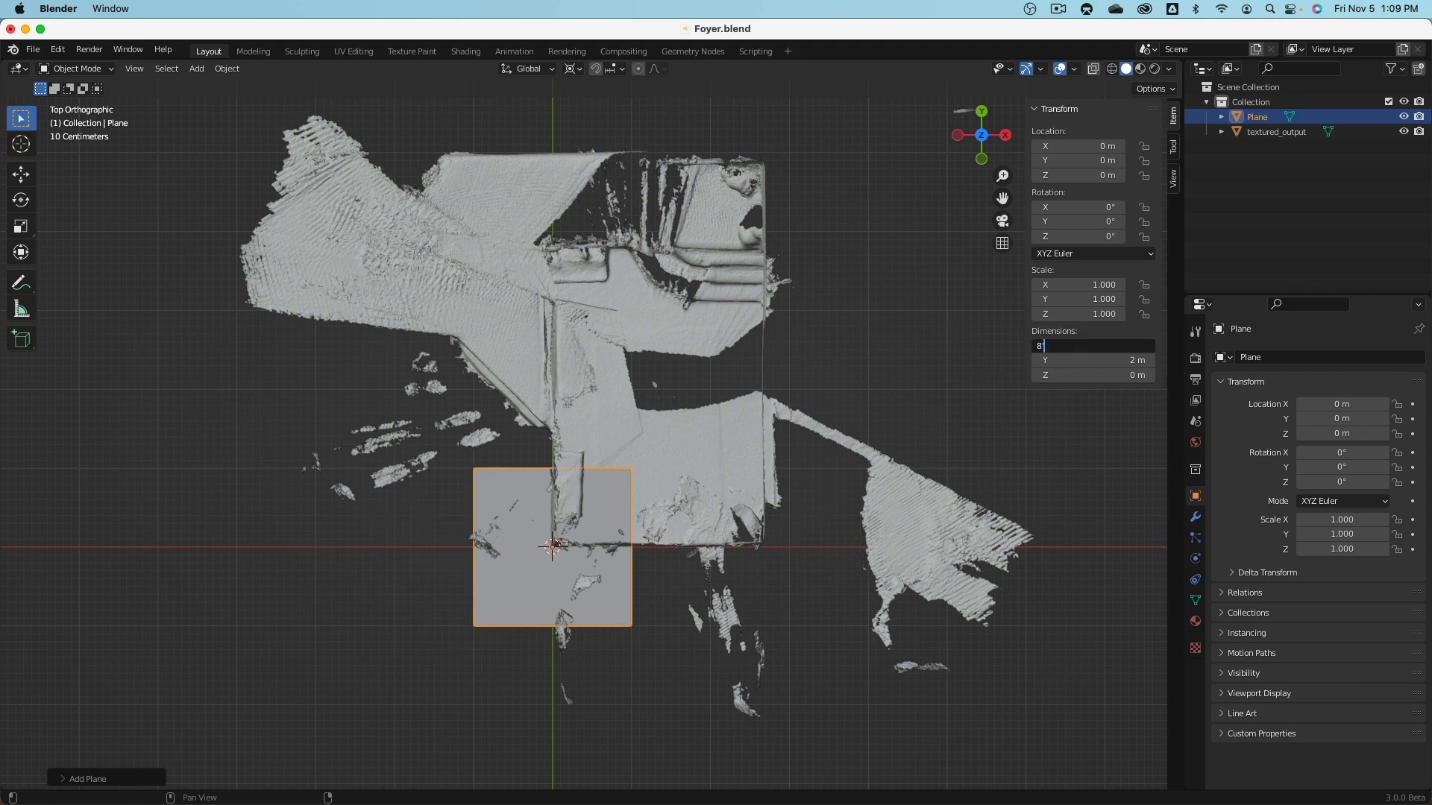
type("'8\"")
key("Return")
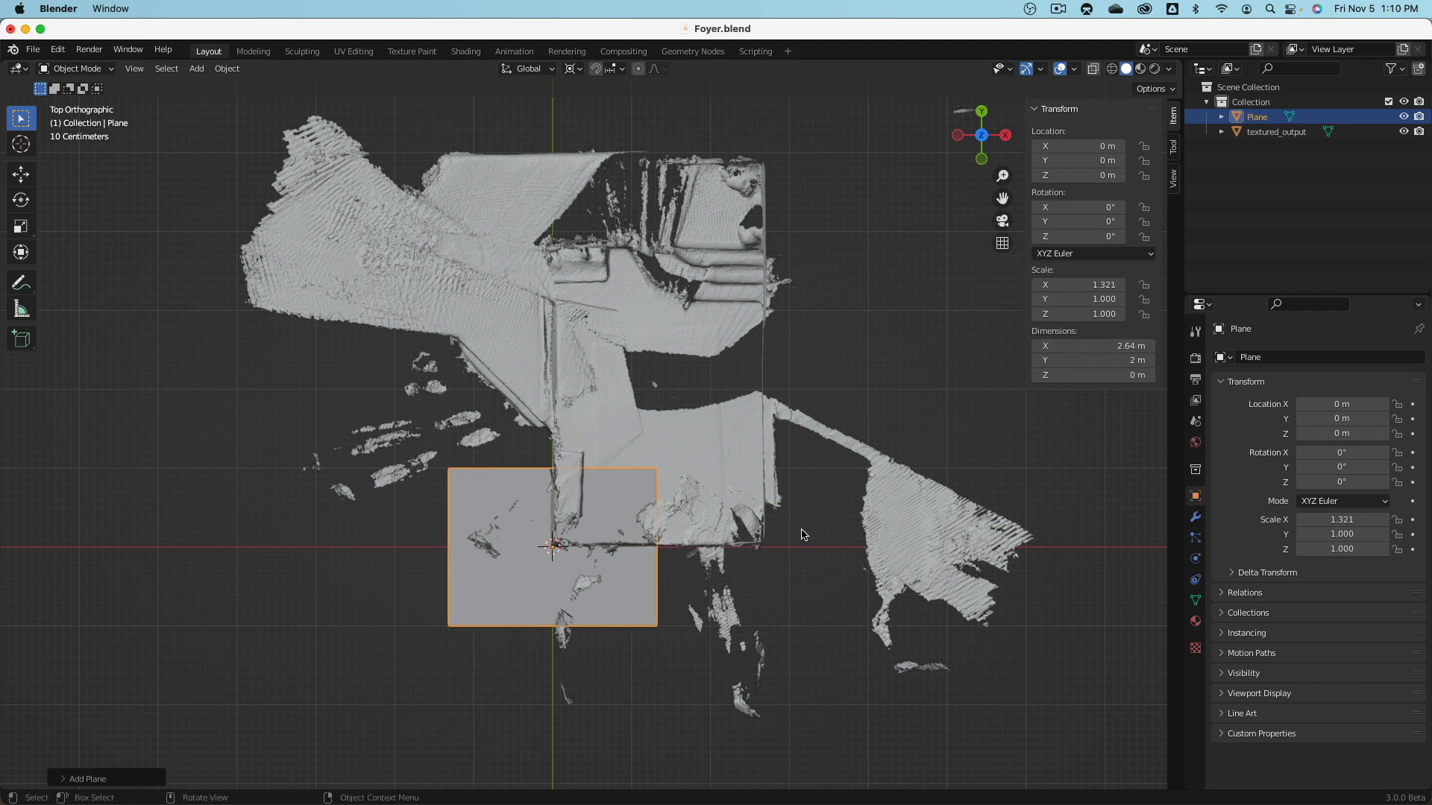
Step: Move the plane to about X 1.33 m, Y 1.07 m, between the foyer's side walls, to check the scan's width
key("g")
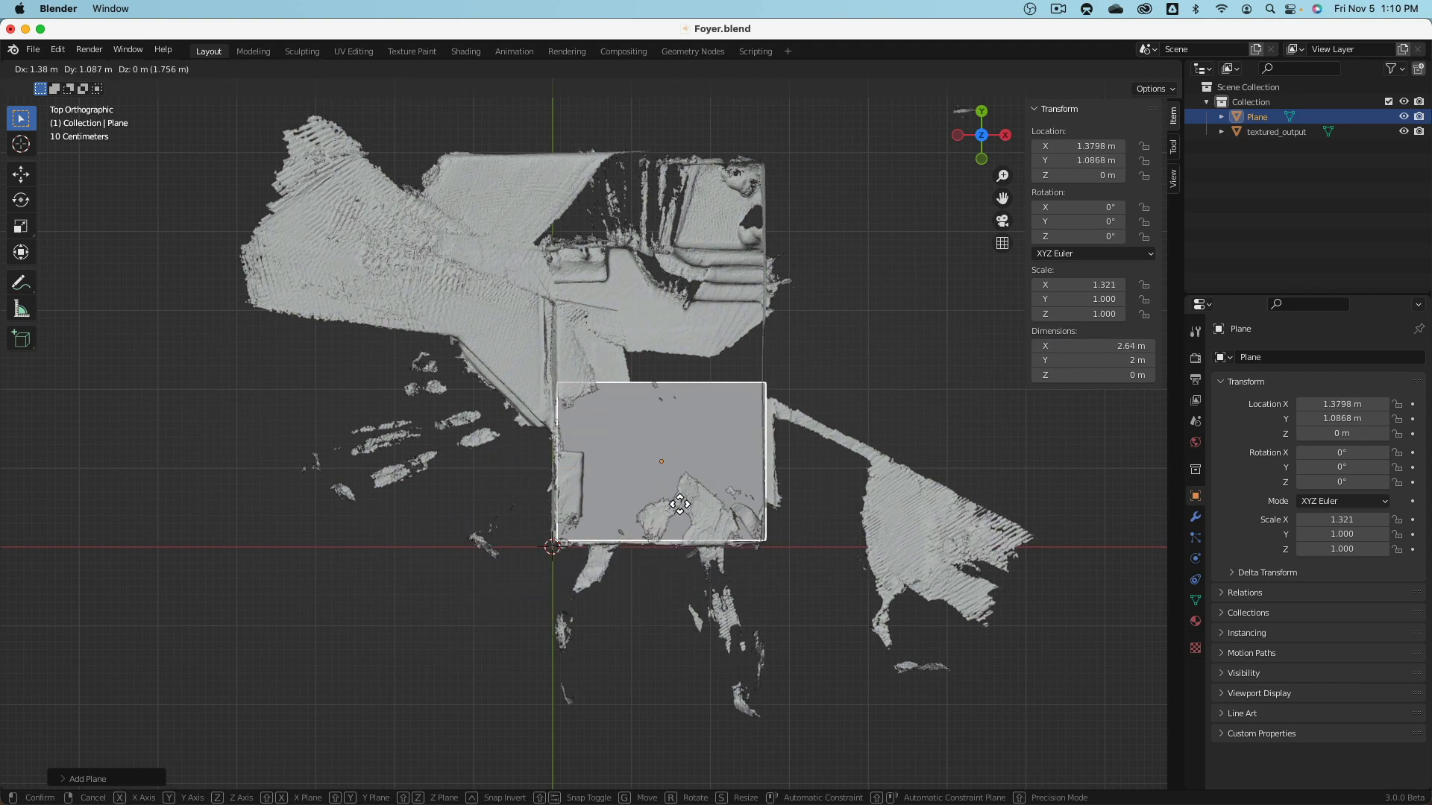
left_click(676, 506)
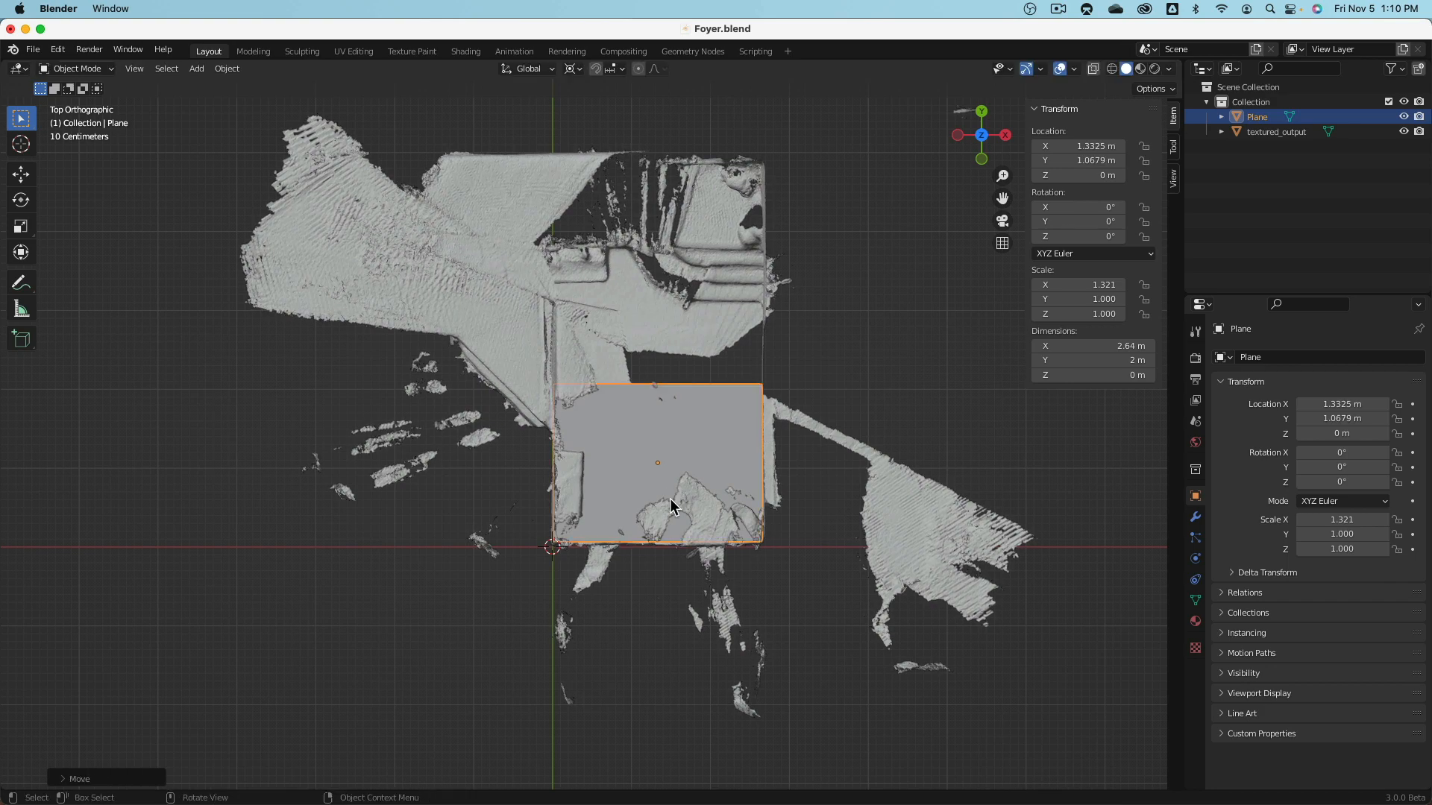
scroll(675, 502, "up", 3)
scroll(677, 487, "down", 1)
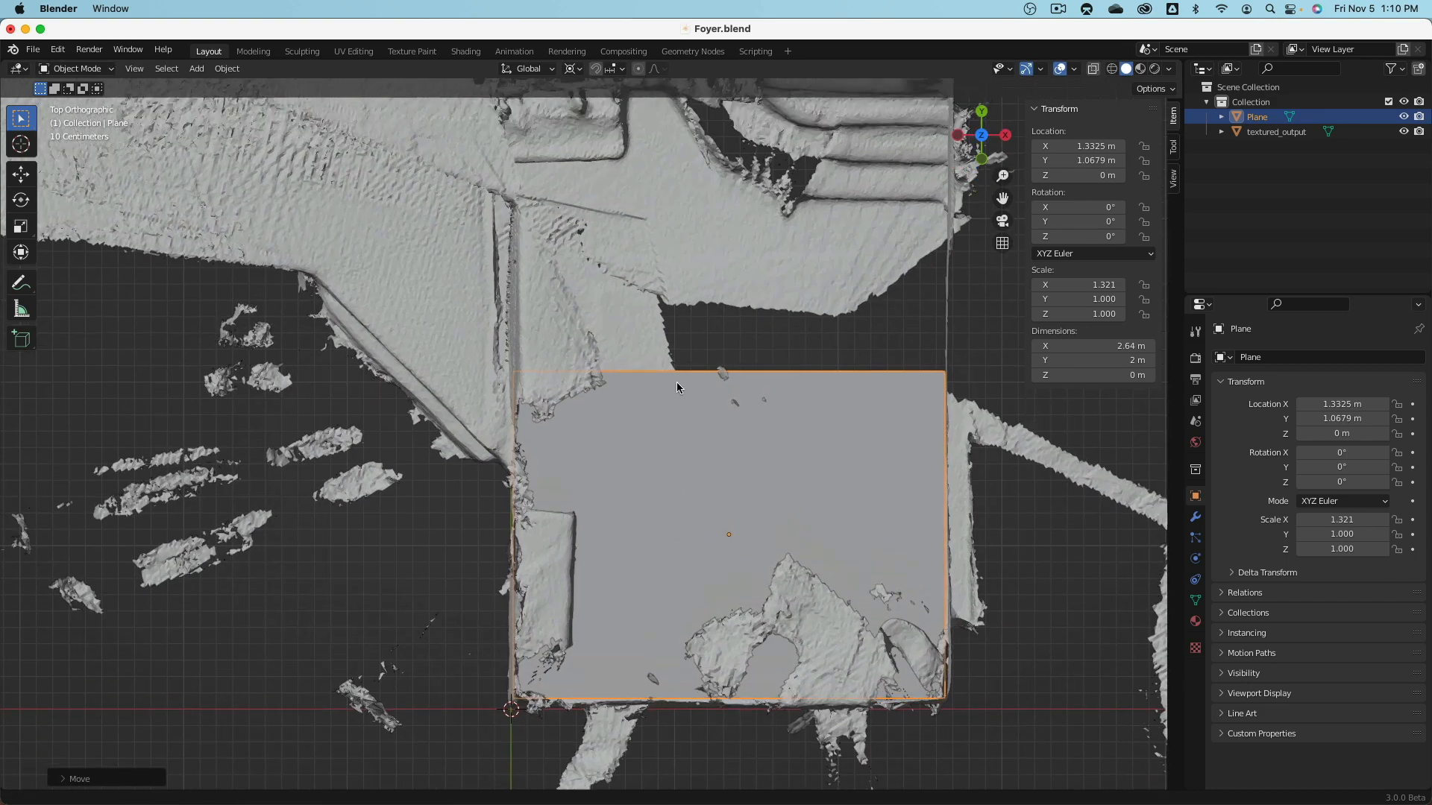
scroll(677, 382, "up", 4)
mouse_move(677, 330)
middle_mouse_down()
mouse_move(659, 335)
mouse_move(637, 282)
mouse_move(601, 265)
mouse_move(566, 283)
mouse_move(710, 296)
mouse_move(657, 321)
middle_mouse_up()
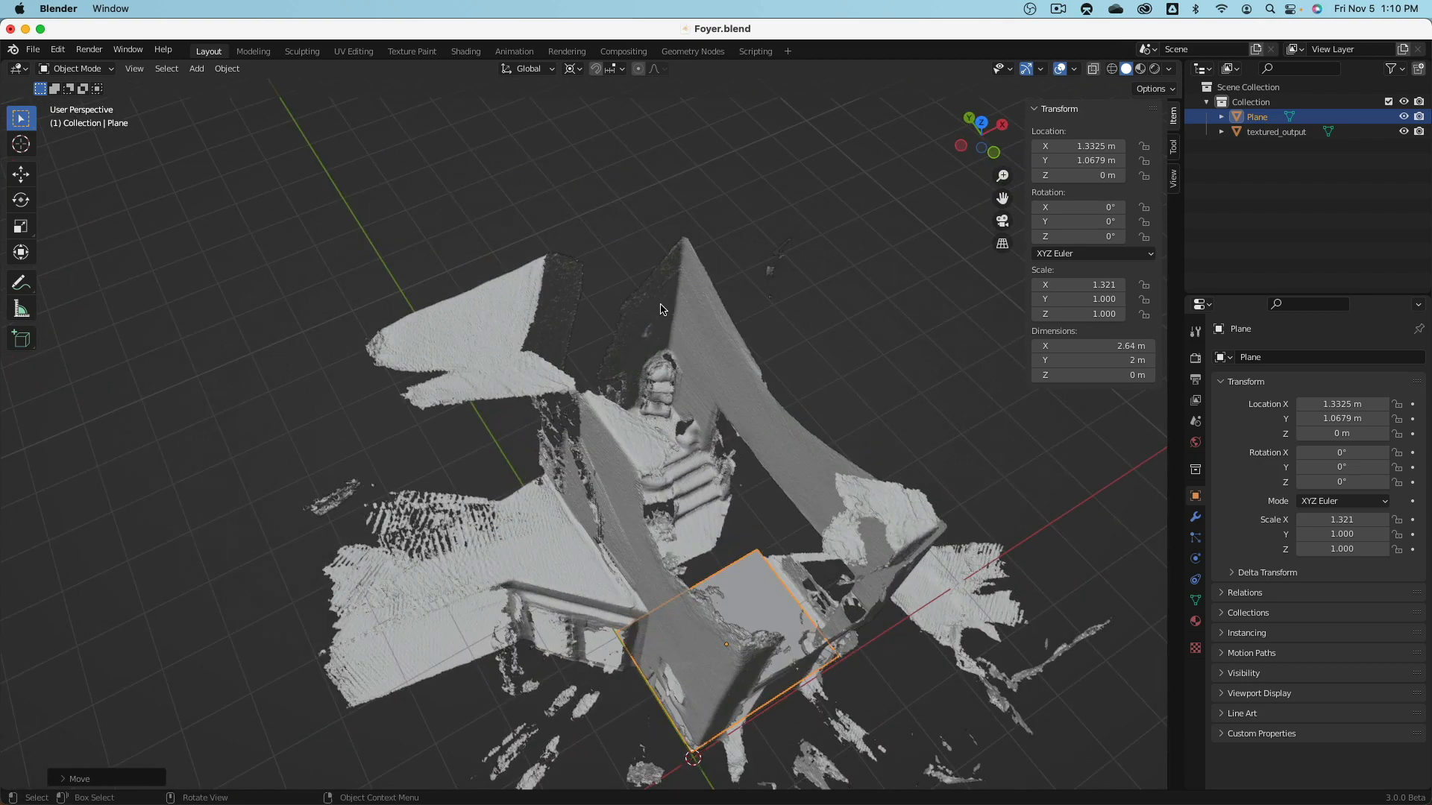
Step: Delete the measuring plane from the scene
middle_click_drag(682, 340, 620, 408)
scroll(592, 443, "up", 6)
key("x")
left_click(527, 456)
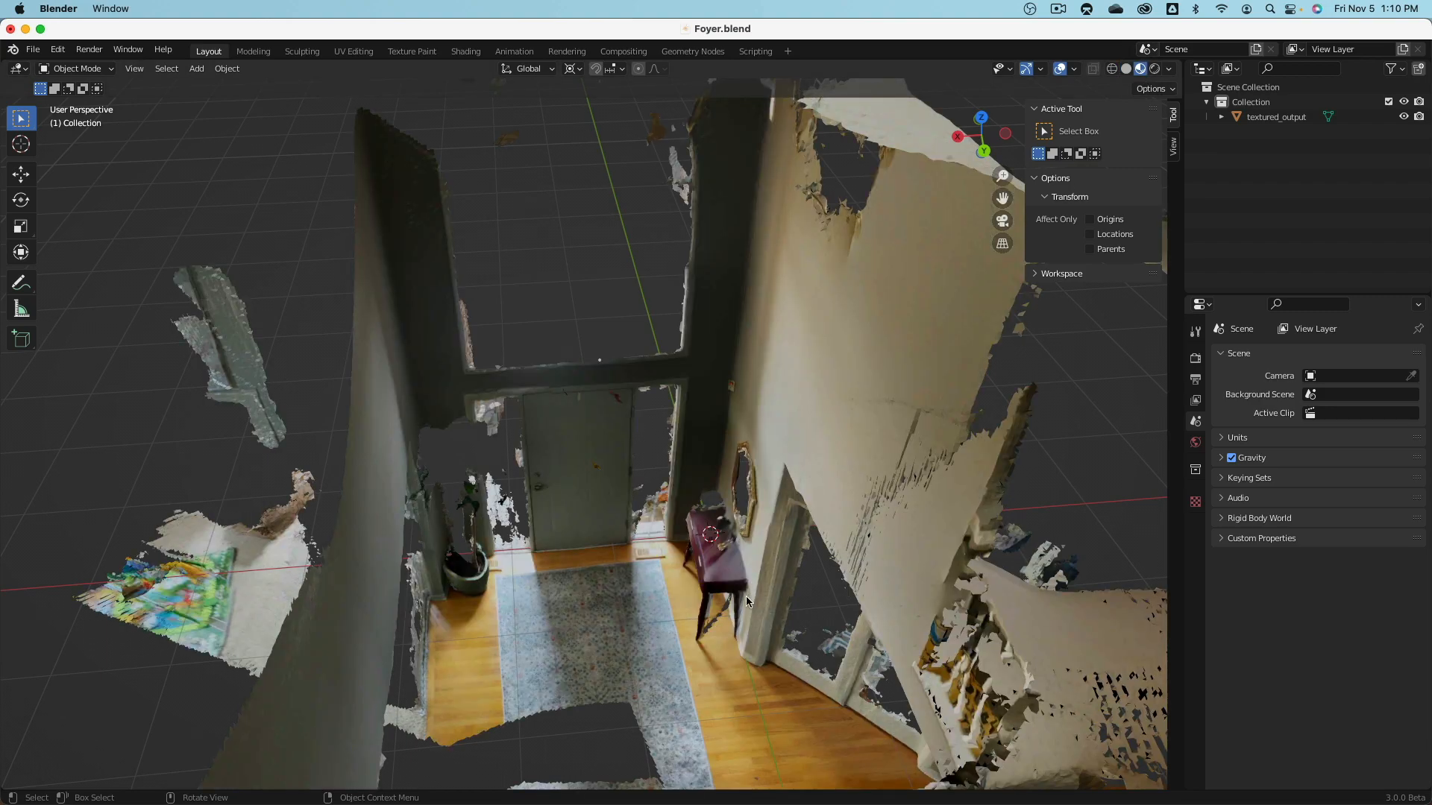
Step: Inspect the textured foyer scan up close, including the front door, console table, mirror, rug and floor vents
middle_click_drag(746, 596, 787, 383)
scroll(758, 442, "up", 1)
key("KP_5")
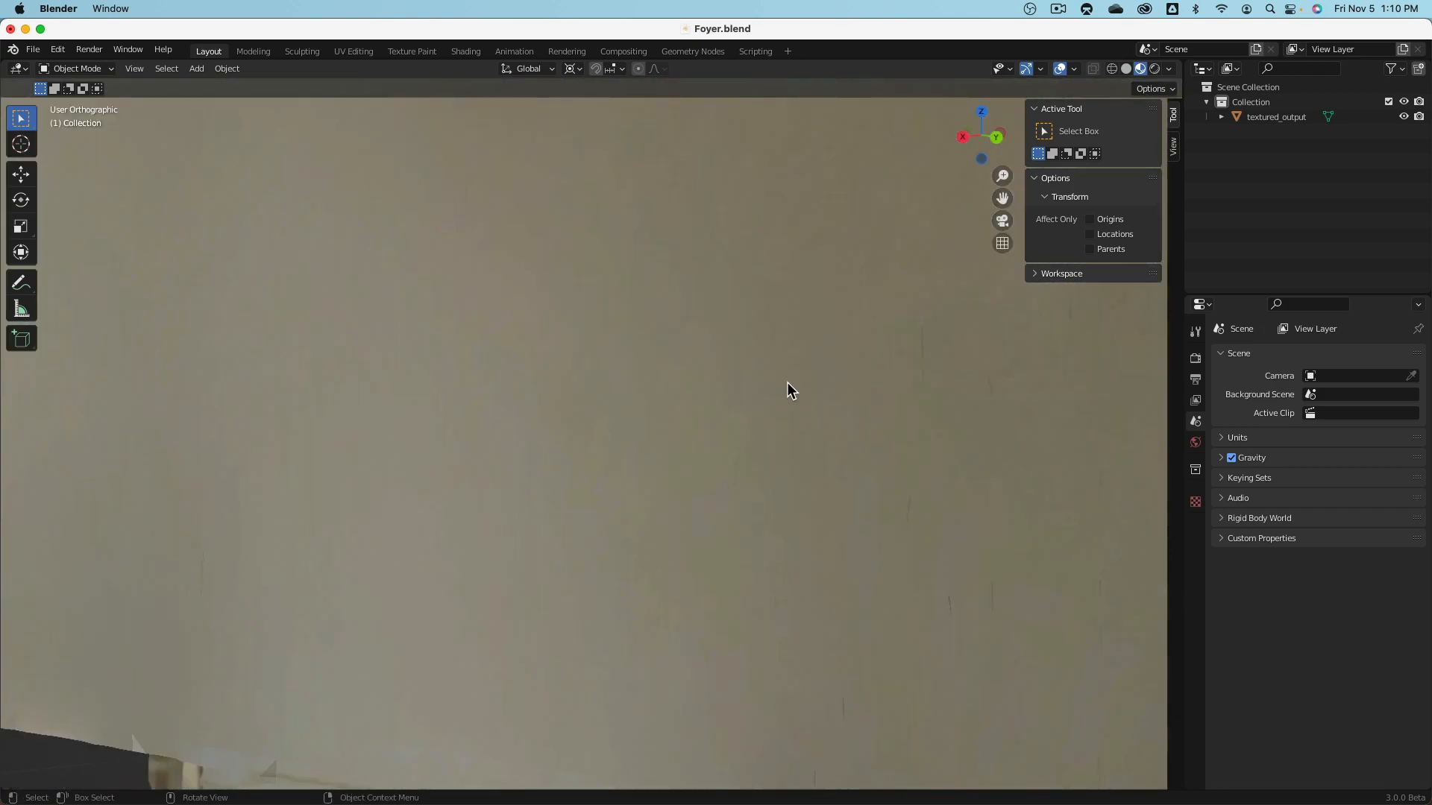
scroll(786, 383, "down", 3)
key("KP_5")
middle_click_drag(721, 550, 773, 399)
scroll(773, 399, "up", 5)
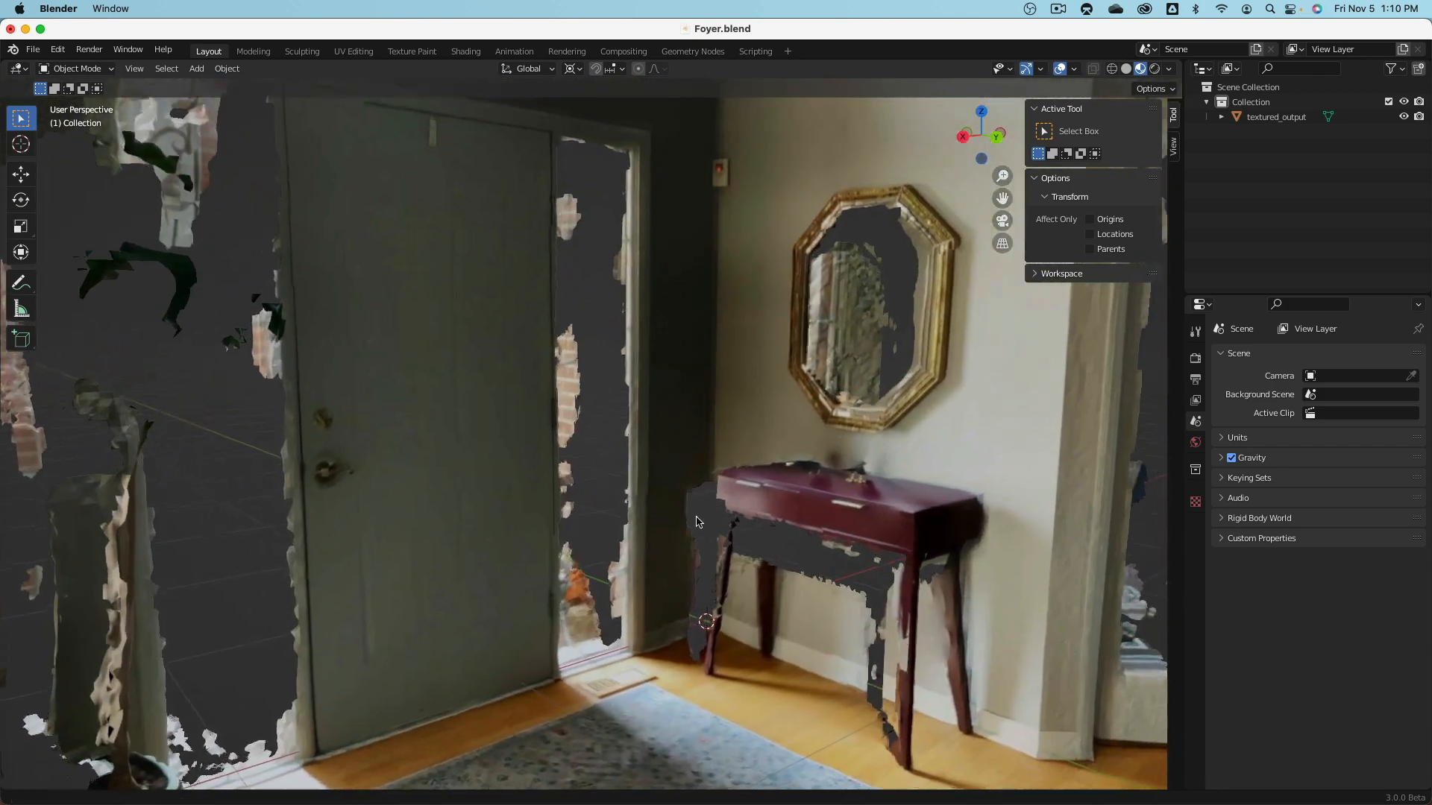
middle_click_drag(852, 417, 817, 401)
scroll(566, 426, "down", 4)
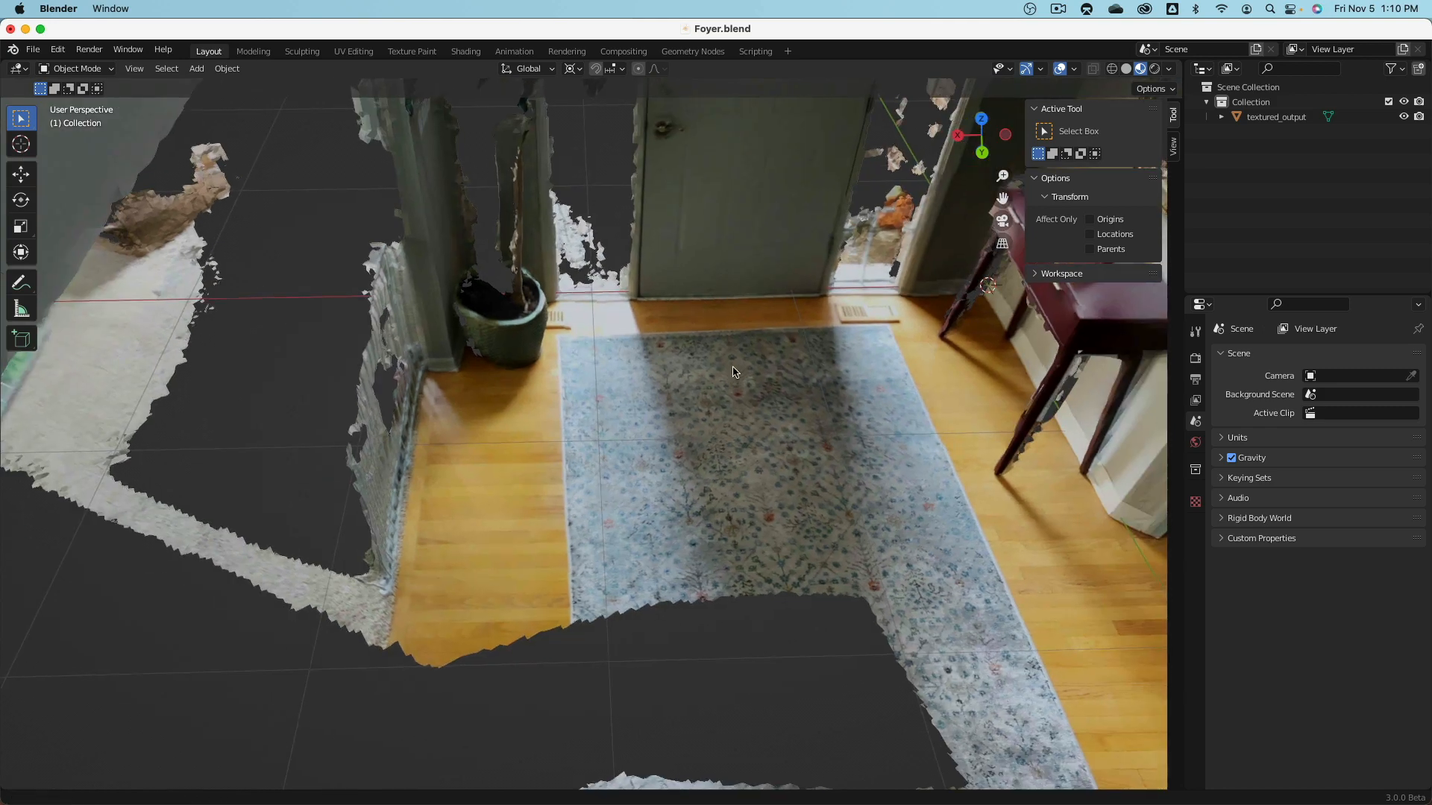
middle_click_drag(565, 426, 368, 528, "shift")
scroll(369, 522, "up", 3)
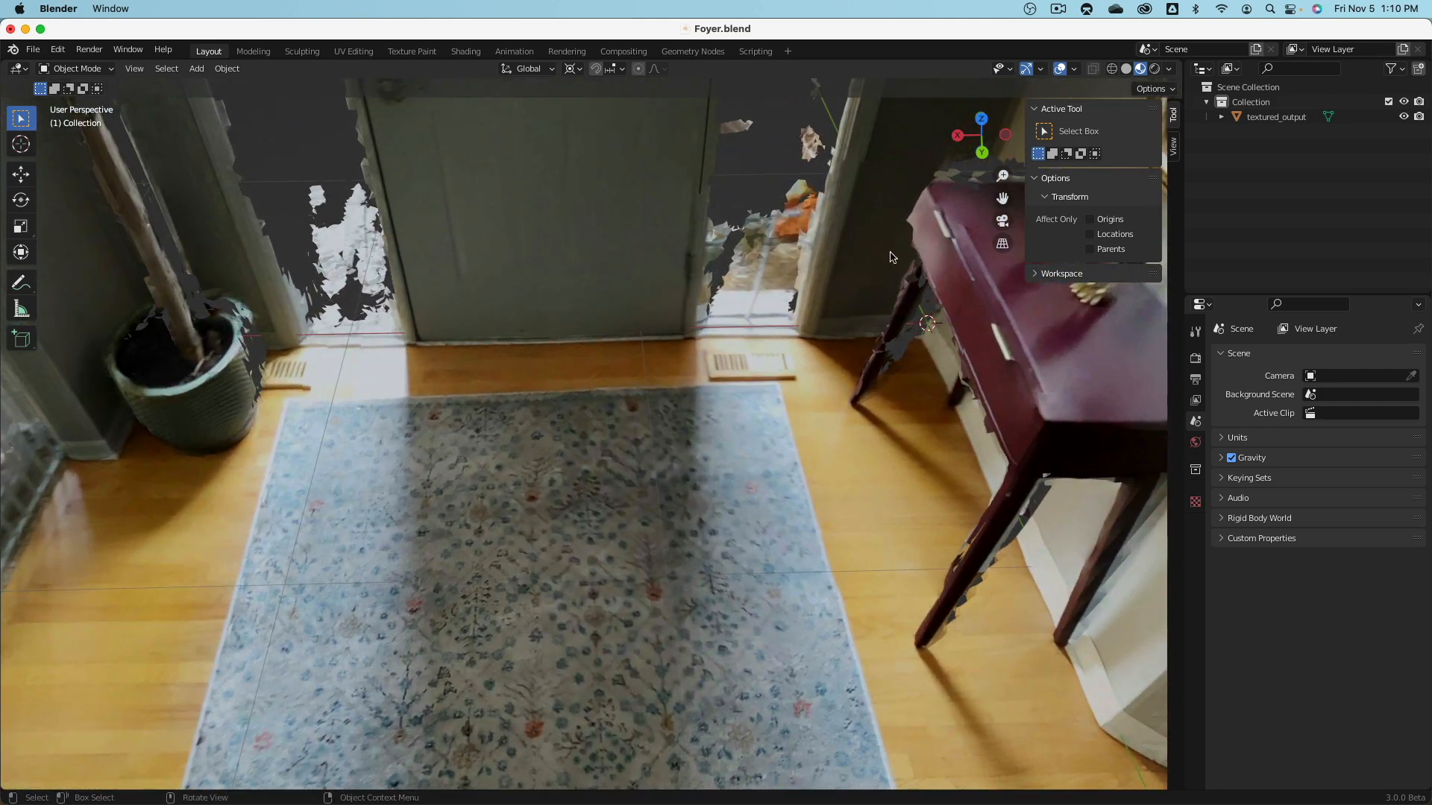
Step: Compare the scan in Solid and Material Preview shading, finishing with an overview of the textured foyer
left_click(1125, 69)
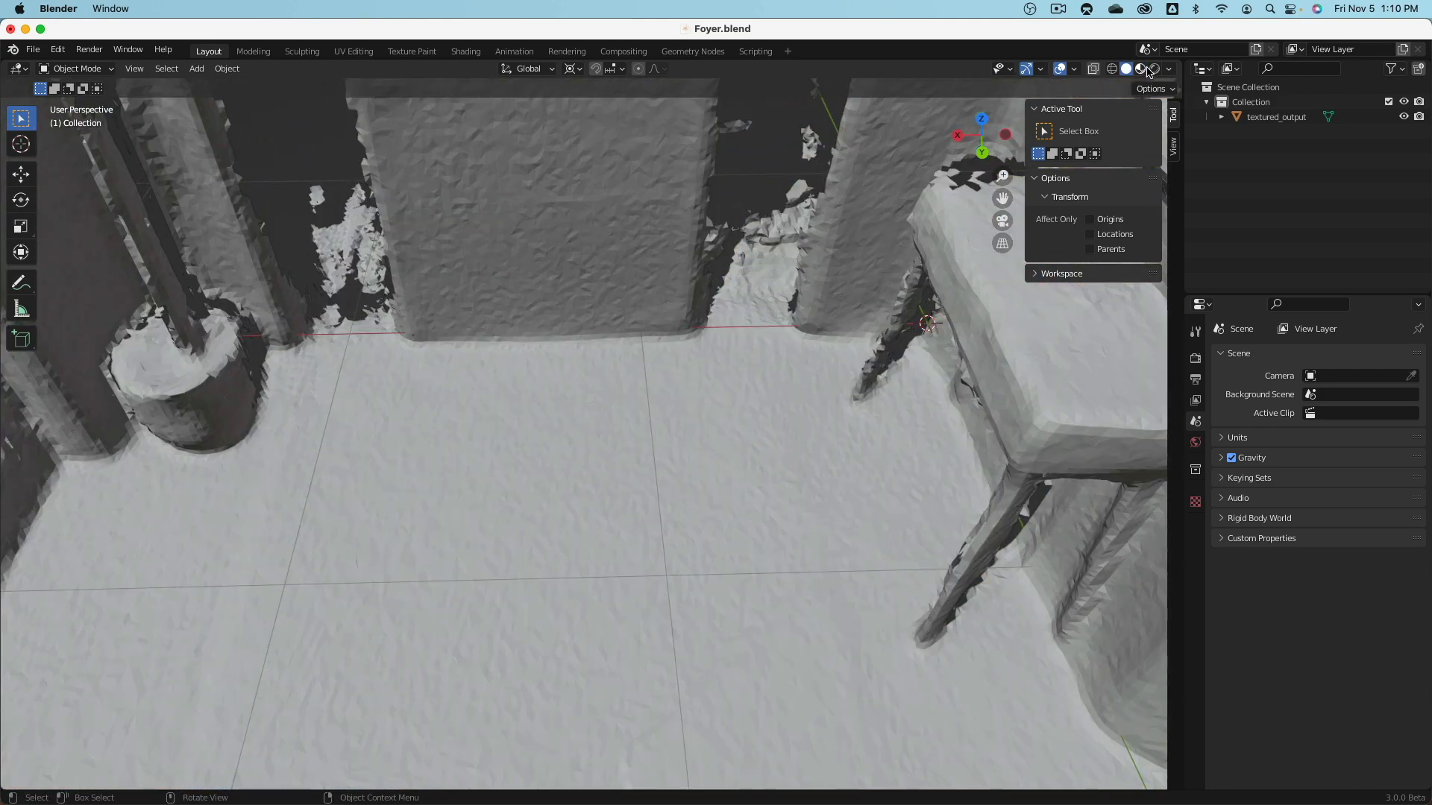
left_click(1140, 70)
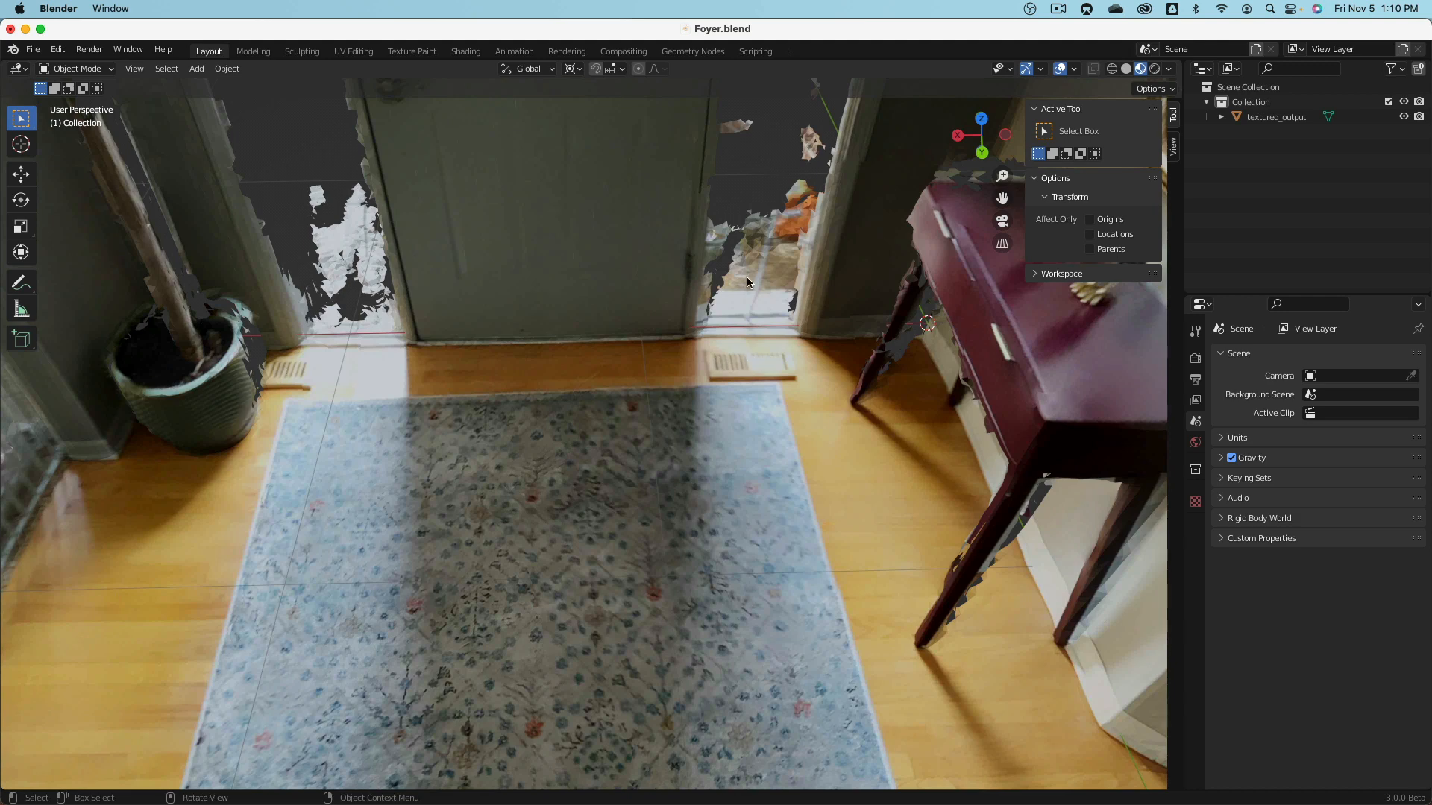
middle_click_drag(578, 371, 695, 506)
middle_click_drag(685, 475, 457, 536)
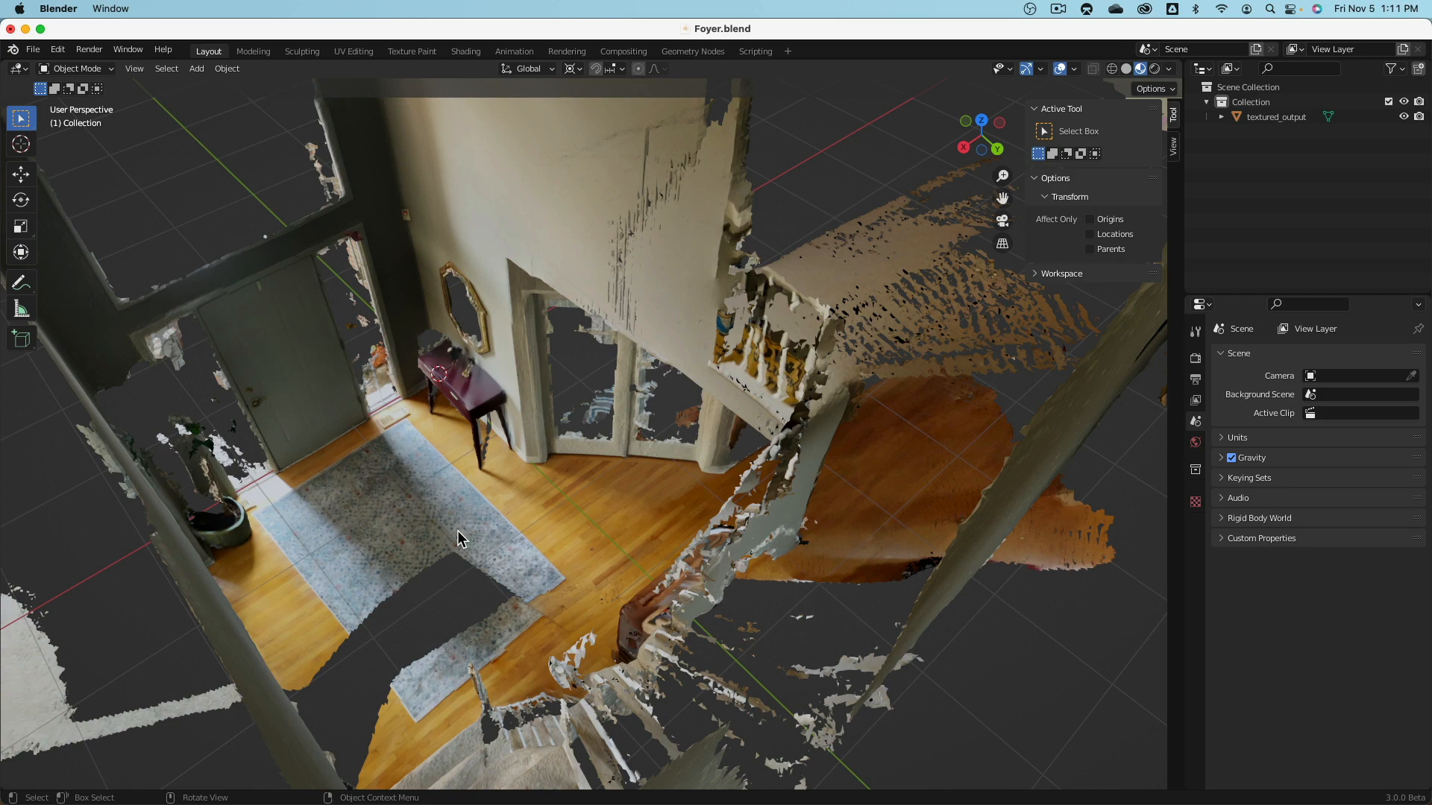
Step: Switch to Finder, return to the Architecture Modeling - Foyer folder and preview Entrance Edited.JPG
key("super+Tab")
key("super+Tab")
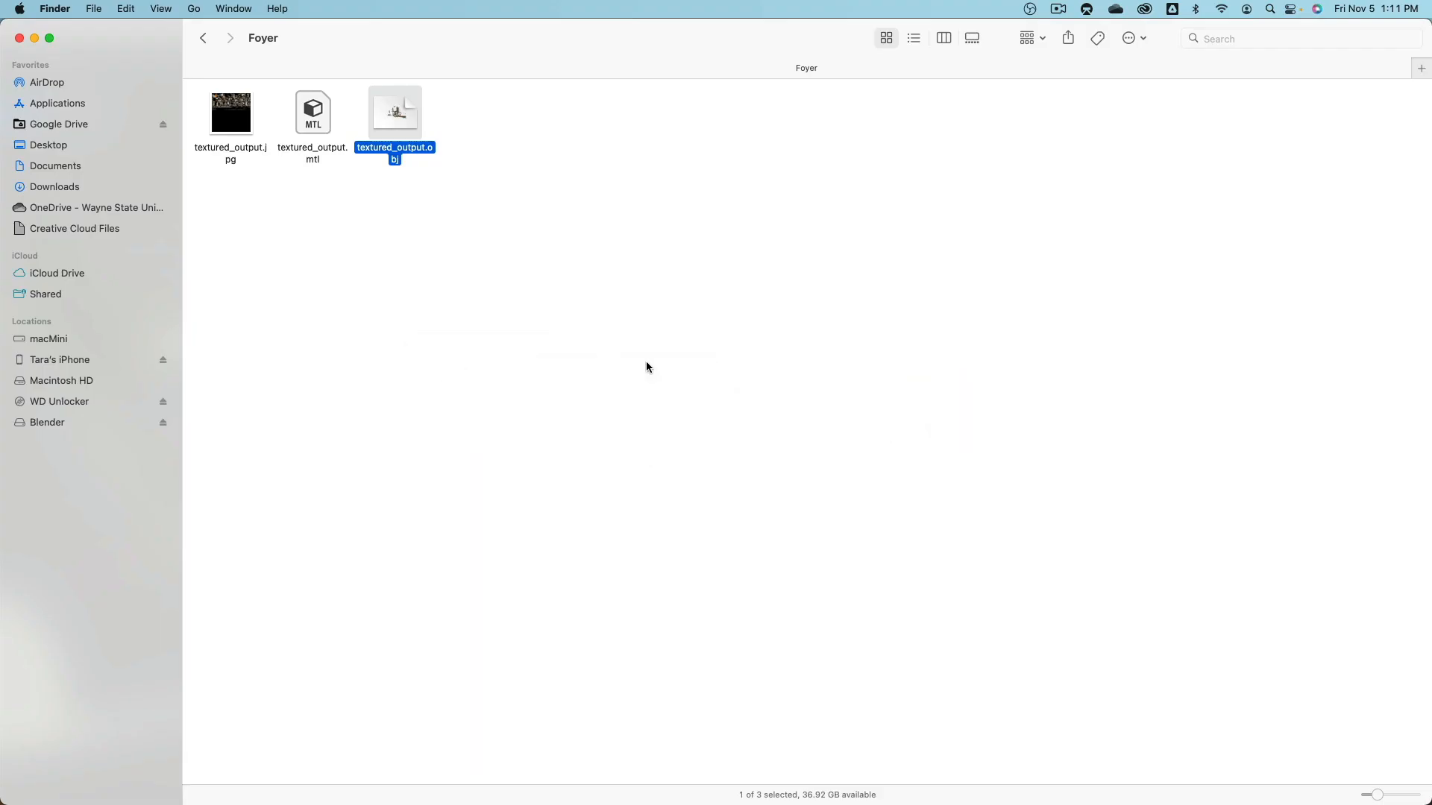
left_click(202, 38)
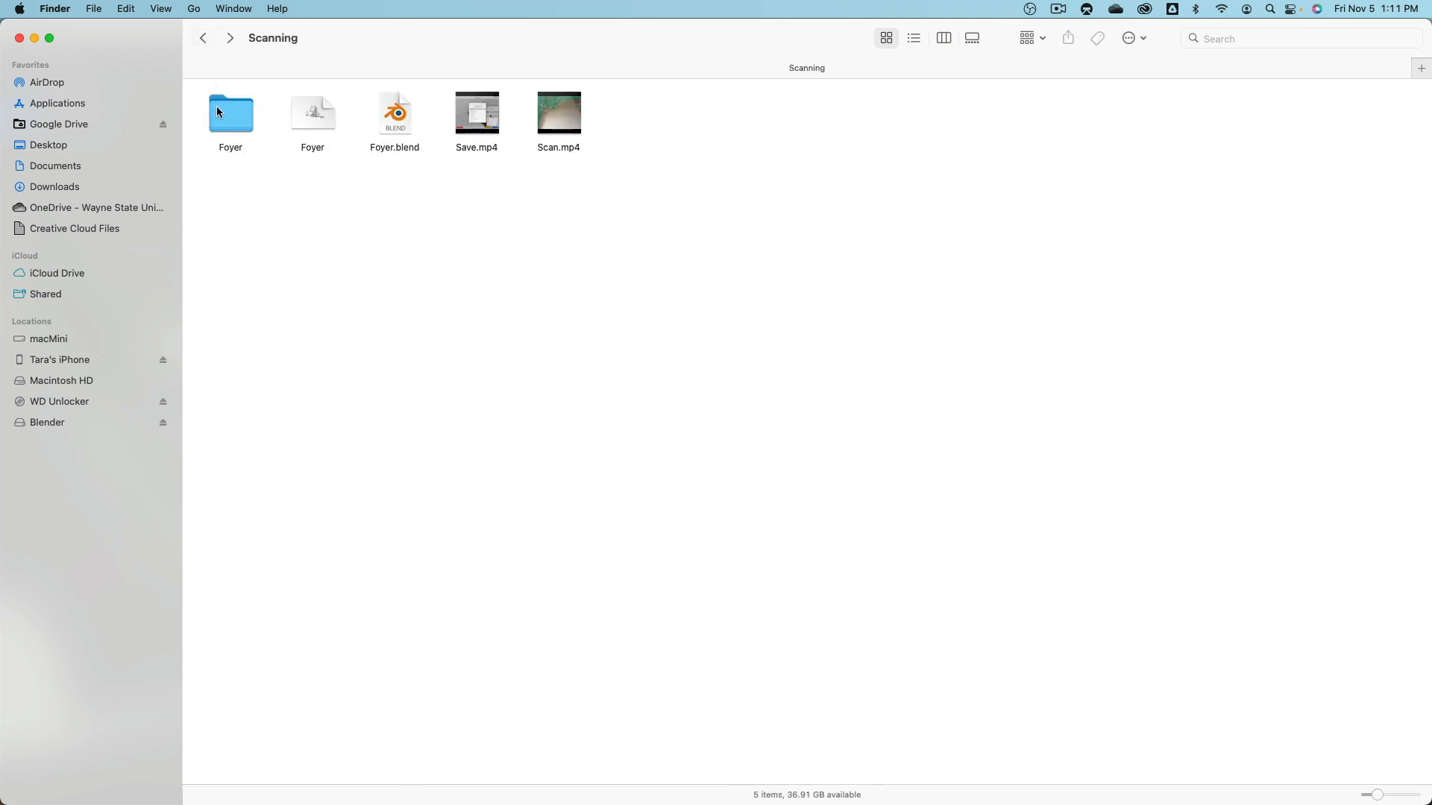
left_click(203, 38)
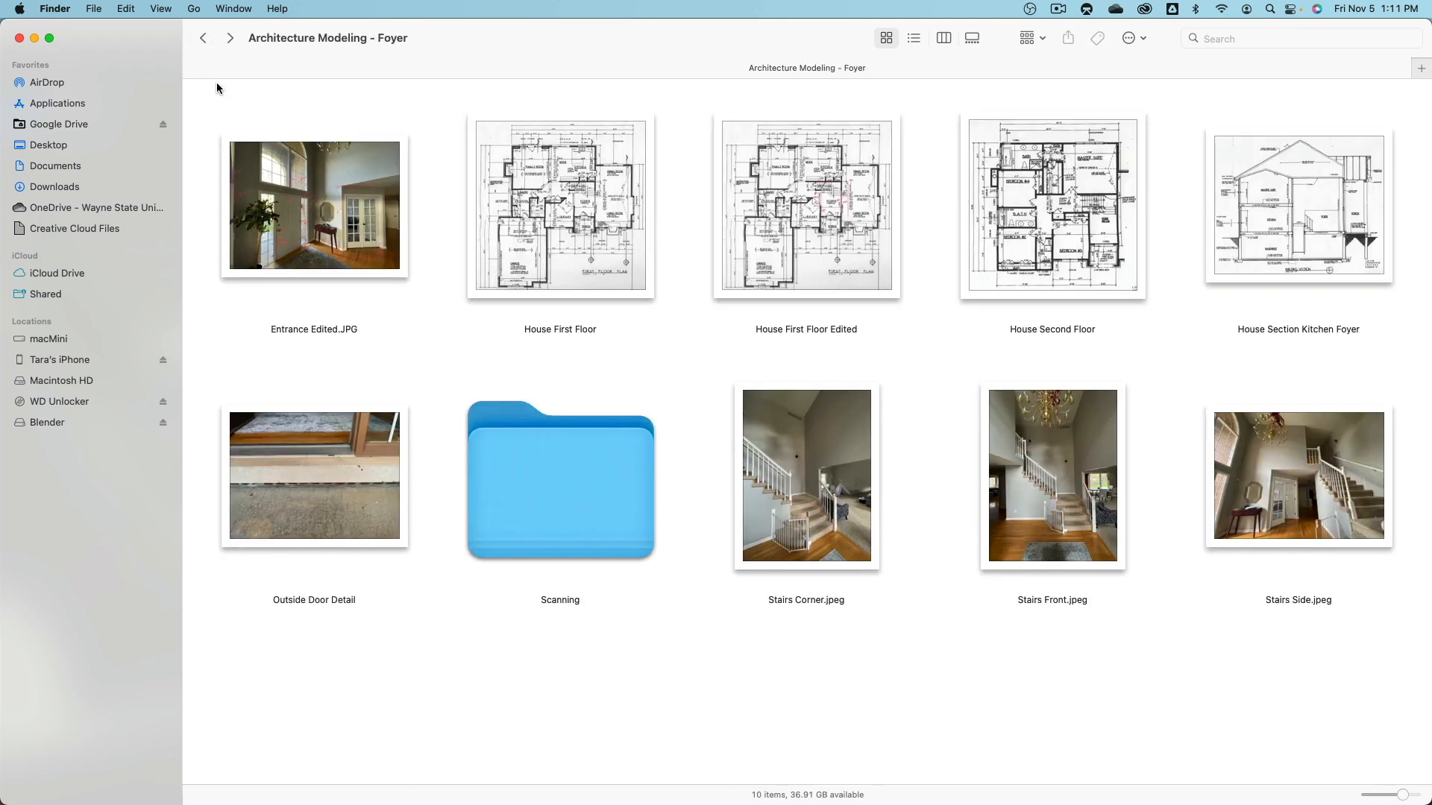
left_click(340, 192)
key("space")
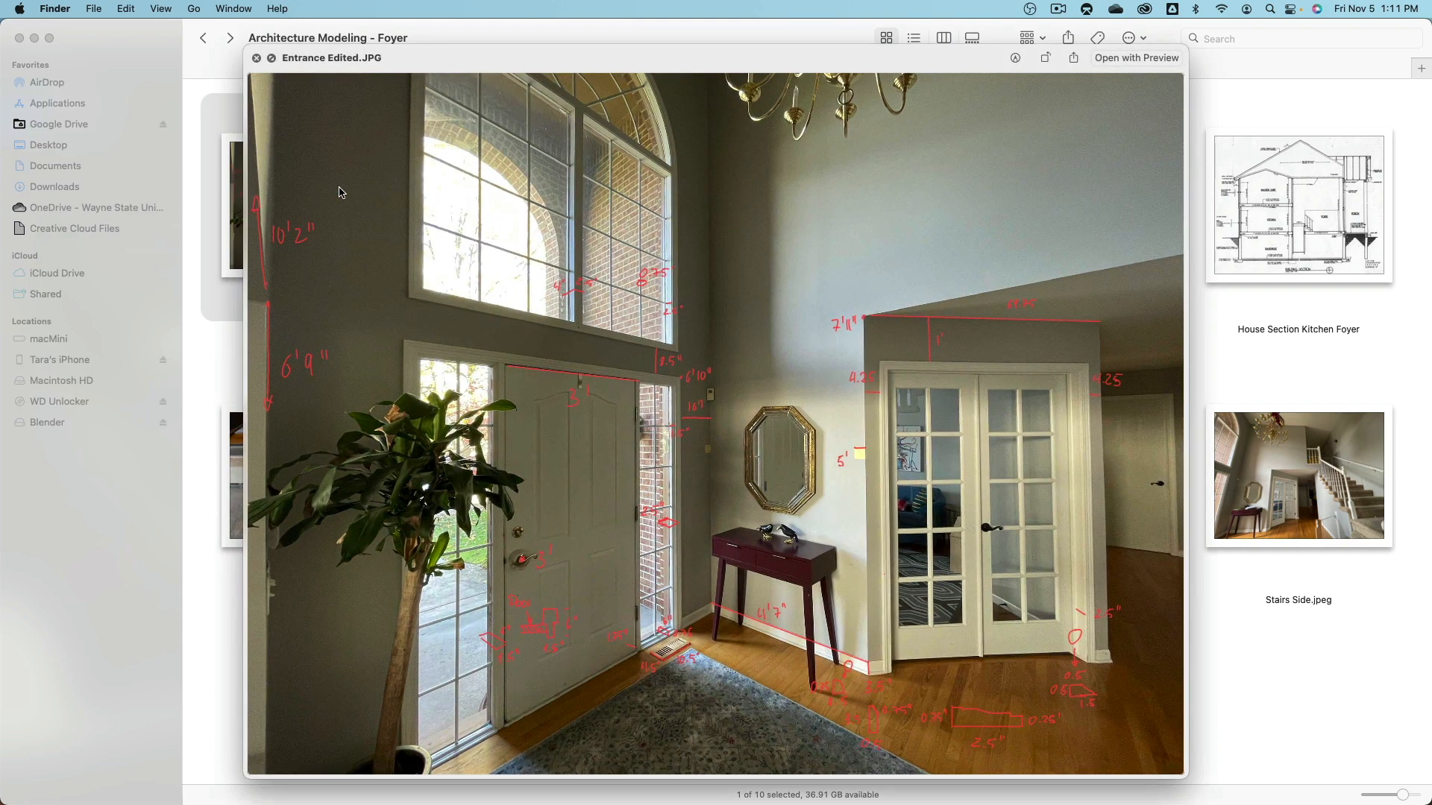
key("space")
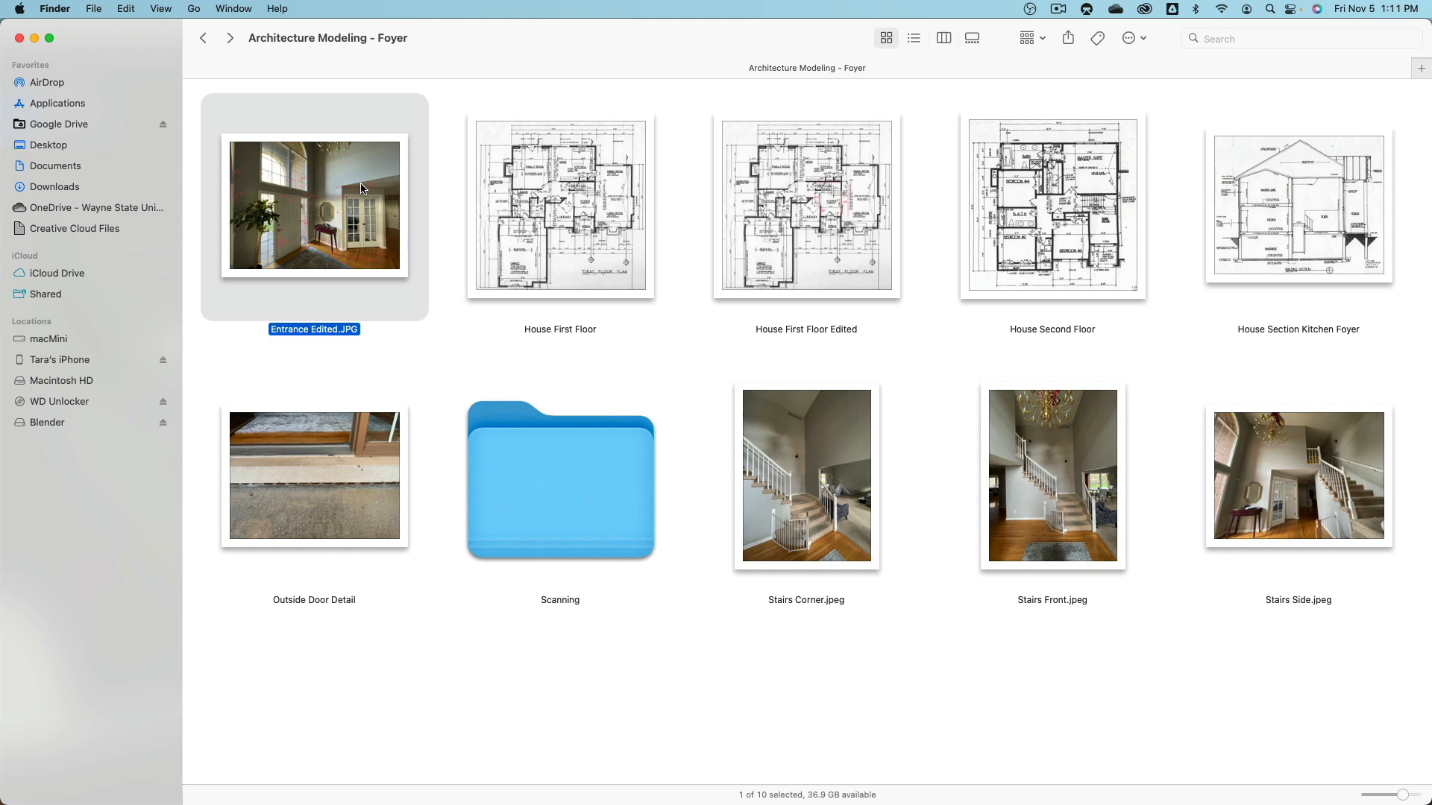
Step: Open the Scanning folder to point out Save.mp4 and Scan.mp4, and return to the parent folder
double_click(556, 434)
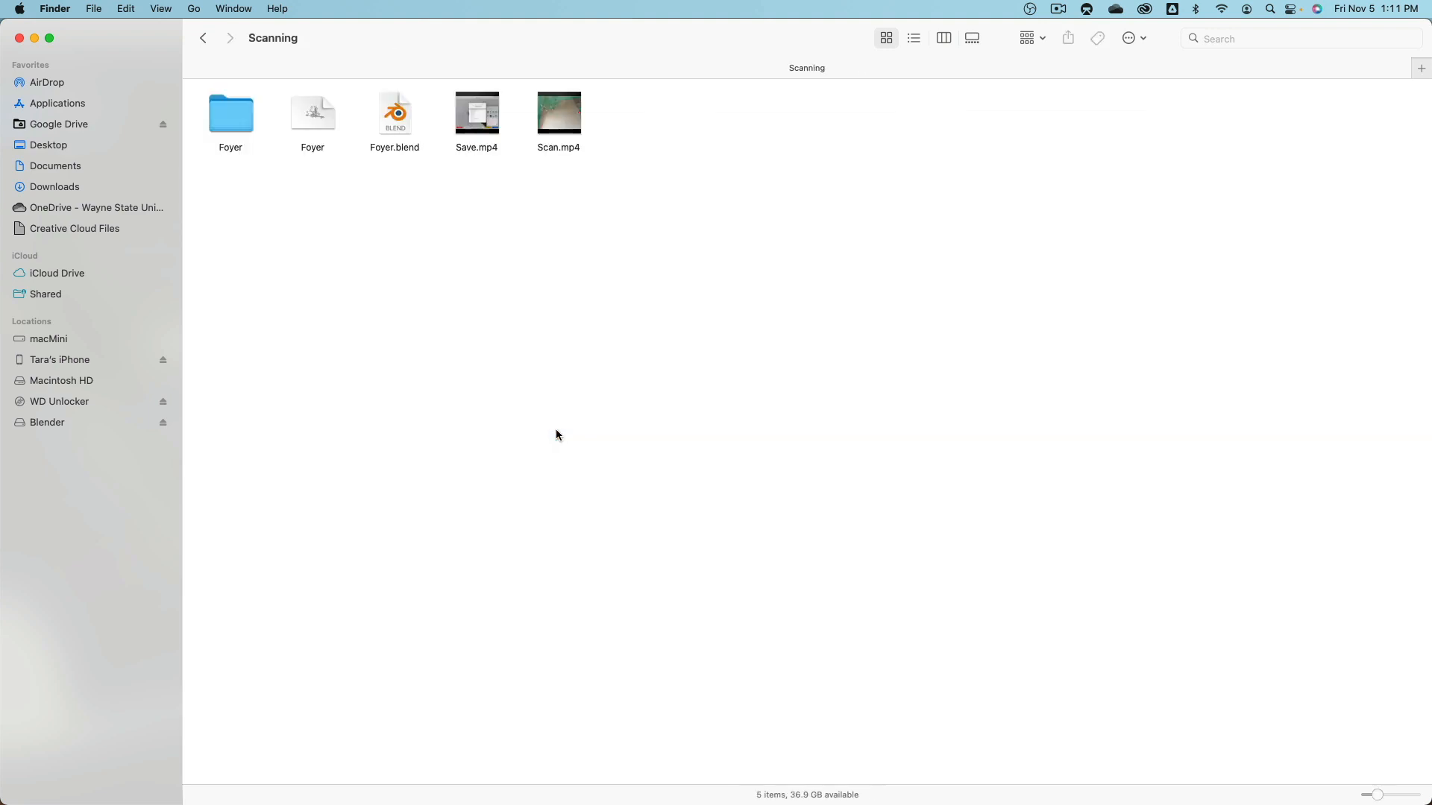
left_click_drag(623, 195, 492, 133)
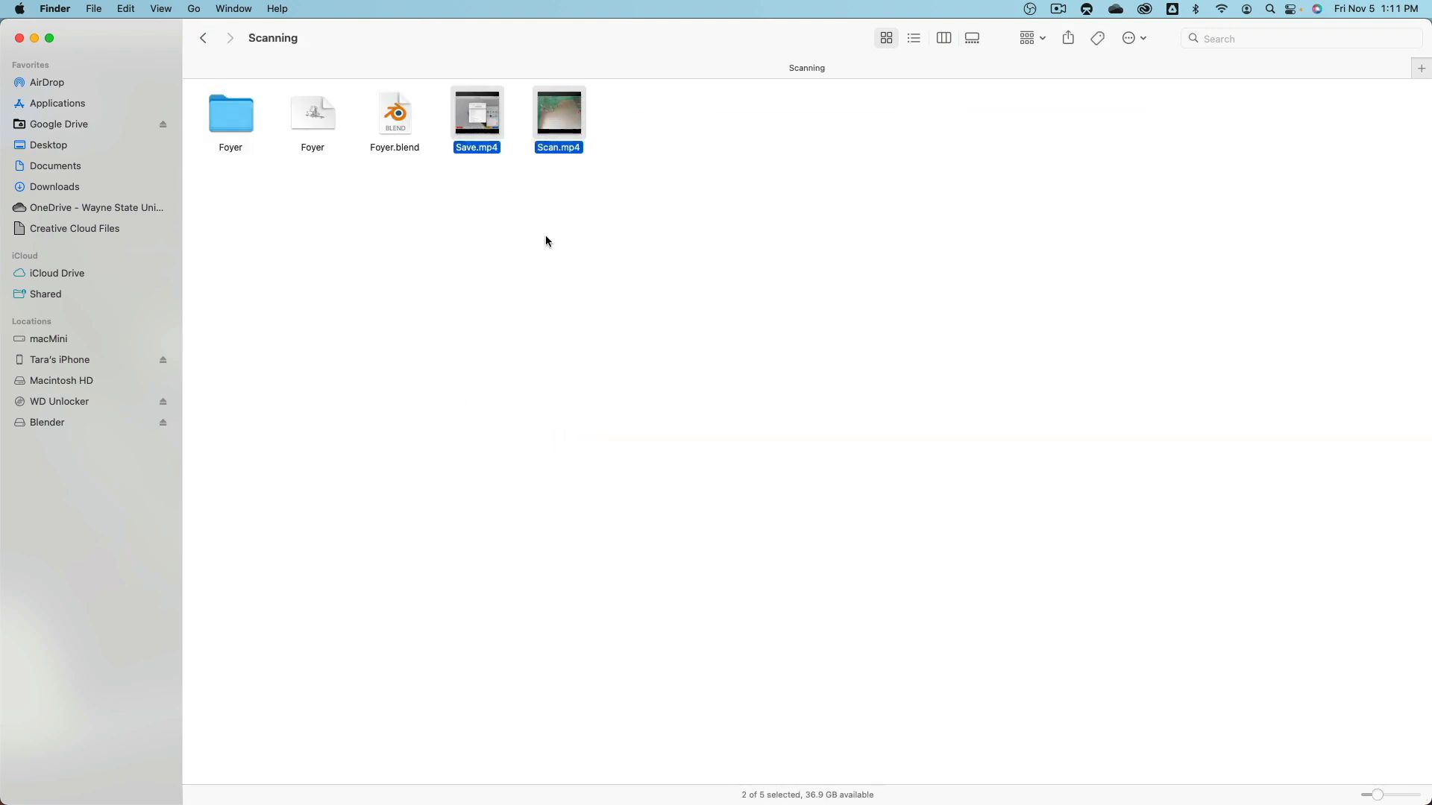
left_click(546, 239)
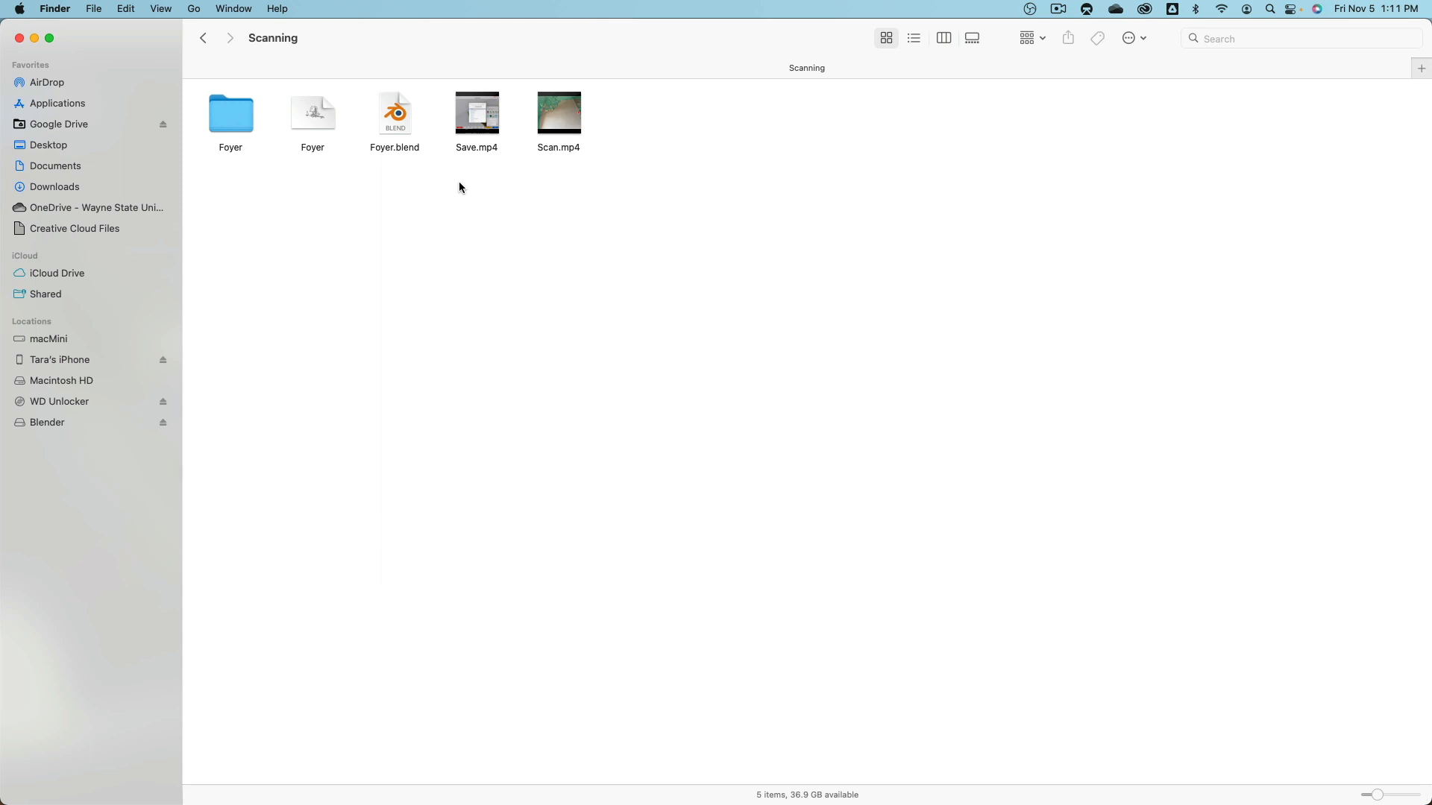
left_click(200, 43)
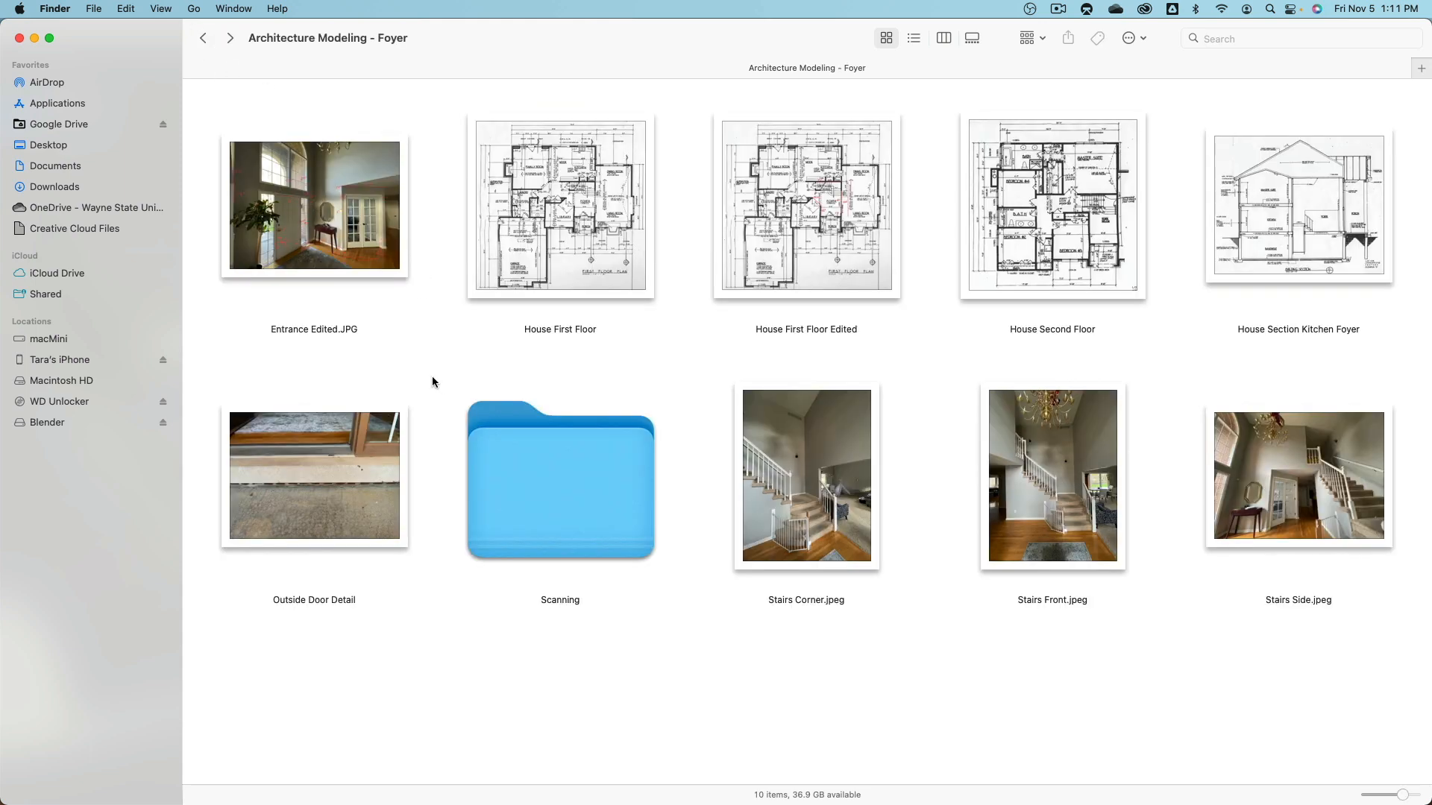
Step: Preview Entrance Edited.JPG again, followed by the House First Floor plan, and close the previews
left_click(364, 253)
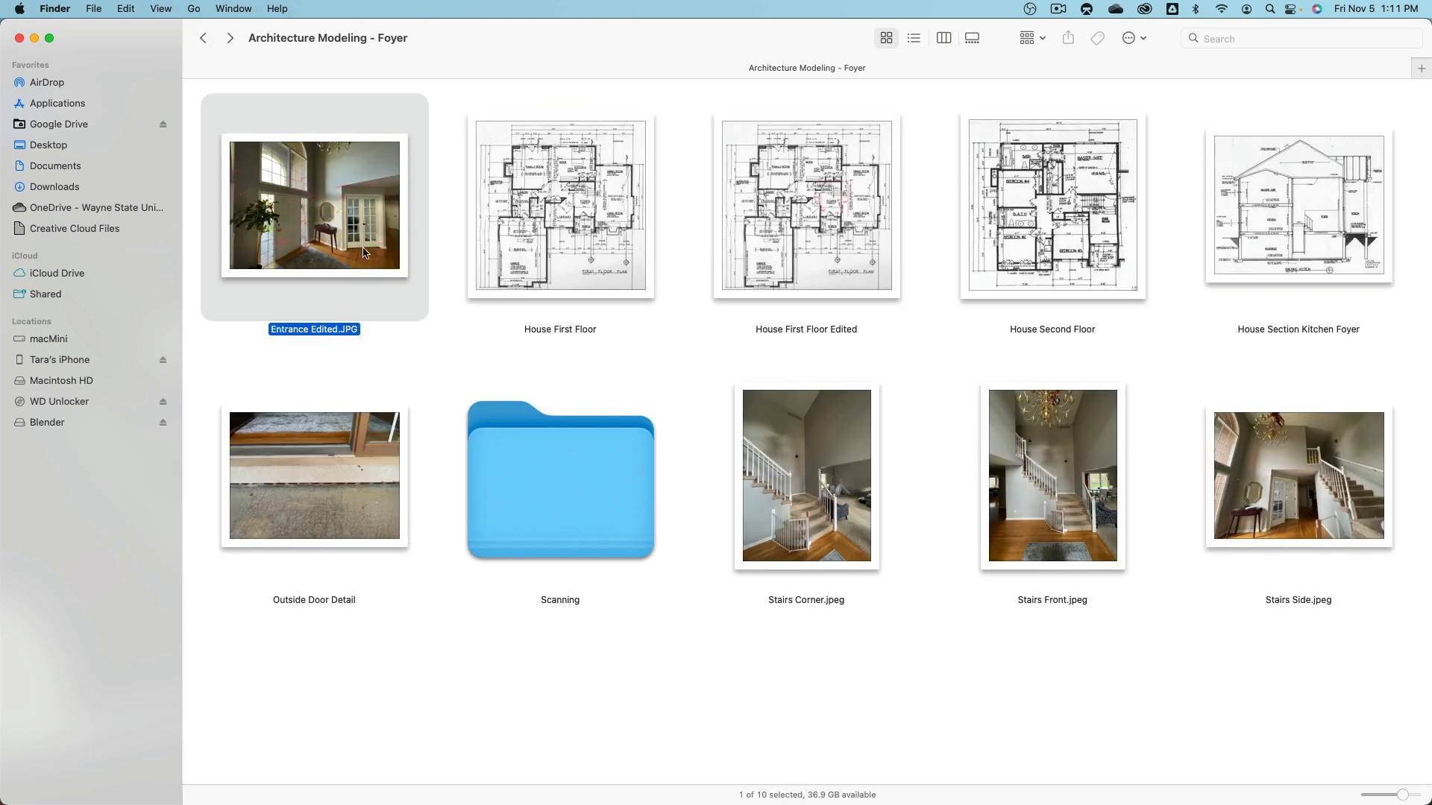
key("space")
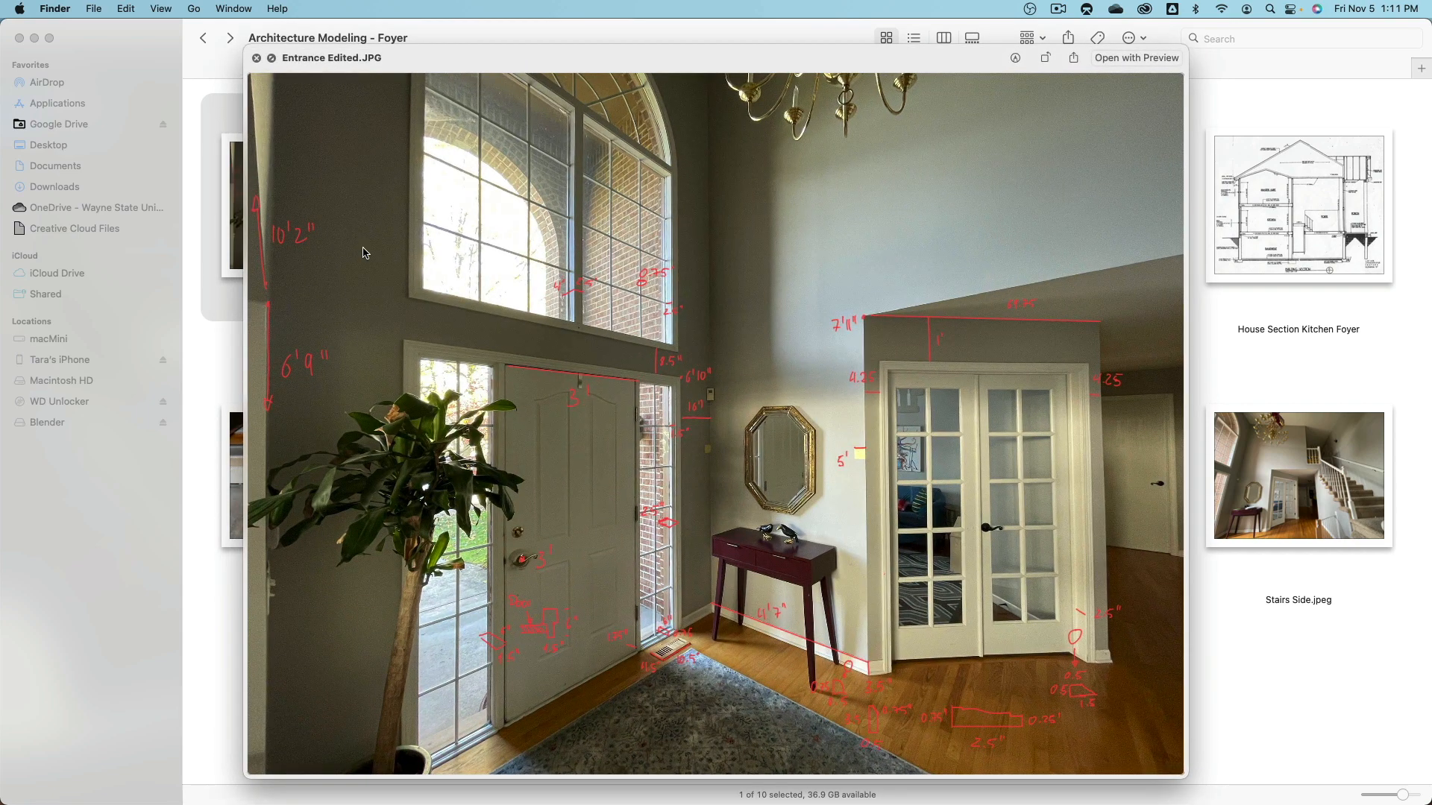
key("space")
key("Right")
key("space")
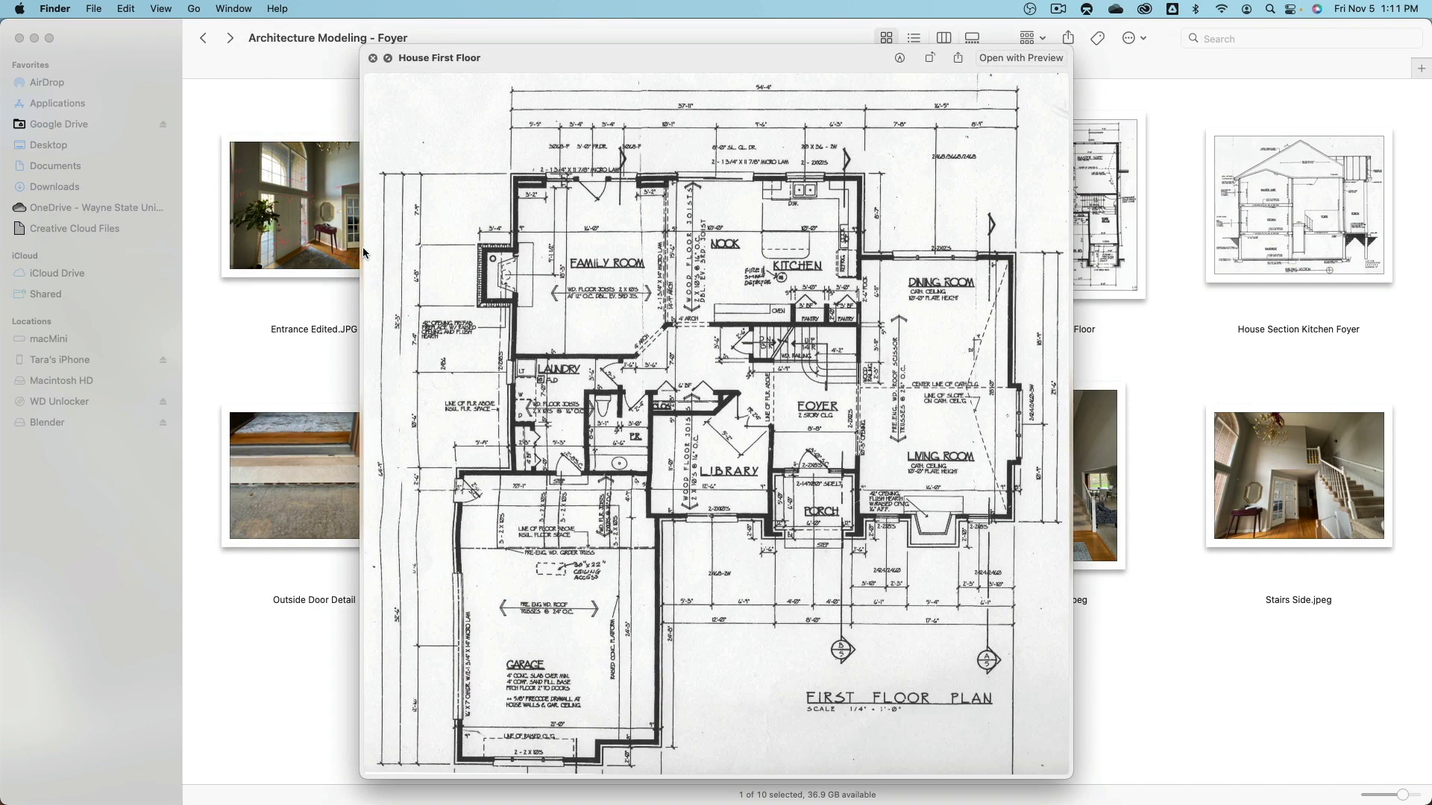
key("space")
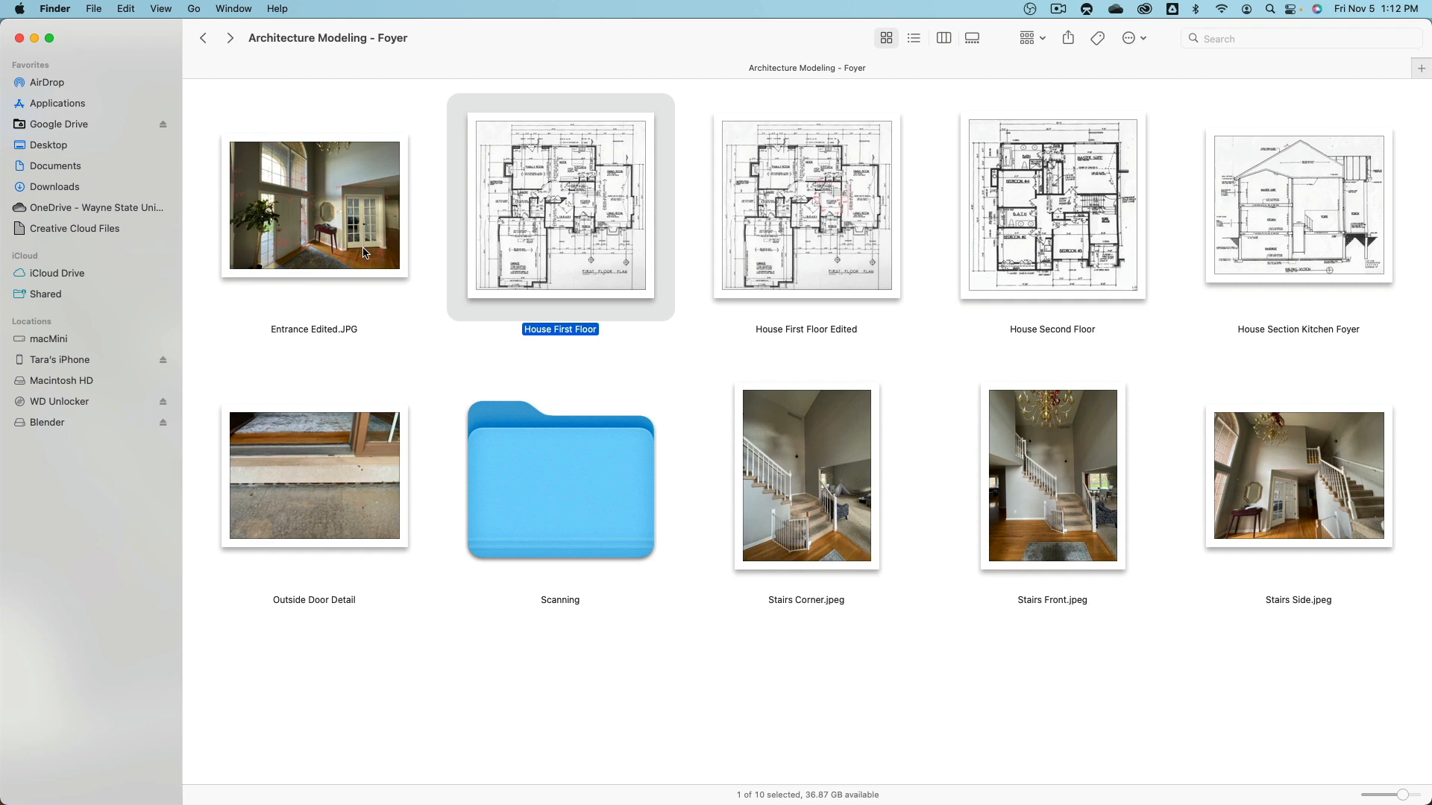
Step: Switch back to Blender with the Foyer.blend scan
key("super+Tab")
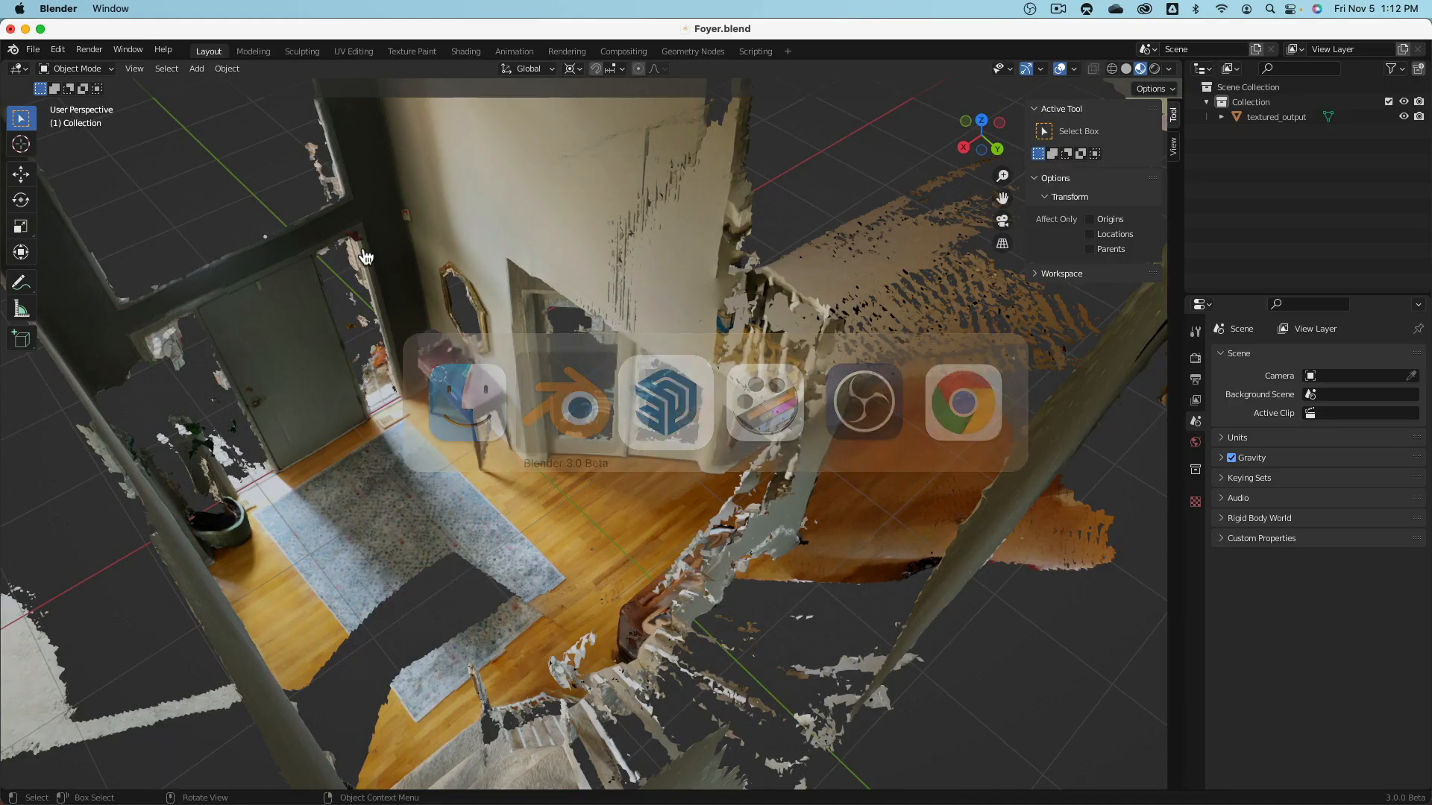
Step: Display the foyer scan in solid shading and examine the wall, mirror, console table and French door geometry
scroll(965, 171, "up", 3)
left_click(1126, 68)
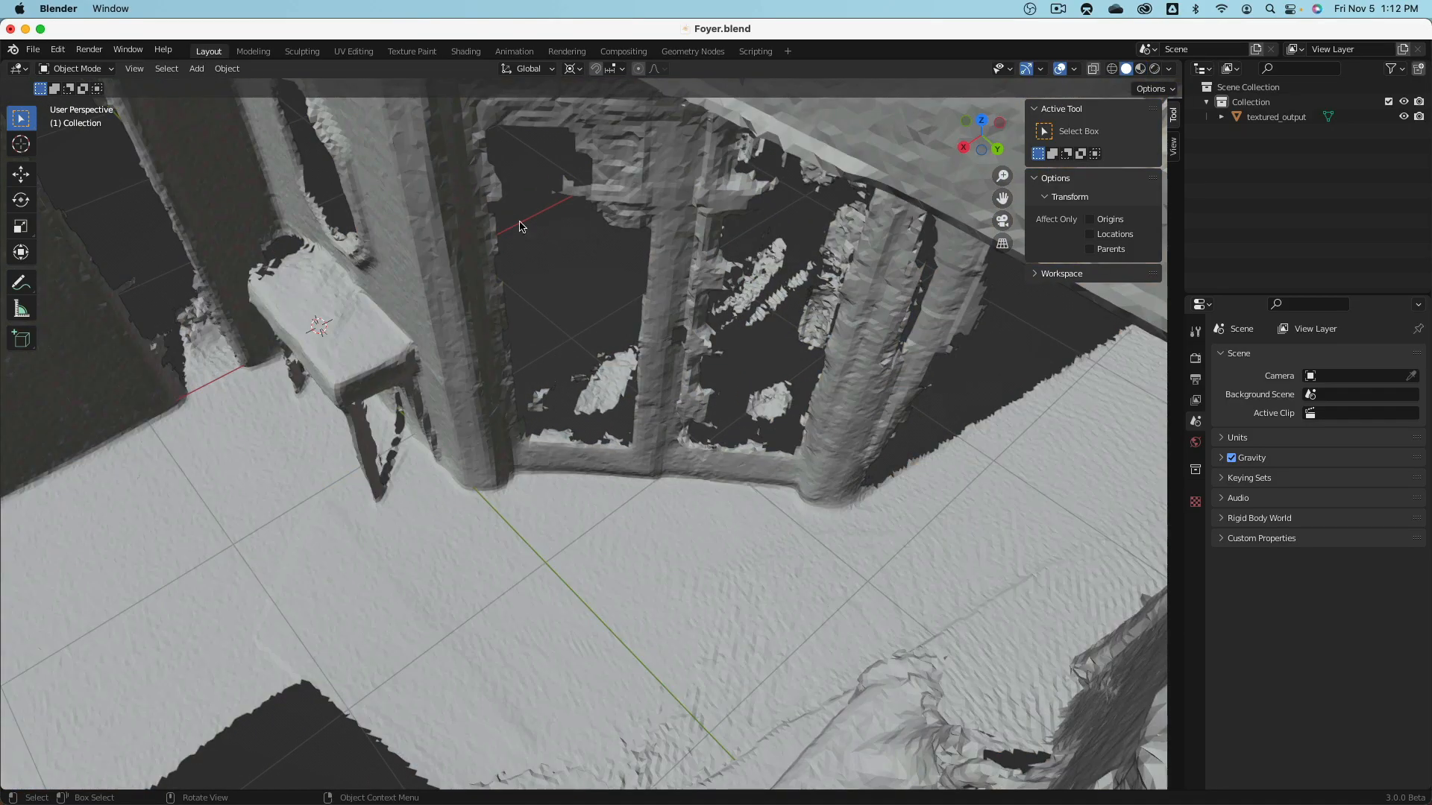
middle_click_drag(522, 226, 998, 622, "shift")
scroll(801, 425, "up", 3)
scroll(801, 424, "up", 1)
middle_click_drag(693, 442, 698, 497, "shift")
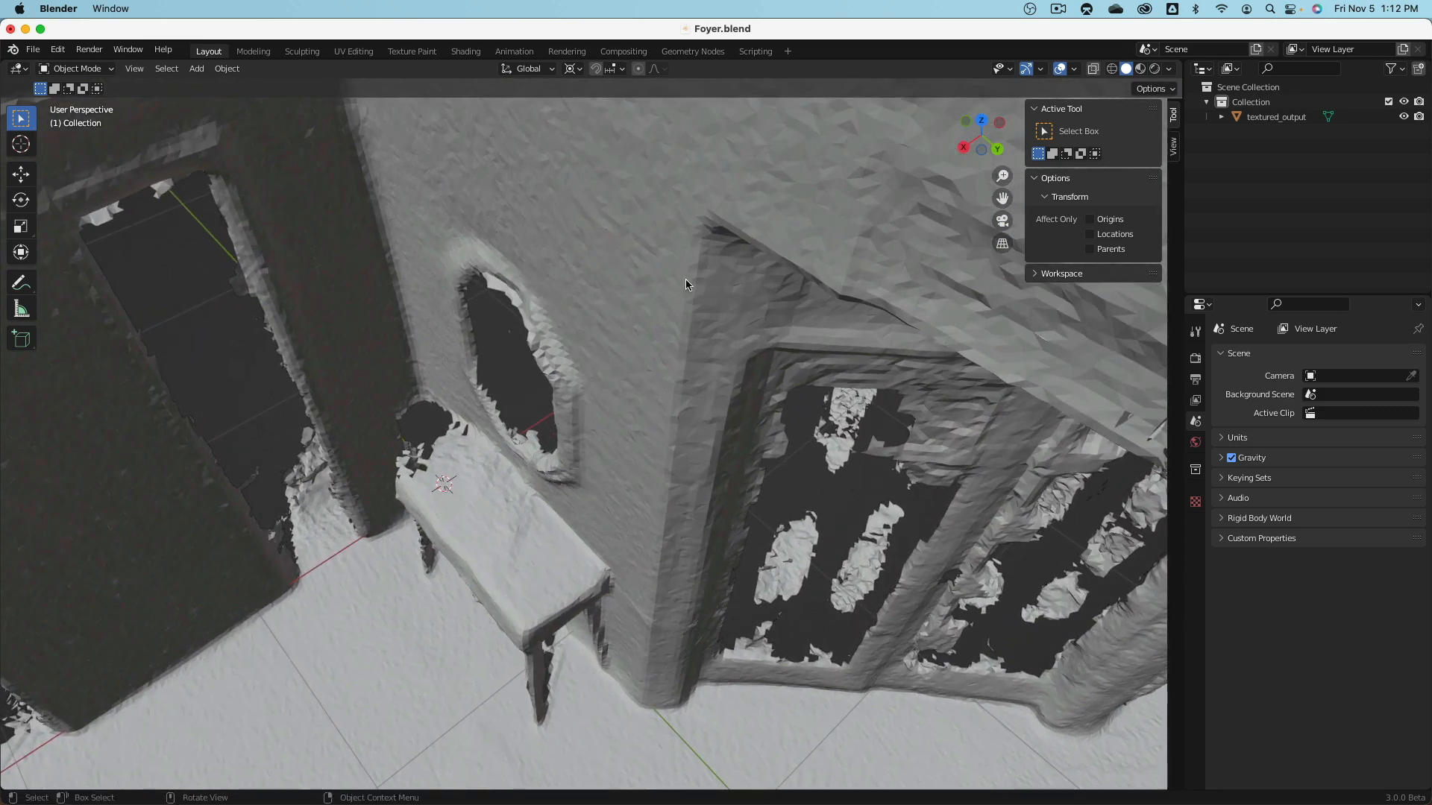
middle_click_drag(410, 262, 809, 633, "shift")
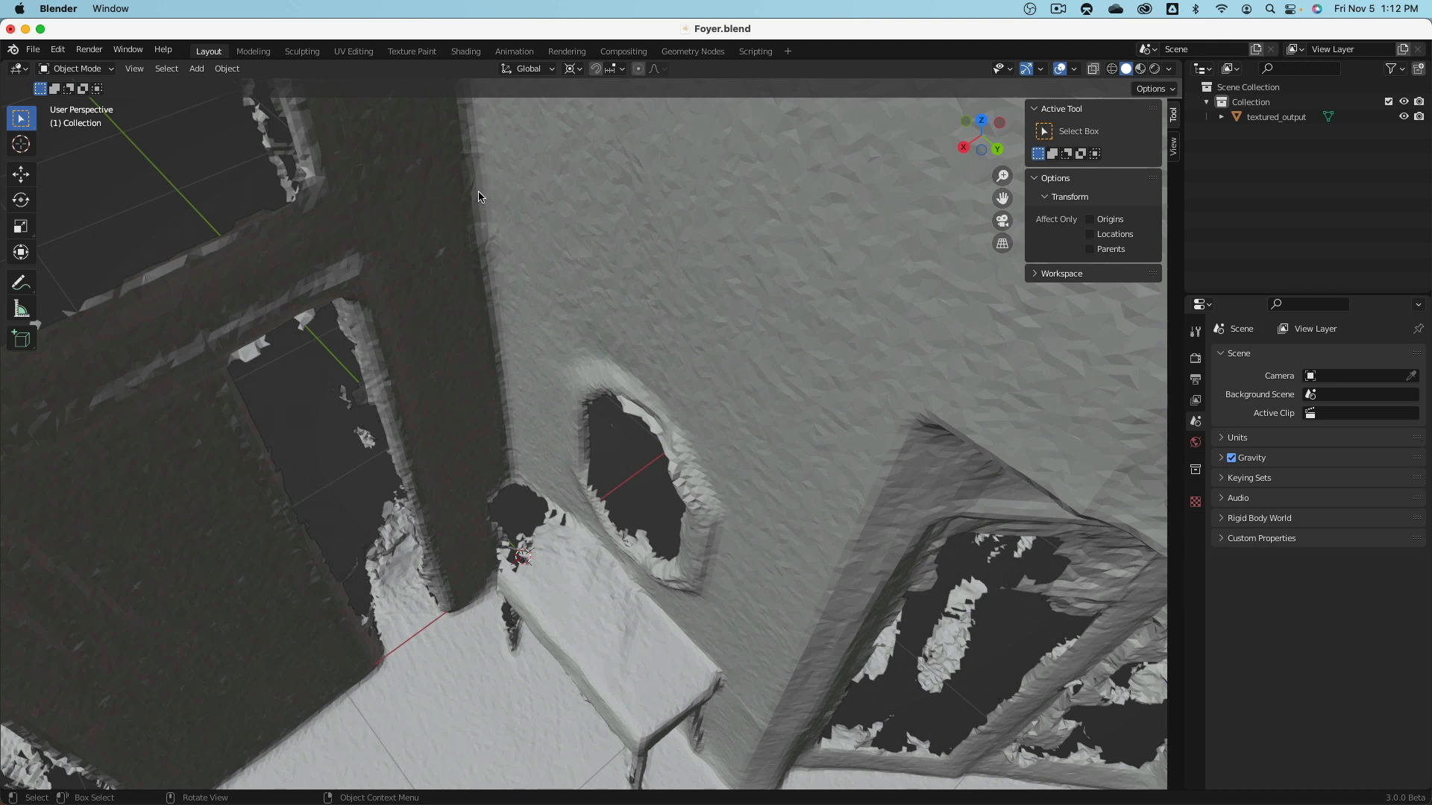
scroll(857, 419, "down", 4)
middle_click_drag(805, 375, 695, 261, "shift")
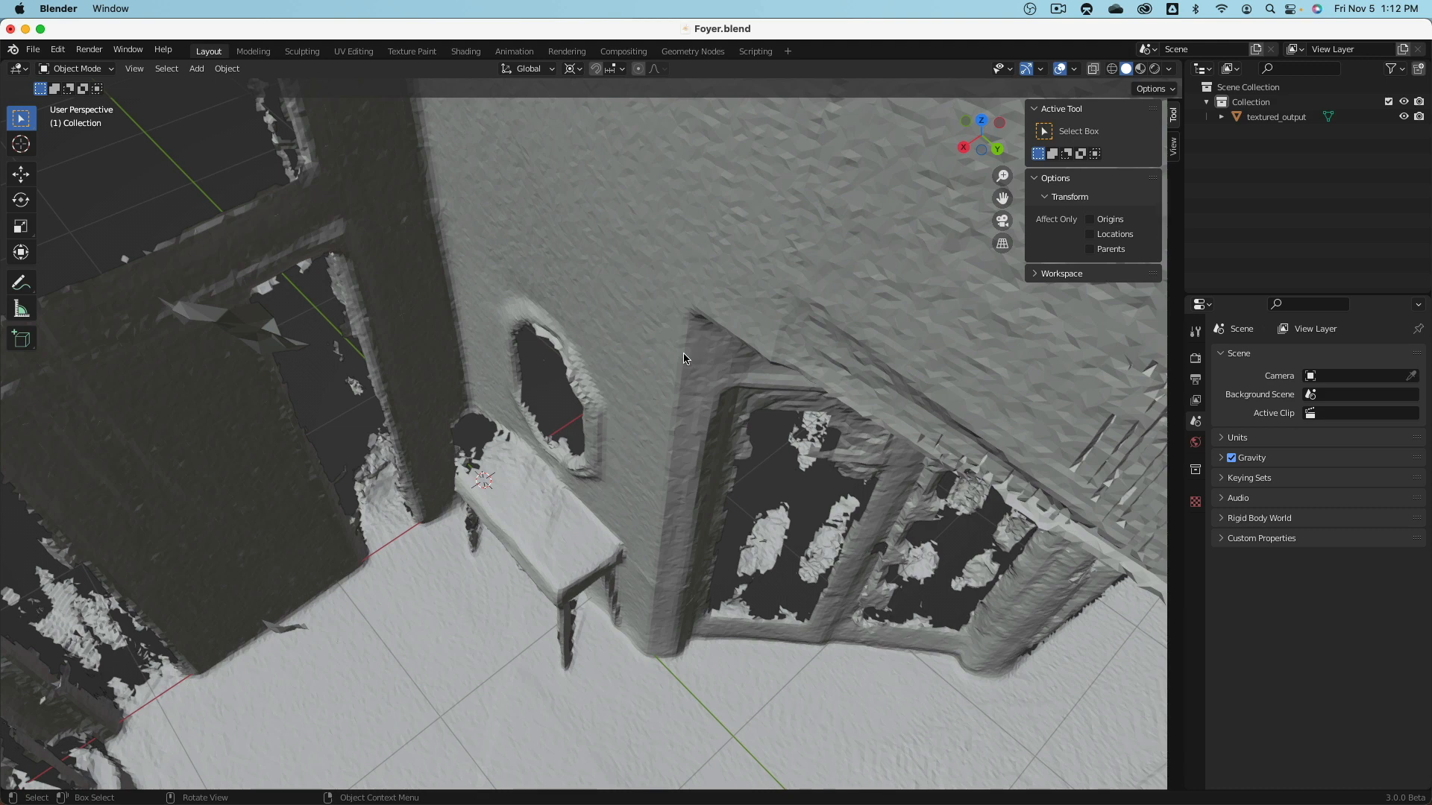
Step: Switch to Finder and preview the House First Floor Edited plan with its red foyer measurements
key("super+Tab")
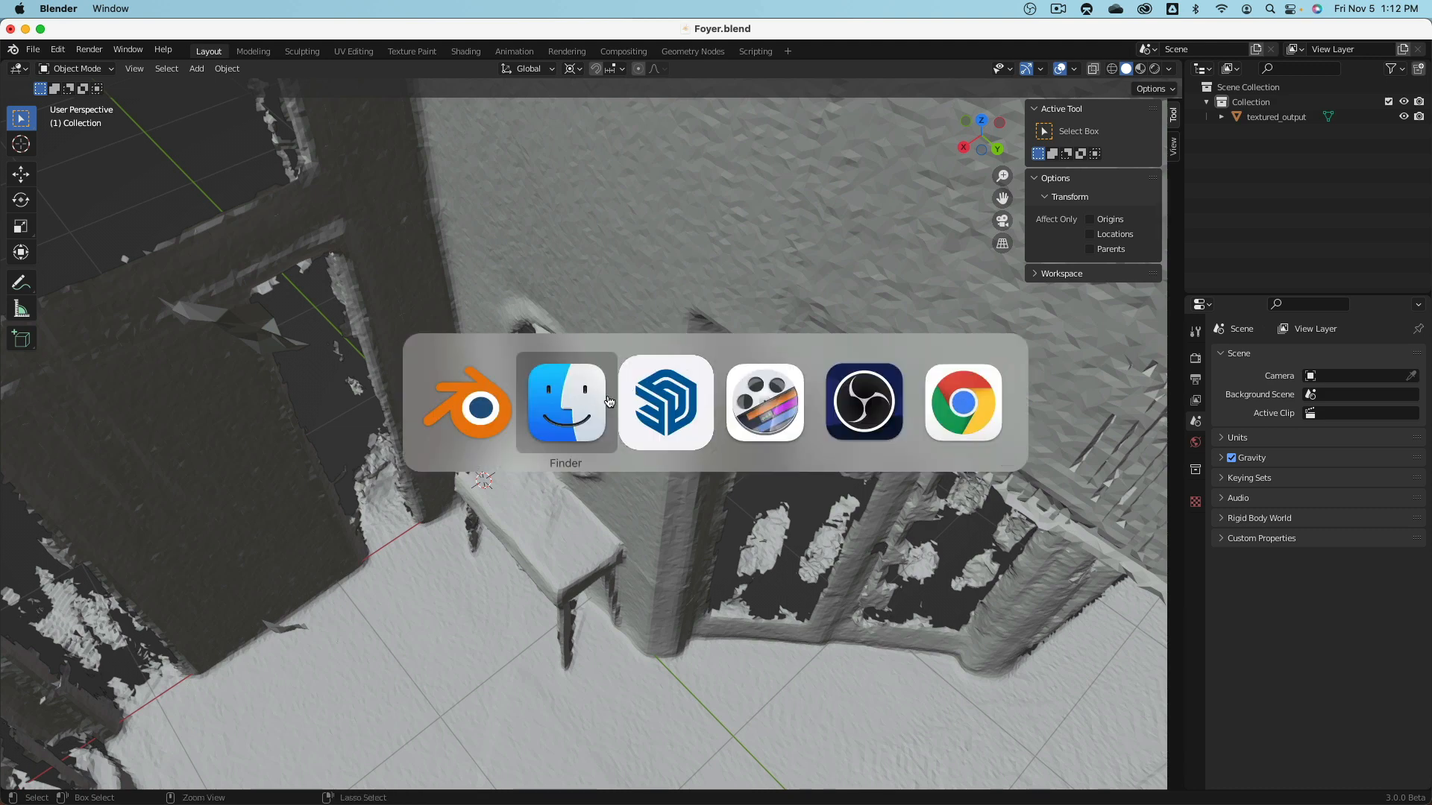
left_click(573, 404)
left_click(666, 386)
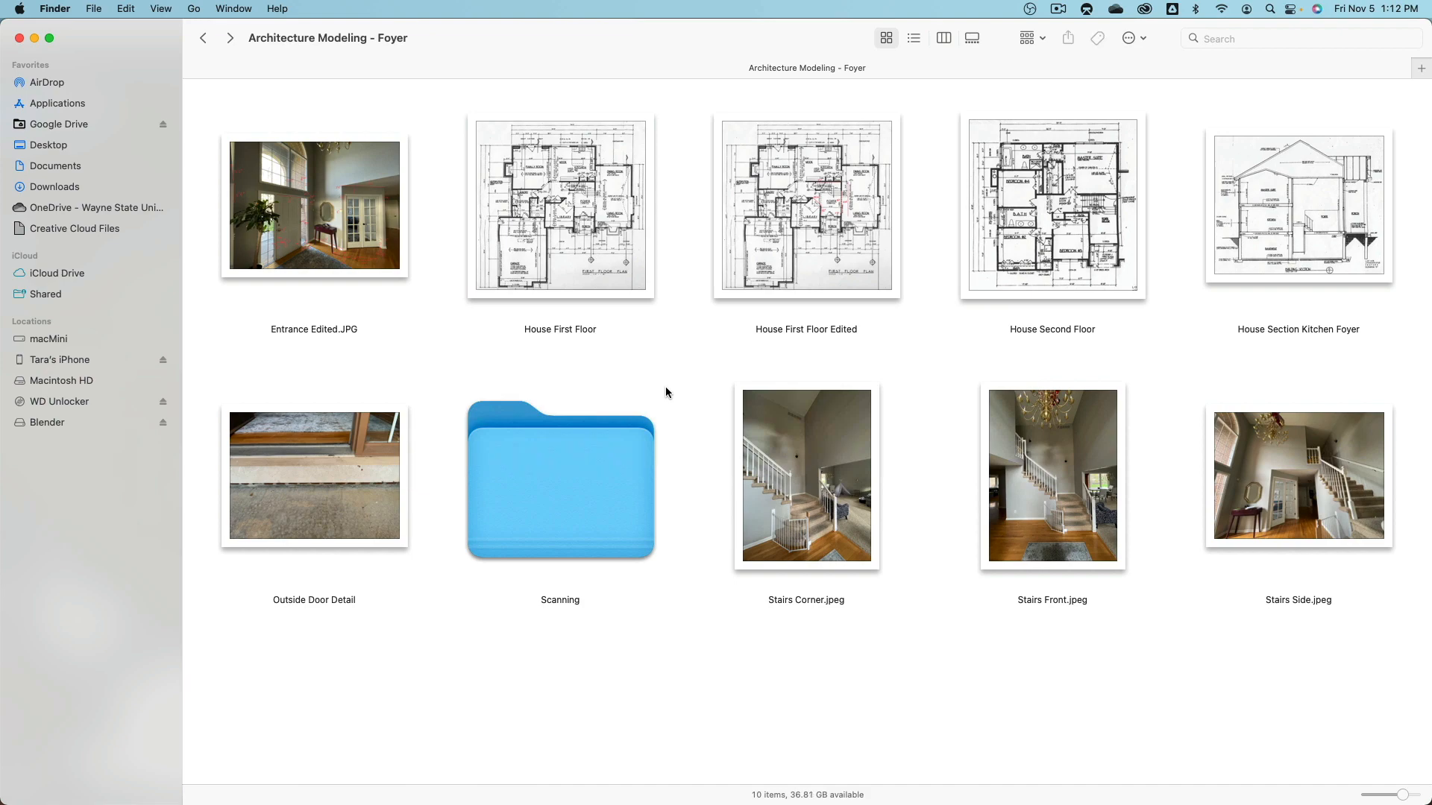
left_click(777, 253)
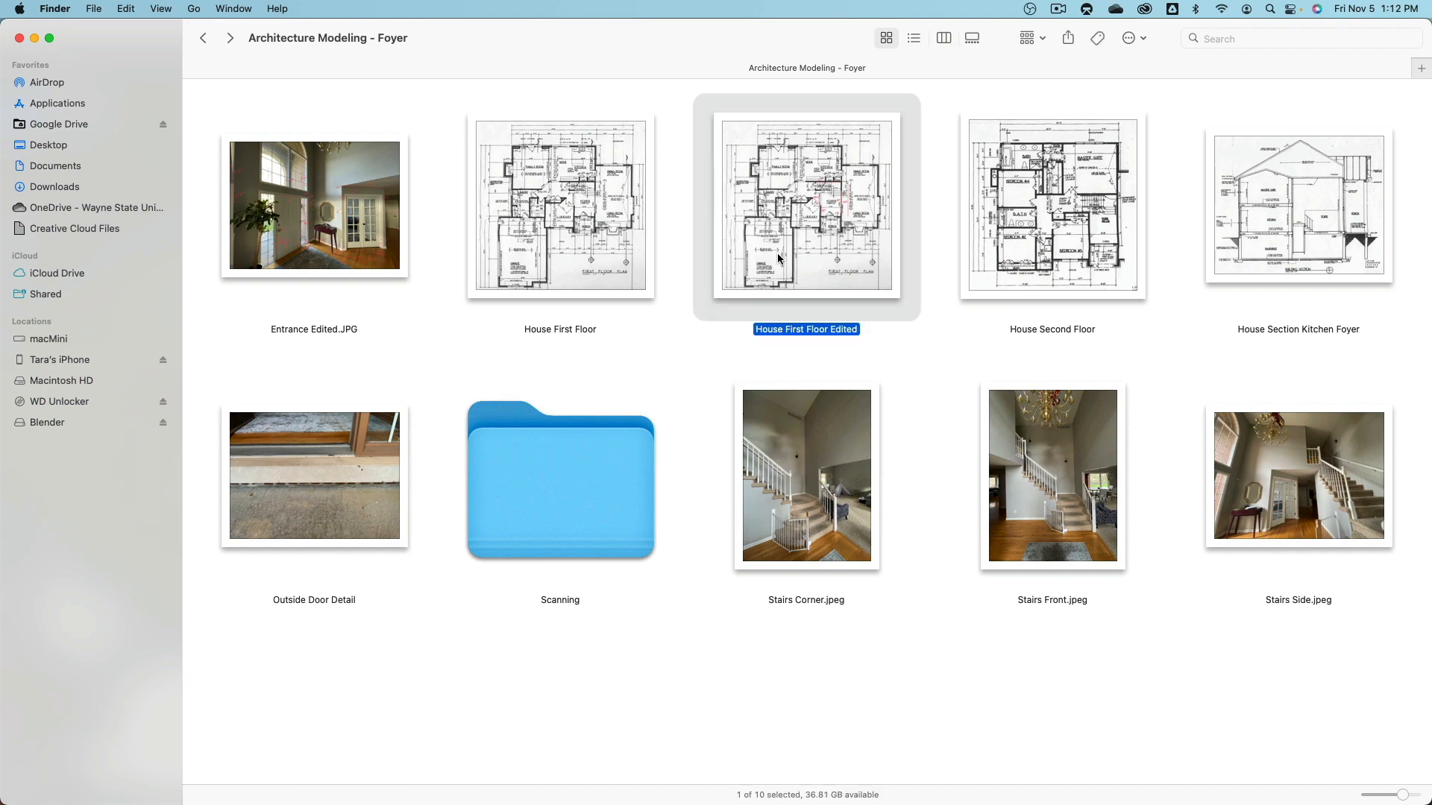
key("space")
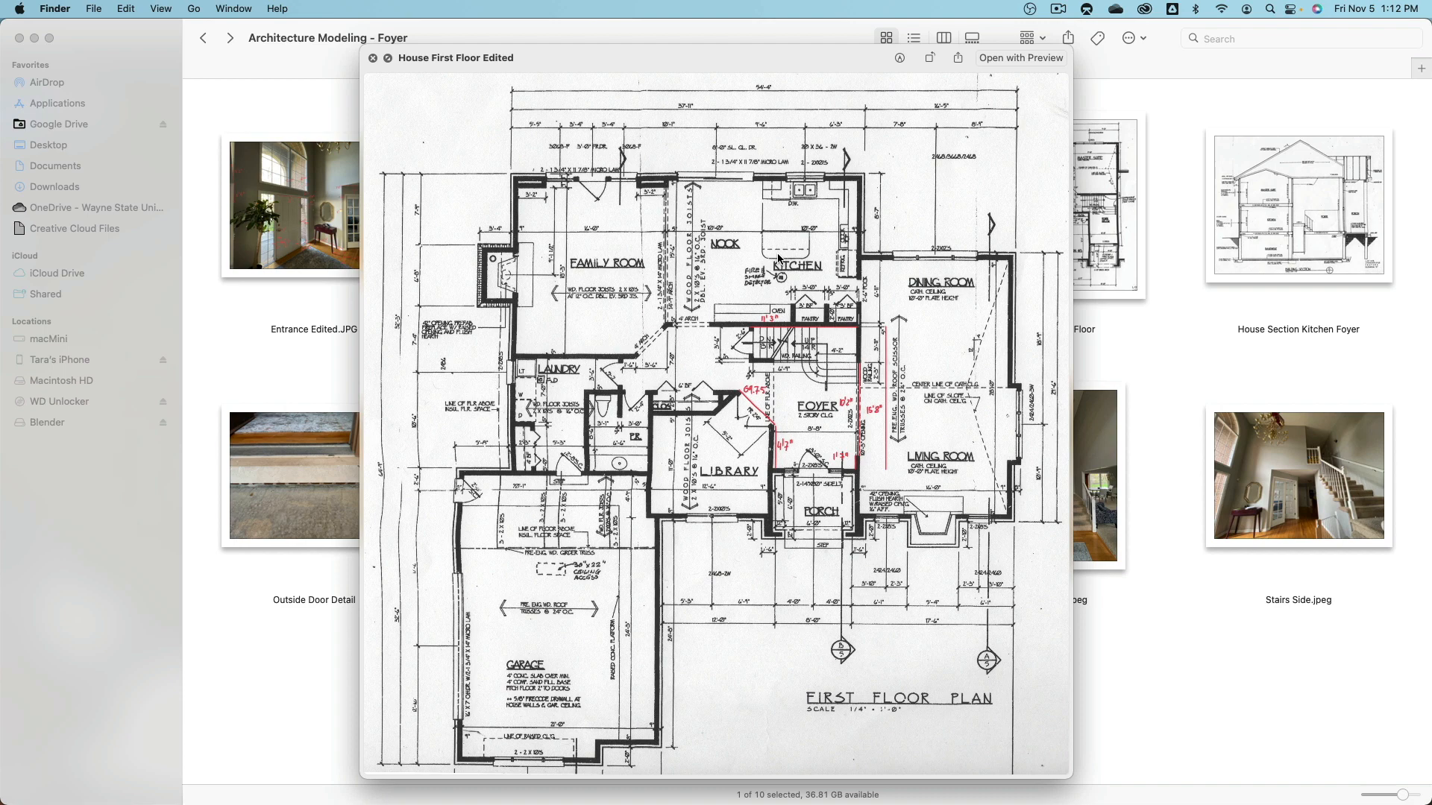
key("space")
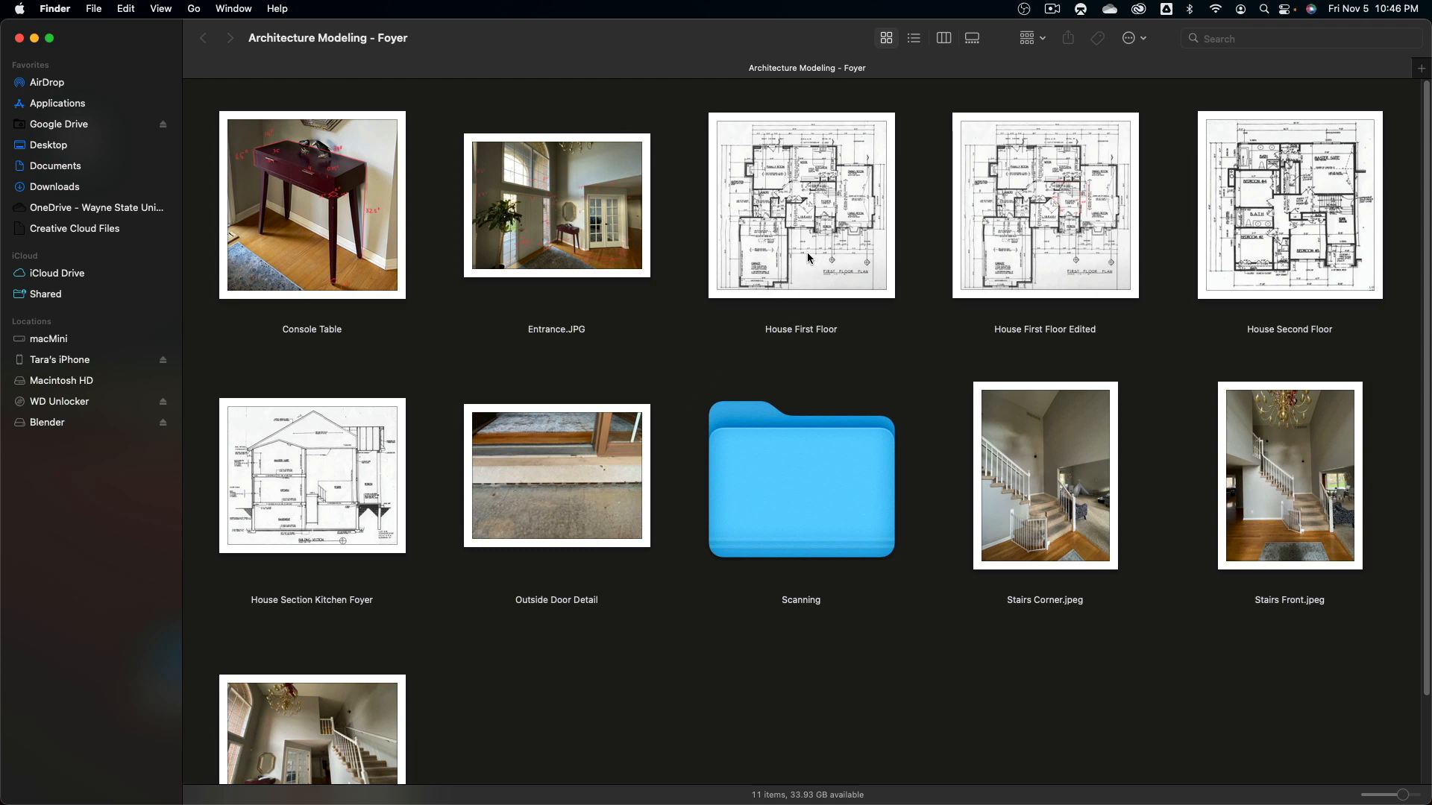
Step: Preview the annotated Entrance.JPG photo and the House First Floor Edited plan, closing each preview
left_click(581, 246)
key("space")
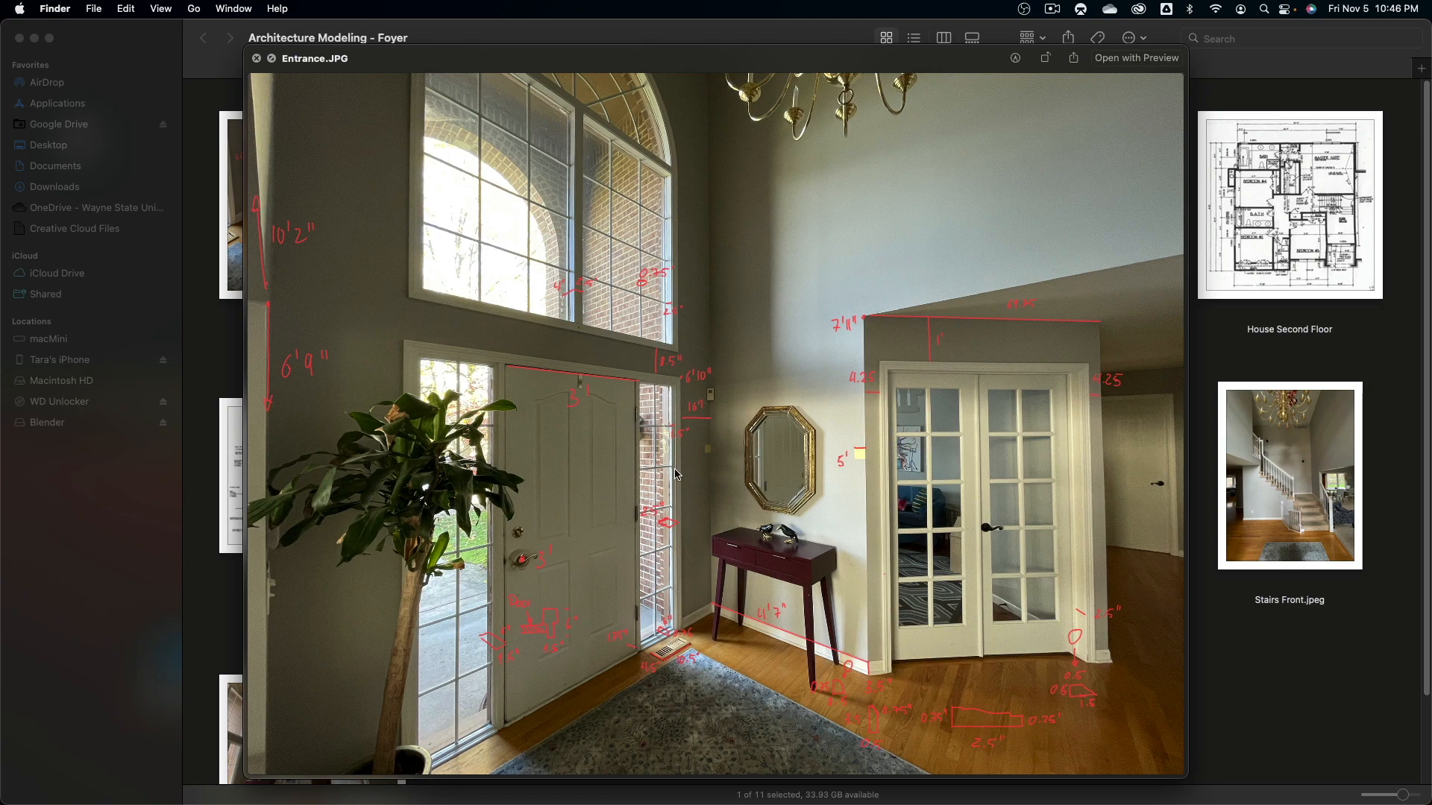
key("space")
left_click(1001, 217)
key("space")
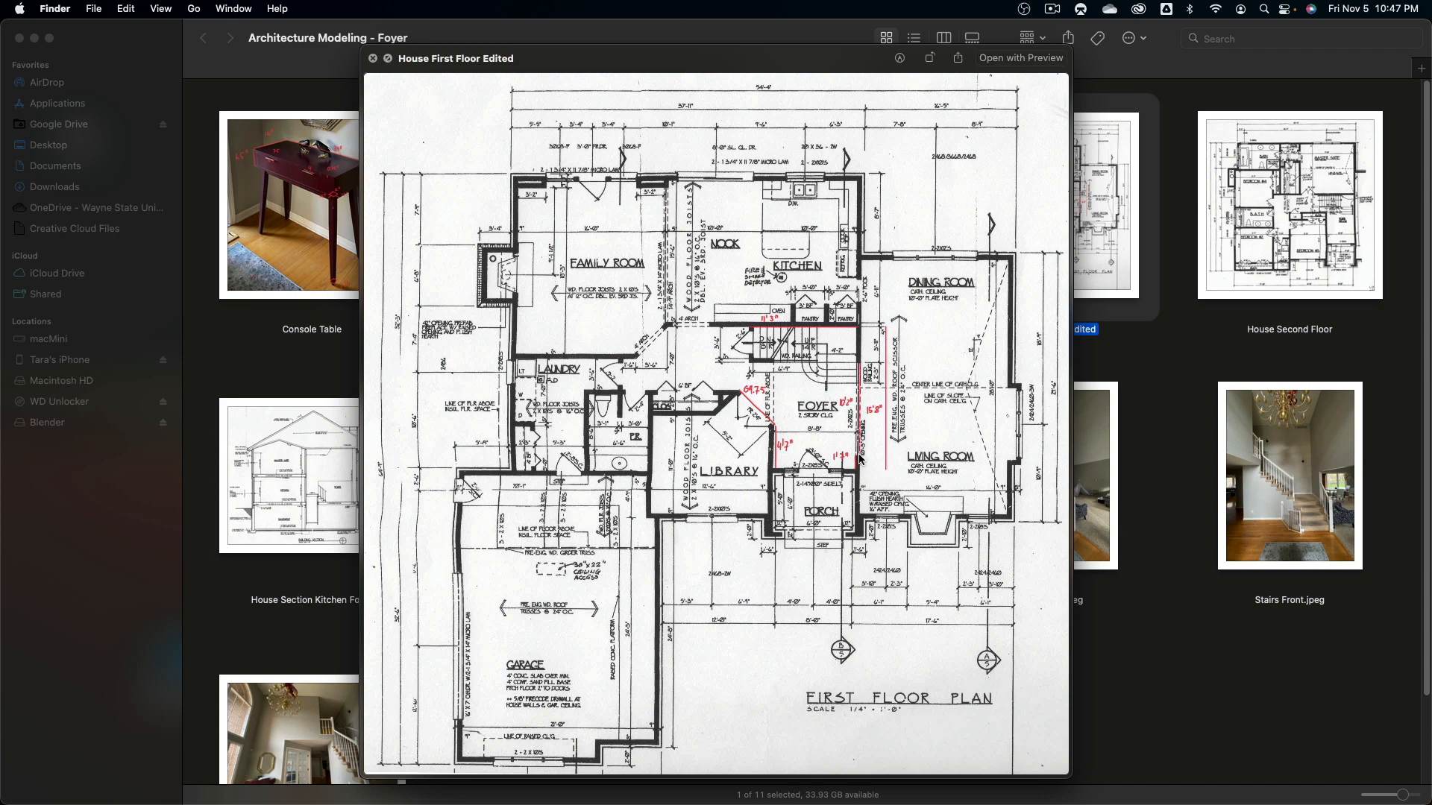
key("space")
Step: Preview the Stairs Corner.jpeg, Stairs Front.jpeg and Stairs Side.jpeg photos and close the preview
key("Down")
key("space")
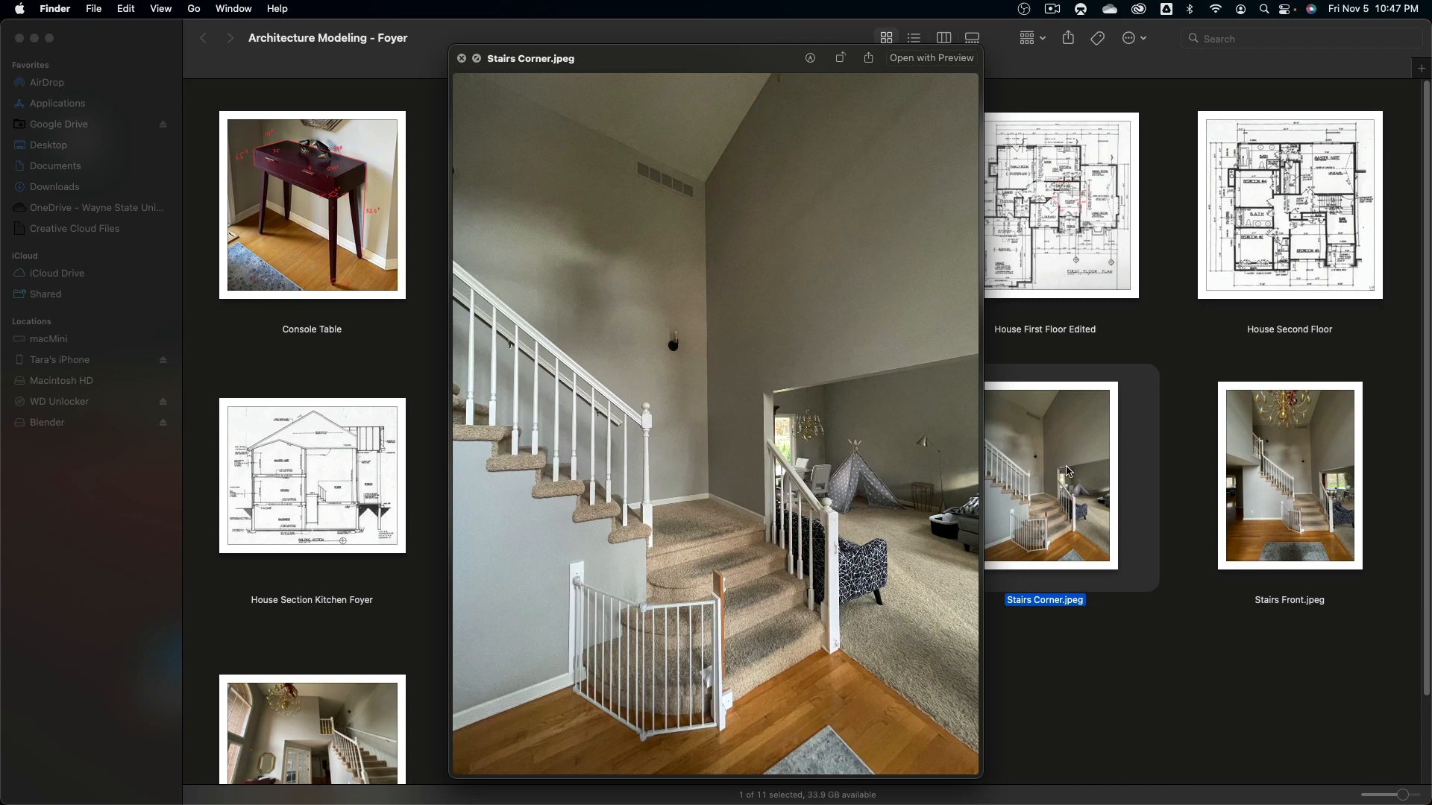
left_click(1316, 477)
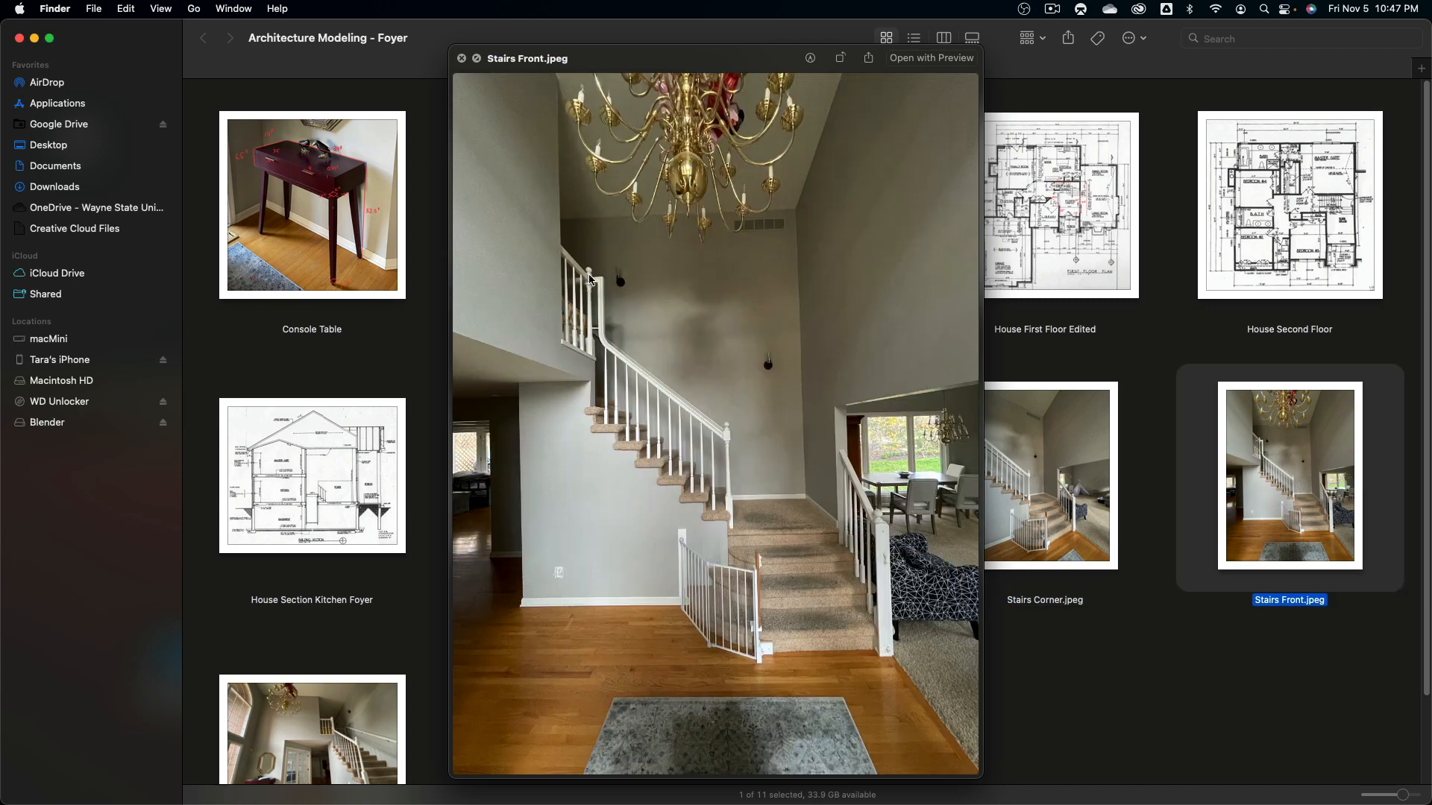
key("space")
left_click(349, 721)
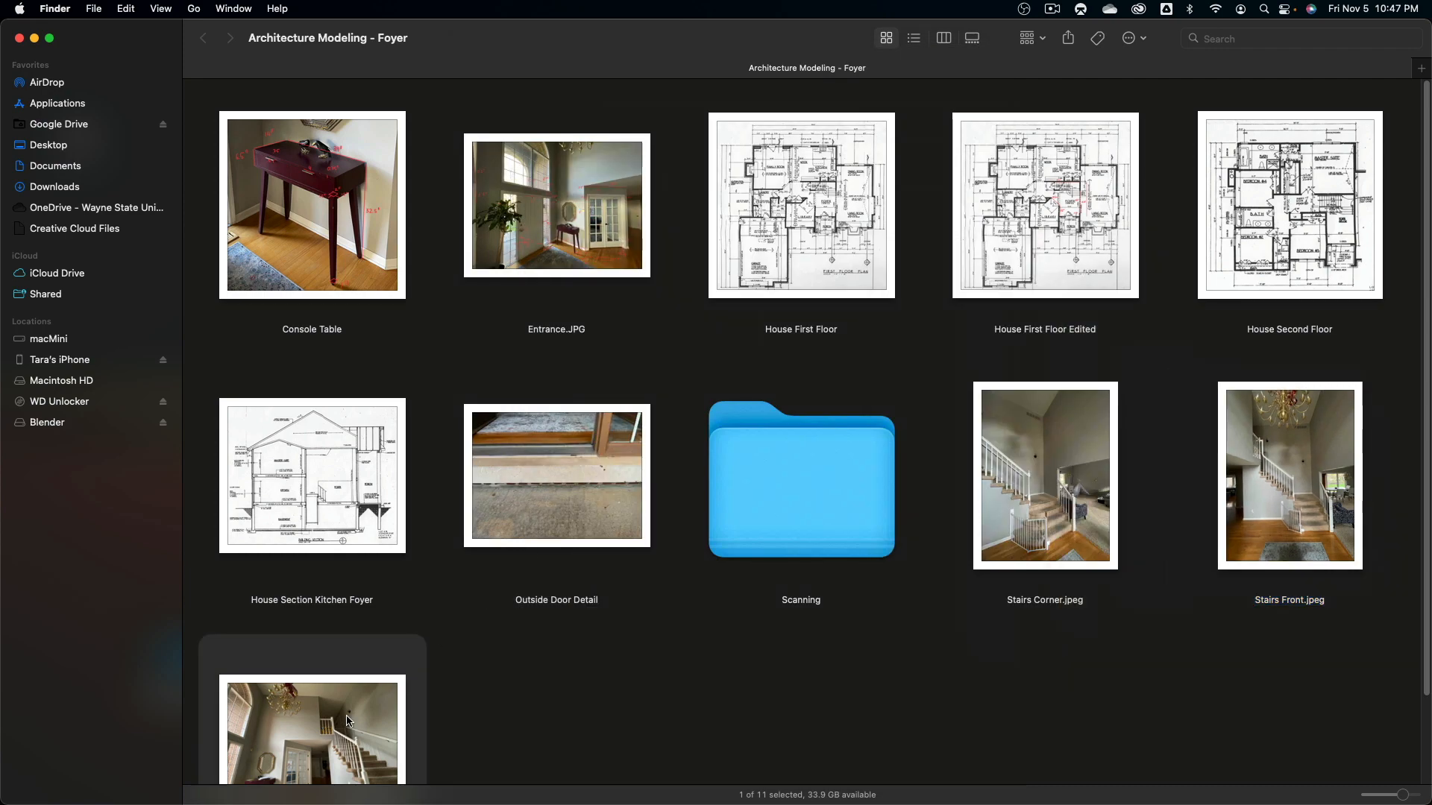
key("space")
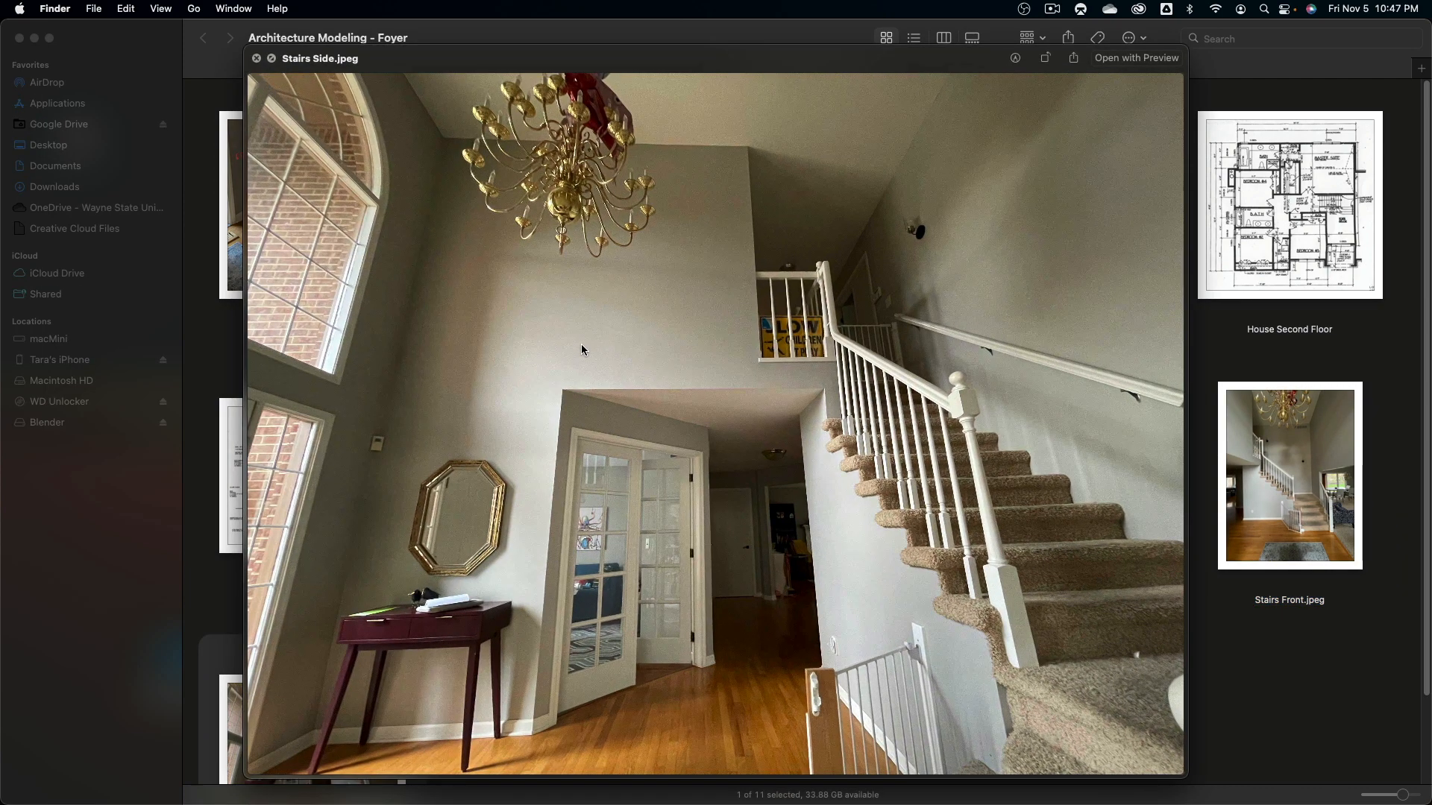
key("space")
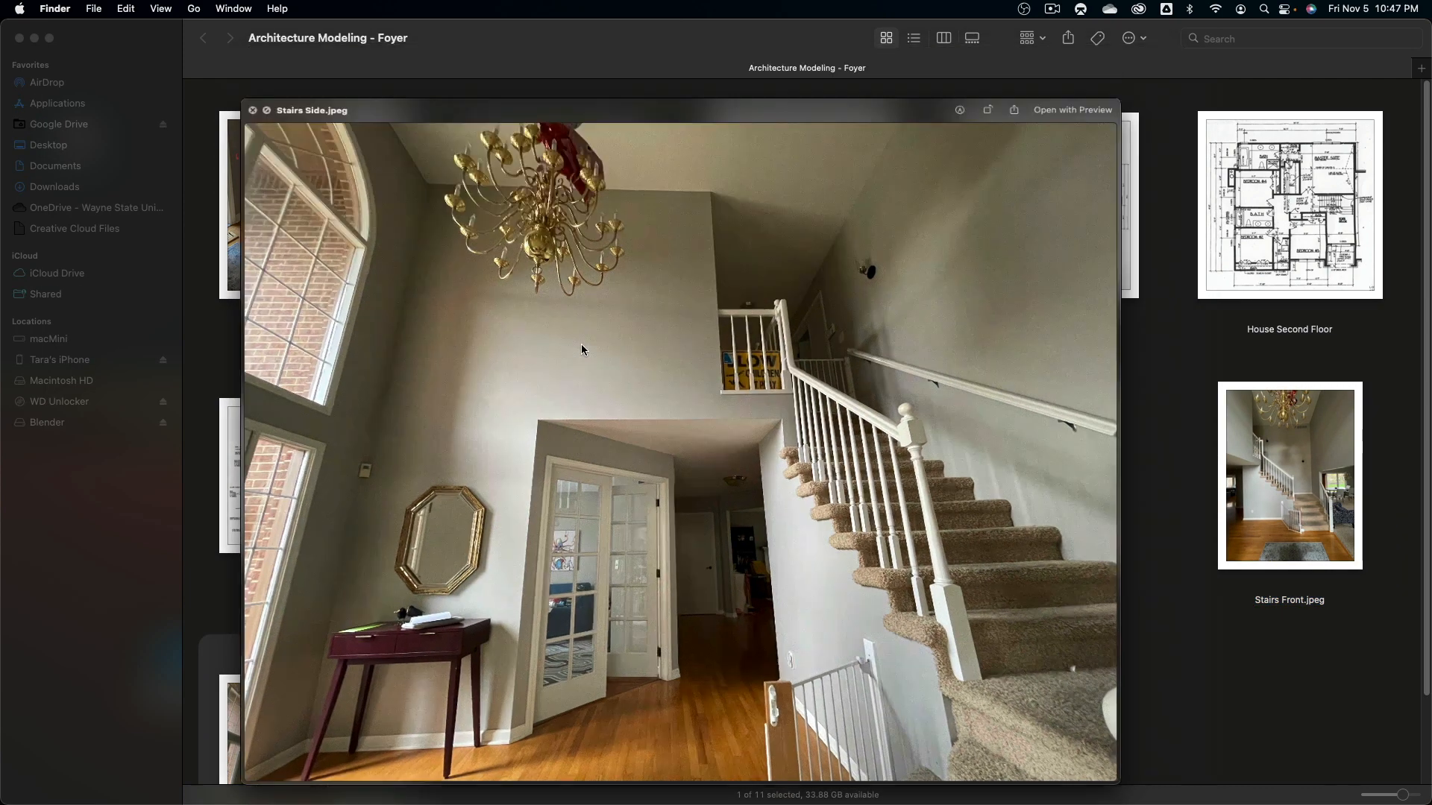
Step: Preview the House First Floor plan, the House Section Kitchen Foyer drawing and Stairs Side.jpeg, closing each preview
left_click(801, 209)
key("space")
key("space")
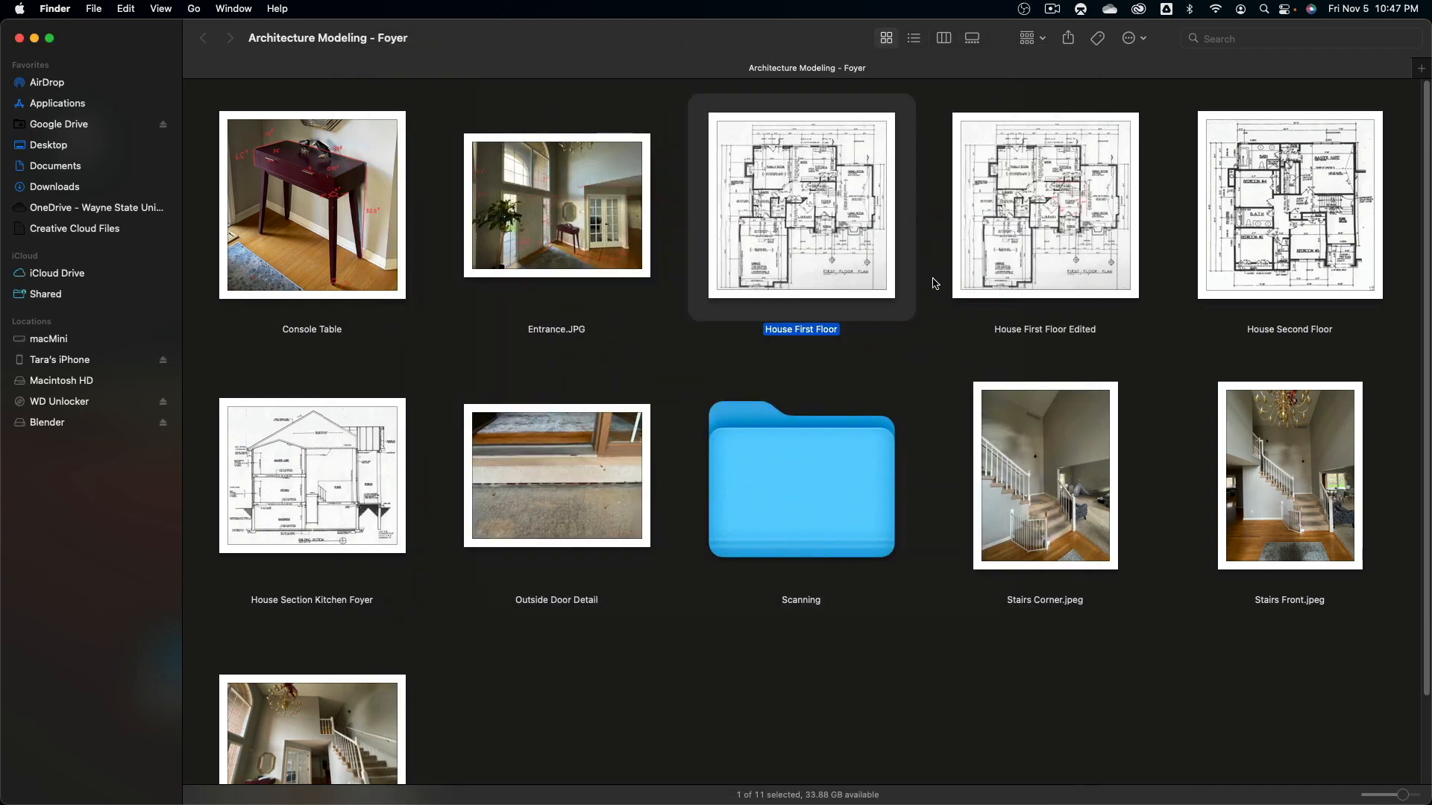
left_click(379, 428)
key("space")
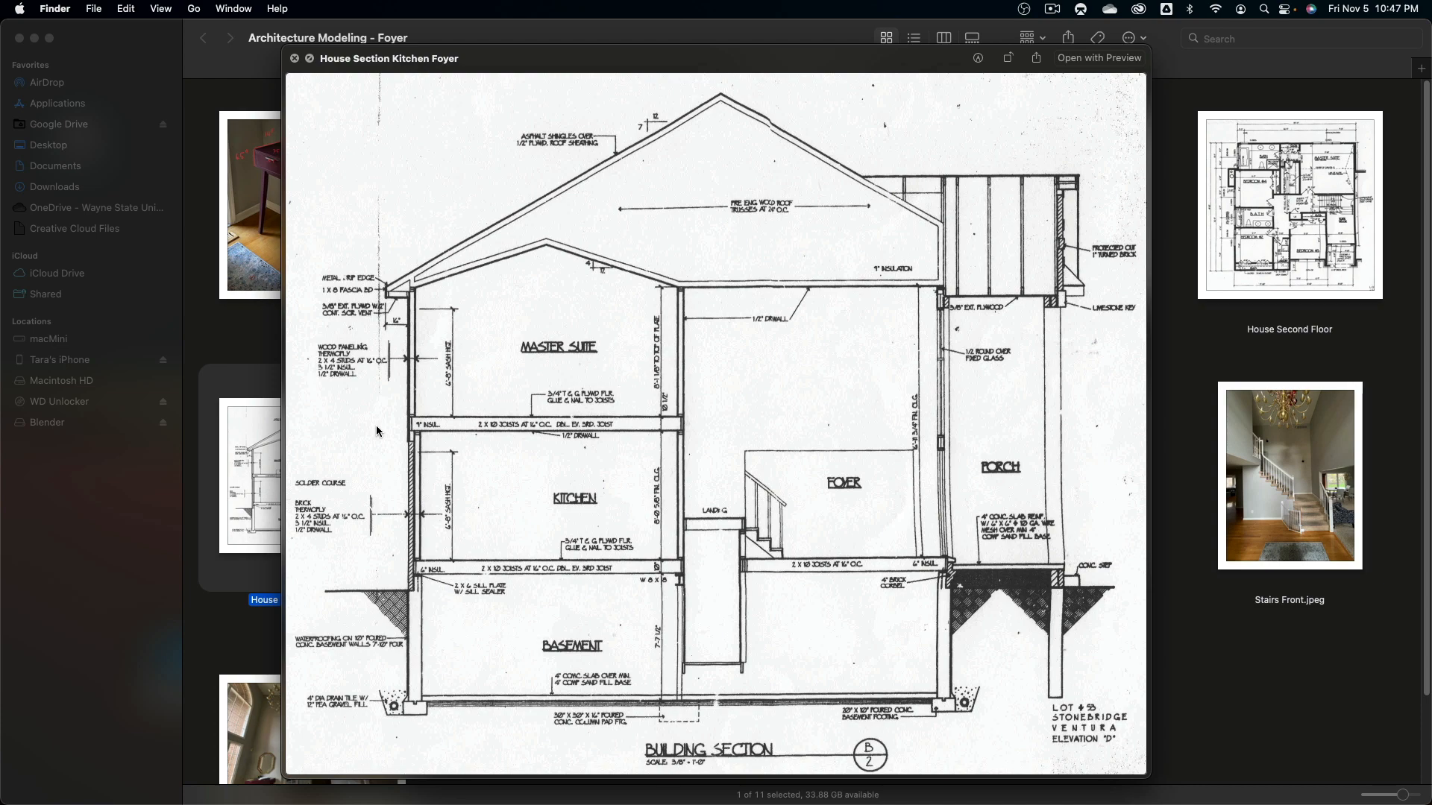
key("space")
left_click(351, 711)
key("space")
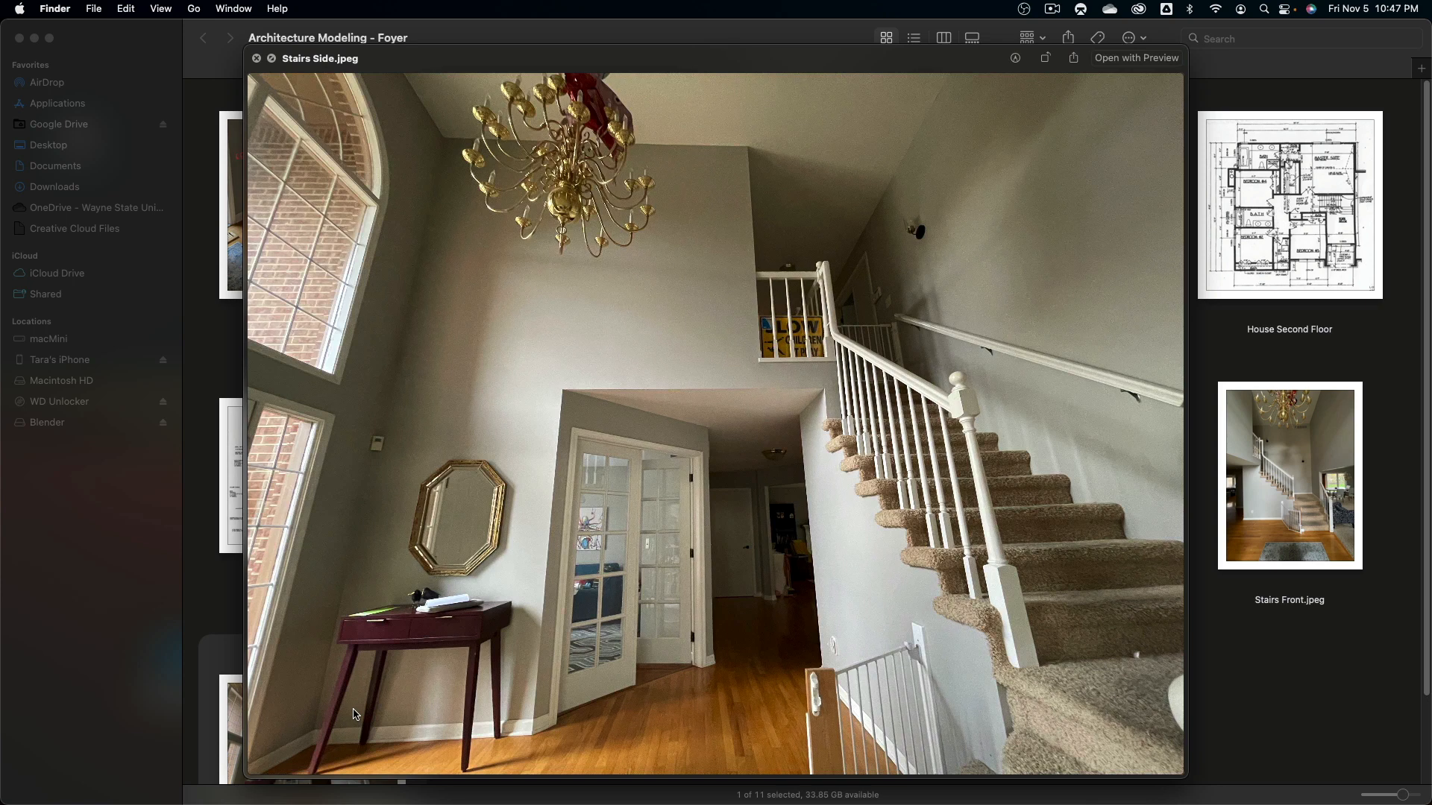
key("space")
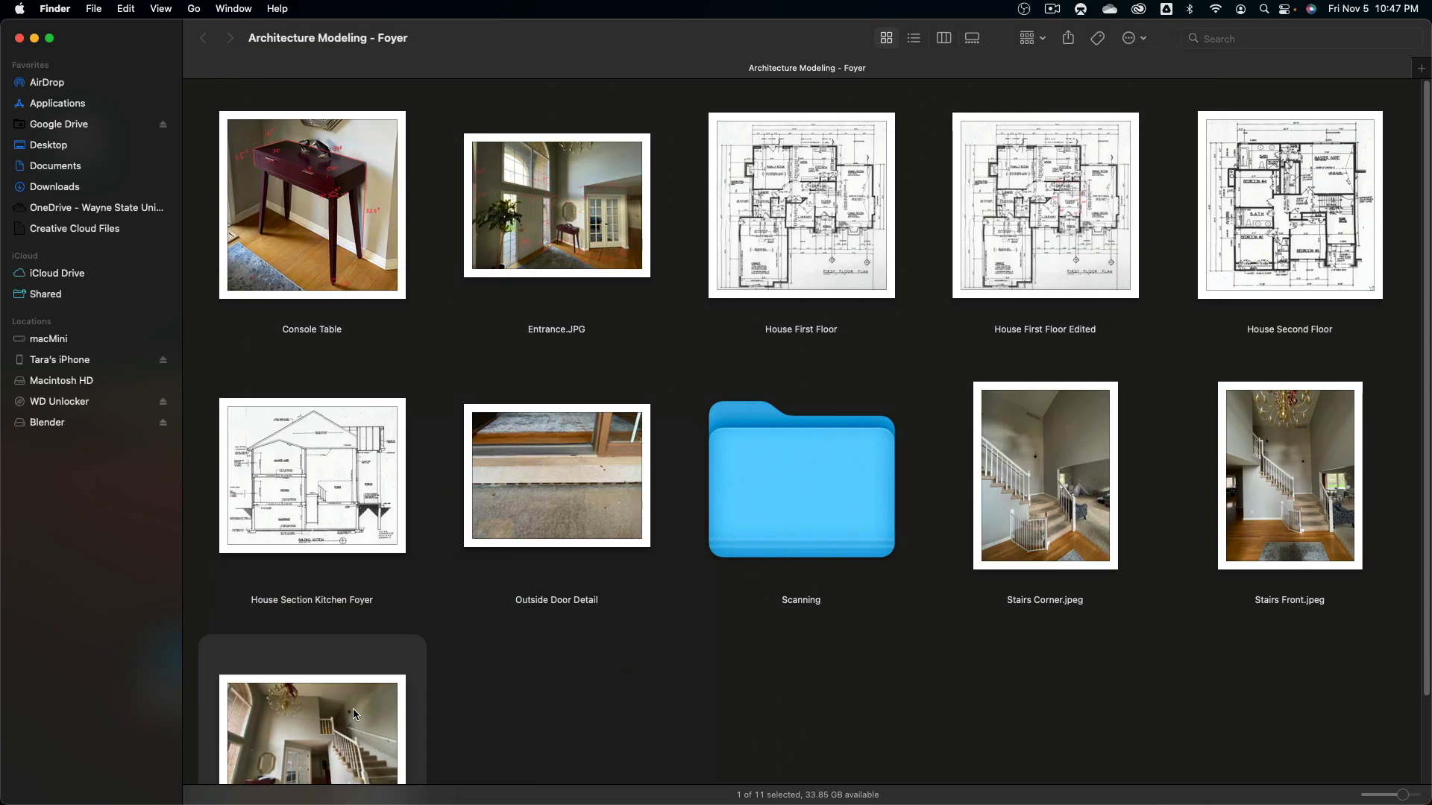
Step: Switch to SketchUp, review the measurement unit settings in Model Info and close the dialog
left_click(691, 388)
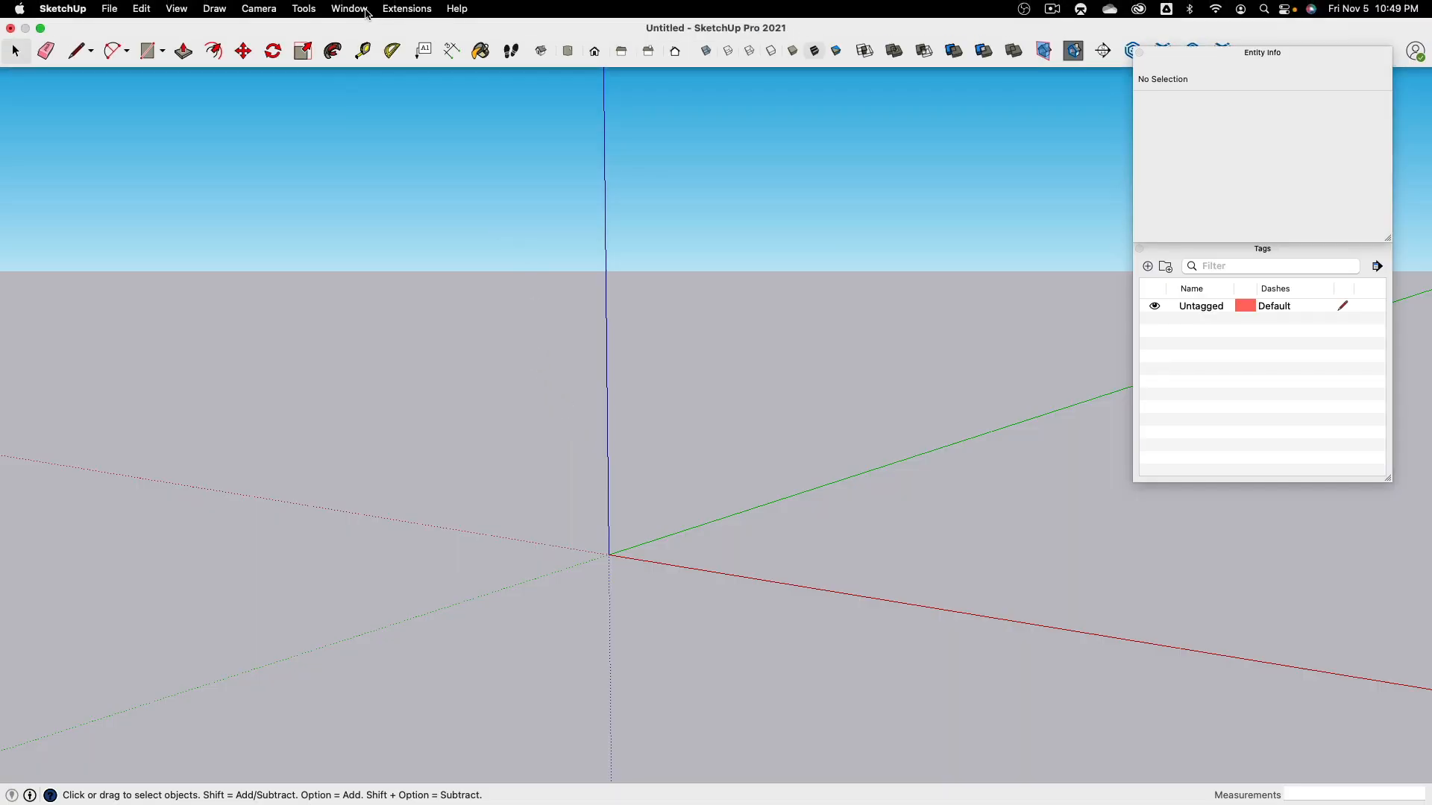
left_click(349, 8)
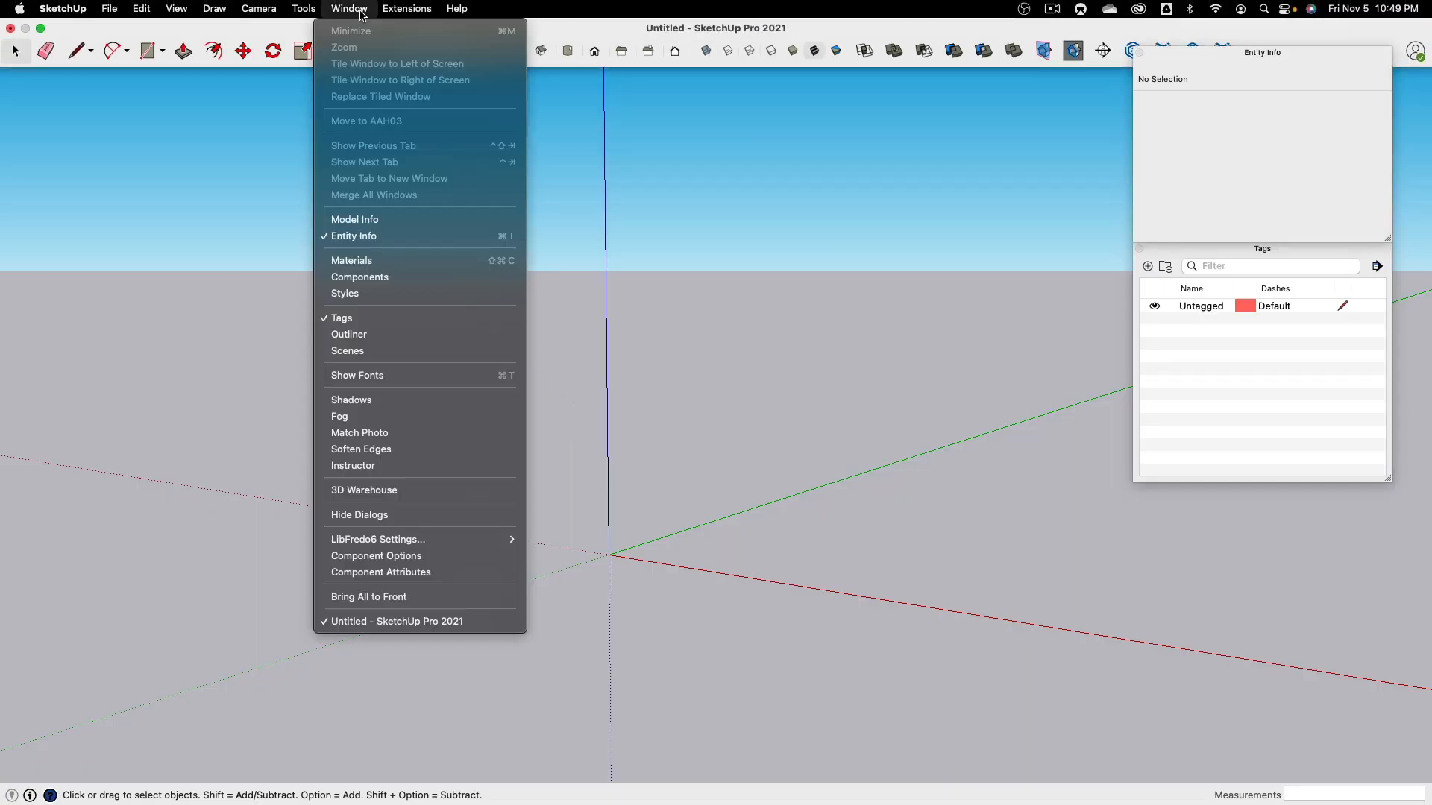
left_click(381, 221)
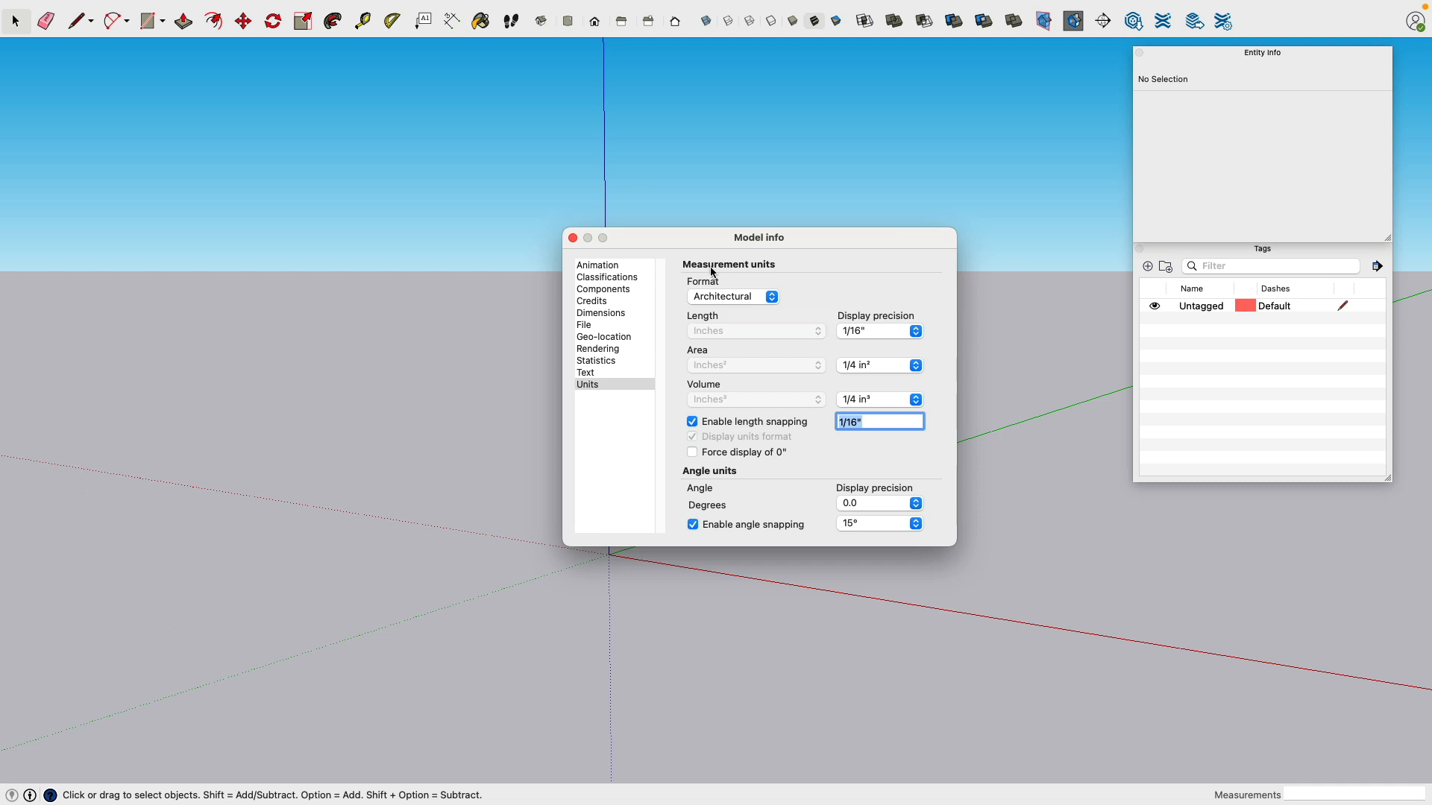
left_click(572, 239)
Step: Set the camera to Parallel Projection and show the empty model in the Top standard view
scroll(579, 255, "down", 2)
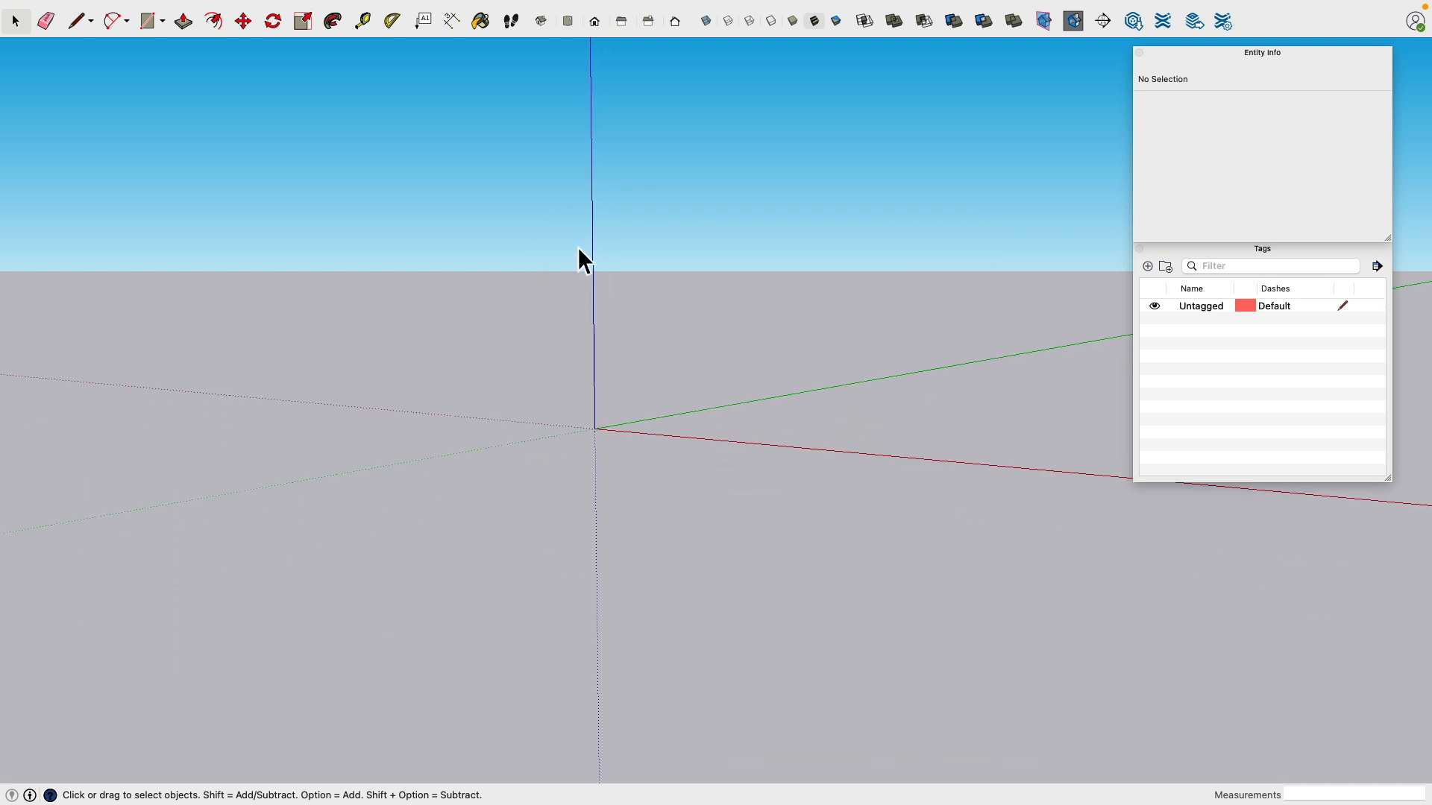
middle_click_drag(579, 255, 622, 421)
scroll(623, 421, "down", 2)
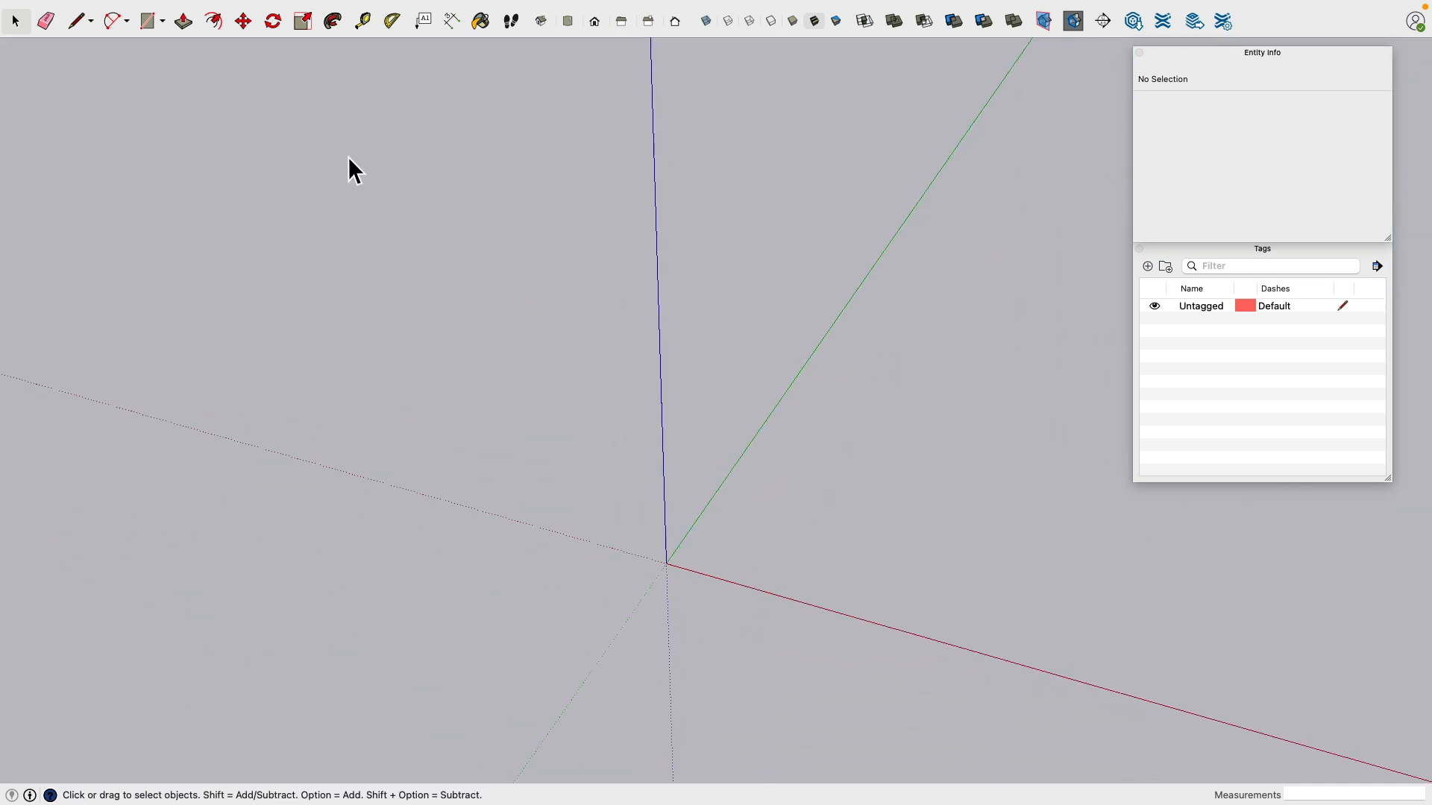
left_click(253, 8)
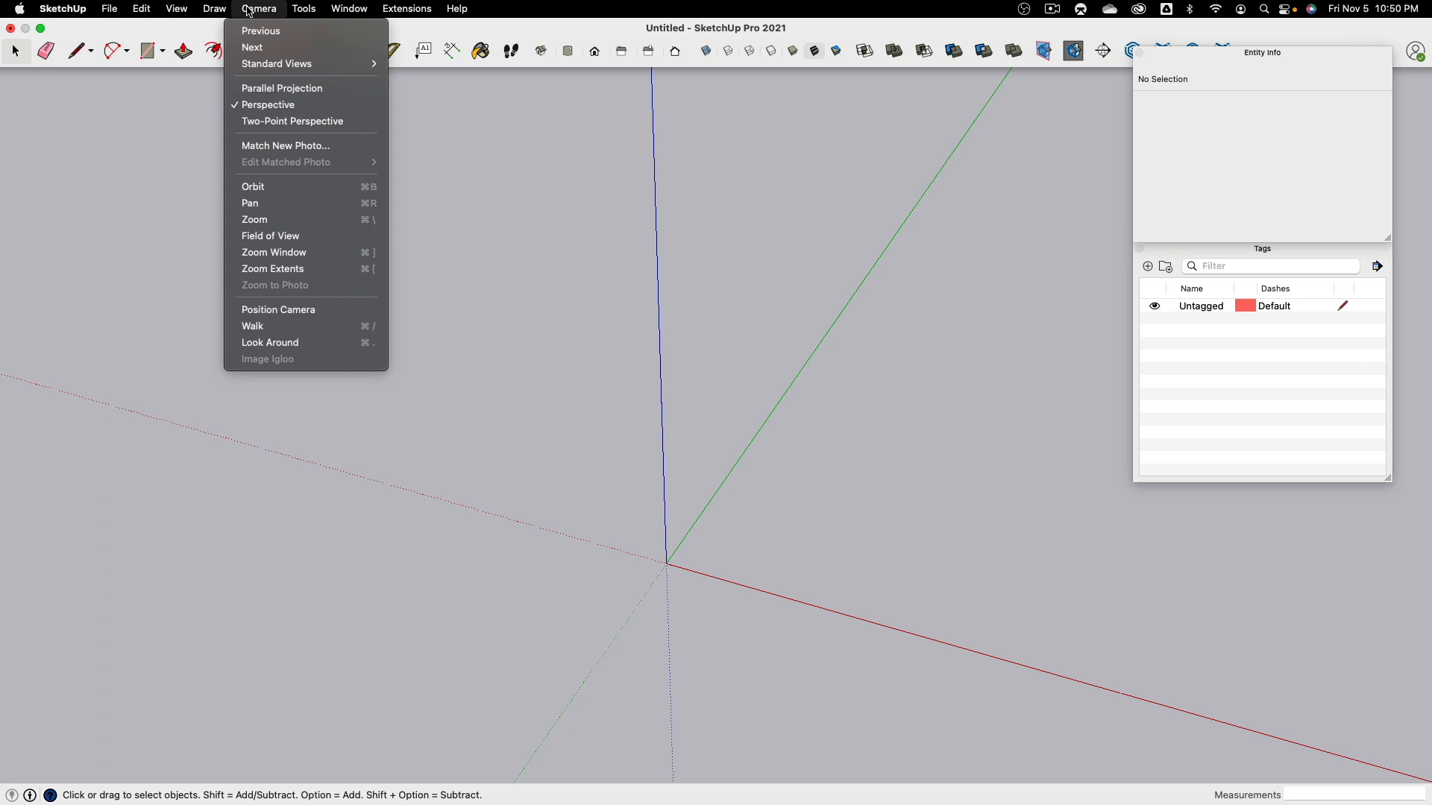
left_click(253, 89)
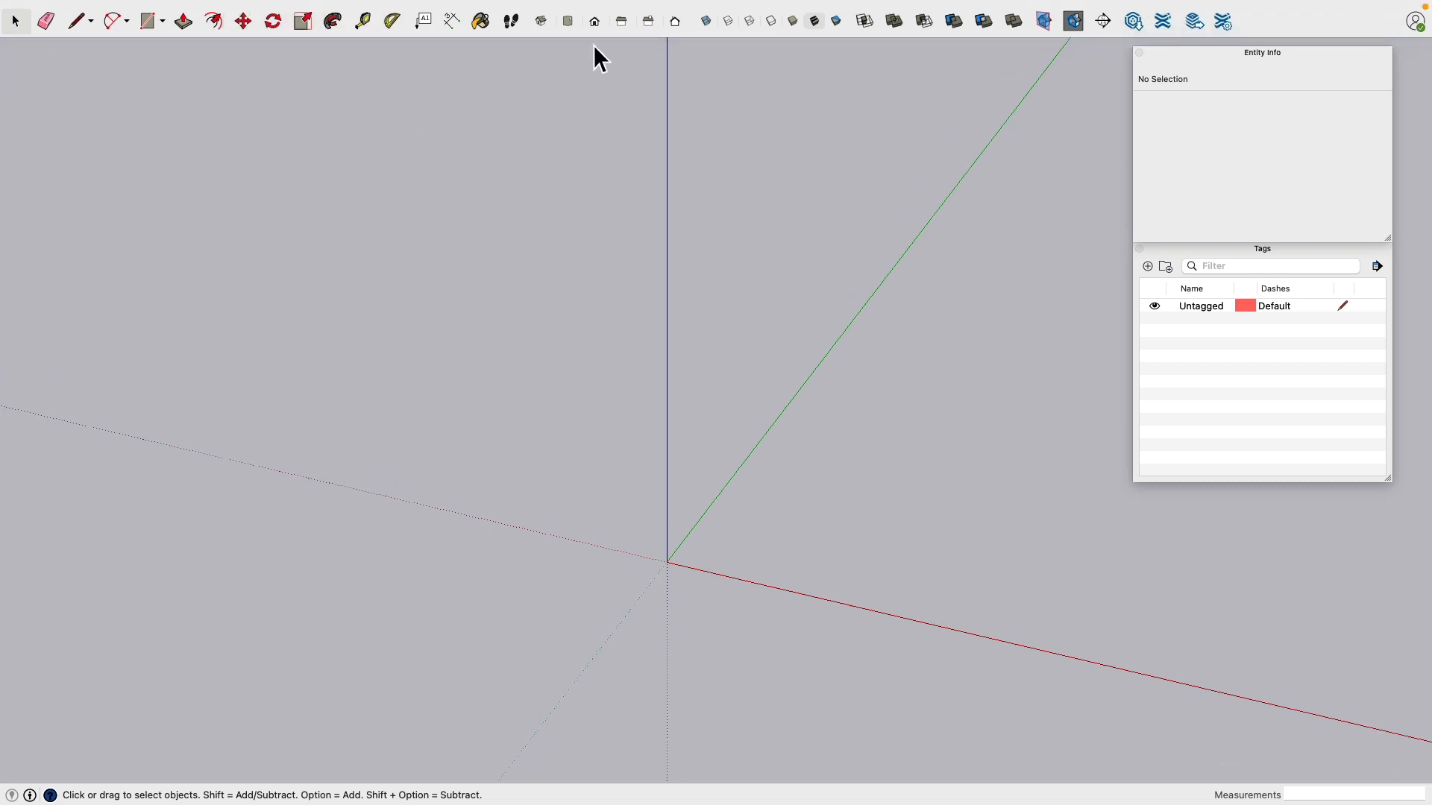
left_click(571, 25)
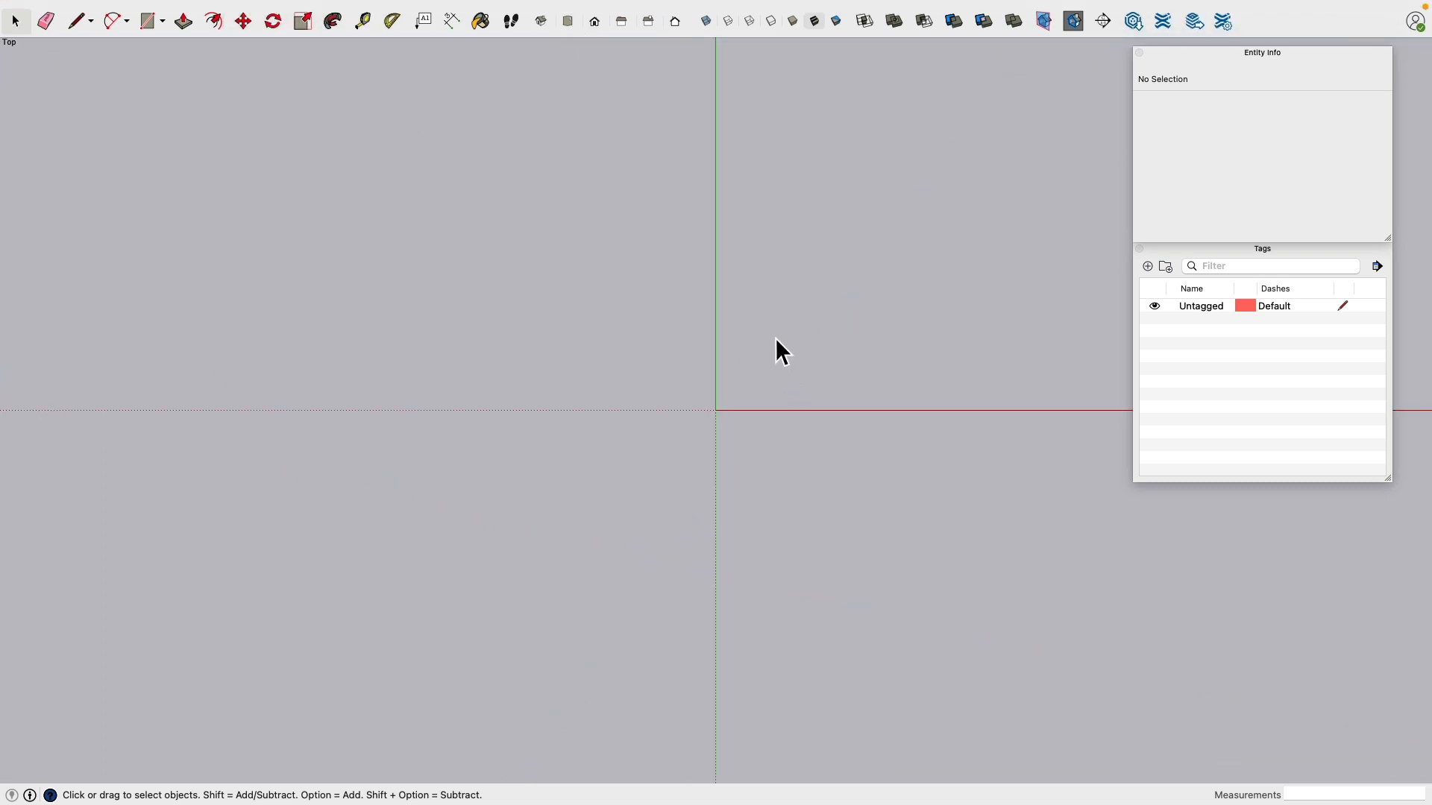
middle_click_drag(776, 338, 562, 412, "shift")
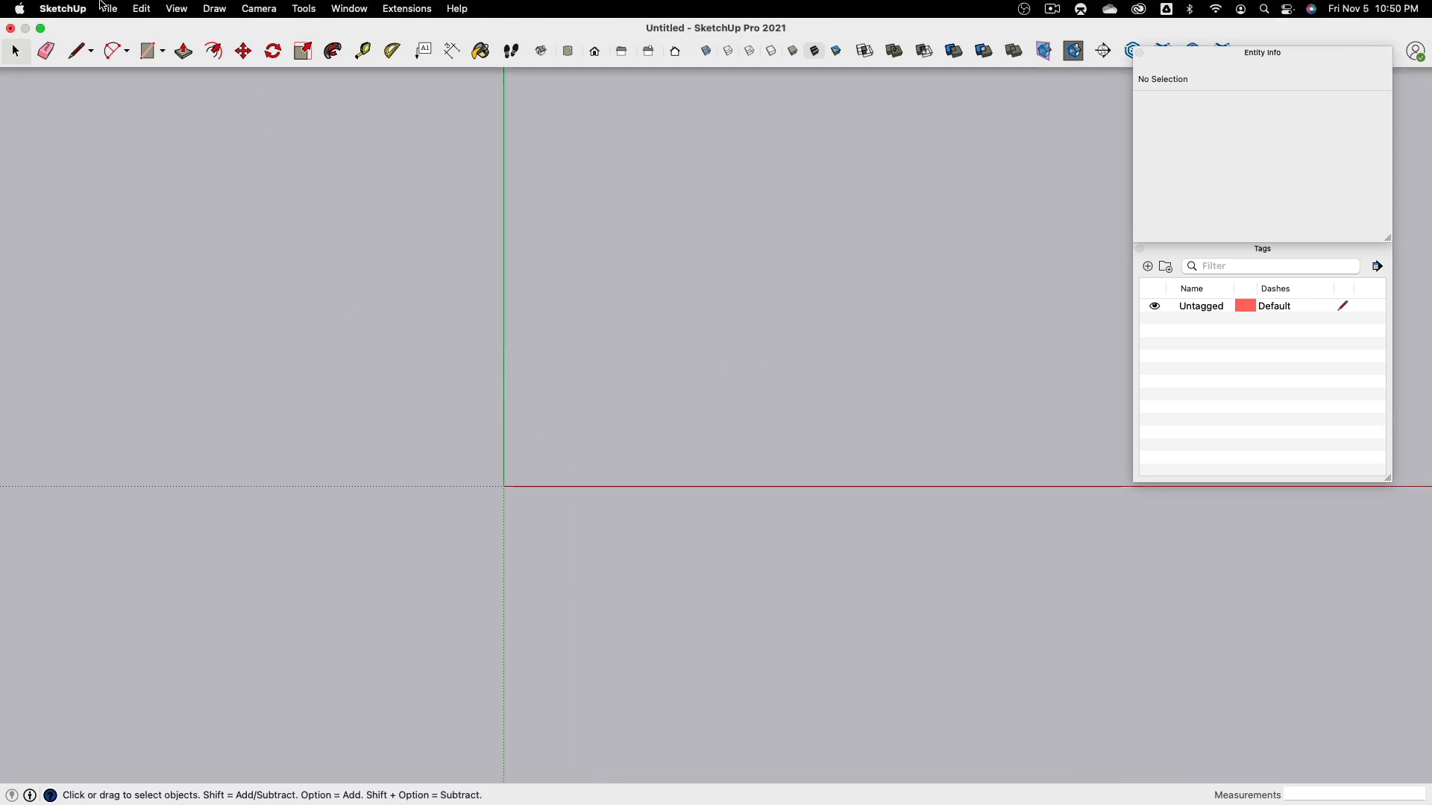
Step: Import House First Floor Edited as an image and place it from the origin at a width of about 38' 11"
left_click(110, 8)
left_click(133, 310)
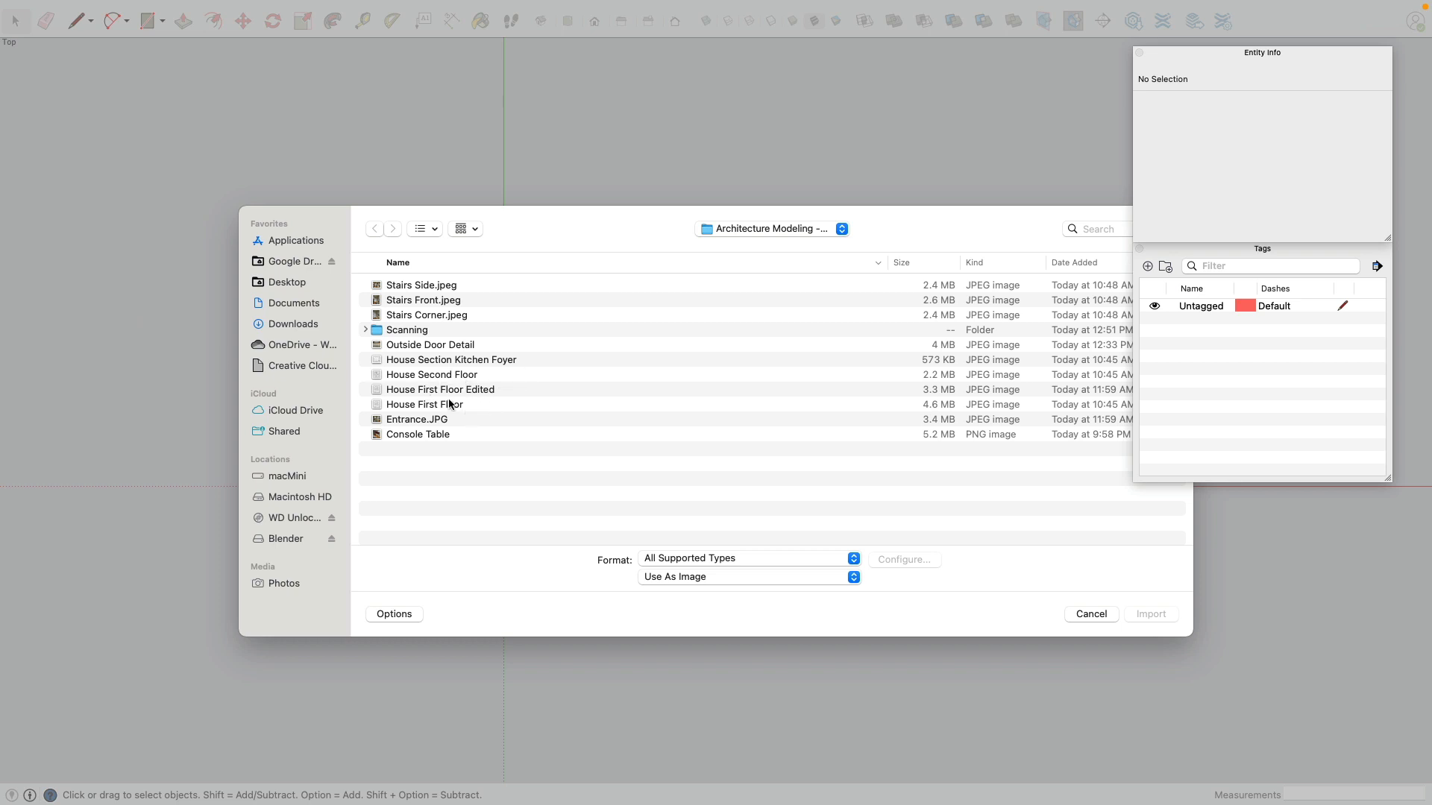
left_click(443, 405)
key("space")
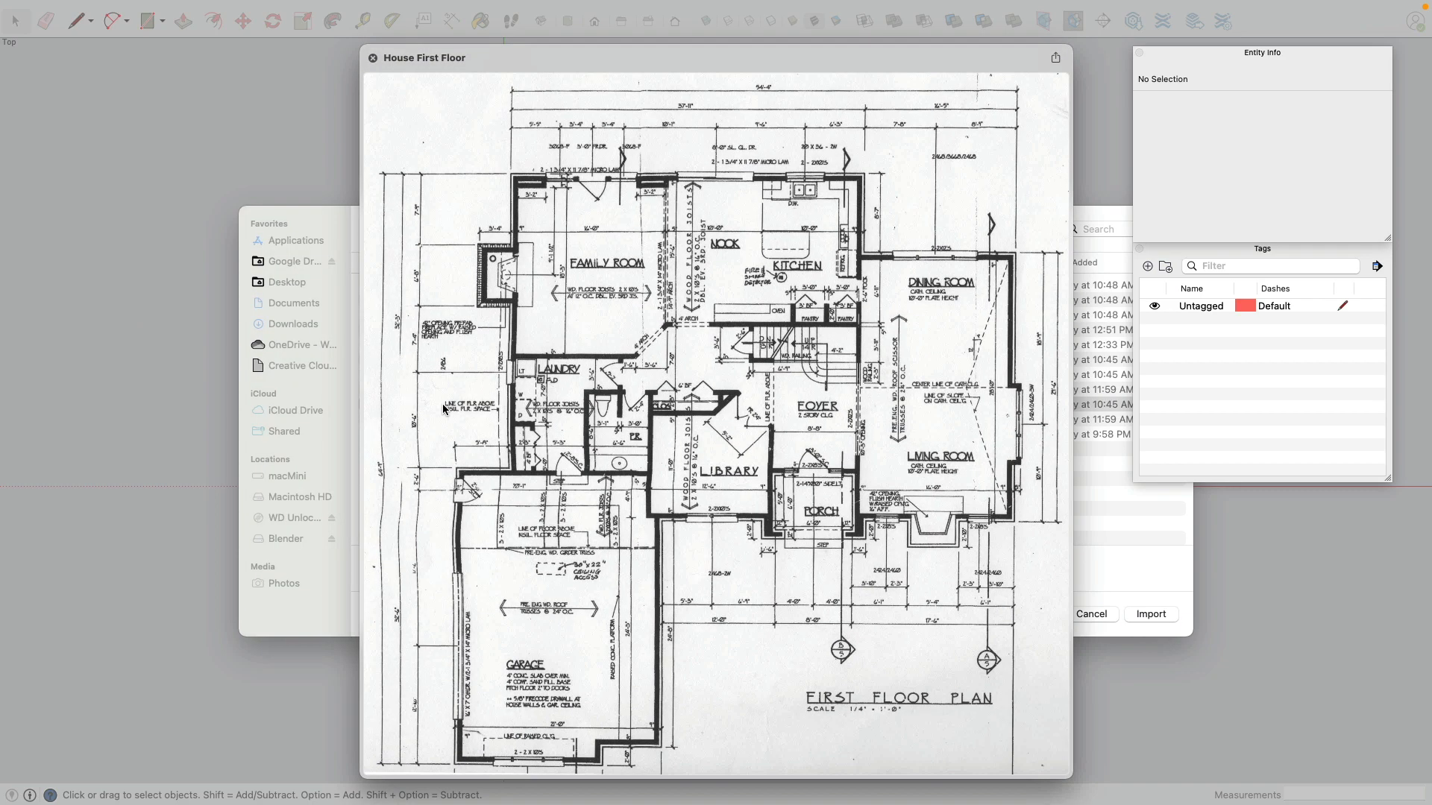
key("Up")
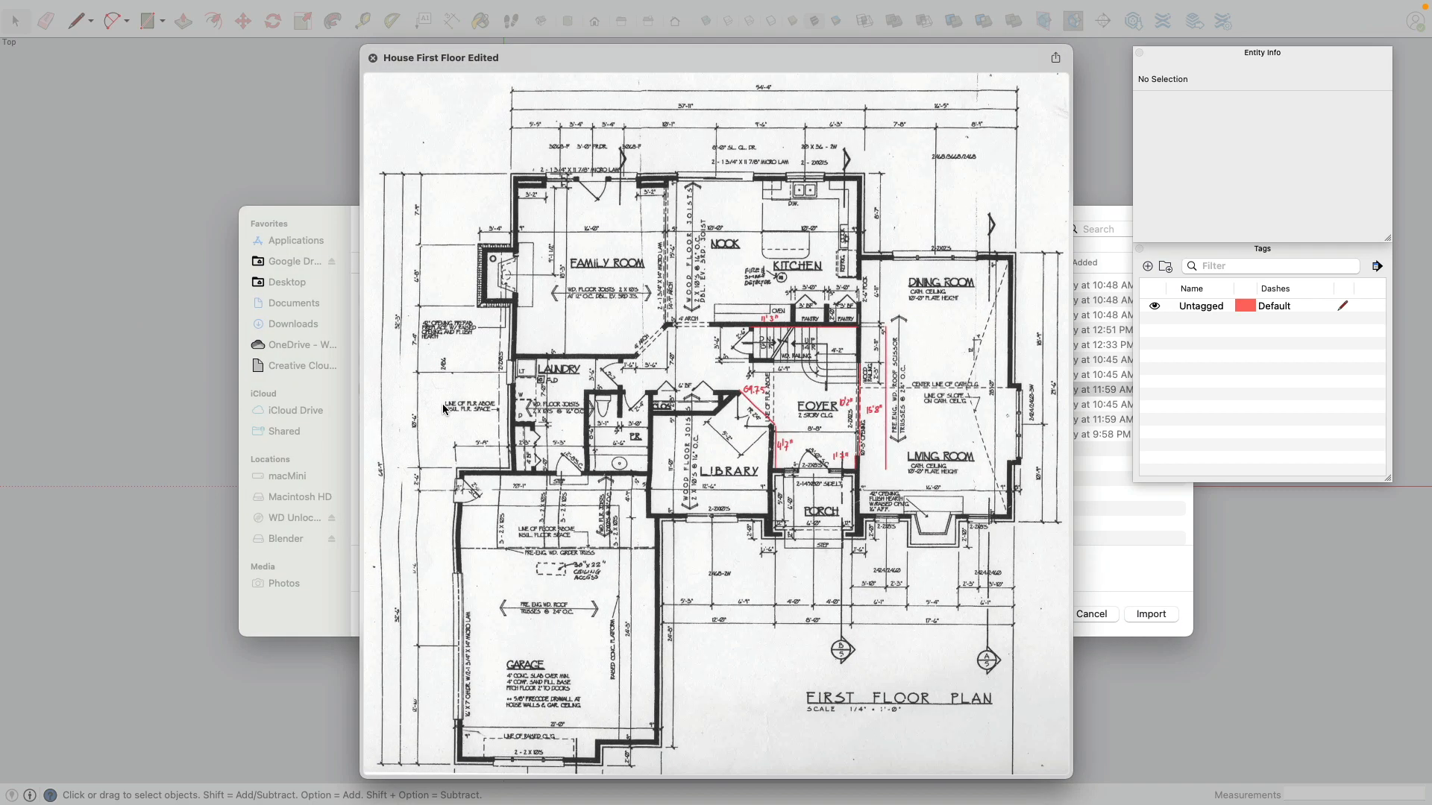
key("space")
key("space")
key("space")
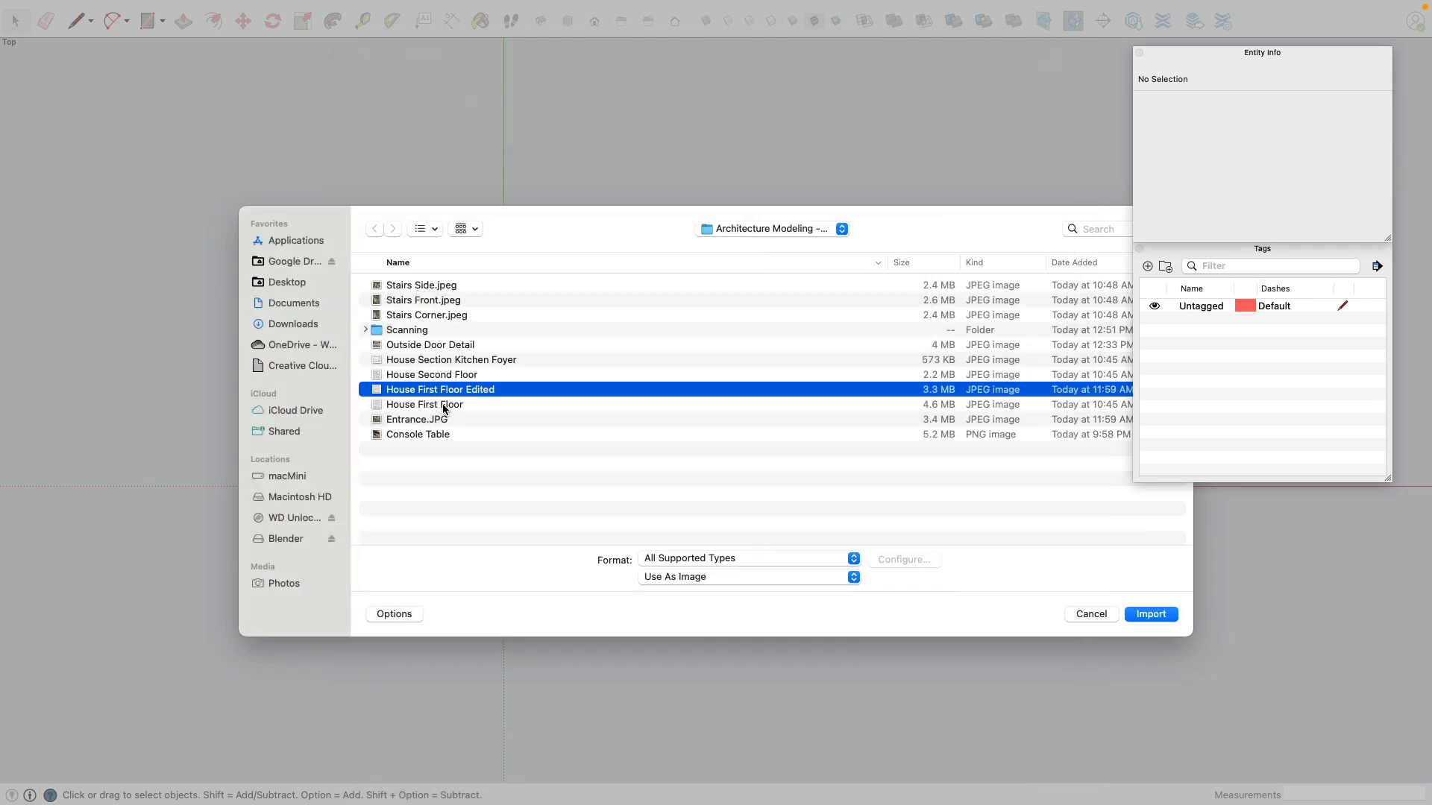
key("Return")
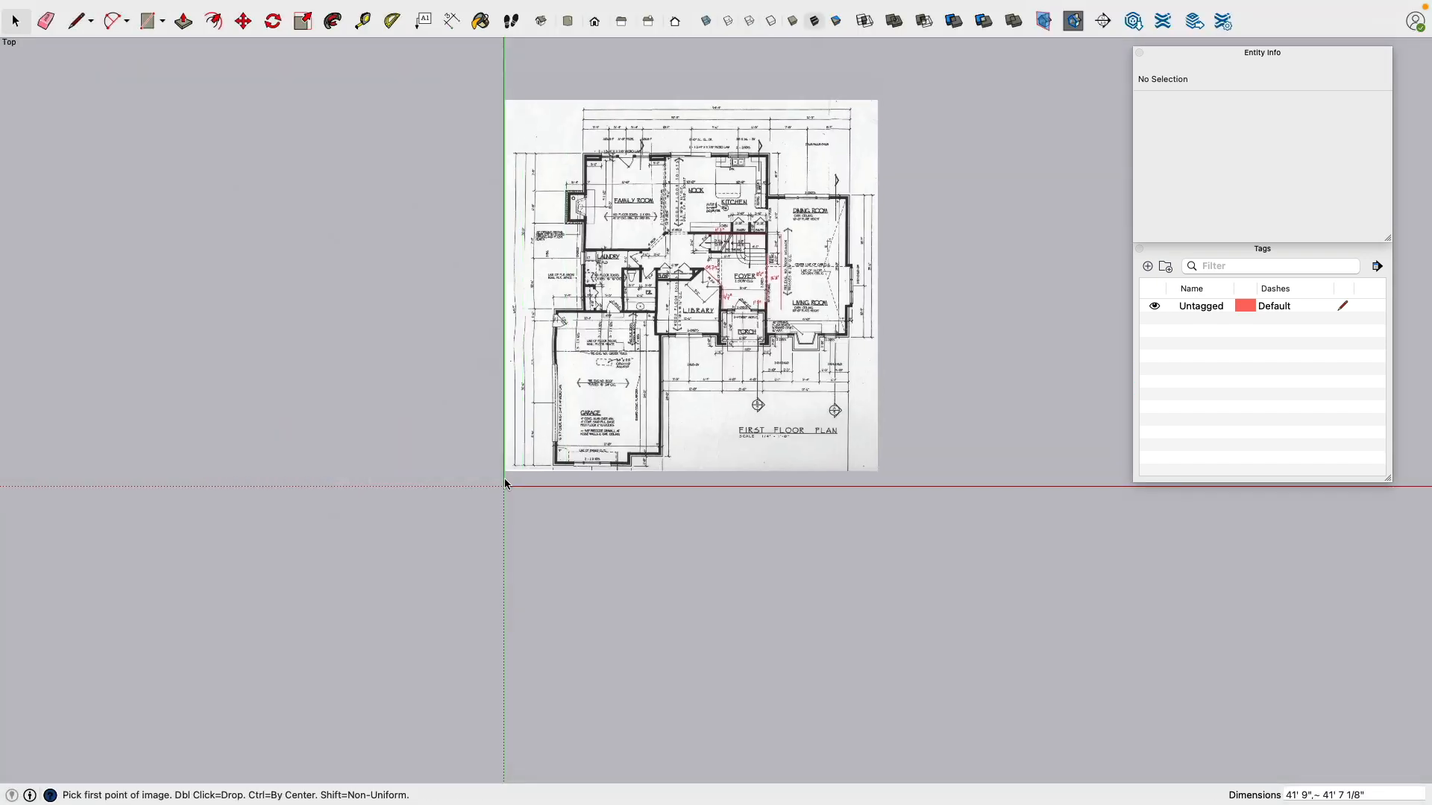
left_click(504, 486)
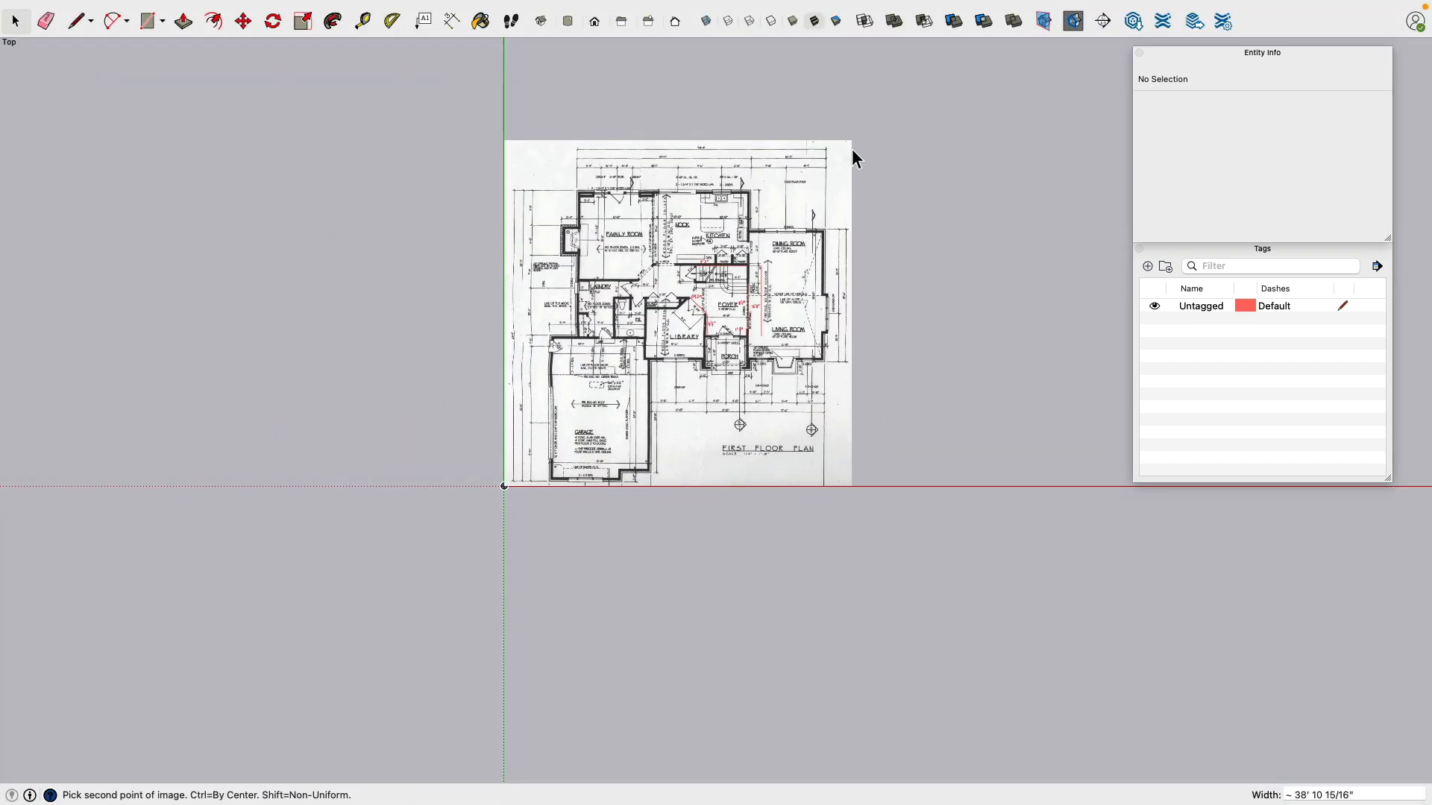
left_click(852, 149)
Step: Scale the floor plan image up uniformly from the origin corner by about 1.18, and again by about 1.04
scroll(745, 370, "up", 10)
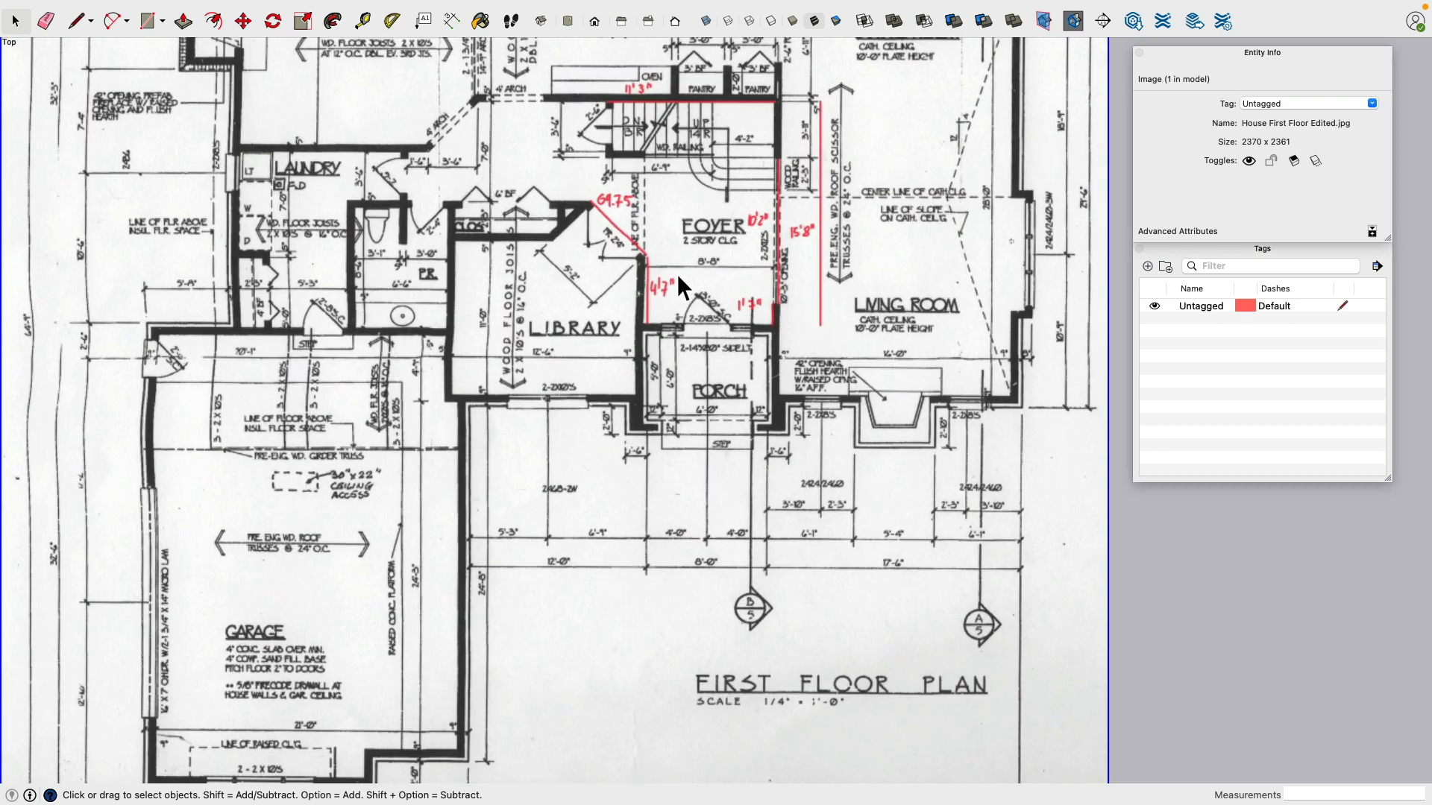
scroll(677, 275, "up", 5)
scroll(673, 287, "down", 10)
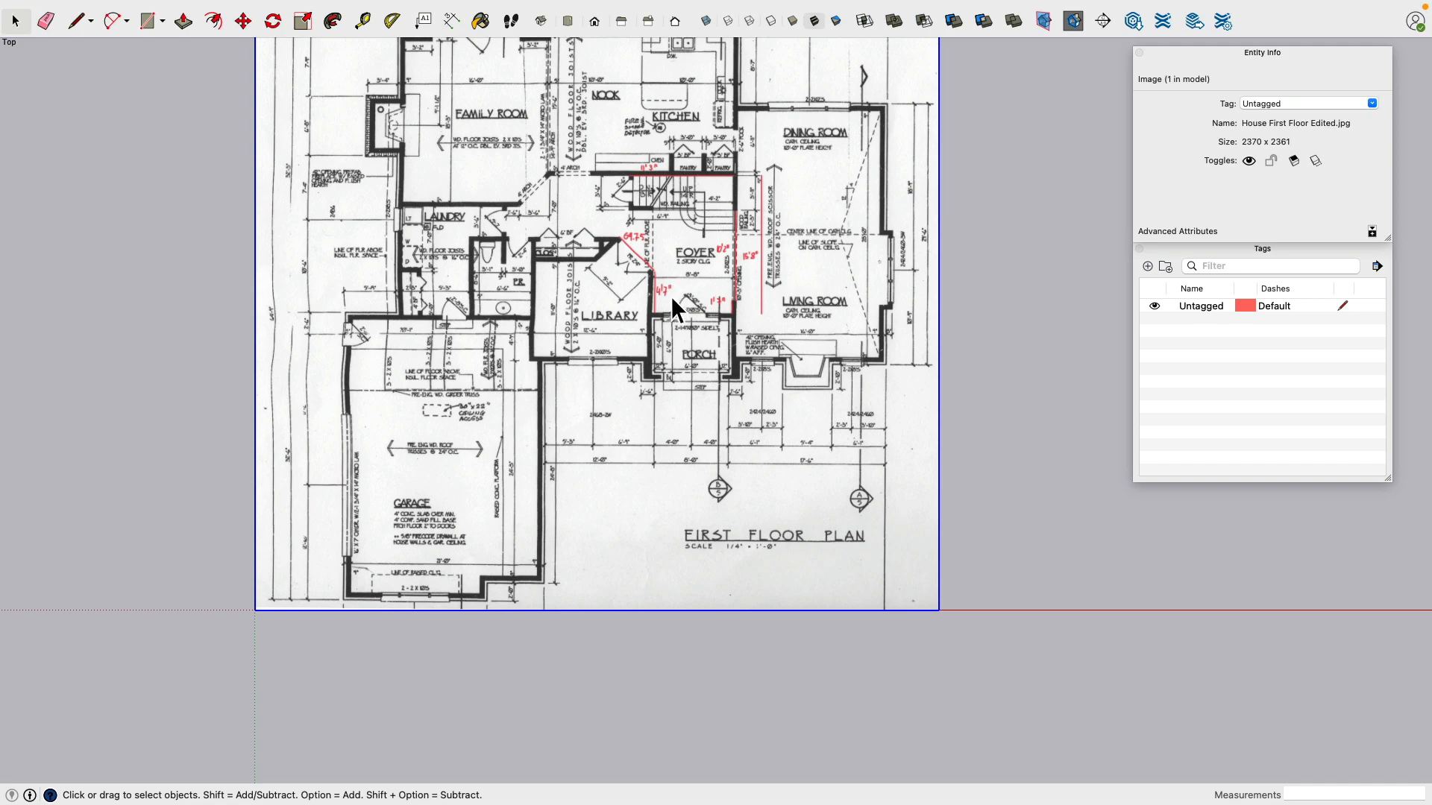
scroll(670, 295, "down", 5)
left_click_drag(643, 200, 572, 289, "shift")
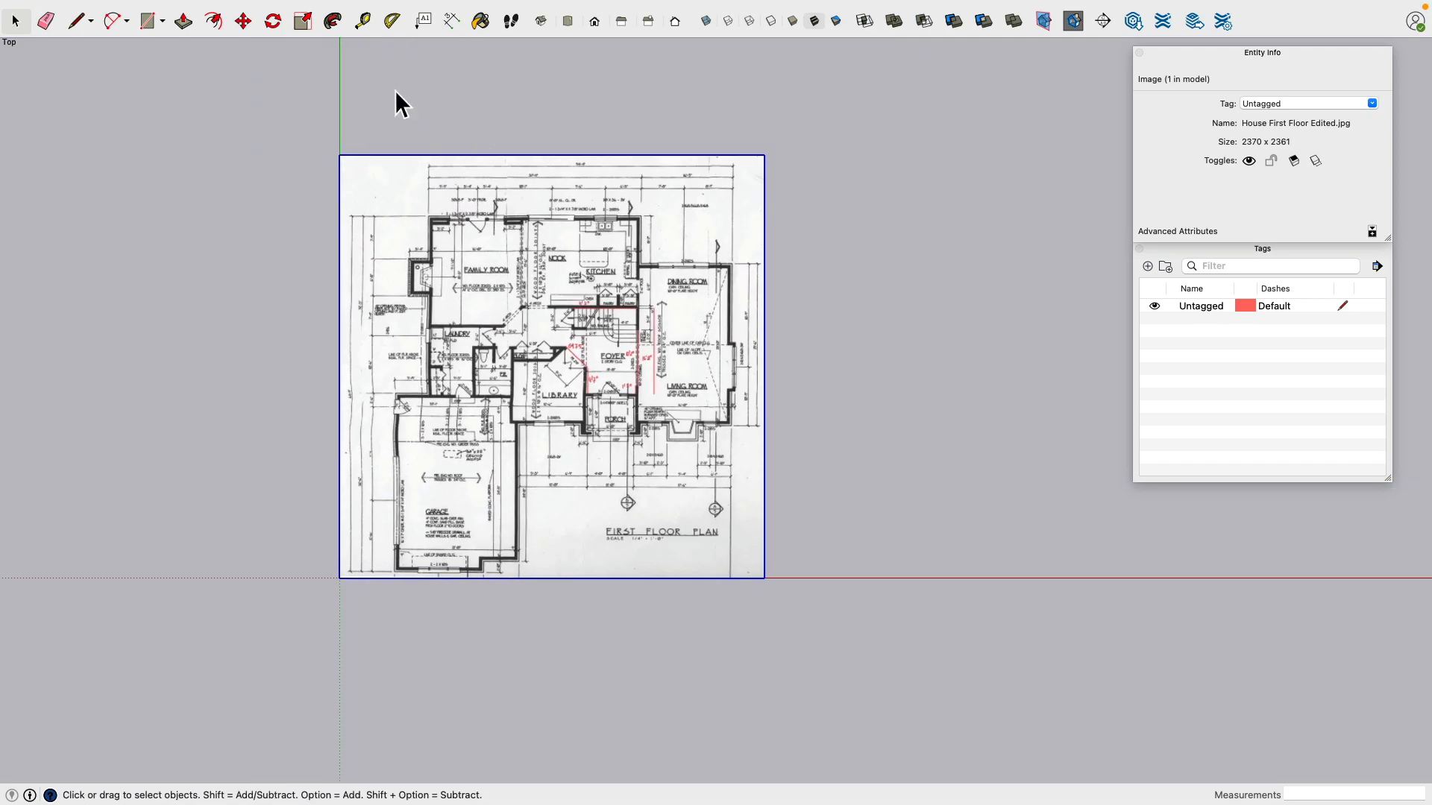
left_click(303, 22)
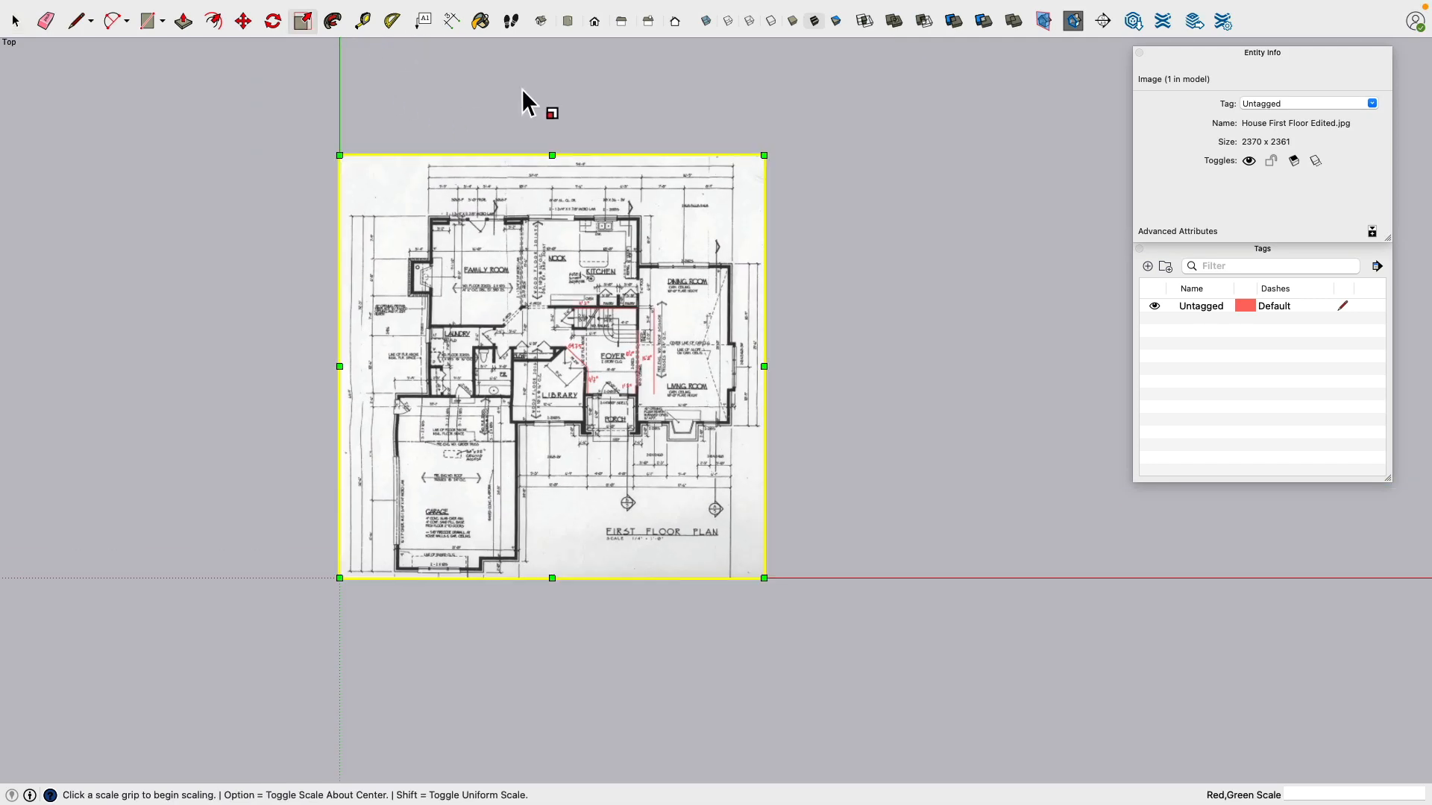
left_click(774, 166)
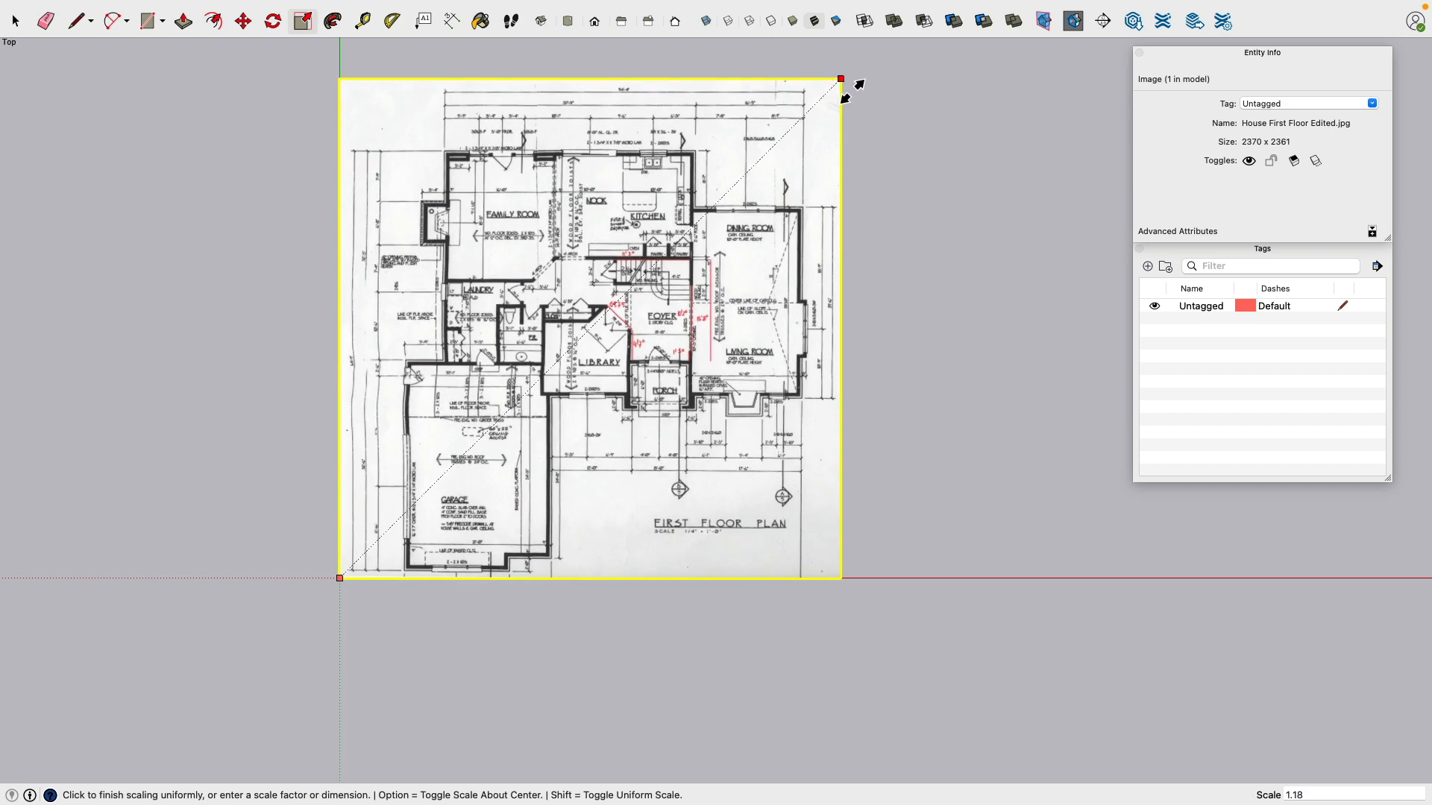
left_click(851, 91)
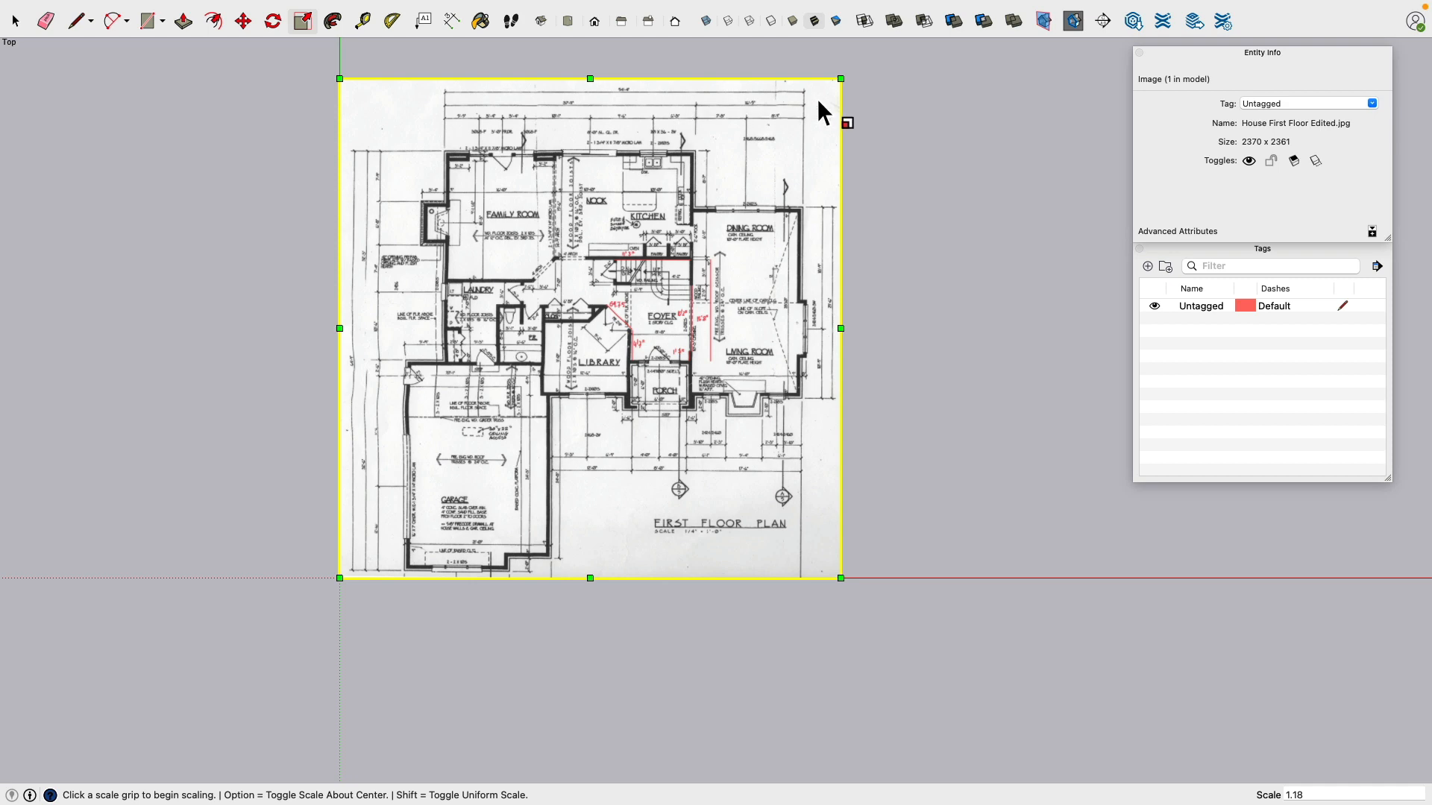
left_click(841, 79)
left_click(862, 59)
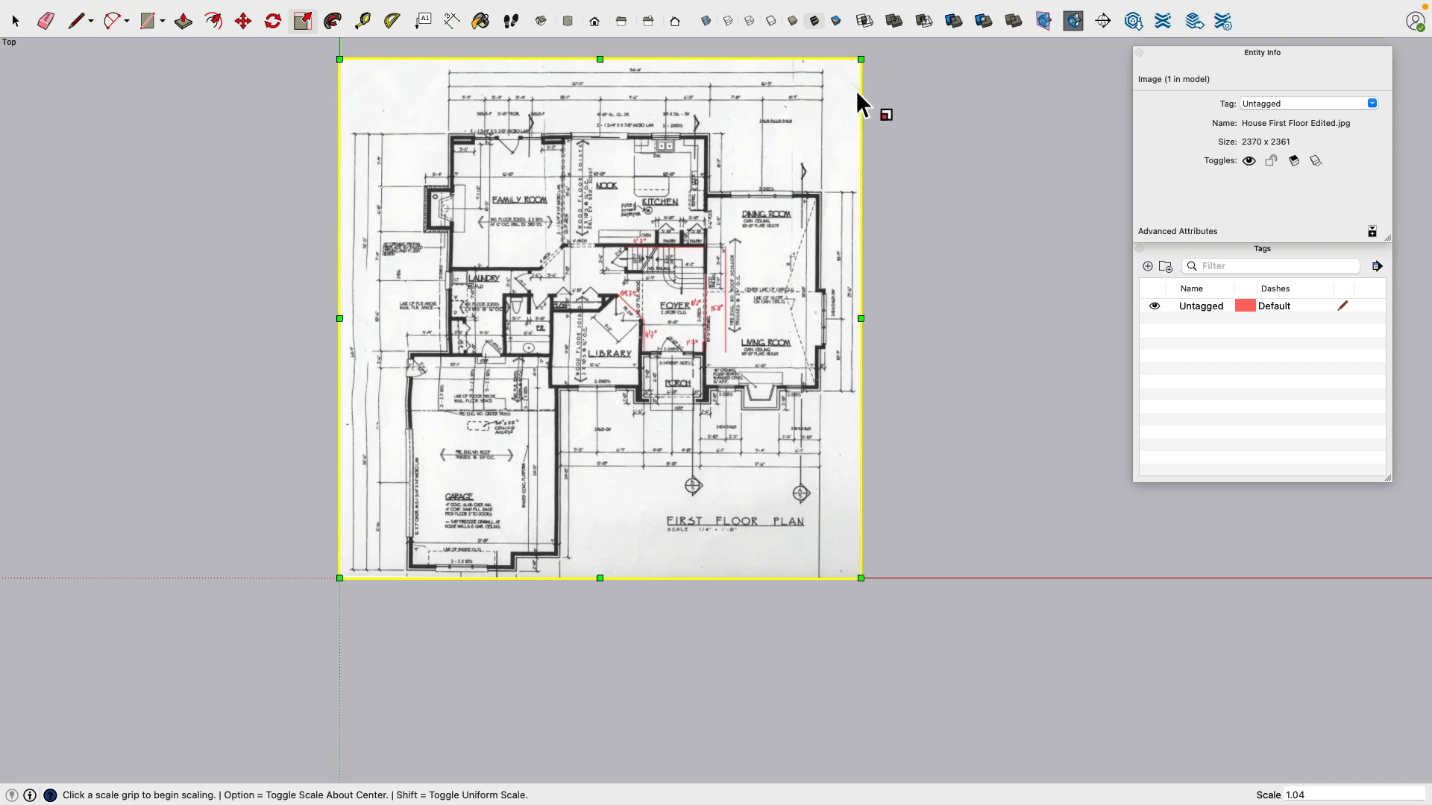
Step: Examine the dimension lines above the floor plan up close for a known length with clear end marks to measure with Tape Measure
left_click(364, 22)
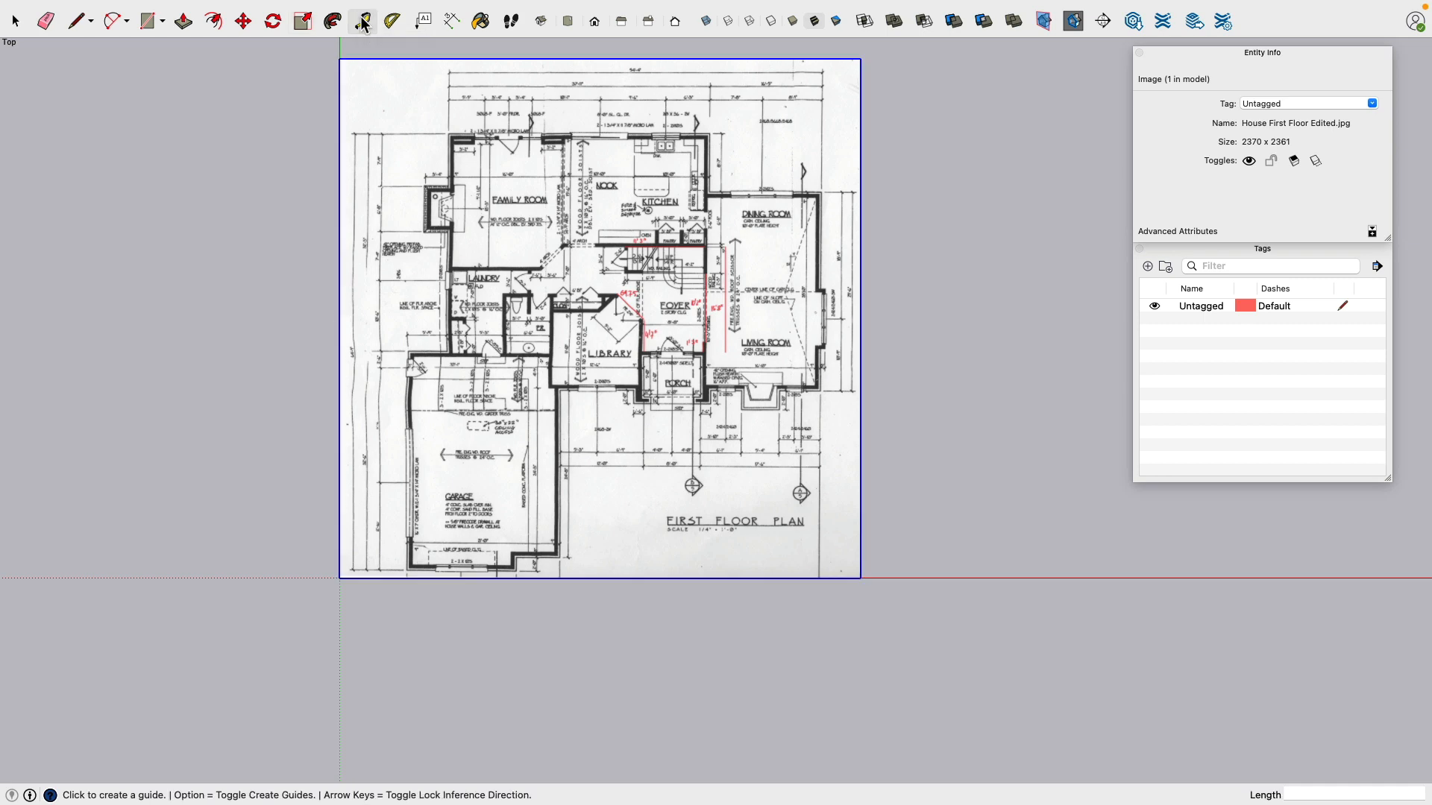
scroll(521, 90, "up", 5)
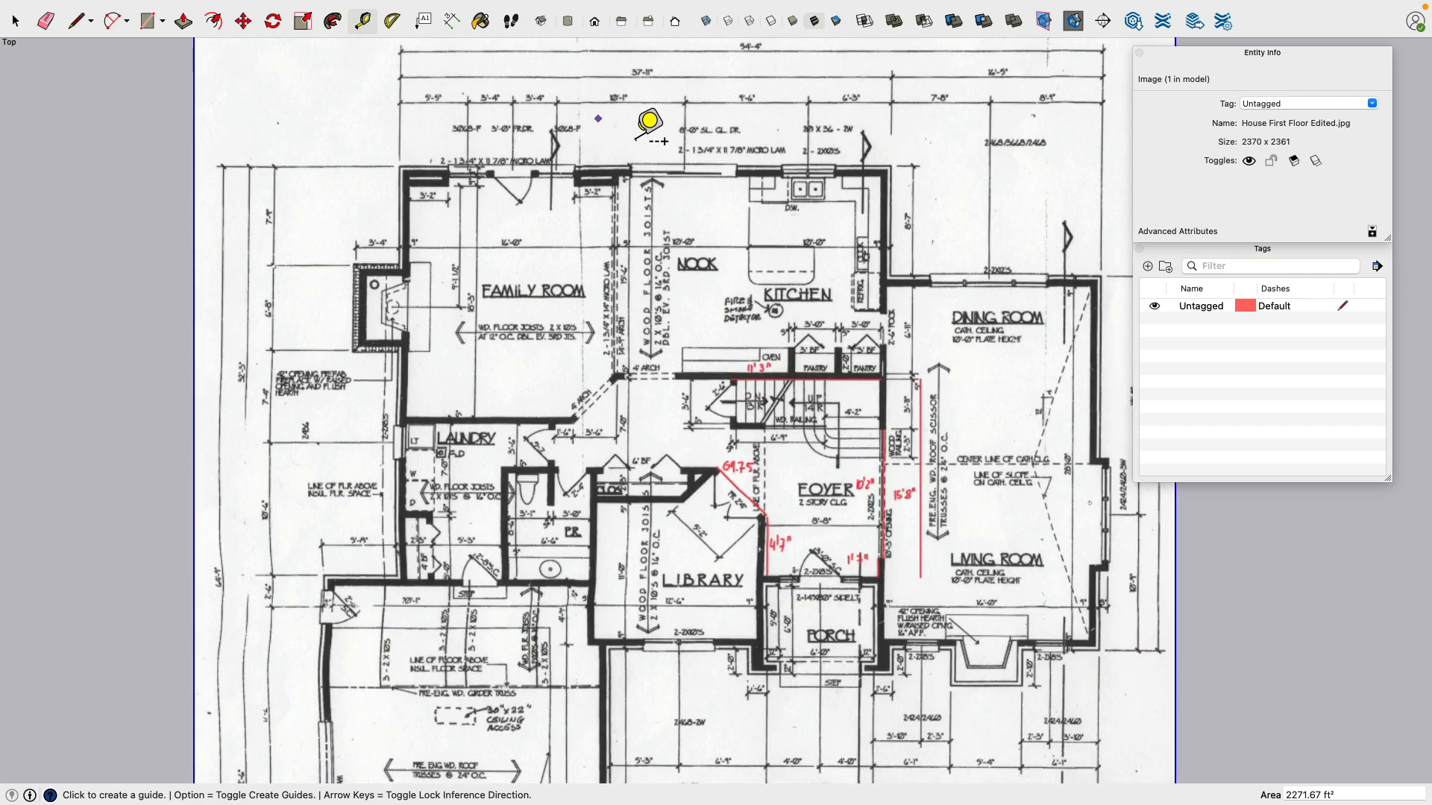
middle_click_drag(675, 105, 579, 250, "shift")
scroll(456, 279, "up", 6)
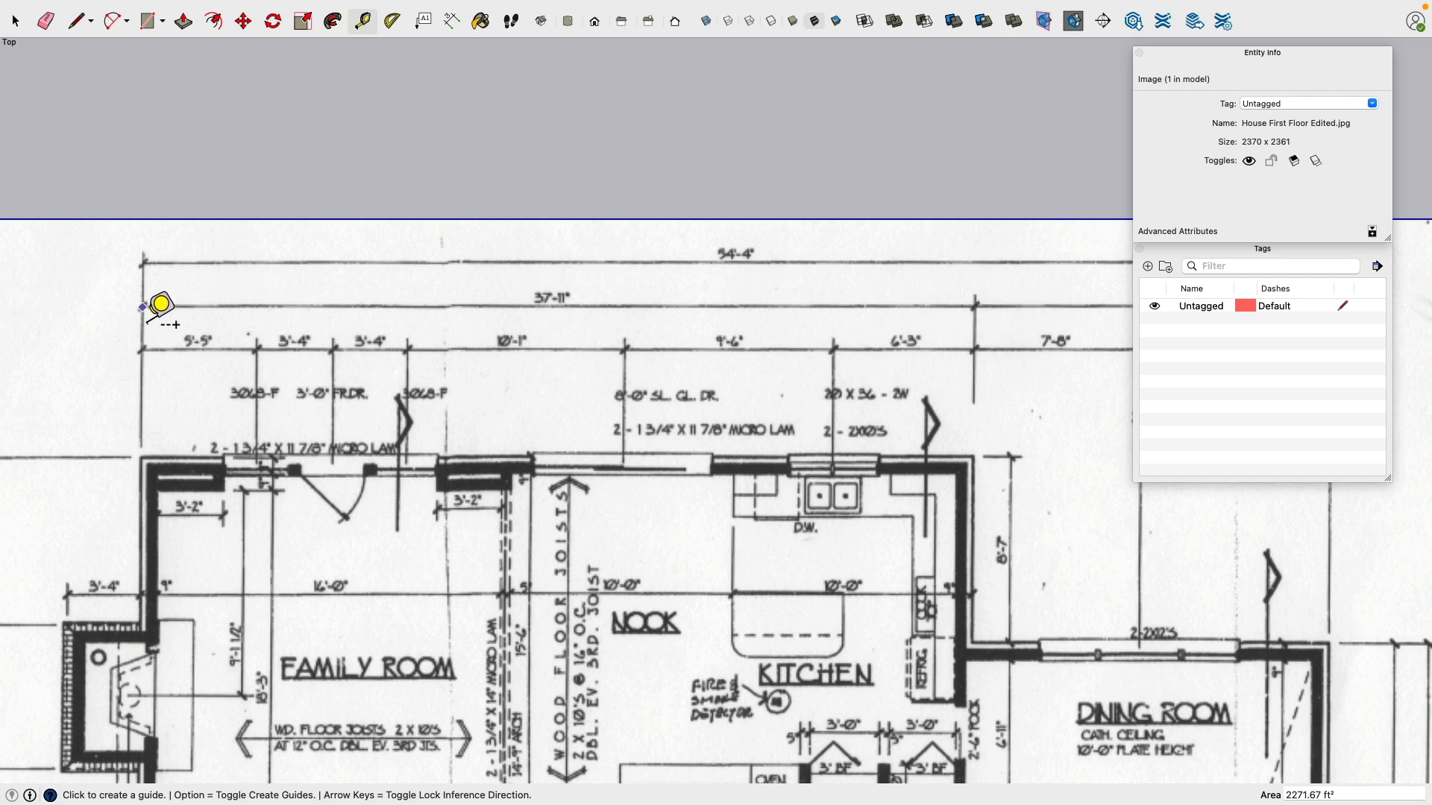
scroll(159, 310, "up", 3)
middle_click_drag(288, 310, 275, 580, "shift")
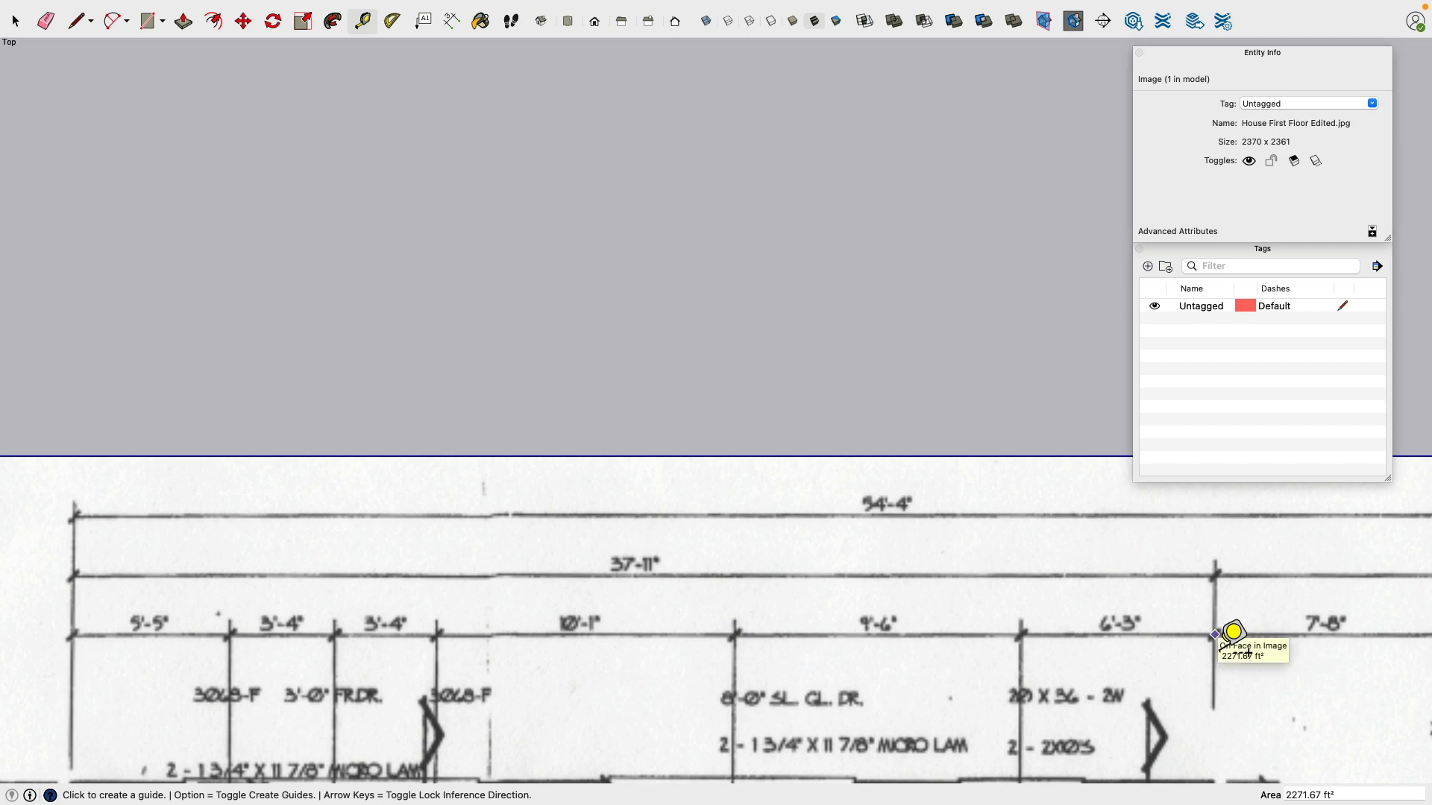
scroll(1058, 642, "up", 6)
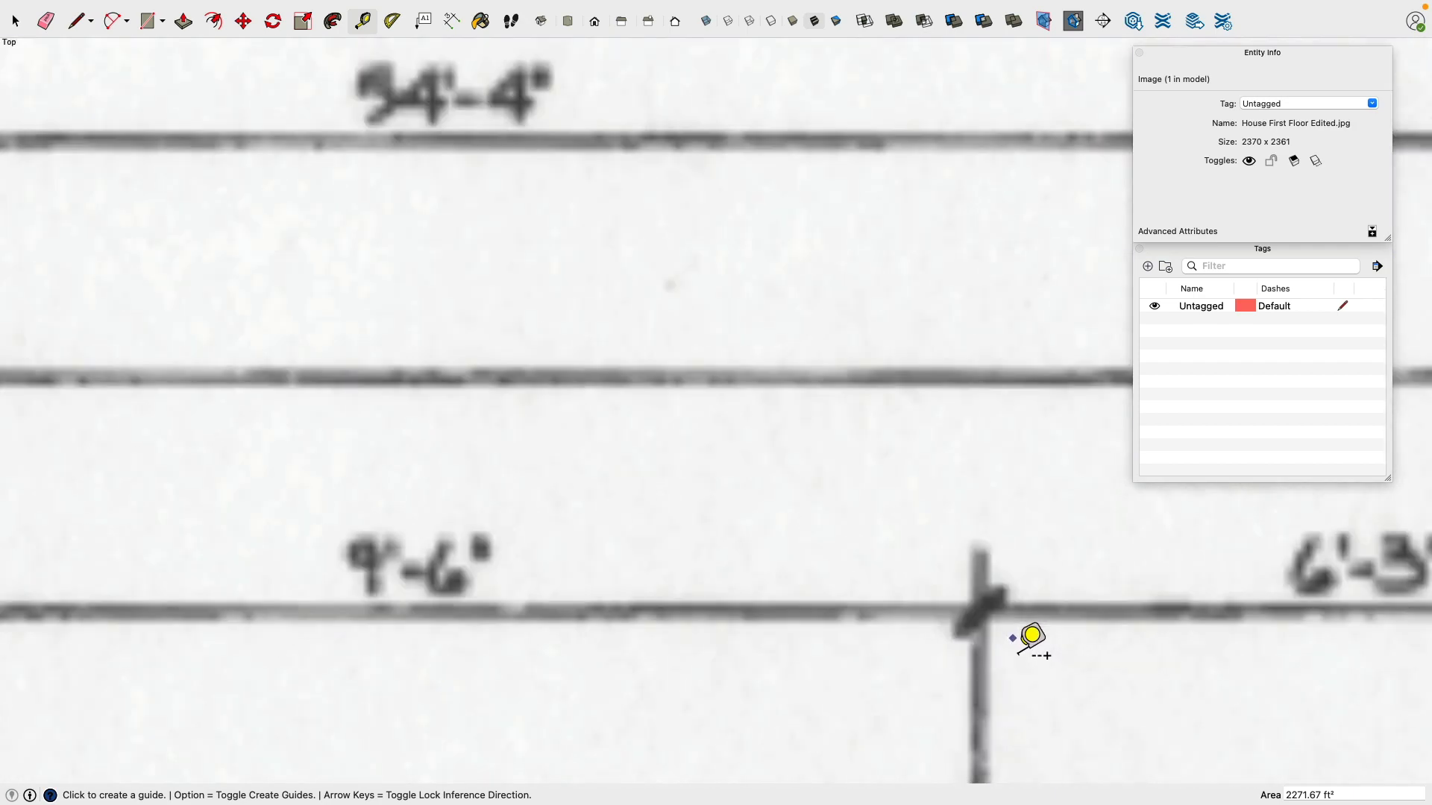
scroll(1021, 638, "up", 5)
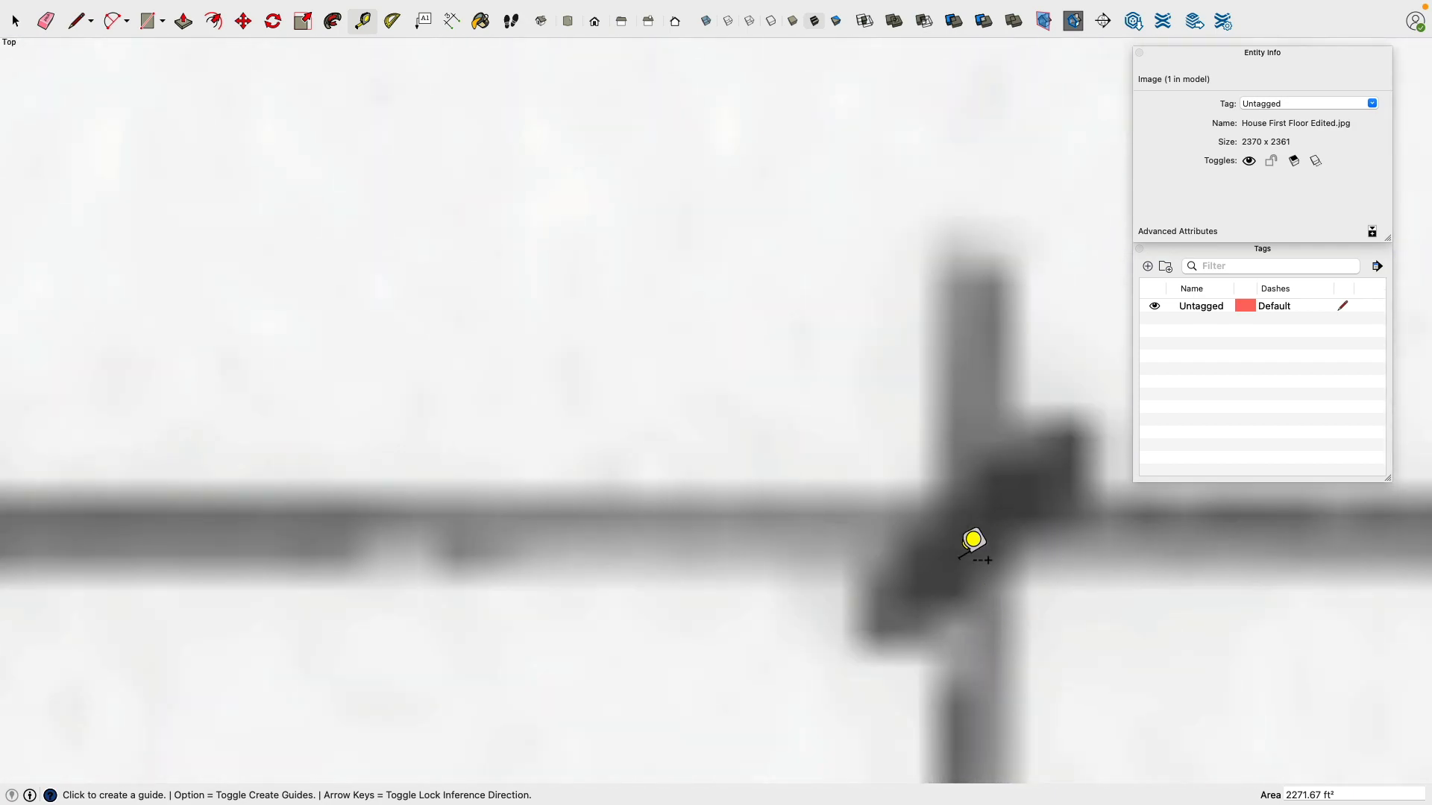
scroll(973, 539, "down", 8)
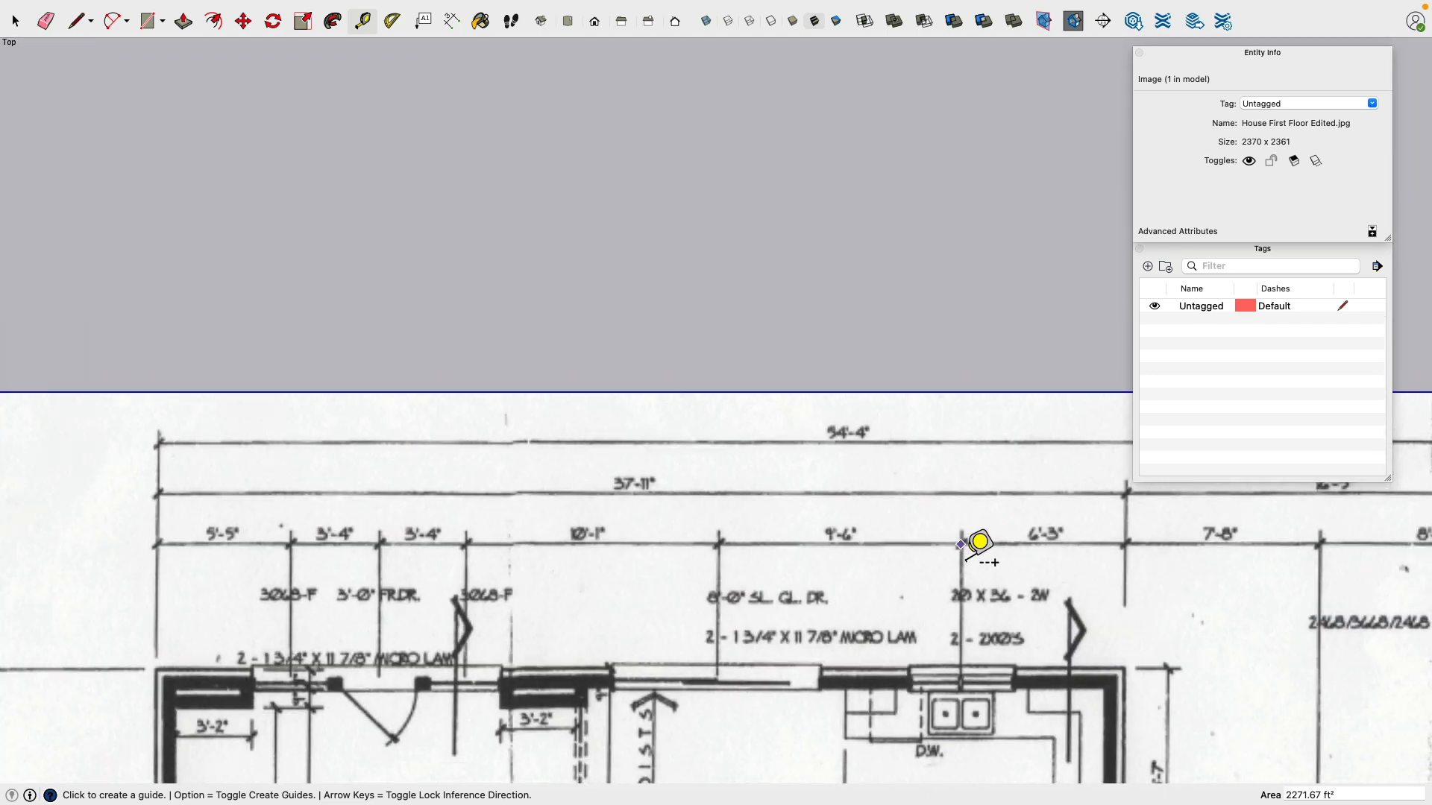
scroll(979, 541, "down", 3)
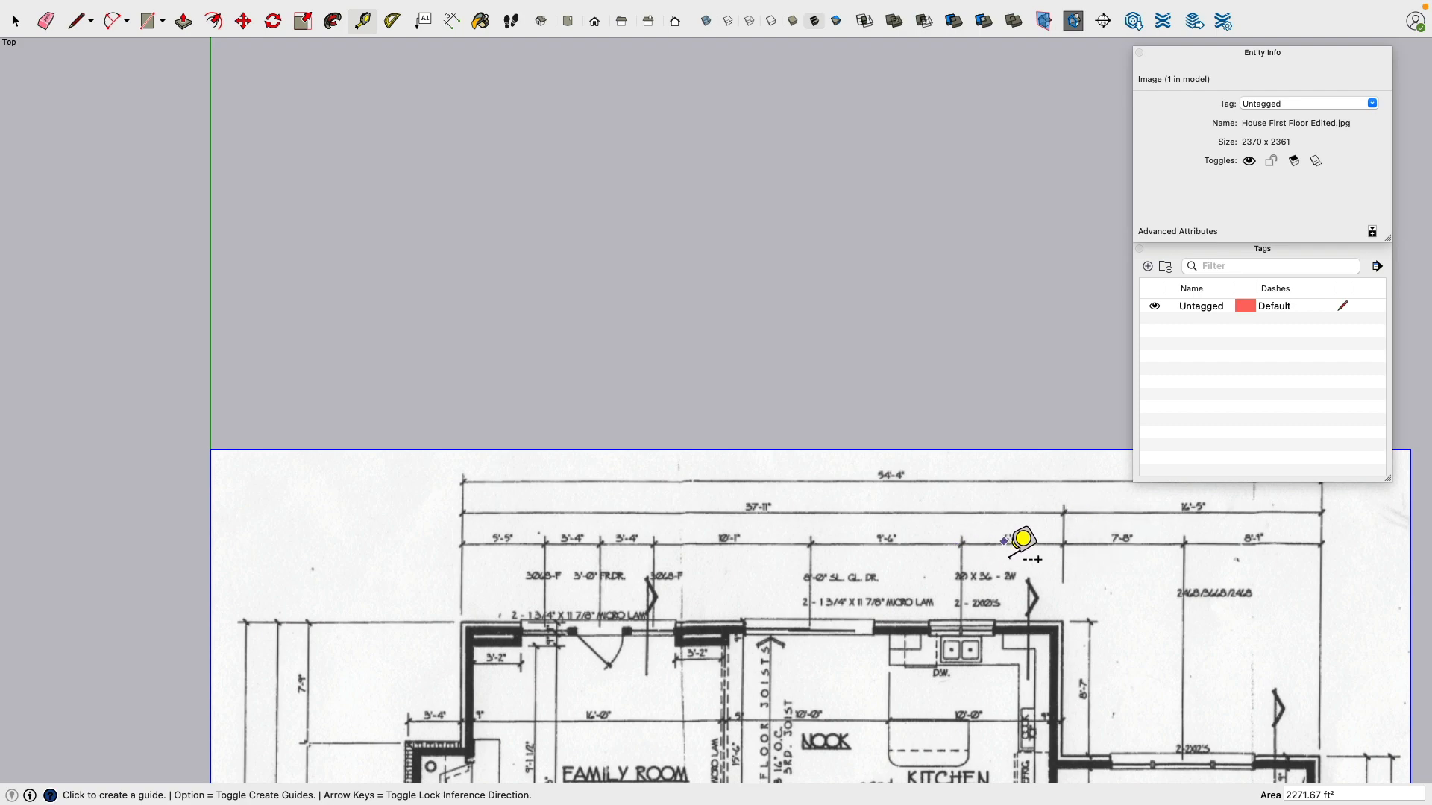
Step: Measure the 37'-11" dimension line above the plan with Tape Measure and resize the model so that it measures 37'11"
scroll(486, 511, "up", 5)
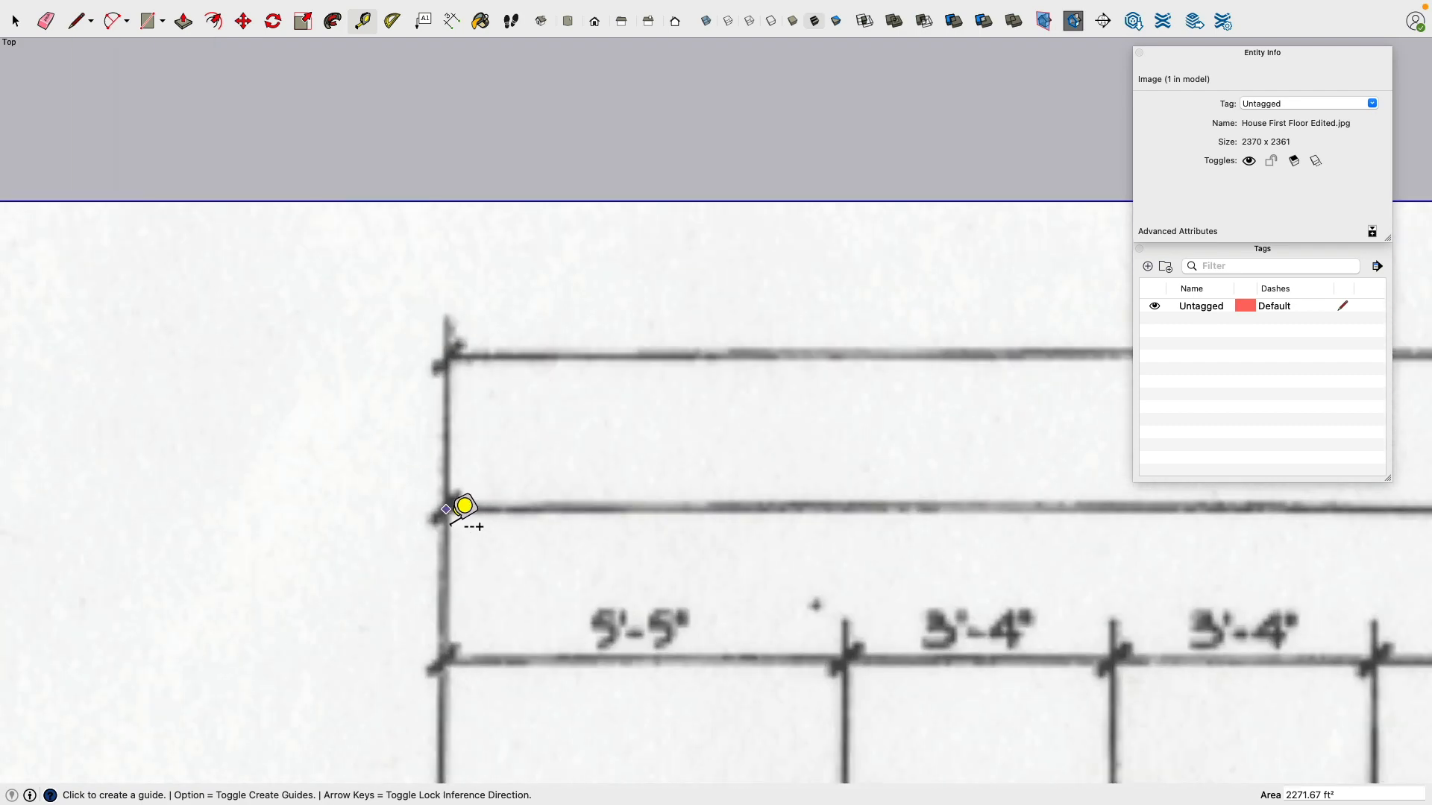
left_click(462, 509)
scroll(473, 505, "down", 6)
scroll(725, 504, "up", 5)
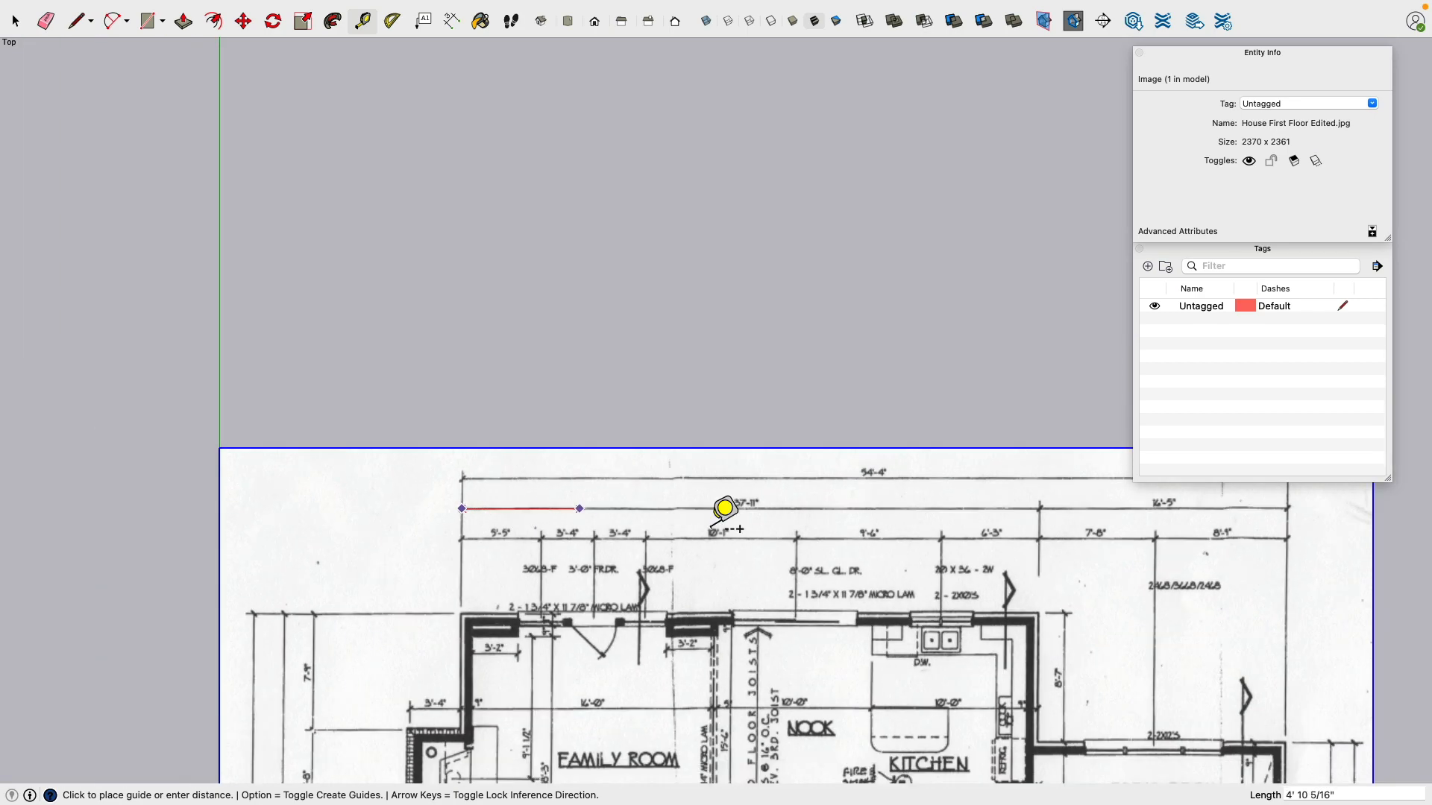
scroll(1076, 509, "up", 6)
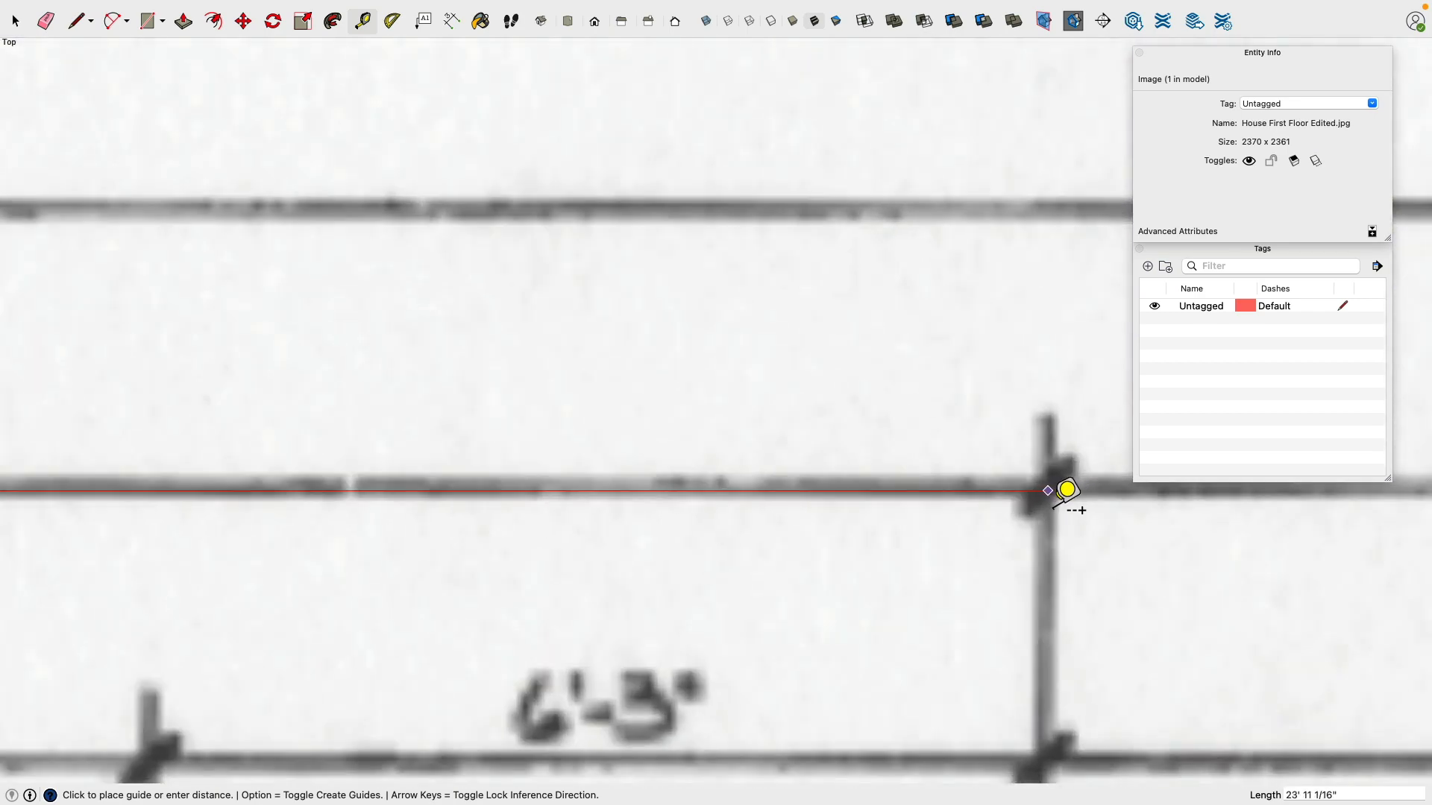
left_click(1069, 490)
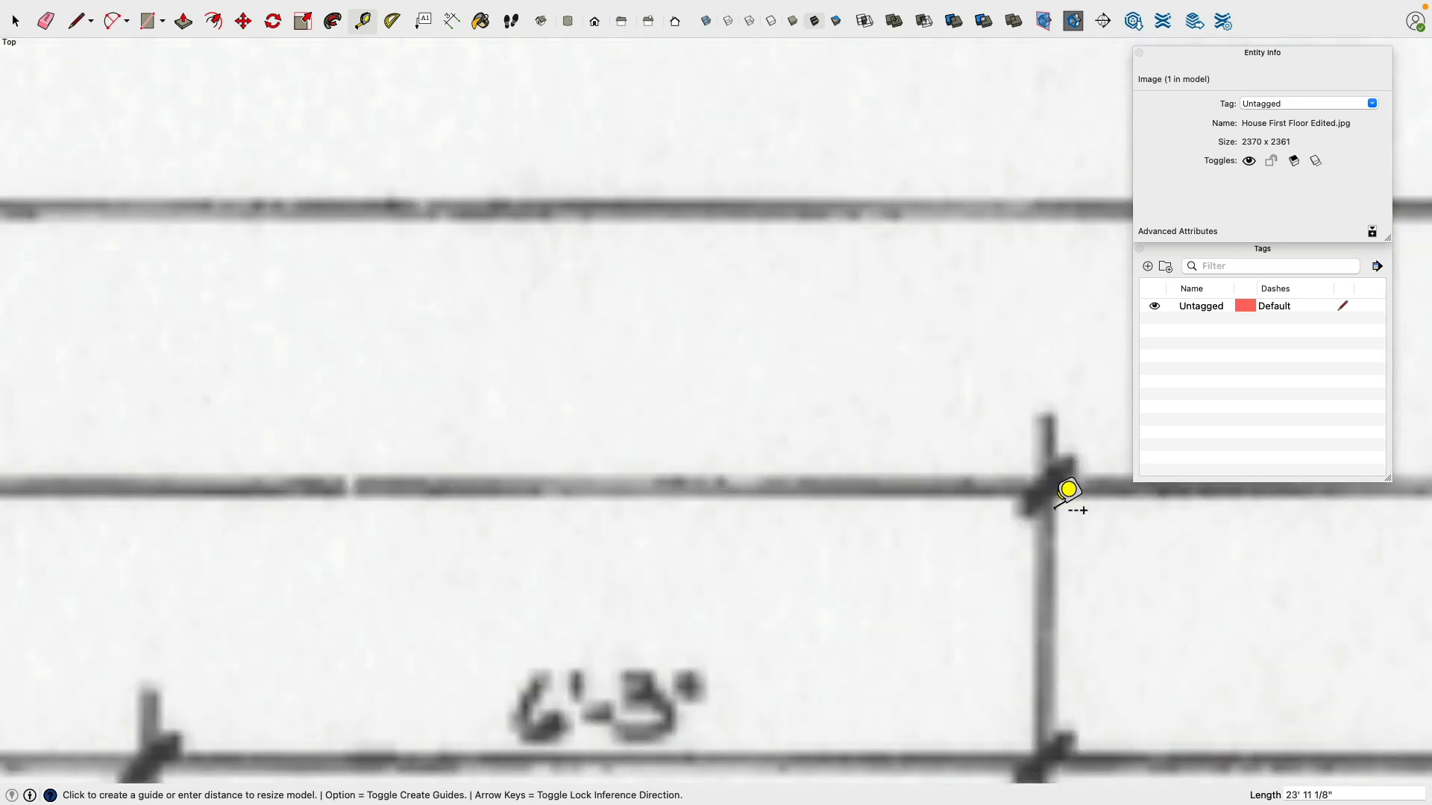
scroll(1069, 490, "down", 8)
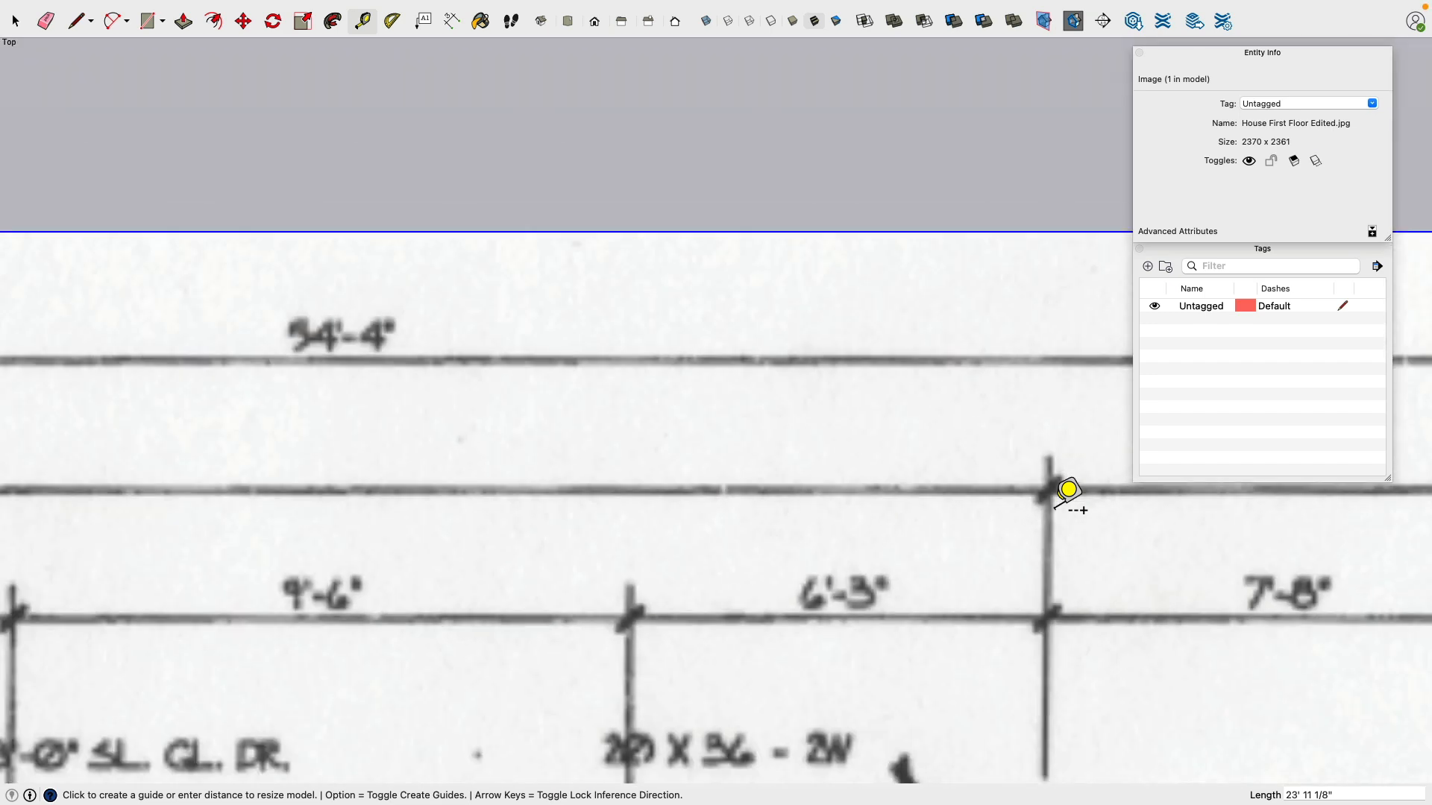
scroll(1069, 490, "down", 2)
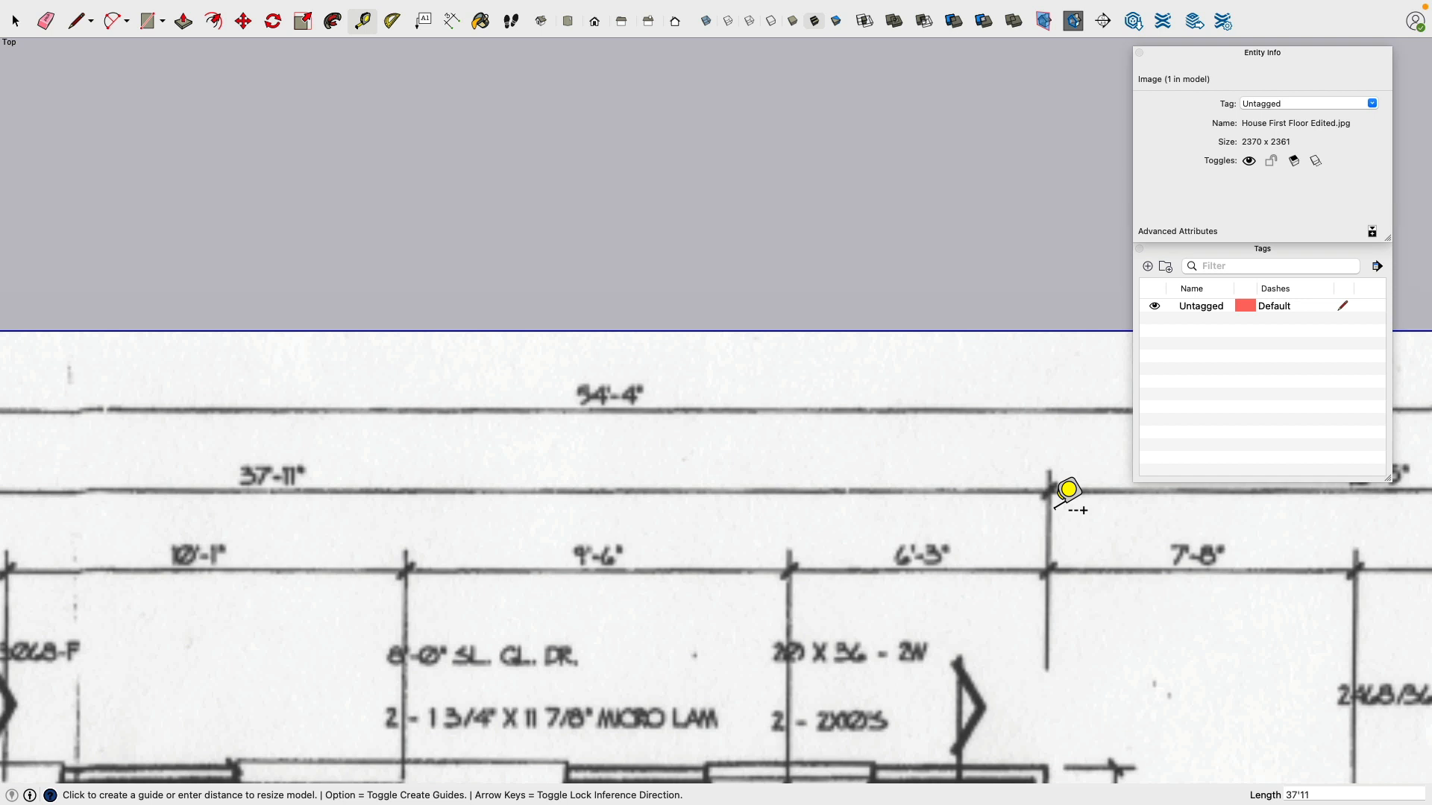
type("\"")
key("Return")
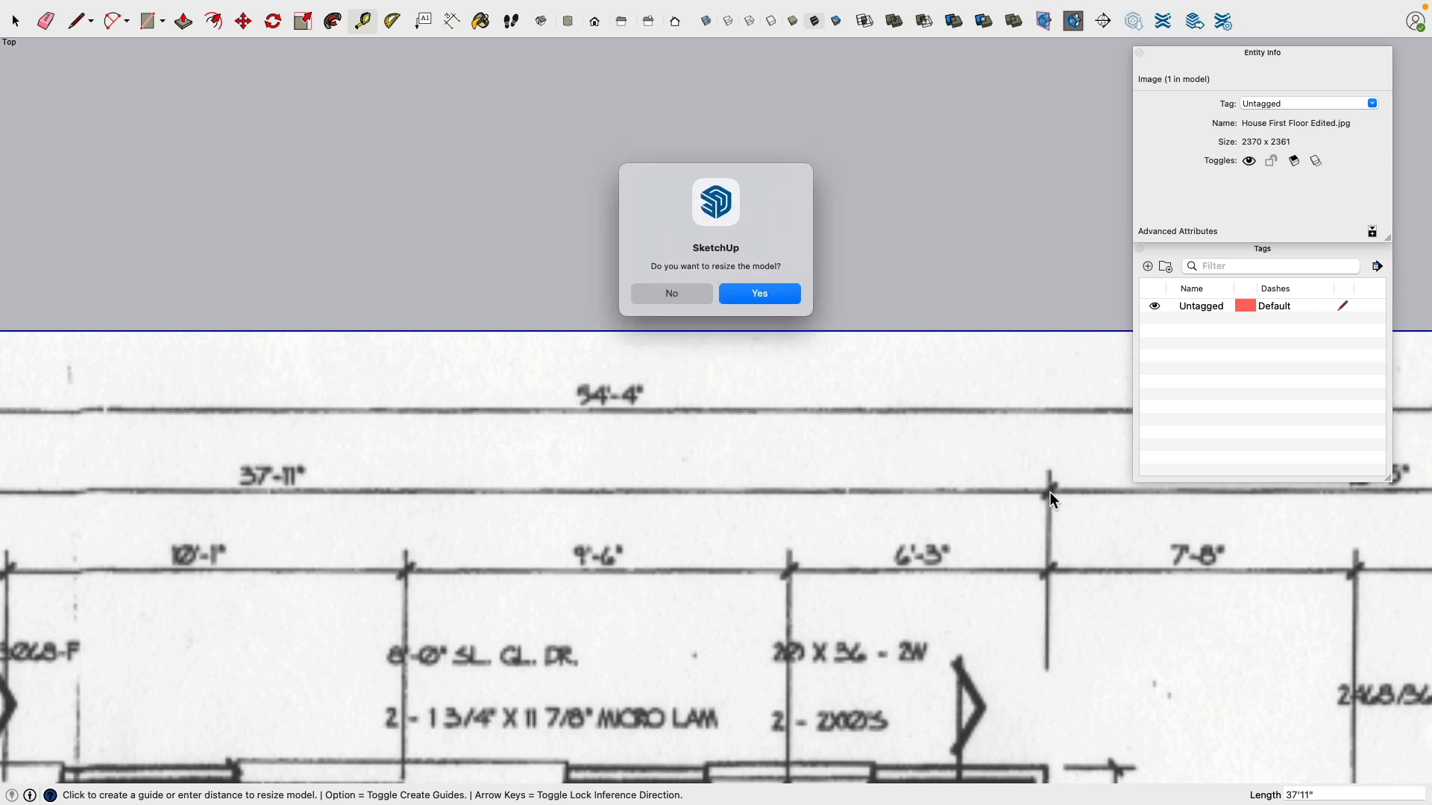
left_click(759, 294)
Step: Remeasure the 37'-11" dimension line from end to end to check the plan's scale
scroll(793, 297, "down", 10)
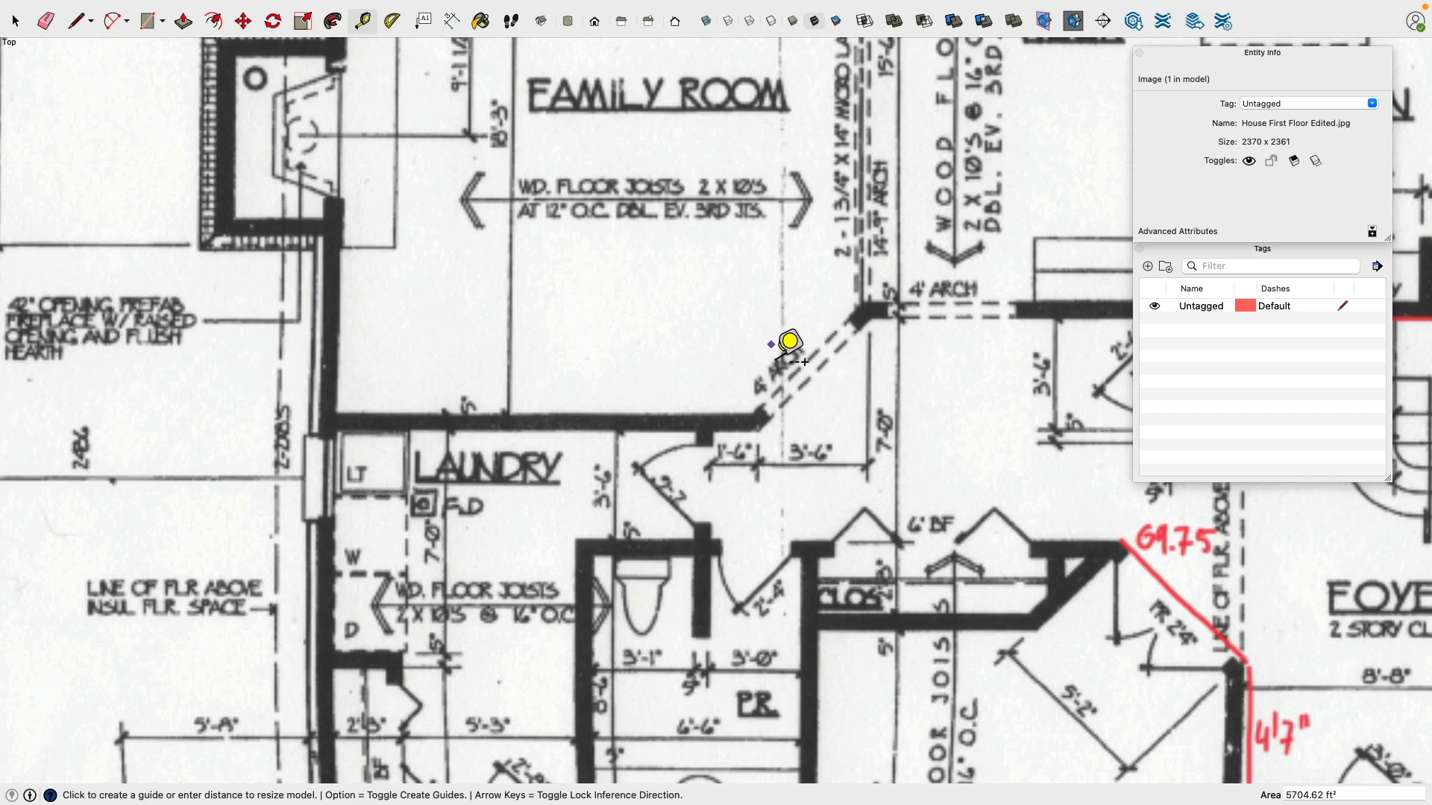
scroll(709, 345, "up", 6)
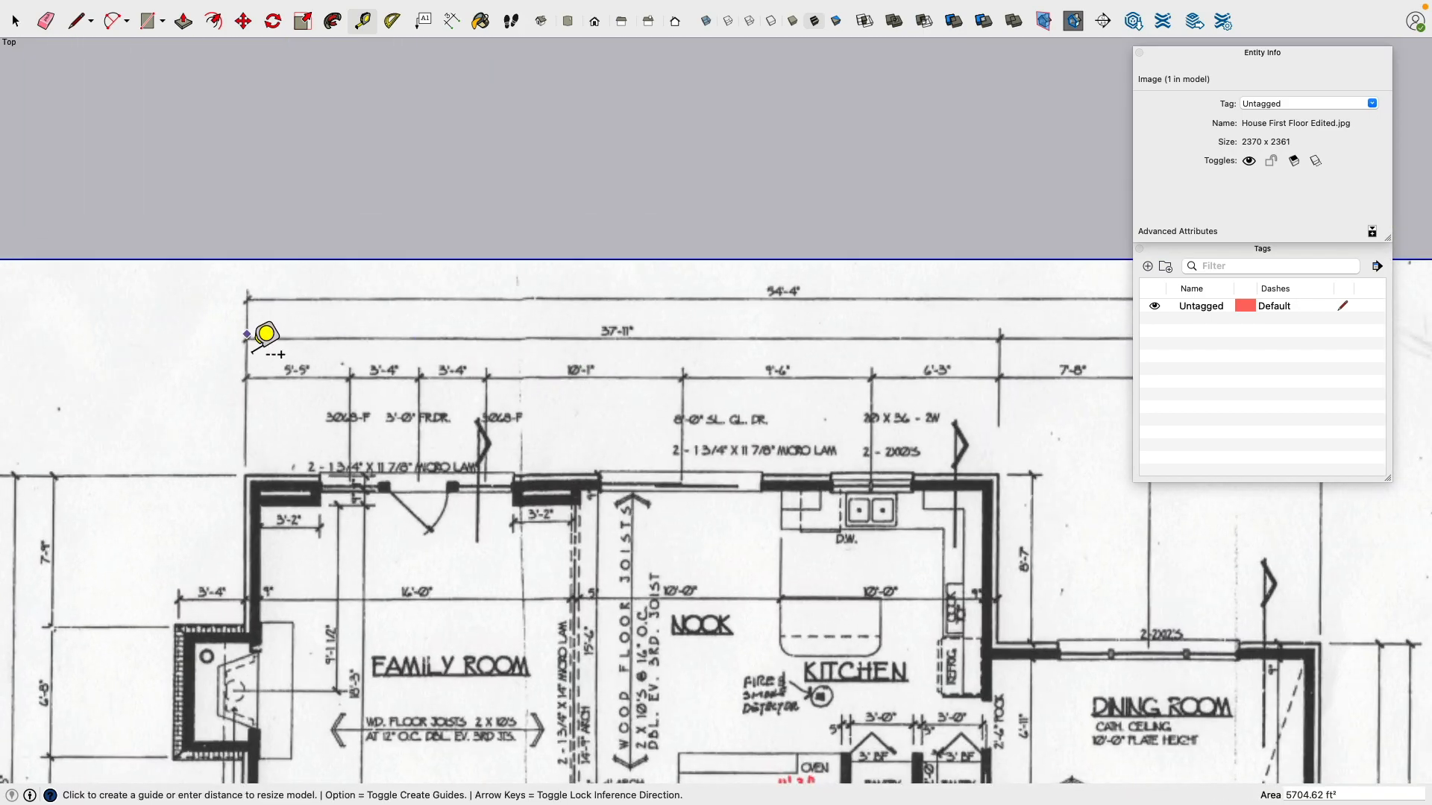
left_click(247, 339)
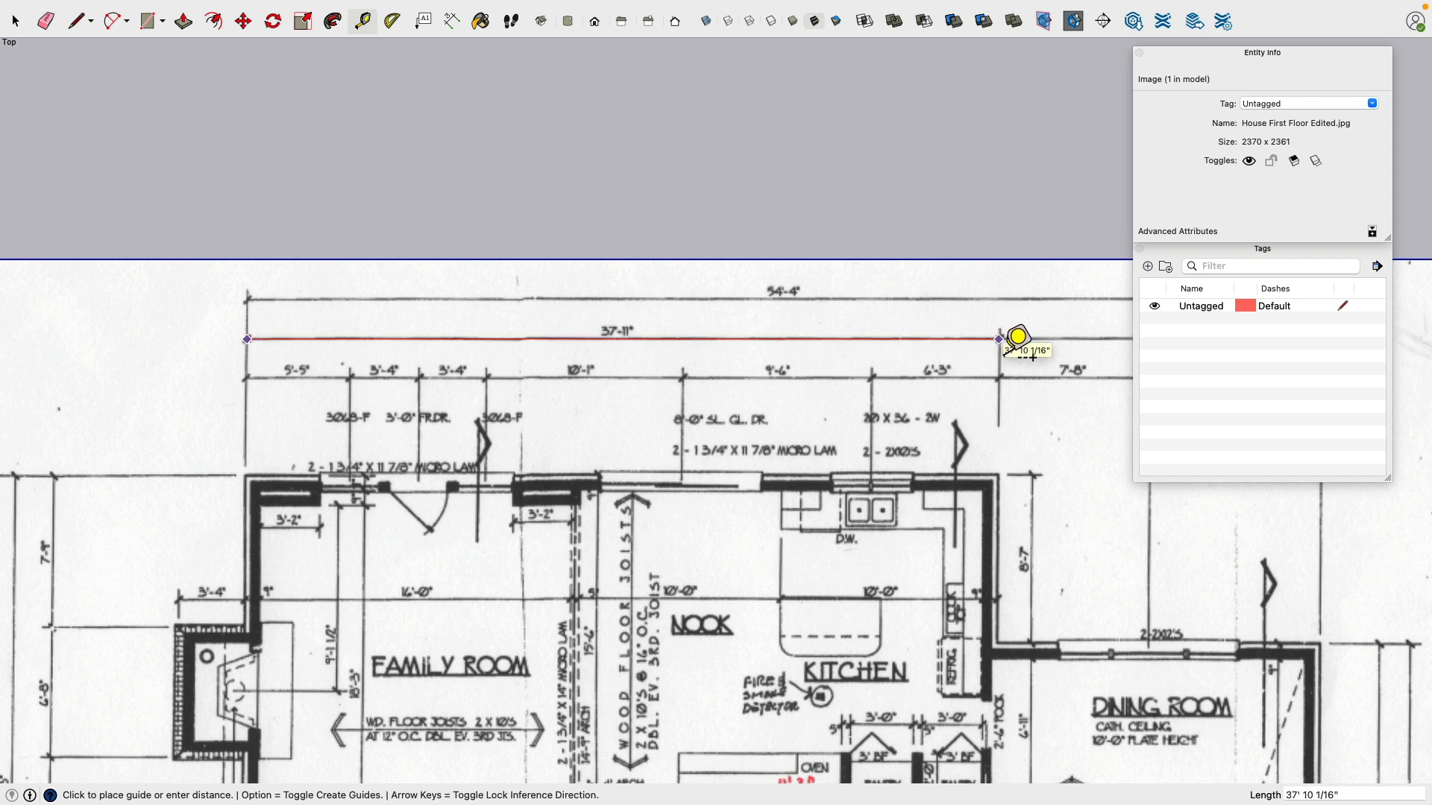
left_click(999, 339)
scroll(1016, 351, "down", 2)
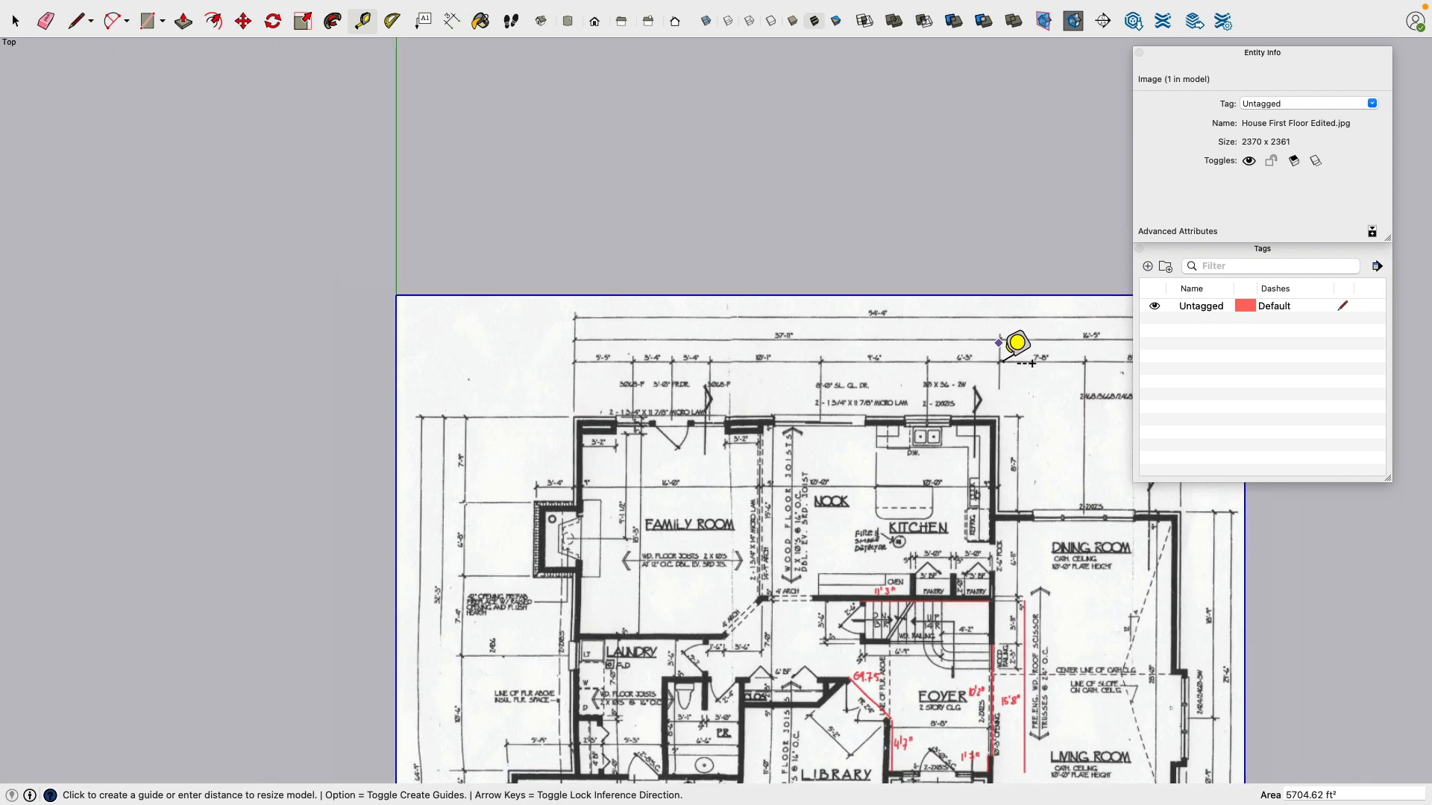
scroll(824, 281, "down", 2)
scroll(745, 597, "up", 6)
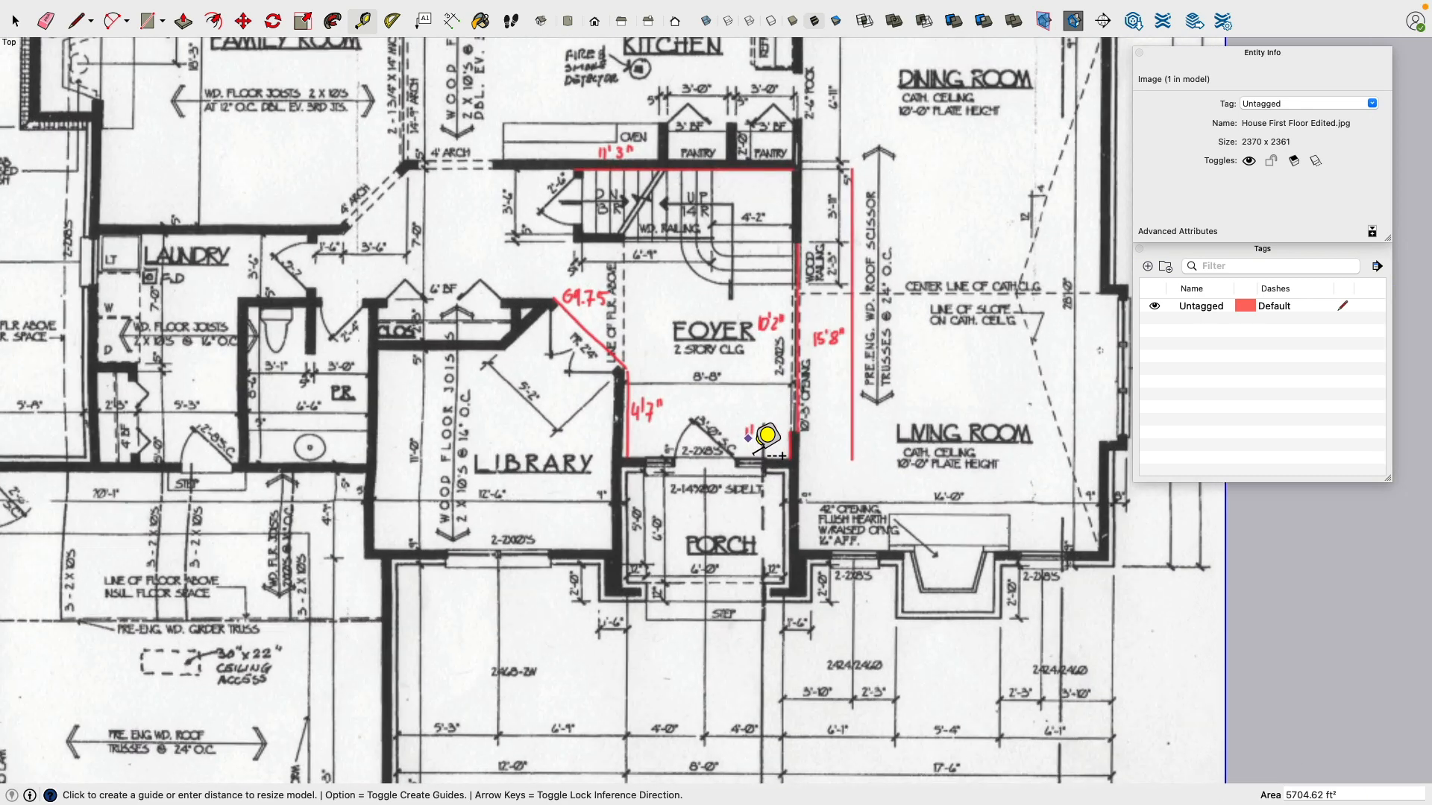
scroll(767, 435, "down", 5)
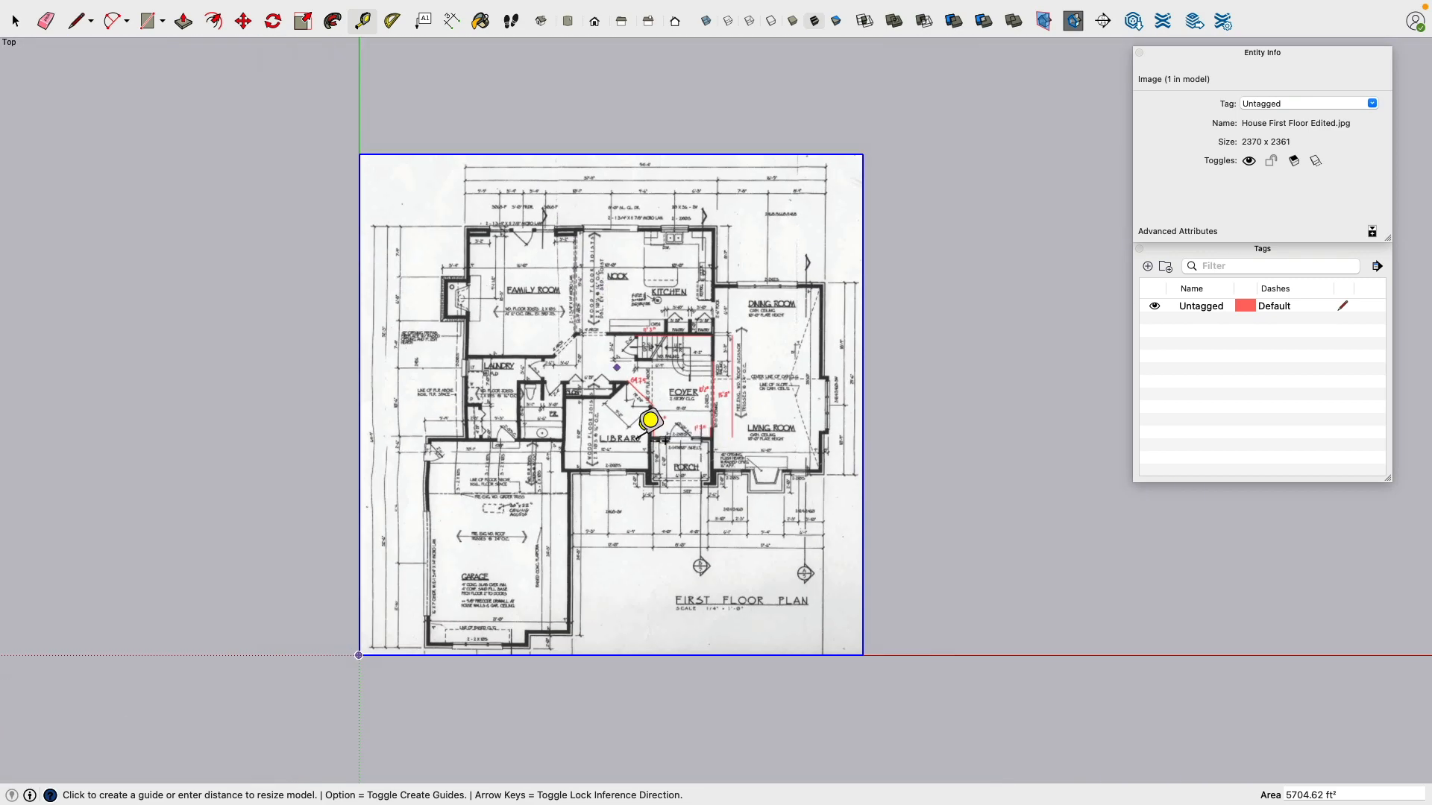
scroll(660, 448, "up", 5)
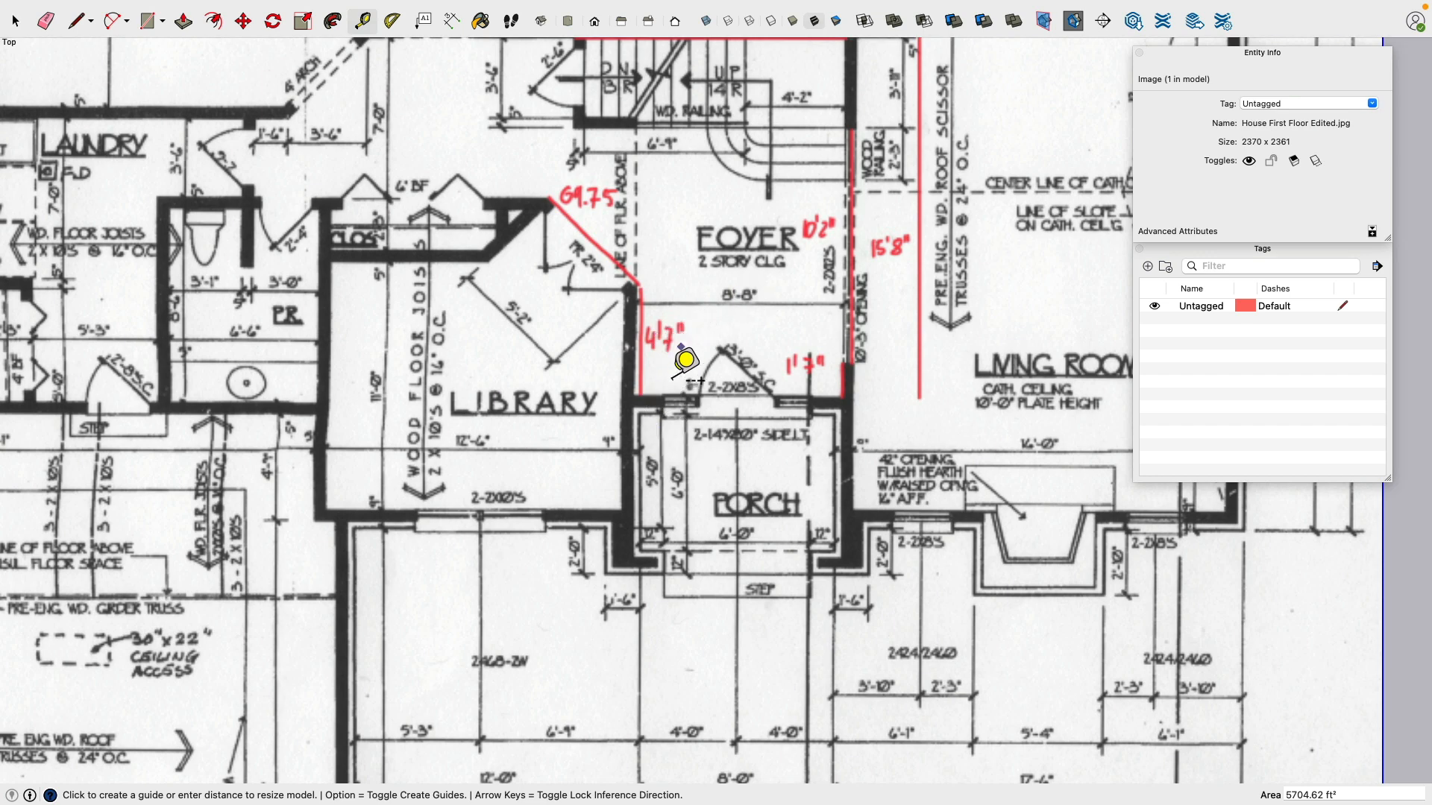
Step: Move the floor plan image so that the front foyer area lies close to the model origin
scroll(651, 391, "down", 2)
scroll(650, 391, "down", 6)
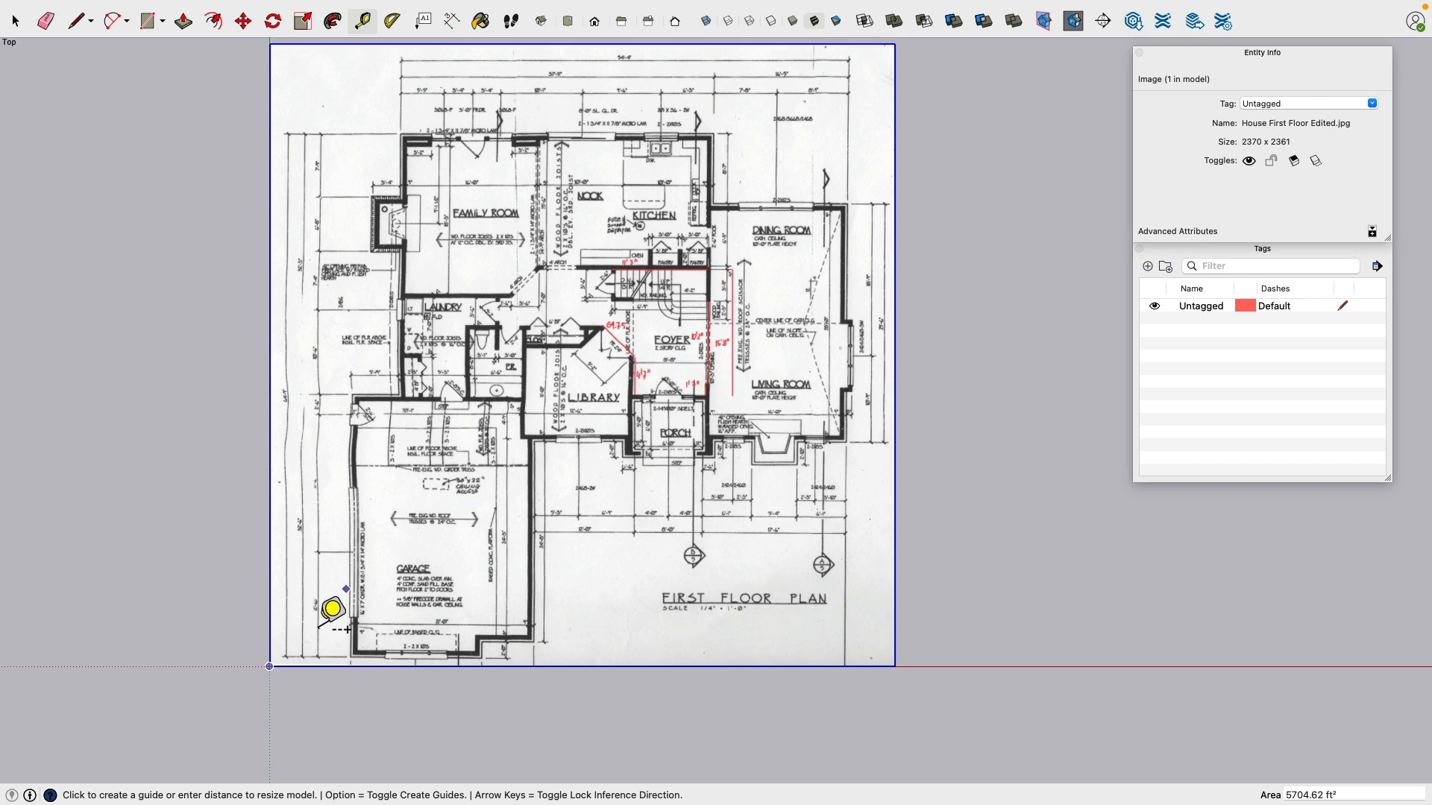
left_click(287, 666)
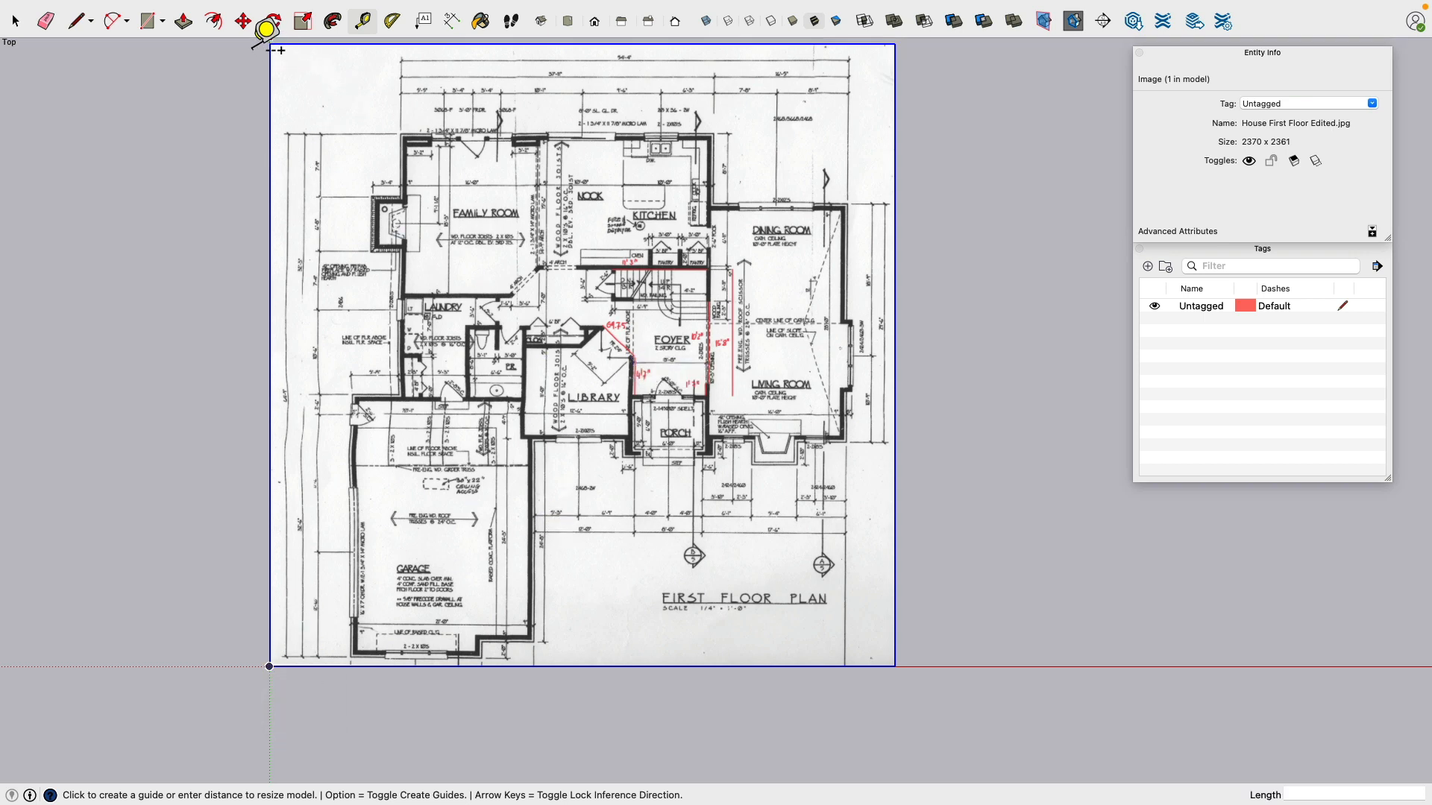
left_click(243, 21)
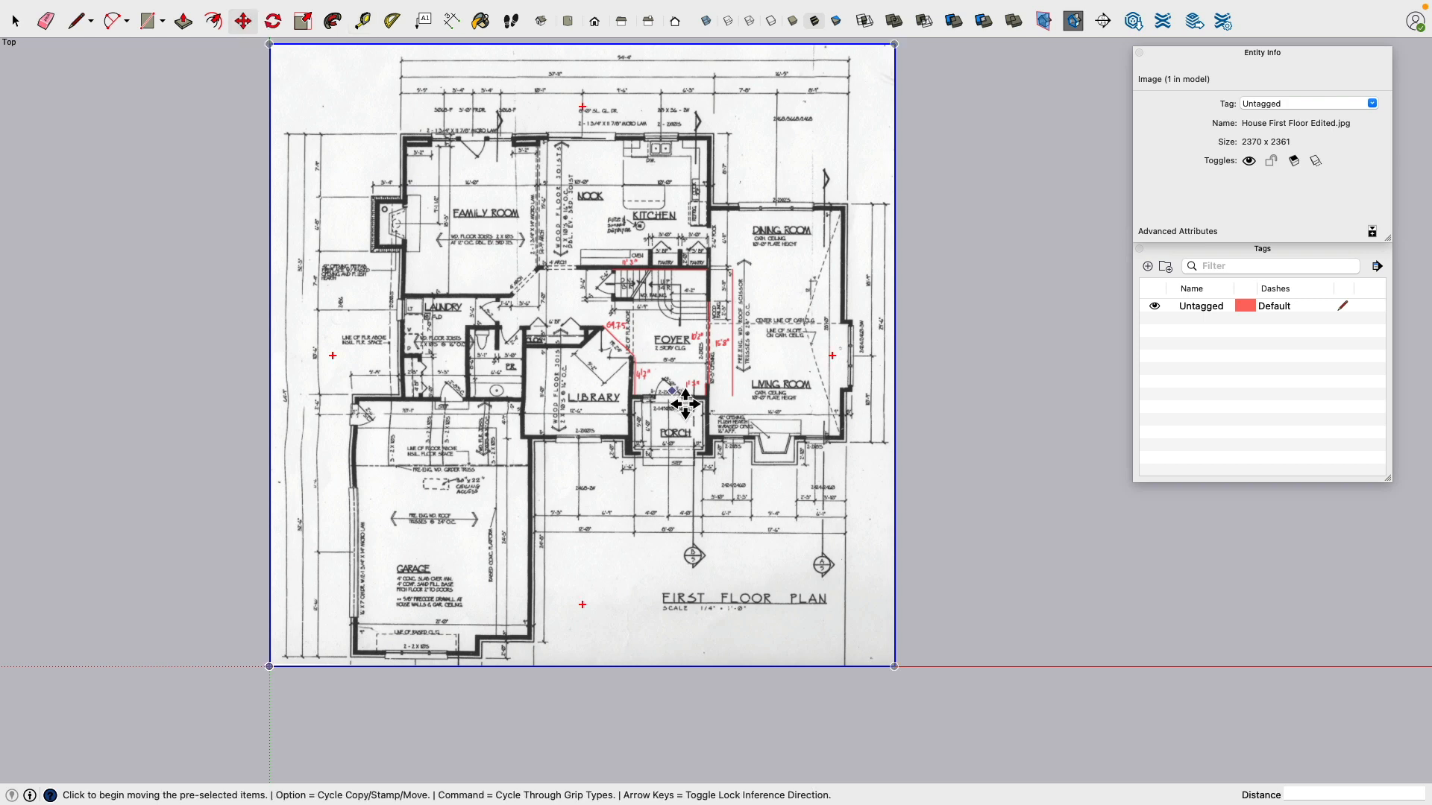
left_click(637, 395)
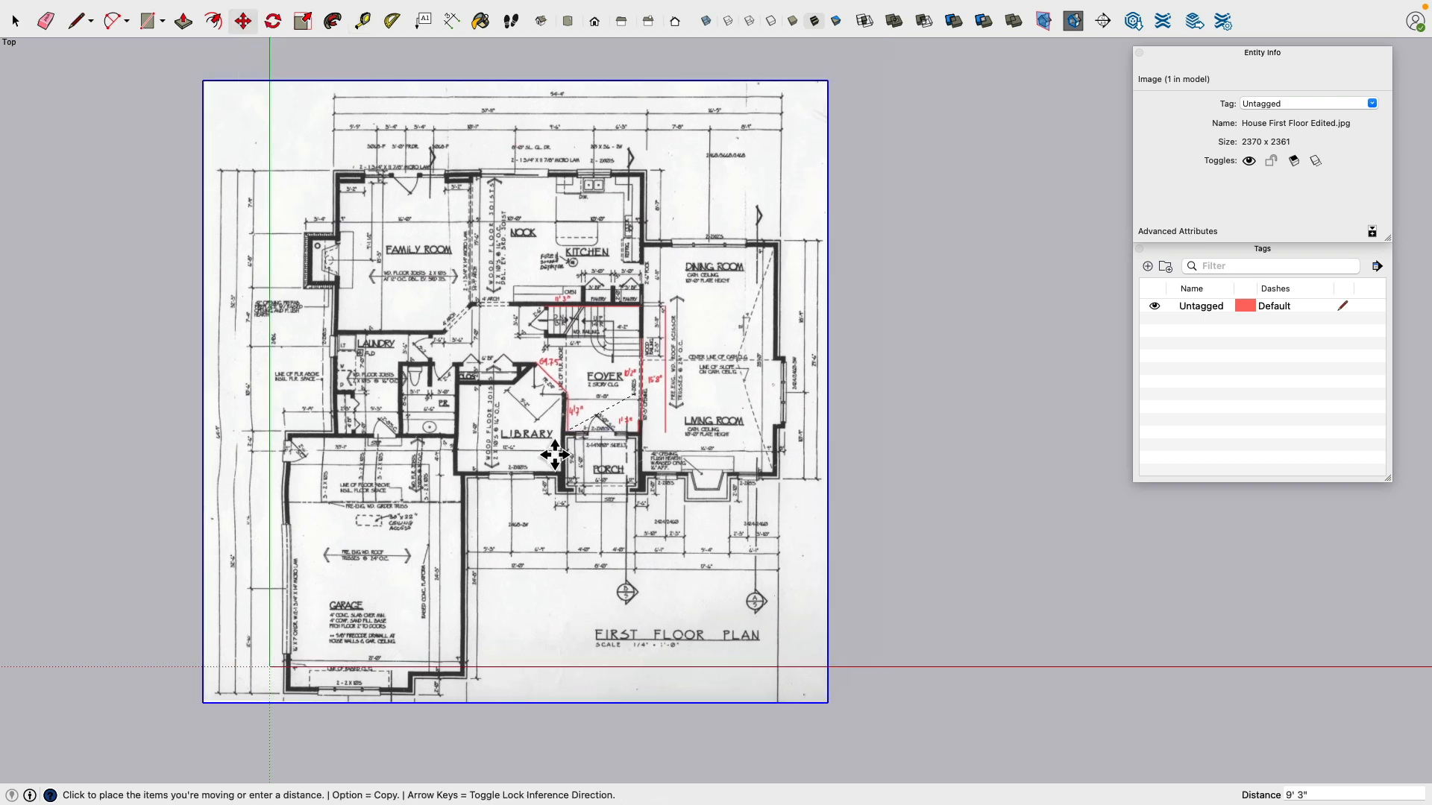
left_click(307, 664)
Step: Move the floor plan image so that the foyer's inner corner between the library wall and the porch wall sits on the origin
middle_click_drag(309, 663, 686, 401, "shift")
scroll(686, 401, "up", 8)
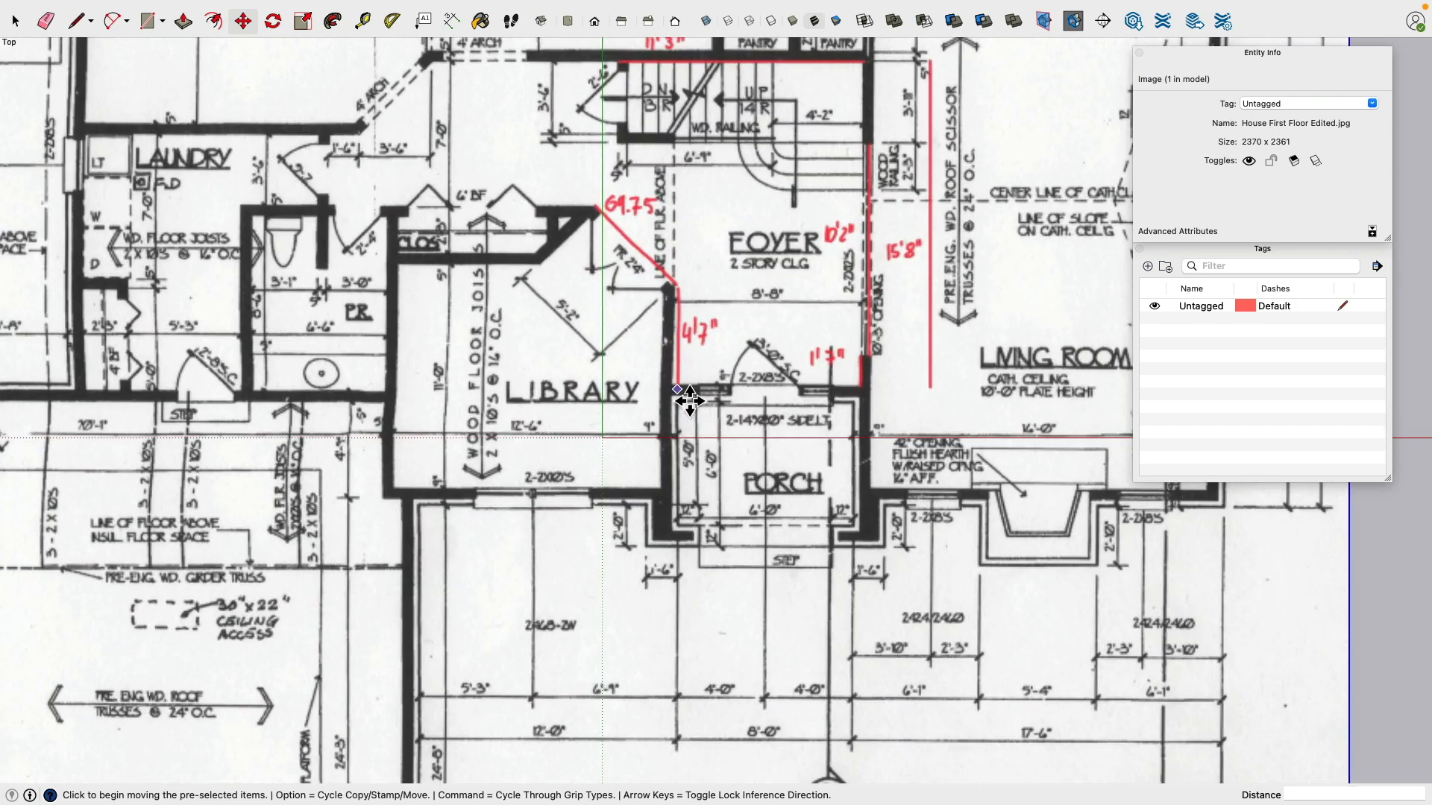
middle_click_drag(607, 430, 778, 332, "shift")
scroll(851, 292, "up", 2)
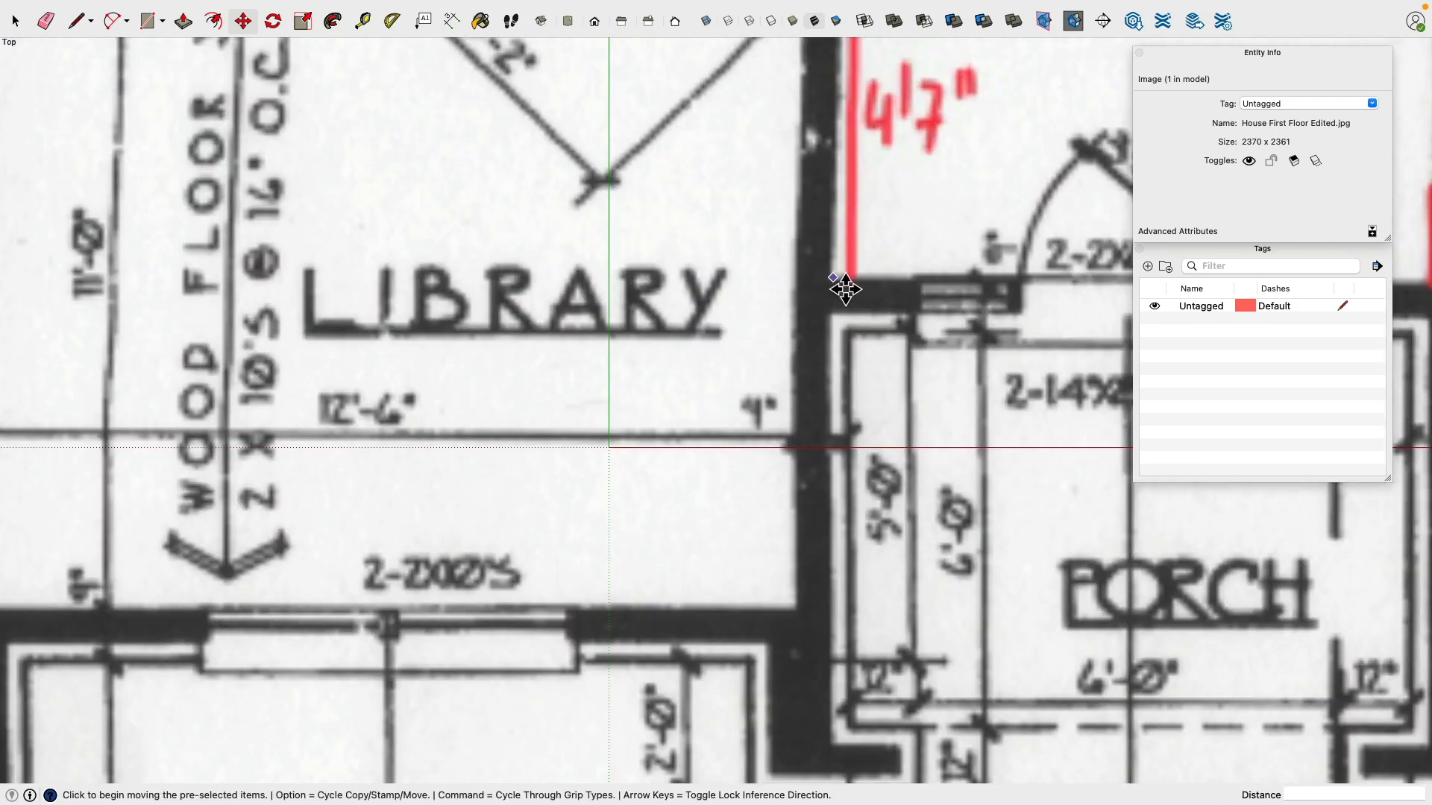
left_click(843, 289)
left_click(621, 453)
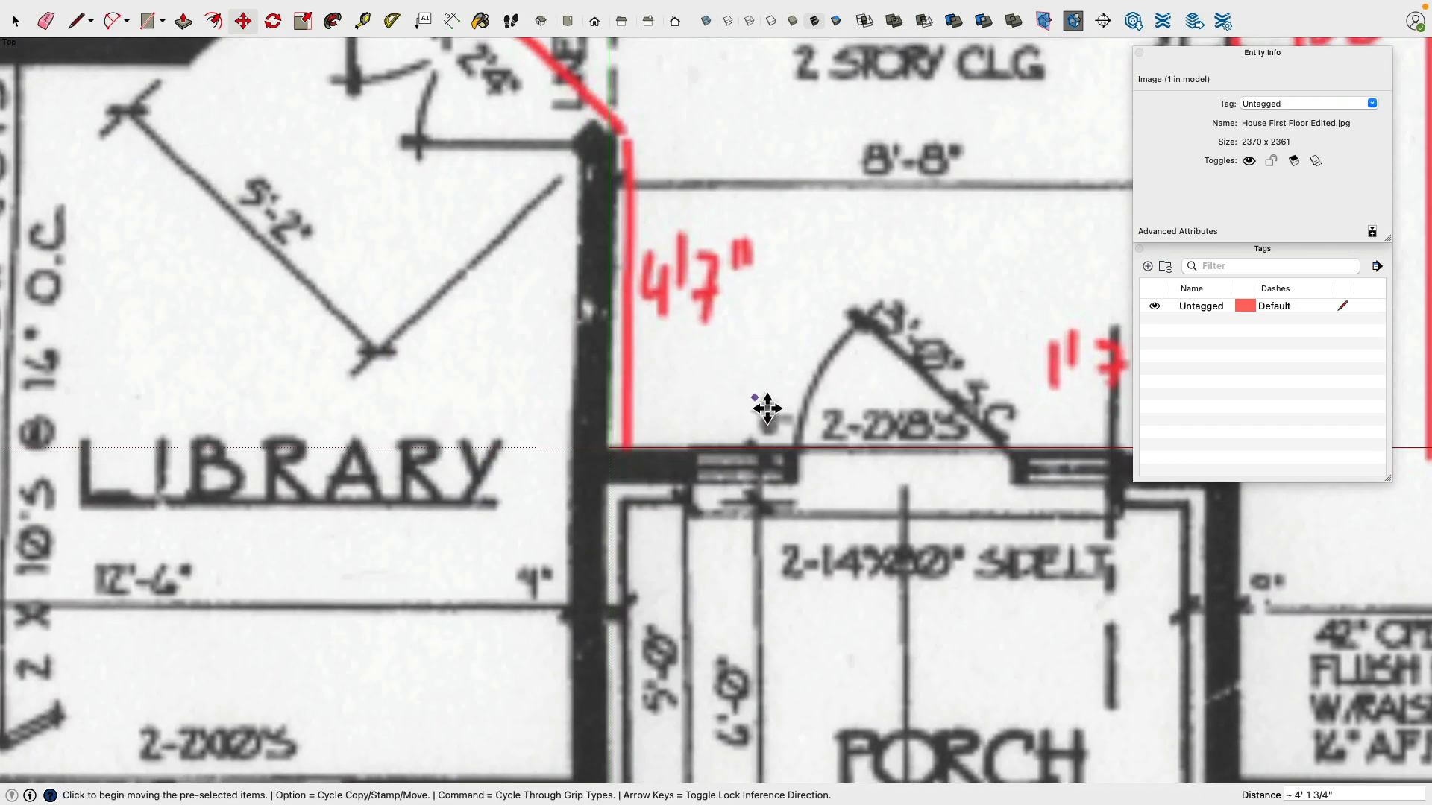
scroll(767, 408, "down", 2)
scroll(767, 406, "down", 3)
scroll(753, 402, "up", 4)
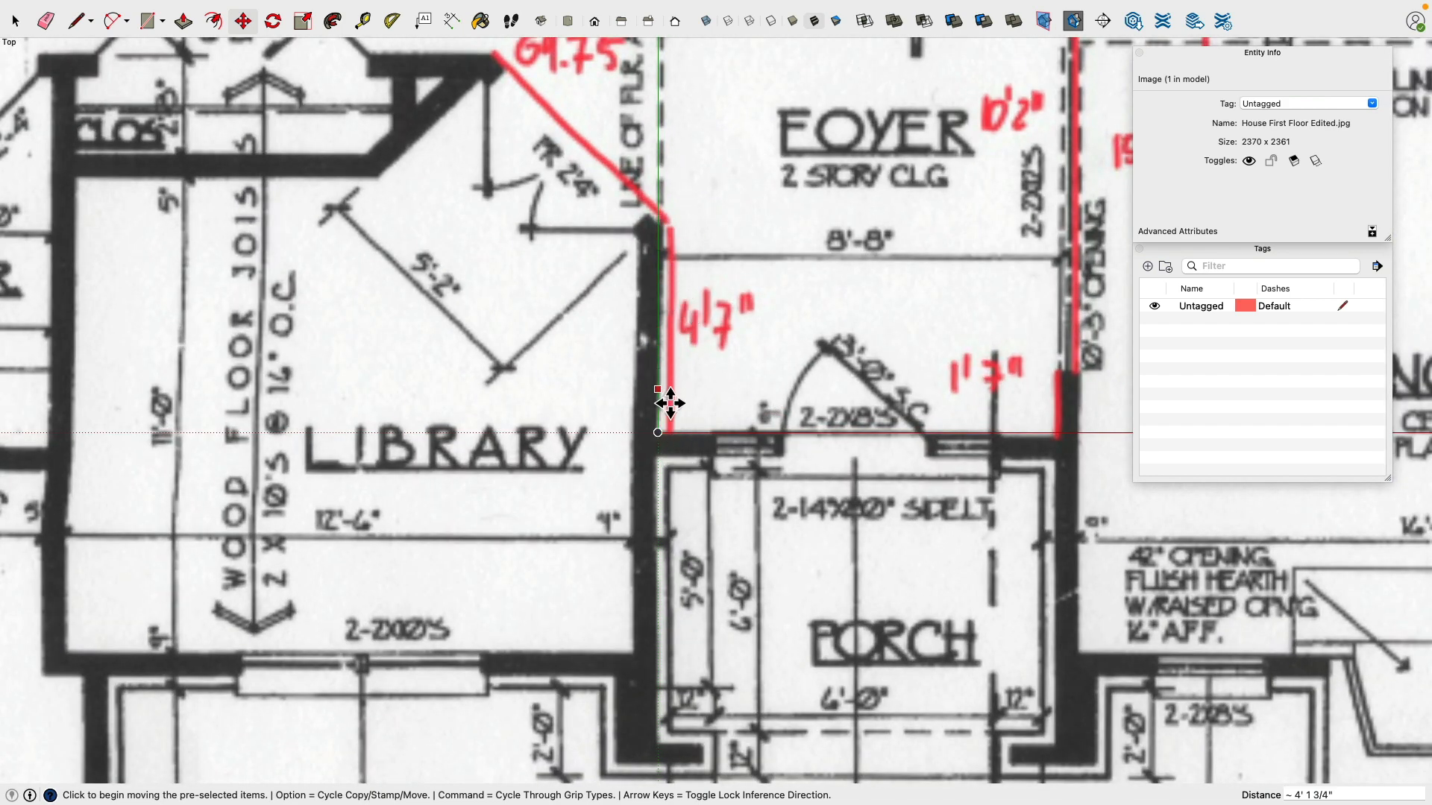
middle_click_drag(850, 278, 760, 323, "shift")
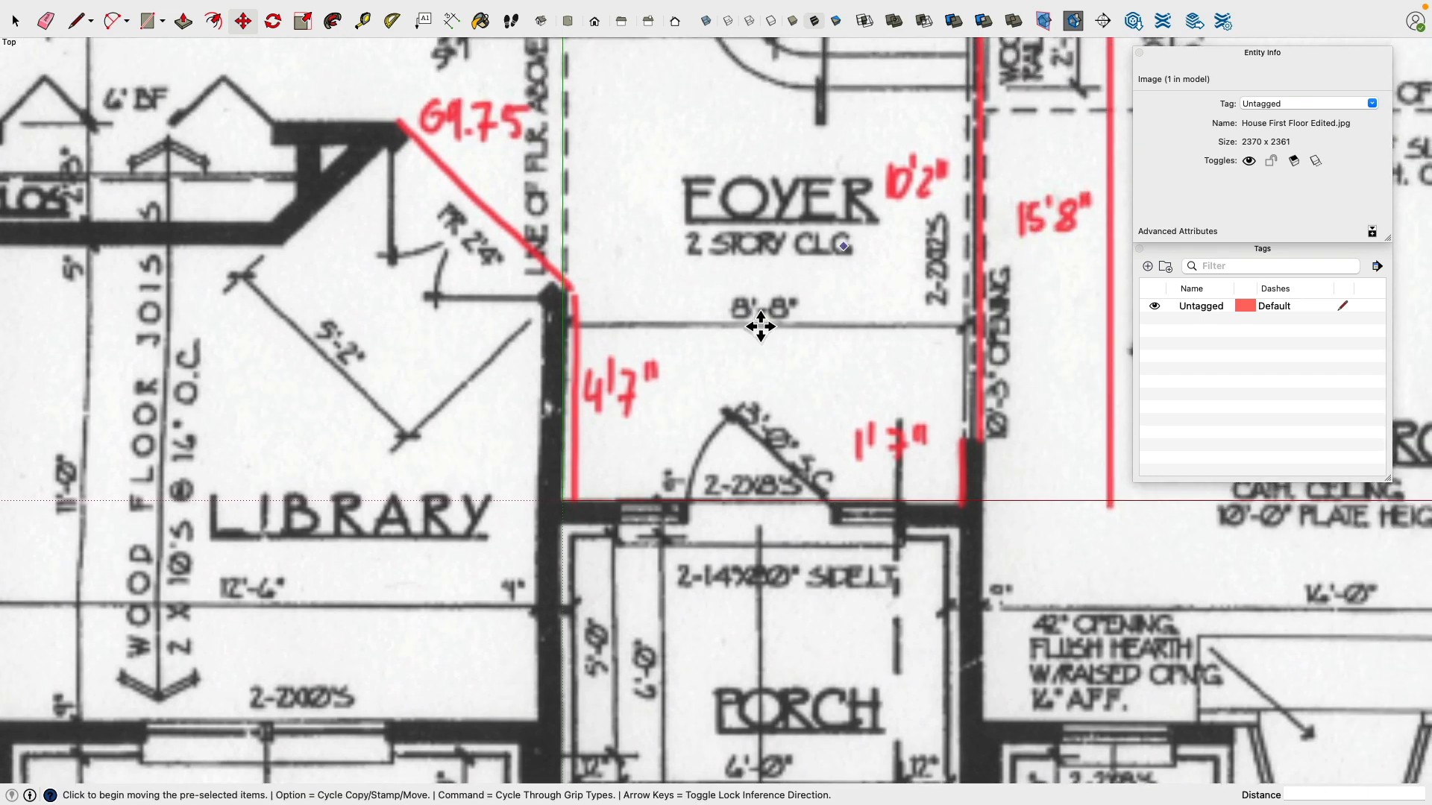
Step: Draw an 8'8" line from the origin along the red axis, following the foyer's front door wall
scroll(761, 325, "down", 5)
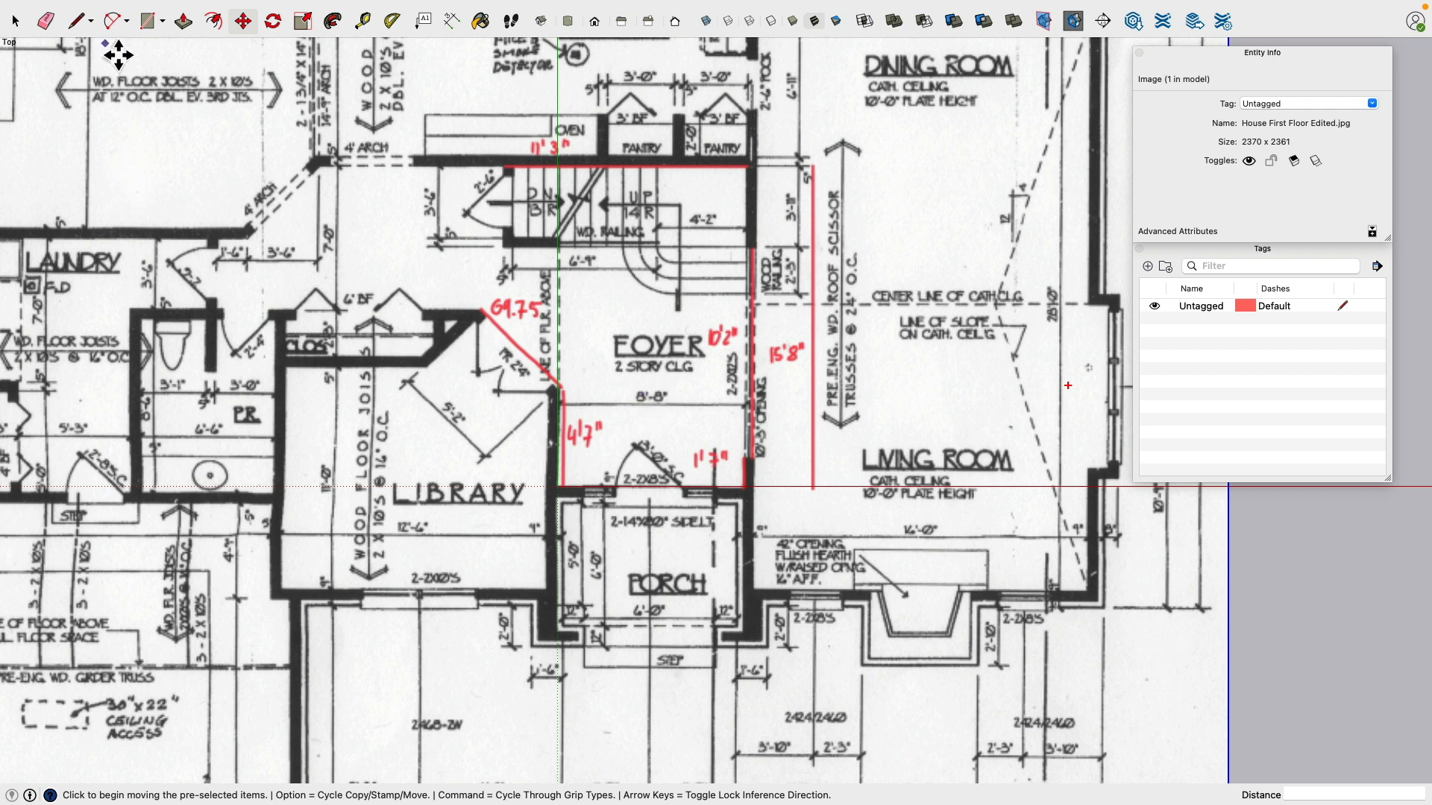
left_click(75, 22)
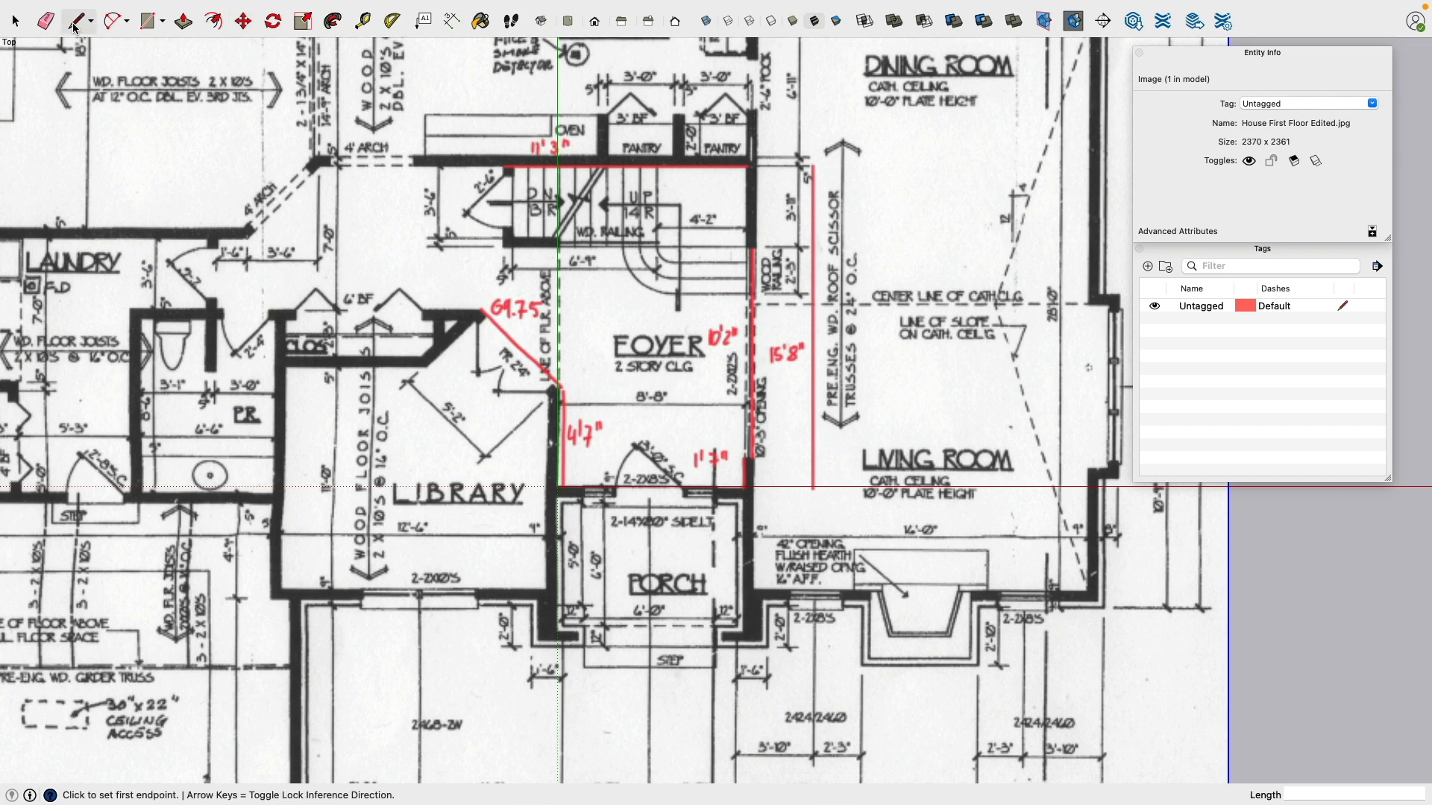
scroll(522, 526, "up", 3)
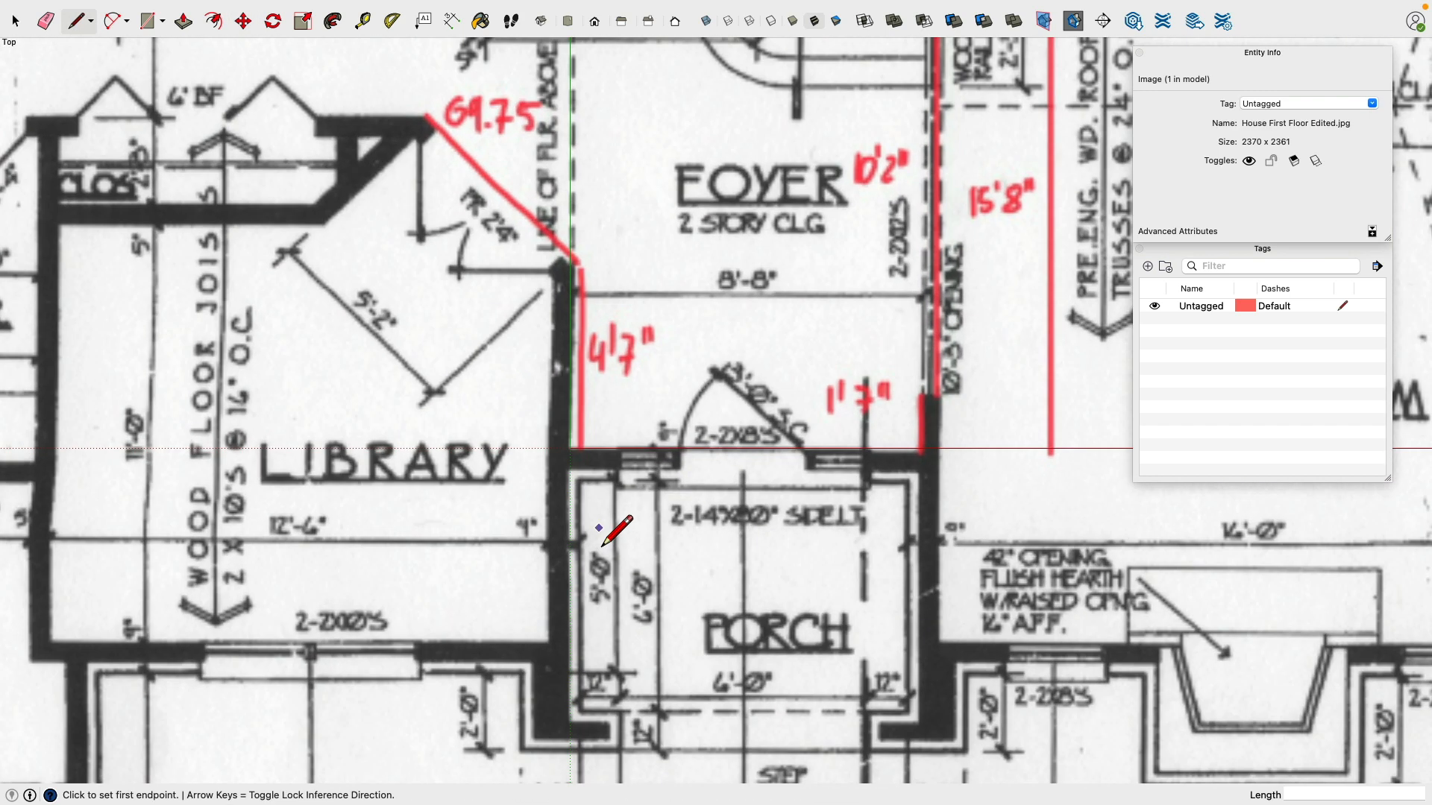
middle_click_drag(625, 312, 589, 367, "shift")
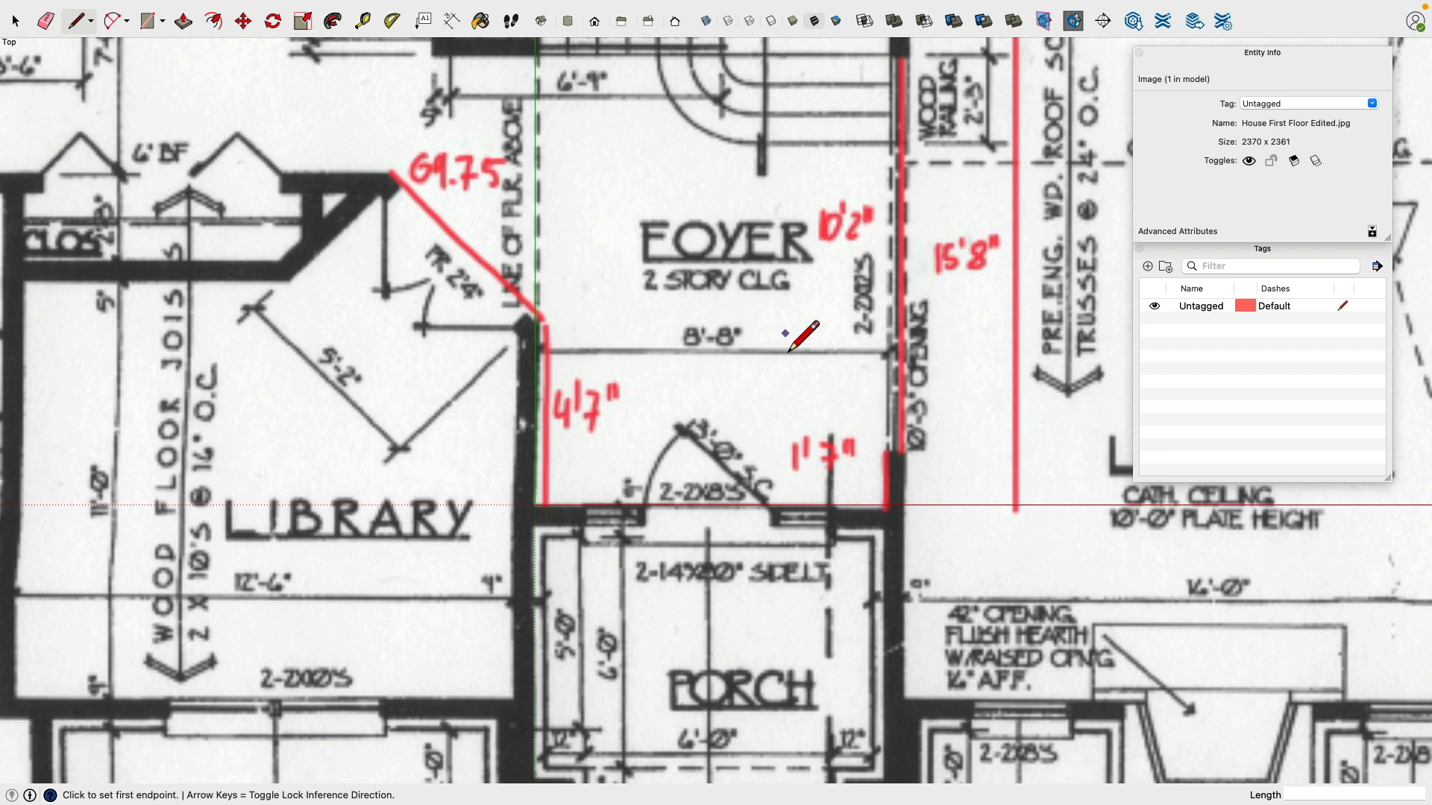
left_click(536, 505)
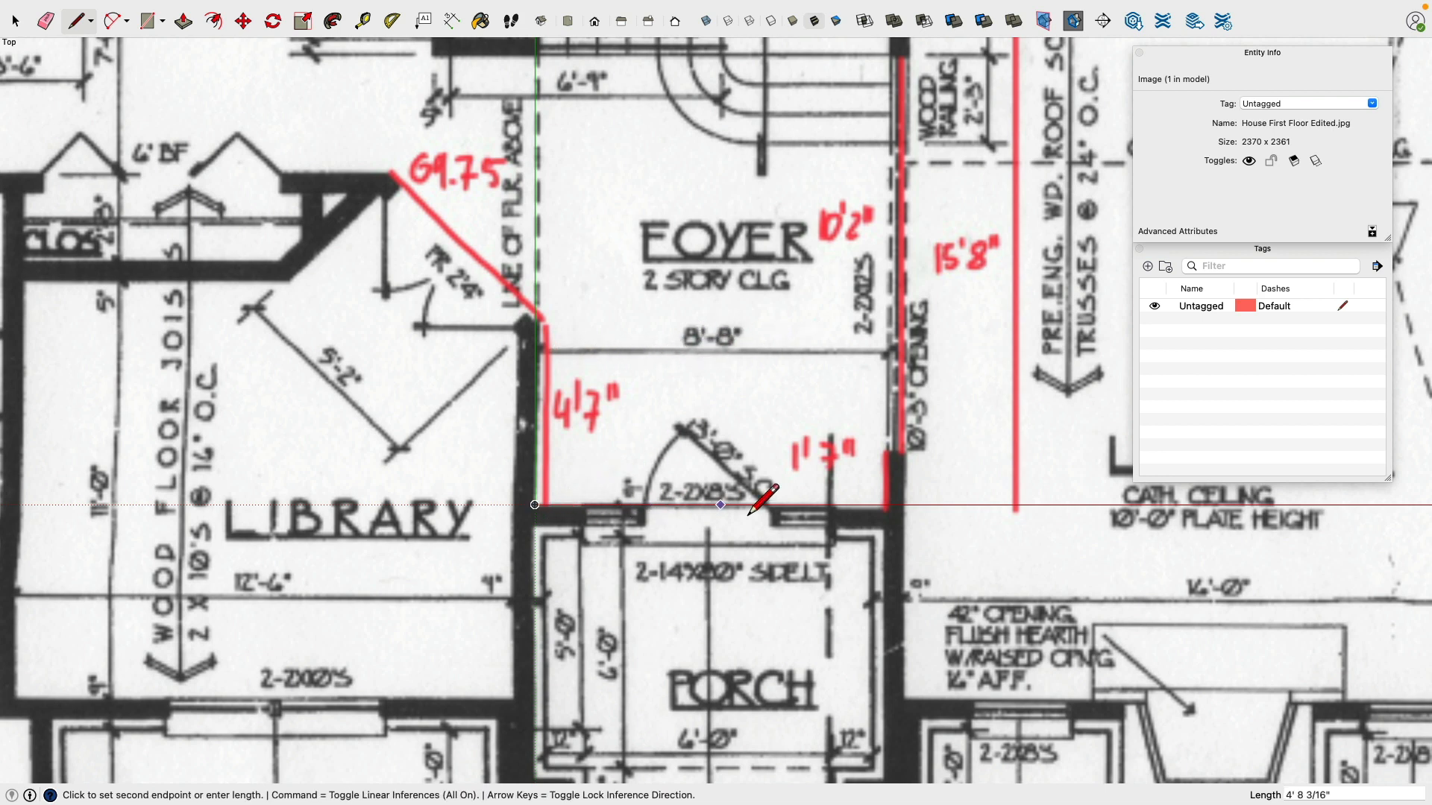
type("8")
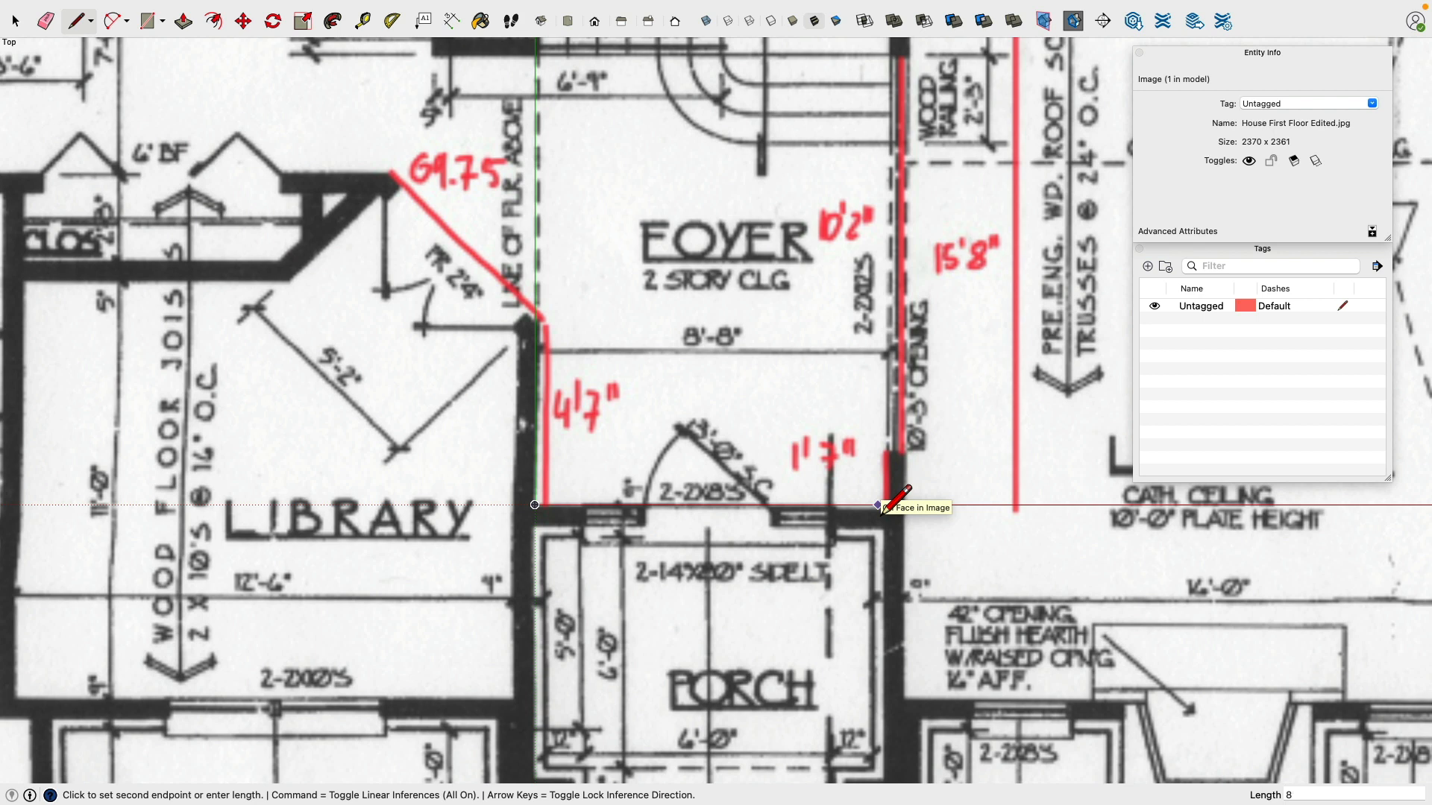
type("'8\"")
key("Return")
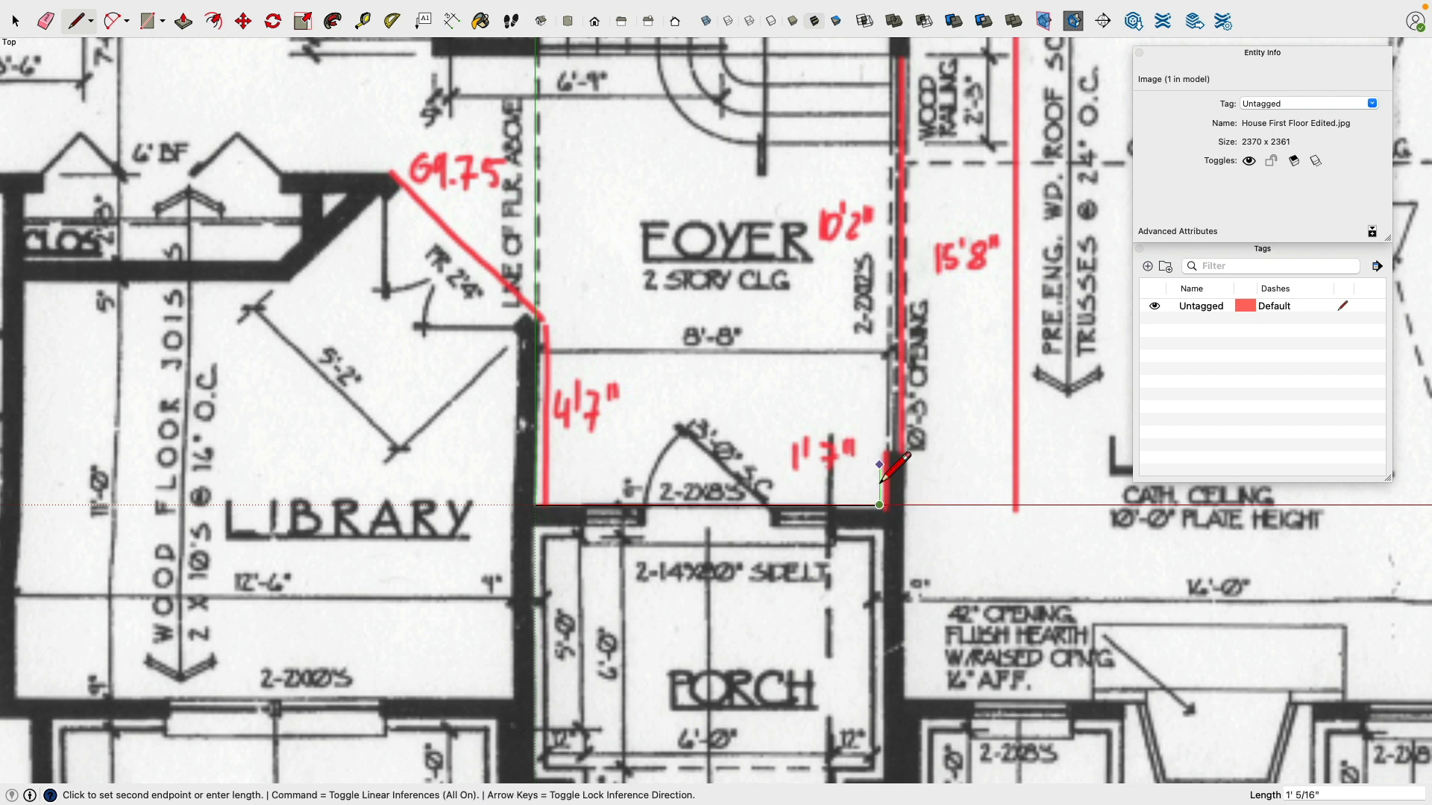
scroll(883, 469, "down", 1)
scroll(881, 477, "down", 1)
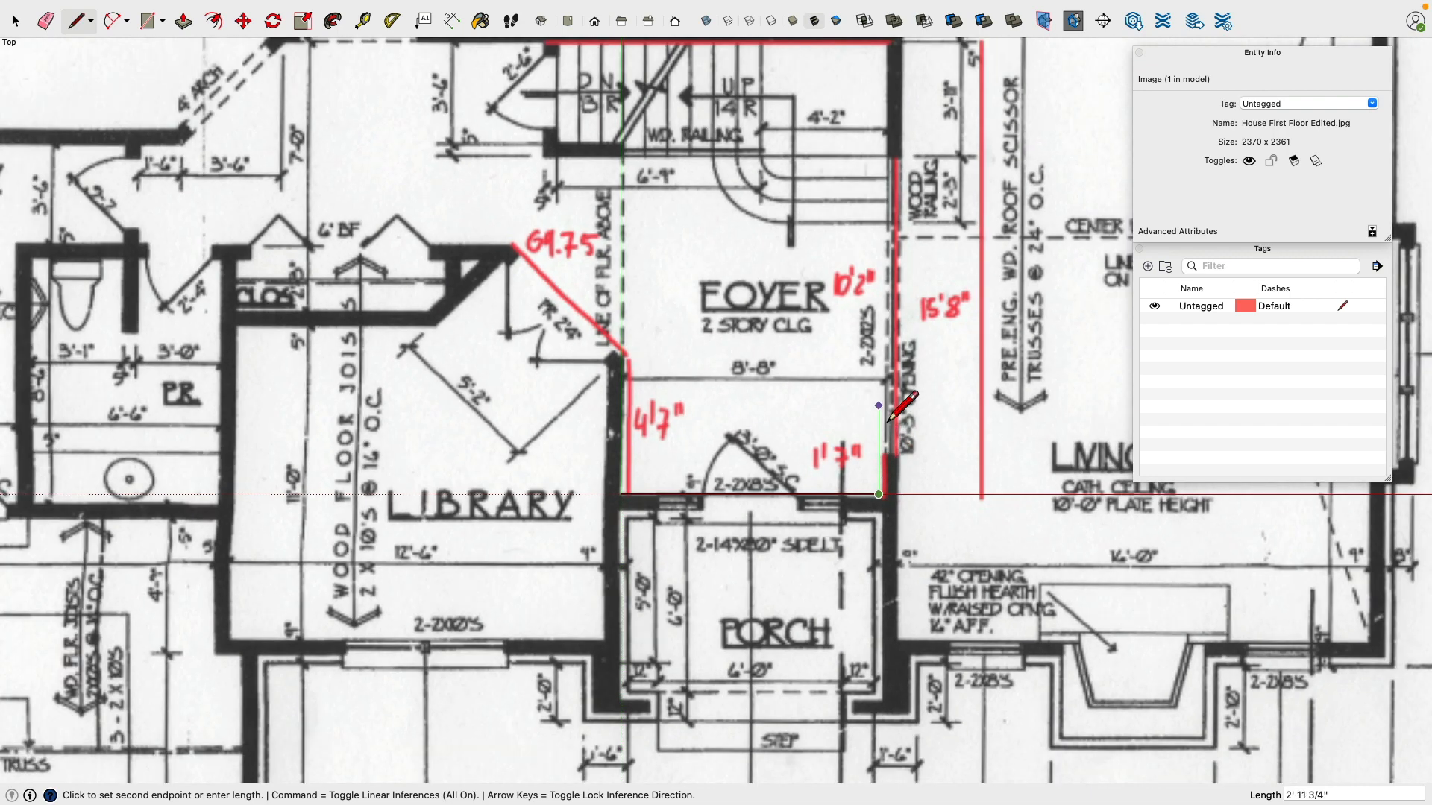
key("Escape")
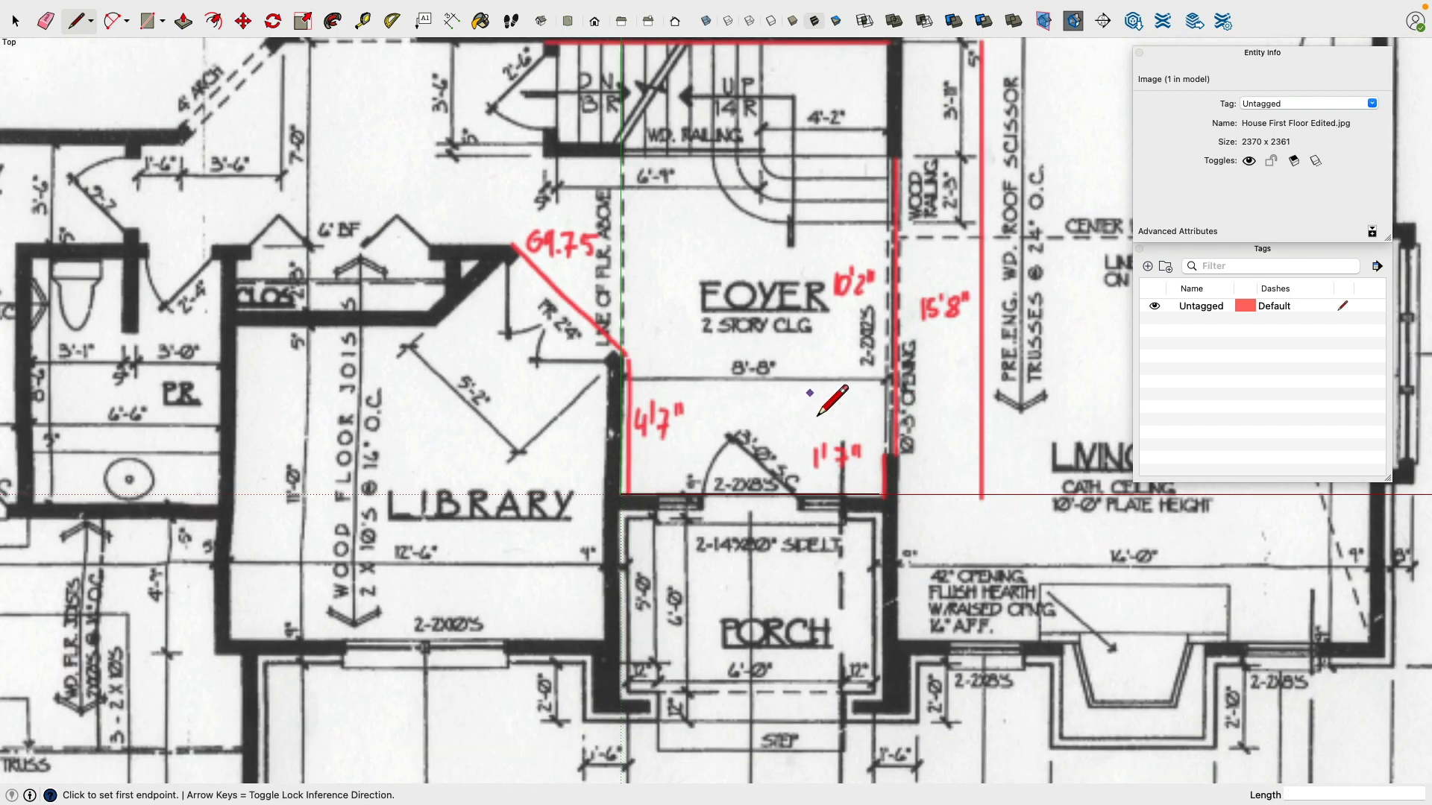
Step: Draw a 4'7" line from the origin along the green axis, following the library wall of the foyer
scroll(681, 451, "up", 1)
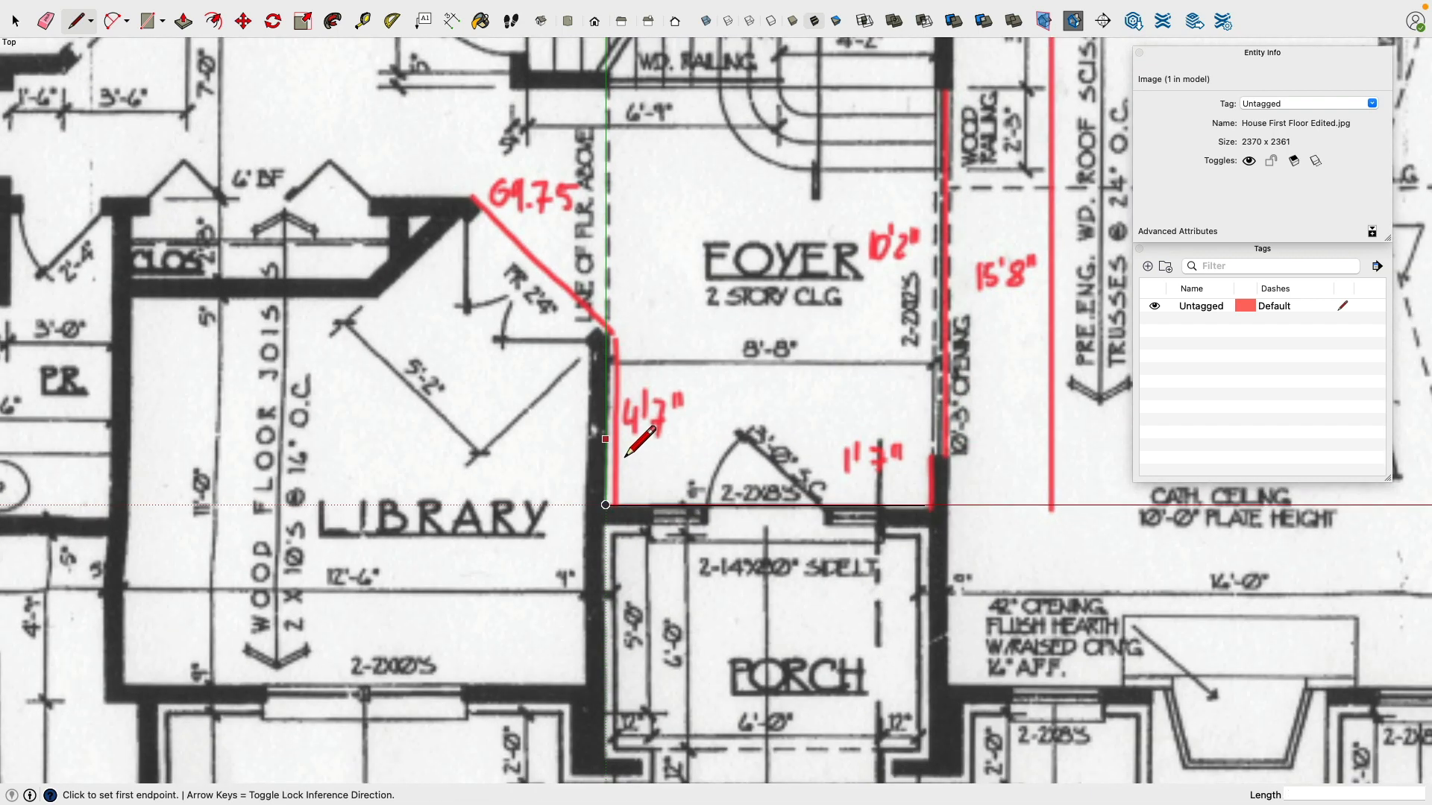
left_click(605, 505)
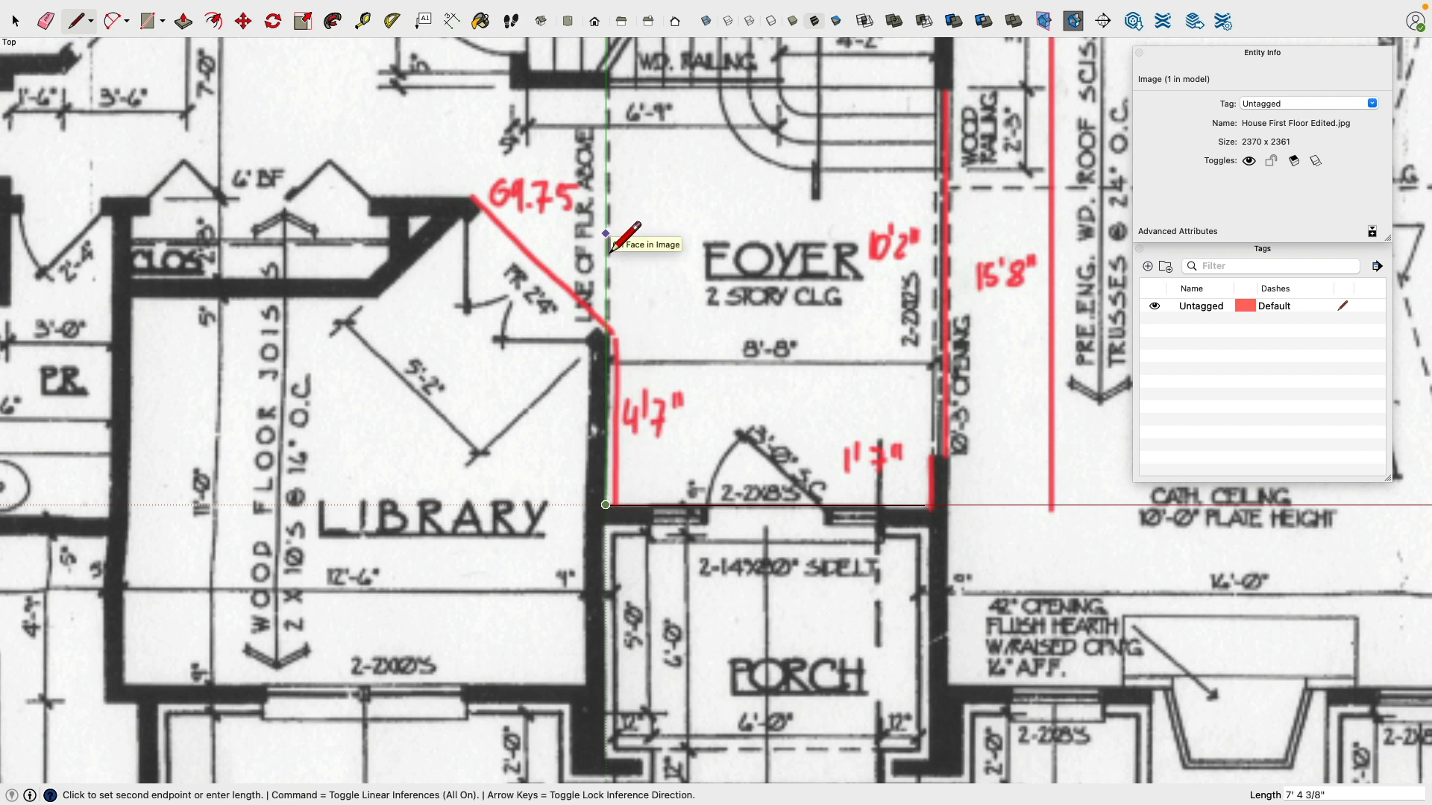
type("4'7\"")
key("Return")
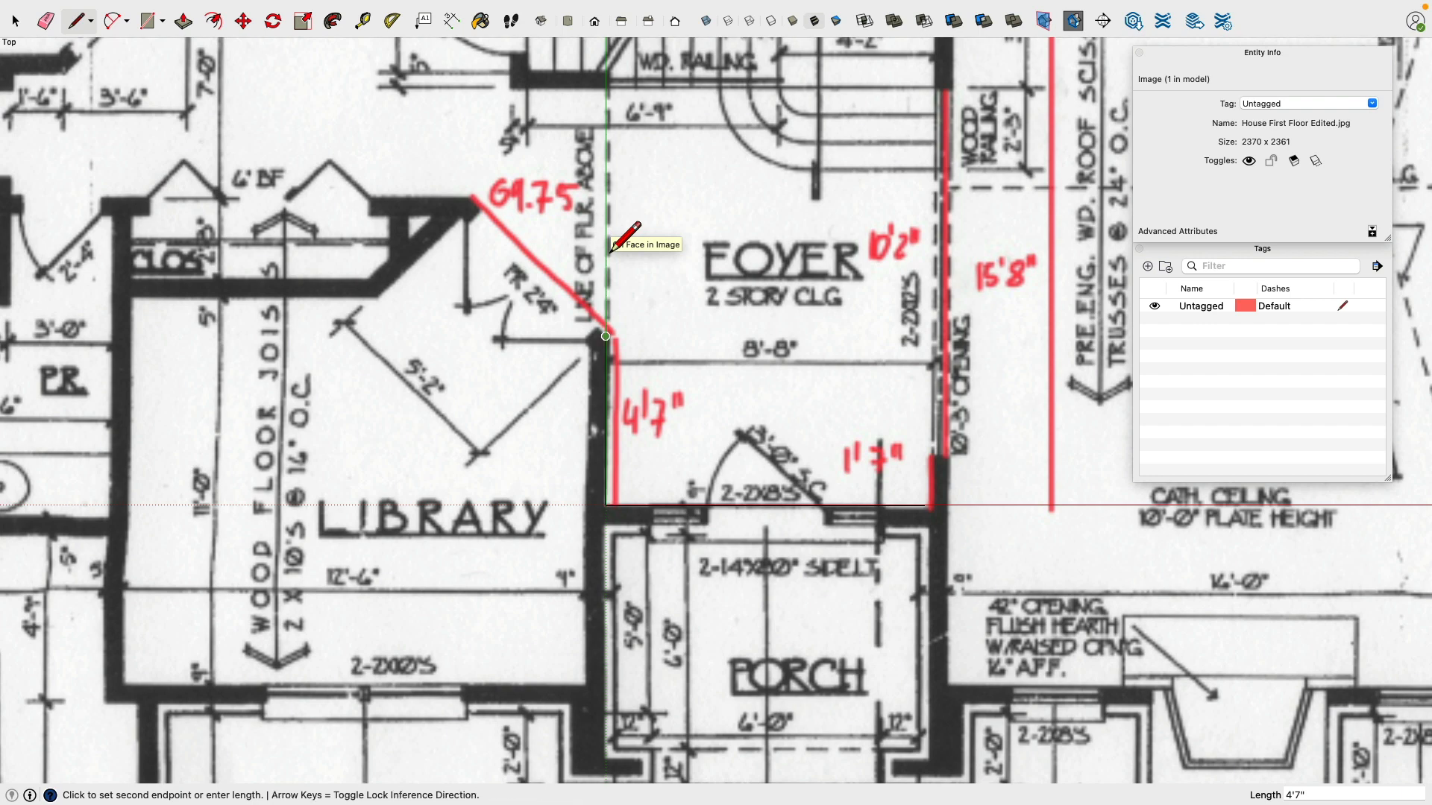
scroll(611, 252, "up", 3)
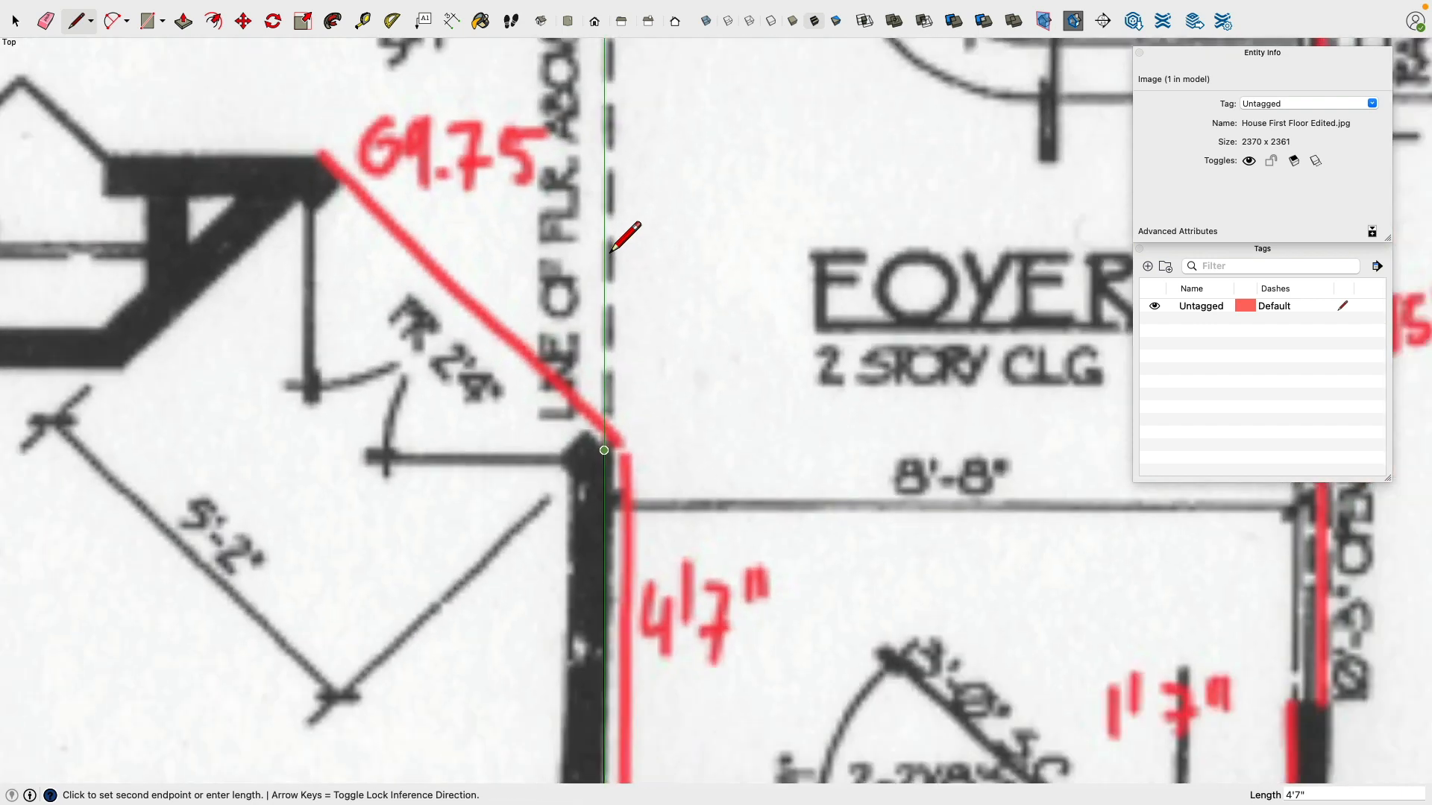
scroll(611, 252, "down", 1)
key("Escape")
scroll(560, 237, "down", 3)
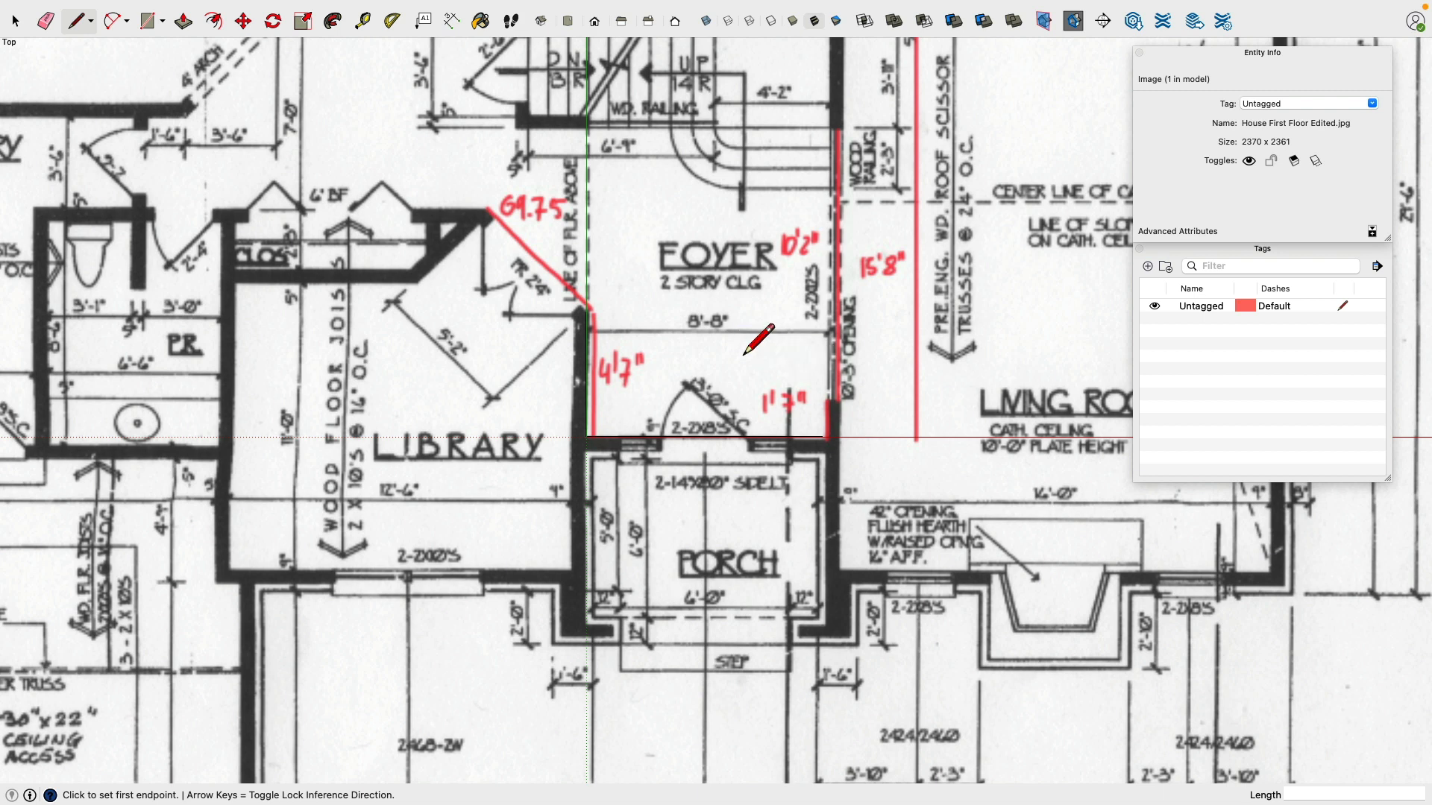
Step: Draw a 15'8" line along the green axis from the living room end of the front wall line
middle_click_drag(730, 332, 636, 499, "shift")
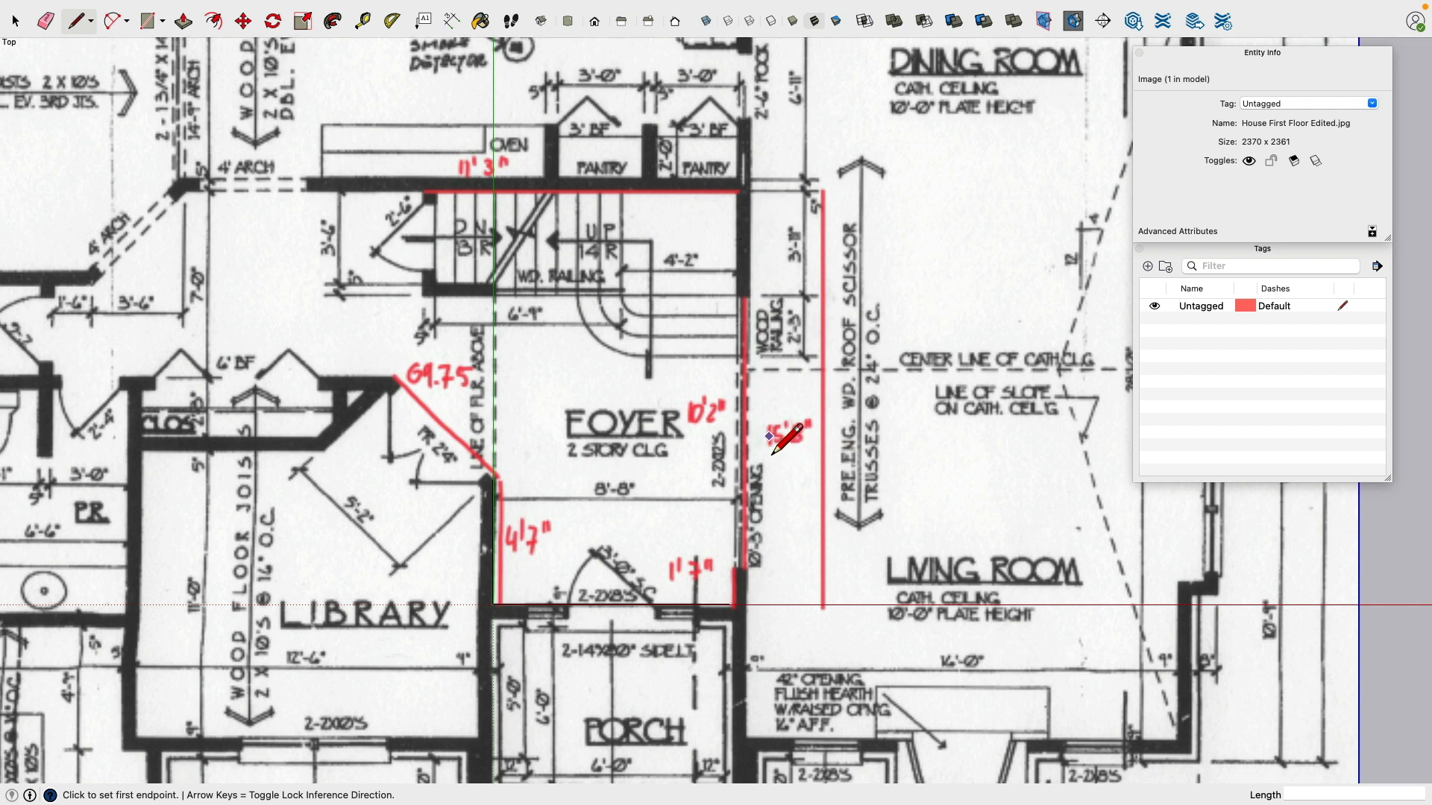
left_click(730, 606)
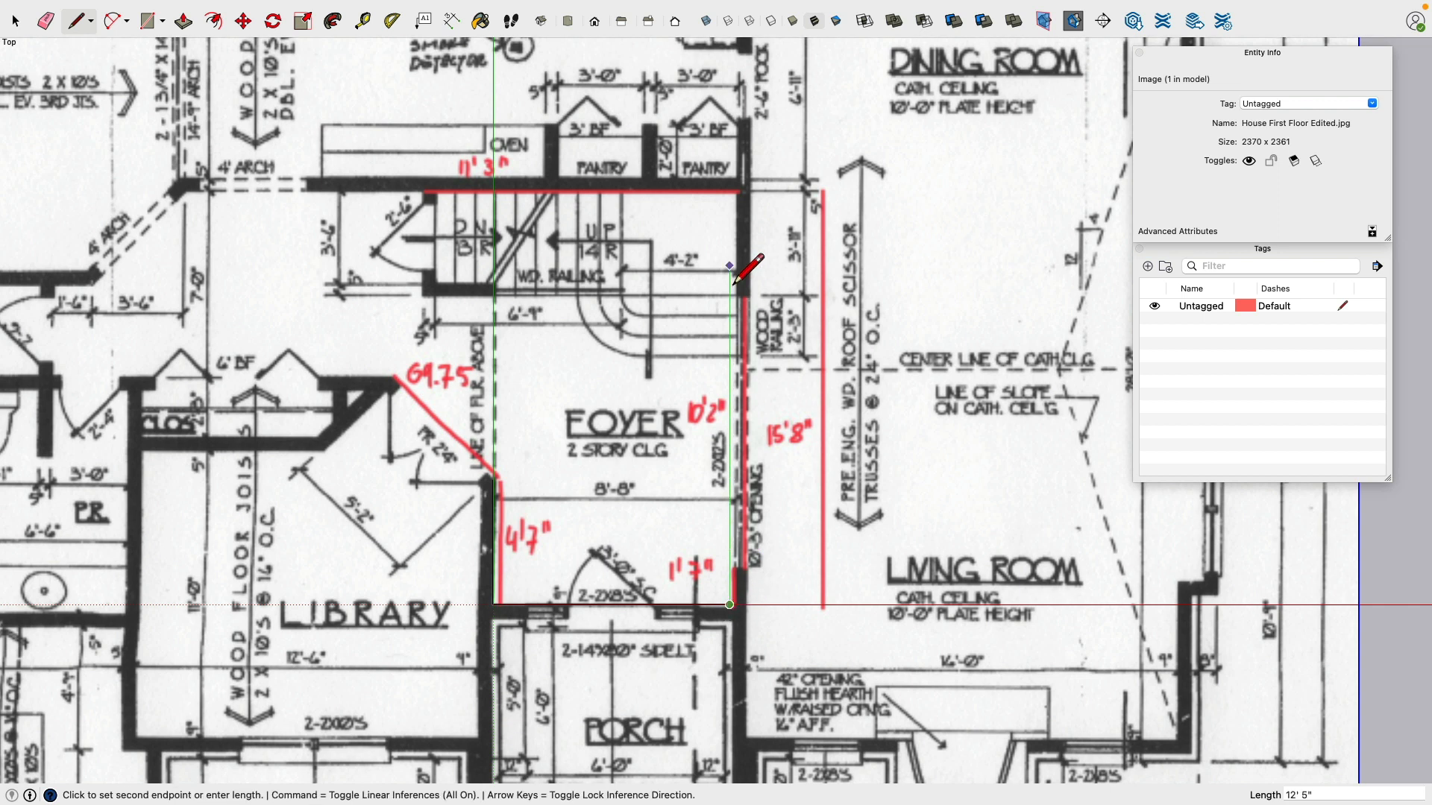
type("15")
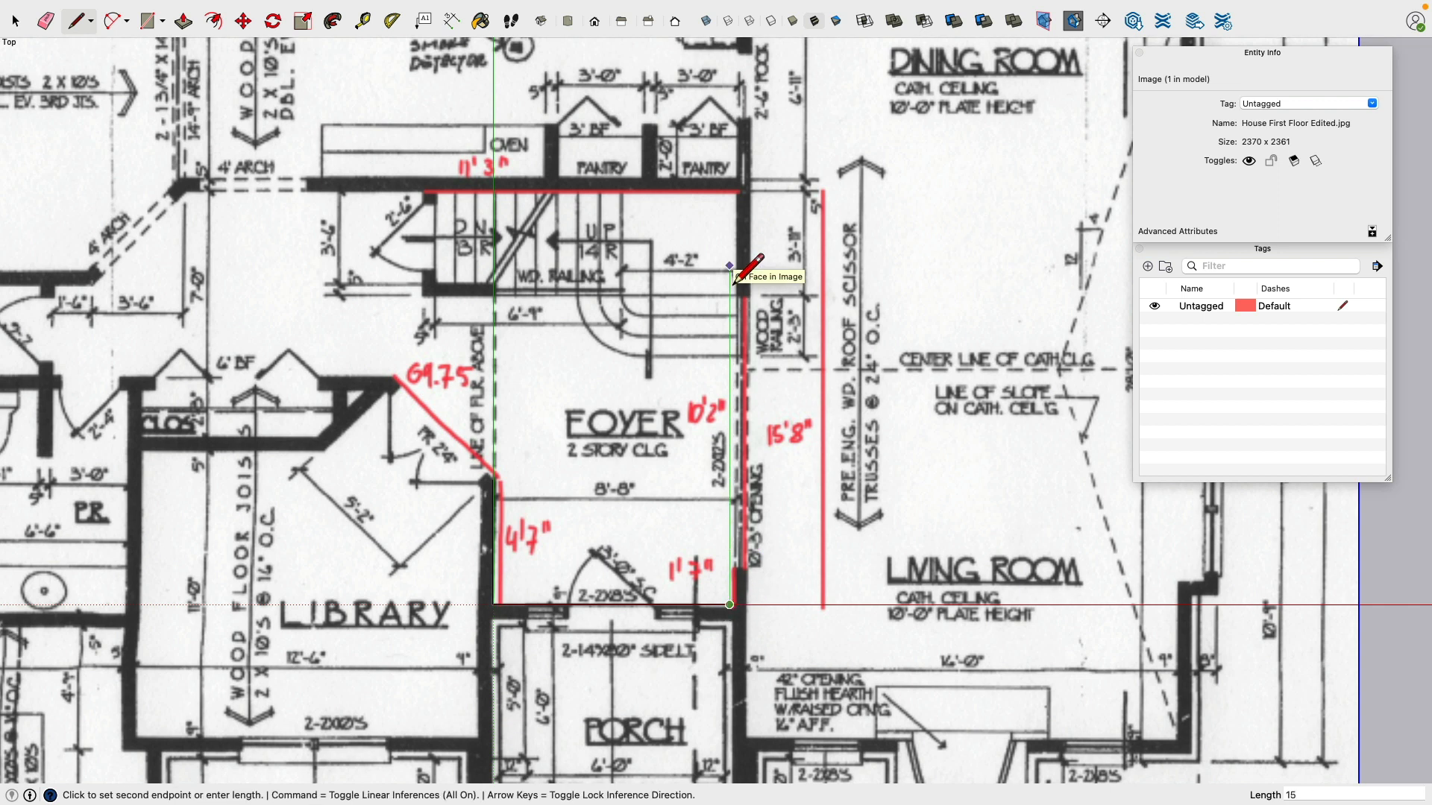
type("'8\"")
key("Return")
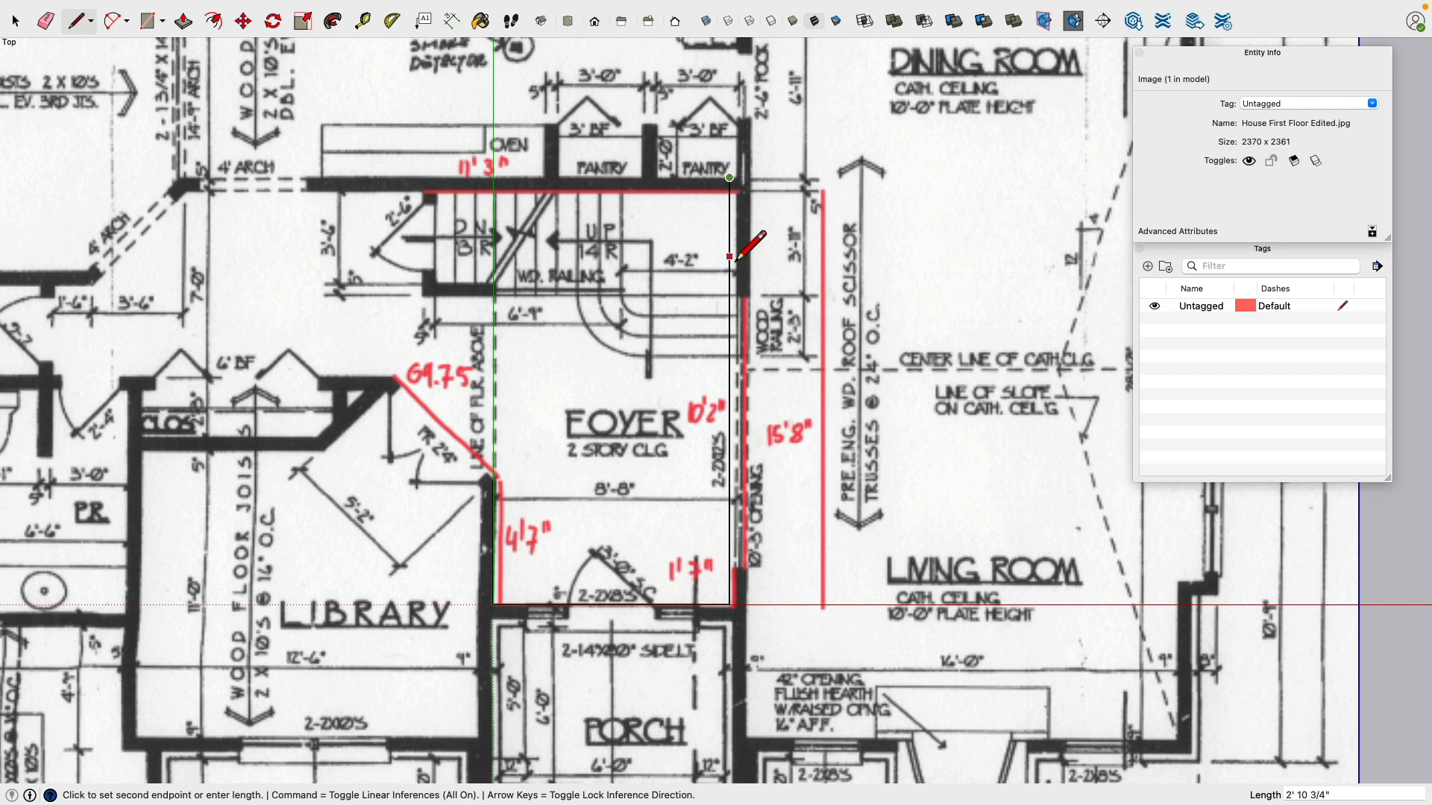
left_click(729, 177)
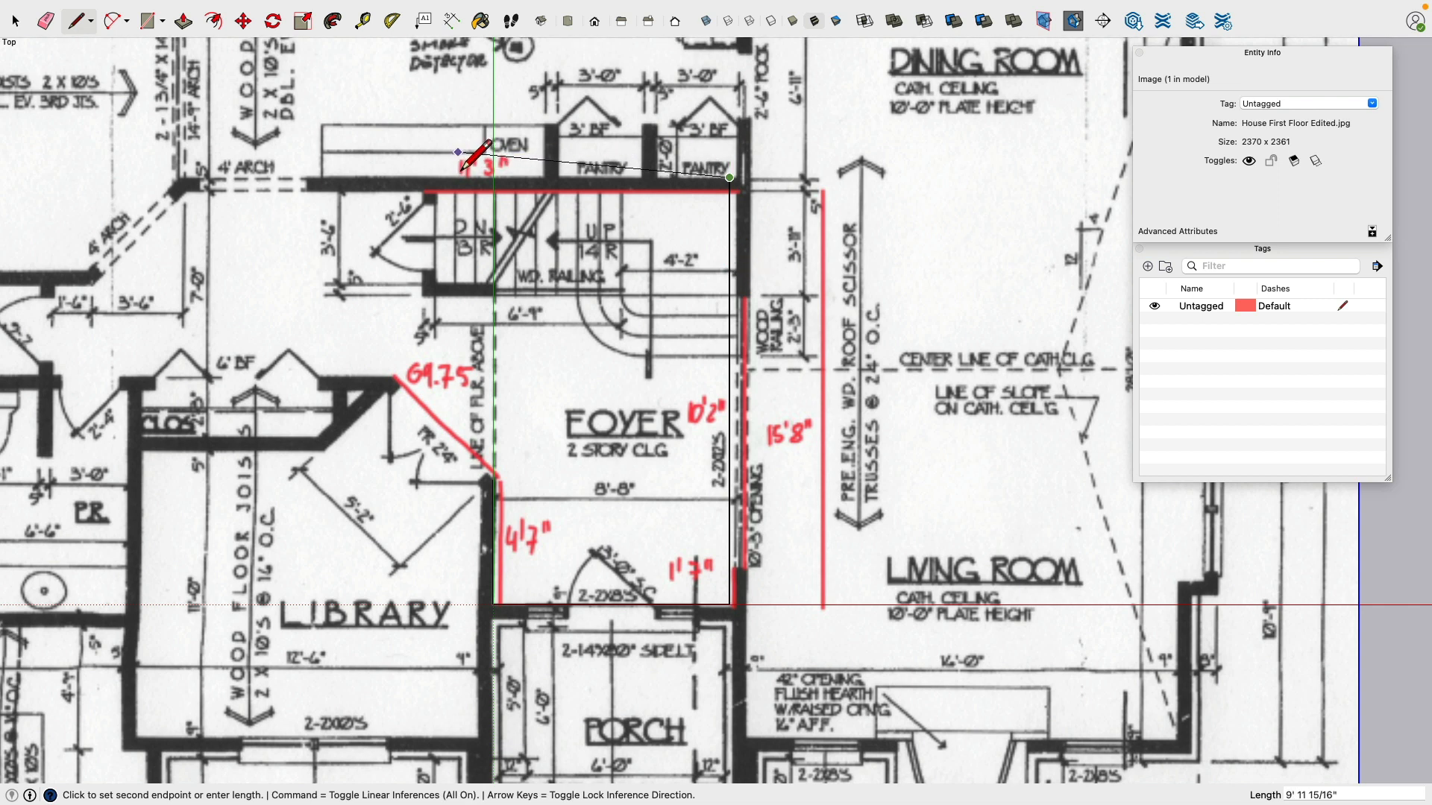
key("Escape")
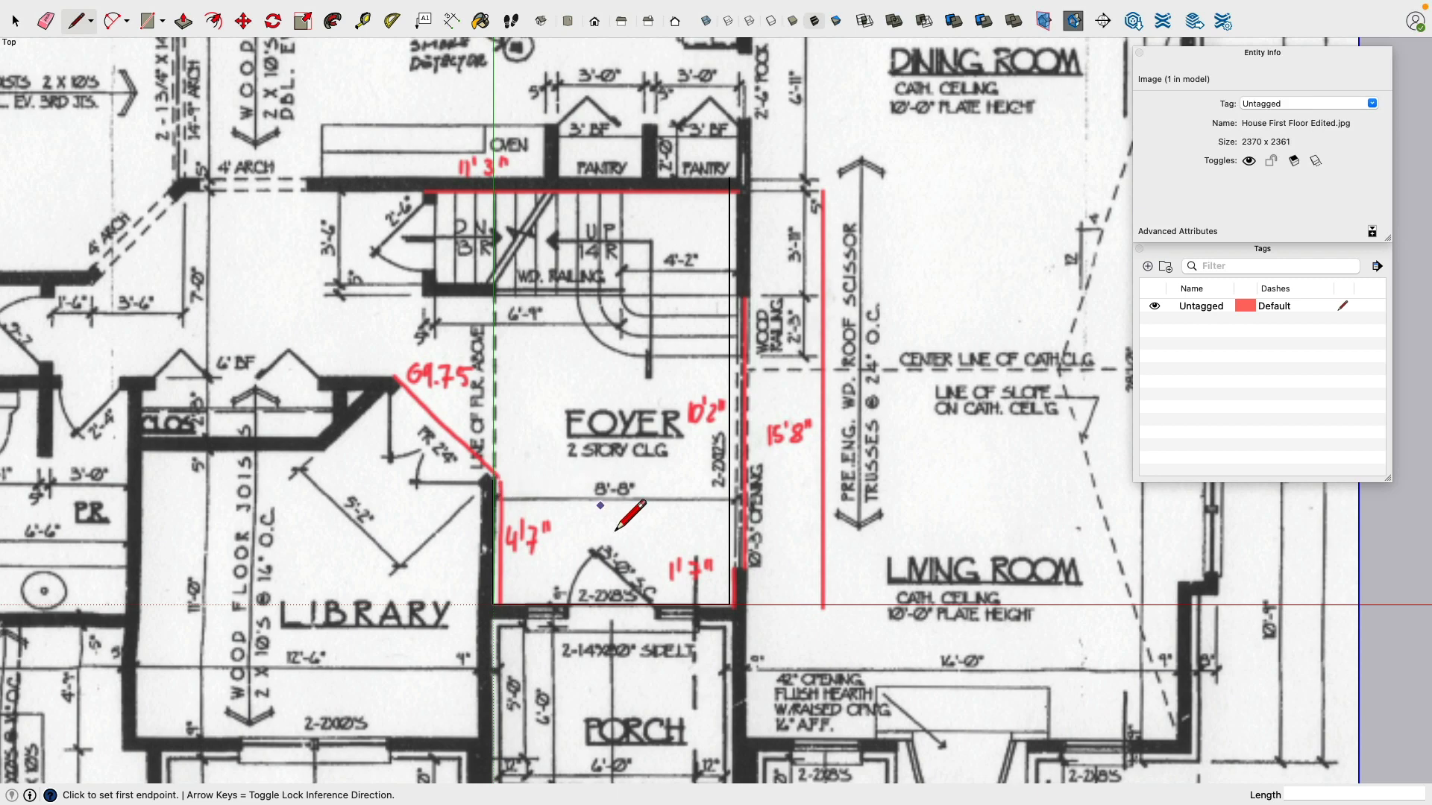
Step: Examine the foyer outline in a 3D view around the end of the library wall line
scroll(643, 484, "down", 3)
mouse_move(761, 492)
middle_mouse_down()
mouse_move(595, 553)
mouse_move(917, 478)
mouse_move(728, 579)
mouse_move(1125, 467)
mouse_move(1001, 425)
mouse_move(731, 403)
mouse_move(946, 341)
mouse_move(843, 284)
mouse_move(831, 361)
mouse_move(768, 415)
mouse_move(790, 365)
middle_mouse_up()
scroll(843, 285, "up", 3)
scroll(846, 372, "down", 3)
scroll(857, 400, "up", 3)
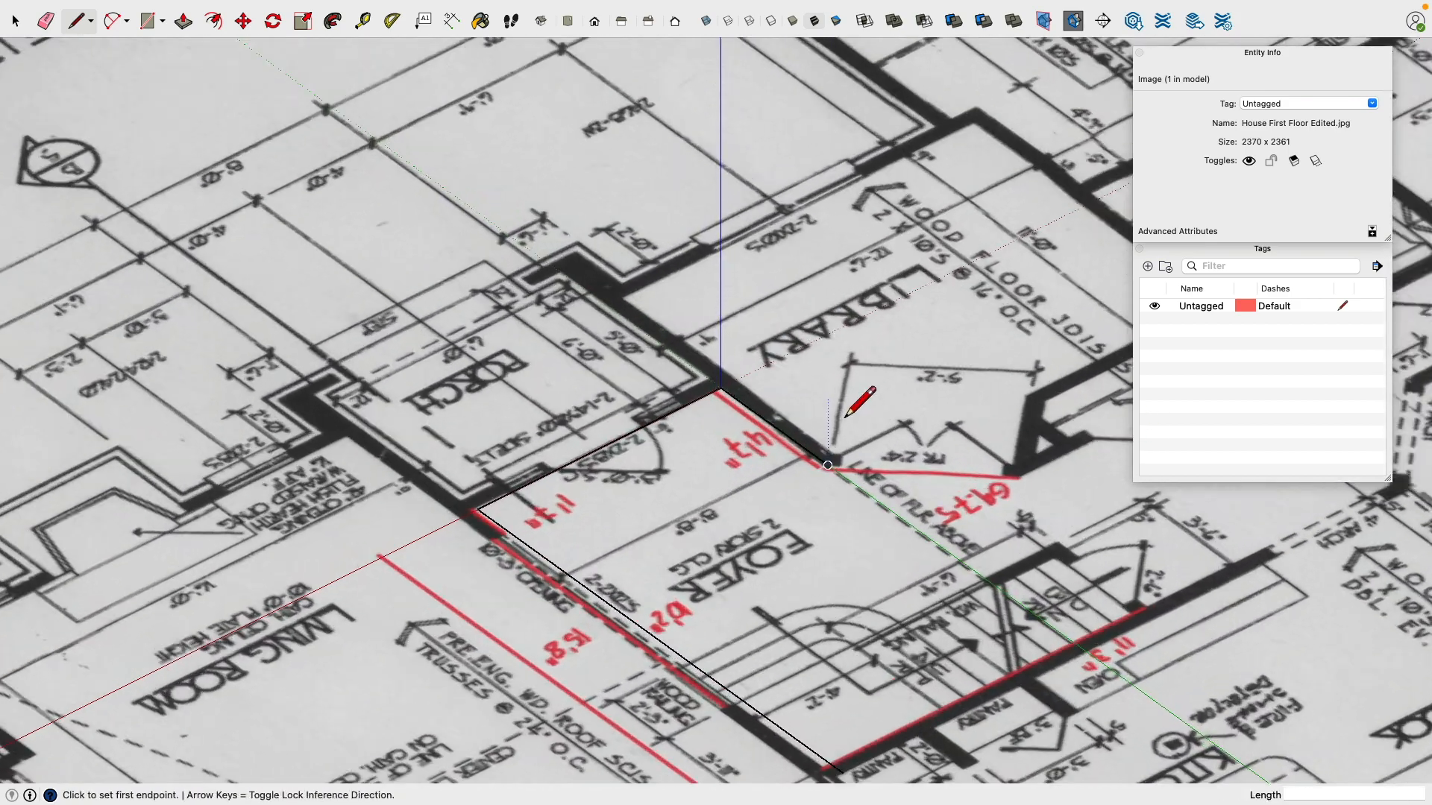
scroll(820, 351, "down", 3)
Step: Switch to Finder and preview Entrance.JPG and House Section Kitchen Foyer to look up the foyer's wall heights
key("super+Tab")
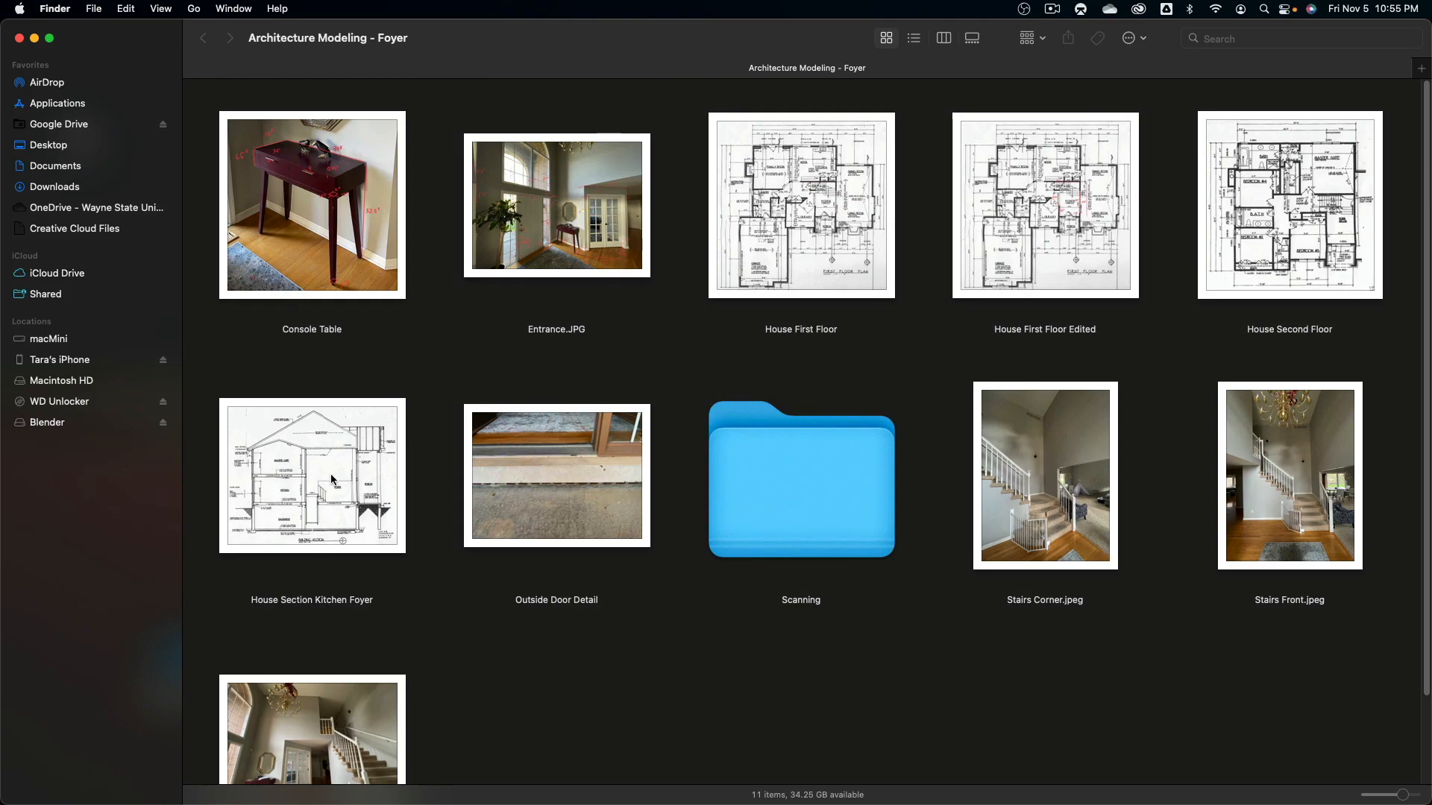
left_click(589, 223)
key("space")
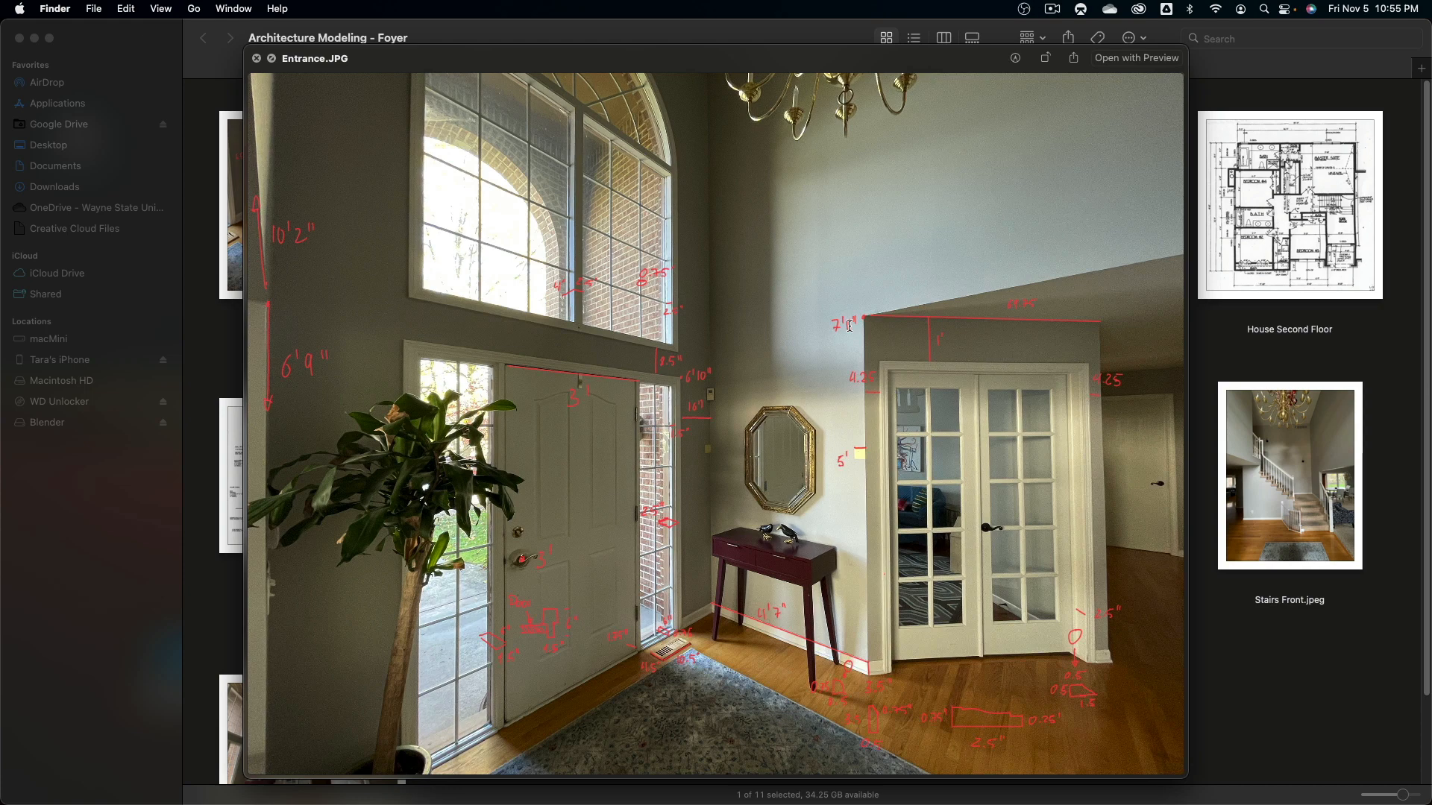
key("space")
left_click(343, 516)
key("space")
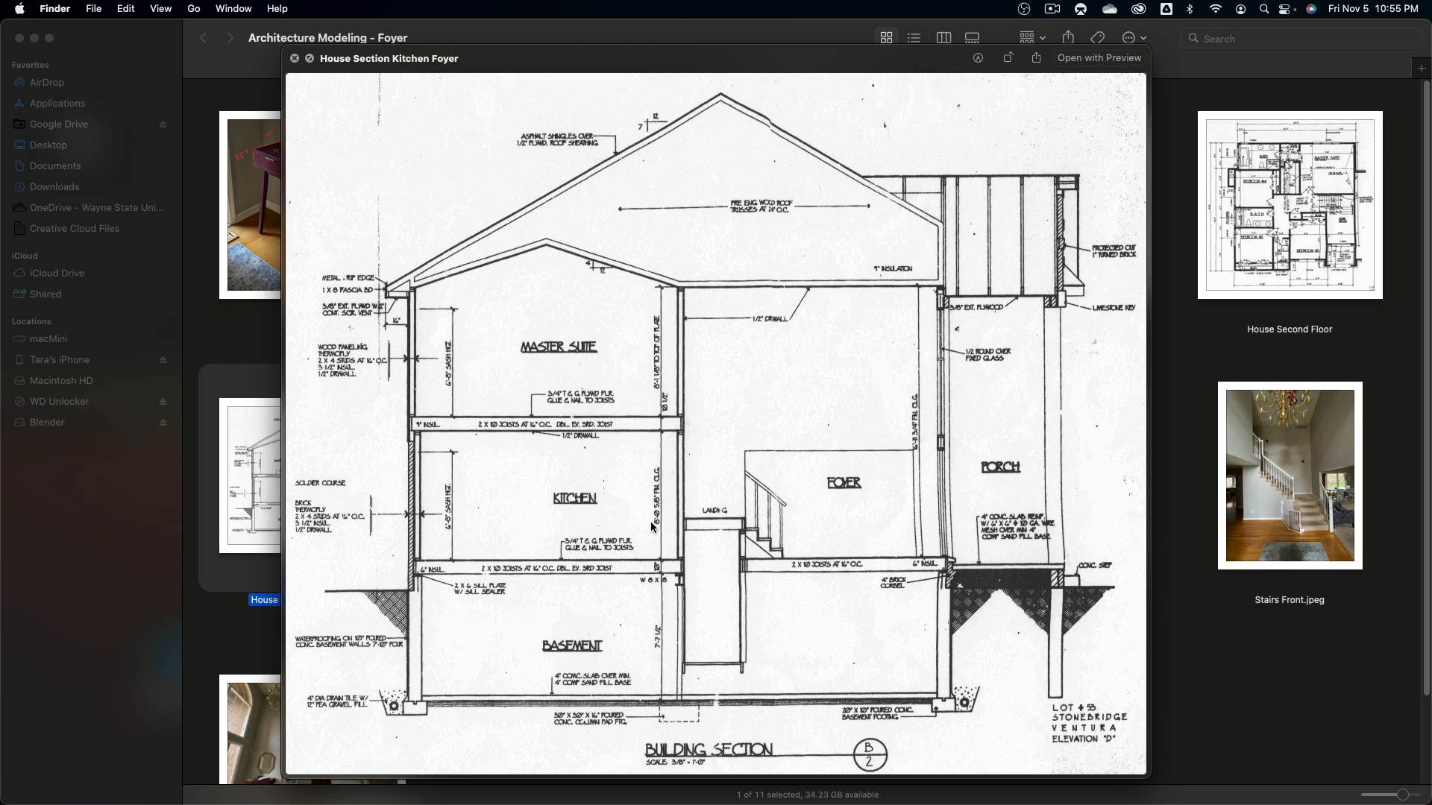
key("space")
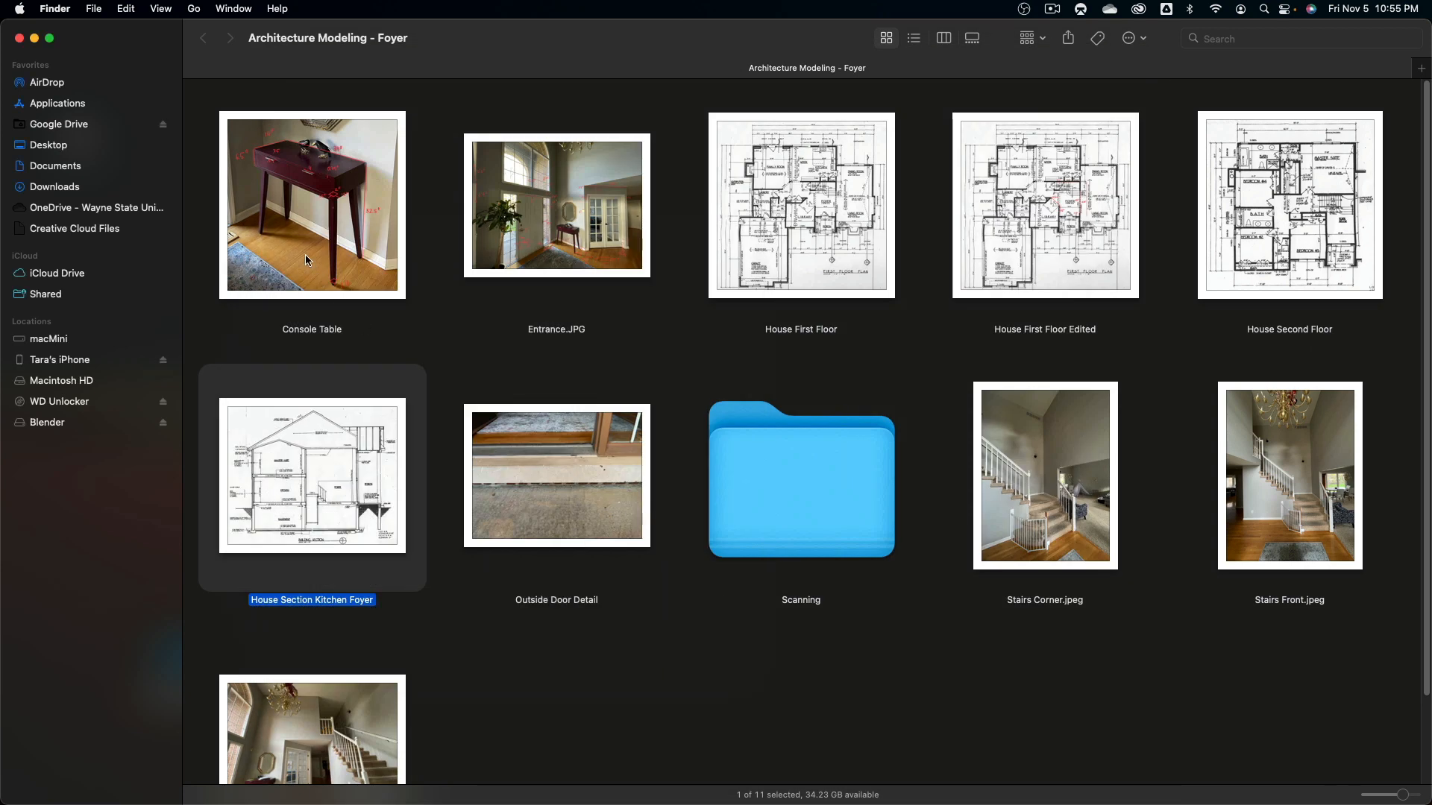
left_click(472, 245)
key("space")
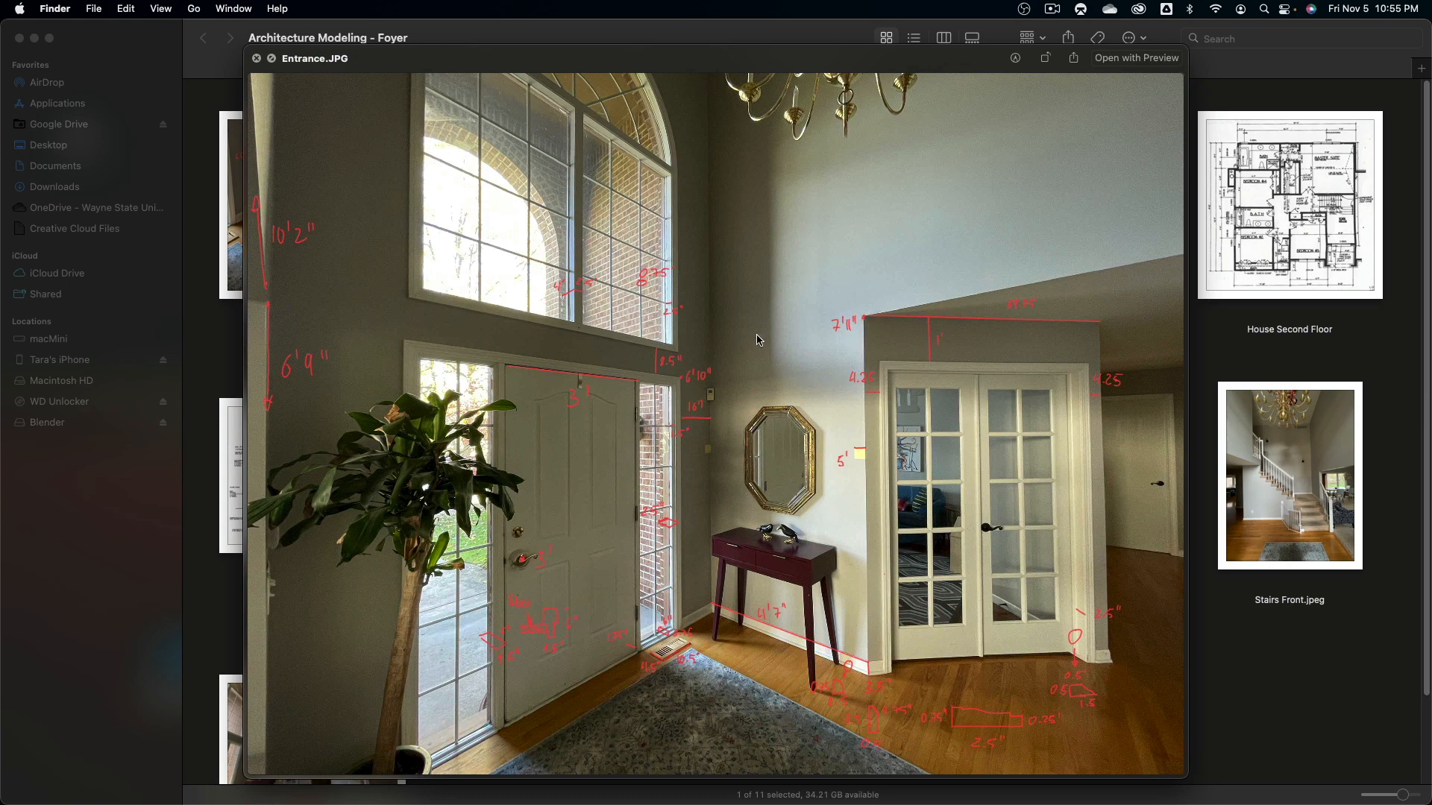
Step: Switch back to SketchUp and draw a 7'11" vertical line up from the end of the library wall line
key("space")
key("super+Tab")
key("shift+Tab")
key("shift+Tab")
key("shift+Tab")
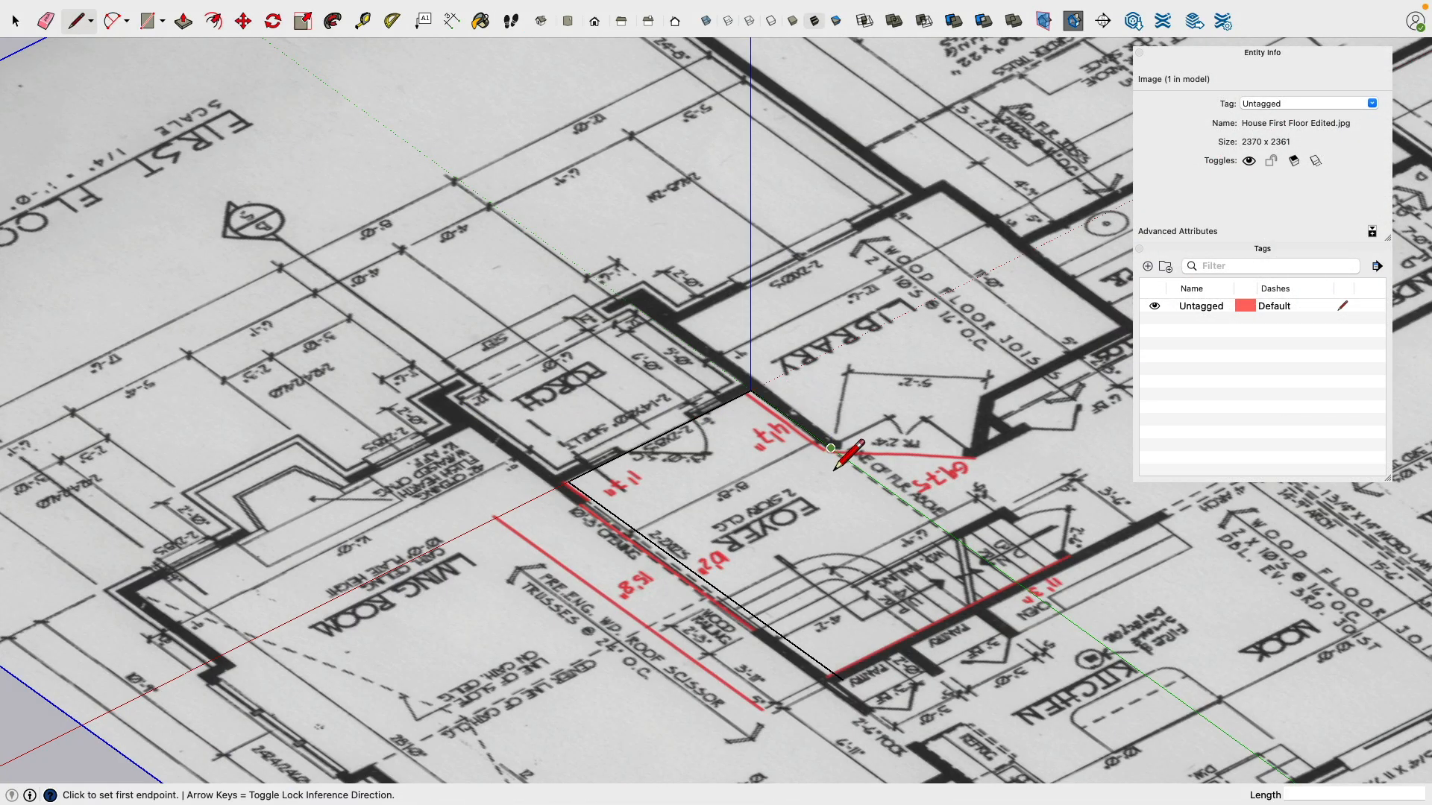
left_click(831, 448)
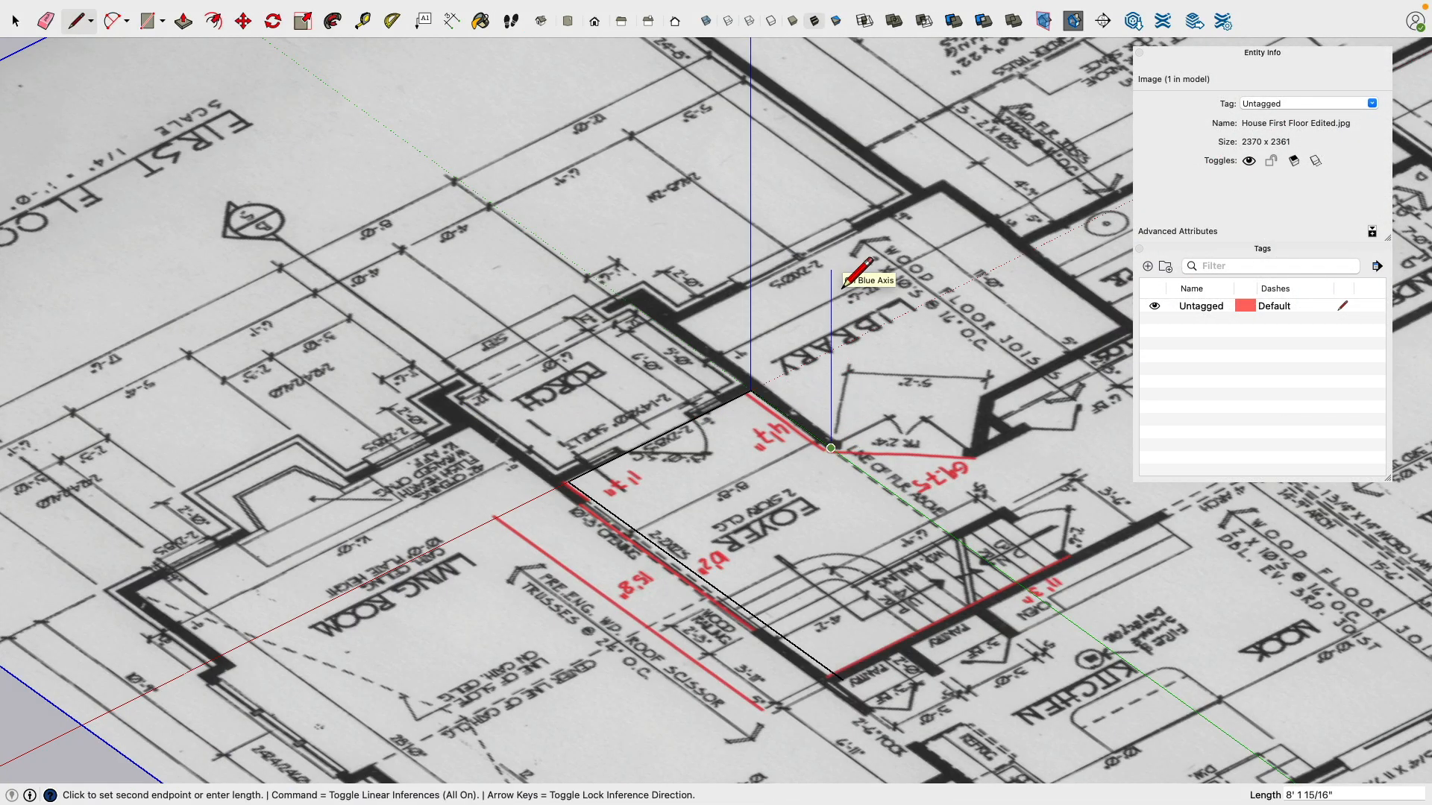
type("7'11")
key("Return")
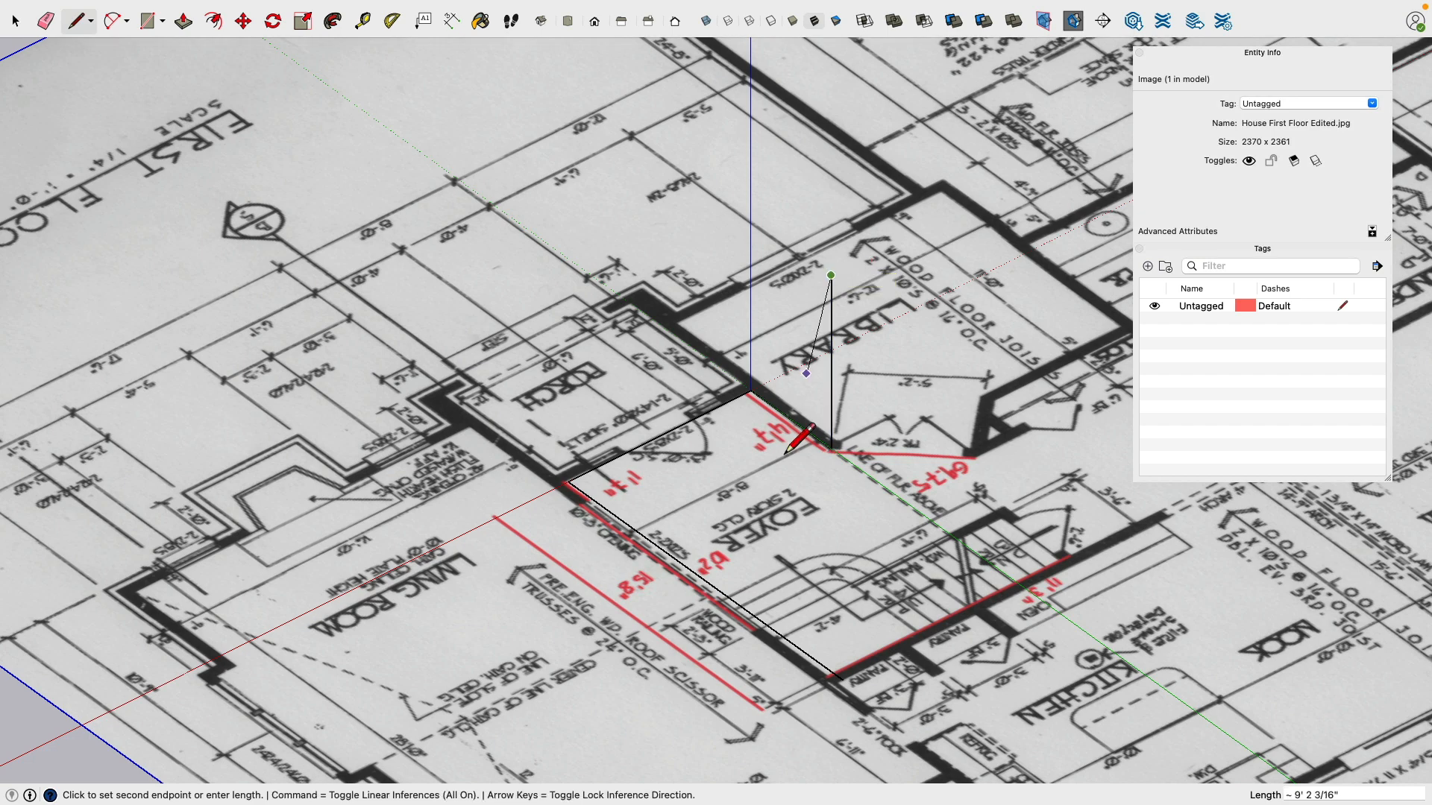
mouse_move(785, 452)
middle_mouse_down()
mouse_move(949, 405)
mouse_move(850, 333)
mouse_move(847, 374)
middle_mouse_up()
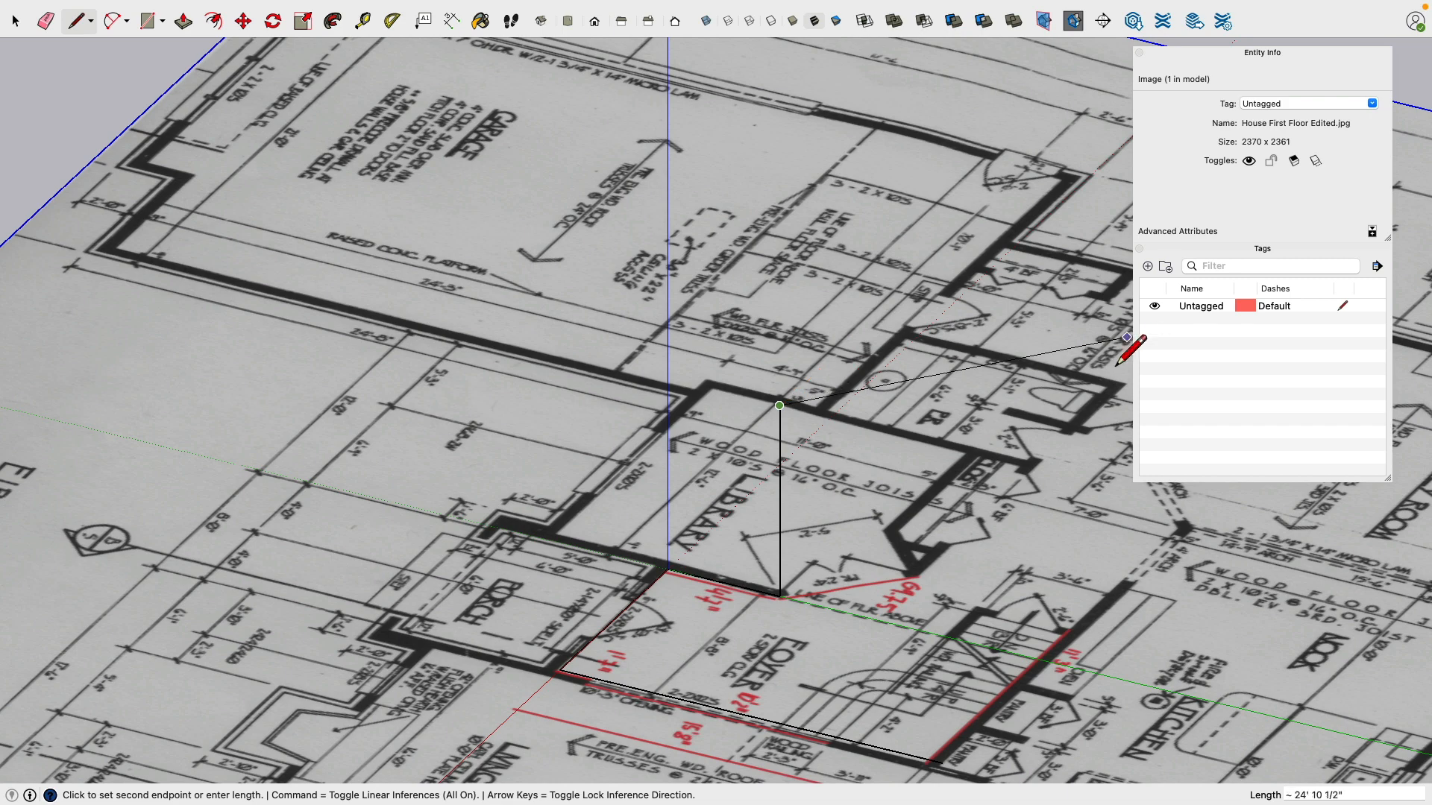
key("space")
Step: Create a tag named Image and assign the floor plan image to it
scroll(543, 321, "down", 4)
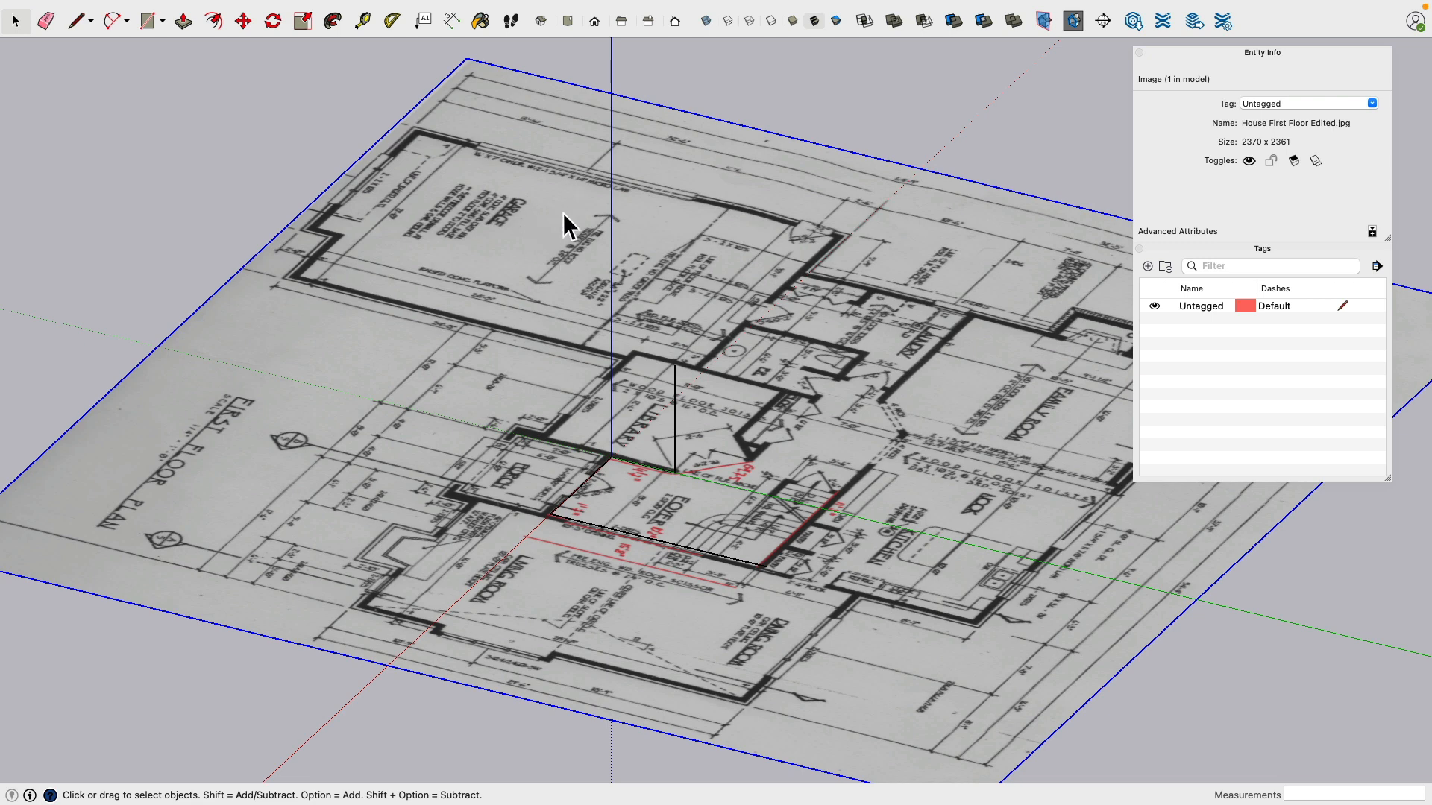
left_click(1148, 266)
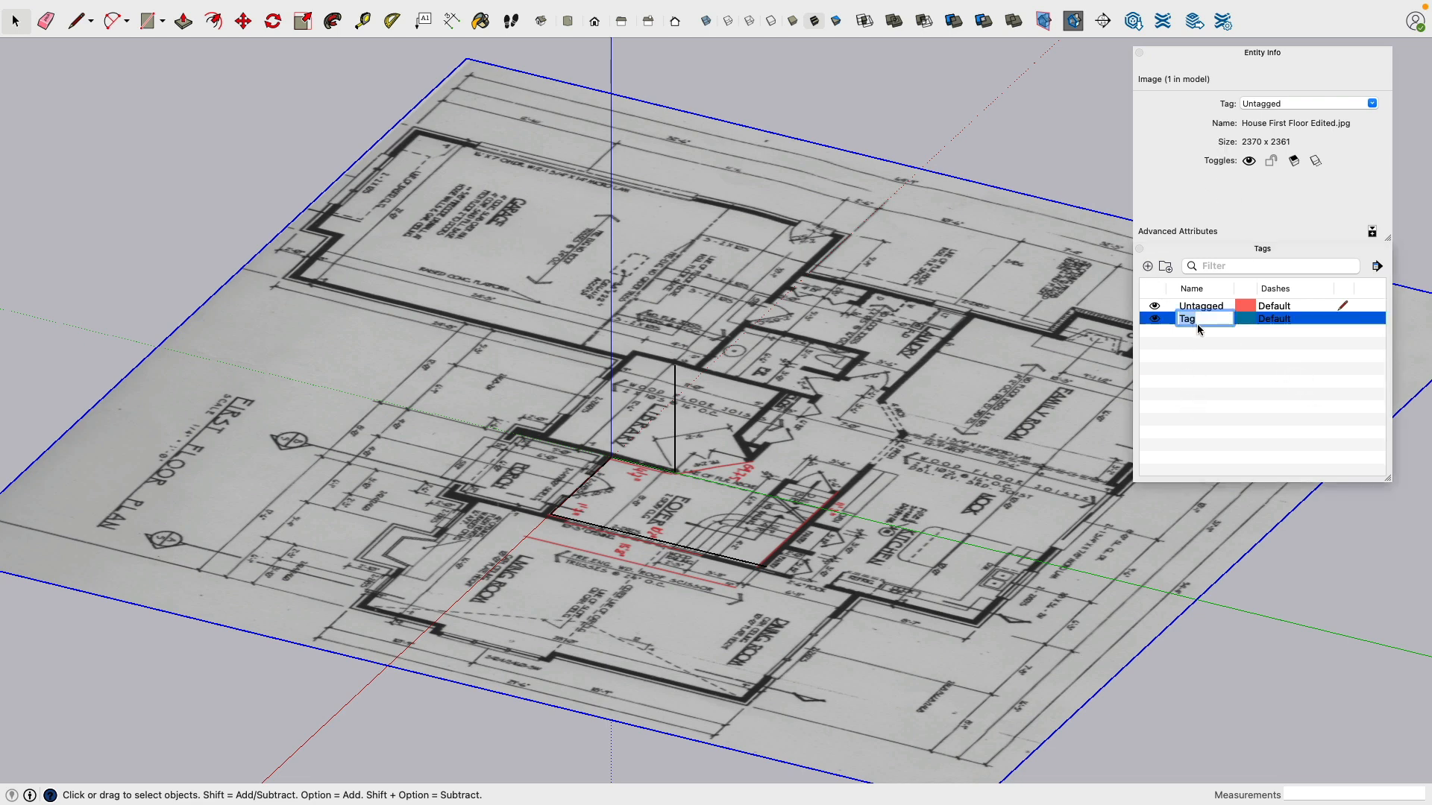
type("image")
key("Return")
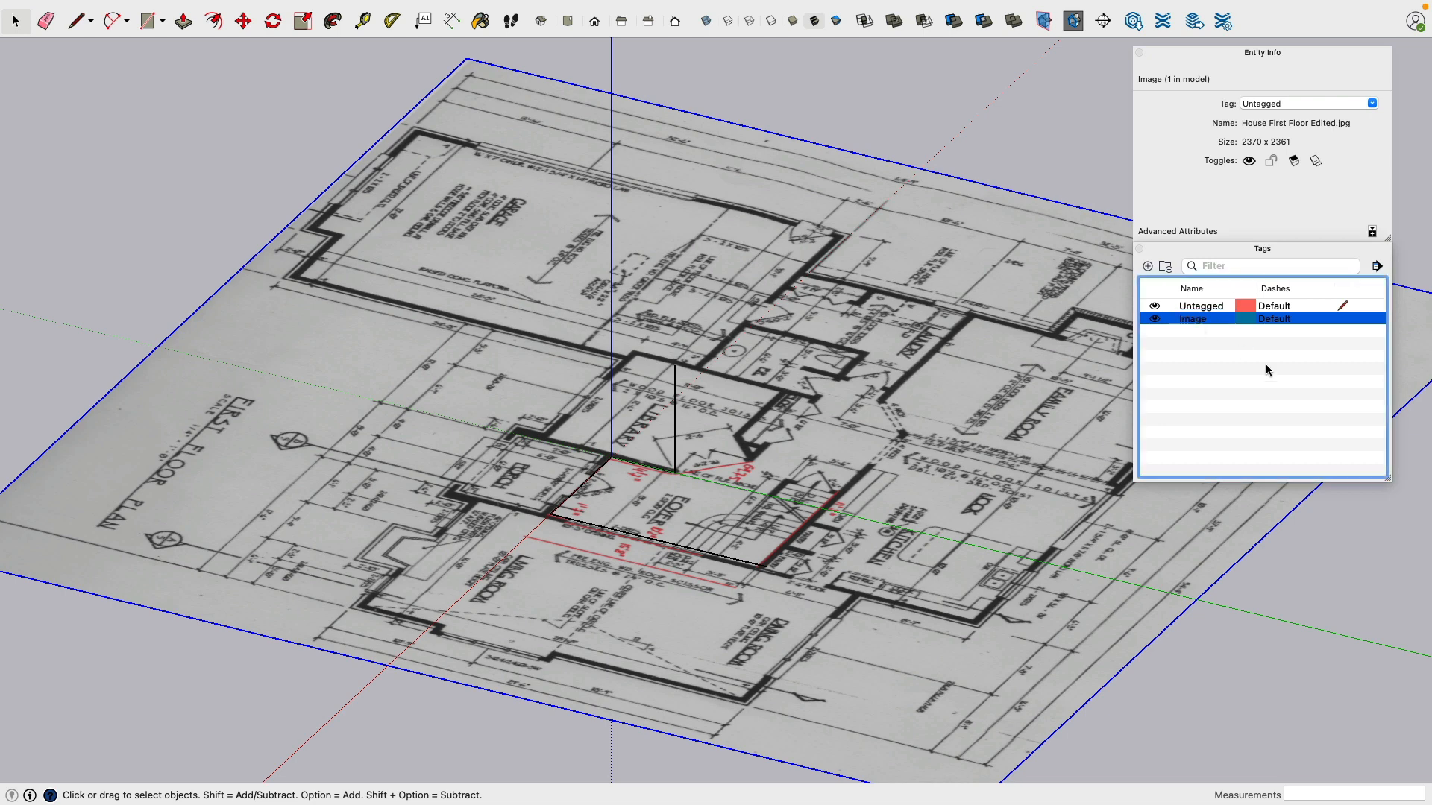
left_click(1372, 104)
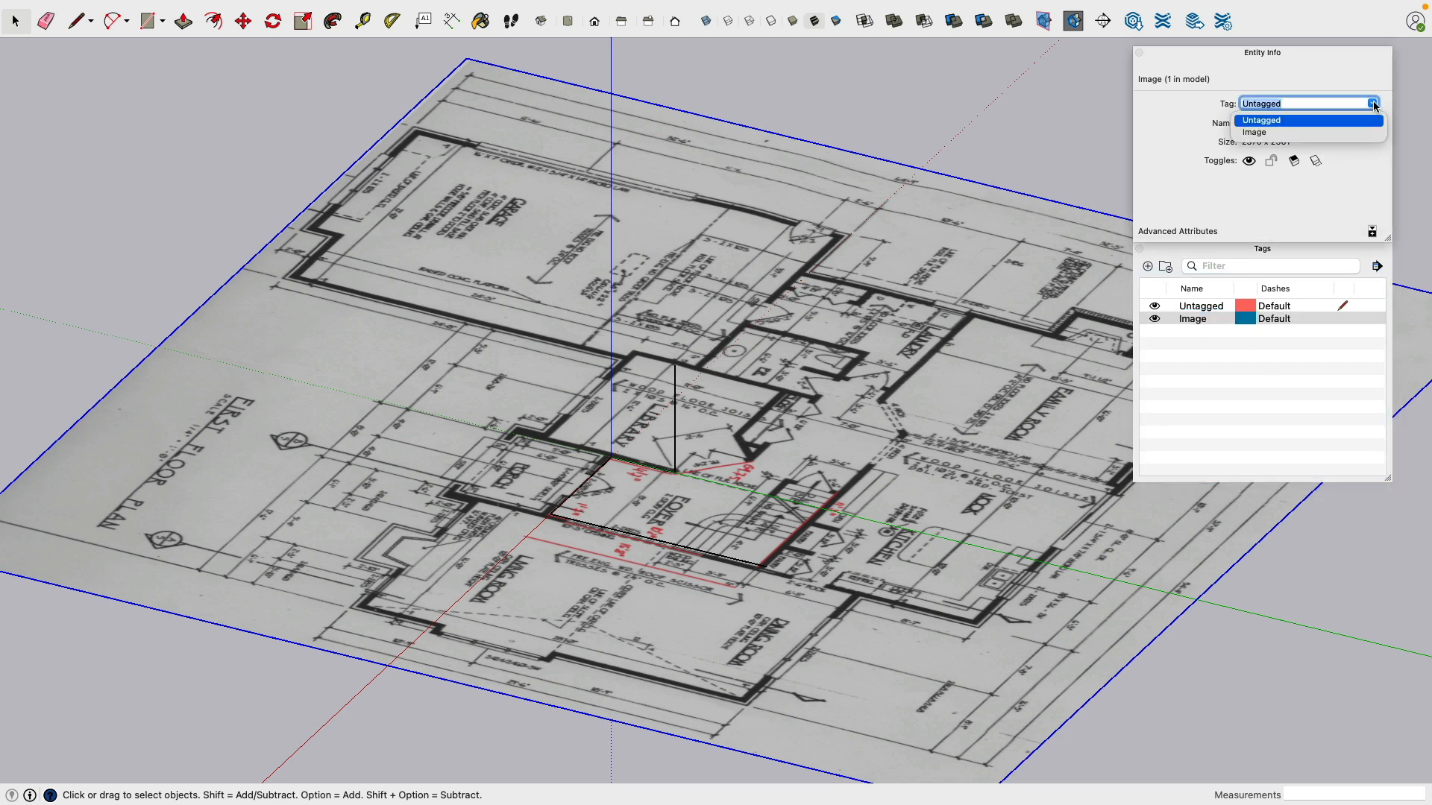
left_click(1287, 133)
Step: Toggle the Image tag's visibility, leaving the floor plan hidden so only the foyer lines show
left_click(1155, 320)
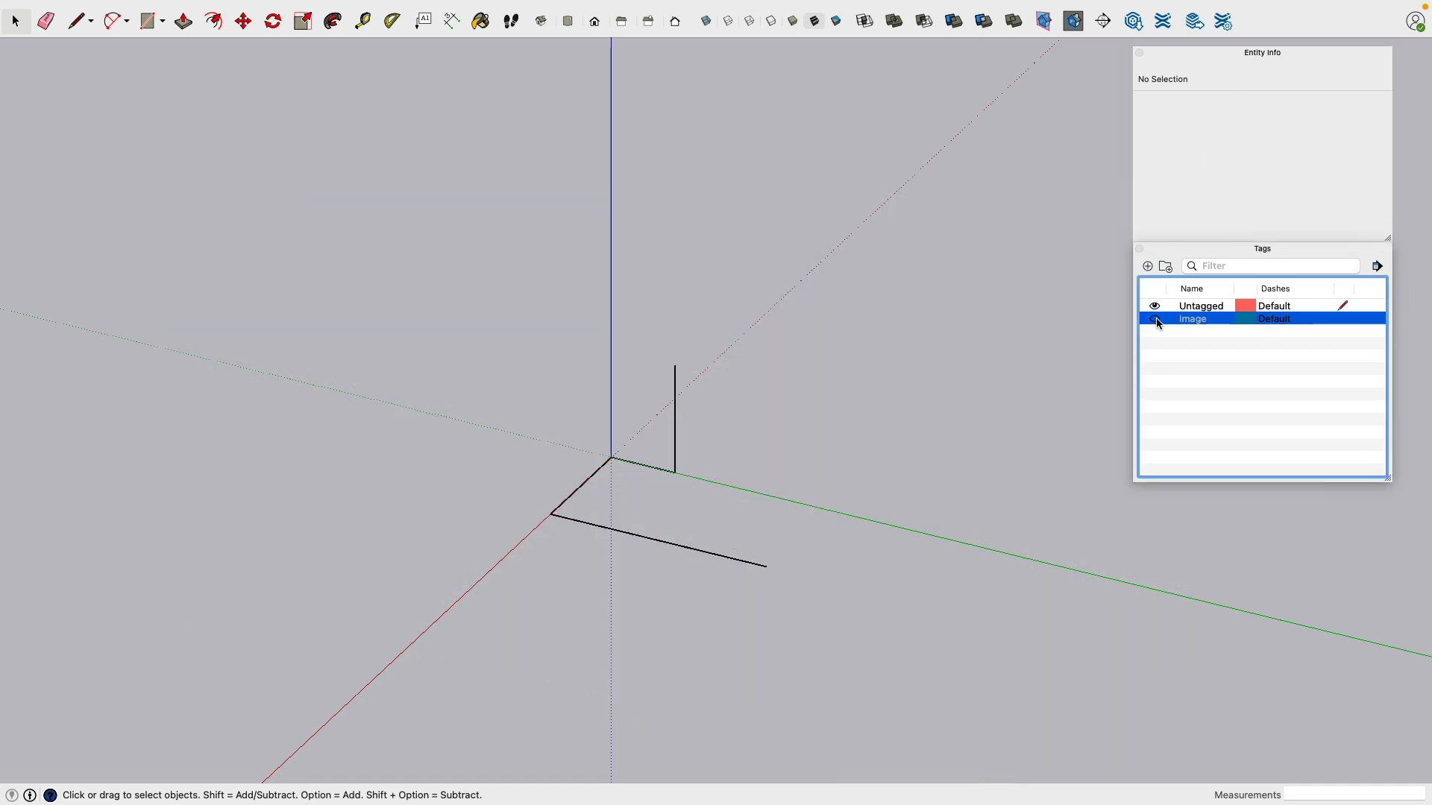
left_click(1156, 320)
left_click(1156, 320)
left_click(1156, 321)
left_click(1156, 321)
left_click(1156, 320)
left_click(1154, 322)
scroll(695, 510, "up", 5)
Step: Switch to Finder and open House Section Kitchen Foyer in Preview to check the foyer's finished ceiling height
key("super+Tab")
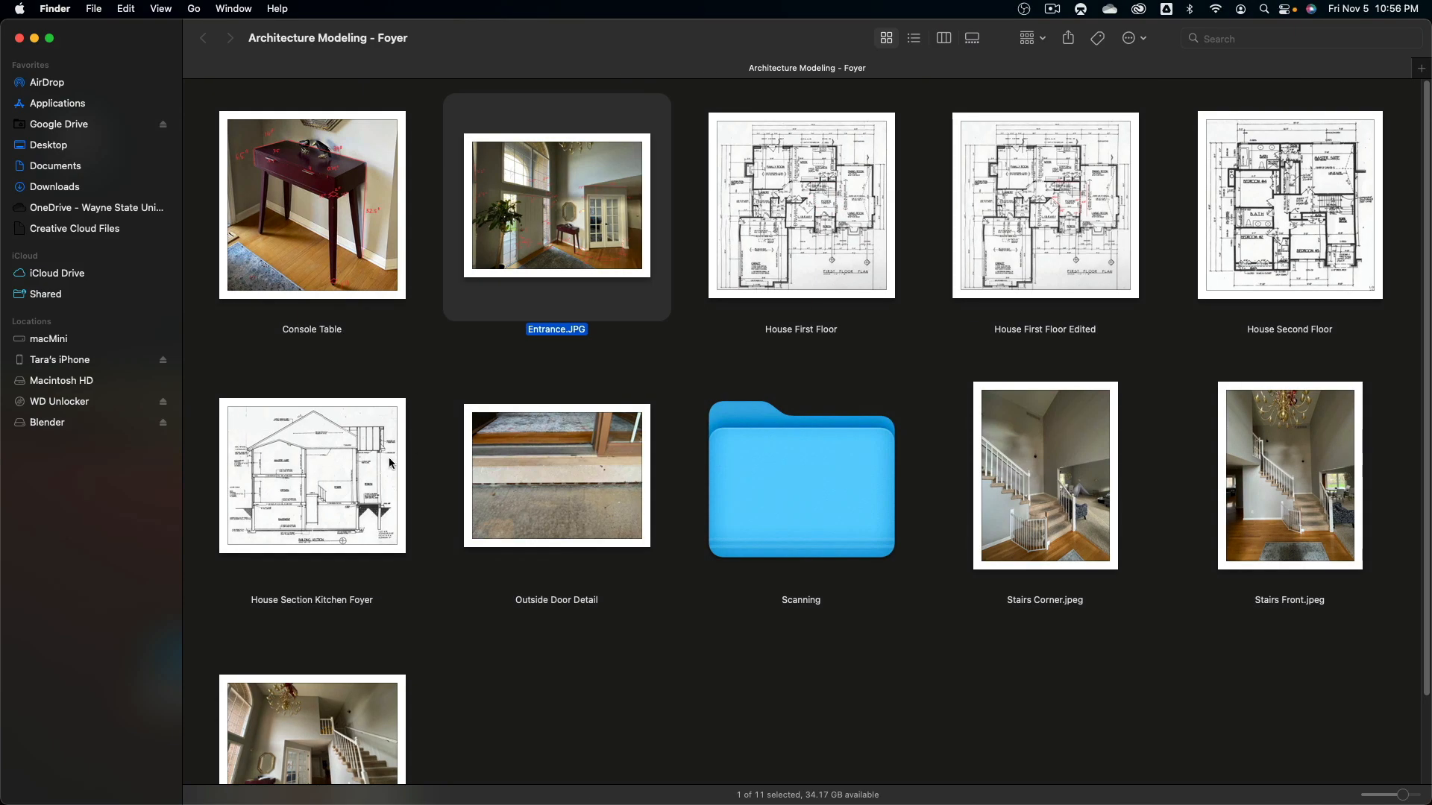
left_click(390, 464)
key("space")
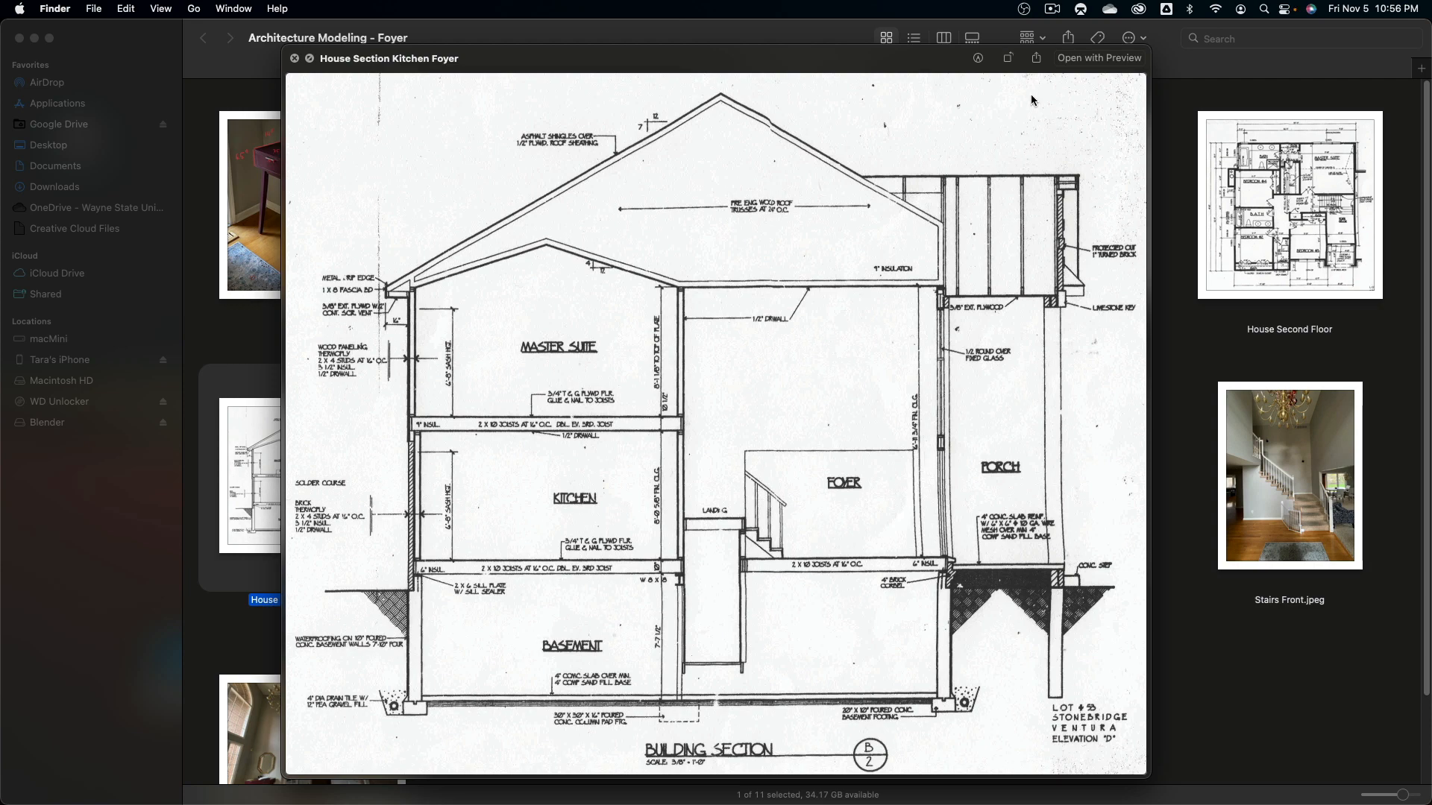
left_click(1069, 63)
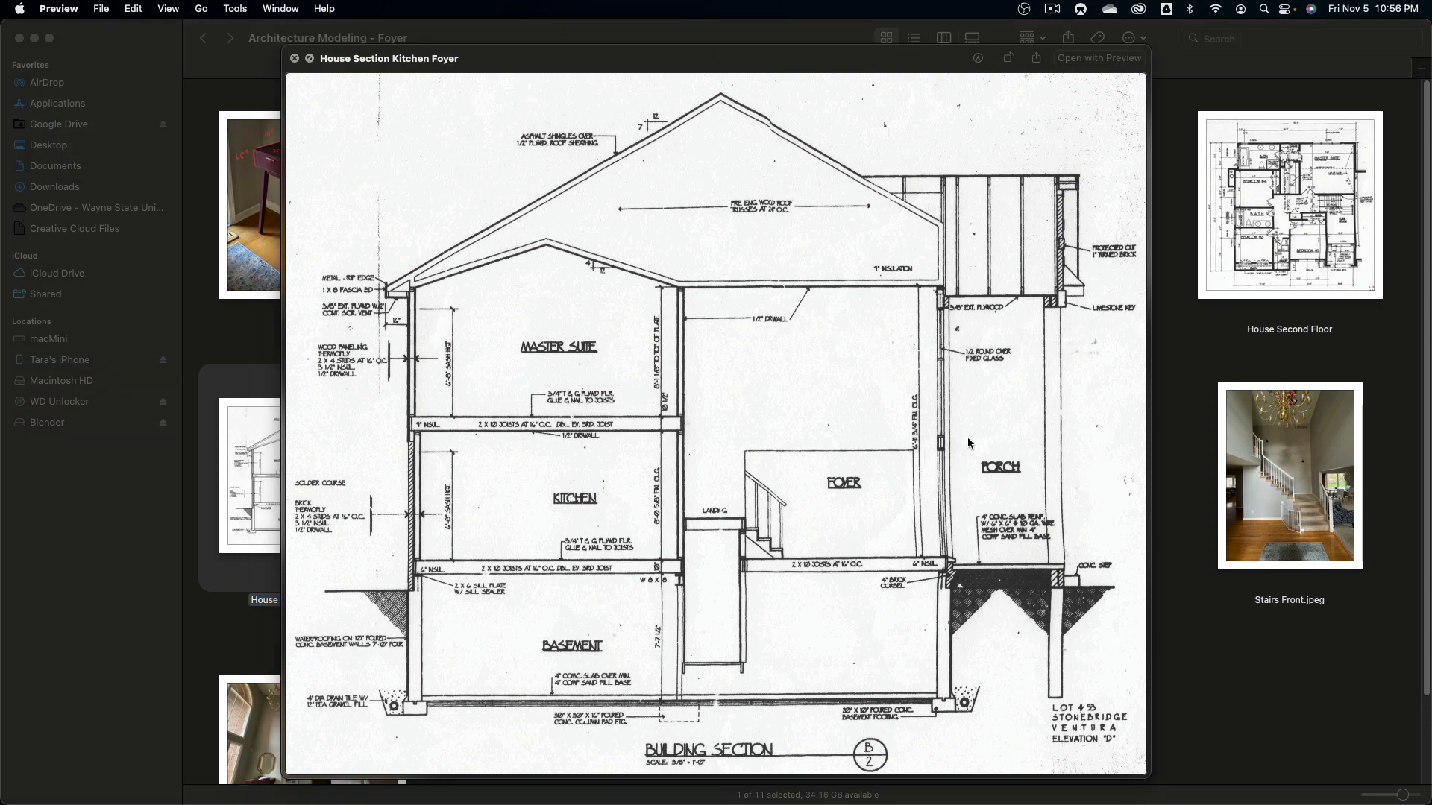
left_click(742, 45)
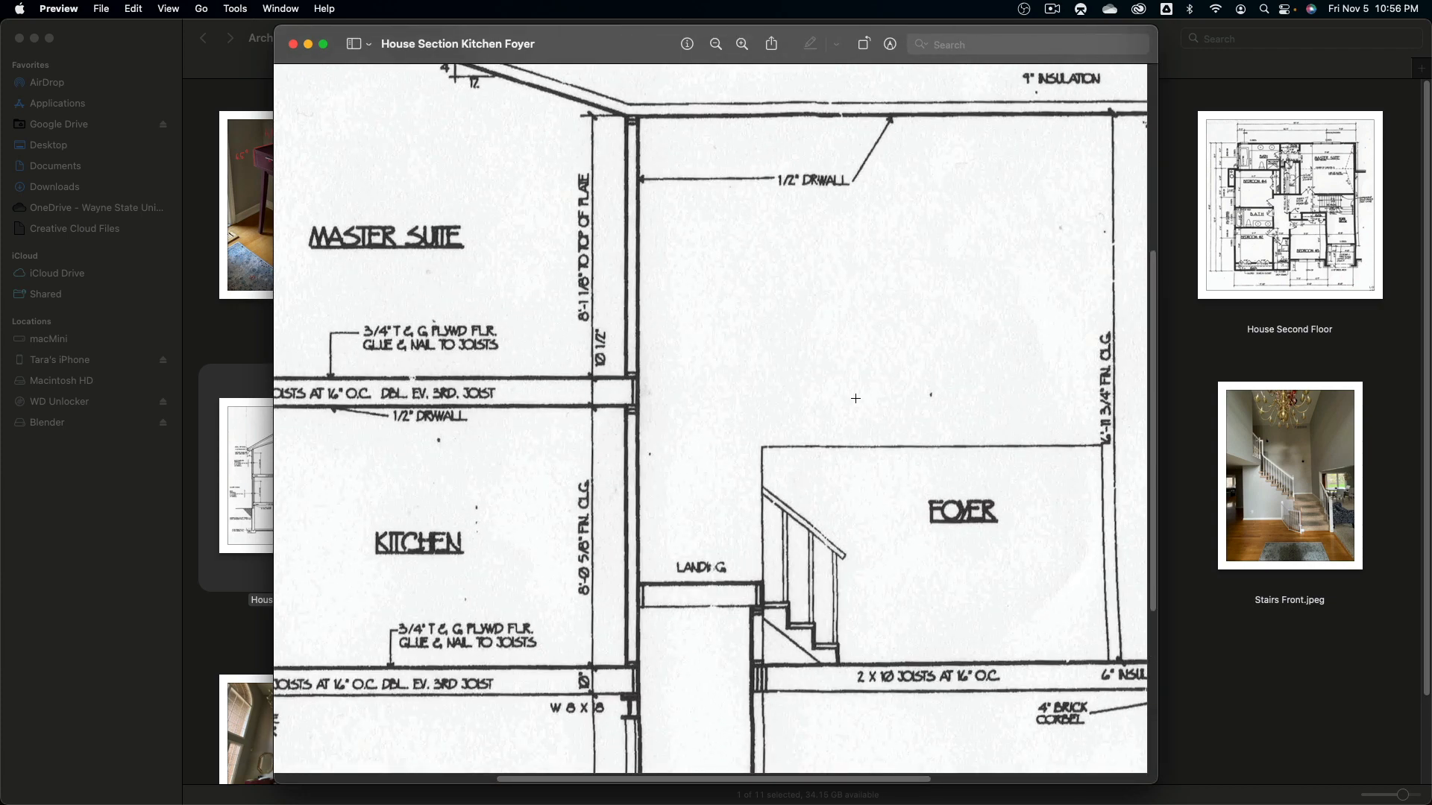
Step: Switch back to SketchUp and draw a 16'11" vertical line from the origin along the blue axis
key("super+Tab")
key("super+Tab")
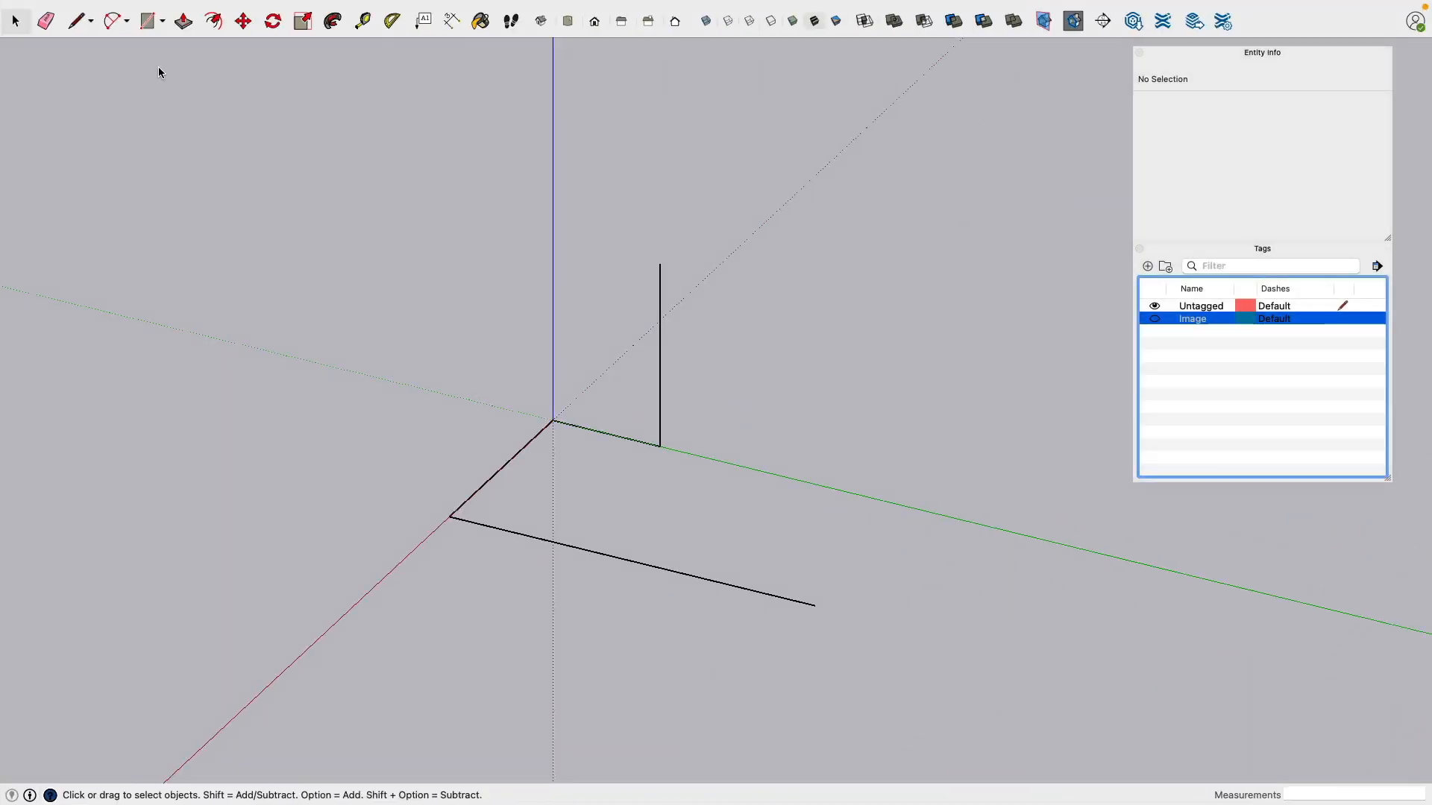
left_click(75, 21)
left_click(553, 437)
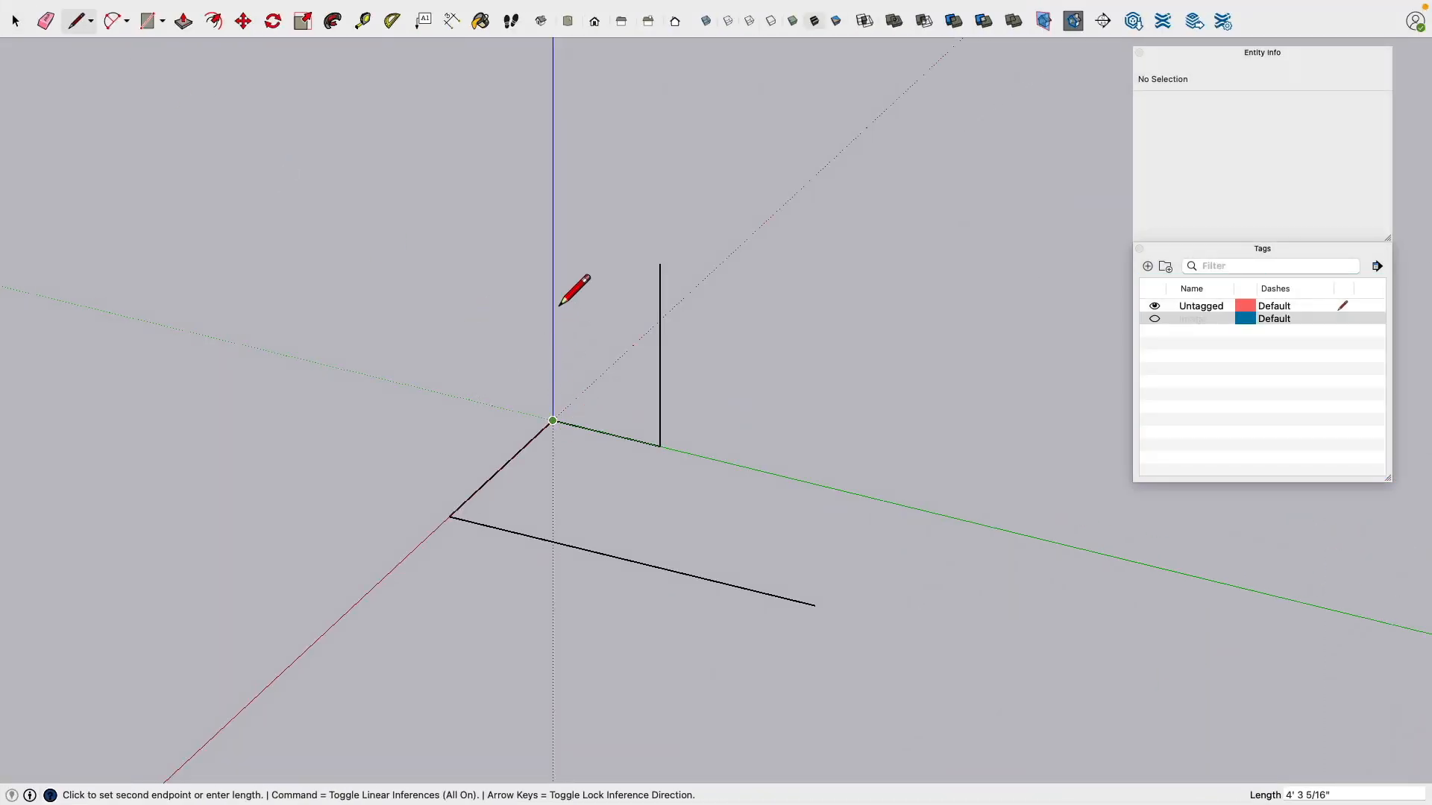
type("16'11")
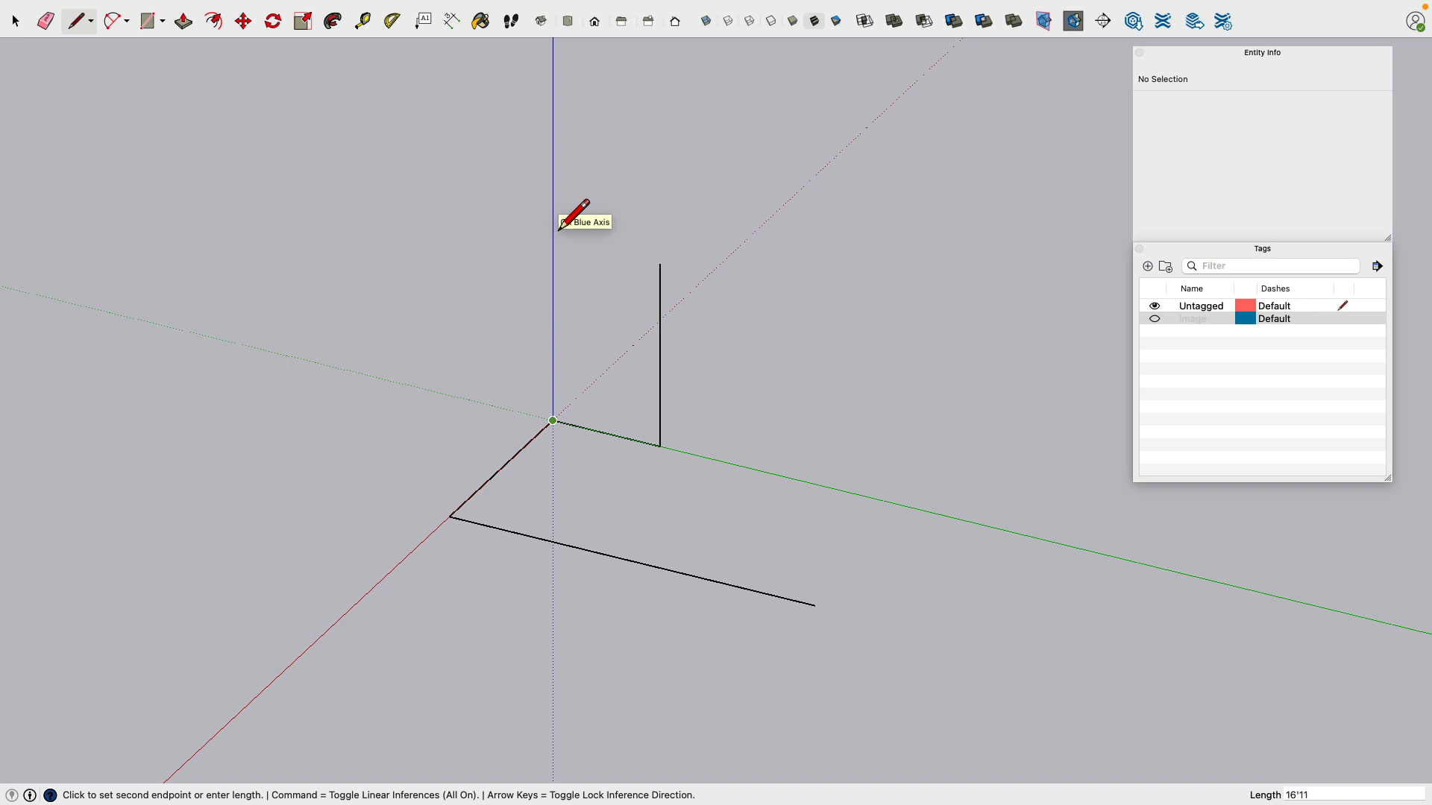
key("Return")
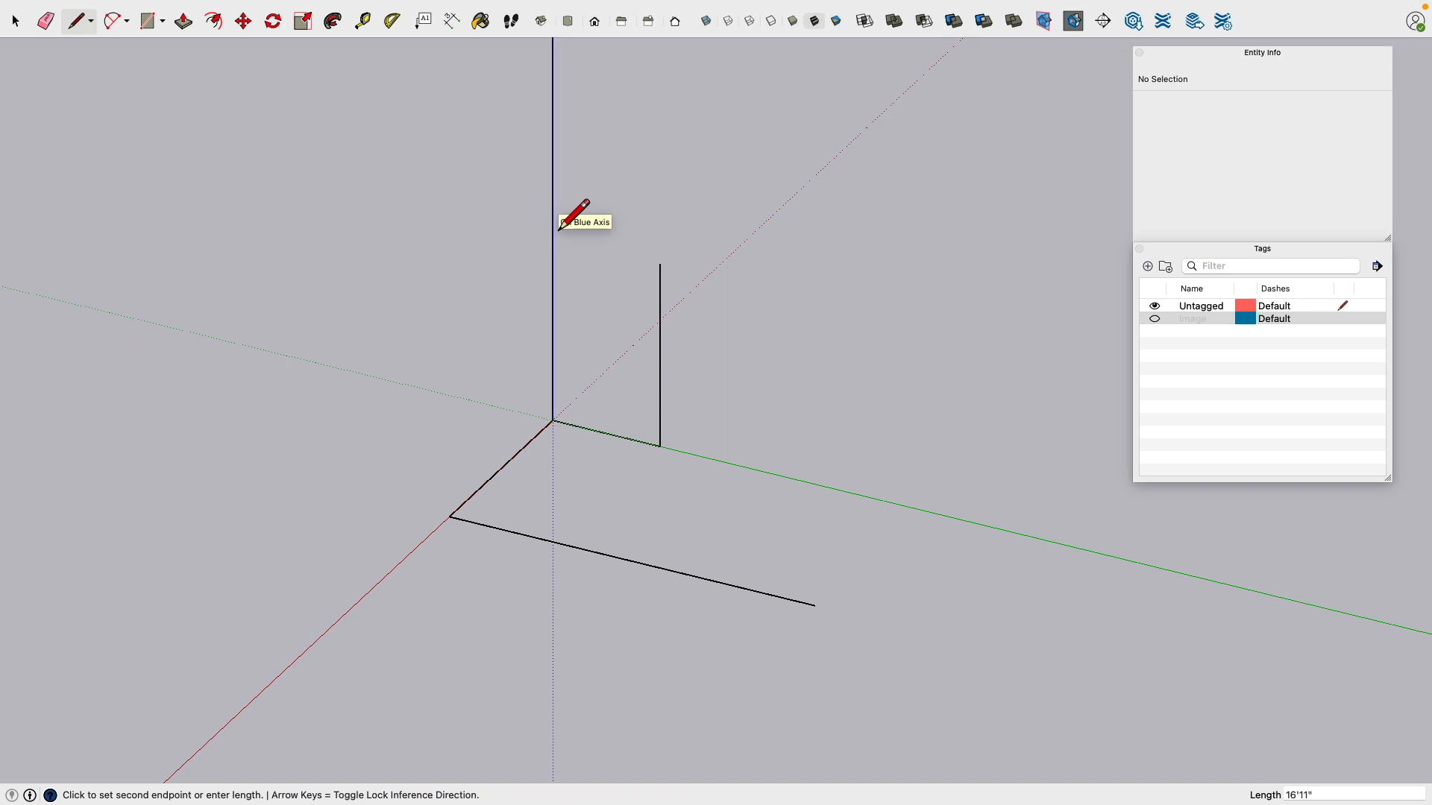
Step: Draw the top and far vertical edges of the front wall, matching the 16'11" height, to close its face
scroll(558, 220, "down", 3)
mouse_move(560, 211)
middle_mouse_down("shift")
mouse_move(480, 313)
mouse_move(455, 306)
middle_mouse_up("shift")
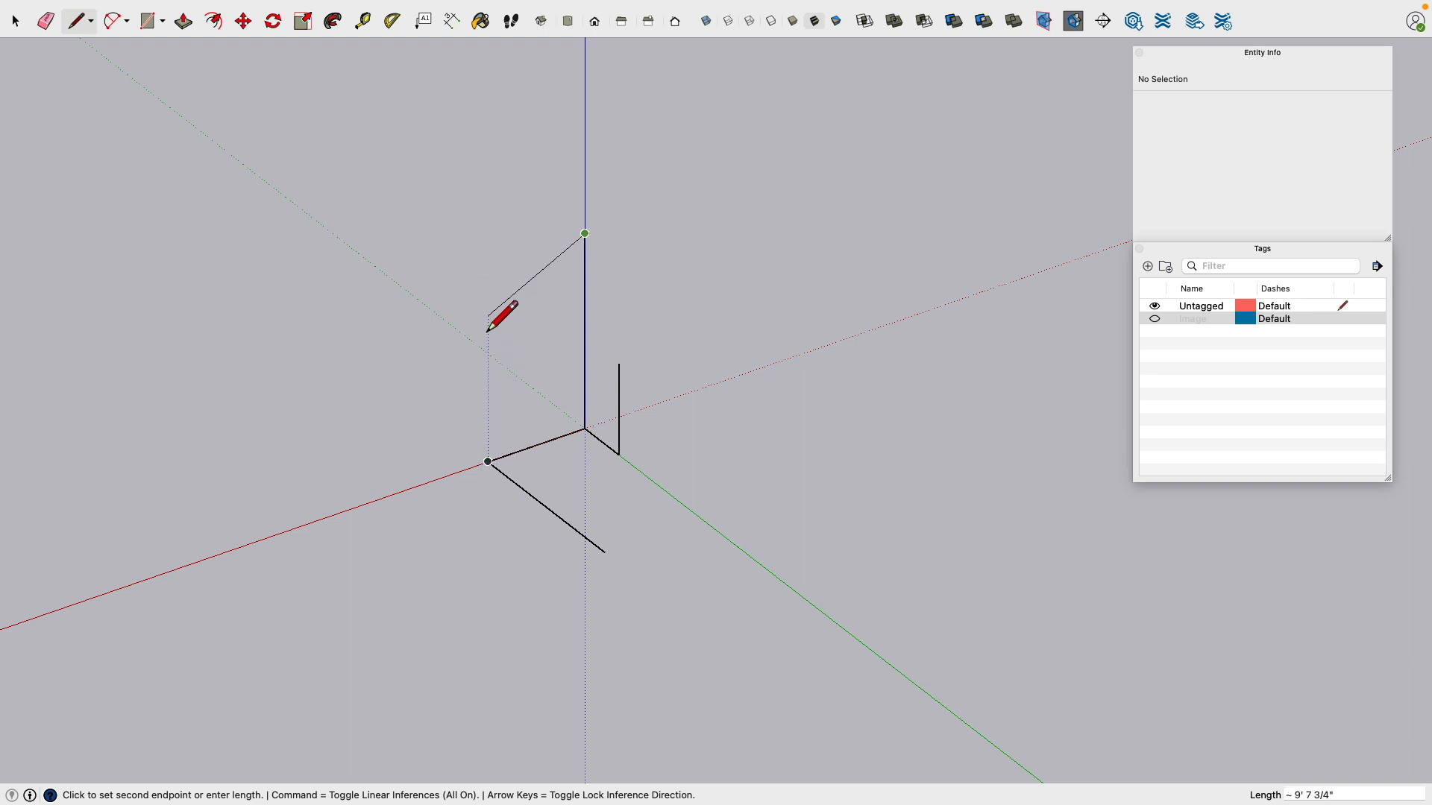
left_click(487, 266)
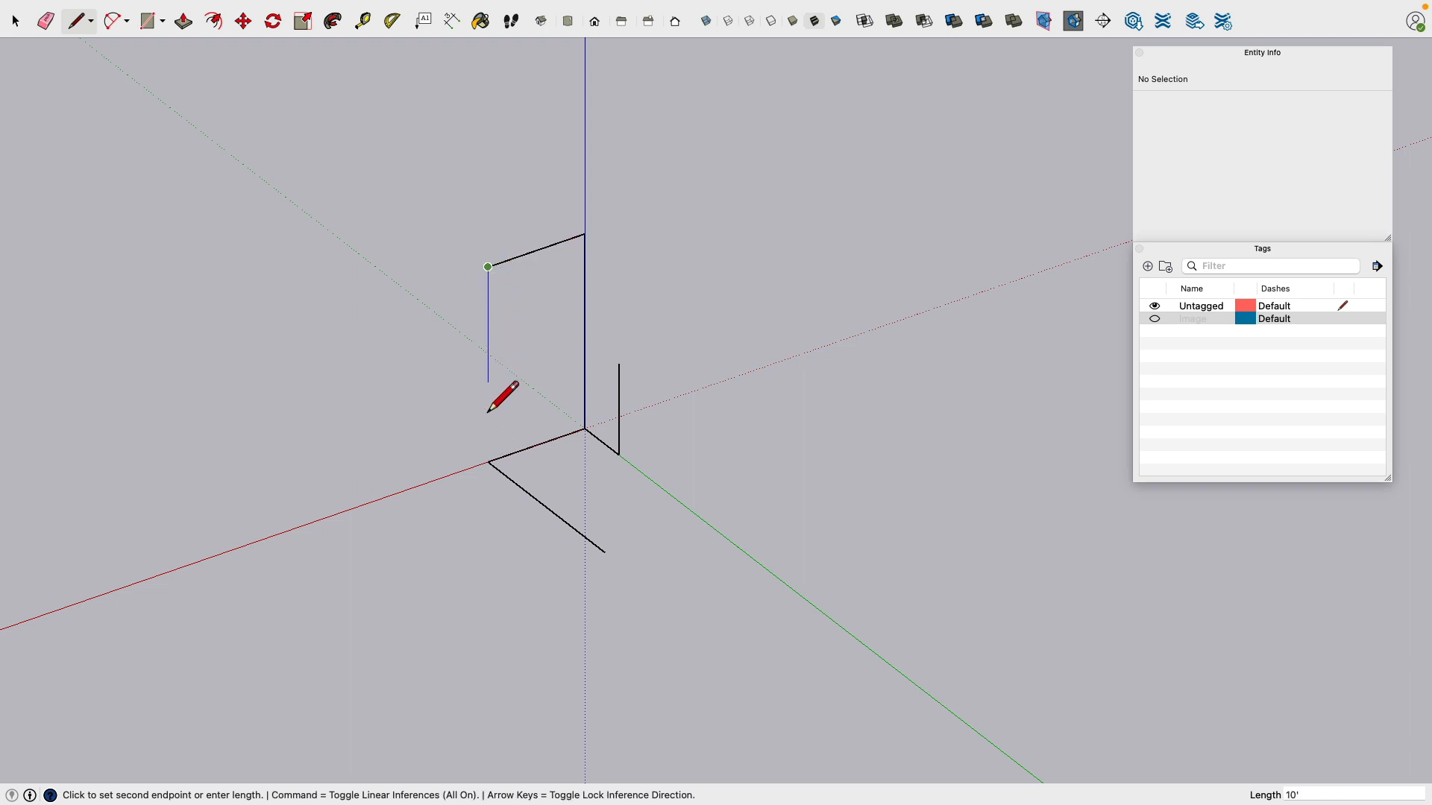
left_click(488, 463)
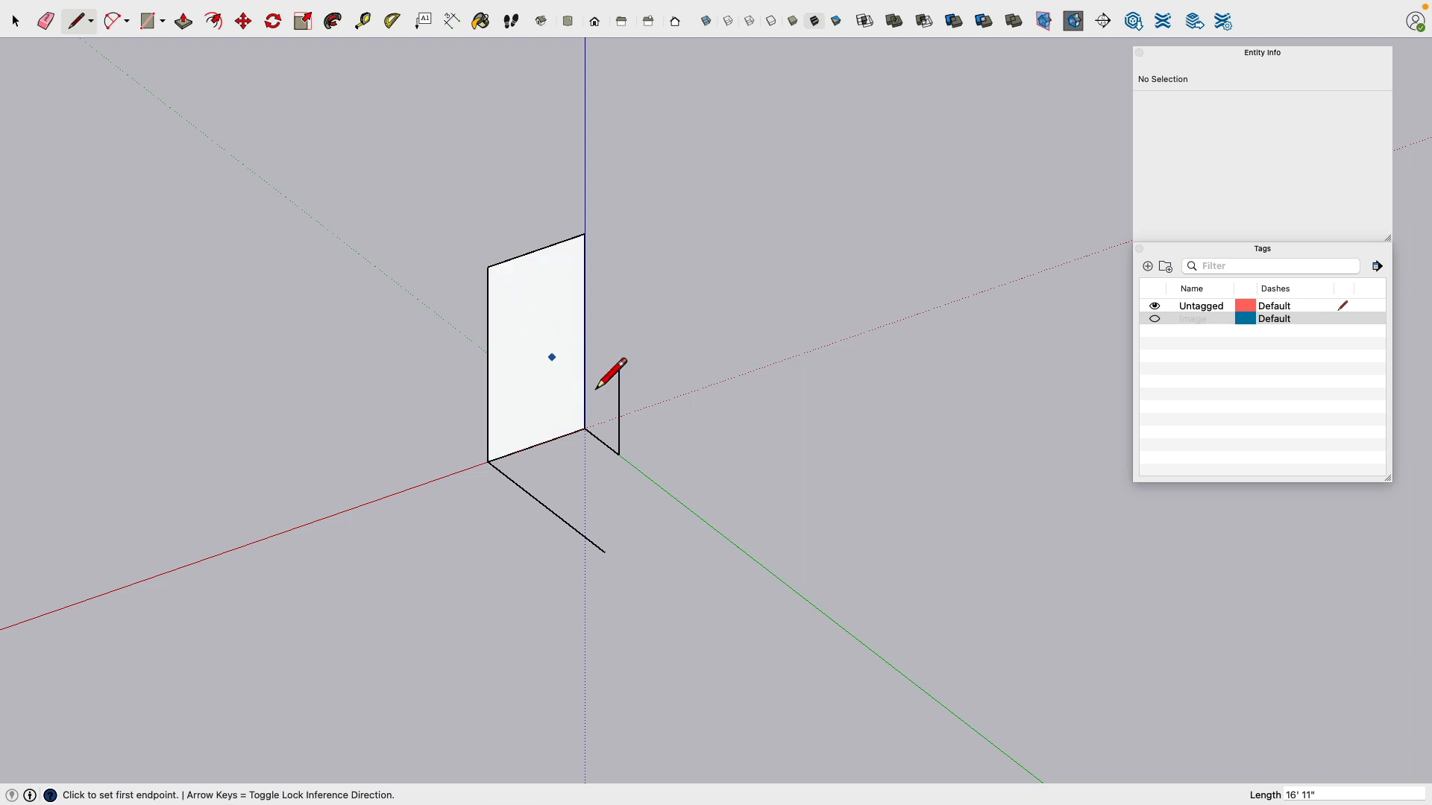
Step: Draw the far vertical and top edges of the living room side wall at front wall height to close its face
mouse_move(576, 339)
middle_mouse_down()
mouse_move(783, 326)
mouse_move(769, 317)
mouse_move(812, 403)
mouse_move(827, 303)
mouse_move(769, 490)
middle_mouse_up()
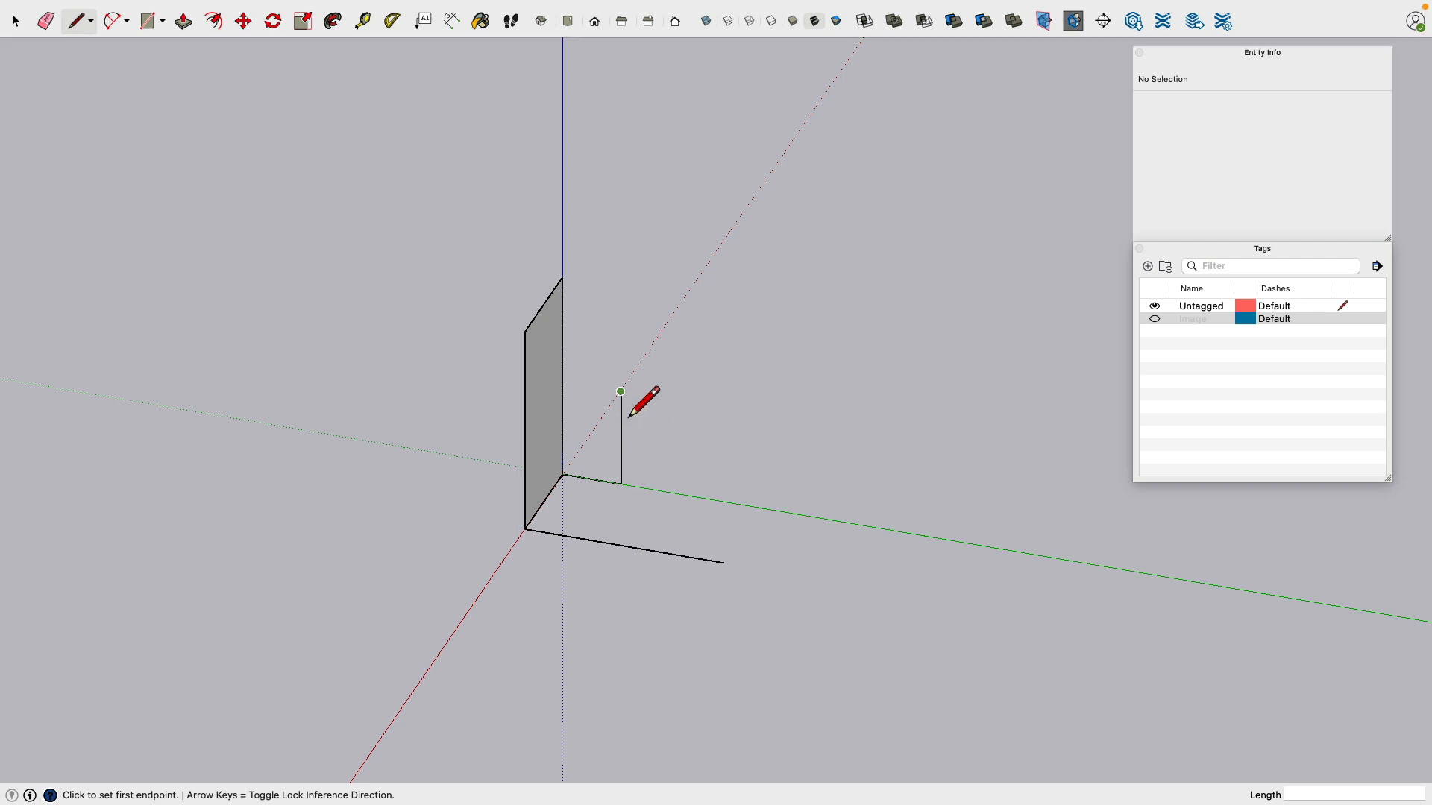
left_click(724, 563)
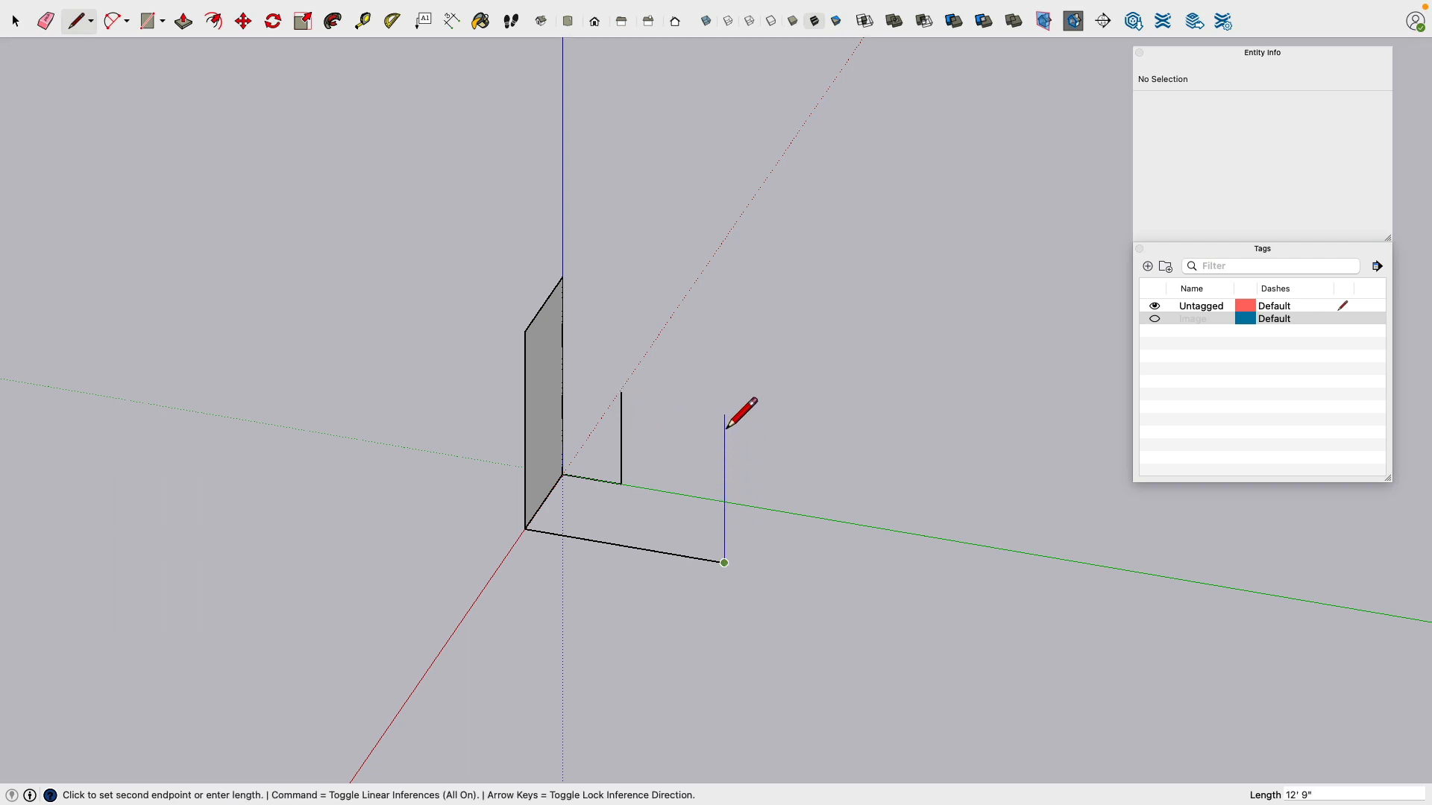
left_click(724, 365)
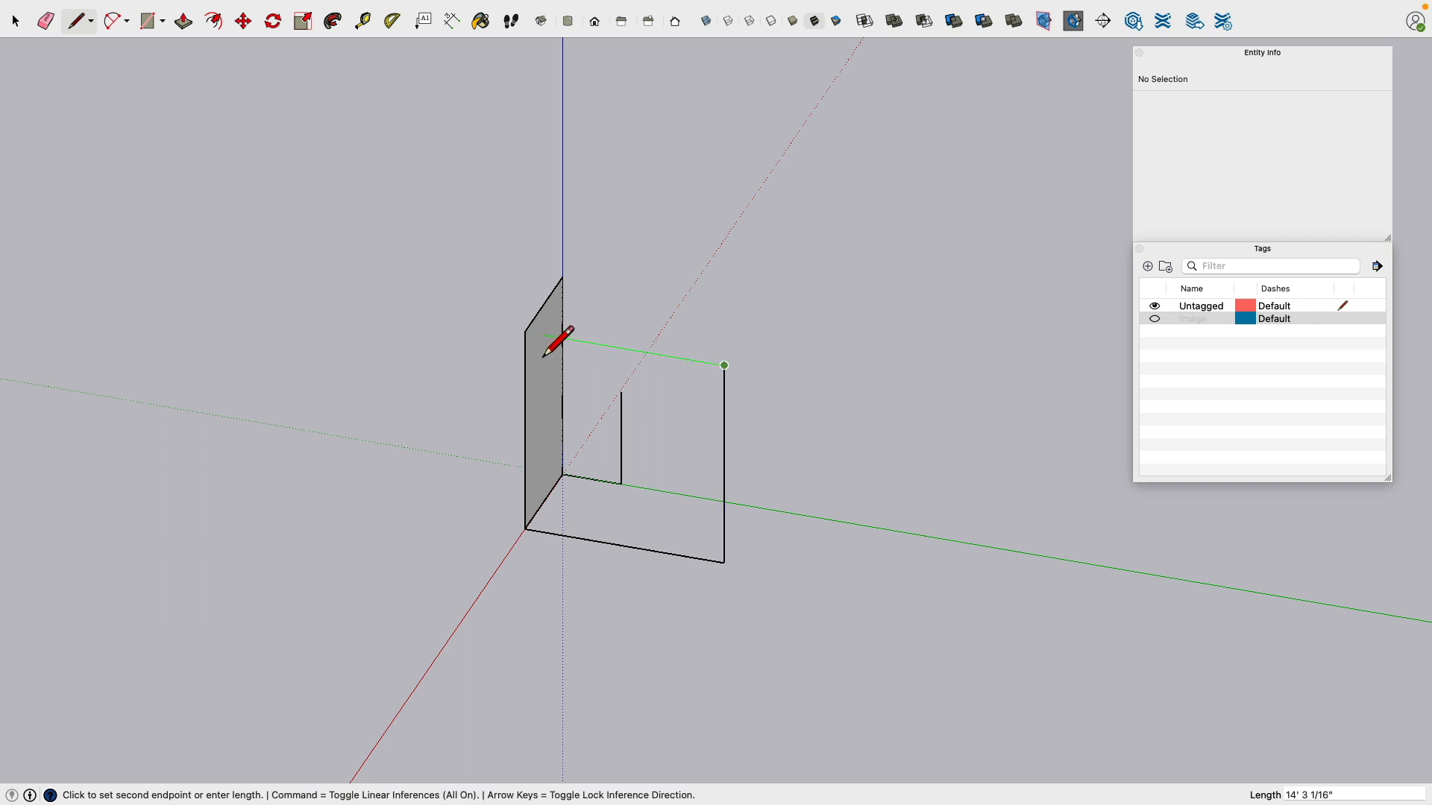
left_click(524, 332)
Step: Draw the library wall's top edge from the 7'11" line to the front wall's corner edge to close its face
middle_click_drag(851, 357, 603, 388)
scroll(887, 403, "up", 3)
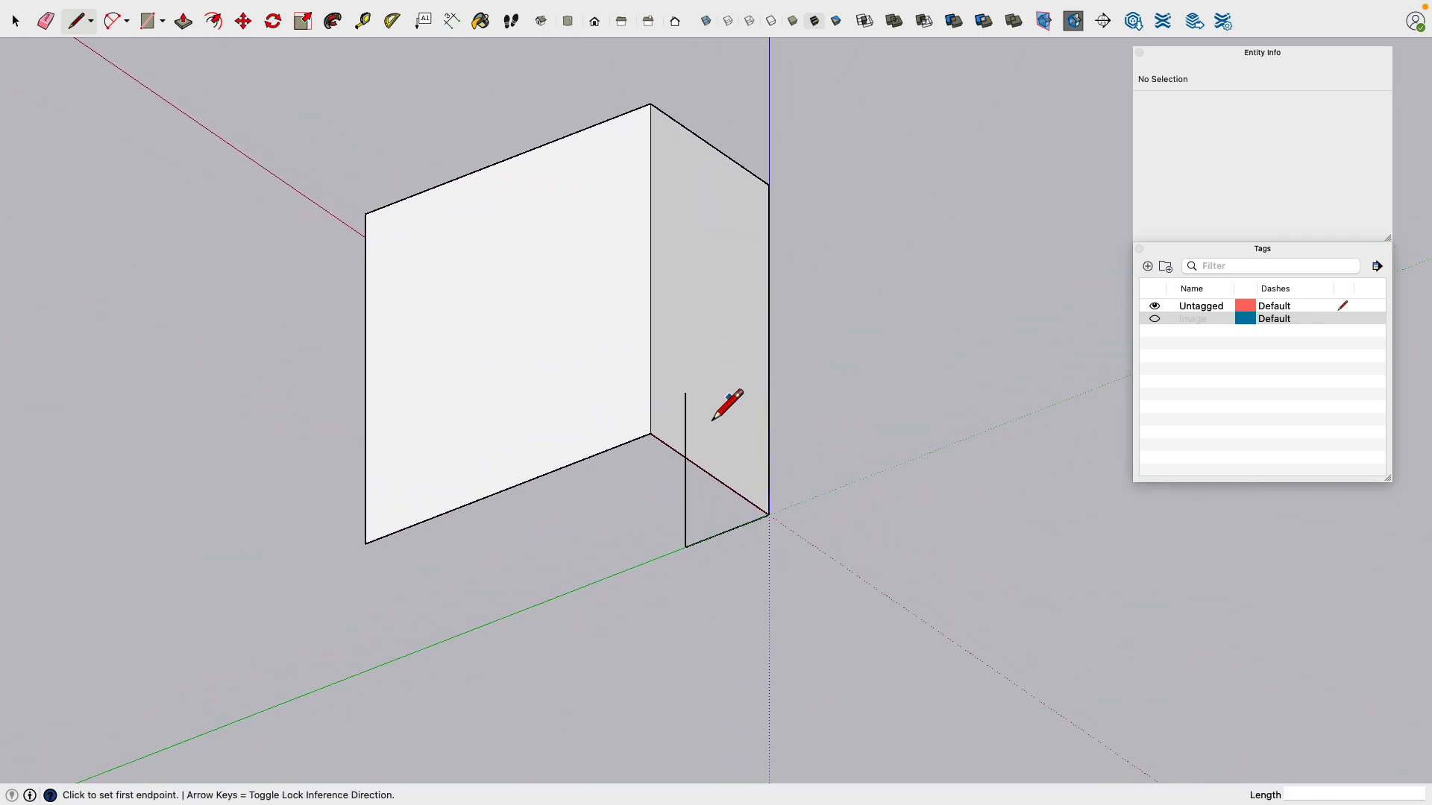
left_click(685, 393)
left_click(768, 360)
middle_click_drag(544, 390, 681, 364)
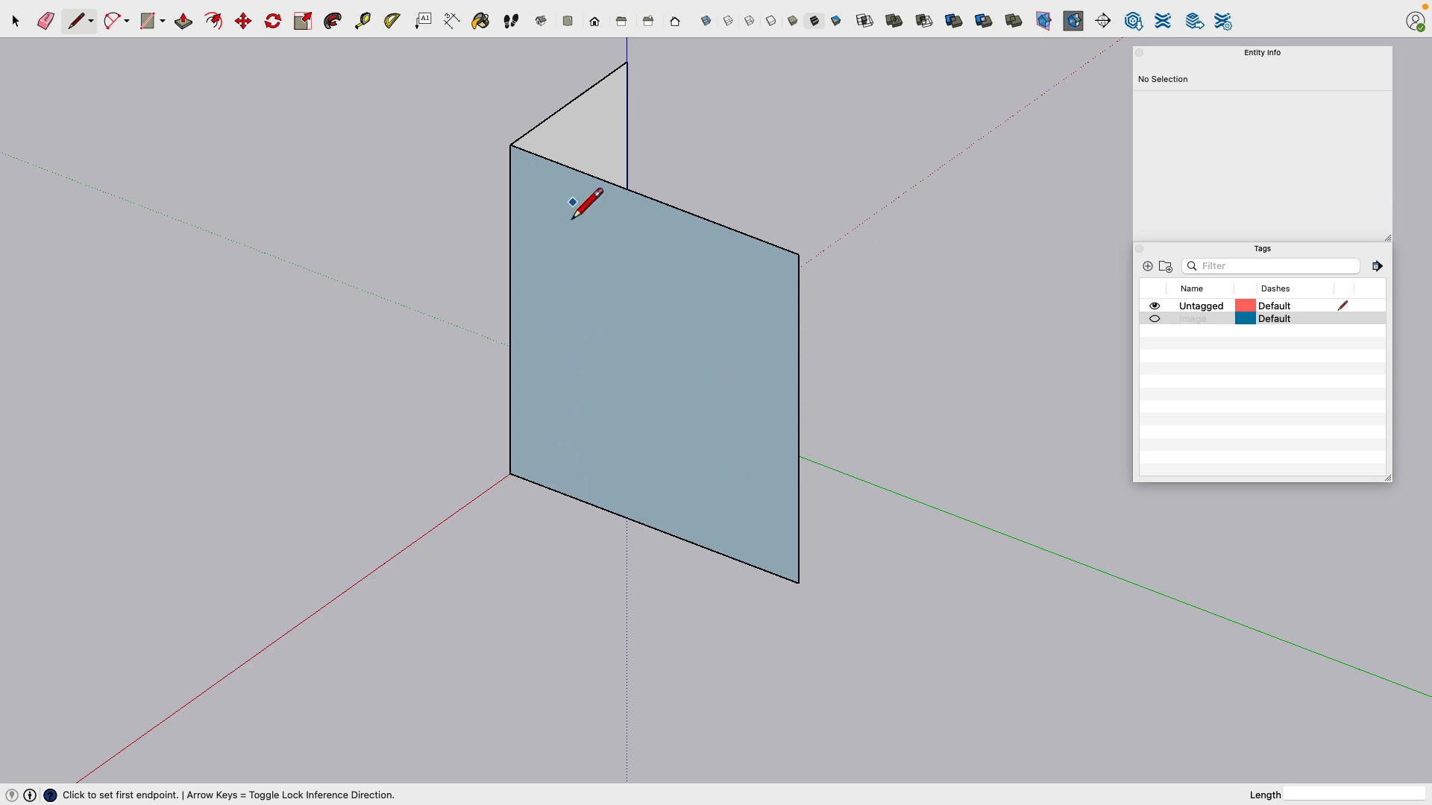
Step: Show the Image tag again and inspect the floor plan beneath the front and living room wall corner
left_click(1154, 319)
middle_click_drag(844, 321, 599, 503)
scroll(584, 498, "up", 6)
scroll(664, 538, "down", 5)
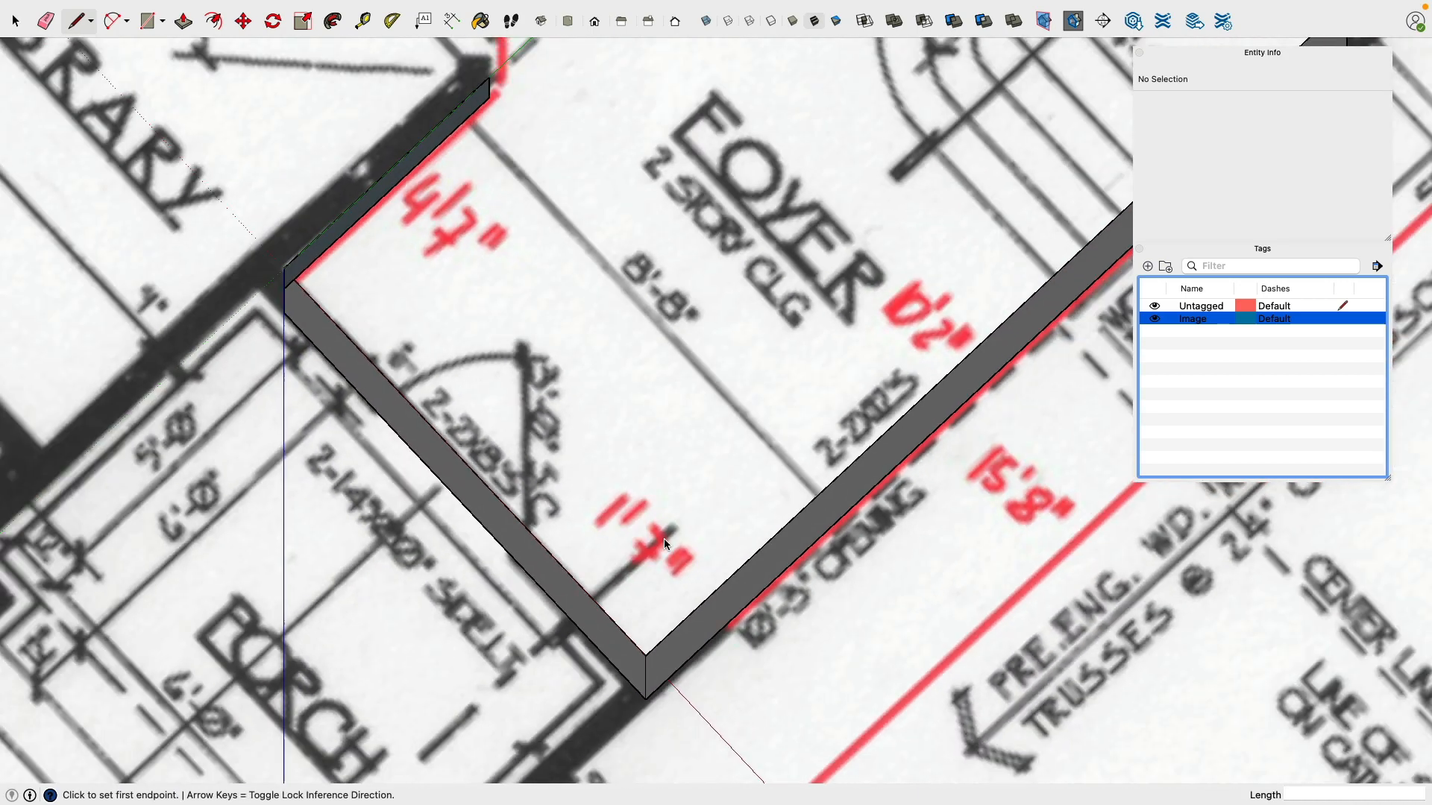
mouse_move(663, 539)
middle_mouse_down()
mouse_move(707, 507)
mouse_move(734, 546)
mouse_move(688, 516)
mouse_move(579, 508)
mouse_move(590, 526)
mouse_move(463, 400)
mouse_move(534, 463)
mouse_move(519, 552)
middle_mouse_up()
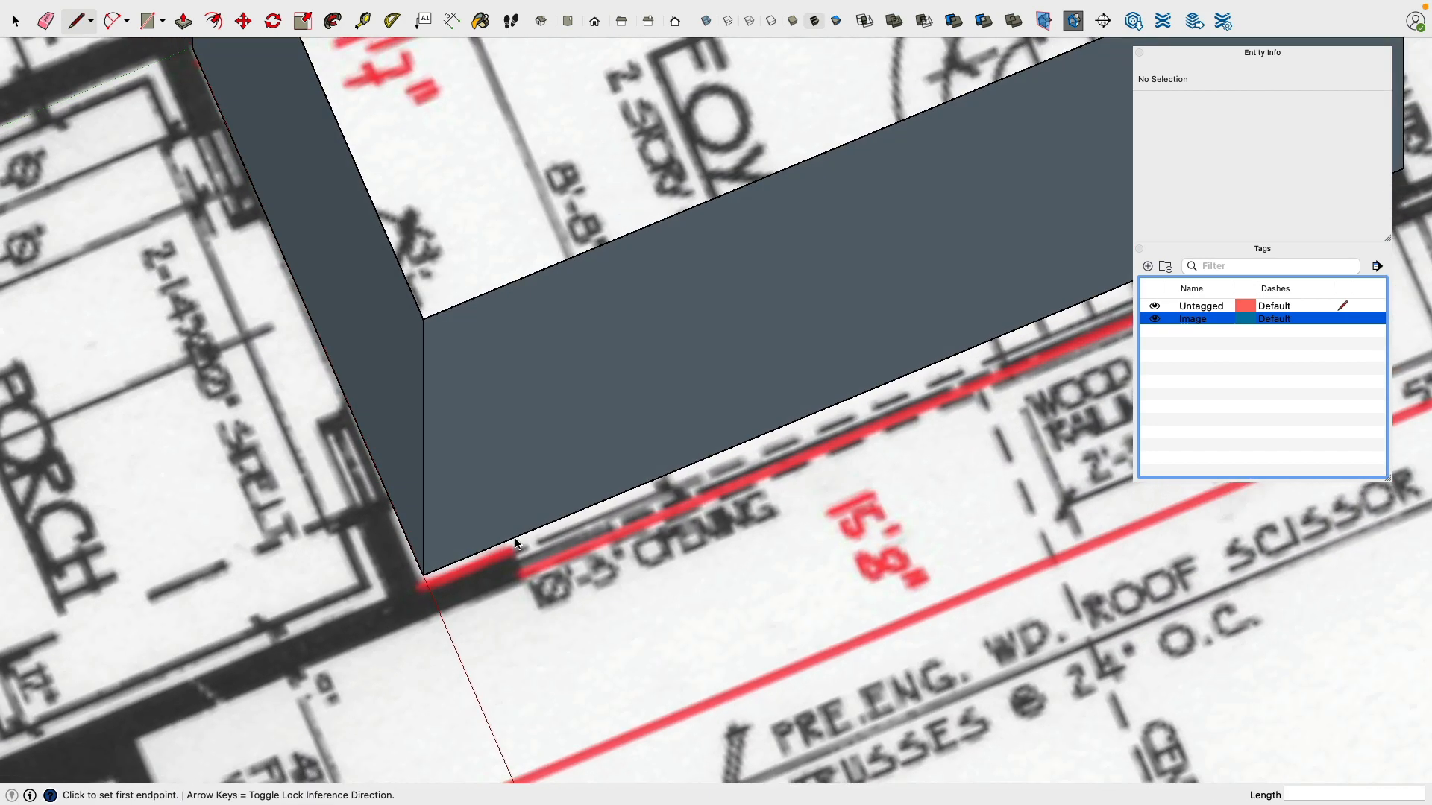
scroll(522, 522, "down", 3)
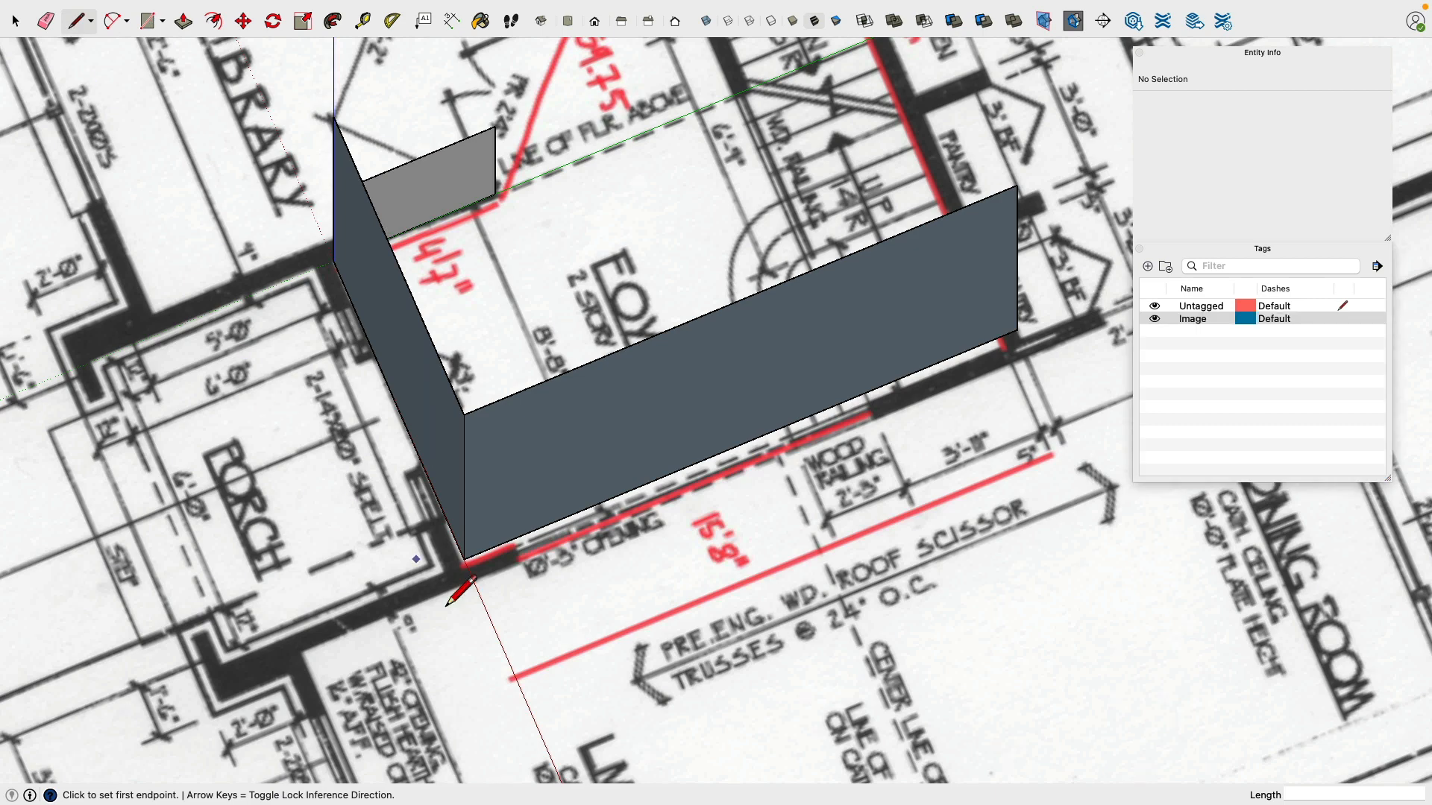
scroll(461, 593, "up", 4)
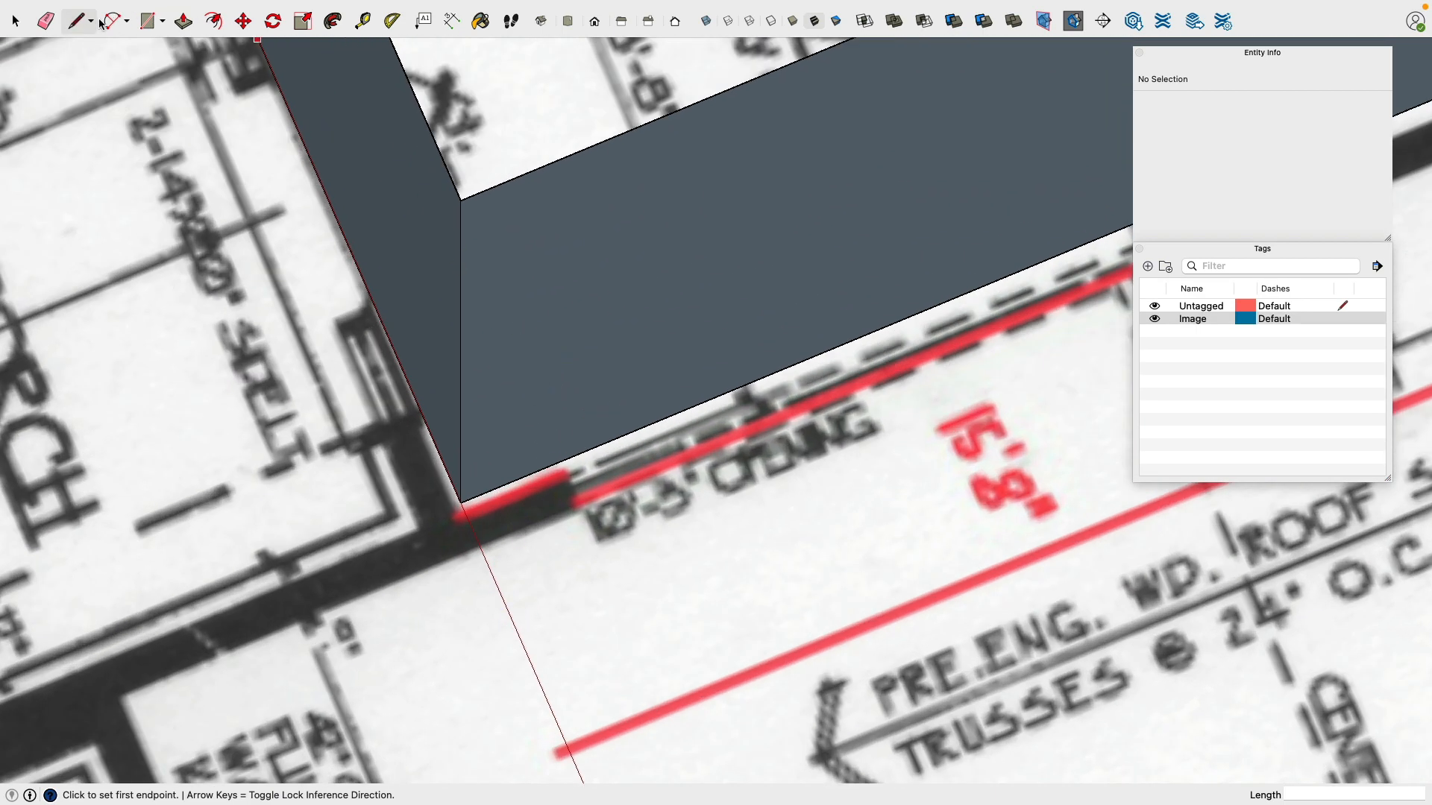
Step: Place a vertical Tape Measure guide on the living room wall, at the start of the plan's 10'-3" opening
left_click(363, 23)
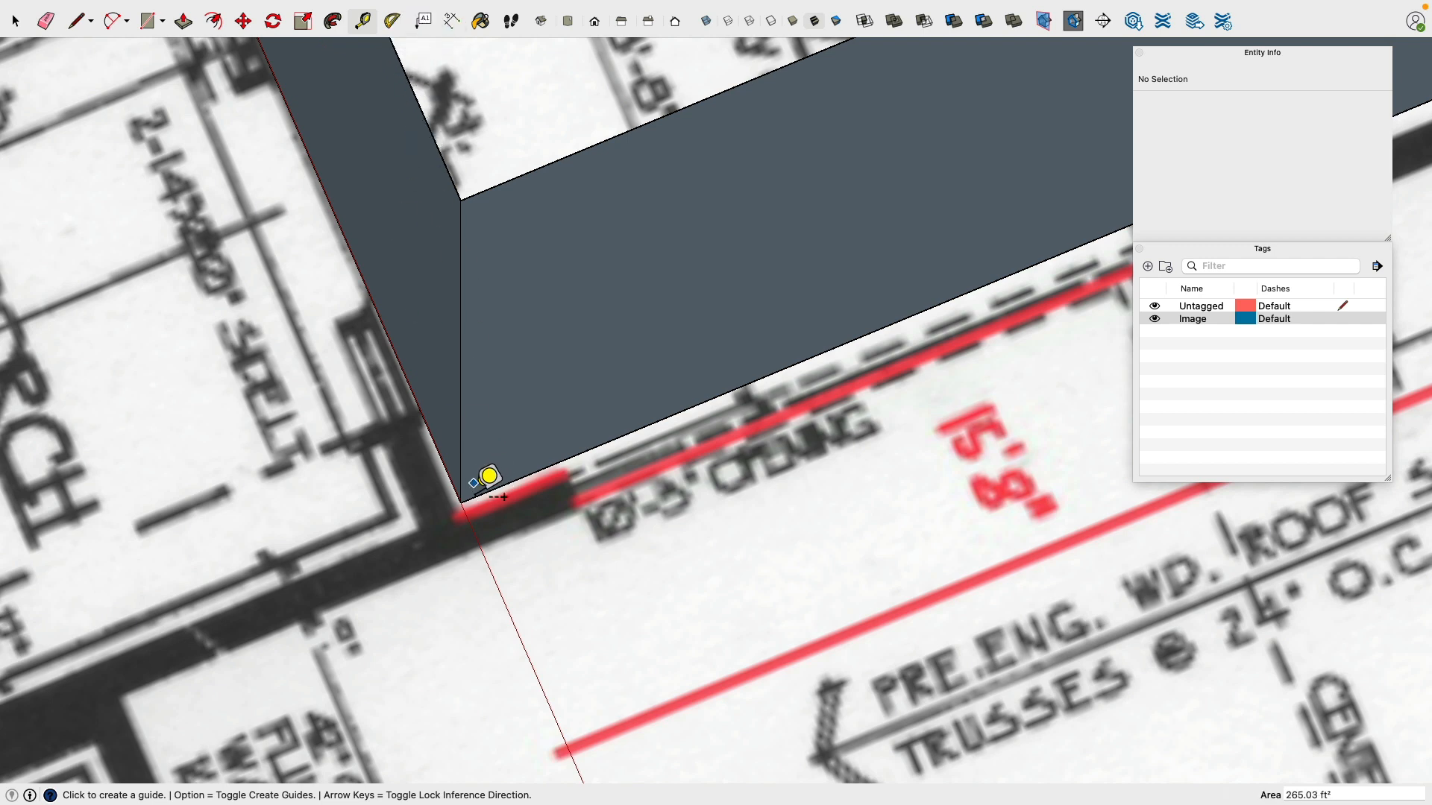
left_click(461, 466)
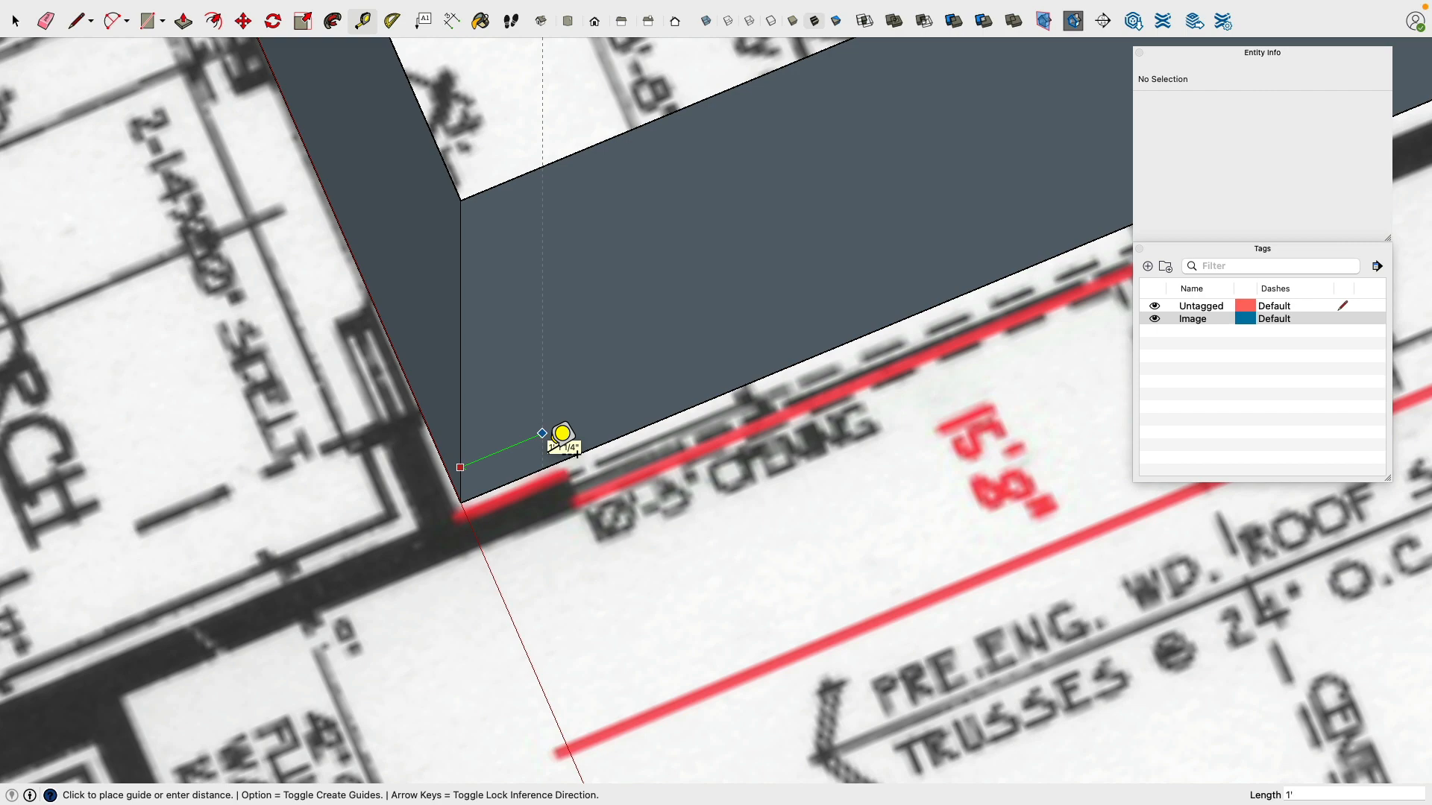
left_click(576, 422)
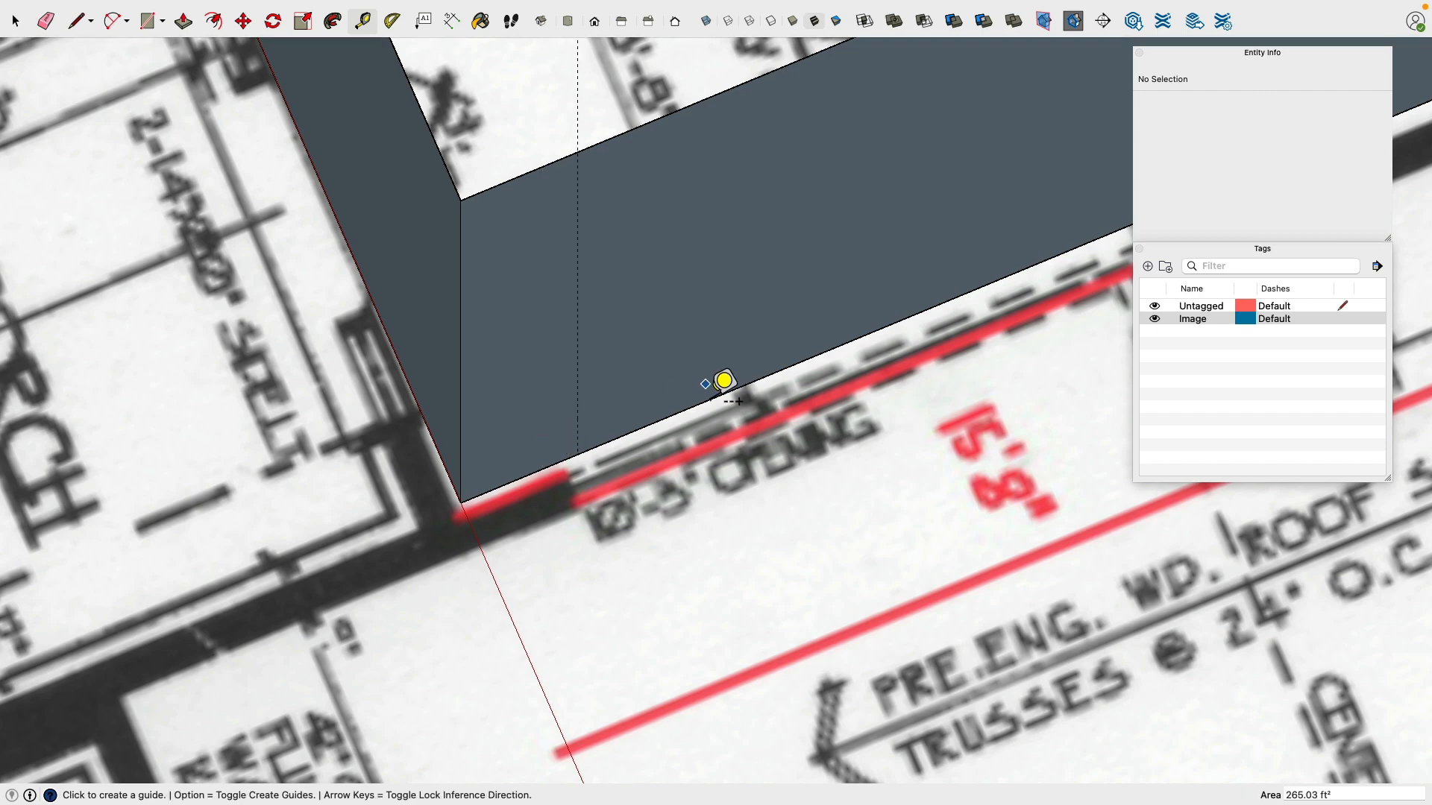
scroll(682, 369, "down", 3)
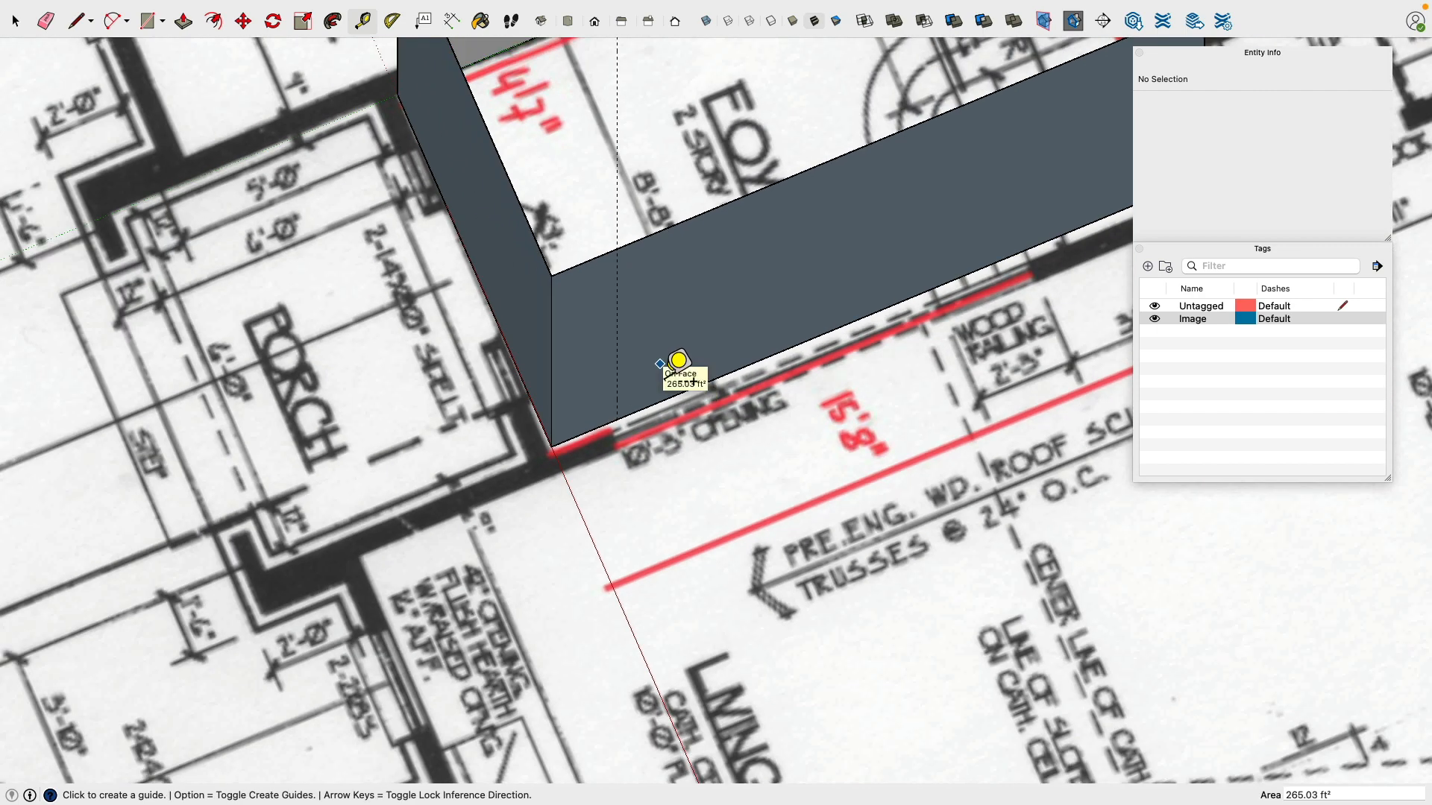
Step: Switch to Finder and preview Entrance.JPG to look up the noted foyer dimensions
key("super+Tab")
key("super+Tab")
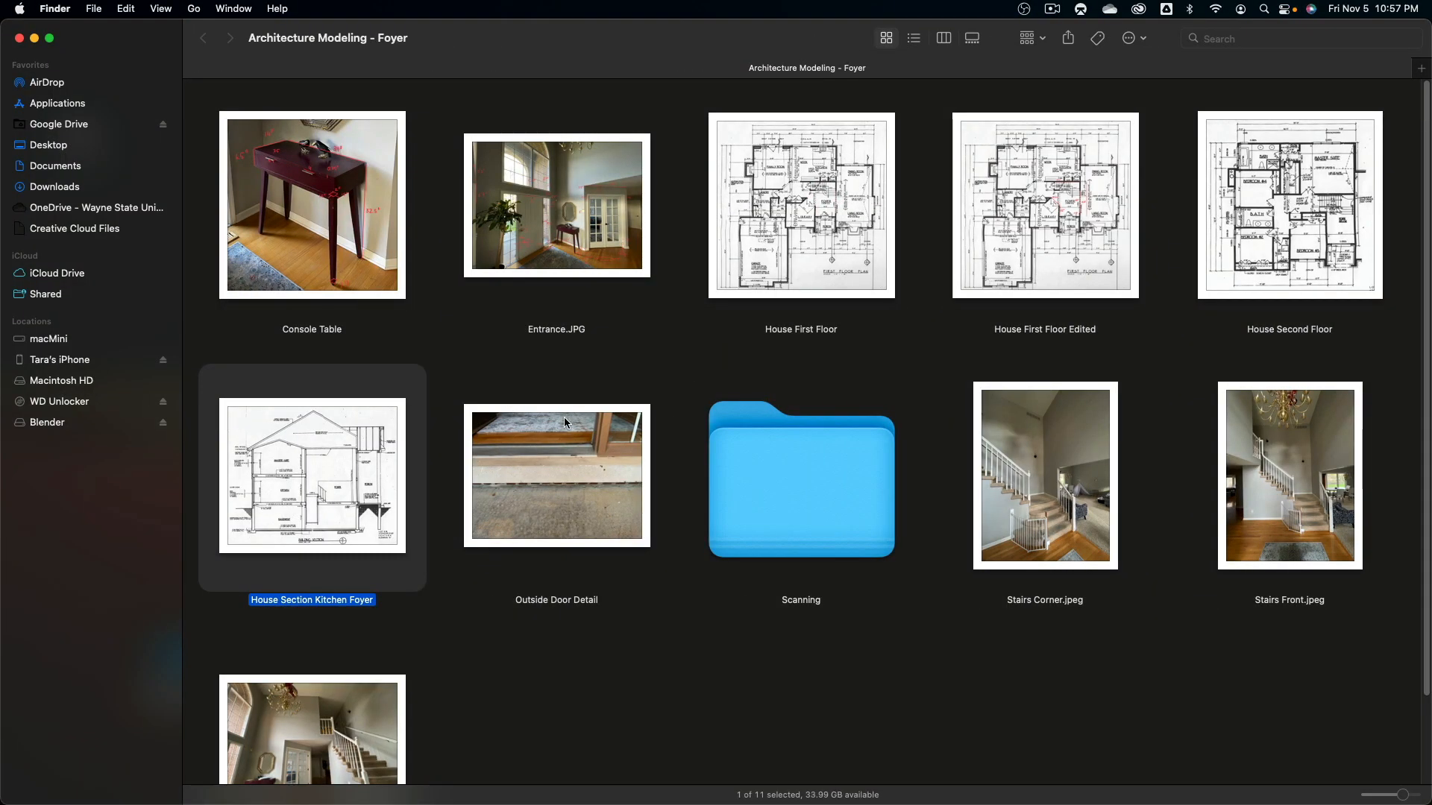
key("Up")
key("Right")
key("space")
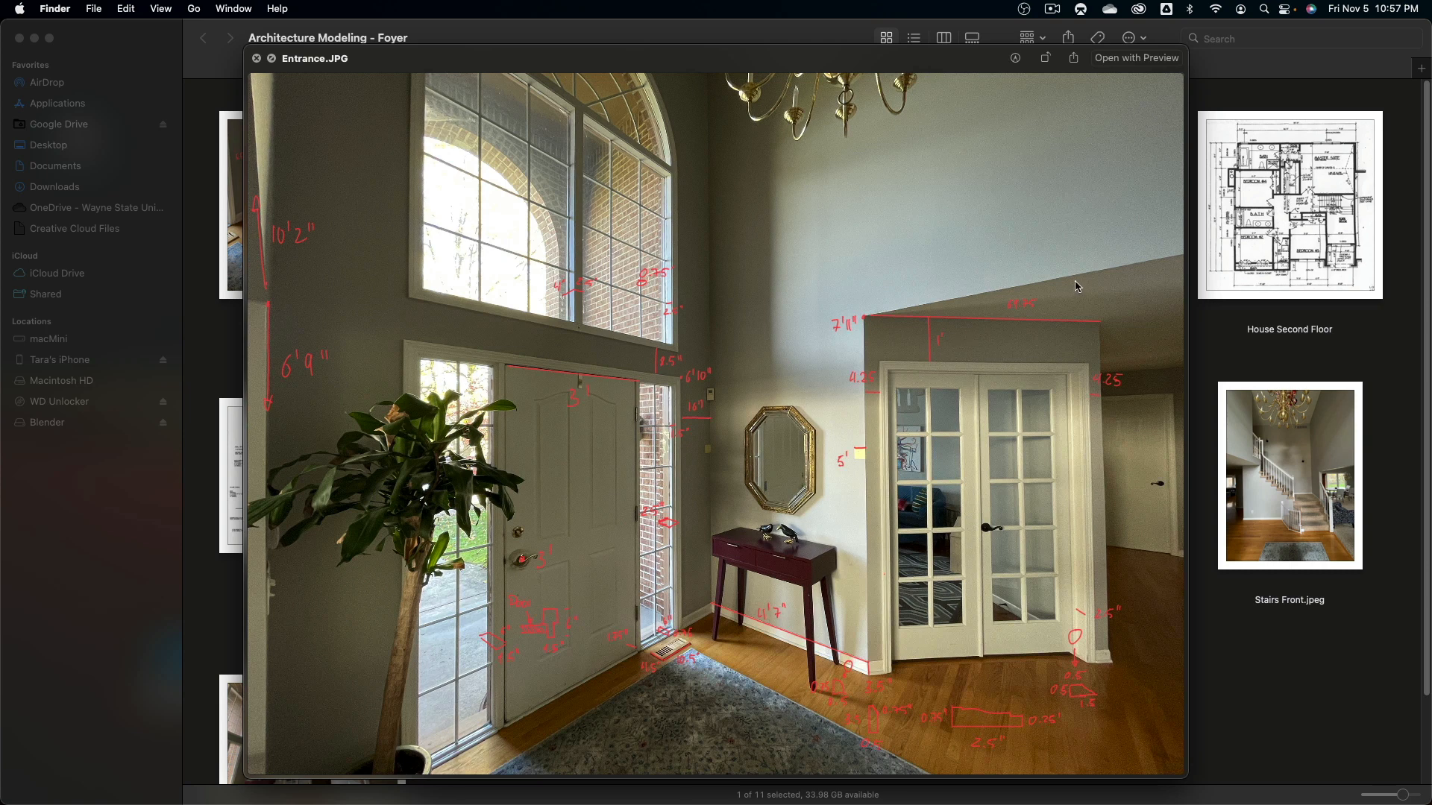
Step: Switch to SketchUp and draw a 6'9" vertical line up the guide from the living room wall's base
key("super+Tab")
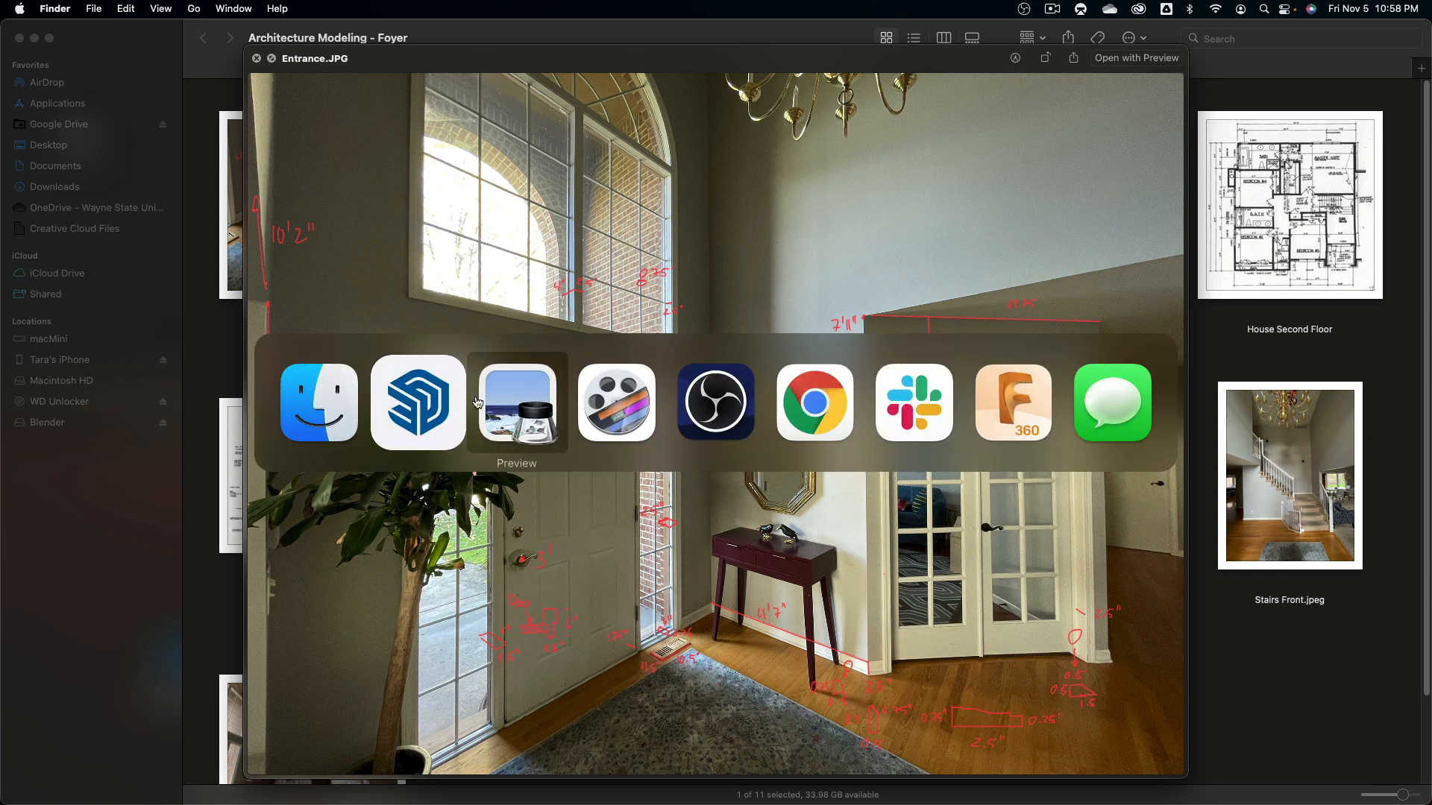
left_click(417, 403)
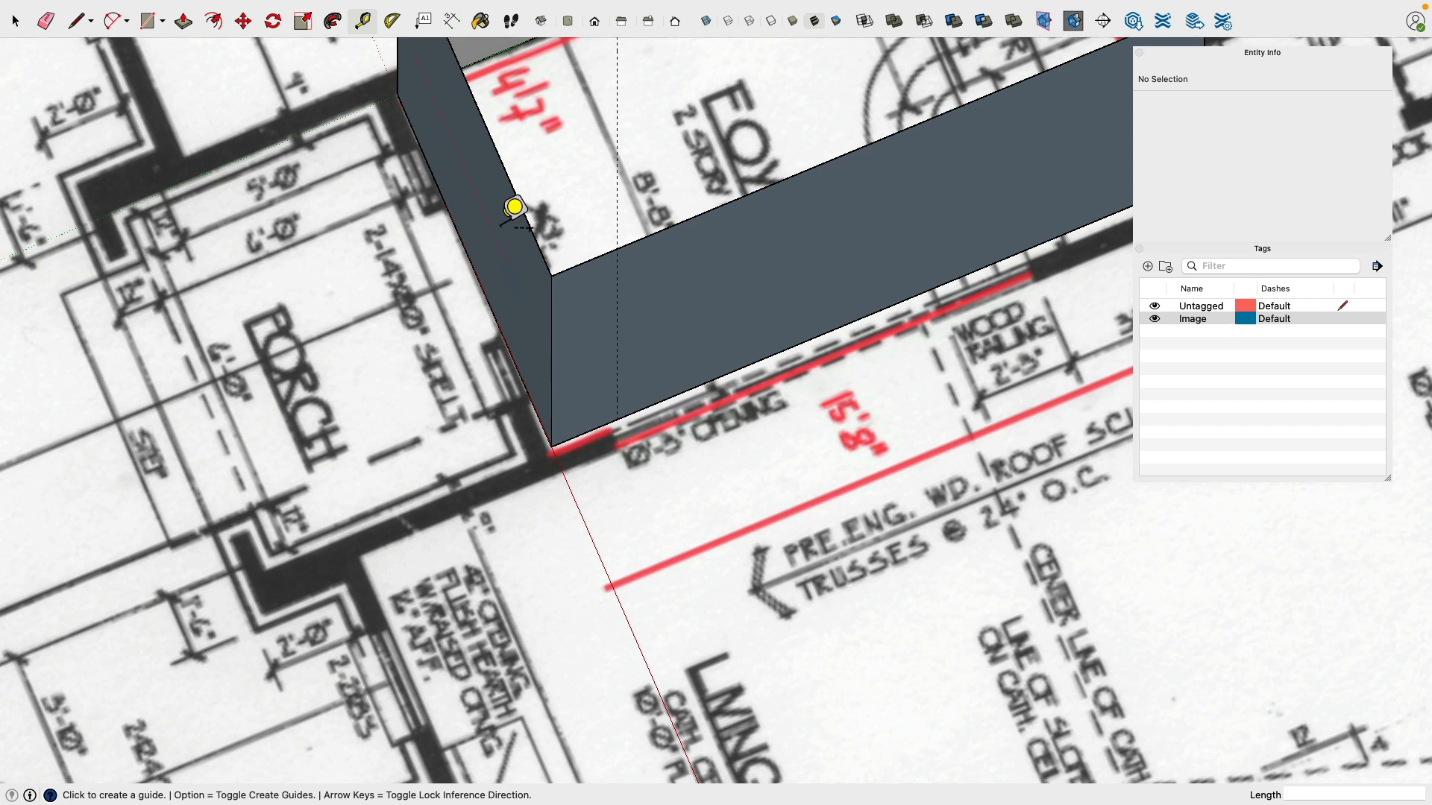
left_click(76, 21)
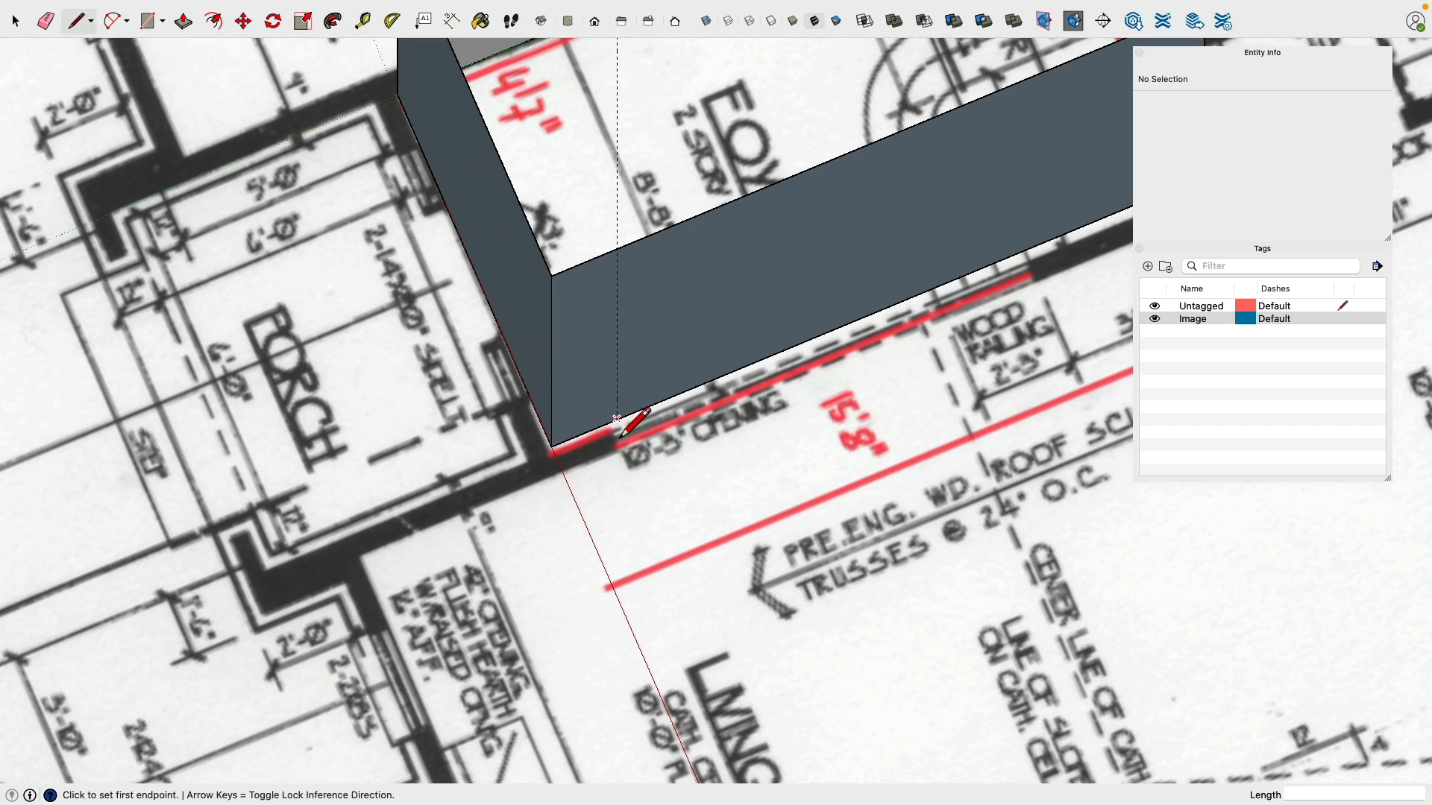
left_click(617, 432)
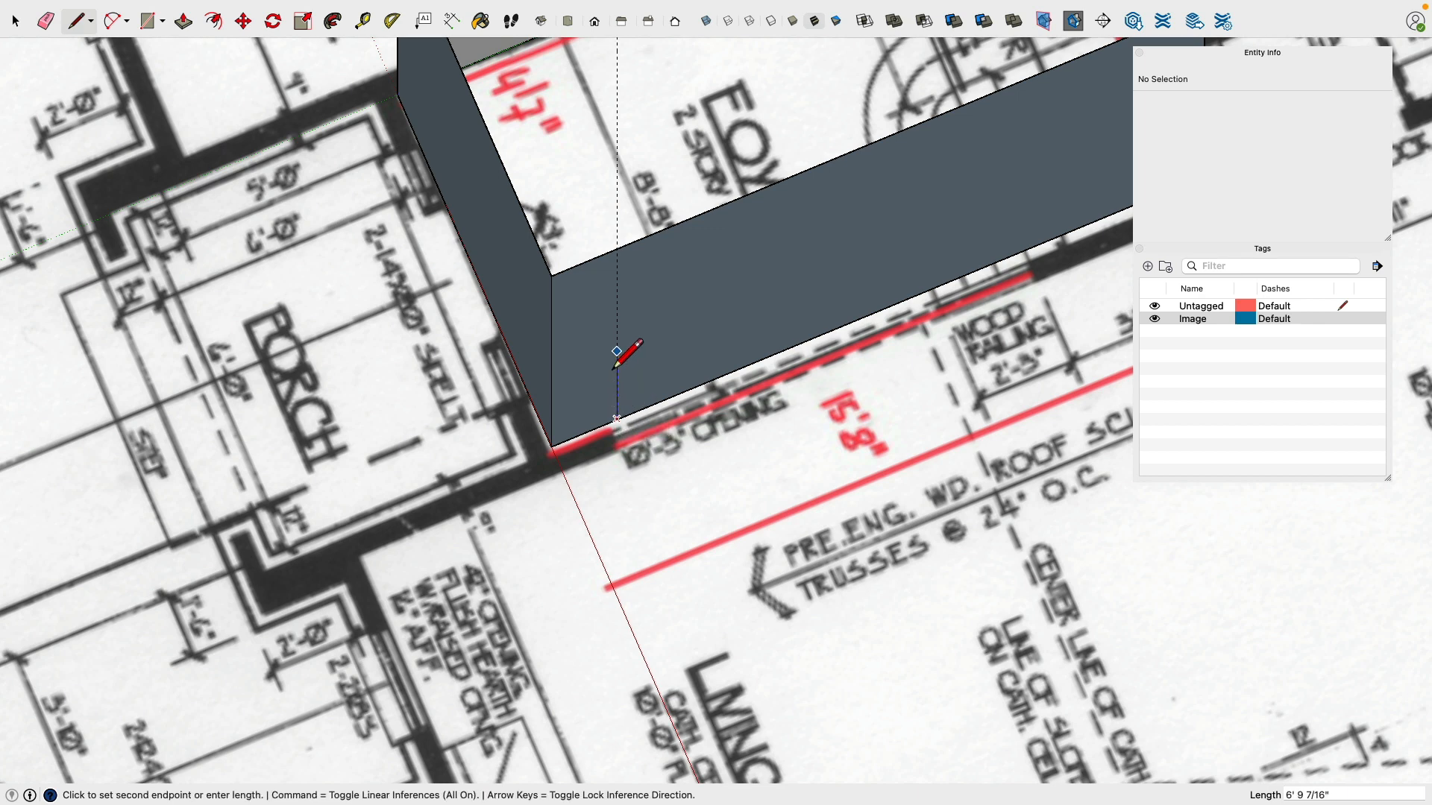
type("6'9\"")
key("Return")
Step: Complete the living room opening's outline with a 10'2" horizontal line and a vertical line down to the wall's bottom edge
scroll(619, 348, "down", 6)
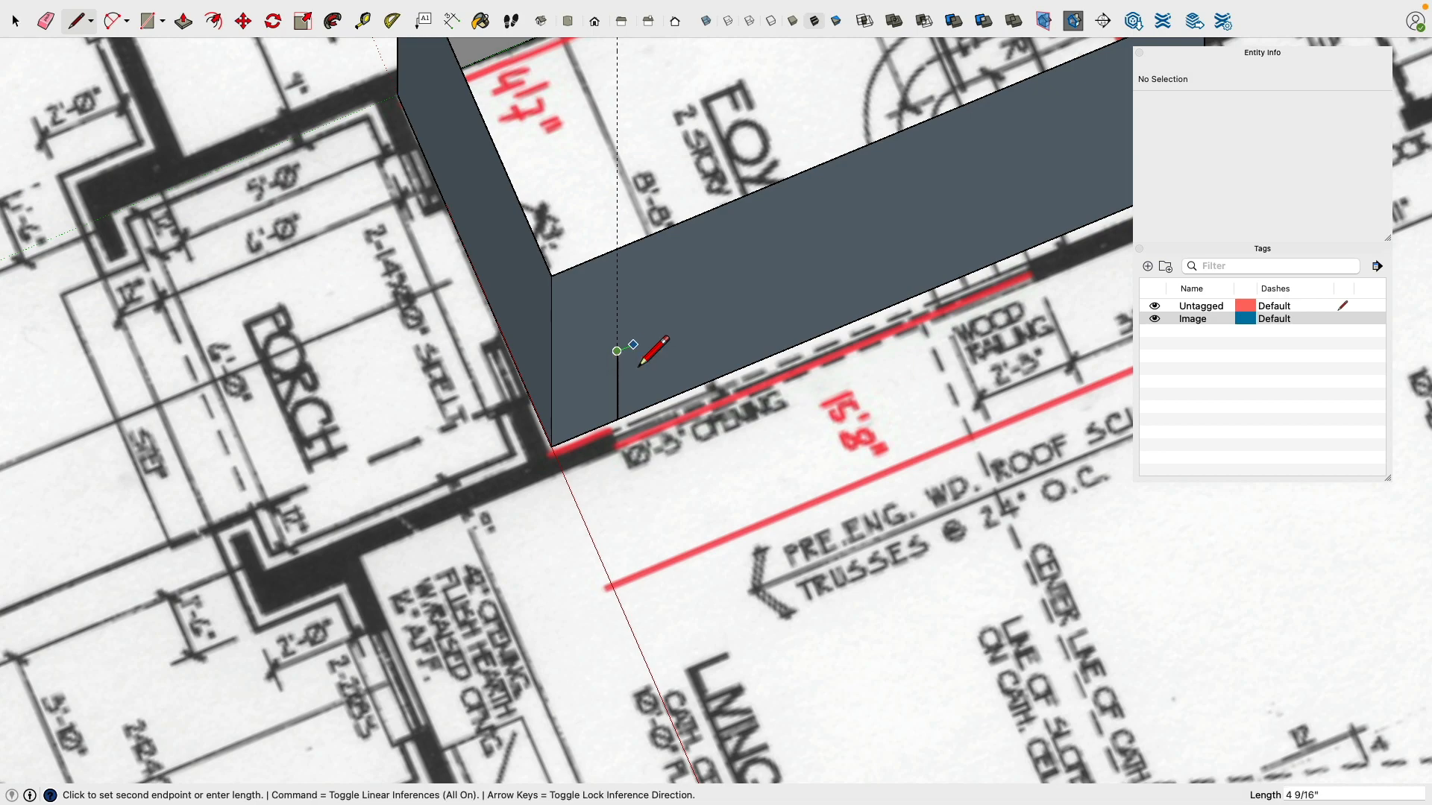
scroll(832, 388, "up", 7)
scroll(828, 371, "down", 3)
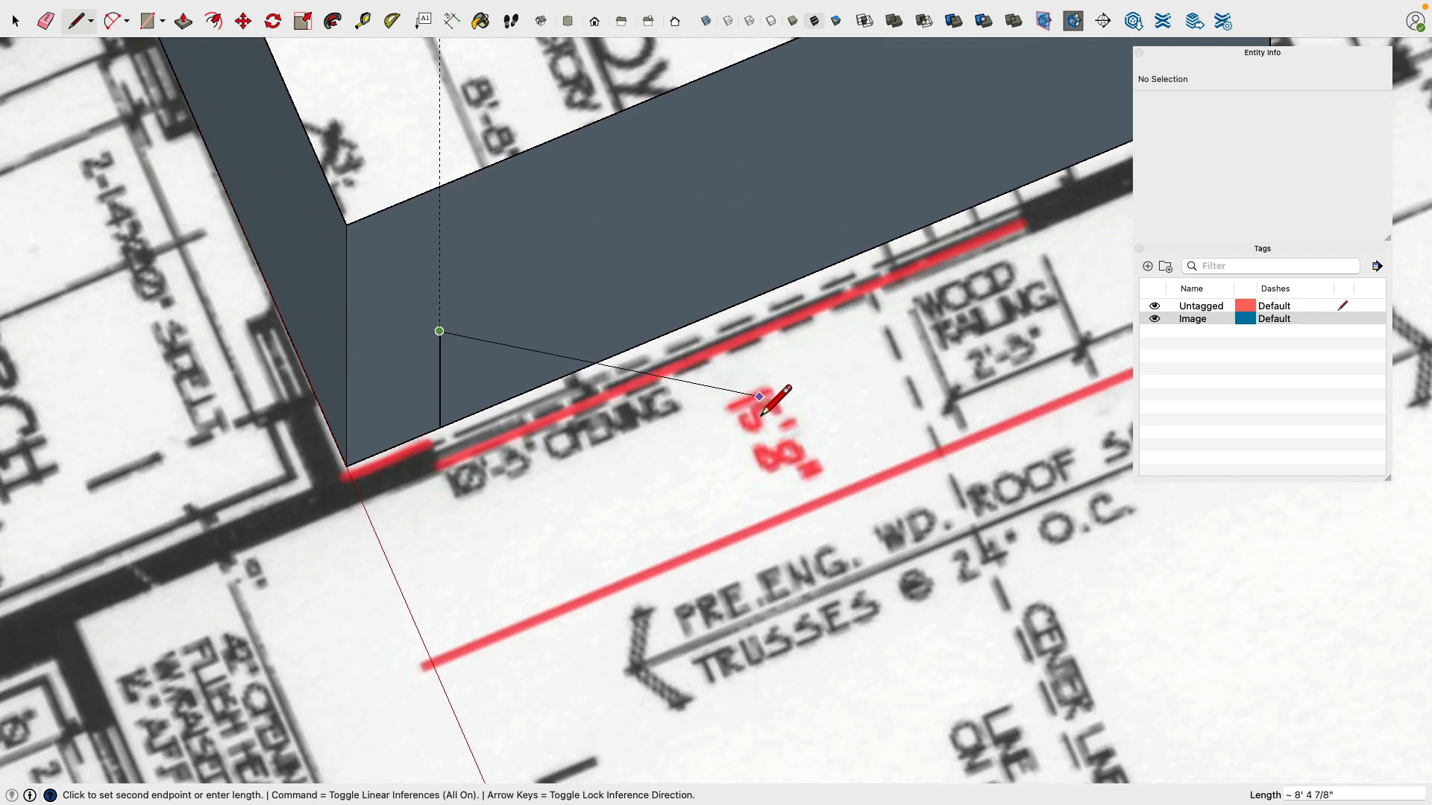
mouse_move(760, 403)
middle_mouse_down()
mouse_move(740, 384)
mouse_move(1059, 392)
middle_mouse_up()
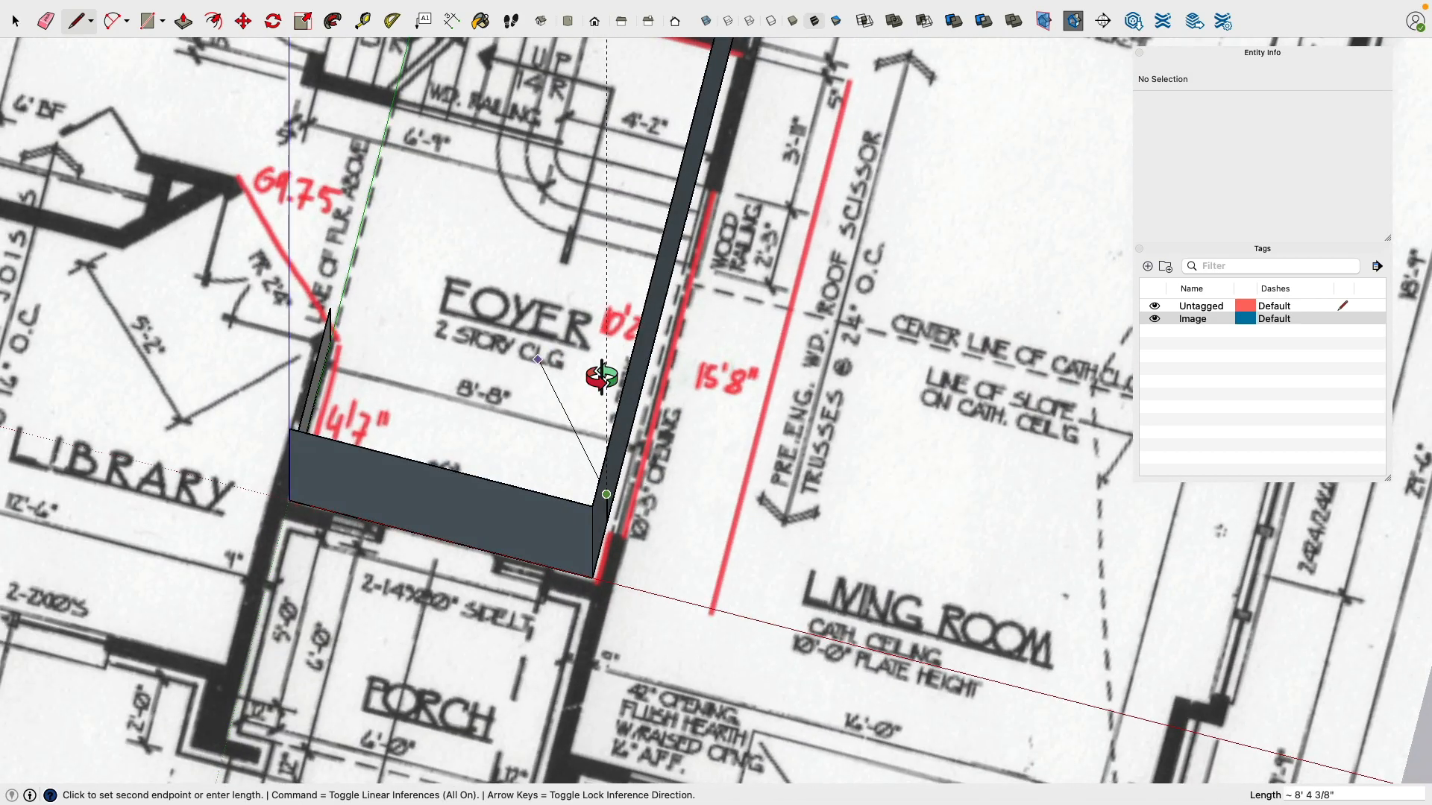
middle_click_drag(601, 377, 902, 390)
scroll(575, 452, "up", 4)
scroll(576, 451, "down", 6)
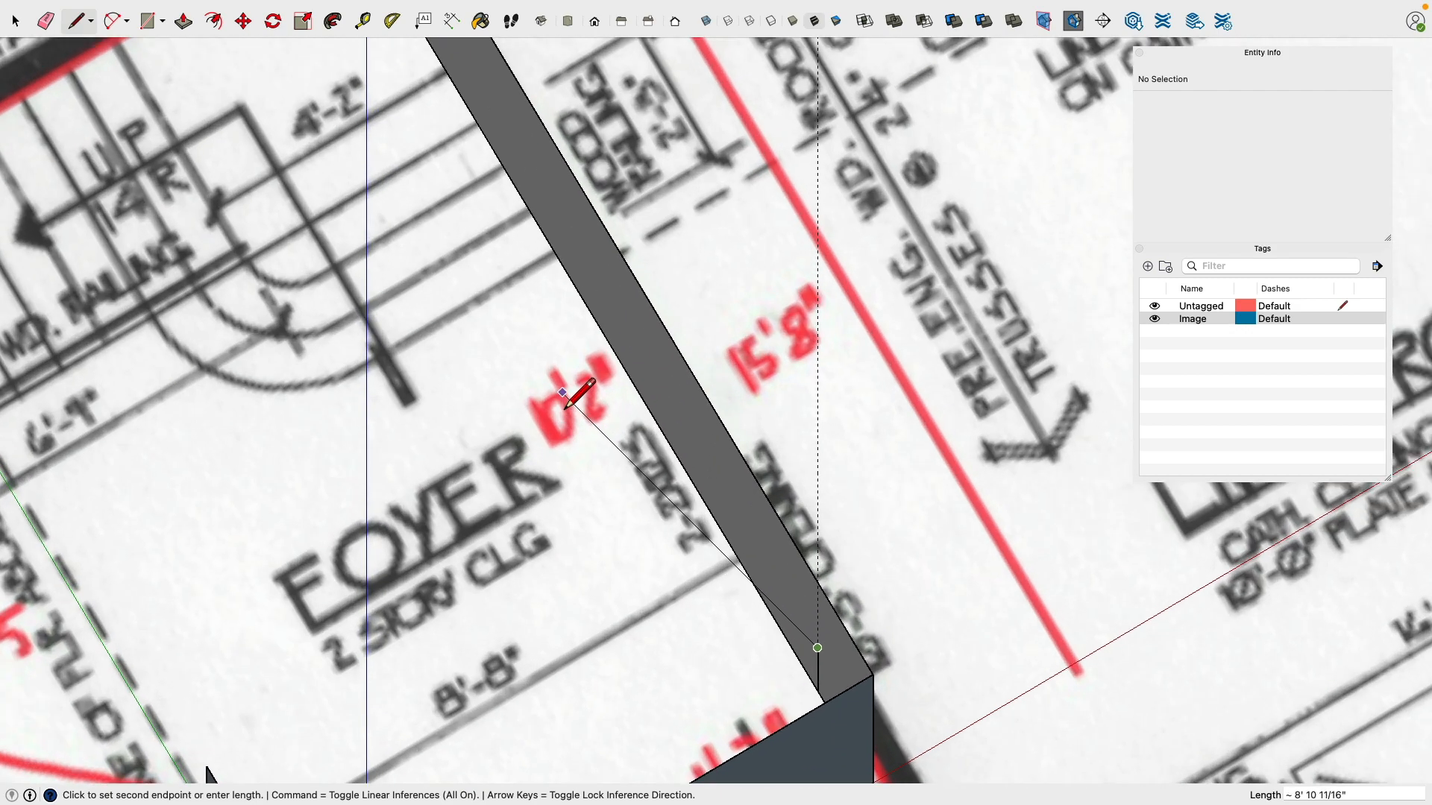
mouse_move(576, 451)
middle_mouse_down()
mouse_move(574, 415)
mouse_move(1030, 251)
mouse_move(716, 451)
middle_mouse_up()
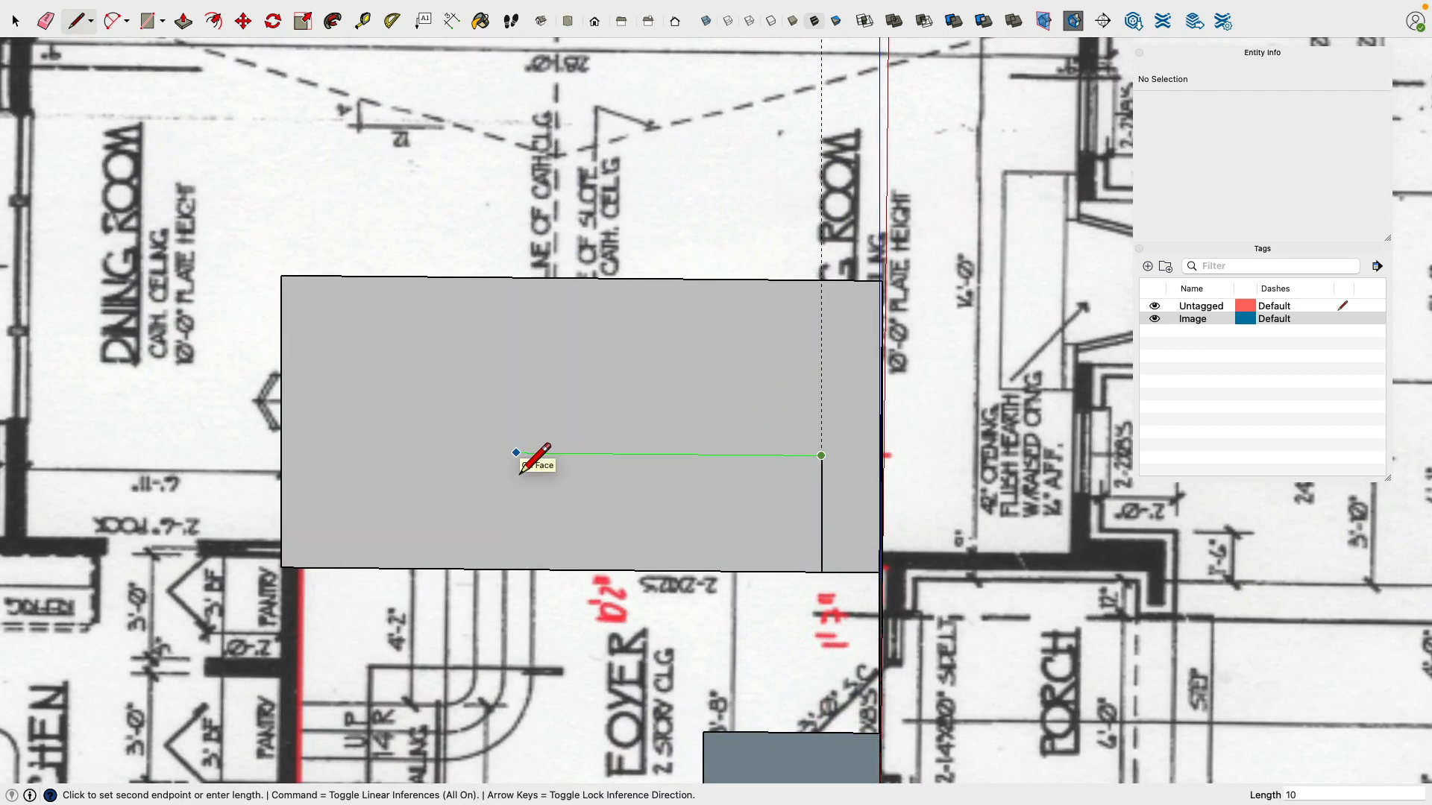
type("\"")
key("Return")
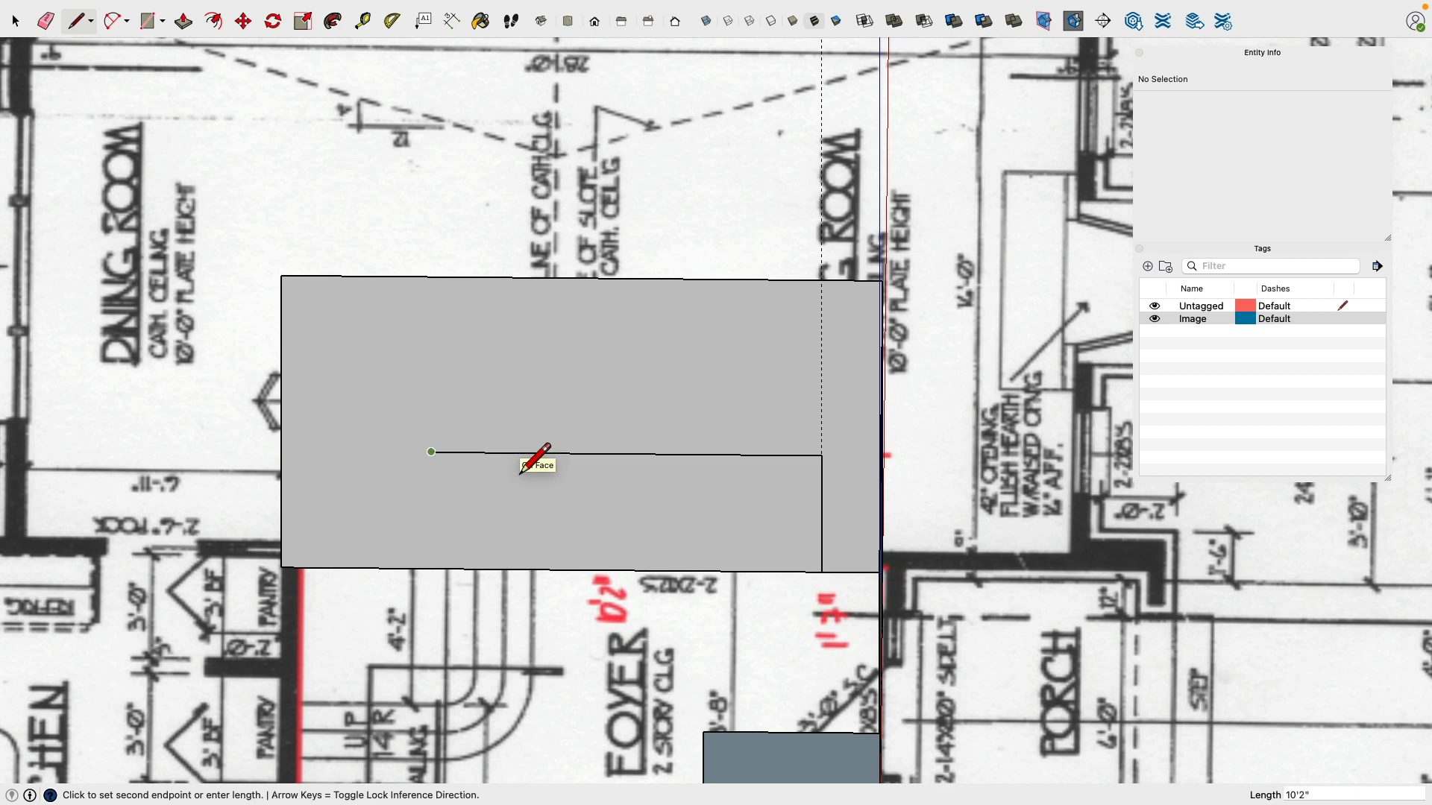
left_click(432, 571)
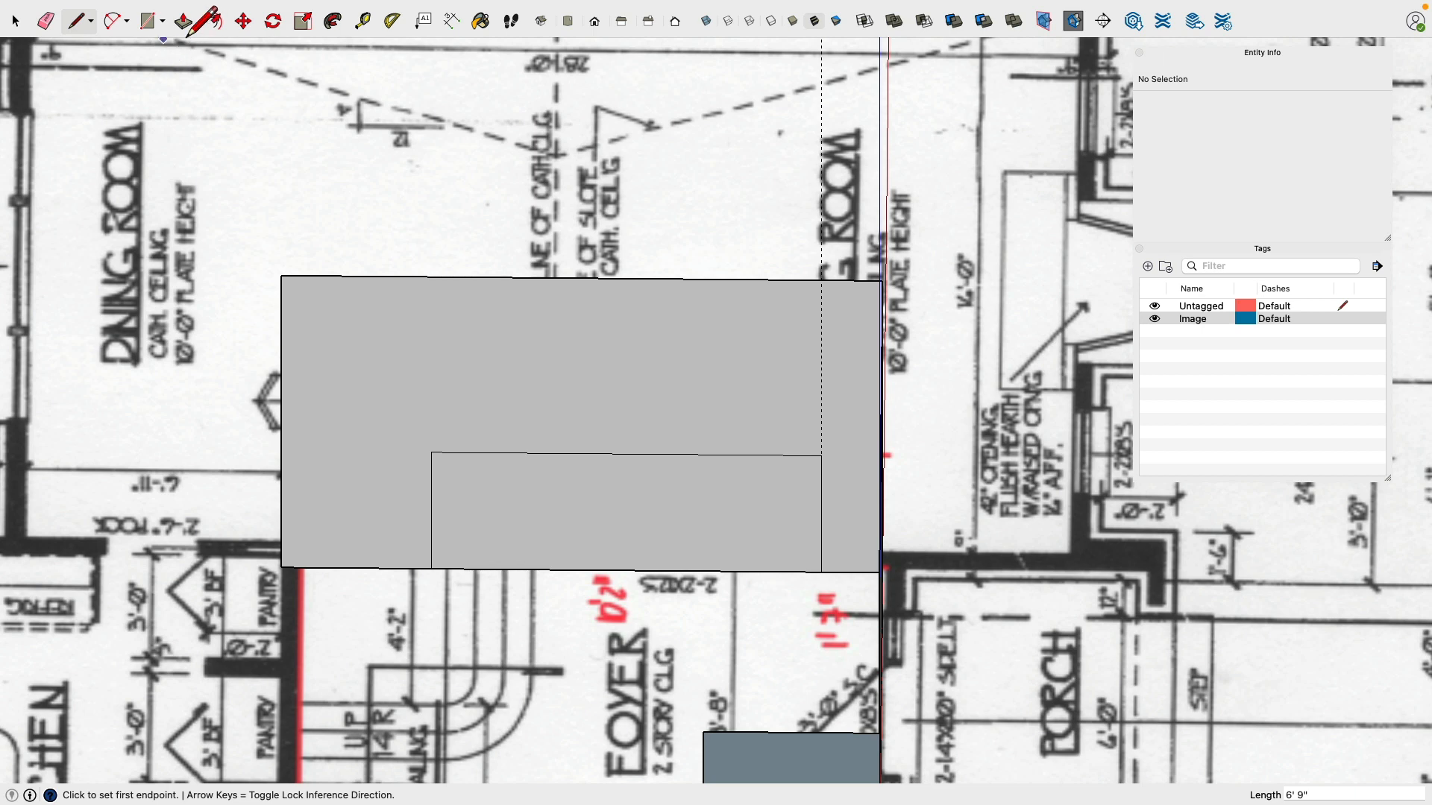
Step: Erase the wall's bottom edge beneath the outline to cut the living room opening through the face
left_click(45, 20)
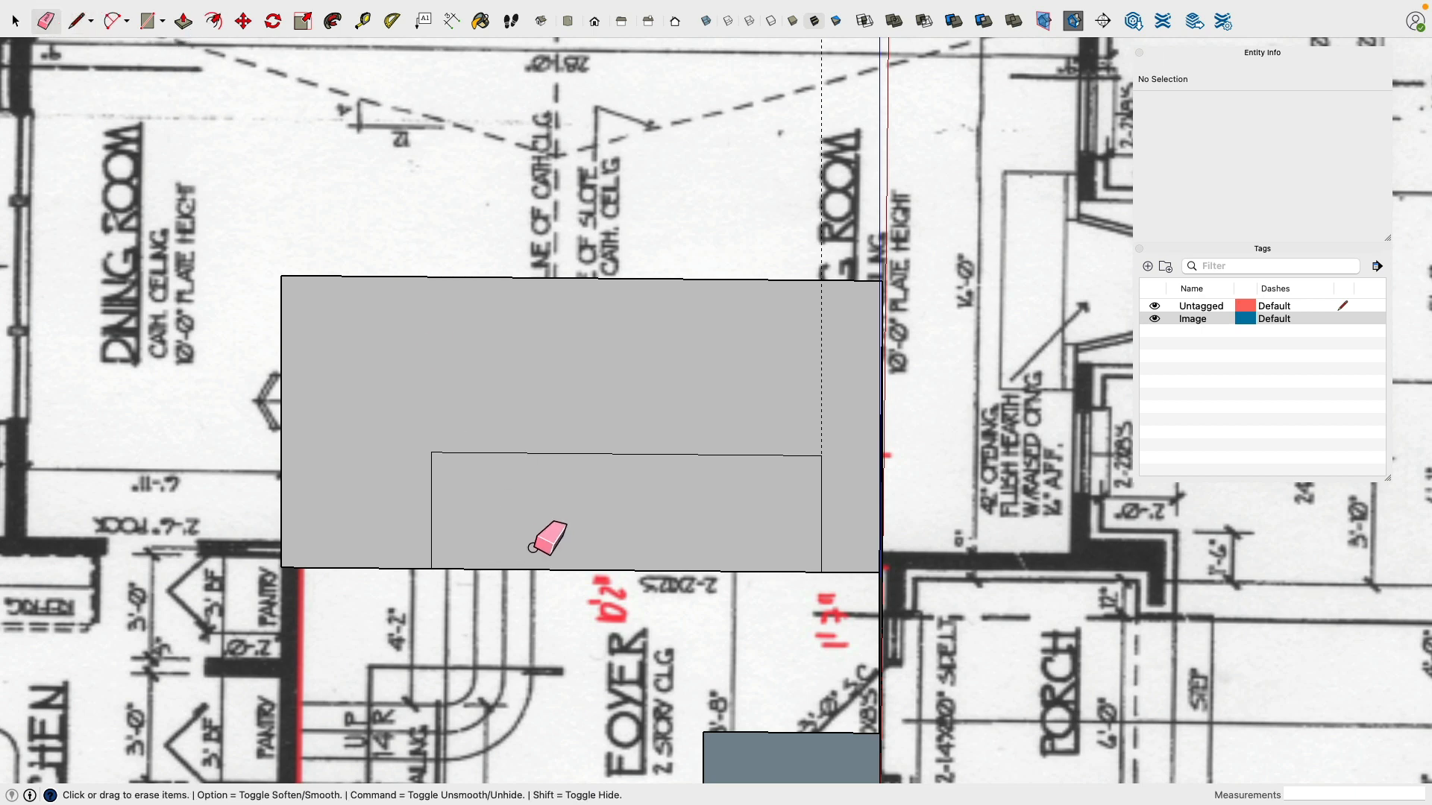
left_click(580, 572)
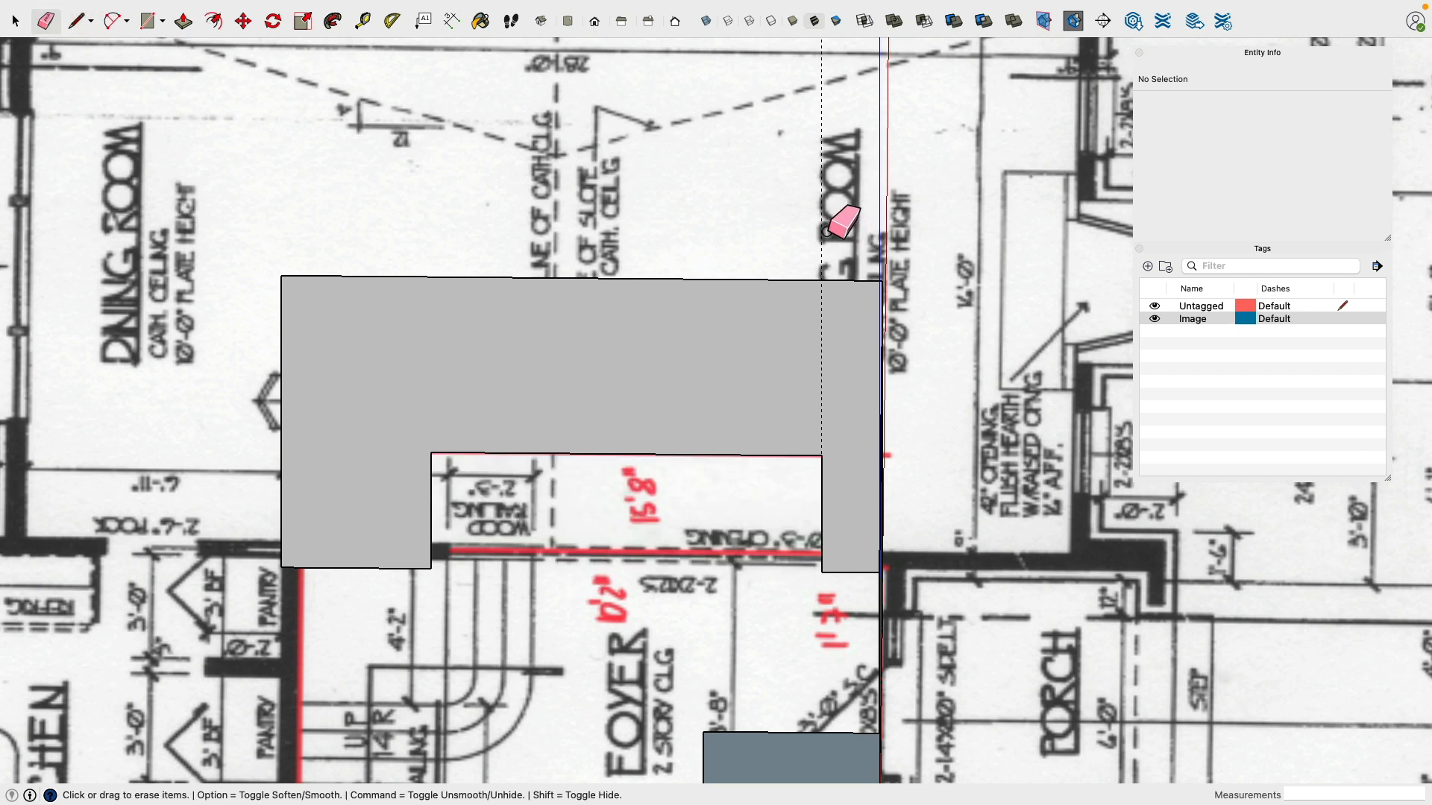
mouse_move(671, 432)
middle_mouse_down()
mouse_move(677, 706)
mouse_move(675, 408)
mouse_move(345, 412)
mouse_move(763, 311)
mouse_move(962, 329)
middle_mouse_up()
mouse_move(582, 483)
middle_mouse_down()
mouse_move(673, 502)
mouse_move(914, 499)
mouse_move(897, 425)
mouse_move(722, 633)
mouse_move(602, 440)
mouse_move(671, 367)
mouse_move(731, 485)
mouse_move(741, 473)
mouse_move(708, 484)
mouse_move(677, 335)
middle_mouse_up()
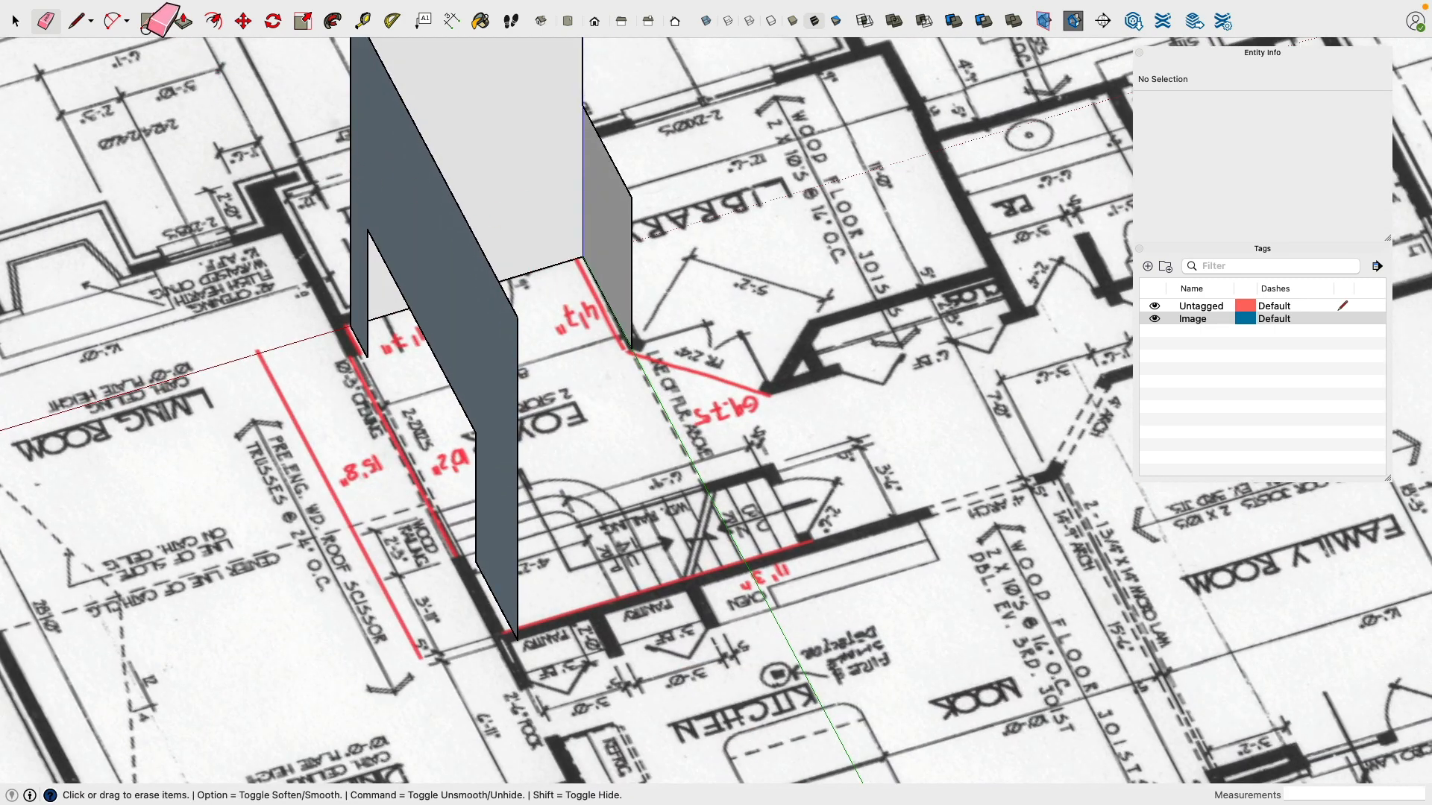
Step: Start a line at the library wall's free top corner, heading away from the front wall along the green axis
left_click(75, 21)
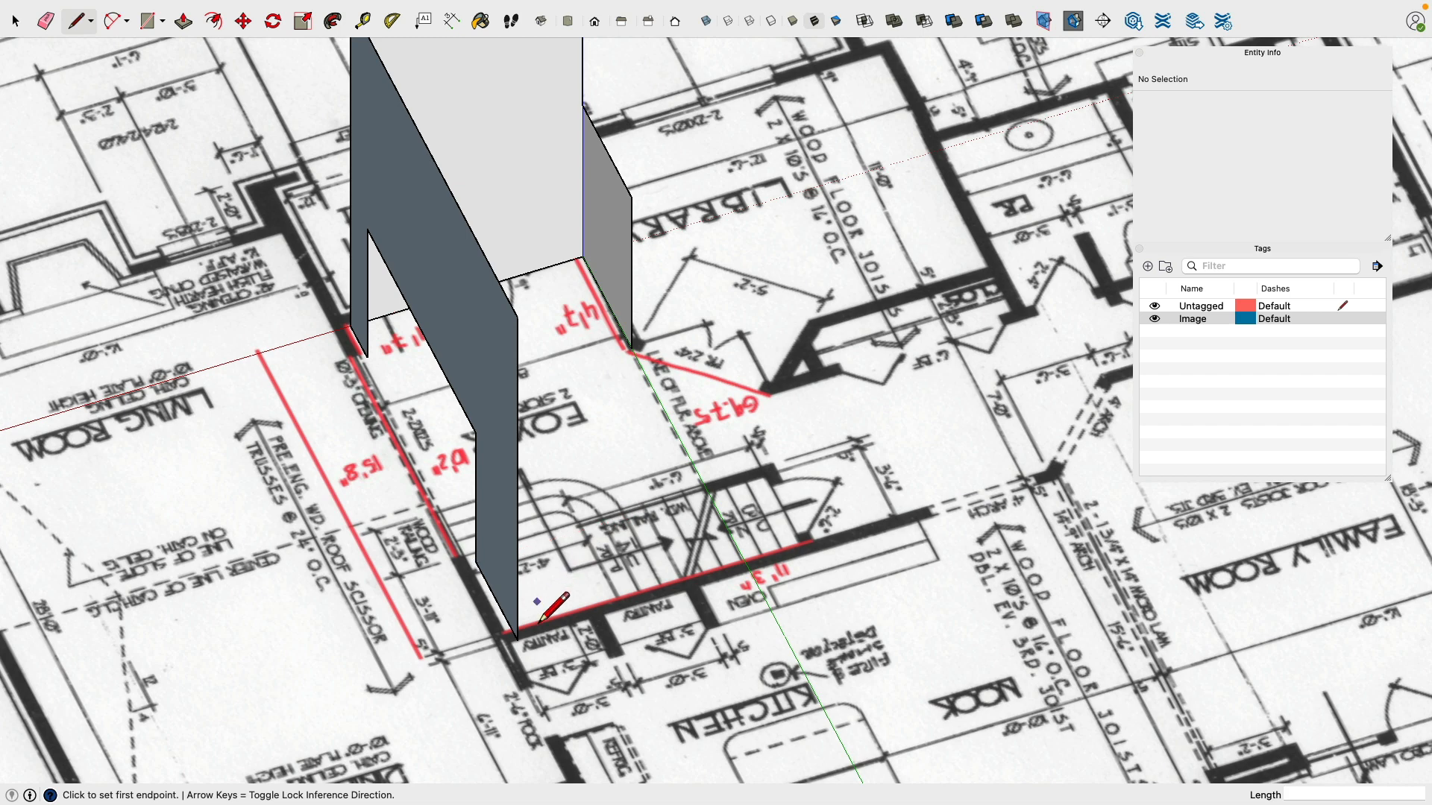
mouse_move(555, 634)
middle_mouse_down()
mouse_move(597, 556)
mouse_move(591, 537)
mouse_move(666, 580)
middle_mouse_up()
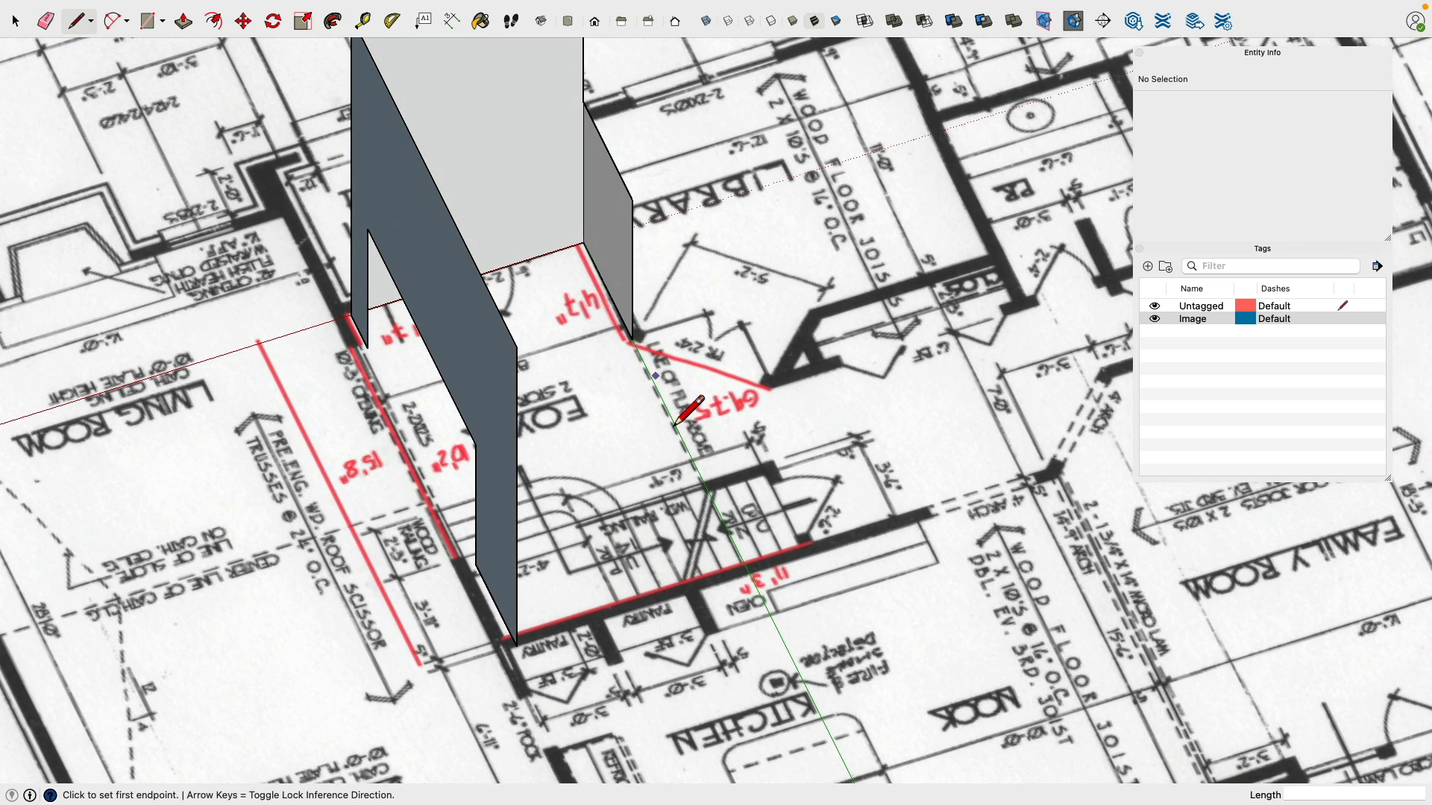
mouse_move(677, 462)
middle_mouse_down()
mouse_move(815, 457)
mouse_move(1218, 607)
mouse_move(952, 472)
mouse_move(709, 384)
mouse_move(753, 395)
mouse_move(1055, 373)
mouse_move(929, 410)
mouse_move(1048, 344)
middle_mouse_up()
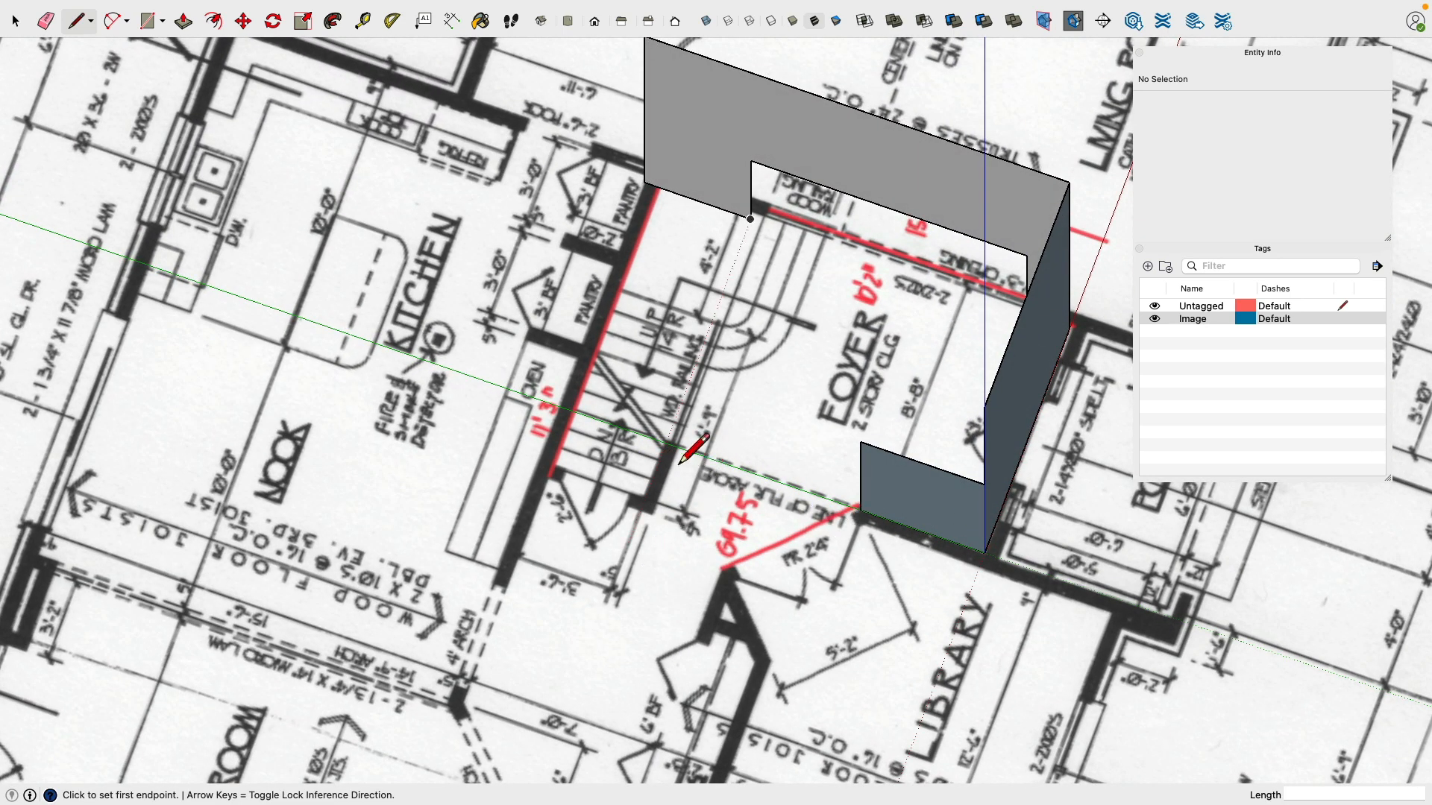
left_click(861, 442)
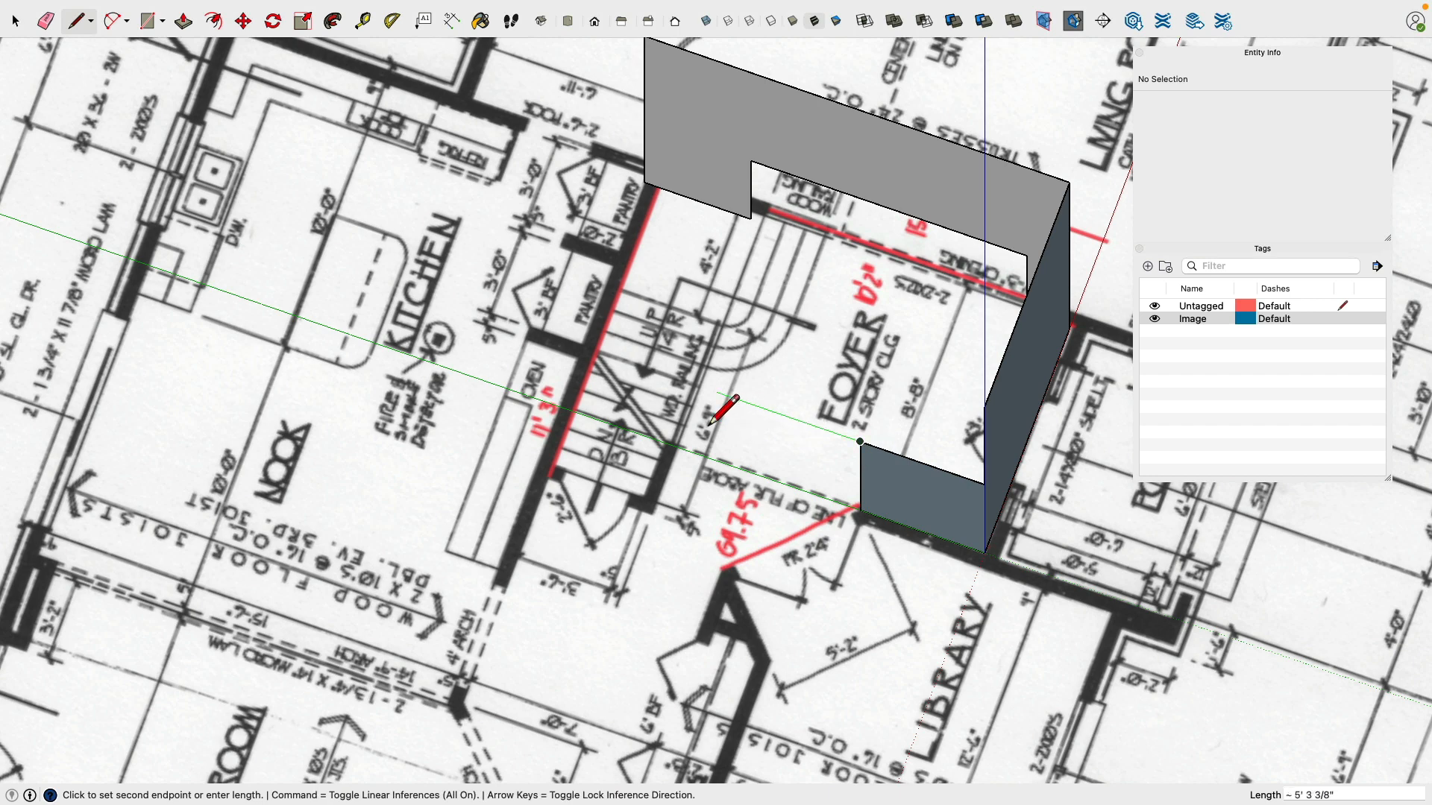
middle_click_drag(693, 400, 762, 382)
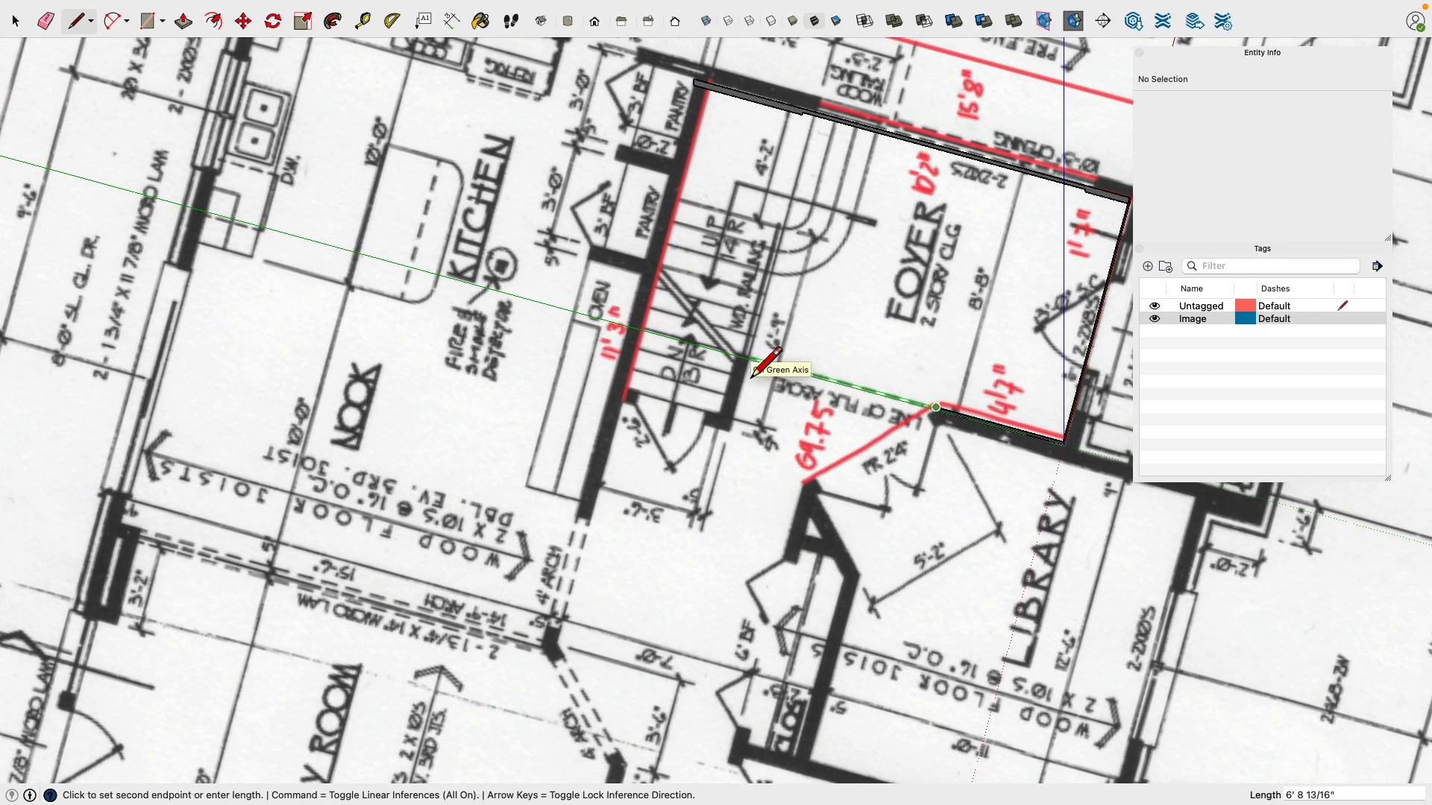
Step: Switch to Finder and preview Stairs Side.jpeg to examine the wall above the library doors and hallway
key("super+Tab")
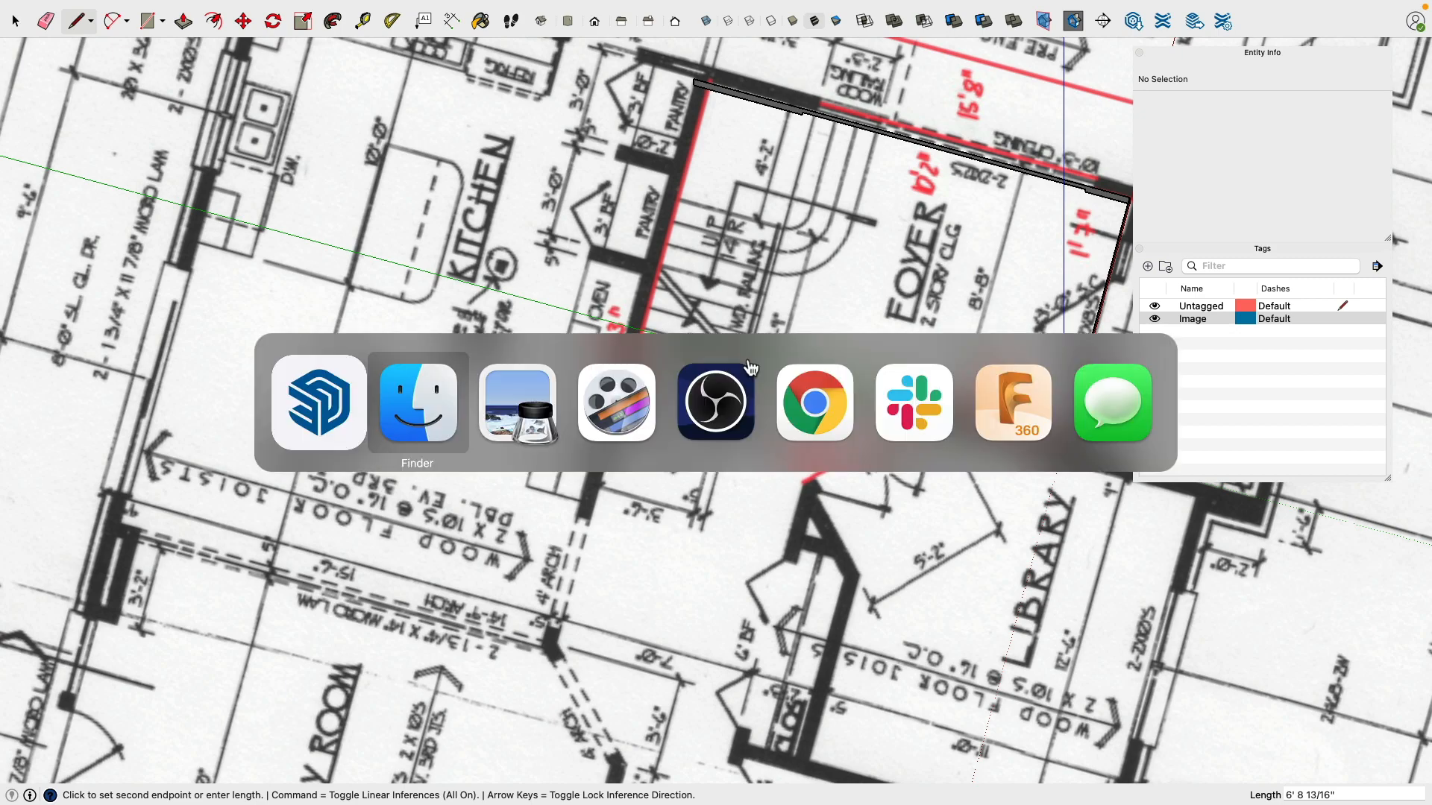
left_click(422, 403)
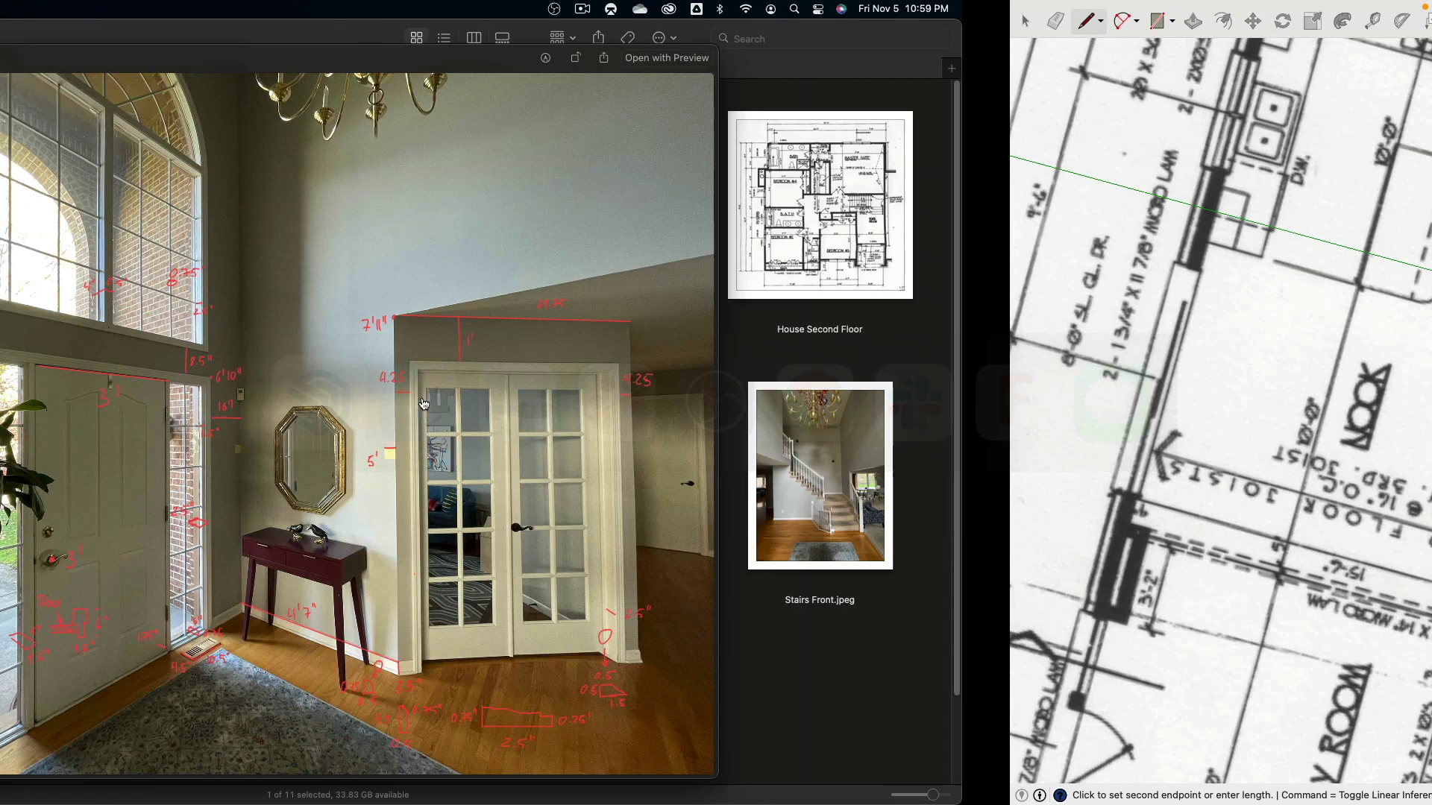
key("space")
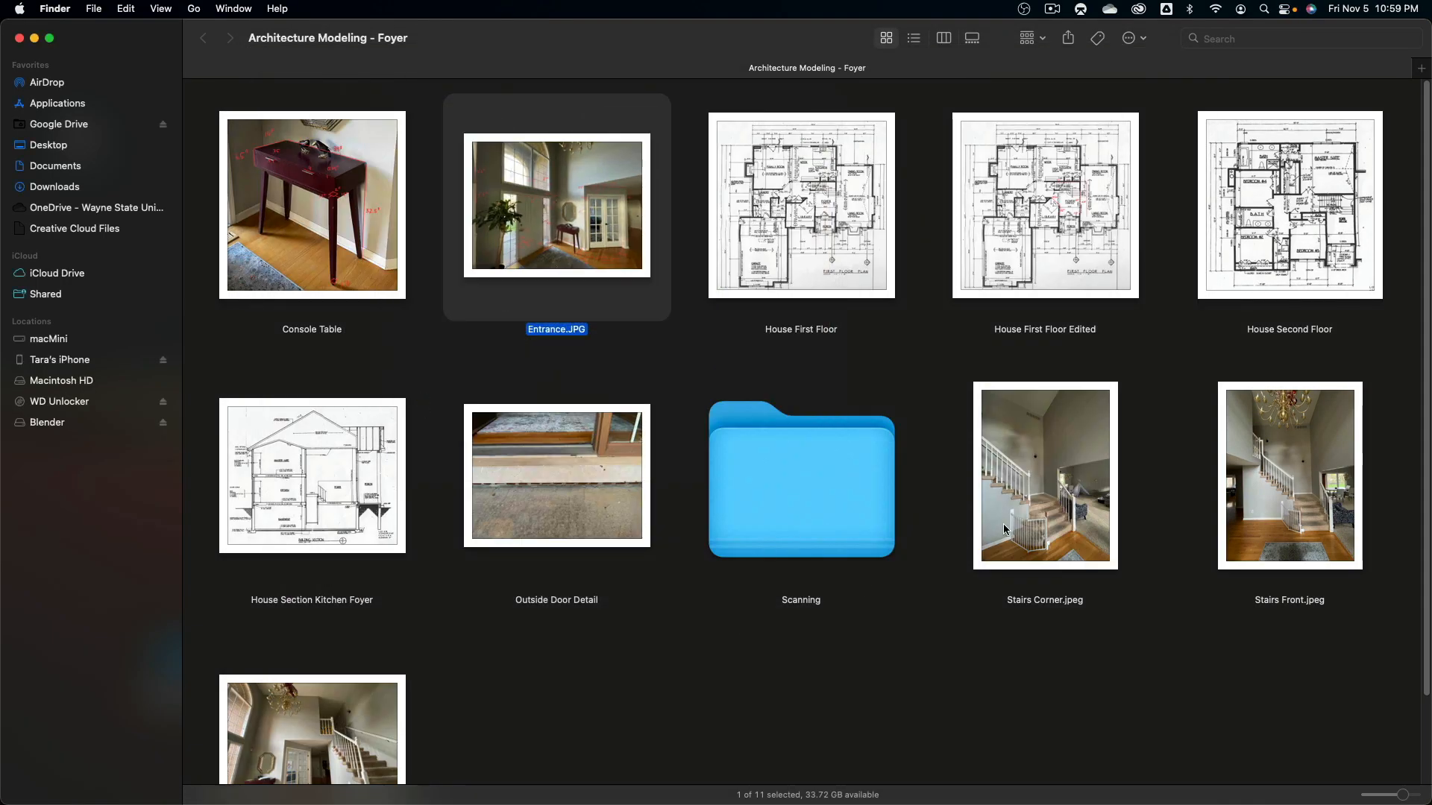
left_click(283, 740)
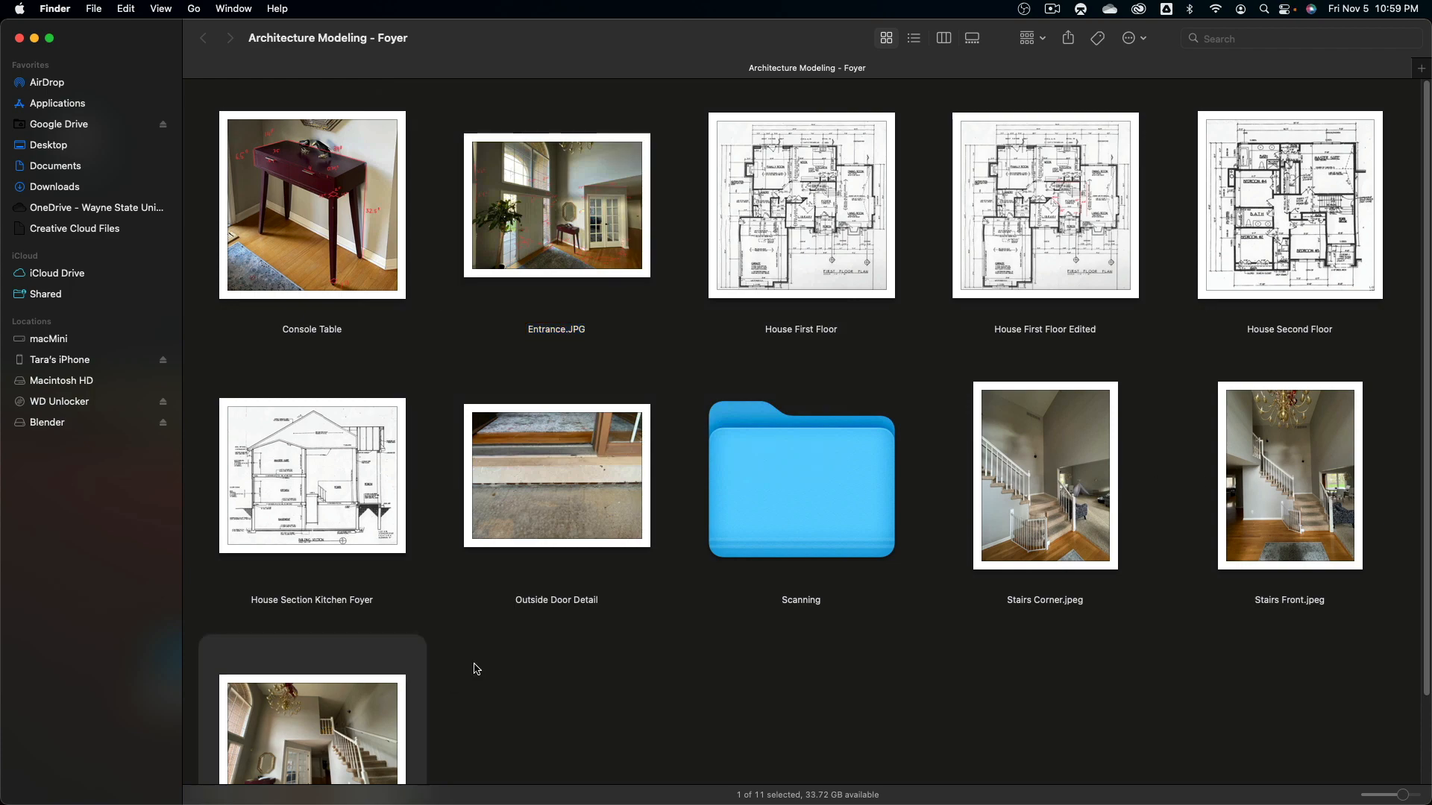
key("space")
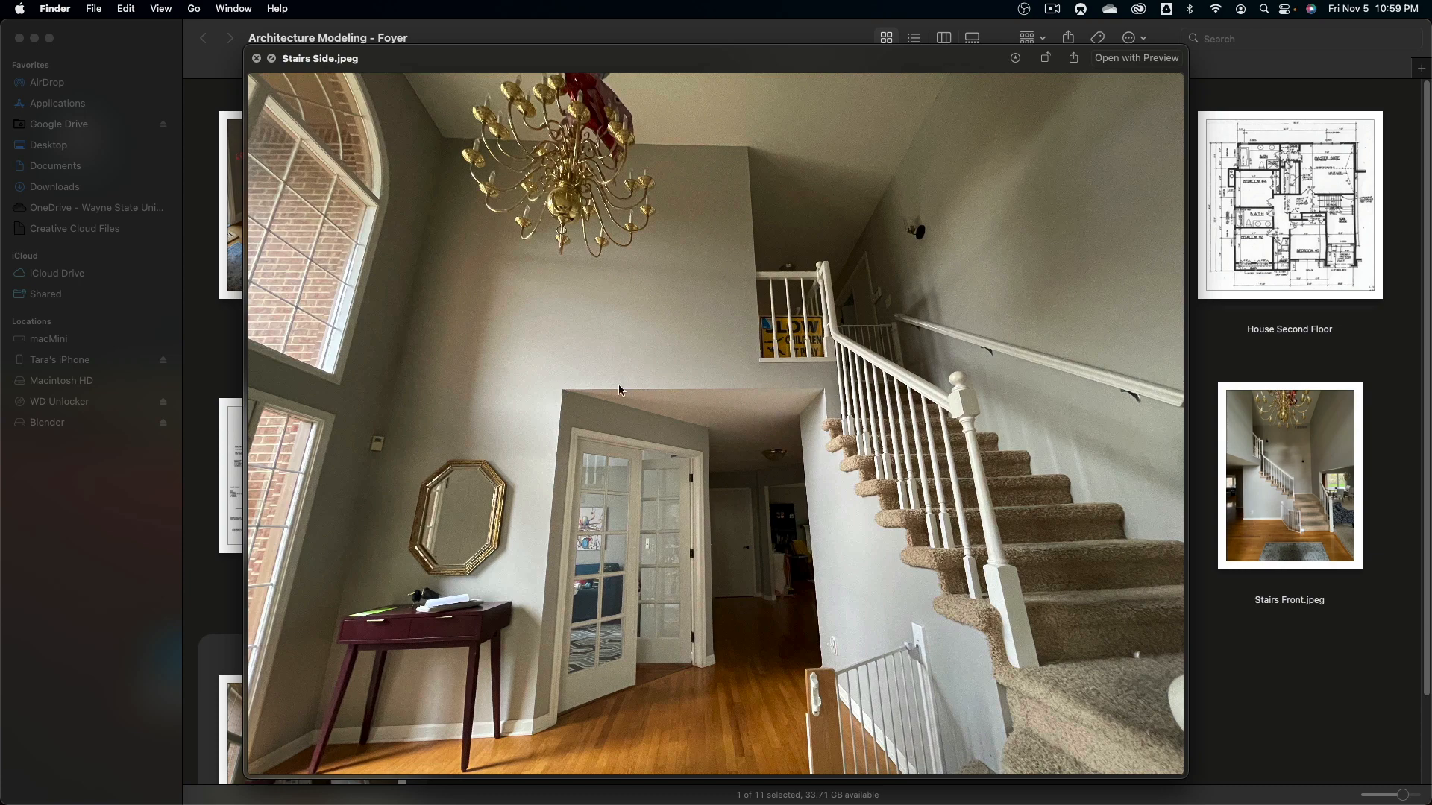
key("space")
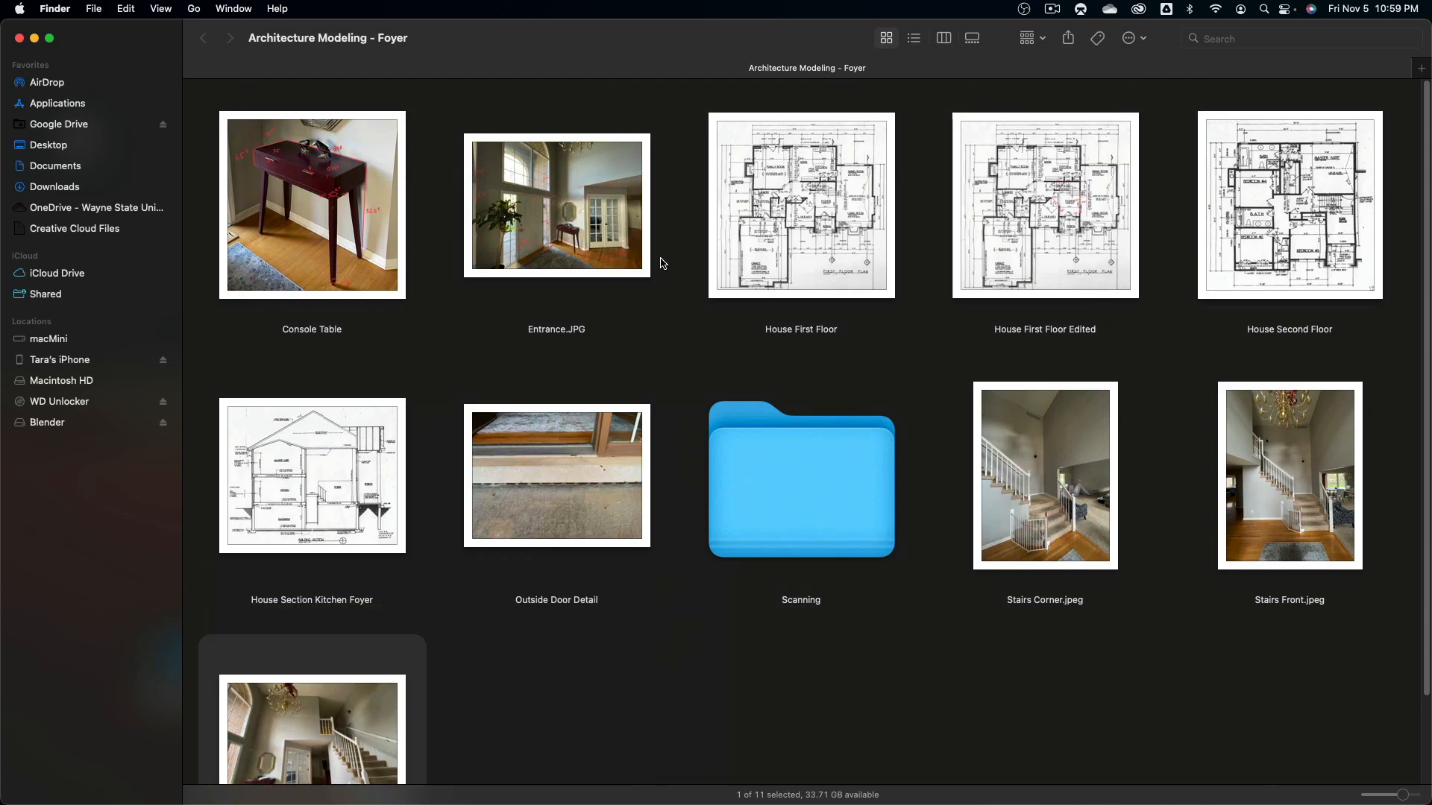
Step: Preview Entrance.JPG and House First Floor Edited to check the dimensions and plan around the library corner
left_click(578, 200)
key("space")
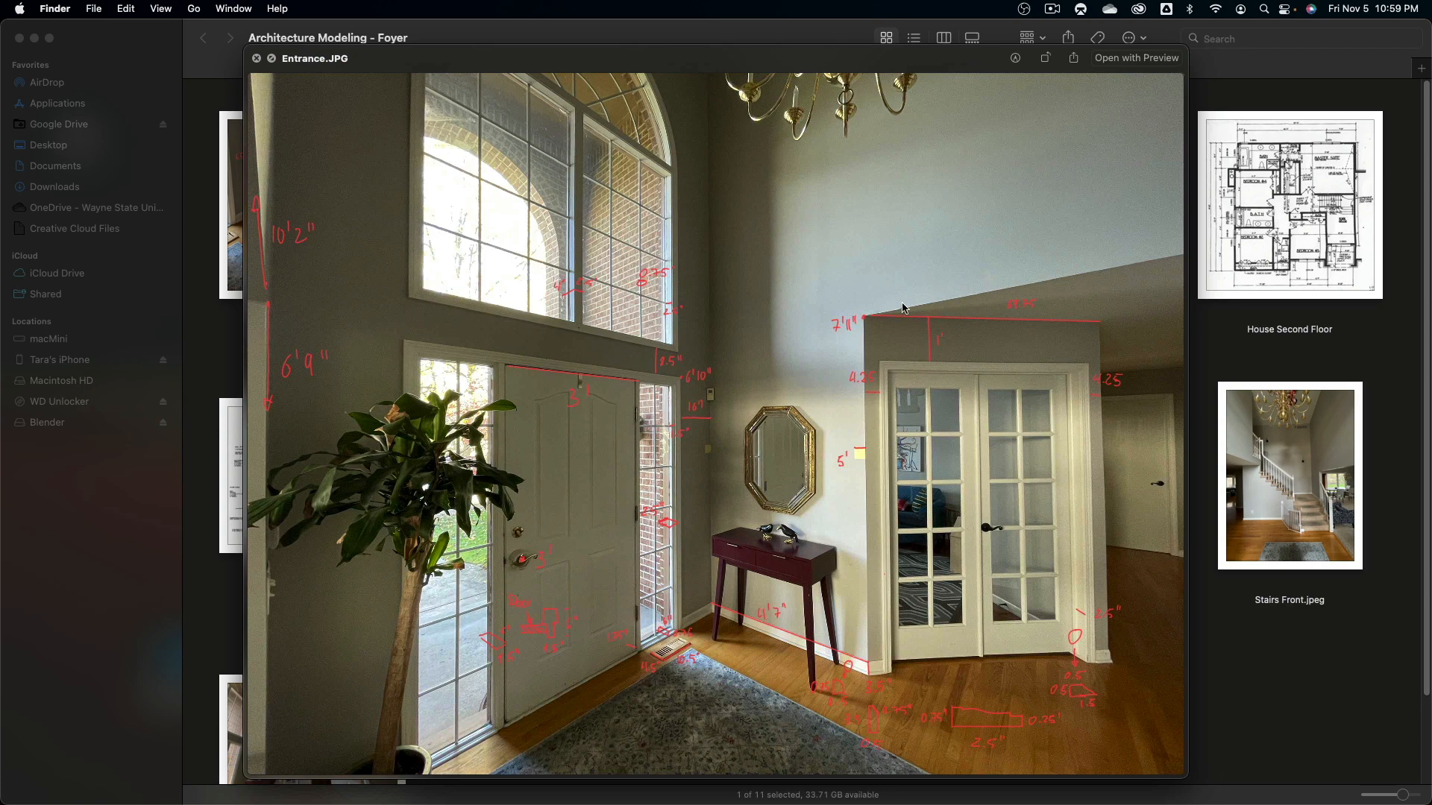
key("space")
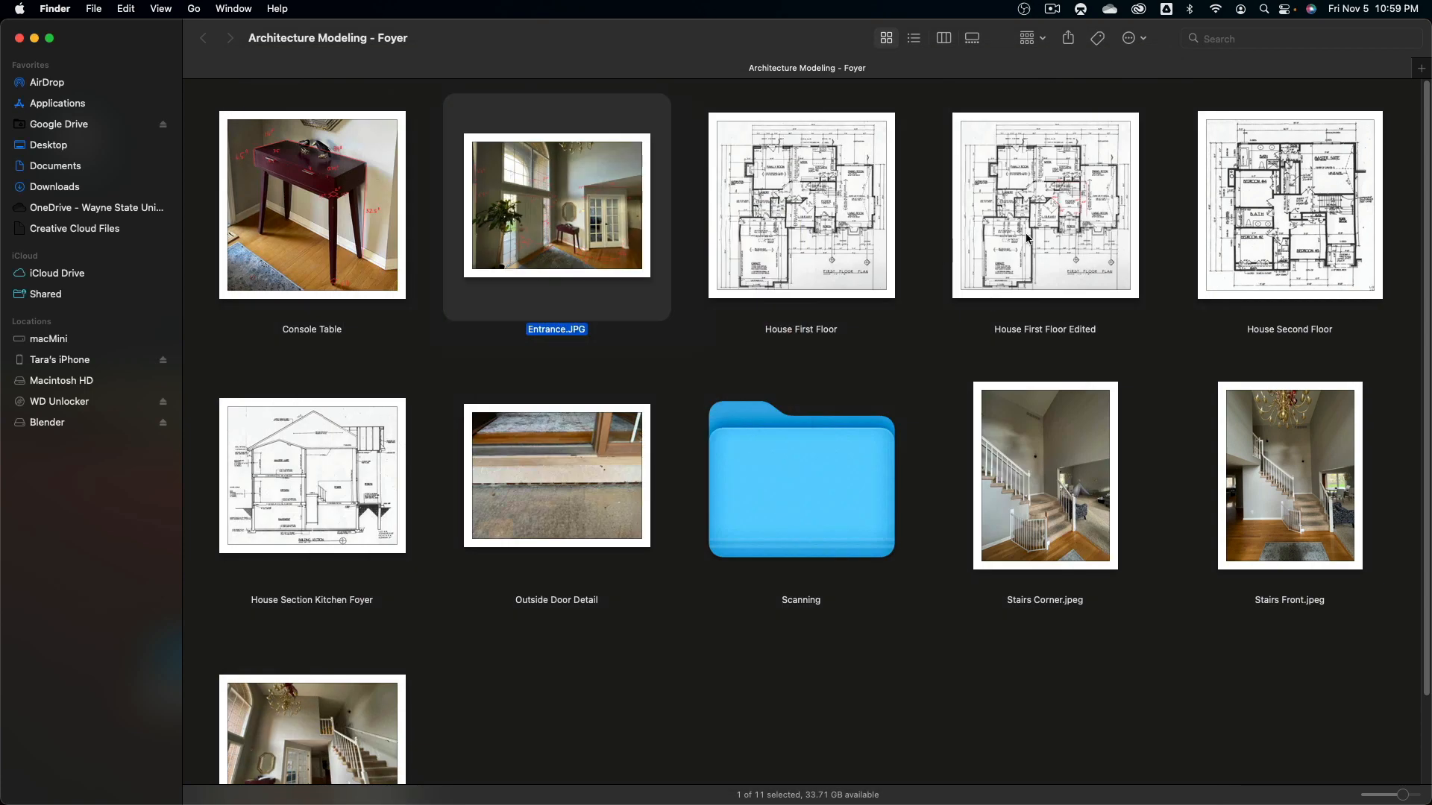
left_click(1029, 239)
key("space")
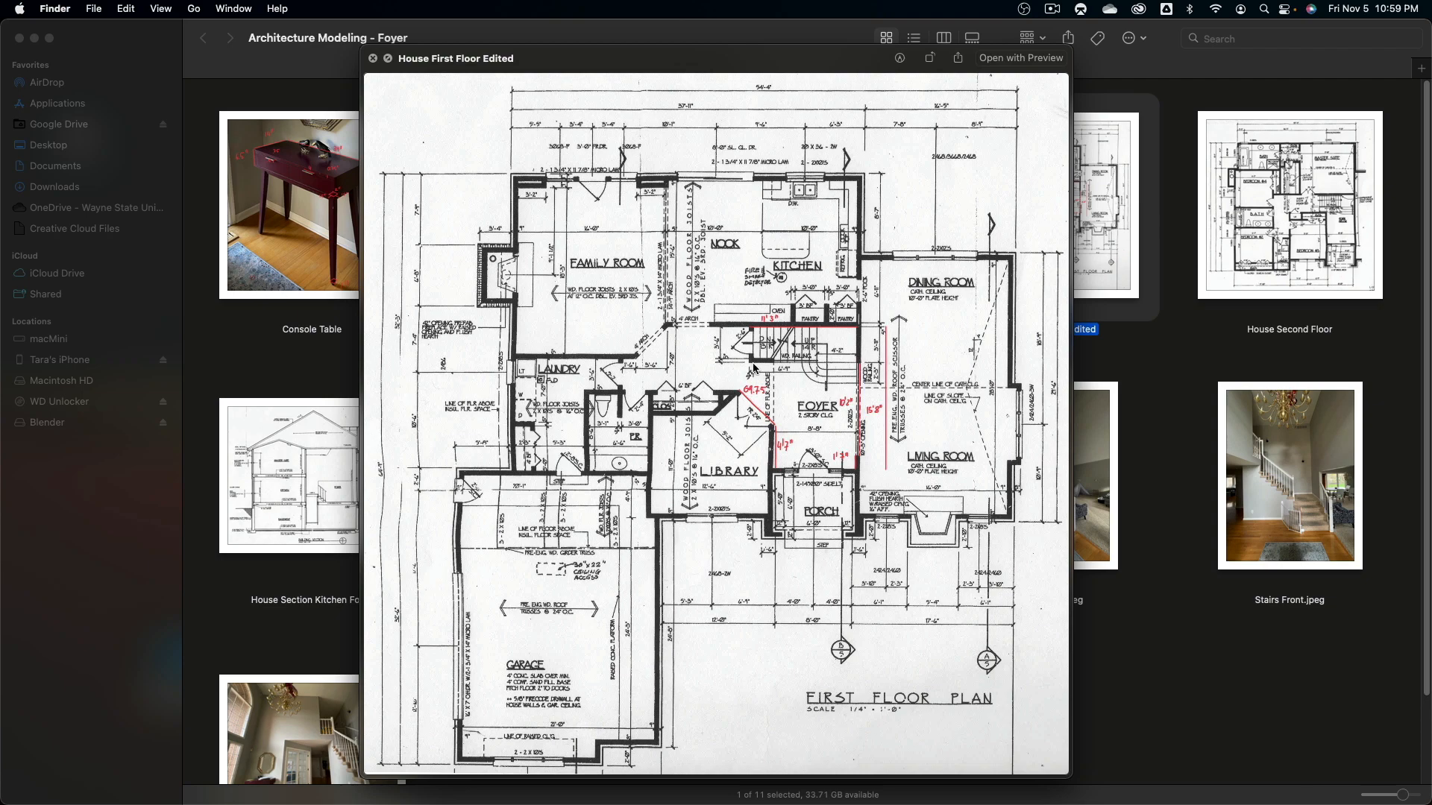
key("space")
Step: Switch to SketchUp and finish the line extending the library wall's top edge at 3'11" along the green axis
key("super+Tab")
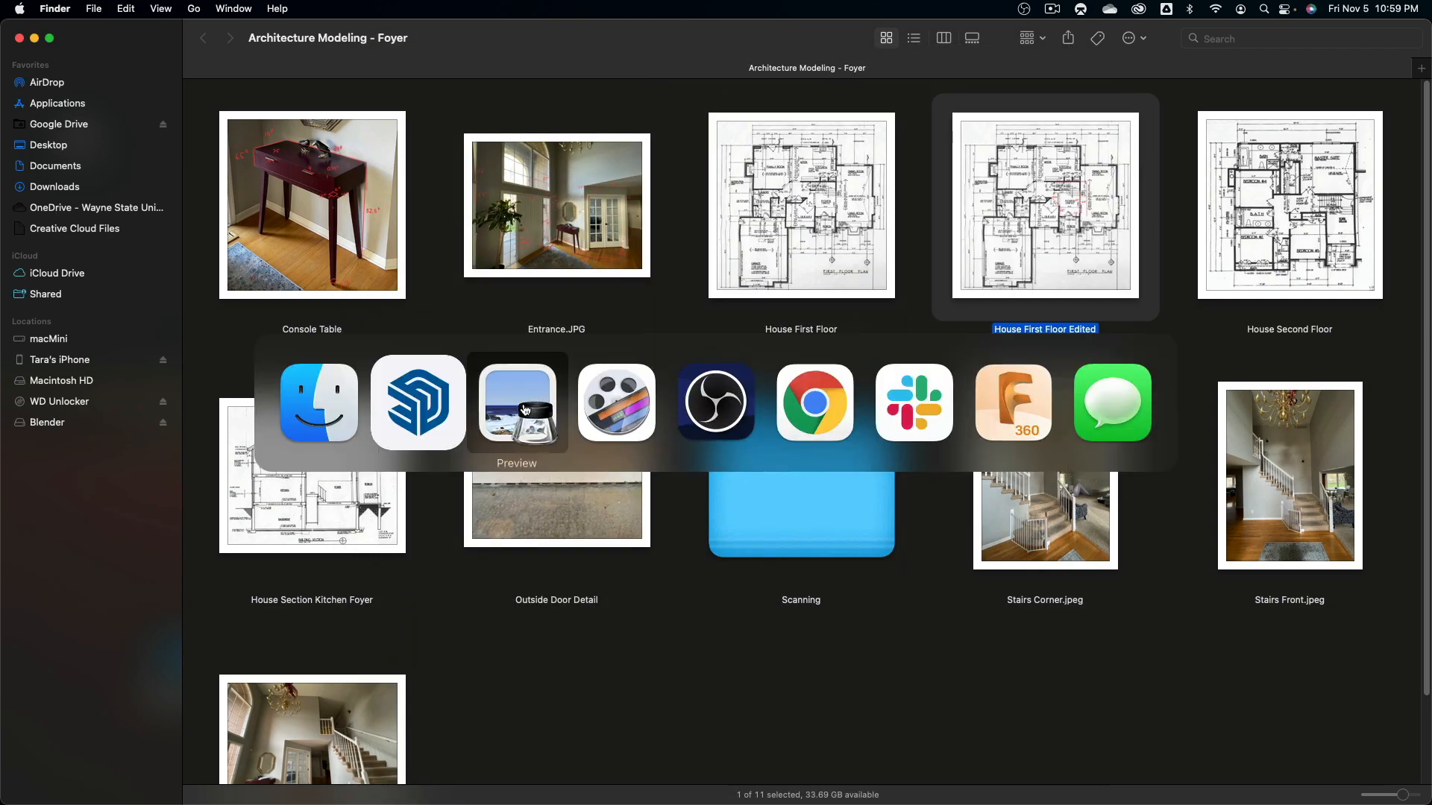
left_click(423, 409)
scroll(958, 365, "down", 4)
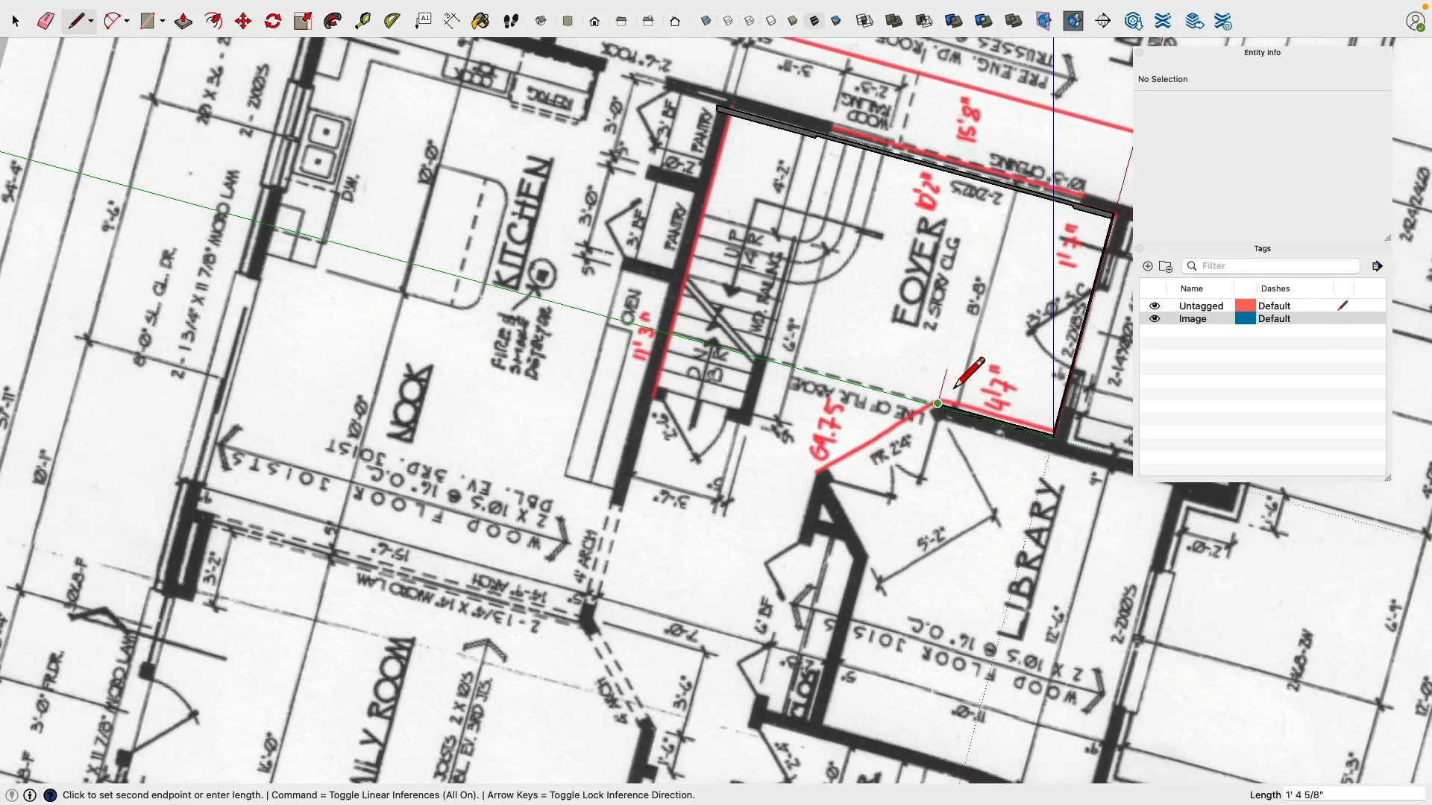
left_click(567, 21)
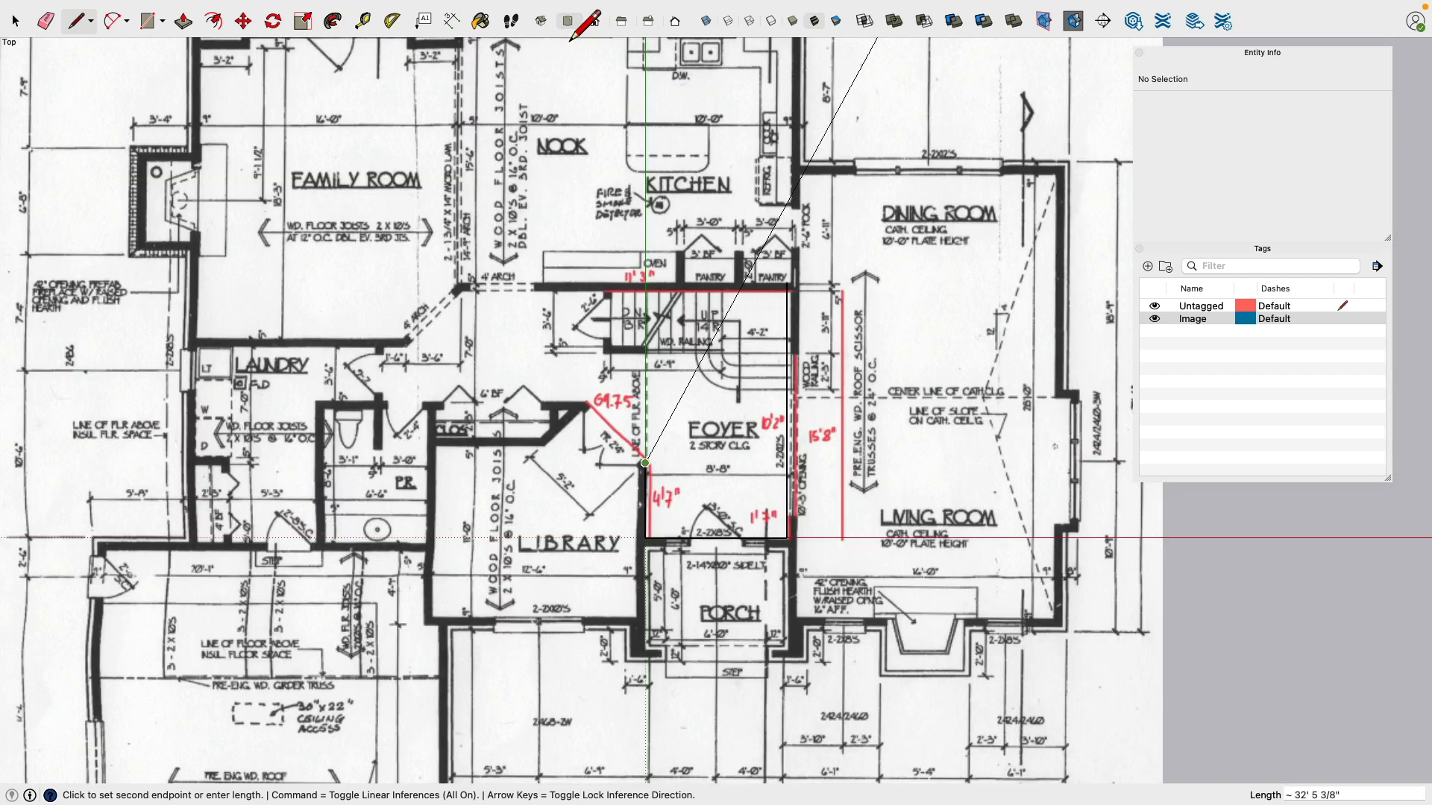
scroll(423, 405, "up", 5)
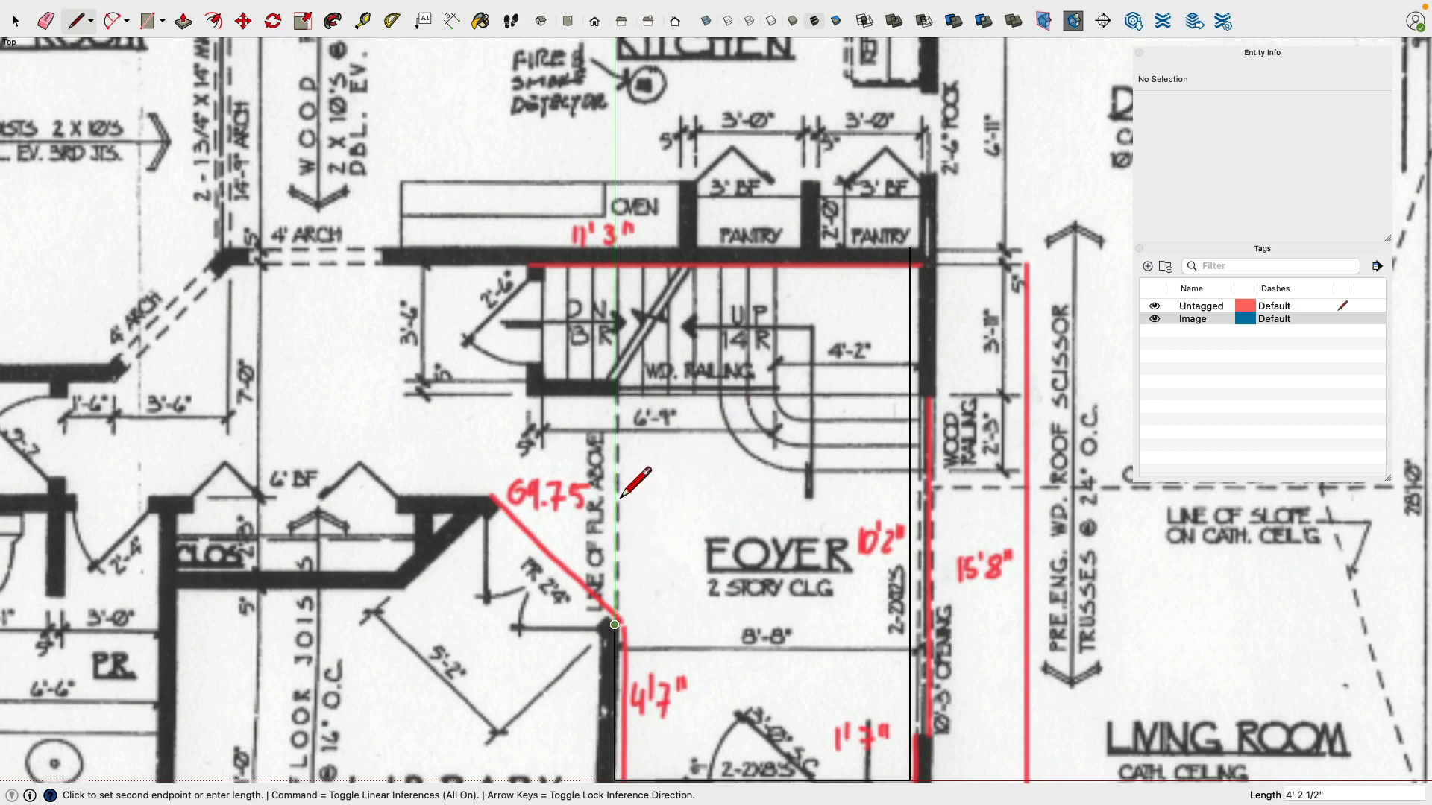
scroll(703, 585, "down", 3)
mouse_move(703, 585)
middle_mouse_down()
mouse_move(348, 416)
mouse_move(261, 399)
middle_mouse_up()
scroll(581, 403, "up", 4)
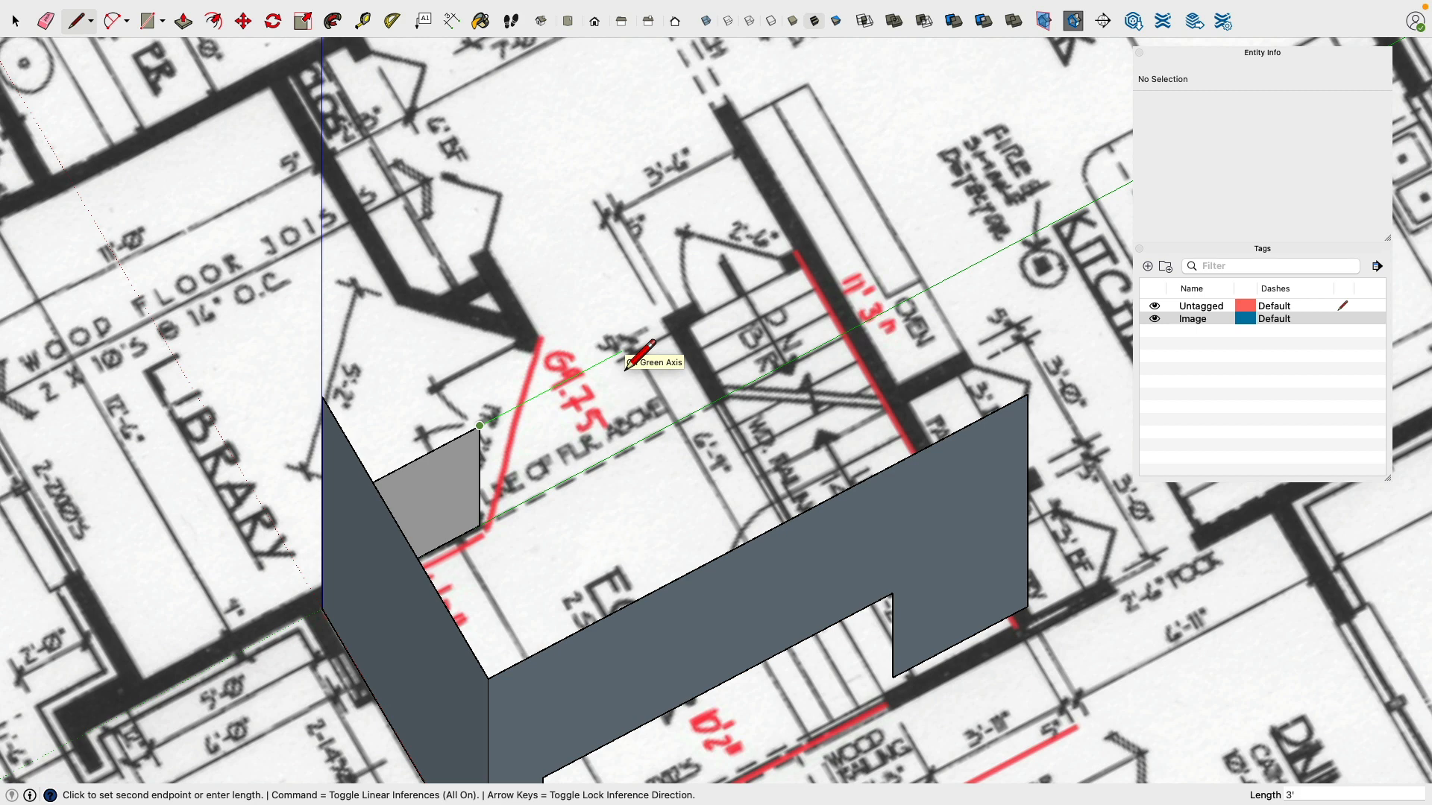
type("1\"")
key("Return")
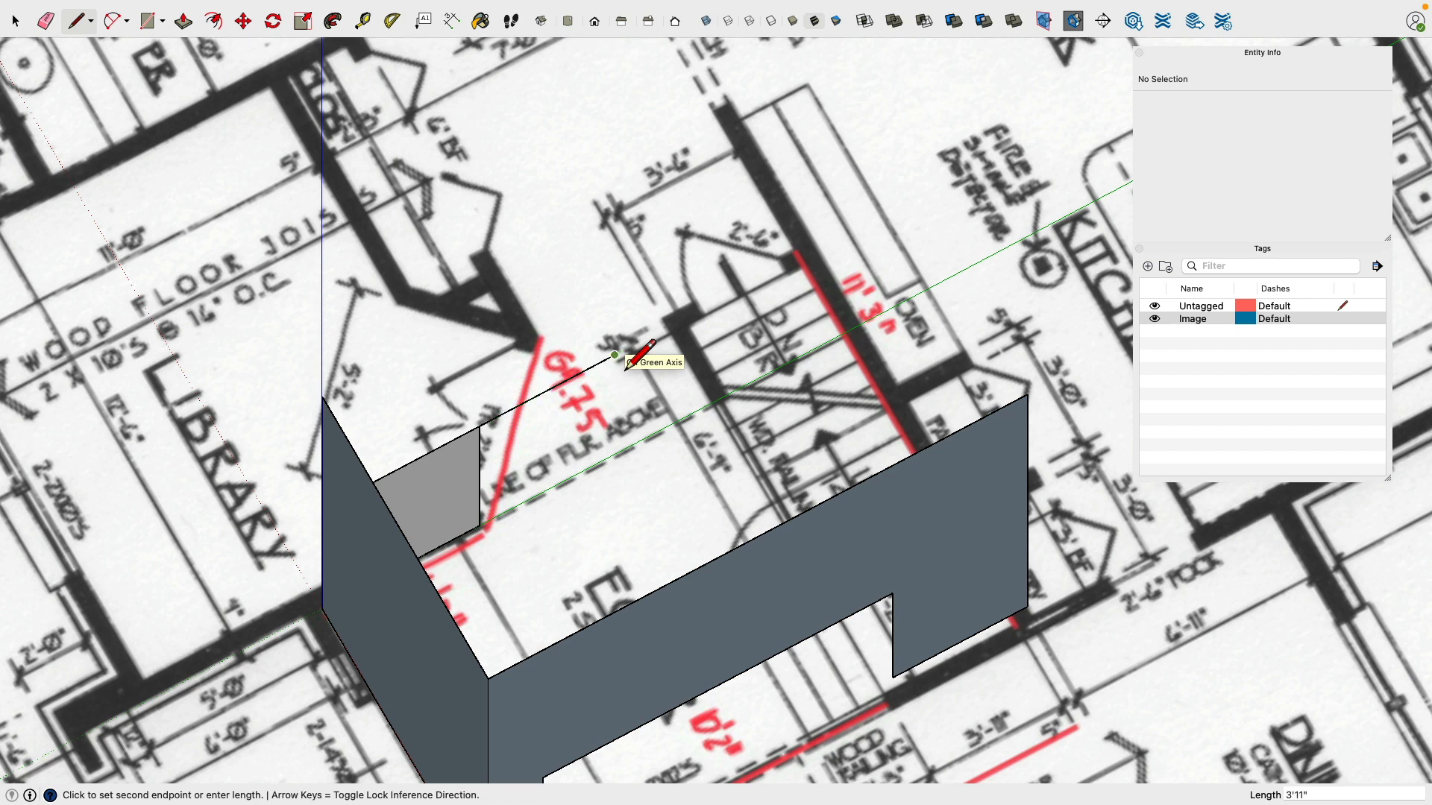
mouse_move(635, 445)
middle_mouse_down("shift")
mouse_move(454, 587)
mouse_move(469, 550)
mouse_move(450, 630)
mouse_move(378, 326)
mouse_move(257, 451)
mouse_move(448, 417)
middle_mouse_up("shift")
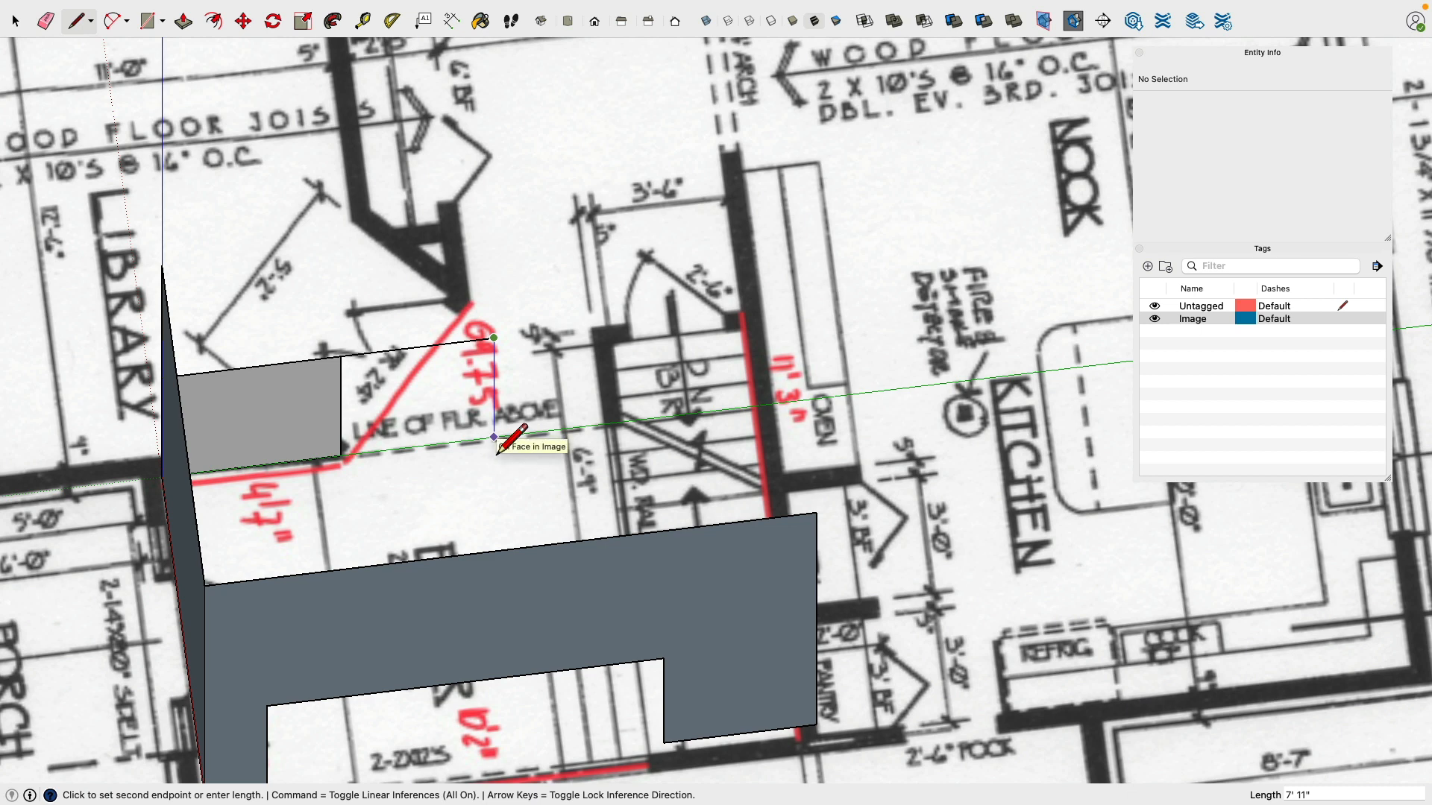
Step: Draw a line about 11' long on the green axis from the library wall's free bottom corner to the plan's kitchen wall
key("Escape")
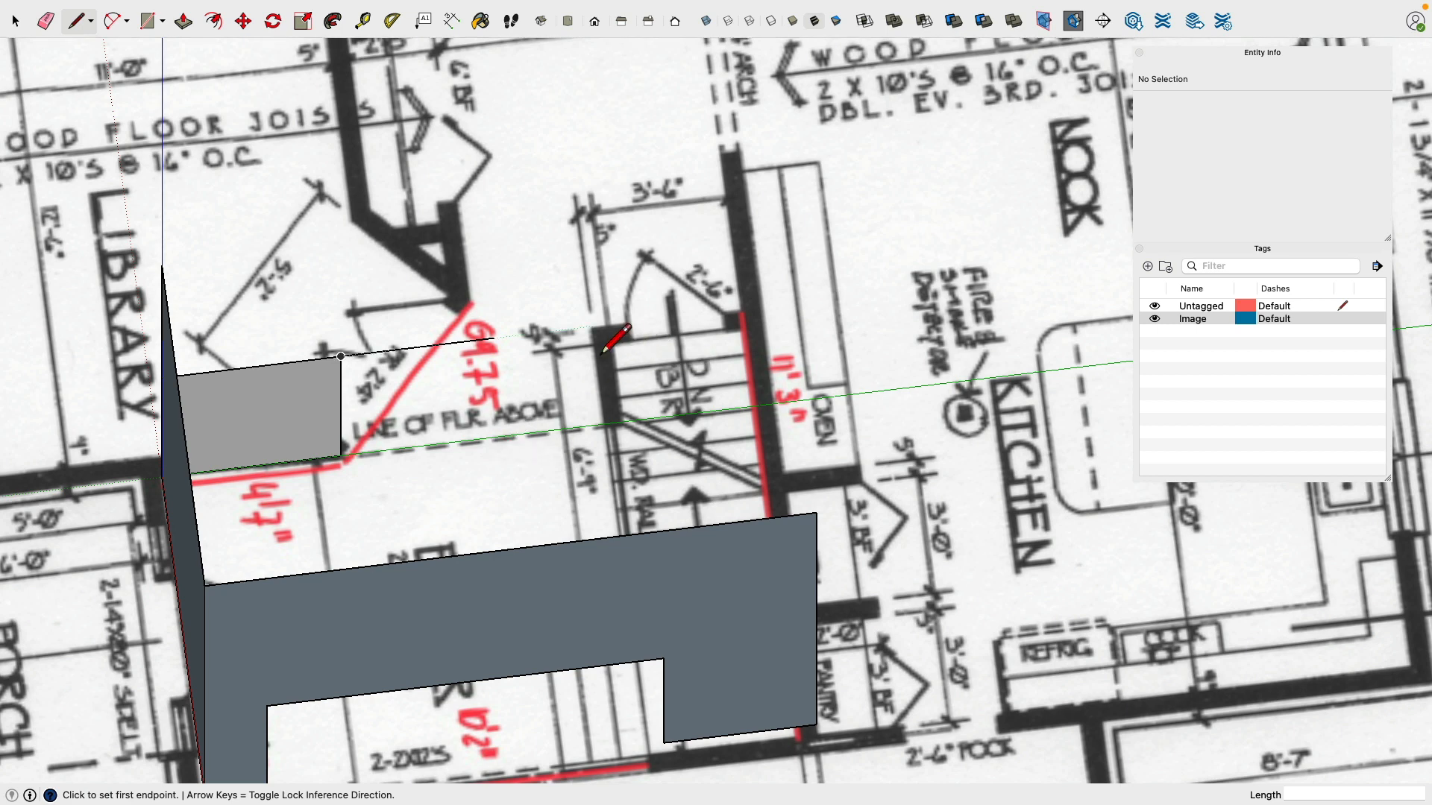
left_click(344, 462)
middle_click_drag(719, 415, 773, 393)
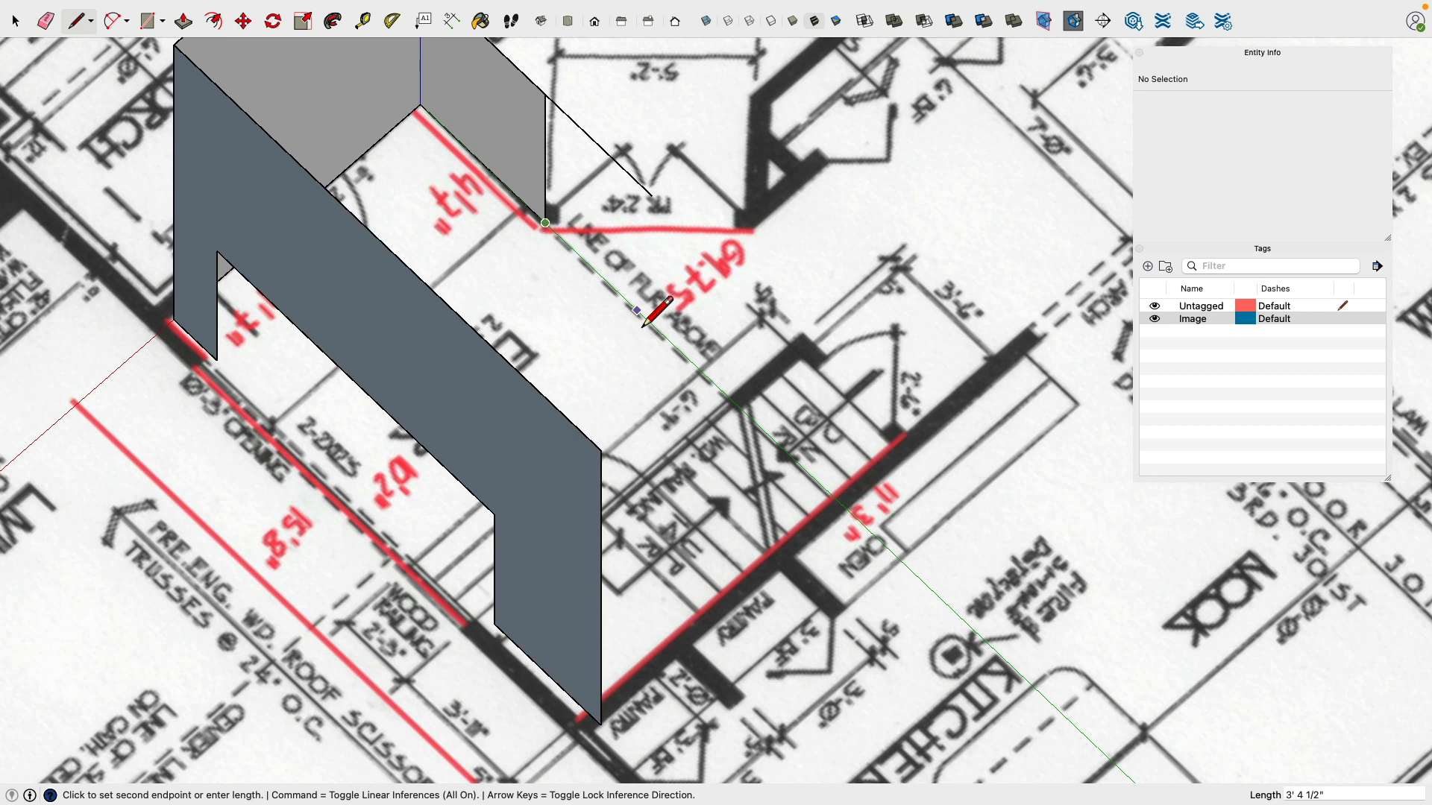
mouse_move(705, 5)
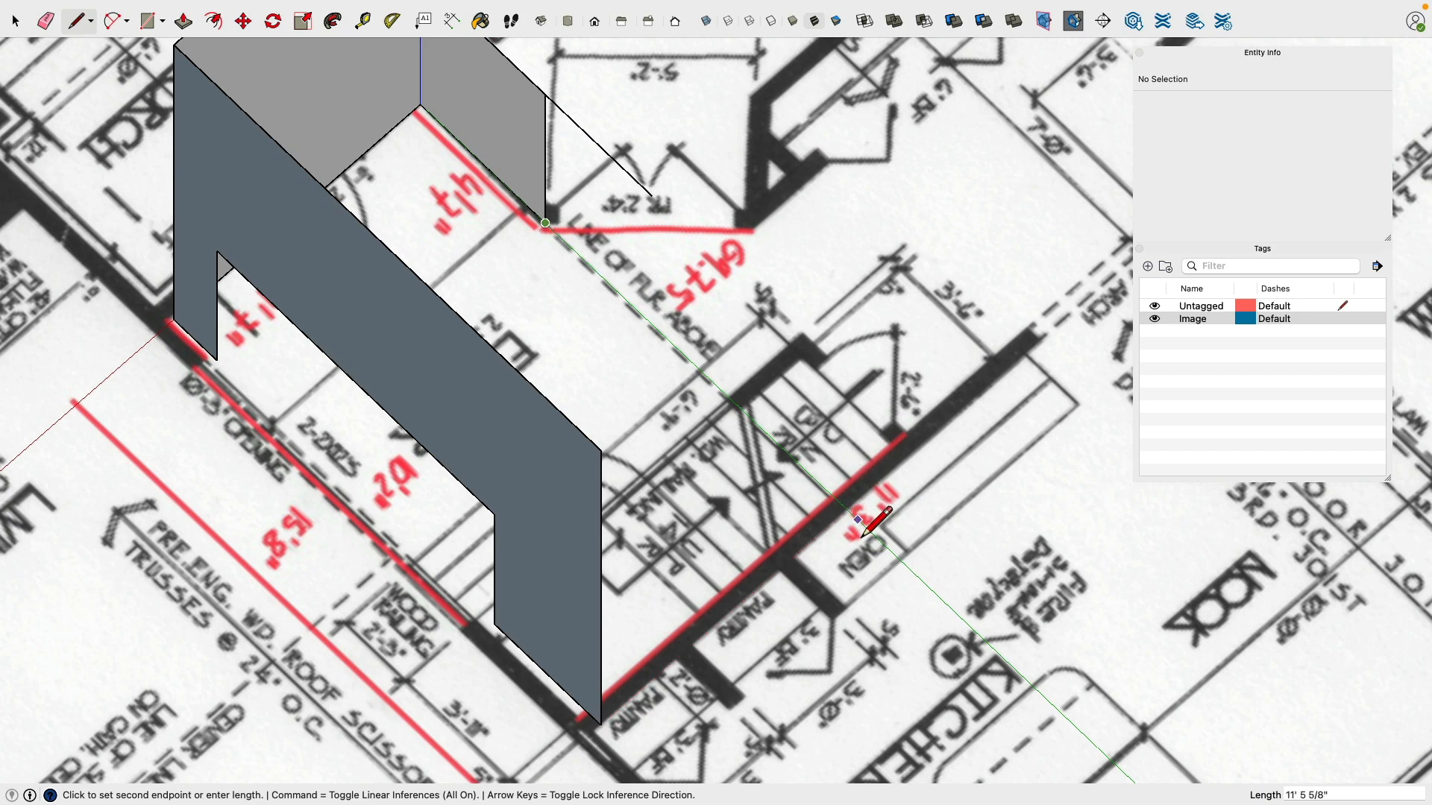
left_click(848, 510)
key("Escape")
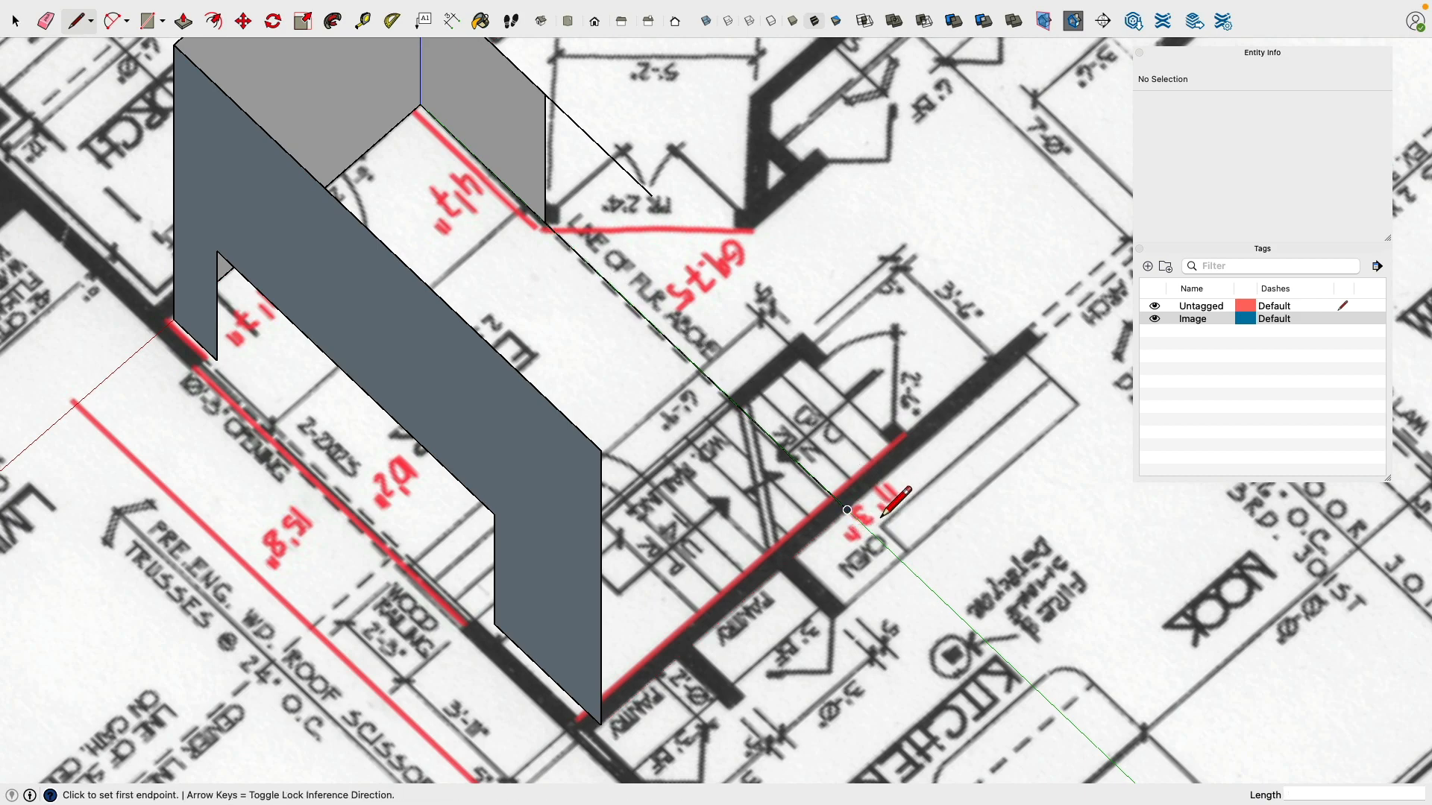
Step: Draw the kitchen wall's base line from the living room wall's far bottom corner to the end of the green-axis line
mouse_move(925, 437)
middle_mouse_down()
mouse_move(768, 418)
mouse_move(796, 451)
mouse_move(448, 415)
mouse_move(478, 433)
middle_mouse_up()
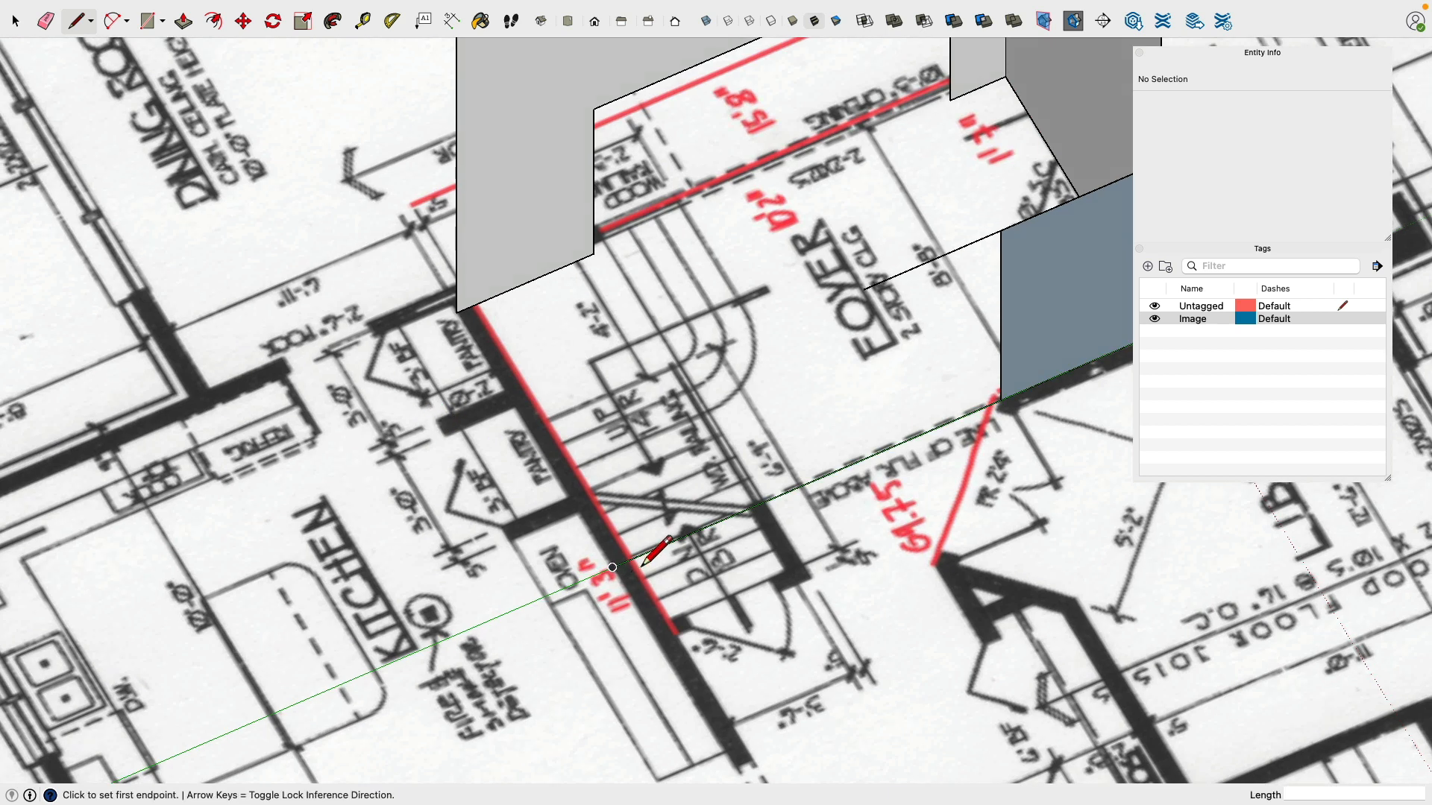
left_click(467, 334)
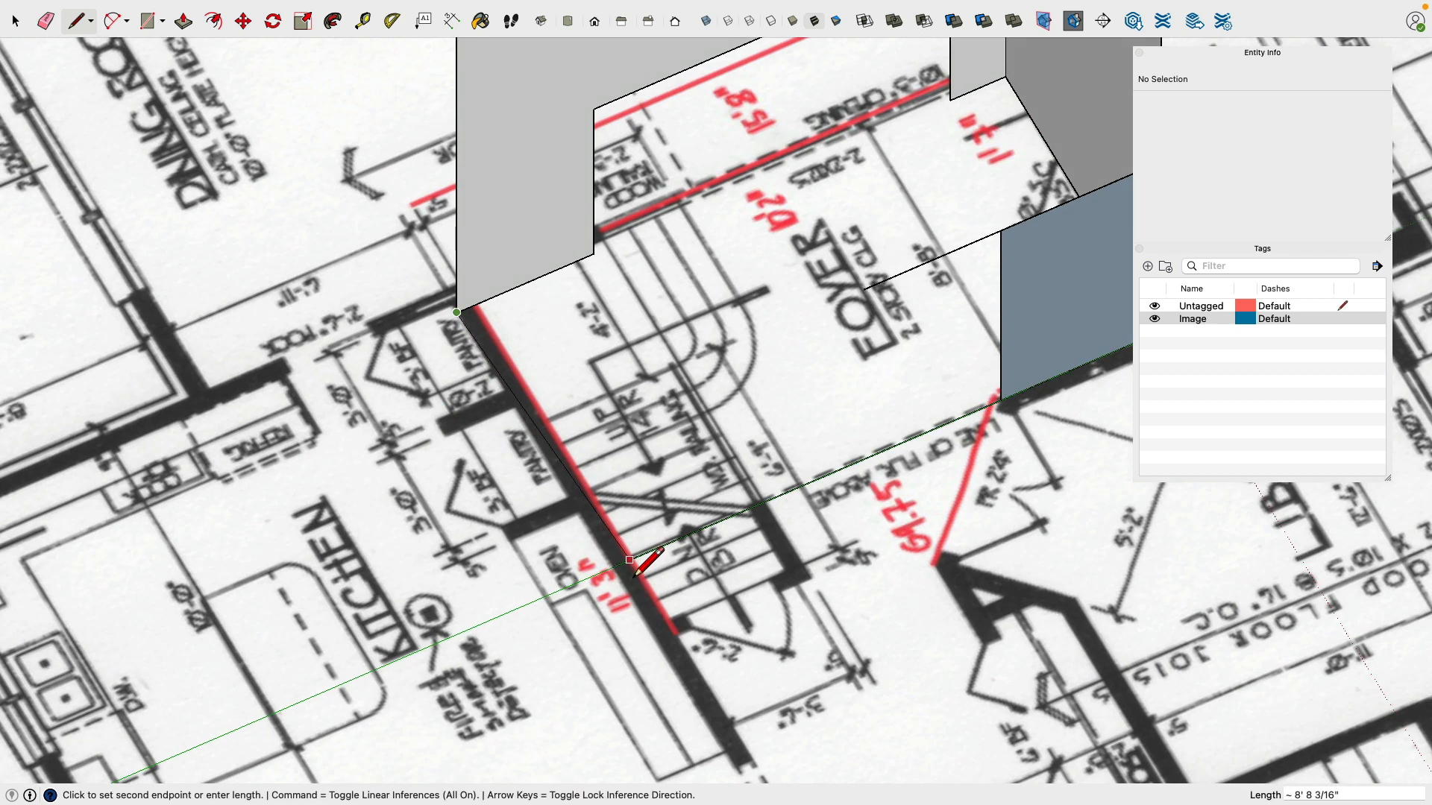
left_click(612, 567)
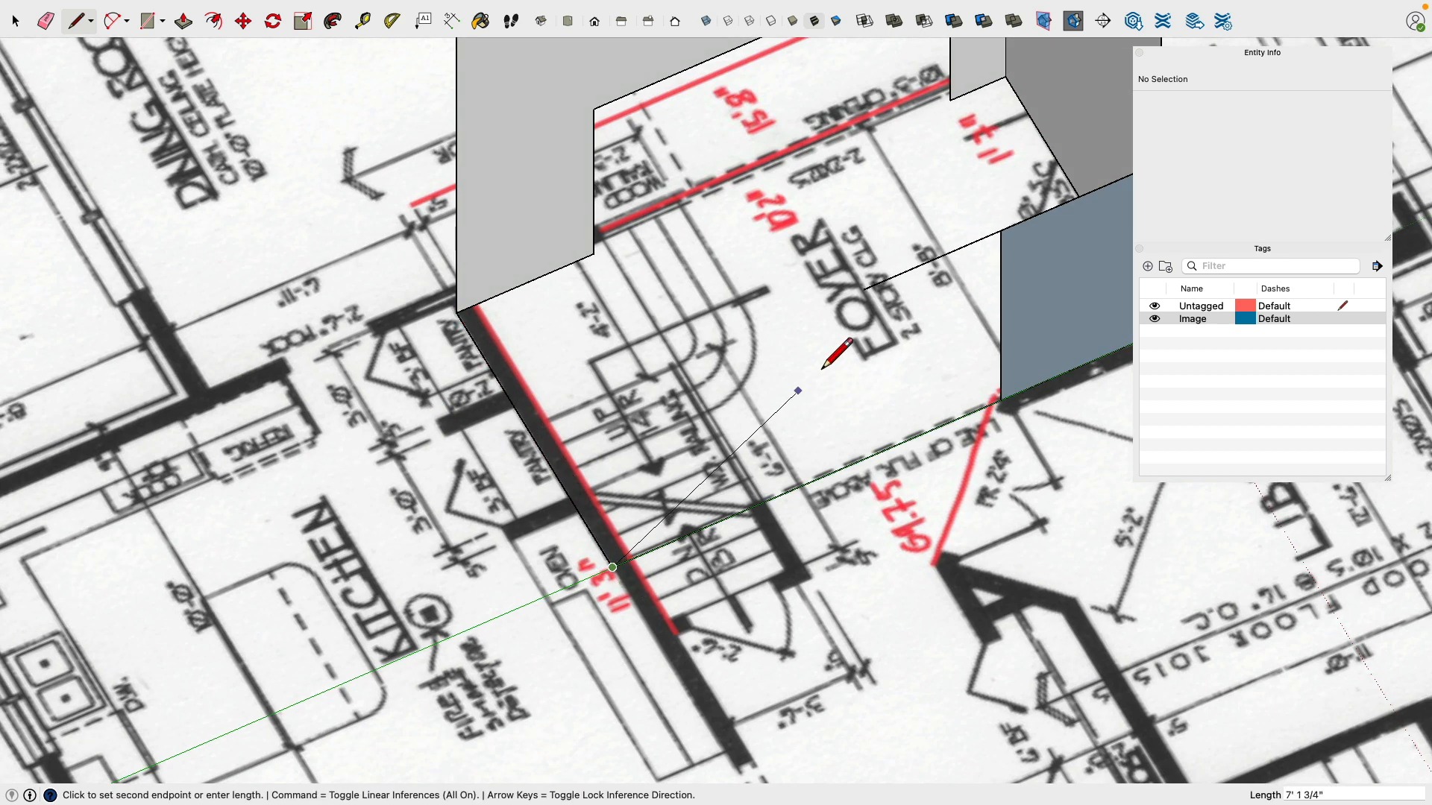
Step: Hide the Image tag and select the base line along the kitchen side of the foyer
left_click(1154, 320)
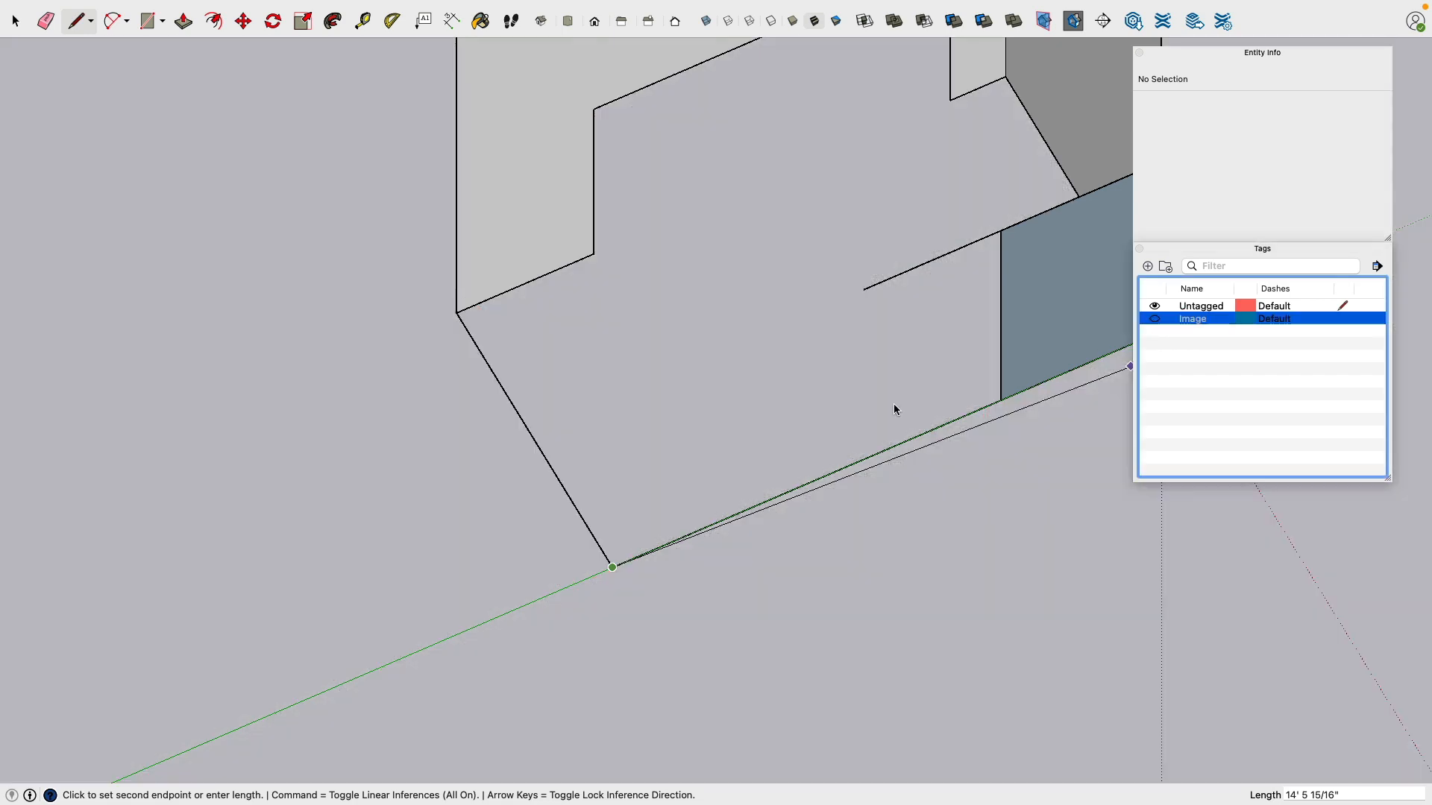
middle_click_drag(801, 553, 924, 291)
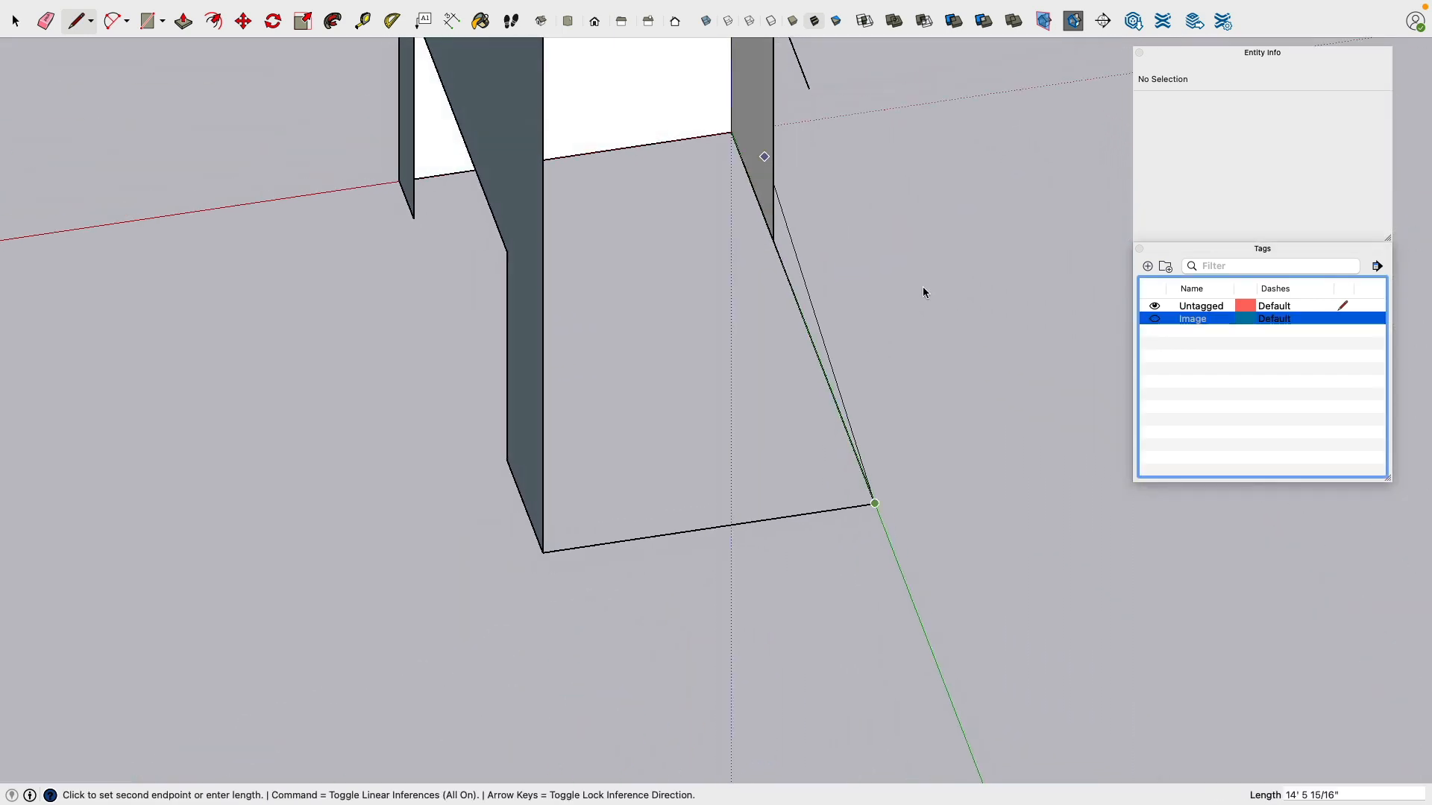
middle_click_drag(754, 416, 799, 368)
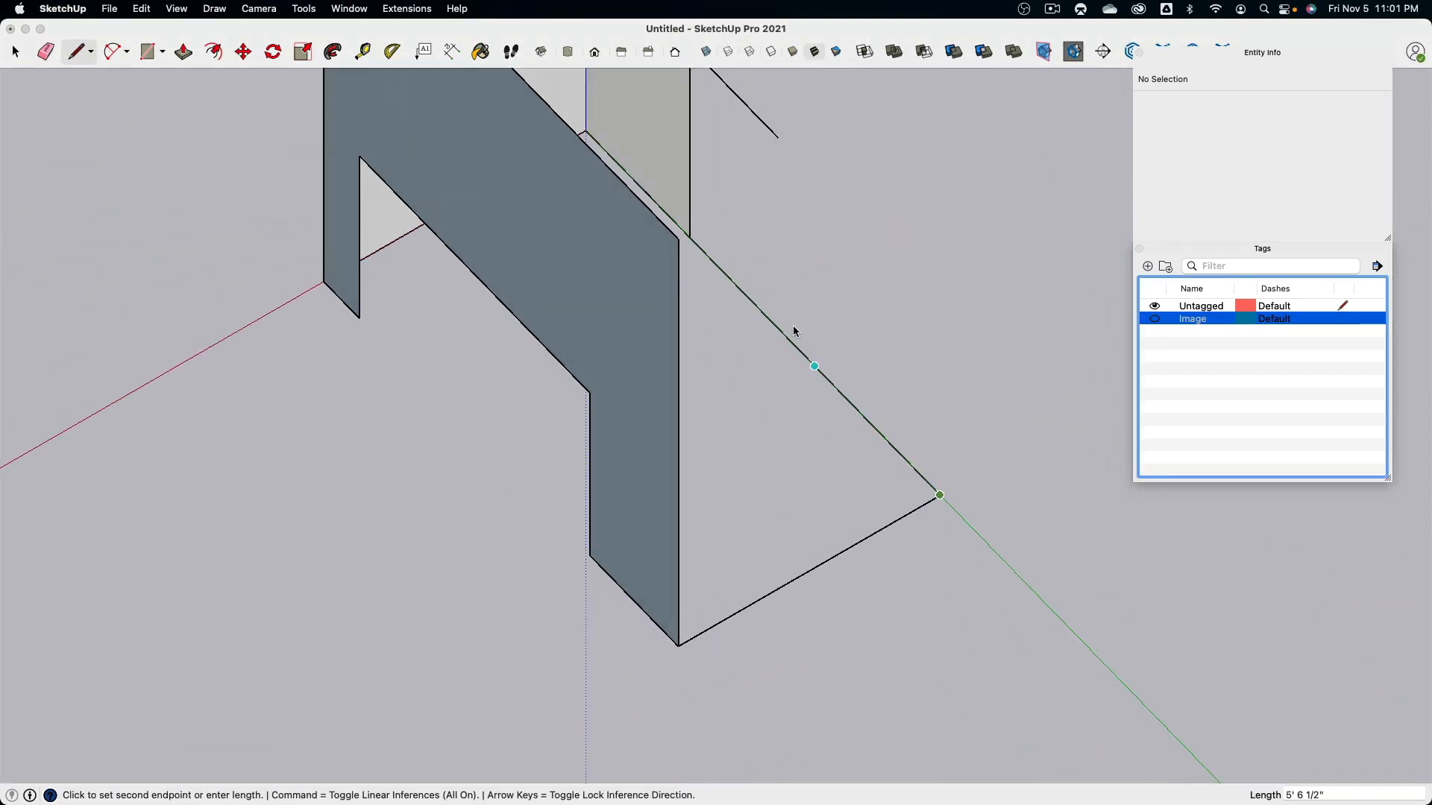
left_click(15, 54)
middle_click_drag(898, 247, 872, 515)
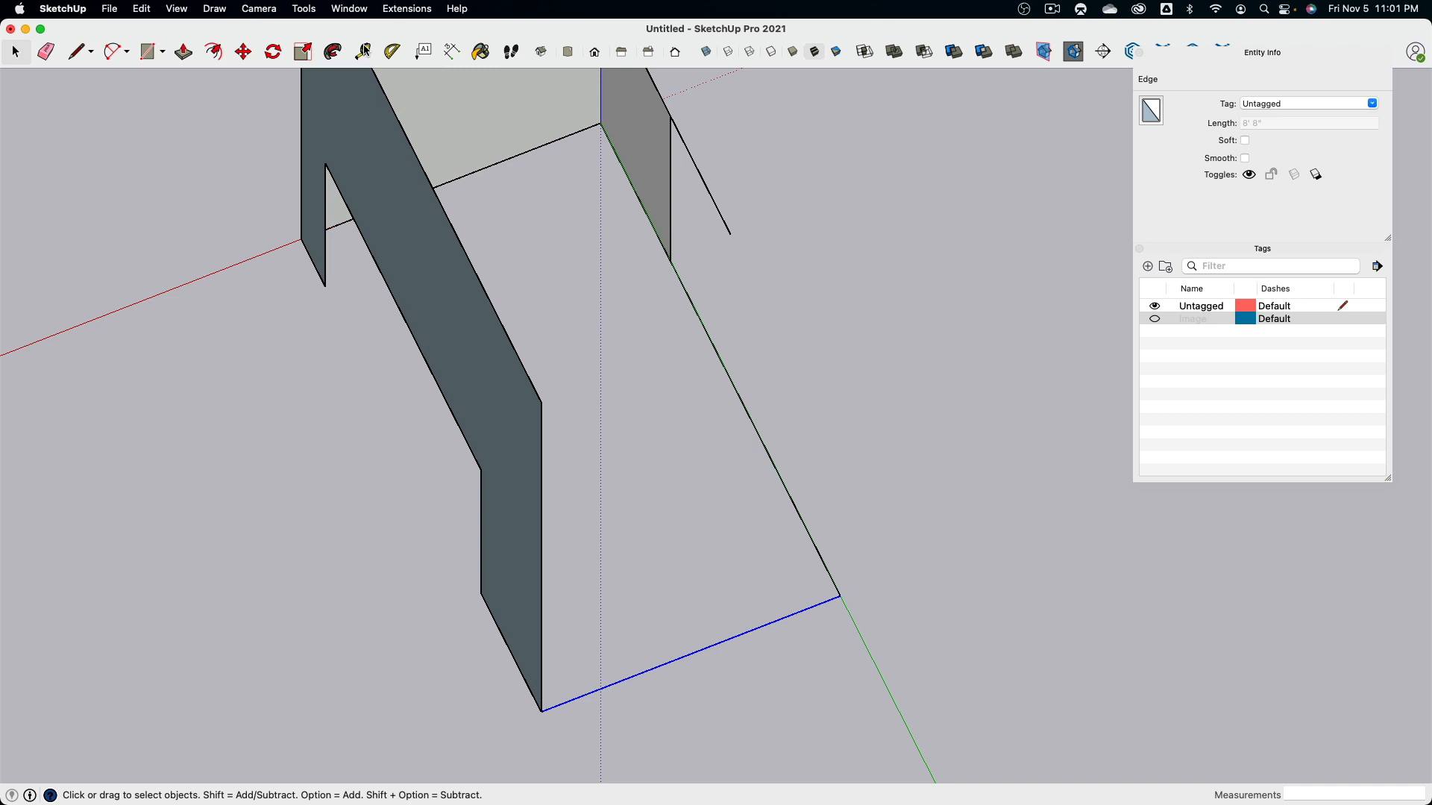
key("t")
left_click(803, 609)
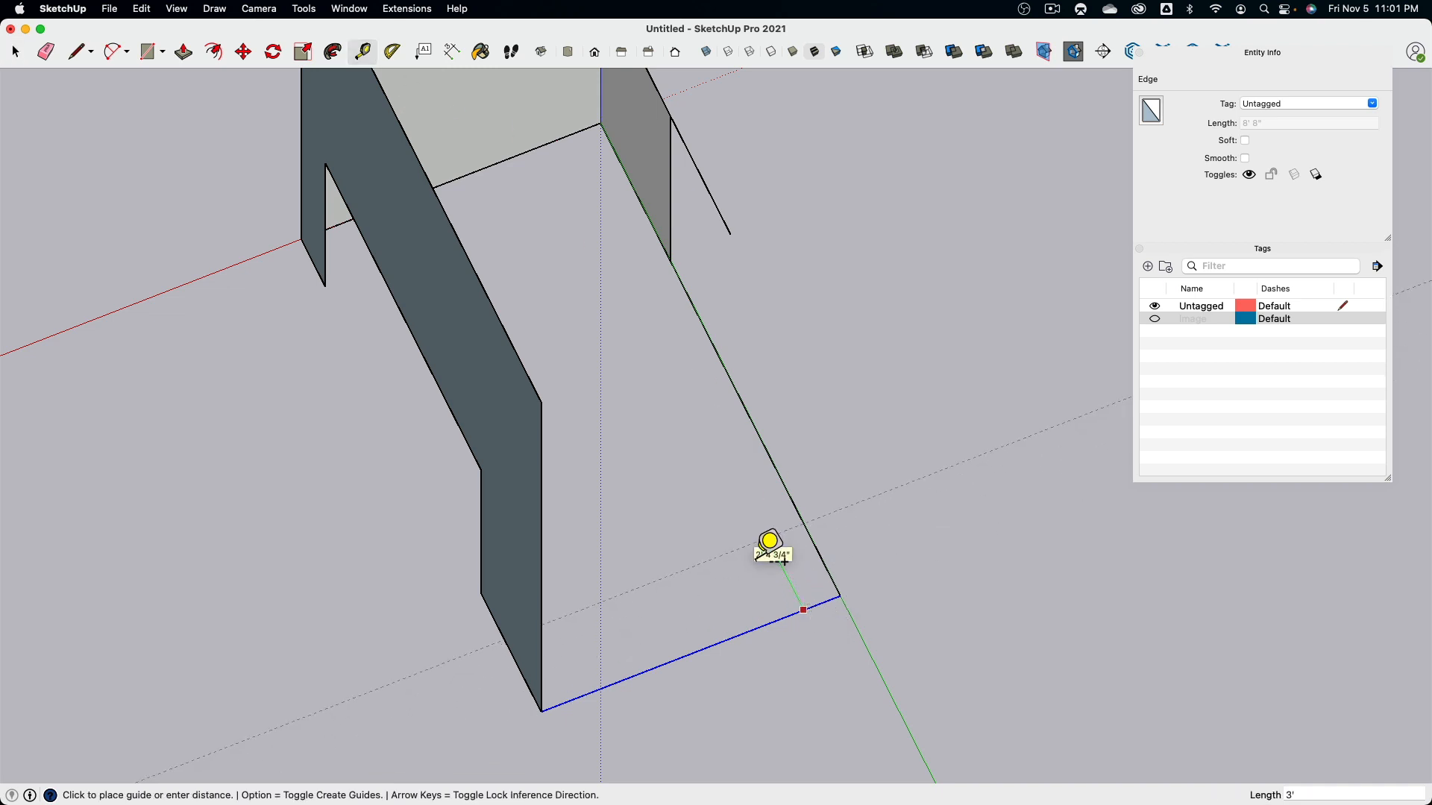
key("Escape")
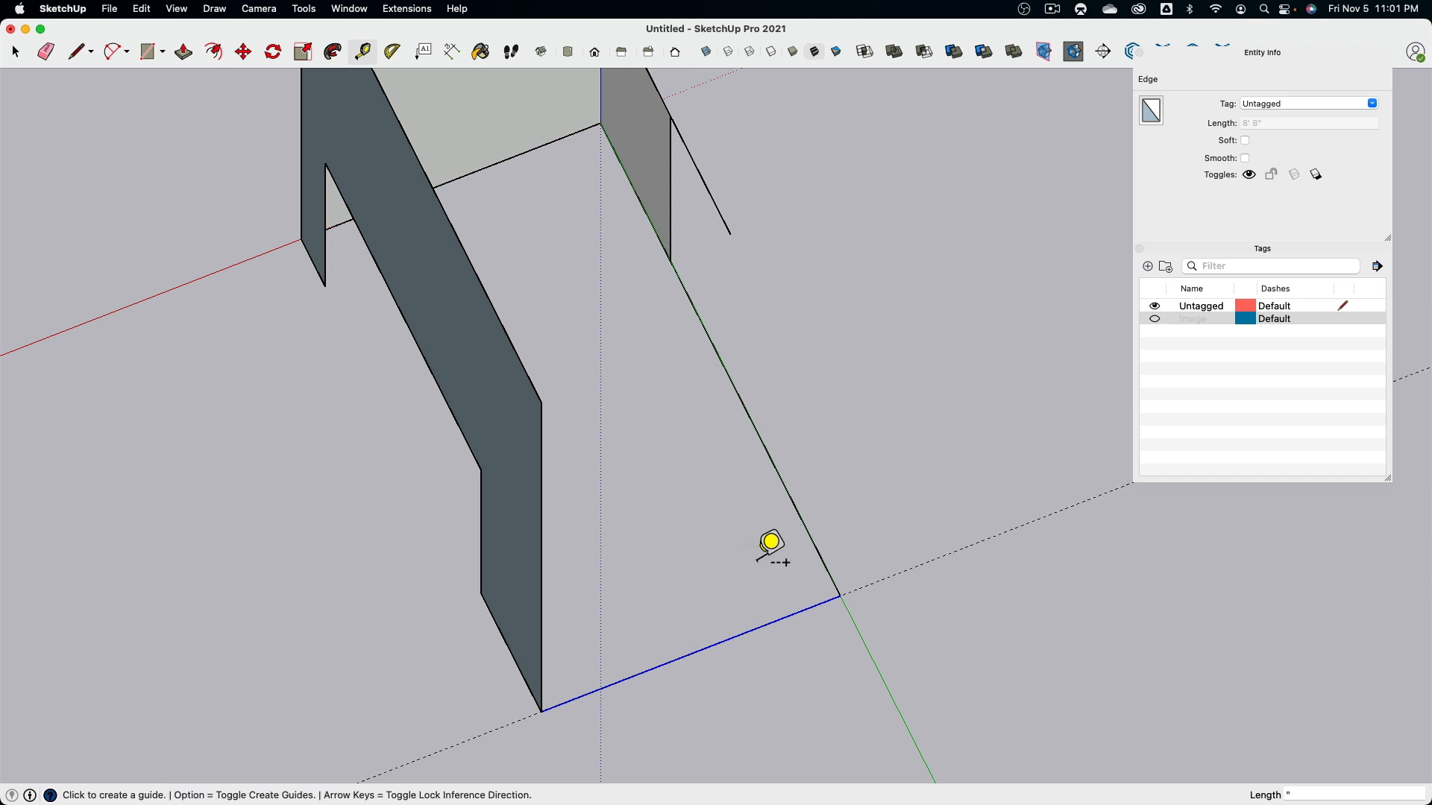
key("super+z")
Step: Place a guide 3'11" inward from the kitchen wall's base line and draw a vertical line up from its crossing with the green-axis line
left_click(805, 610)
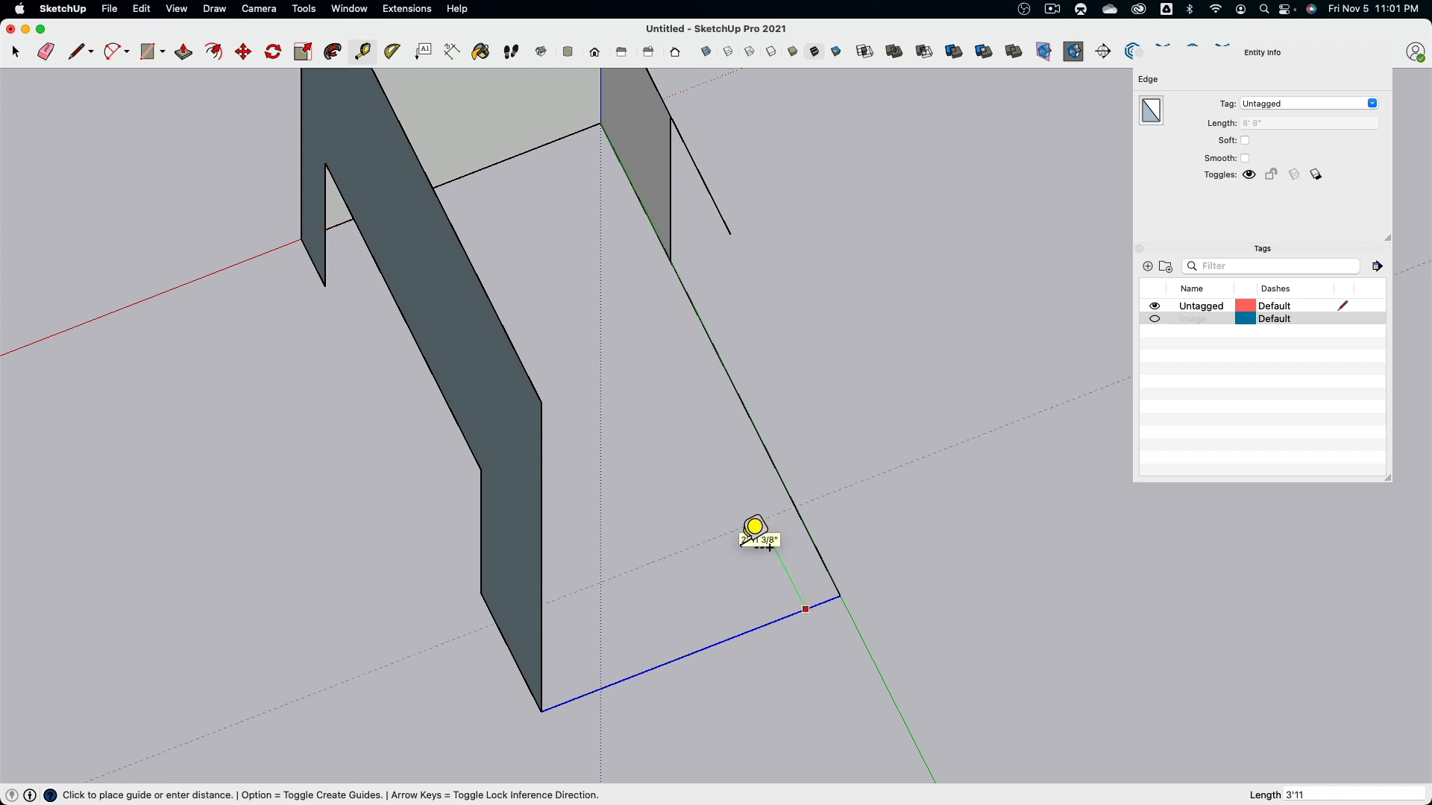
left_click(755, 528)
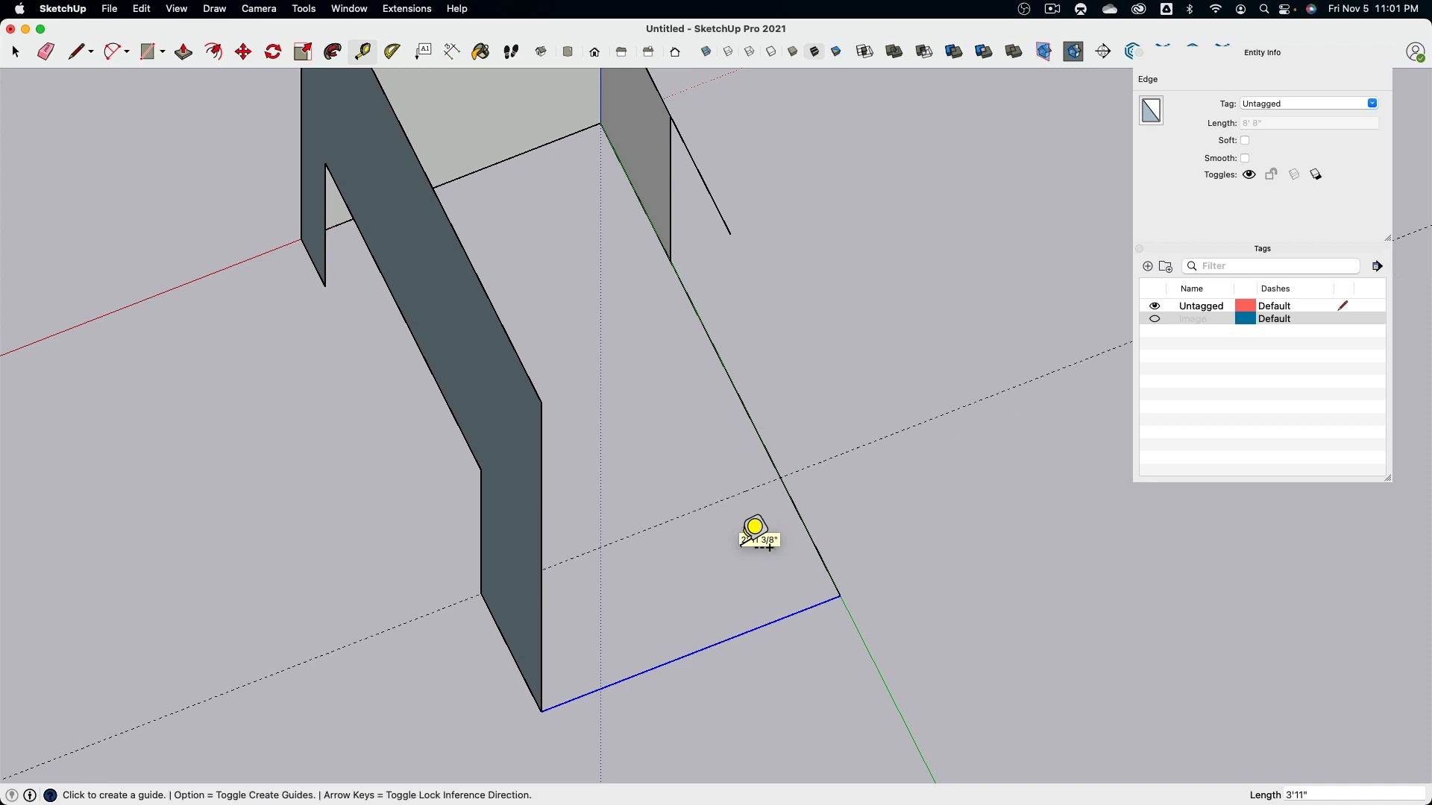
left_click(77, 51)
left_click(780, 478)
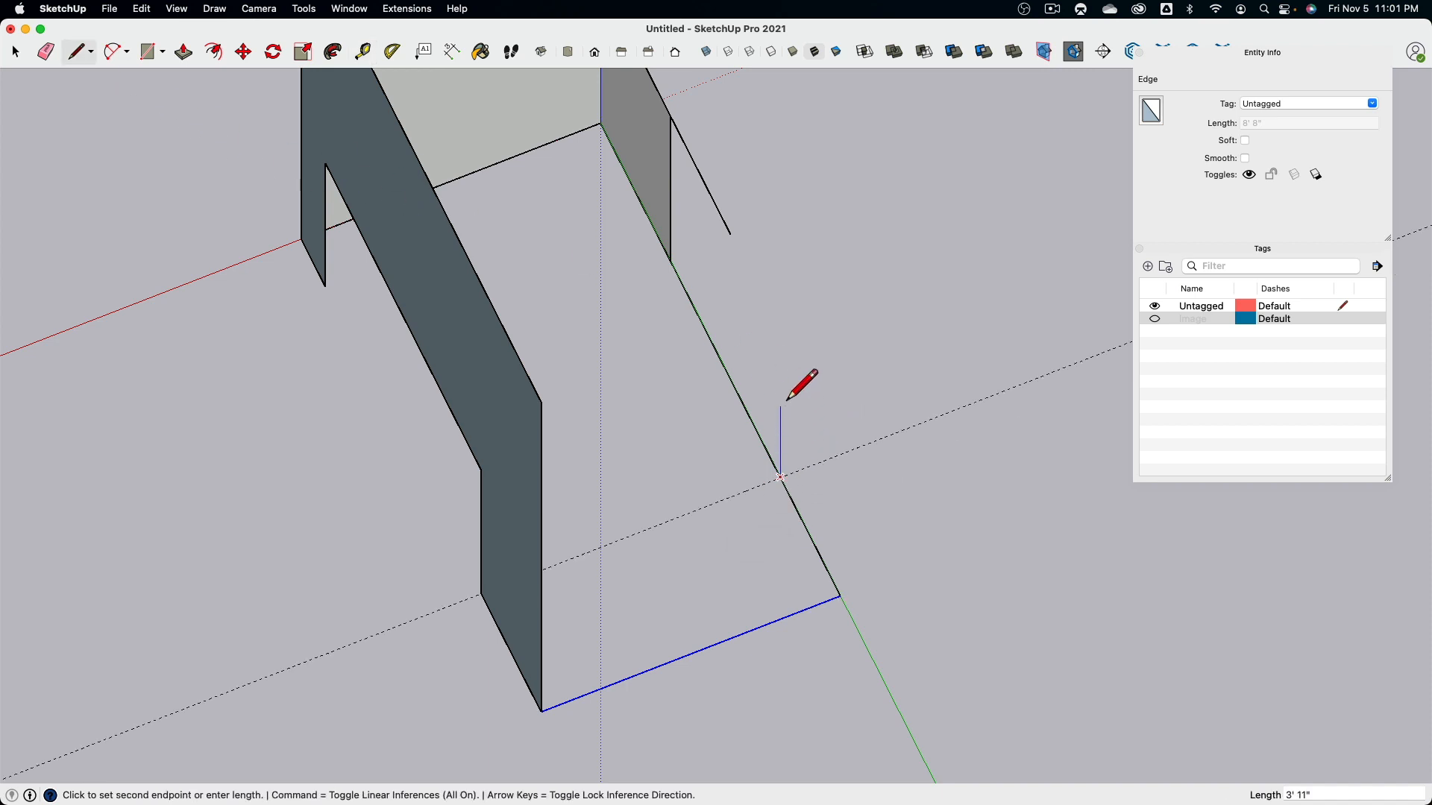
left_click(780, 332)
key("Escape")
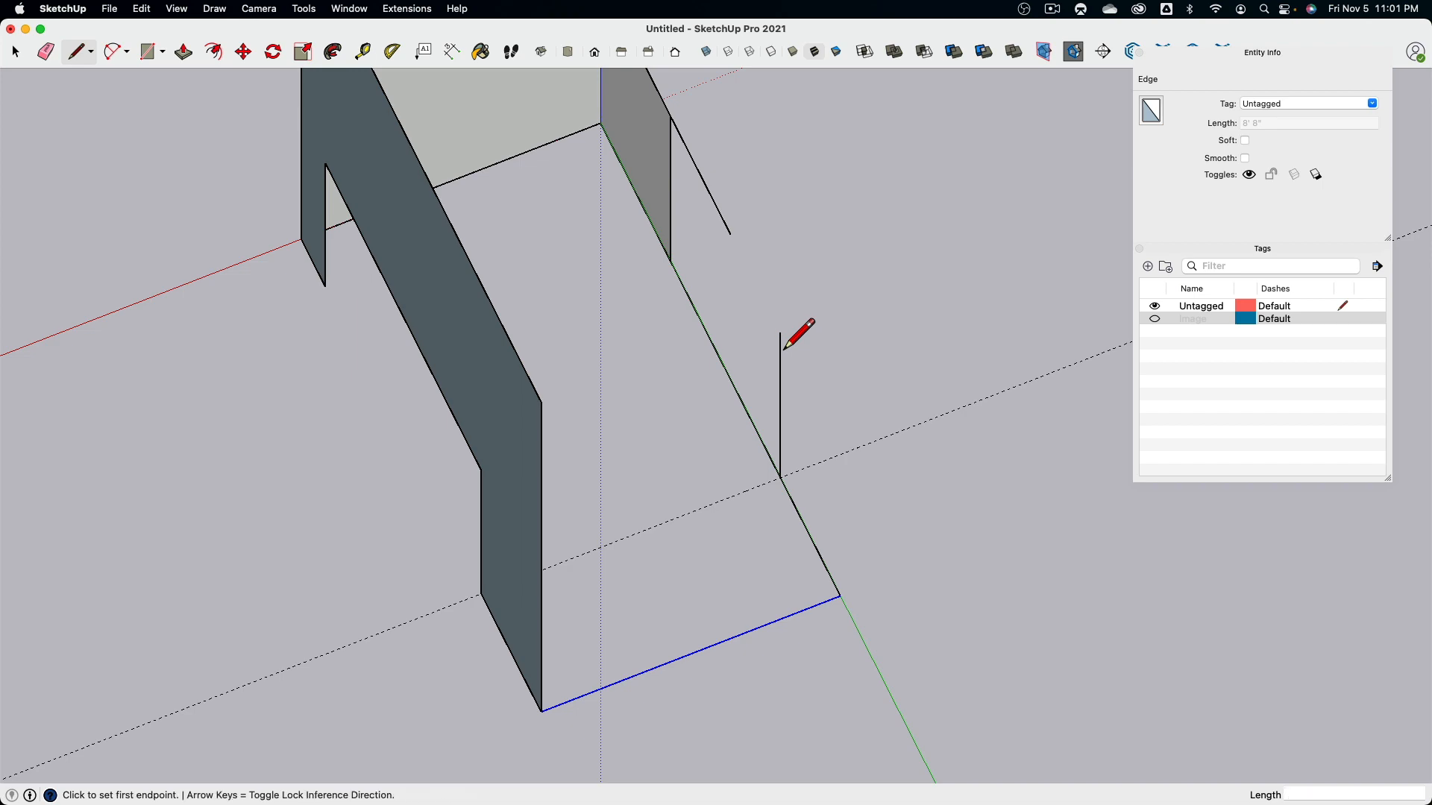
Step: Erase the loose line extending the library wall's top edge and connect the new vertical line's top to the library wall's top corner
left_click(47, 52)
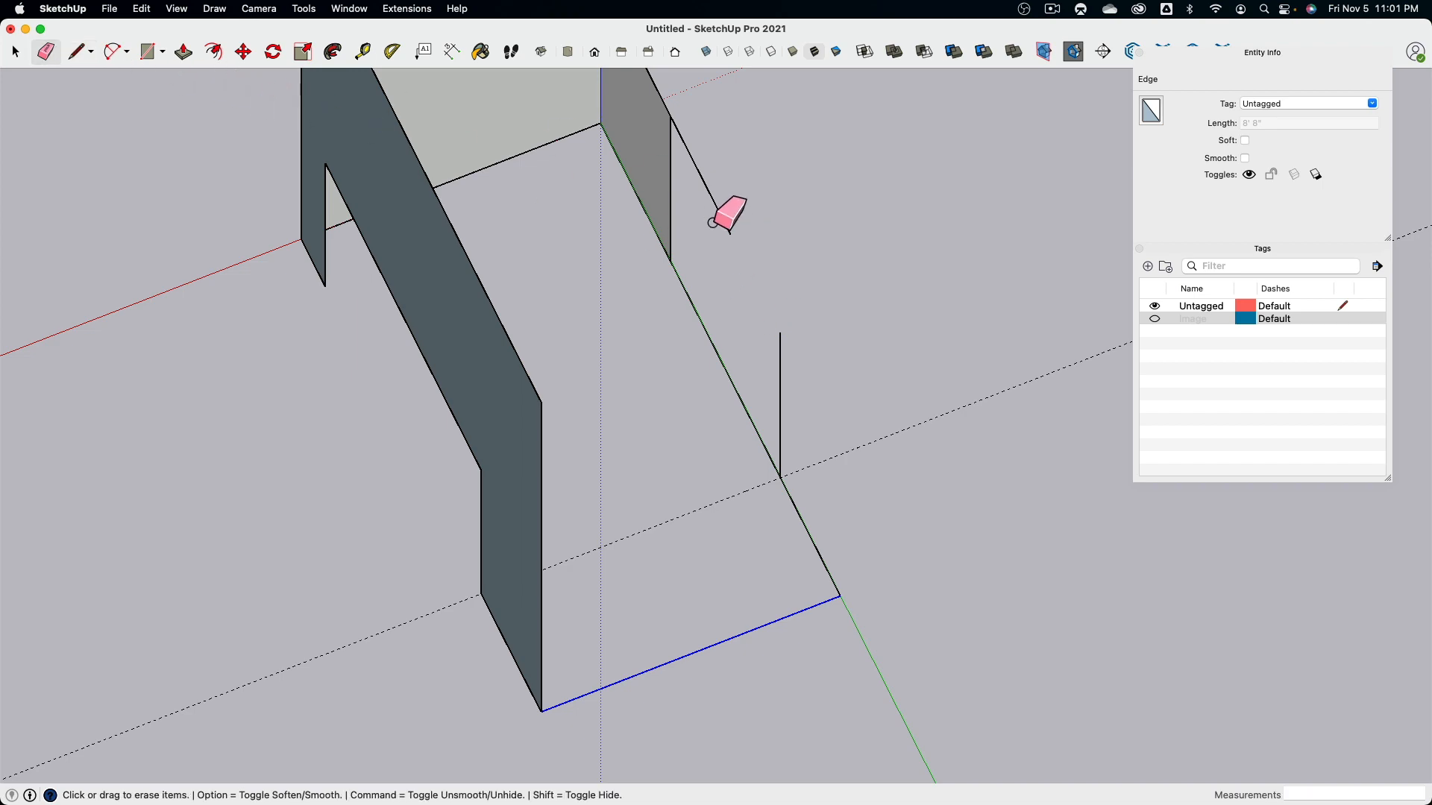
left_click(727, 228)
scroll(731, 238, "down", 2)
mouse_move(736, 242)
middle_mouse_down()
mouse_move(933, 268)
mouse_move(735, 214)
middle_mouse_up()
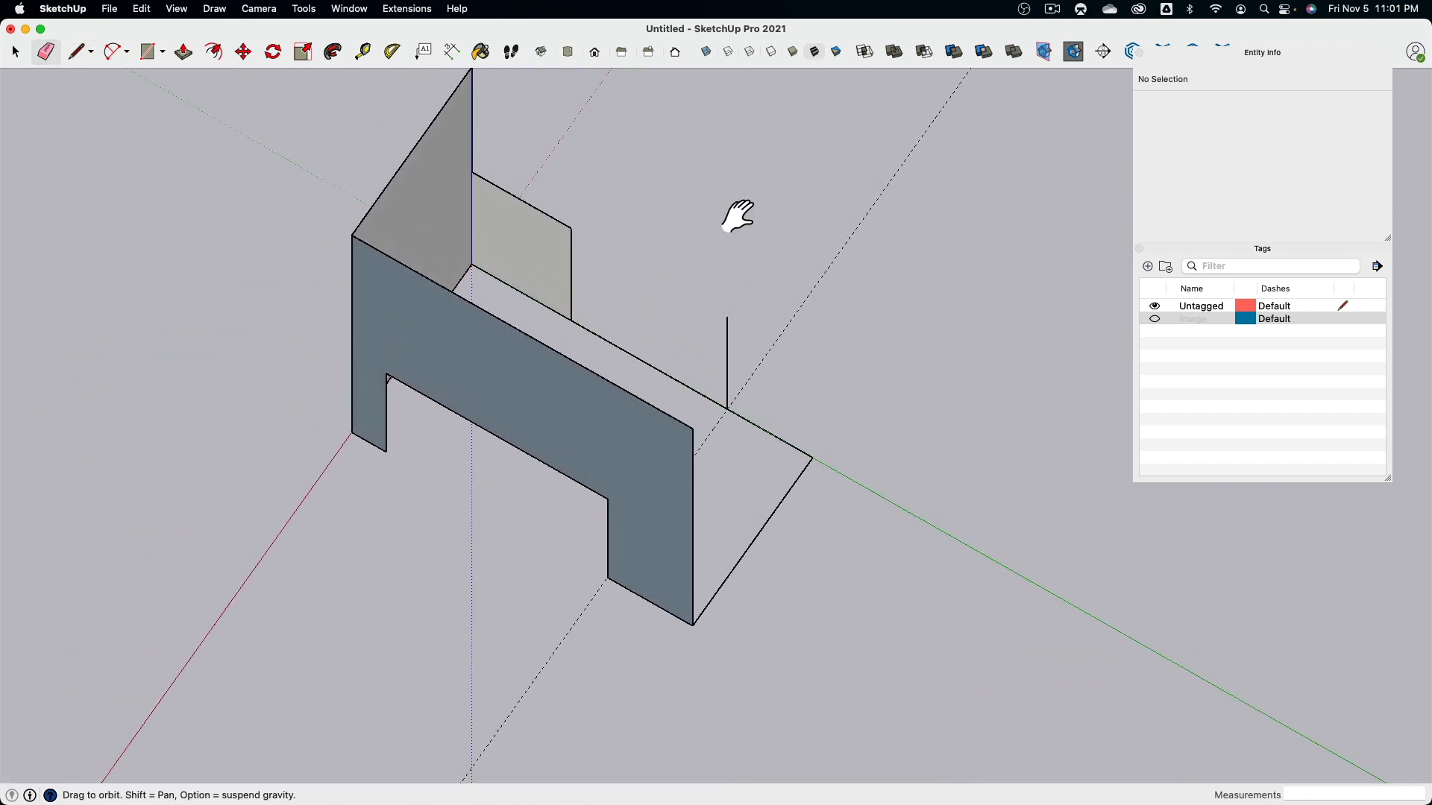
left_click(75, 52)
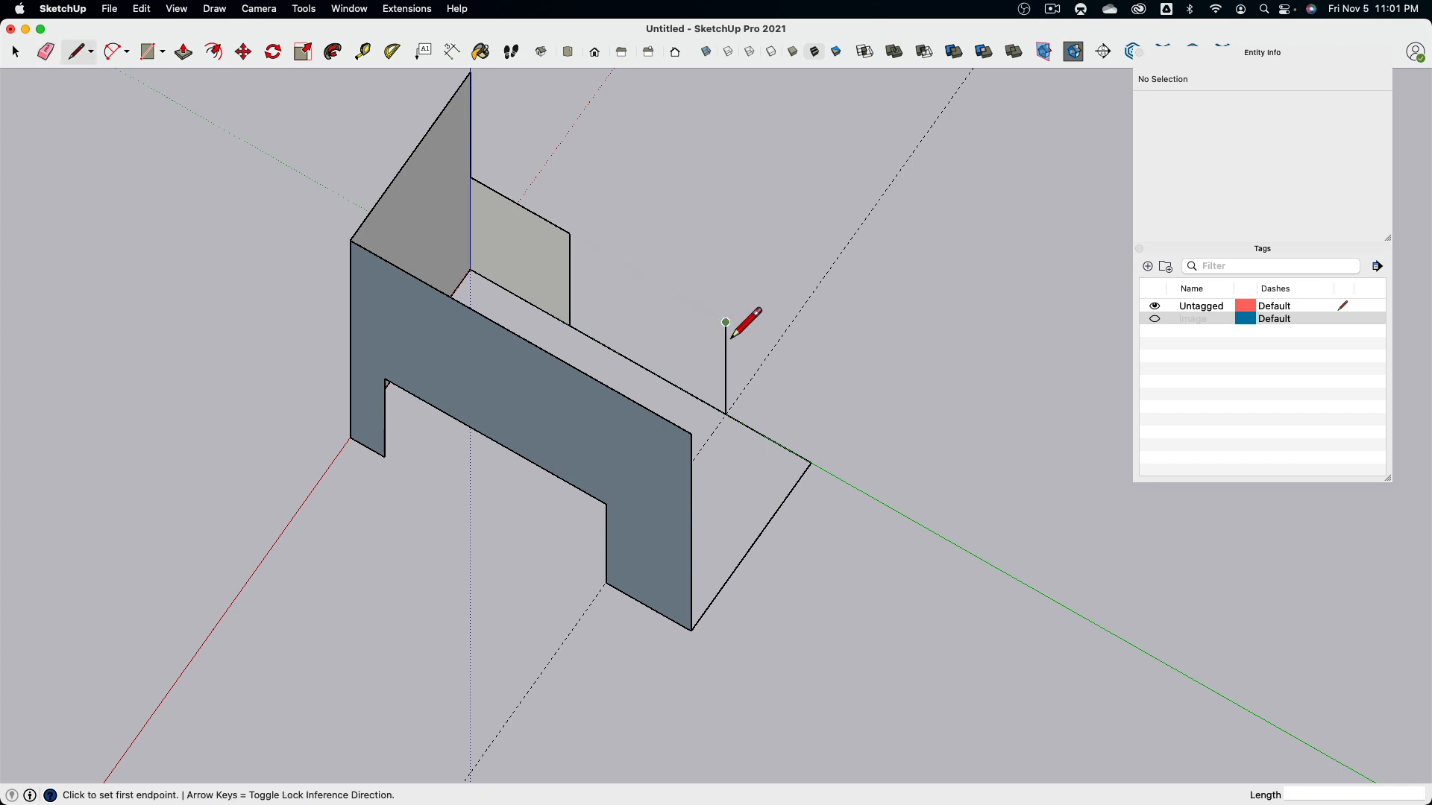
left_click(726, 322)
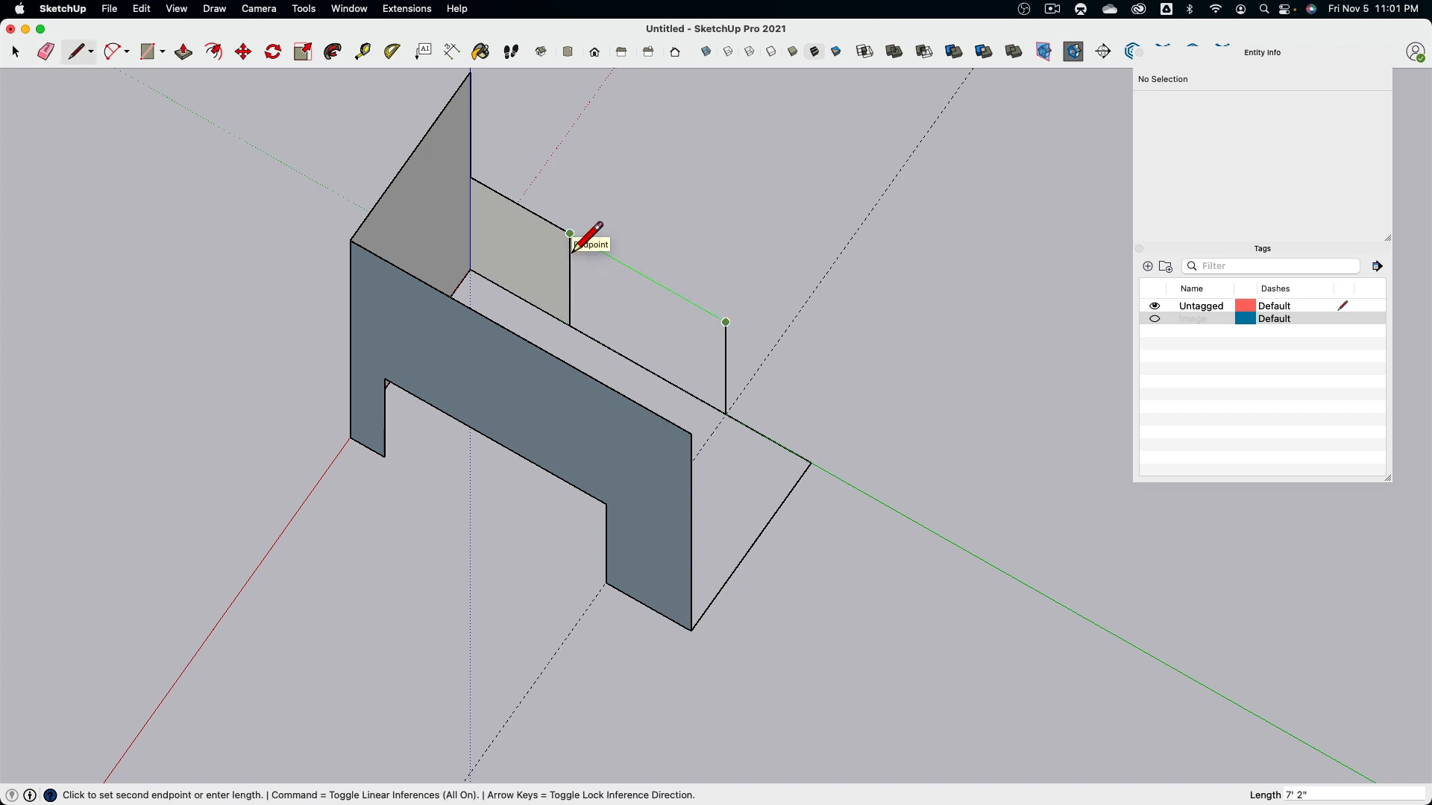
left_click(569, 234)
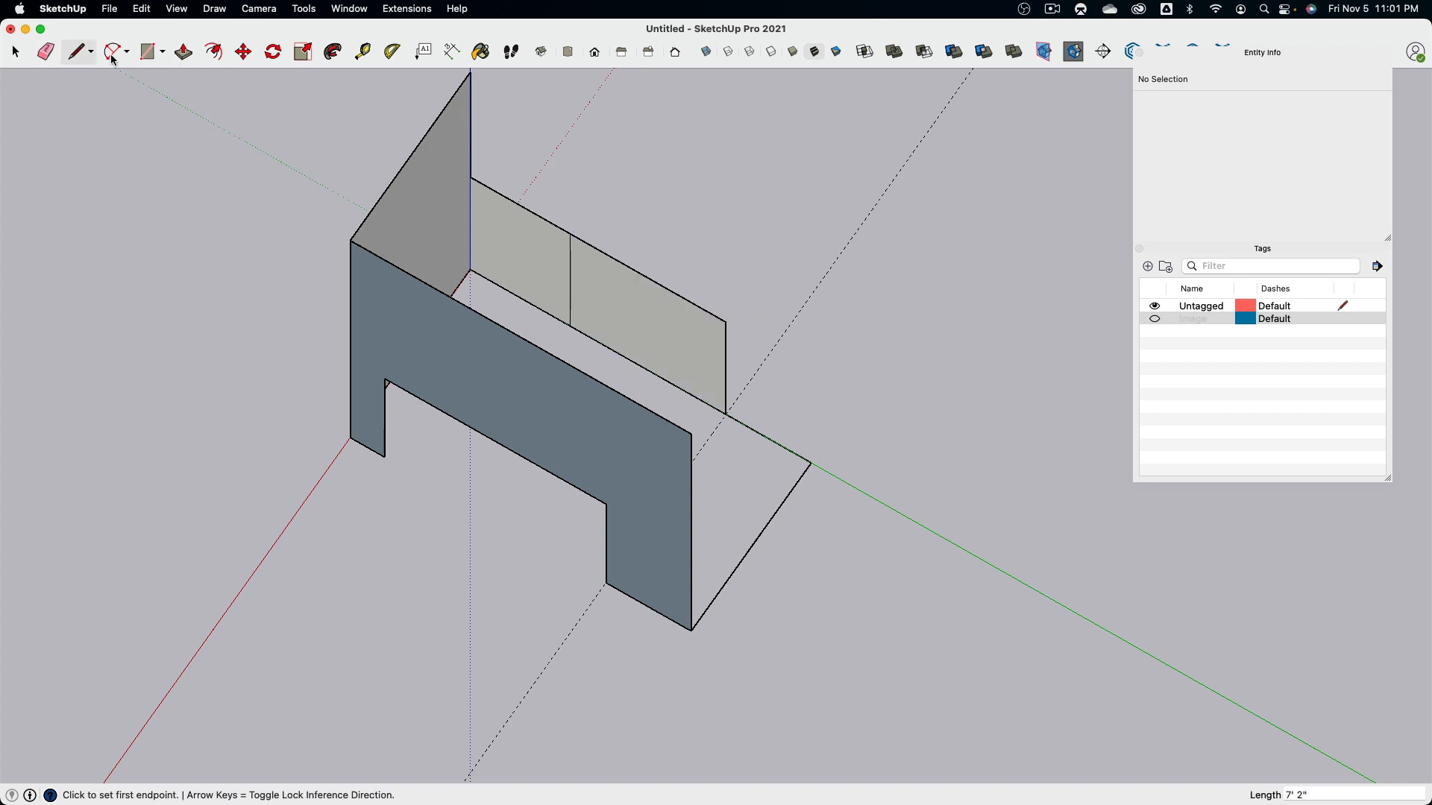
Step: Erase the base line from the library wall to the kitchen wall and turn the Image tag back on
key("e")
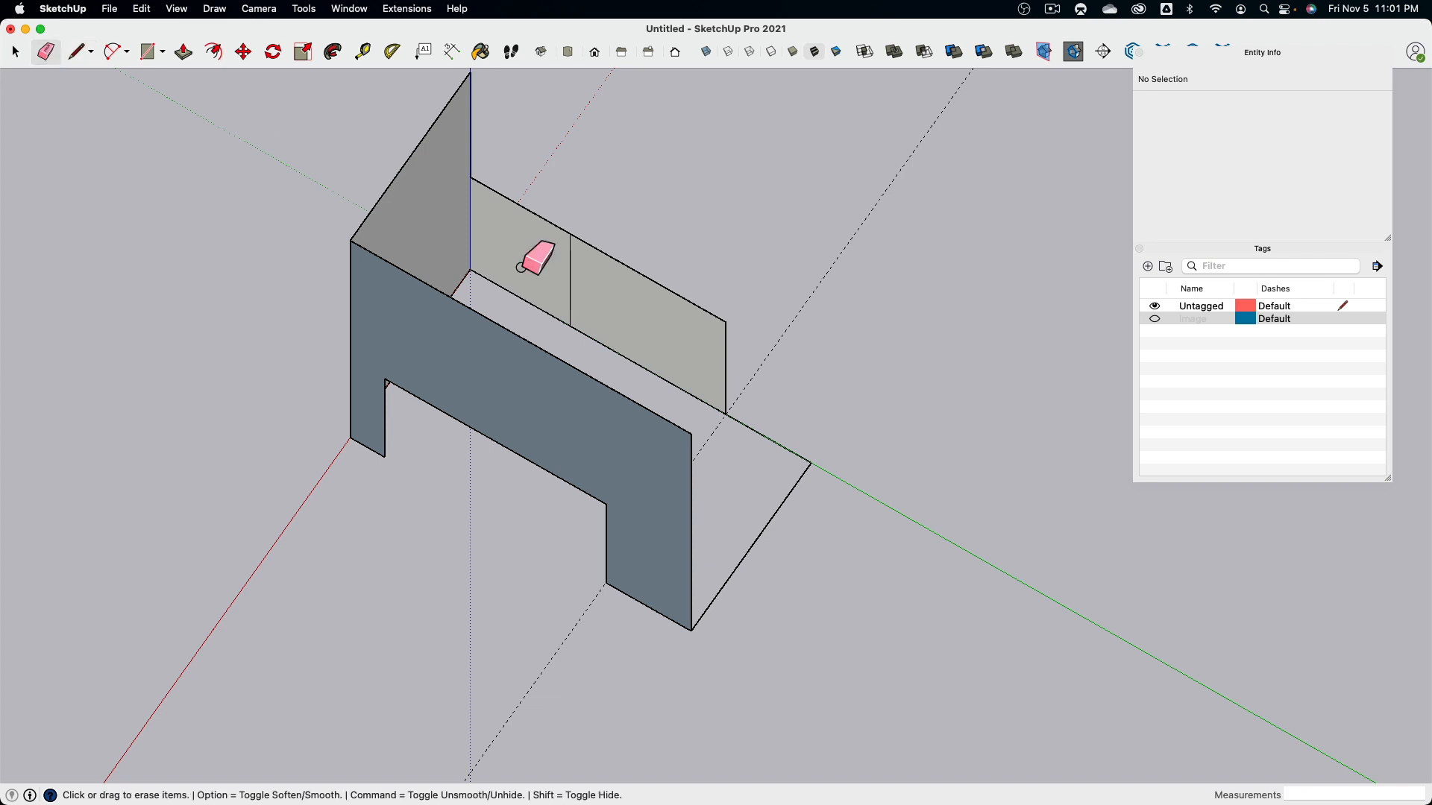
left_click(606, 349)
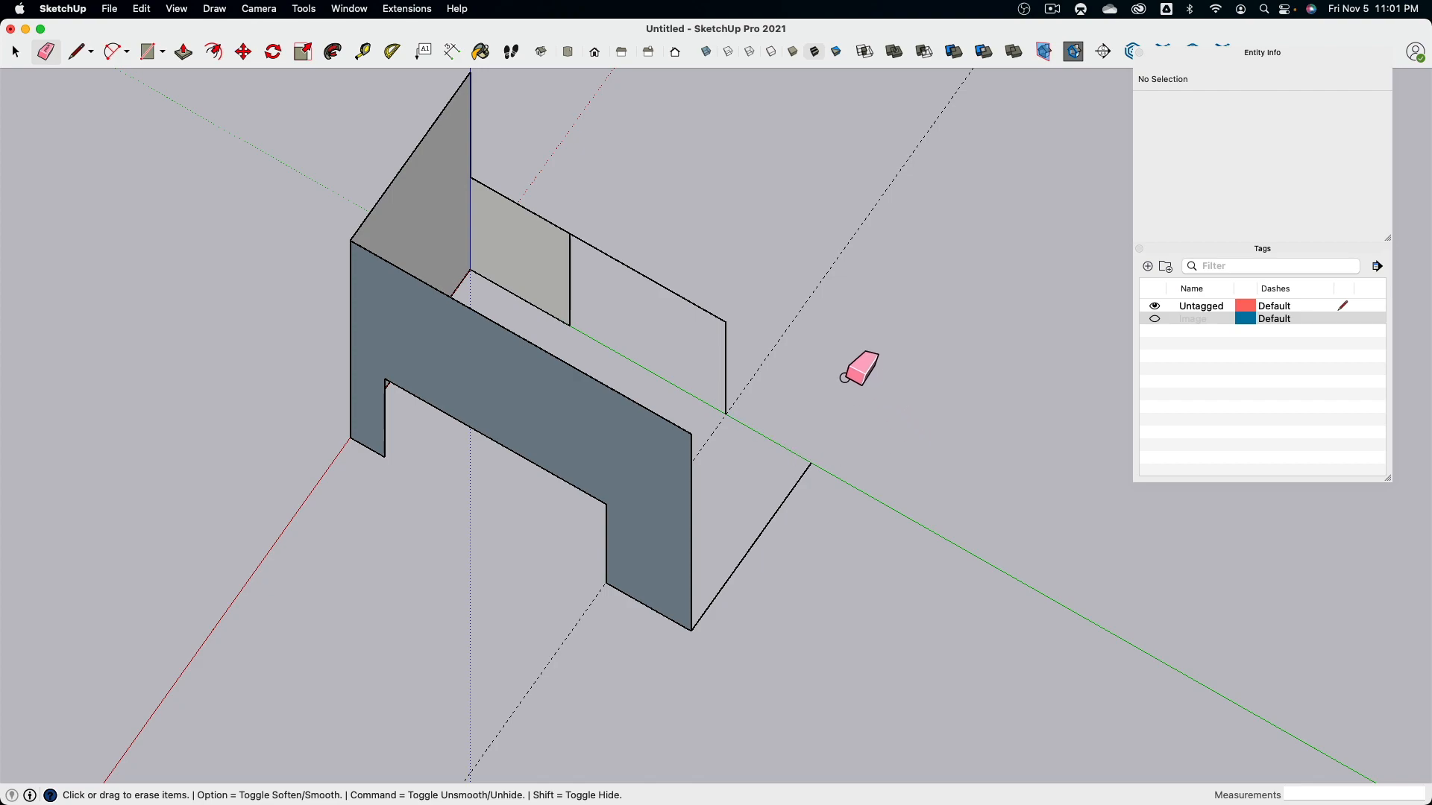
mouse_move(858, 371)
middle_mouse_down()
mouse_move(921, 407)
mouse_move(902, 307)
middle_mouse_up()
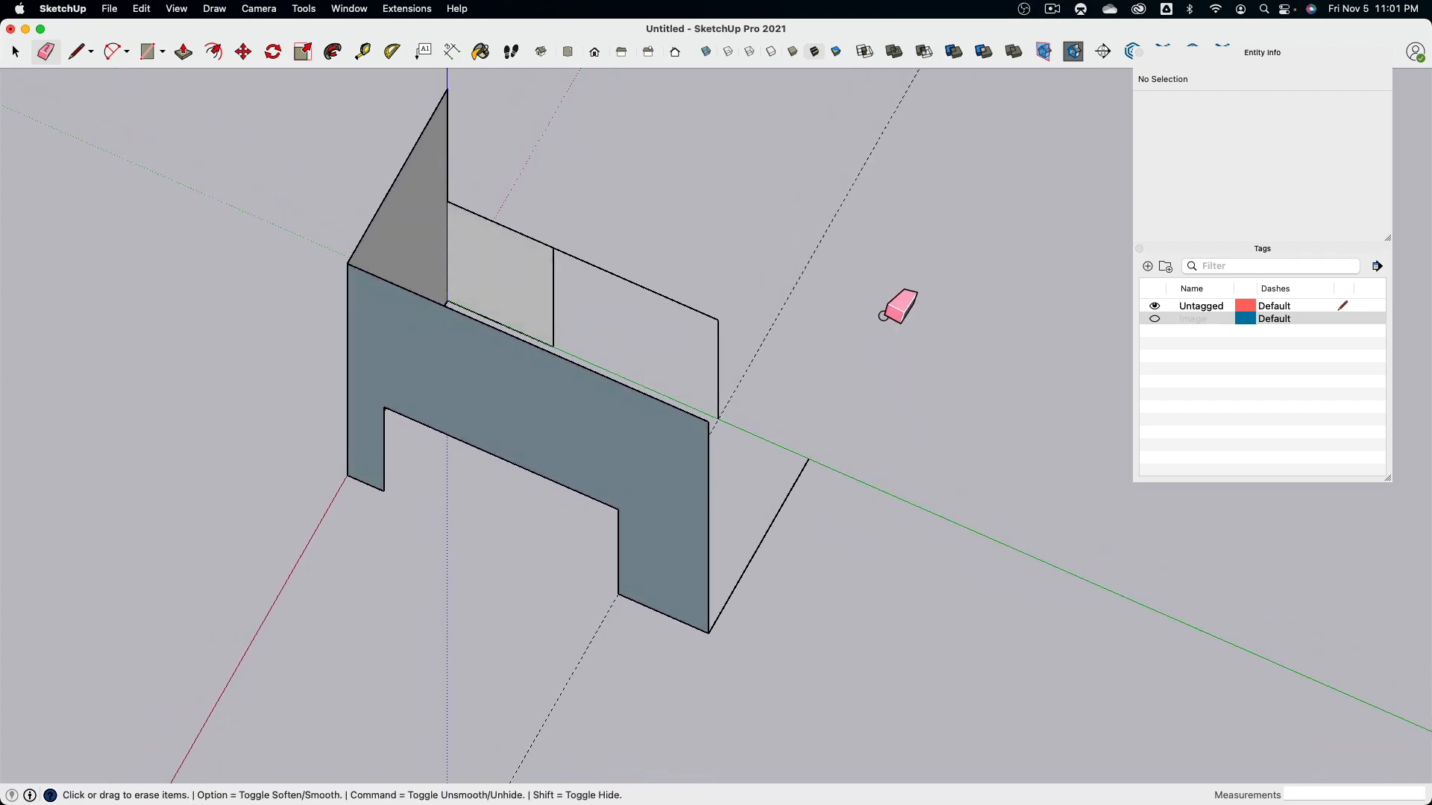
left_click(1154, 319)
Step: Examine the library wall extension against the floor plan and inspect the foyer through the living room opening
middle_click_drag(782, 306, 799, 356)
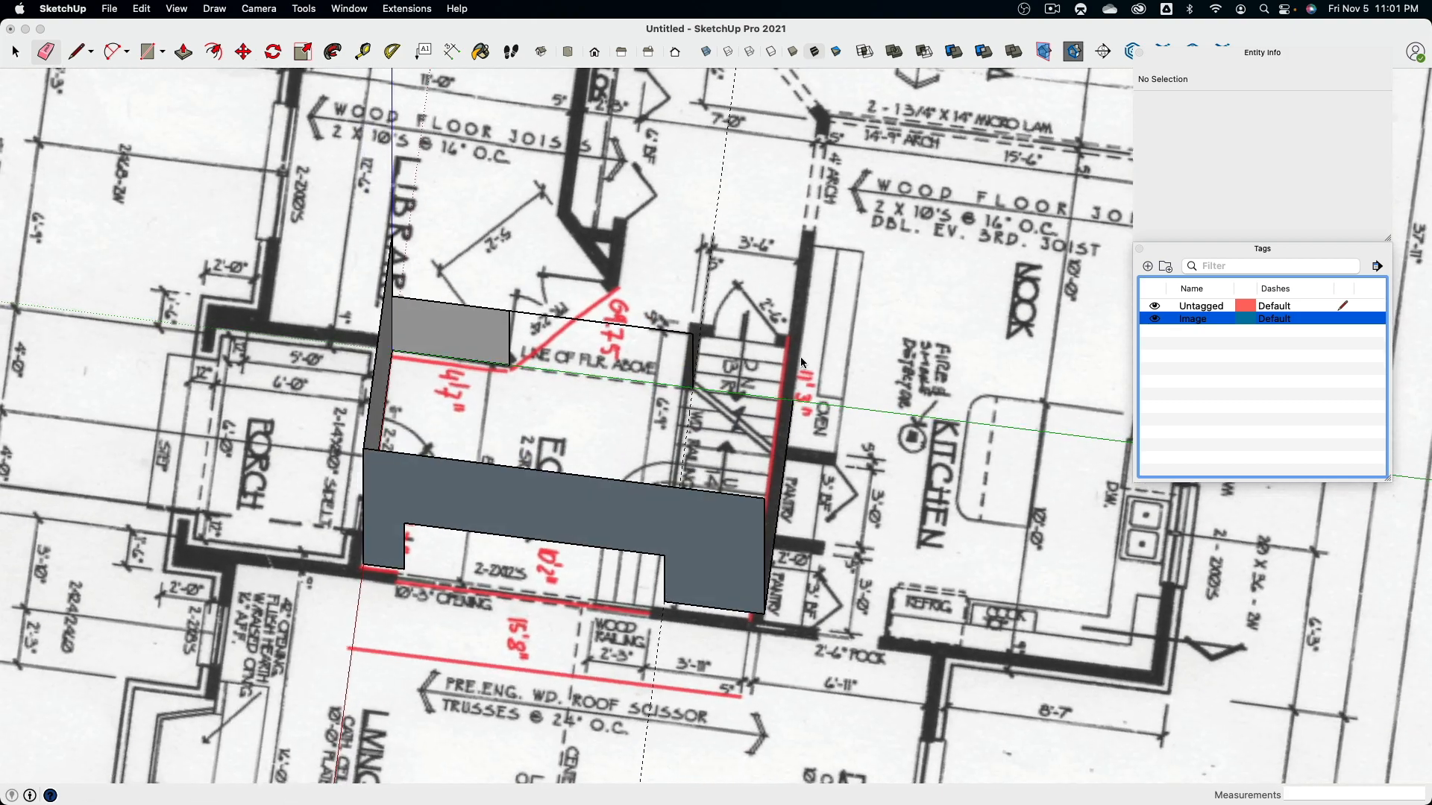
scroll(740, 364, "up", 4)
scroll(701, 407, "down", 3)
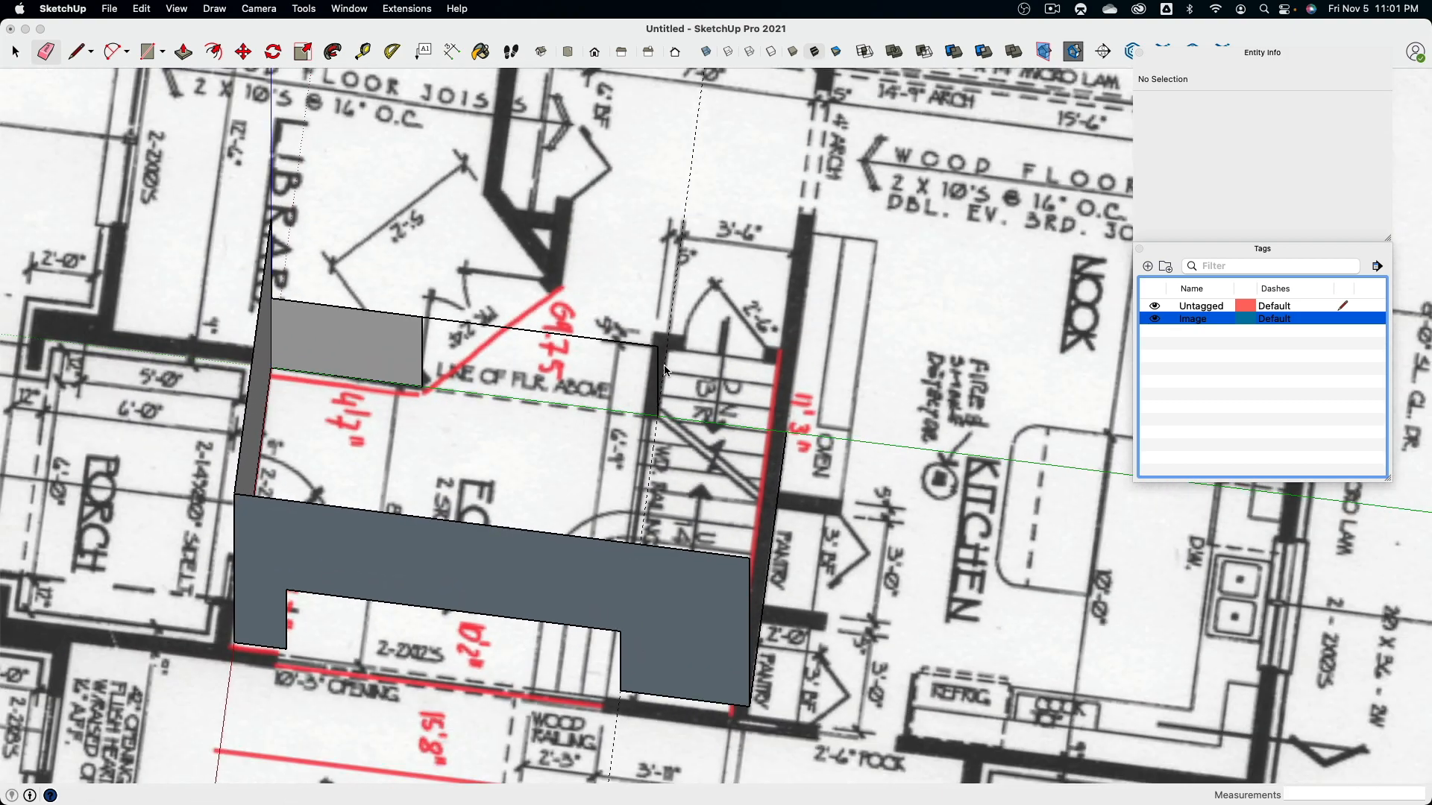
middle_click_drag(681, 320, 430, 241)
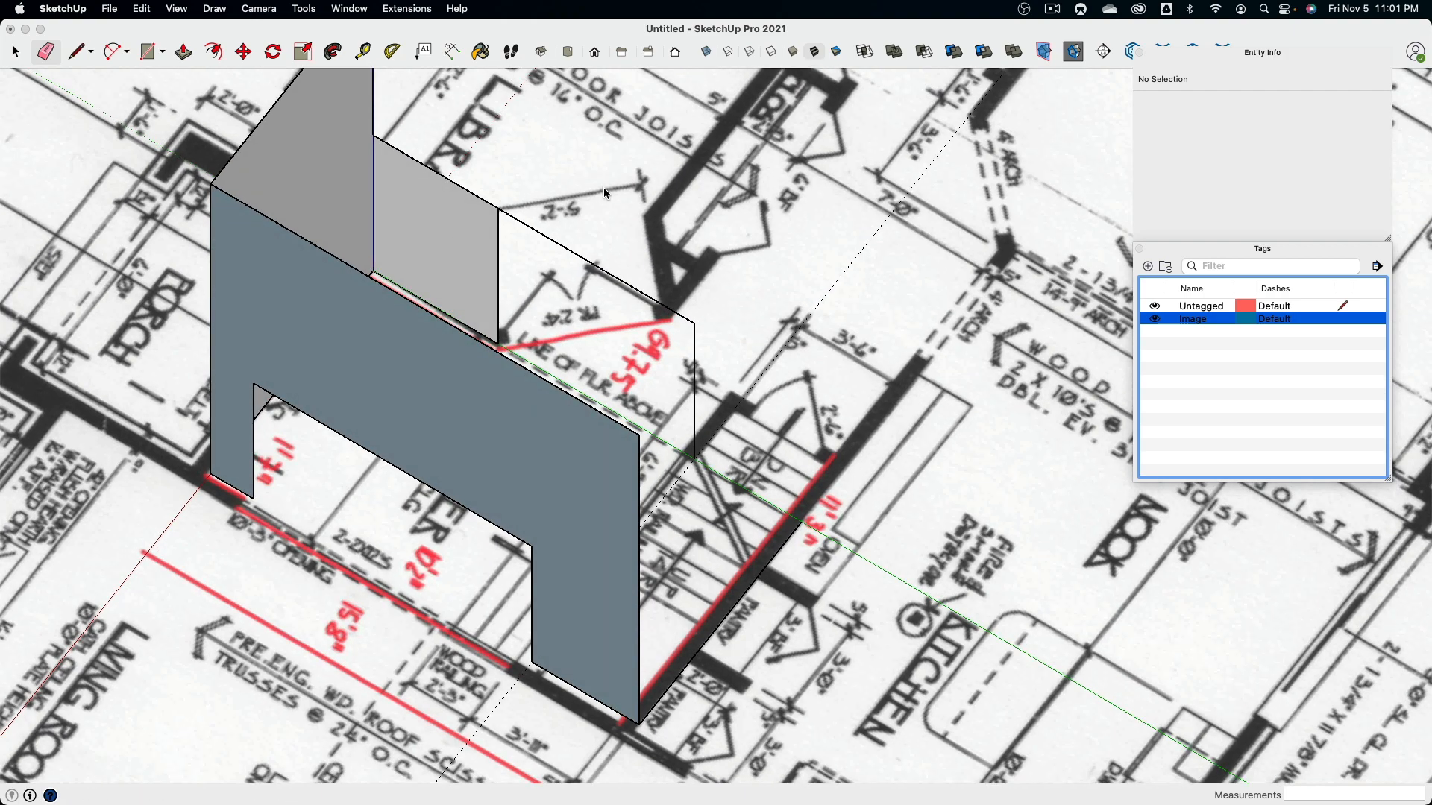
middle_click_drag(603, 186, 767, 198)
scroll(623, 522, "up", 10)
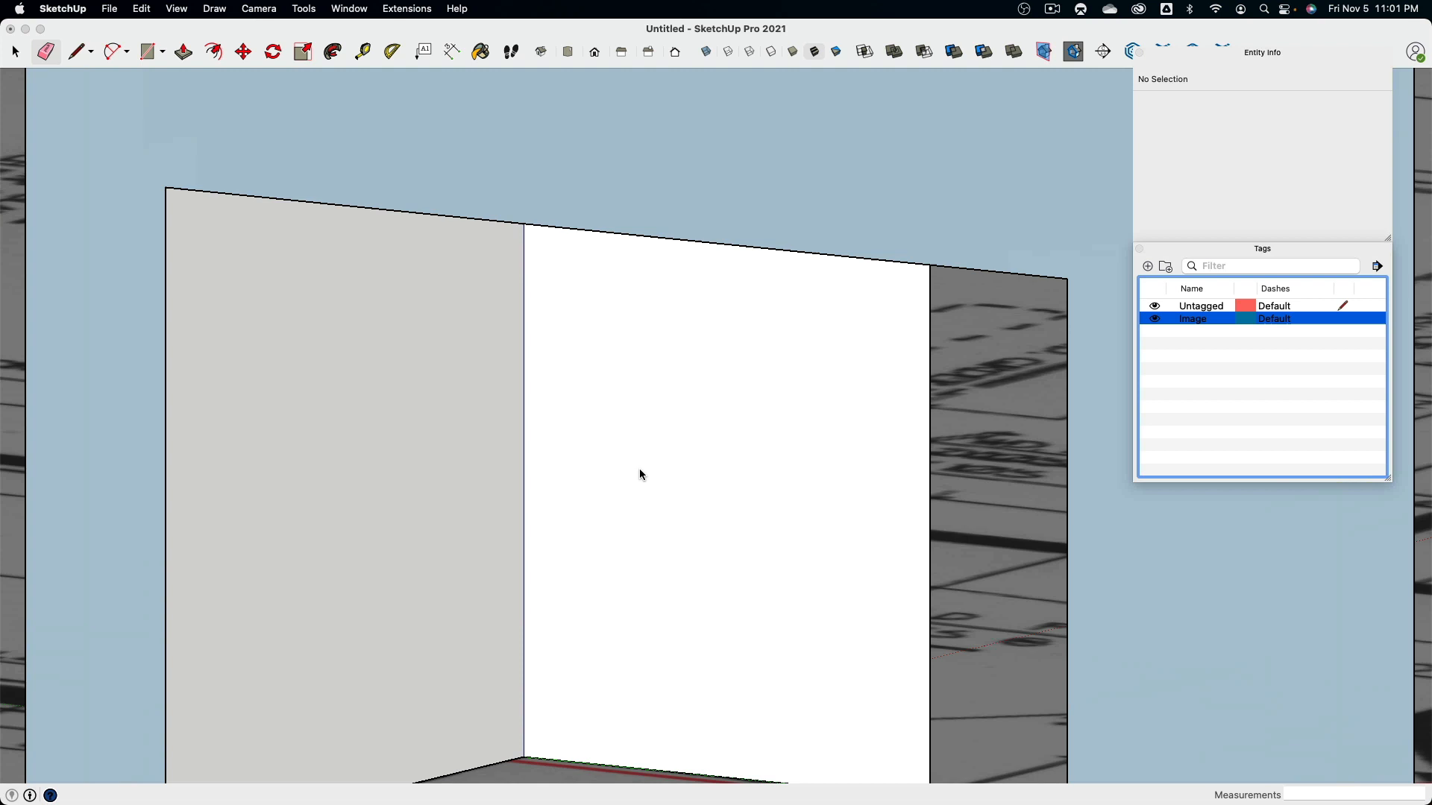
middle_click_drag(642, 474, 687, 414)
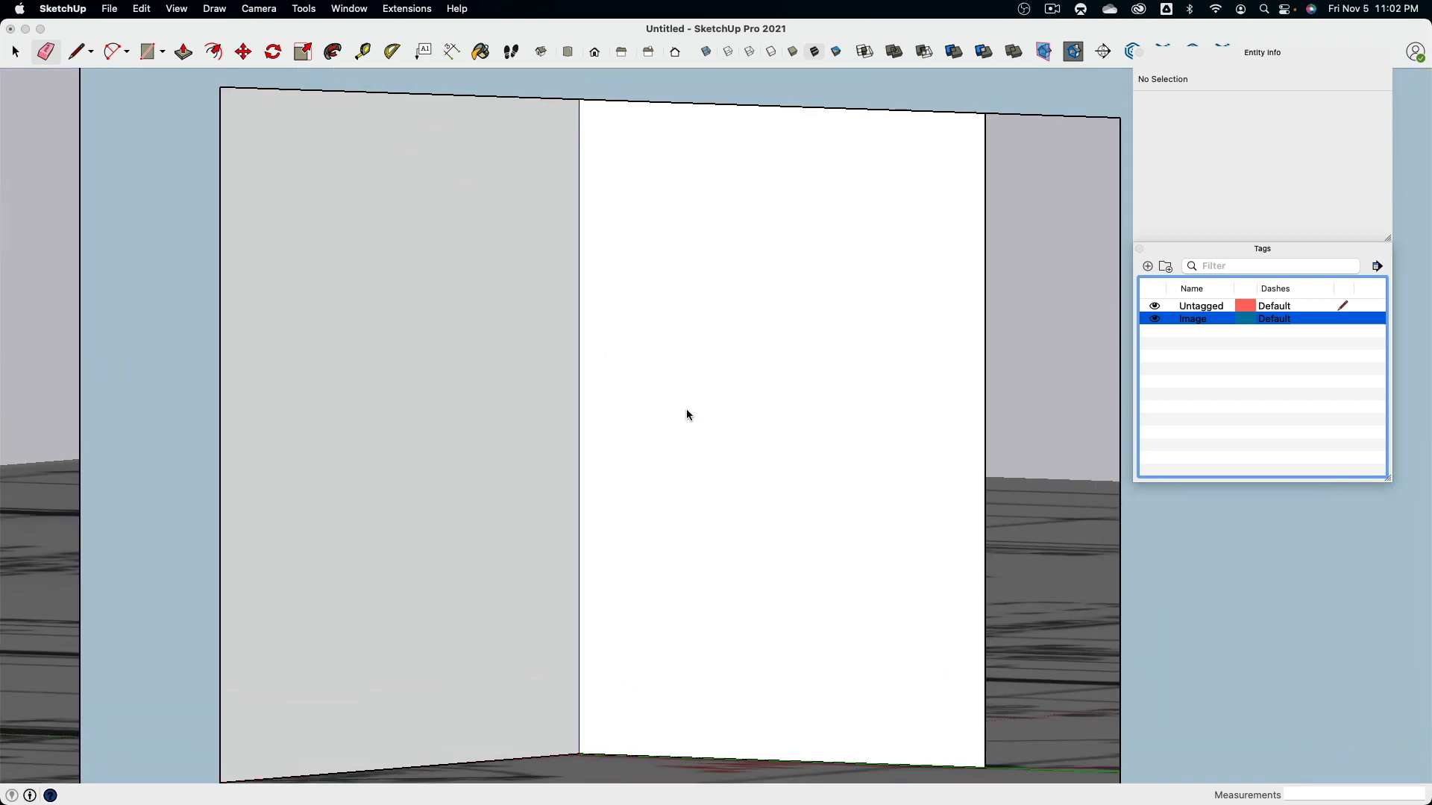
Step: Switch to Finder, preview Entrance.JPG to check the dimensions around the front door and library doors, and return to SketchUp
key("super+Tab")
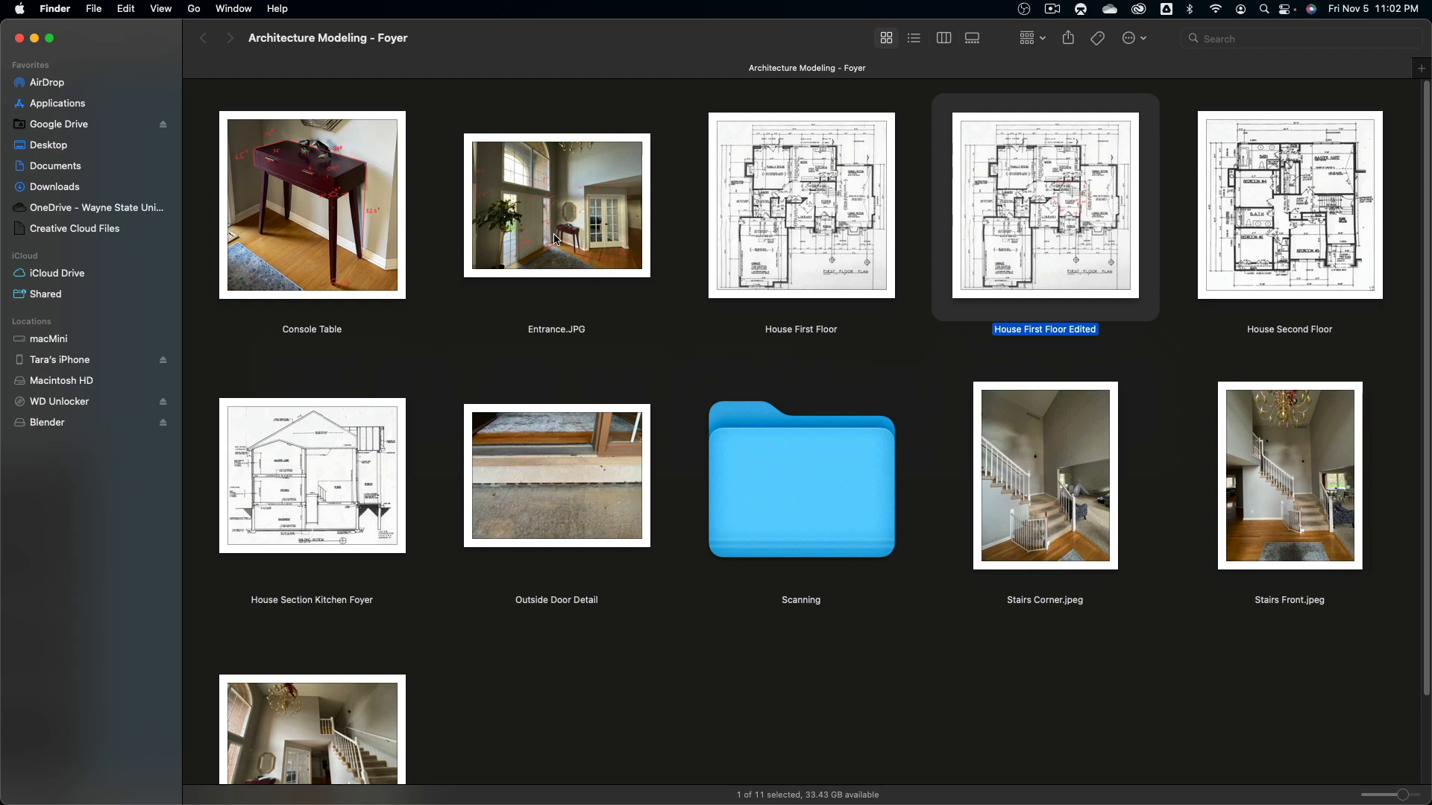
left_click(556, 240)
key("space")
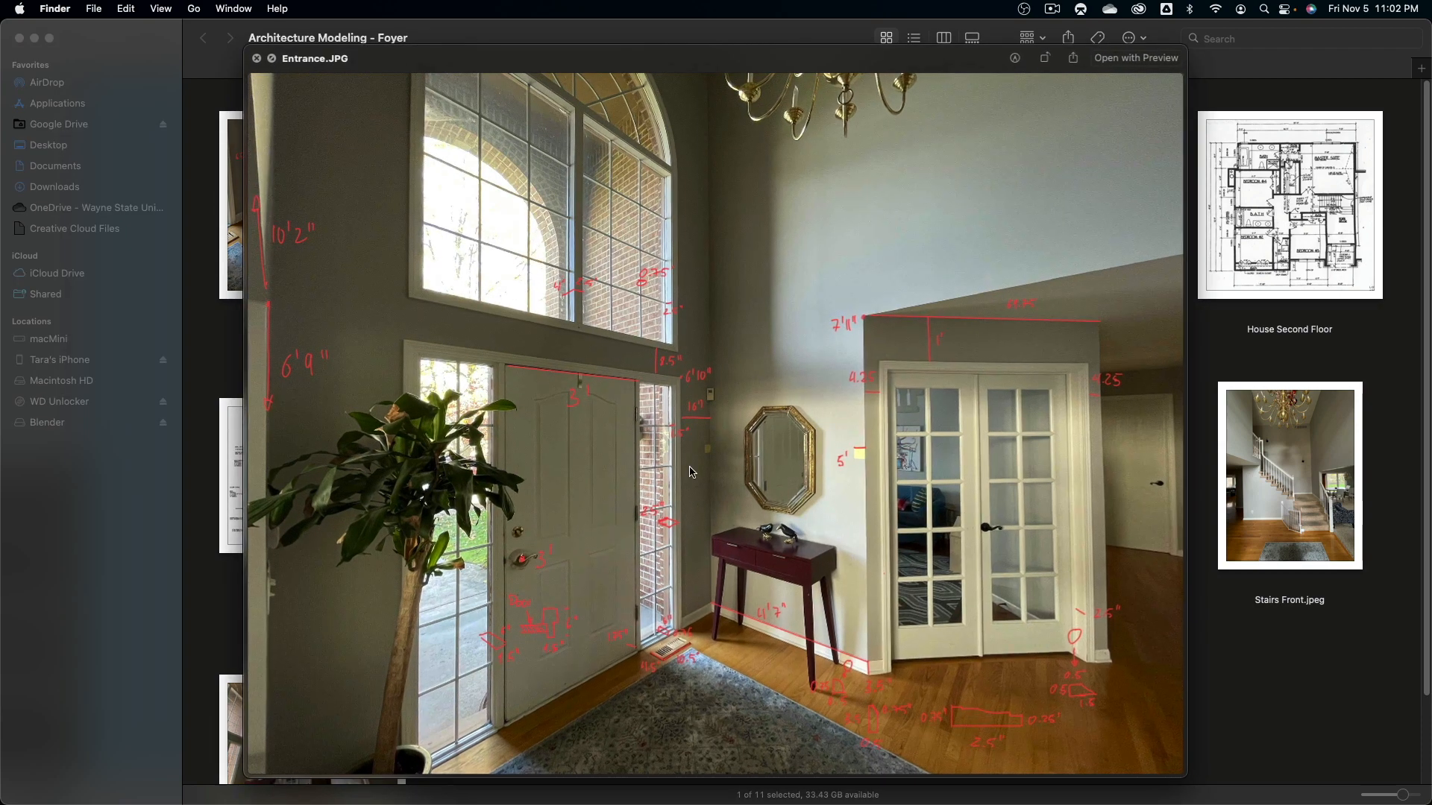
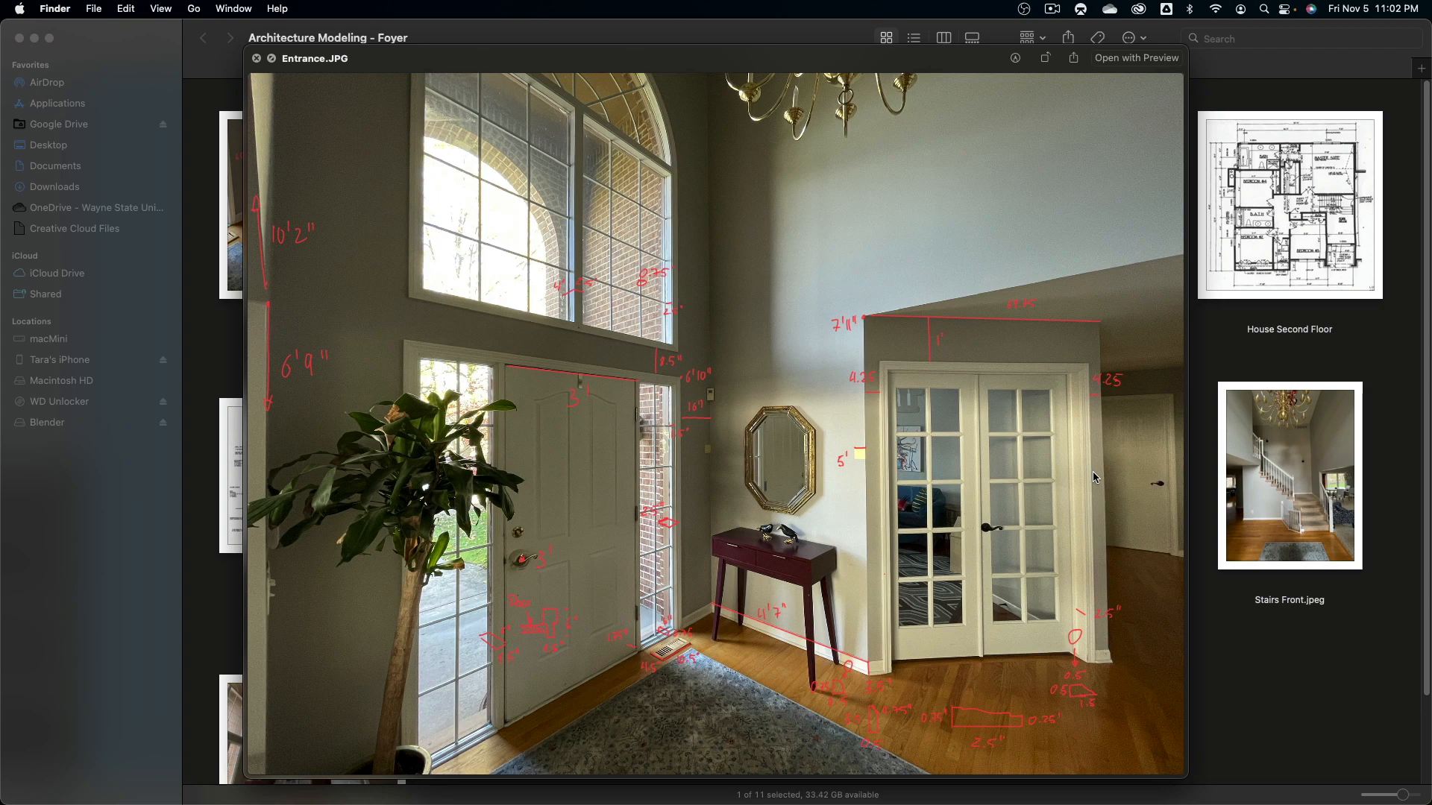
key("space")
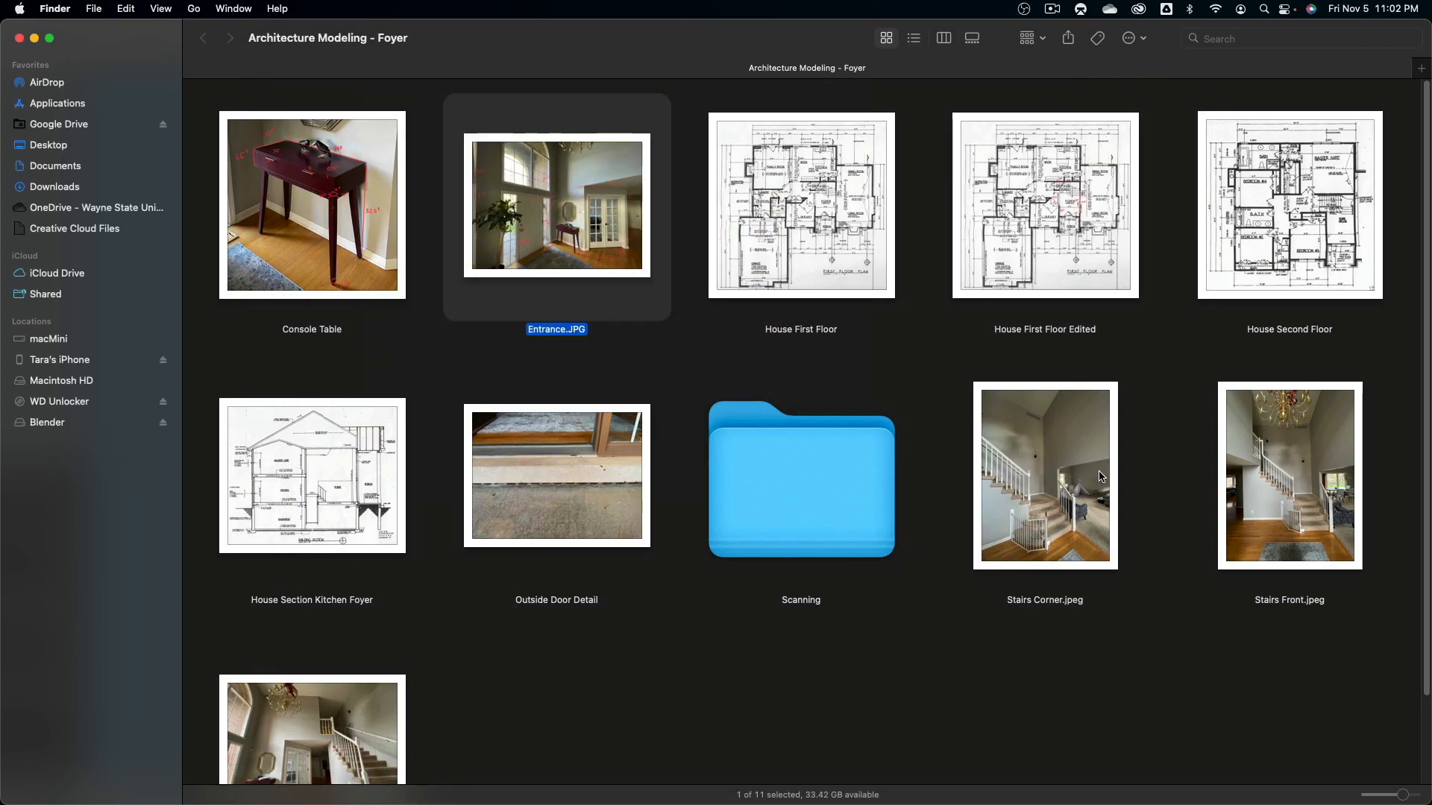
key("super+Tab")
left_click(411, 393)
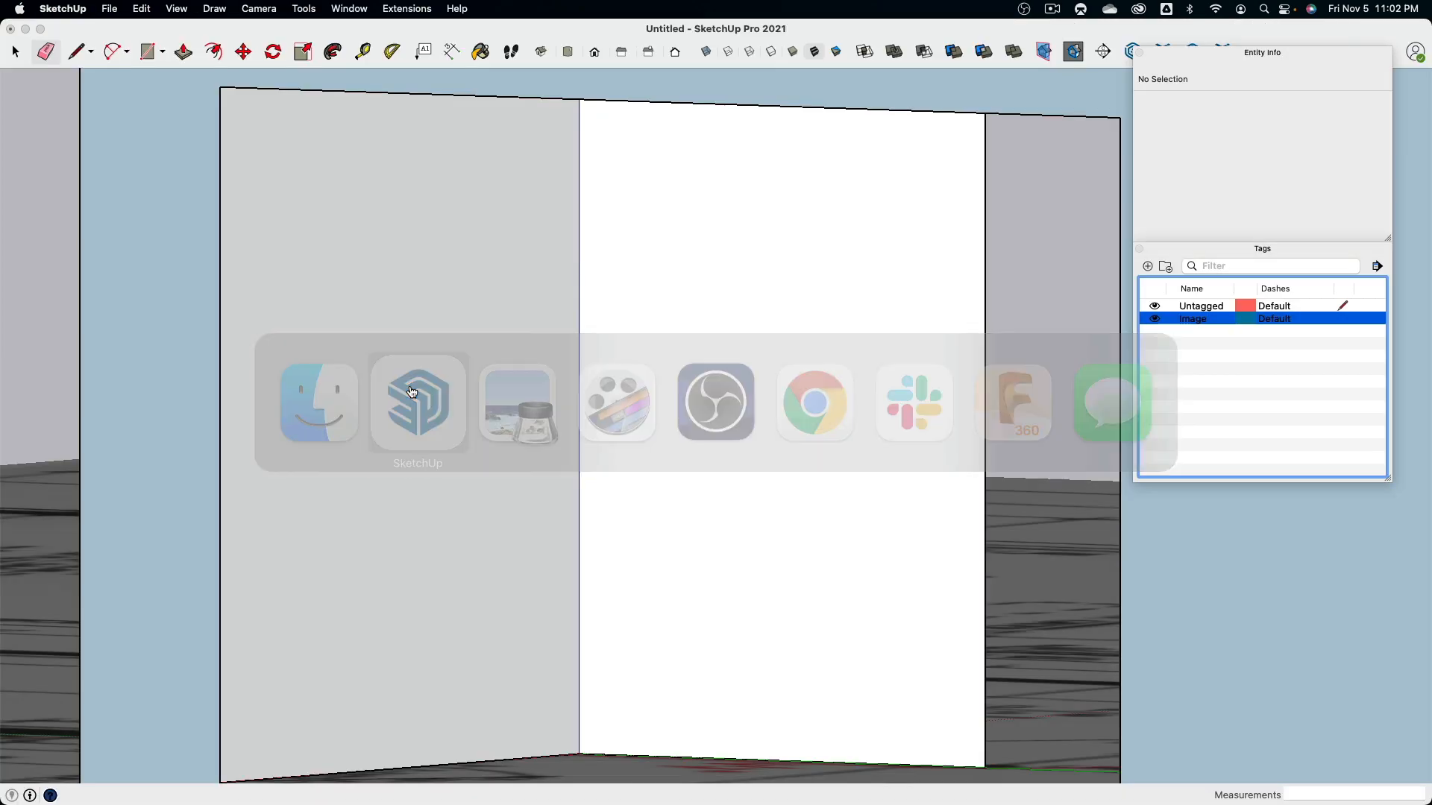
Step: Examine the foyer walls from several angles against the floor plan, hiding the Image tag and showing it again
scroll(534, 393, "down", 8)
mouse_move(601, 359)
middle_mouse_down()
mouse_move(606, 490)
mouse_move(891, 375)
middle_mouse_up()
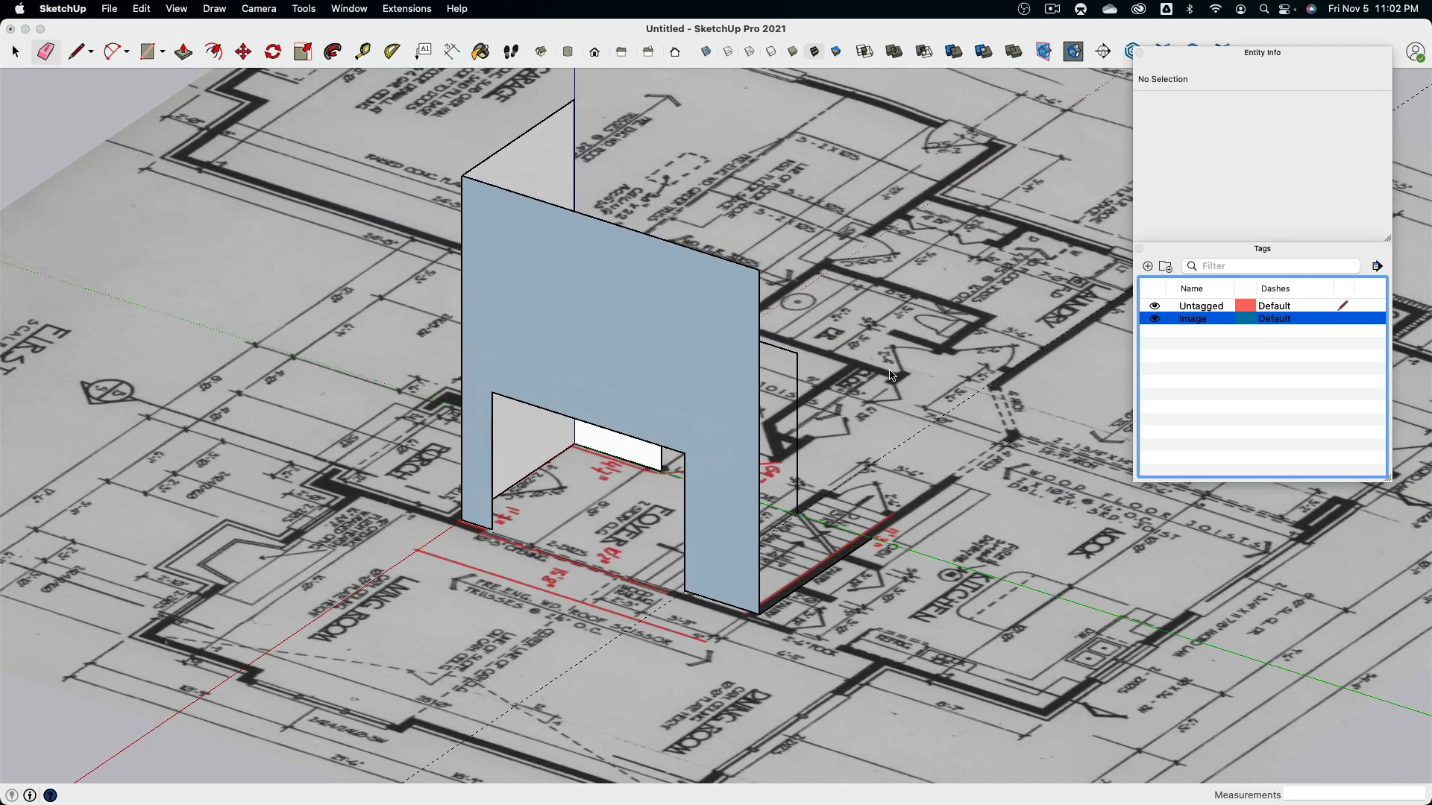
middle_click_drag(811, 244, 734, 217)
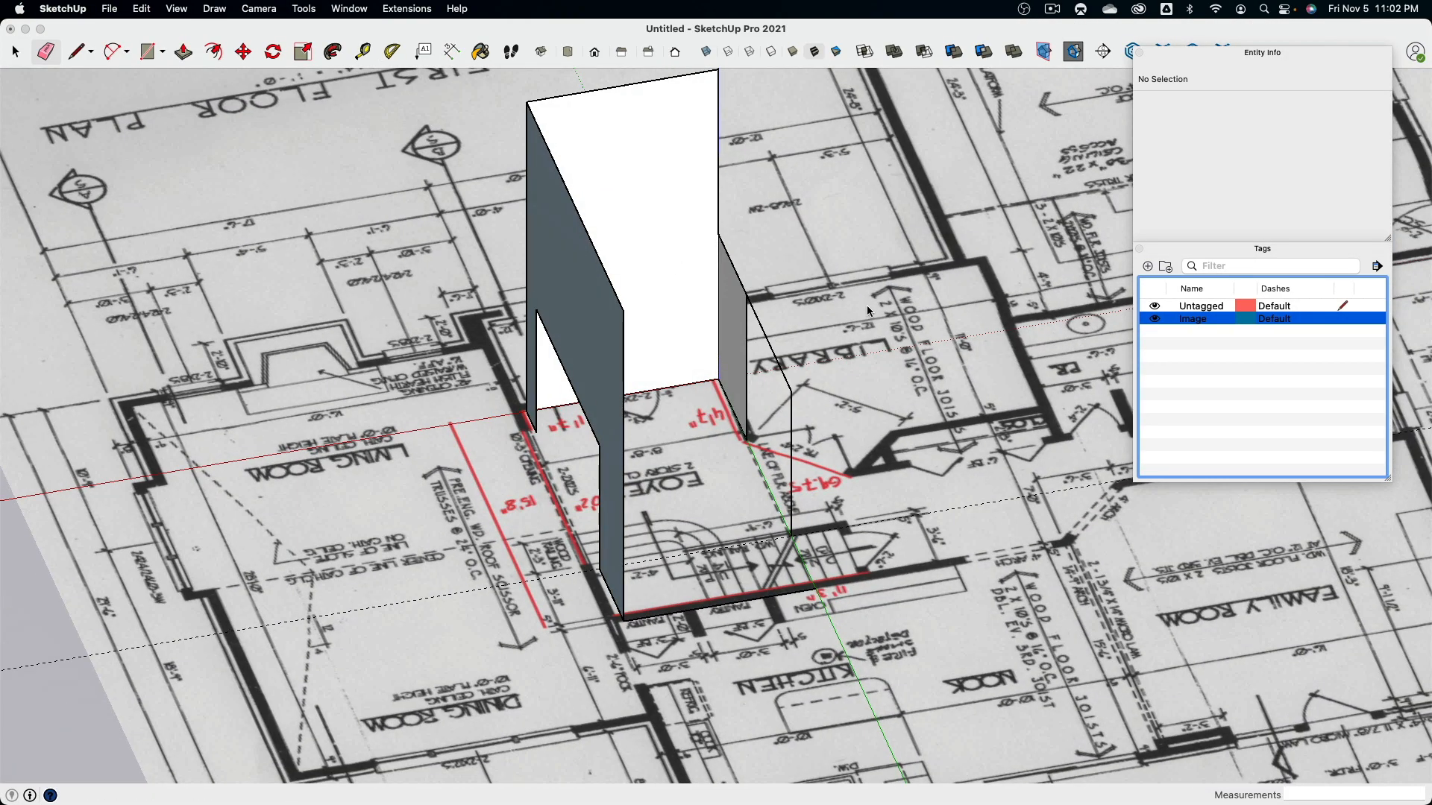
middle_click_drag(865, 306, 928, 329)
left_click(1155, 319)
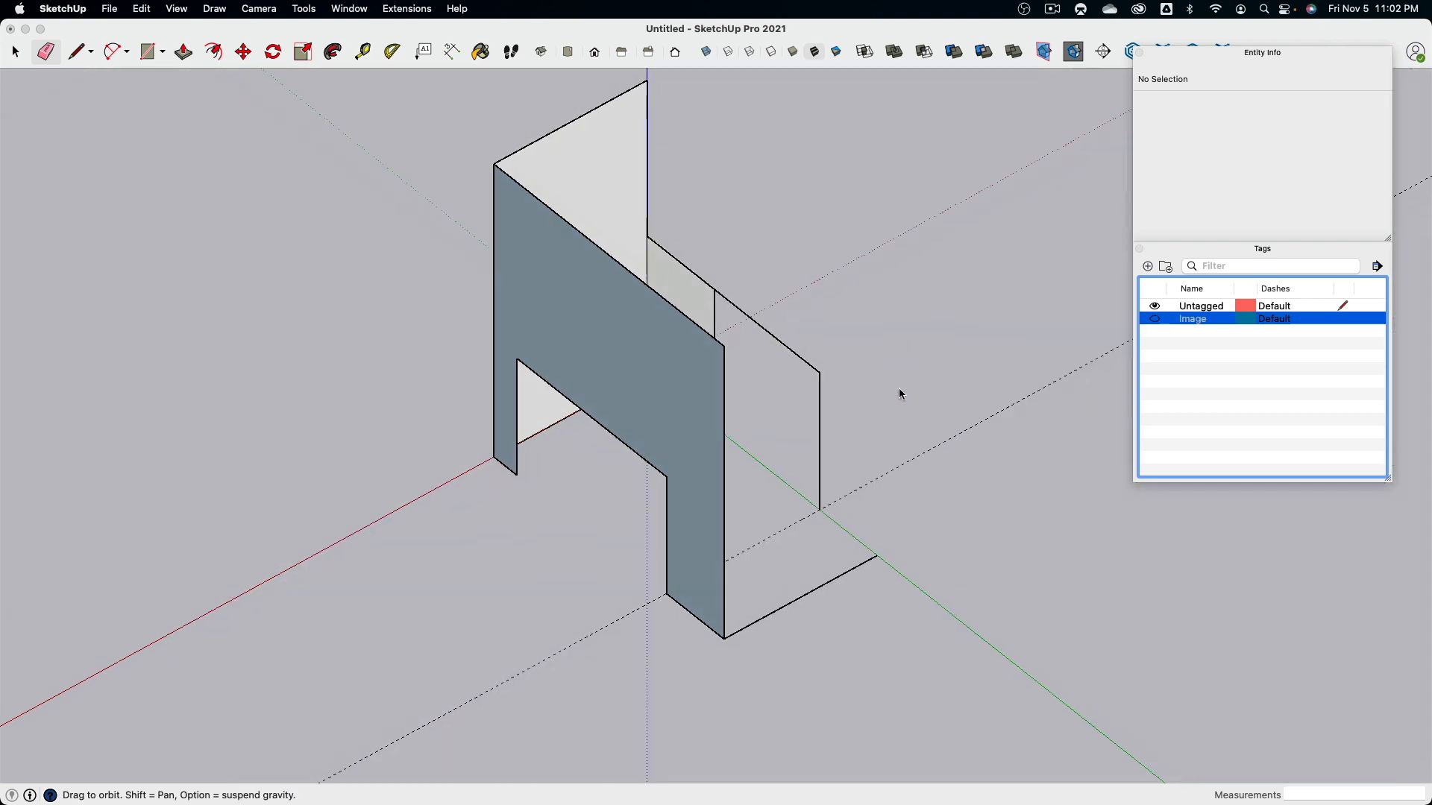
middle_click_drag(897, 388, 910, 606)
middle_click_drag(912, 606, 850, 328)
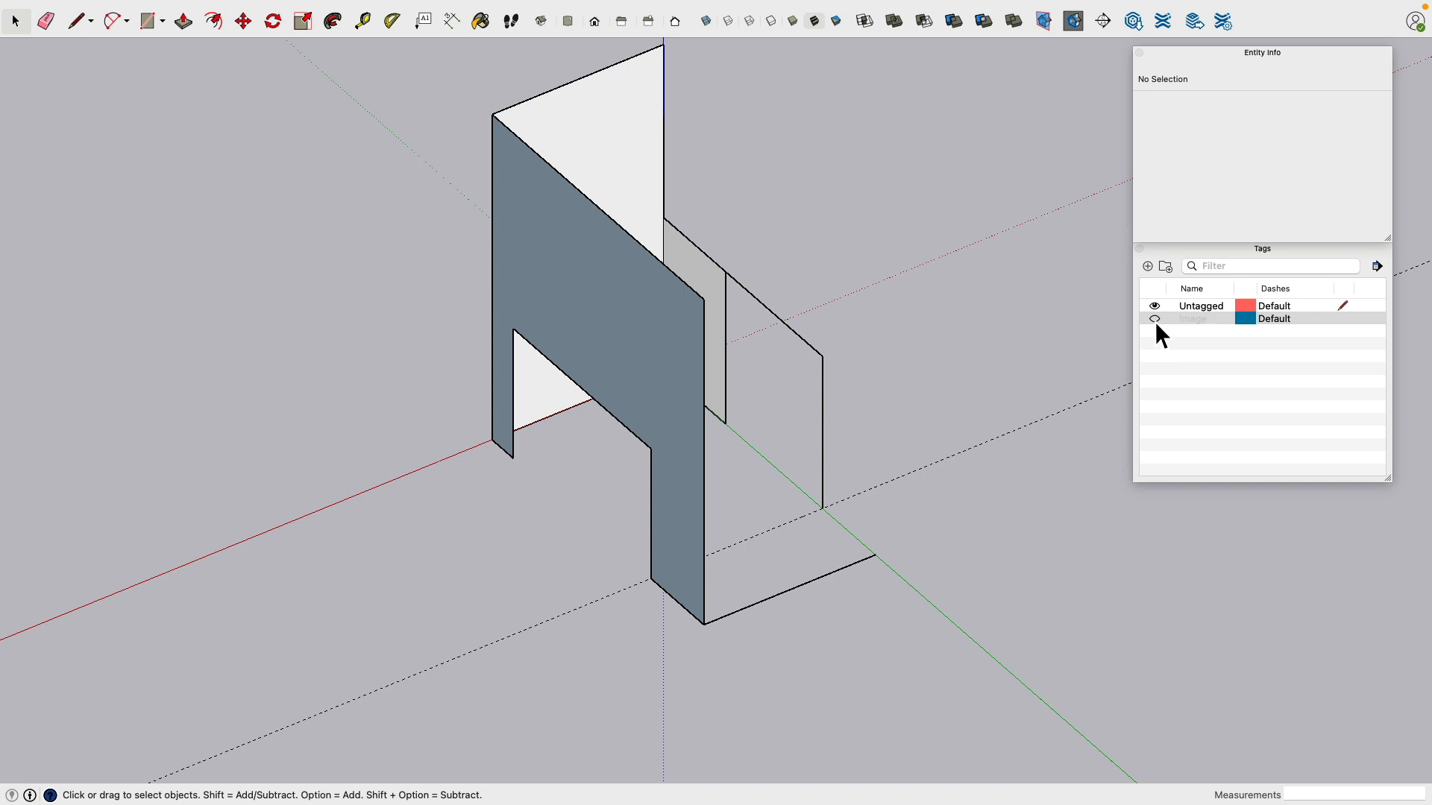
left_click(1154, 320)
middle_click_drag(1005, 306, 984, 455)
middle_click_drag(899, 415, 781, 343)
left_click(75, 20)
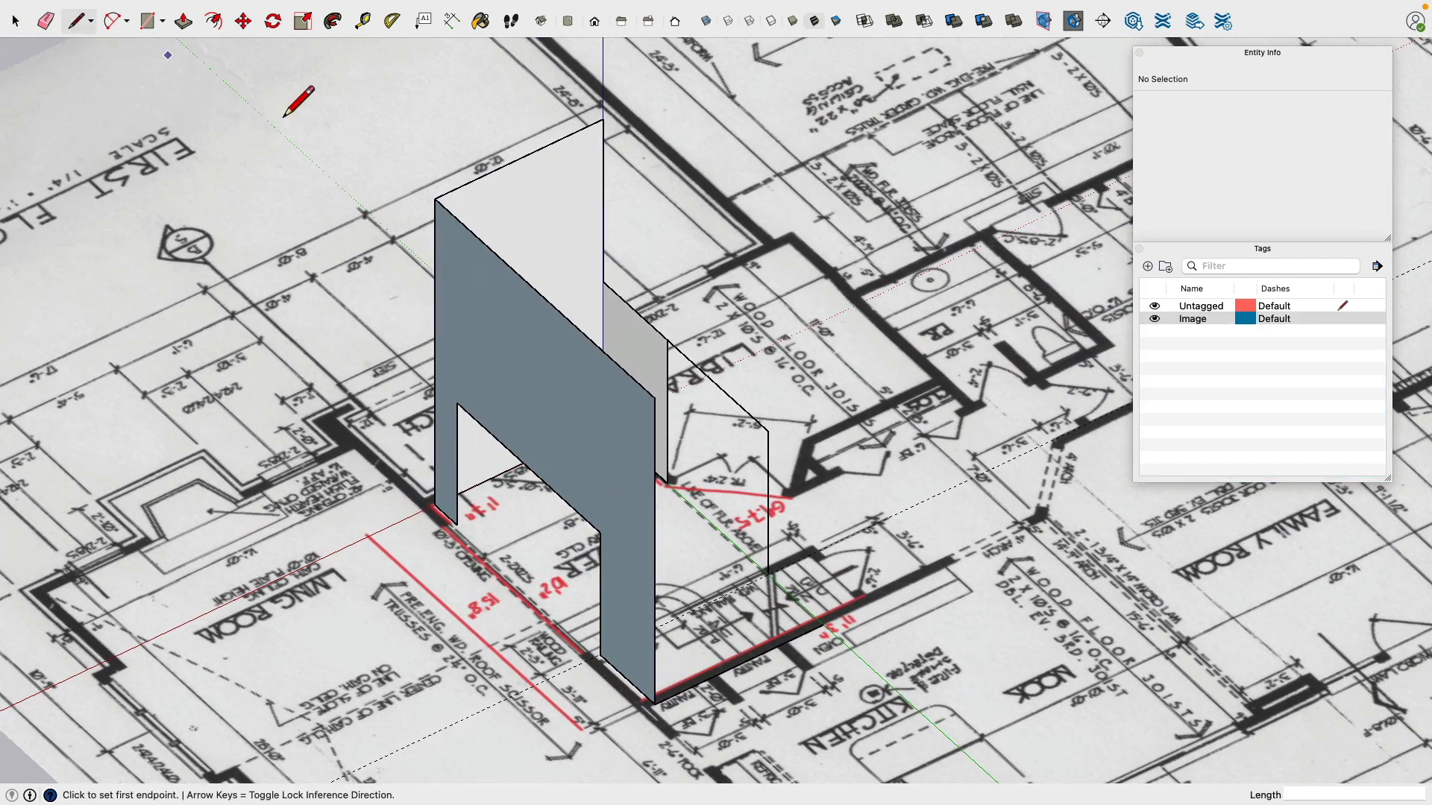
left_click(667, 340)
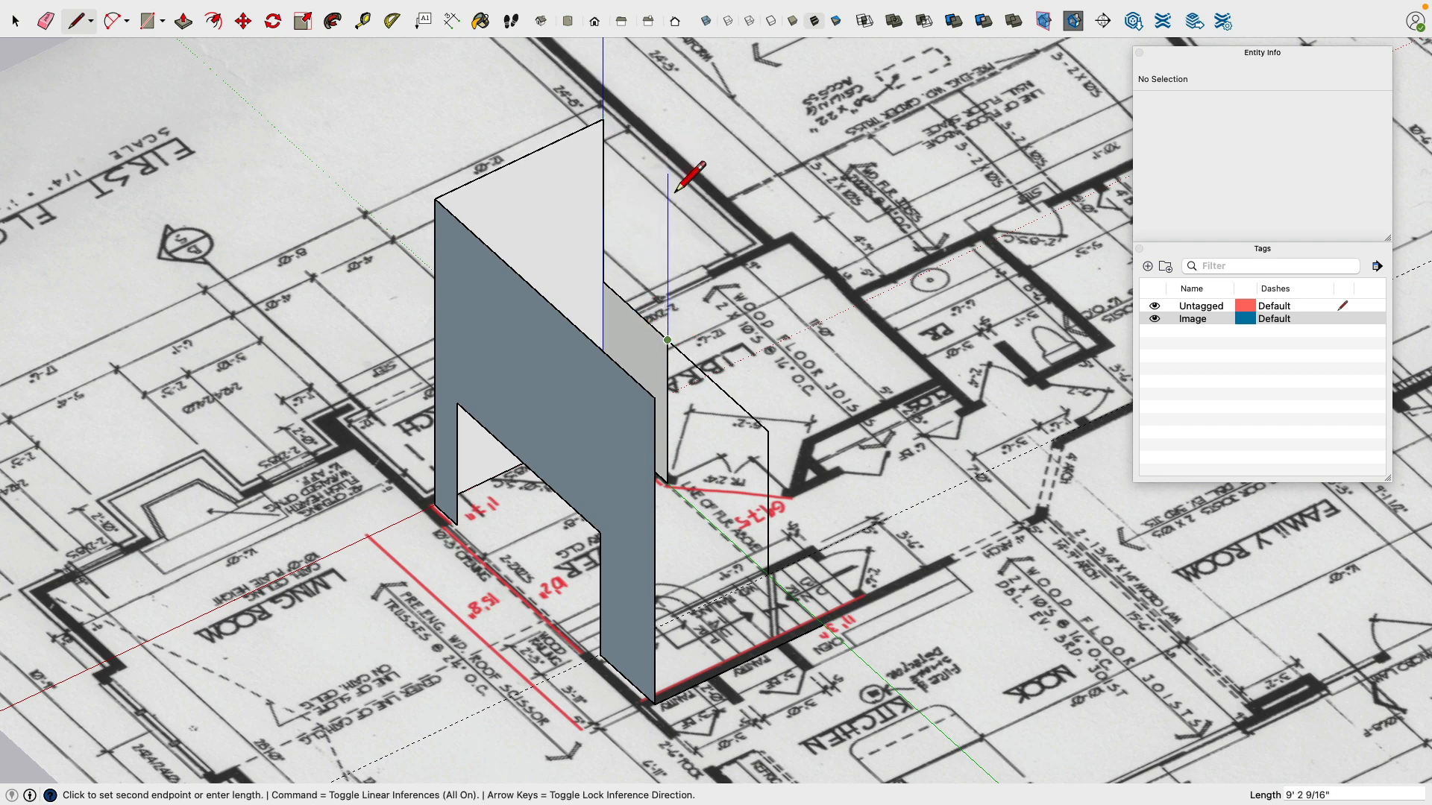
mouse_move(675, 192)
middle_mouse_down()
mouse_move(758, 90)
mouse_move(594, 186)
mouse_move(657, 170)
middle_mouse_up()
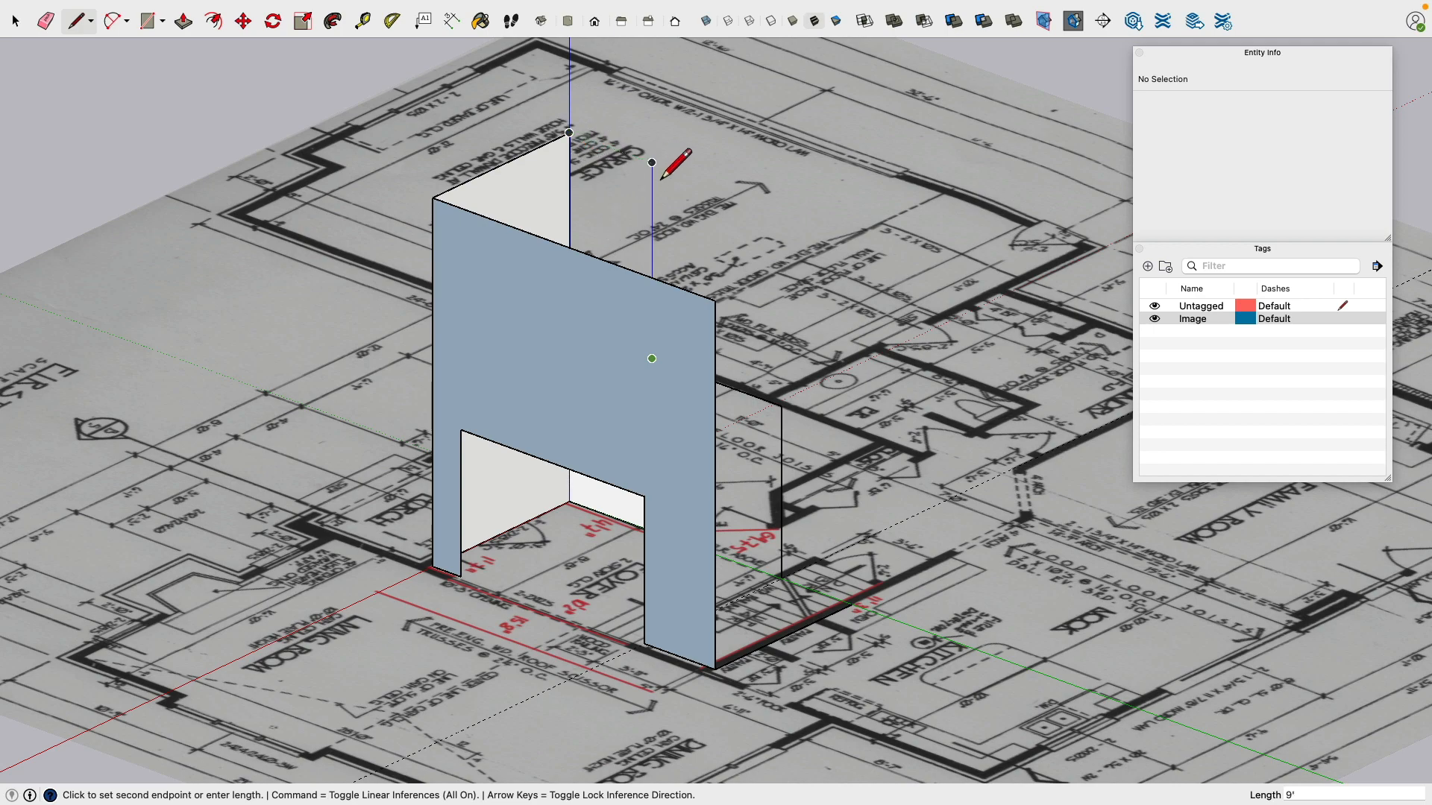
key("Escape")
Step: Switch to Finder and preview Stairs Side.jpeg to study the wall above the library doors and the upper railing
mouse_move(744, 150)
middle_mouse_down()
mouse_move(575, 355)
mouse_move(840, 415)
mouse_move(871, 527)
mouse_move(856, 483)
mouse_move(683, 569)
mouse_move(783, 492)
middle_mouse_up()
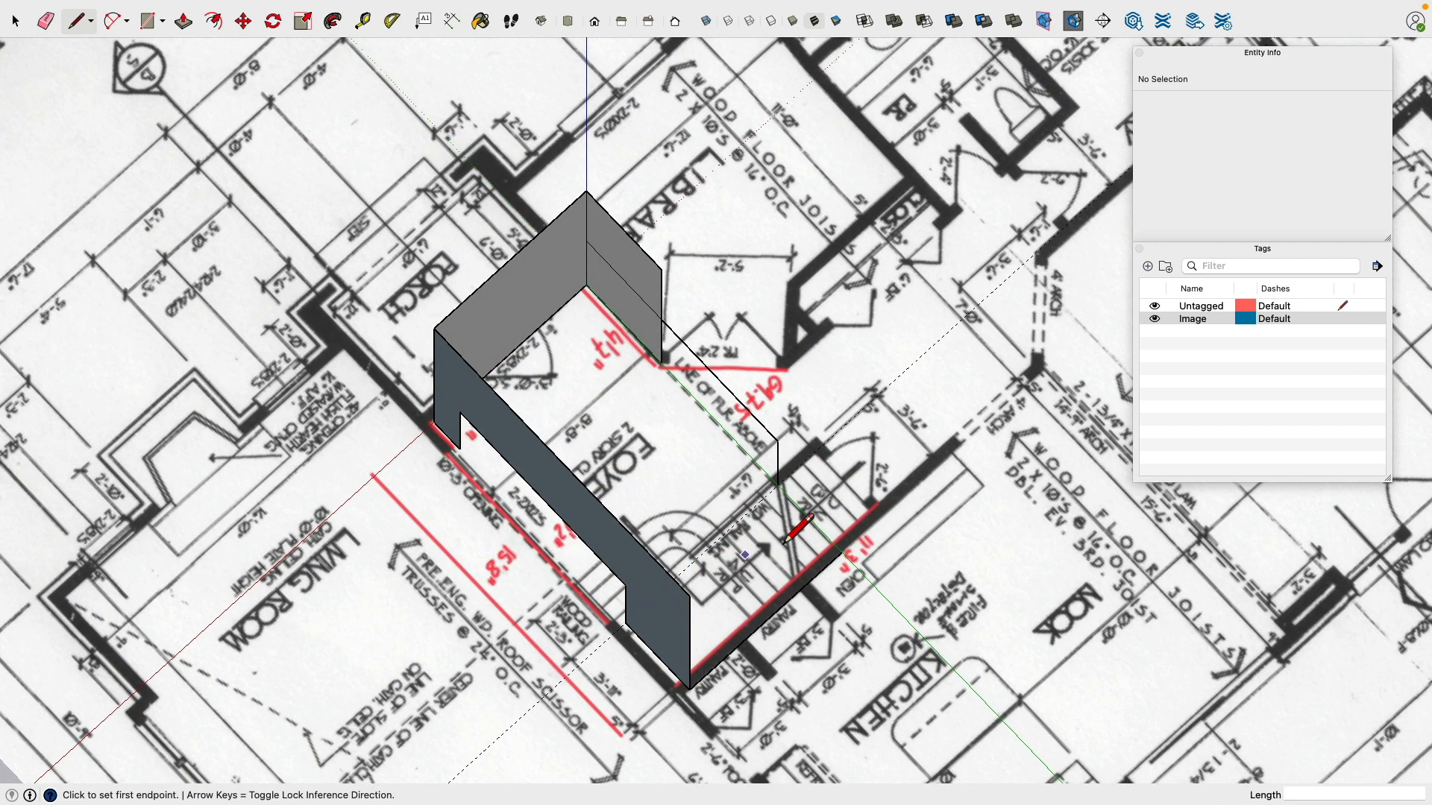
middle_click_drag(732, 543, 863, 371)
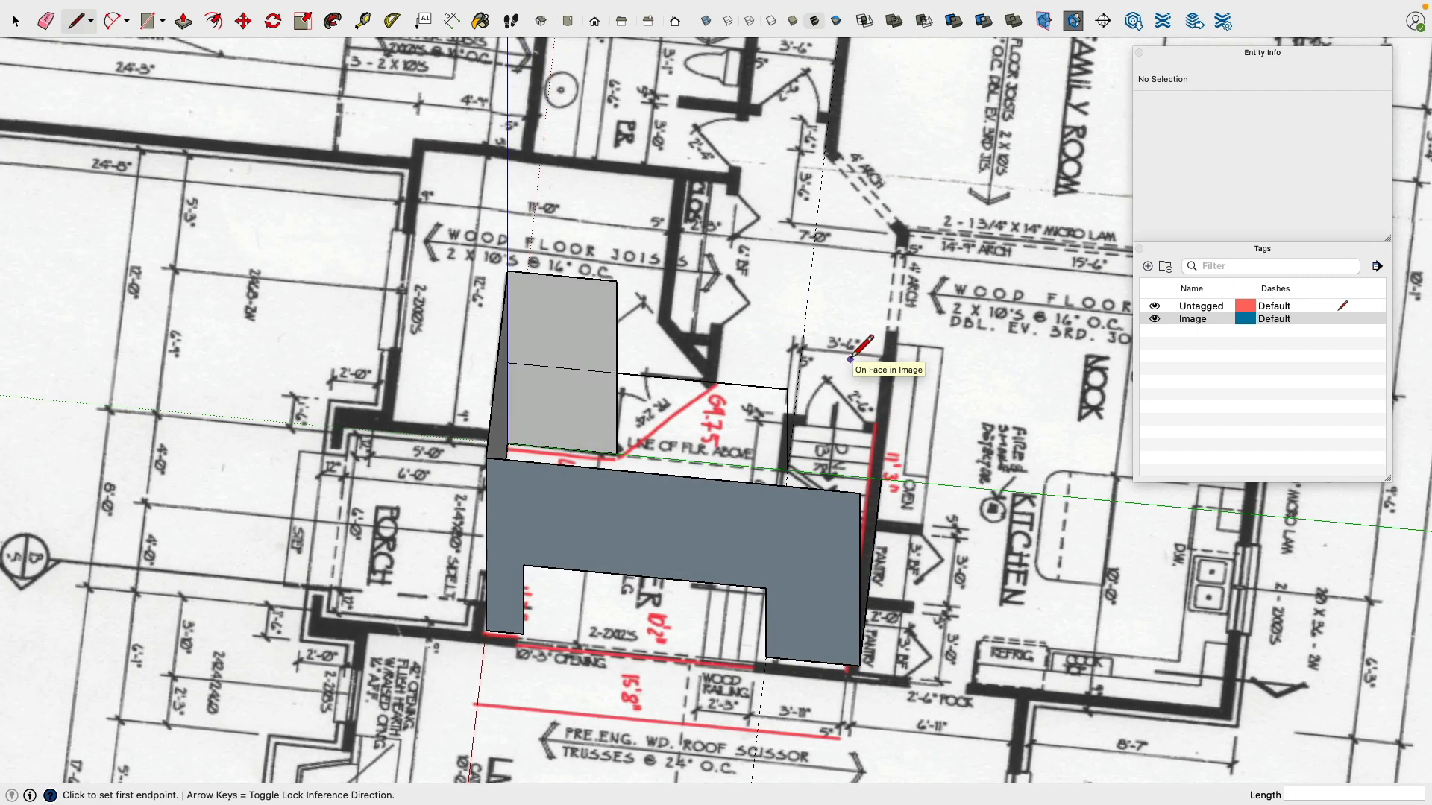
key("super+Tab")
left_click(441, 403)
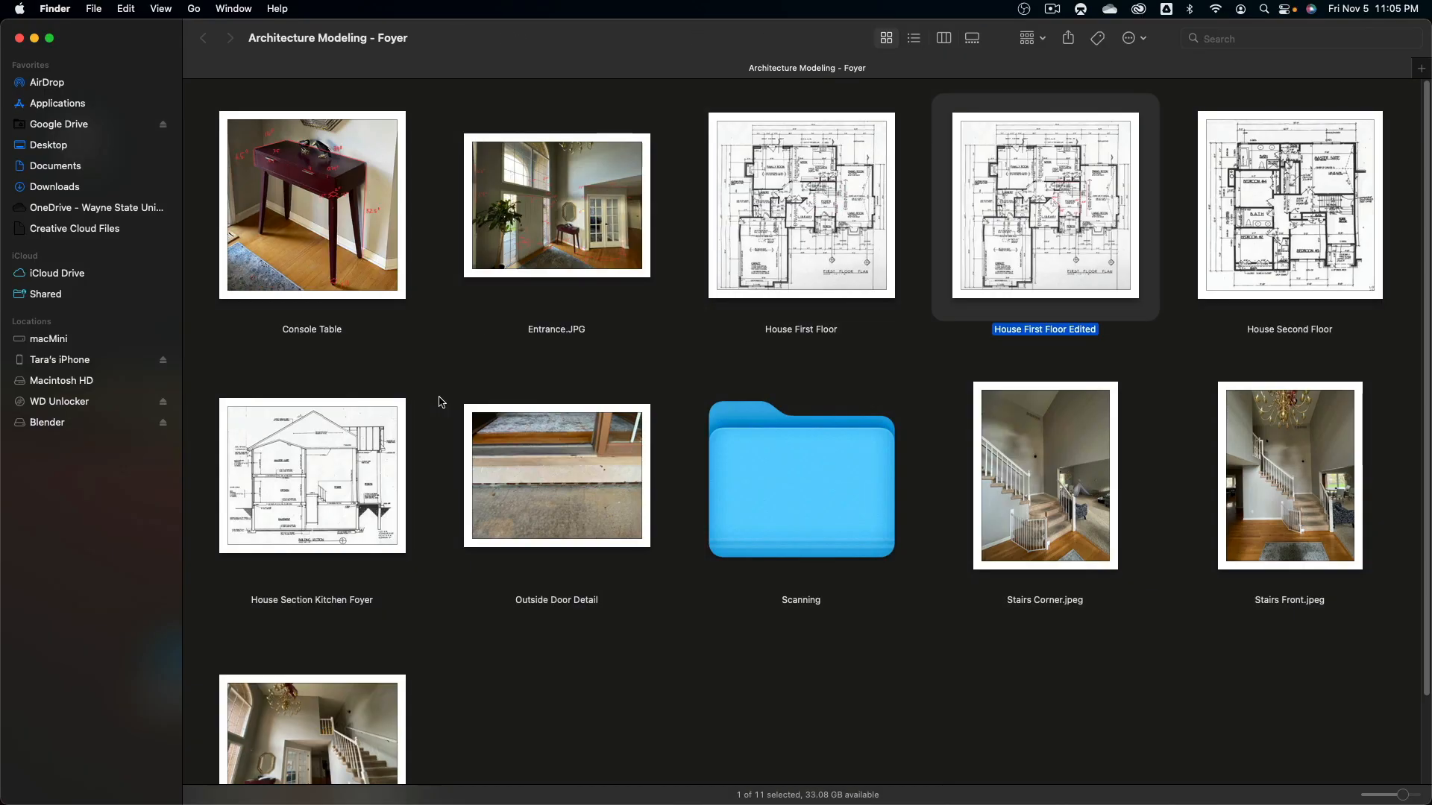
left_click(334, 722)
key("space")
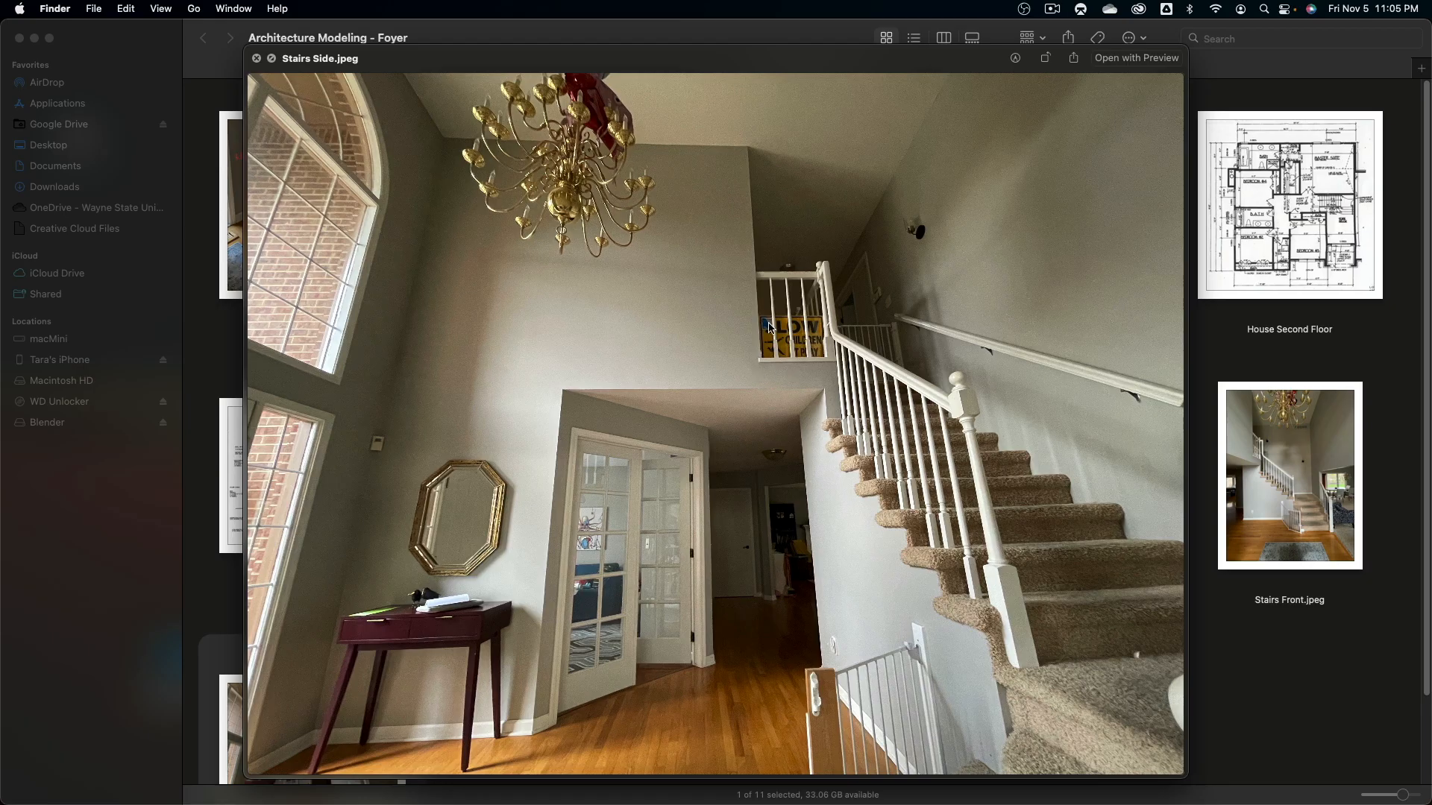
key("space")
Step: Open House Second Floor in Preview, examine the stairs and open foyer area up close, and return to SketchUp
left_click(1263, 251)
key("space")
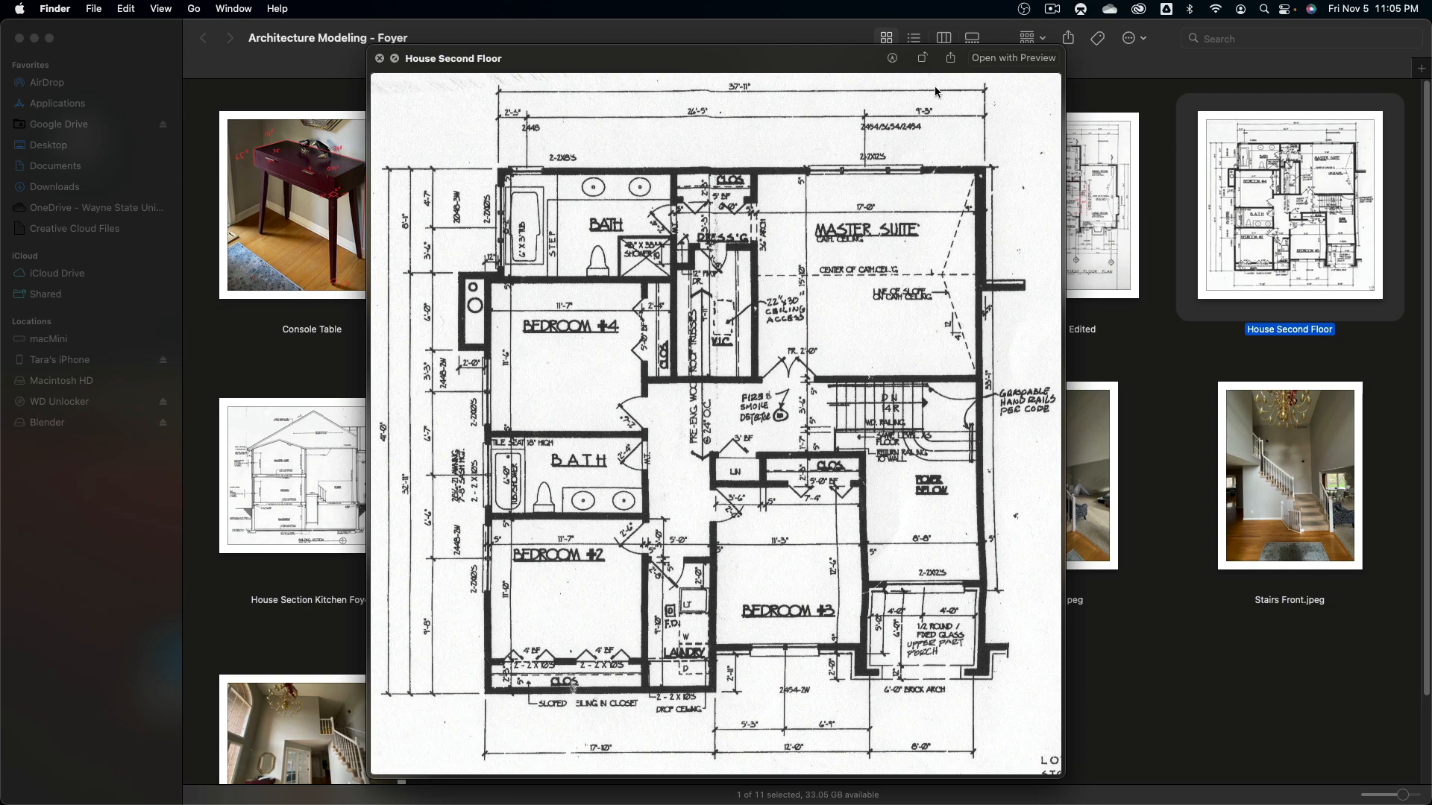
left_click(1013, 58)
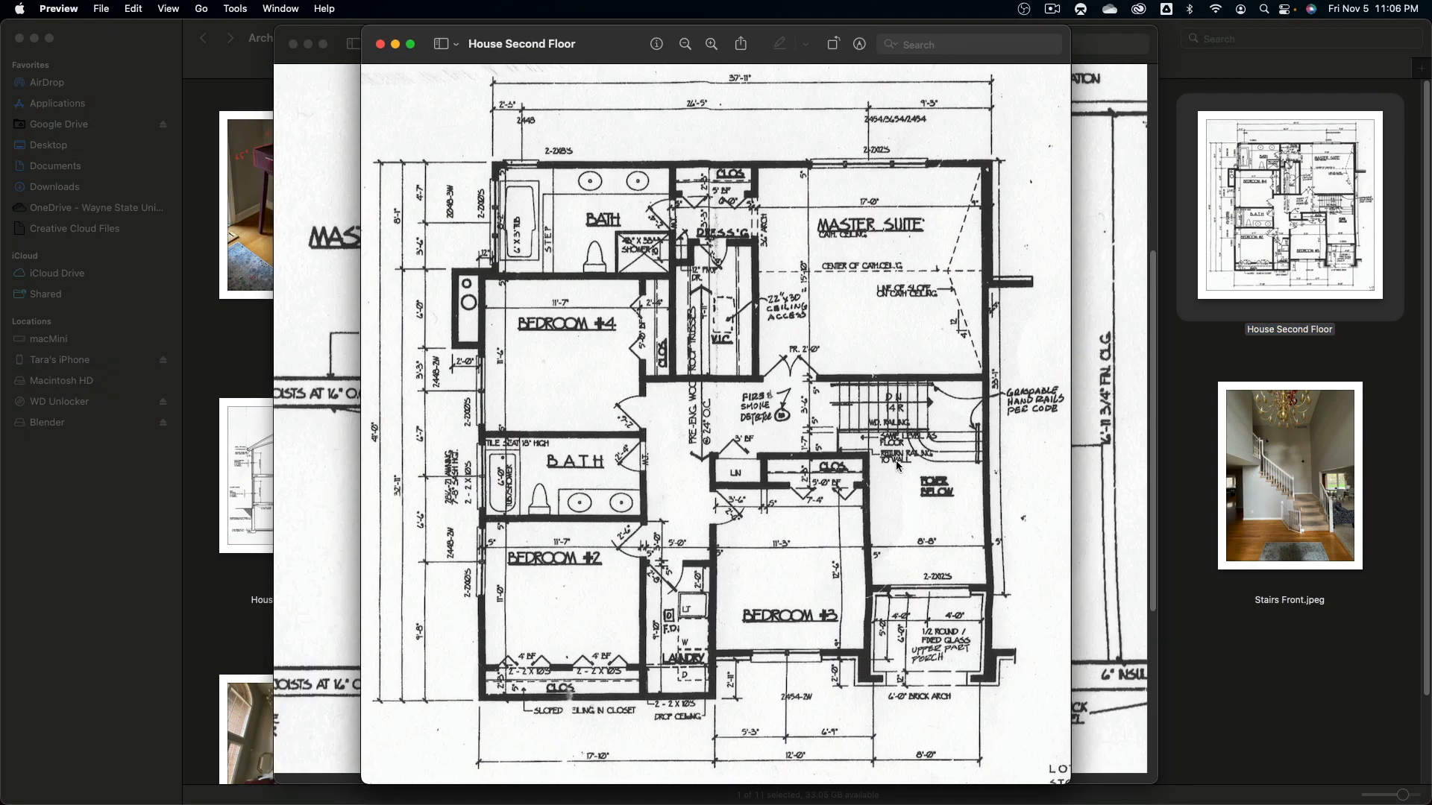
left_click(710, 45)
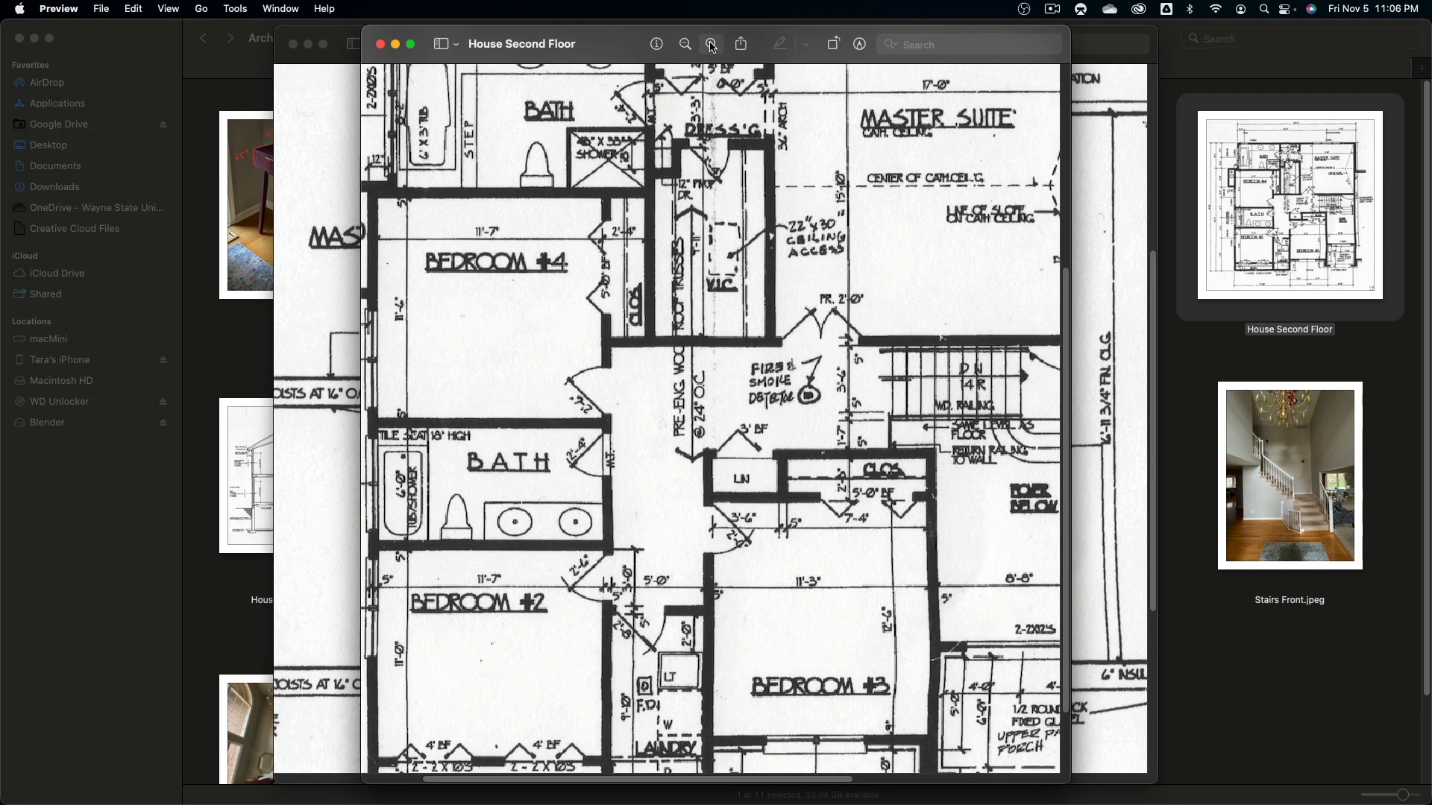
left_click(711, 46)
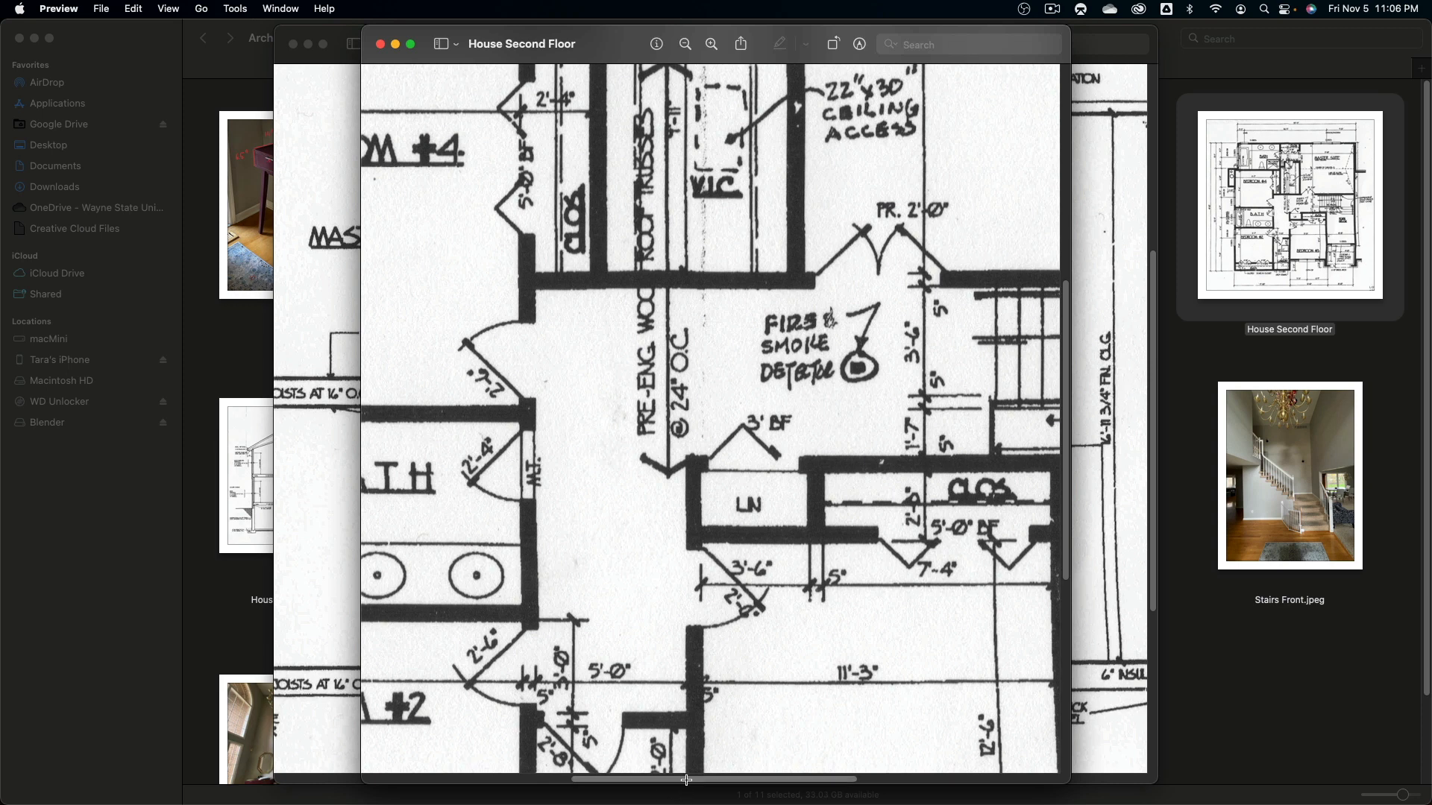
scroll(474, 443, "right", 5)
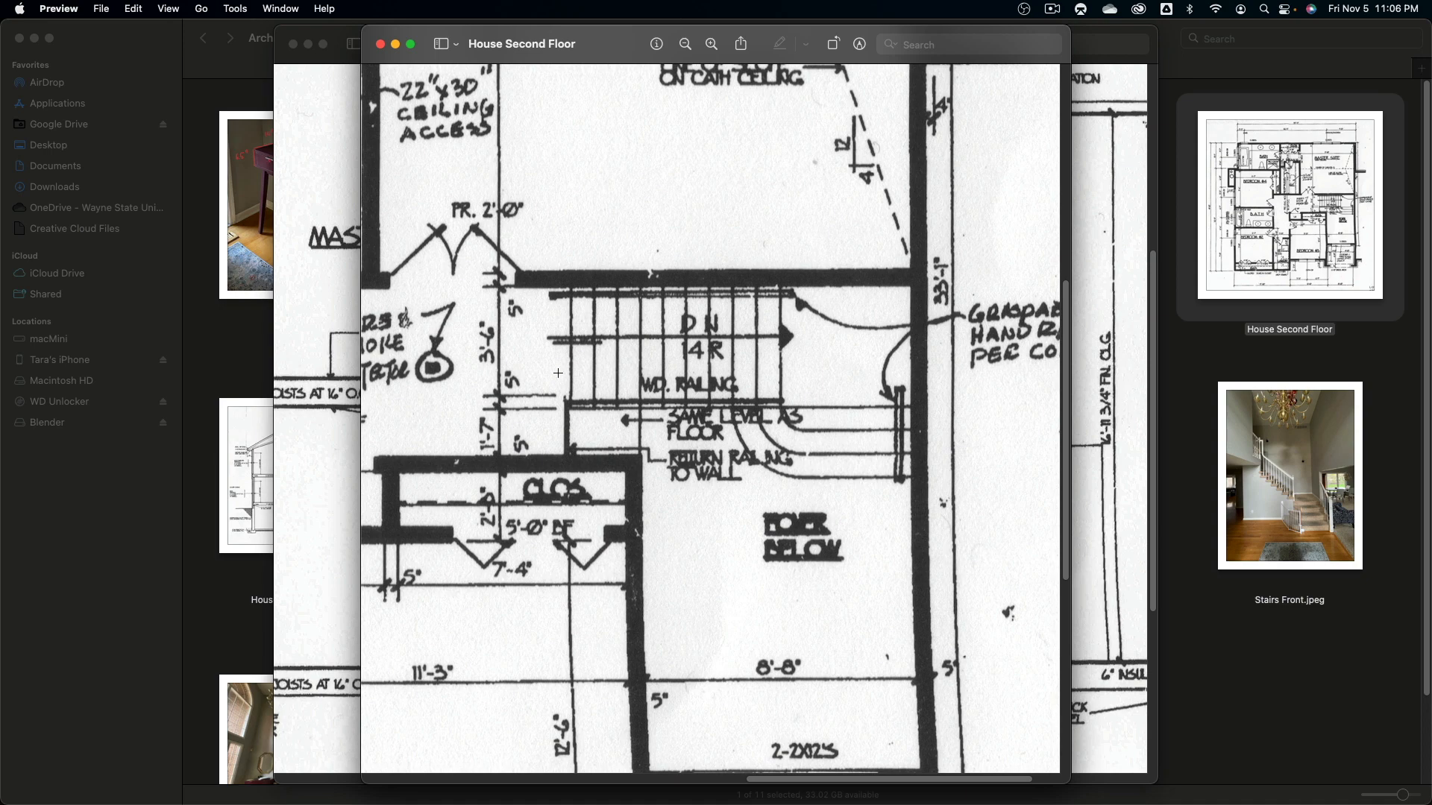
key("super+Tab")
key("super+Tab")
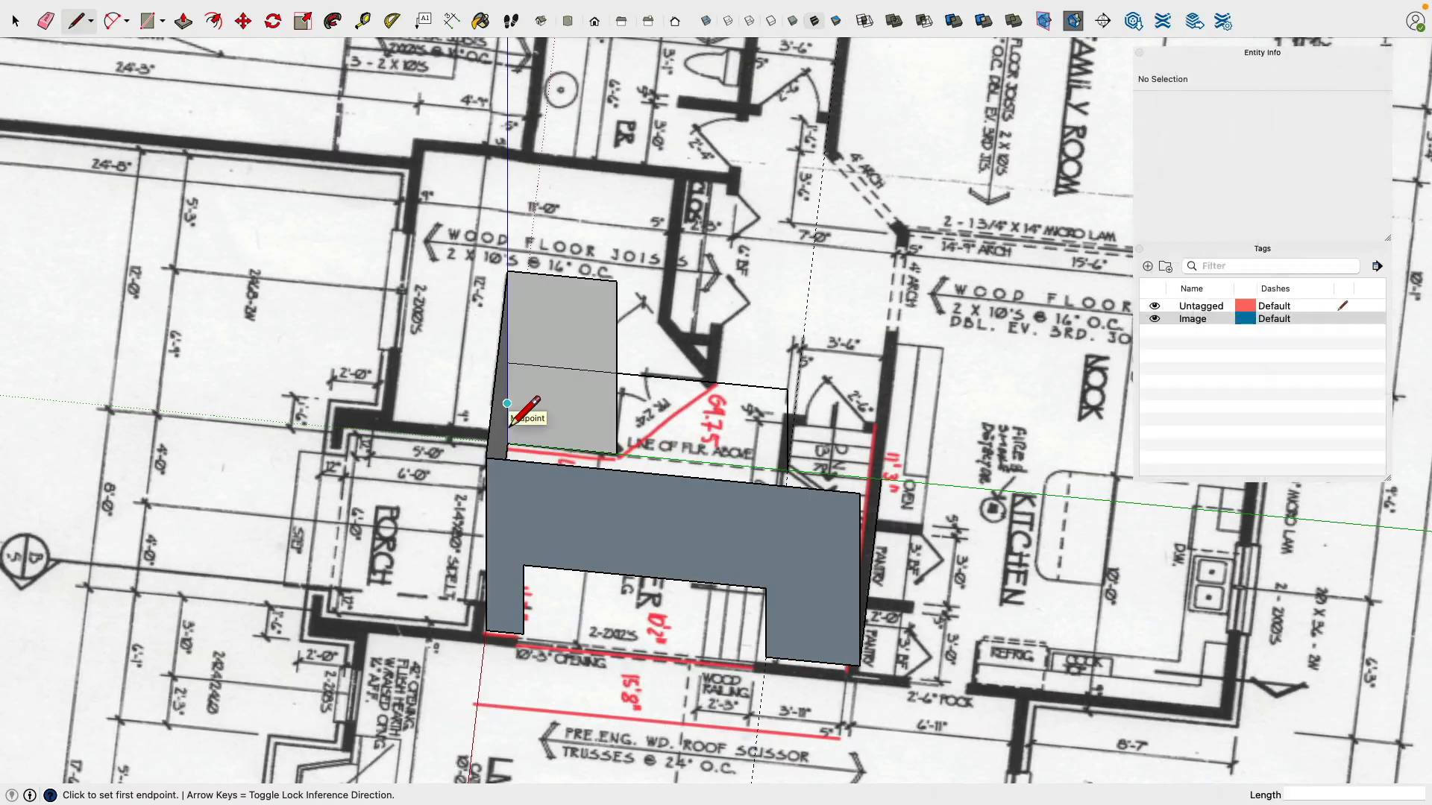
Step: Hide the Image tag and draw an 11' 1" top edge from the library wall's upper corner, then down to the kitchen wall's base corner
middle_click_drag(808, 396, 812, 348)
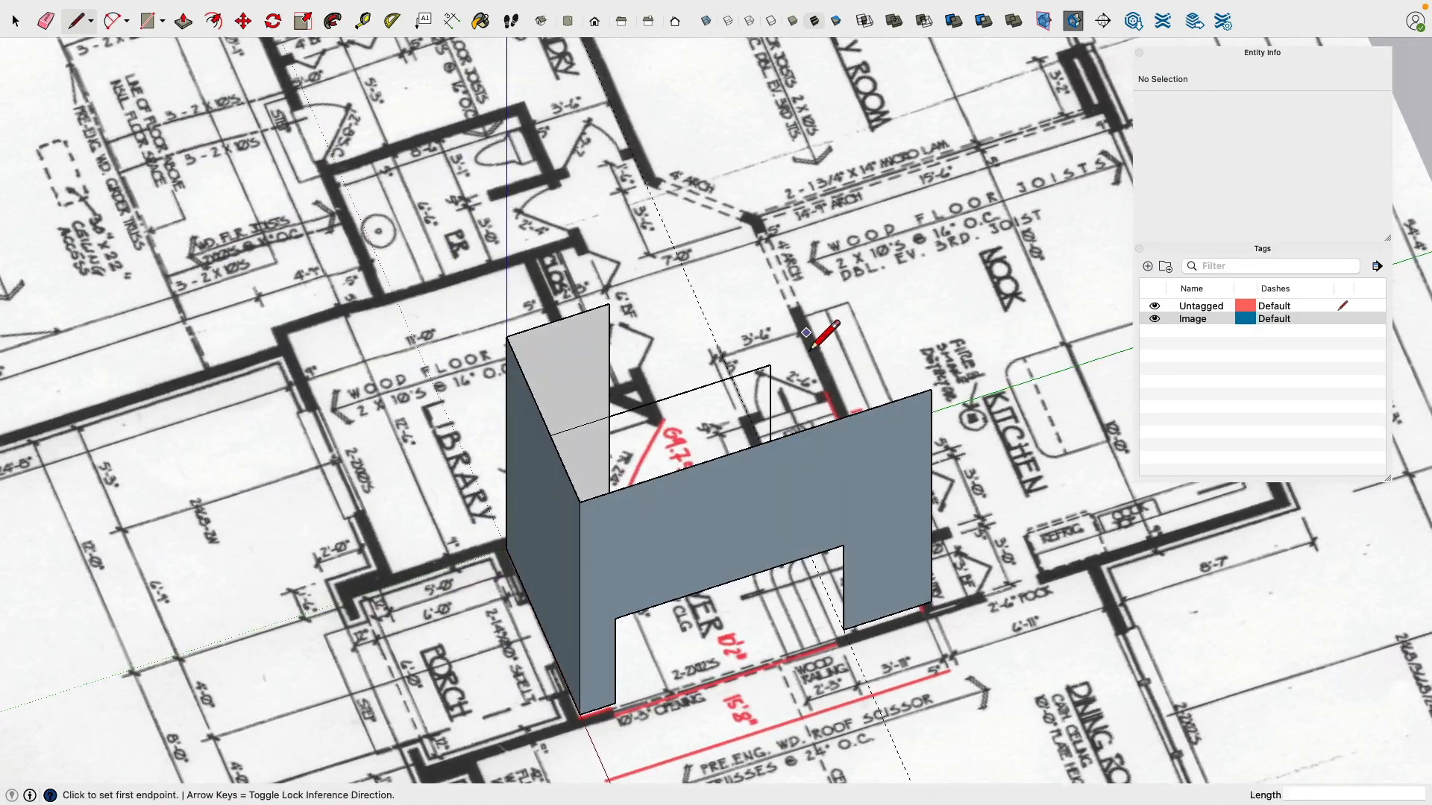
scroll(789, 329, "up", 4)
middle_click_drag(735, 310, 856, 388)
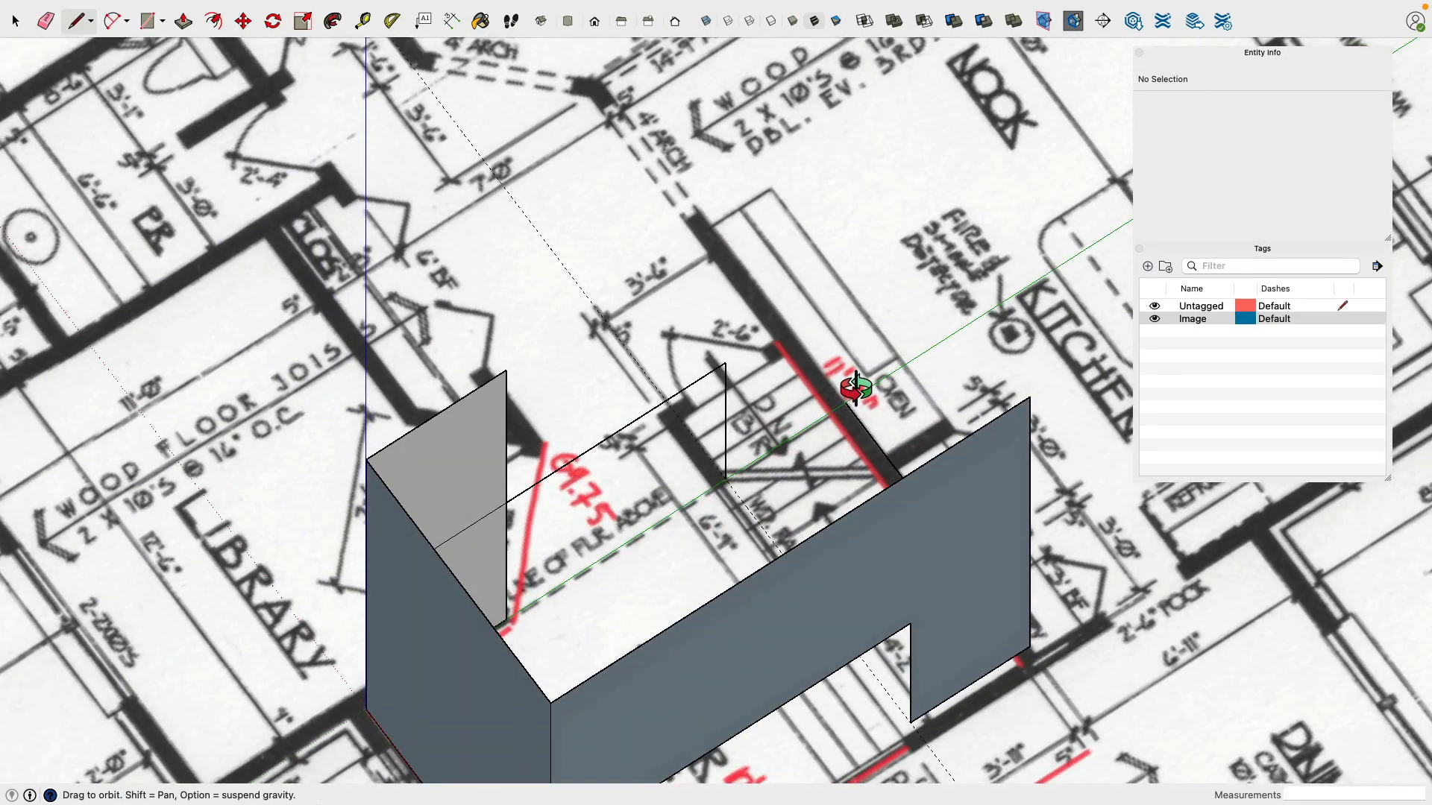
left_click(1154, 318)
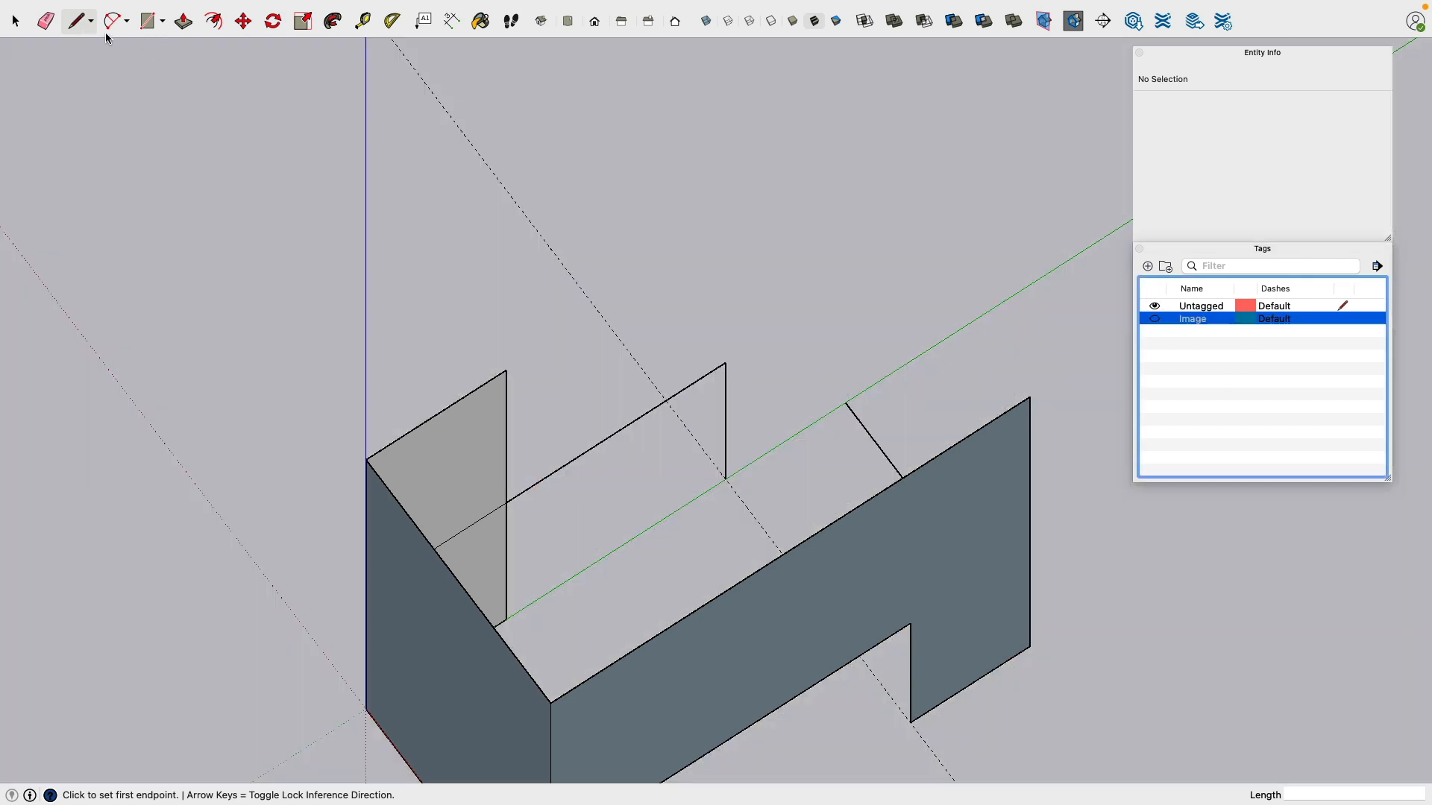
left_click(506, 370)
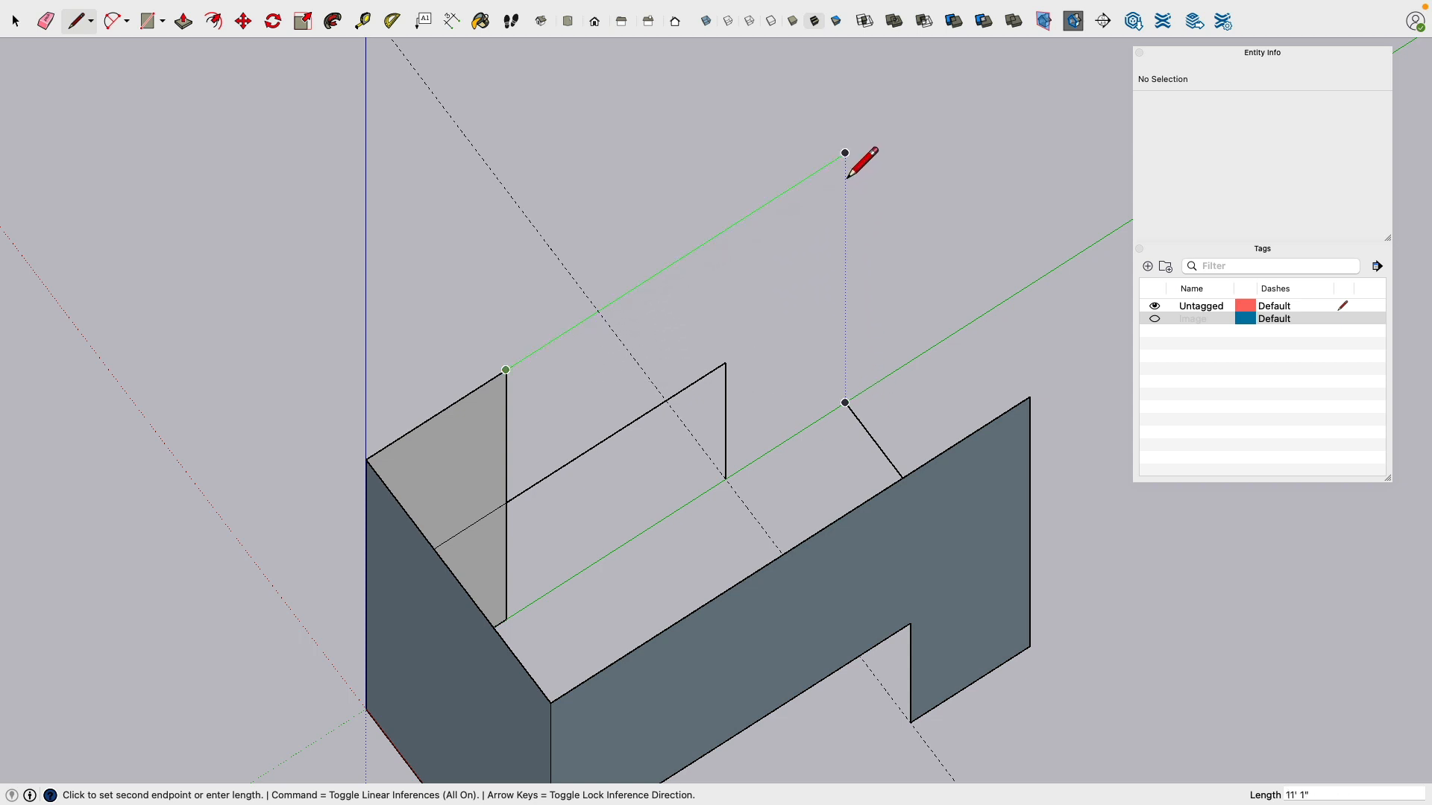
left_click(846, 154)
left_click(845, 402)
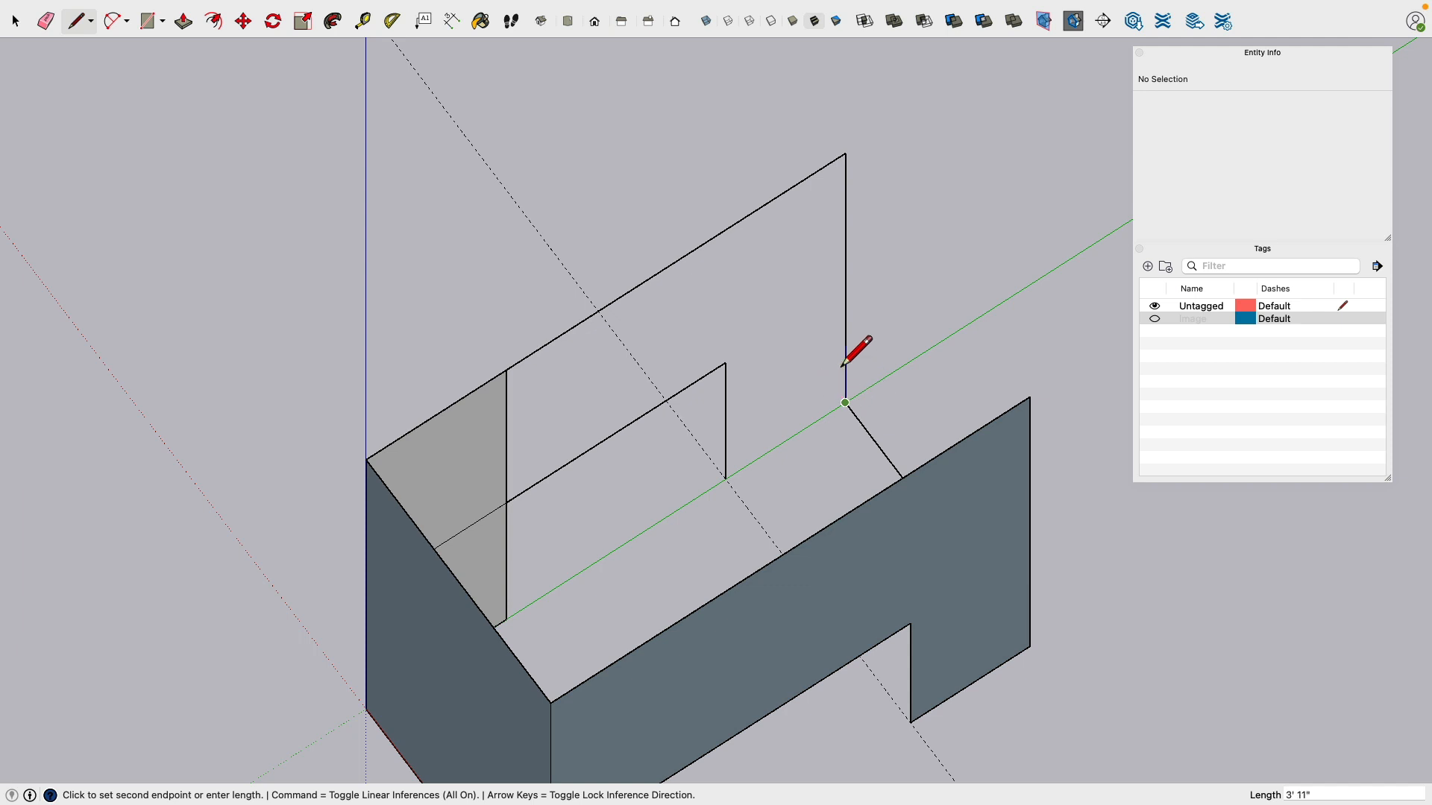
Step: Place a vertical guide 5'6" in from the new vertical edge at the kitchen end, toward the library wall
left_click(364, 23)
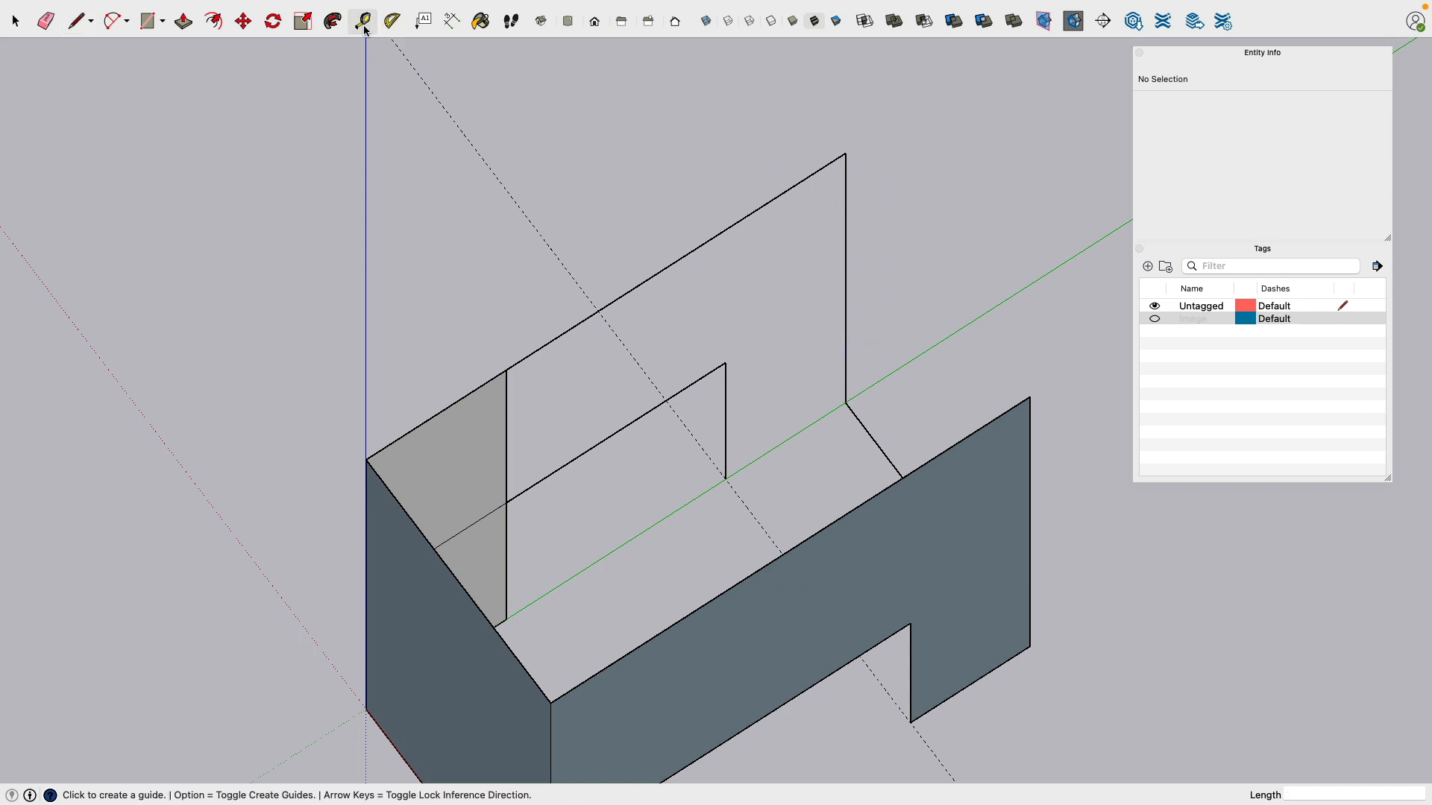
left_click(845, 205)
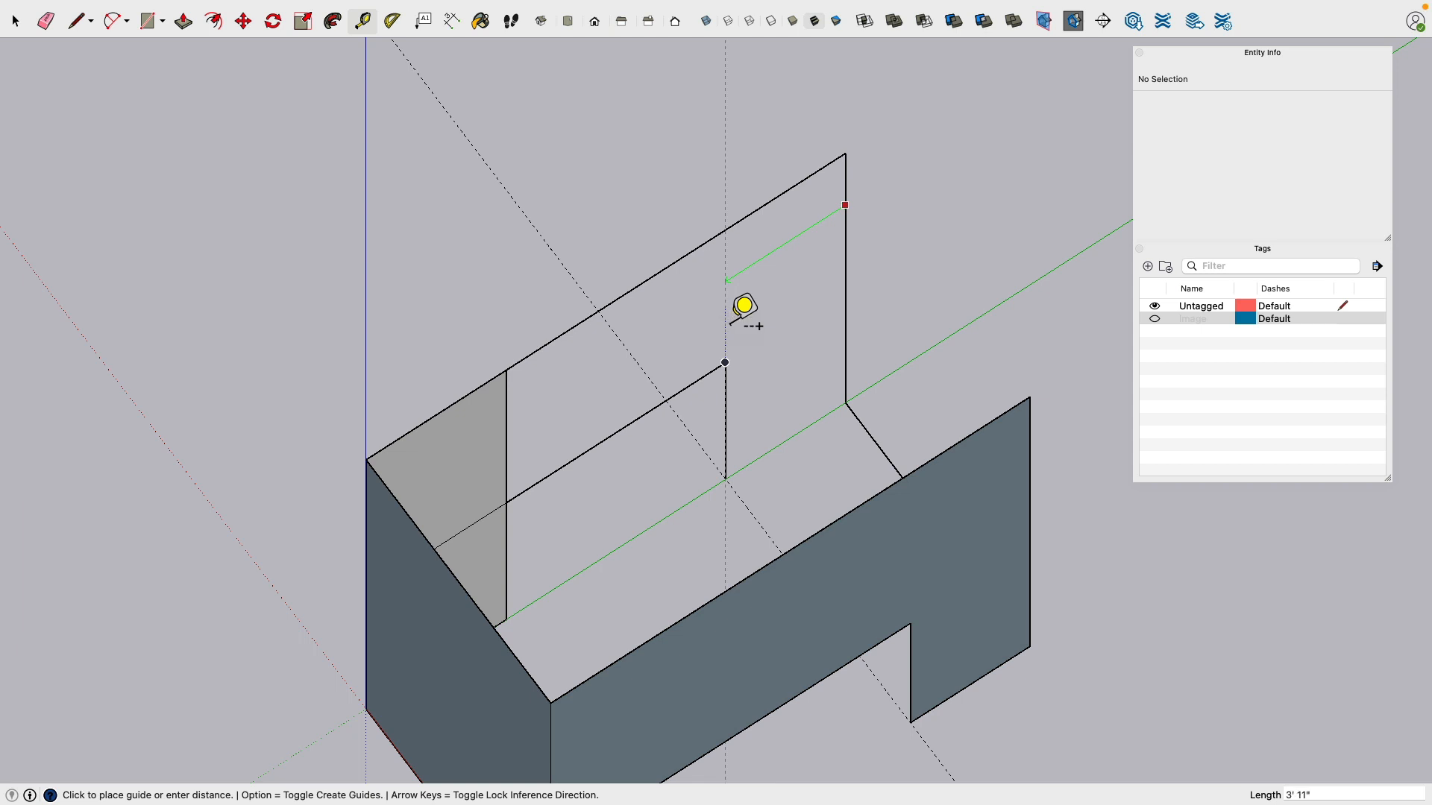
key("Return")
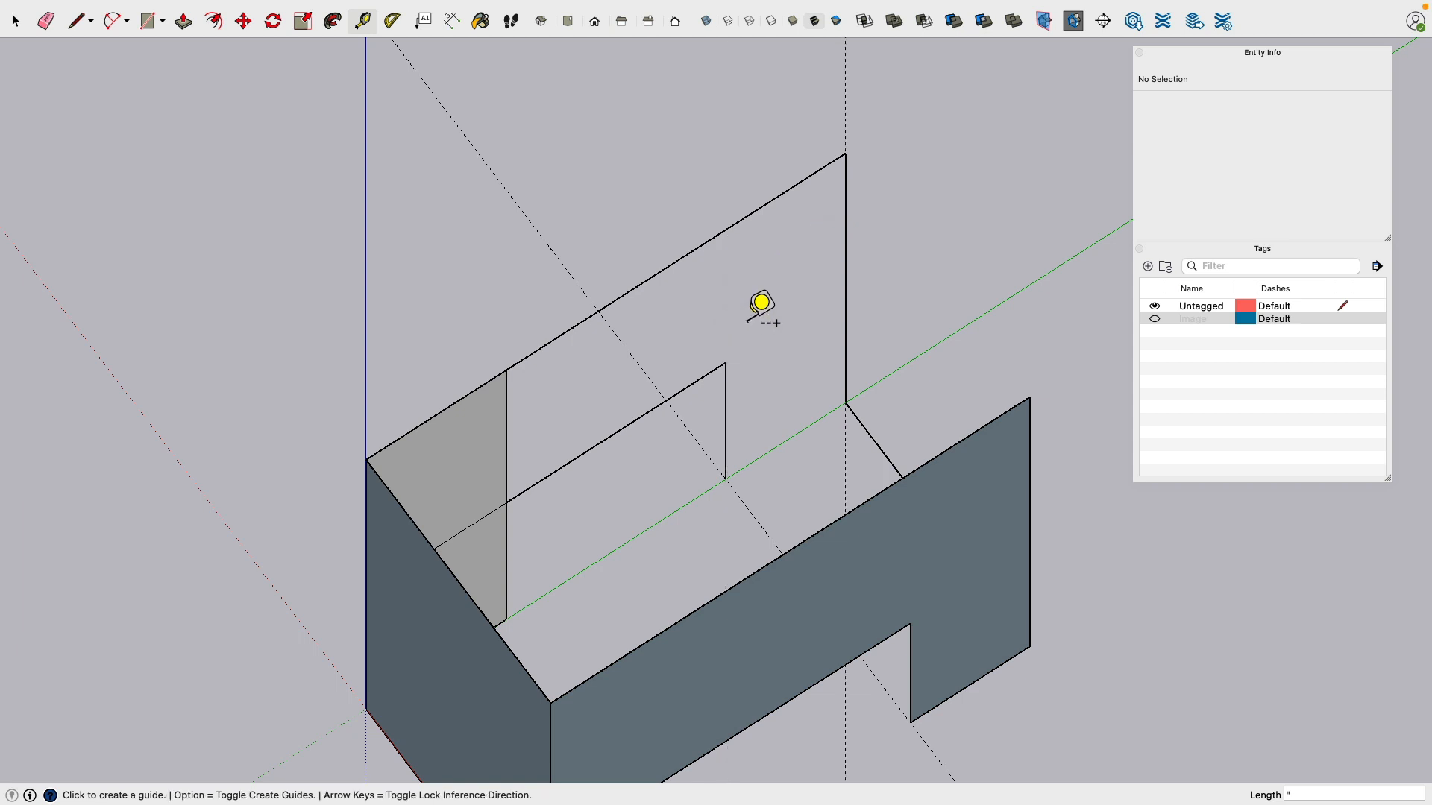
left_click(845, 216)
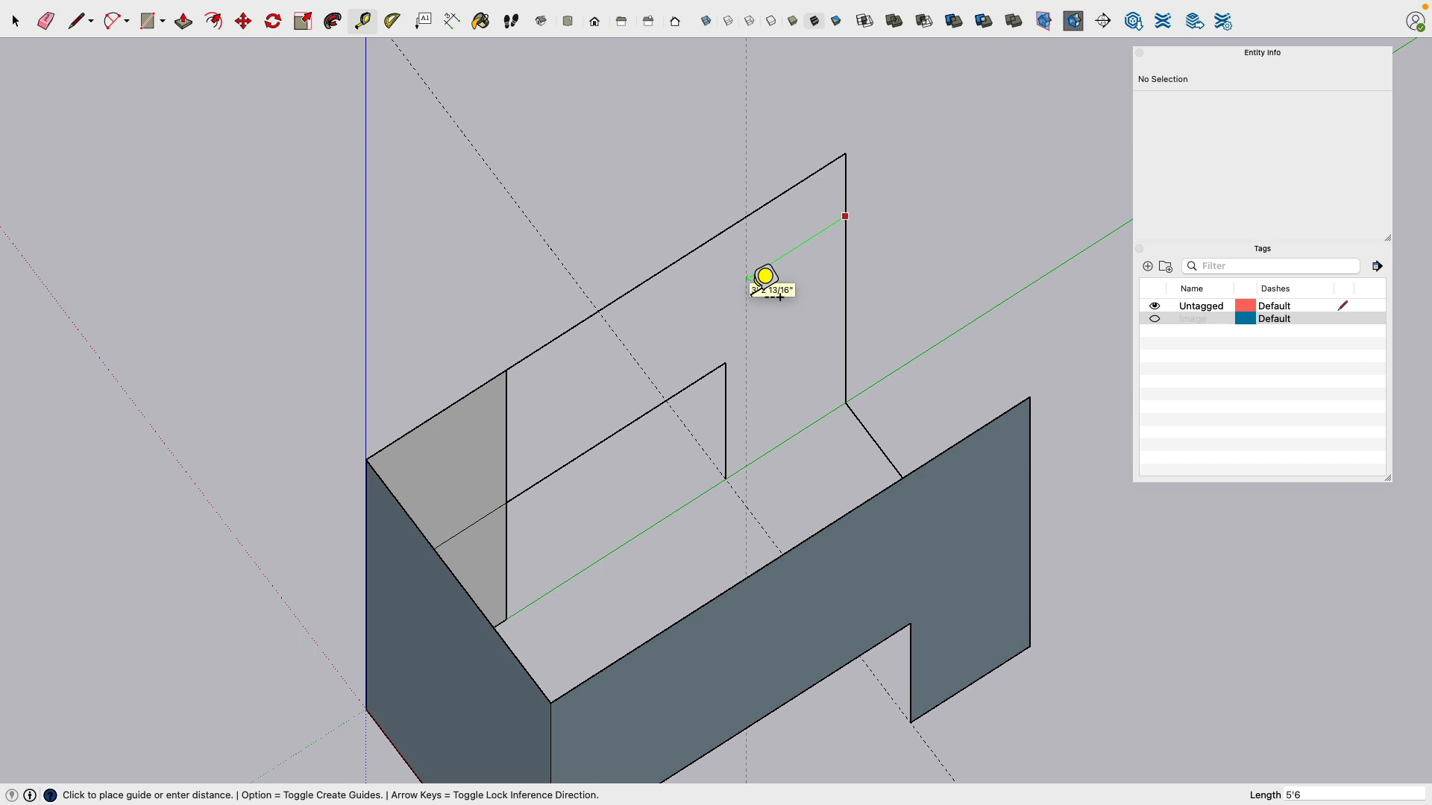
left_click(749, 279)
Step: Draw a 9' vertical line along the guide from the opening's top edge to the wall's top edge
middle_click_drag(594, 212, 363, 130)
middle_click_drag(537, 218, 463, 236)
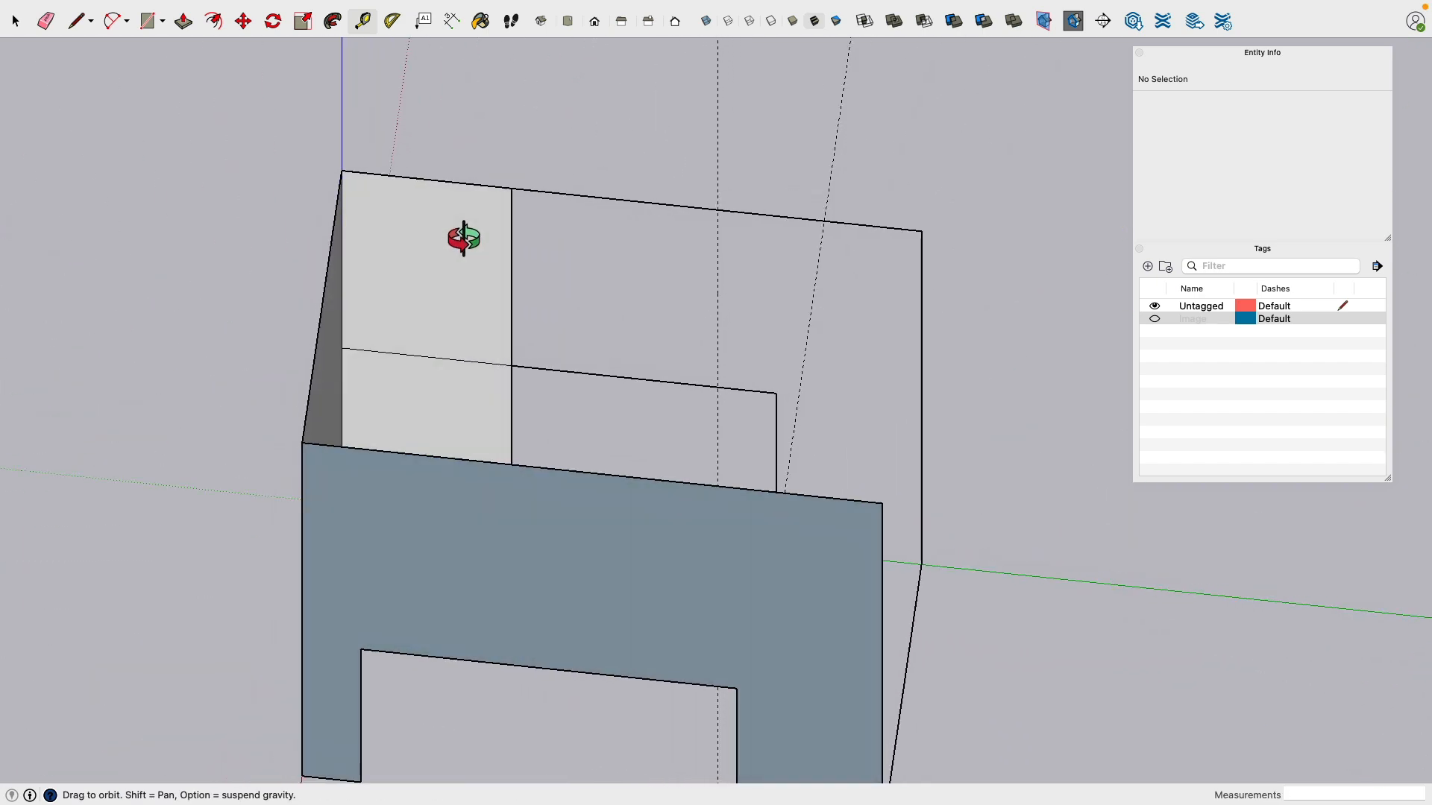
left_click(77, 20)
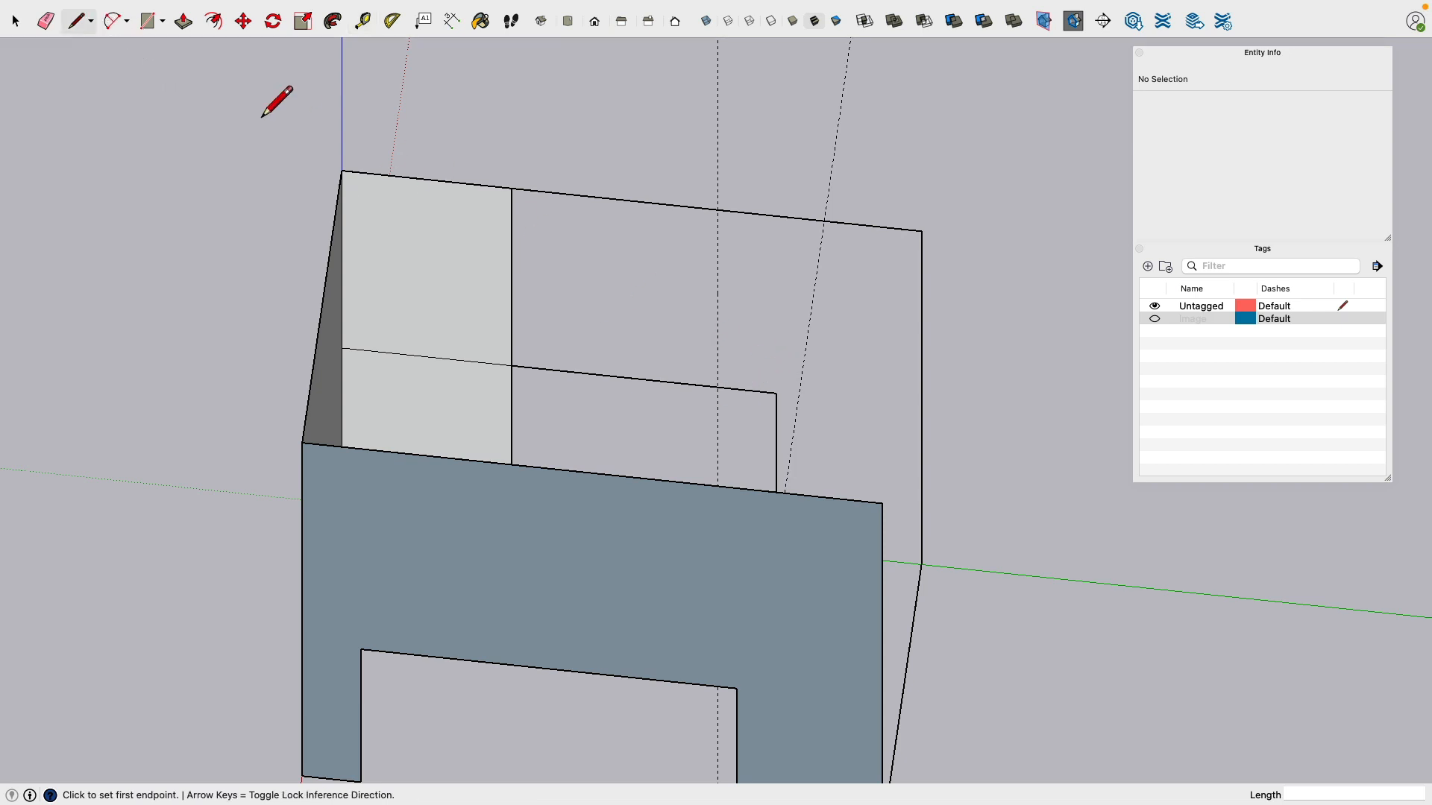
left_click(717, 387)
left_click(717, 211)
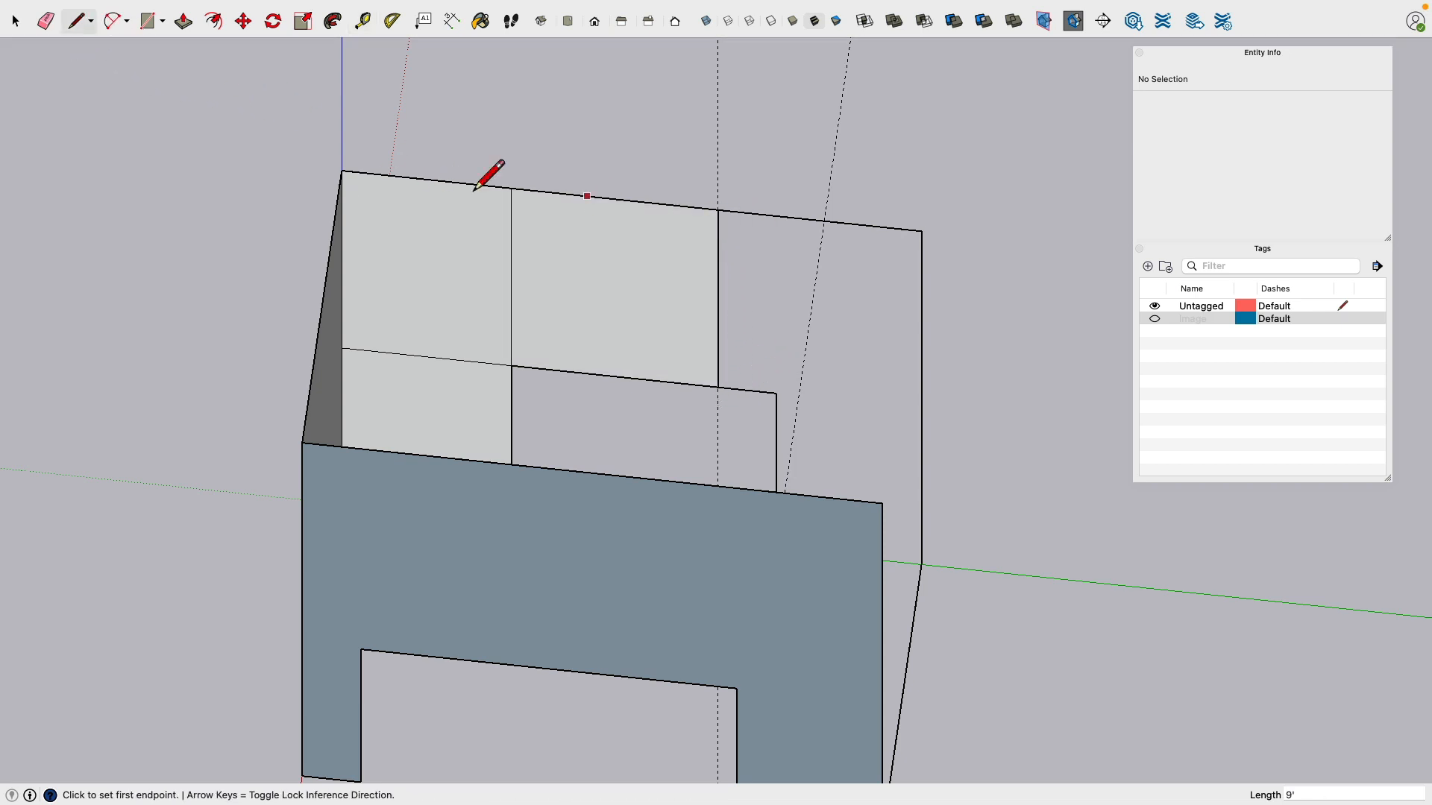
Step: Erase the inner lines dividing the library wall so its faces merge, and erase the vertical guide
left_click(46, 21)
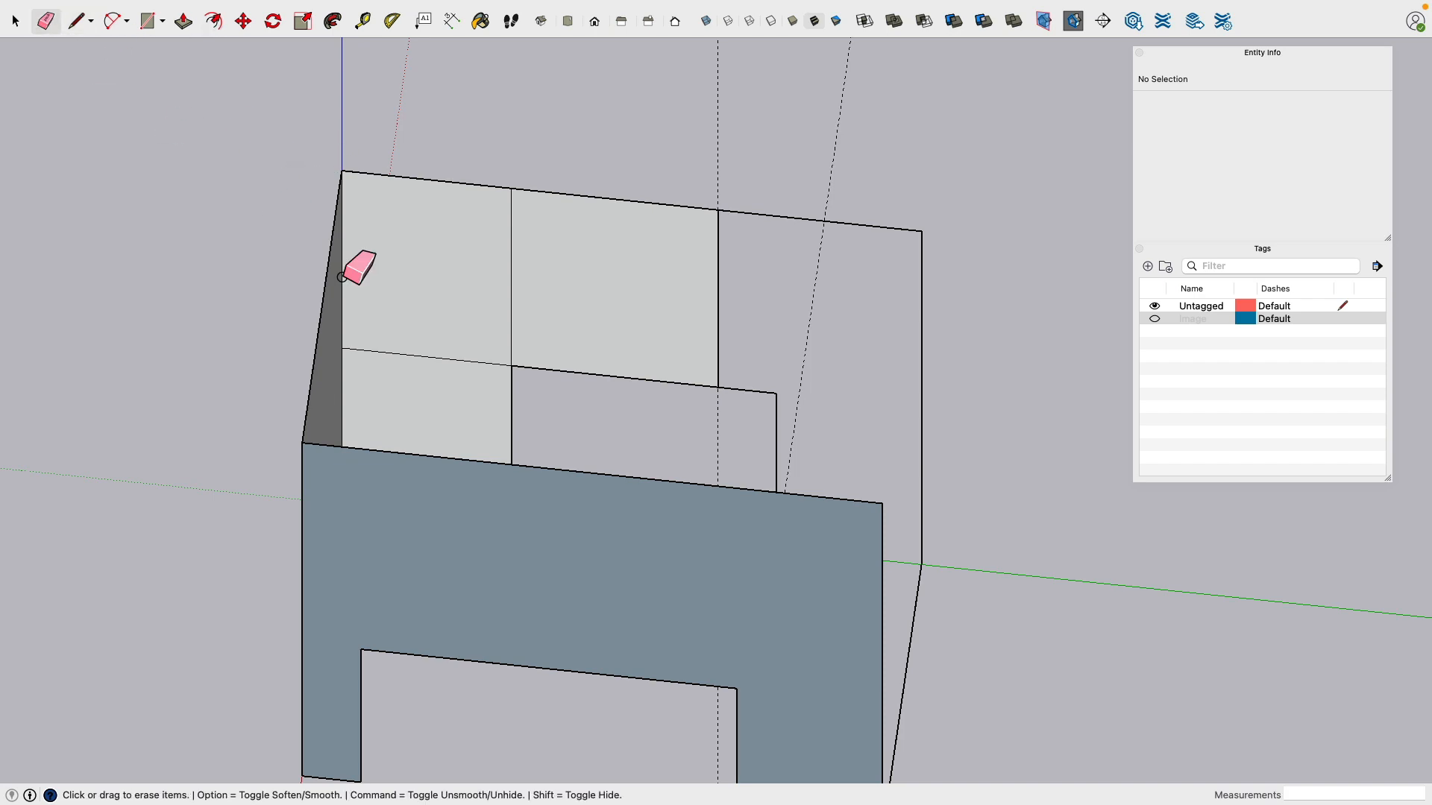
mouse_move(351, 272)
left_mouse_down()
mouse_move(458, 347)
mouse_move(671, 287)
left_mouse_up()
mouse_move(671, 287)
middle_mouse_down()
mouse_move(358, 216)
mouse_move(466, 243)
middle_mouse_up()
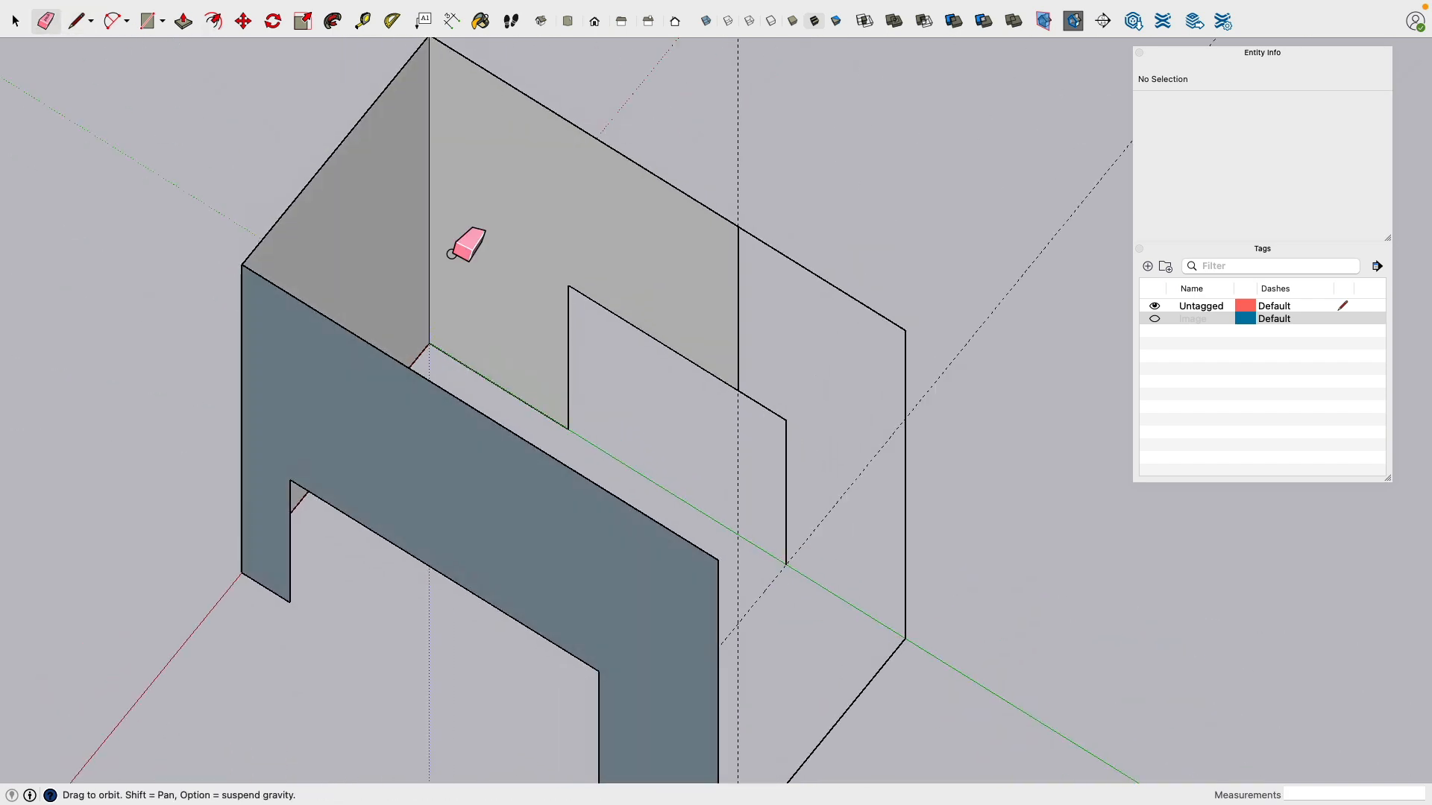
left_click(741, 197)
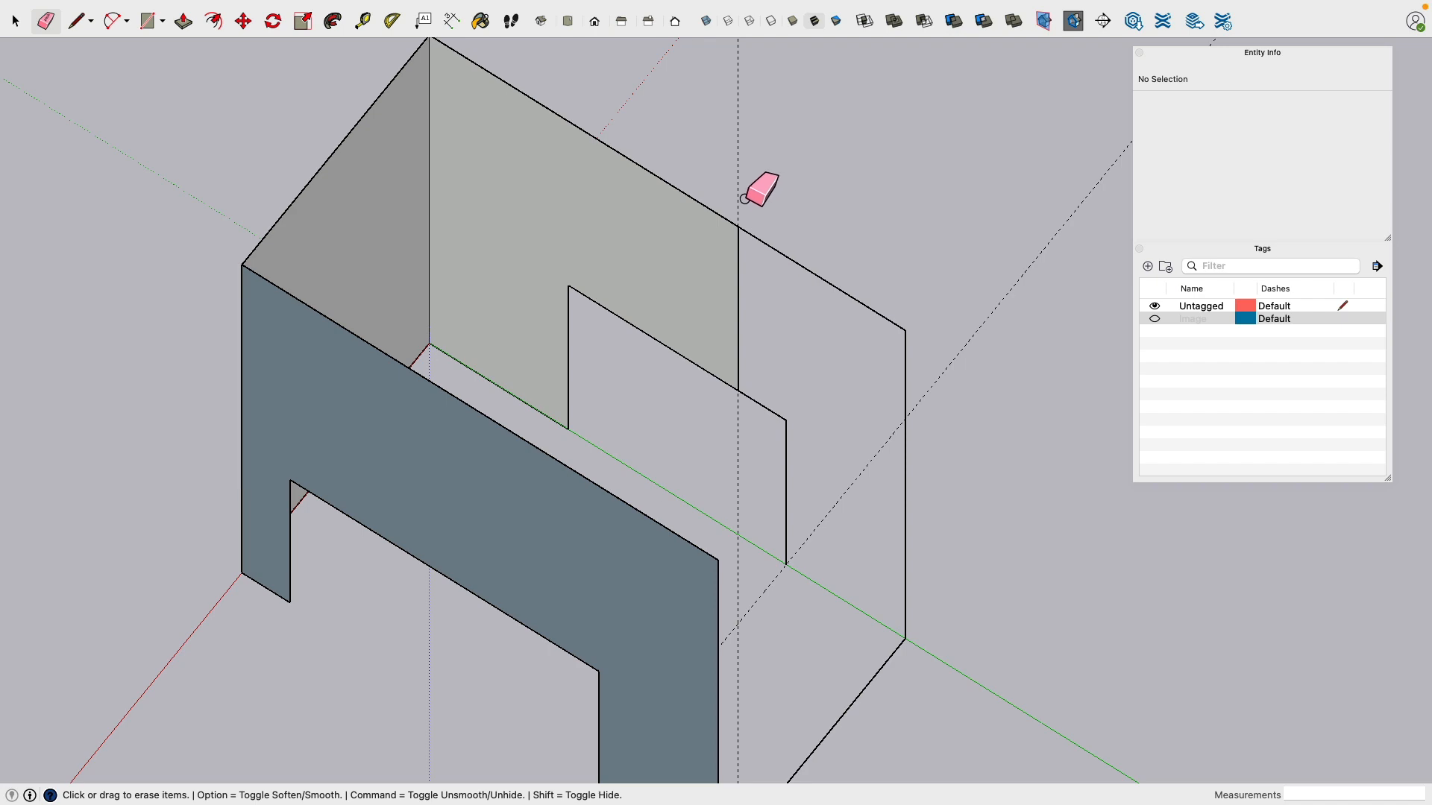
Step: Switch to Finder, examine the Stairs Side photo and House Section Kitchen Foyer drawing for the upper floor's edge and thickness, and return to SketchUp
key("super+Tab")
left_click(492, 416)
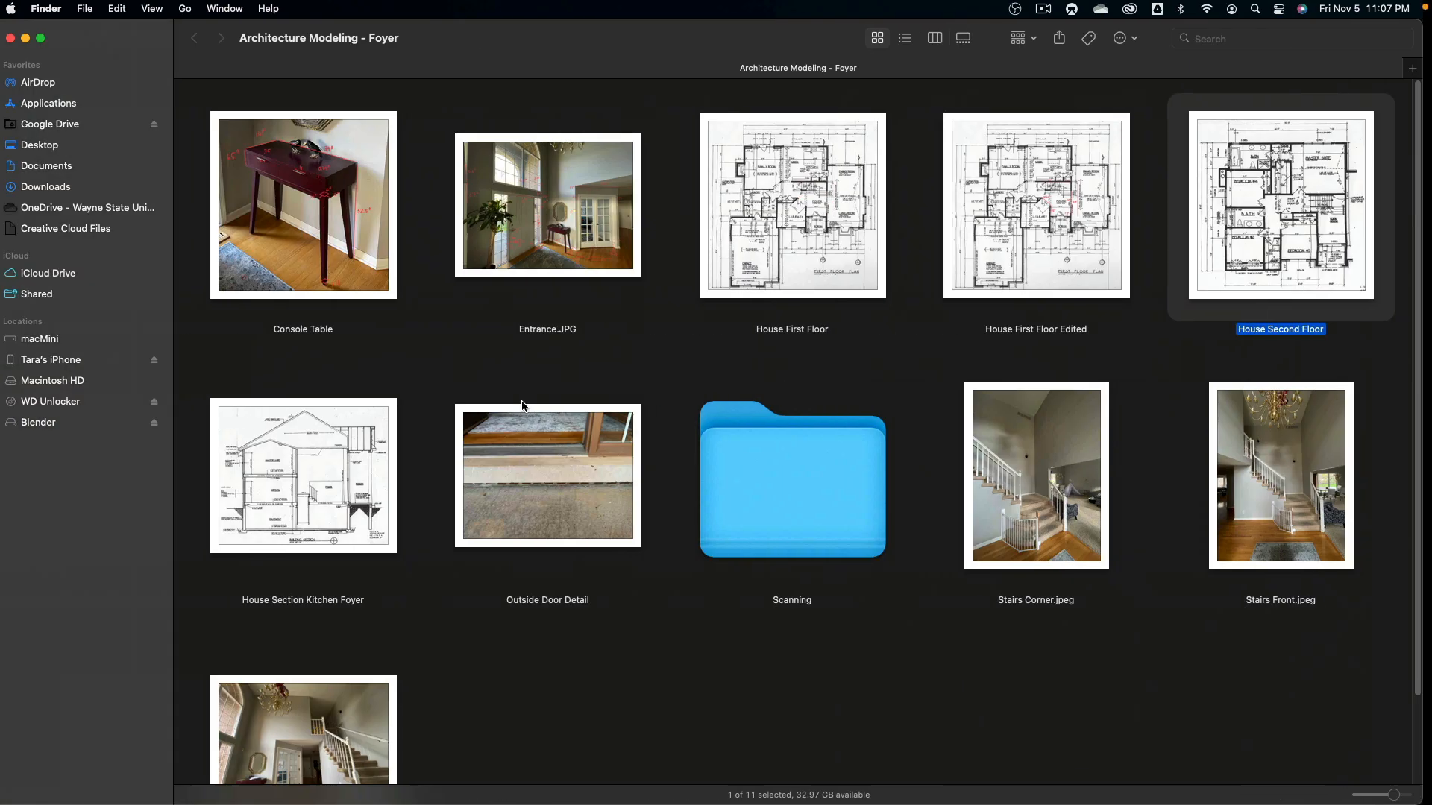
left_click(330, 775)
key("space")
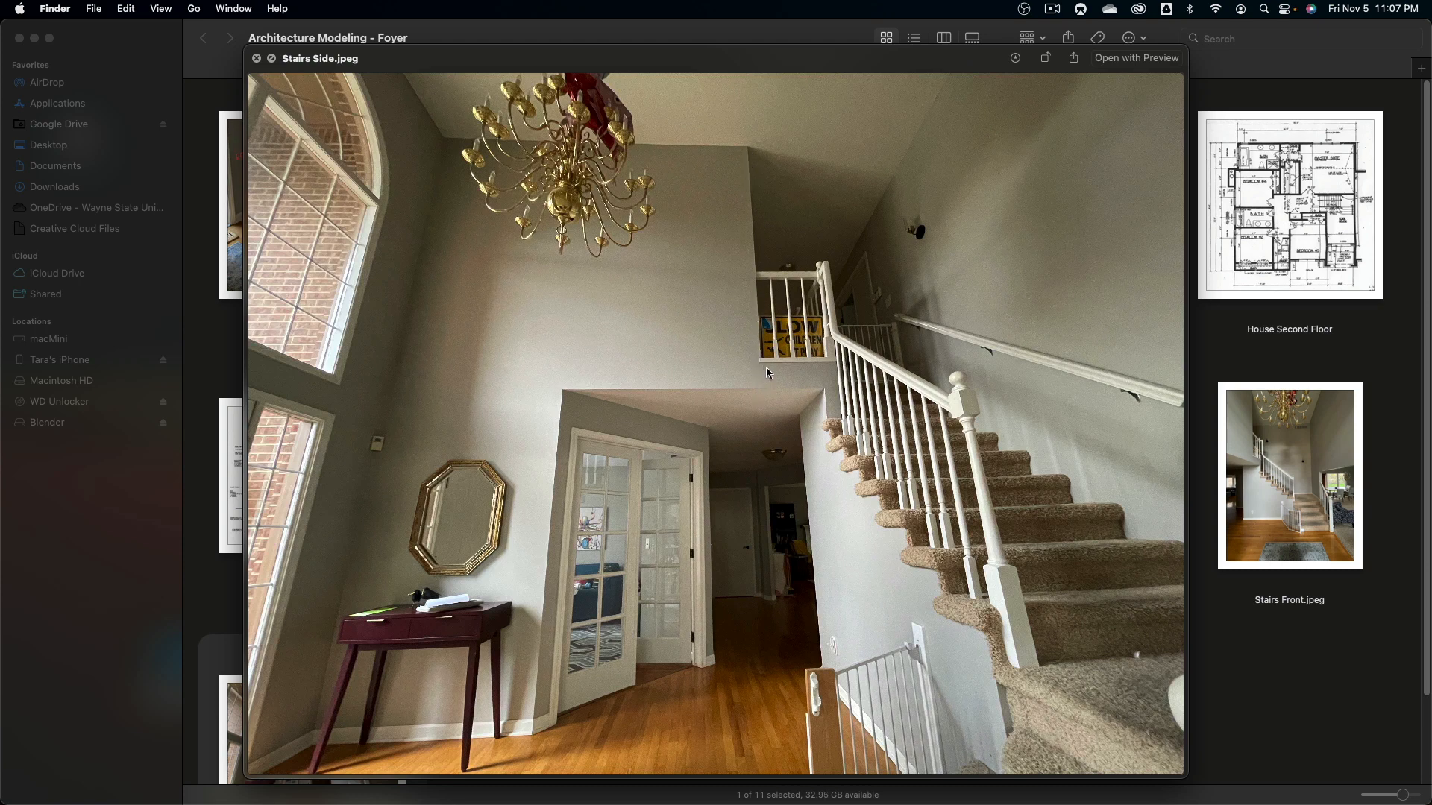
key("space")
left_click(359, 527)
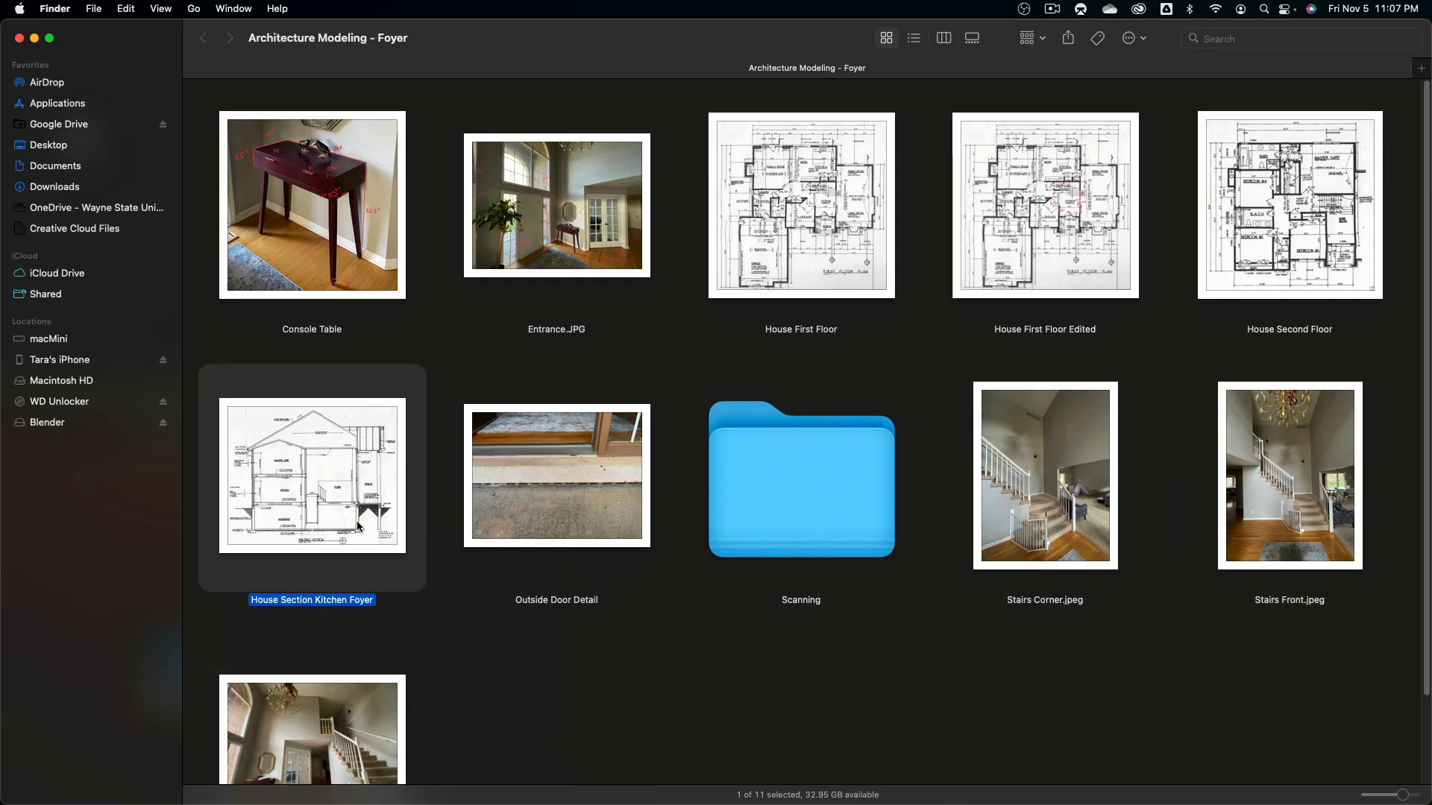
key("space")
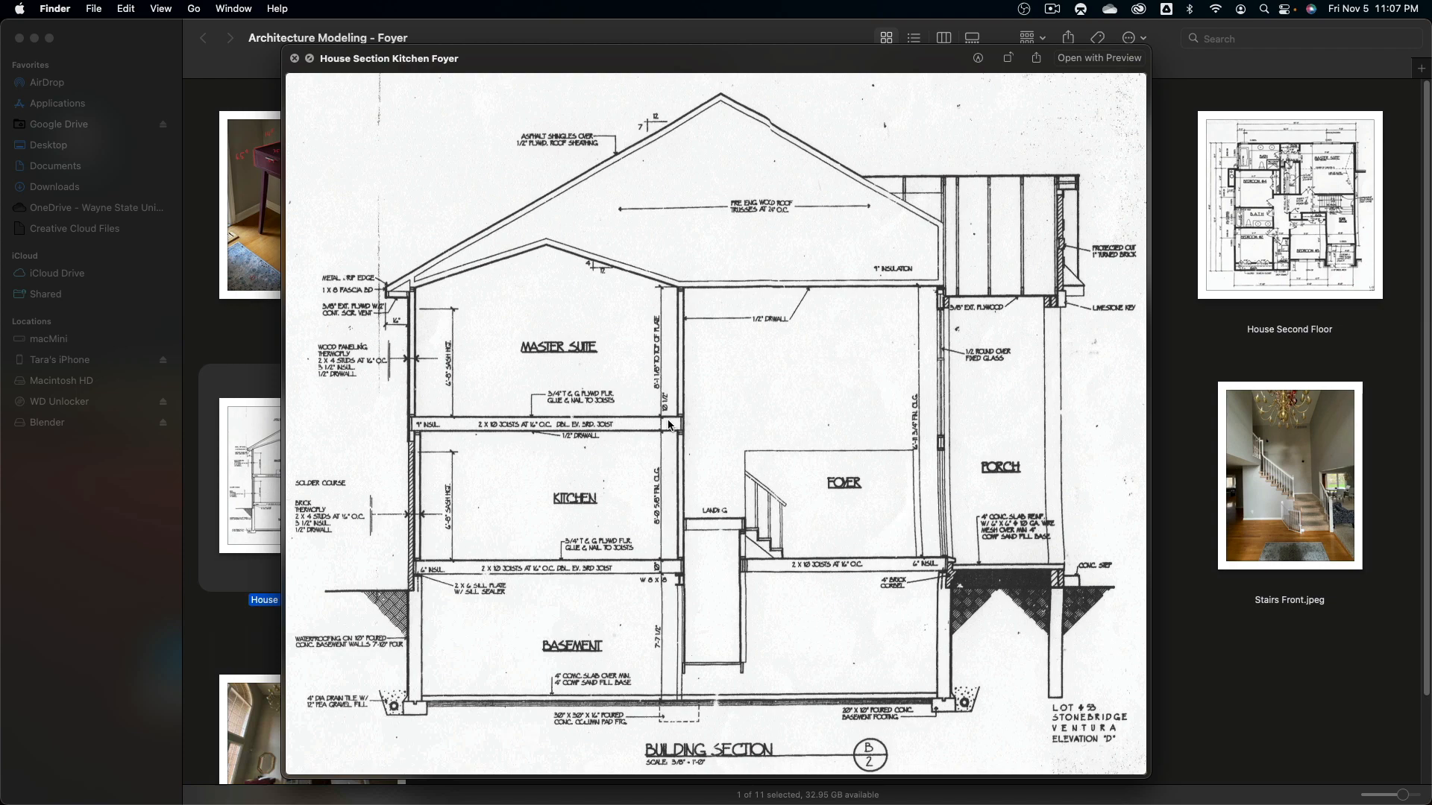
key("super+Tab")
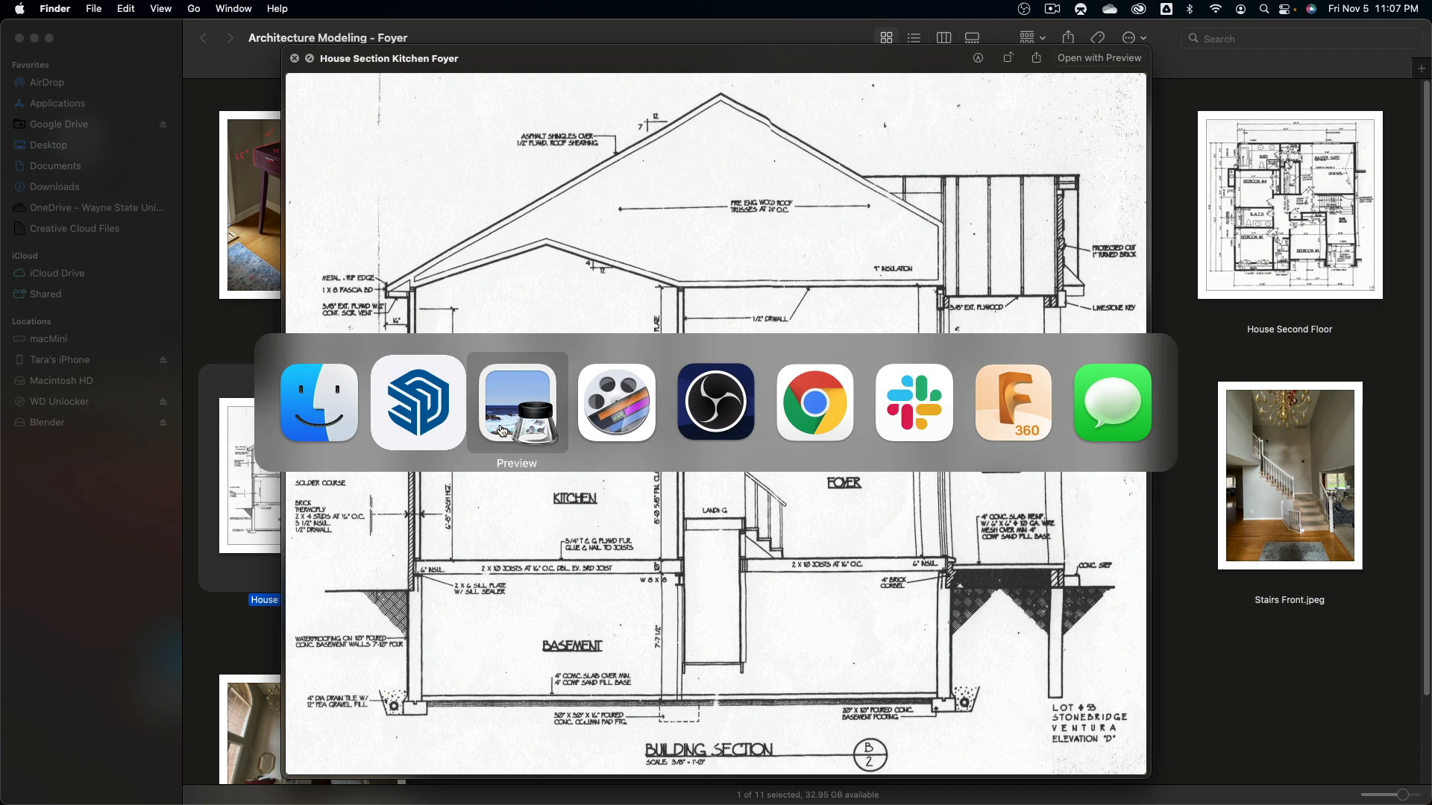
left_click(419, 431)
Step: Outline a 10" high floor-edge strip above the kitchen end of the opening and erase the short edge dividing it from the library wall
mouse_move(771, 451)
middle_mouse_down()
mouse_move(769, 434)
mouse_move(930, 447)
middle_mouse_up()
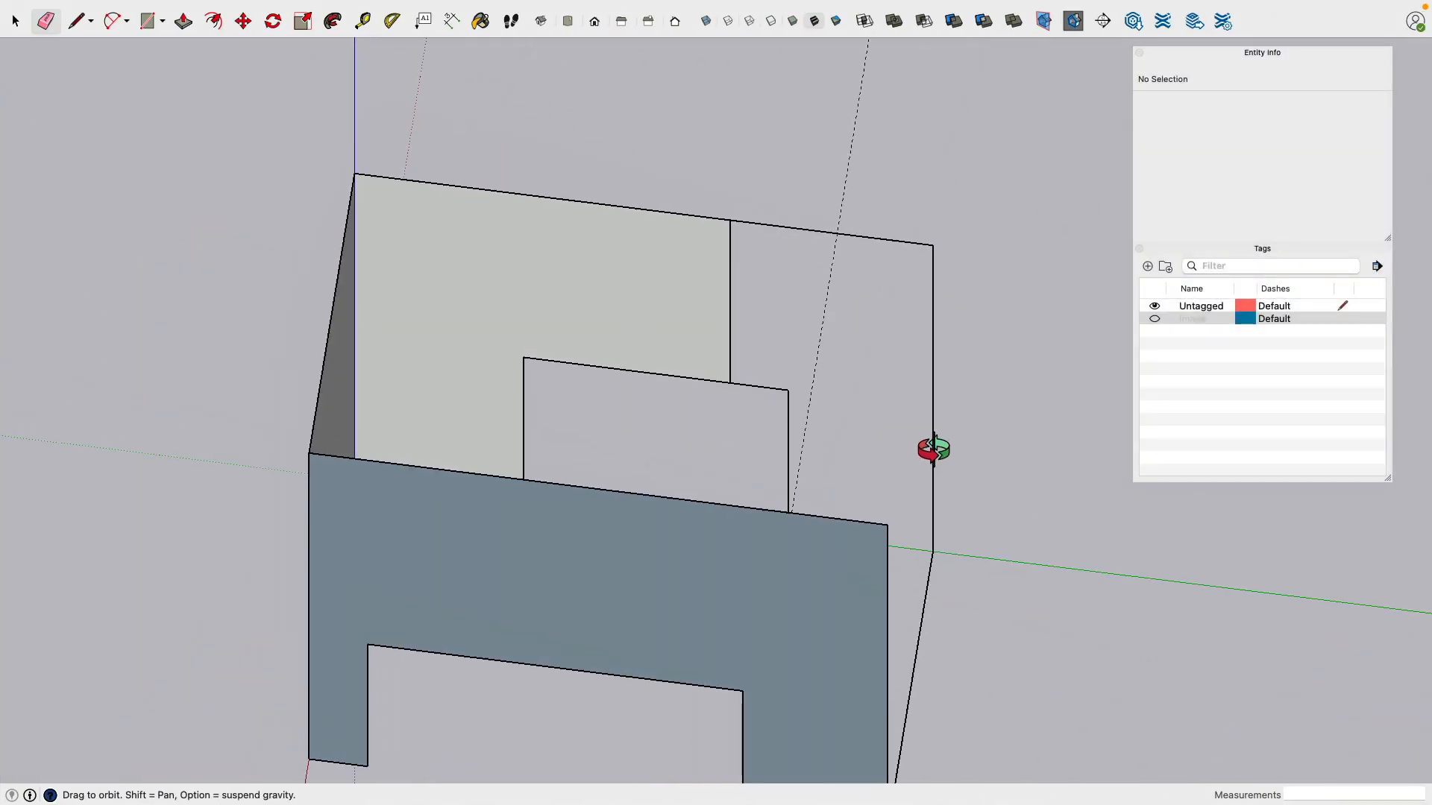
left_click(90, 31)
scroll(837, 466, "up", 4)
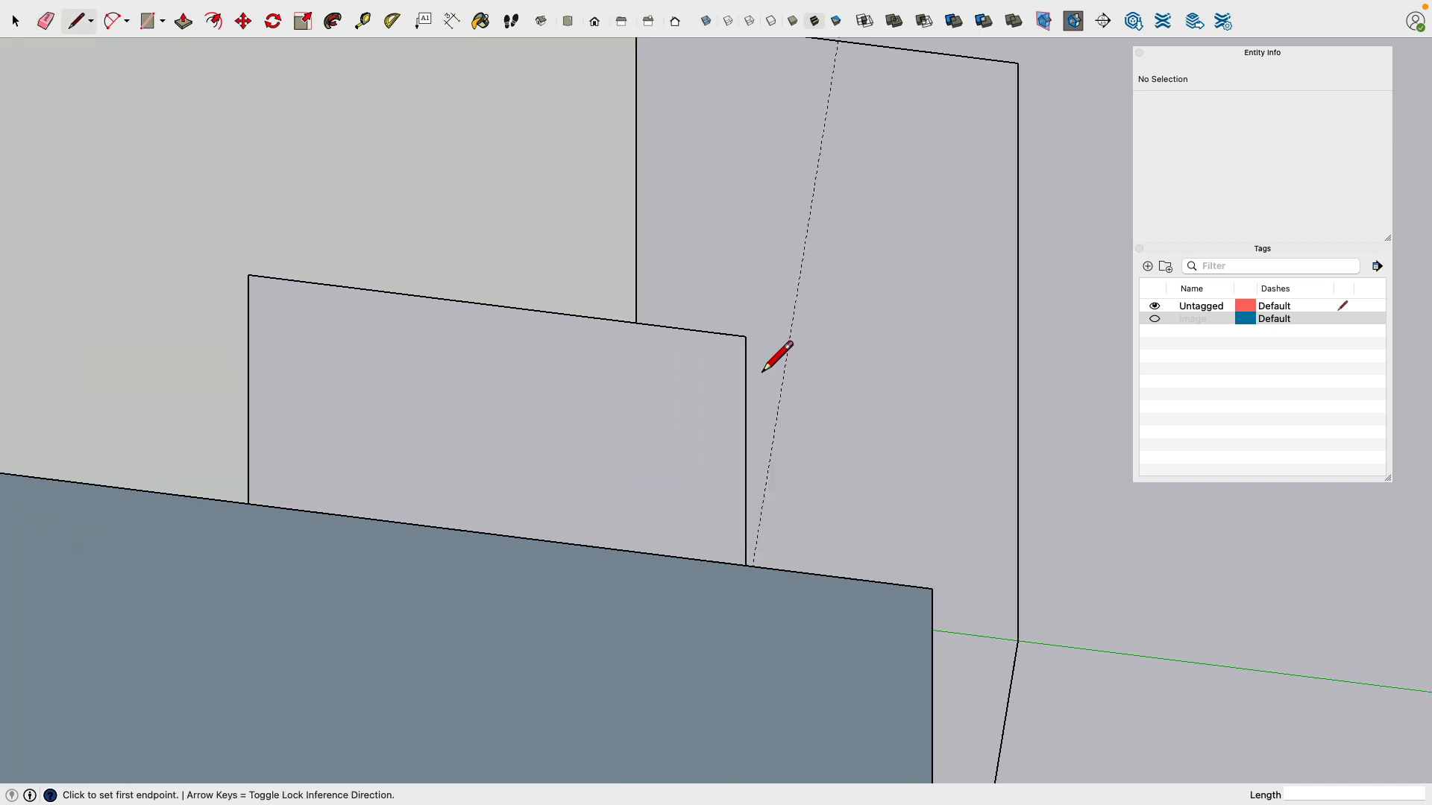
left_click(746, 336)
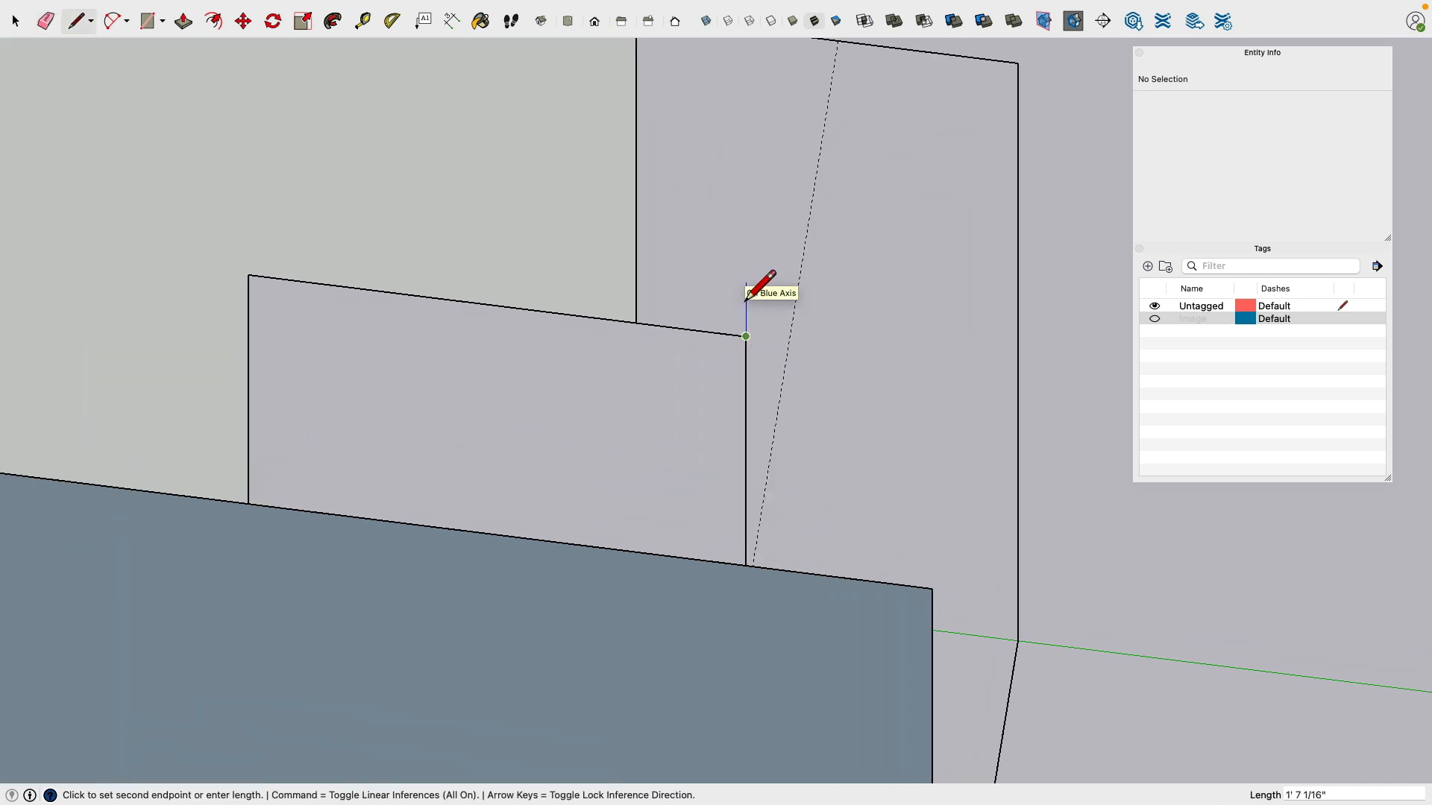
type("10")
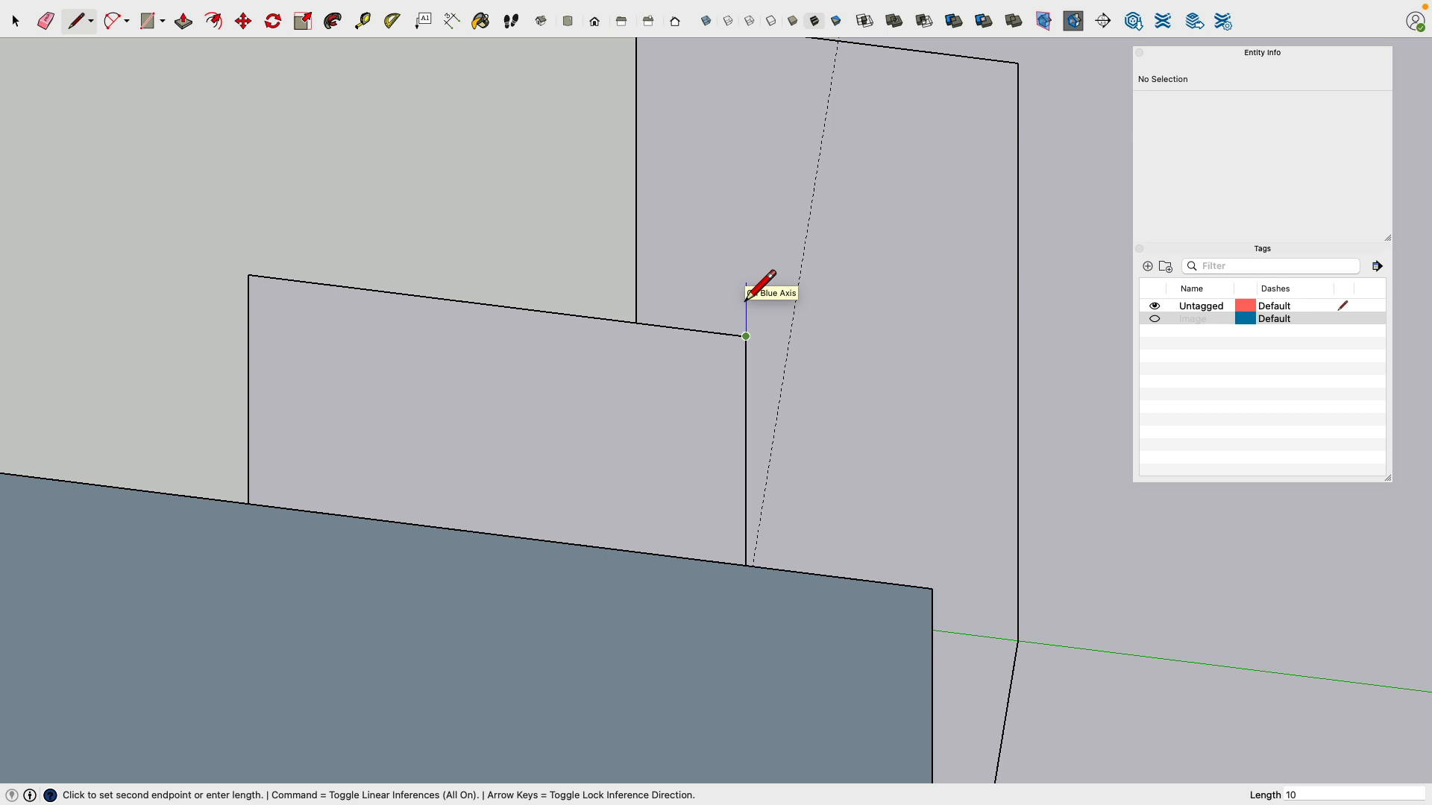
key("Return")
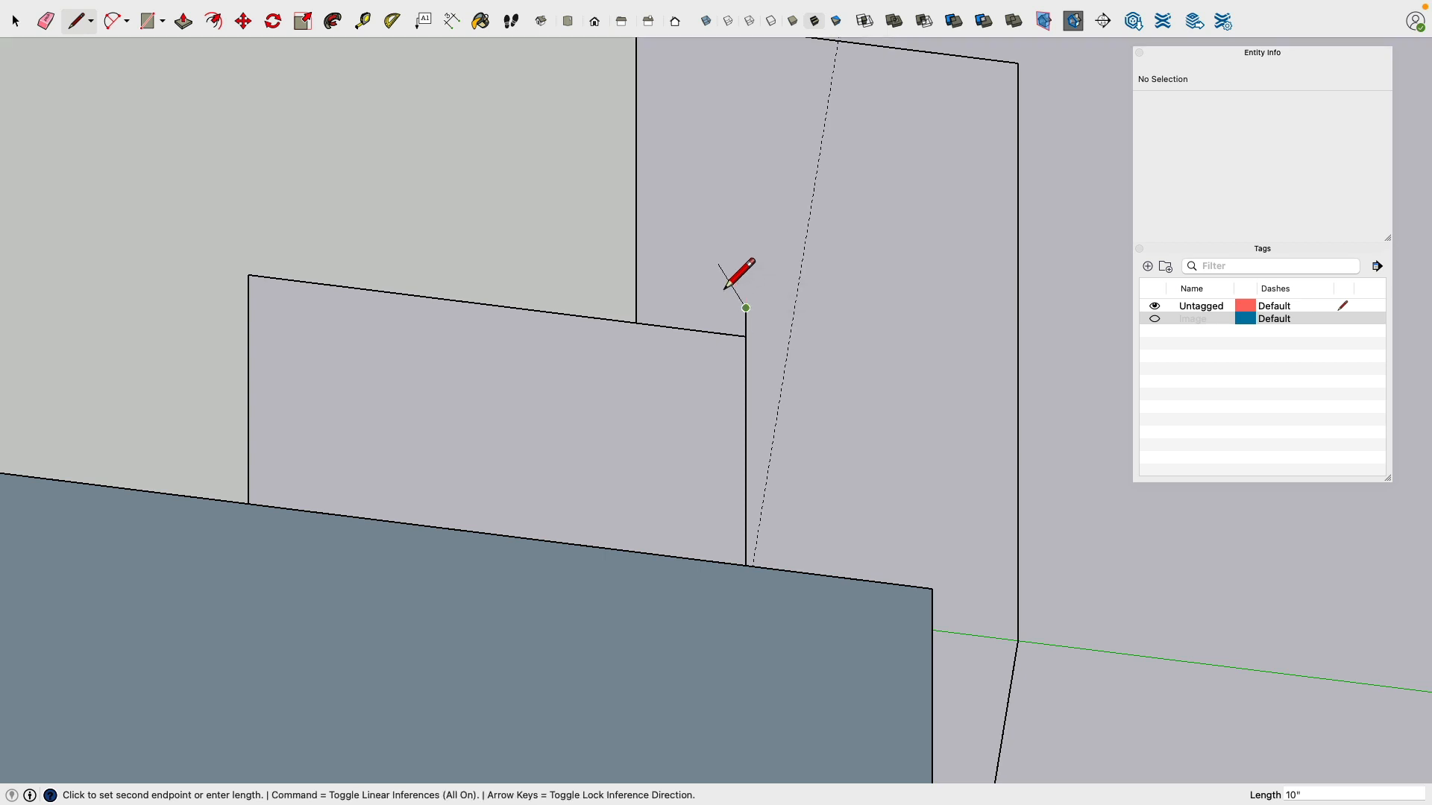
left_click(640, 314)
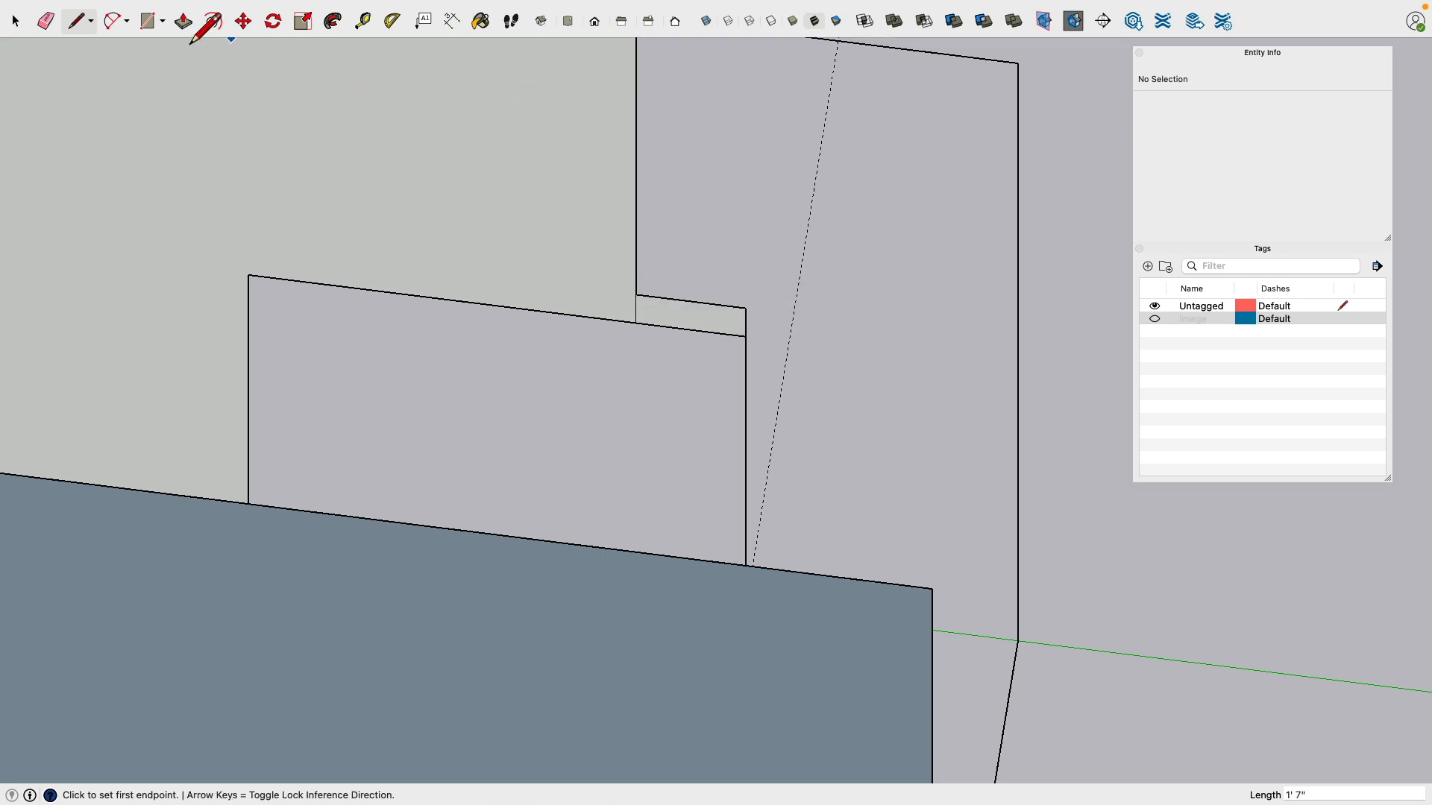
left_click(45, 21)
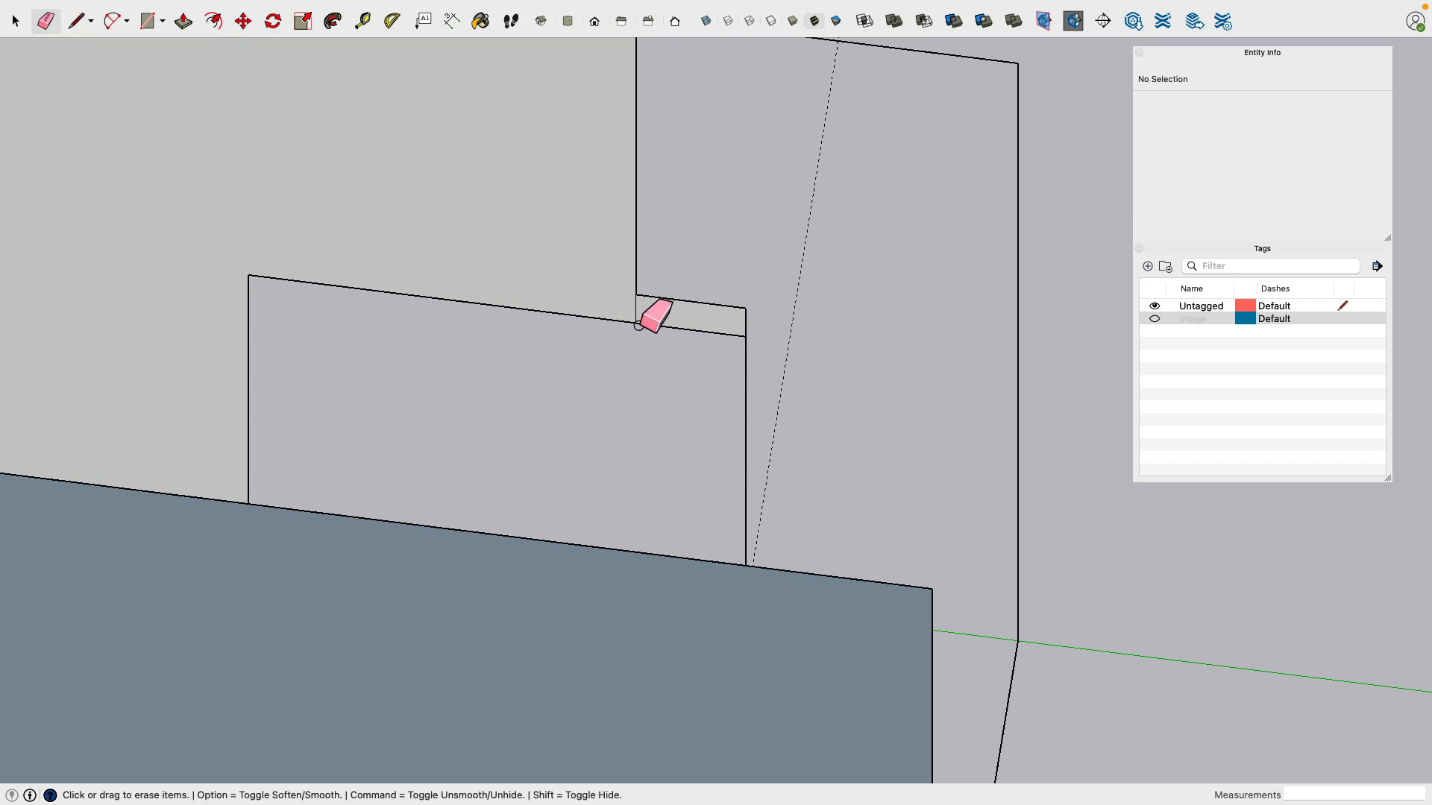
mouse_move(655, 313)
middle_mouse_down()
mouse_move(766, 310)
mouse_move(543, 333)
mouse_move(580, 342)
middle_mouse_up()
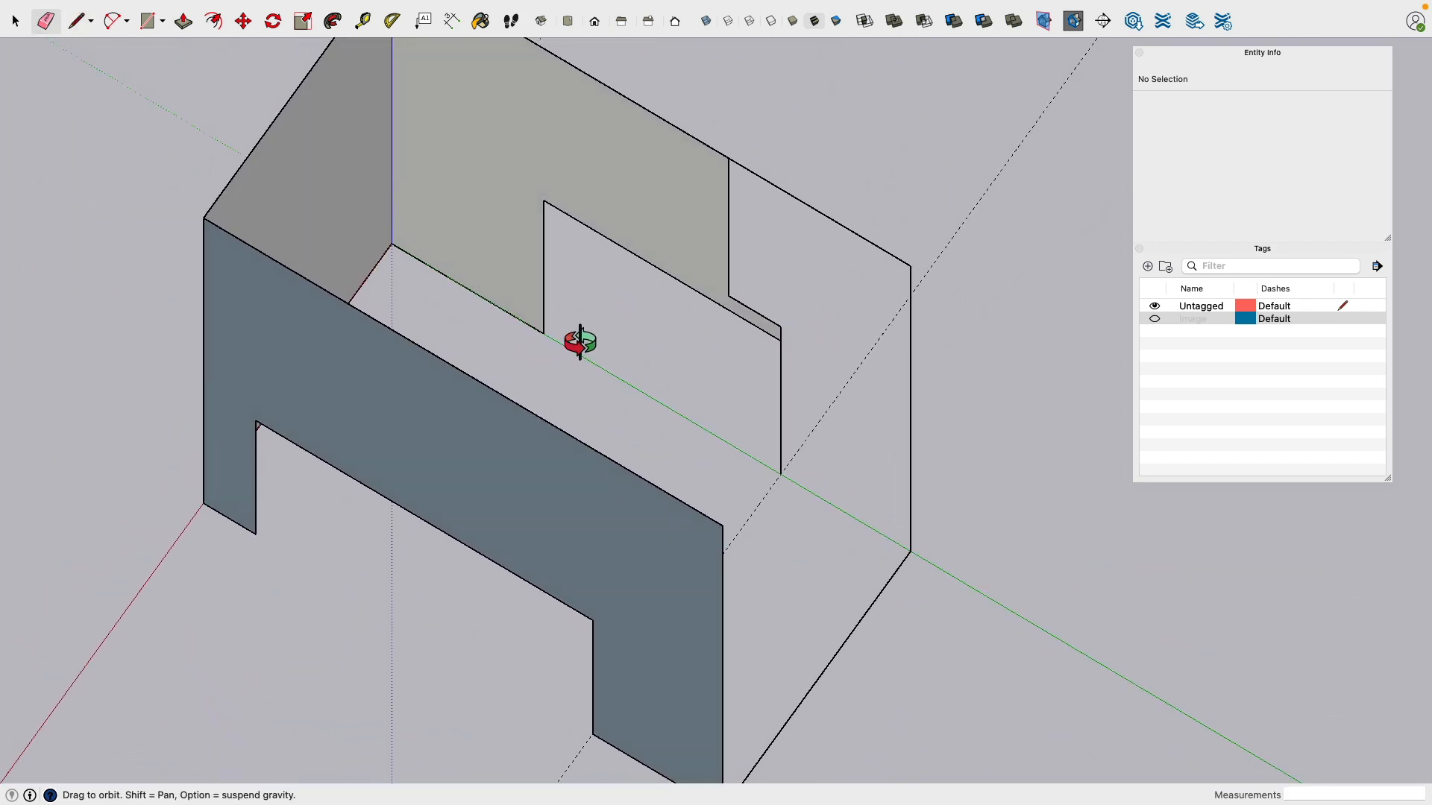
Step: Draw the upper hallway's side wall about 6' 6" deep, running back along the red axis from the library wall's vertical edge
middle_click_drag(708, 223, 422, 387, "shift")
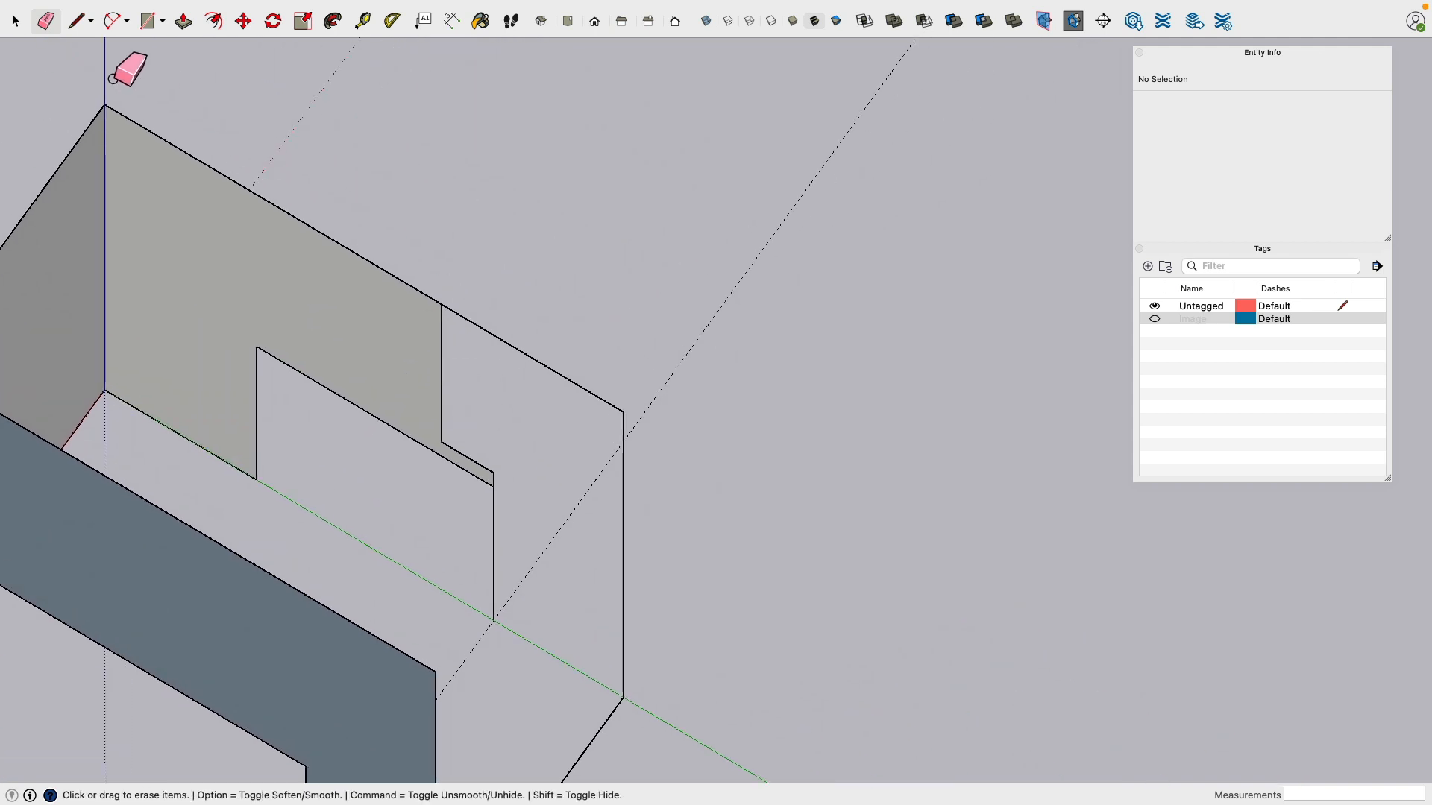
left_click(78, 21)
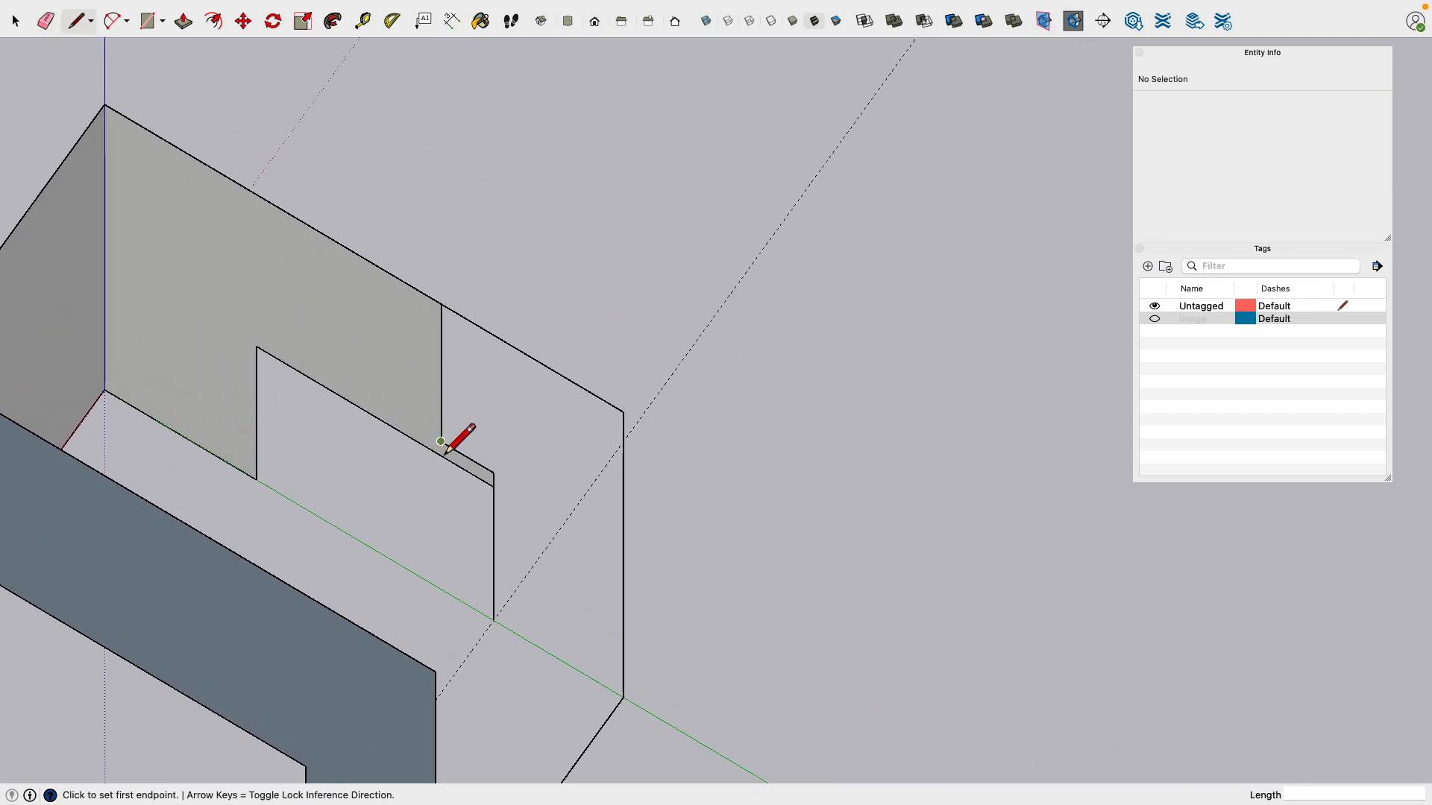
left_click(441, 441)
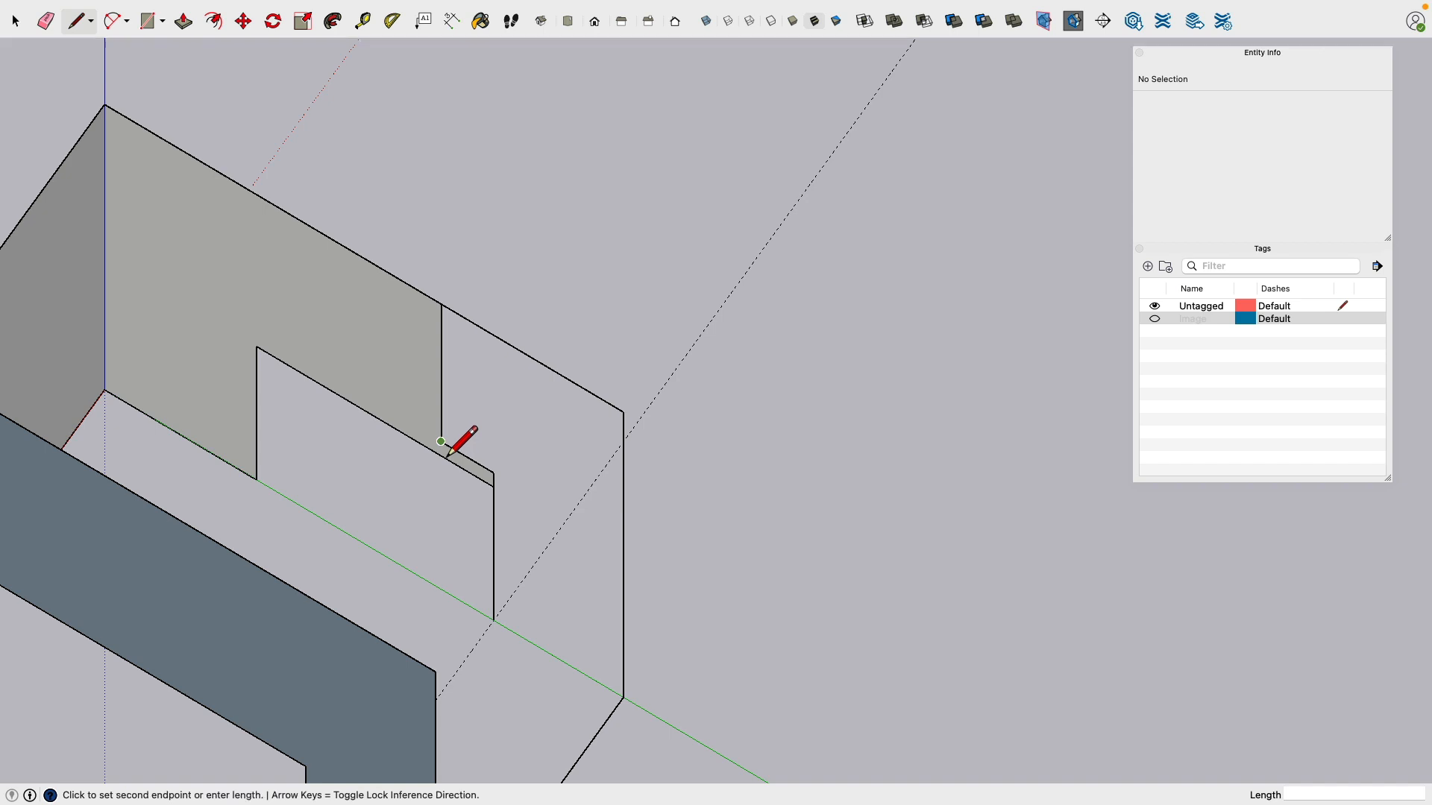
left_click(582, 246)
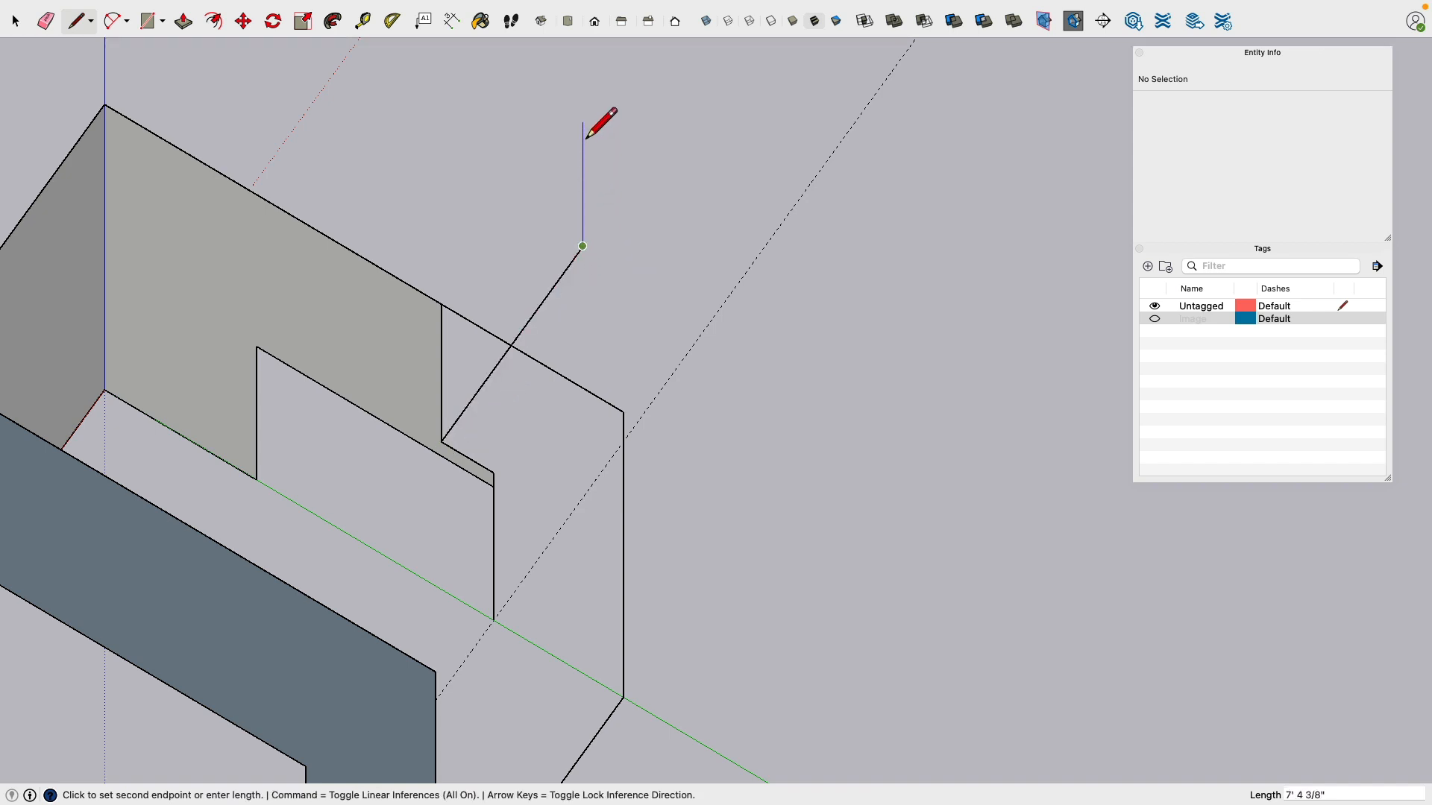
left_click(583, 111)
left_click(442, 308)
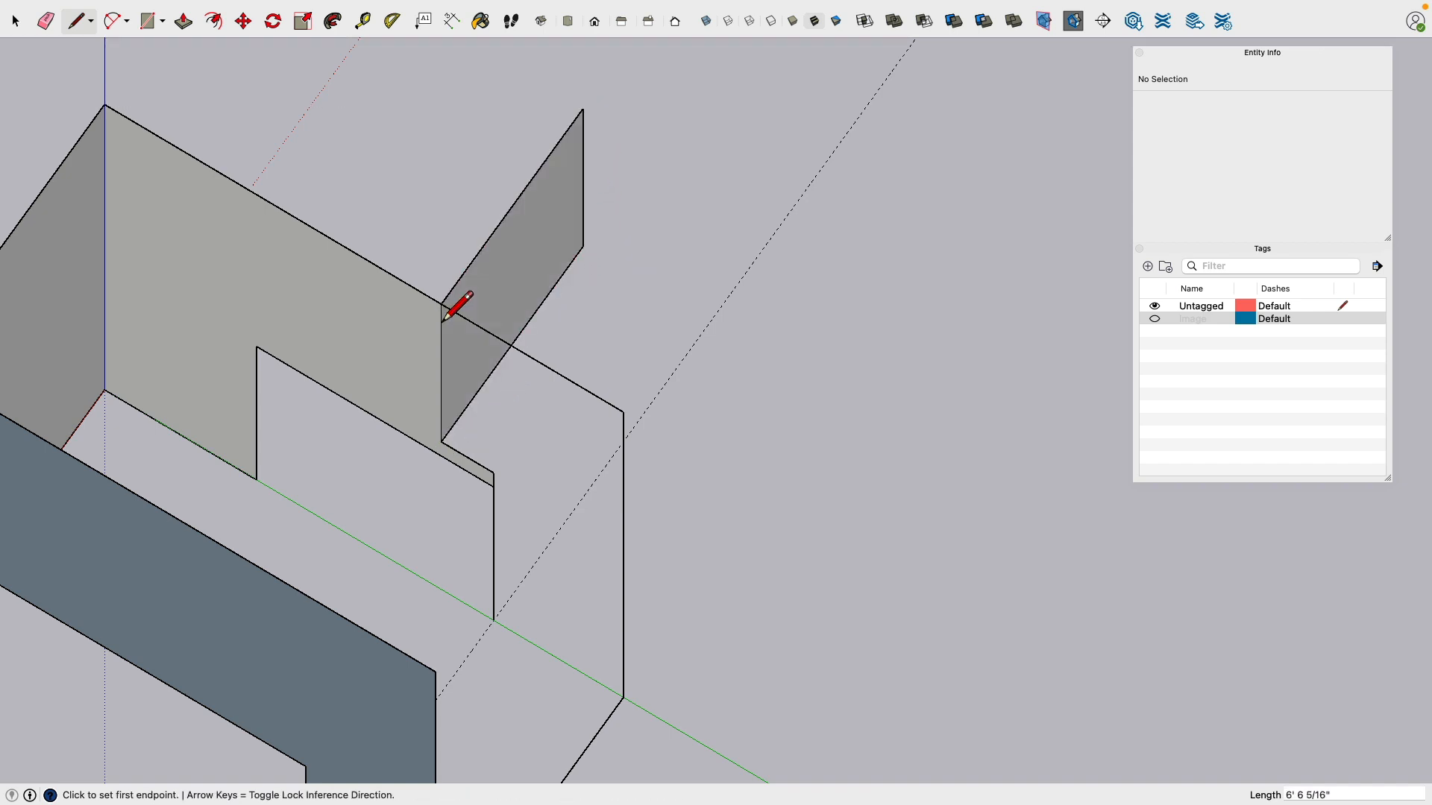
Step: Draw the matching hallway side wall about 6' 6" deep at the kitchen end, including the rear base edge linking both side walls
left_click(625, 413)
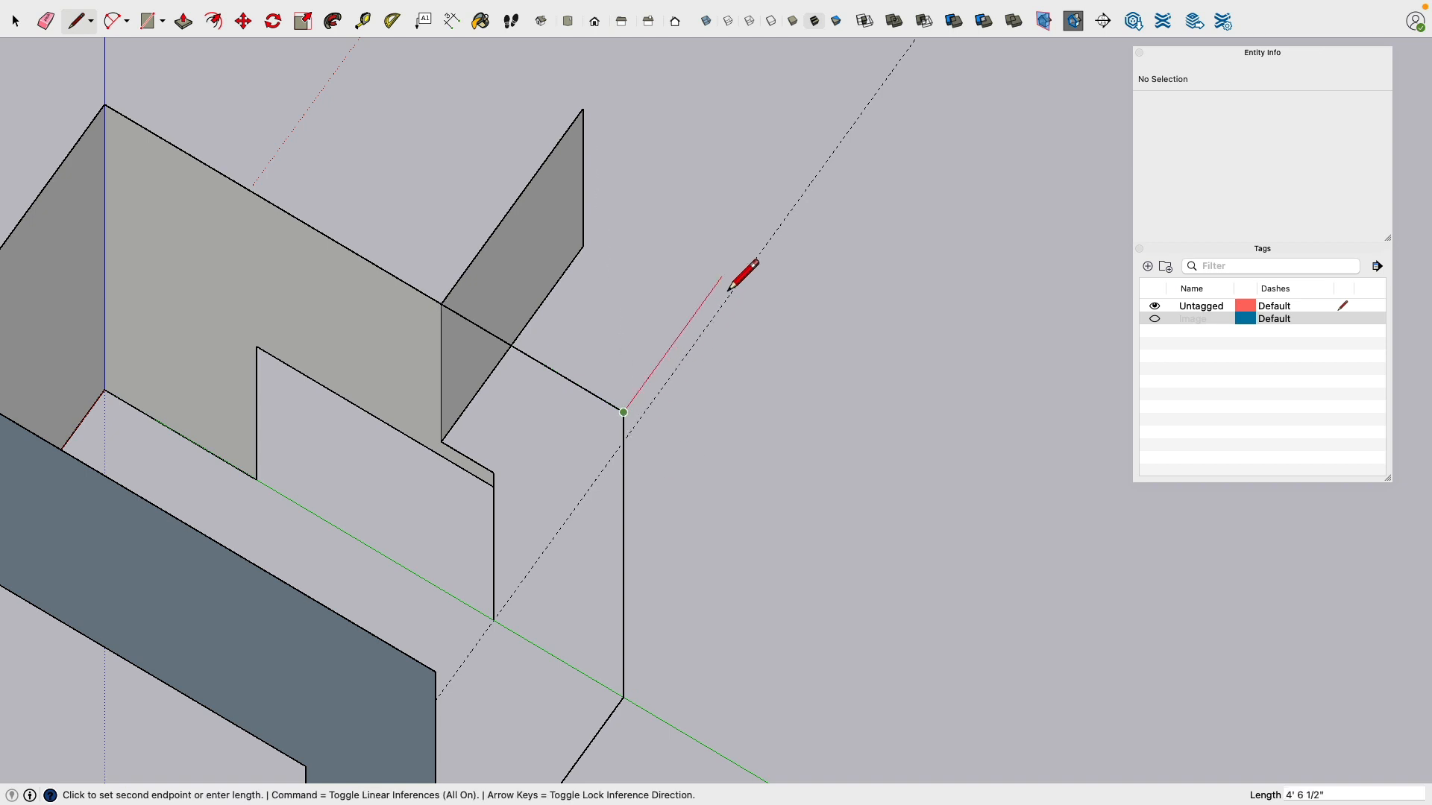
left_click(765, 217)
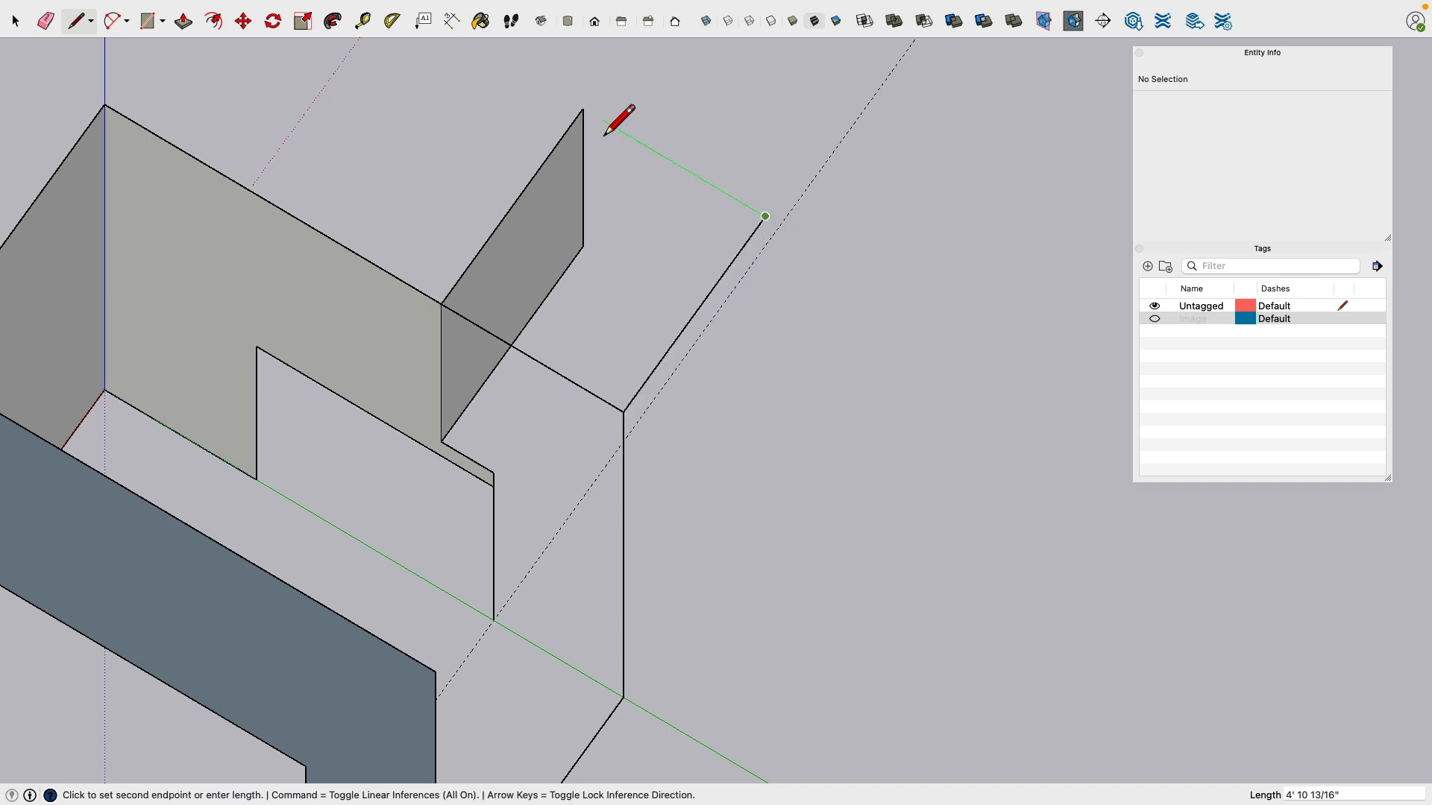
key("Escape")
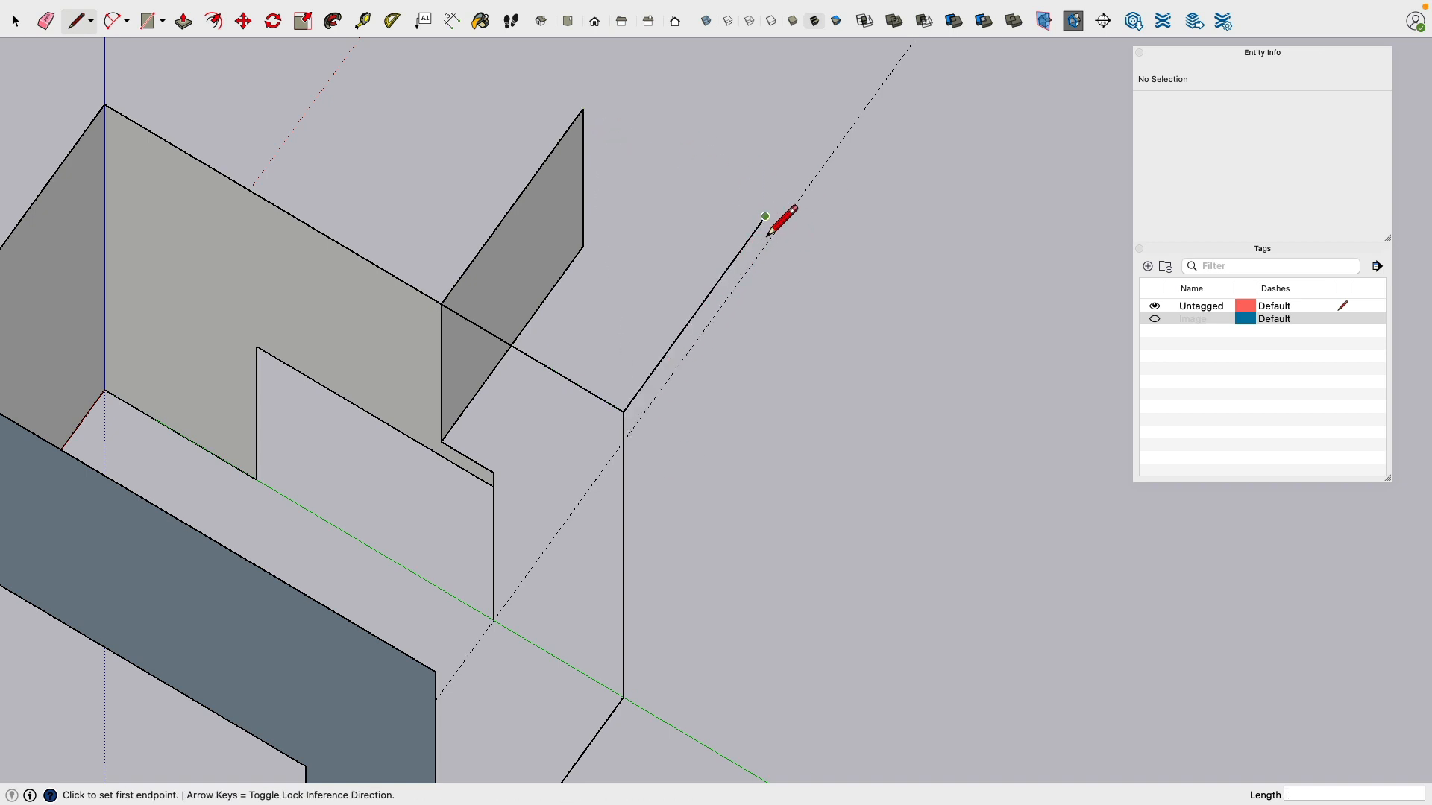
left_click(584, 248)
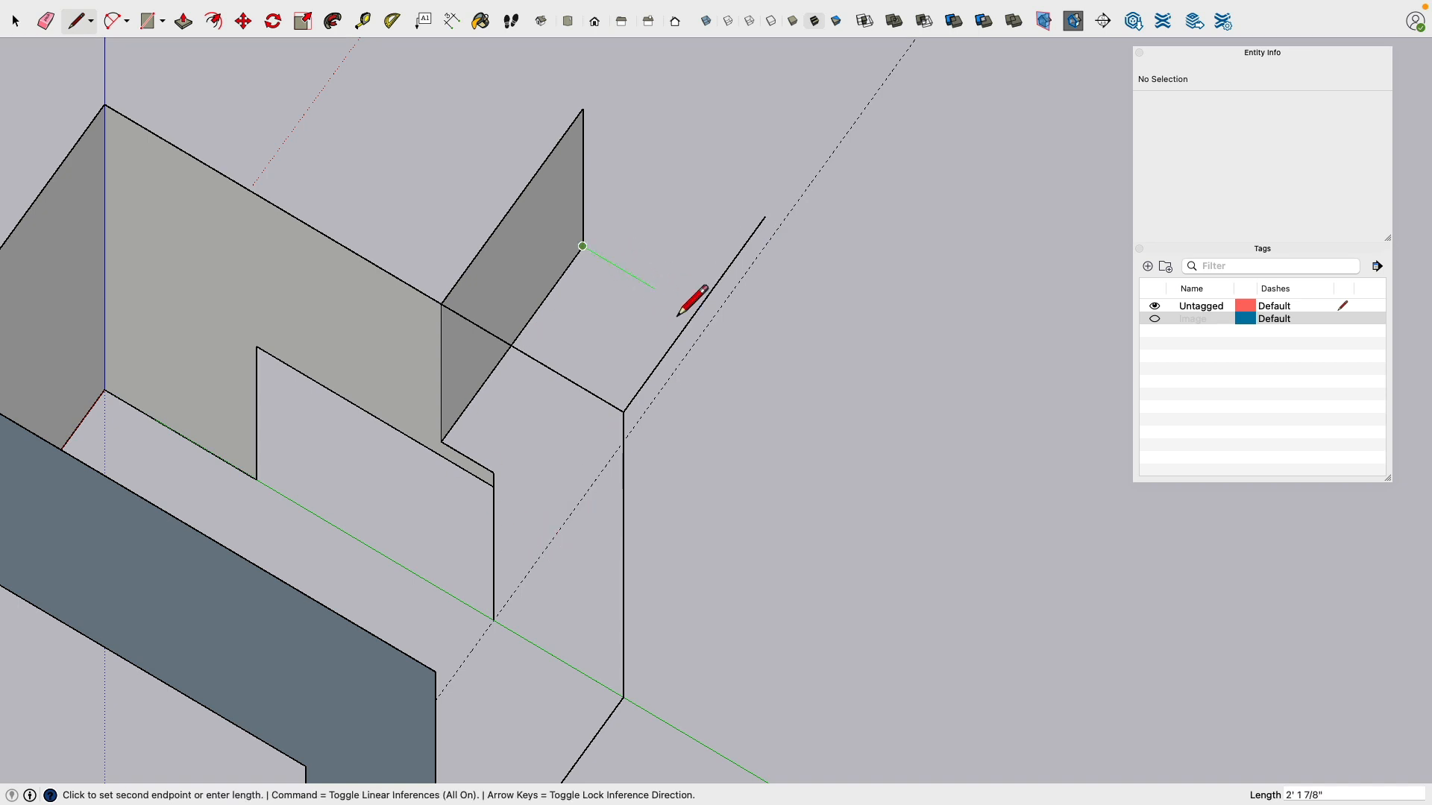
left_click(765, 355)
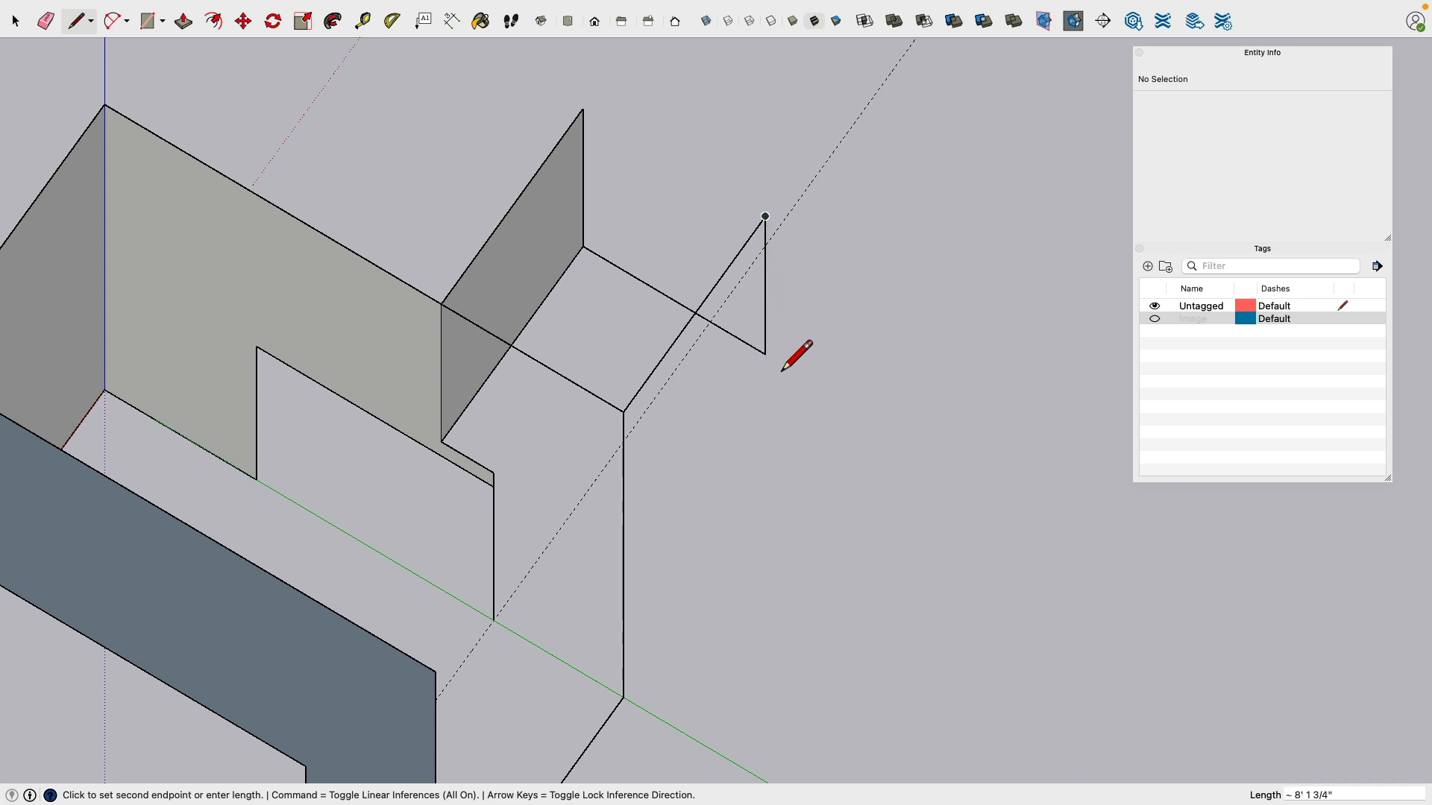
key("Escape")
left_click(769, 366)
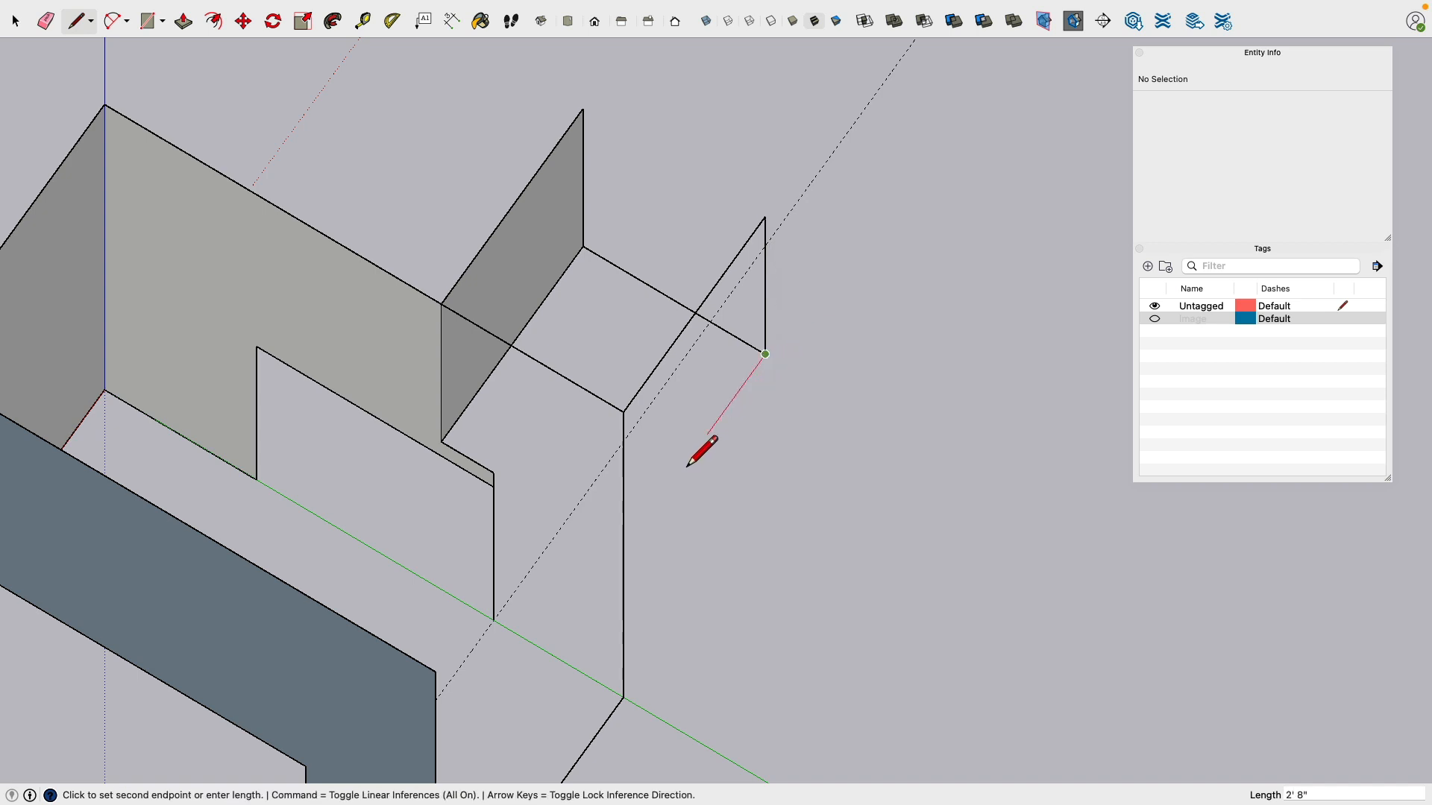
left_click(624, 550)
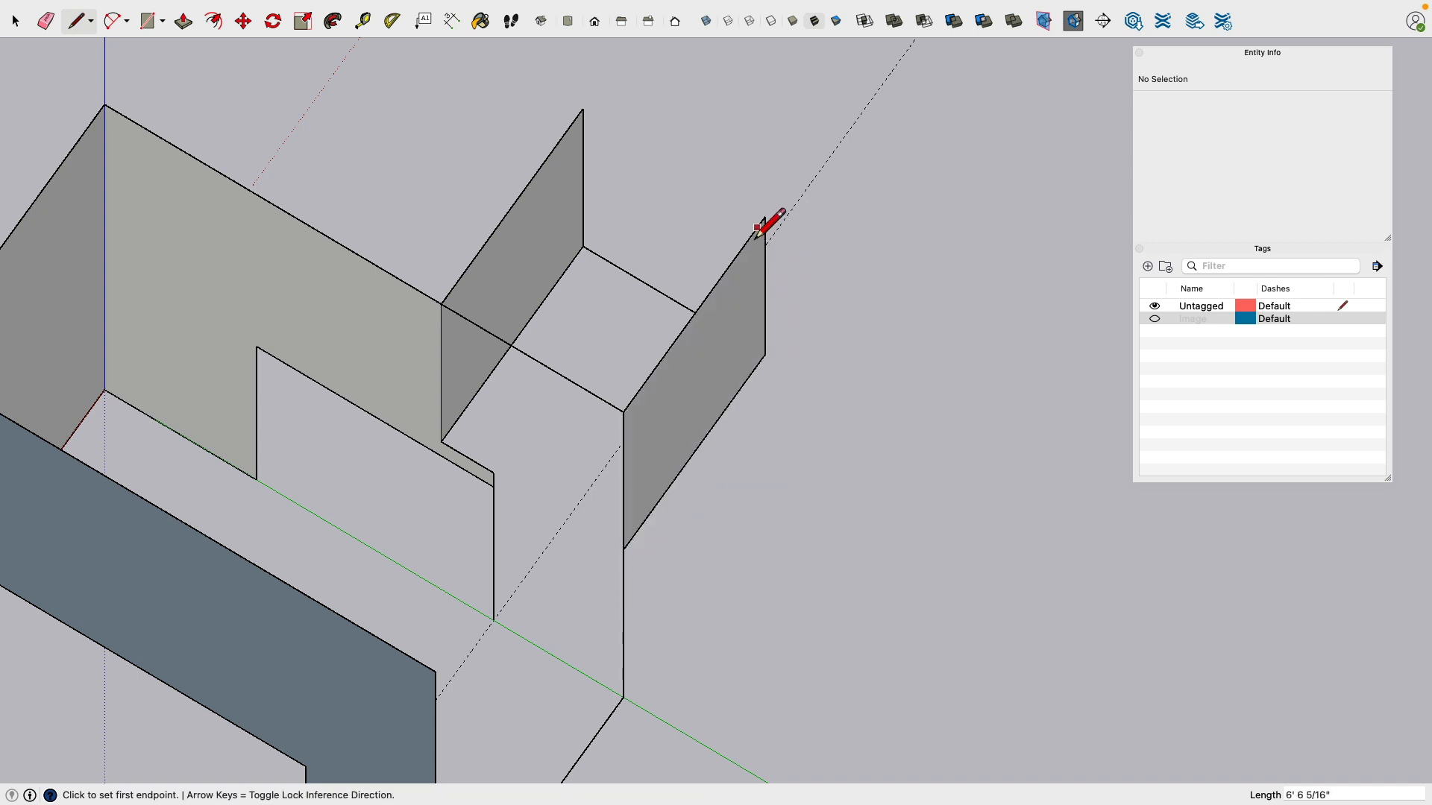
Step: Close the hallway's back wall with a 5' 6" top edge, and erase the front top edge to remove the ceiling face
left_click(585, 125)
left_click(769, 231)
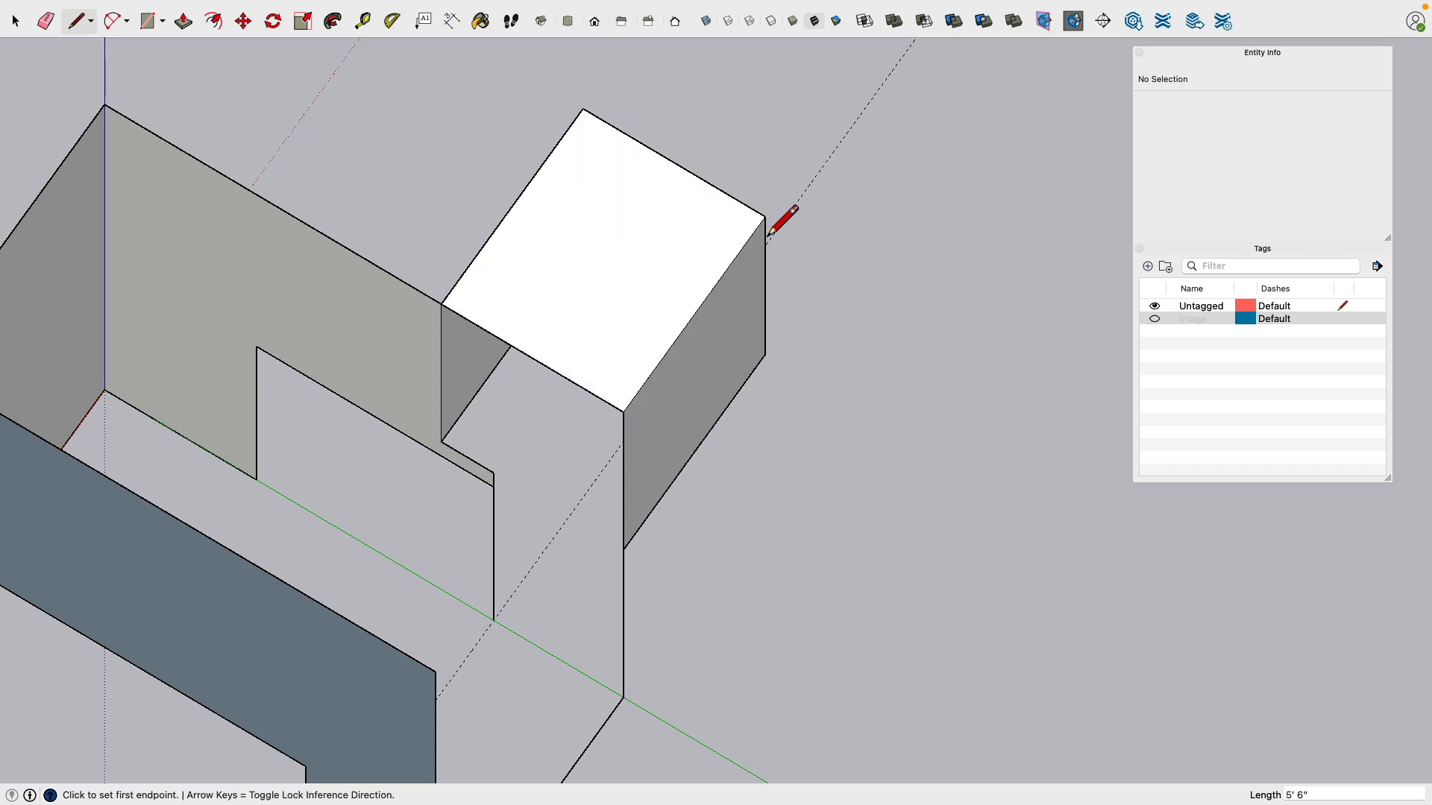
mouse_move(687, 481)
middle_mouse_down()
mouse_move(895, 269)
mouse_move(463, 223)
middle_mouse_up()
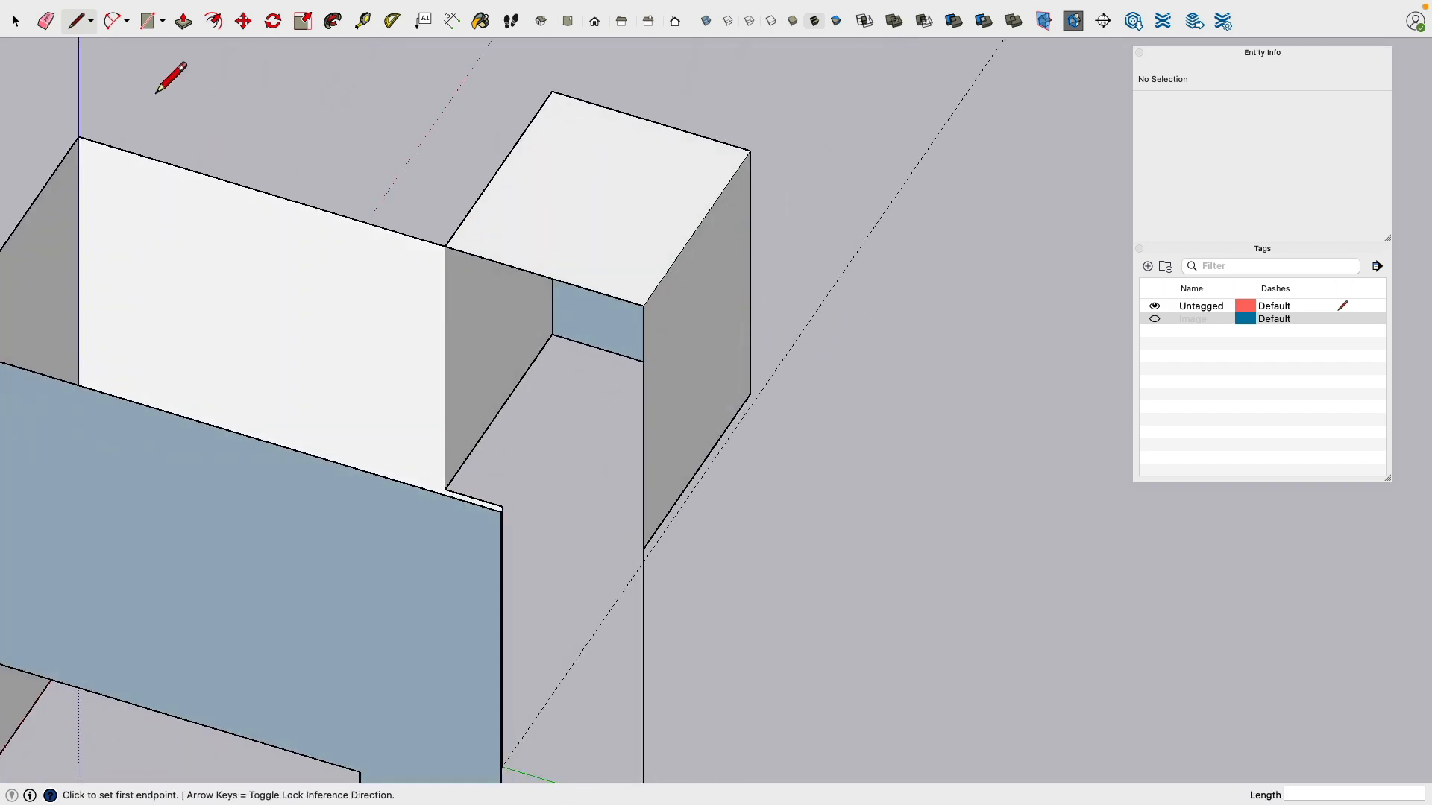
left_click(45, 21)
left_click(534, 273)
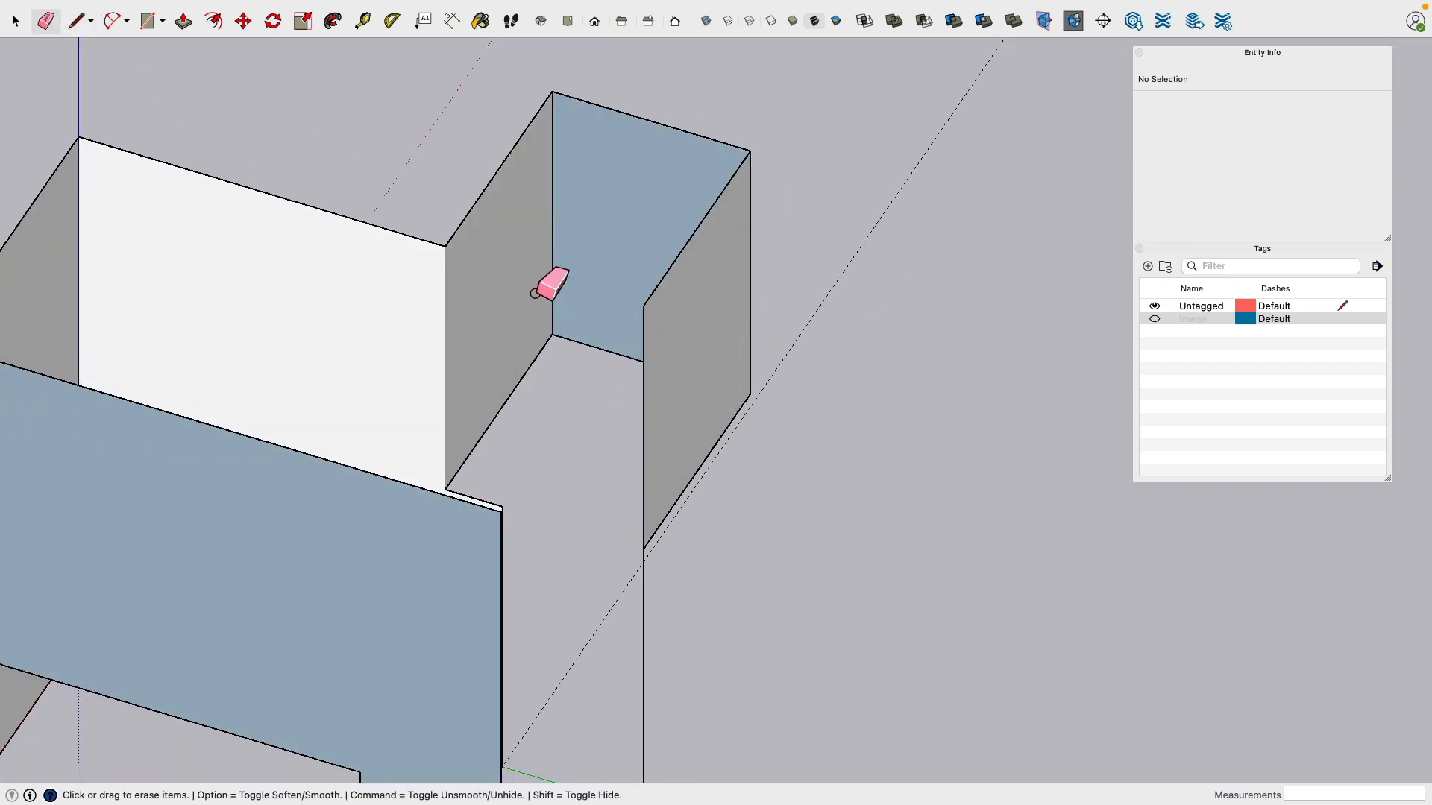
mouse_move(534, 293)
middle_mouse_down()
mouse_move(549, 511)
mouse_move(633, 486)
mouse_move(610, 480)
middle_mouse_up()
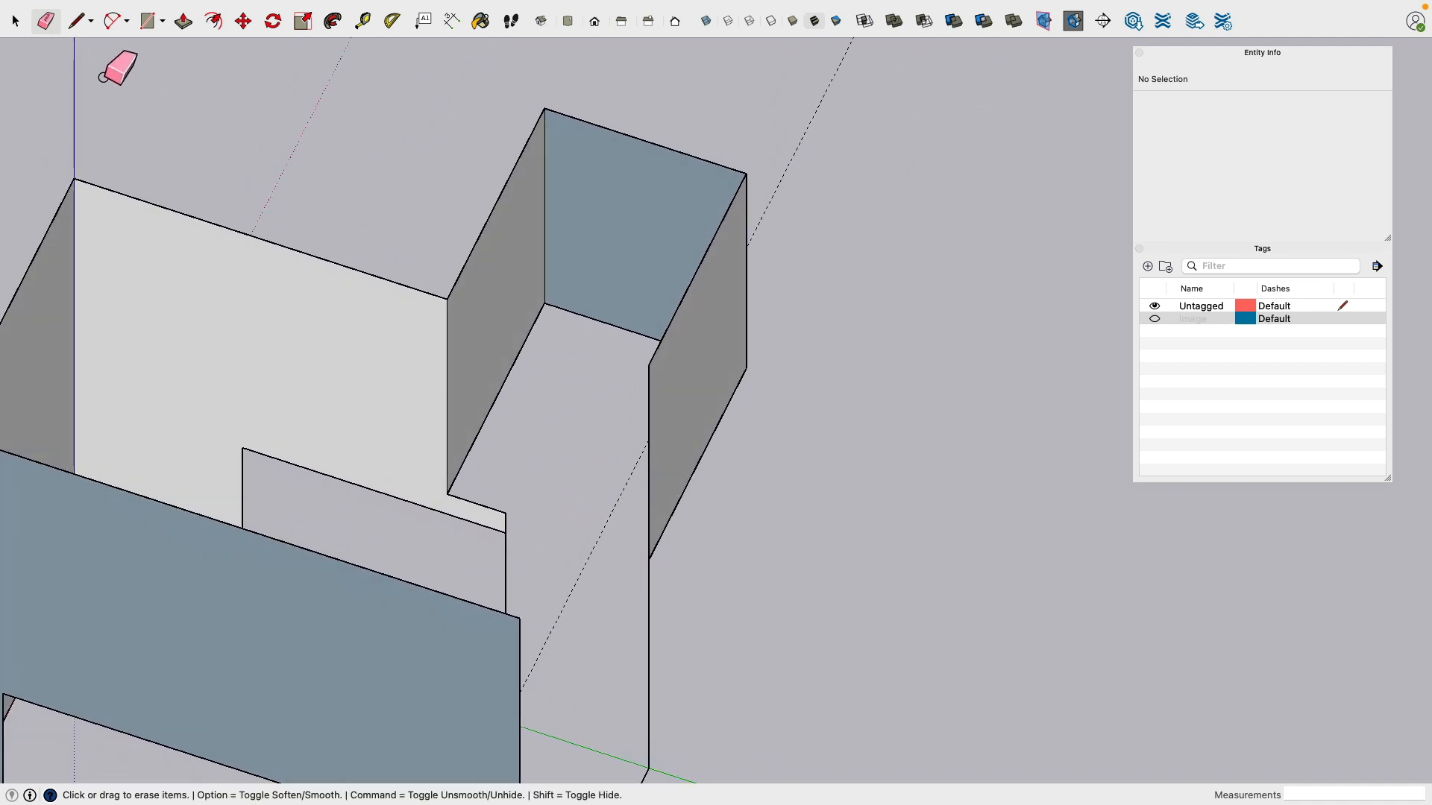
left_click(77, 21)
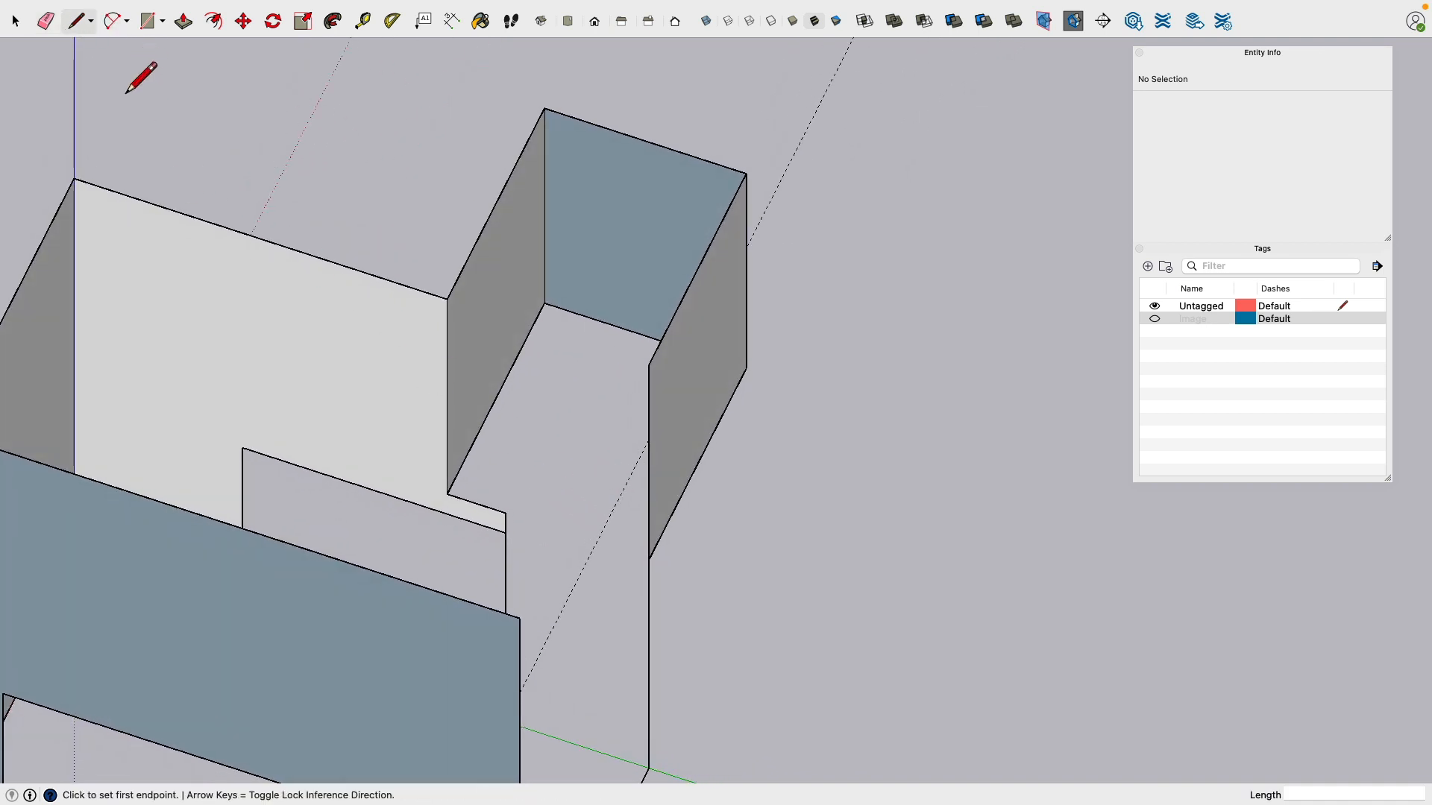
left_click(506, 532)
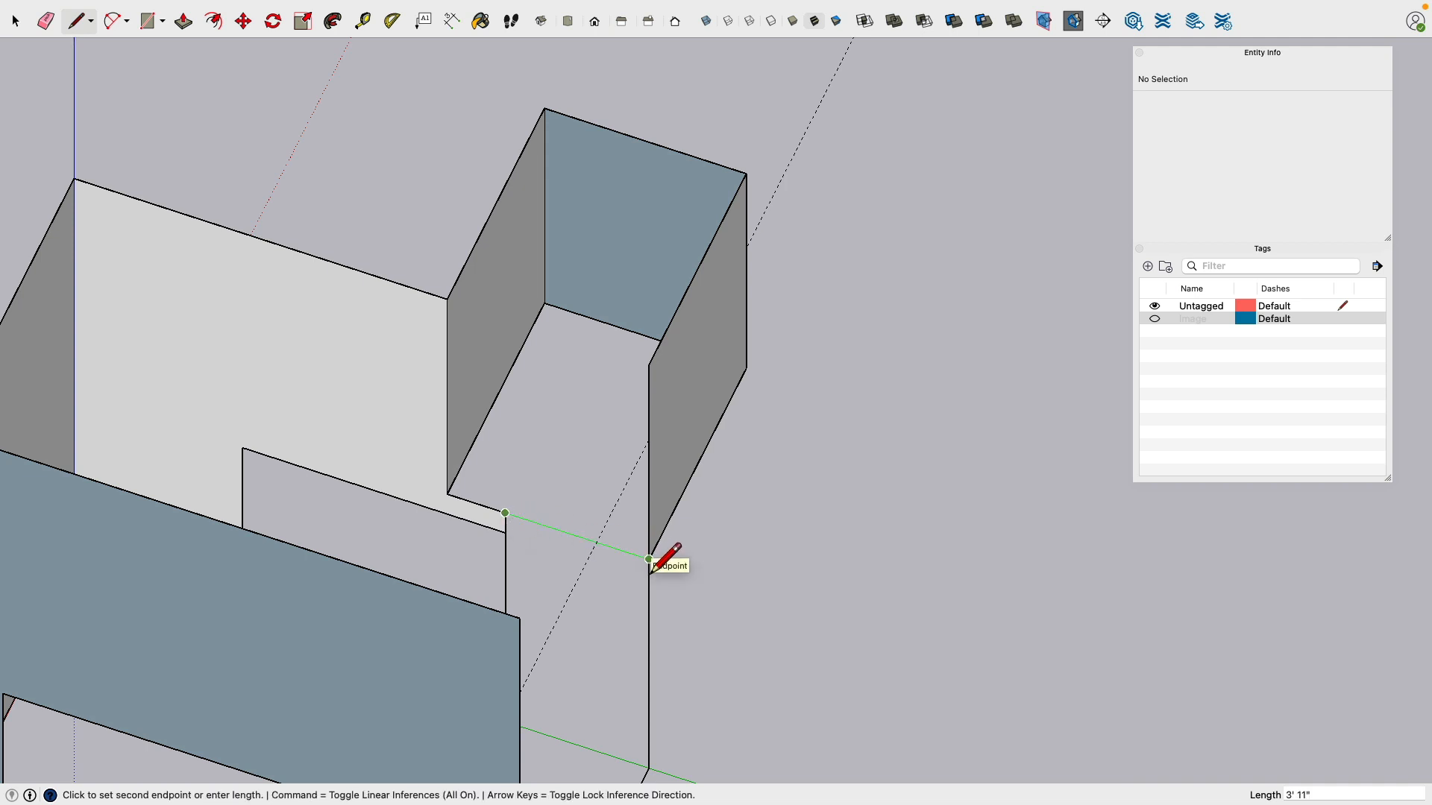
key("Escape")
Step: Switch to Finder, examine the Stairs Side photo for how the upper hallway floor meets the stairs, and return to SketchUp
key("super+Tab")
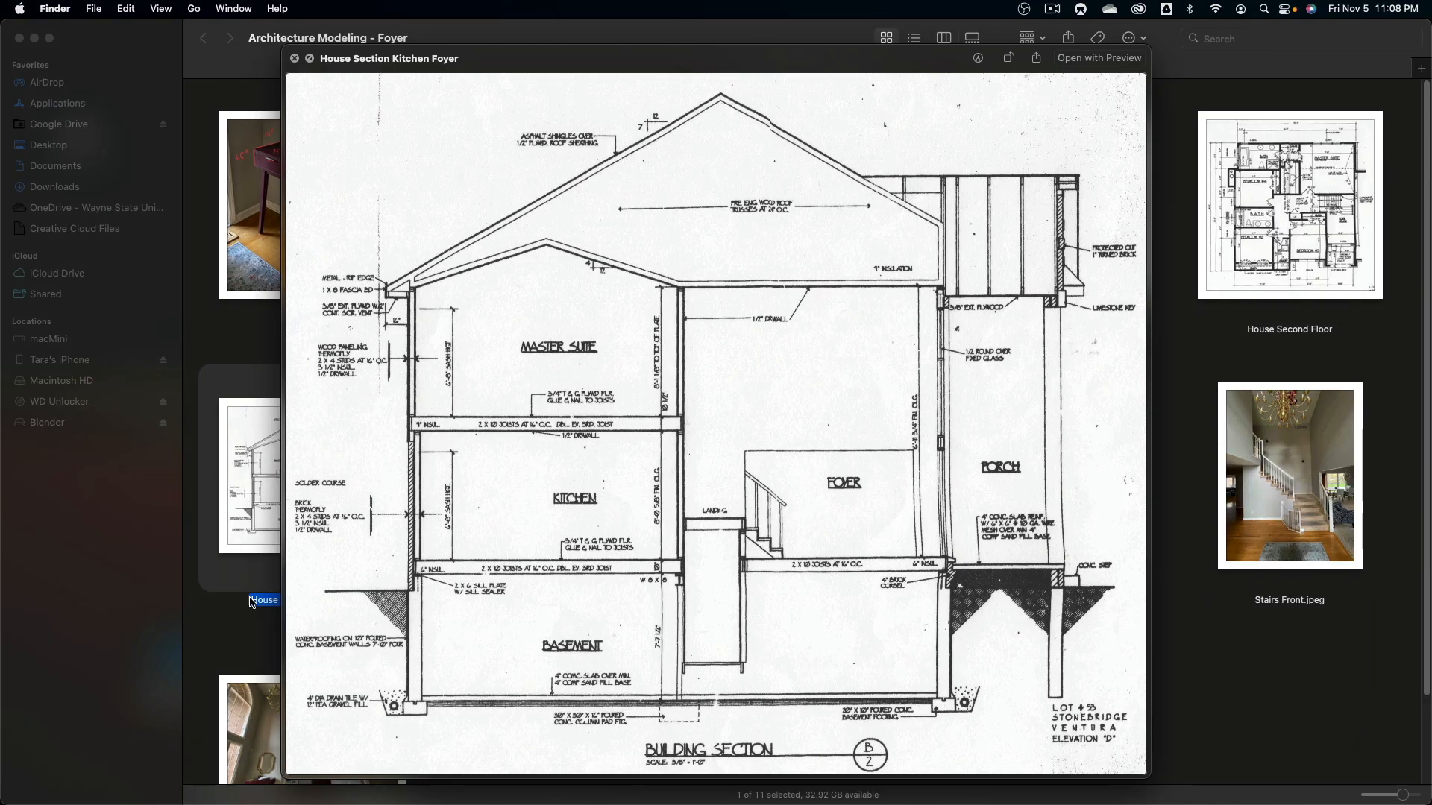
left_click(247, 633)
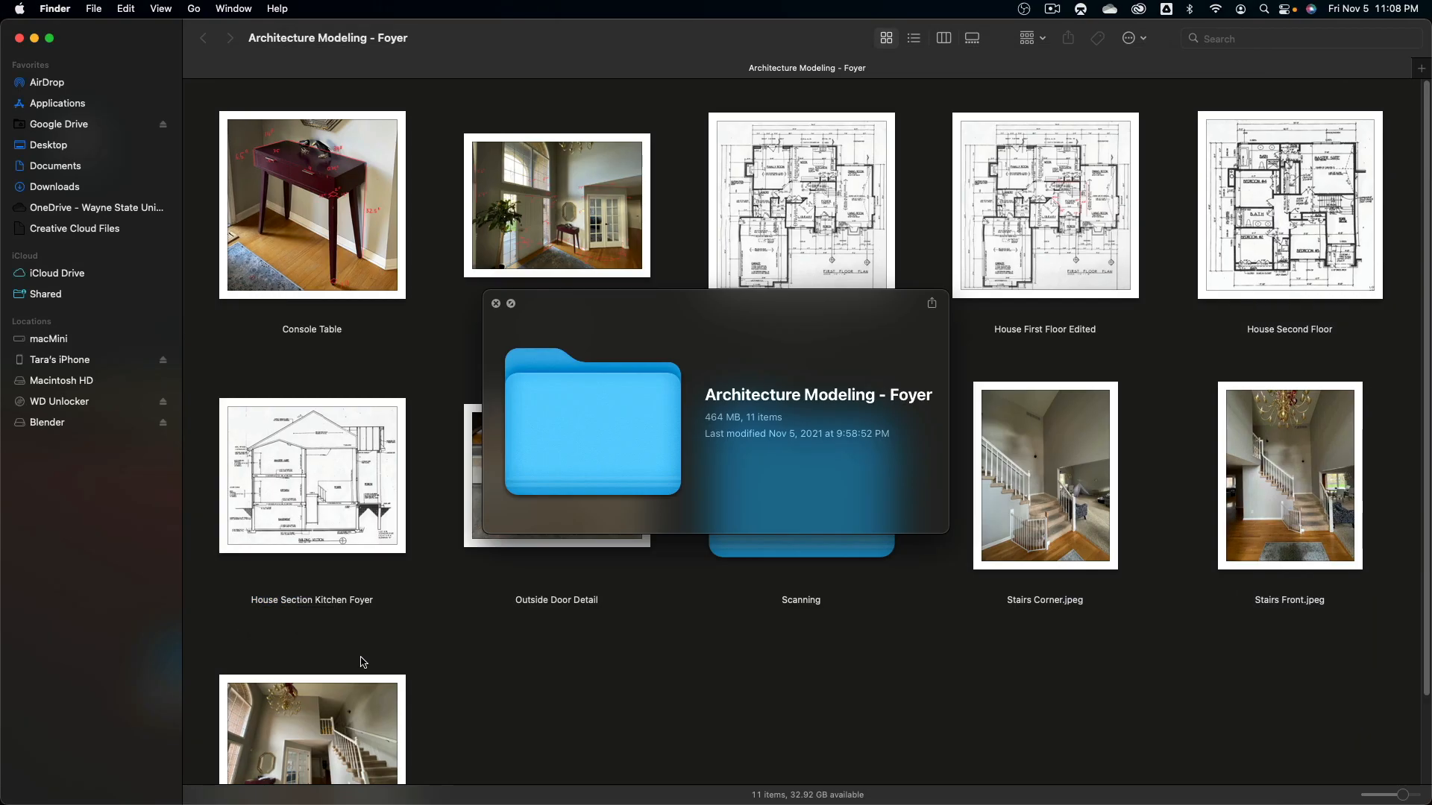
left_click(343, 749)
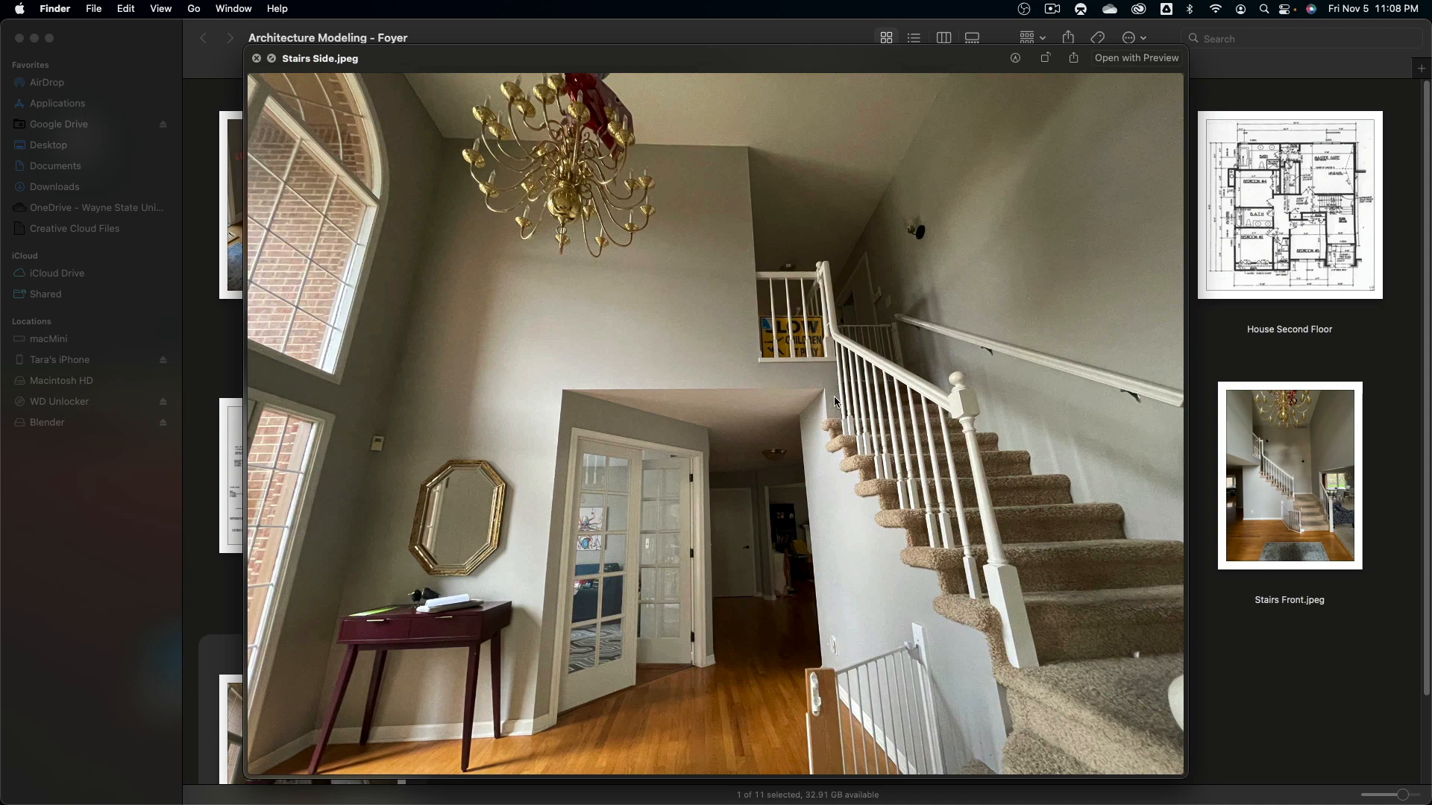
key("space")
key("super+Tab")
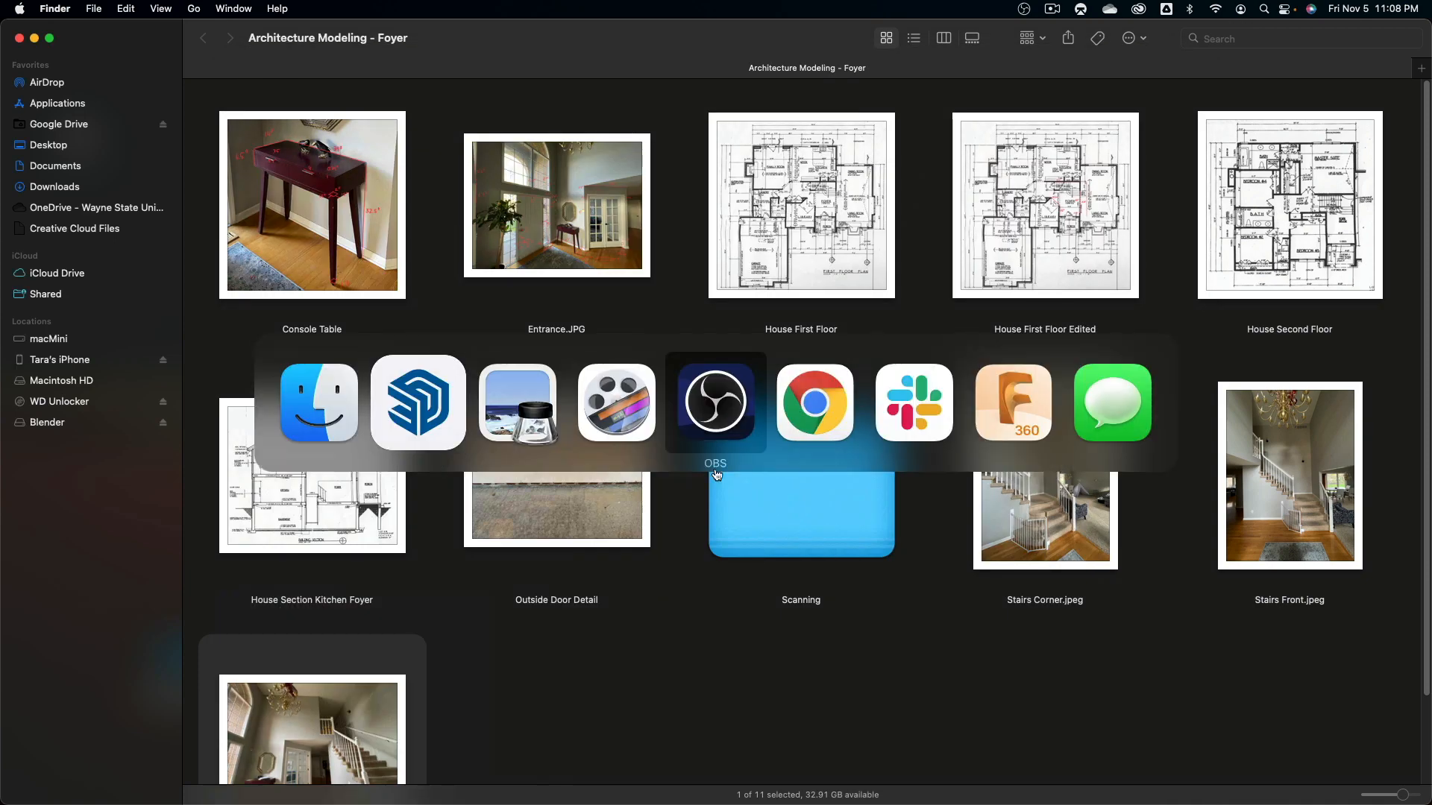
Step: Extend the 10" floor band below the upper hallway by 5" along the green axis and erase the dividing edge
key("super+shift+Tab")
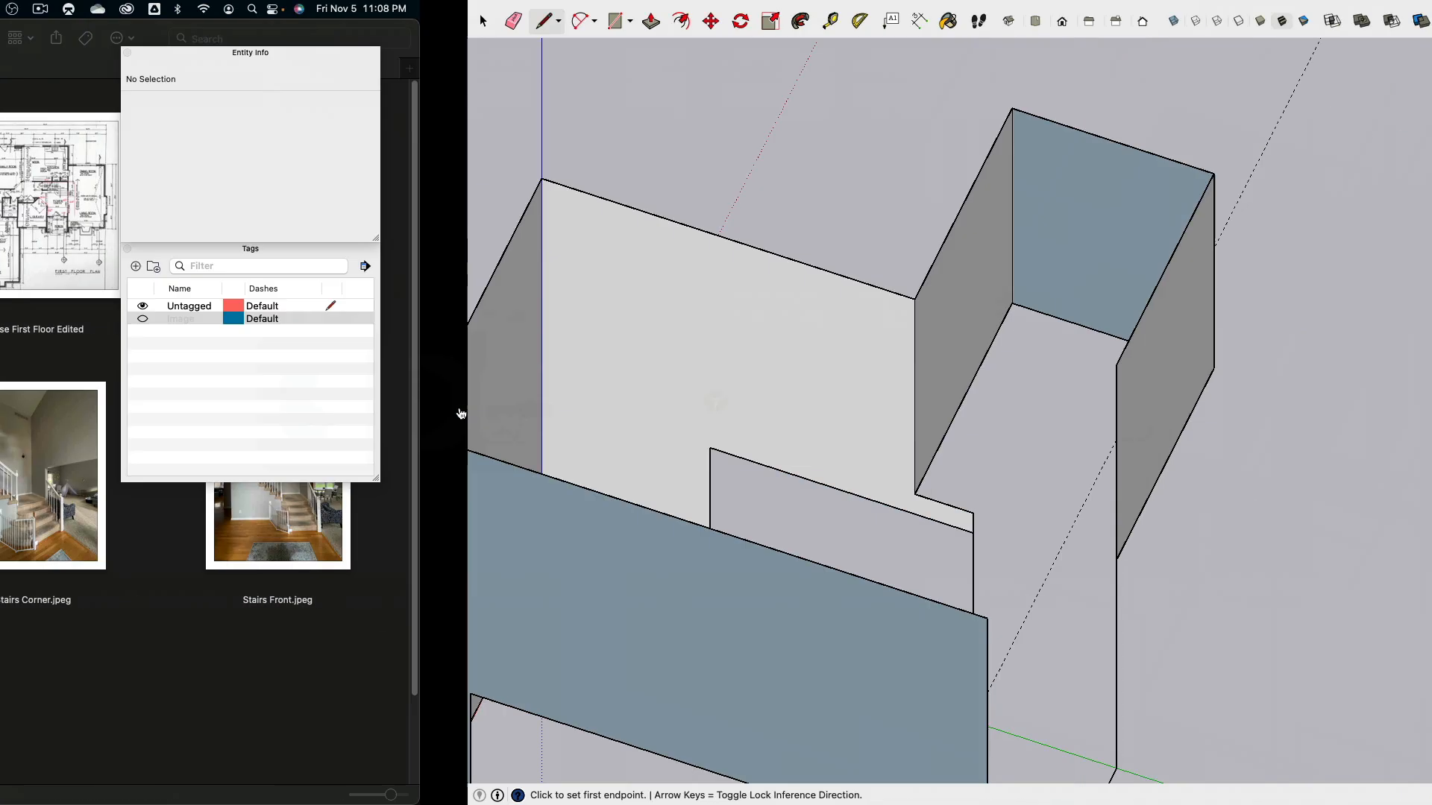
scroll(531, 552, "up", 3)
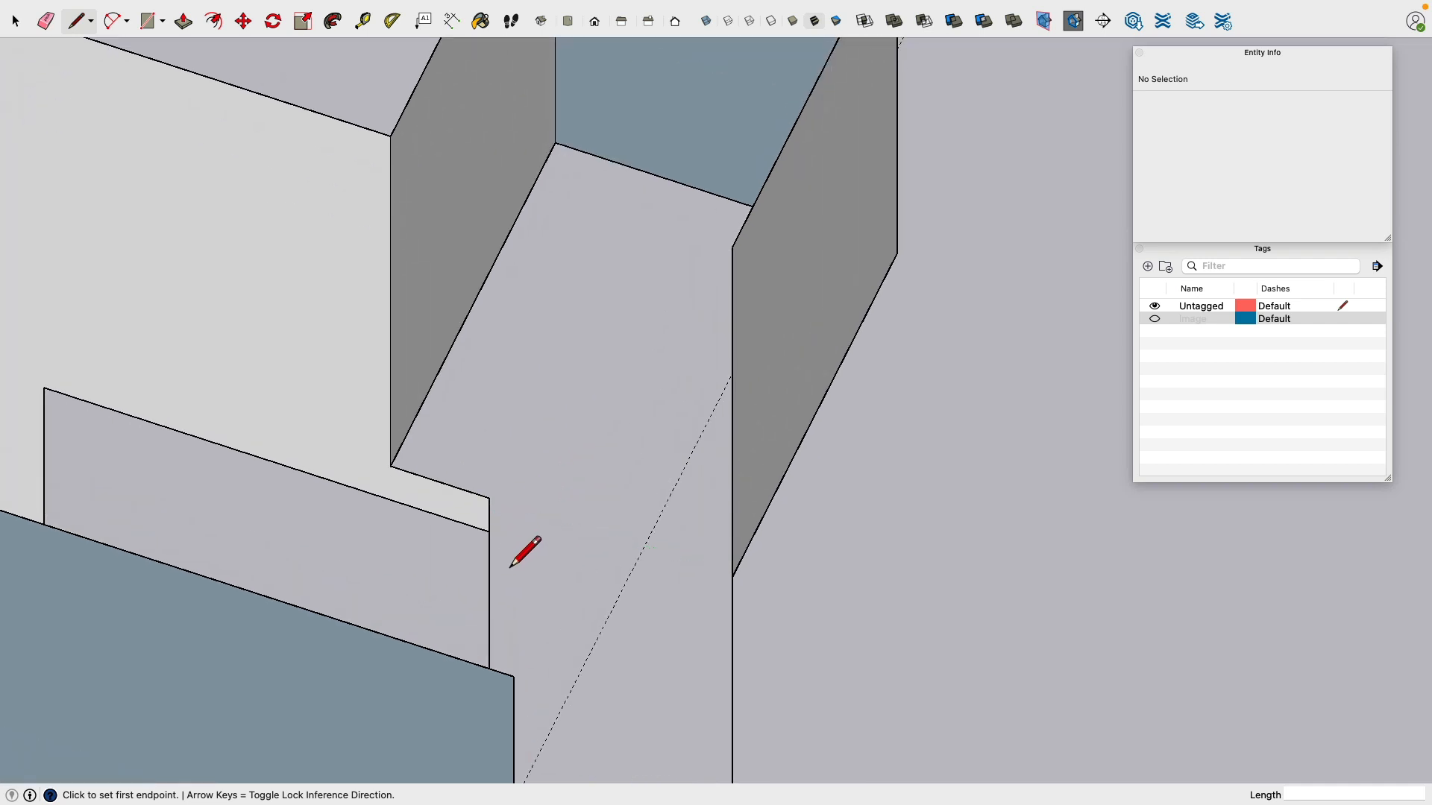
left_click(488, 498)
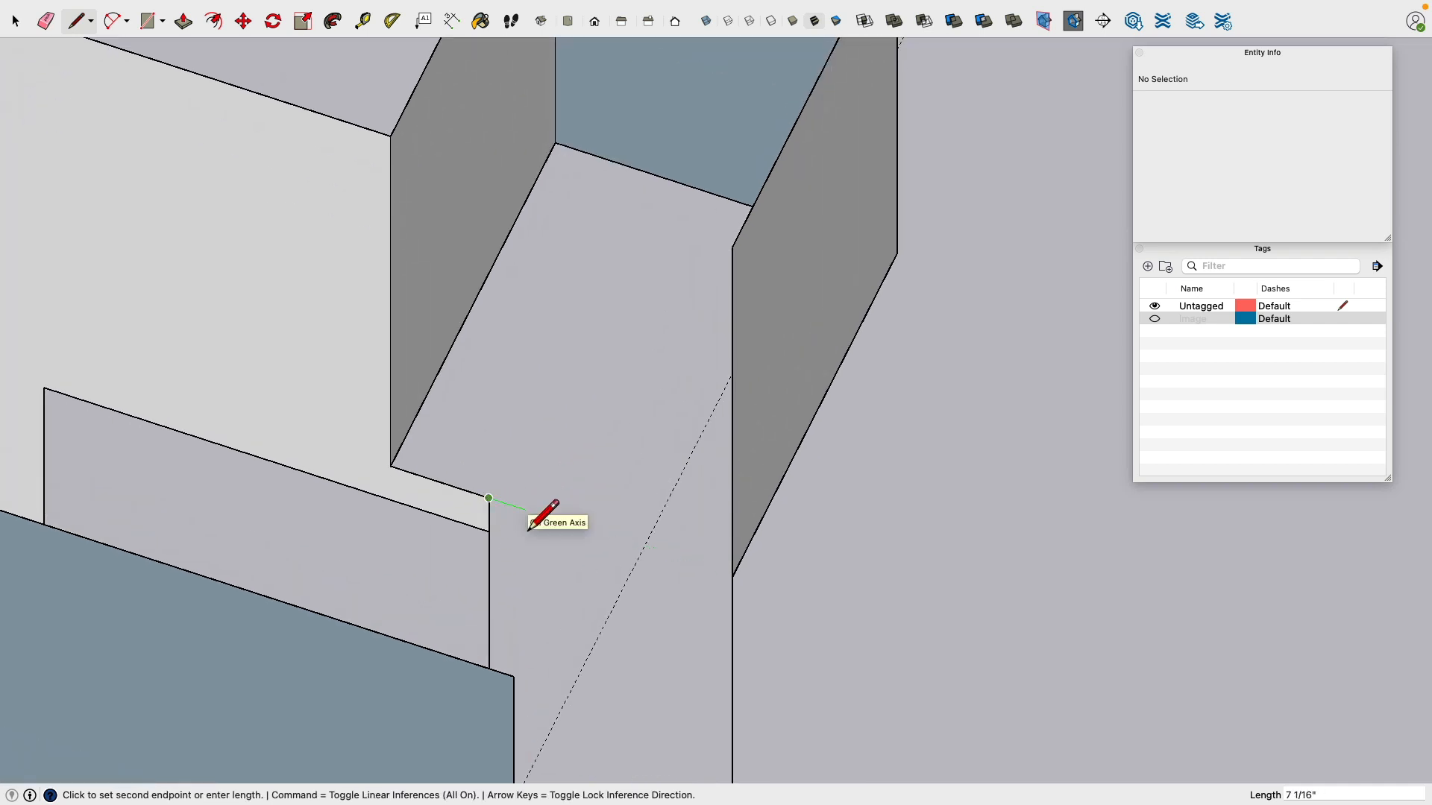
key("Return")
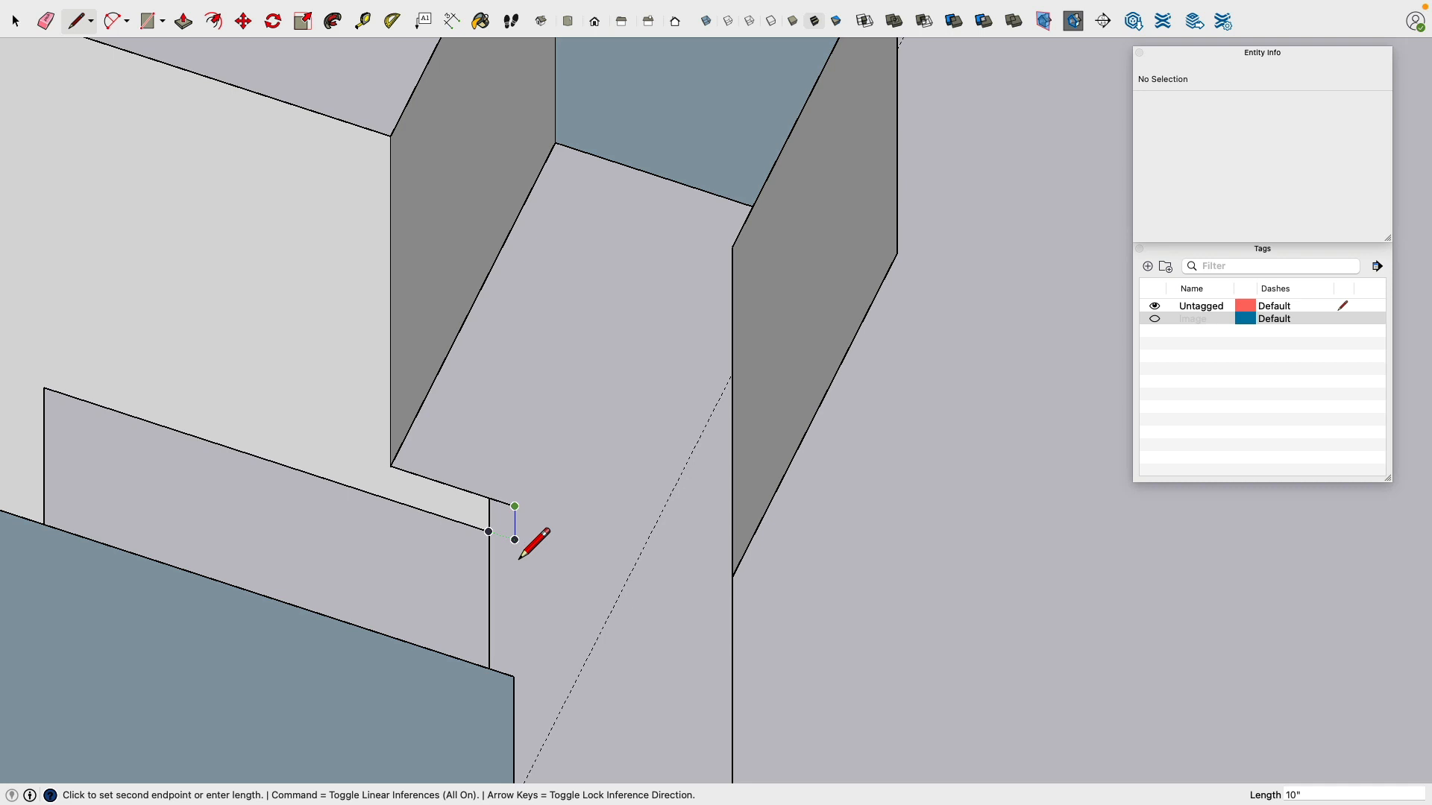
left_click(514, 539)
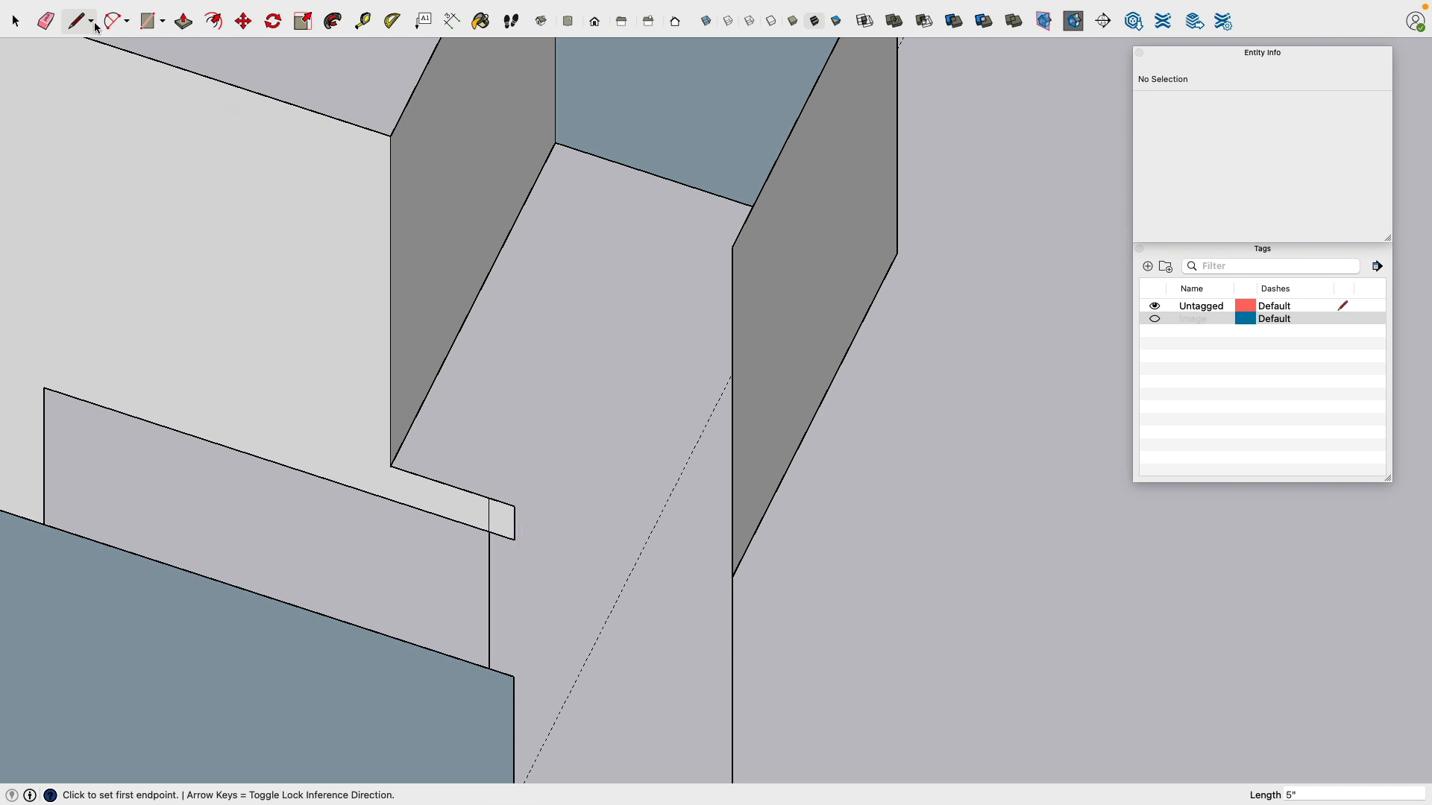
key("e")
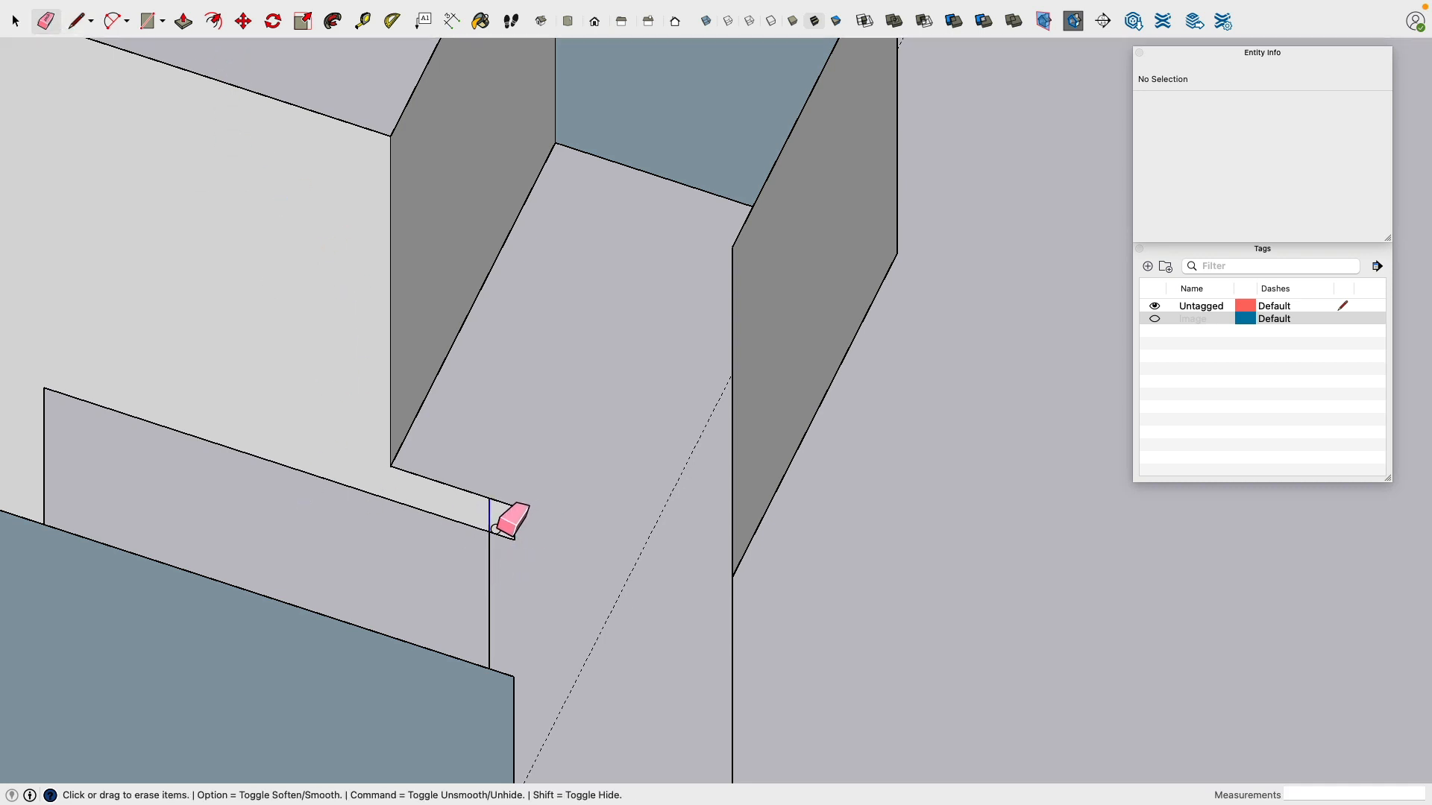
left_click(77, 21)
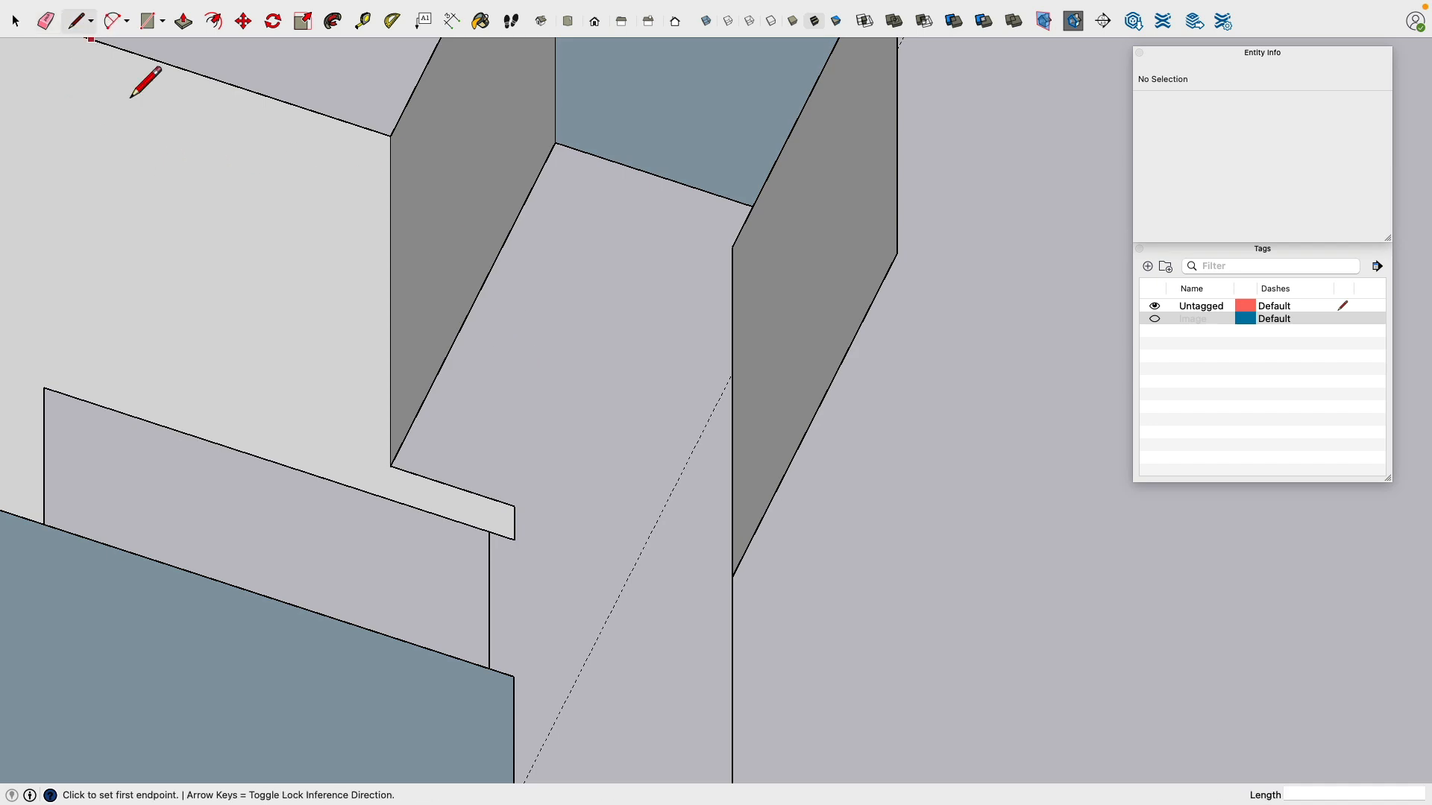
Step: Switch to Finder and open the House Second Floor plan in Preview, enlarged around the stairs
key("super+Tab")
left_click(1040, 243)
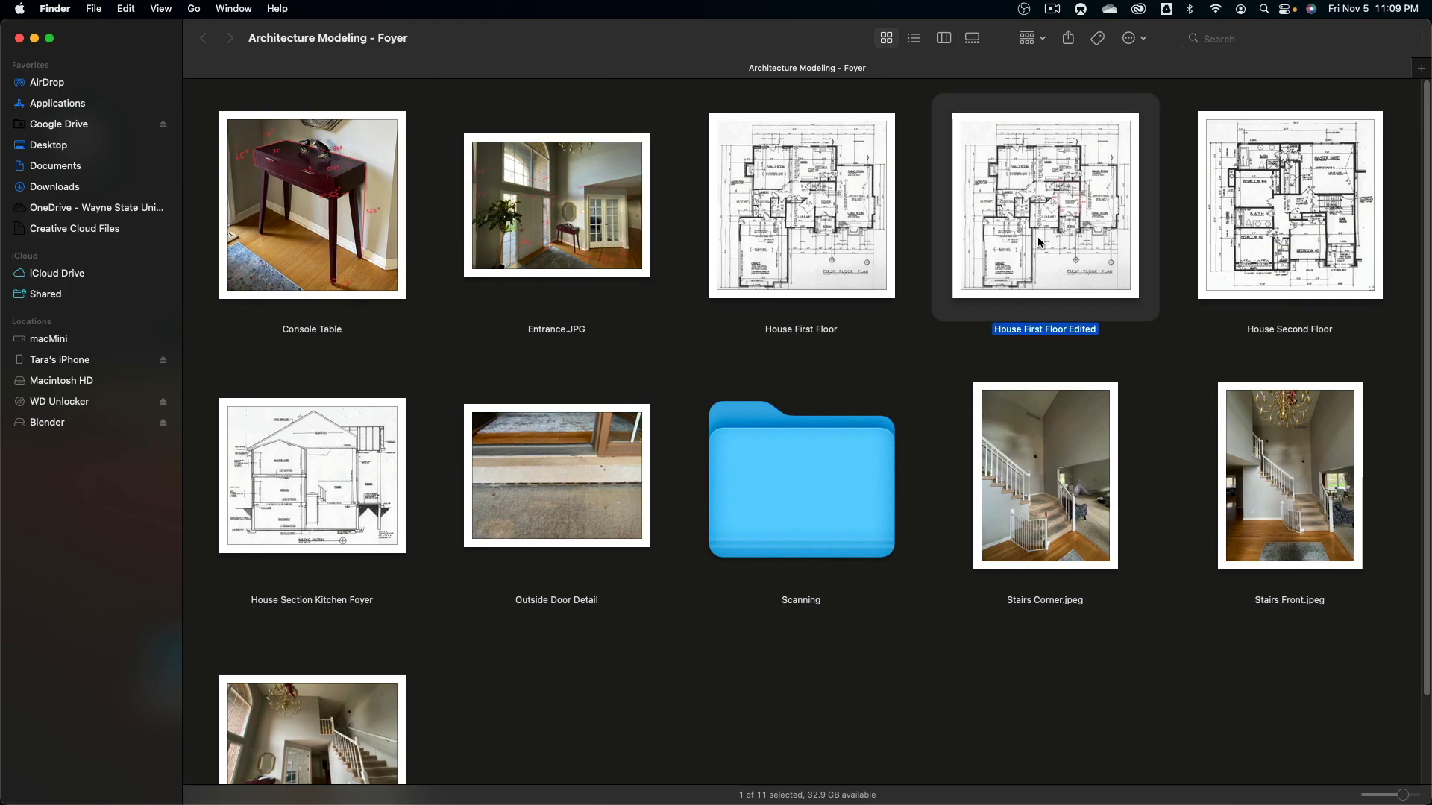
left_click(1286, 231)
key("space")
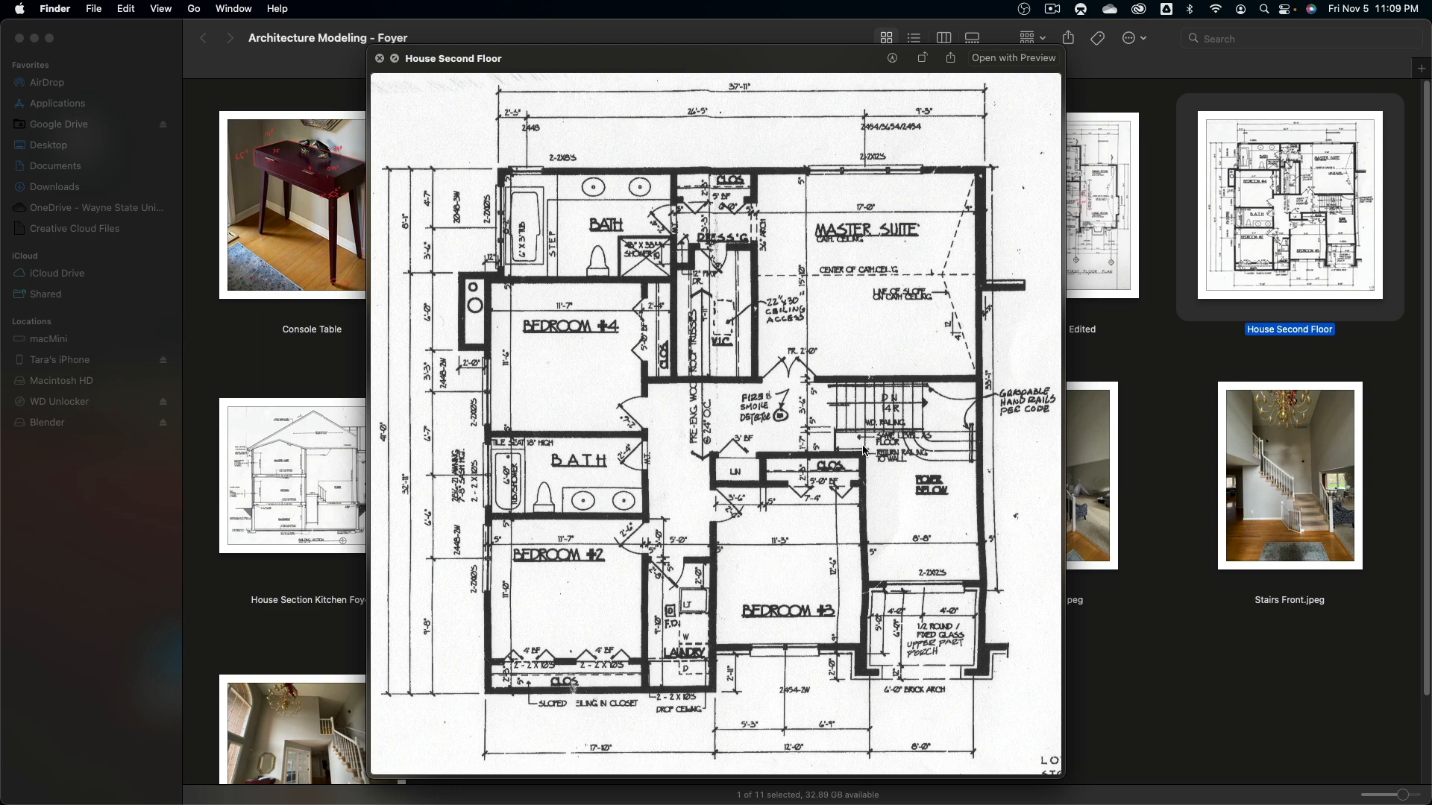
left_click(1013, 58)
left_click(712, 47)
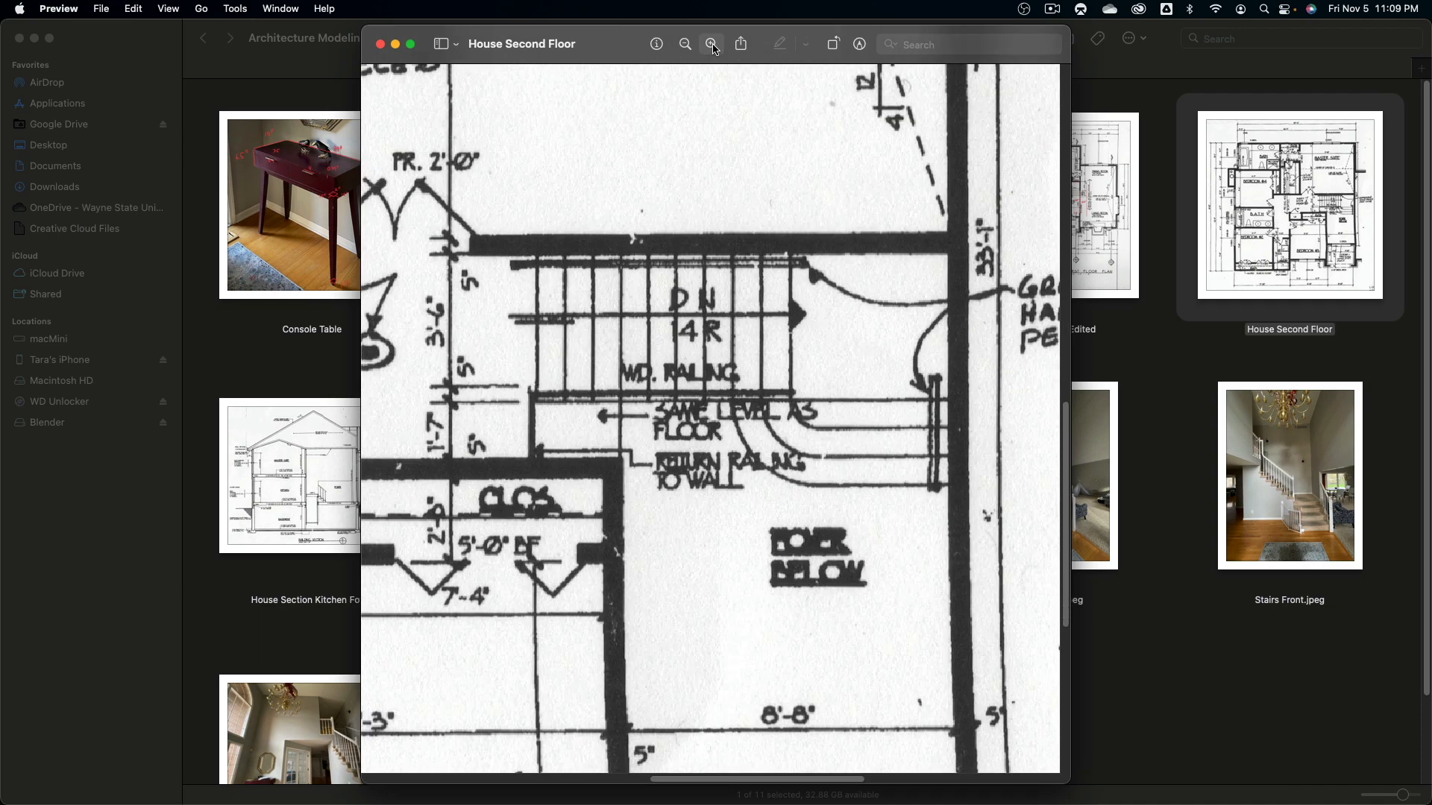
left_click(713, 47)
left_click(712, 47)
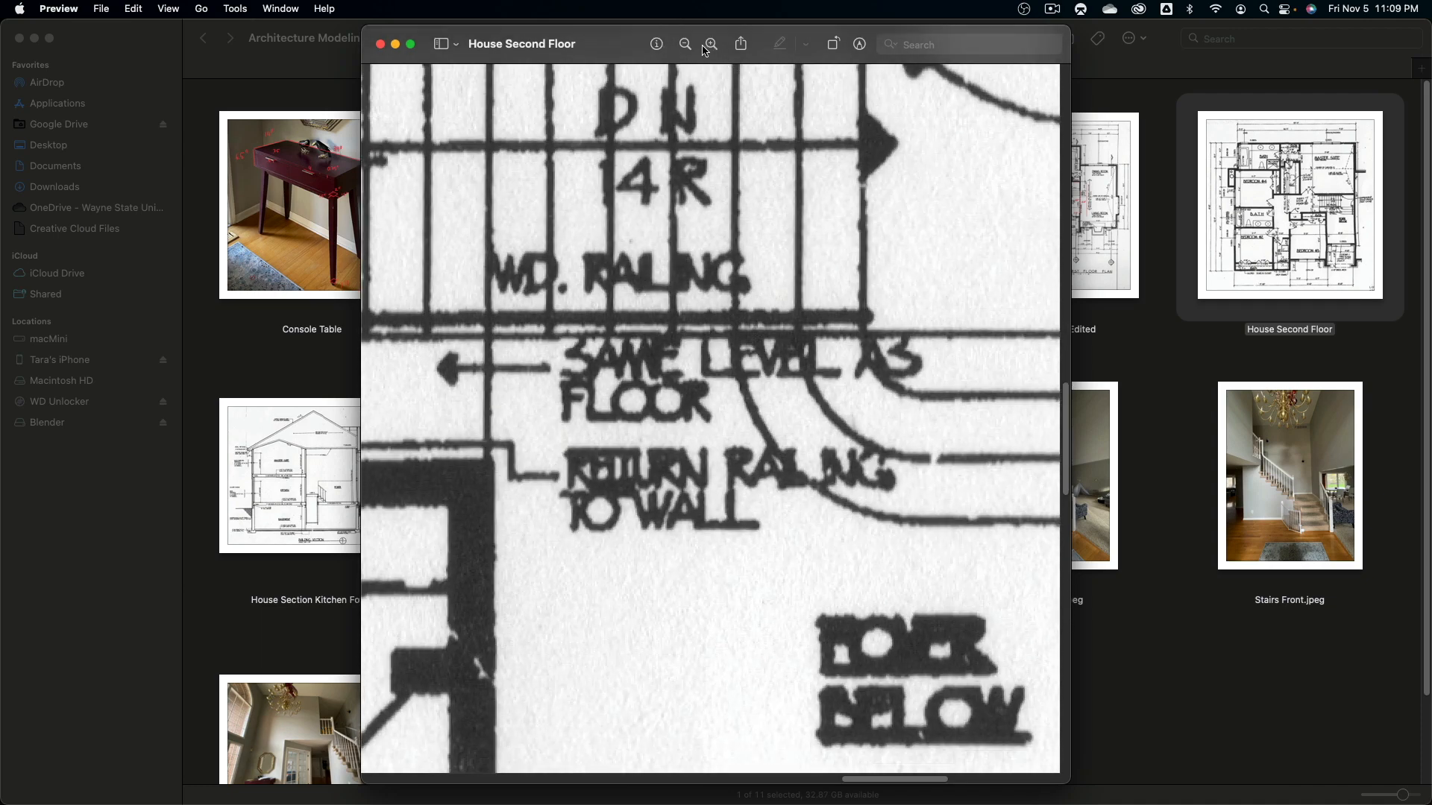
left_click(682, 47)
left_click(681, 48)
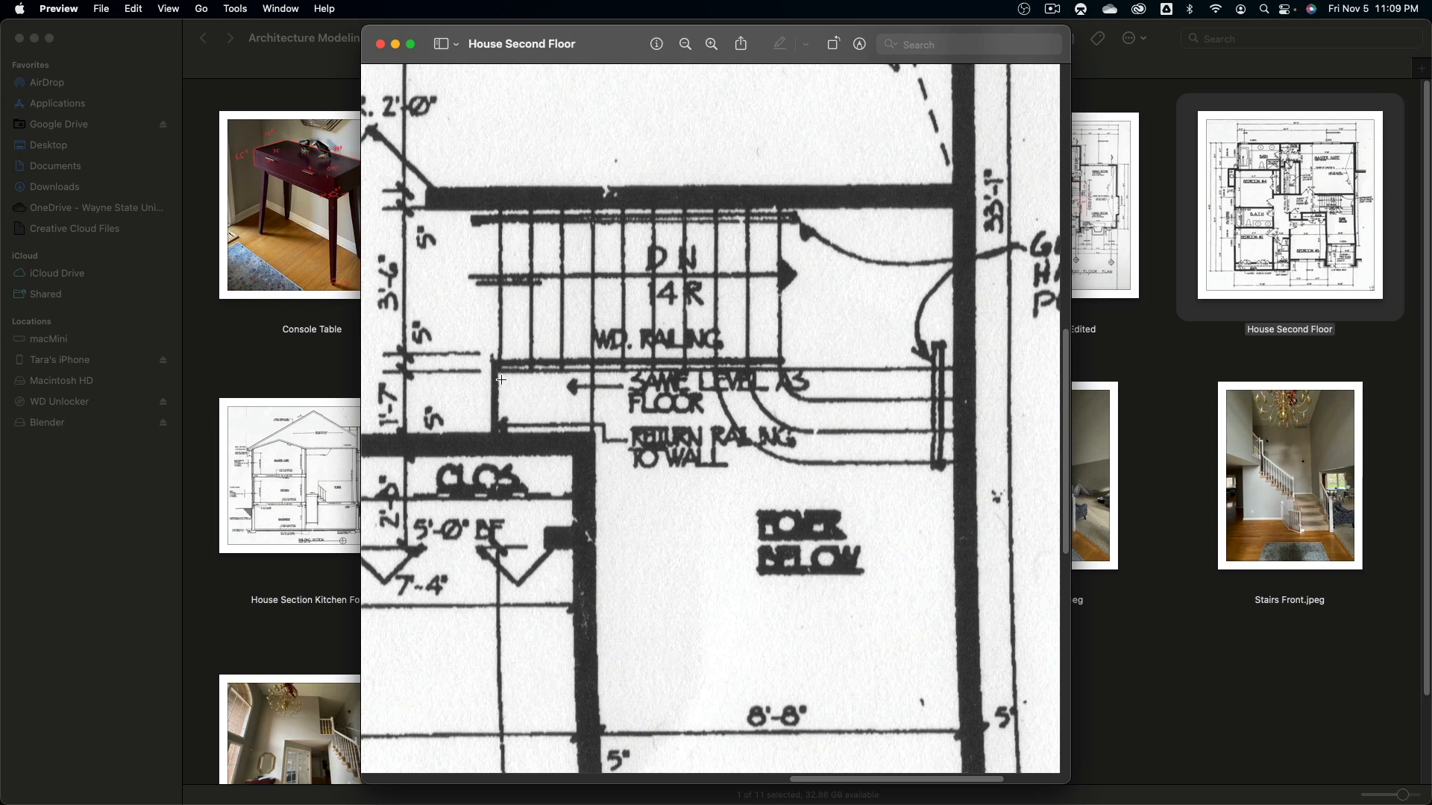
Step: Examine the plan's stair, railing and foyer-below outlines for the hallway floor edge, close the plan and return to SketchUp
scroll(501, 380, "down", 5)
scroll(503, 384, "up", 3)
scroll(505, 389, "down", 1)
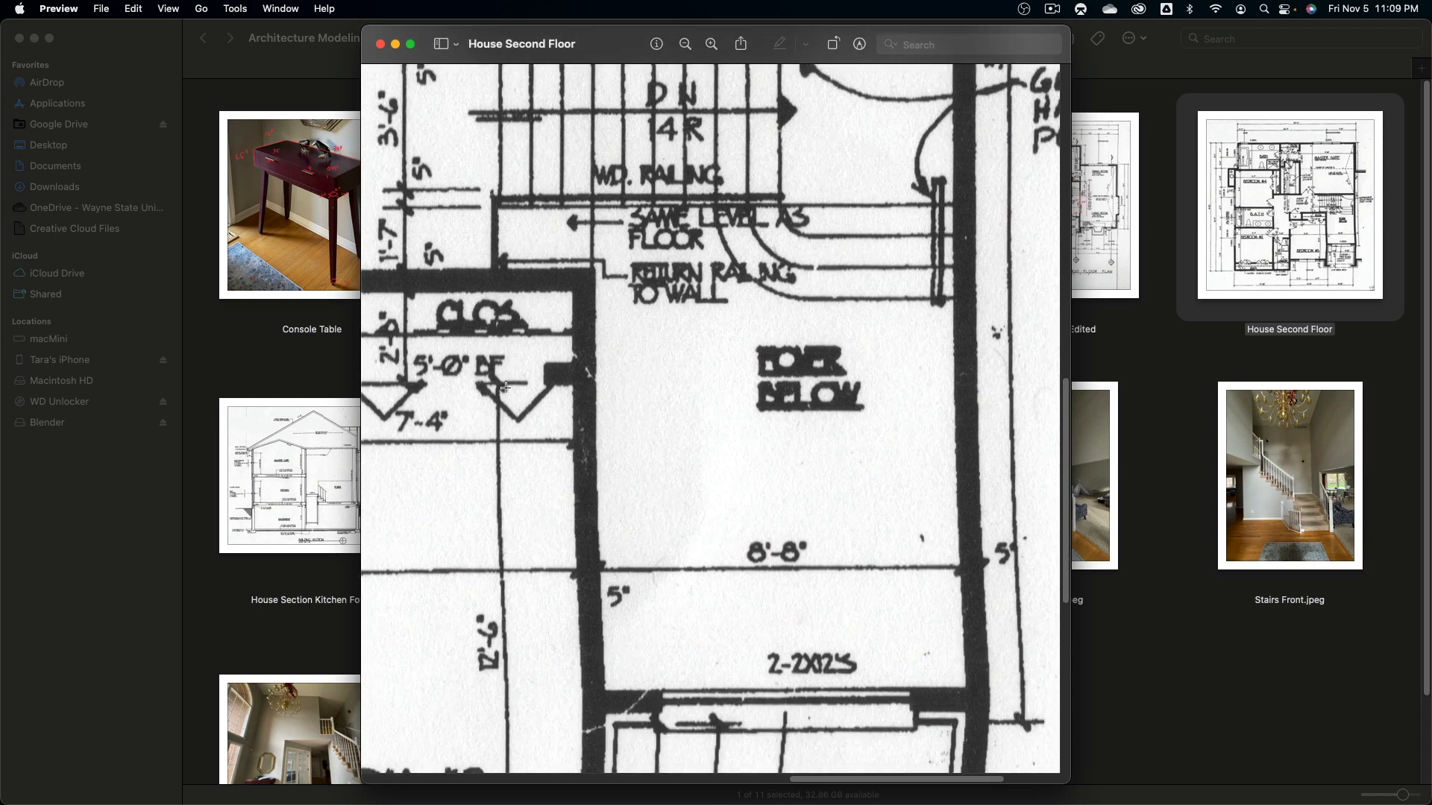
scroll(514, 439, "up", 4)
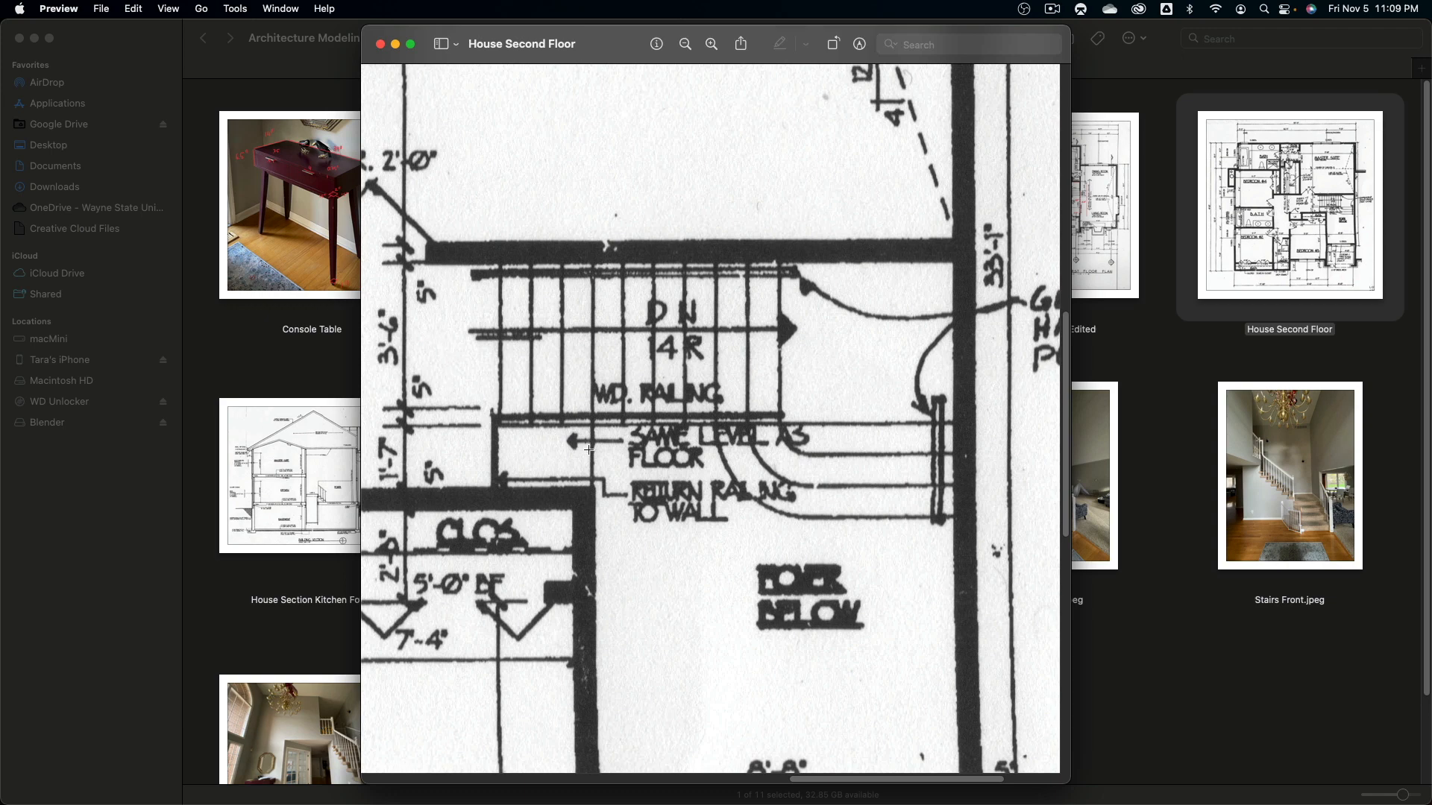
key("super+w")
key("super+Tab")
key("super+Tab")
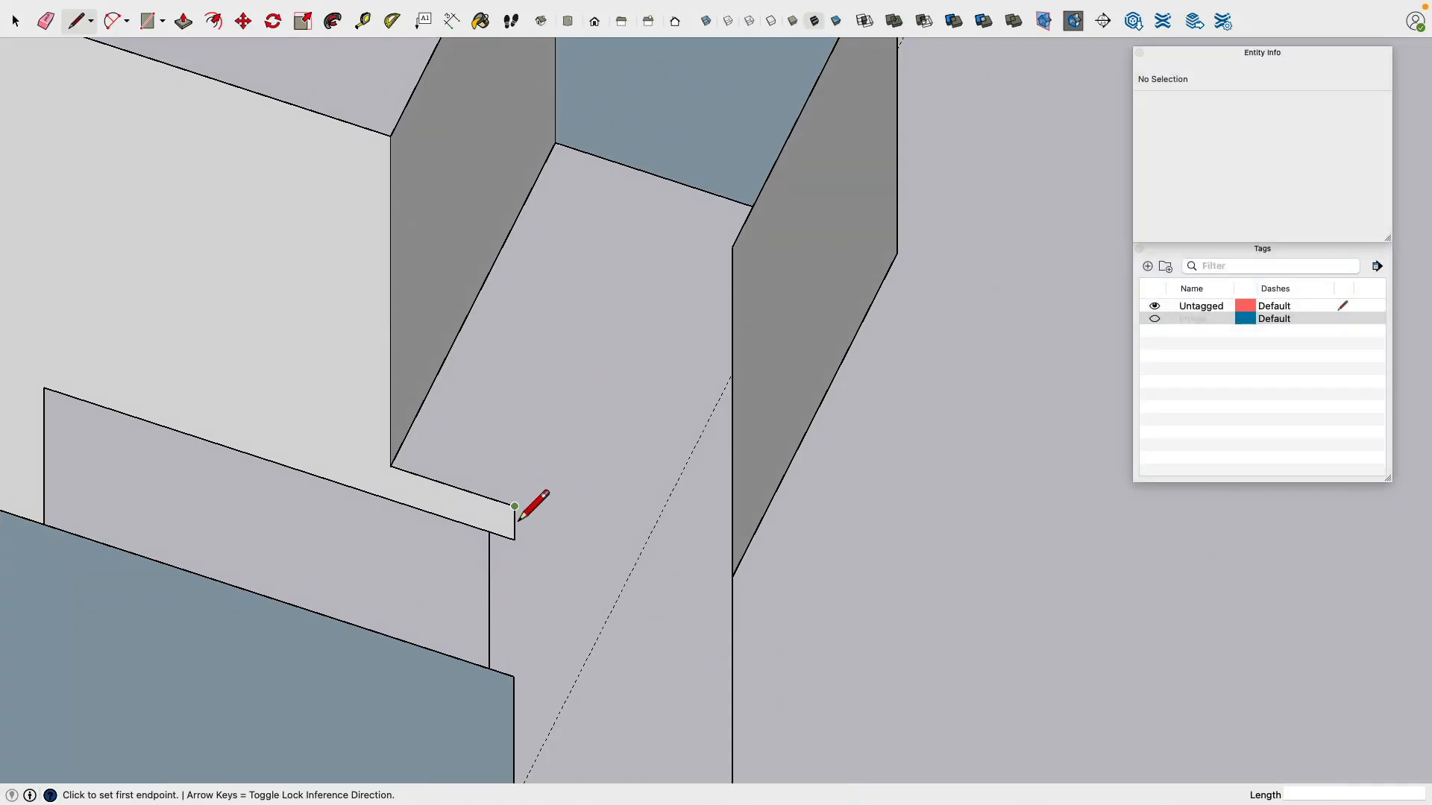
Step: Close the upper hallway floor with an edge back along the red axis and a 3' 6" edge across to the opposite side wall
left_click(514, 506)
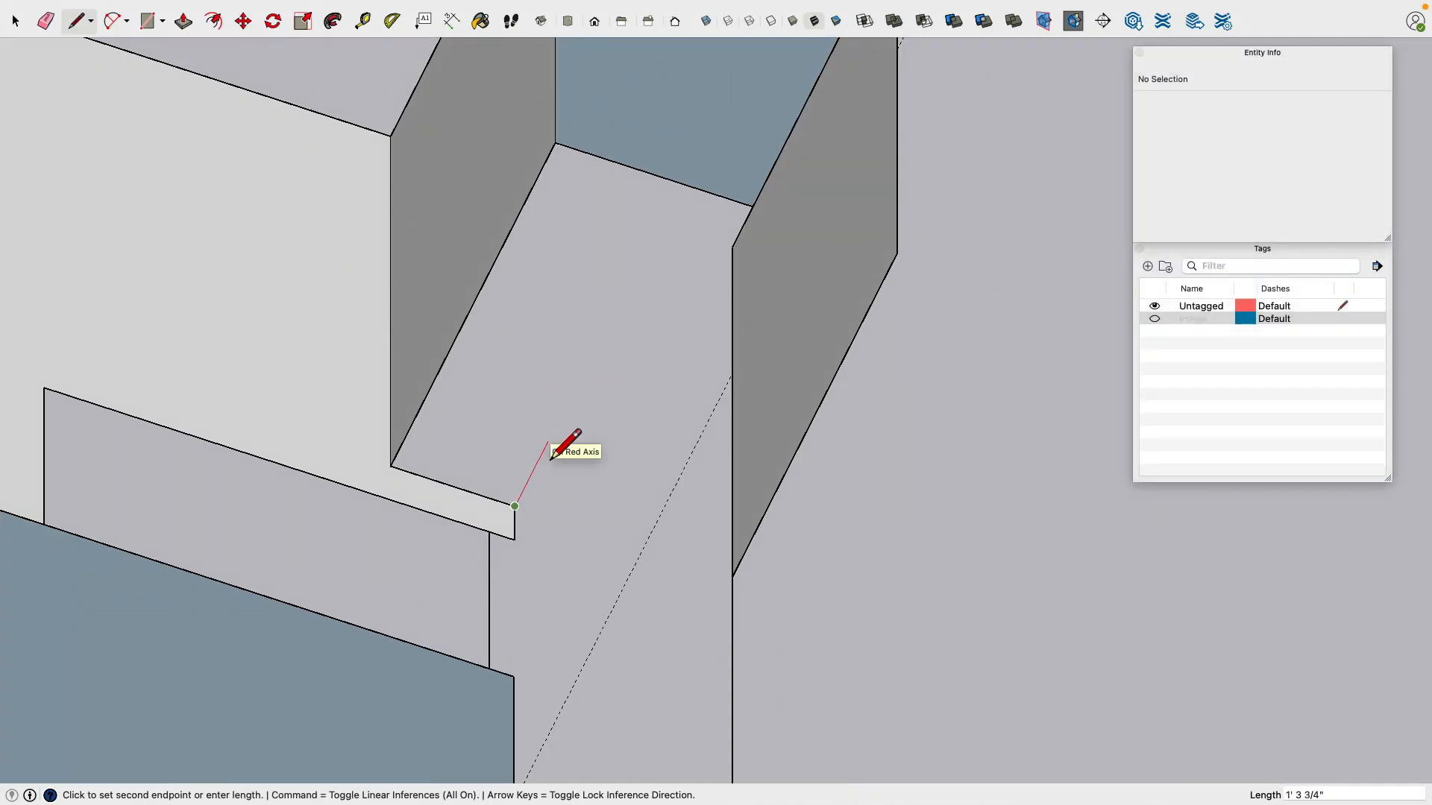
scroll(568, 448, "up", 2)
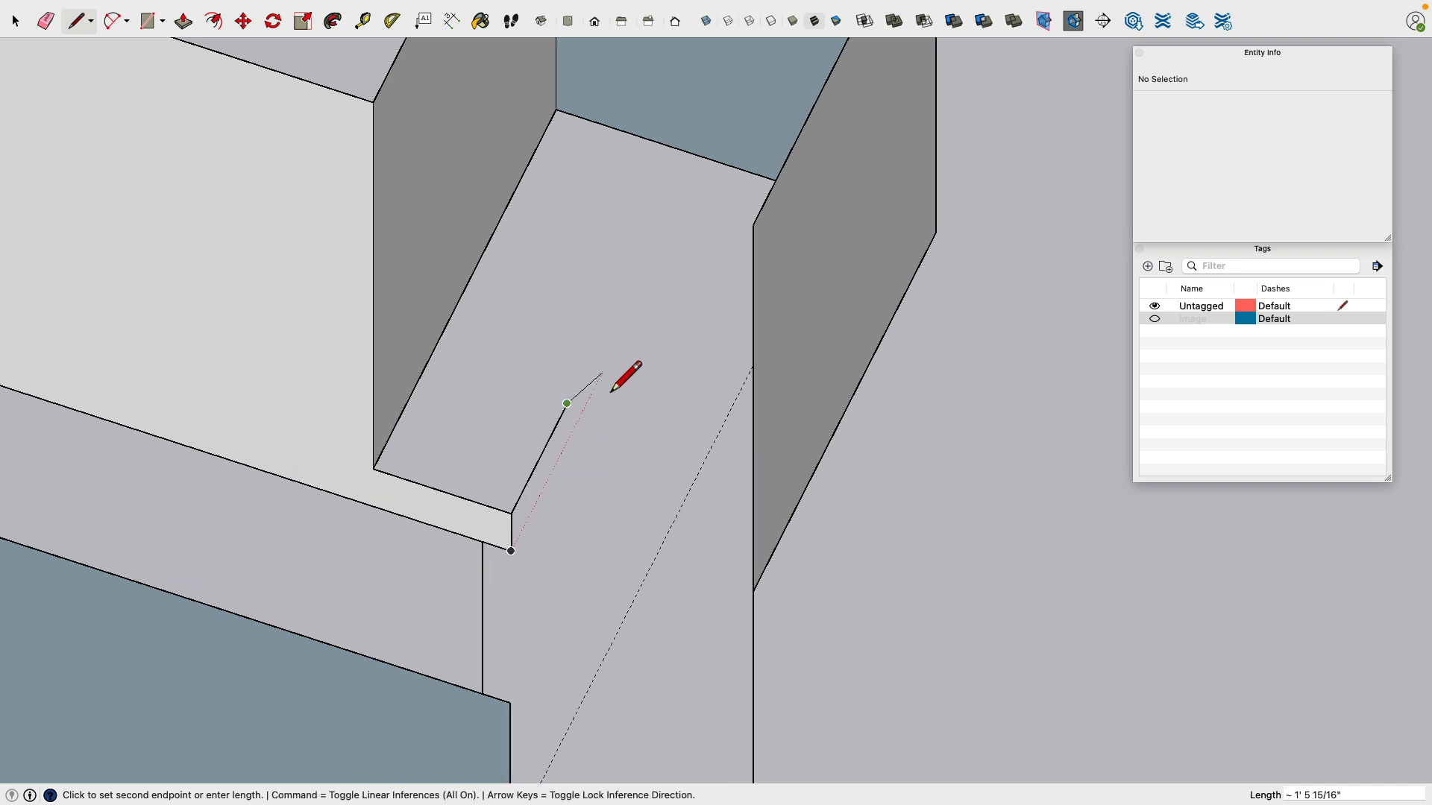
middle_click_drag(623, 377, 895, 403)
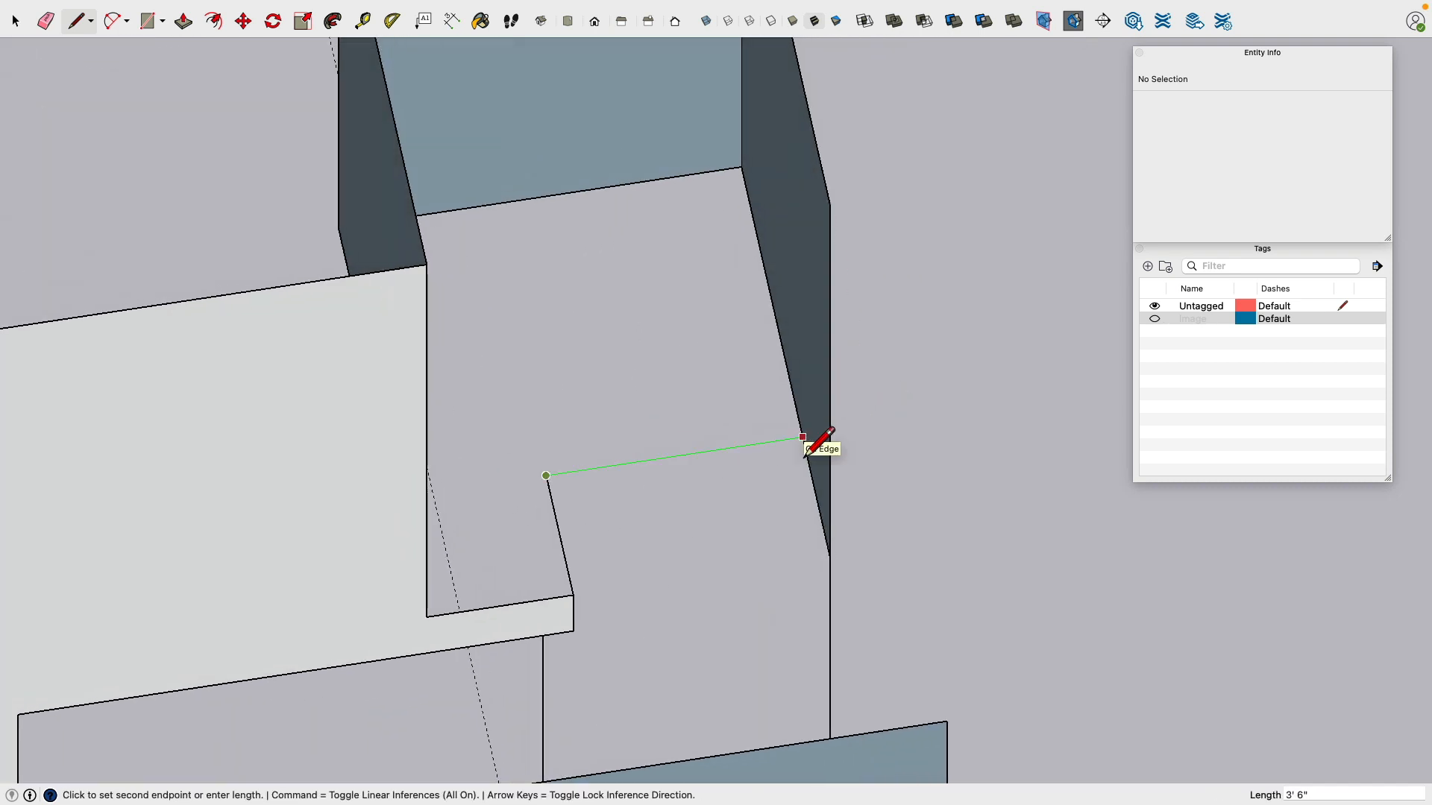
left_click(802, 436)
Step: Draw a 10" vertical edge down from the inner corner of the hallway floor's stair notch
mouse_move(672, 432)
middle_mouse_down()
mouse_move(624, 464)
mouse_move(379, 438)
mouse_move(342, 400)
mouse_move(351, 390)
middle_mouse_up()
scroll(352, 390, "down", 2)
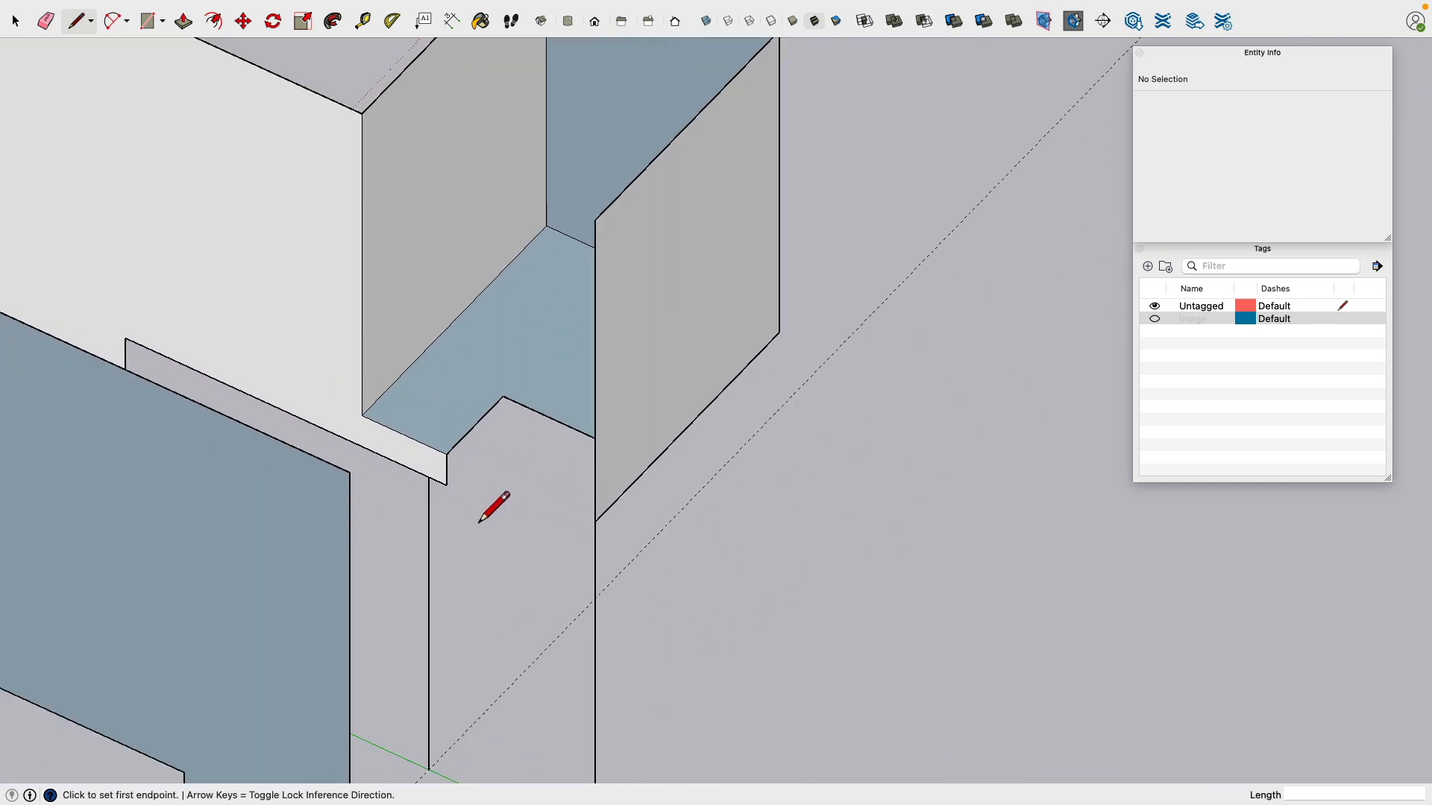
scroll(479, 522, "up", 2)
left_click(517, 340)
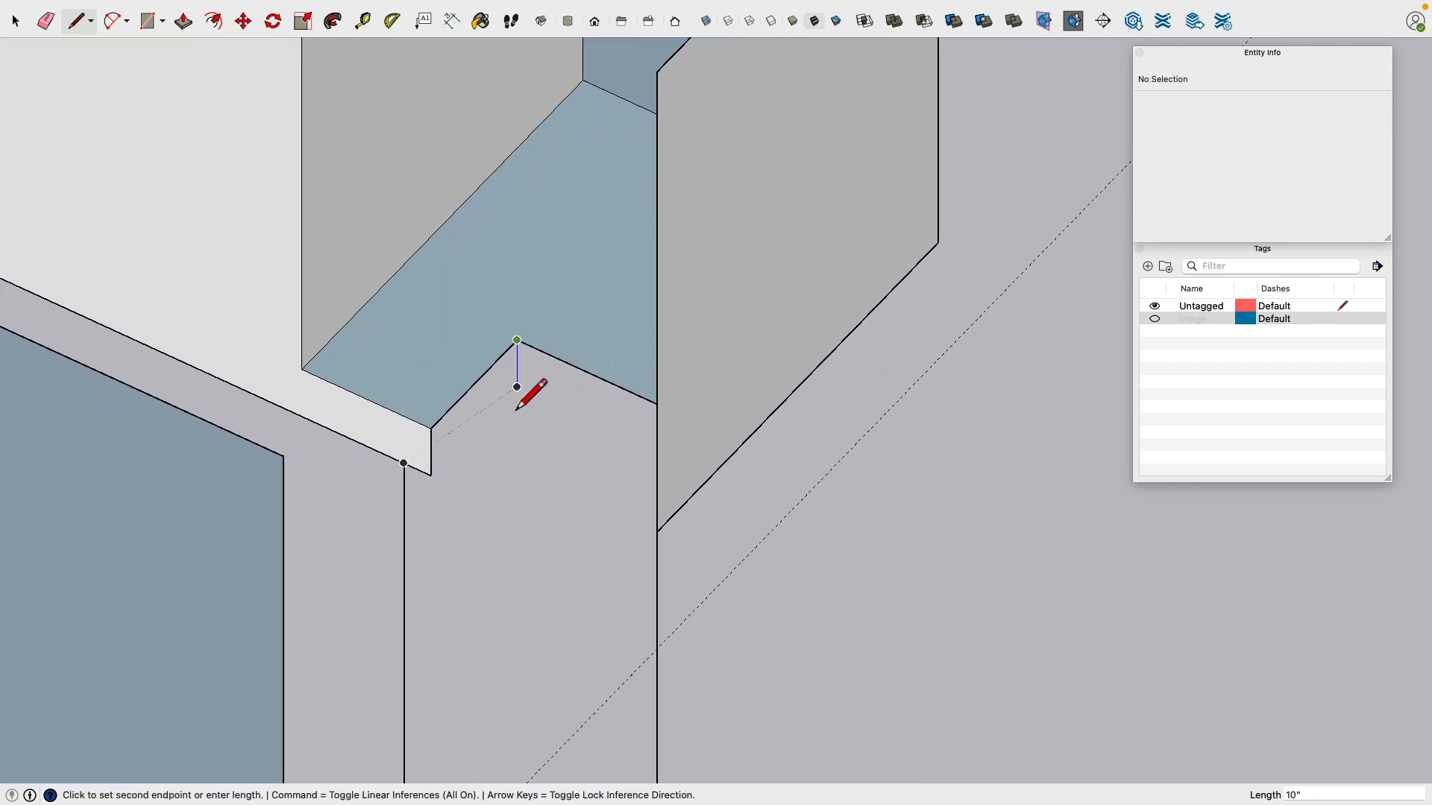
Step: Draw the lower edge along the platform's notch and connect it up to the platform to close the riser face
key("Escape")
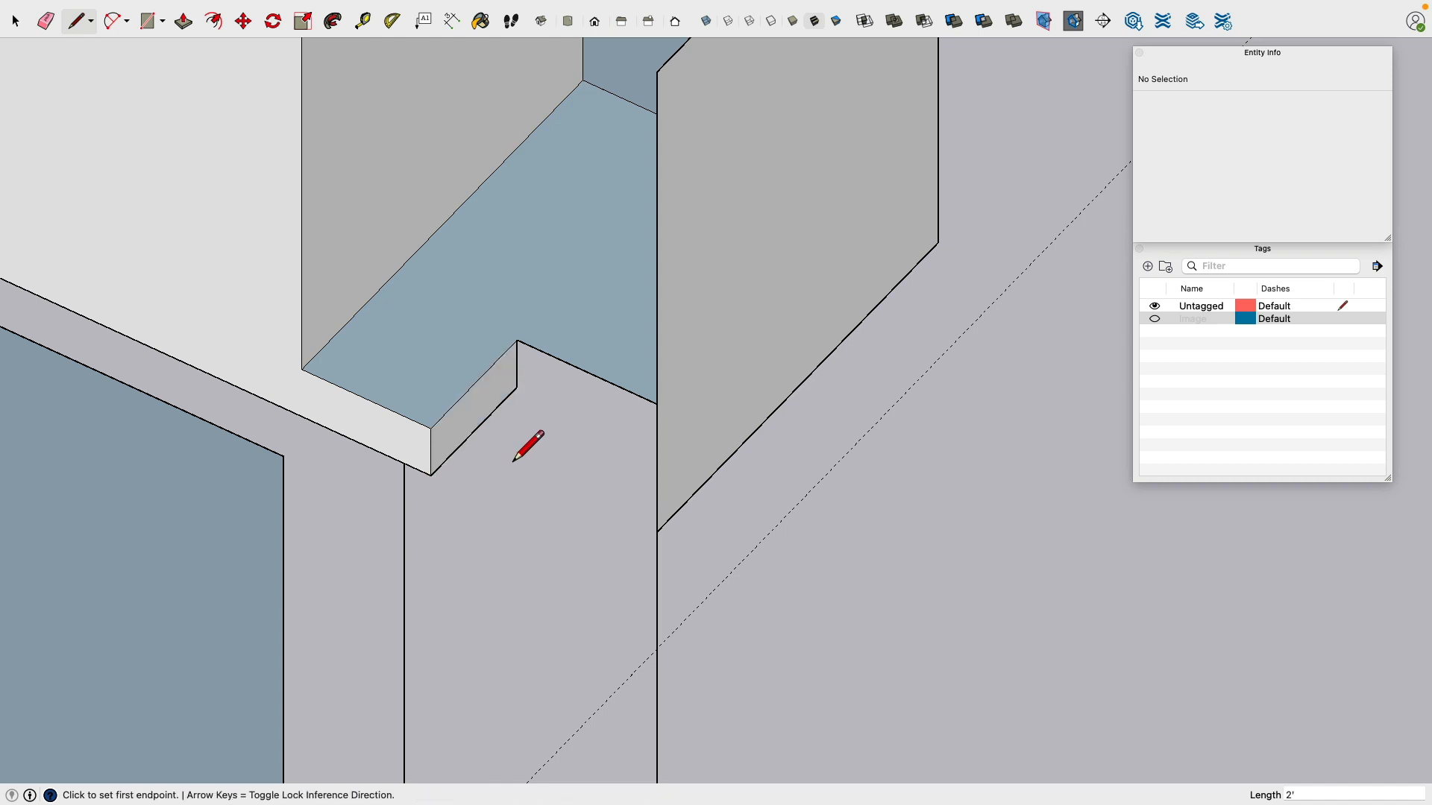
mouse_move(524, 447)
middle_mouse_down()
mouse_move(863, 444)
mouse_move(633, 499)
mouse_move(504, 483)
mouse_move(550, 457)
mouse_move(831, 457)
mouse_move(806, 459)
mouse_move(847, 418)
mouse_move(409, 389)
middle_mouse_up()
left_click(534, 440)
left_click(800, 458)
left_click(801, 414)
Step: Draw a floor line from the base corner below the upper end wall, ending directly beneath that wall's far corner
scroll(759, 428, "down", 4)
scroll(769, 451, "down", 5)
middle_click_drag(853, 532, 693, 474, "shift")
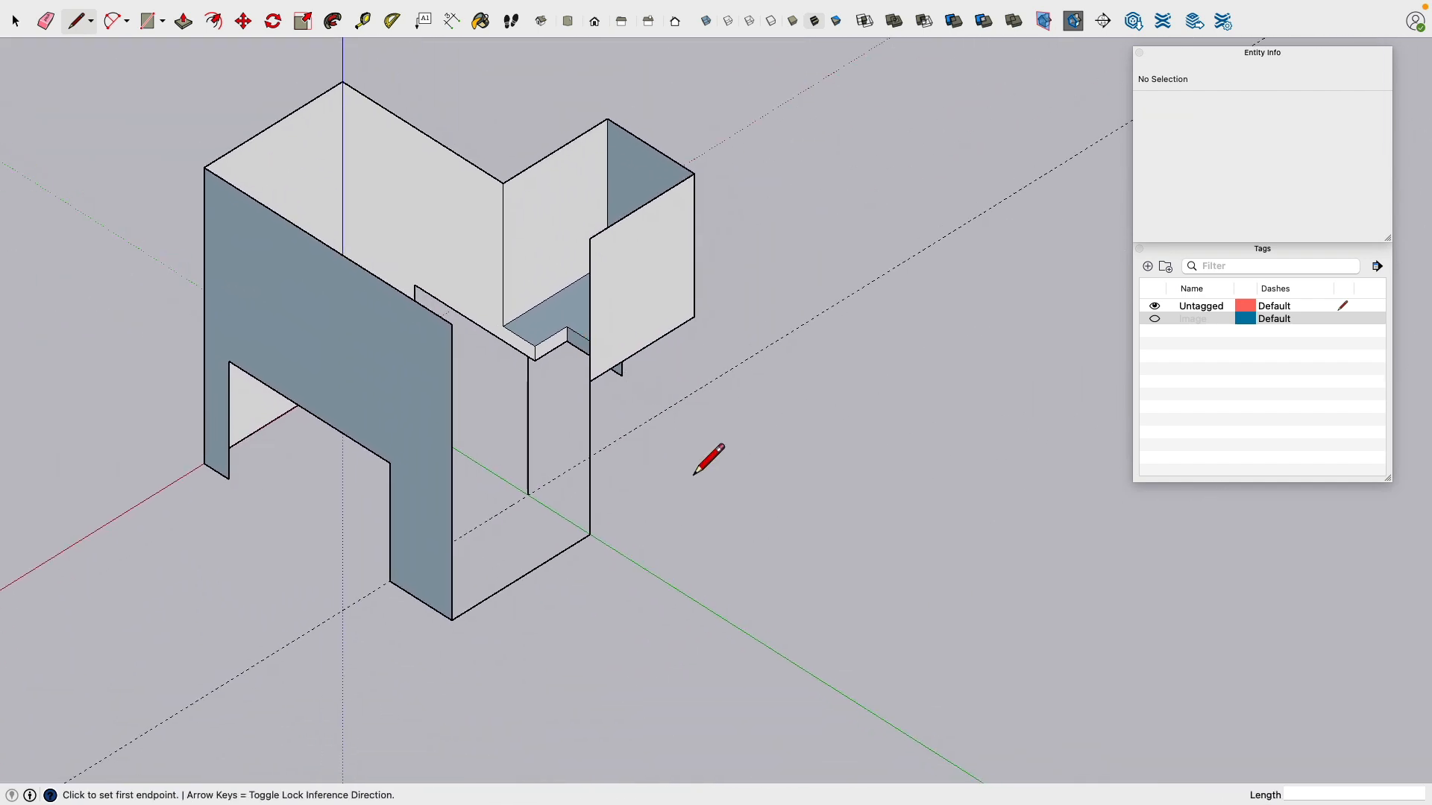
scroll(693, 475, "up", 5)
left_click(522, 590)
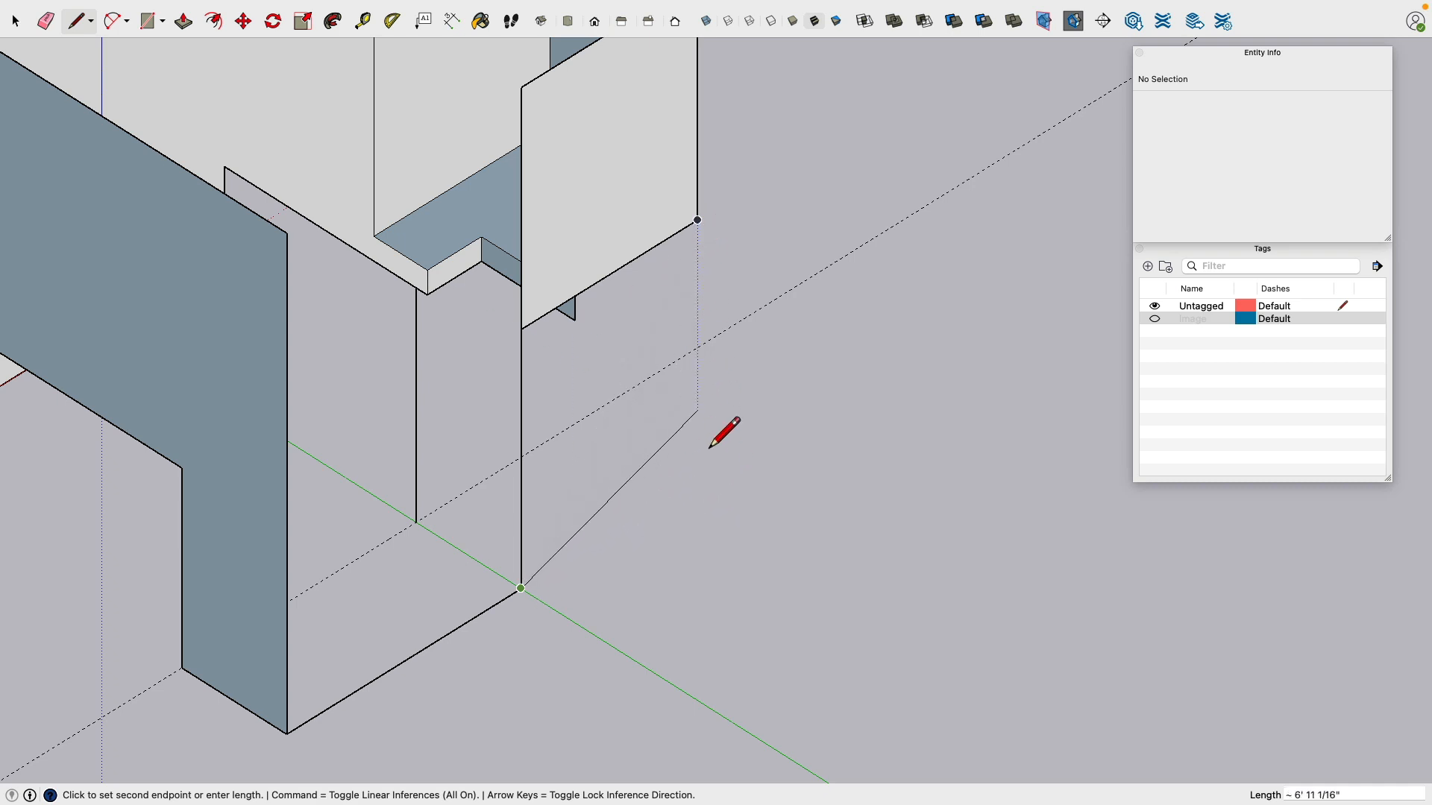
left_click(697, 478)
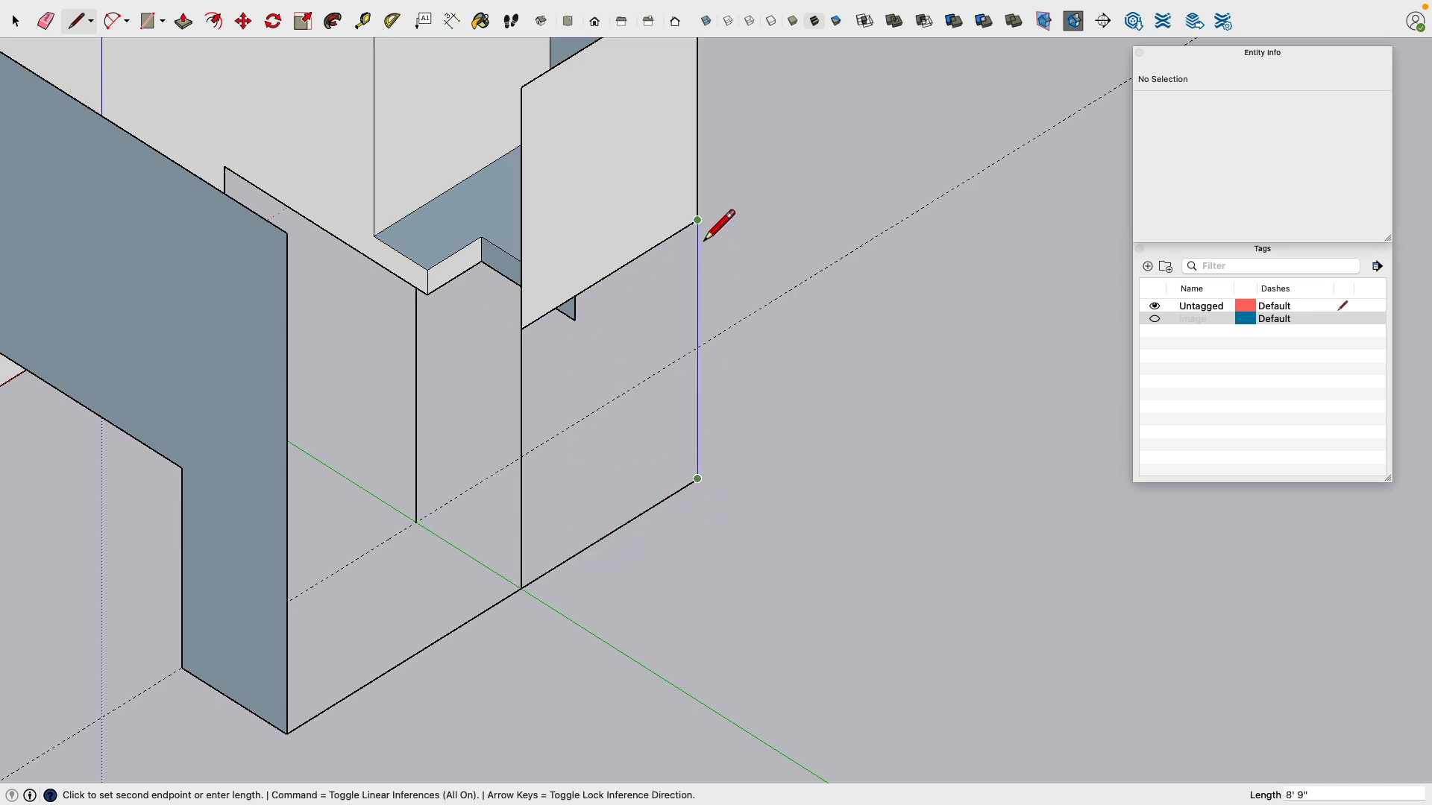
key("Escape")
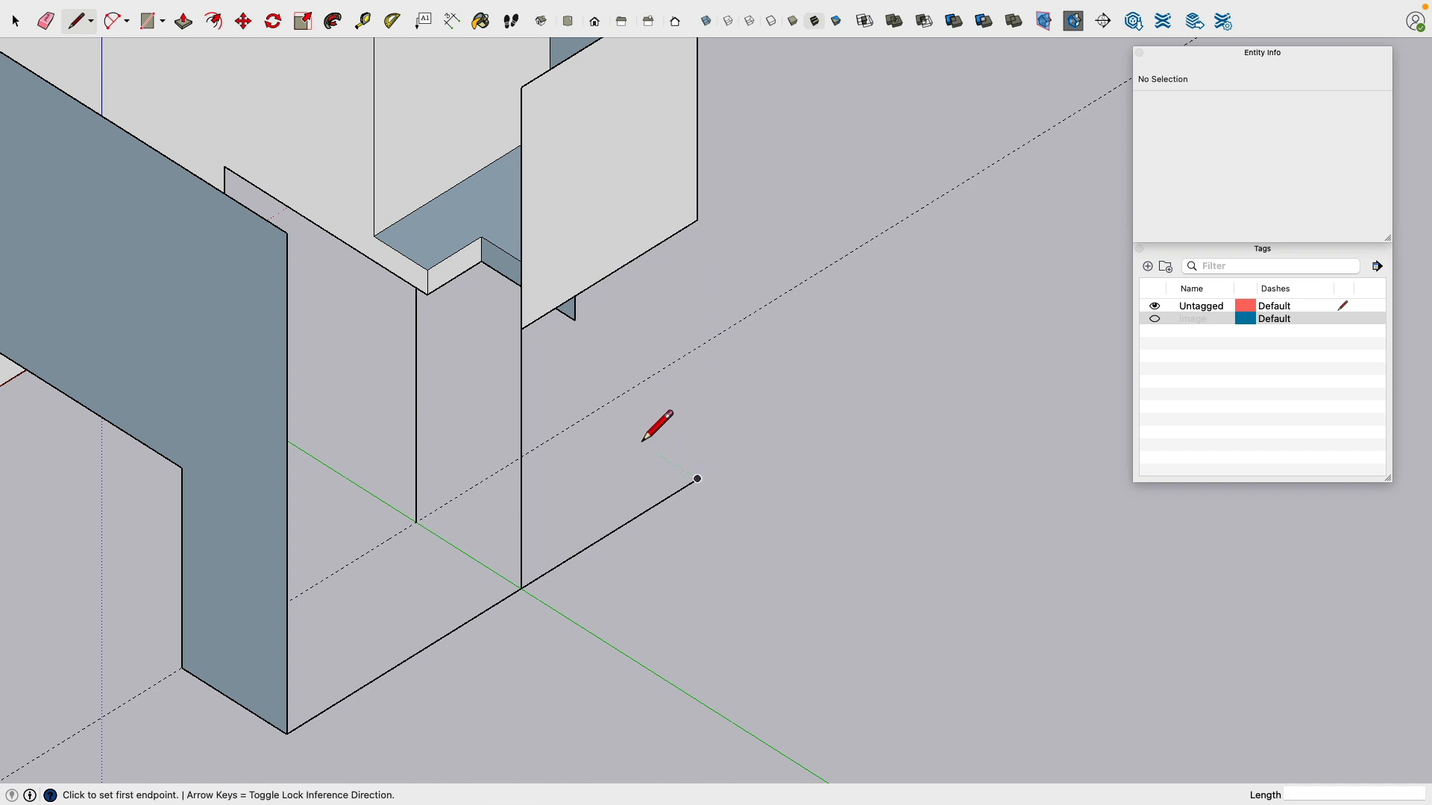
Step: Draw vertical lines down to the floor line from the lower corner behind the upper end wall, 7' 11" long, and from the wall's far corner, 8' 9" long
left_click(575, 320)
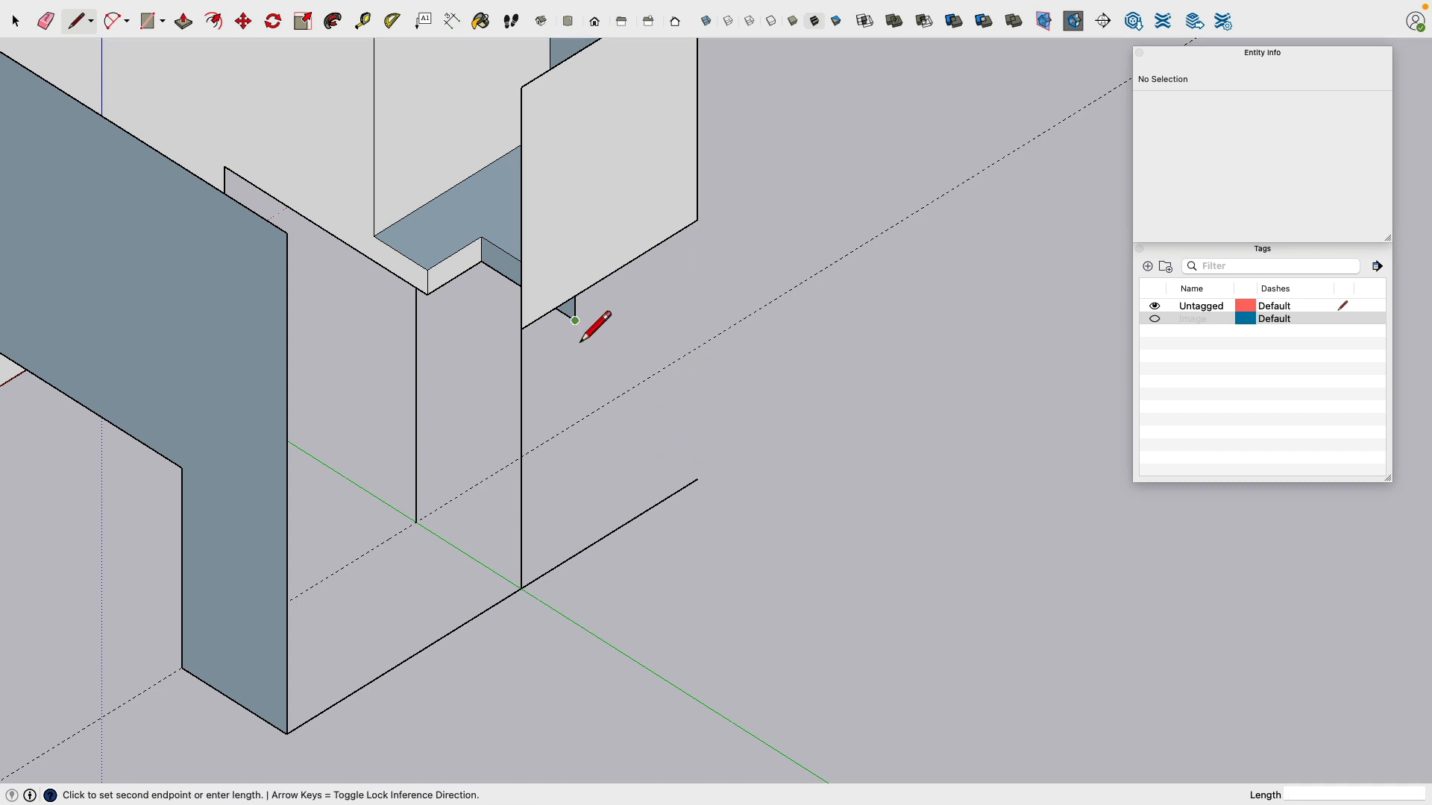
left_click(575, 555)
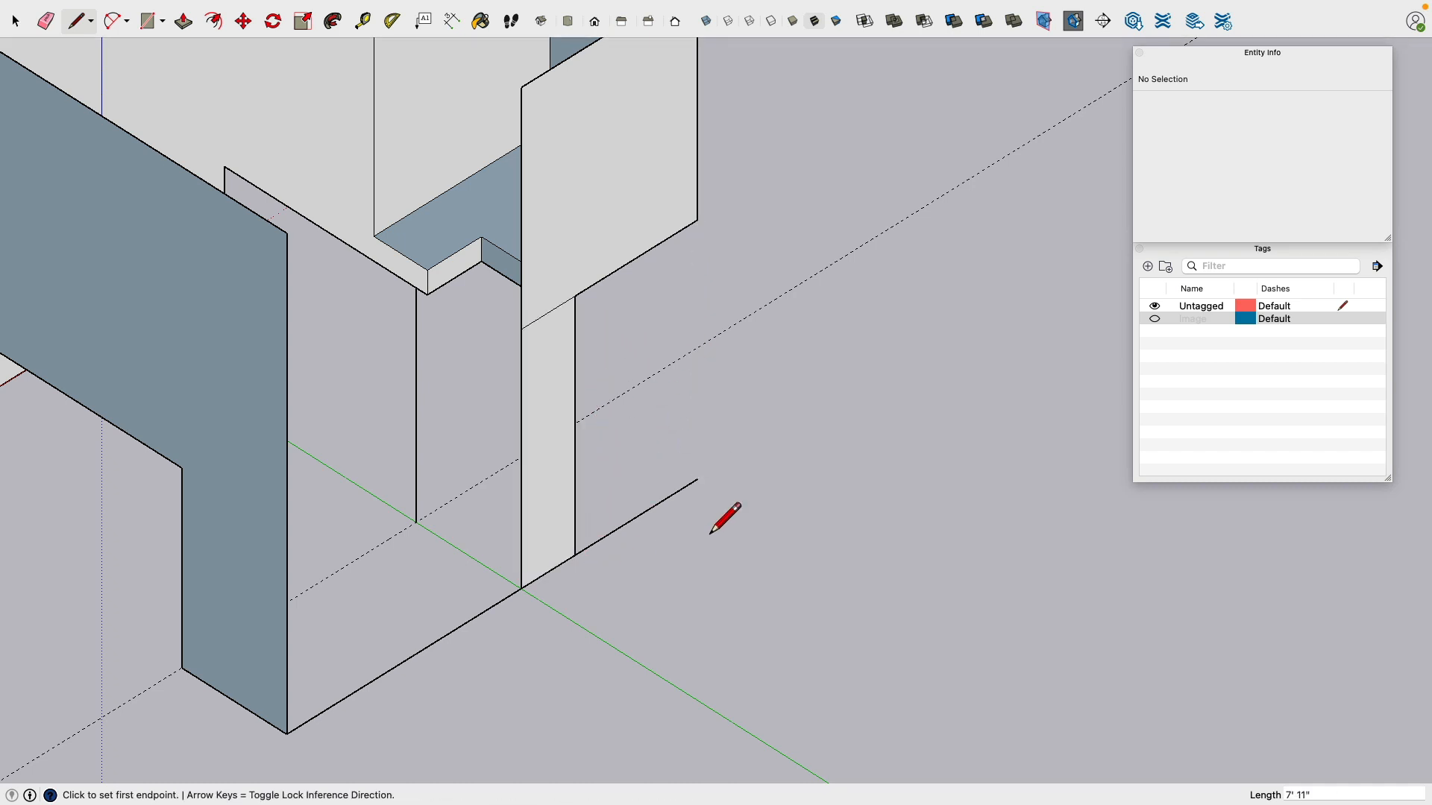
left_click(698, 220)
left_click(698, 481)
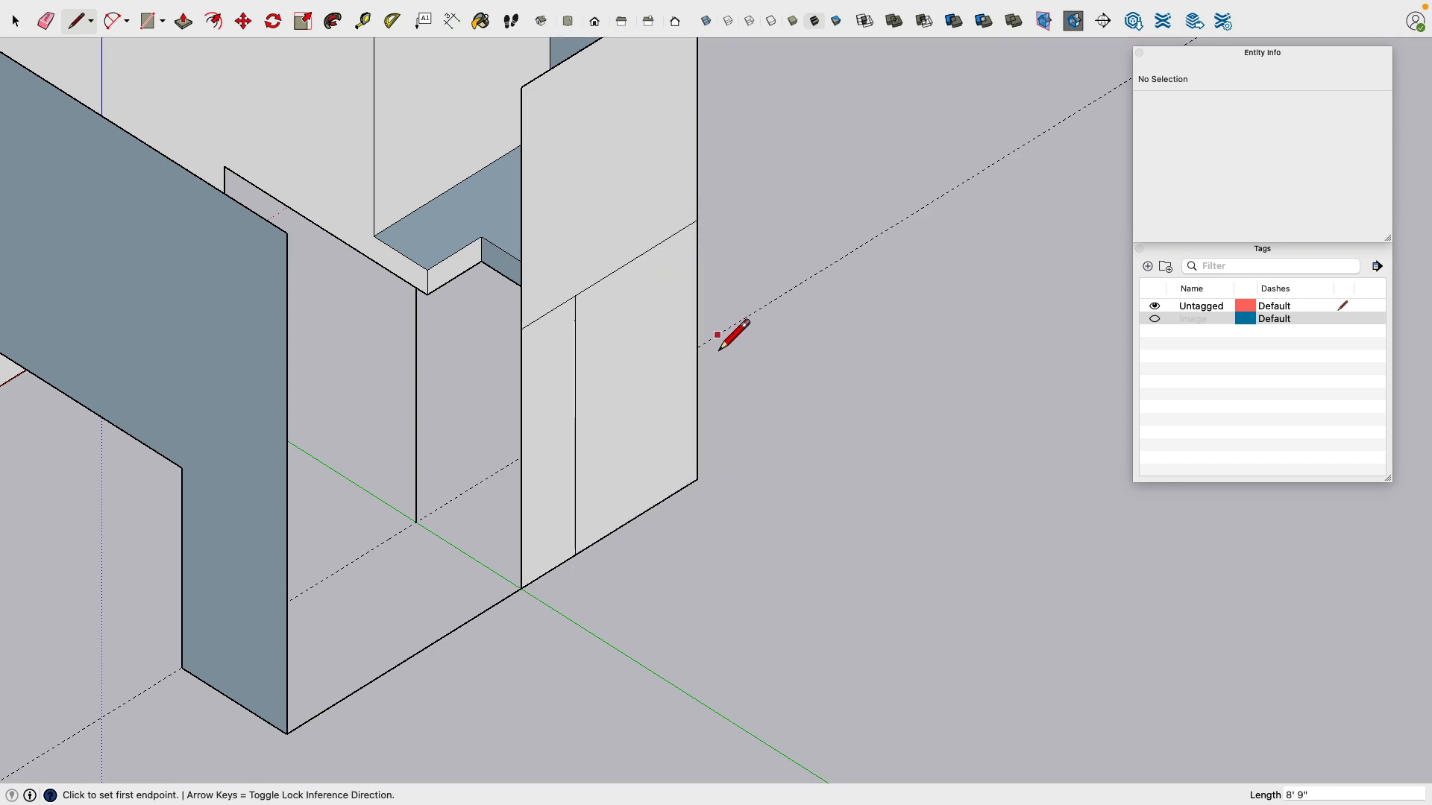
Step: Try erasing the vertical and horizontal dividing lines on the extended end wall, and undo the erasures
mouse_move(726, 332)
middle_mouse_down()
mouse_move(760, 419)
mouse_move(1119, 416)
mouse_move(515, 348)
mouse_move(287, 78)
middle_mouse_up()
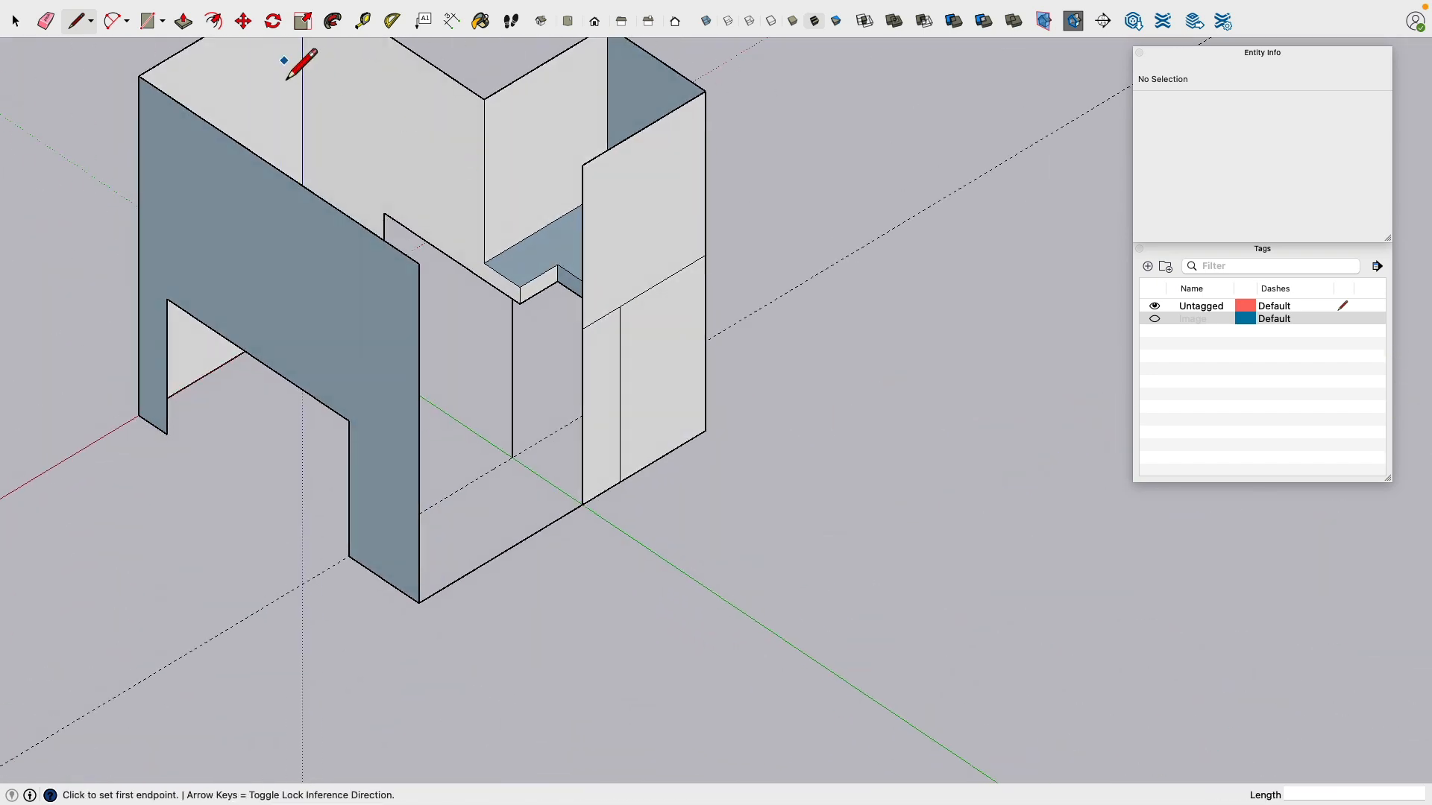
left_click(46, 21)
scroll(649, 319, "up", 5)
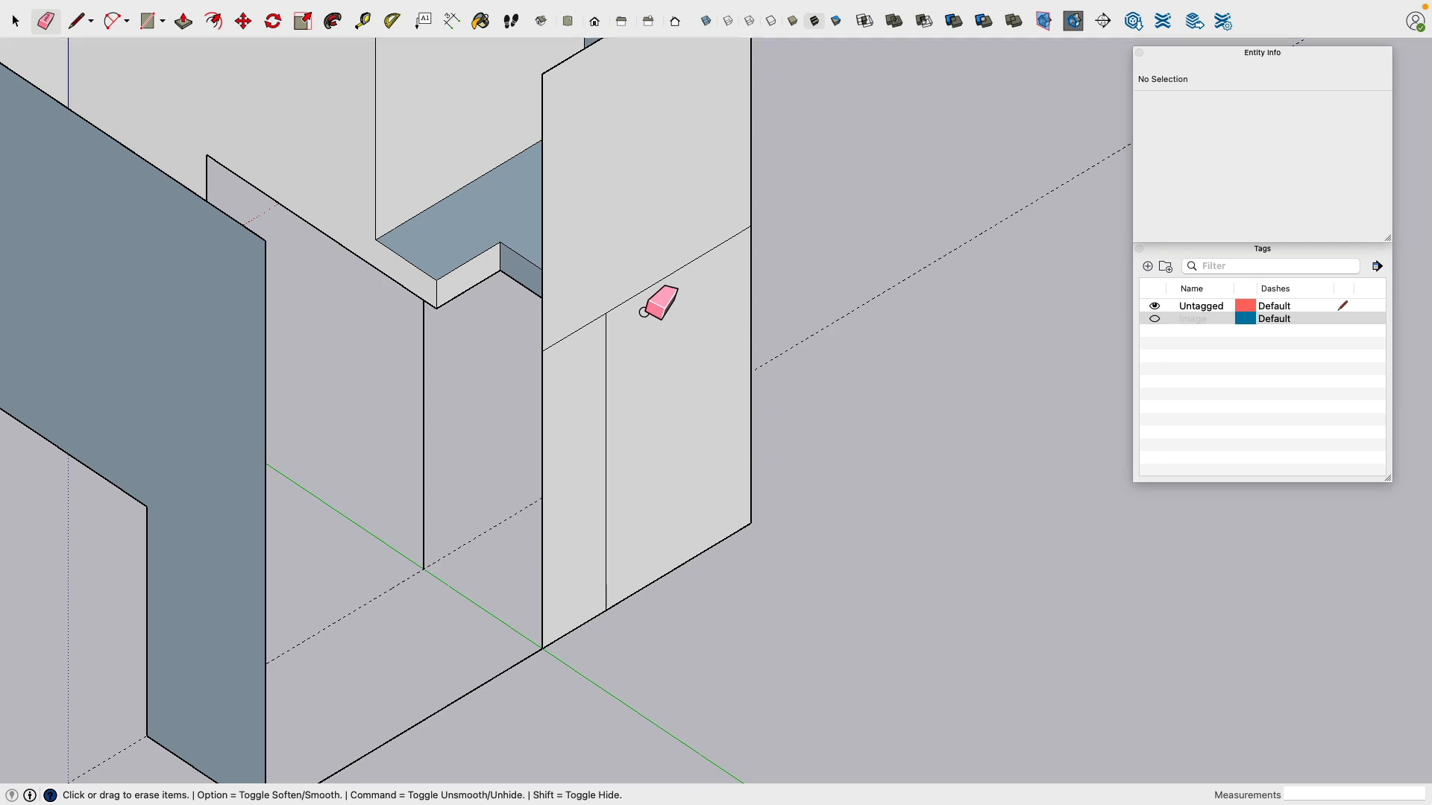
key("super+z")
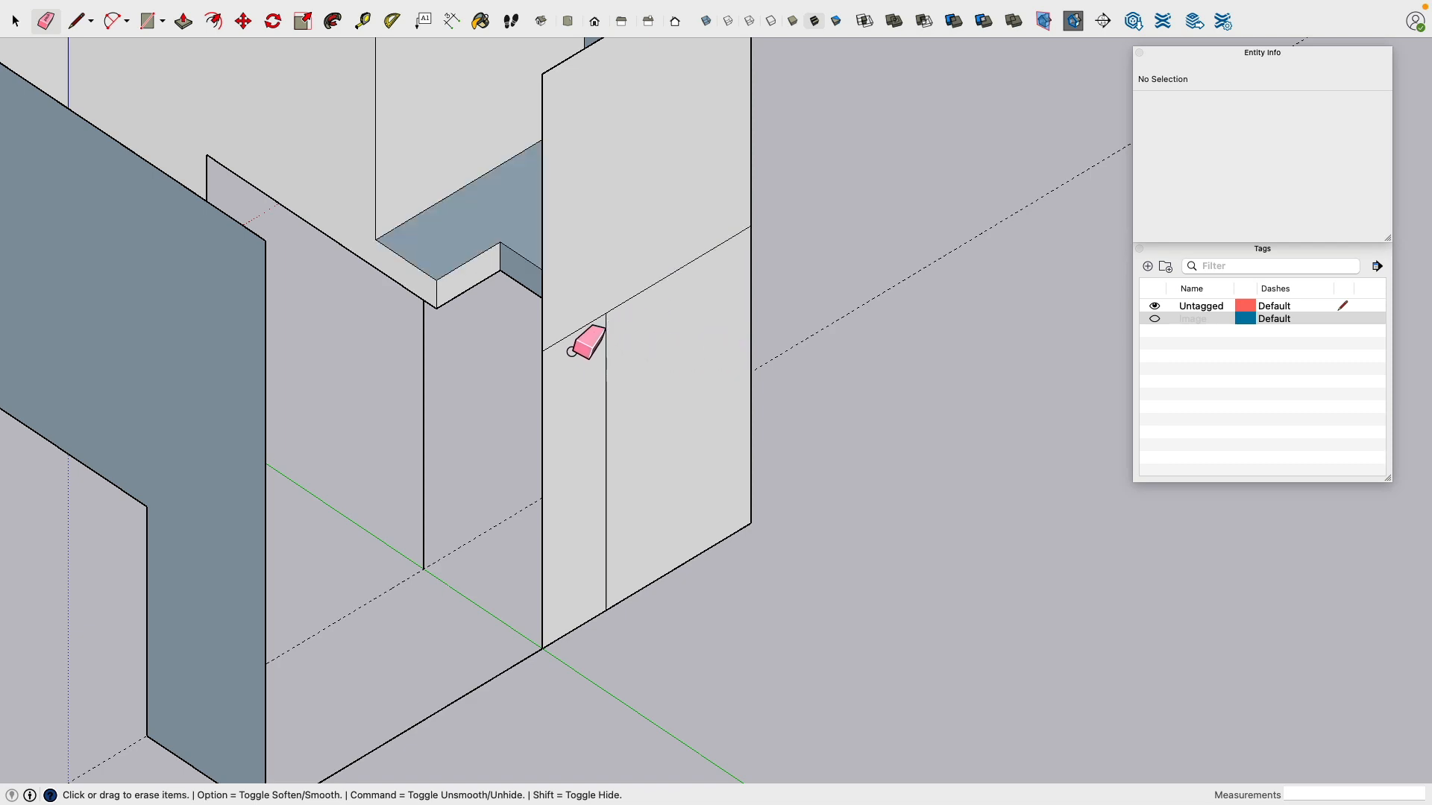
left_click(607, 381)
mouse_move(609, 383)
middle_mouse_down()
mouse_move(597, 345)
mouse_move(1116, 358)
mouse_move(1009, 425)
mouse_move(485, 354)
middle_mouse_up()
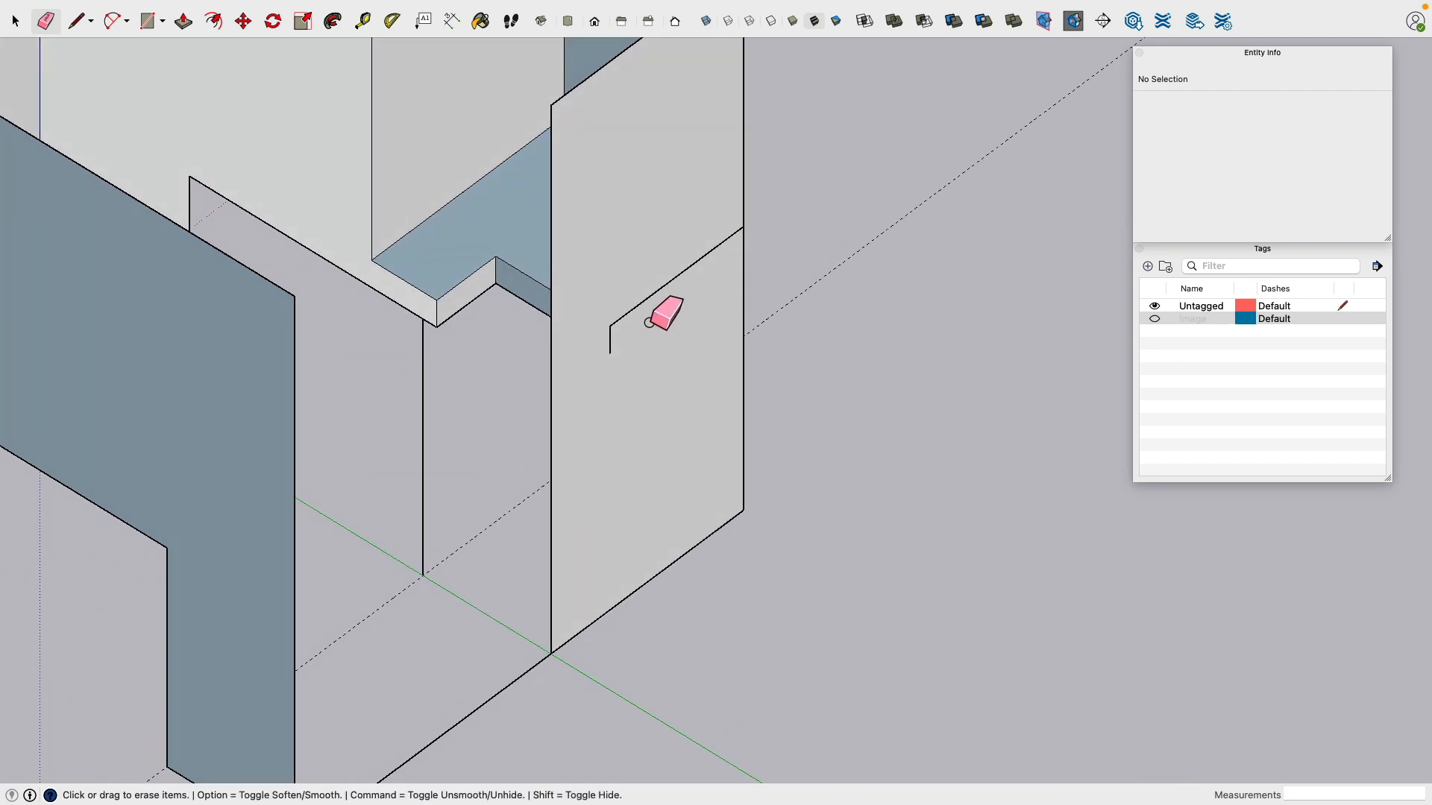
left_click(650, 319)
mouse_move(647, 320)
middle_mouse_down()
mouse_move(821, 310)
mouse_move(693, 320)
mouse_move(1012, 389)
mouse_move(534, 320)
mouse_move(767, 357)
middle_mouse_up()
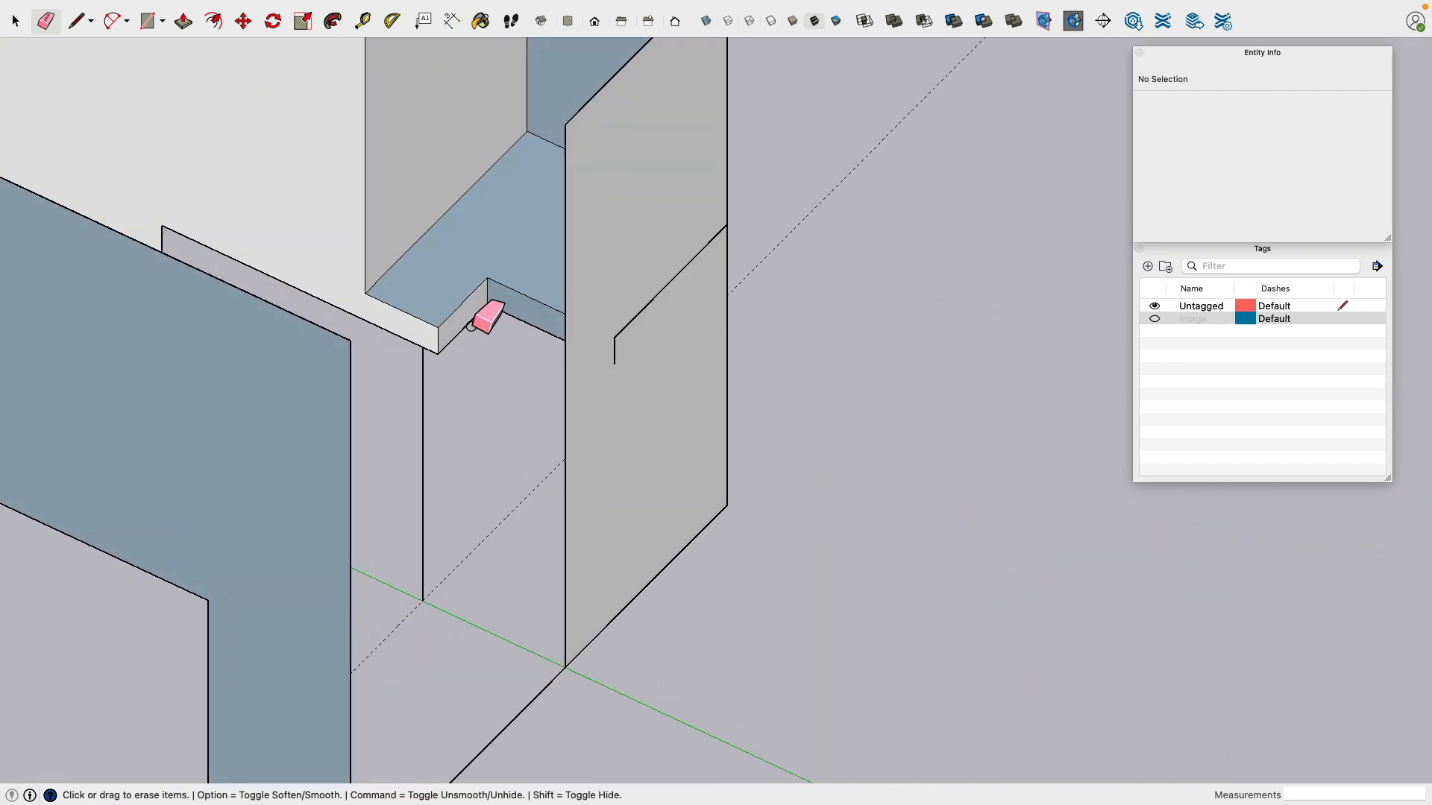
key("super+z")
key("super+z")
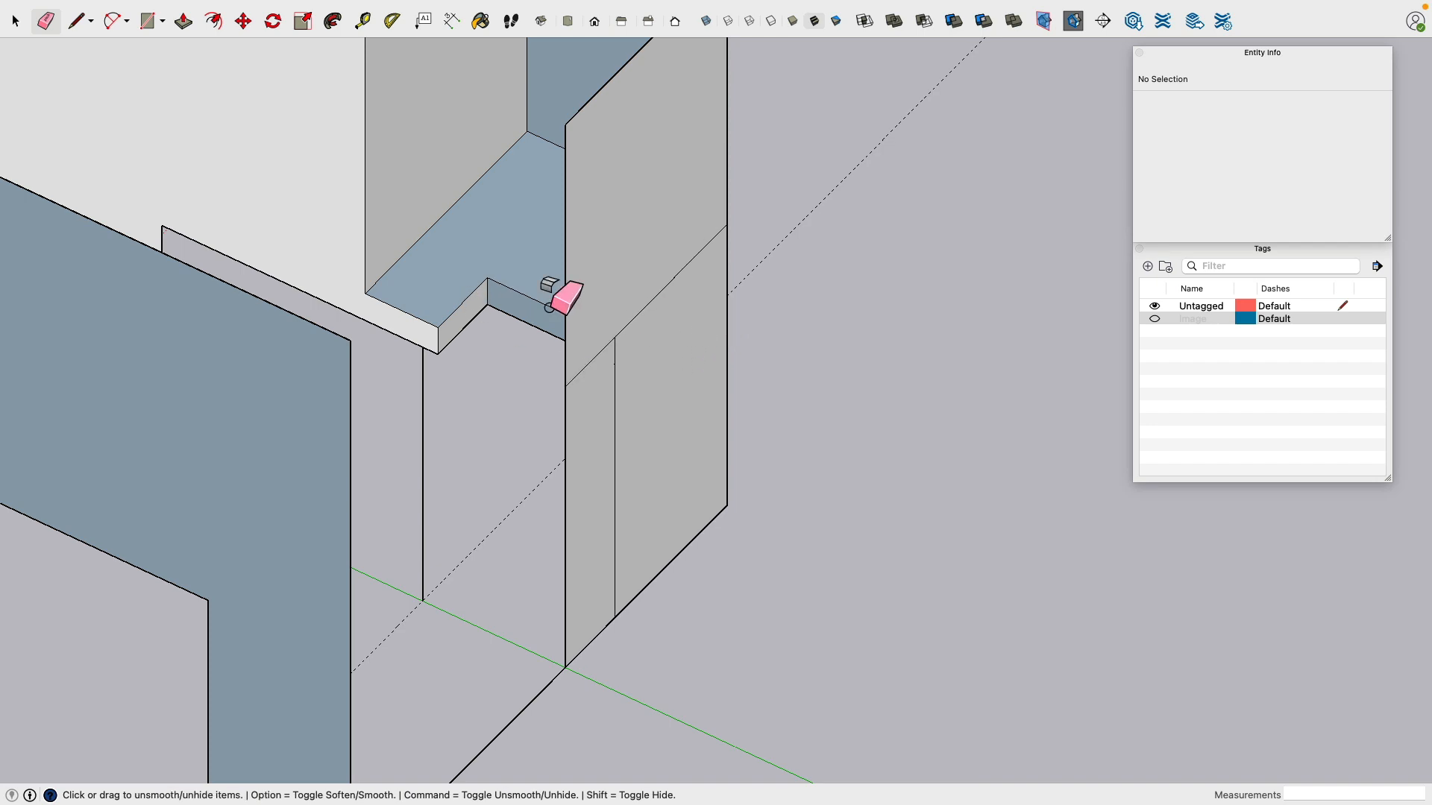
Step: Reverse the faces of the alcove's back wall and of the upper part of its end wall
mouse_move(558, 298)
middle_mouse_down()
mouse_move(1000, 412)
mouse_move(958, 342)
mouse_move(629, 364)
mouse_move(449, 345)
mouse_move(406, 303)
mouse_move(432, 281)
middle_mouse_up()
scroll(544, 377, "up", 5)
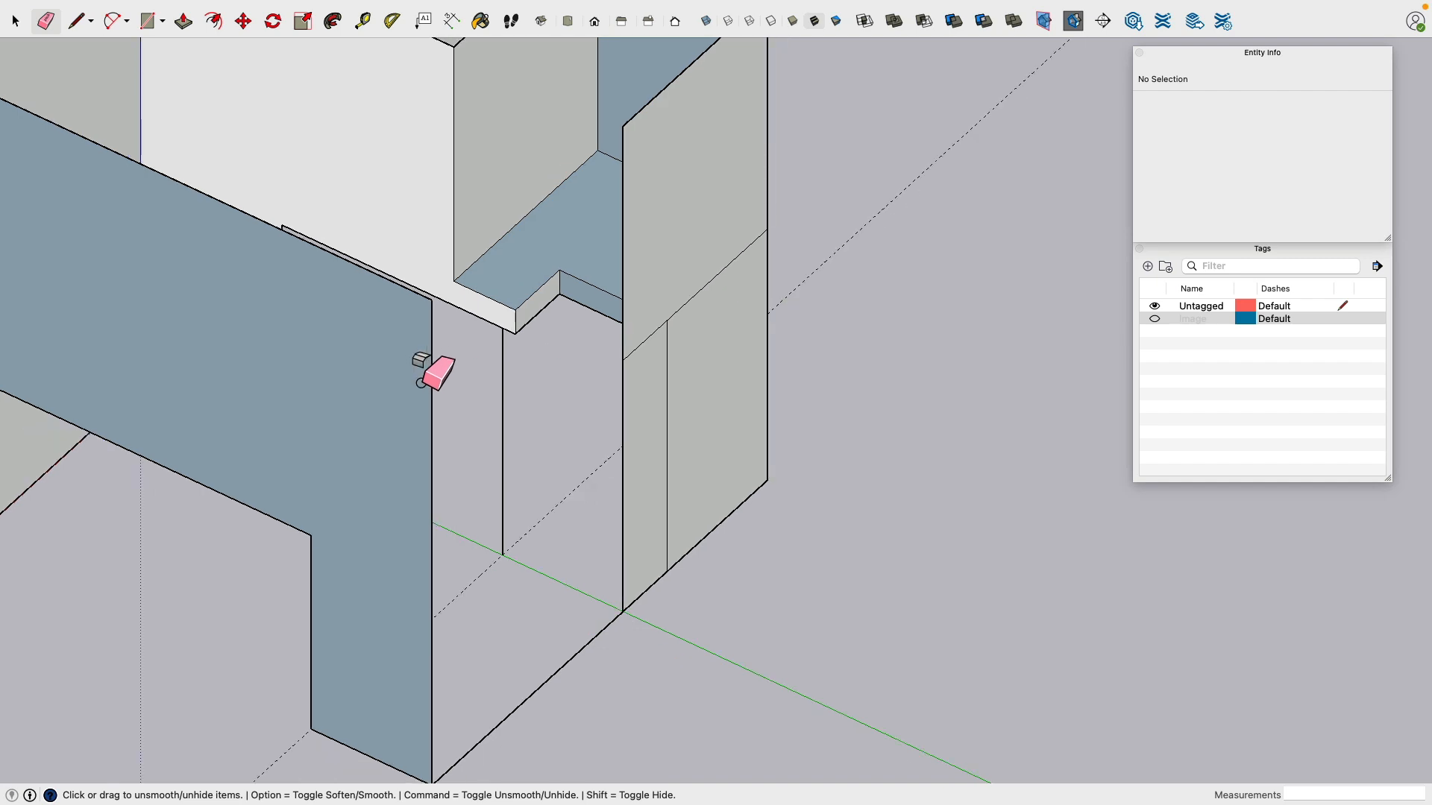
scroll(767, 406, "down", 3)
mouse_move(767, 406)
middle_mouse_down()
mouse_move(853, 457)
mouse_move(893, 271)
middle_mouse_up()
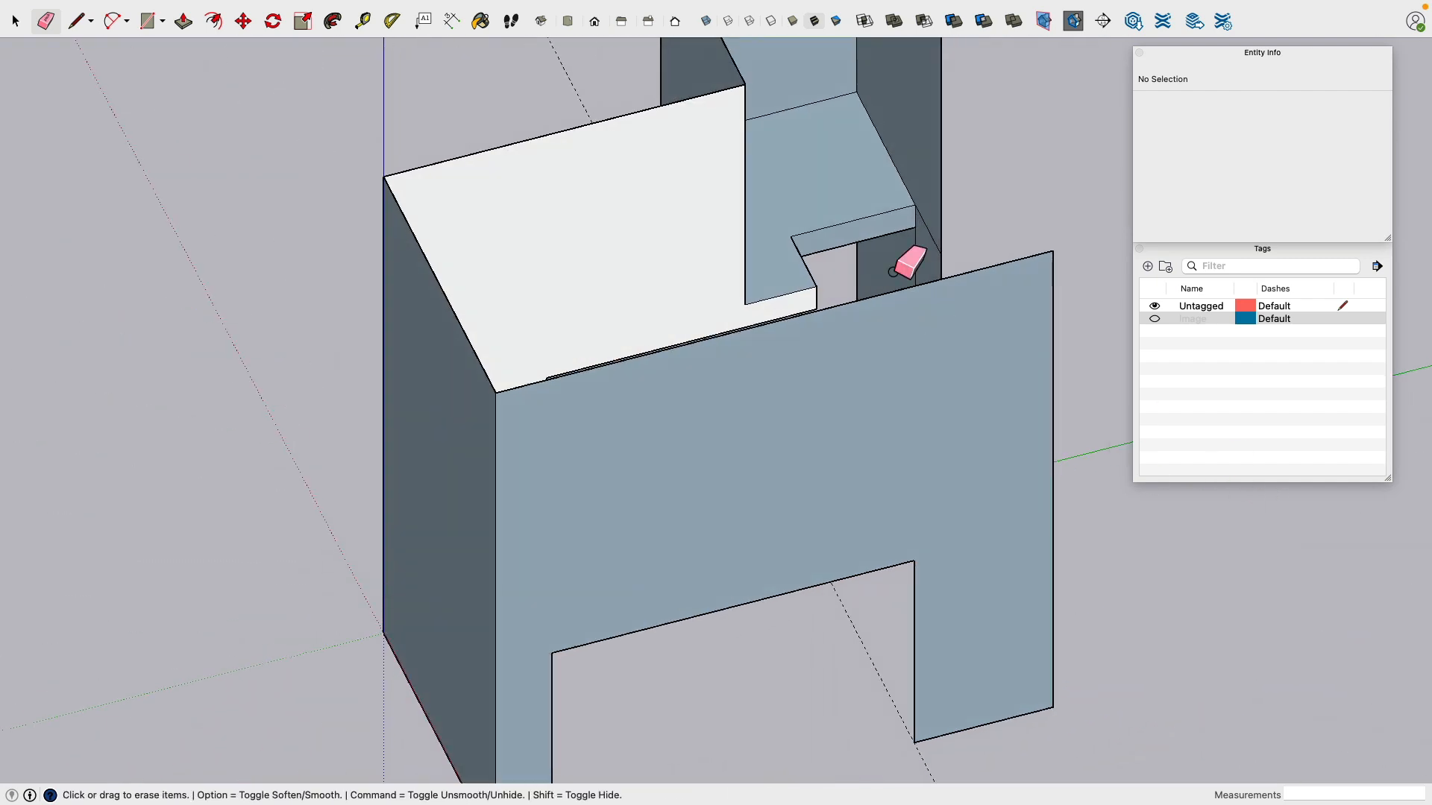
mouse_move(885, 150)
middle_mouse_down()
mouse_move(847, 271)
mouse_move(847, 553)
mouse_move(770, 366)
mouse_move(431, 240)
middle_mouse_up()
left_click(15, 21)
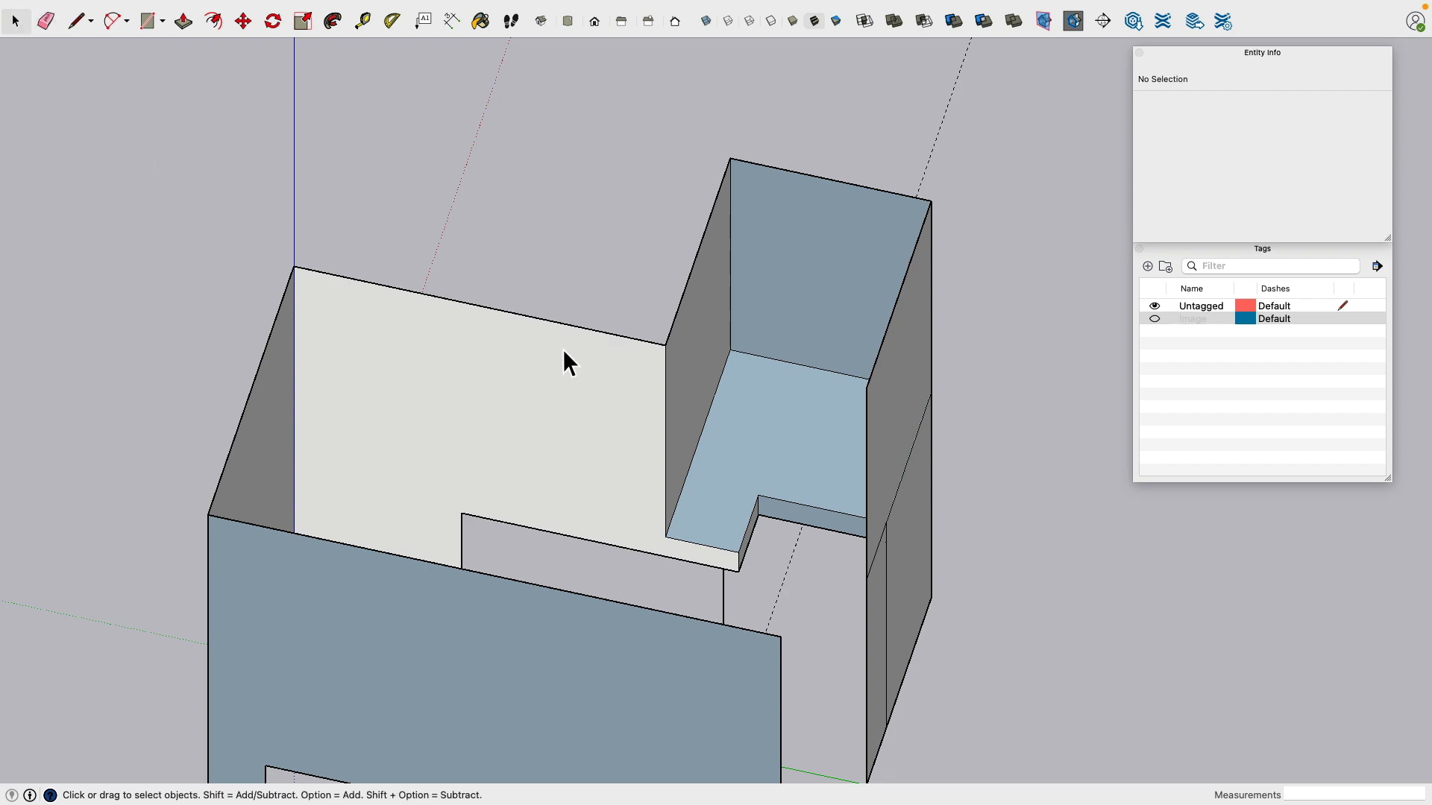
middle_click_drag(562, 349, 946, 382)
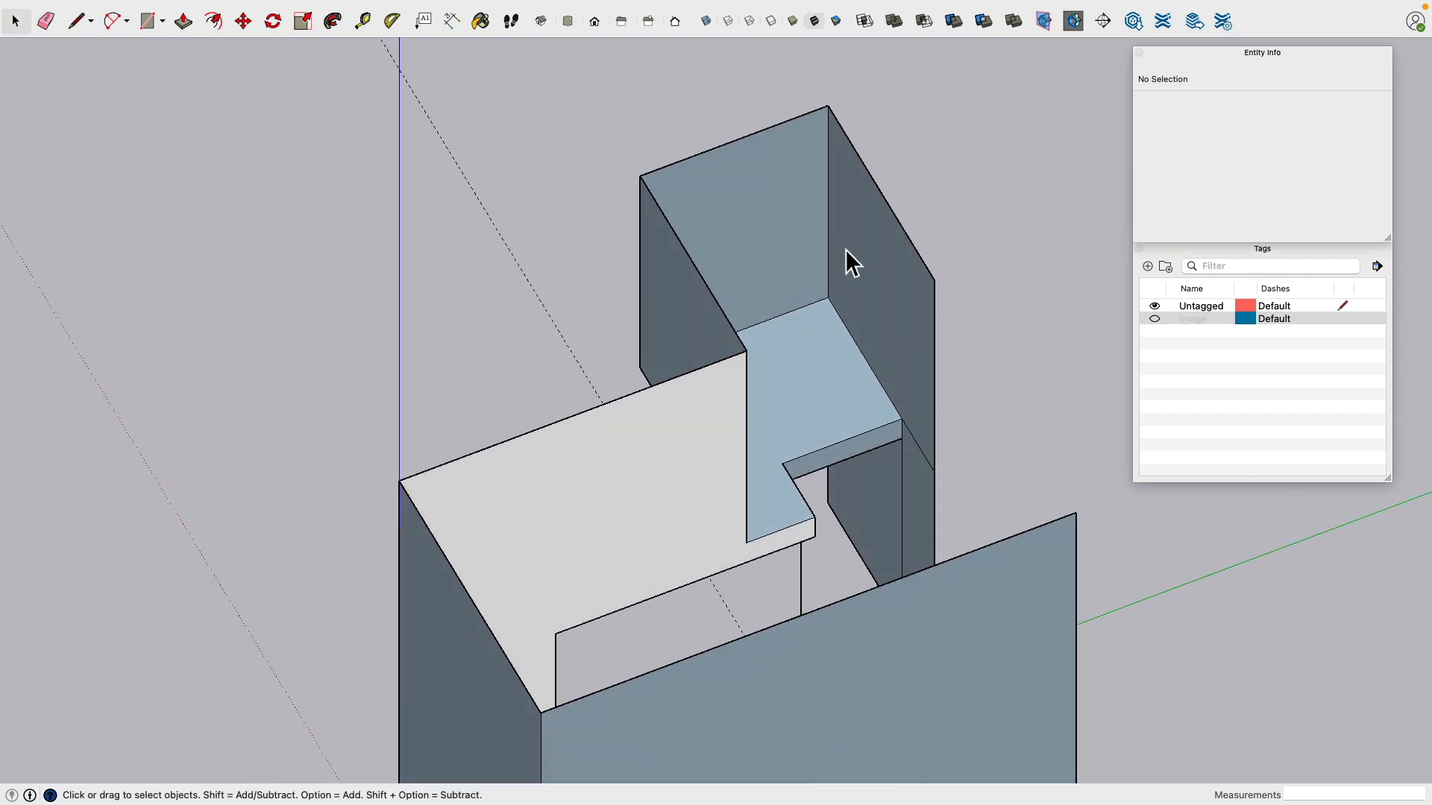
right_click(755, 204)
mouse_move(814, 422)
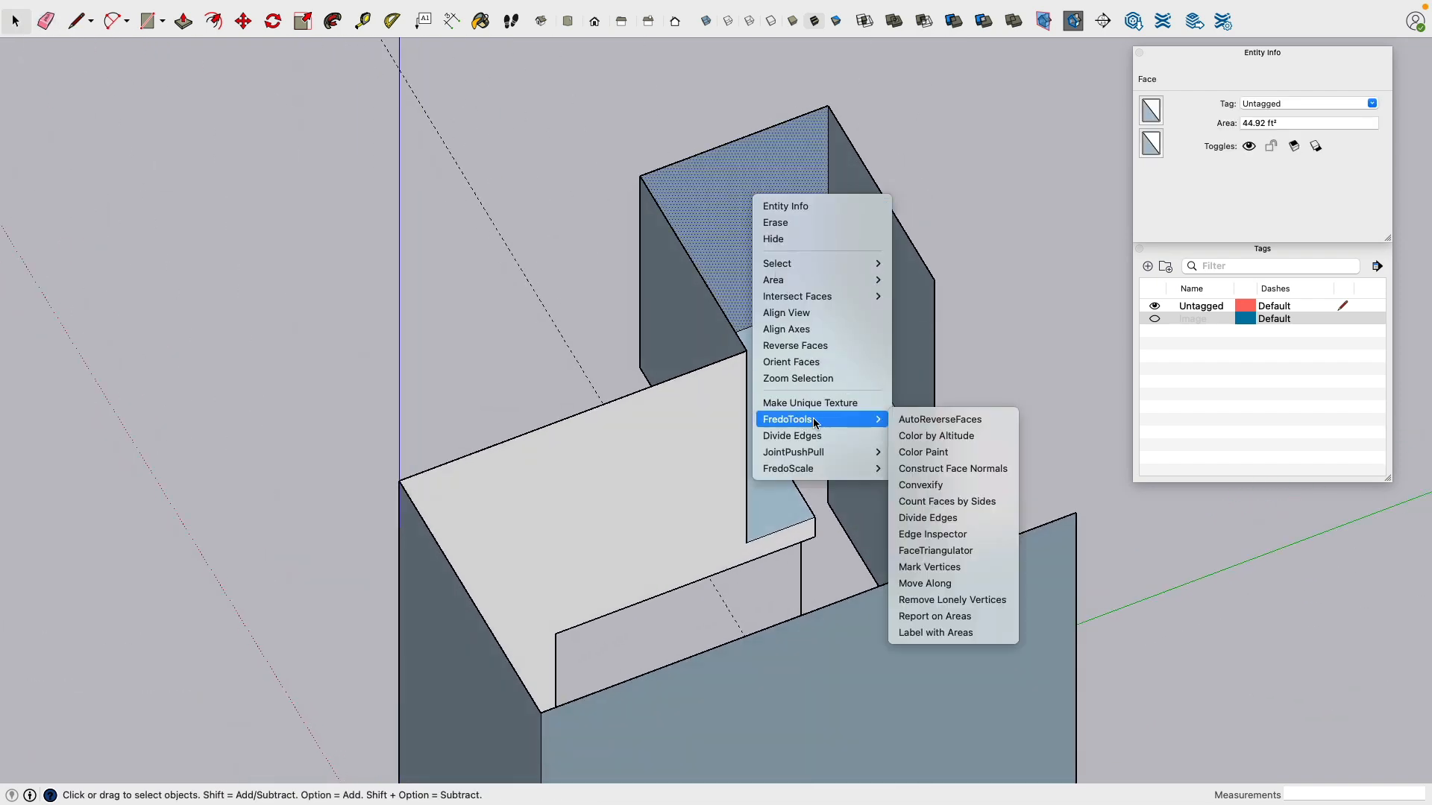
left_click(836, 345)
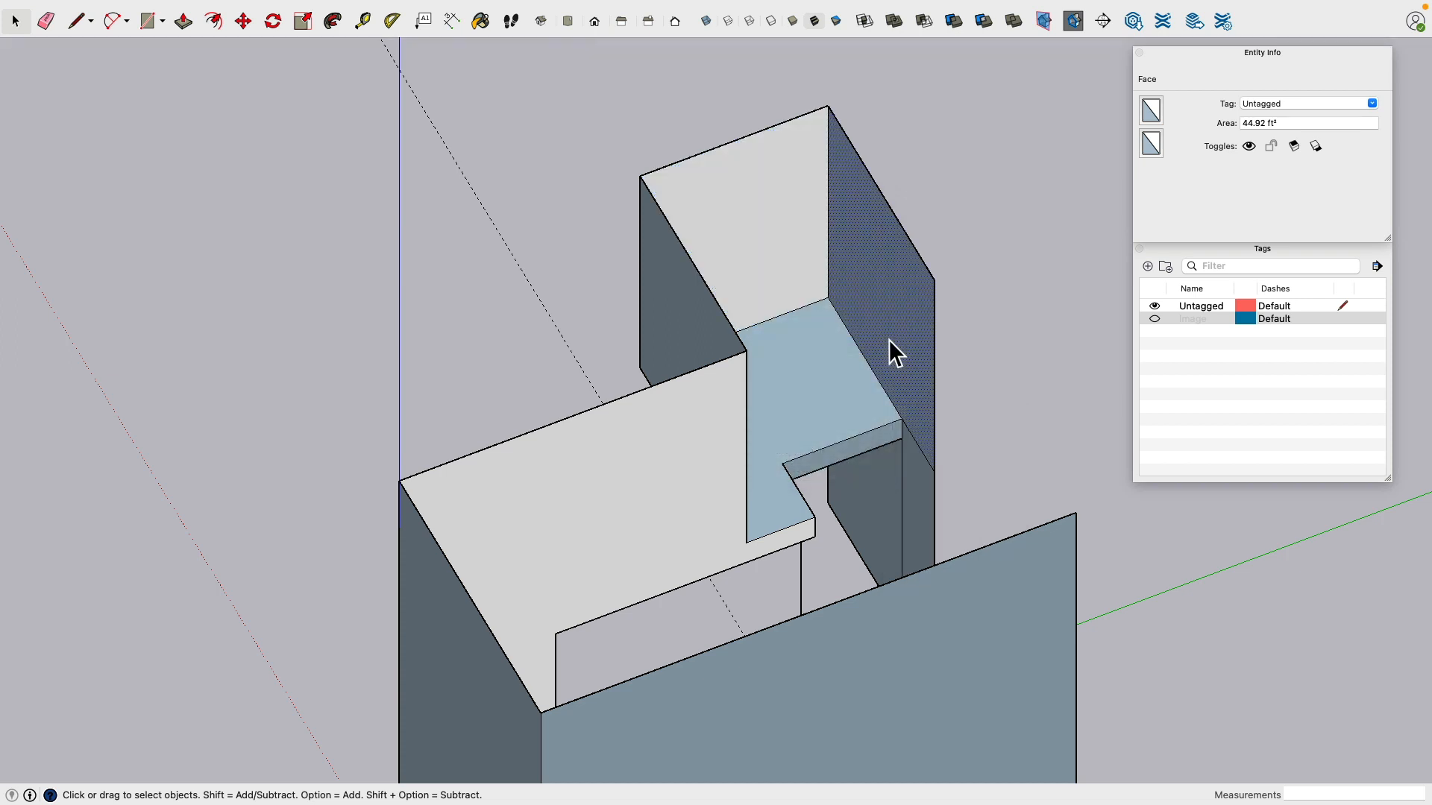
right_click(888, 339)
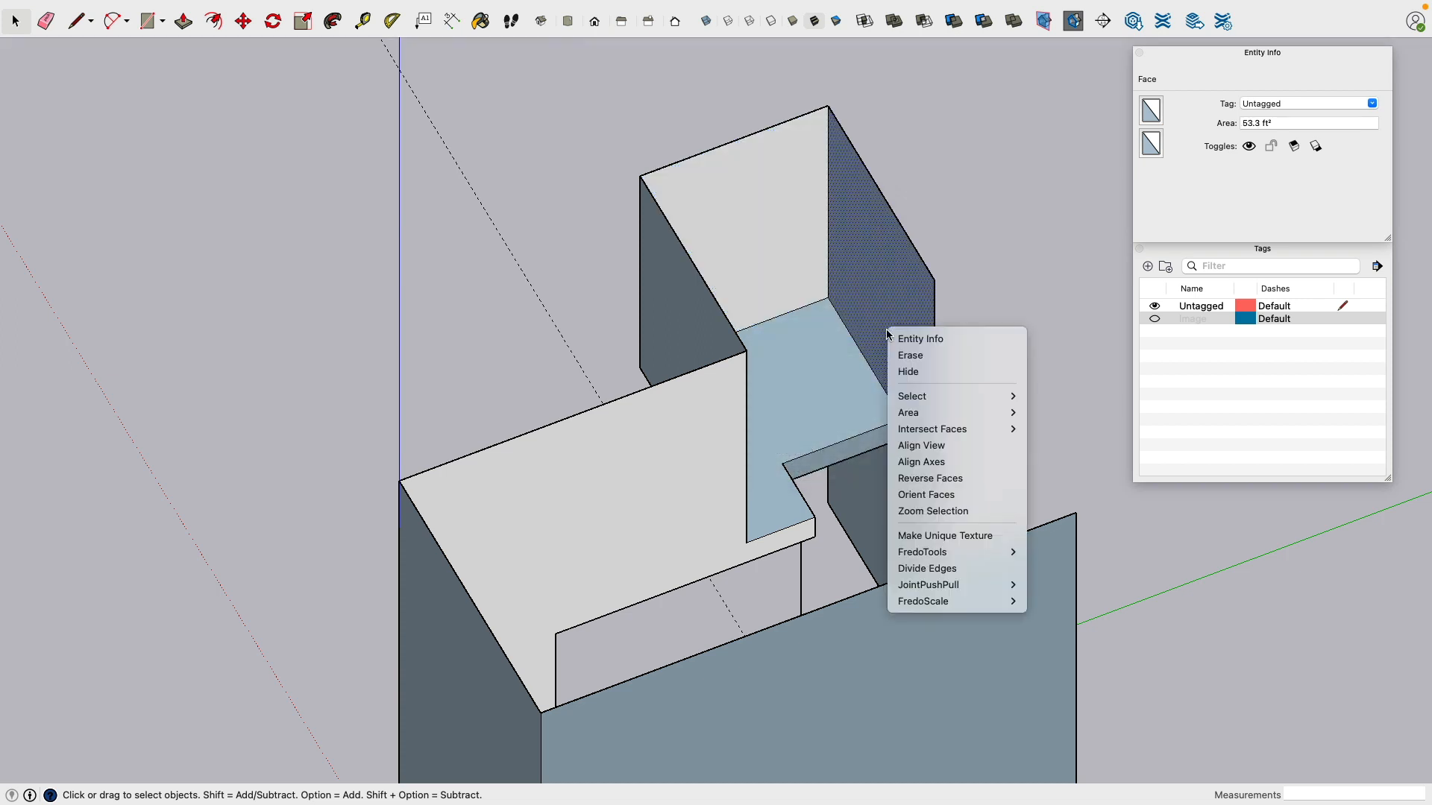
left_click(965, 477)
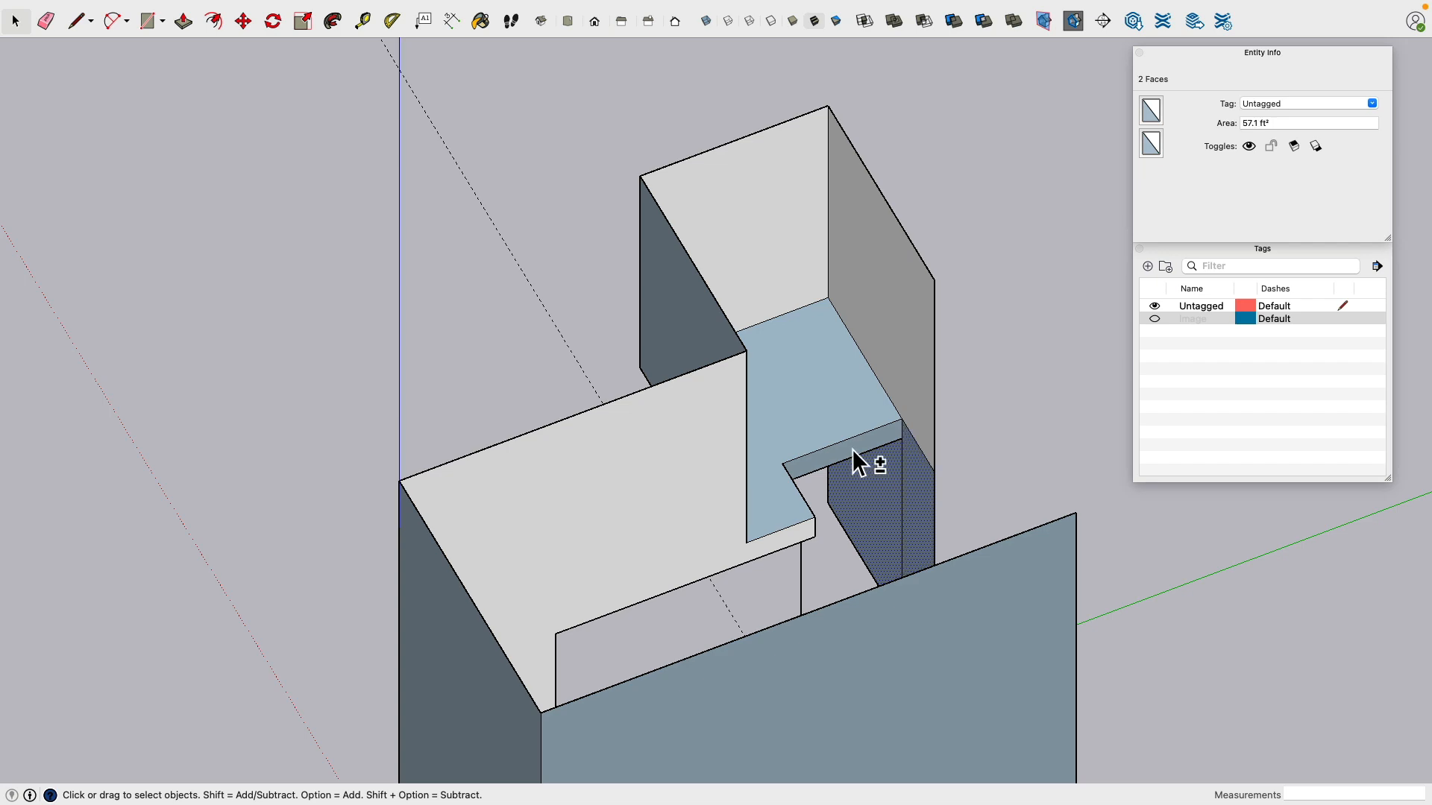
Step: Reverse the platform, its notch riser and the two lower end wall faces together, and clear the selection
left_click(831, 438, "shift")
middle_click_drag(830, 437, 694, 503)
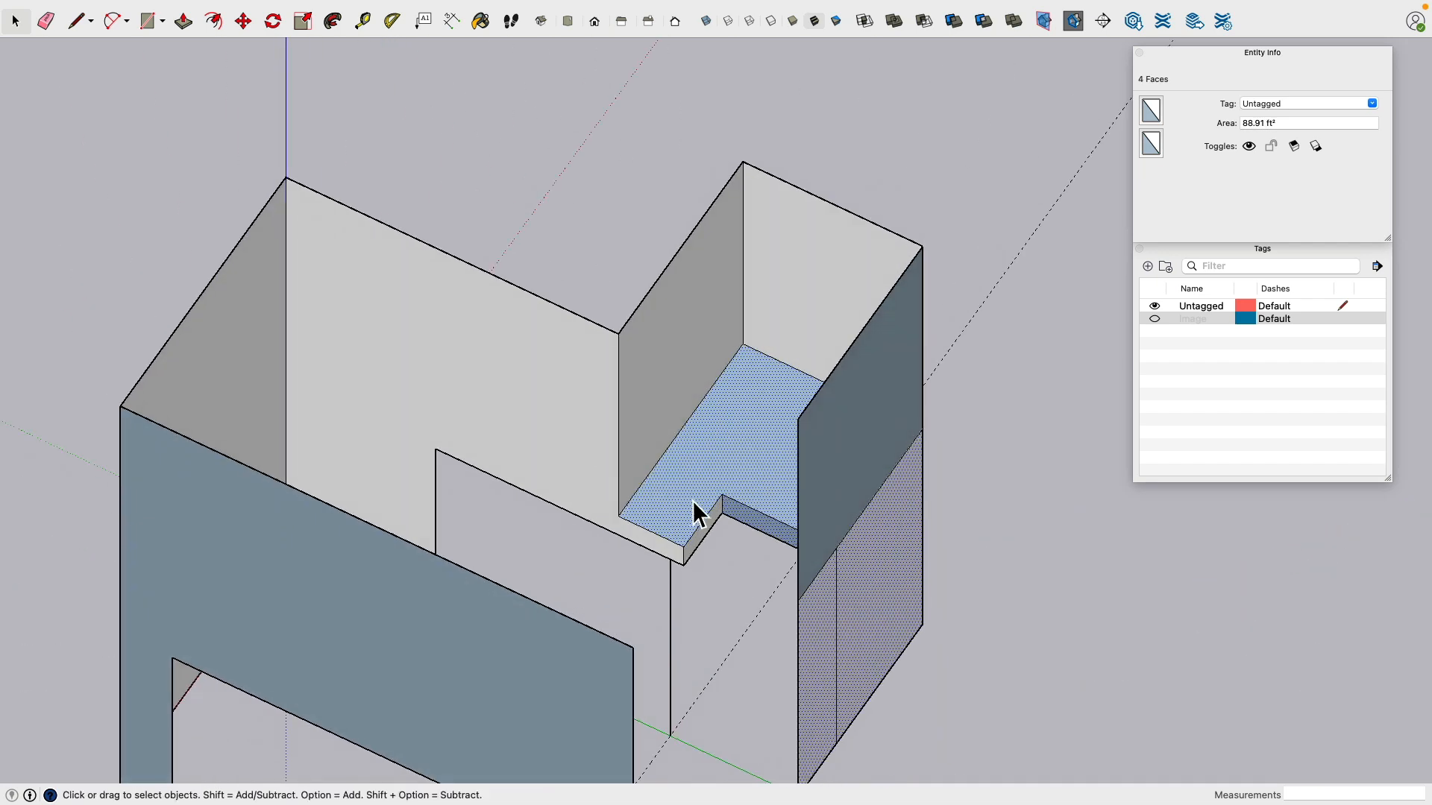
right_click(731, 445)
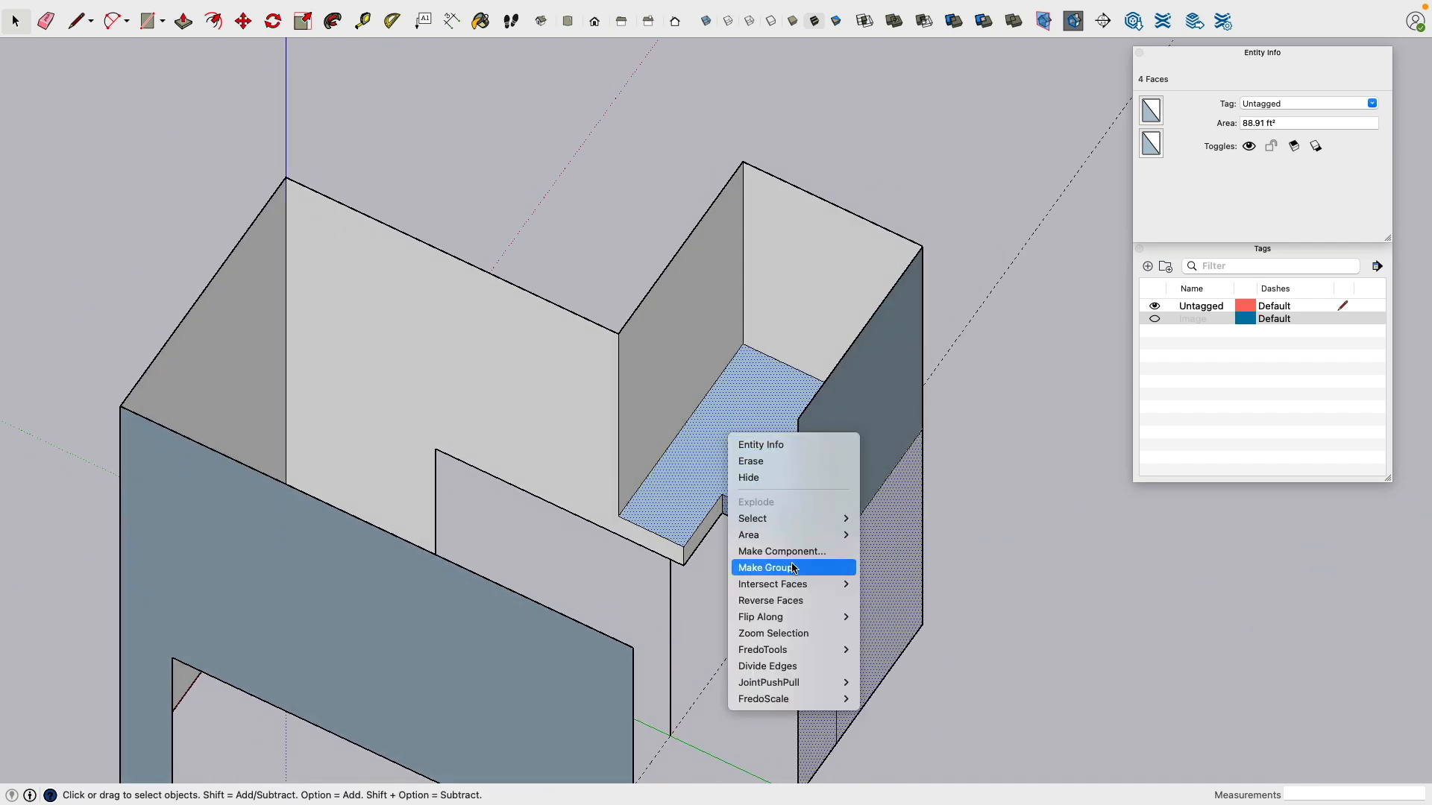
left_click(799, 604)
middle_click_drag(767, 439, 321, 380)
left_click(968, 313)
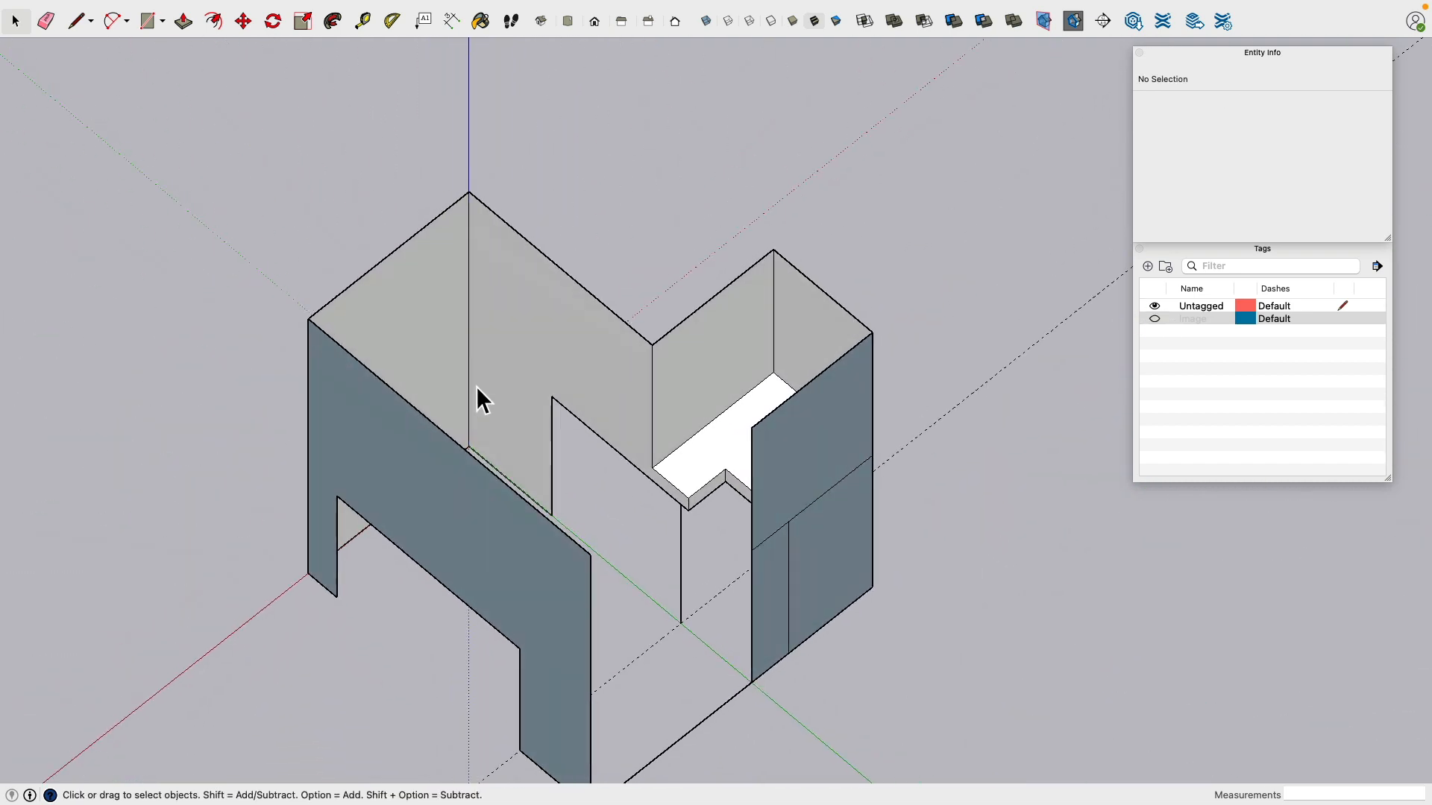
Step: Select the large front wall face with the opening and examine the face orientation from several angles
scroll(582, 464, "up", 3)
middle_click_drag(582, 464, 715, 308)
middle_click_drag(600, 514, 525, 324, "shift")
scroll(619, 278, "down", 3)
left_click(525, 323)
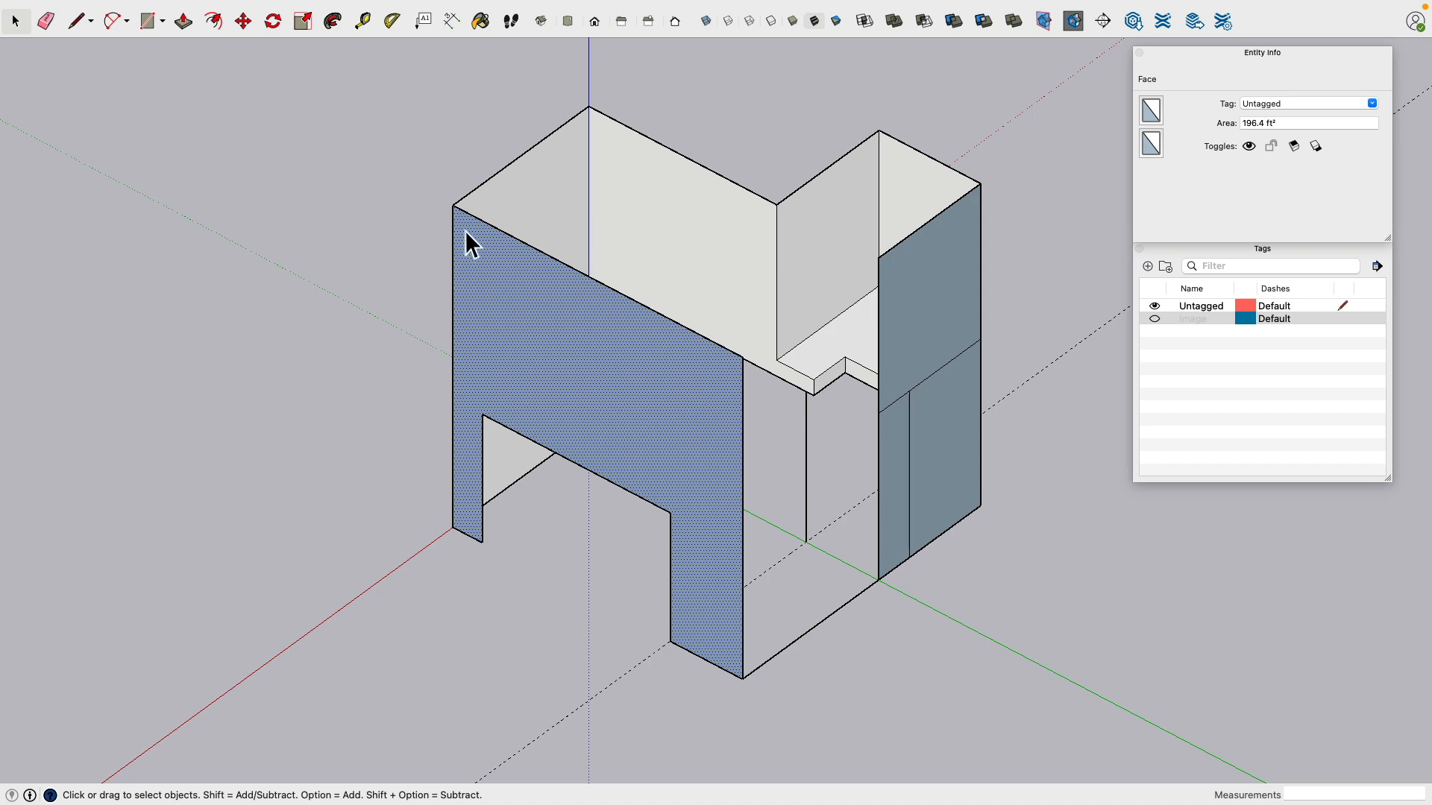
middle_click_drag(543, 249, 930, 399)
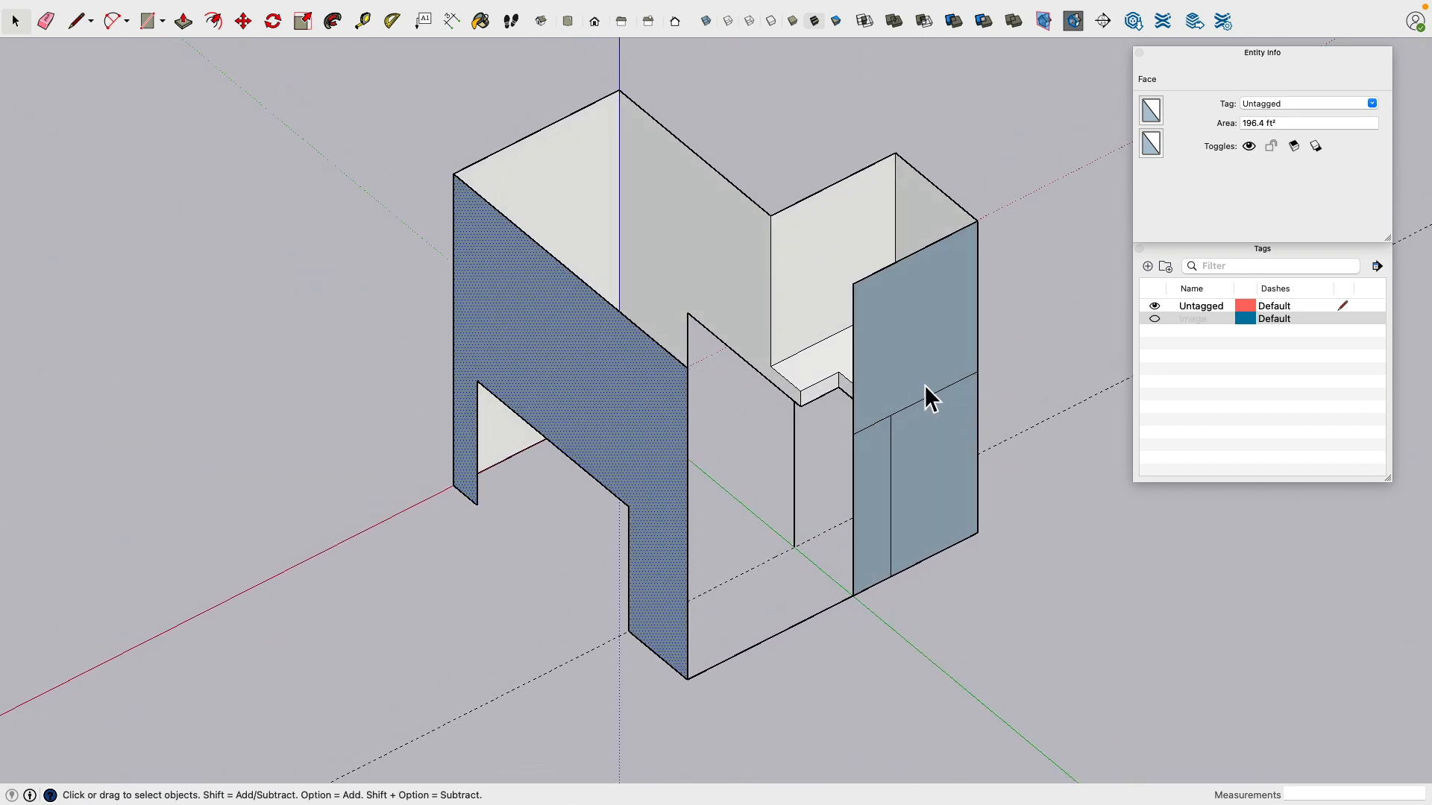
scroll(585, 533, "up", 5)
middle_click_drag(607, 534, 644, 552)
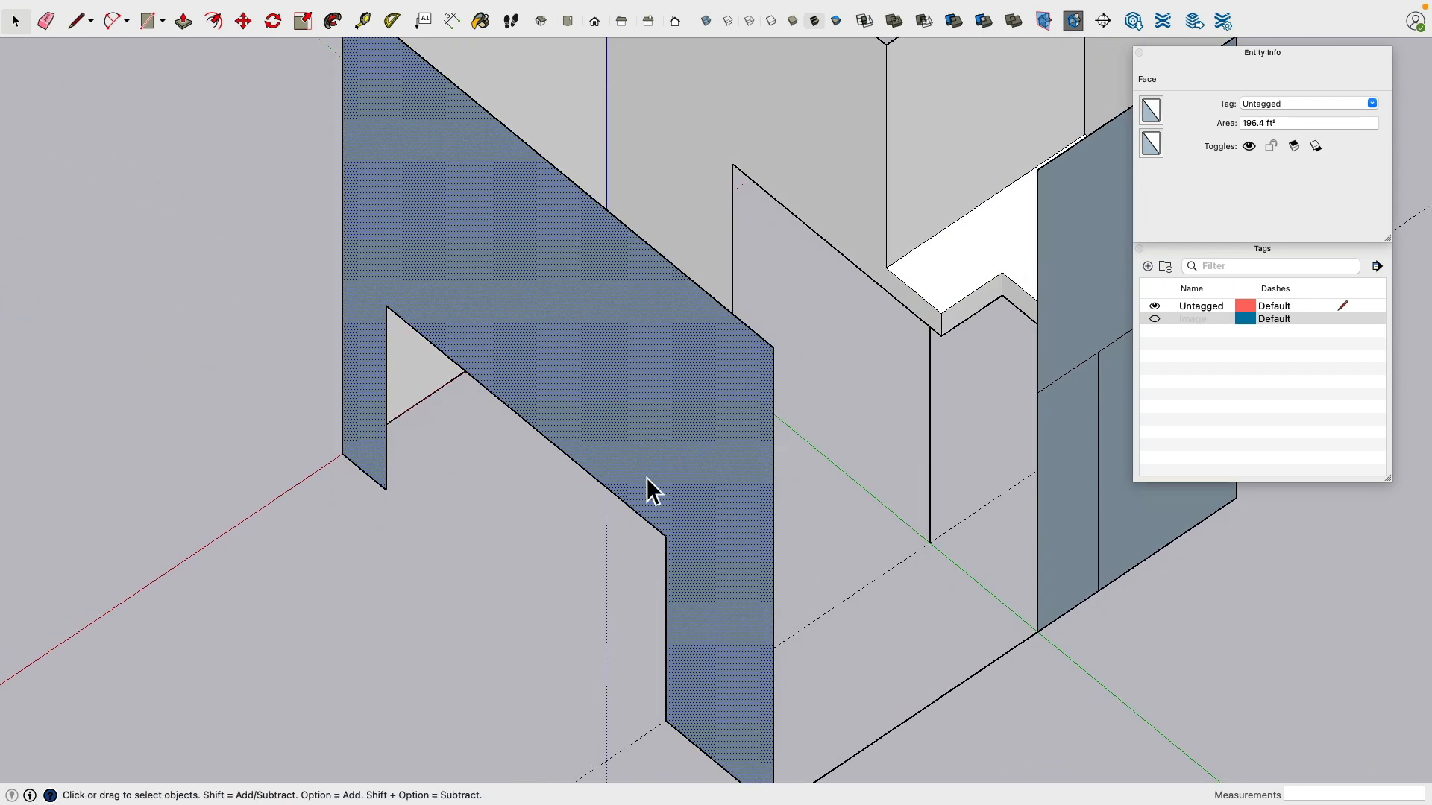
scroll(645, 478, "down", 3)
middle_click_drag(648, 466, 687, 279)
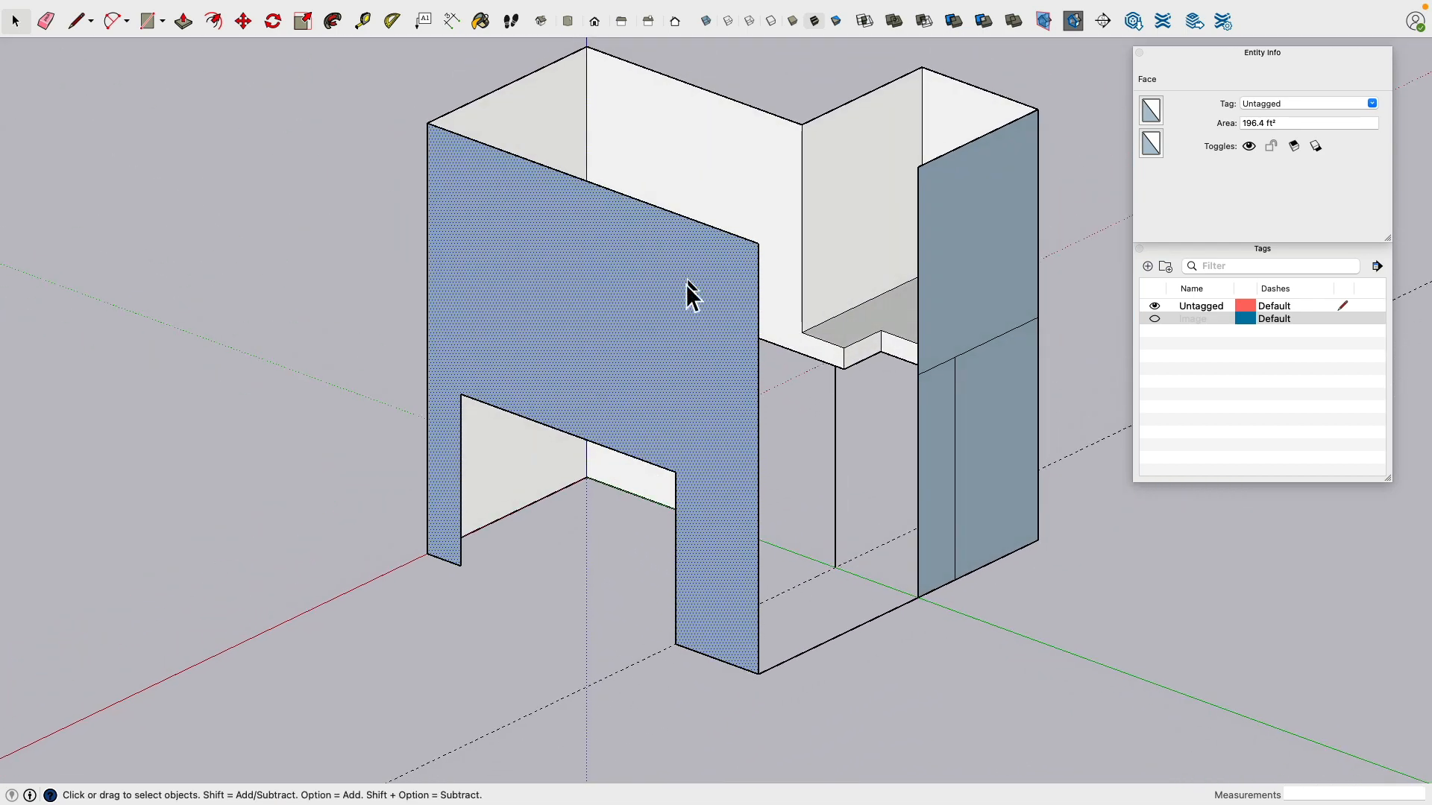
Step: Switch the camera to Perspective and examine the room's interior through the front wall opening
left_click(257, 7)
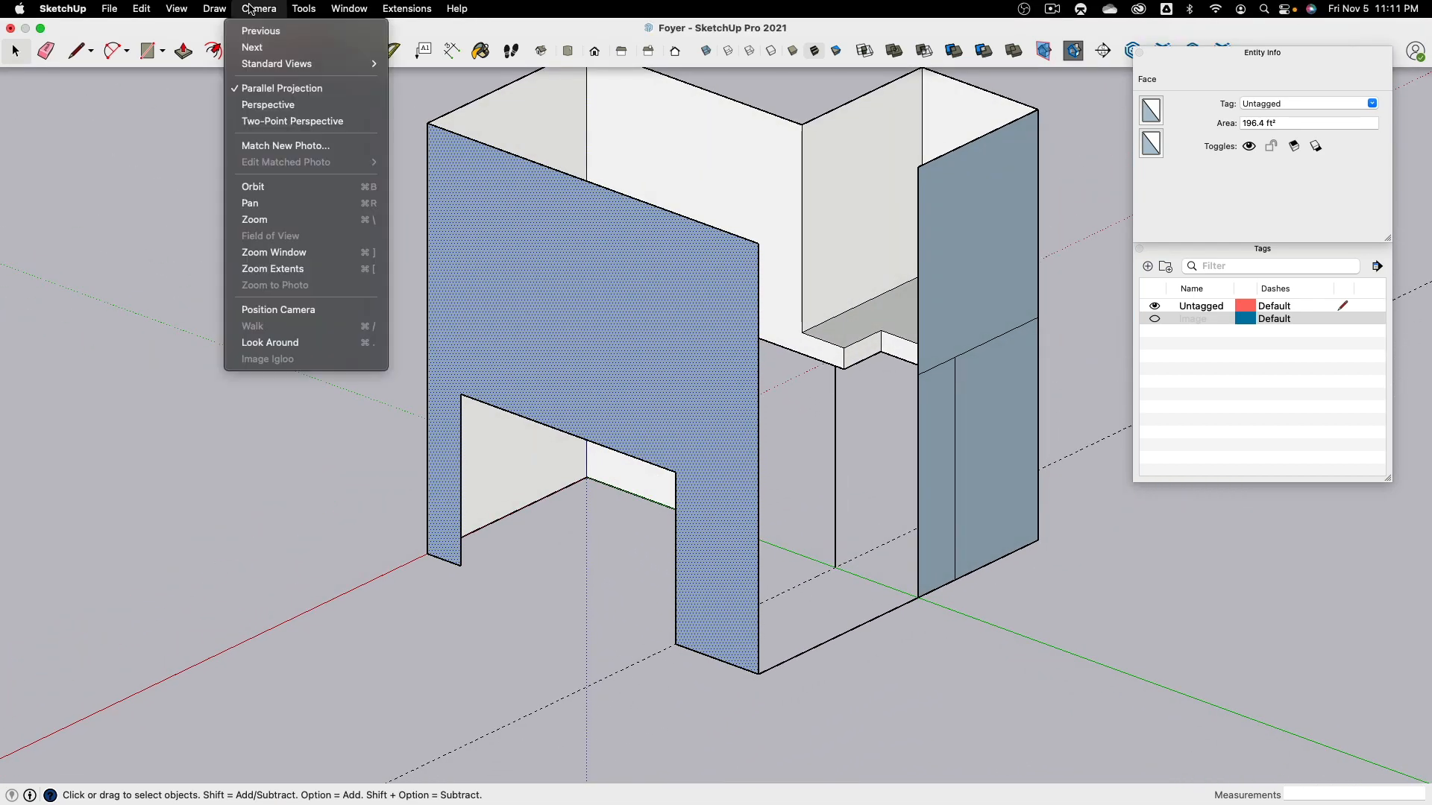
left_click(292, 106)
mouse_move(696, 333)
middle_mouse_down()
mouse_move(655, 488)
mouse_move(560, 351)
mouse_move(805, 160)
mouse_move(695, 326)
middle_mouse_up()
scroll(721, 438, "up", 3)
scroll(722, 438, "up", 2)
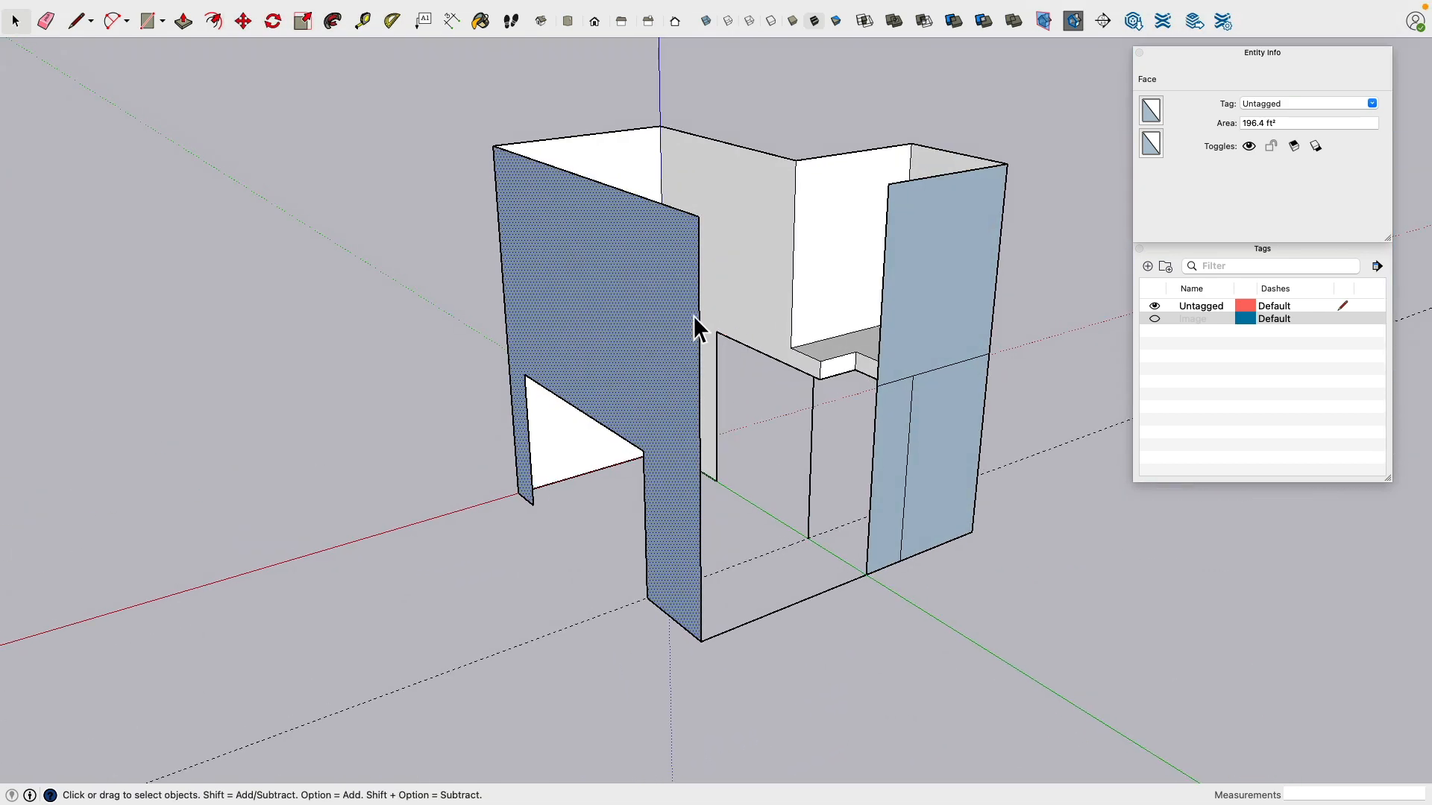
scroll(688, 559, "up", 5)
middle_click_drag(687, 560, 483, 347)
scroll(482, 346, "up", 3)
scroll(483, 347, "down", 2)
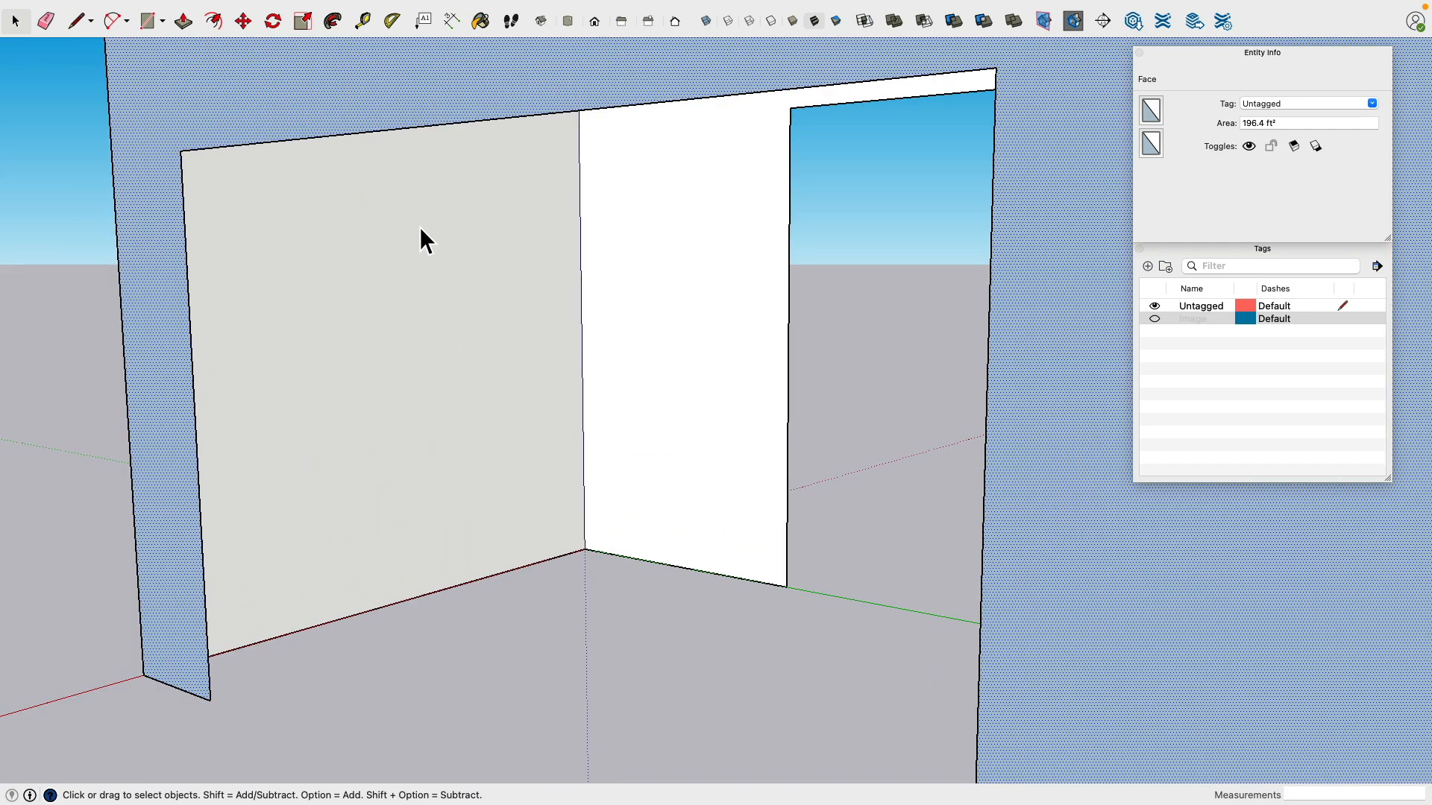
Step: Return the camera to Parallel Projection and view the whole room from outside
left_click(216, 8)
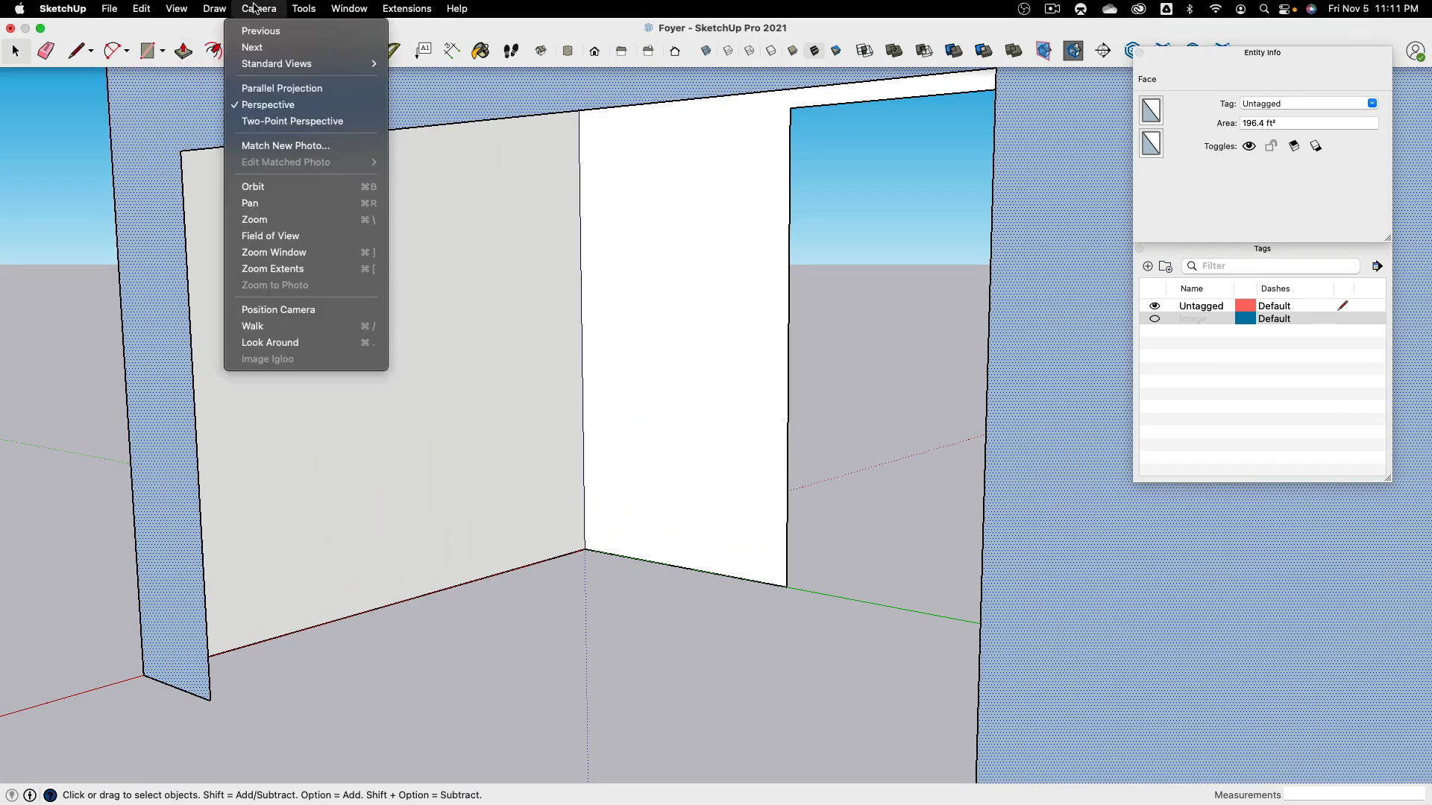
left_click(281, 88)
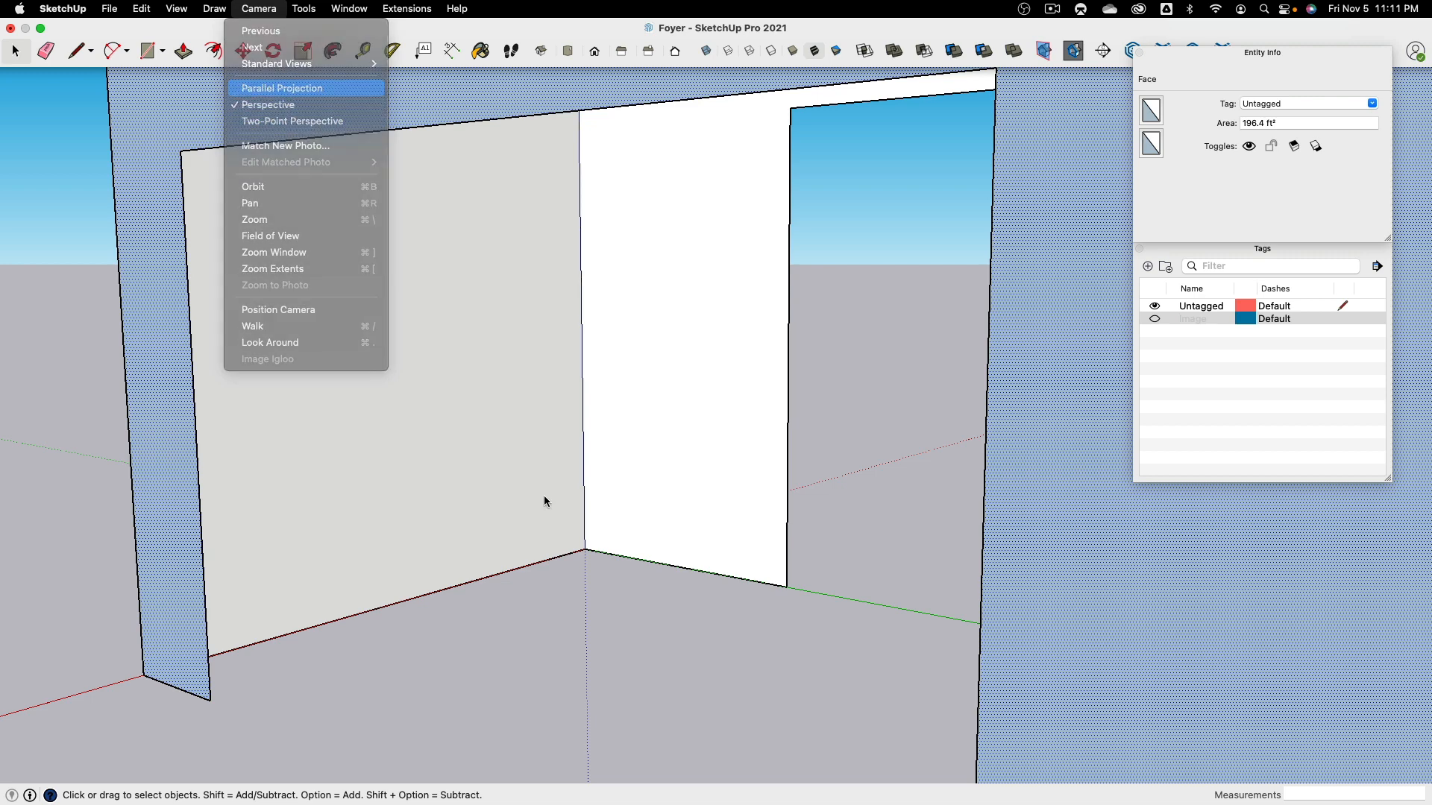
middle_click_drag(580, 529, 681, 536)
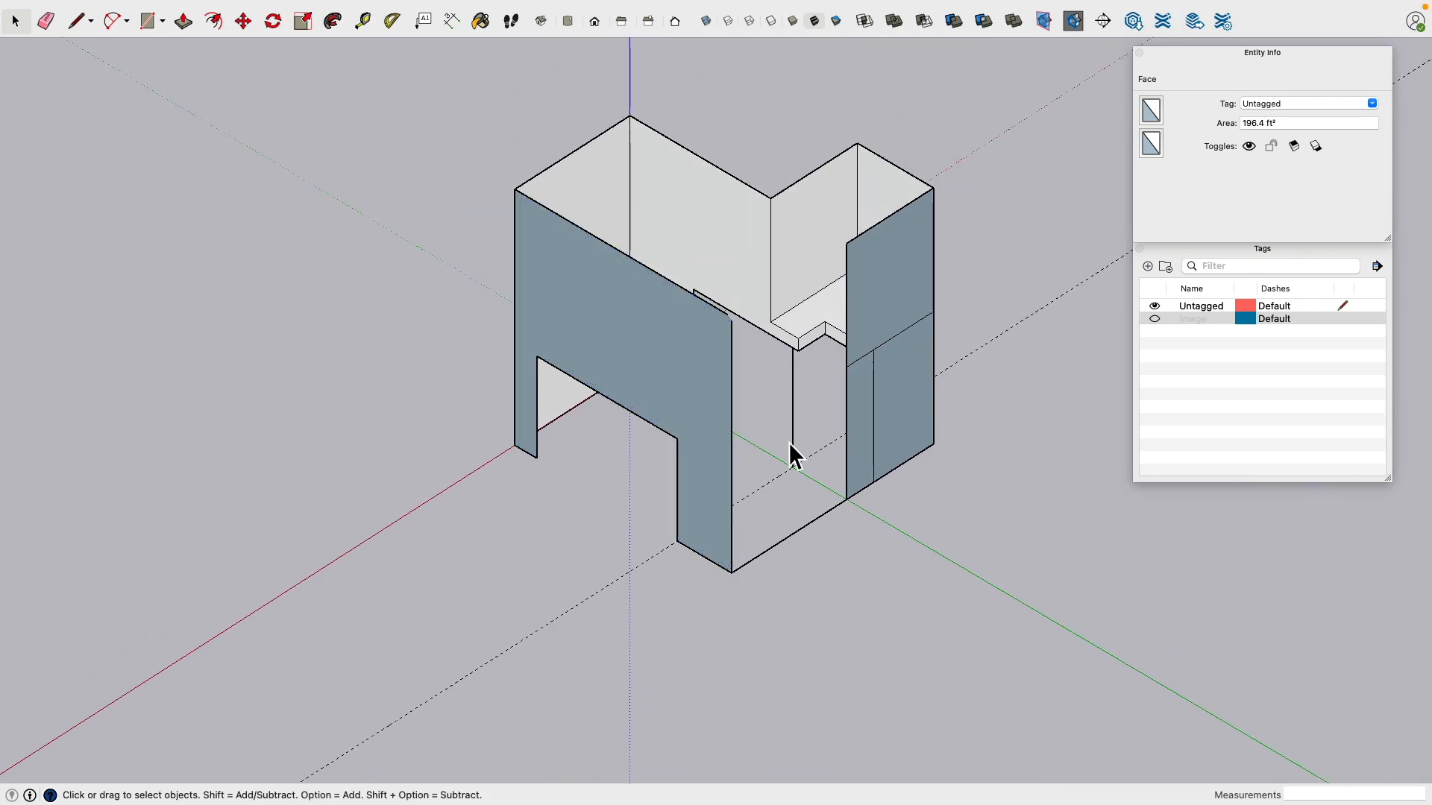
Step: Examine the side wall opening, preview Entrance.JPG in Finder to check the French door wall's dimensions, and return to SketchUp
scroll(783, 448, "up", 10)
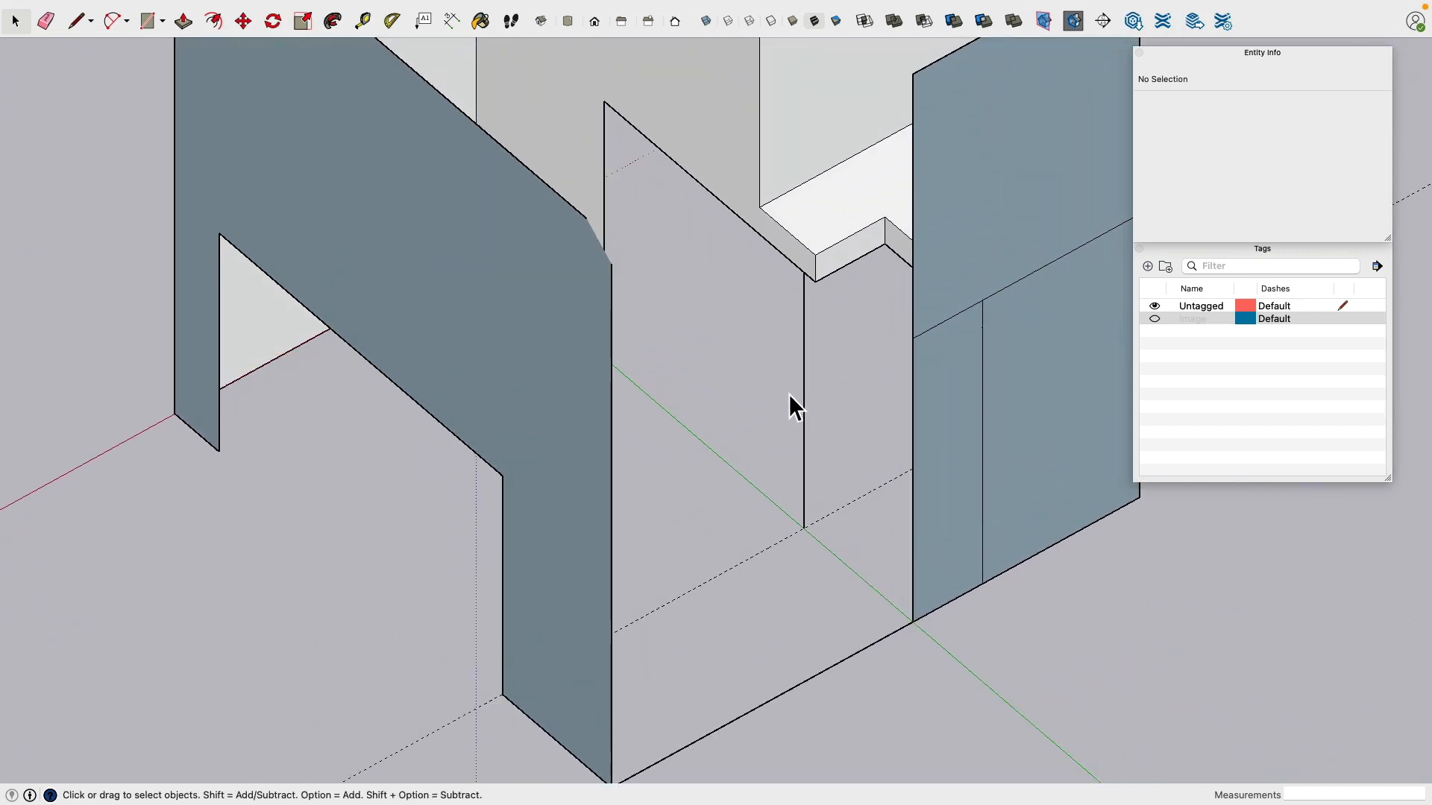
middle_click_drag(789, 394, 758, 495)
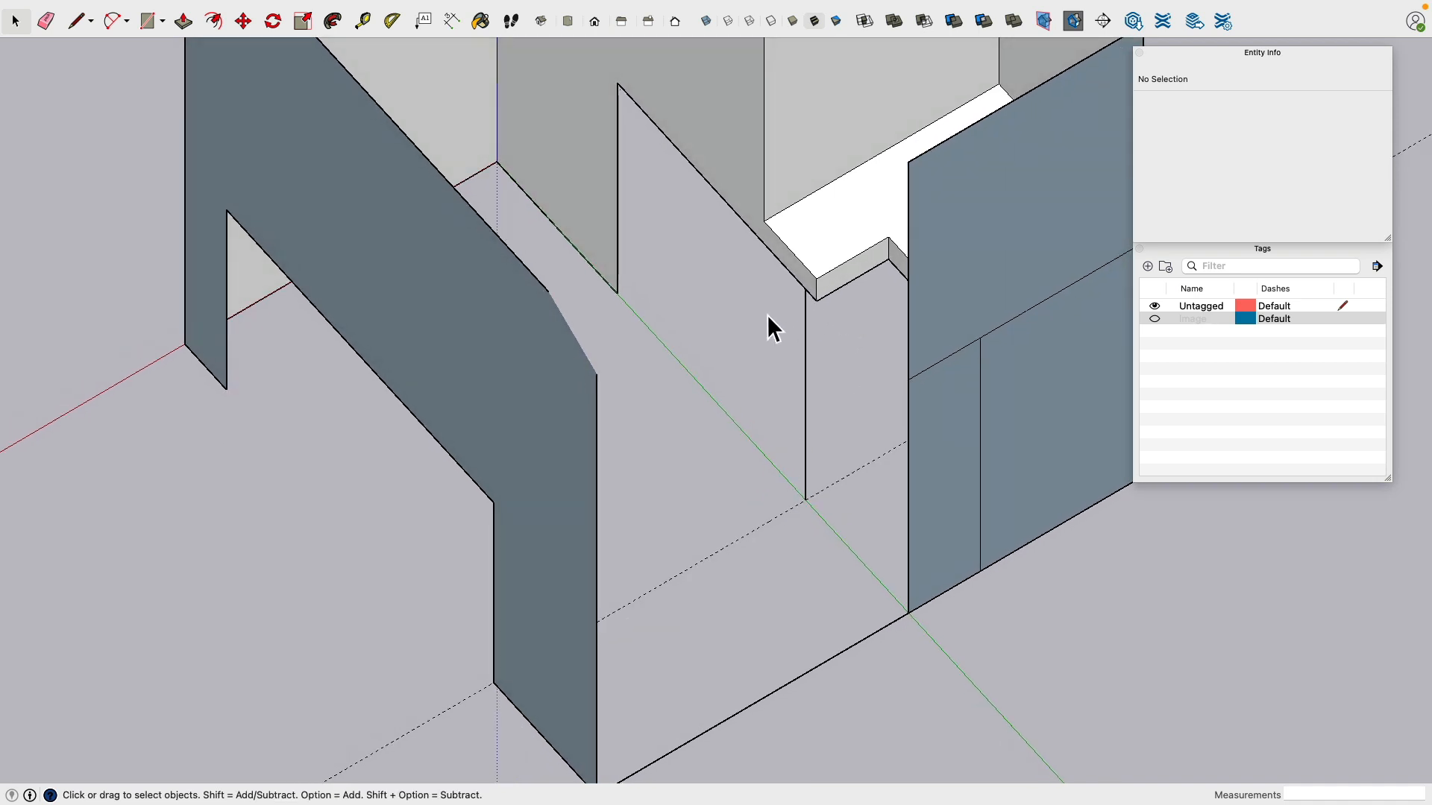
middle_click_drag(767, 321, 793, 364)
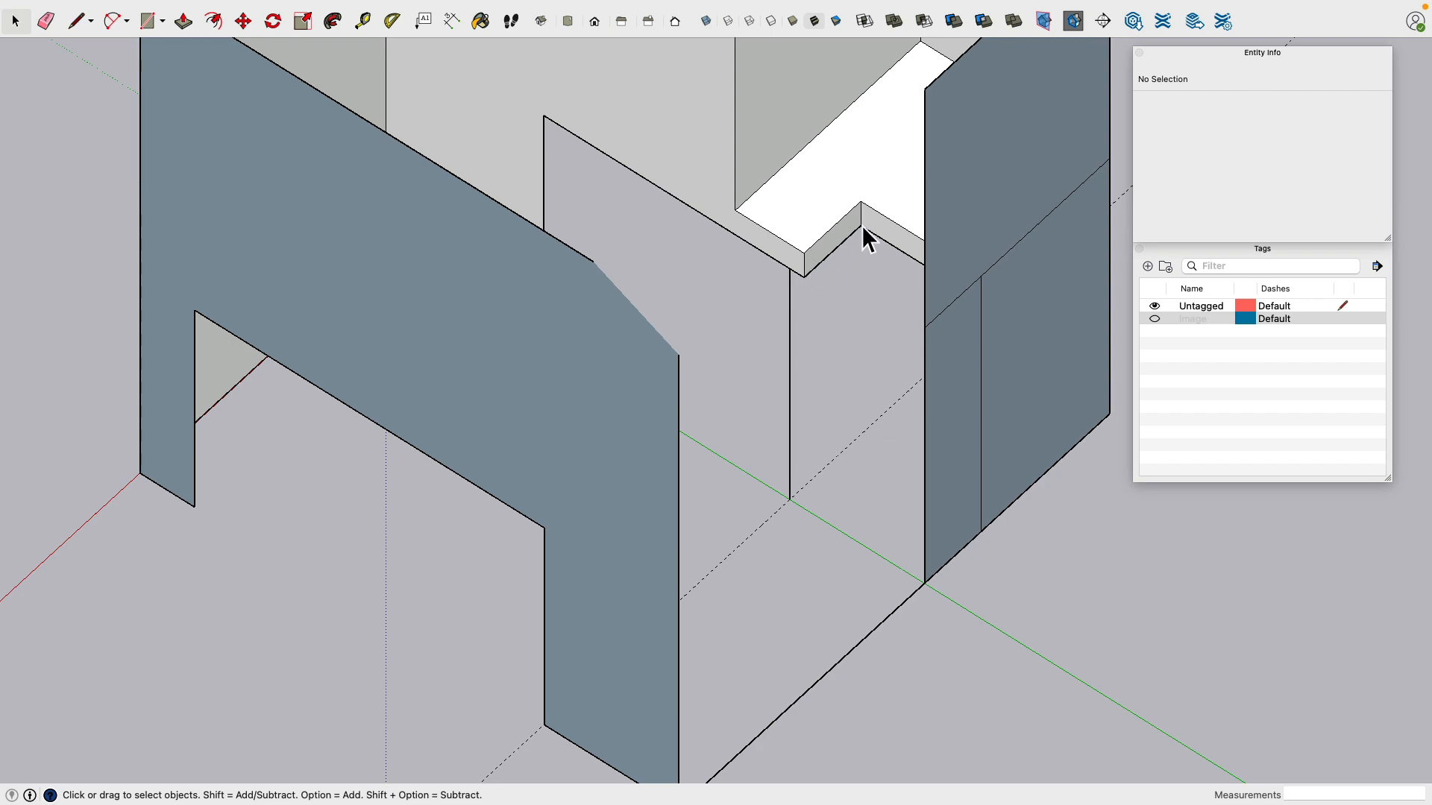
mouse_move(734, 439)
middle_mouse_down()
mouse_move(613, 176)
mouse_move(802, 367)
mouse_move(885, 390)
mouse_move(857, 365)
mouse_move(387, 448)
mouse_move(680, 342)
mouse_move(633, 505)
mouse_move(956, 427)
mouse_move(1084, 358)
mouse_move(664, 320)
mouse_move(789, 371)
mouse_move(981, 641)
mouse_move(758, 405)
mouse_move(831, 505)
mouse_move(753, 463)
middle_mouse_up()
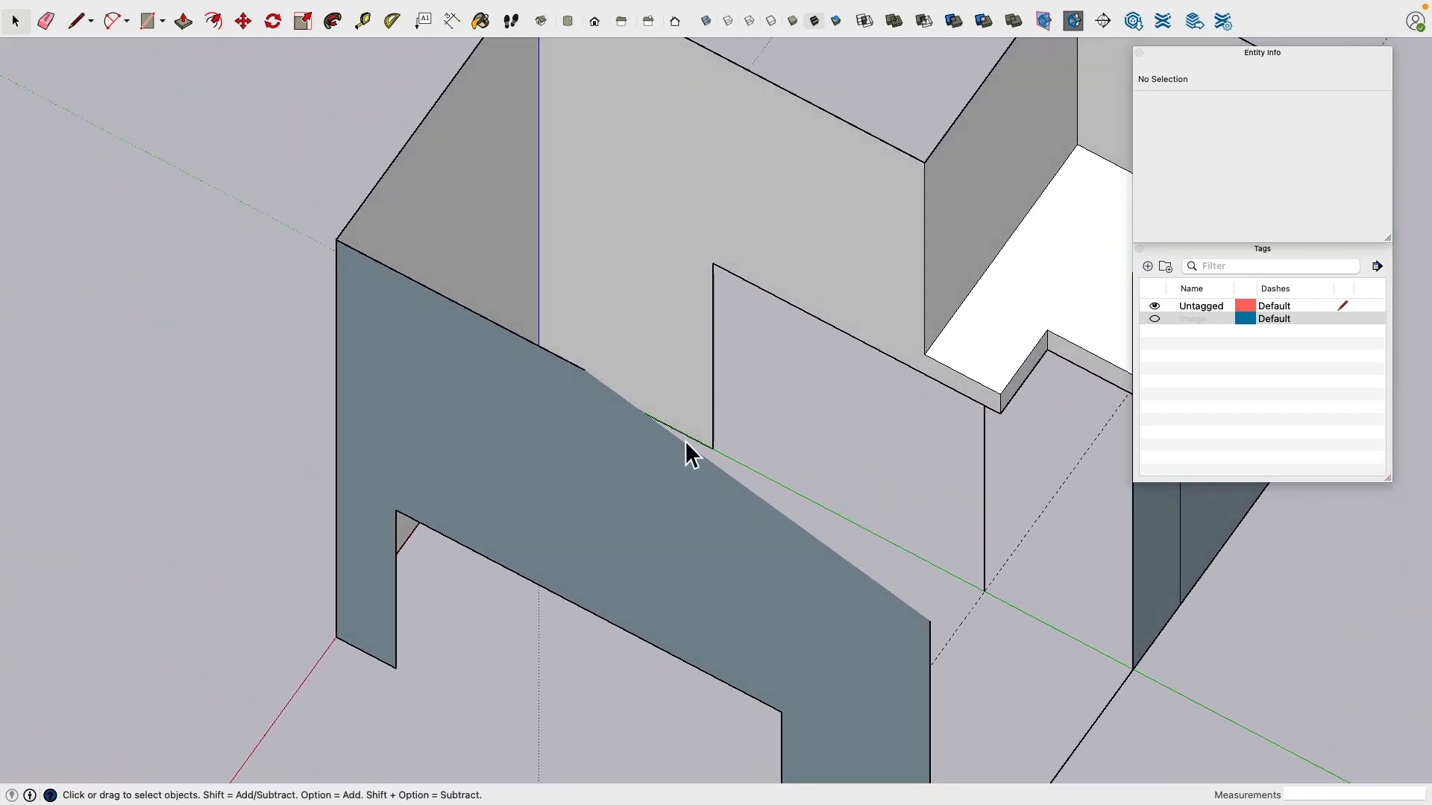
key("super+Tab")
left_click(409, 424)
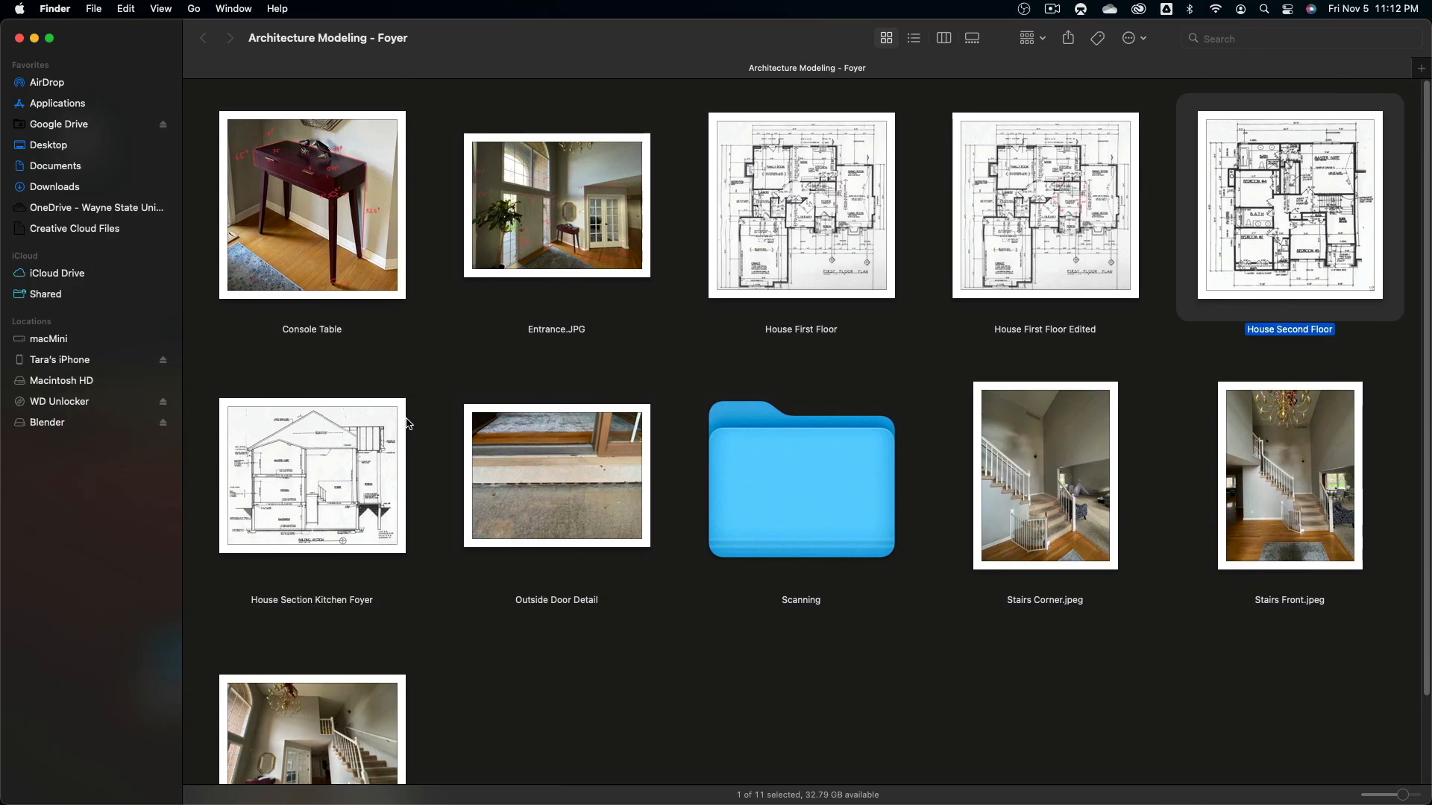
left_click(556, 246)
key("space")
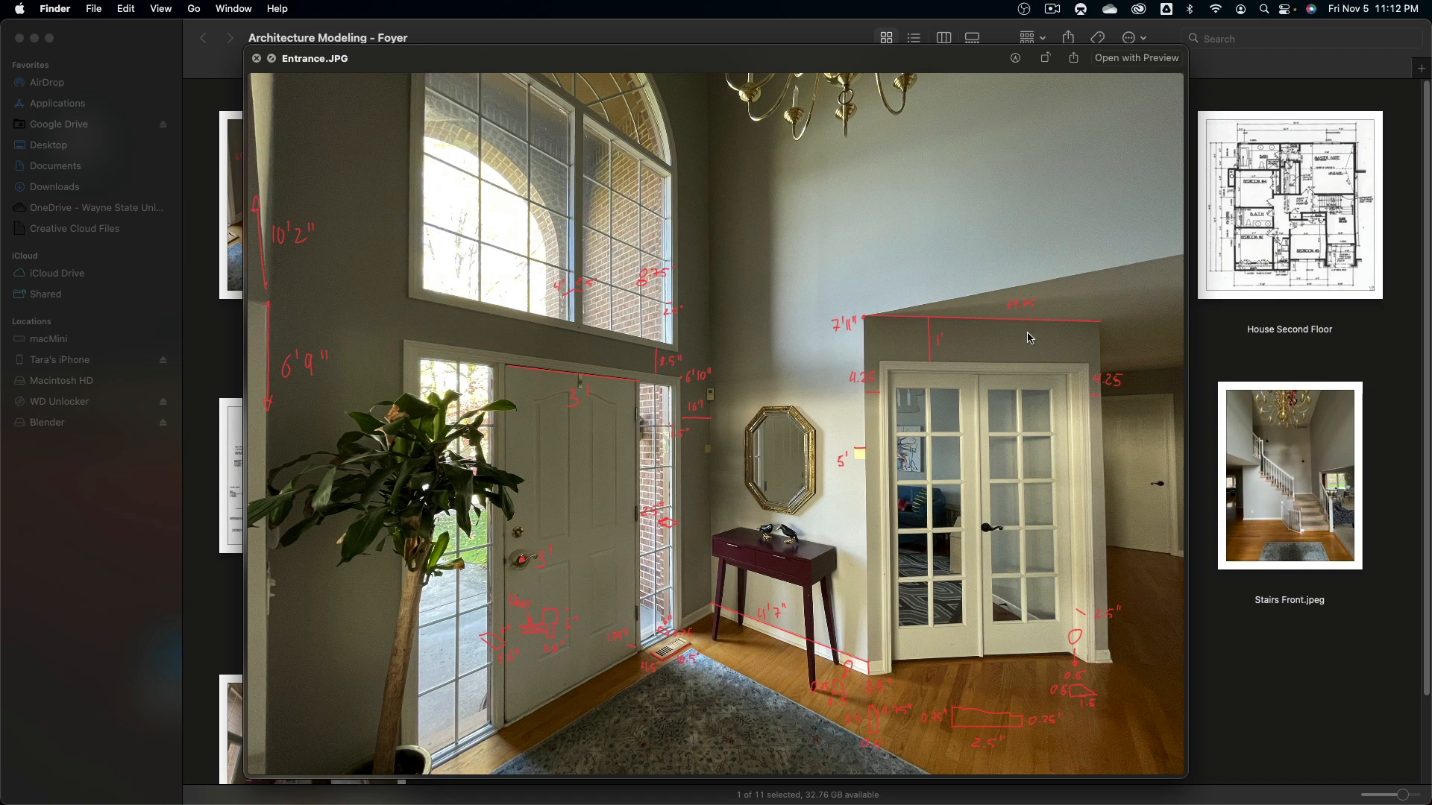
key("super+Tab")
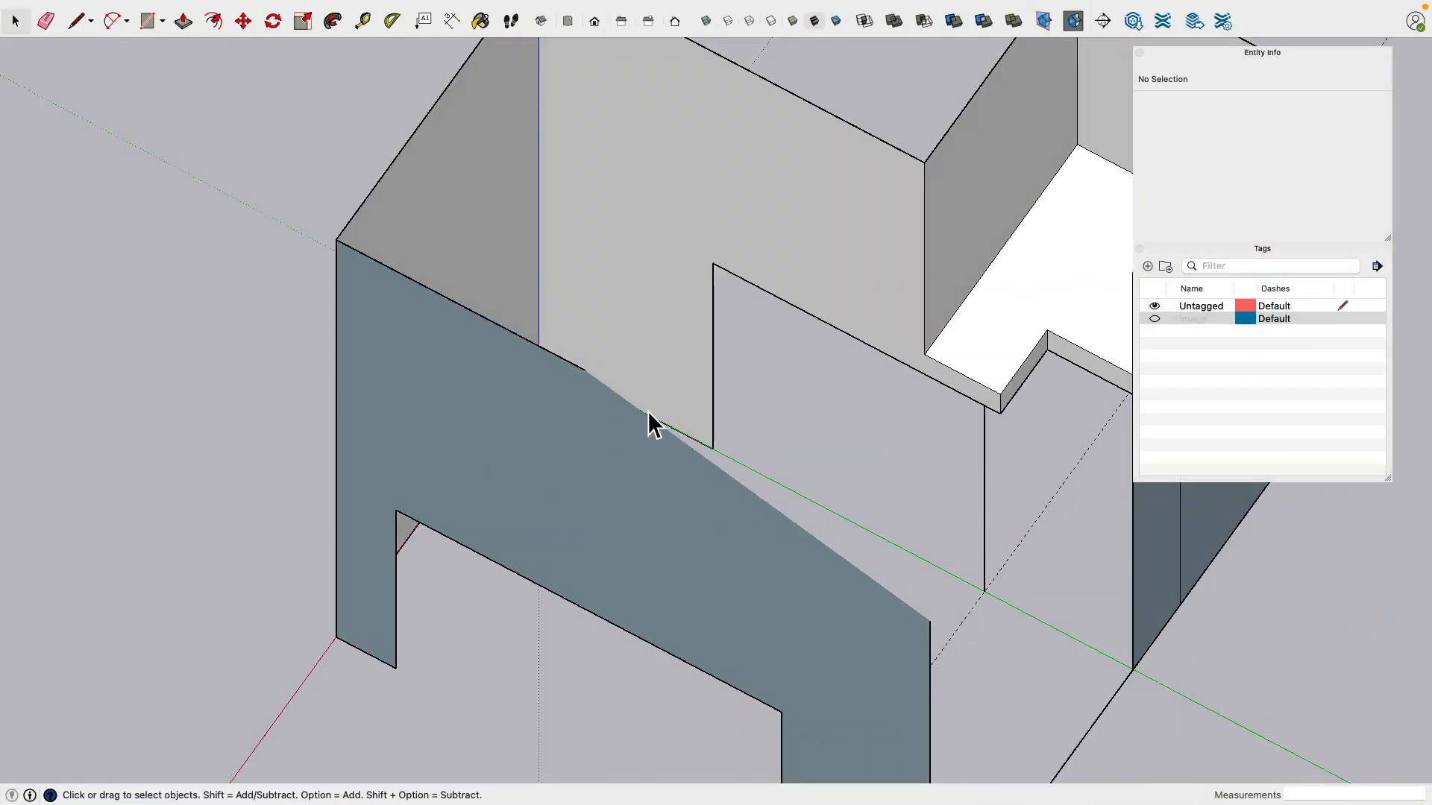
Step: Draw a 69.7-inch line along the green axis from the bottom corner of the side wall opening
mouse_move(648, 418)
middle_mouse_down()
mouse_move(844, 489)
mouse_move(813, 477)
middle_mouse_up()
left_click(78, 22)
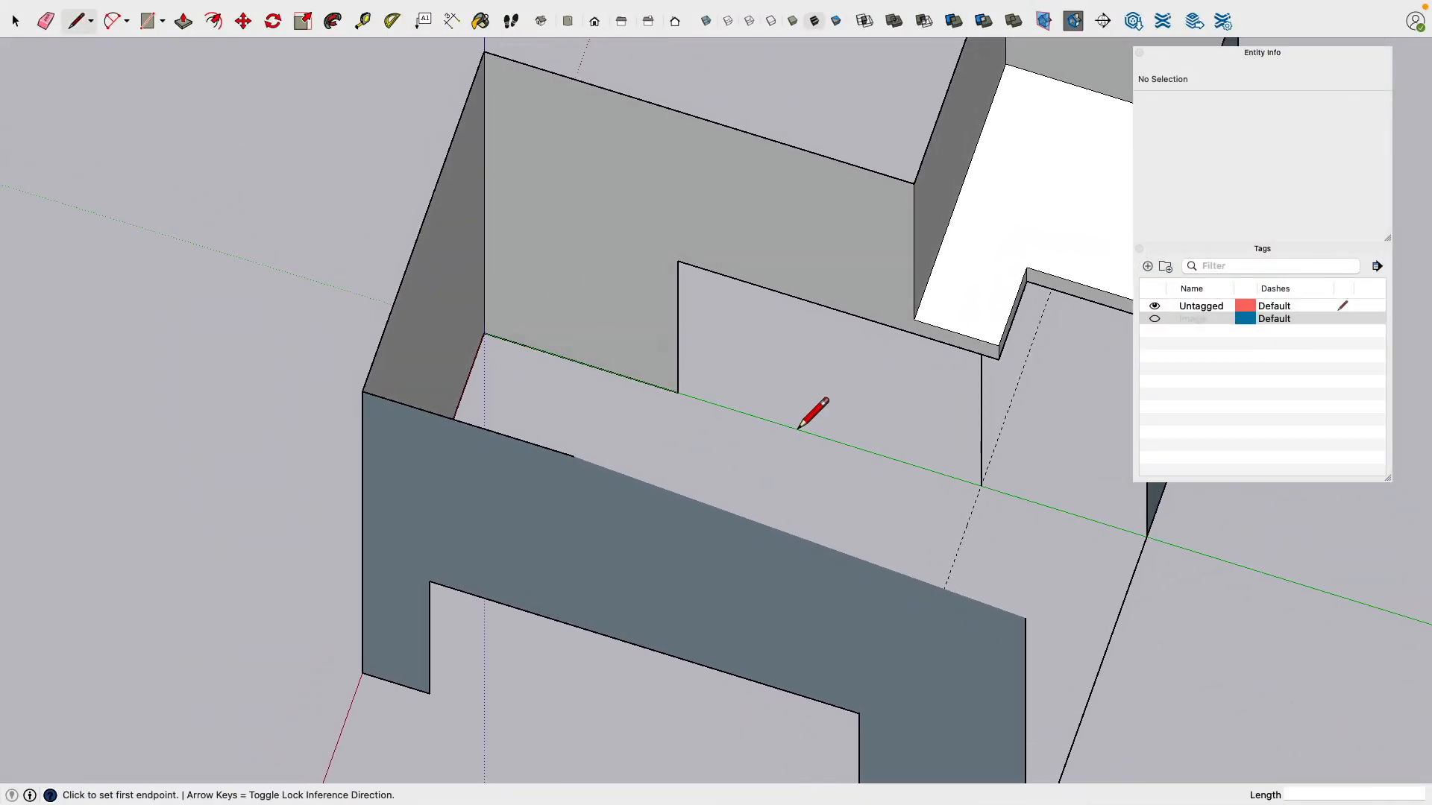
left_click(677, 393)
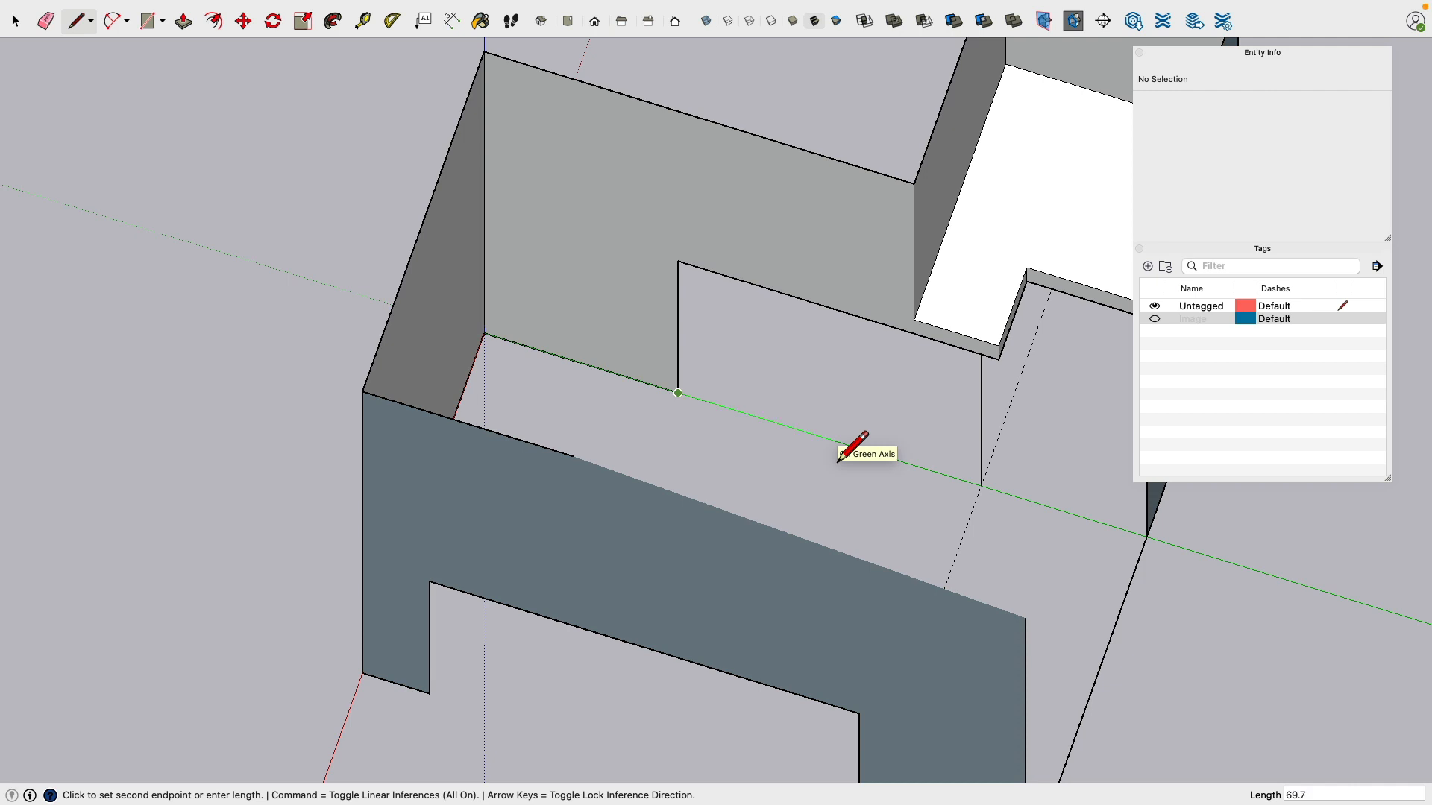
type("69.7")
key("Return")
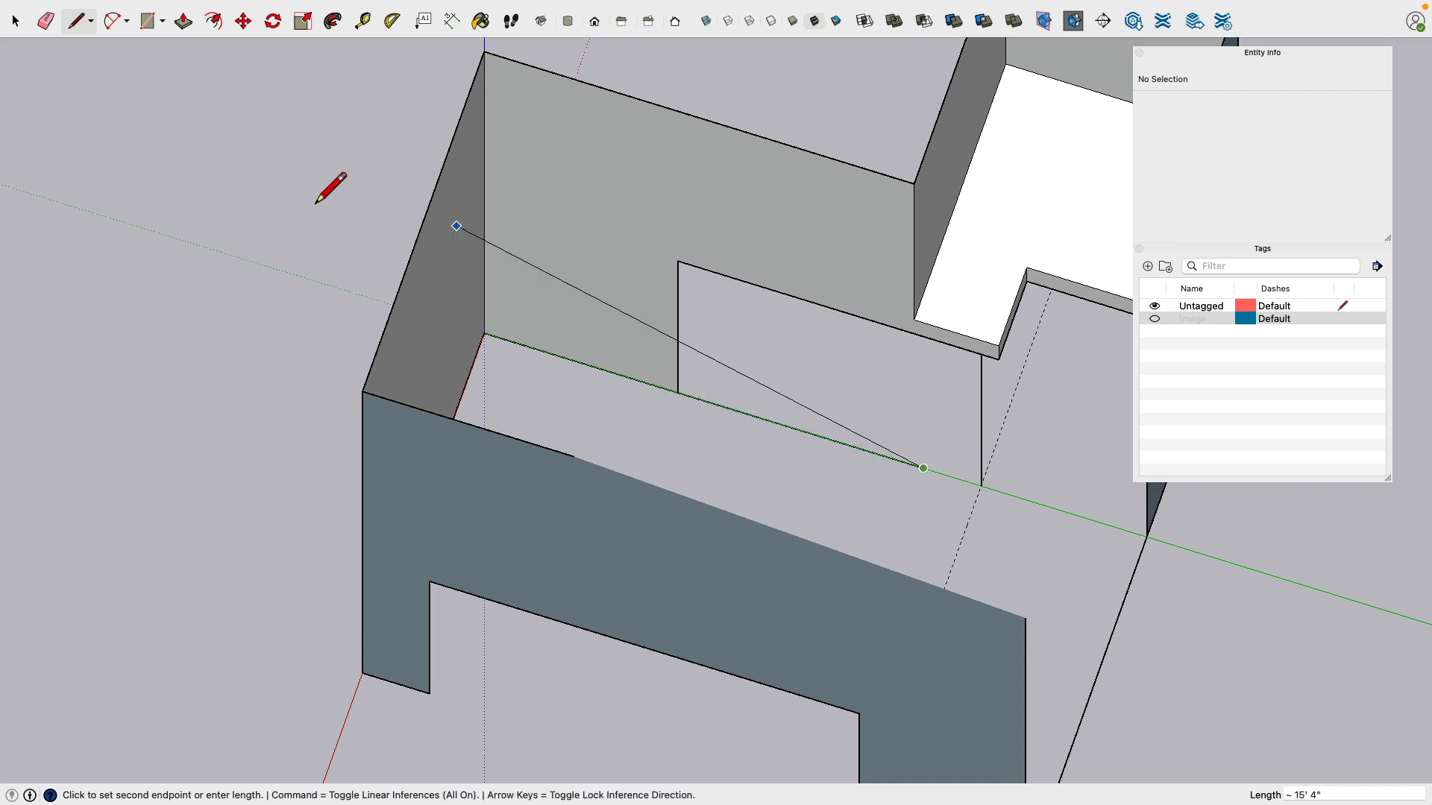
key("space")
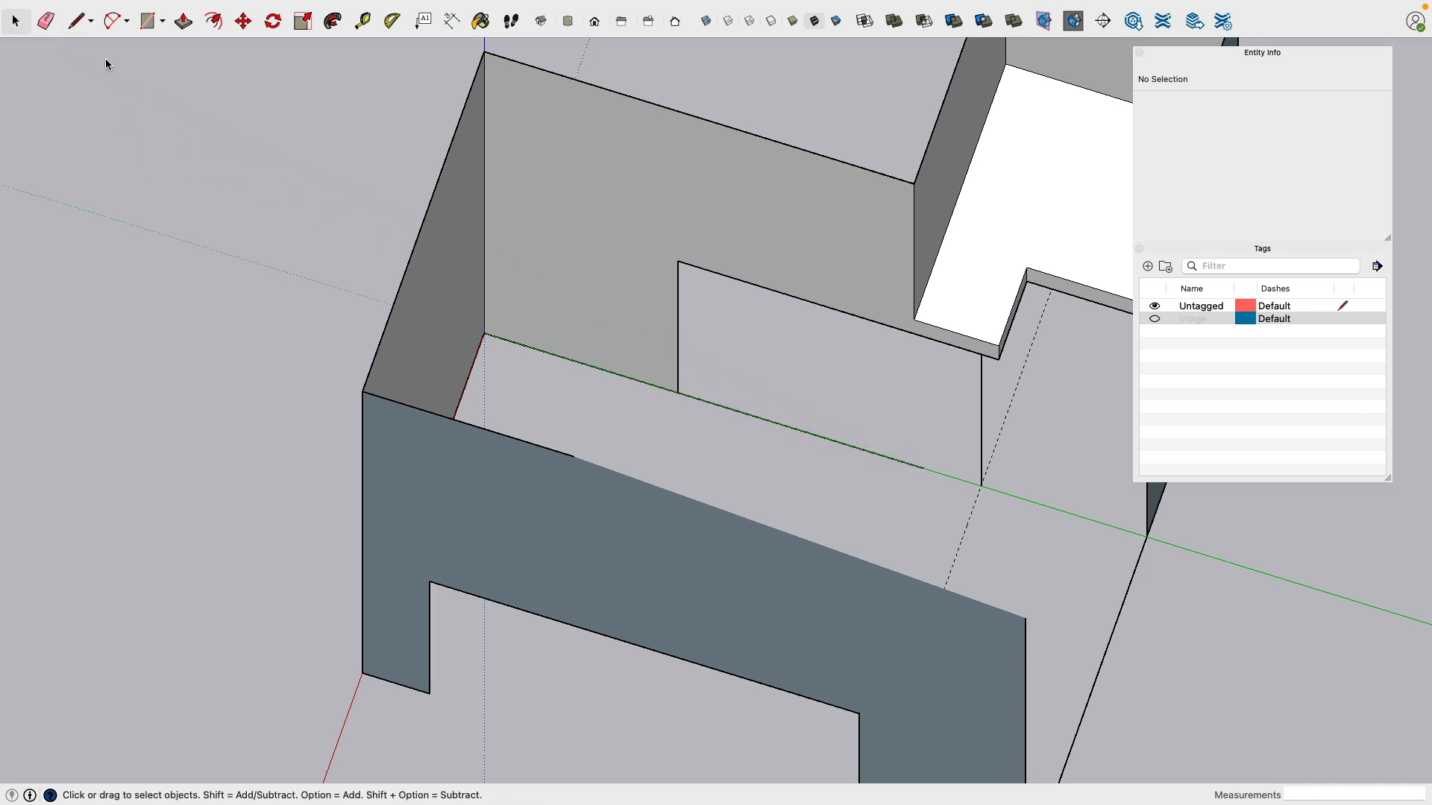
Step: Rotate the new floor line about the opening's bottom corner so it angles outward from the foyer
left_click(771, 423)
left_click(274, 25)
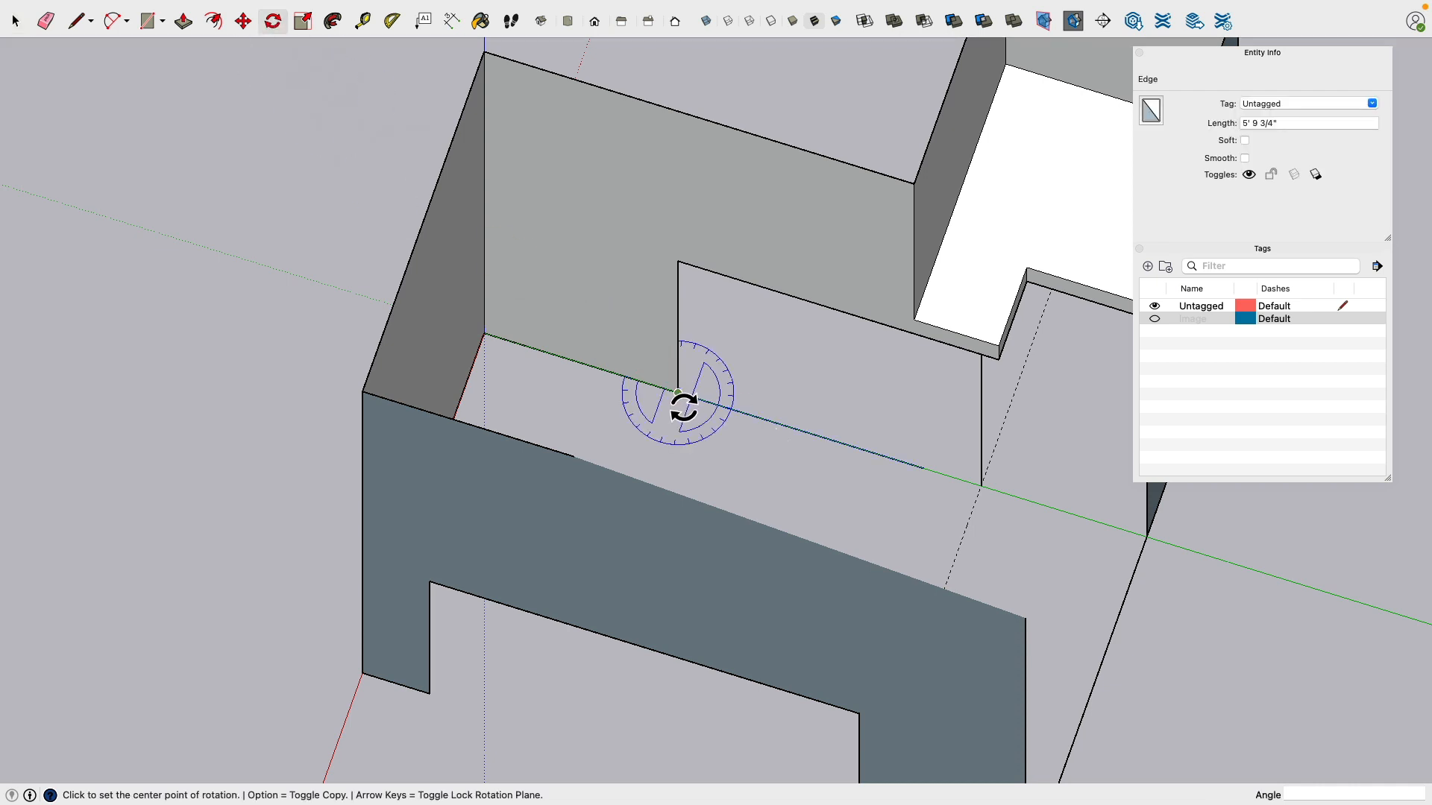
left_click(678, 393)
left_click(858, 448)
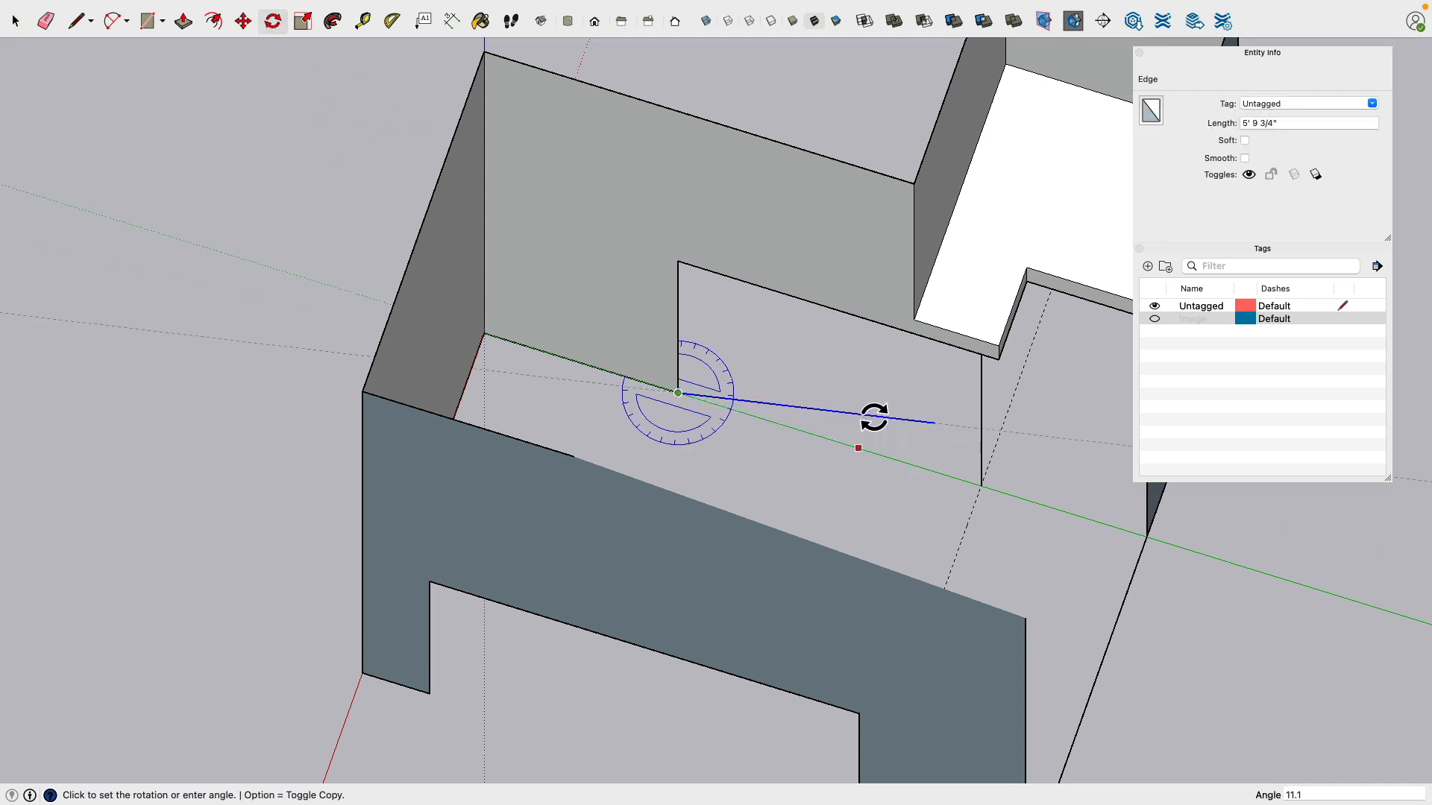
left_click(804, 356)
middle_click_drag(908, 463, 194, 60)
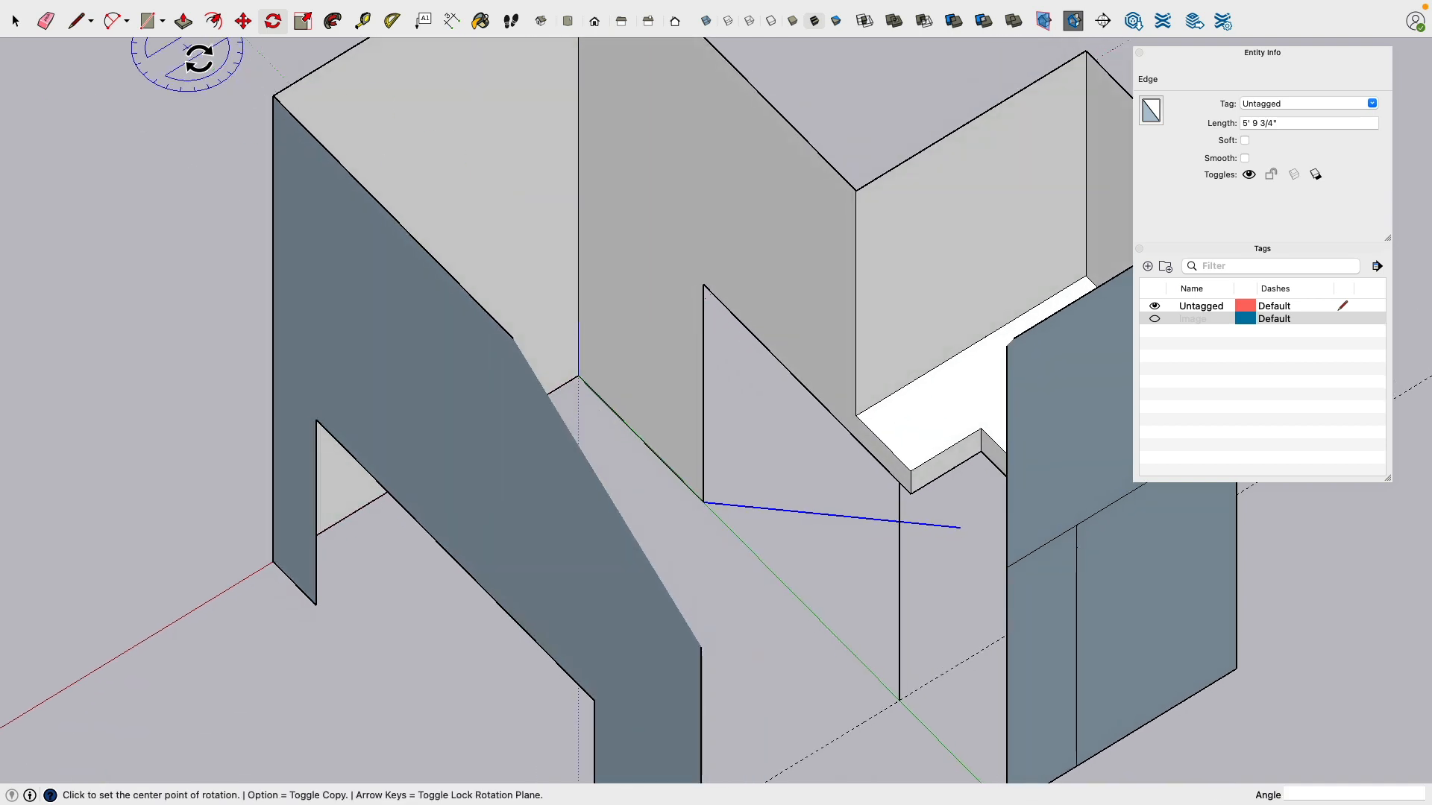
Step: Copy the angled floor line 7' 11" straight up to the top corner of the wall opening
left_click(245, 23)
key("alt")
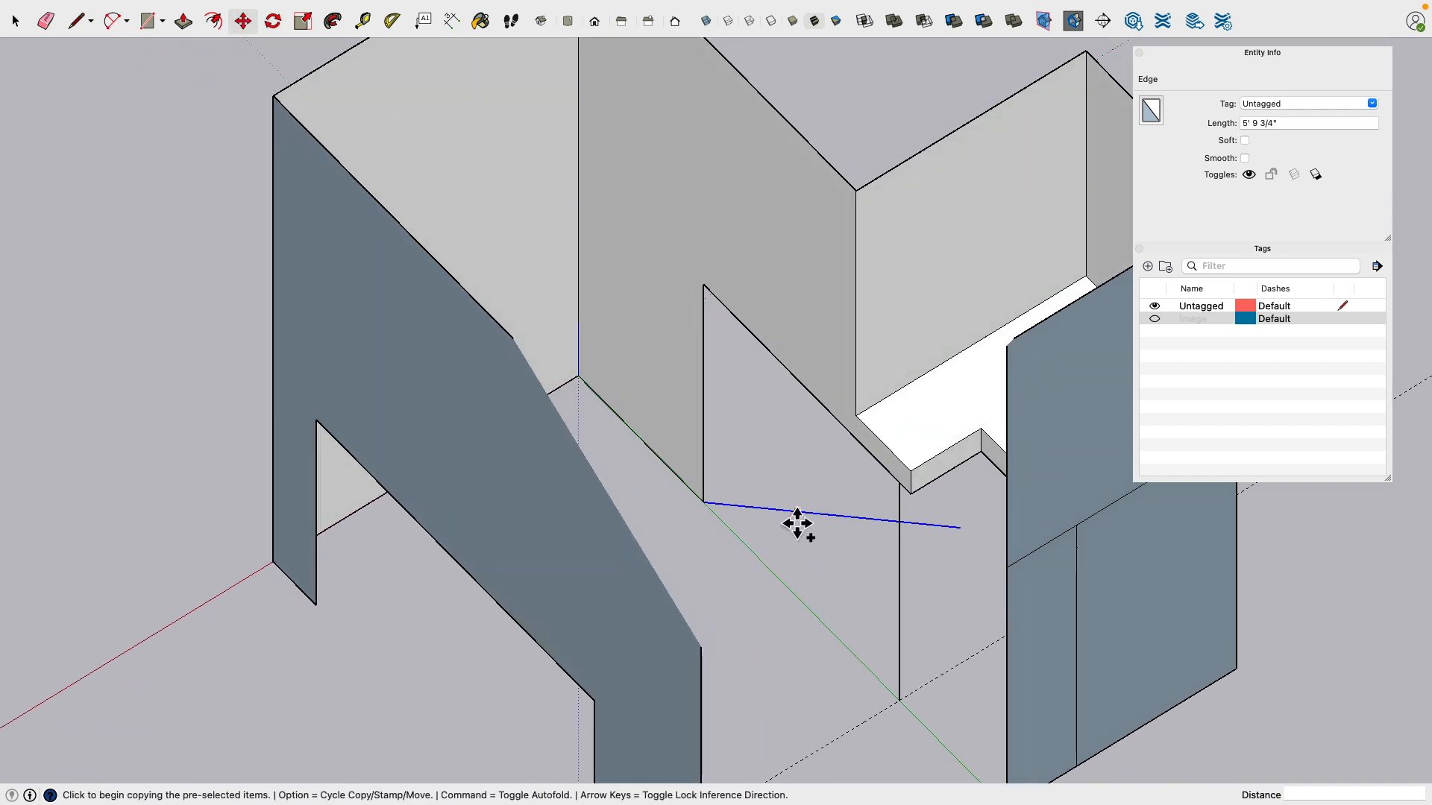
left_click(719, 516)
left_click(718, 298)
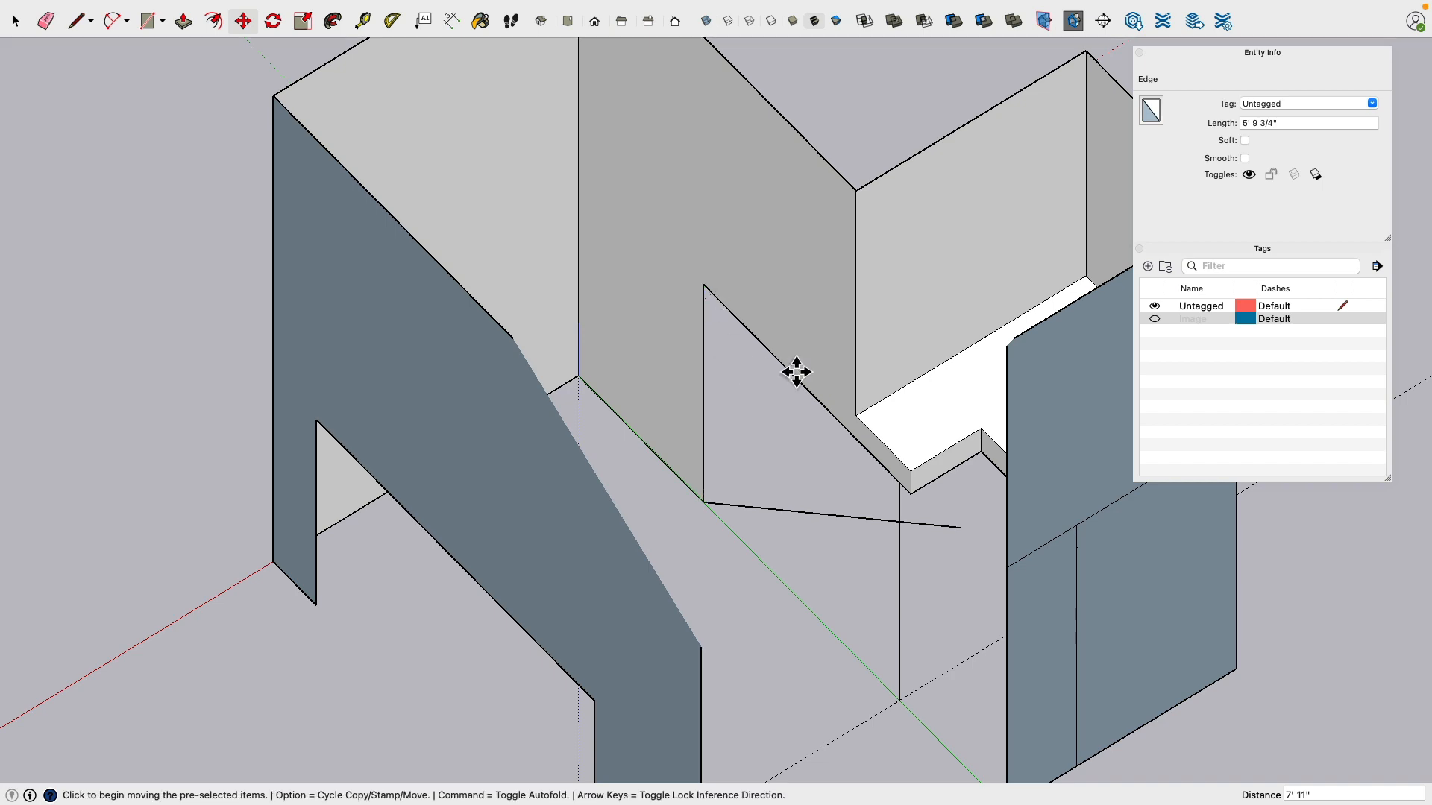
Step: Draw a vertical edge joining the free ends of the two angled lines, closing the angled wall face
middle_click_drag(792, 371, 591, 272)
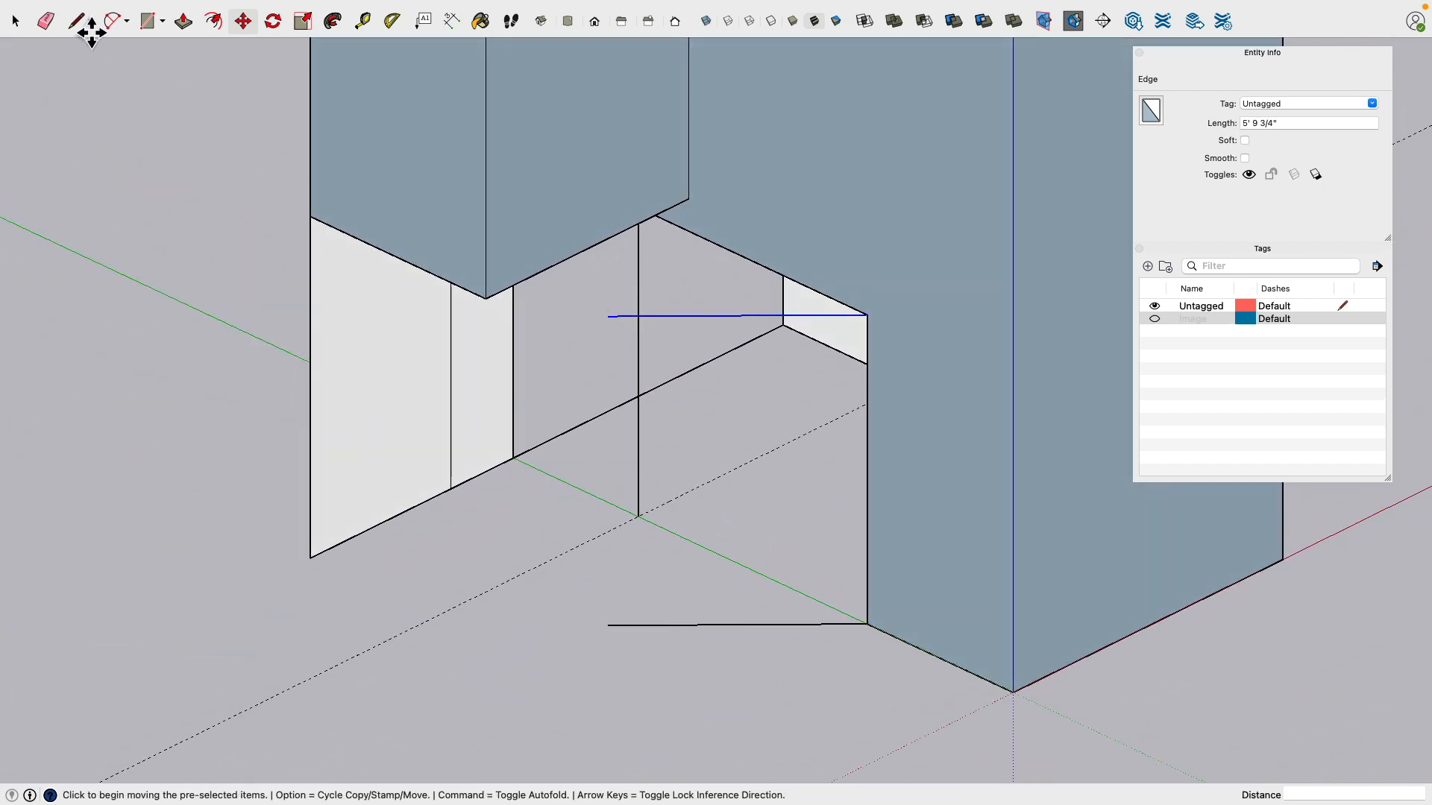
left_click(79, 22)
left_click(607, 316)
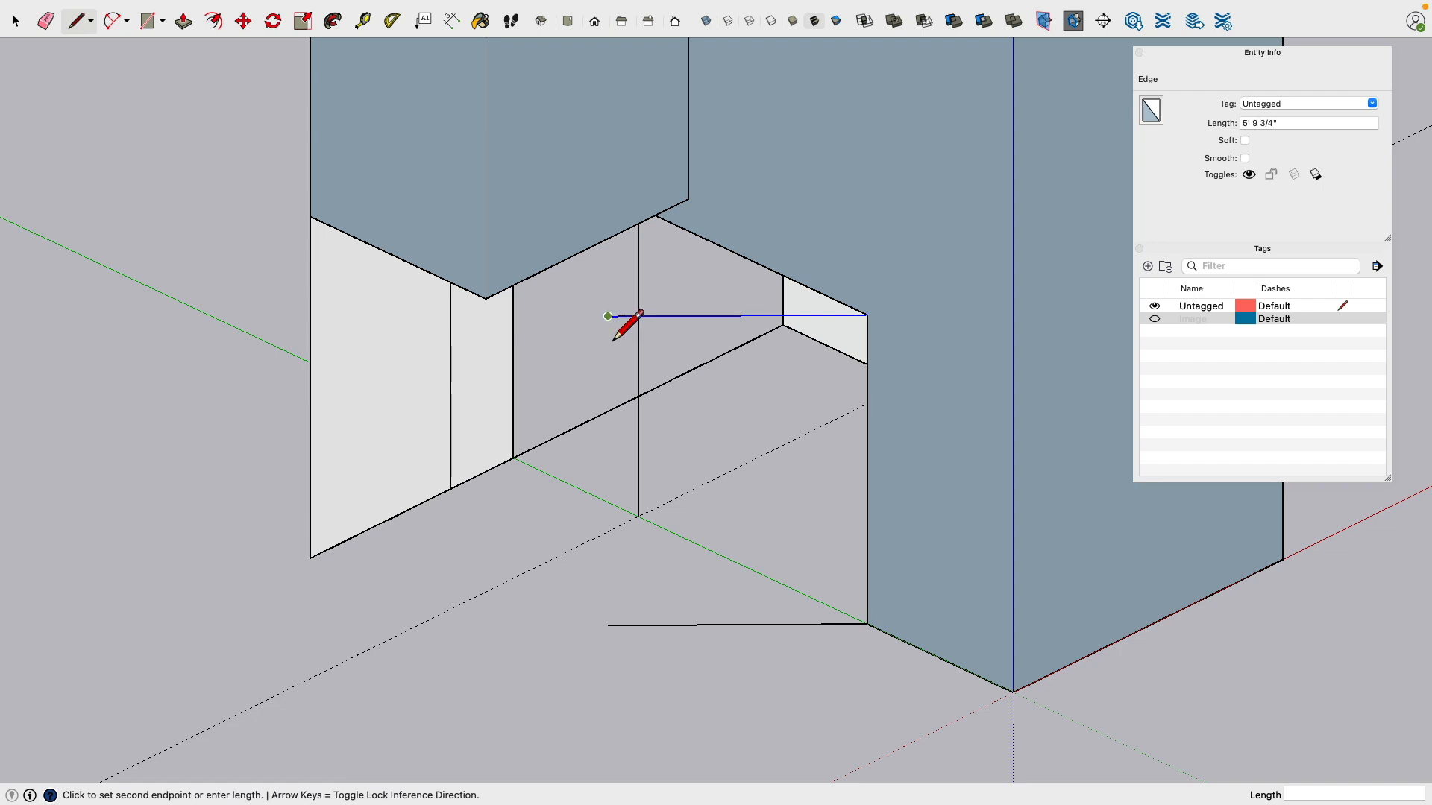
left_click(607, 625)
mouse_move(610, 627)
middle_mouse_down()
mouse_move(588, 444)
mouse_move(780, 223)
mouse_move(826, 246)
mouse_move(706, 463)
mouse_move(738, 438)
mouse_move(606, 234)
mouse_move(257, 380)
mouse_move(272, 402)
mouse_move(483, 428)
mouse_move(546, 376)
middle_mouse_up()
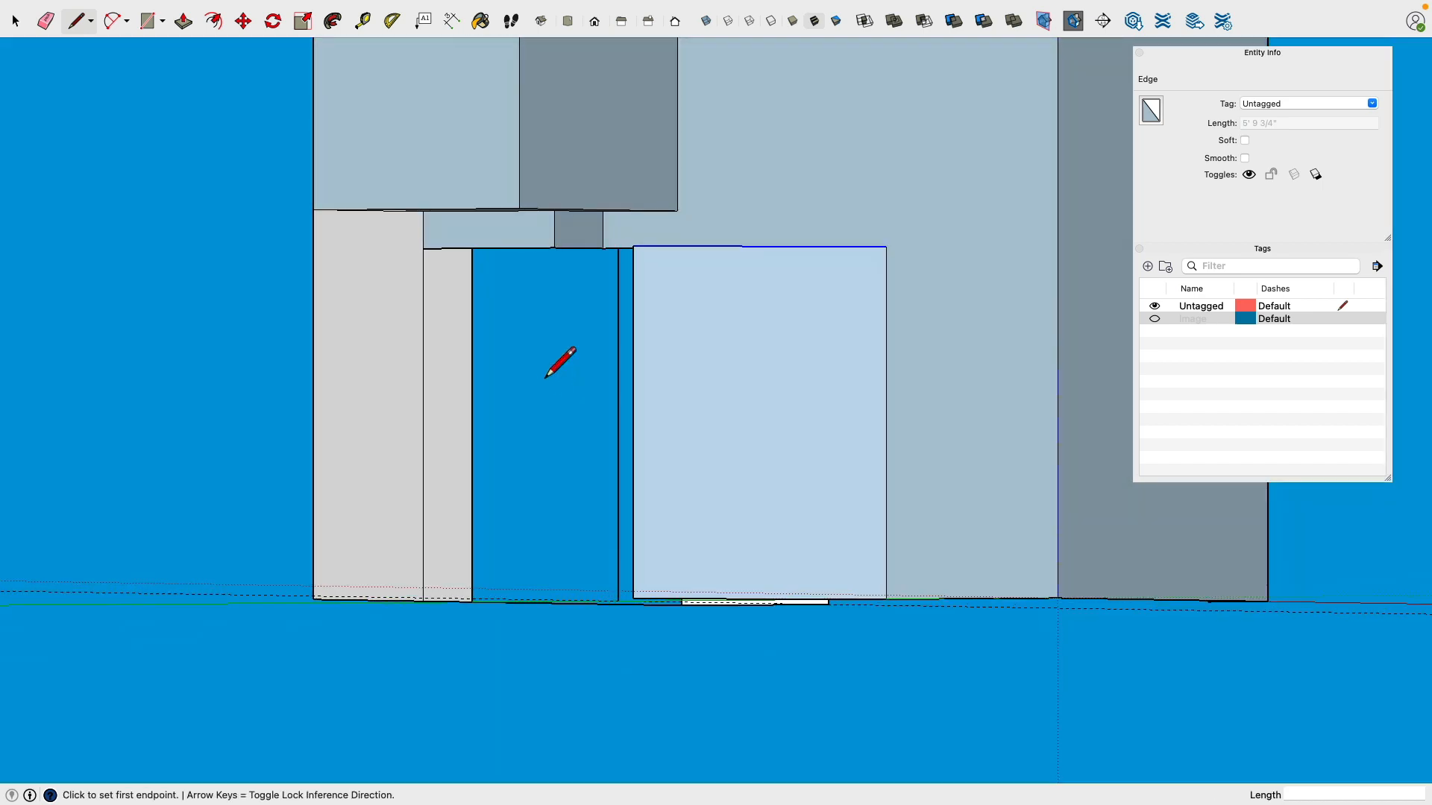
Step: Draw an edge across the end wall from the platform's lower corner to the wall's outer edge, level with the platform's underside
middle_click_drag(561, 270, 428, 276)
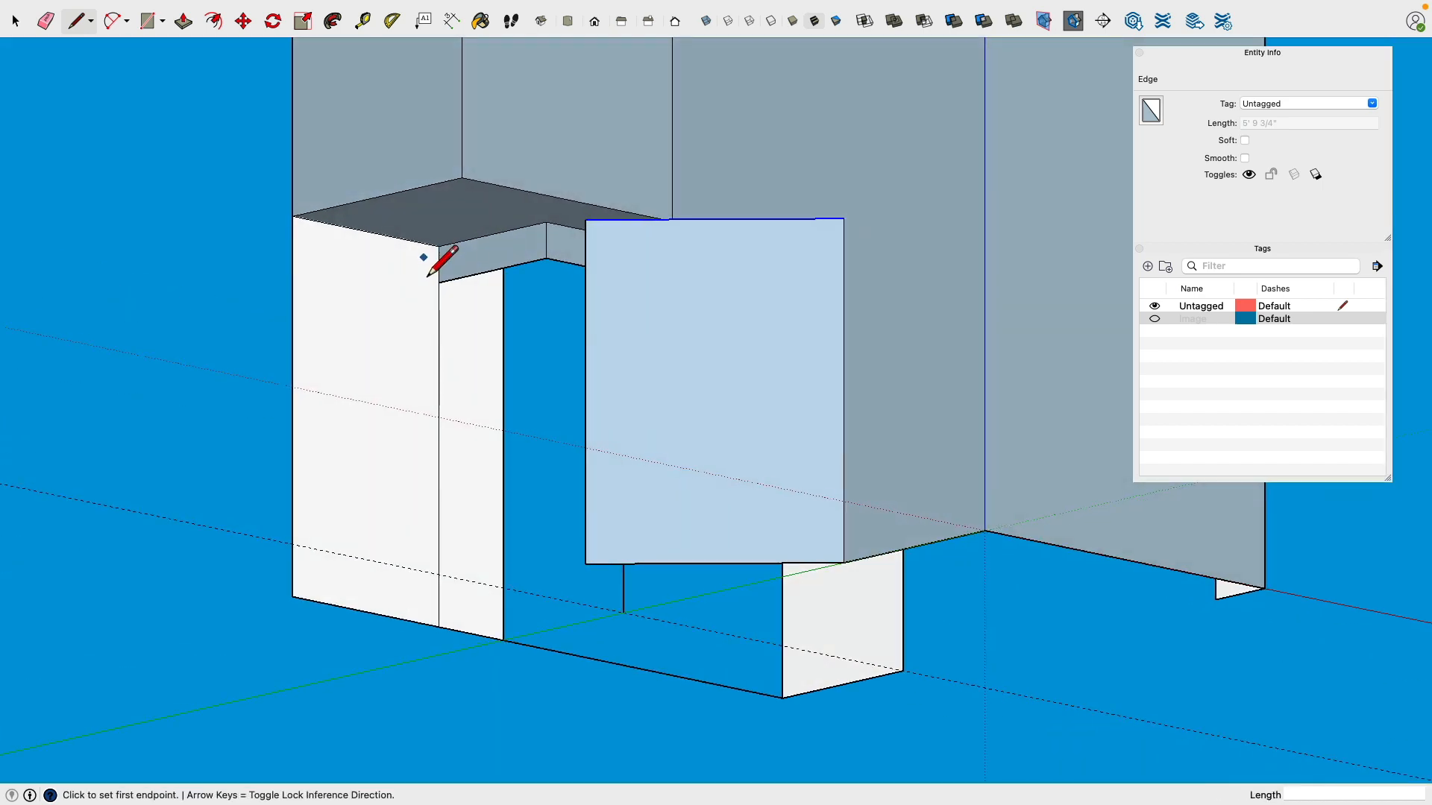
left_click(438, 283)
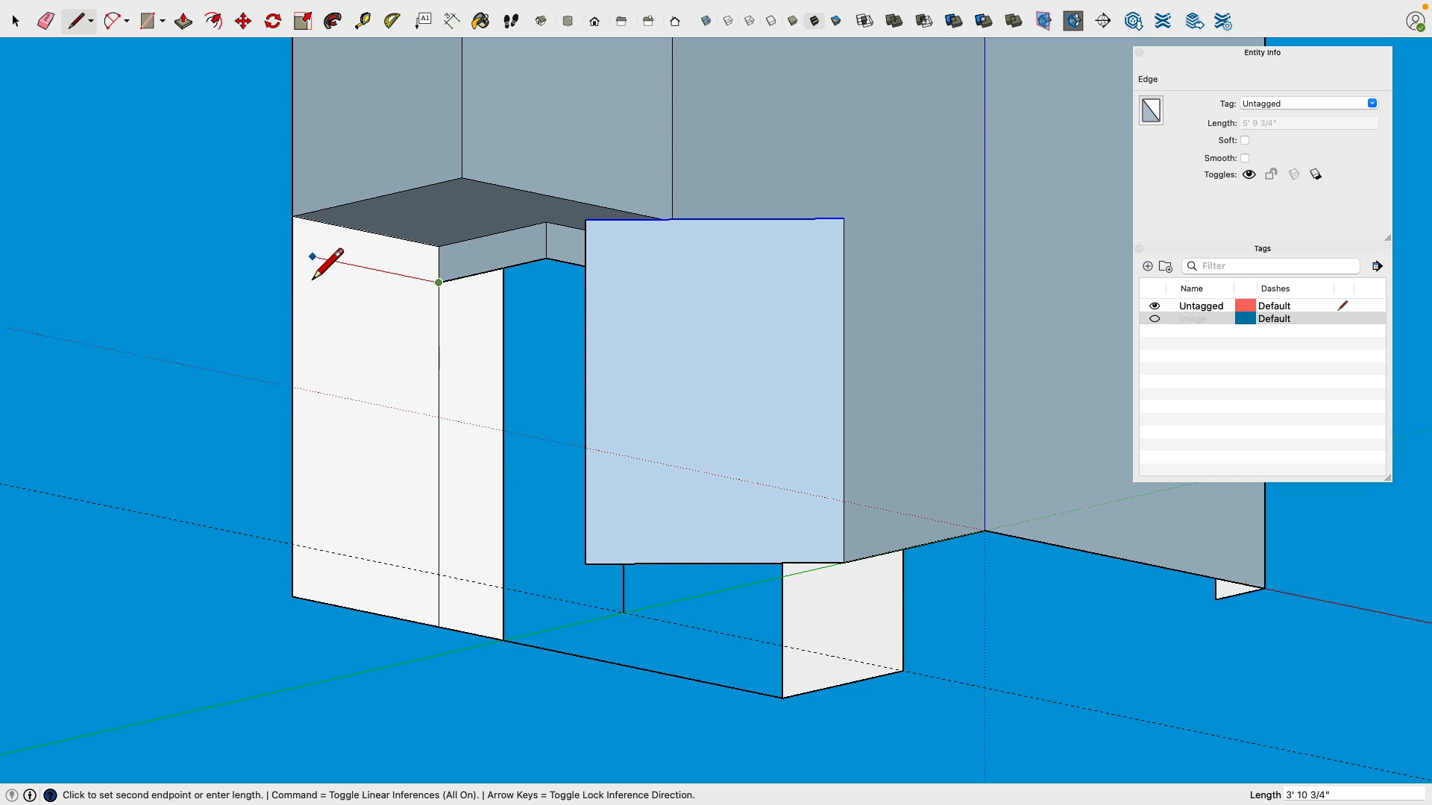
left_click(293, 254)
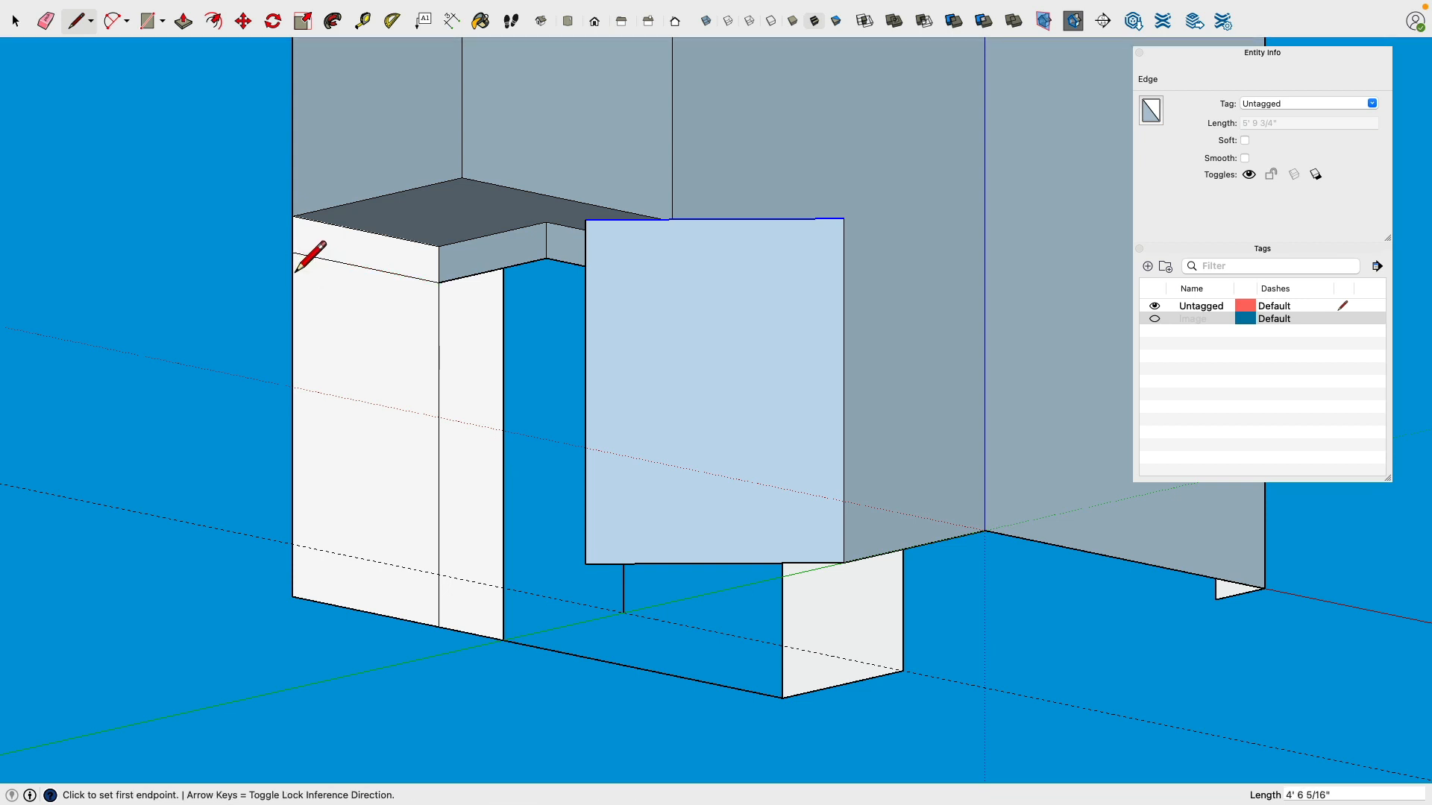
Step: Erase the narrow strip beside the platform's thickness and the surplus dividing lines on the end wall
left_click(45, 28)
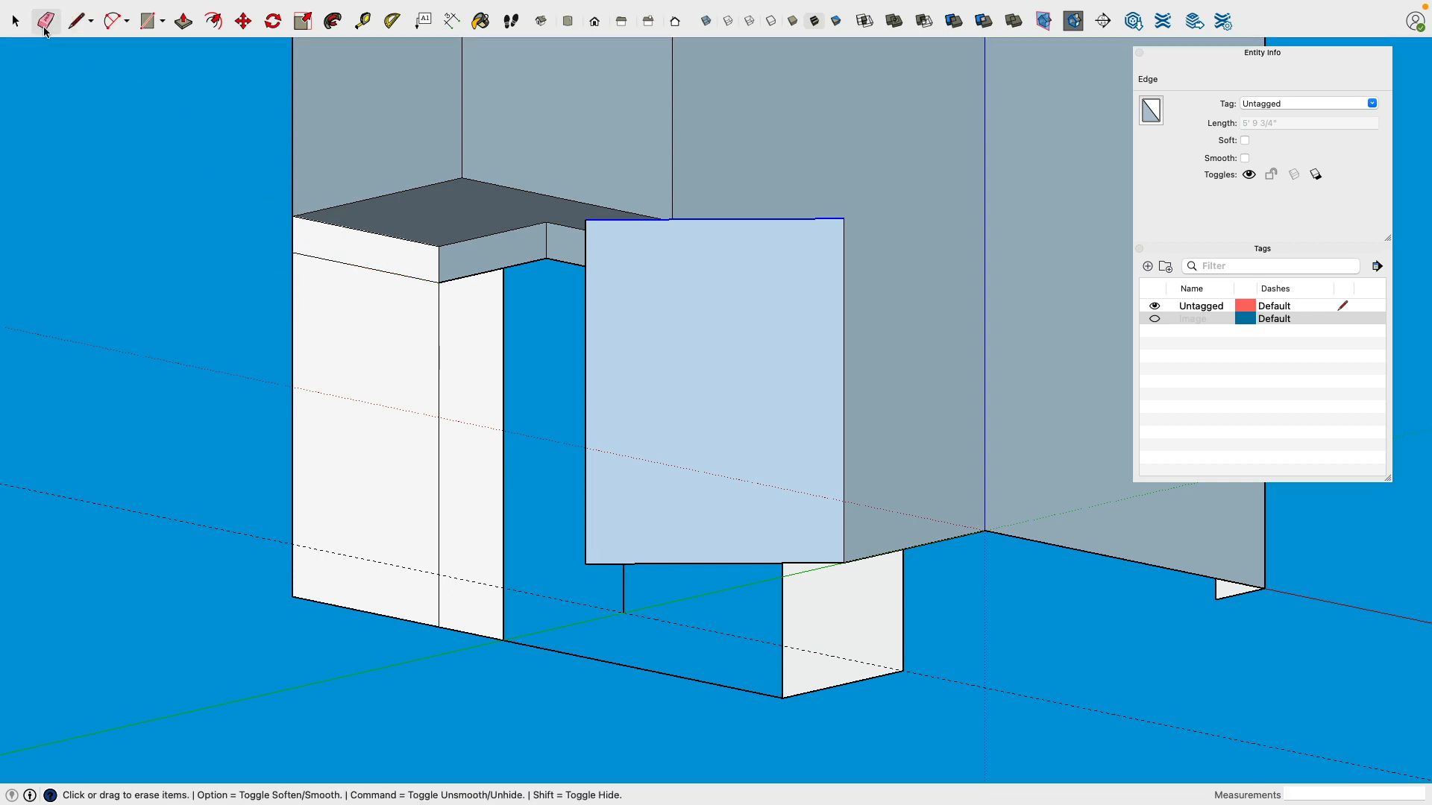
left_click(302, 252)
mouse_move(306, 249)
middle_mouse_down()
mouse_move(630, 297)
mouse_move(1111, 431)
mouse_move(729, 337)
middle_mouse_up()
mouse_move(575, 313)
middle_mouse_down()
mouse_move(1102, 377)
mouse_move(862, 305)
middle_mouse_up()
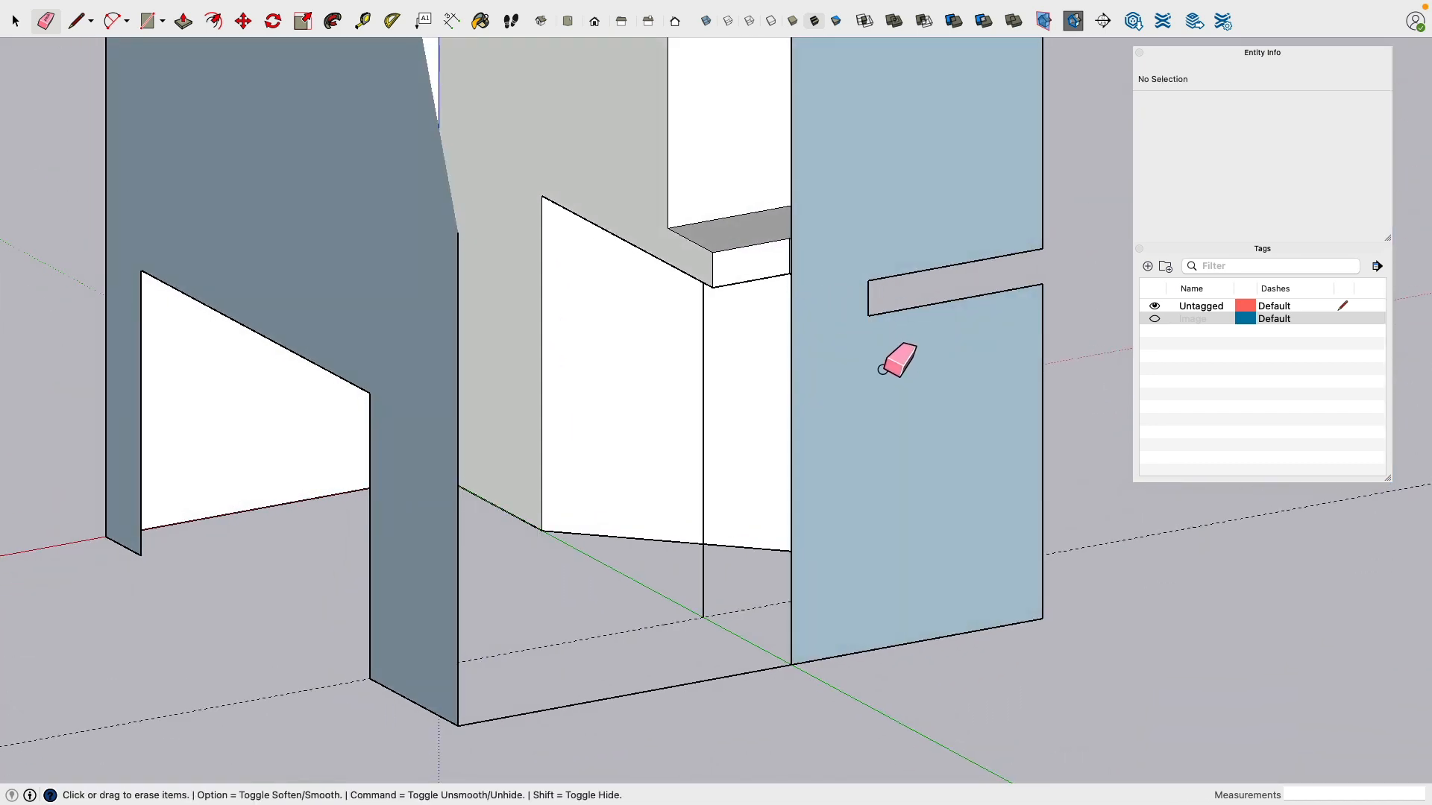
Step: Draw edges from the lower inner corner of the platform notch to the end wall's outer upper corner, closing a rectangular soffit face
mouse_move(883, 368)
middle_mouse_down()
mouse_move(1125, 505)
mouse_move(920, 393)
mouse_move(882, 326)
mouse_move(641, 285)
mouse_move(684, 332)
mouse_move(616, 508)
mouse_move(687, 230)
mouse_move(629, 270)
mouse_move(478, 166)
middle_mouse_up()
left_click(76, 21)
scroll(571, 257, "up", 1)
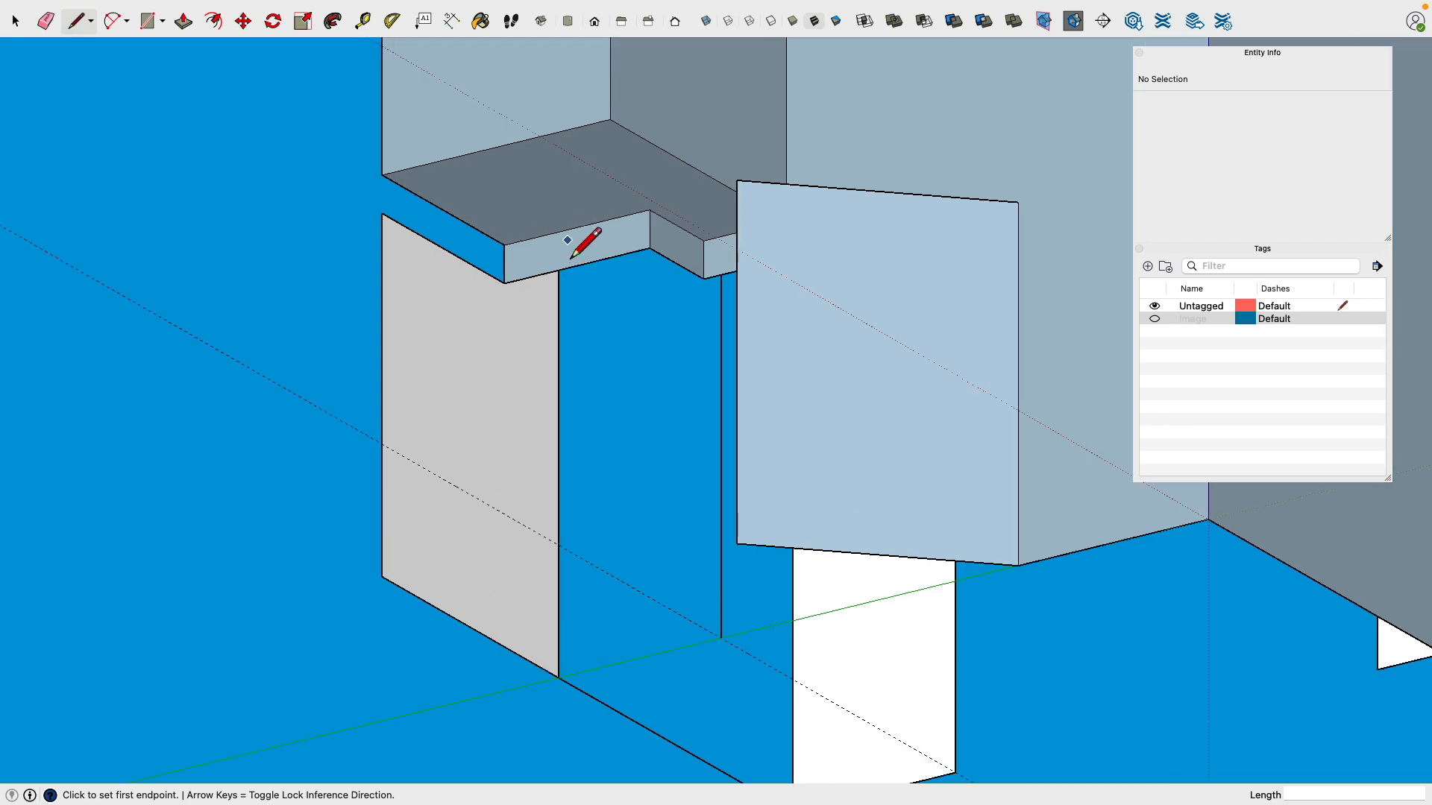
left_click(650, 248)
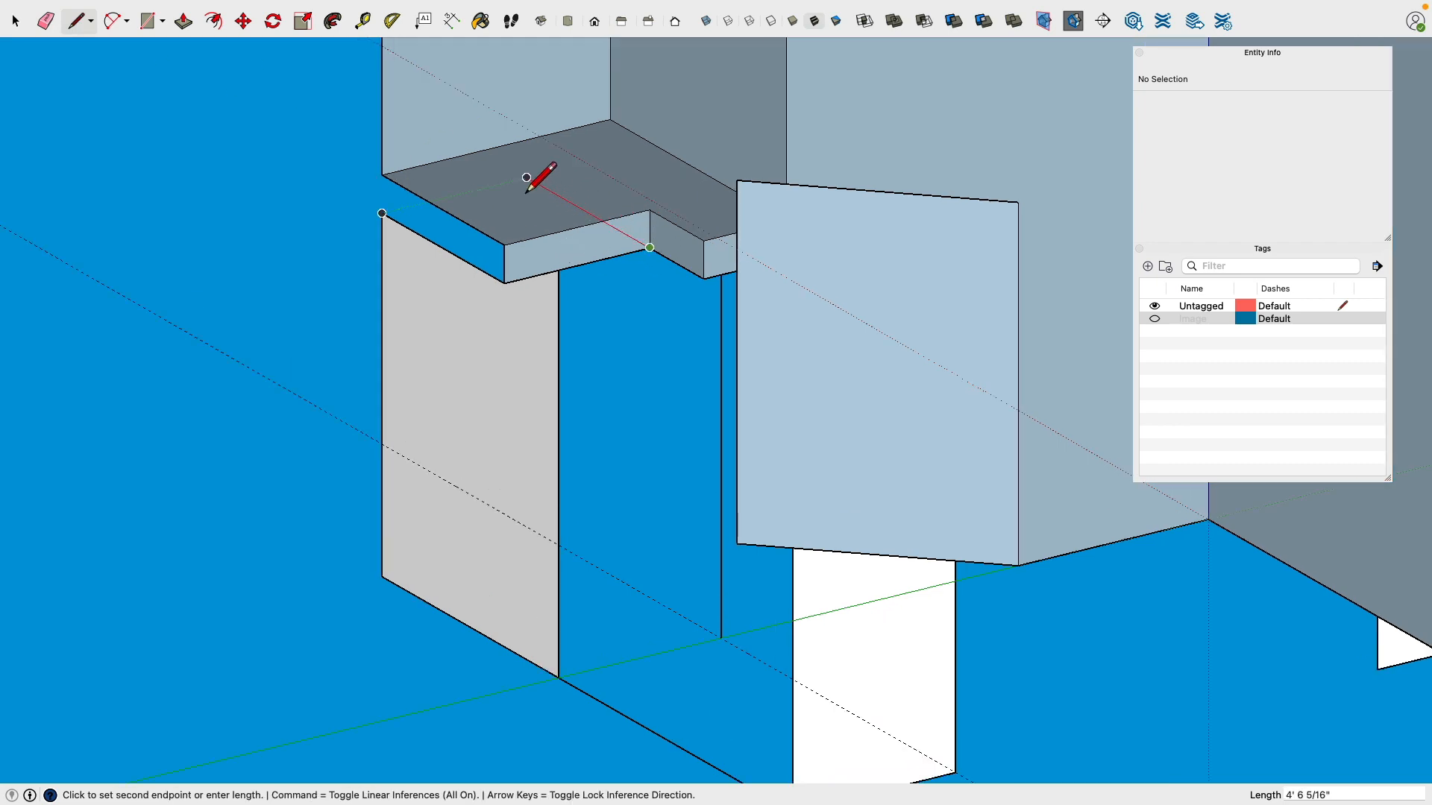
left_click(382, 213)
Step: Draw edges from the angled wall's upper free corner along the red axis and across to the soffit, closing the lower ceiling face
mouse_move(621, 298)
middle_mouse_down()
mouse_move(671, 342)
mouse_move(924, 191)
mouse_move(793, 568)
mouse_move(512, 579)
mouse_move(629, 581)
mouse_move(438, 618)
mouse_move(448, 608)
middle_mouse_up()
mouse_move(626, 328)
middle_mouse_down()
mouse_move(517, 371)
mouse_move(768, 432)
mouse_move(764, 373)
middle_mouse_up()
left_click(758, 379)
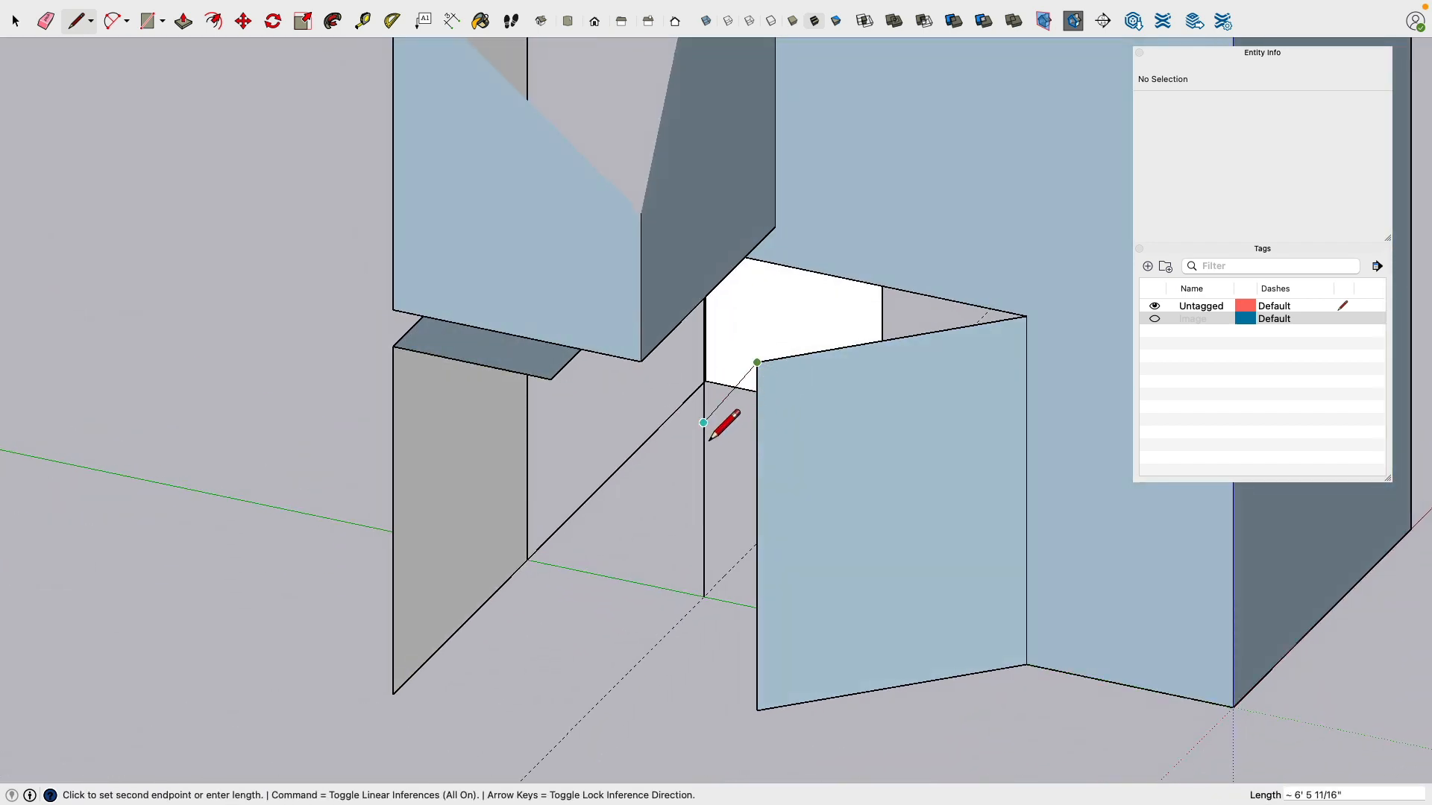
mouse_move(717, 430)
middle_mouse_down()
mouse_move(601, 495)
mouse_move(637, 457)
mouse_move(634, 430)
middle_mouse_up()
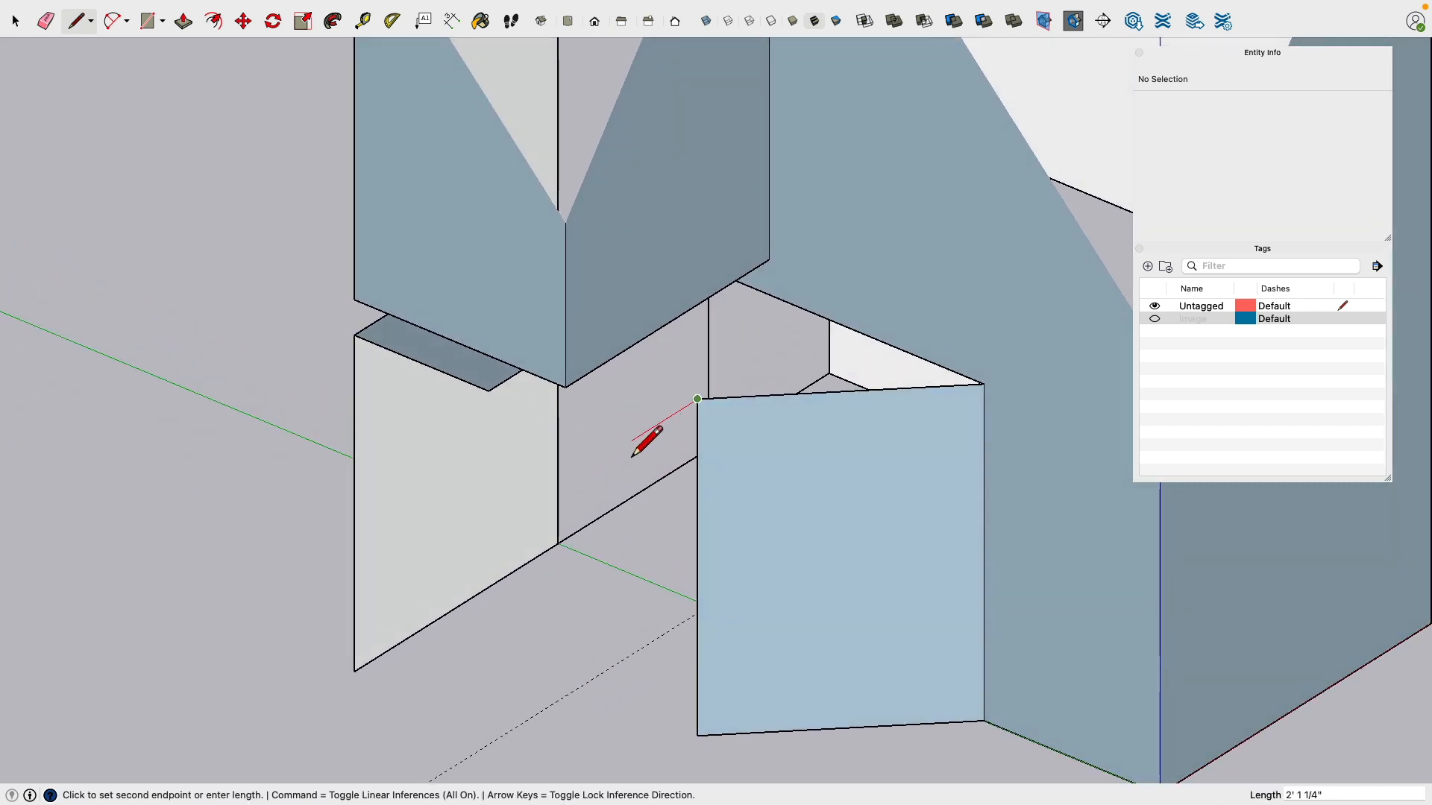
left_click(492, 410)
Step: Draw a floor edge from the angled wall's lower free corner and a vertical edge up to the ceiling corner, closing the return wall
middle_click_drag(649, 589, 605, 286, "shift")
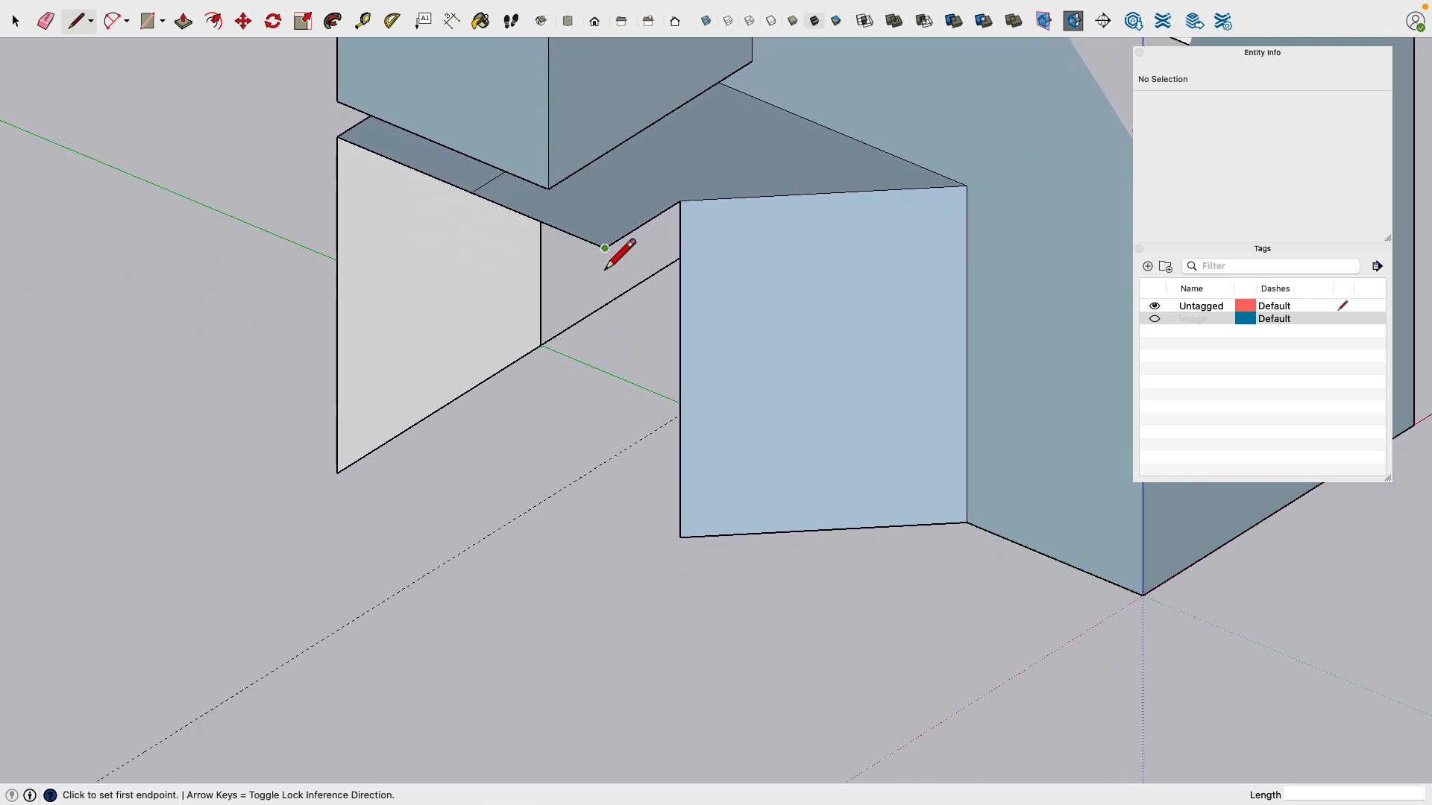
left_click(605, 269)
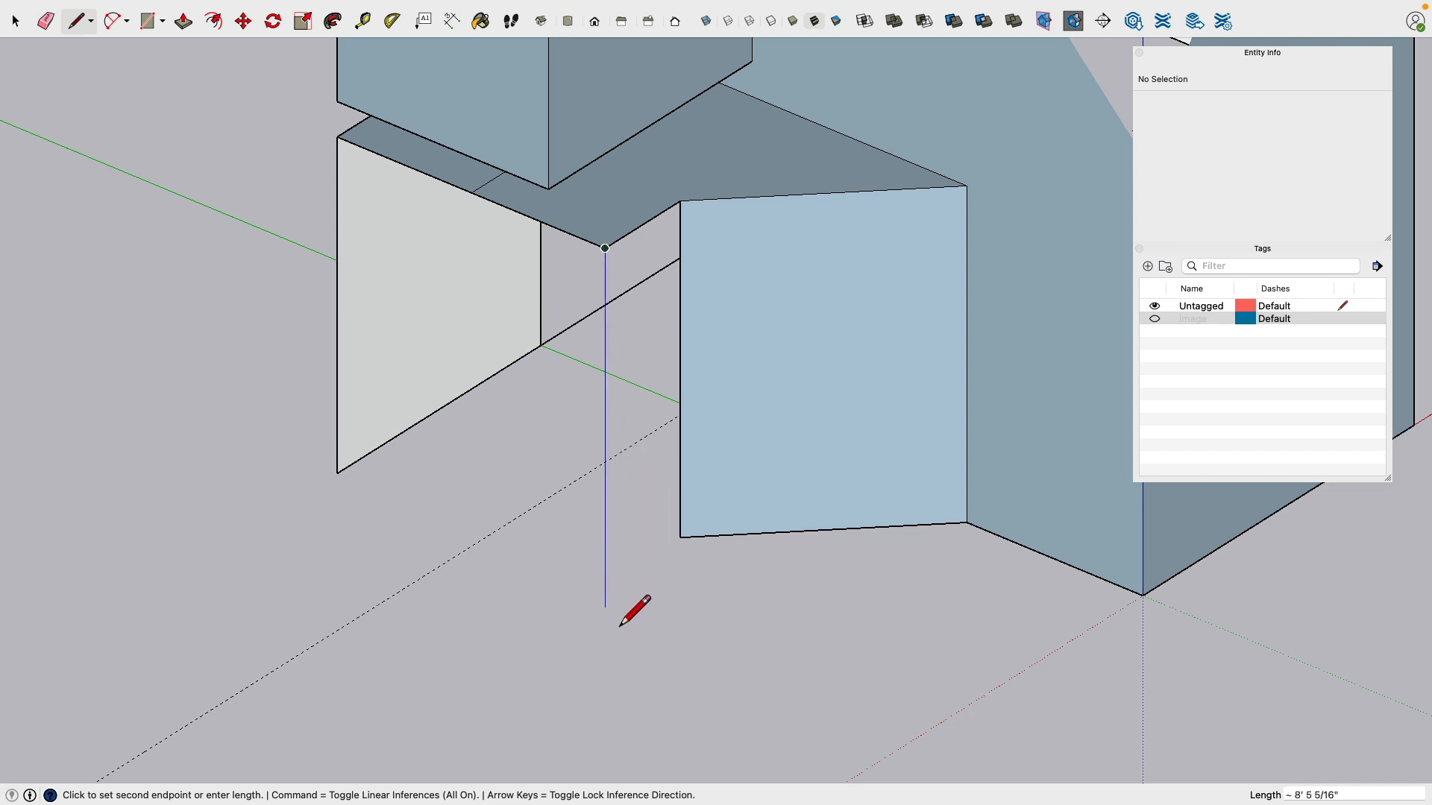
key("Escape")
left_click(680, 537)
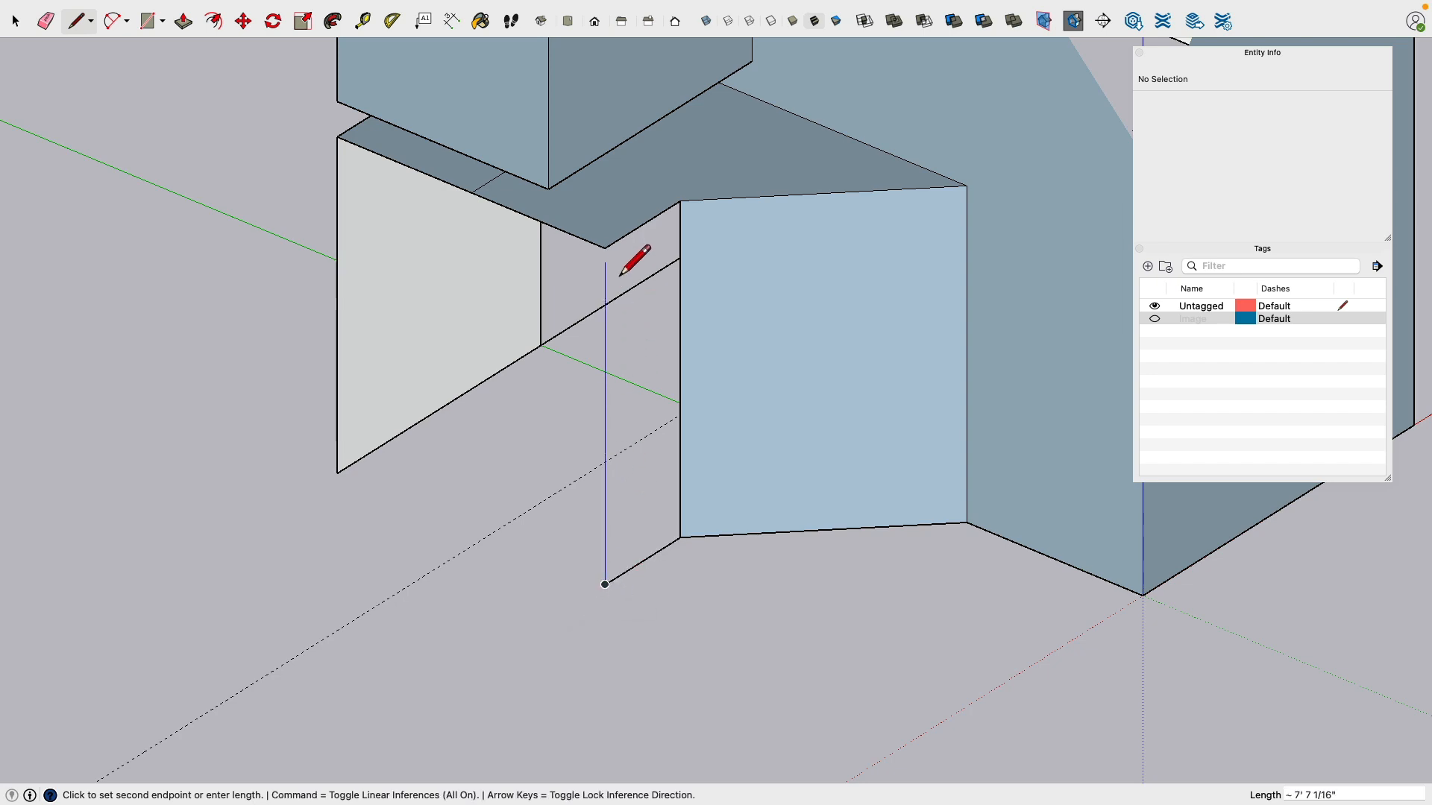
left_click(611, 266)
Step: Check the camera projection, switch to the isometric view and examine the angled wall and return wall
middle_click_drag(582, 387, 269, 112)
left_click(15, 22)
mouse_move(202, 5)
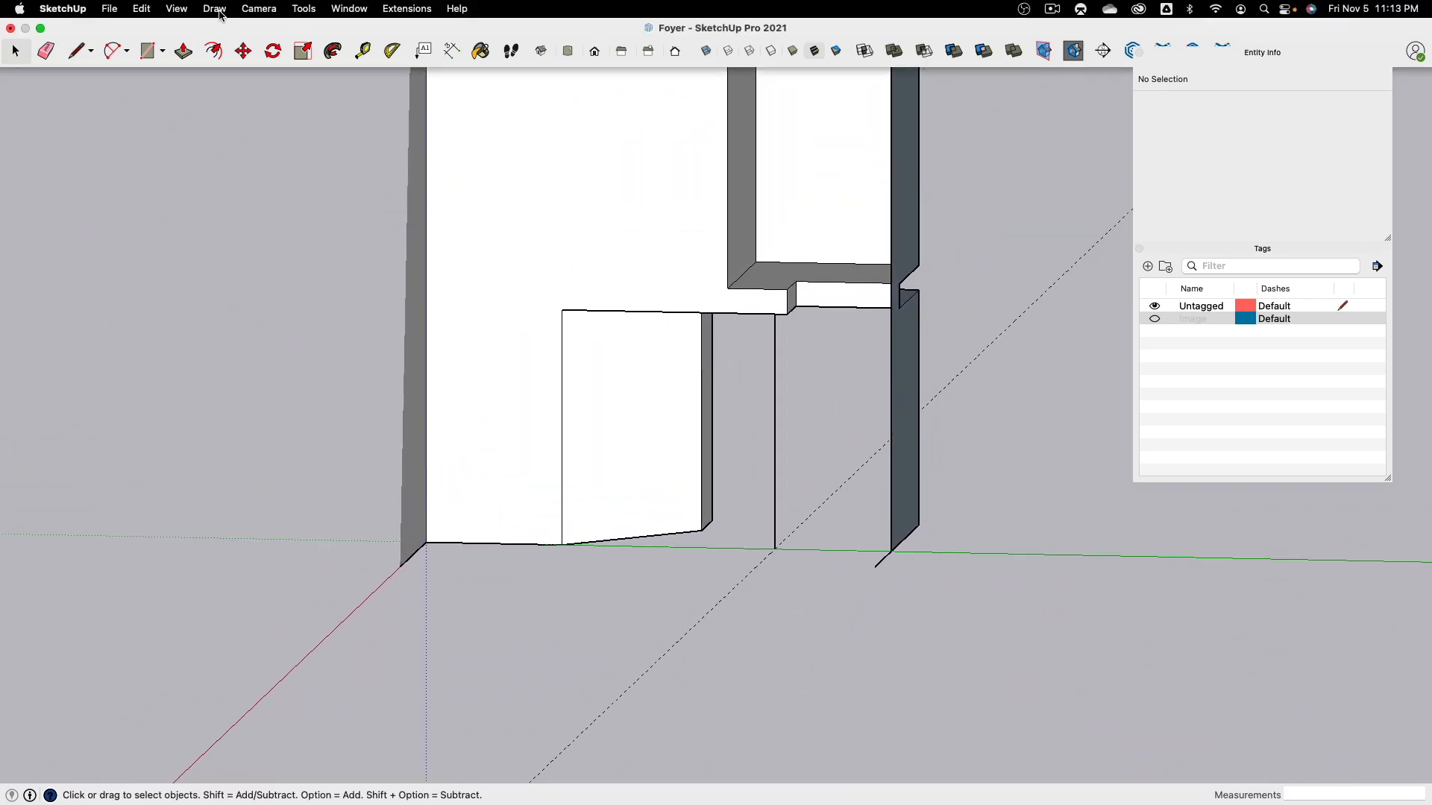
left_click(259, 8)
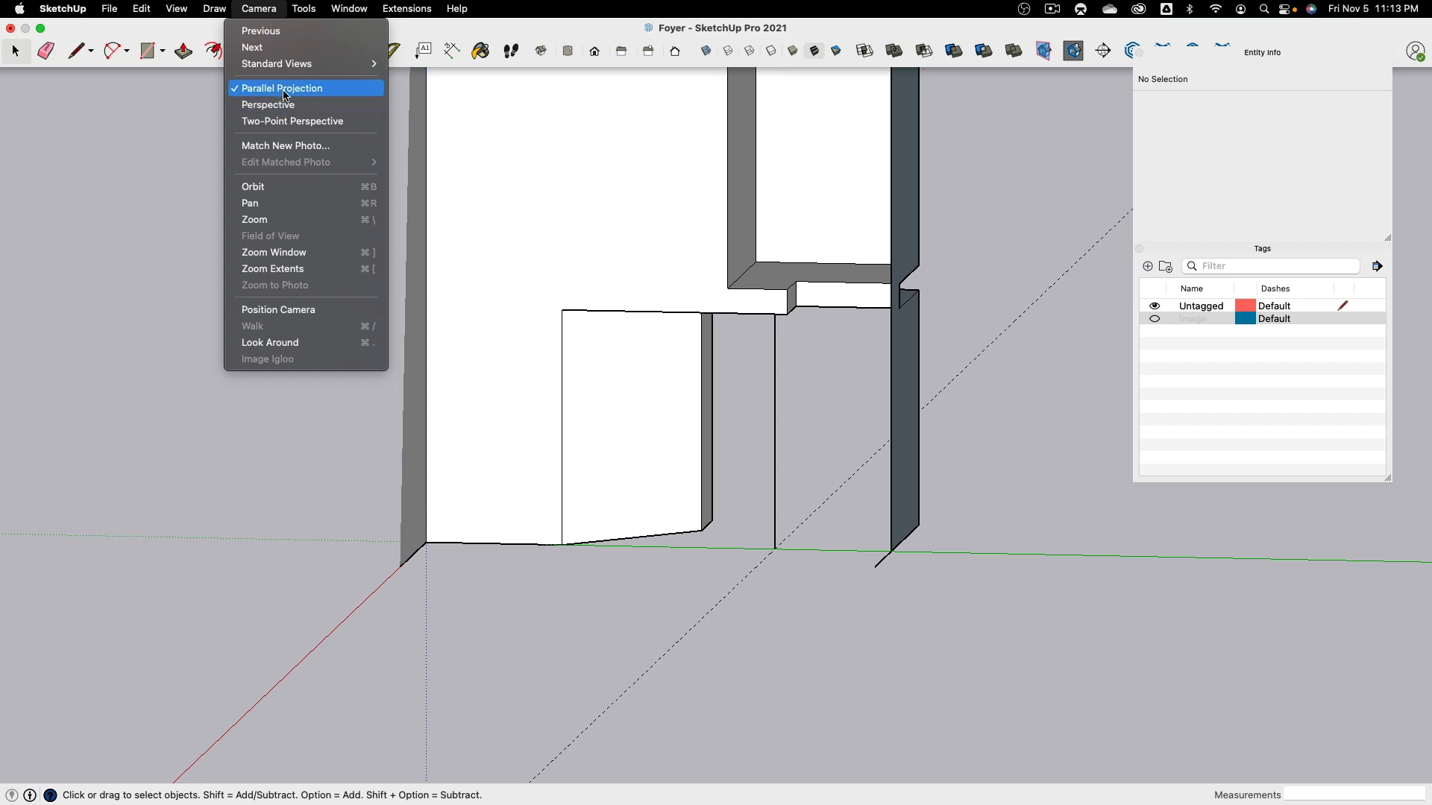
left_click(539, 47)
left_click(542, 50)
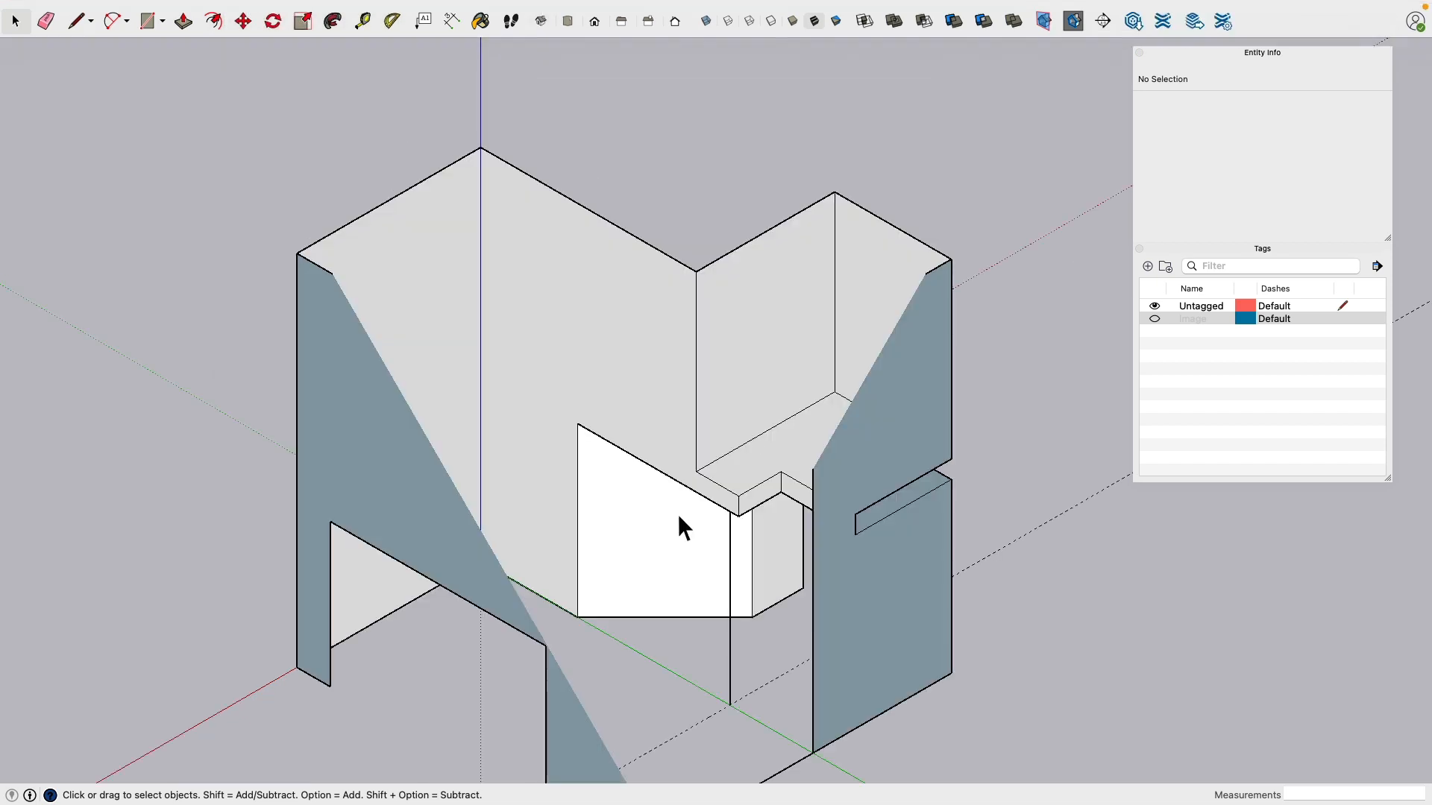
middle_click_drag(684, 528, 695, 458)
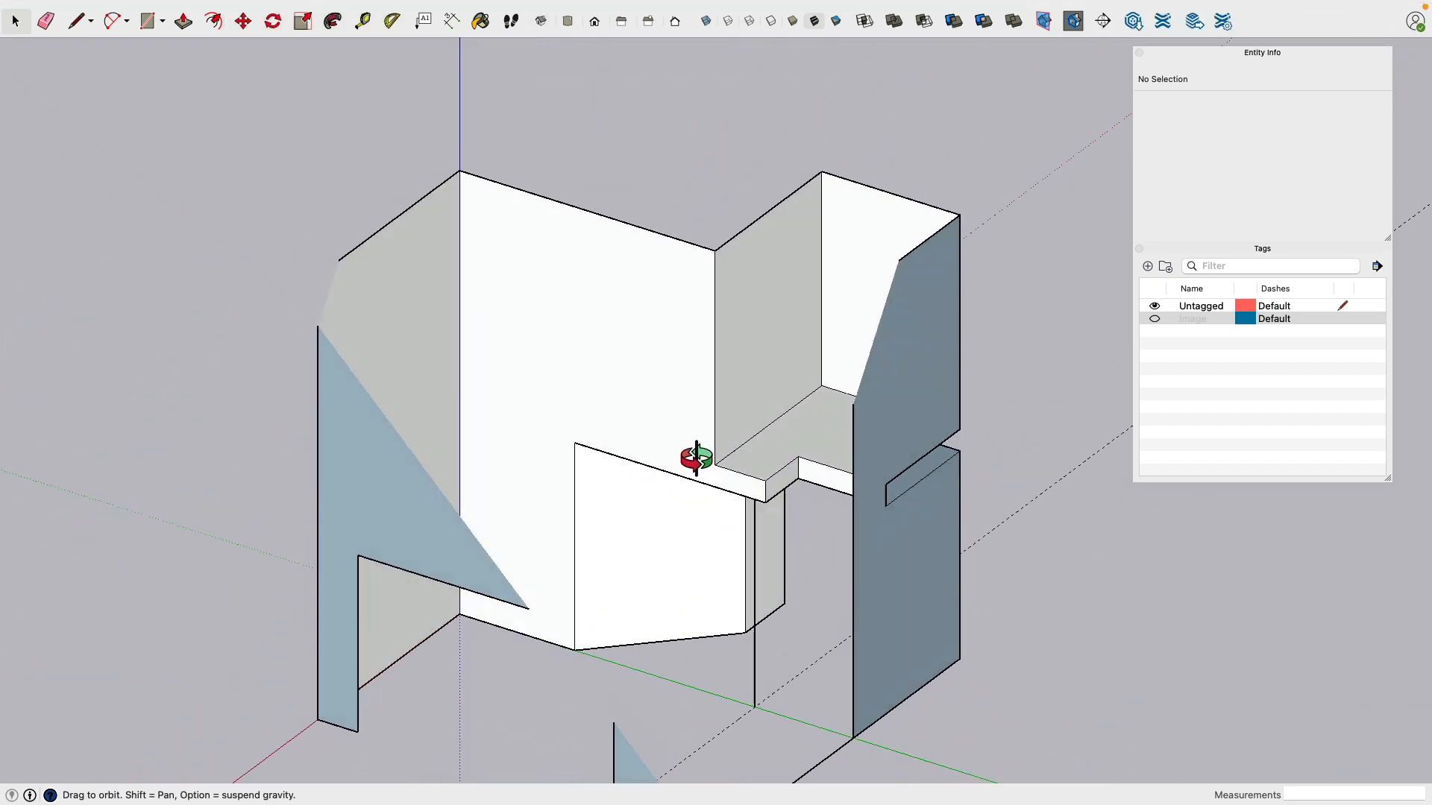
Step: Set the camera to perspective projection
scroll(632, 410, "down", 5)
middle_click_drag(624, 415, 653, 490)
scroll(663, 470, "up", 5)
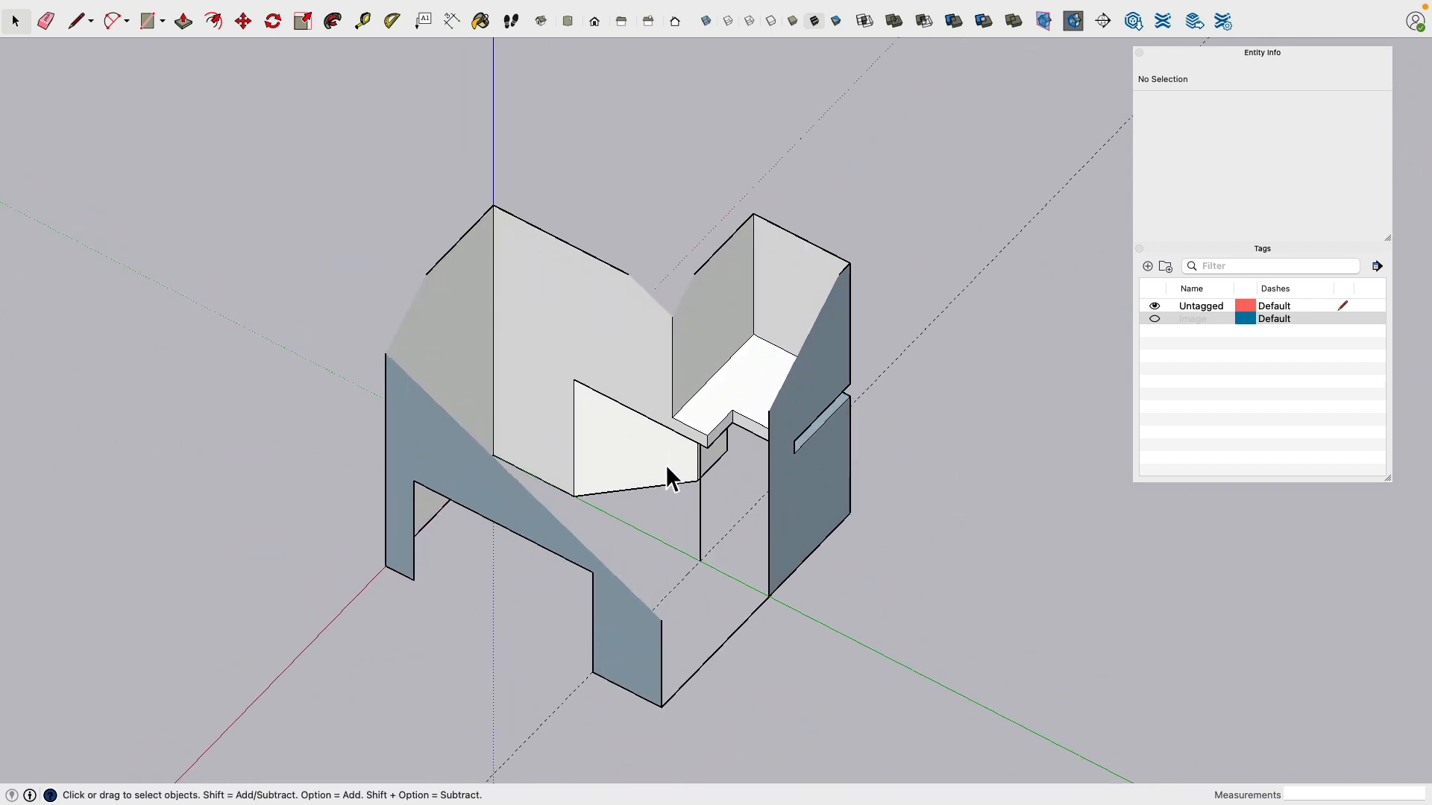
left_click(259, 9)
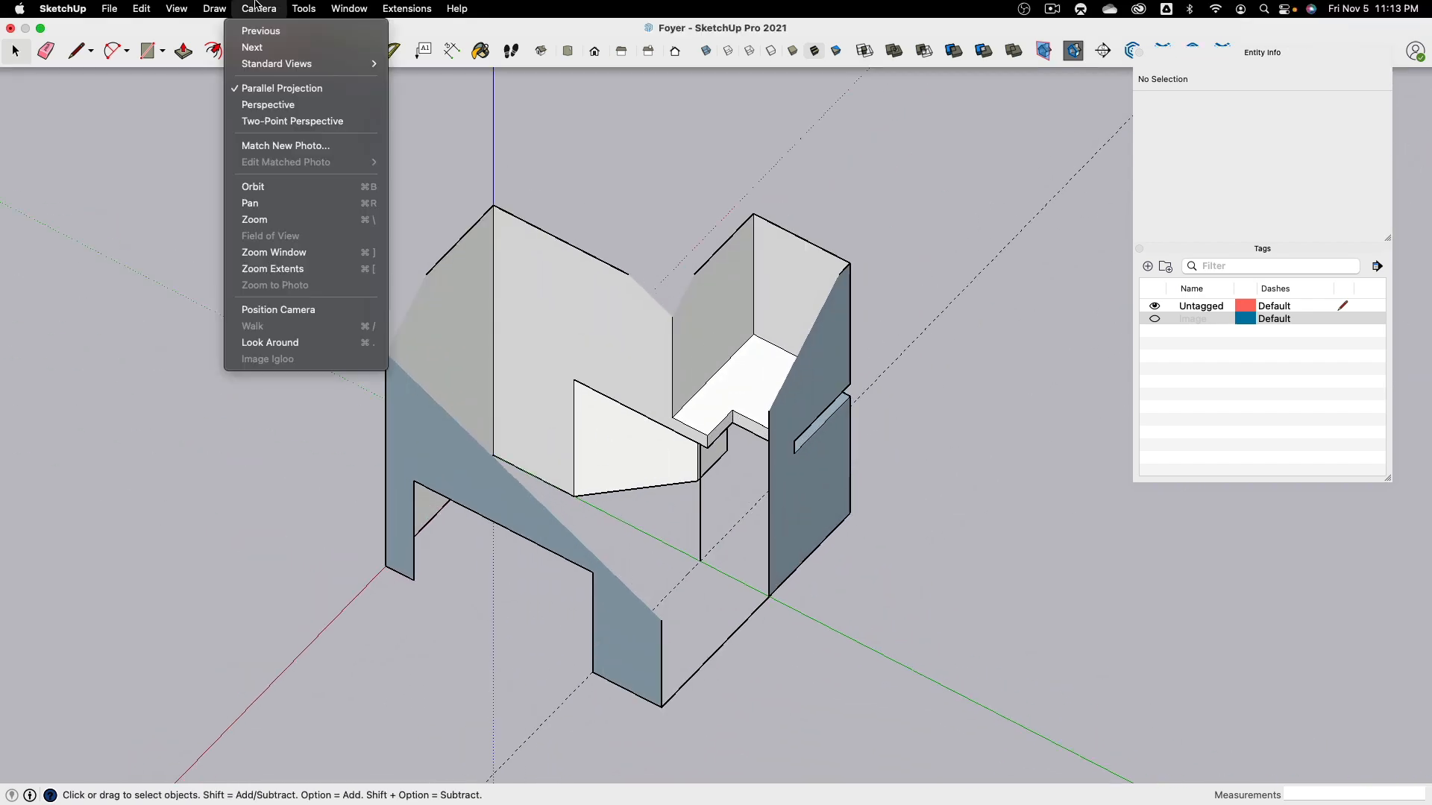
left_click(282, 109)
scroll(714, 446, "down", 4)
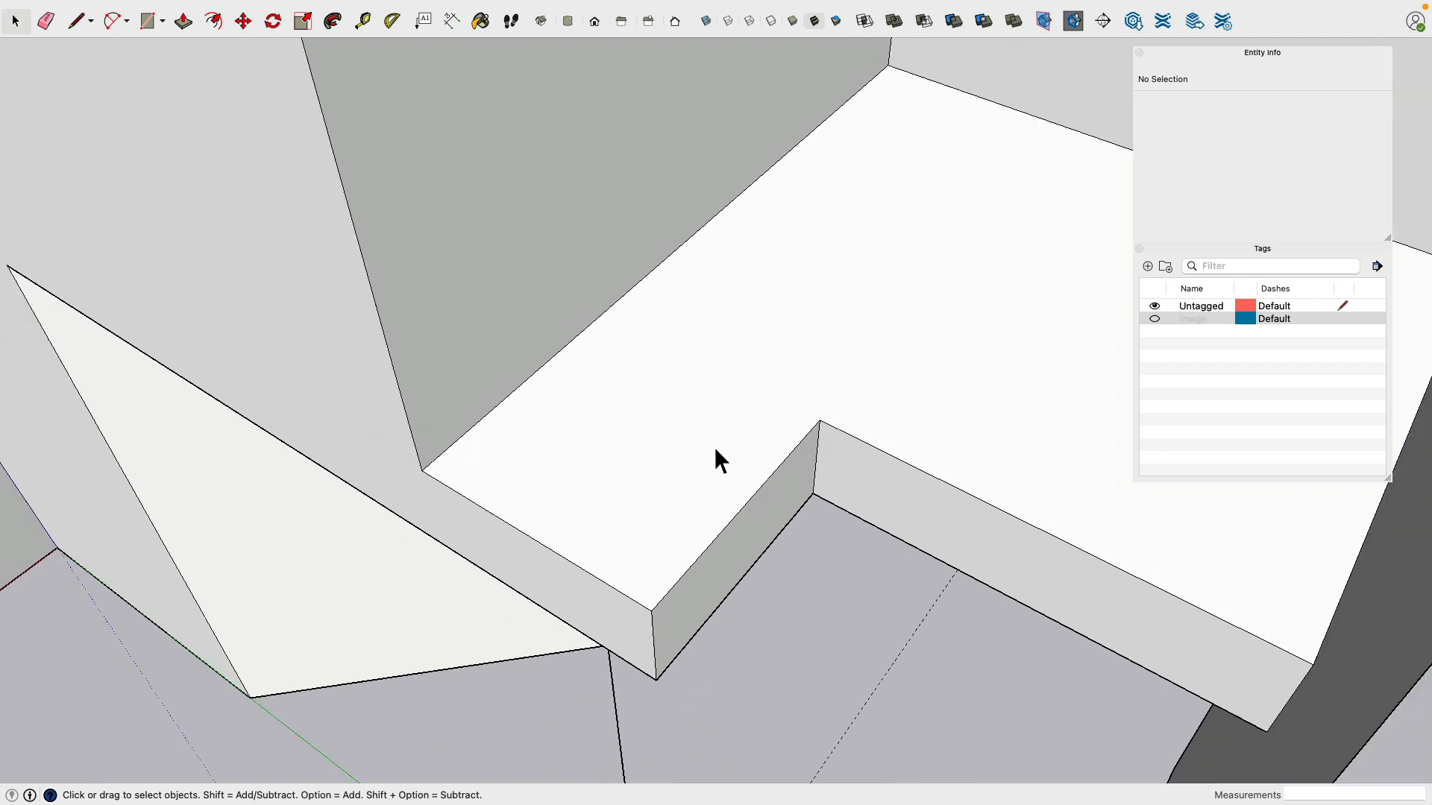
Step: Delete the stray vertical edge running from the platform's underside near the notch corner down to the floor
middle_click_drag(711, 452, 628, 253)
middle_click_drag(492, 634, 785, 445)
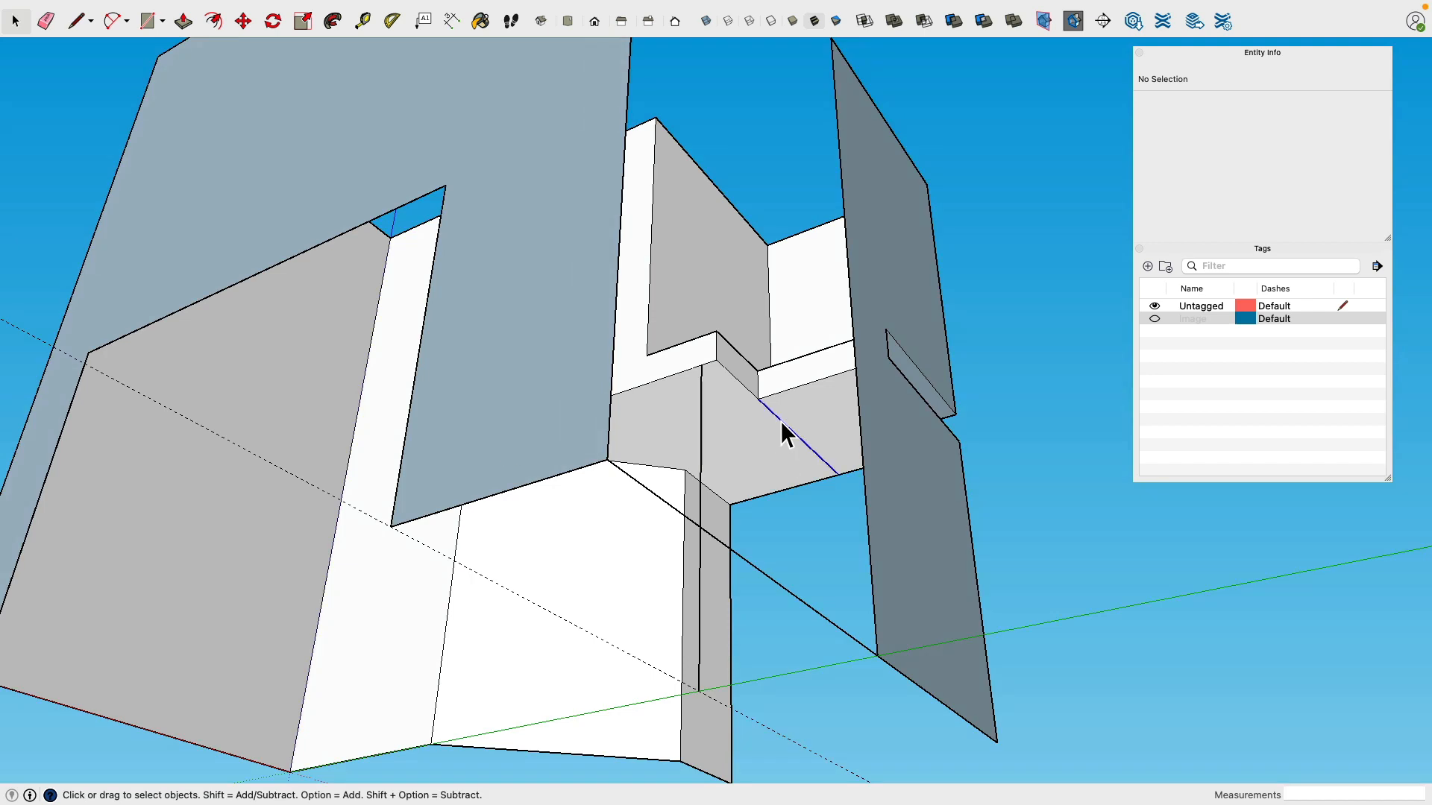
middle_click_drag(777, 388, 691, 323)
left_click(700, 391)
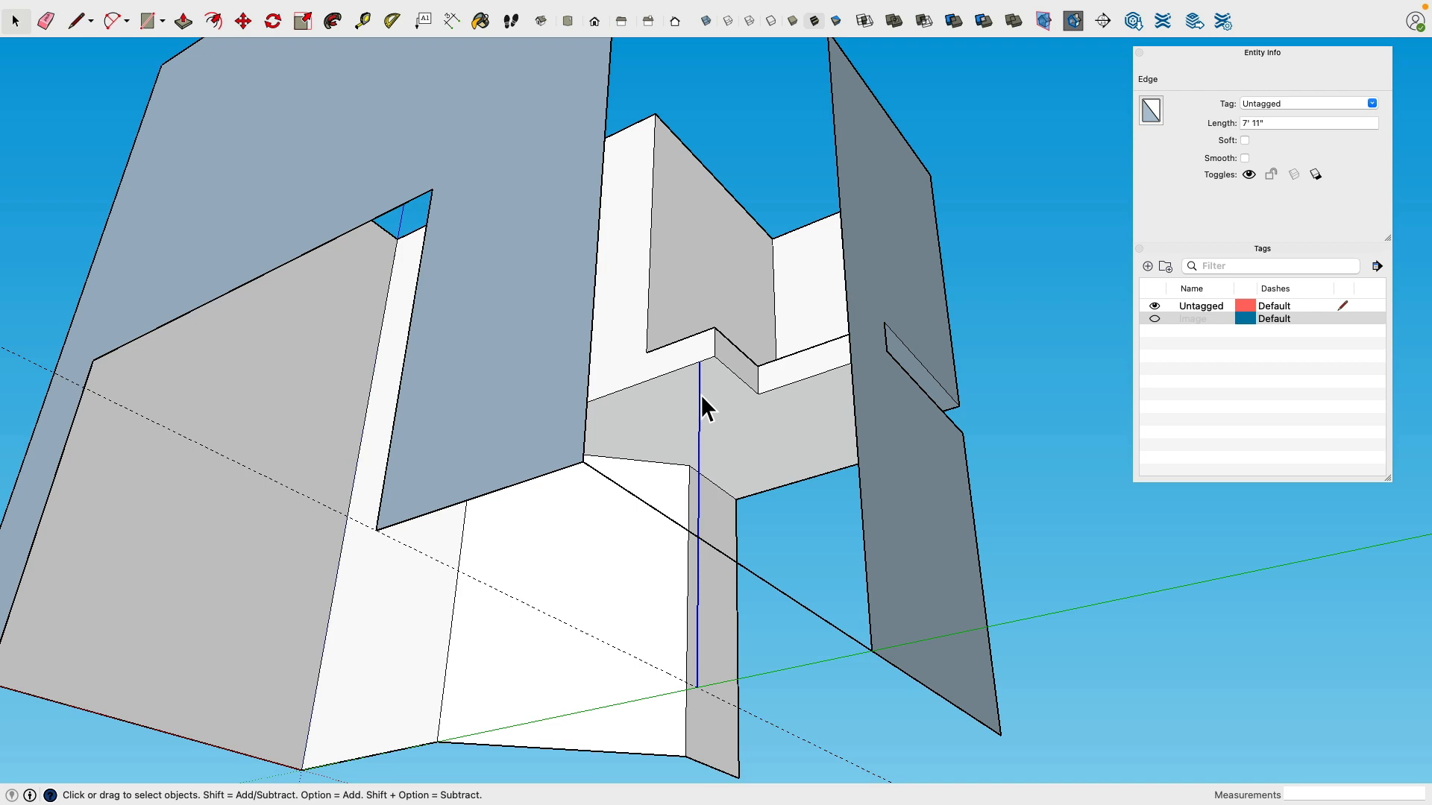
middle_click_drag(701, 397, 874, 470)
scroll(789, 565, "down", 5)
left_click(1000, 431)
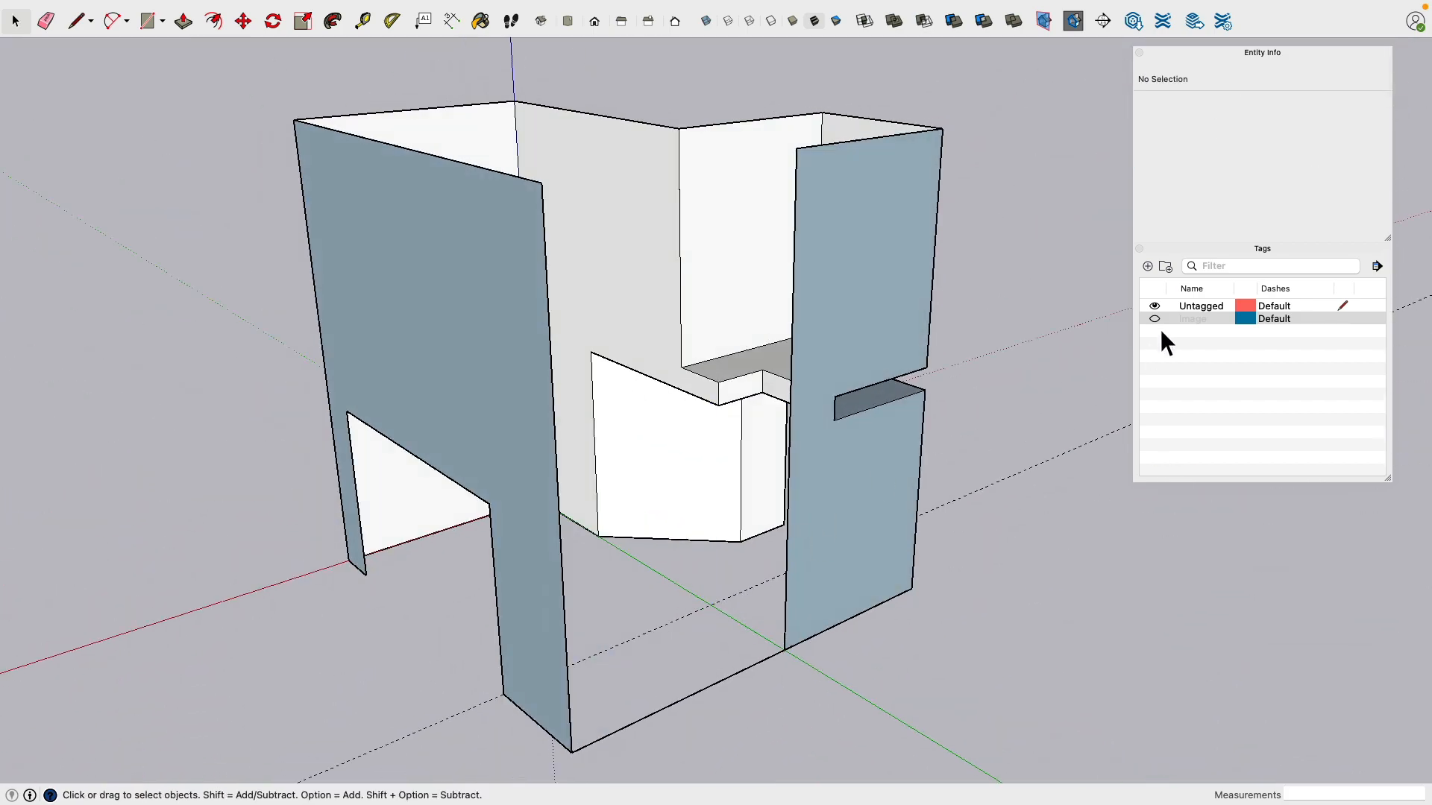
Step: Show the Image tag and select the top and side edges of the opening under the platform, comparing it with the floor plan
left_click(1154, 318)
middle_click_drag(1118, 335, 731, 375)
left_click(731, 374)
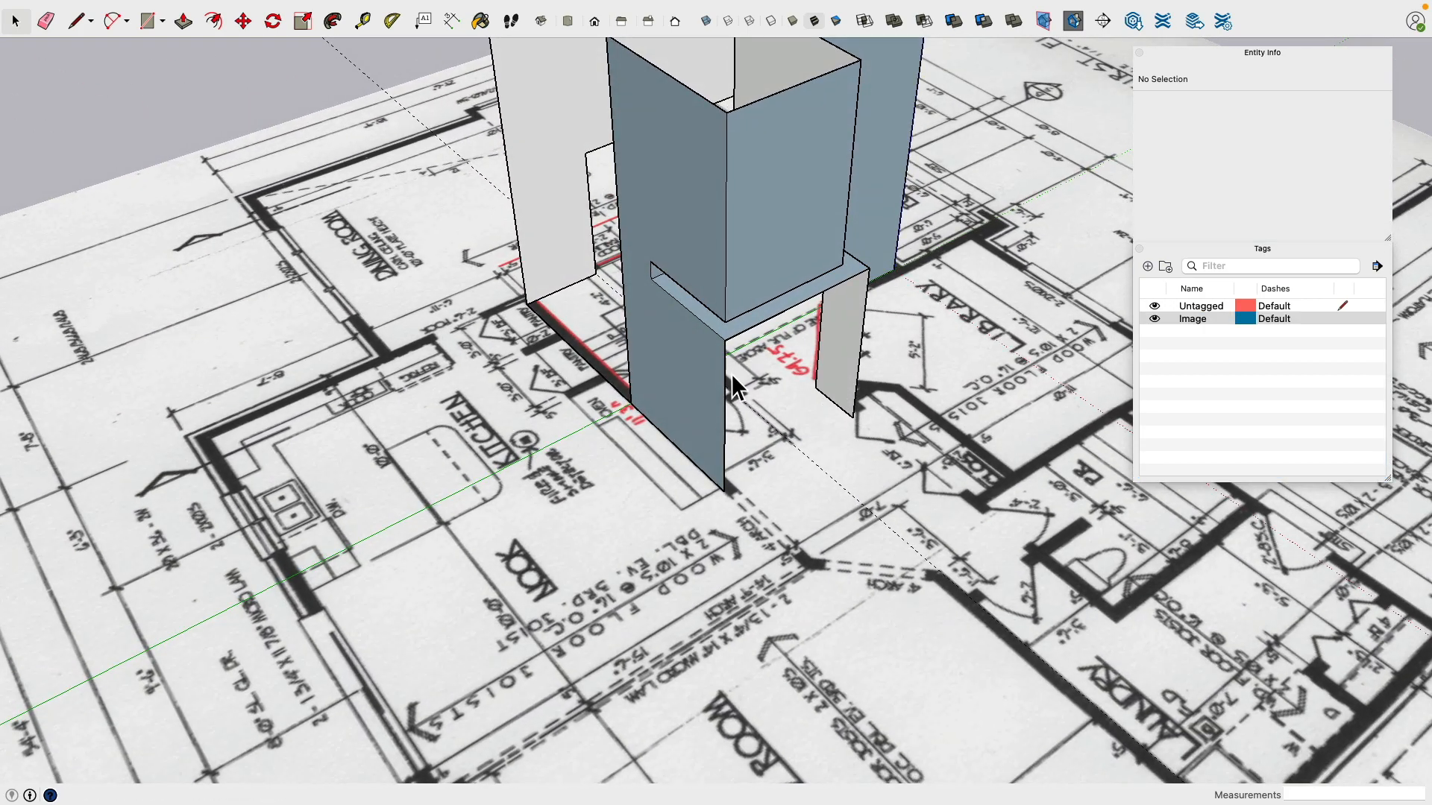
left_click(759, 328)
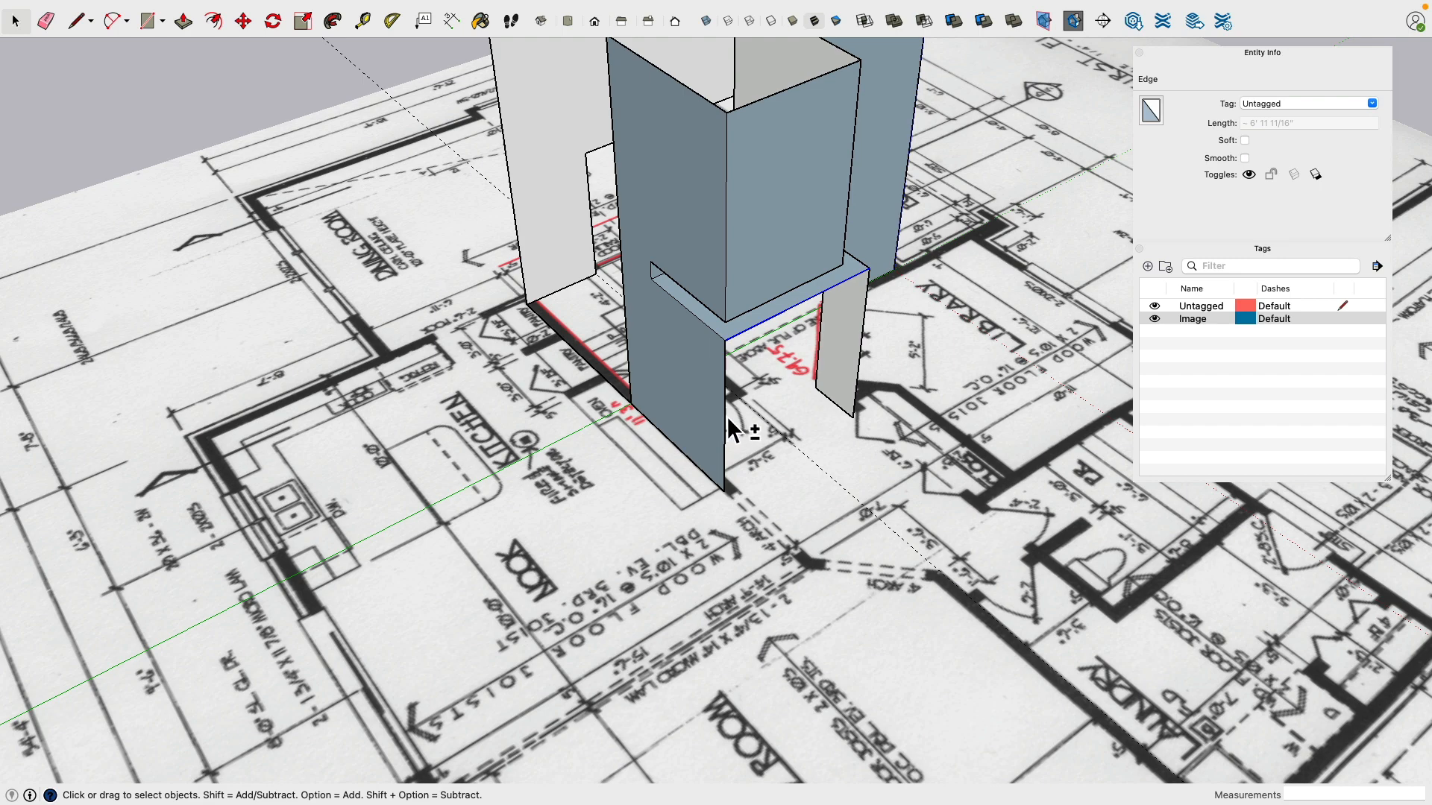
left_click(726, 416, "shift")
middle_click_drag(744, 482, 822, 513)
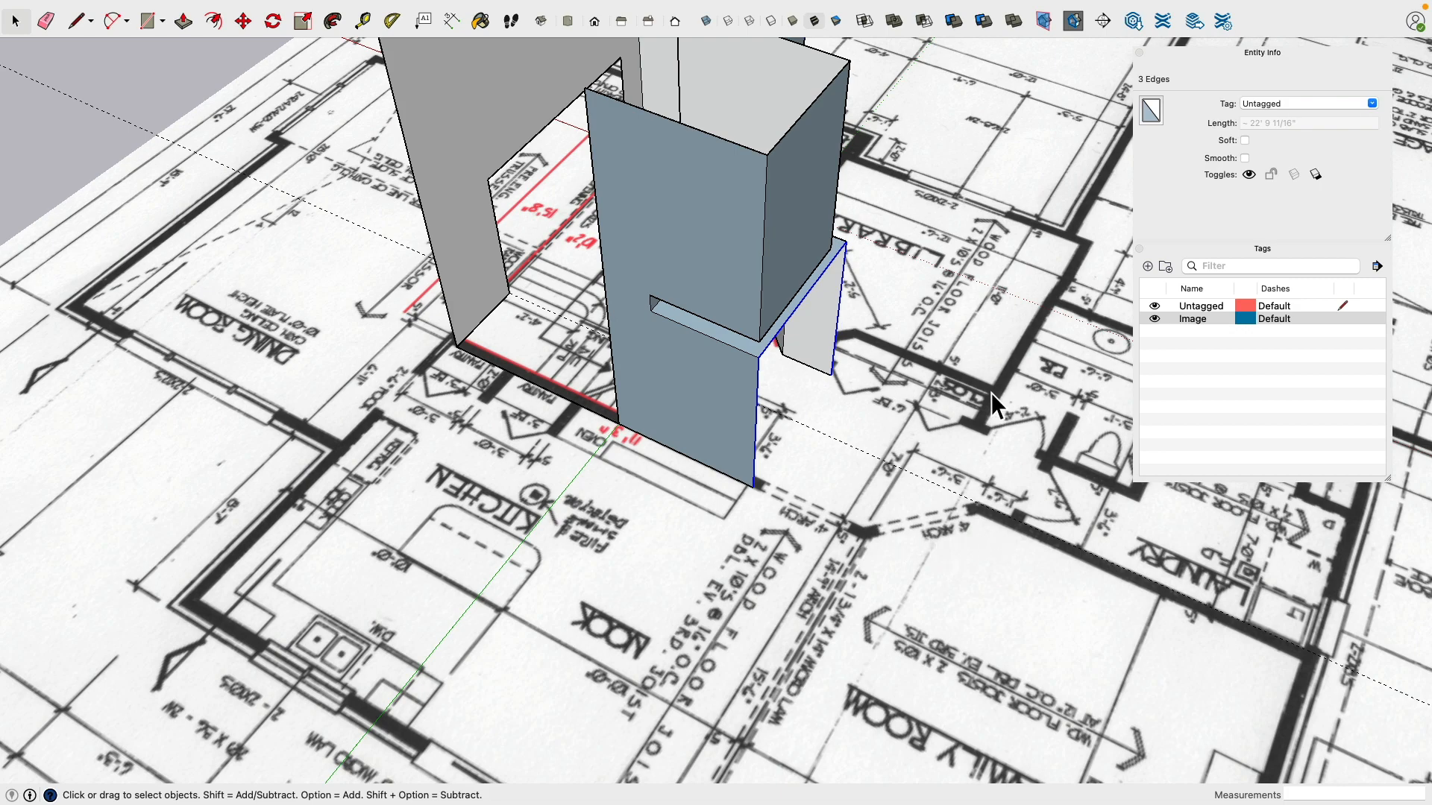
middle_click_drag(850, 425, 1081, 321)
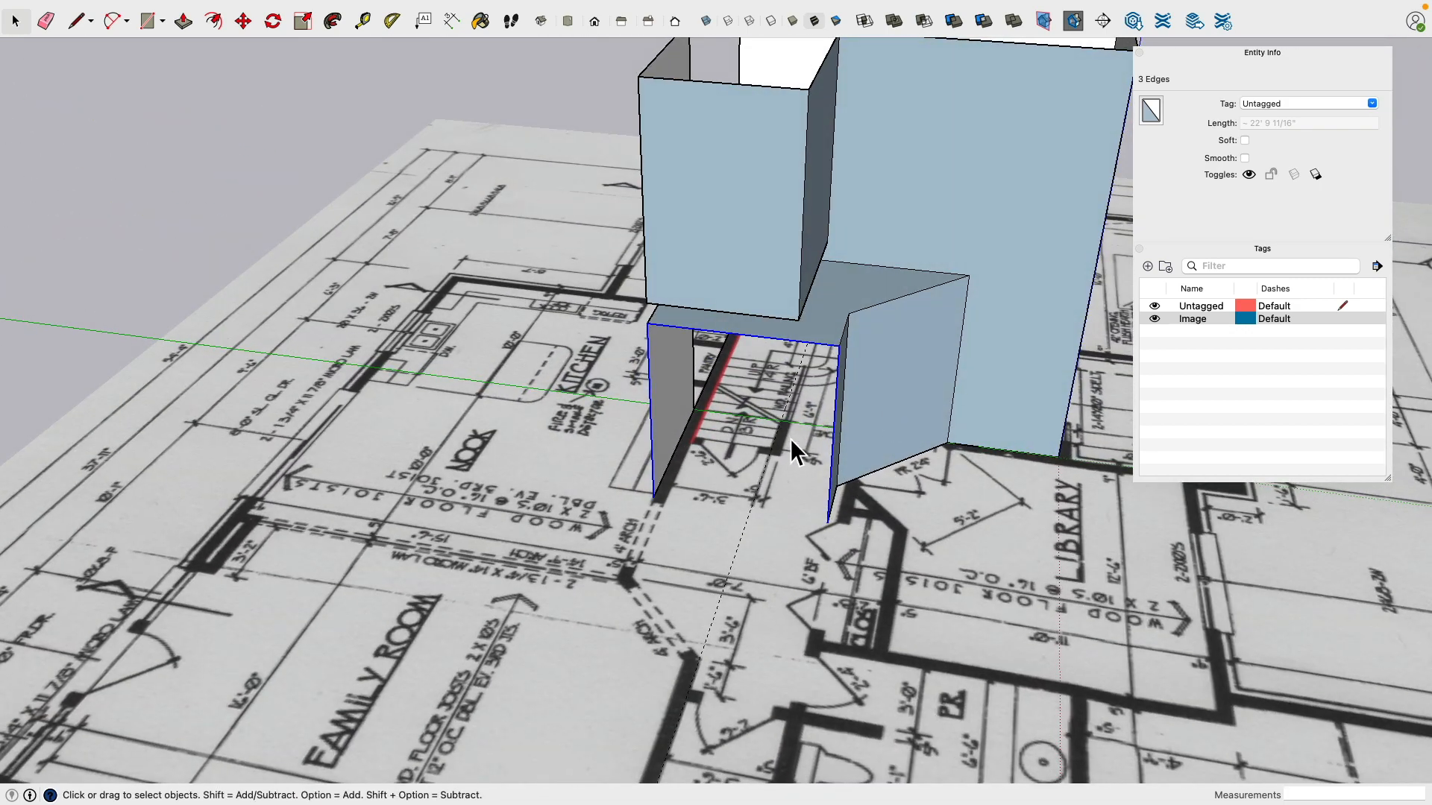
middle_click_drag(793, 479, 134, 537)
middle_click_drag(856, 492, 706, 454)
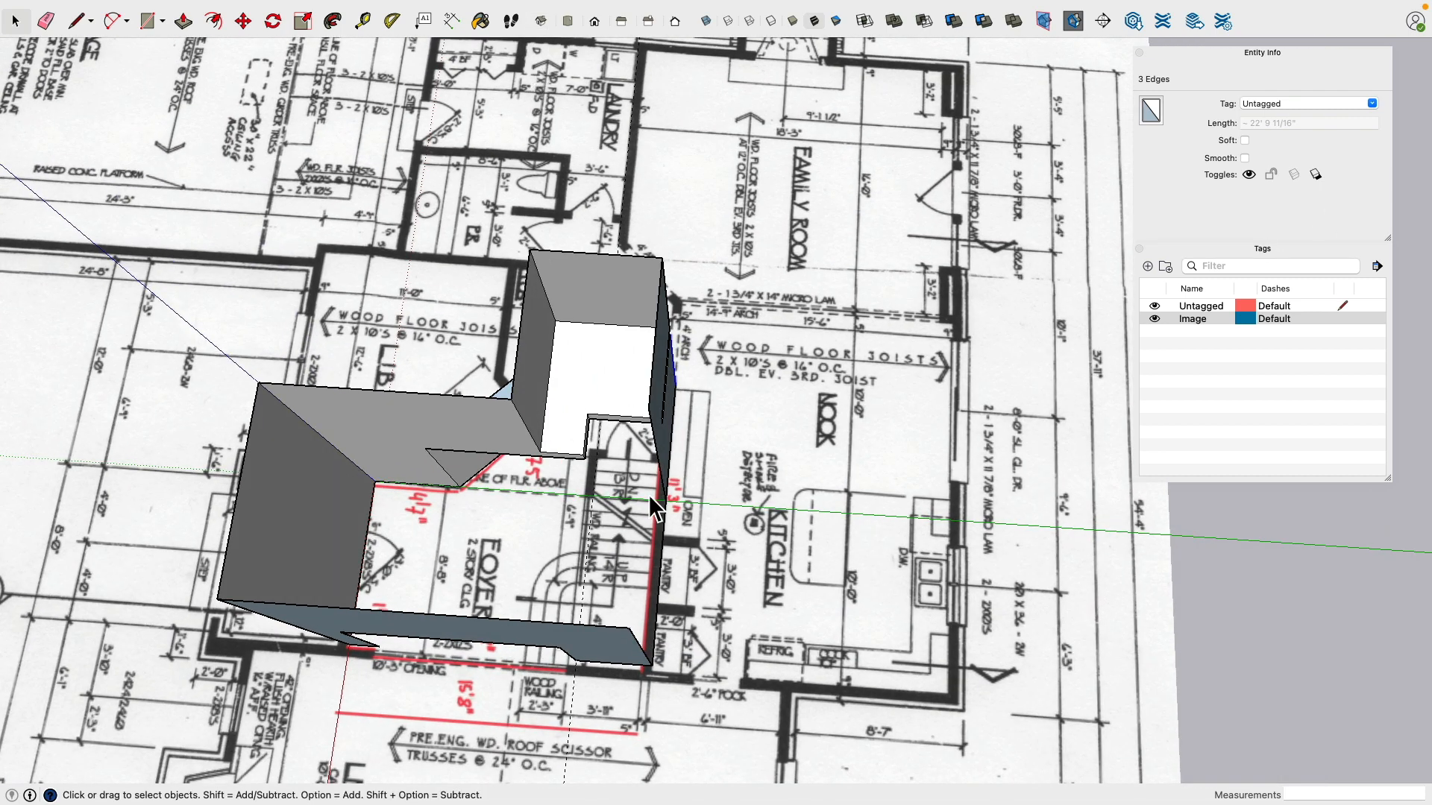
Step: Draw a vertical edge along the blue axis from the platform's lower outer corner down to the floor
middle_click_drag(647, 494, 483, 325)
scroll(607, 432, "up", 5)
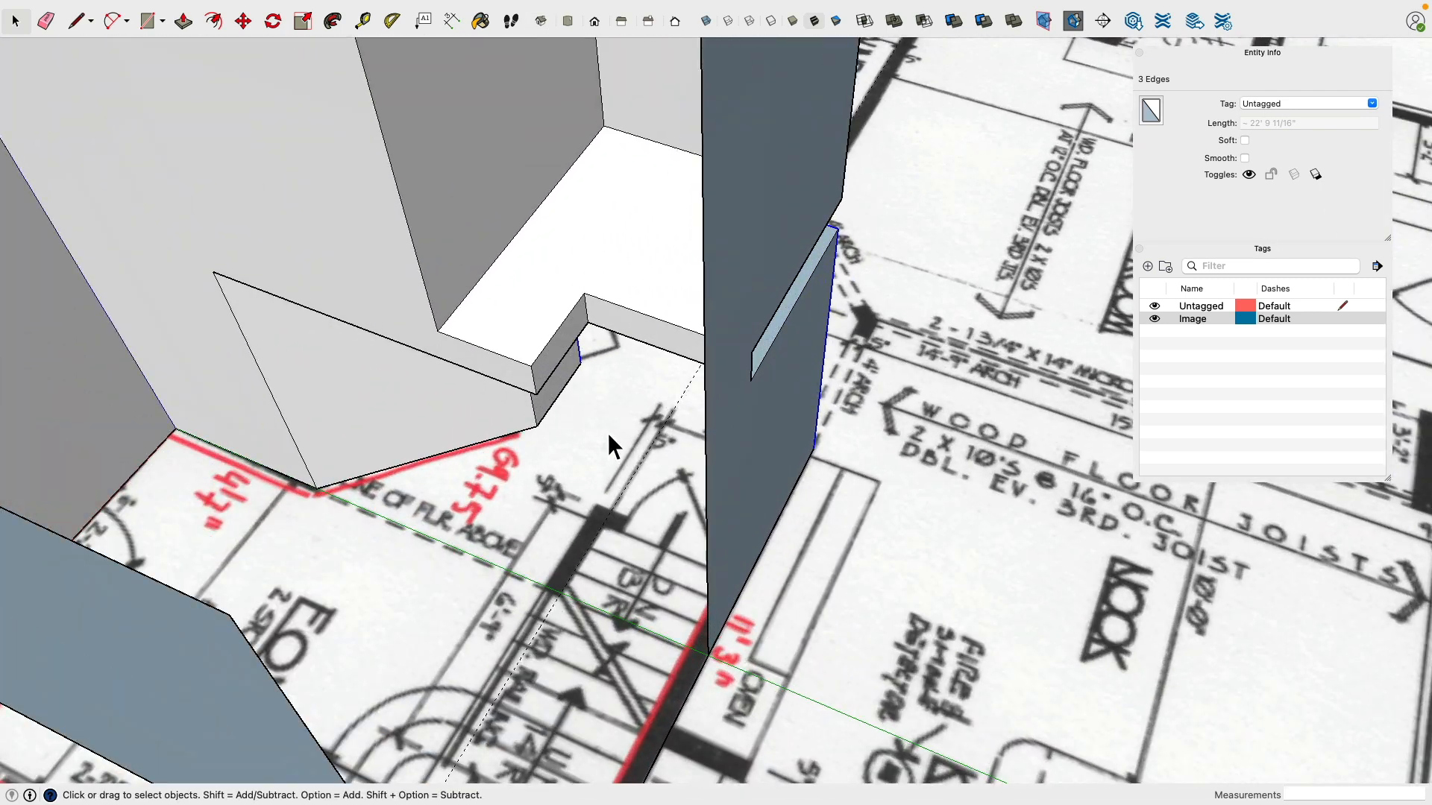
left_click(87, 24)
middle_click_drag(464, 406, 470, 218)
left_click(465, 196)
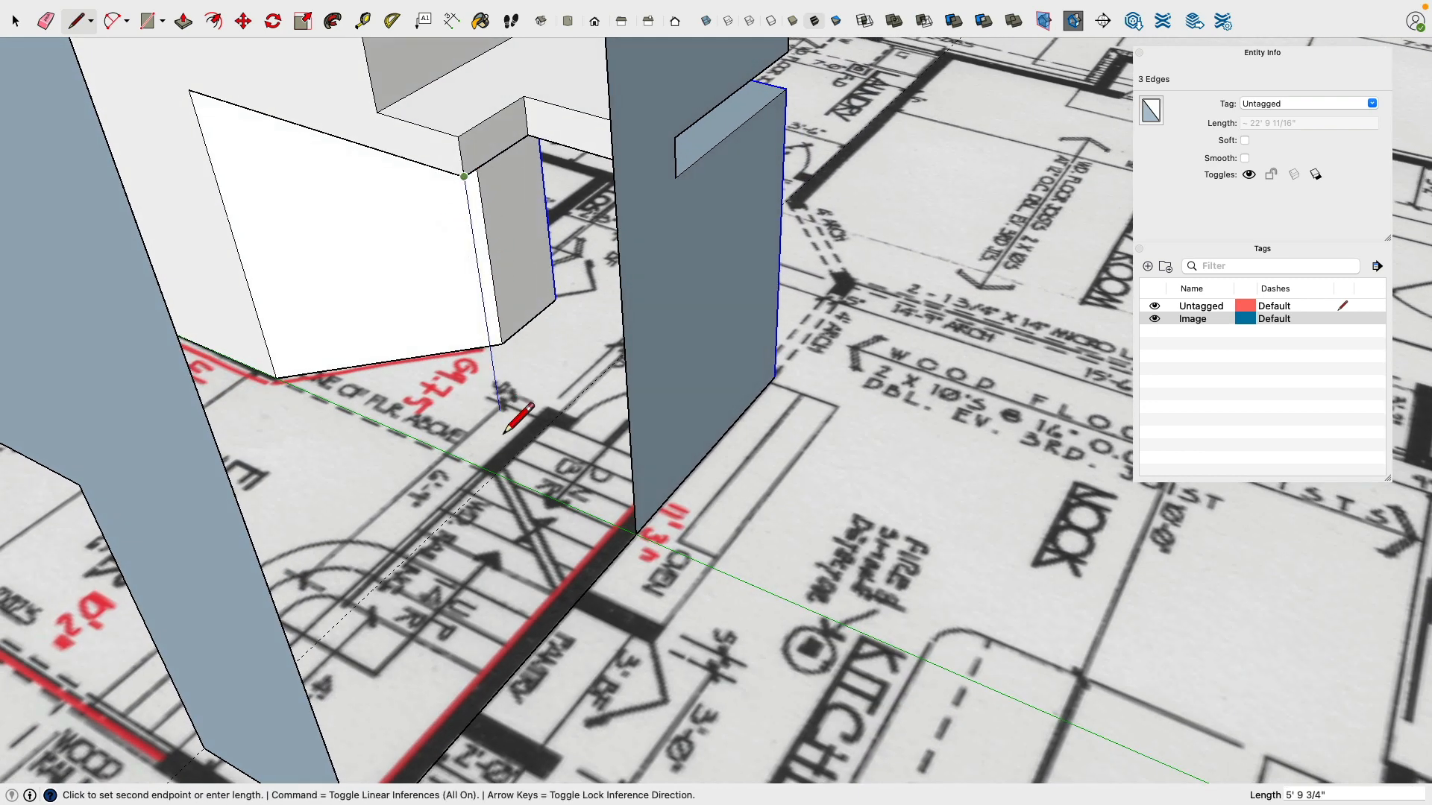
key("Up")
left_click(639, 554)
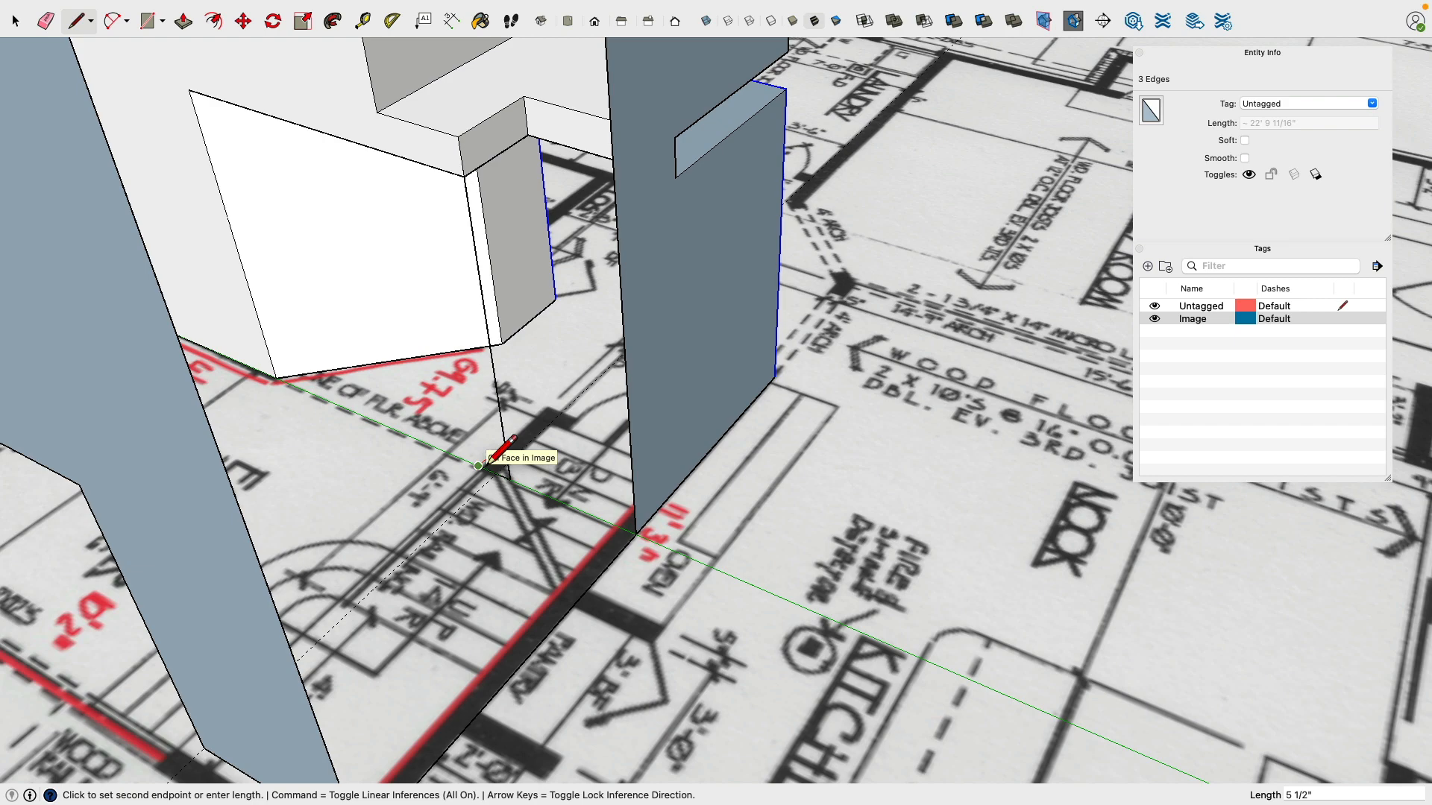
key("Escape")
left_click(510, 480)
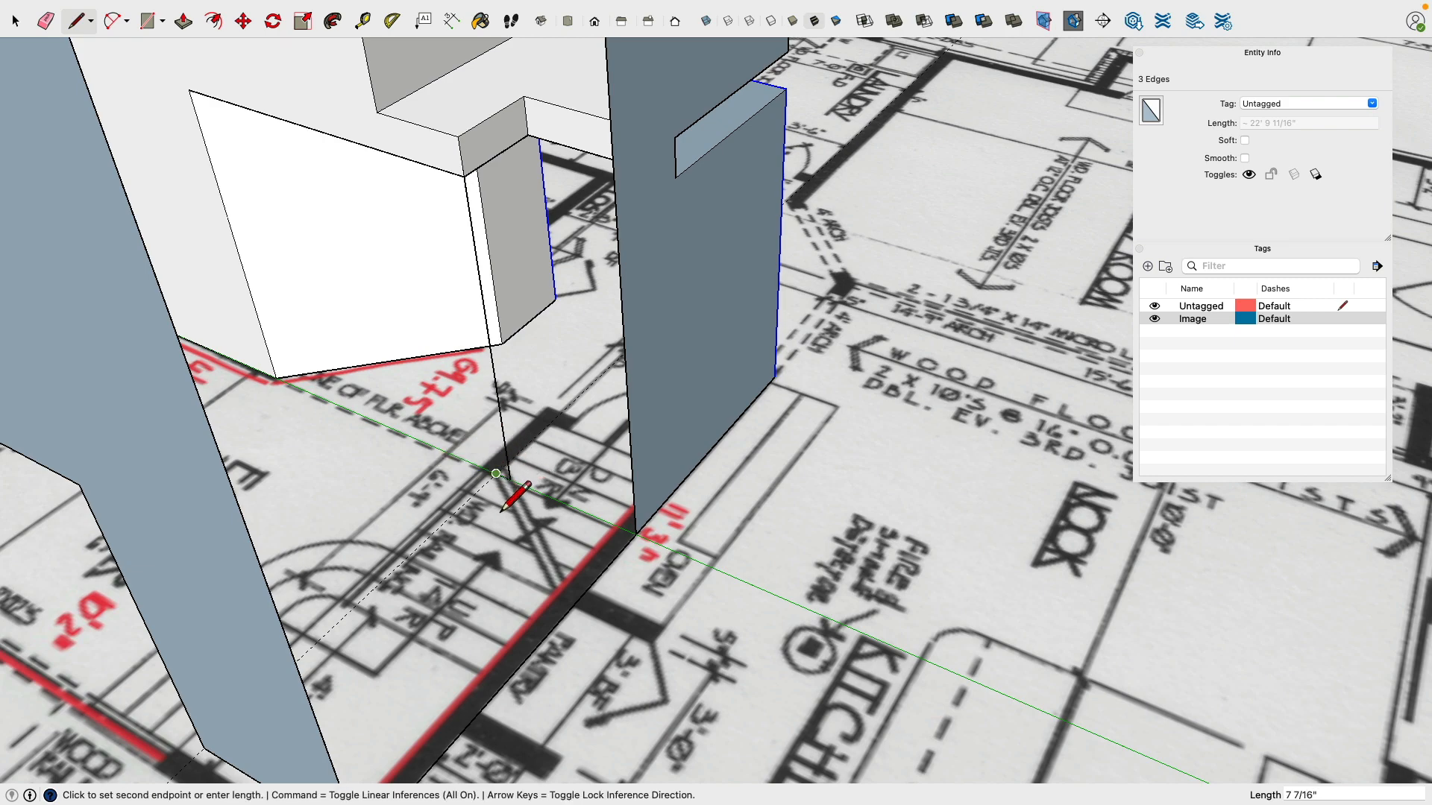
middle_click_drag(445, 457, 425, 580)
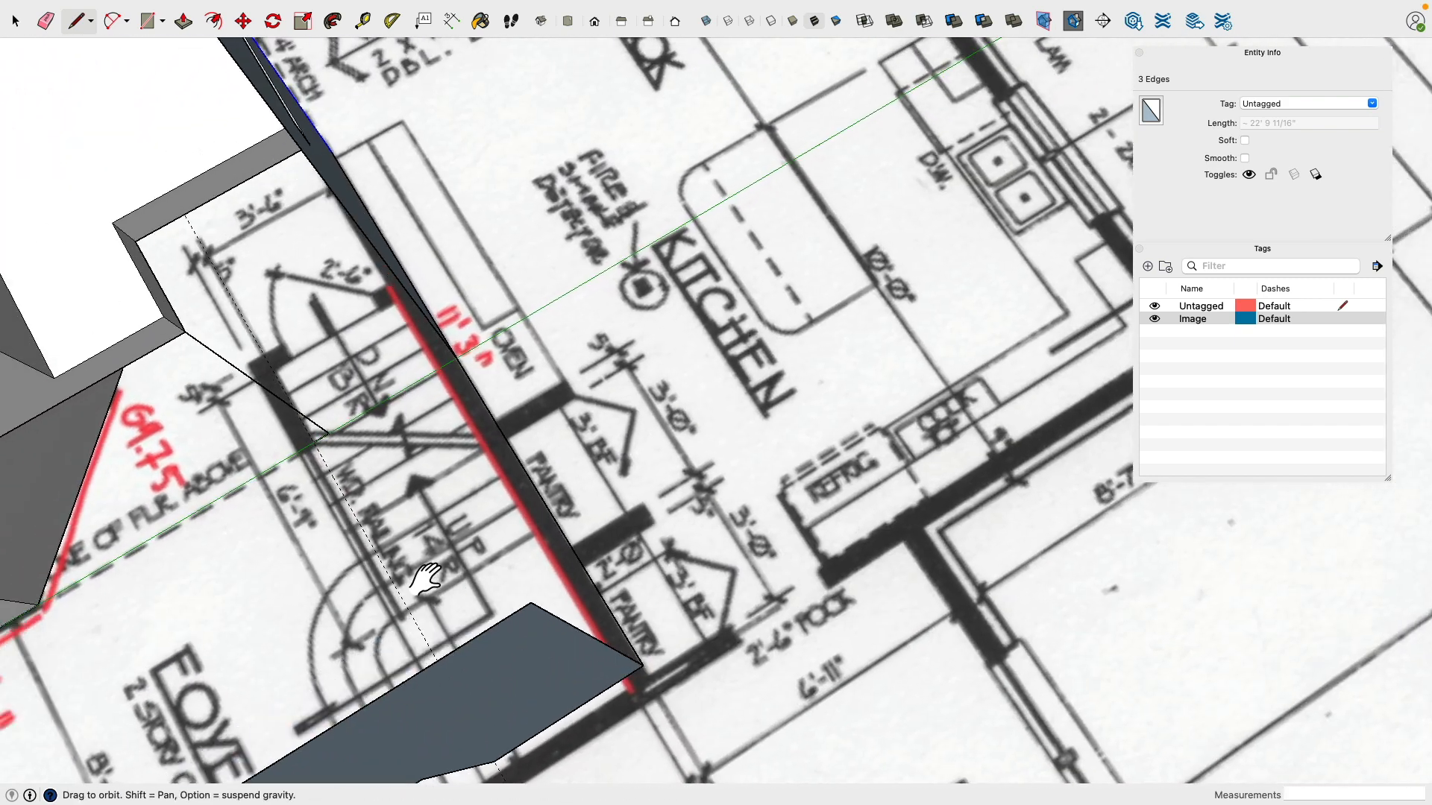
left_click(314, 442)
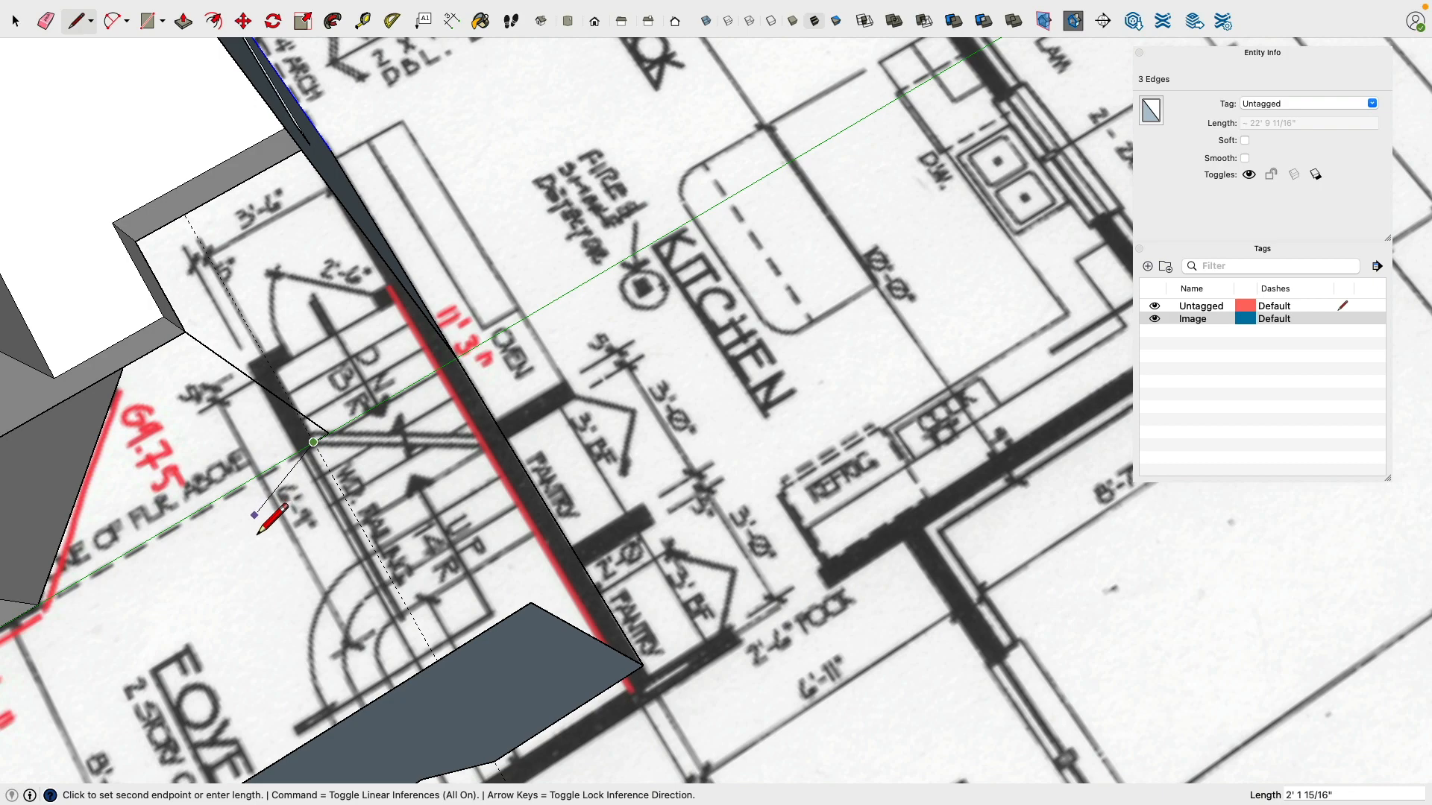
middle_click_drag(266, 543, 504, 162)
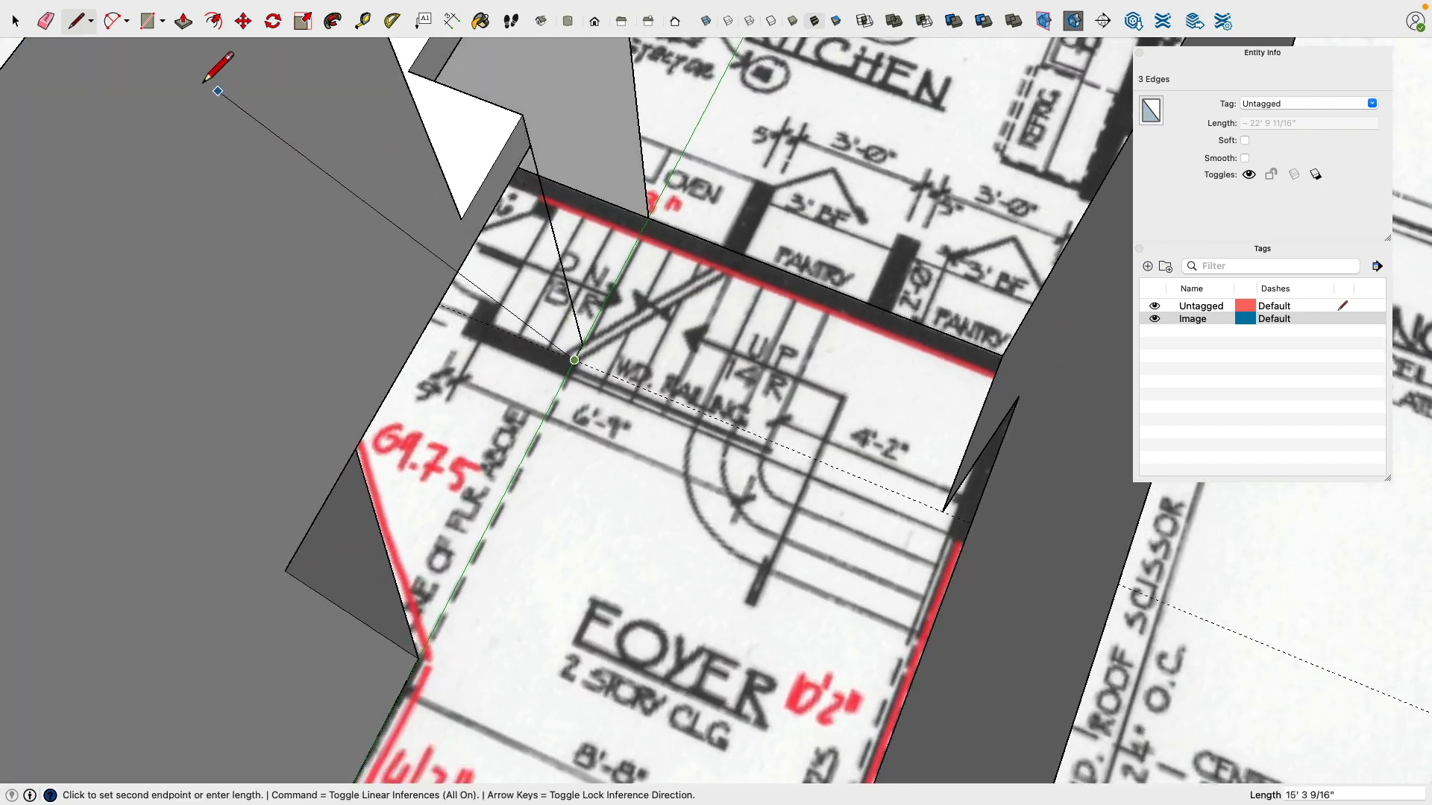
Step: Create a guide parallel to the front wall's base at a distance of 11'3"
left_click(363, 23)
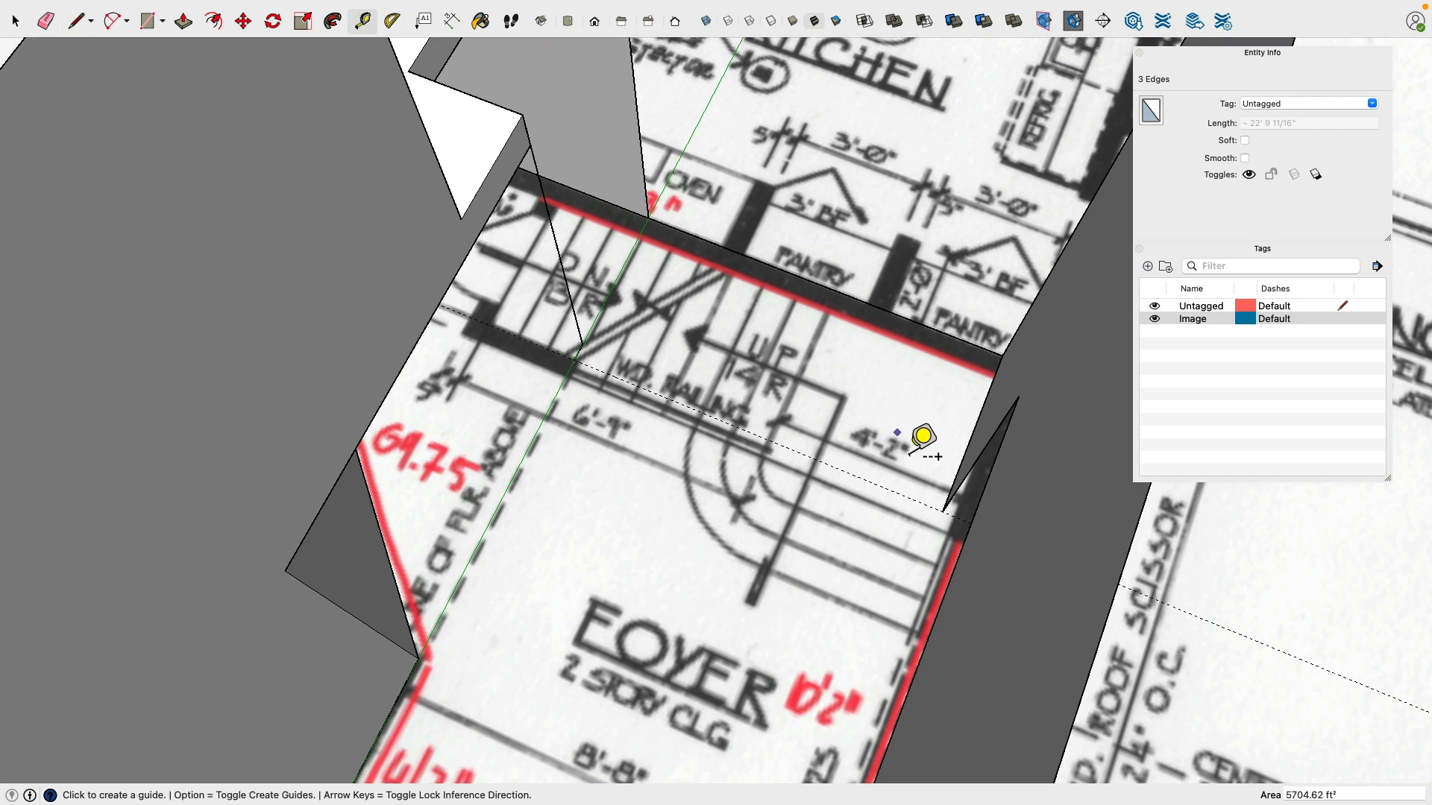
left_click(959, 475)
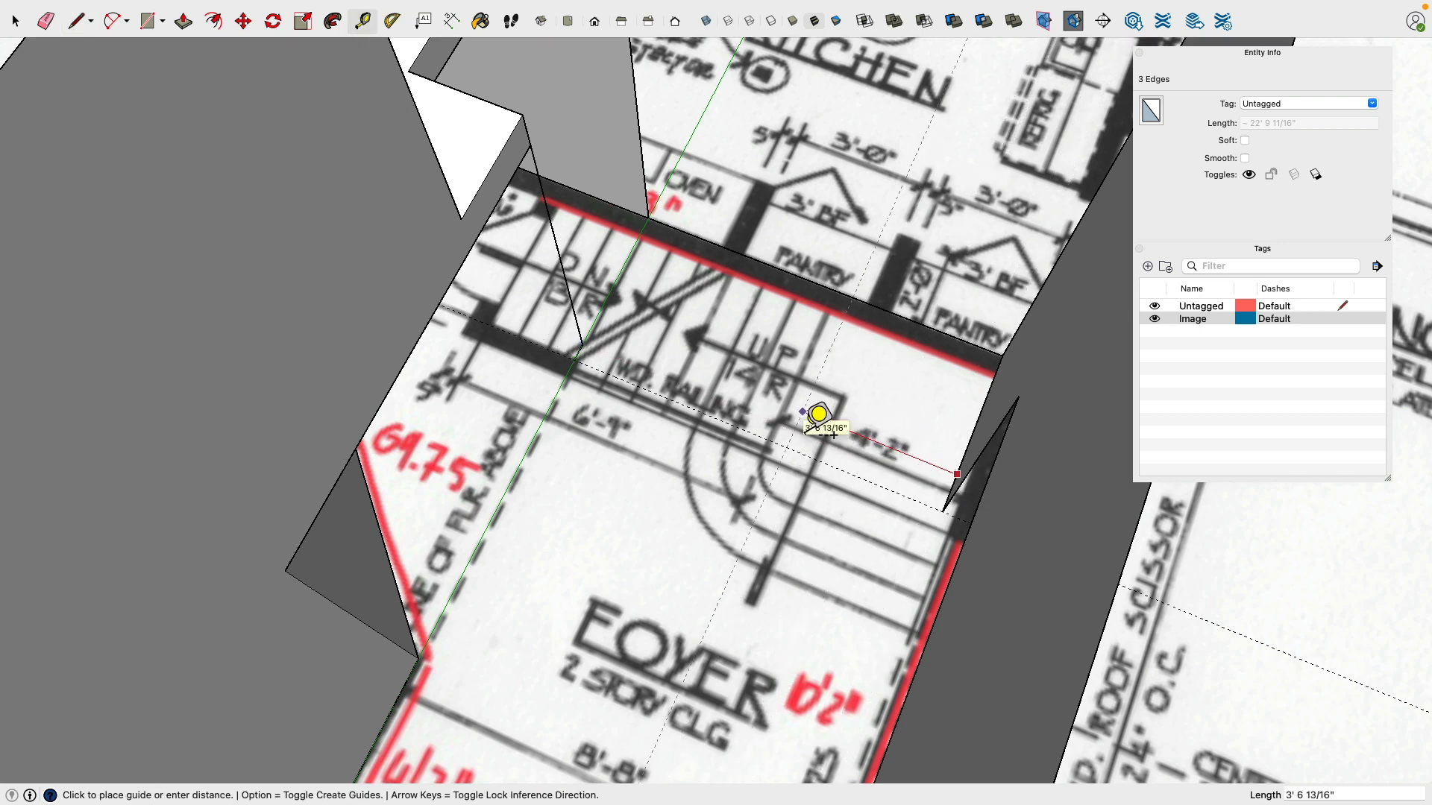
type("11'3")
key("Return")
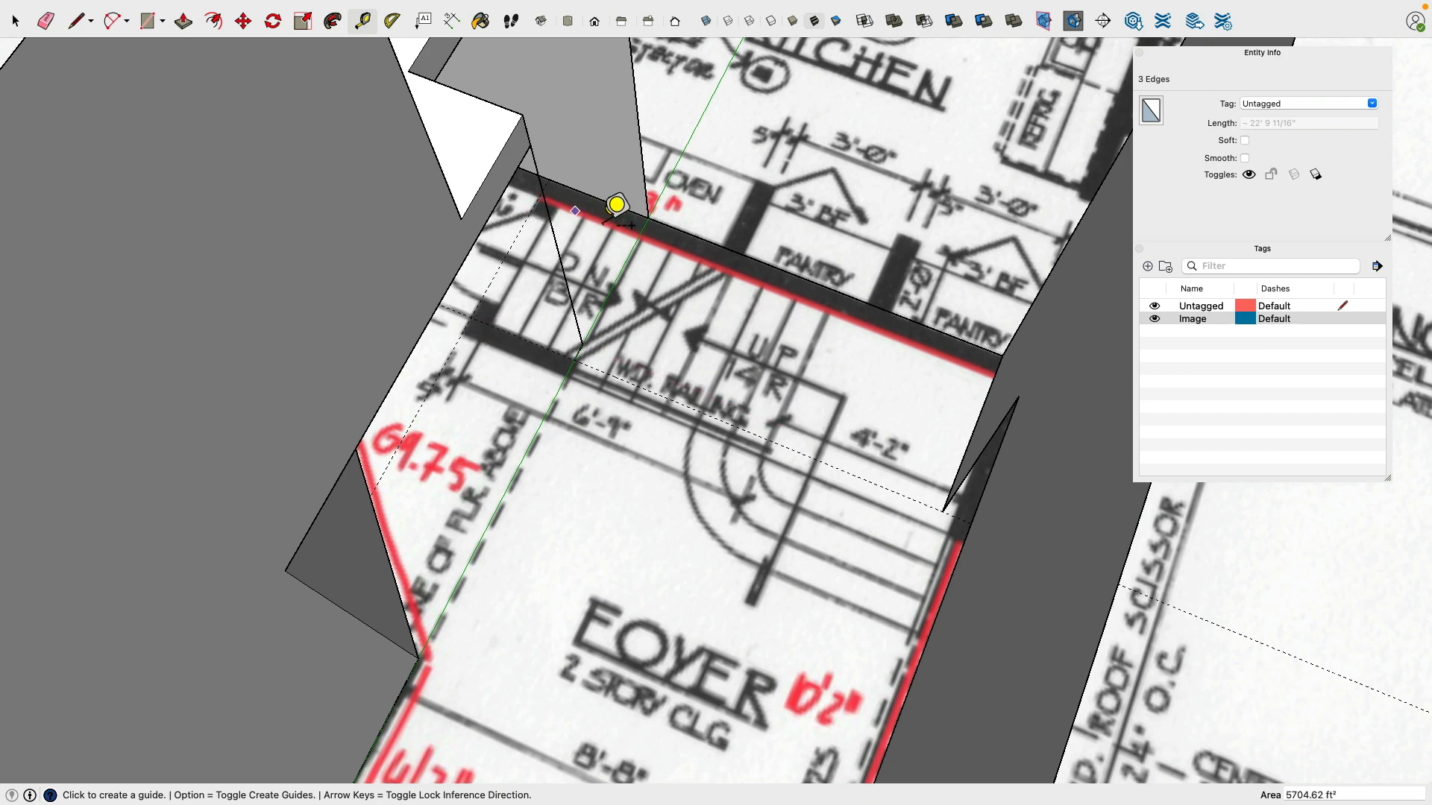
Step: Draw a 3'11" floor edge along the new guide, continue along the stair wall line to the green axis, and up to close a narrow face
middle_click_drag(620, 201, 383, 166, "shift")
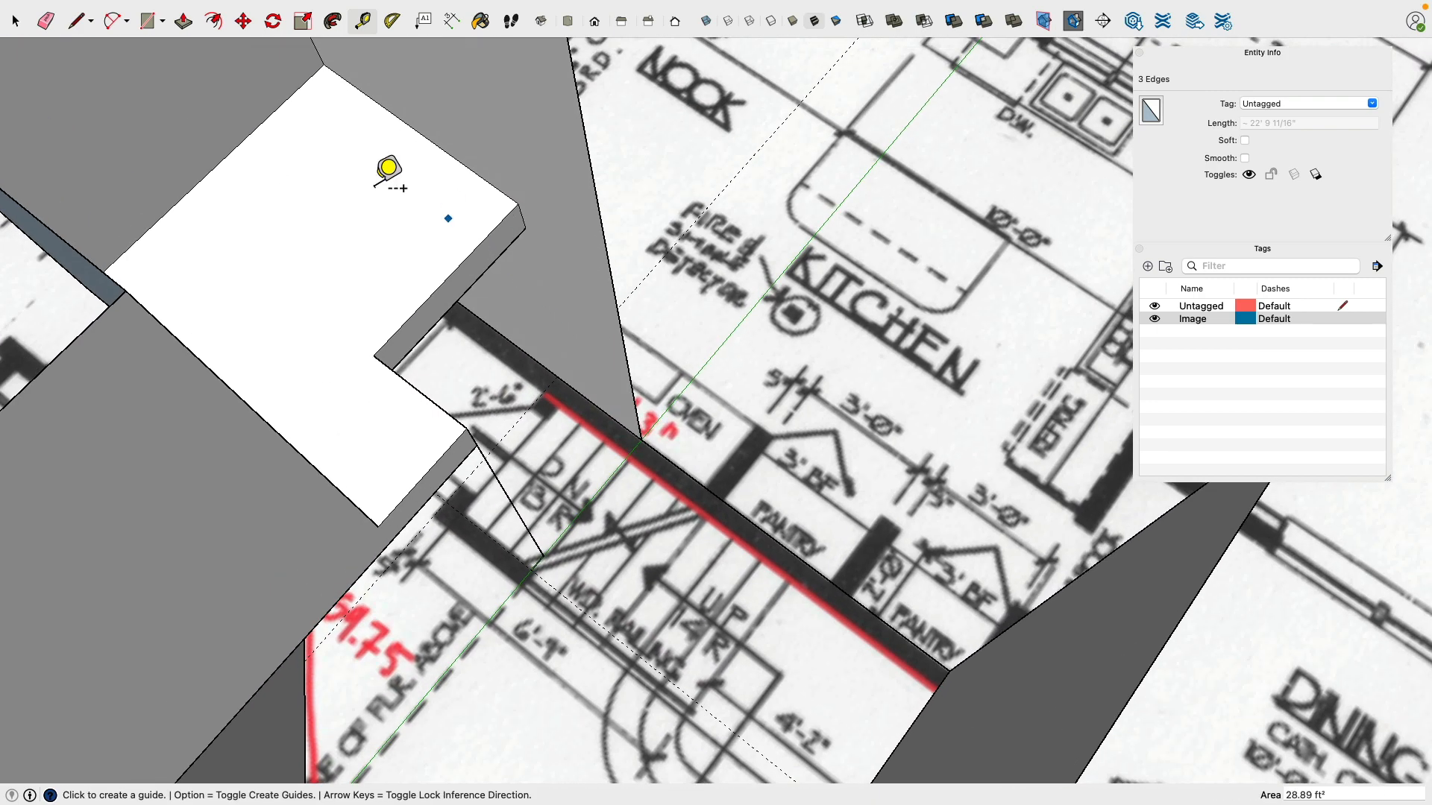
left_click(78, 21)
mouse_move(527, 335)
middle_mouse_down("shift")
mouse_move(527, 303)
mouse_move(574, 243)
middle_mouse_up("shift")
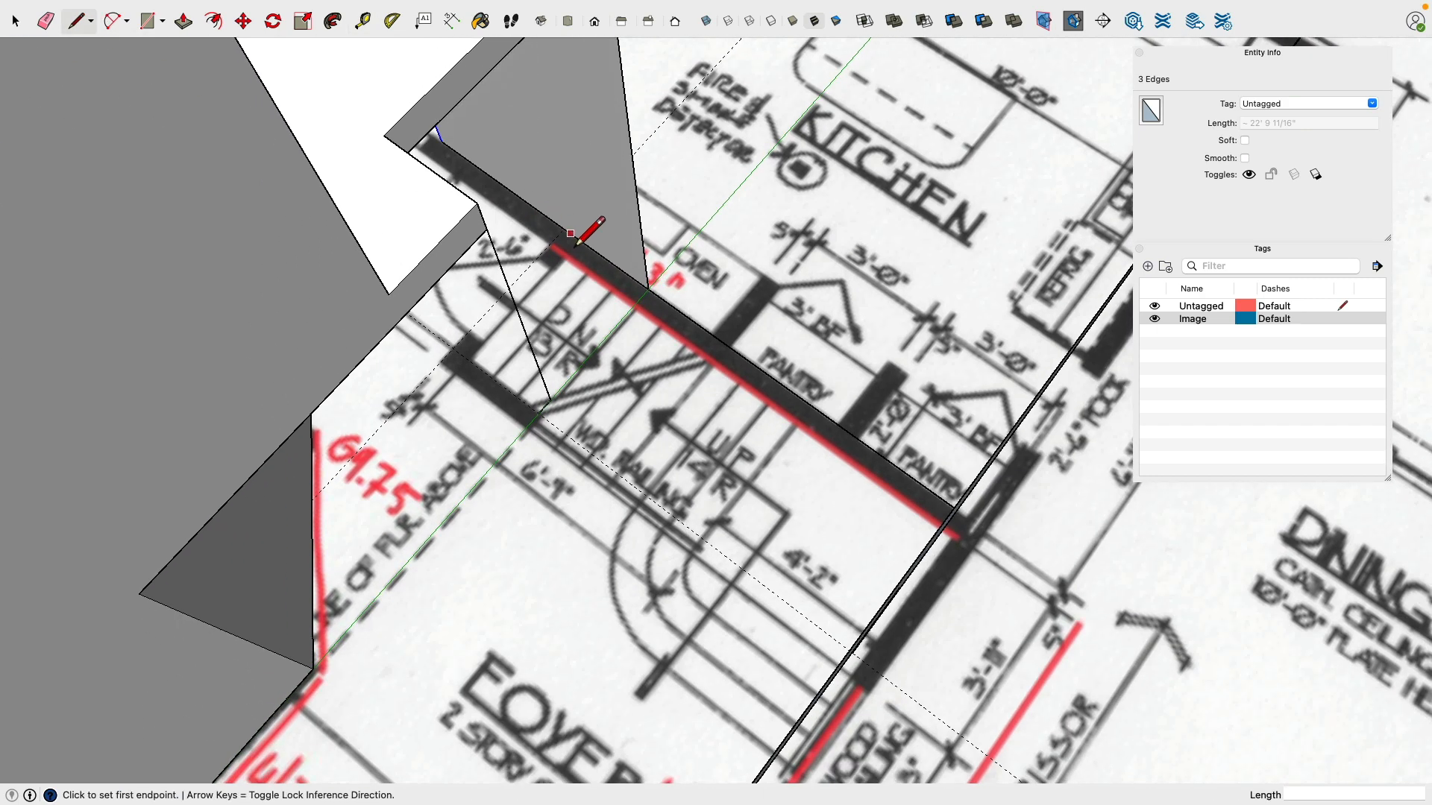
left_click(564, 229)
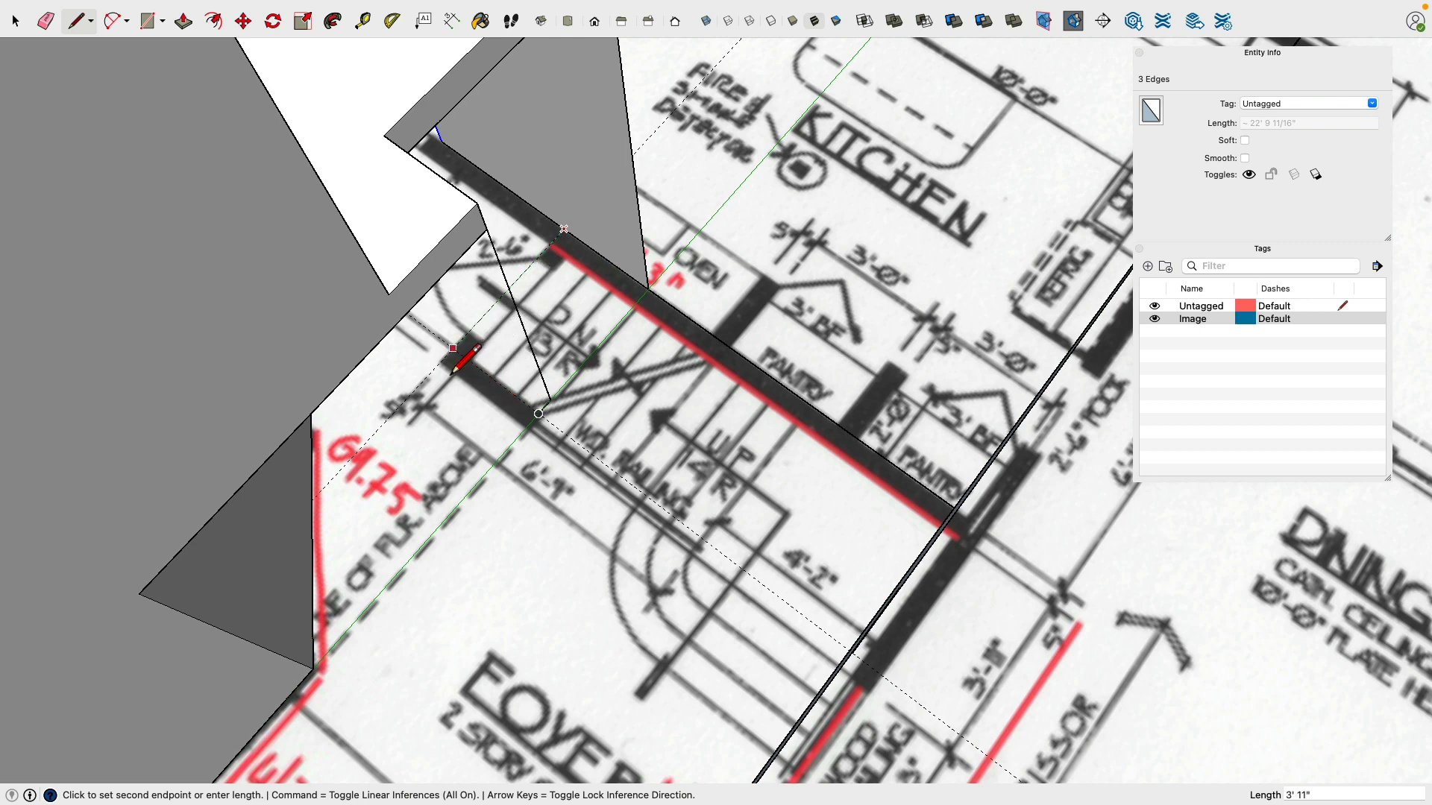
left_click(452, 349)
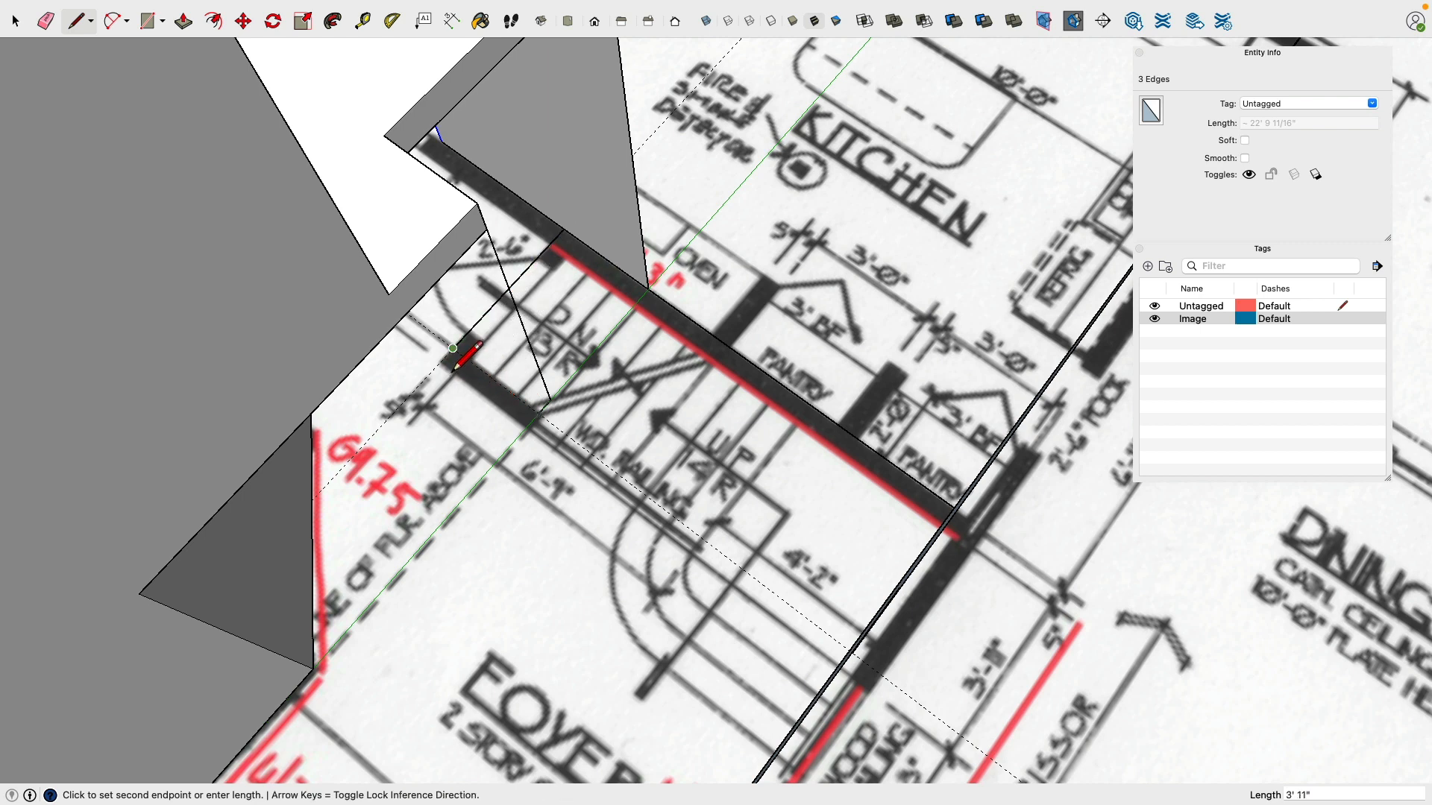
left_click(538, 413)
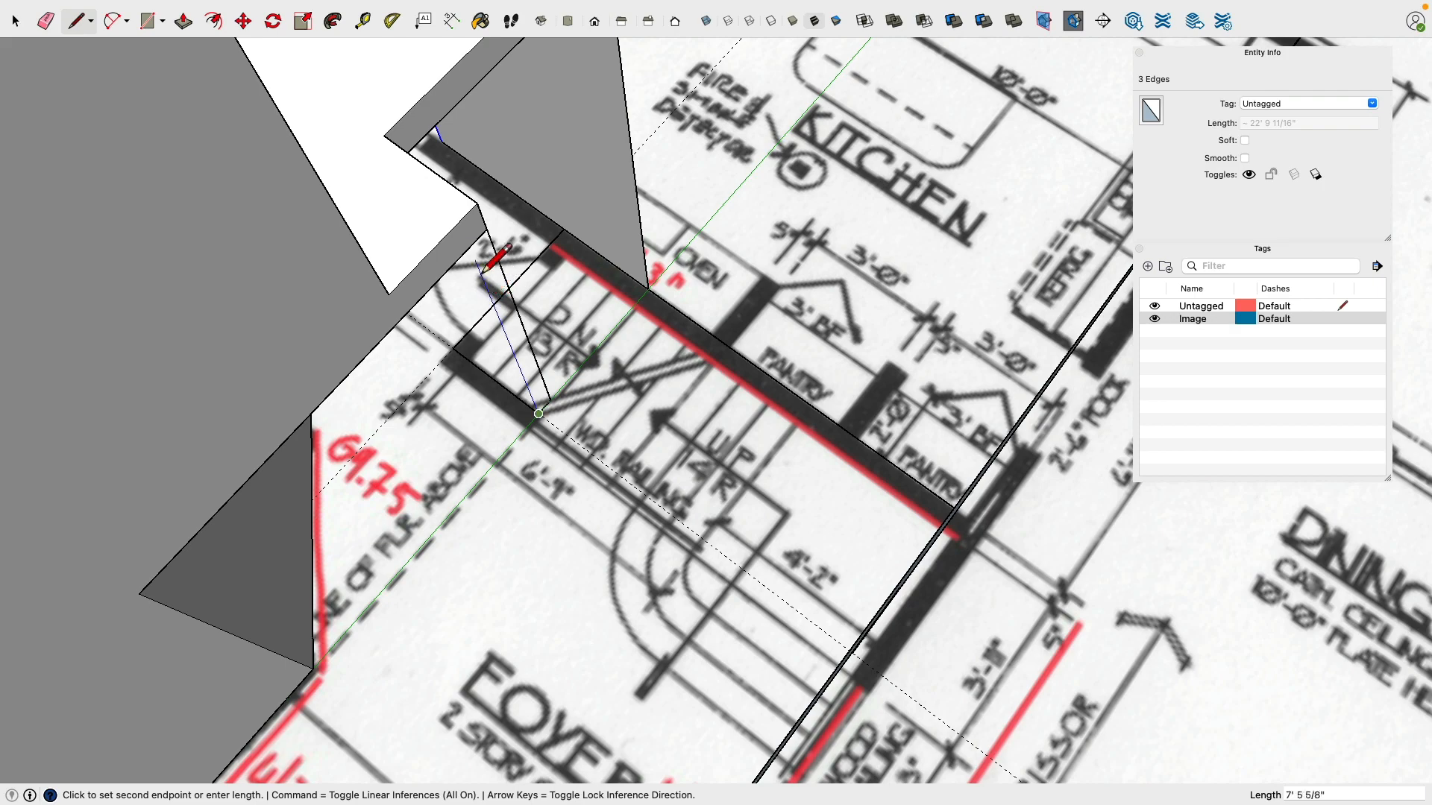
left_click(469, 247)
Step: Measure the width of the narrow vertical face beneath the platform corner
mouse_move(633, 500)
middle_mouse_down()
mouse_move(760, 307)
mouse_move(527, 501)
mouse_move(415, 544)
mouse_move(589, 320)
middle_mouse_up()
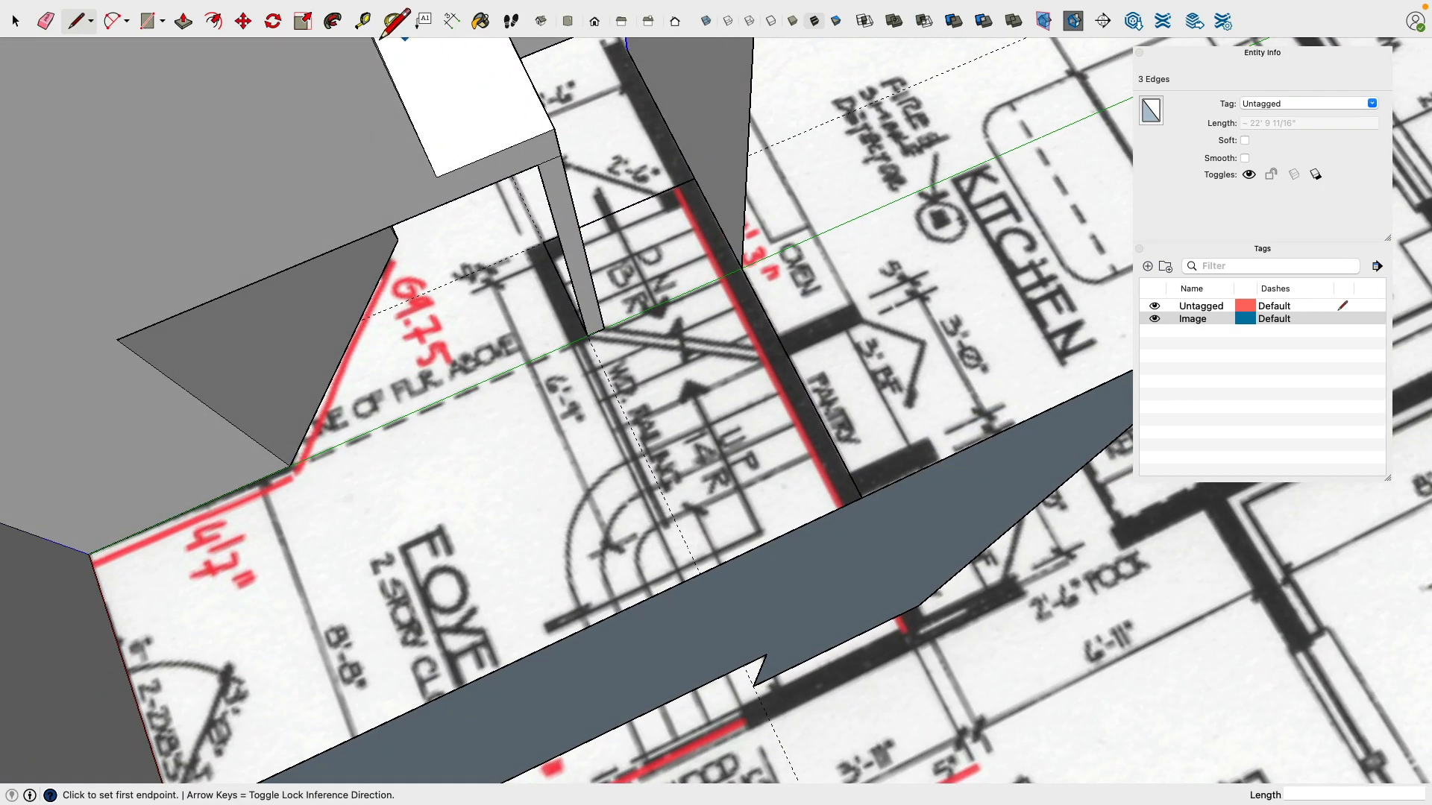
left_click(362, 21)
left_click(566, 188)
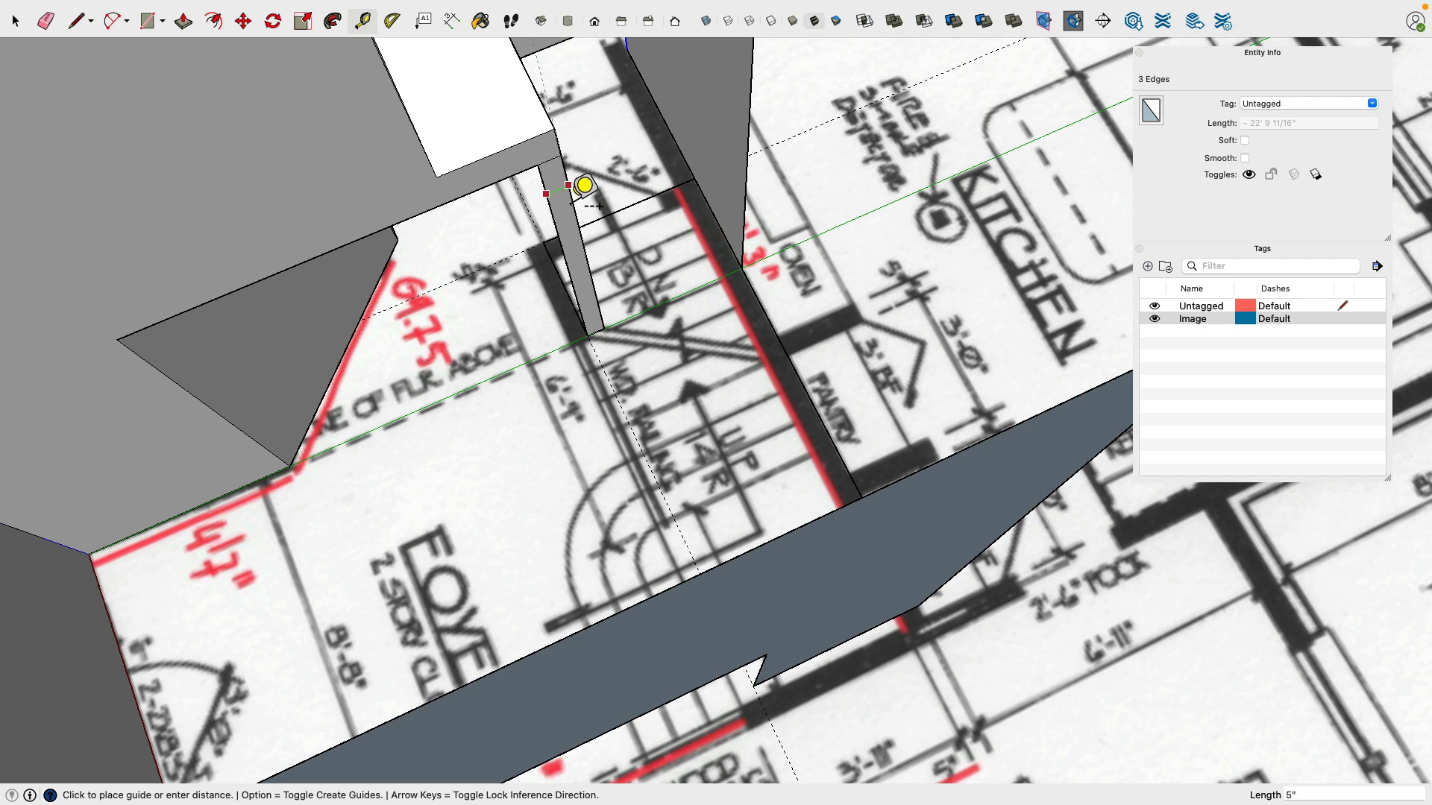
middle_click_drag(594, 246, 778, 307)
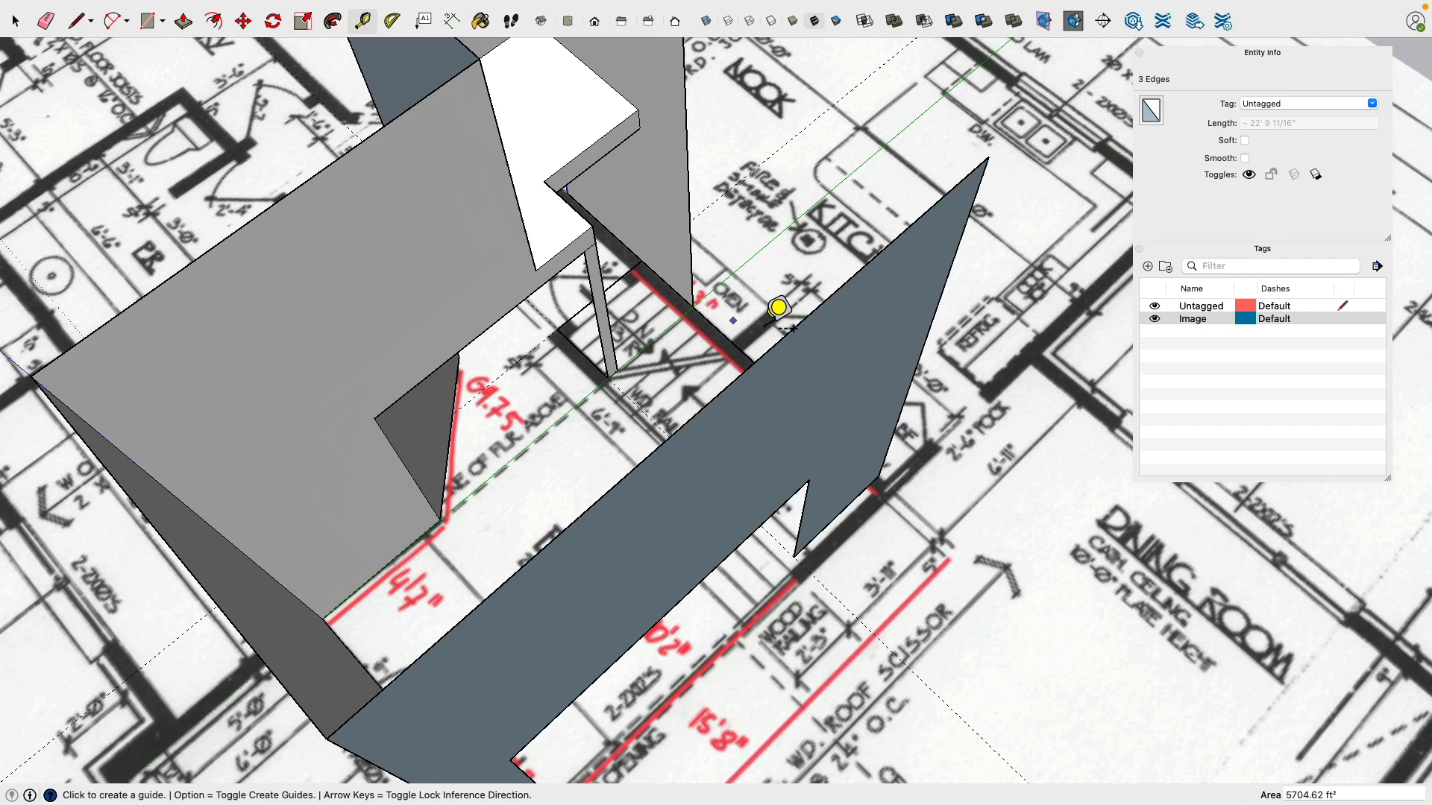
Step: Hide the Image tag to clear the floor plan from the view beneath the platform
left_click(1155, 319)
scroll(609, 333, "up", 3)
scroll(495, 439, "down", 4)
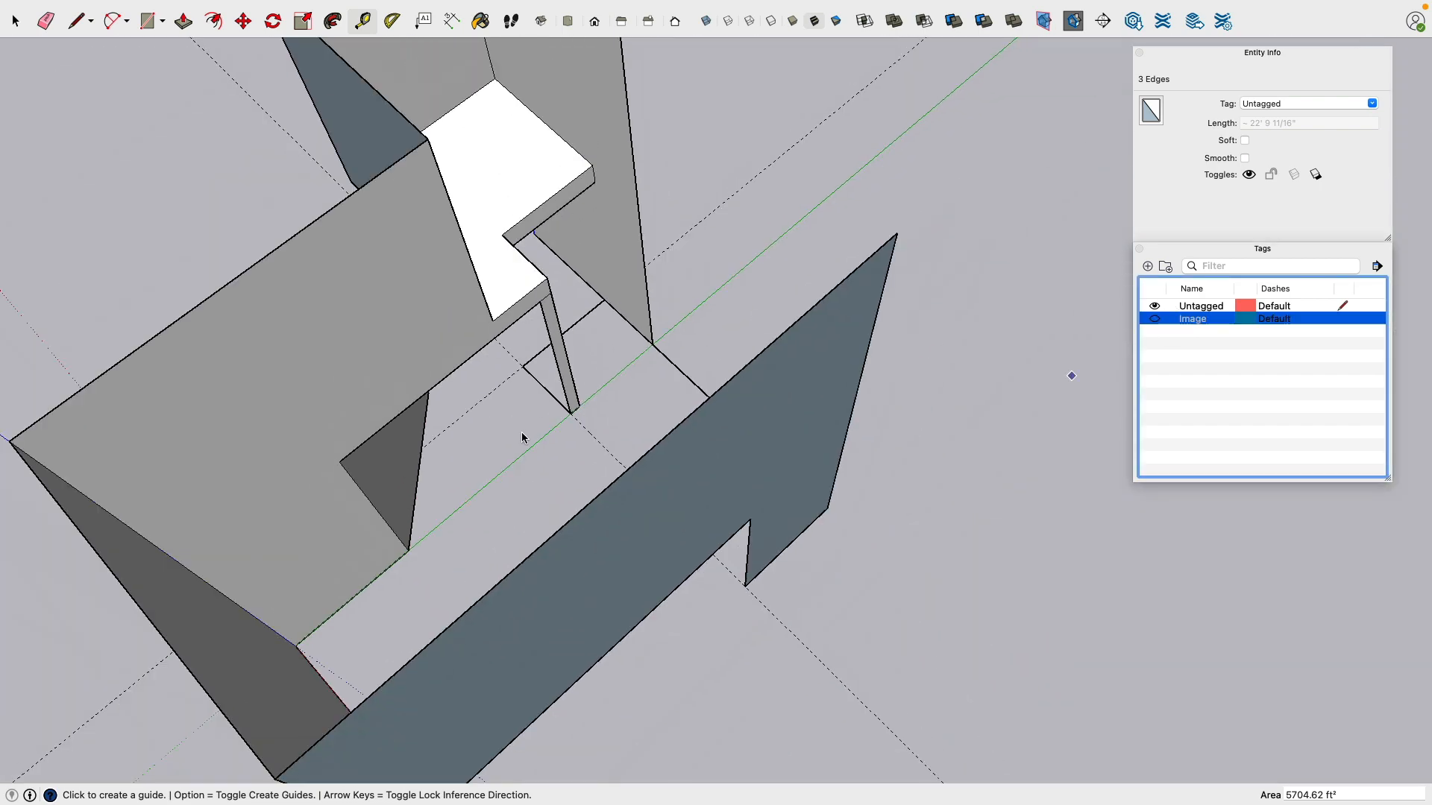
middle_click_drag(522, 435, 617, 300)
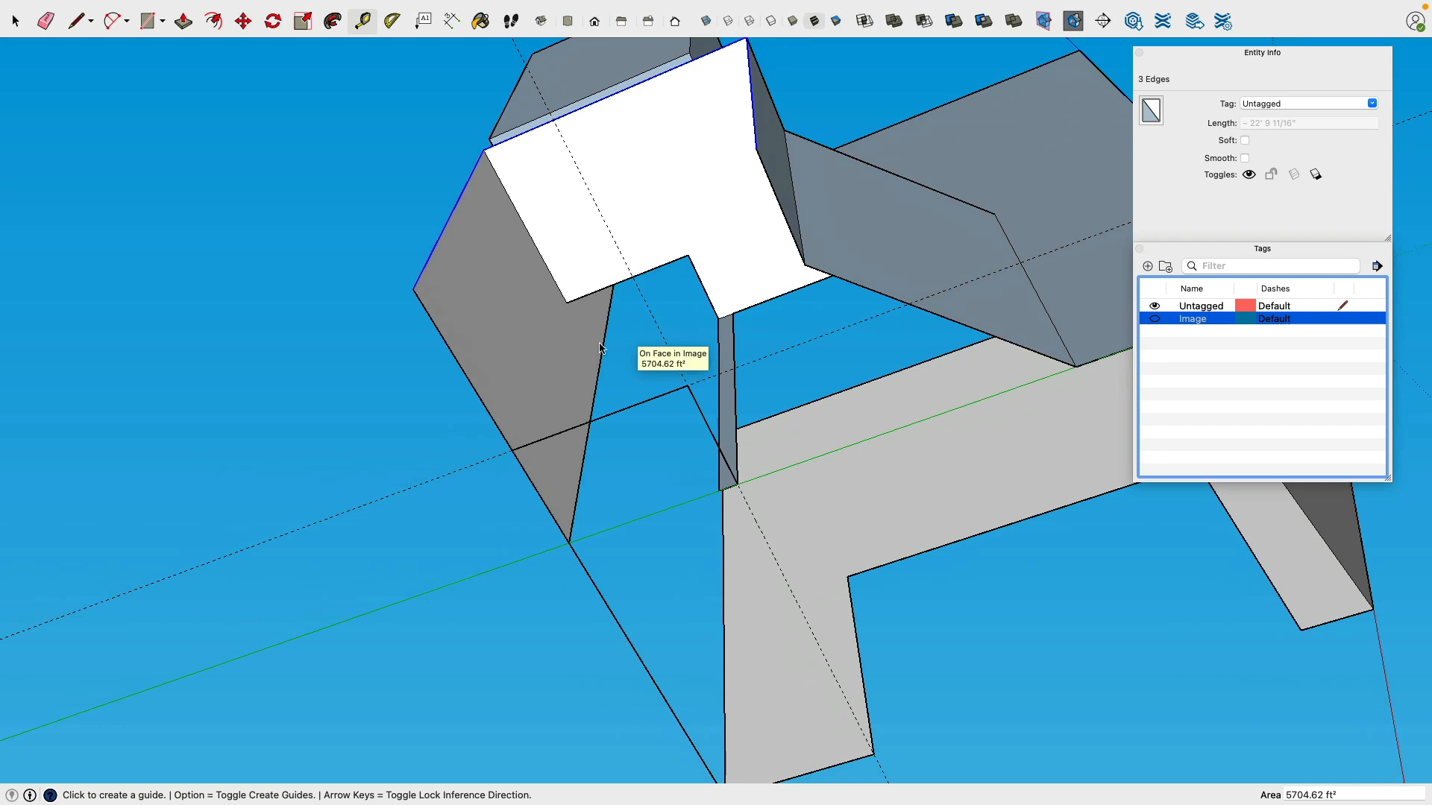
Step: Draw a vertical edge from the floor corner to the platform, across to the side wall, and 7'11" down to close the stair wall face
left_click(81, 21)
middle_click_drag(703, 358, 655, 377)
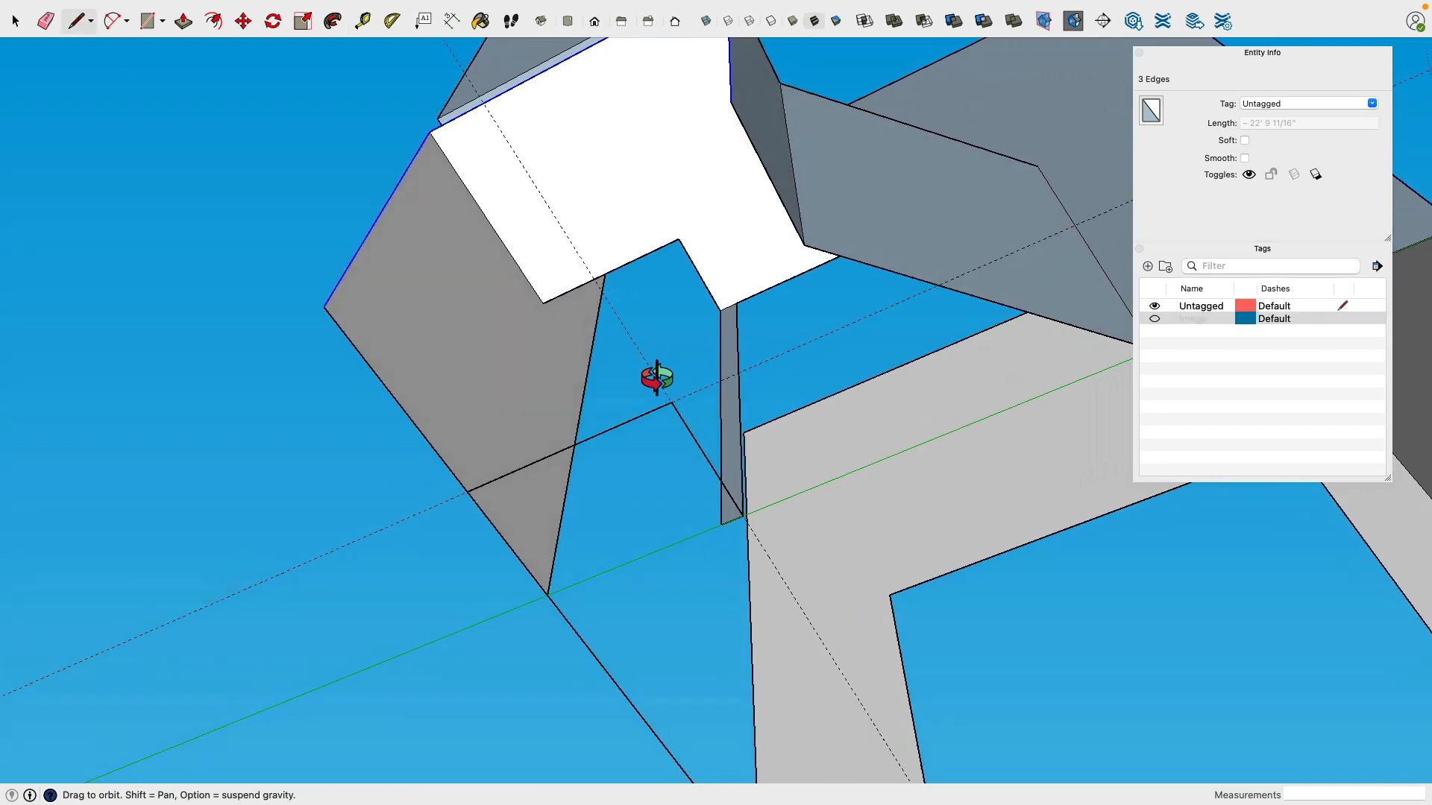
left_click(671, 403)
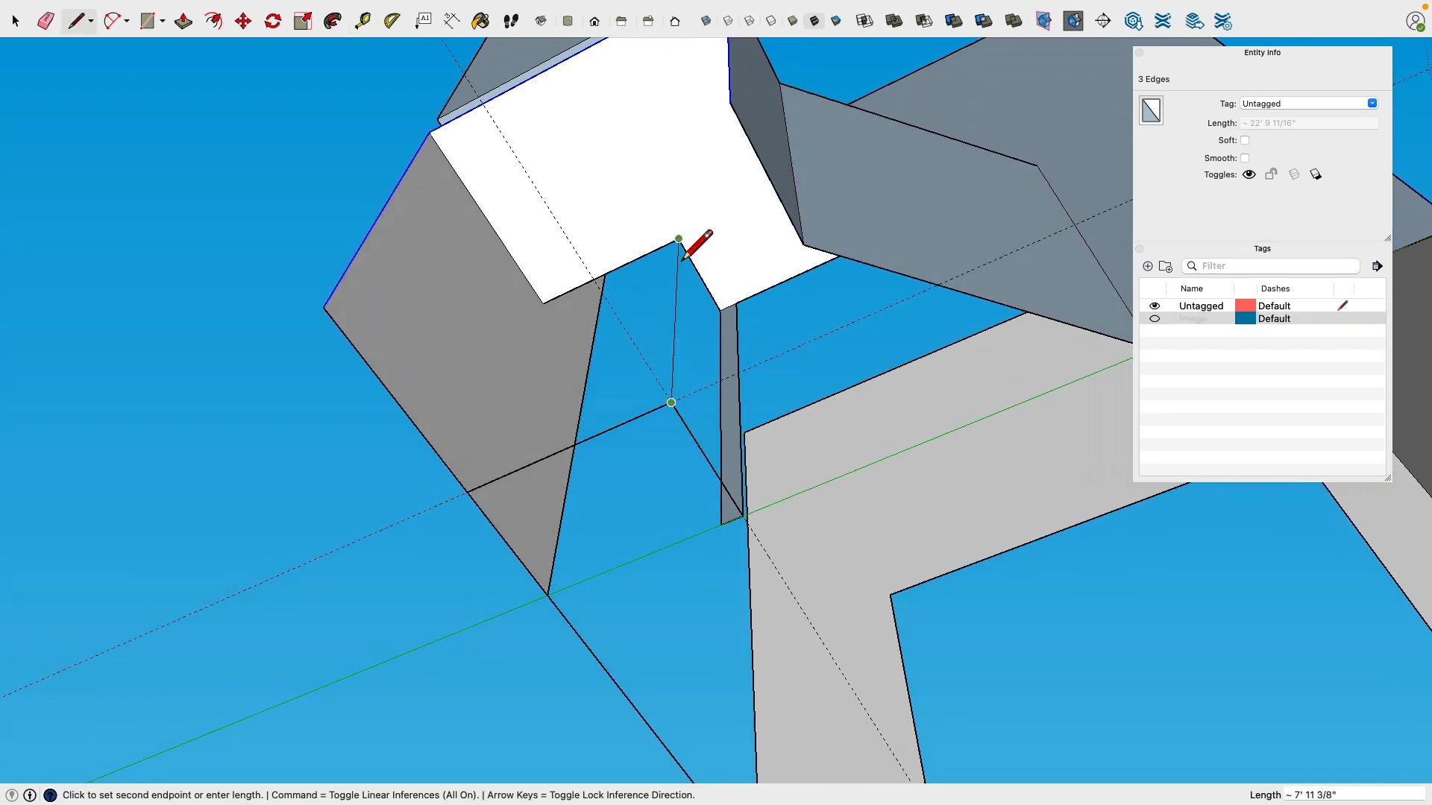
left_click(683, 211)
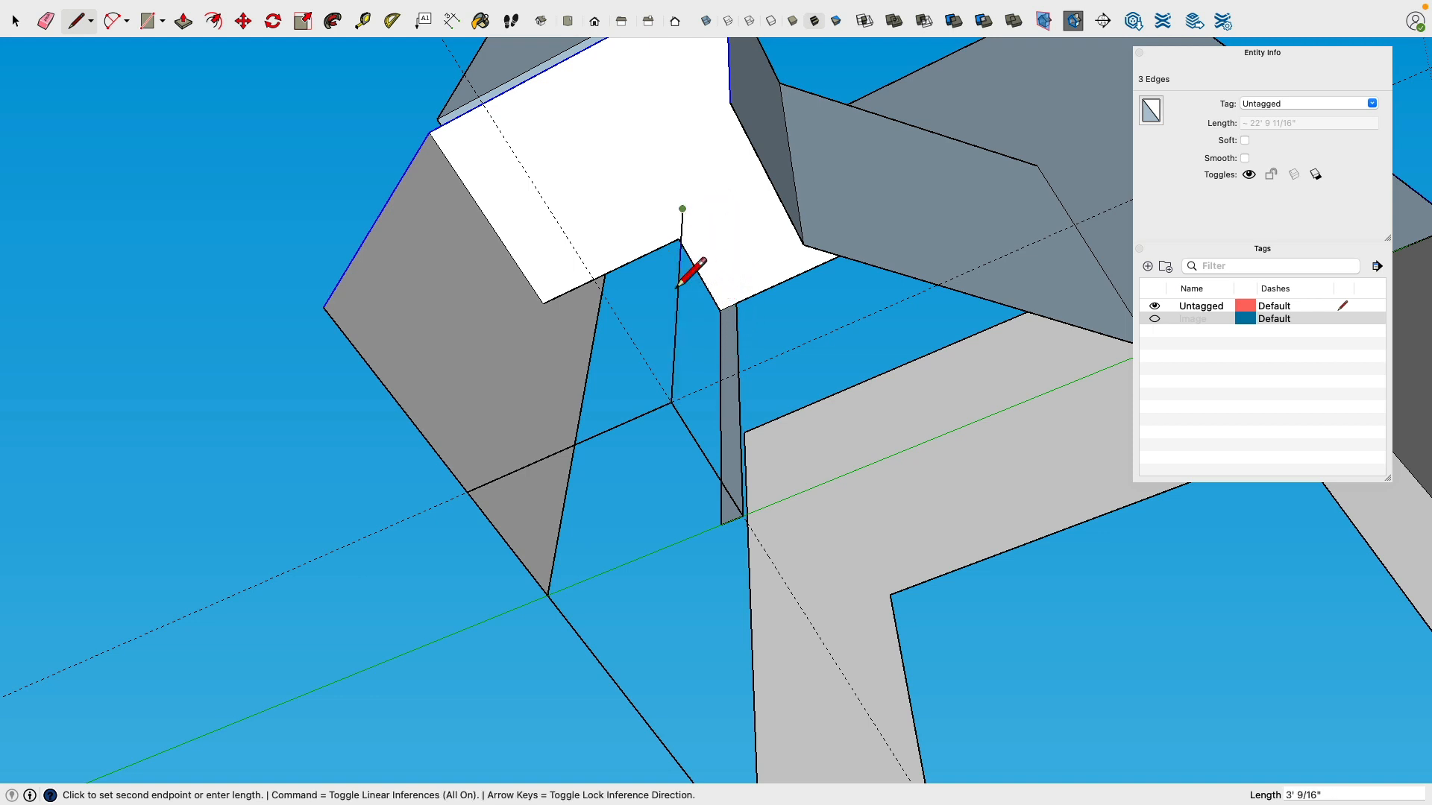
left_click(529, 284)
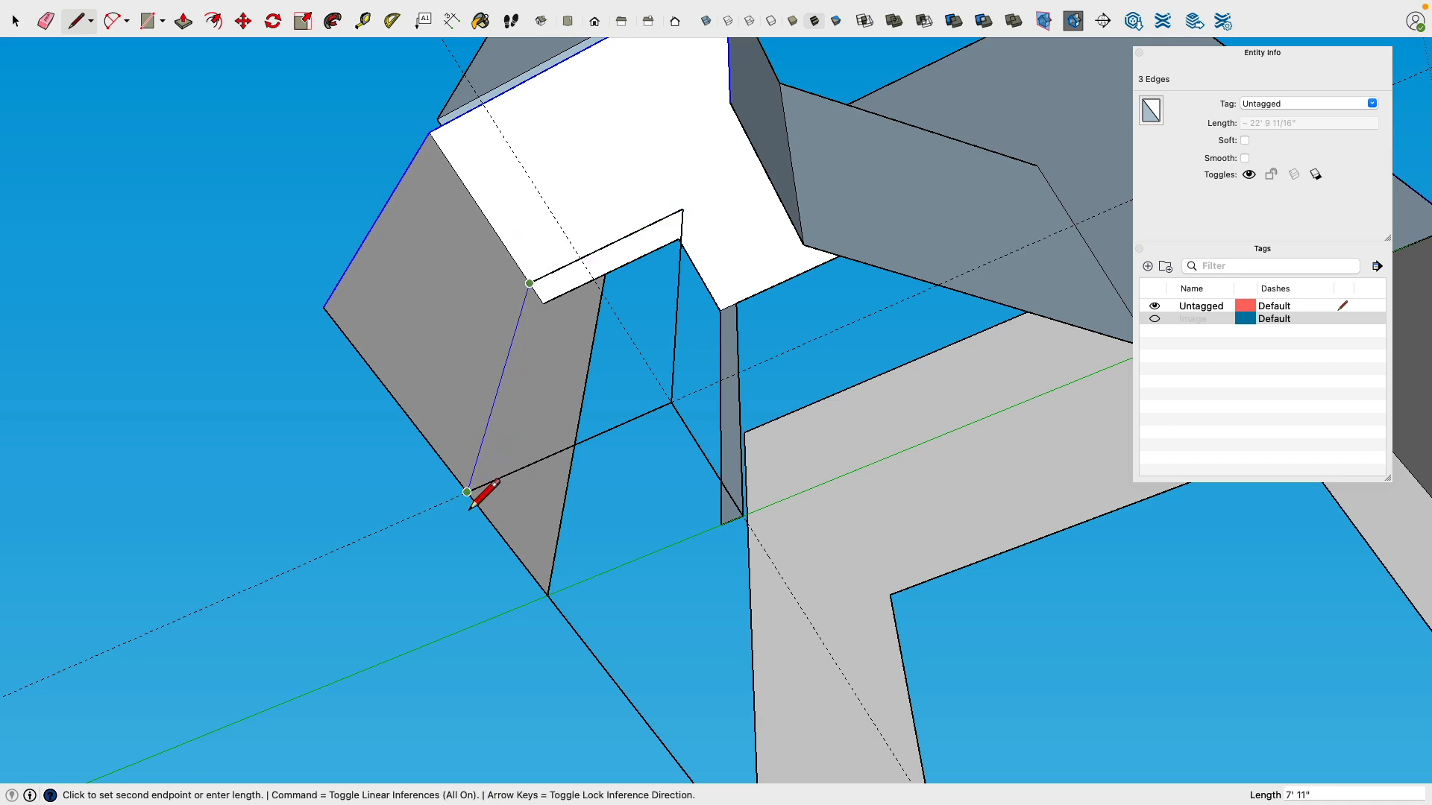
left_click(470, 480)
Step: Create a guide parallel to the new stair wall's base edge, offset 5" inward
middle_click_drag(659, 261, 181, 334)
middle_click_drag(802, 387, 624, 310)
left_click(618, 284)
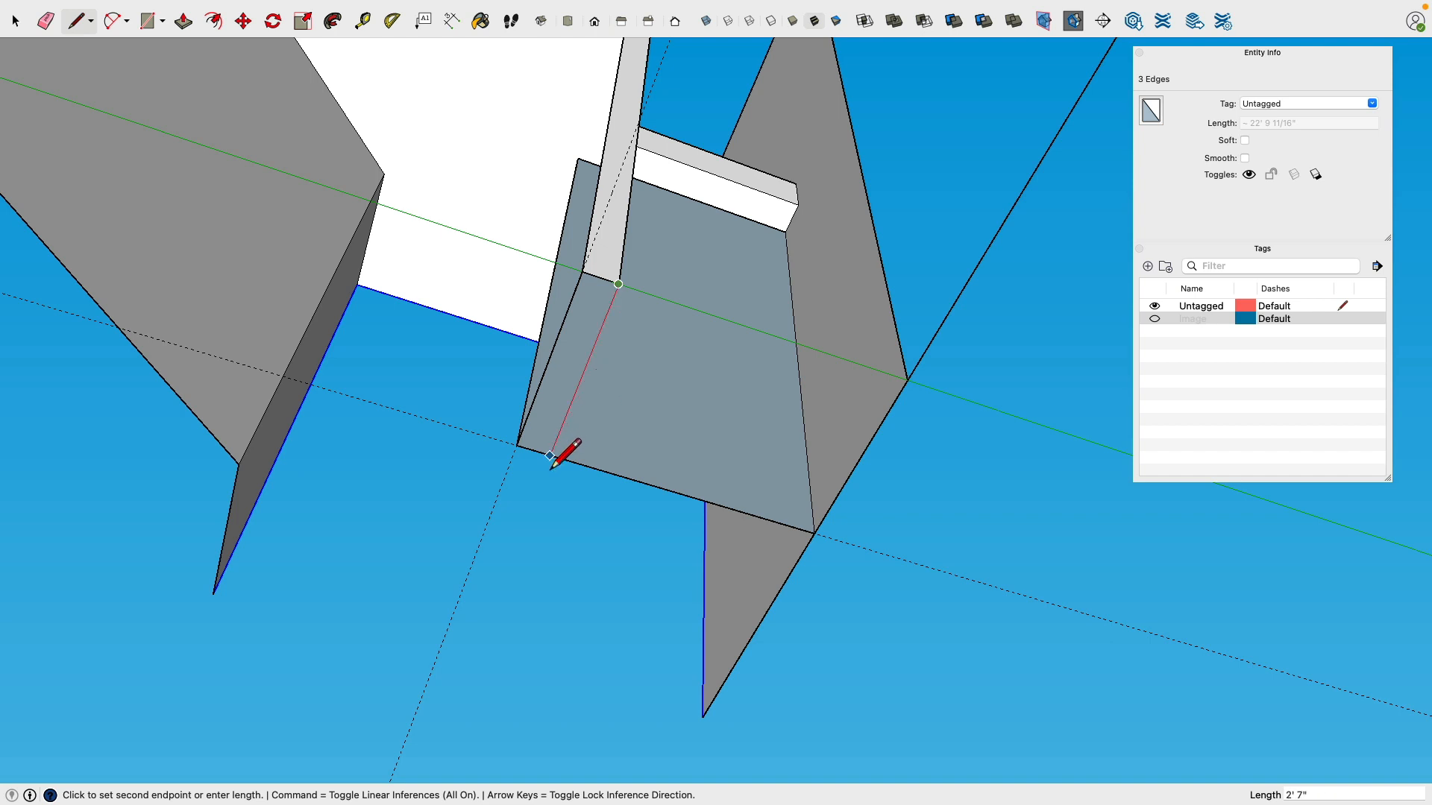
key("Escape")
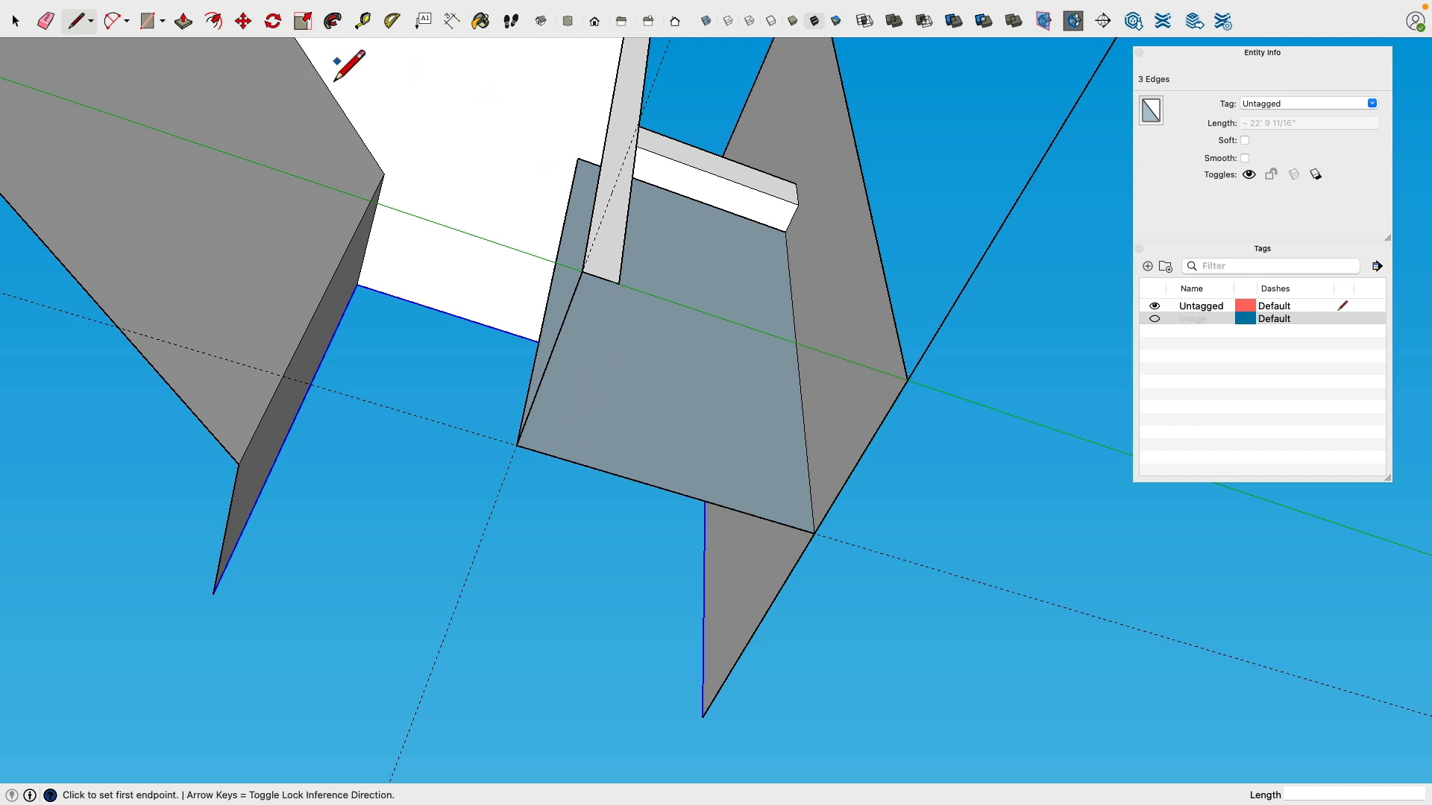
left_click(362, 23)
left_click(577, 462)
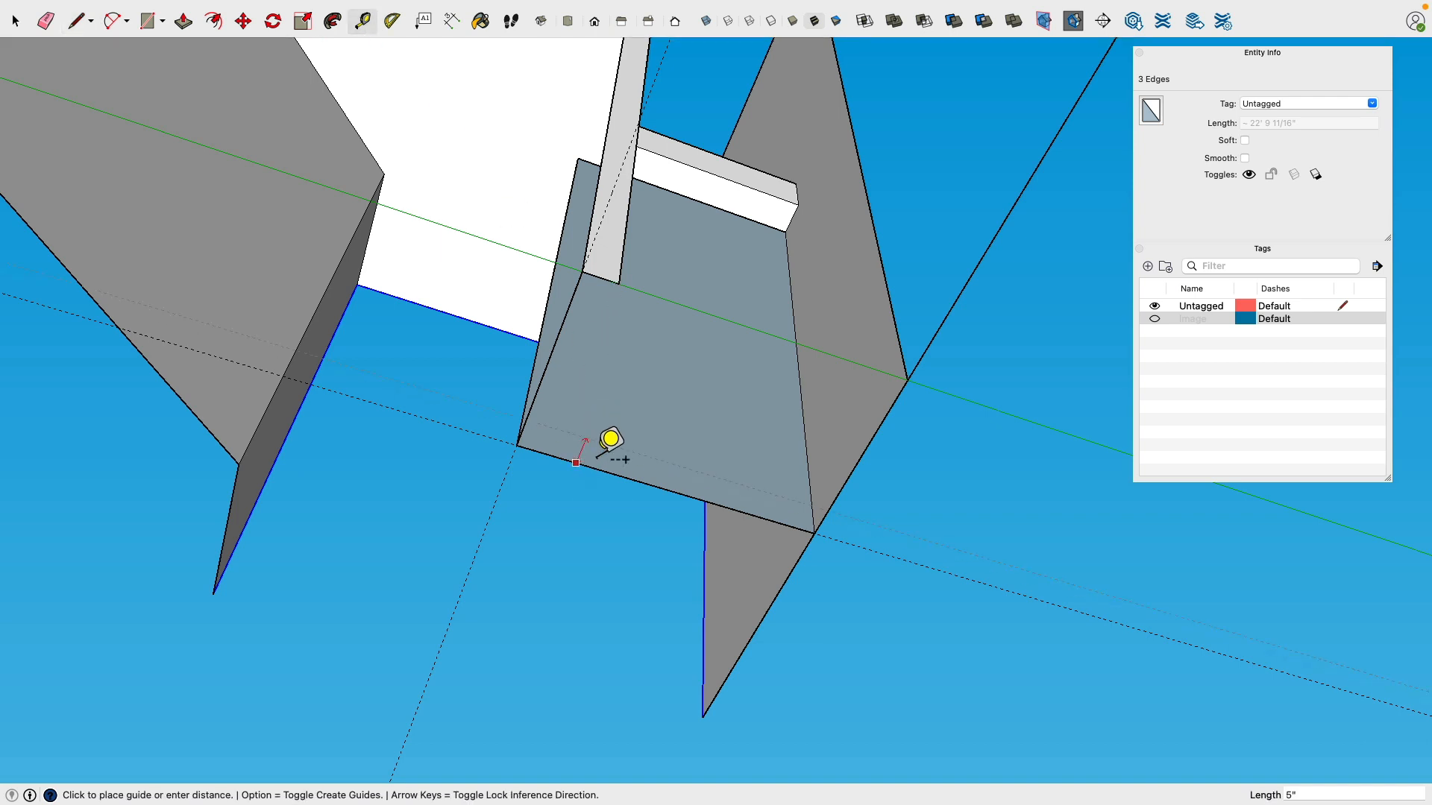
left_click(610, 442)
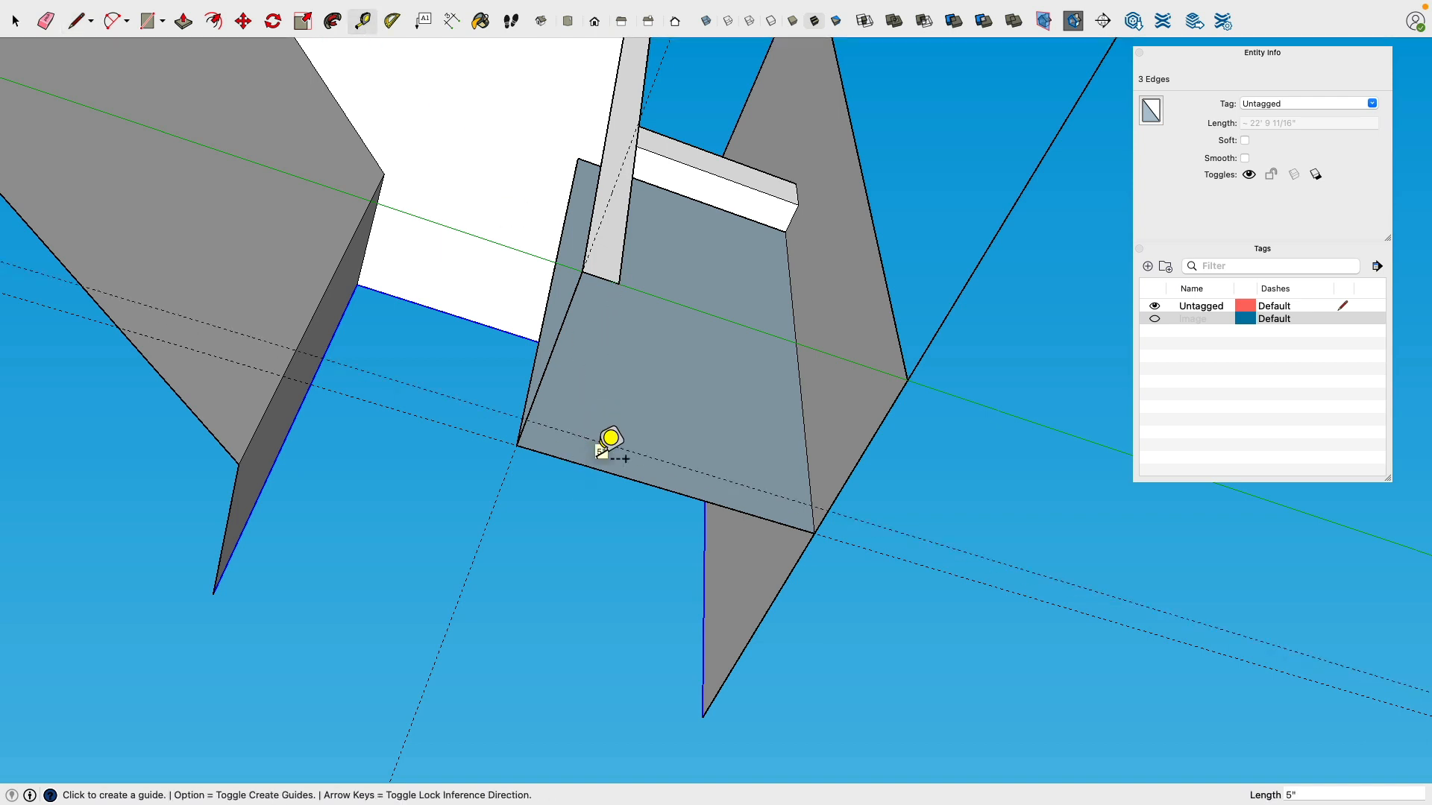
Step: Draw the inner wall line at the base from the green-axis corner to the guide and 3'6" along it to close the thickness face
left_click(78, 23)
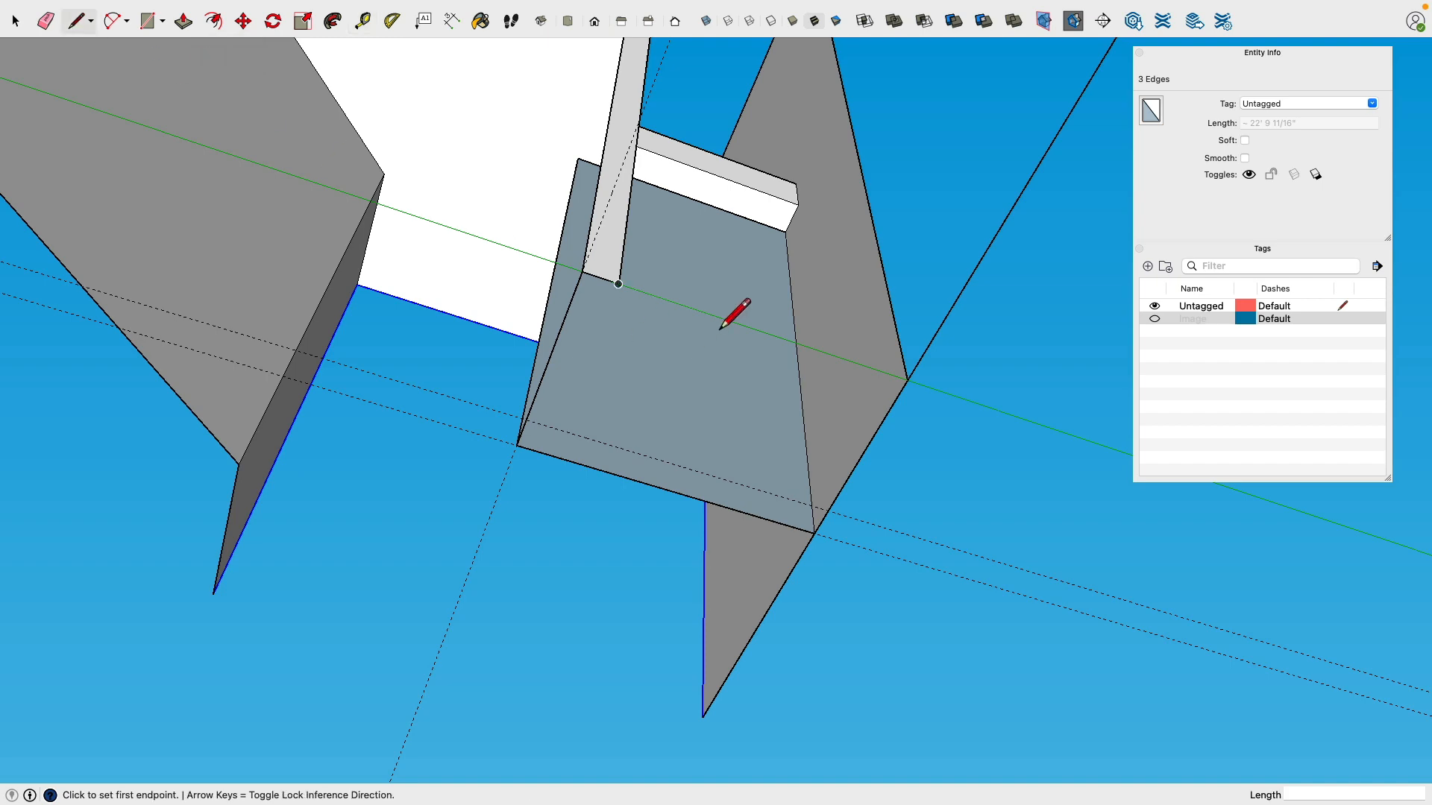
left_click(619, 297)
left_click(561, 433)
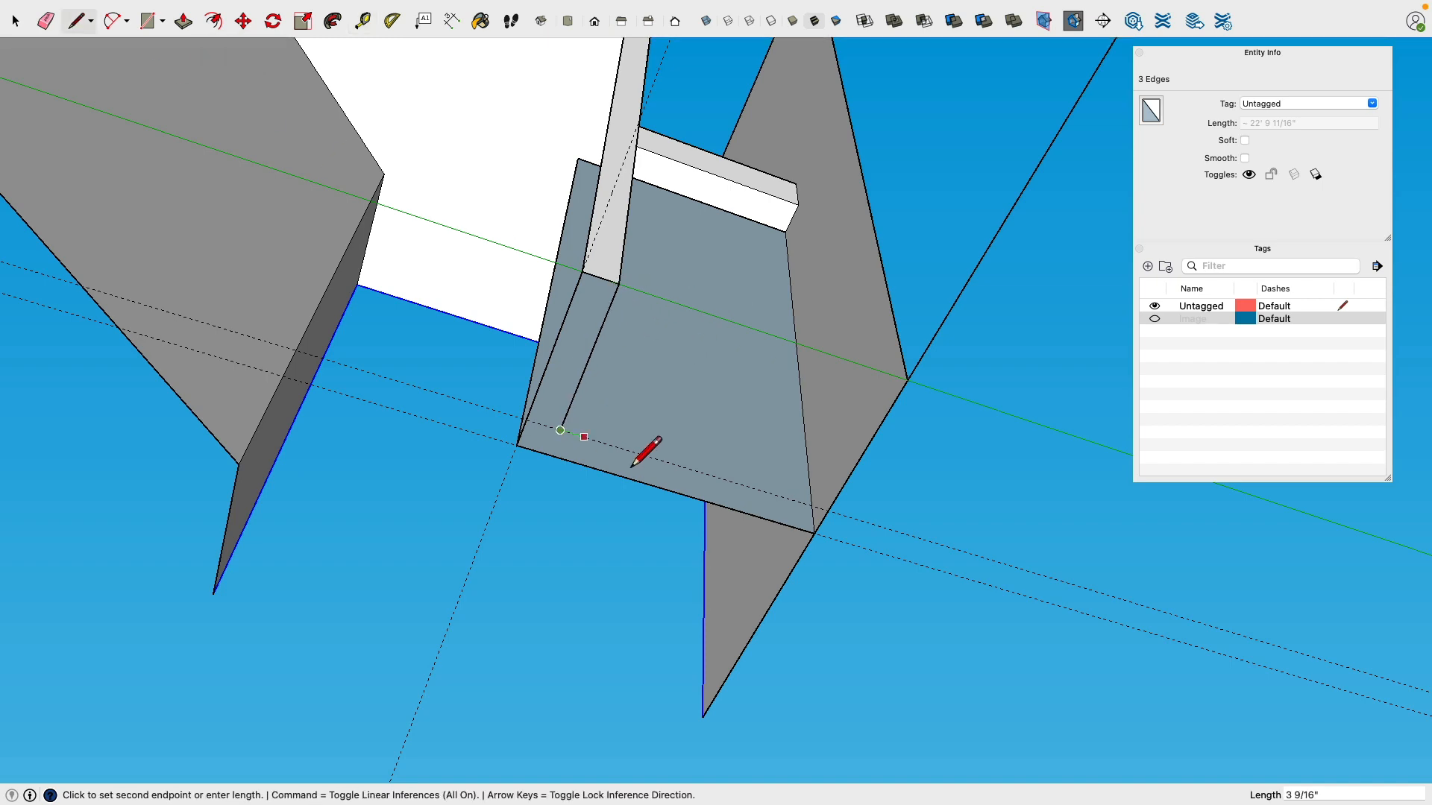
left_click(828, 513)
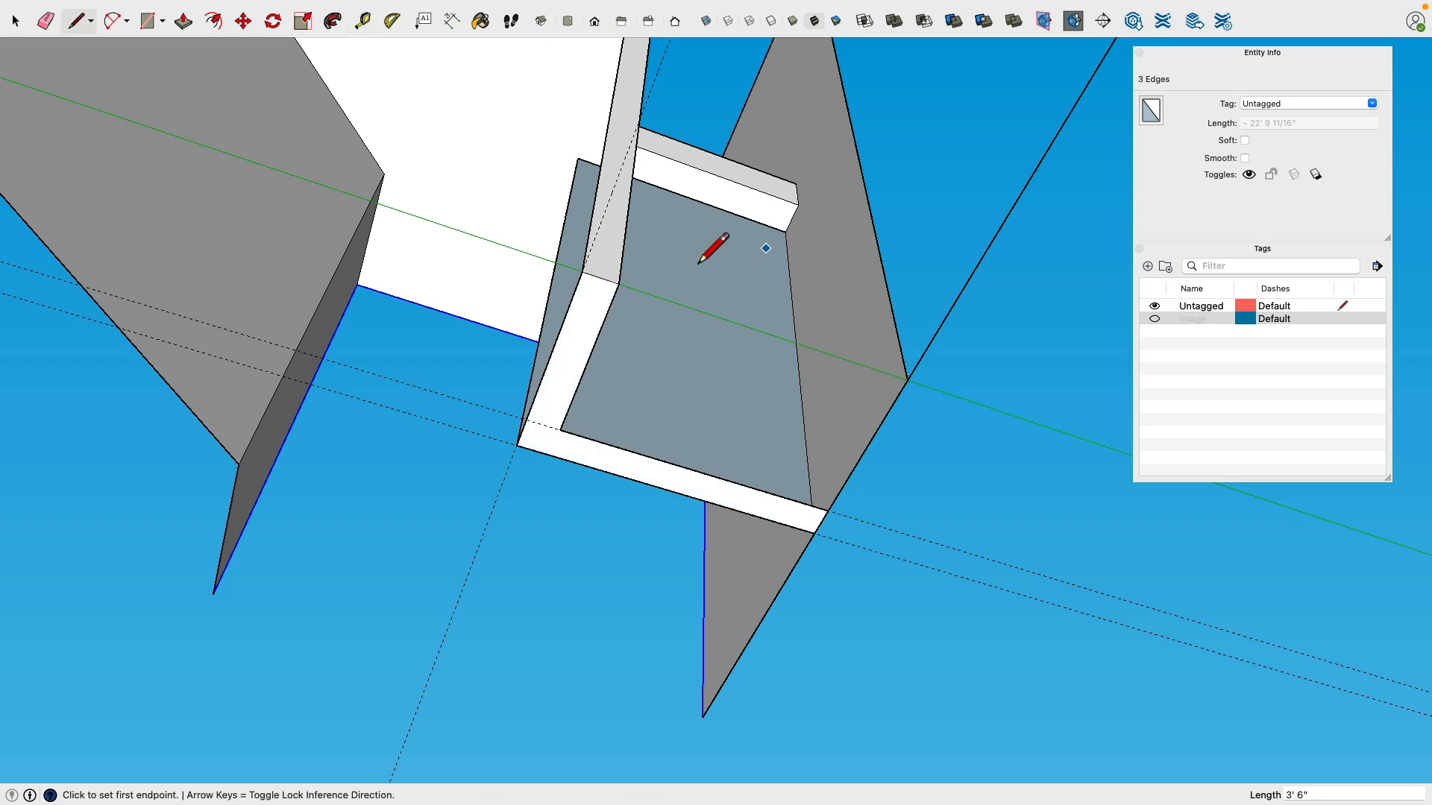
Step: Draw a 2'7" edge between the upper corners under the platform to close the short side wall's face
mouse_move(698, 263)
middle_mouse_down()
mouse_move(760, 288)
mouse_move(731, 233)
mouse_move(815, 154)
mouse_move(813, 136)
middle_mouse_up()
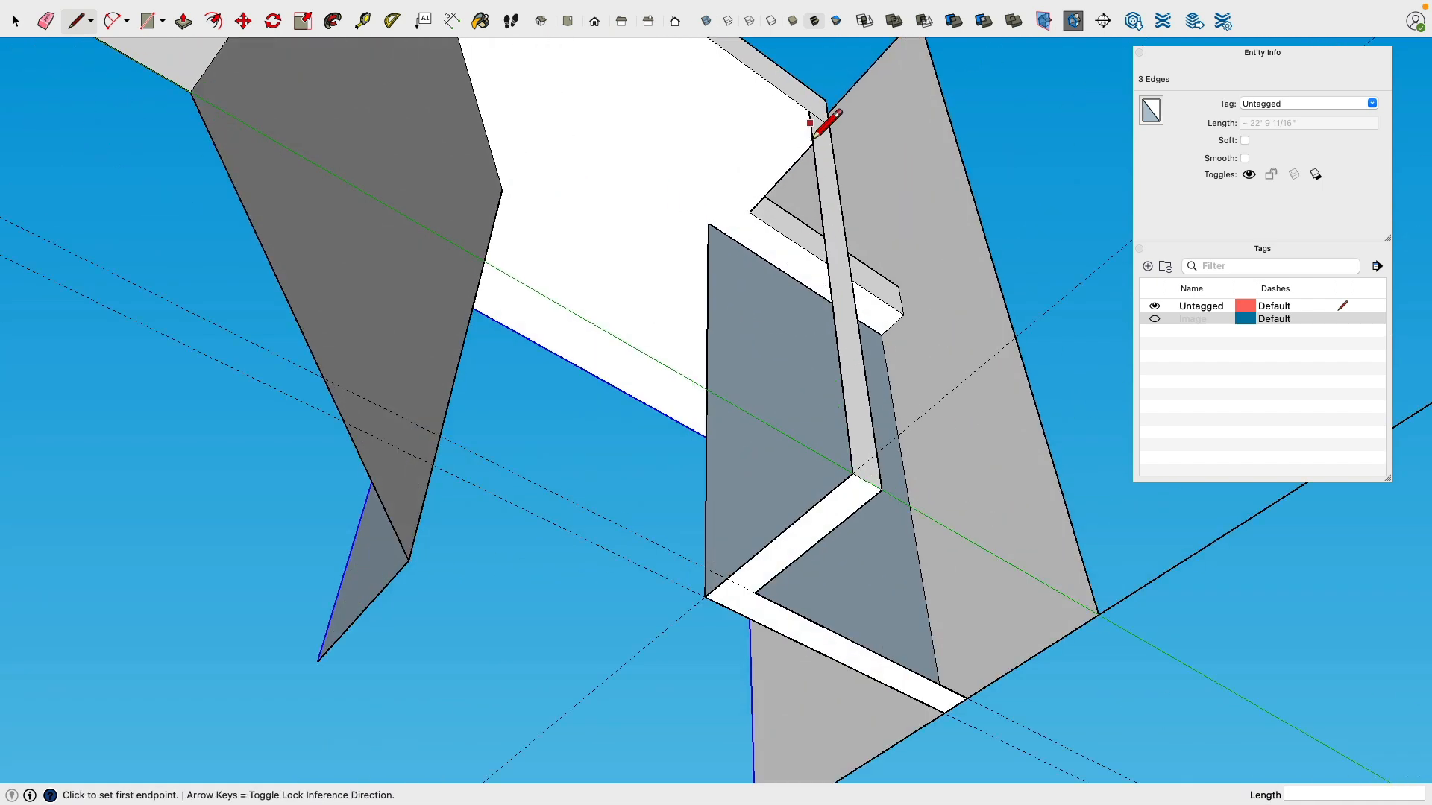
left_click(811, 125)
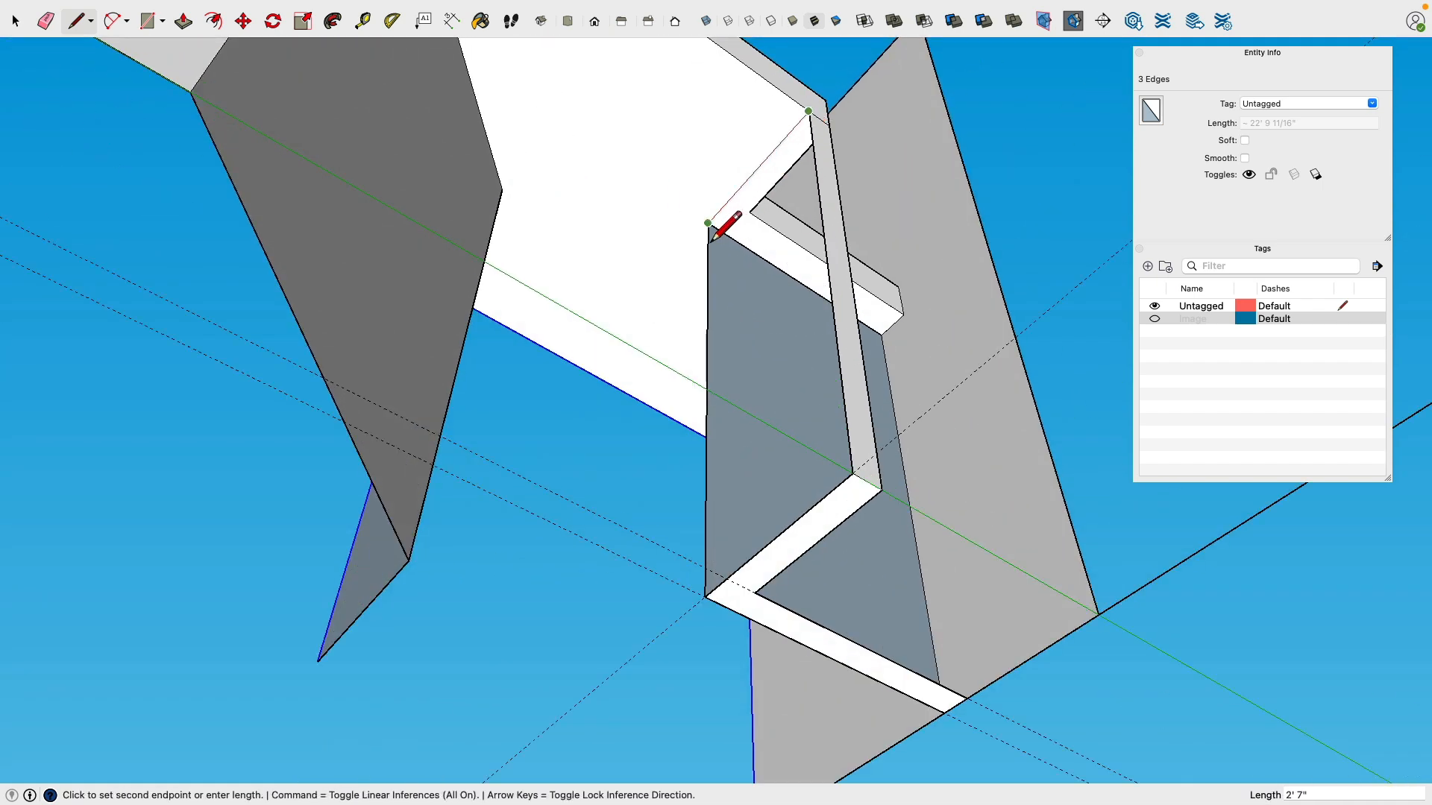
left_click(710, 242)
Step: Draw a 7'11" vertical edge up from the inner base corner, locked to the blue axis
mouse_move(709, 242)
middle_mouse_down()
mouse_move(795, 227)
mouse_move(681, 246)
mouse_move(806, 457)
mouse_move(723, 252)
mouse_move(677, 268)
mouse_move(623, 389)
middle_mouse_up()
left_click(590, 537)
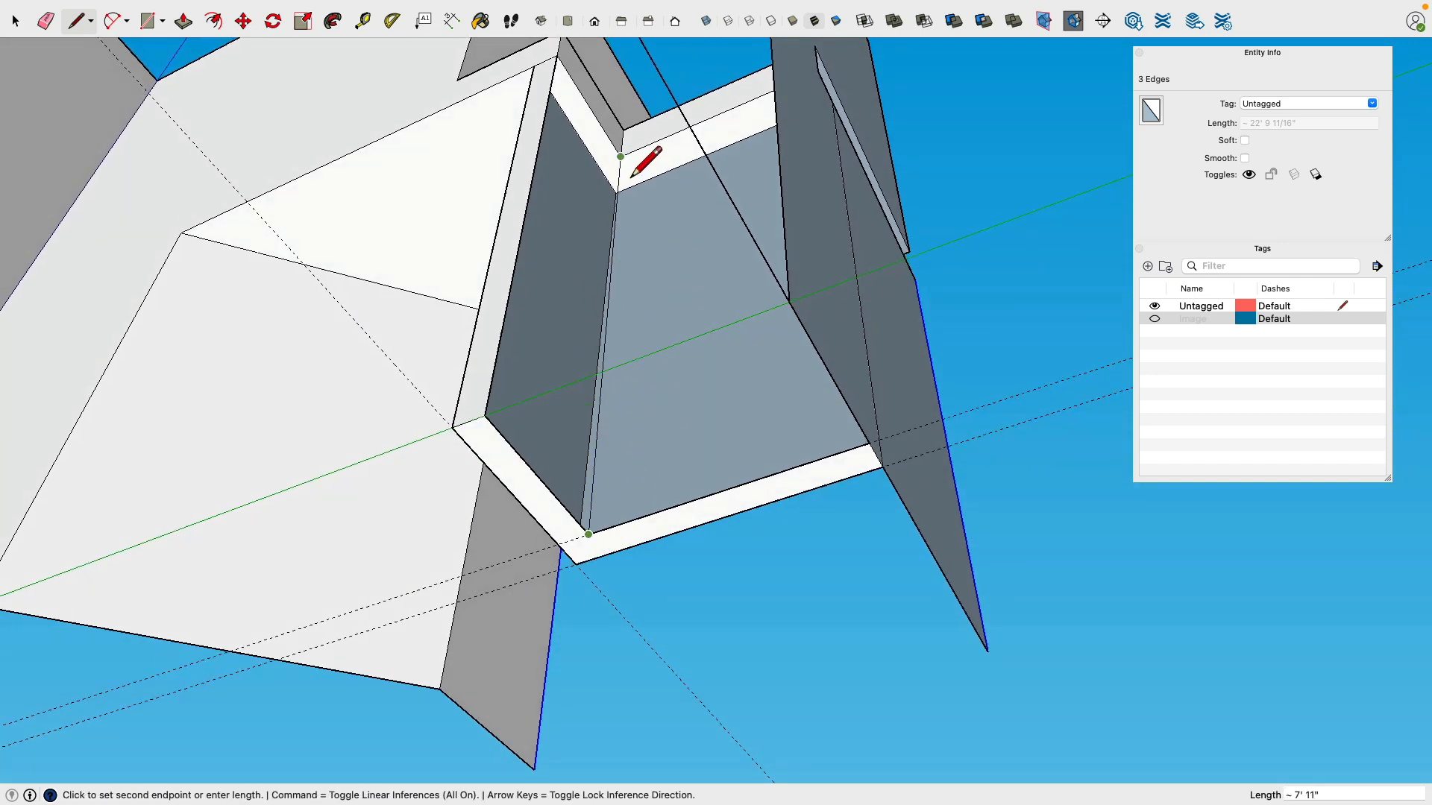
key("Up")
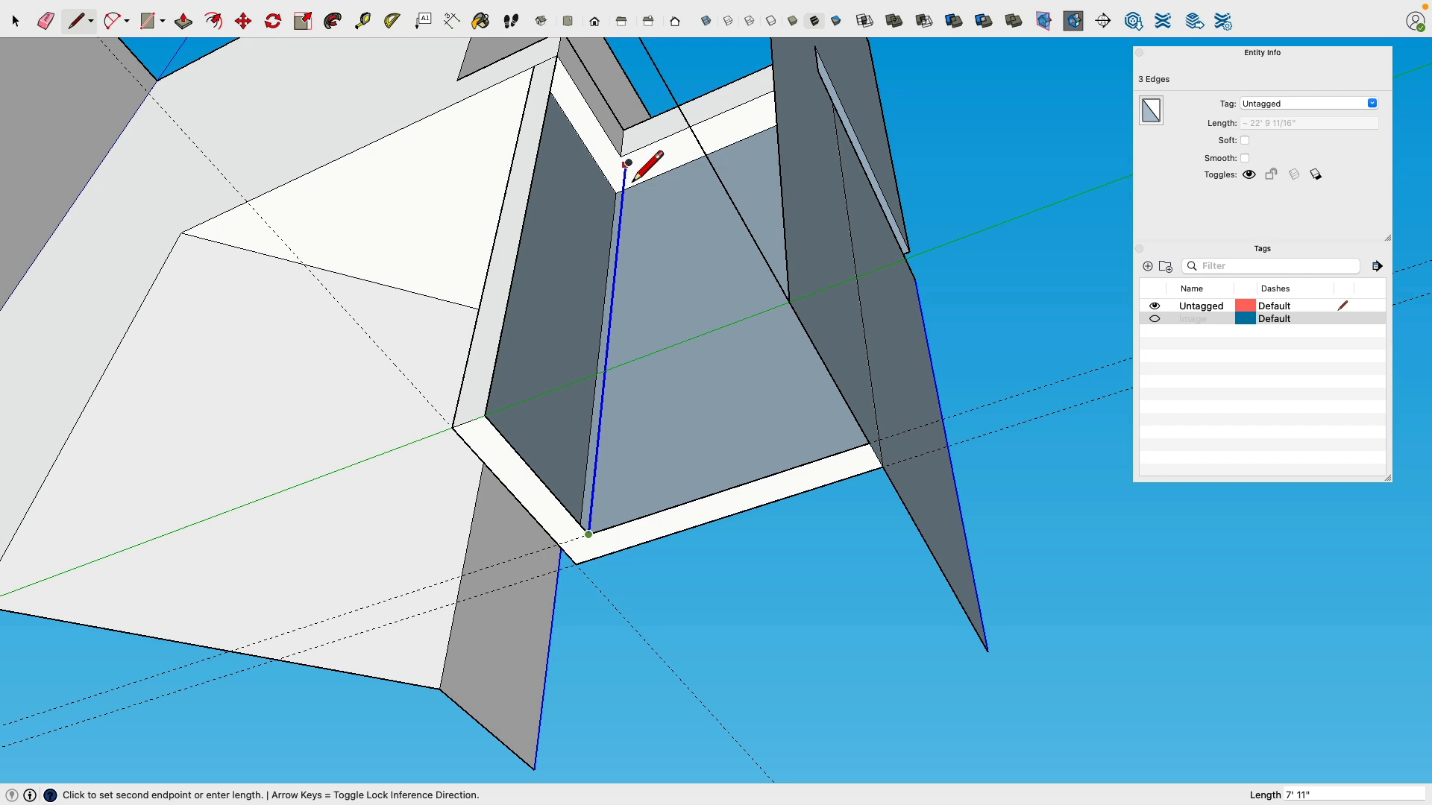
left_click(630, 181)
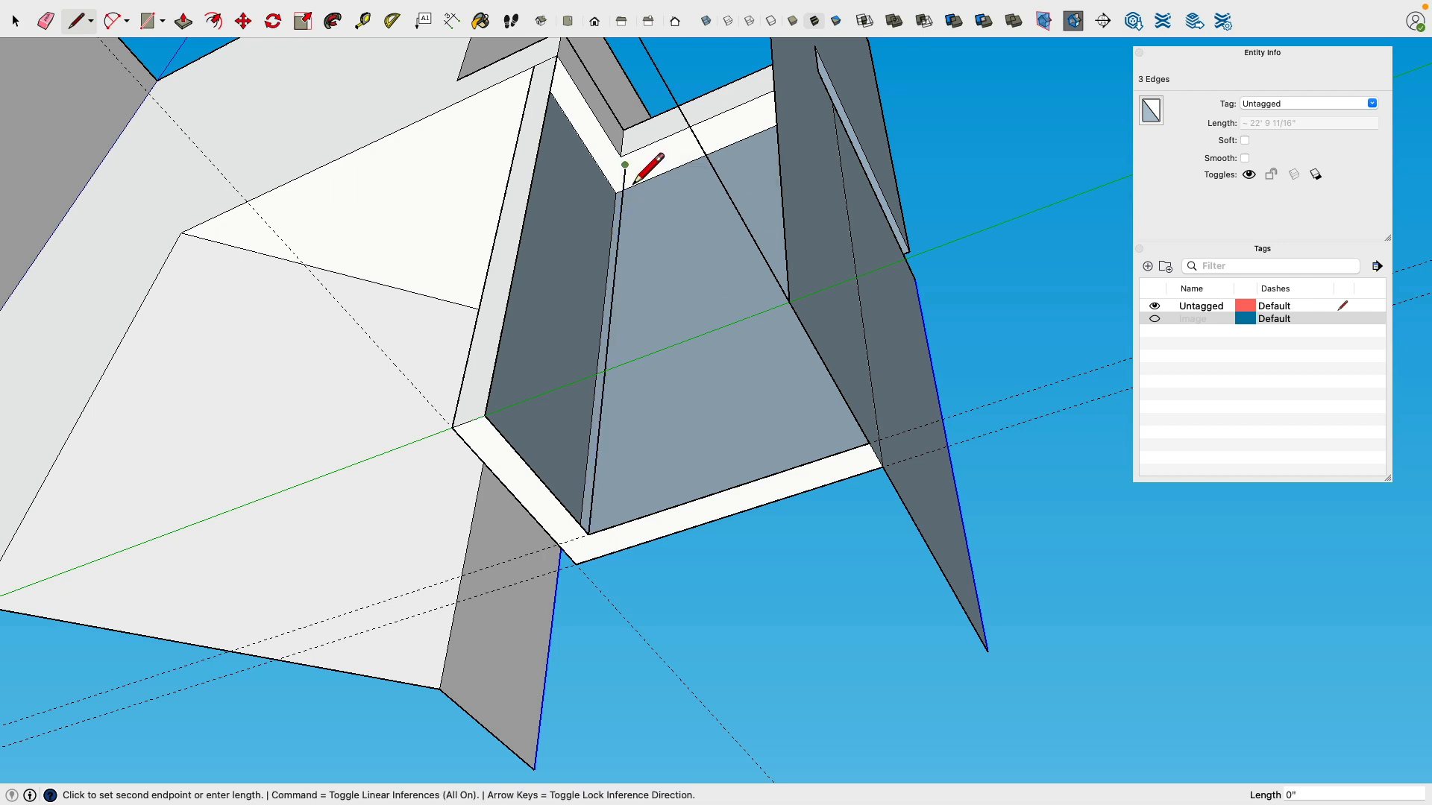
key("Escape")
Step: Move the platform's narrow inner side face 2" so its lower corner meets the top of the vertical edge
scroll(633, 183, "up", 5)
scroll(633, 183, "down", 4)
middle_click_drag(633, 183, 717, 297)
left_click(701, 266)
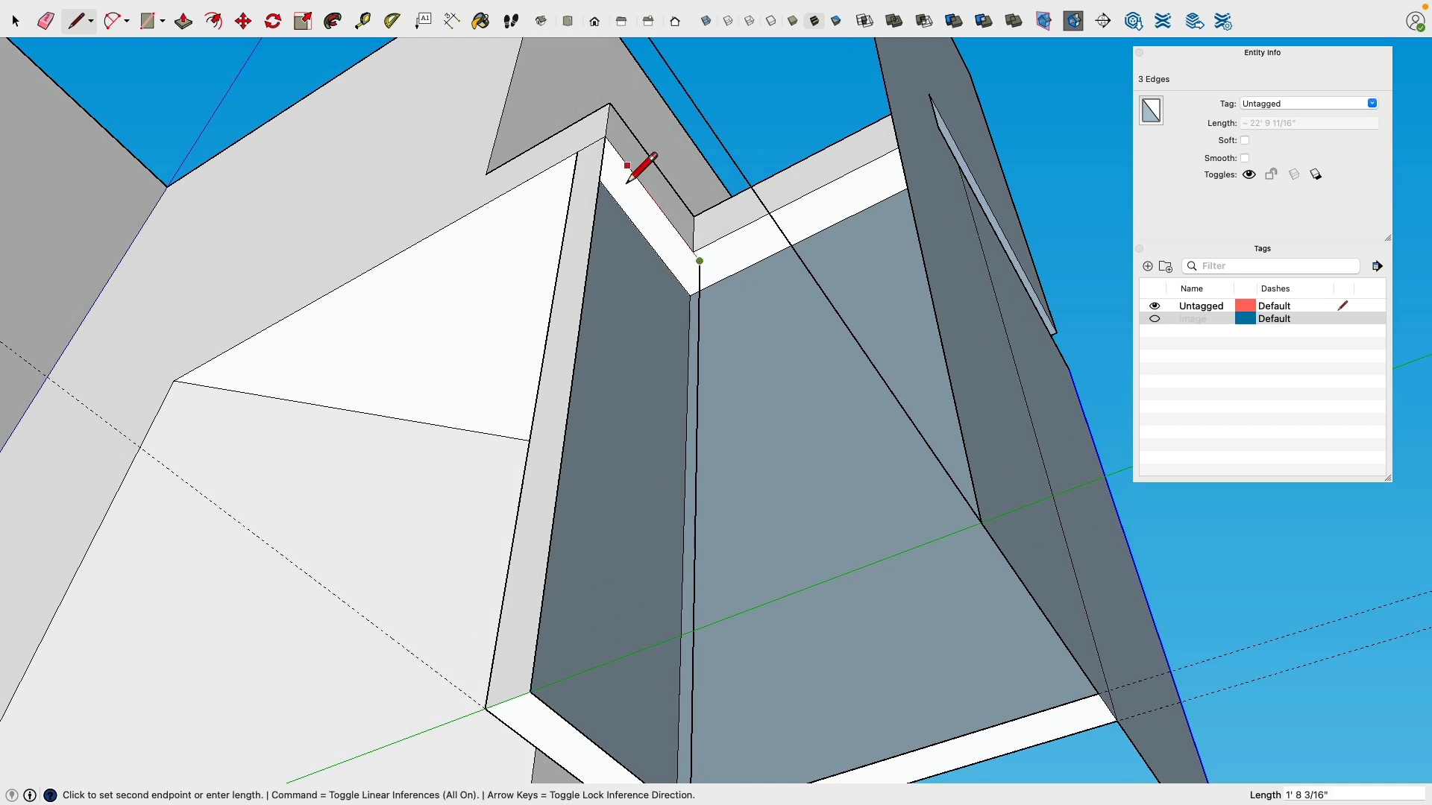
key("Escape")
scroll(741, 244, "down", 3)
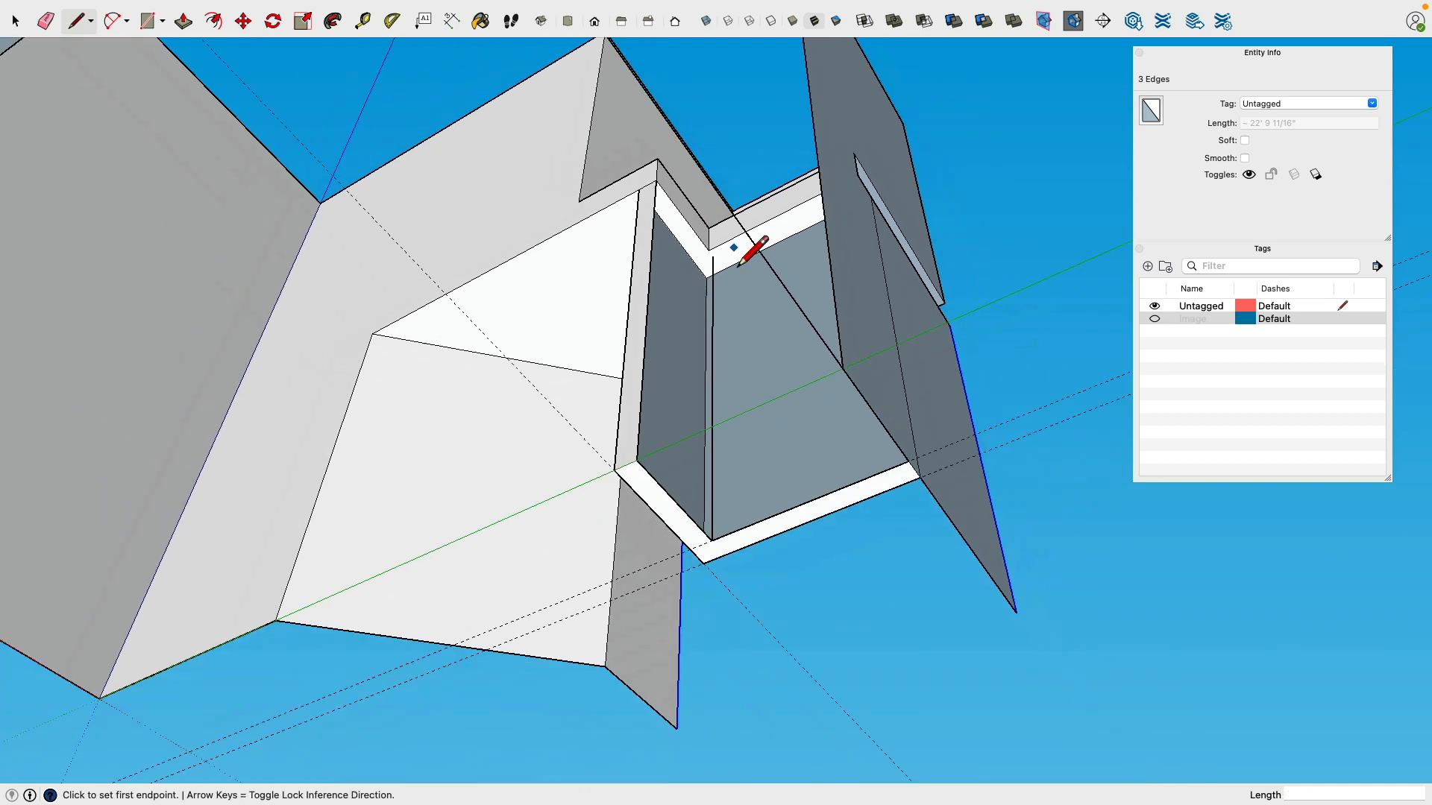
scroll(745, 247, "up", 4)
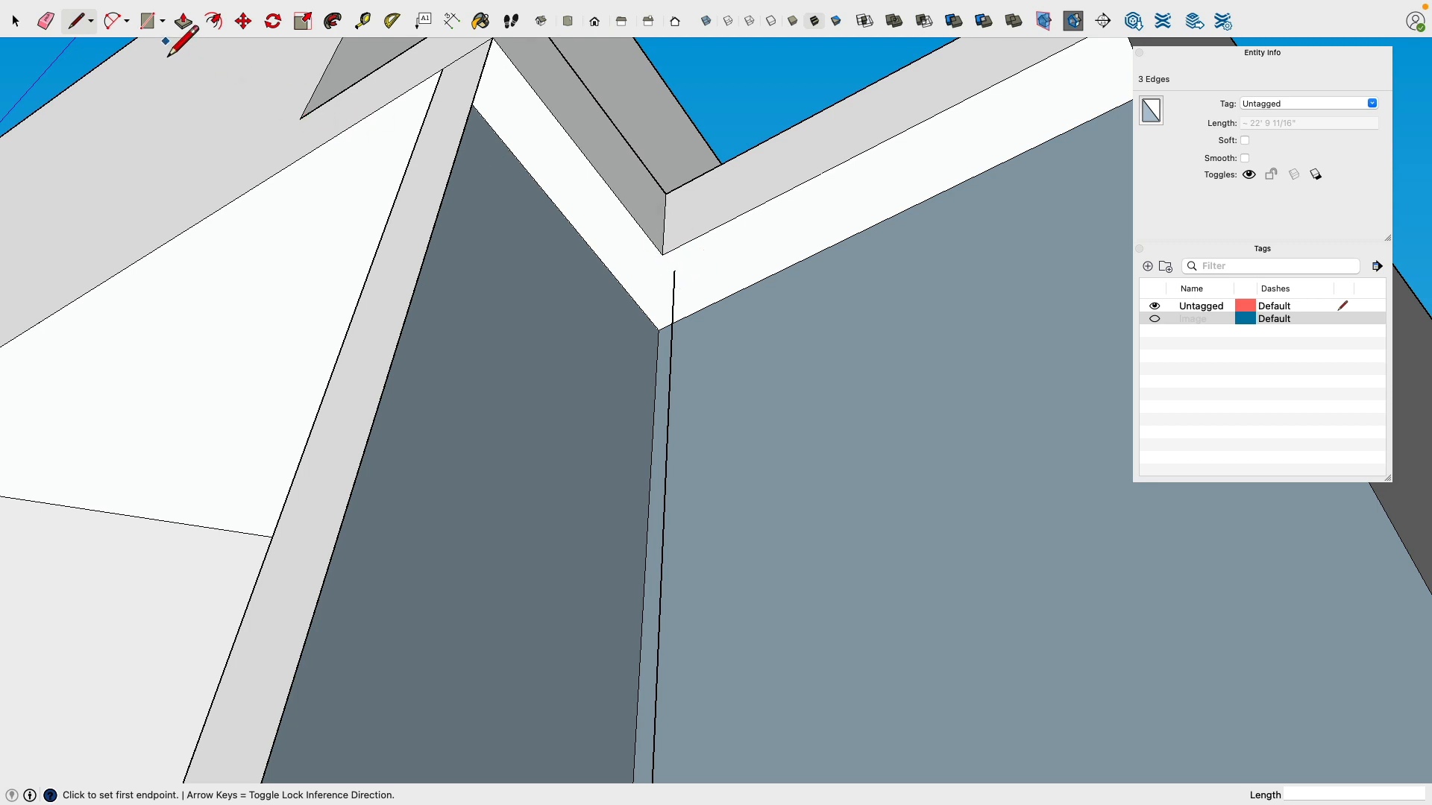
key("space")
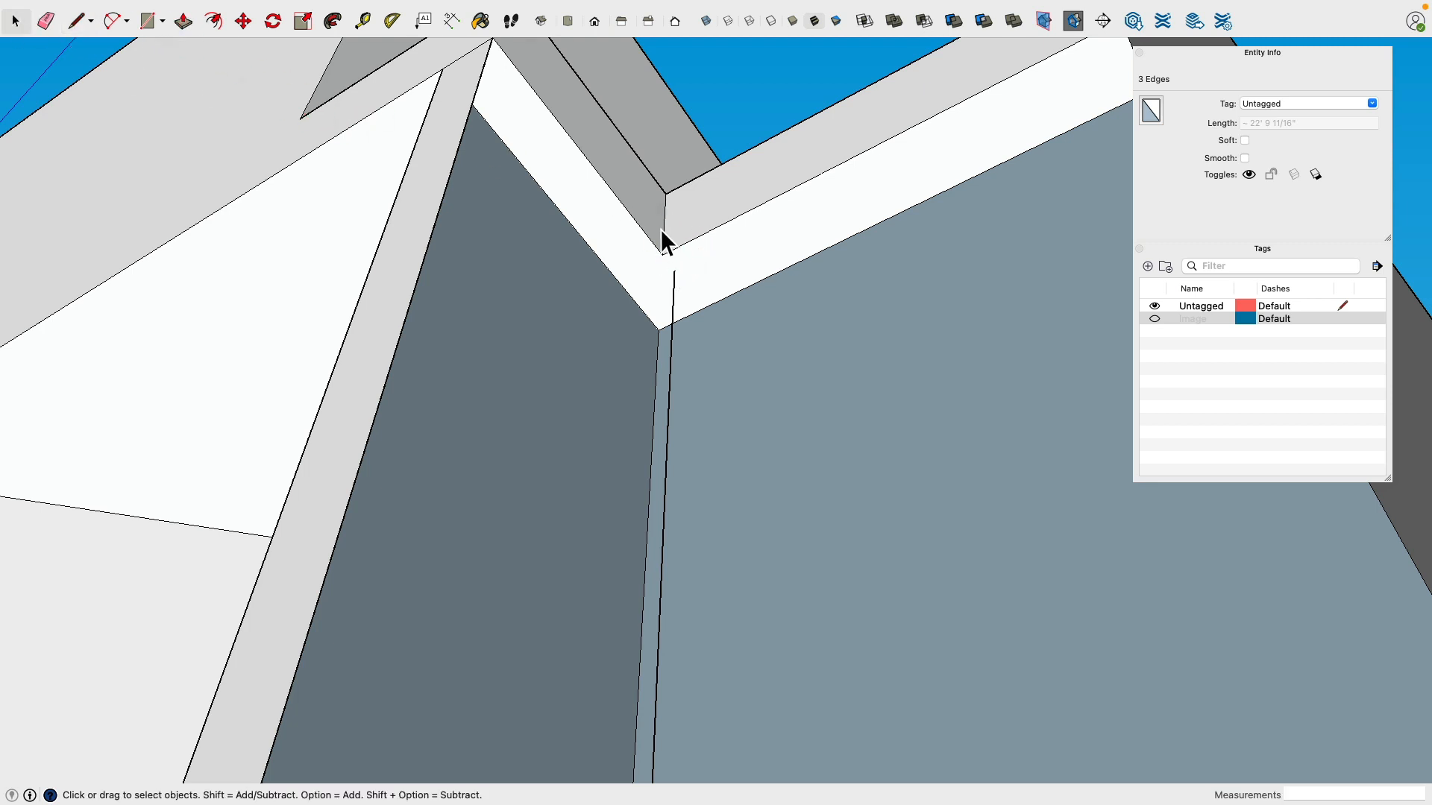
left_click(708, 219)
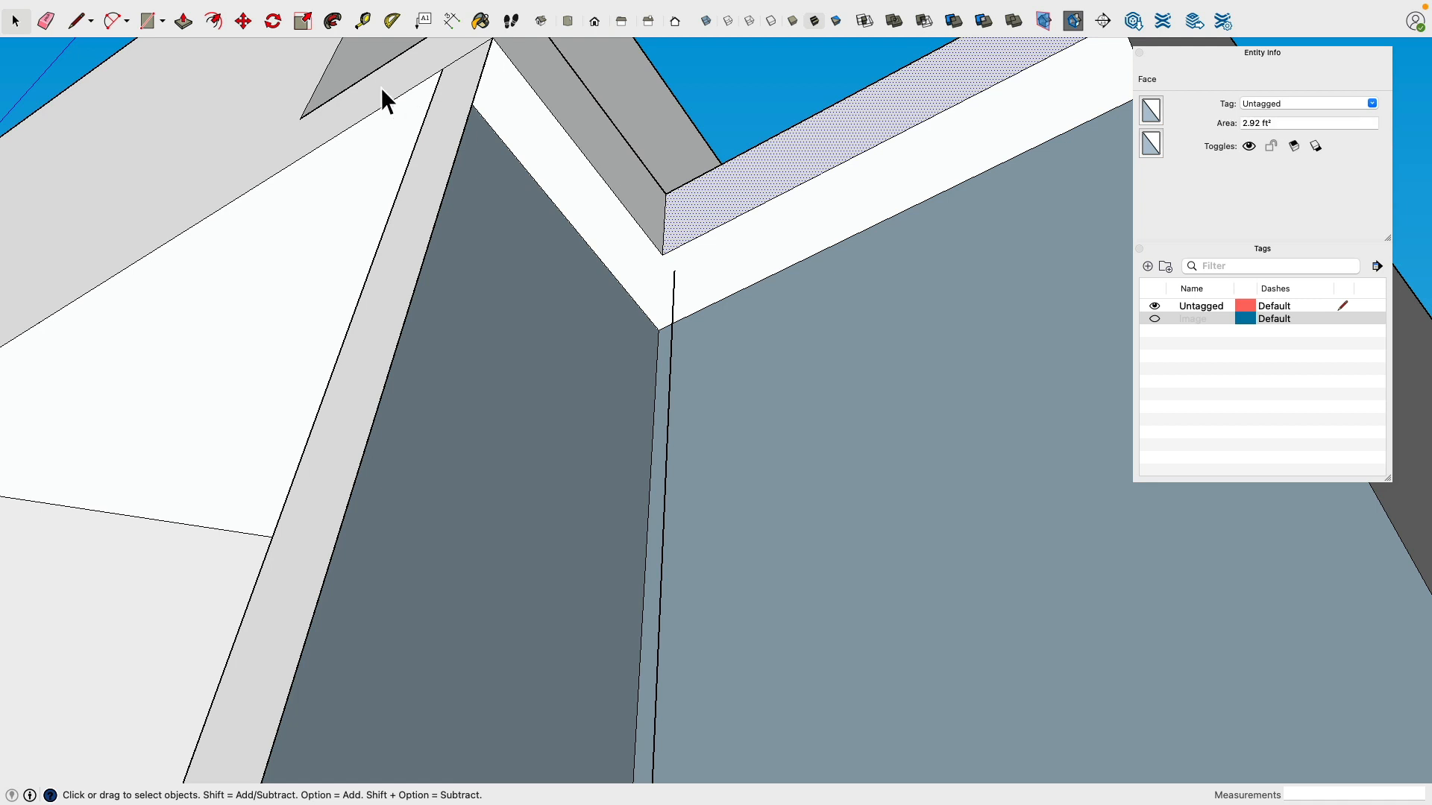
left_click(243, 28)
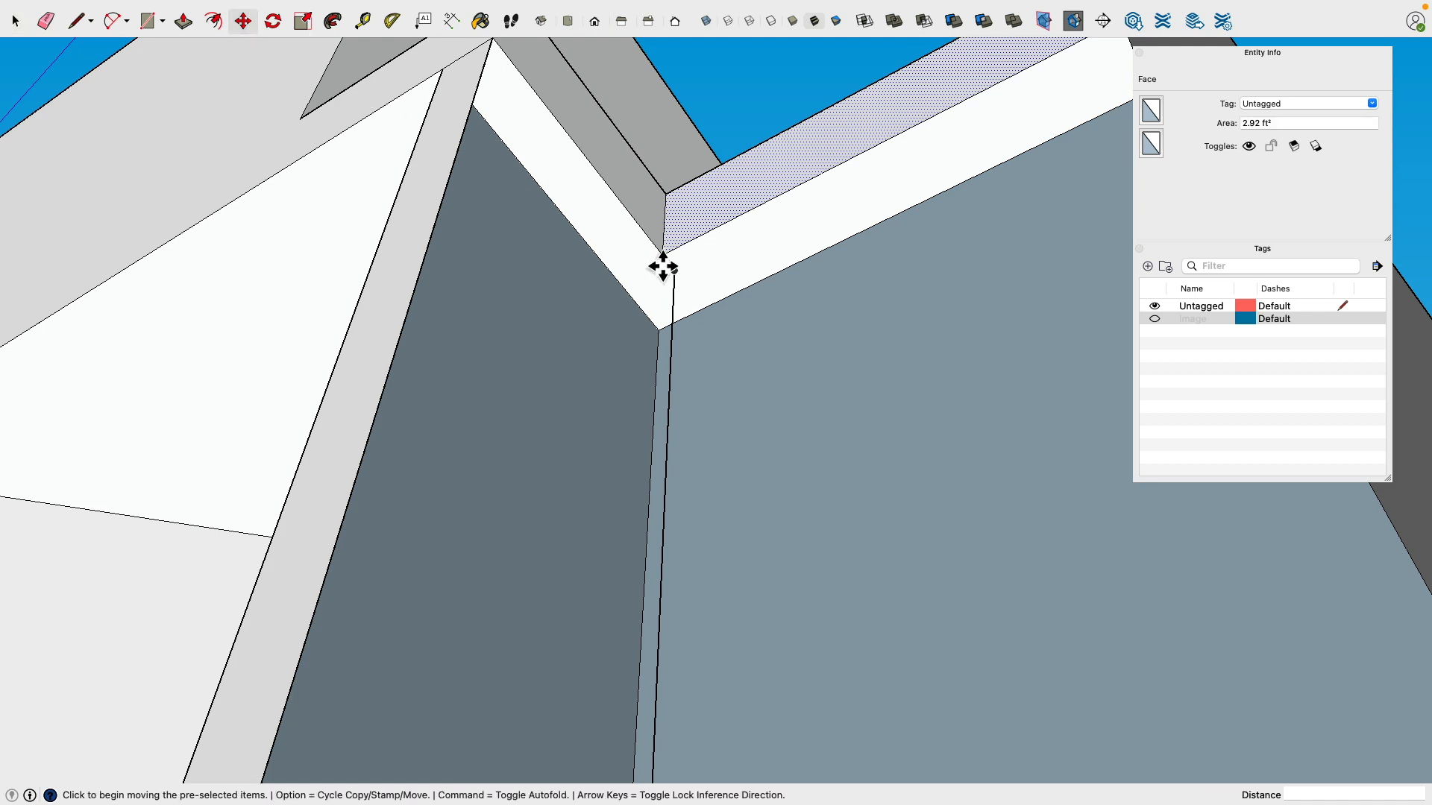
left_click(674, 264)
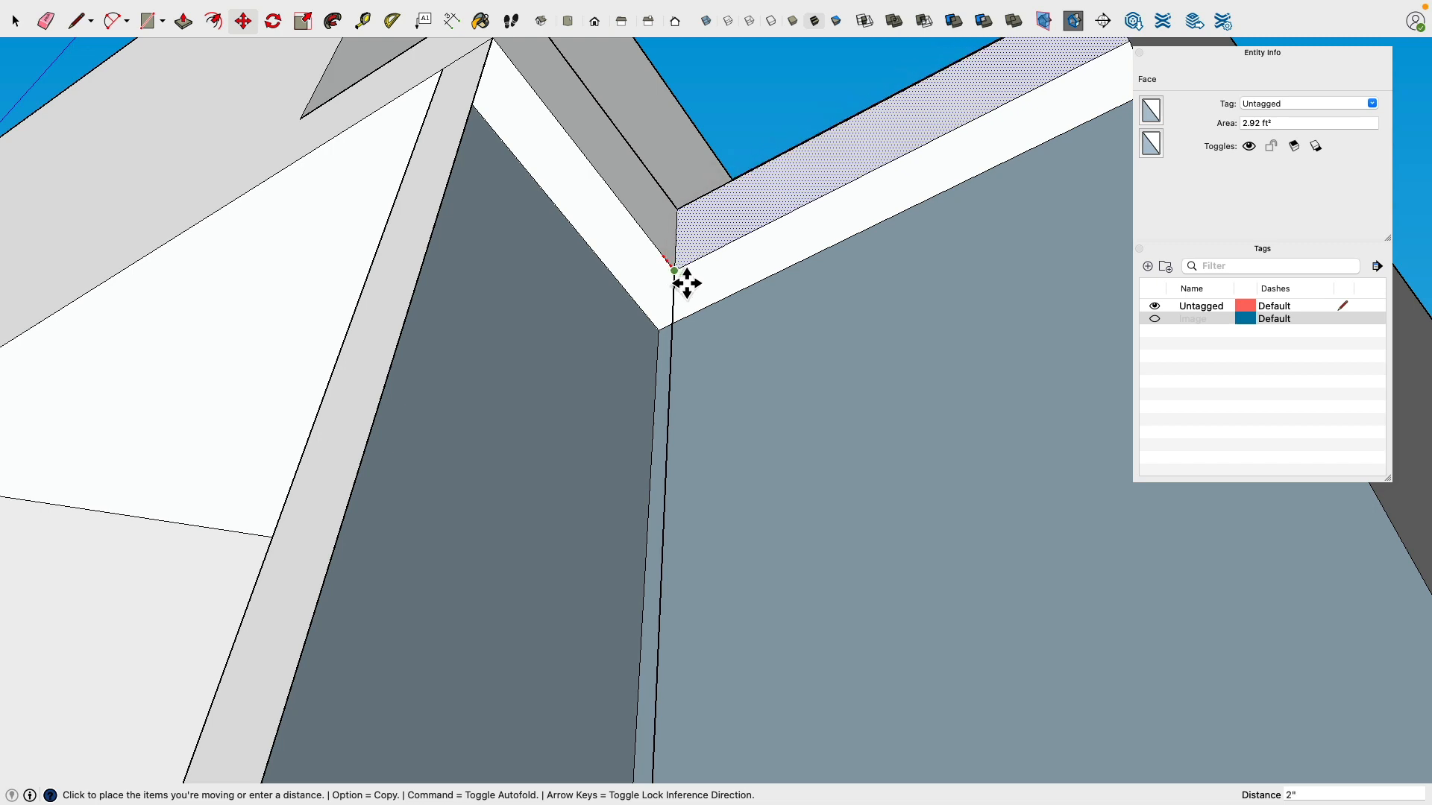
left_click(687, 283)
Step: Delete the underside strip face between the stair walls and the platform opening, along with the vertical edge at the inner corner
middle_click_drag(699, 281, 716, 240)
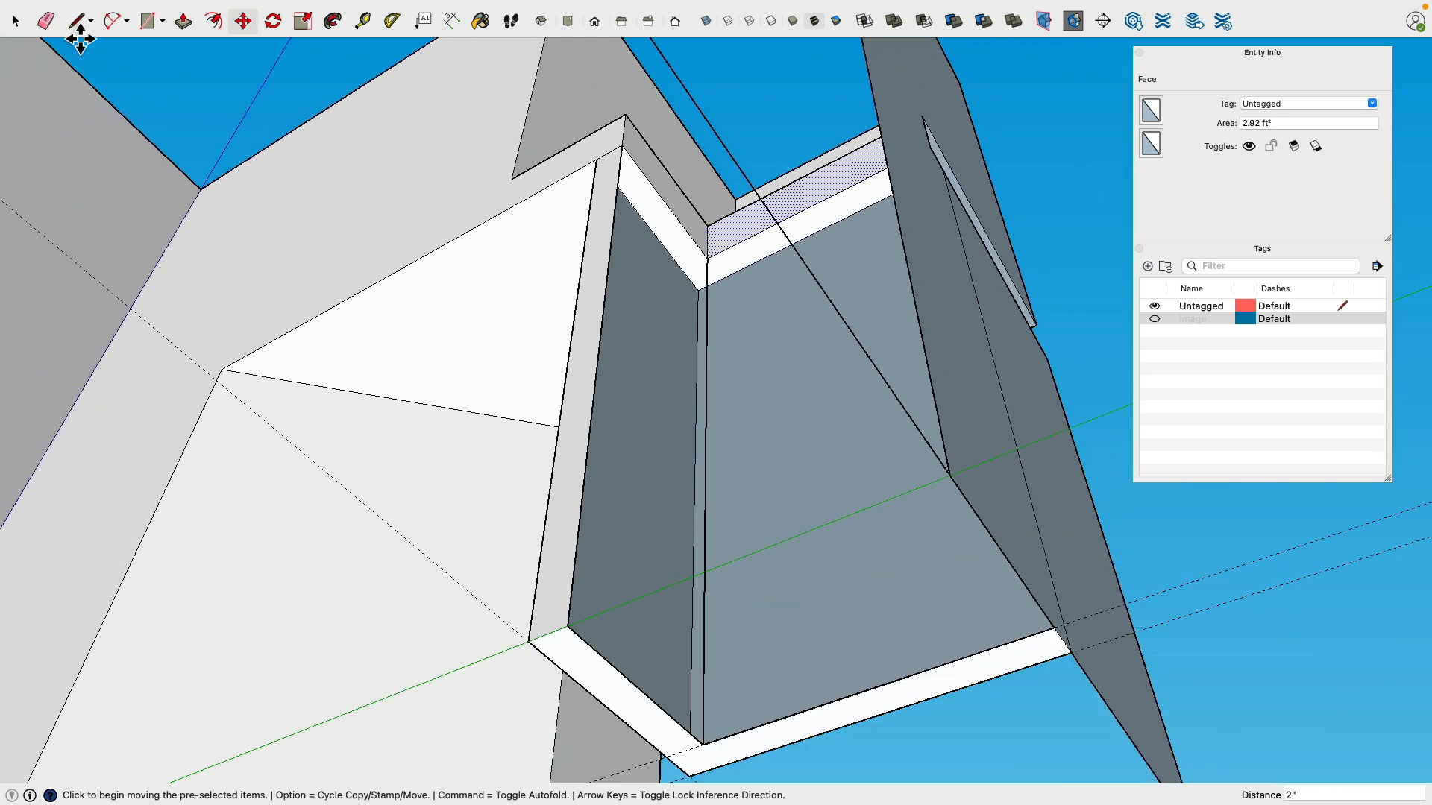
key("e")
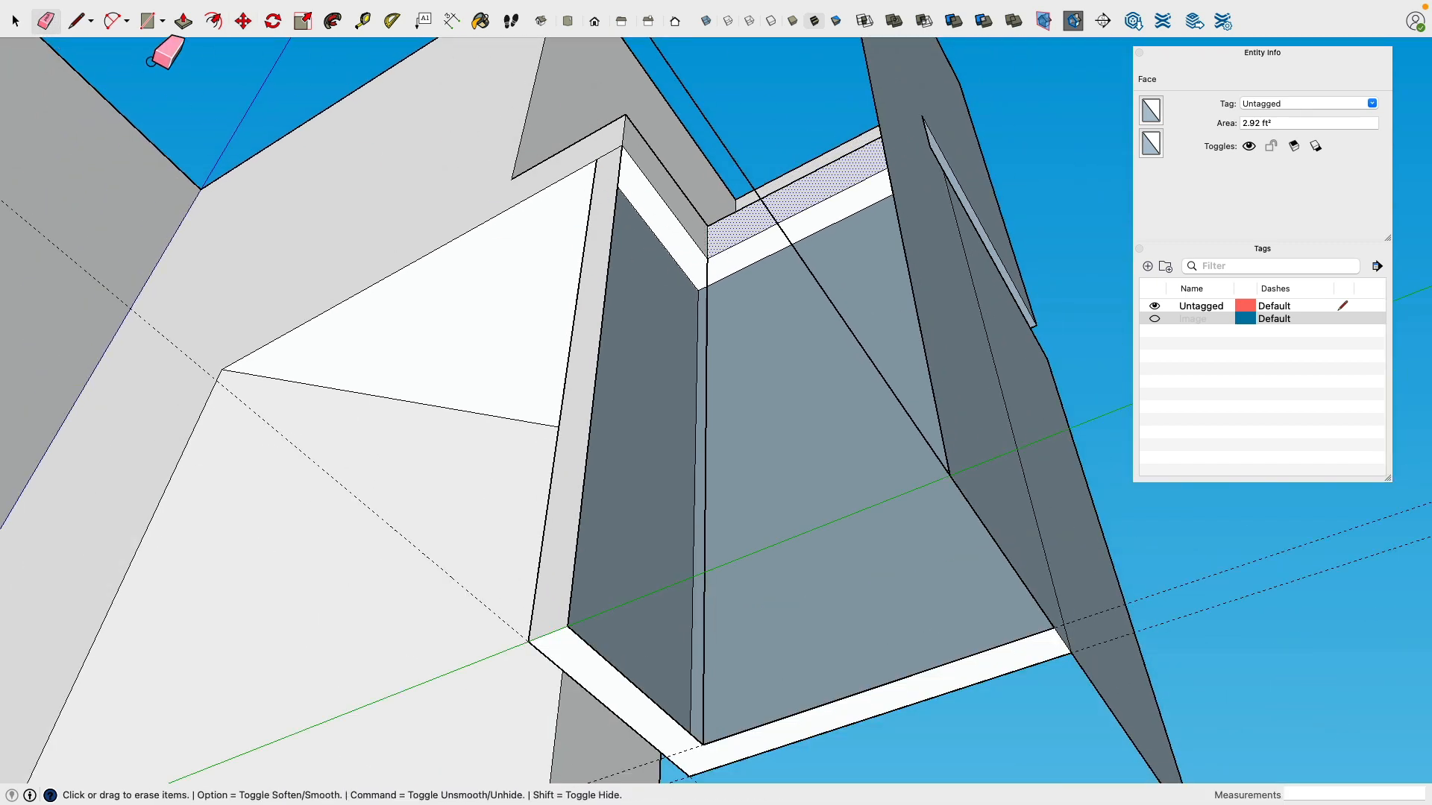
left_click(19, 22)
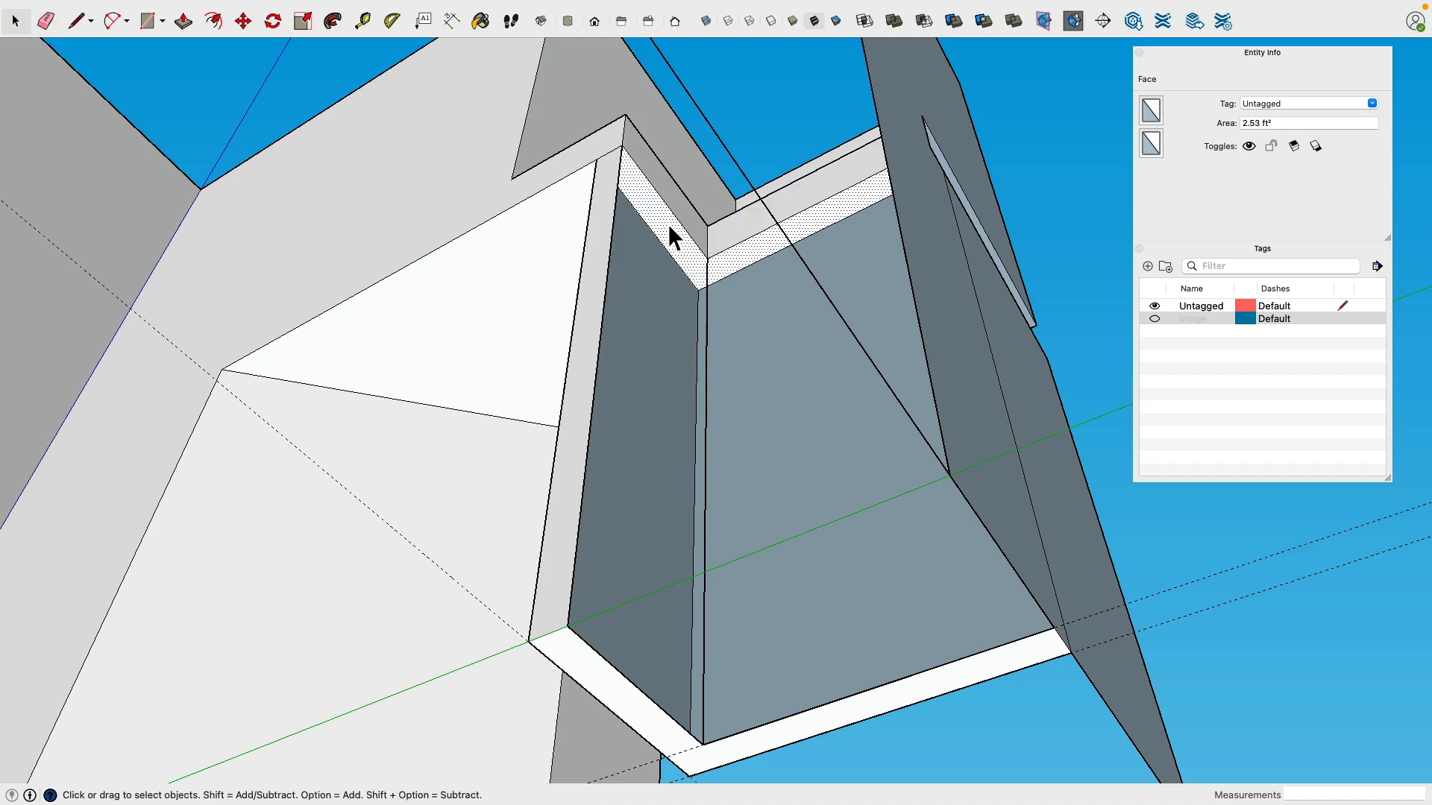
left_click(668, 224)
middle_click_drag(668, 223, 703, 274)
left_click(761, 197)
left_click(704, 273)
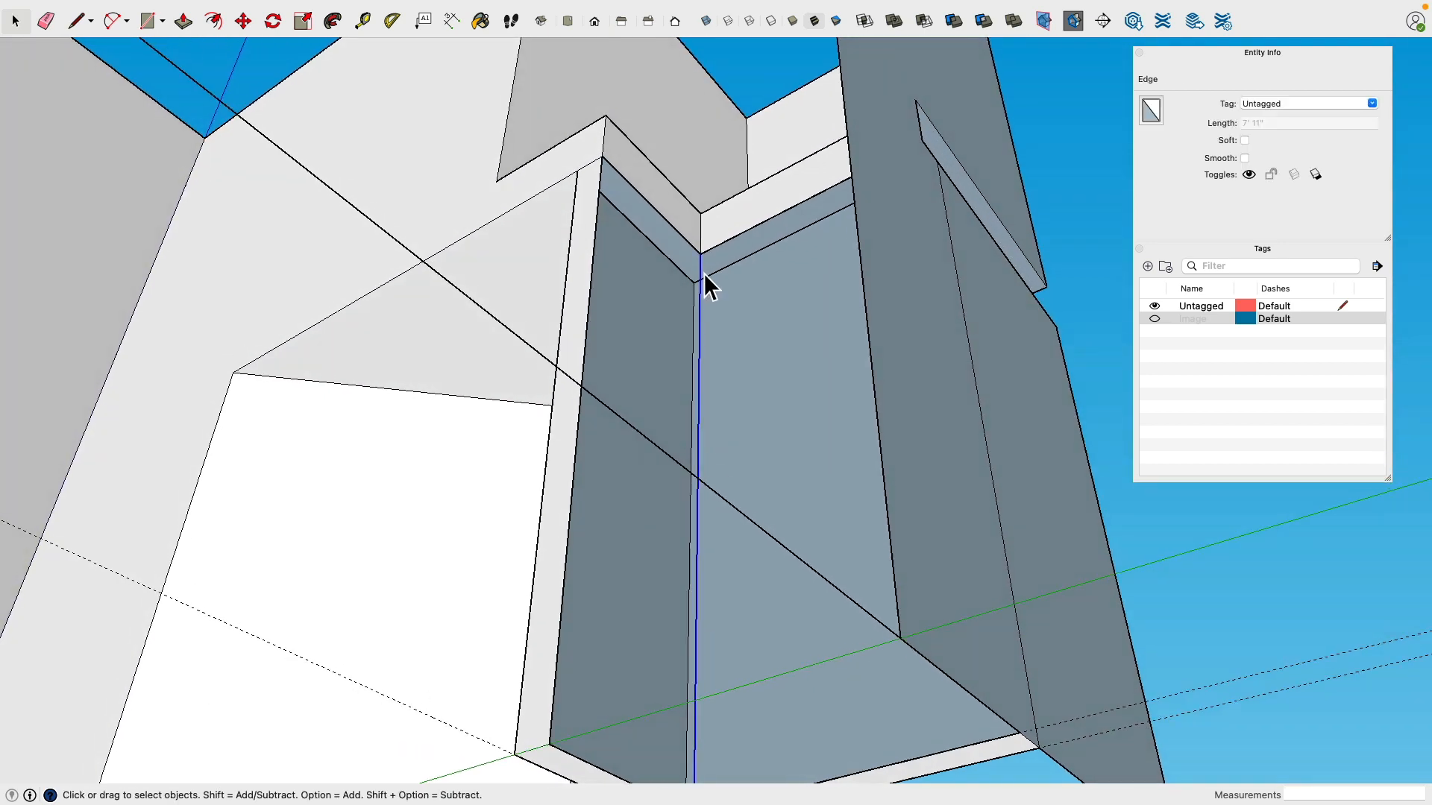
scroll(705, 276, "down", 3)
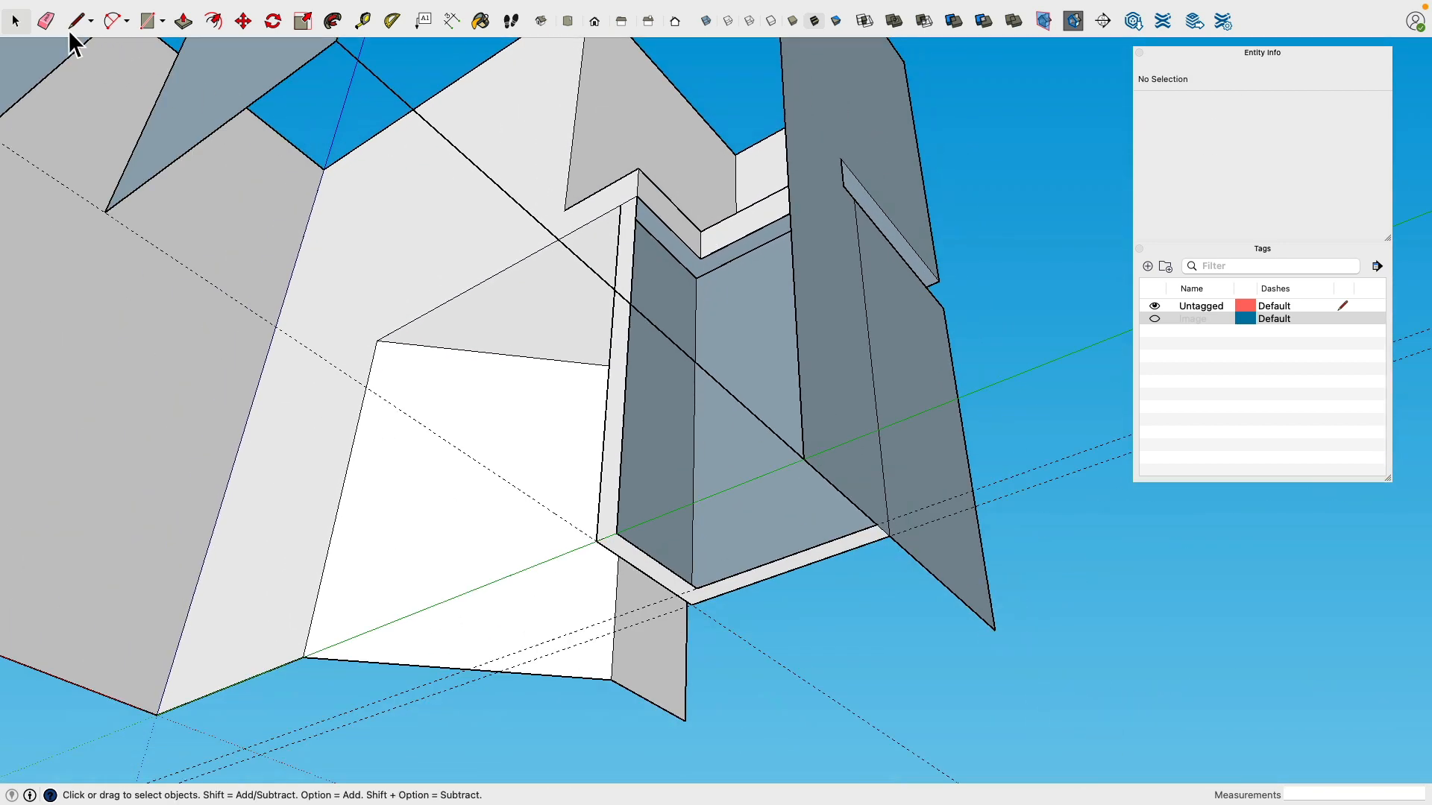
Step: Draw vertical edges from the platform's inner corner and its far end down to the base, 7'11" long, to close the inner wall faces
left_click(72, 28)
left_click(703, 268)
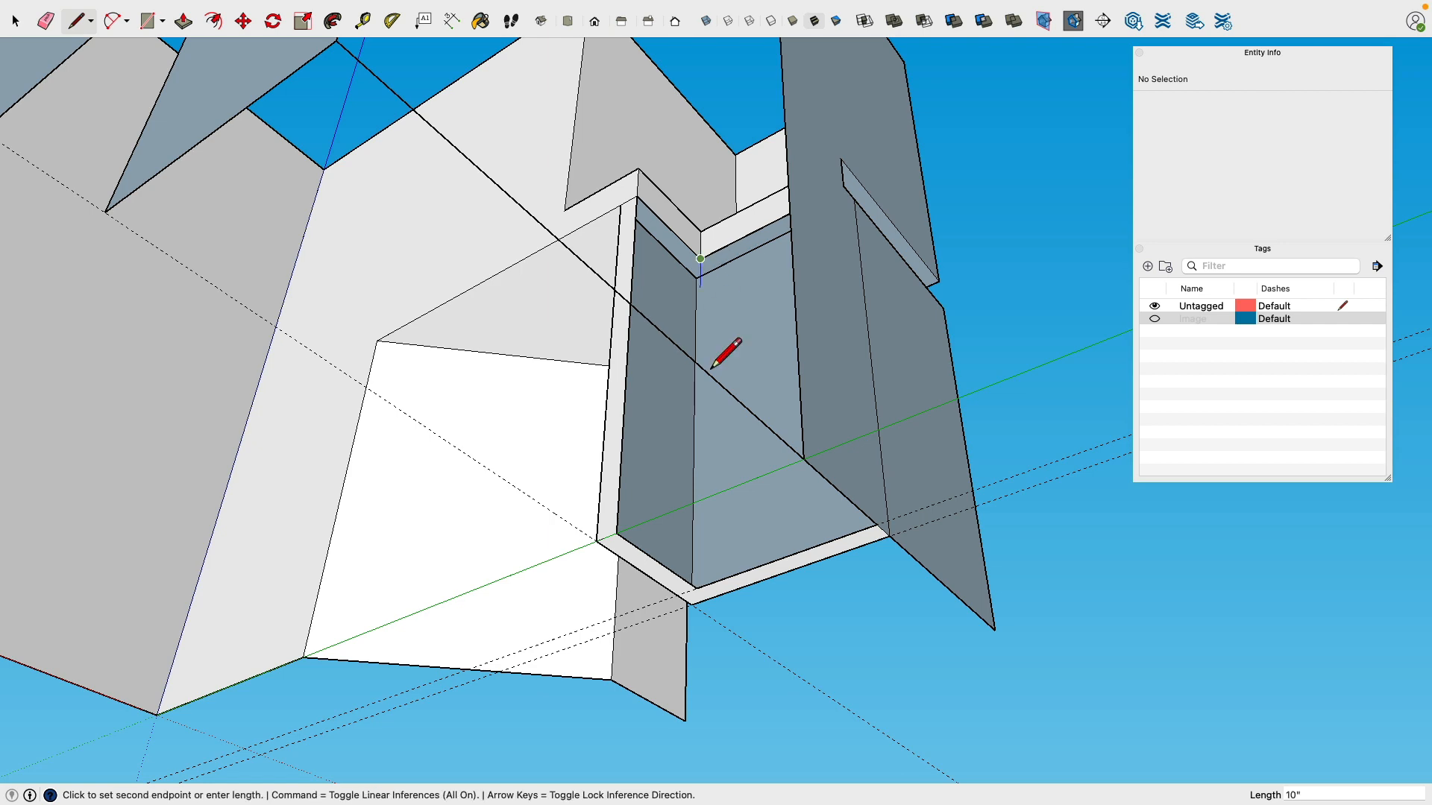
left_click(698, 589)
middle_click_drag(658, 410, 1141, 385)
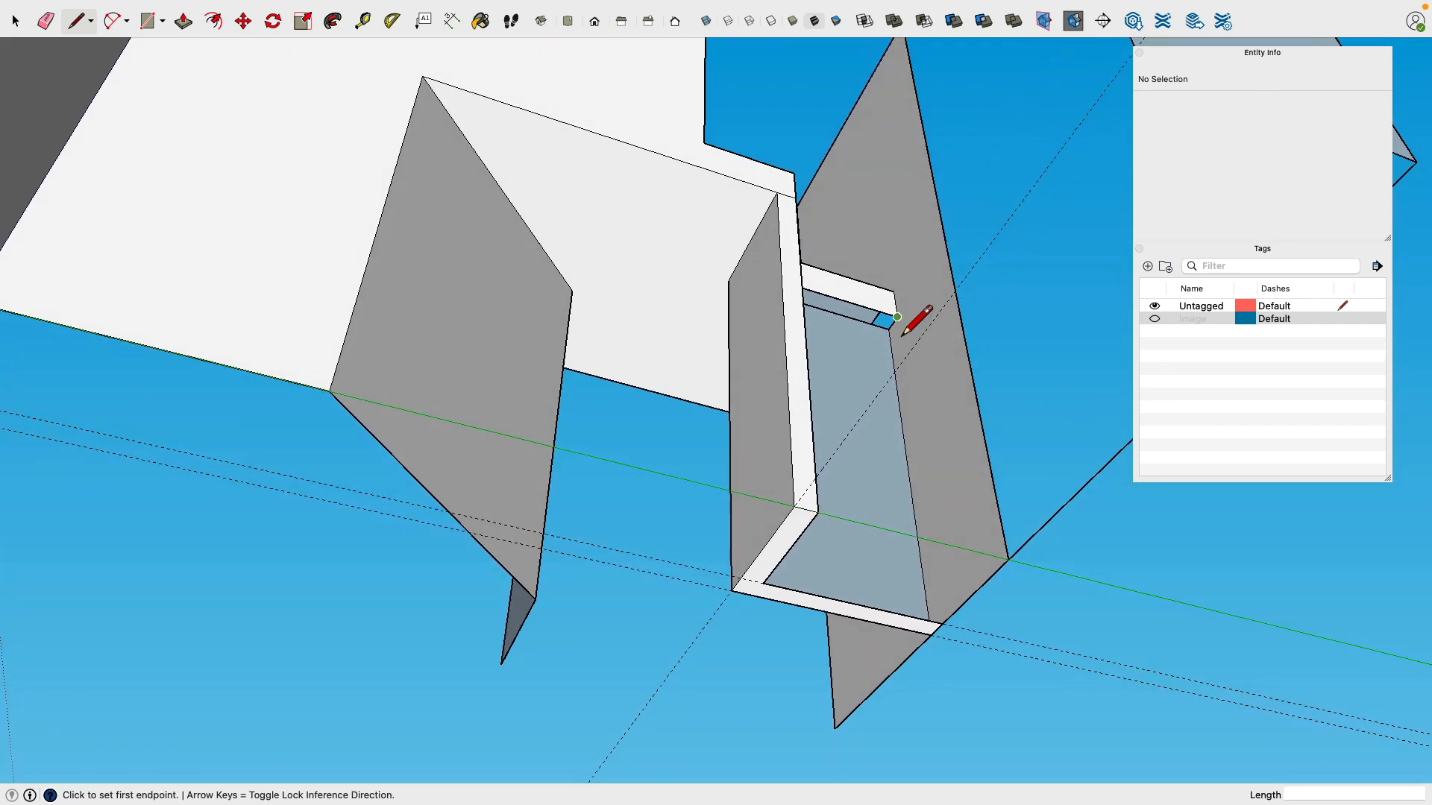
left_click(897, 317)
left_click(942, 623)
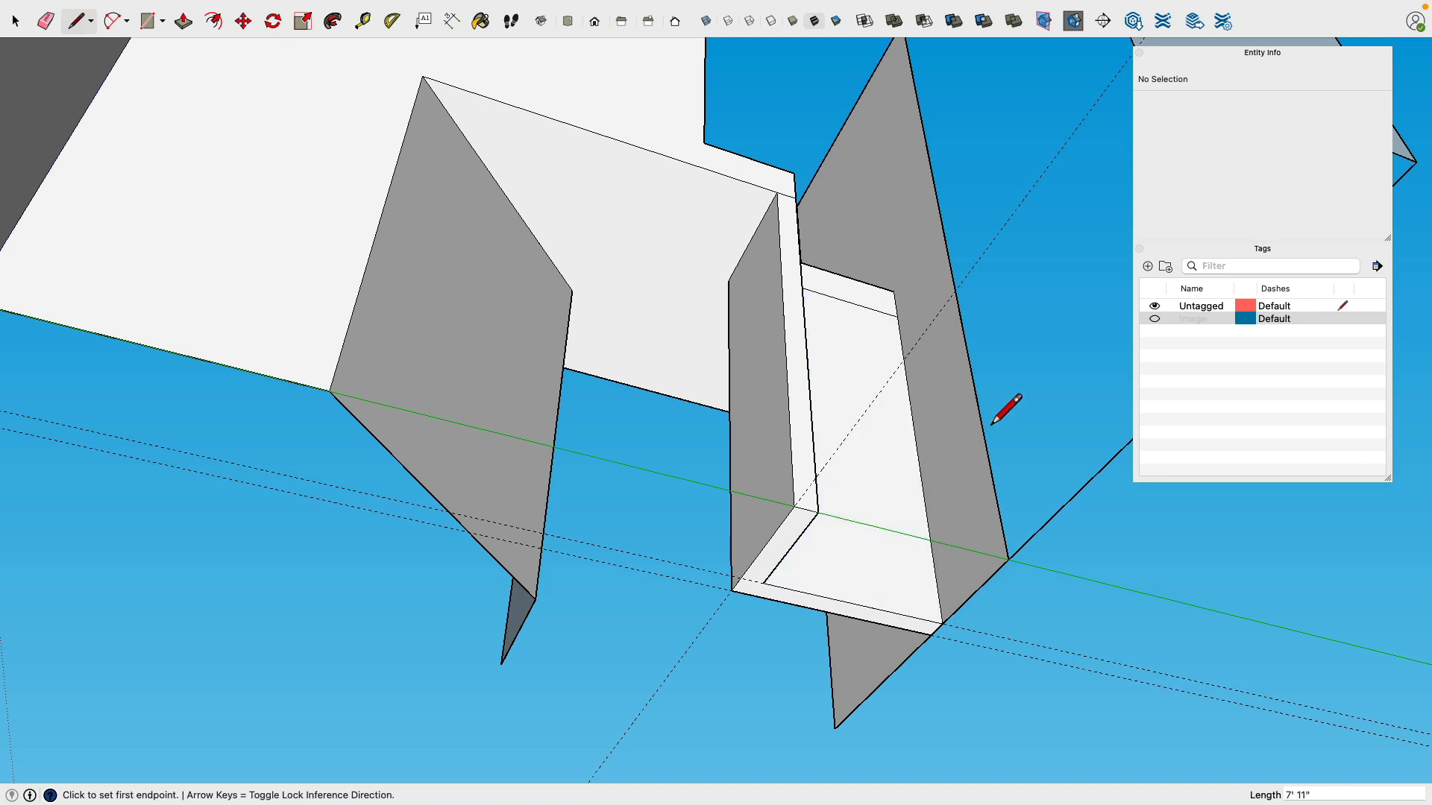
Step: Delete the narrow strip face beside the lower panel of the outer wall and the short leftover edge across the gap
mouse_move(992, 423)
middle_mouse_down()
mouse_move(601, 409)
mouse_move(709, 370)
mouse_move(524, 336)
middle_mouse_up()
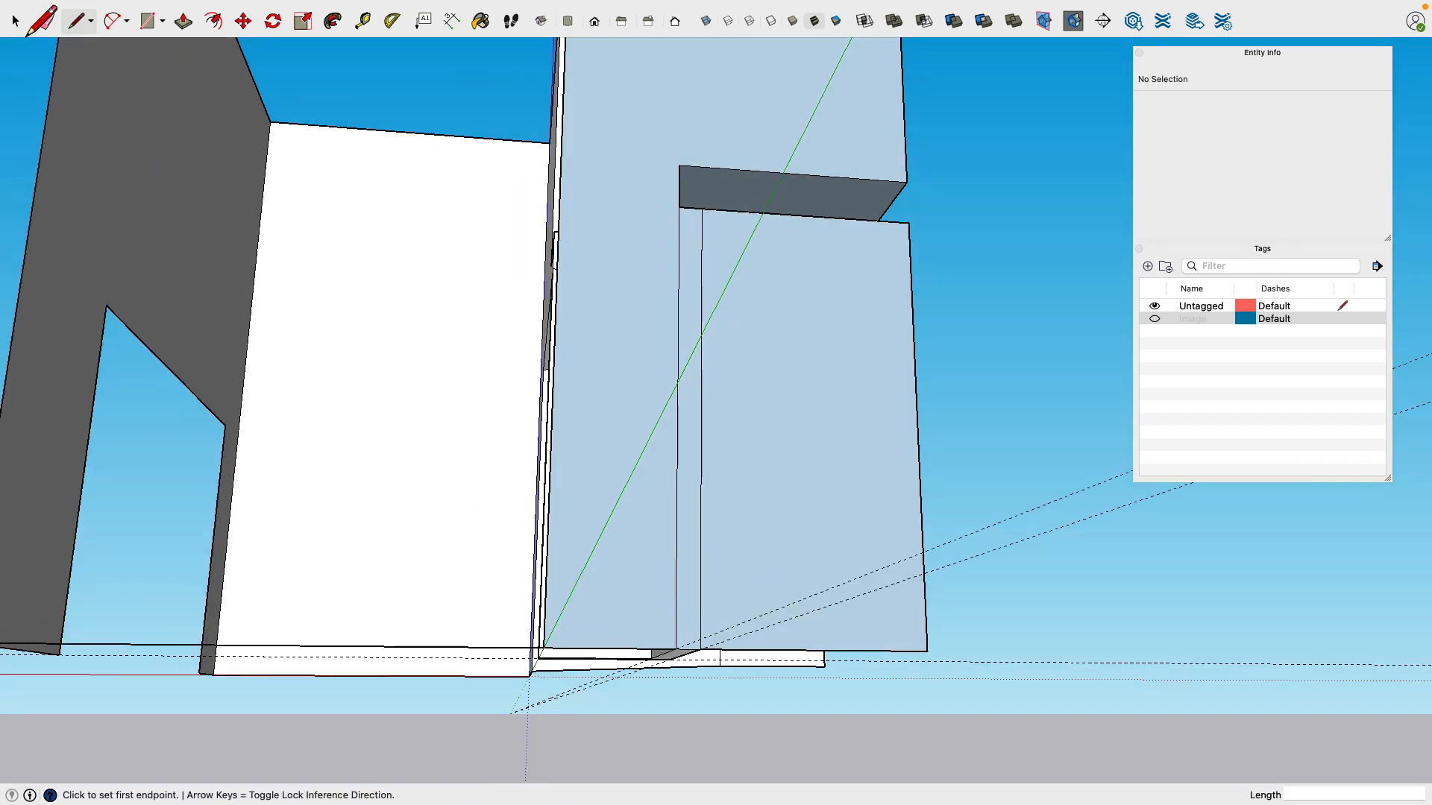
key("space")
left_click(694, 237)
key("Delete")
middle_click_drag(745, 209, 659, 387)
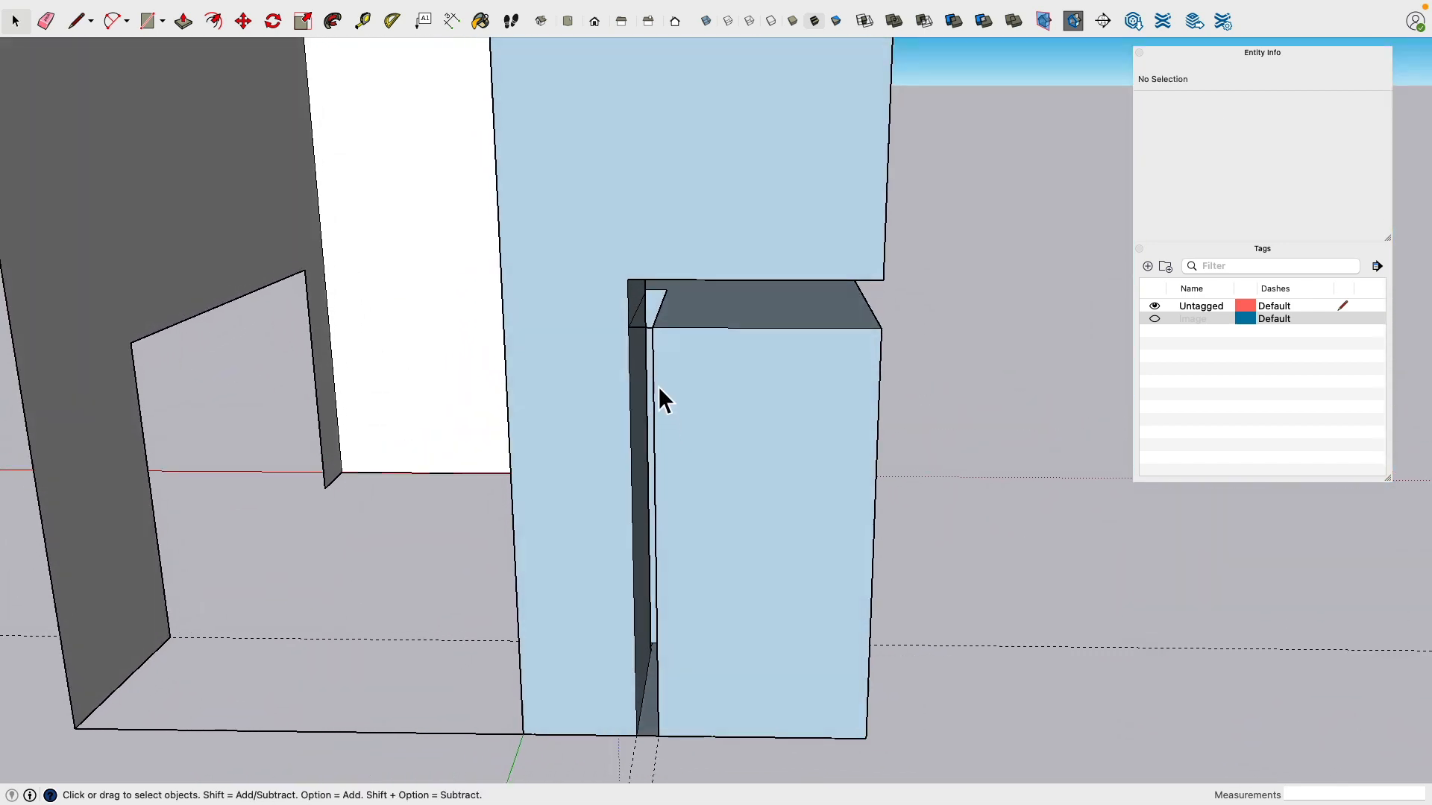
scroll(643, 340, "up", 6)
left_click(656, 330)
key("Delete")
scroll(658, 332, "down", 4)
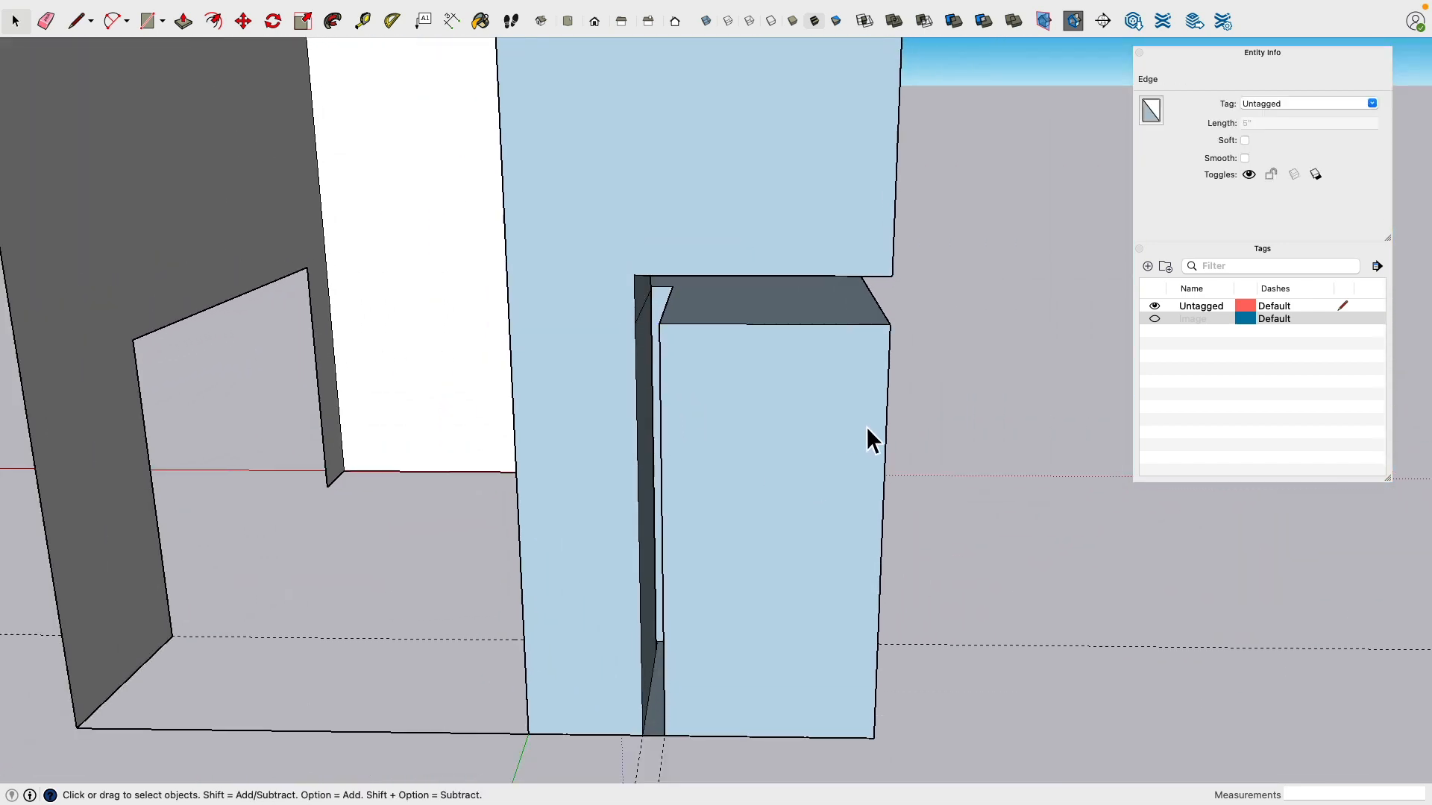
middle_click_drag(867, 428, 1081, 656)
left_click(678, 740)
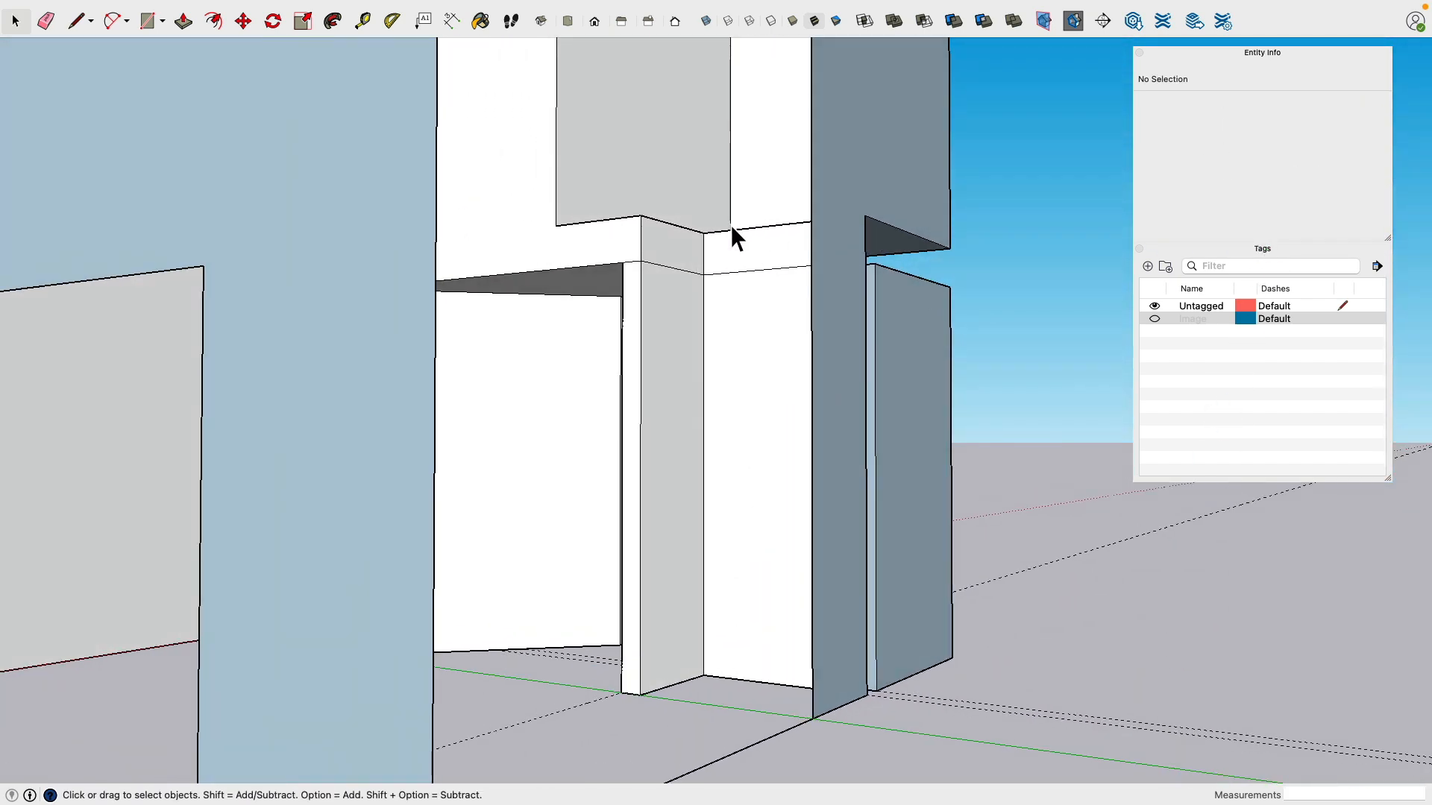
Step: Delete the remaining dashed construction guides running along and across the base of the stair walls
middle_click_drag(732, 234, 670, 299)
left_click(741, 287)
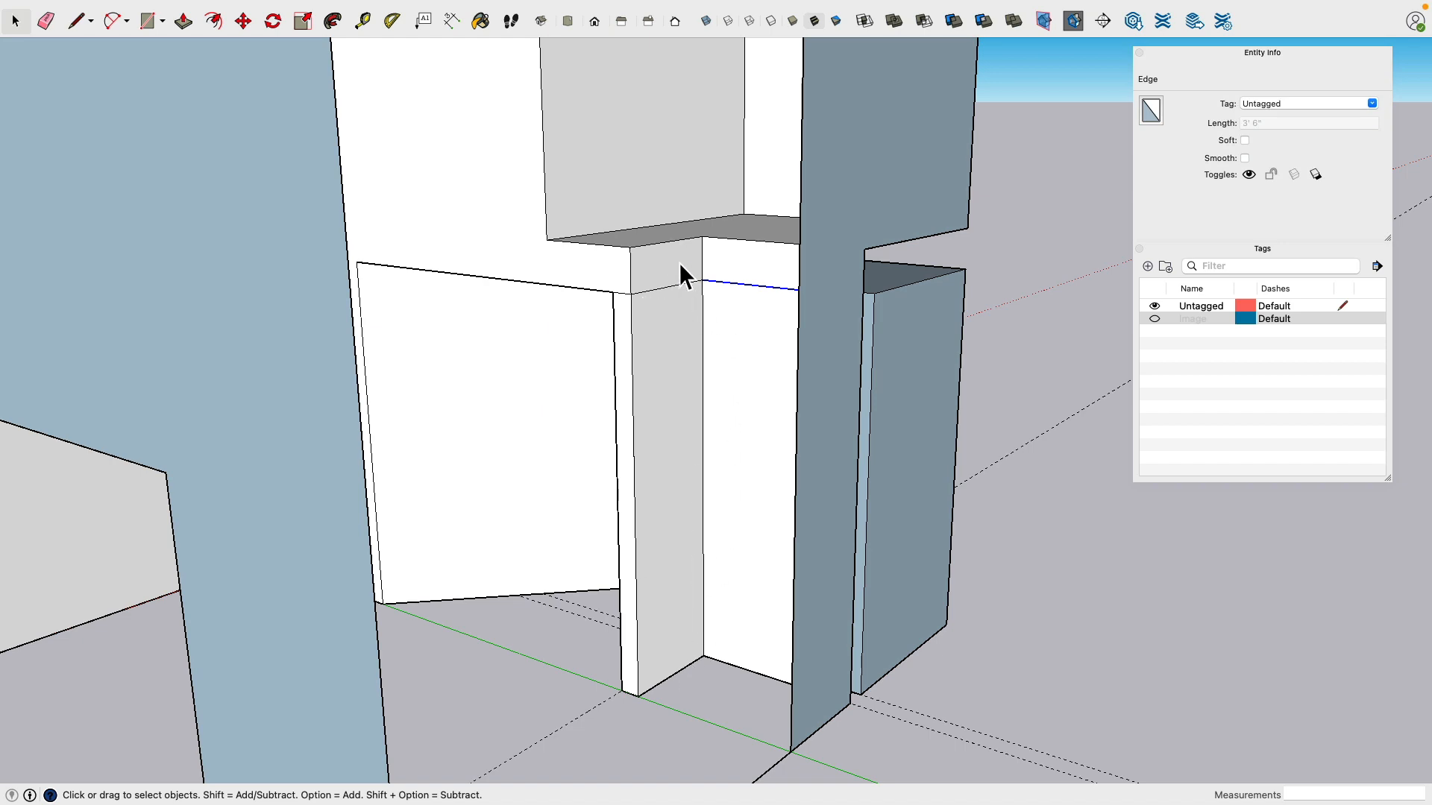
middle_click_drag(837, 275, 714, 192)
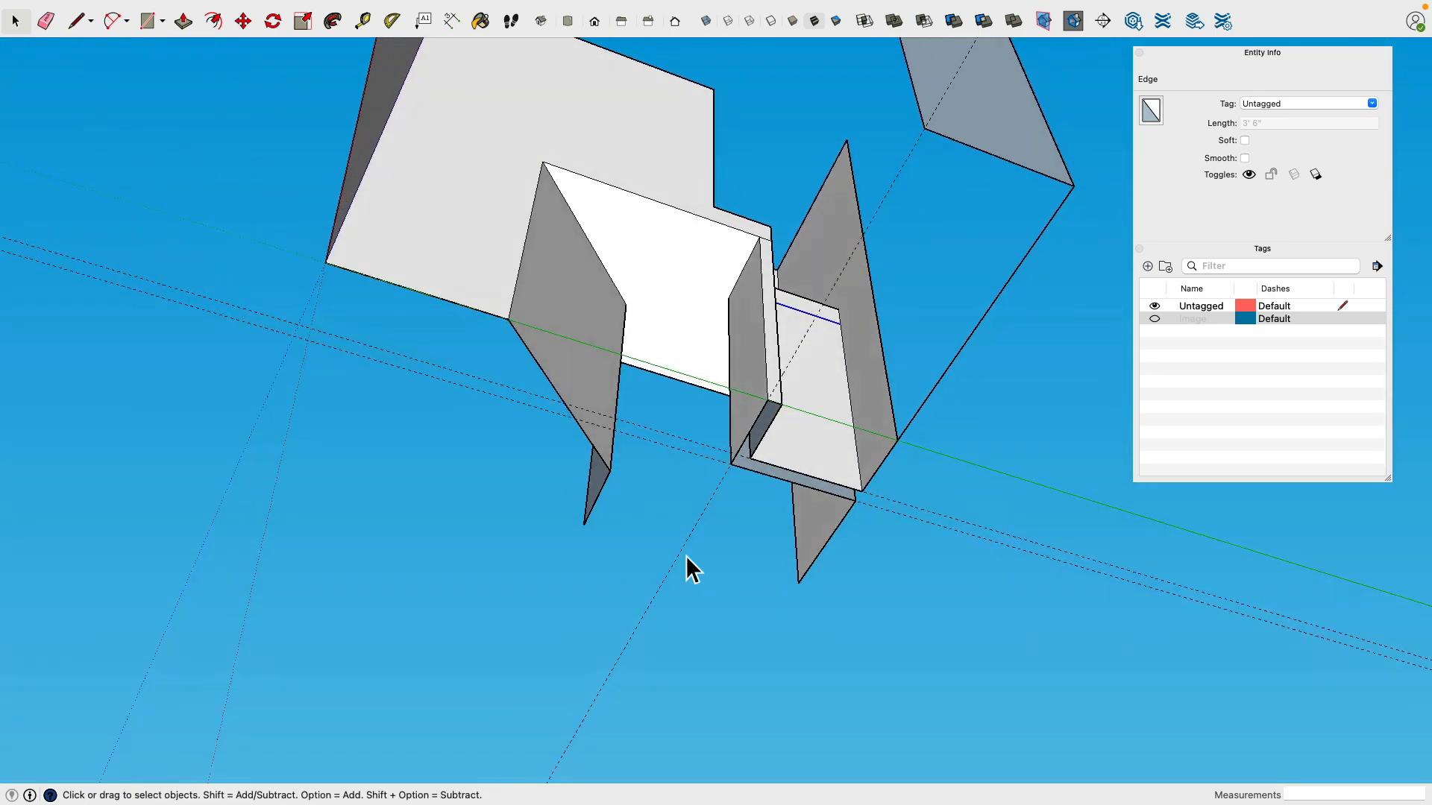
left_click(717, 500)
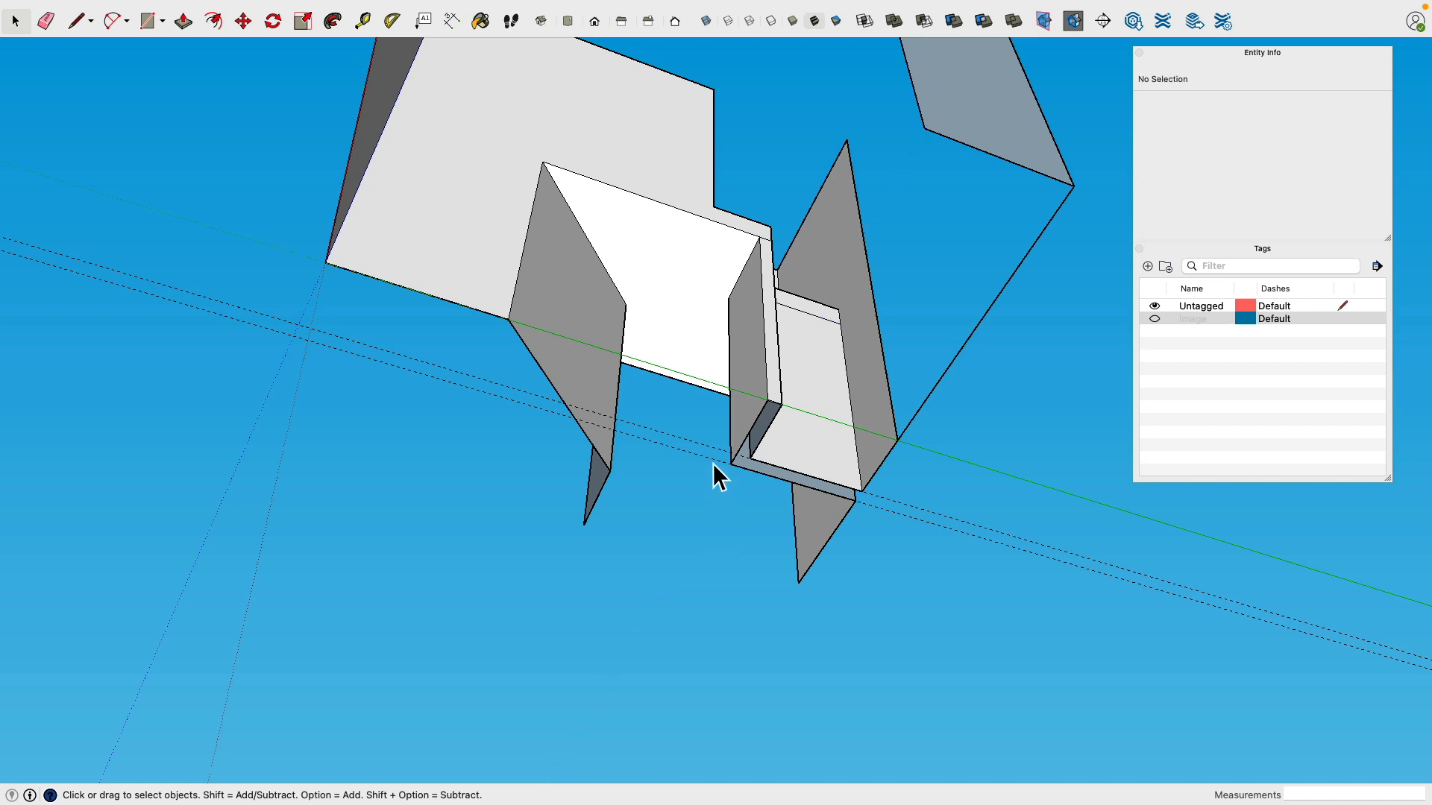
left_click(712, 460)
key("Delete")
mouse_move(1172, 4)
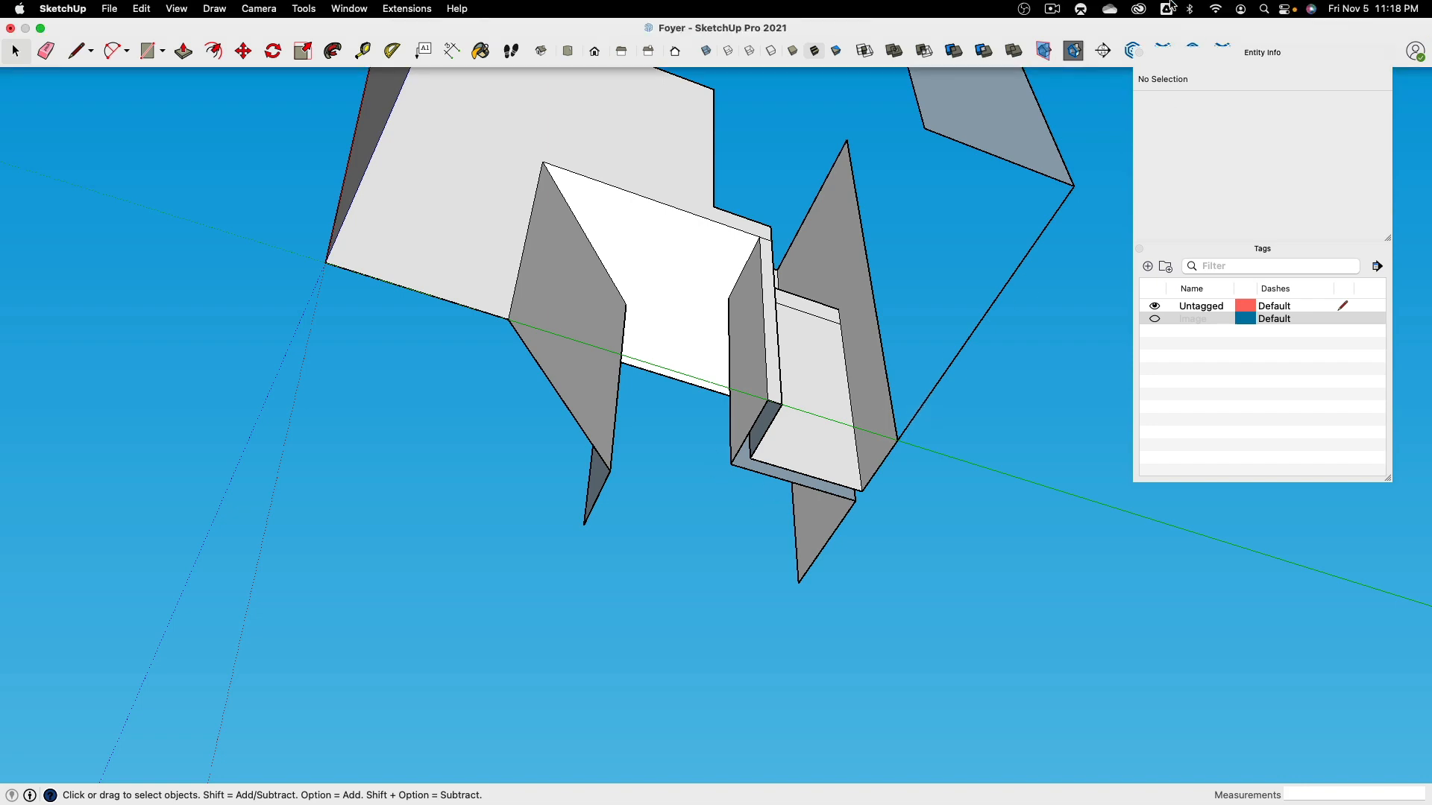
Step: Draw an 8'8" edge across the open top between the two front wall corners to close the ceiling and wall faces
middle_click_drag(998, 260, 574, 432)
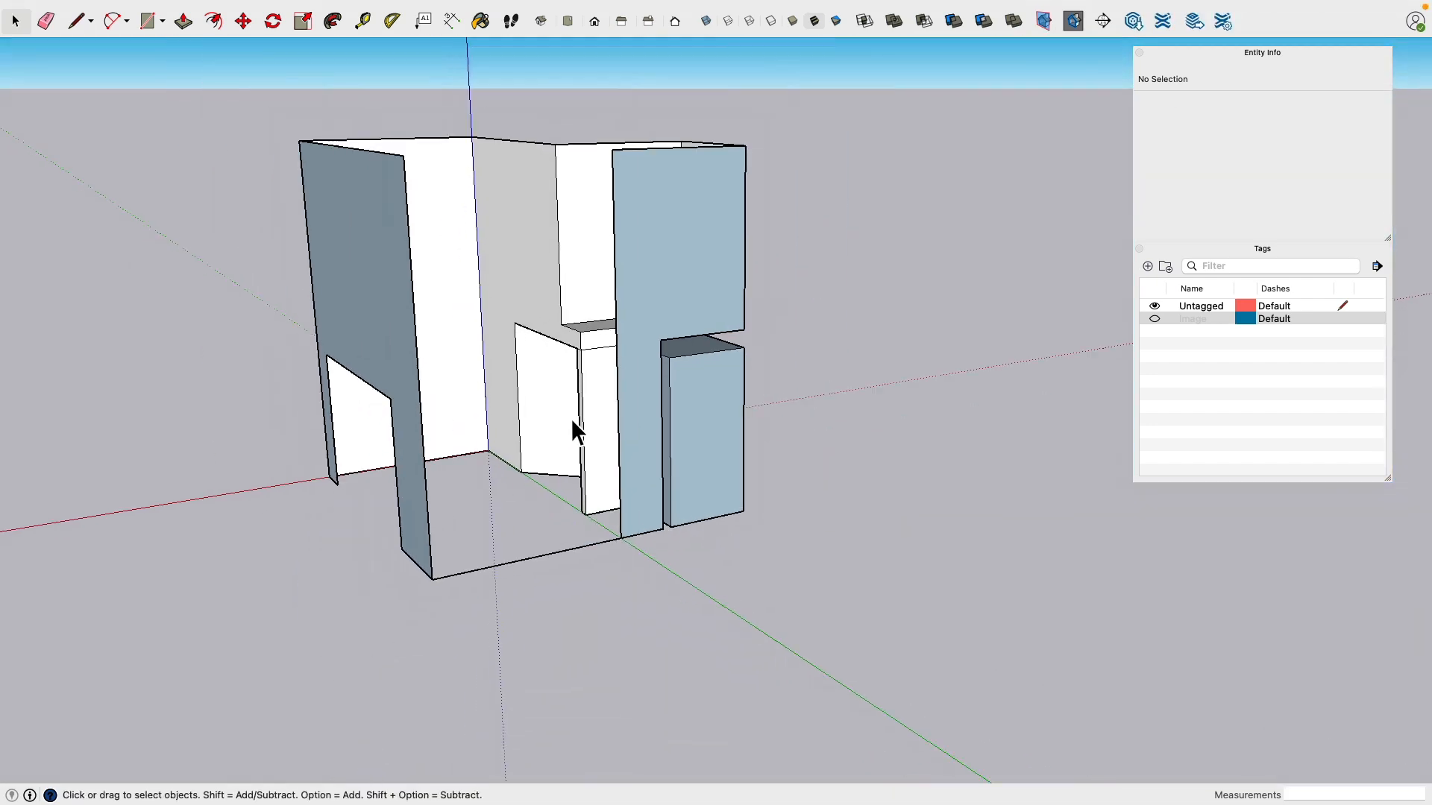
middle_click_drag(471, 199, 467, 216)
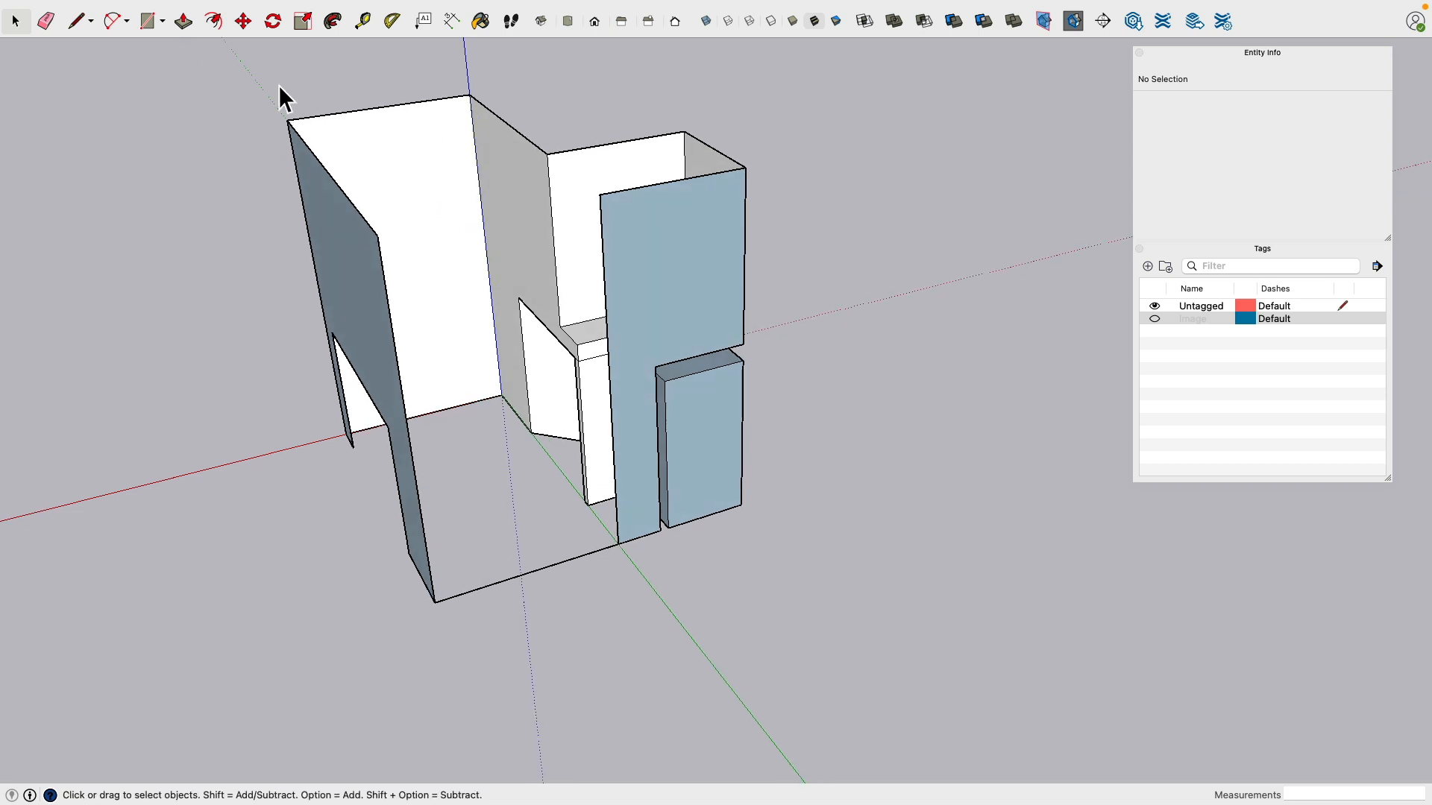
left_click(77, 22)
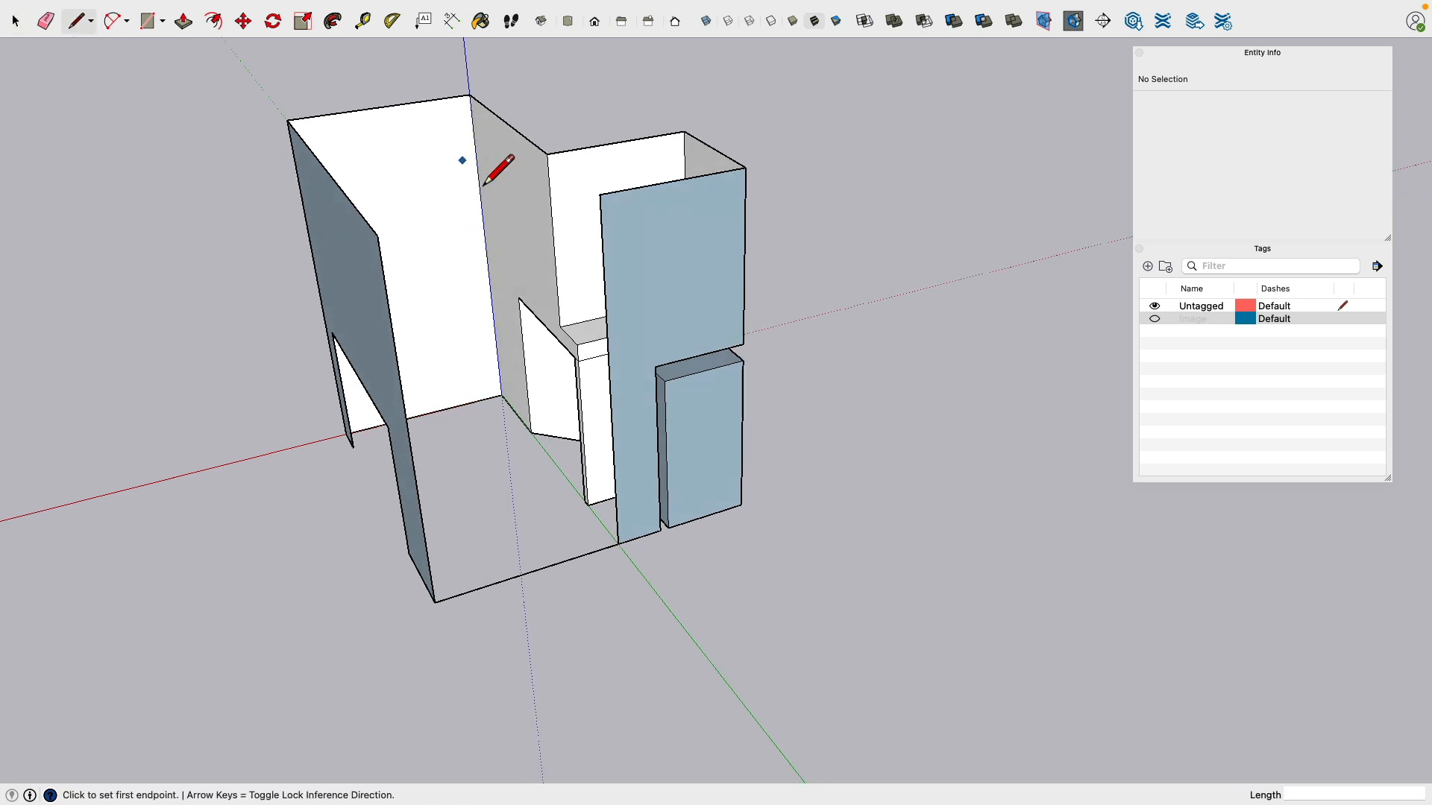
left_click(381, 249)
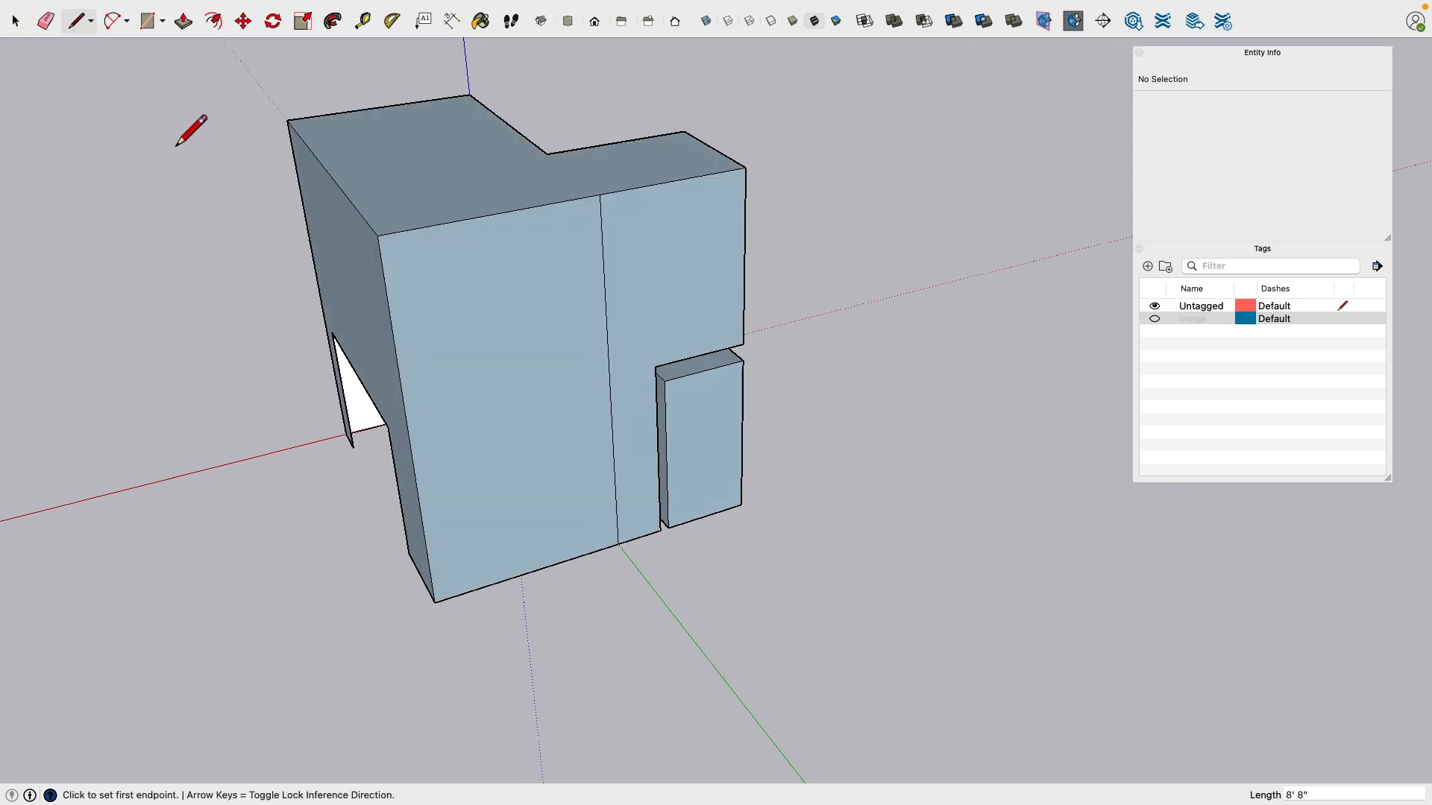
Step: Erase the vertical edge dividing the newly closed wall so it becomes one continuous face
left_click(15, 21)
left_click(46, 21)
left_click(604, 235)
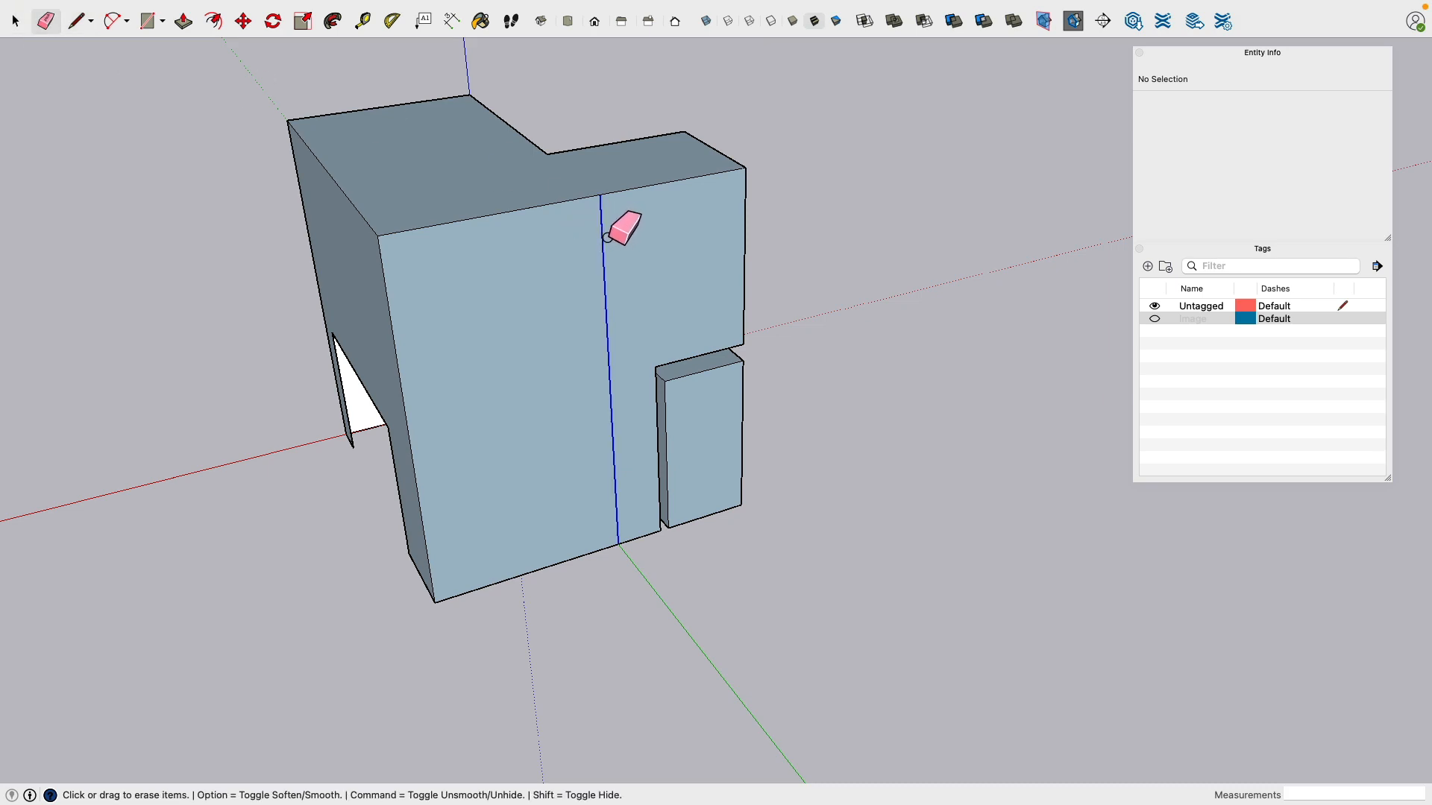
mouse_move(604, 235)
middle_mouse_down()
mouse_move(393, 503)
mouse_move(799, 438)
mouse_move(788, 218)
mouse_move(1013, 150)
mouse_move(932, 144)
mouse_move(984, 323)
mouse_move(1215, 266)
mouse_move(416, 473)
mouse_move(118, 473)
mouse_move(201, 480)
mouse_move(367, 713)
middle_mouse_up()
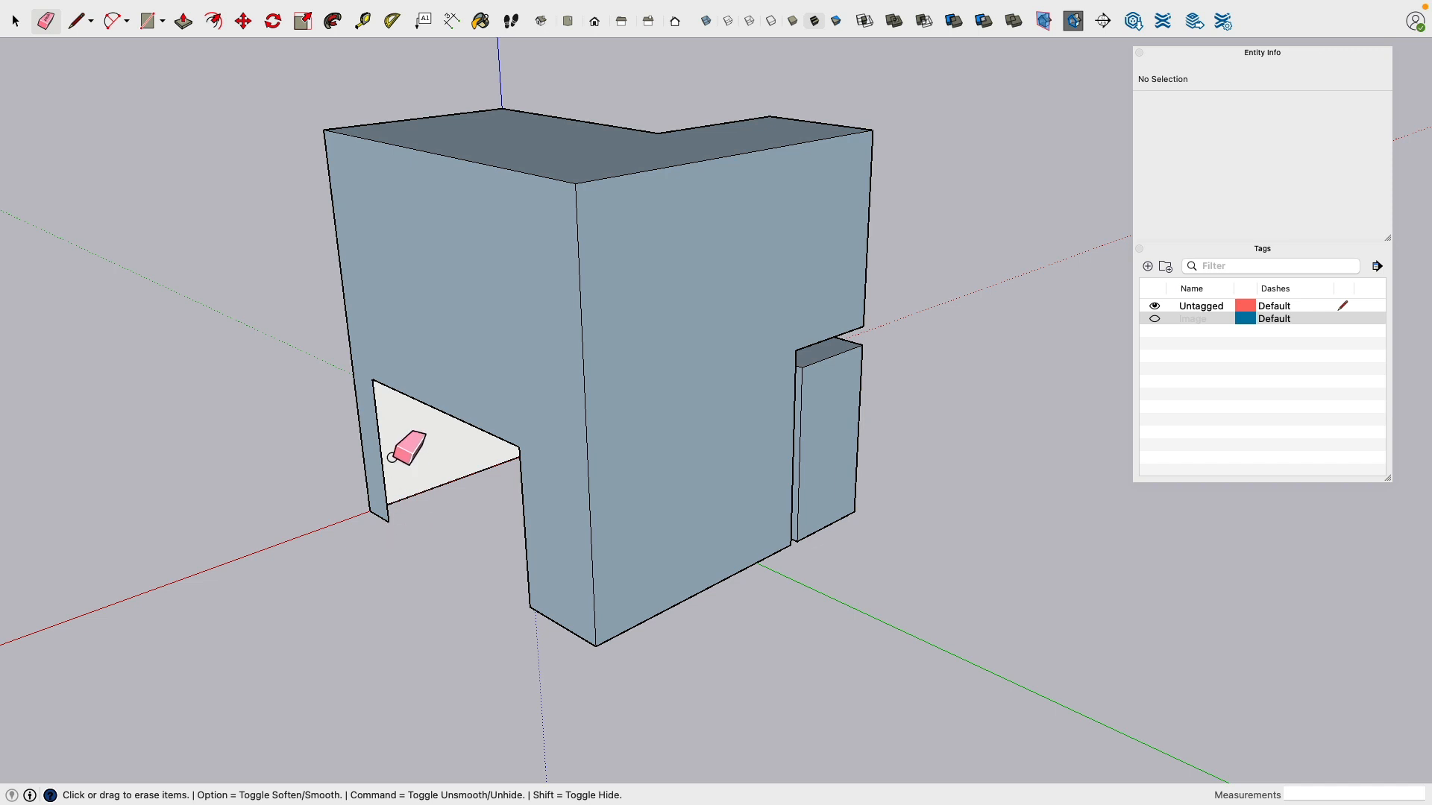
Step: Draw a 5"-deep jamb face along the vertical side of the wall opening nearest the red axis
left_click(77, 21)
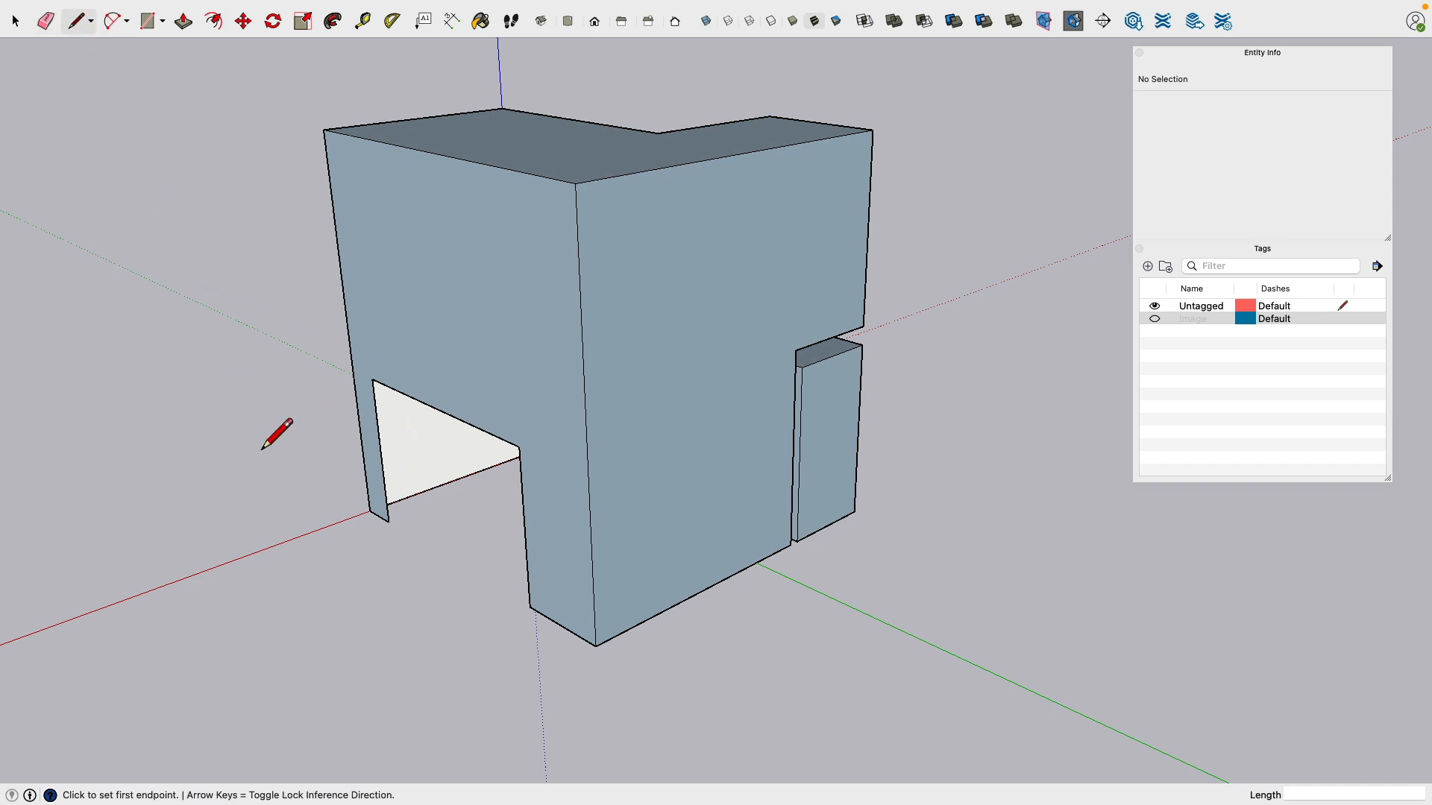
scroll(284, 440, "up", 5)
left_click(476, 538)
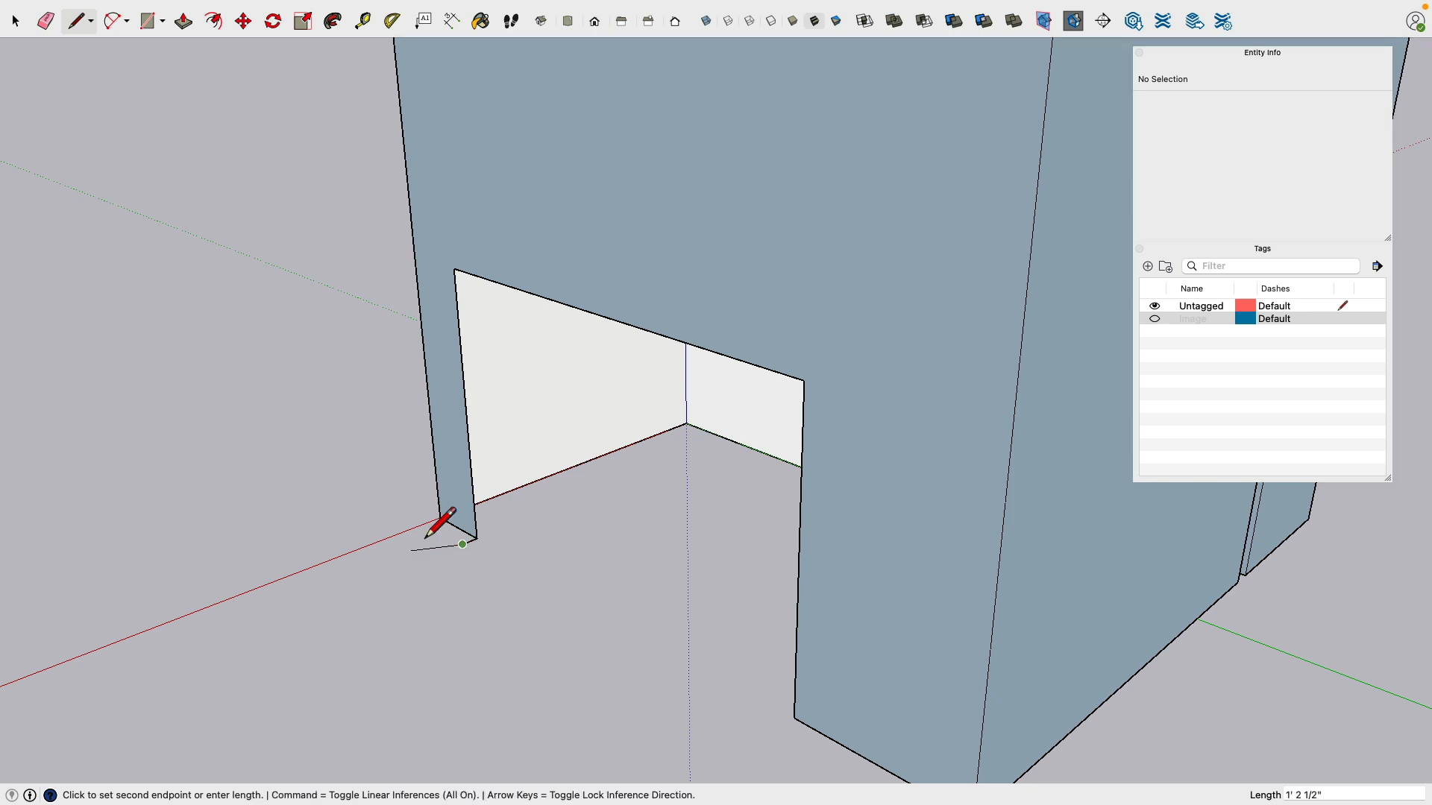
left_click(460, 288)
left_click(459, 288)
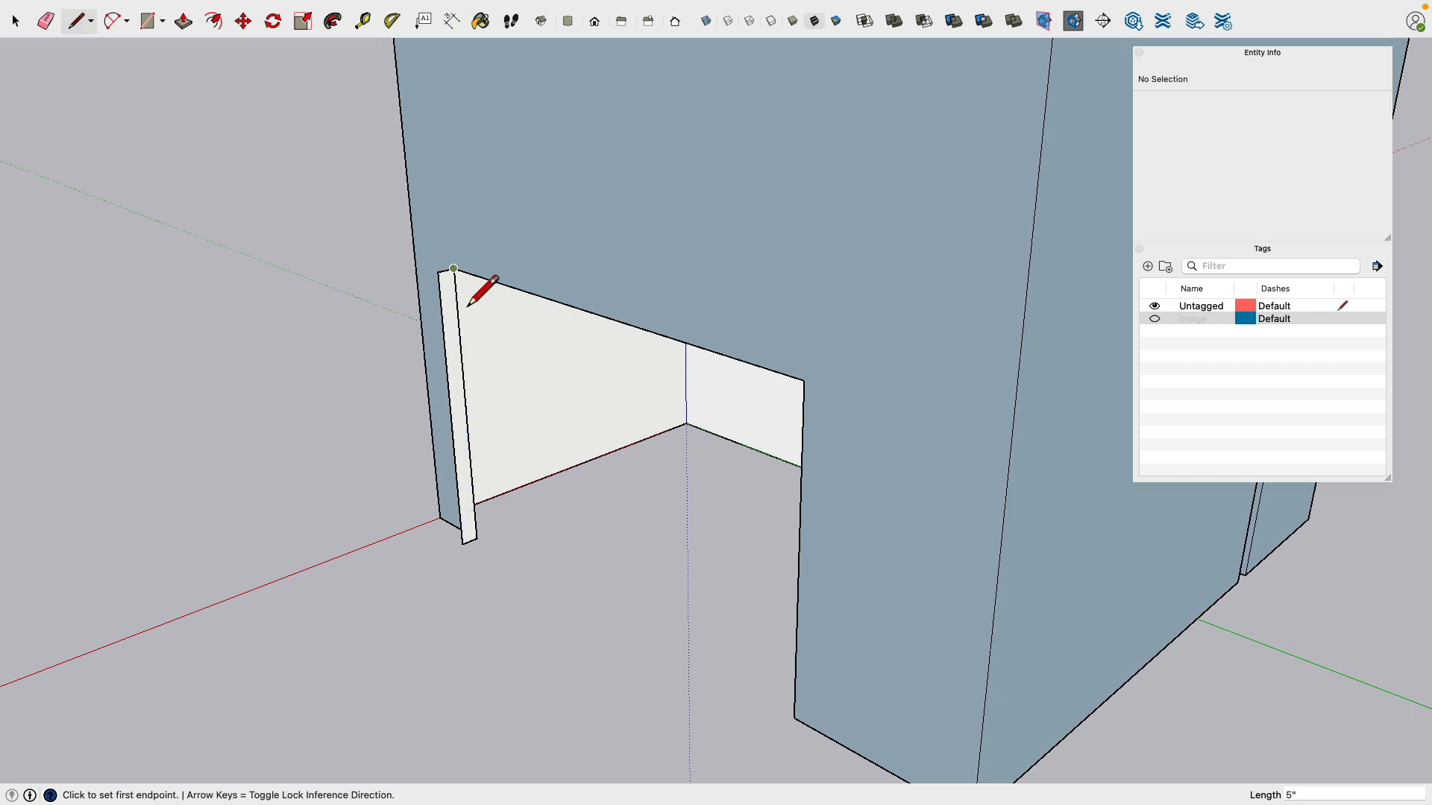
Step: Draw the 5"-deep faces along the head of the wall opening and down its other side to the base
left_click(455, 281)
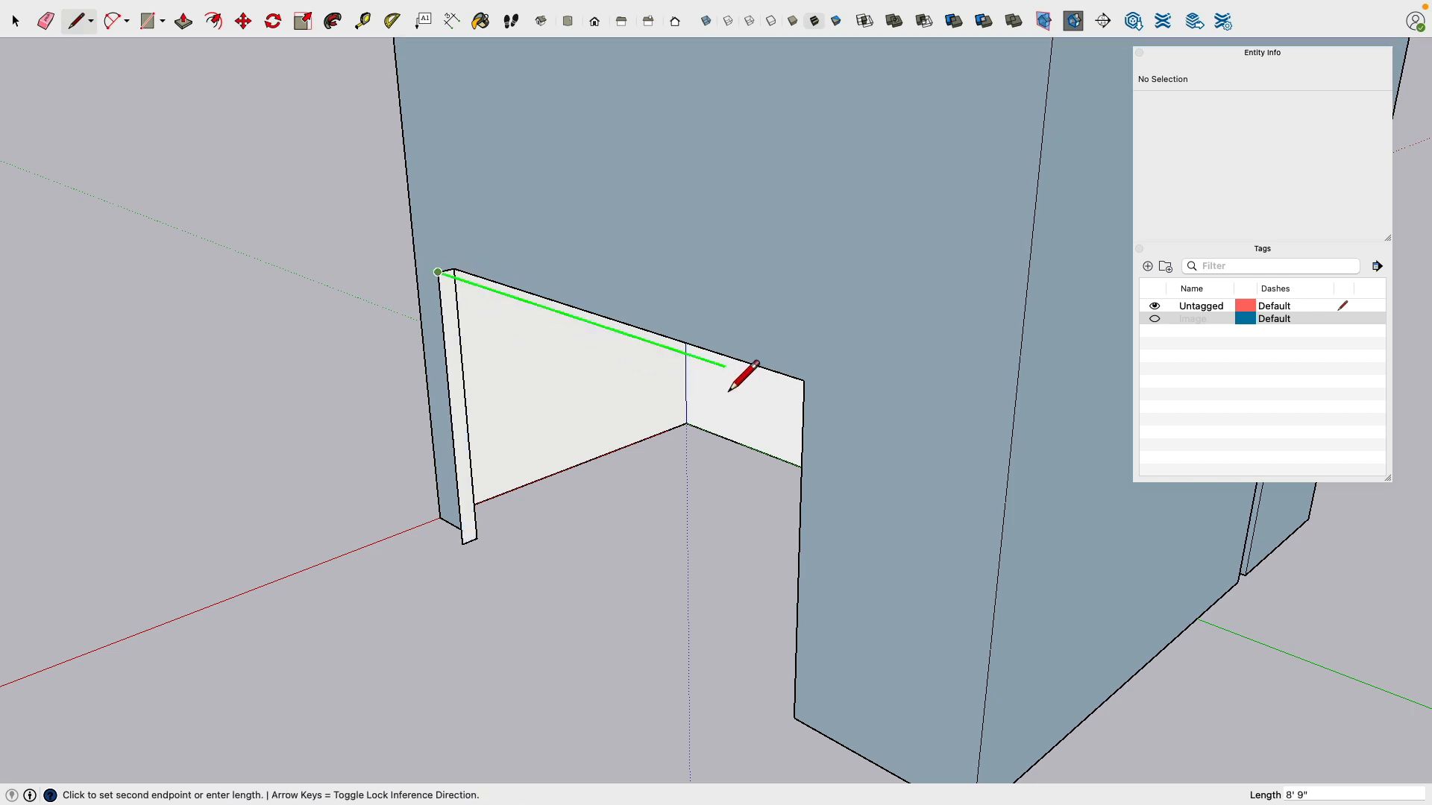
left_click(805, 382)
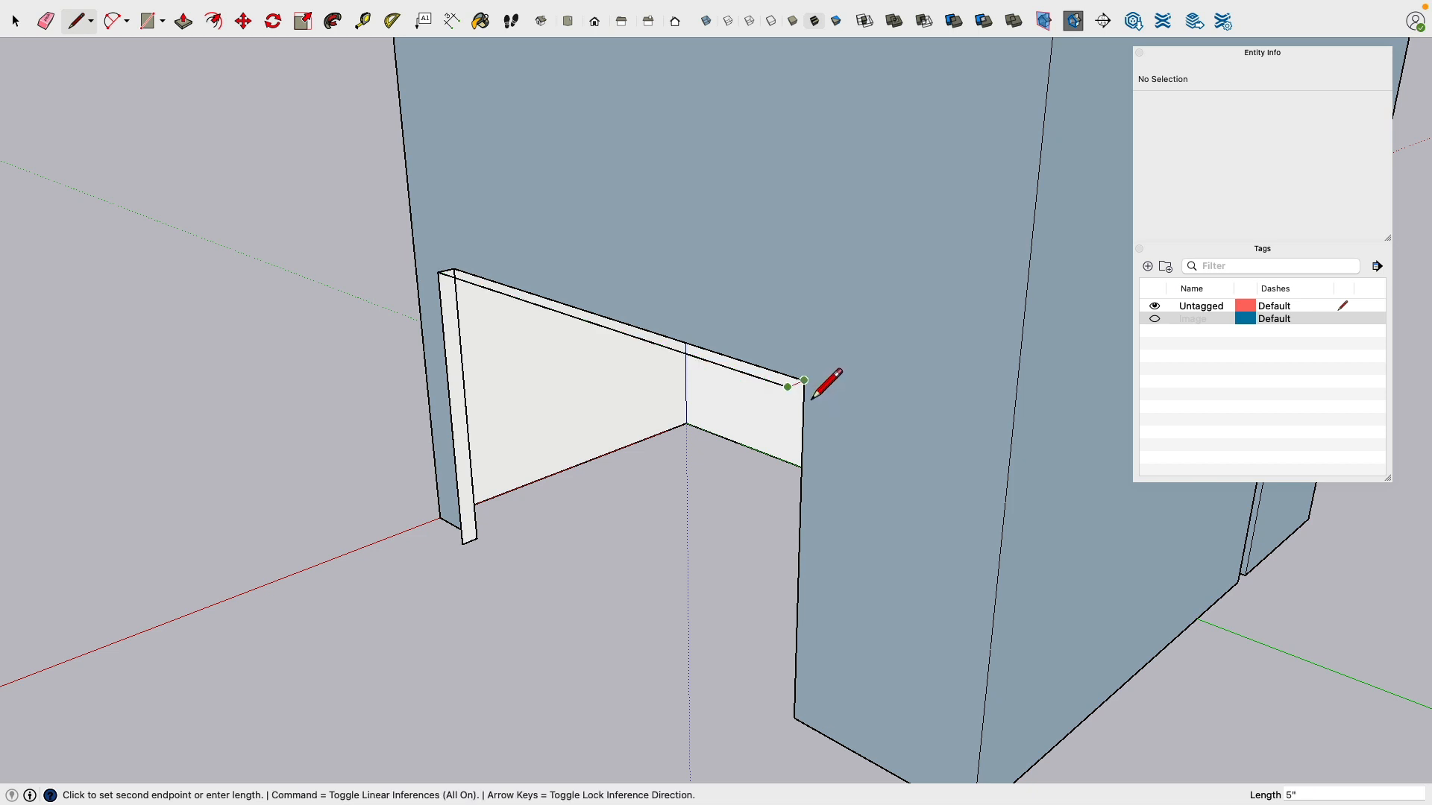
left_click(805, 382)
left_click(788, 387)
scroll(788, 389, "down", 3)
key("Up")
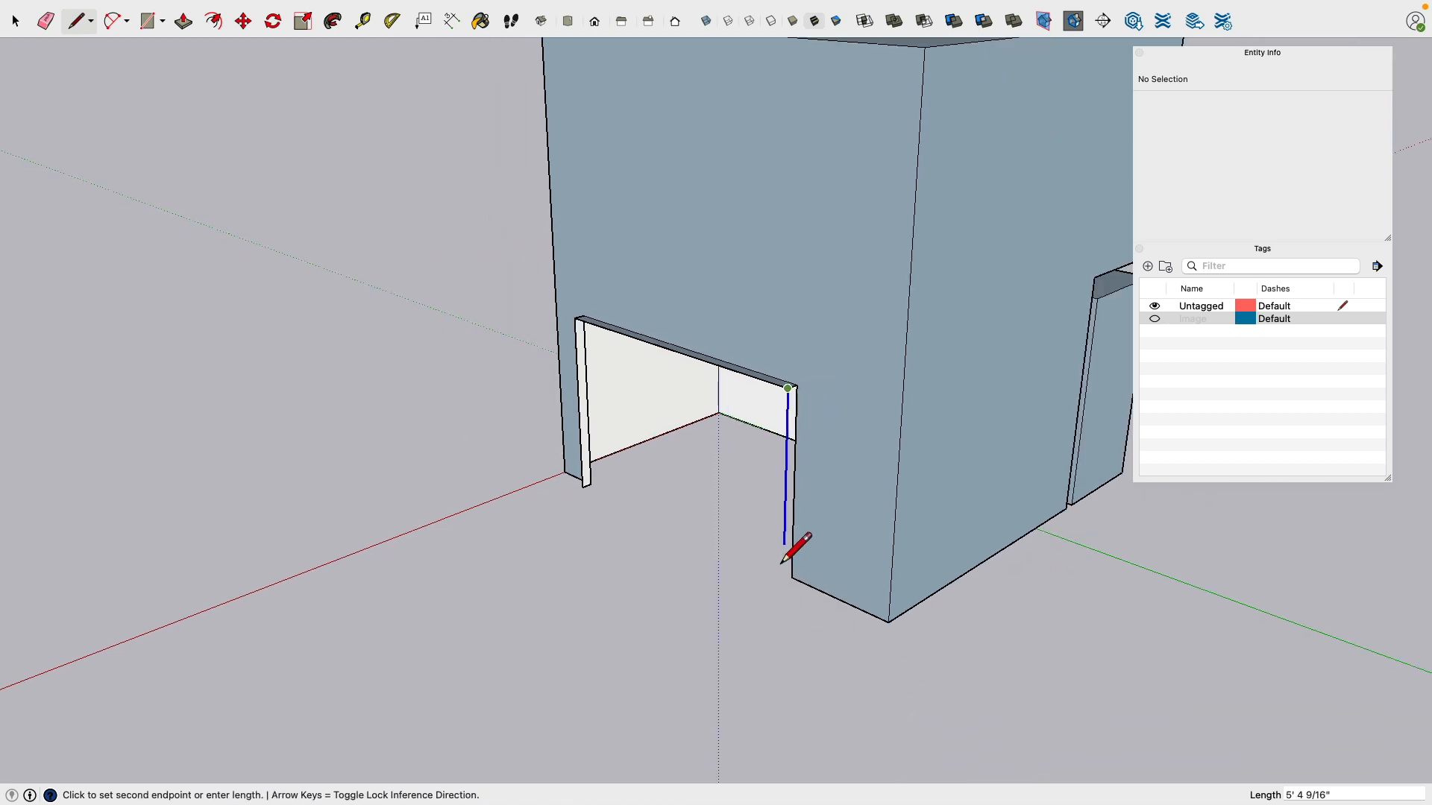
left_click(797, 594)
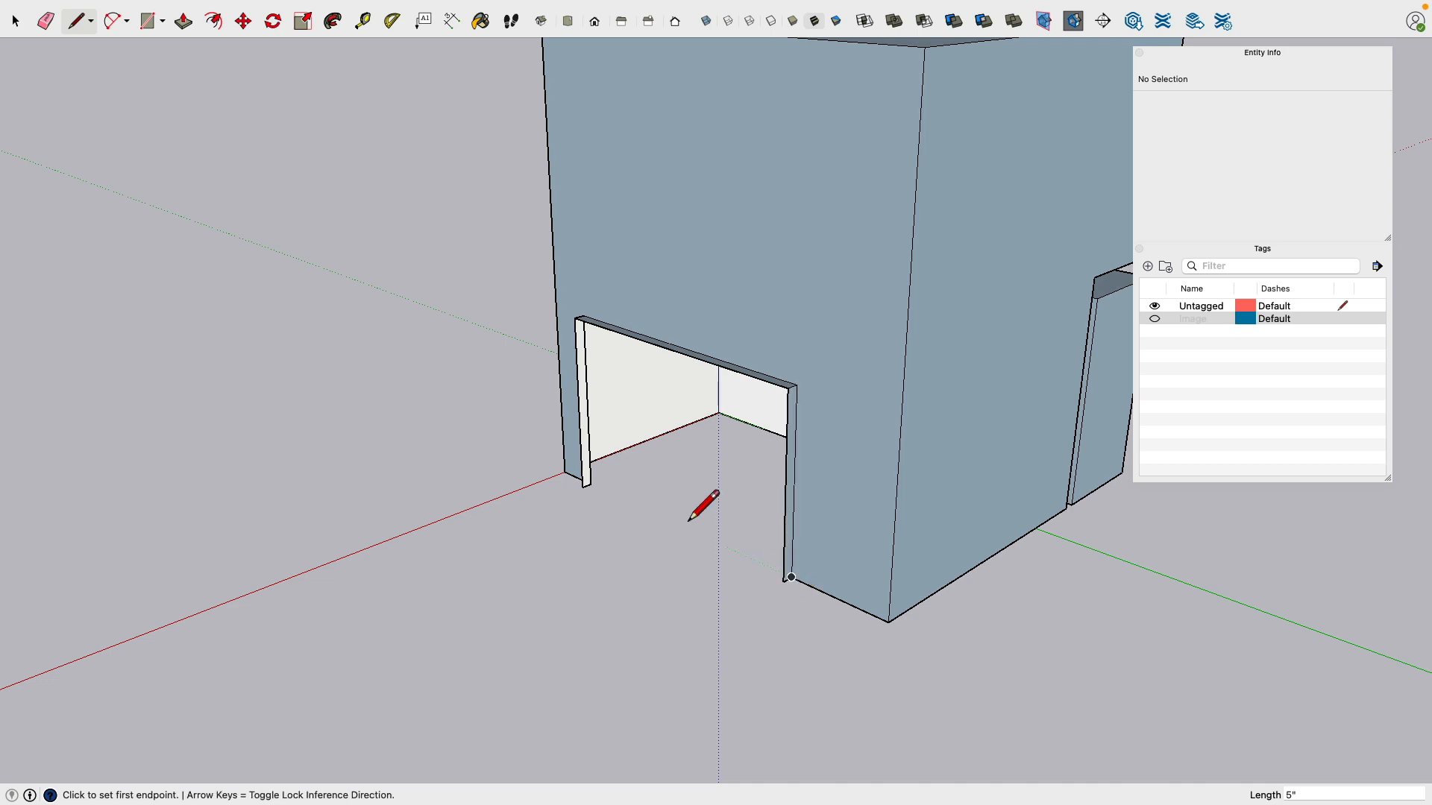
scroll(675, 566, "down", 3)
mouse_move(675, 566)
middle_mouse_down()
mouse_move(1139, 469)
mouse_move(946, 486)
mouse_move(911, 256)
mouse_move(358, 517)
mouse_move(278, 371)
mouse_move(825, 623)
mouse_move(837, 425)
mouse_move(669, 396)
mouse_move(712, 267)
mouse_move(978, 329)
mouse_move(604, 275)
mouse_move(418, 390)
mouse_move(868, 399)
mouse_move(562, 316)
mouse_move(898, 227)
mouse_move(1122, 515)
mouse_move(812, 376)
mouse_move(575, 467)
mouse_move(574, 230)
mouse_move(533, 247)
mouse_move(489, 390)
mouse_move(620, 400)
mouse_move(310, 383)
mouse_move(924, 347)
mouse_move(214, 530)
mouse_move(355, 450)
mouse_move(1130, 340)
mouse_move(649, 338)
mouse_move(526, 265)
mouse_move(793, 320)
mouse_move(601, 294)
mouse_move(681, 477)
mouse_move(365, 390)
mouse_move(959, 322)
mouse_move(639, 281)
mouse_move(620, 220)
mouse_move(725, 294)
mouse_move(1103, 374)
mouse_move(604, 387)
mouse_move(1068, 465)
mouse_move(1023, 355)
mouse_move(1026, 310)
mouse_move(1182, 422)
mouse_move(607, 365)
middle_mouse_up()
key("space")
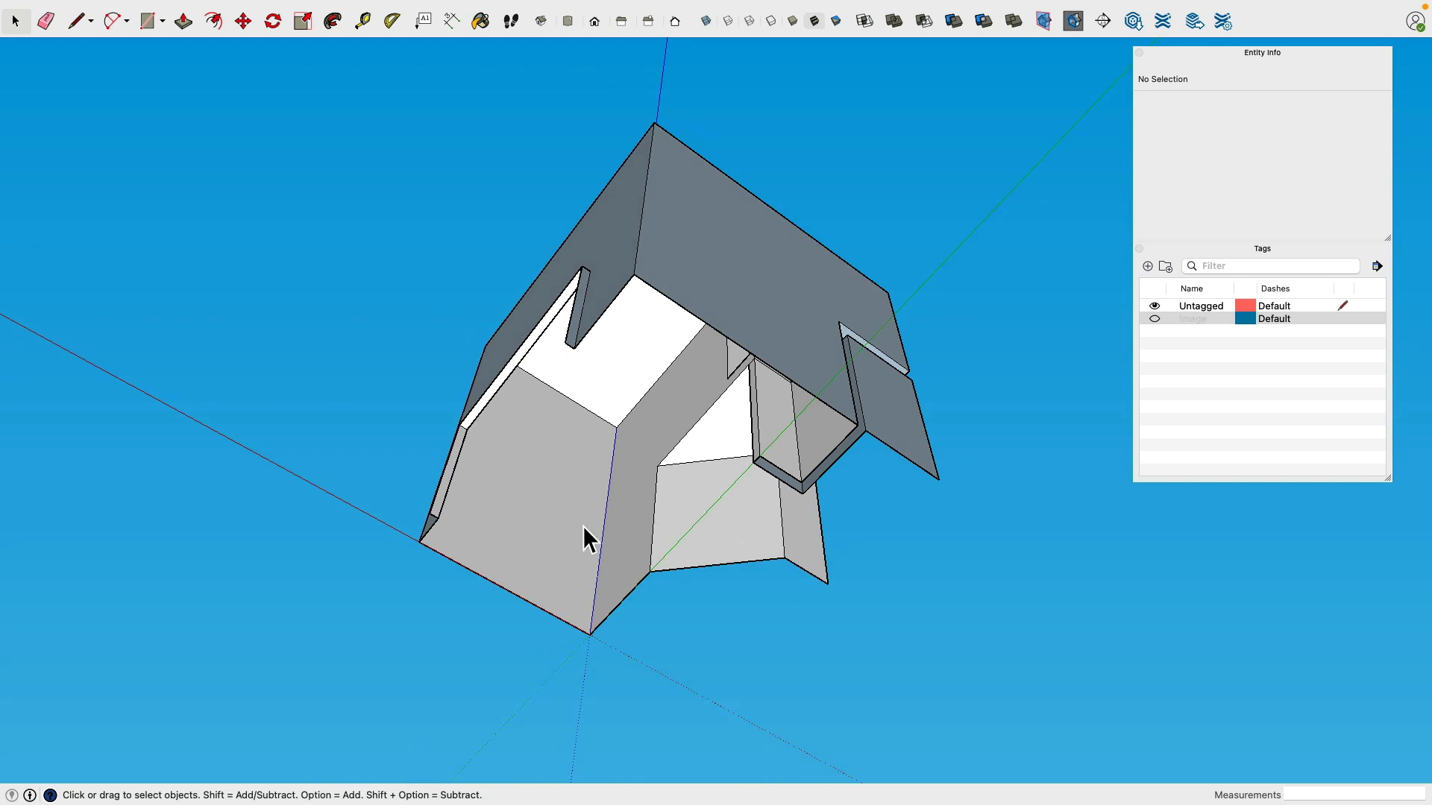
Step: Switch to Finder and examine the foyer and its surrounding walls on the House First Floor plan
middle_click_drag(621, 369, 490, 458)
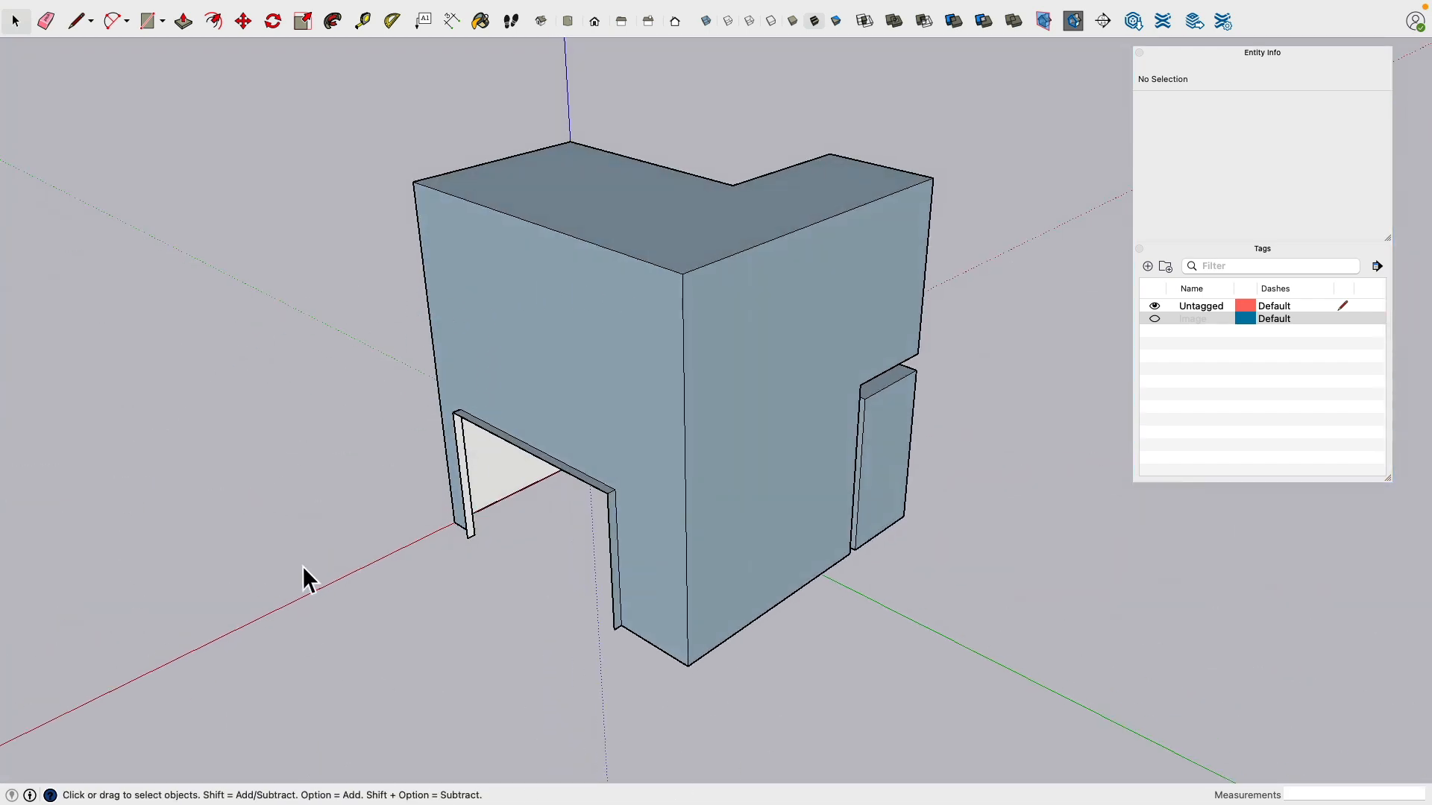
left_click(464, 462)
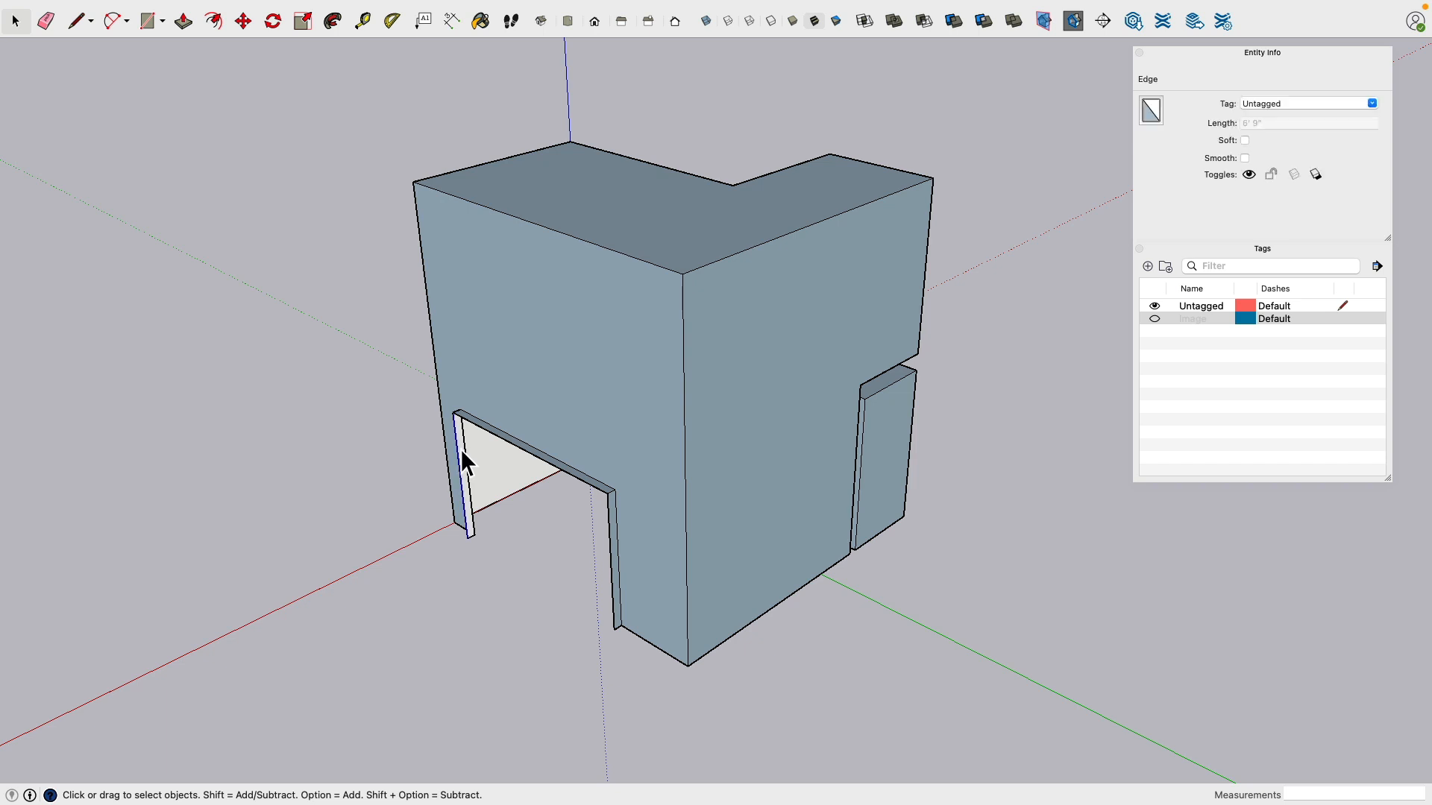
key("super+Tab")
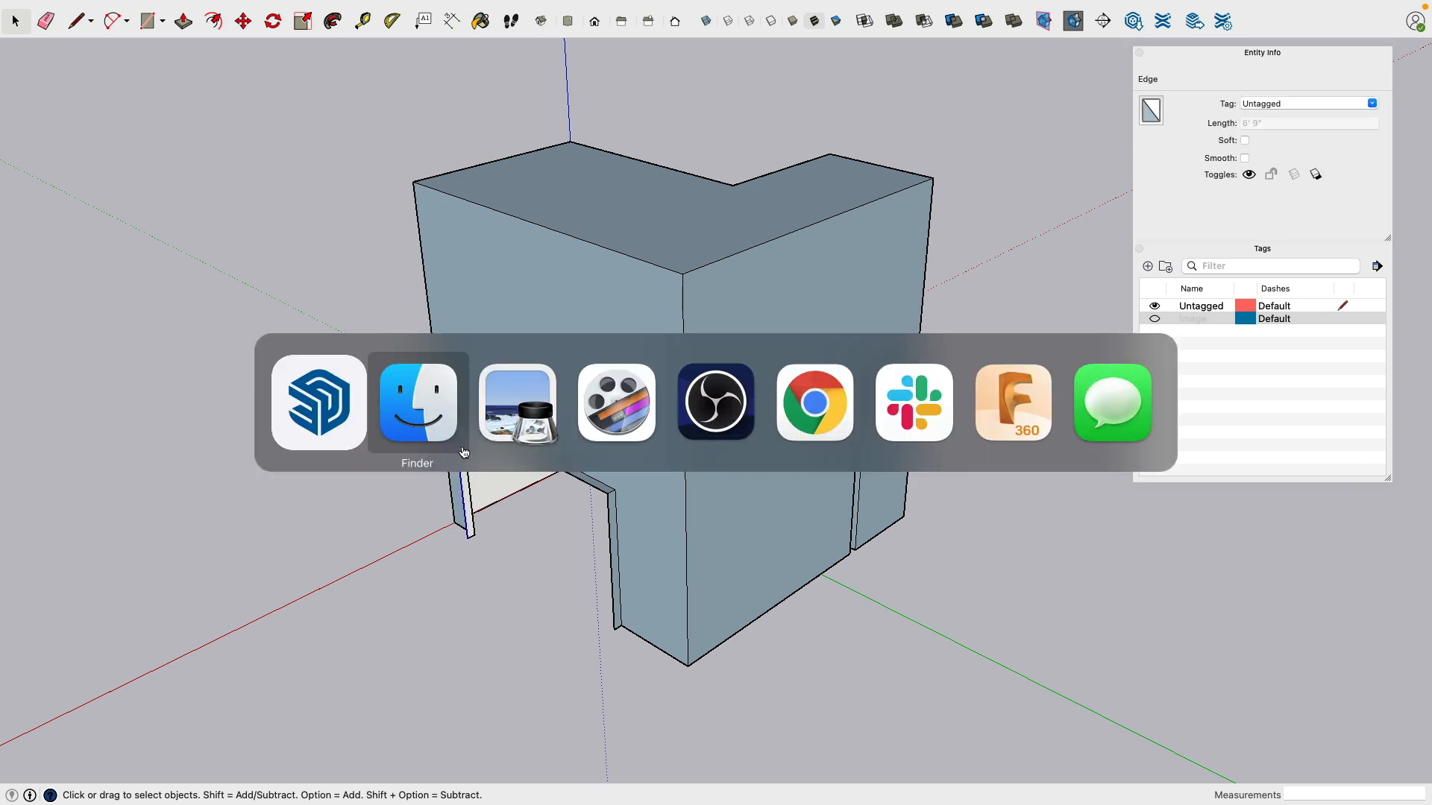
key("space")
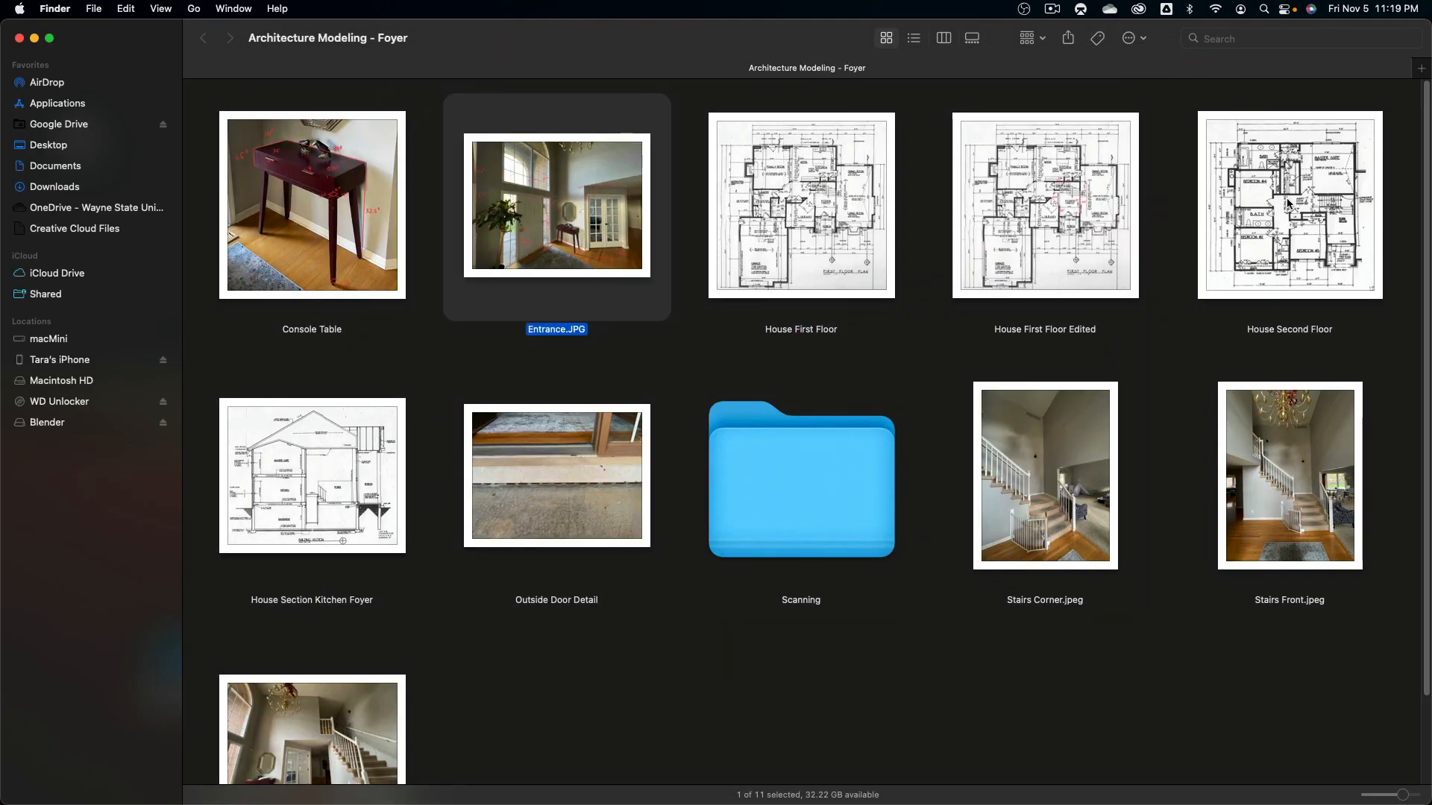
left_click(856, 226)
key("space")
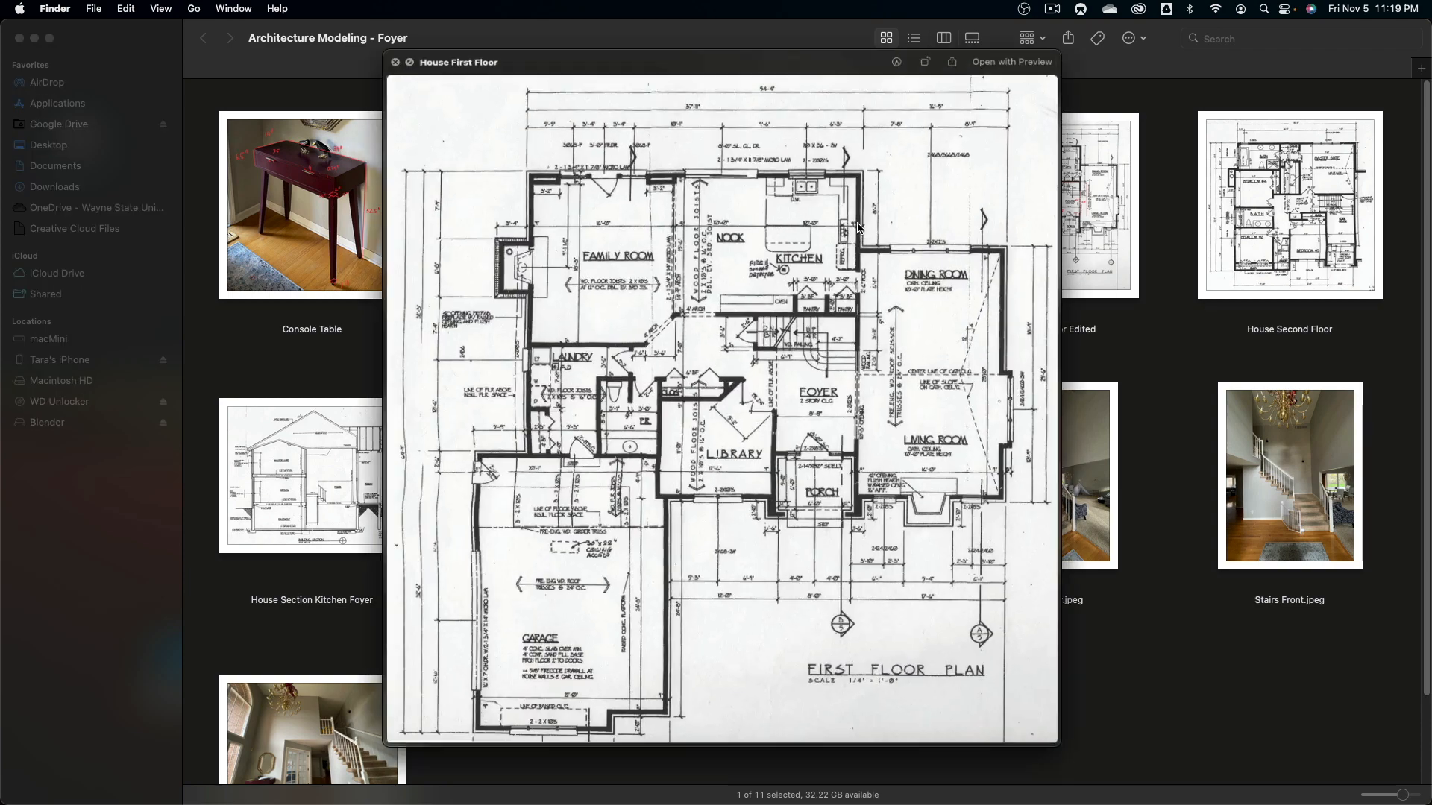
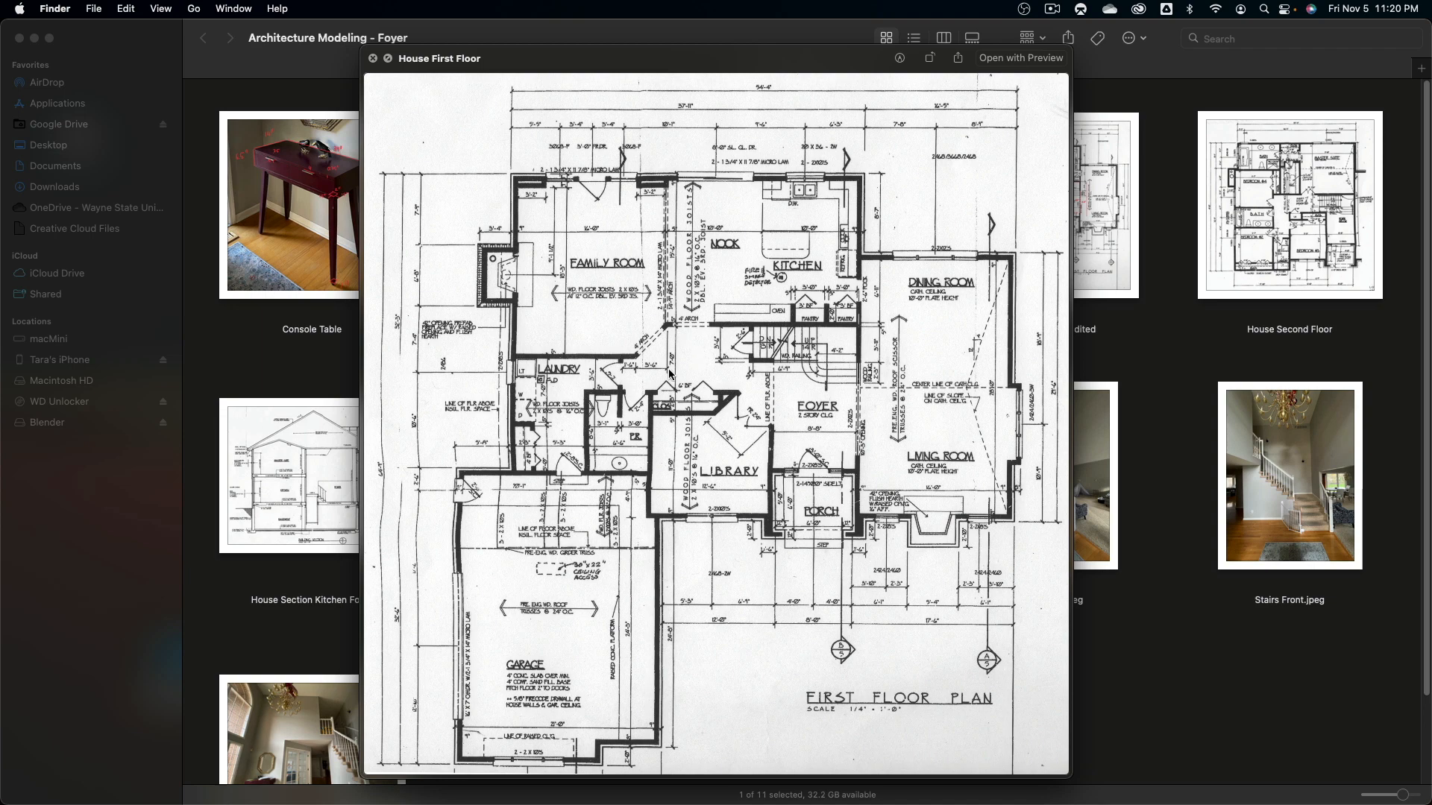
key("space")
Step: Examine the Stairs Side and Stairs Front photos for the openings and walls around the staircase
left_click(360, 702)
key("space")
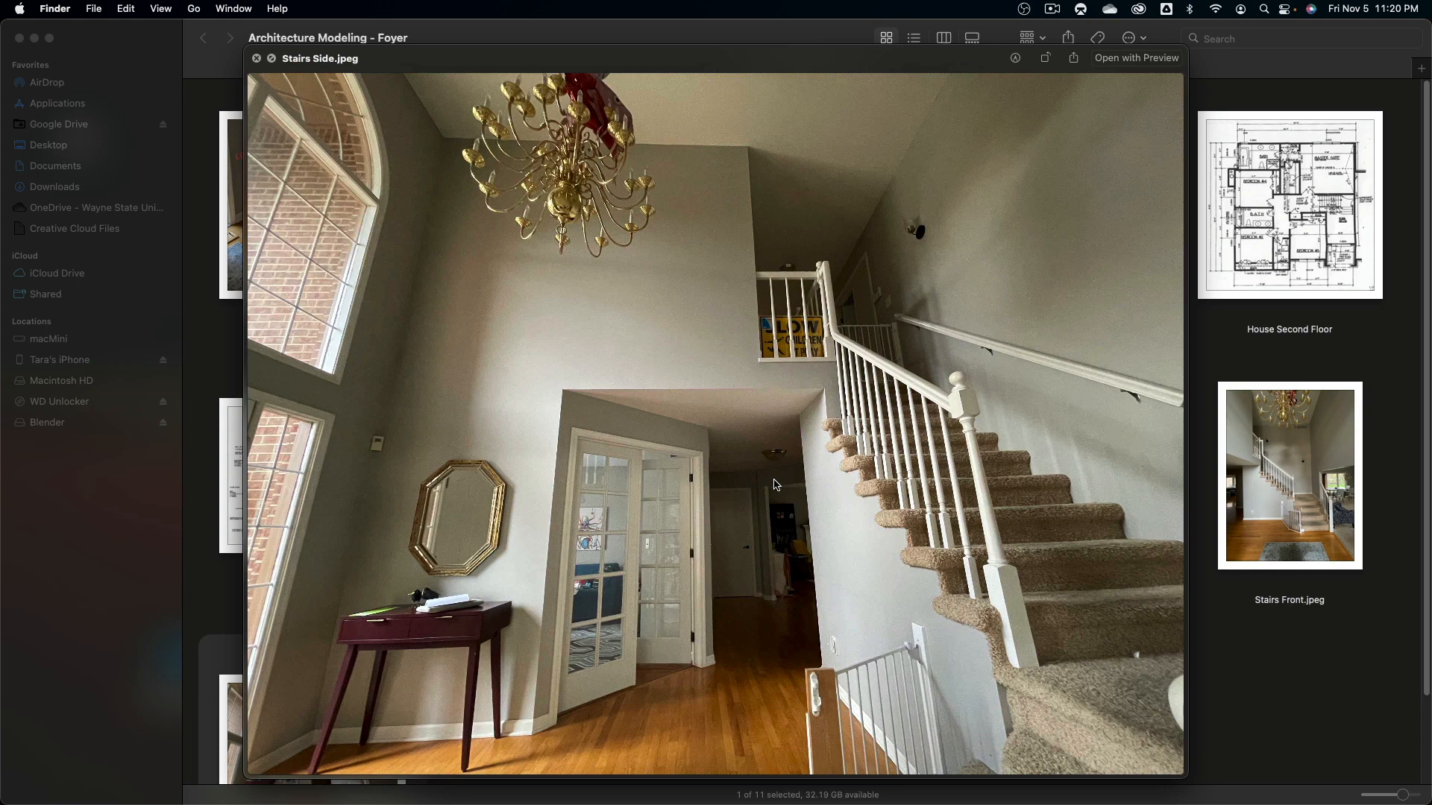
key("space")
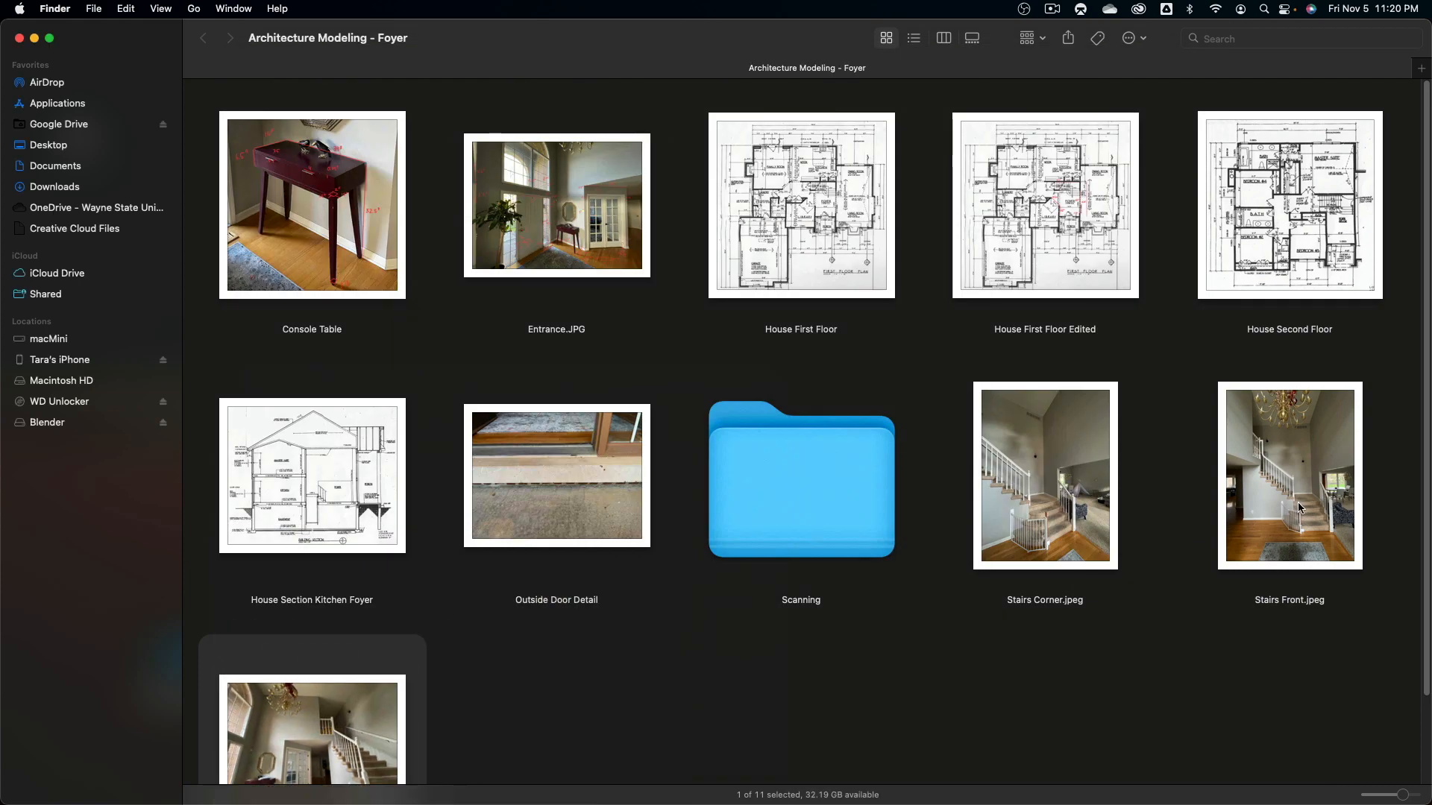
key("Left")
key("space")
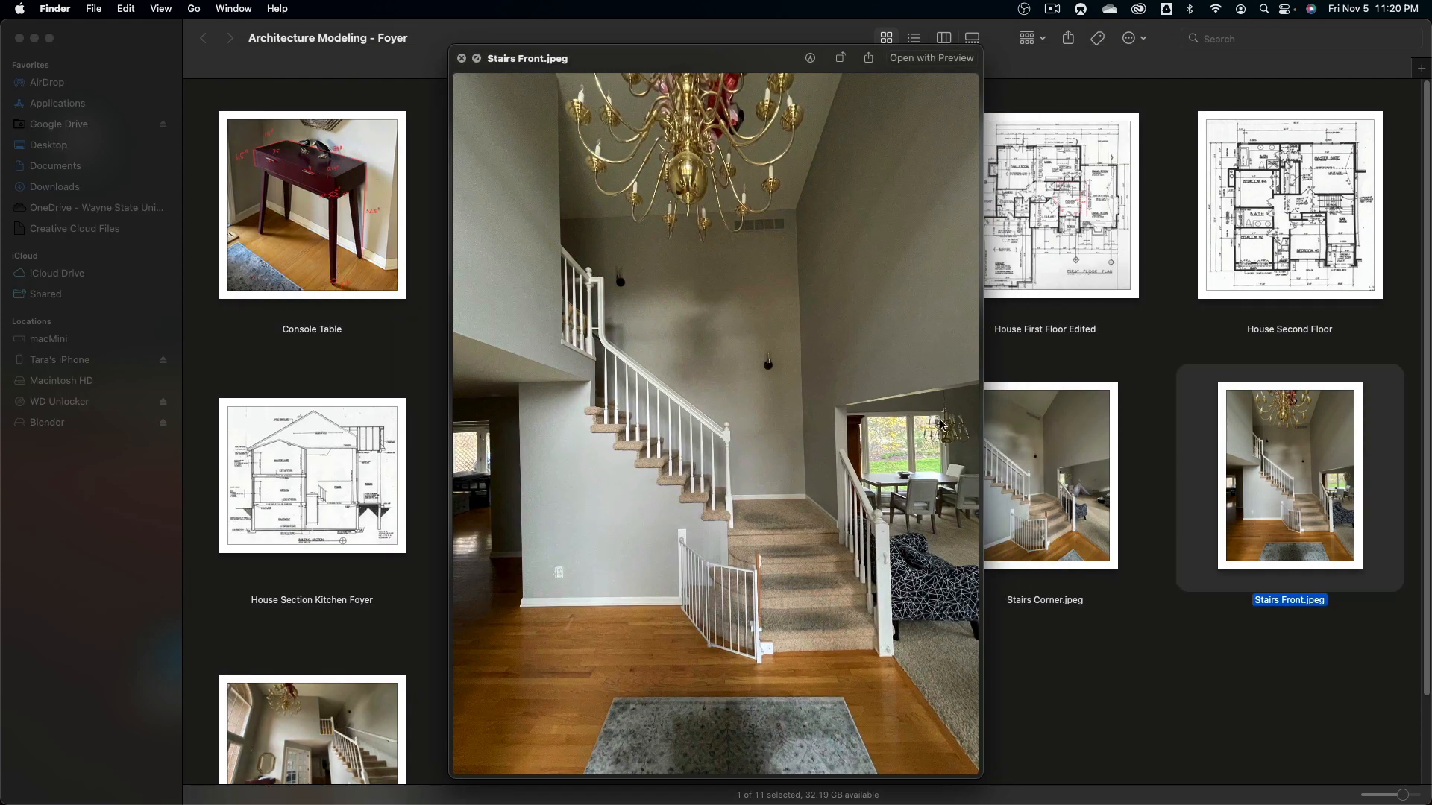
key("space")
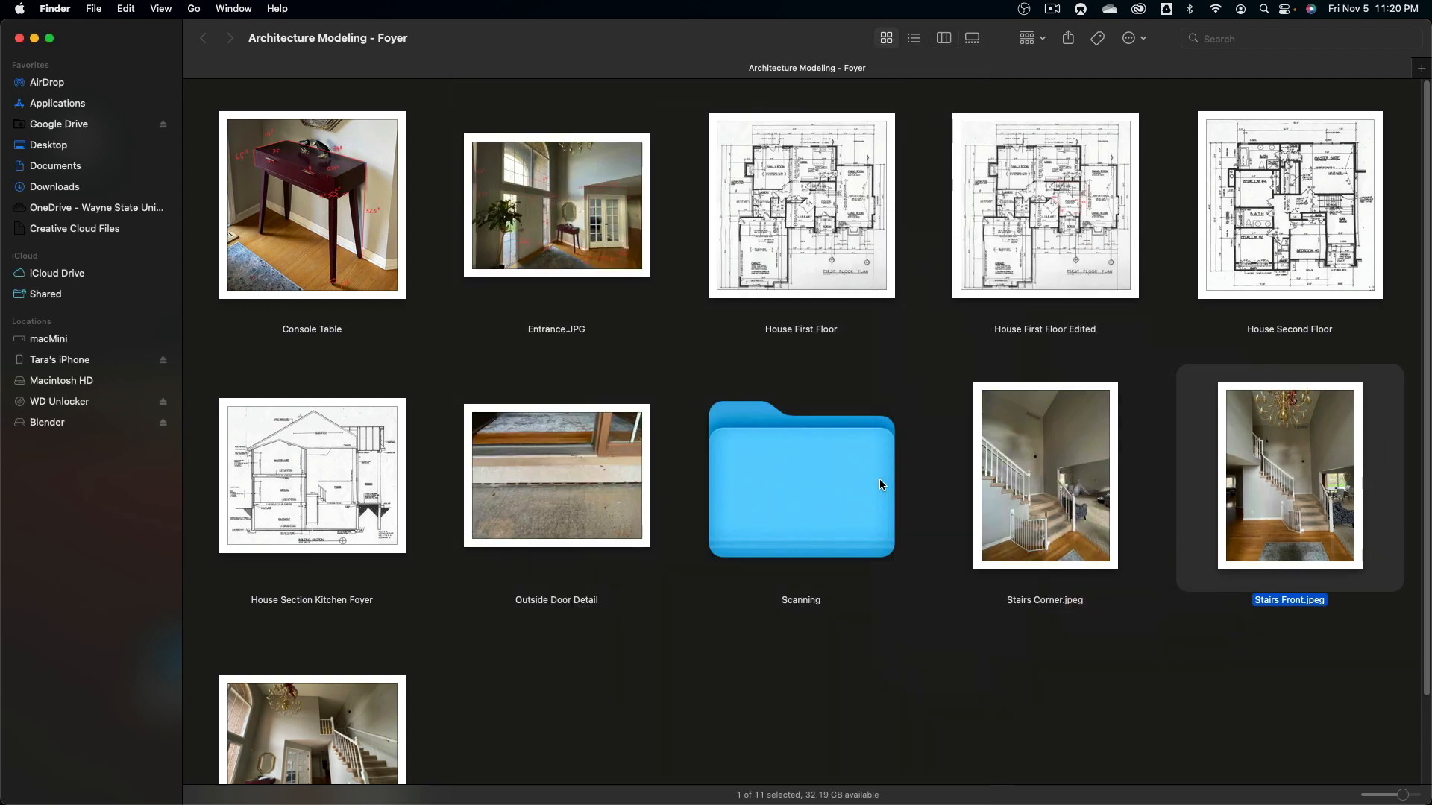
key("space")
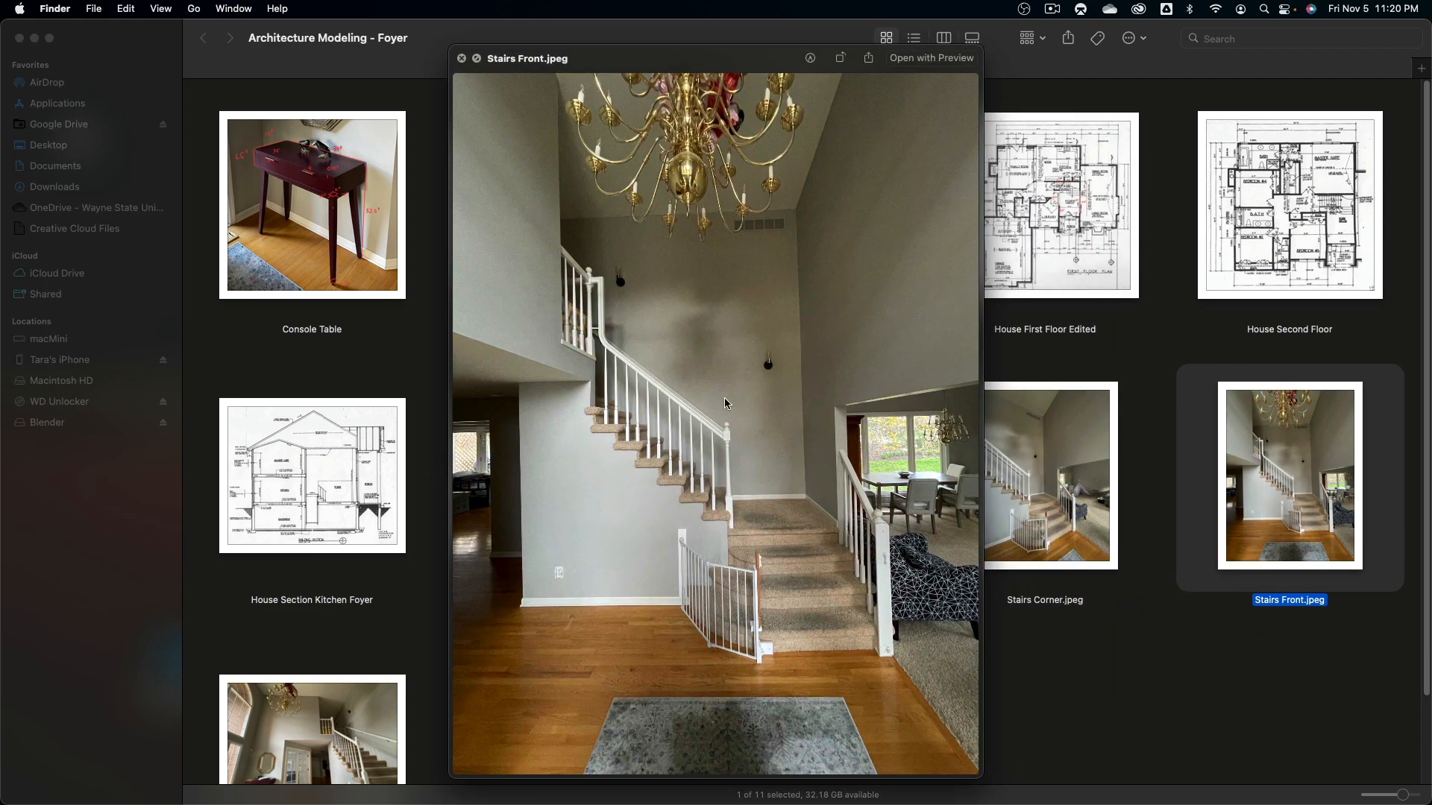
key("space")
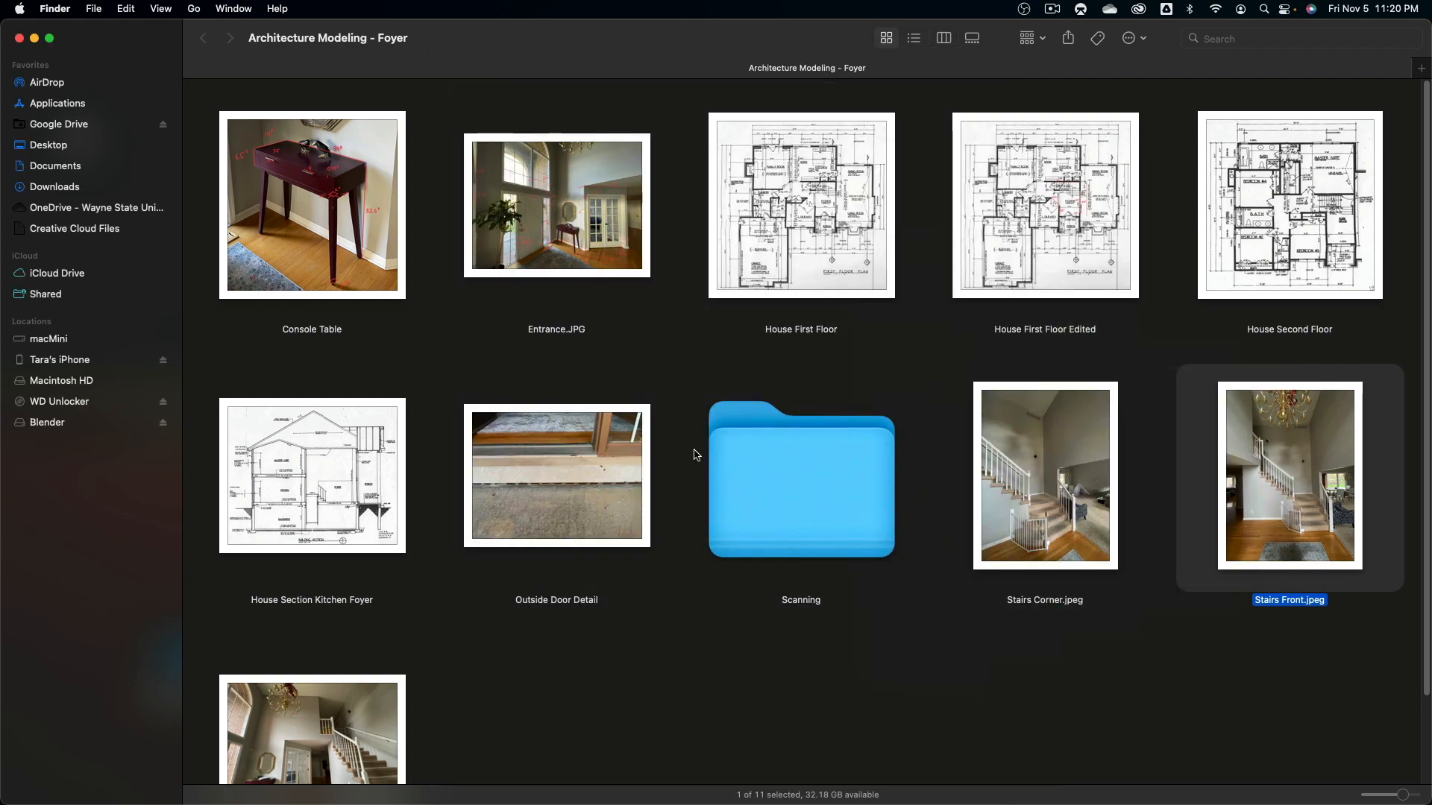
Step: Switch back to SketchUp and show the Image tag to compare the floor plan with the walls beneath the platform
key("super+Tab")
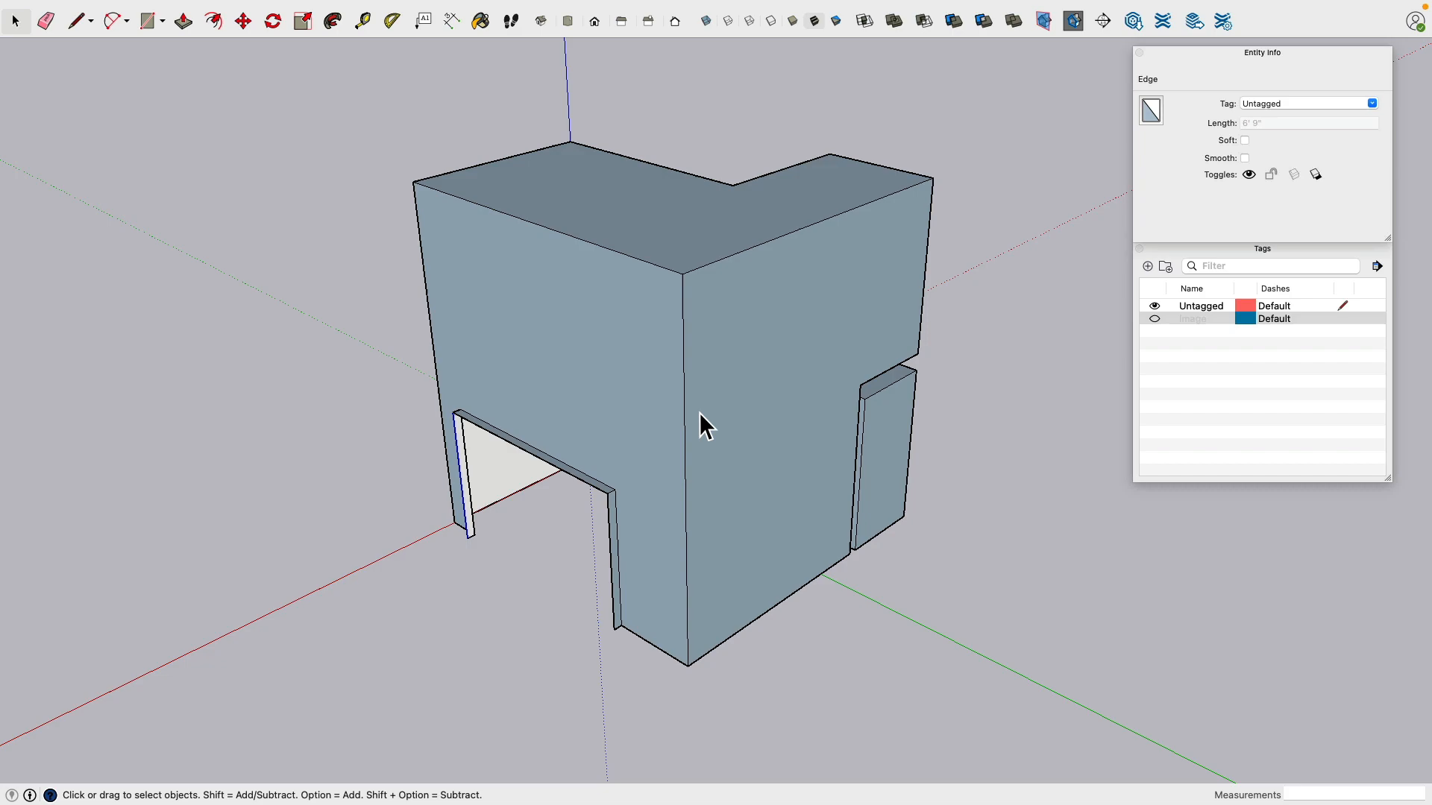
middle_click_drag(701, 425, 971, 496)
left_click(1154, 319)
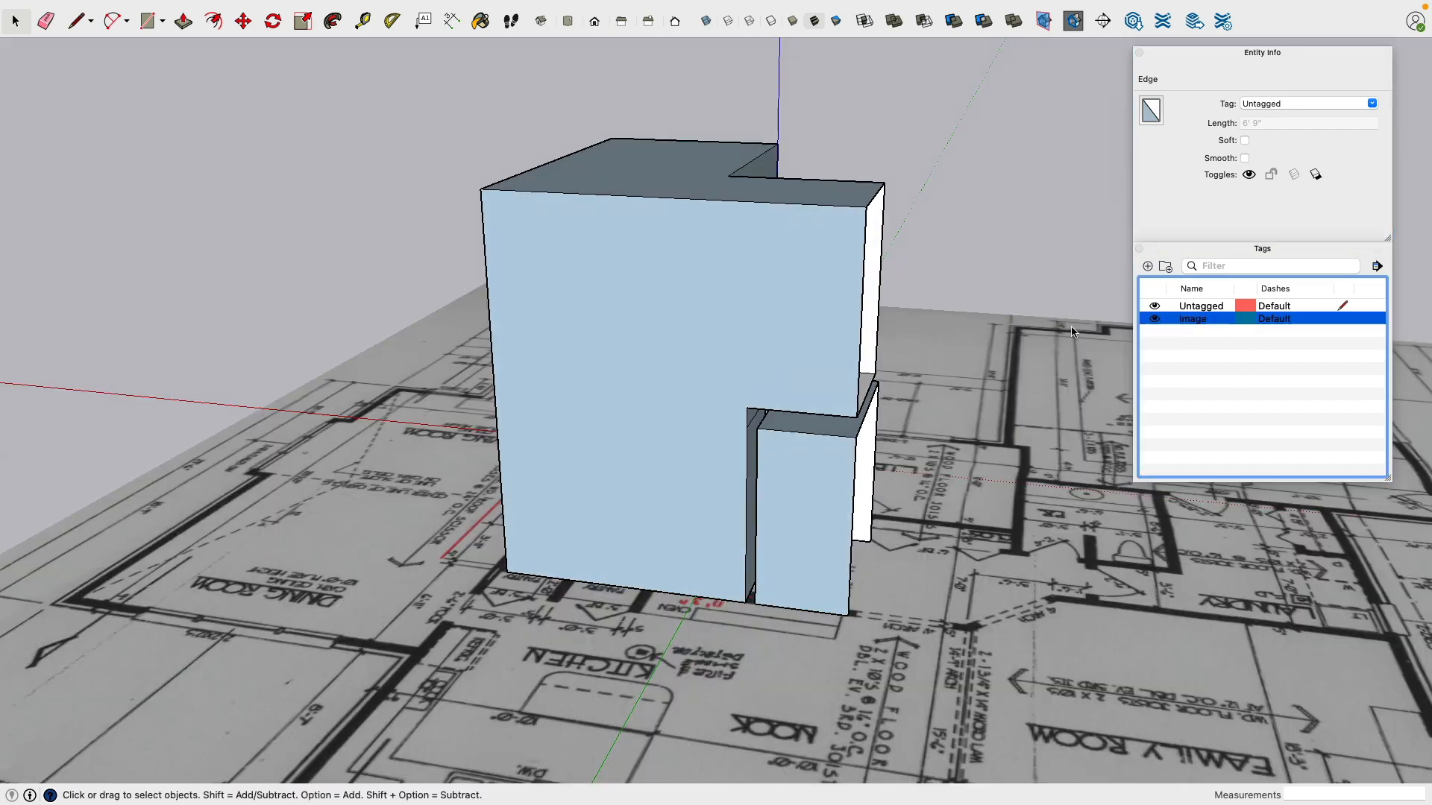
middle_click_drag(932, 358, 802, 415)
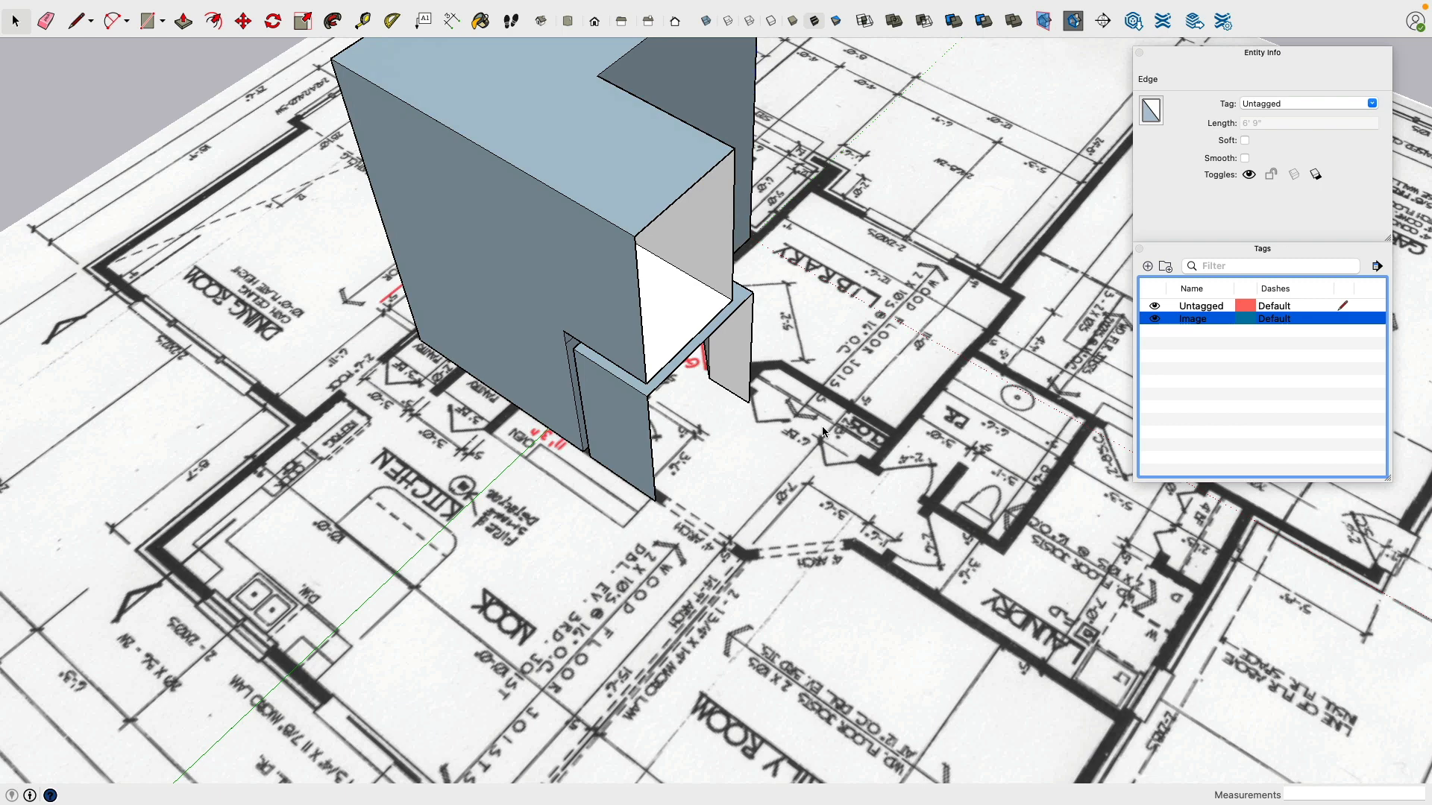
scroll(775, 384, "up", 4)
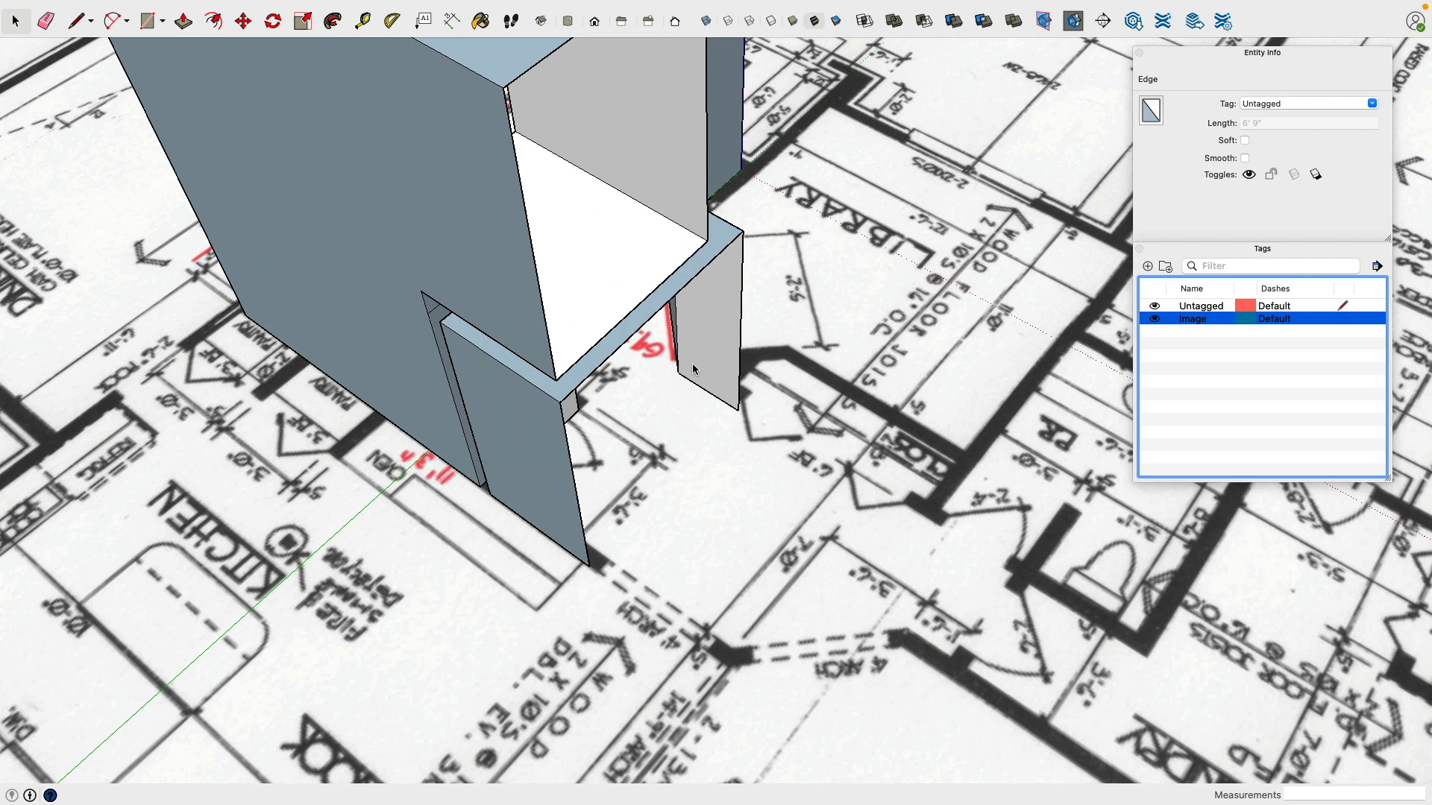
left_click(636, 341)
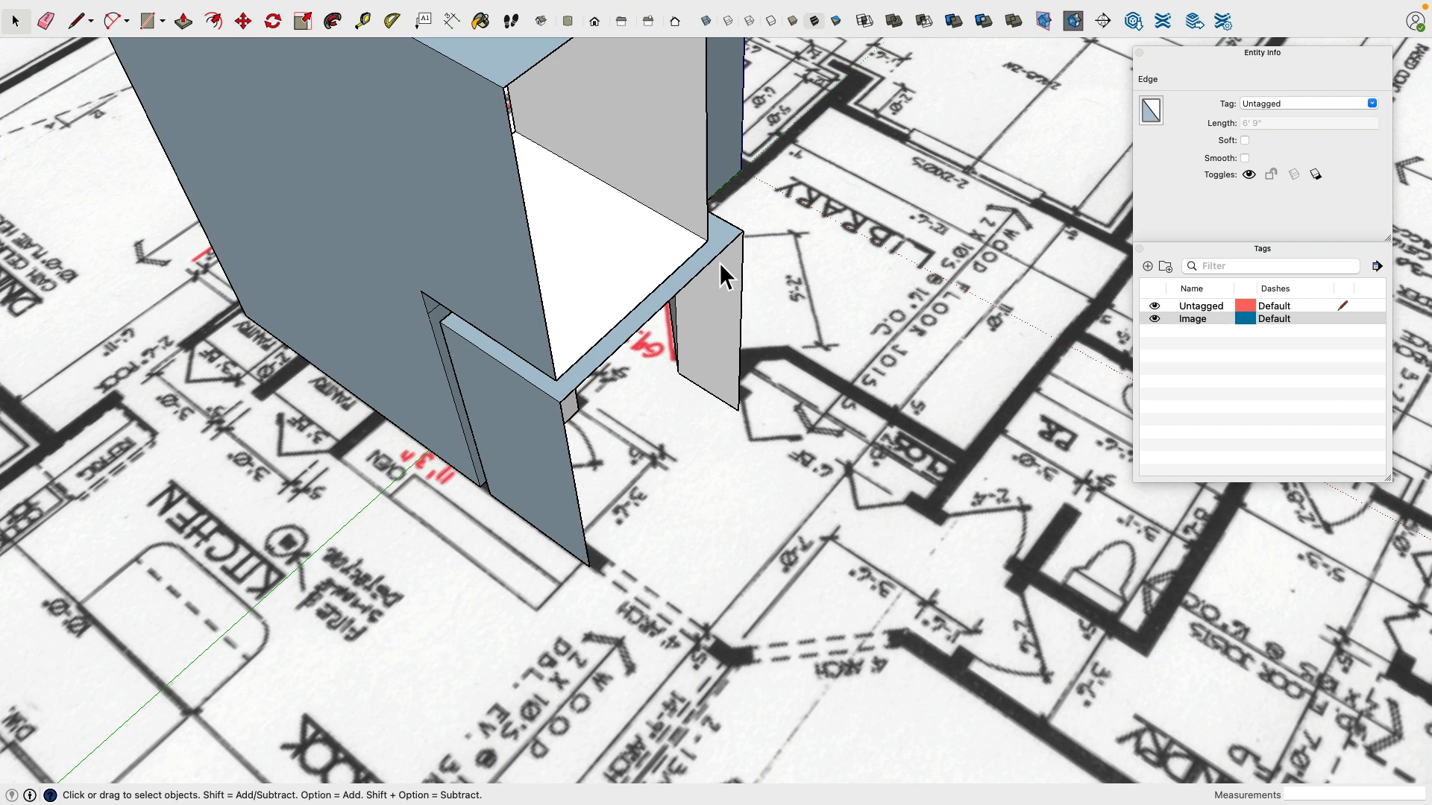
Step: Extend the low walls and ceiling beyond the stairs by moving their three end edges to the 4' arch corner on the plan
left_click(742, 319, "shift")
left_click(243, 21)
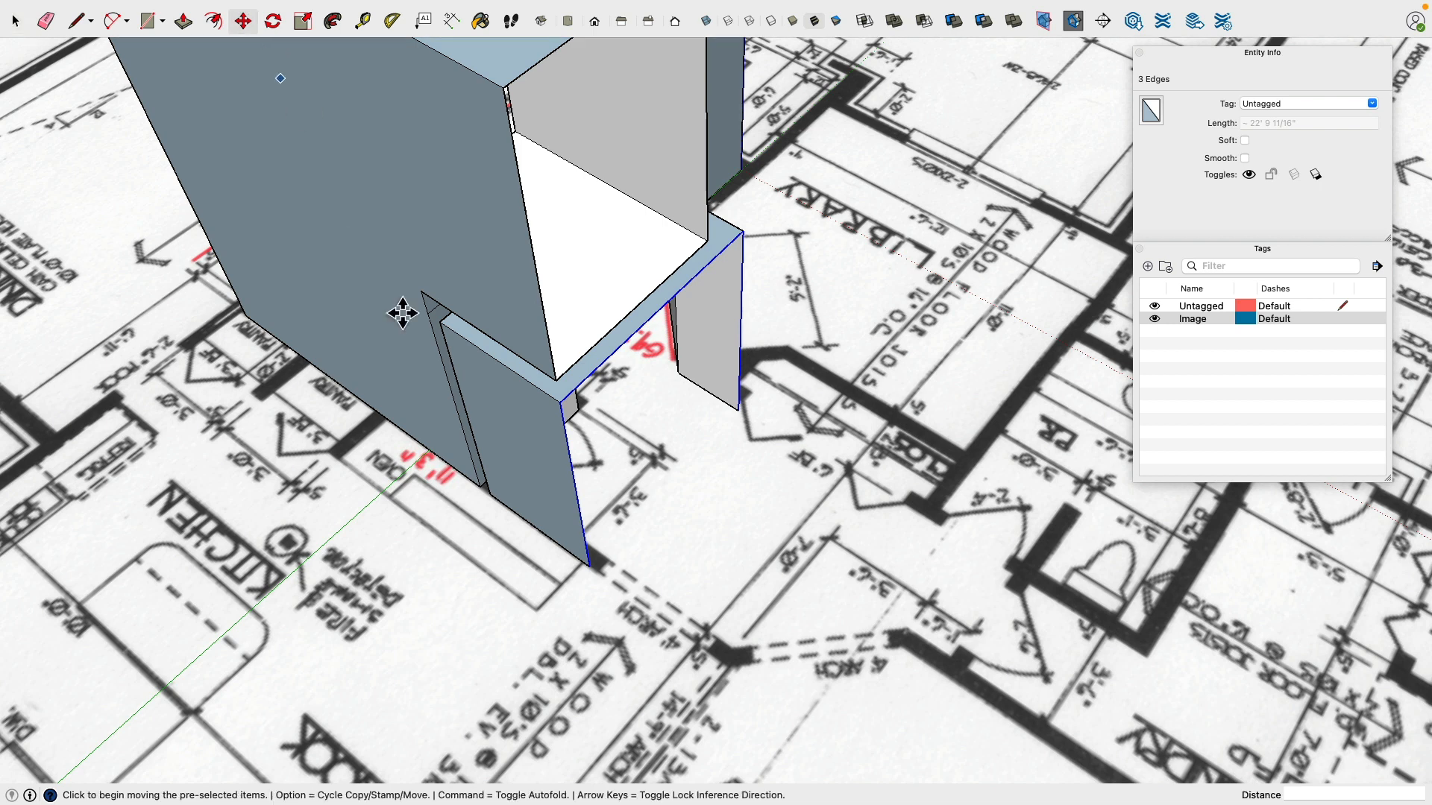
left_click(601, 581)
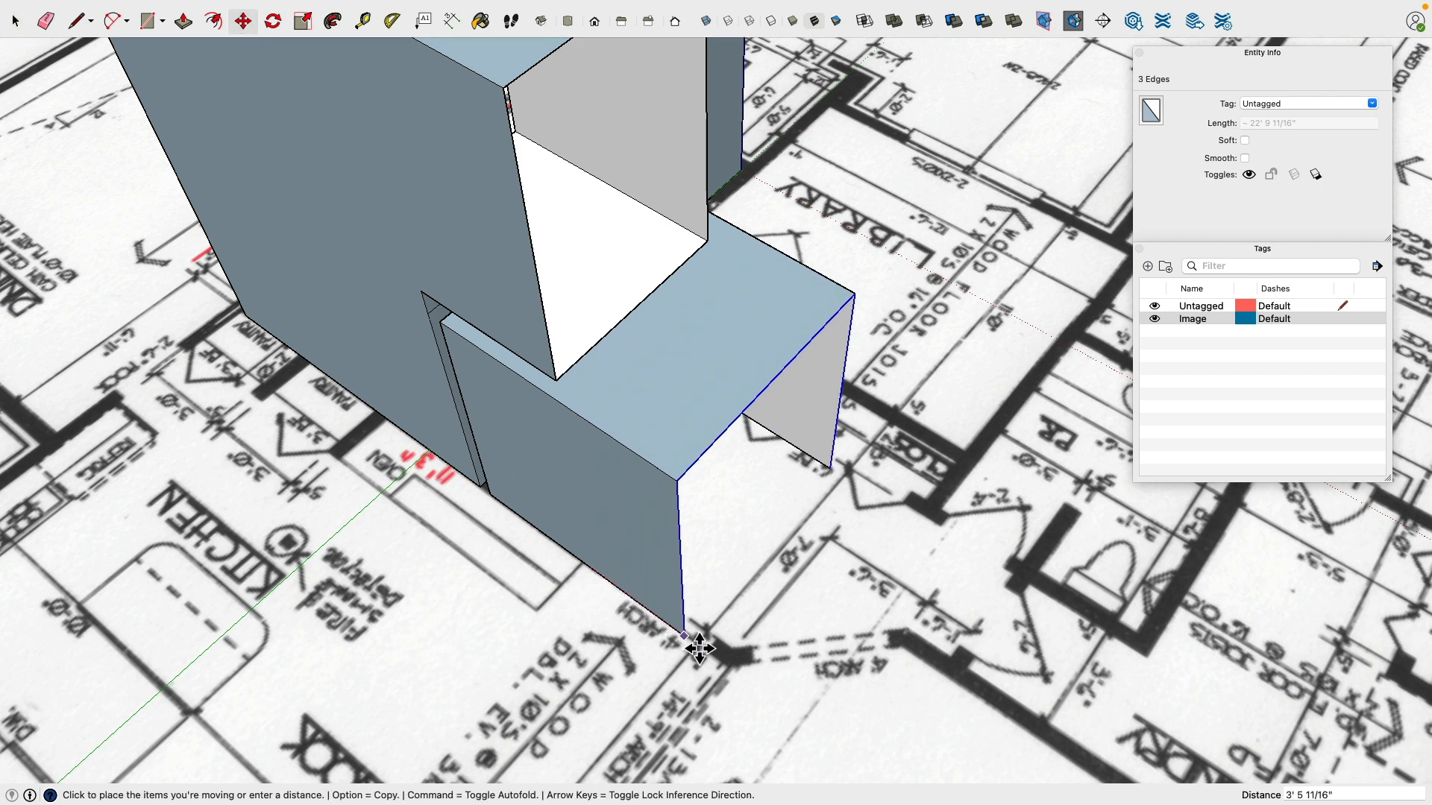
left_click(738, 674)
middle_click_drag(934, 604, 751, 517, "shift")
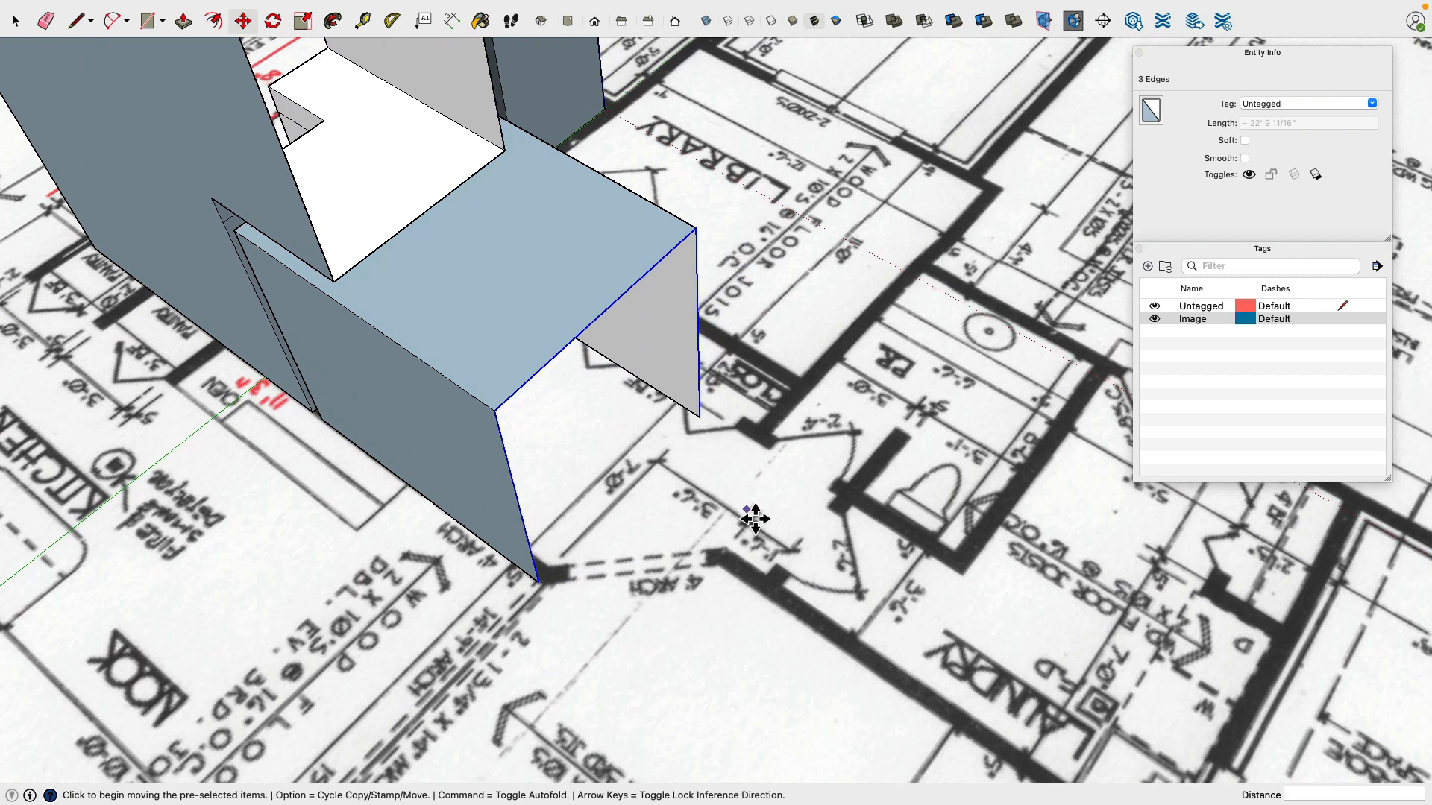
Step: Draw a reference edge about 3' 1" long from the extended wall's base corner, along the plan's long arch line
left_click(80, 26)
left_click(539, 582)
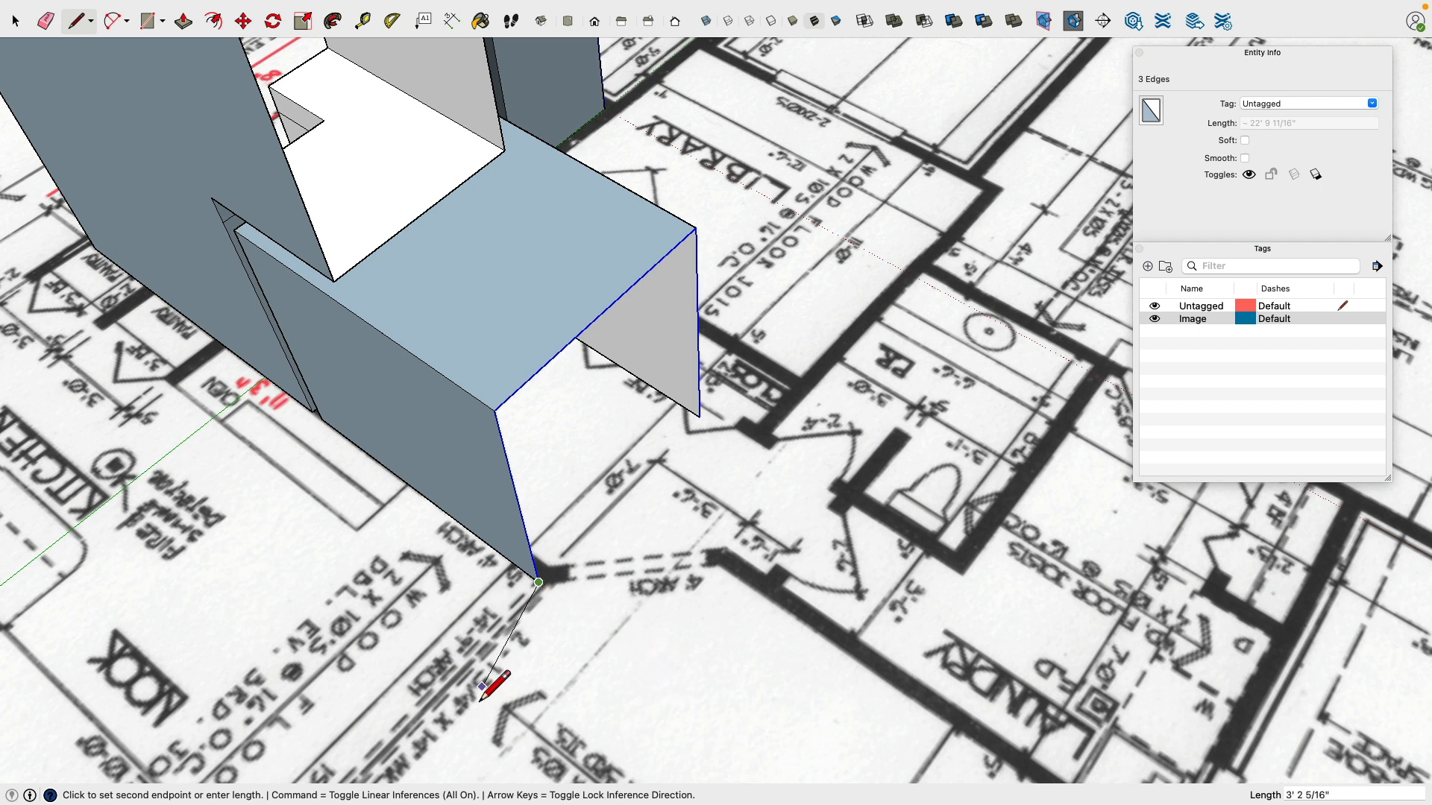
left_click(456, 666)
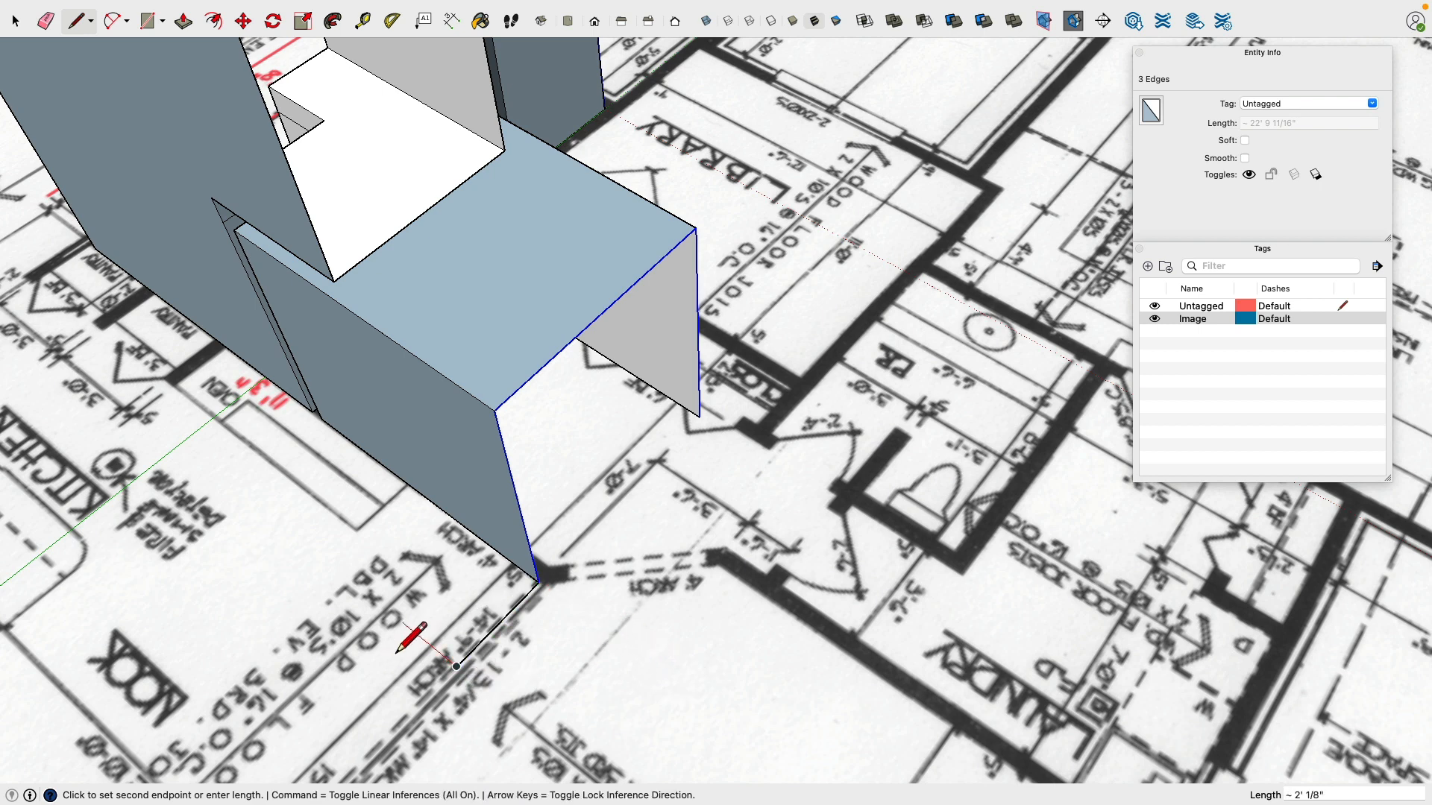
key("Escape")
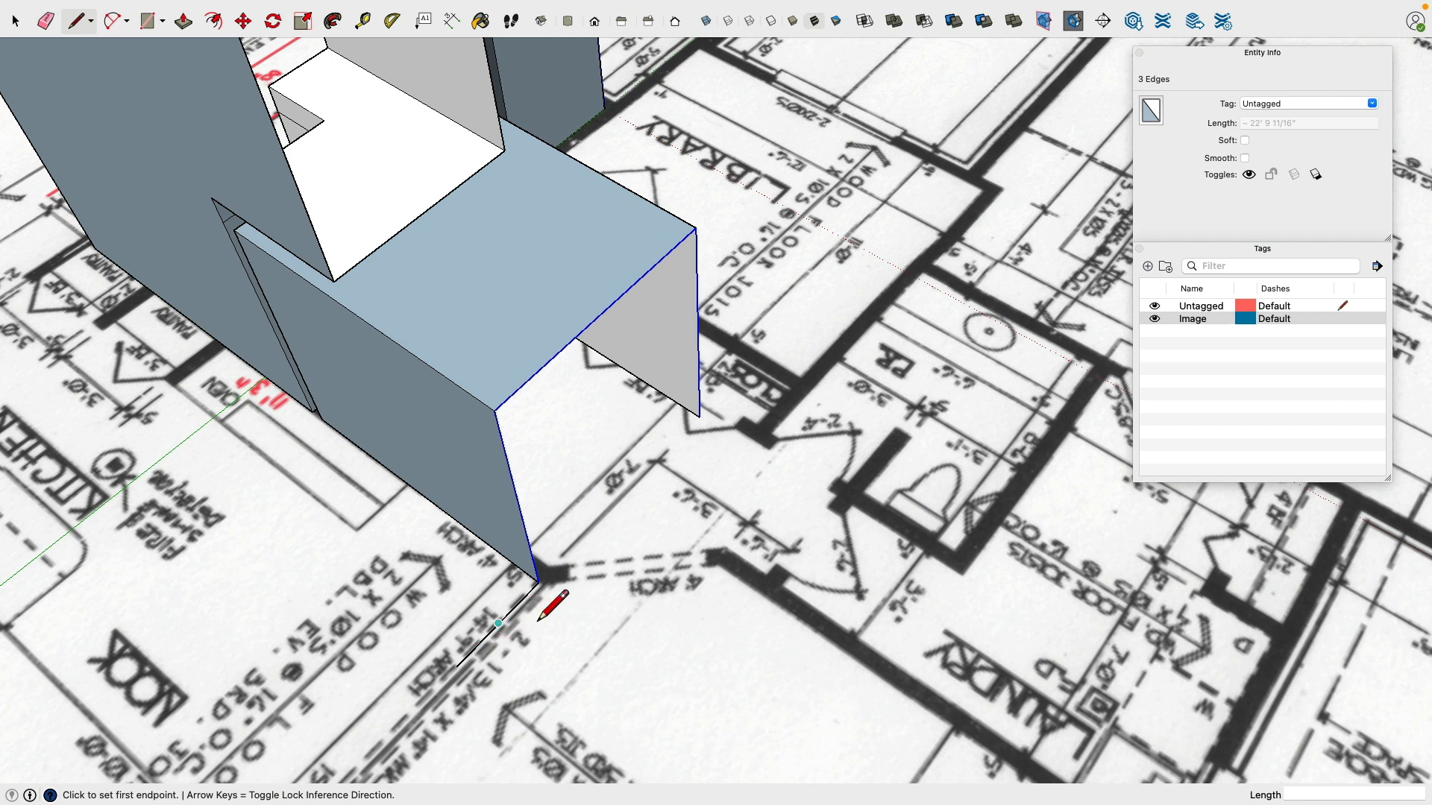
Step: Rotate the reference edge 45° about the wall's base corner to match the direction of the angled 4' arch
left_click(13, 24)
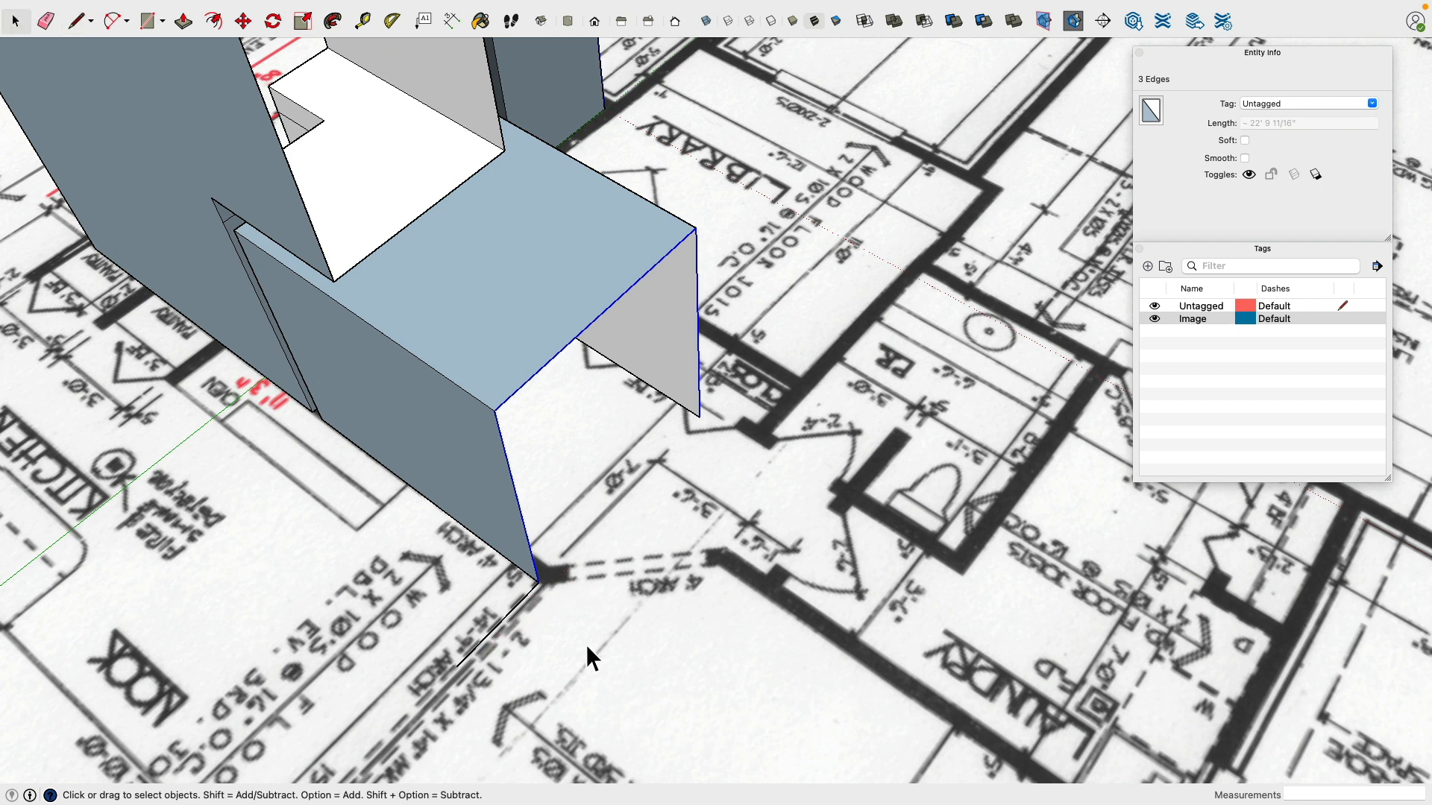
left_click(525, 606)
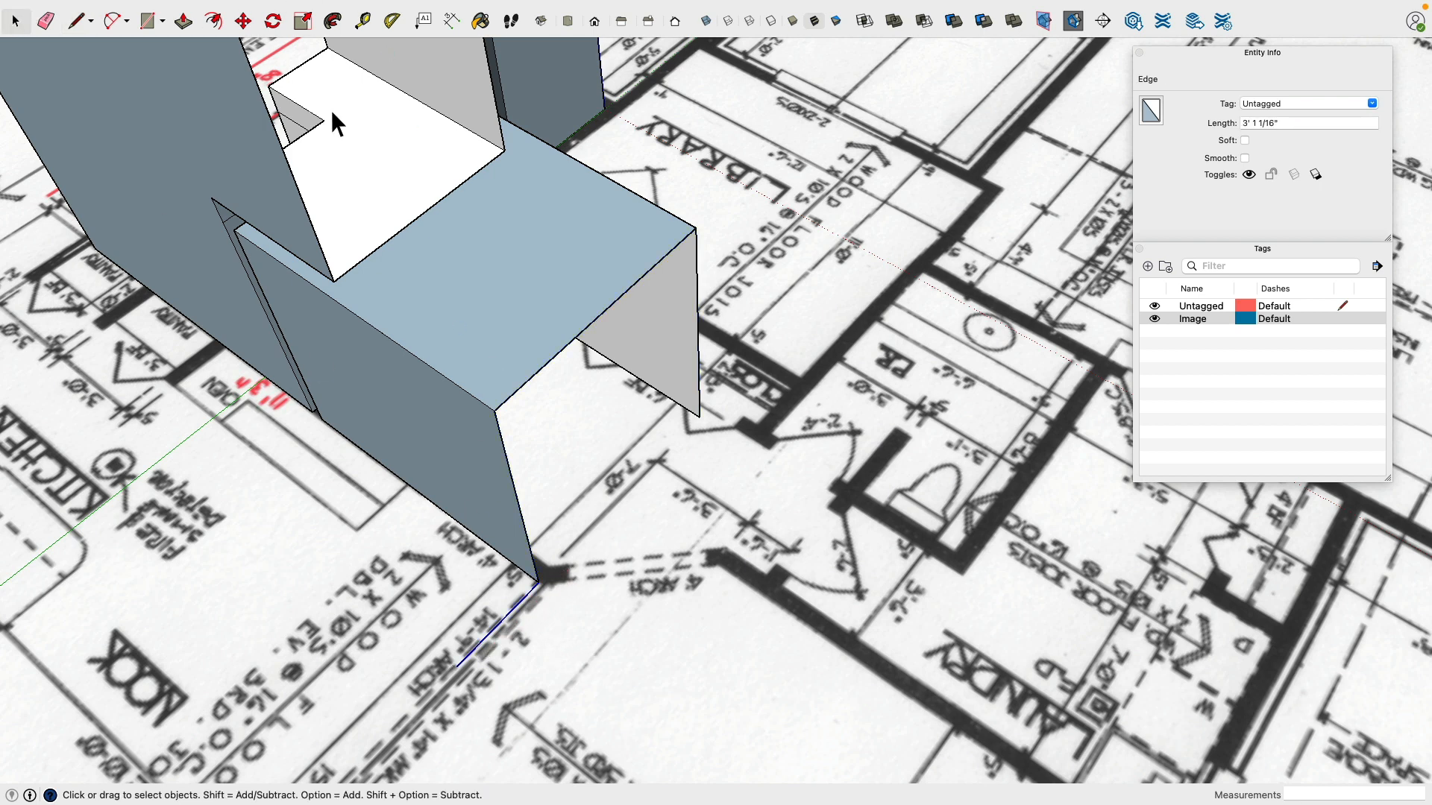
left_click(273, 21)
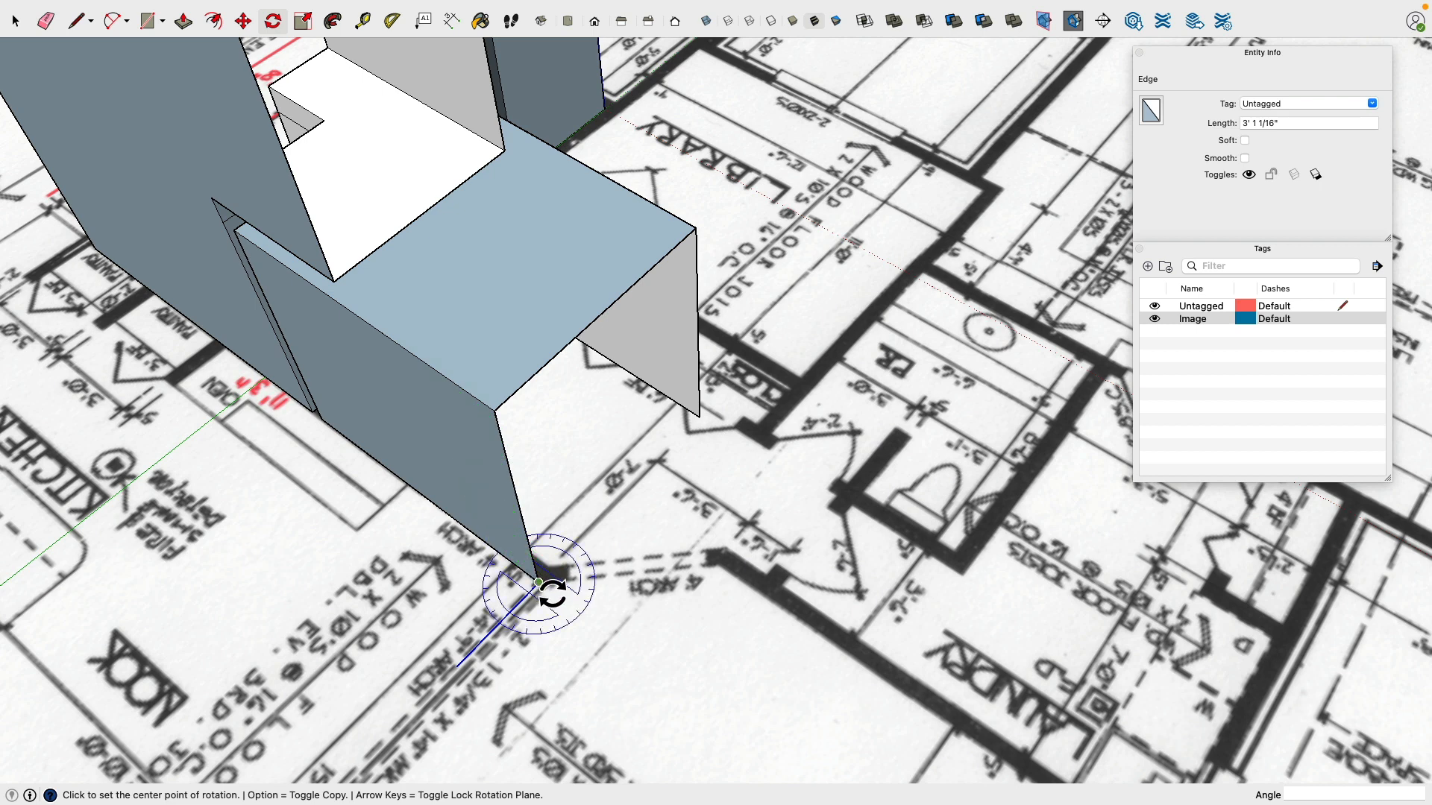
left_click(538, 581)
left_click(474, 648)
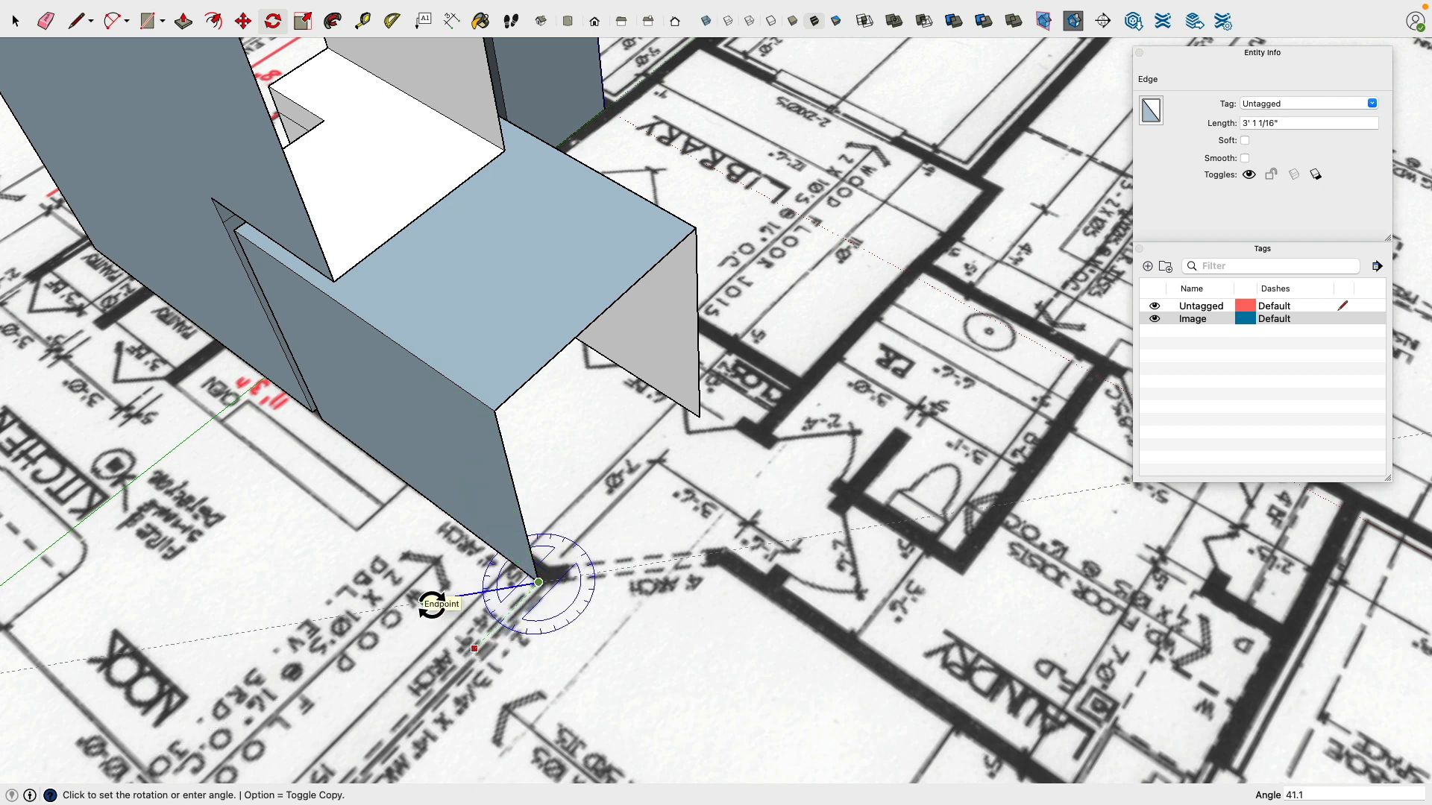
left_click(432, 602)
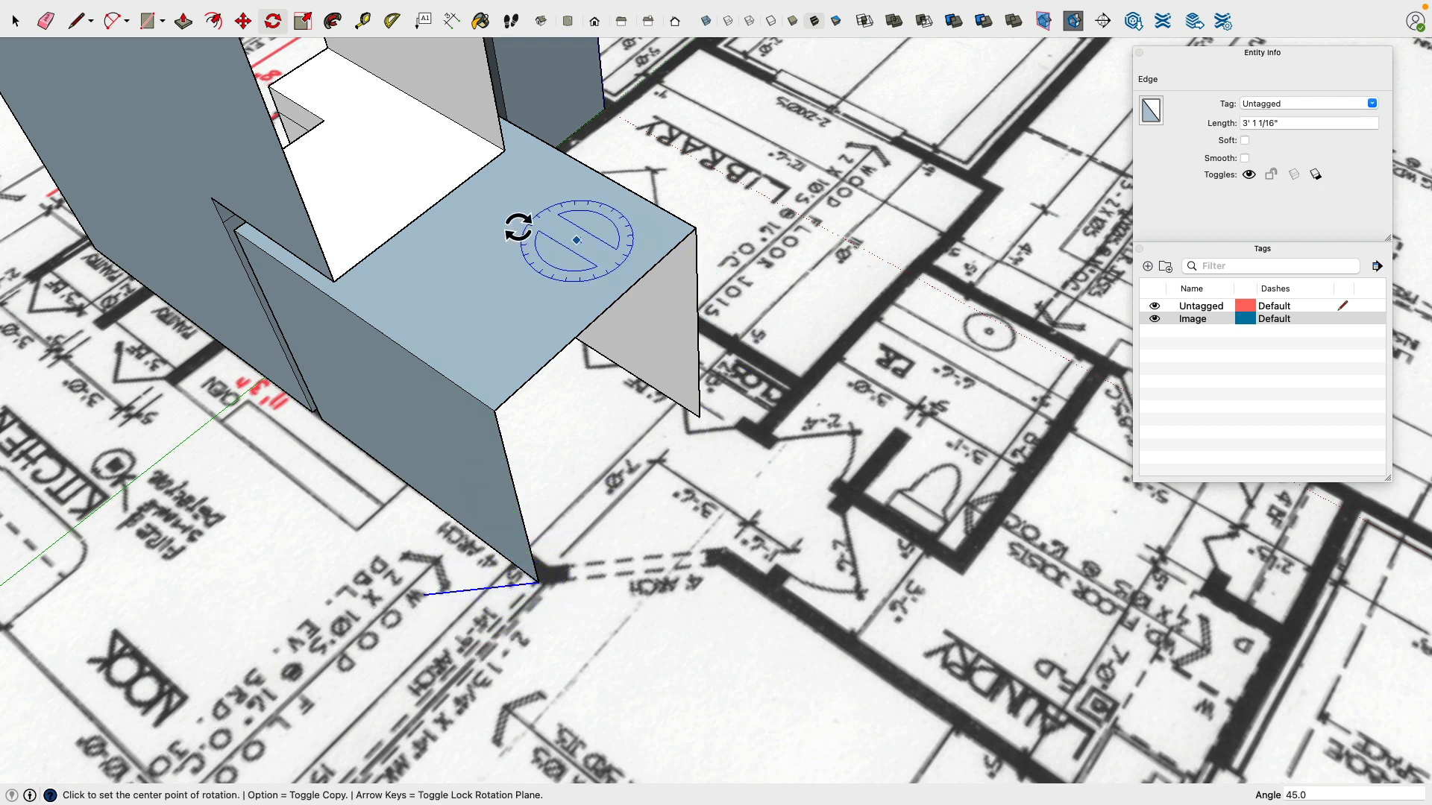
Step: Trace the base outline from the wall corner along the angled 4' arch, around the laundry and powder-room wall corners, to the opposite wall
left_click(75, 21)
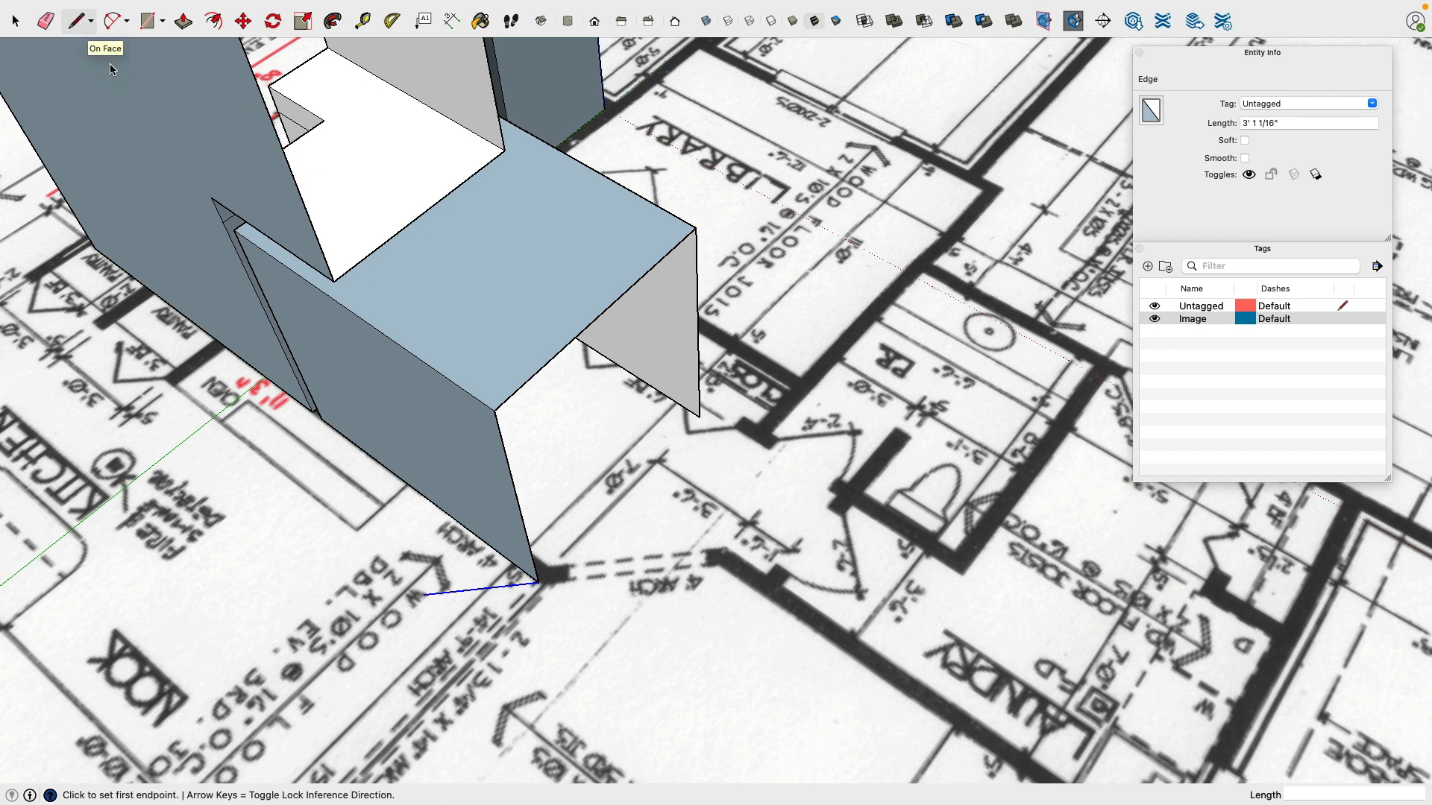
left_click(549, 597)
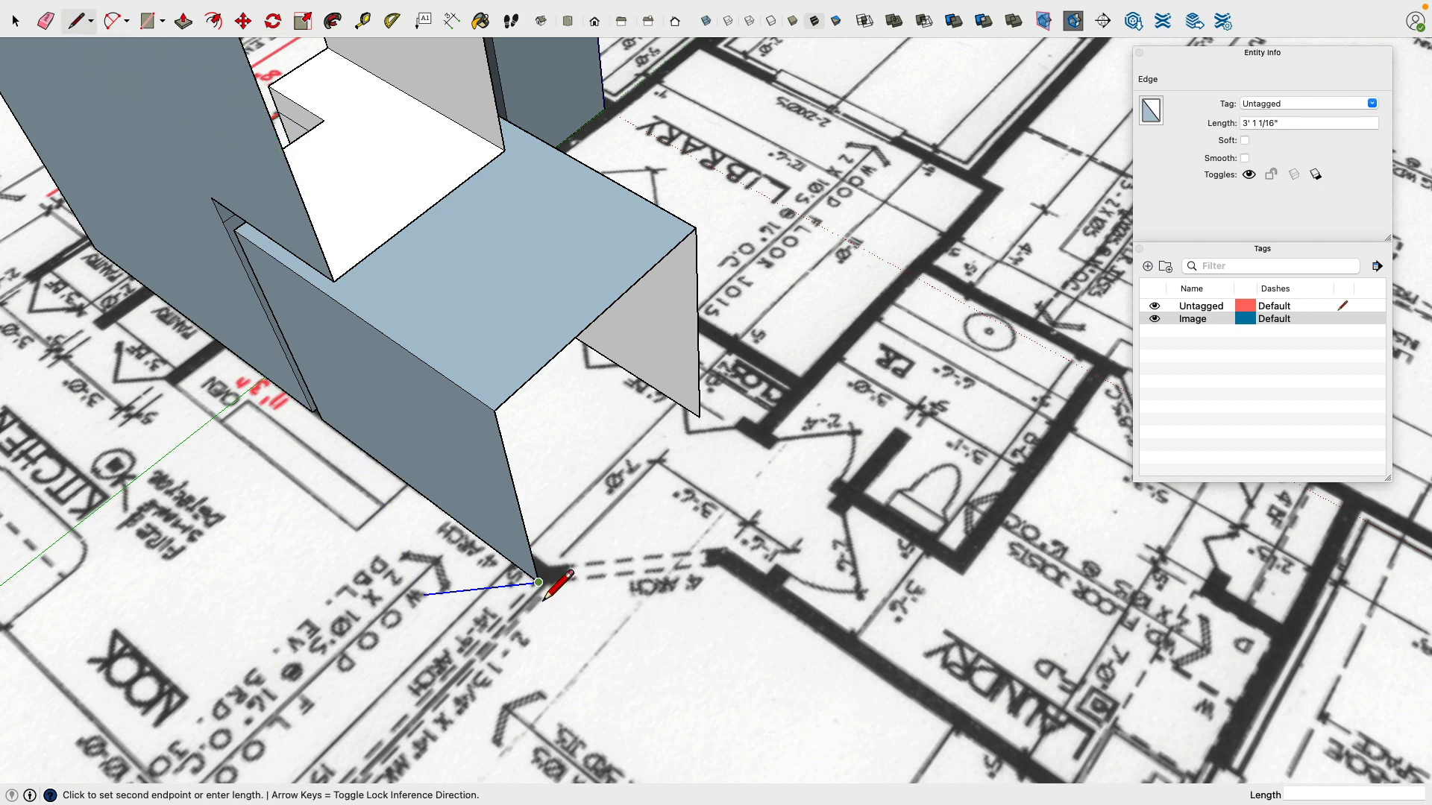
left_click(719, 584)
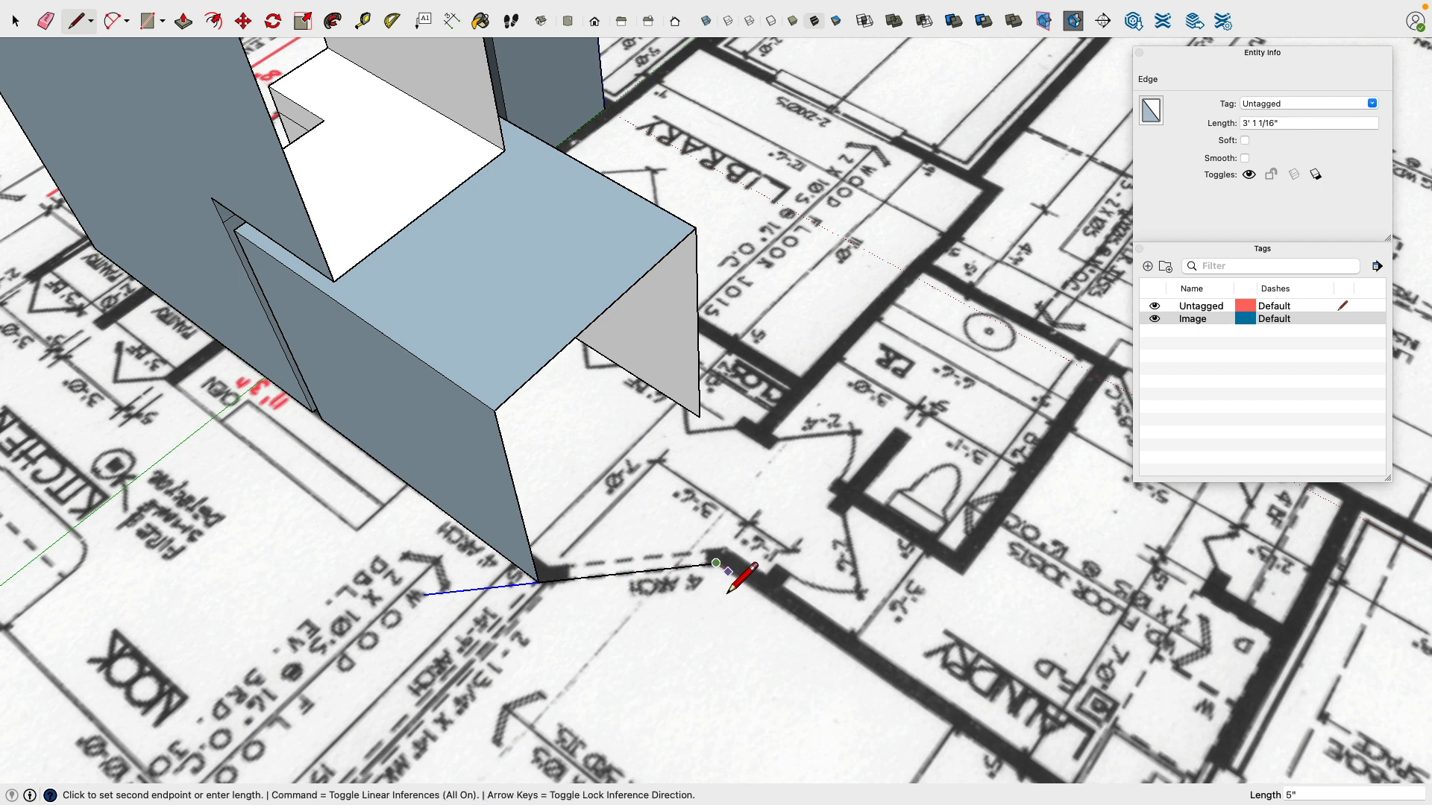
left_click(756, 607)
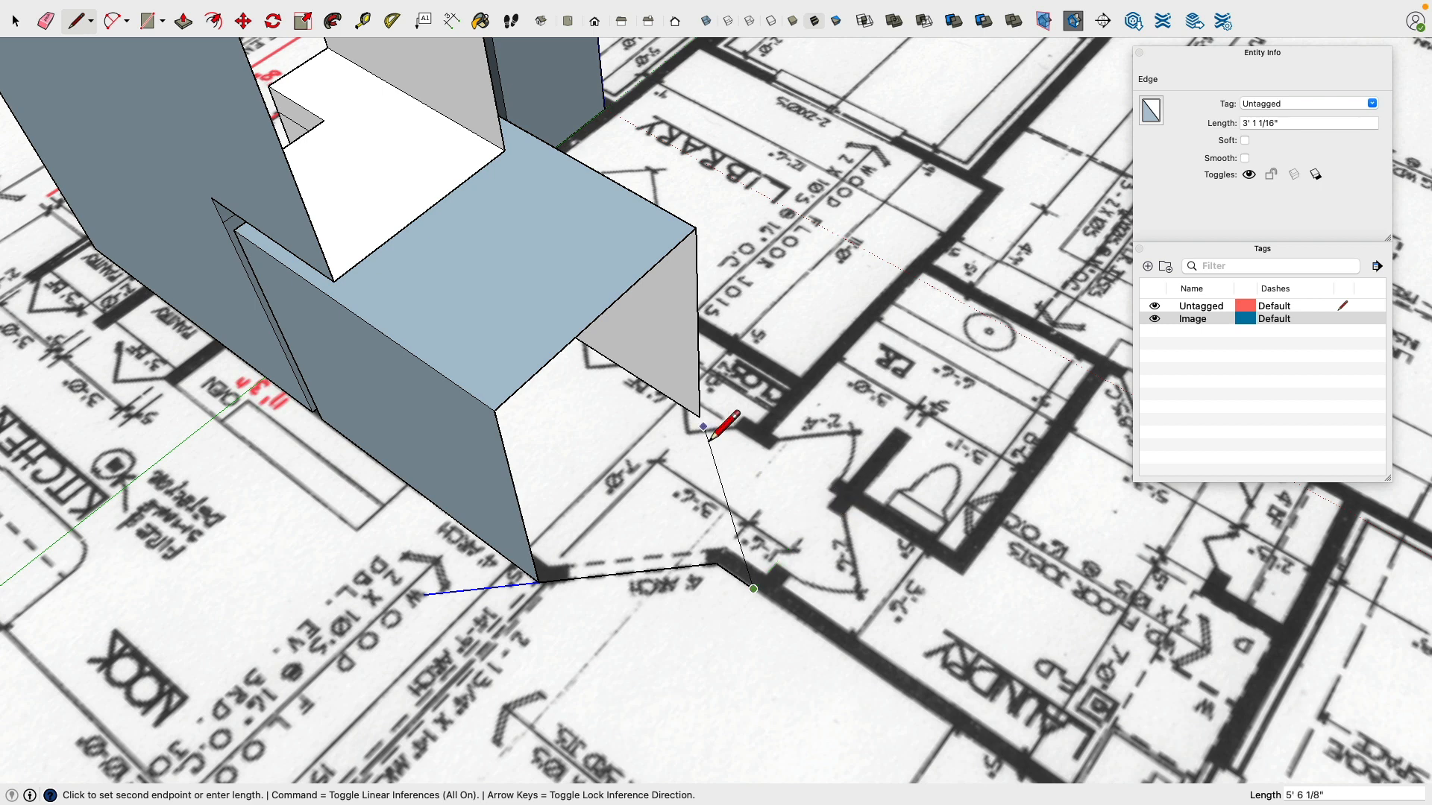
left_click(833, 515)
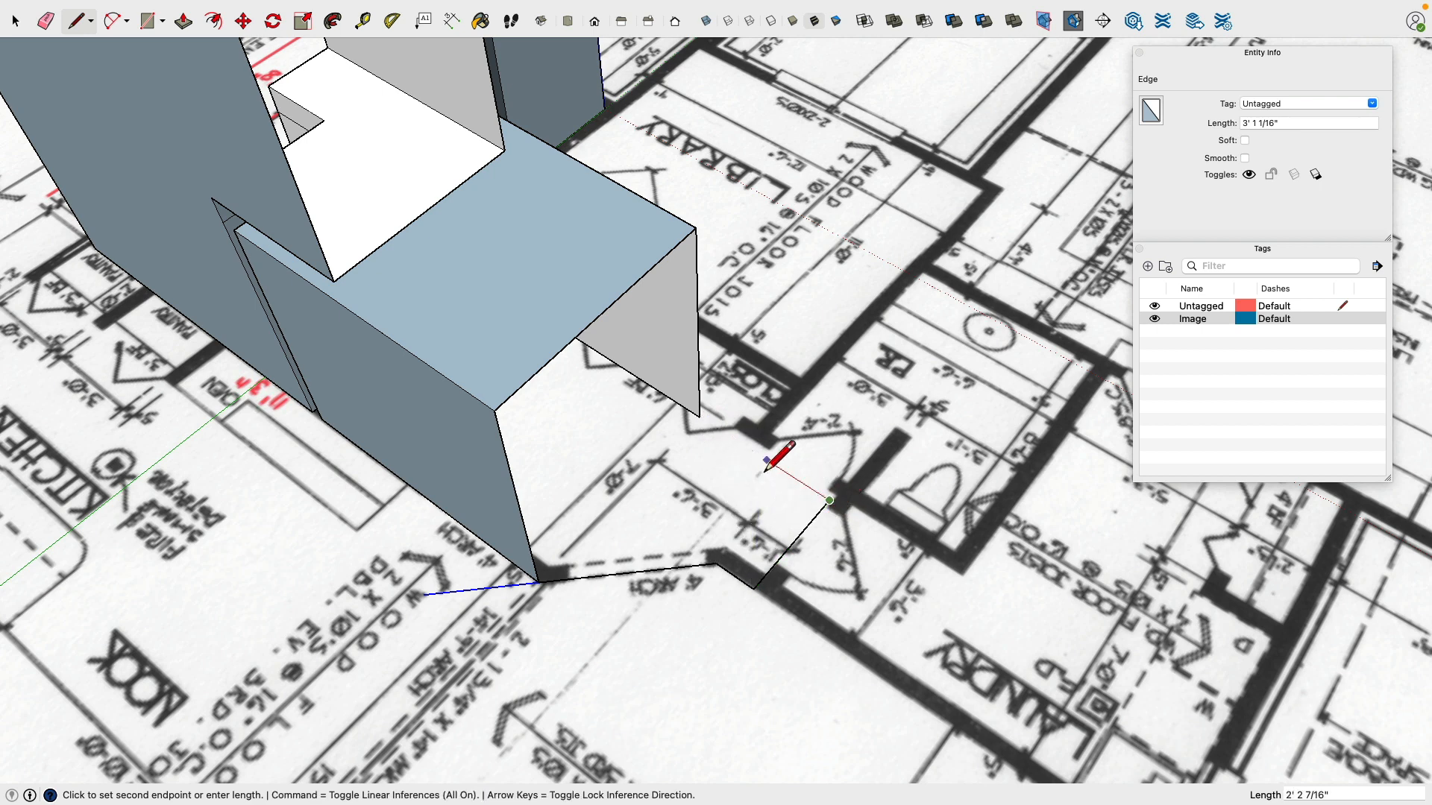
left_click(705, 424)
Step: Draw the full-height wall faces on the closet side and across the end beside the powder room
left_click(832, 507)
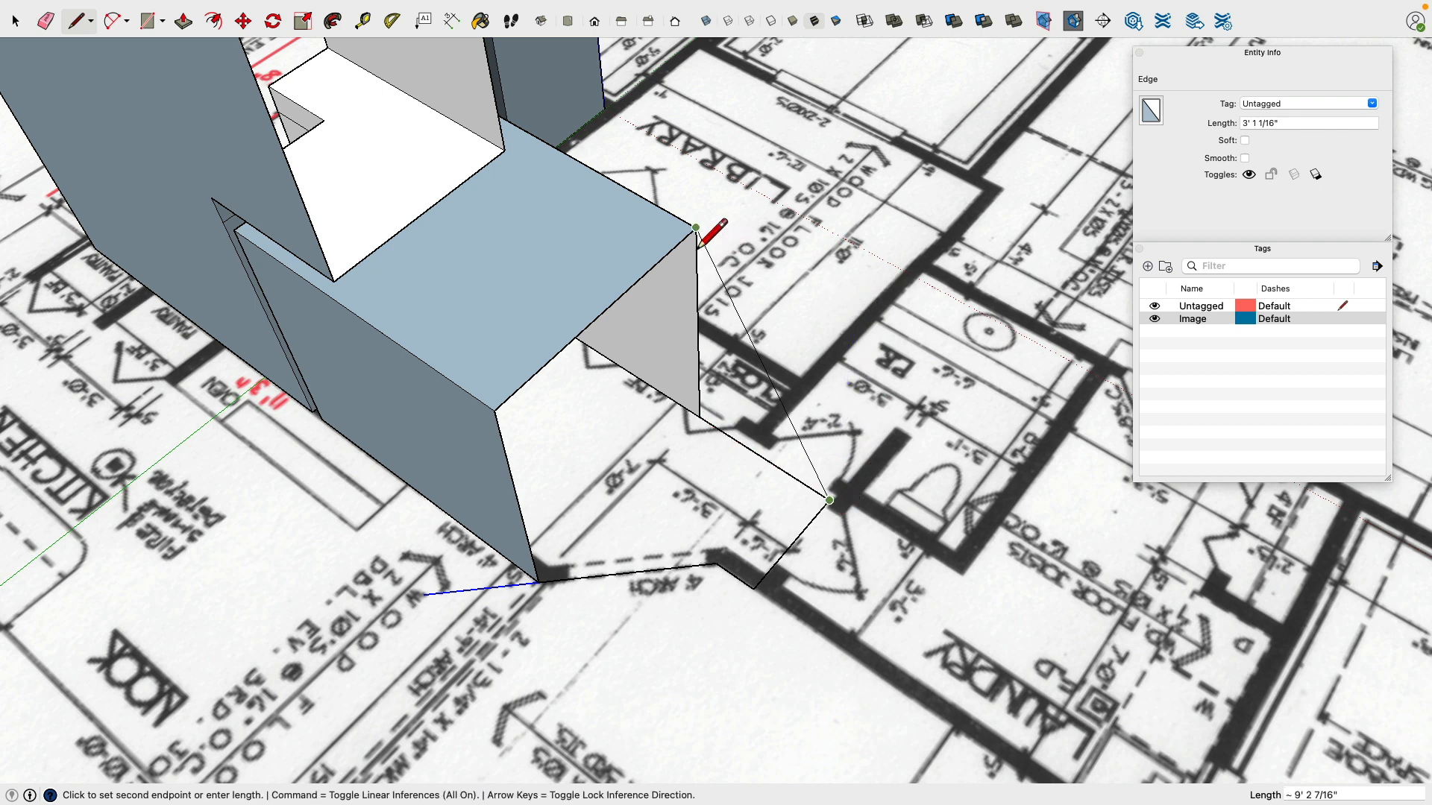
left_click(856, 319)
left_click(696, 228)
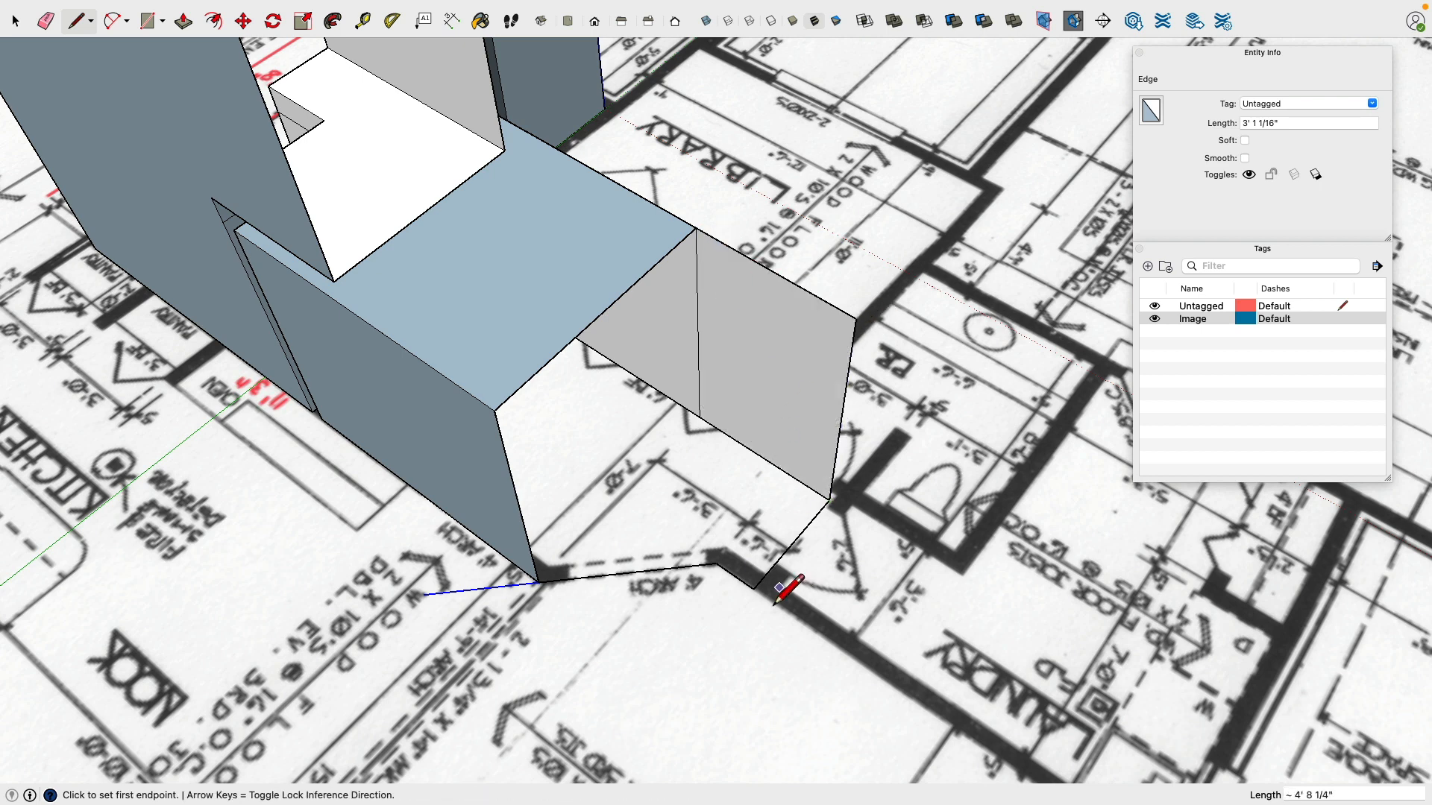
left_click(753, 589)
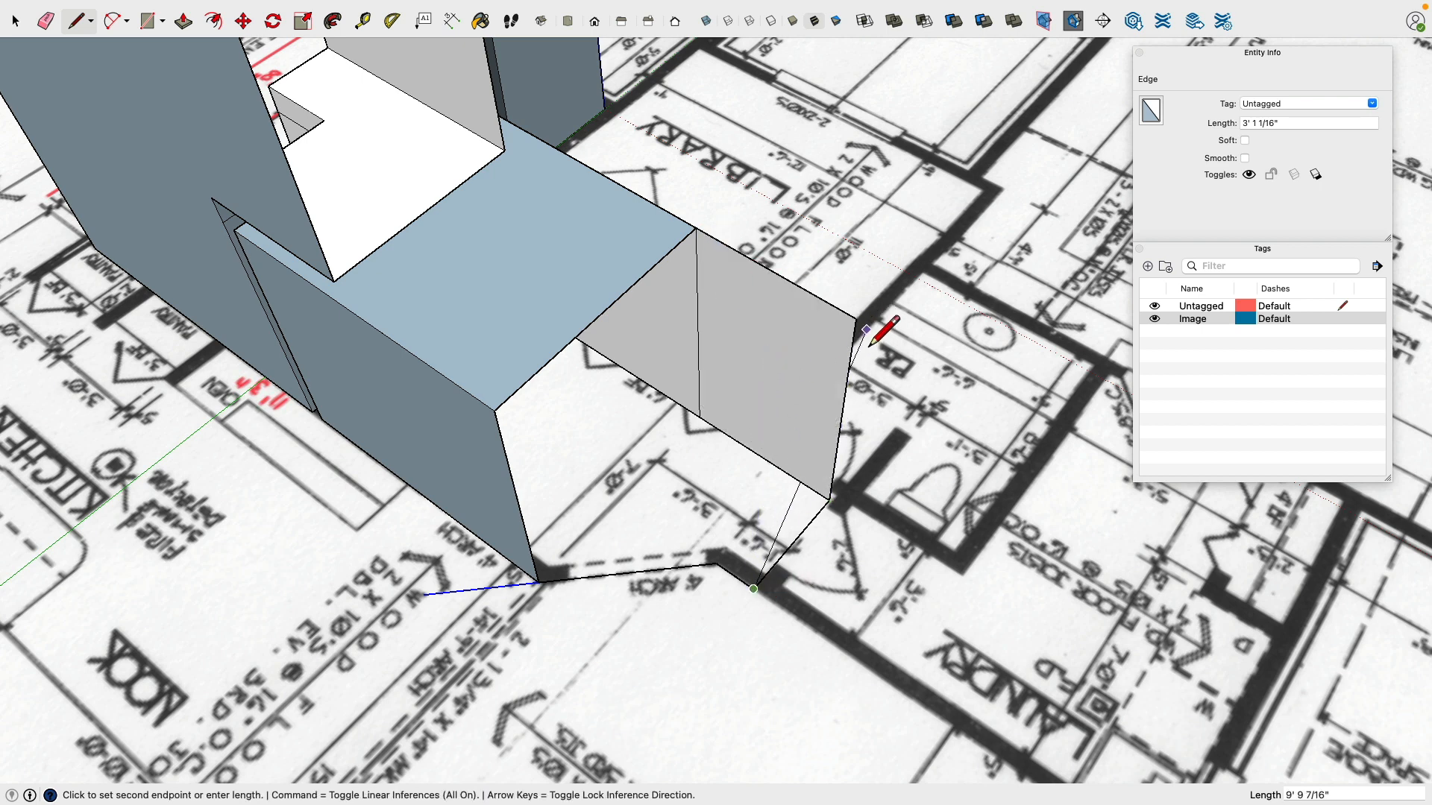
left_click(763, 418)
left_click(856, 319)
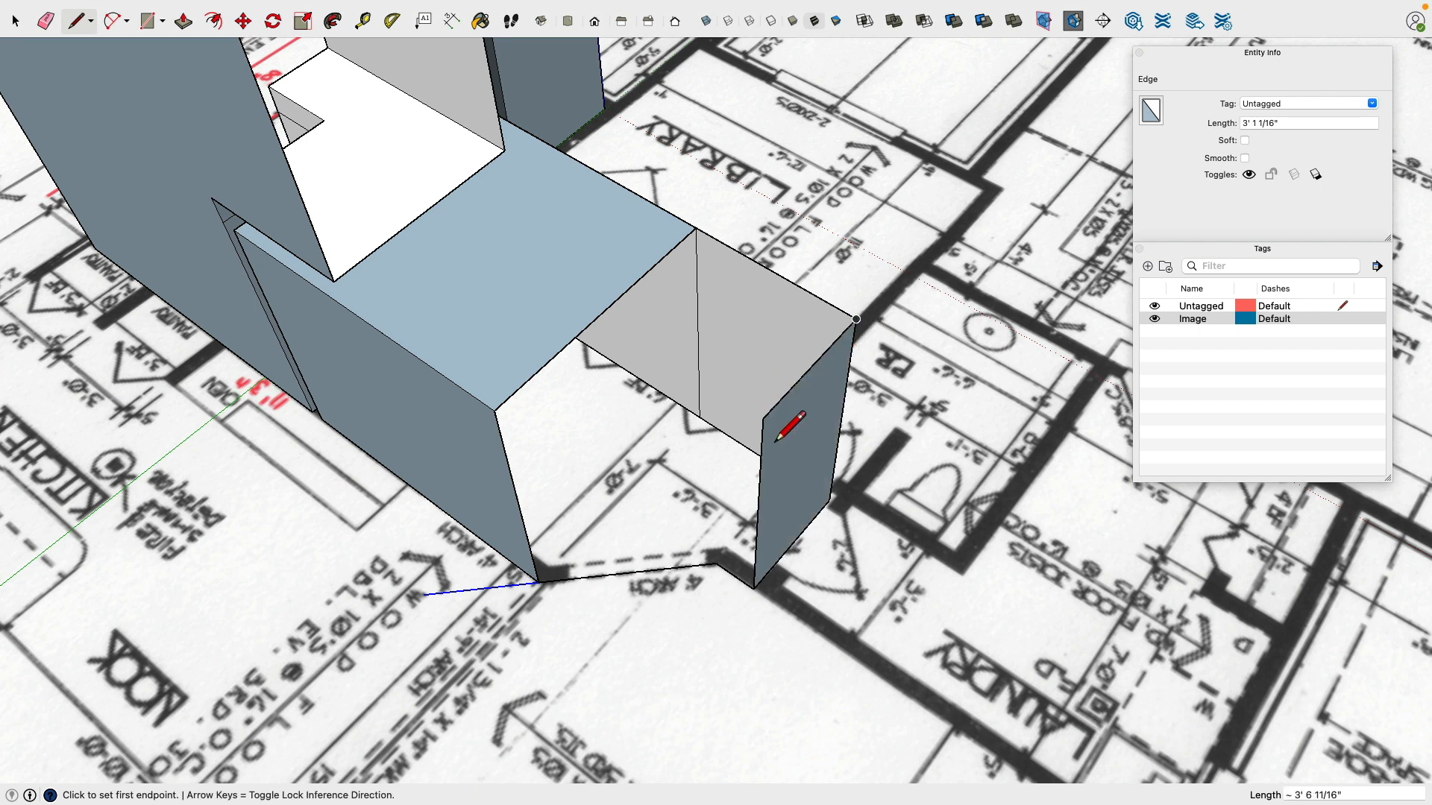
Step: Draw the short return wall beside the laundry and close the angled 4' arch wall and ceiling
left_click(716, 563)
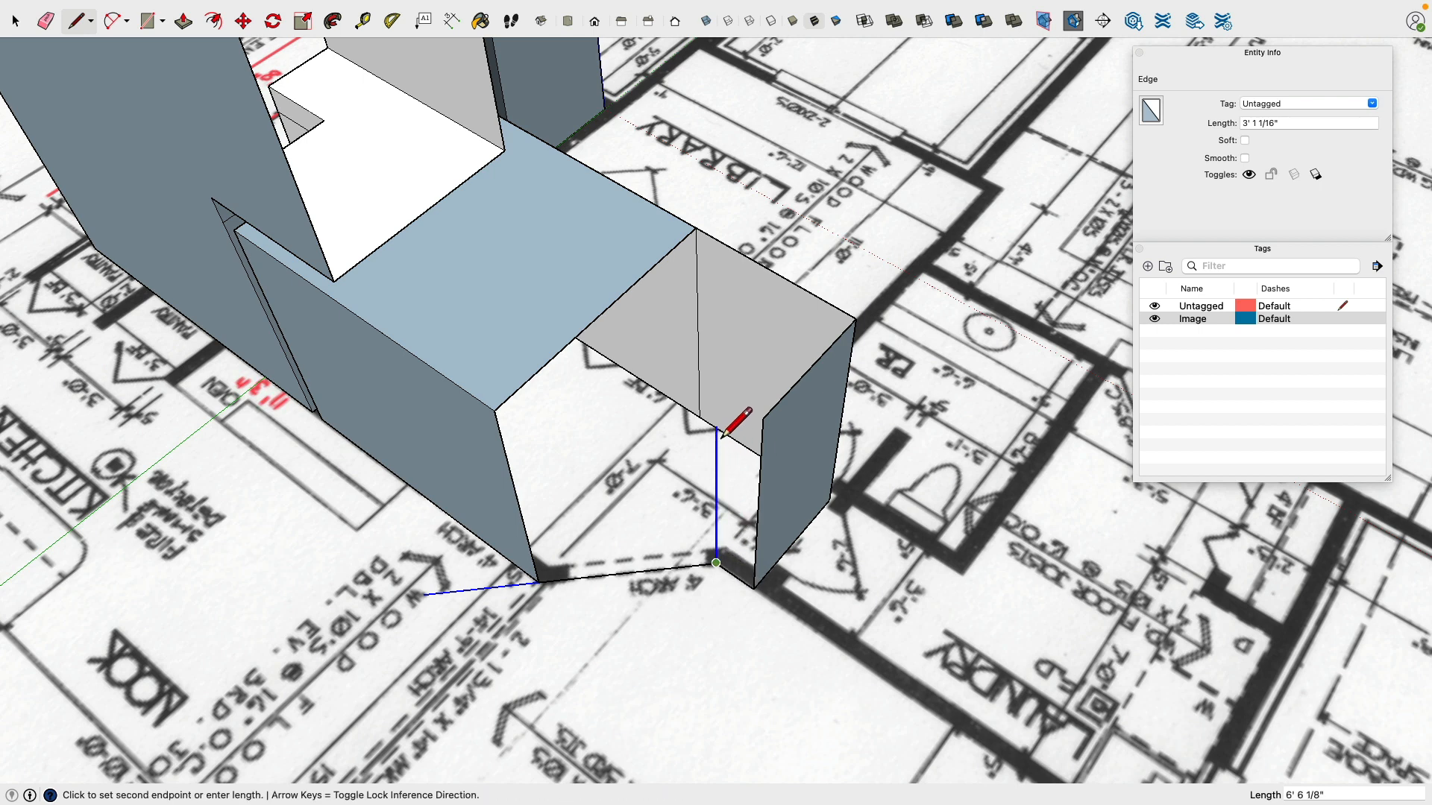
left_click(765, 434)
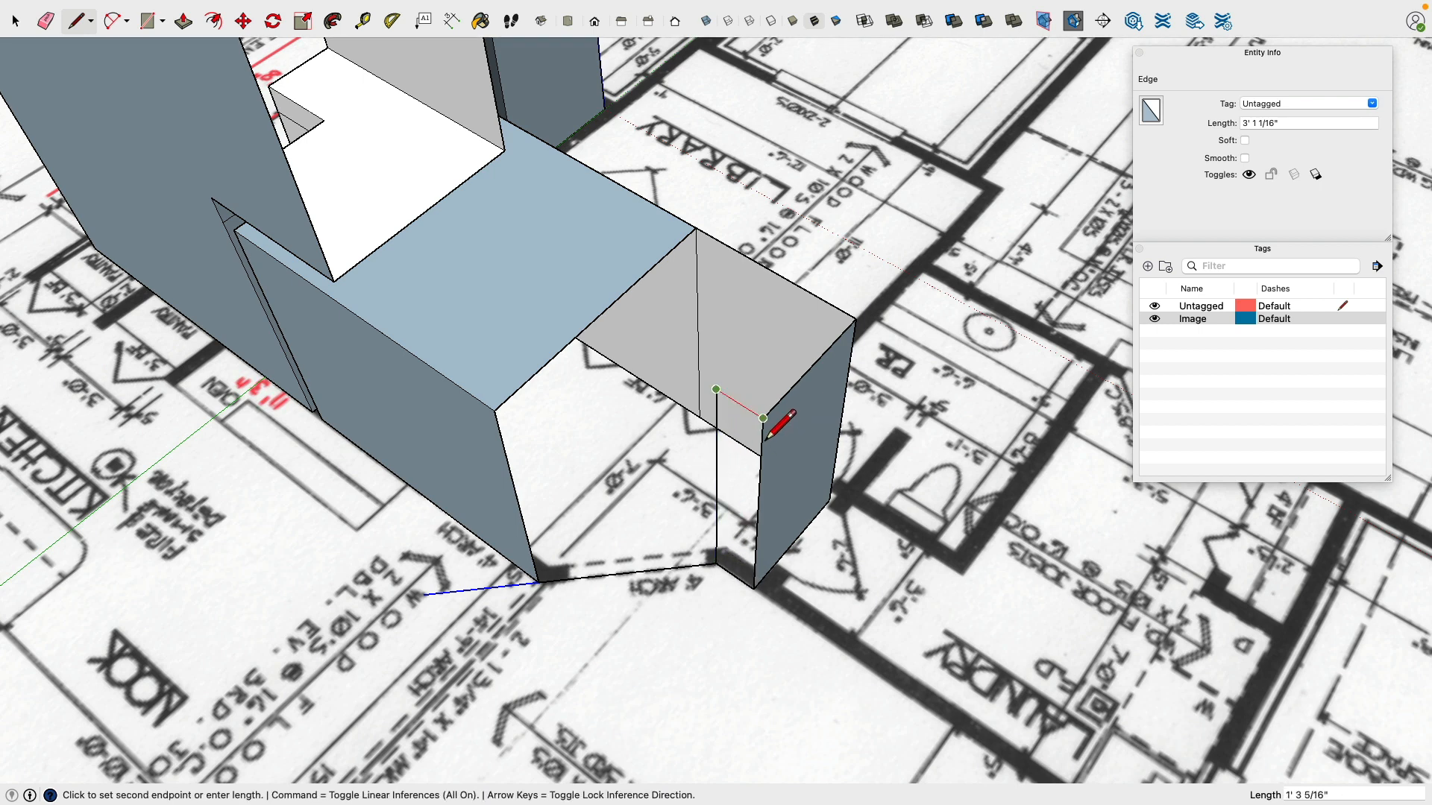
left_click(765, 439)
left_click(718, 405)
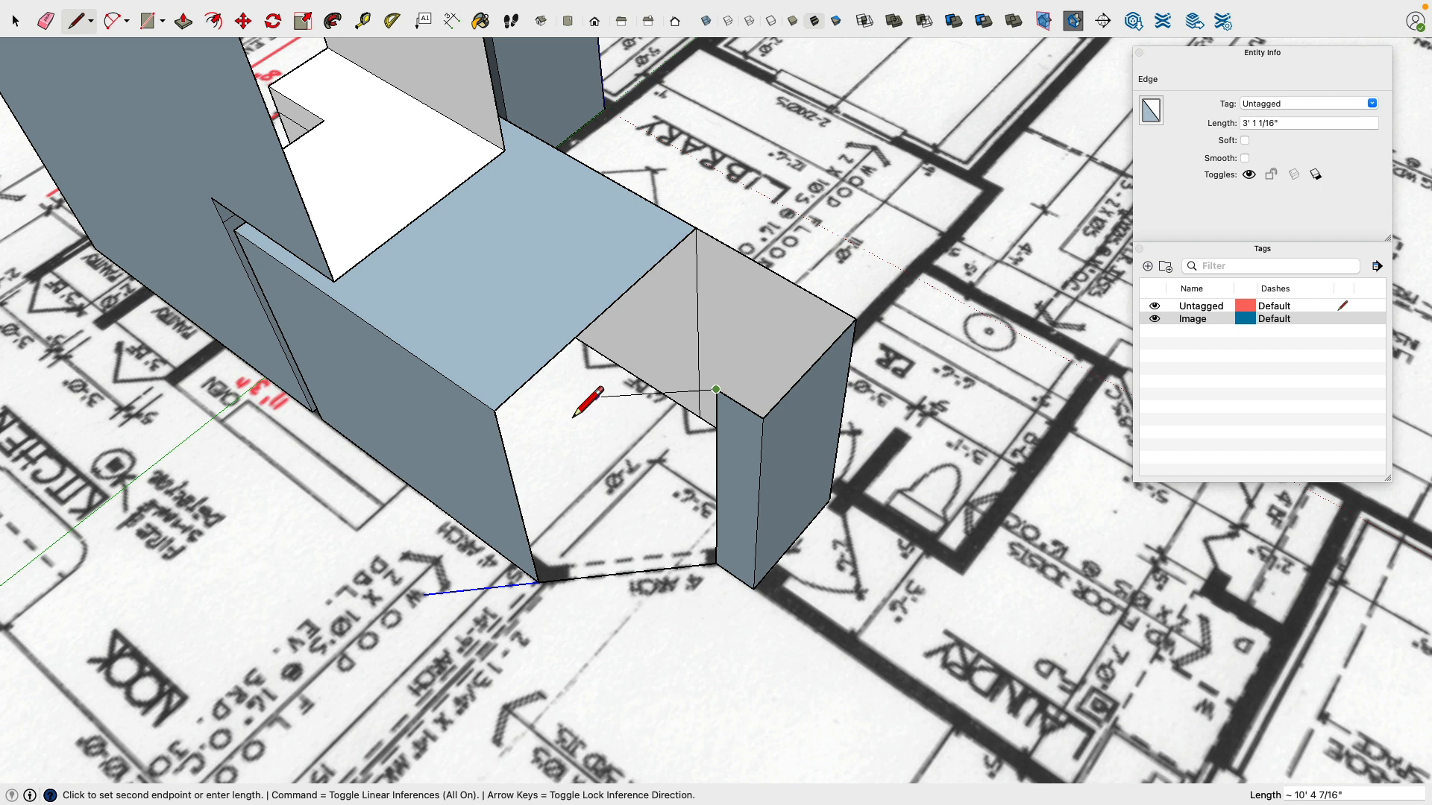
left_click(497, 414)
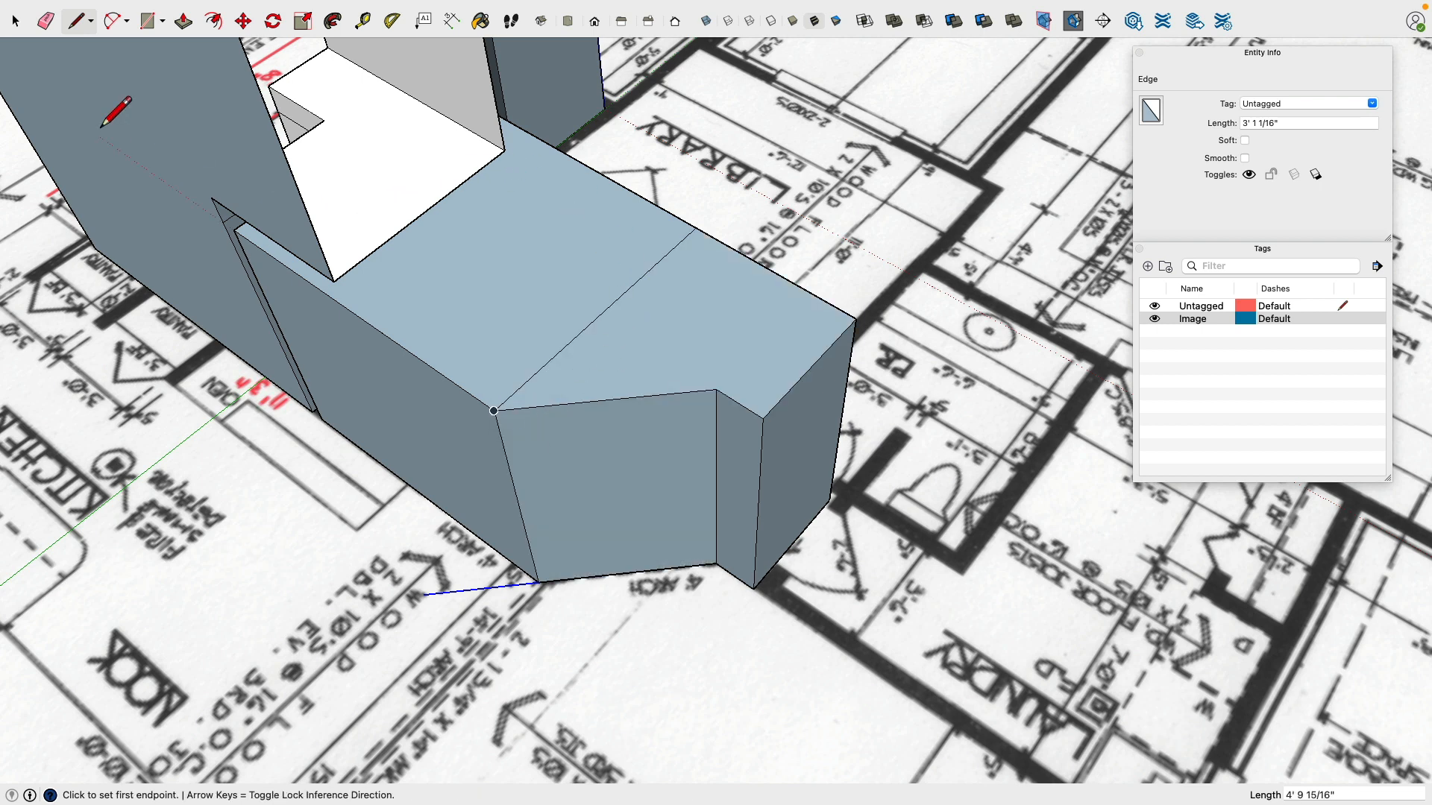
Step: Erase the leftover dividing edge across the extended ceiling and the angled reference edge
left_click(46, 23)
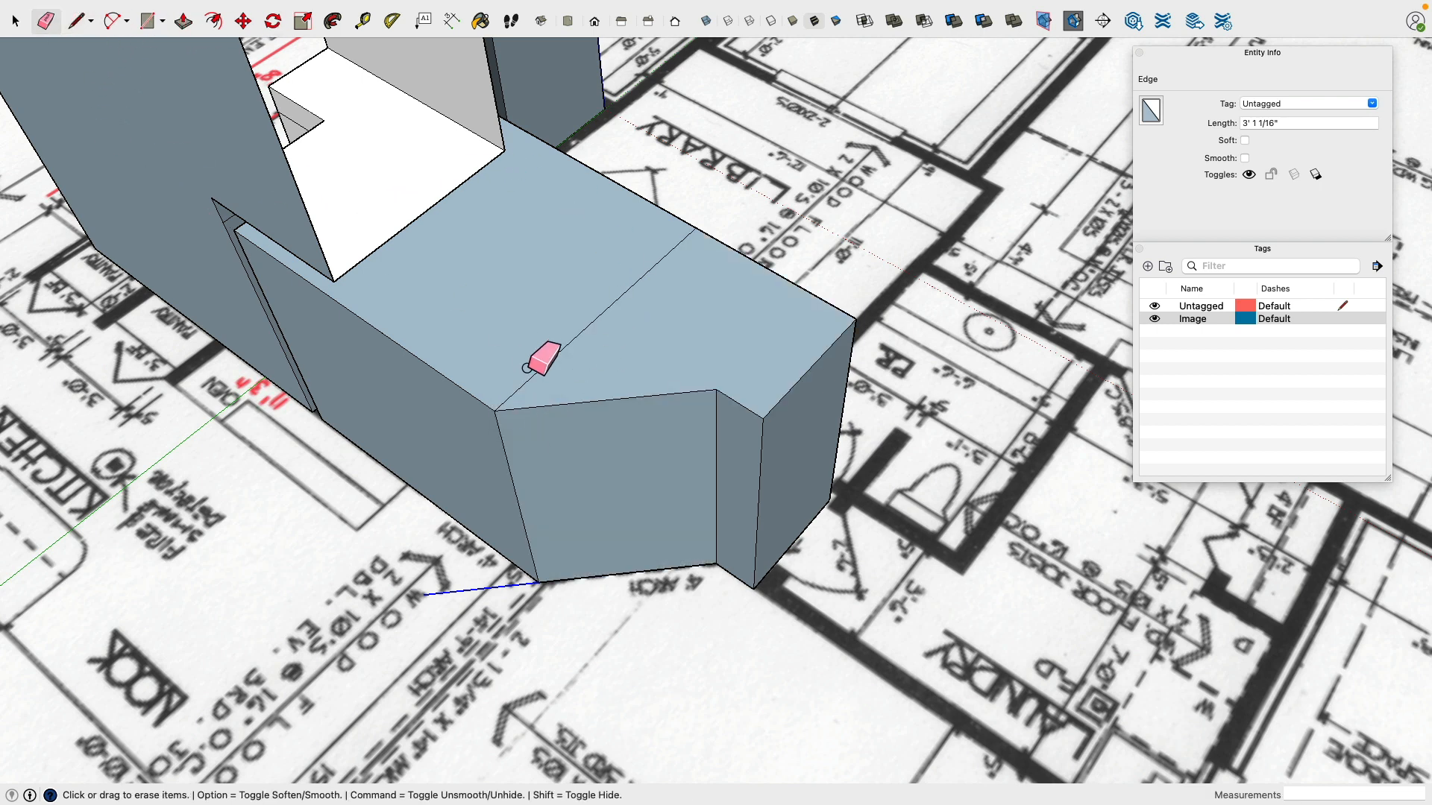
left_click(538, 388)
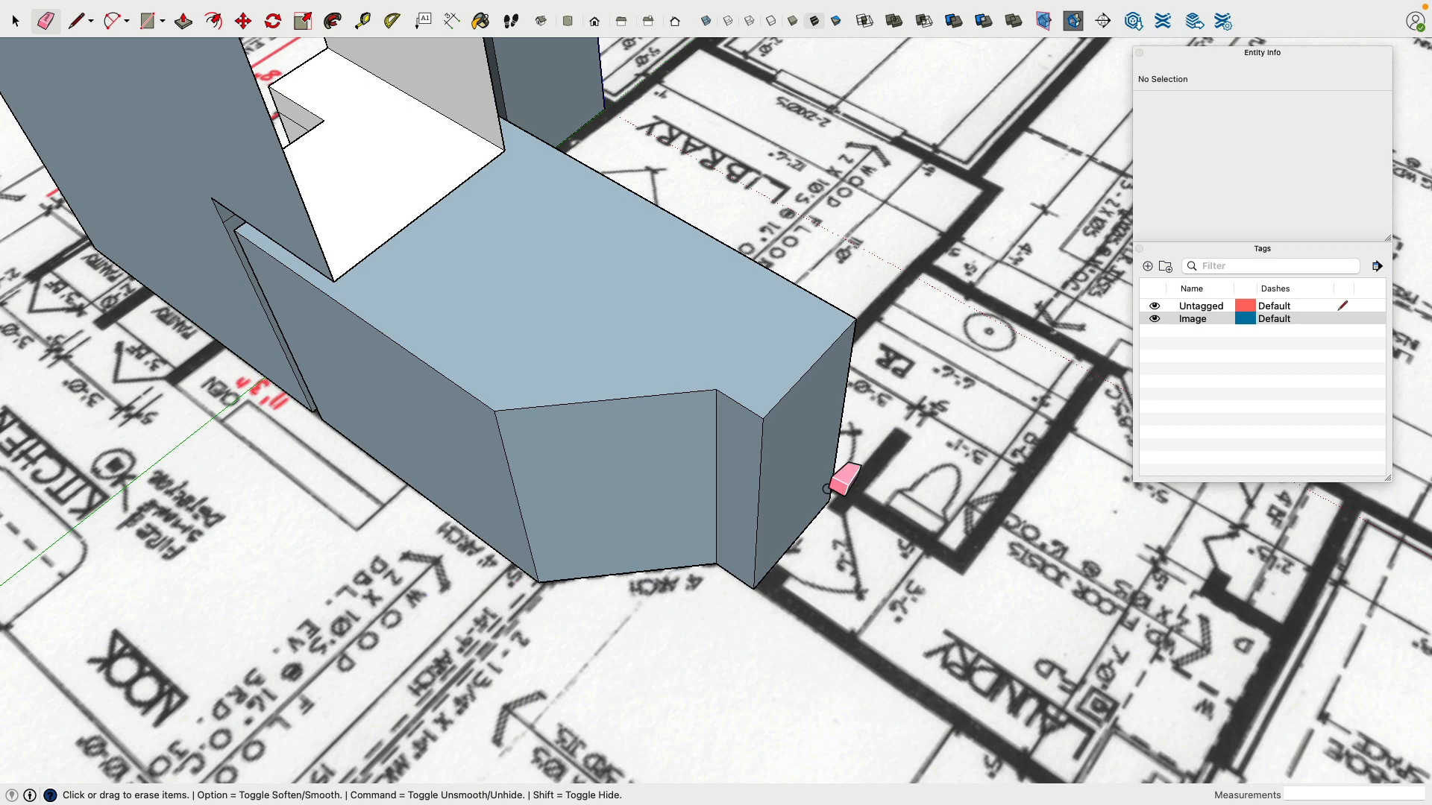
Step: Draw a rectangular opening outline about 6' 1" high on the angled 4' arch wall, starting at its base
mouse_move(847, 480)
middle_mouse_down()
mouse_move(364, 350)
mouse_move(715, 371)
mouse_move(930, 336)
mouse_move(751, 231)
mouse_move(758, 432)
mouse_move(827, 614)
mouse_move(829, 580)
mouse_move(827, 597)
middle_mouse_up()
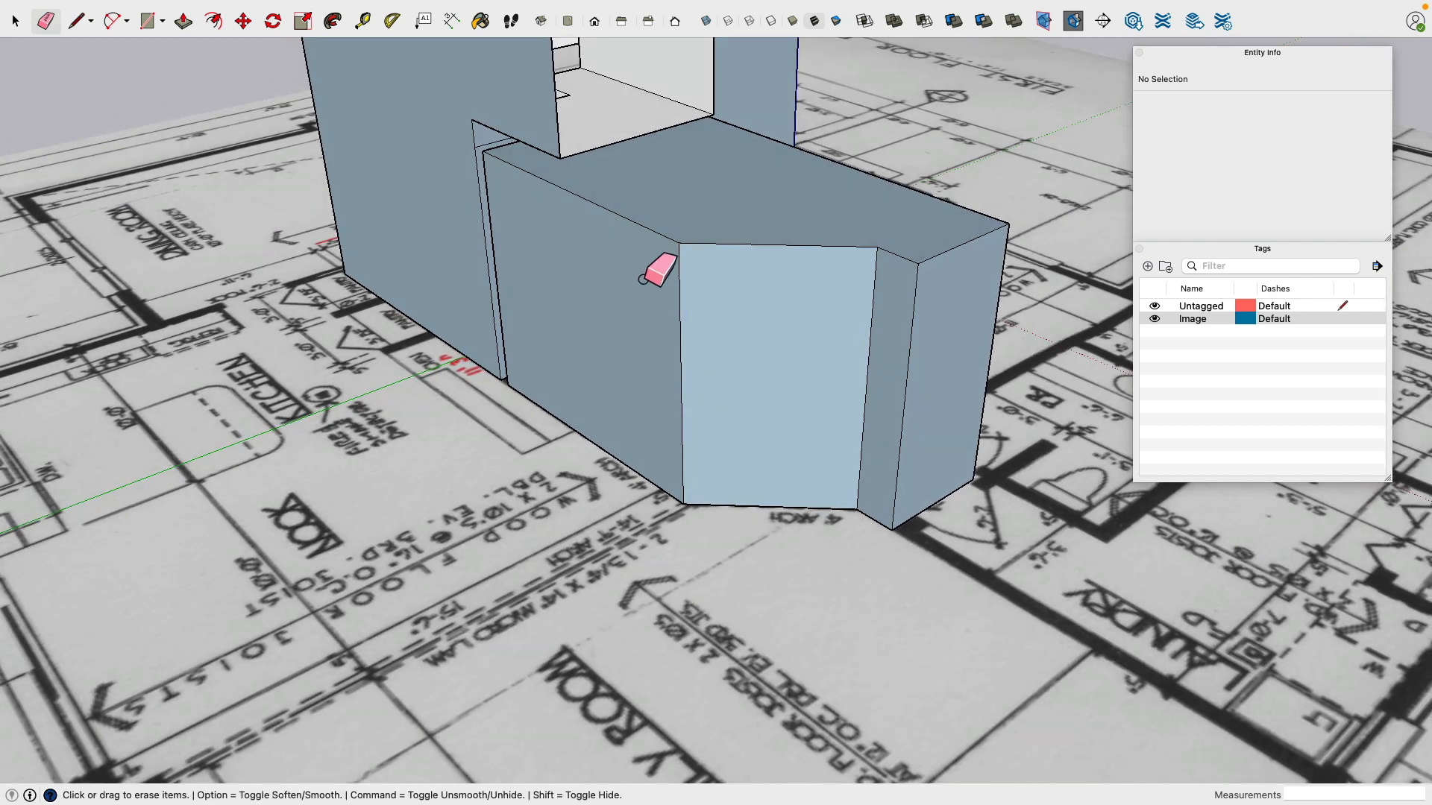
left_click(76, 21)
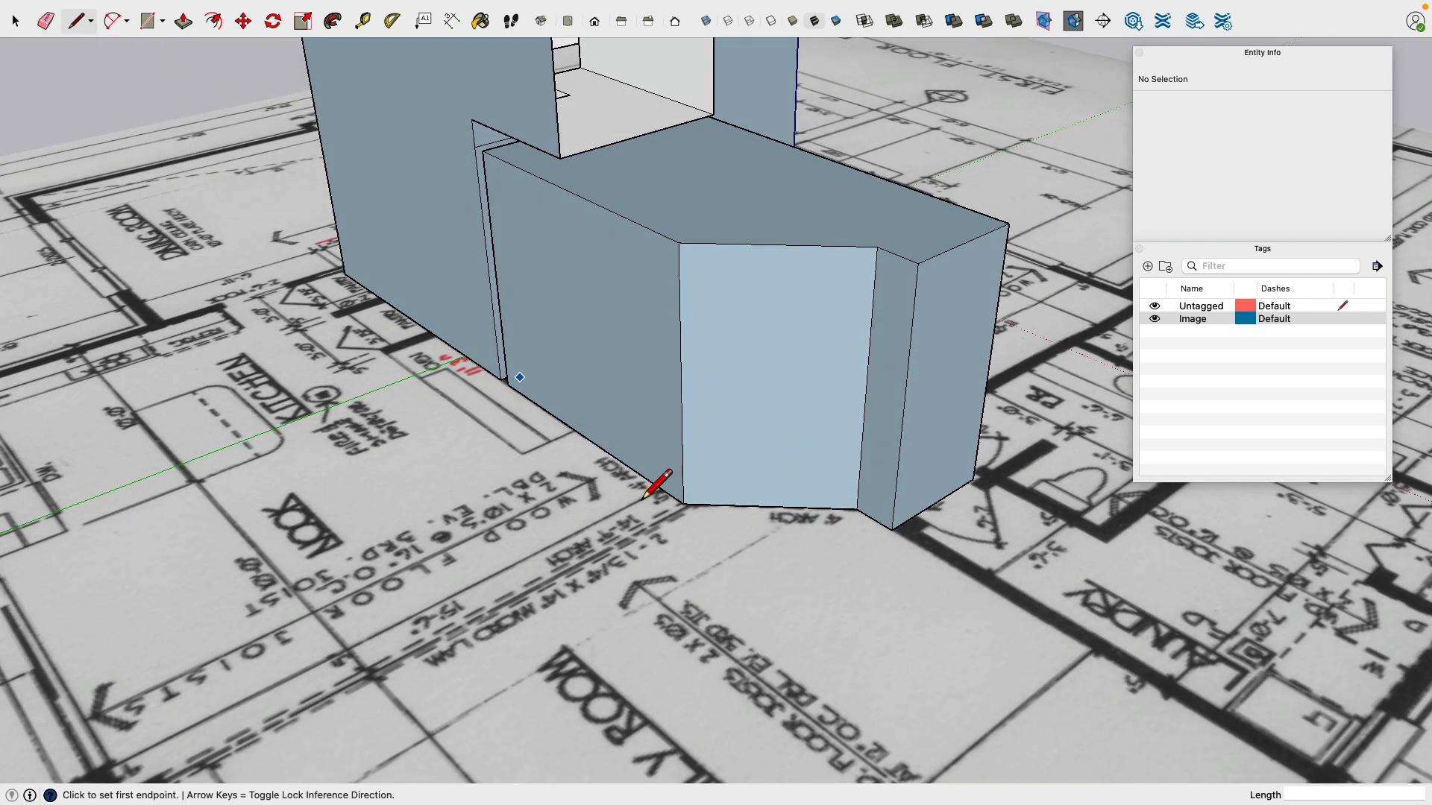
left_click(707, 504)
left_click(707, 309)
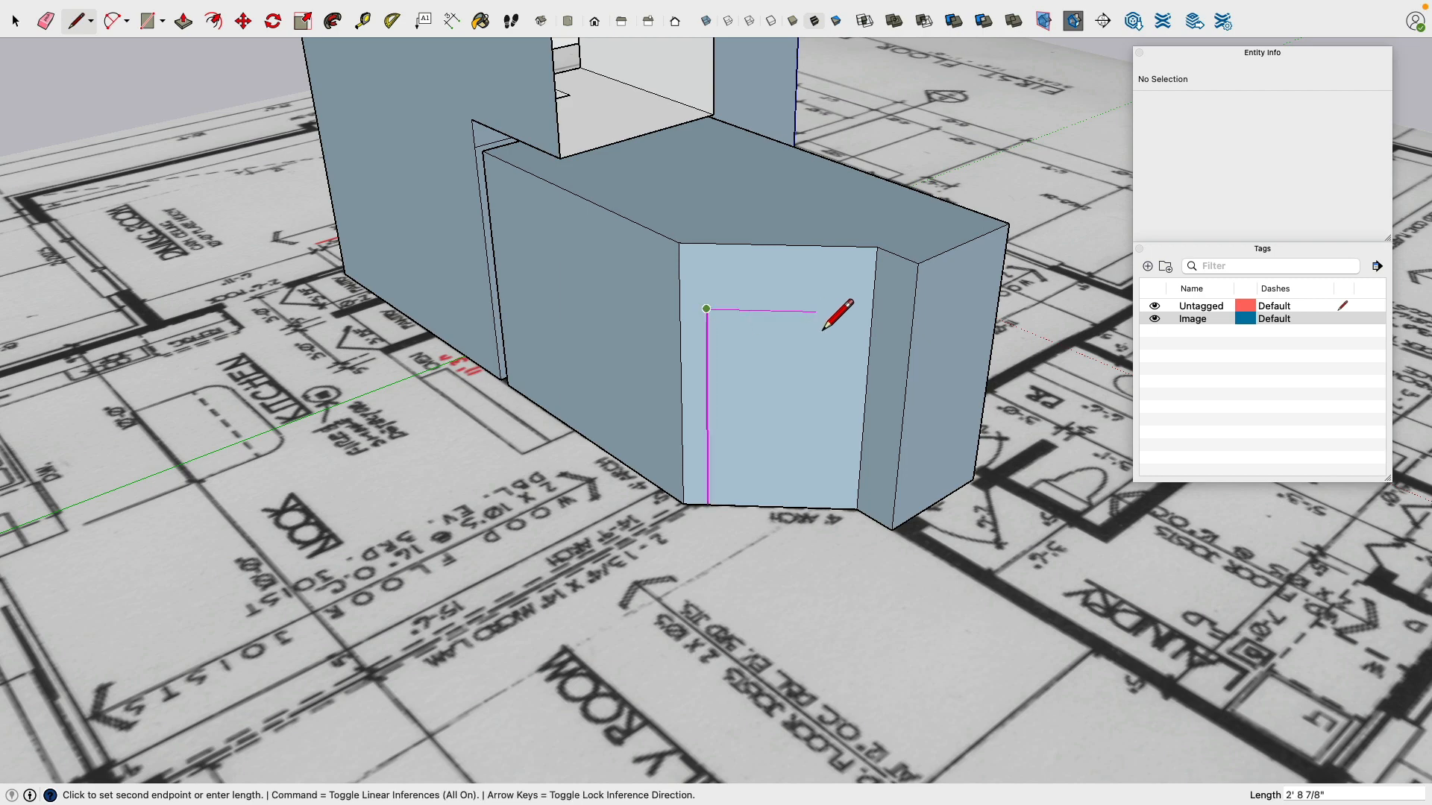
left_click(844, 313)
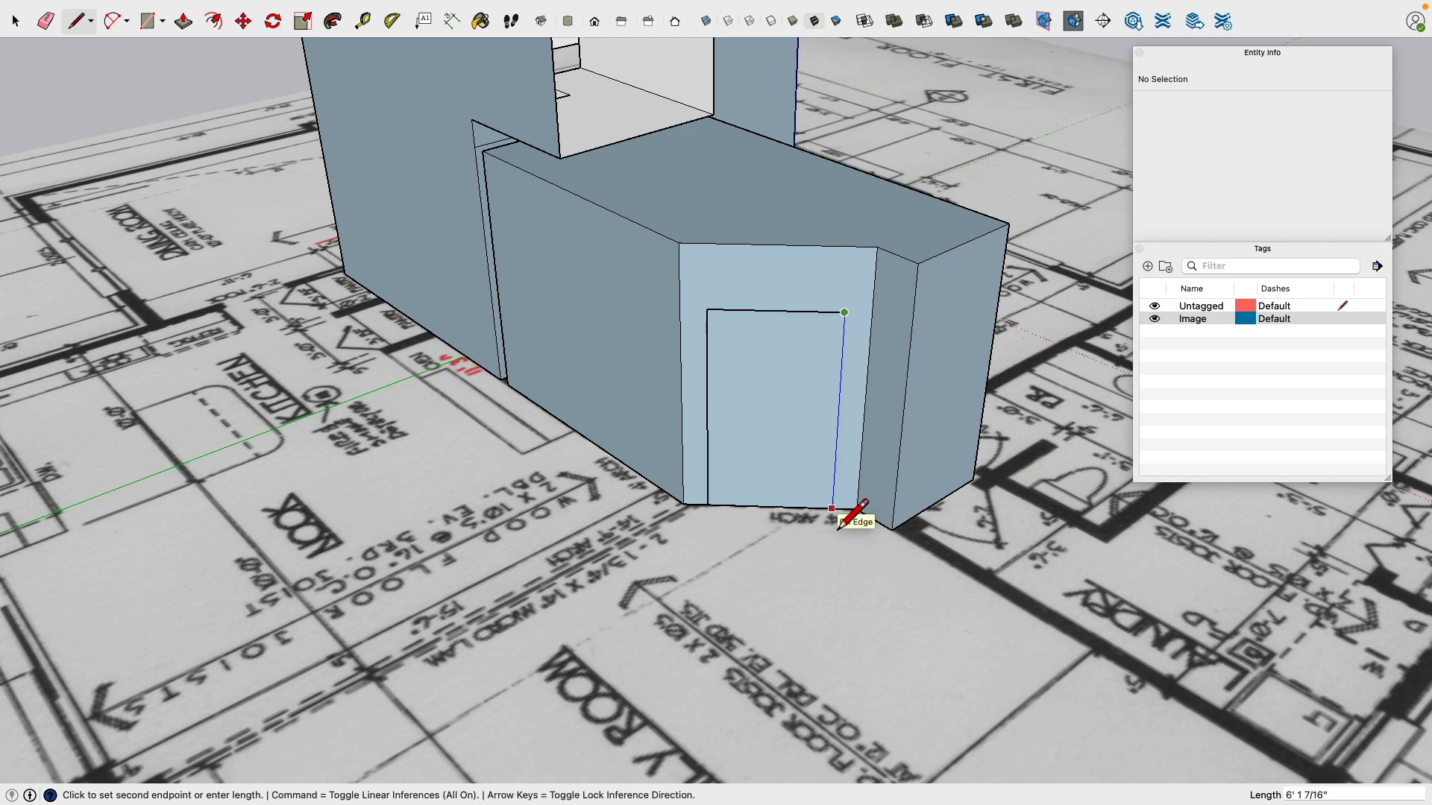
left_click(832, 507)
Step: Draw a second opening outline about 2' 10" wide on the adjacent wall facing the nook, over the plan's 4' arch
mouse_move(847, 511)
middle_mouse_down()
mouse_move(799, 502)
mouse_move(824, 496)
middle_mouse_up()
left_click(791, 507)
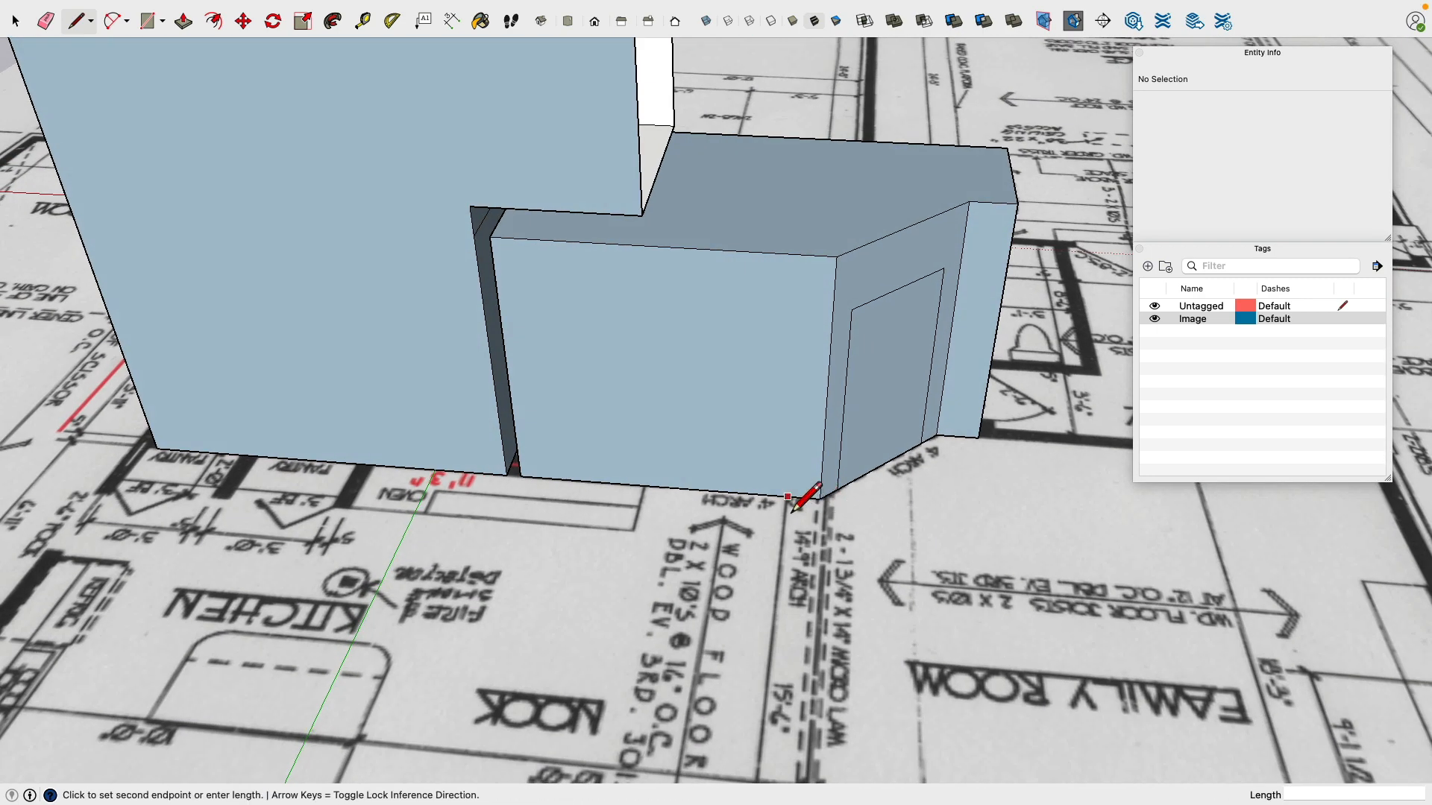
left_click(795, 331)
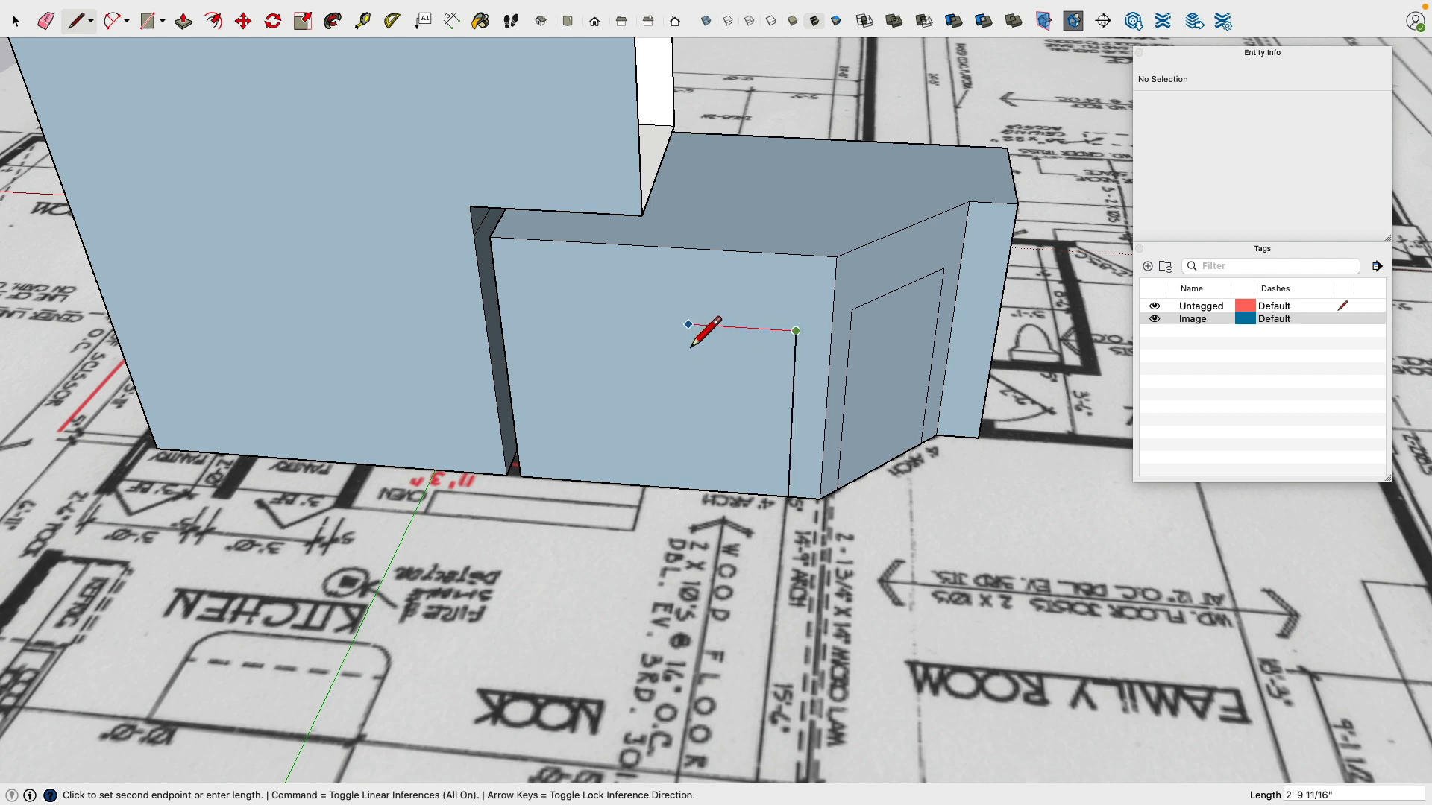
left_click(685, 324)
left_click(688, 489)
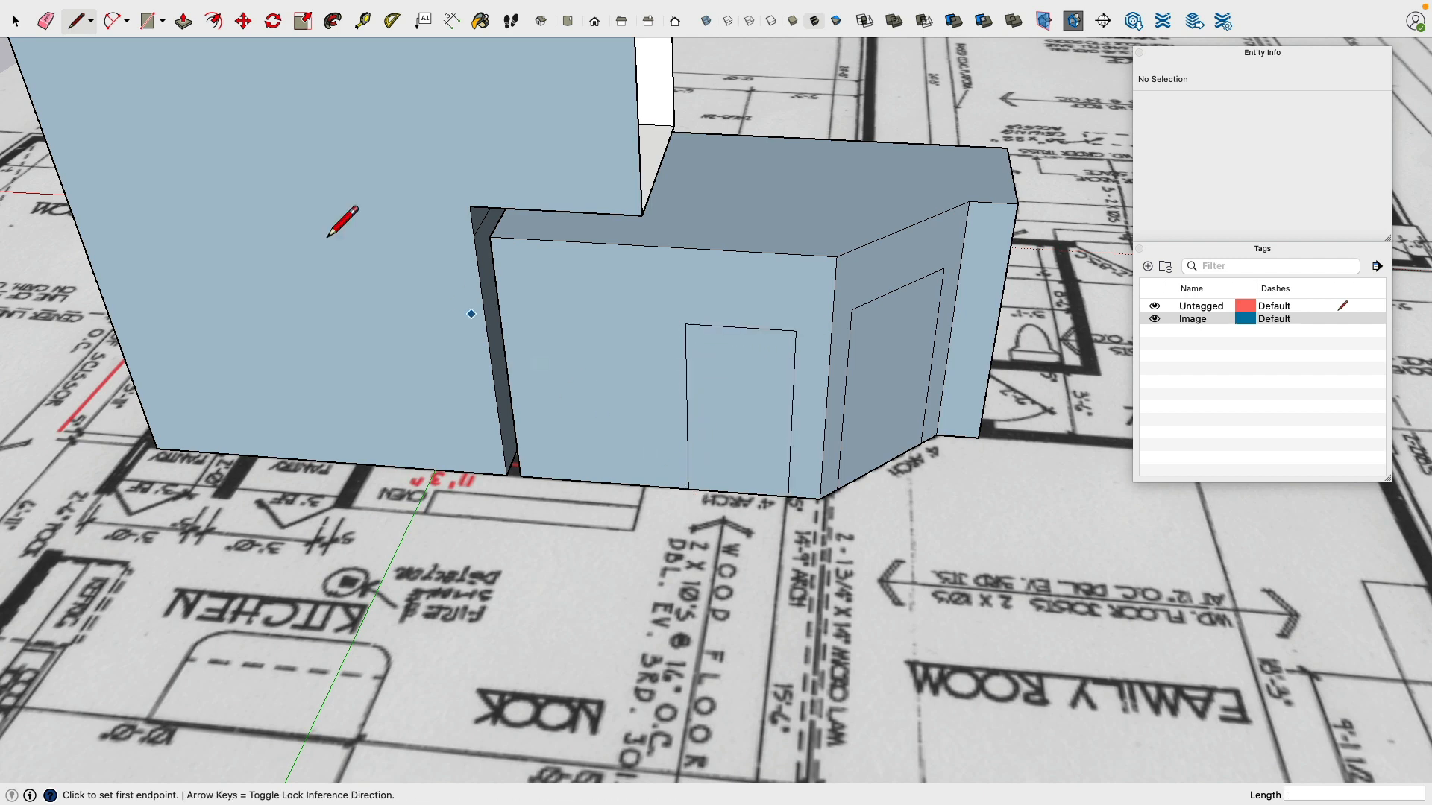
Step: Cut out both arch openings by erasing the base edge of each outline
left_click(46, 20)
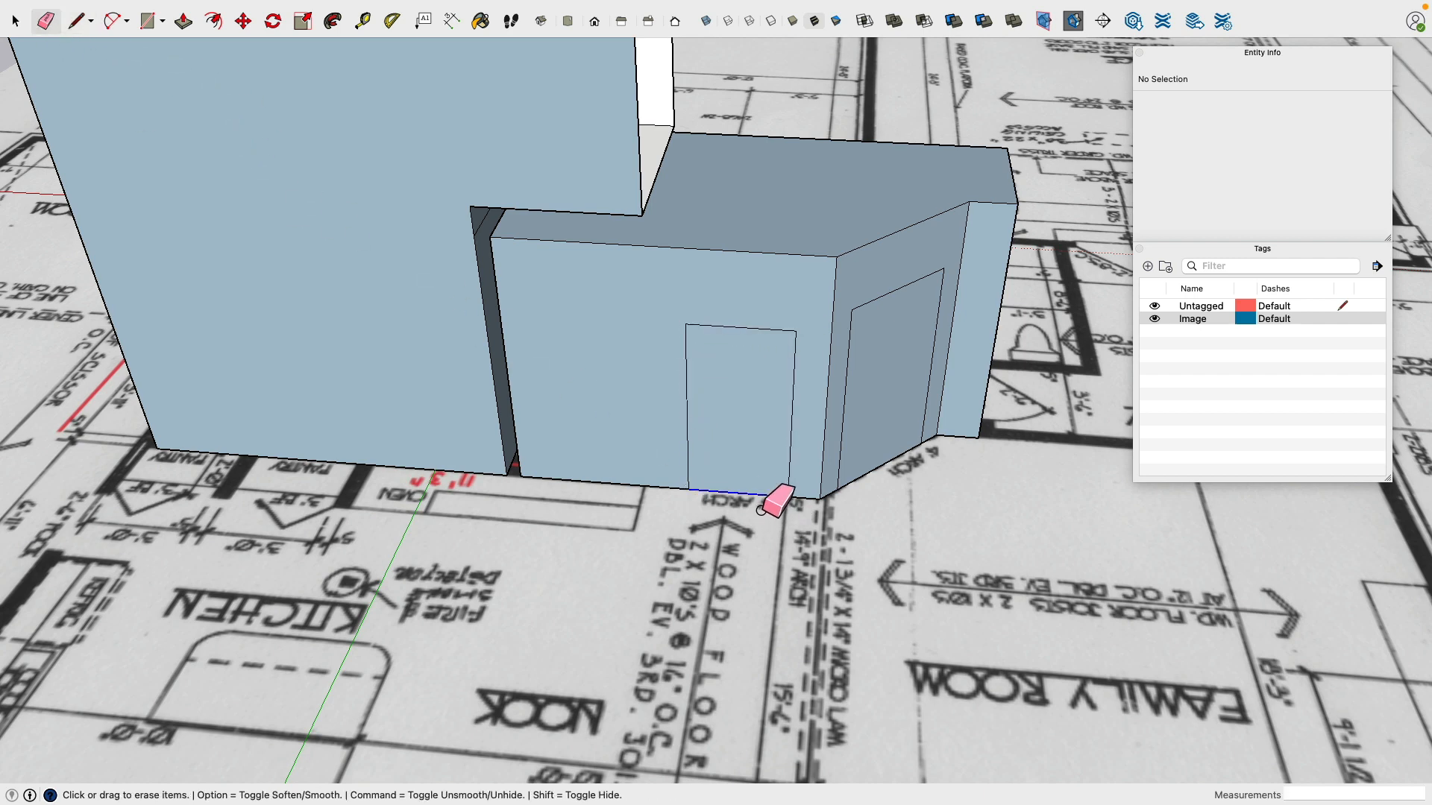
left_click(764, 497)
left_click(904, 459)
mouse_move(921, 515)
middle_mouse_down()
mouse_move(753, 589)
mouse_move(384, 591)
mouse_move(1009, 569)
mouse_move(1016, 544)
mouse_move(977, 440)
middle_mouse_up()
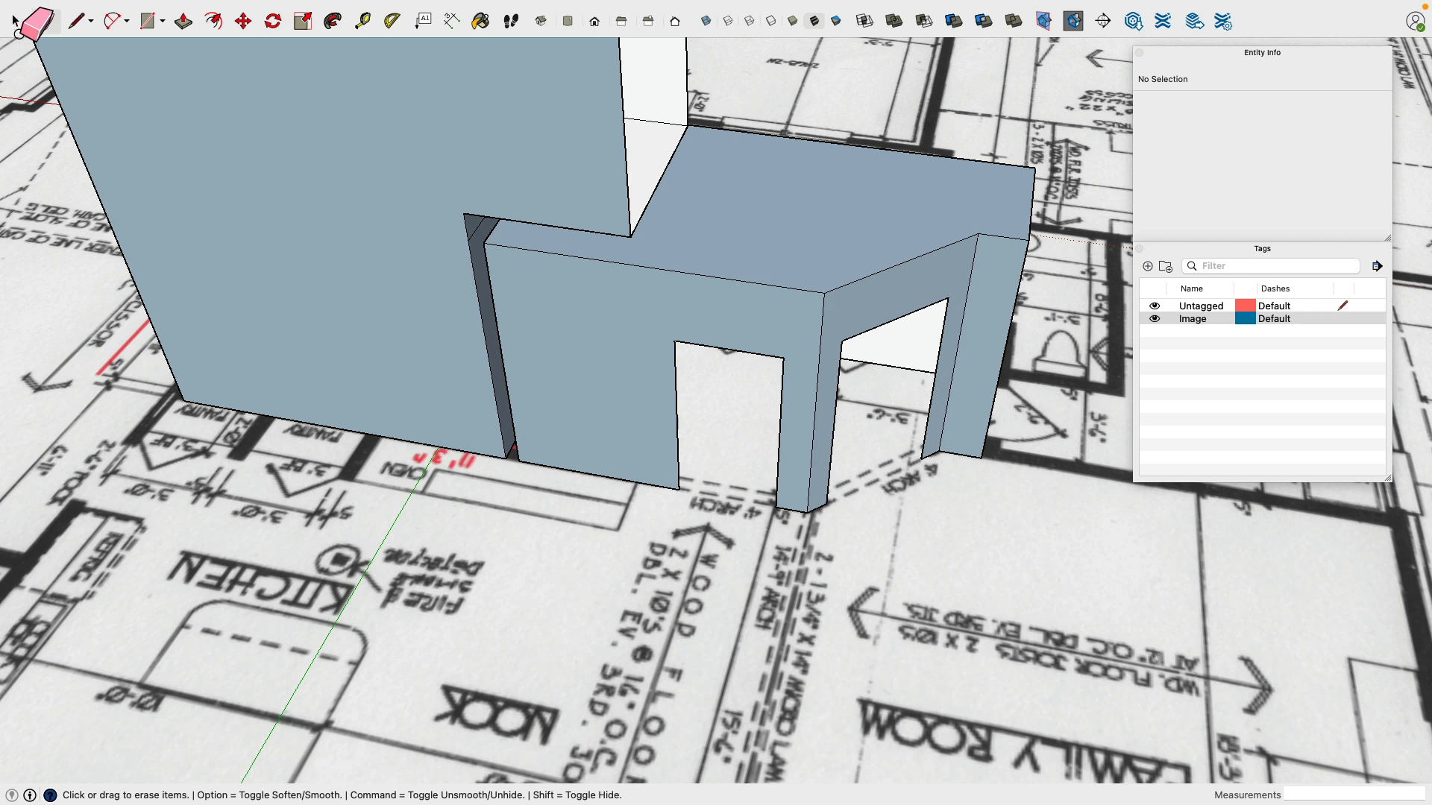
Step: Widen the arch opening facing the nook by moving its vertical edge nearest the oven about 8" outward
left_click(19, 34)
left_click(676, 374)
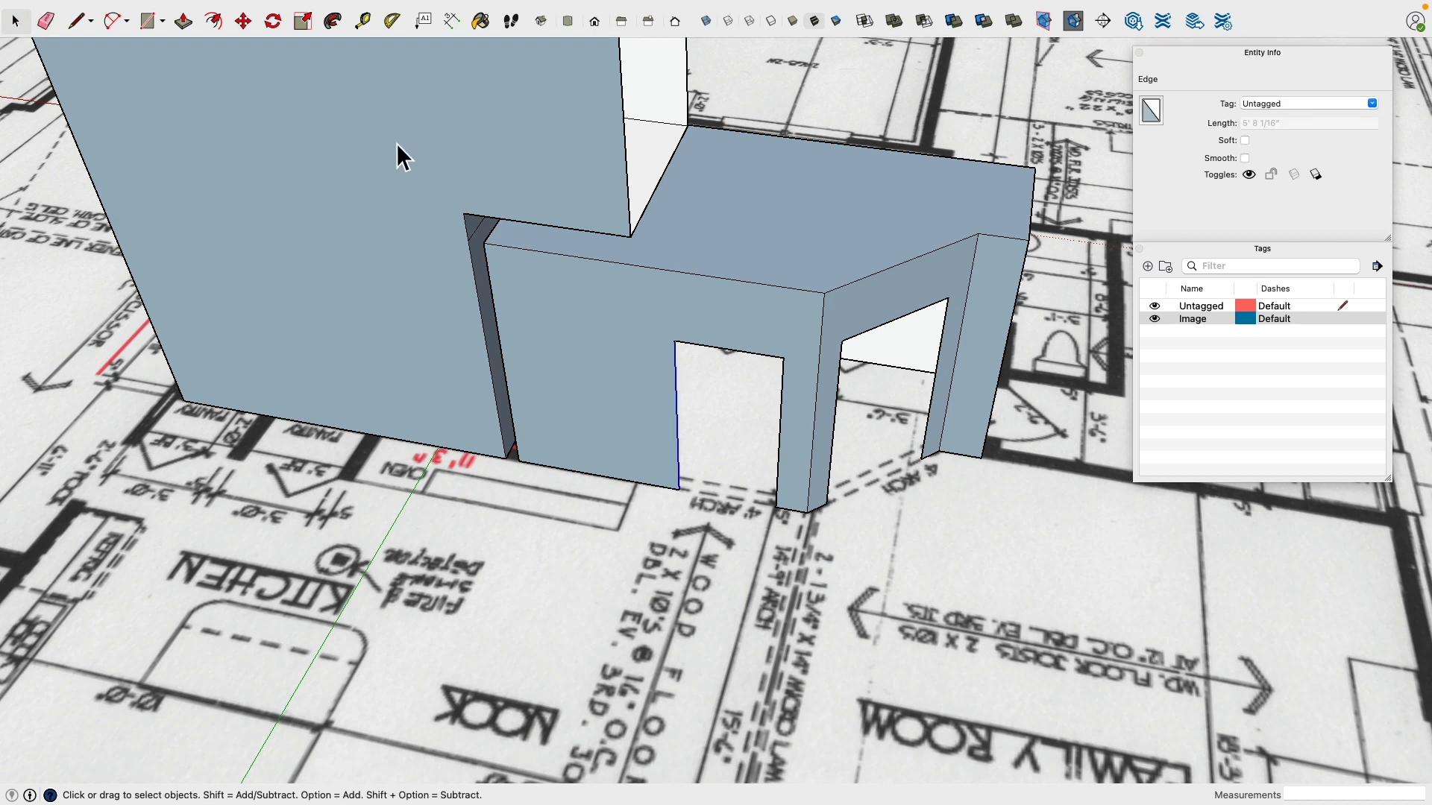
left_click(243, 23)
left_click(690, 431)
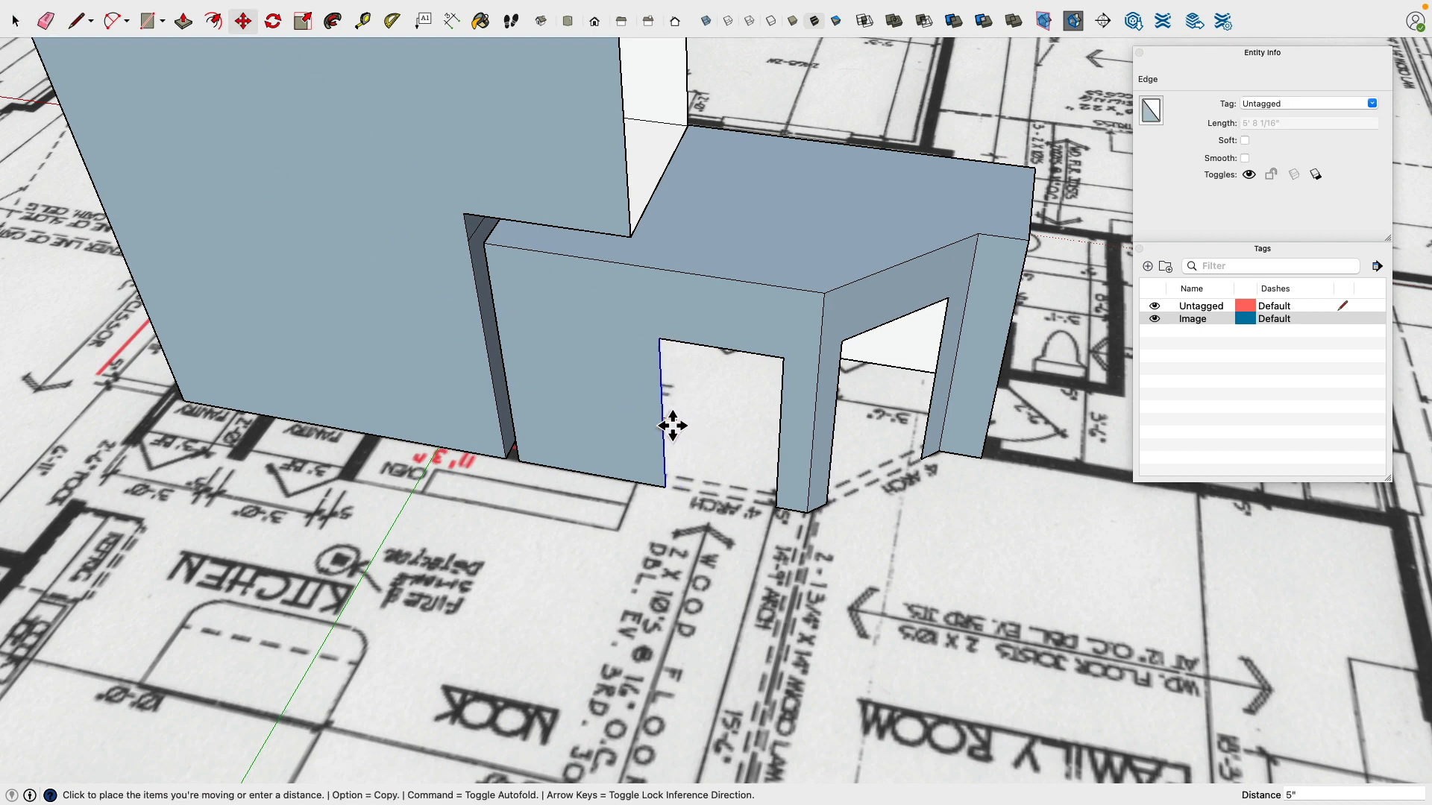
left_click(666, 431)
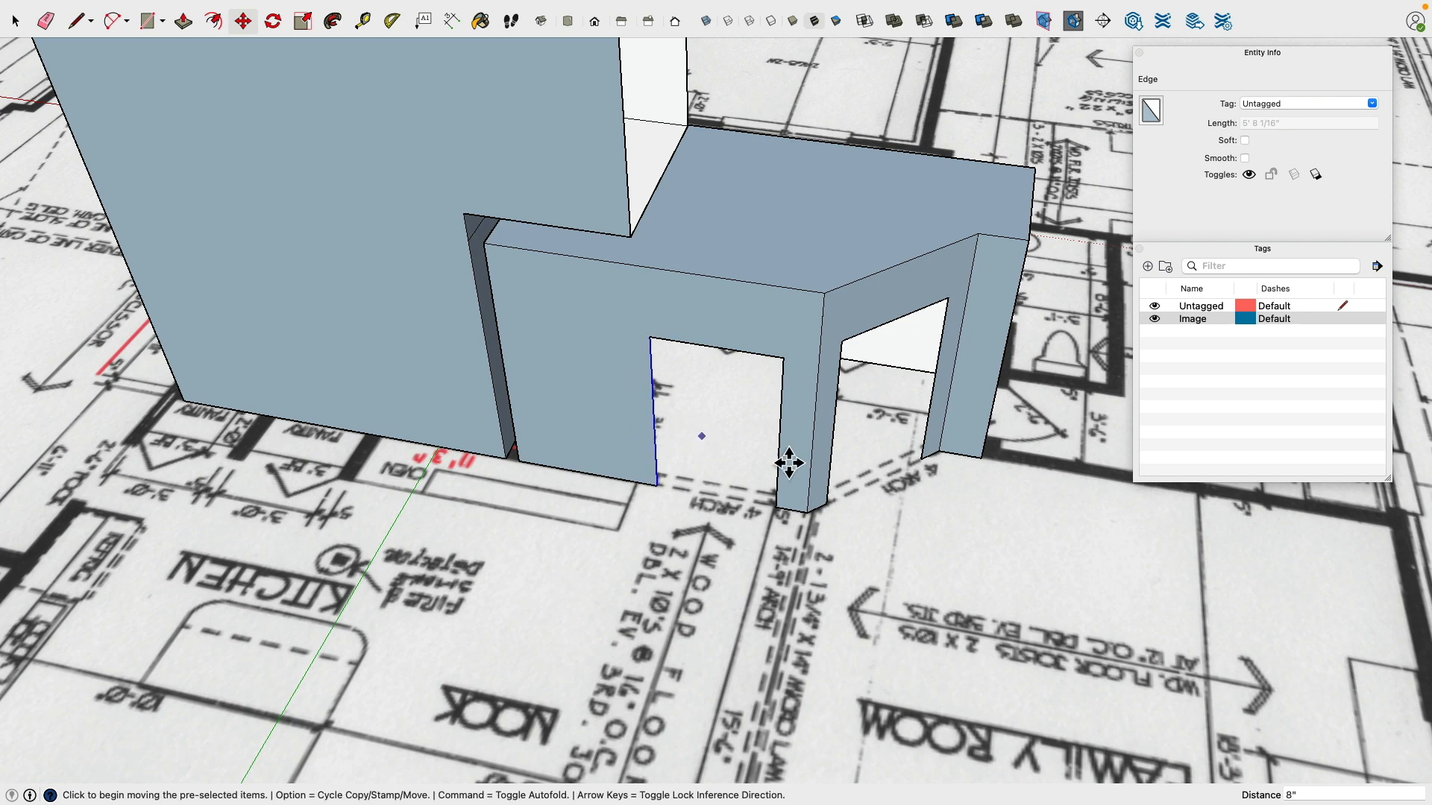
Step: Extend the upper volume by moving both vertical edges of its open end about 4' 10" to align with the arch wall's corner
middle_click_drag(789, 463, 895, 243)
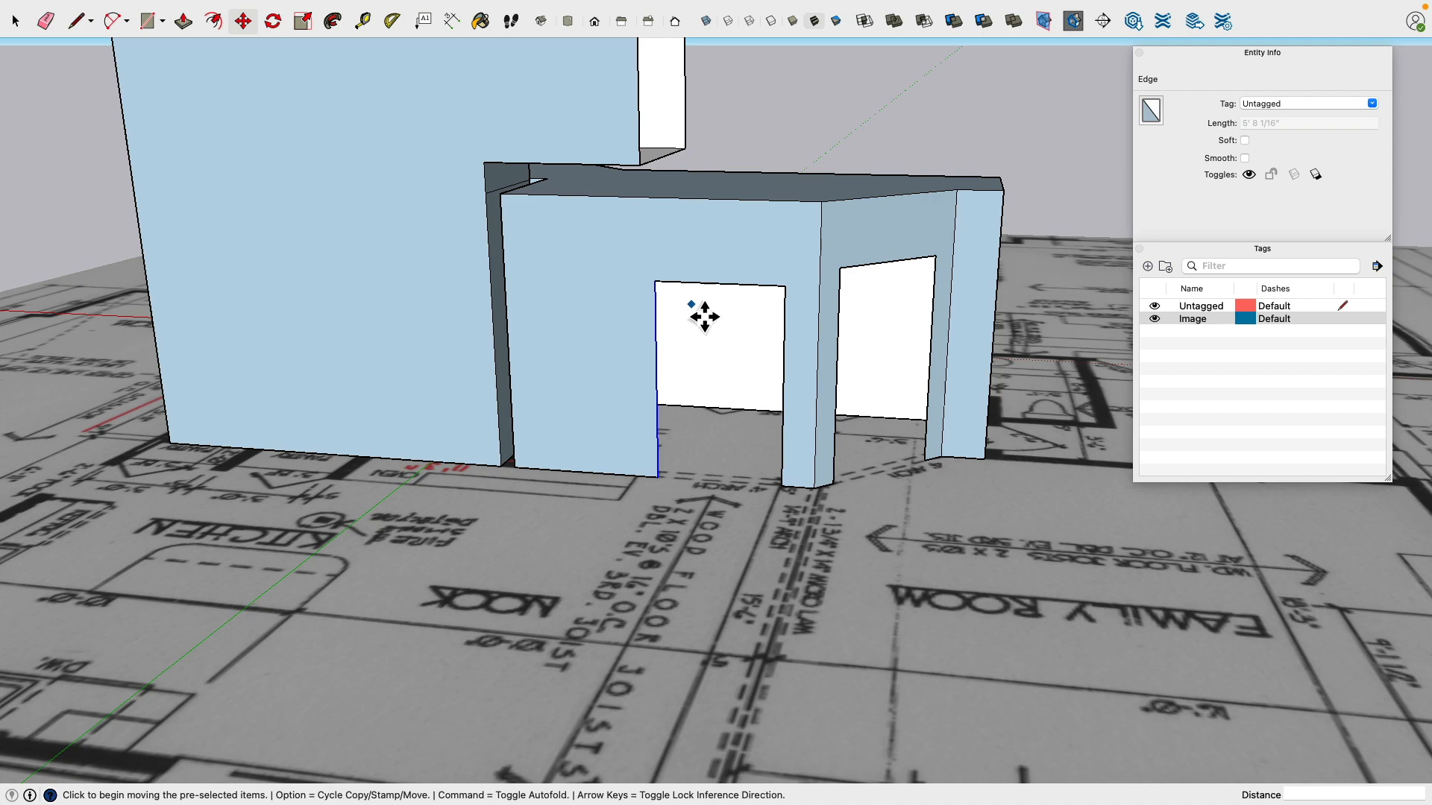
middle_click_drag(255, 334, 1026, 285)
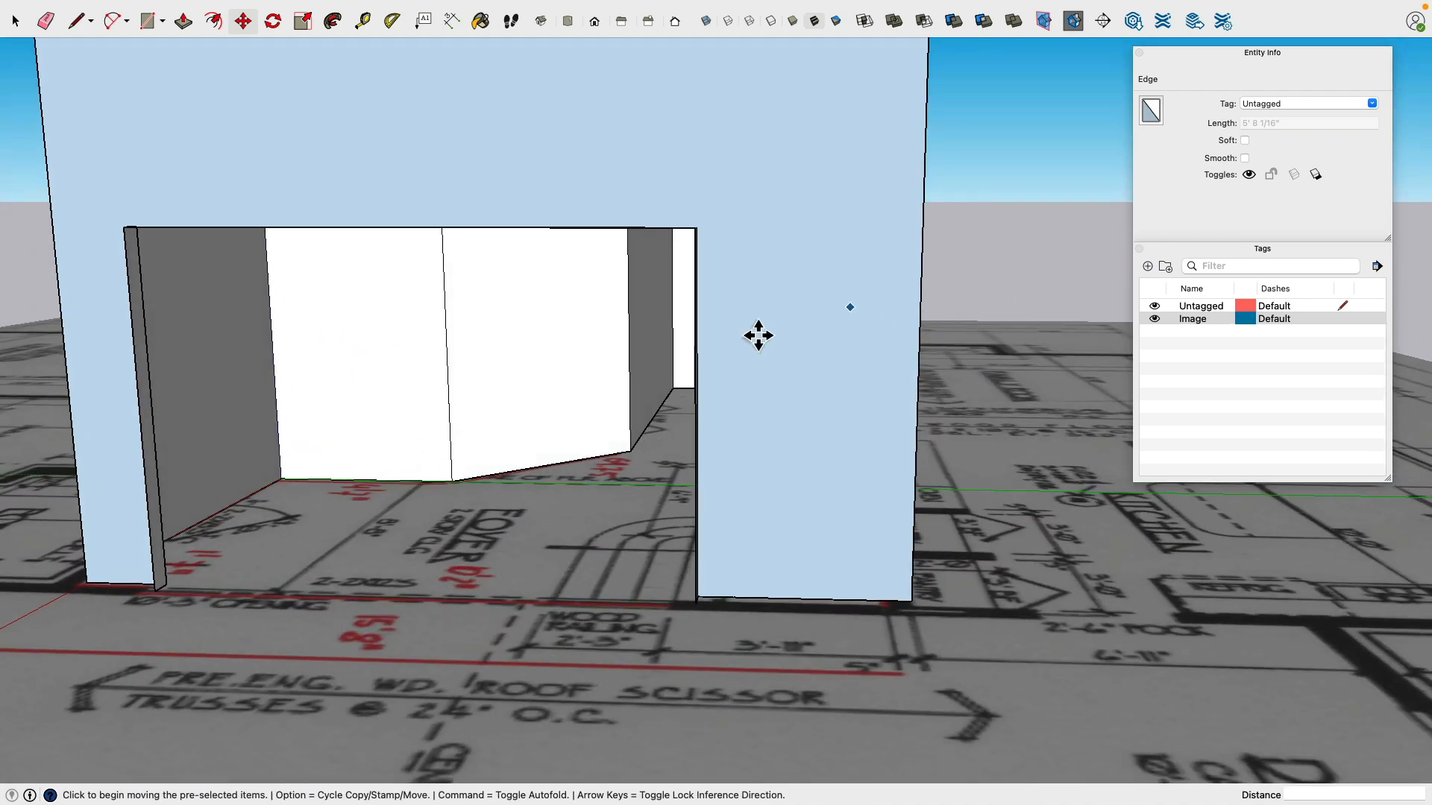
middle_click_drag(555, 397, 920, 323, "shift")
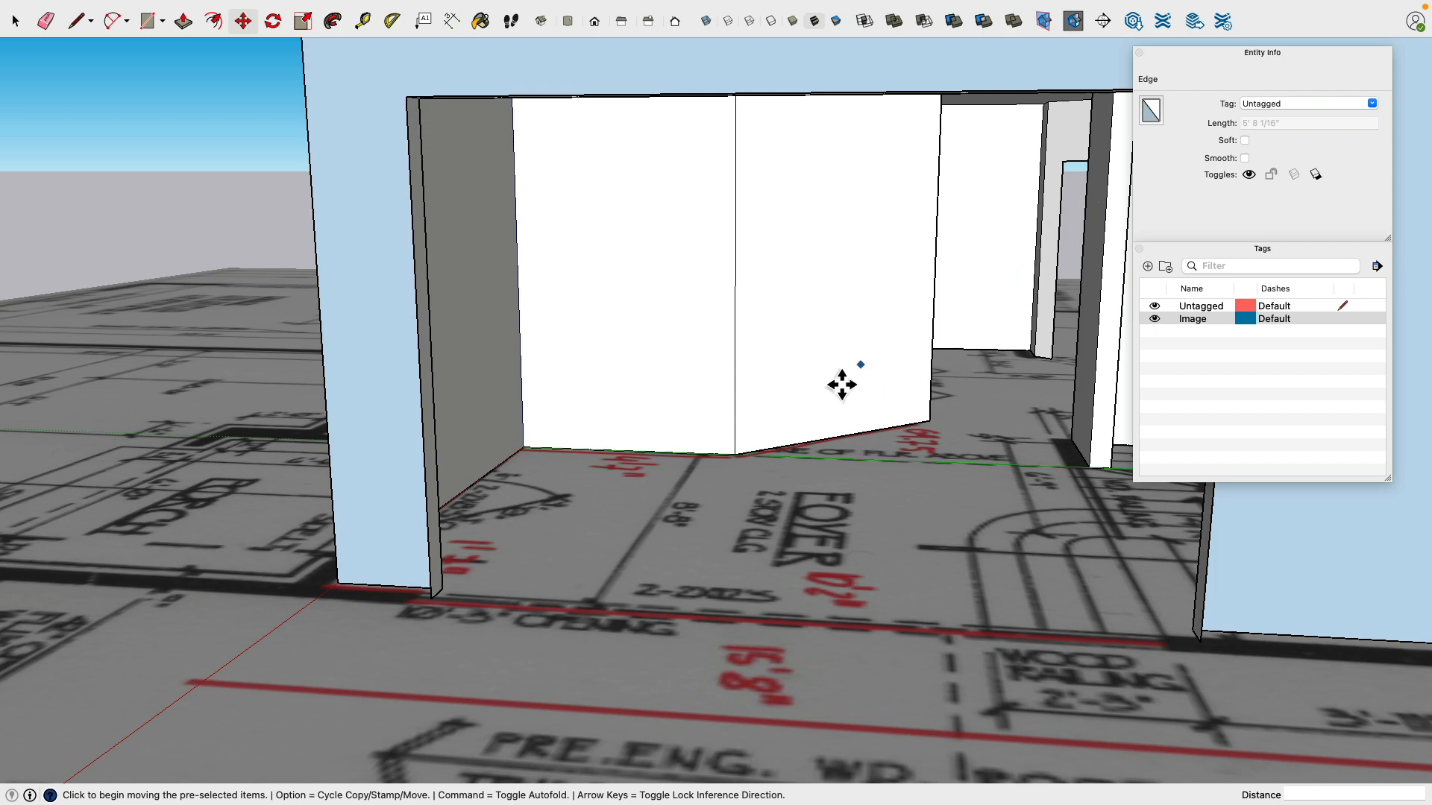
middle_click_drag(1022, 329, 473, 347)
scroll(708, 372, "down", 3)
middle_click_drag(790, 391, 602, 405, "shift")
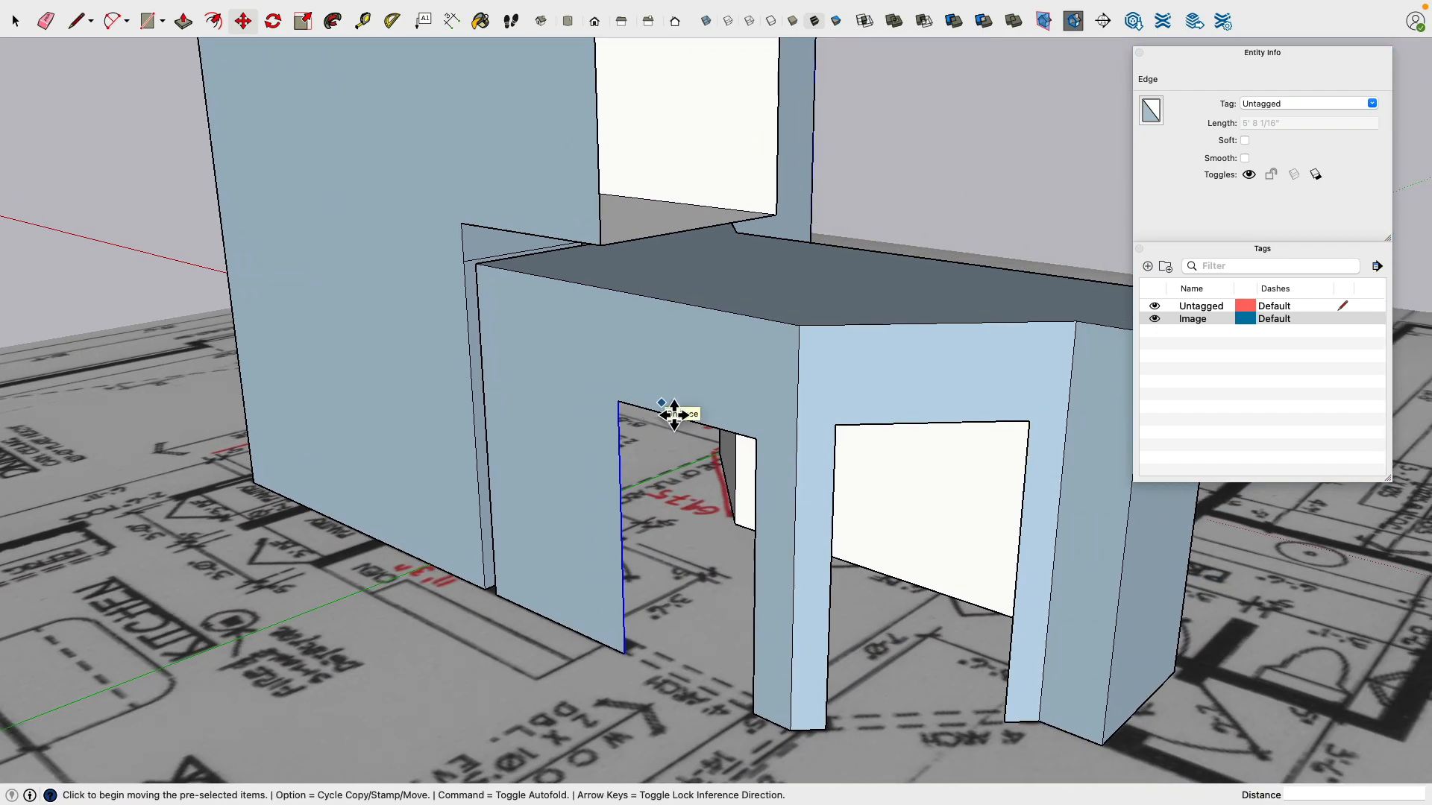
mouse_move(540, 326)
middle_mouse_down()
mouse_move(607, 237)
mouse_move(546, 396)
mouse_move(558, 299)
mouse_move(533, 339)
middle_mouse_up()
left_click(18, 22)
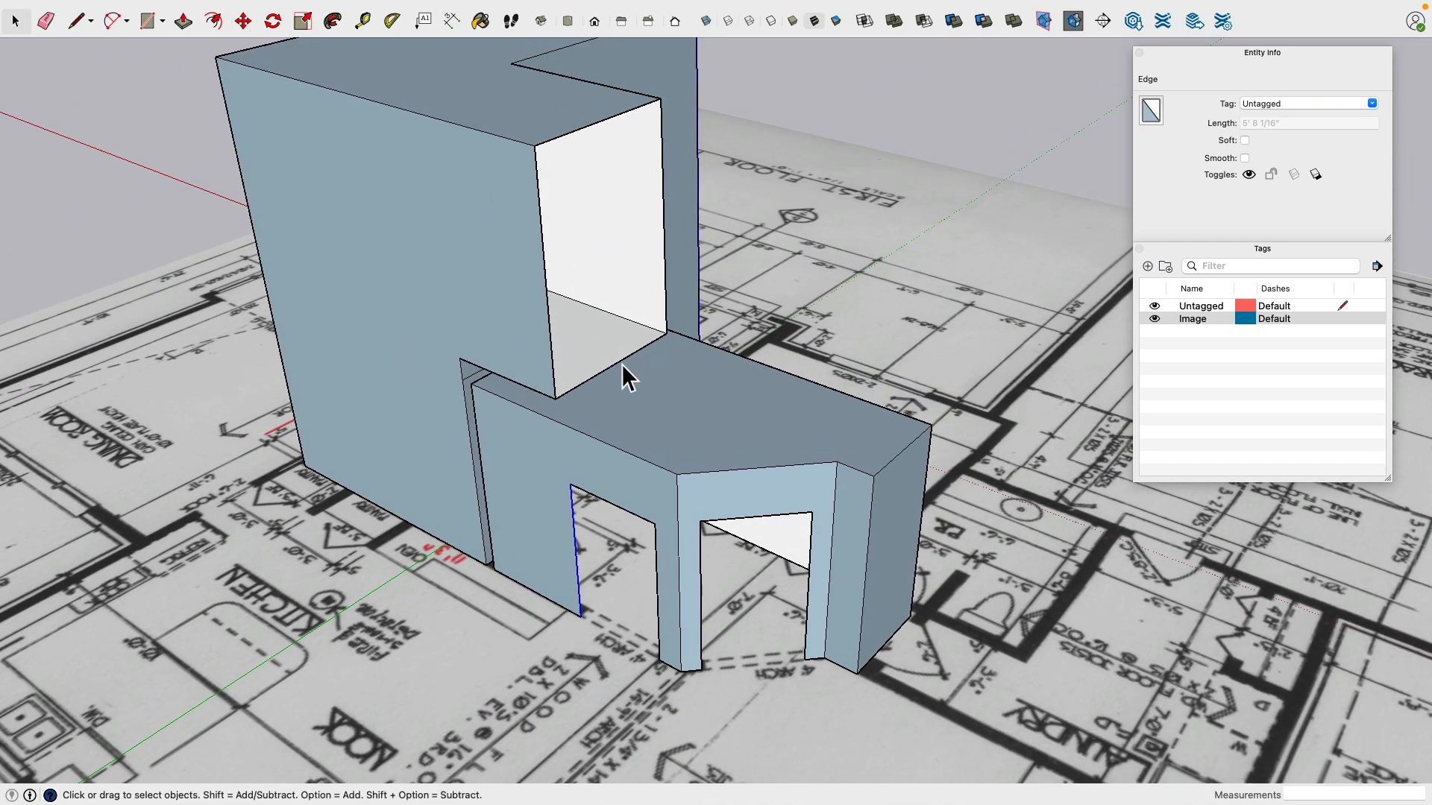
left_click(626, 332)
left_click(664, 148)
left_click(243, 27)
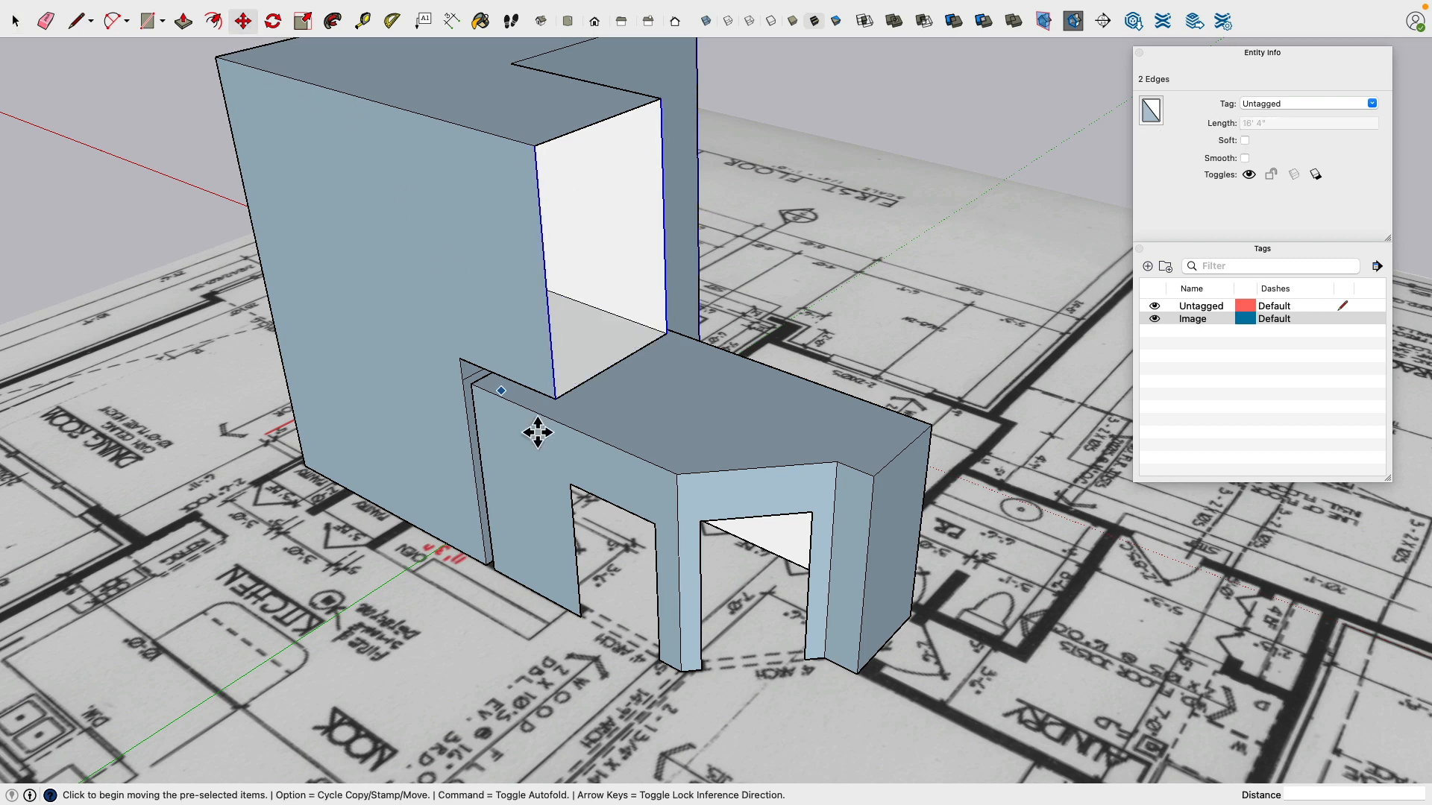
left_click(570, 411)
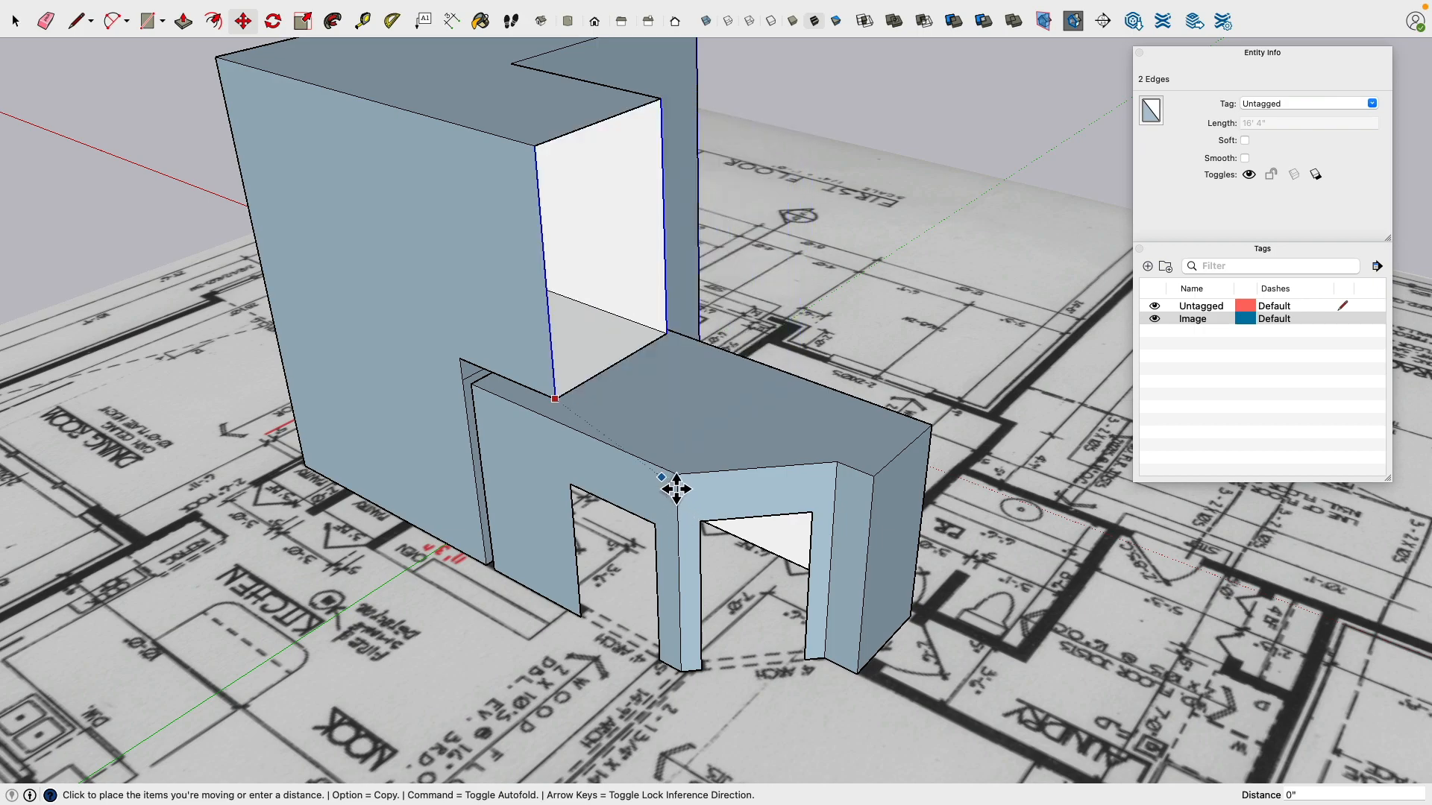
left_click(691, 488)
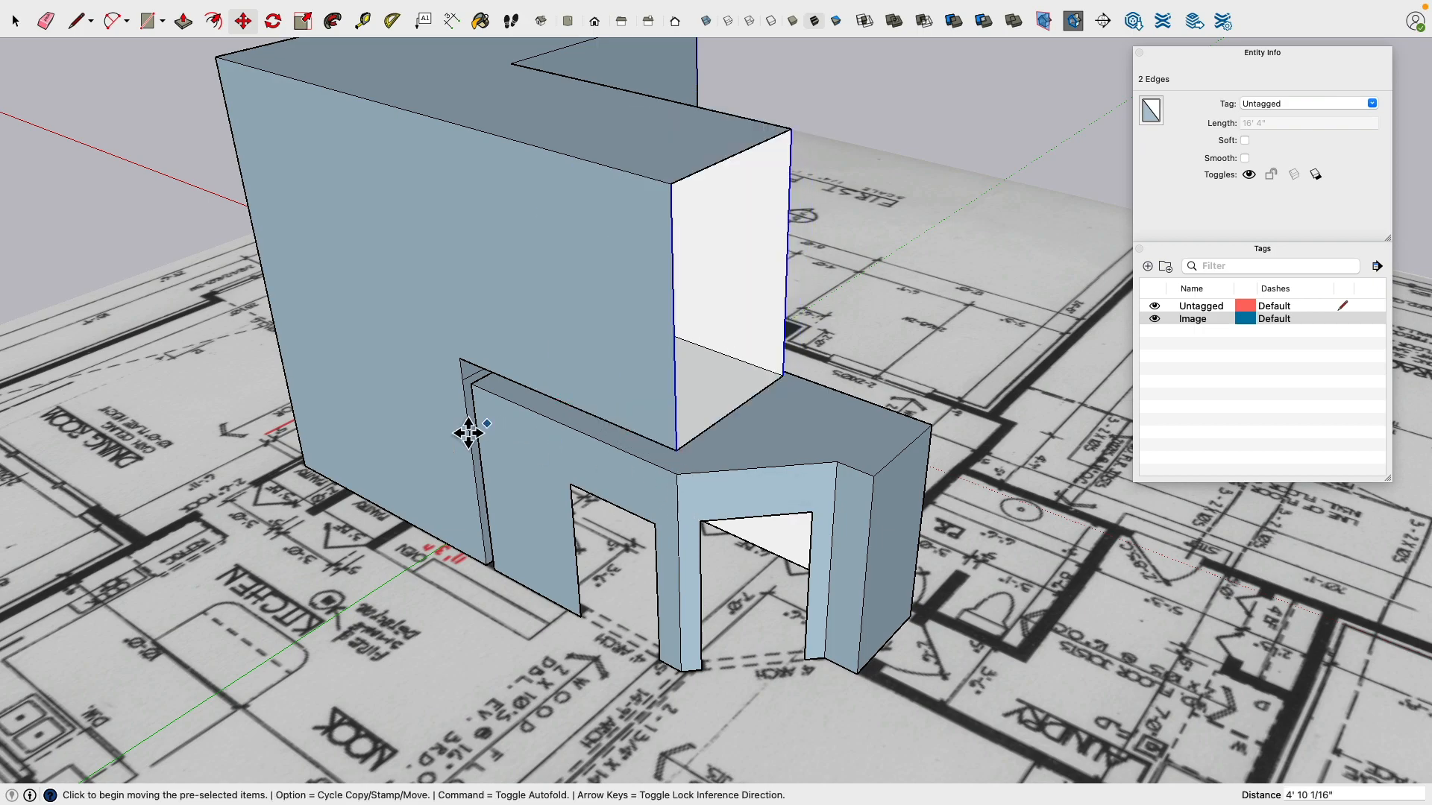
Step: Close the upper volume's open end with a face by drawing a diagonal between its corners, and erase the diagonal
middle_click_drag(470, 431, 482, 377)
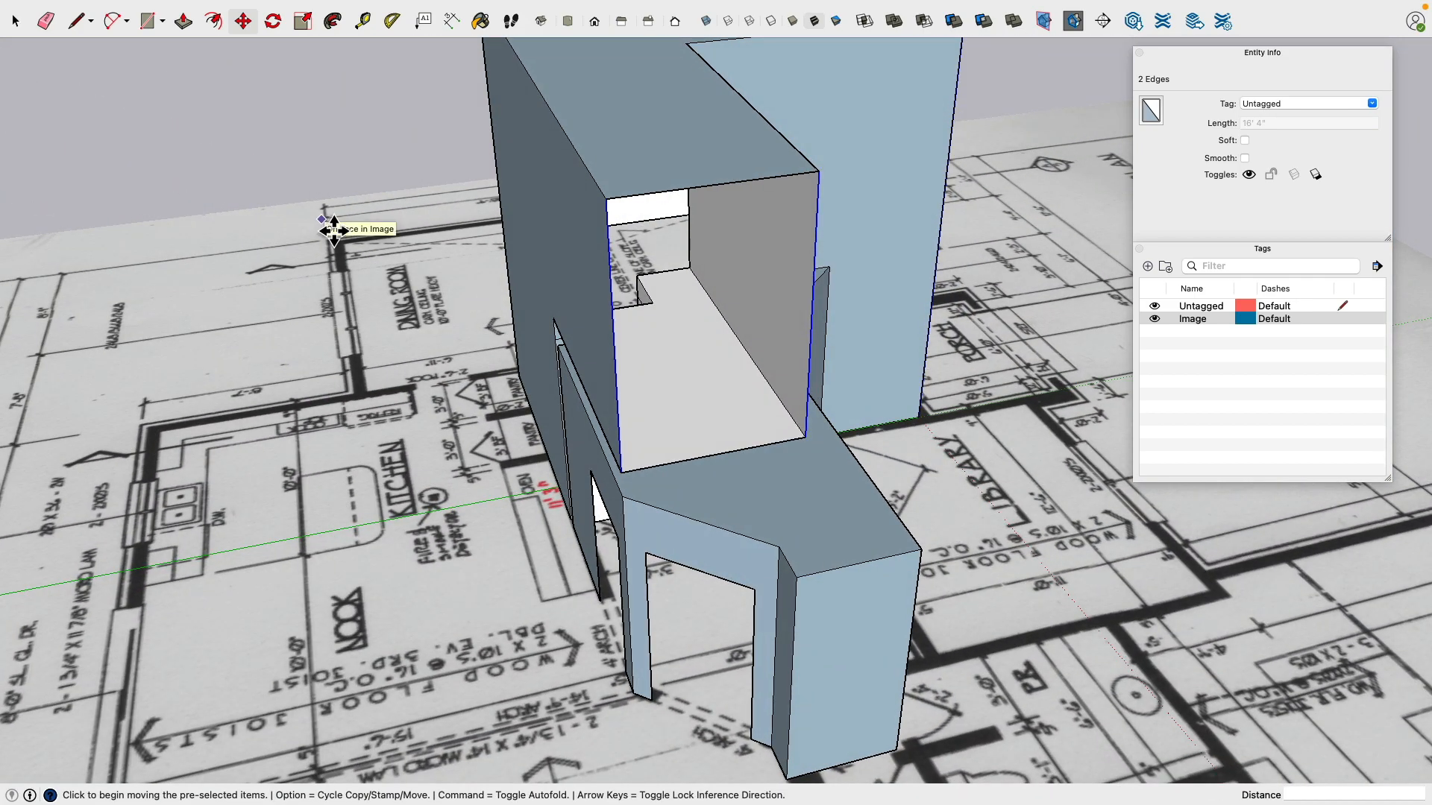
left_click(82, 21)
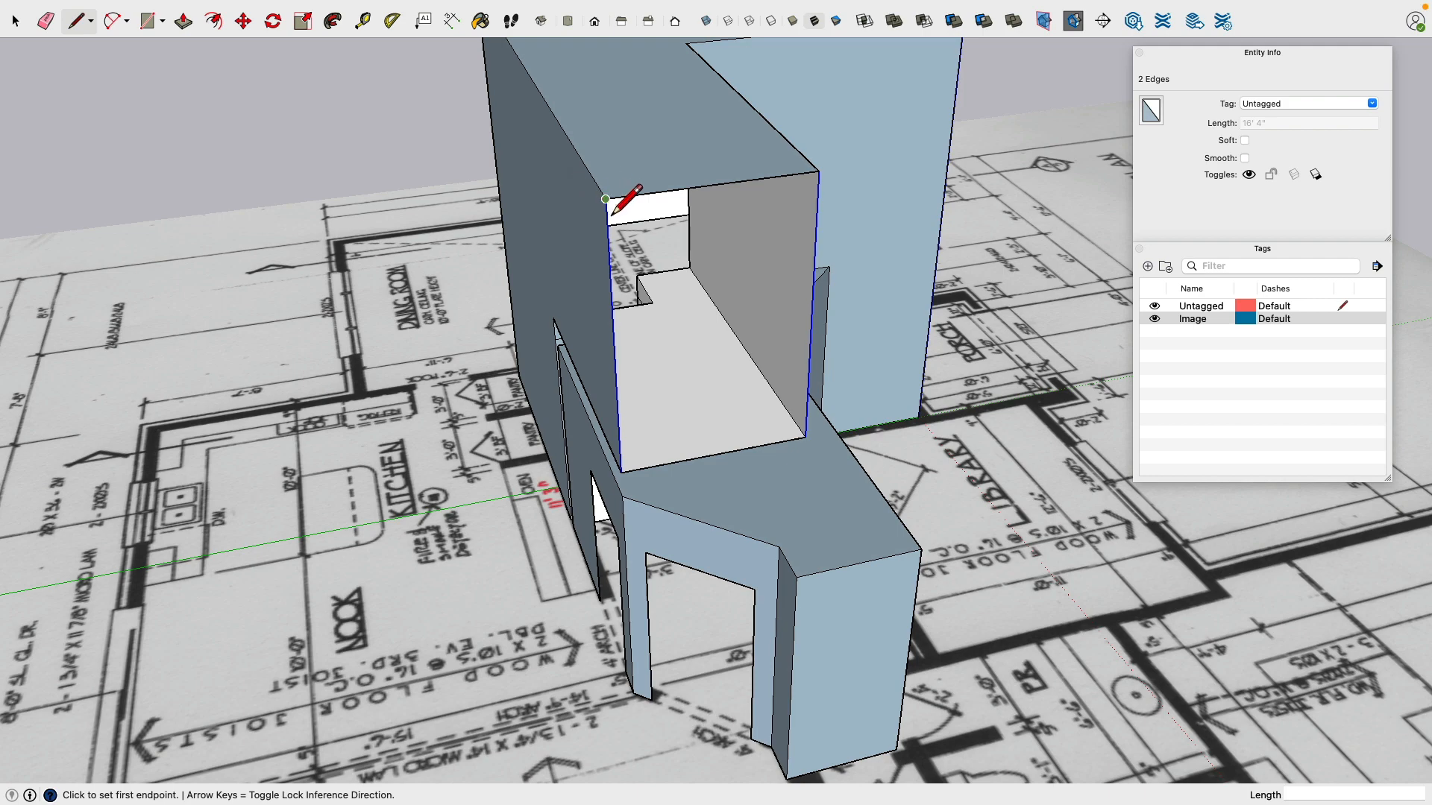
left_click(605, 199)
left_click(806, 438)
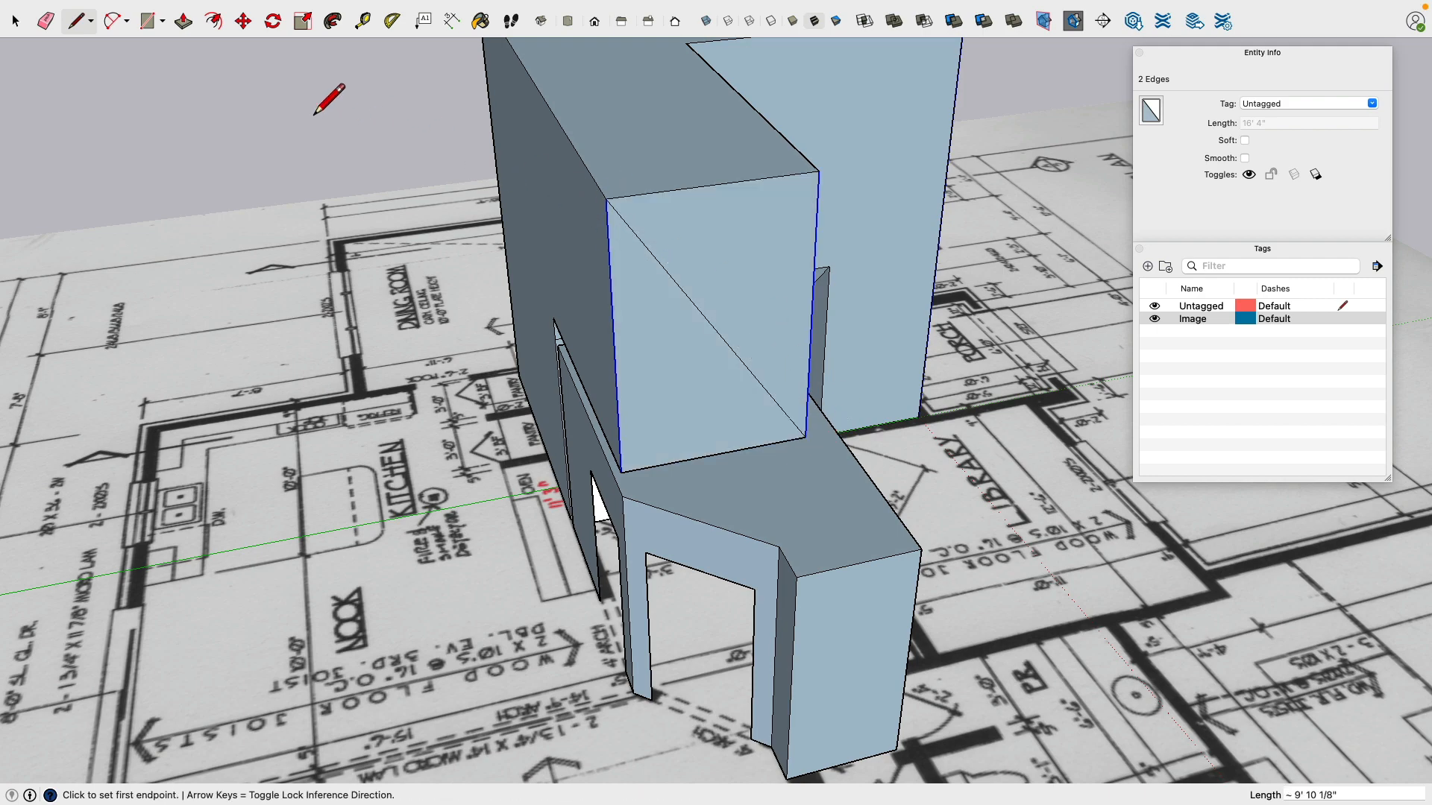
left_click(46, 21)
left_click(679, 288)
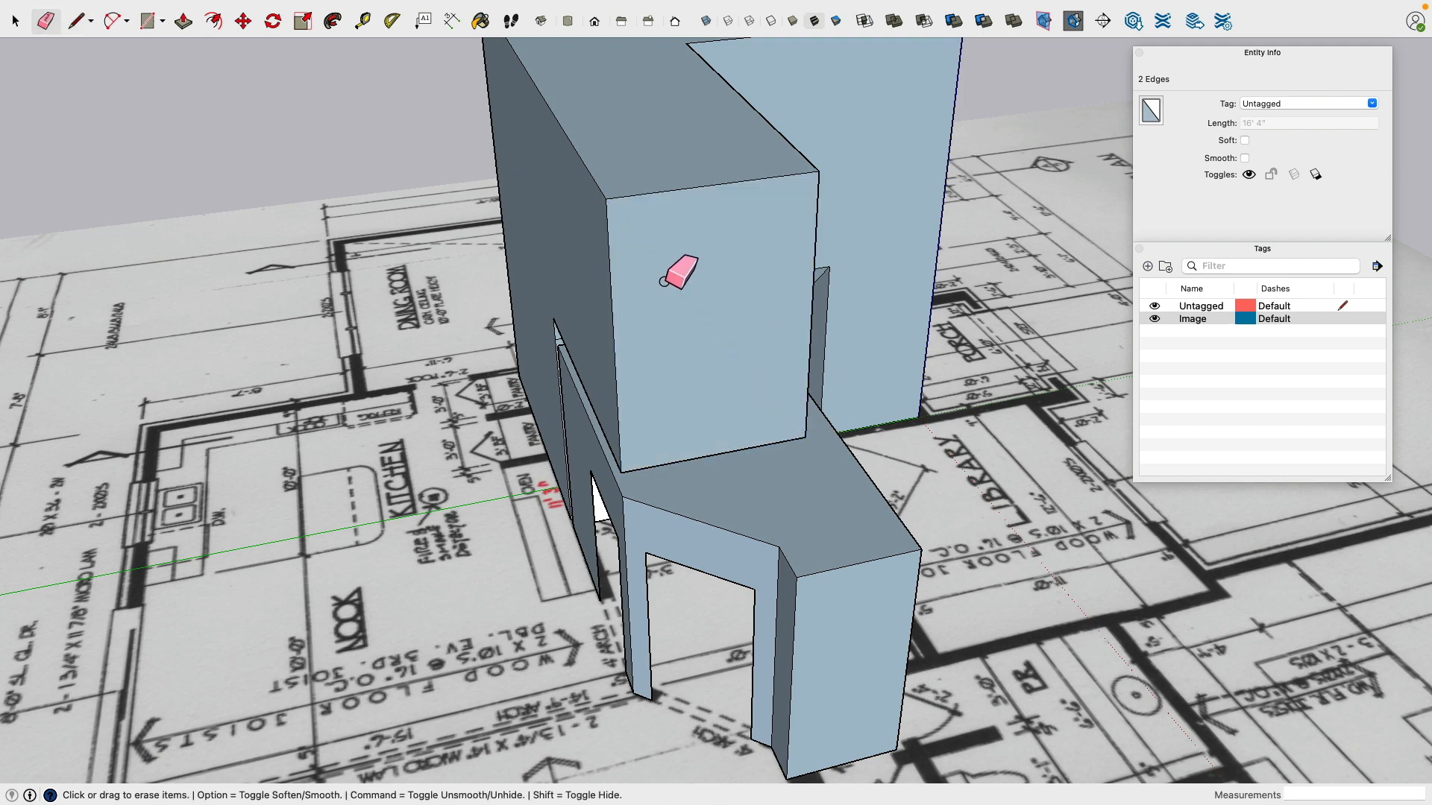
Step: Delete the L-shaped ceiling face on top of the upper volume to open the interior from above
mouse_move(680, 283)
middle_mouse_down()
mouse_move(358, 361)
mouse_move(649, 361)
mouse_move(999, 194)
mouse_move(134, 410)
mouse_move(1006, 335)
mouse_move(904, 779)
mouse_move(351, 313)
mouse_move(343, 220)
middle_mouse_up()
left_click(15, 21)
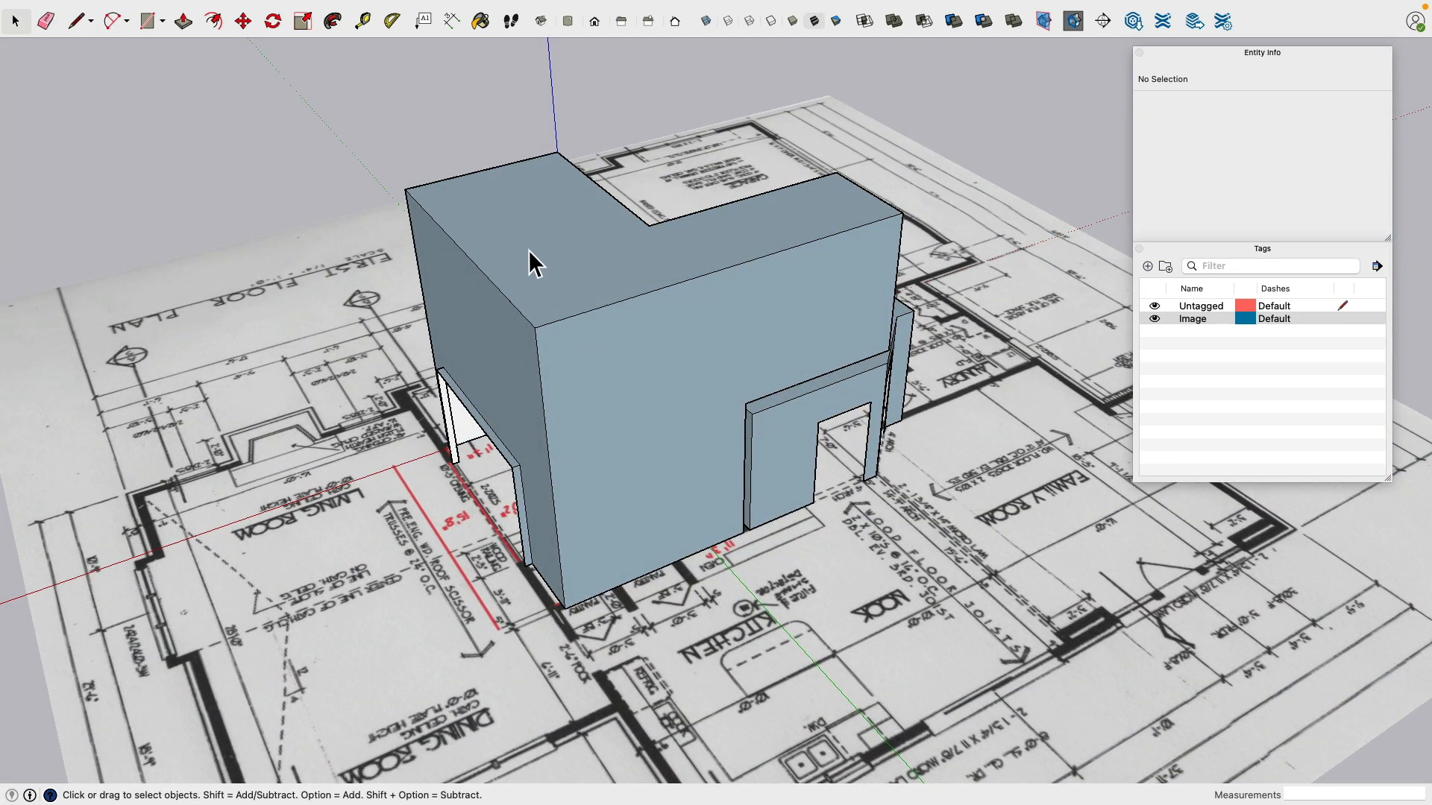
left_click(528, 251)
key("Delete")
middle_click_drag(528, 250, 716, 358)
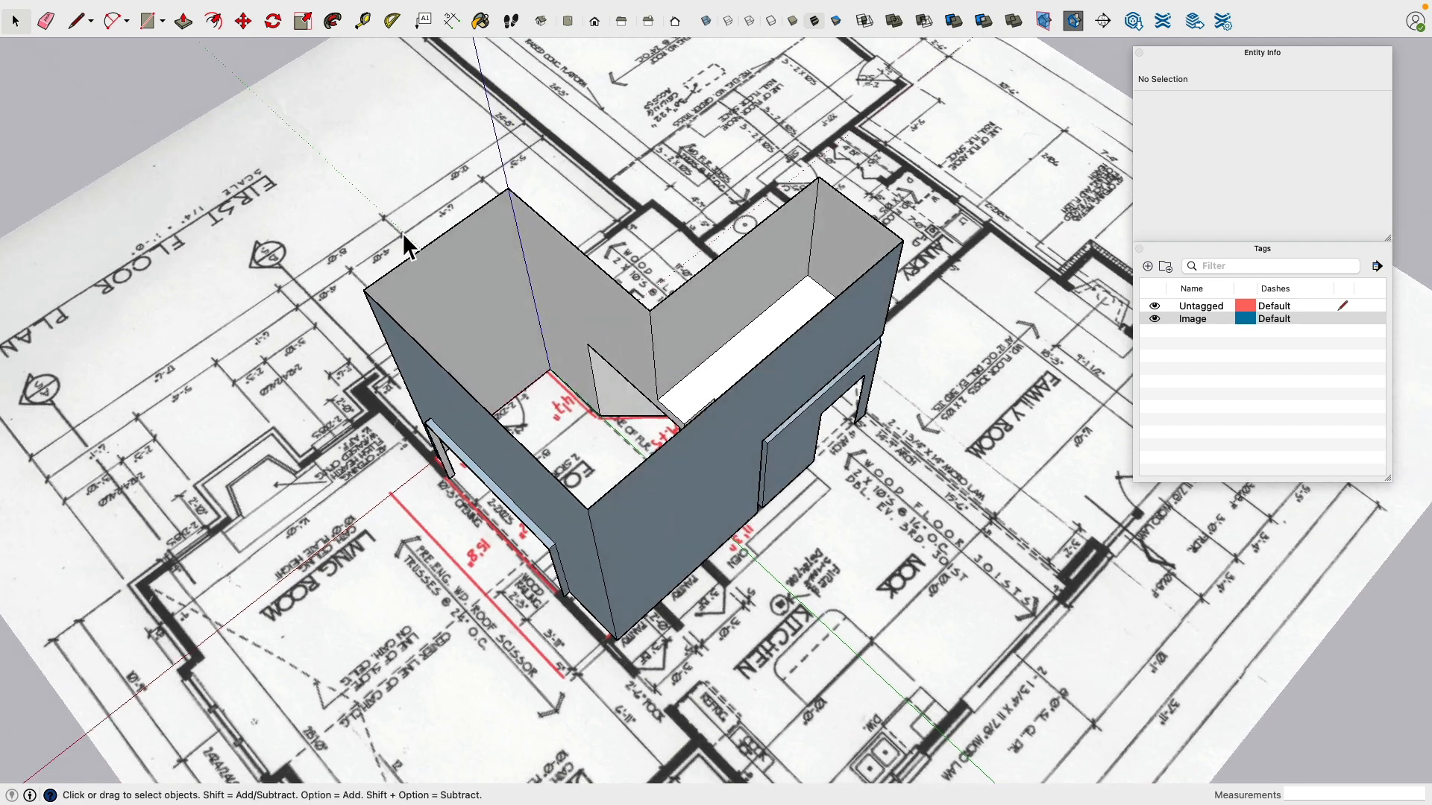
Step: Try to draw a line across the open top from the inner corner to the opposite outer corner, and undo it
left_click(75, 23)
left_click(649, 311)
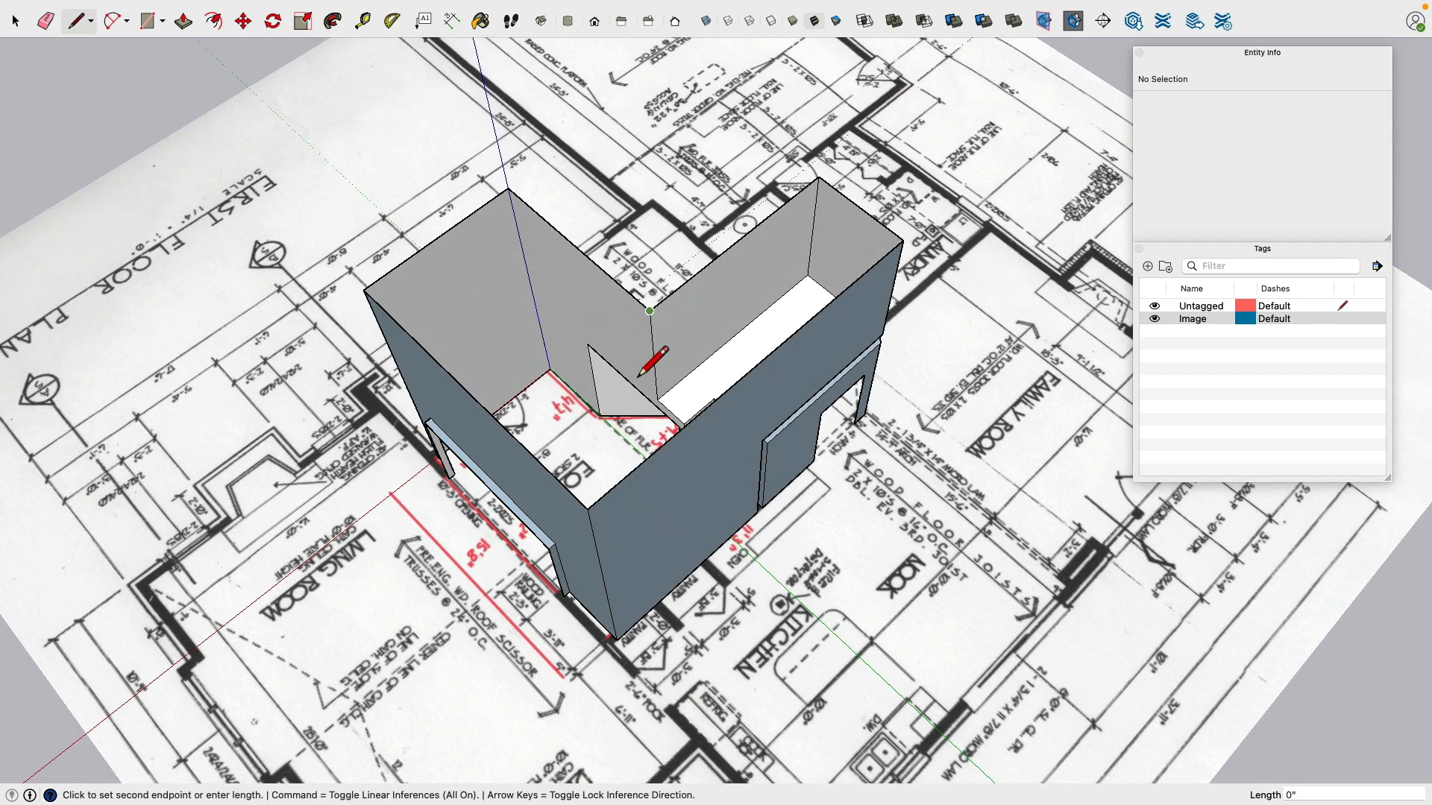
left_click(588, 509)
key("super+z")
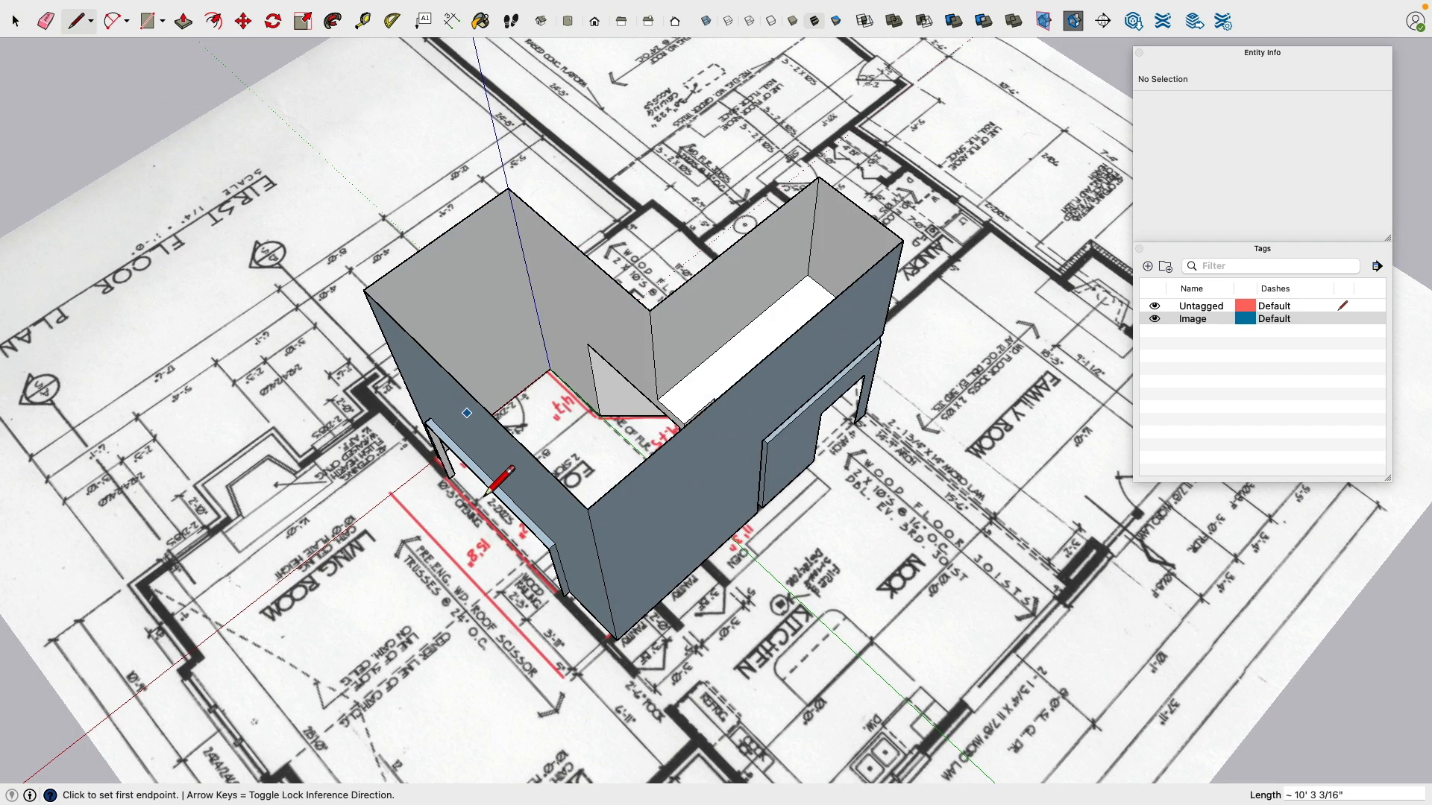
Step: Examine the arch walls and the living room area of the floor plan outside the foyer's large opening
middle_click_drag(551, 393, 348, 351)
scroll(847, 455, "up", 5)
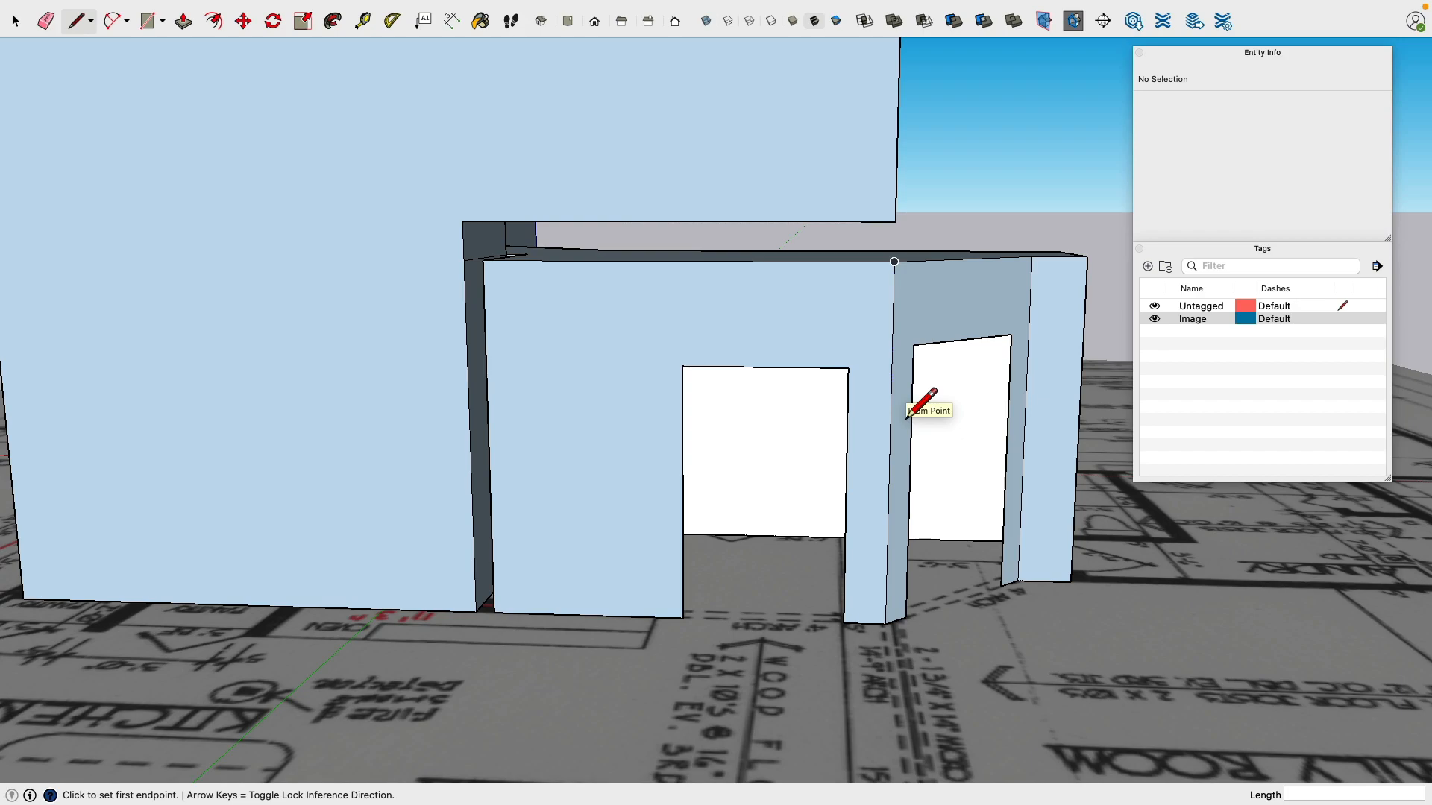
scroll(913, 410, "down", 8)
scroll(820, 426, "up", 3)
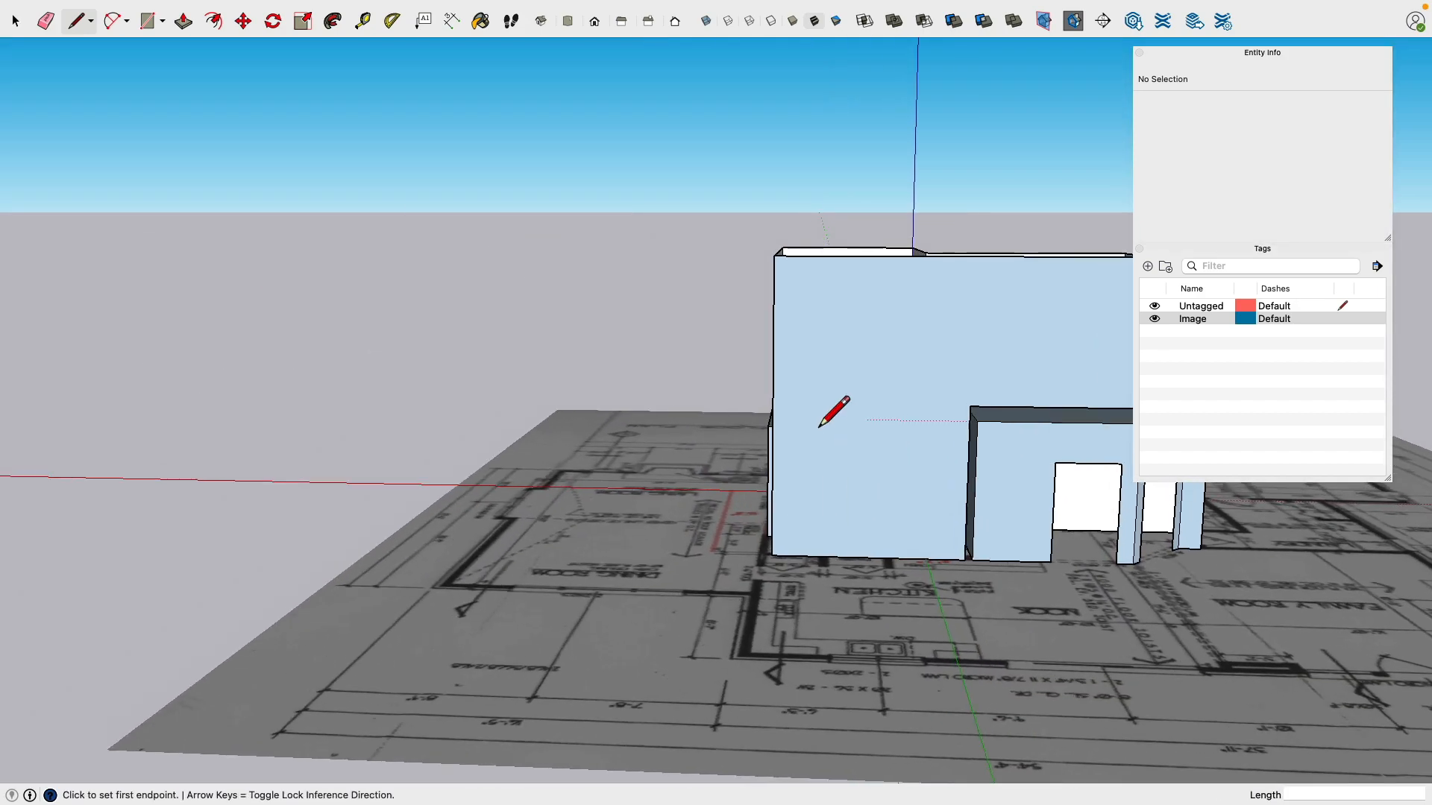
middle_click_drag(819, 426, 1125, 515)
middle_click_drag(746, 406, 893, 466)
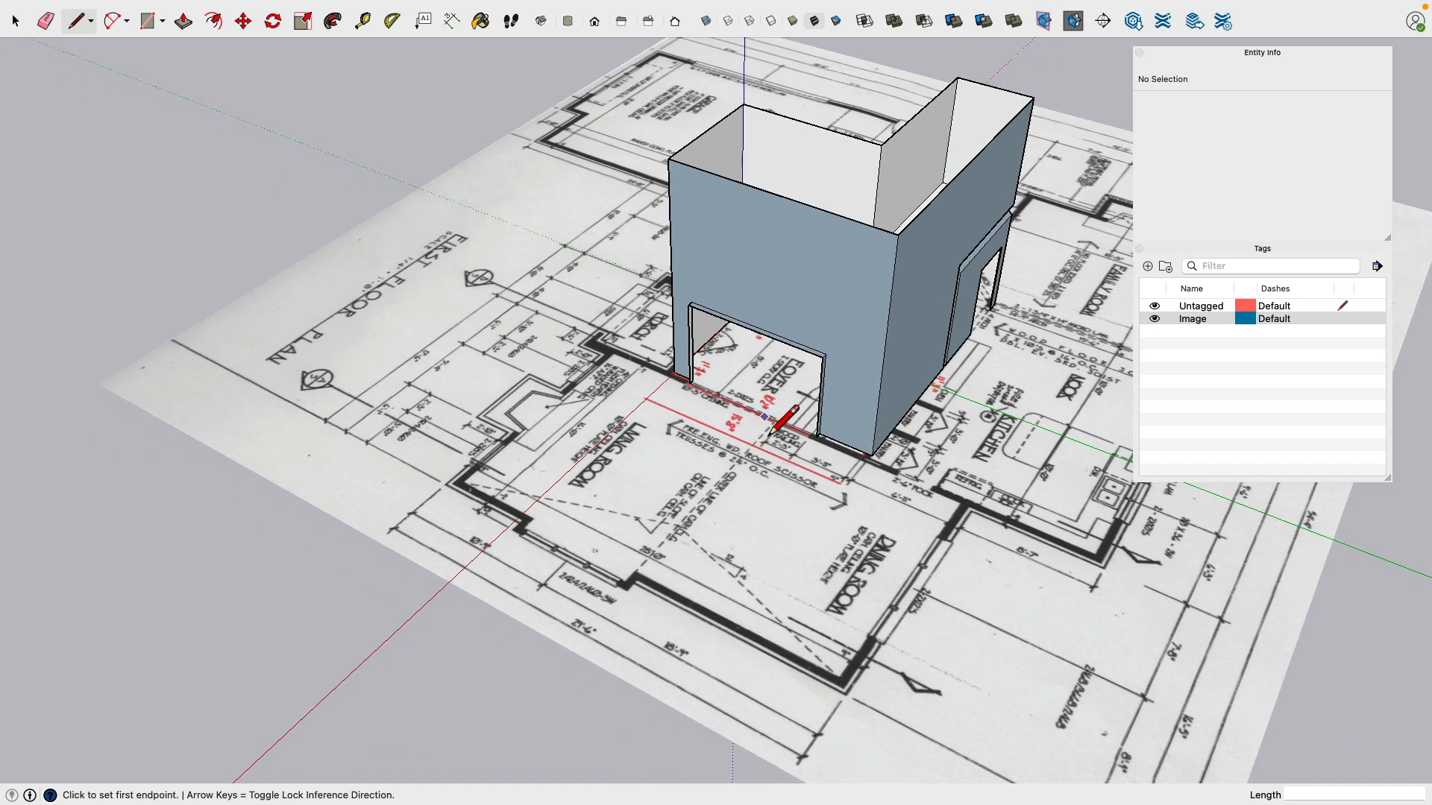
middle_click_drag(770, 435, 863, 504)
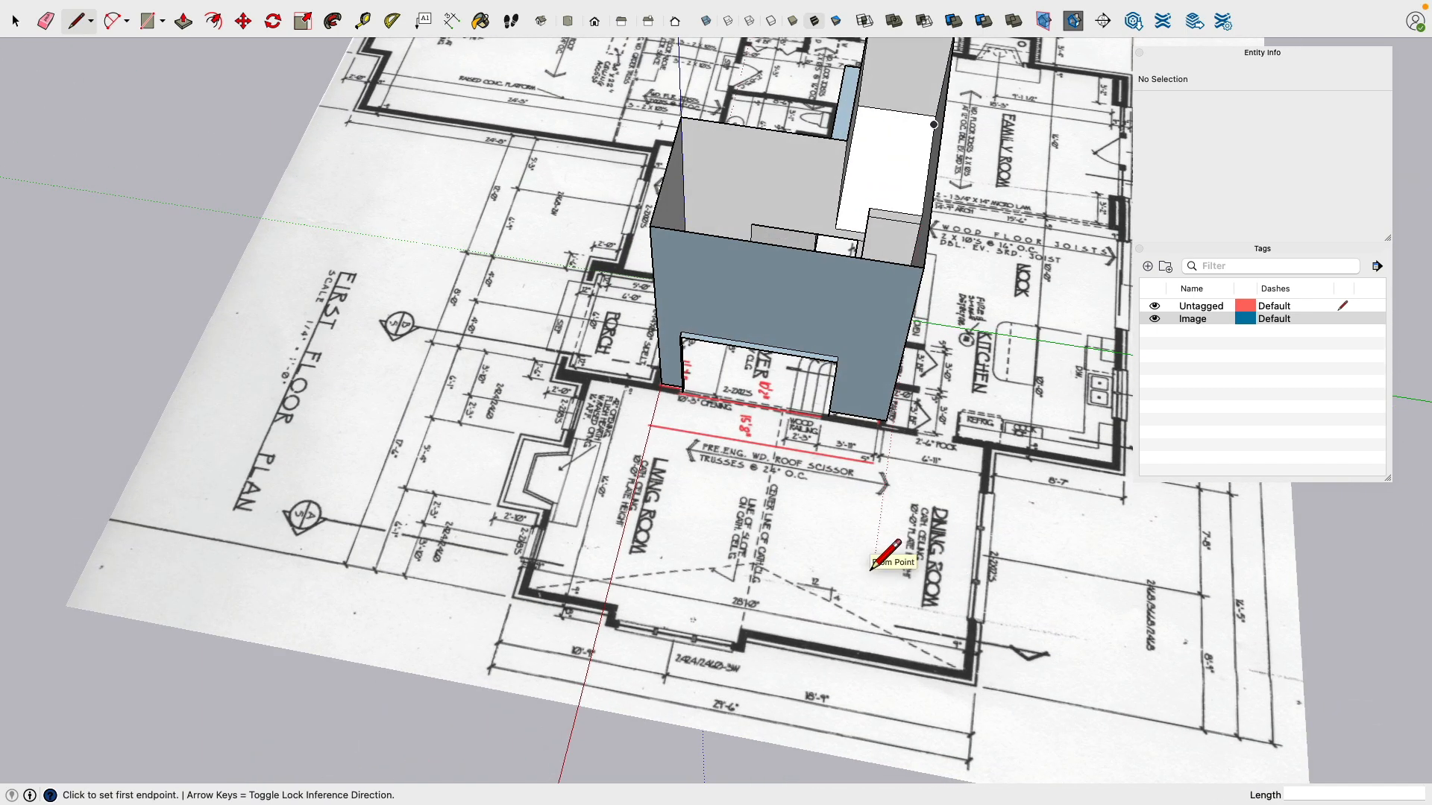
scroll(648, 425, "down", 3)
scroll(647, 425, "up", 4)
scroll(647, 425, "down", 4)
scroll(647, 425, "up", 2)
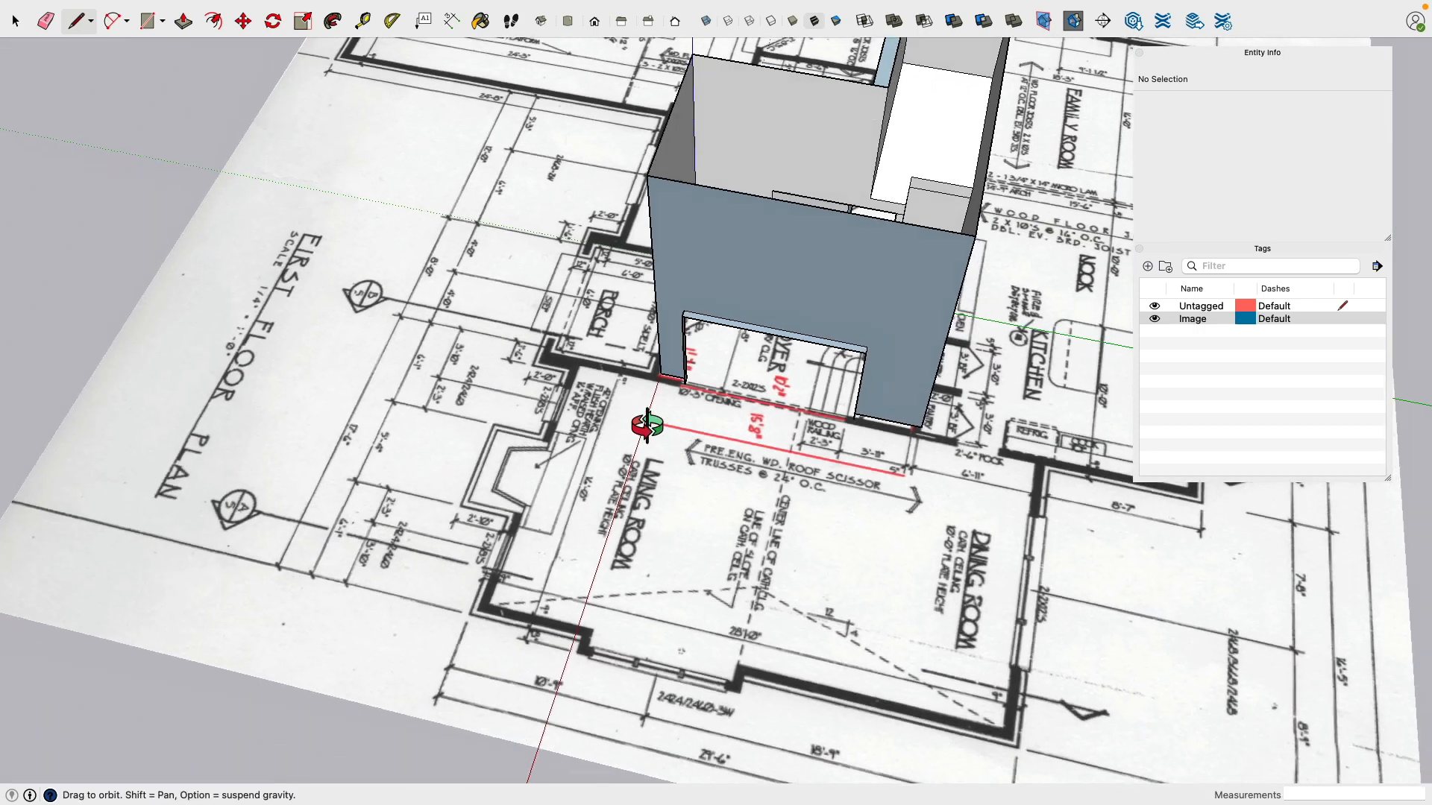
scroll(648, 425, "down", 2)
scroll(671, 406, "up", 5)
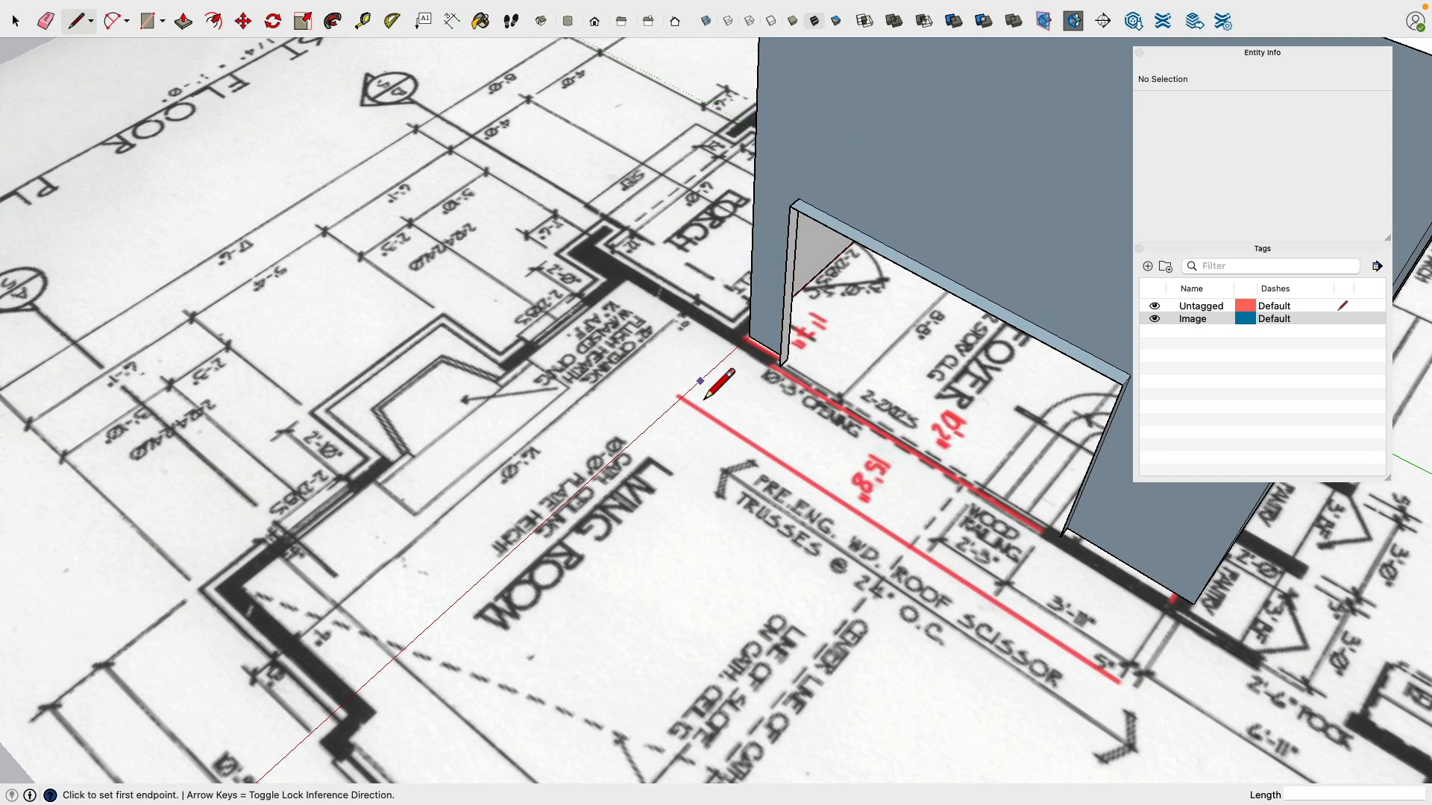
scroll(669, 375, "down", 3)
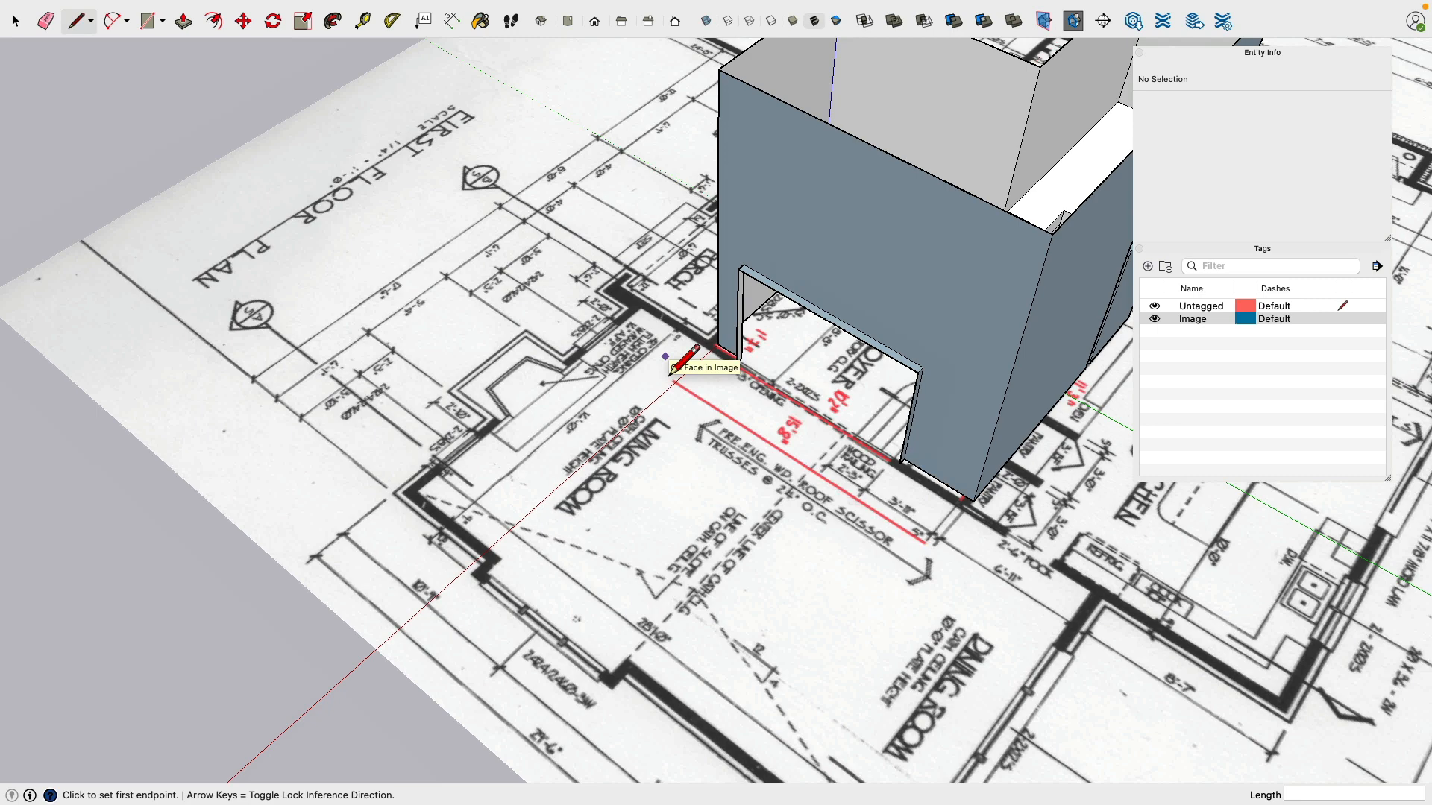
scroll(745, 373, "up", 3)
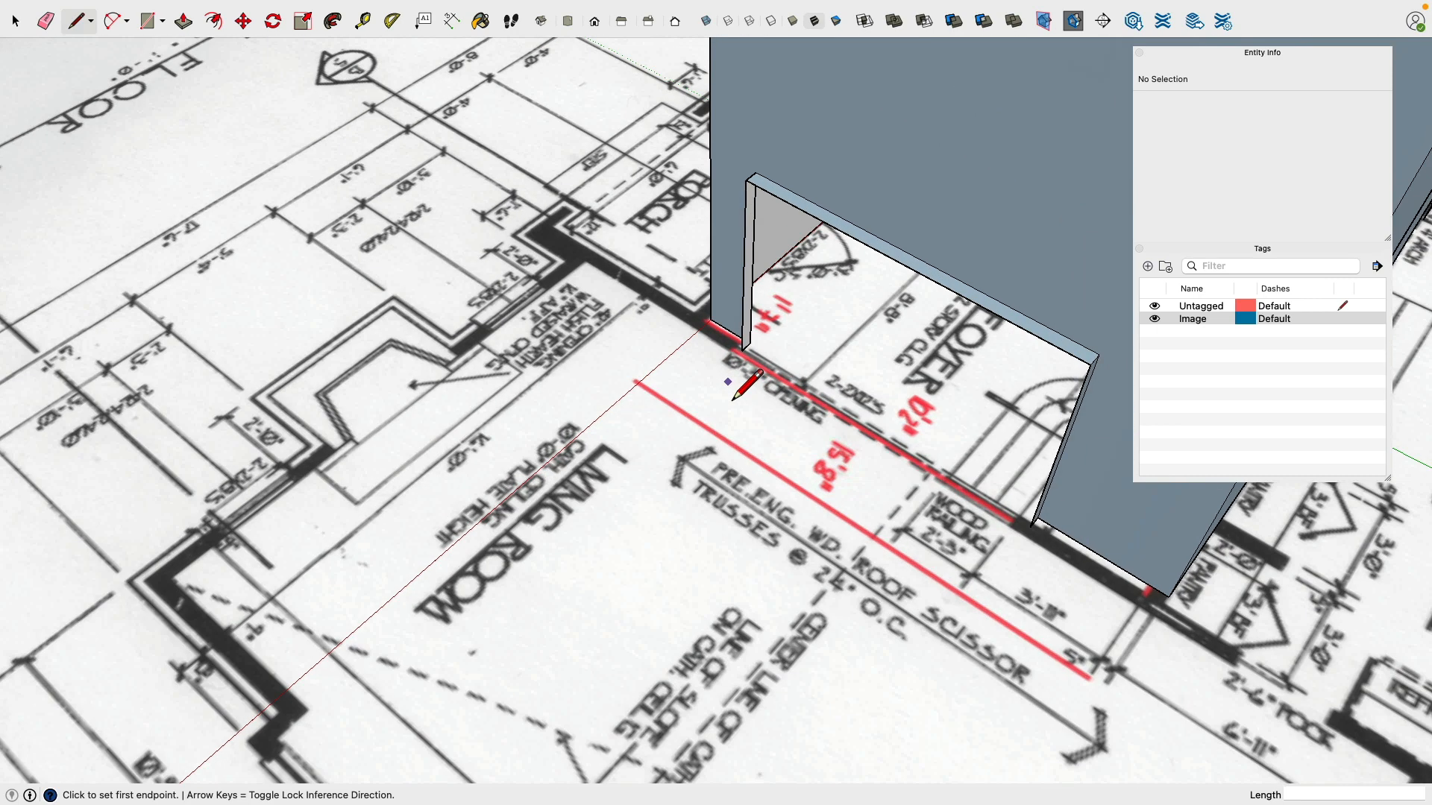
scroll(750, 360, "down", 2)
Step: Show the model and floor plan in the standard top view with parallel projection
middle_click_drag(739, 340, 1125, 633)
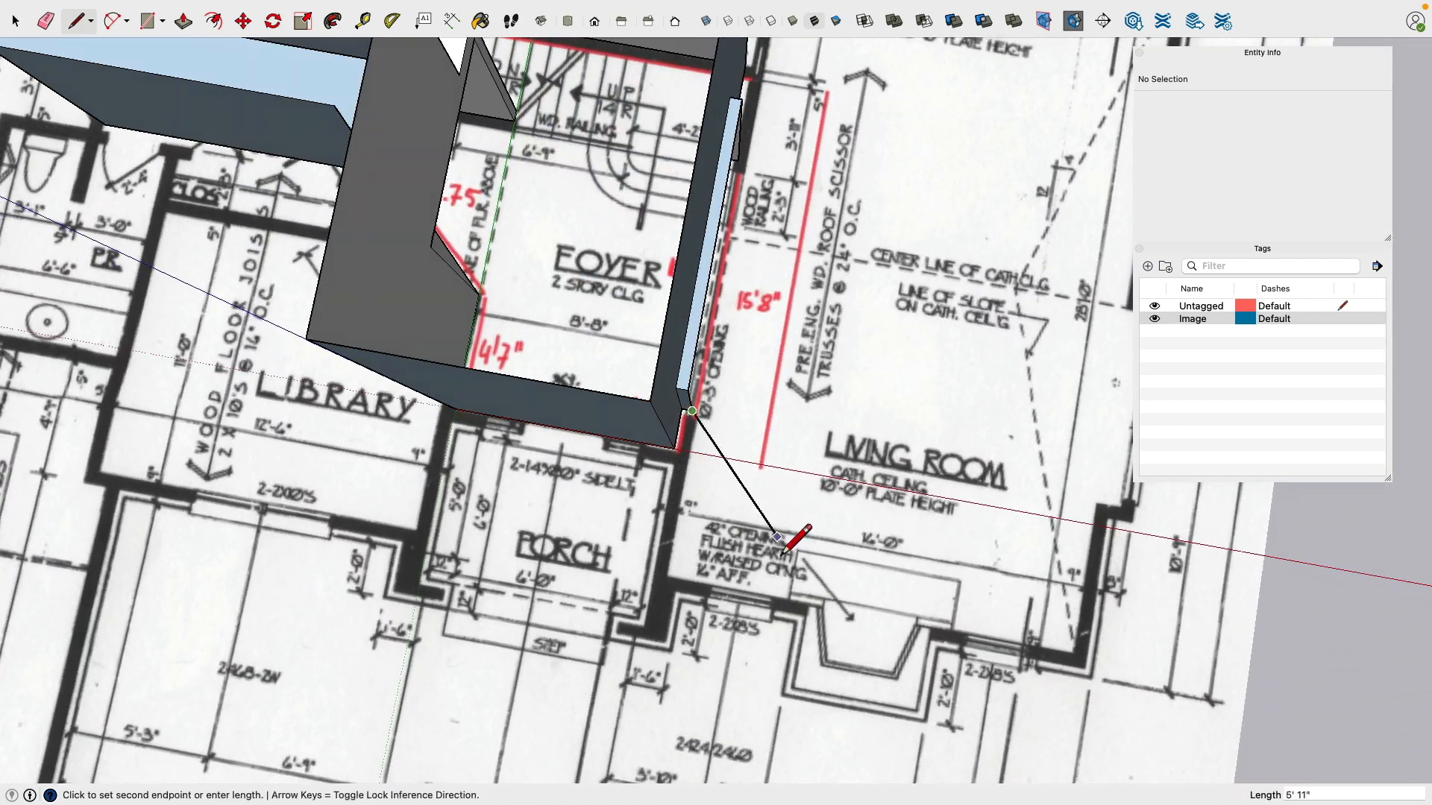
middle_click_drag(825, 543, 838, 410, "shift")
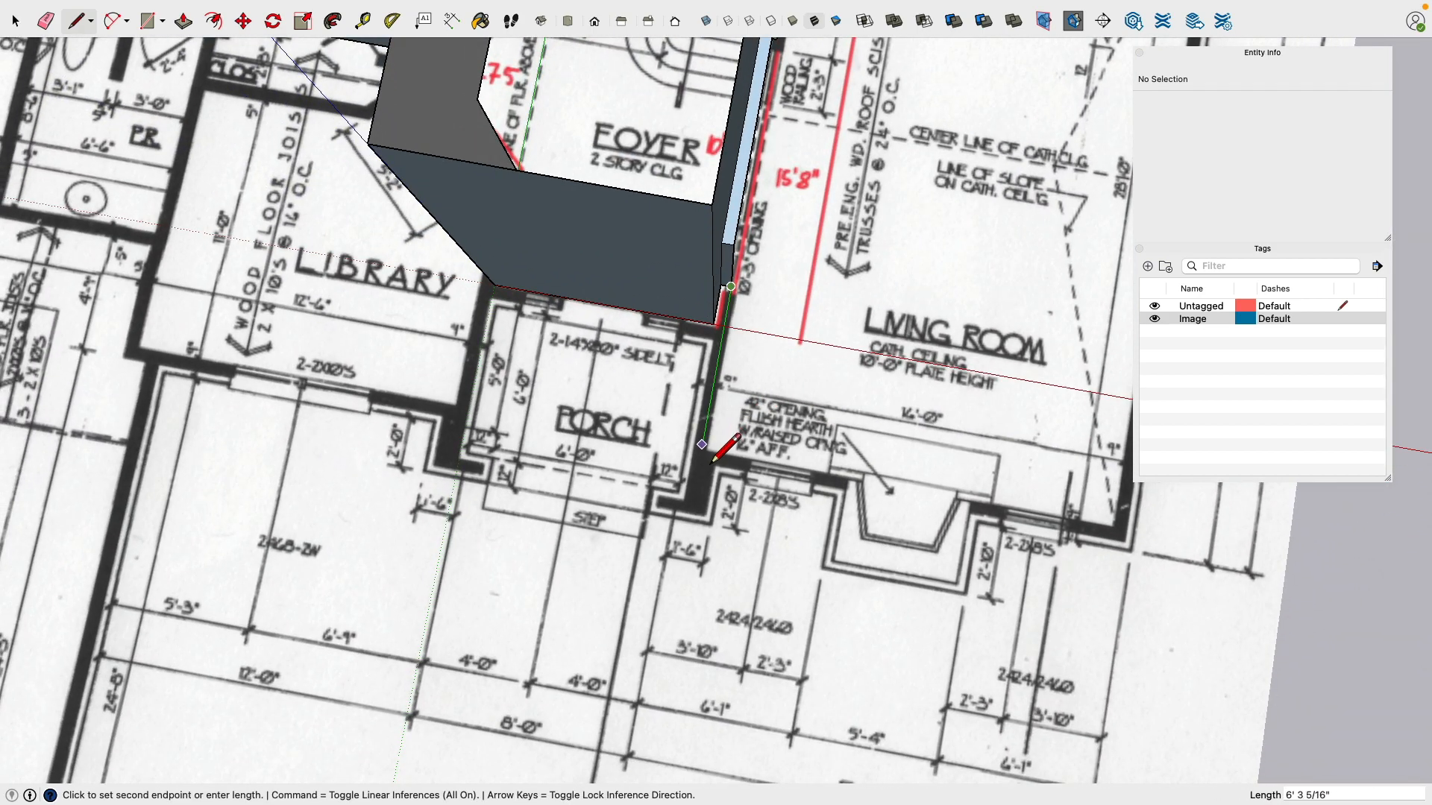
scroll(716, 451, "down", 5)
left_click(568, 21)
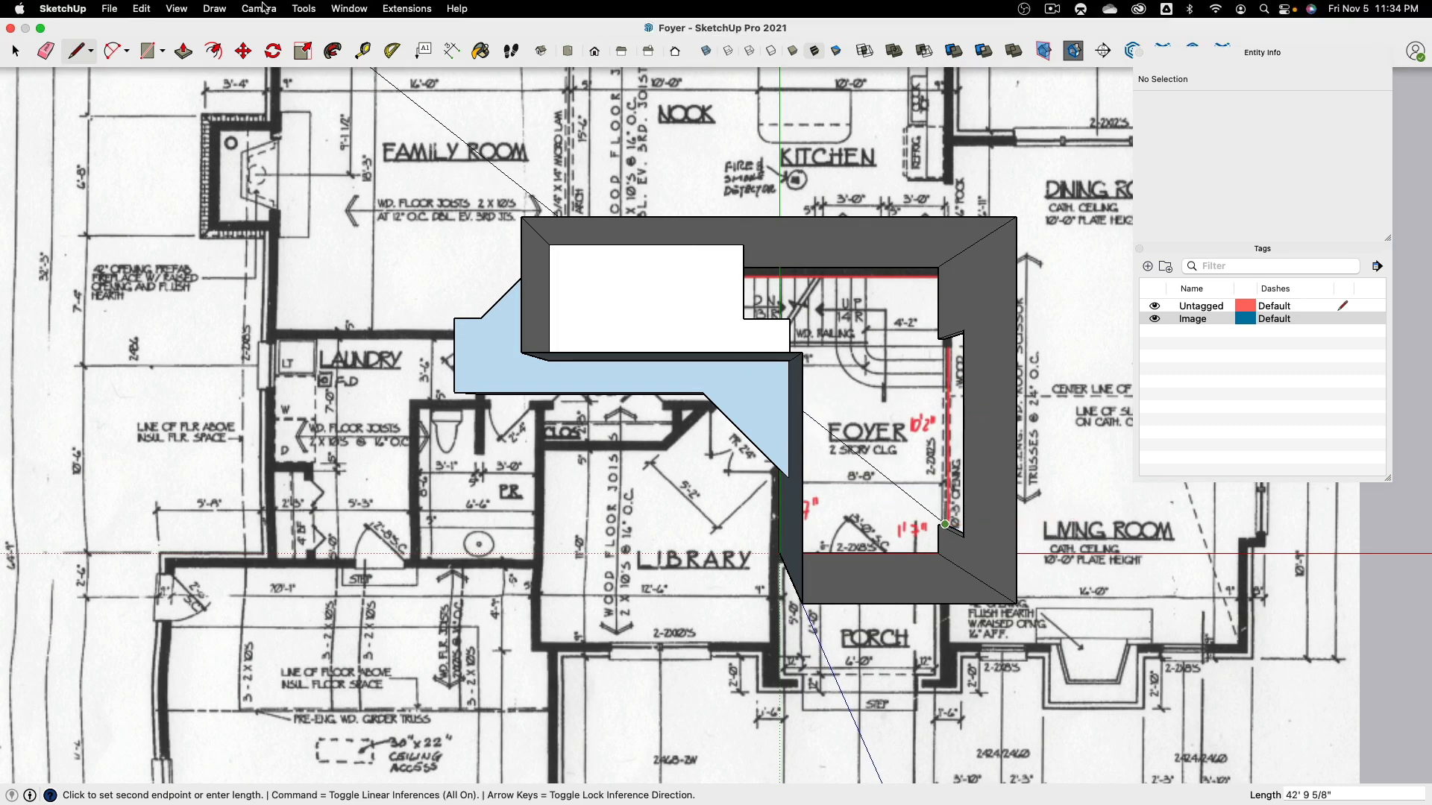
left_click(262, 8)
left_click(284, 90)
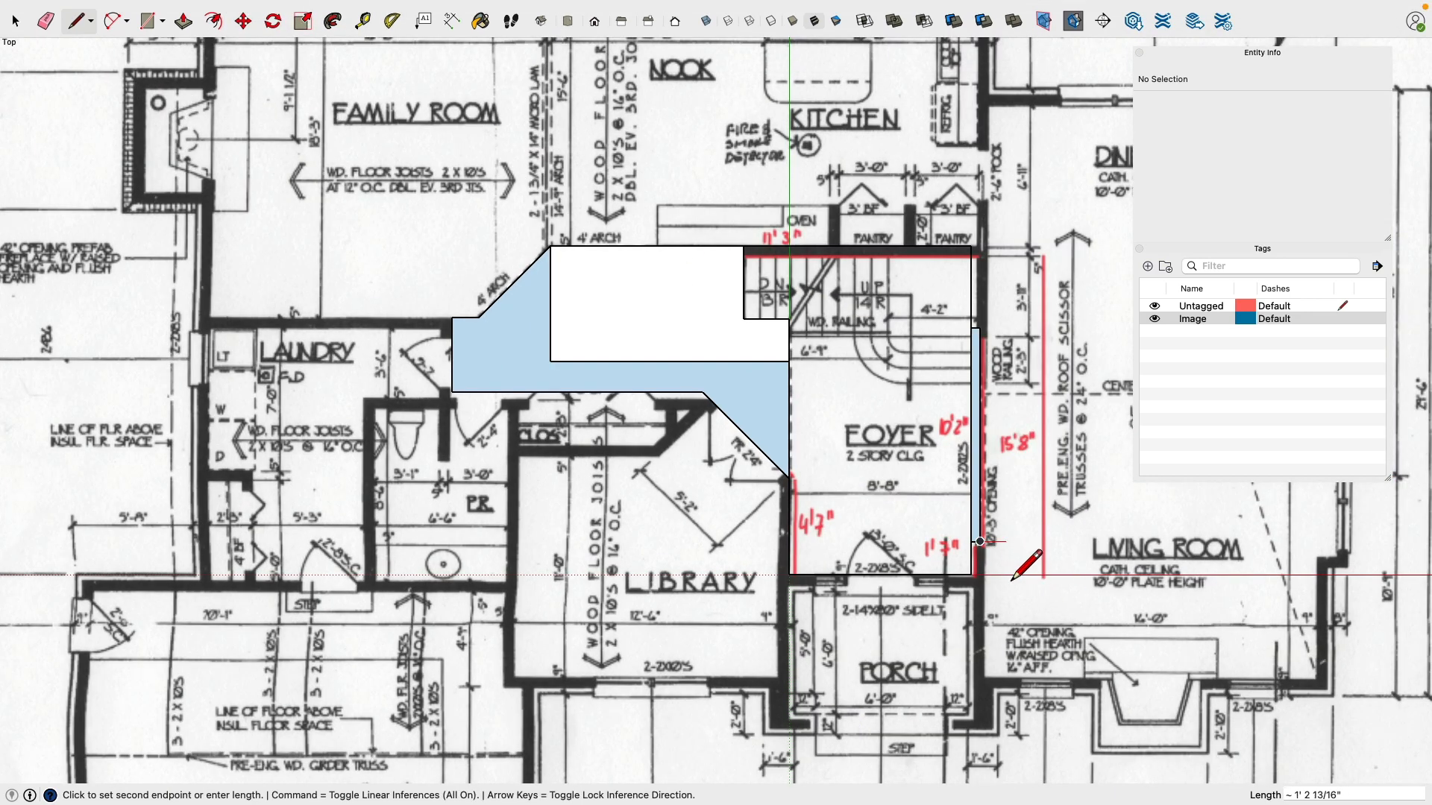
Step: Draw the living room's inner wall line from the foyer opening to the front corner, and 16' across the front wall
middle_click_drag(1011, 581, 715, 452, "shift")
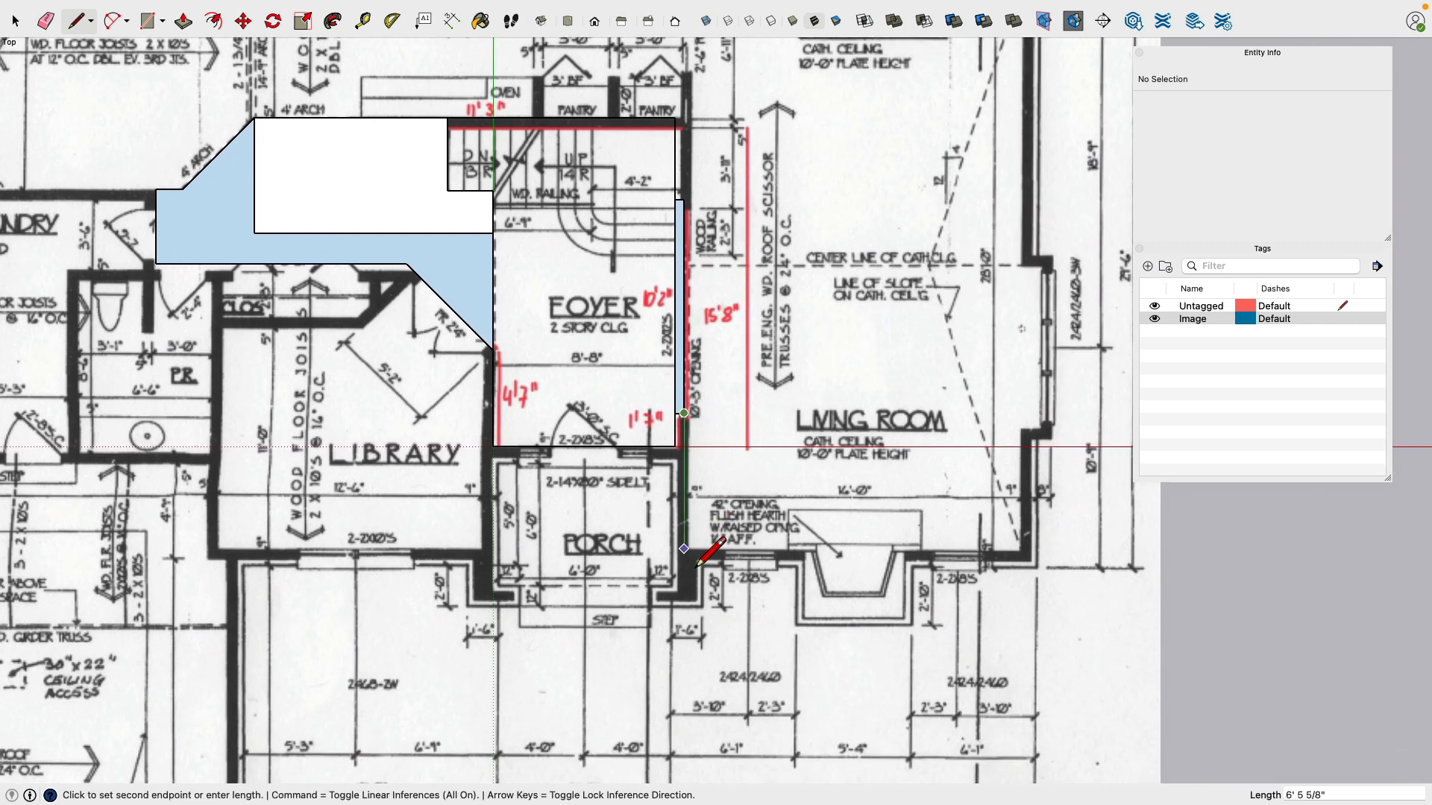
scroll(697, 564, "up", 3)
left_click(689, 564)
scroll(694, 559, "down", 3)
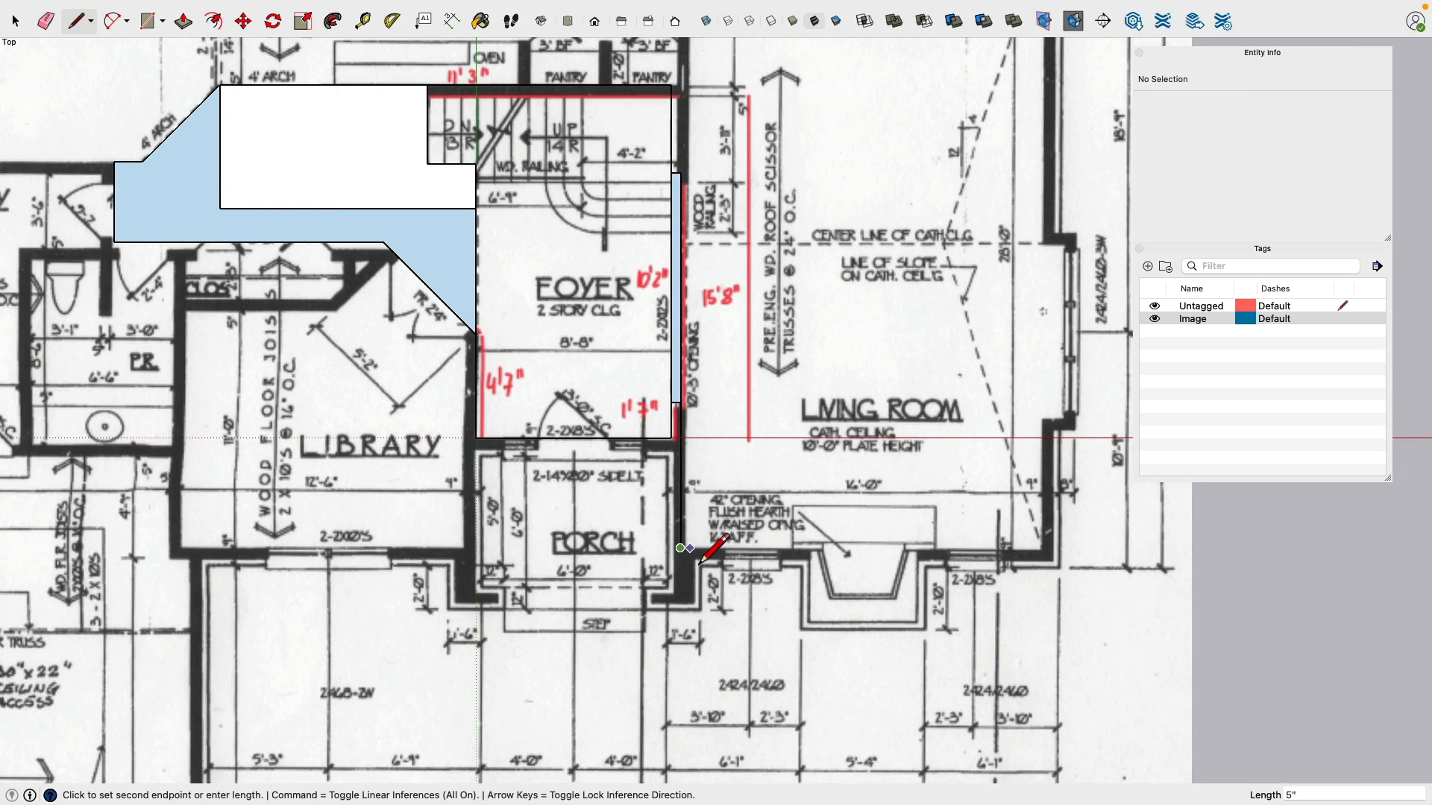
left_click(1044, 570)
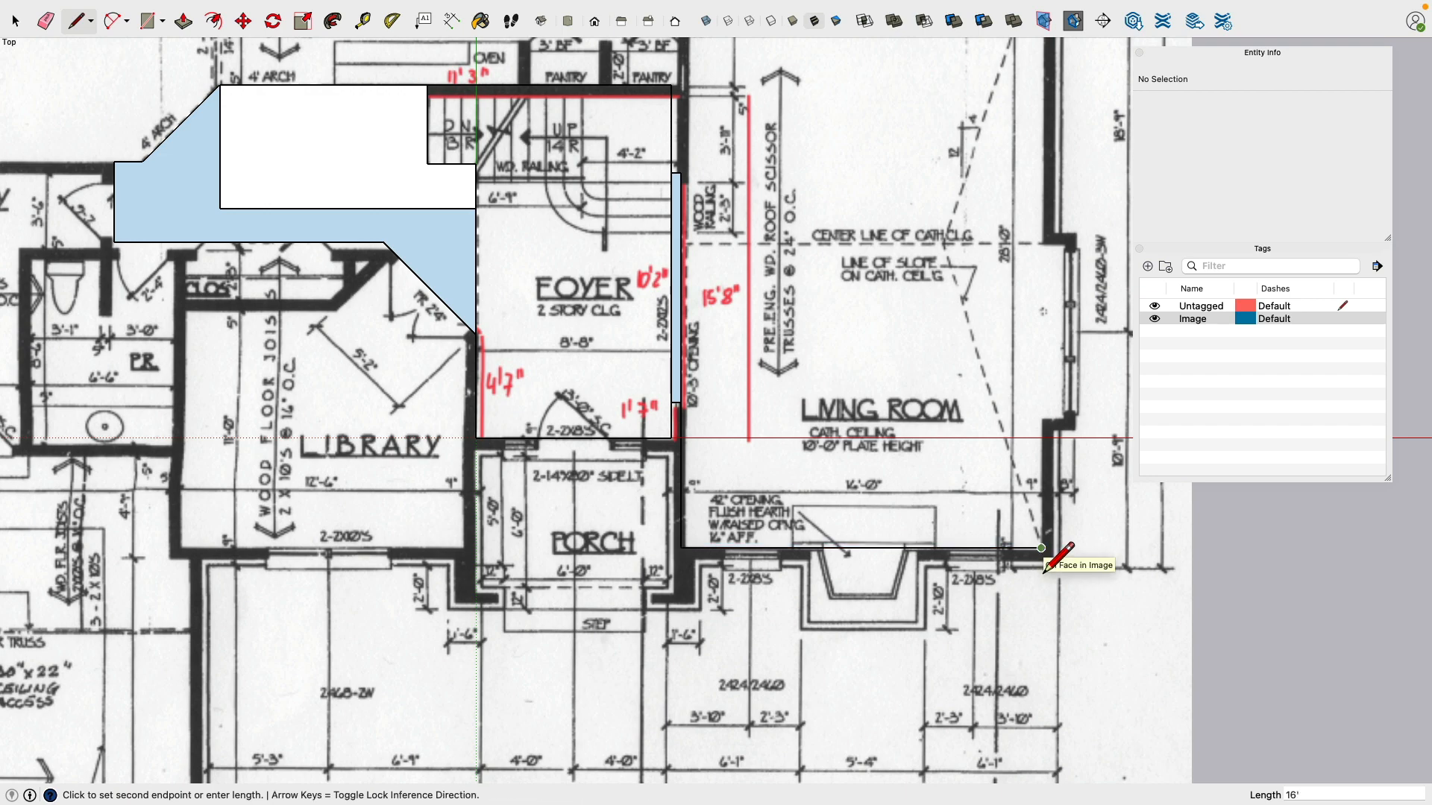
Step: Trace the living room's outer side wall from the front corner to the window recess, and jog outward to the recess's inner window line
scroll(1044, 564, "up", 3)
scroll(1070, 495, "down", 3)
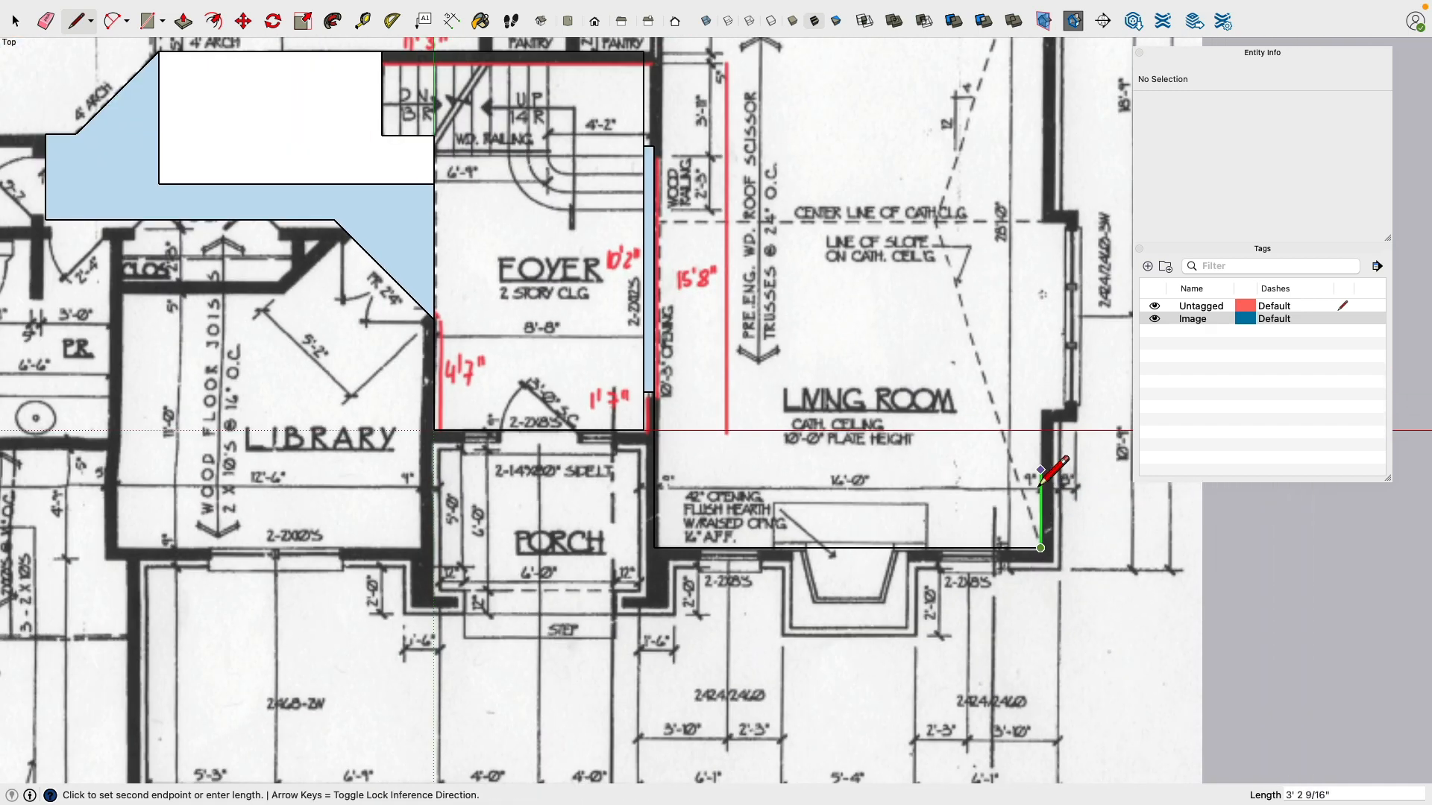
scroll(875, 434, "up", 2)
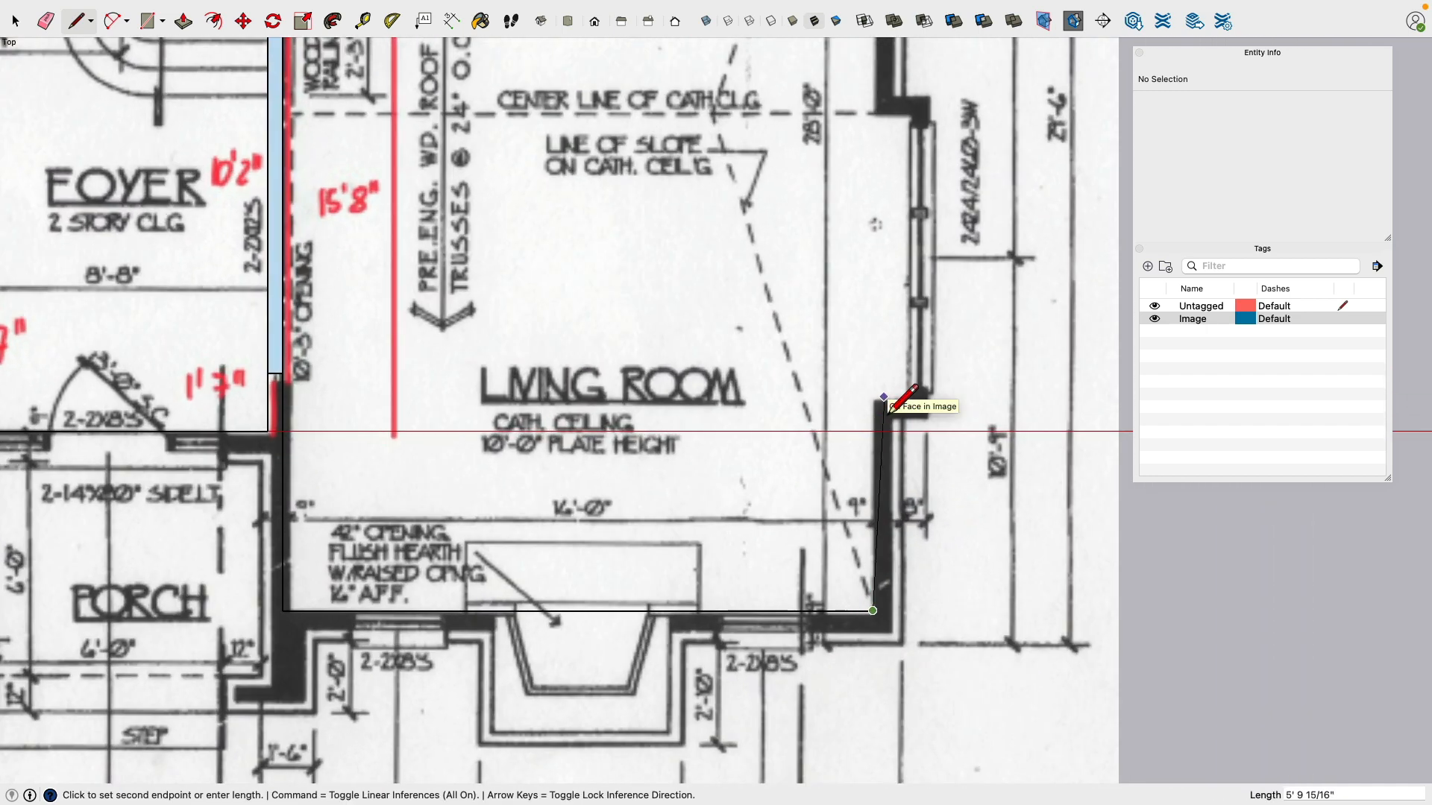
scroll(882, 412, "down", 1)
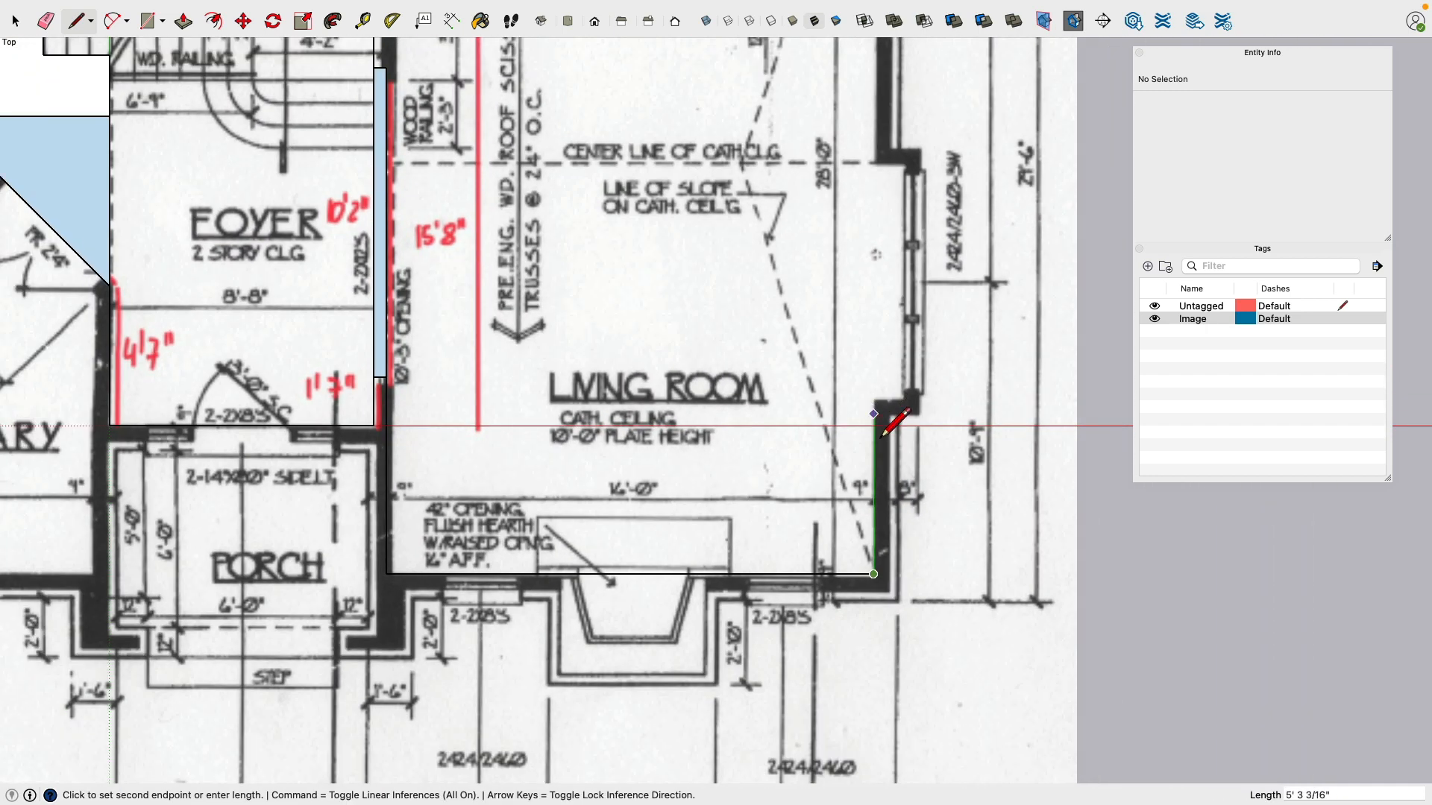
scroll(888, 430, "down", 2)
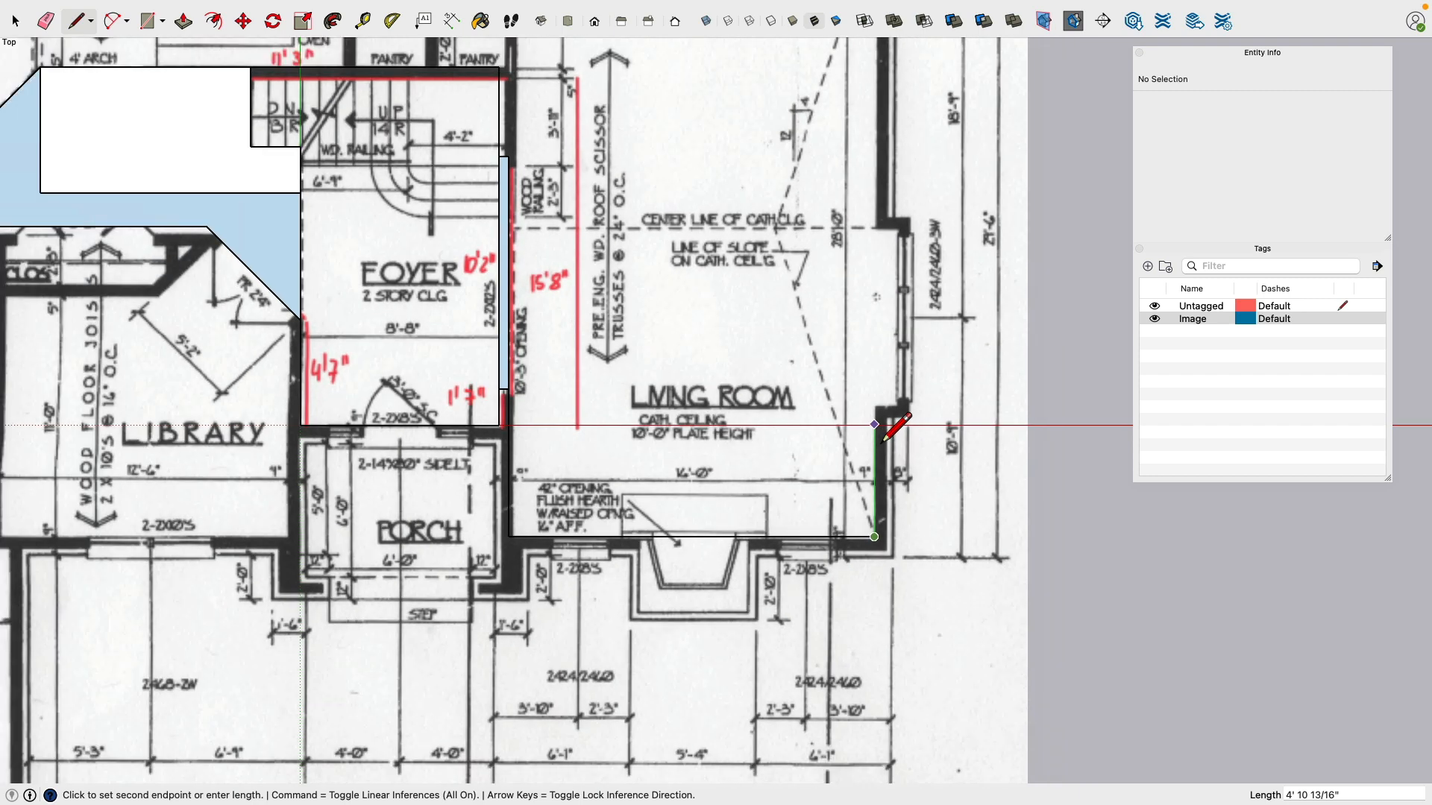
scroll(883, 440, "up", 2)
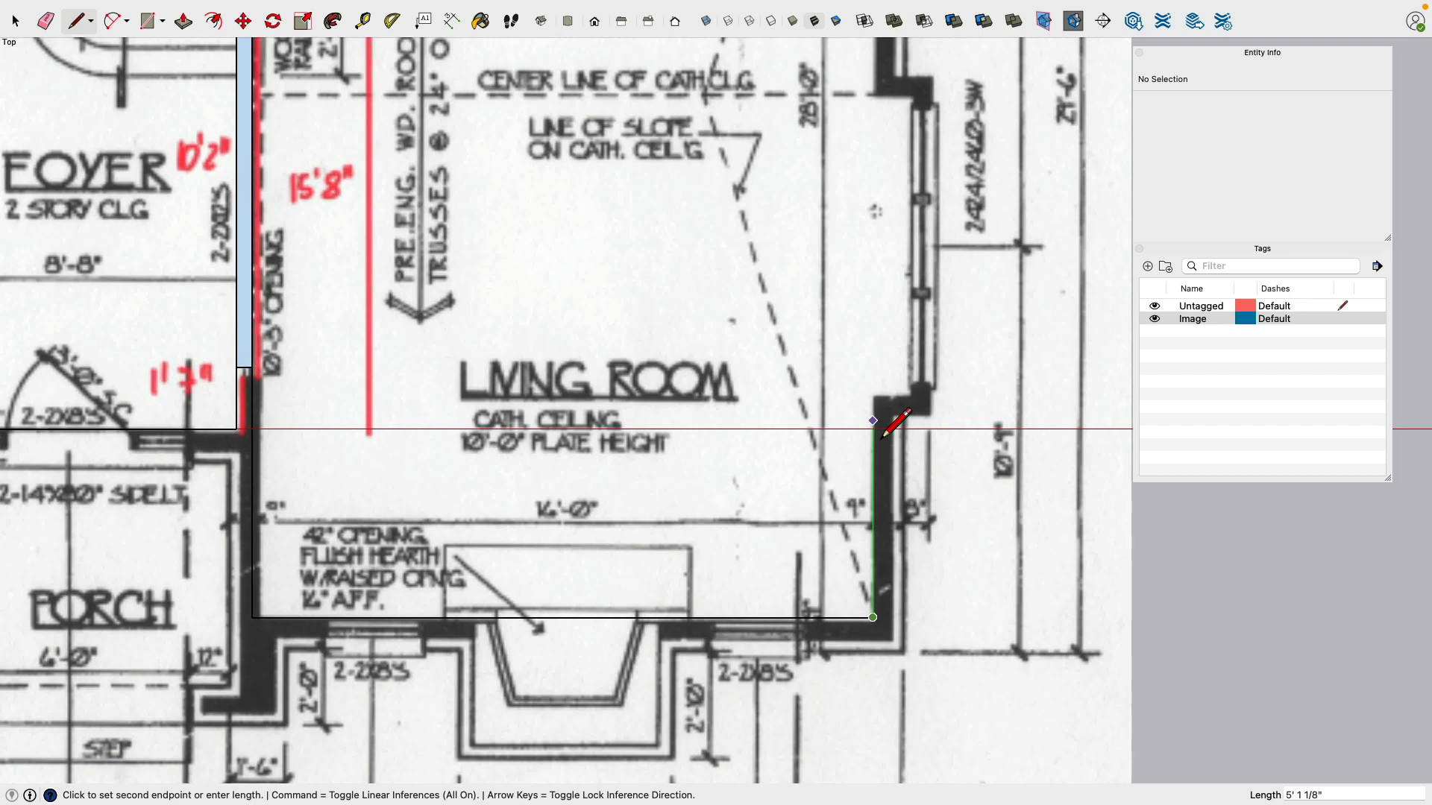
left_click(872, 398)
left_click(913, 398)
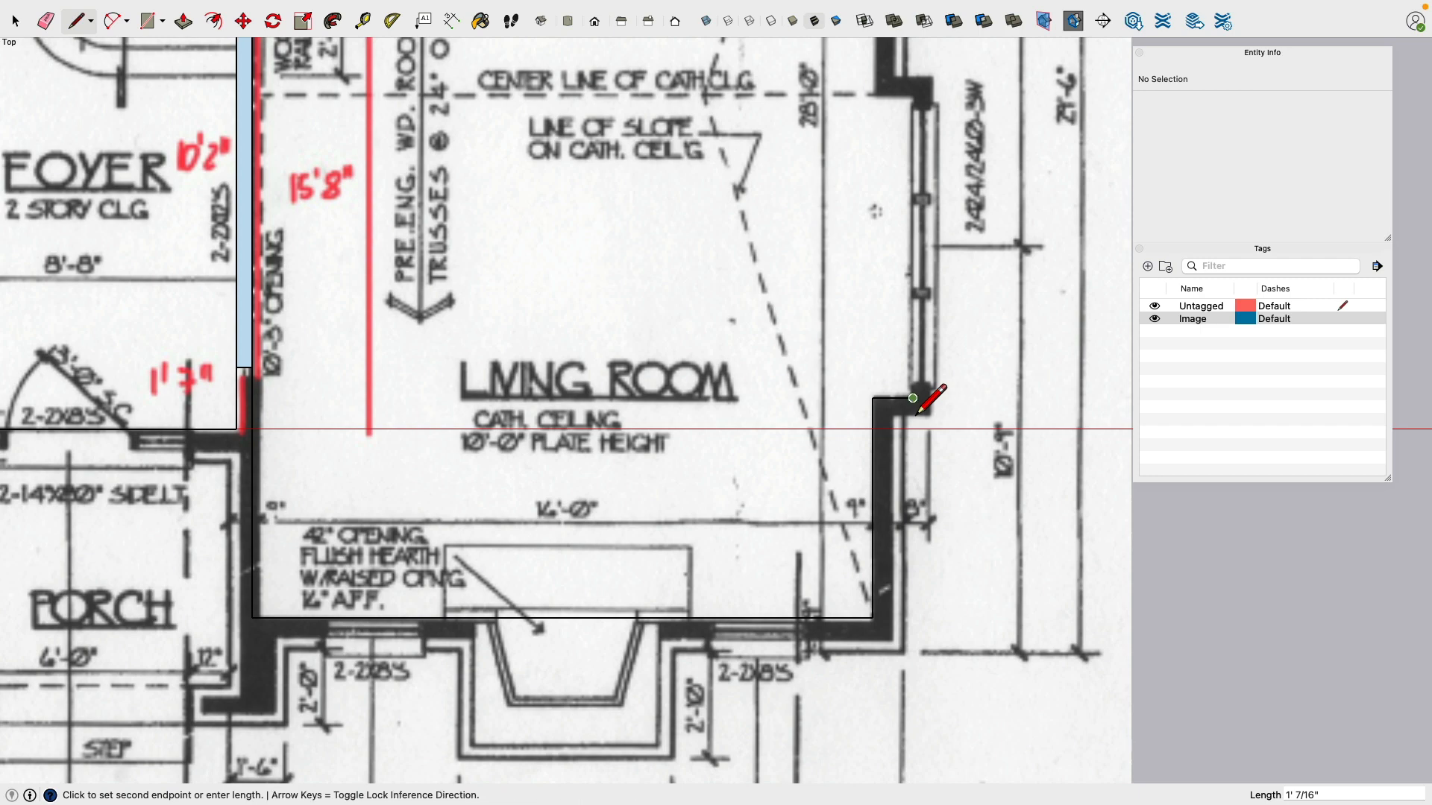
Step: Trace about 7' 8" along the living room's window recess, and jog back in to the side wall line
scroll(927, 402, "down", 3)
scroll(927, 350, "up", 1)
scroll(930, 205, "up", 2)
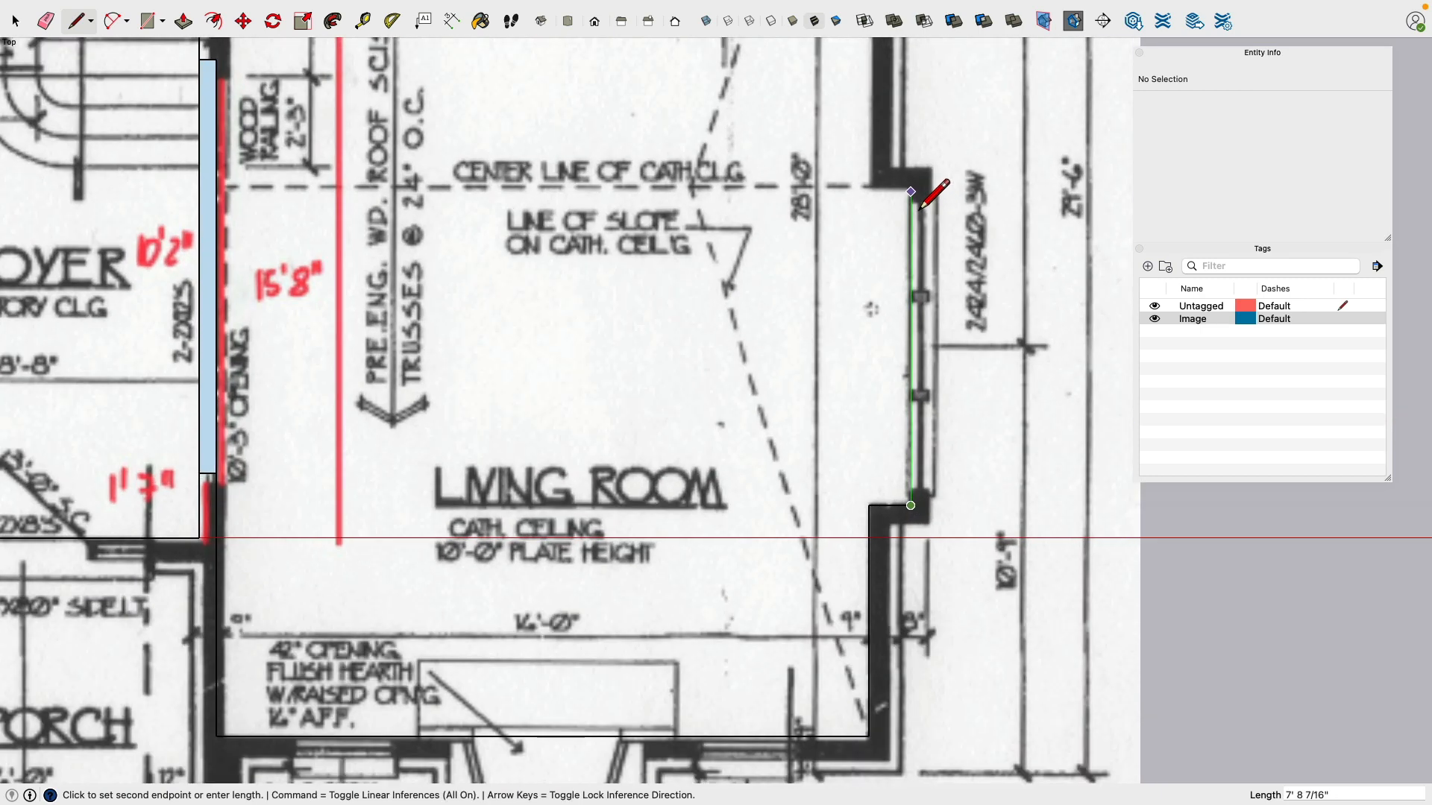
left_click(910, 192)
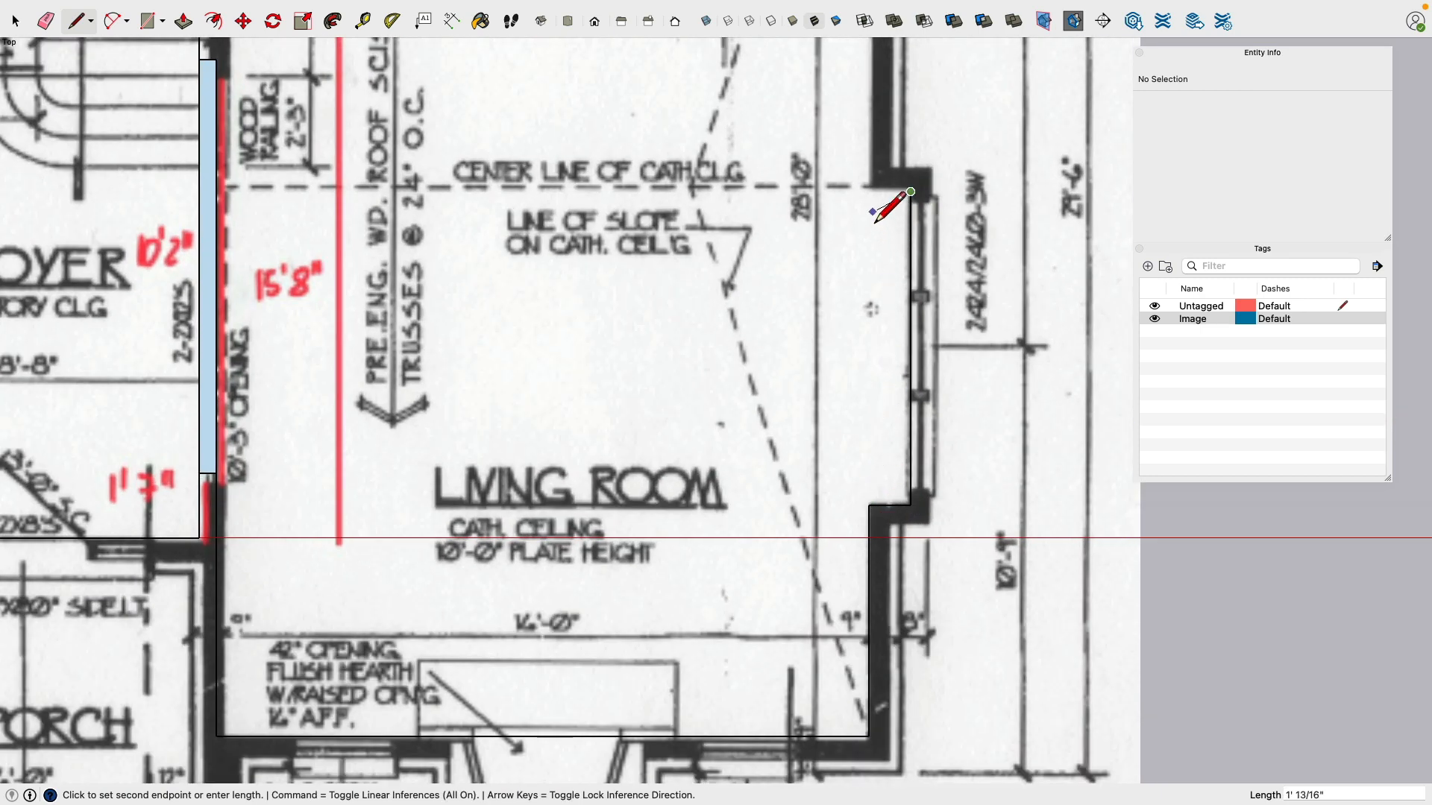
scroll(885, 192, "down", 5)
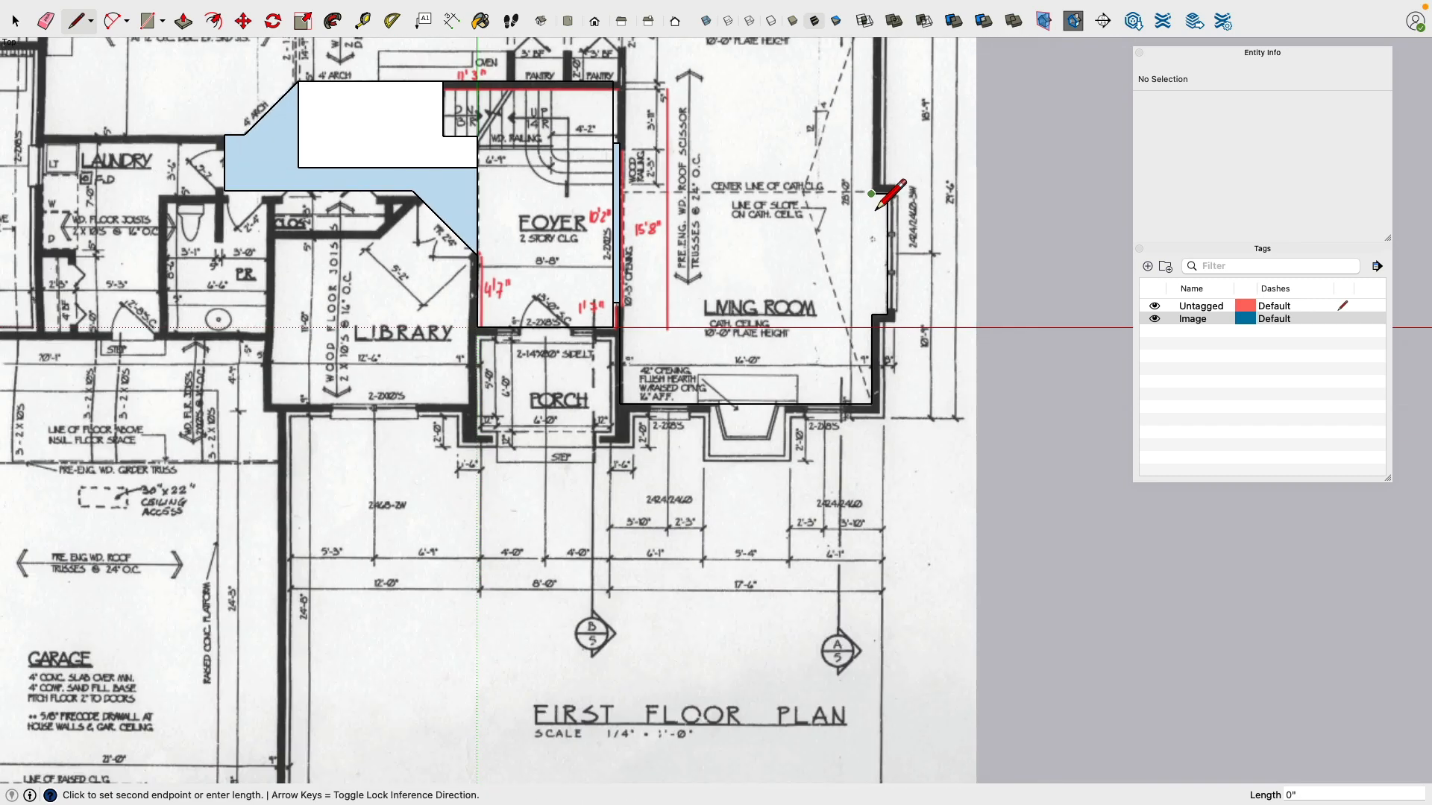
middle_click_drag(884, 192, 882, 530, "shift")
middle_click_drag(900, 515, 895, 352, "shift")
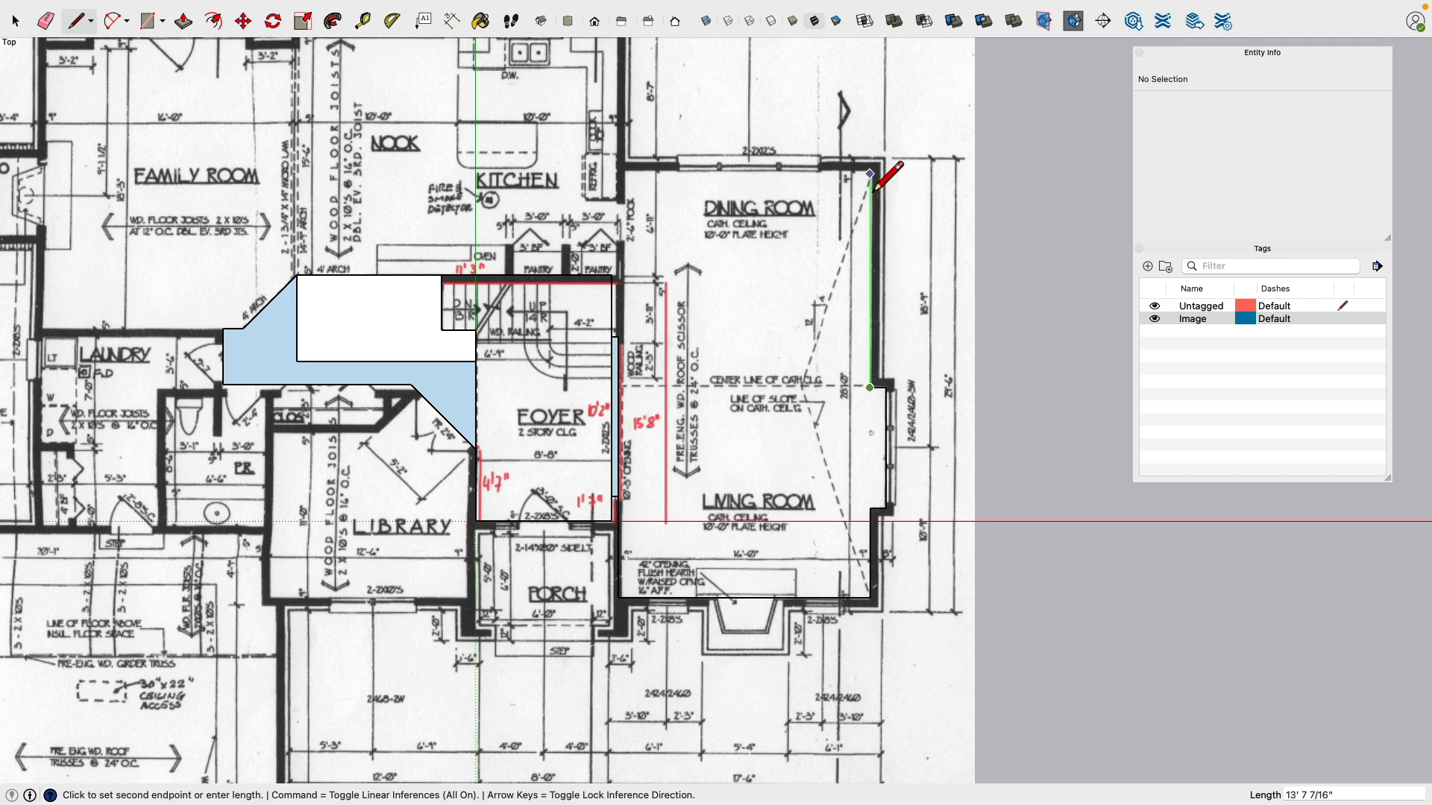
key("Escape")
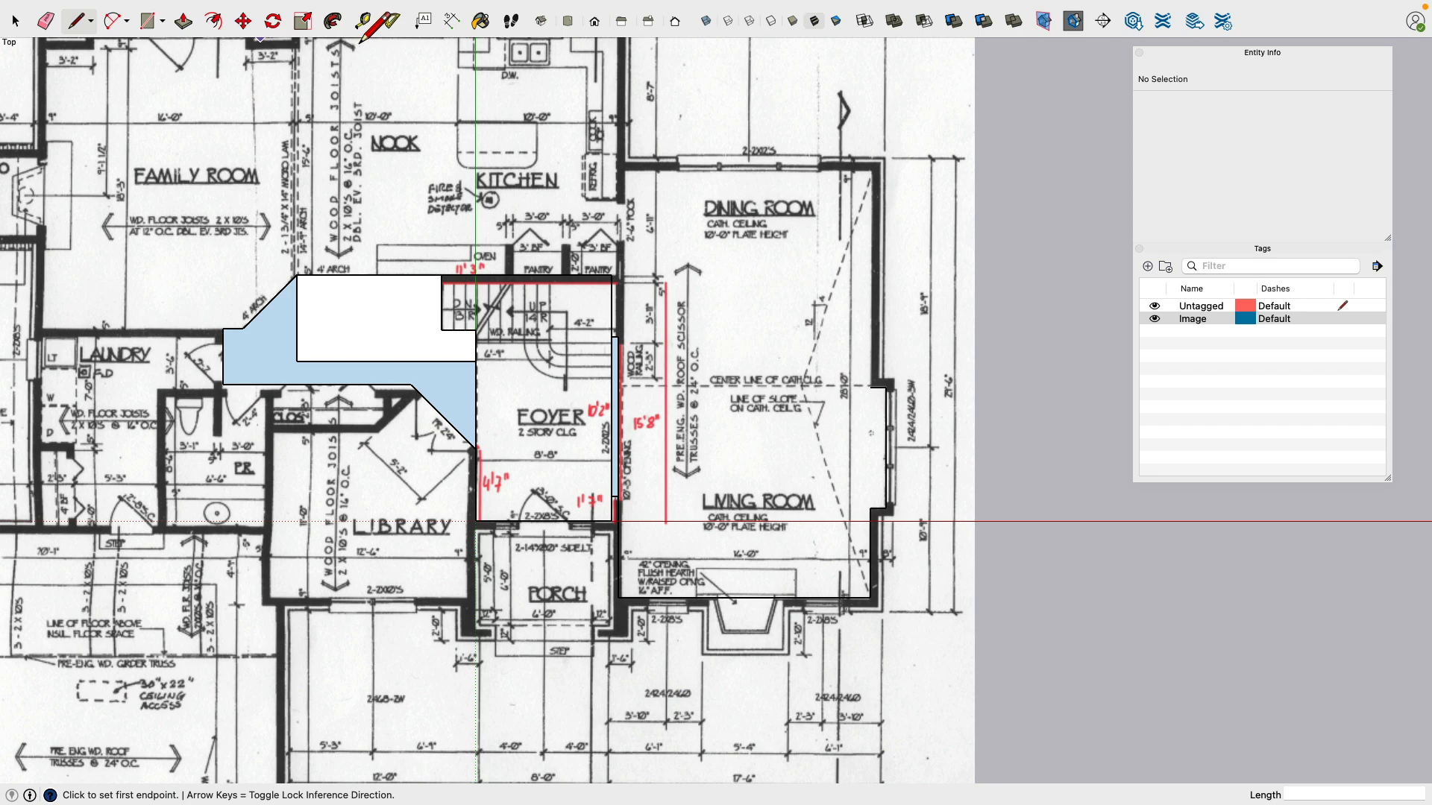
Step: Place a parallel guide 28' from the front wall line, at the dining room's back wall
left_click(362, 21)
scroll(880, 390, "up", 3)
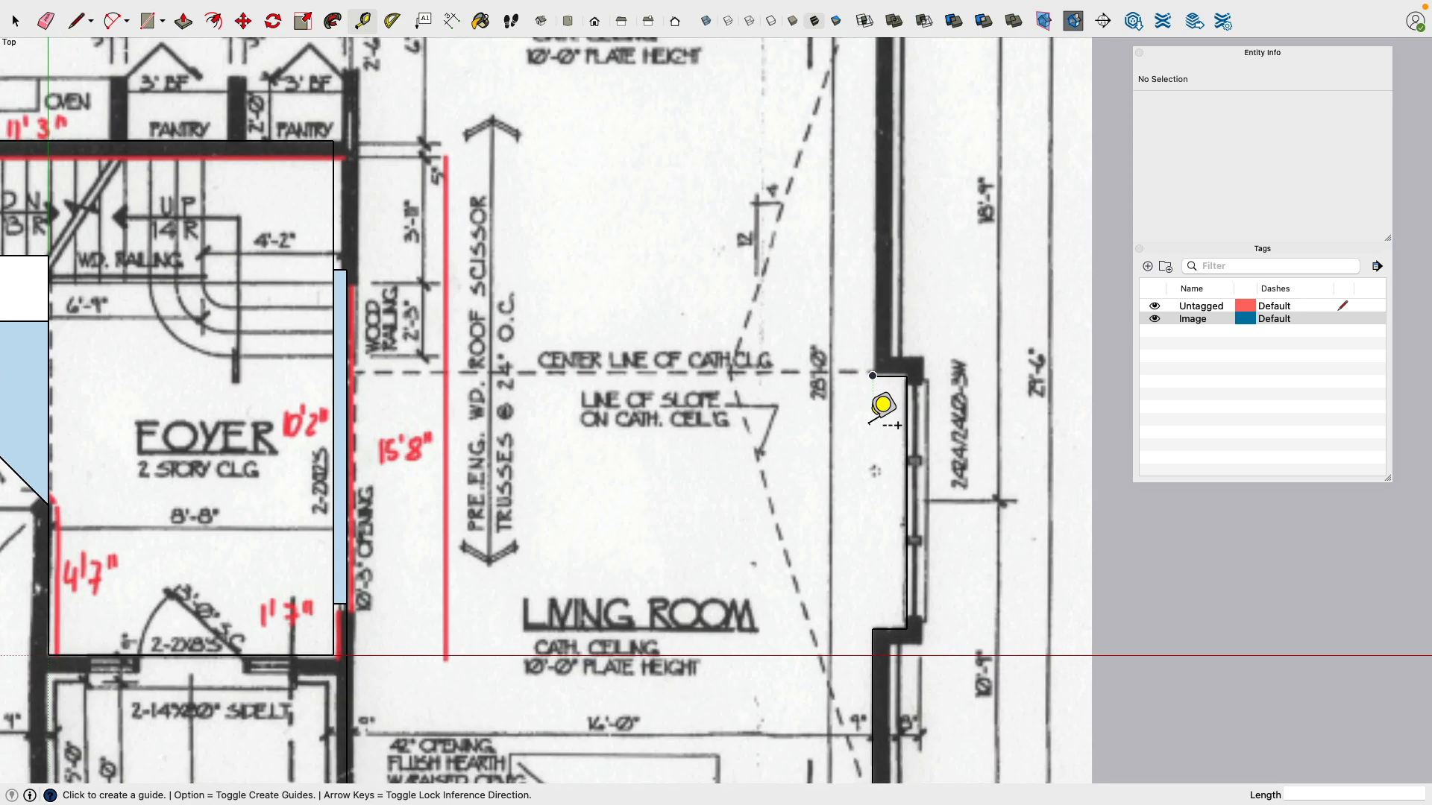
scroll(850, 338, "up", 4)
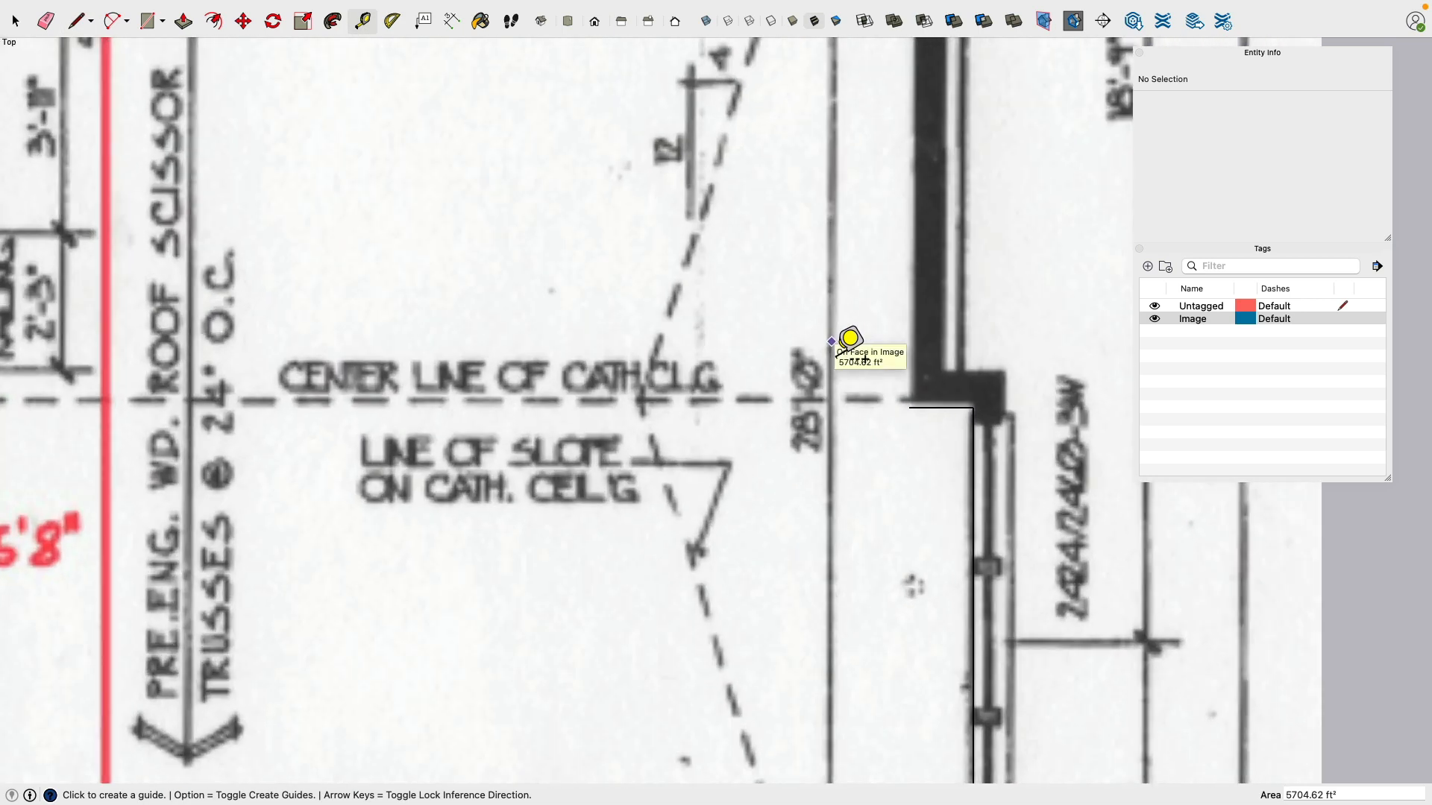
scroll(850, 338, "down", 6)
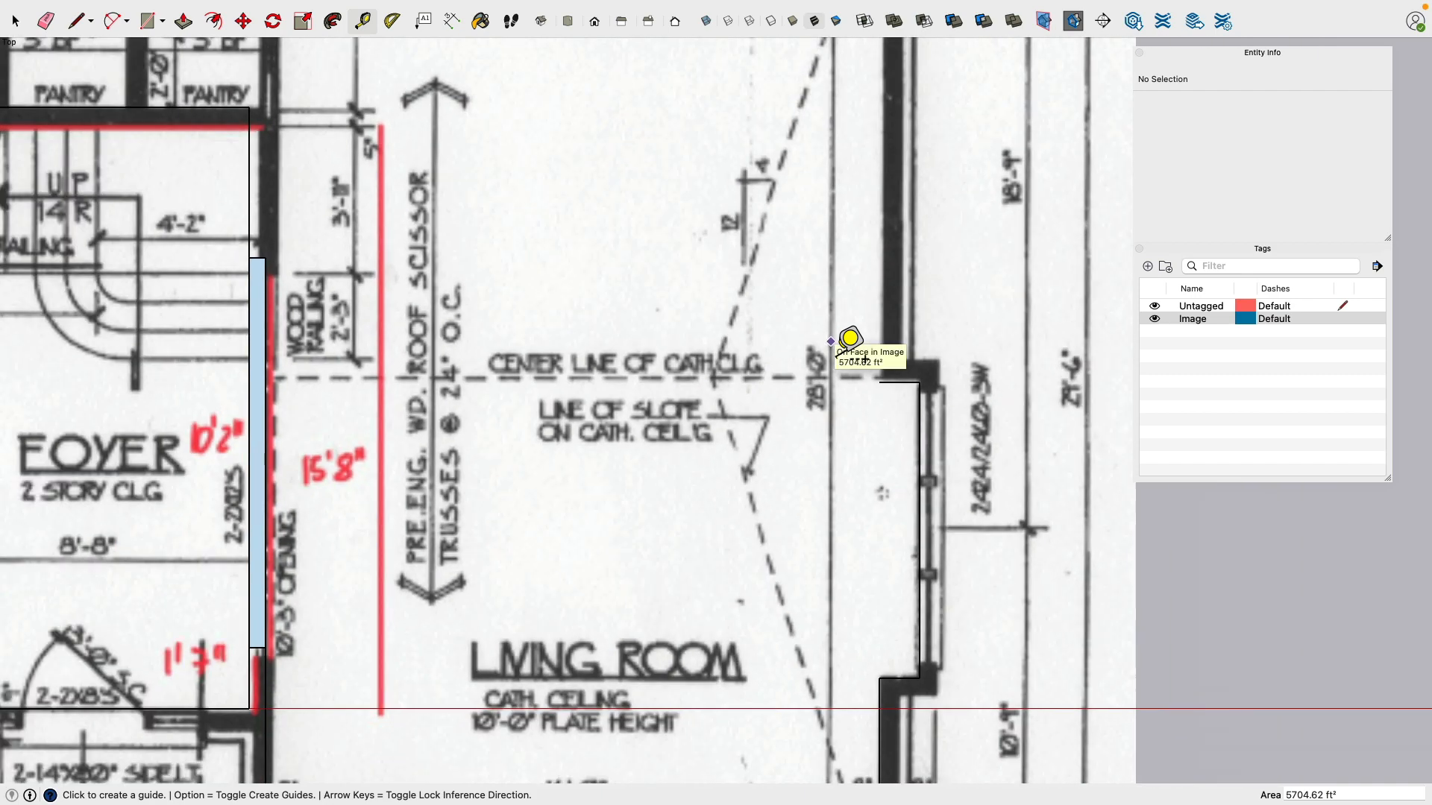
scroll(850, 341, "down", 1)
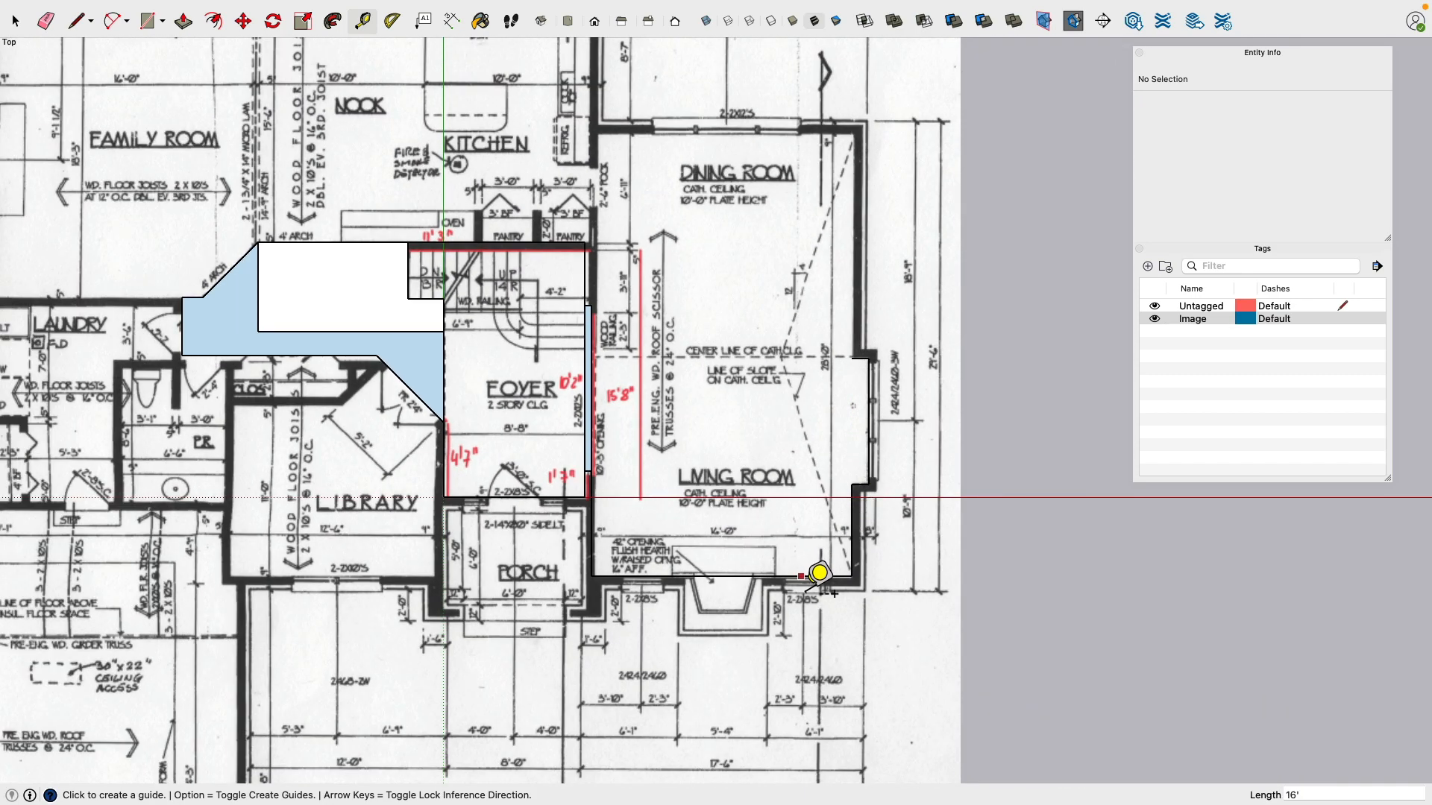
left_click(801, 576)
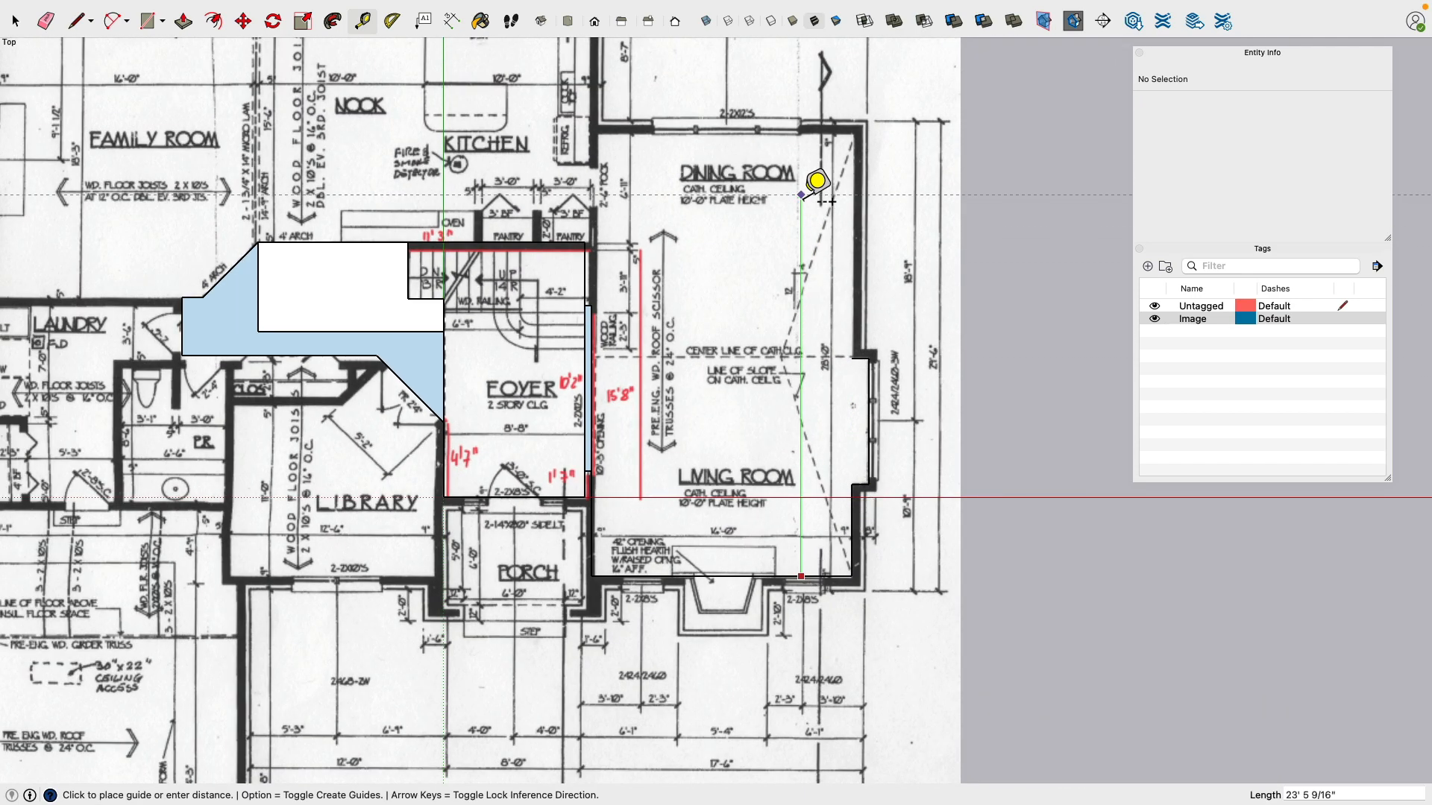
left_click(820, 132)
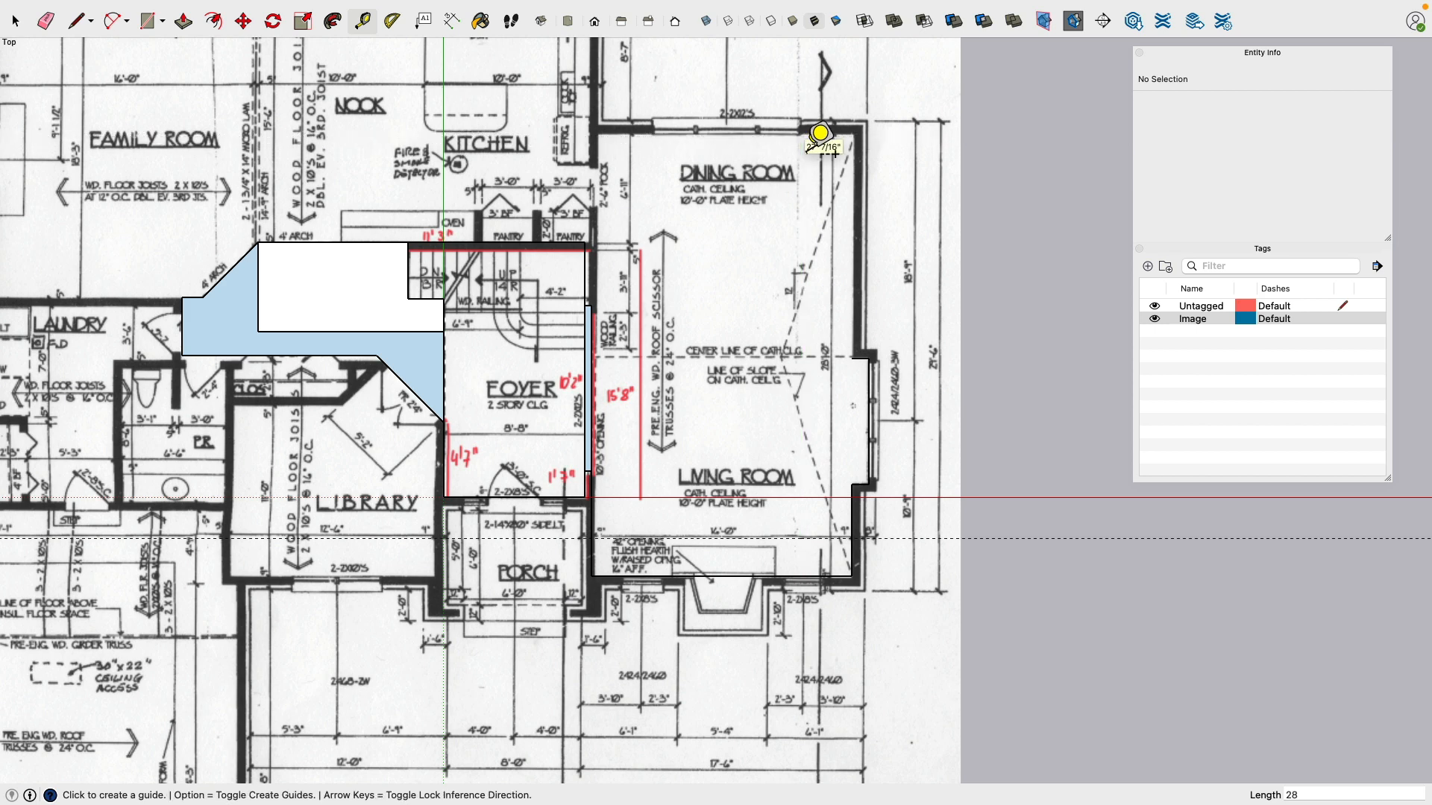
left_click(801, 576)
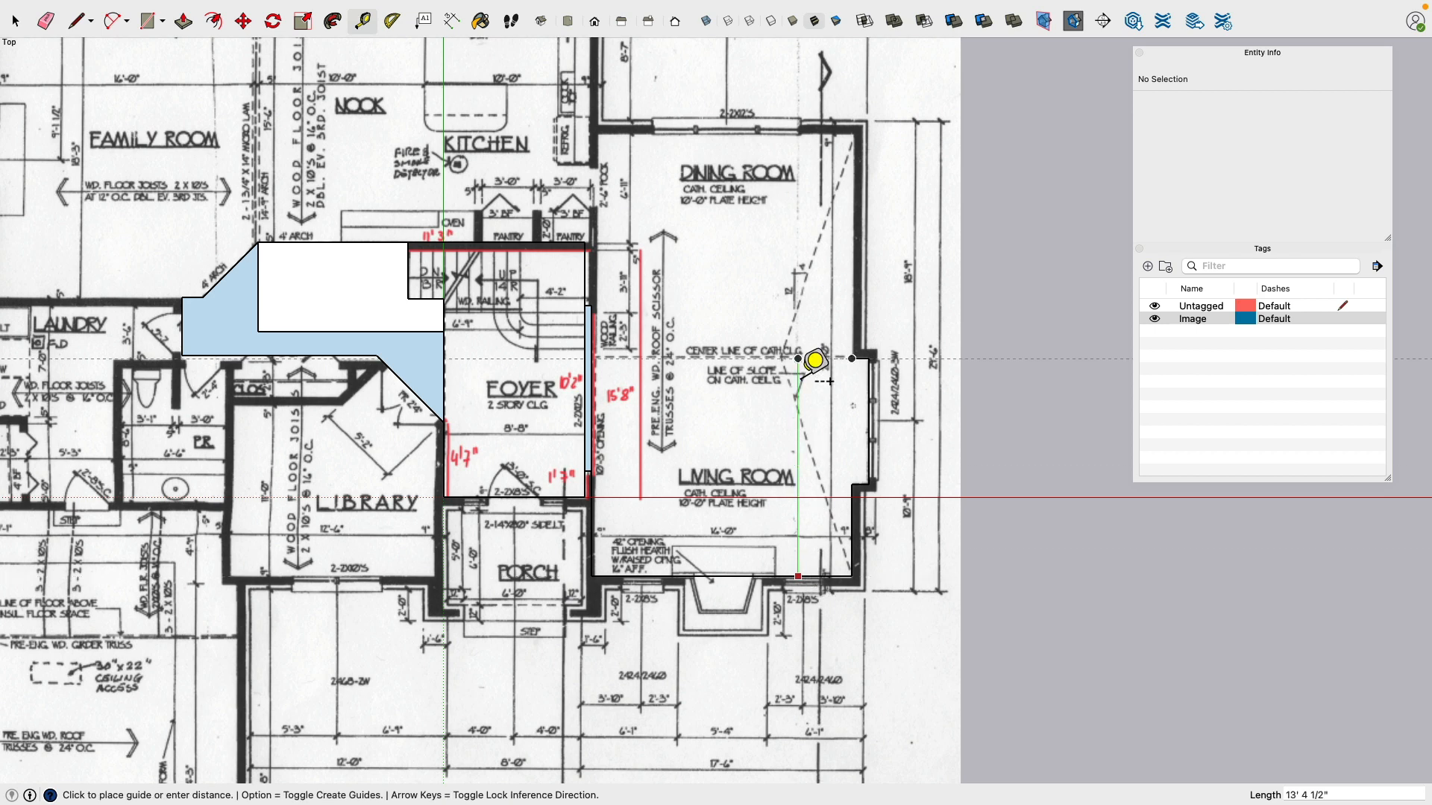
type("28'")
key("Return")
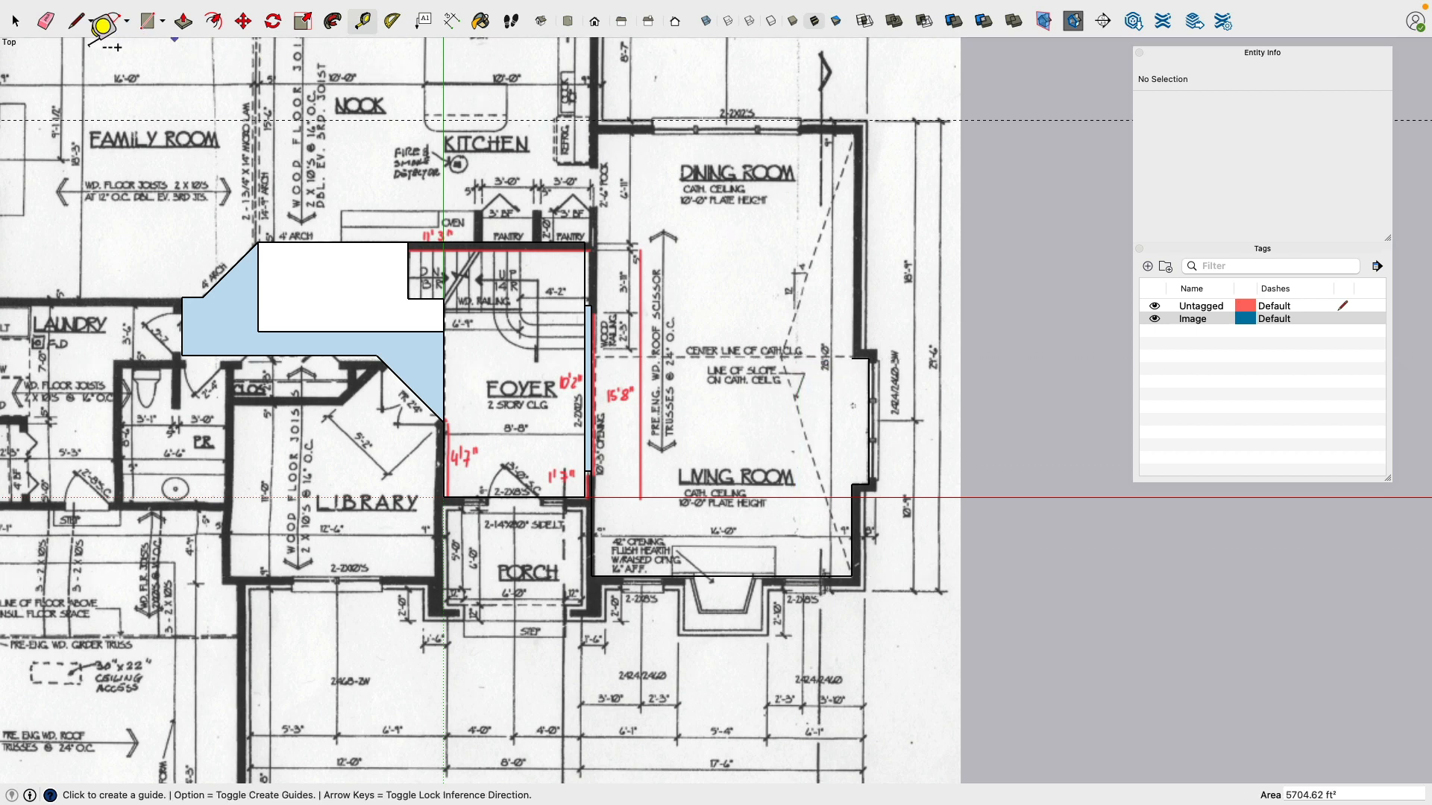
Step: Draw the dining room's outer side wall line from the window recess's corner to the 28' guide
left_click(77, 21)
left_click(852, 359)
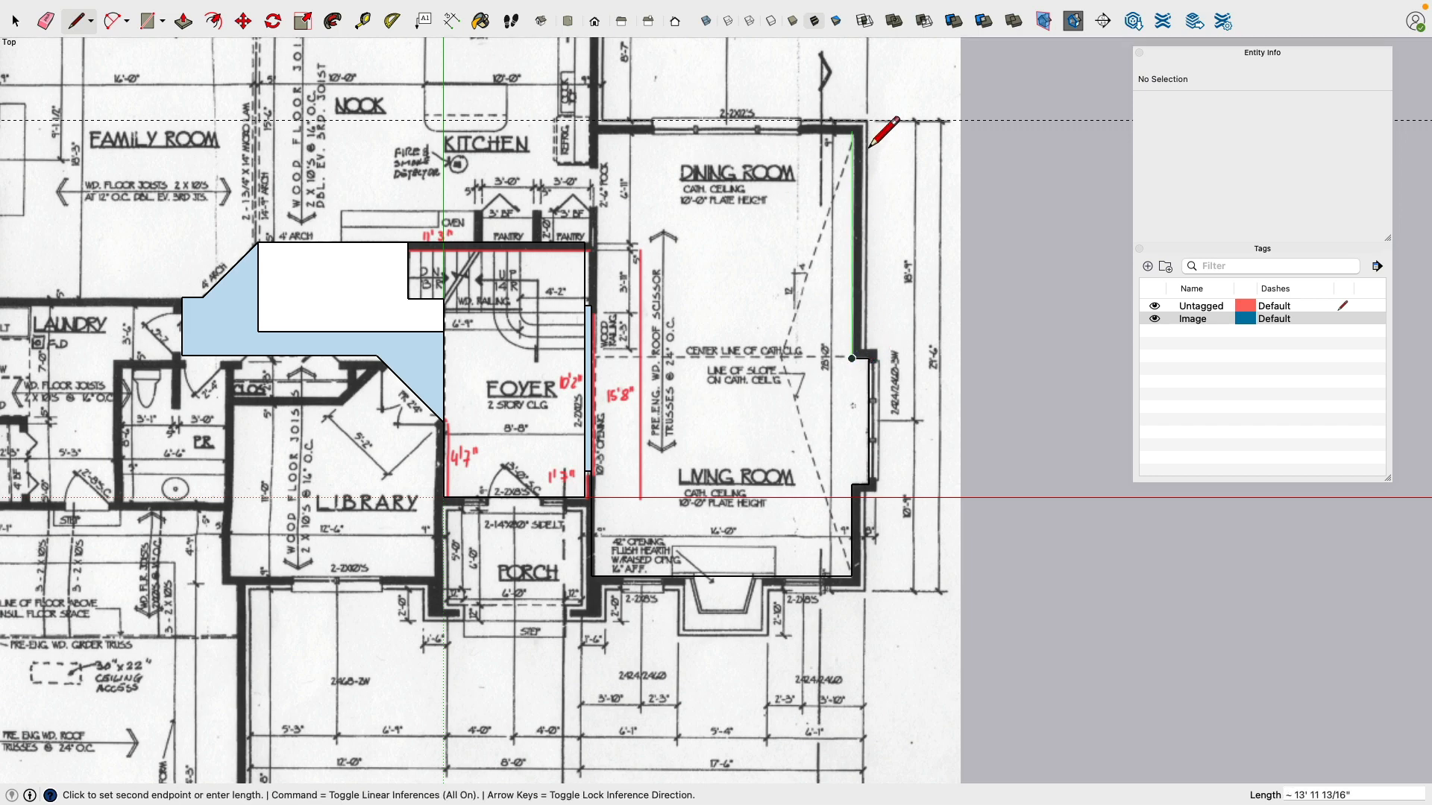
left_click(853, 120)
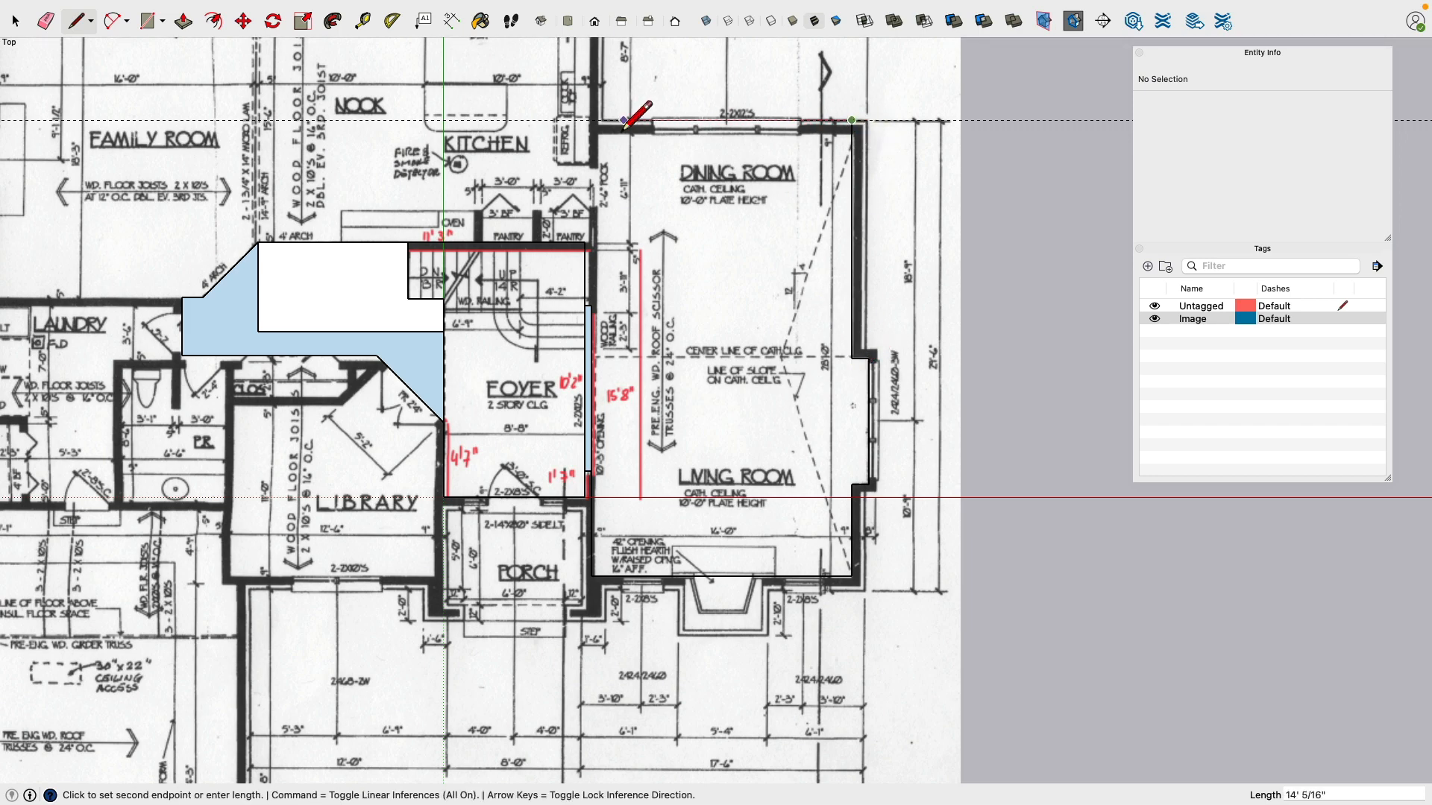
Step: Hide the floor plan's Image tag and cancel the unfinished line at the dining room's back corner
scroll(605, 121, "down", 2)
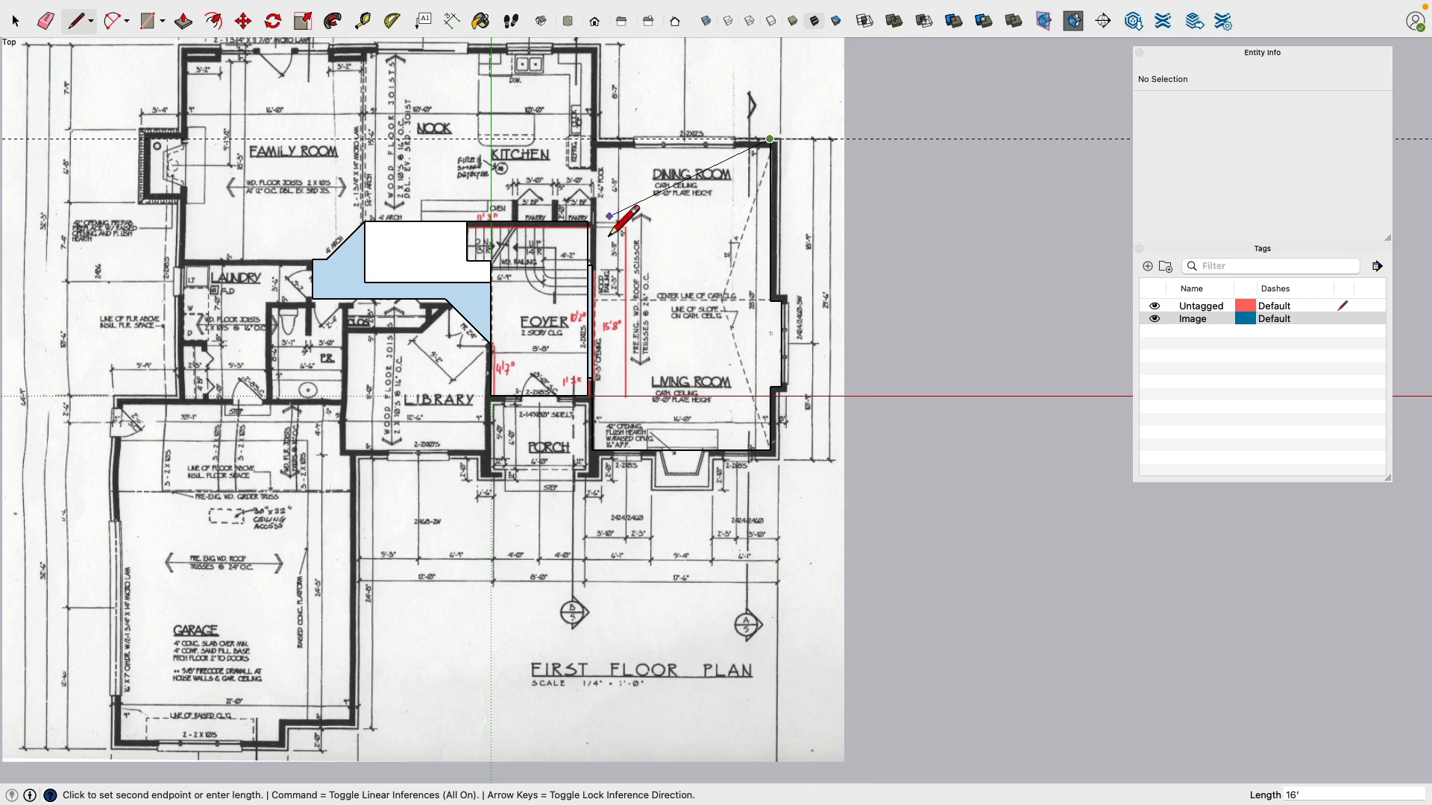
scroll(627, 291, "up", 4)
scroll(660, 307, "down", 3)
mouse_move(801, 376)
middle_mouse_down()
mouse_move(1178, 283)
mouse_move(1191, 301)
middle_mouse_up()
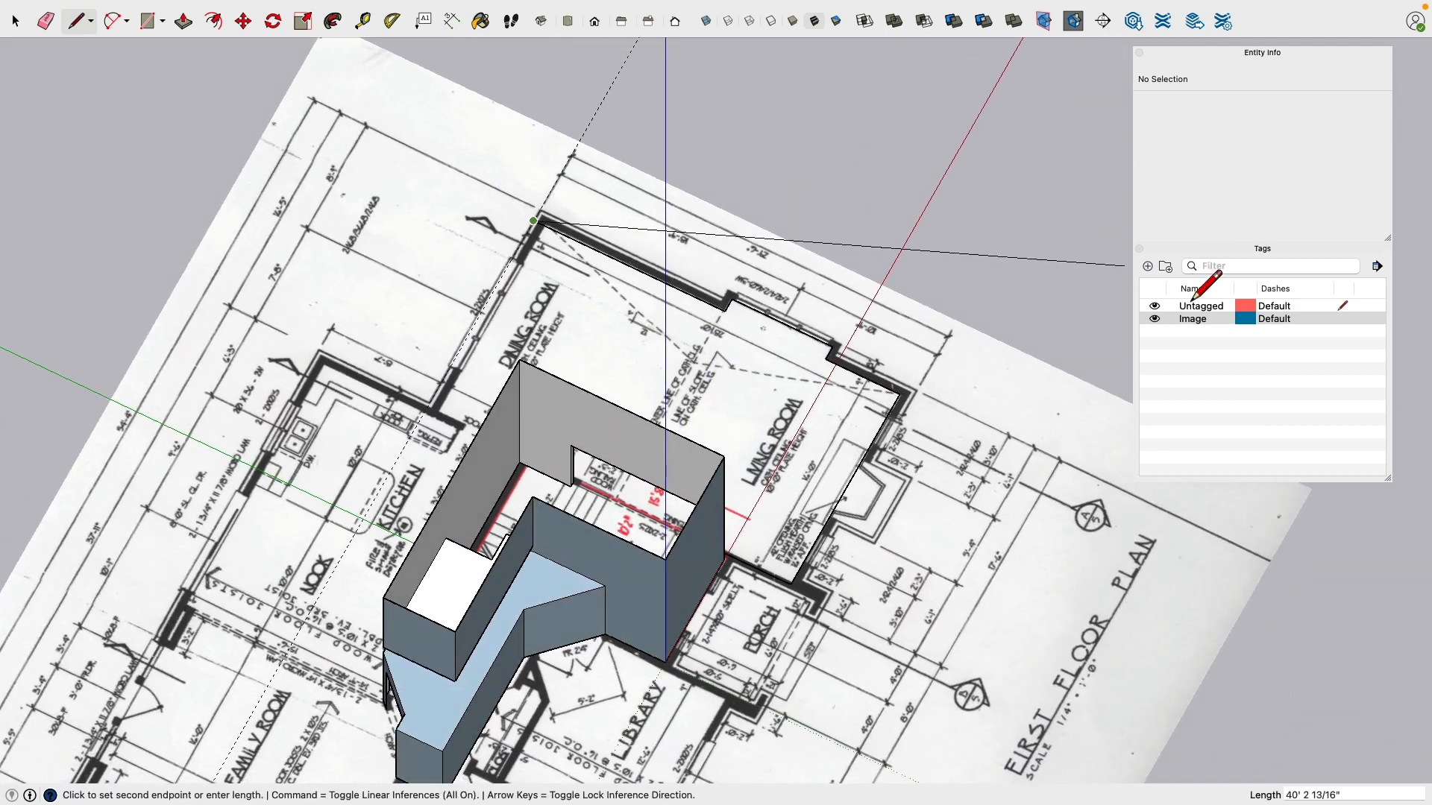
left_click(1154, 319)
scroll(829, 319, "down", 2)
middle_click_drag(550, 440, 1007, 473)
scroll(861, 526, "up", 3)
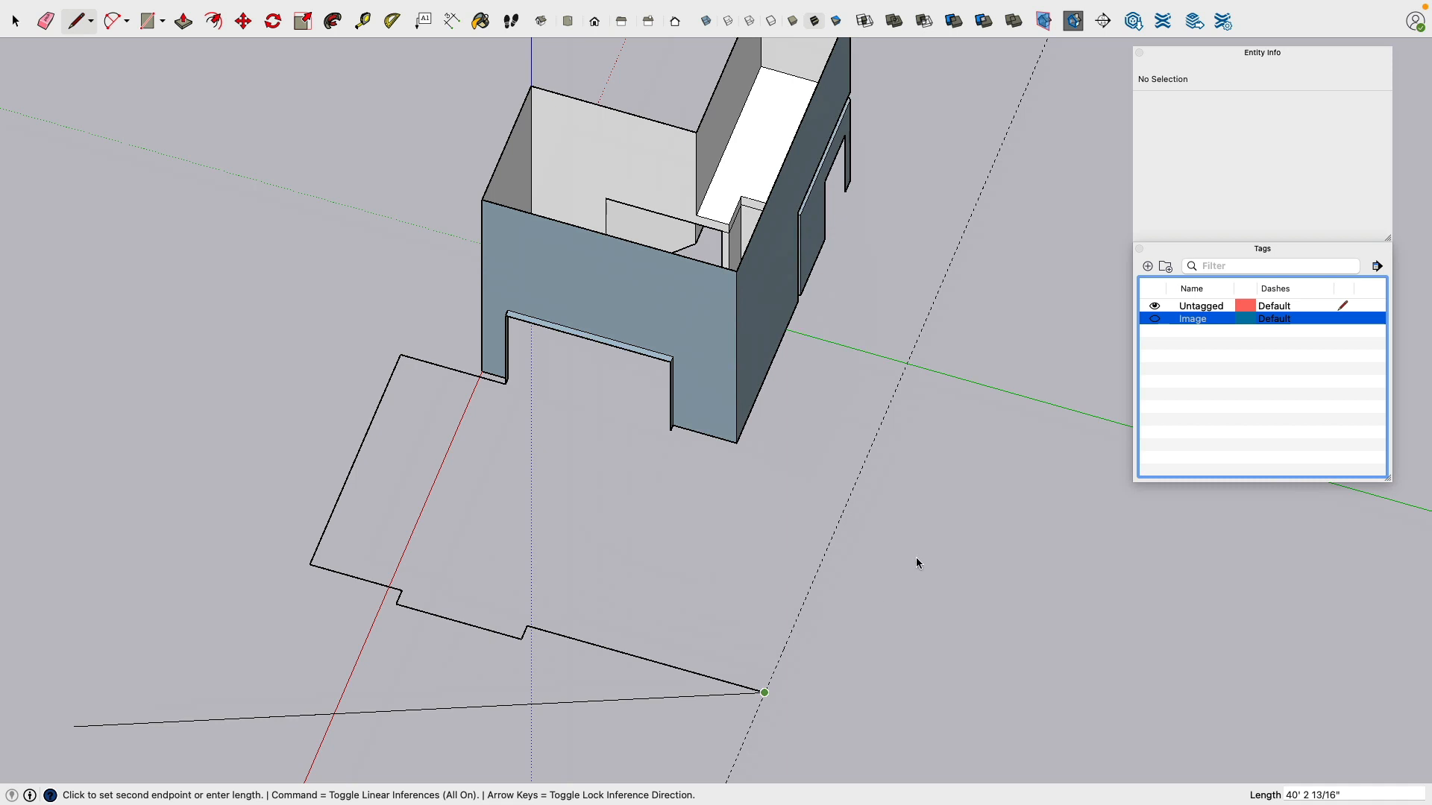
left_click(22, 21)
Step: Draw the dining room's back wall line along the guide, and connect it back to the far corner of the foyer's large opening
key("l")
left_click(765, 694)
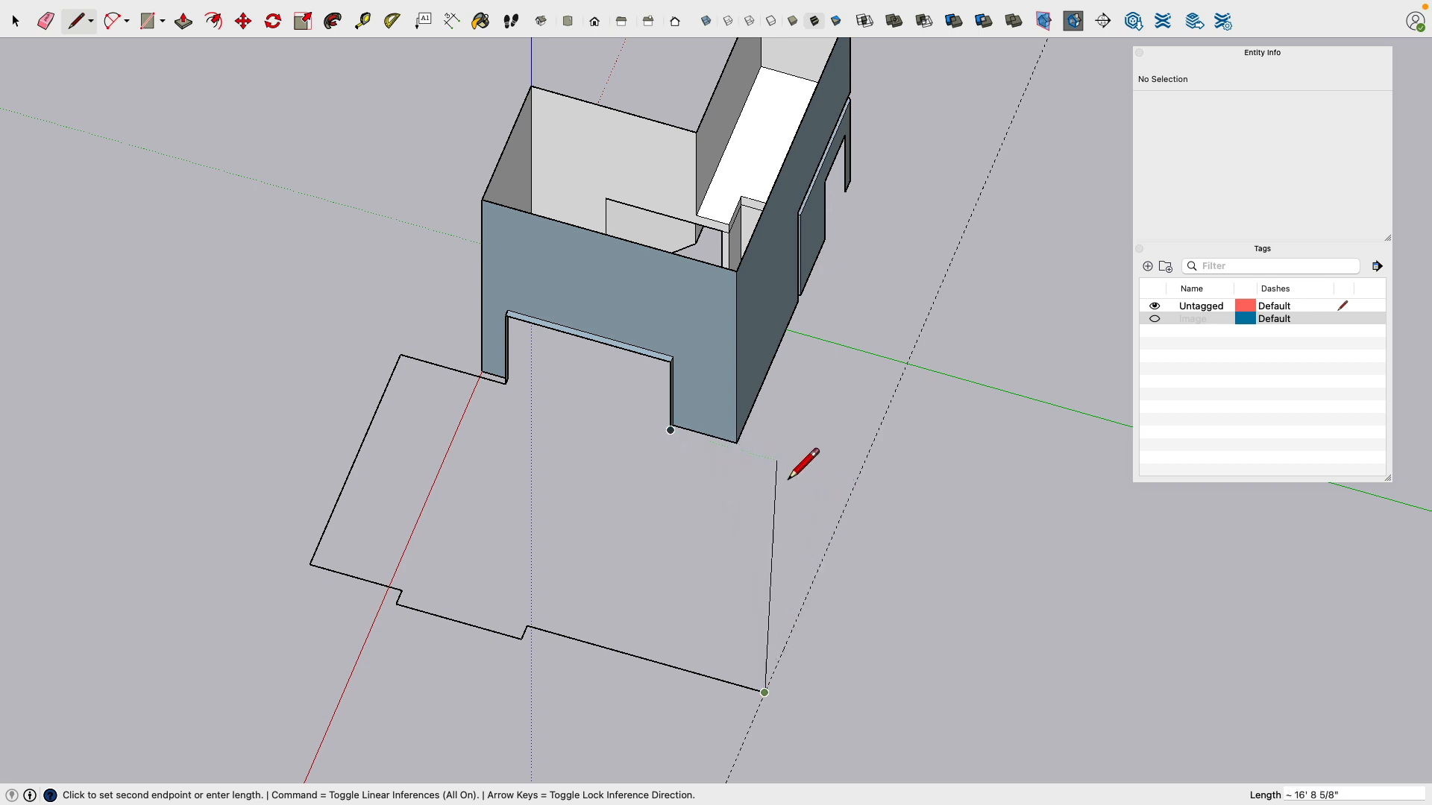
left_click(855, 483)
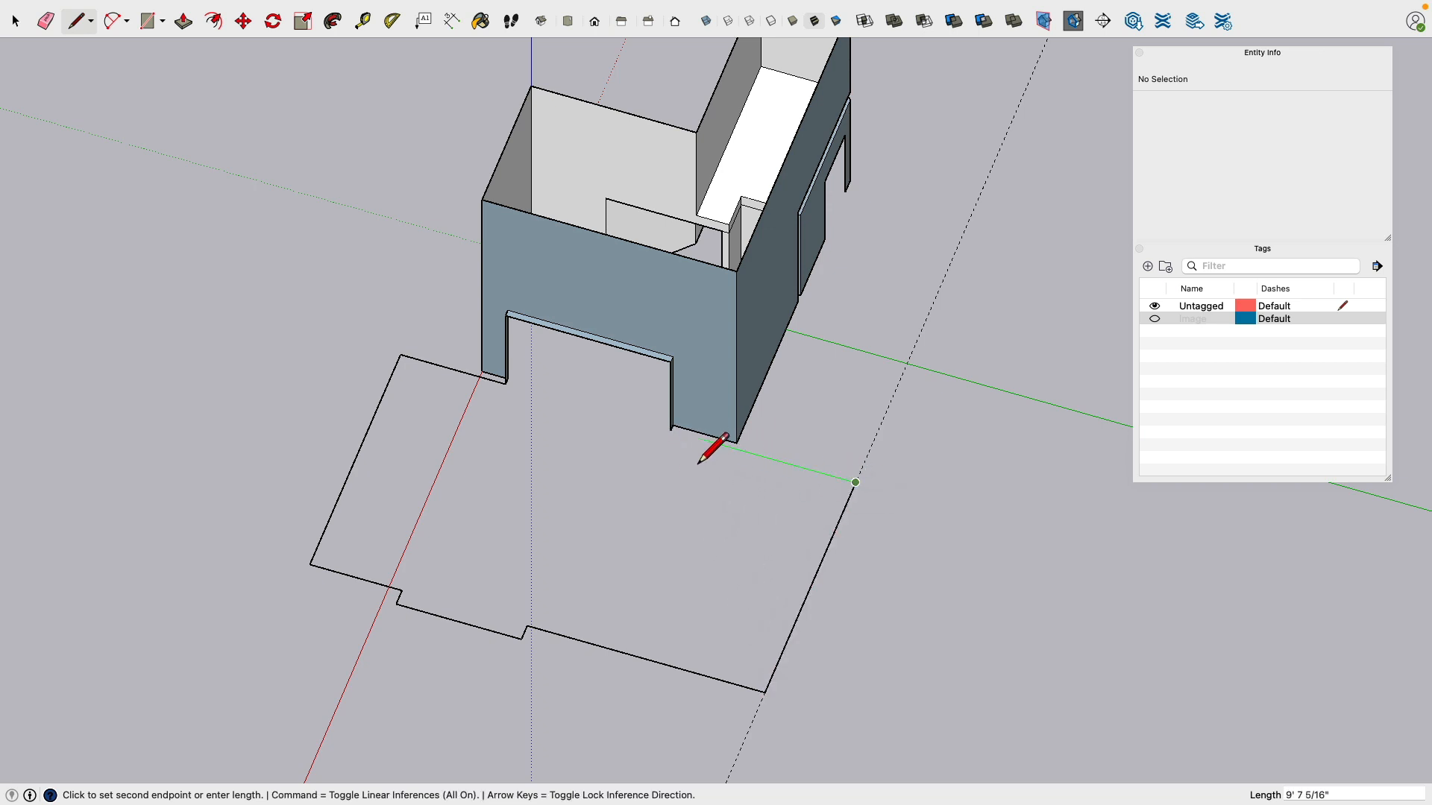
left_click(671, 431)
Step: Cancel the trailing line and erase the guide along the dining room's back wall
scroll(705, 470, "down", 3)
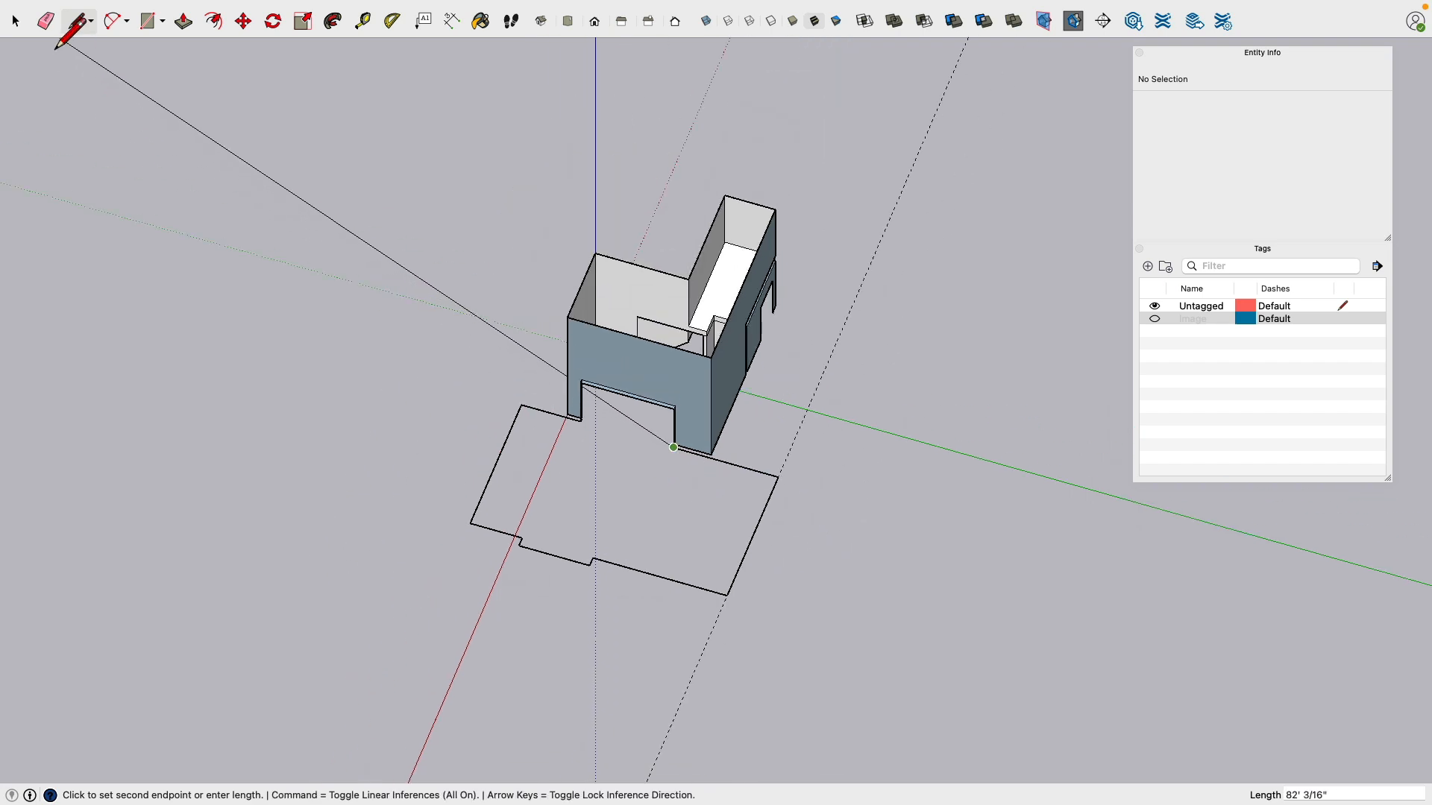
left_click(45, 21)
left_click_drag(804, 461, 780, 454)
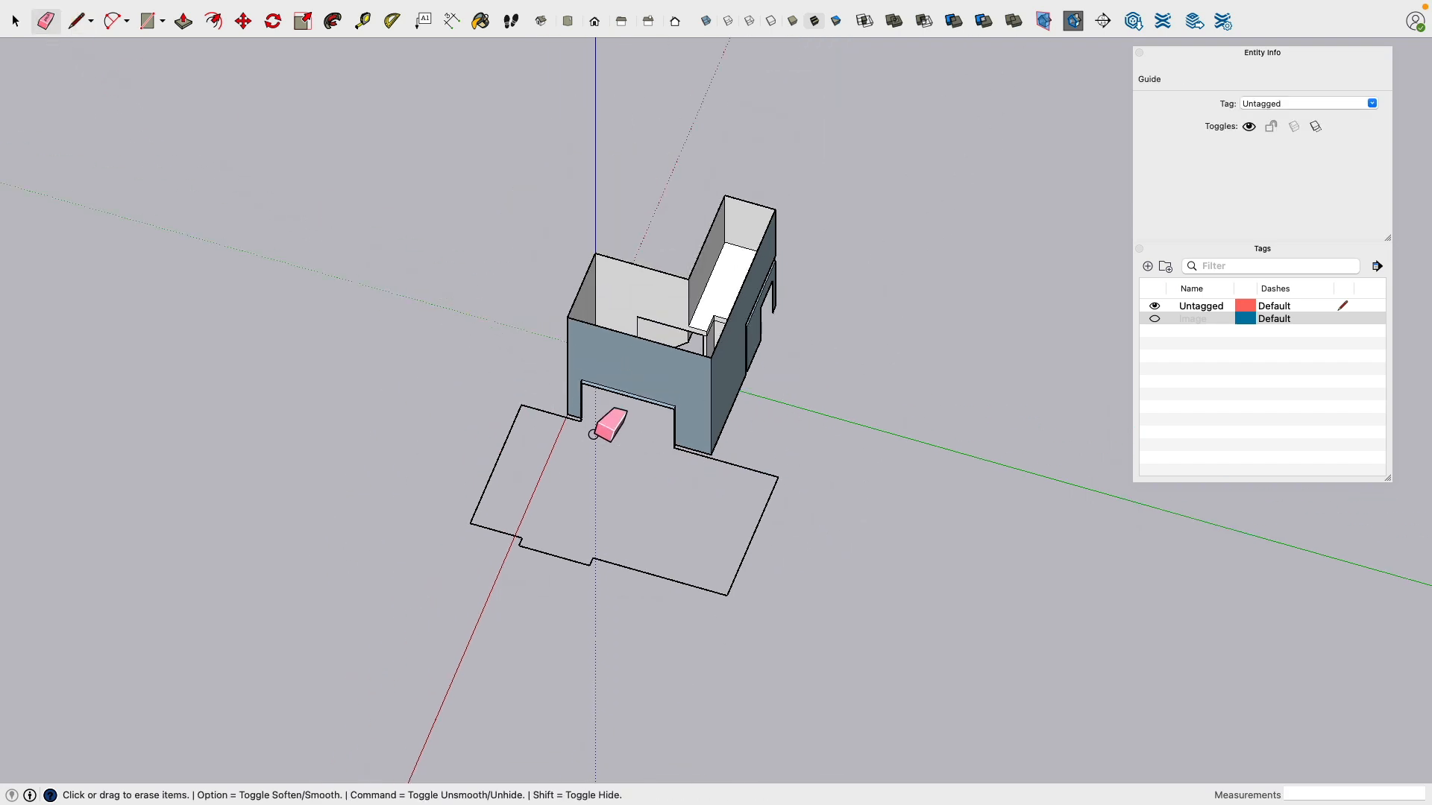
Step: Draw a vertical line up from the living room outline's front corner nearest the foyer wall
middle_click_drag(718, 418, 296, 372)
scroll(531, 322, "up", 4)
mouse_move(531, 322)
middle_mouse_down()
mouse_move(671, 278)
mouse_move(665, 246)
middle_mouse_up()
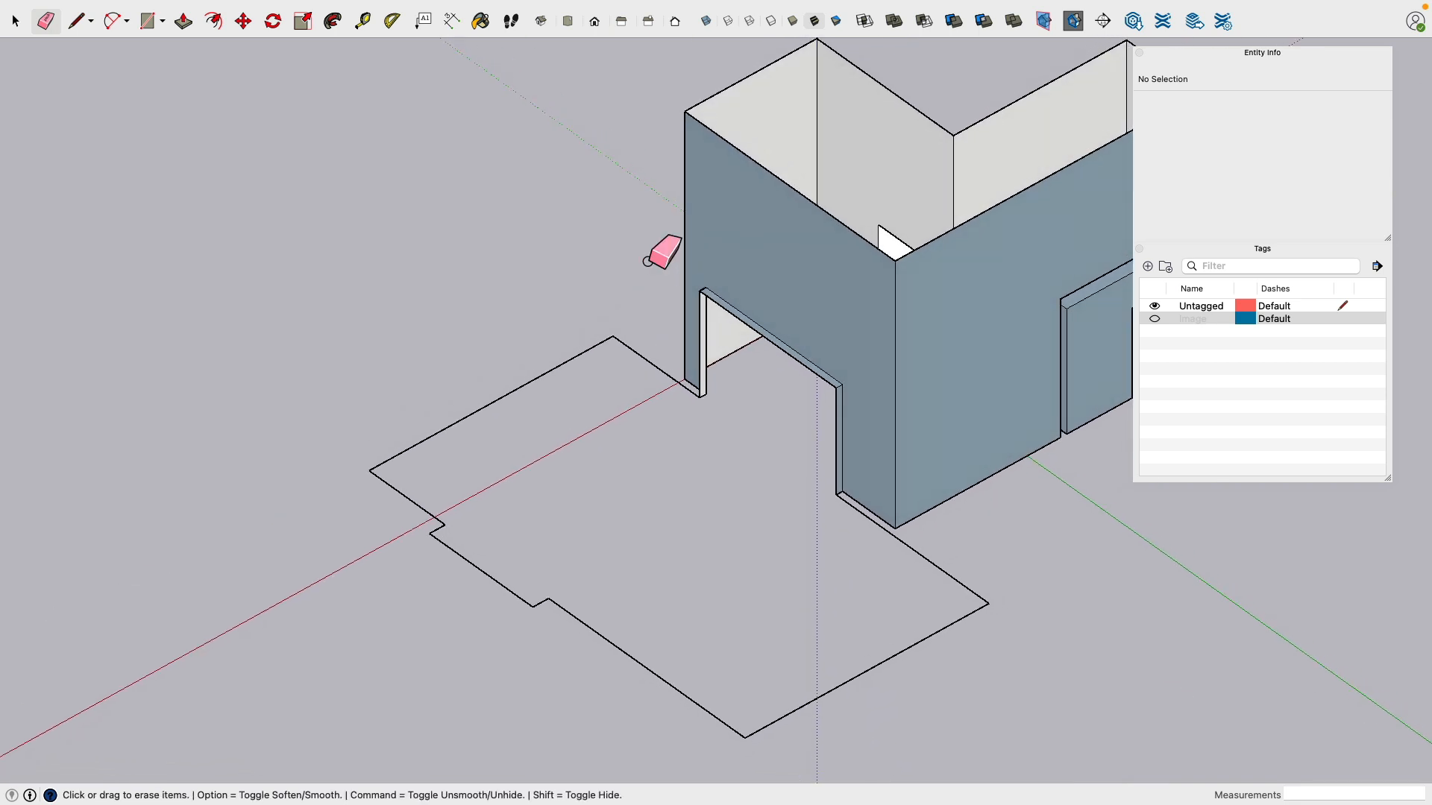
left_click(77, 21)
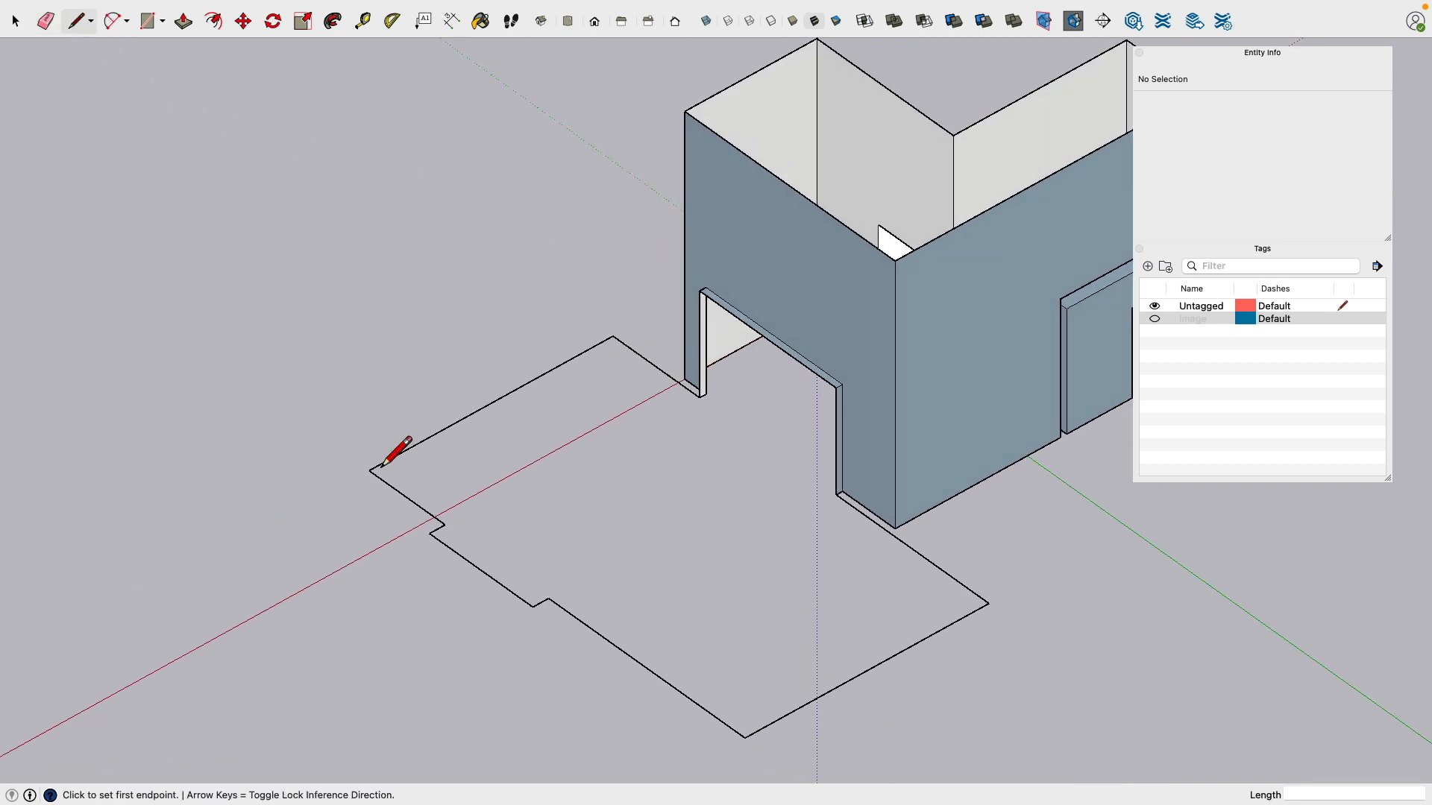
left_click(612, 336)
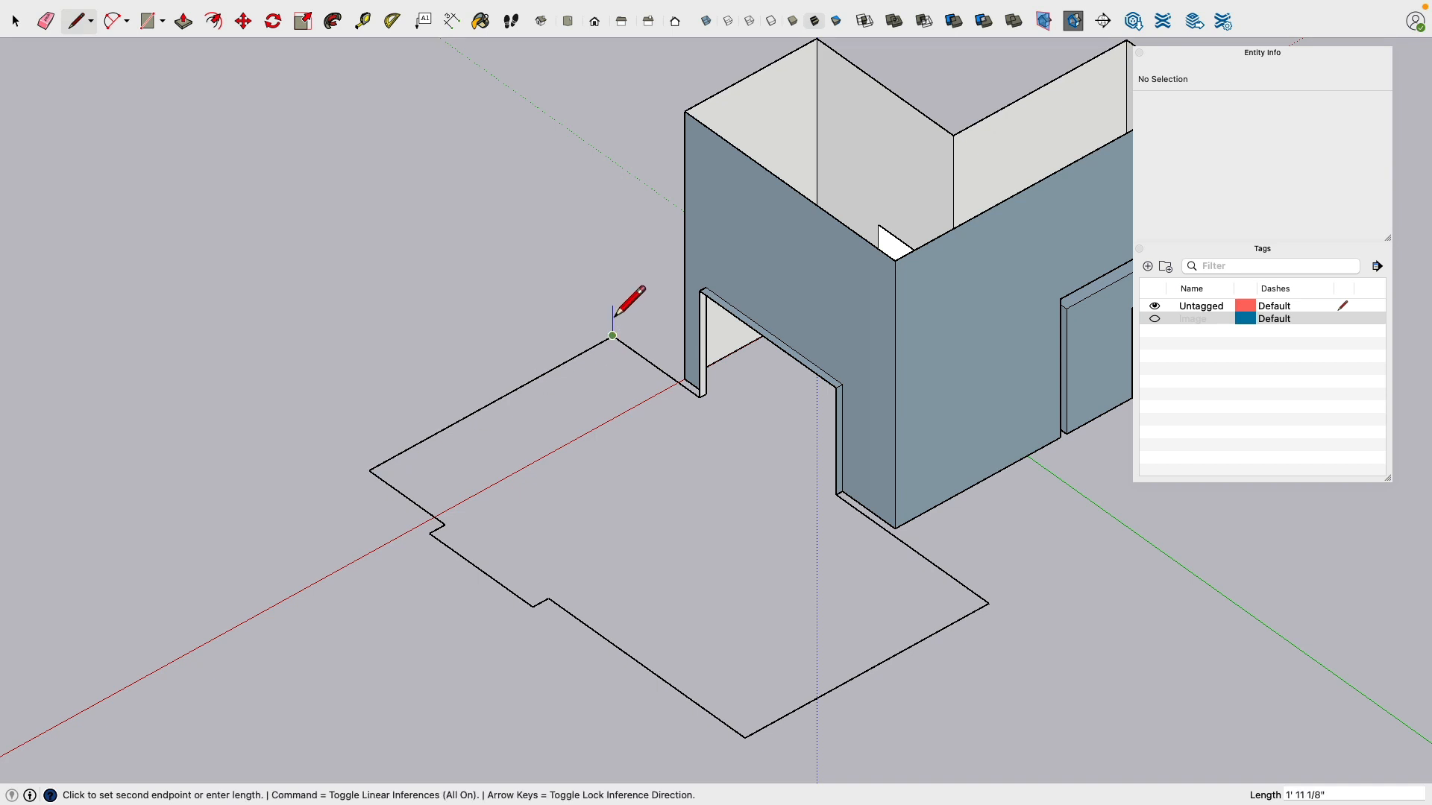
left_click(612, 200)
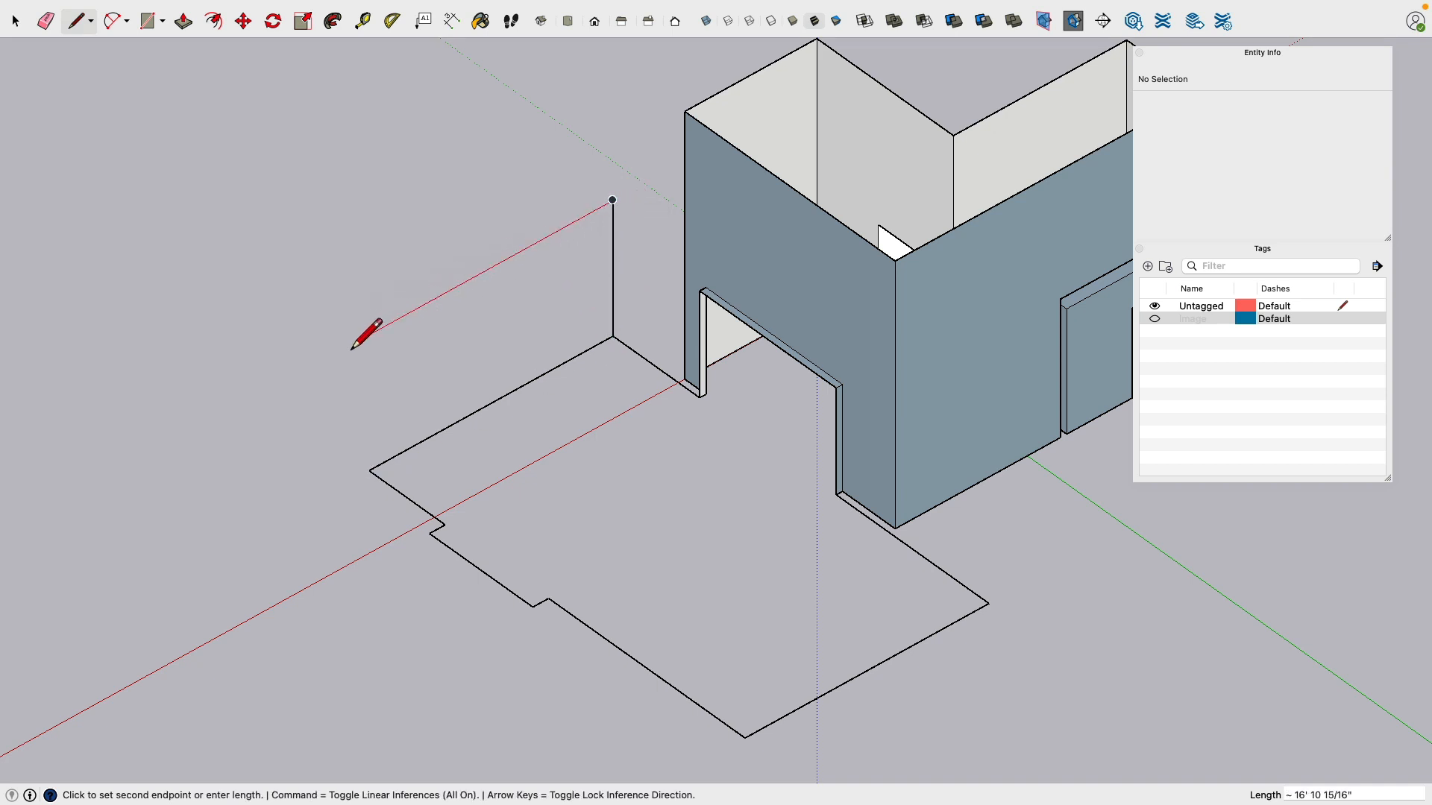
Step: Close the living room's front wall face, and draw the dining room's back wall face up from its floor line
left_click(369, 335)
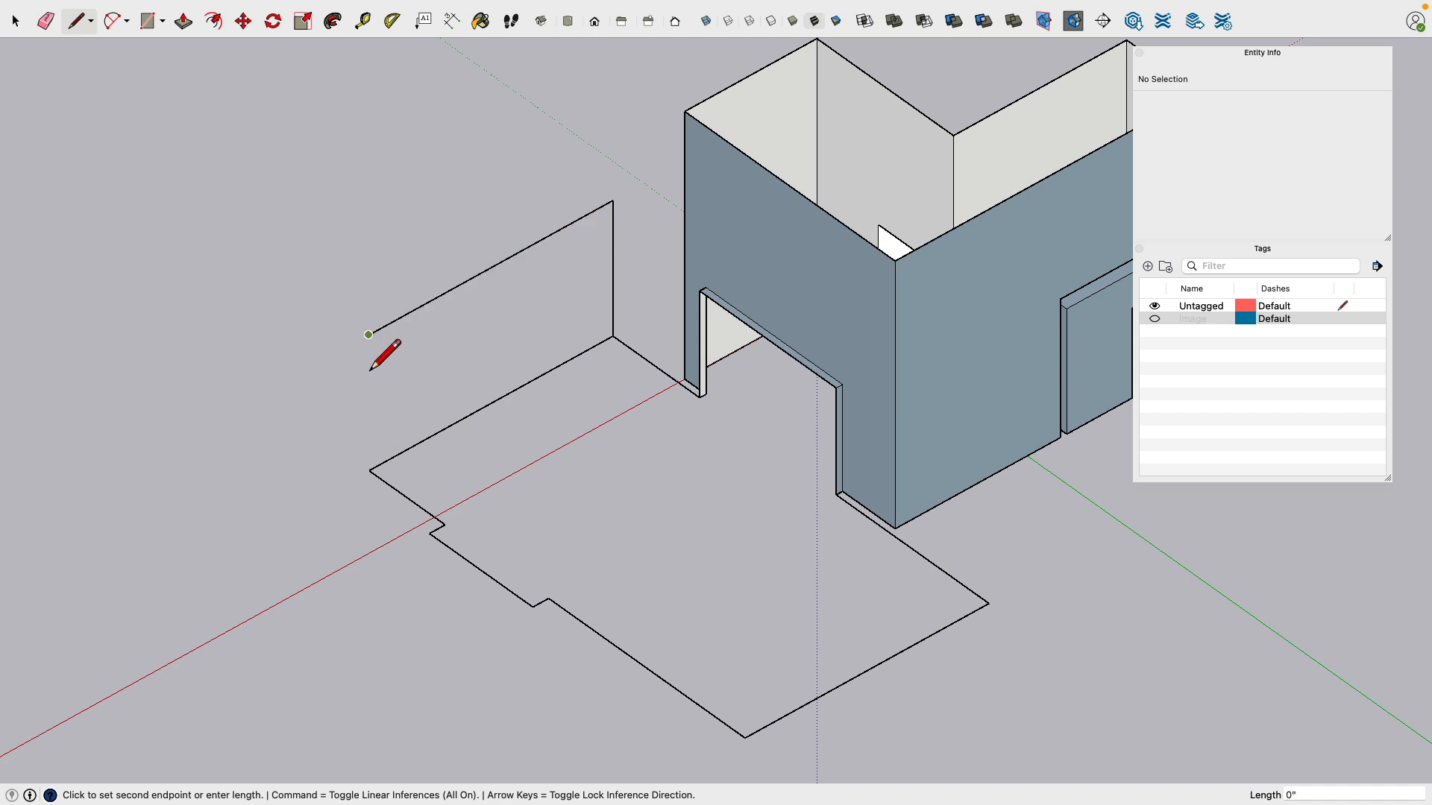
left_click(368, 471)
left_click(989, 603)
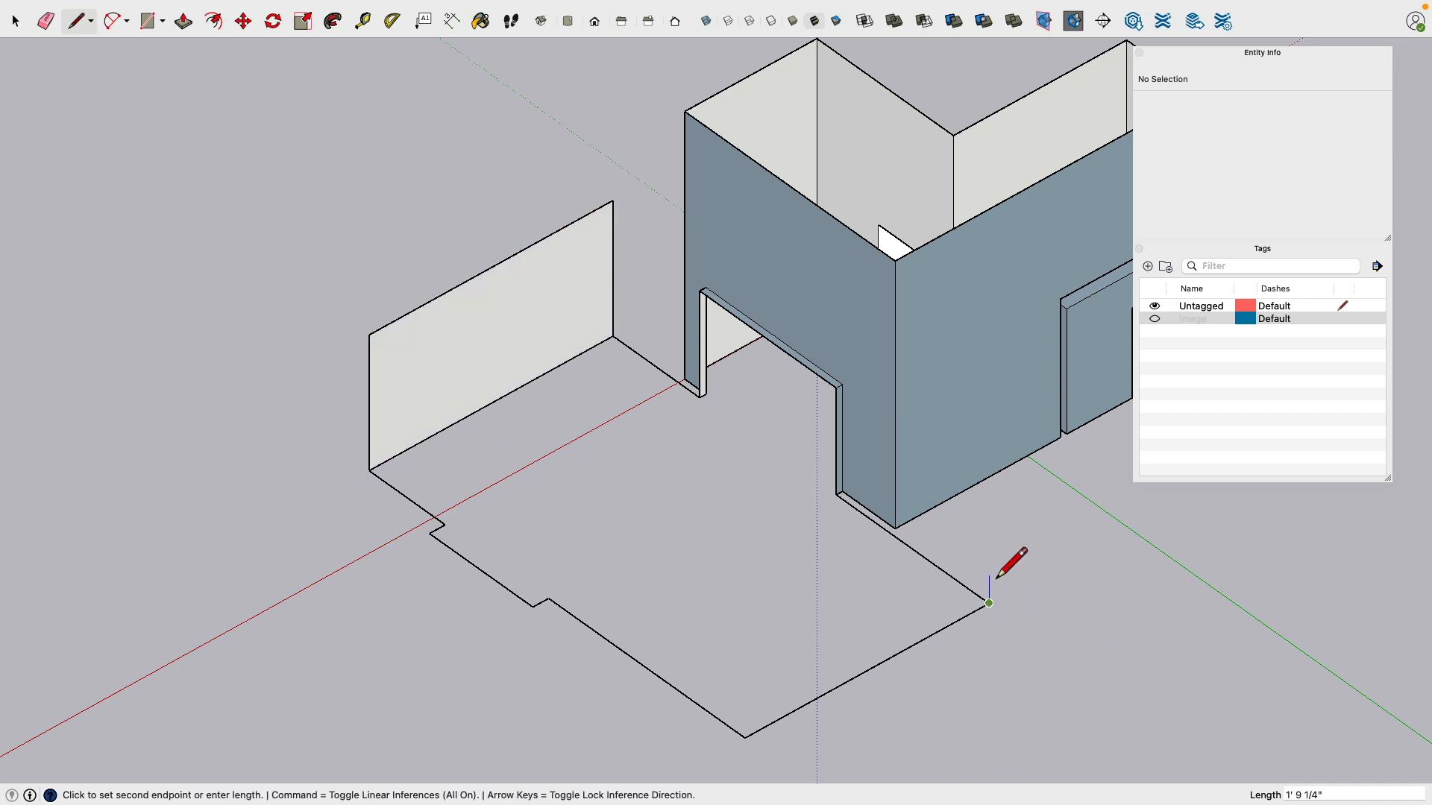
left_click(989, 504)
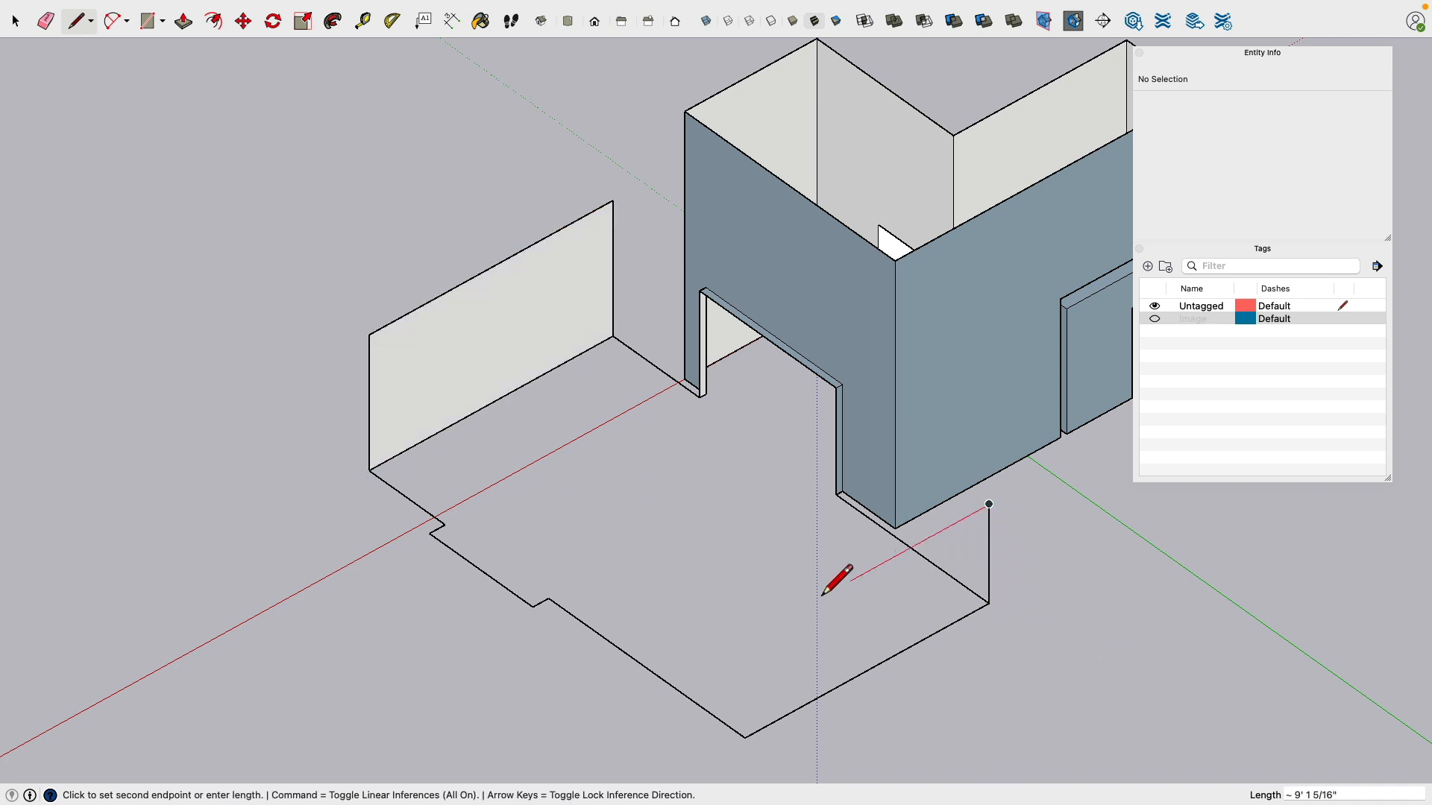
left_click(744, 638)
left_click(745, 738)
mouse_move(883, 681)
middle_mouse_down()
mouse_move(997, 517)
mouse_move(825, 489)
mouse_move(1029, 480)
mouse_move(1074, 460)
mouse_move(872, 441)
mouse_move(539, 504)
mouse_move(514, 530)
middle_mouse_up()
left_click(466, 571)
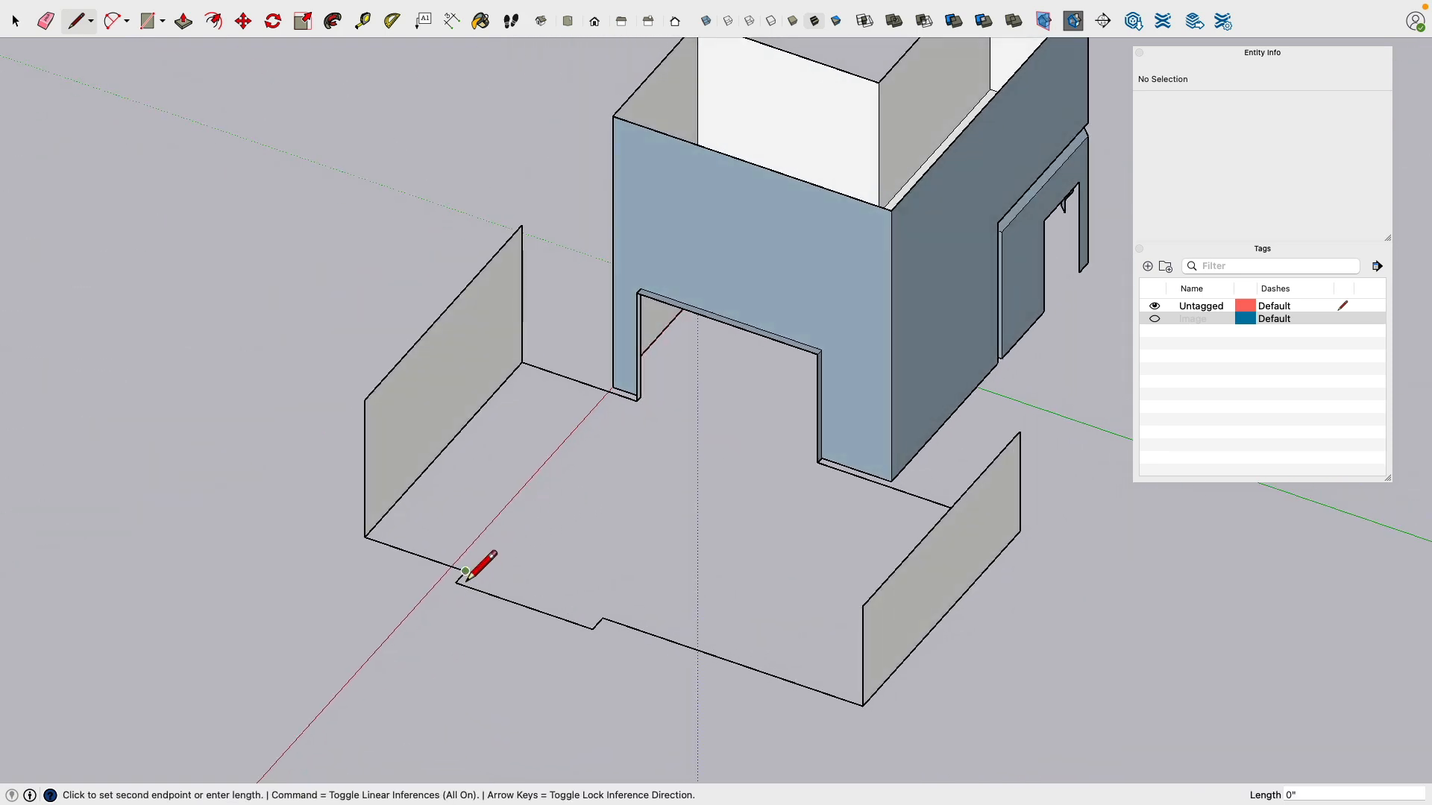
left_click(465, 472)
key("Escape")
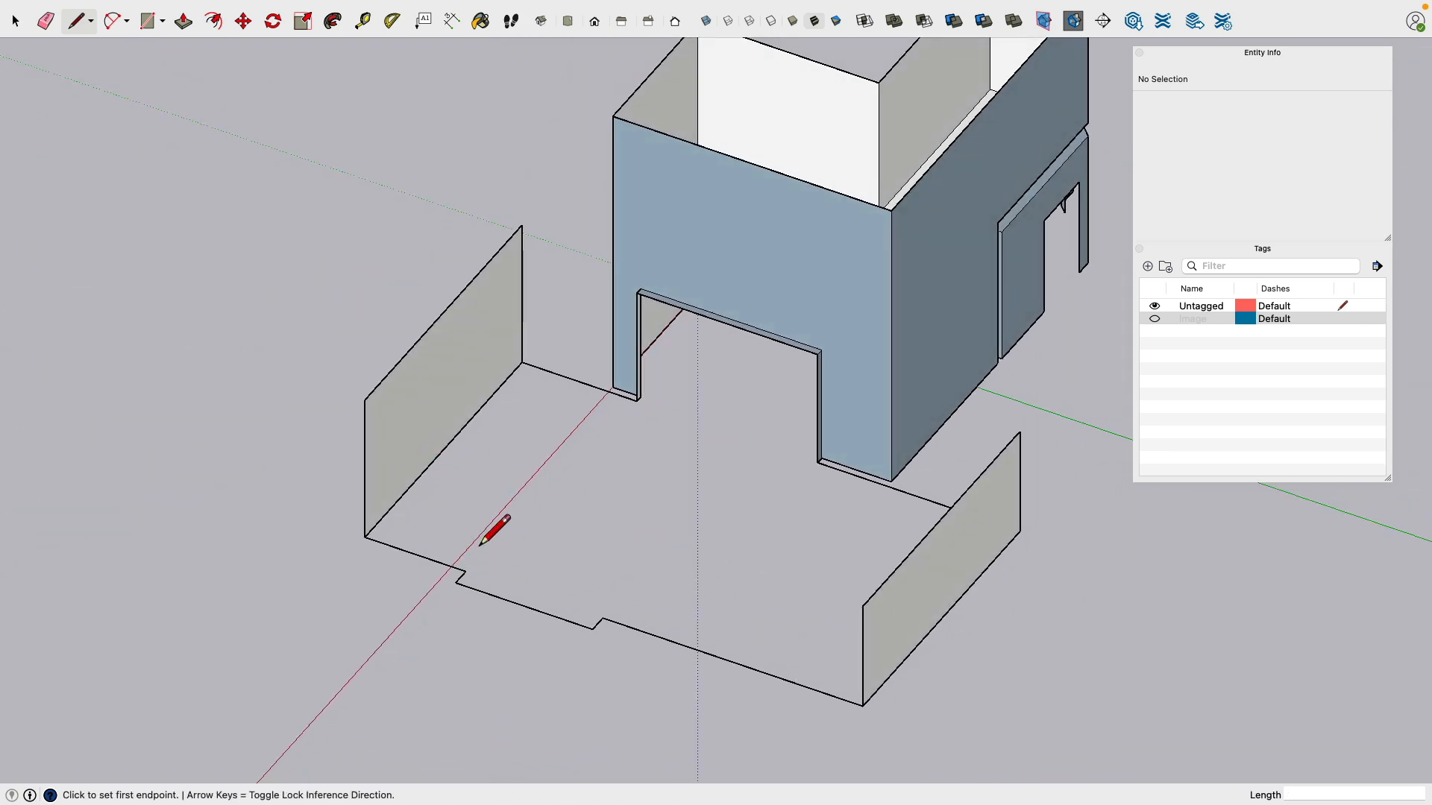
Step: Raise the short outer wall beside the living room's front corner and the long outer wall reaching the dining room's back corner
left_click(465, 572)
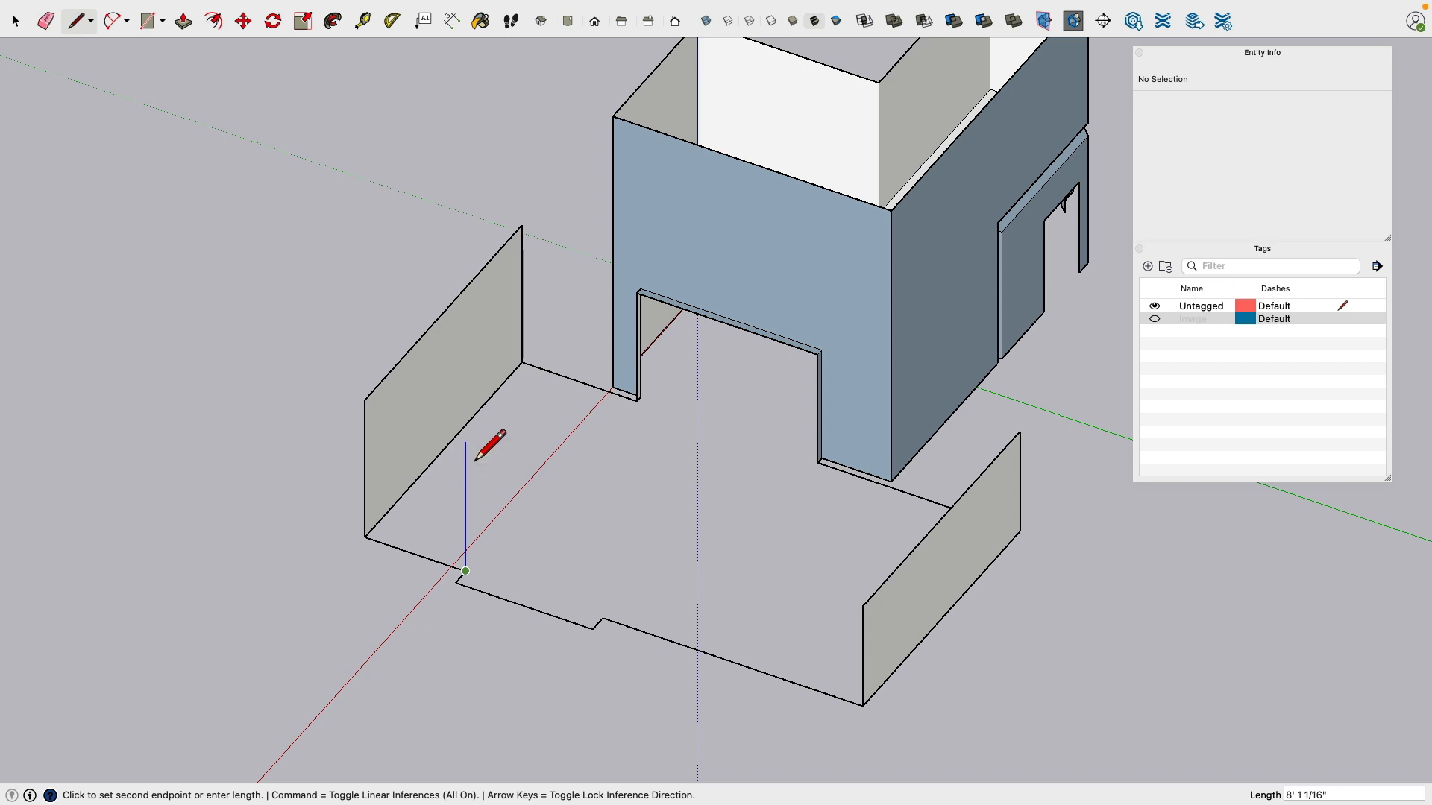
key("Up")
left_click(370, 417)
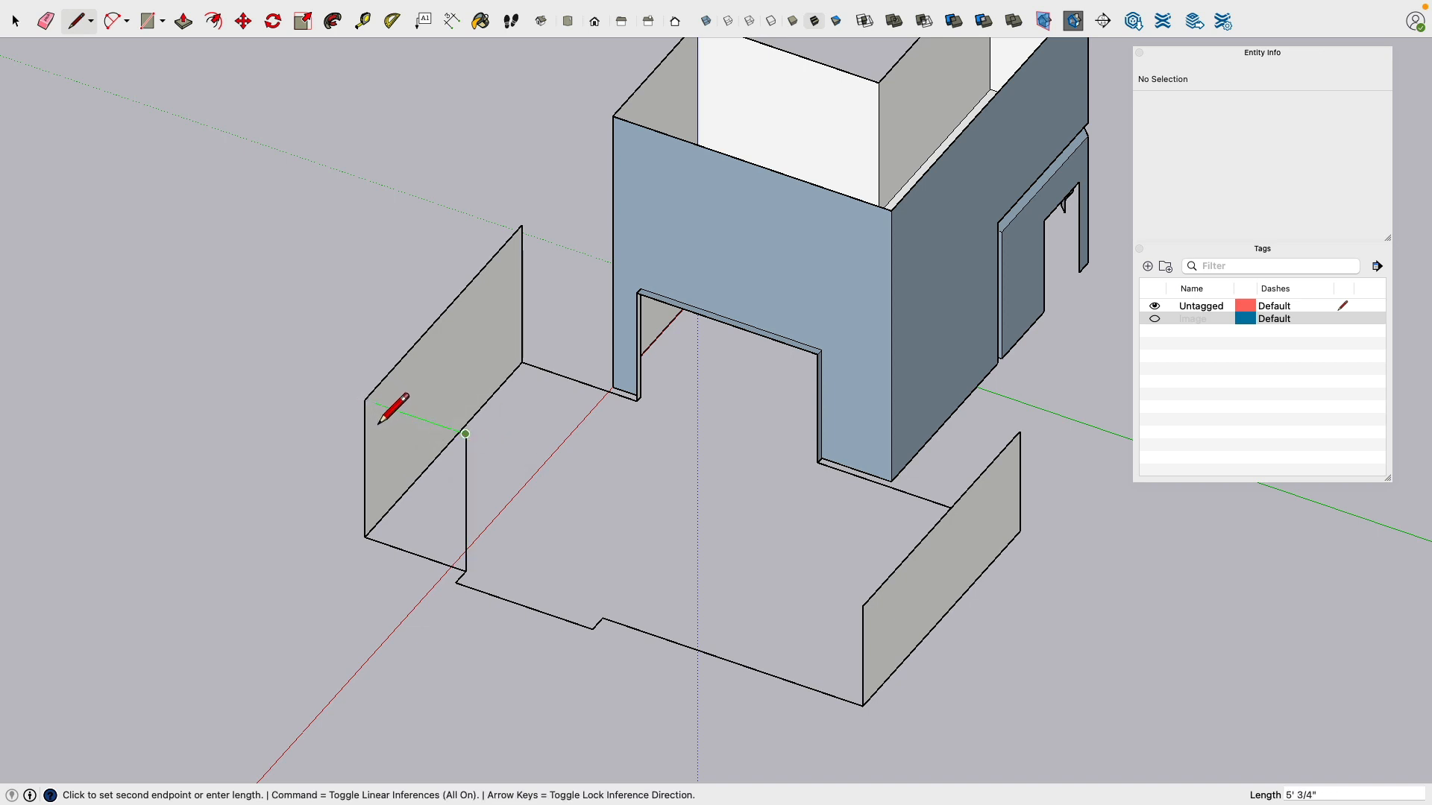
left_click(370, 419)
left_click(603, 619)
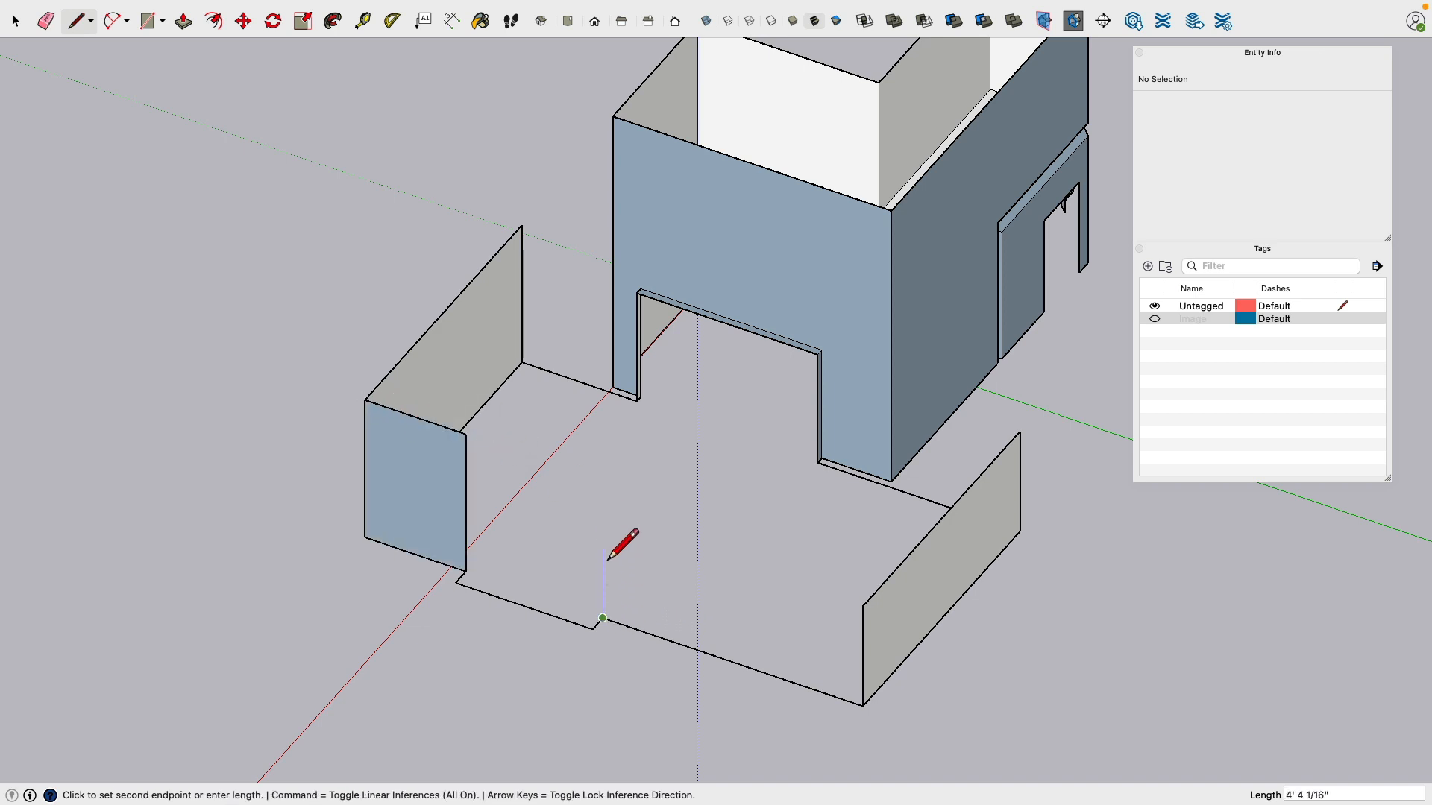
left_click(865, 625)
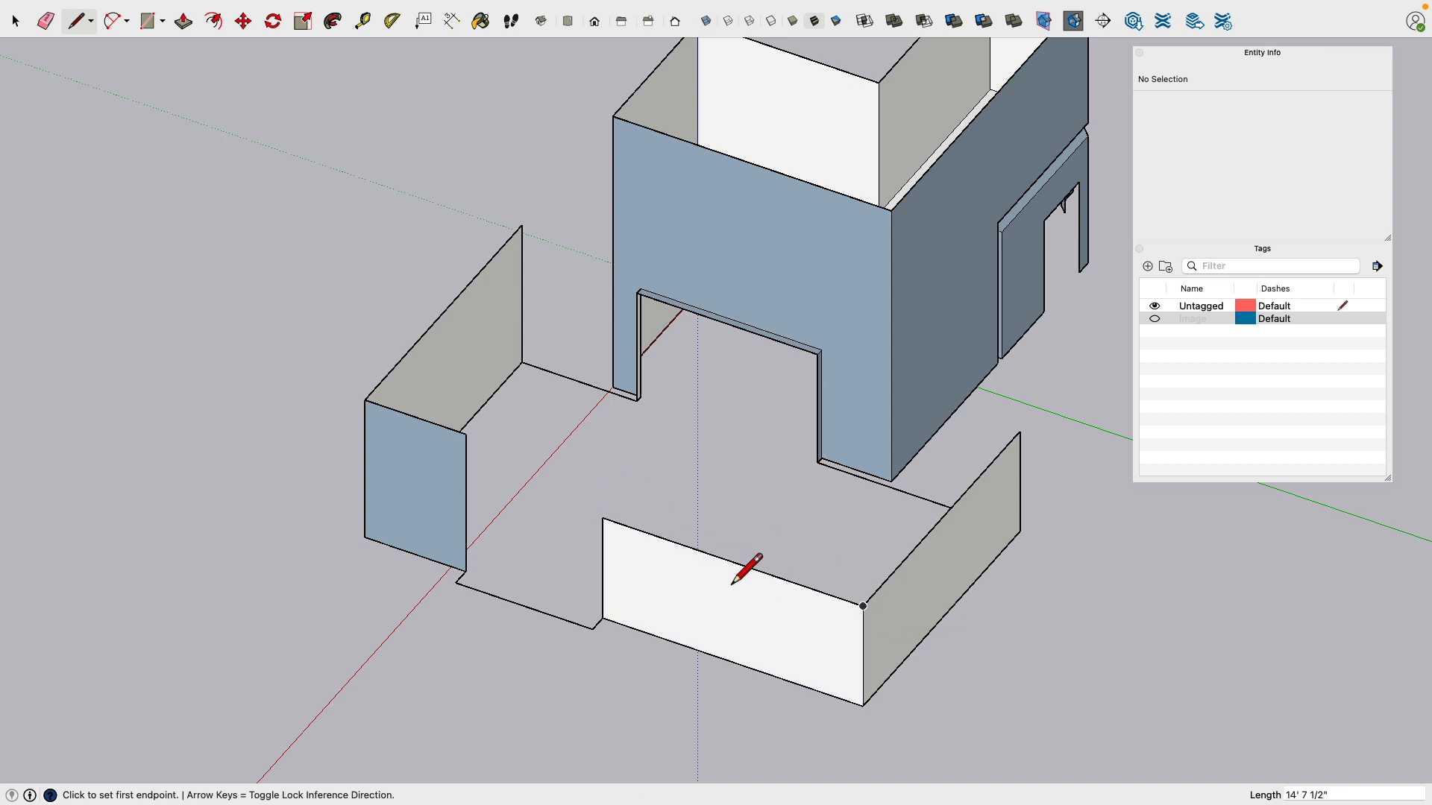
Step: Draw the faces of the bump-out between the two outer walls, including its short return and the long projecting wall
scroll(729, 586, "down", 3)
scroll(602, 643, "up", 4)
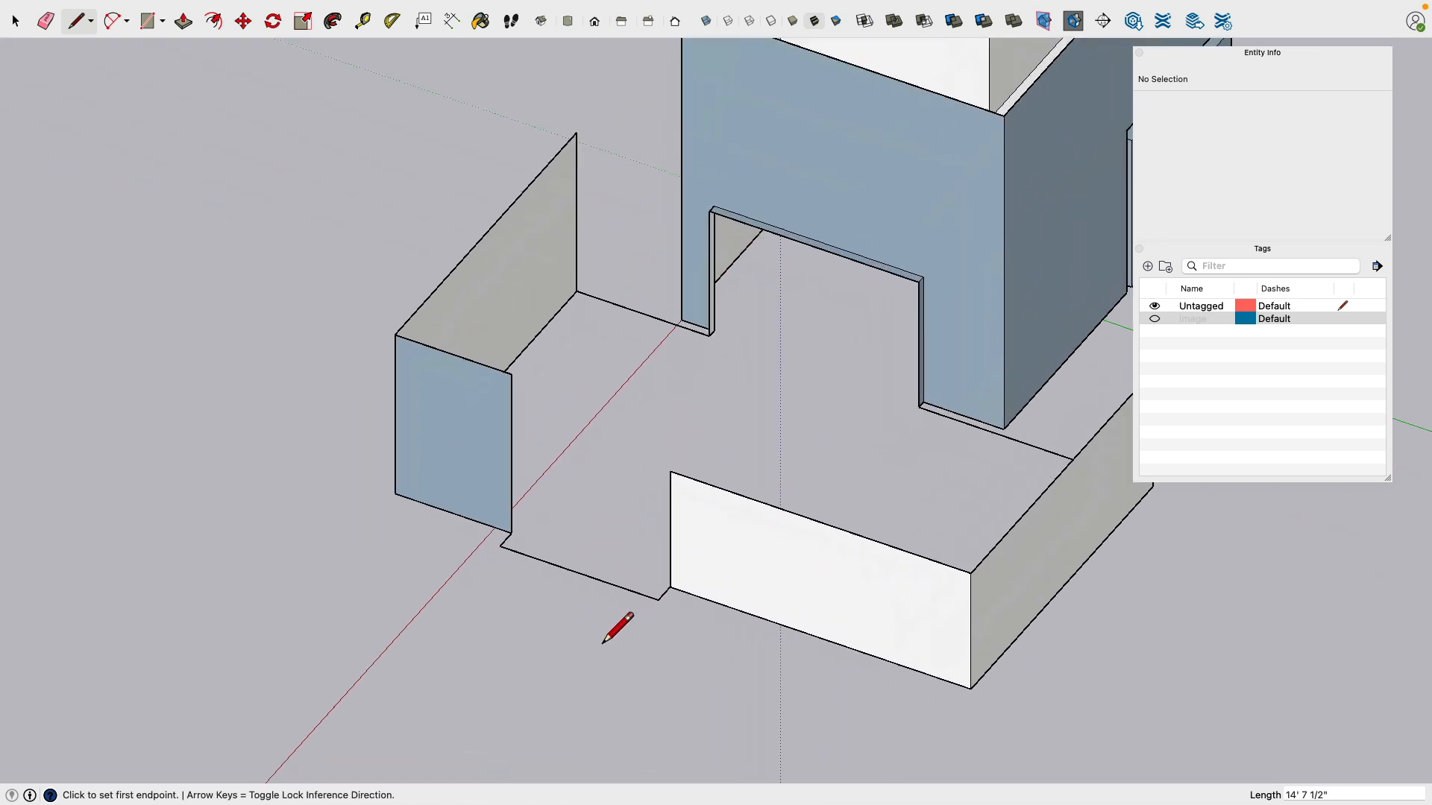
left_click(659, 600)
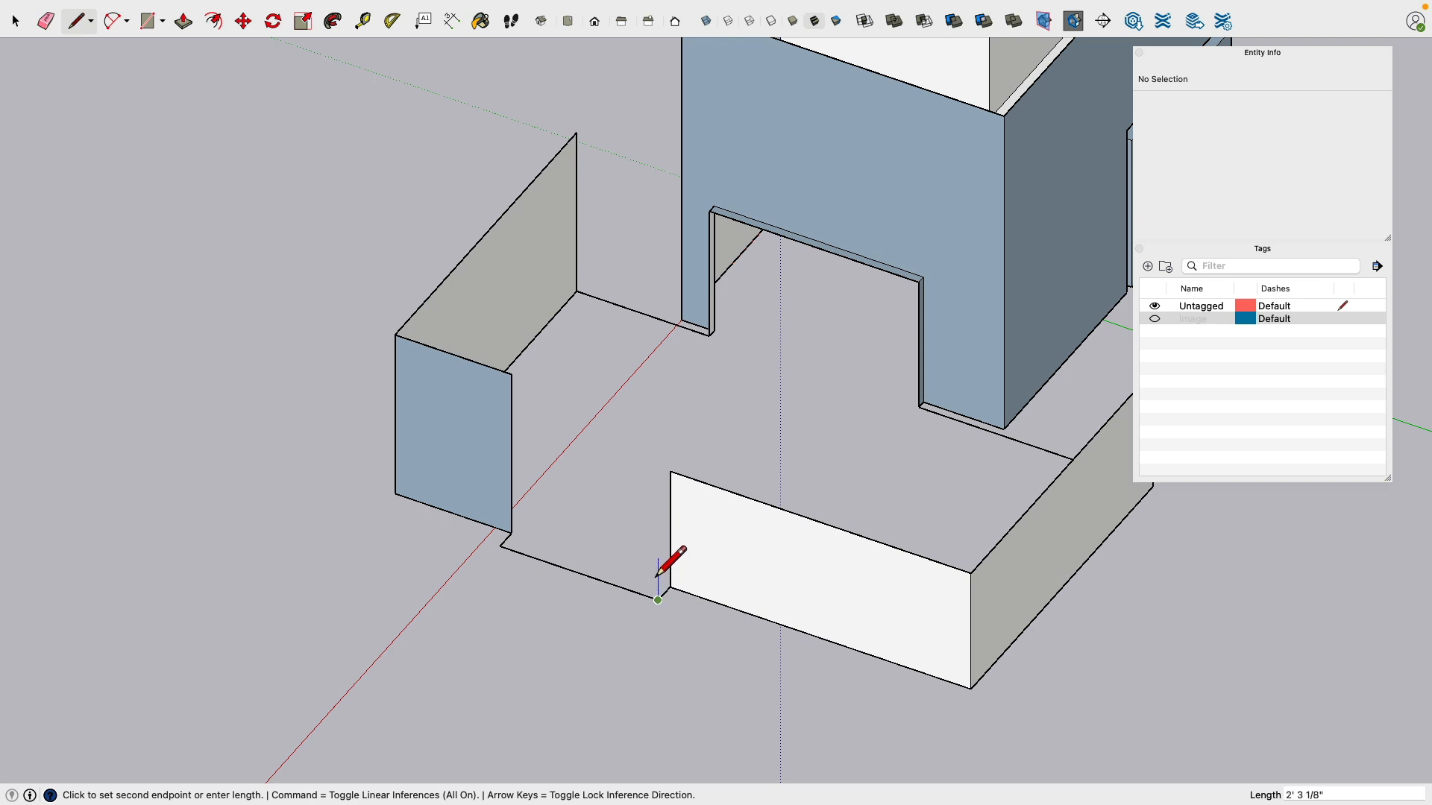
left_click(673, 490)
left_click(660, 494)
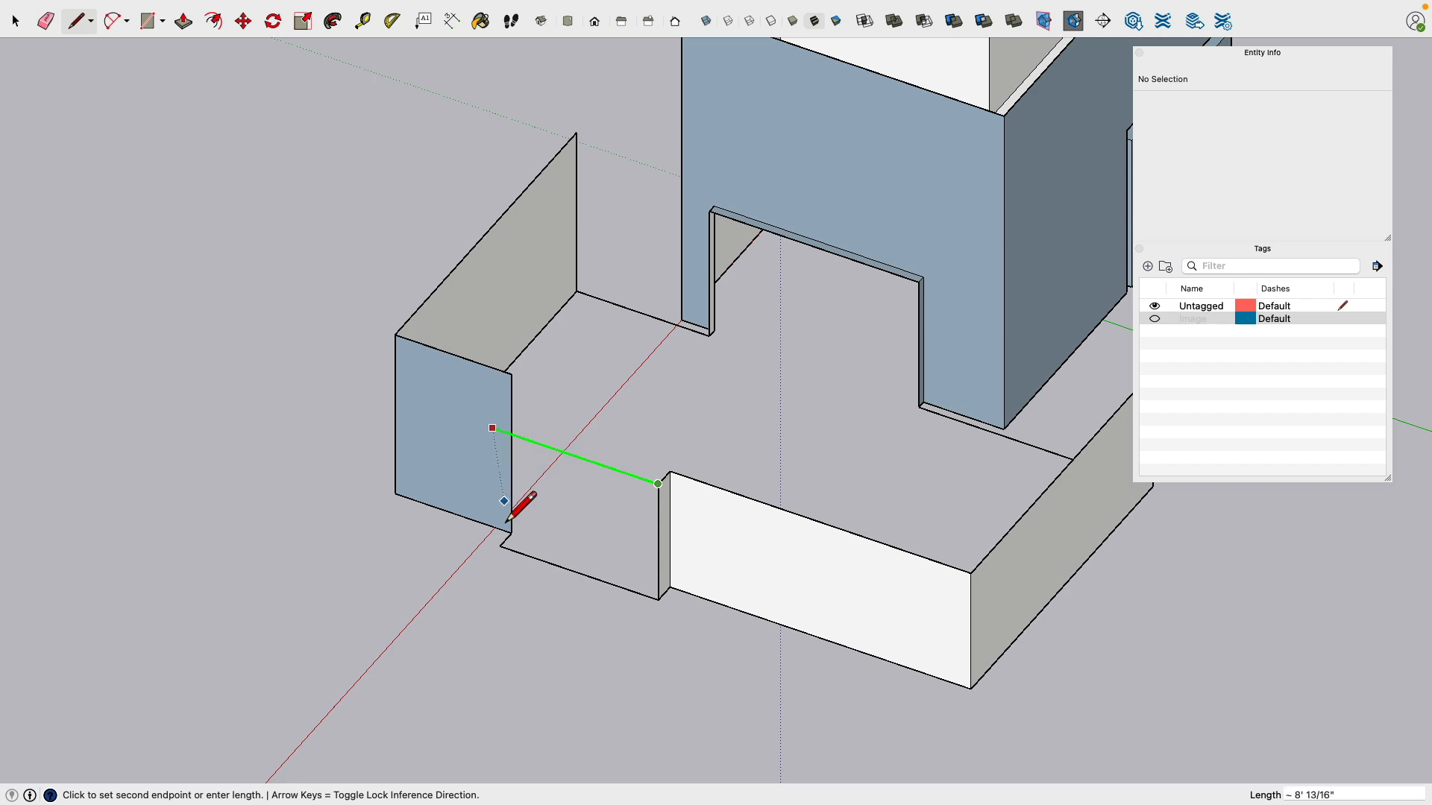
left_click(503, 568)
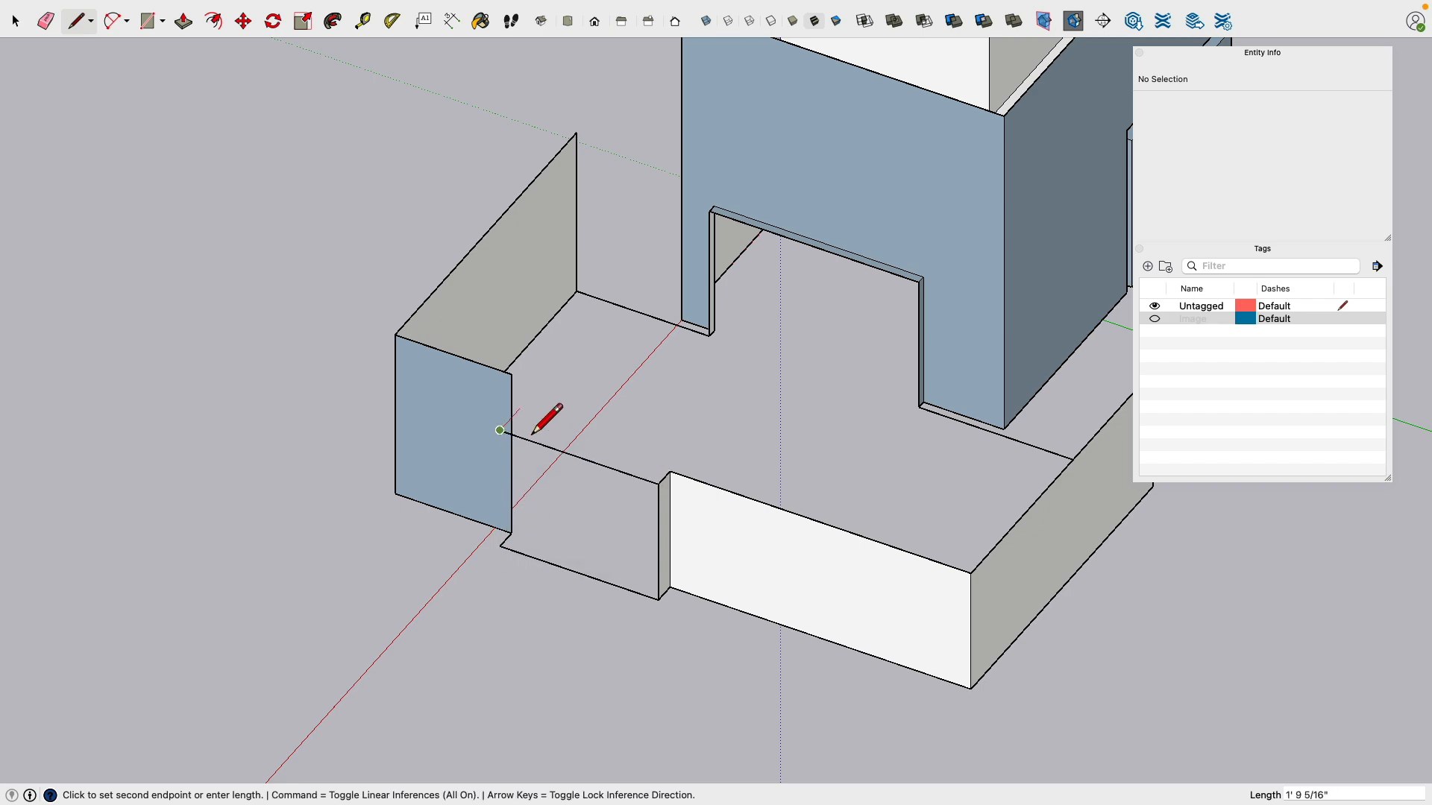
left_click(501, 544)
mouse_move(502, 542)
middle_mouse_down()
mouse_move(607, 390)
mouse_move(208, 403)
mouse_move(403, 486)
mouse_move(222, 650)
mouse_move(780, 479)
mouse_move(1183, 416)
mouse_move(1149, 409)
middle_mouse_up()
scroll(611, 451, "up", 5)
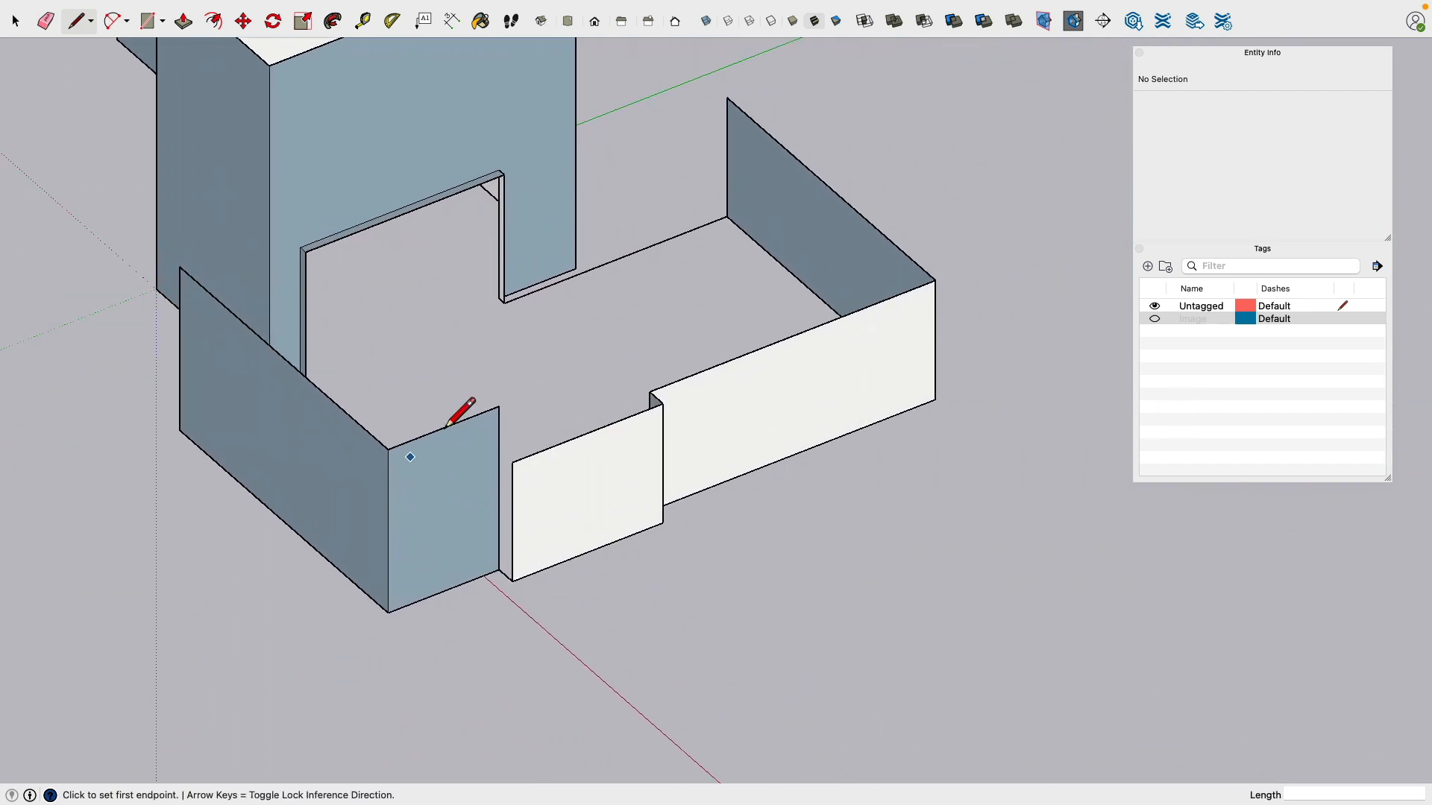
Step: Switch to Finder, open the House Section Living Room drawing in Preview and examine the living room's plate height
key("super+Tab")
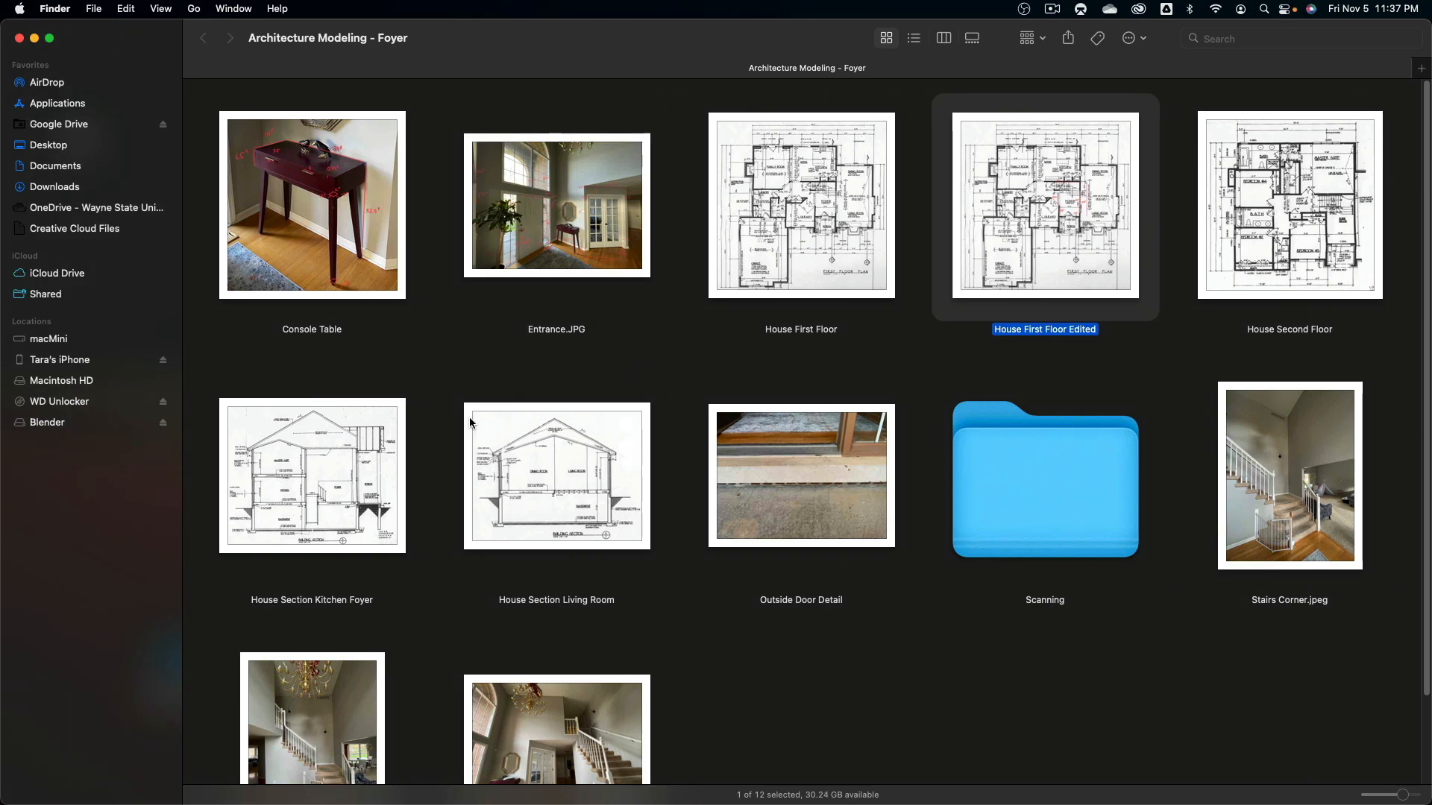
left_click(580, 479)
key("space")
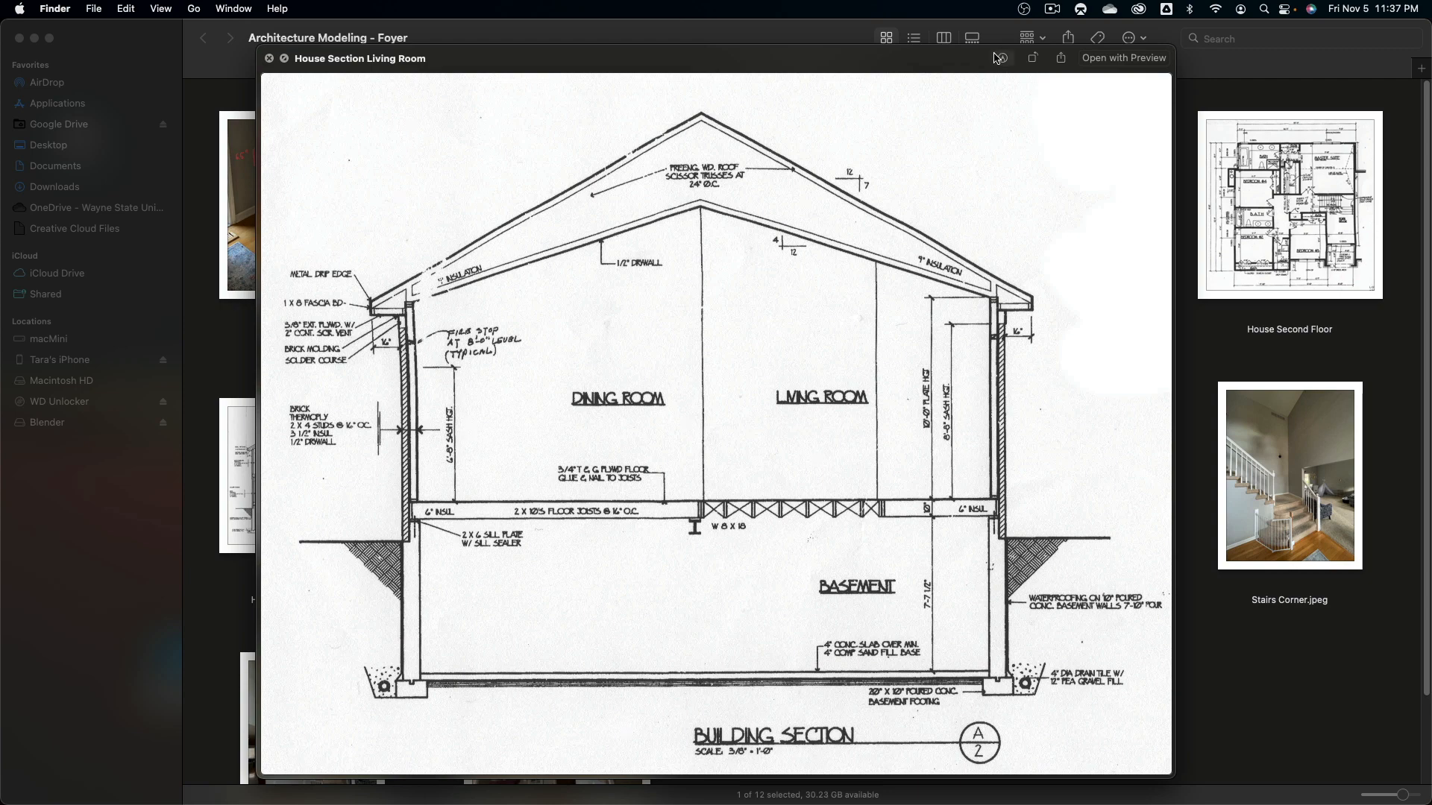
left_click(1101, 60)
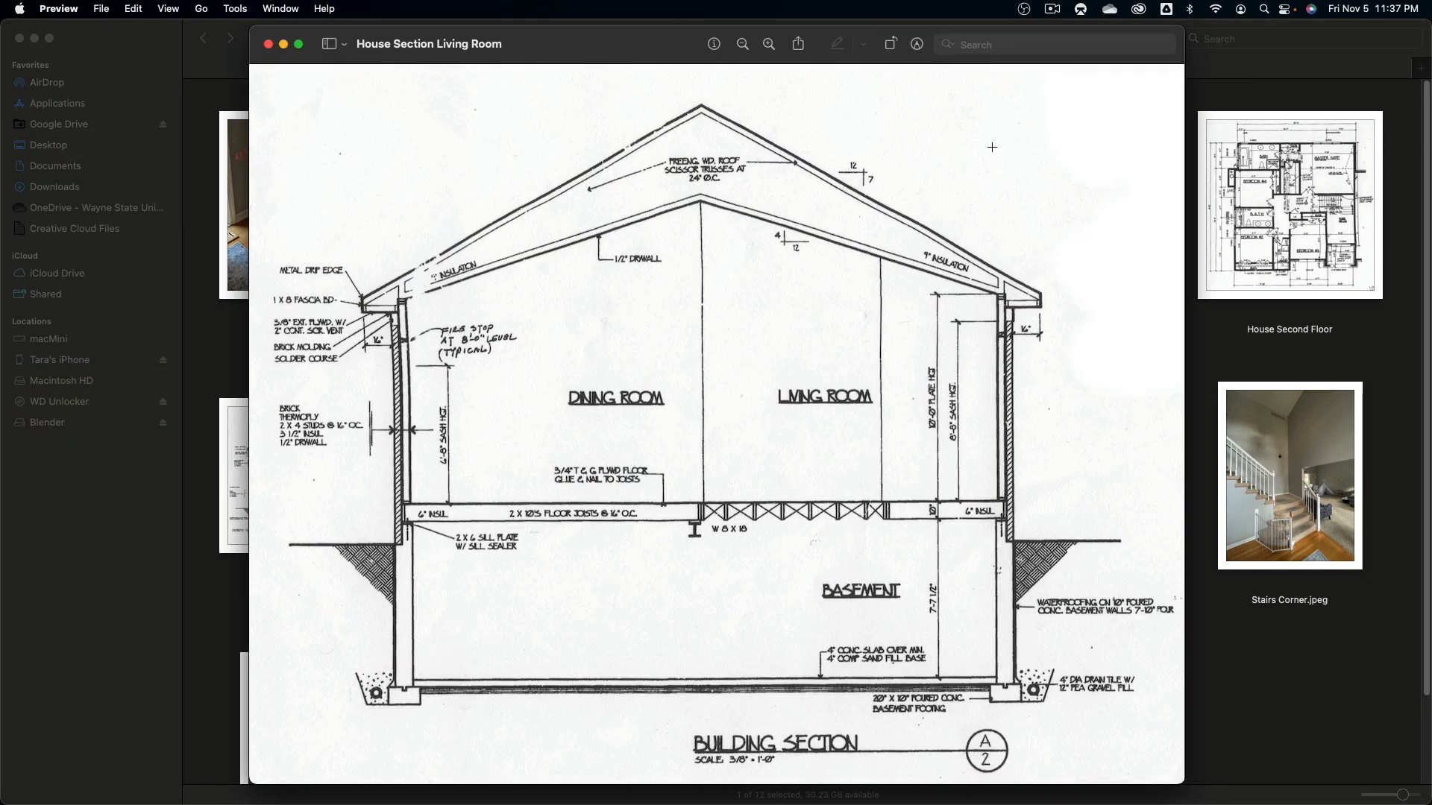
left_click(769, 44)
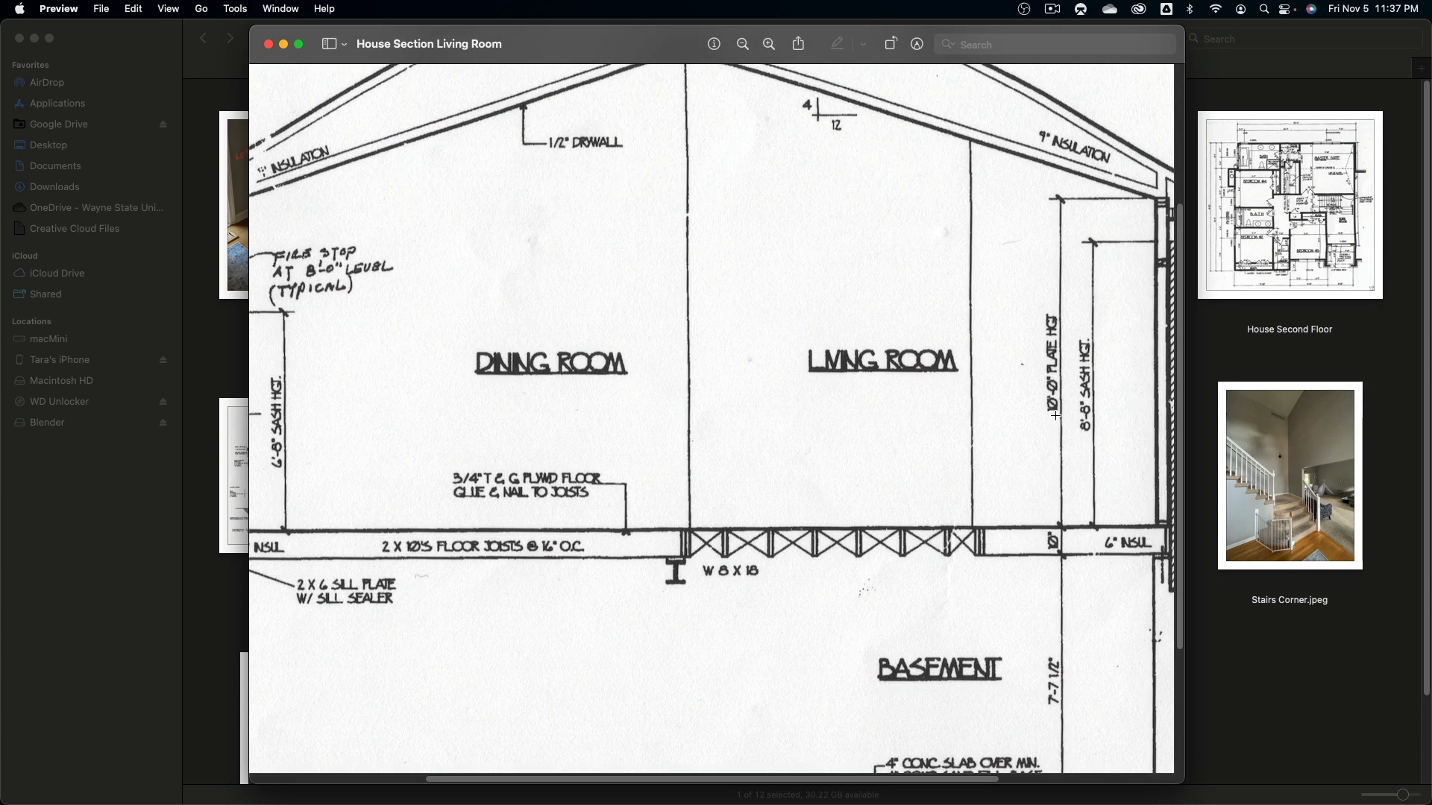
scroll(1087, 239, "down", 1)
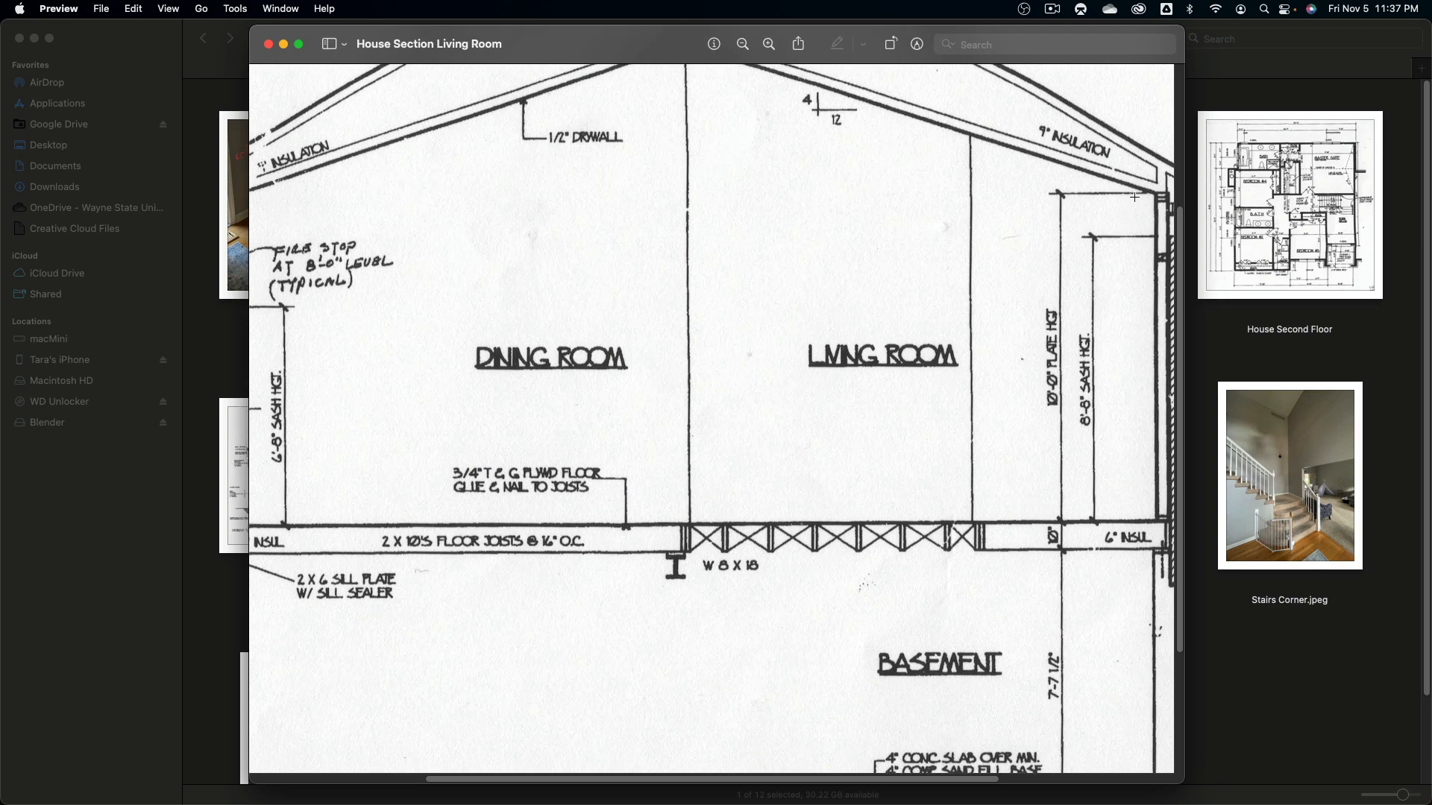
scroll(1134, 198, "down", 3)
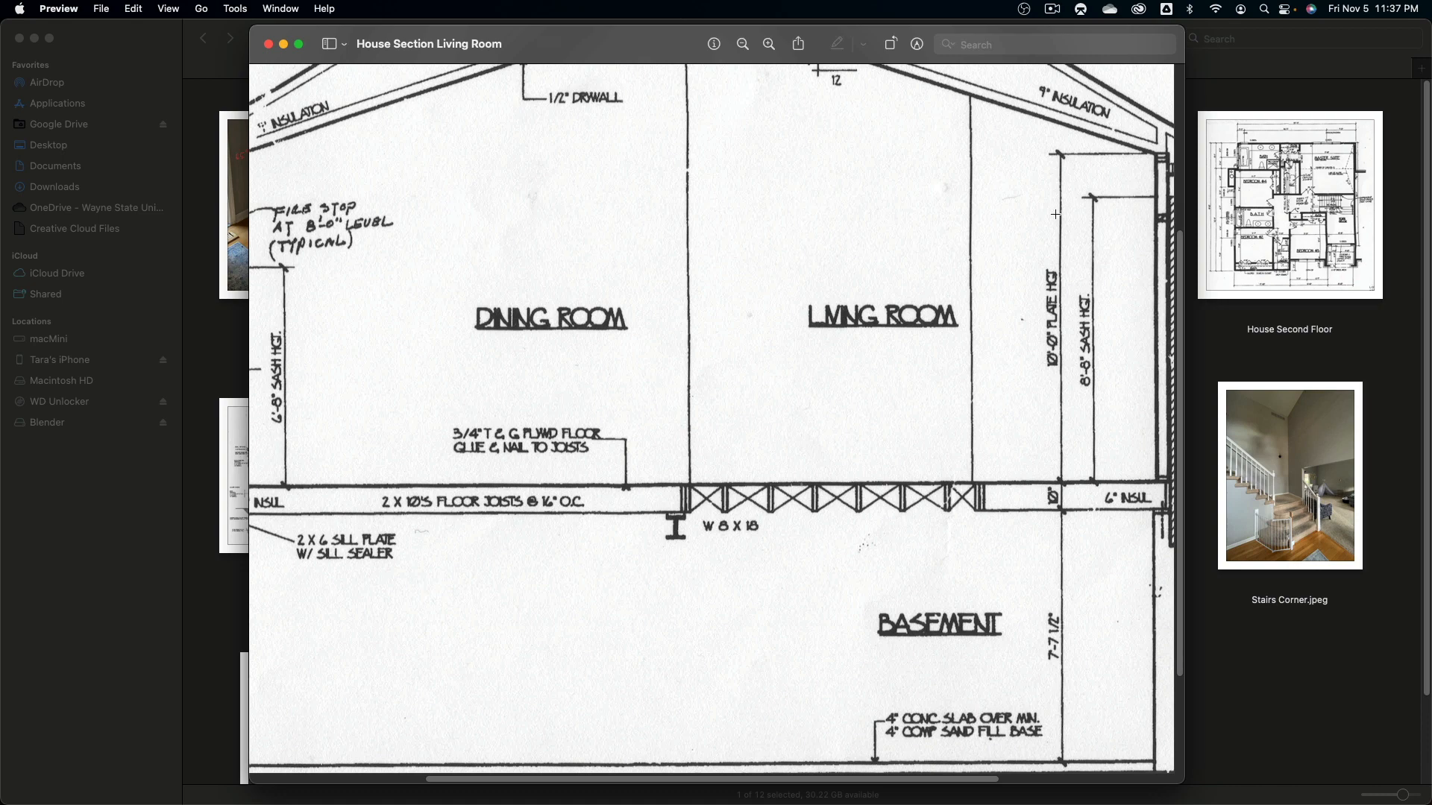
Step: Return to SketchUp and place a guide 10' above the base edge of the short outer wall
key("super+Tab")
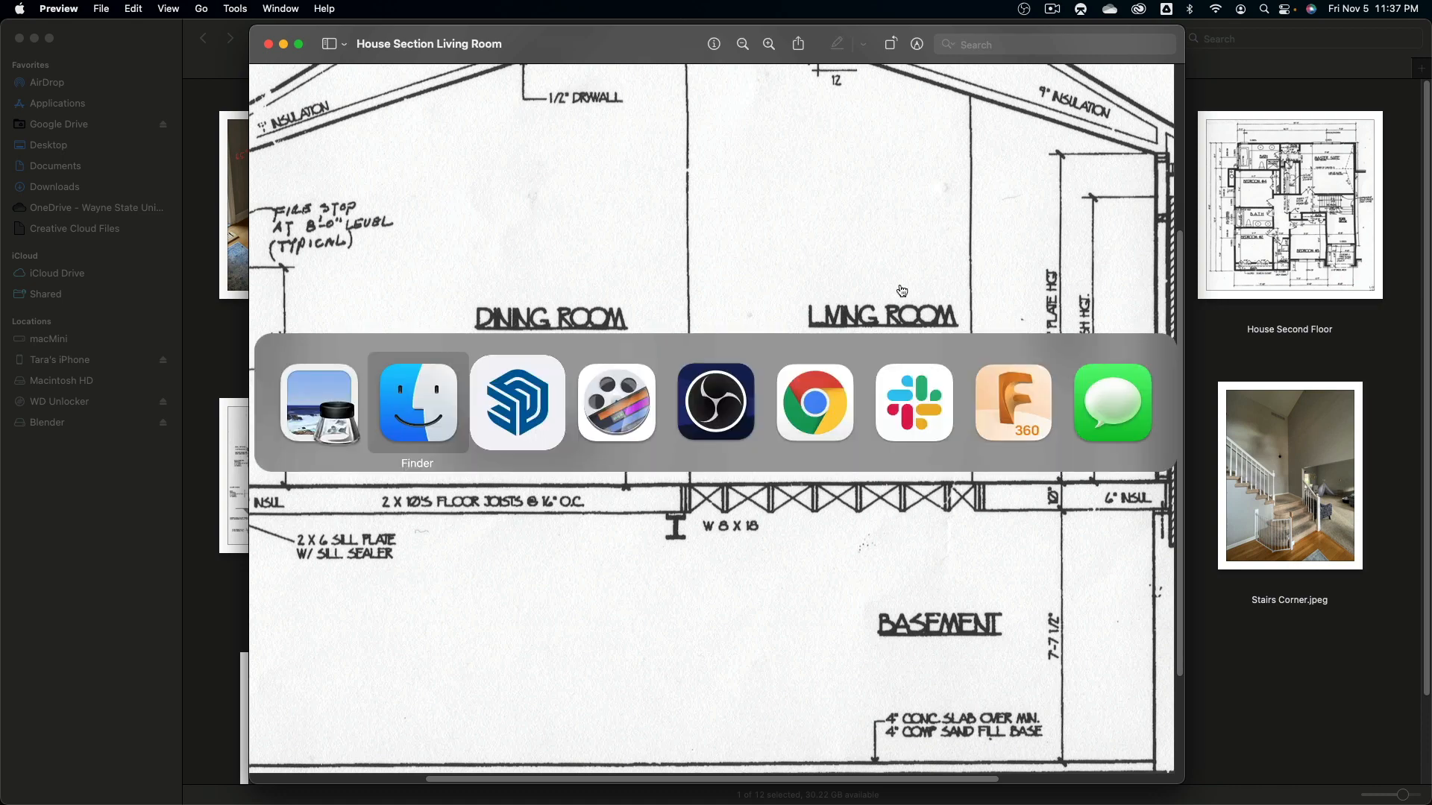
left_click(525, 412)
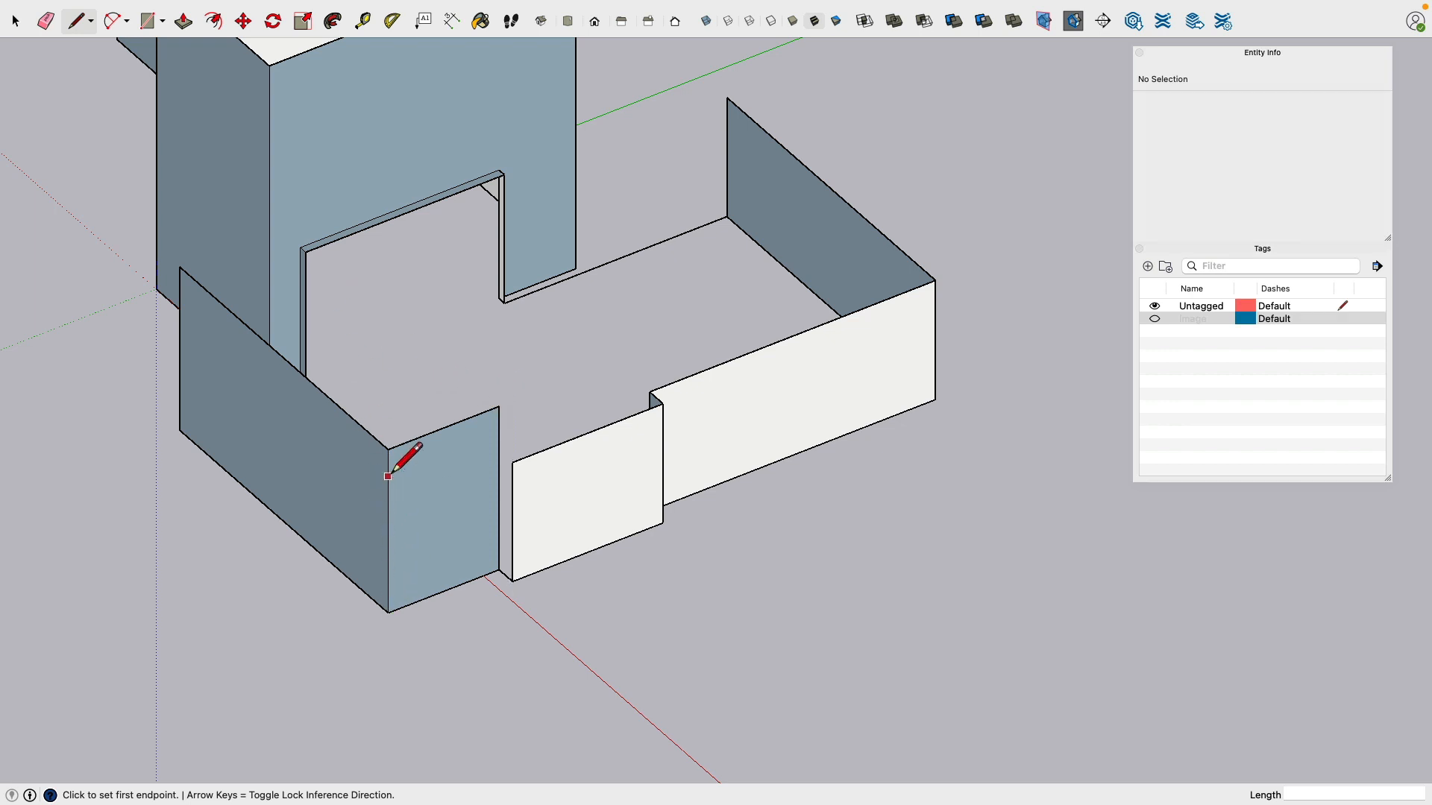
left_click(363, 21)
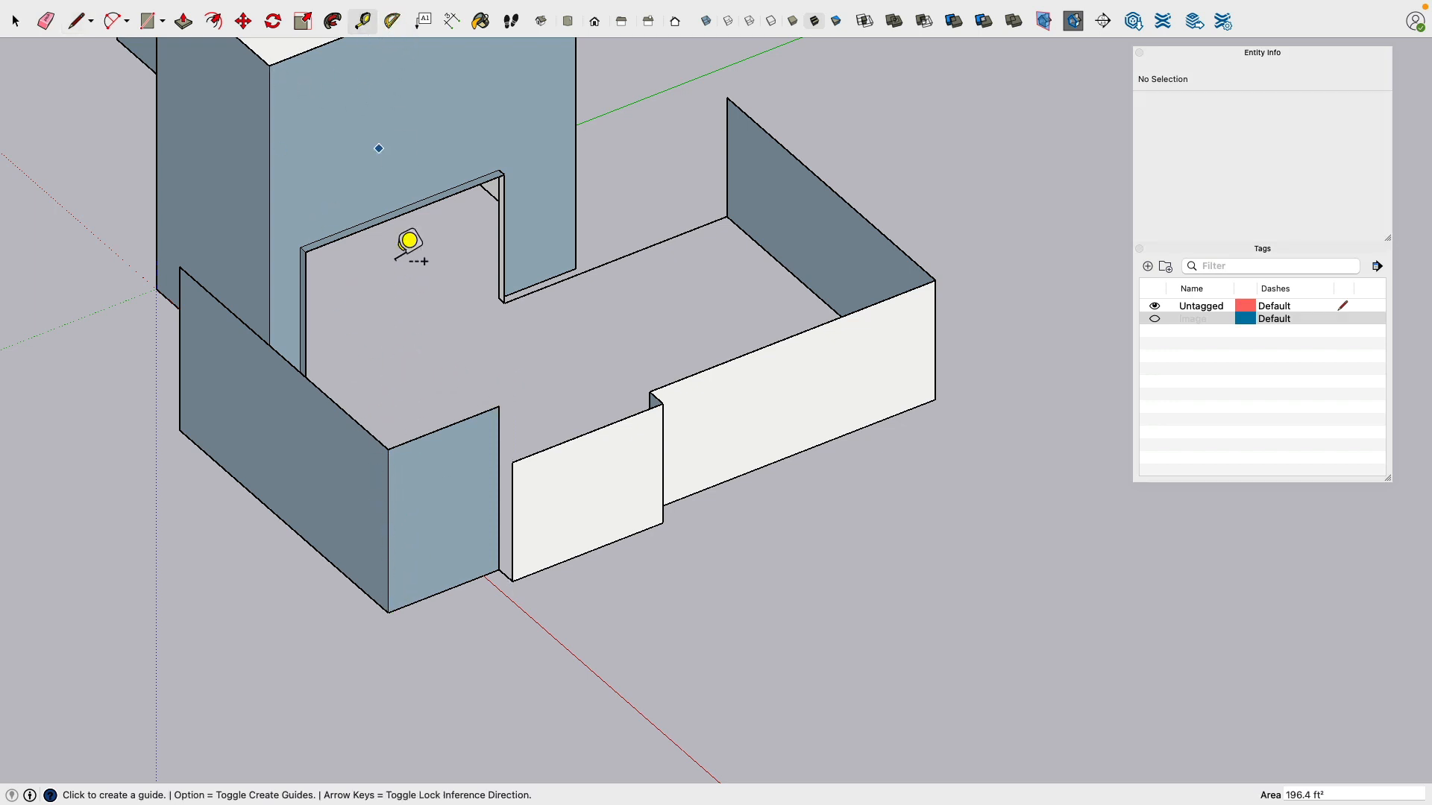
left_click(432, 594)
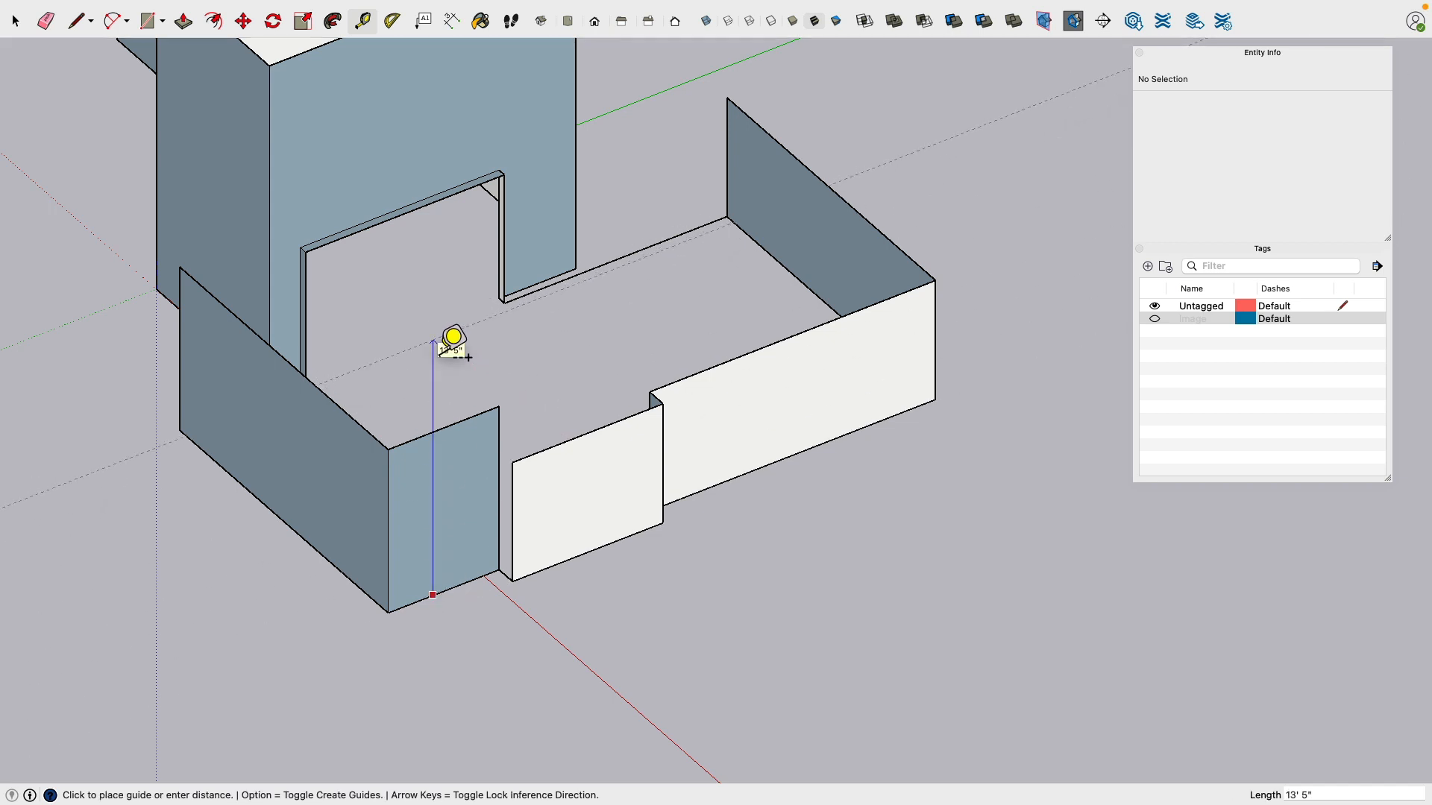
type("10'")
key("Return")
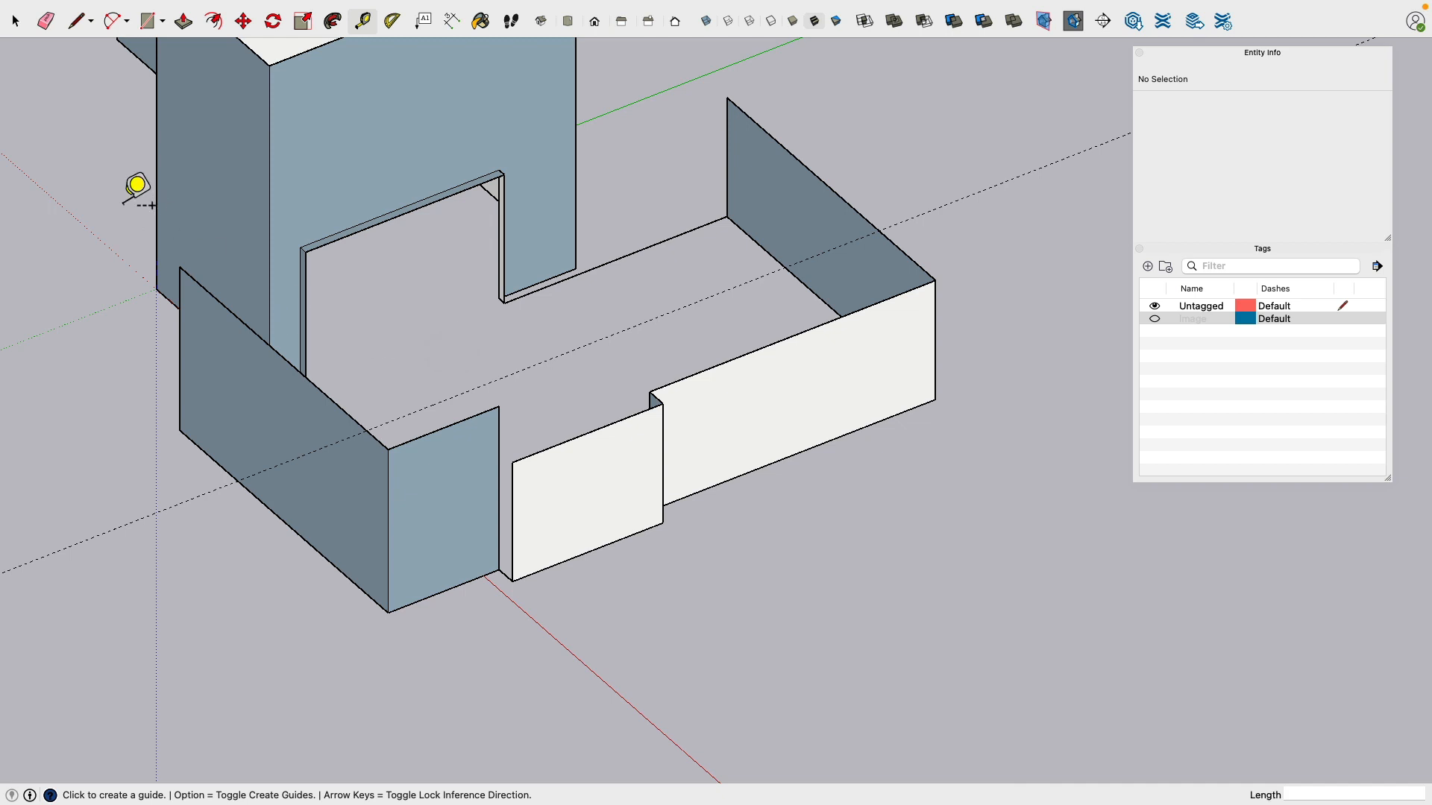
Step: Move the top edges of the front wall and short outer wall up to the guide, and close the adjacent bump-out return with a line
left_click(15, 21)
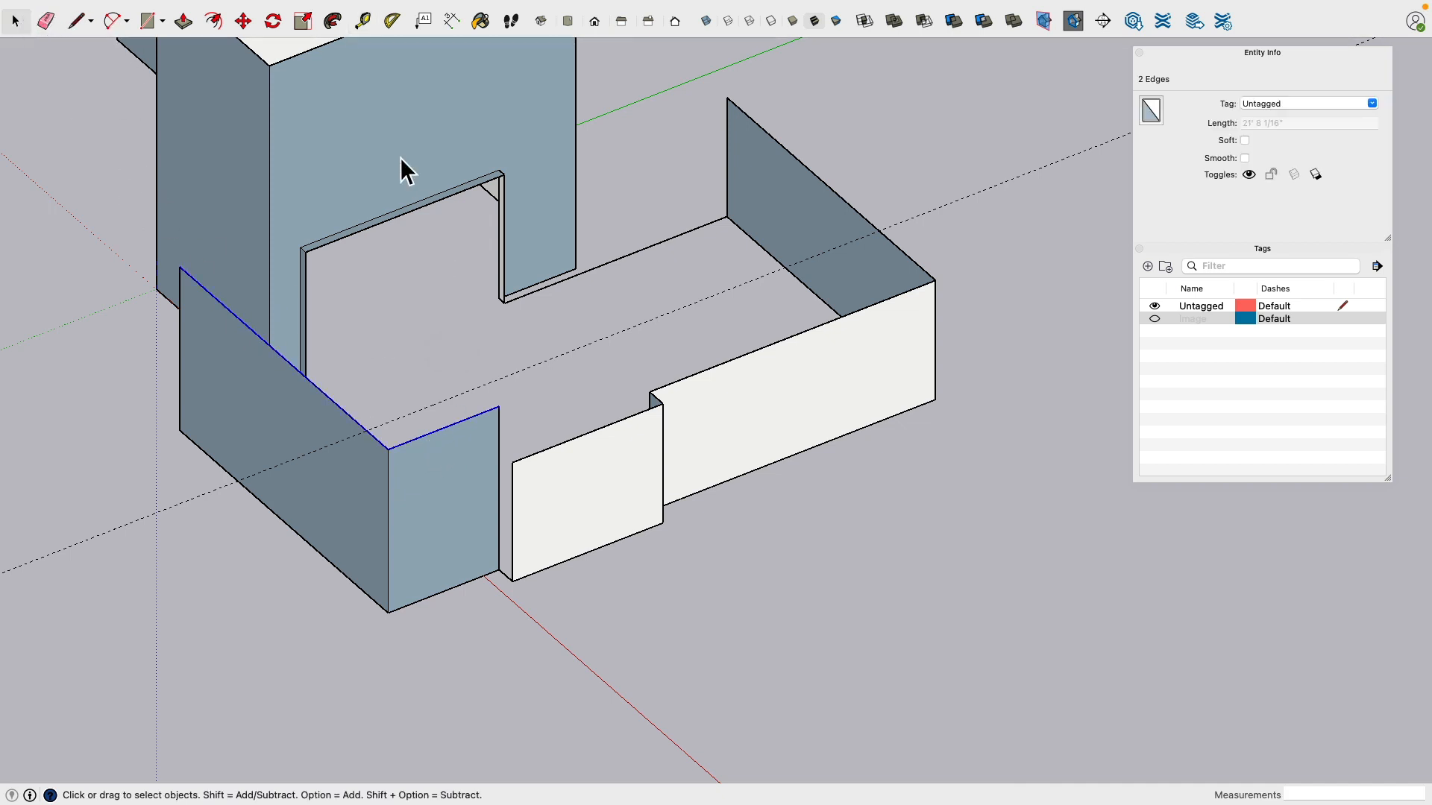
key("m")
left_click(399, 450)
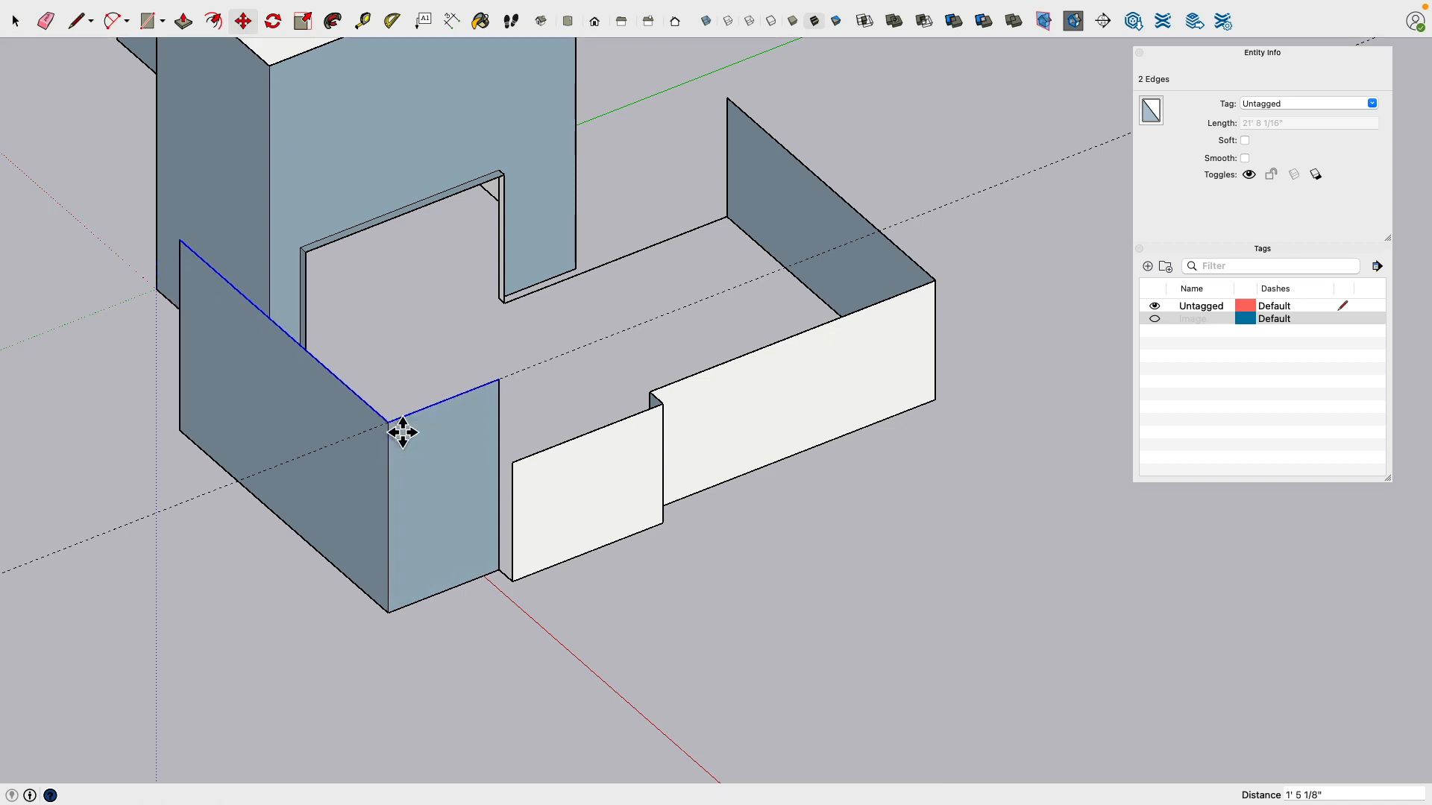
left_click(401, 436)
left_click(81, 21)
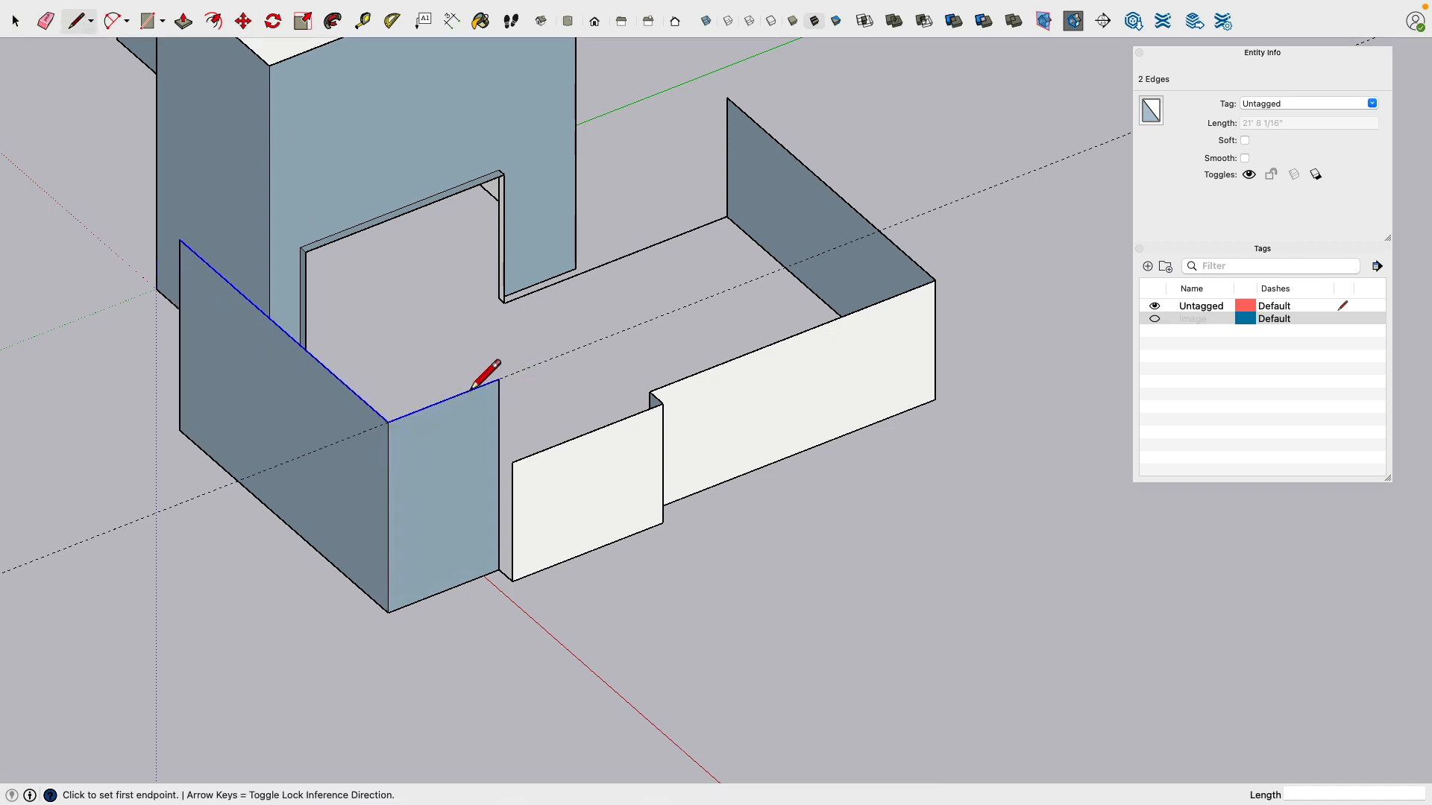
left_click(498, 379)
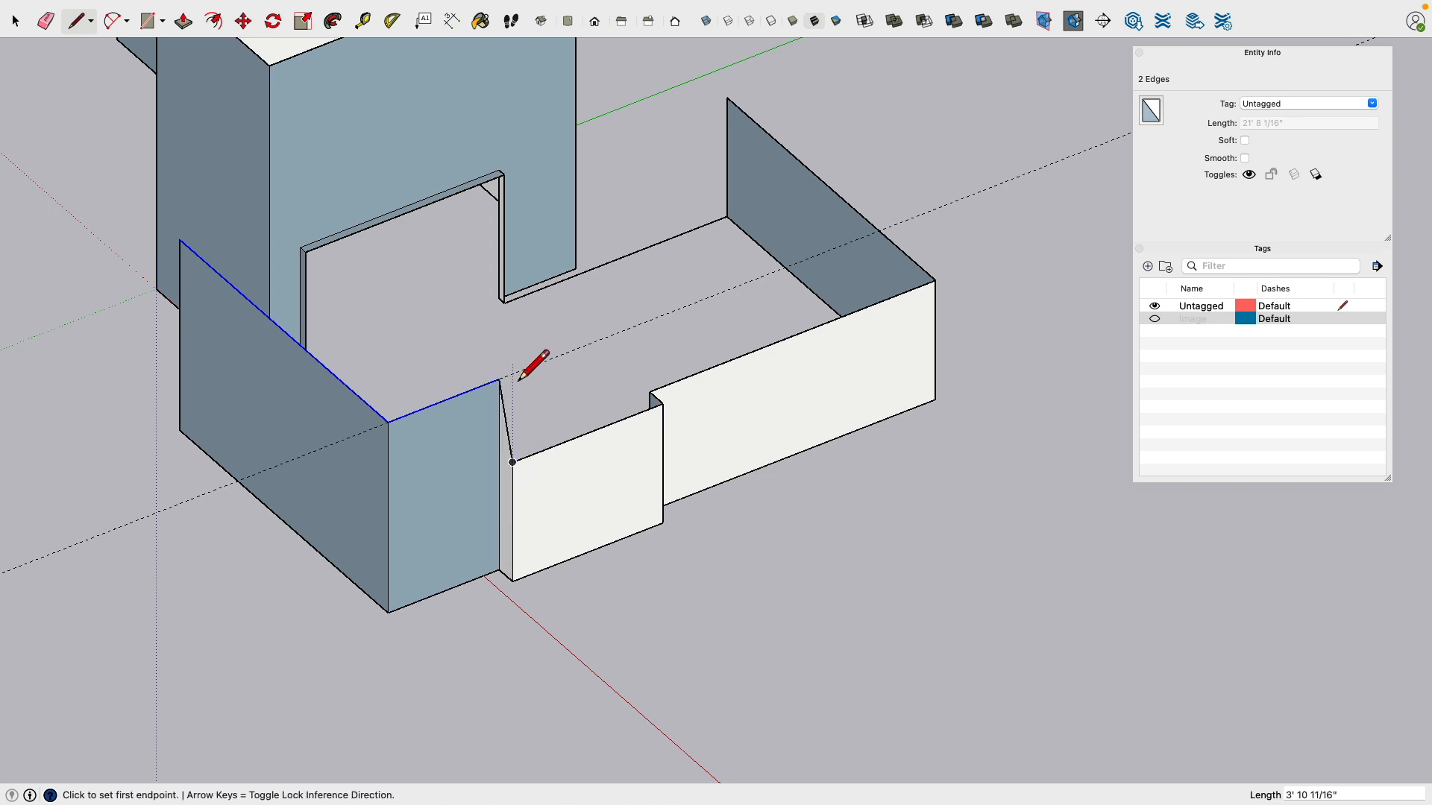
Step: Move the top edges of the bump-out, the long outer wall and the dining room's back wall up to the guide's height
left_click(15, 21)
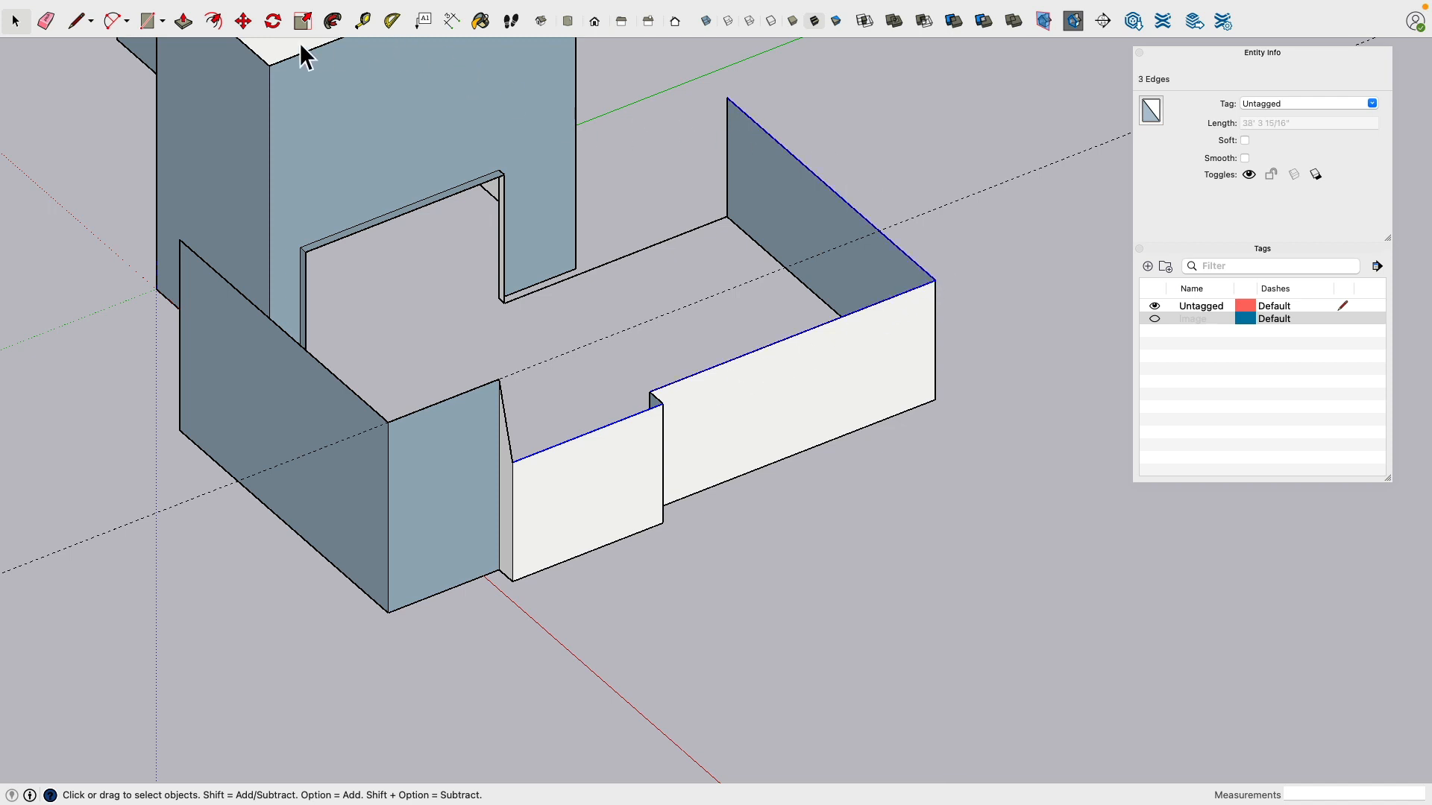
left_click(244, 22)
left_click(656, 401)
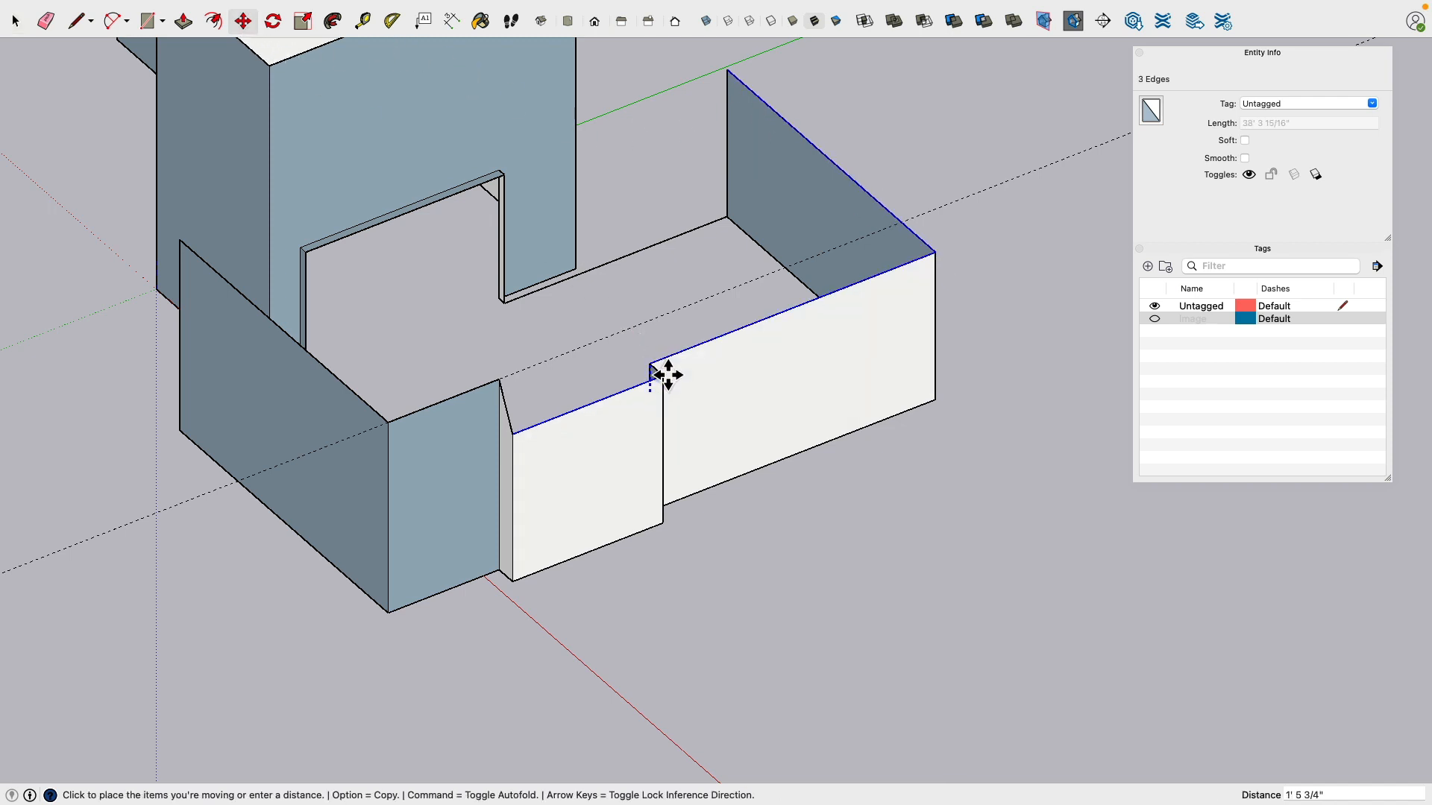
left_click(661, 330)
Step: Draw a line along the foyer side between the tops of the front and back walls to cap the room with a face
scroll(628, 370, "down", 5)
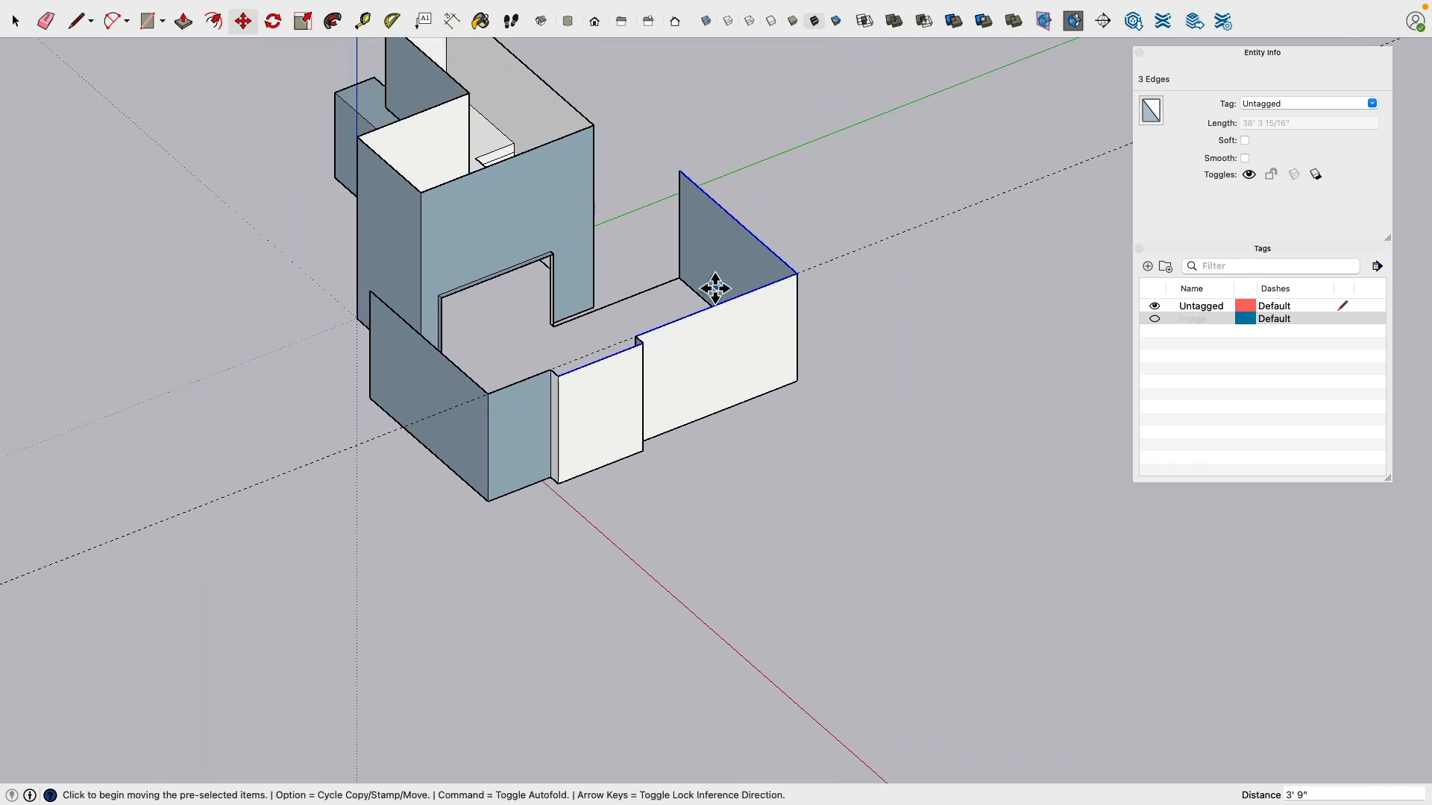
middle_click_drag(574, 282, 350, 295)
scroll(497, 252, "up", 4)
middle_click_drag(423, 252, 298, 313, "shift")
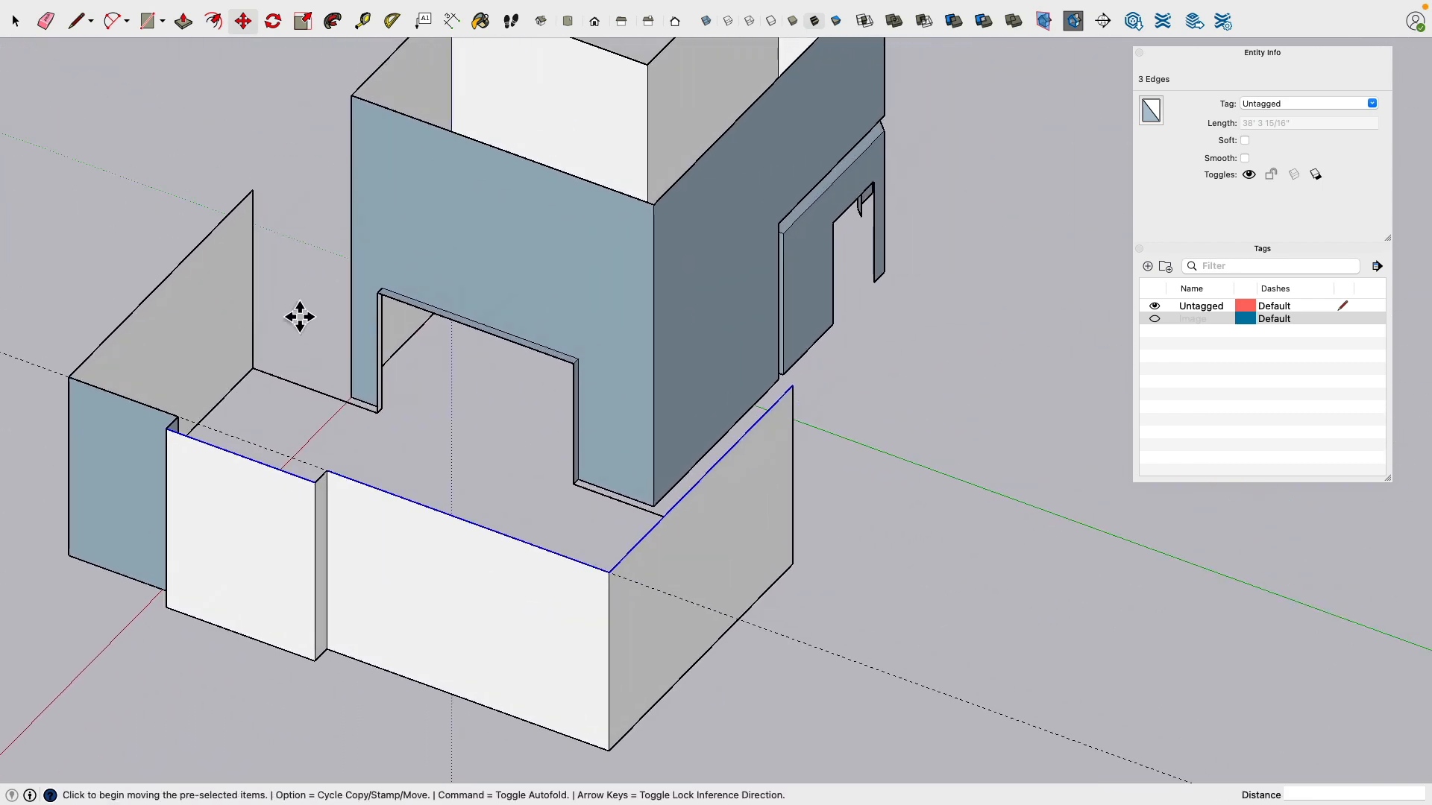
left_click(79, 22)
left_click(254, 211)
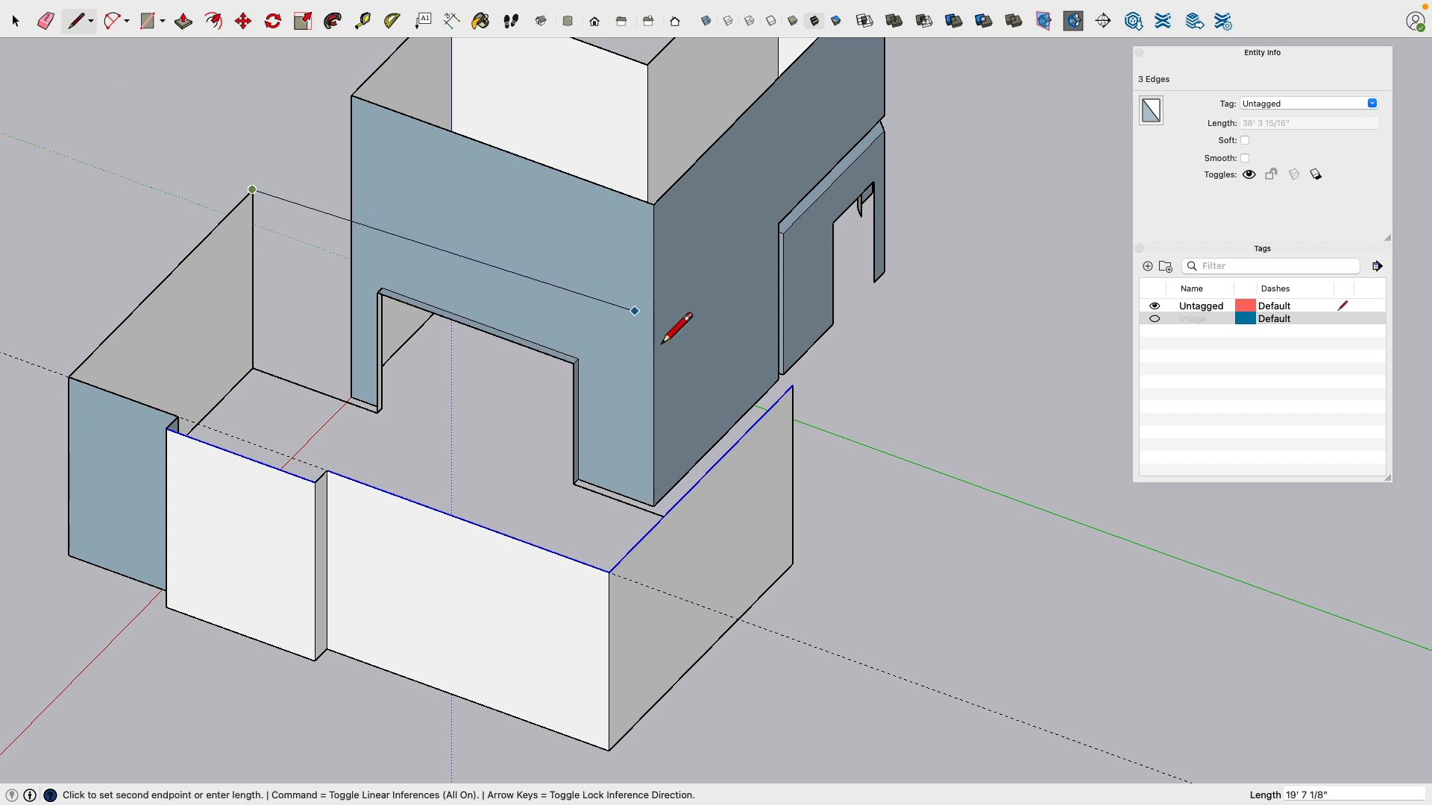
left_click(793, 385)
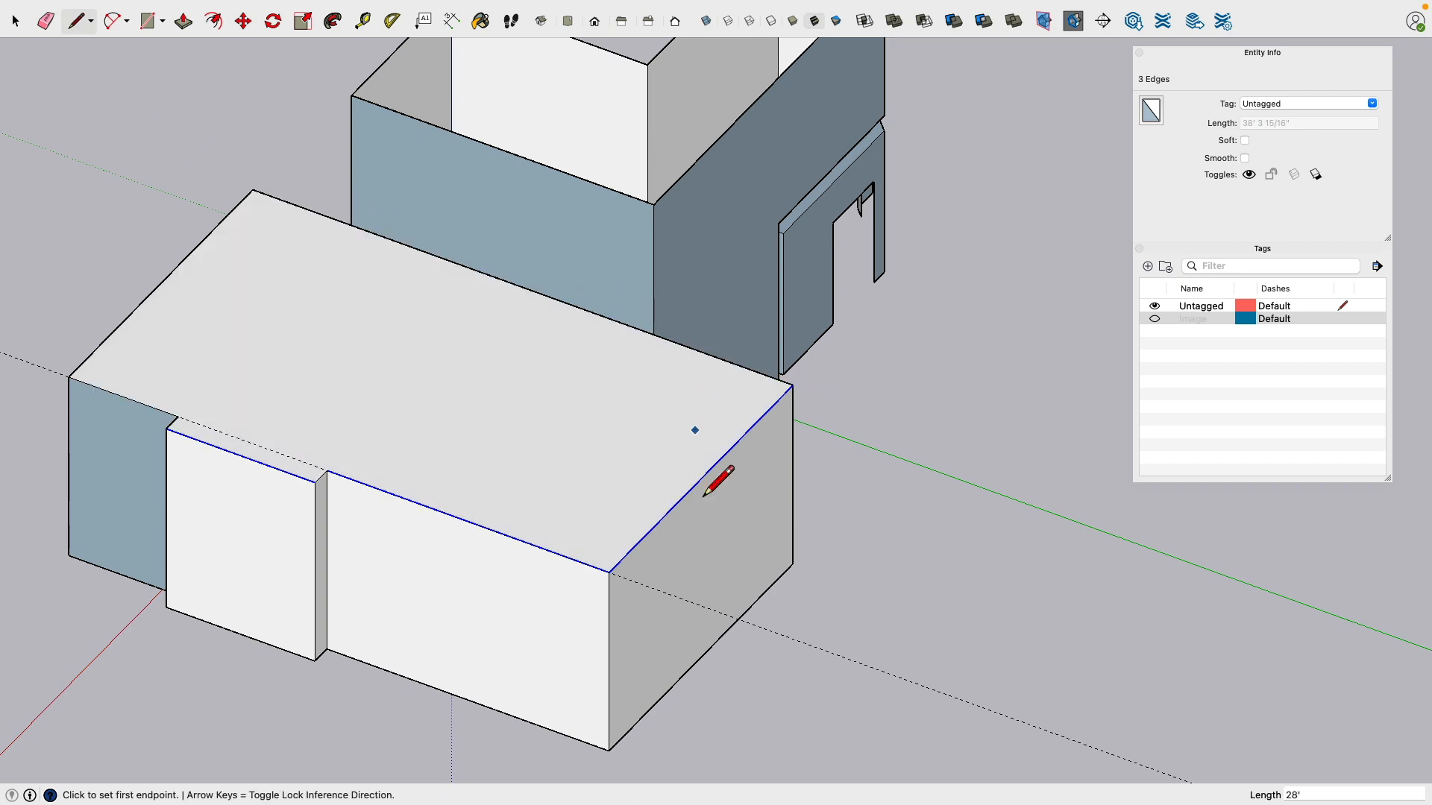
Step: Delete the face that caps the living and dining room, leaving the space between the walls open
mouse_move(715, 480)
middle_mouse_down()
mouse_move(607, 563)
mouse_move(625, 255)
mouse_move(566, 273)
middle_mouse_up()
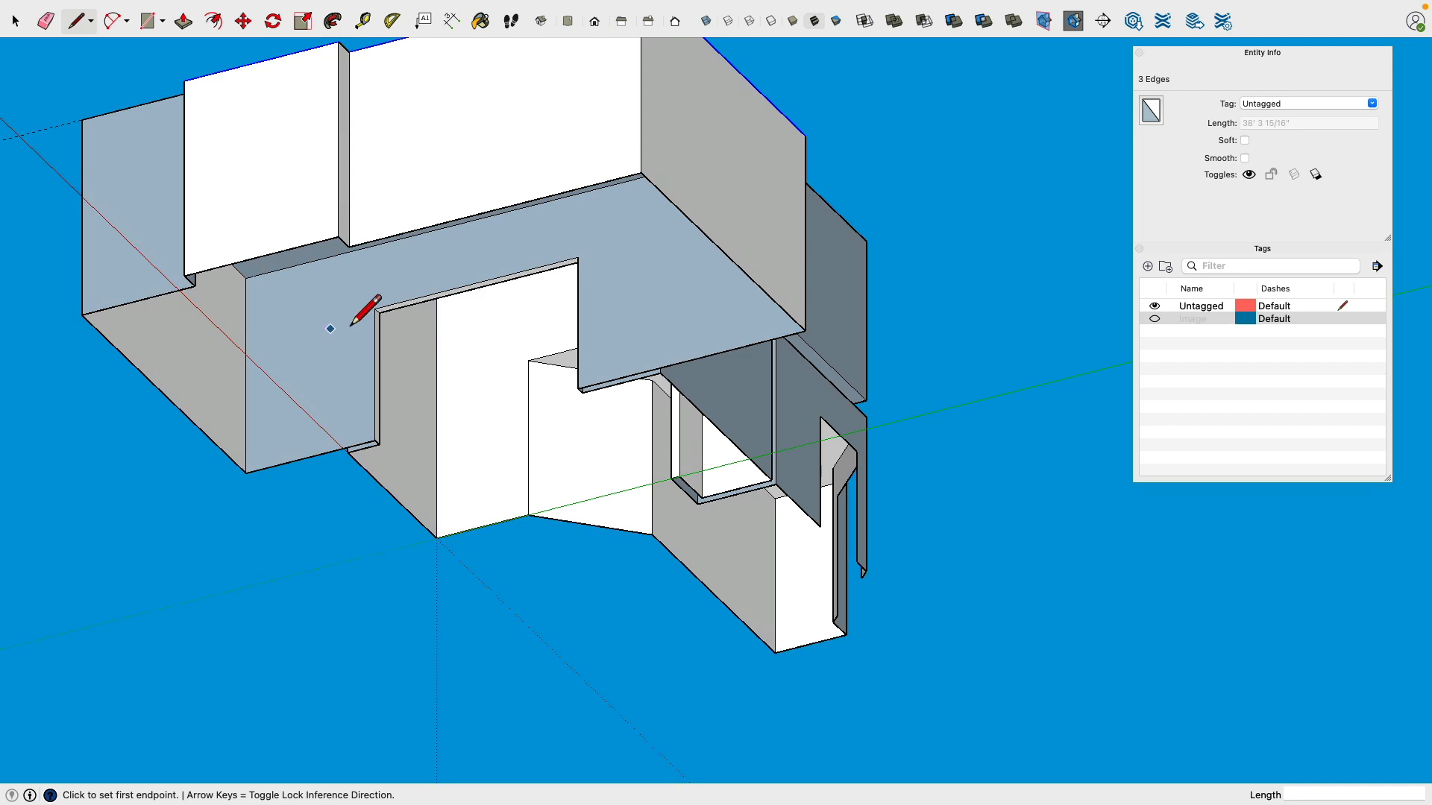
key("space")
middle_click_drag(253, 283, 294, 218)
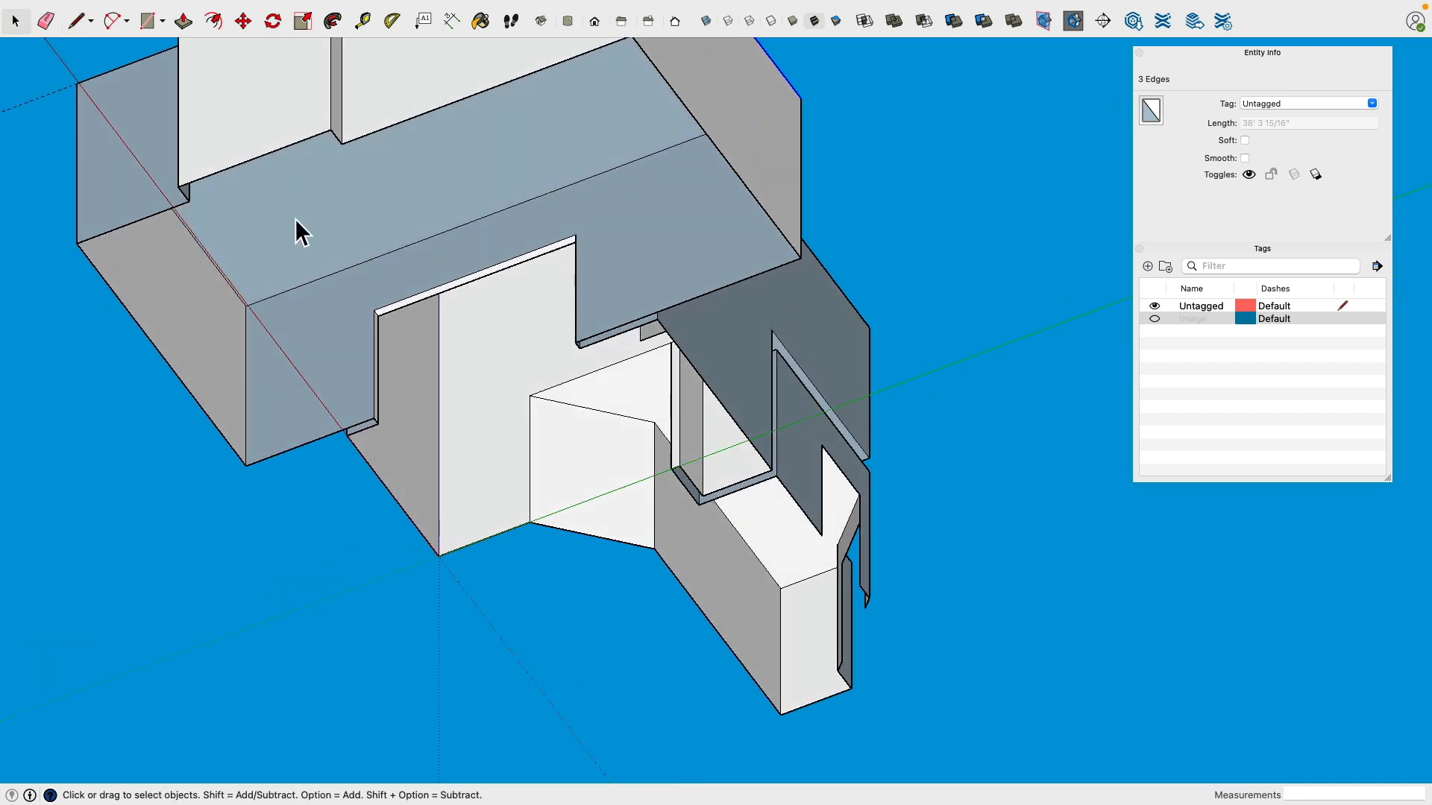
left_click(294, 218)
key("Delete")
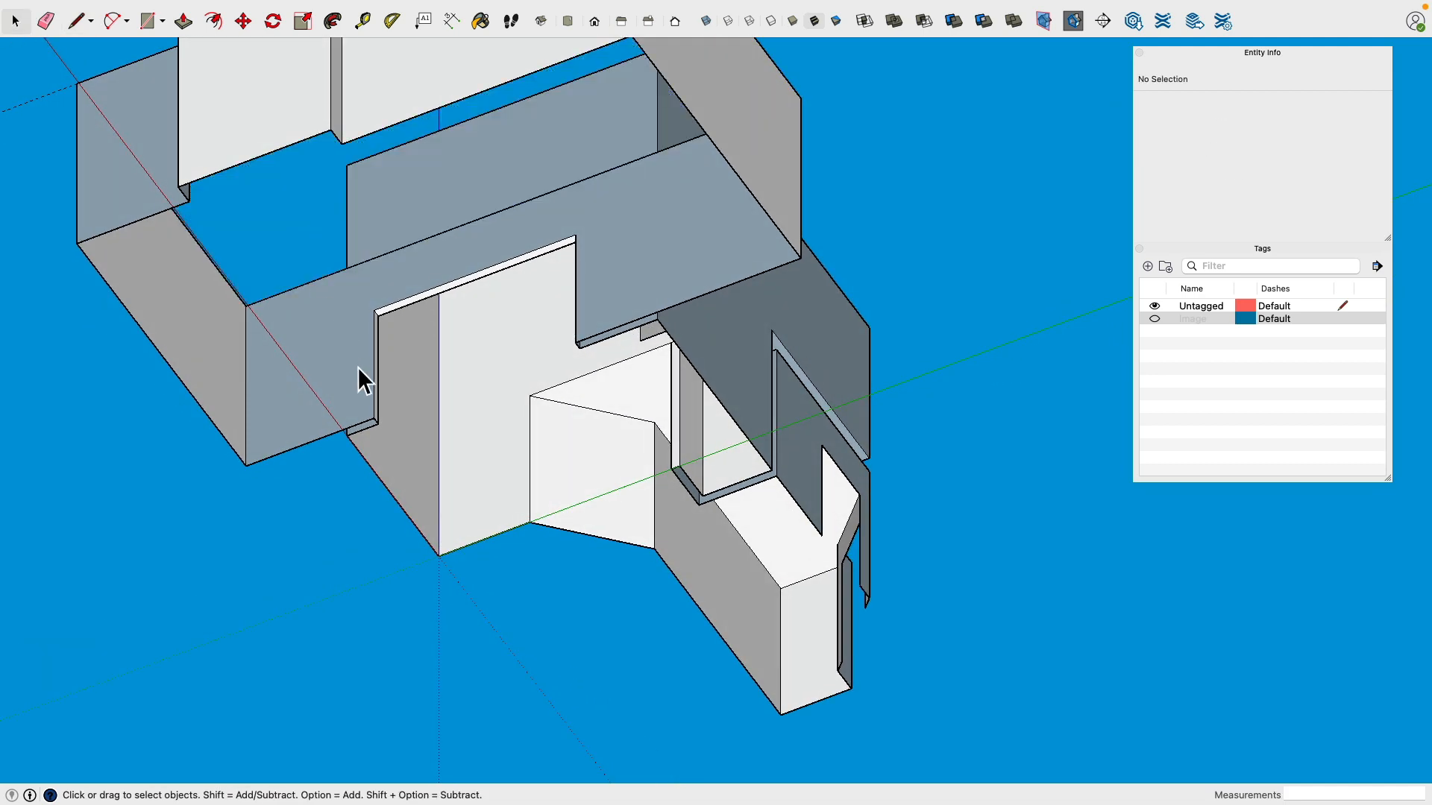
Step: Reverse the face of the living and dining room wall that borders the foyer
left_click(339, 354)
right_click(337, 326)
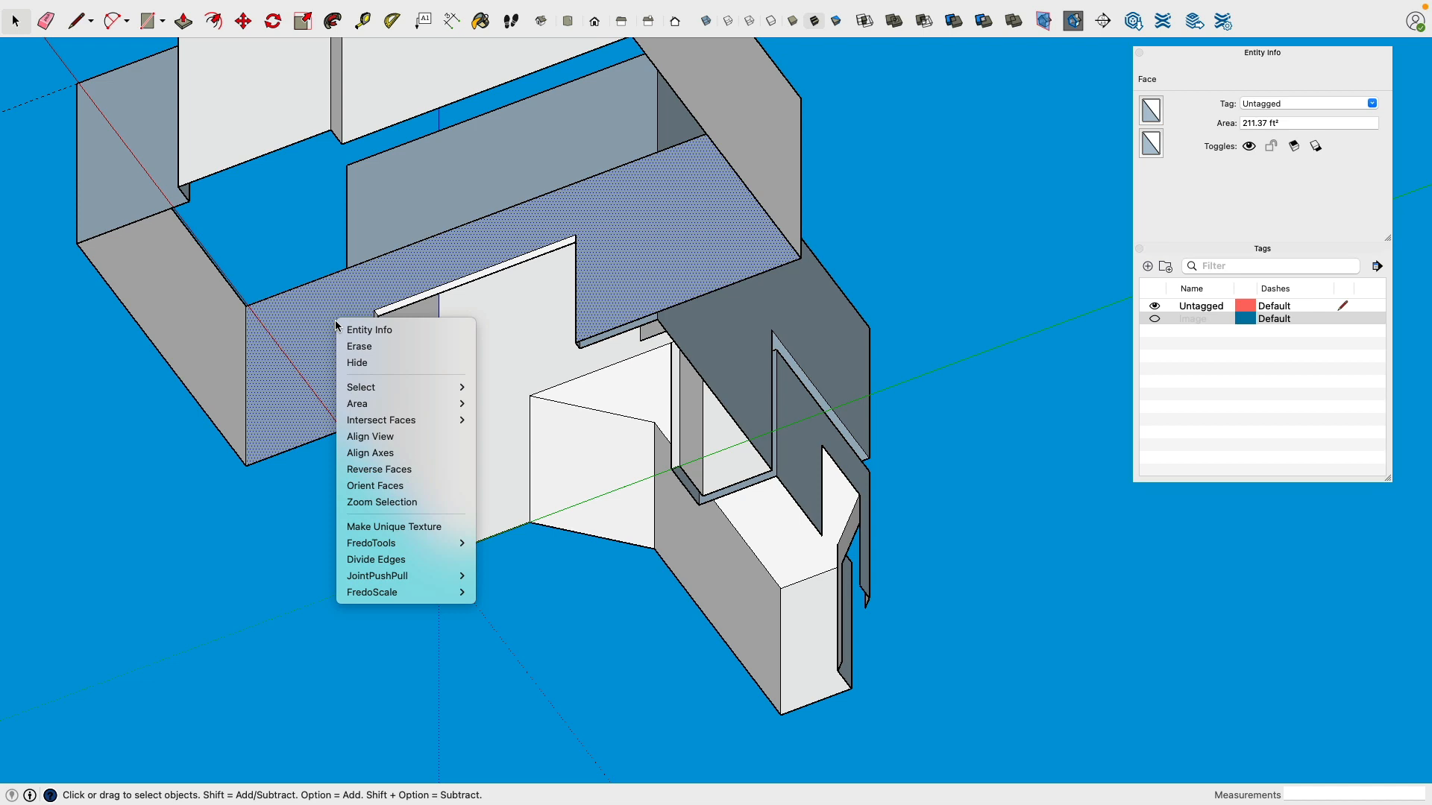
left_click(429, 469)
Step: Reverse the faces of the bump-out, its adjacent return, the long outer wall and the dining room's back wall, and delete the height guide
key("o")
middle_click_drag(636, 254, 917, 689)
middle_click_drag(566, 455, 1062, 560)
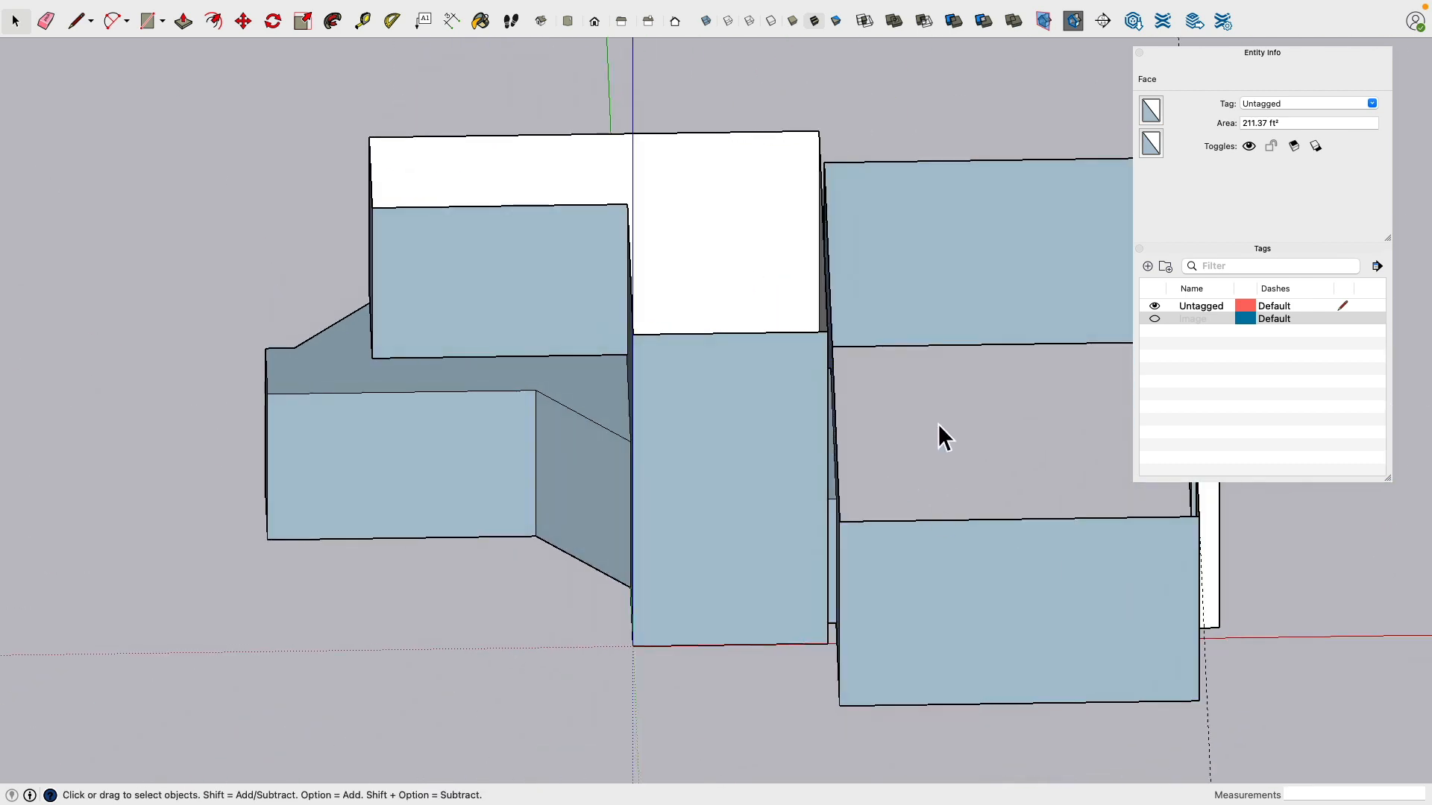
middle_click_drag(938, 424, 752, 516)
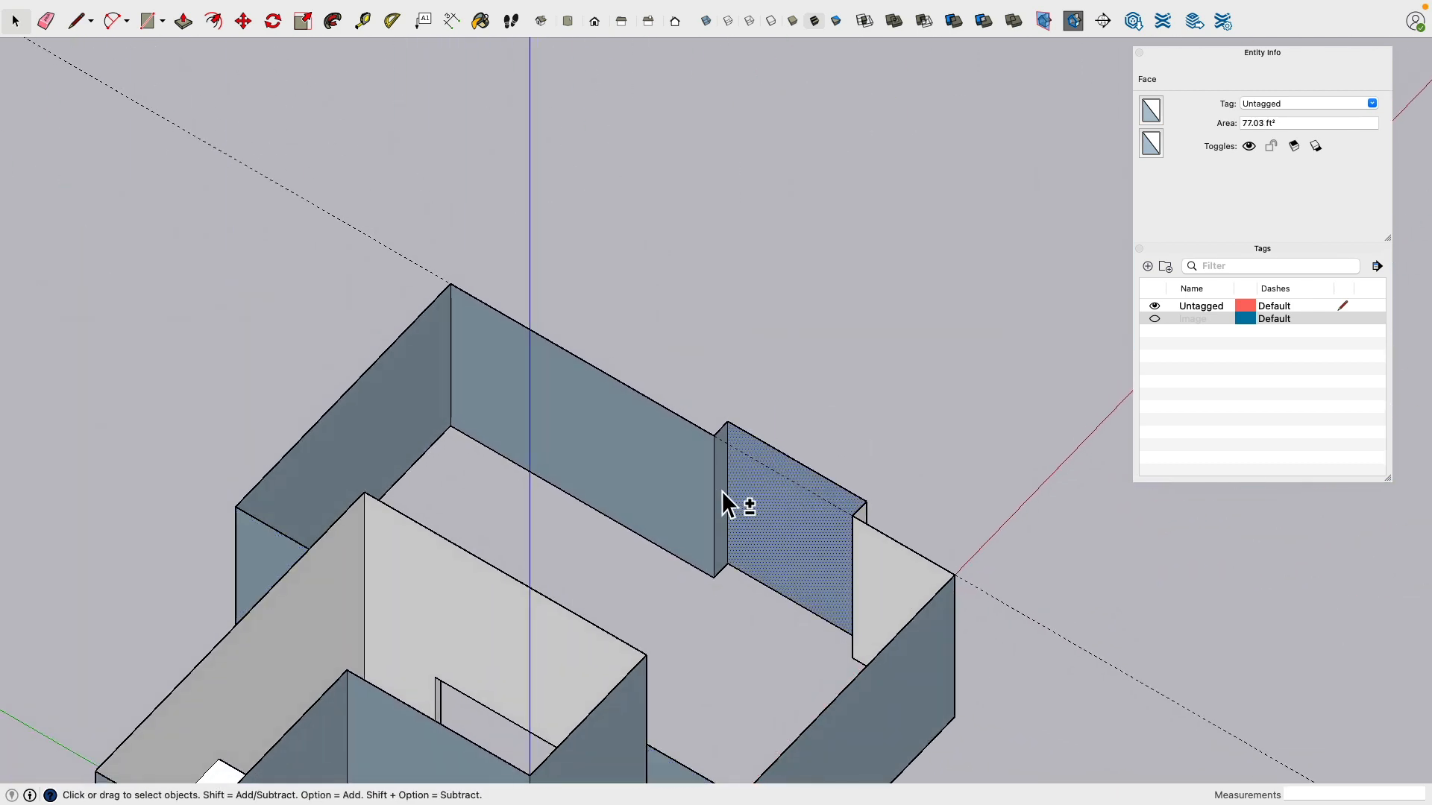
left_click(638, 452, "shift")
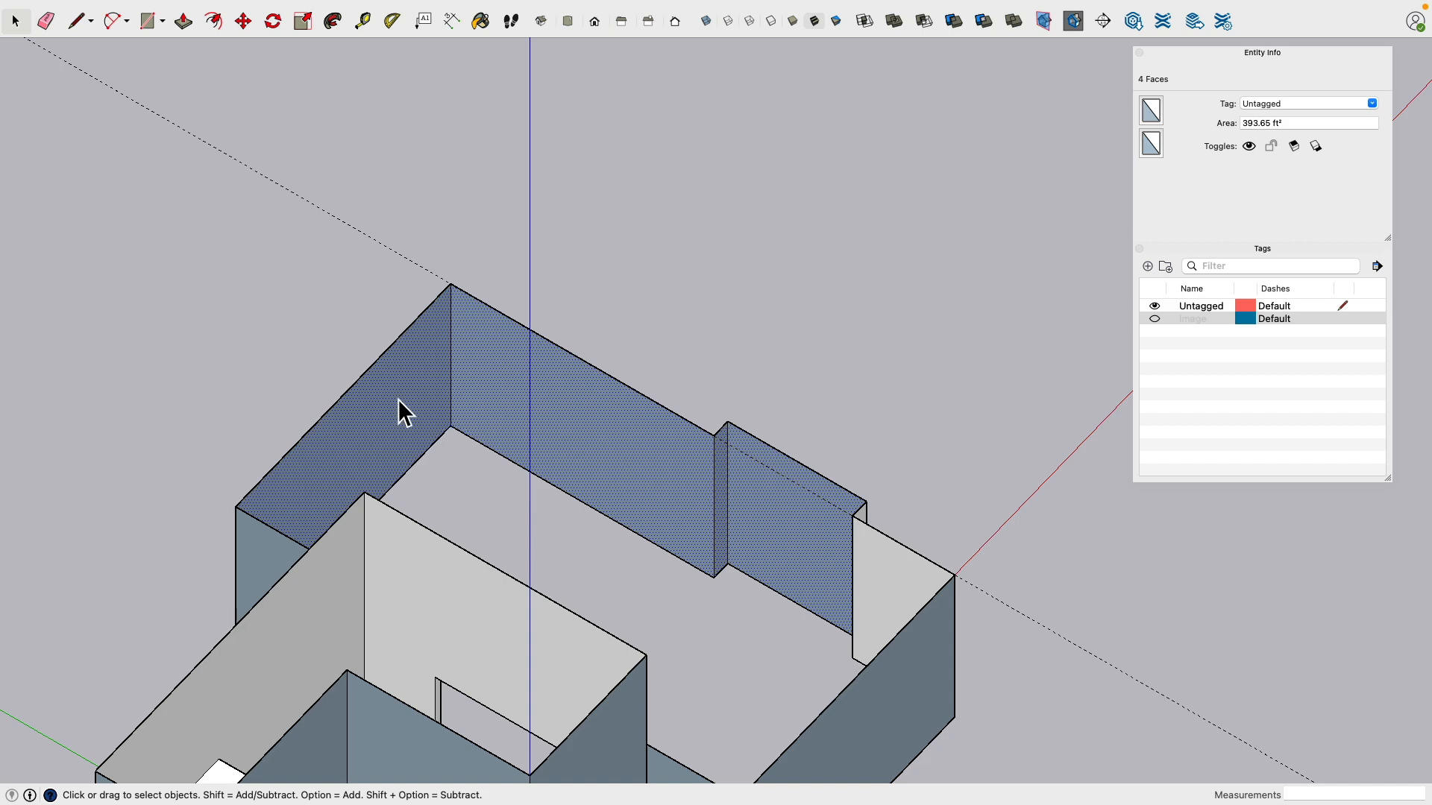
right_click(395, 389)
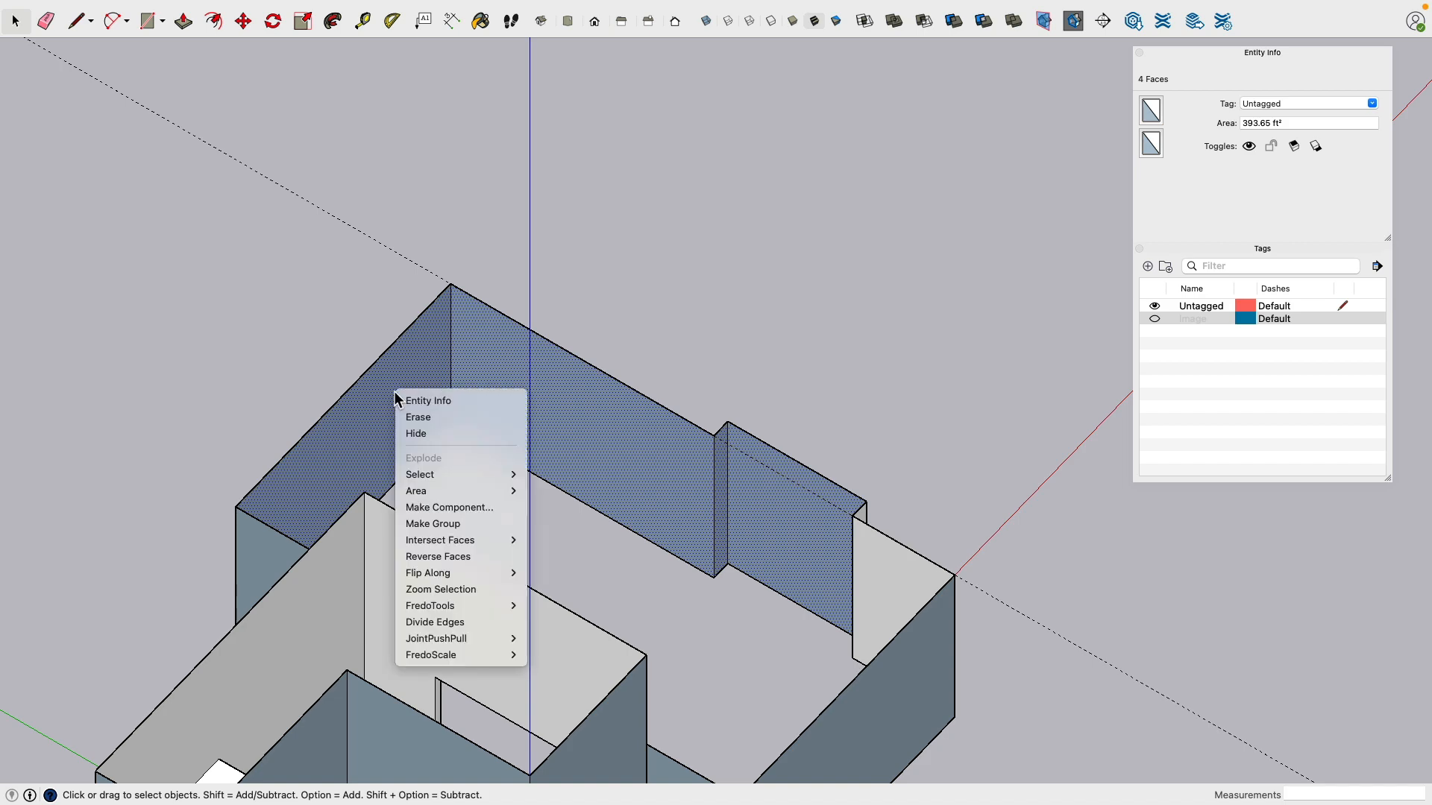
left_click(483, 558)
left_click(869, 353)
middle_click_drag(869, 354, 594, 468)
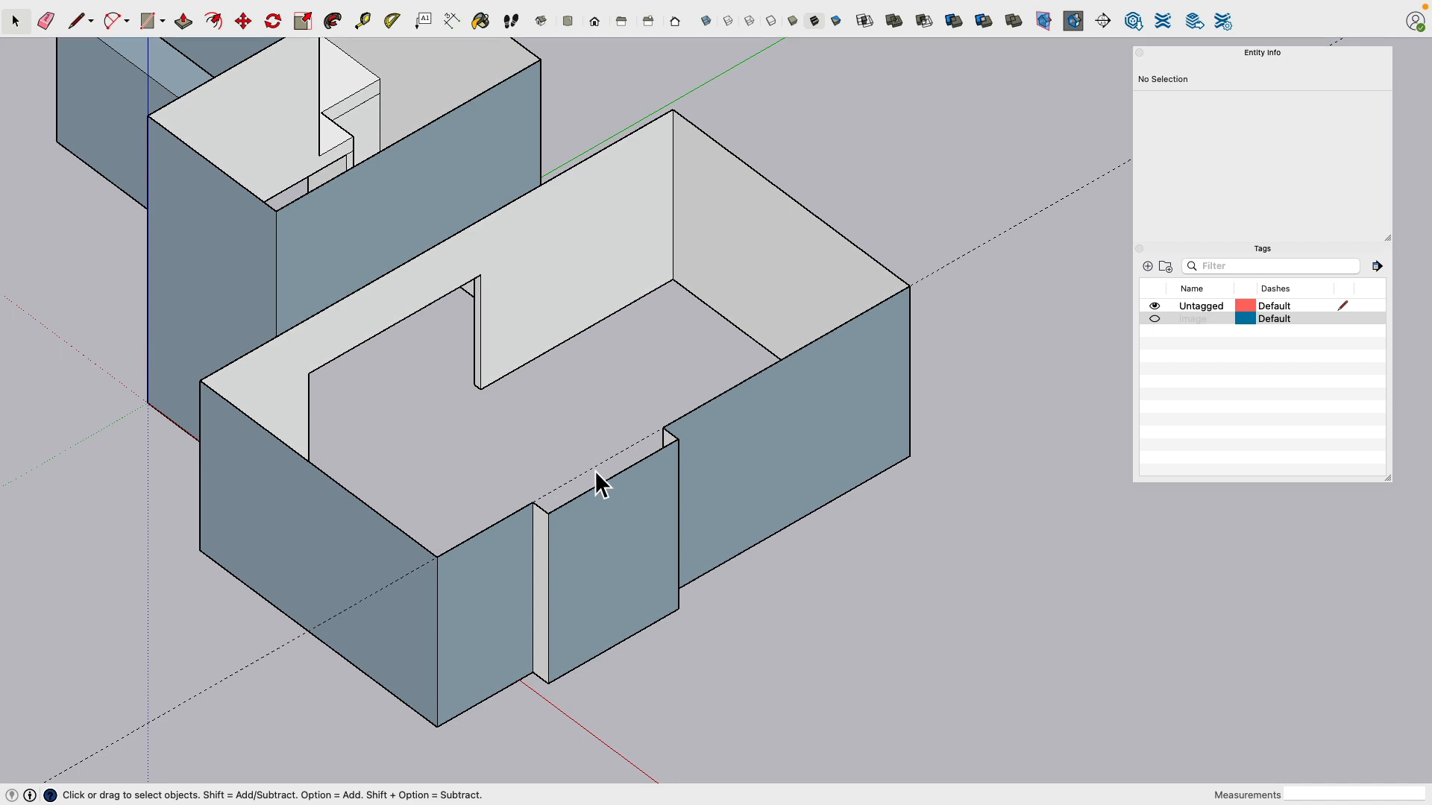
left_click(597, 471)
key("Delete")
Step: Switch to the House Section Living Room drawing in Preview and examine the ceiling slope over the dining and living rooms
key("super+Tab")
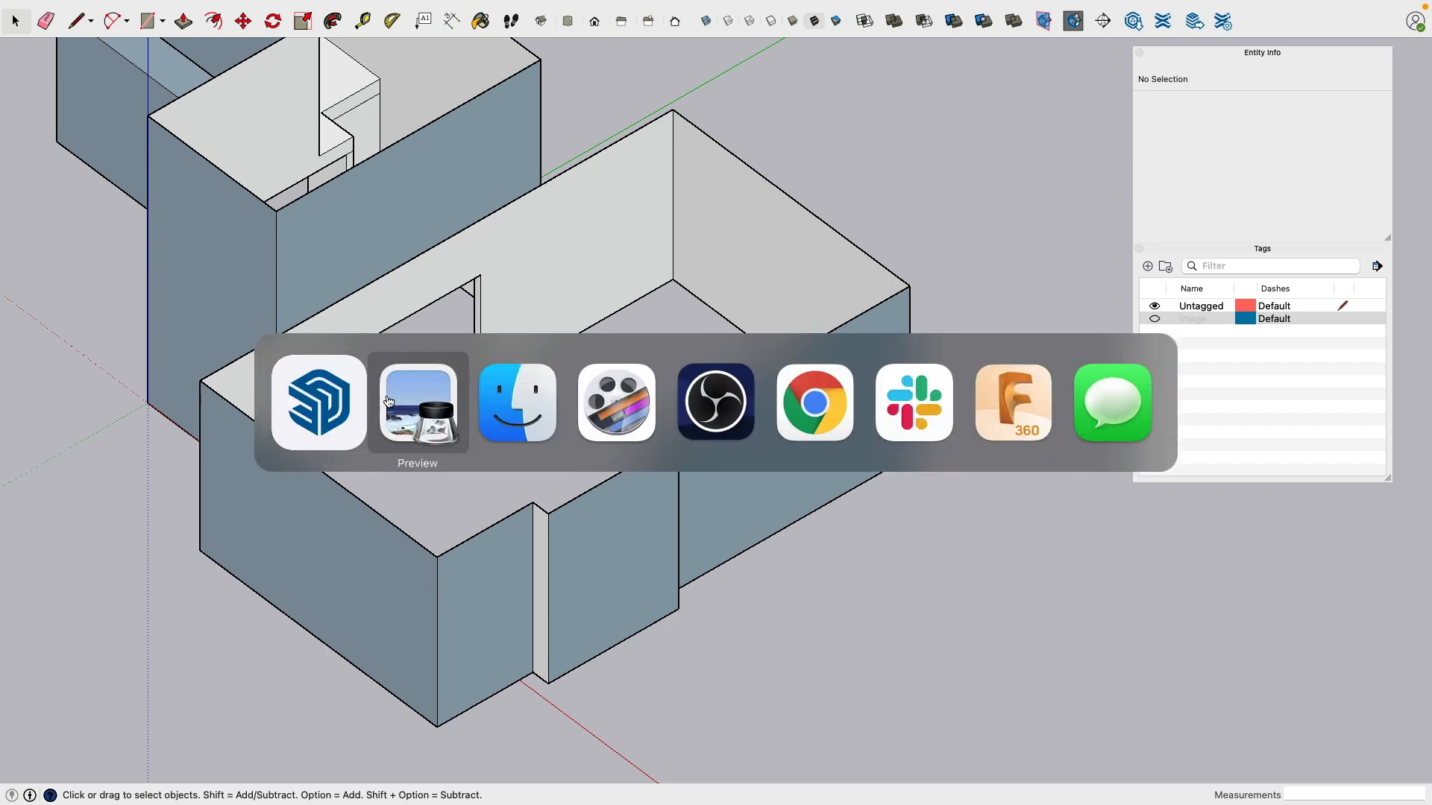
left_click(436, 397)
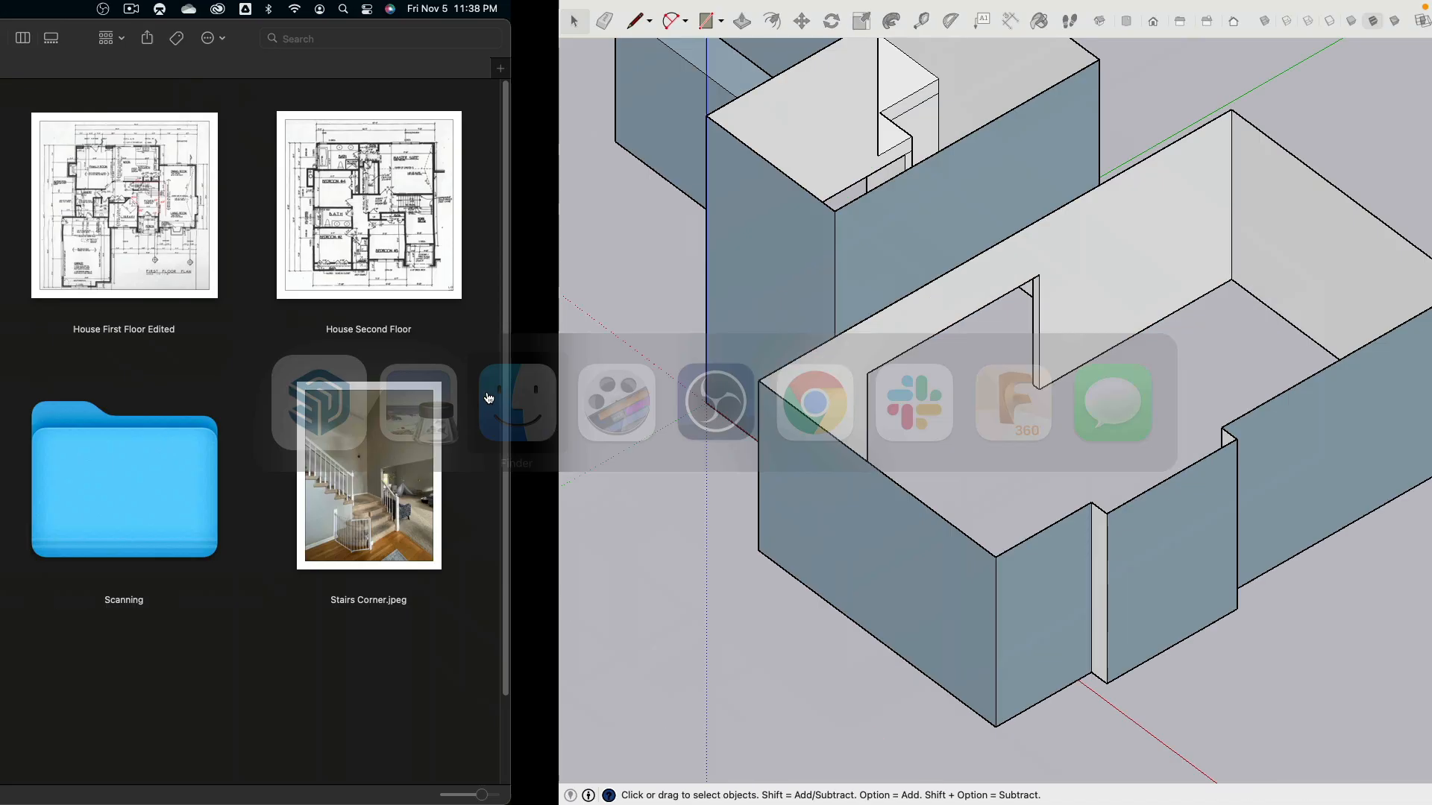
key("super+Tab")
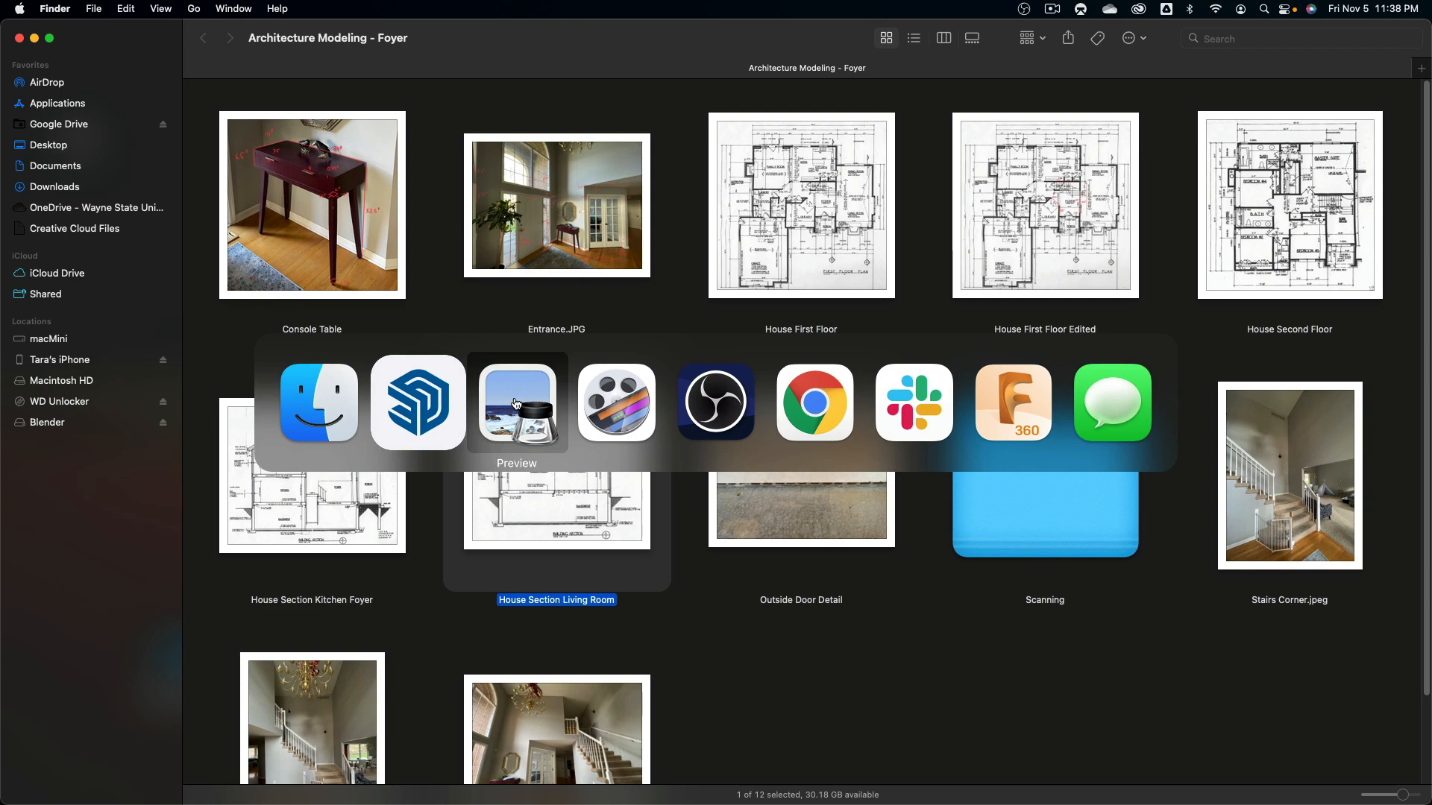
left_click(513, 404)
scroll(634, 337, "up", 5)
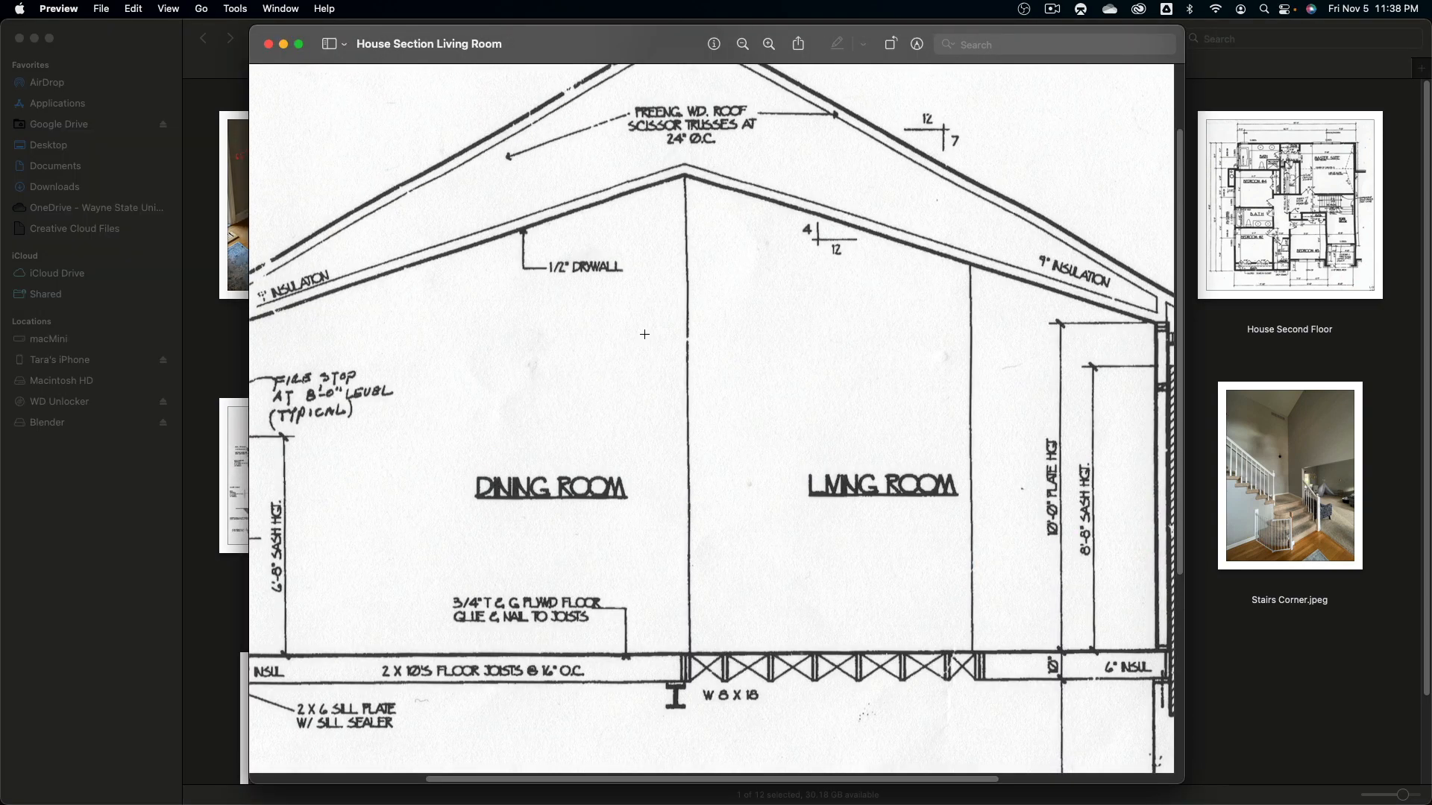
left_click(744, 44)
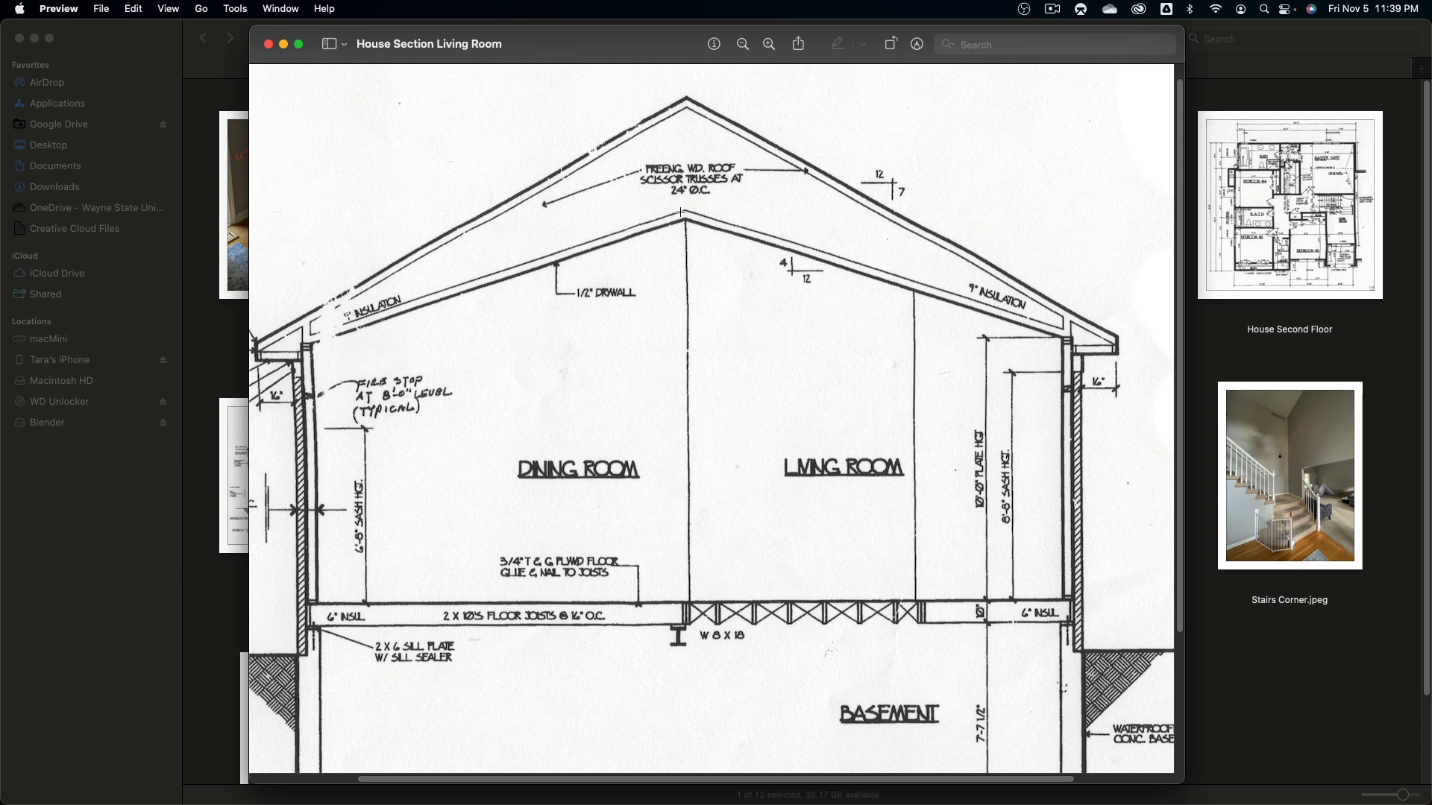
Step: Return to SketchUp and place a guide 12" in from the front wall's top edge, parallel to it
key("super+Tab")
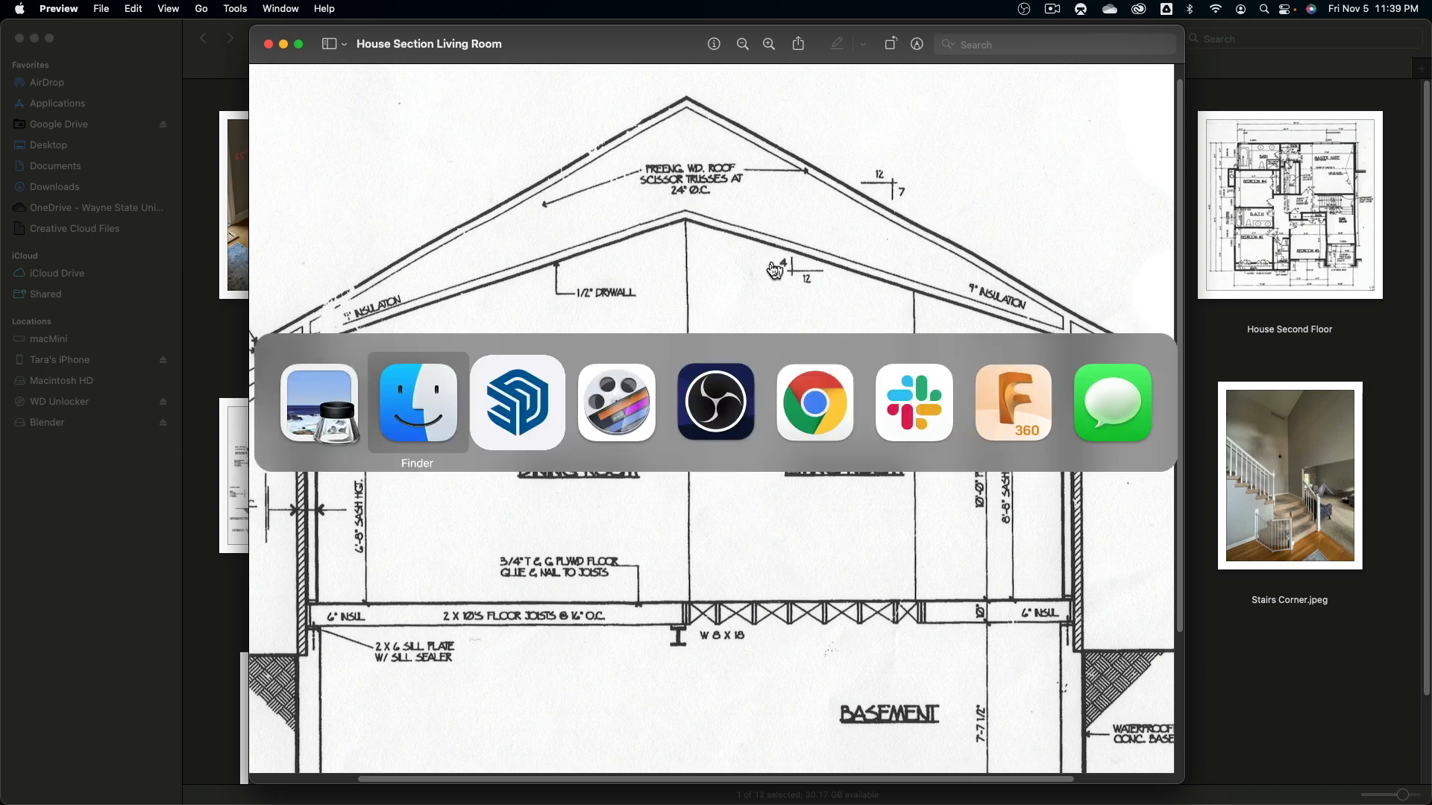
left_click(520, 408)
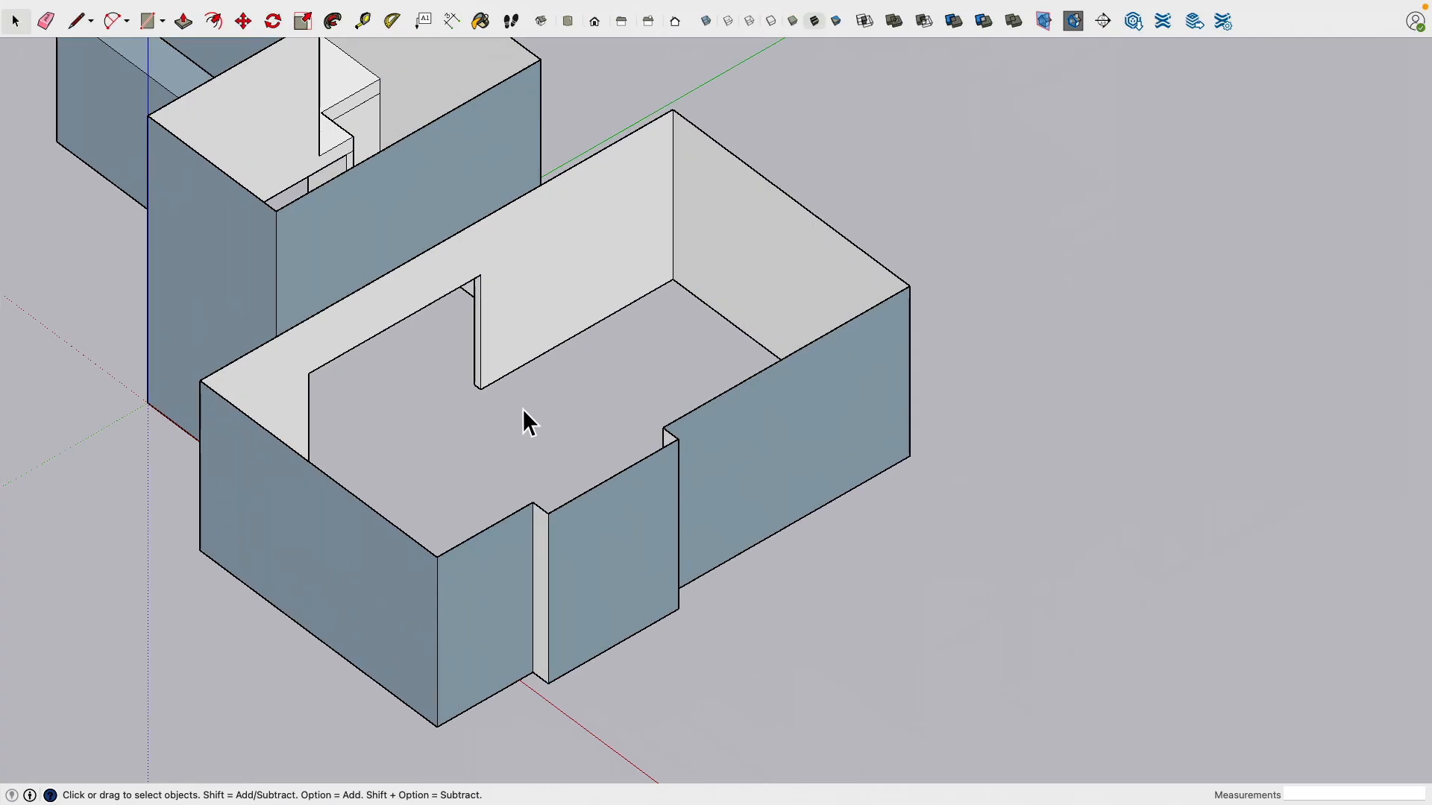
mouse_move(736, 338)
middle_mouse_down()
mouse_move(588, 334)
mouse_move(374, 258)
middle_mouse_up()
middle_click_drag(374, 257, 415, 319, "shift")
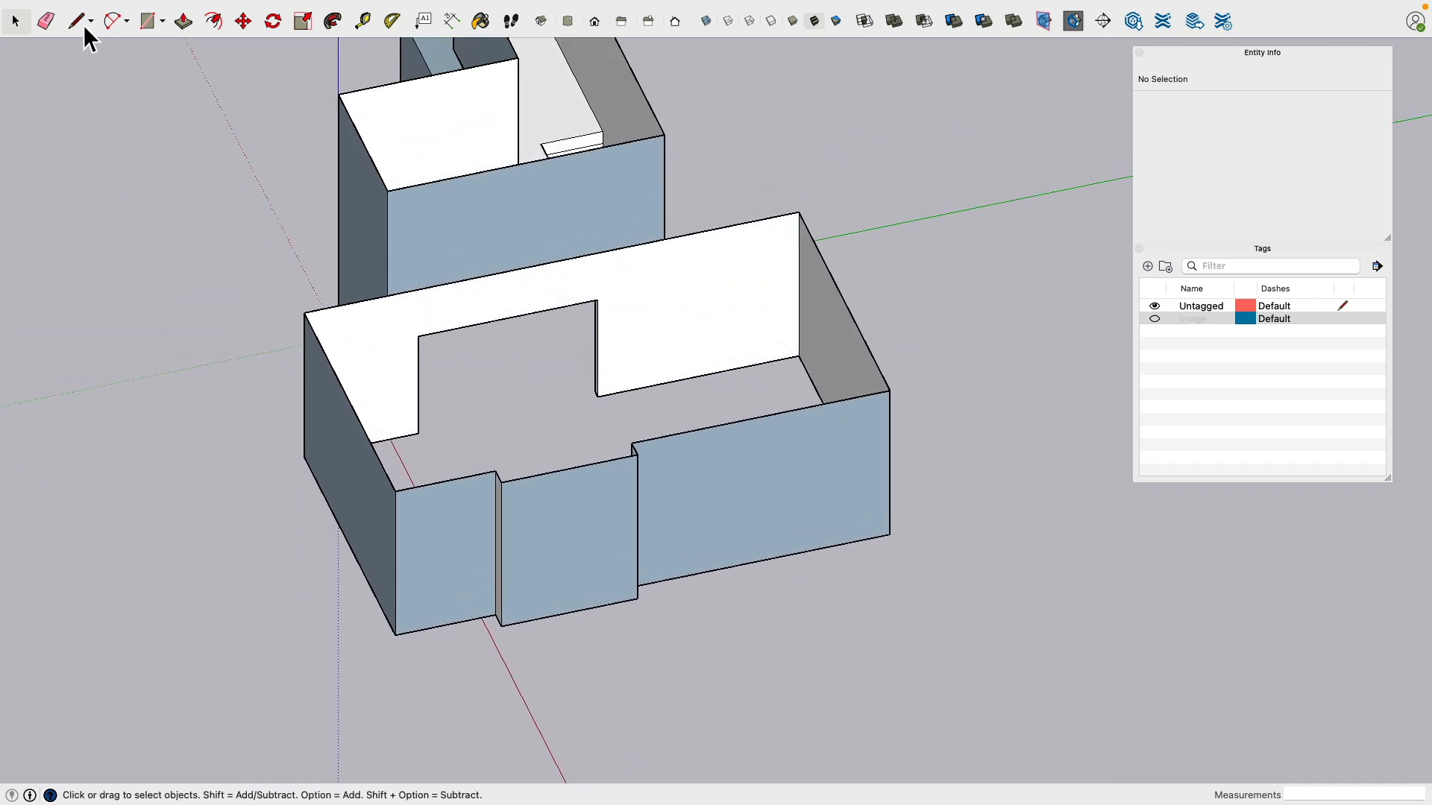
scroll(248, 186, "up", 4)
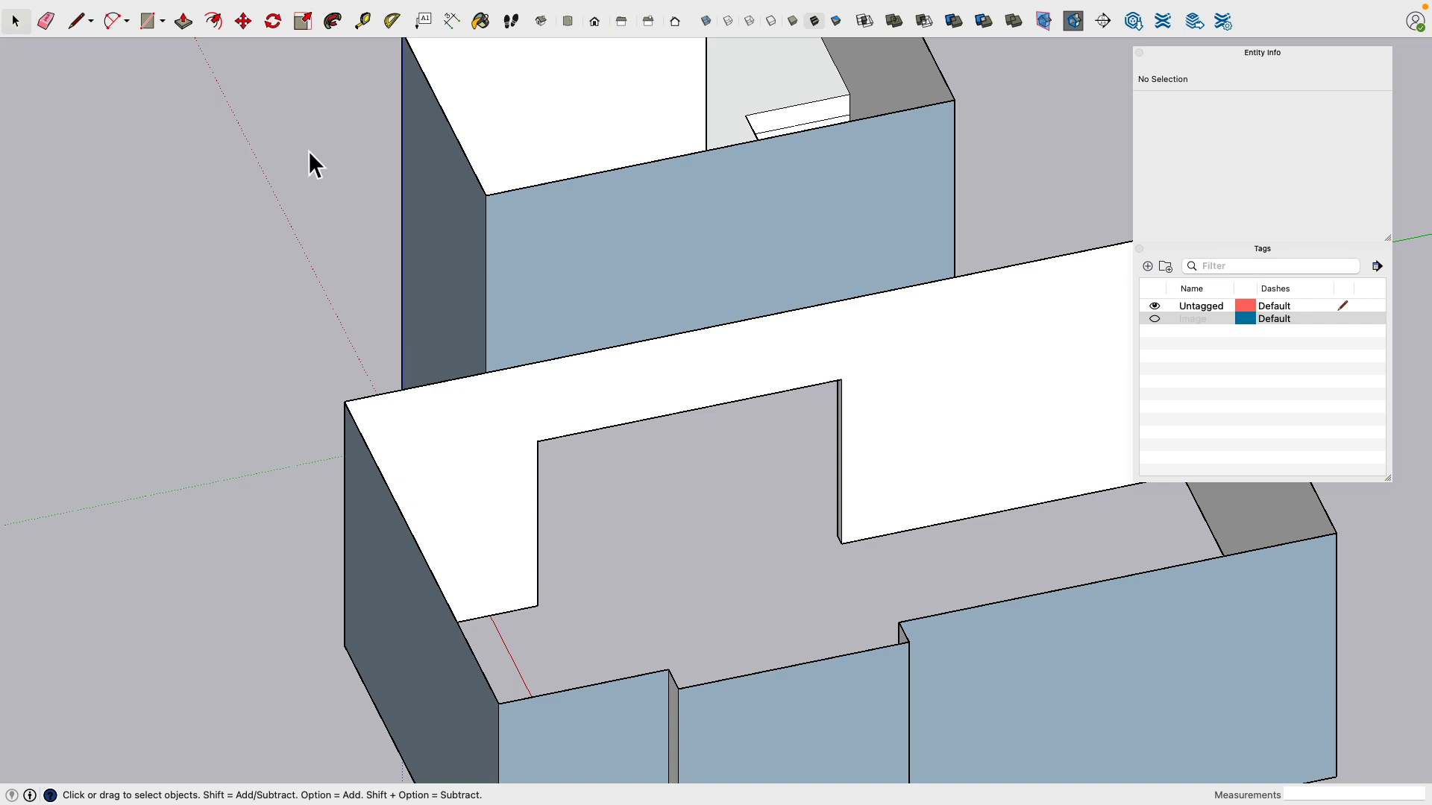
middle_click_drag(309, 162, 209, 194)
left_click(359, 24)
middle_click_drag(320, 240, 370, 268)
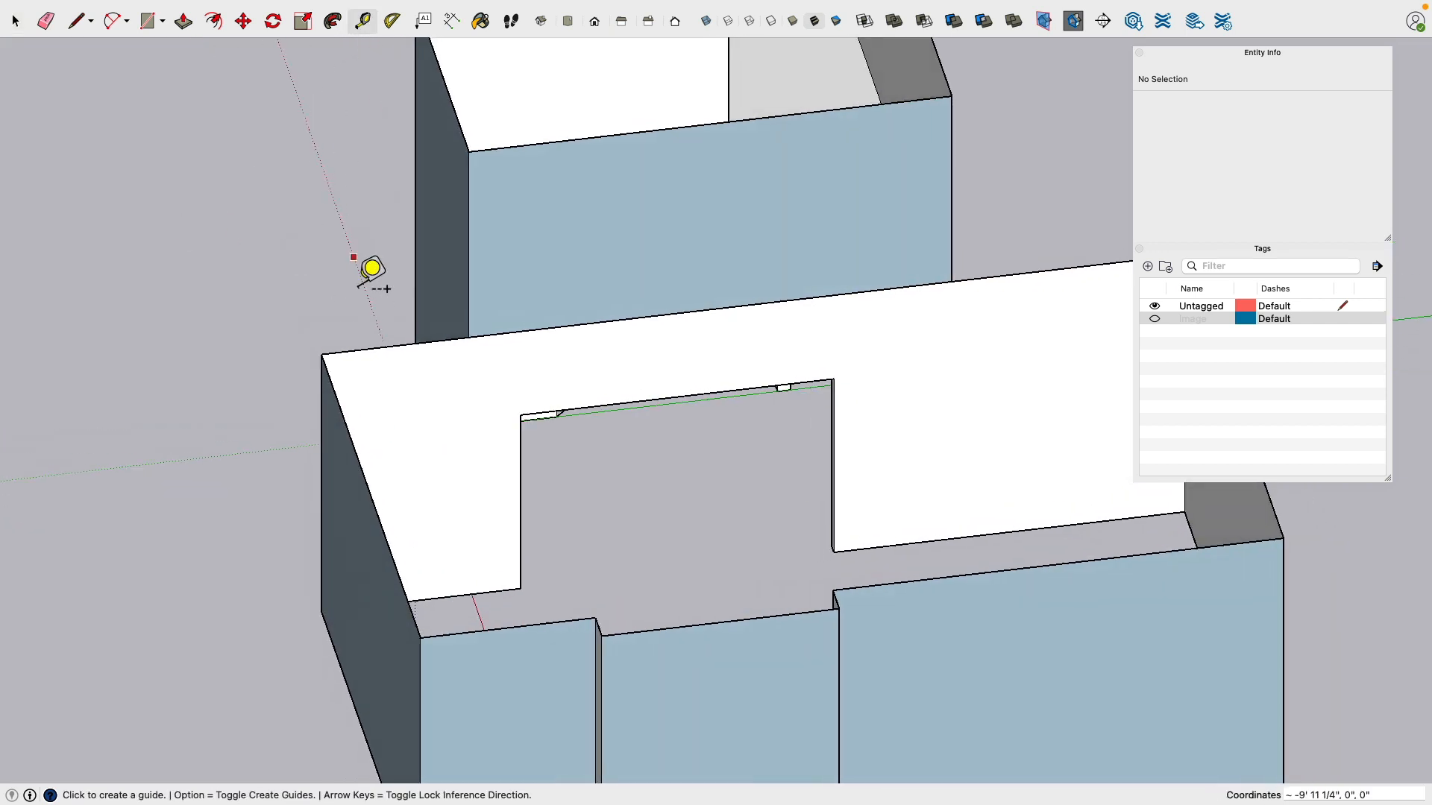
left_click(329, 377)
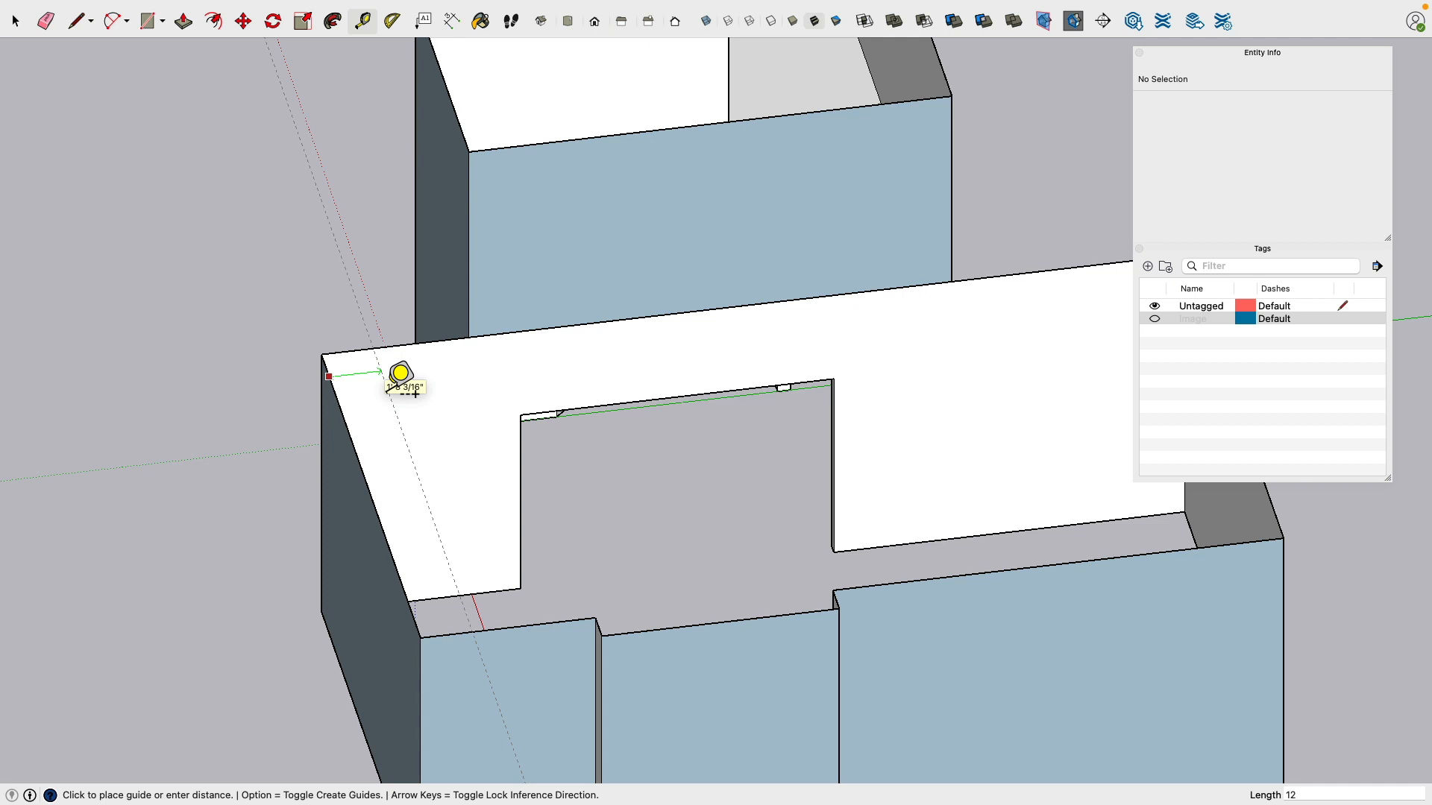
left_click(381, 373)
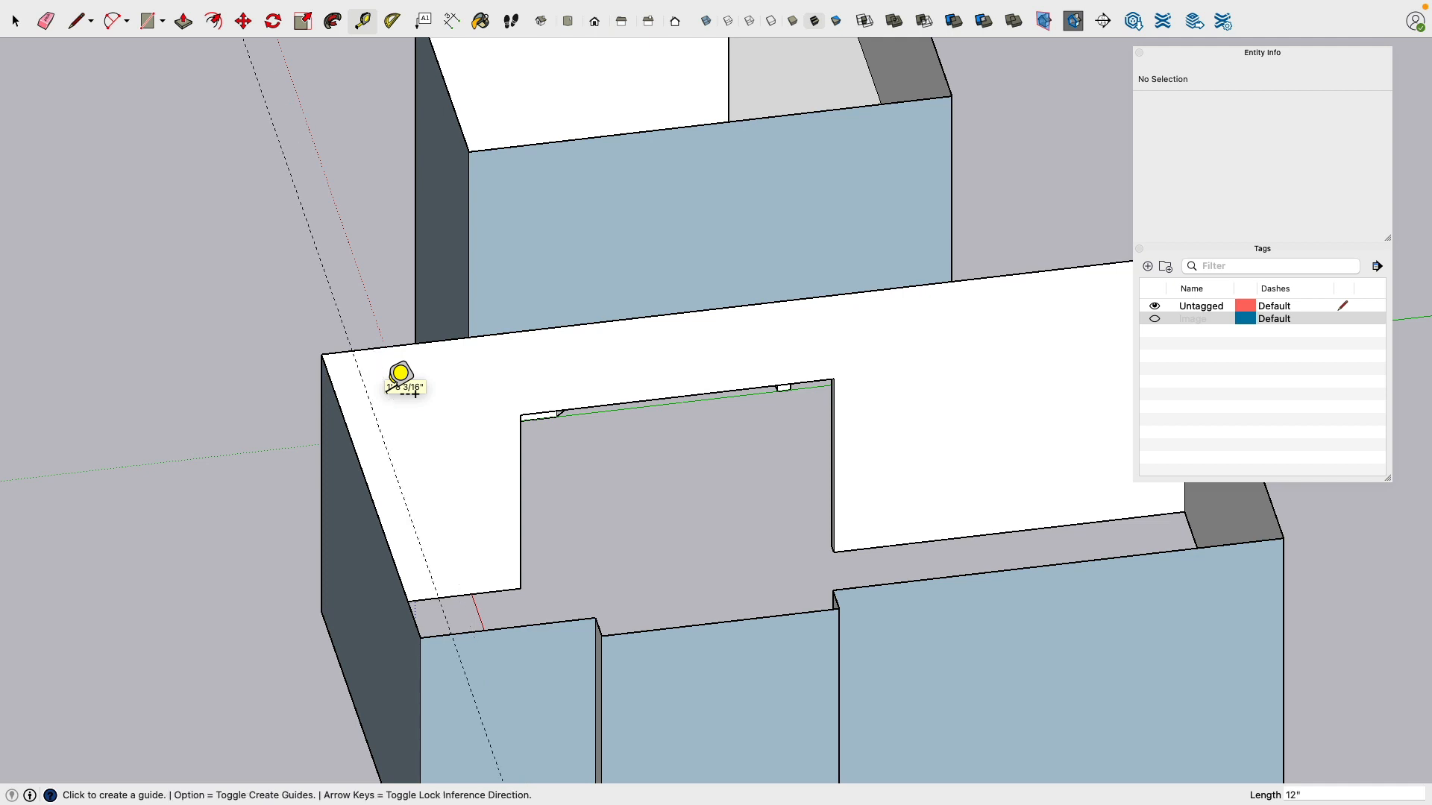
Step: Draw a 4" vertical line up from where the guide crosses the foyer-side wall's top edge, and connect it to the wall's front corner
scroll(393, 358, "up", 3)
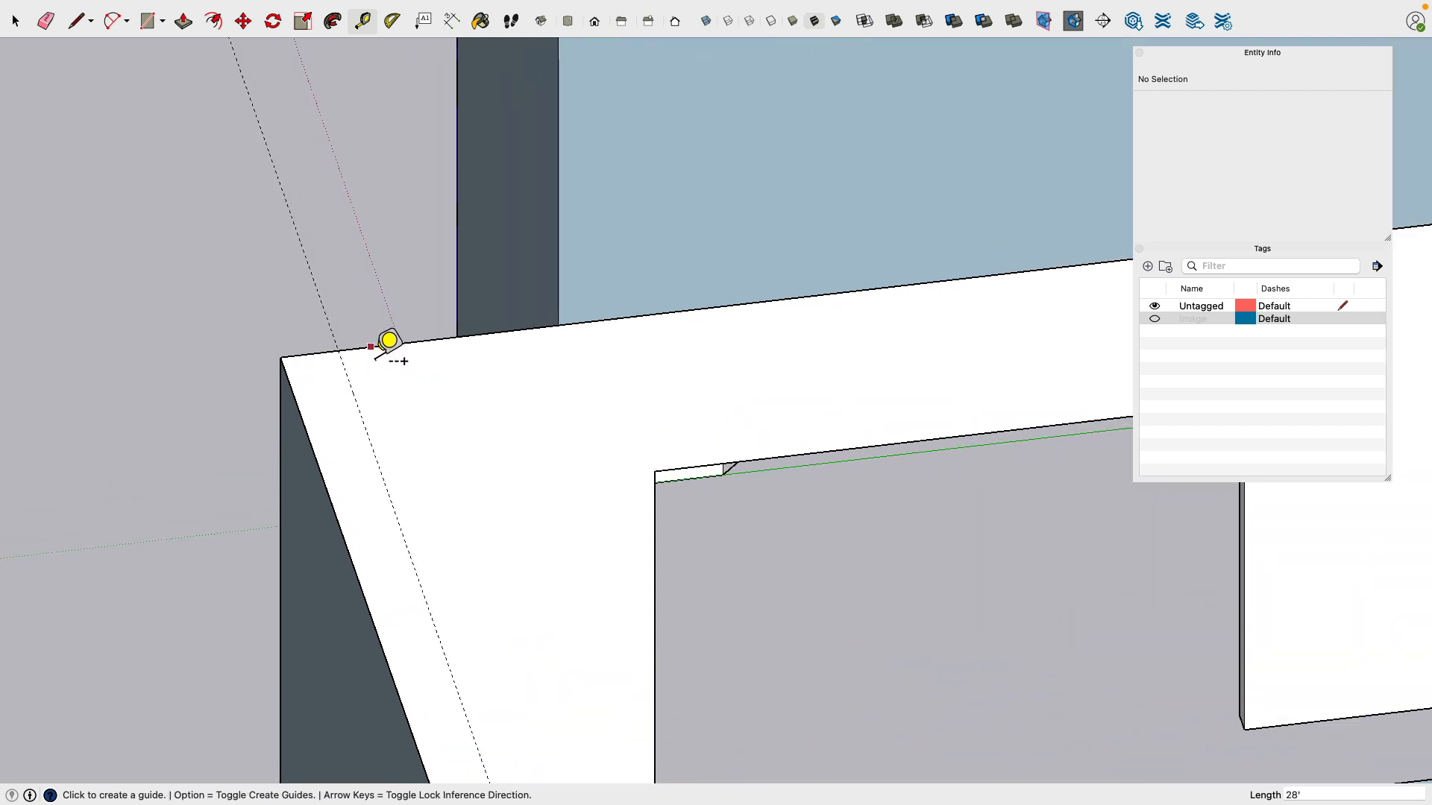
left_click(76, 21)
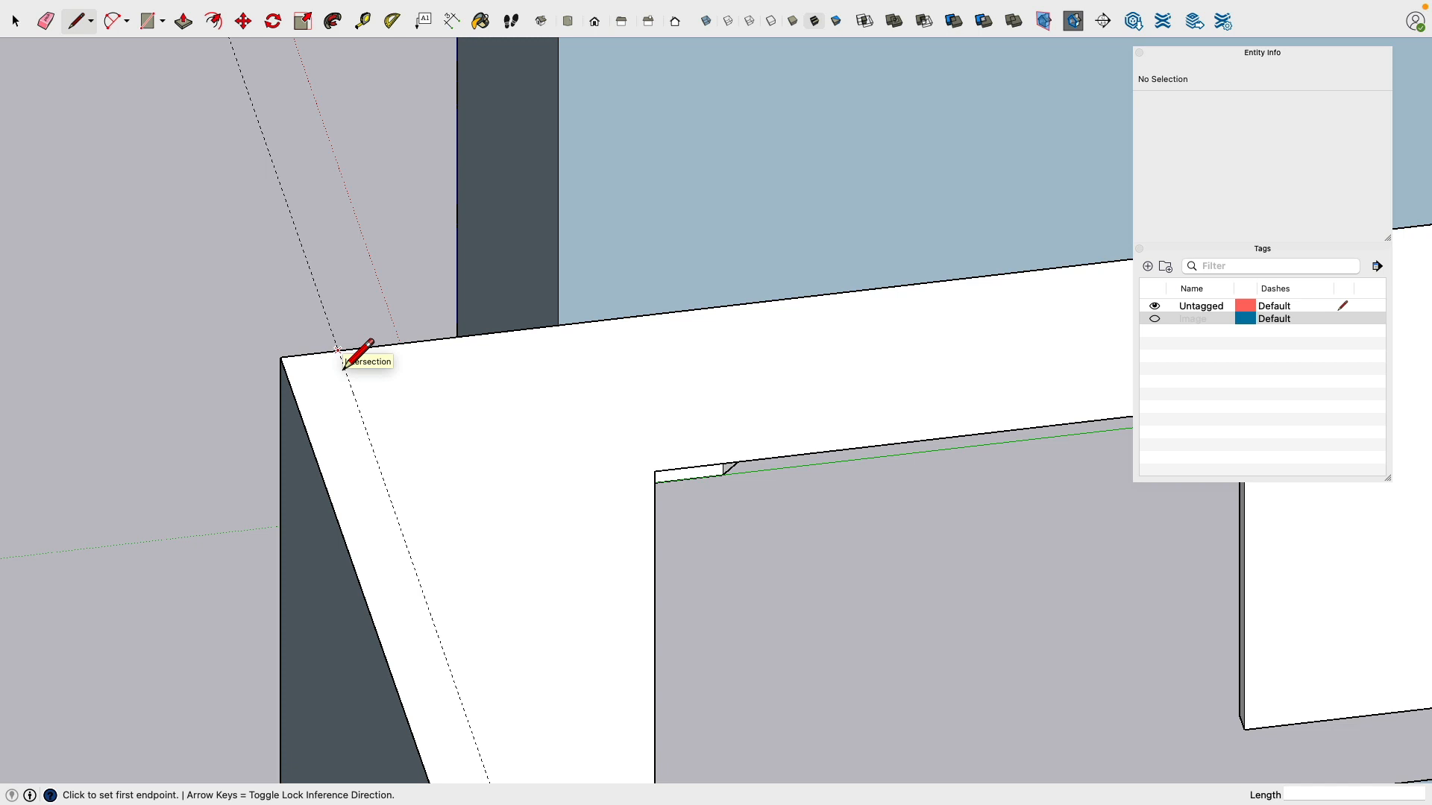
left_click(338, 349)
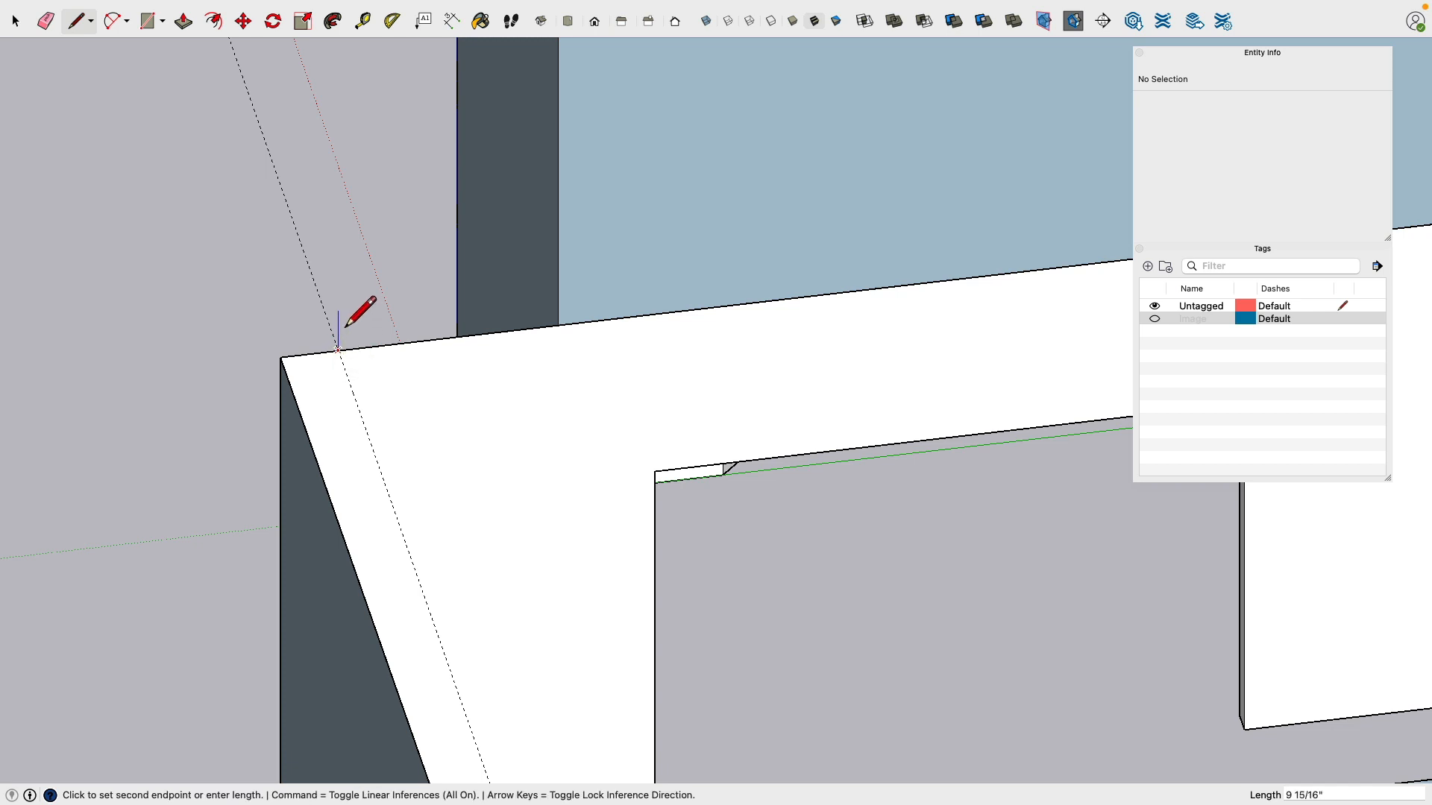
key("Return")
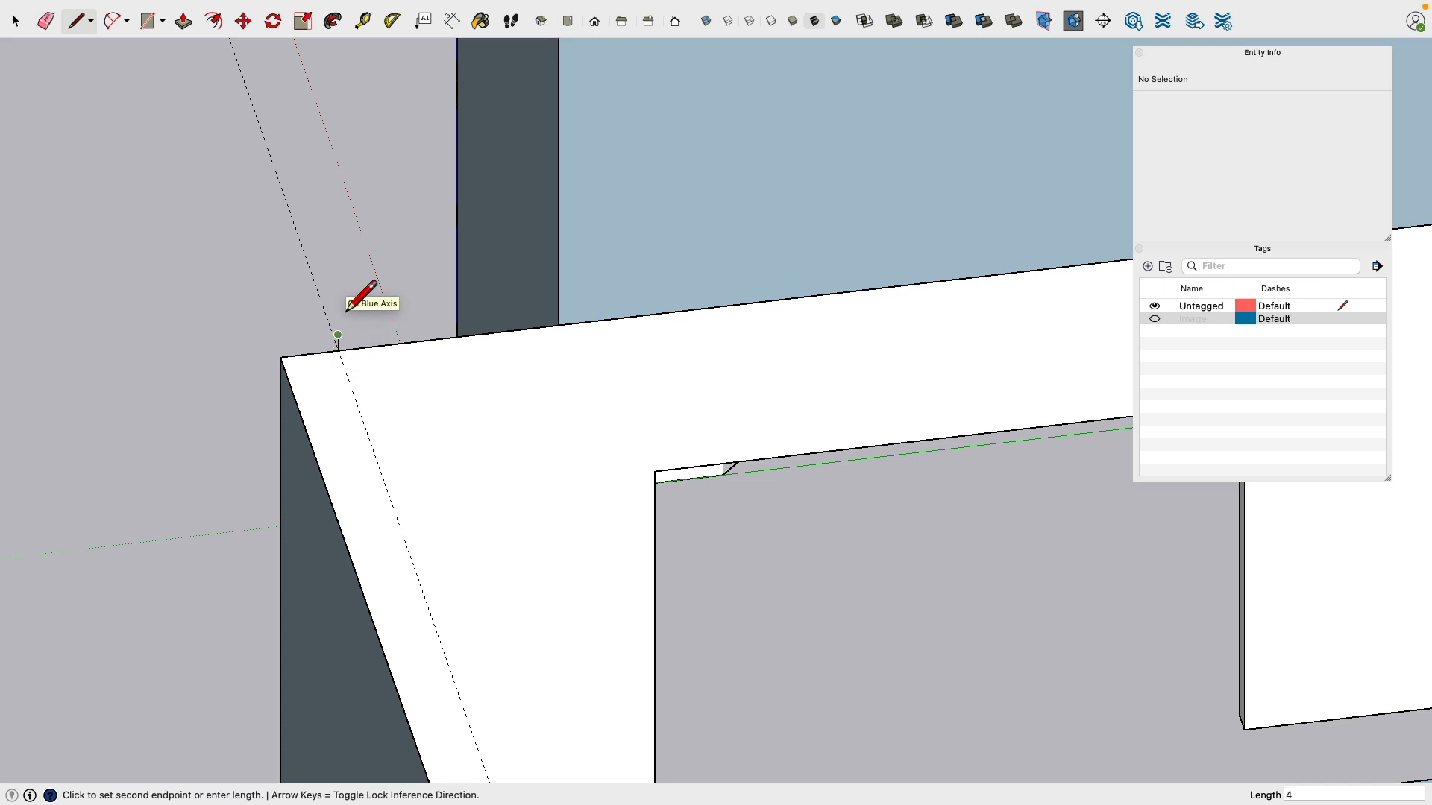
left_click(280, 357)
scroll(291, 343, "up", 3)
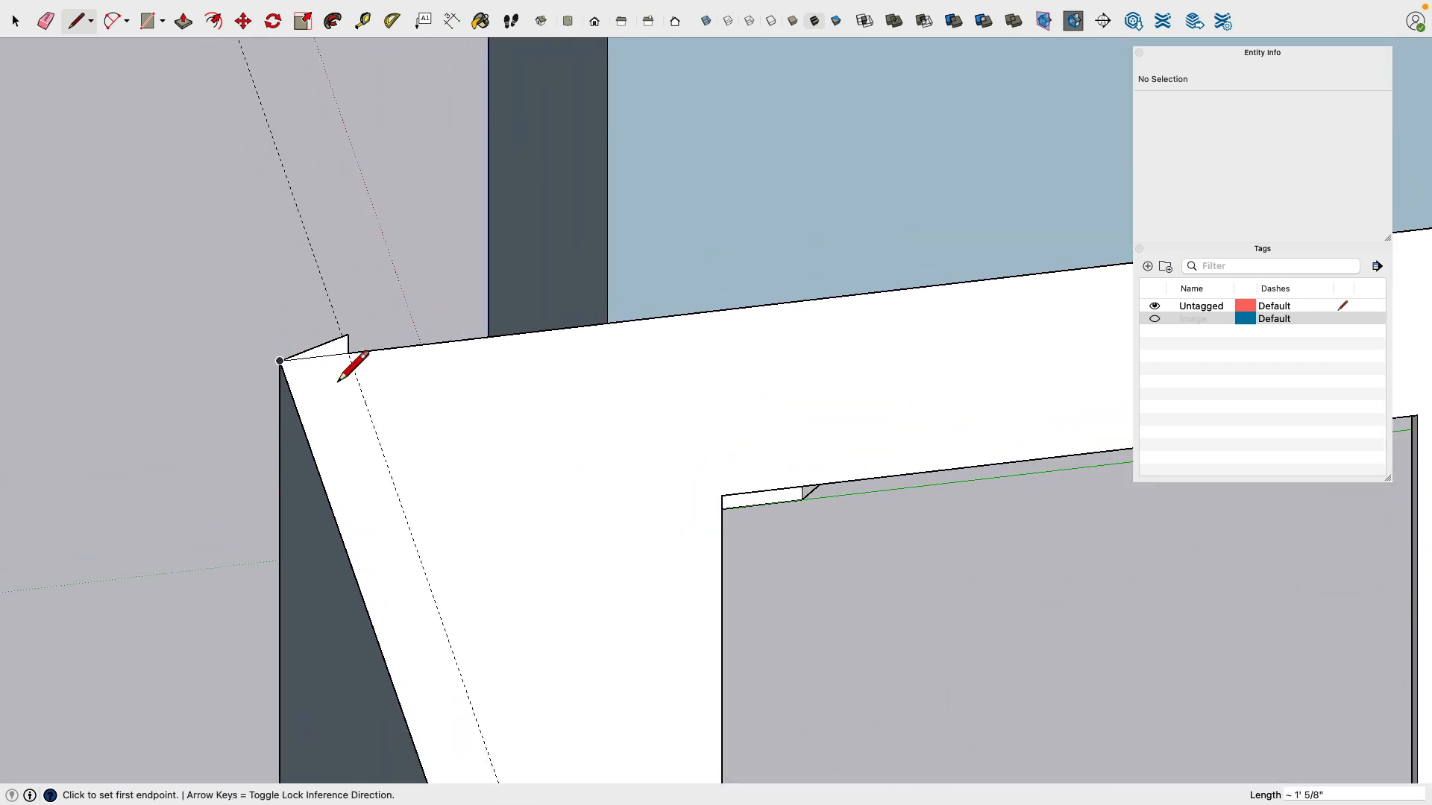
Step: Place guides 12" in from the foyer-side wall's back vertical edge and 4" above its top edge
scroll(351, 361, "down", 5)
mouse_move(909, 248)
middle_mouse_down("shift")
mouse_move(463, 307)
mouse_move(493, 326)
middle_mouse_up("shift")
scroll(506, 321, "up", 3)
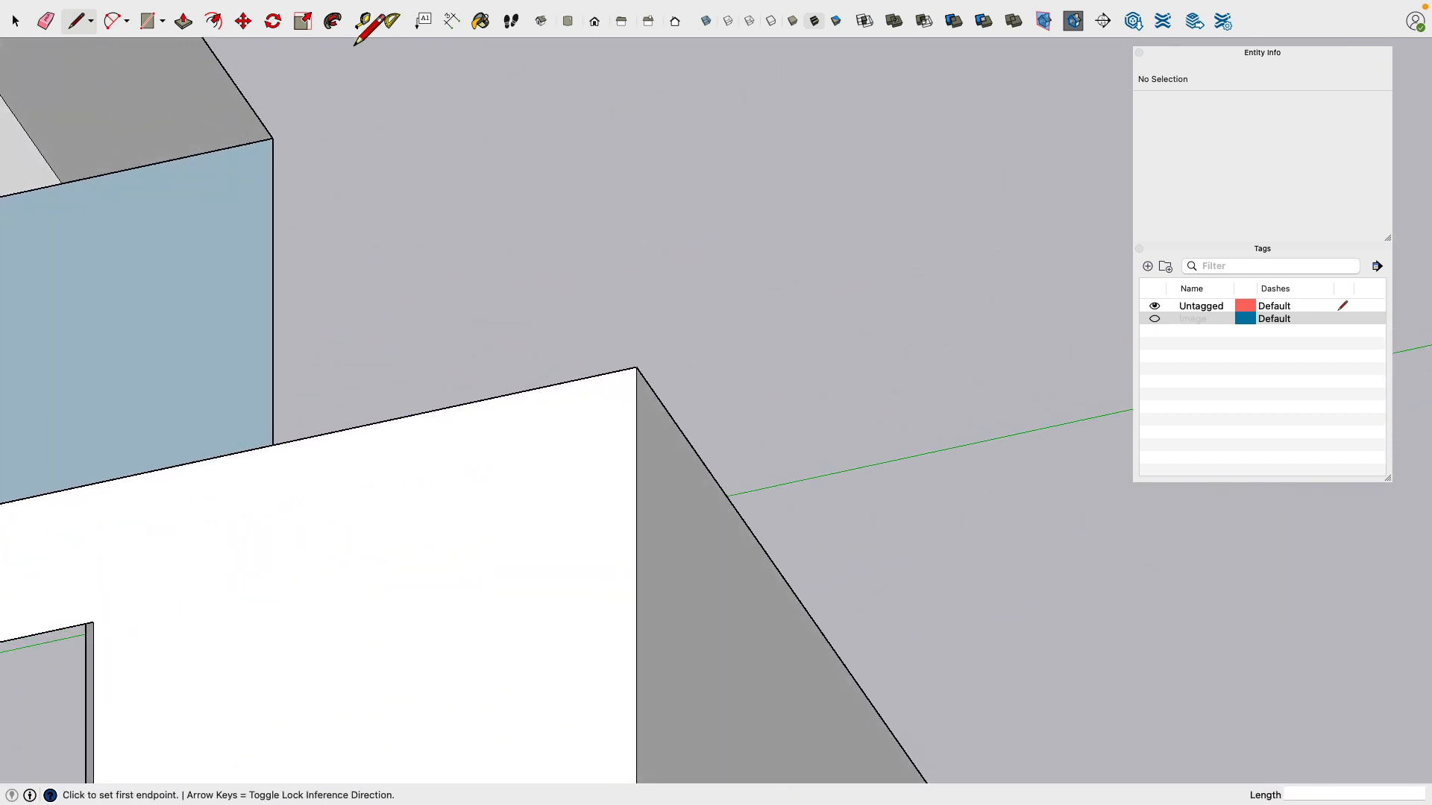
left_click(362, 21)
left_click(637, 401)
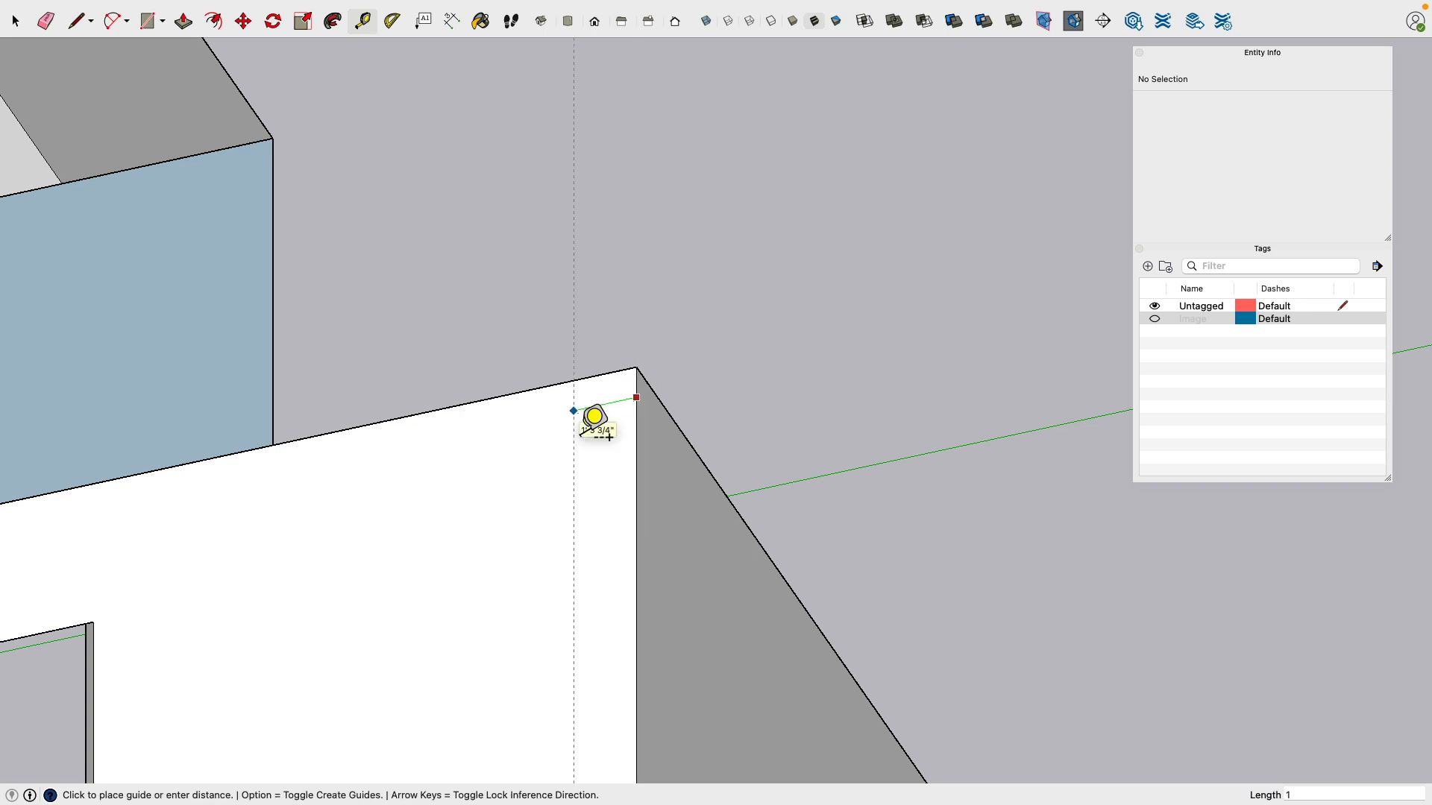
left_click(597, 418)
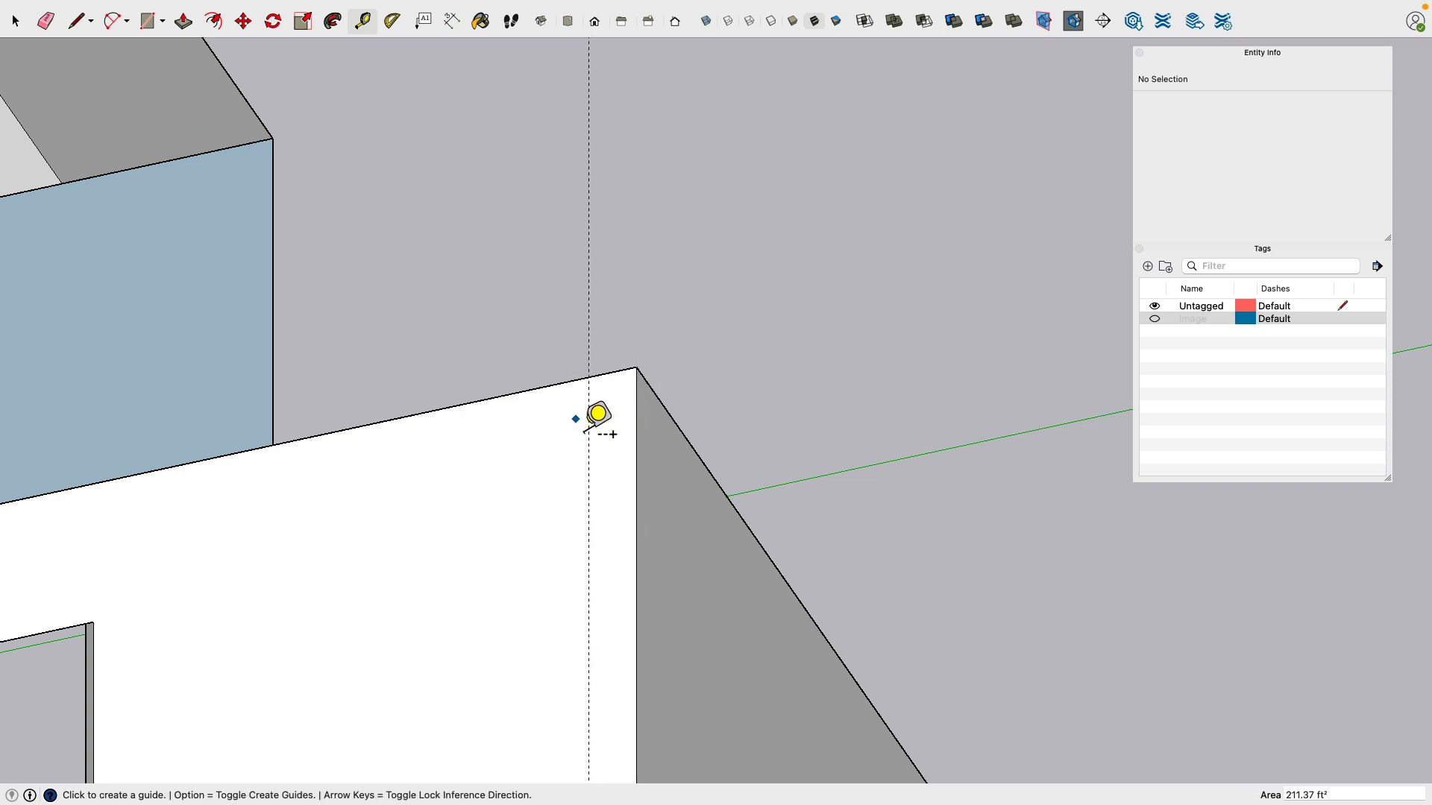
left_click(608, 372)
type("4")
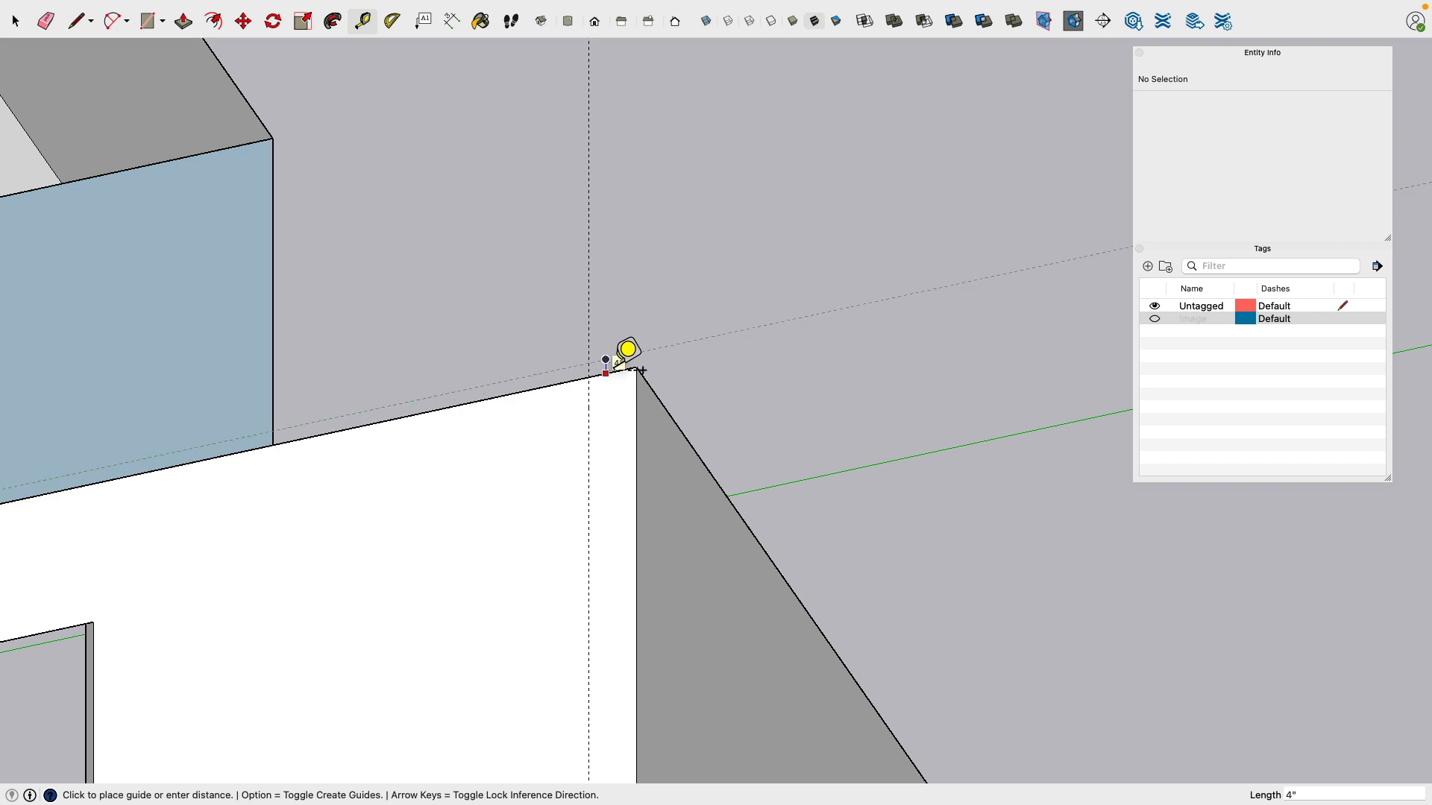
key("Return")
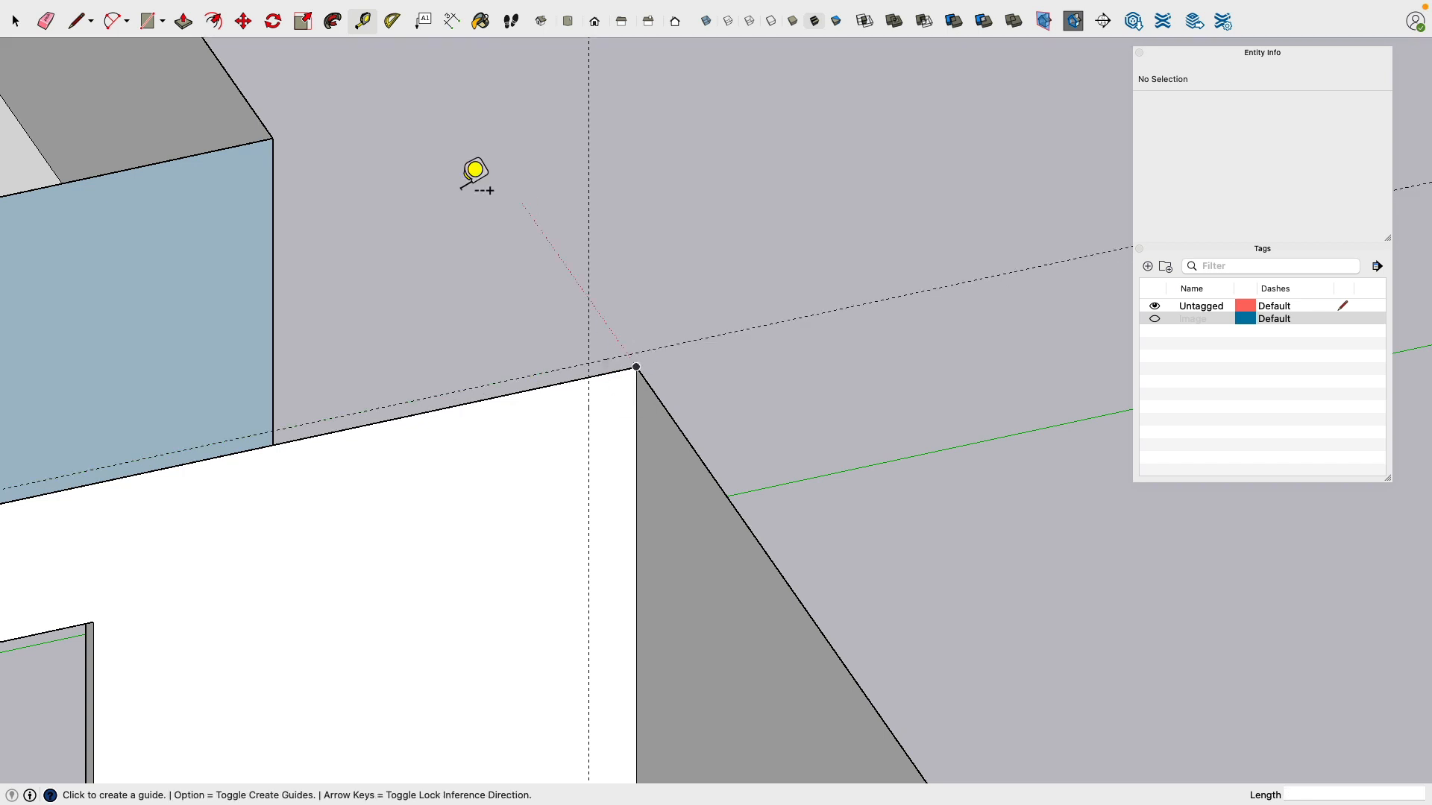
Step: Draw a sloped line from the foyer-side wall's top back corner through the guides' intersection, extending it past the middle of the wall
left_click(82, 20)
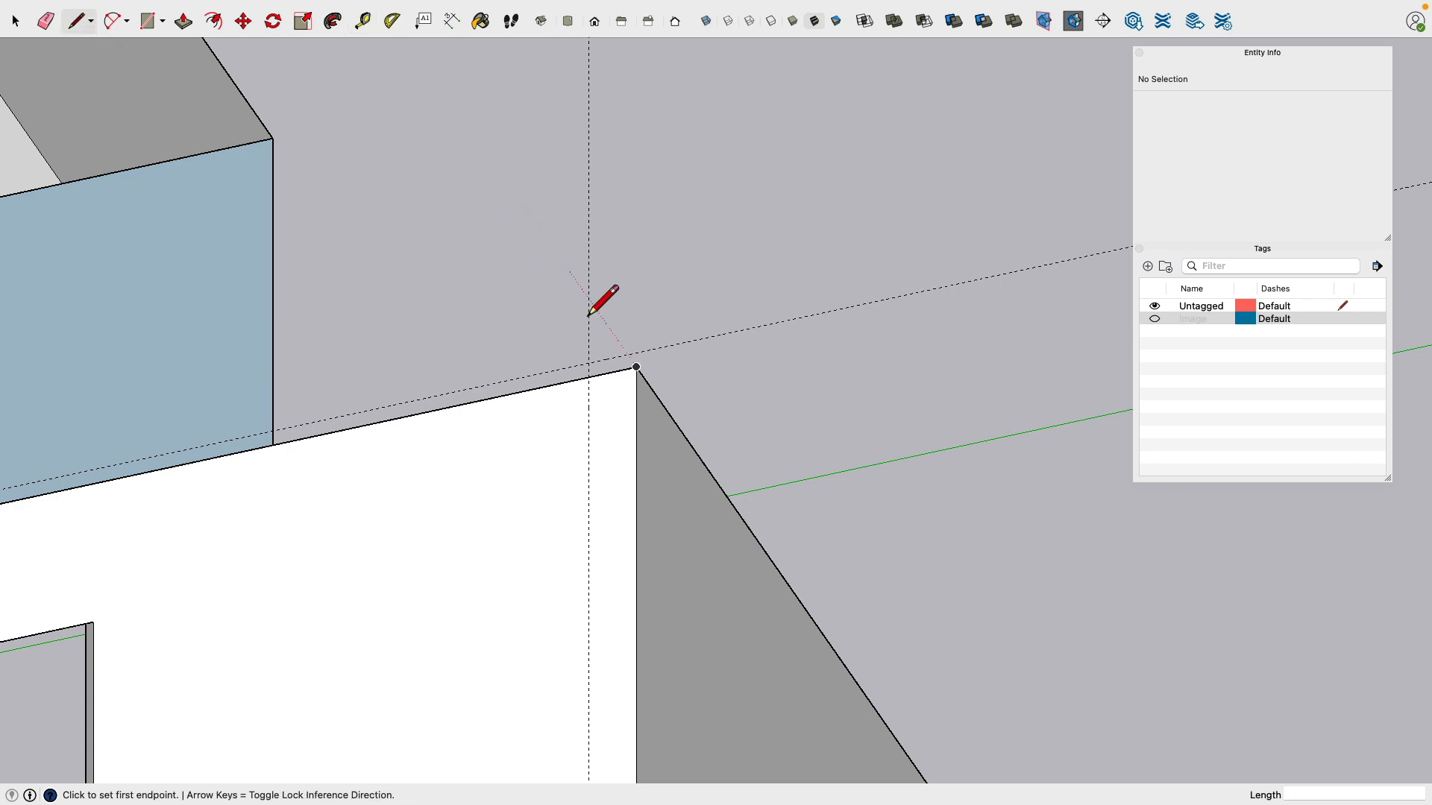
left_click(636, 368)
scroll(425, 325, "down", 5)
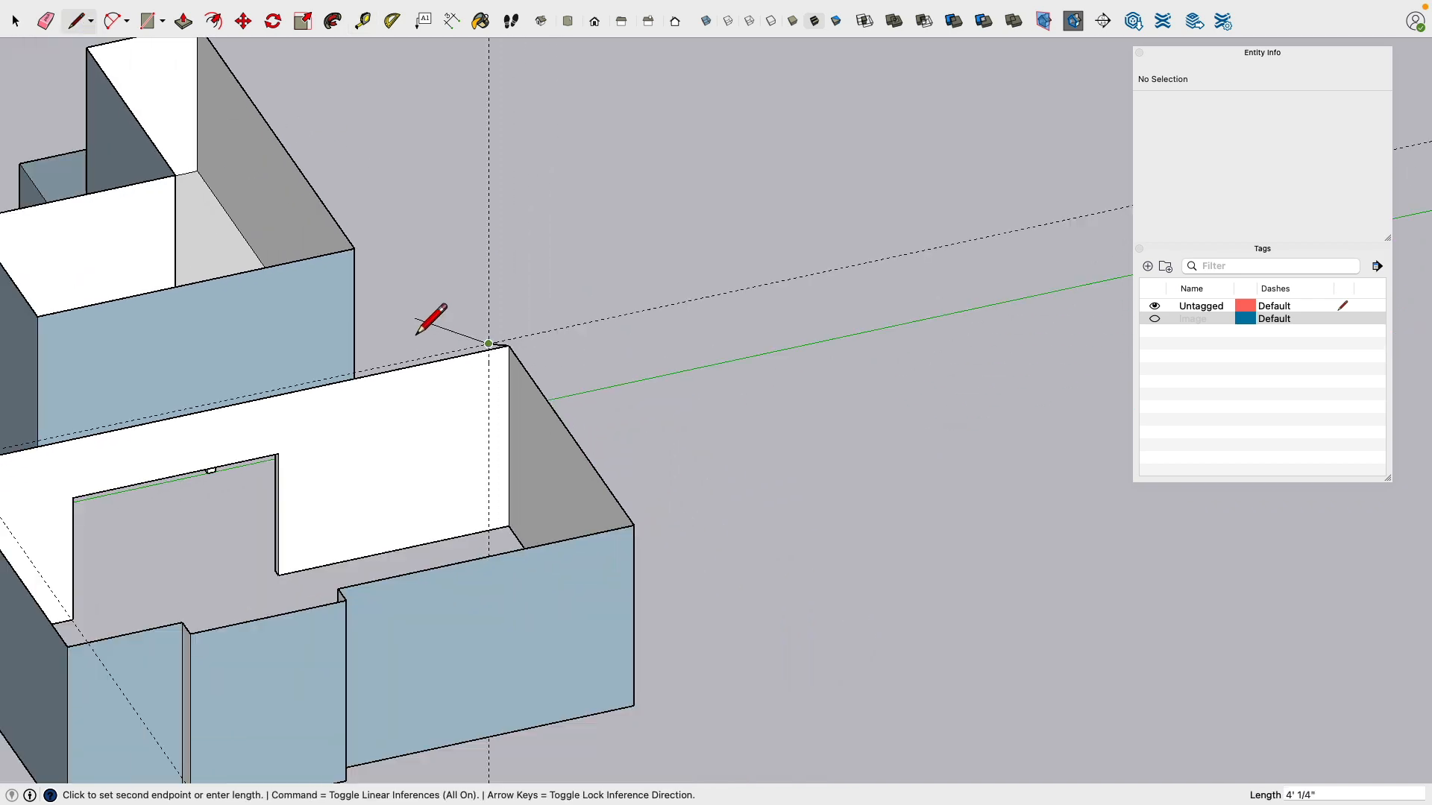
middle_click_drag(425, 320, 693, 289)
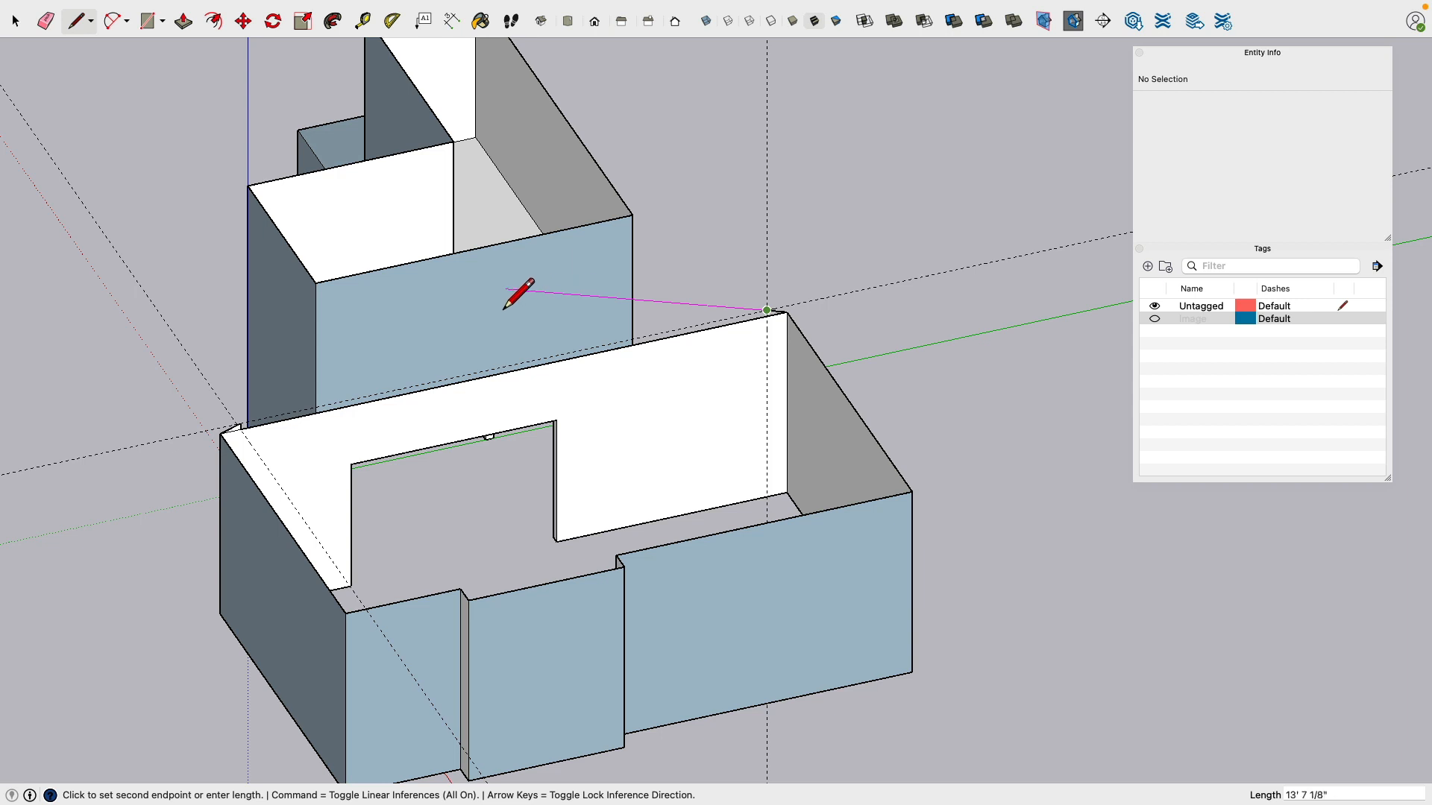
left_click(449, 285)
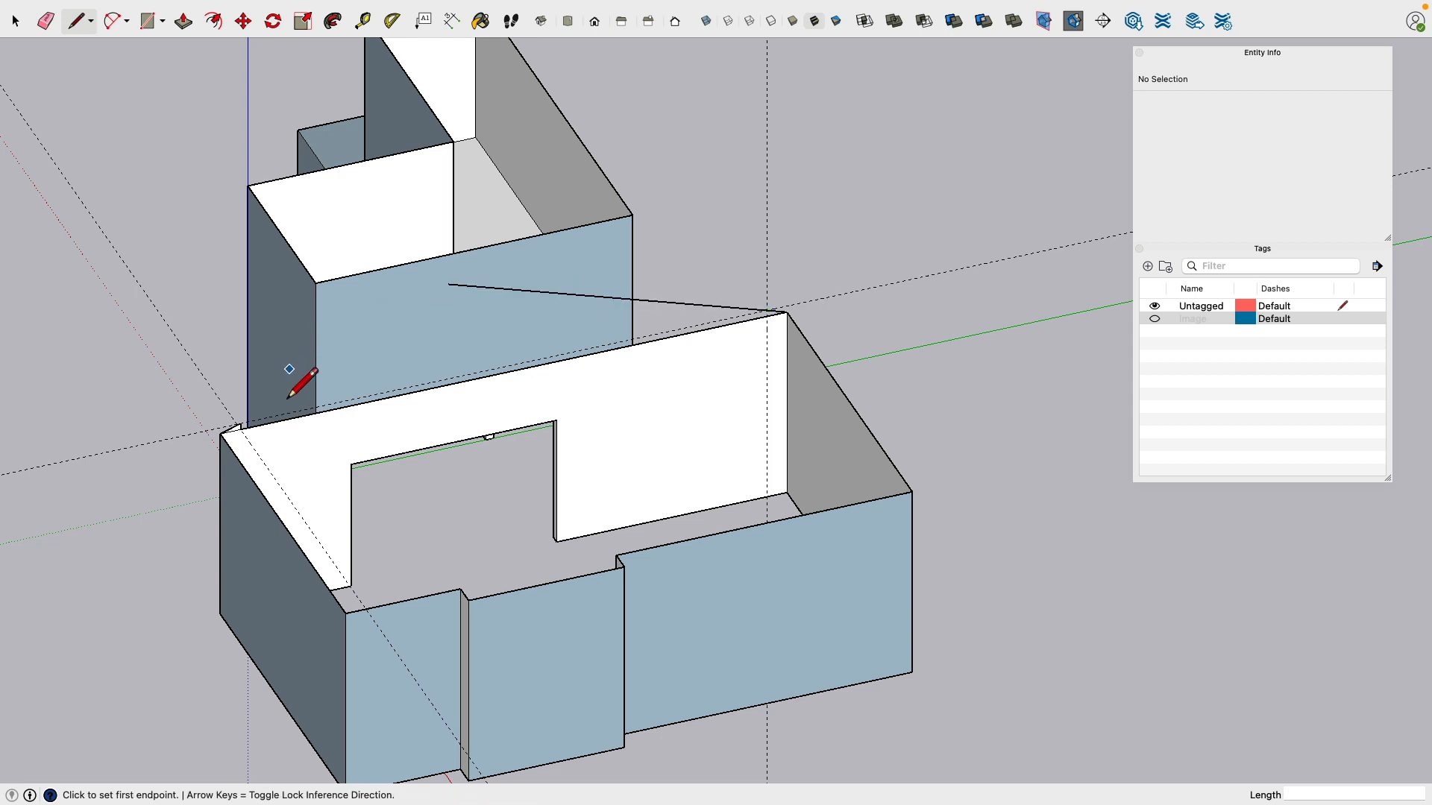
Step: Draw the front slope line up past the back slope line, plus a vertical line through their crossing from the wall's top-edge midpoint
left_click(240, 423)
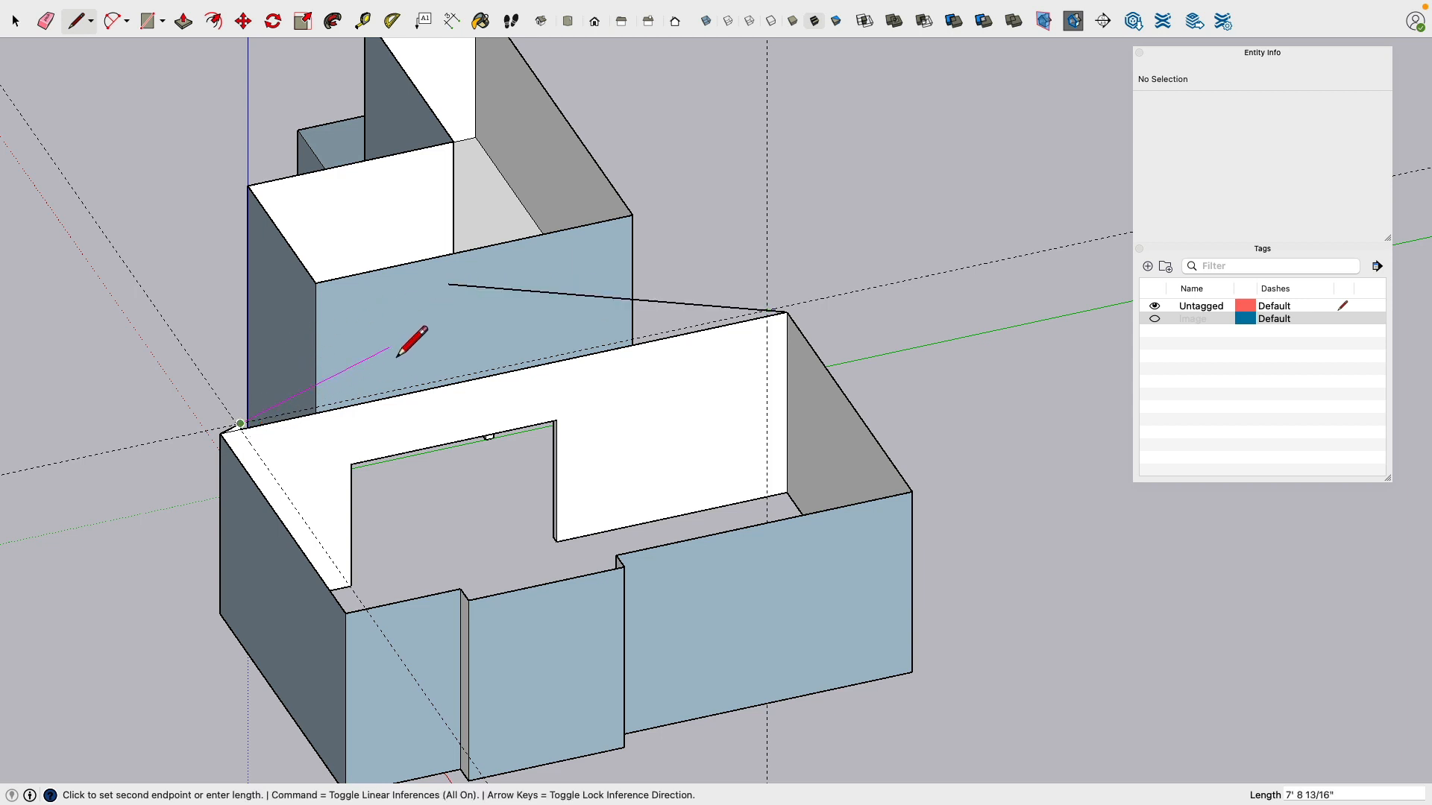
left_click(520, 281)
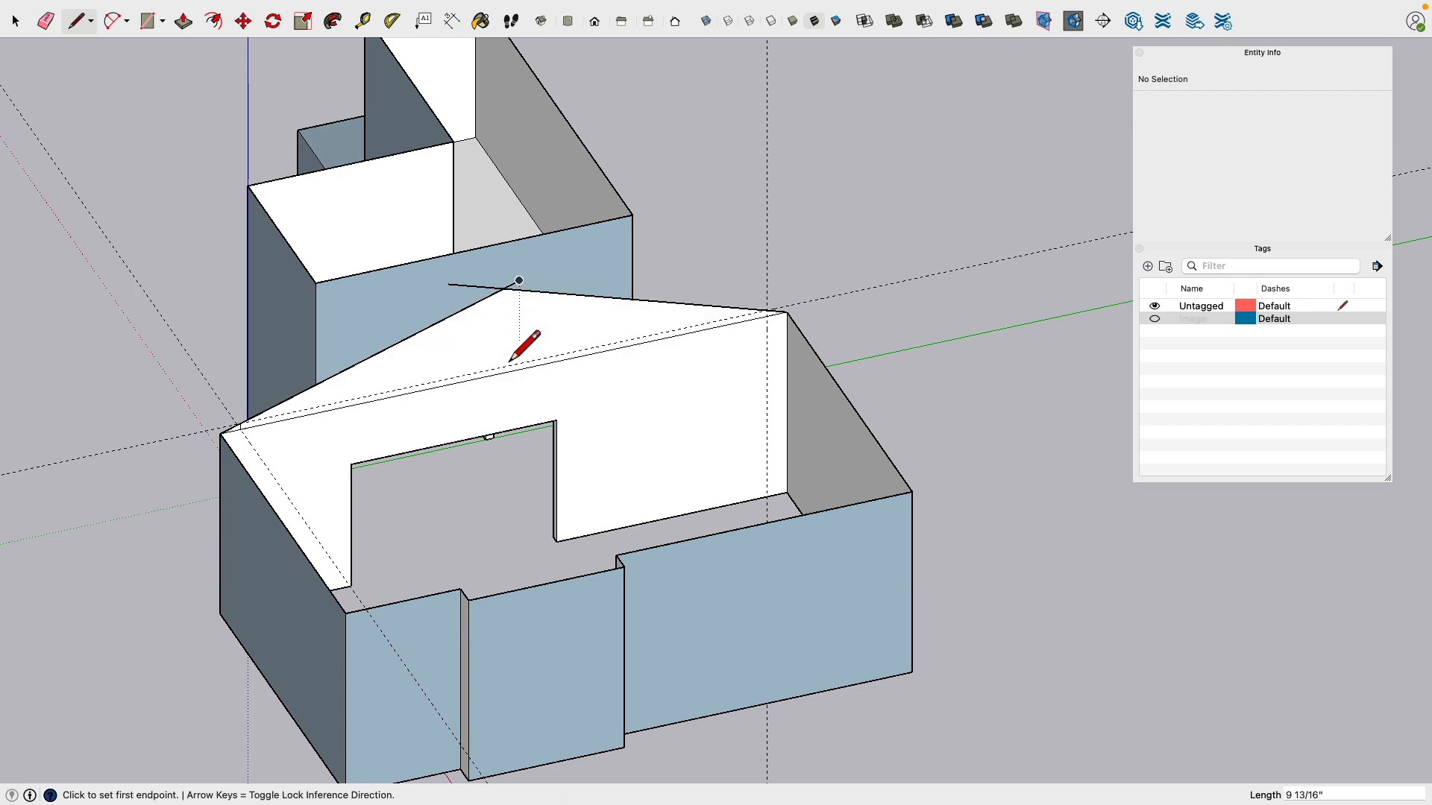
scroll(513, 365, "up", 5)
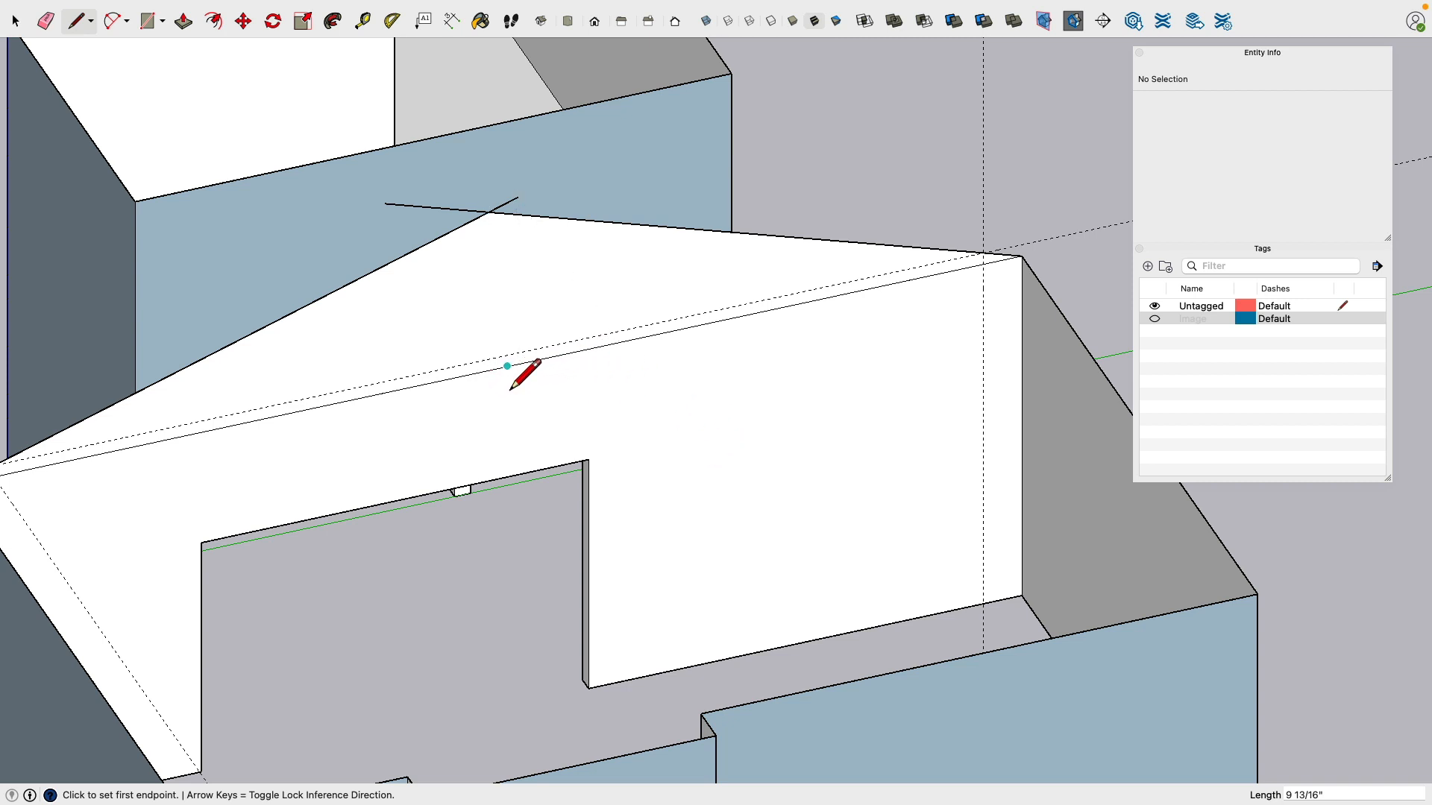
left_click(507, 366)
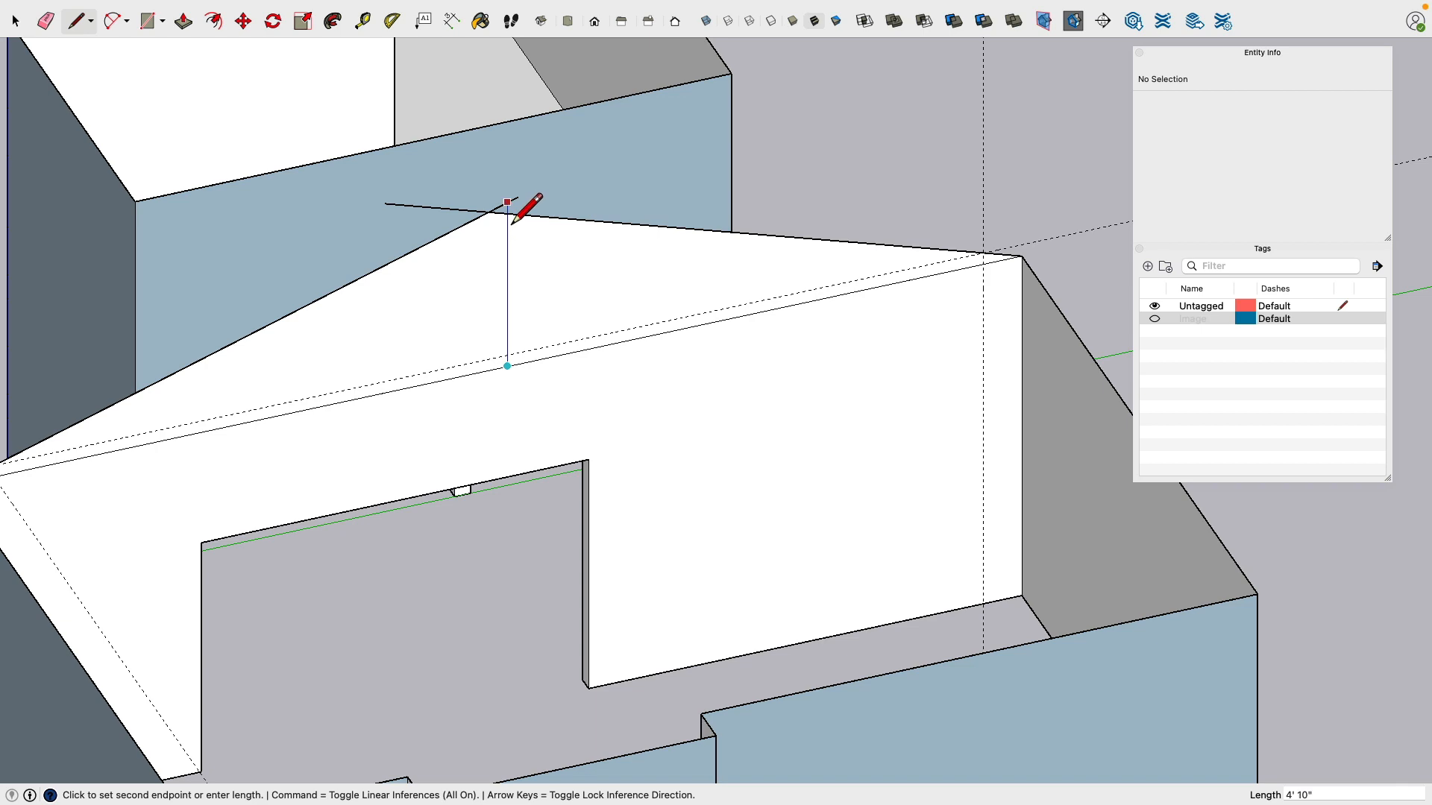
left_click(507, 177)
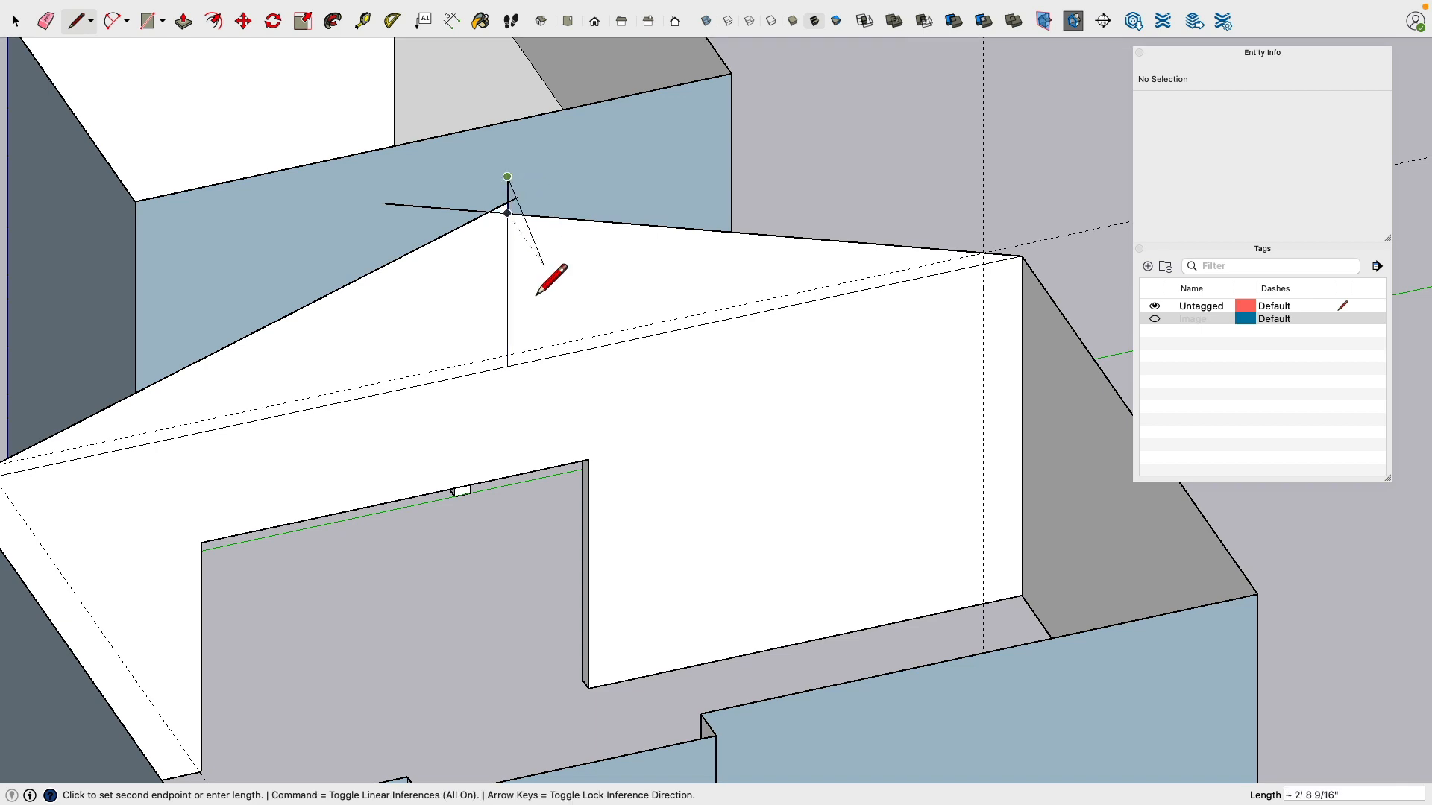
Step: Undo the slope lines, the vertical lines and all the guides on the foyer-side wall
scroll(552, 280, "down", 5)
mouse_move(549, 284)
middle_mouse_down()
mouse_move(357, 310)
mouse_move(431, 361)
mouse_move(380, 343)
mouse_move(464, 337)
mouse_move(447, 373)
middle_mouse_up()
key("Escape")
key("super+z")
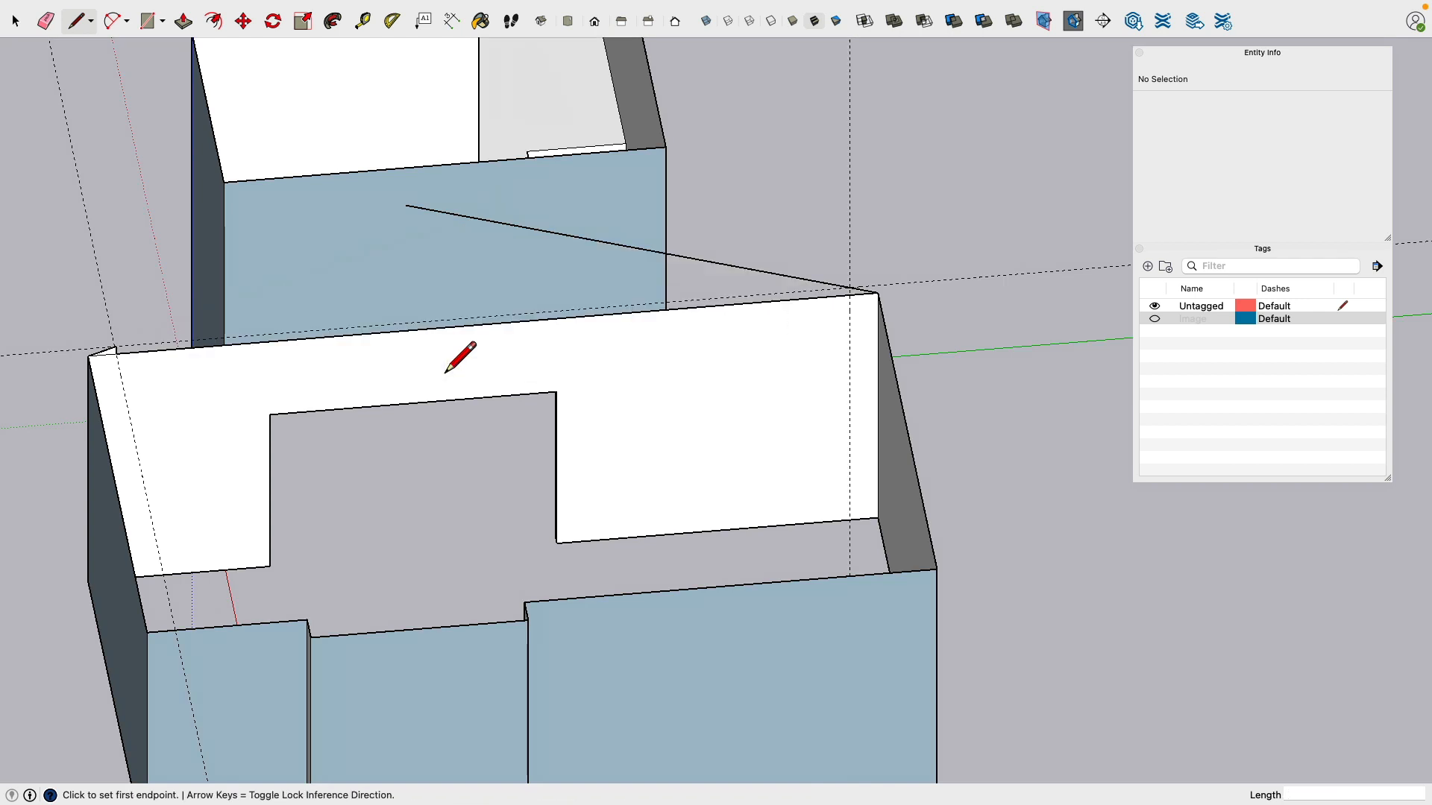
key("super+z")
key("super+z")
key("super+z")
key("super+z")
key("super+z")
key("super+z")
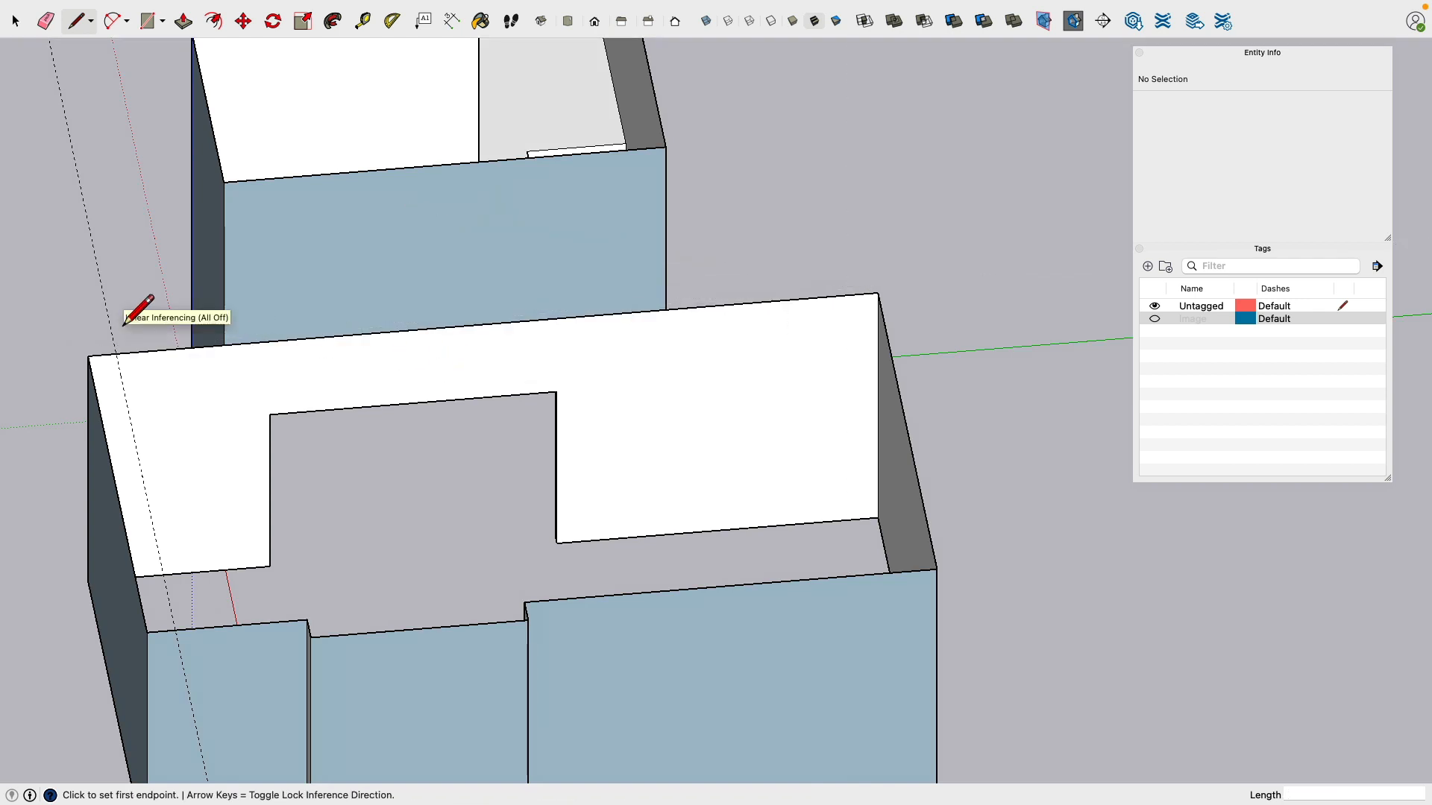
Step: Place a guide 4" above the foyer-side wall's top edge, parallel to it
mouse_move(103, 292)
middle_mouse_down()
mouse_move(137, 278)
mouse_move(108, 155)
mouse_move(136, 162)
middle_mouse_up()
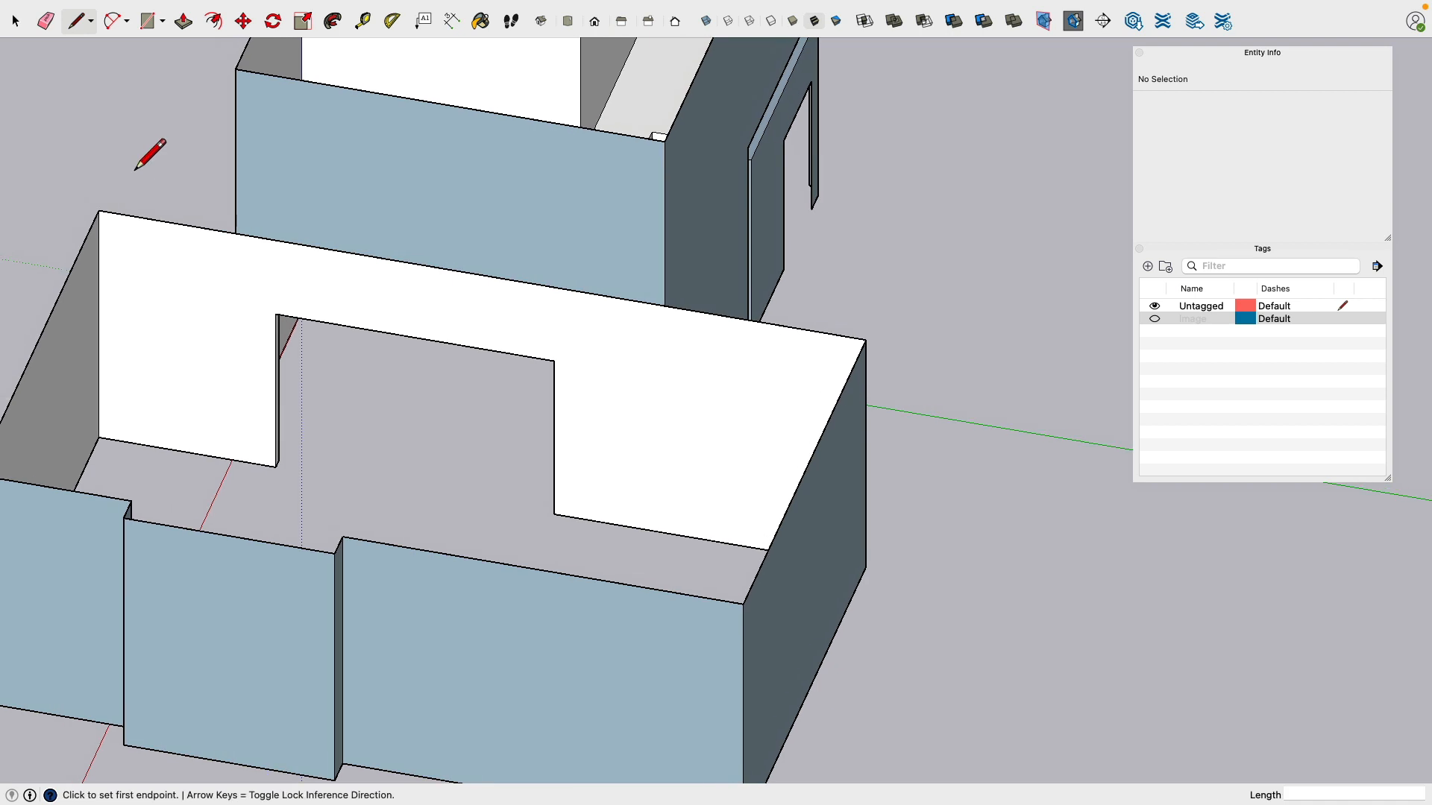
left_click(363, 24)
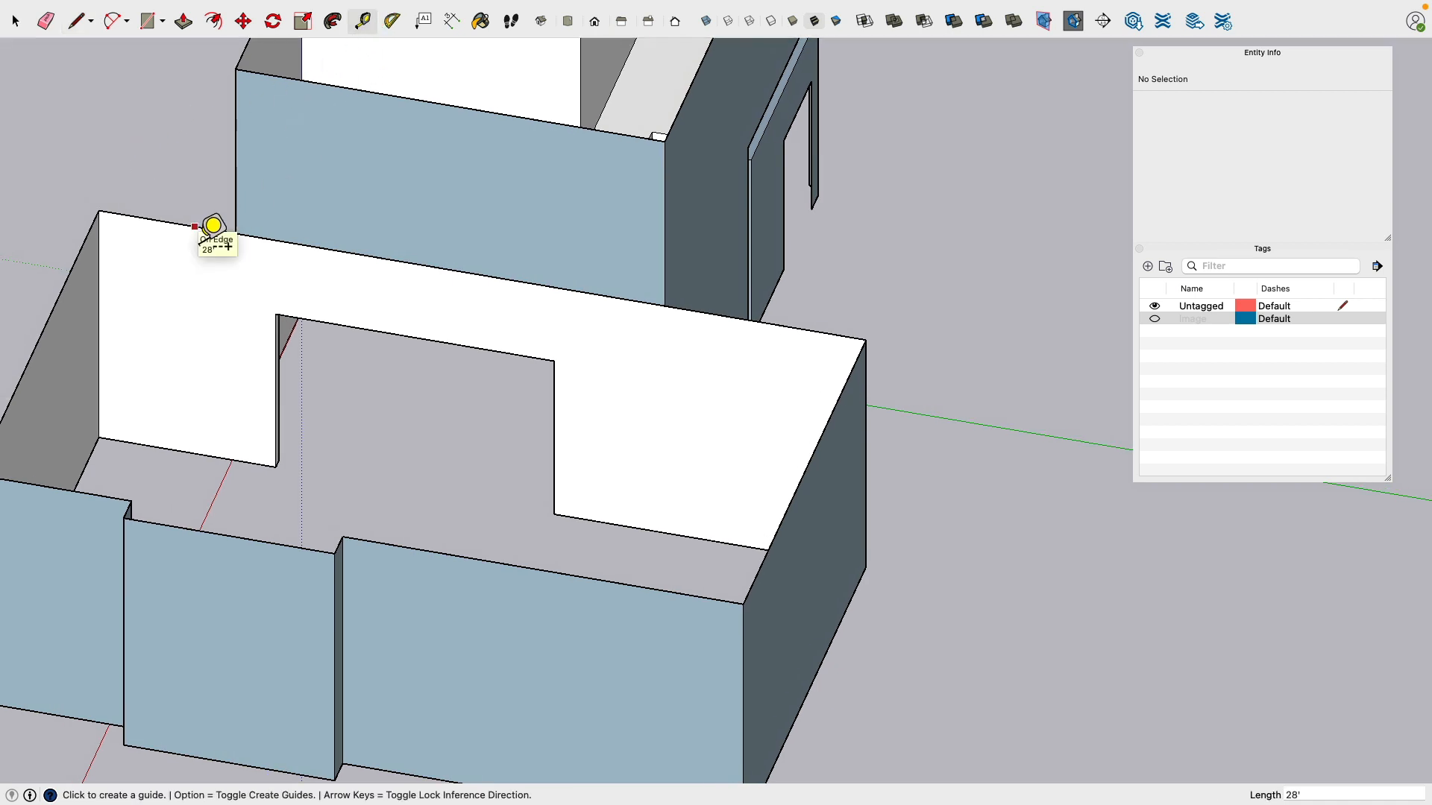
left_click(195, 228)
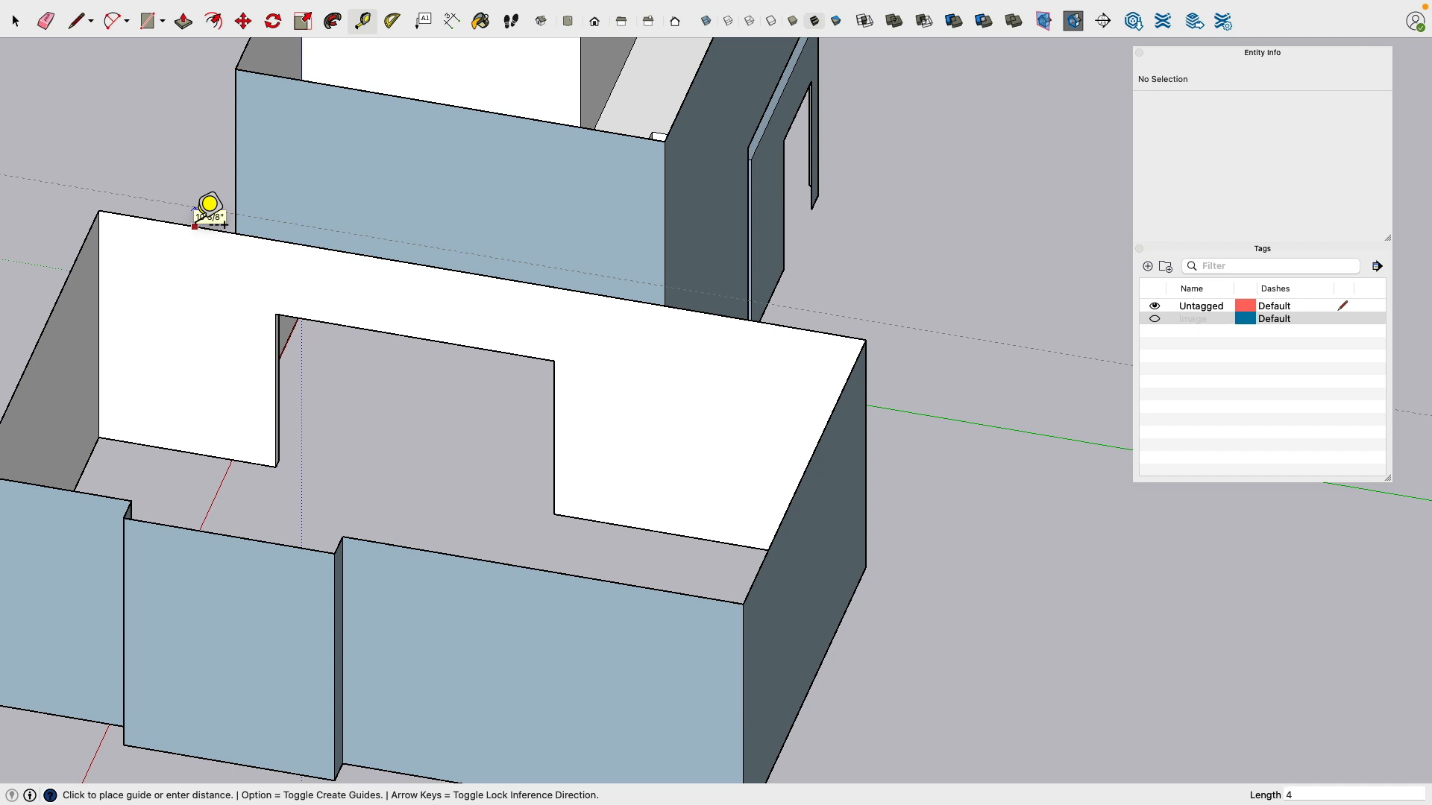
key("Return")
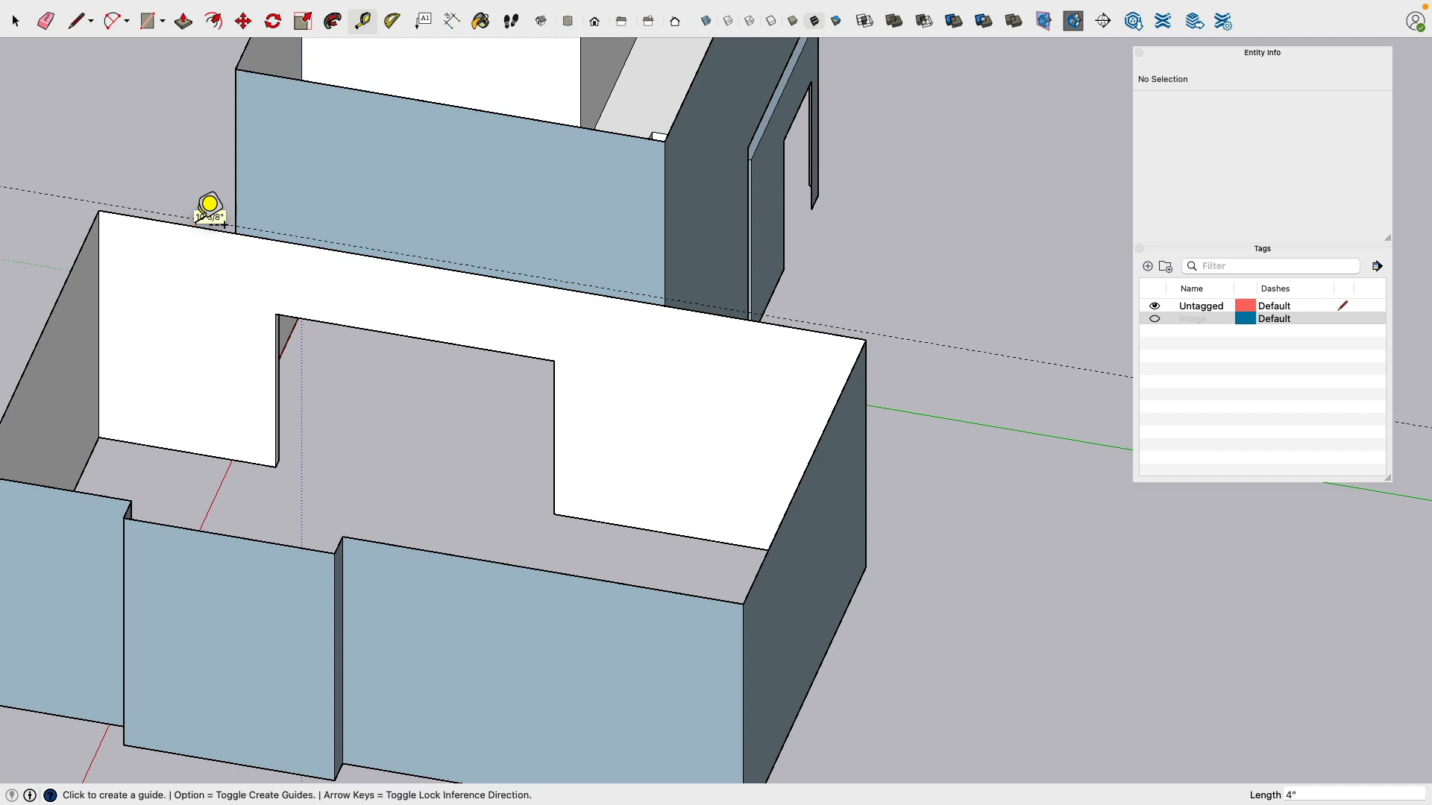
scroll(123, 227, "up", 2)
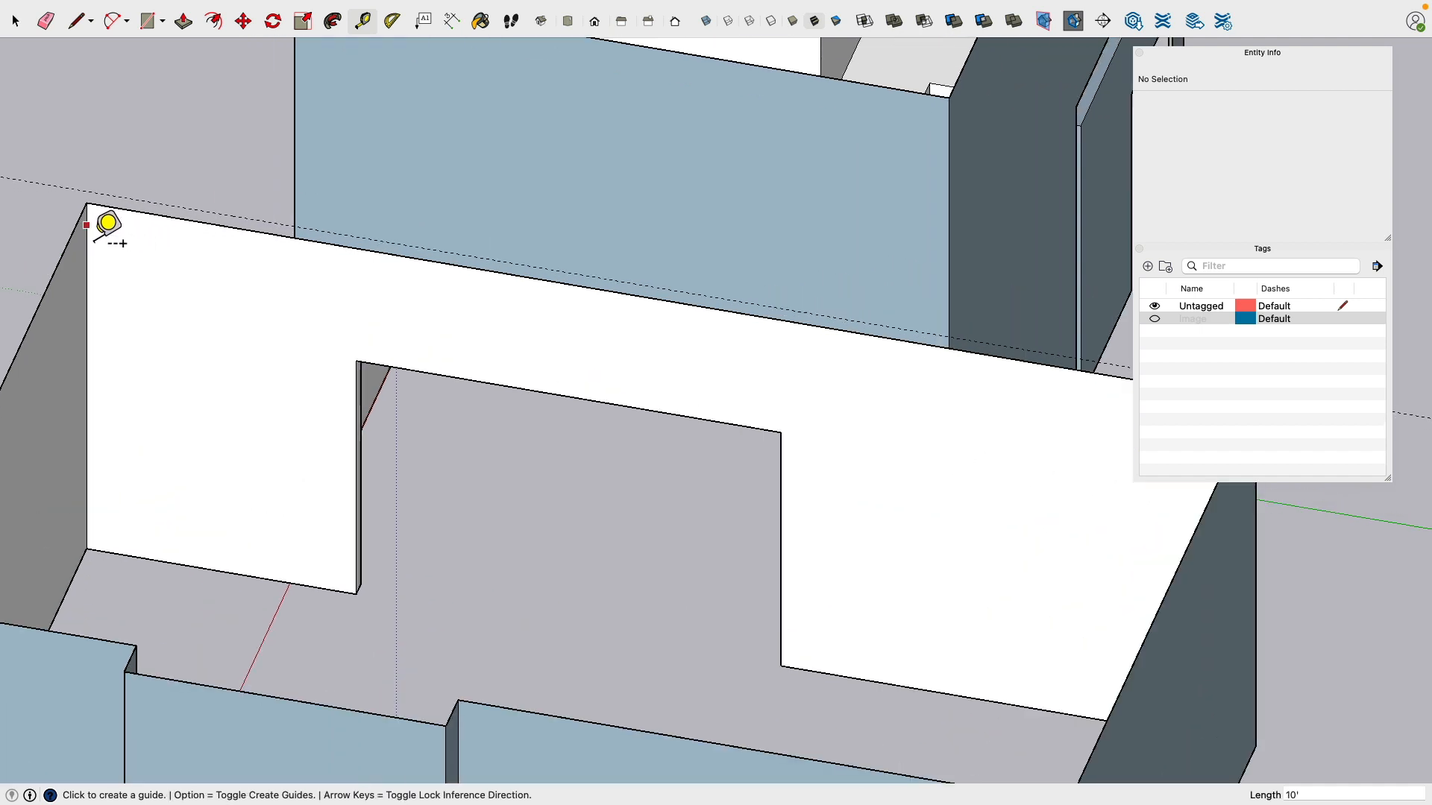
left_click(87, 225)
type("1")
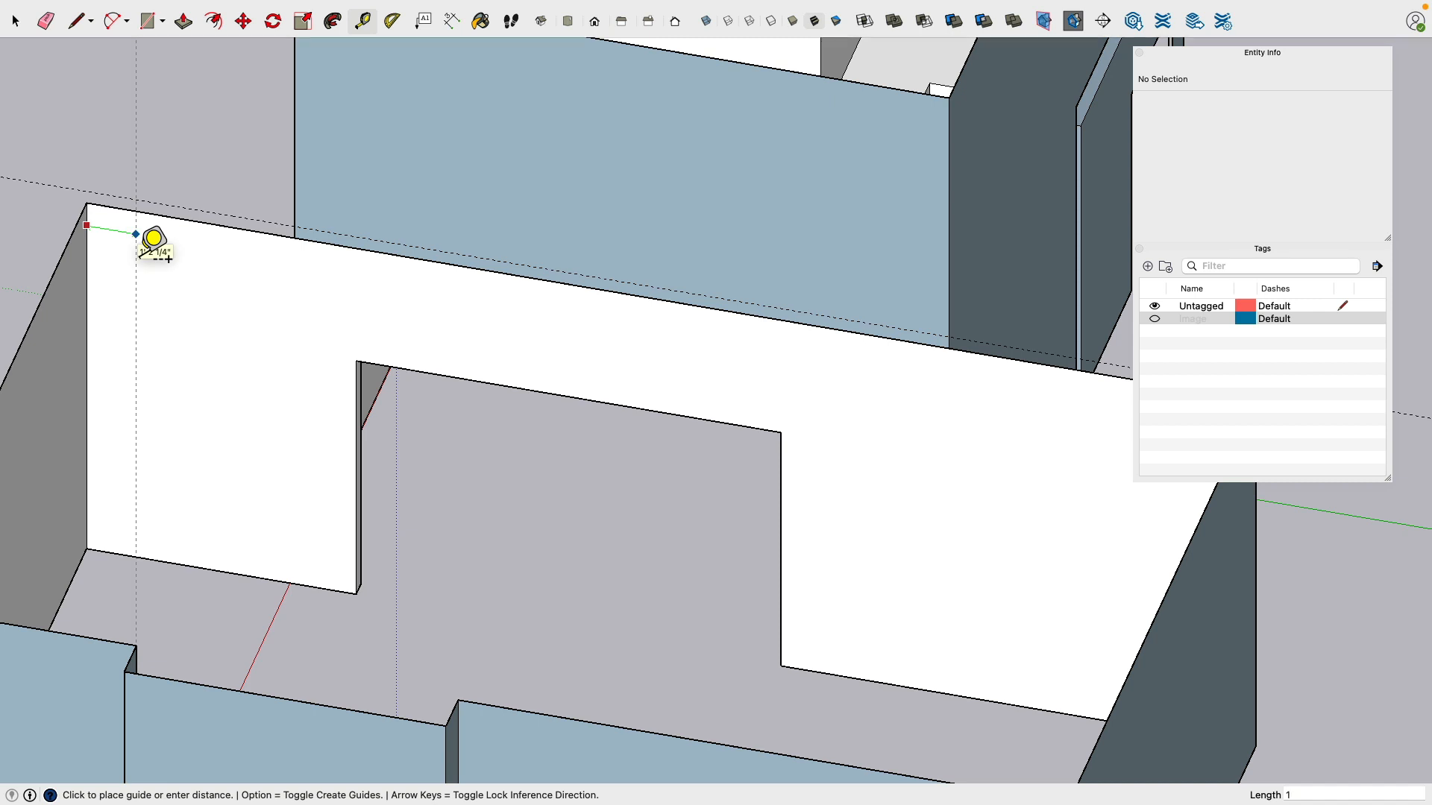
key("Return")
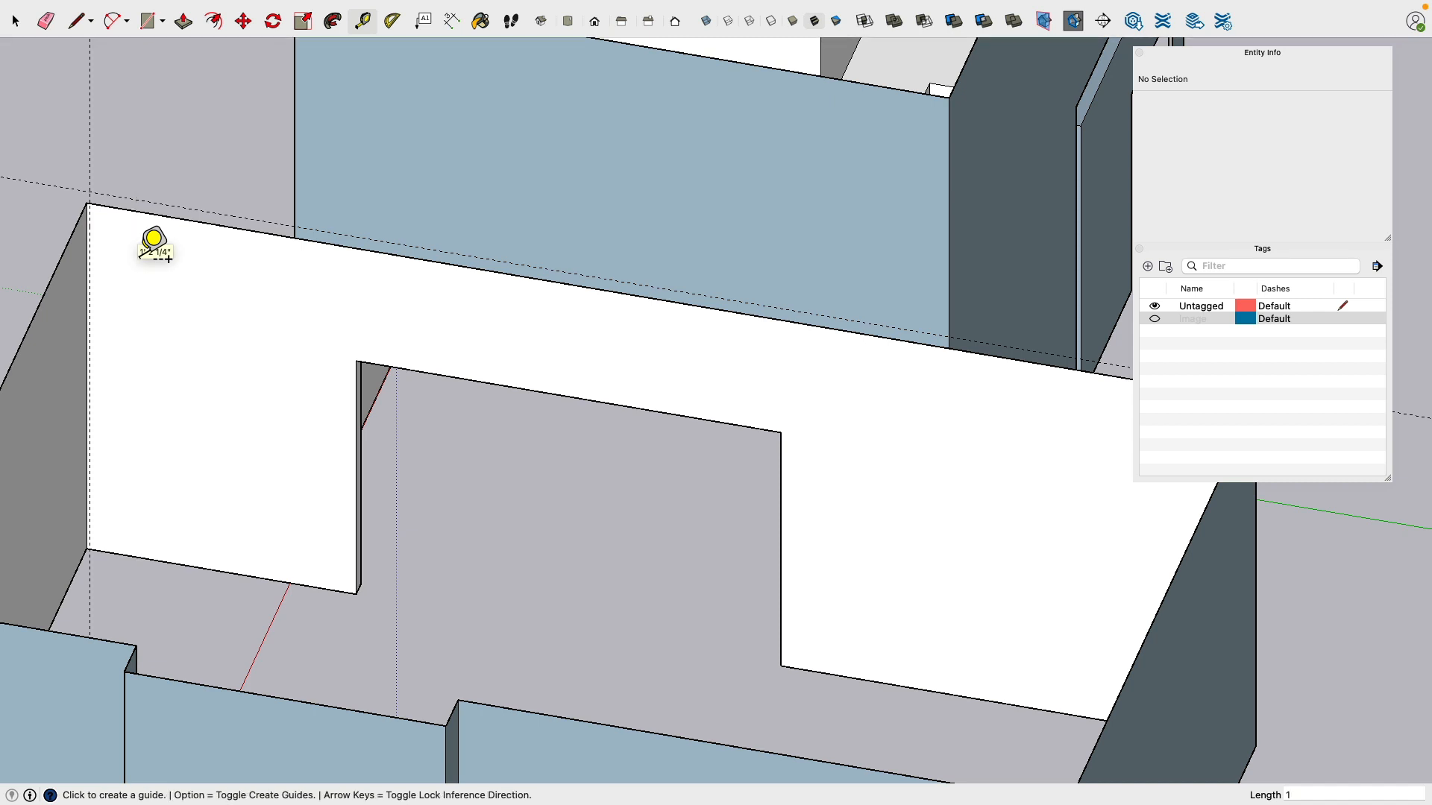
Step: Place vertical guides 12" in from the foyer-side wall's front and back vertical edges
left_click(86, 228)
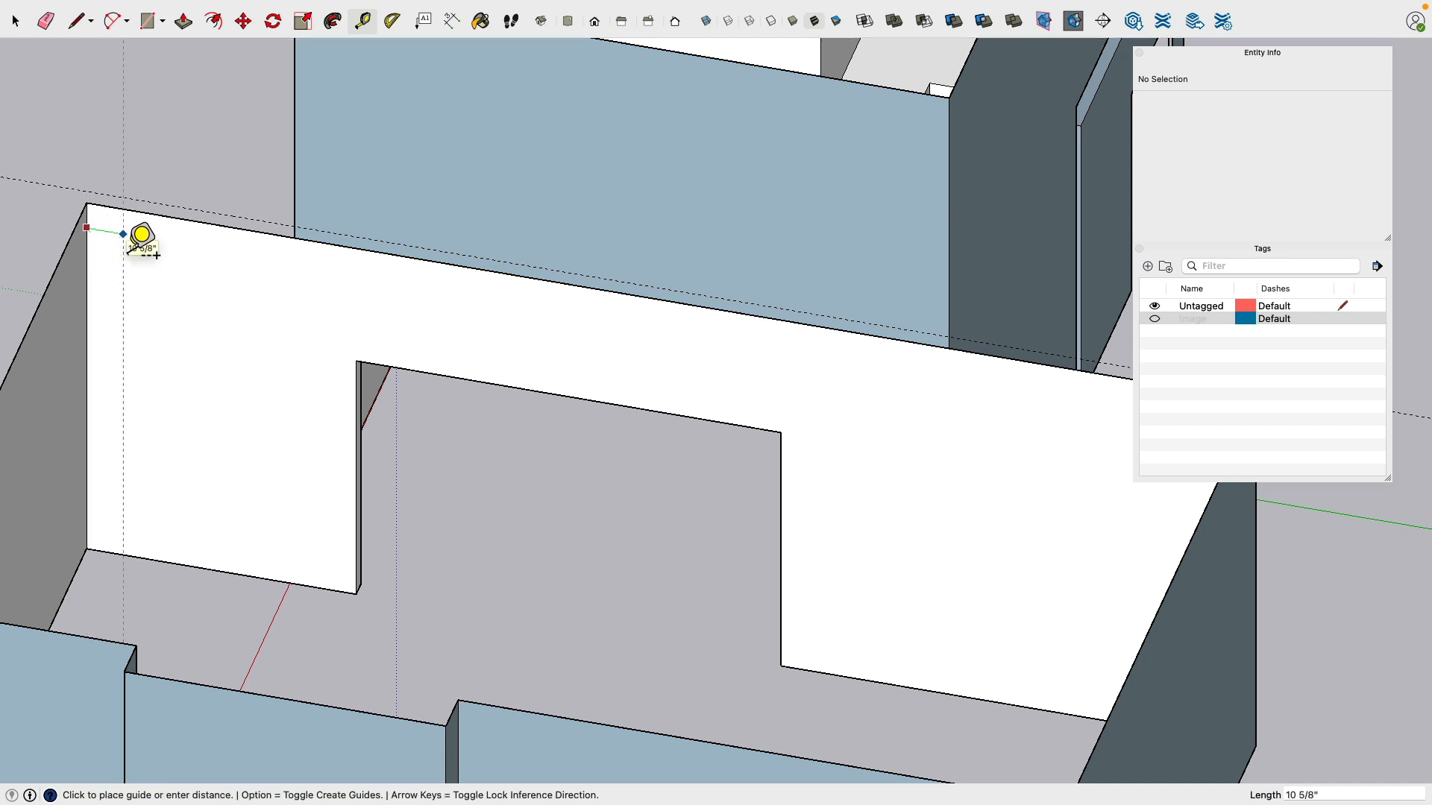
left_click(128, 248)
middle_click_drag(579, 289, 691, 300)
left_click(907, 246)
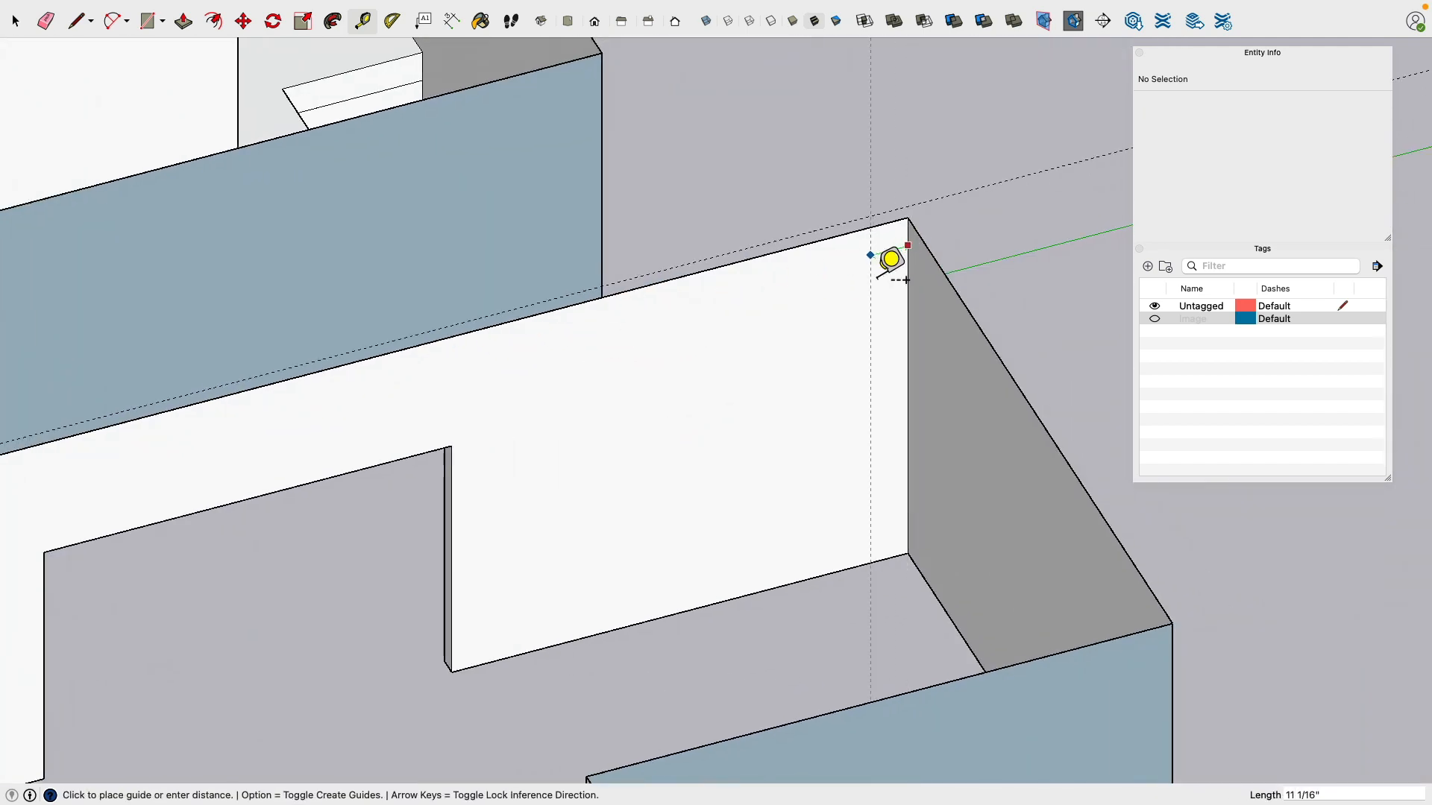
left_click(891, 261)
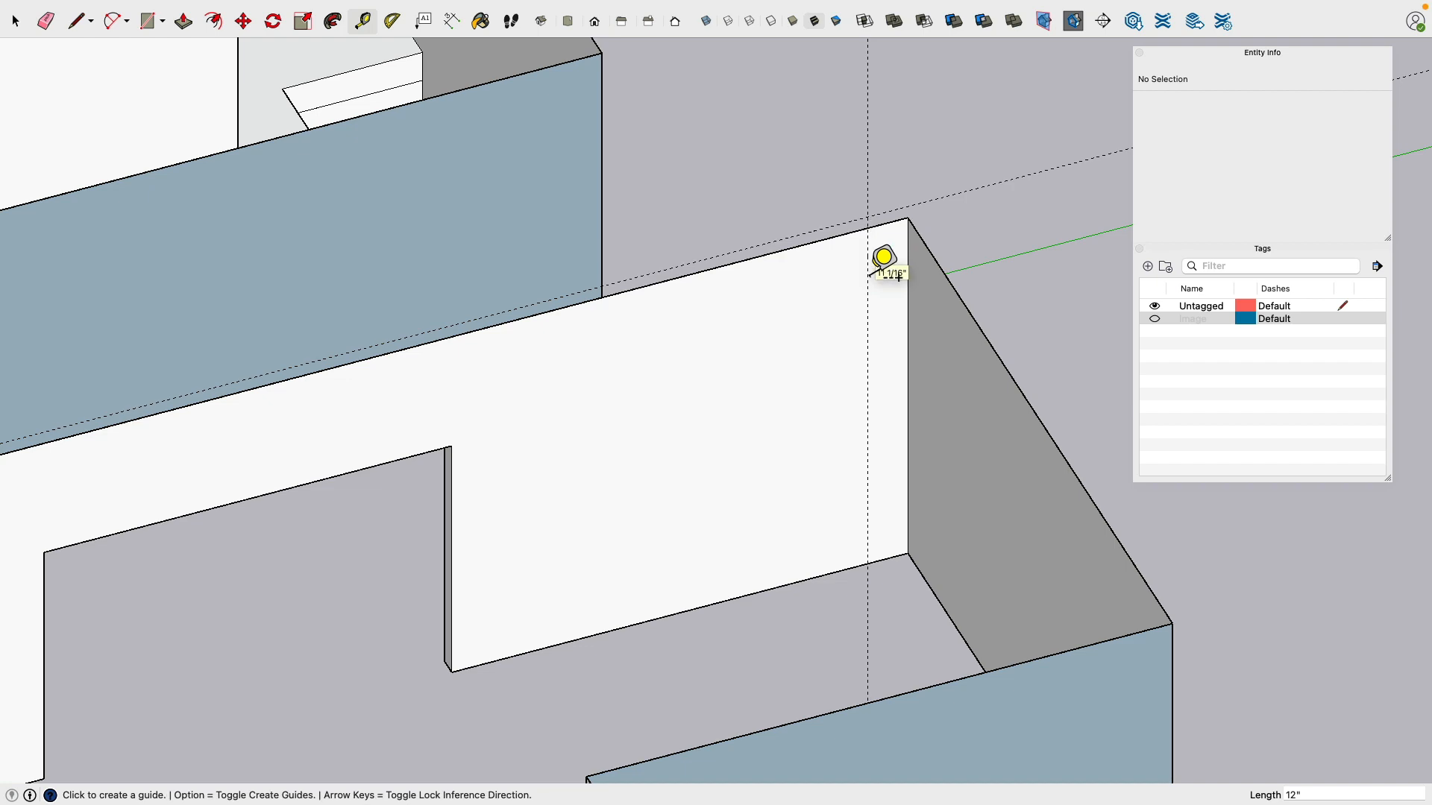
middle_click_drag(885, 256, 463, 191)
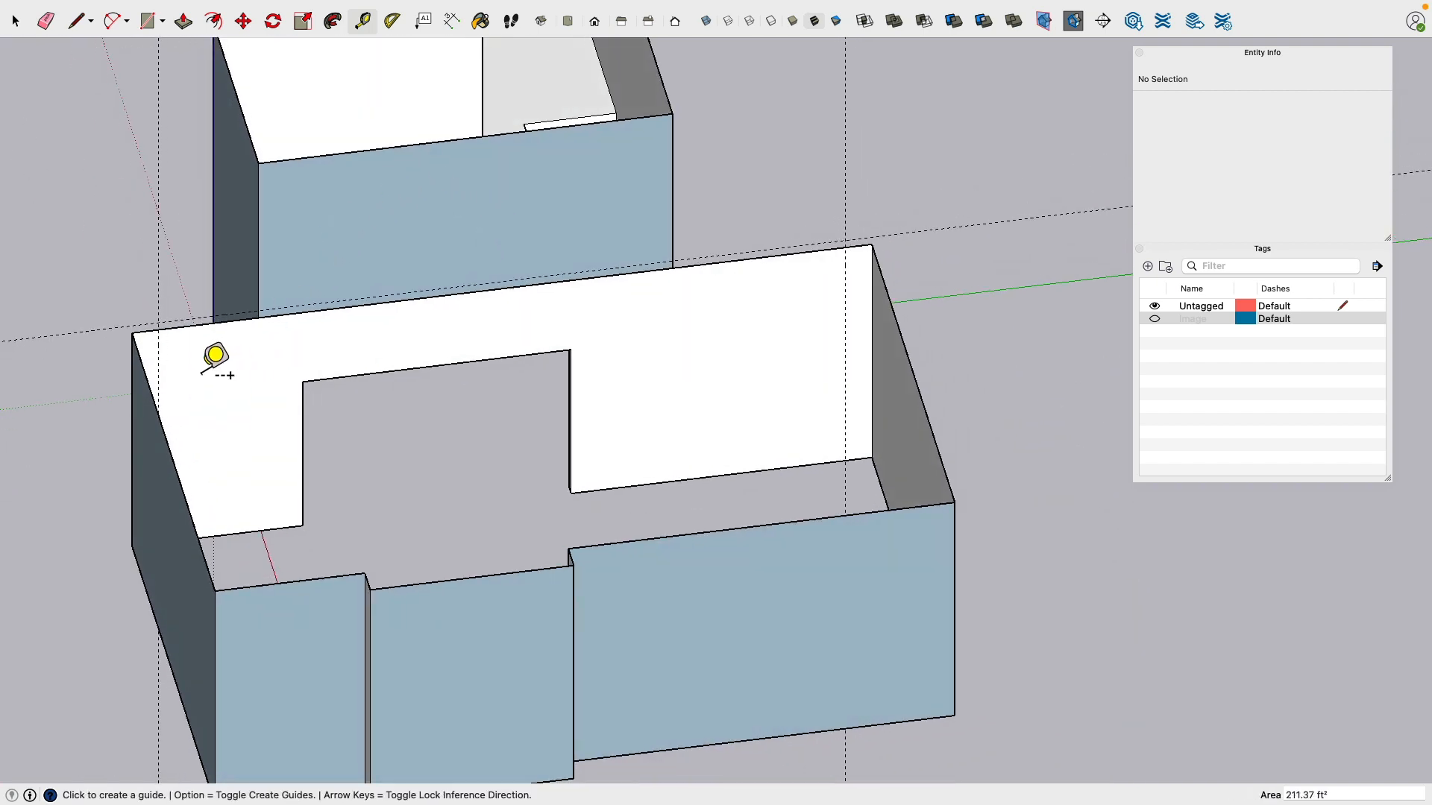
Step: Place a vertical guide at the midpoint of the back wall and draw a gable slope from one top corner to the peak
left_click(148, 353)
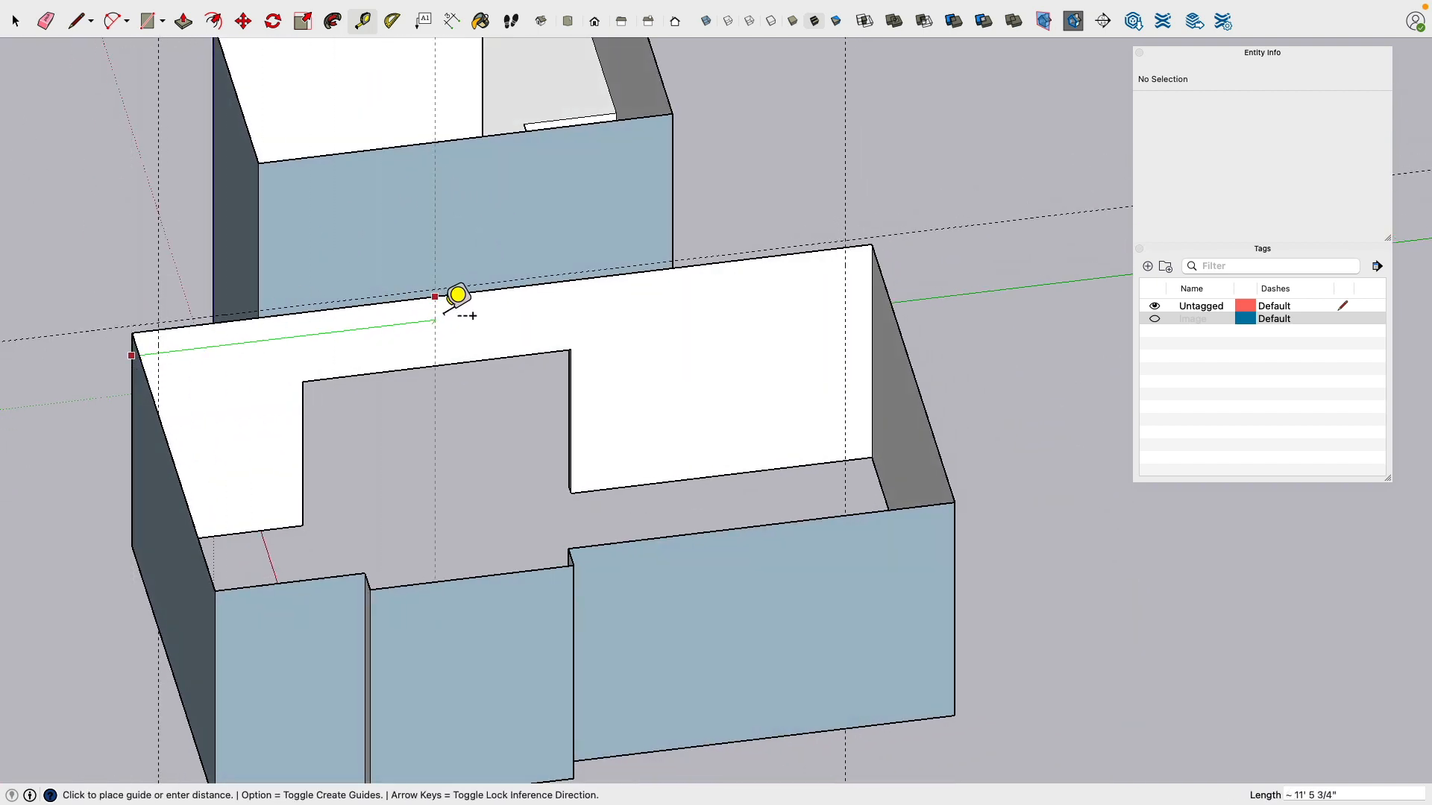
left_click(527, 284)
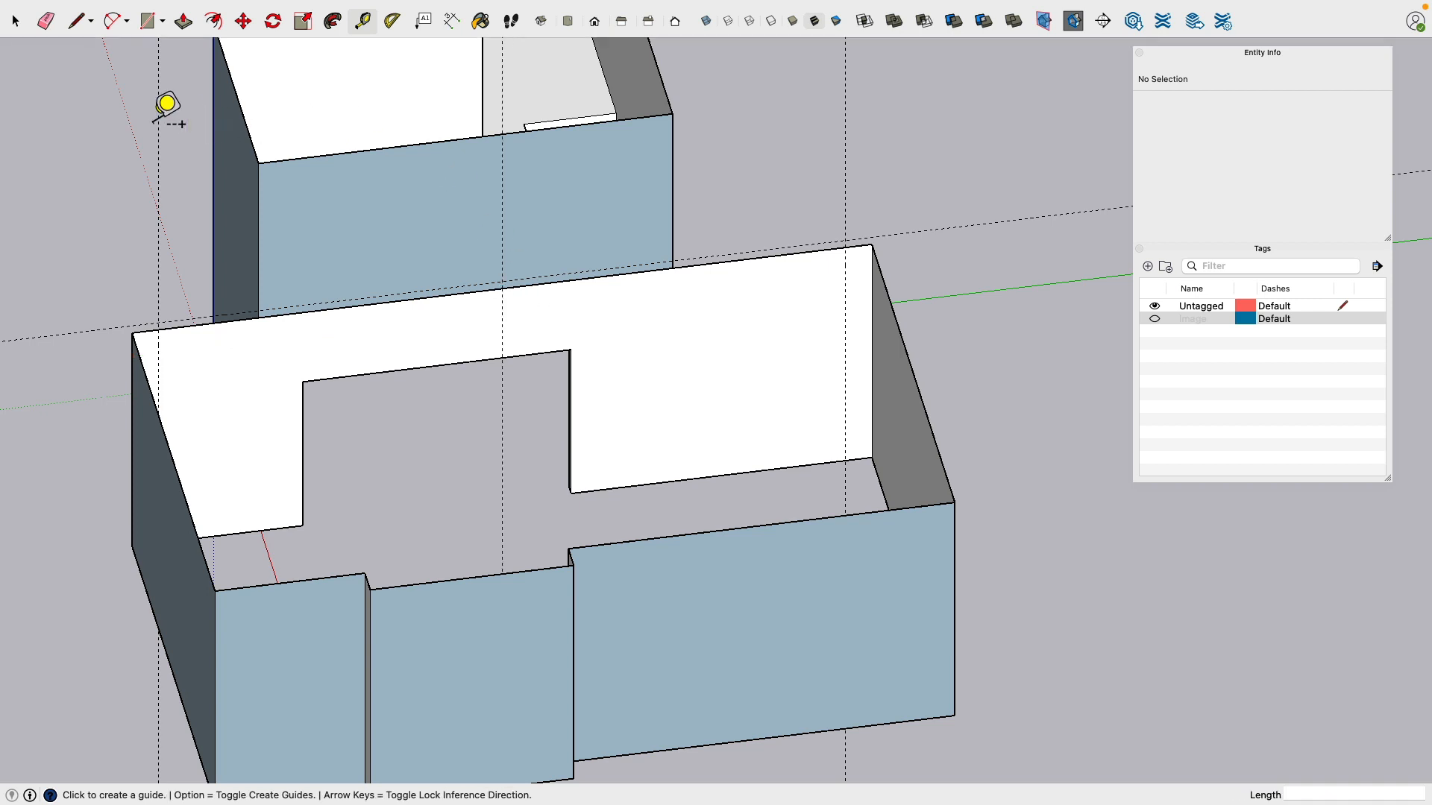
left_click(77, 21)
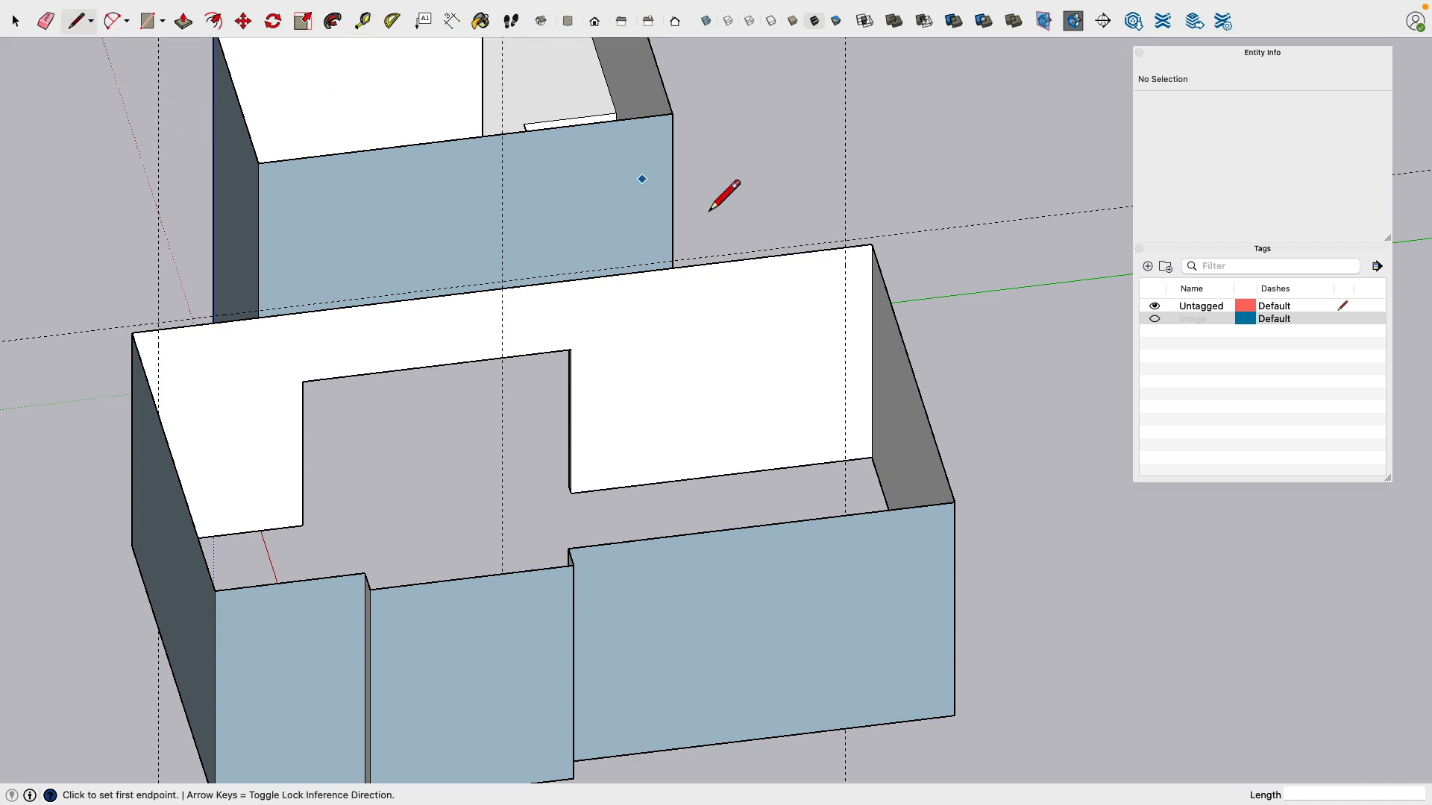
left_click(872, 245)
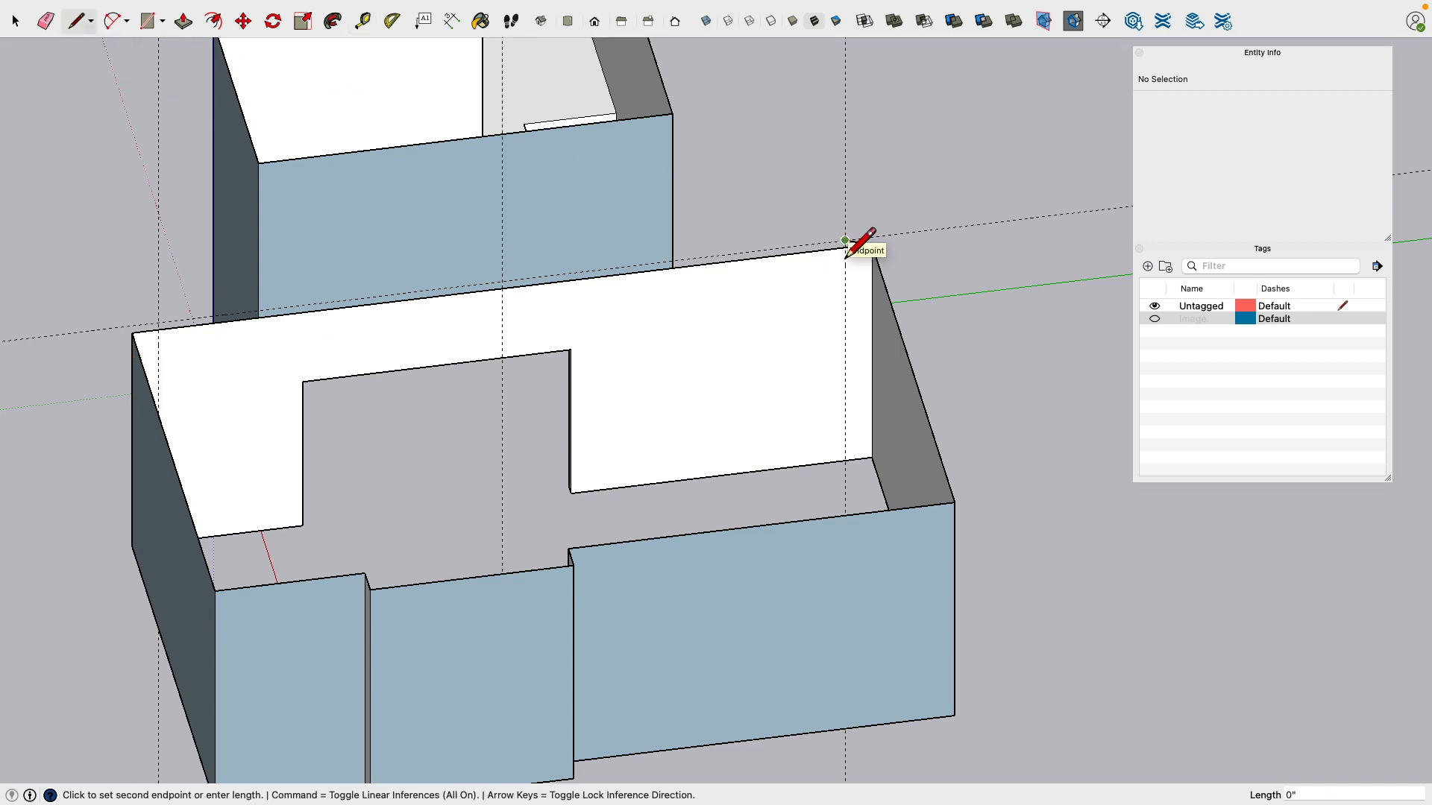
left_click(501, 188)
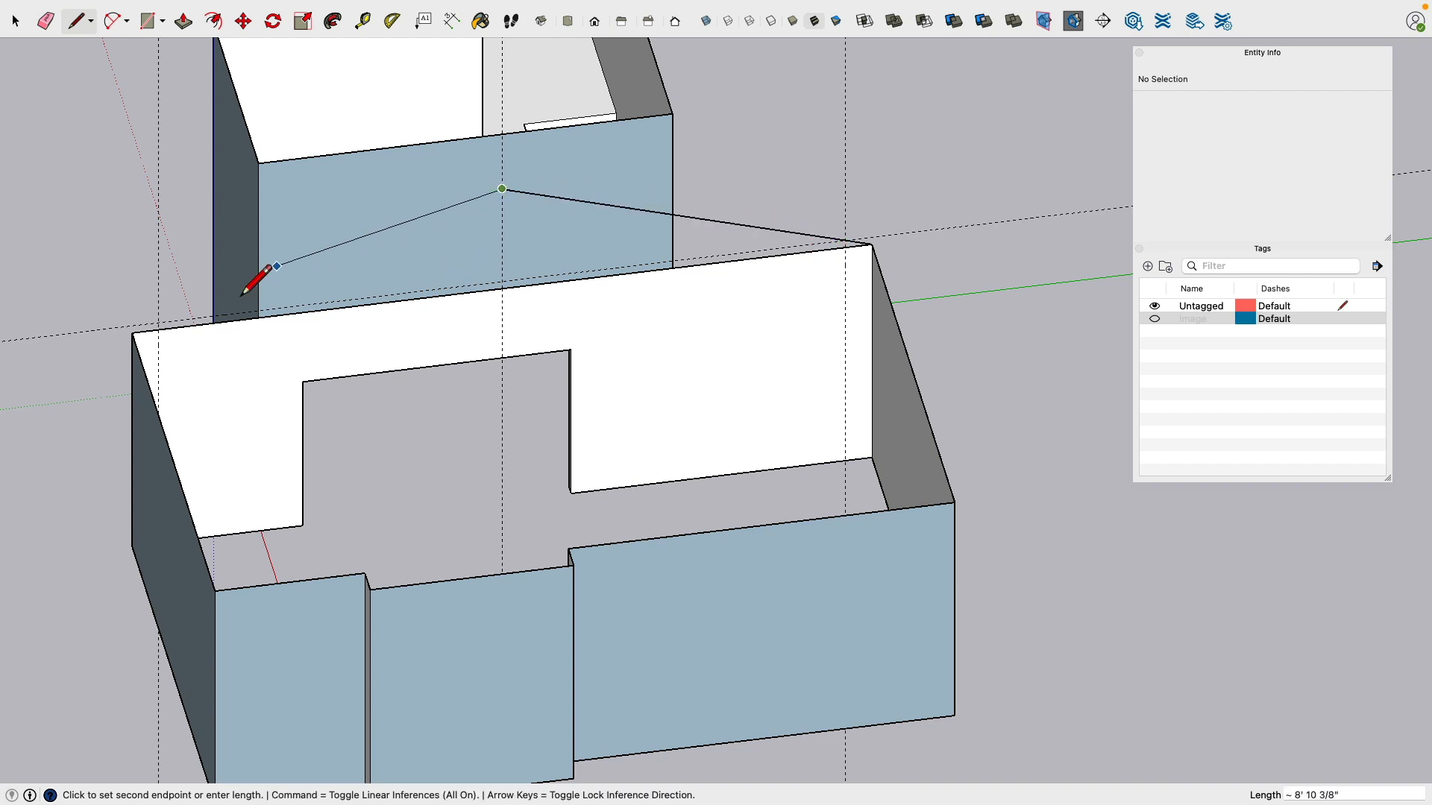
Step: Draw the other gable slope from the peak down to the back wall's opposite top corner, closing the gable face
scroll(141, 328, "down", 3)
scroll(138, 339, "up", 4)
scroll(136, 339, "up", 5)
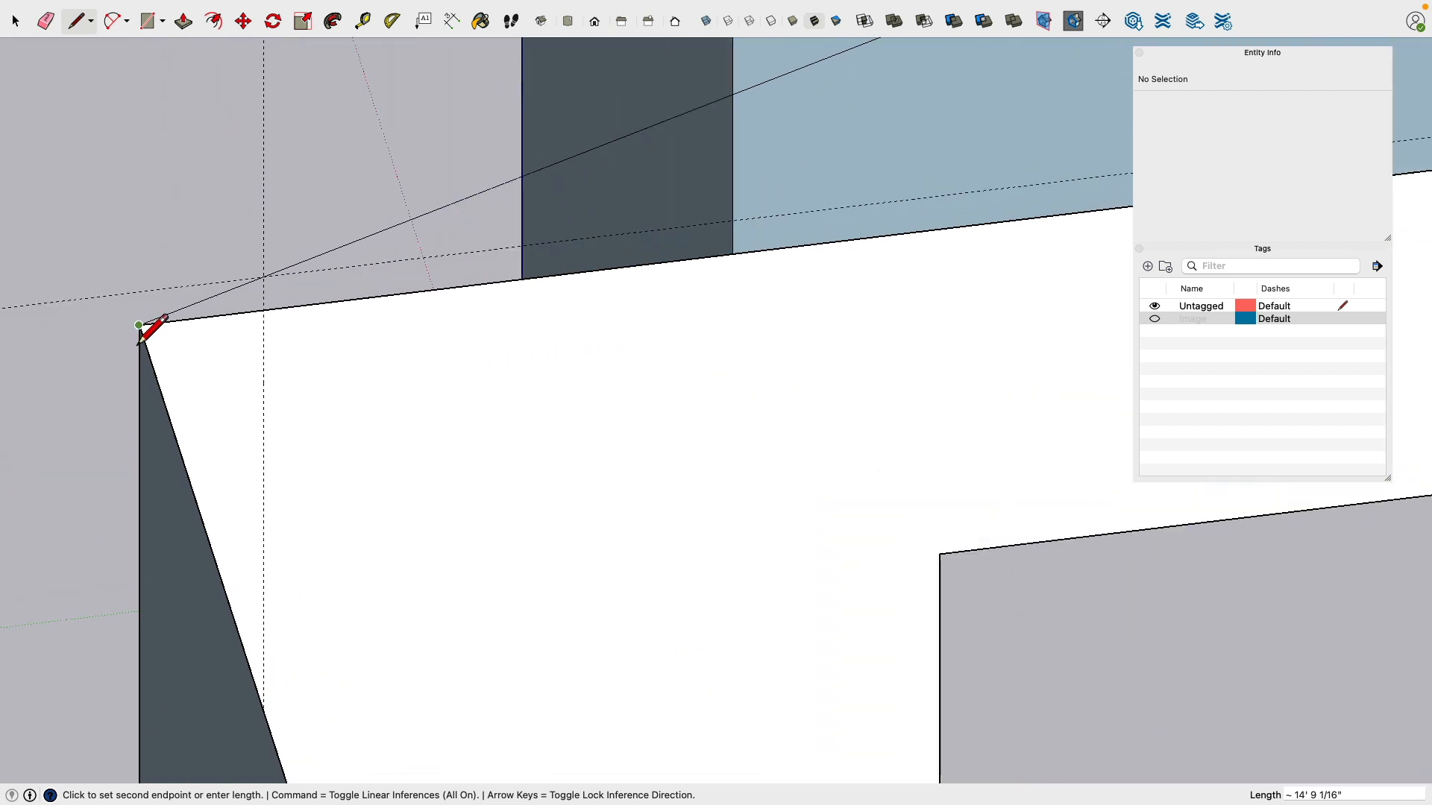
left_click(263, 276)
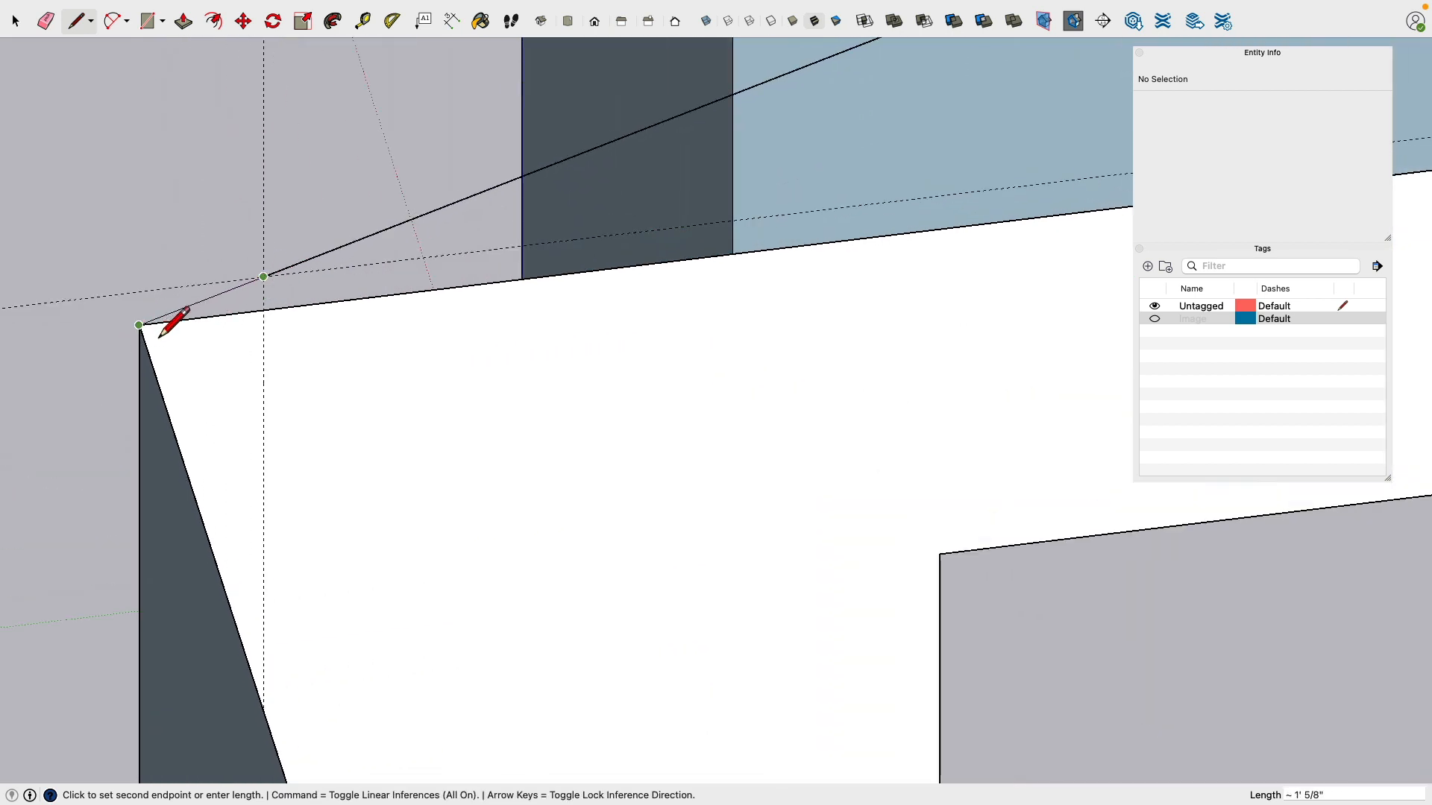
key("Escape")
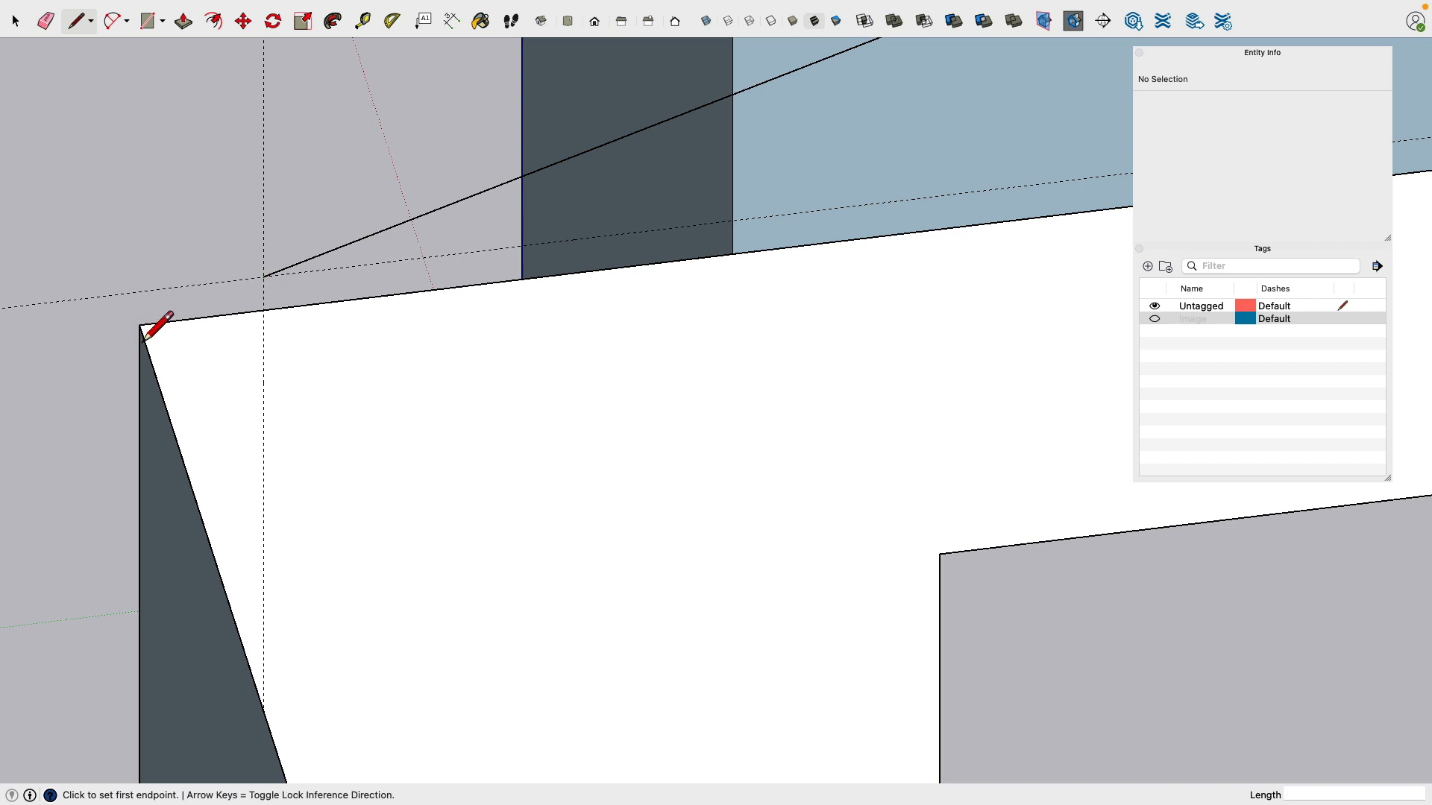
left_click(139, 325)
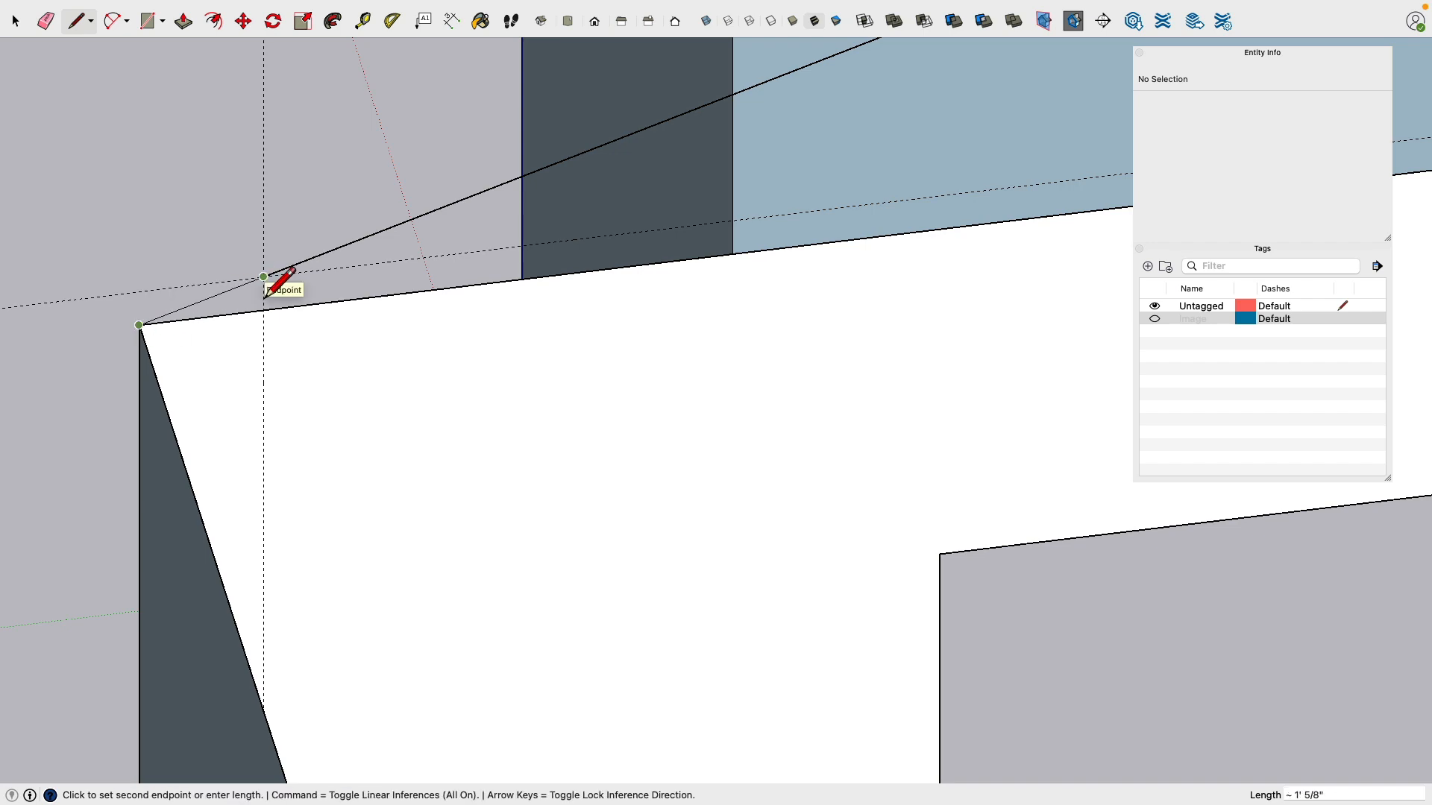
left_click(263, 277)
scroll(313, 231, "down", 4)
mouse_move(319, 223)
middle_mouse_down()
mouse_move(425, 182)
mouse_move(262, 274)
middle_mouse_up()
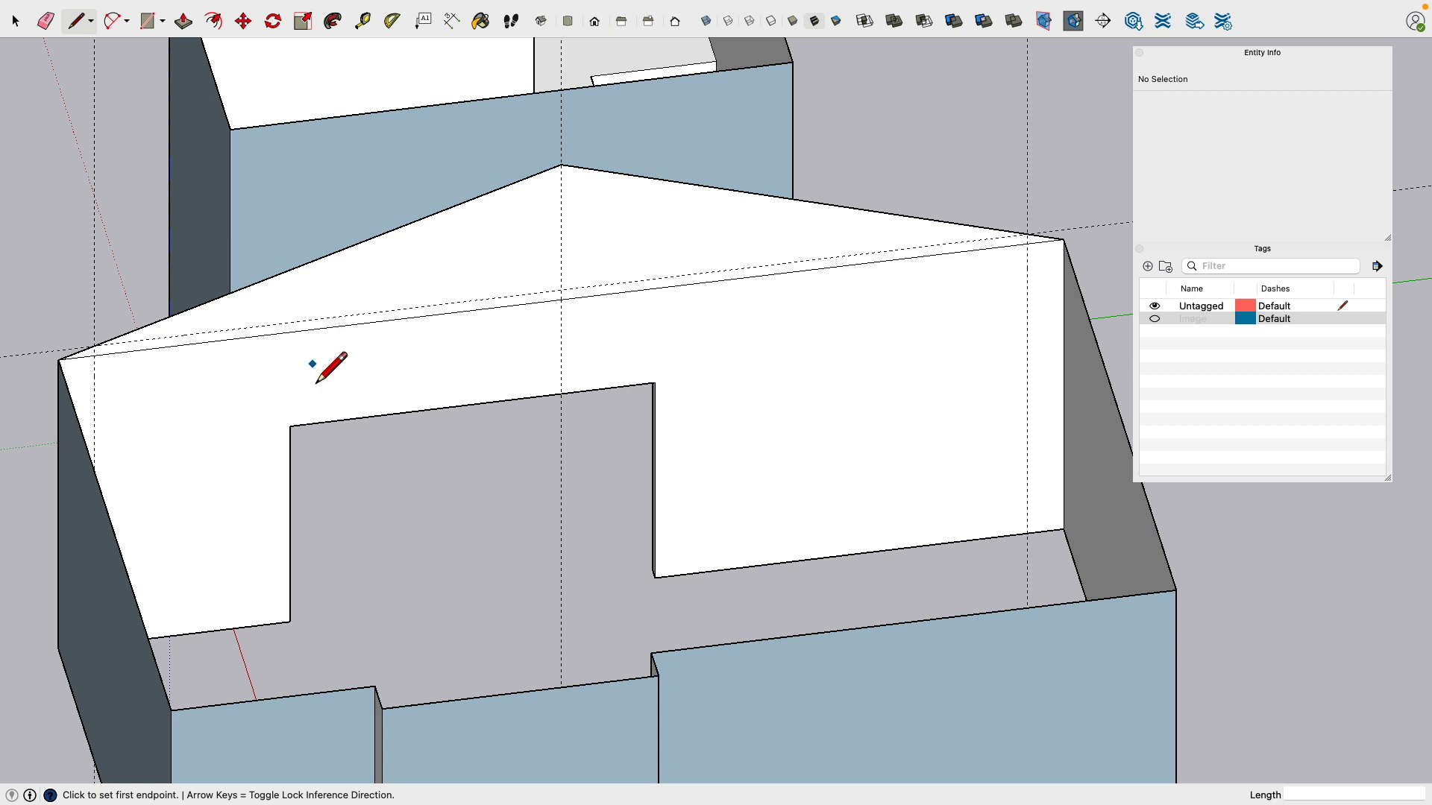
Step: Draw a vertical line from the gable peak to the back wall's top edge, and erase the guides along with both slope edges
left_click(563, 320)
left_click(46, 21)
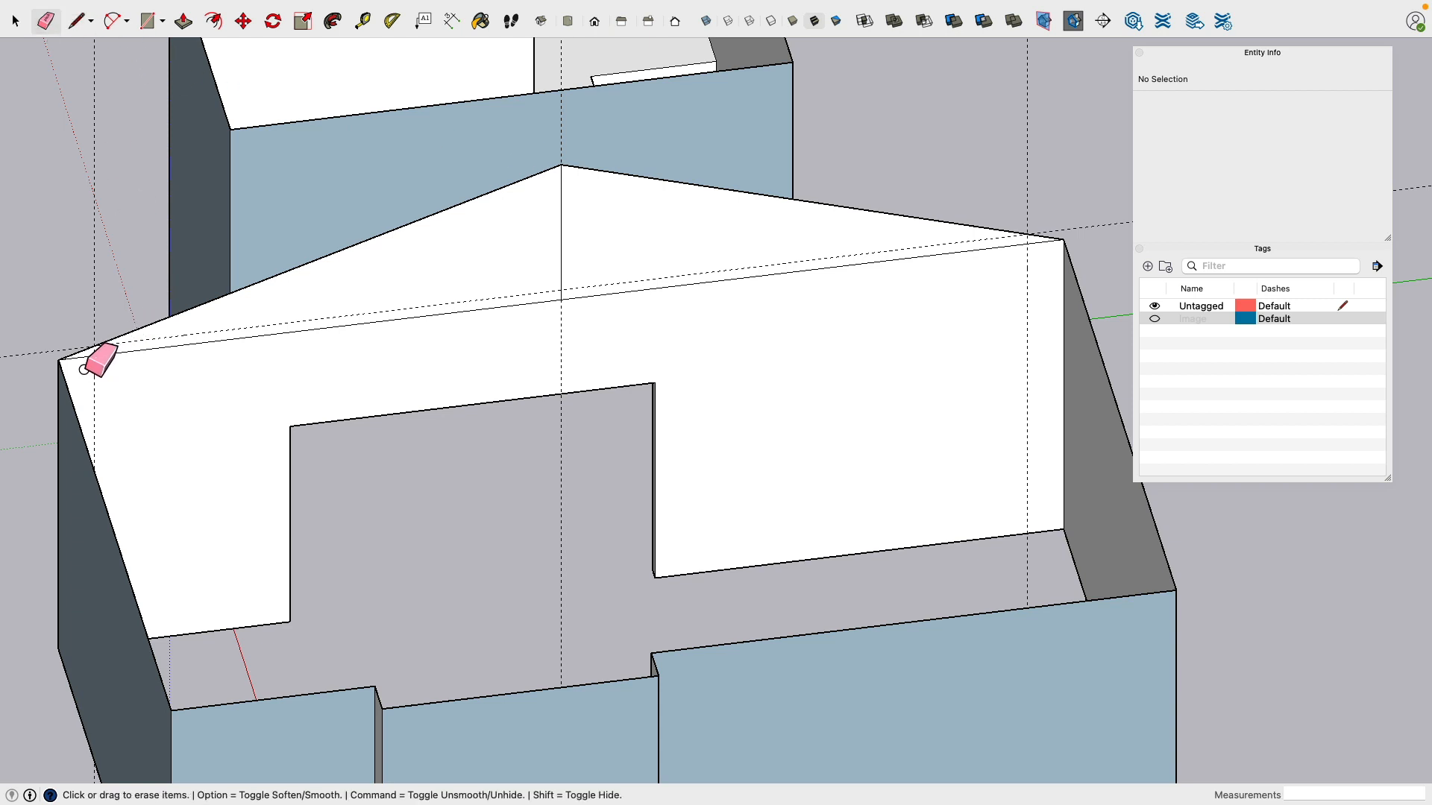
left_click(119, 351)
left_click(133, 349)
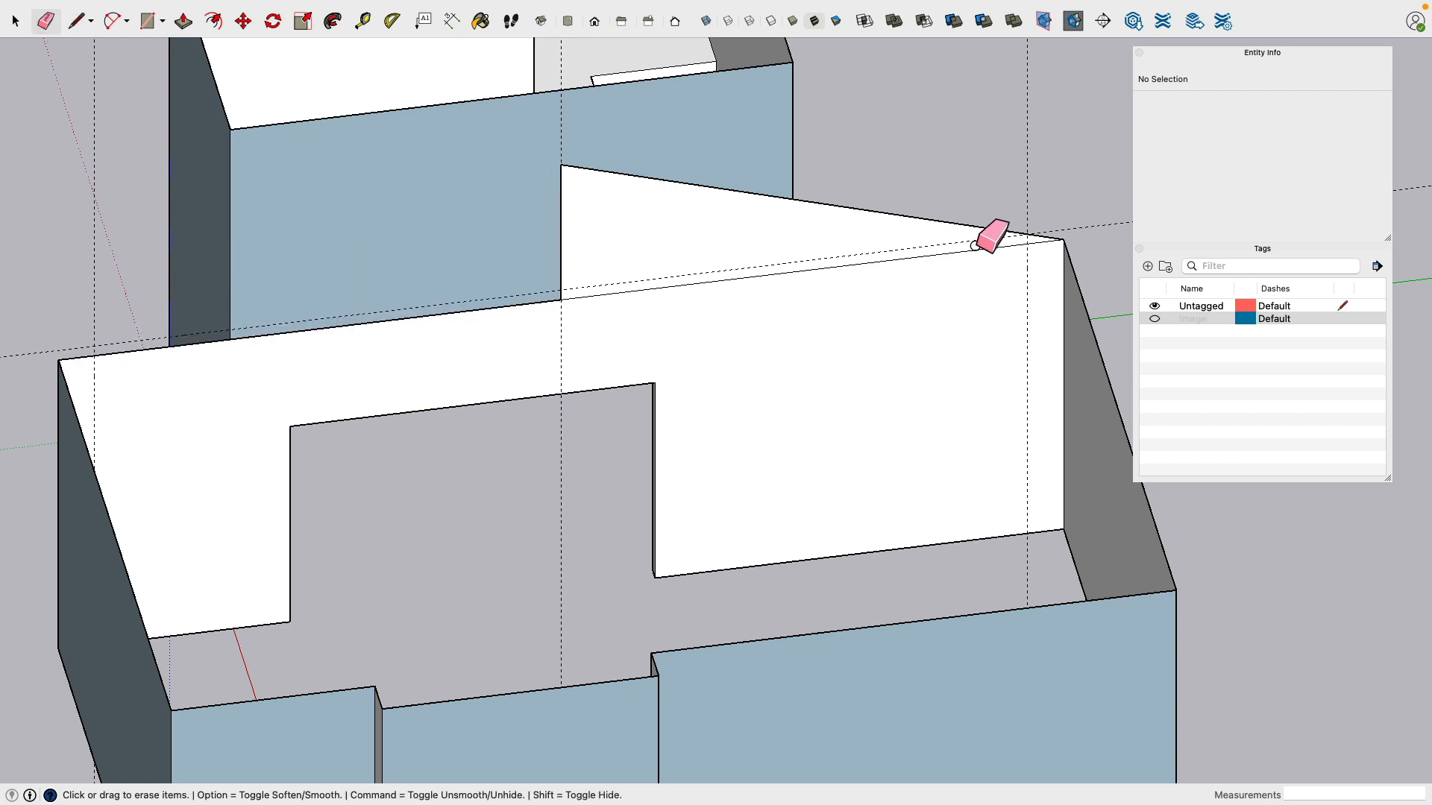
left_click_drag(991, 249, 1033, 251)
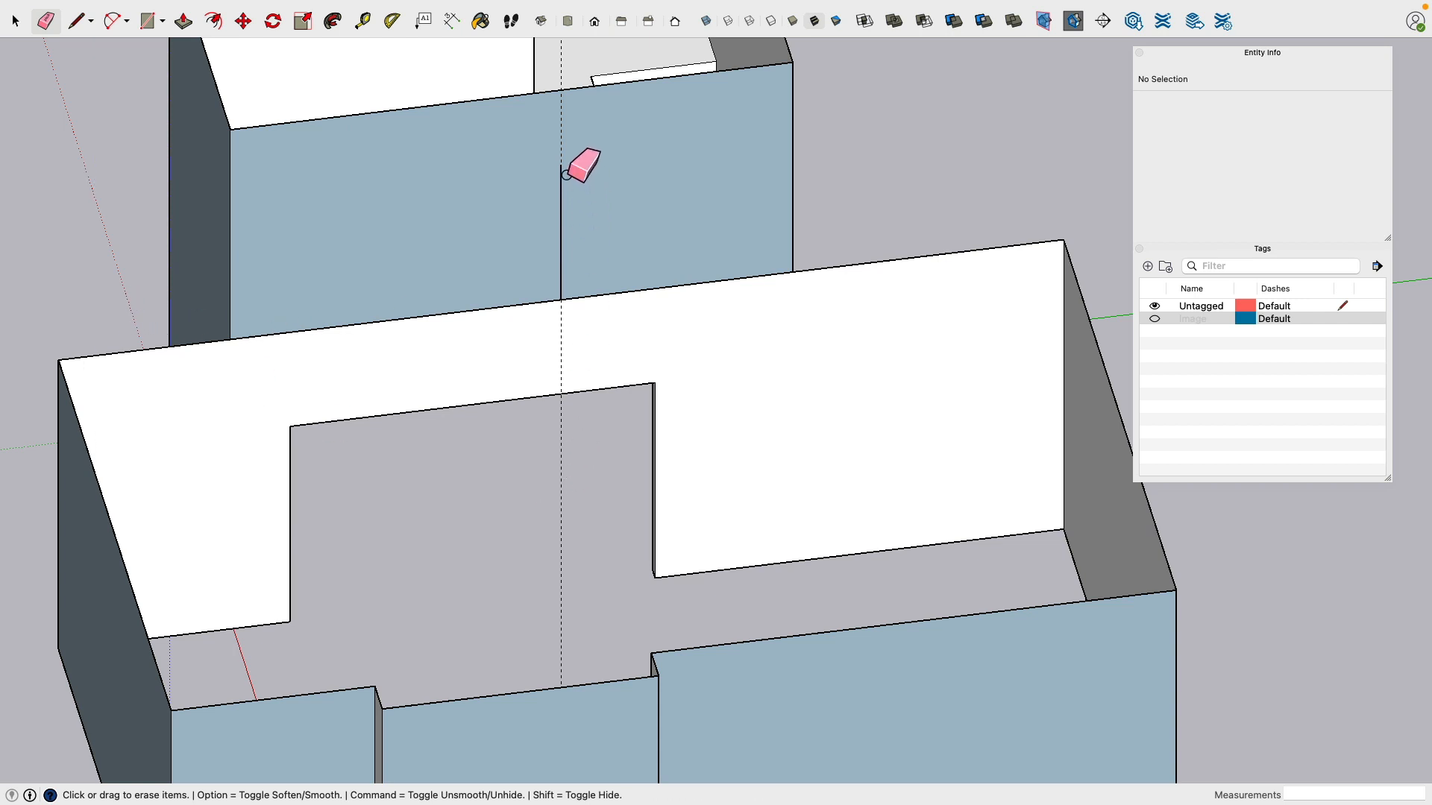
left_click(564, 431)
Step: Redraw both gable slopes, each about 14' 9" long, from the back wall's top corners to the top of the vertical line
left_click(77, 21)
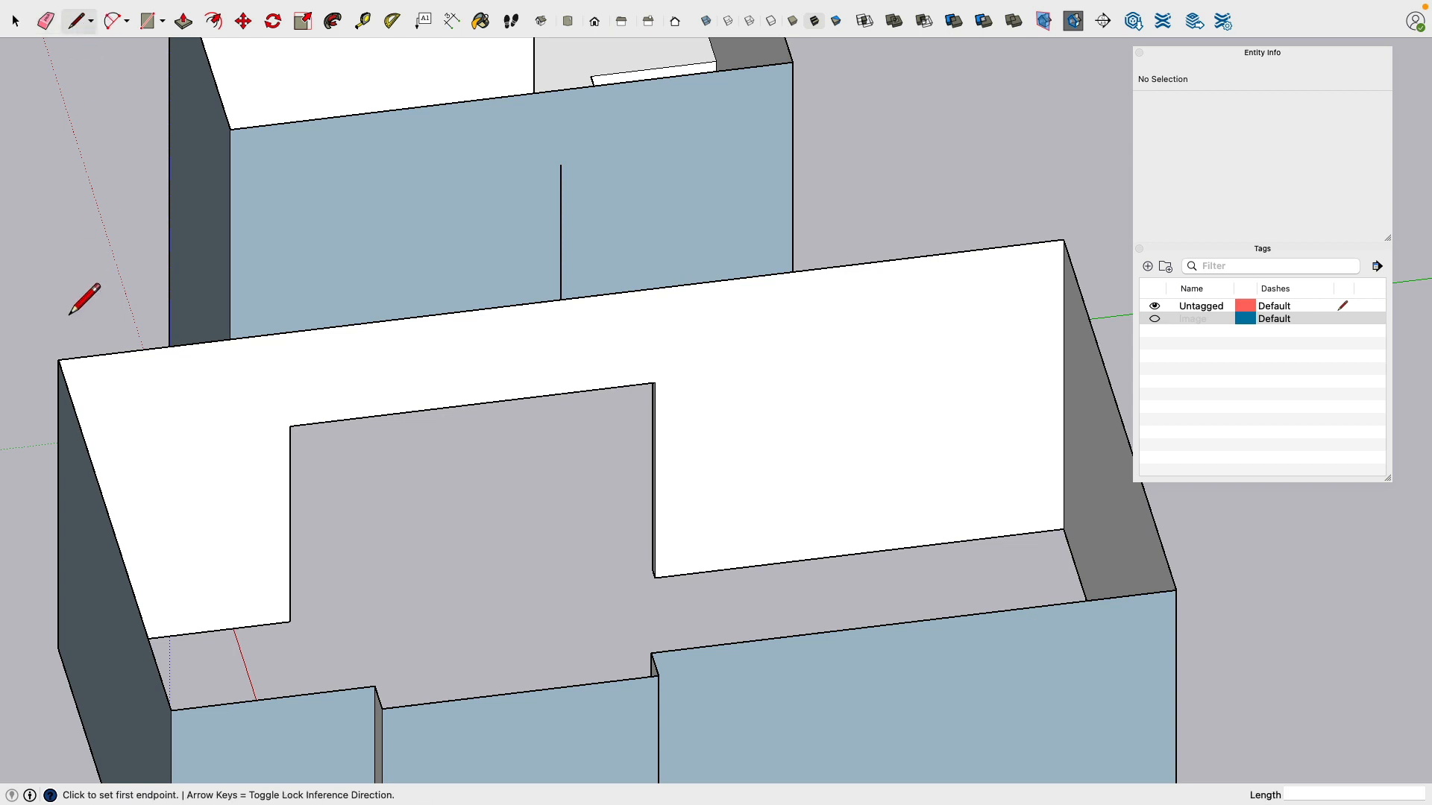
left_click(59, 360)
left_click(560, 165)
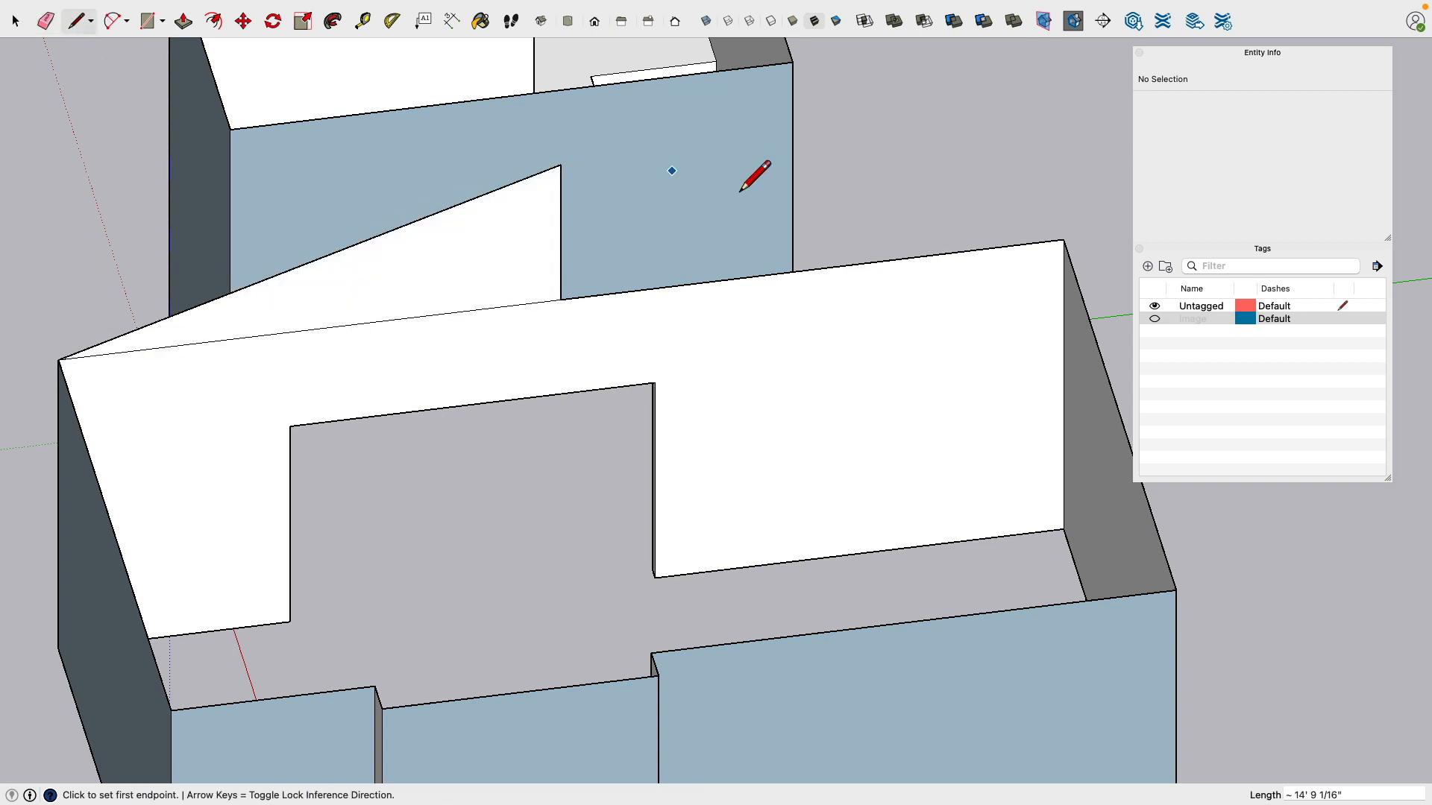
left_click(1064, 240)
left_click(560, 165)
scroll(622, 198, "down", 3)
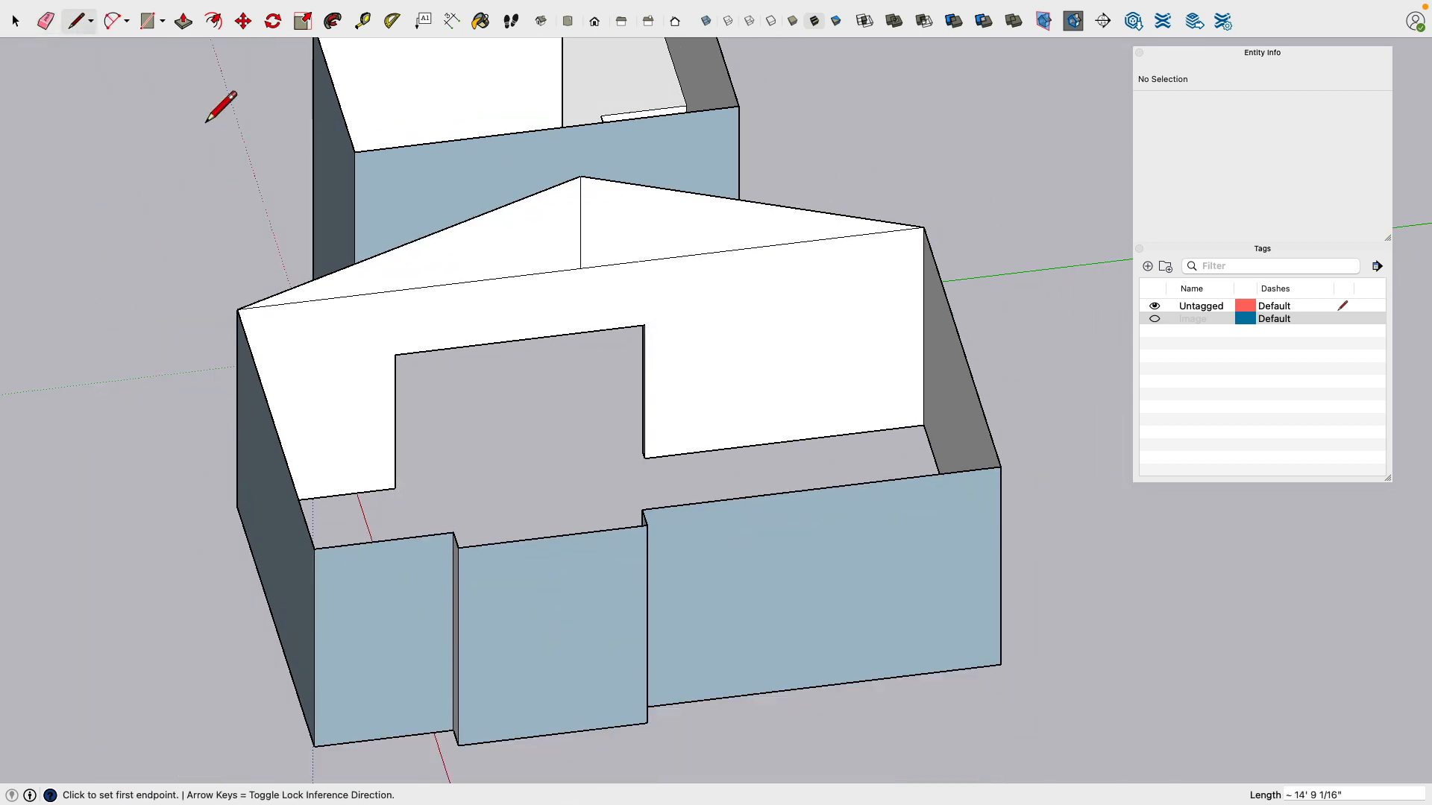
Step: Erase the horizontal and vertical lines dividing the back gable so that it merges with the wall below
left_click(45, 21)
mouse_move(597, 257)
left_mouse_down()
mouse_move(579, 271)
mouse_move(624, 287)
mouse_move(575, 284)
left_mouse_up()
mouse_move(322, 240)
middle_mouse_down()
mouse_move(1205, 202)
mouse_move(383, 256)
mouse_move(156, 287)
mouse_move(336, 246)
middle_mouse_up()
middle_click_drag(657, 295, 440, 243)
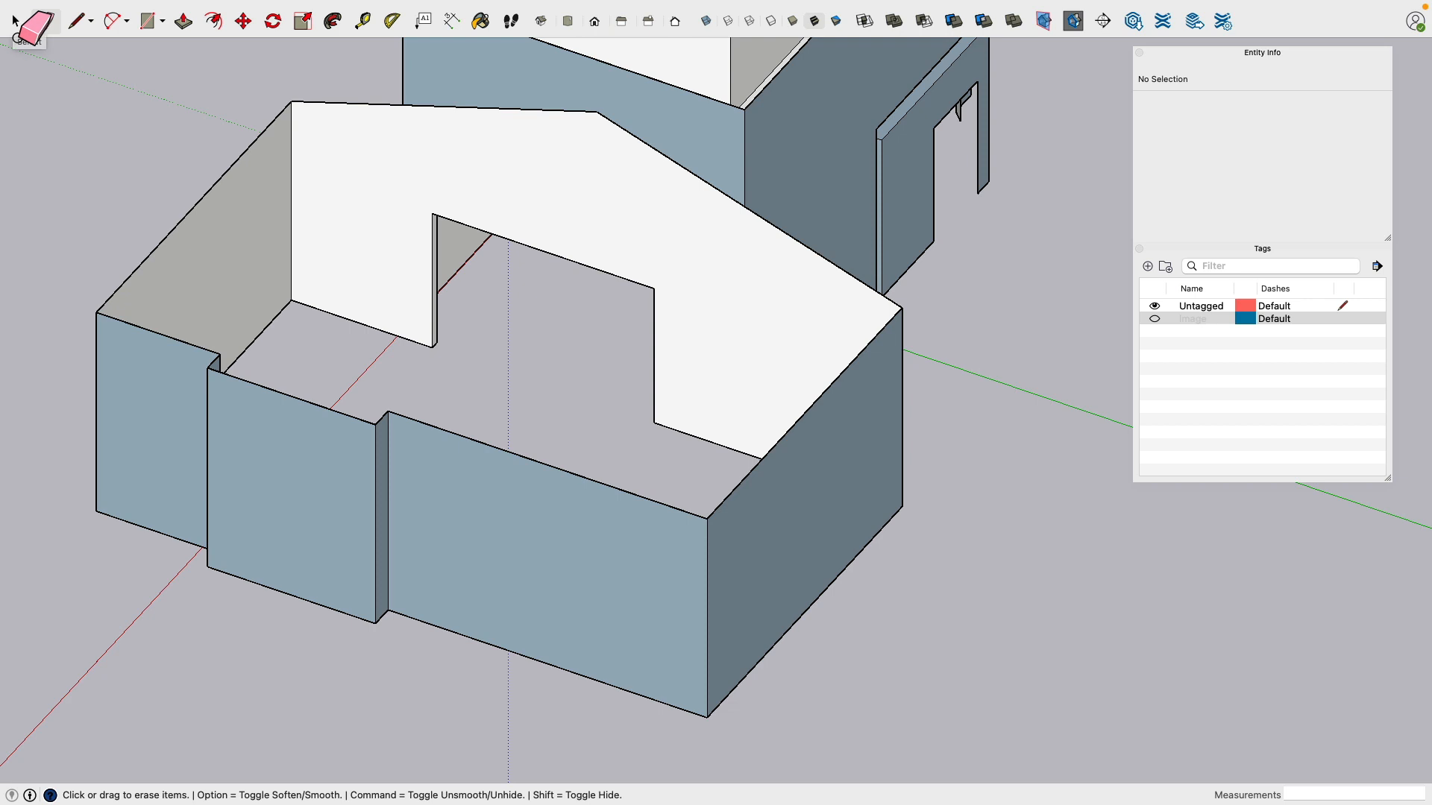
Step: Close the open top of the front wall's projecting bay with a line joining its two inner corners
left_click(78, 21)
left_click(222, 358)
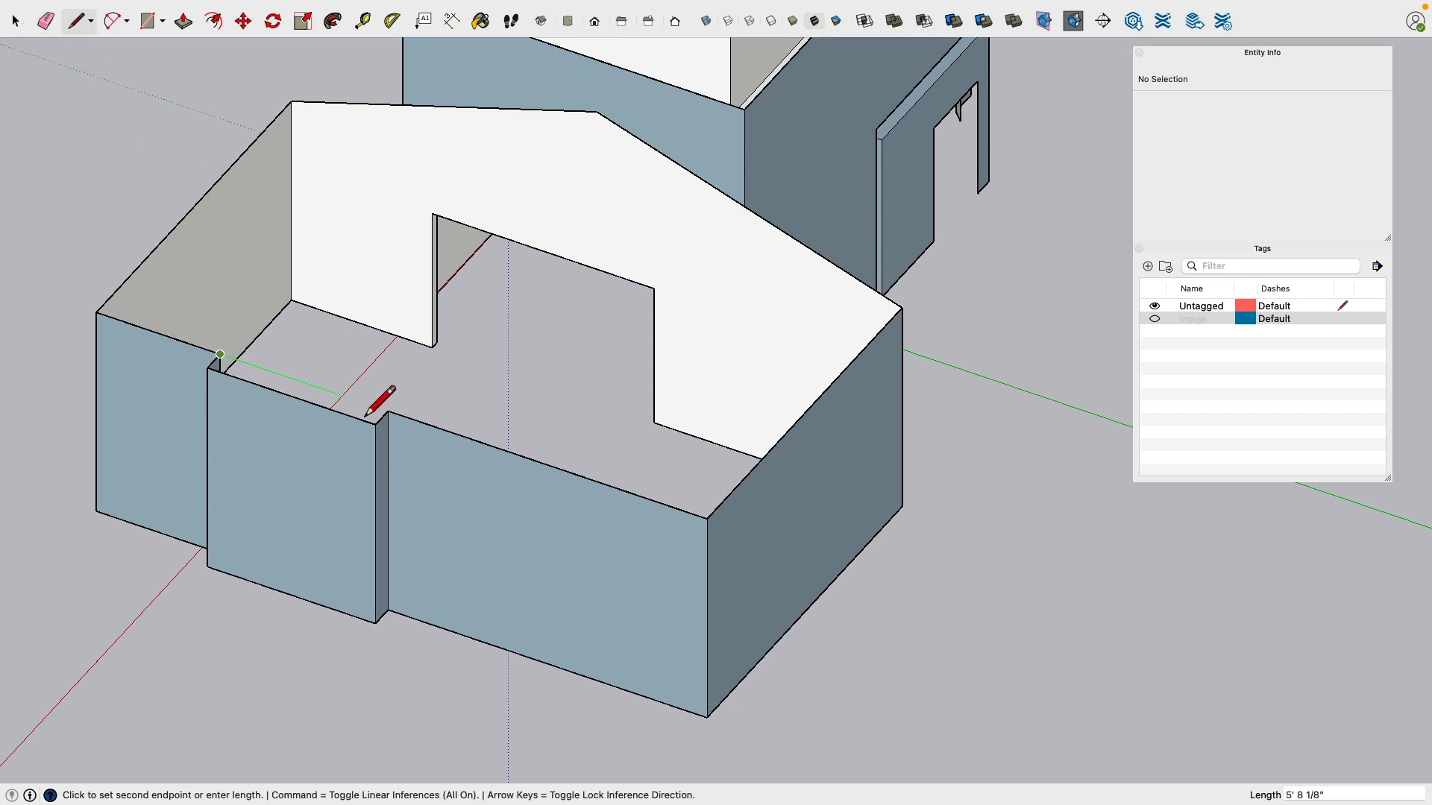
left_click(389, 411)
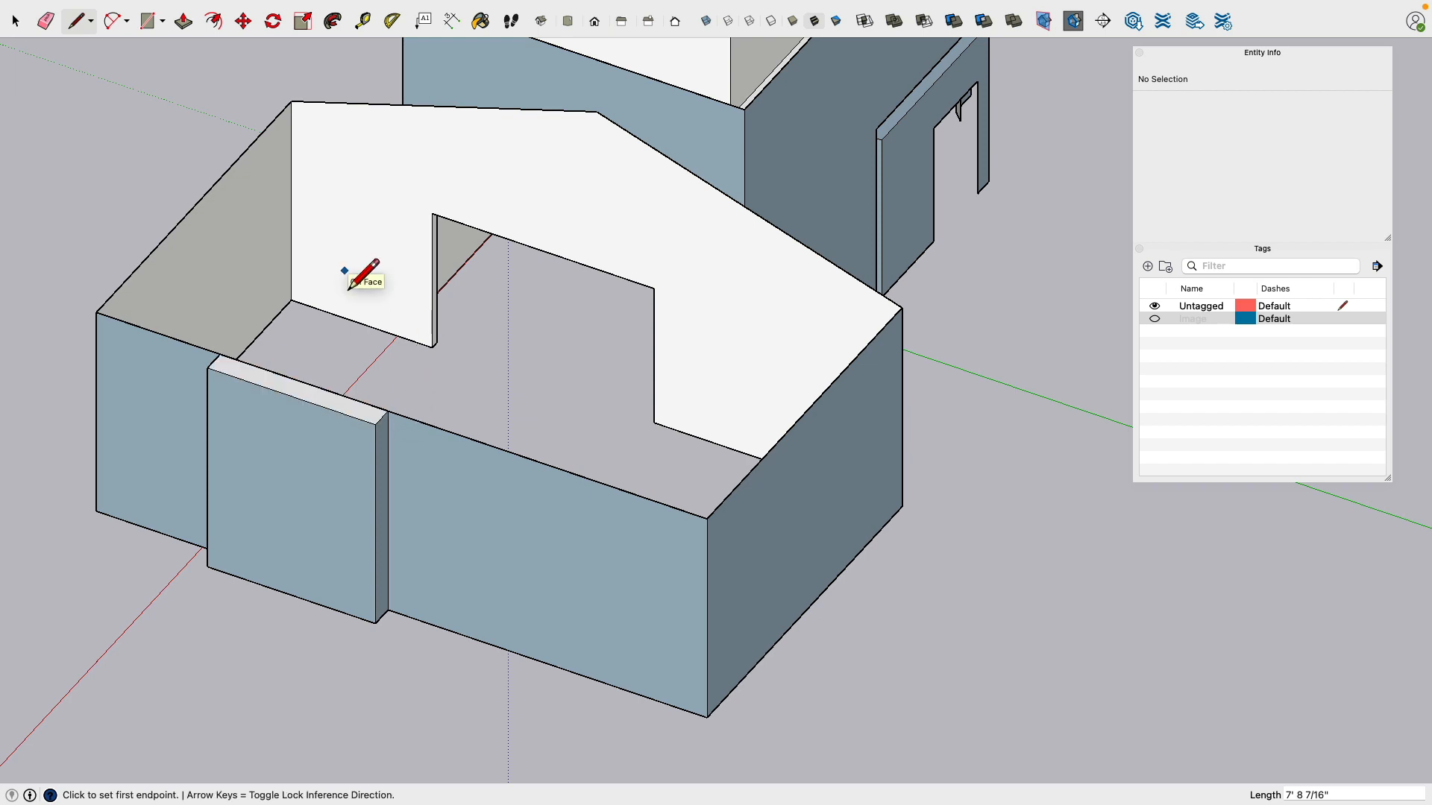
Step: Draw the ridge line from the back gable peak to the front and connect its end to both front wall corners, closing the roof
mouse_move(294, 288)
middle_mouse_down()
mouse_move(553, 167)
mouse_move(233, 281)
middle_mouse_up()
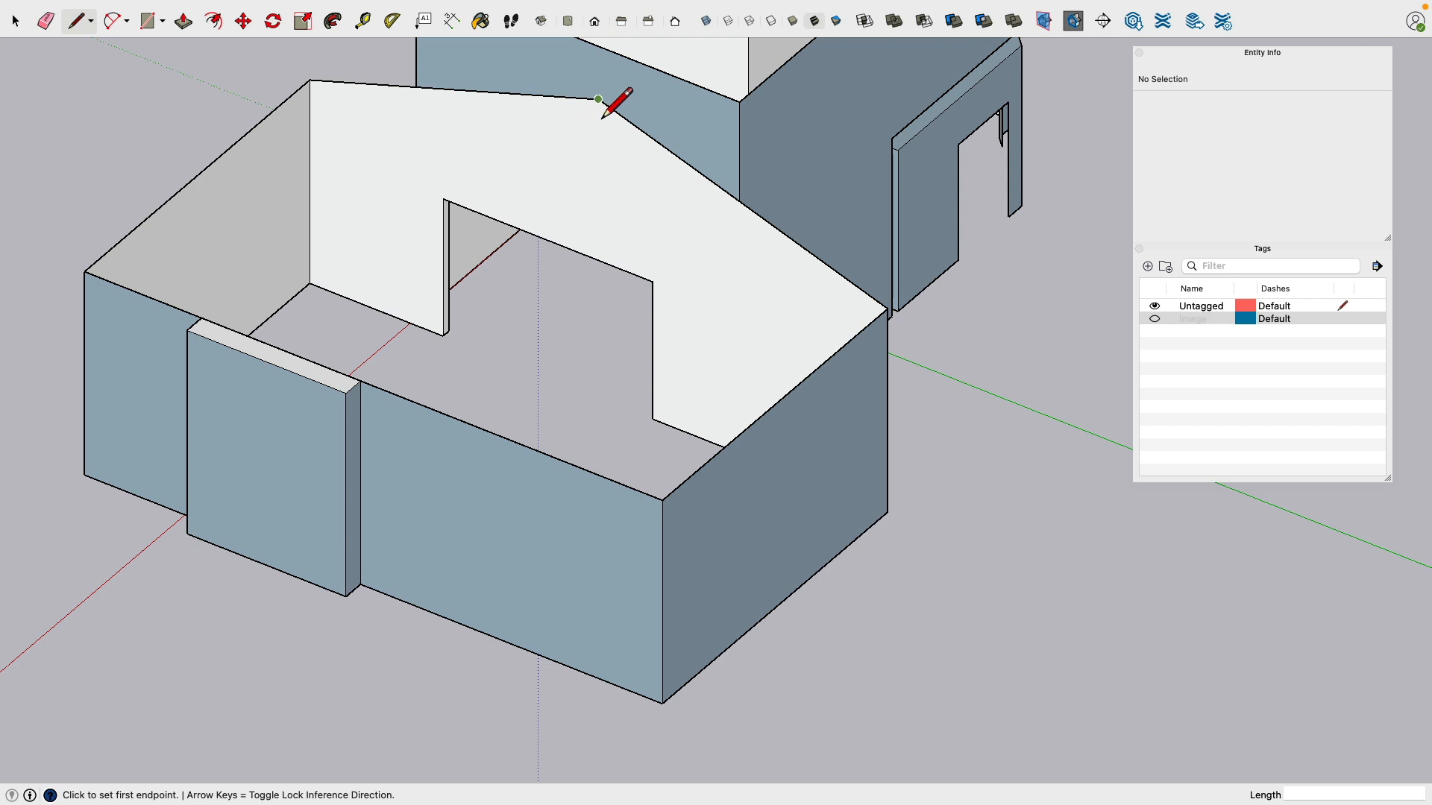
left_click(600, 111)
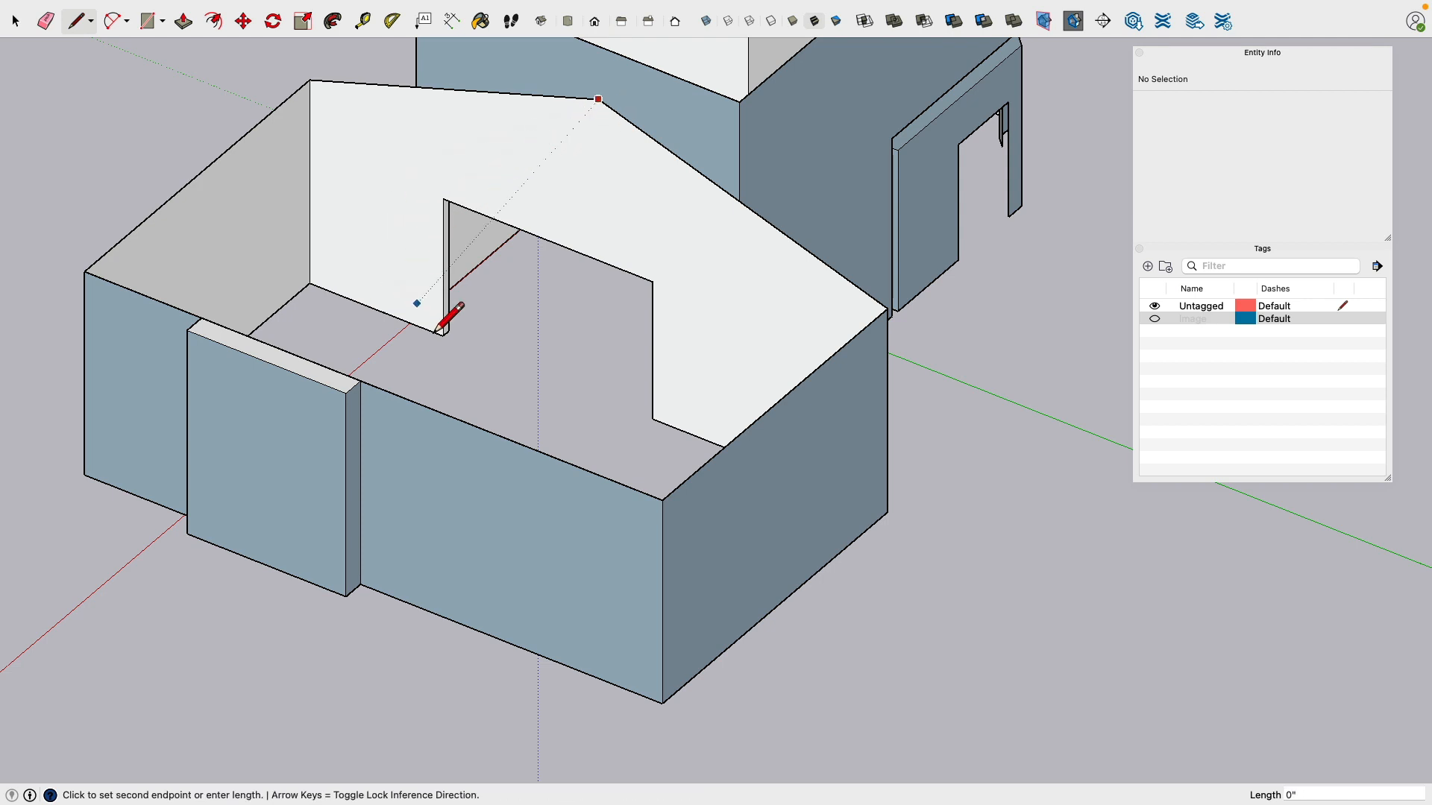
left_click(675, 498)
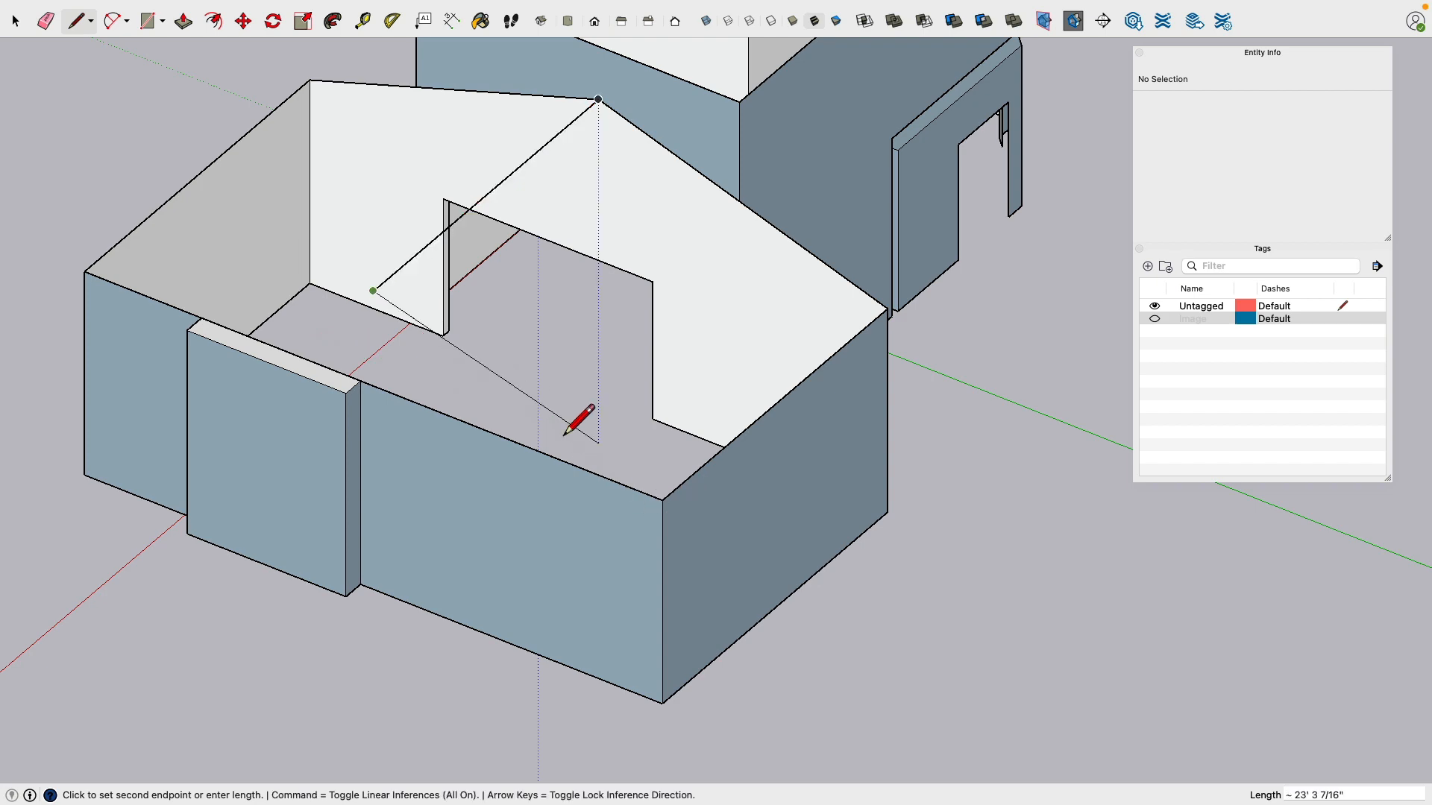
left_click(662, 500)
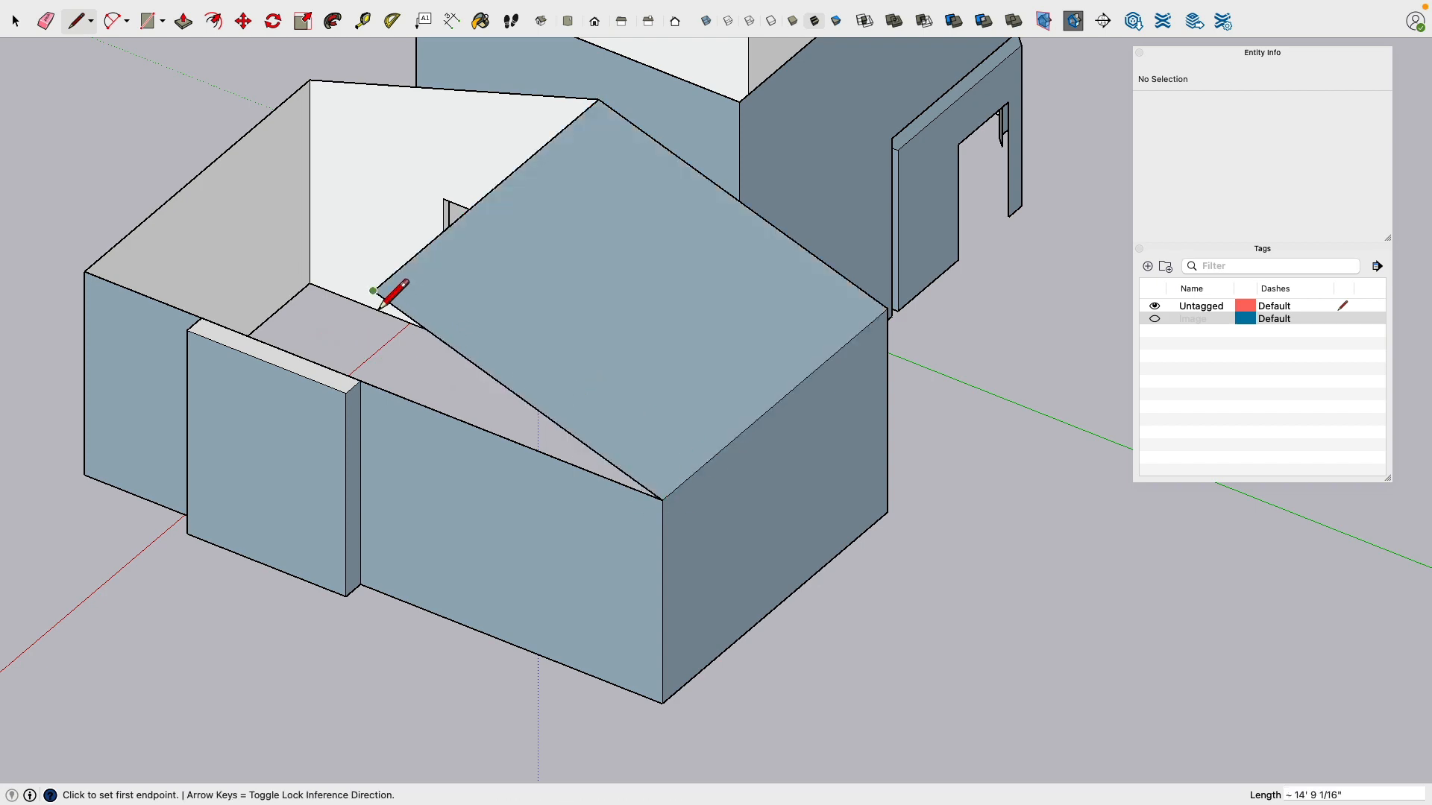
left_click(372, 290)
left_click(86, 273)
mouse_move(320, 395)
middle_mouse_down()
mouse_move(345, 406)
mouse_move(1044, 276)
mouse_move(467, 351)
mouse_move(627, 392)
mouse_move(911, 339)
mouse_move(885, 403)
middle_mouse_up()
Step: Reverse the top and narrow side faces of the projecting bay so their orientation matches the walls
left_click(15, 22)
scroll(723, 428, "up", 5)
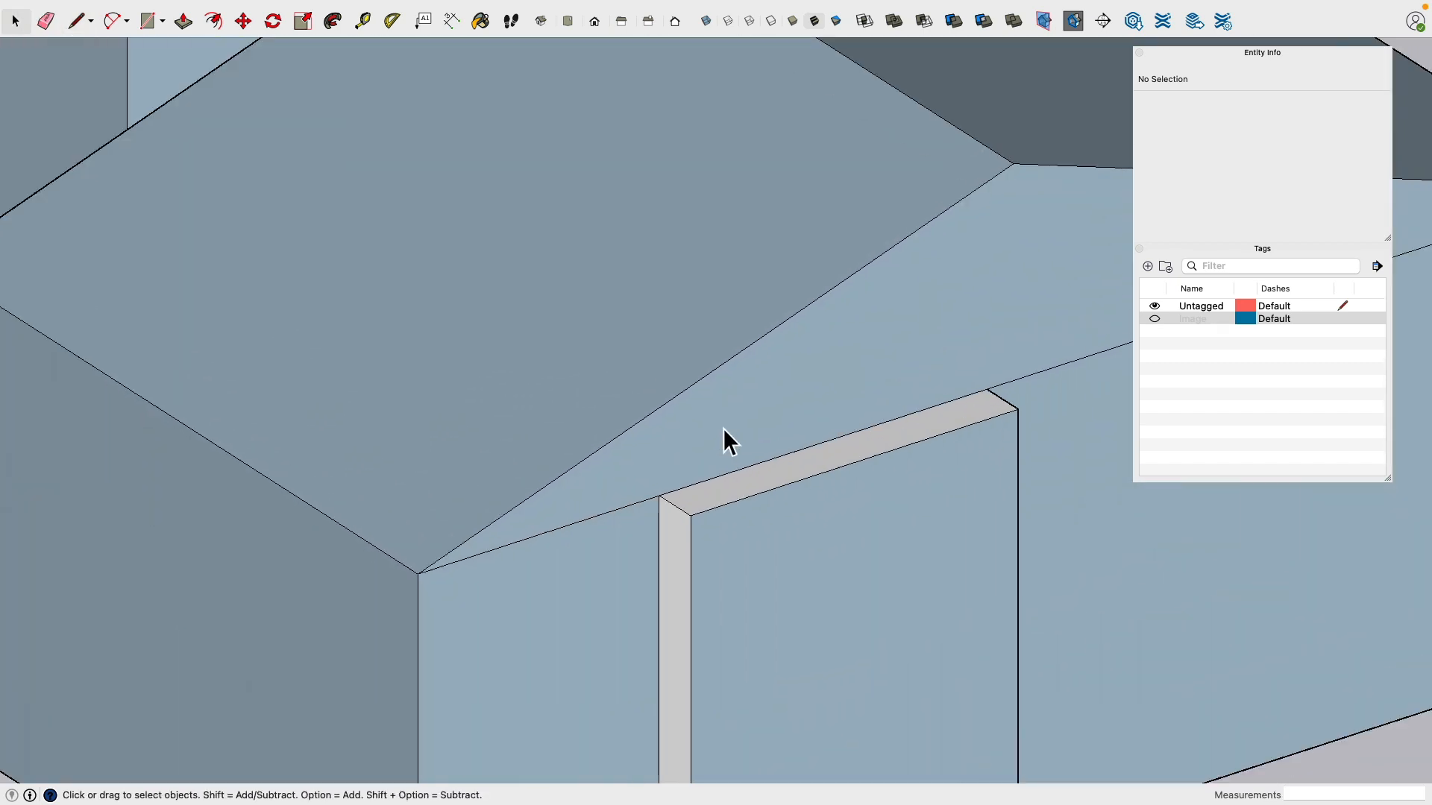
left_click(732, 491)
left_click(679, 526, "shift")
right_click(674, 521)
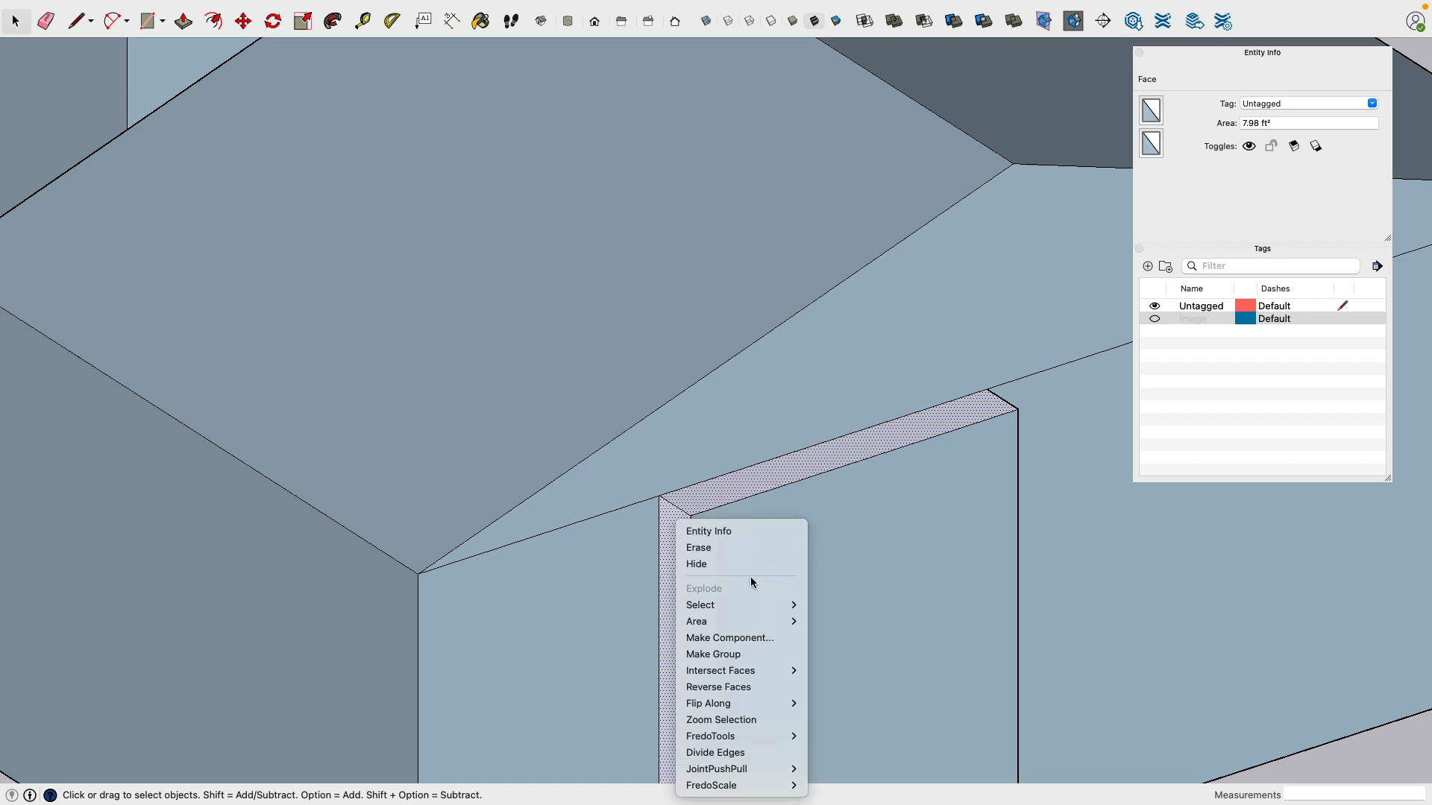
mouse_move(754, 666)
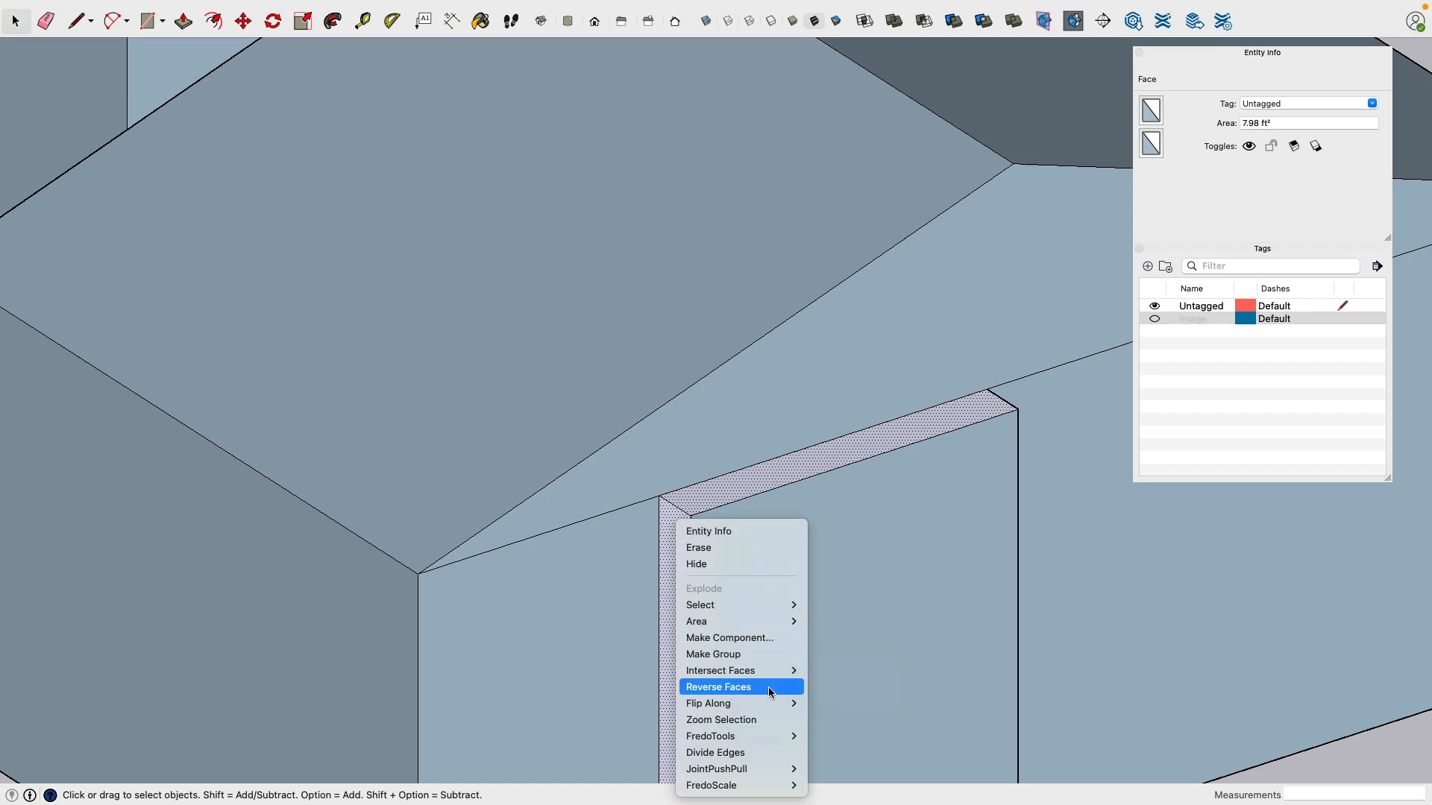
left_click(768, 692)
scroll(704, 379, "down", 5)
left_click(785, 662)
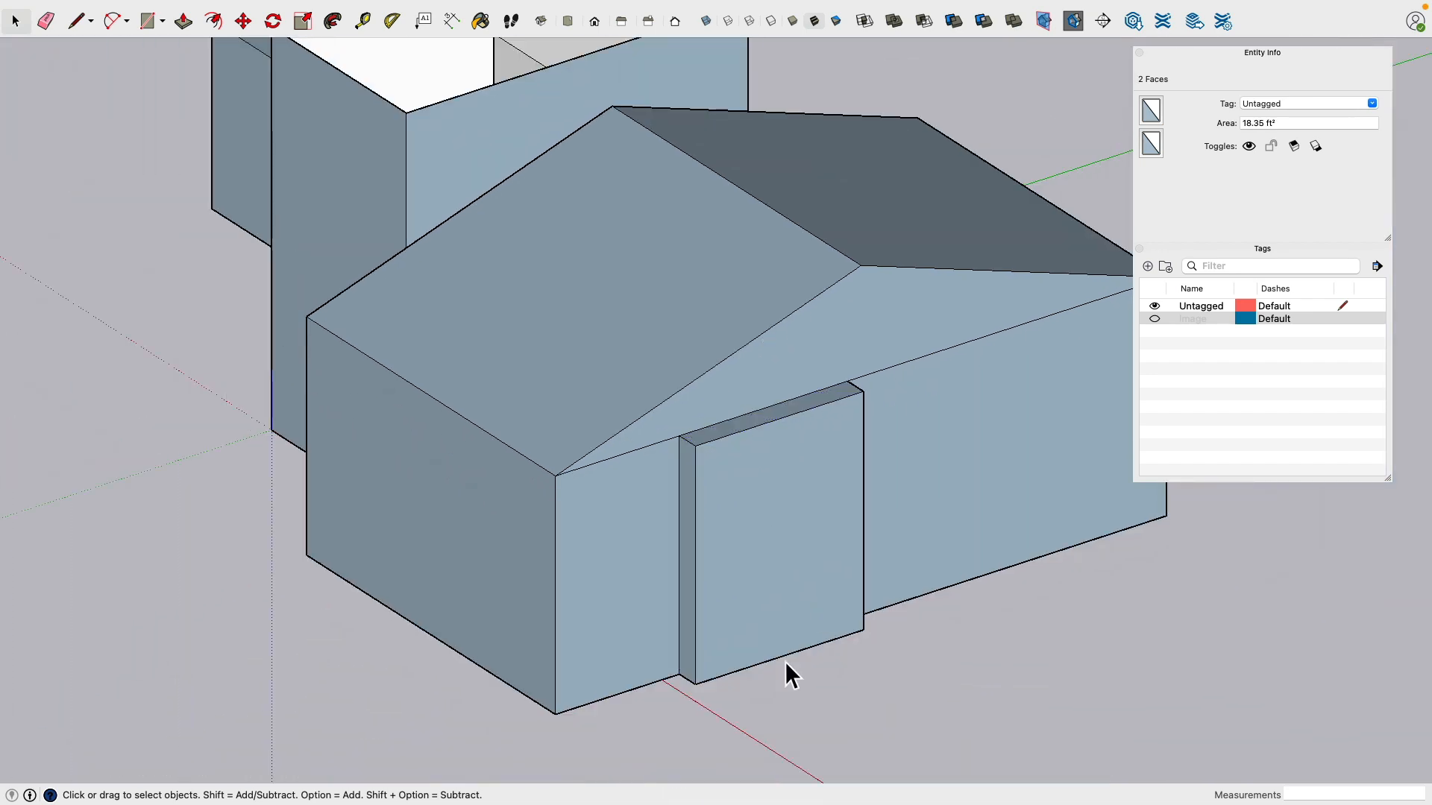
Step: Delete the two eave edges separating the front gable from the wall on either side of the projecting bay
middle_click_drag(785, 662, 1351, 166)
middle_click_drag(773, 473, 1178, 430)
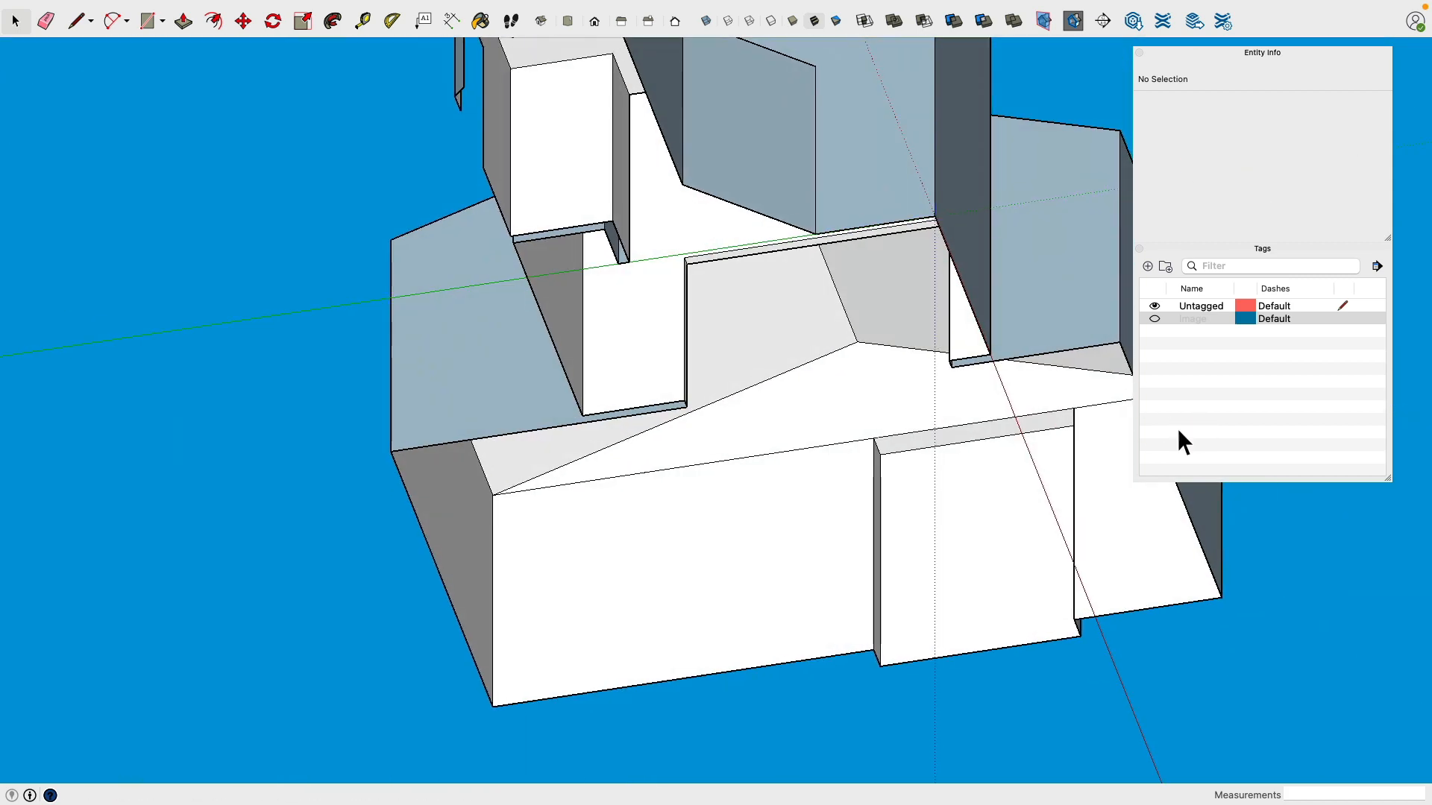
middle_click_drag(818, 475, 637, 410, "shift")
scroll(917, 366, "up", 2)
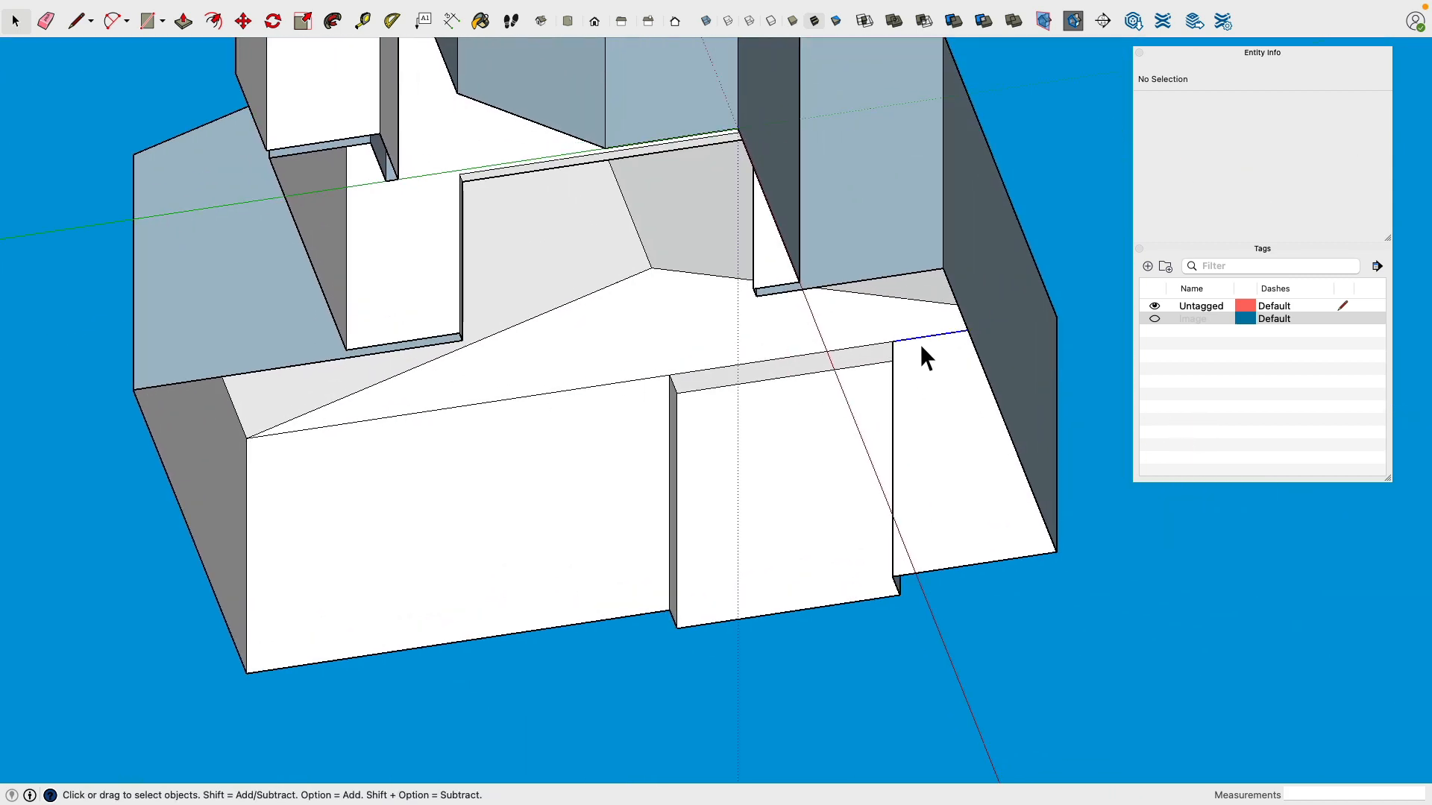
left_click(921, 340)
key("Delete")
left_click(625, 385)
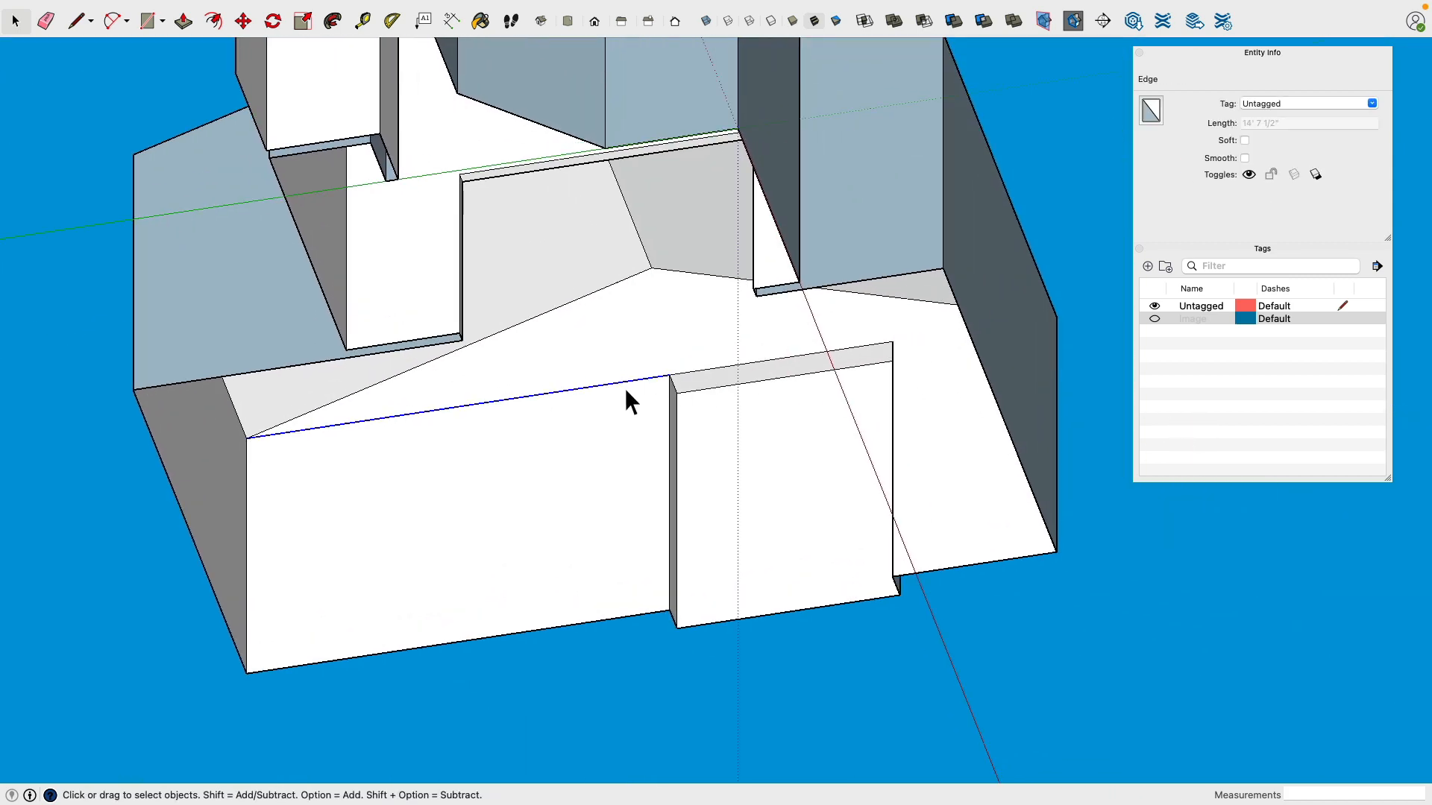
key("Delete")
Step: Draw a vertical line up from the bottom-edge midpoint of the gabled room's eave-side wall beside the taller block, in segments of 10" and 71"
middle_click_drag(625, 388, 639, 534)
scroll(699, 378, "up", 5)
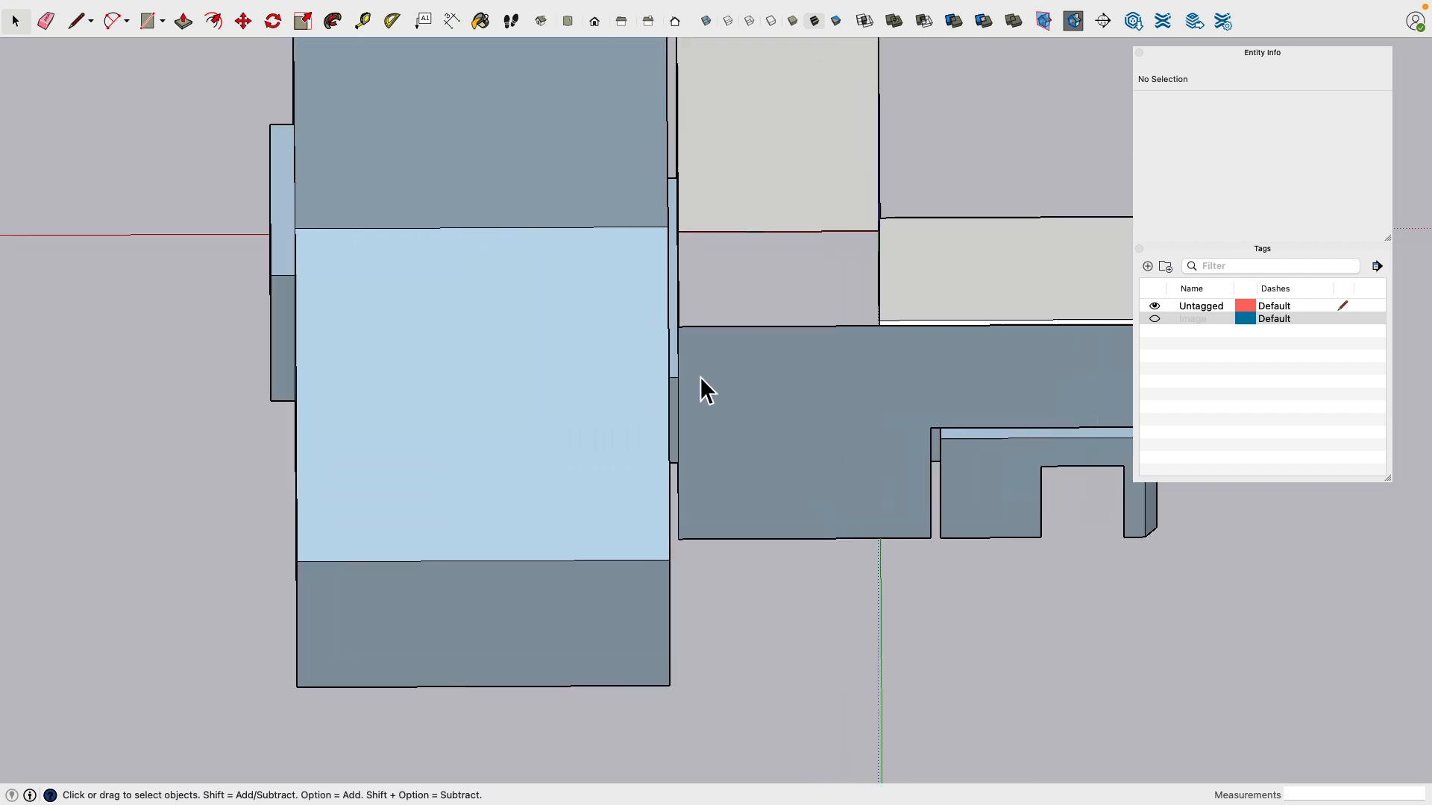
scroll(661, 368, "down", 3)
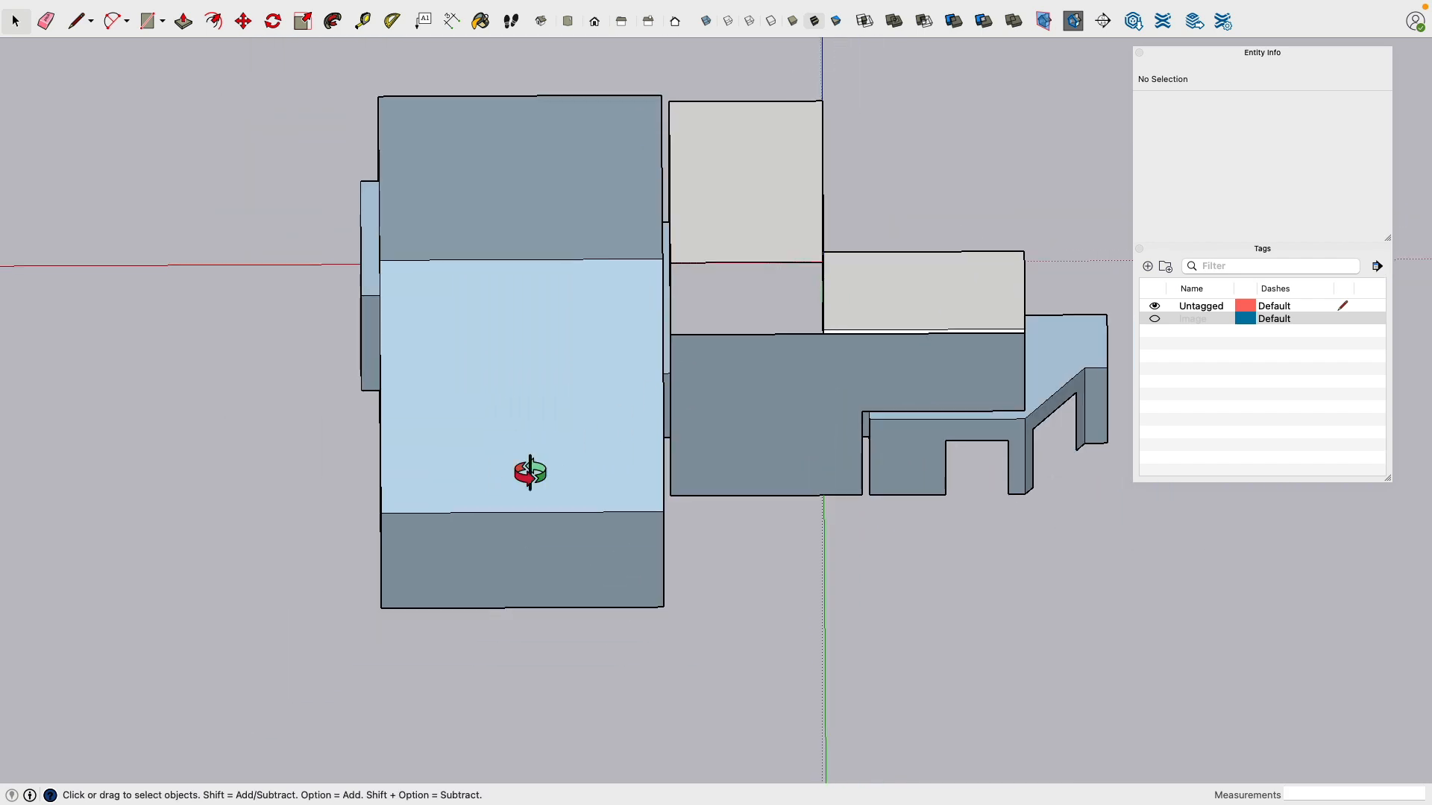
middle_click_drag(527, 472, 705, 389)
middle_click_drag(490, 501, 409, 410)
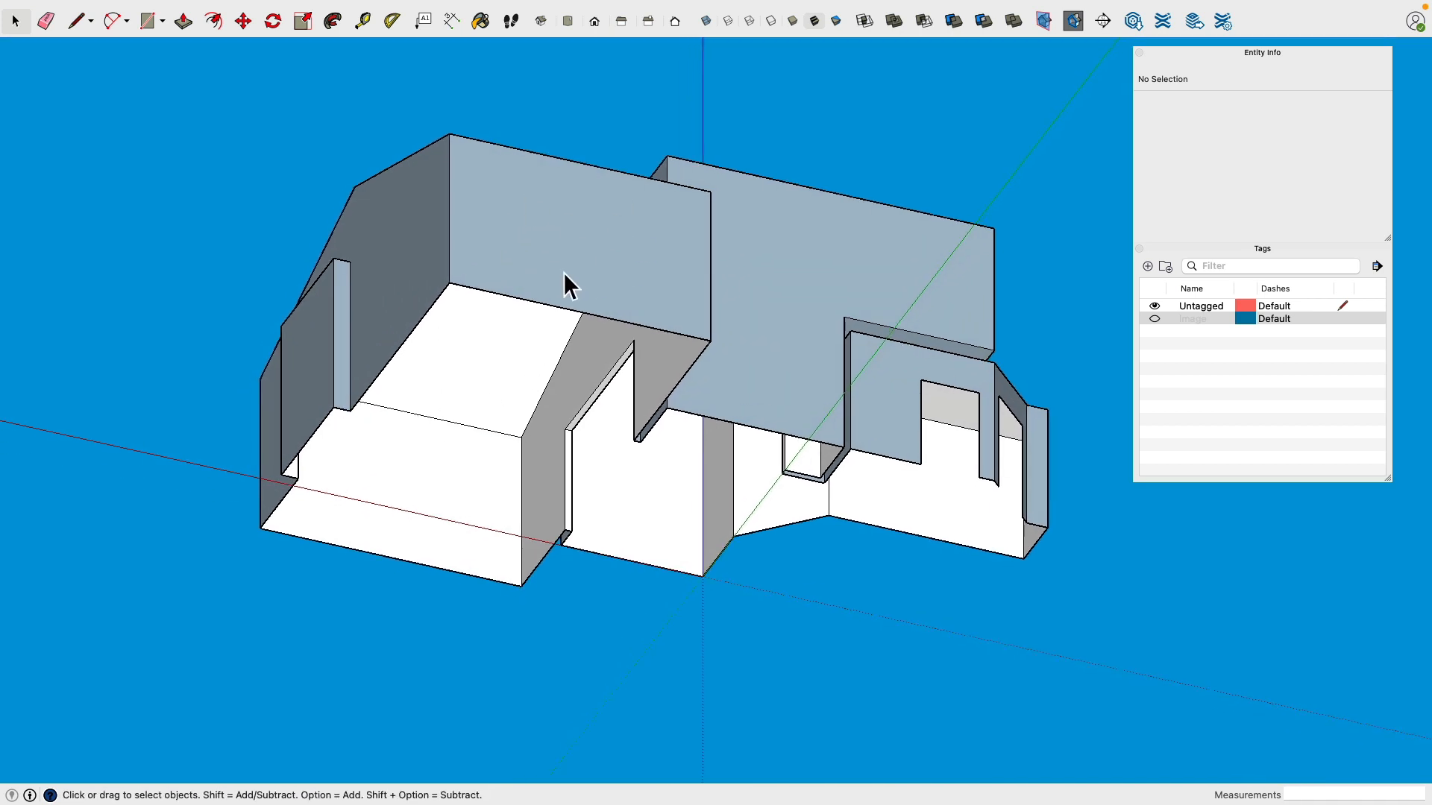
middle_click_drag(564, 271, 394, 276)
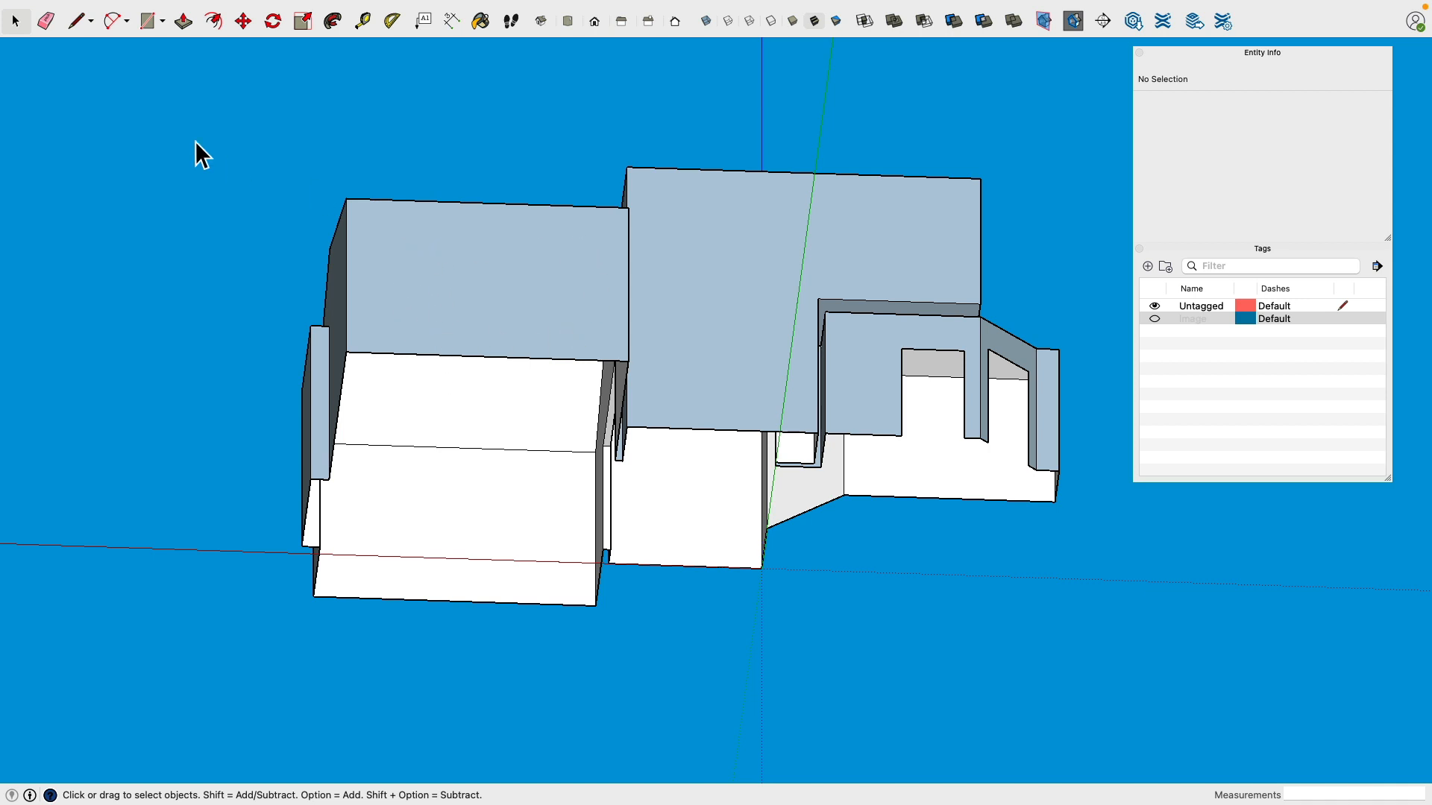
left_click(78, 22)
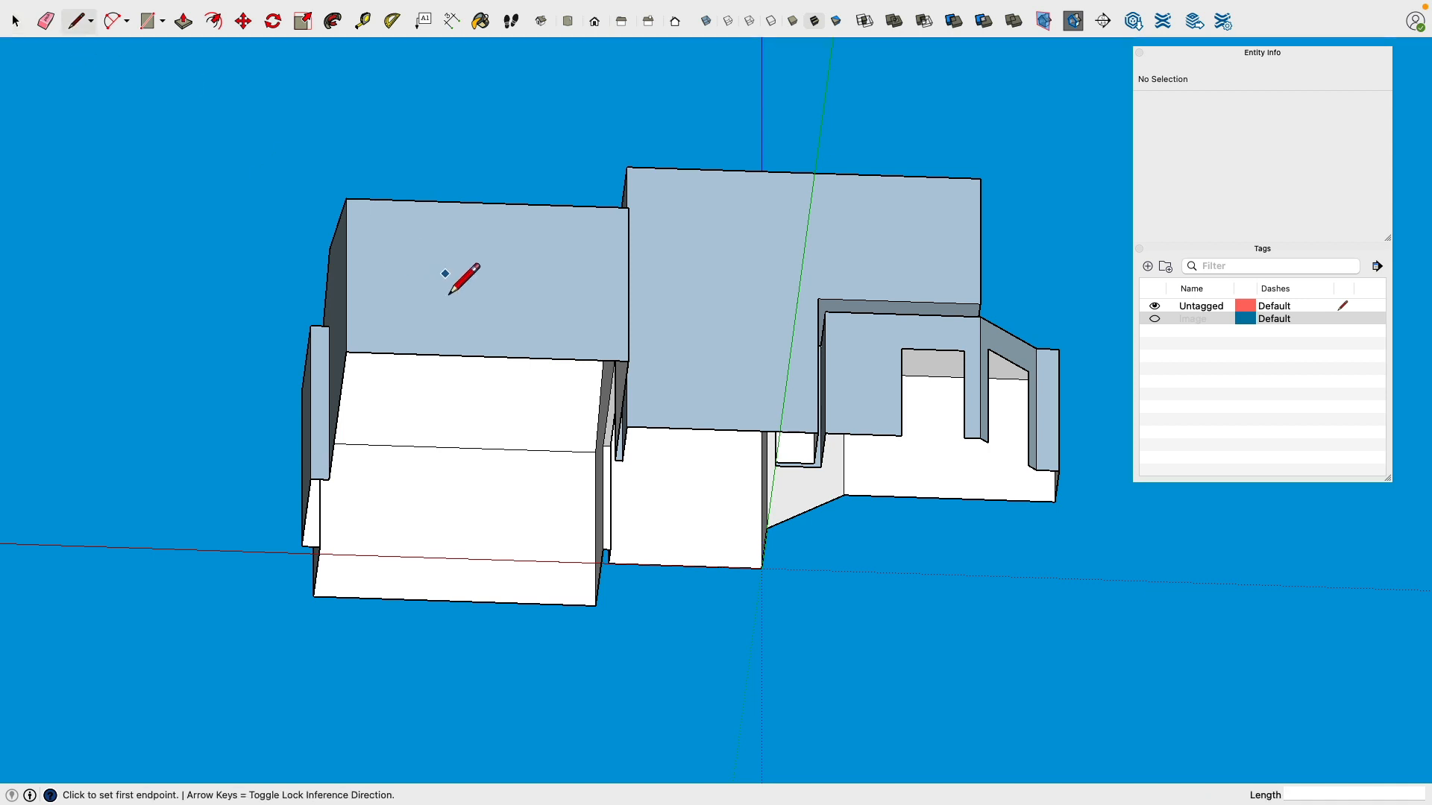
scroll(451, 287, "up", 3)
left_click(511, 405)
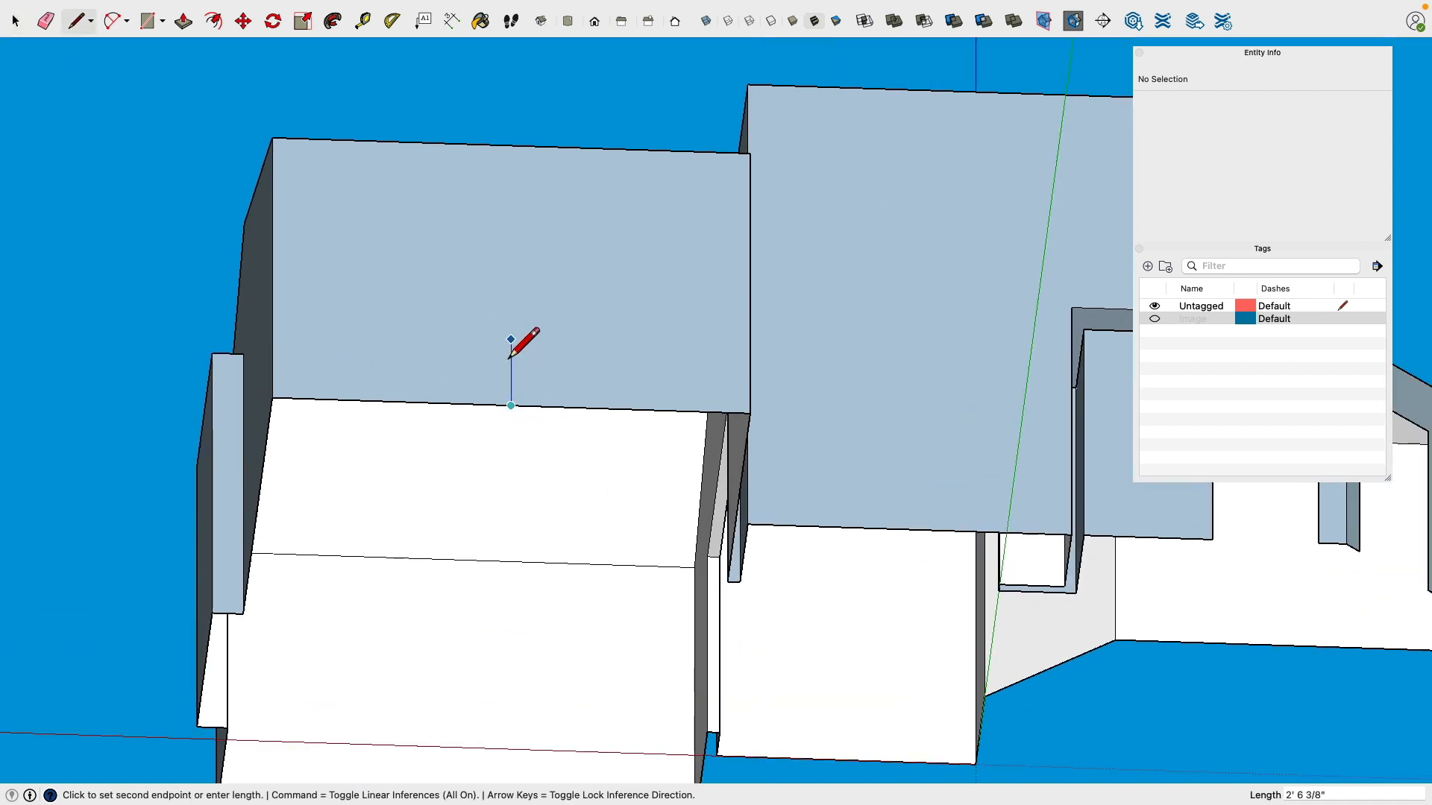
type("10")
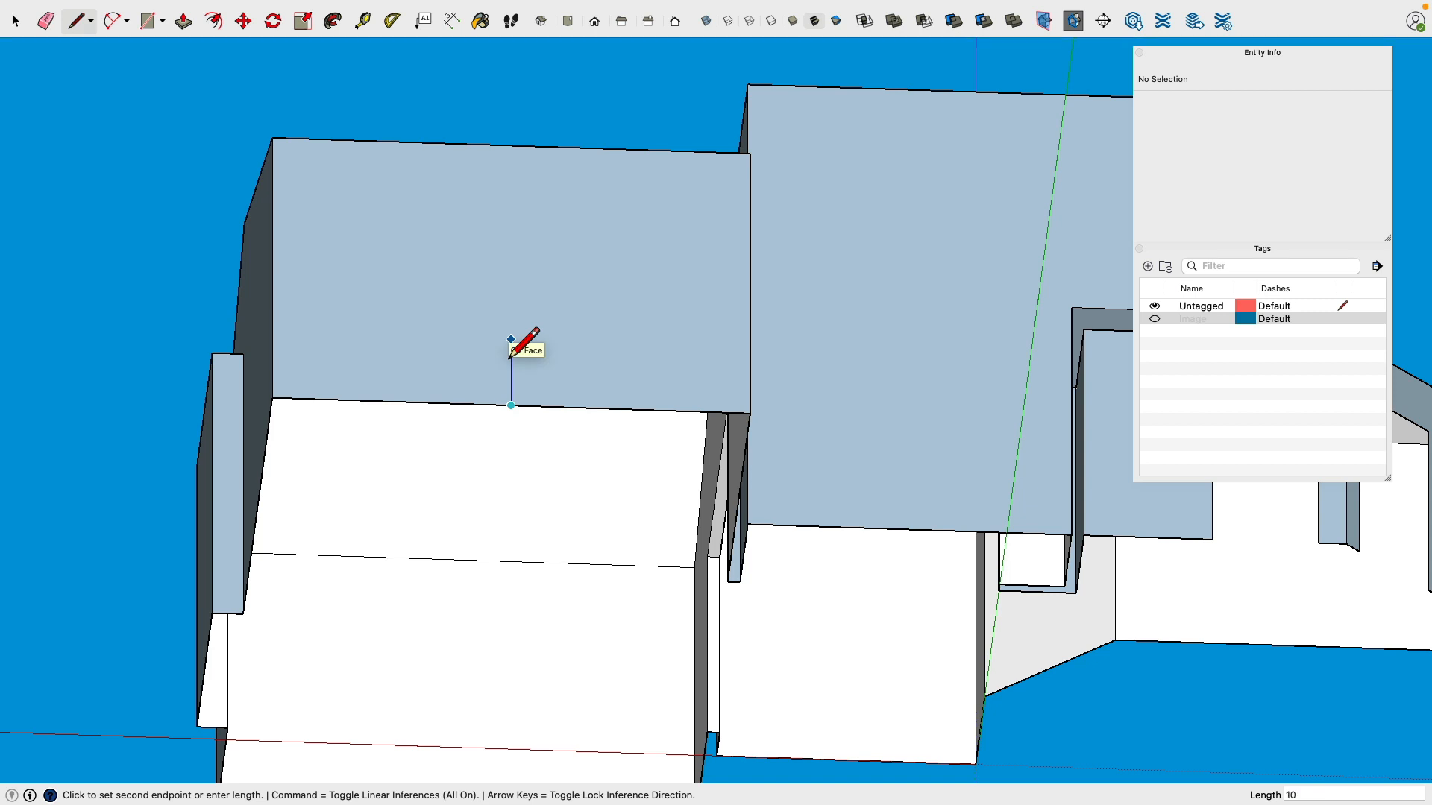
key("Return")
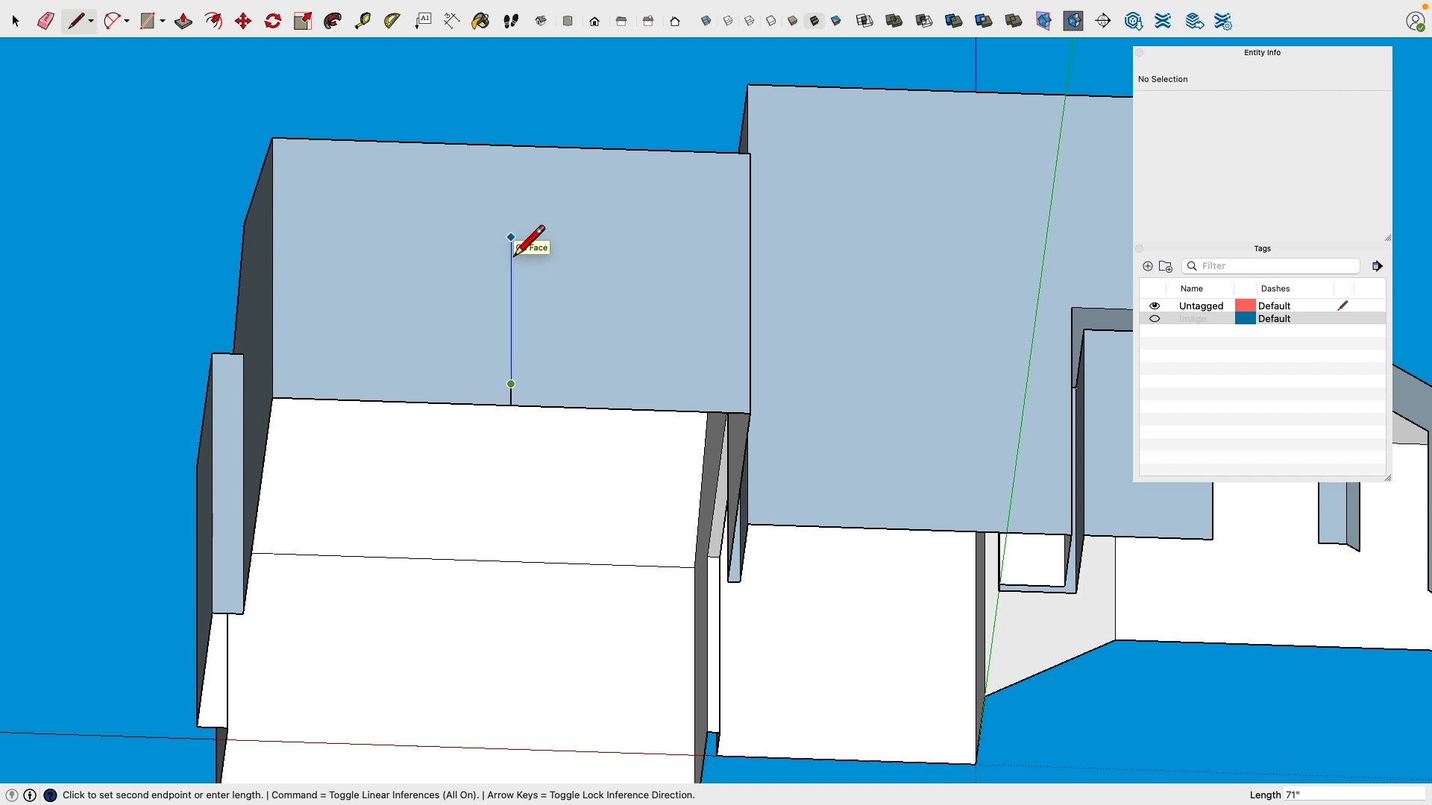
key("Return")
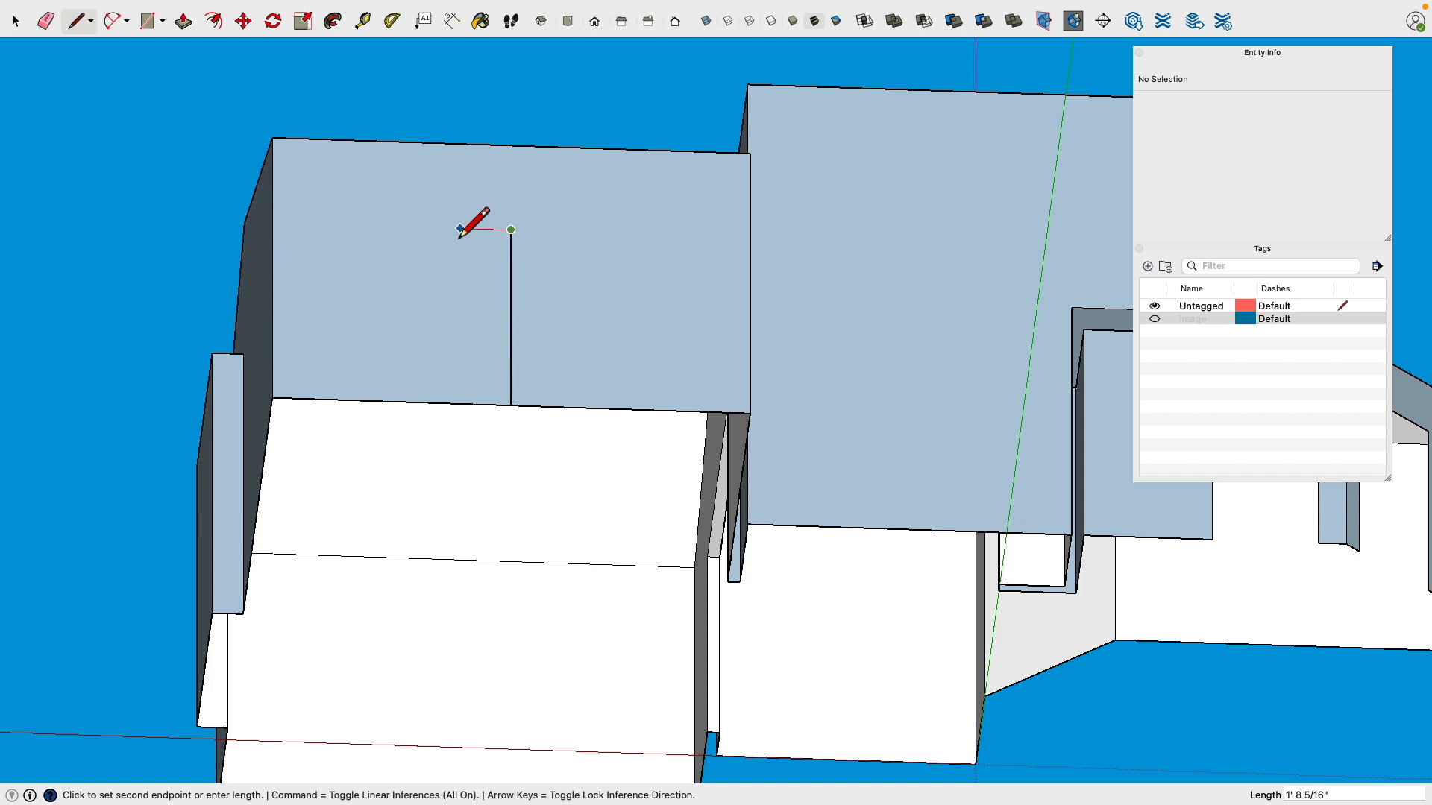
key("Escape")
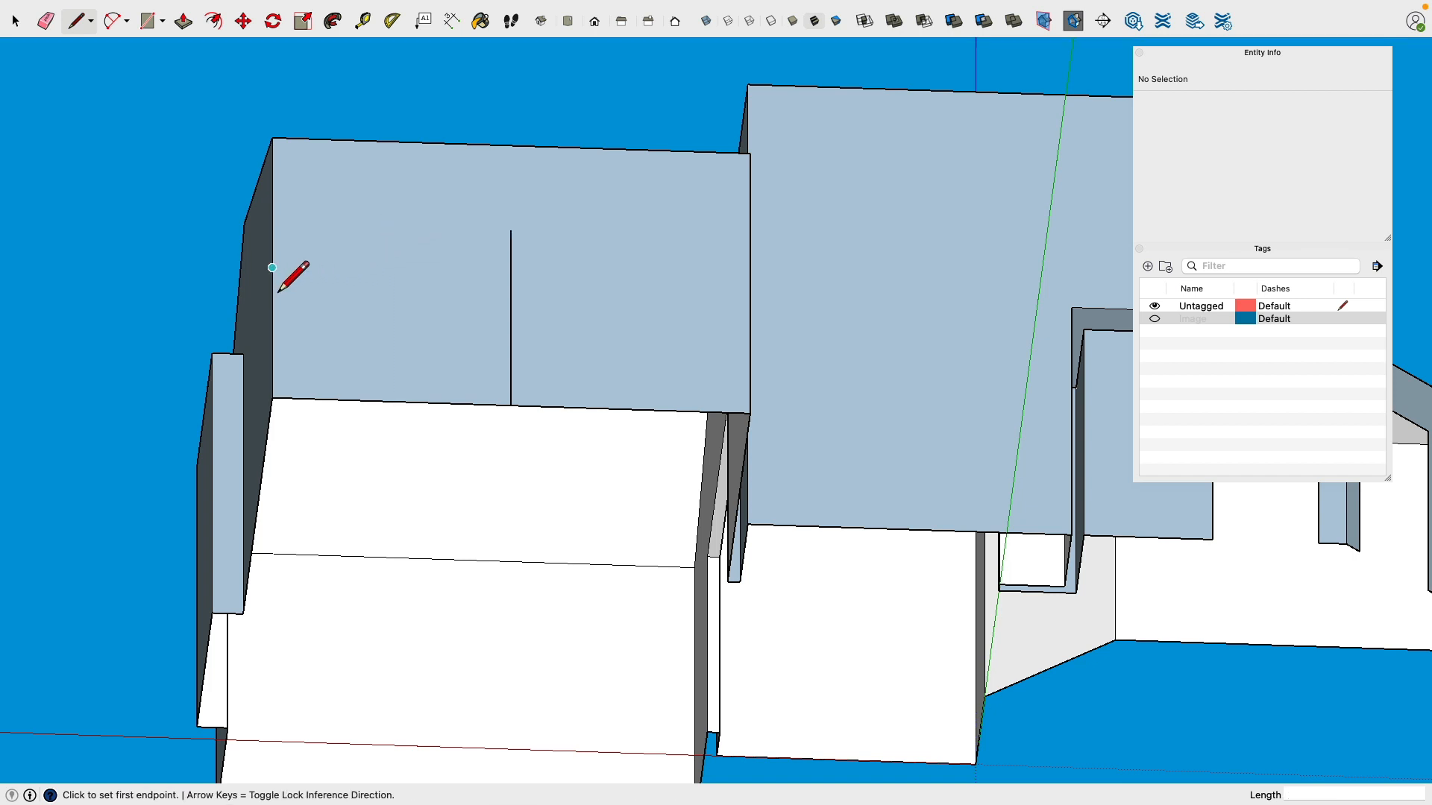
Step: Draw a 4' horizontal line inward from the midpoint of each vertical edge of the same wall
left_click(272, 267)
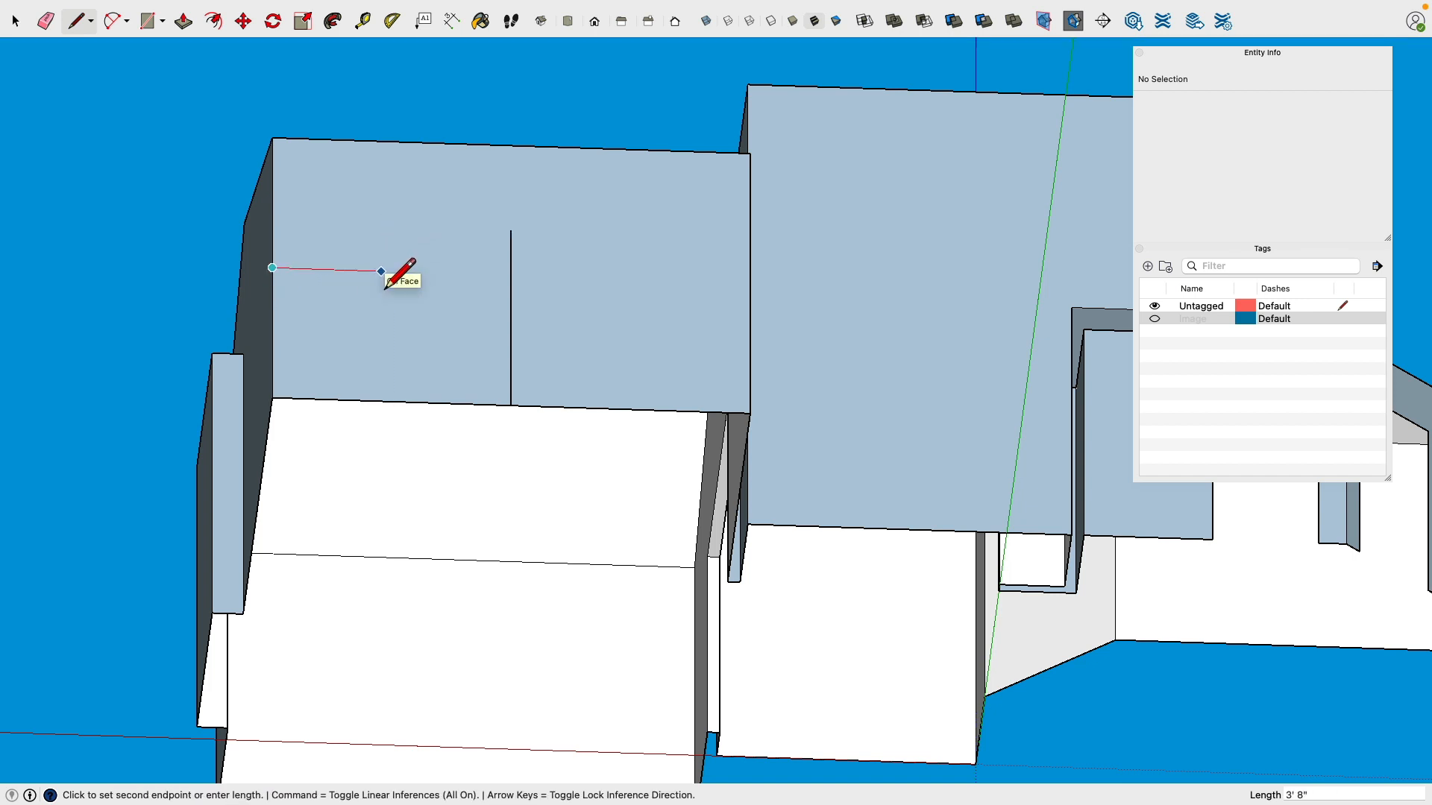
type("4")
key("Return")
key("Escape")
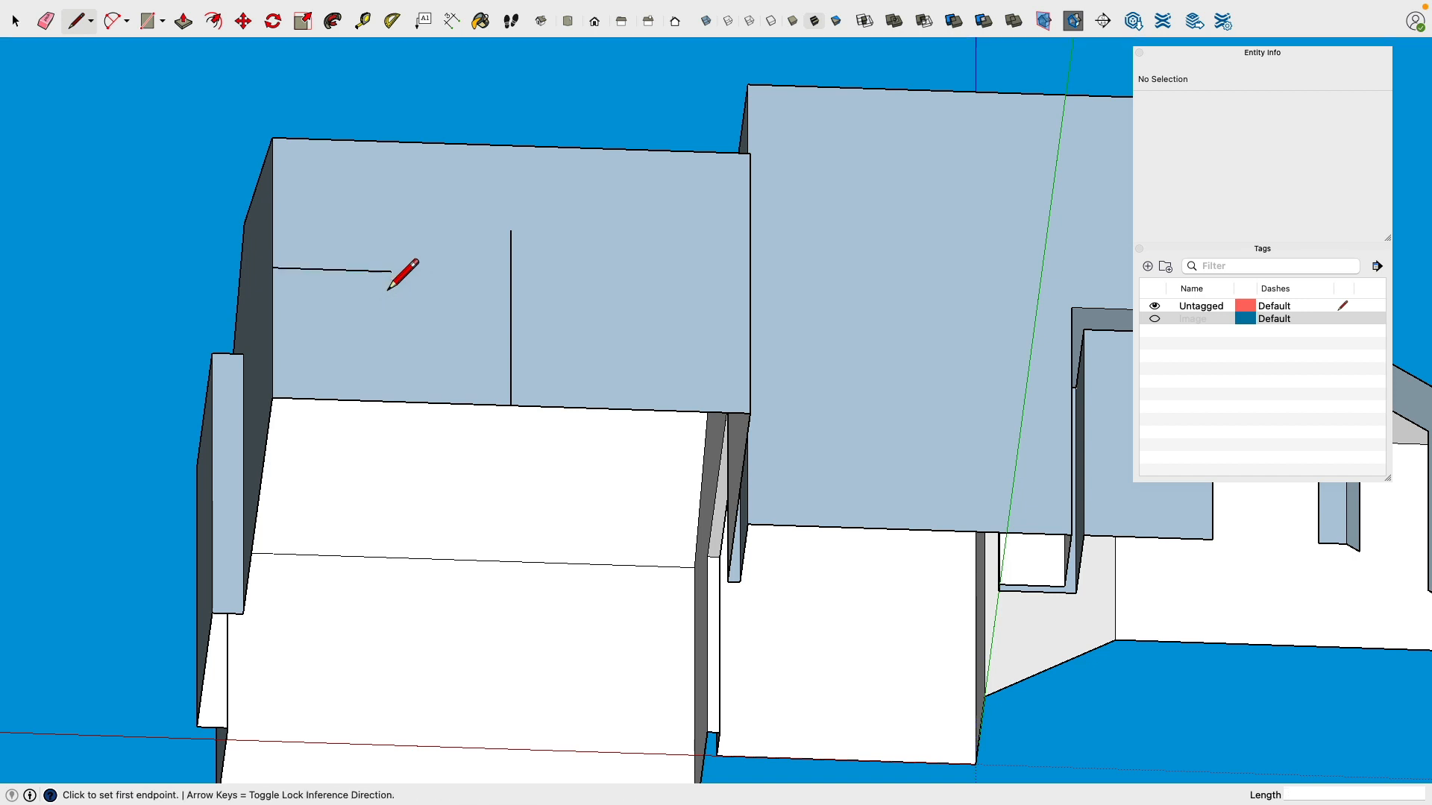
left_click(750, 284)
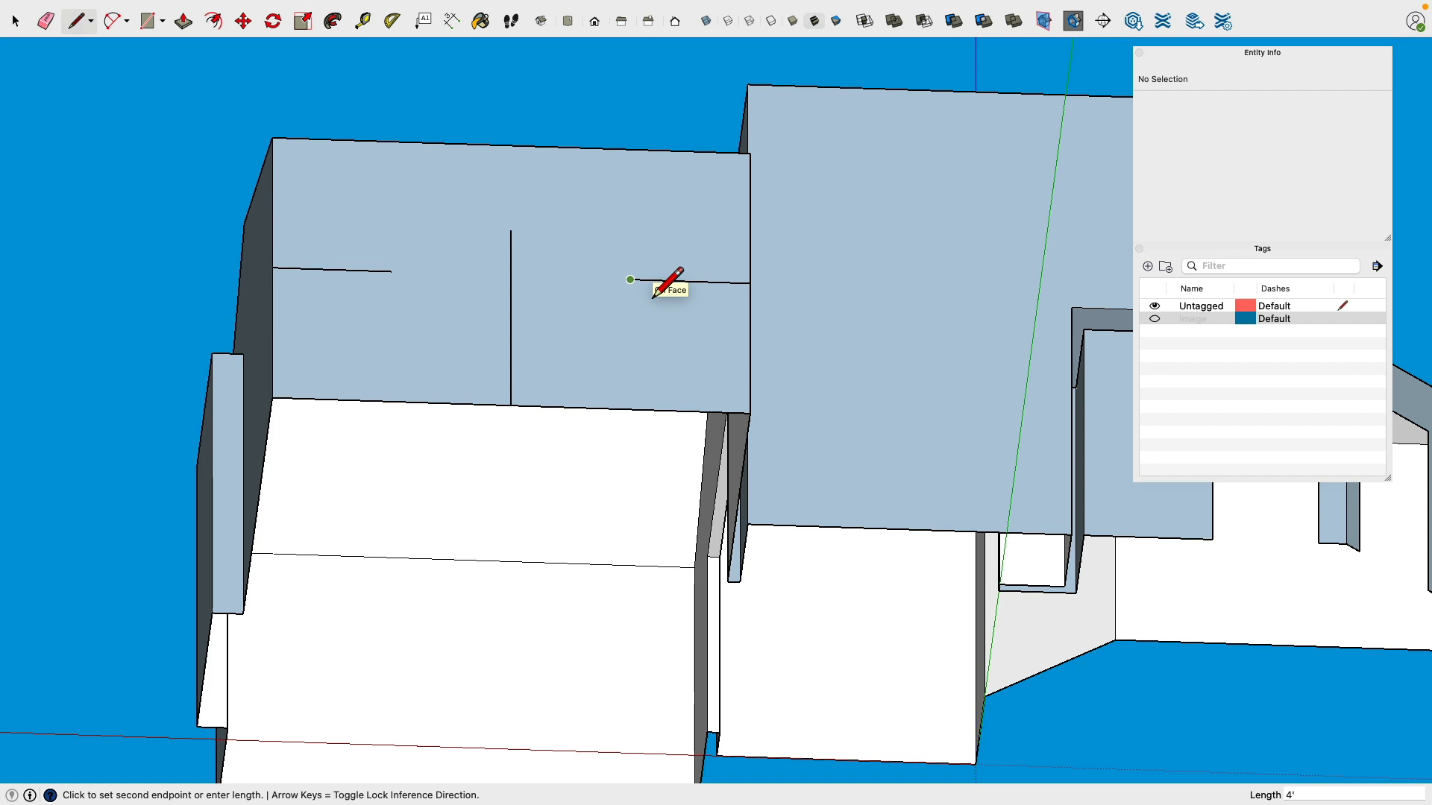
key("Return")
key("Escape")
Step: Outline the window's upper half by drawing up from both 4' line ends and across to the top of the centre line
left_click(391, 271)
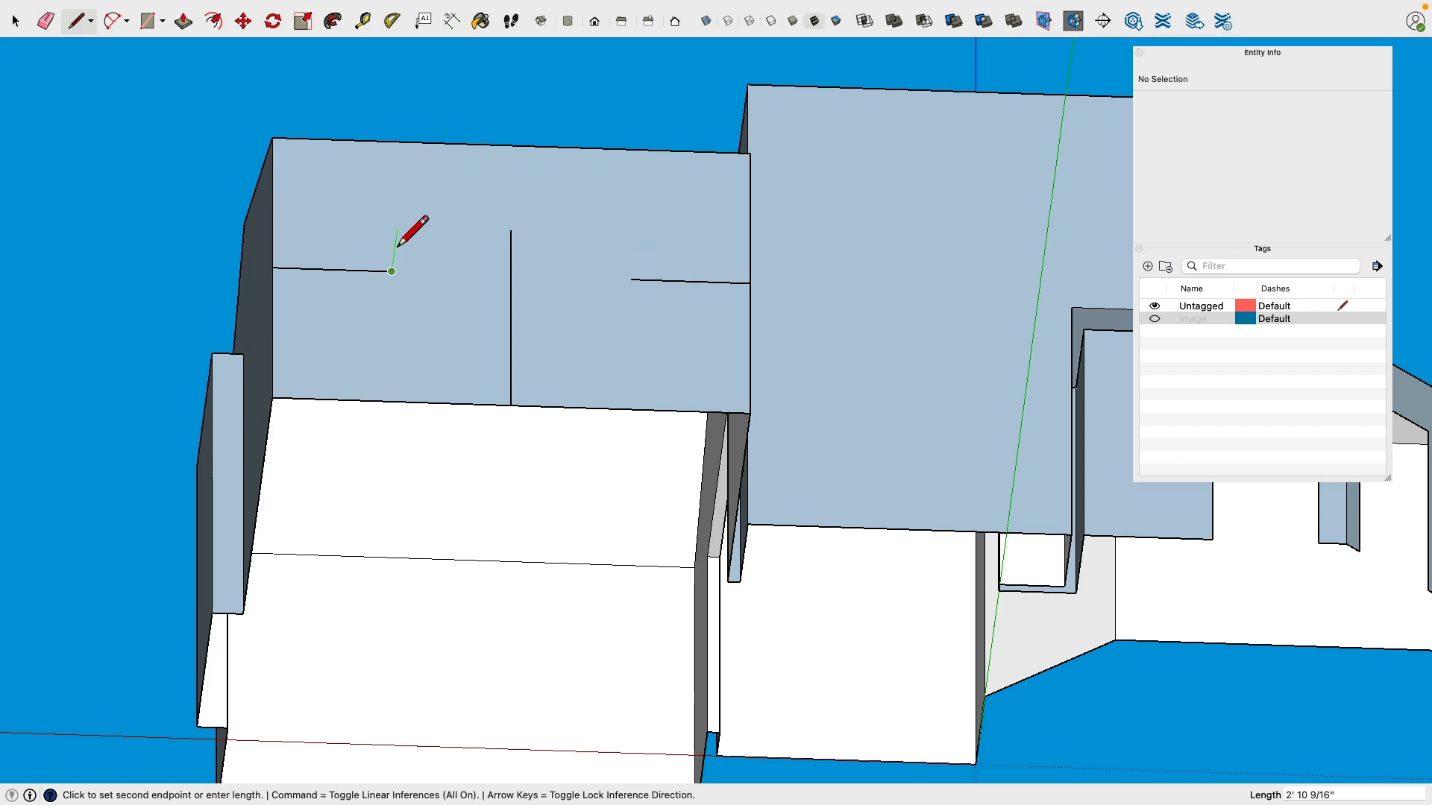
left_click(391, 226)
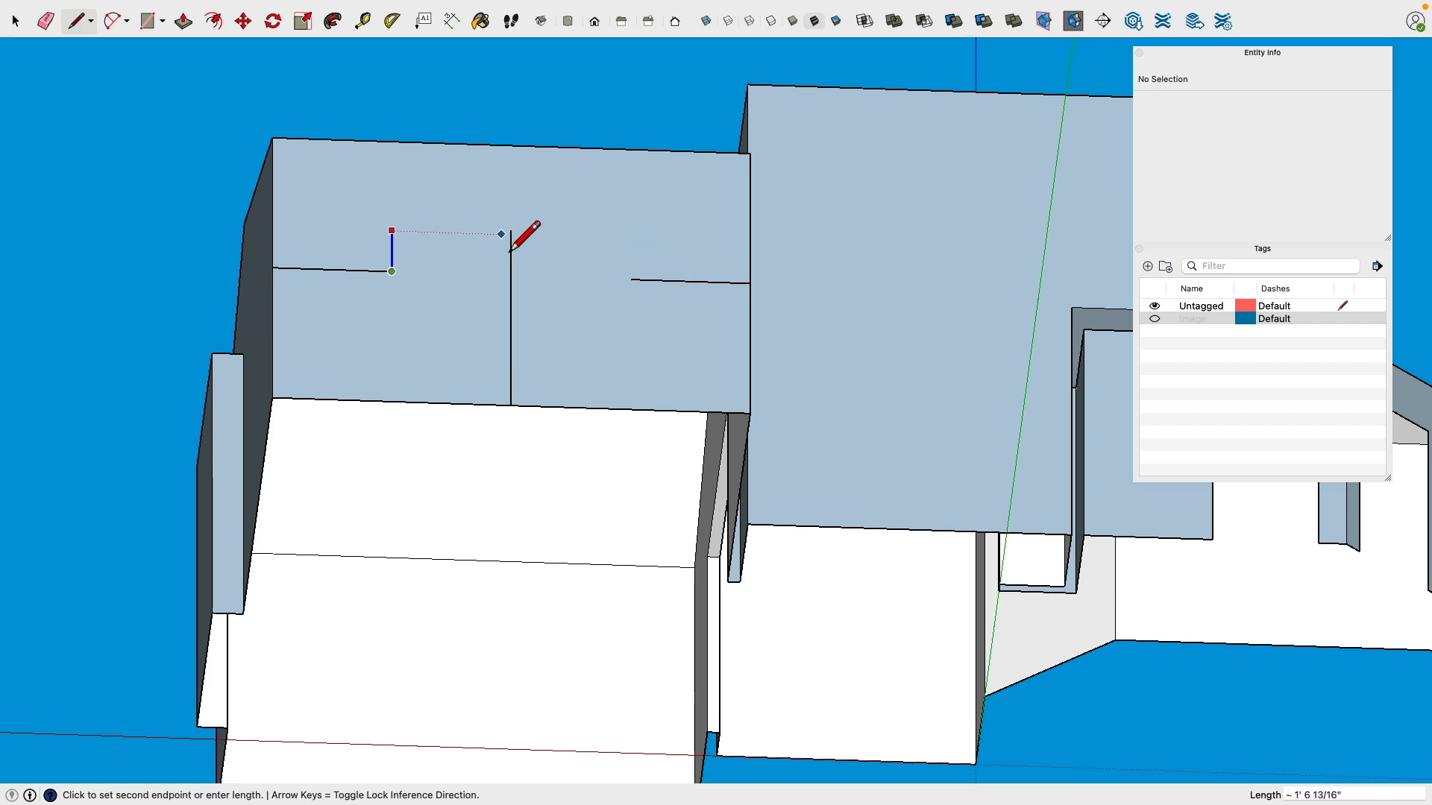
left_click(511, 230)
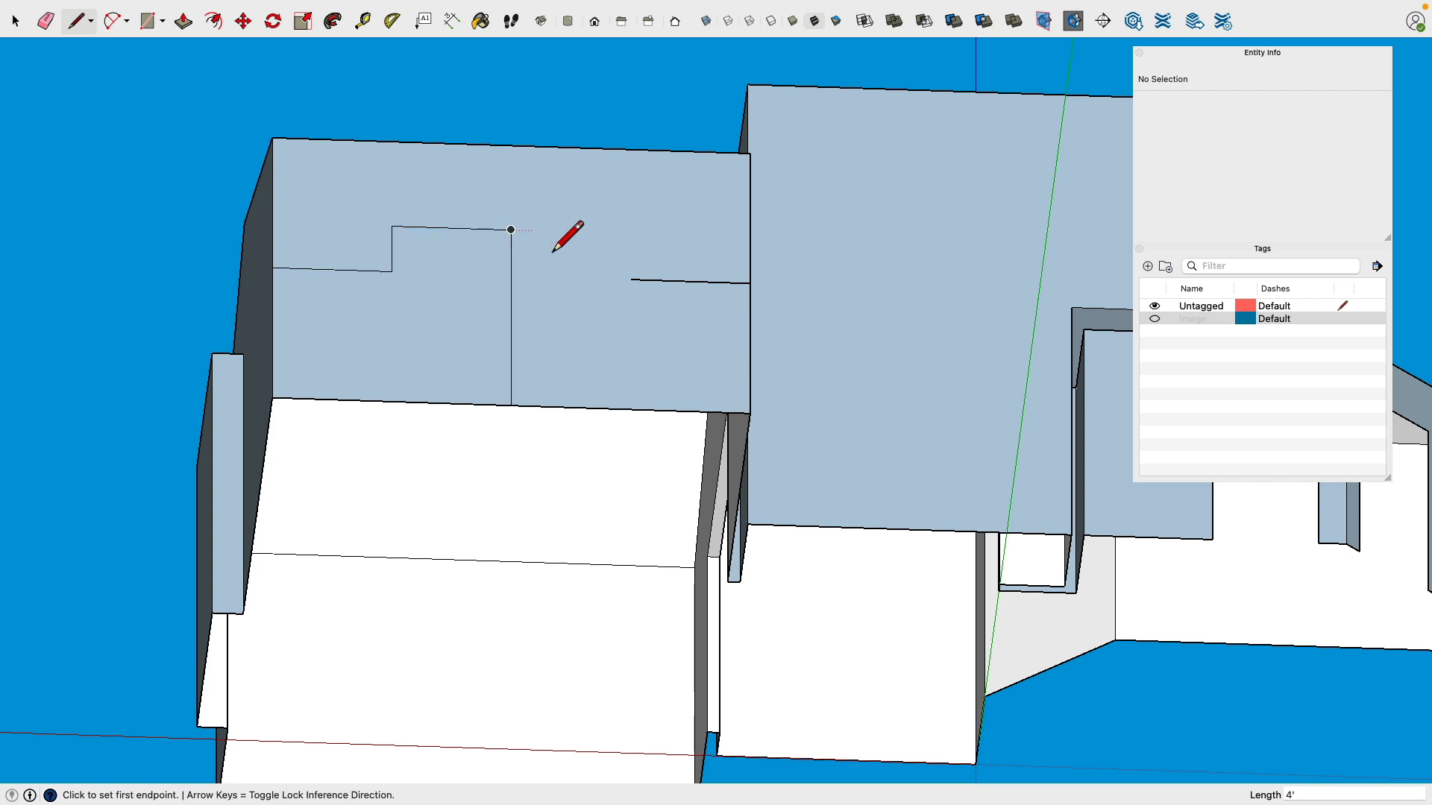
left_click(630, 279)
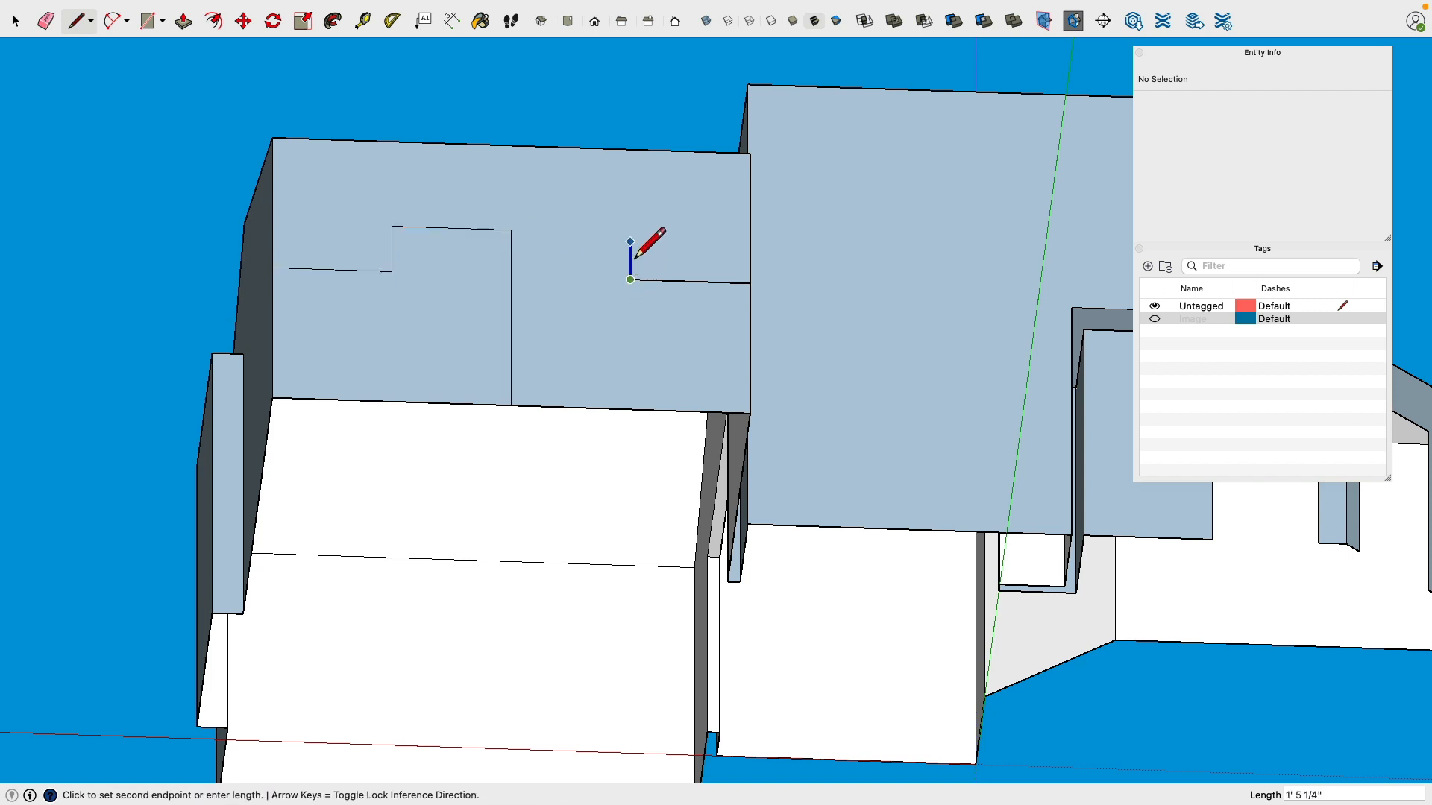
left_click(518, 249)
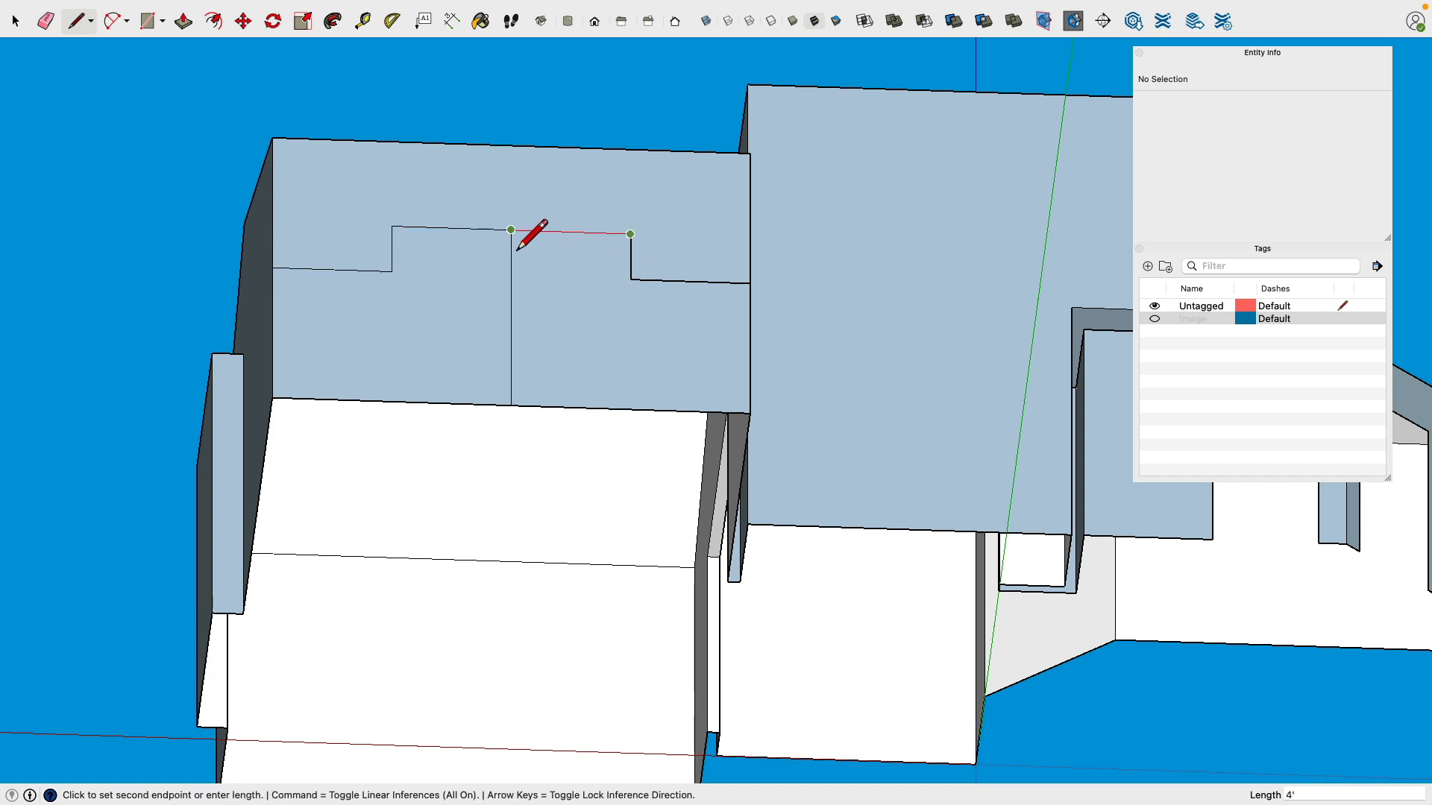
left_click(514, 248)
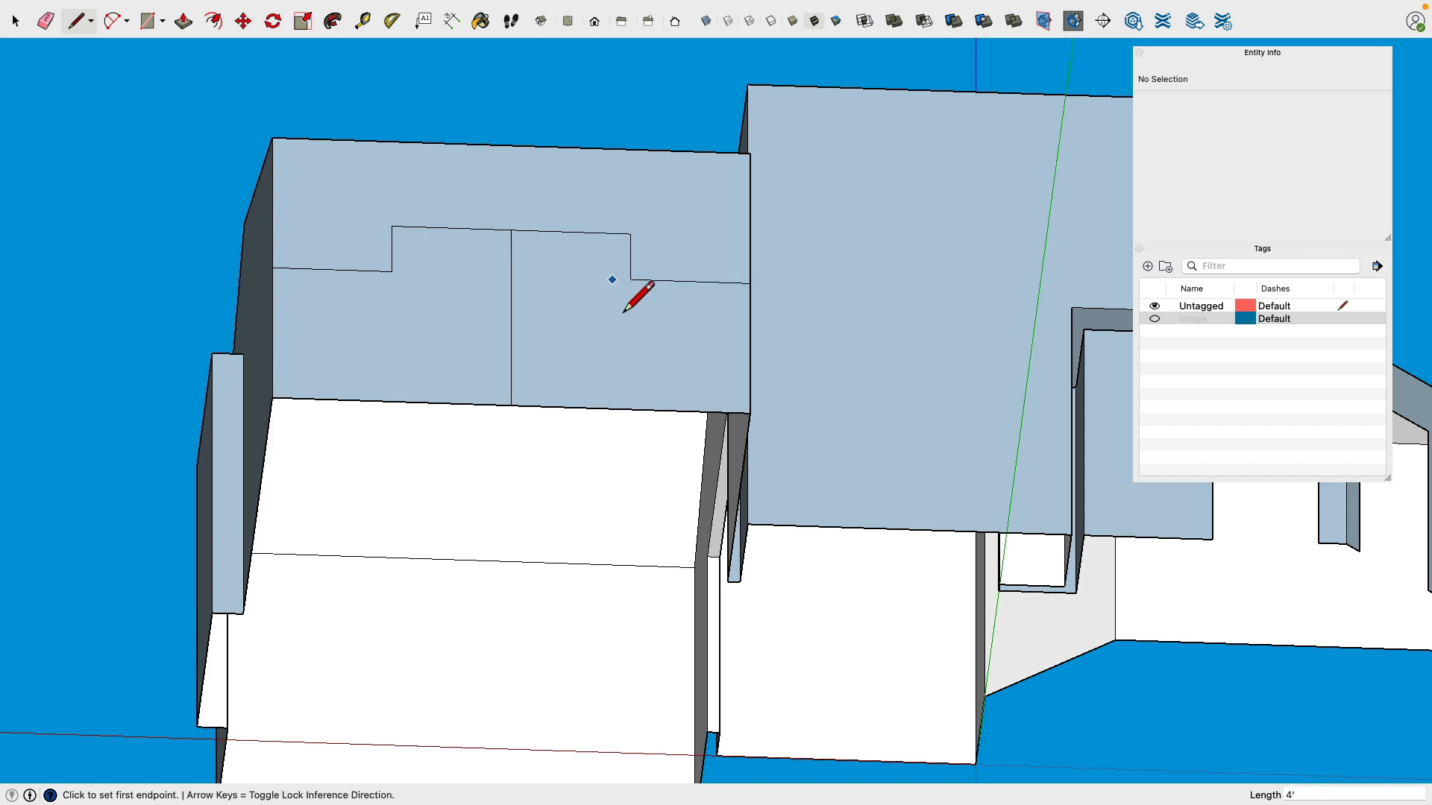
Step: Complete the window rectangle with a sill line at the 10" point and vertical sides up to the ends of the 4' lines
left_click(510, 384)
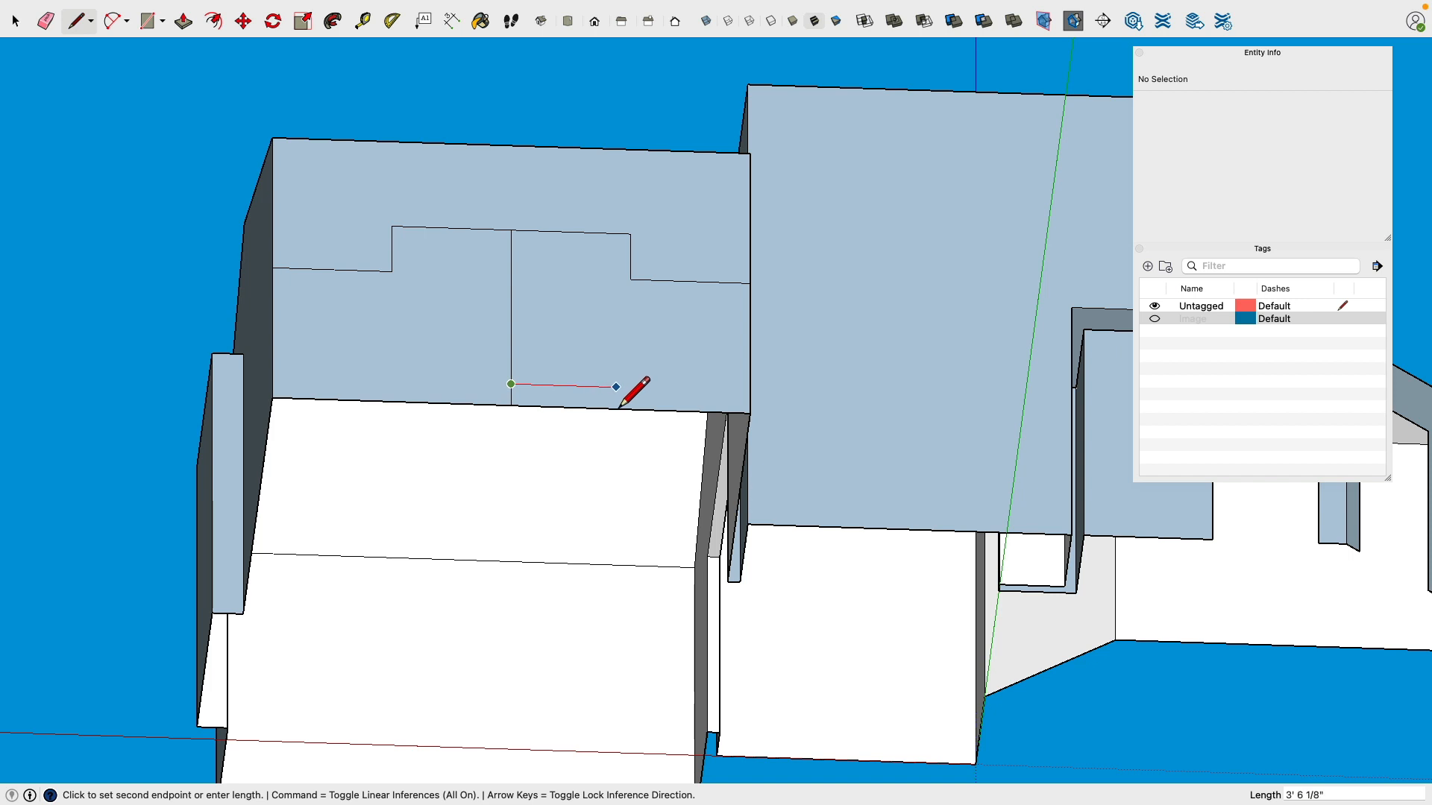
left_click(630, 387)
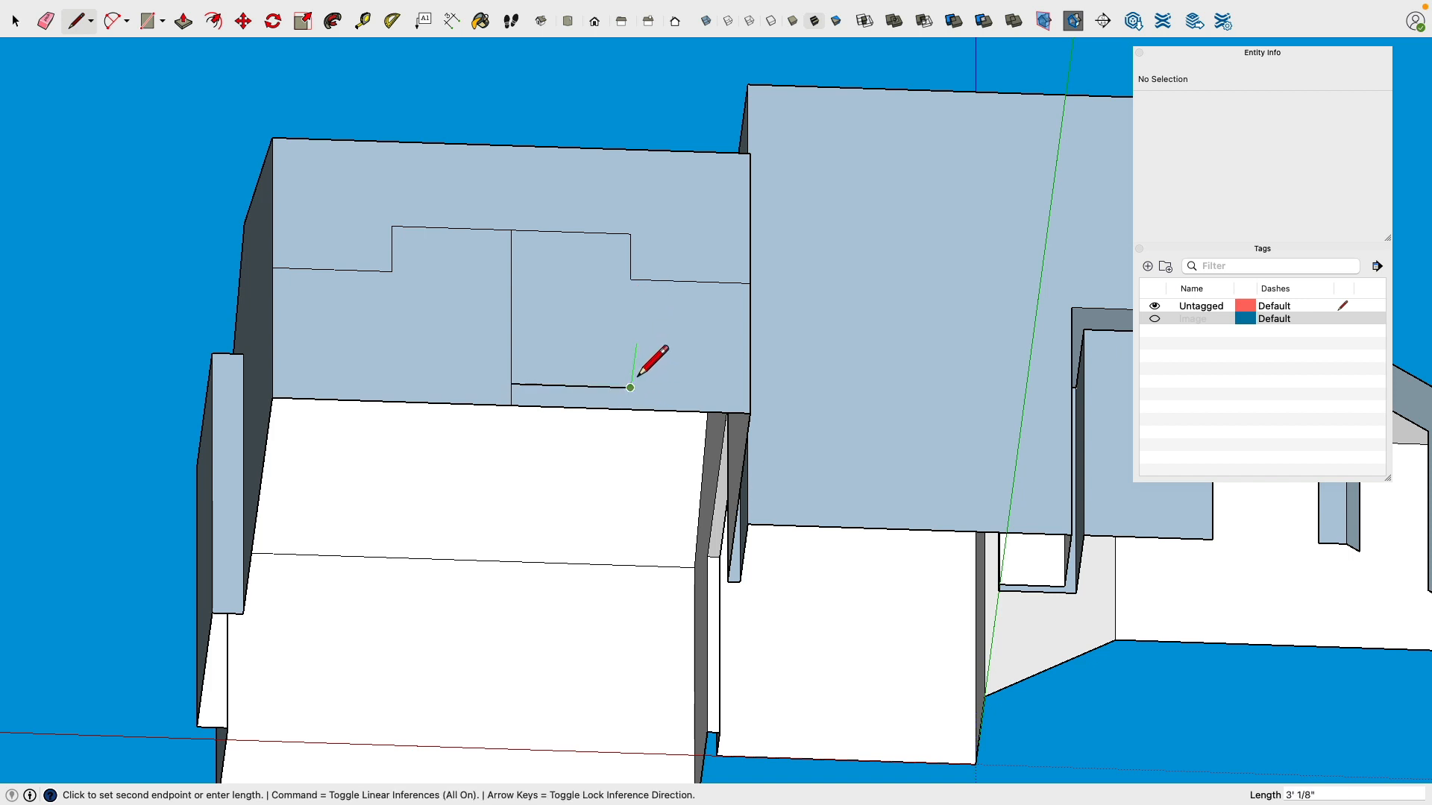
left_click(632, 302)
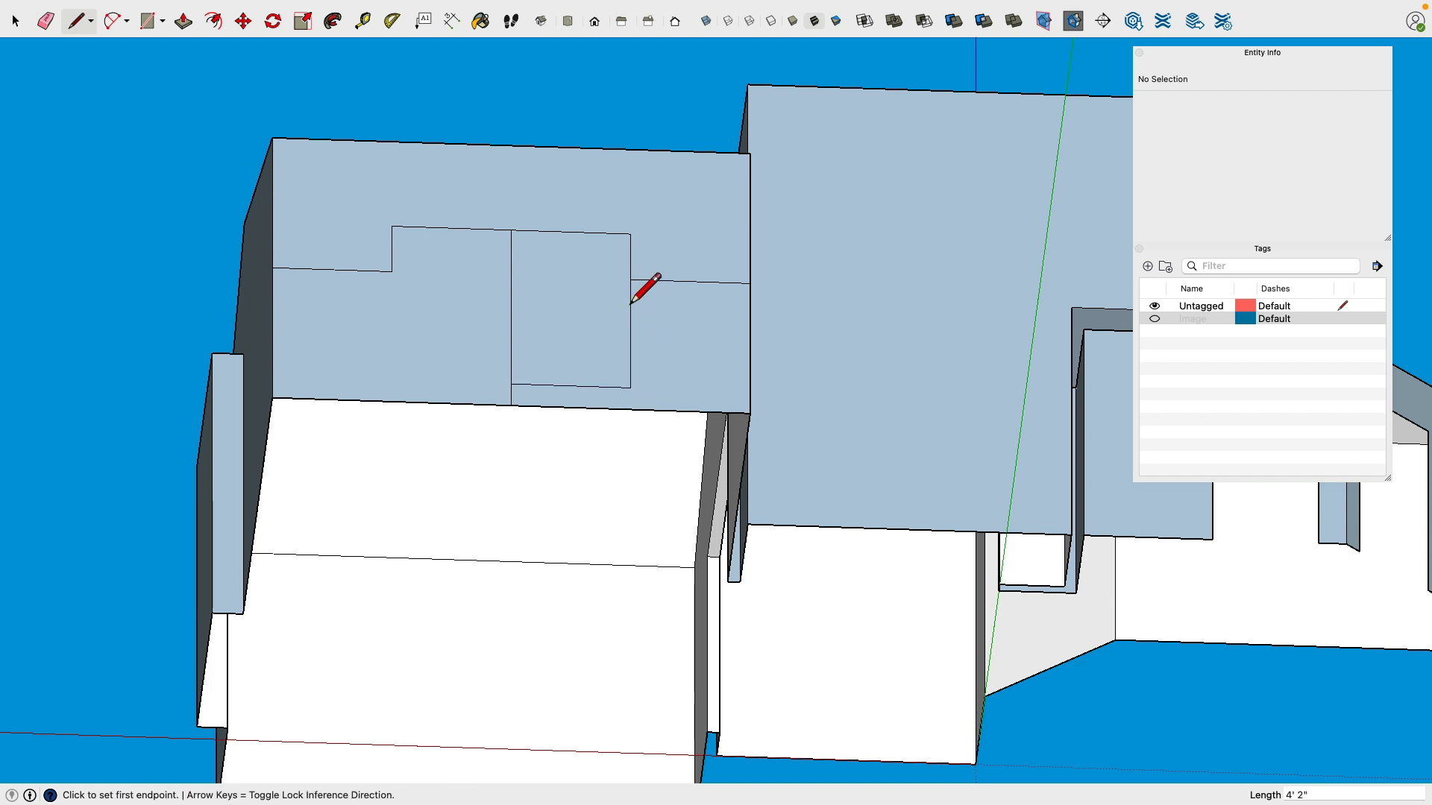
left_click(510, 384)
left_click(393, 278)
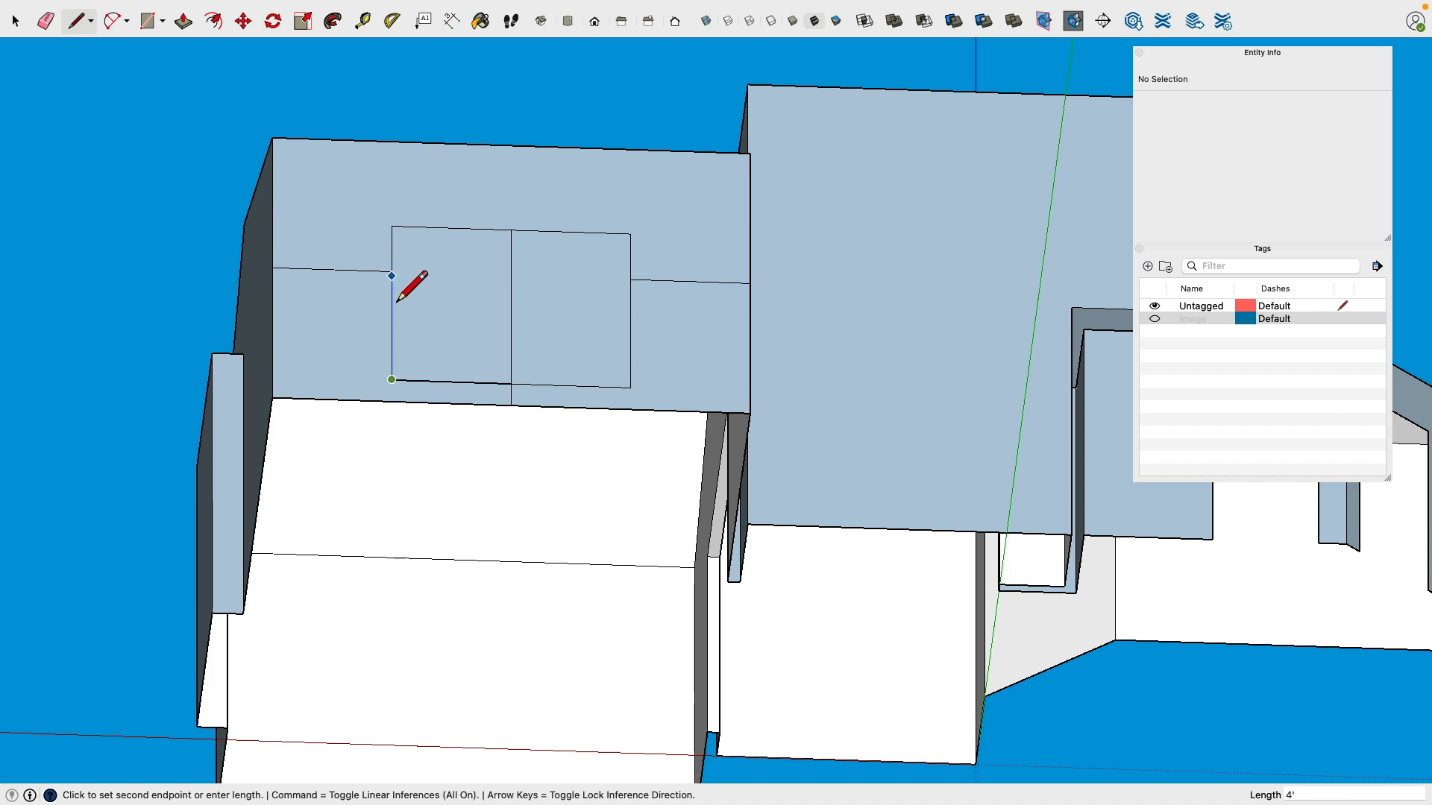
left_click(391, 271)
Step: Erase the vertical centre line and both horizontal helper lines, leaving only the window rectangle
left_click(45, 21)
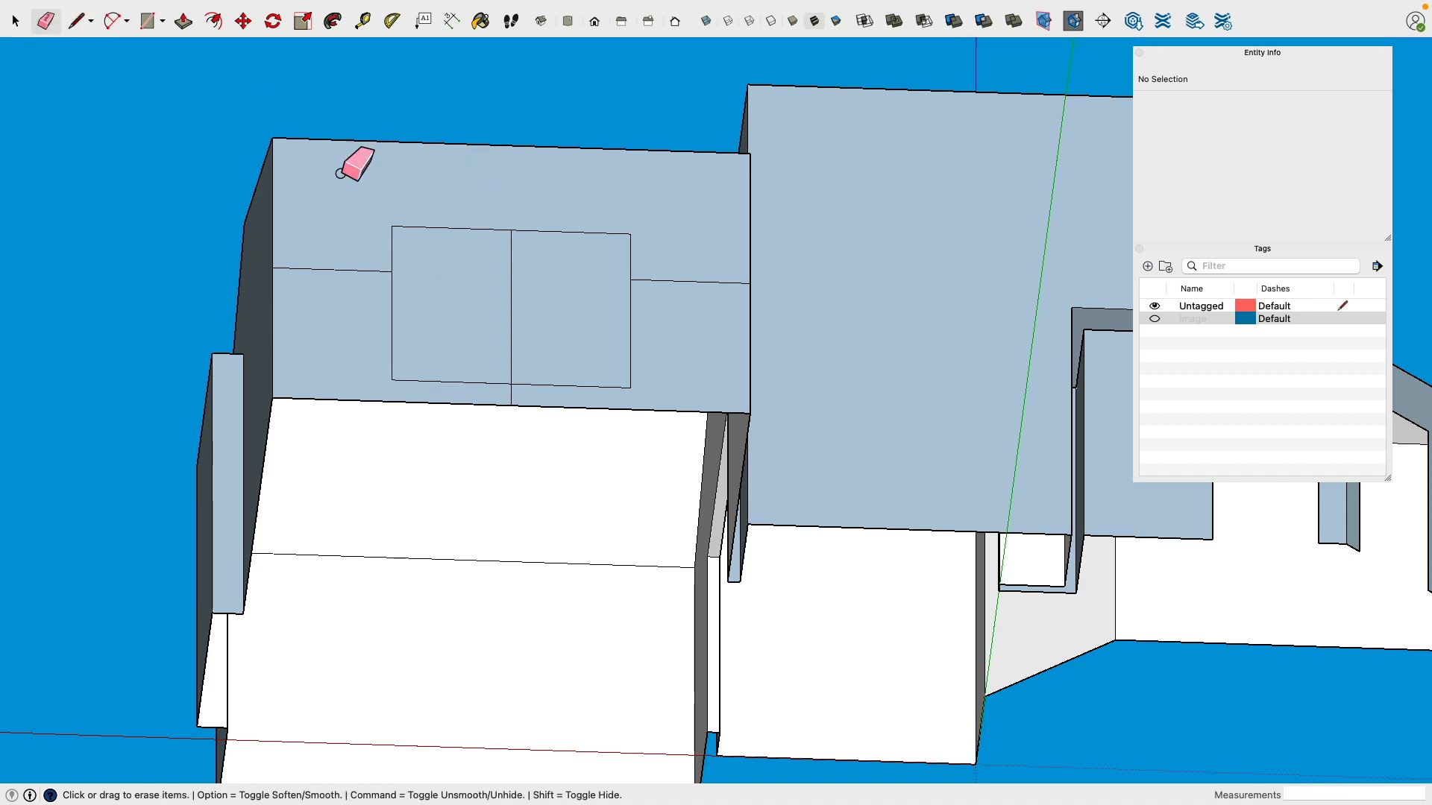
left_click(512, 299)
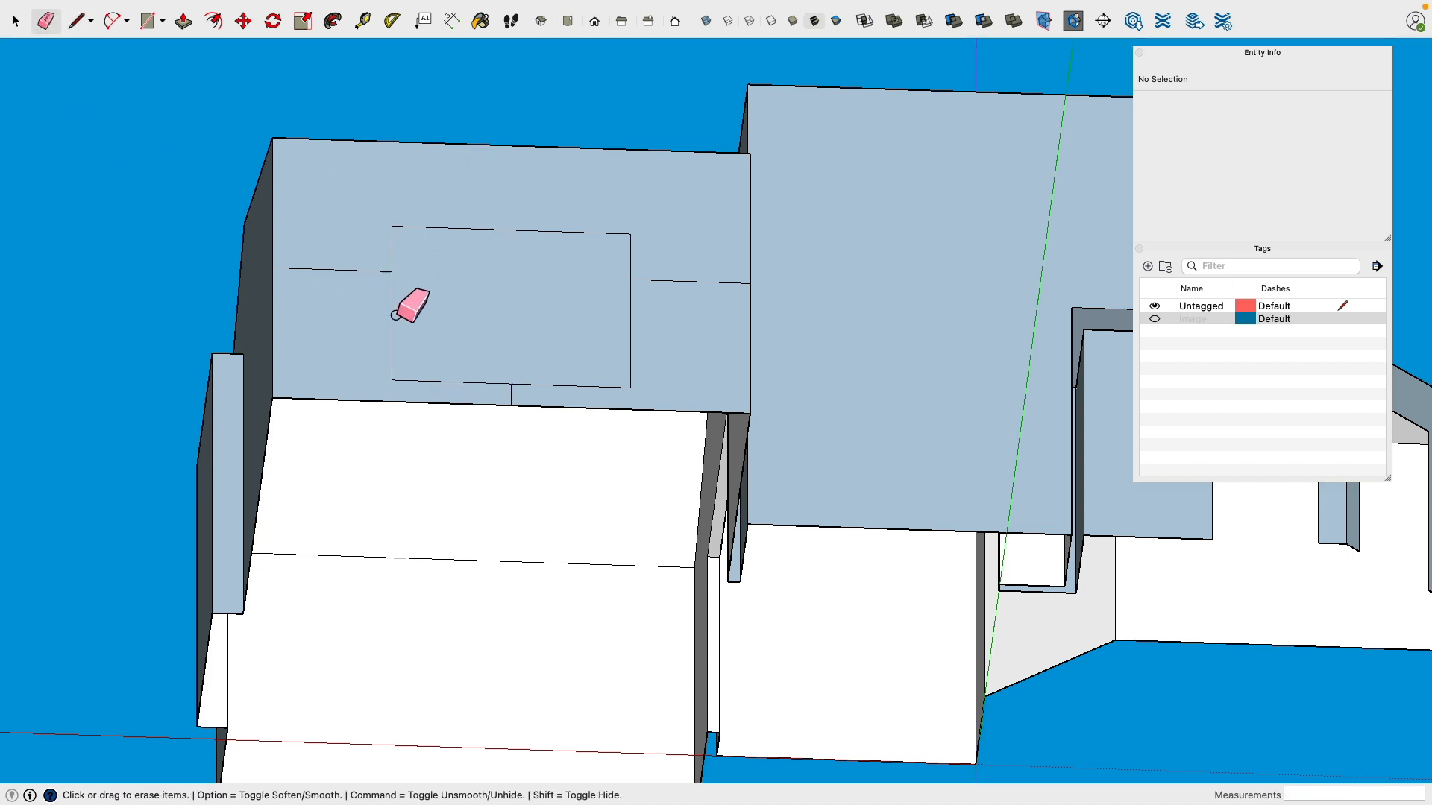
left_click(511, 397)
left_click(716, 281)
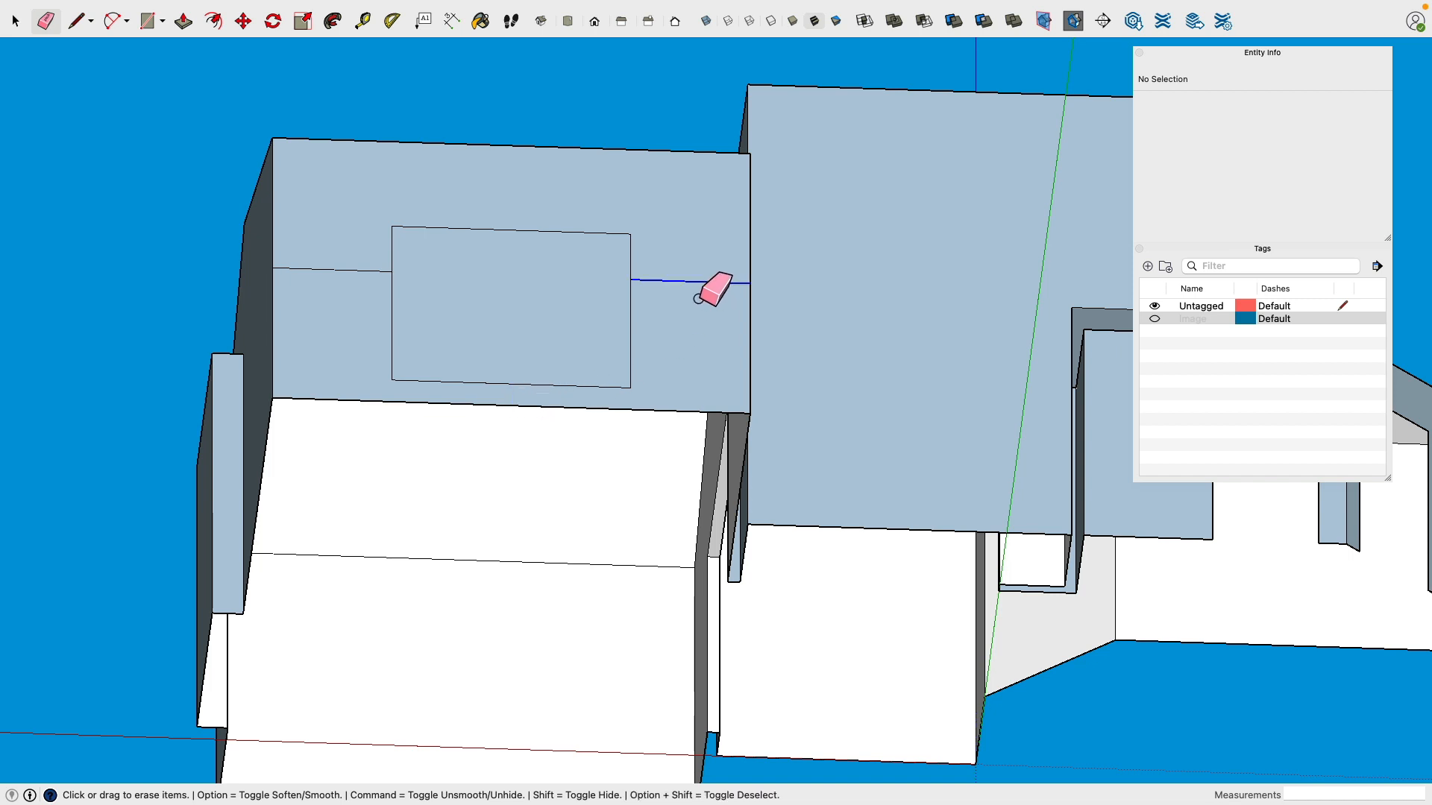
left_click(366, 270)
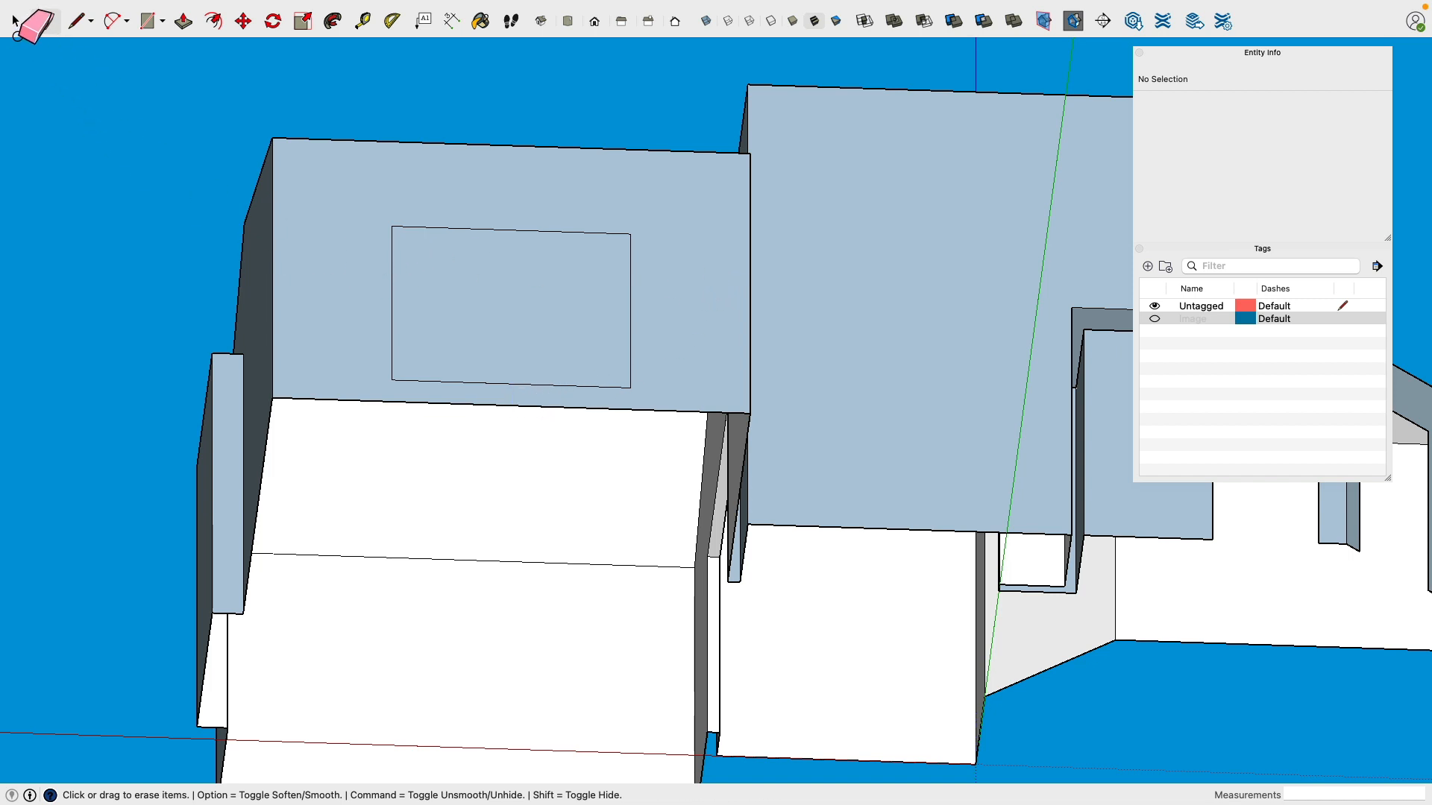
Step: Delete the face inside the rectangle to cut the window opening in the wall
left_click(15, 21)
left_click(485, 317)
key("Delete")
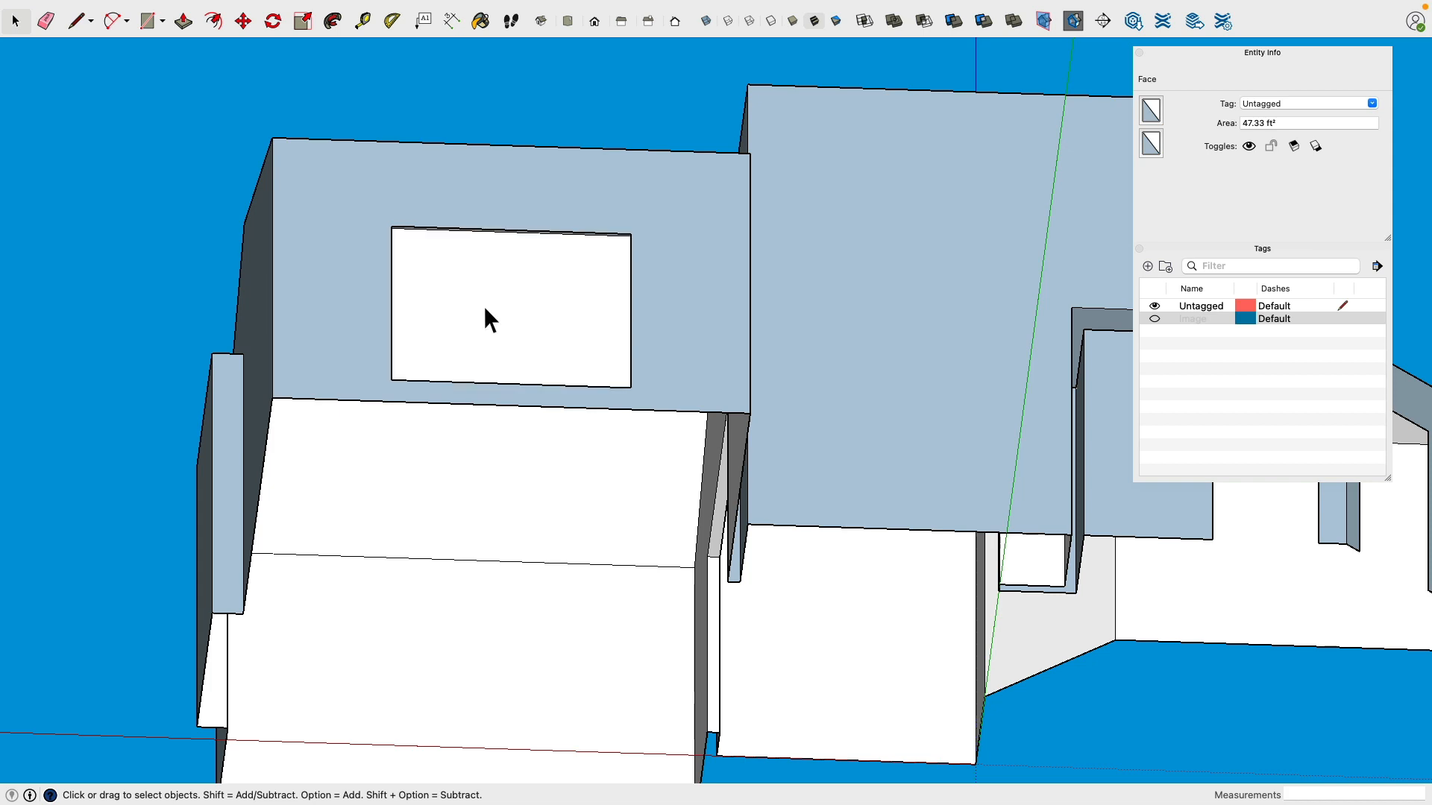
Step: Place a horizontal tape-measure guide 13" above the bottom edge of the gabled room's opposite eave-side wall
scroll(485, 317, "down", 5)
middle_click_drag(485, 317, 667, 566)
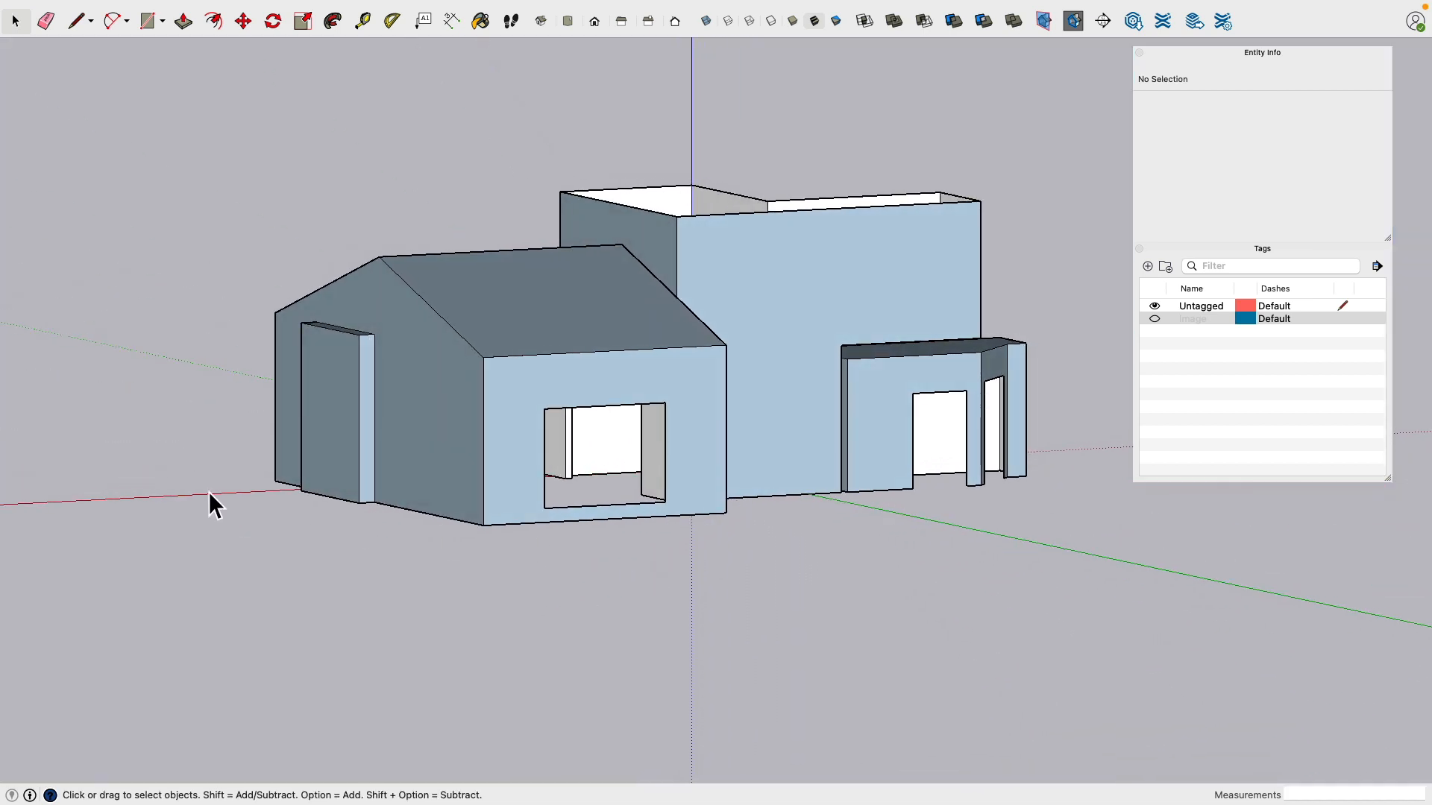
middle_click_drag(211, 486, 684, 468)
left_click(686, 463)
scroll(698, 510, "up", 5)
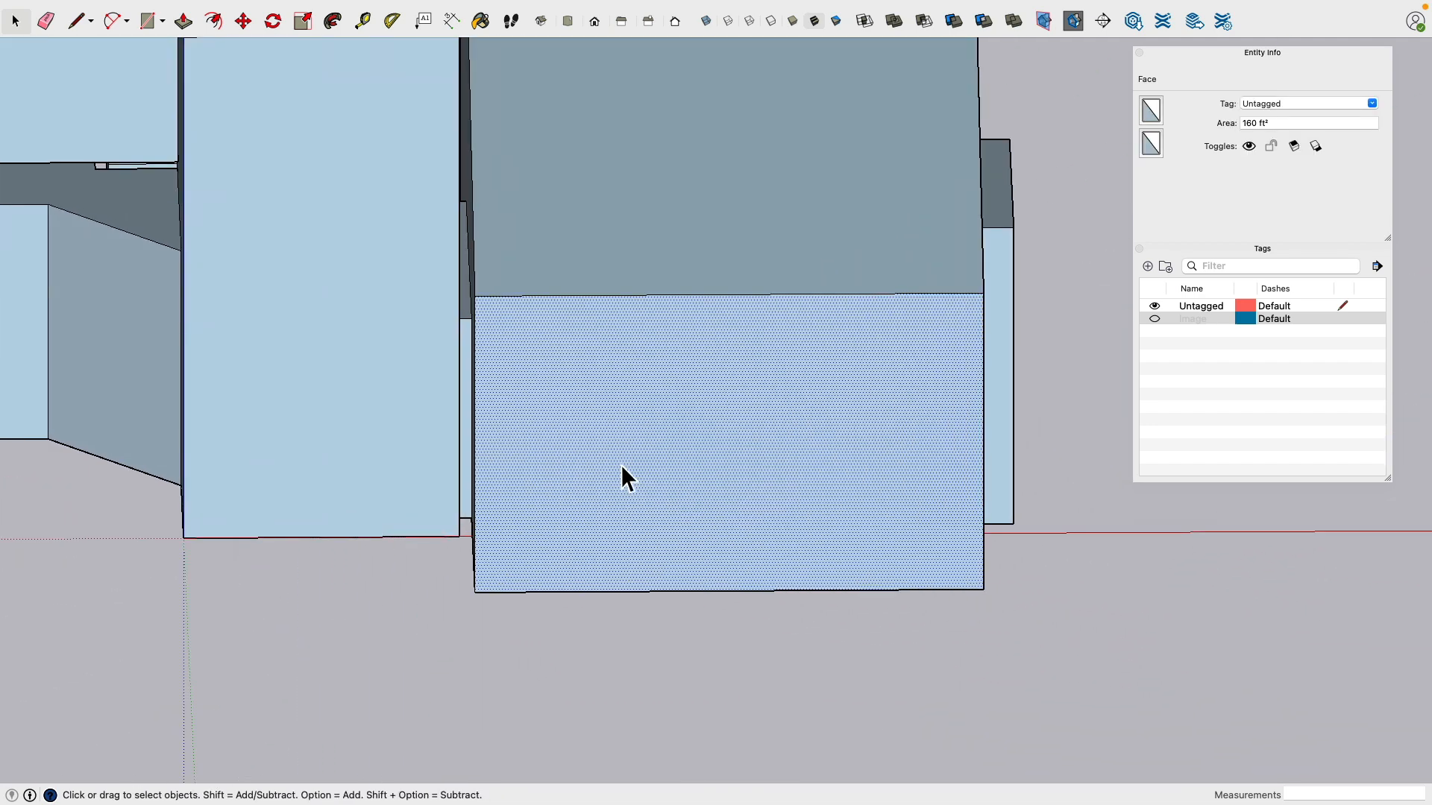
middle_click_drag(574, 447, 363, 313)
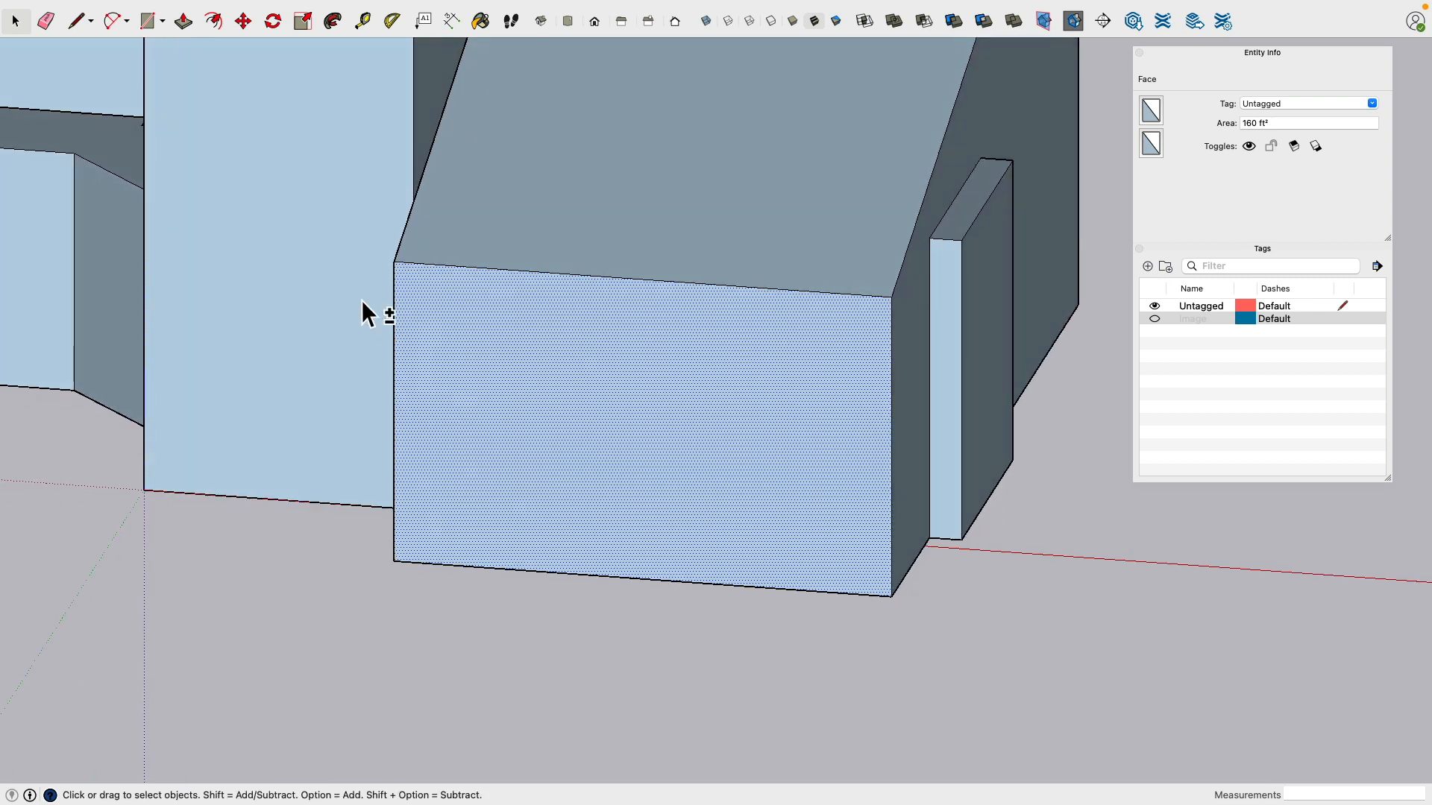
left_click(74, 25)
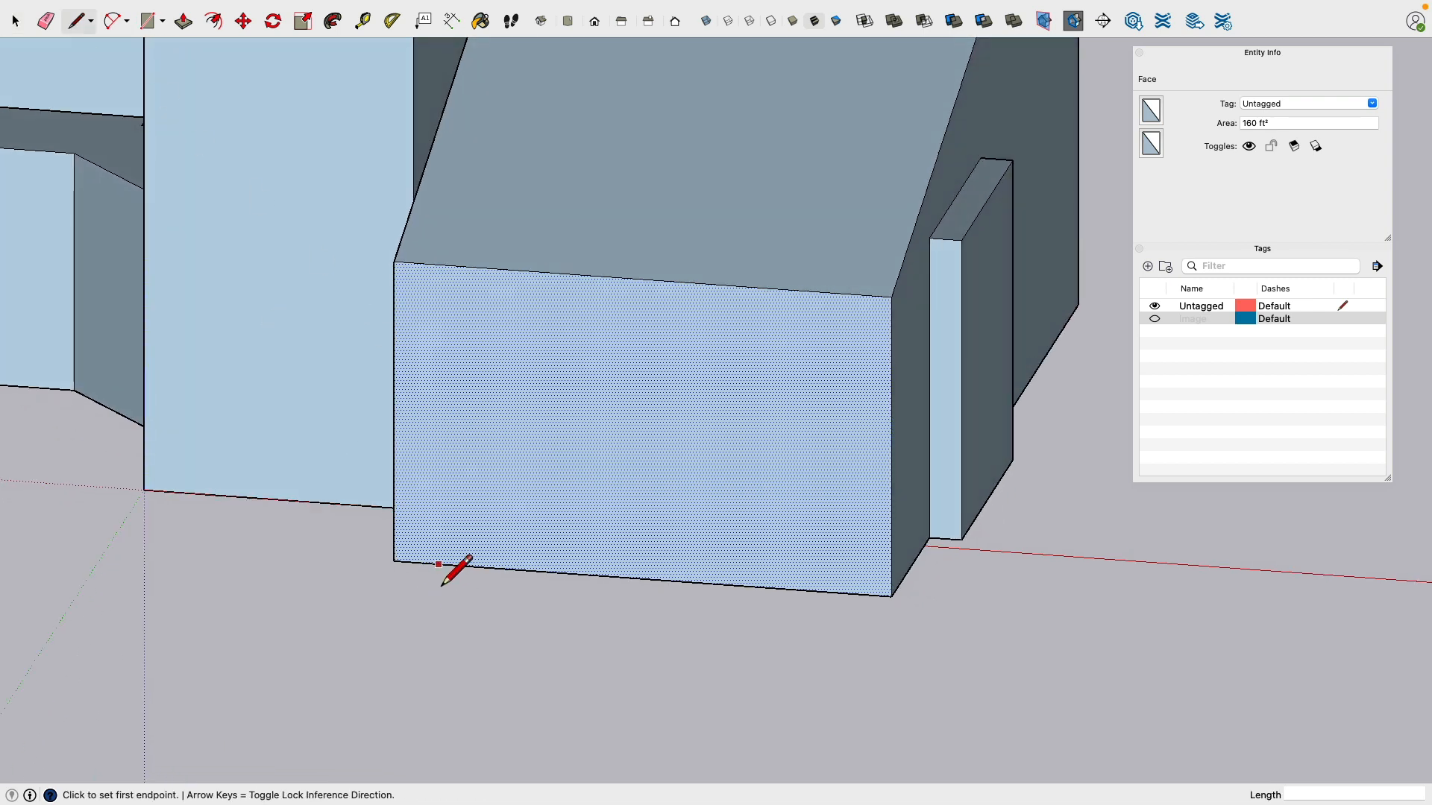
scroll(444, 559, "up", 3)
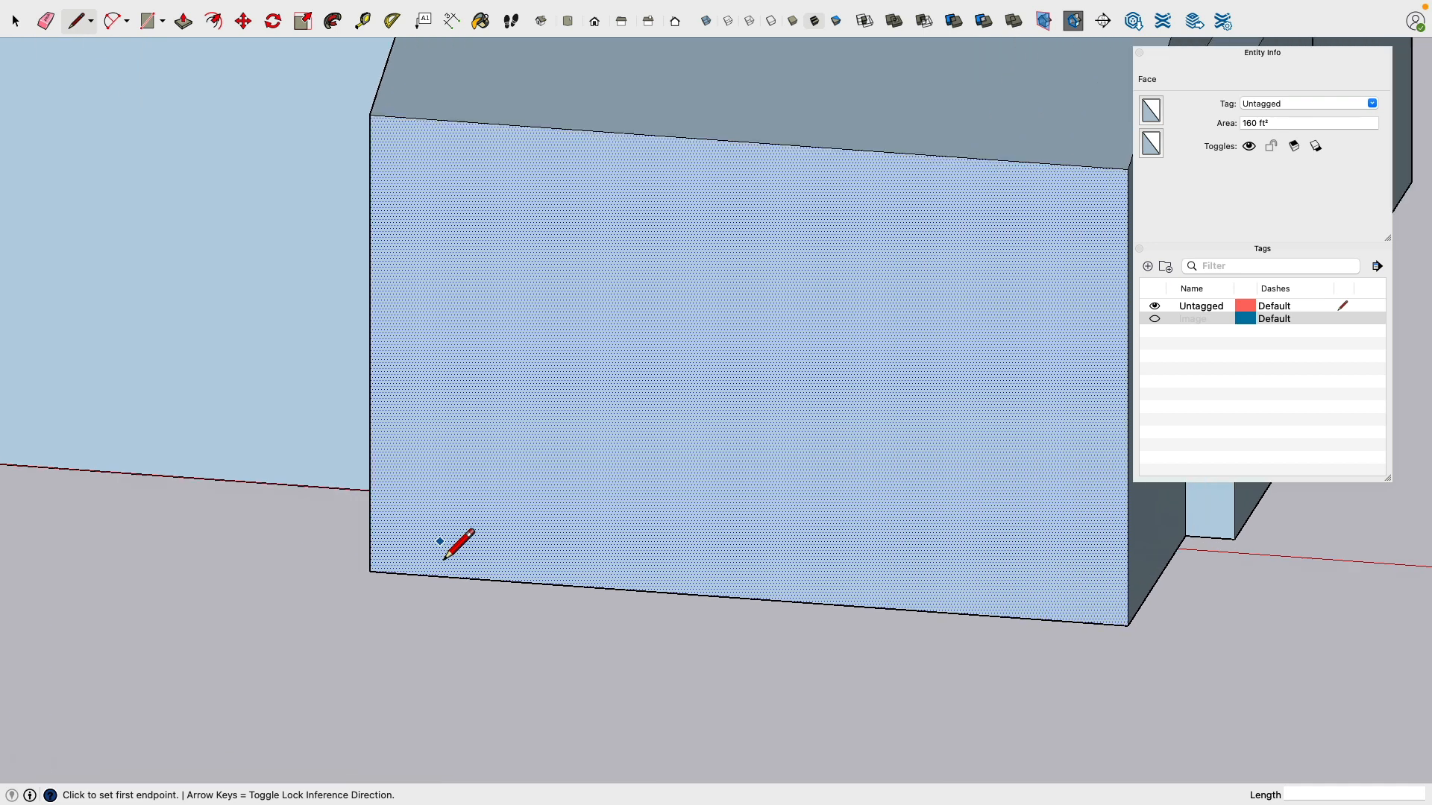
left_click(364, 30)
left_click(464, 578)
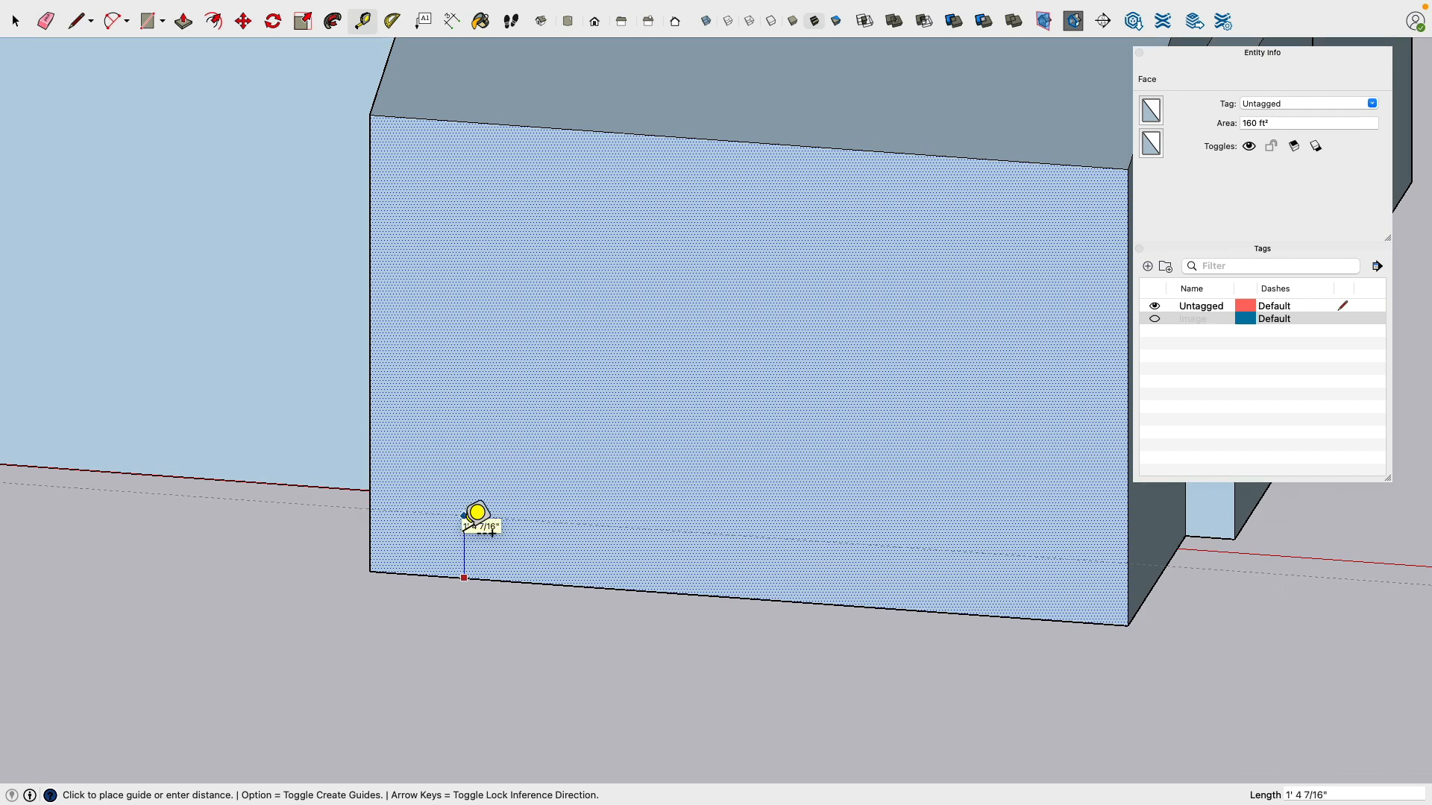
key("Return")
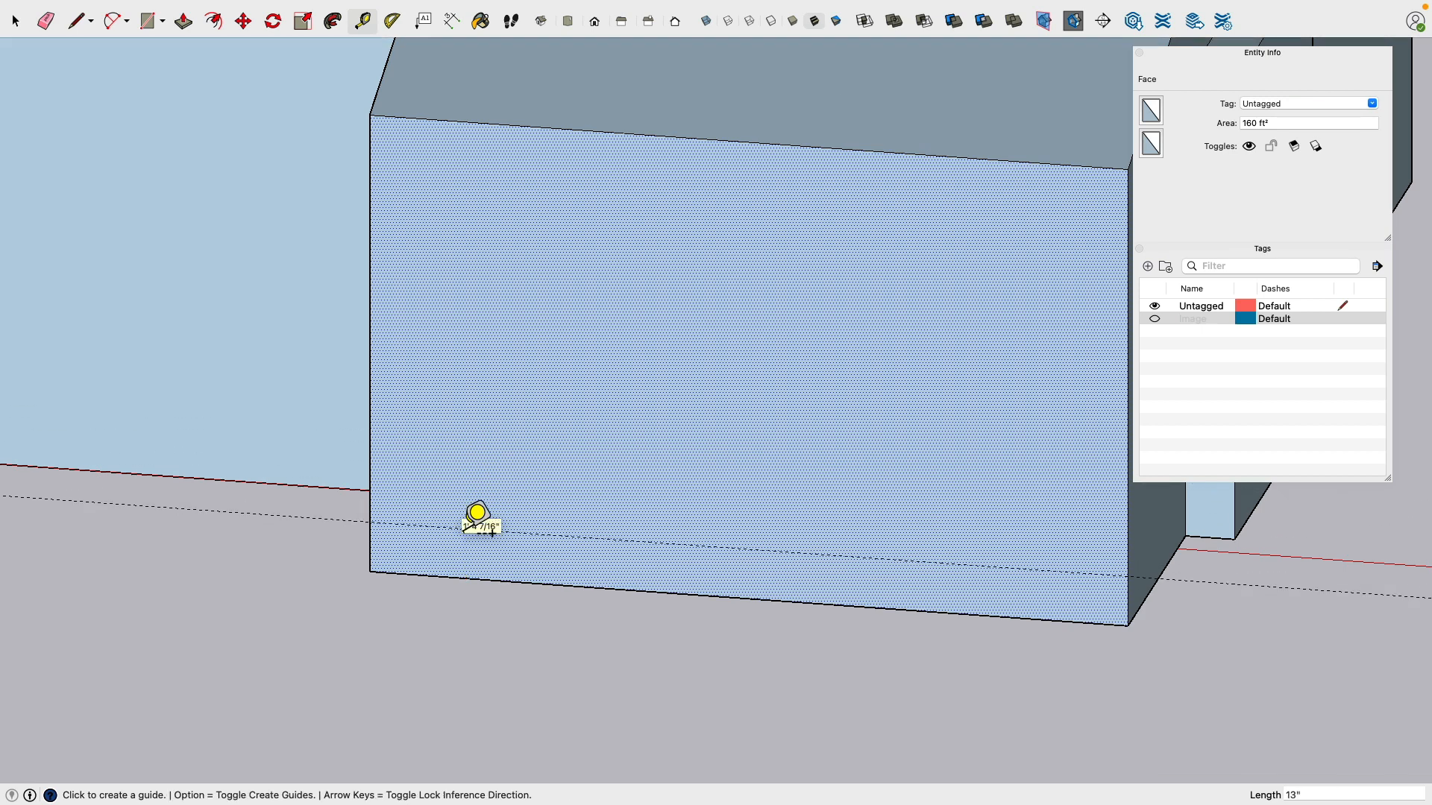
Step: Place a vertical guide 2' in from the eave-side wall's edge beside the main house, and another 27" farther along the wall
left_click(369, 445)
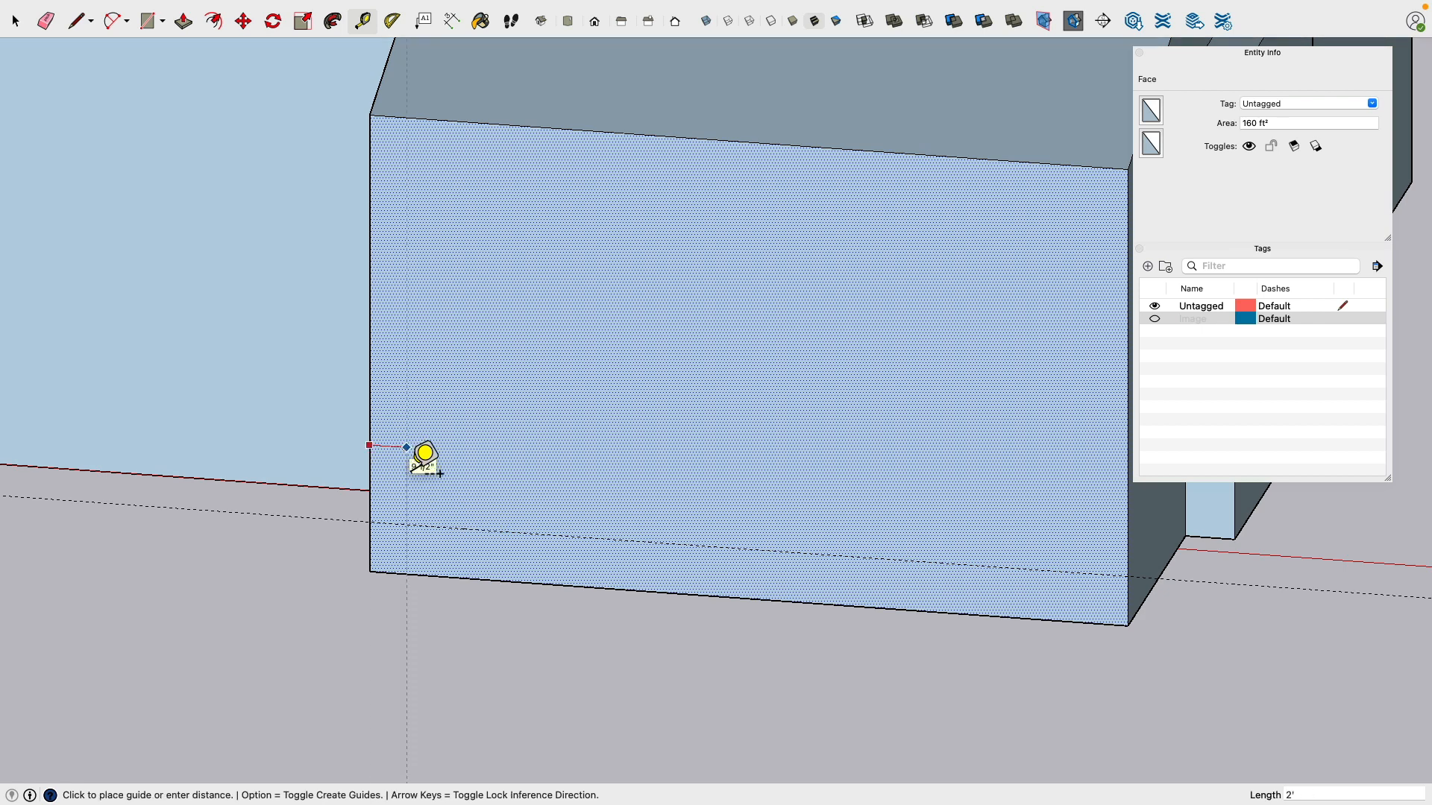
type("2'")
key("Return")
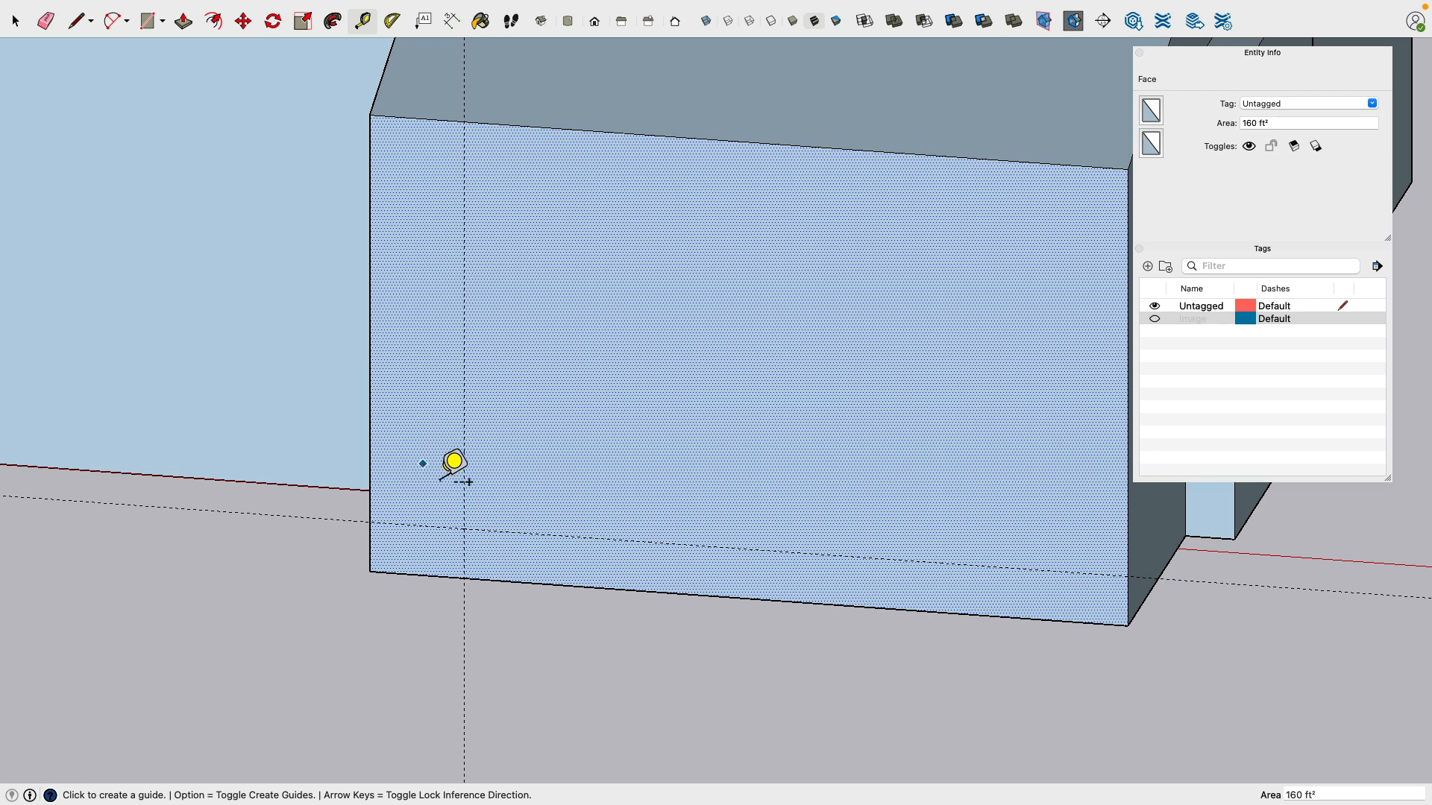
left_click(463, 449)
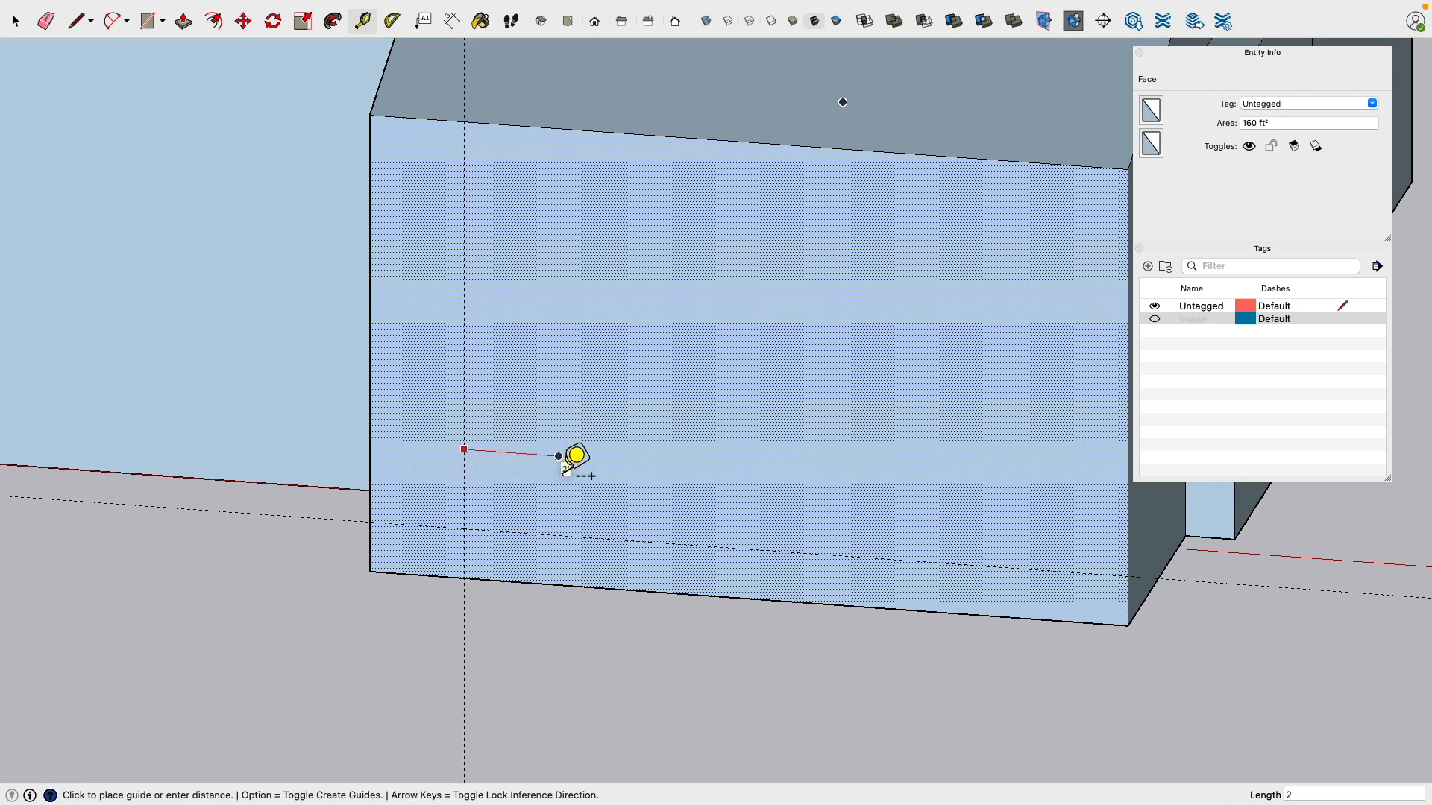
type("27")
key("Return")
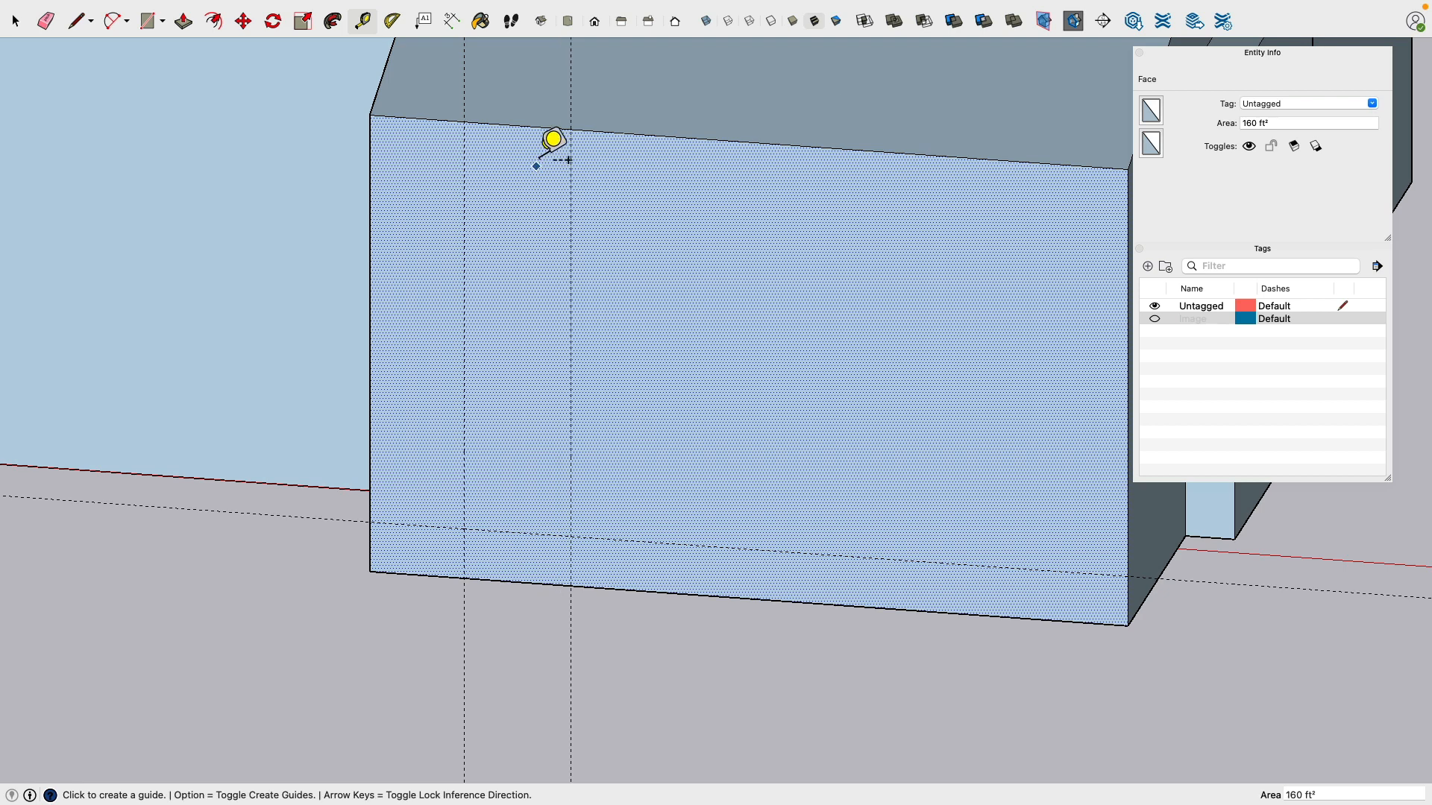
Step: Place a horizontal guide 14" below the wall's upper edge and draw a 7' 9" by 2' 3" window rectangle between the guide intersections
left_click(523, 126)
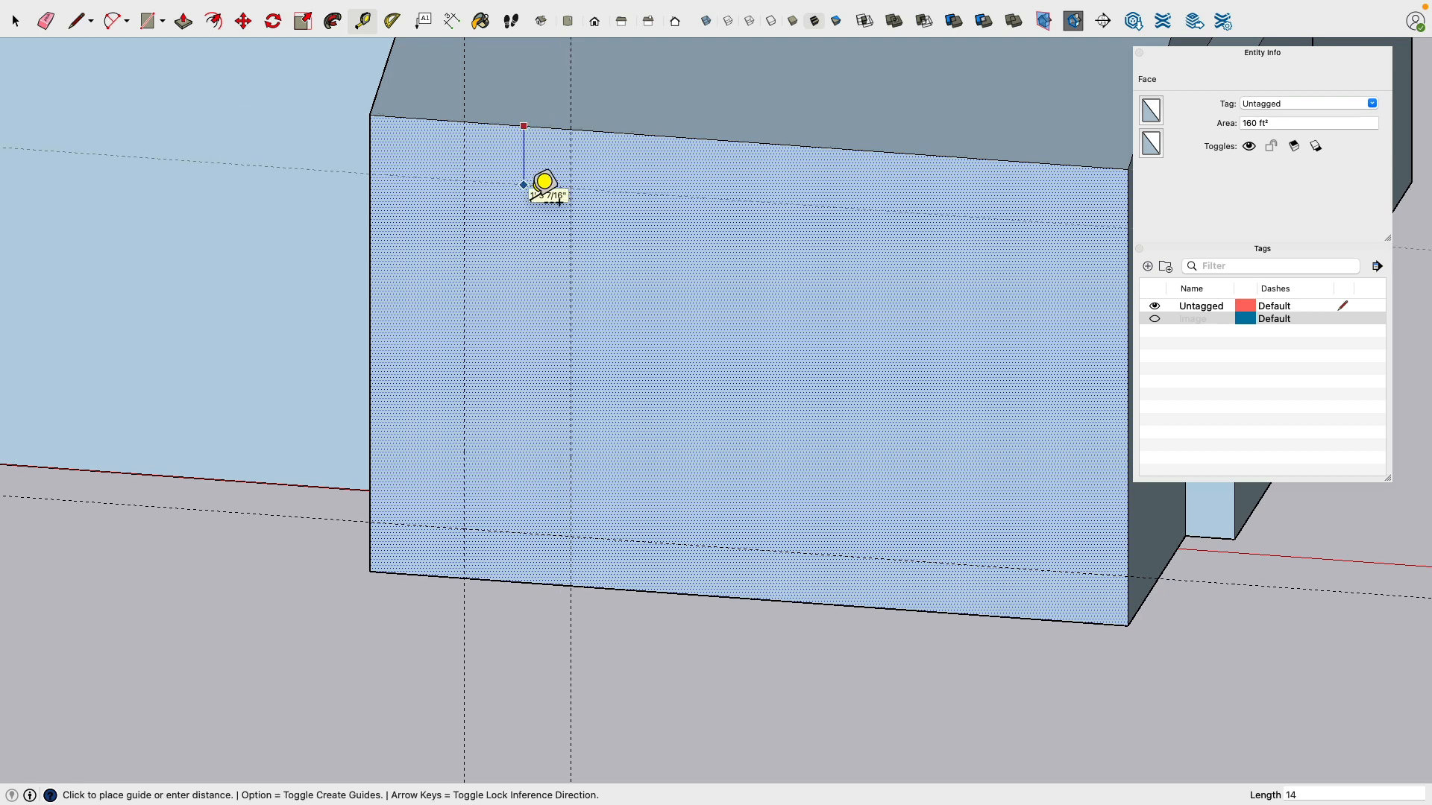
key("Return")
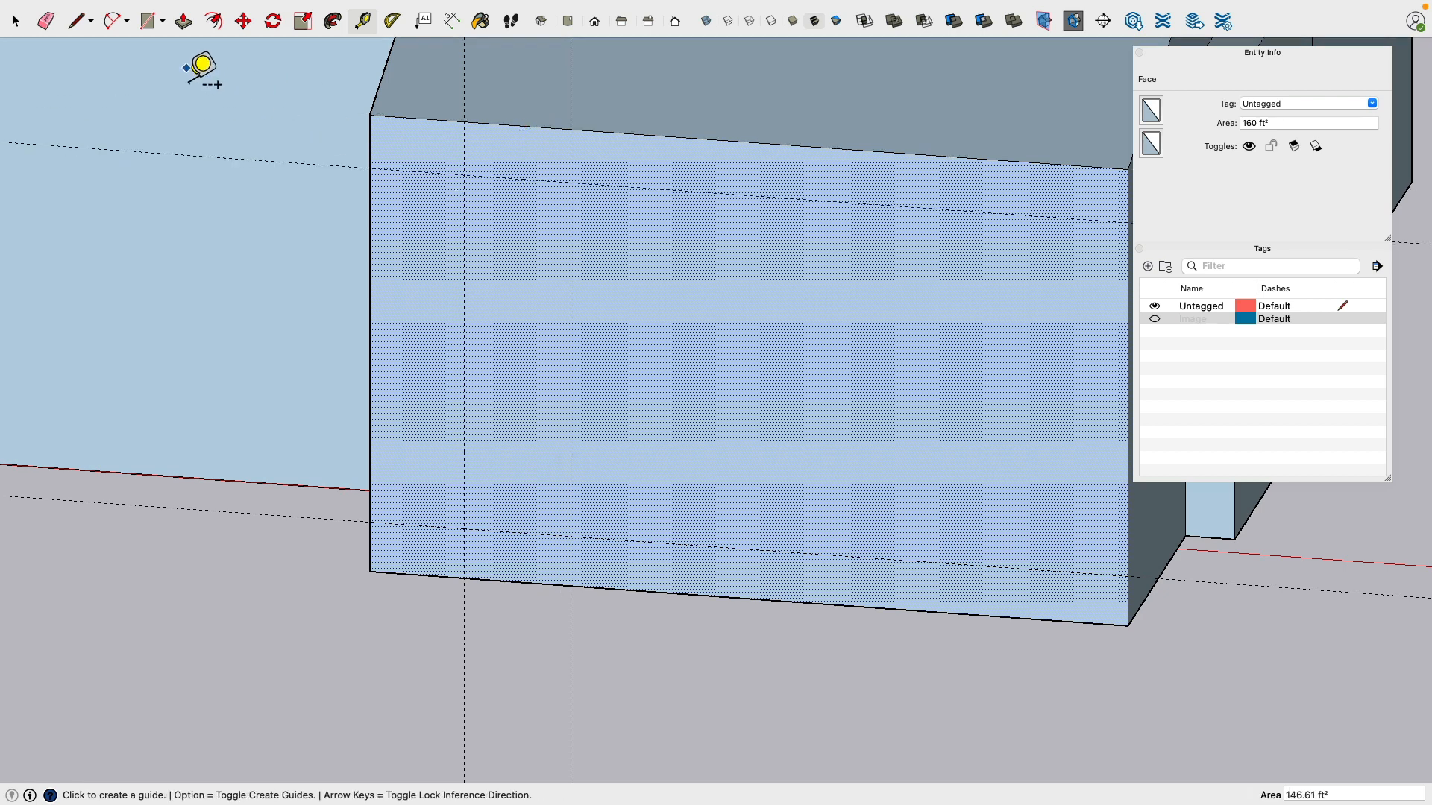
left_click(149, 21)
left_click(464, 175)
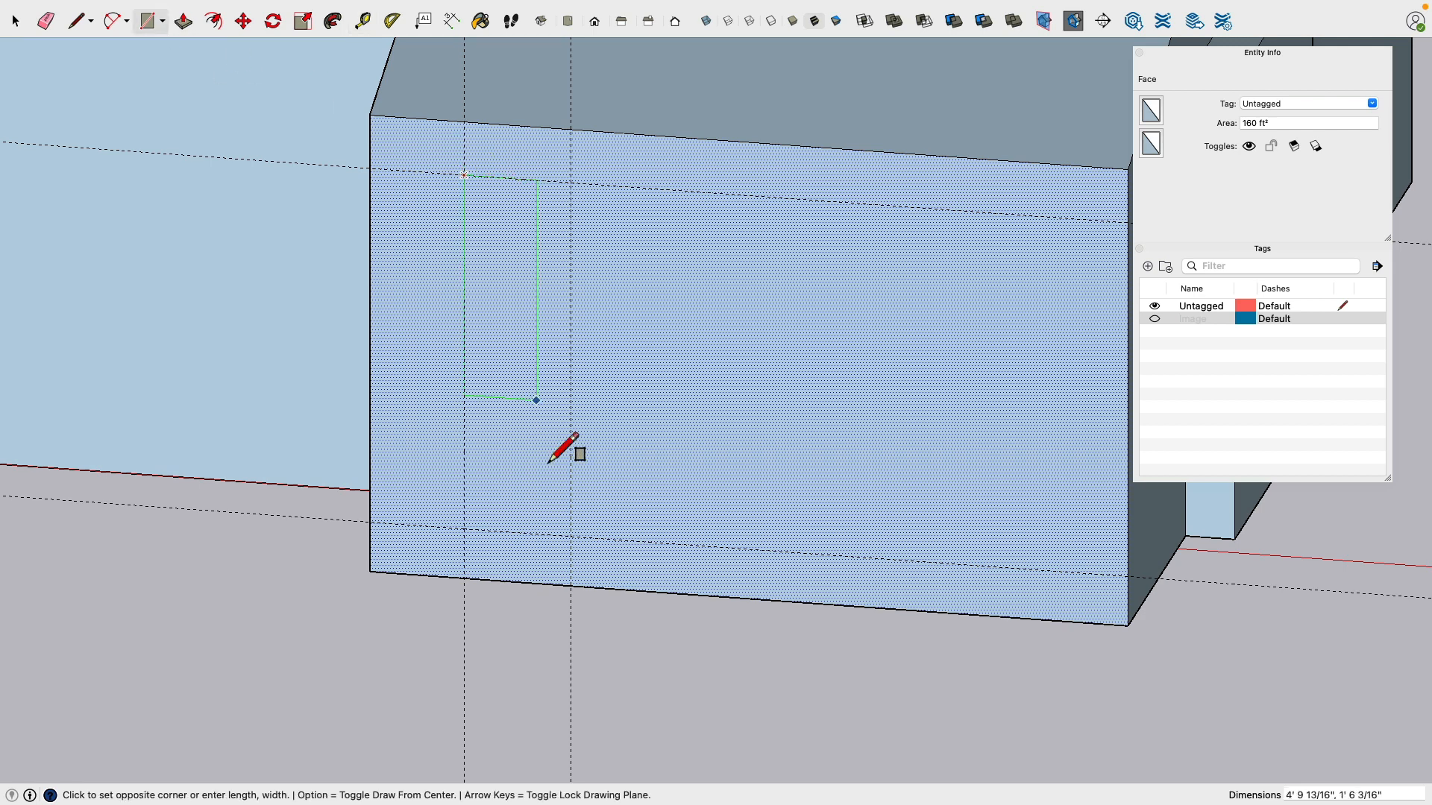
left_click(571, 538)
scroll(571, 447, "down", 1)
scroll(571, 369, "down", 1)
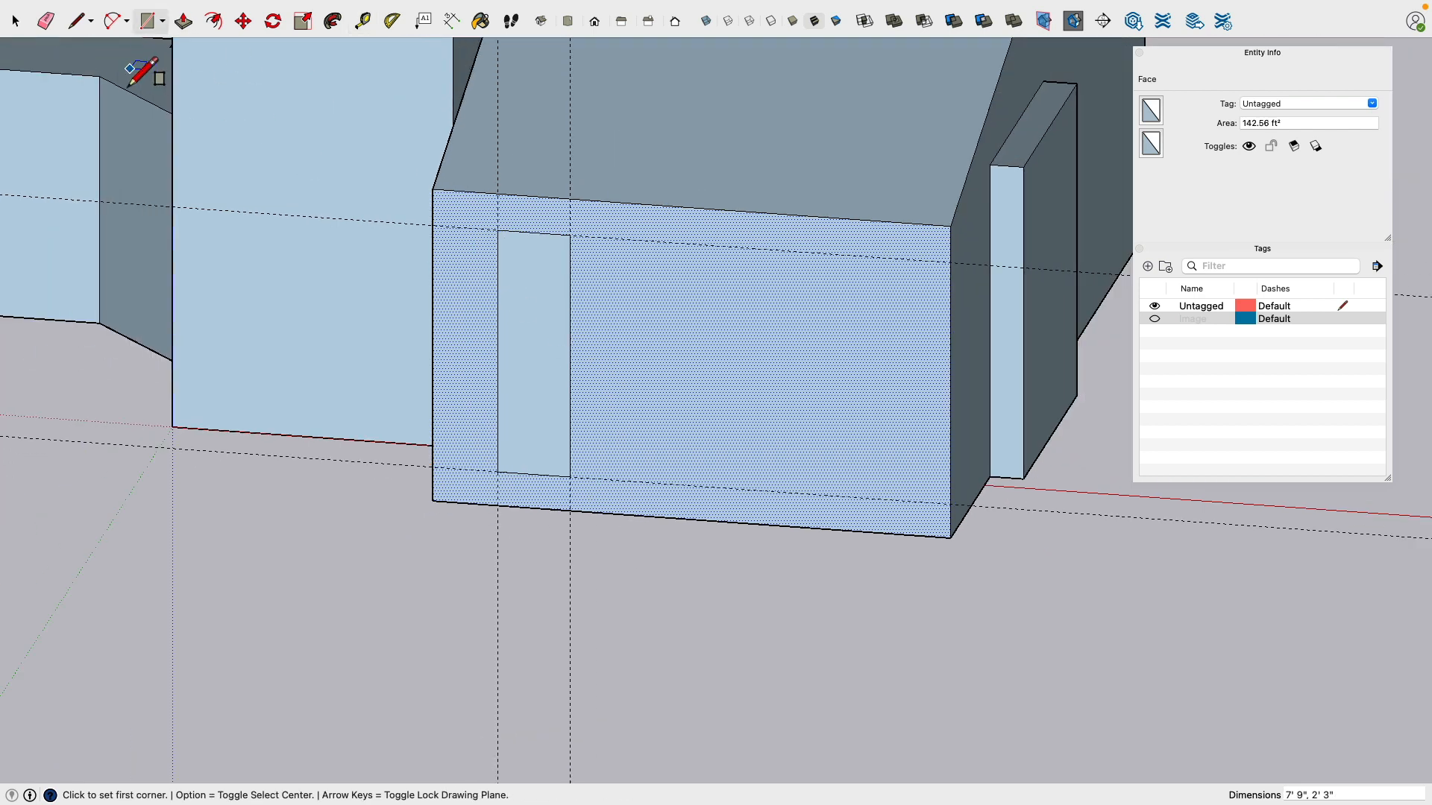
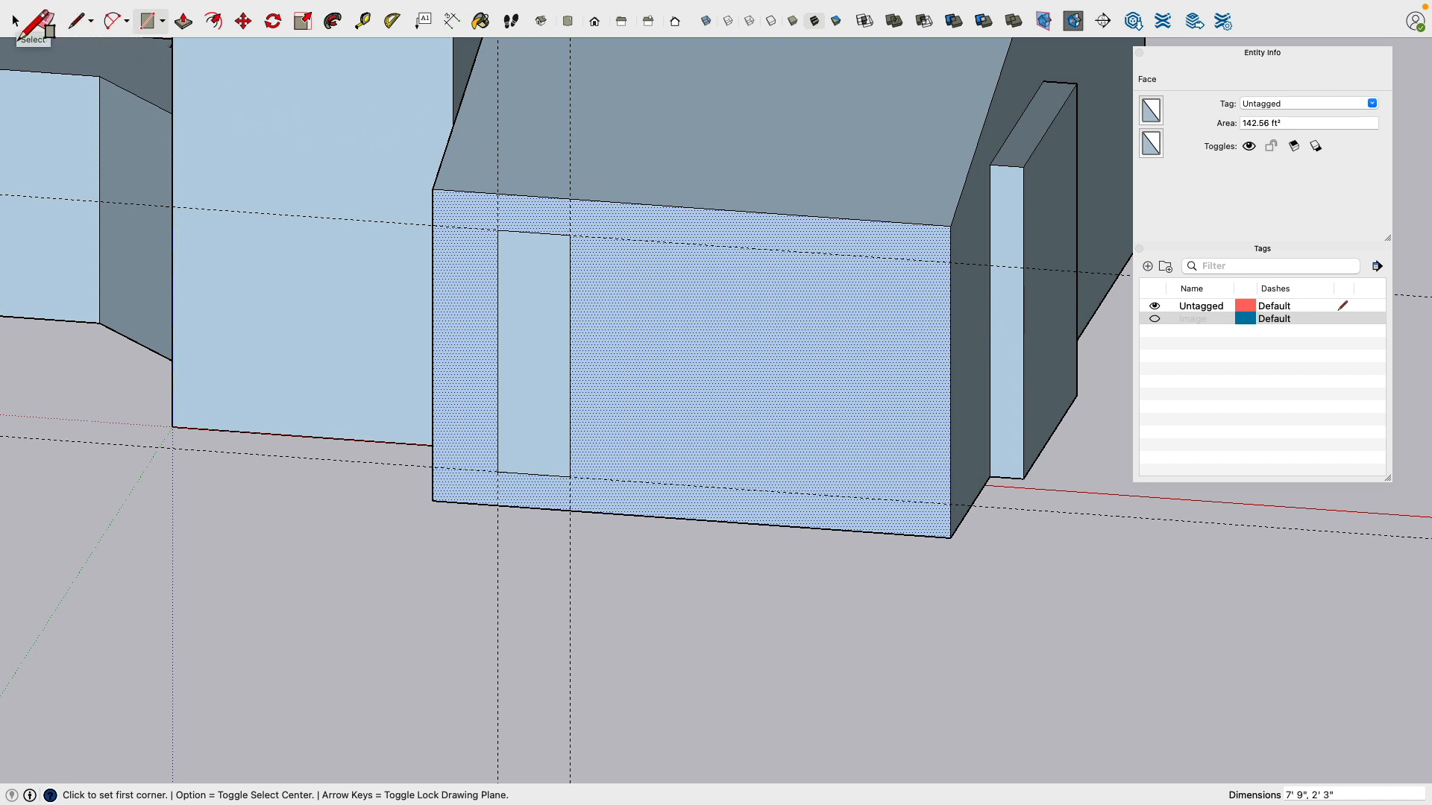
Step: Place a vertical guide 2' in from the wall's outer corner edge and a second one 27" farther in
left_click(363, 21)
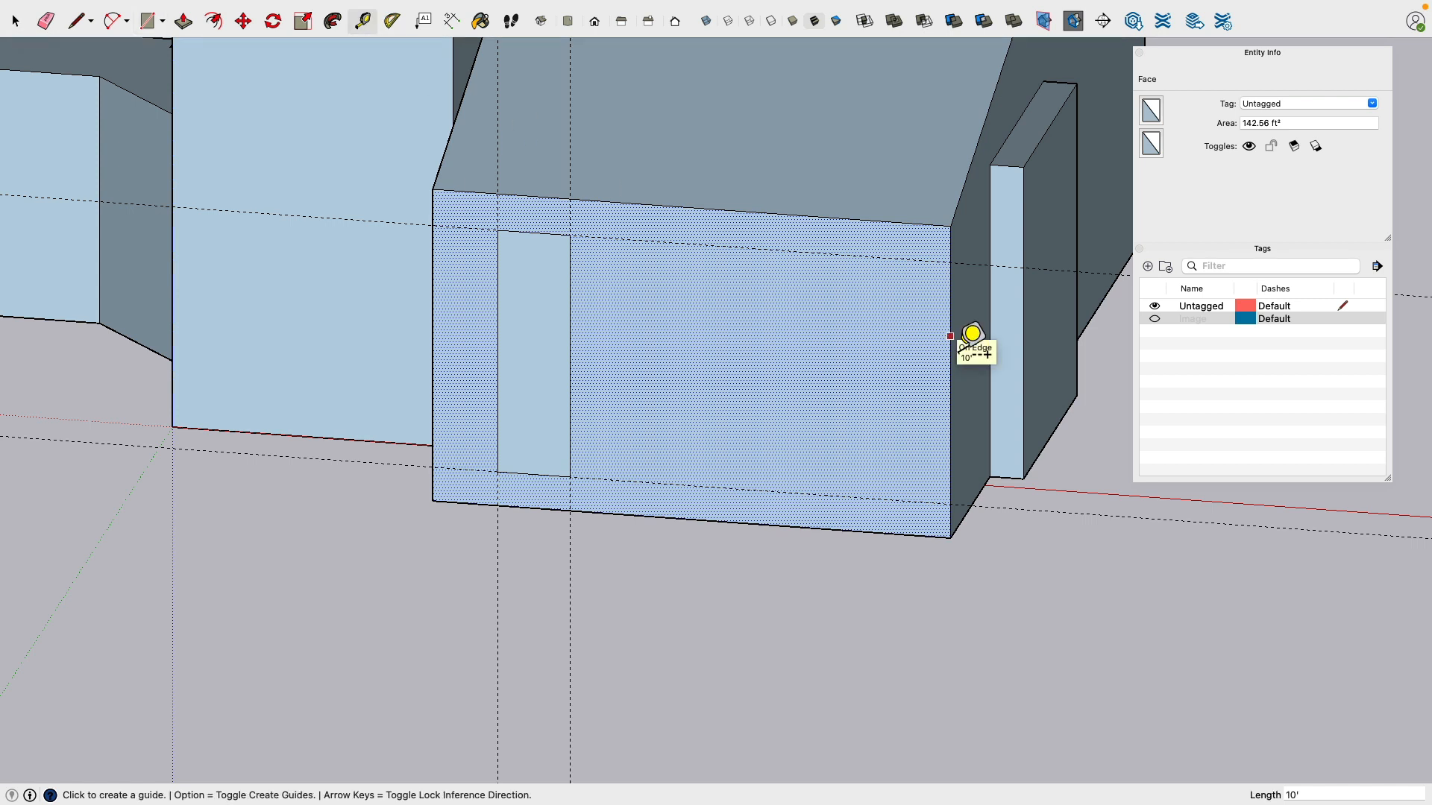
left_click(951, 337)
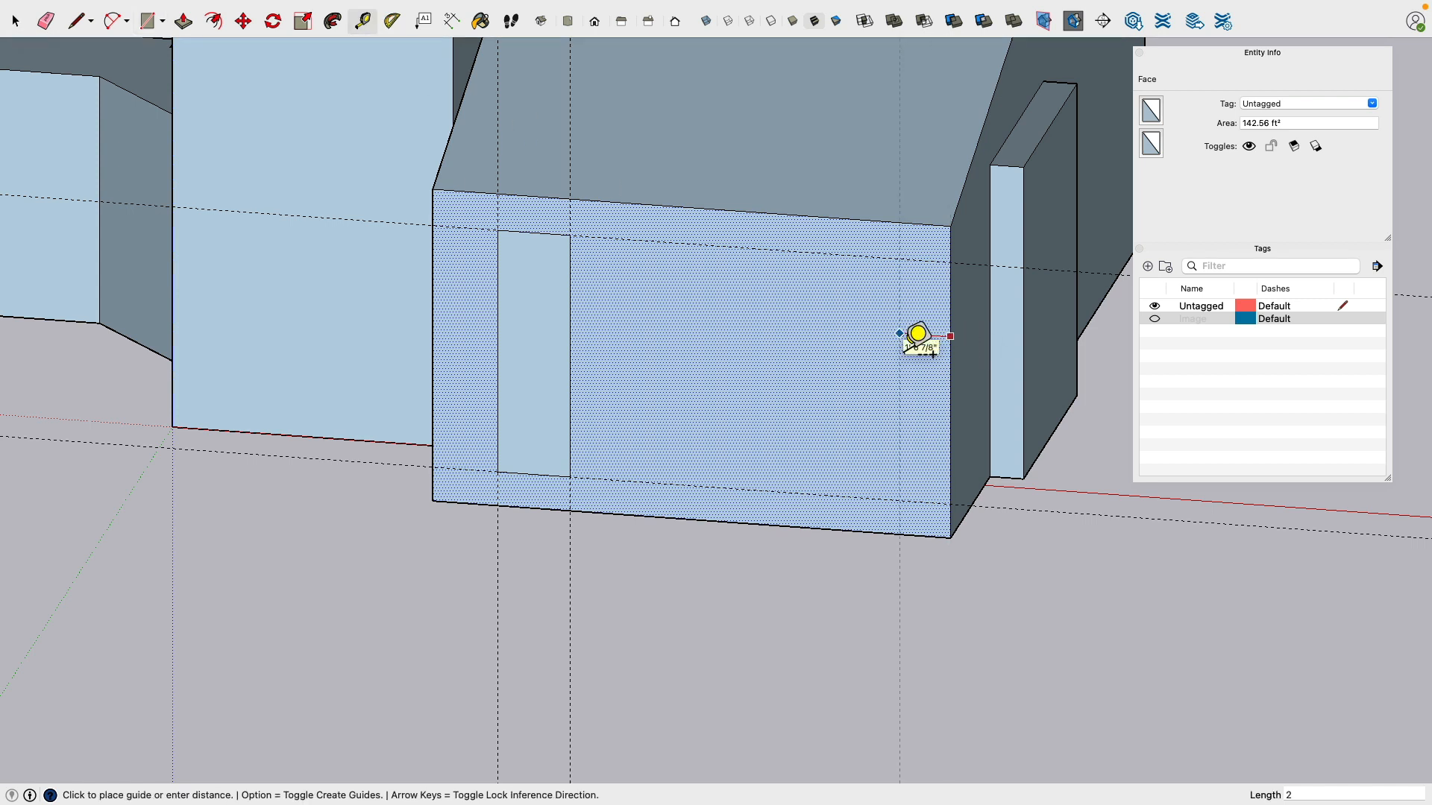
type("2'")
key("Return")
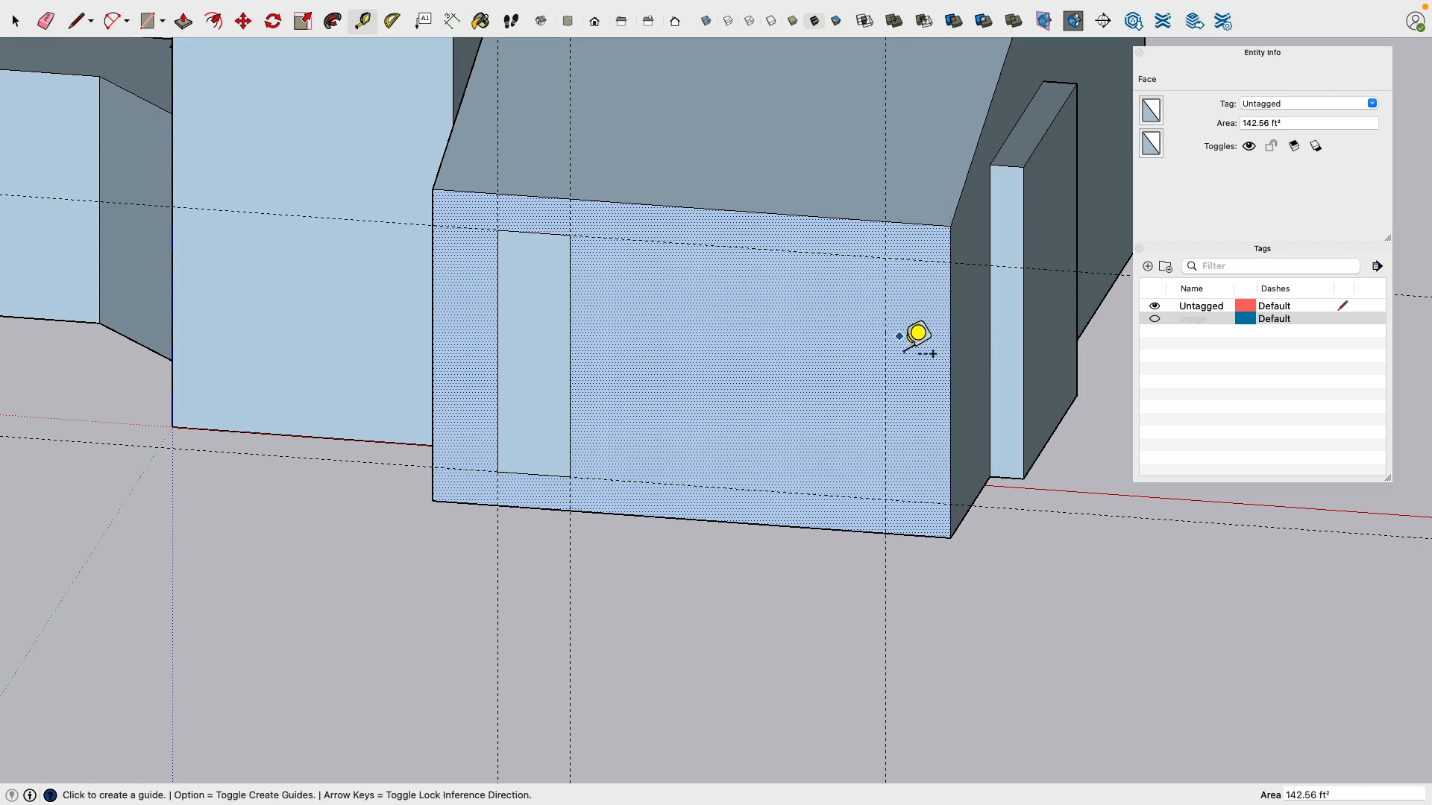
left_click(886, 336)
type("236.")
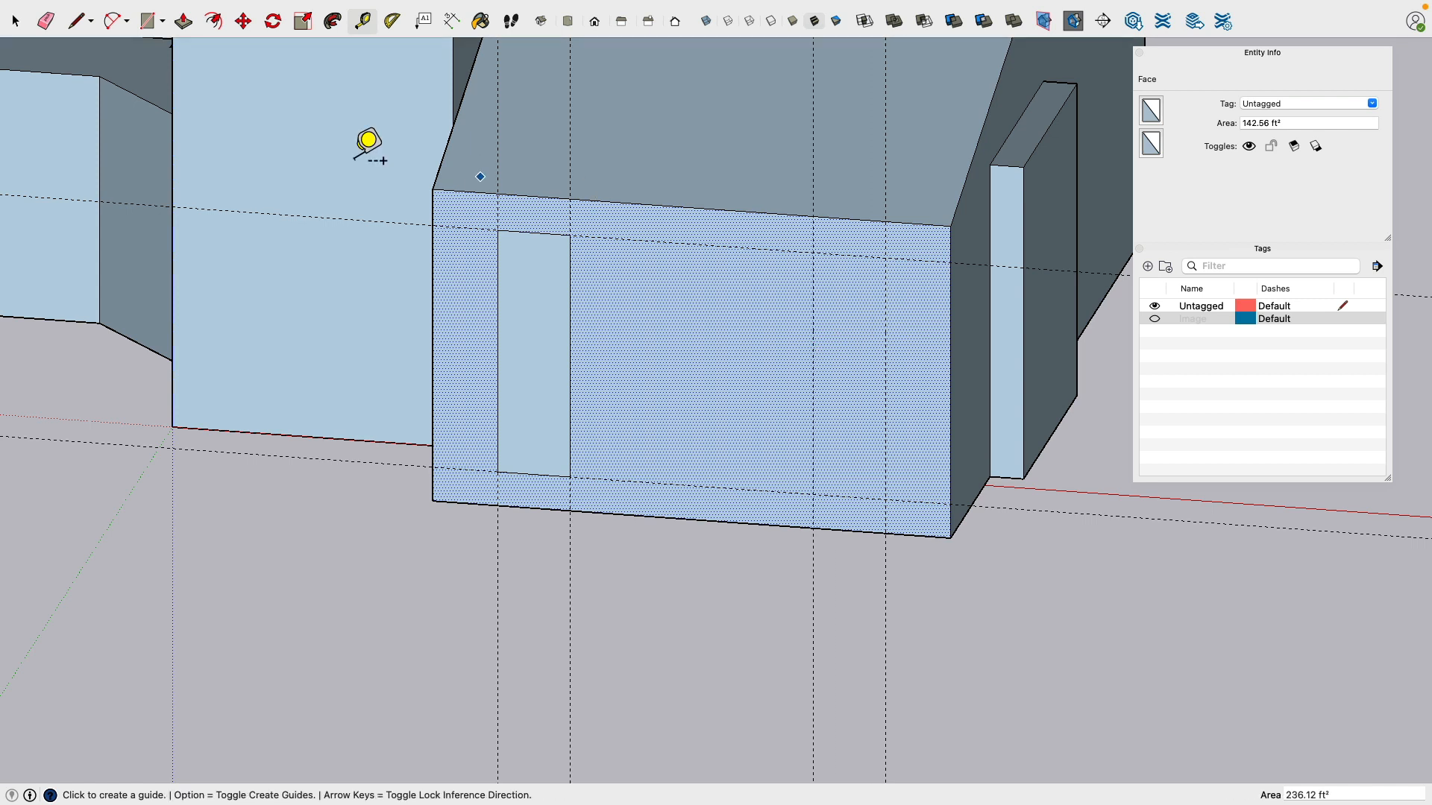
Step: Draw the second 7' 9" by 2' 3" window rectangle between the guide intersections near the wall's outer corner
left_click(148, 21)
left_click(813, 253)
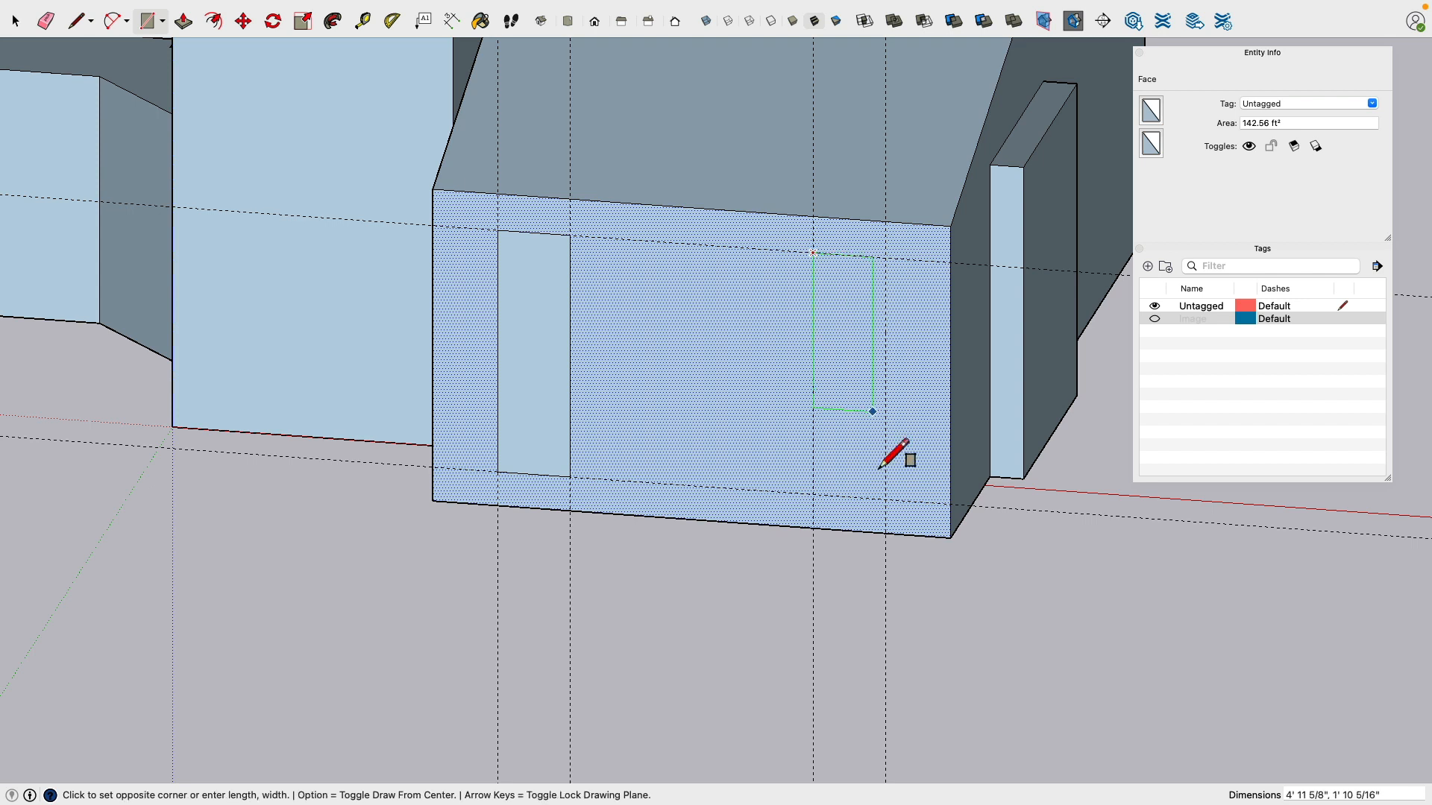
left_click(886, 498)
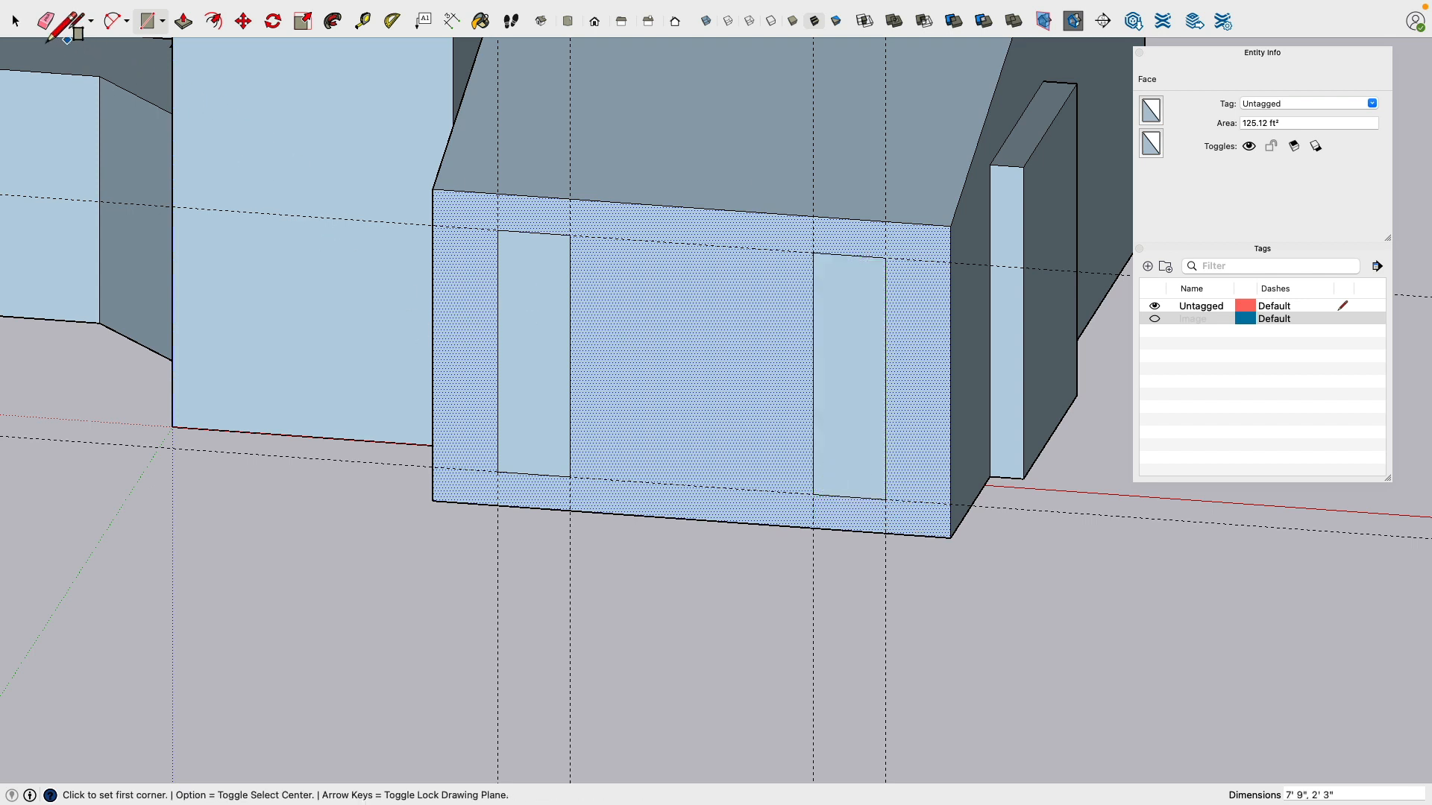
Step: Erase the four vertical guides around the two window rectangles, keeping the horizontal sill and head guides
left_click(45, 22)
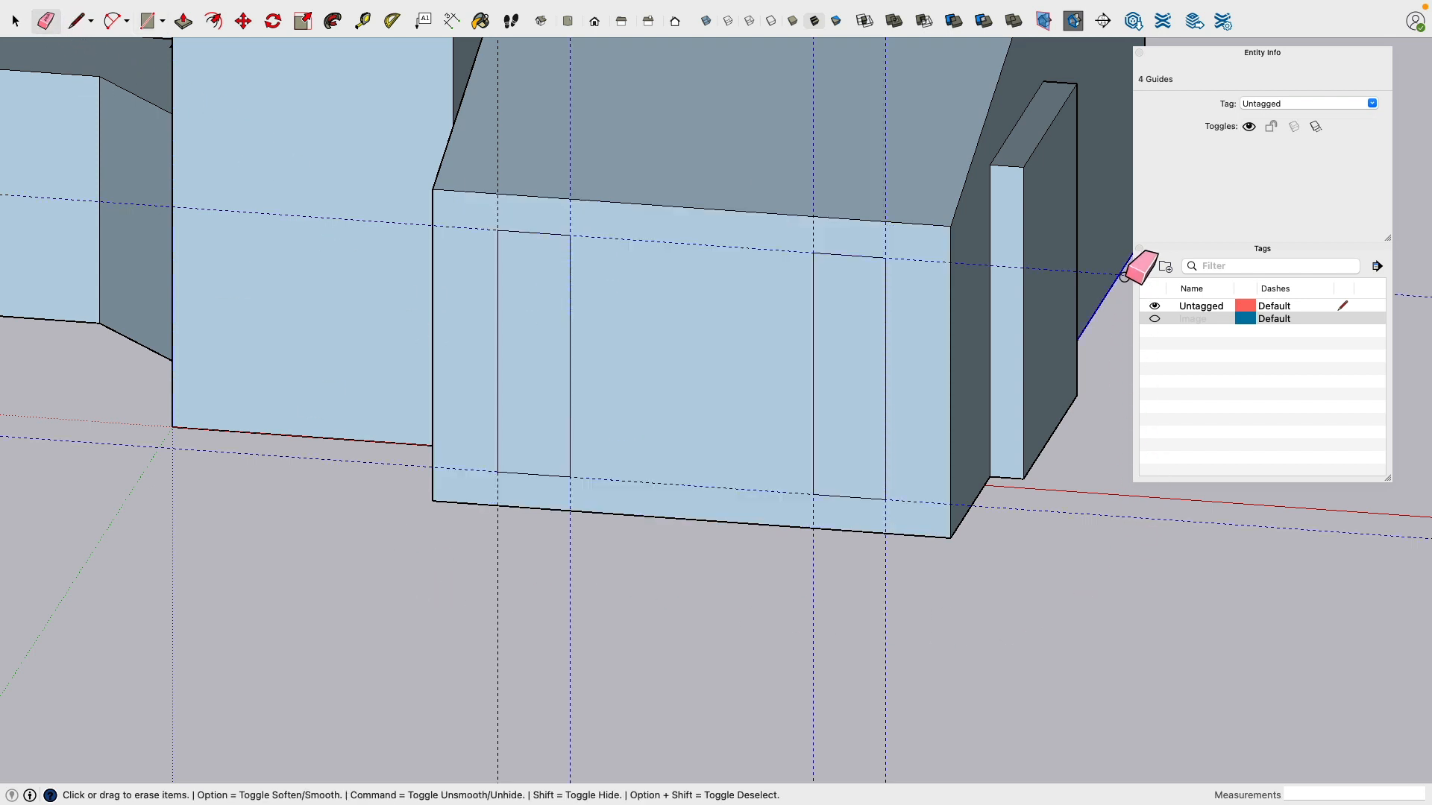
left_click_drag(1125, 278, 1087, 625)
left_click_drag(926, 719, 927, 718)
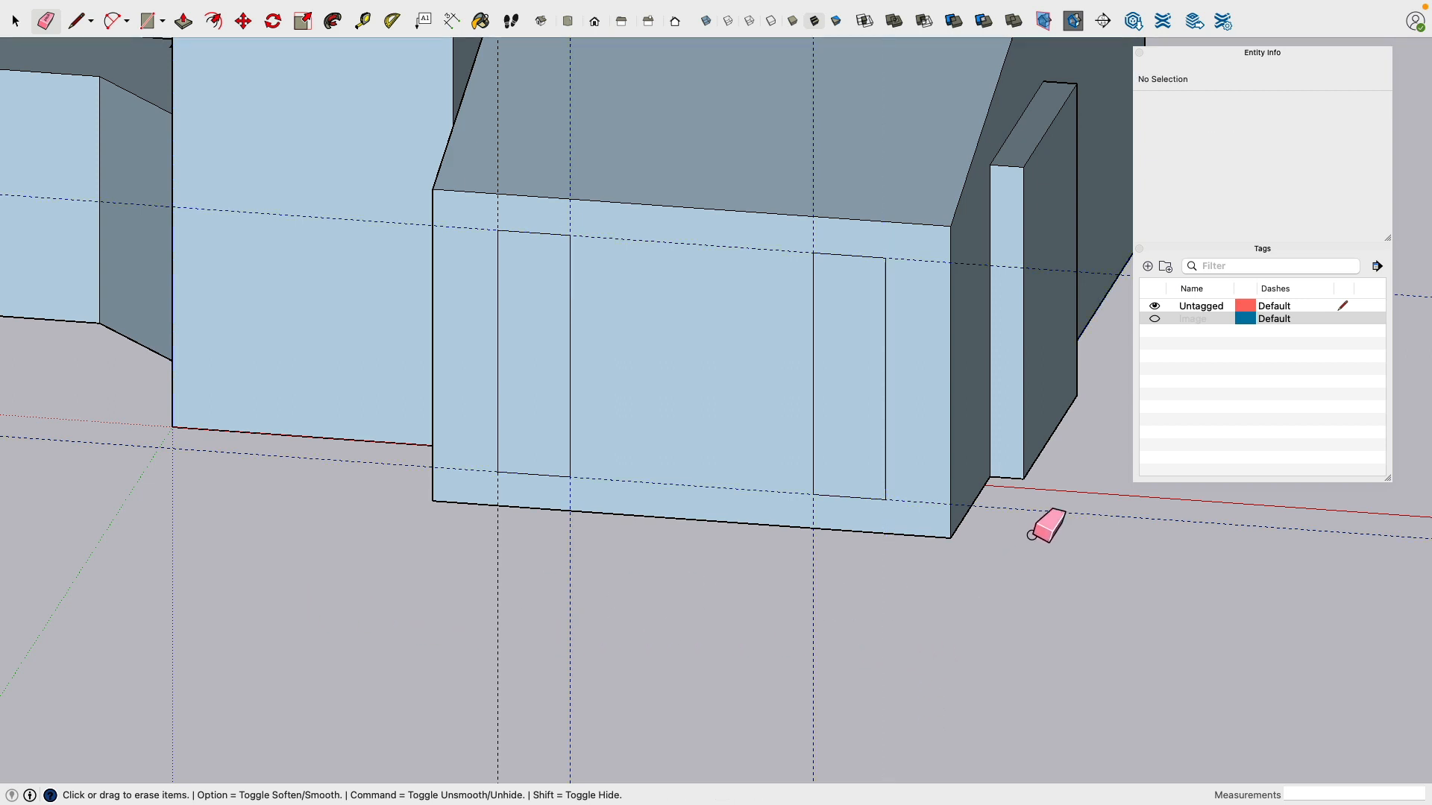
left_click_drag(847, 643, 299, 589)
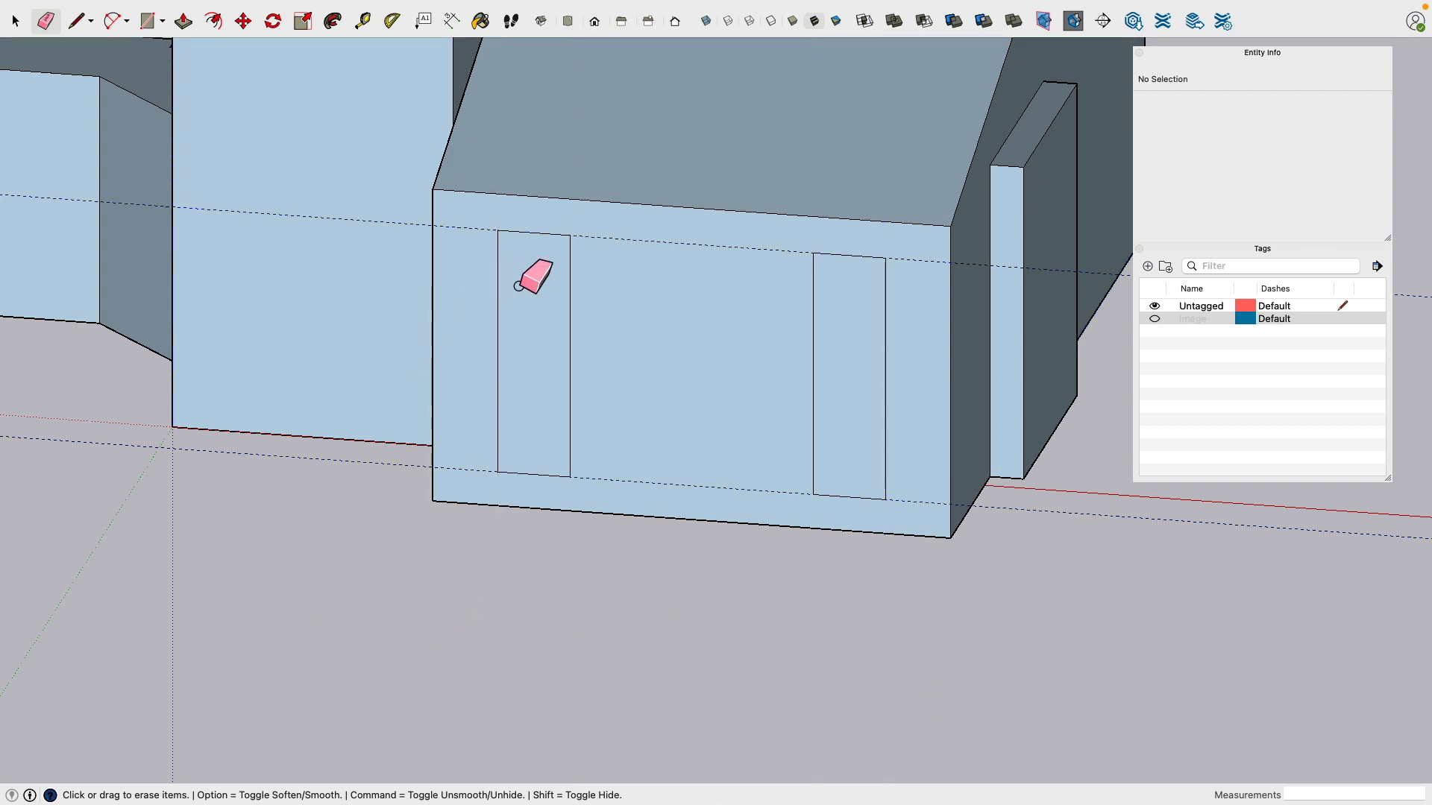
Step: Delete the faces inside both window rectangles to cut the two openings in the eave-side wall
key("space")
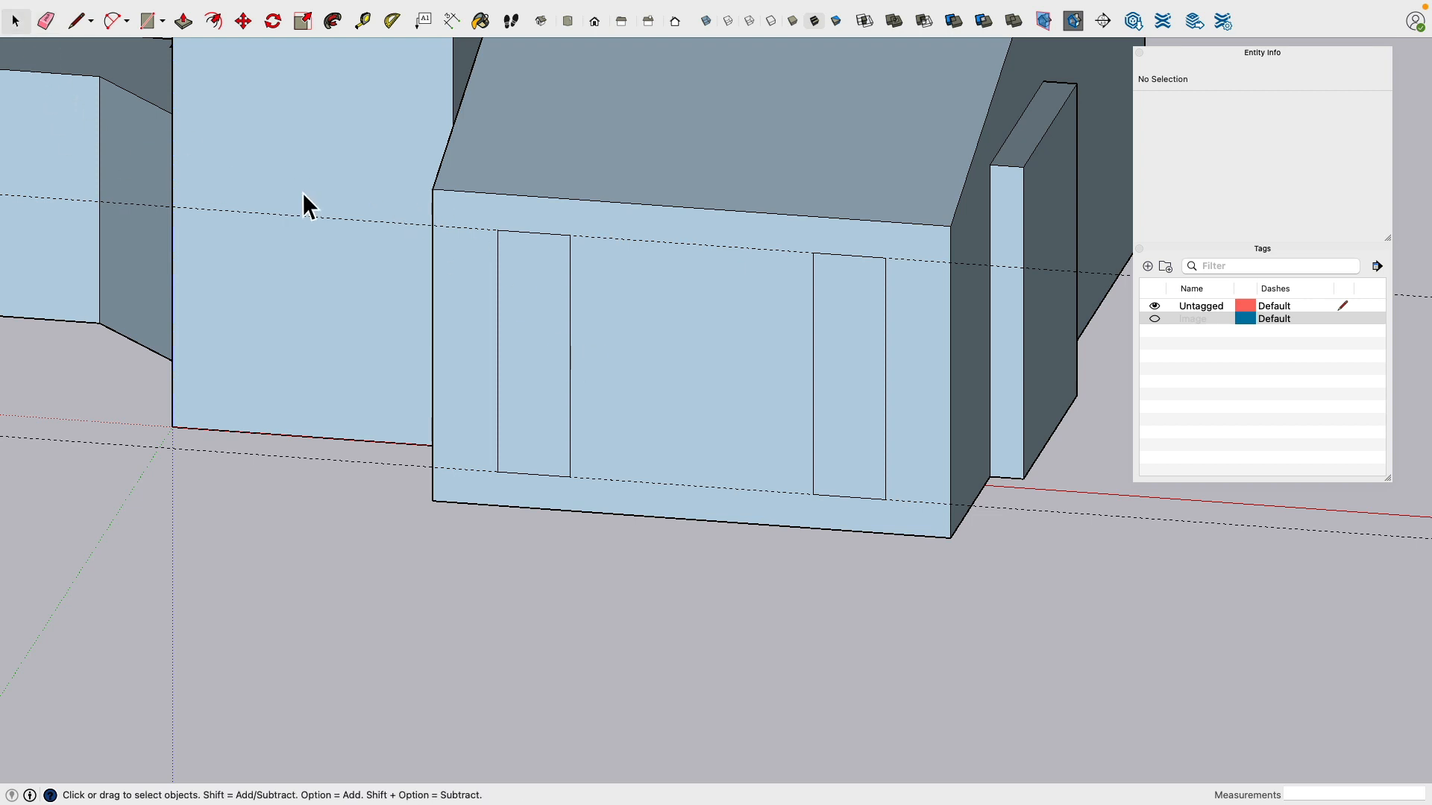
left_click(536, 333)
key("Delete")
left_click(875, 361)
key("Delete")
middle_click_drag(1032, 470, 937, 463)
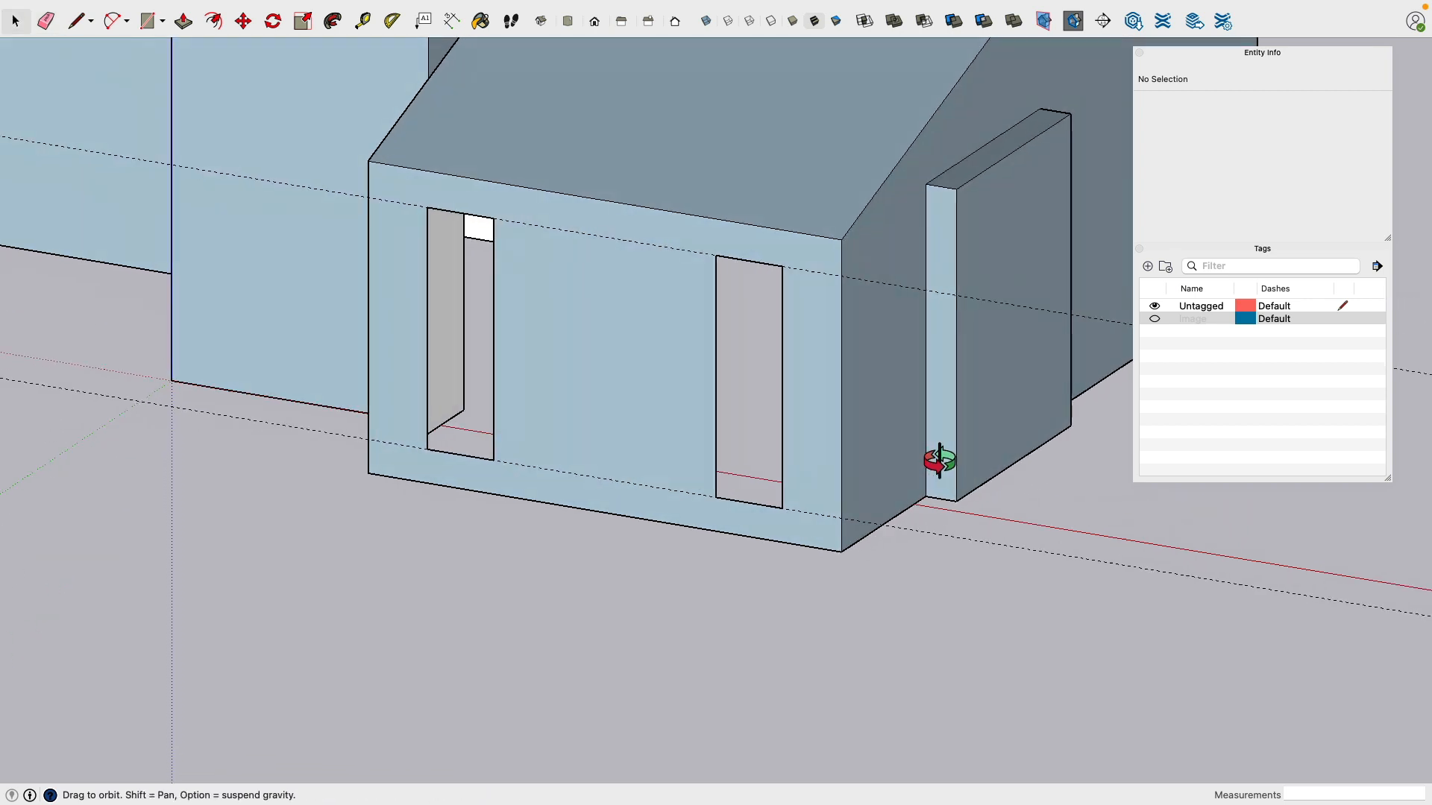
Step: Carry the window sill and head heights around the corner as two horizontal guides on the gable wall
left_click(1028, 558)
middle_click_drag(1083, 428, 840, 561)
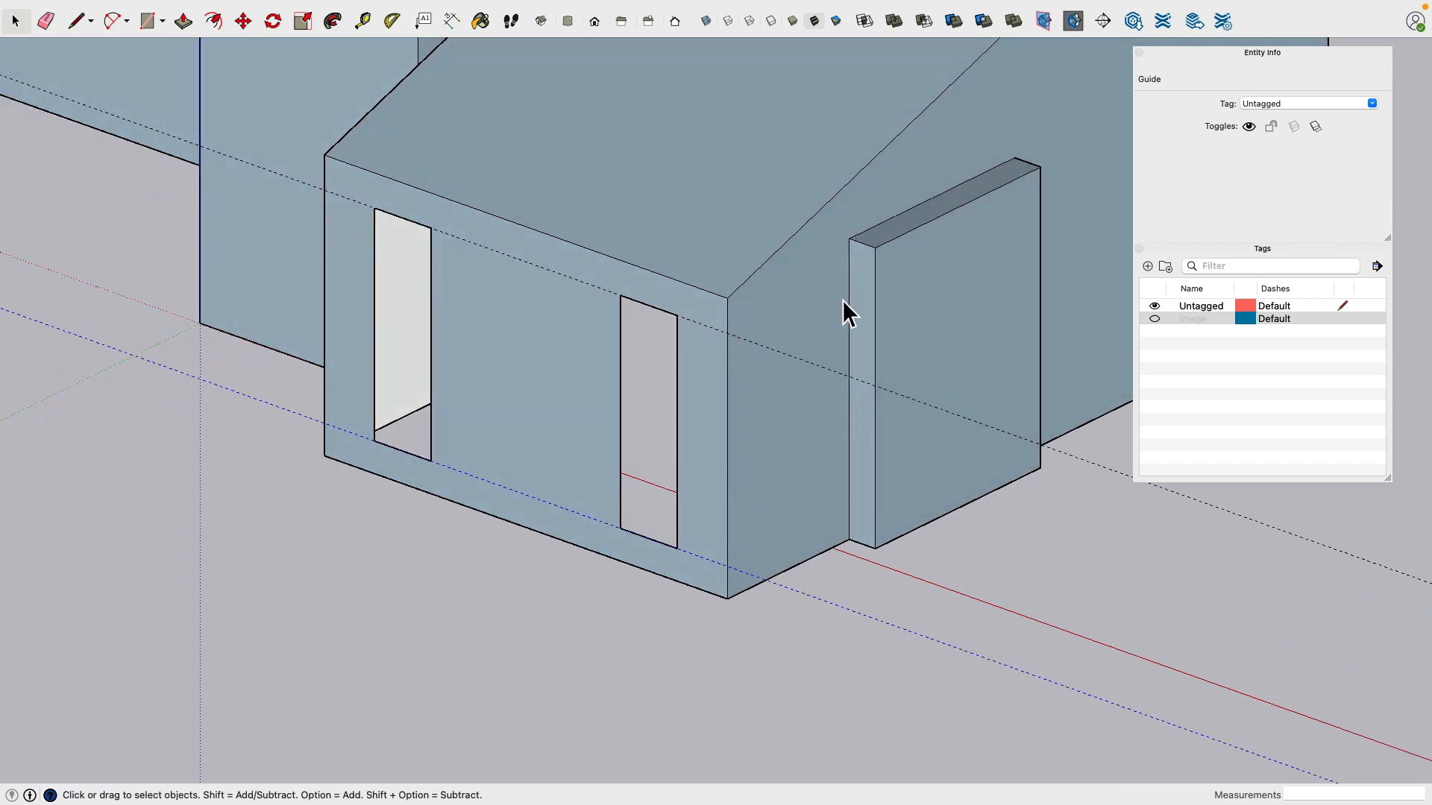
left_click(363, 21)
left_click(789, 570)
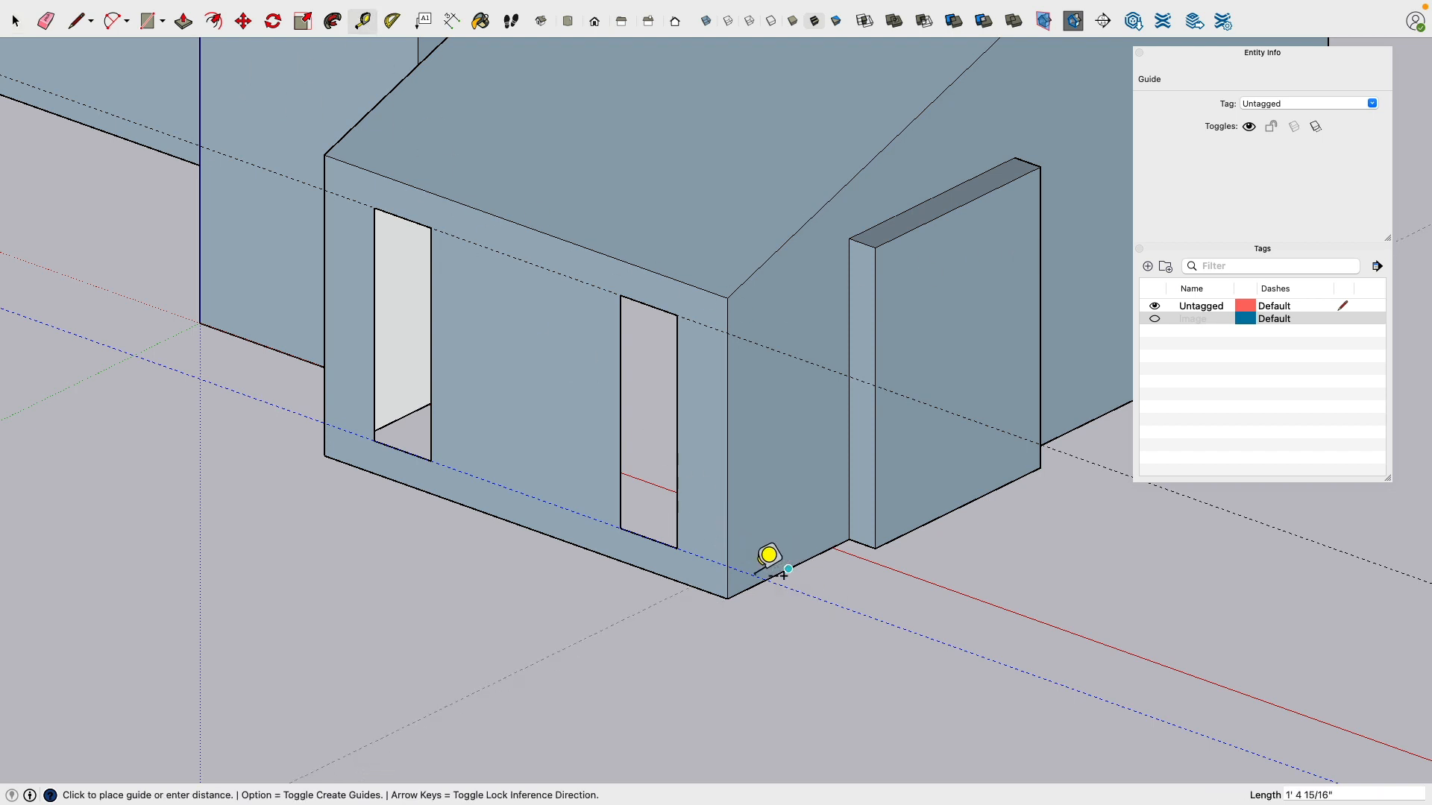
left_click(761, 577)
left_click(752, 554)
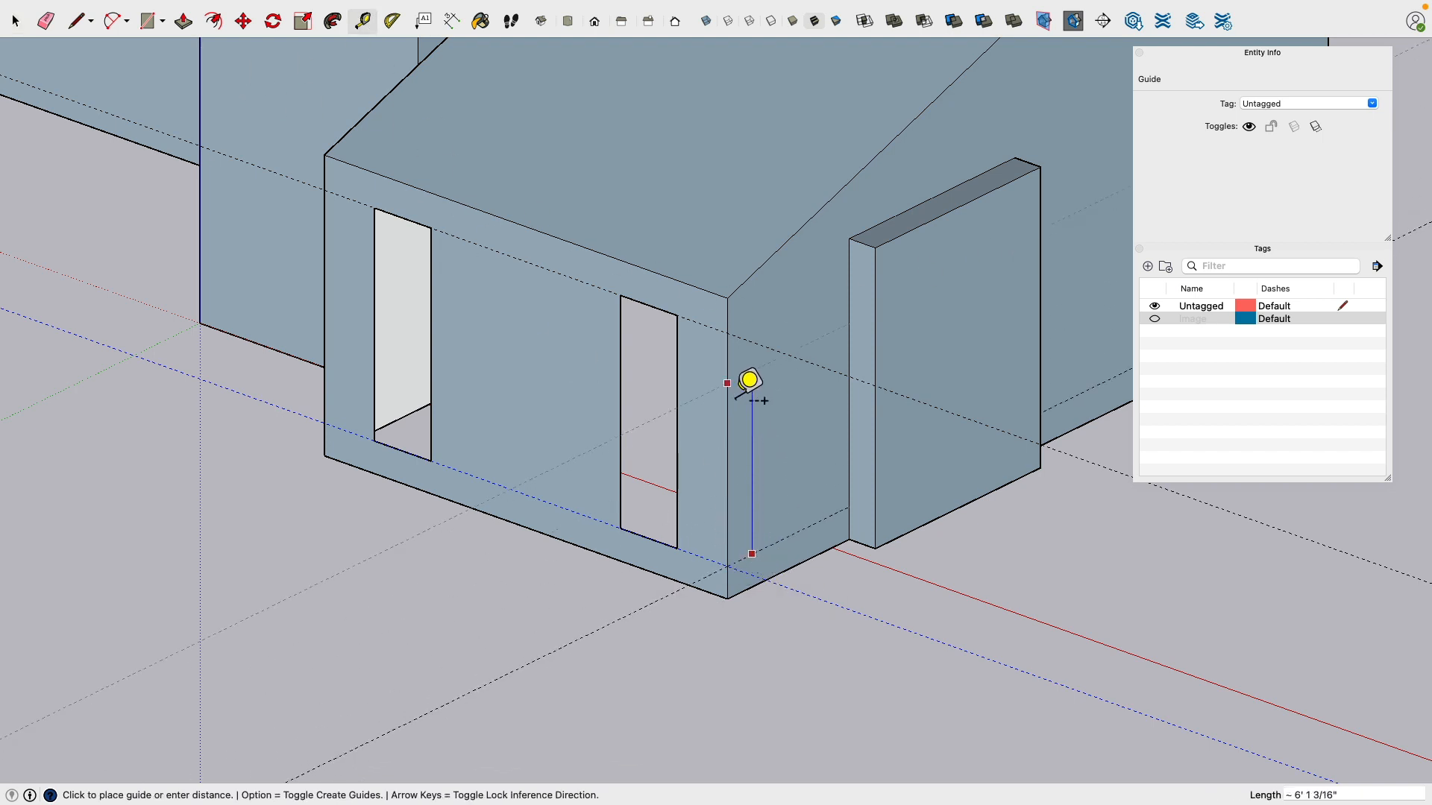
left_click(728, 334)
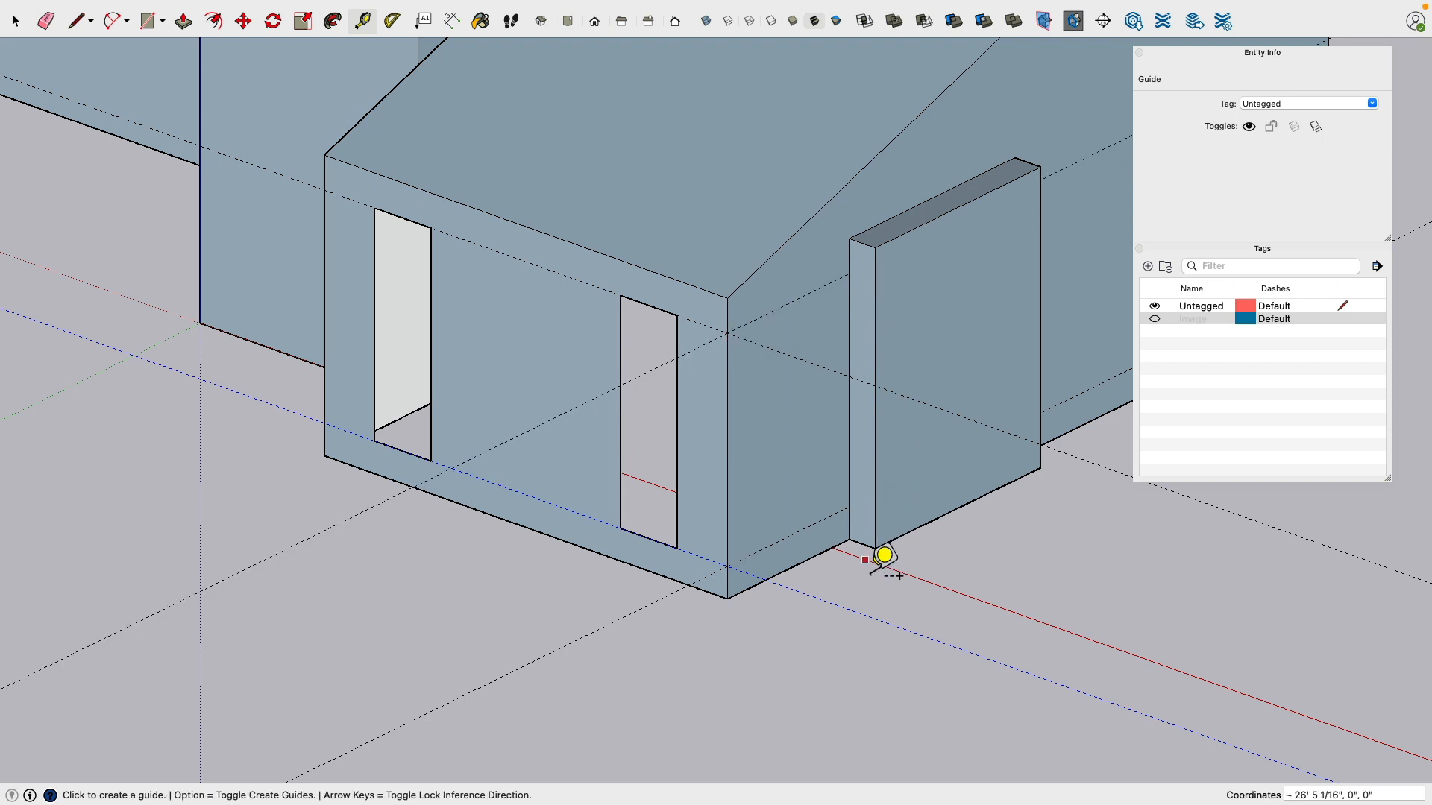
Step: Place horizontal guides at the same sill and head heights on the narrow side face of the block projecting from the gable wall
left_click(849, 538)
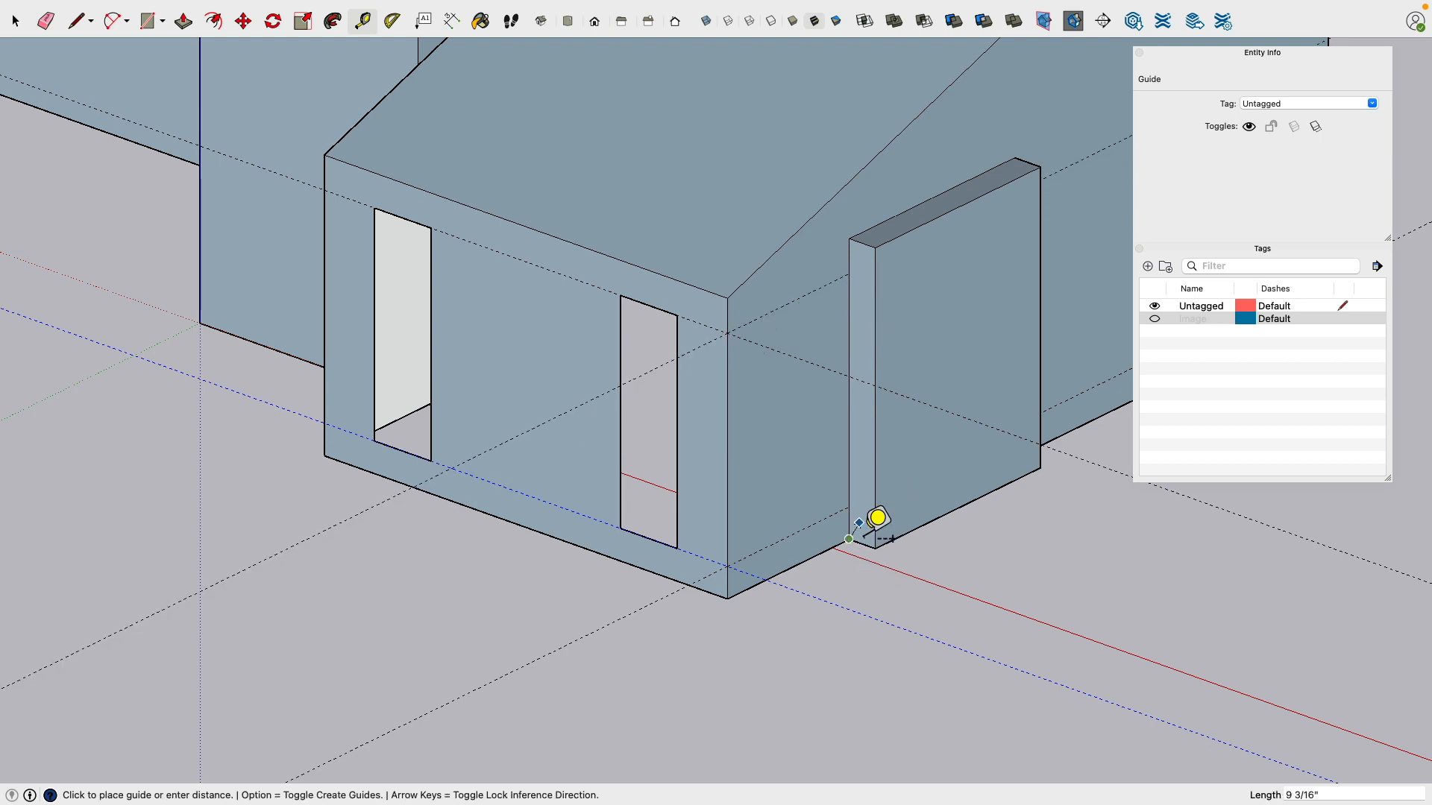
left_click(880, 561)
scroll(883, 562, "up", 3)
left_click(863, 537)
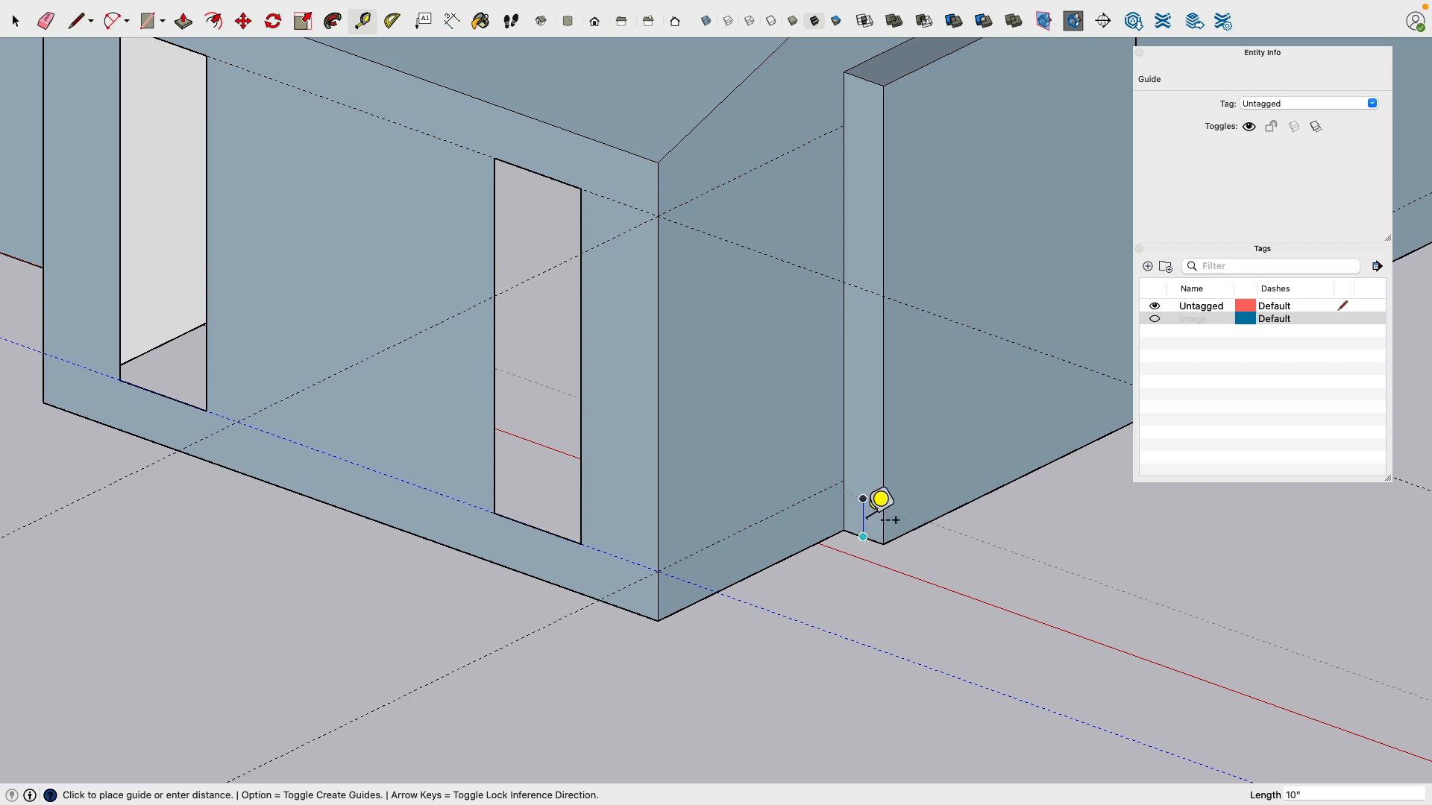
left_click(860, 489)
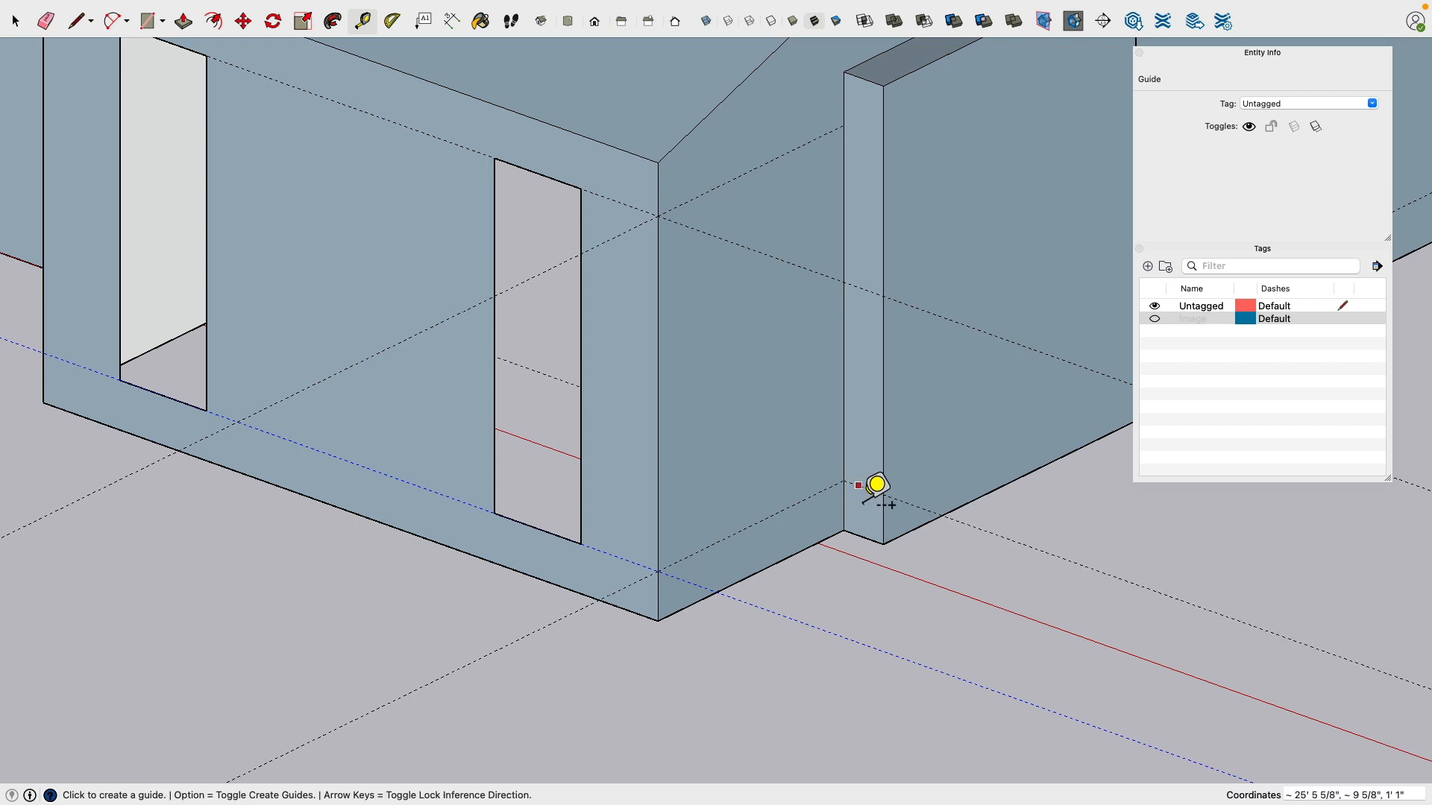
left_click(858, 486)
left_click(863, 127)
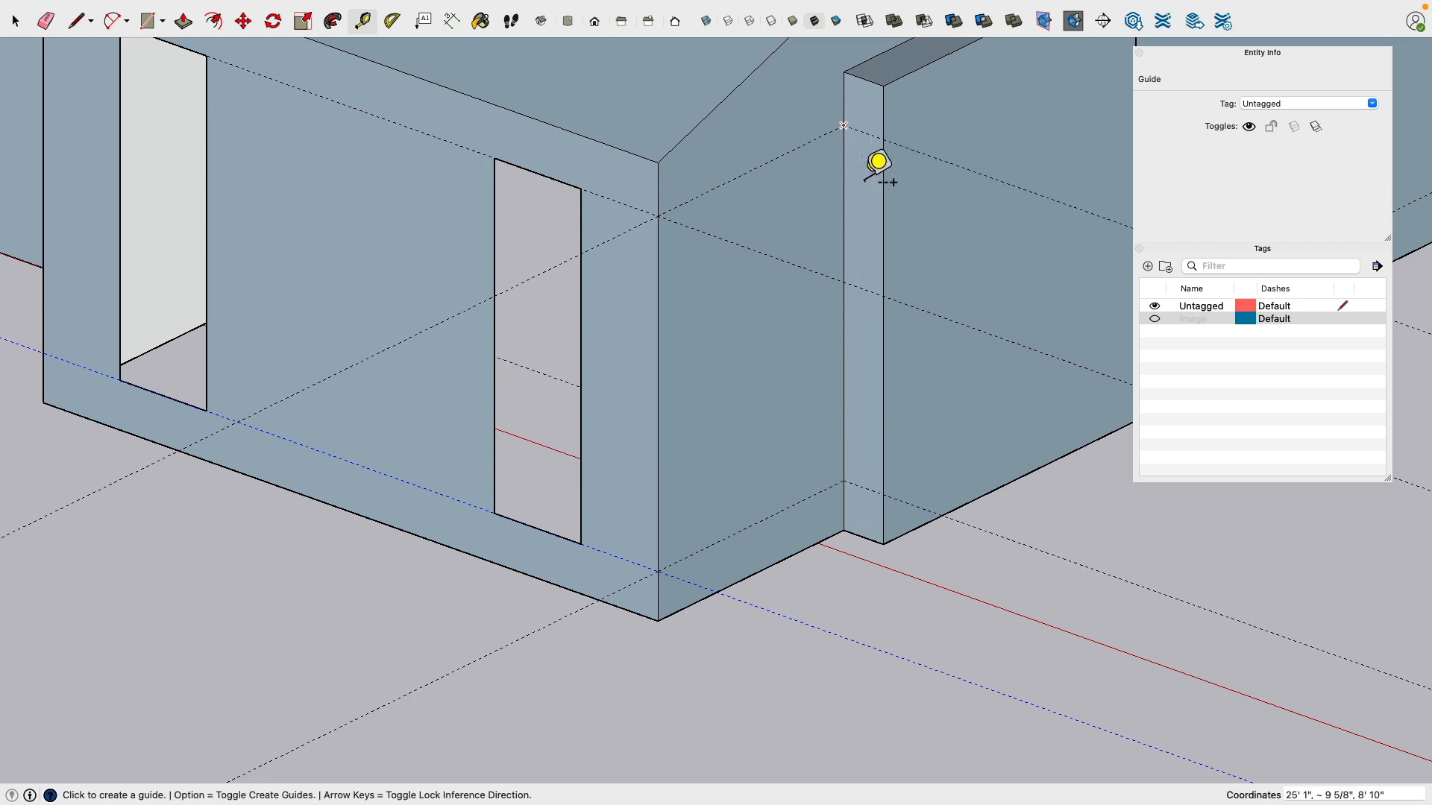
Step: Place horizontal guides at the sill and head heights on the broad front face of the projecting block
scroll(949, 569, "down", 2)
left_click(916, 502)
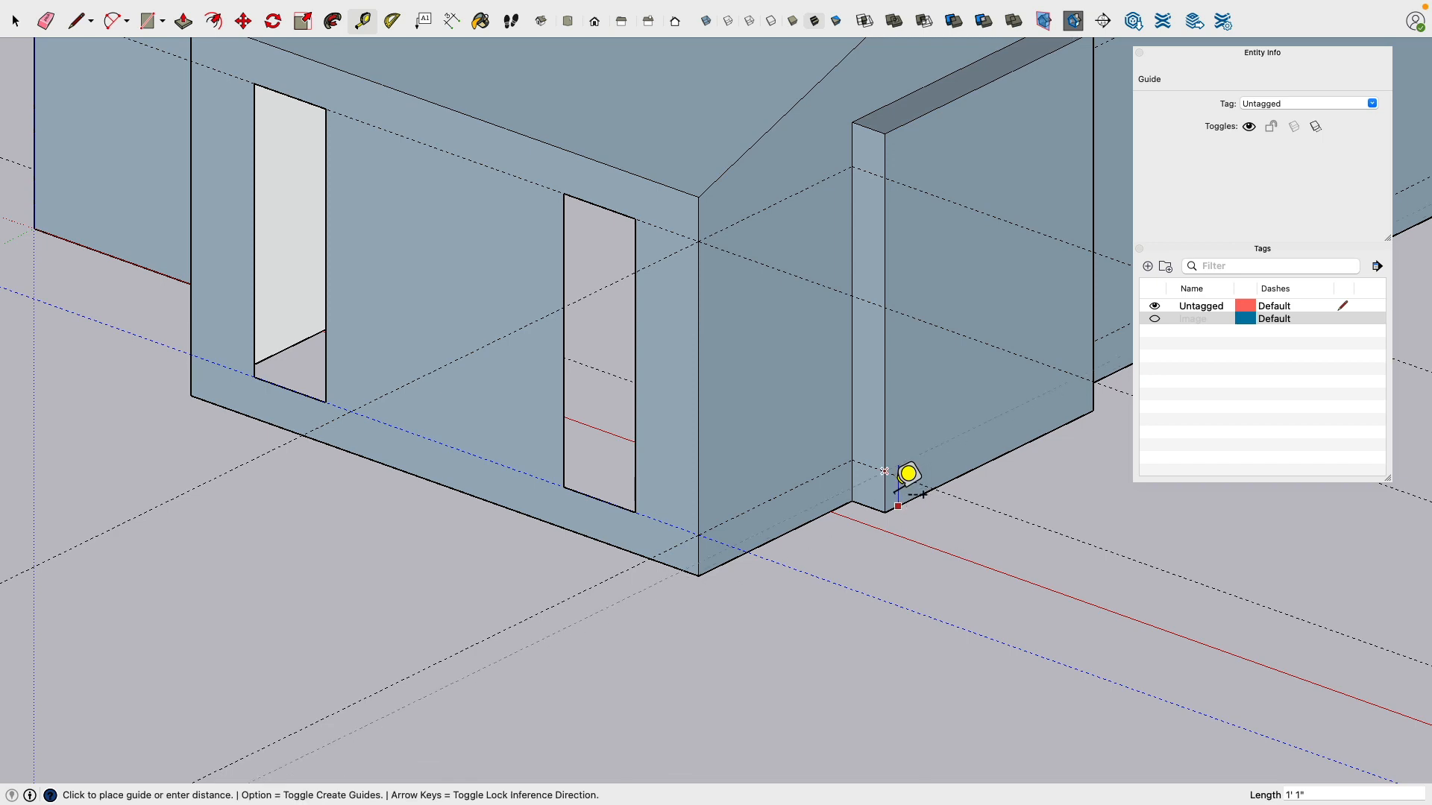
left_click(897, 506)
left_click(900, 464)
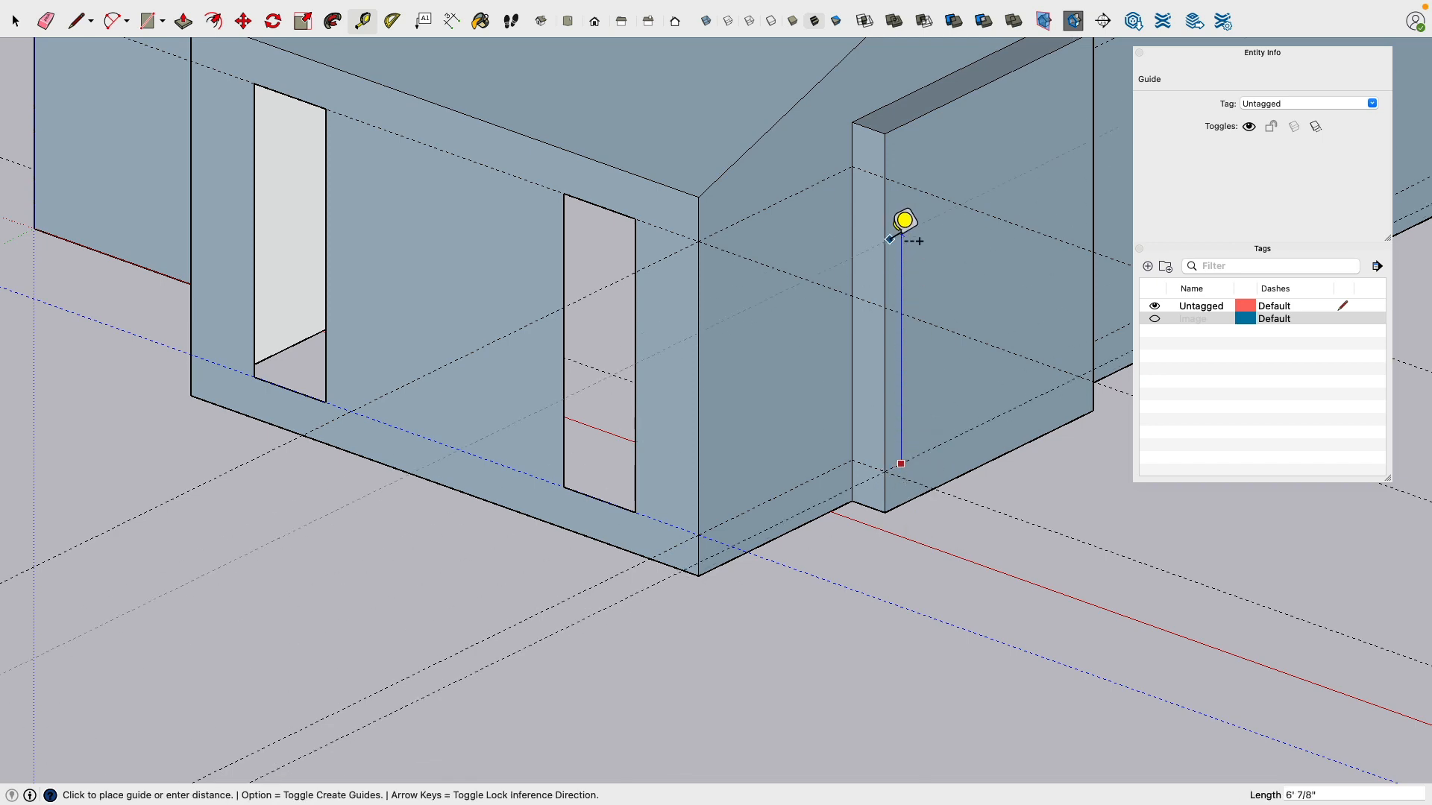
left_click(905, 176)
Step: Erase the guides on the gable wall, the block's front face and the eave-side wall, keeping the two on the block's narrow side
scroll(671, 291, "down", 2)
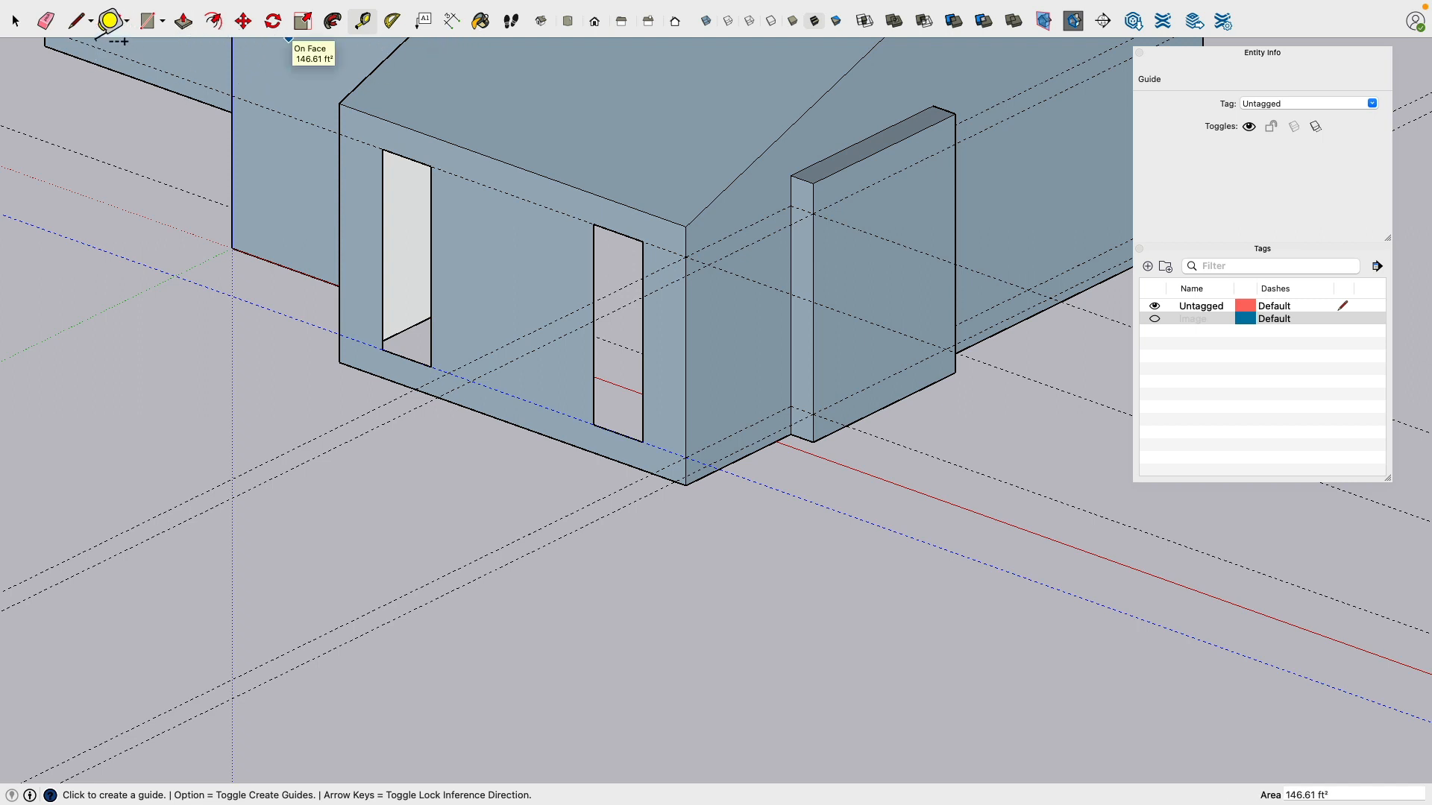
left_click(45, 21)
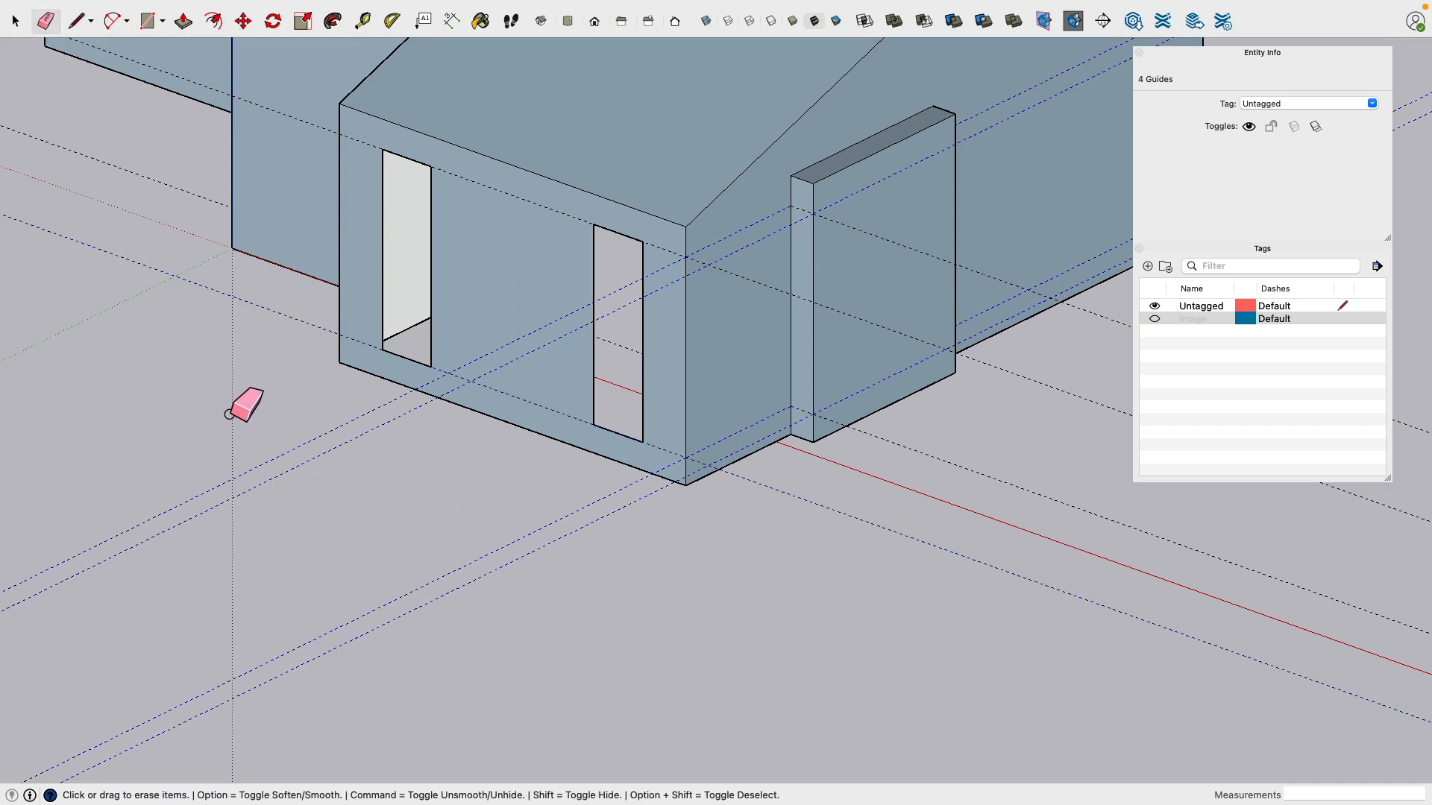
left_click_drag(323, 472, 906, 550)
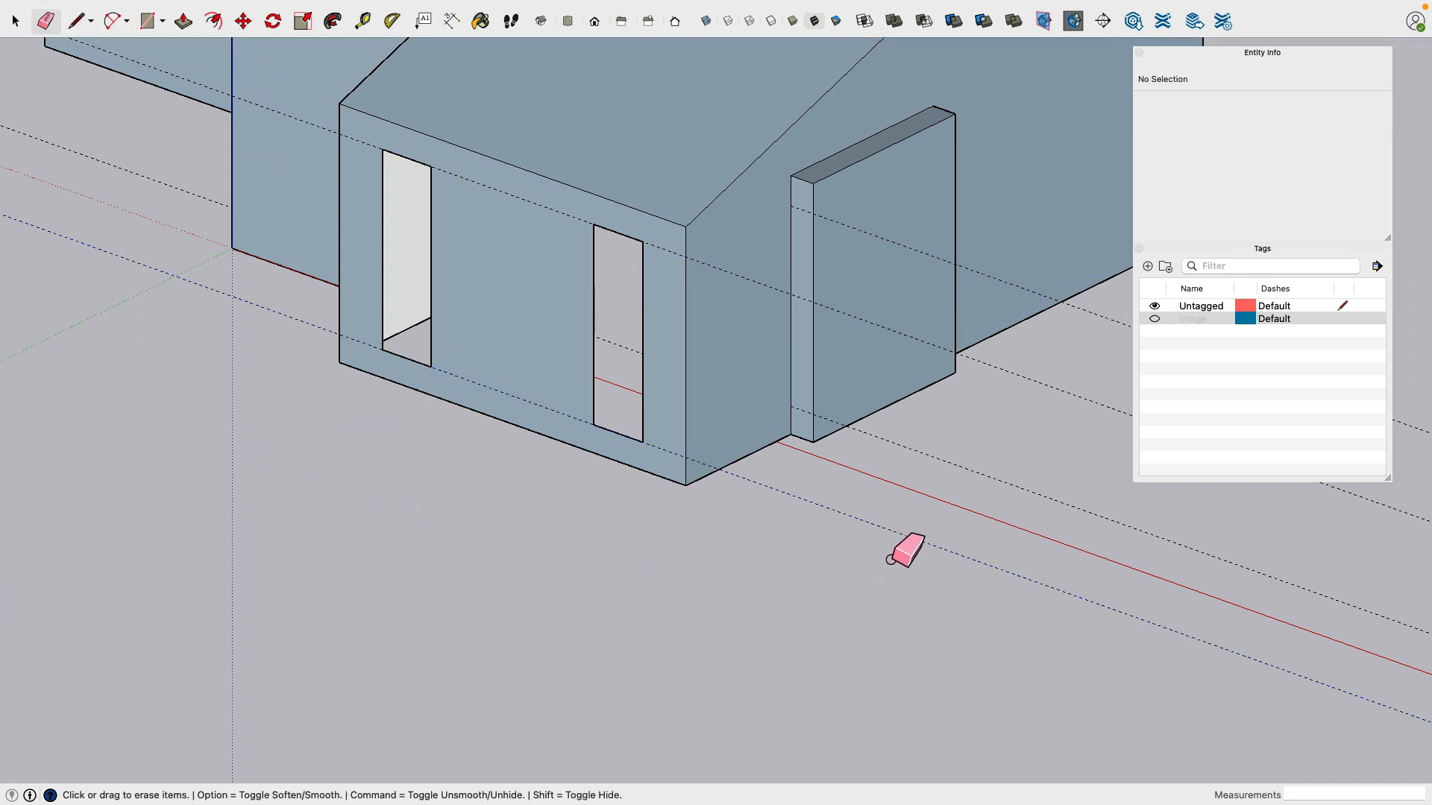
left_click(829, 549)
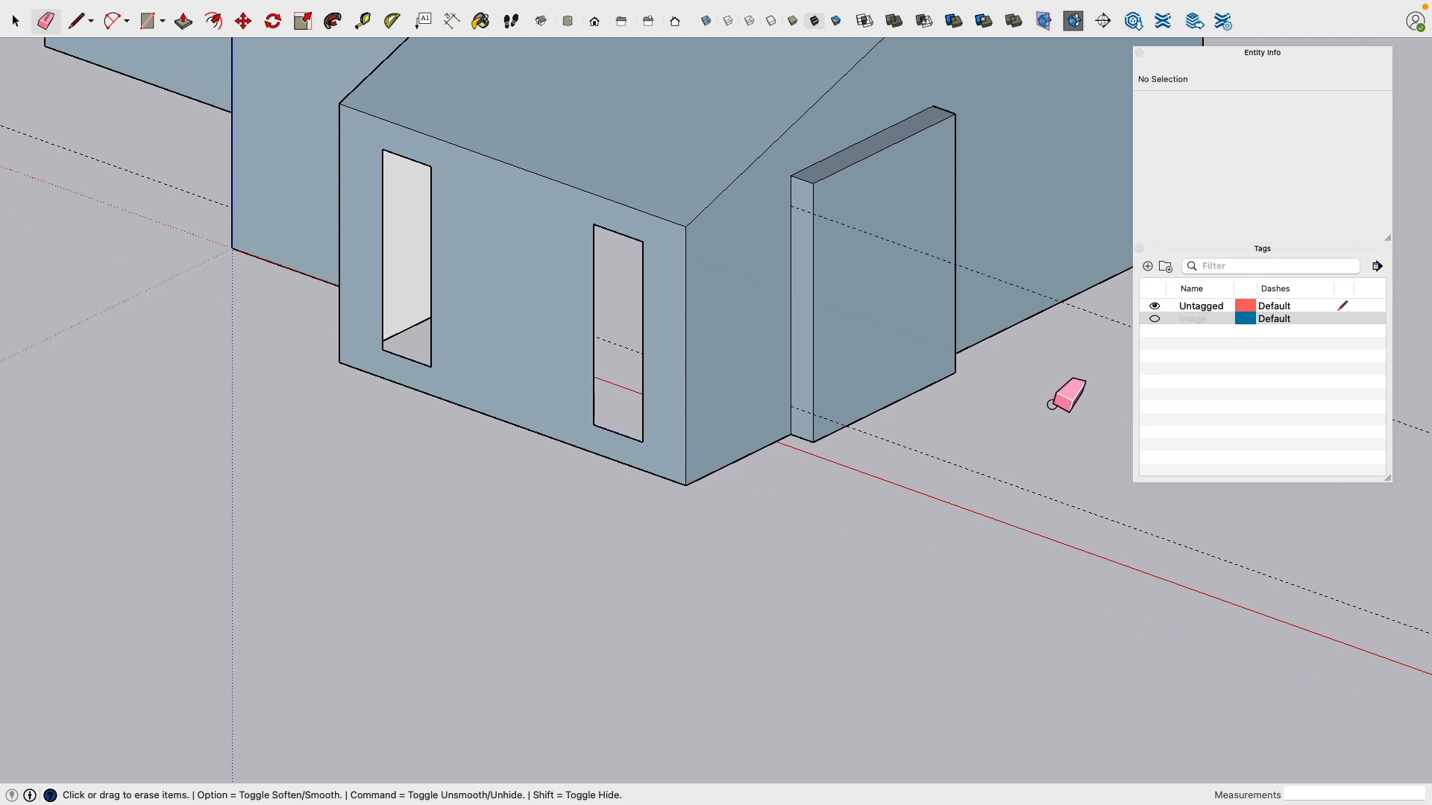
middle_click_drag(1052, 405, 746, 328)
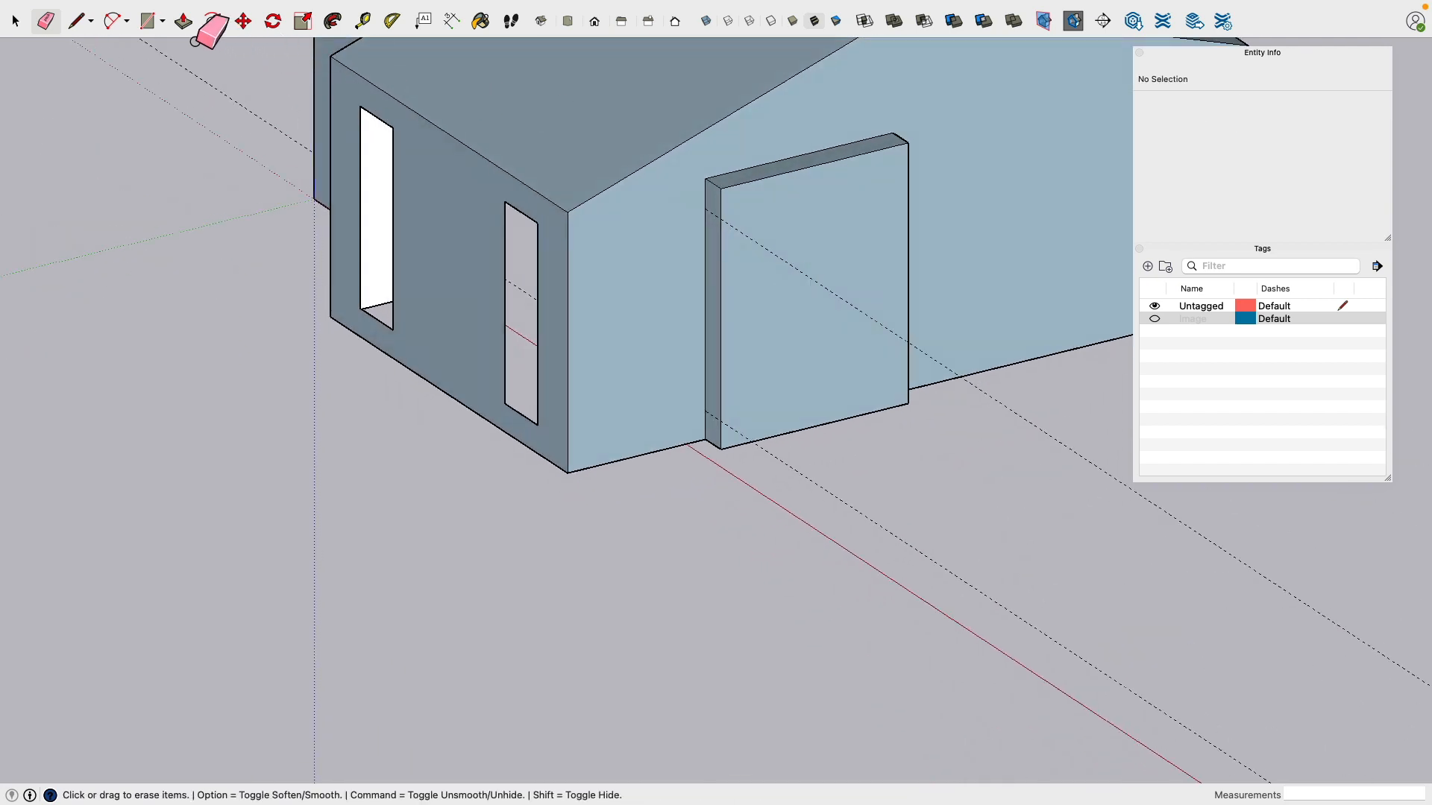
Step: Place horizontal guides at the sill and head heights across the projecting block's front face and erase the two guides on its narrow side
left_click(362, 21)
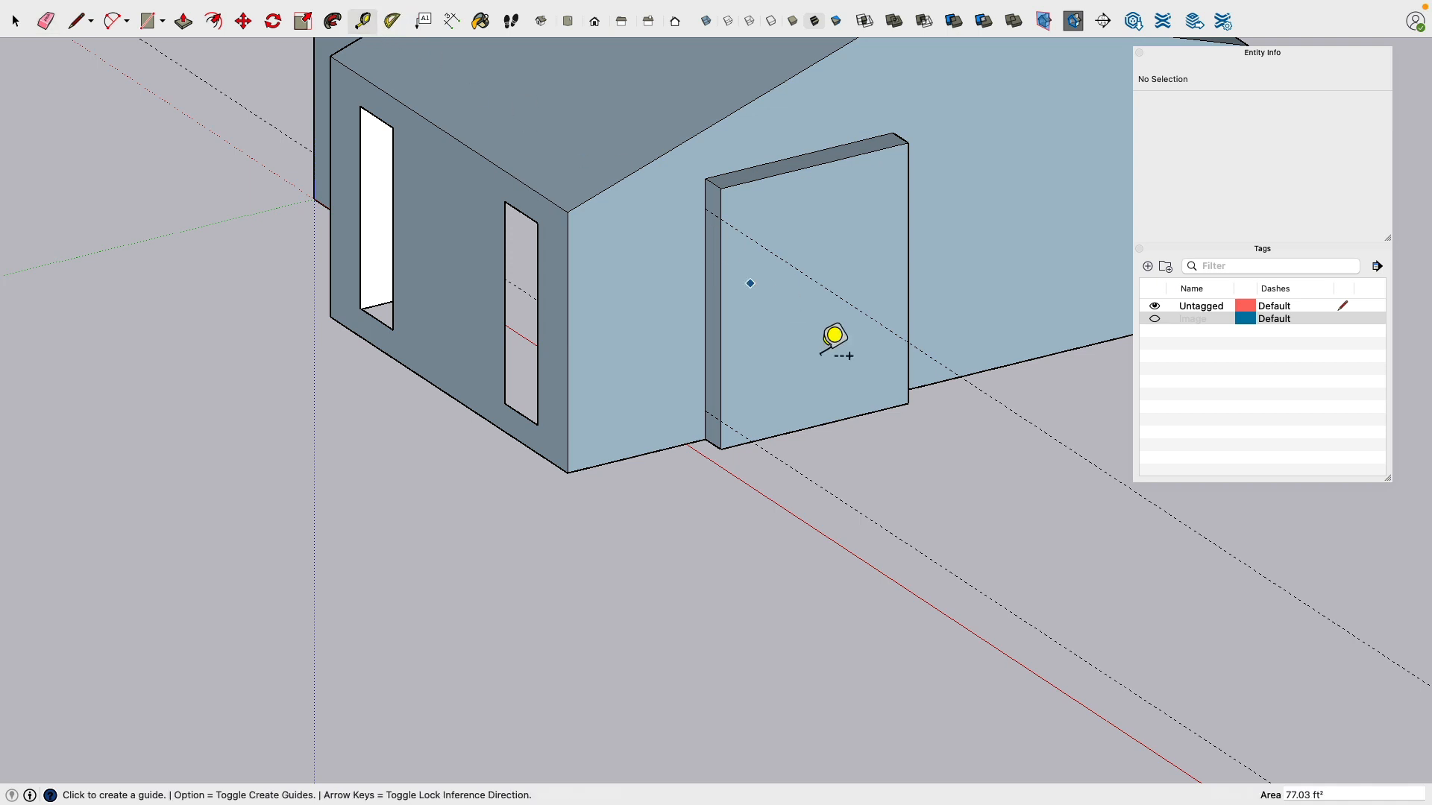
left_click(778, 450)
left_click(737, 419)
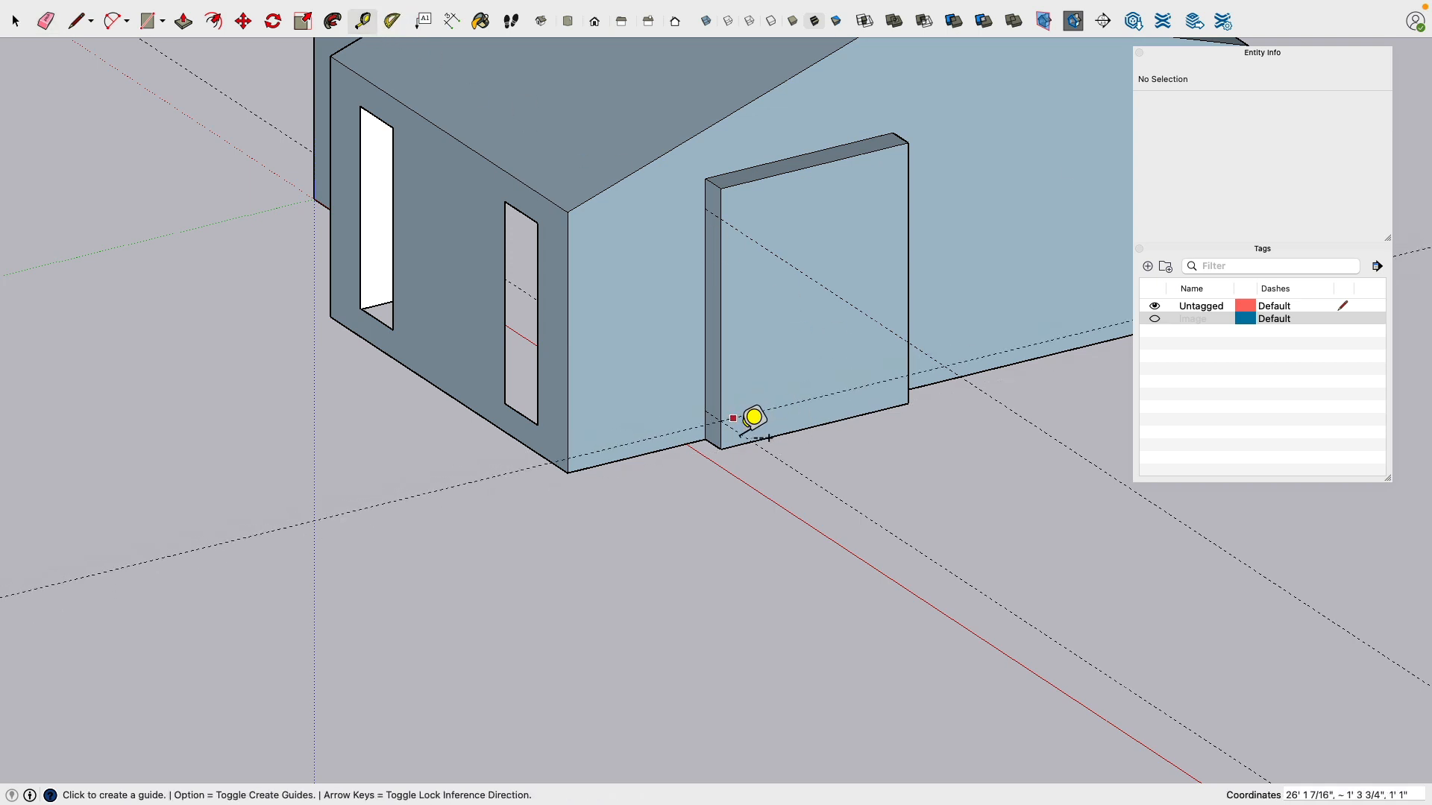
left_click(735, 418)
left_click(737, 217)
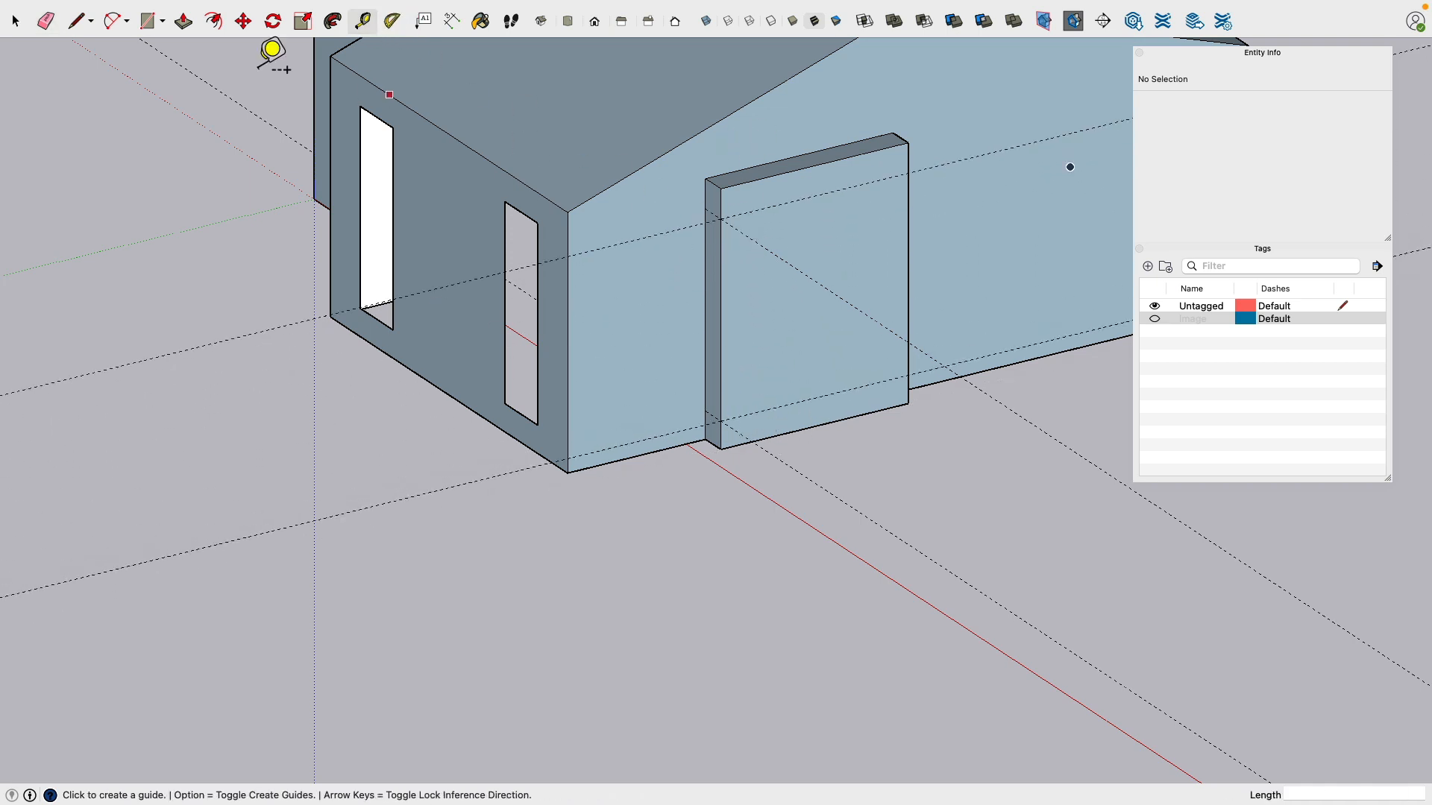
left_click(45, 21)
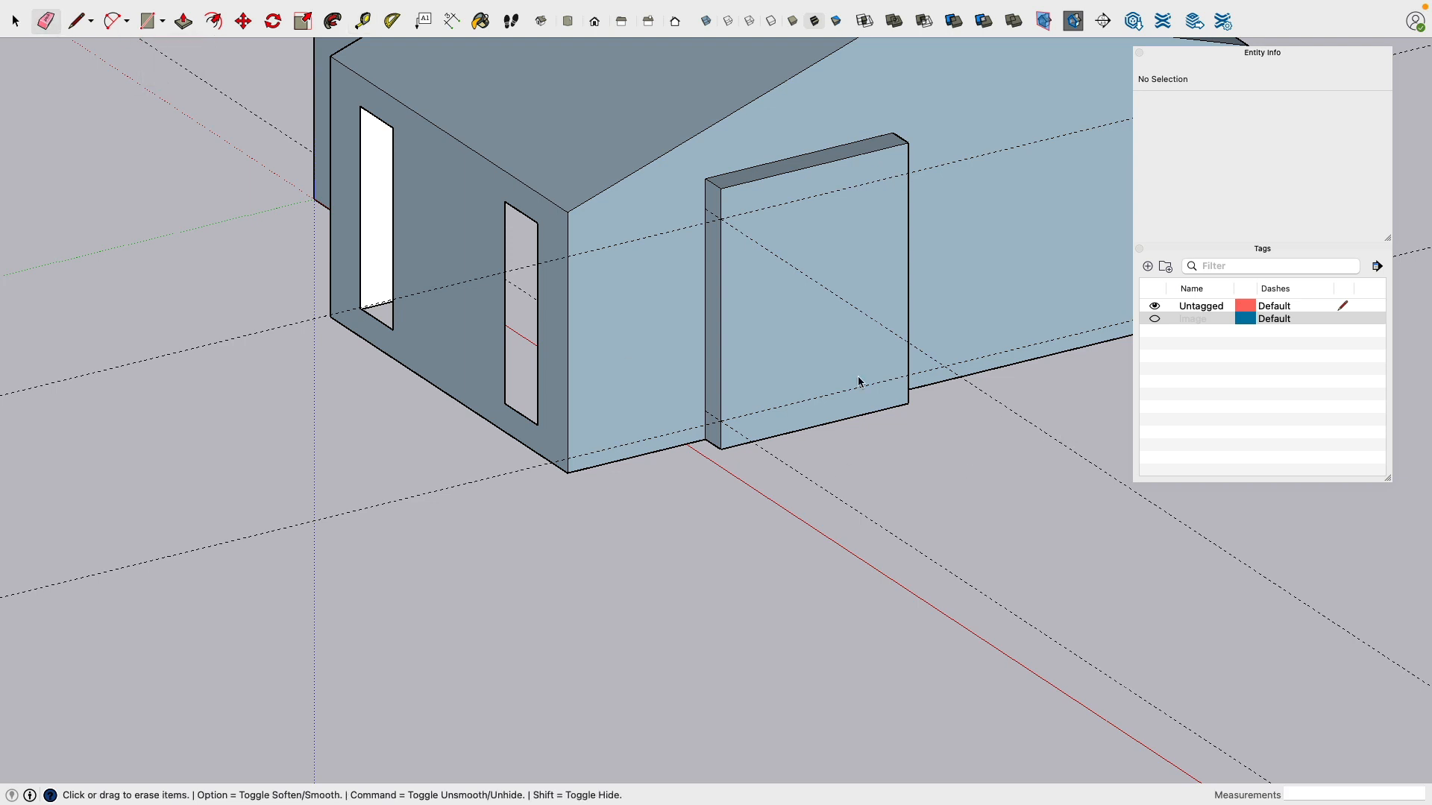
left_click_drag(1093, 419, 876, 621)
Step: Place a vertical guide through the centre of the projecting block's front face, measured off its side edge
middle_click_drag(611, 262, 146, 97)
left_click(362, 21)
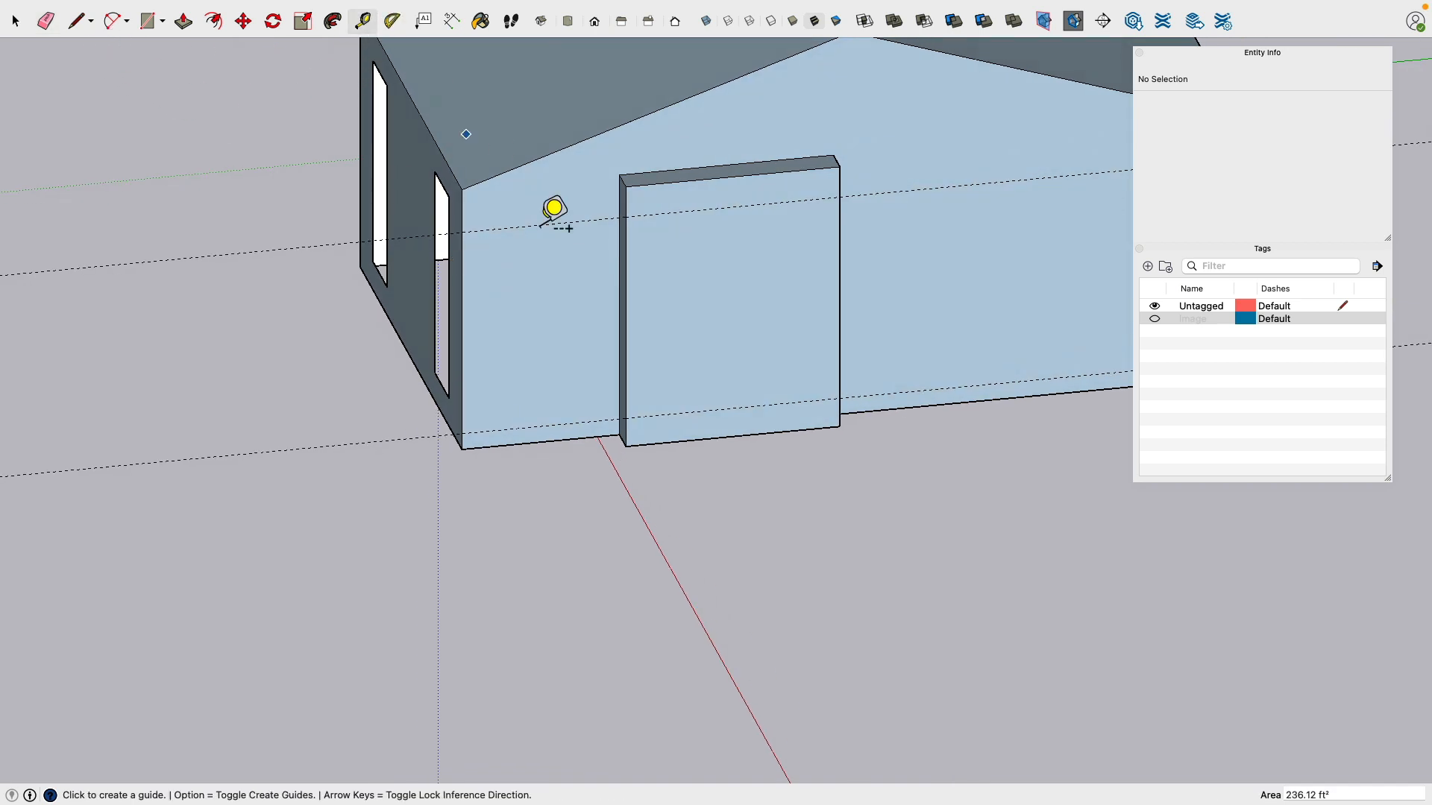
left_click(625, 306)
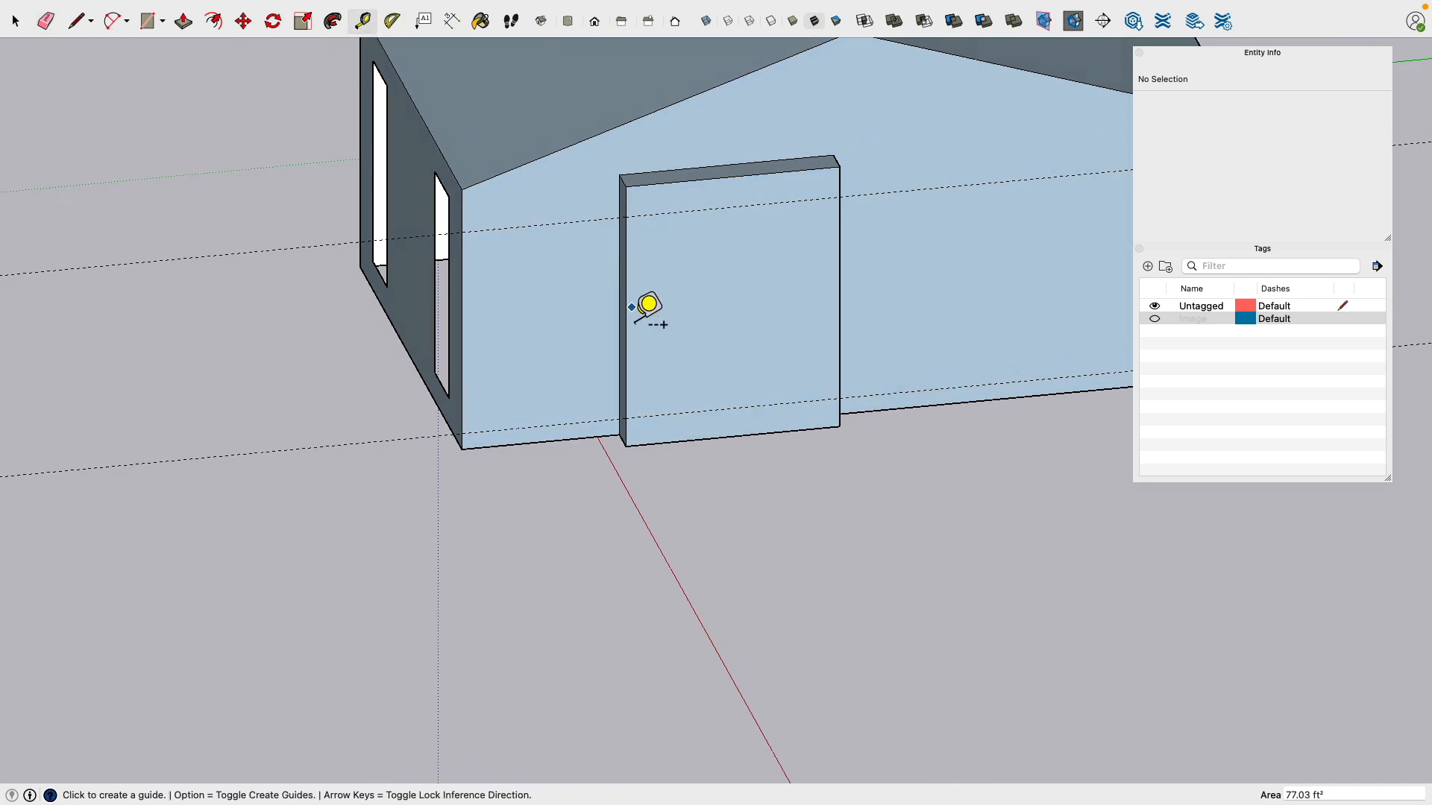
left_click(742, 192)
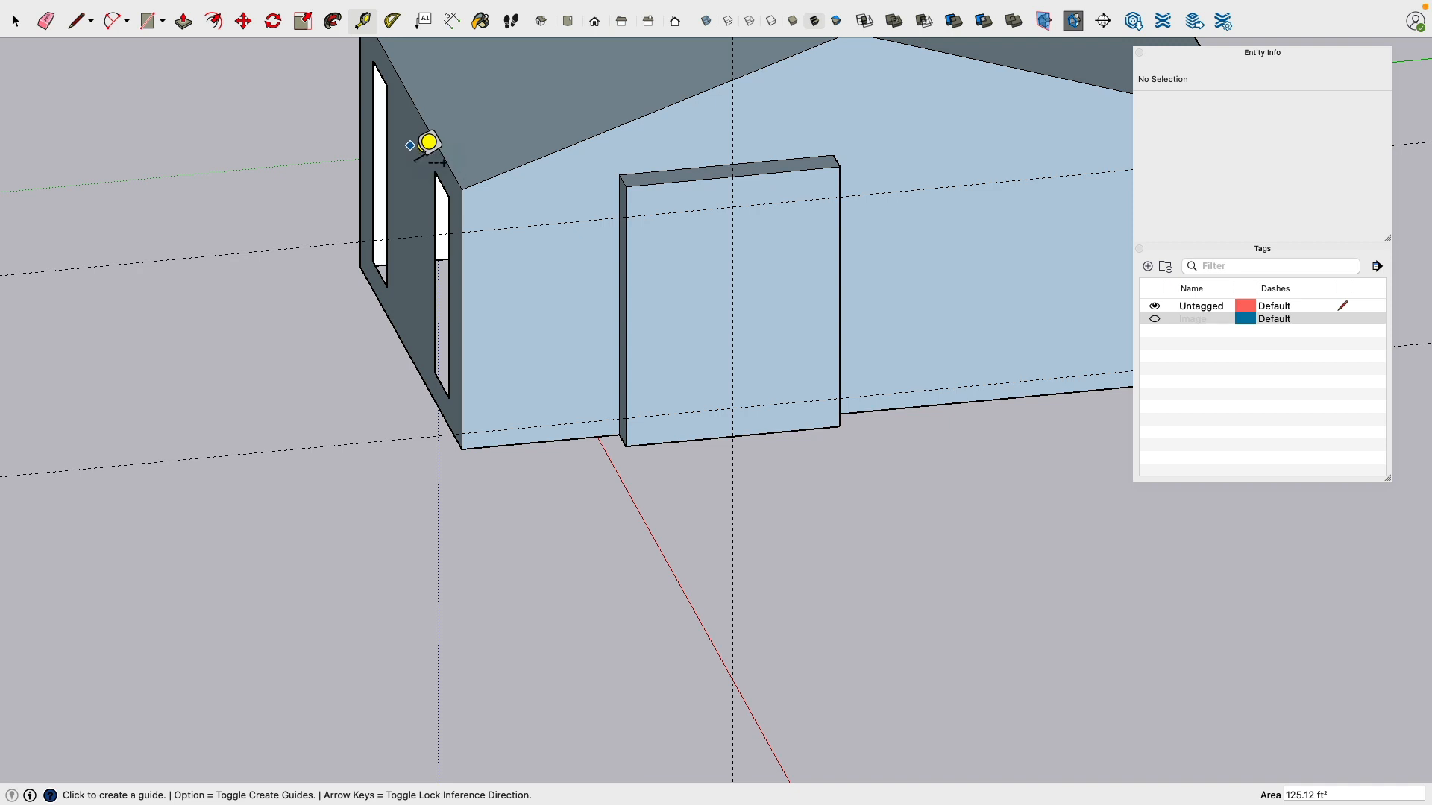
Step: Offset vertical guides 42.5" to each side of the centre guide on the block's front face
left_click(733, 282)
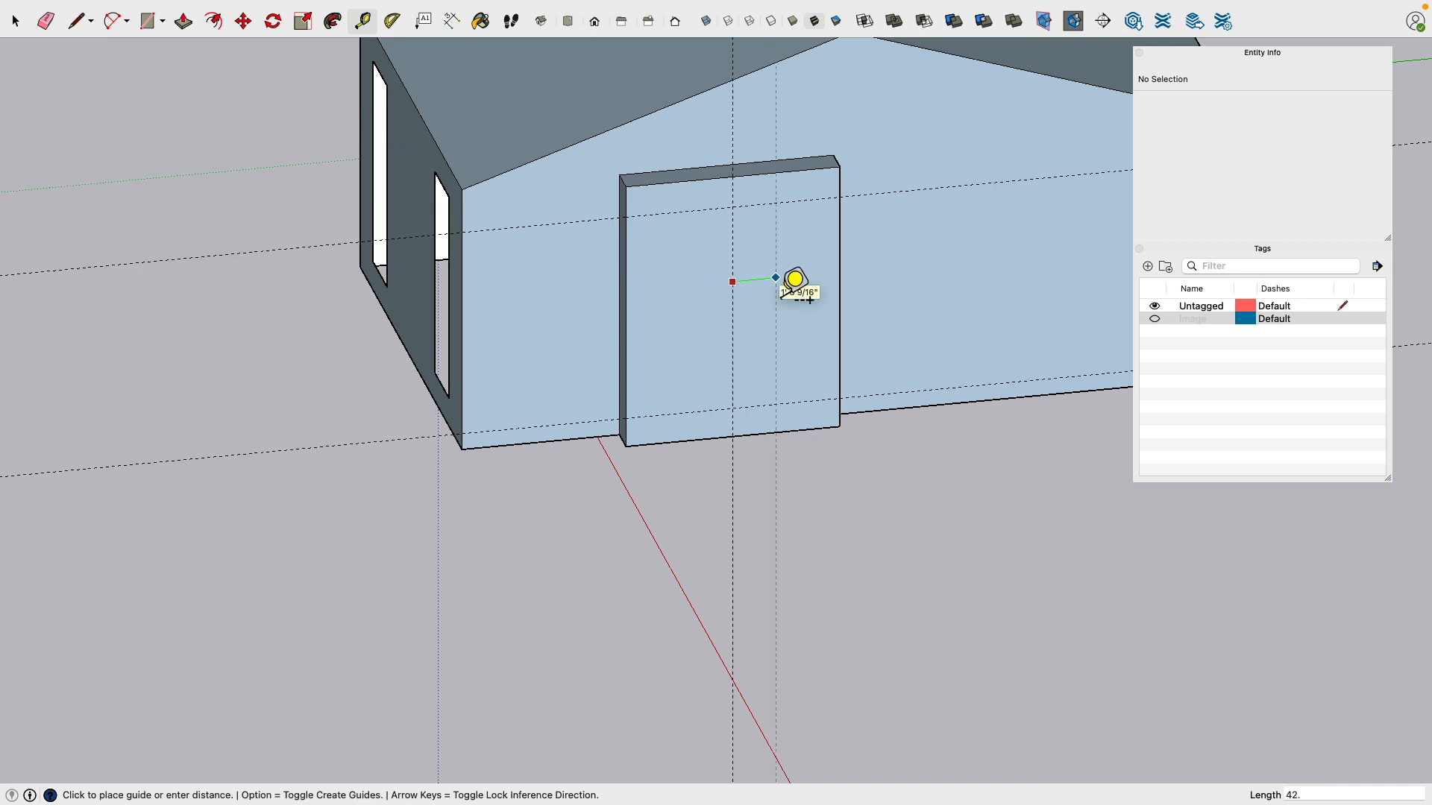
key("Return")
left_click(733, 266)
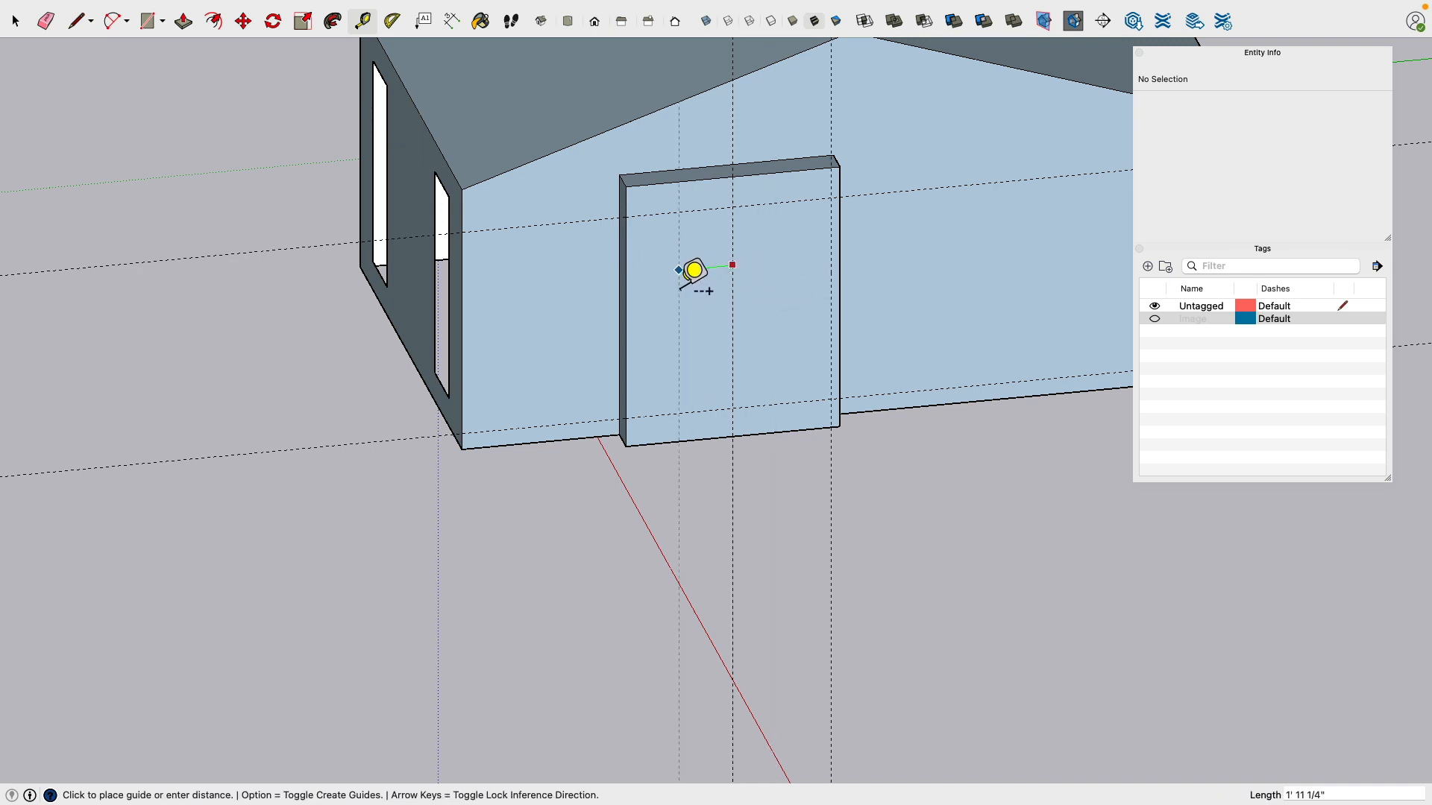
key("Return")
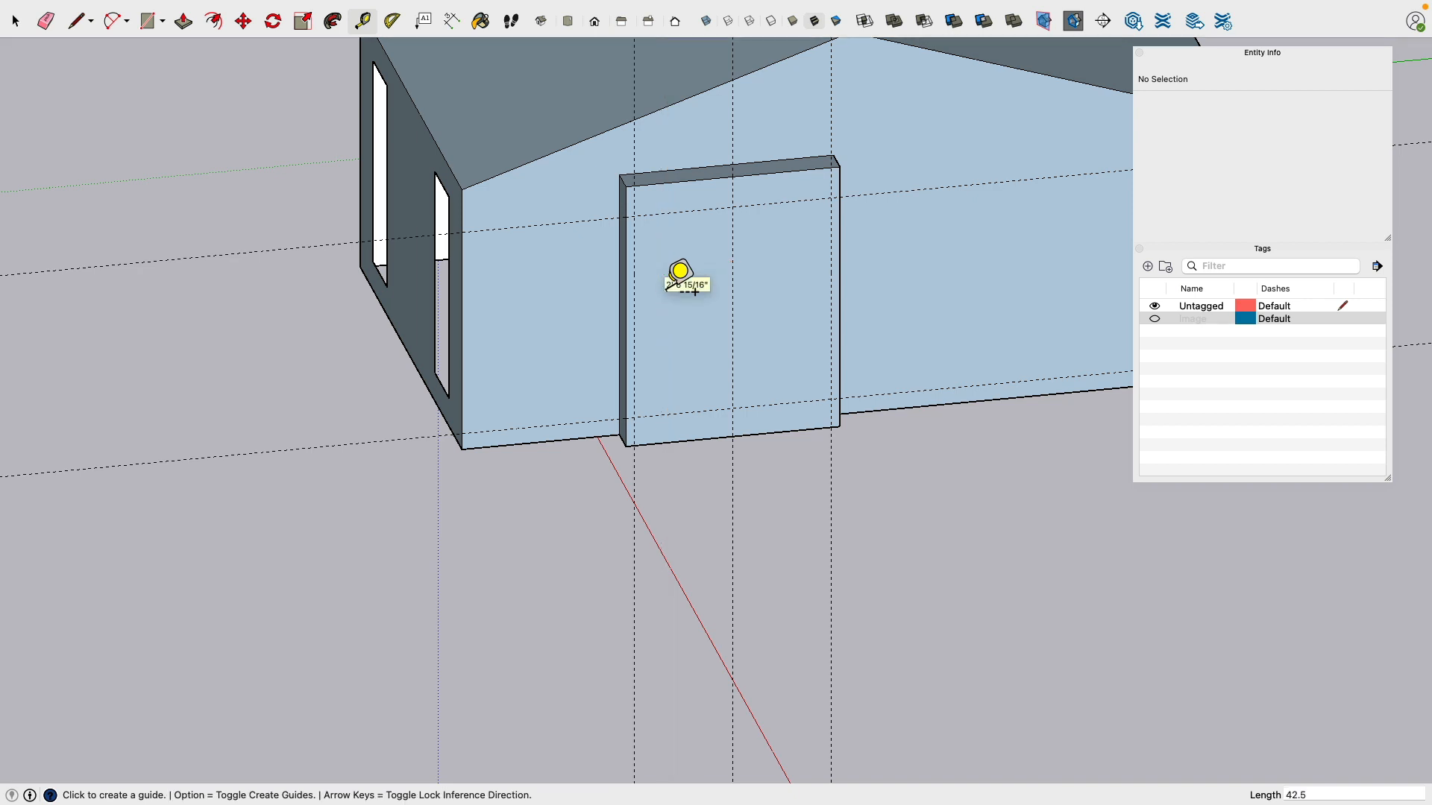
Step: Draw the window rectangle between the outer vertical guides and the sill and head guides, and erase those surrounding guides
left_click(148, 21)
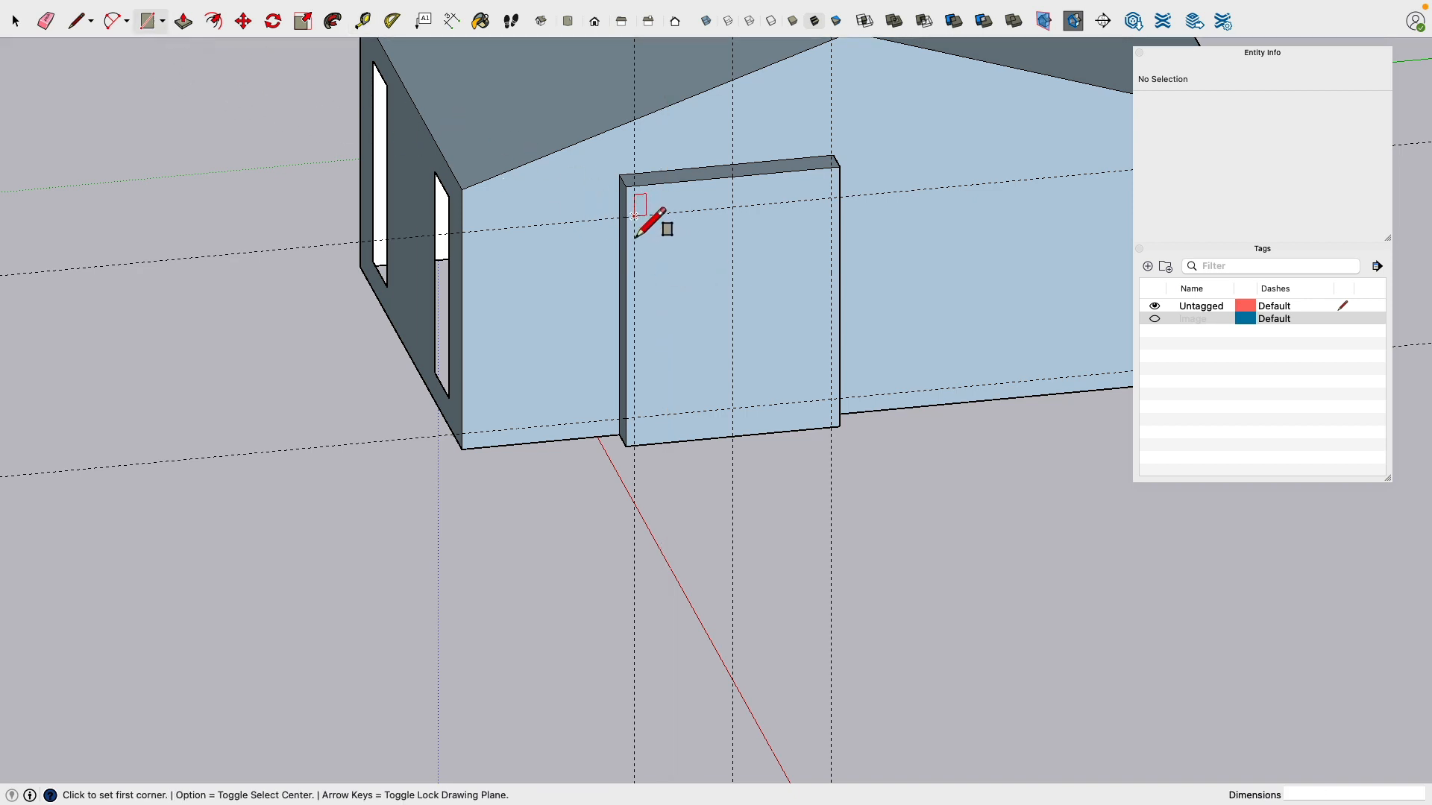
left_click(635, 216)
left_click(831, 404)
left_click(45, 21)
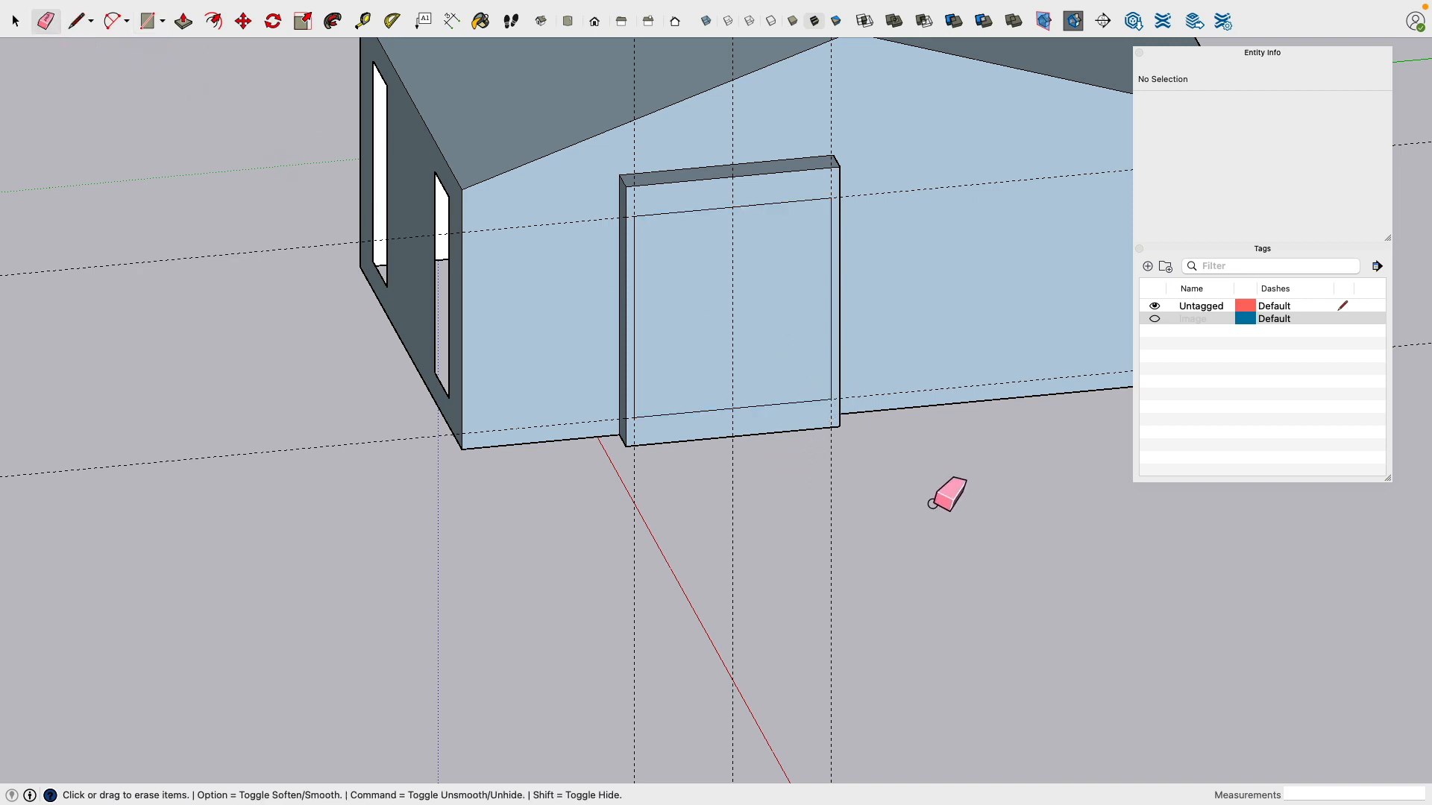
left_click(832, 507)
left_click(634, 511)
left_click(246, 252)
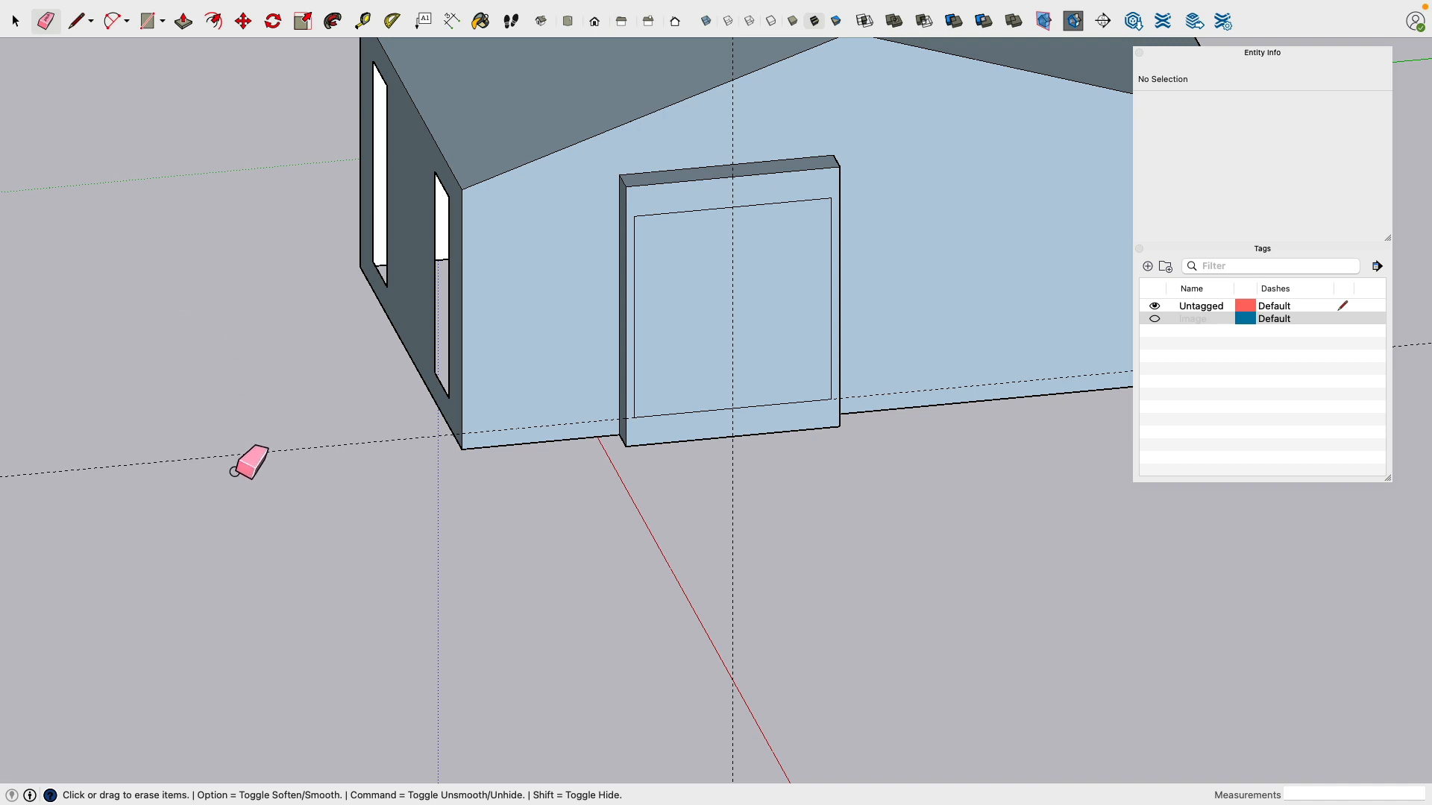
Step: Delete the face inside the rectangle to open the window in the projecting block, and remove the leftover centre guide
left_click(15, 21)
left_click(668, 302)
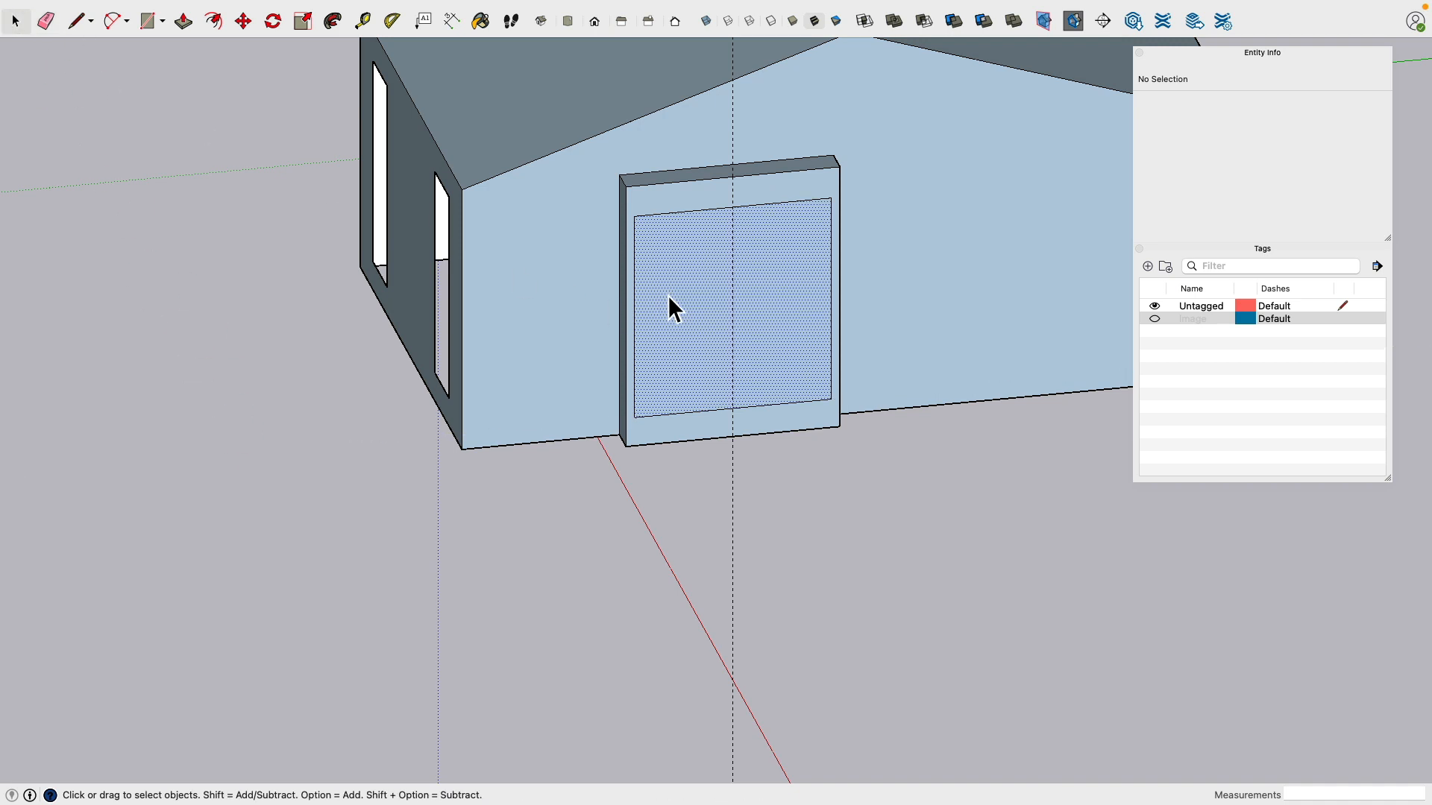
key("Delete")
Step: Select all connected geometry of the house and make it a single group
scroll(616, 534, "down", 5)
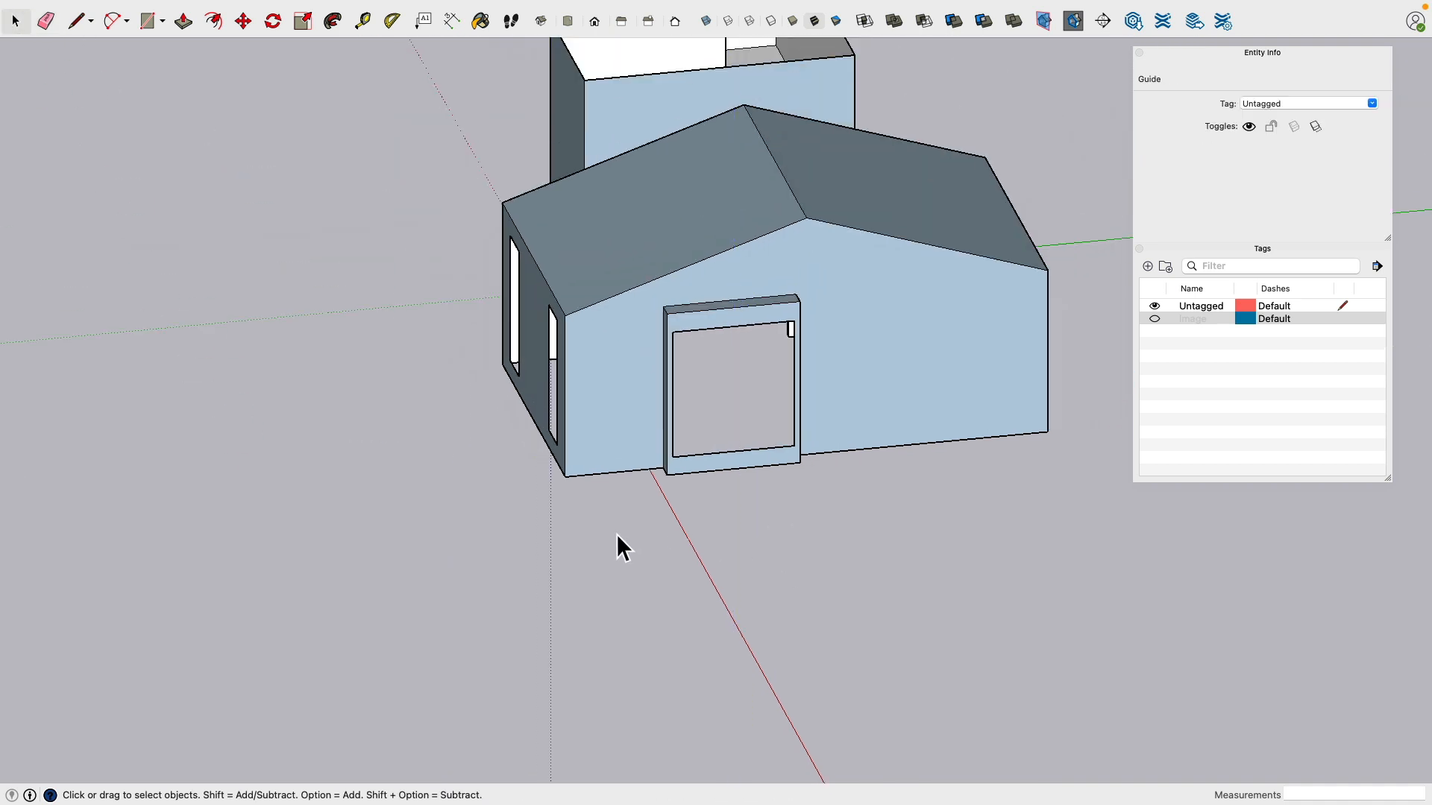
middle_click_drag(616, 534, 738, 485)
middle_click_drag(840, 456, 976, 656)
middle_click_drag(696, 400, 757, 323)
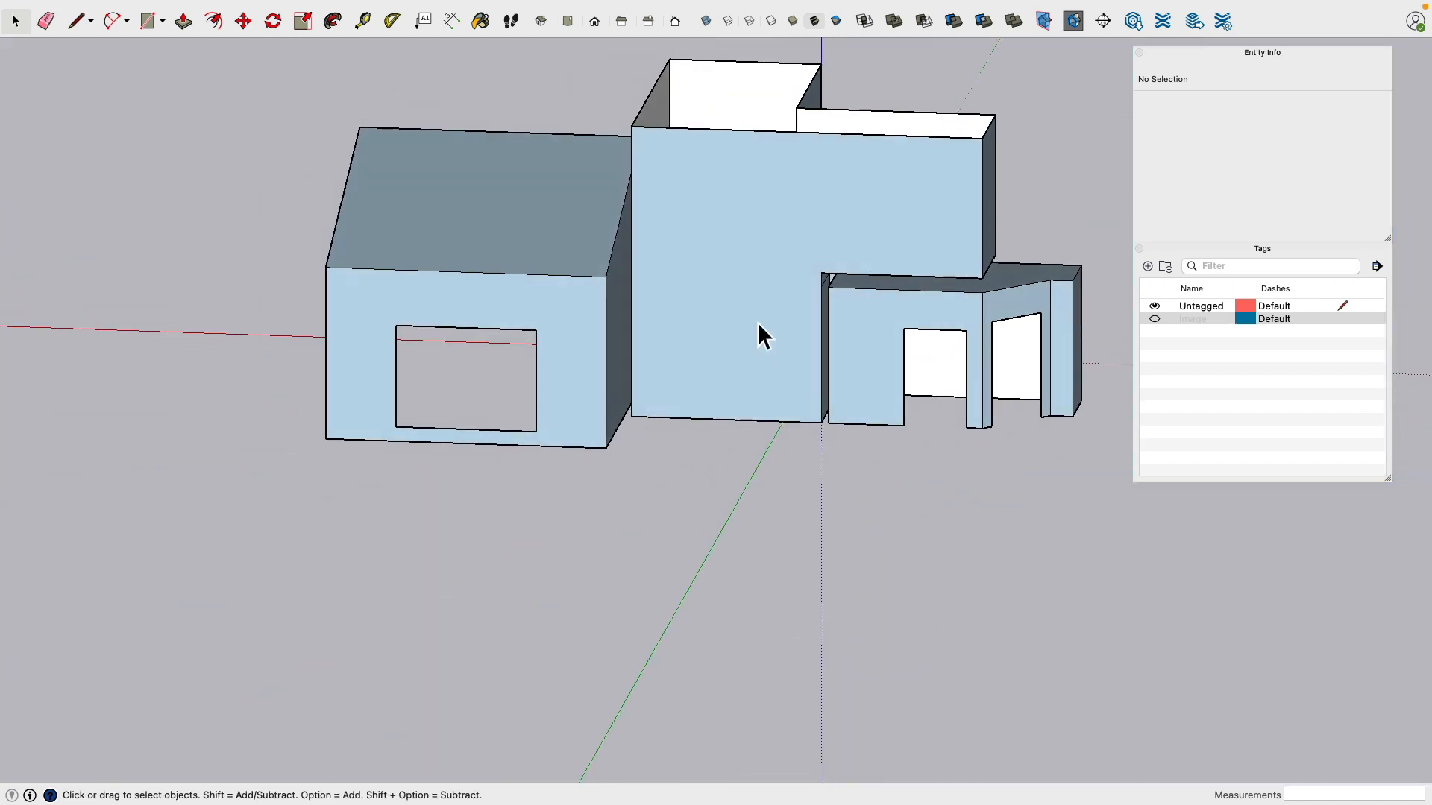
triple_click(758, 322)
right_click(685, 275)
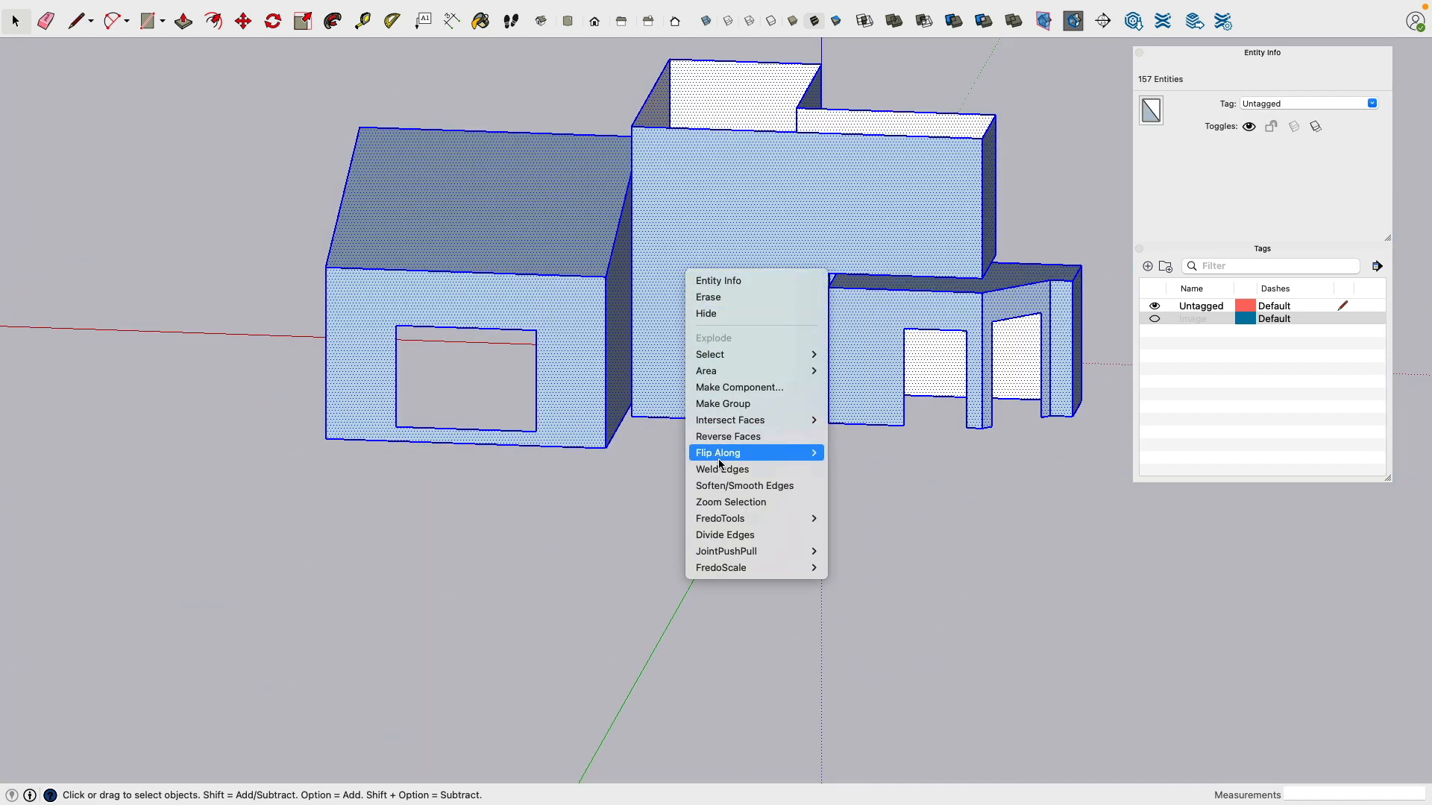
left_click(704, 410)
left_click(562, 531)
Step: Trace lines around the open top of the tall L-shaped block to close it with a flat roof face
middle_click_drag(543, 495, 775, 571)
scroll(771, 559, "down", 4)
middle_click_drag(684, 297, 721, 349)
scroll(737, 161, "up", 5)
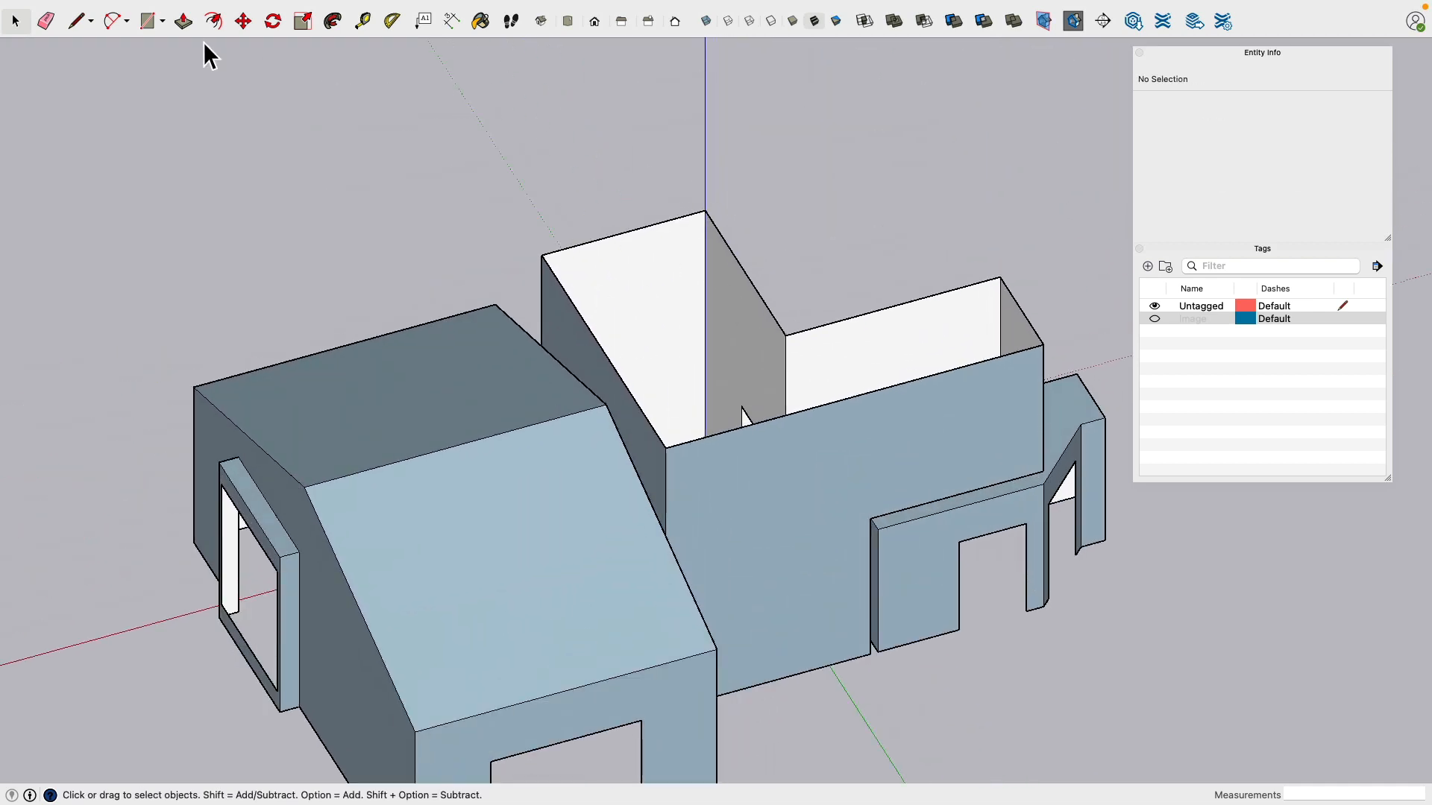
left_click(147, 23)
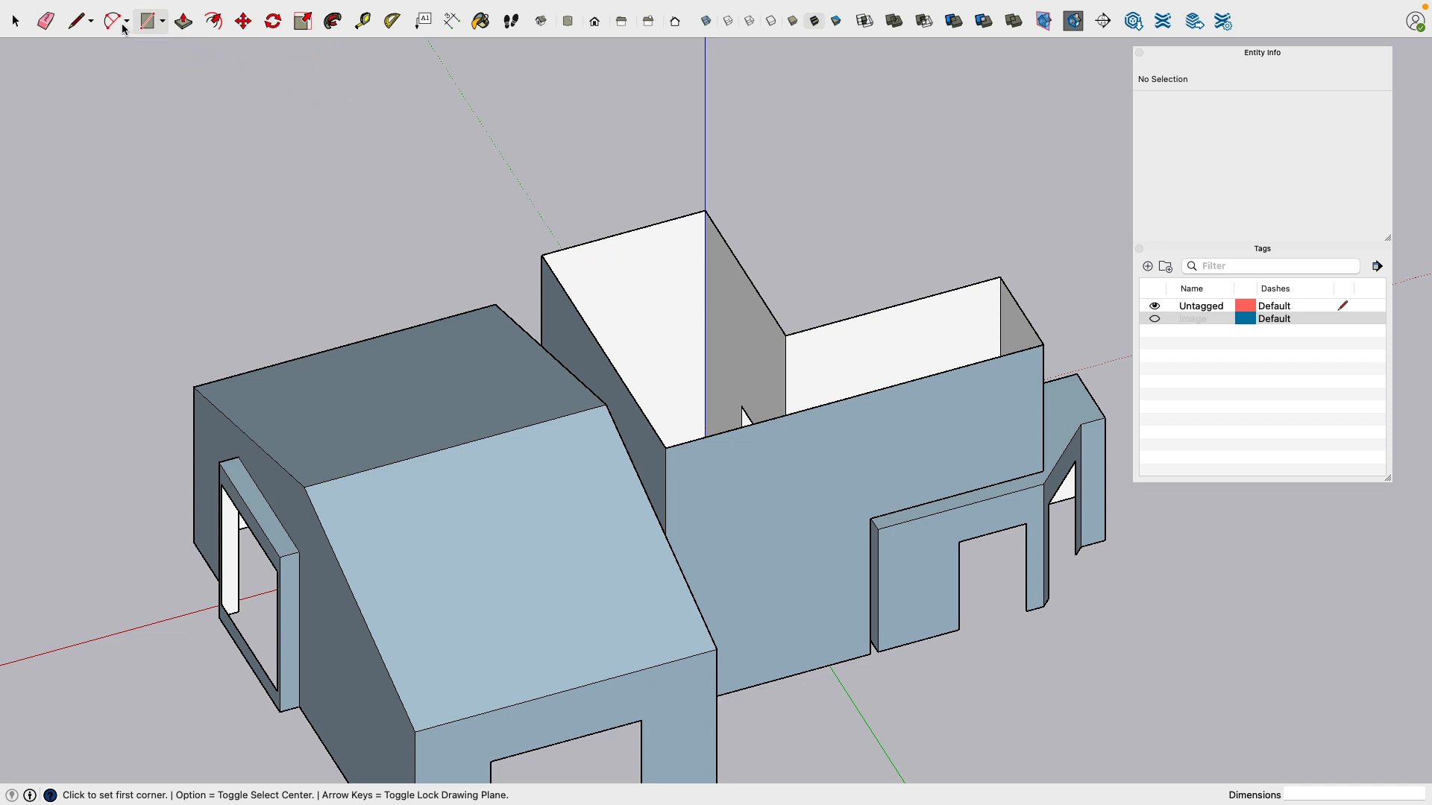
left_click(78, 20)
left_click(543, 259)
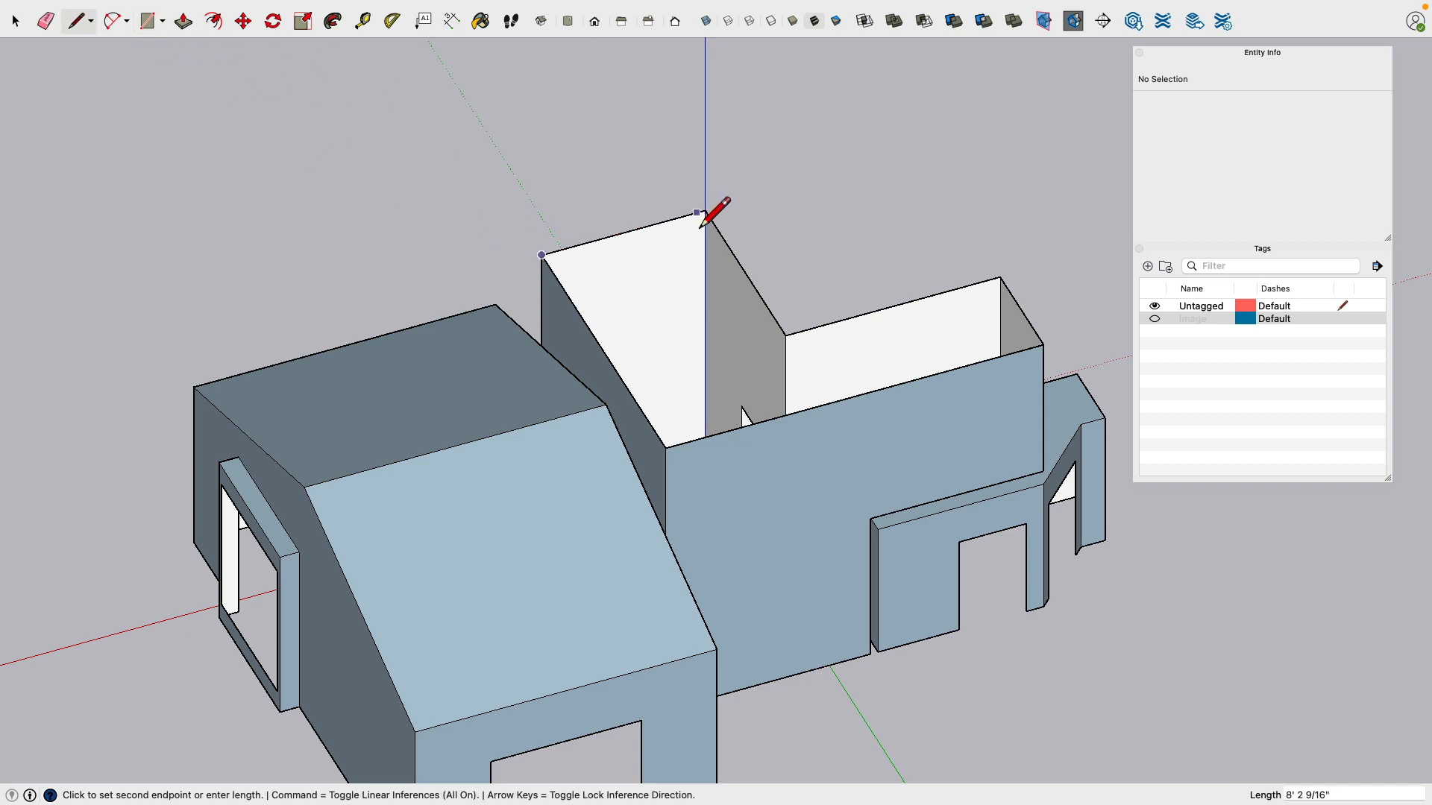
left_click(785, 335)
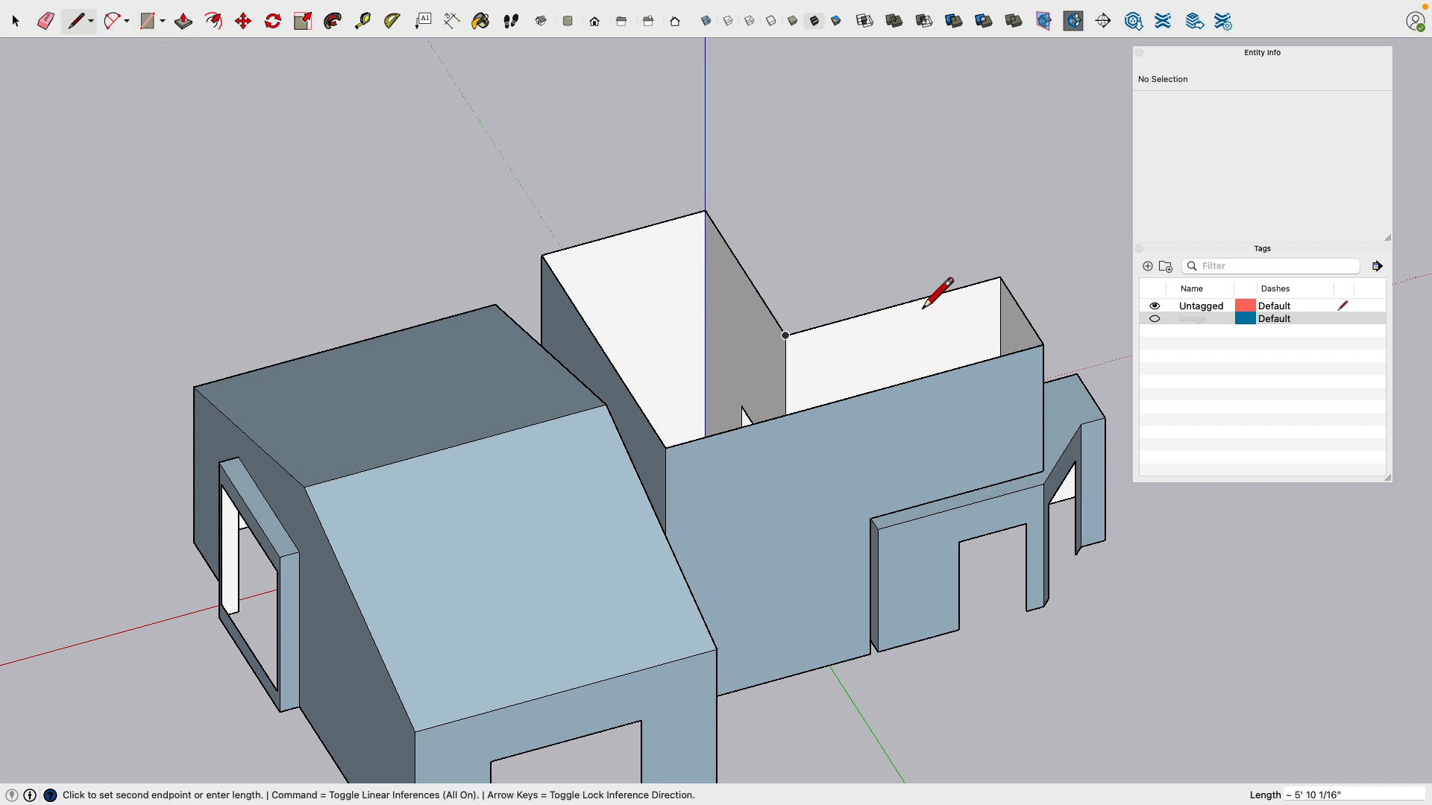
left_click(1000, 276)
left_click(1043, 345)
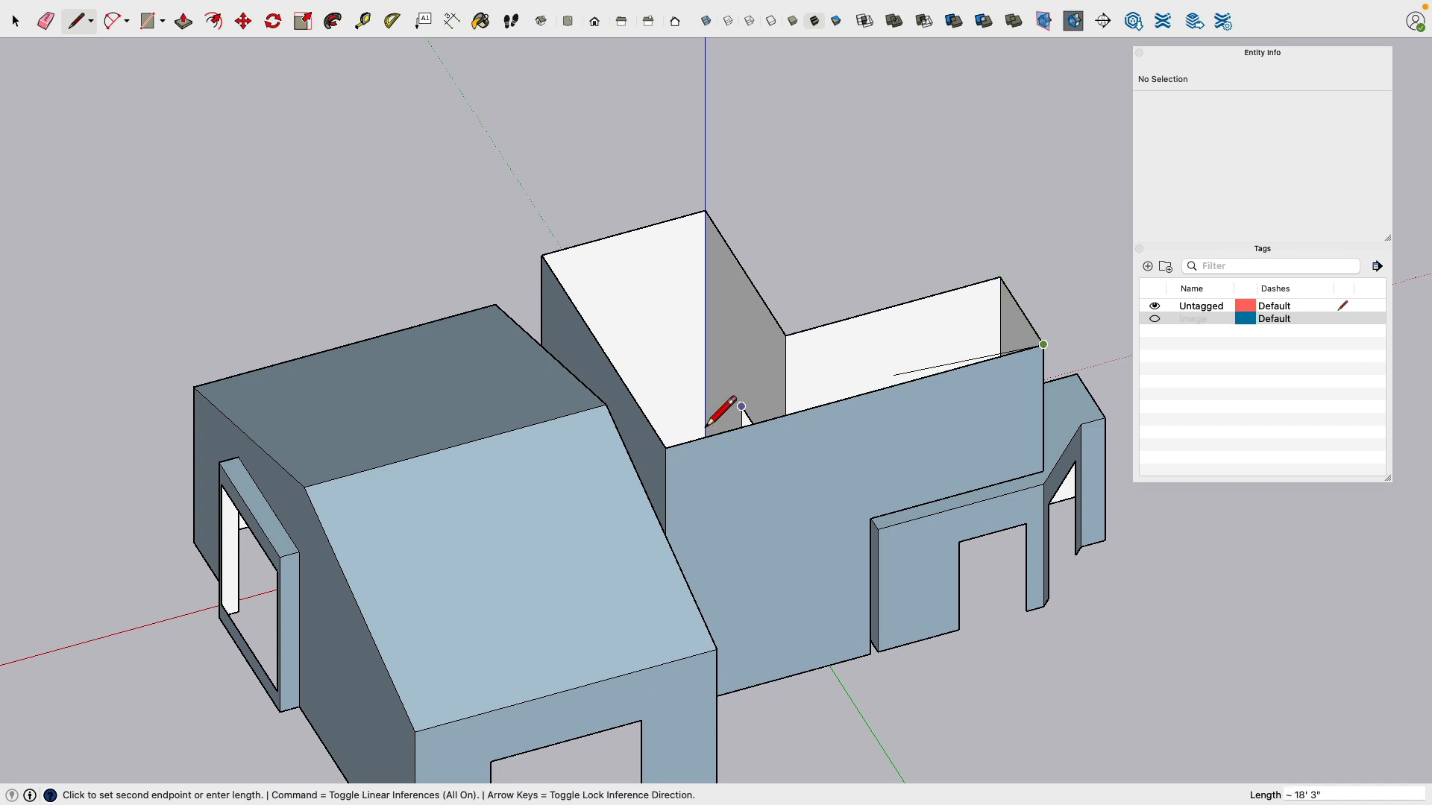
left_click(665, 447)
left_click(541, 255)
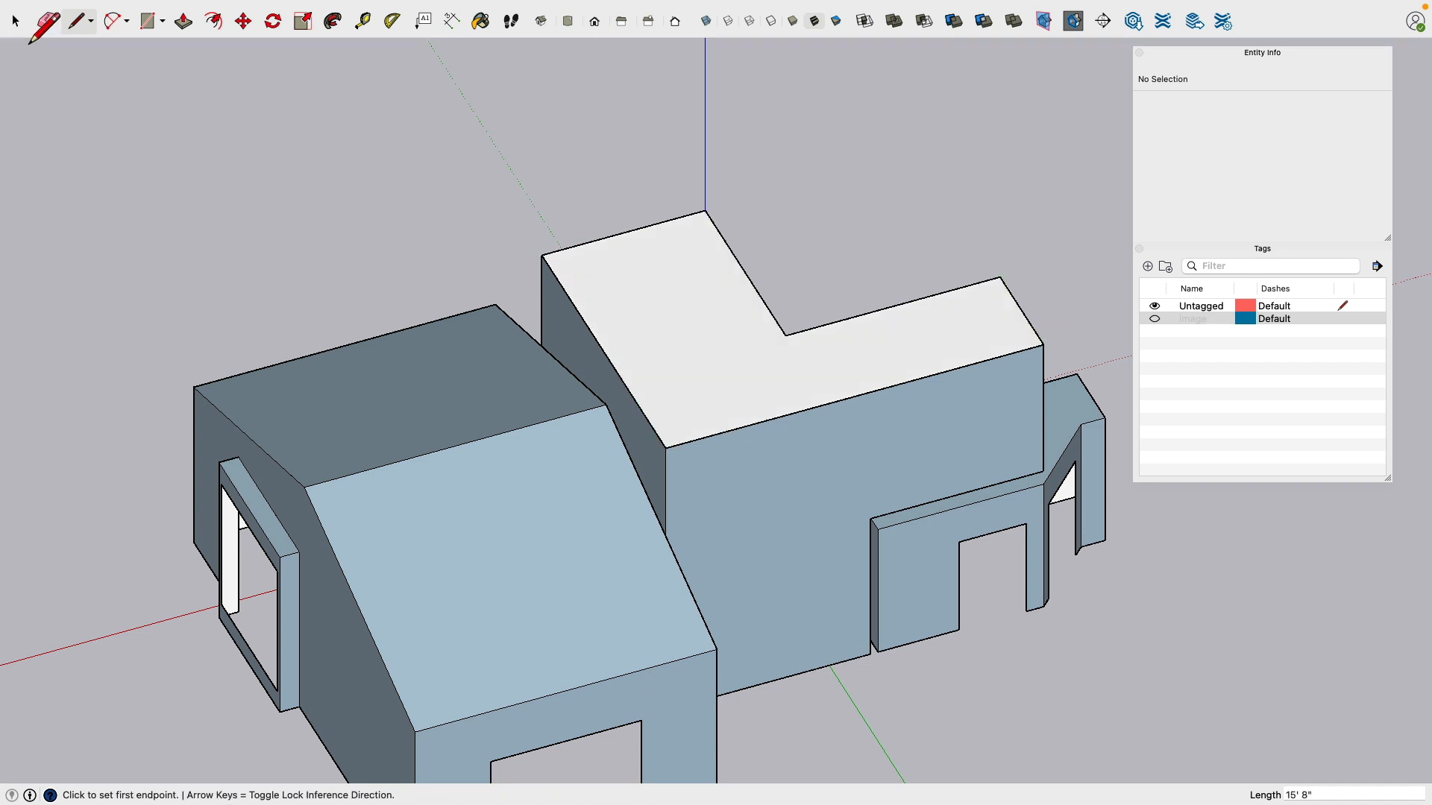
Step: Select the L-shaped roof face with its edges and make it a separate group
left_click(16, 21)
double_click(740, 295)
right_click(646, 274)
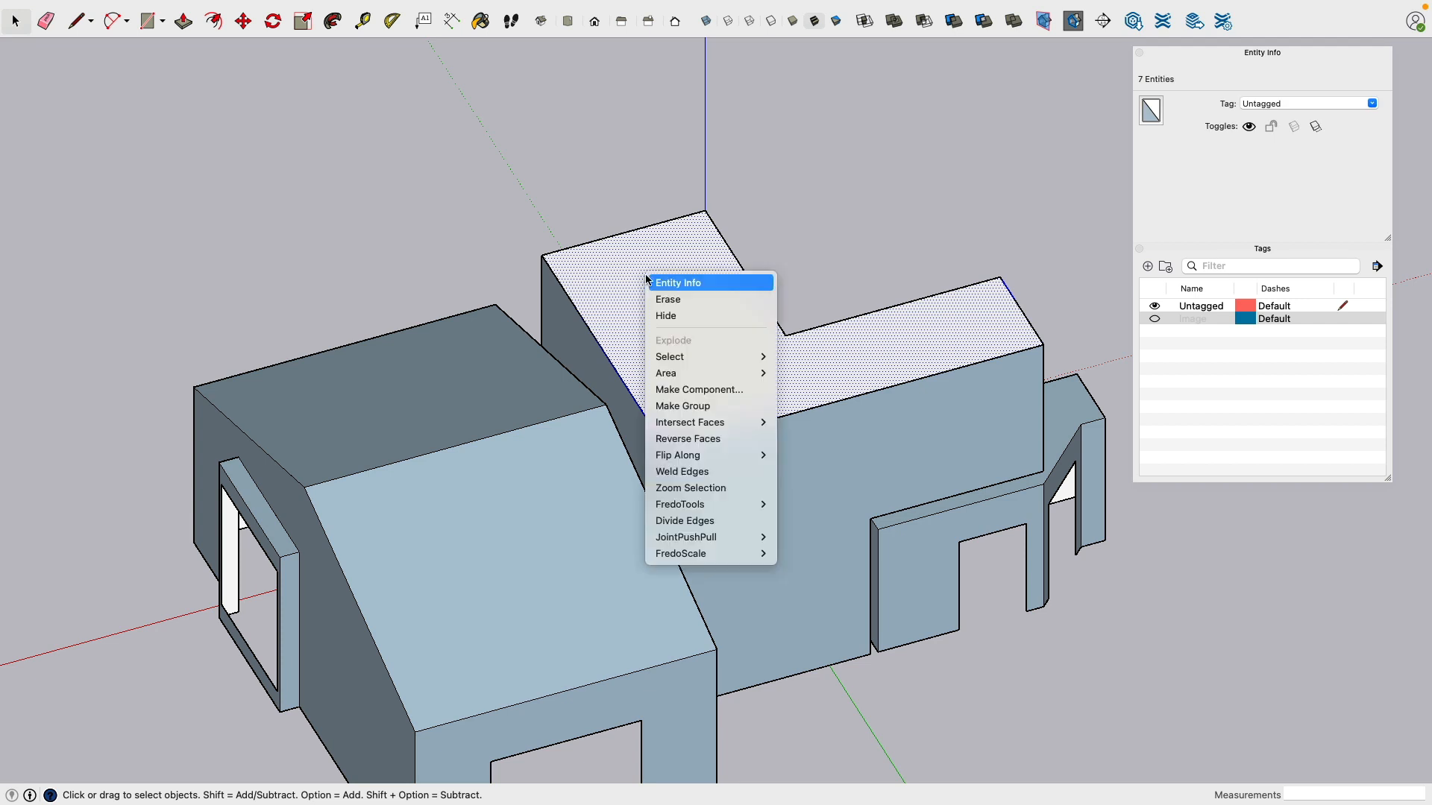
left_click(759, 405)
left_click(893, 212)
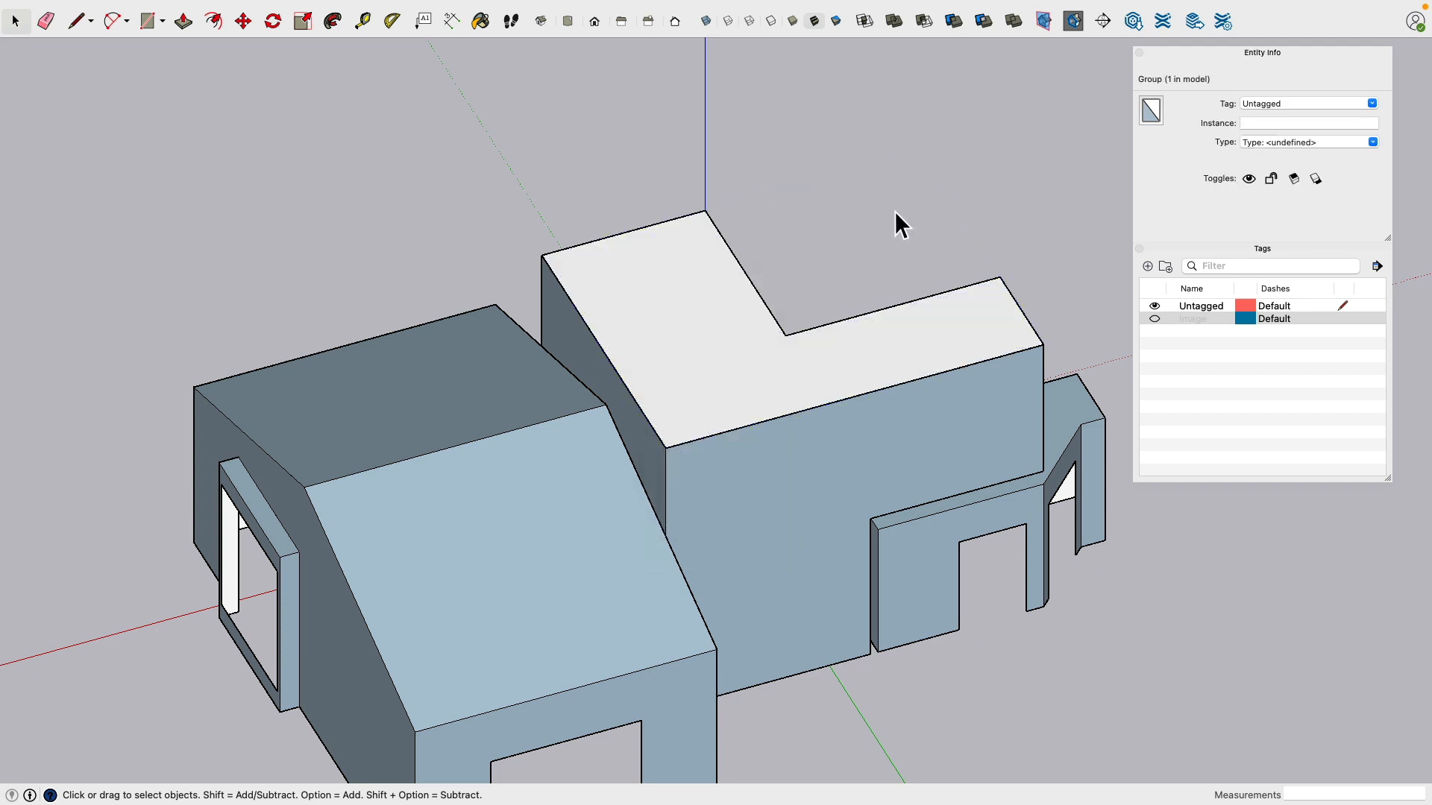
Step: Hide the L-shaped roof group to expose the rooms below, and unhide all hidden objects again
left_click(701, 328)
right_click(656, 309)
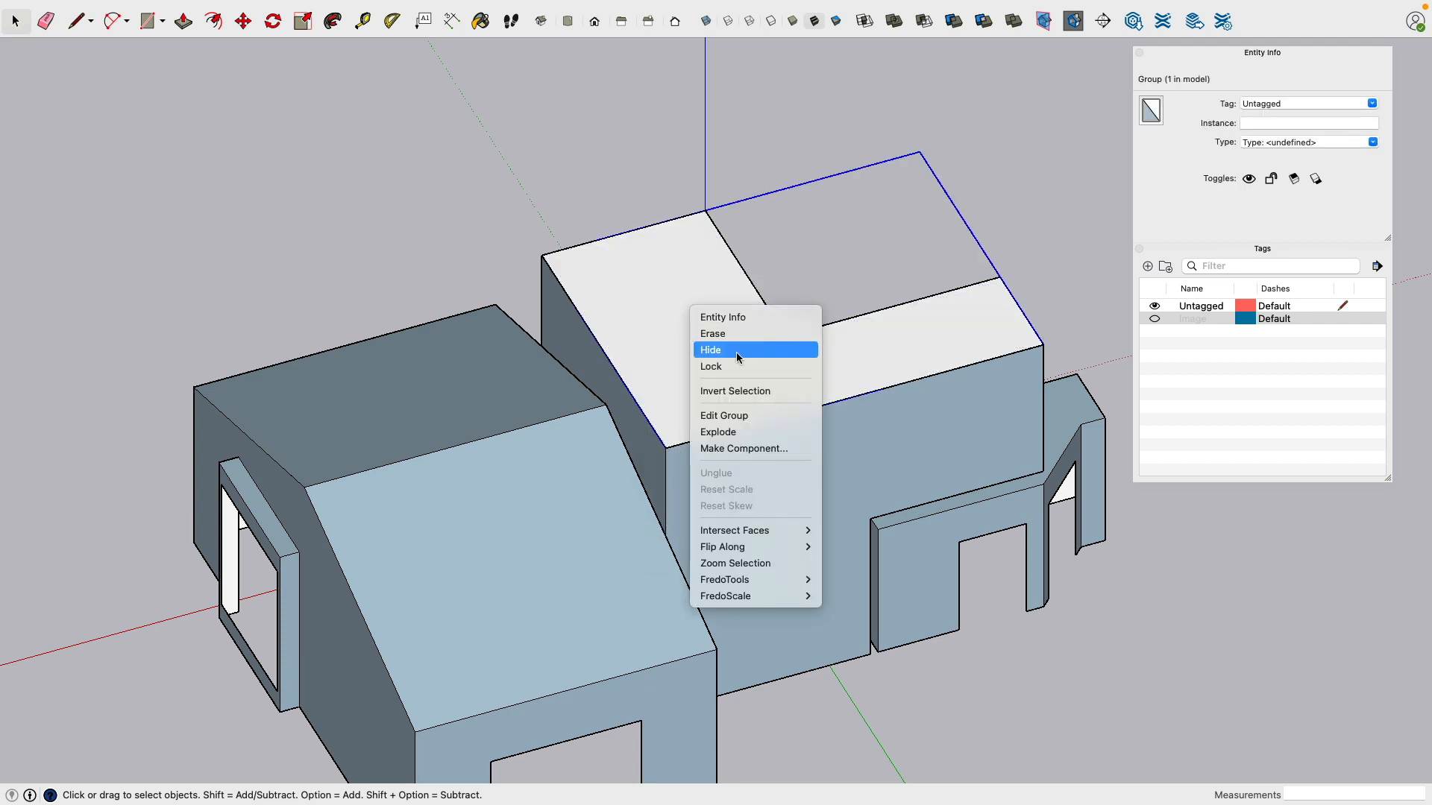
left_click(735, 346)
middle_click_drag(835, 191, 834, 383)
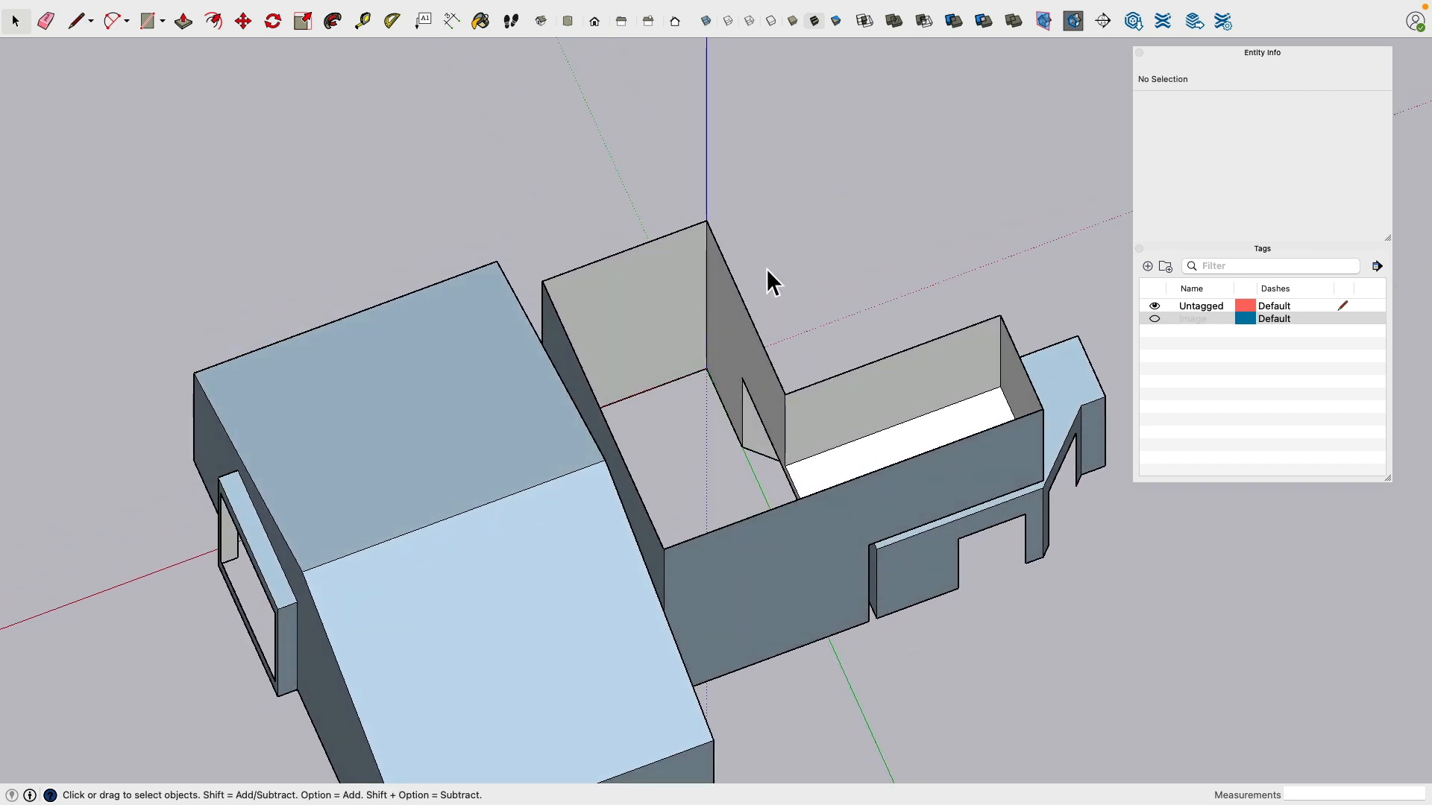
left_click(142, 8)
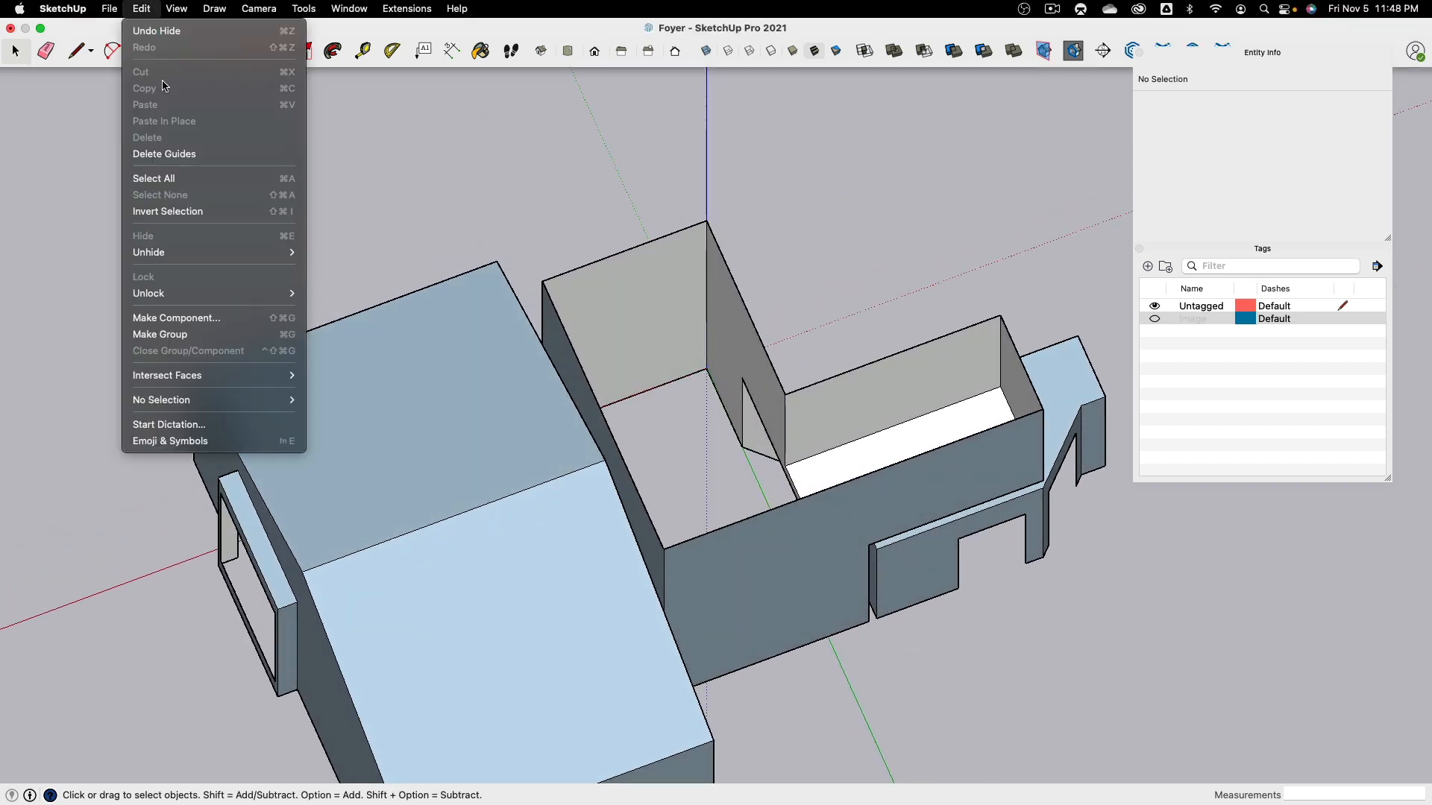
mouse_move(186, 252)
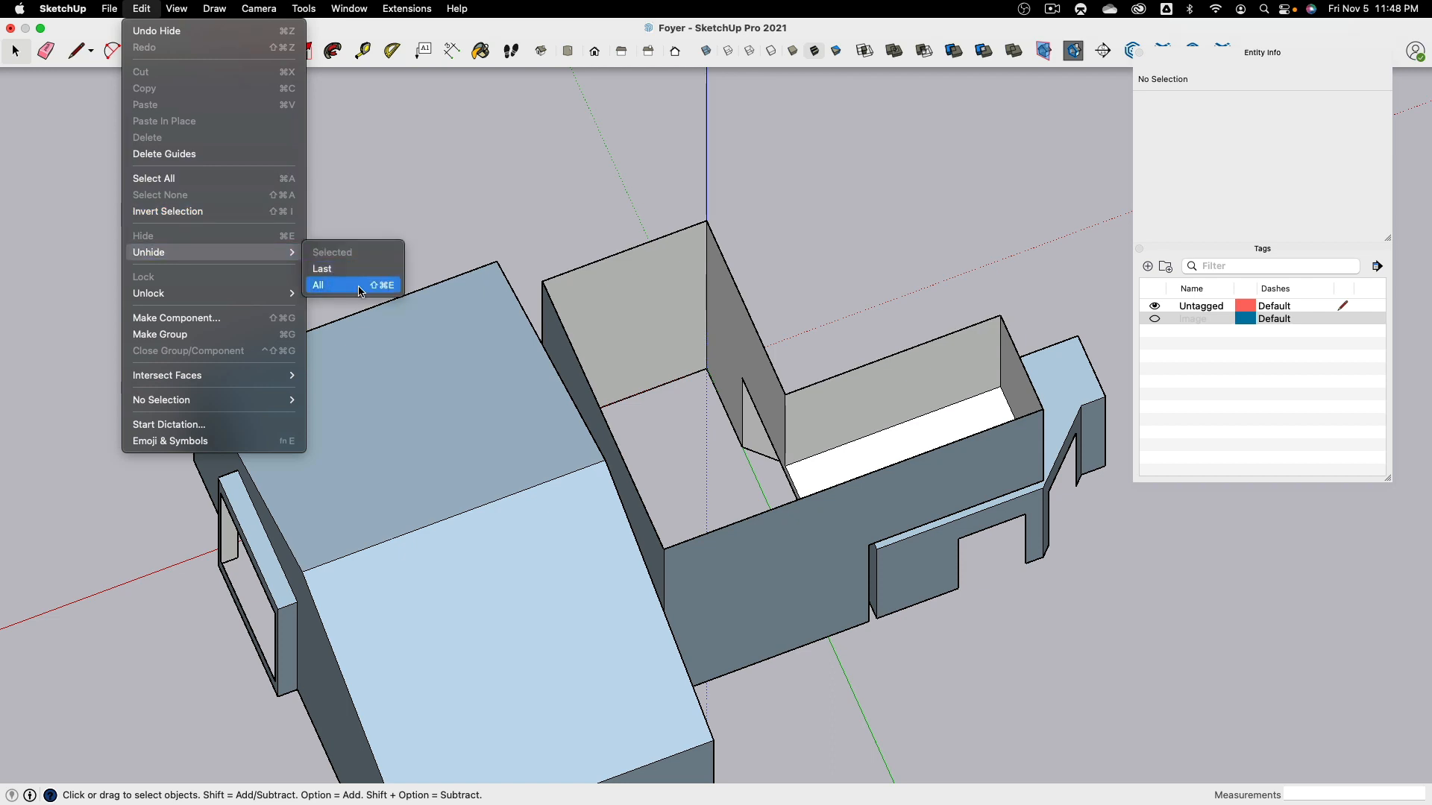
left_click(361, 286)
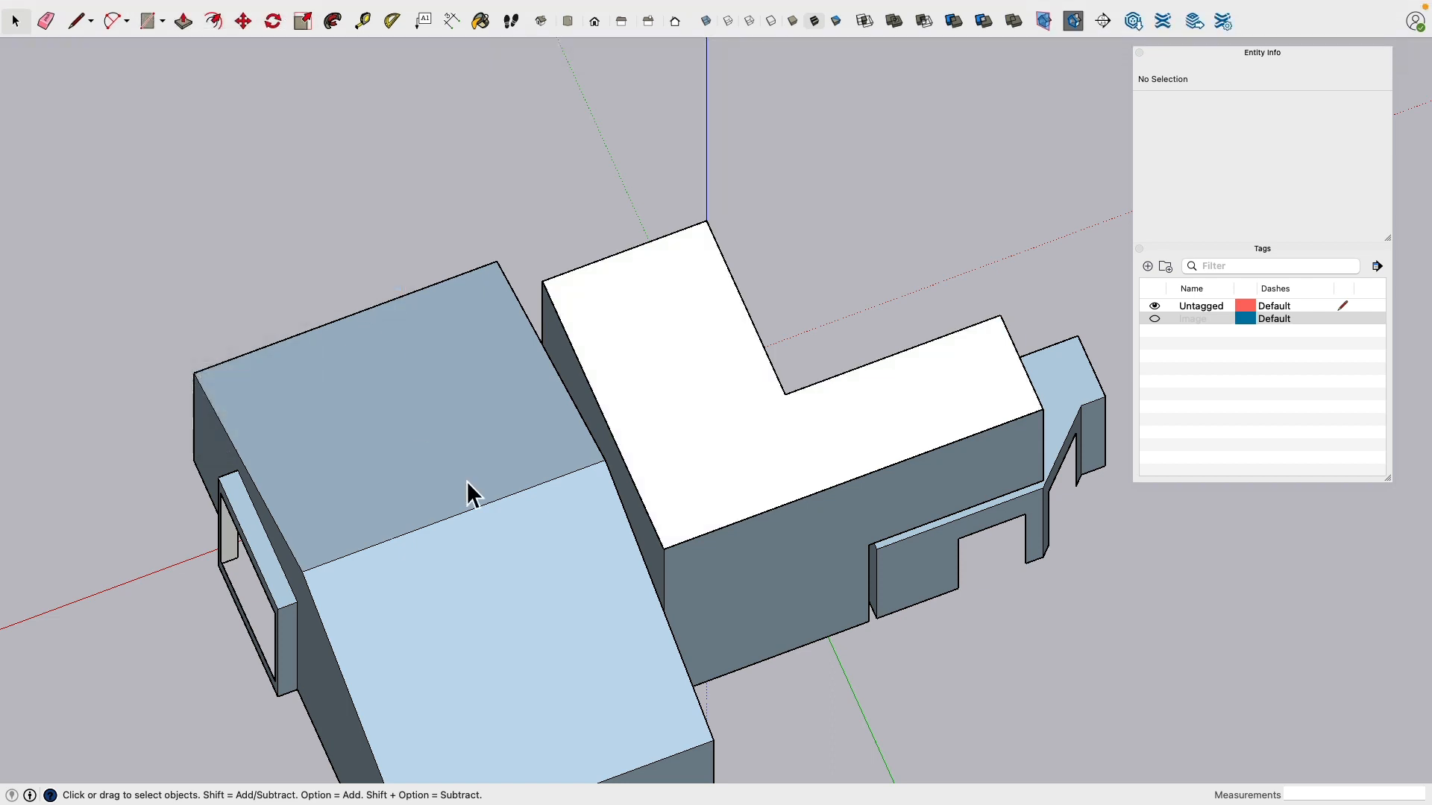
Step: Draw lines along the base of the gabled block's windowed side wall and across the wide opening between it and the tall block
middle_click_drag(466, 480, 413, 249)
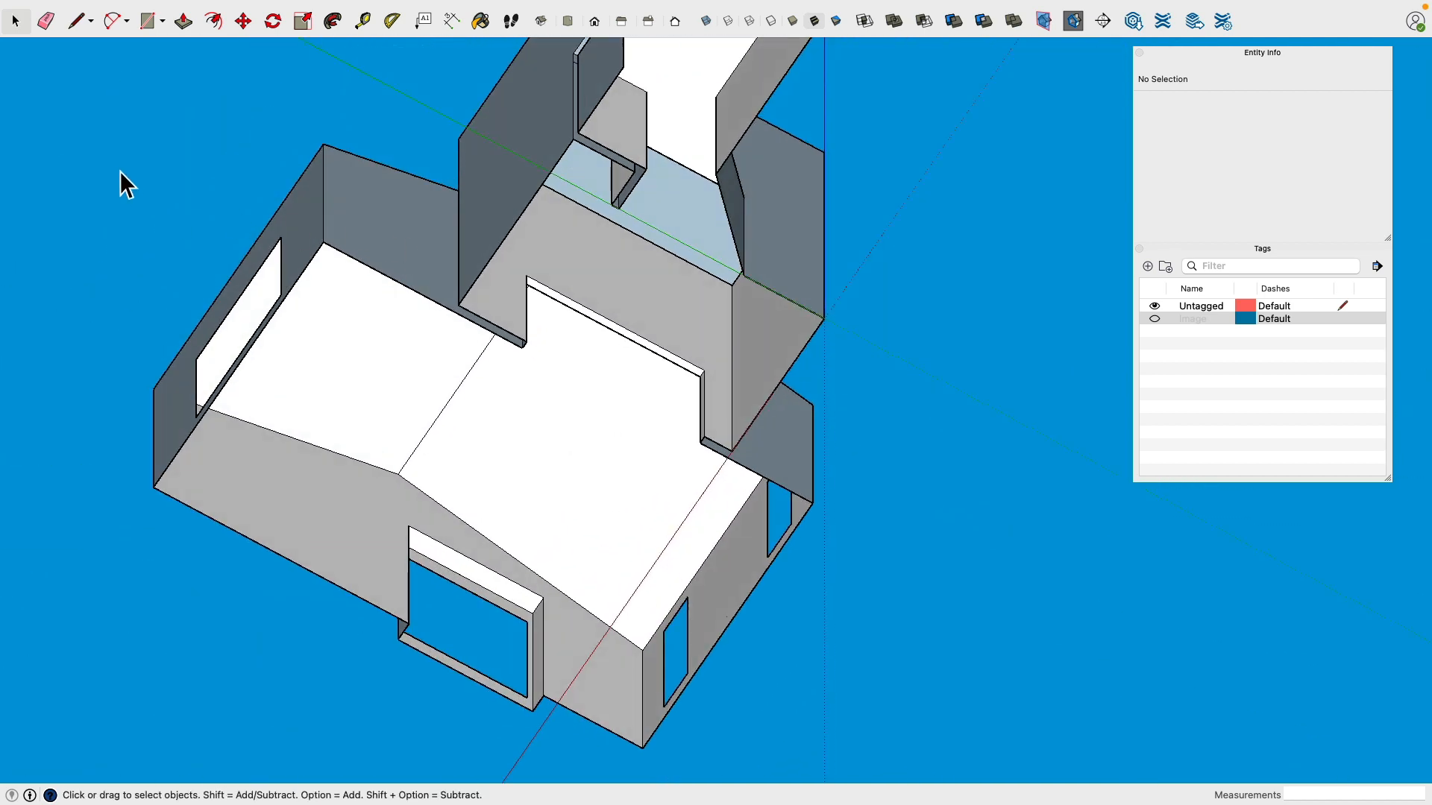
left_click(74, 23)
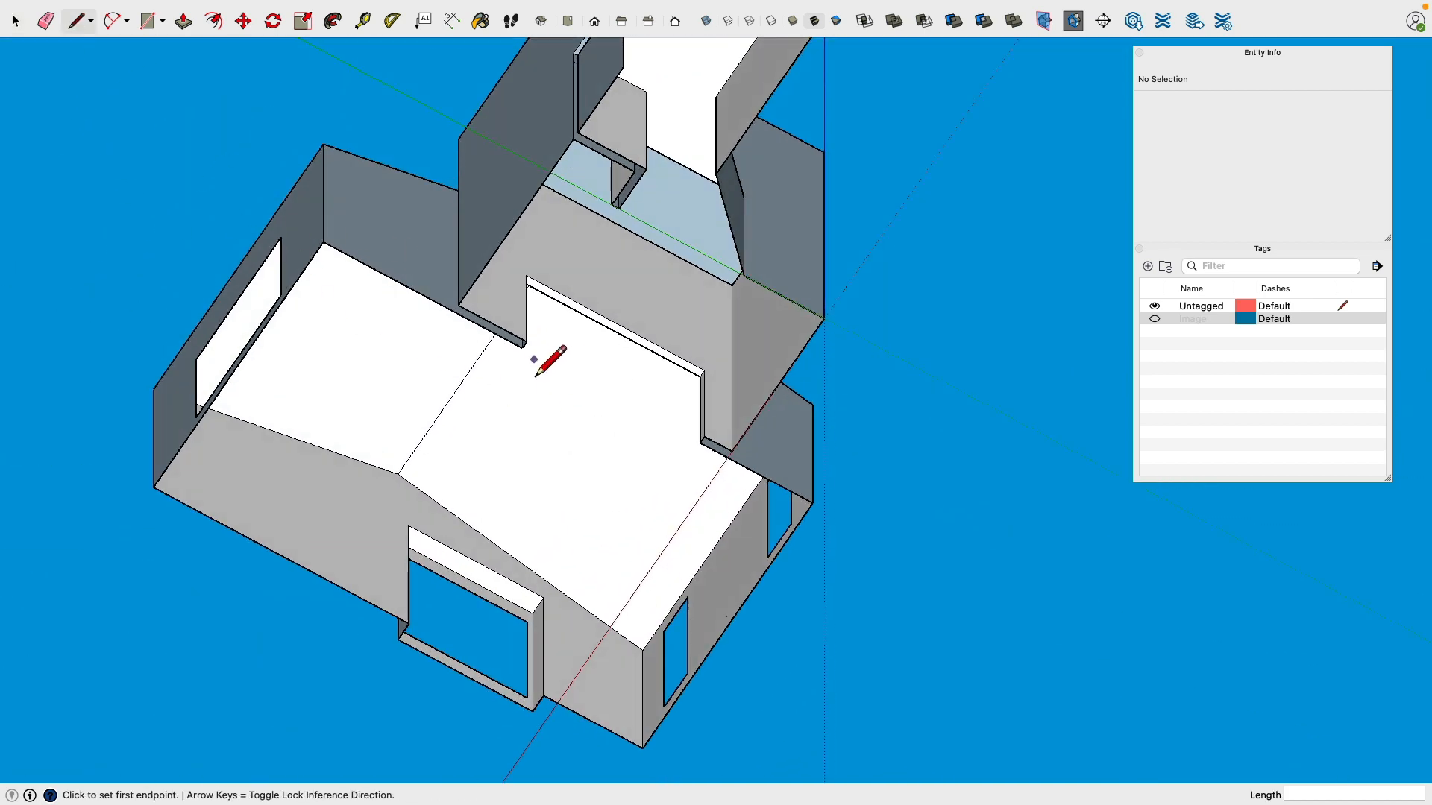
left_click(323, 242)
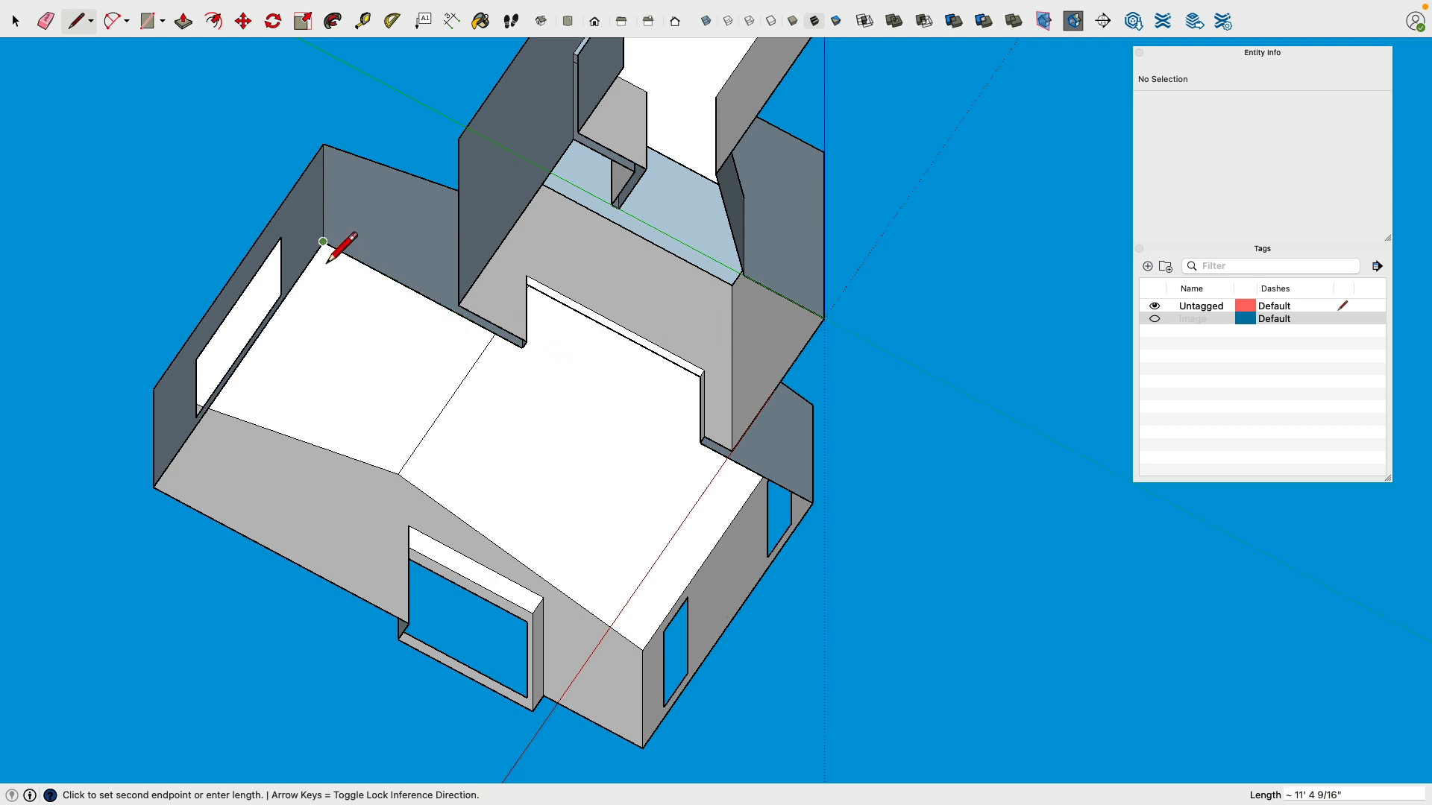
left_click(174, 474)
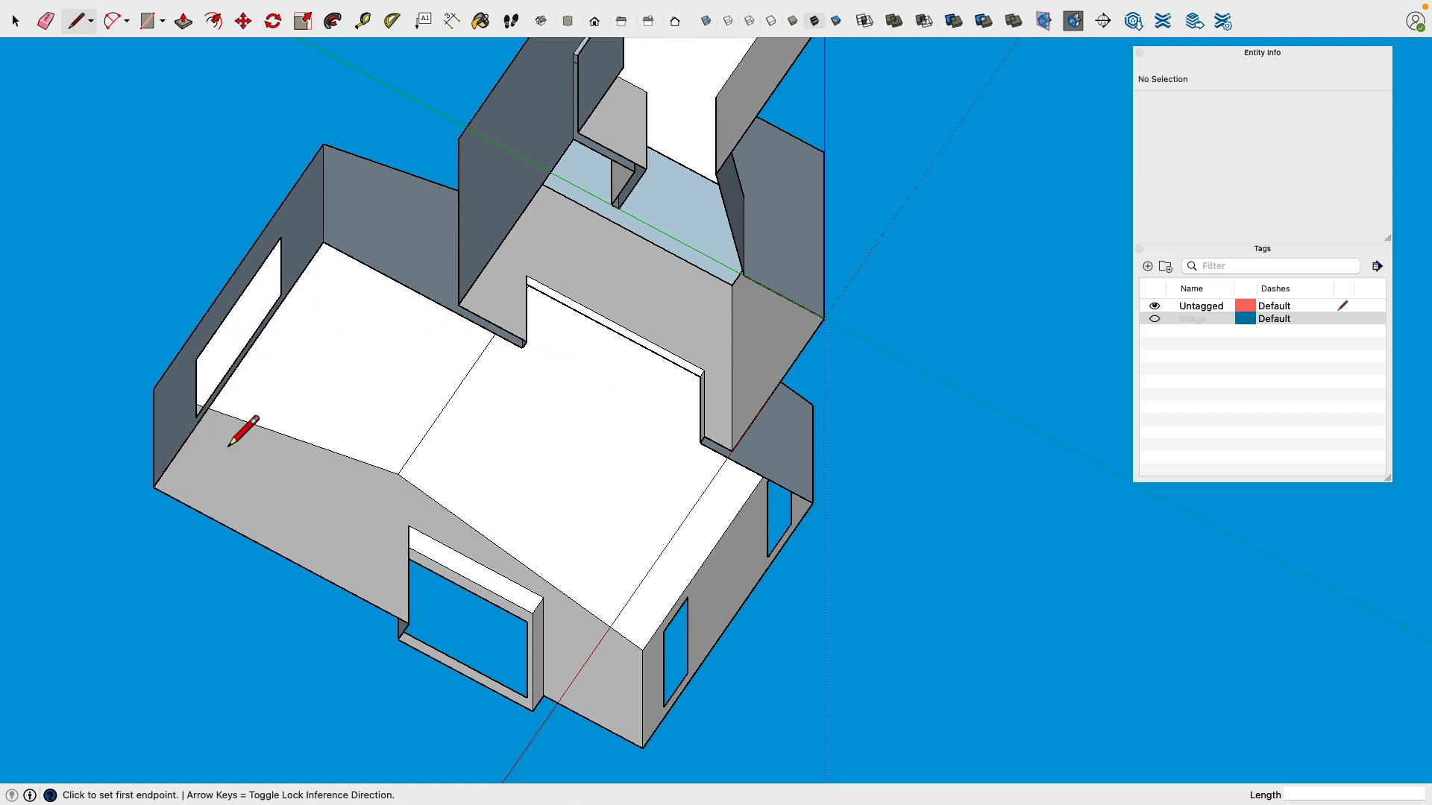
left_click(526, 341)
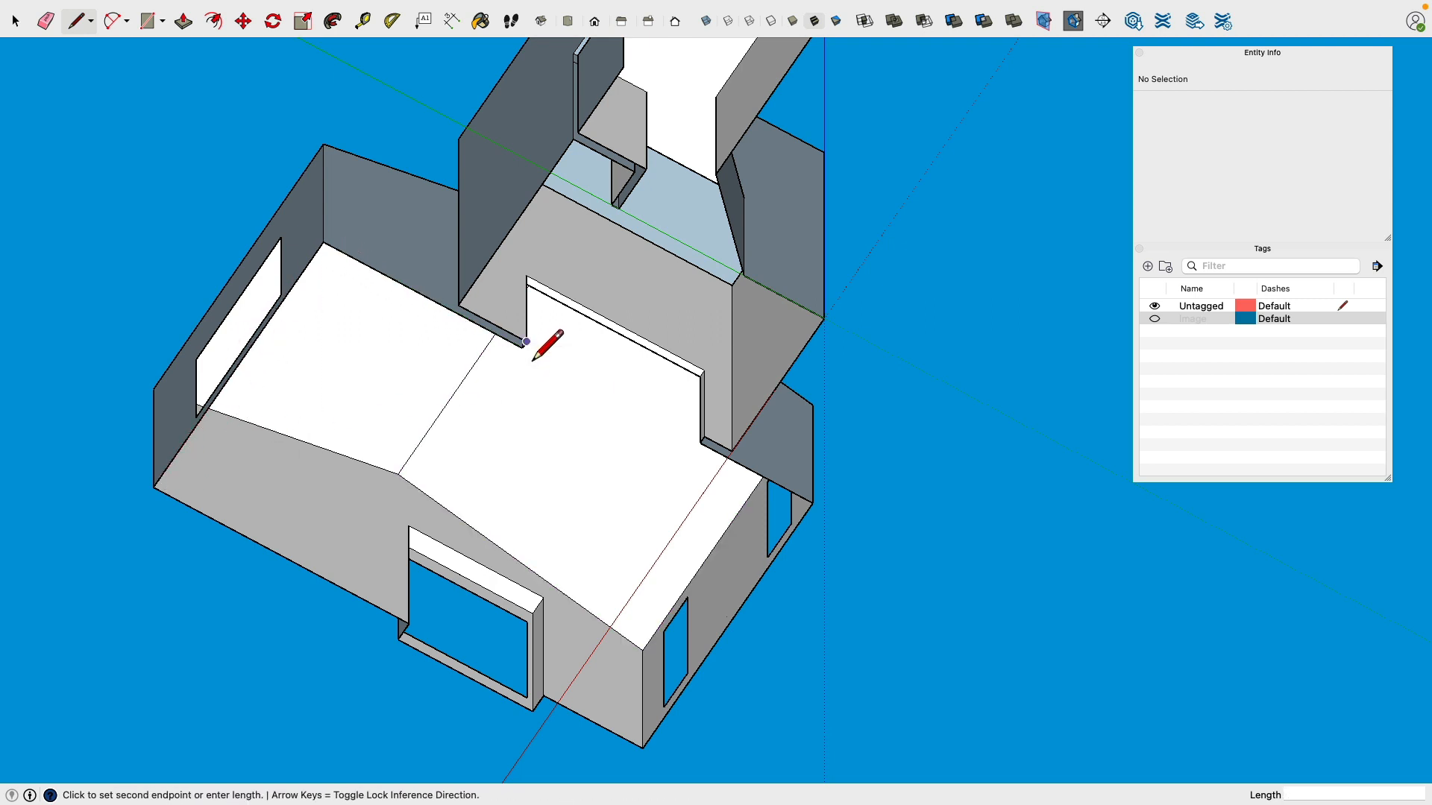
key("Escape")
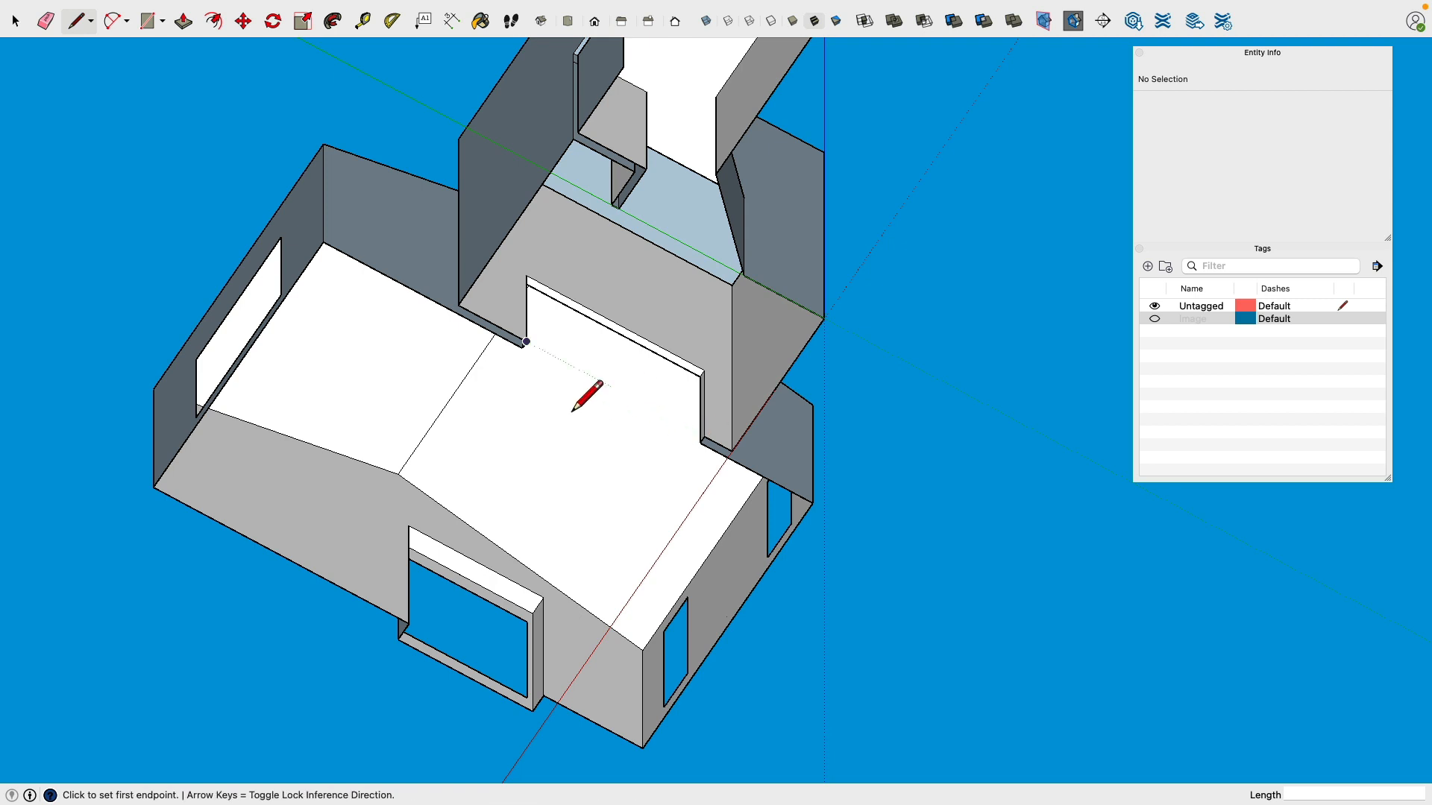
left_click(525, 368)
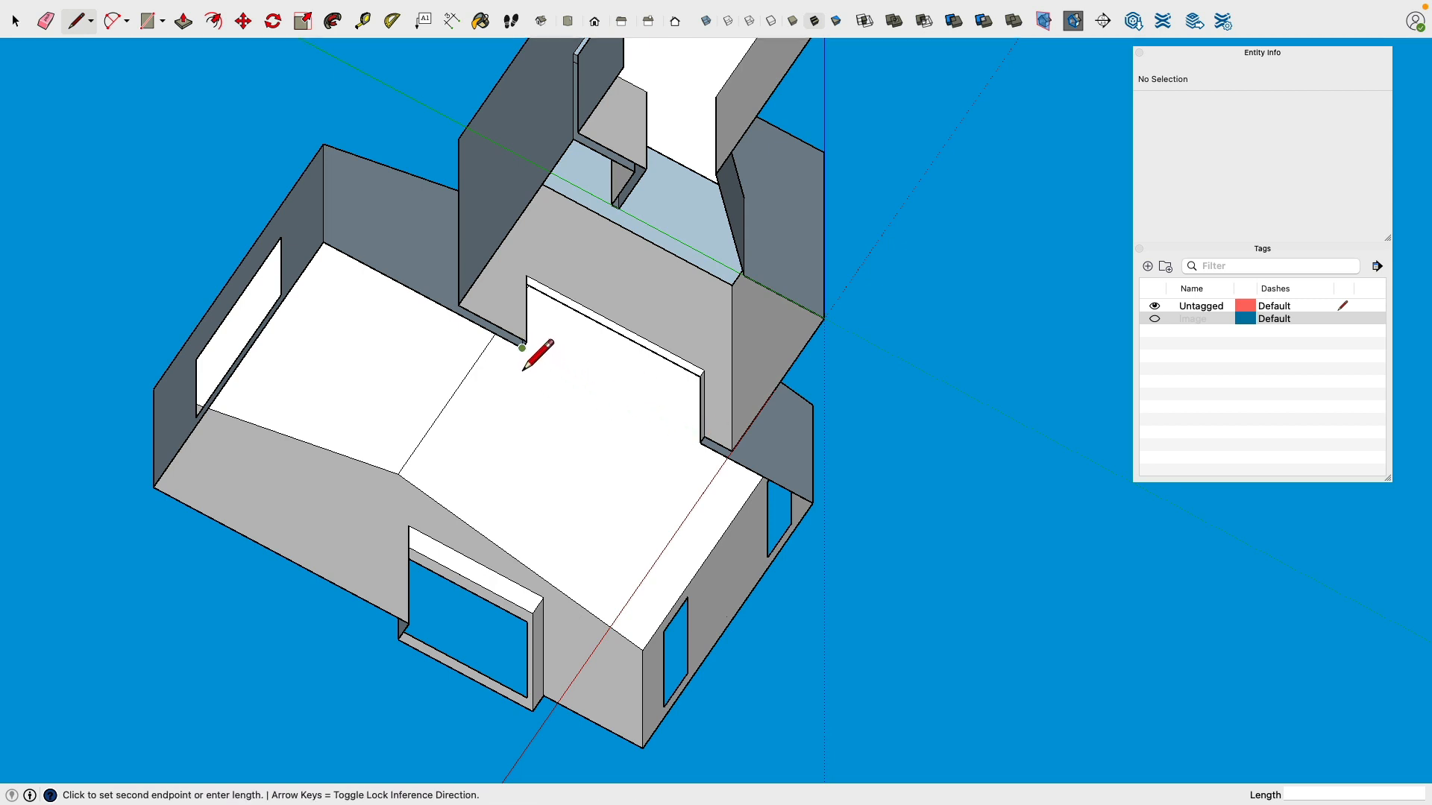
left_click(706, 460)
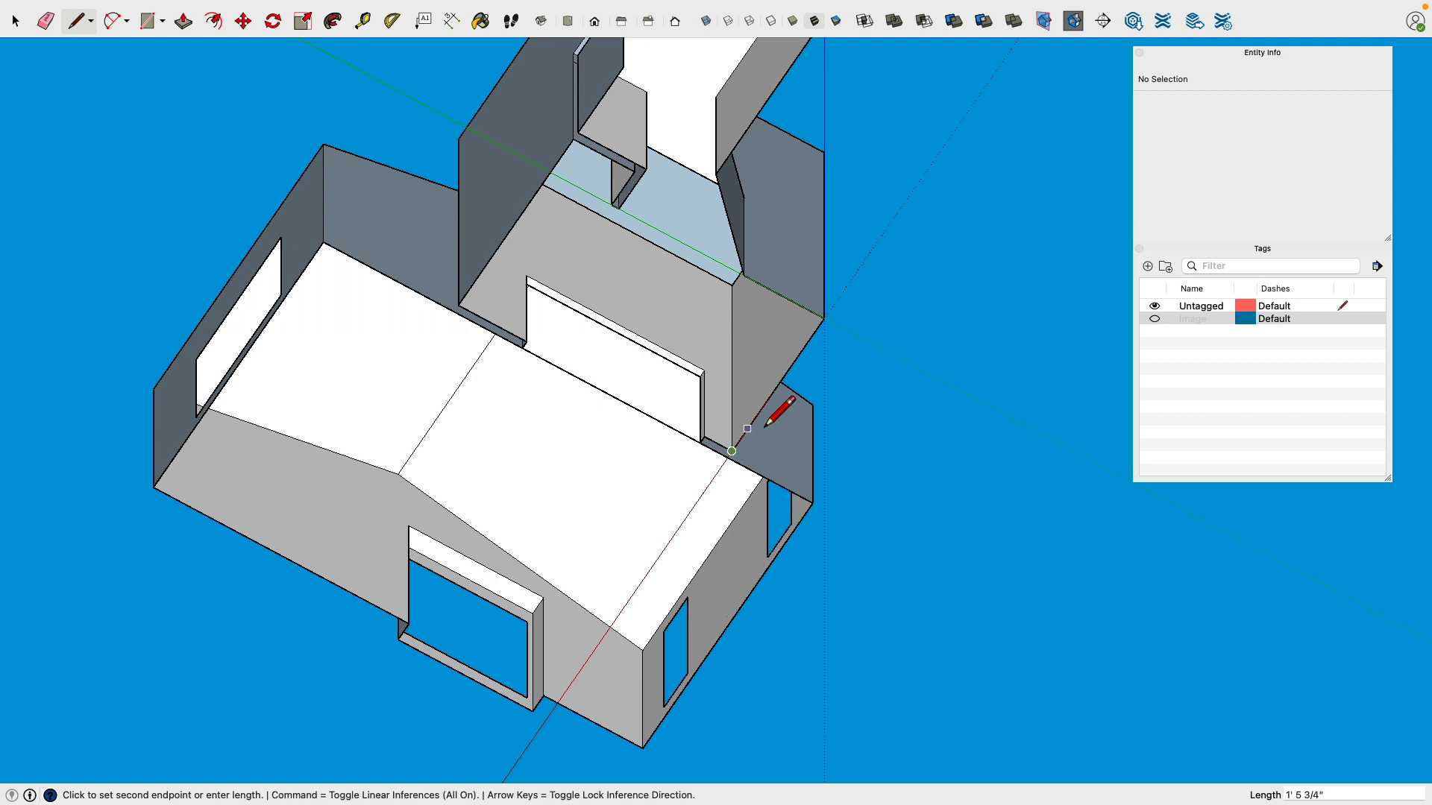
Step: Trace the remaining base edges of the tall block and the low wing, across their openings, to close them with one floor face
left_click(827, 339)
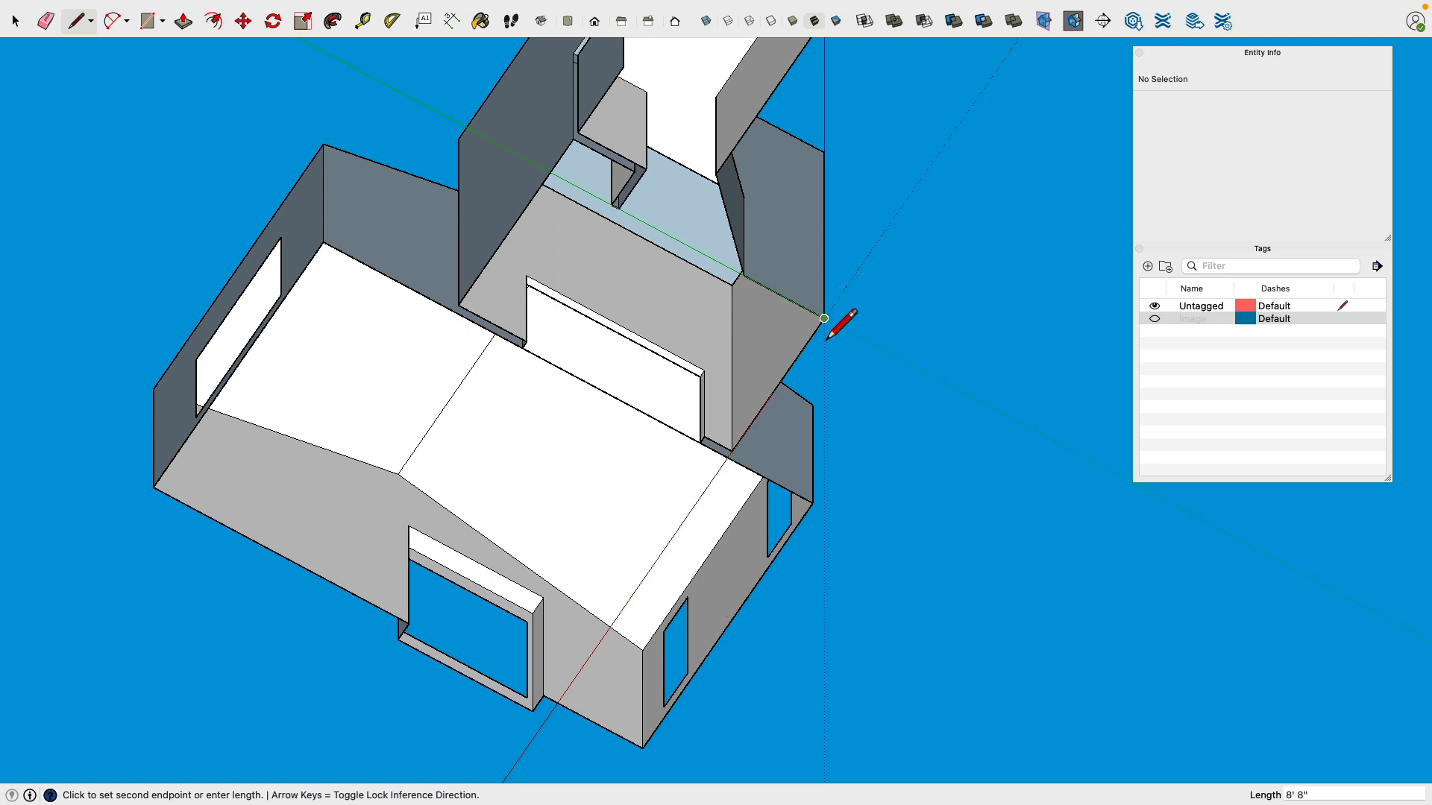
left_click(754, 299)
scroll(754, 301, "down", 3)
middle_click_drag(732, 214, 667, 333, "shift")
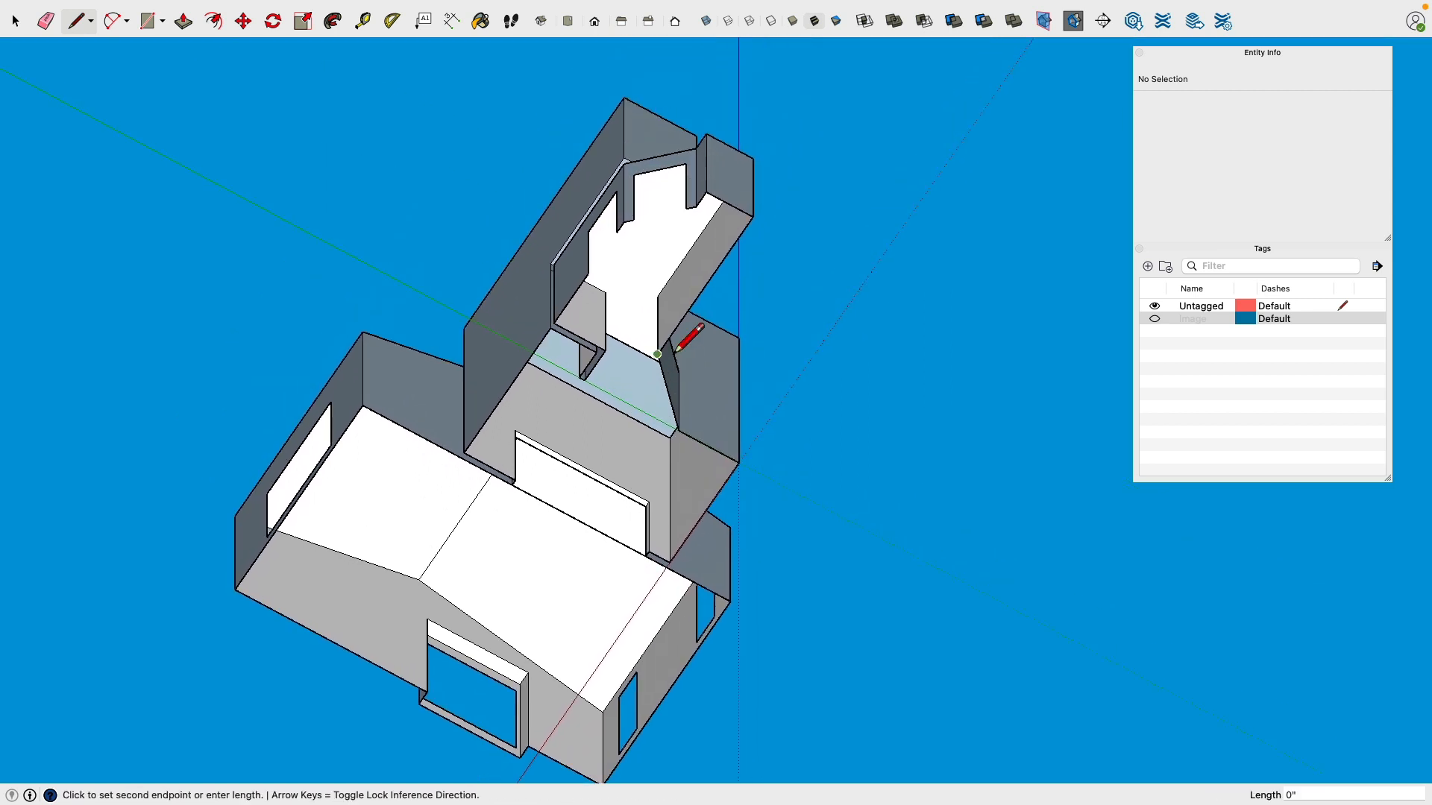
left_click(707, 214)
scroll(708, 217, "down", 3)
scroll(705, 219, "up", 4)
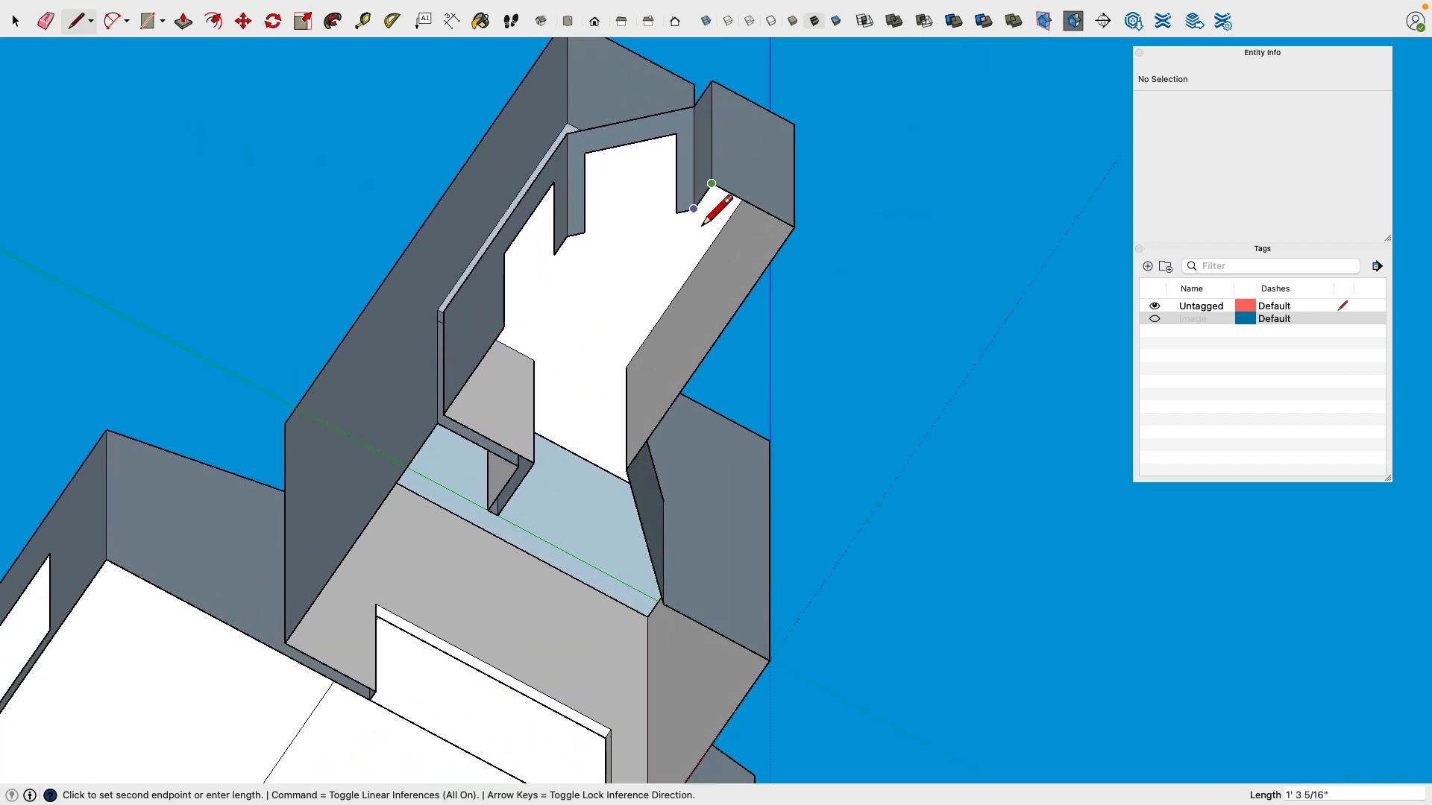
left_click(695, 211)
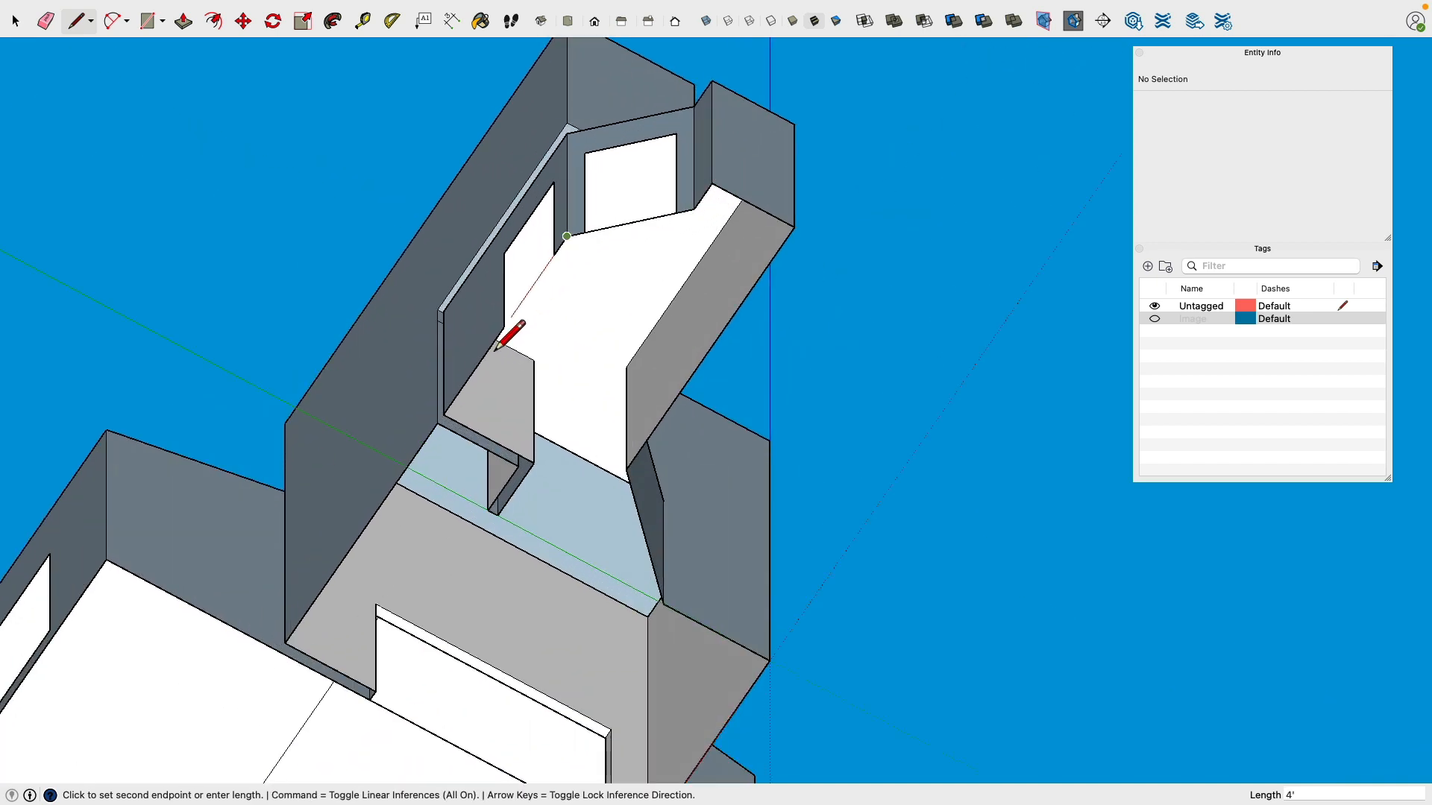
left_click(443, 414)
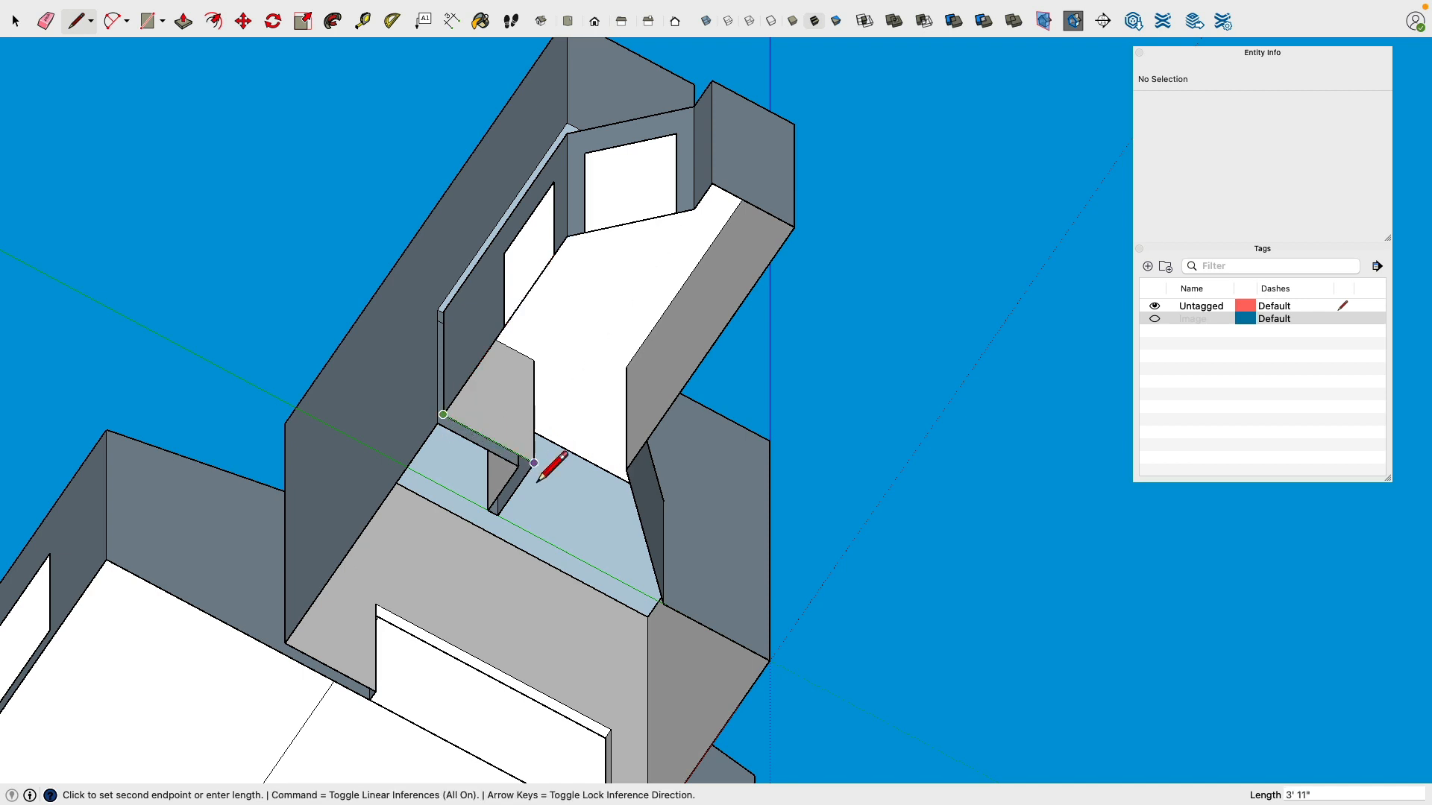
left_click(285, 642)
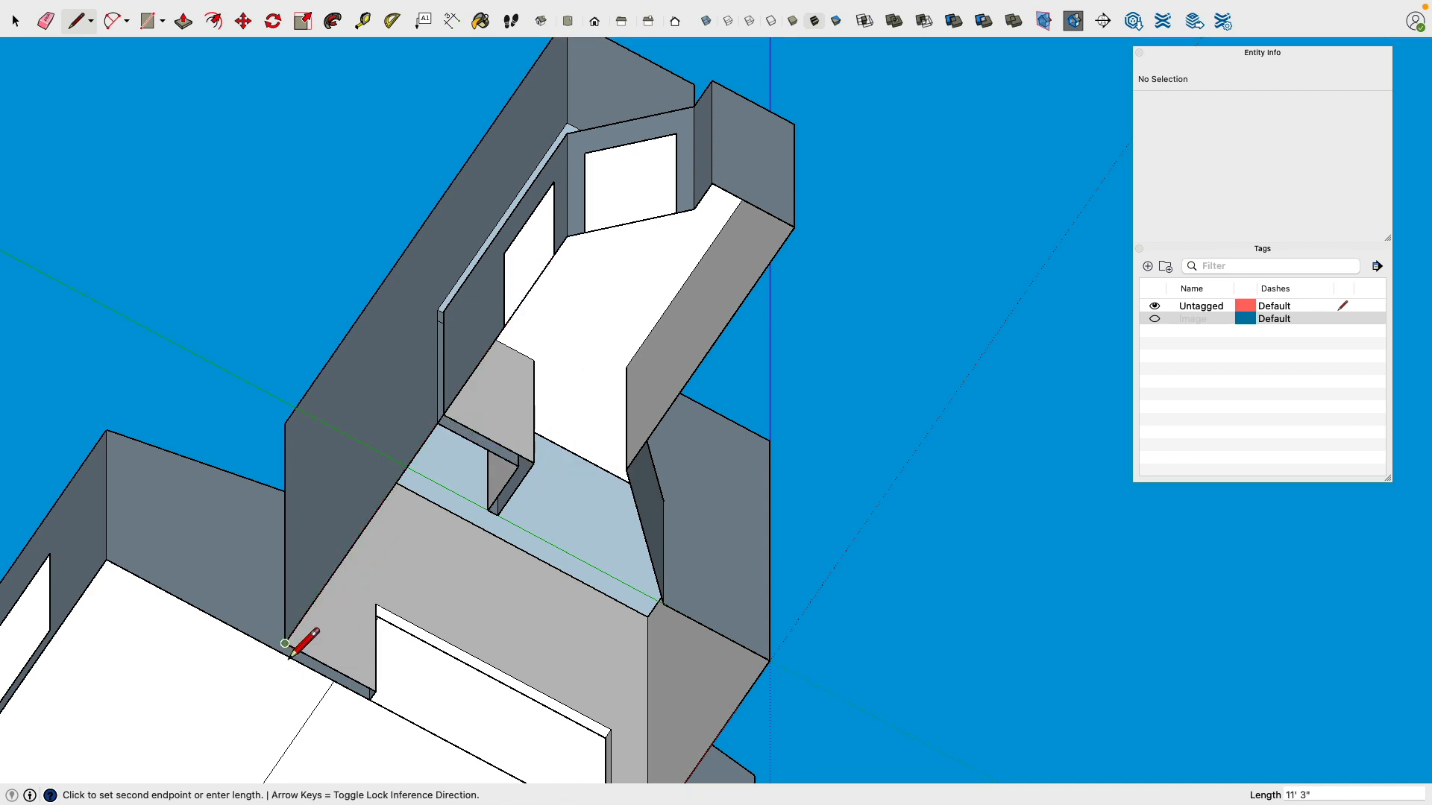
left_click(375, 691)
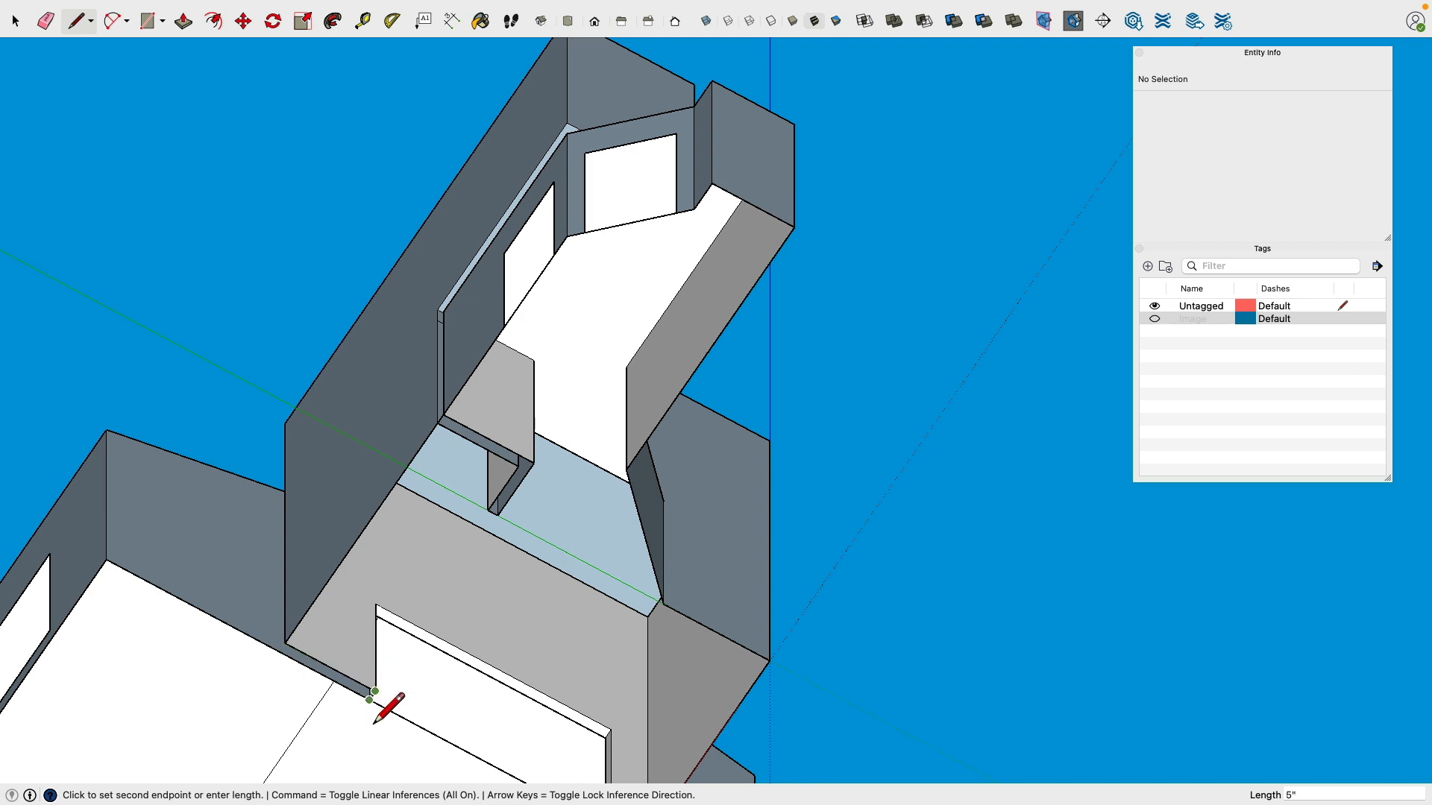
left_click(489, 512)
scroll(481, 512, "down", 2)
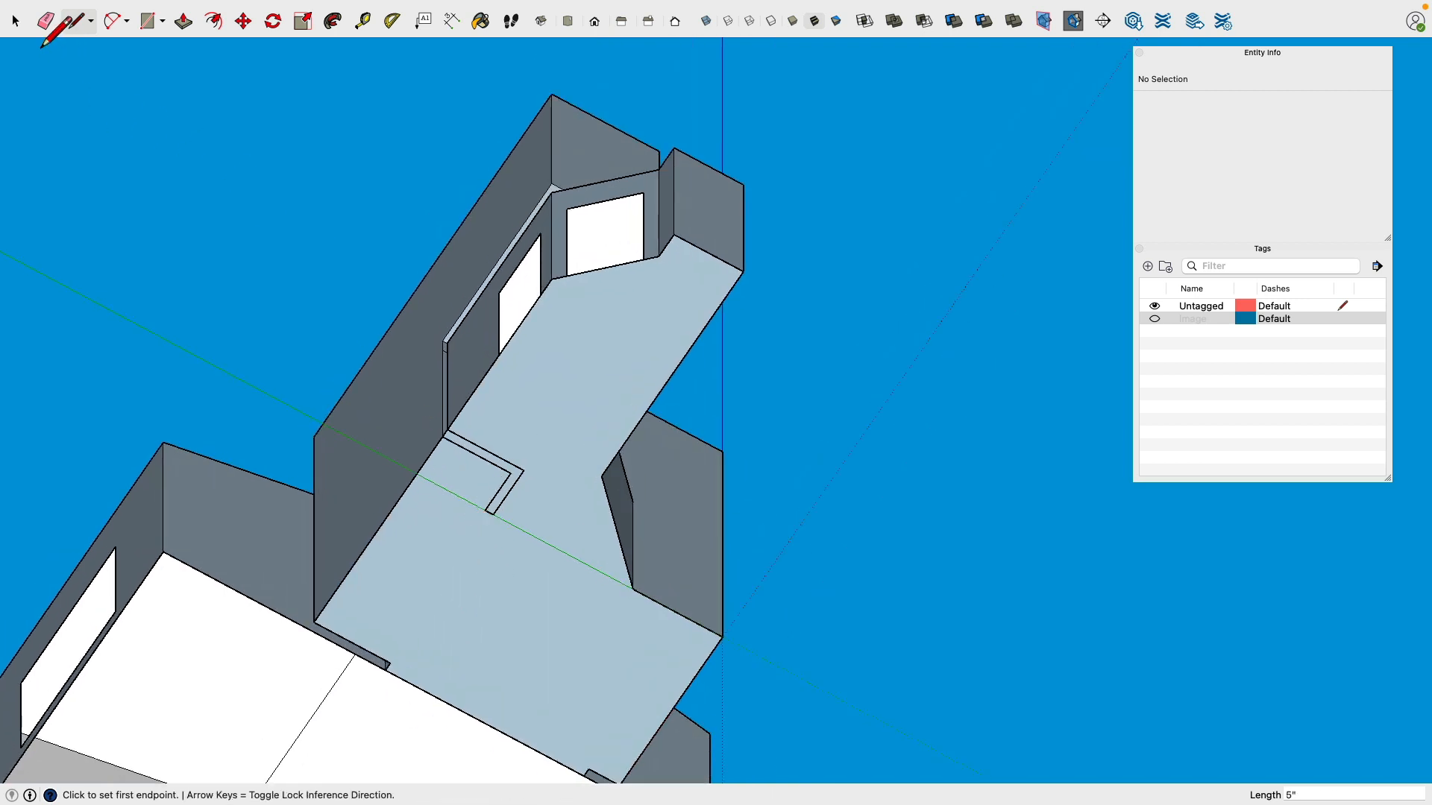
Step: Select the floor face of the tall block and low wing with its edges and make it a separate group
left_click(15, 21)
double_click(602, 342)
scroll(728, 580, "down", 2)
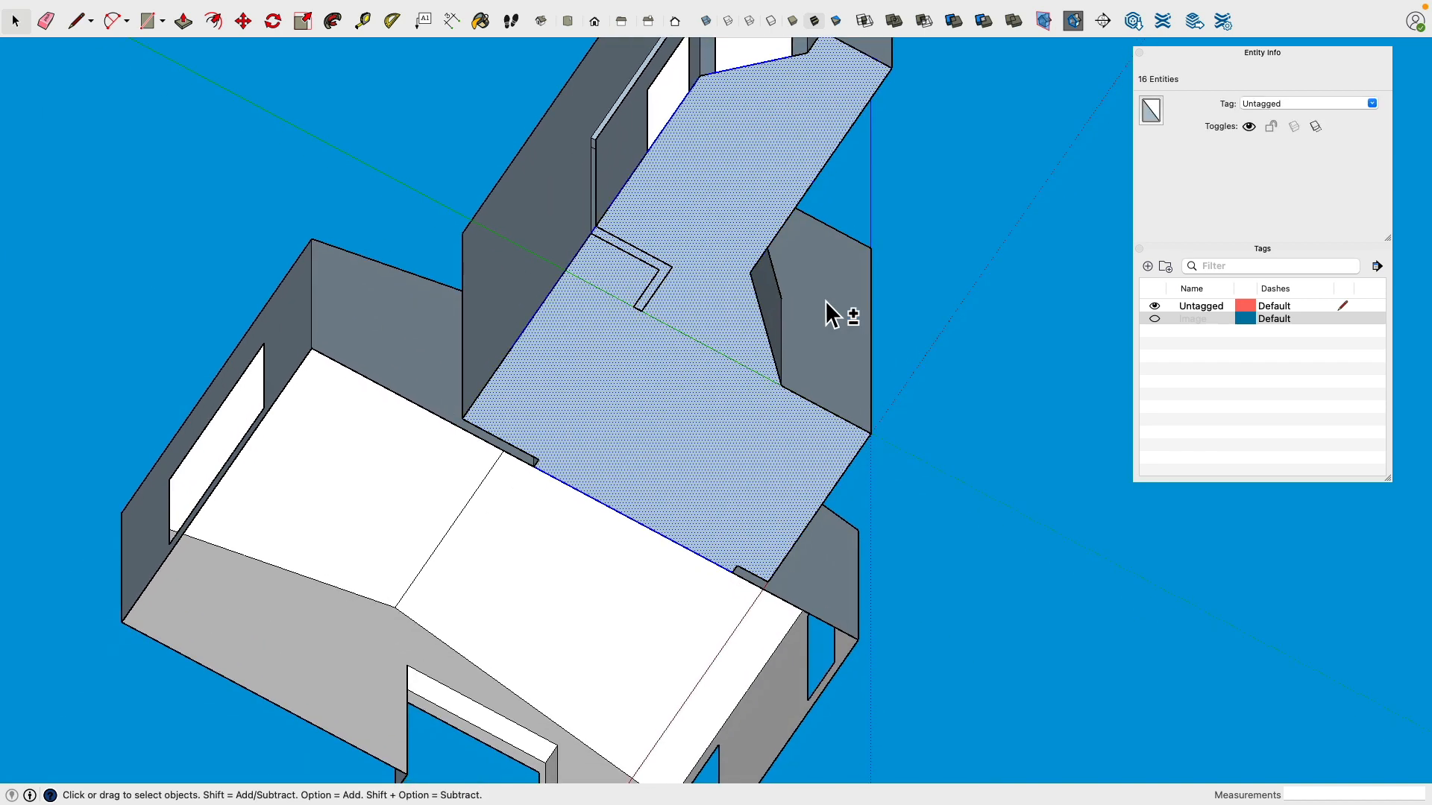
right_click(709, 203)
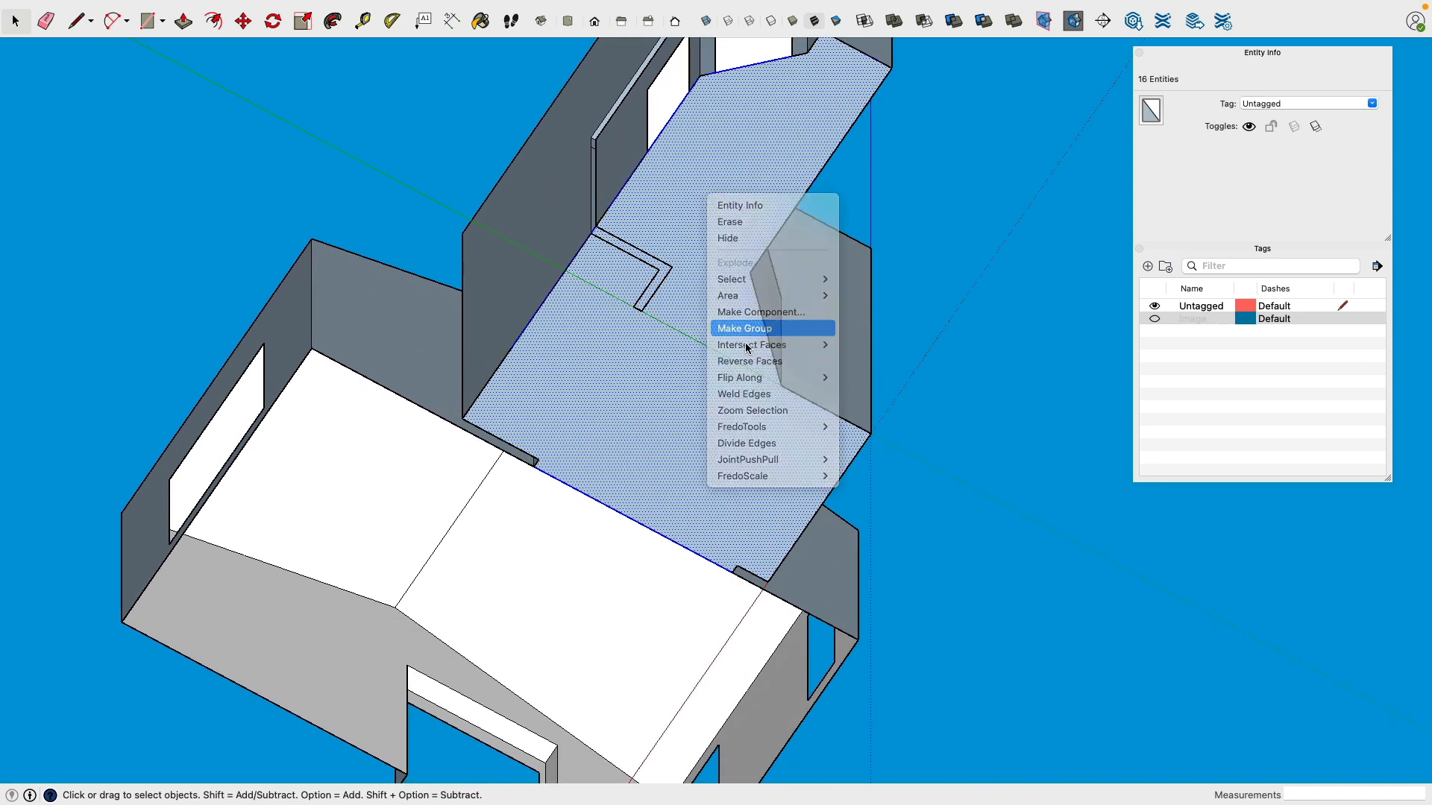
left_click(805, 326)
scroll(373, 250, "up", 3)
scroll(358, 238, "down", 2)
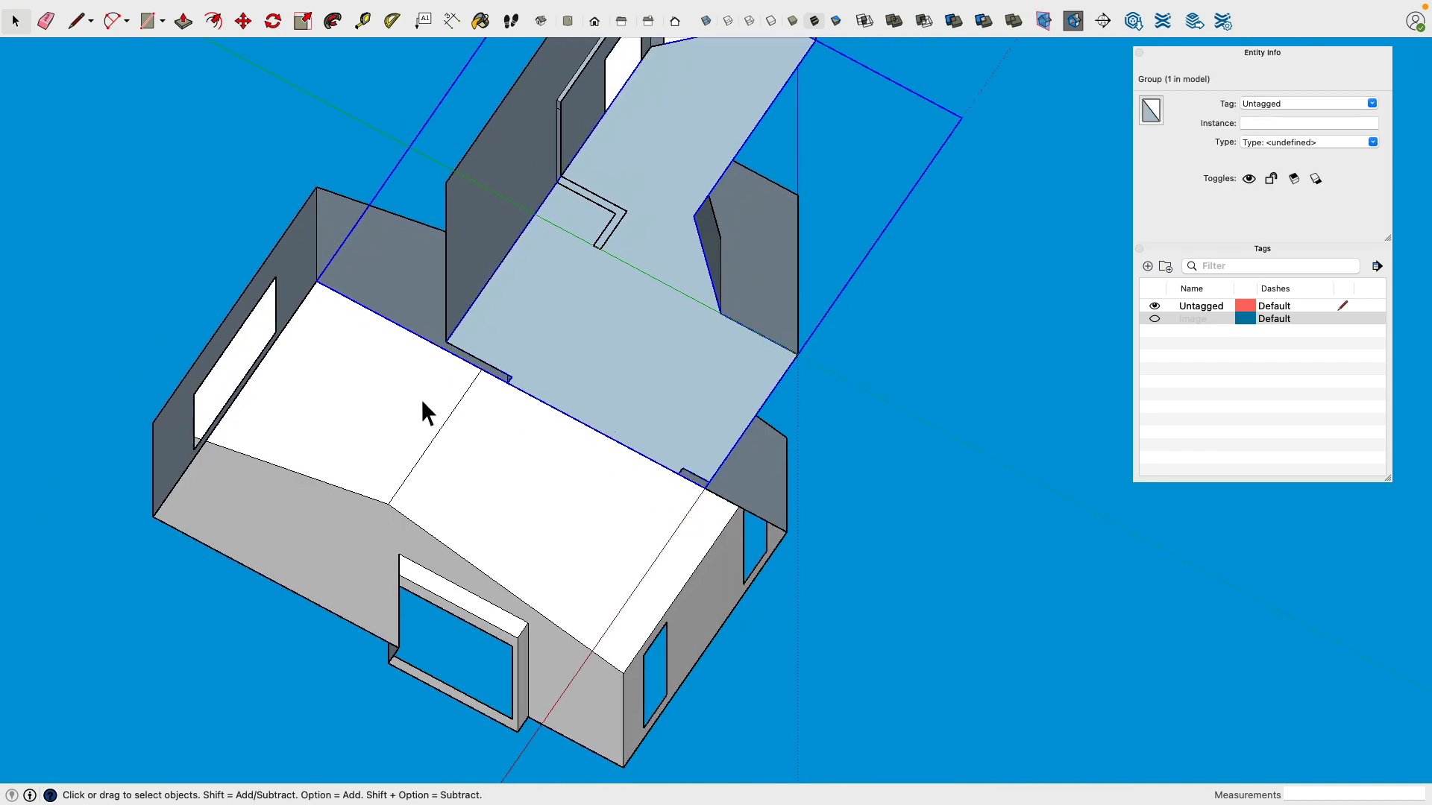
Step: Trace lines around the open base of the gabled block, following the bay projection, to close it with a floor face
left_click(78, 21)
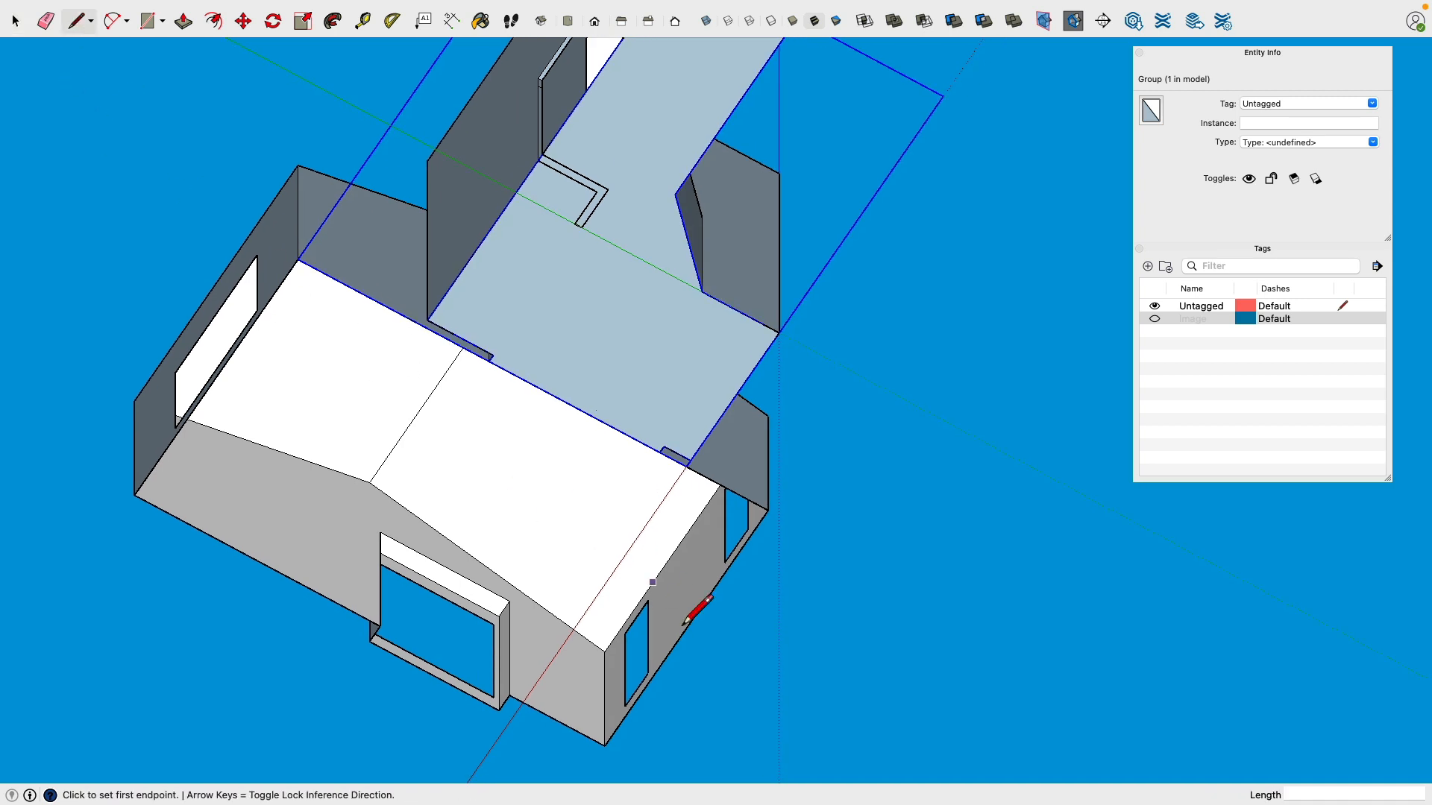
left_click(767, 510)
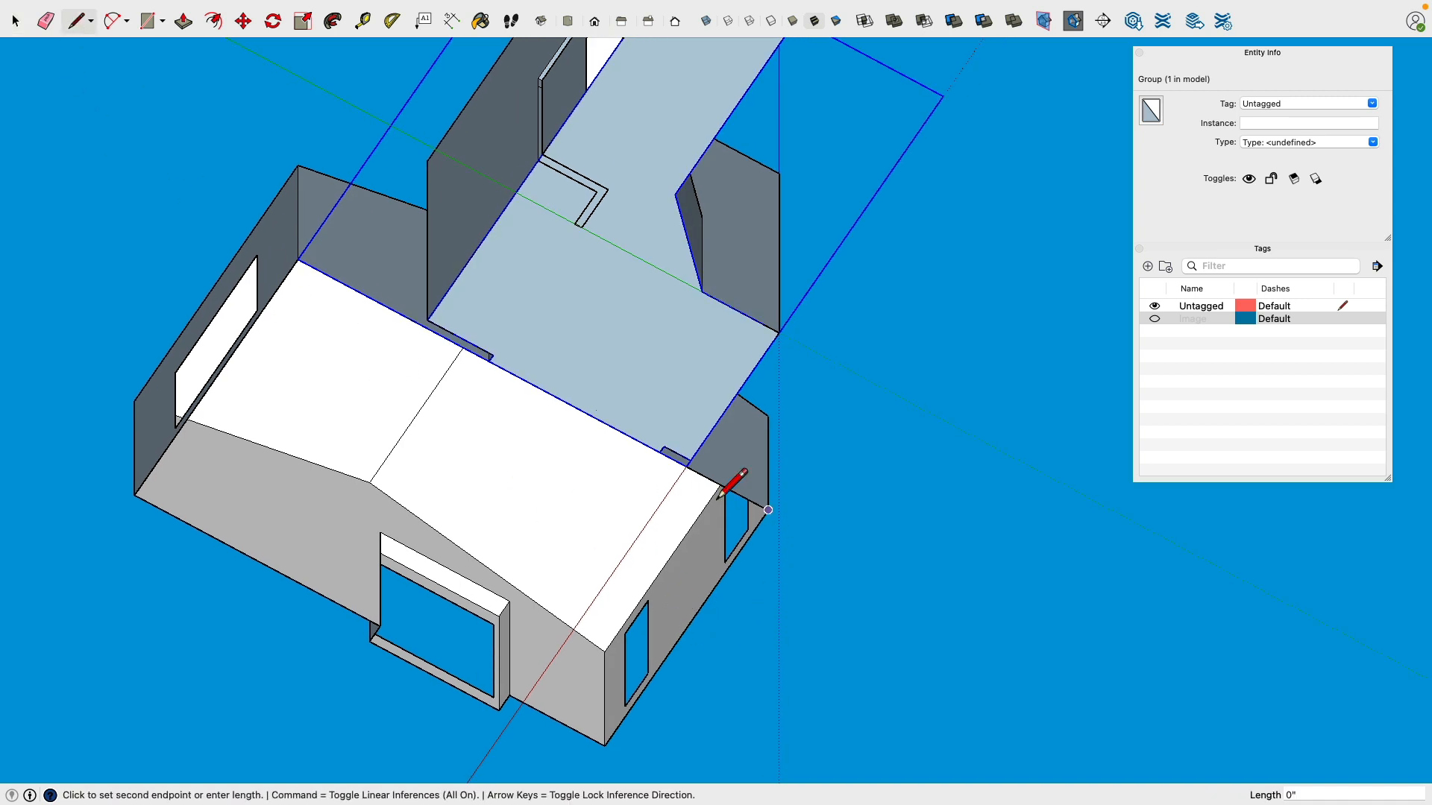
left_click(137, 496)
left_click(379, 626)
left_click(369, 641)
left_click(604, 744)
left_click(768, 510)
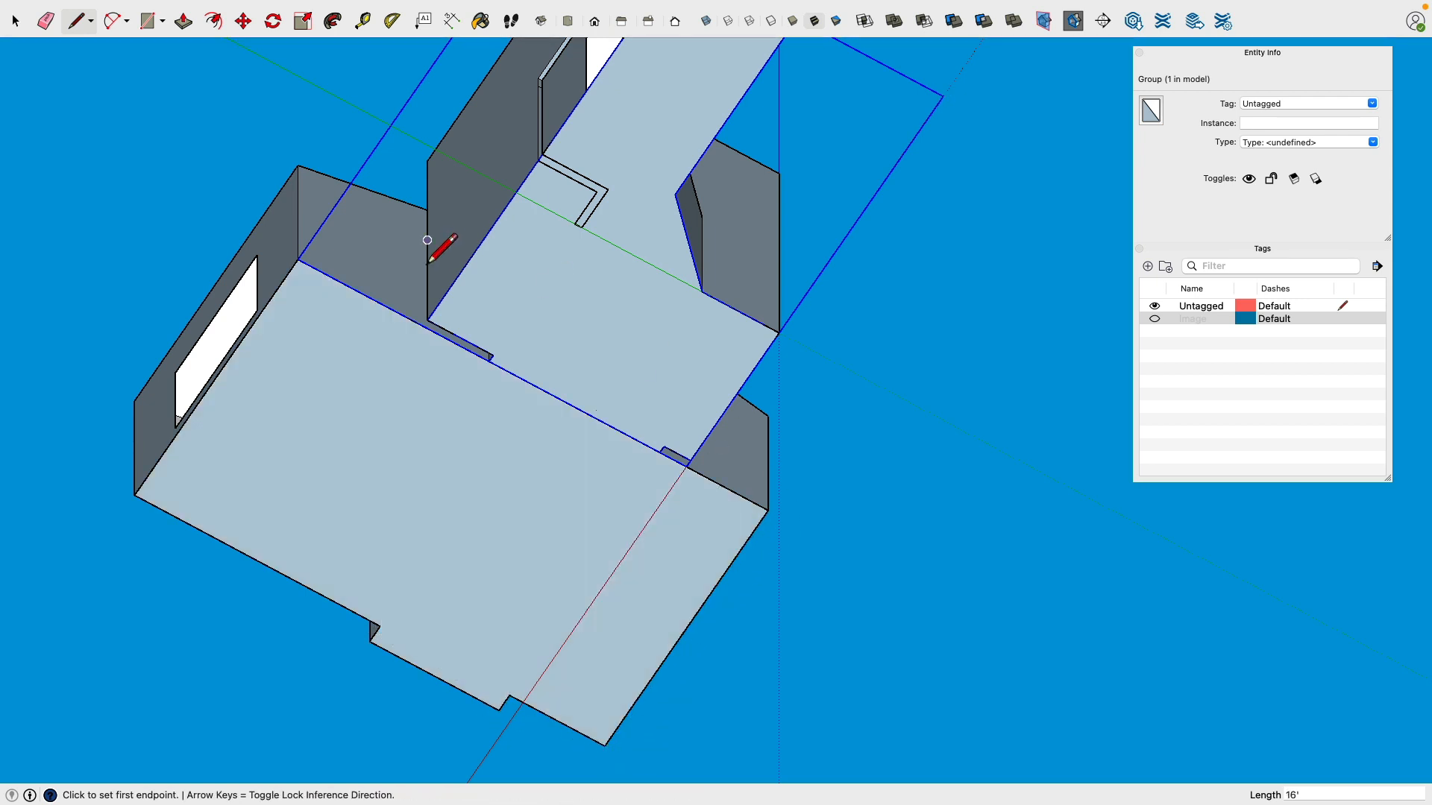
Step: Select the gabled block's floor face with its edges and make it a separate group
scroll(438, 243, "down", 2)
key("space")
left_click(323, 385)
right_click(324, 383)
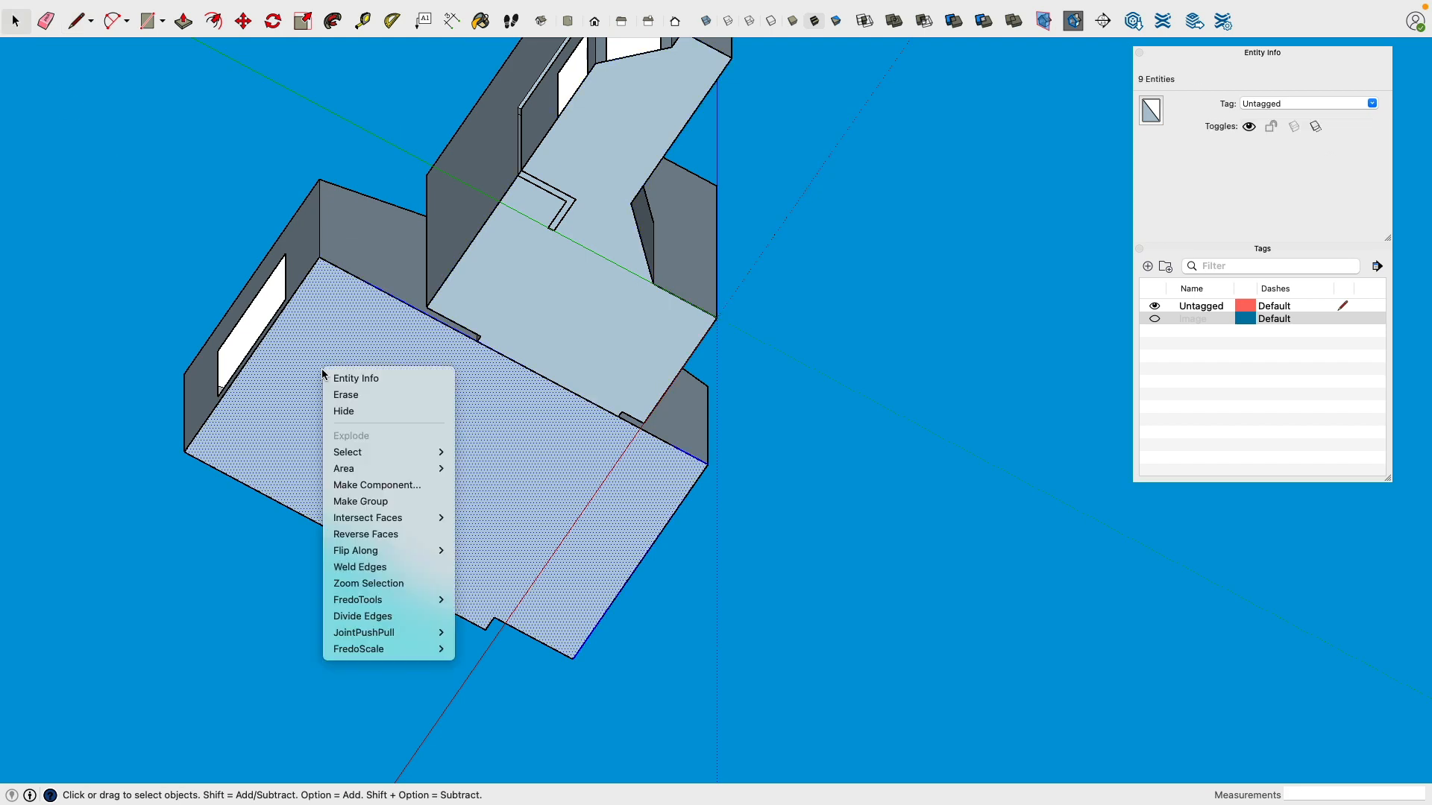
left_click(391, 504)
scroll(680, 337, "down", 2)
scroll(775, 273, "up", 2)
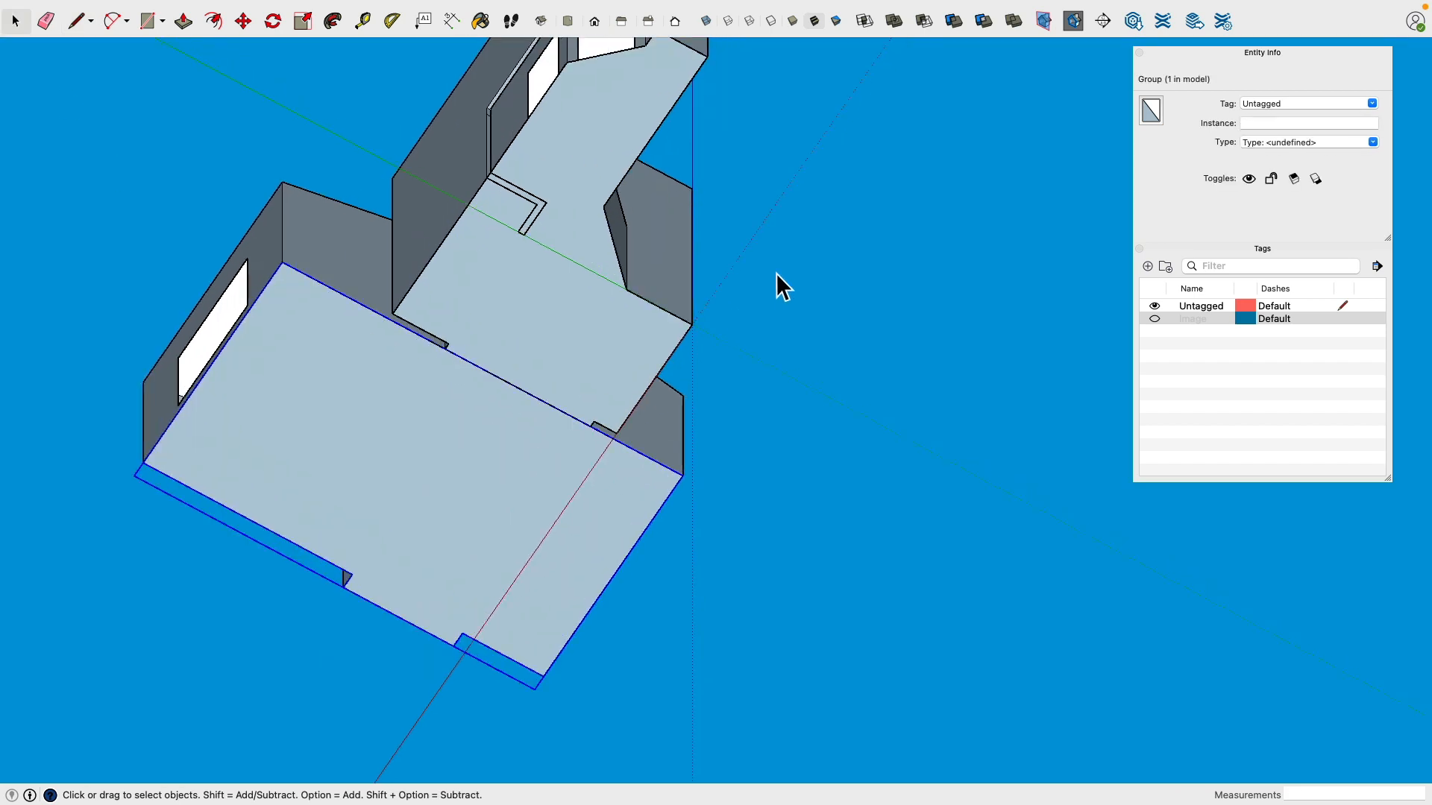
Step: Examine the house from several sides, opening the main wall group for editing and leaving it again
middle_click_drag(775, 273, 850, 515)
mouse_move(839, 311)
middle_mouse_down()
mouse_move(754, 589)
mouse_move(675, 567)
mouse_move(879, 569)
mouse_move(1000, 537)
mouse_move(687, 499)
mouse_move(852, 587)
mouse_move(684, 409)
mouse_move(530, 534)
mouse_move(216, 550)
mouse_move(316, 492)
mouse_move(375, 226)
middle_mouse_up()
left_click(855, 589)
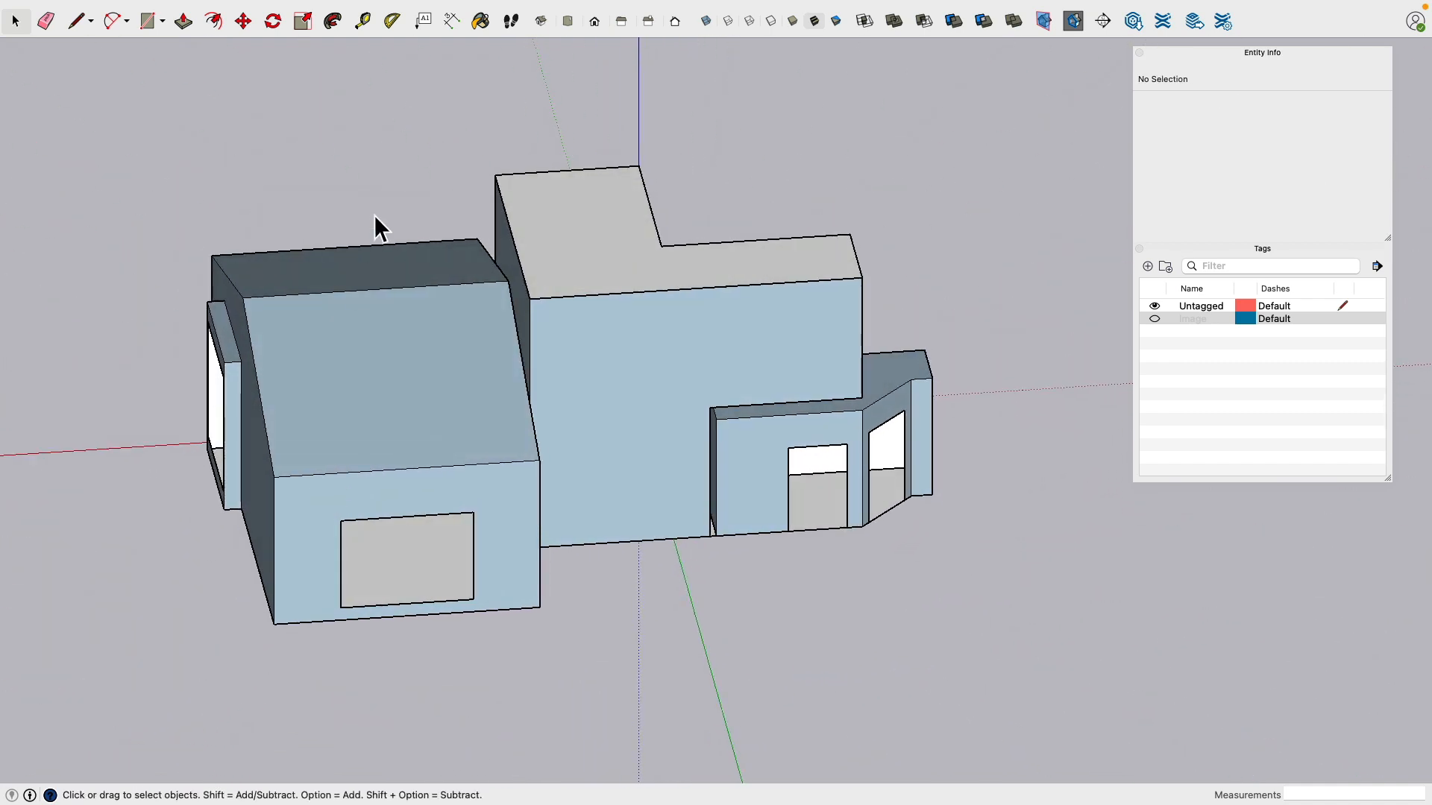
mouse_move(408, 5)
left_click(322, 11)
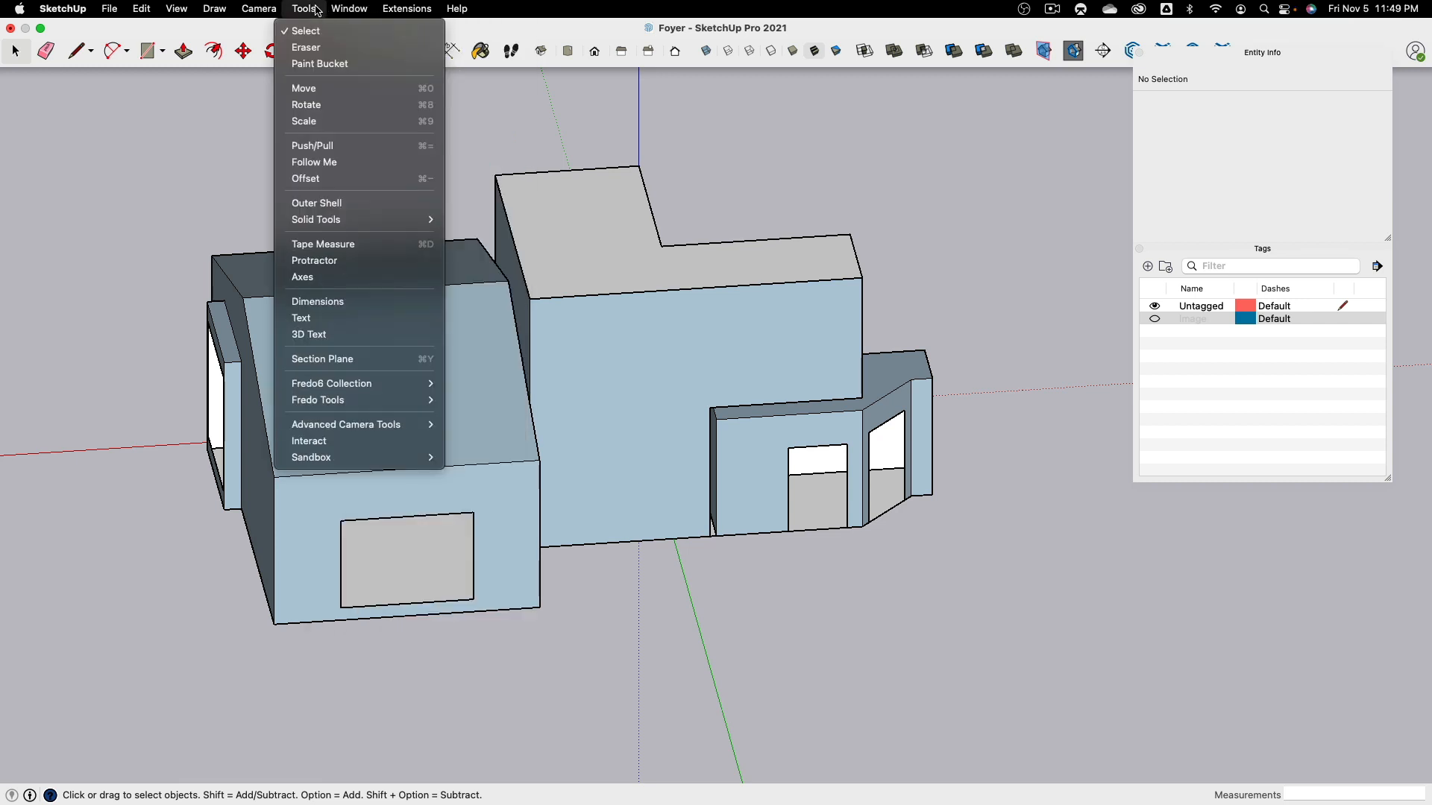
middle_click_drag(281, 256, 679, 547)
left_click(830, 522)
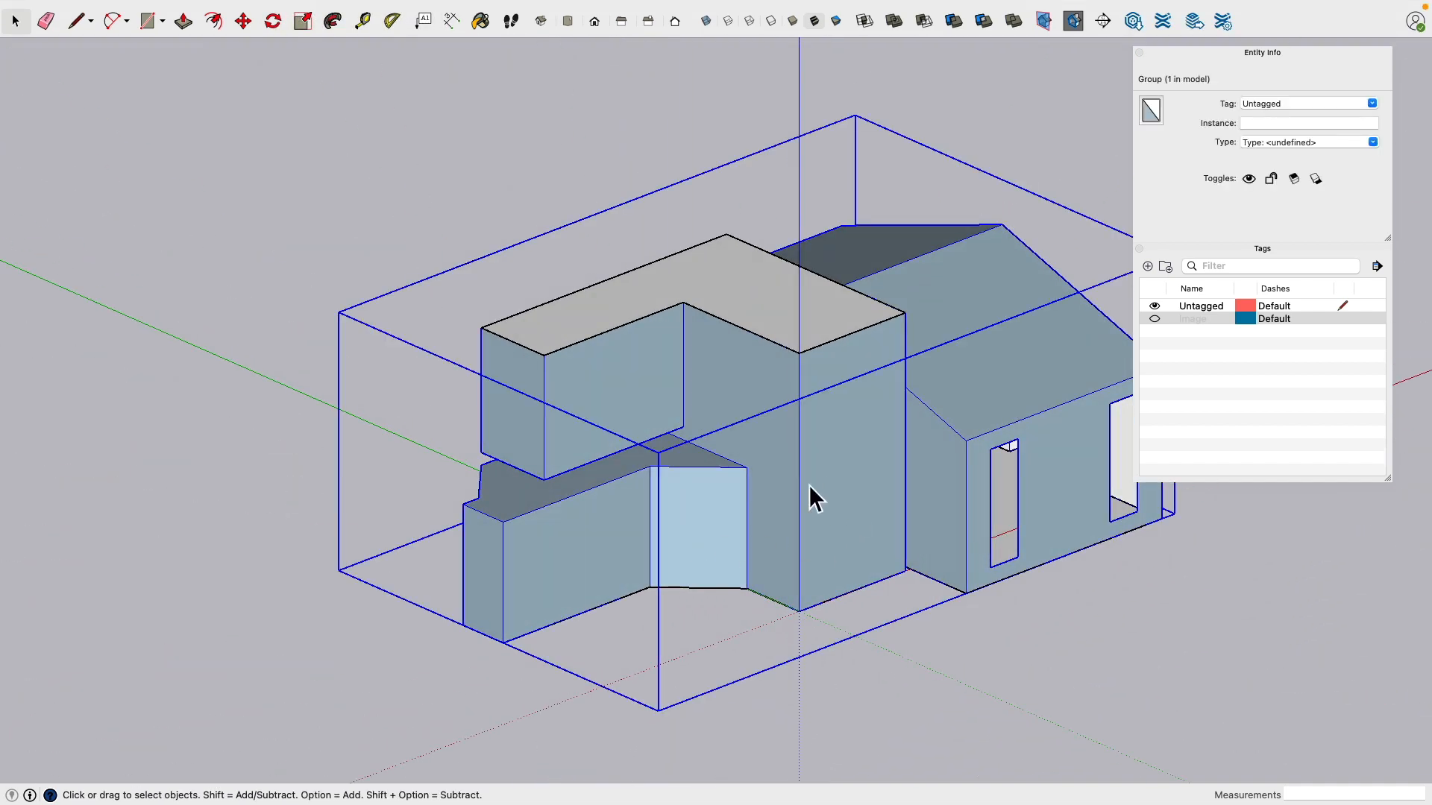
double_click(843, 510)
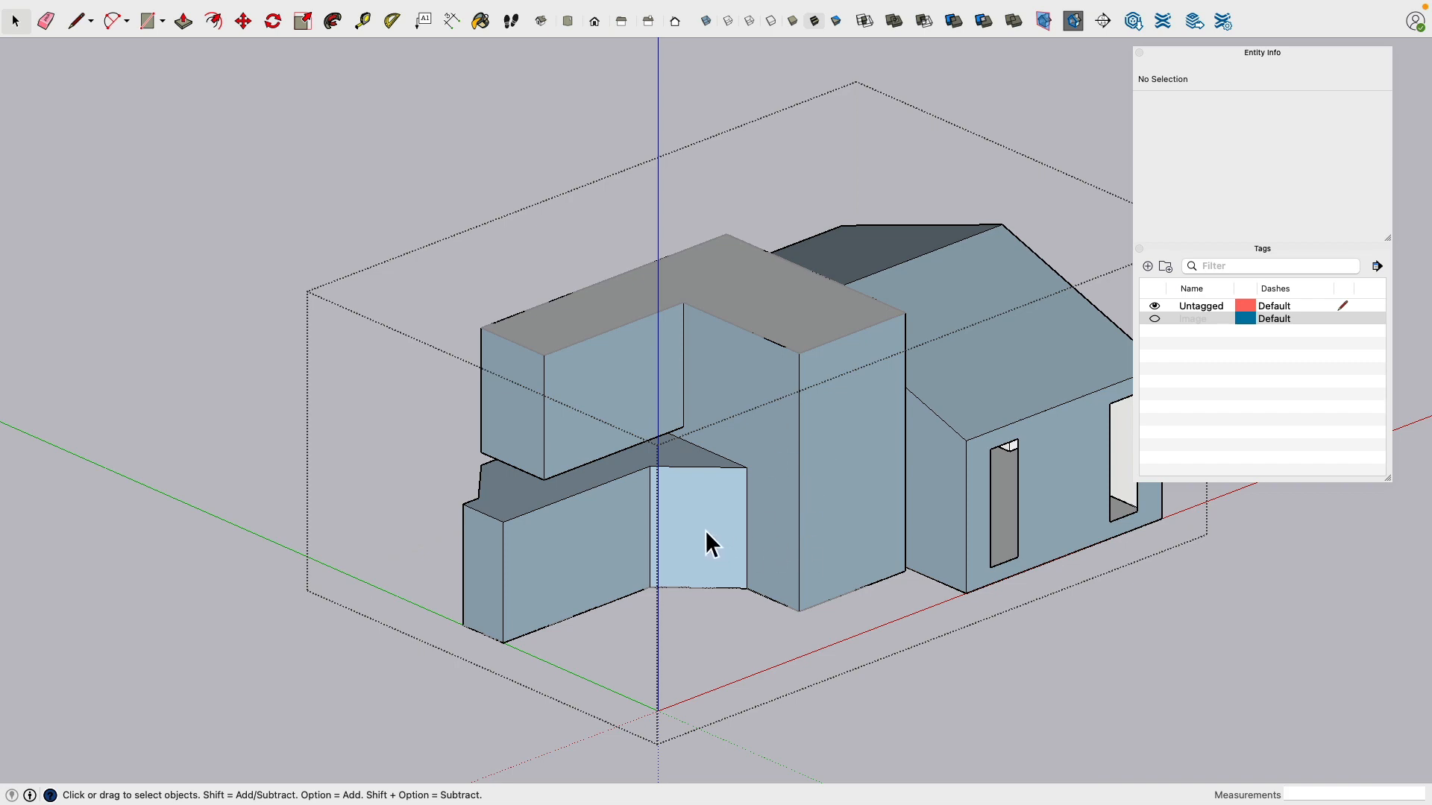
middle_click_drag(706, 530, 431, 575)
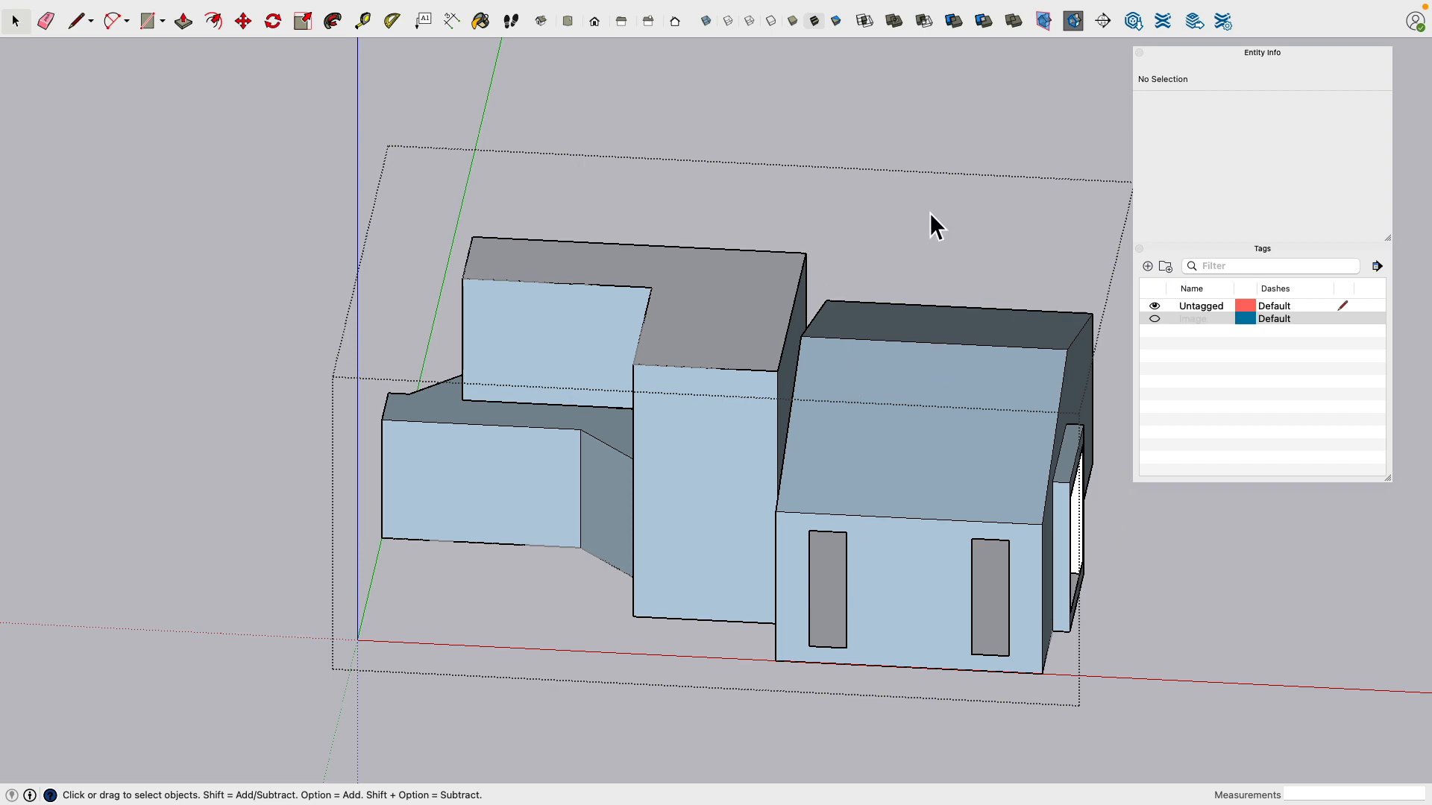
middle_click_drag(929, 212, 315, 401)
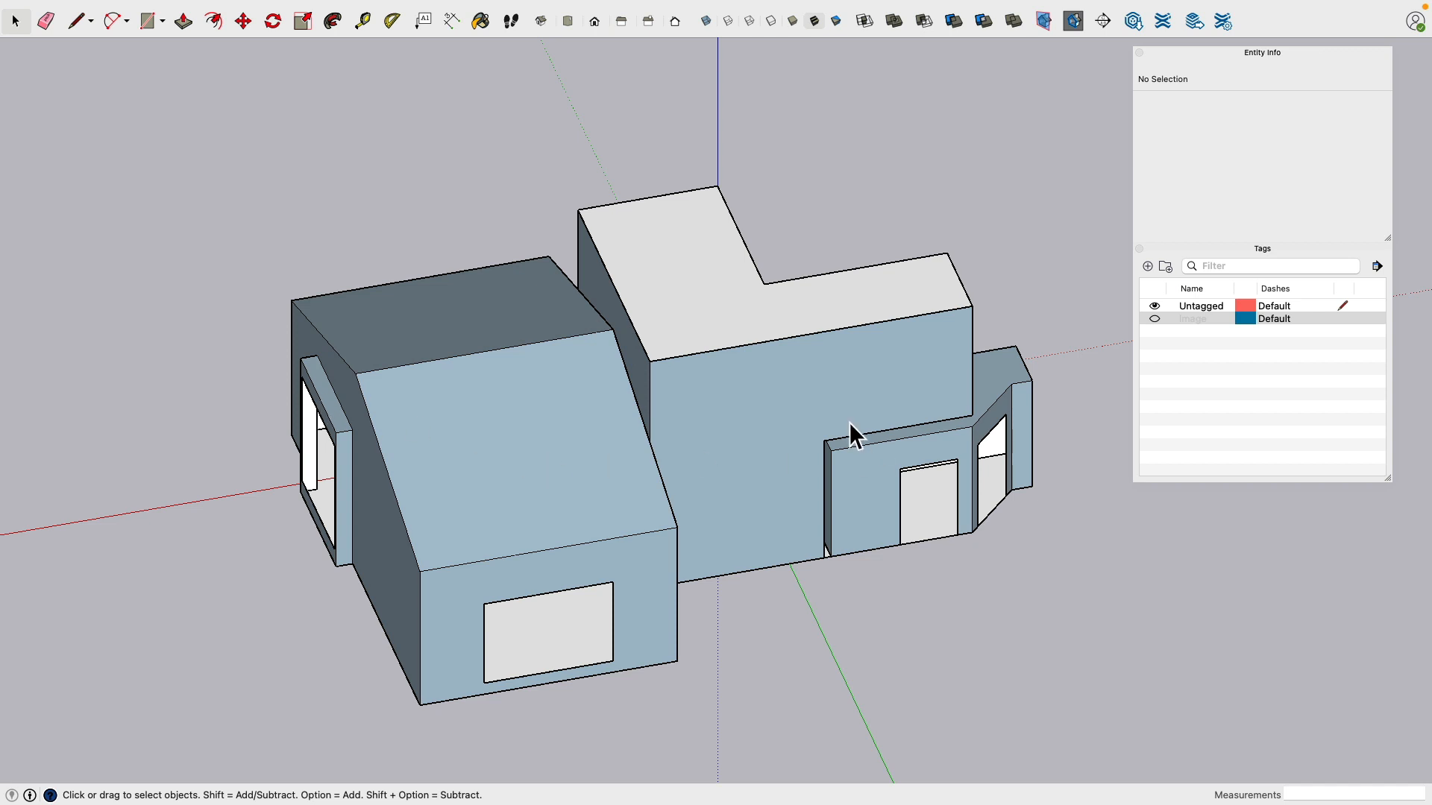
Step: Toggle the Image tag's visibility on and back off, and open the Outliner
left_click(1153, 319)
left_click(1153, 319)
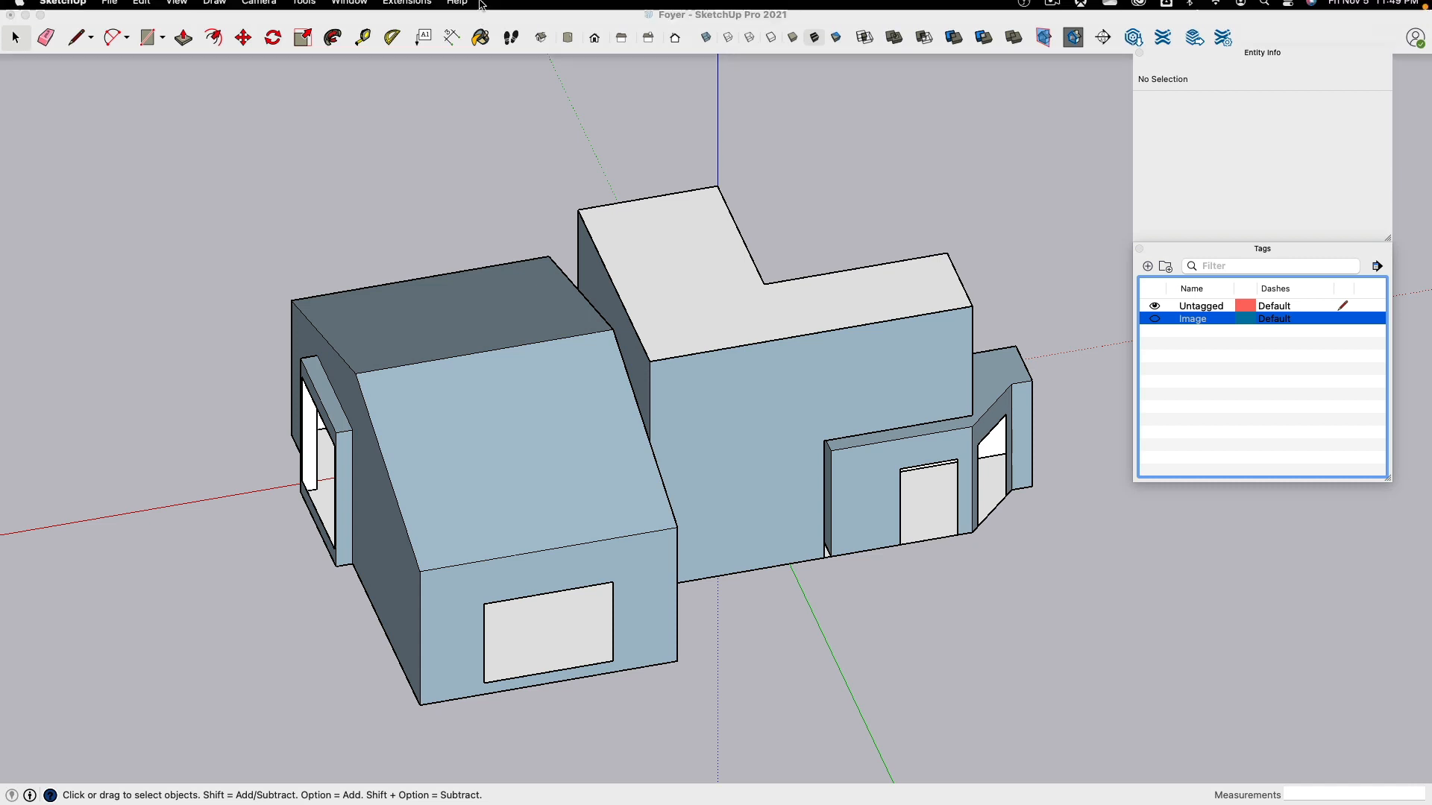
left_click(382, 9)
mouse_move(351, 9)
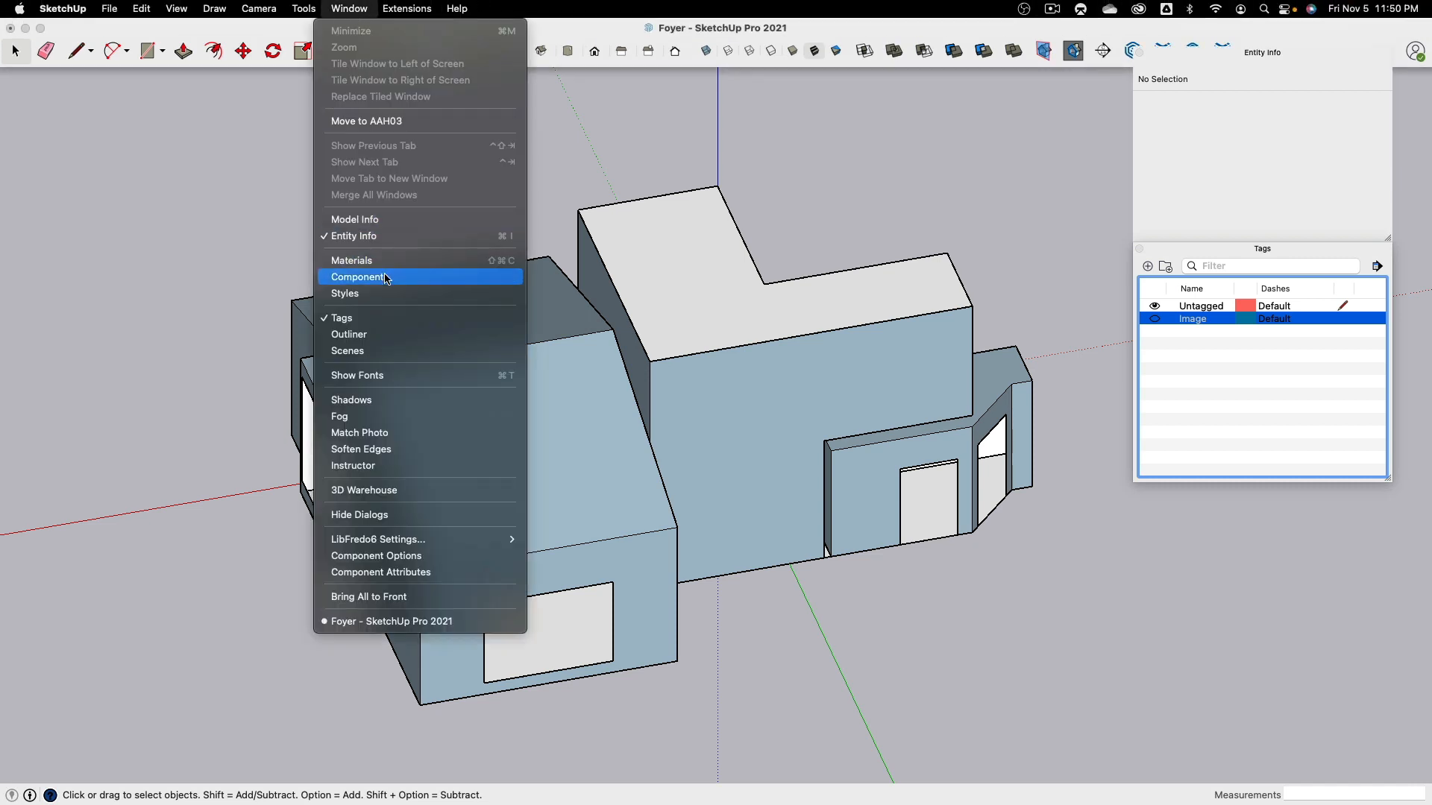
left_click(381, 336)
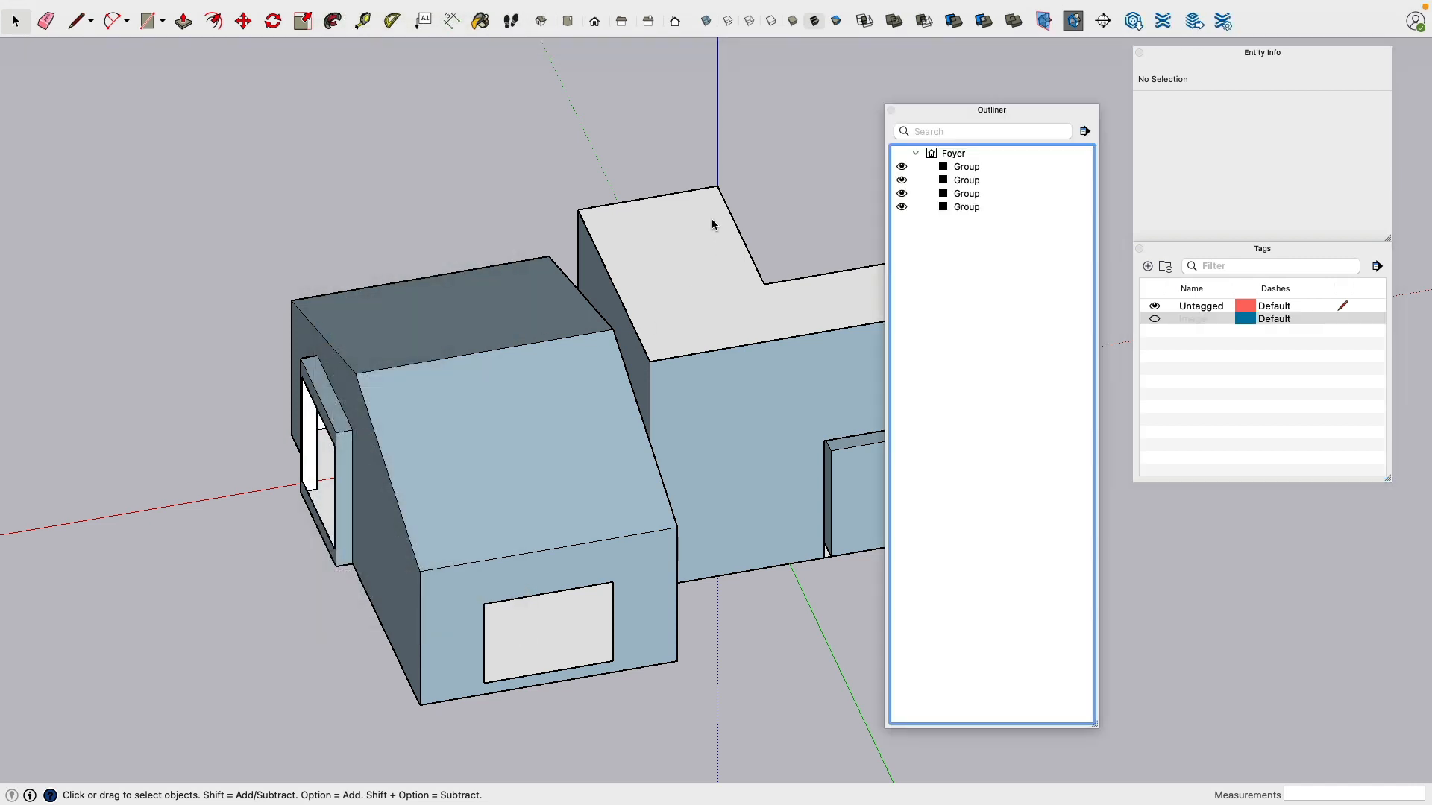
Step: Rename the main block's flat roof group as Ceiling in the Outliner
left_click(683, 284)
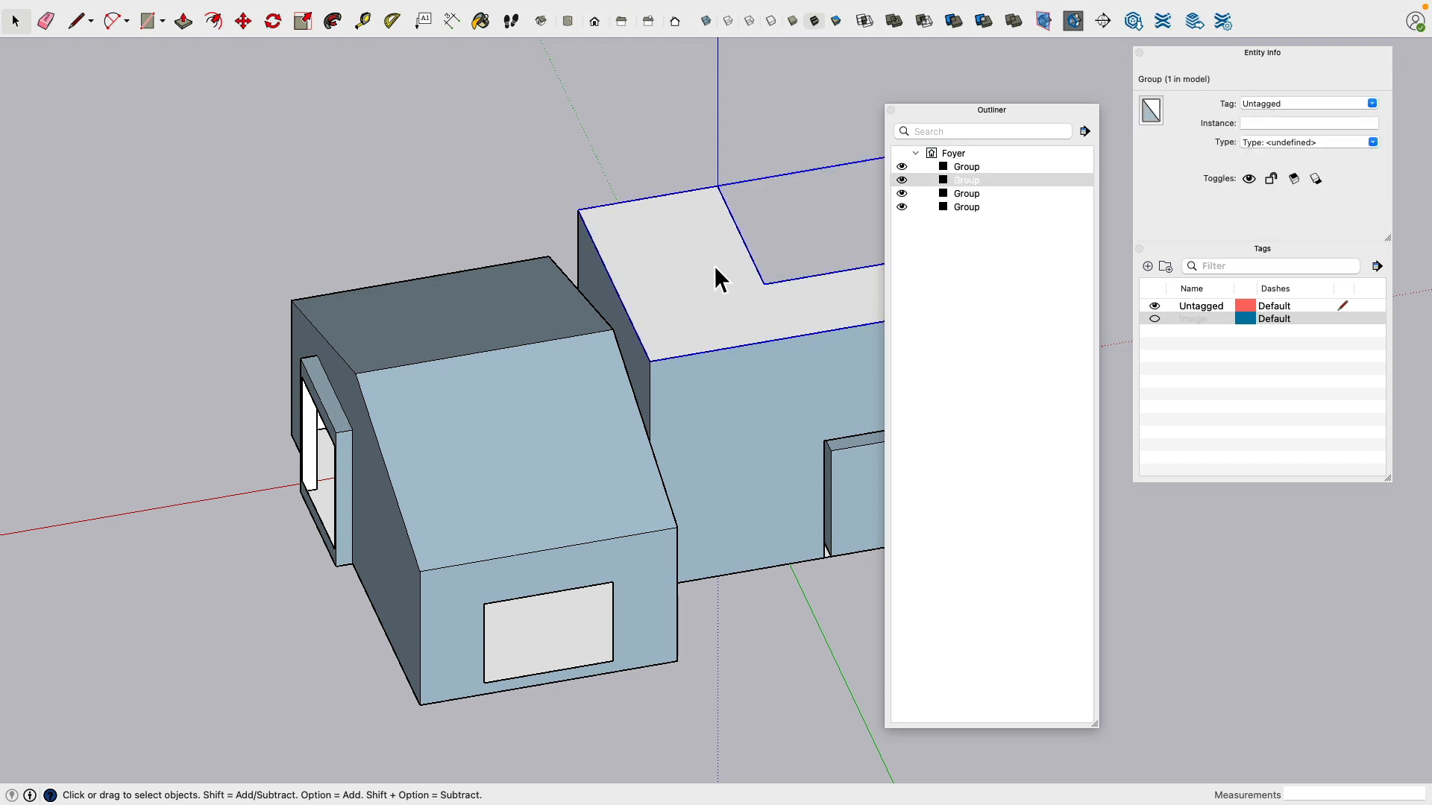
double_click(967, 182)
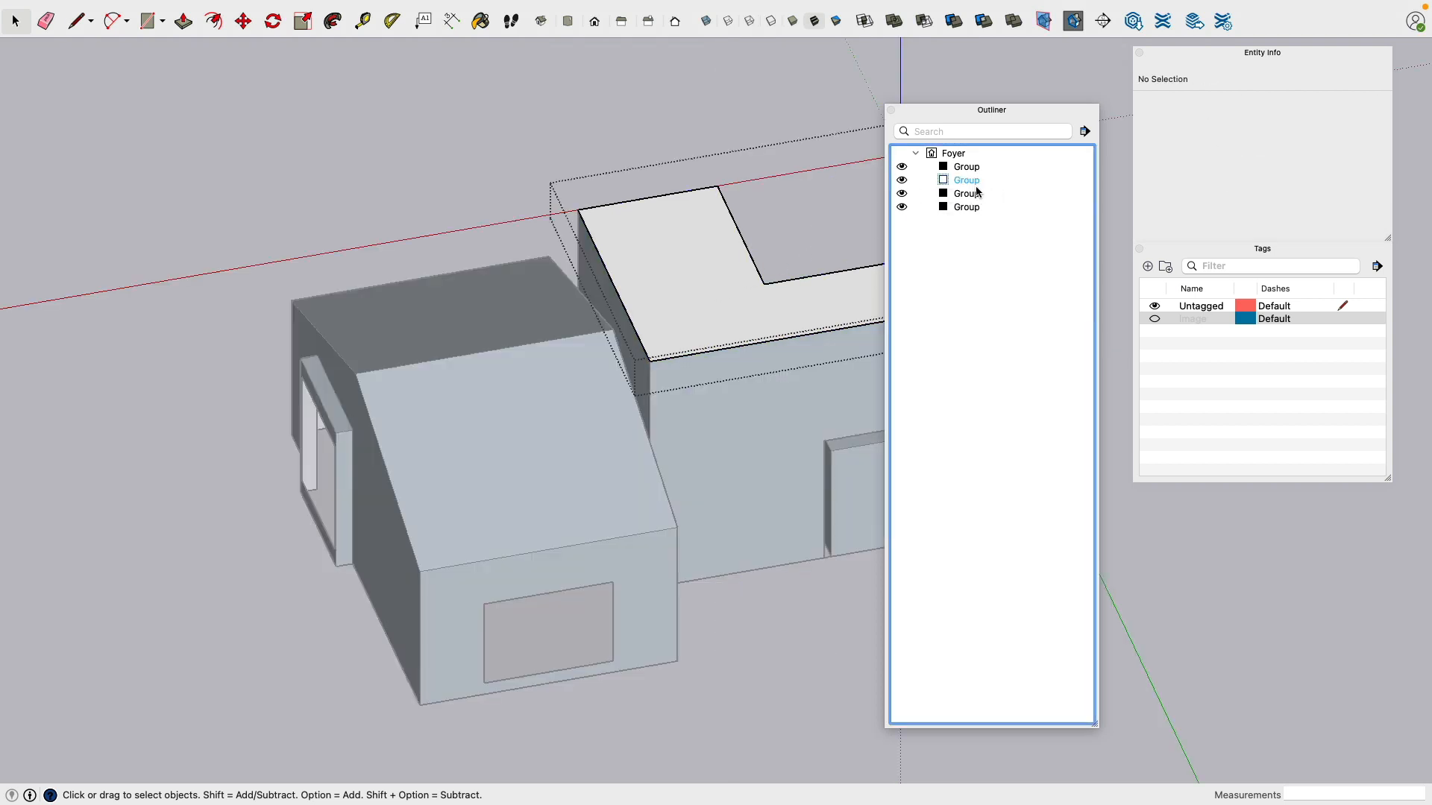
left_click(969, 182)
left_click(970, 183)
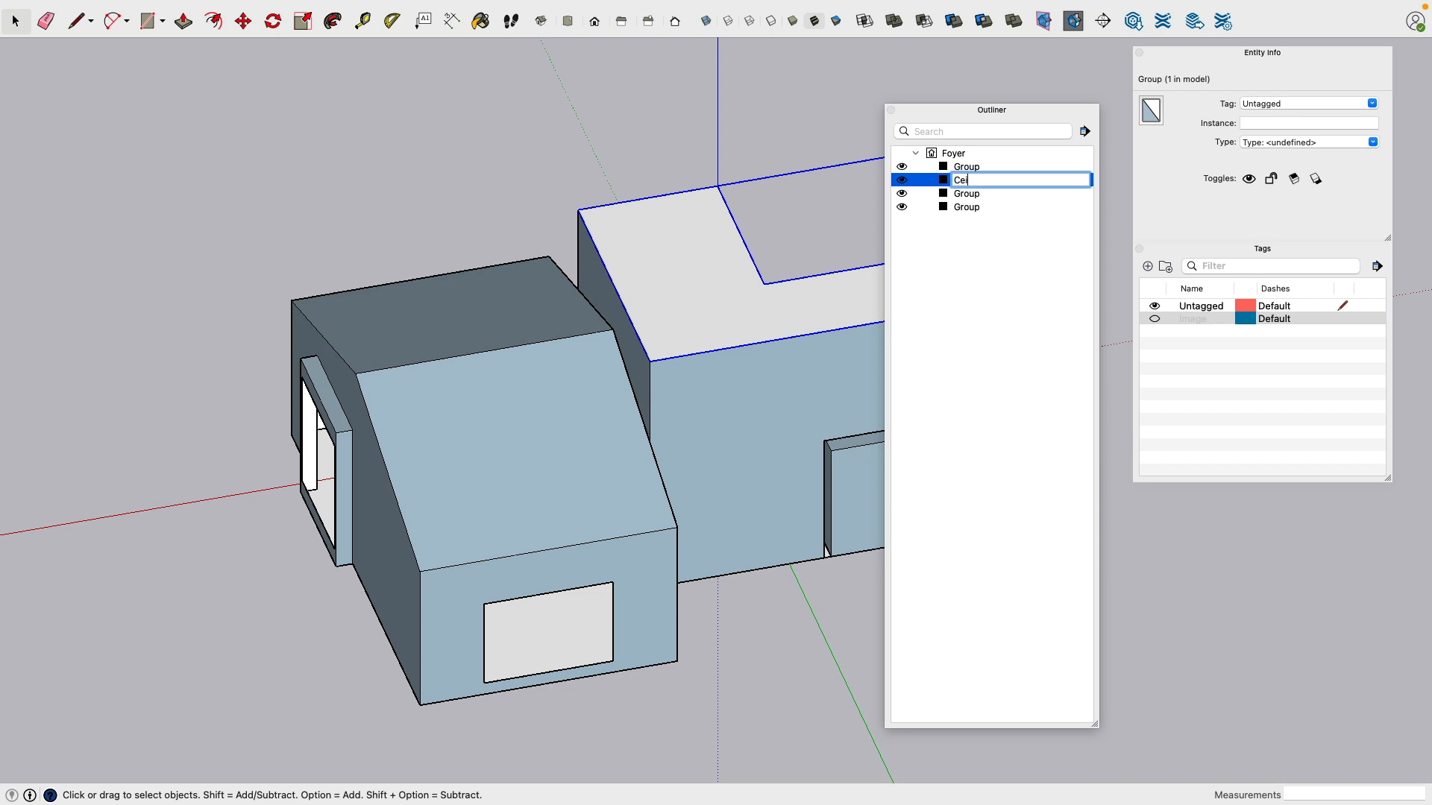
type("Ceiling")
key("Return")
Step: Select the gabled block's floor group from below and rename it as Floor Carpet in the Outliner
middle_click_drag(778, 641, 701, 328)
left_click(462, 481)
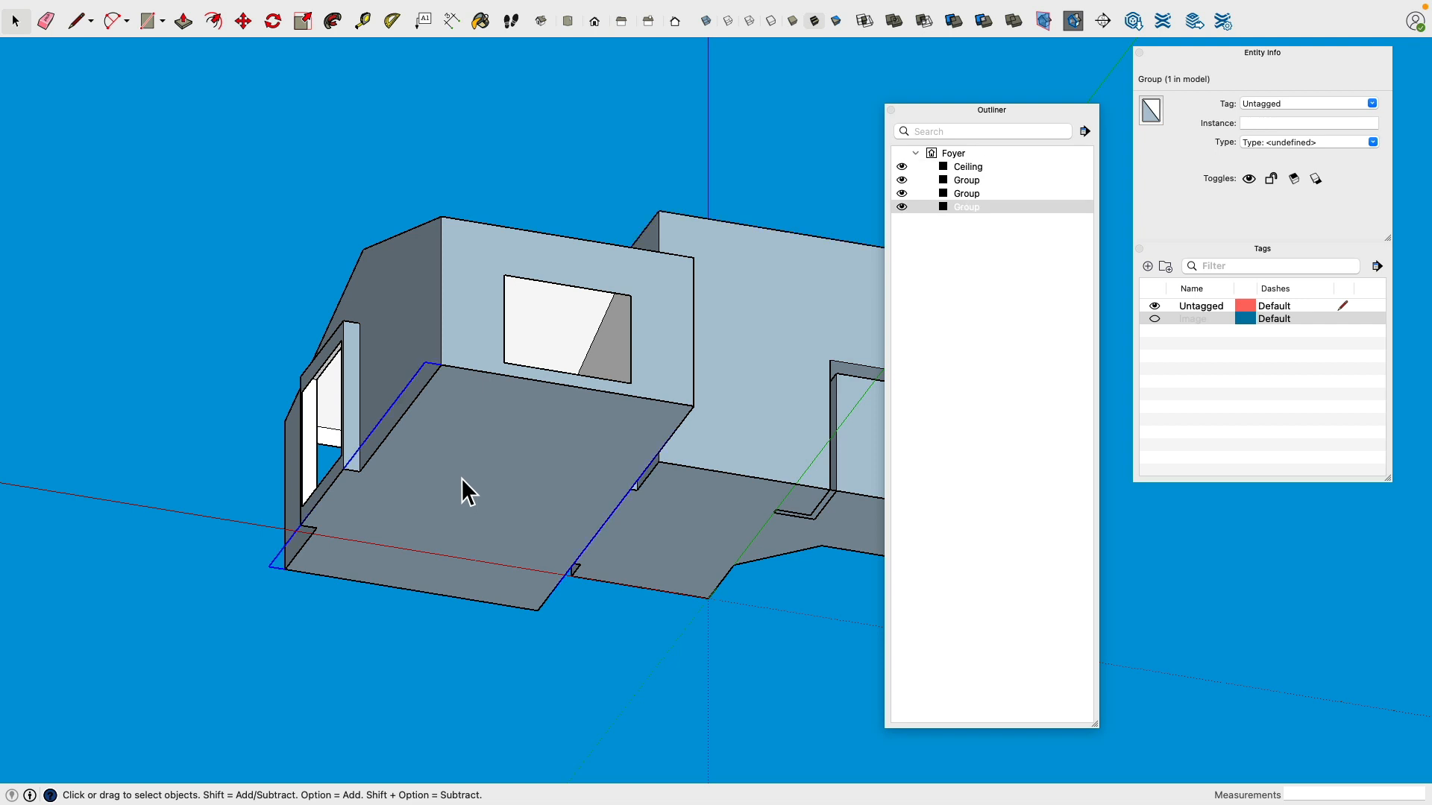
left_click(966, 208)
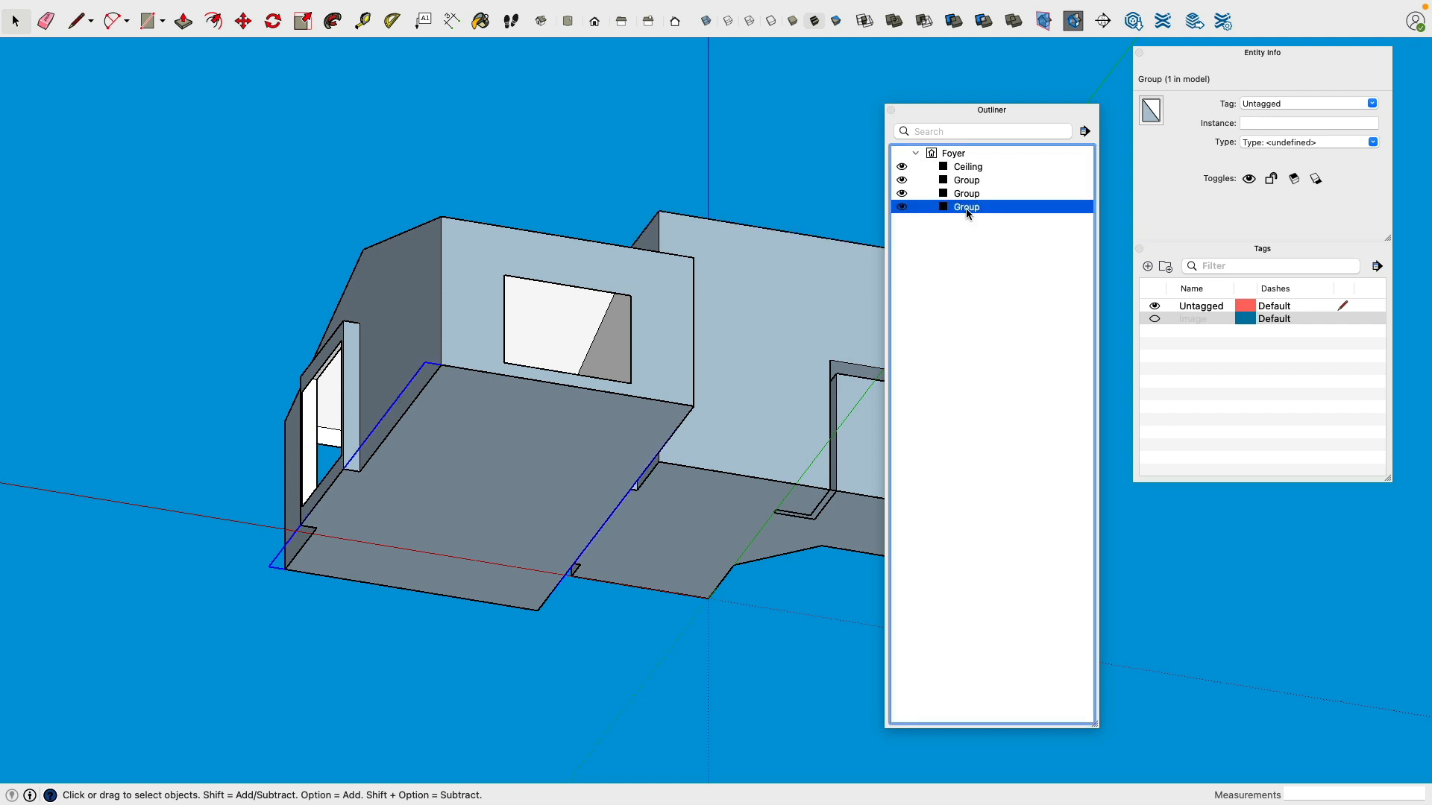
left_click(966, 208)
type("C")
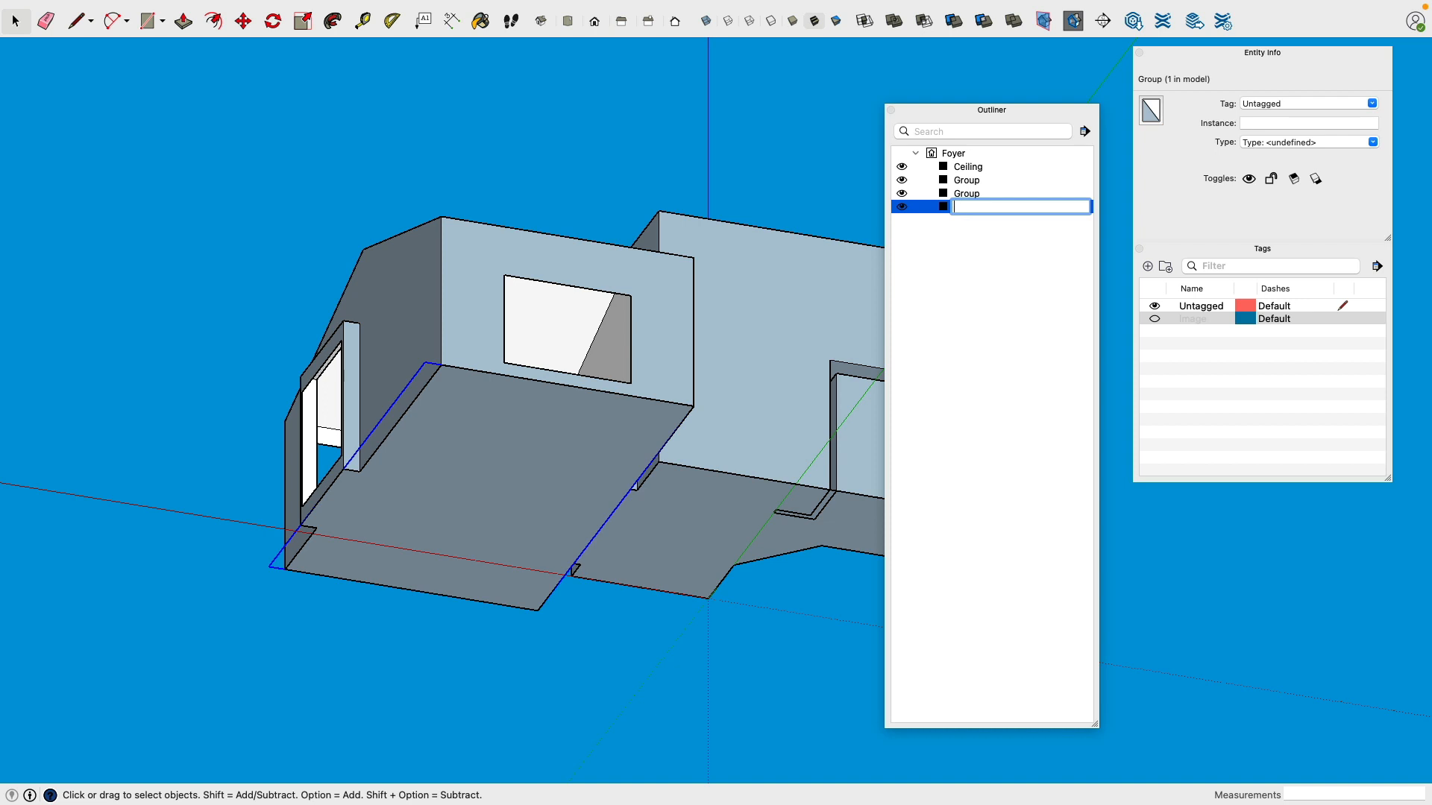
type("loor Carpet")
key("Return")
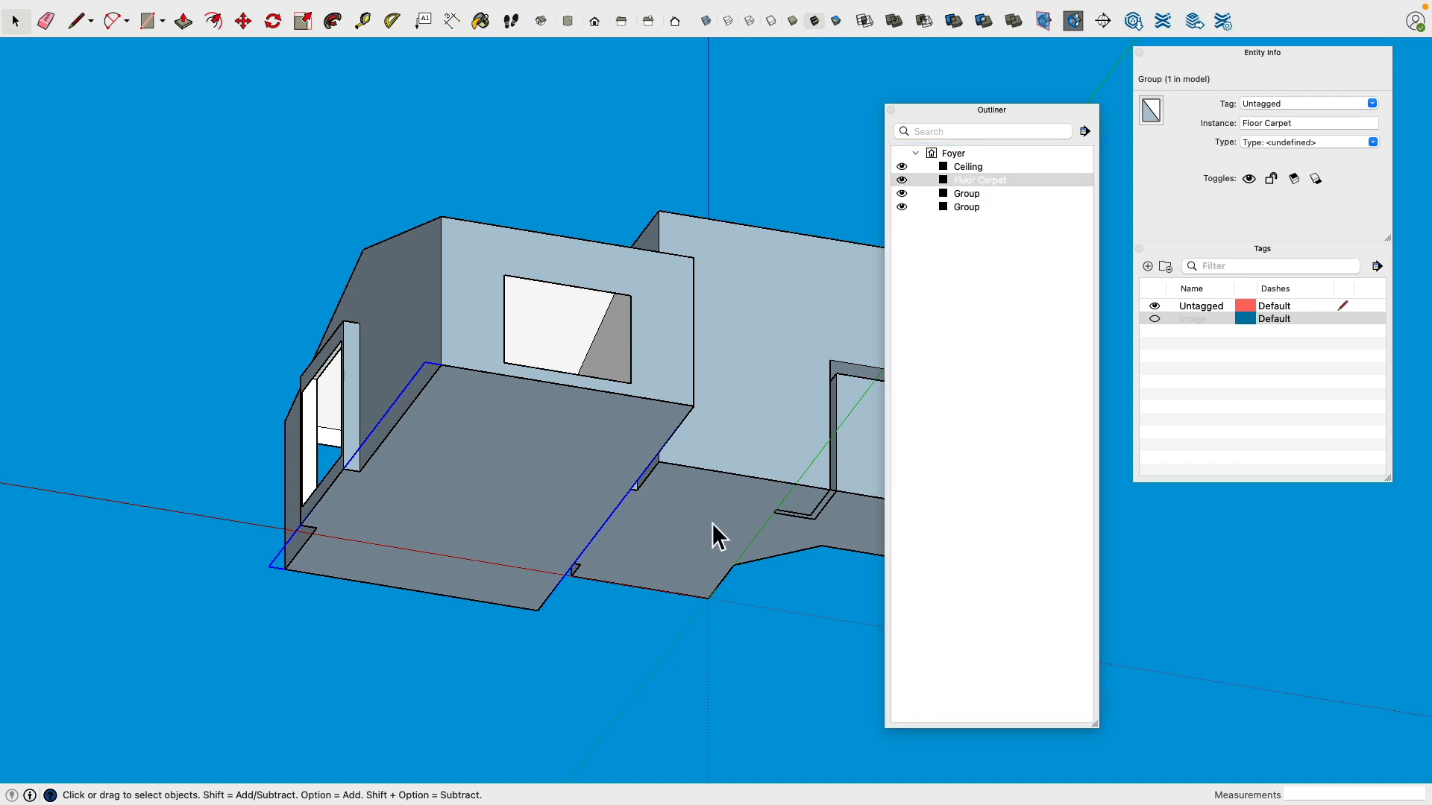
Step: Select the main block's floor group and rename it as Floor Hardwood in the Outliner
left_click(711, 522)
left_click(971, 209)
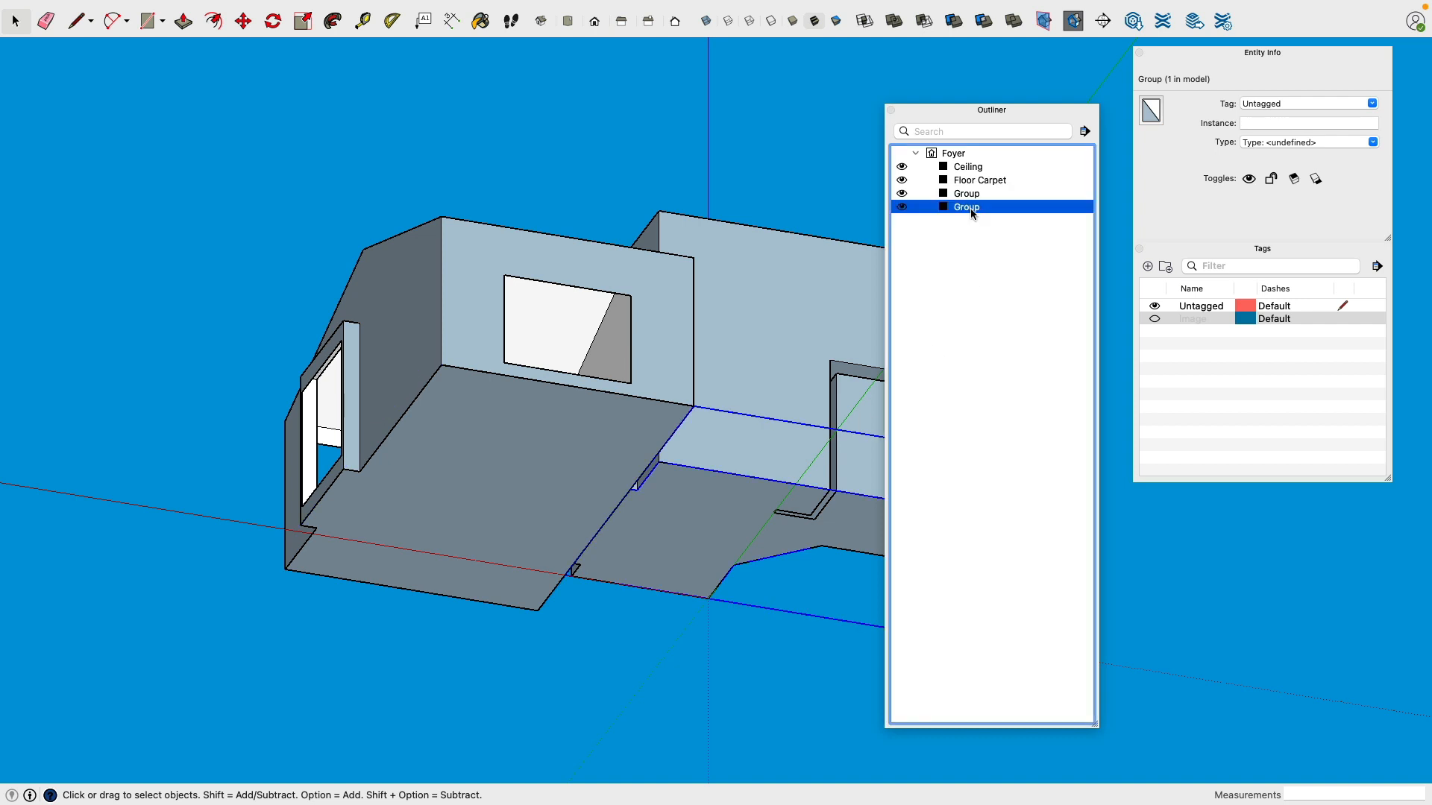
left_click(970, 212)
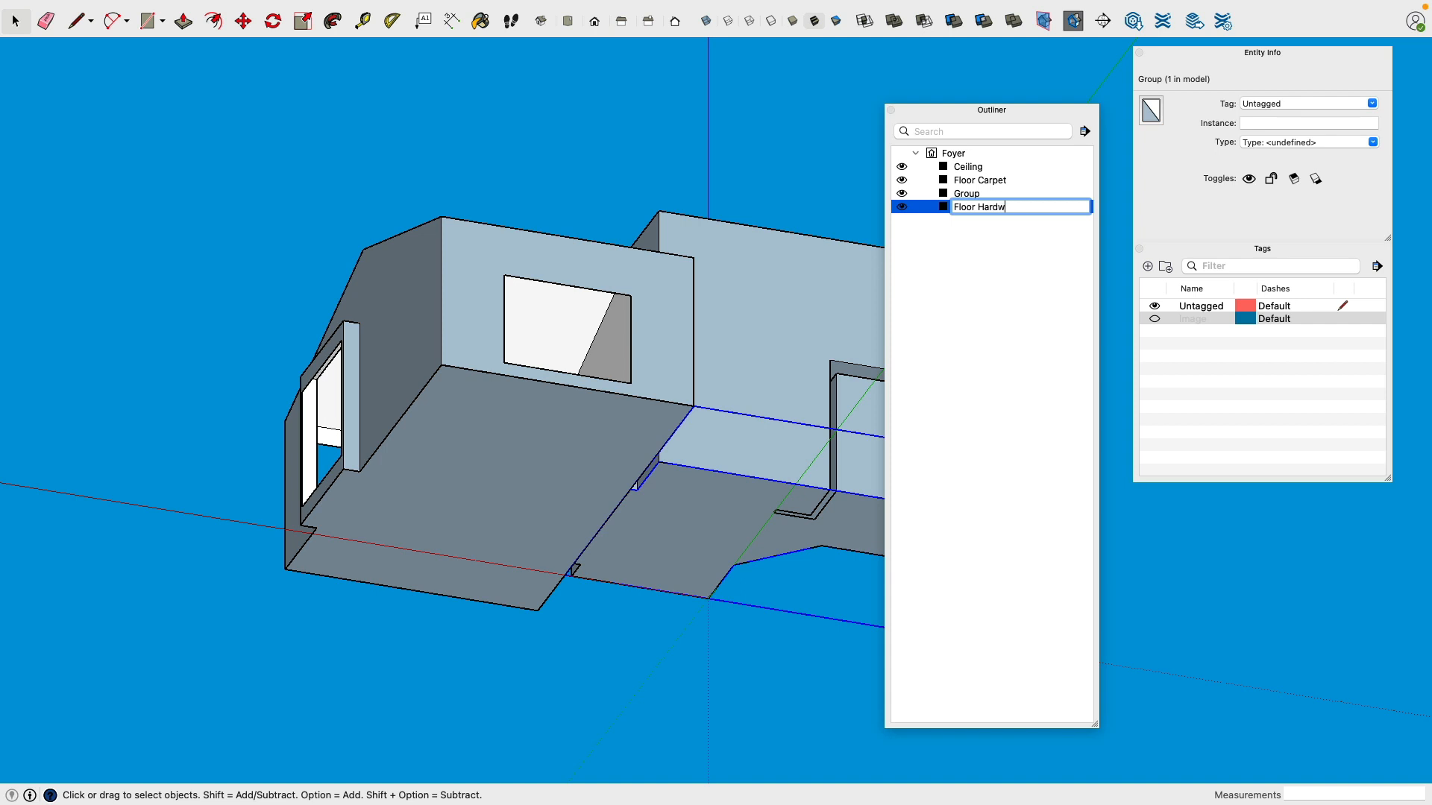
key("Return")
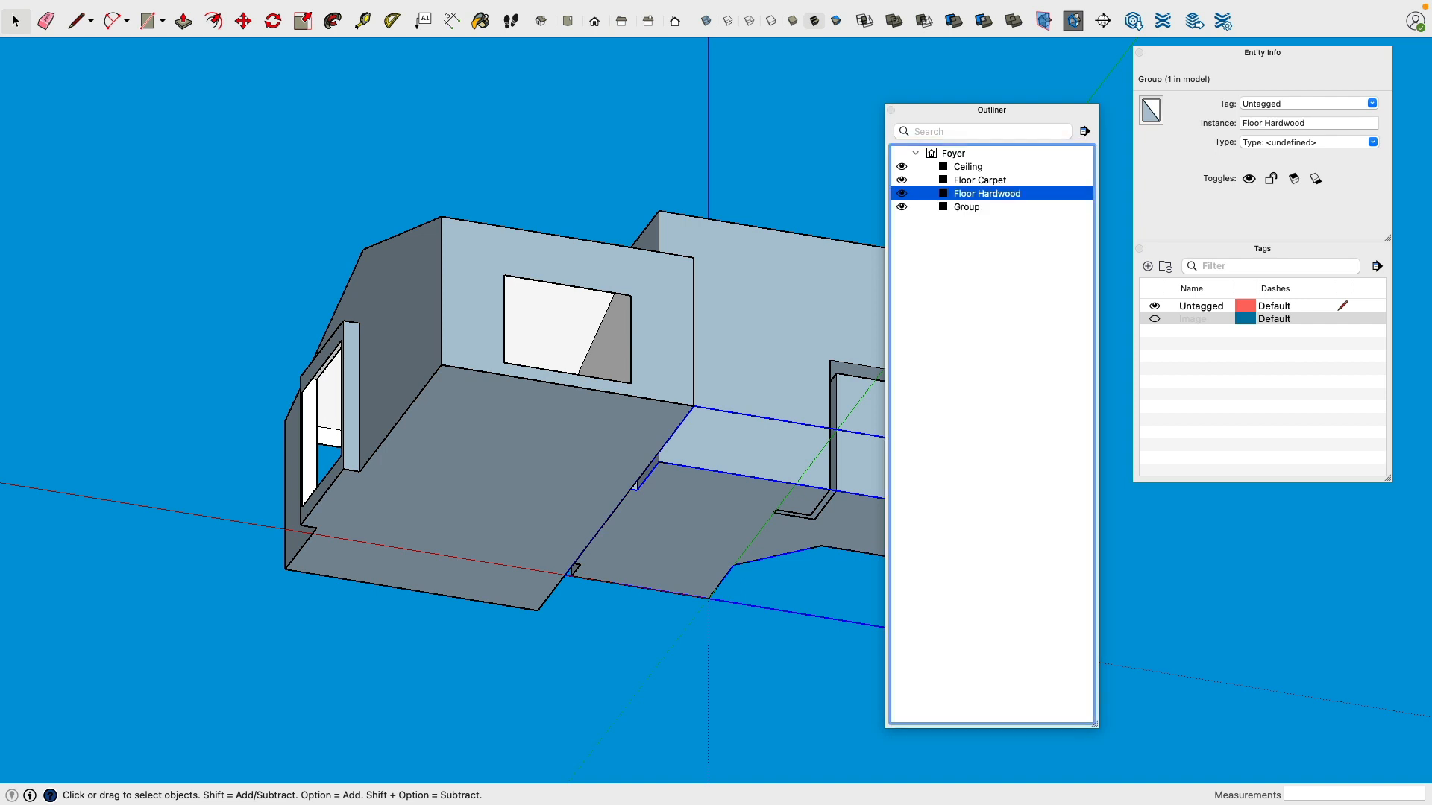
Step: Check the Floor Hardwood group's visibility, and hide the Floor Hardwood, Floor Carpet and Ceiling groups
left_click(901, 195)
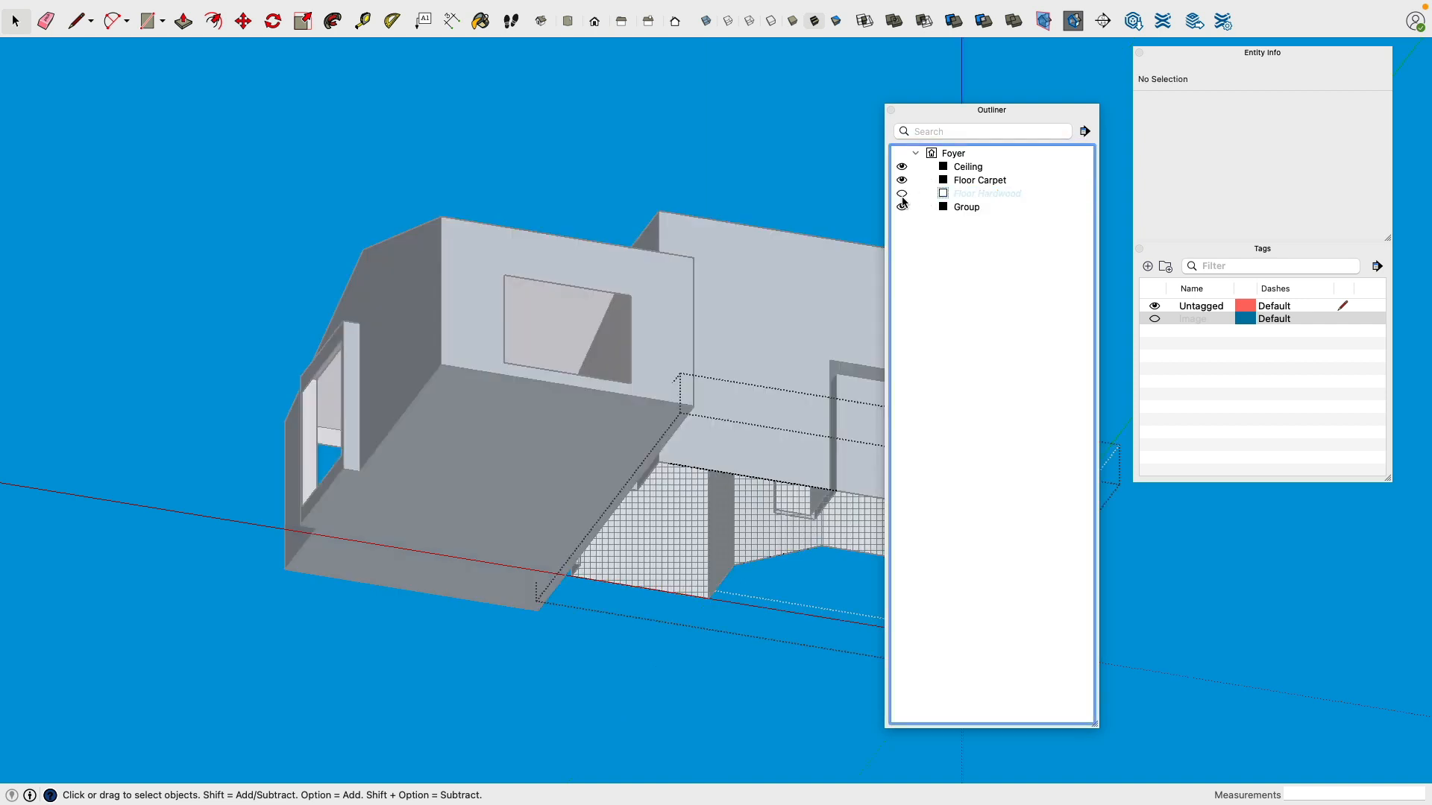
left_click(901, 194)
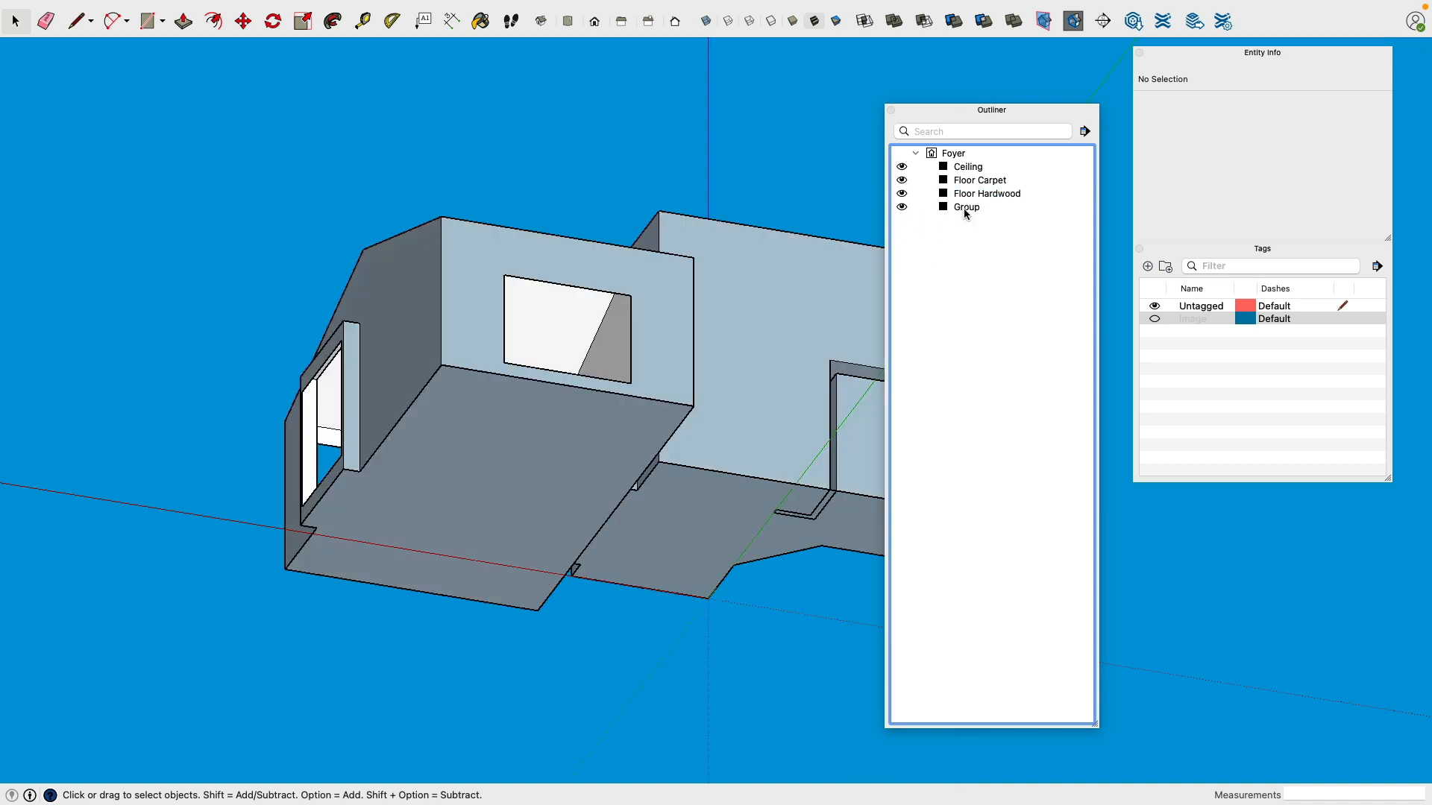
left_click(901, 193)
left_click(902, 180)
left_click(901, 167)
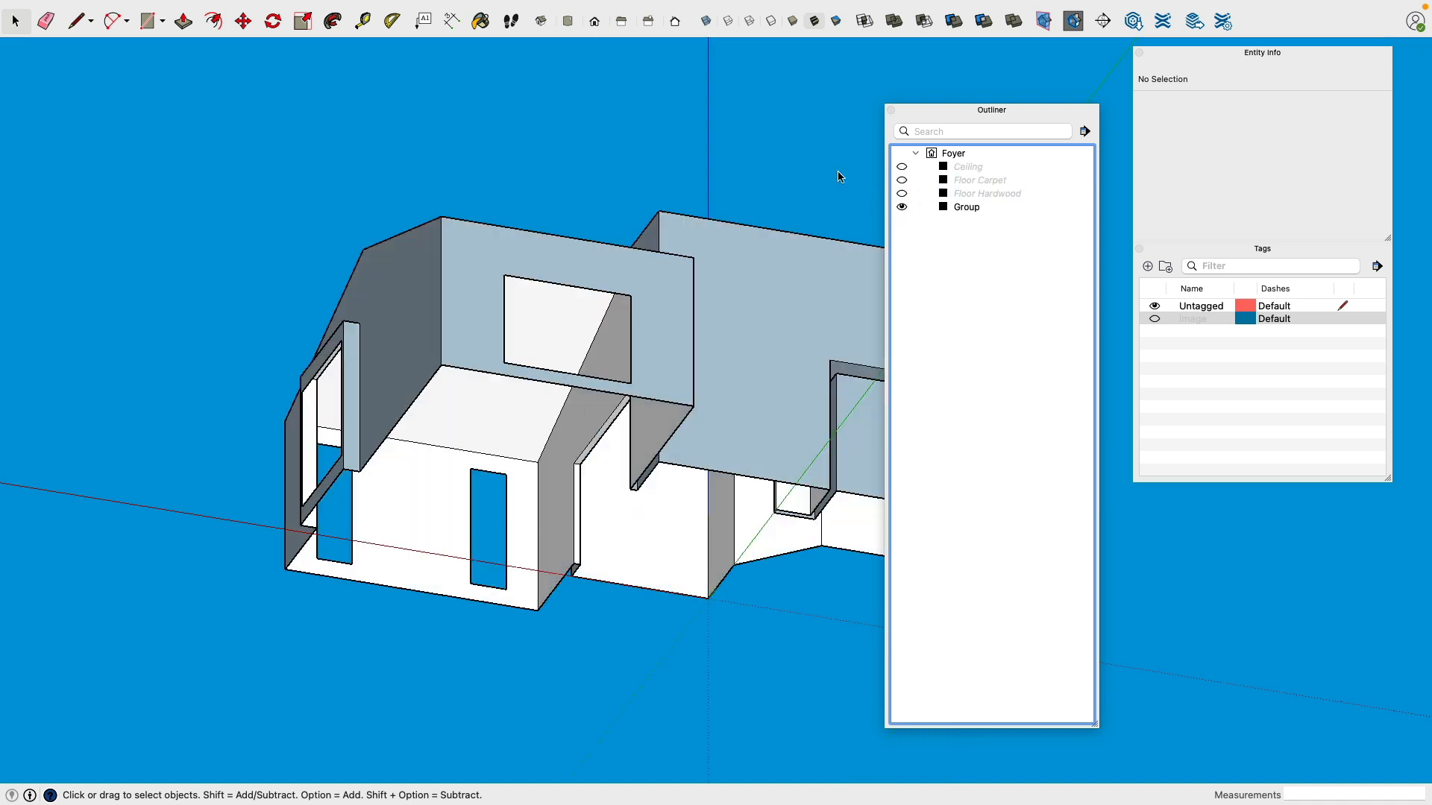
Step: Explode the wall group of the whole house into loose geometry and clear the selection
middle_click_drag(625, 165, 624, 445)
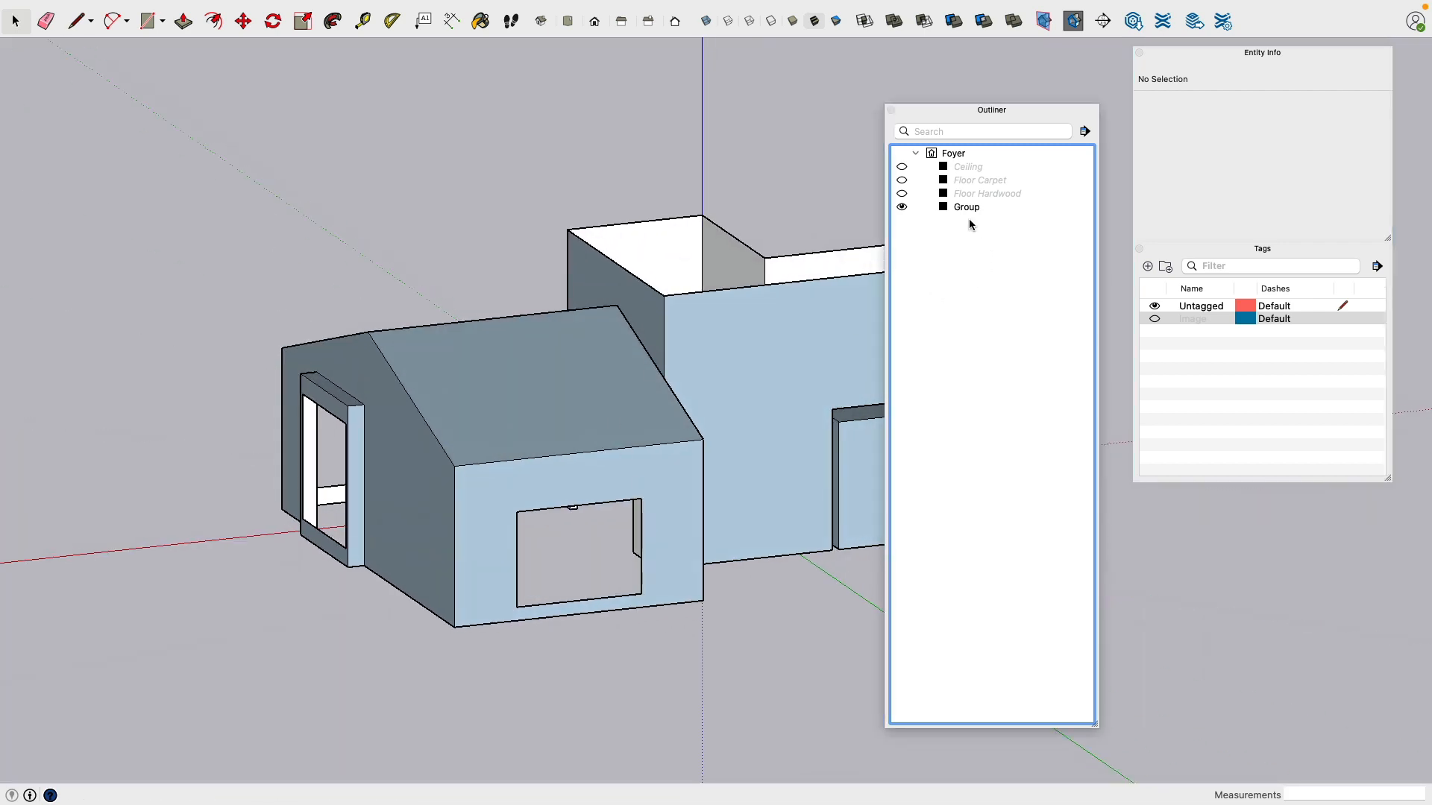
left_click(564, 390)
right_click(564, 387)
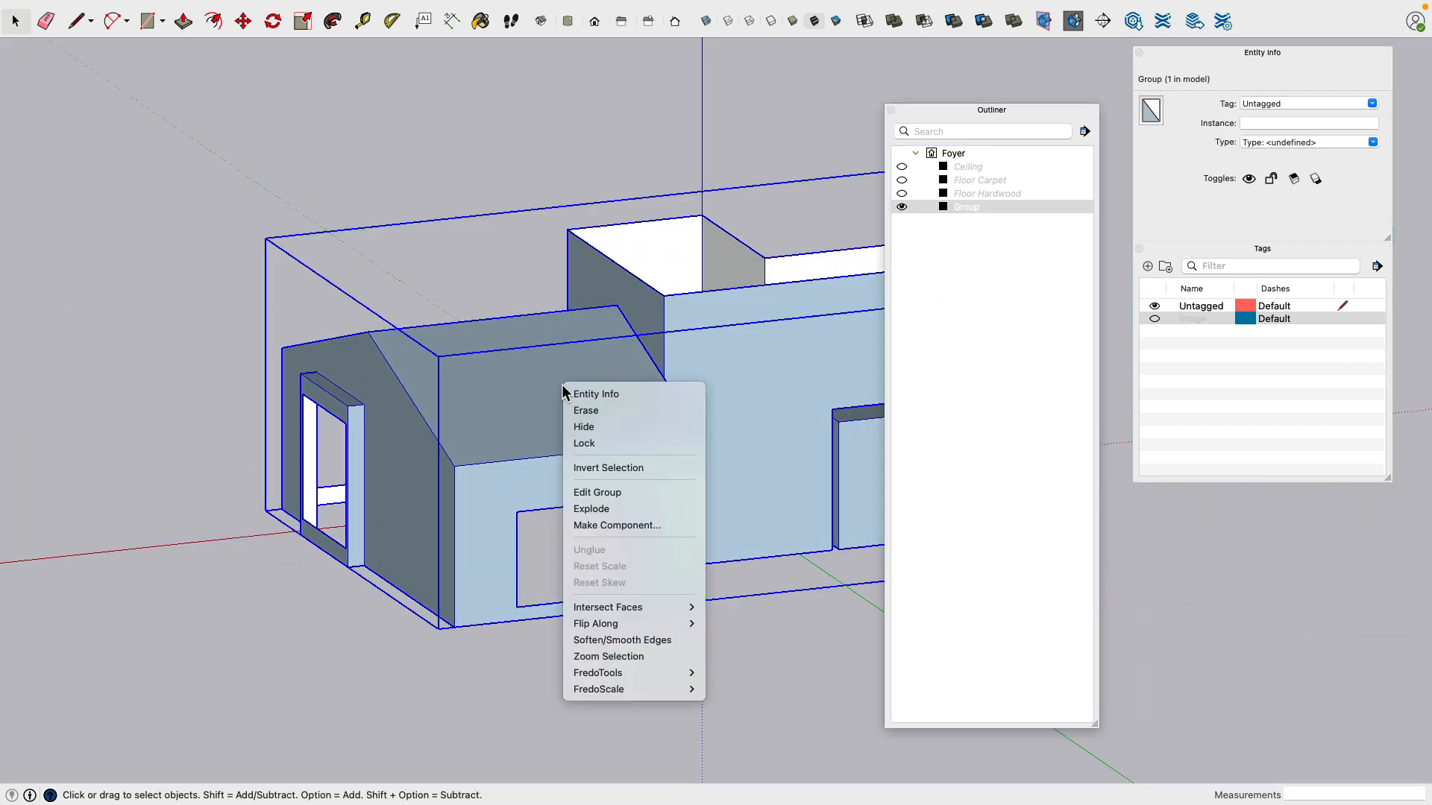
left_click(606, 509)
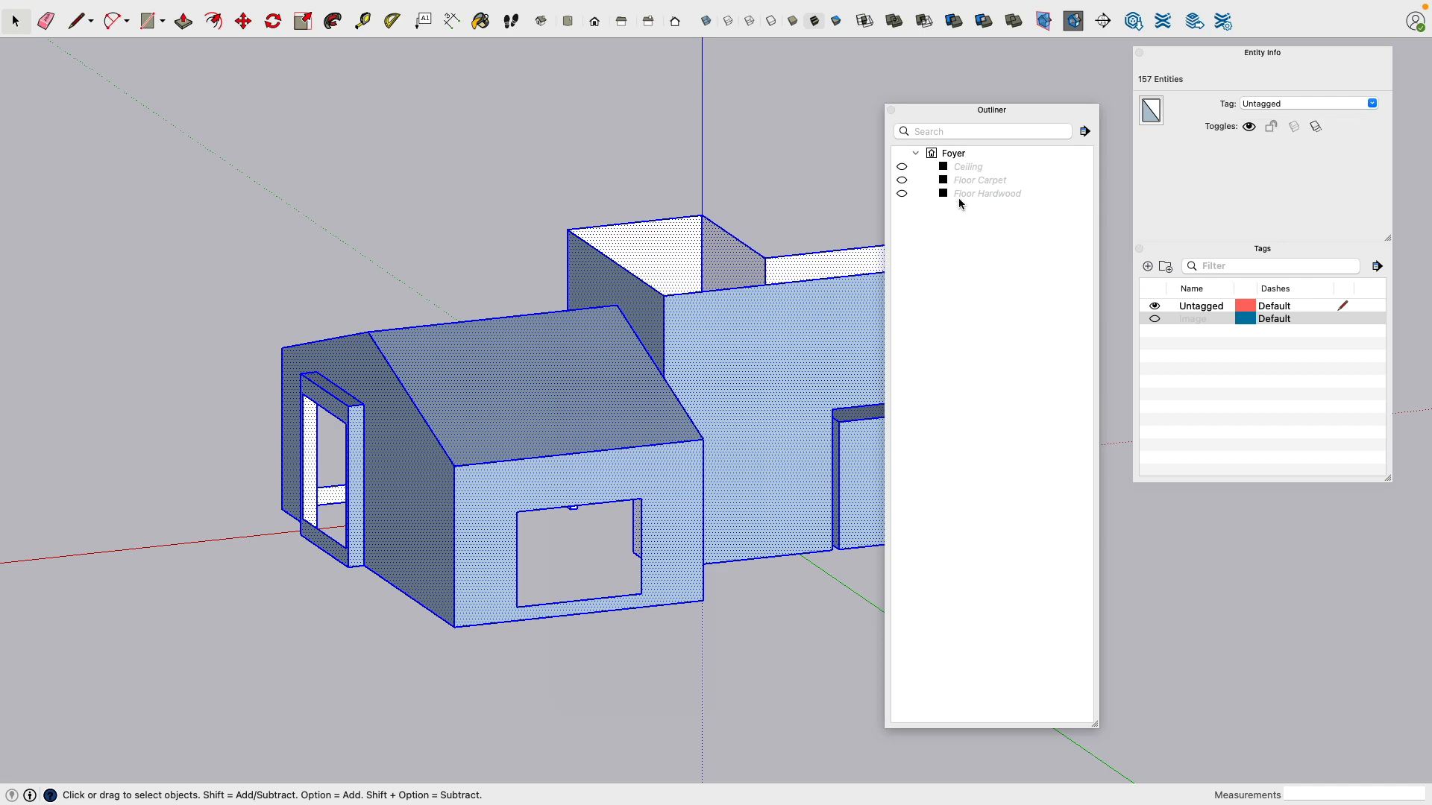
middle_click_drag(761, 150, 820, 220)
scroll(818, 208, "down", 2)
left_click(827, 156)
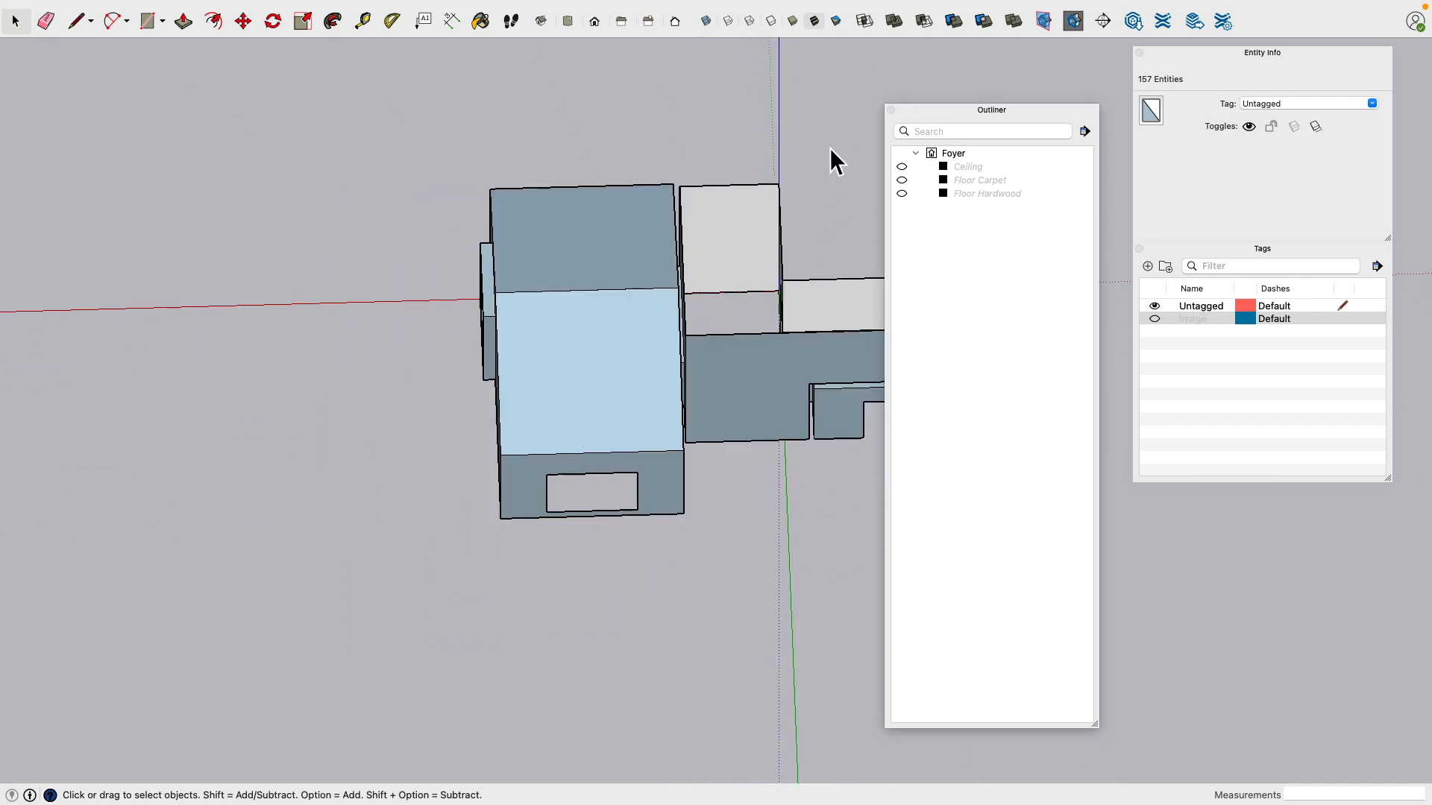
middle_click_drag(831, 160, 596, 287)
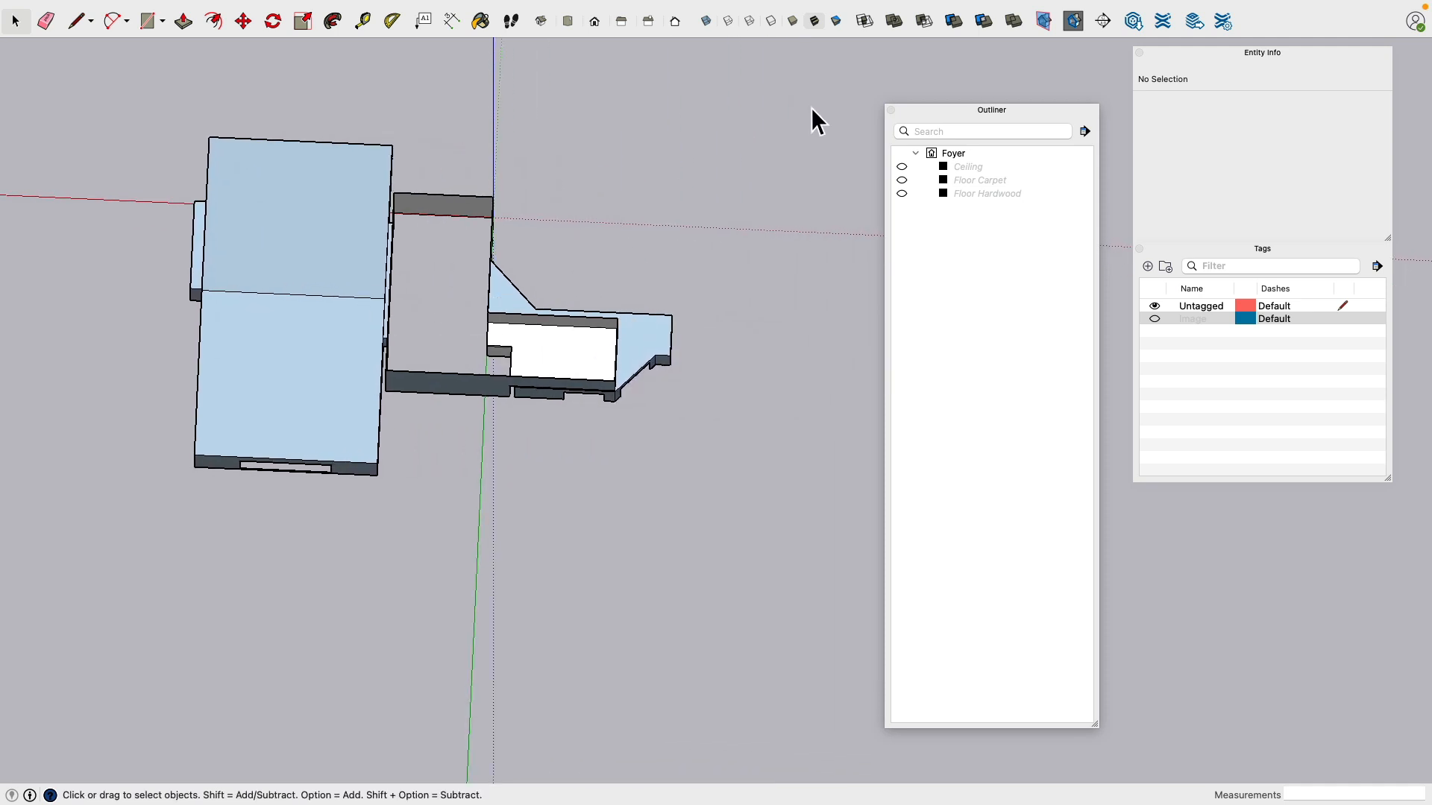
left_click_drag(796, 102, 649, 402)
middle_click_drag(648, 402, 770, 447)
left_click(799, 134)
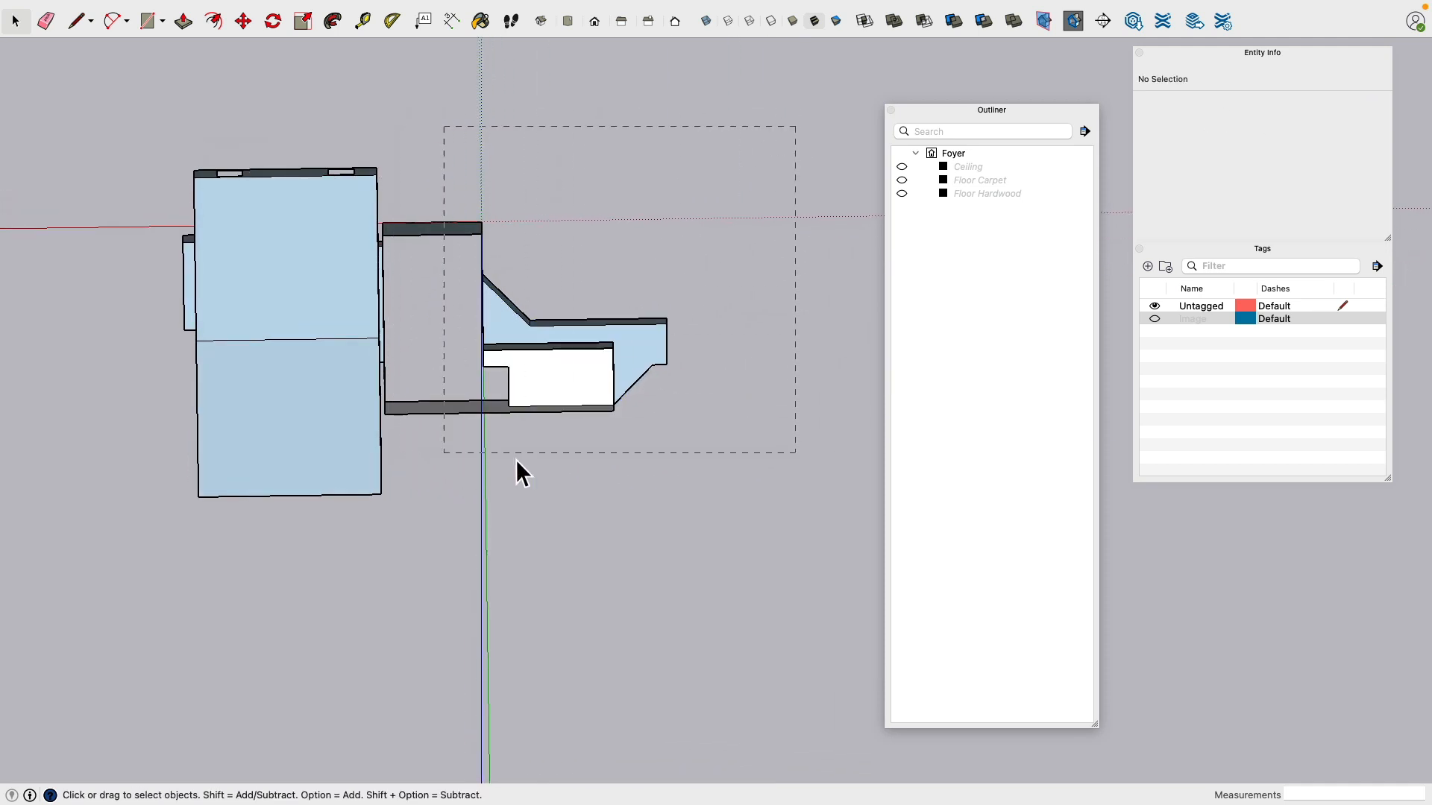
left_click_drag(649, 463, 648, 463)
scroll(515, 266, "up", 5)
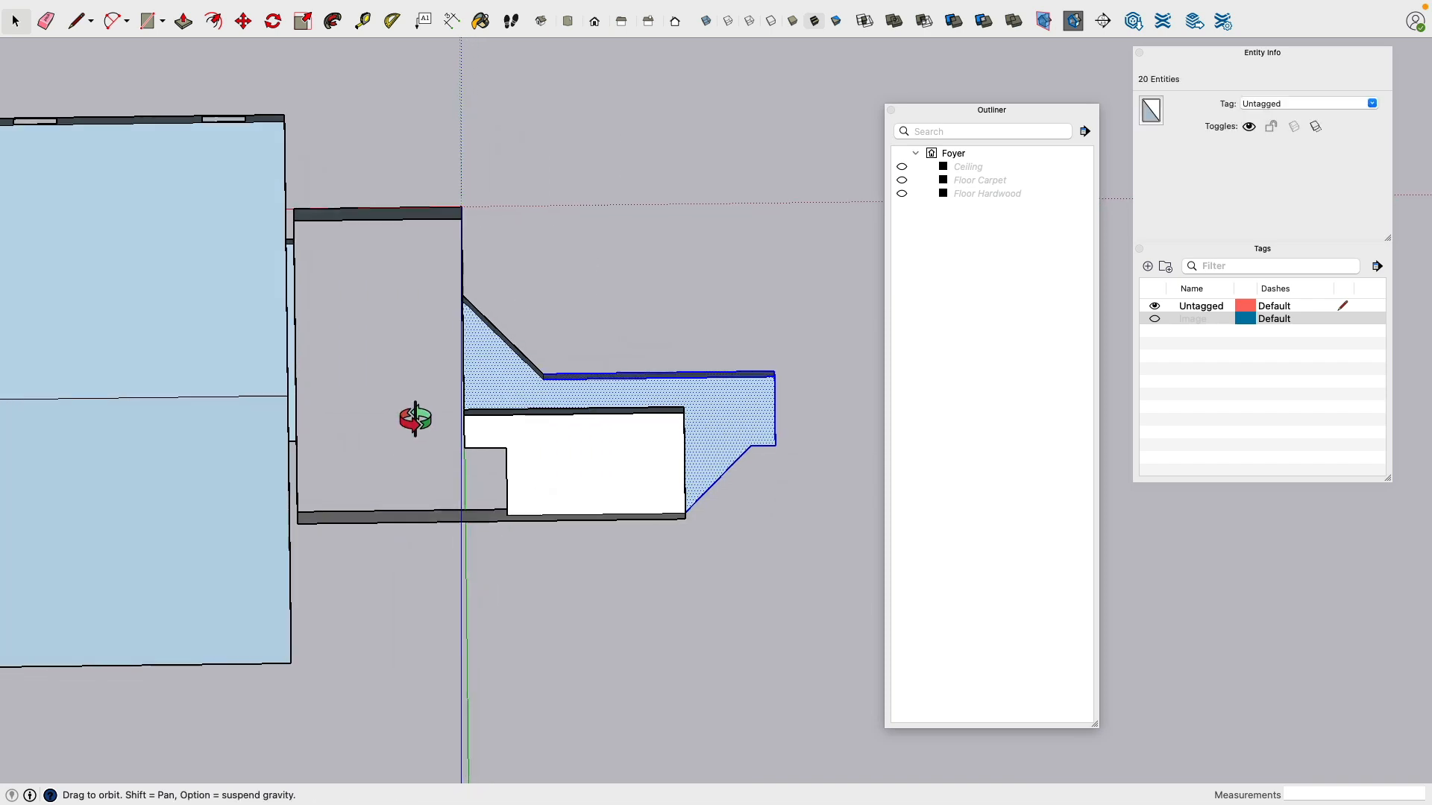
Step: Delete the short edges that bridge the gap between the gabled block and the main block around their shared opening
middle_click_drag(409, 416, 321, 447)
scroll(294, 450, "up", 2)
scroll(313, 592, "down", 6)
middle_click_drag(313, 591, 422, 297)
scroll(363, 552, "up", 3)
left_click(408, 325)
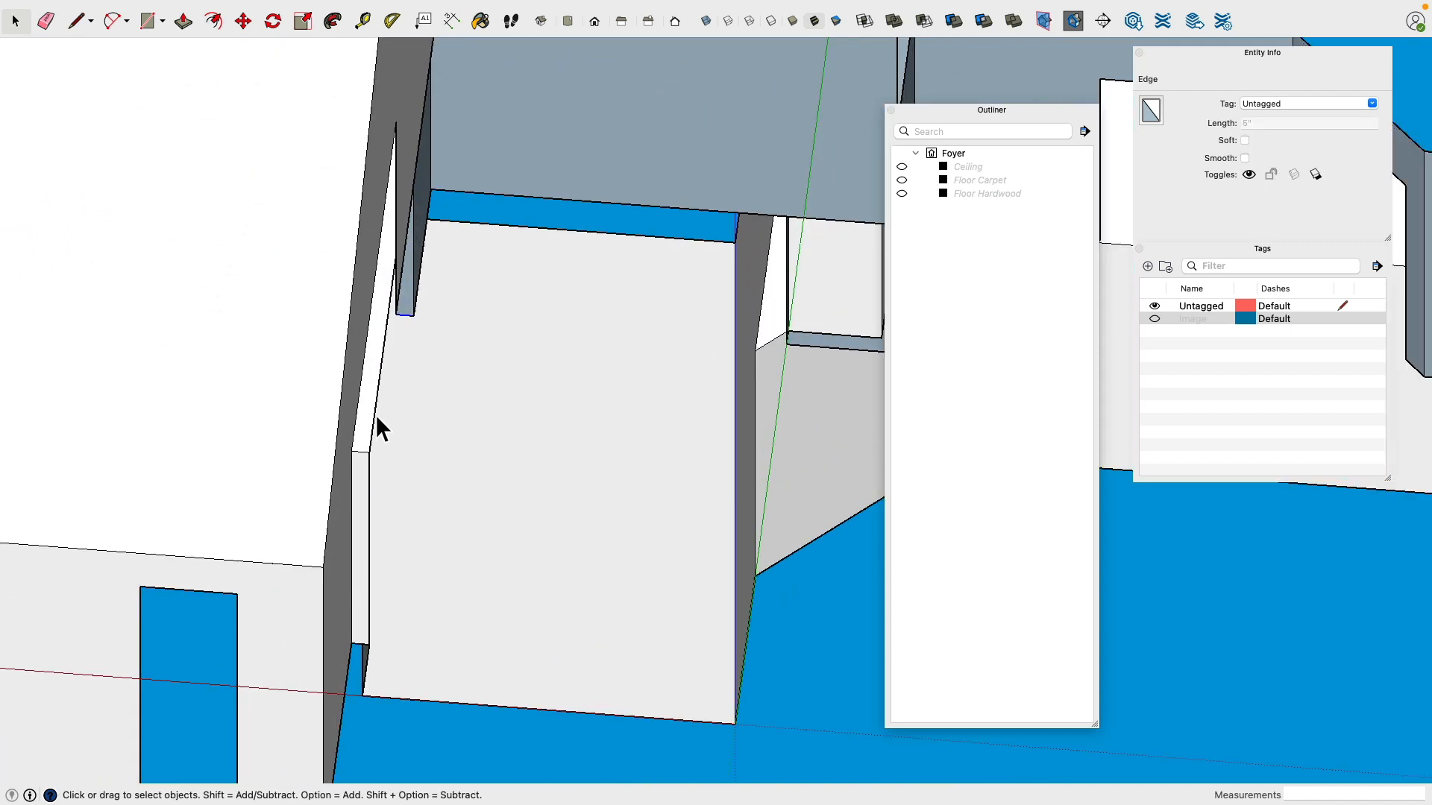
key("Delete")
left_click(365, 474)
key("Delete")
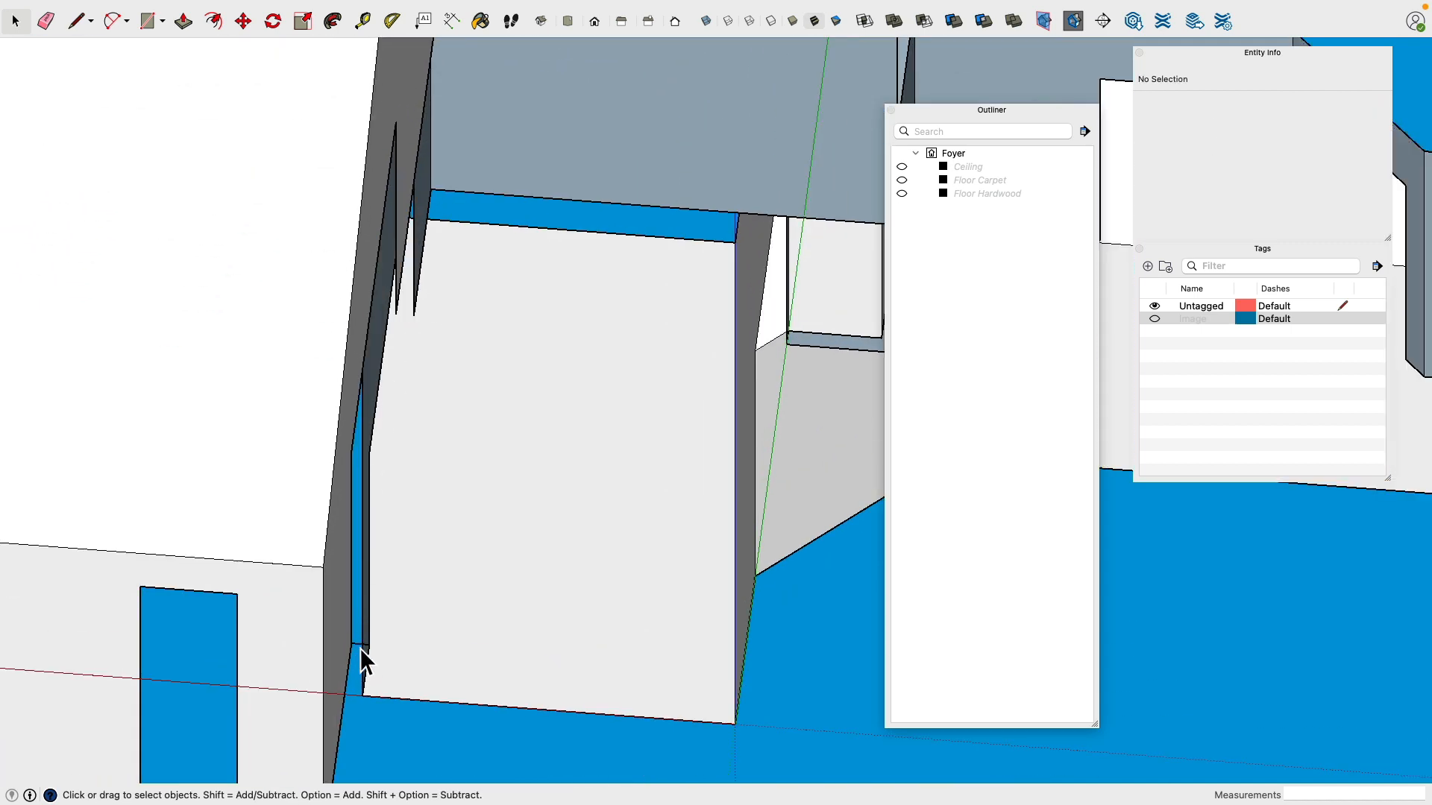
scroll(368, 664, "down", 2)
middle_click_drag(387, 601, 400, 373)
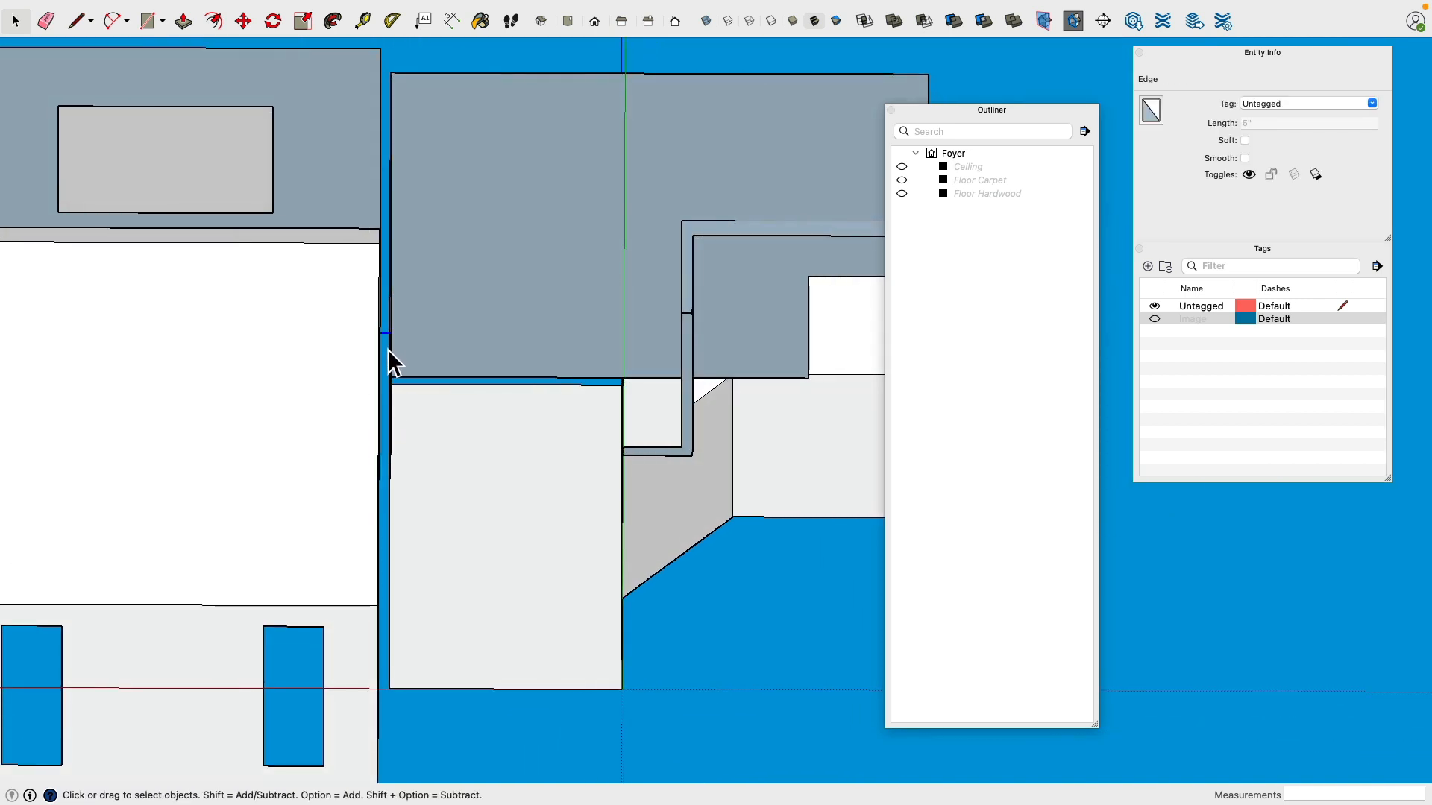
scroll(388, 367, "down", 3)
scroll(387, 357, "down", 1)
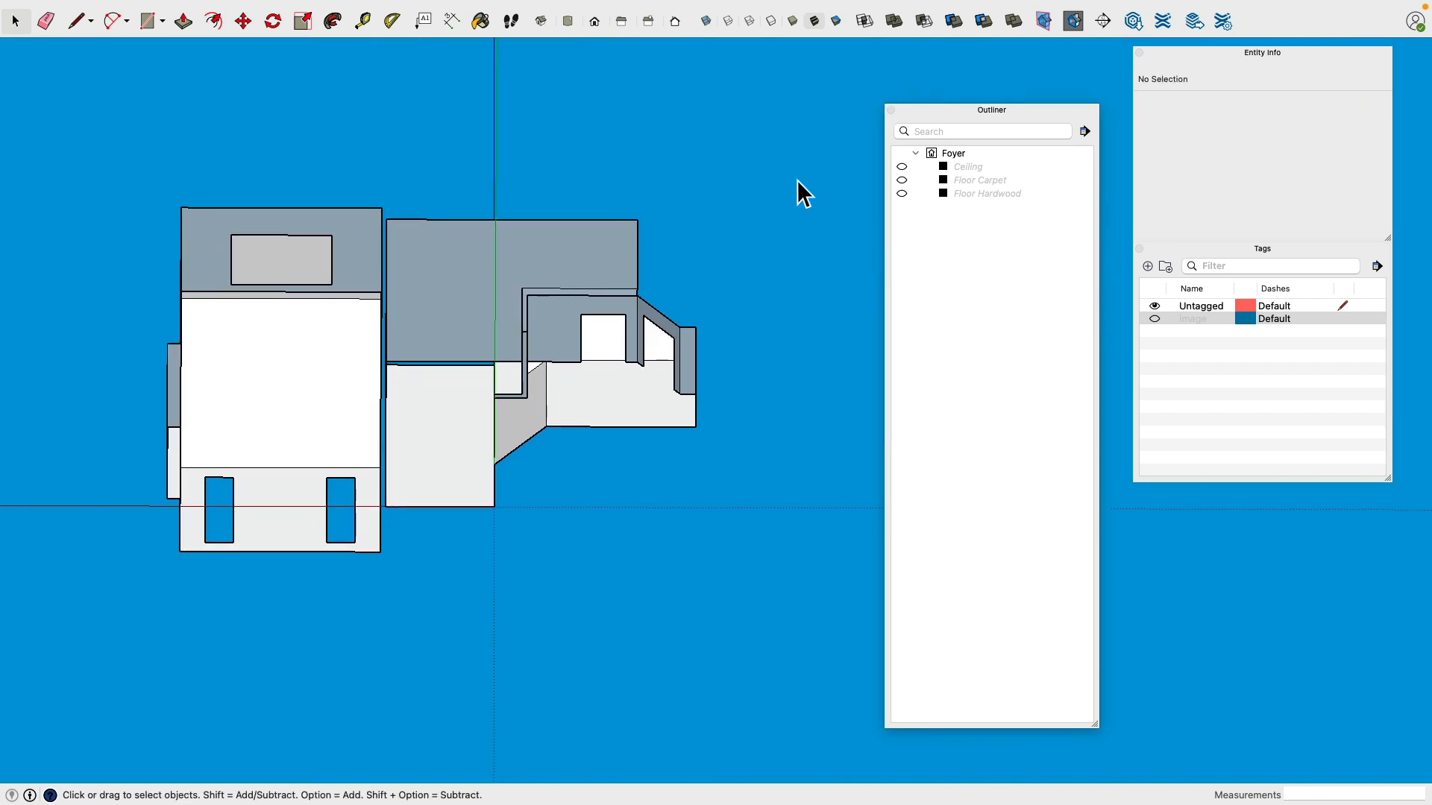
Step: Select all geometry of the gabled block, including its bay projection, and make it a group
left_click_drag(792, 102, 757, 505)
left_click_drag(99, 117, 386, 607)
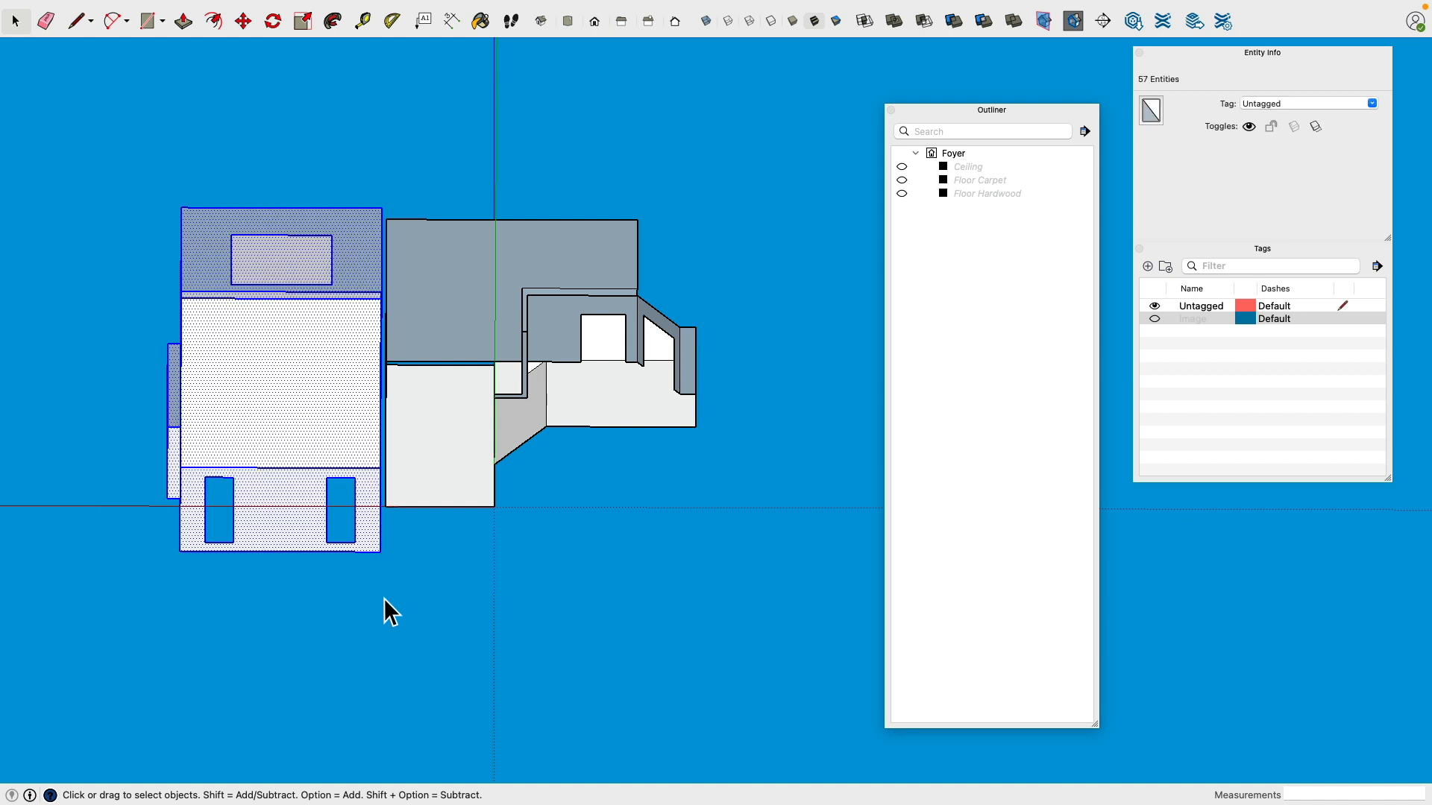
right_click(262, 371)
left_click(337, 510)
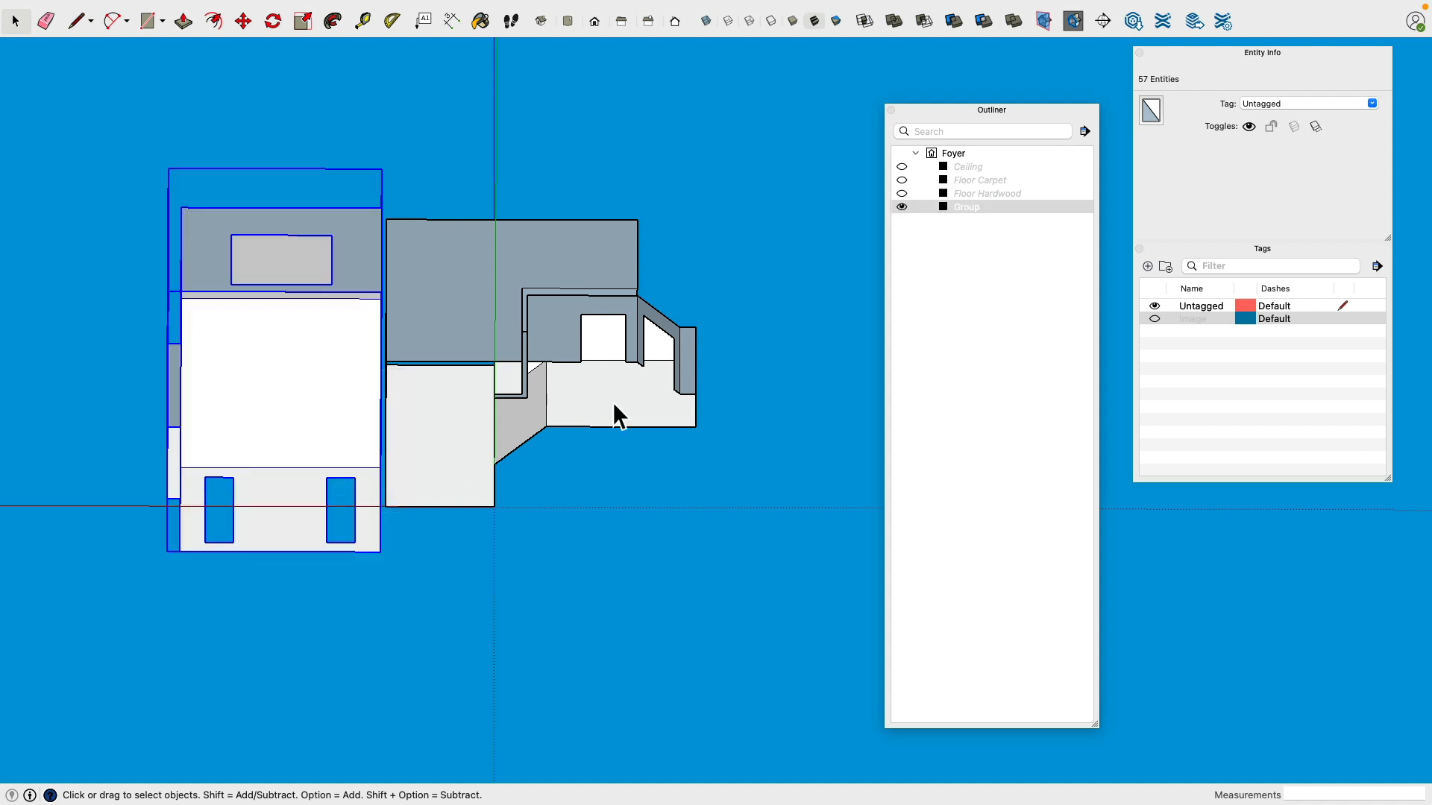
Step: Rename the gabled block's new group as Living Room in the Outliner
left_click(972, 208)
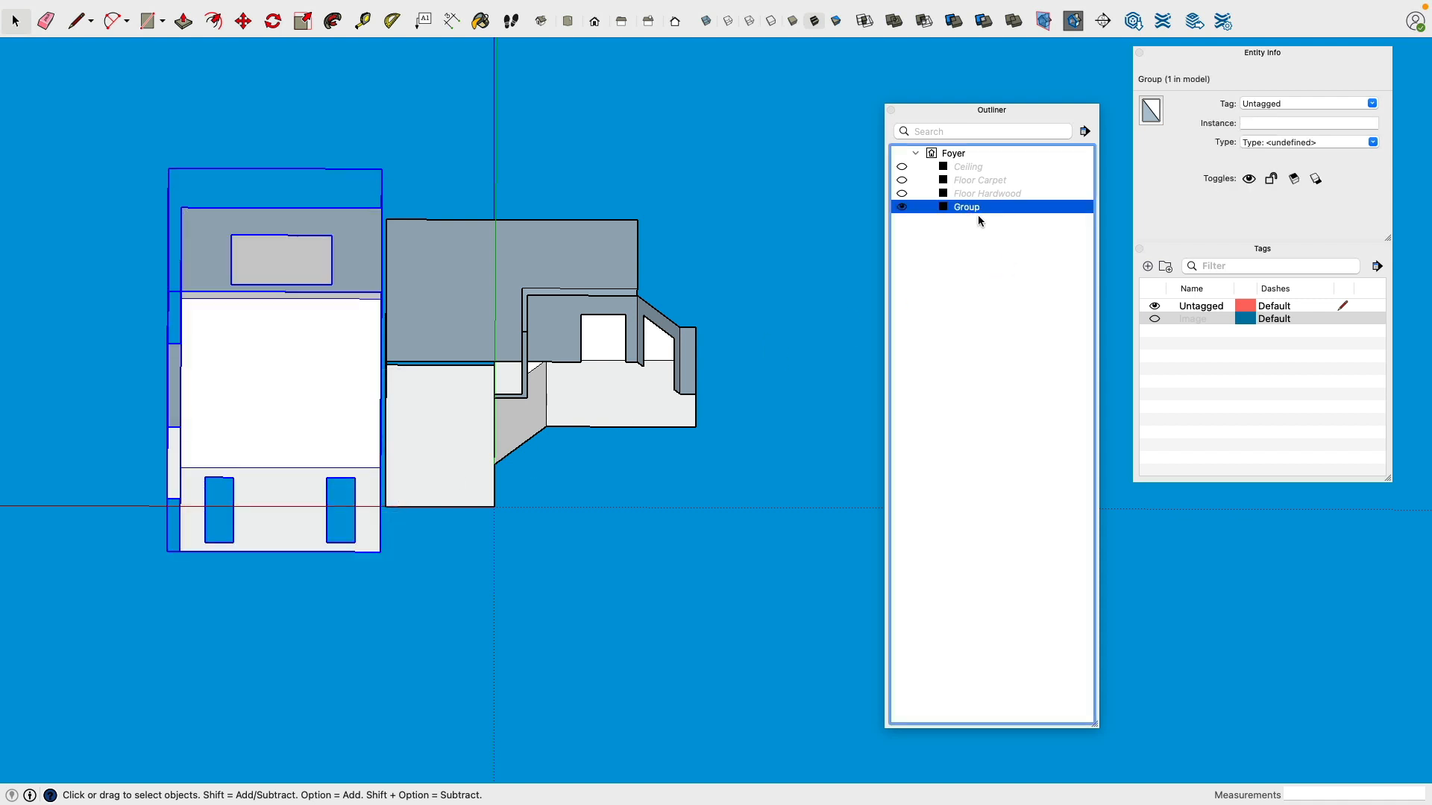
left_click(975, 213)
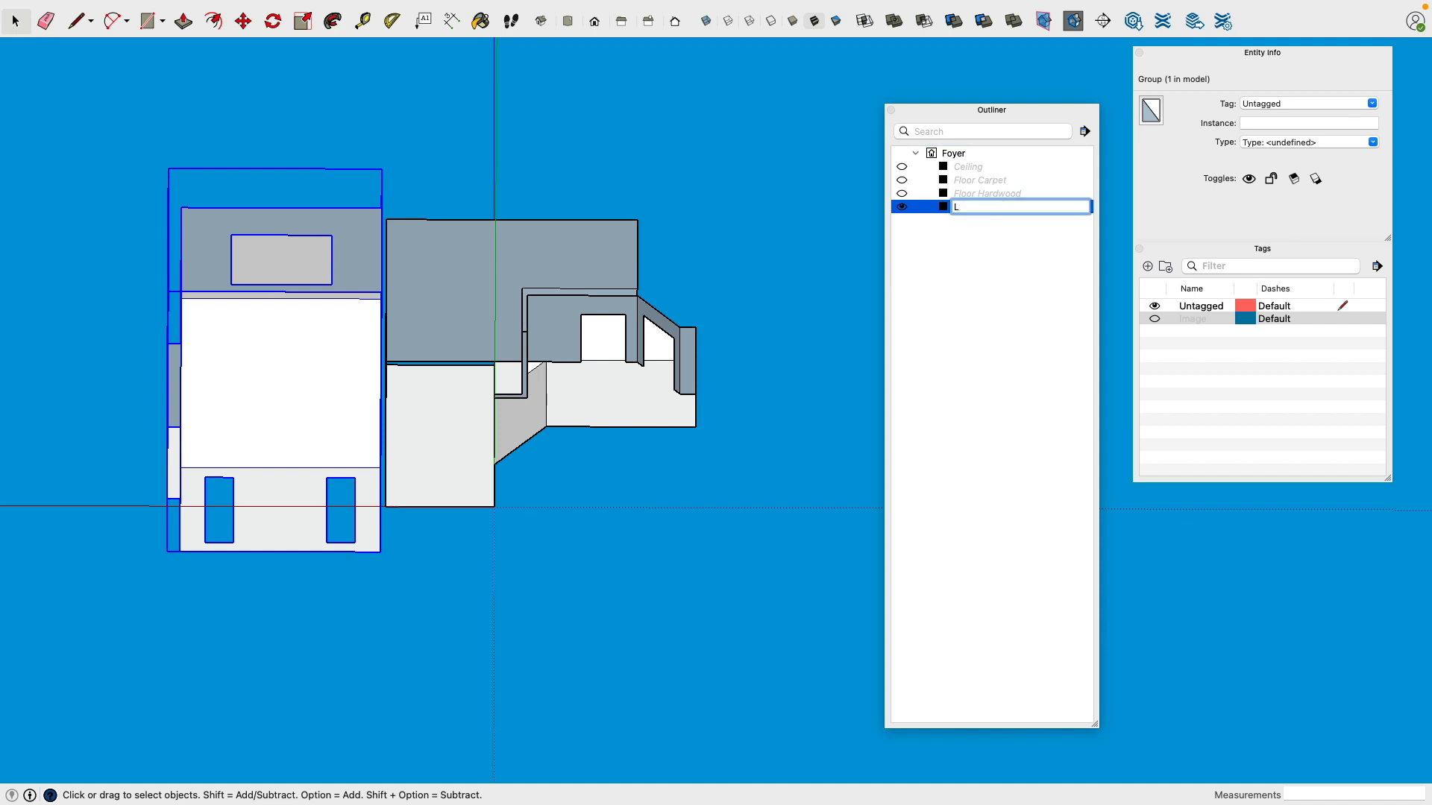
type("Living Room")
key("Return")
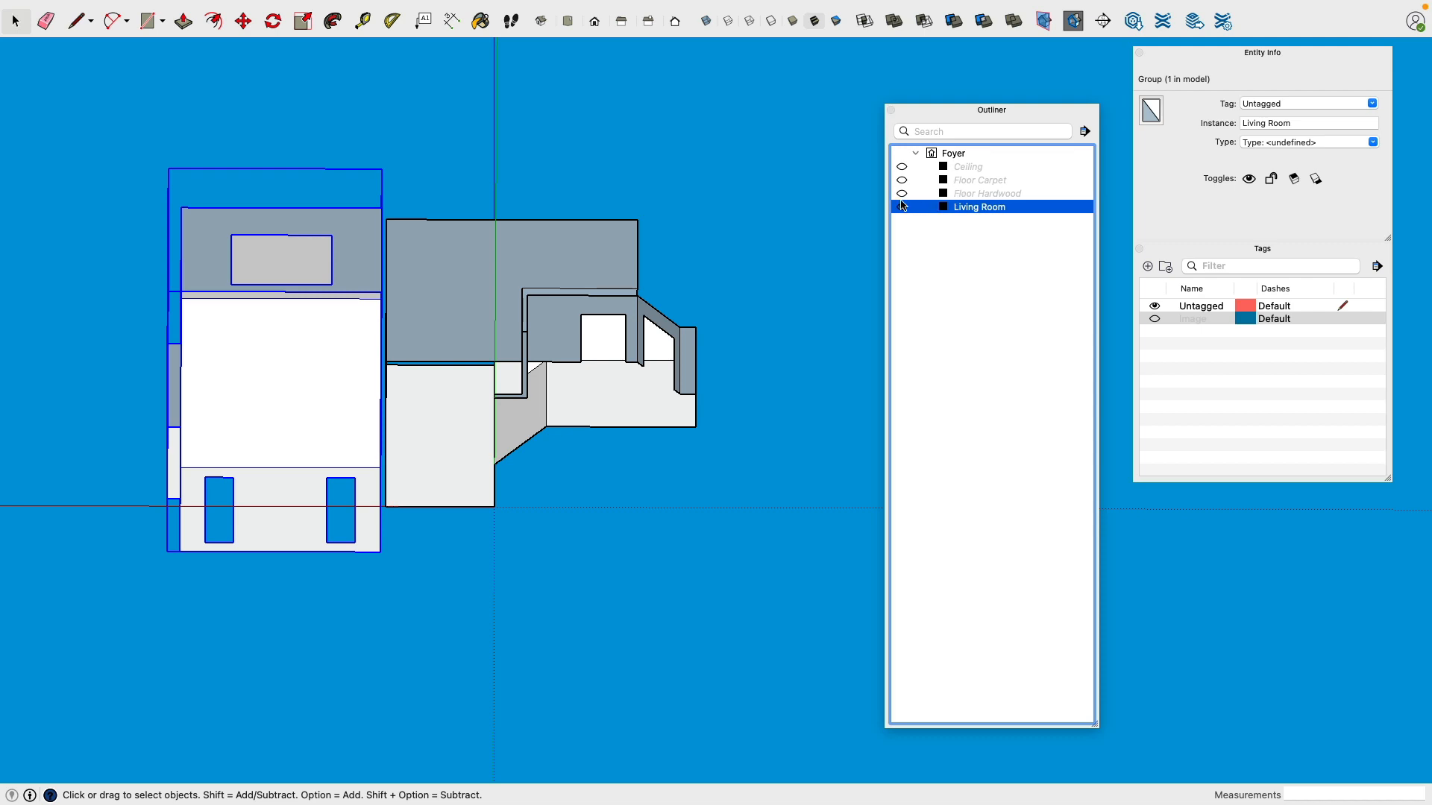
Step: Draw 5" lines across the wall thickness at two corners of the shared opening to rebuild its reveal face
middle_click_drag(527, 207, 575, 239)
scroll(399, 463, "up", 5)
left_click(358, 514)
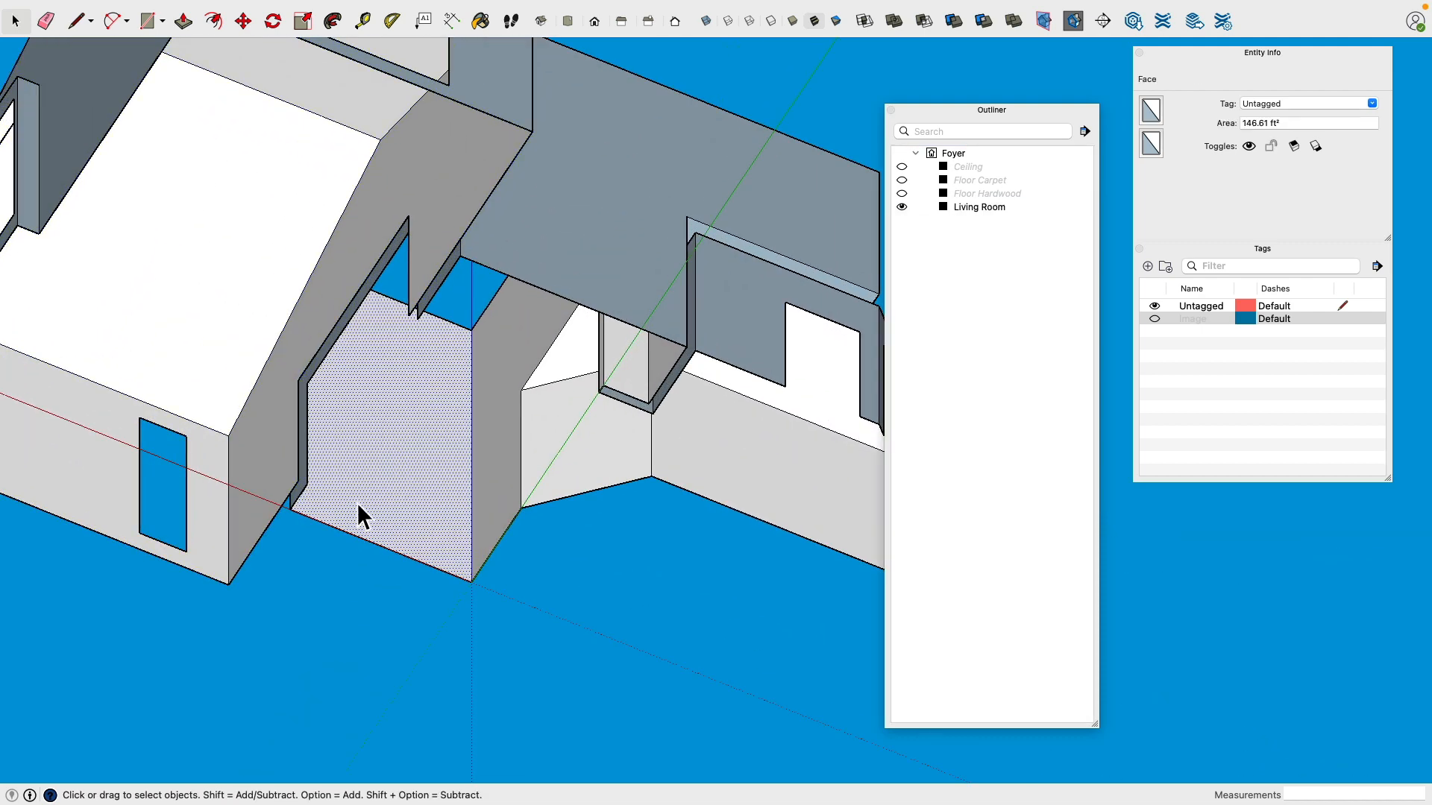
scroll(358, 514, "up", 2)
left_click(75, 23)
scroll(309, 417, "up", 3)
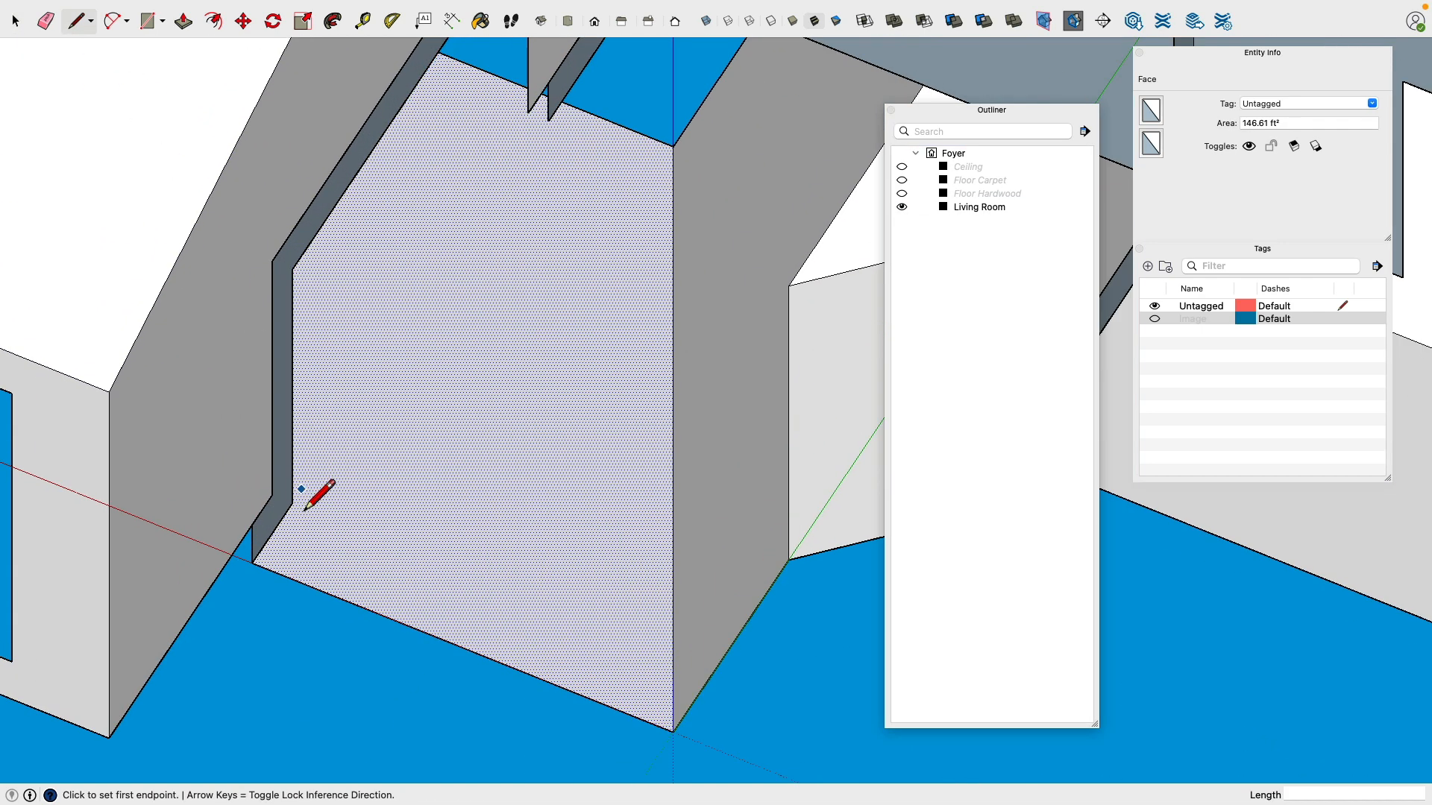
left_click(292, 501)
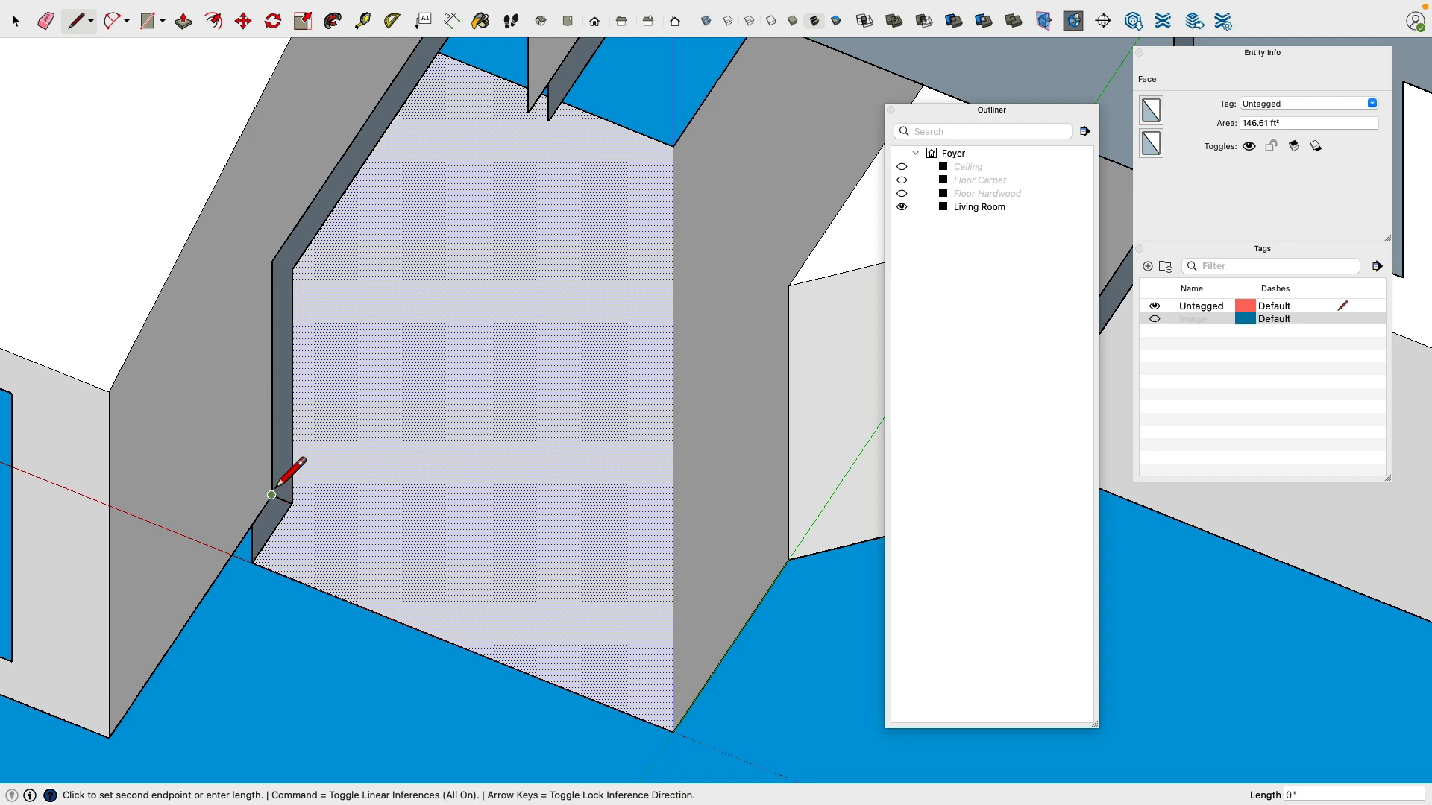
left_click(293, 270)
scroll(311, 322, "down", 2)
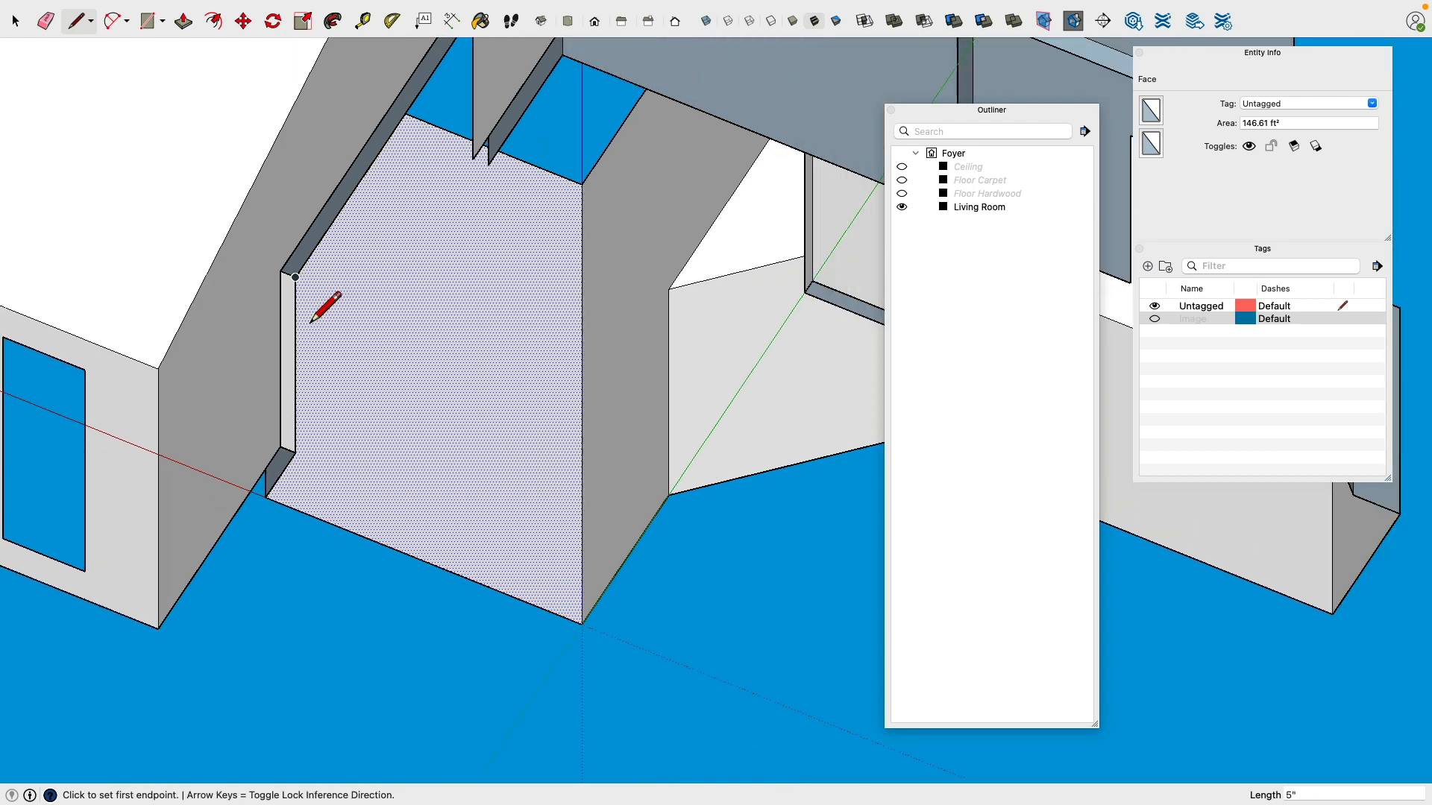
Step: Draw a line between the upper and lower corners of the shared opening's jamb to rebuild its vertical reveal face
middle_click_drag(311, 322, 623, 255)
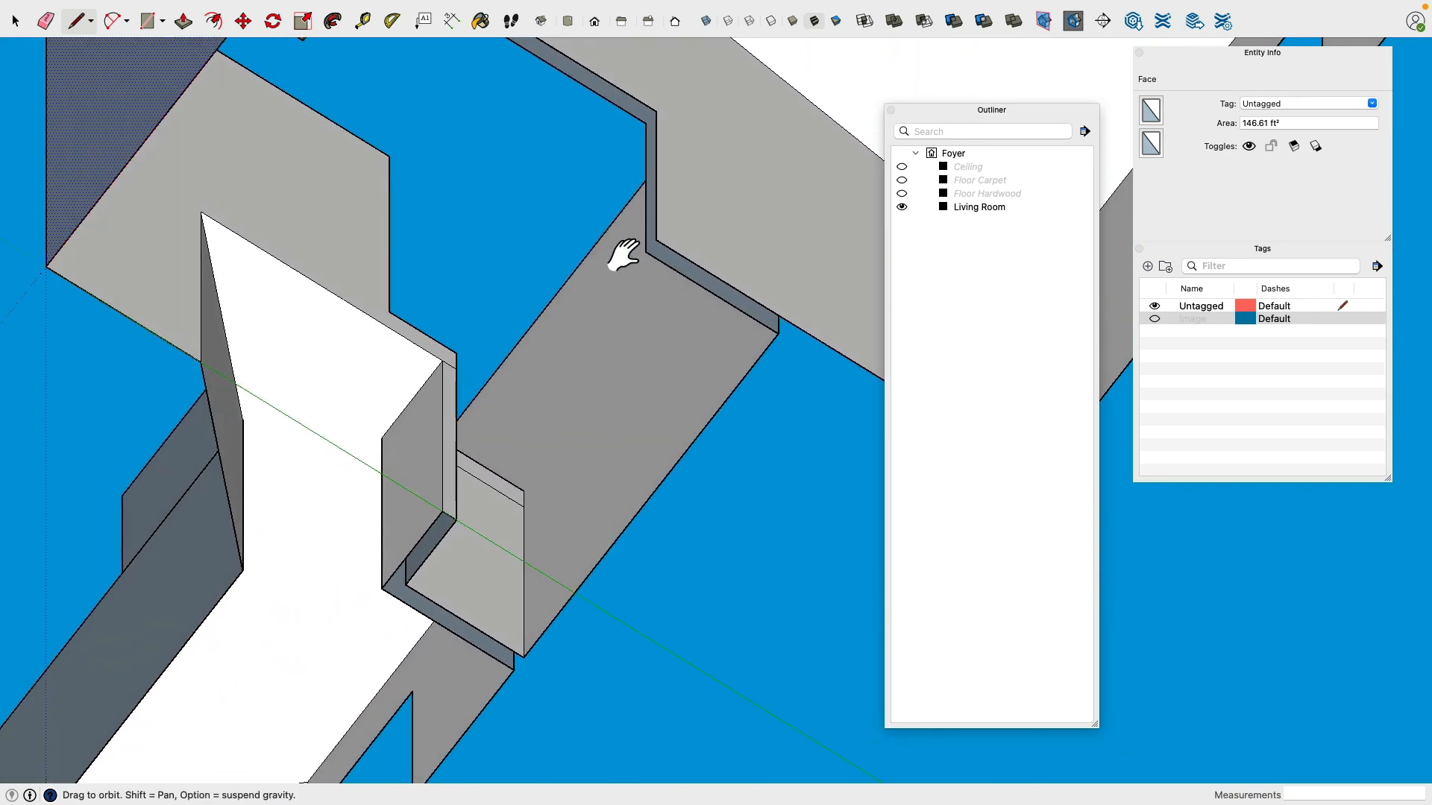
scroll(543, 310, "up", 3)
left_click(542, 351)
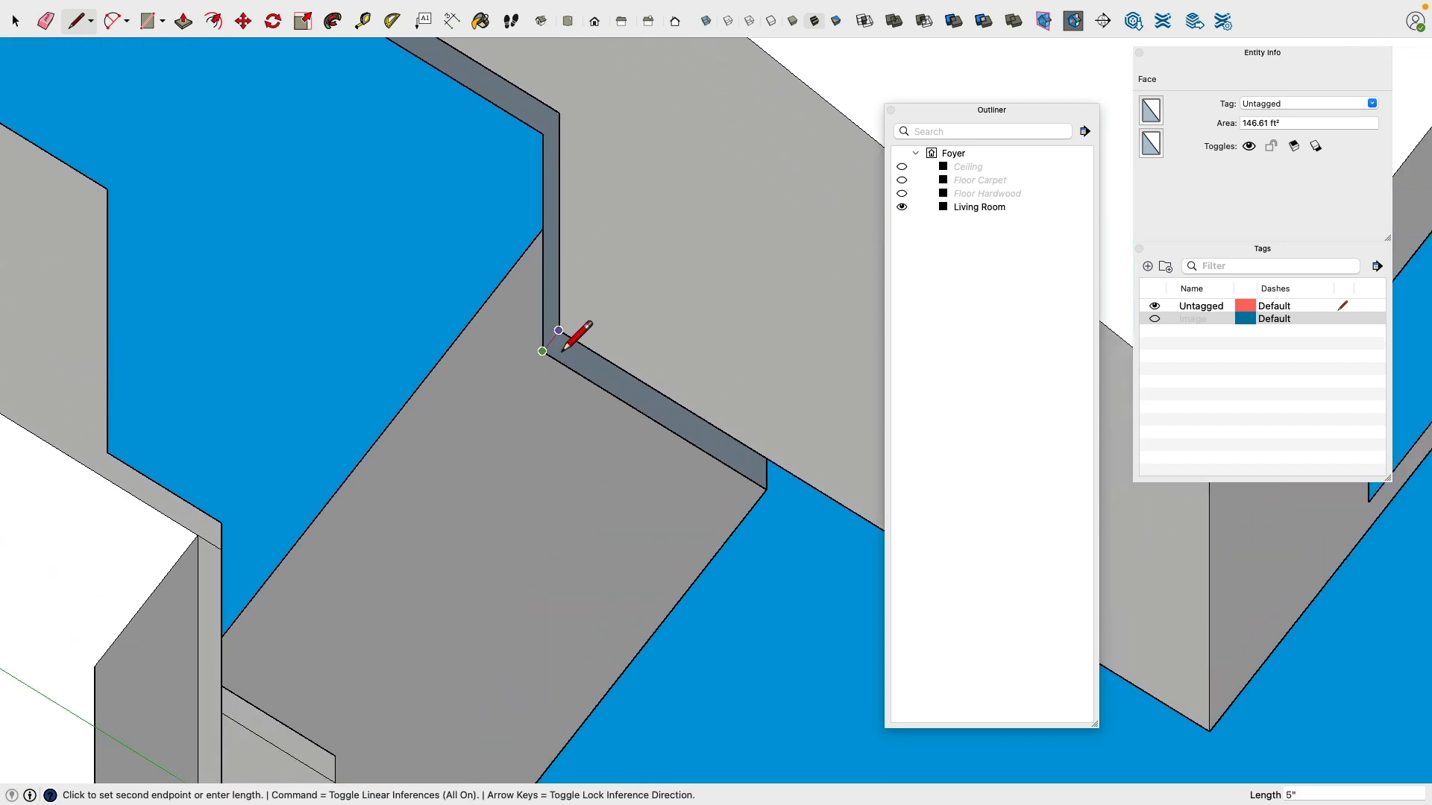
left_click(543, 133)
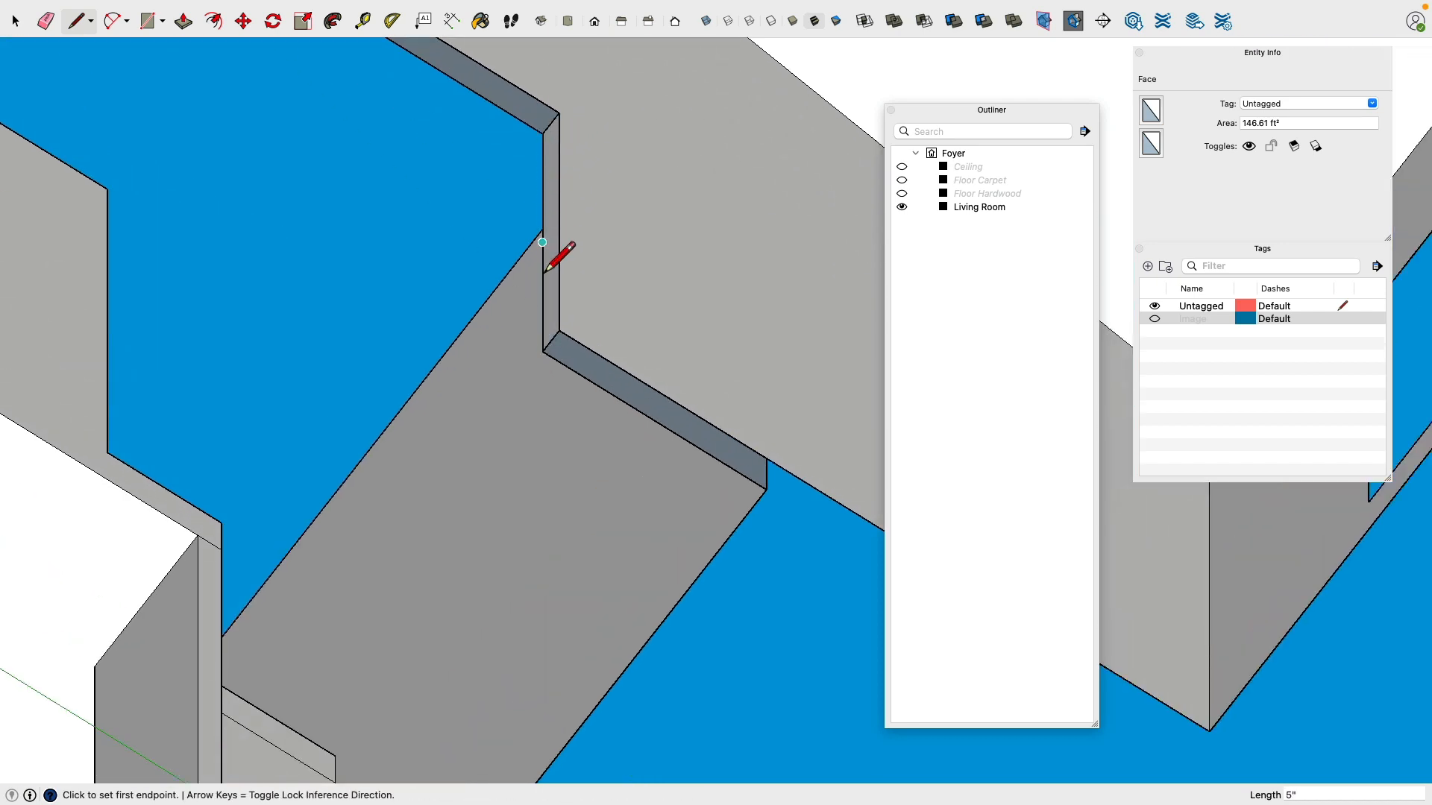
Step: Draw lines along the head of the shared opening between its two upper corners to rebuild the head reveal
middle_click_drag(547, 263, 471, 345)
left_click_drag(563, 326, 221, 289)
middle_click_drag(221, 290, 95, 319)
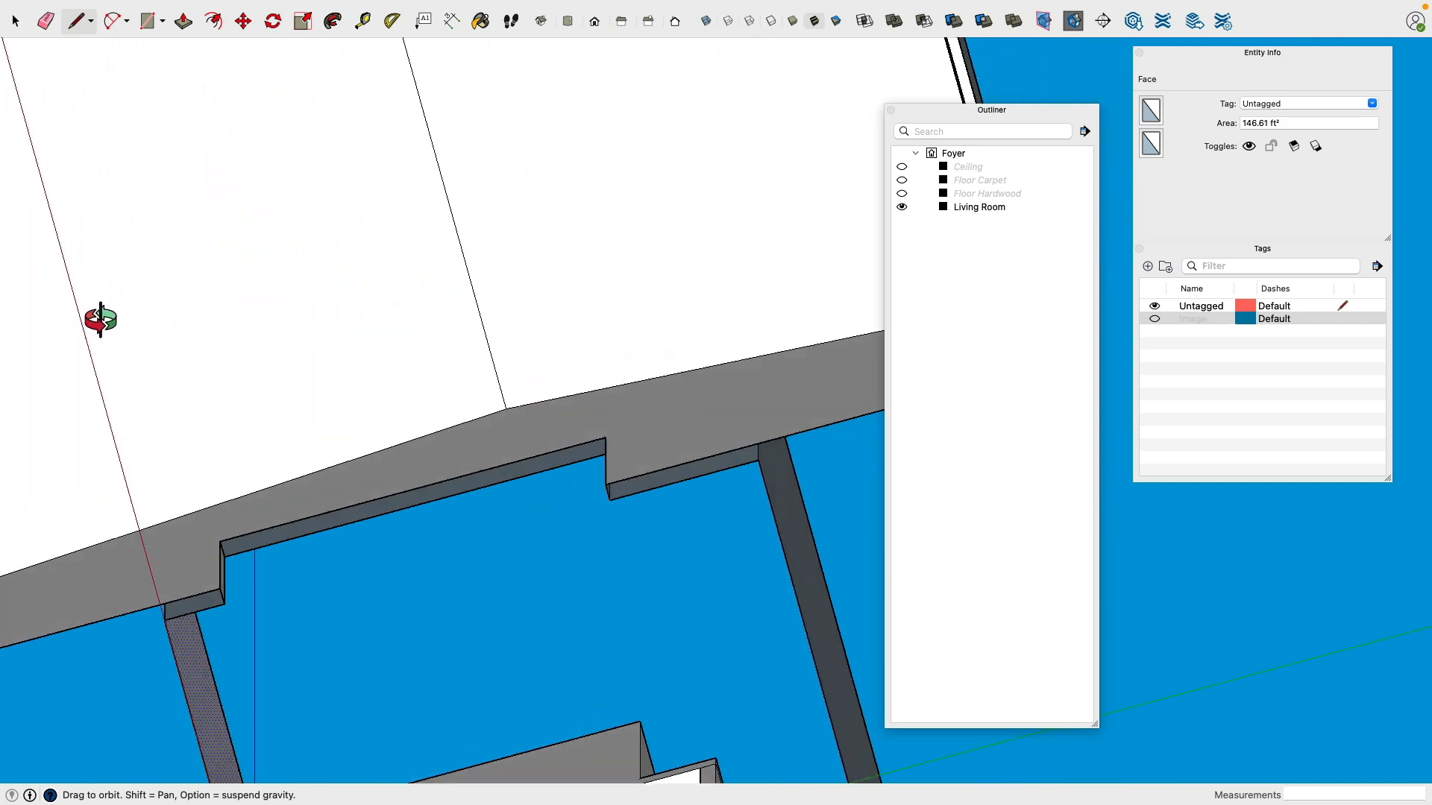
mouse_move(233, 569)
middle_mouse_down()
mouse_move(452, 556)
mouse_move(615, 408)
middle_mouse_up()
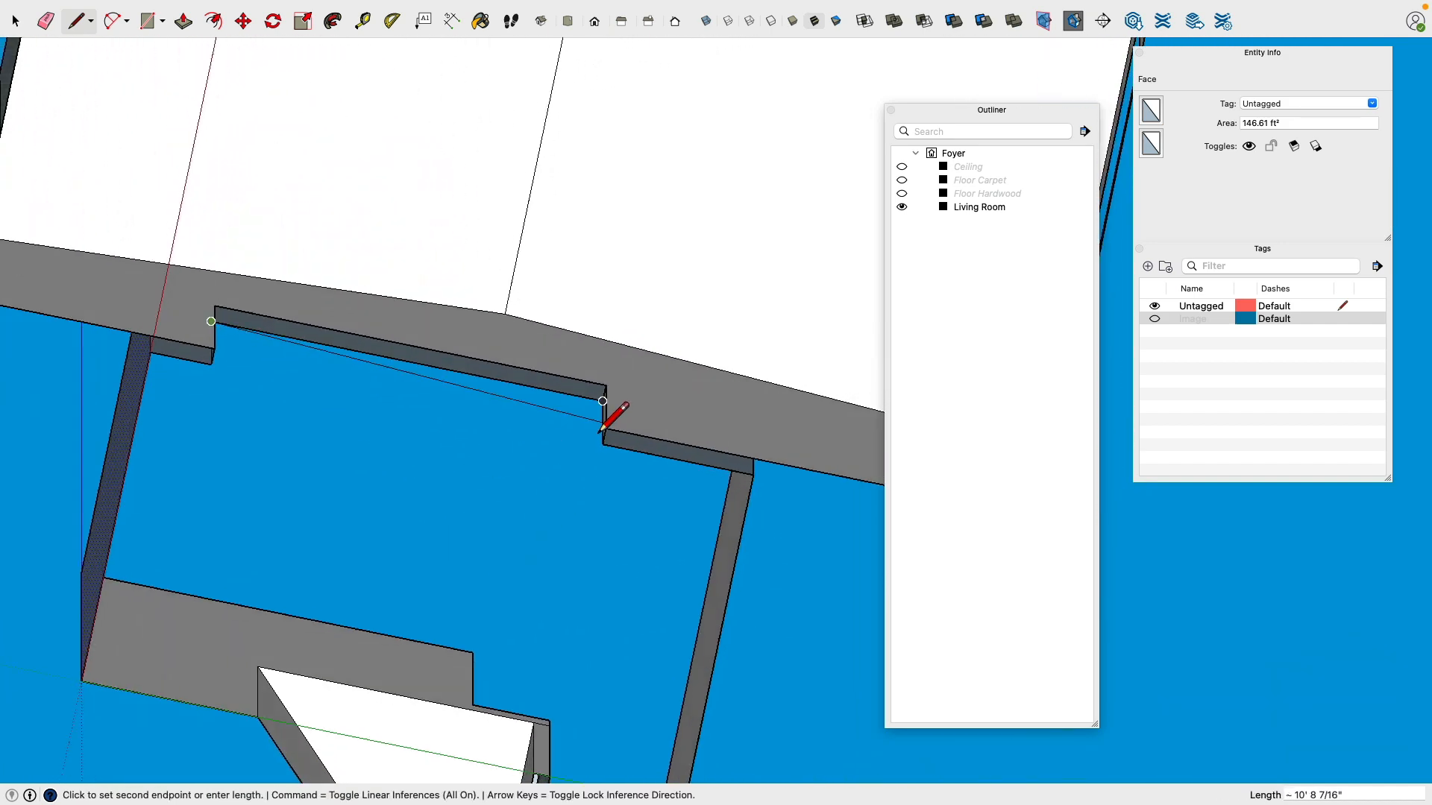
left_click(608, 400)
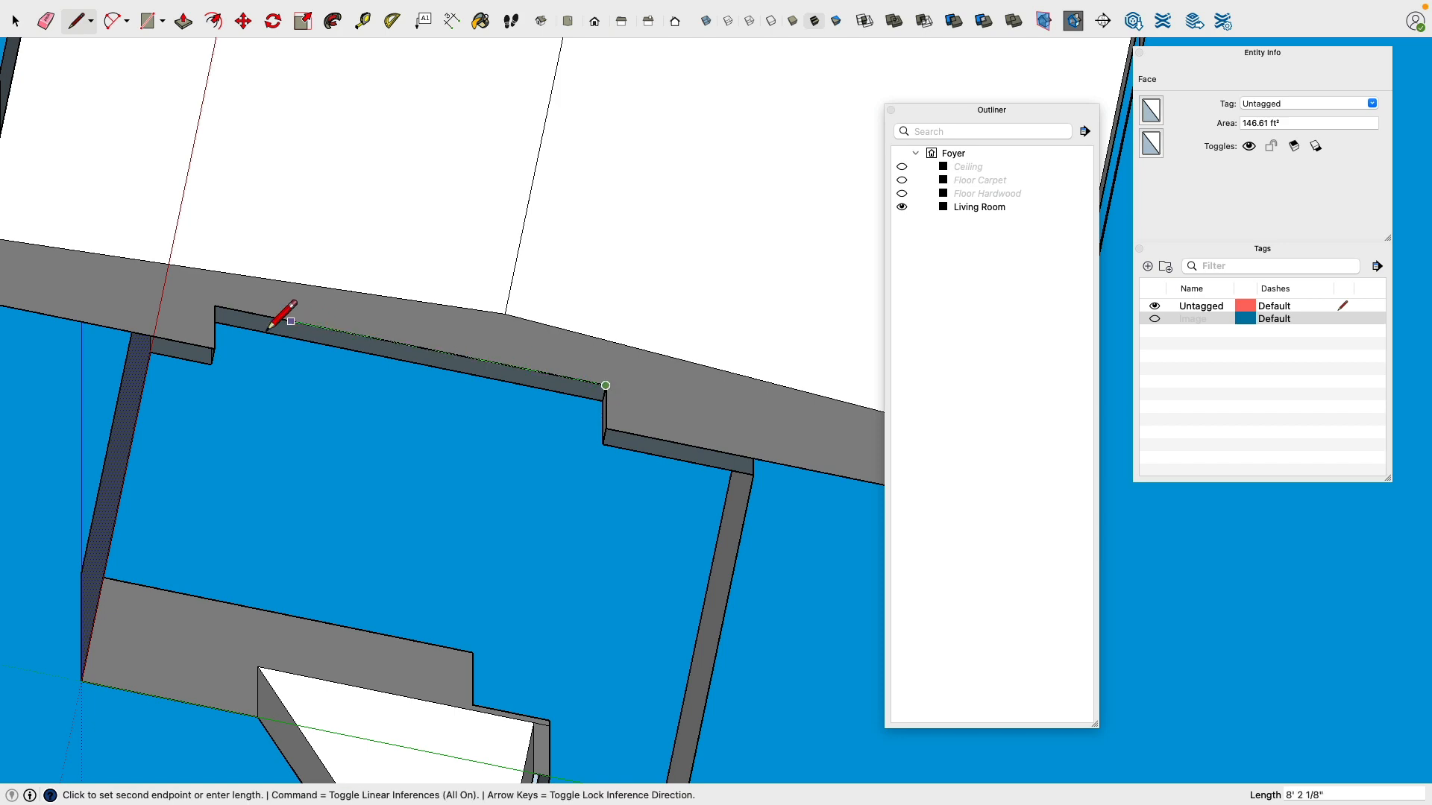
left_click(221, 318)
mouse_move(221, 318)
middle_mouse_down()
mouse_move(288, 444)
mouse_move(163, 474)
mouse_move(502, 374)
mouse_move(121, 562)
mouse_move(188, 533)
middle_mouse_up()
Step: Hide the Living Room group in the Outliner, clear the face selection and inspect the remaining foyer walls
left_click(901, 207)
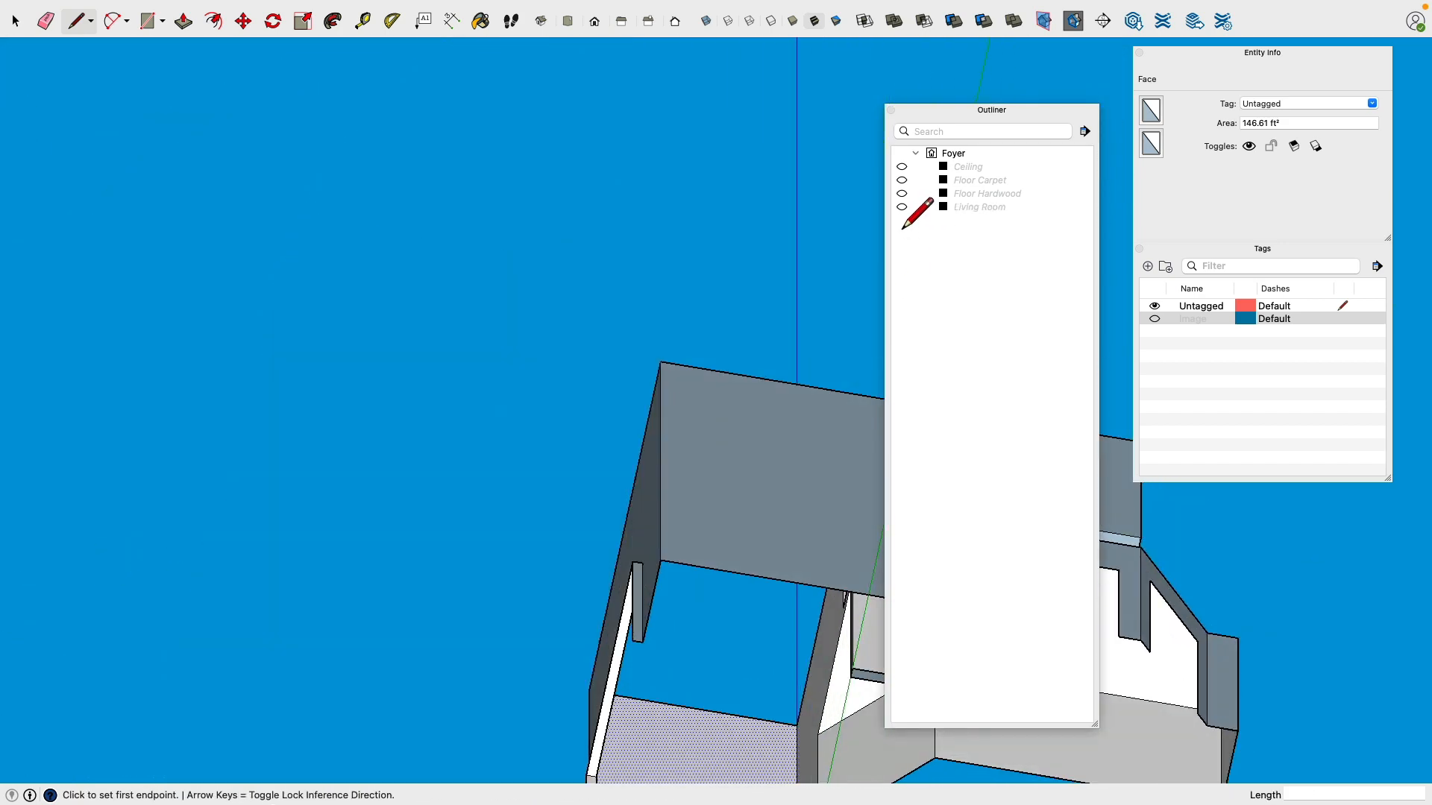
scroll(506, 298, "down", 3)
middle_click_drag(505, 297, 764, 616)
key("space")
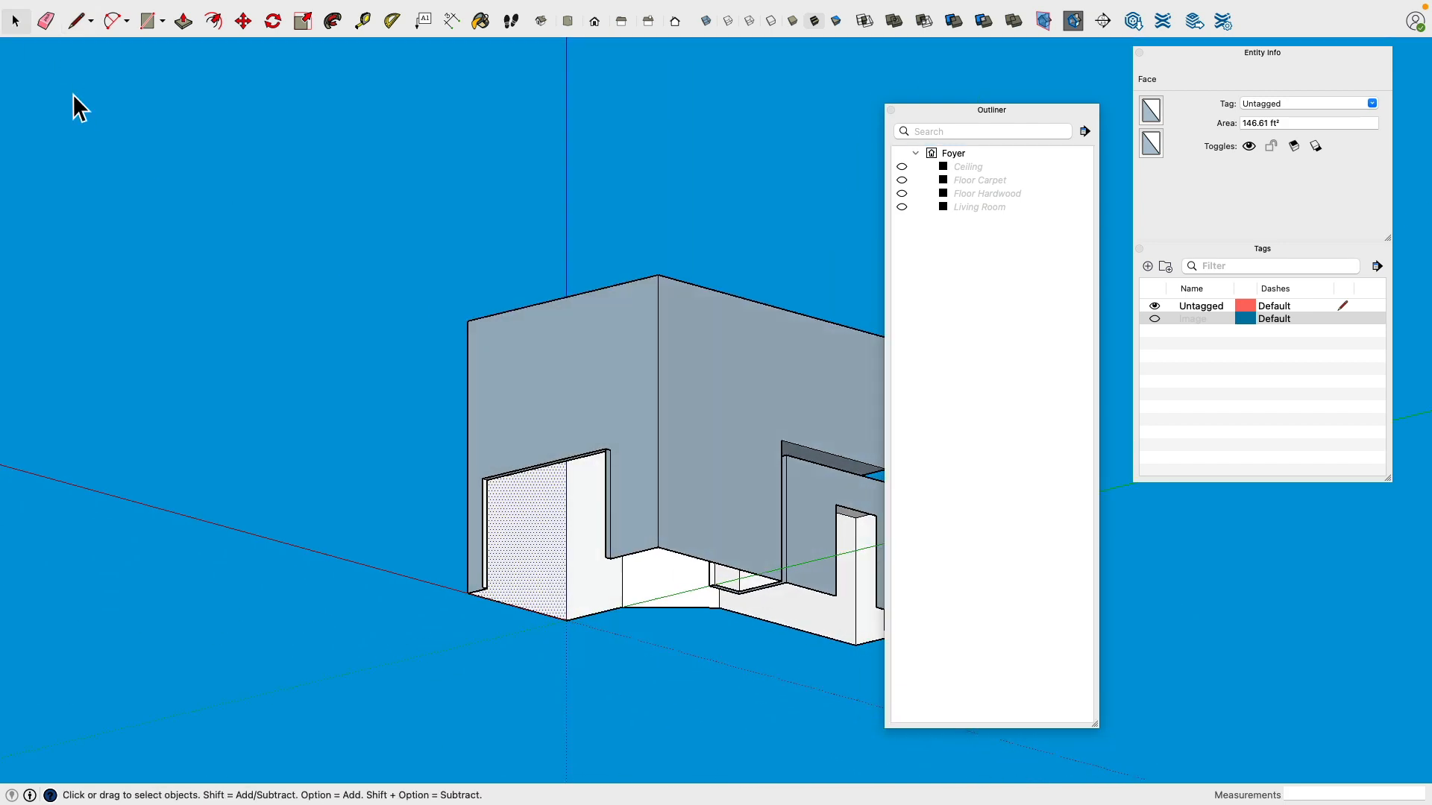
scroll(358, 294, "down", 3)
left_click(358, 294)
middle_click_drag(358, 294, 477, 440)
scroll(494, 337, "up", 3)
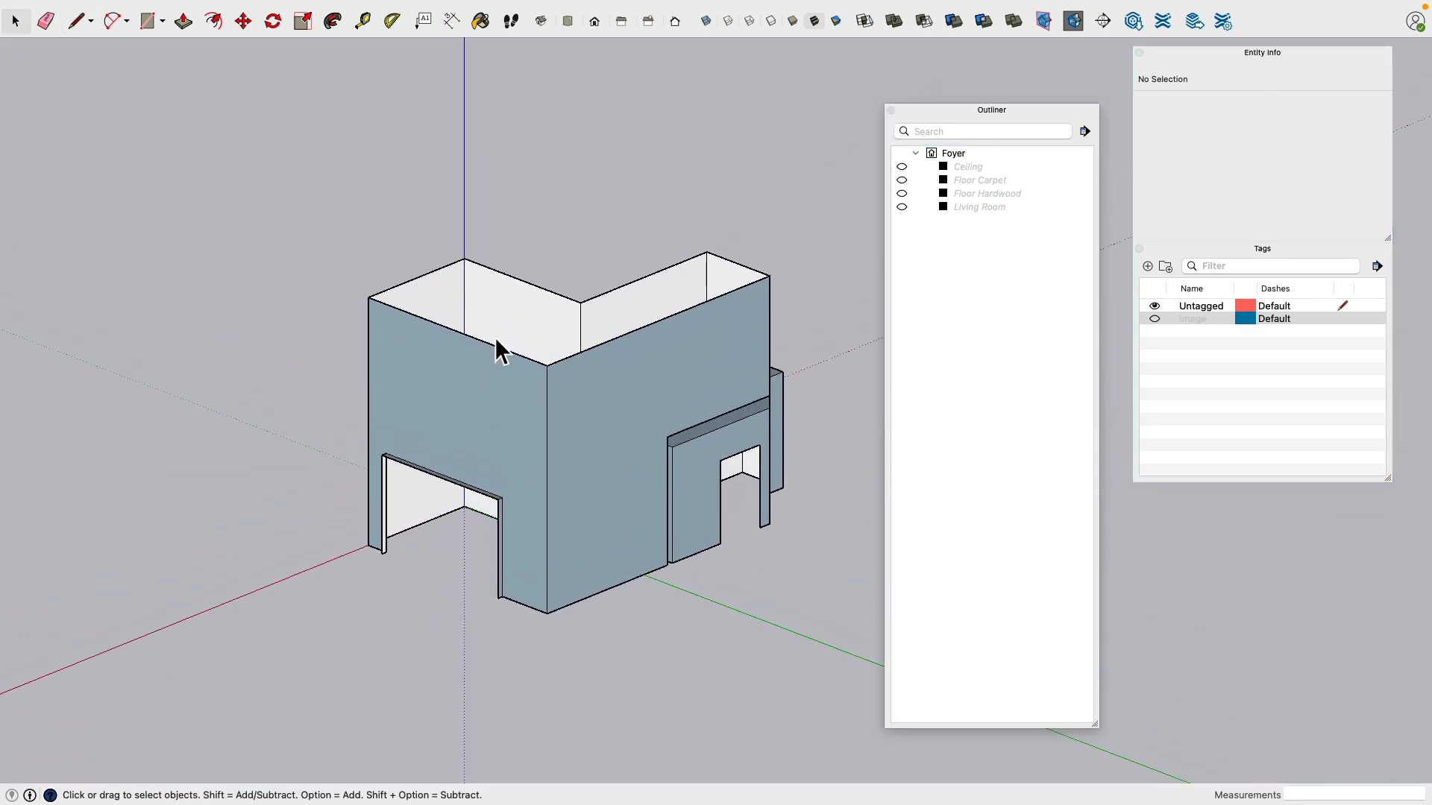
middle_click_drag(563, 436, 511, 633)
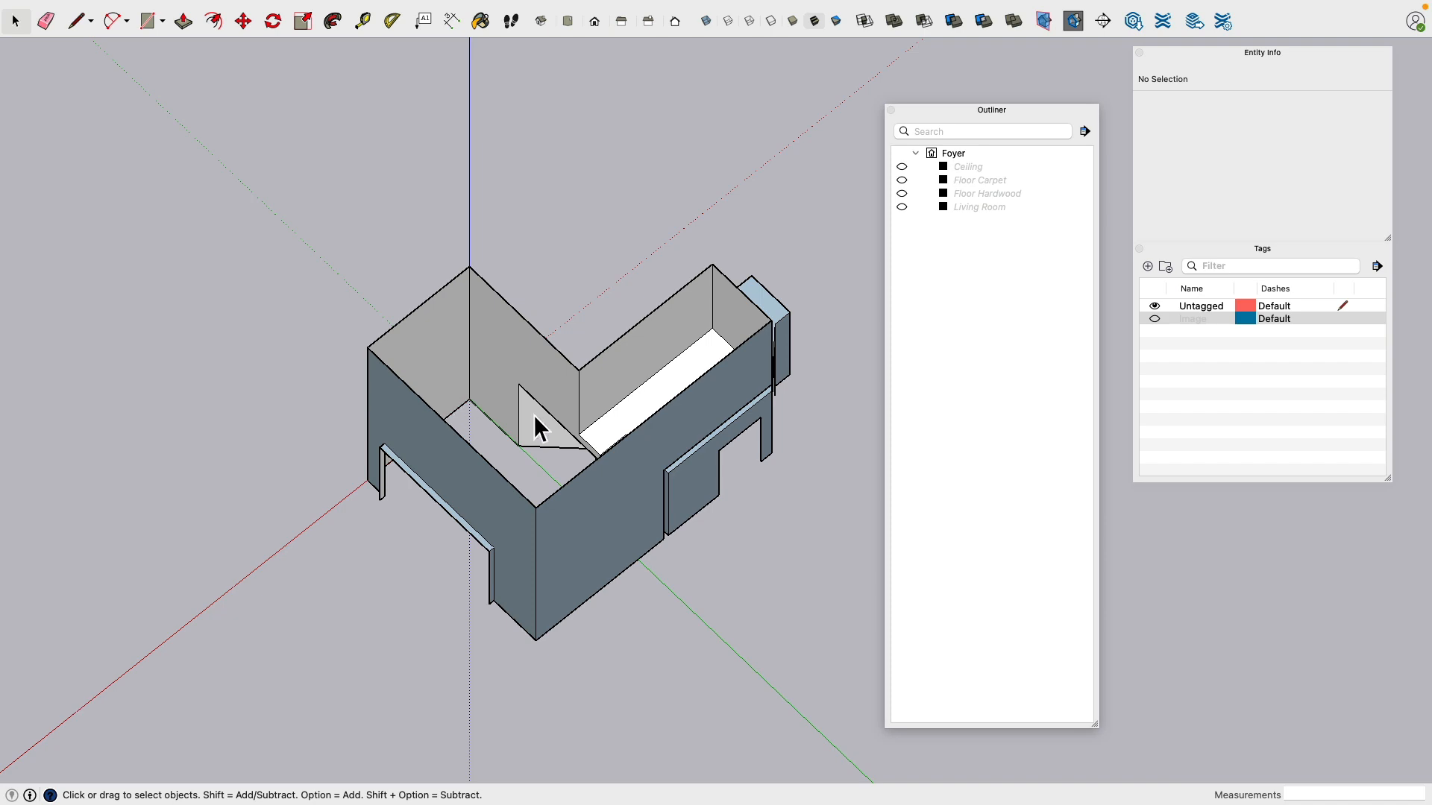
middle_click_drag(552, 470, 496, 512)
scroll(497, 499, "up", 3)
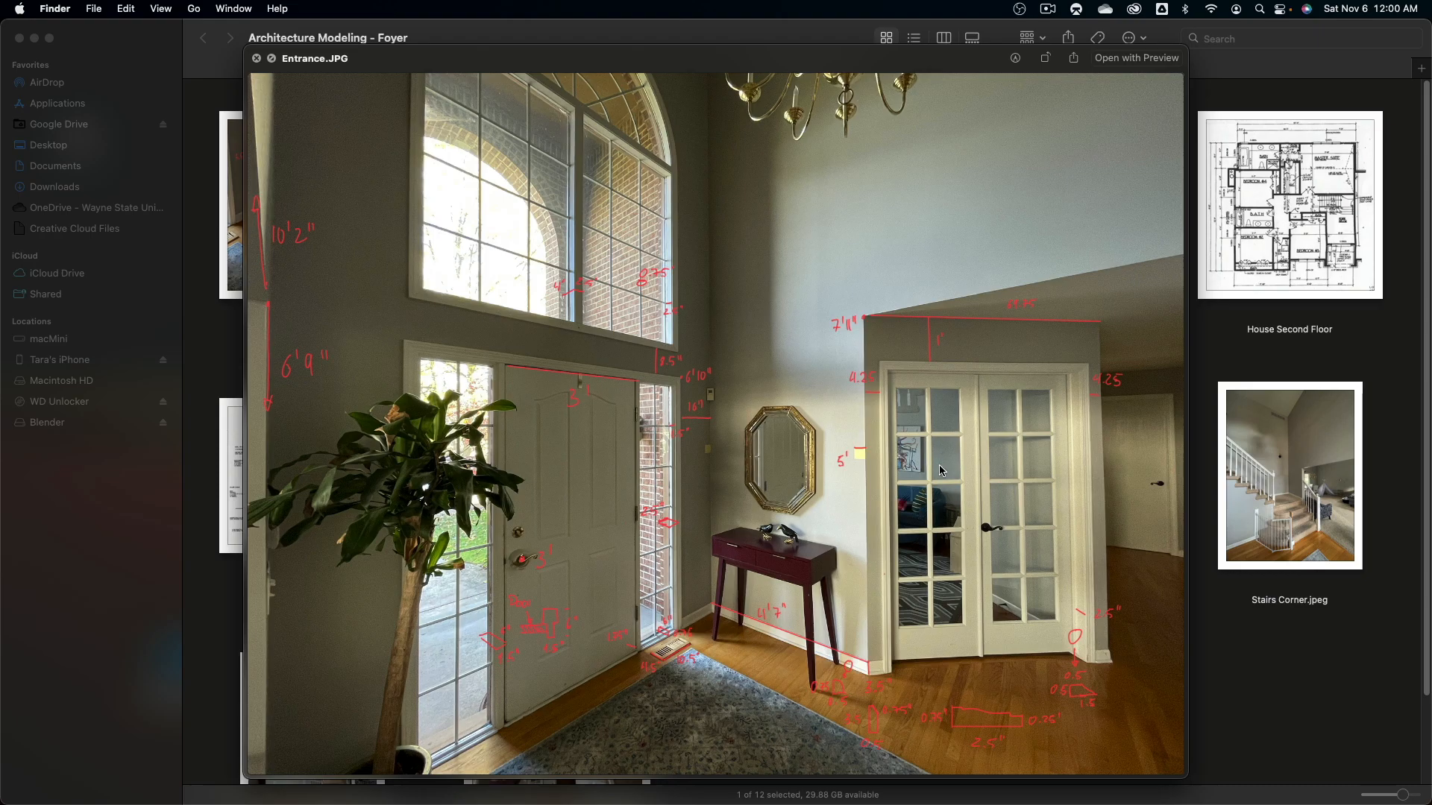
Step: Switch back to SketchUp and show the Image tag to display the floor plan beneath the foyer walls
key("super+Tab")
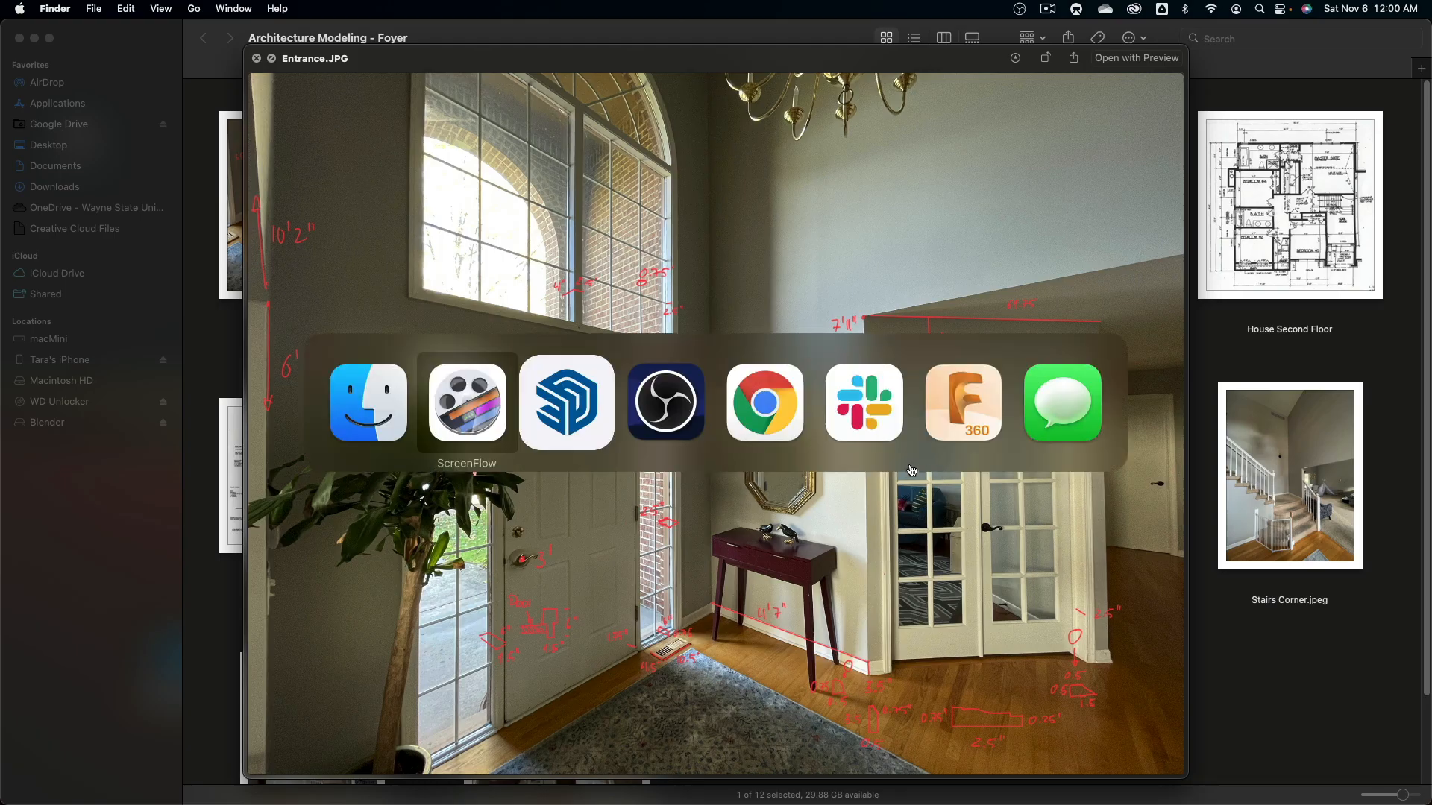
left_click(589, 415)
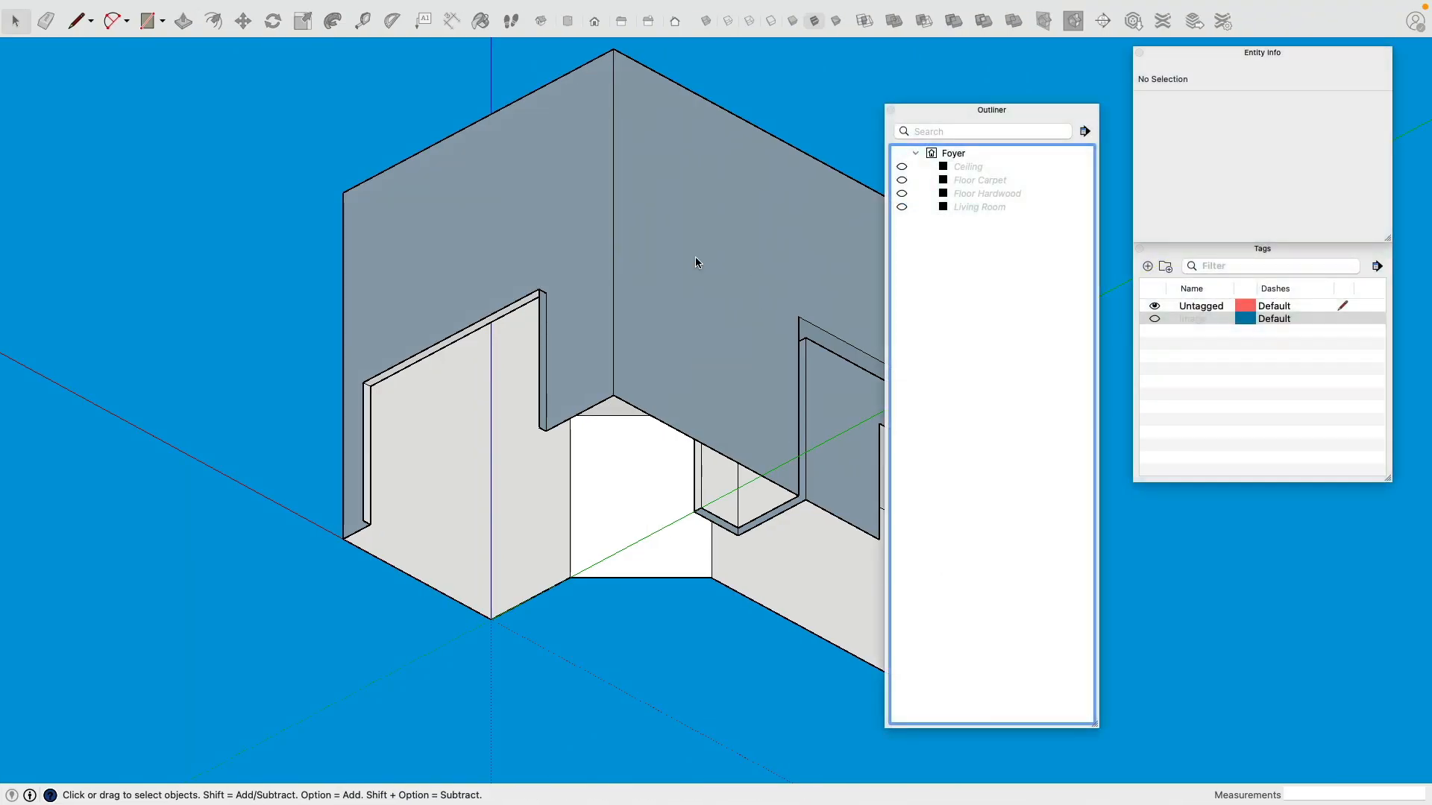
mouse_move(695, 256)
middle_mouse_down()
mouse_move(597, 405)
mouse_move(569, 369)
mouse_move(703, 448)
mouse_move(532, 371)
middle_mouse_up()
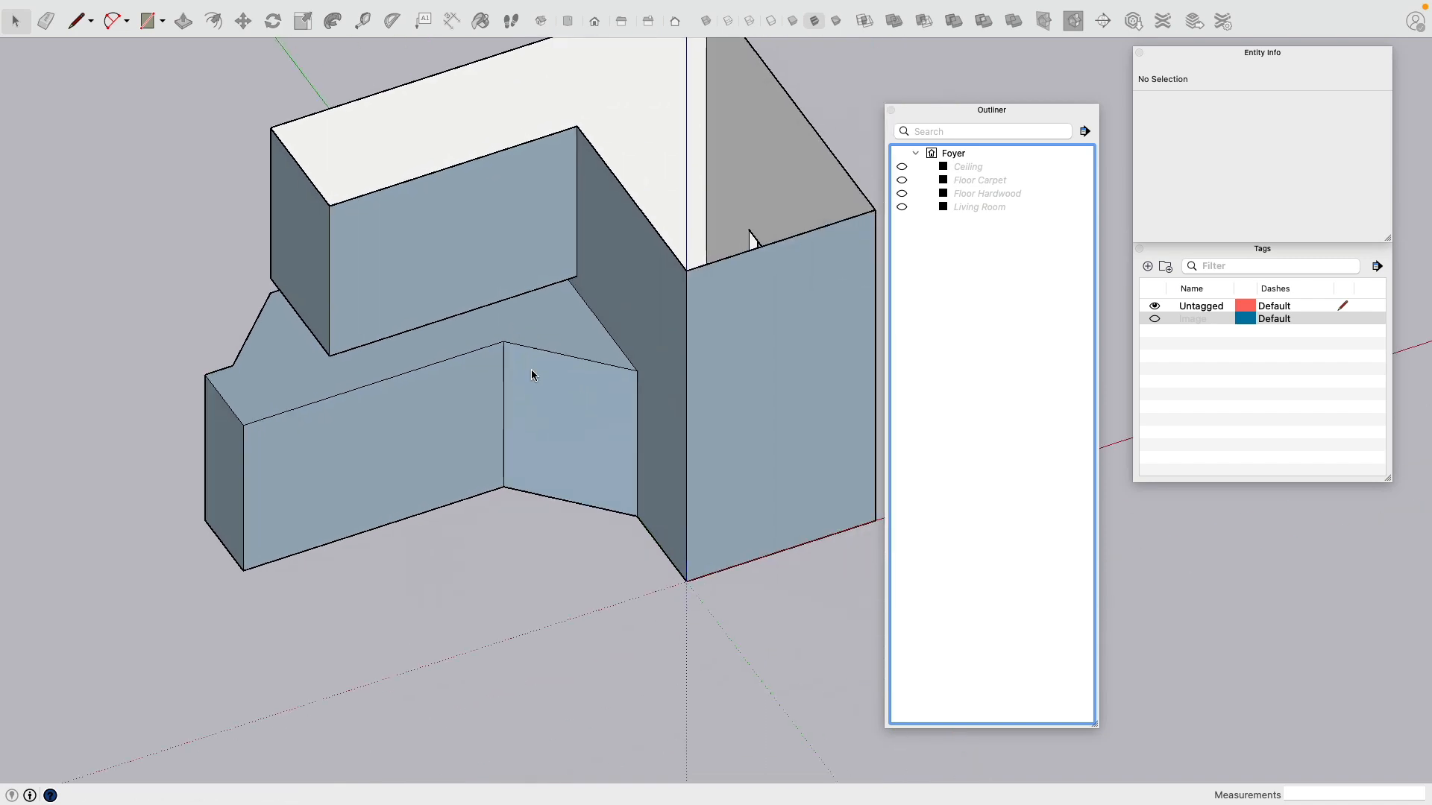
left_click(1154, 318)
middle_click_drag(780, 358, 644, 454)
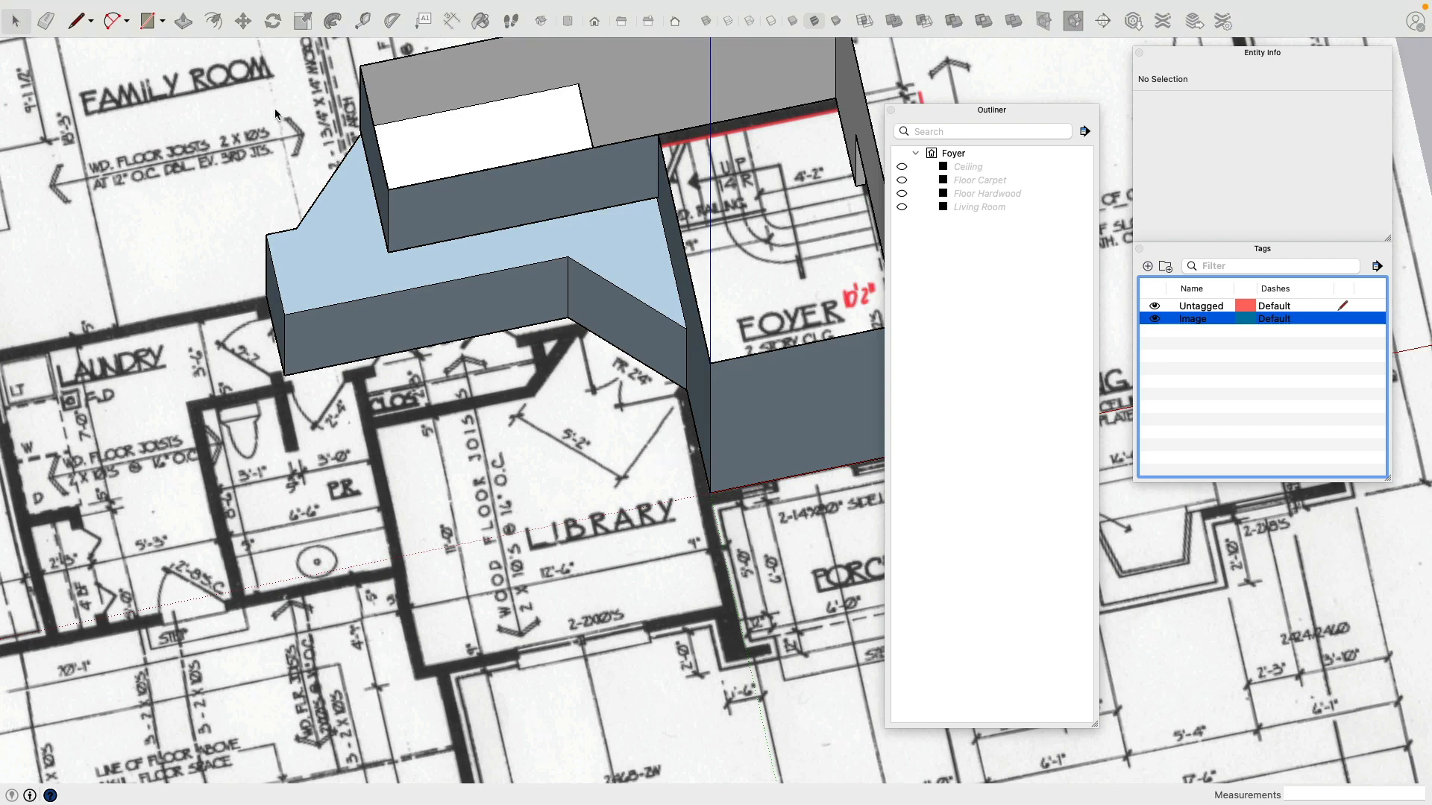
Step: Place guides 5" out from the base edges of the foyer side wall and the adjoining angled wall, towards the library
left_click(362, 21)
scroll(671, 417, "up", 5)
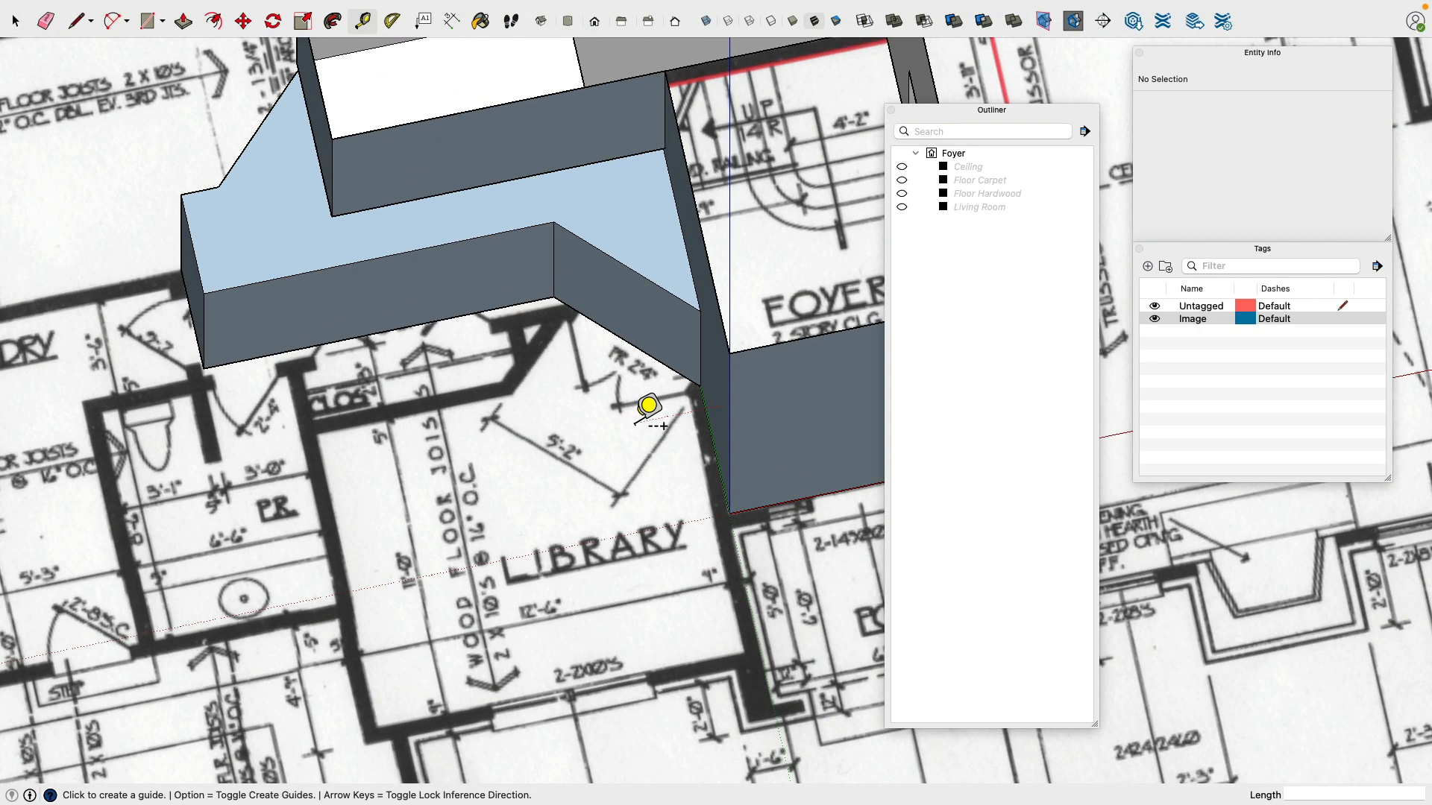
left_click(762, 447)
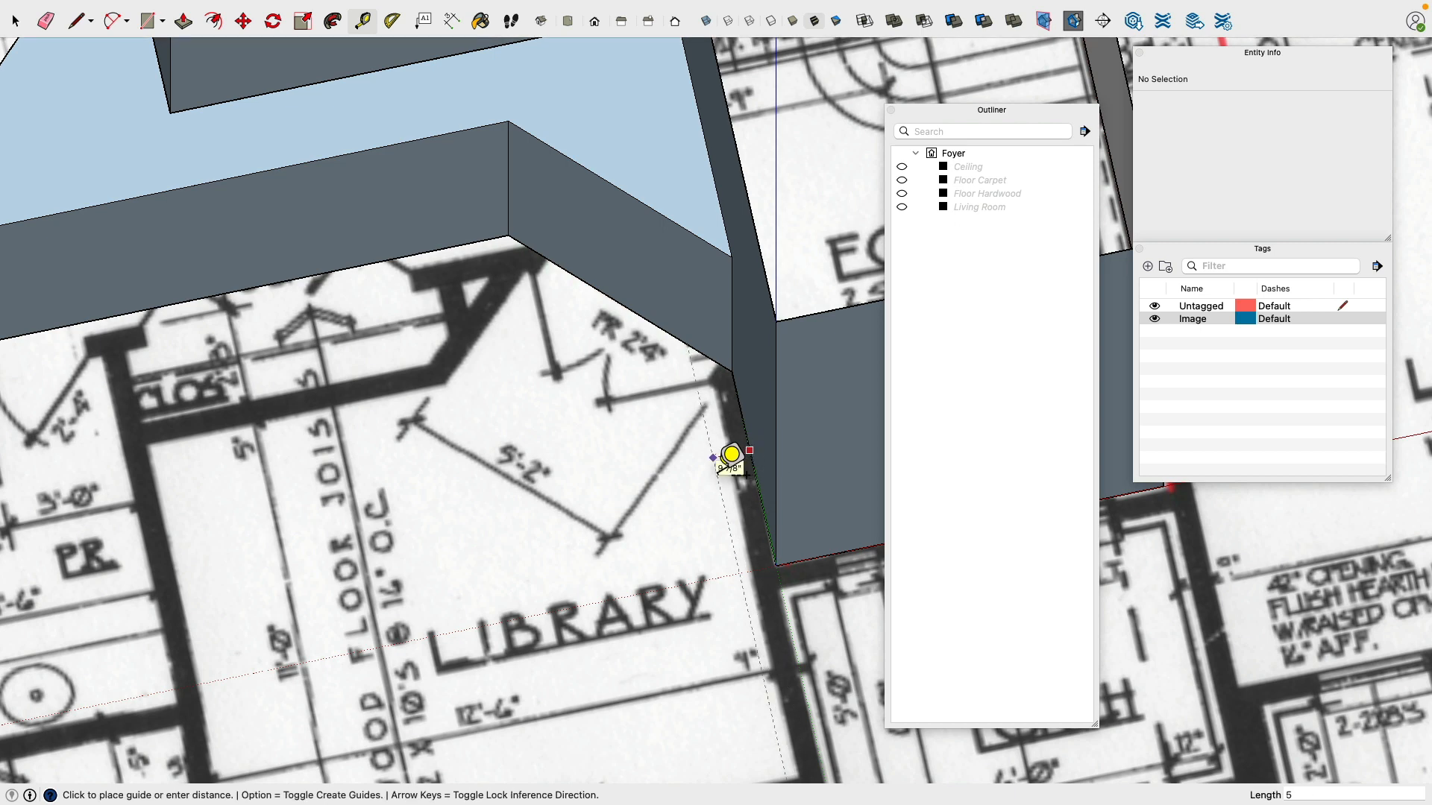
key("Escape")
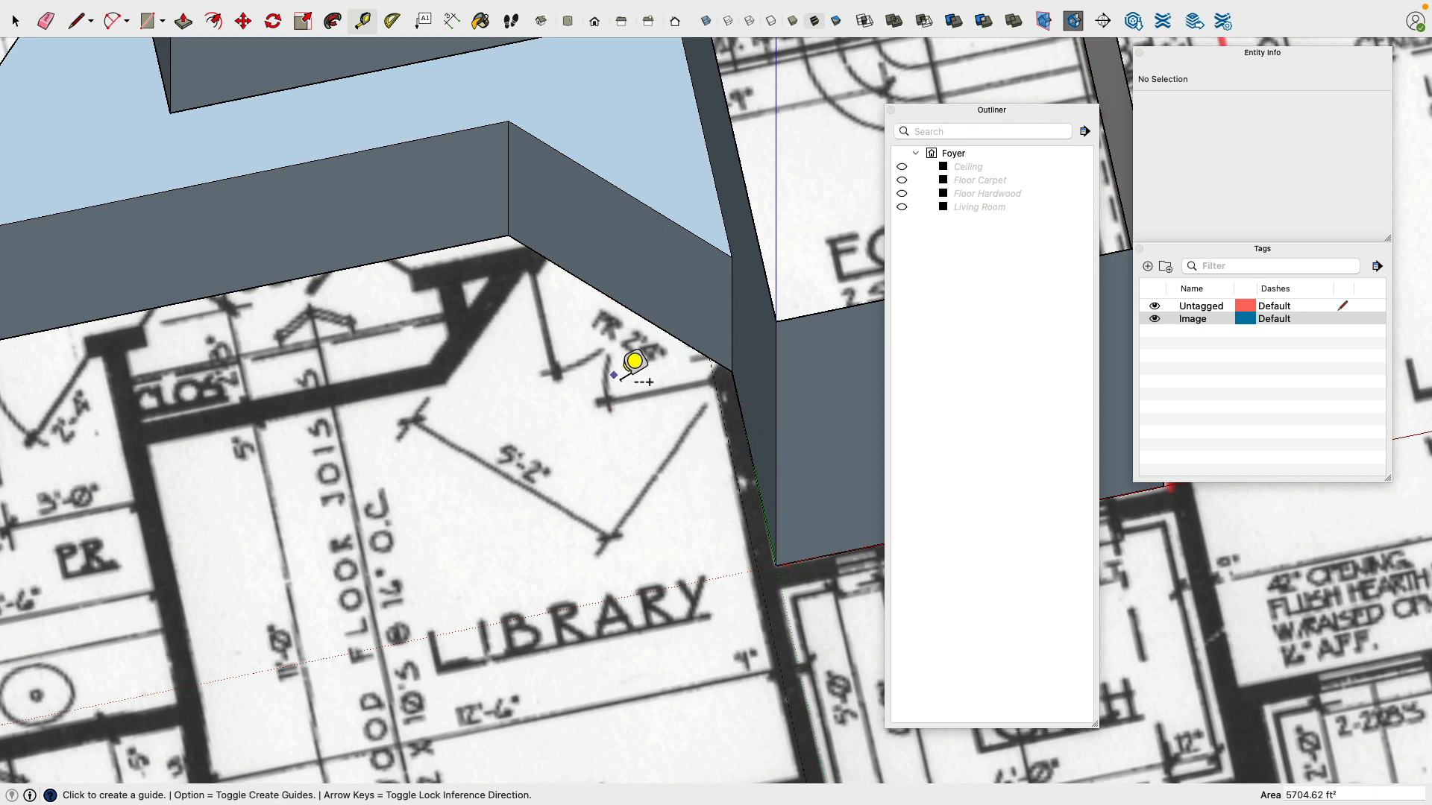
left_click(620, 303)
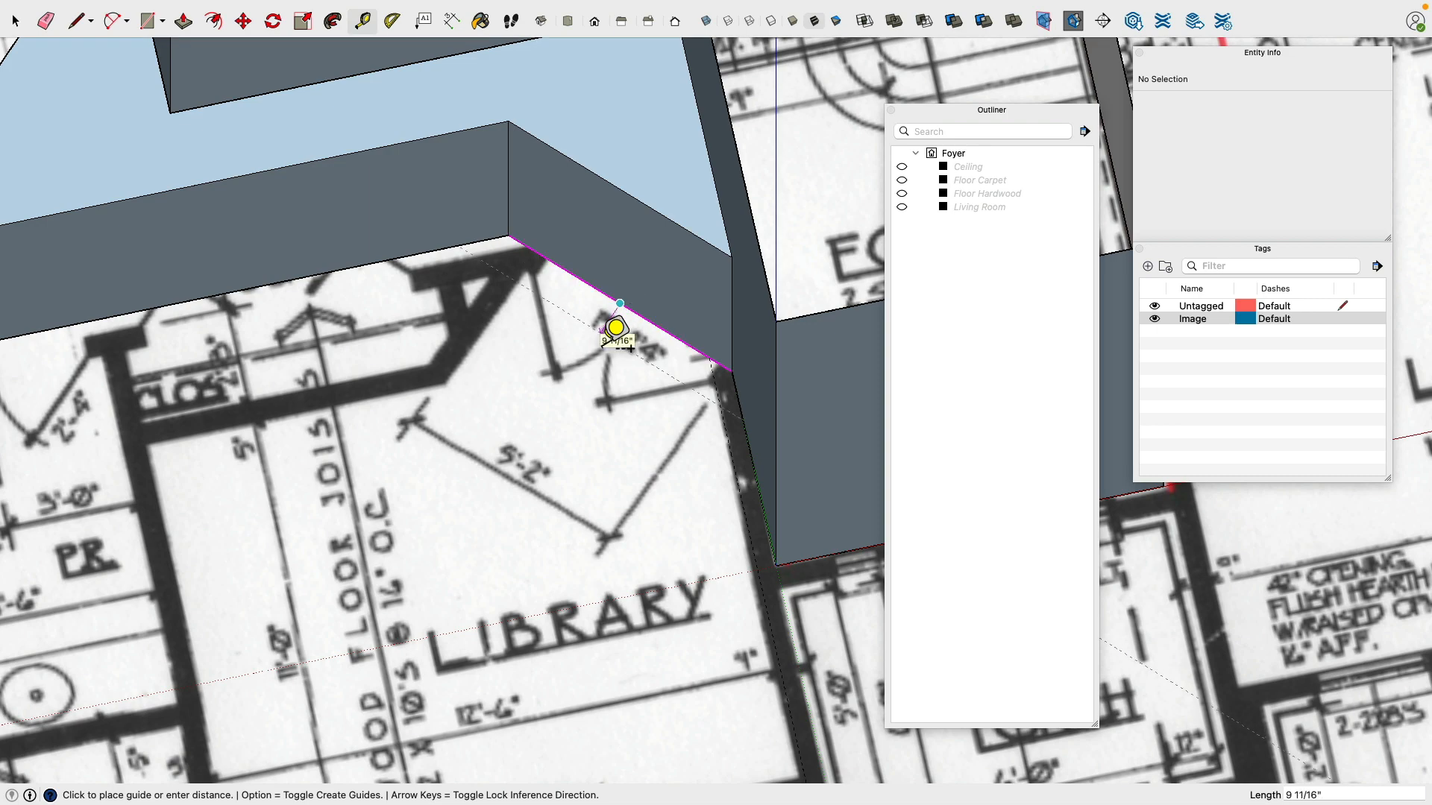
type("5")
key("Return")
scroll(616, 328, "down", 3)
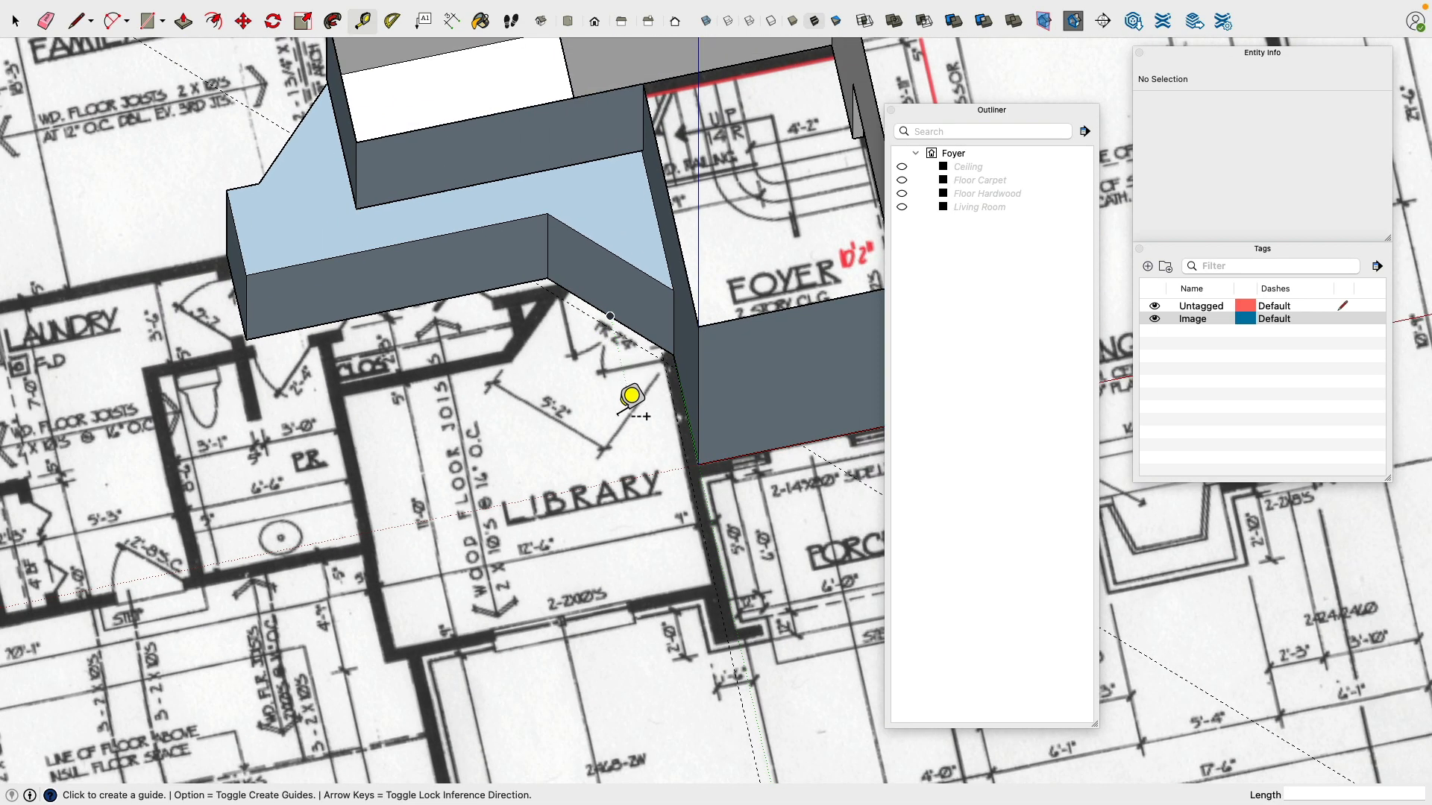
Step: Trace the library's foyer-side wall from the guide intersection, its window wall, and an 11' line along the opposite wall on the plan
scroll(726, 516, "up", 5)
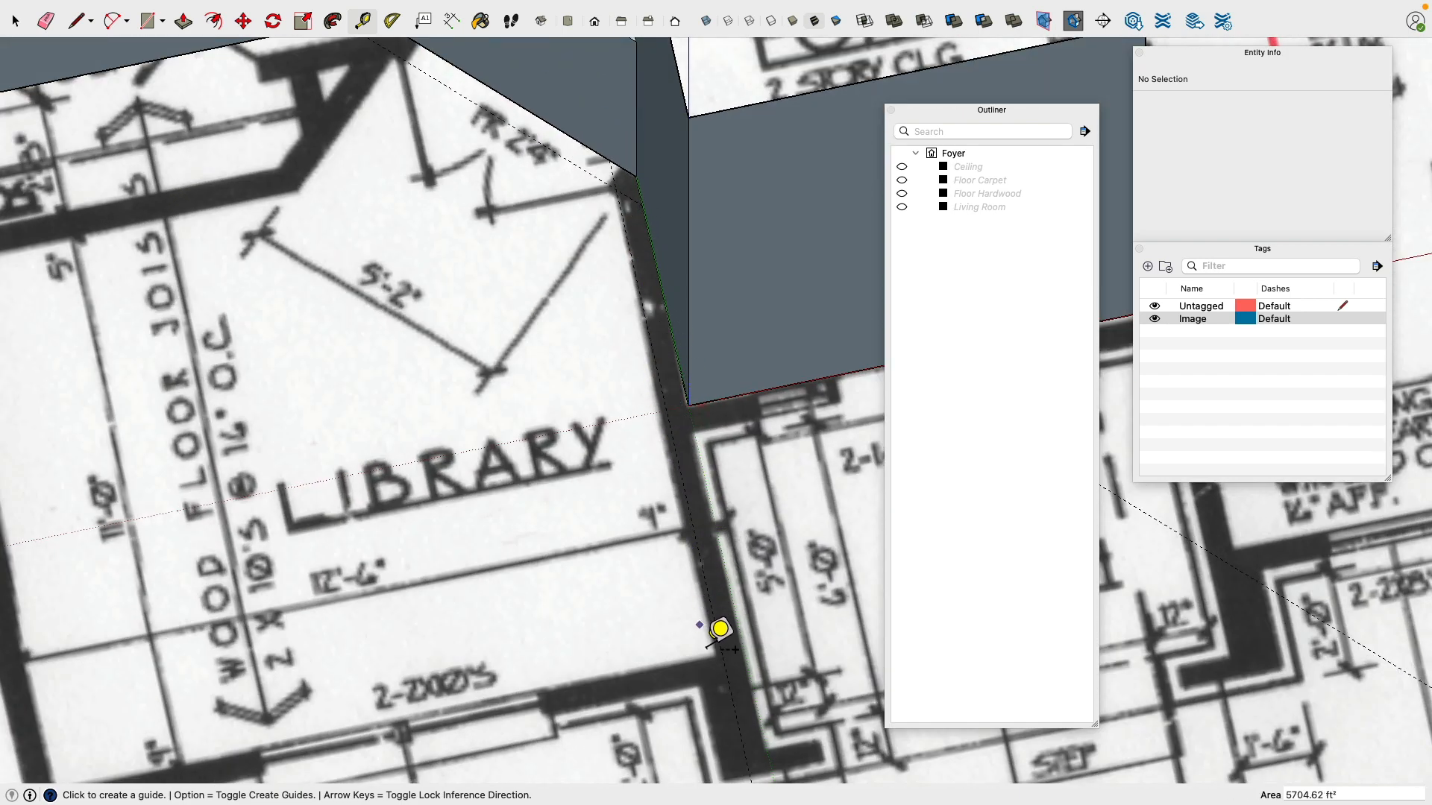
scroll(575, 575, "down", 2)
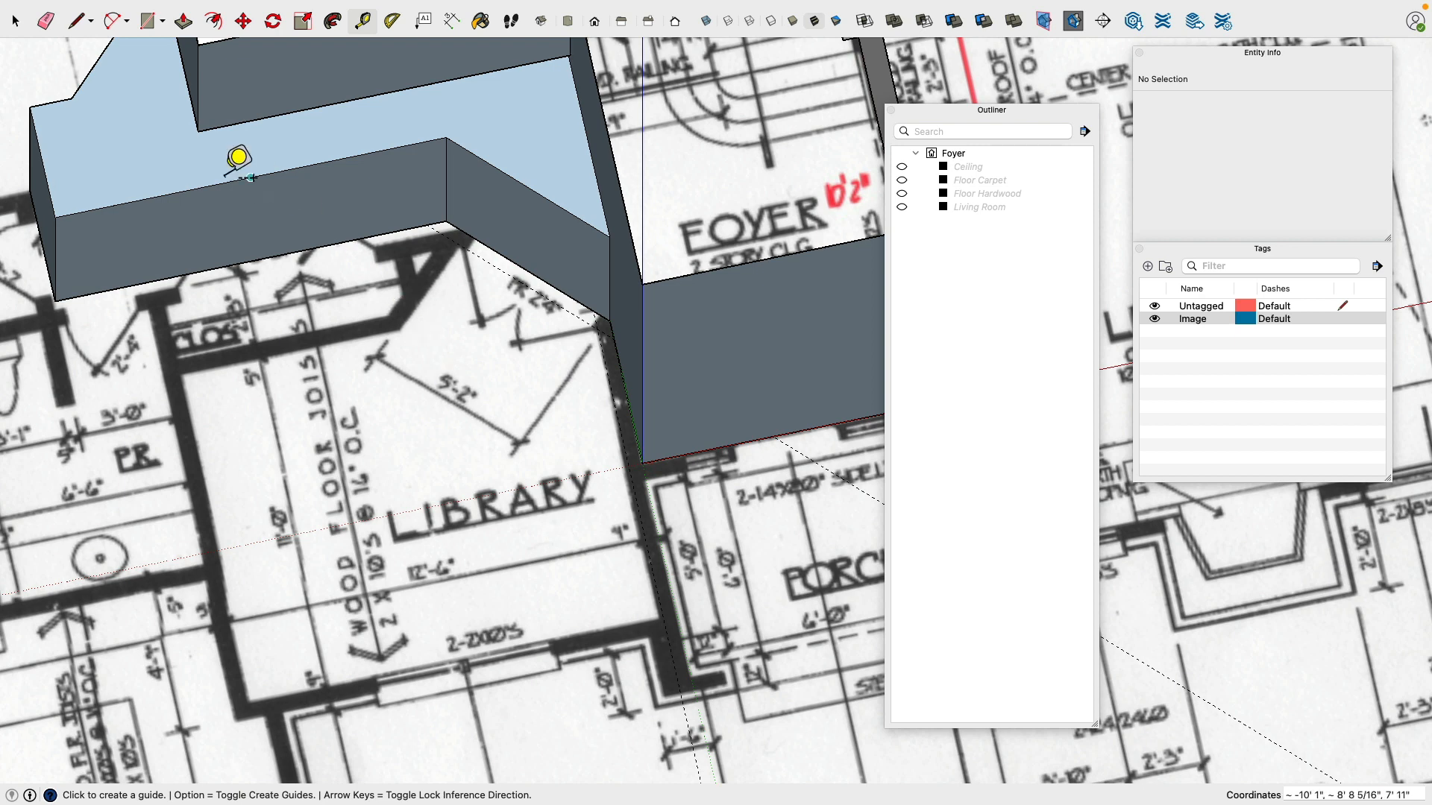
left_click(79, 21)
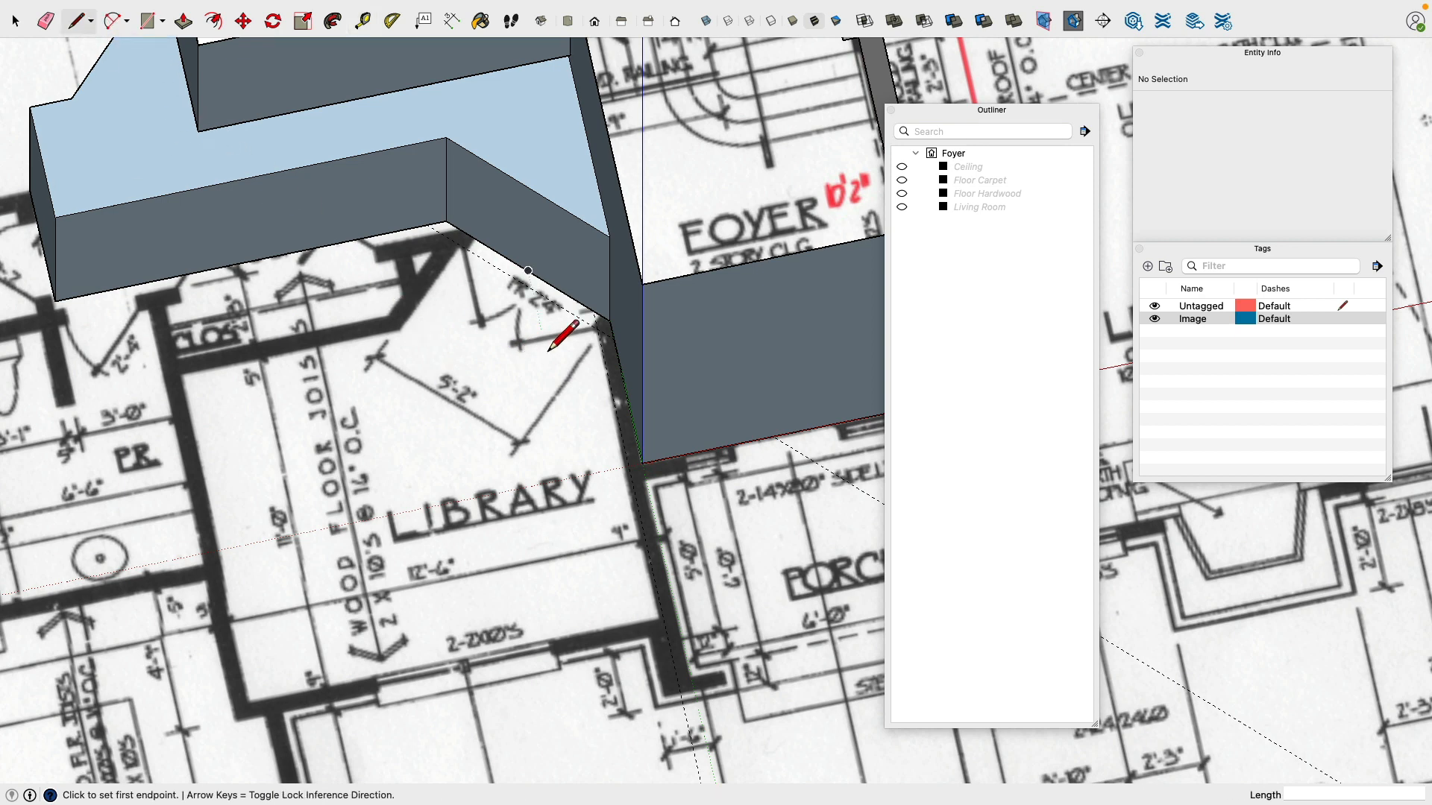
left_click(597, 328)
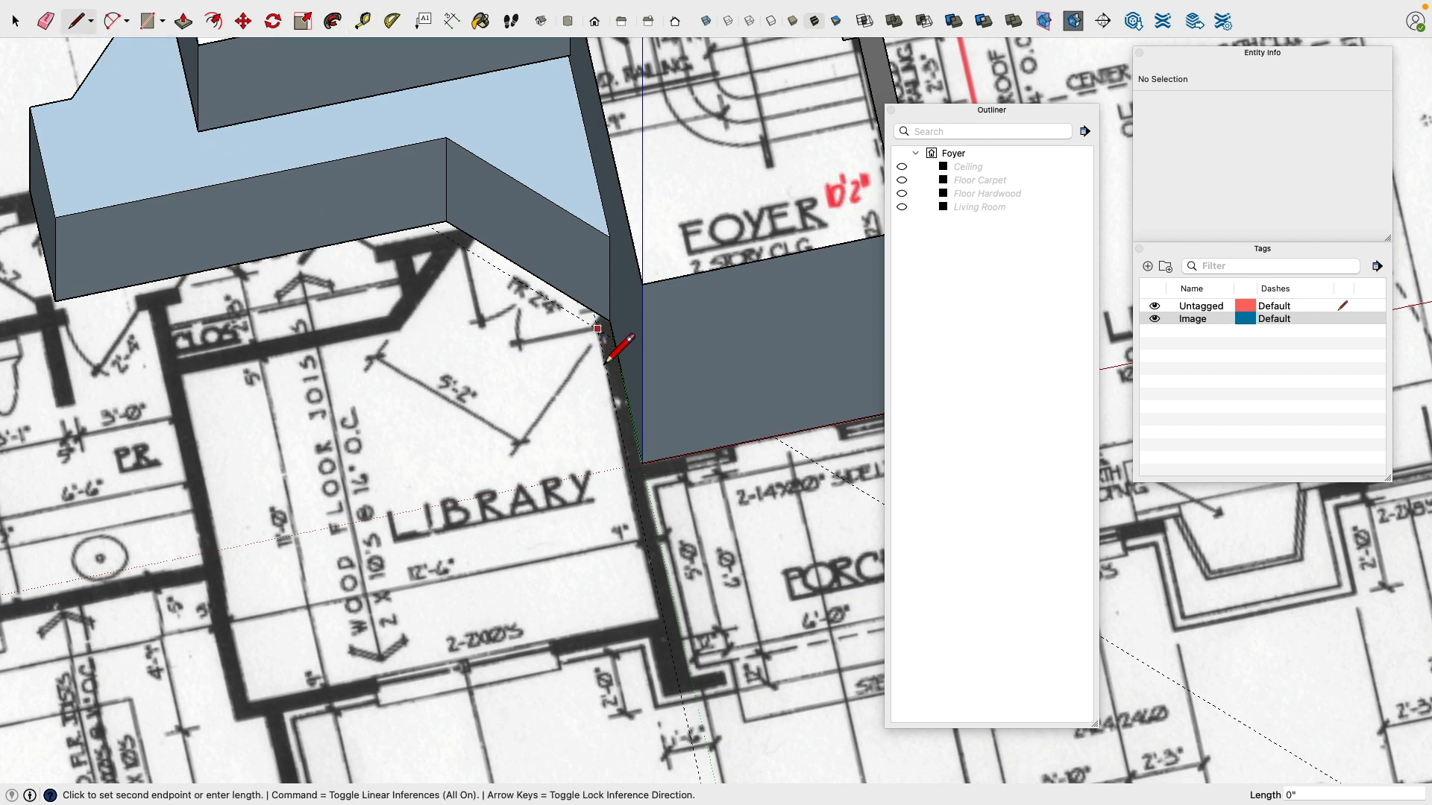
left_click(663, 617)
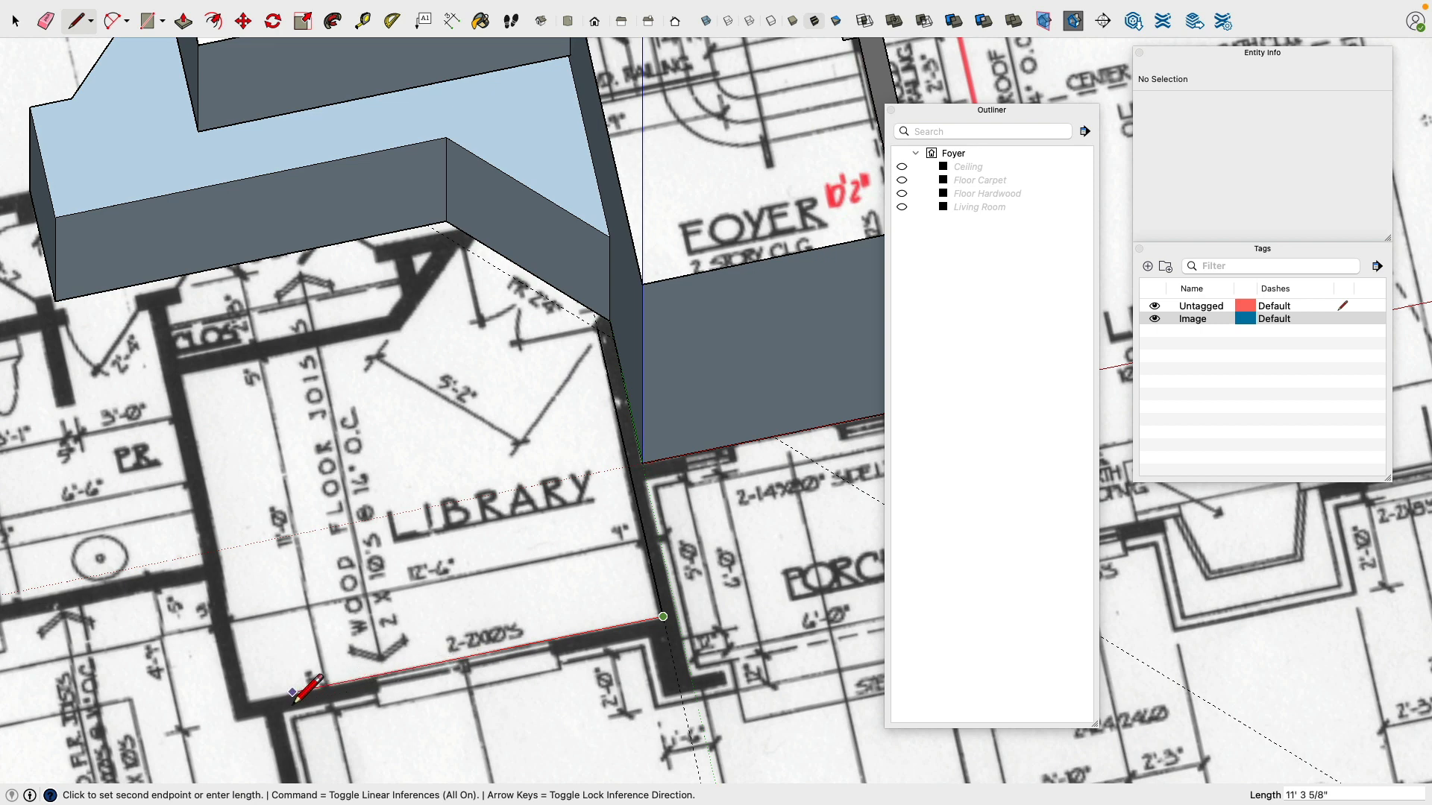
left_click(251, 701)
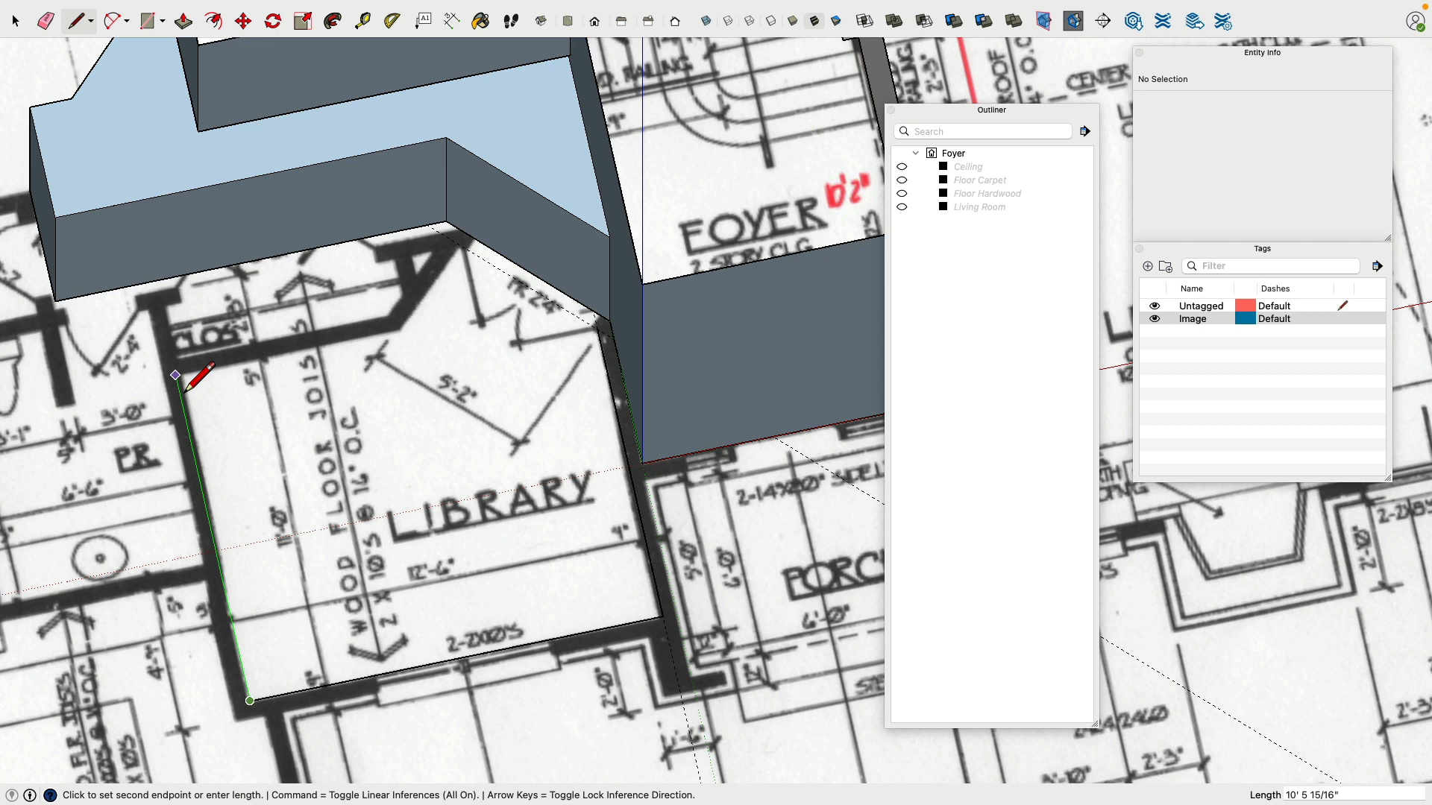
type("11")
key("Return")
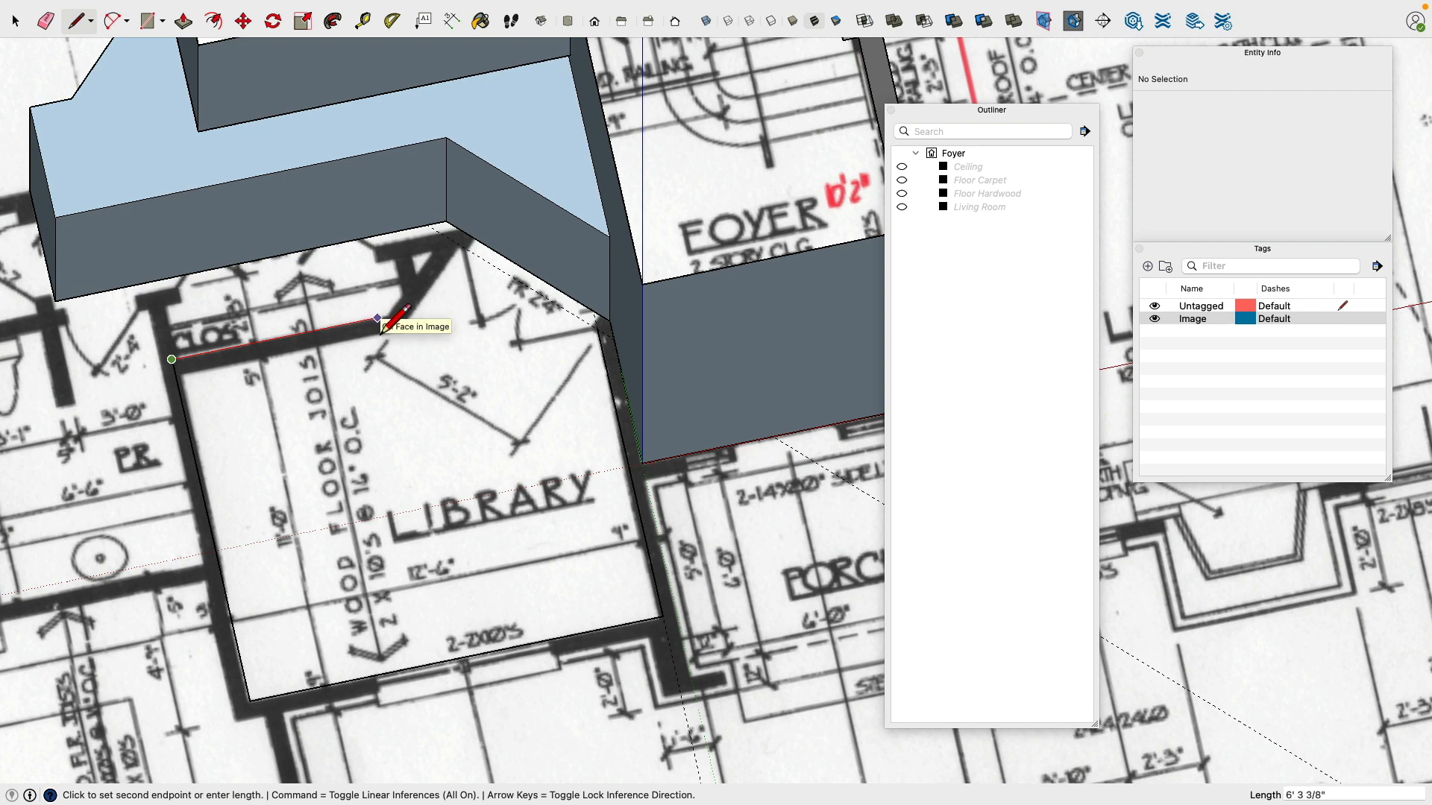
key("Escape")
Step: Place a guide 5" out from the base edge of the hallway wall beside the library closet
scroll(349, 295, "up", 5)
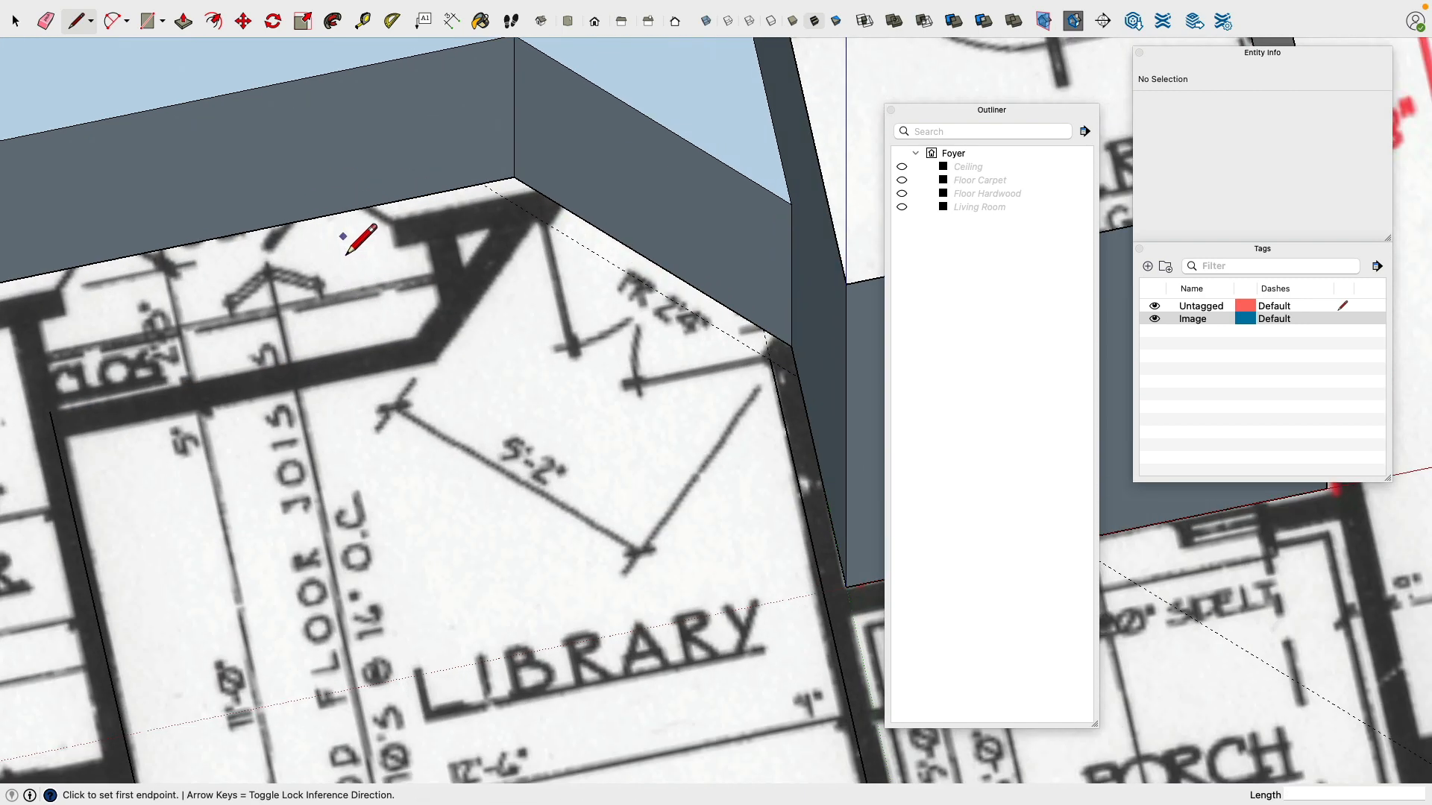
scroll(347, 252, "down", 3)
left_click(367, 25)
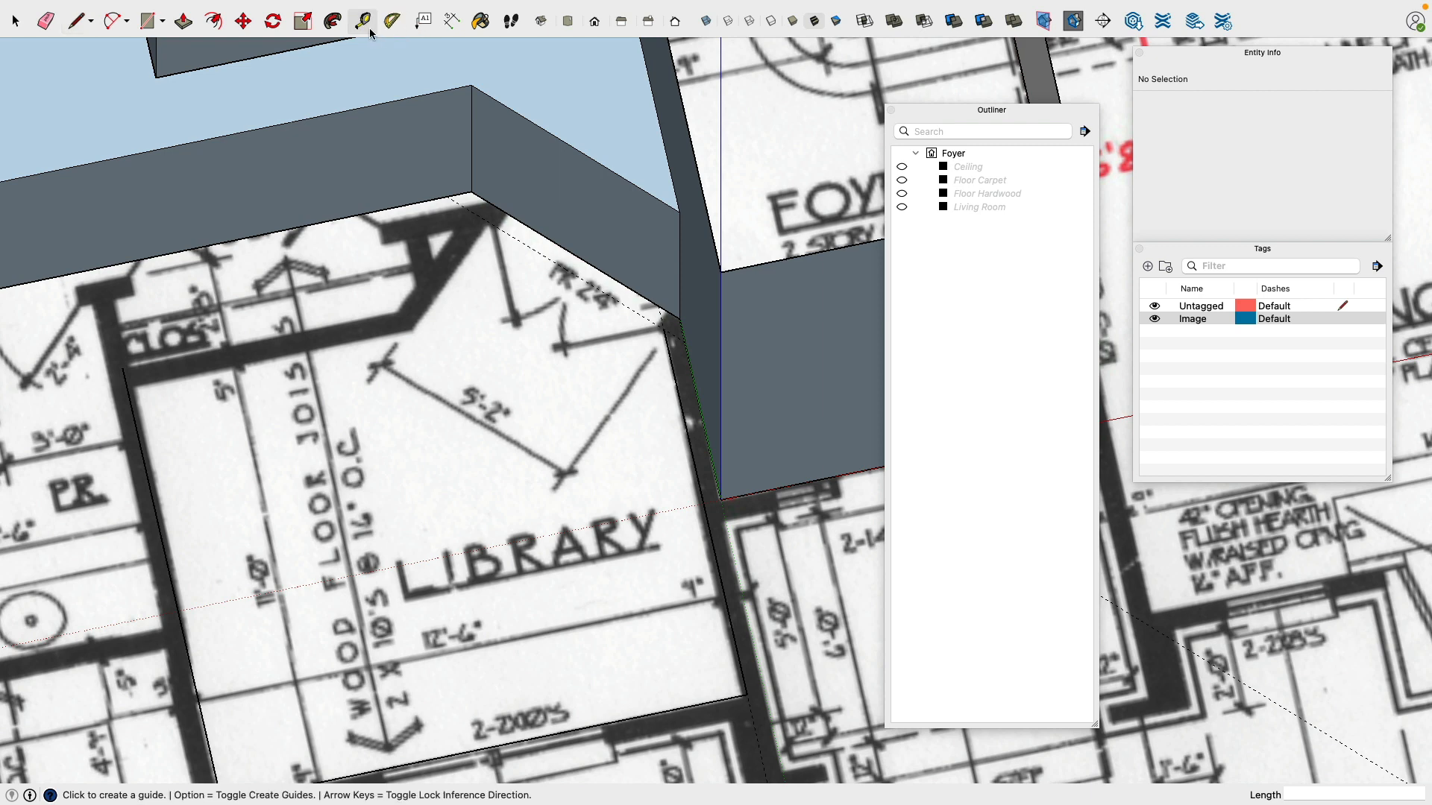
left_click(352, 215)
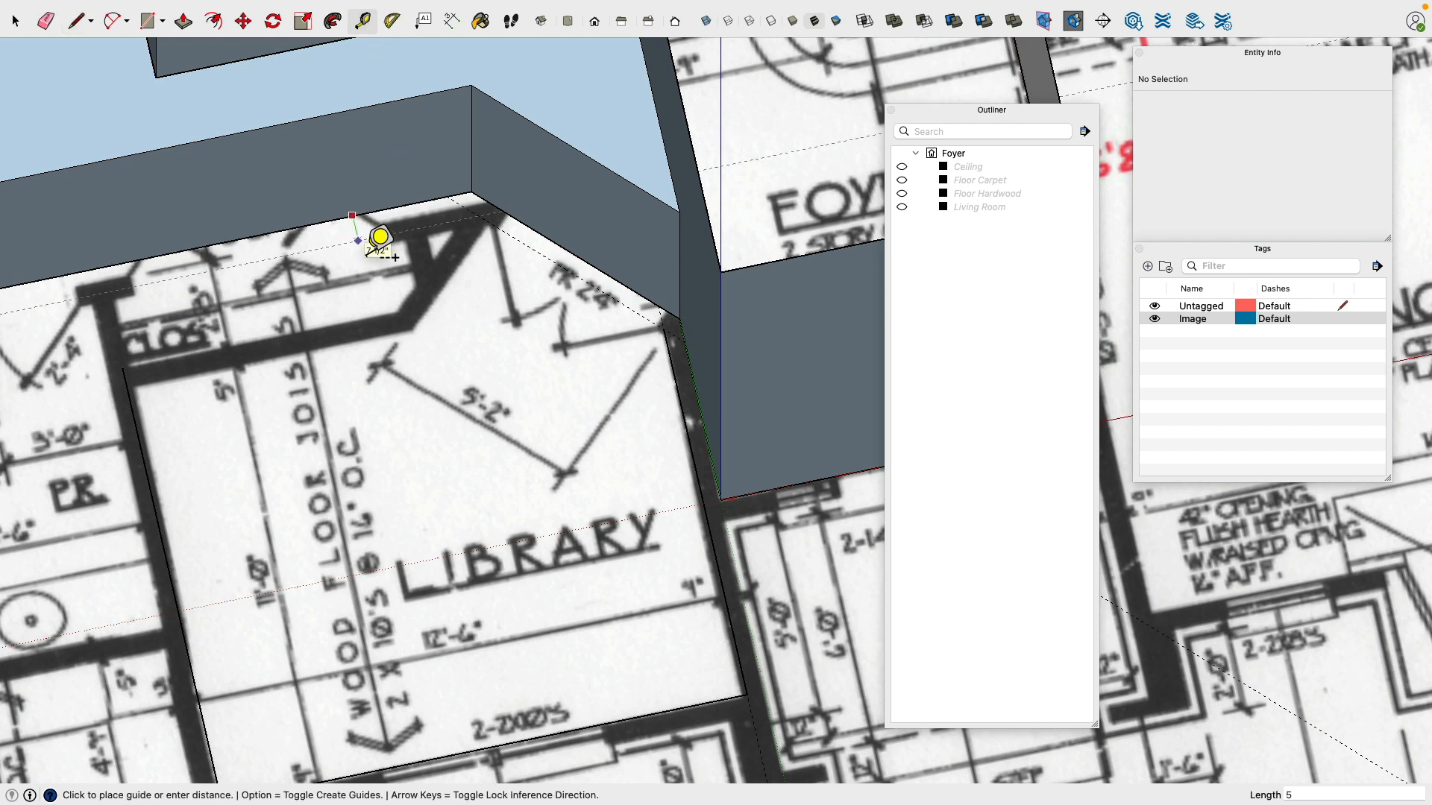
key("Return")
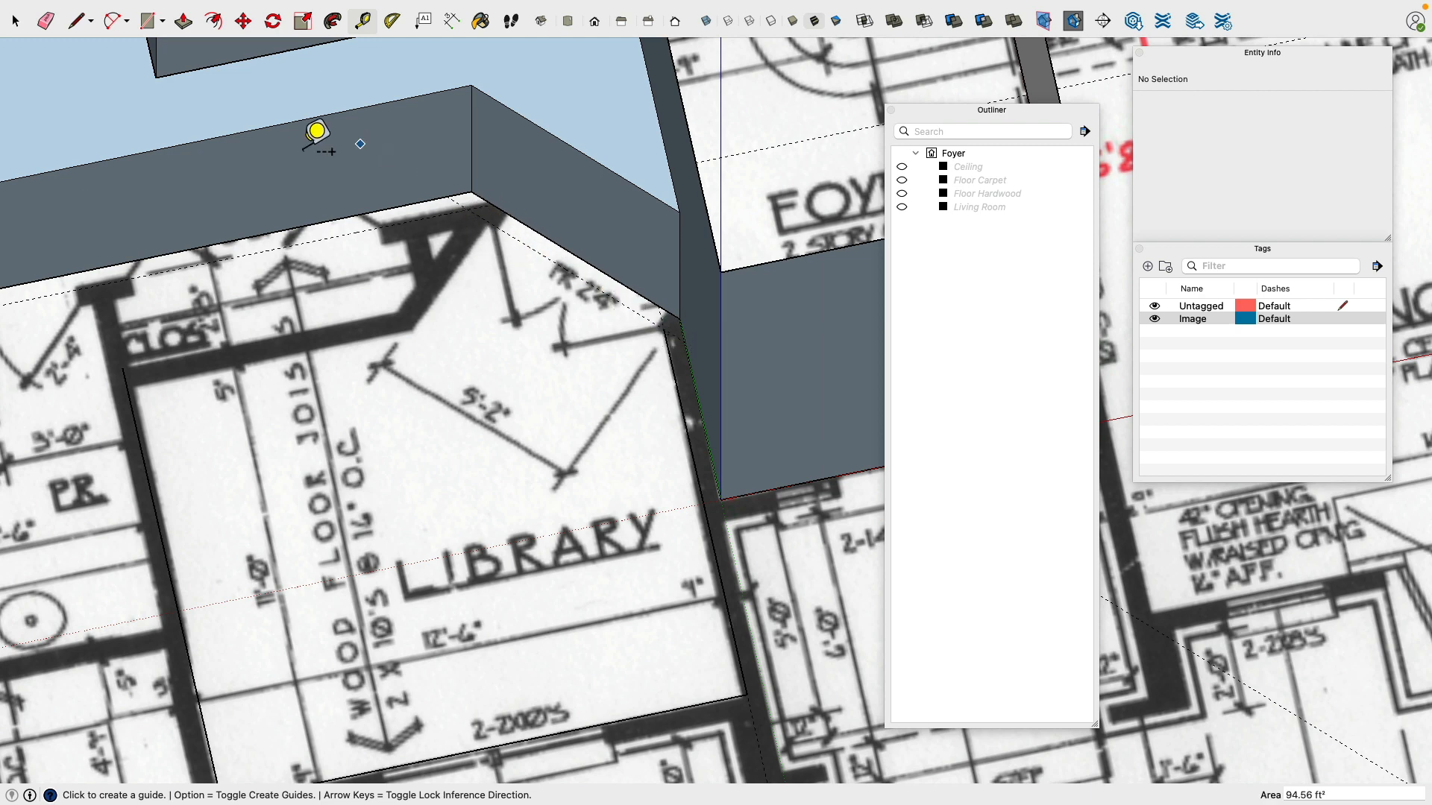
Step: Close the library outline along the angled foyer wall guide, the short perpendicular return and the closet wall up to the opposite wall line
left_click(78, 20)
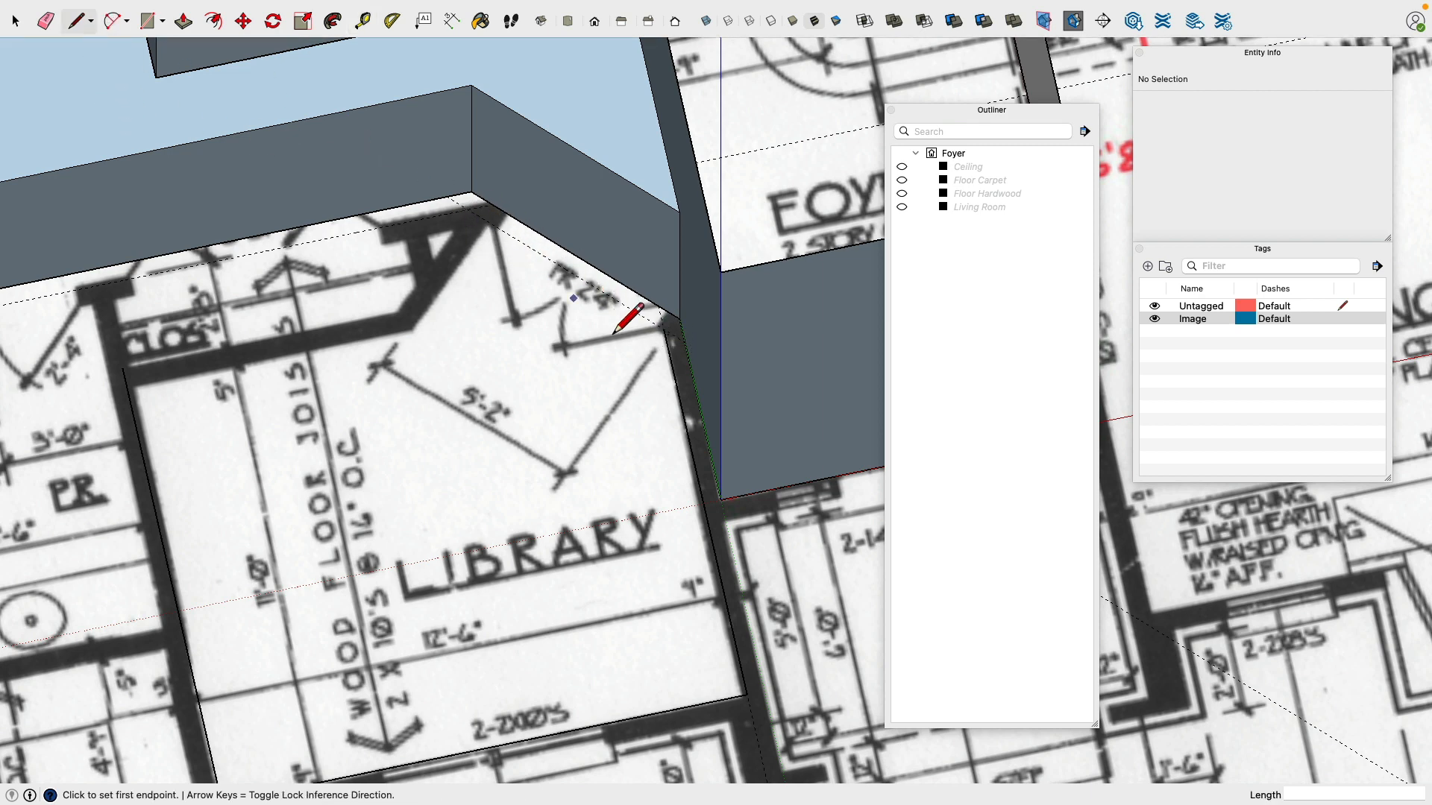
left_click(663, 328)
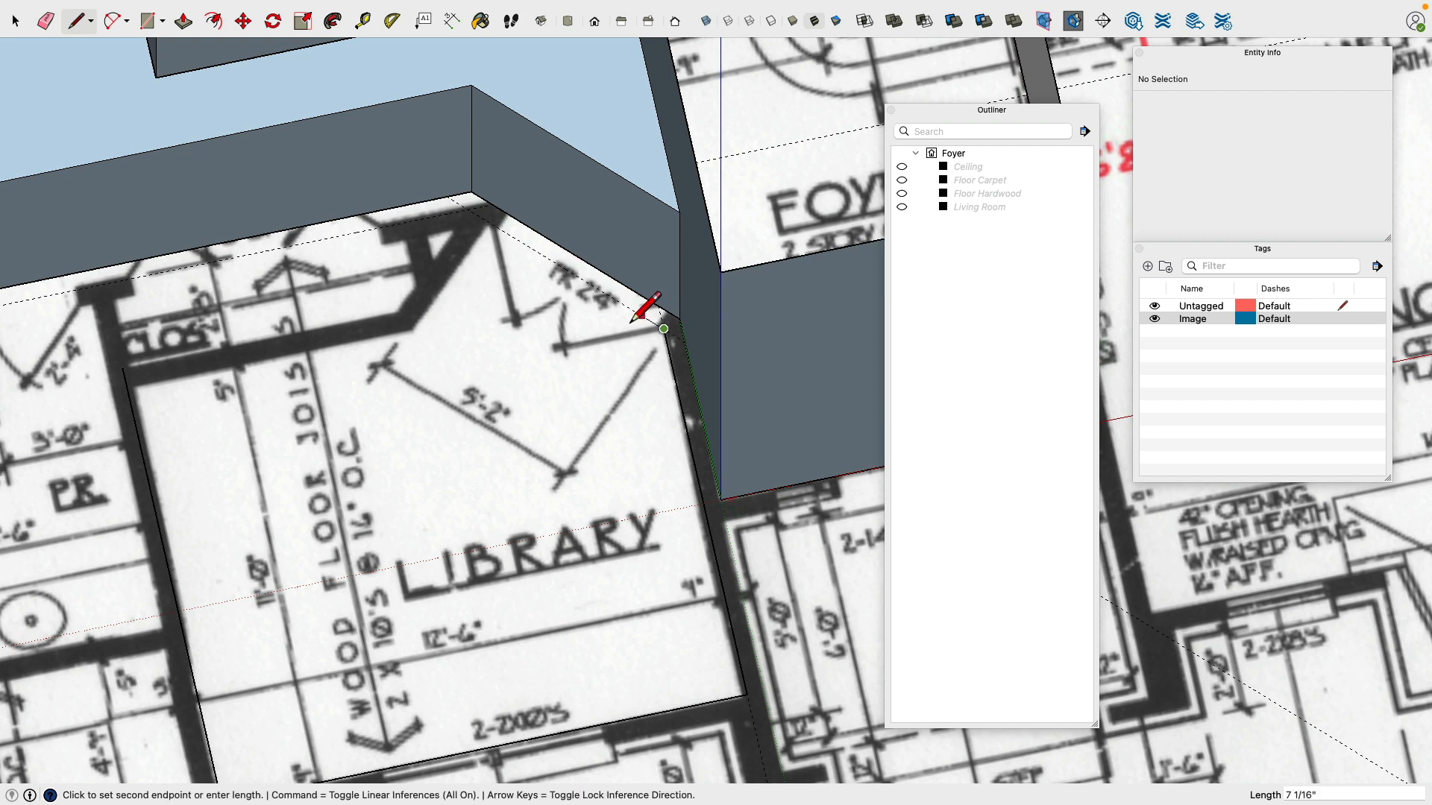
left_click(468, 209)
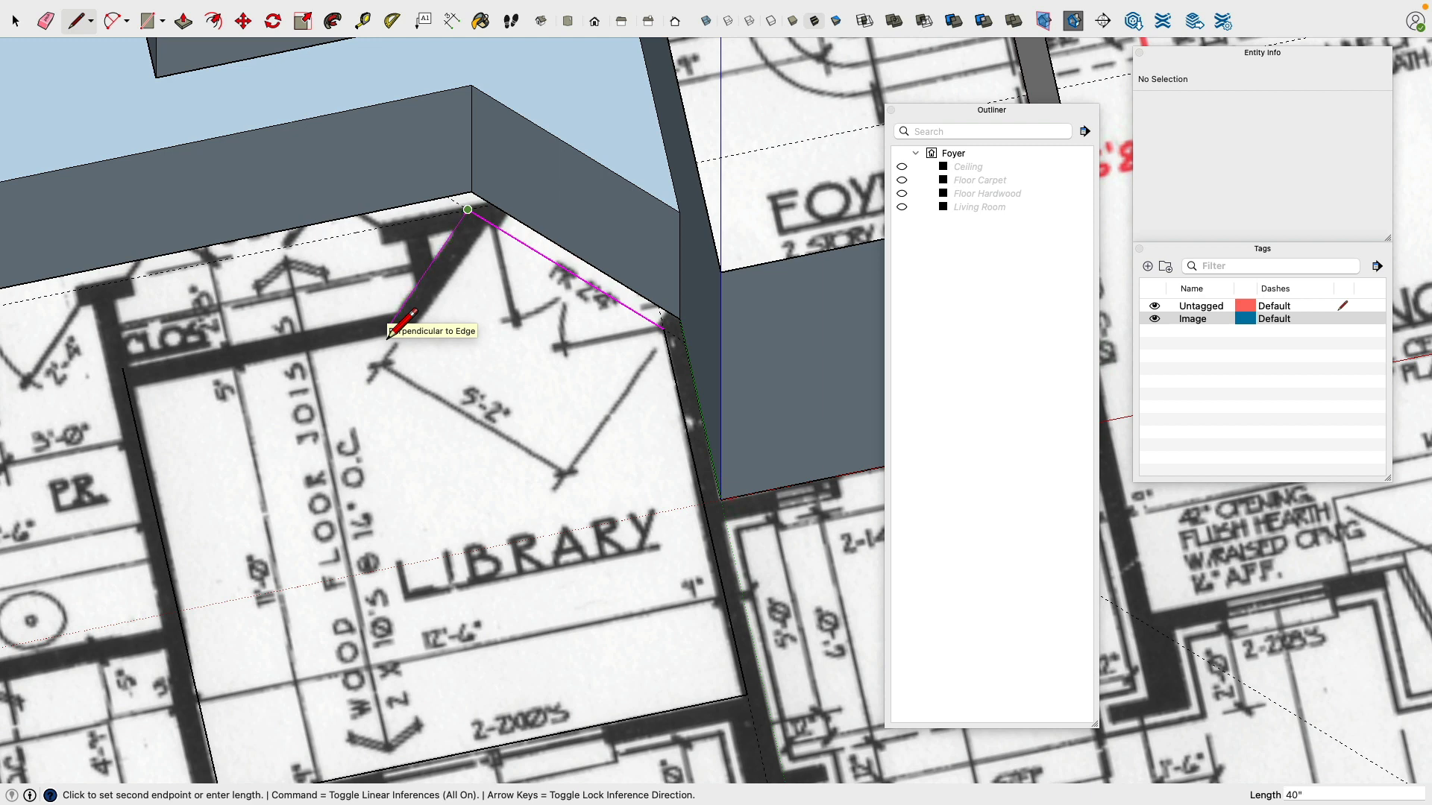
left_click(388, 333)
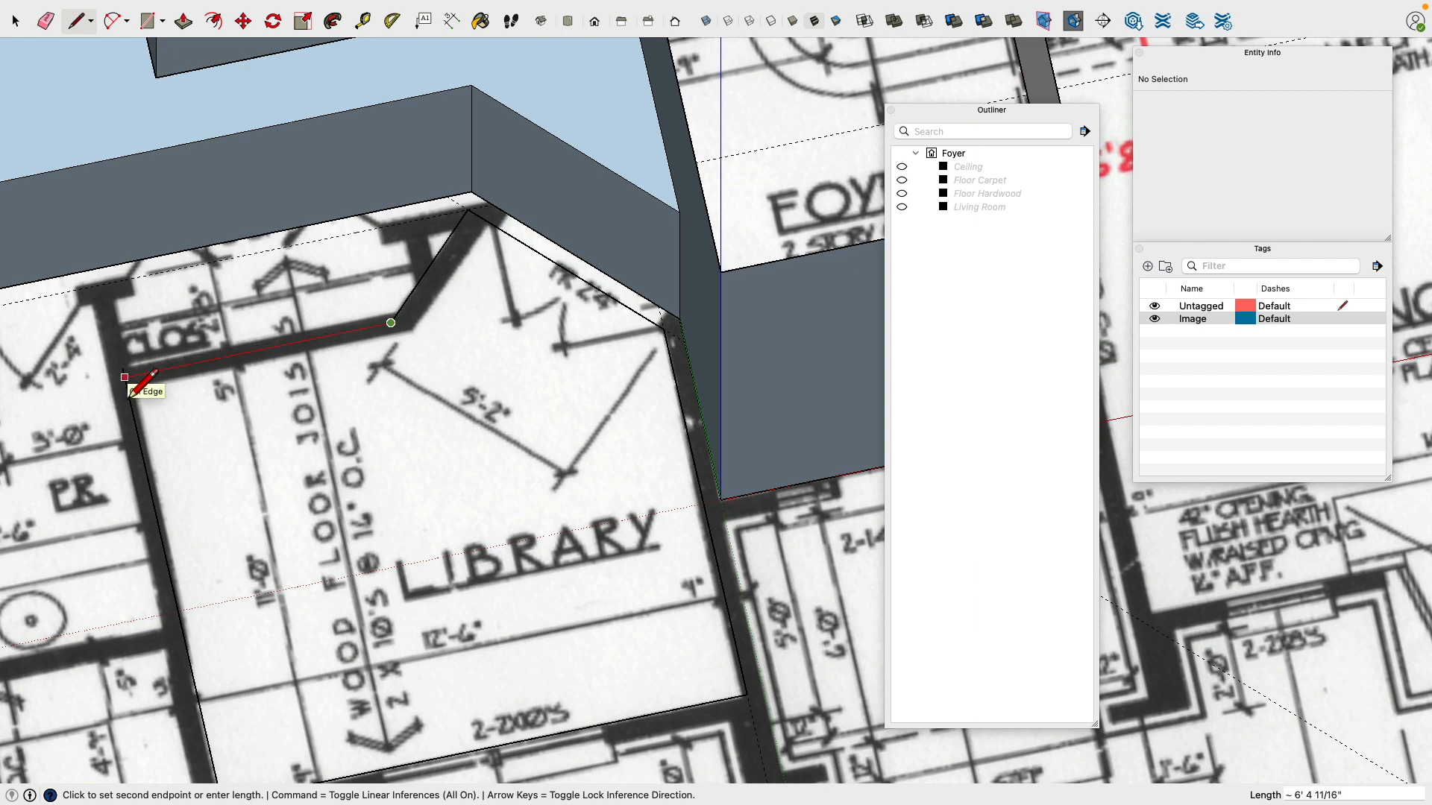
left_click(128, 381)
Step: Delete the face filling the library outline, keeping its edges over the floor plan
scroll(243, 368, "down", 3)
scroll(240, 350, "up", 5)
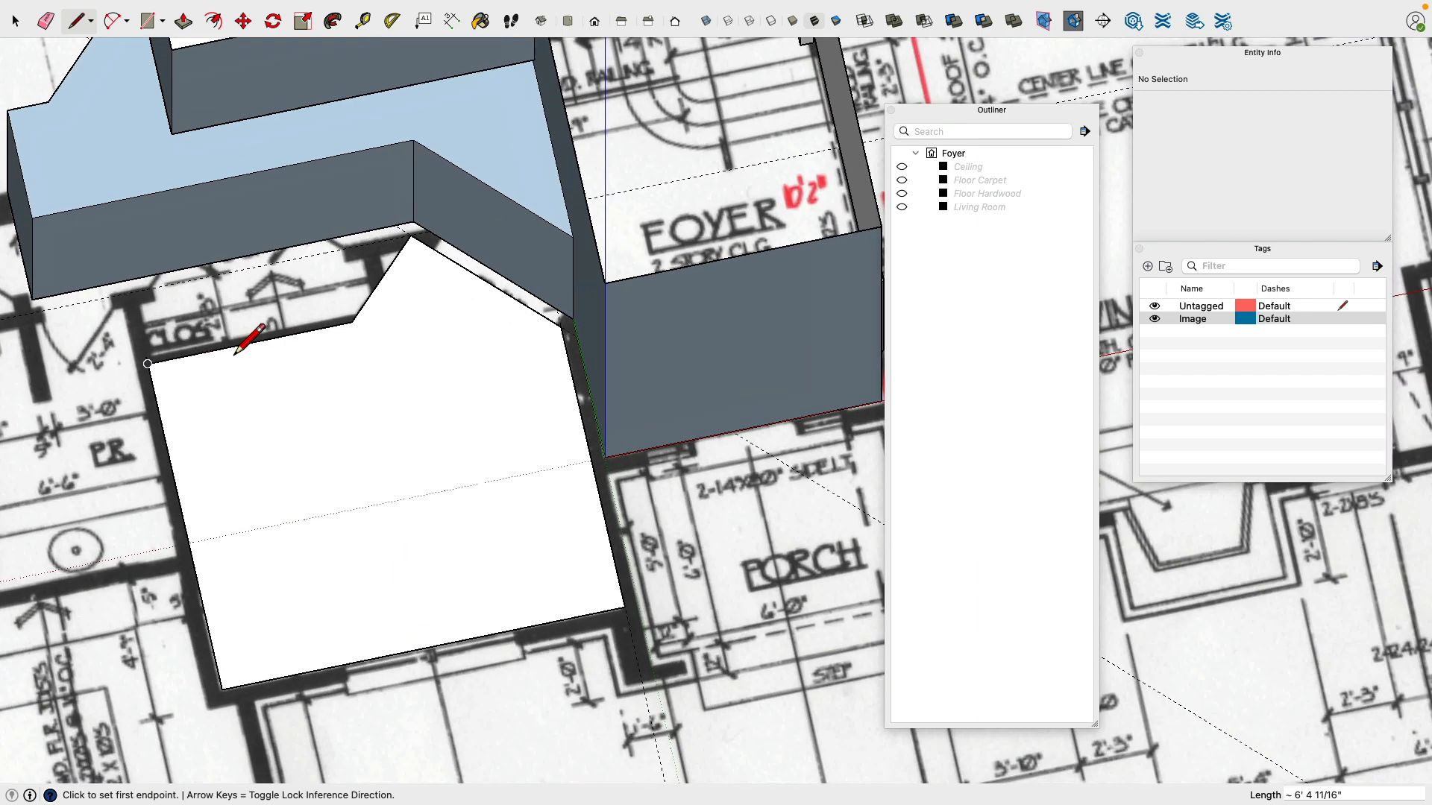
middle_click_drag(246, 350, 432, 292)
scroll(432, 292, "down", 2)
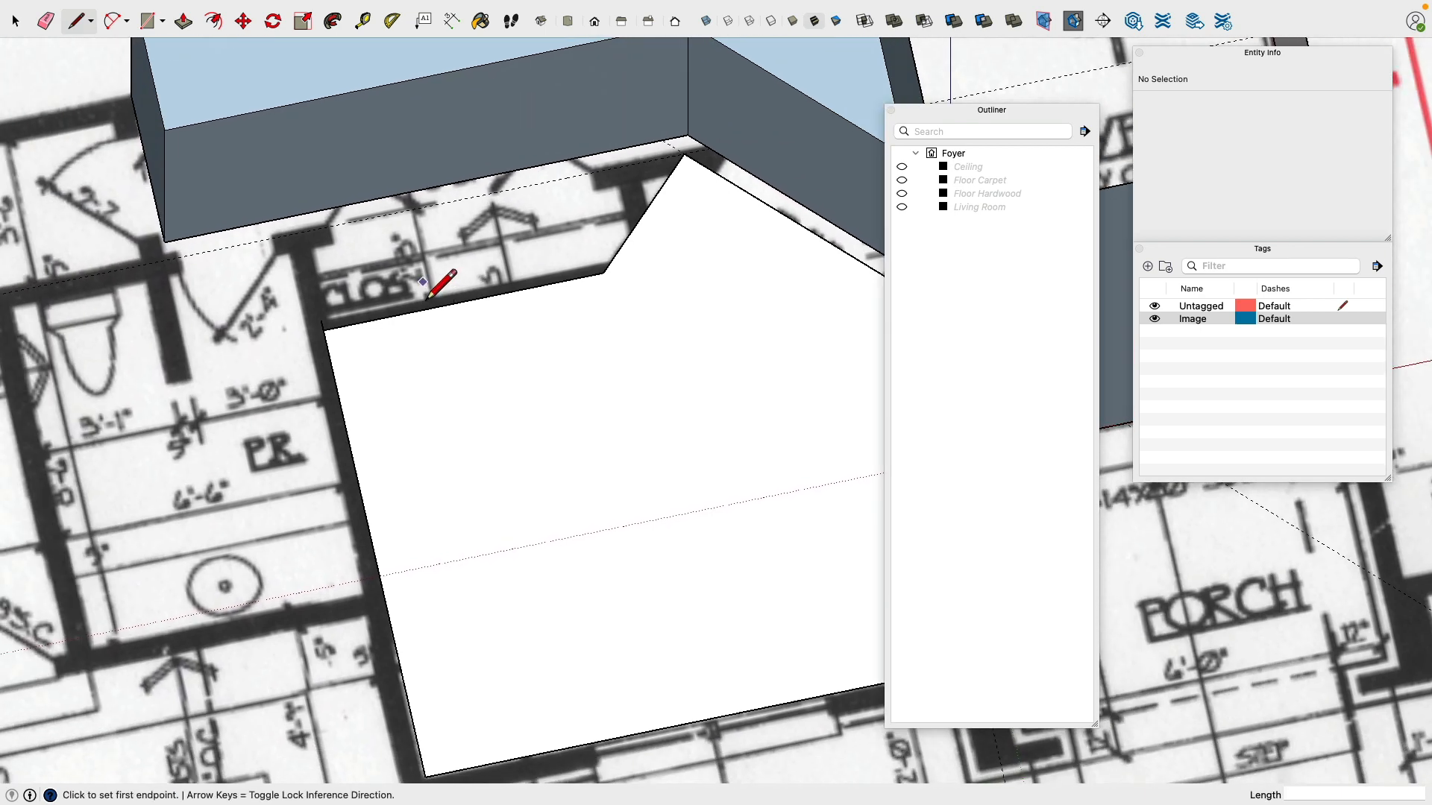
scroll(409, 296, "down", 1)
scroll(409, 295, "up", 1)
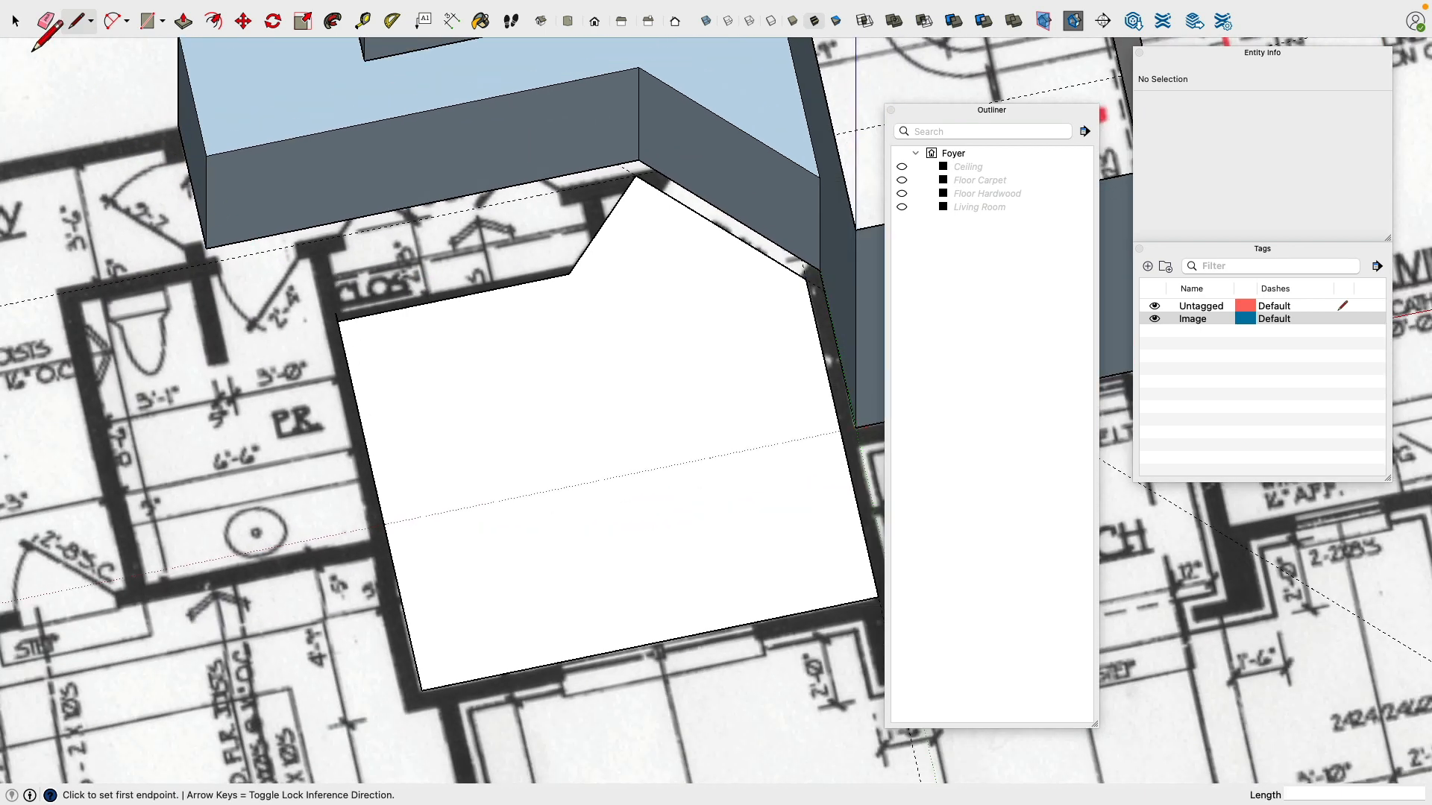
left_click(16, 23)
left_click(643, 411)
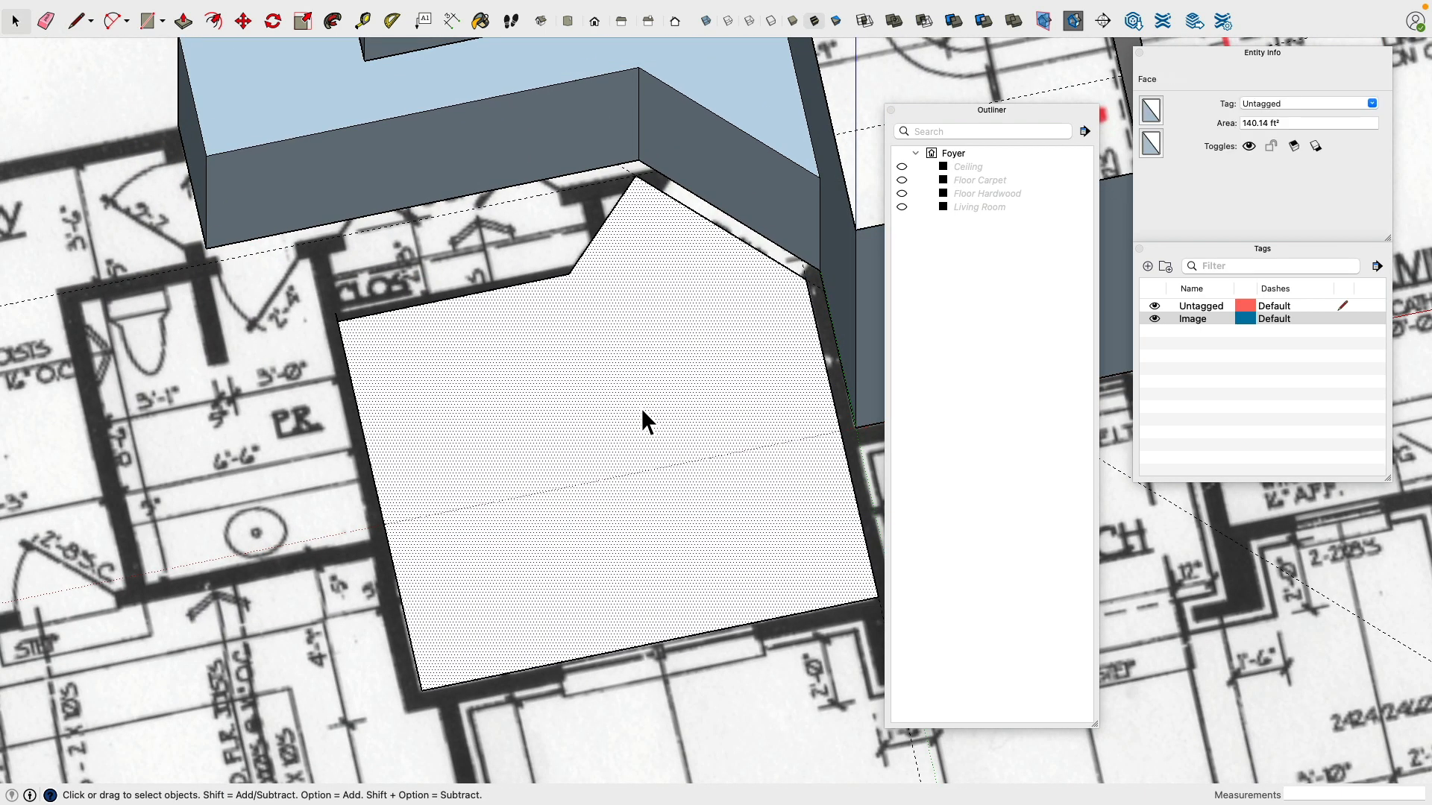
key("Delete")
Step: Switch to Finder to examine the Entrance.JPG photo of the library doors, and return to the library plan in SketchUp
scroll(677, 222, "up", 2)
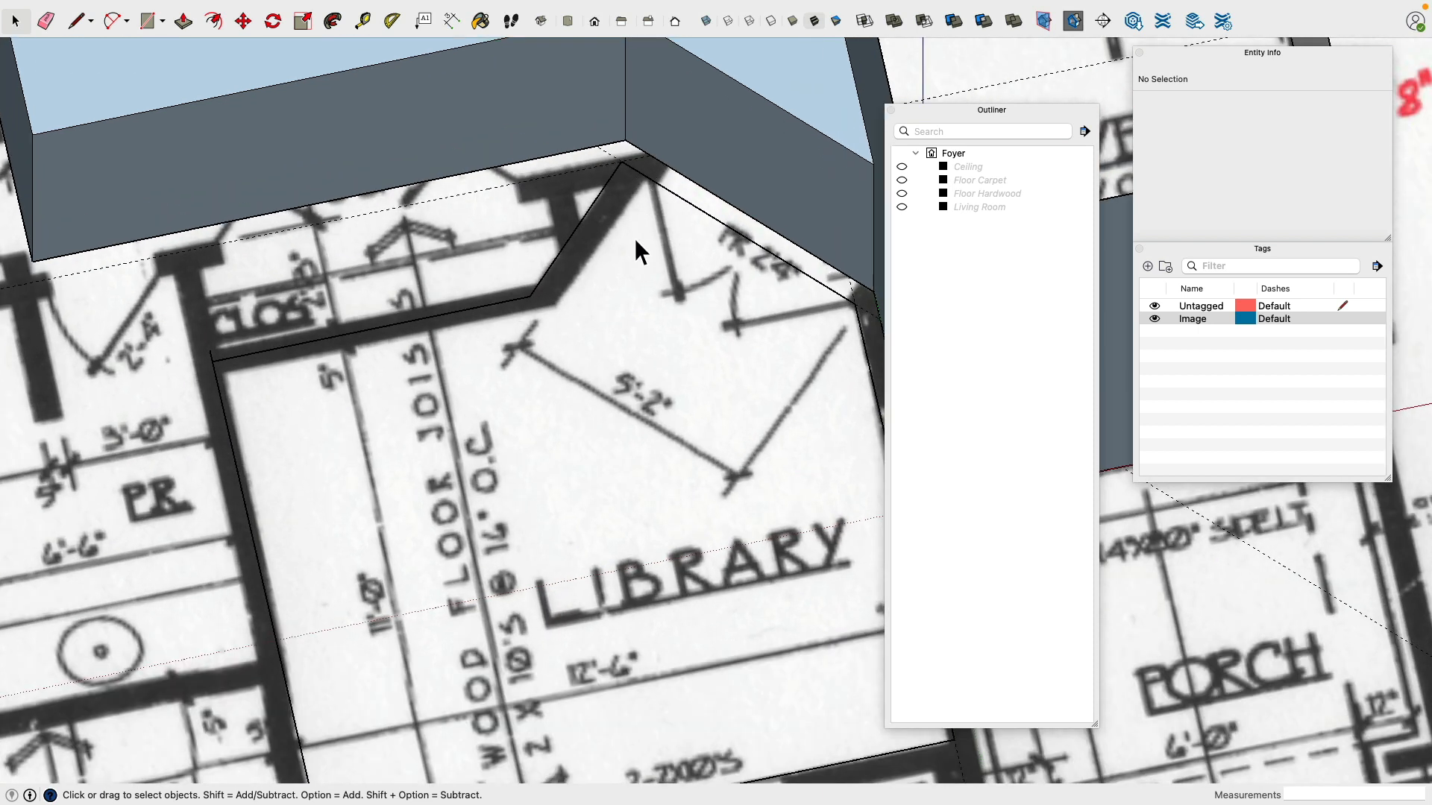
scroll(639, 194, "down", 2)
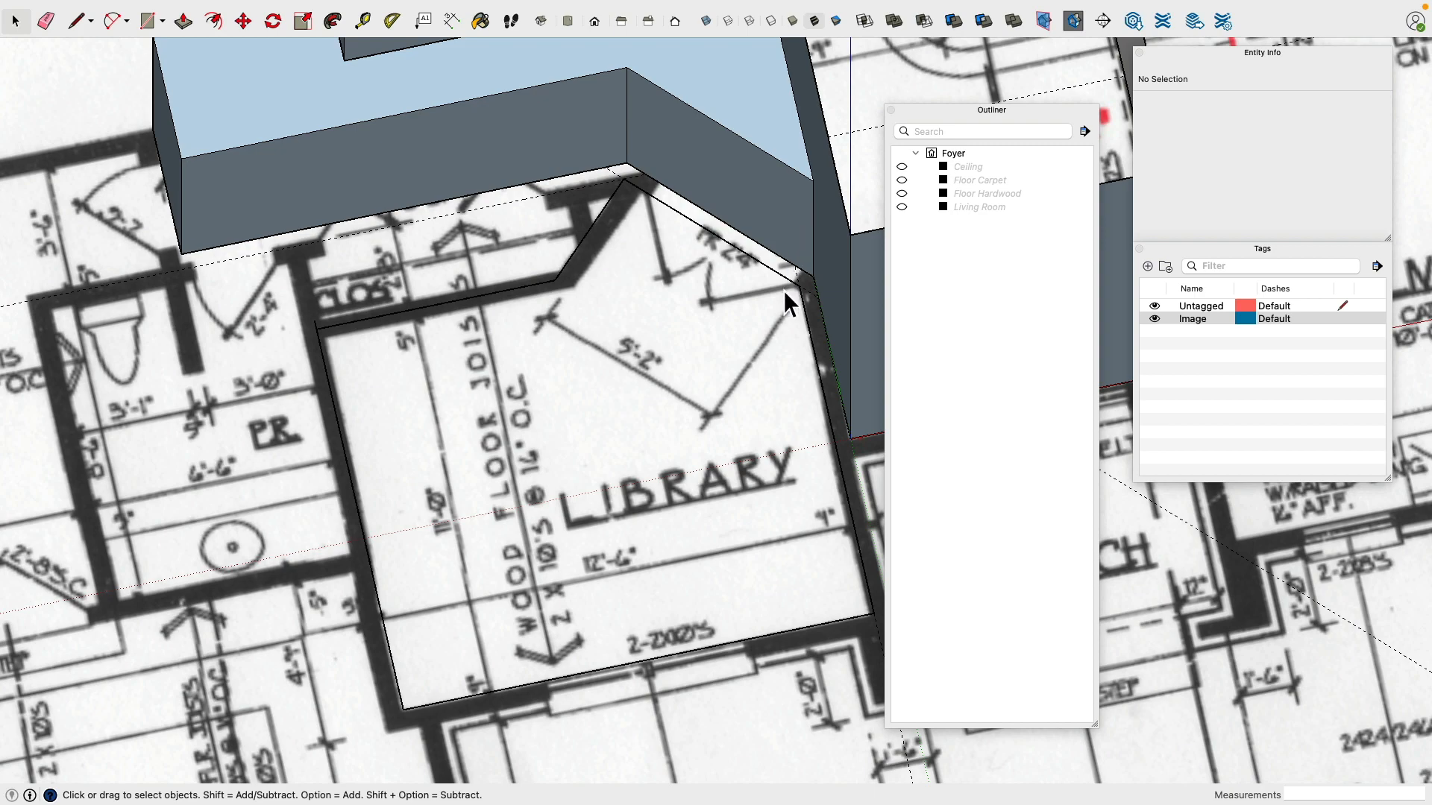
middle_click_drag(784, 239, 570, 255)
middle_click_drag(679, 257, 336, 350)
mouse_move(768, 546)
middle_mouse_down("shift")
mouse_move(472, 407)
mouse_move(578, 413)
middle_mouse_up("shift")
key("super+Tab")
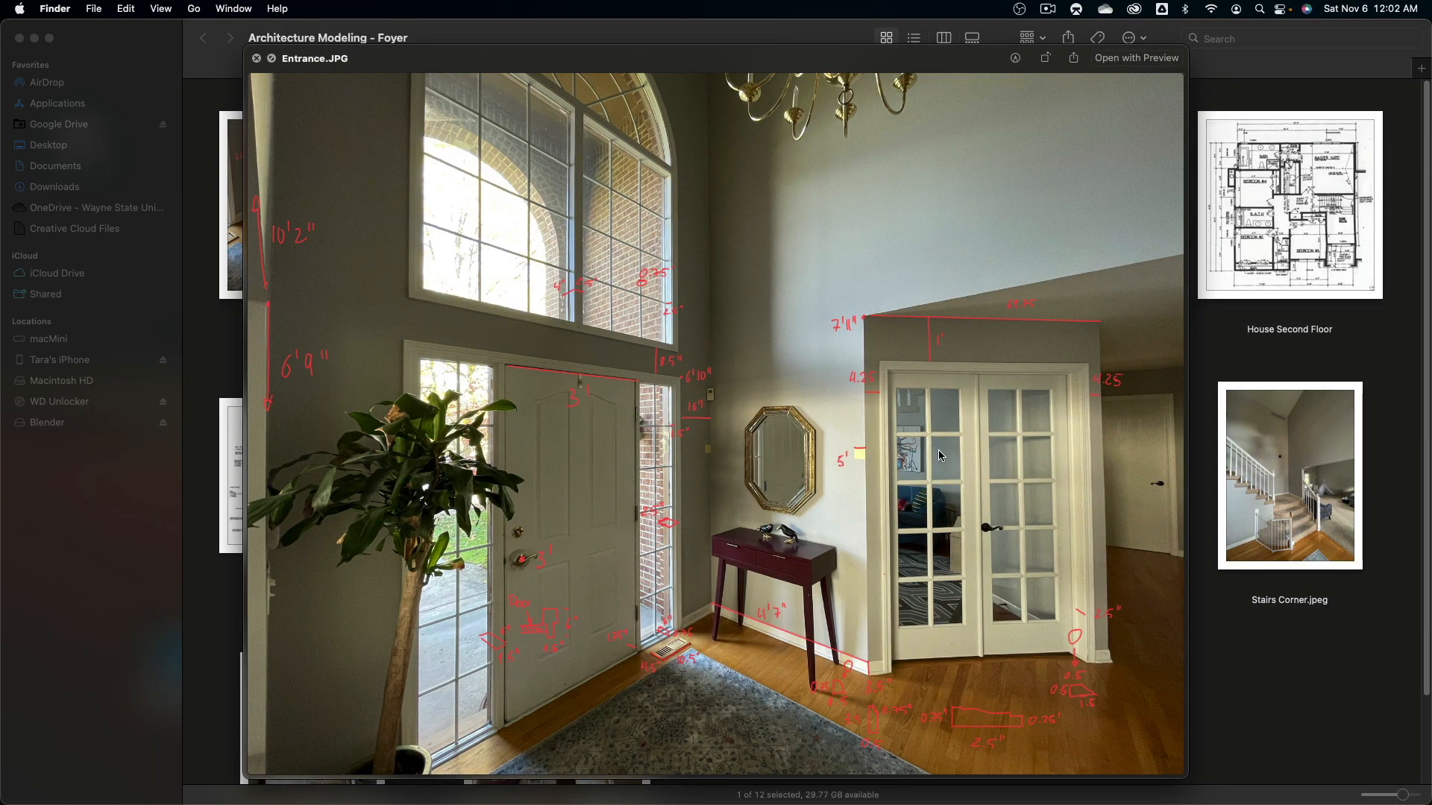
key("super+Tab")
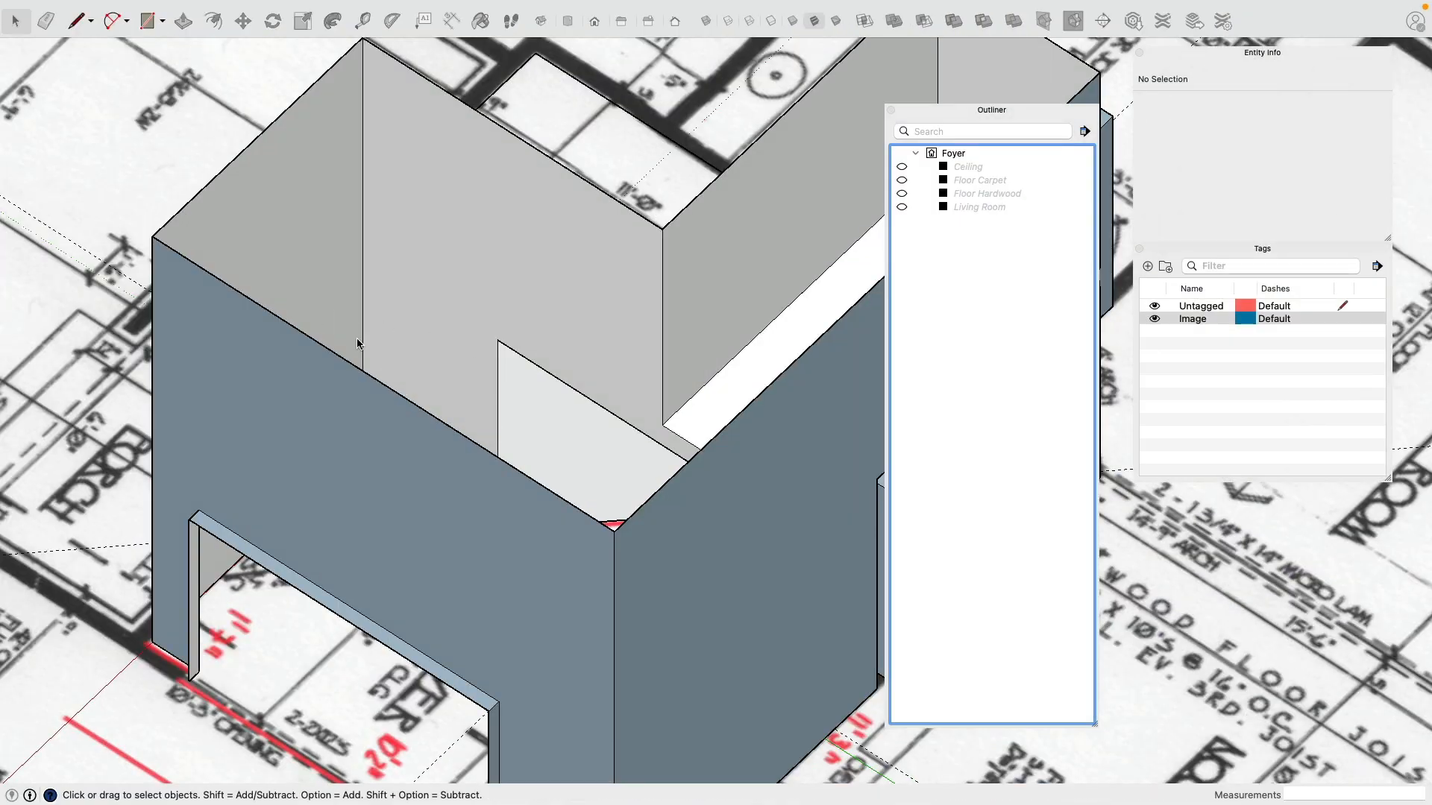
middle_click_drag(356, 340, 579, 293)
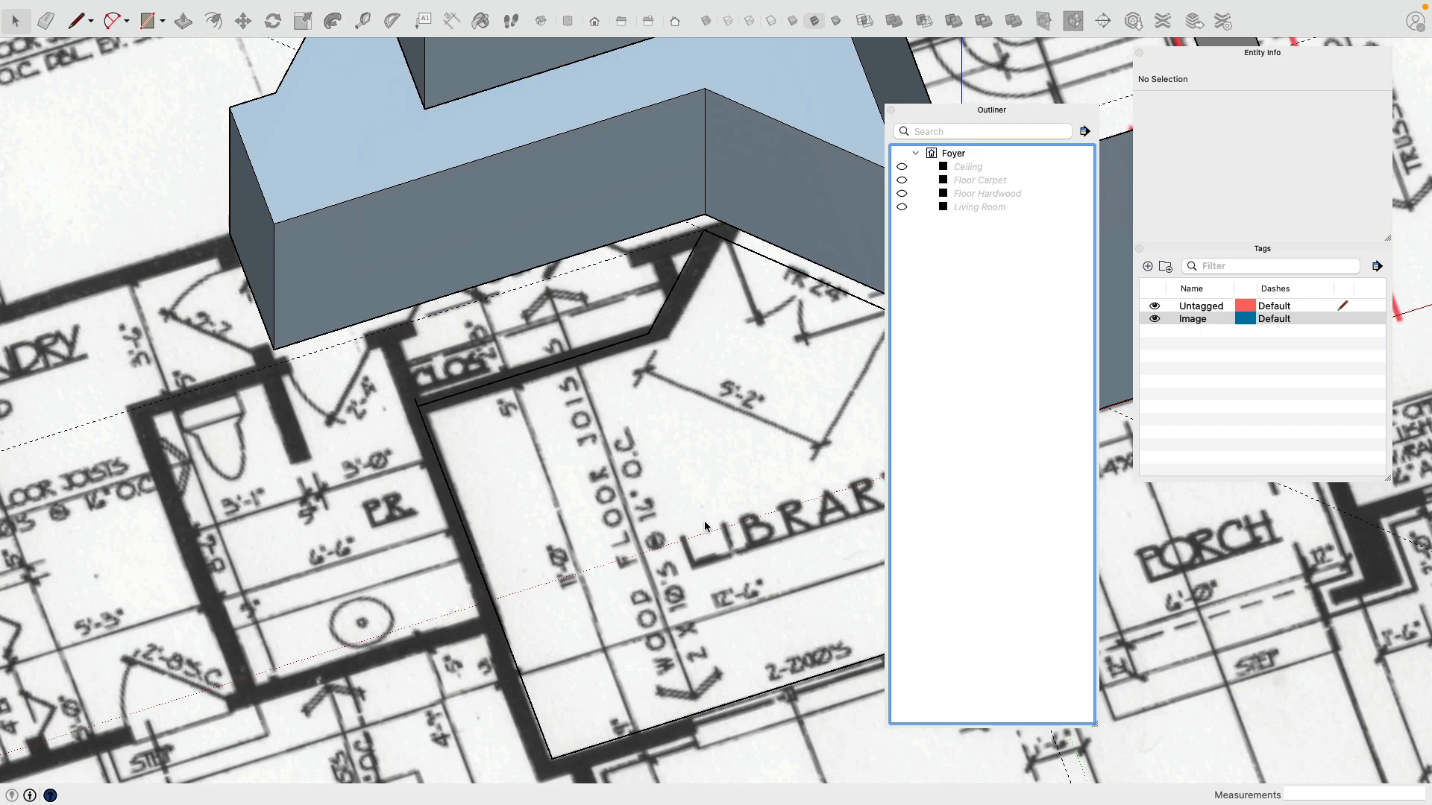
Step: Hide the Image tag and delete the short stray edge extending past the library outline's closet-wall corner
left_click(1155, 318)
middle_click_drag(858, 388, 565, 366)
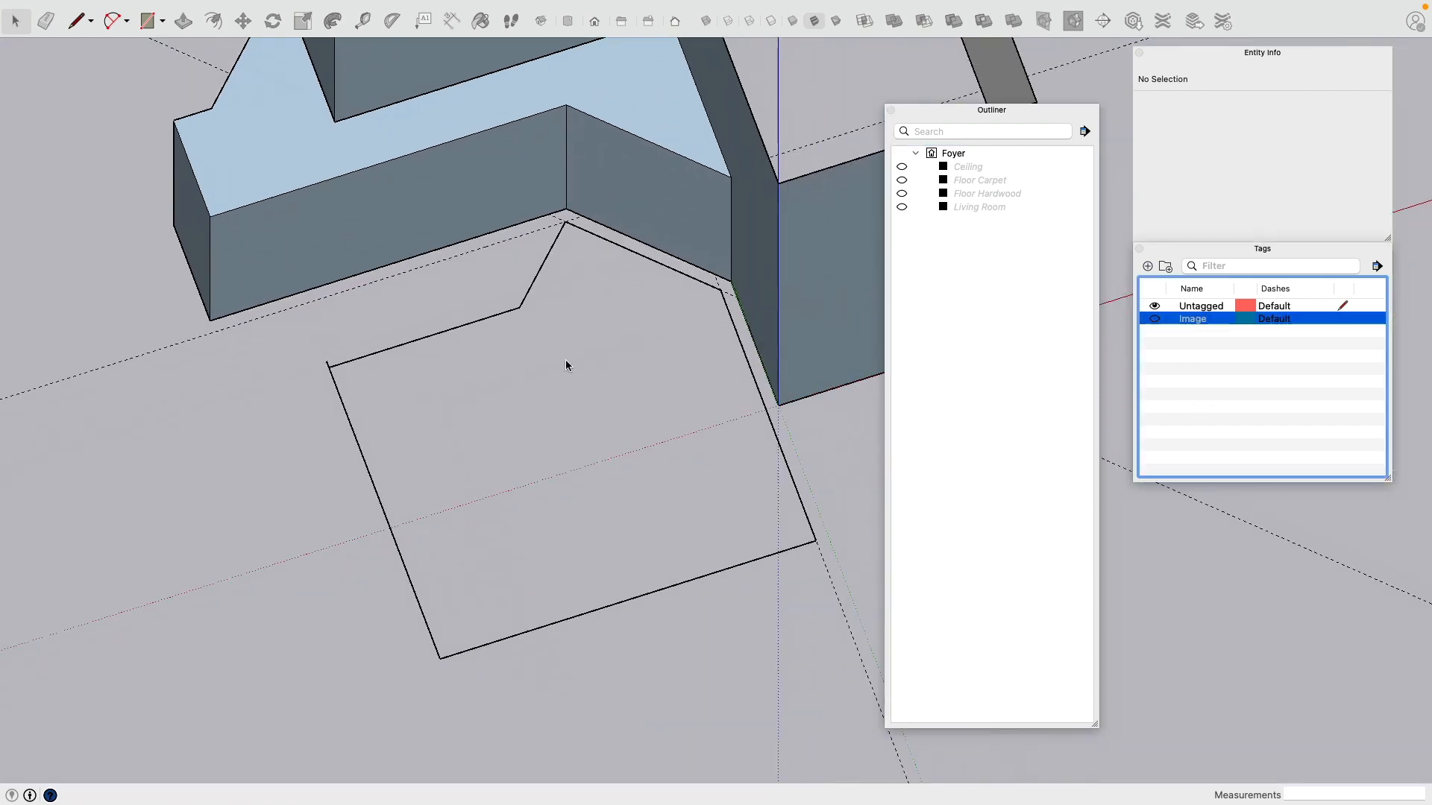
left_click(333, 366)
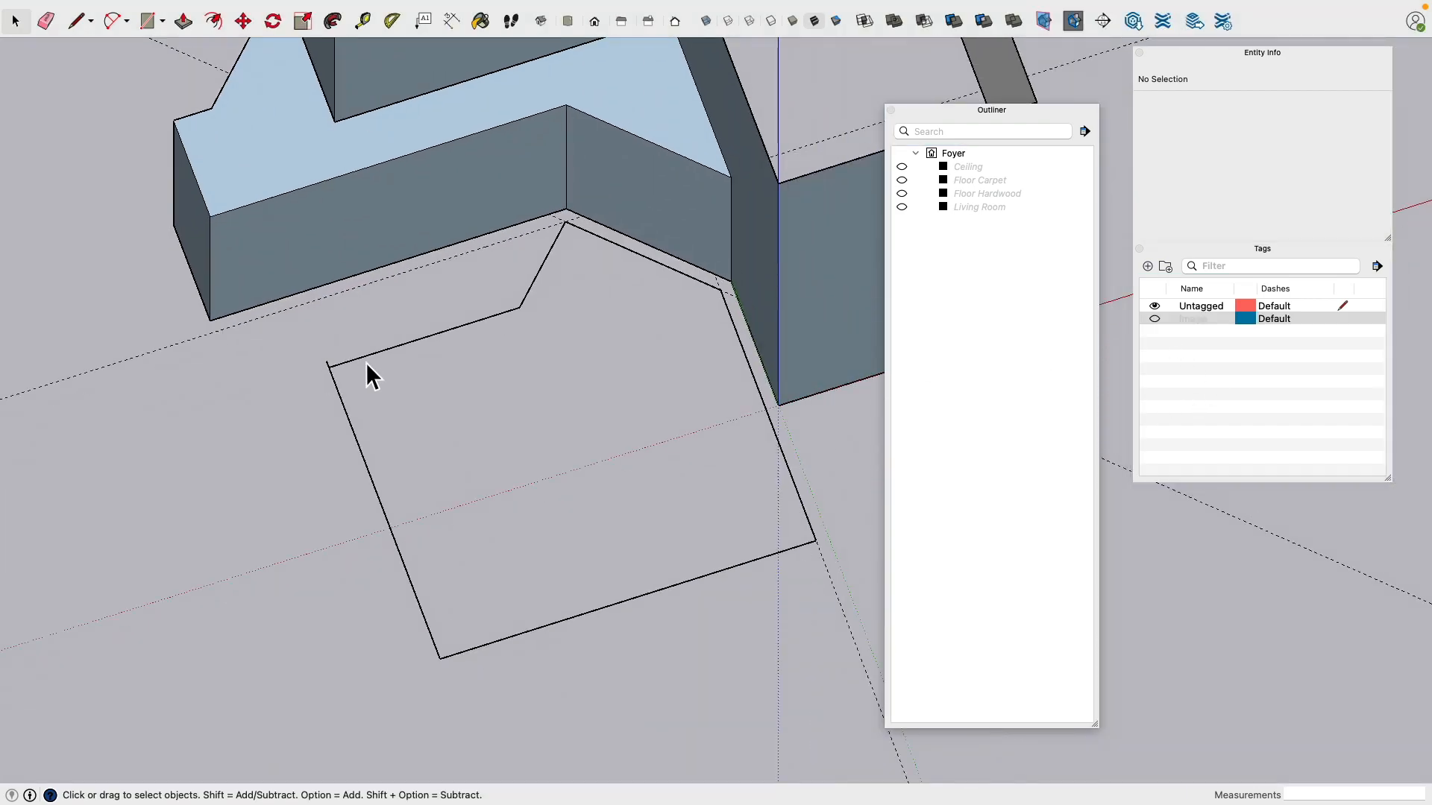
scroll(332, 373, "up", 5)
left_click(328, 371)
scroll(380, 377, "down", 5)
left_click(655, 314)
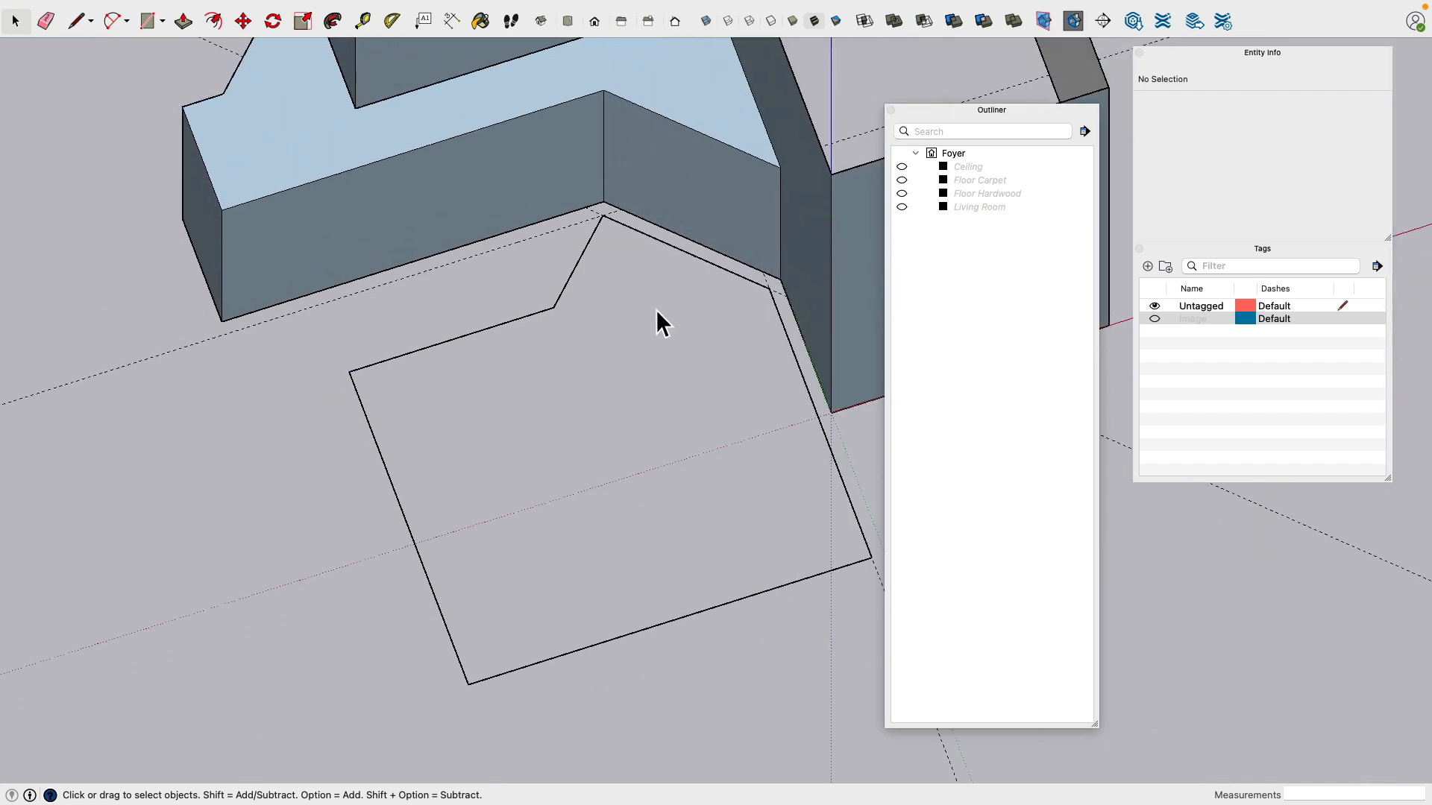
Step: Delete the construction guides running along the angled foyer wall and the hallway wall beside the library outline
middle_click_drag(674, 380, 708, 293)
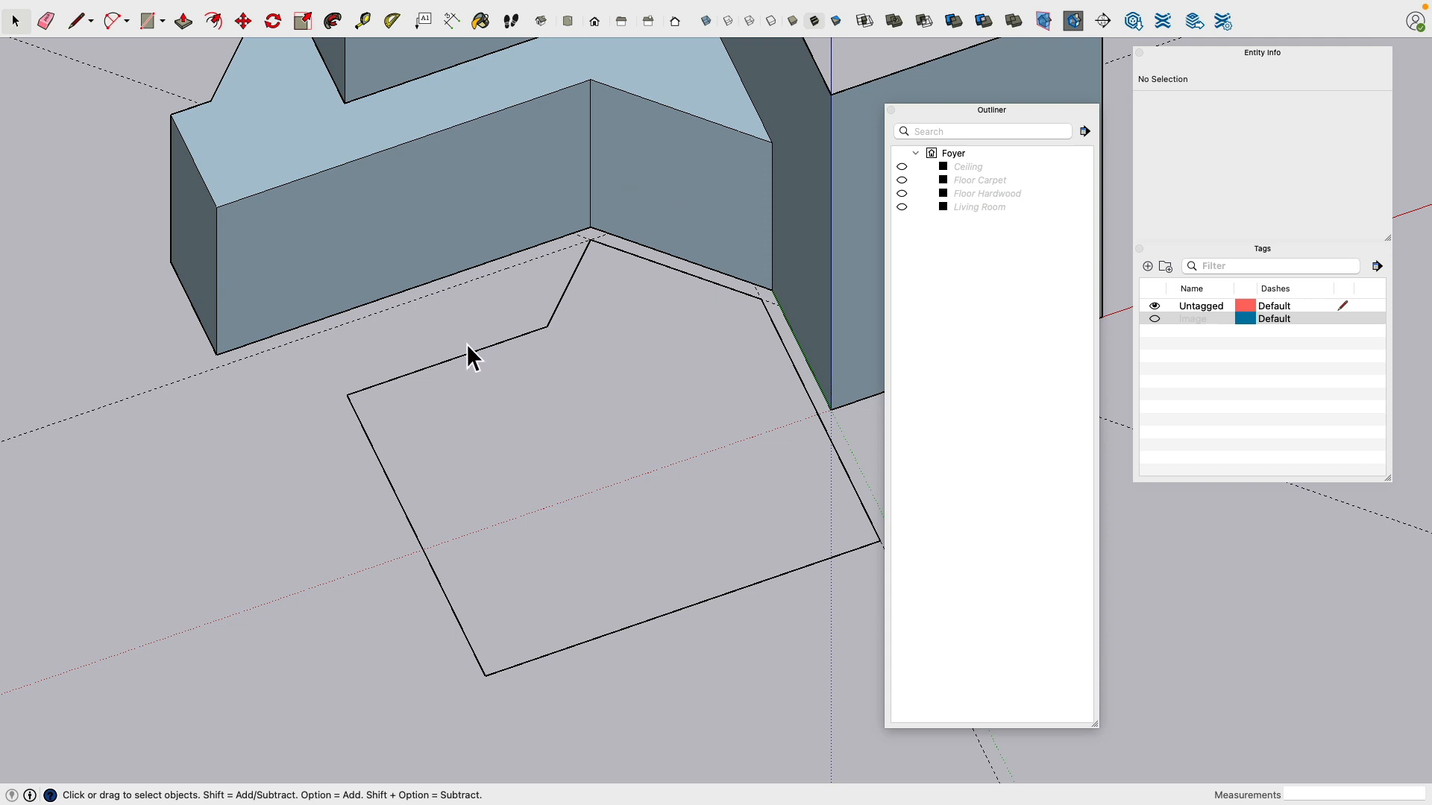
left_click(584, 240)
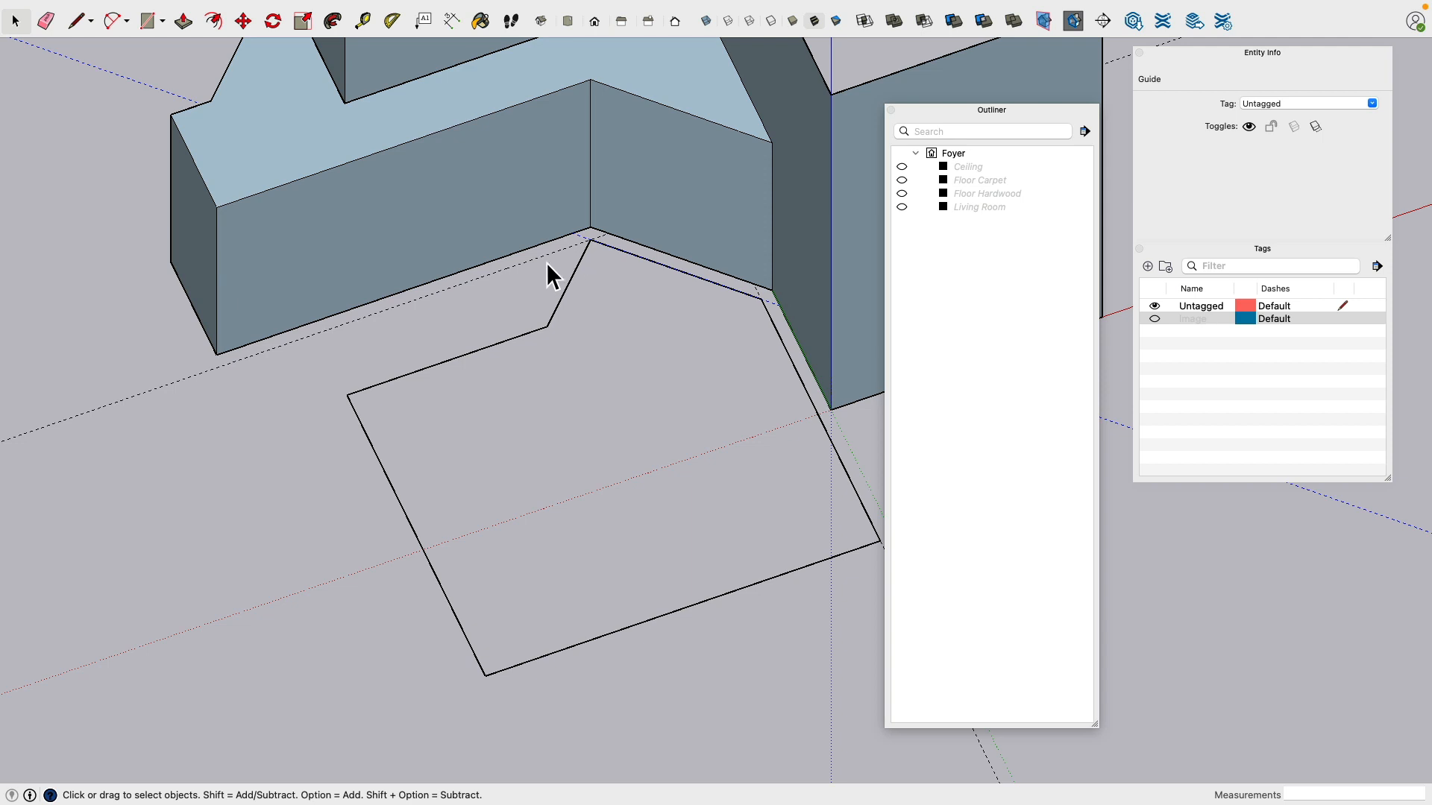
left_click(548, 261)
key("Delete")
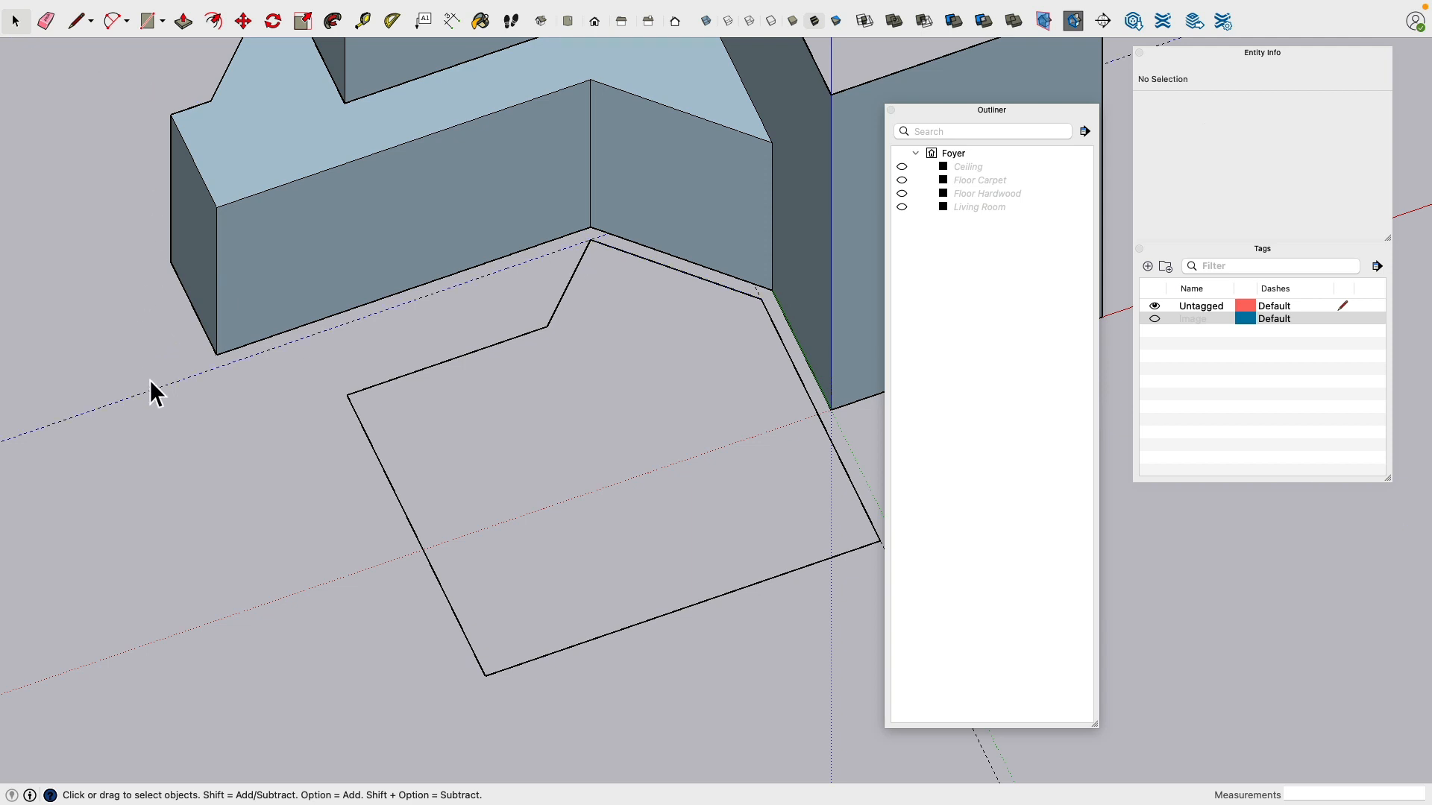
left_click(561, 256)
key("Delete")
Step: Draw the library's window wall as a vertical face 7' 11" high, aligned with the top of the adjoining foyer wall
mouse_move(603, 313)
middle_mouse_down()
mouse_move(706, 262)
mouse_move(611, 306)
middle_mouse_up()
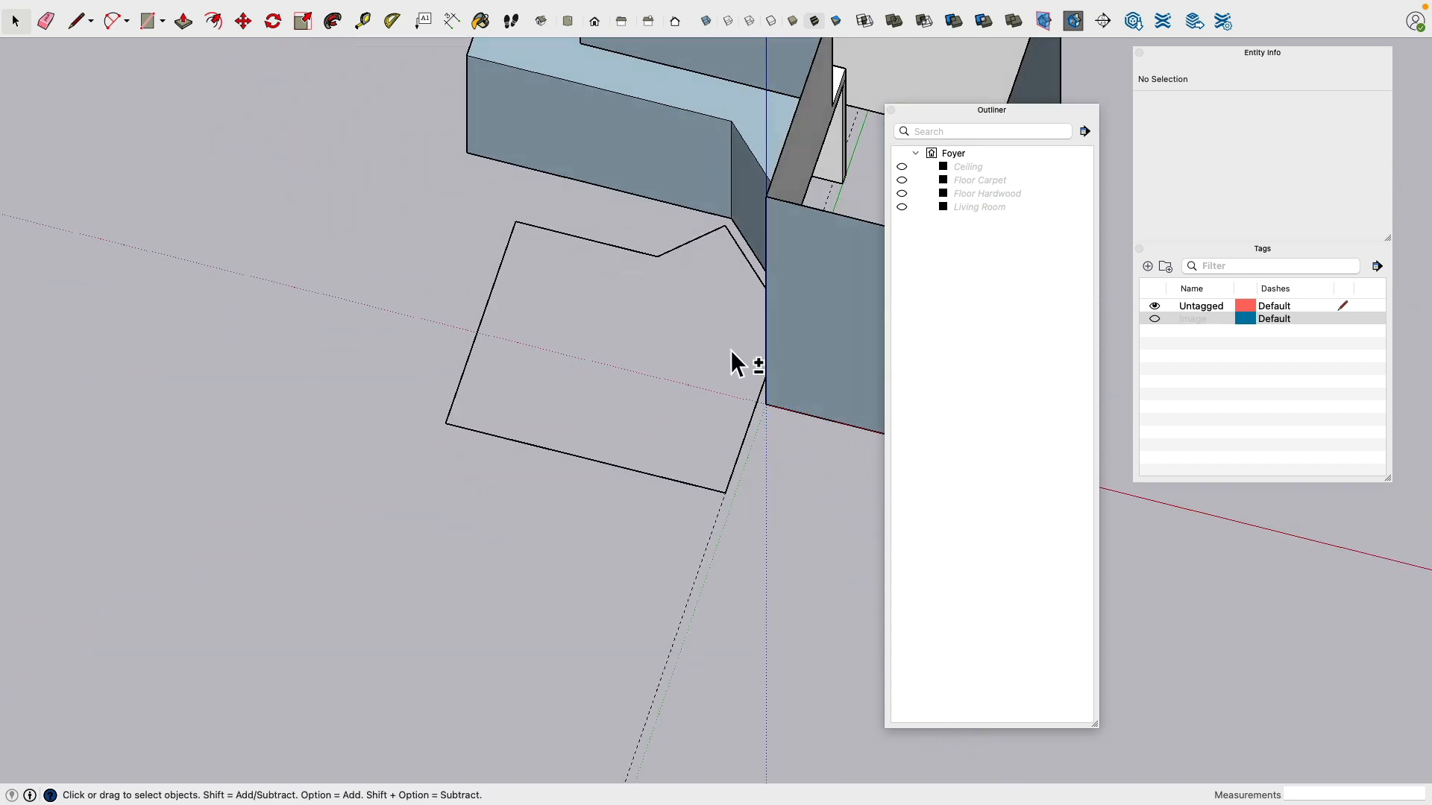
middle_click_drag(731, 350, 756, 246)
scroll(561, 380, "up", 2)
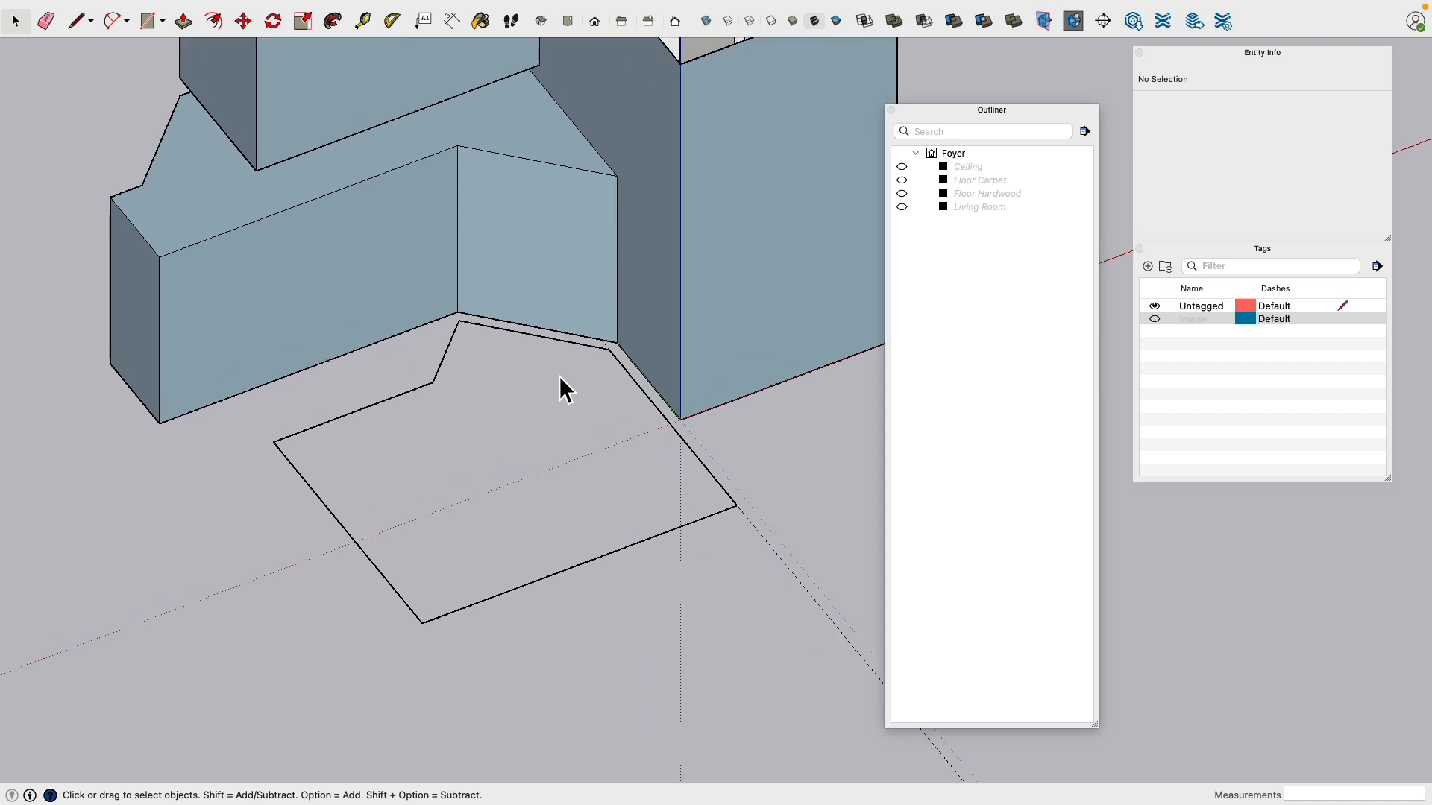
left_click(78, 22)
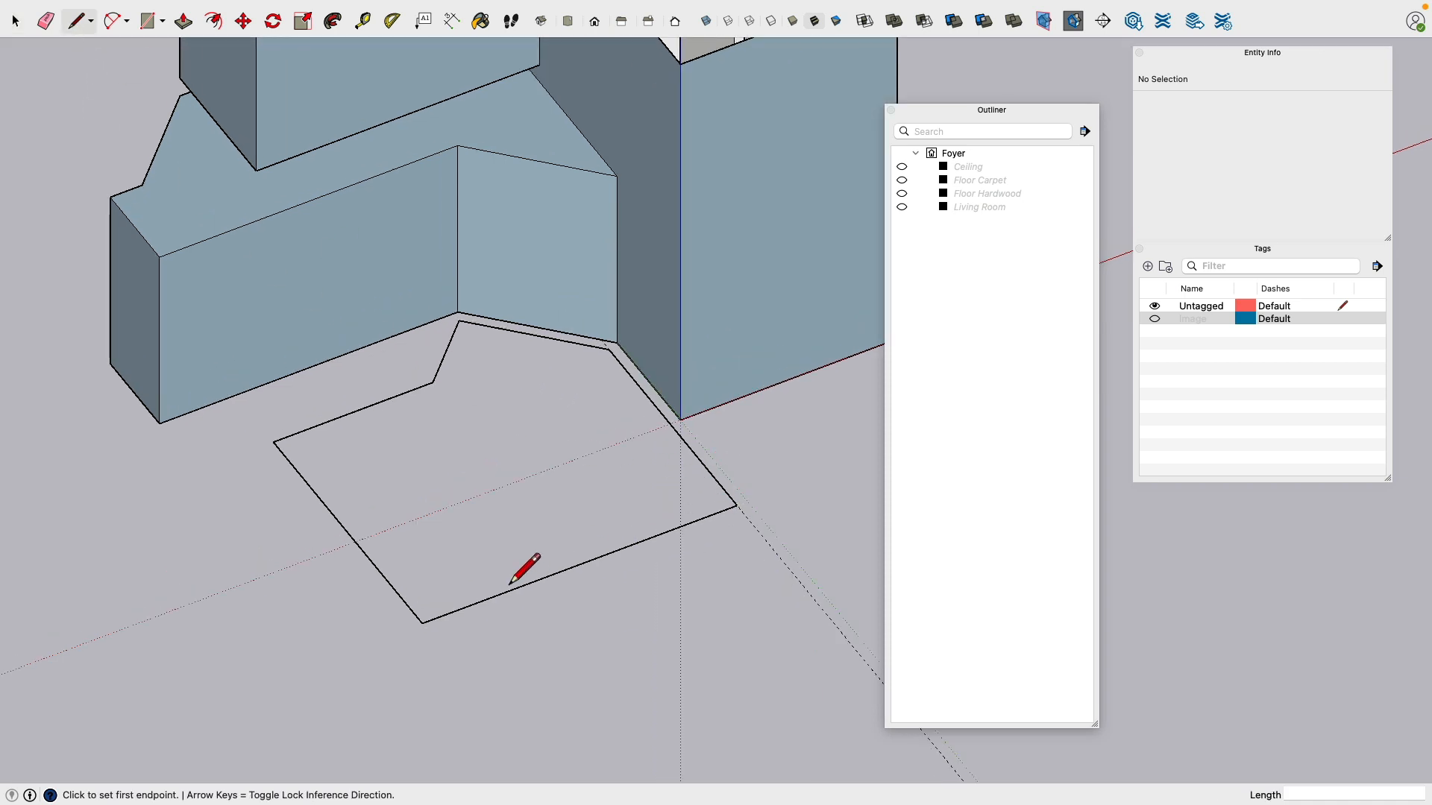
left_click(737, 505)
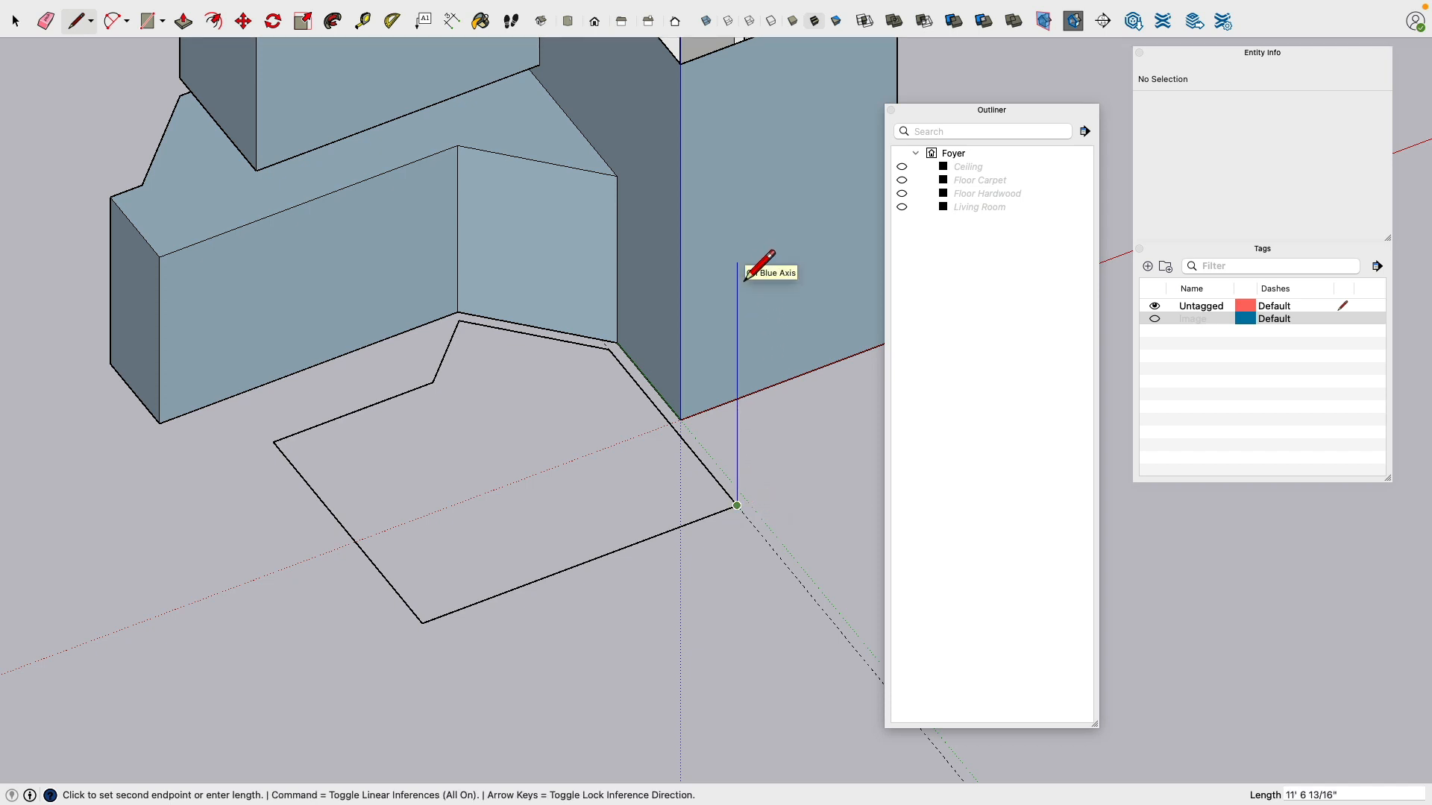
key("Up")
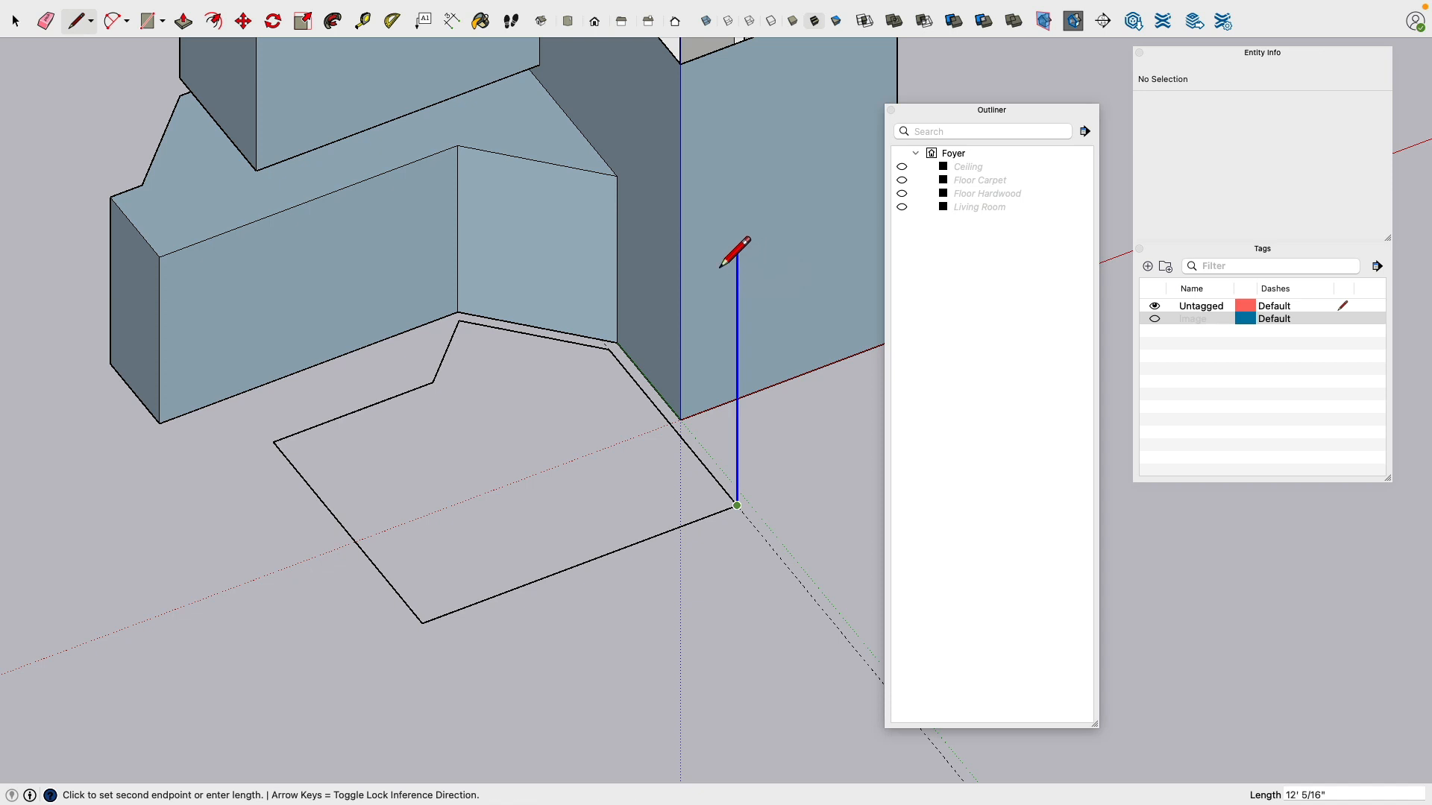
left_click(617, 176)
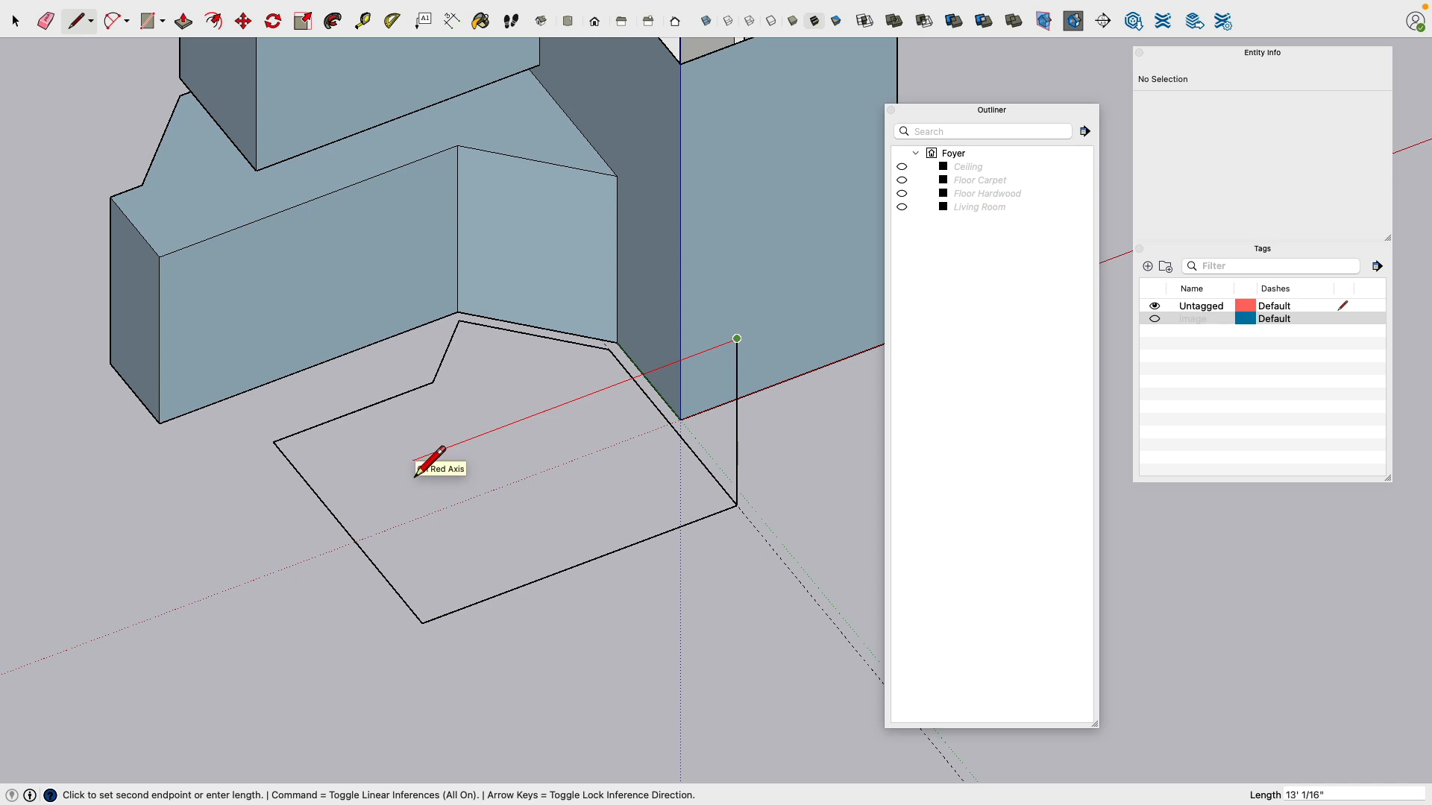
key("Right")
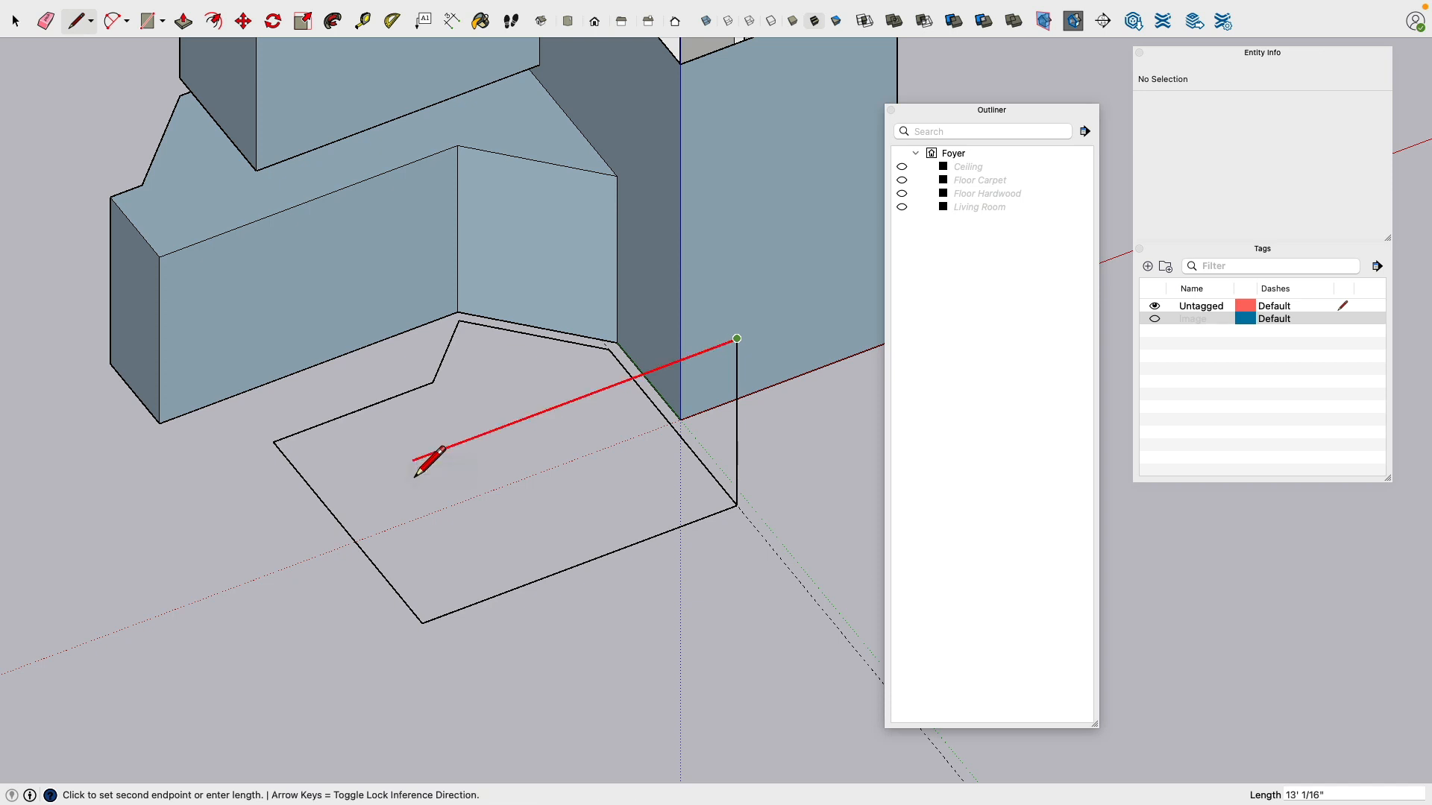
left_click(428, 638)
left_click(423, 624)
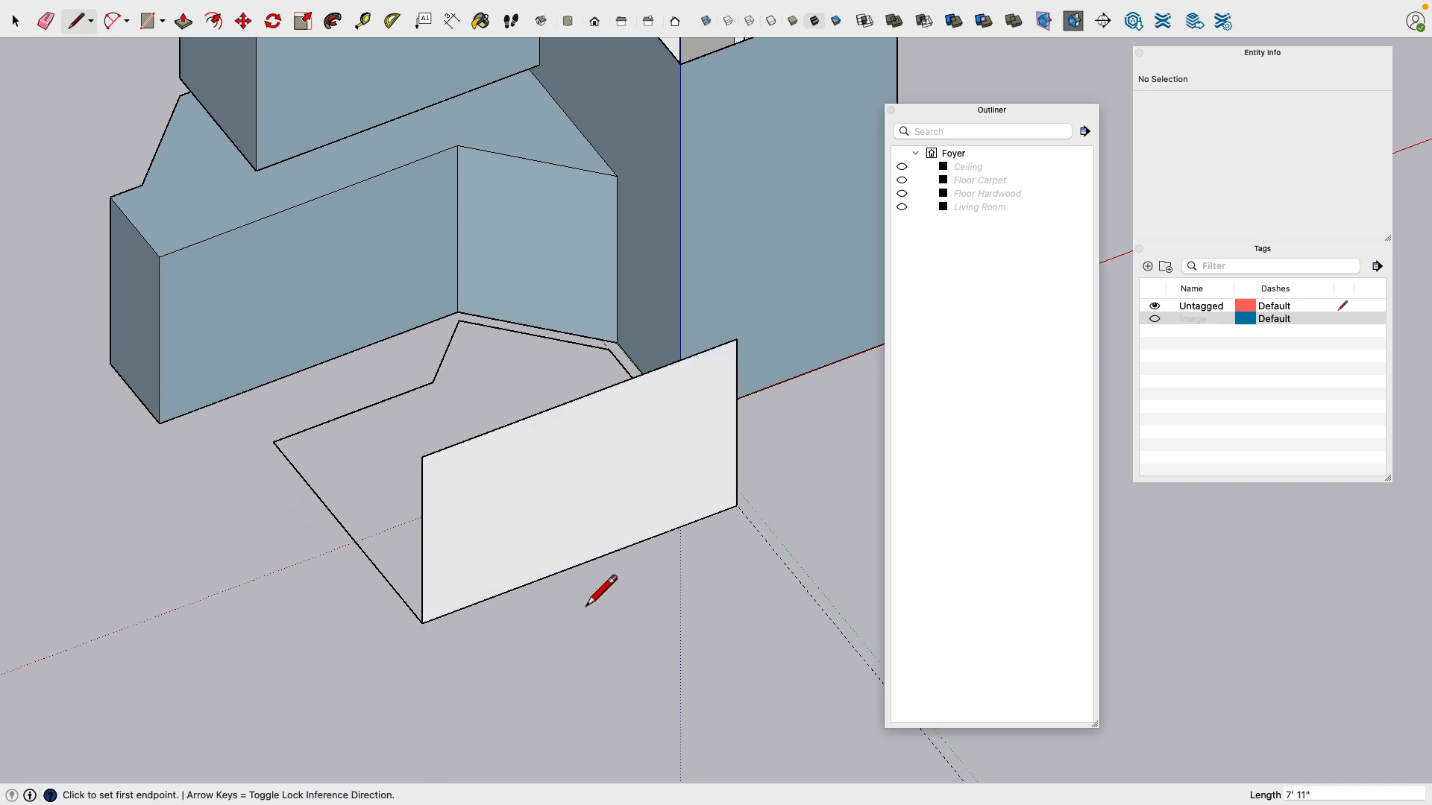
Step: Place vertical guides on the inside of the window wall, 44" from its foyer-side edge and 50" from its opposite edge
middle_click_drag(585, 594, 421, 509)
middle_click_drag(604, 492, 518, 574)
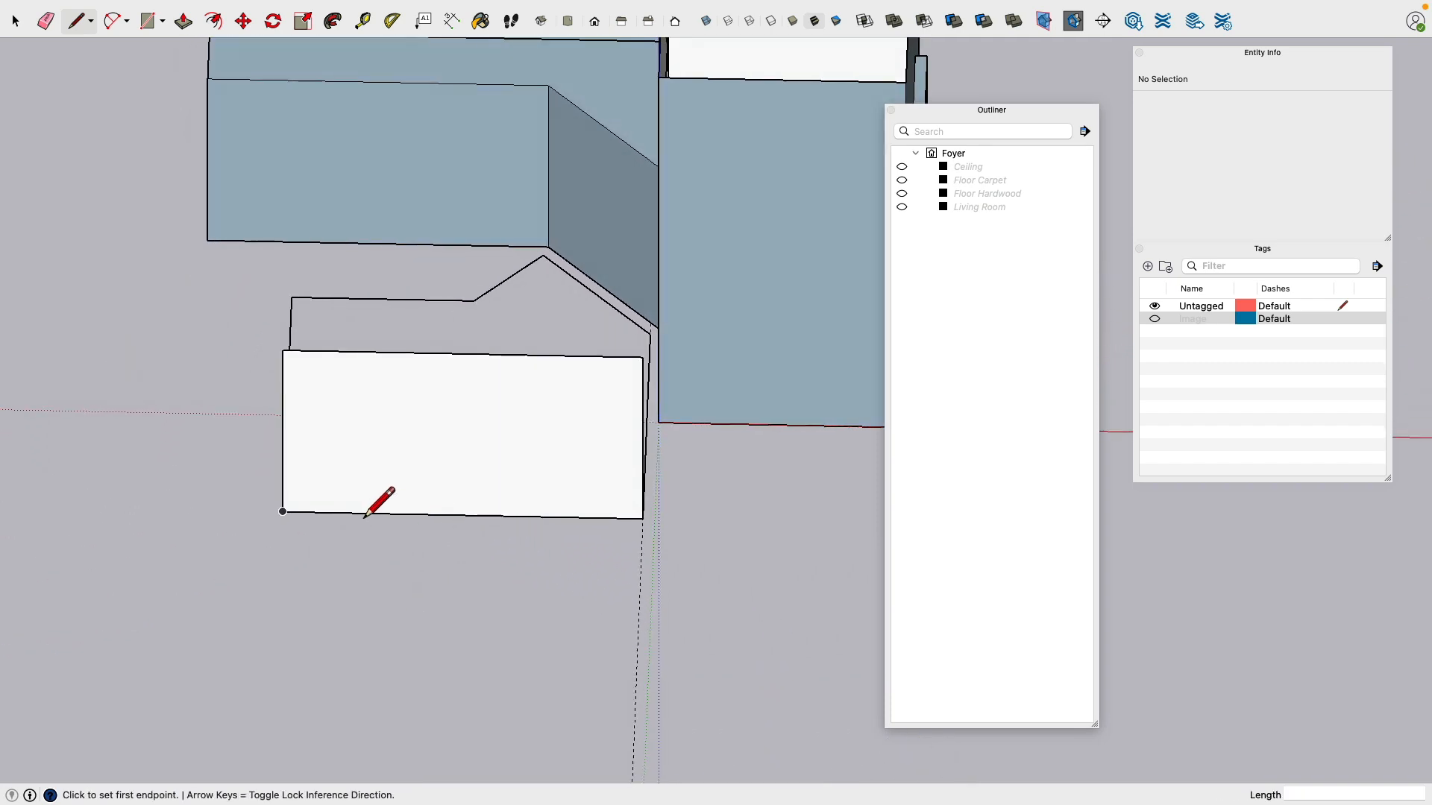
middle_click_drag(230, 488, 823, 516)
middle_click_drag(529, 522, 365, 485)
middle_click_drag(365, 485, 865, 530)
middle_click_drag(624, 520, 365, 492)
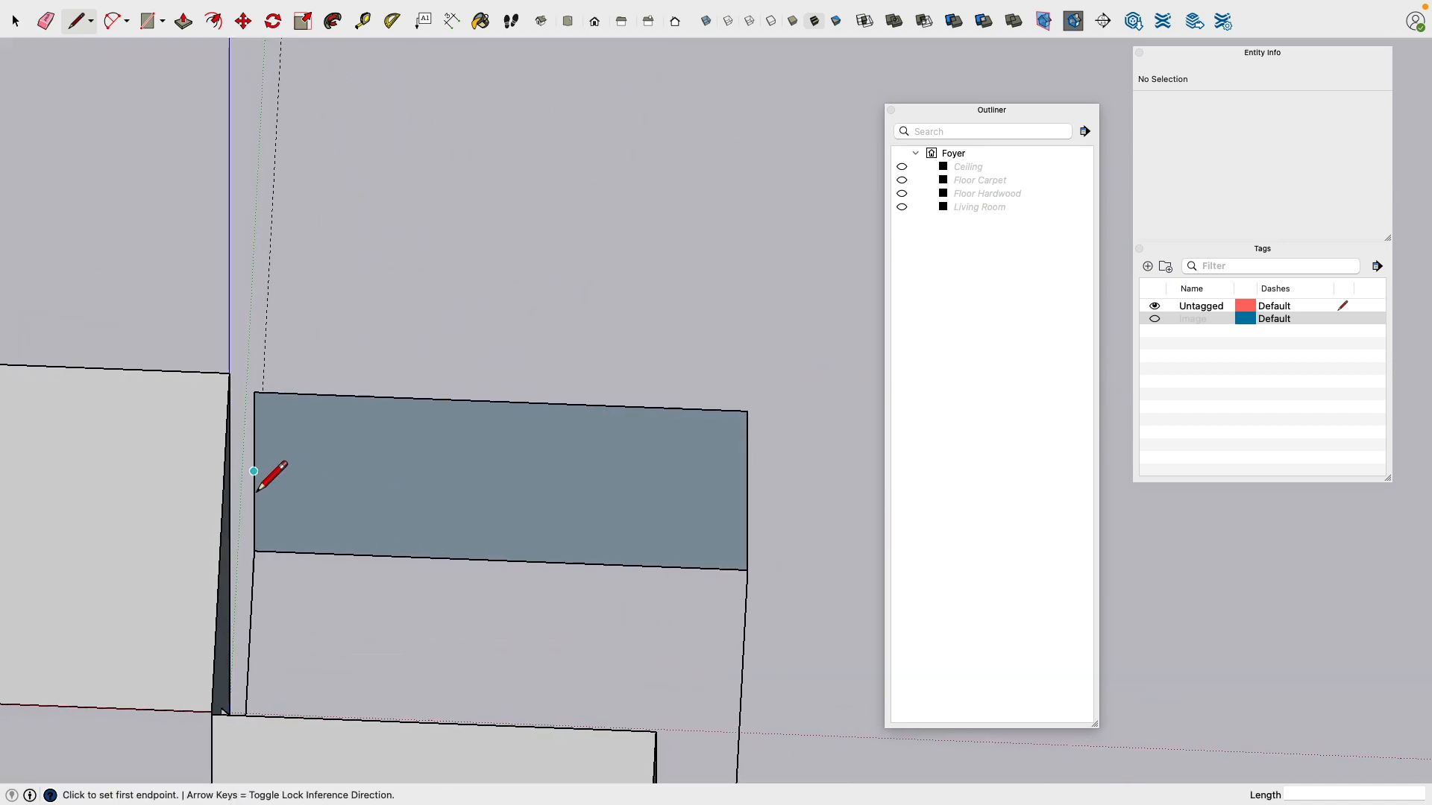
left_click(362, 20)
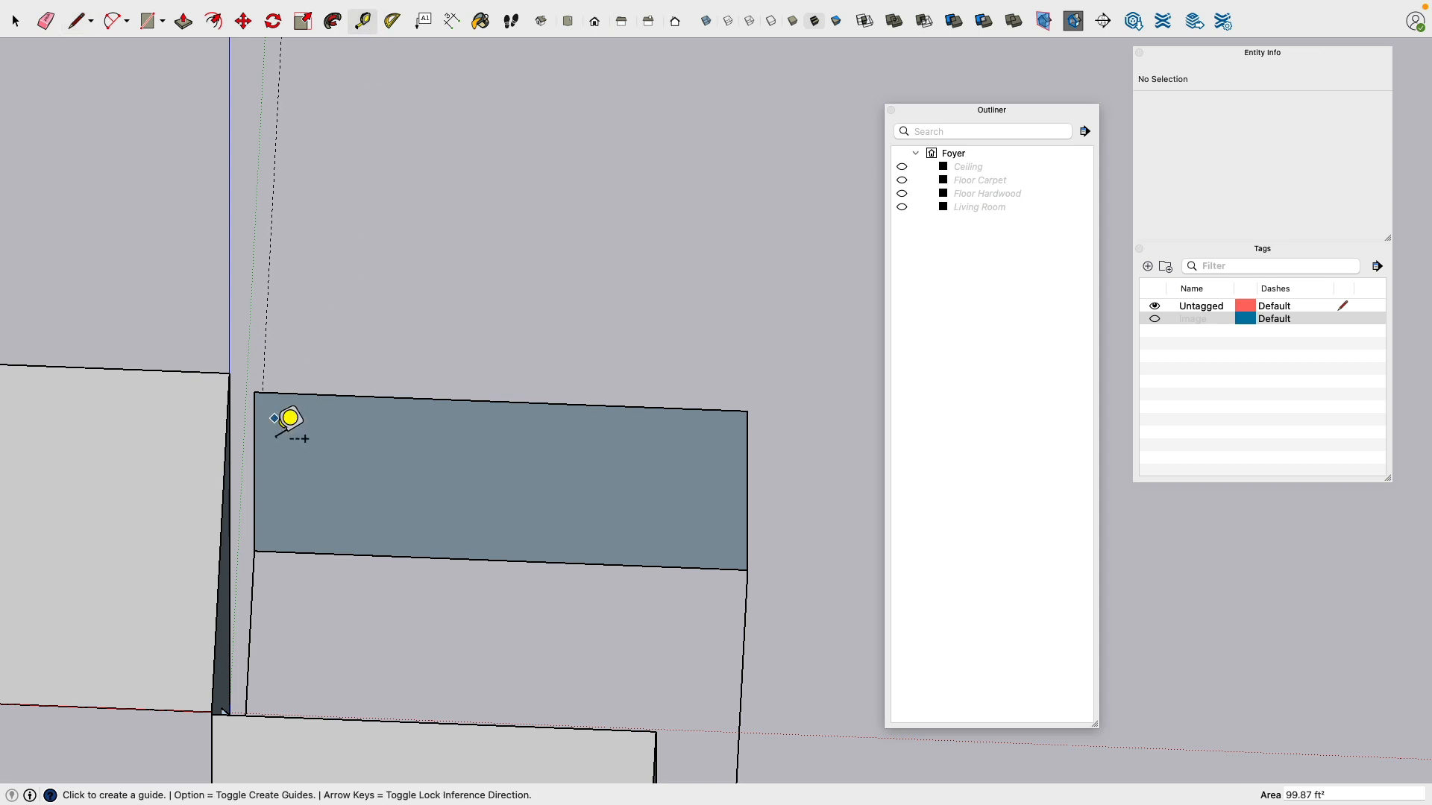
left_click(253, 464)
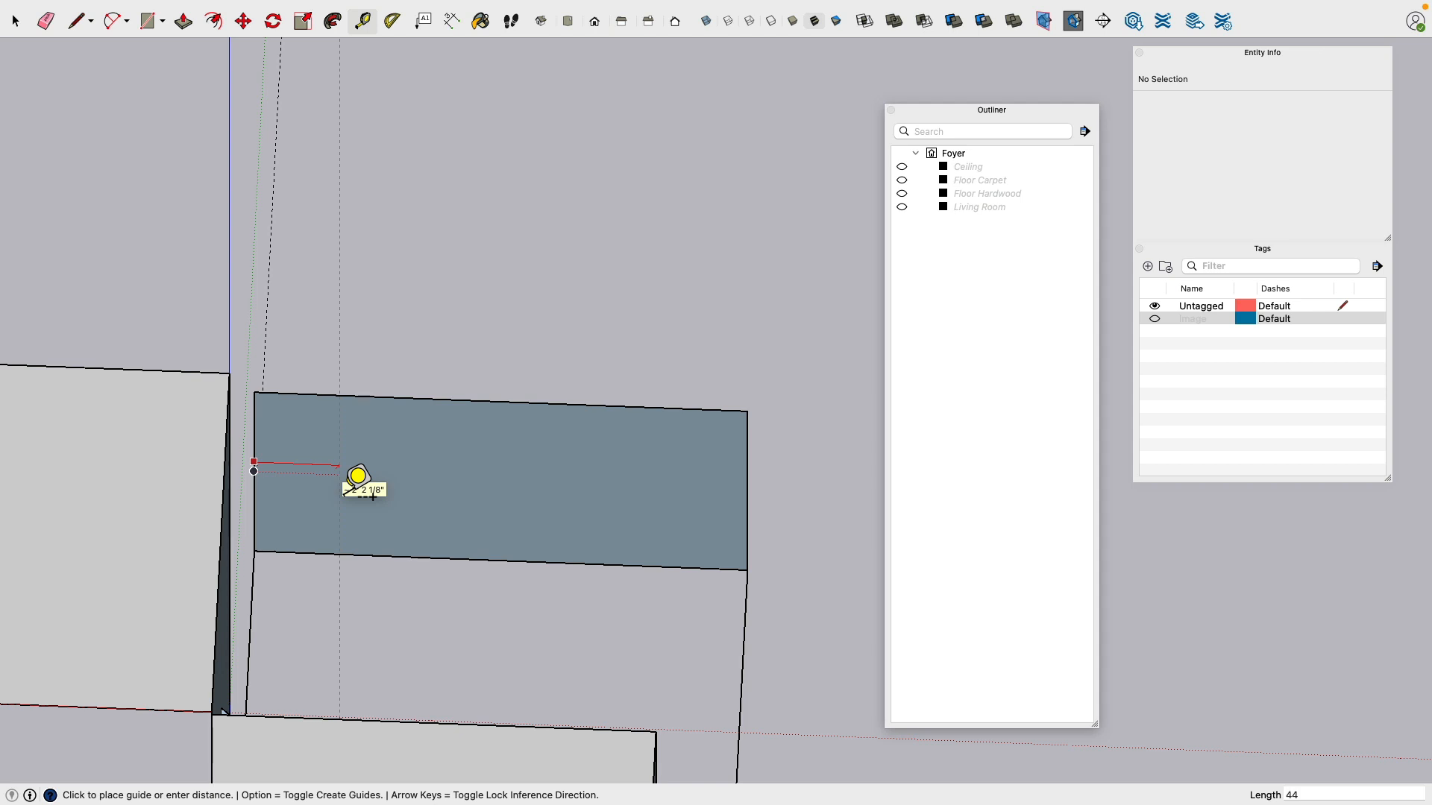
key("Return")
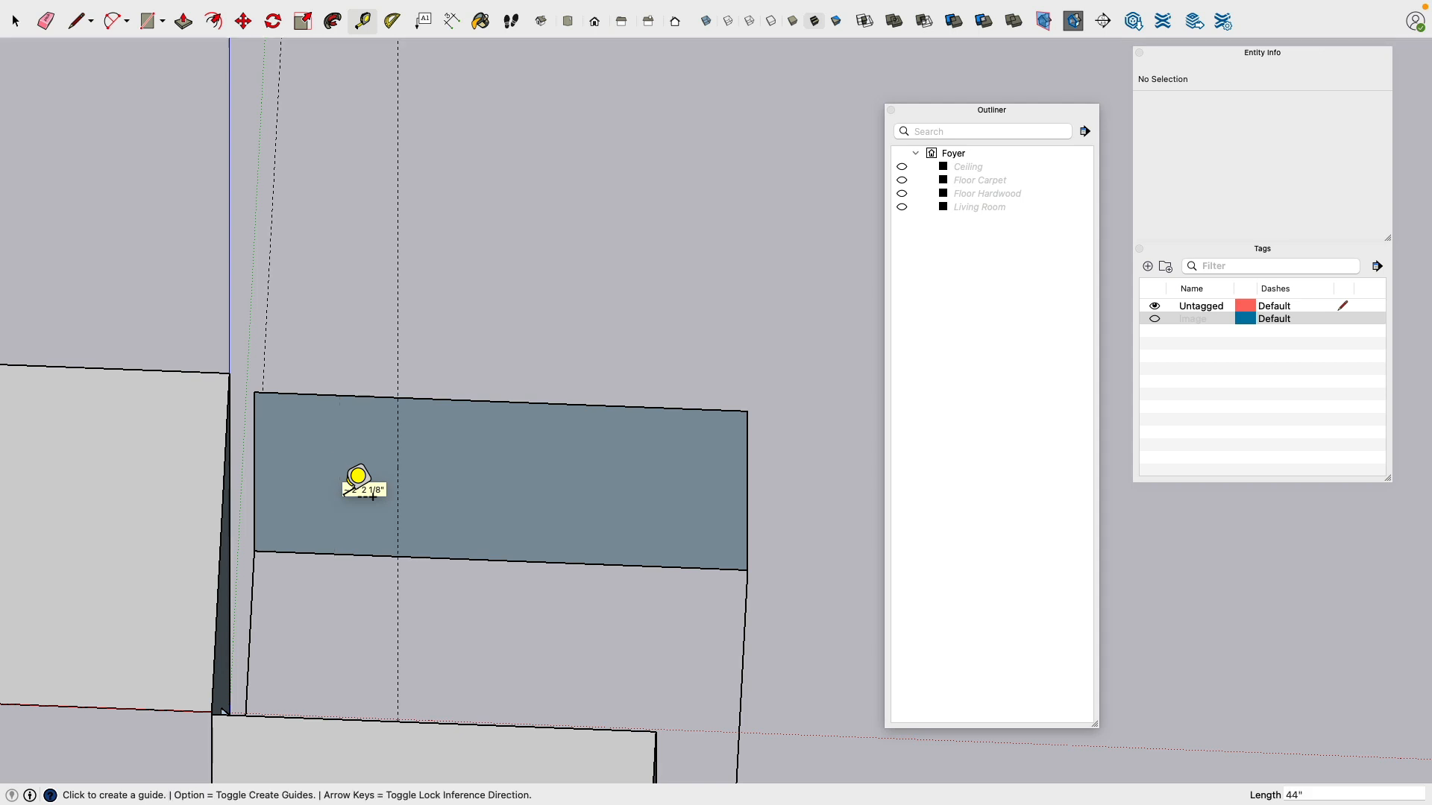
left_click(748, 461)
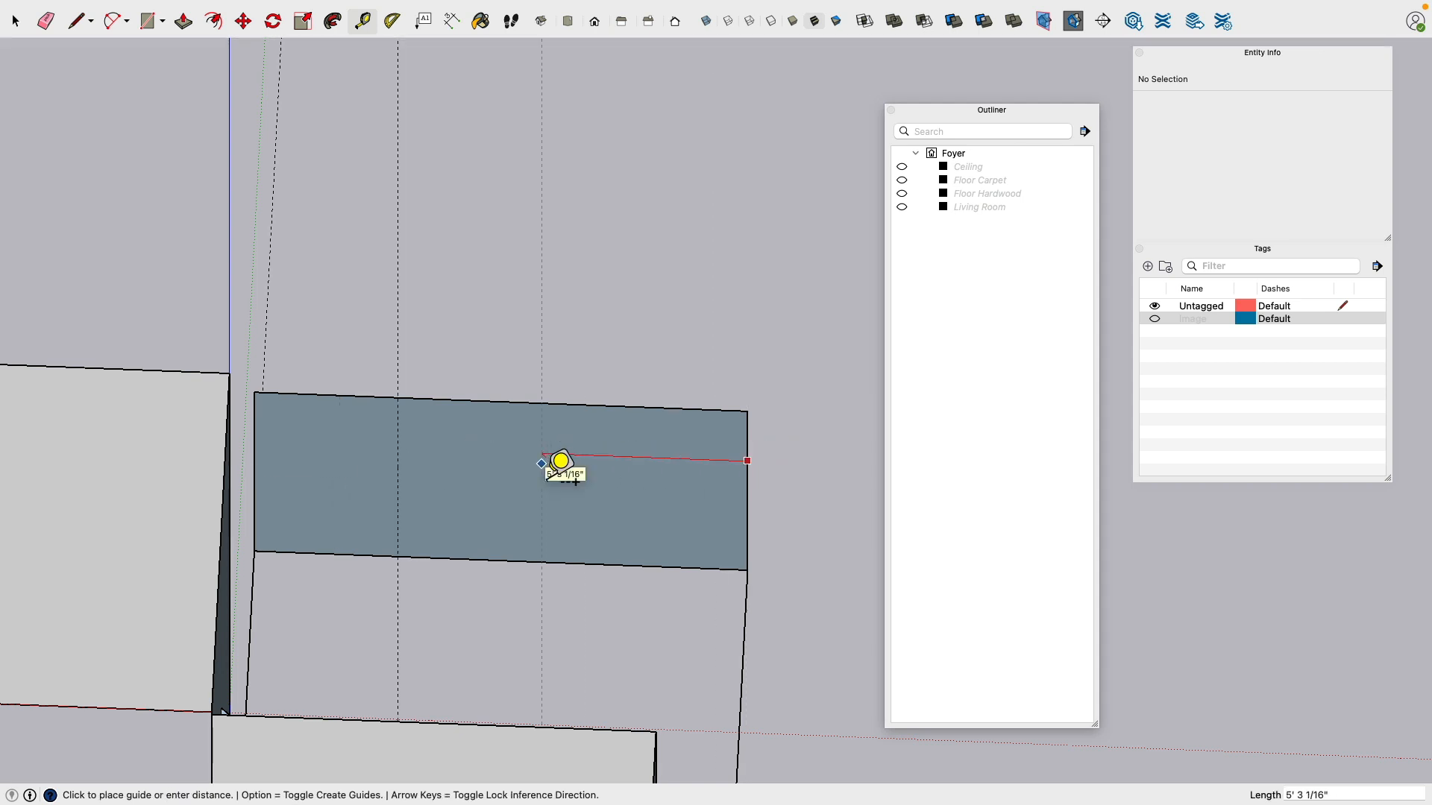
type("50")
key("Return")
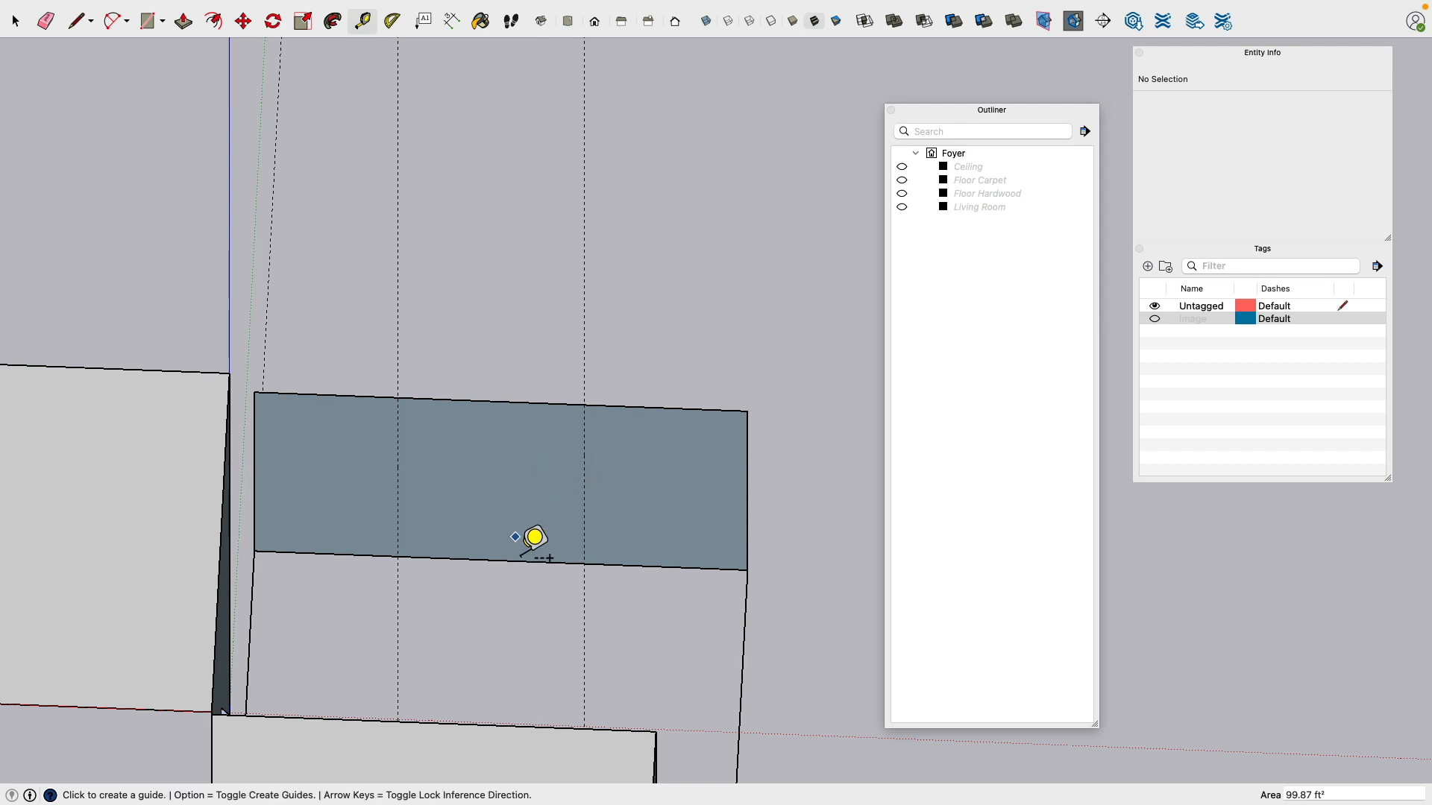
Step: Place a horizontal guide 10" above the window wall's bottom edge and another 71" above that guide
left_click(521, 561)
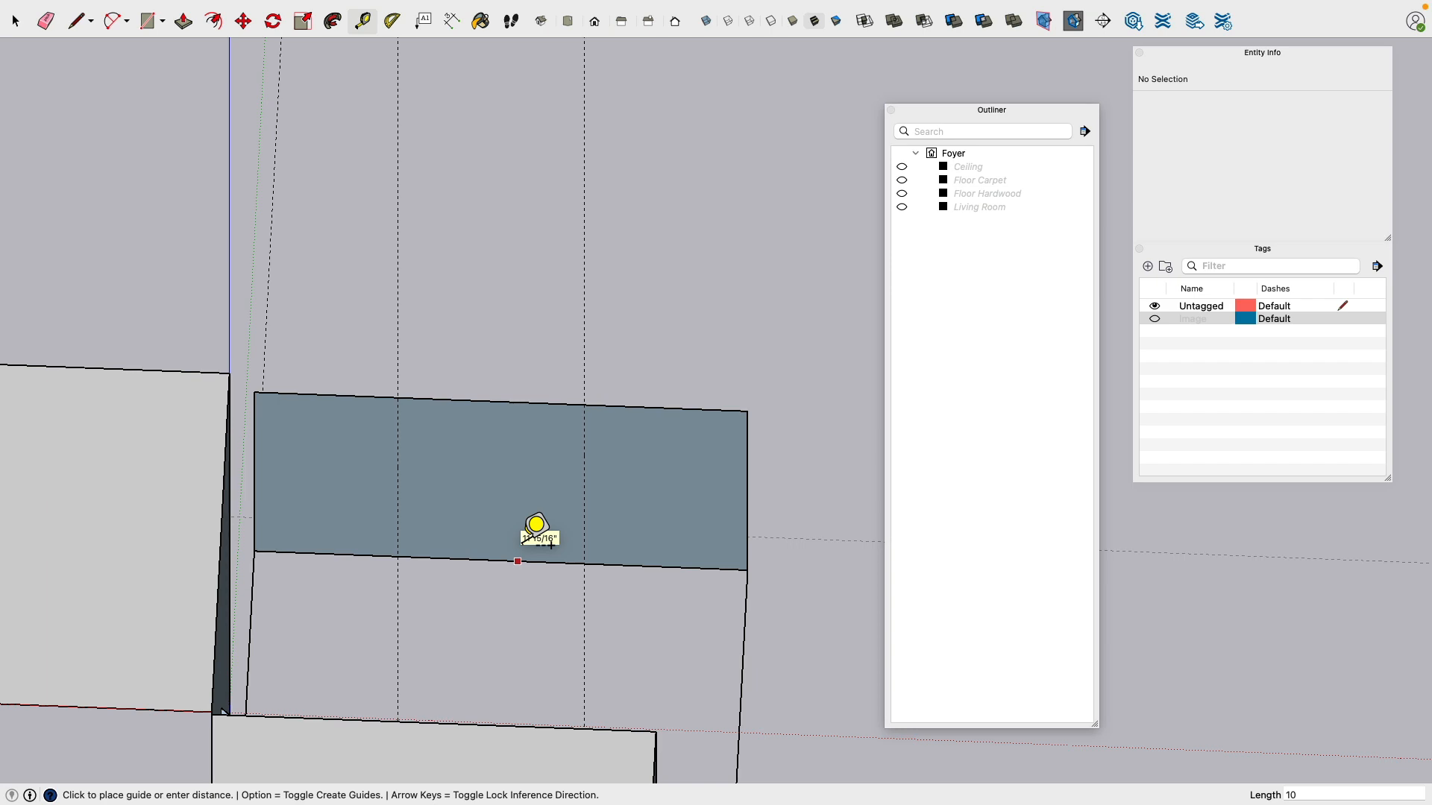
middle_click_drag(657, 559, 464, 441)
left_click(570, 522)
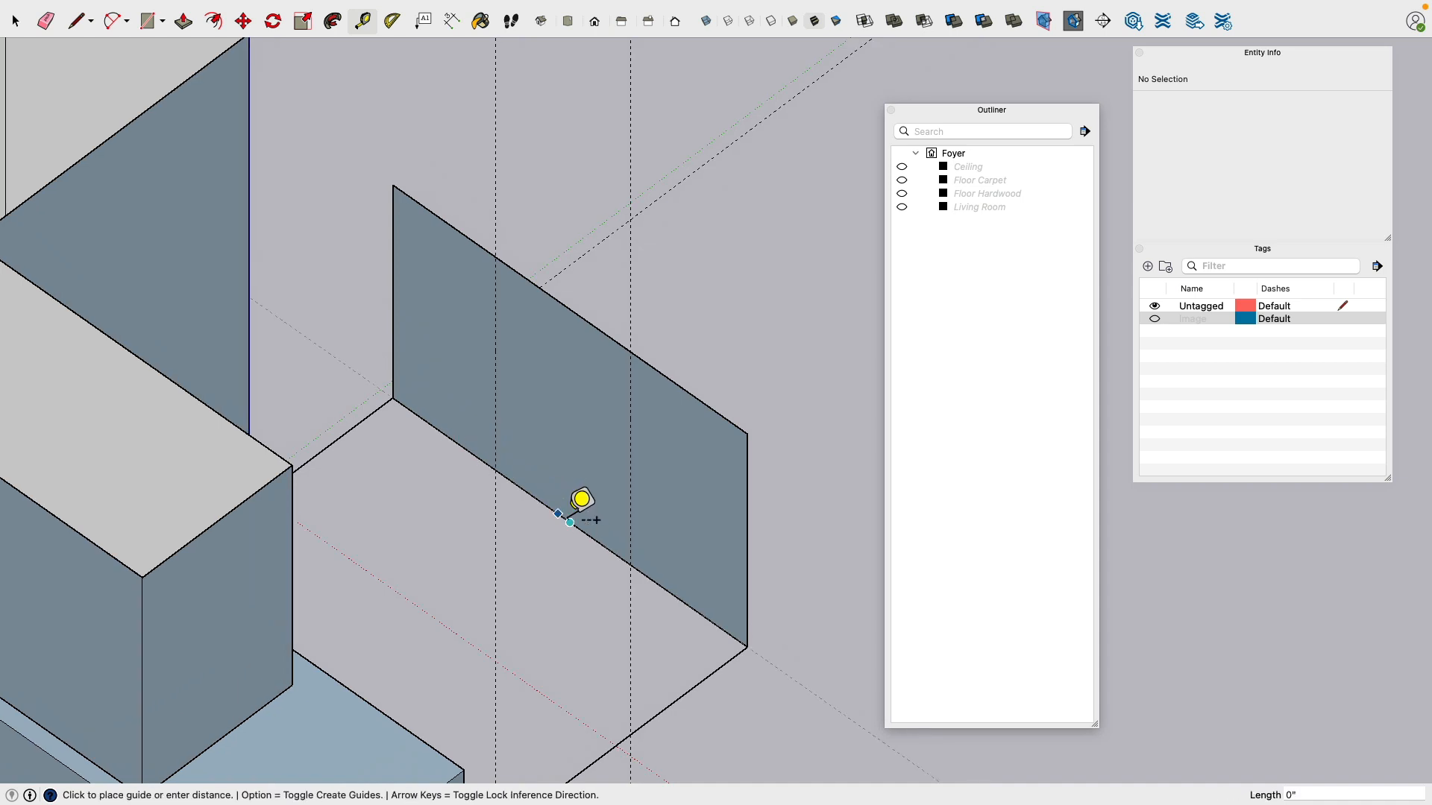
type("10")
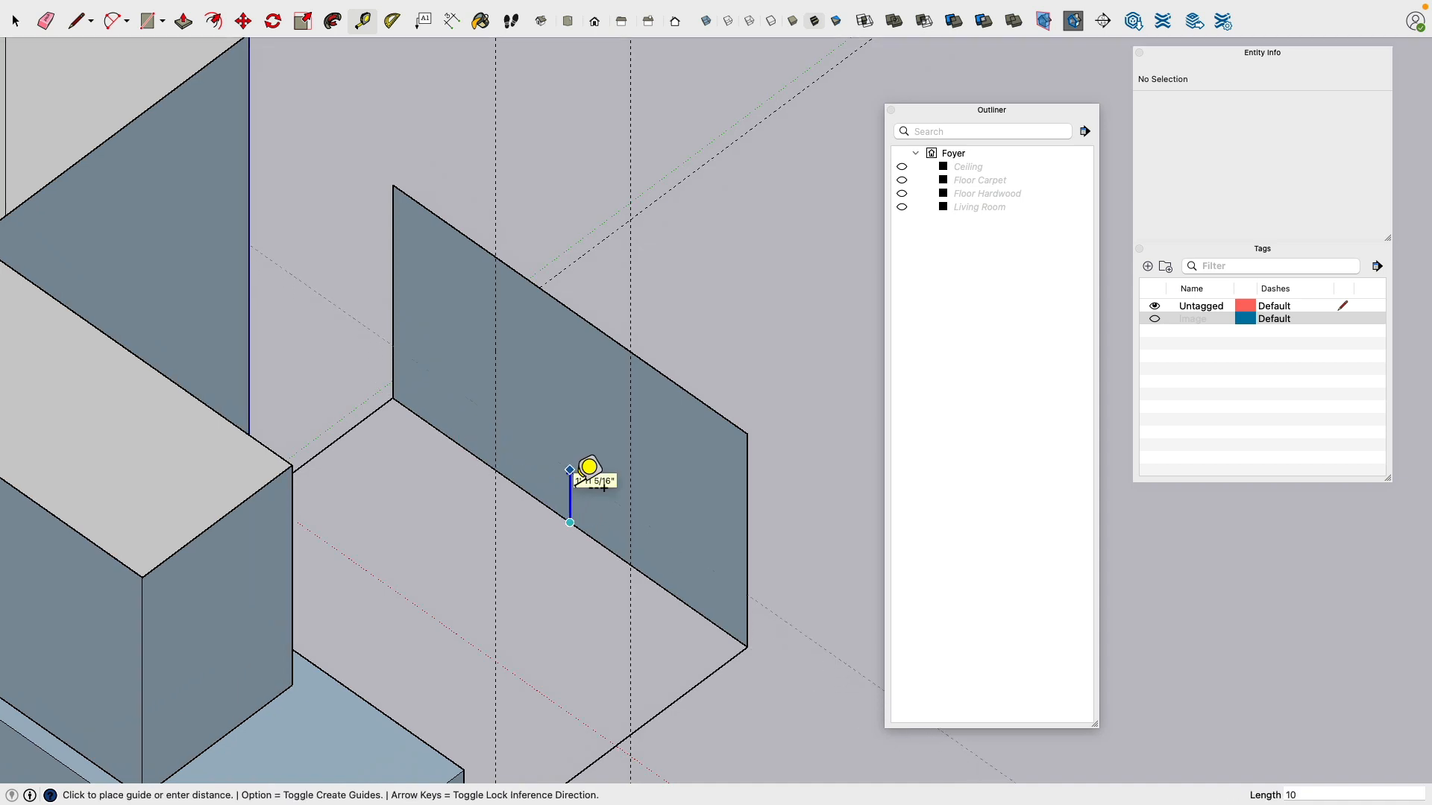
key("Return")
left_click(567, 498)
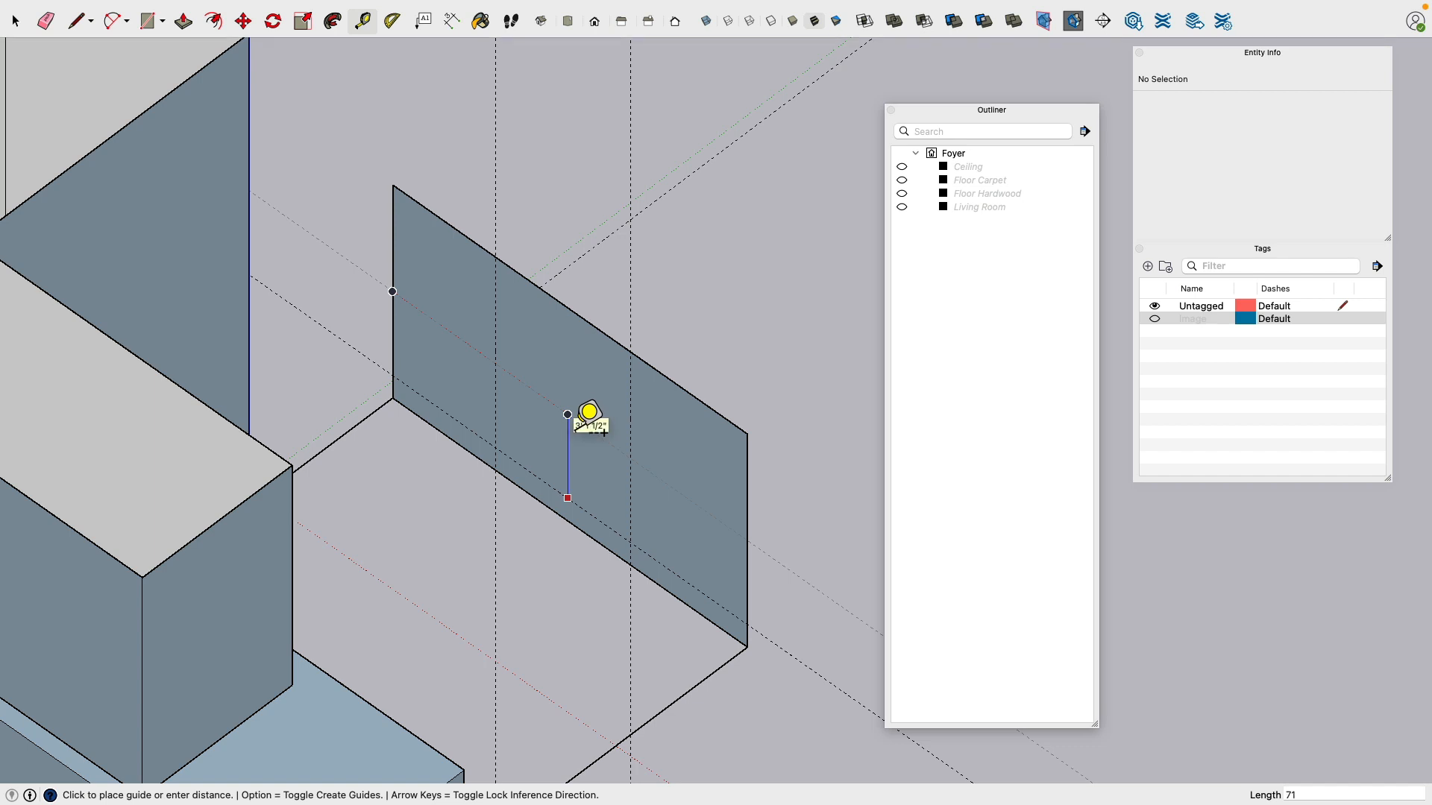
key("Return")
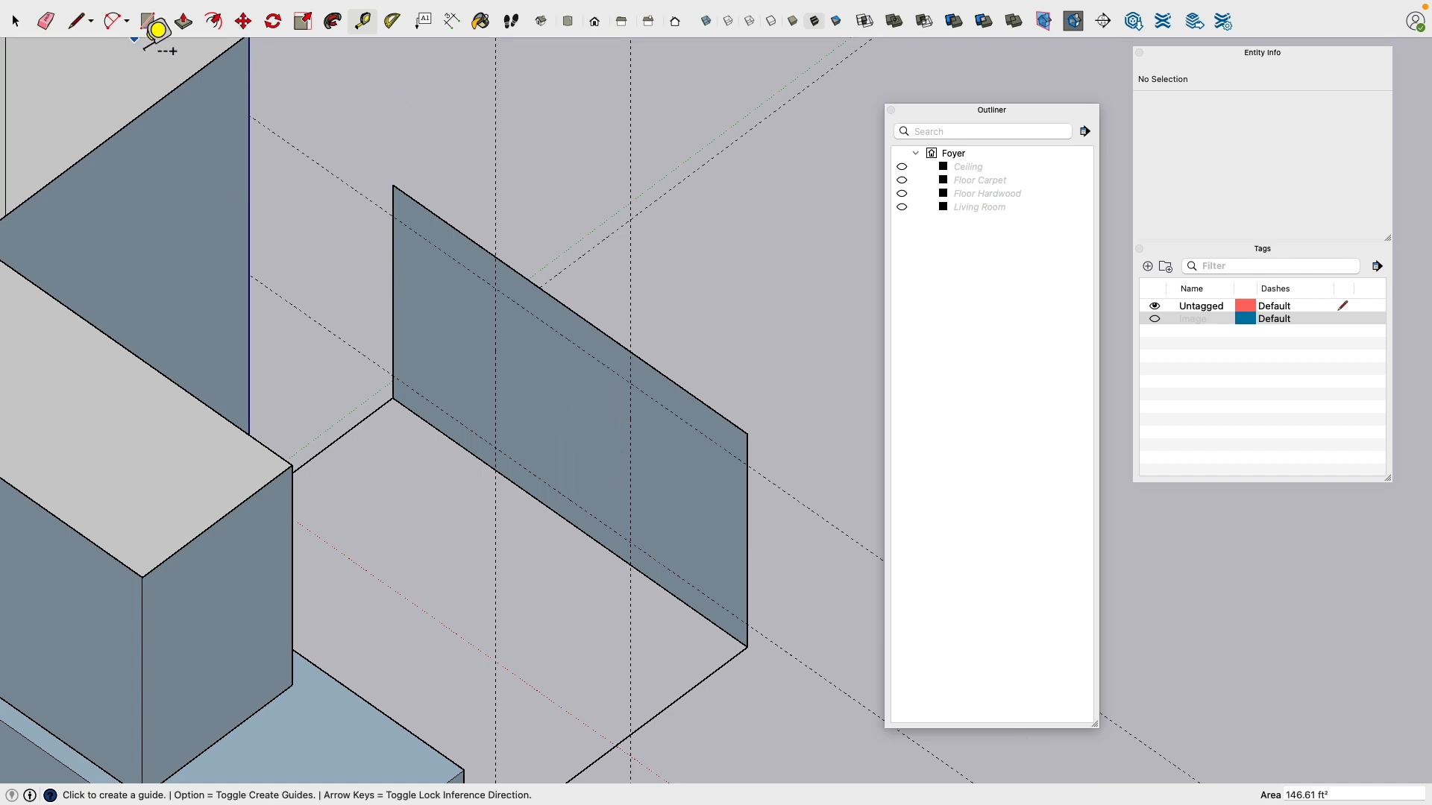
Step: Cut the library's window opening by removing a rectangle drawn between the four guides, and delete the guides
left_click(149, 21)
left_click(495, 289)
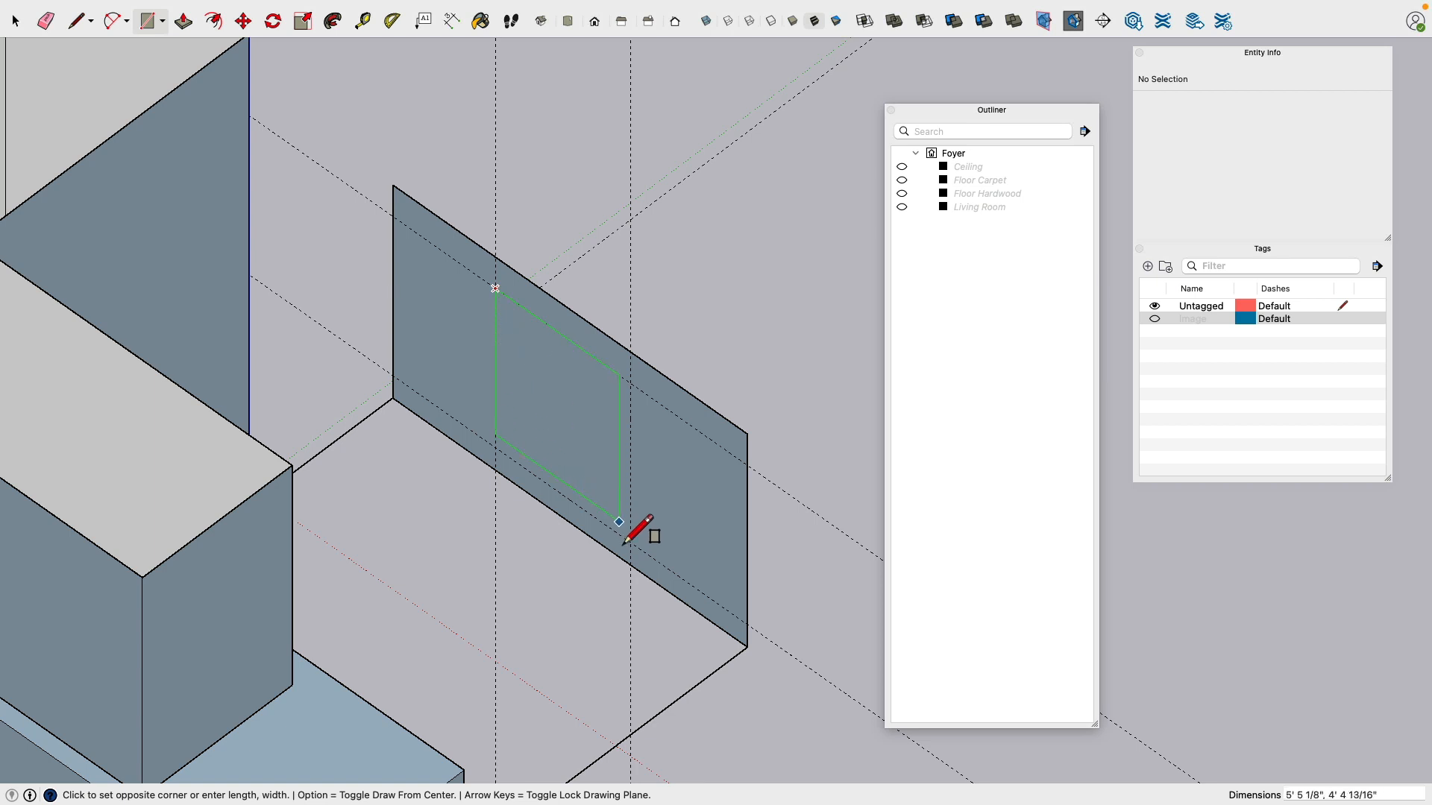
left_click(631, 542)
left_click(15, 21)
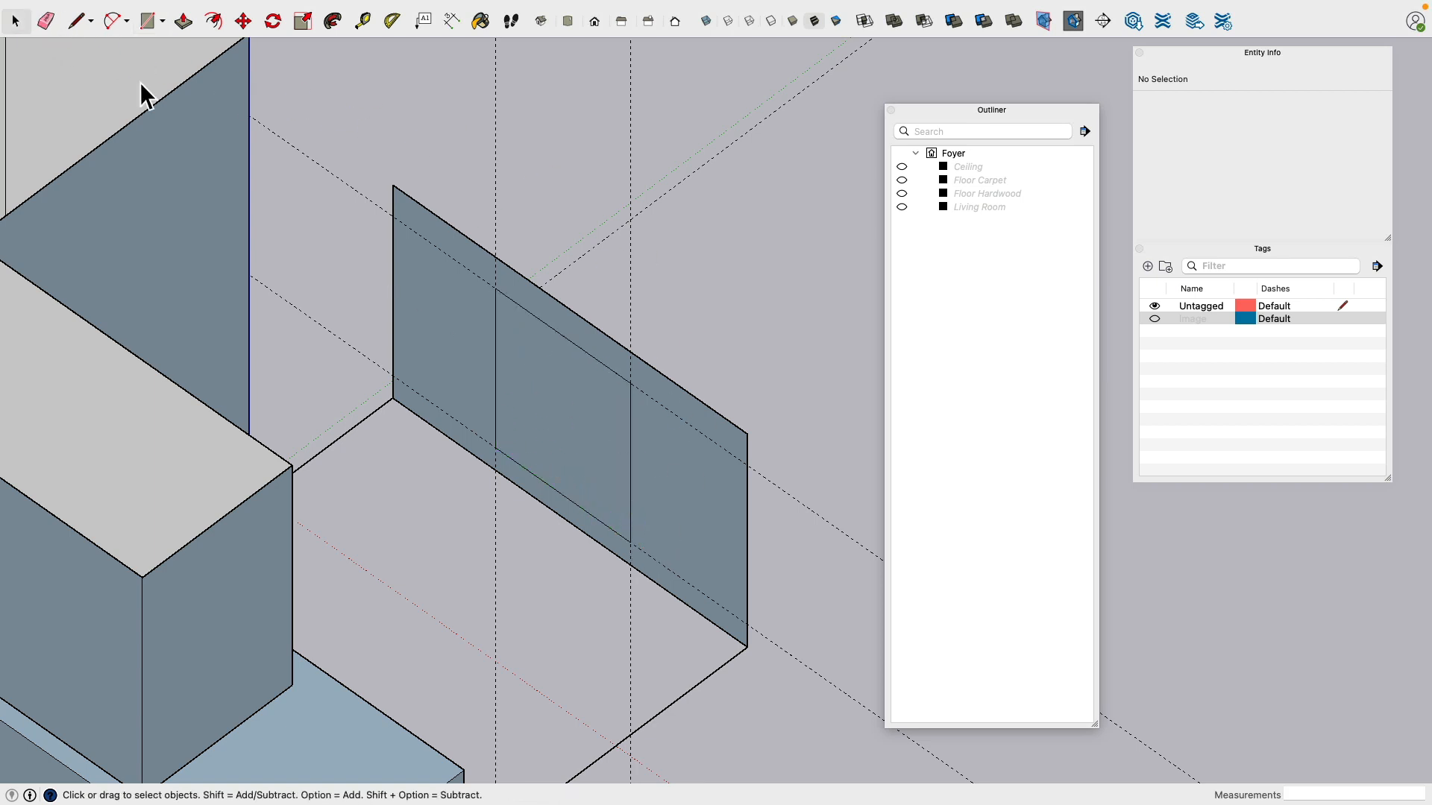
left_click(549, 431)
key("Delete")
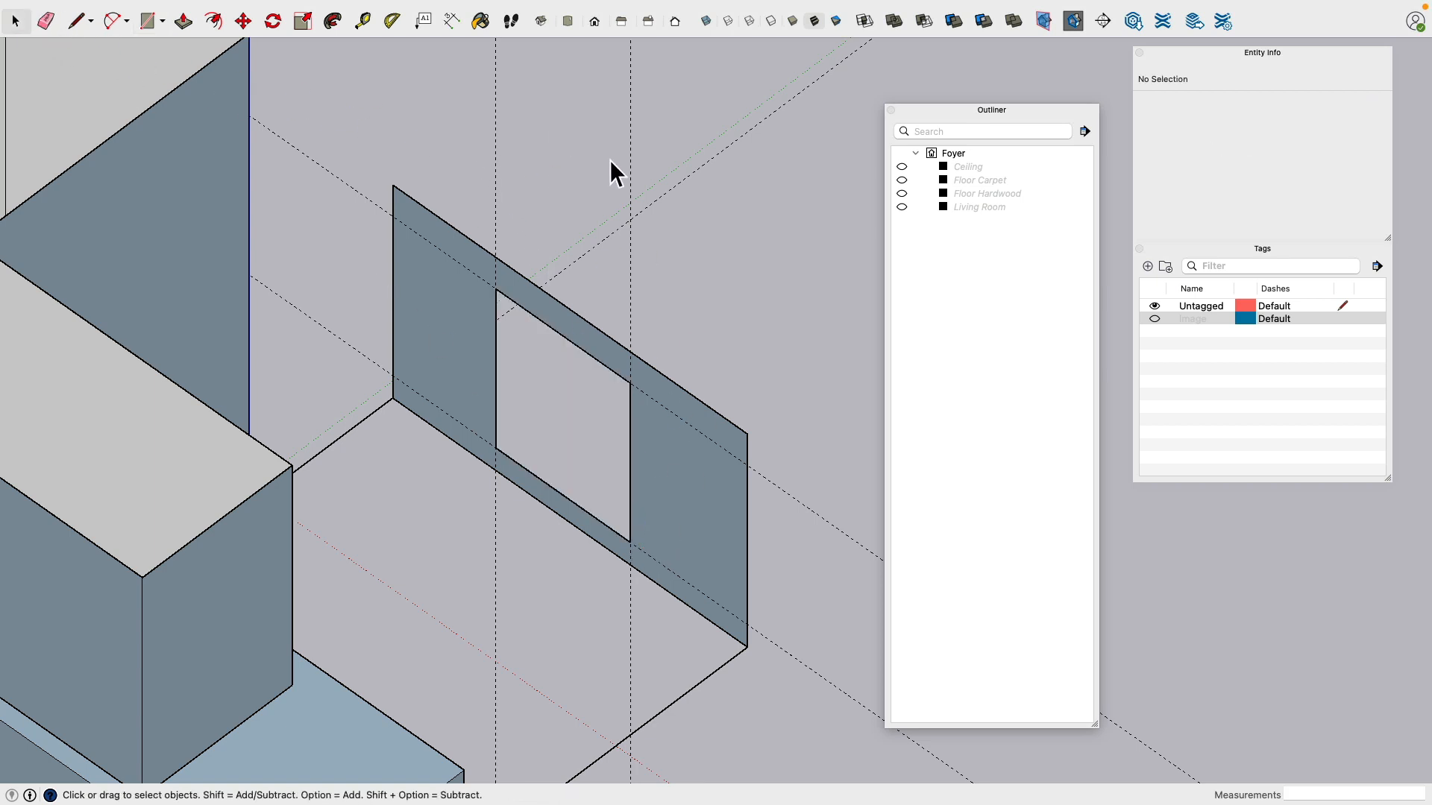
left_click(631, 146)
key("Delete")
Step: Draw the library's short angled wall beside the hallway as a vertical face 7' 11" high, level with the foyer wall
scroll(328, 387, "down", 3)
middle_click_drag(328, 387, 517, 454)
scroll(518, 454, "up", 3)
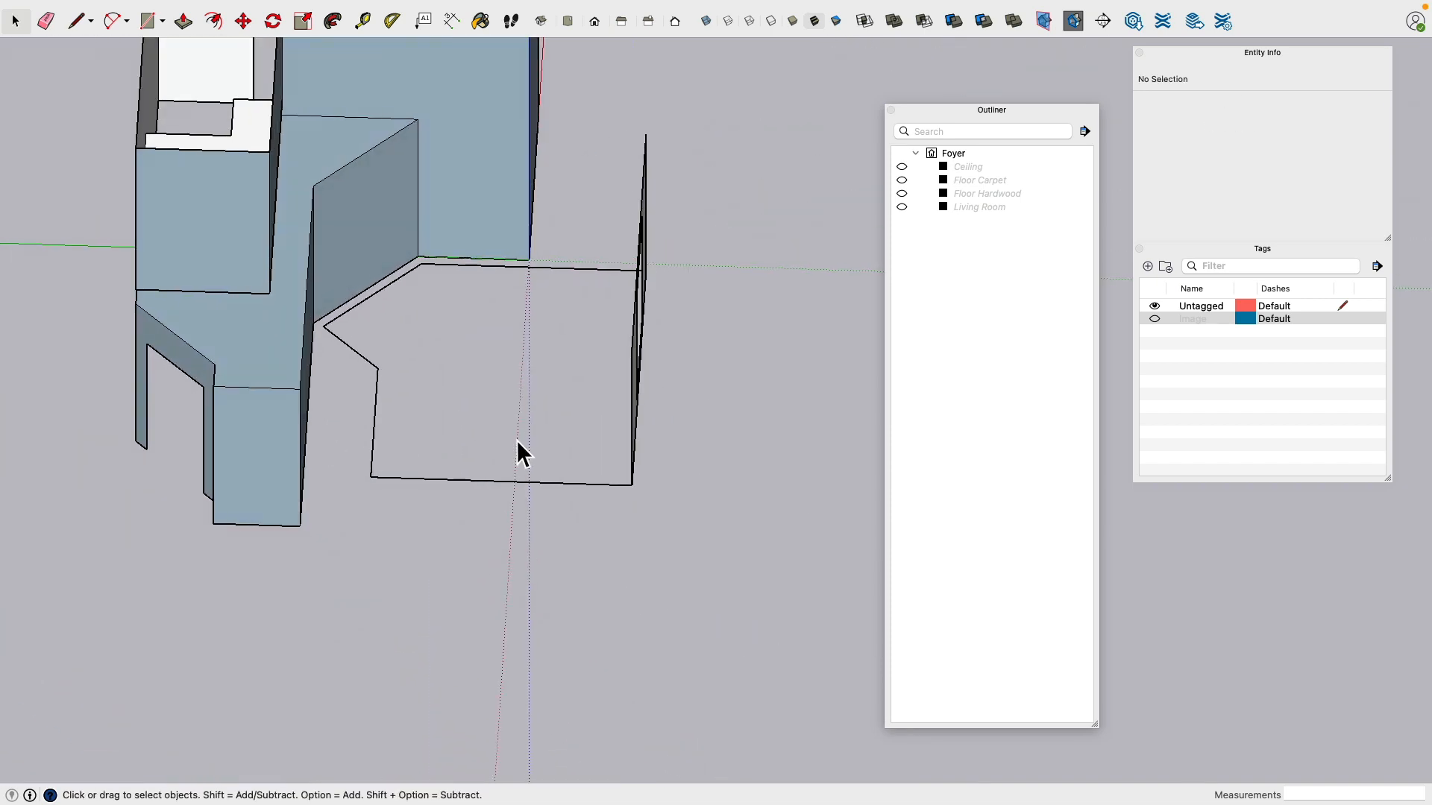
middle_click_drag(399, 414, 431, 379, "shift")
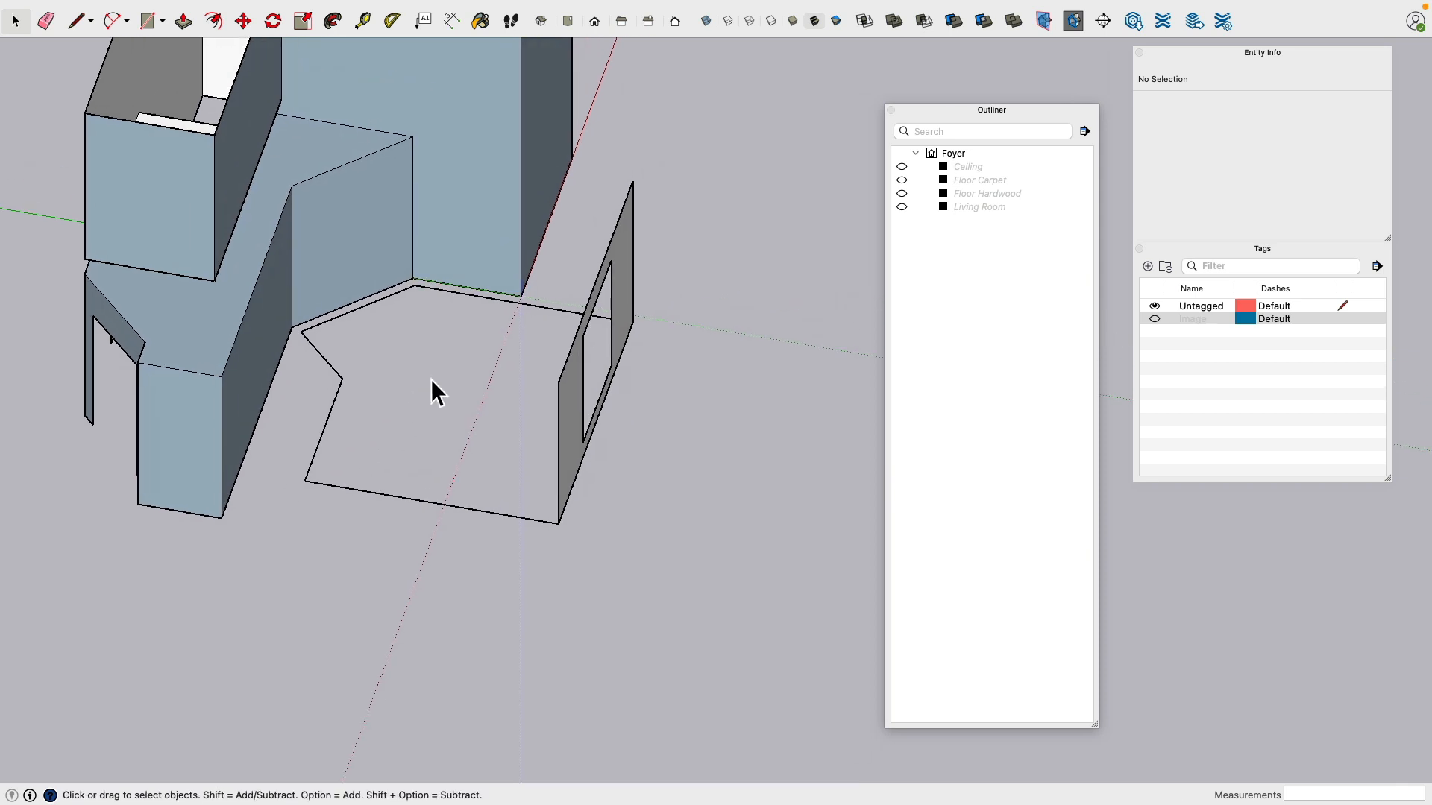
left_click(81, 22)
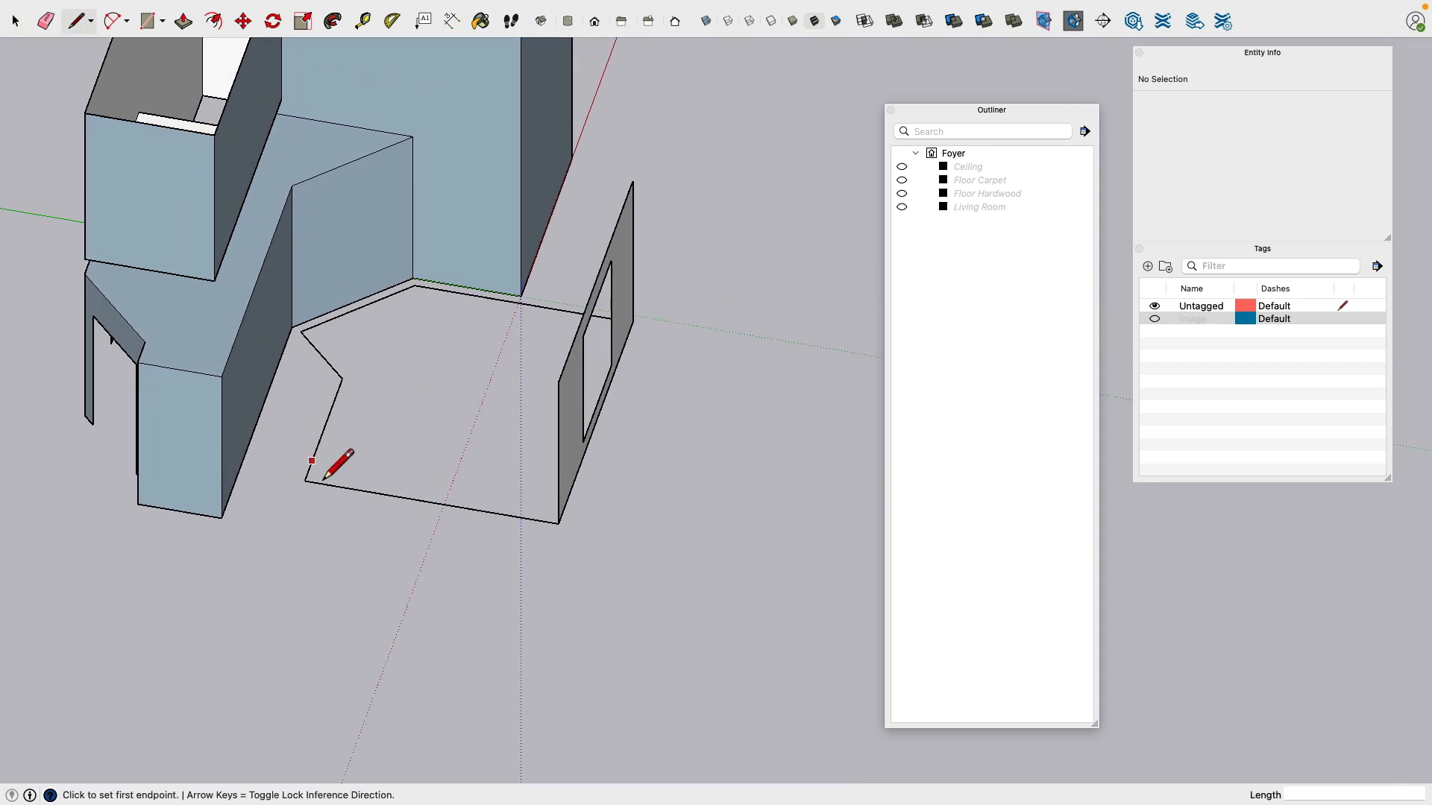
left_click(300, 332)
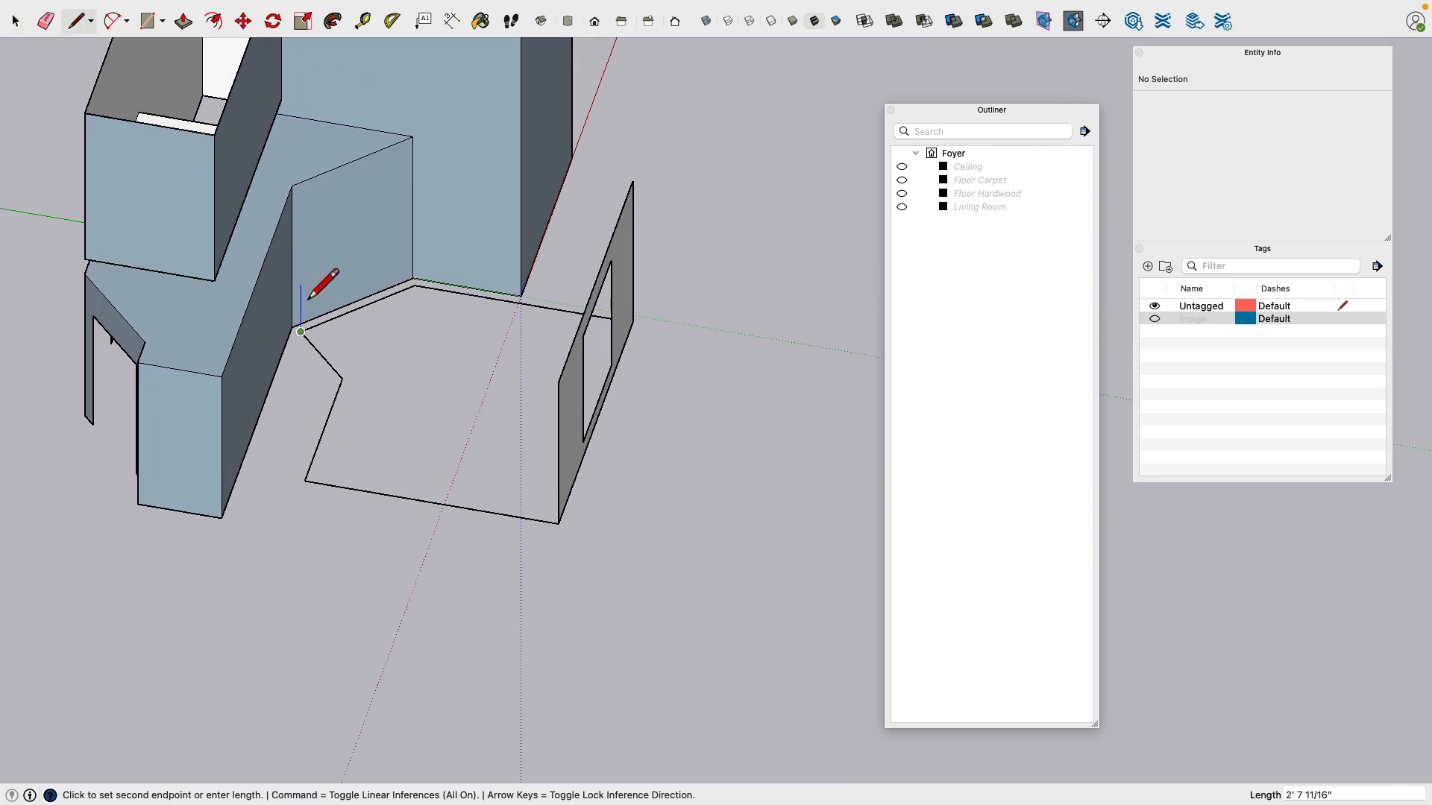
left_click(301, 190)
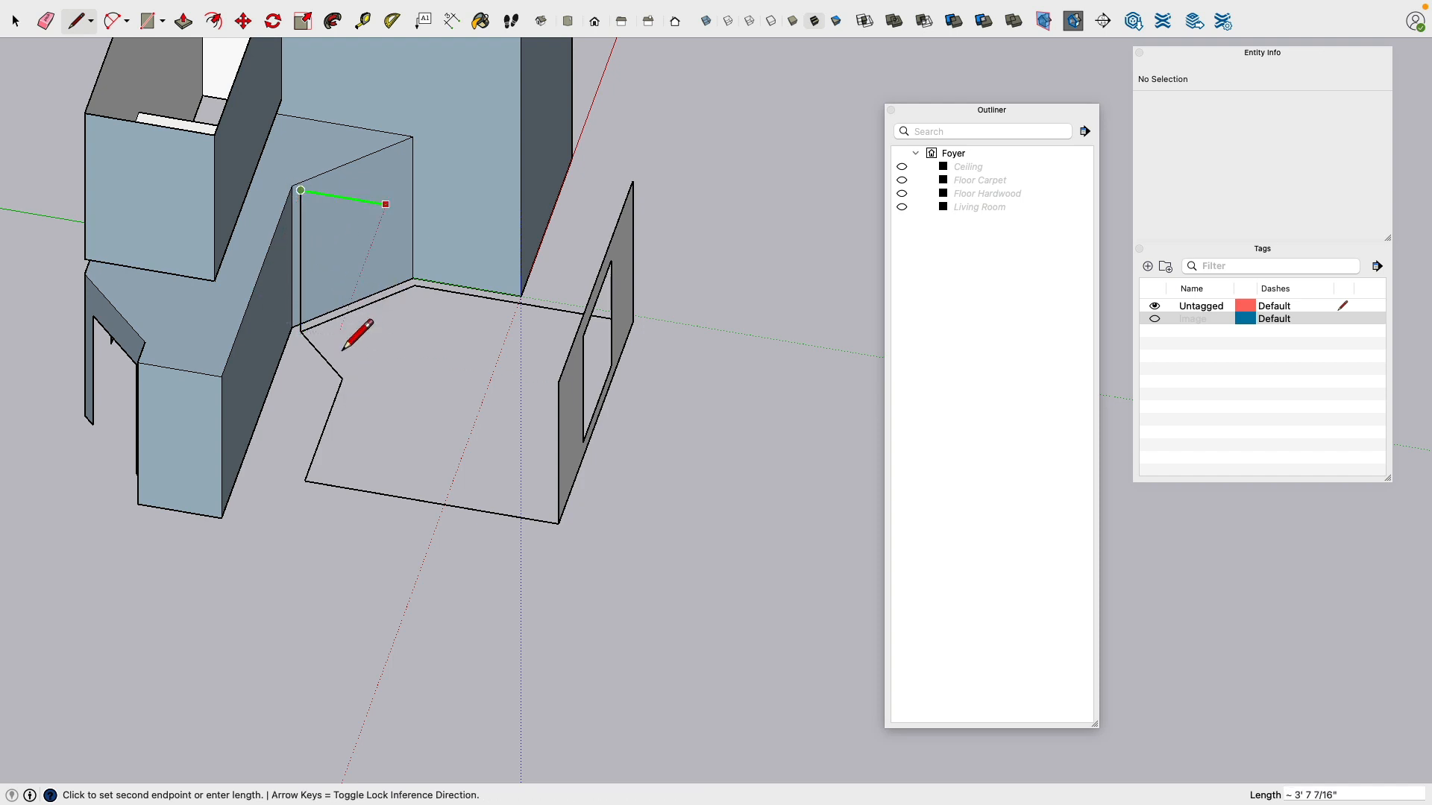
key("Escape")
left_click(342, 379)
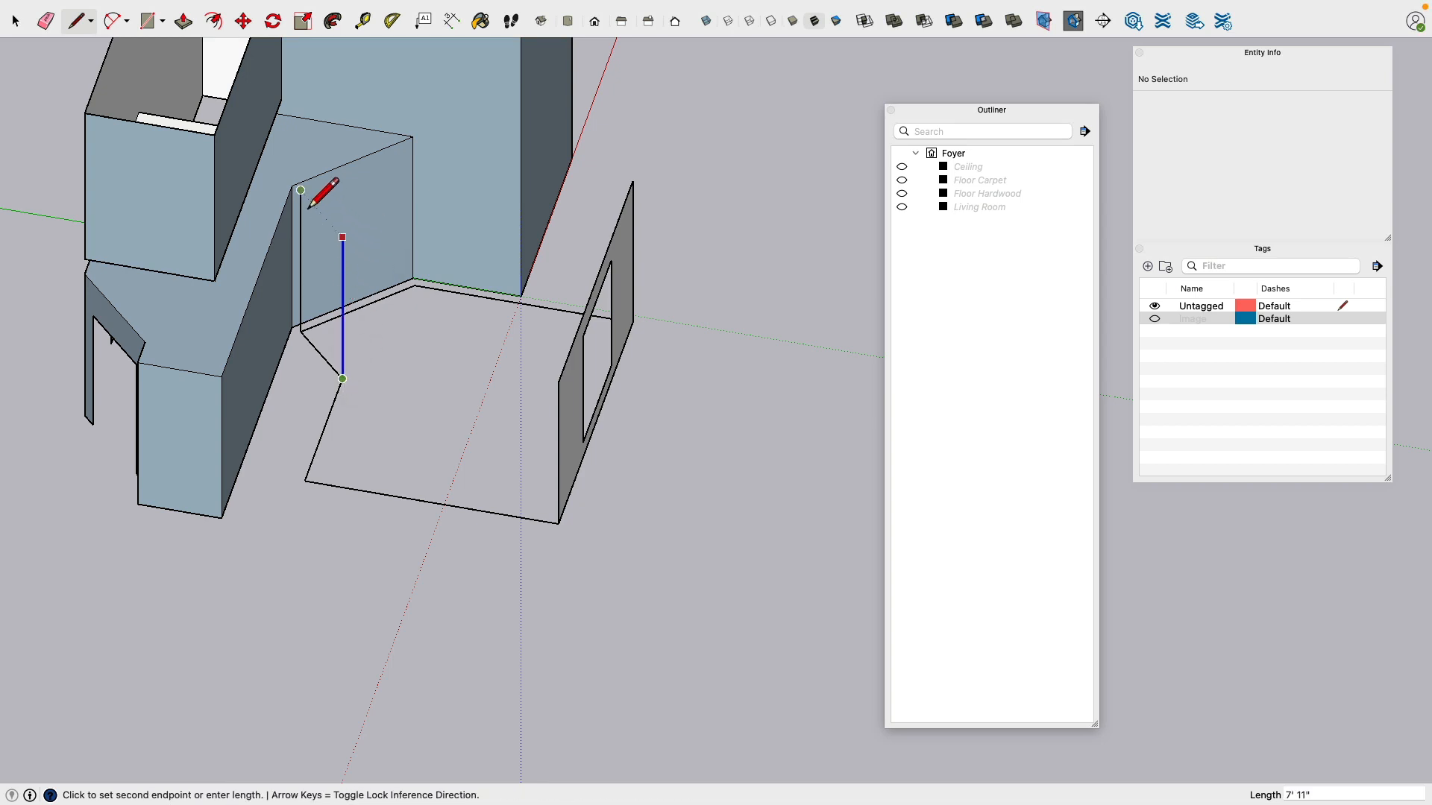
left_click(342, 237)
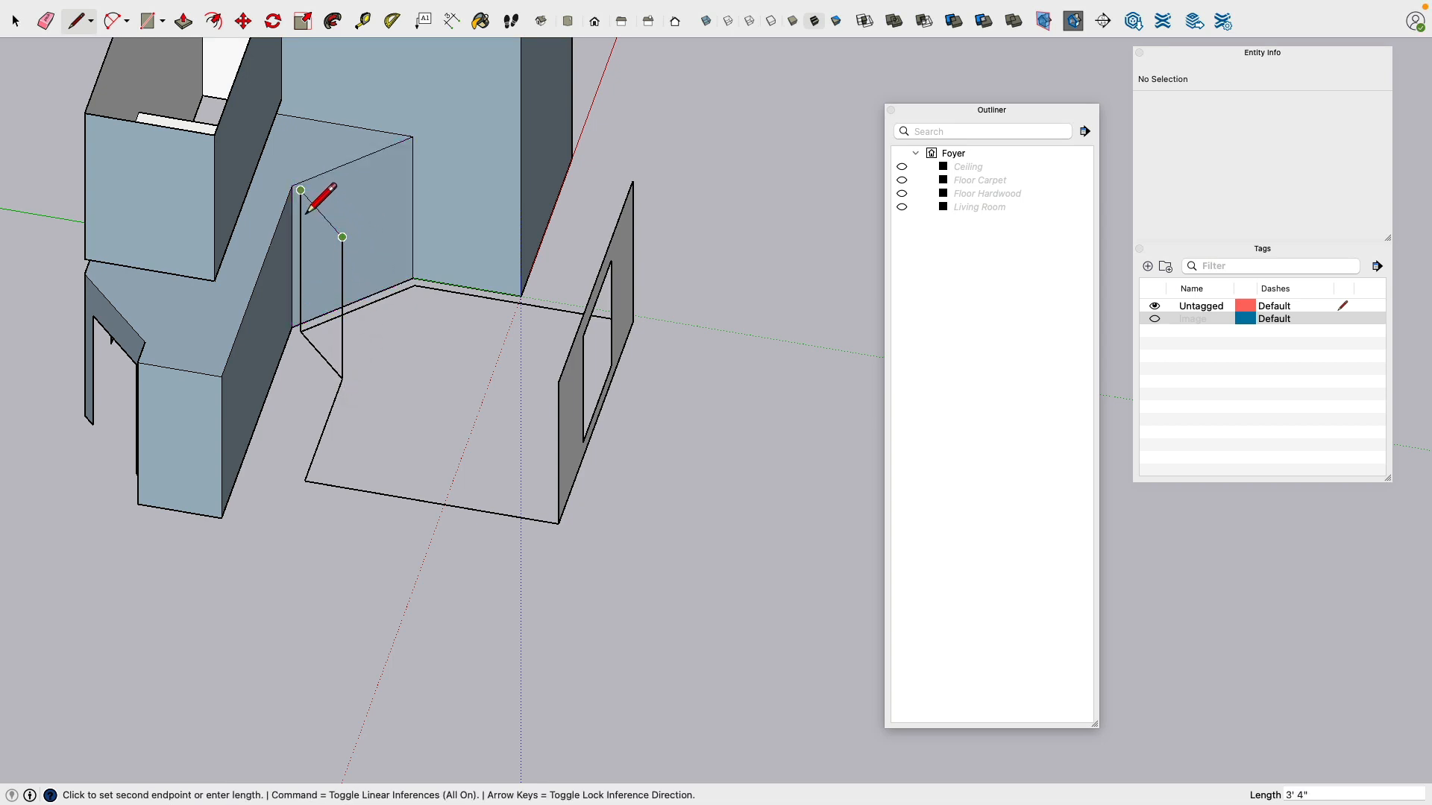
left_click(301, 190)
Step: Raise the library's hallway-side wall and the adjoining end wall to the same height, joining the top edge to the window wall
left_click(304, 480)
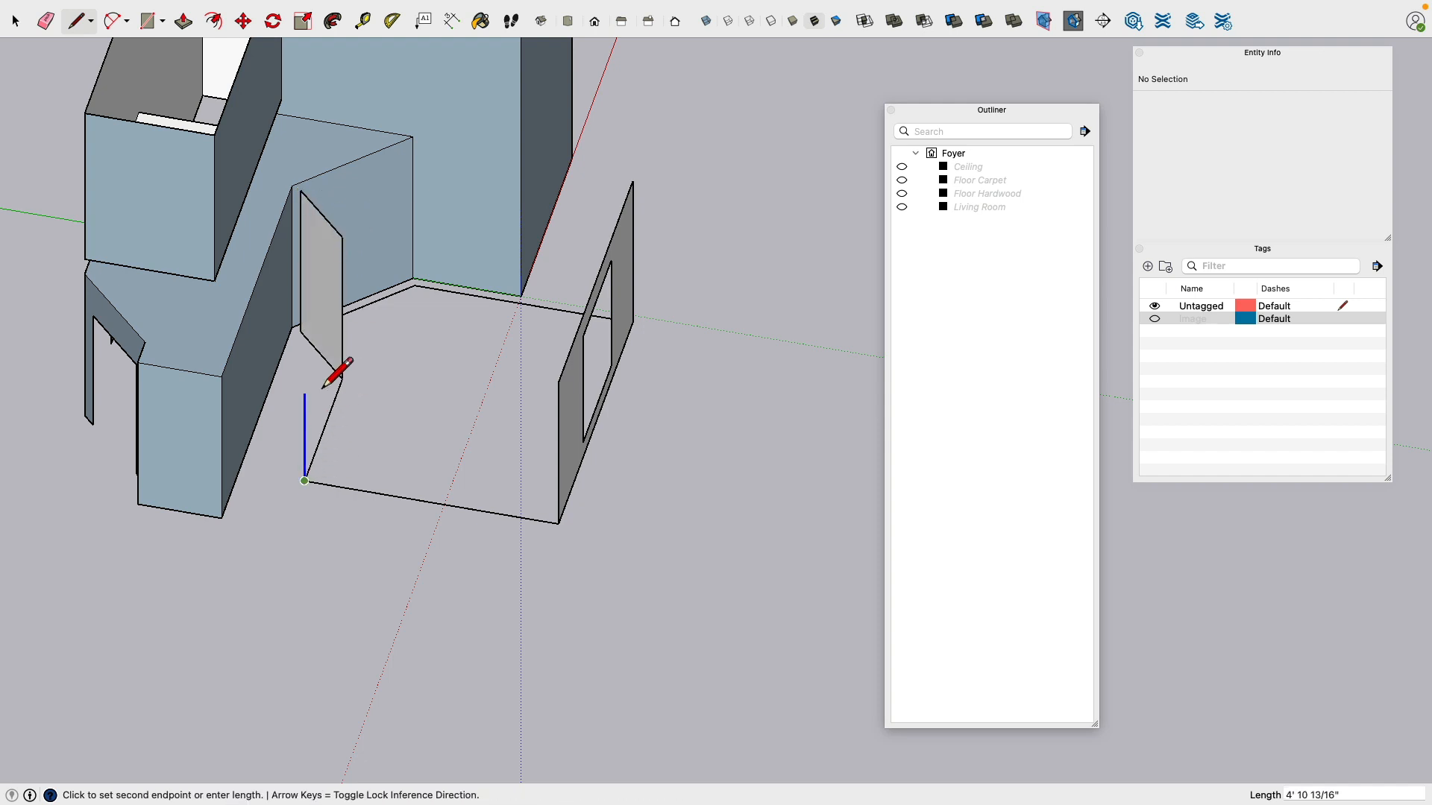
left_click(304, 337)
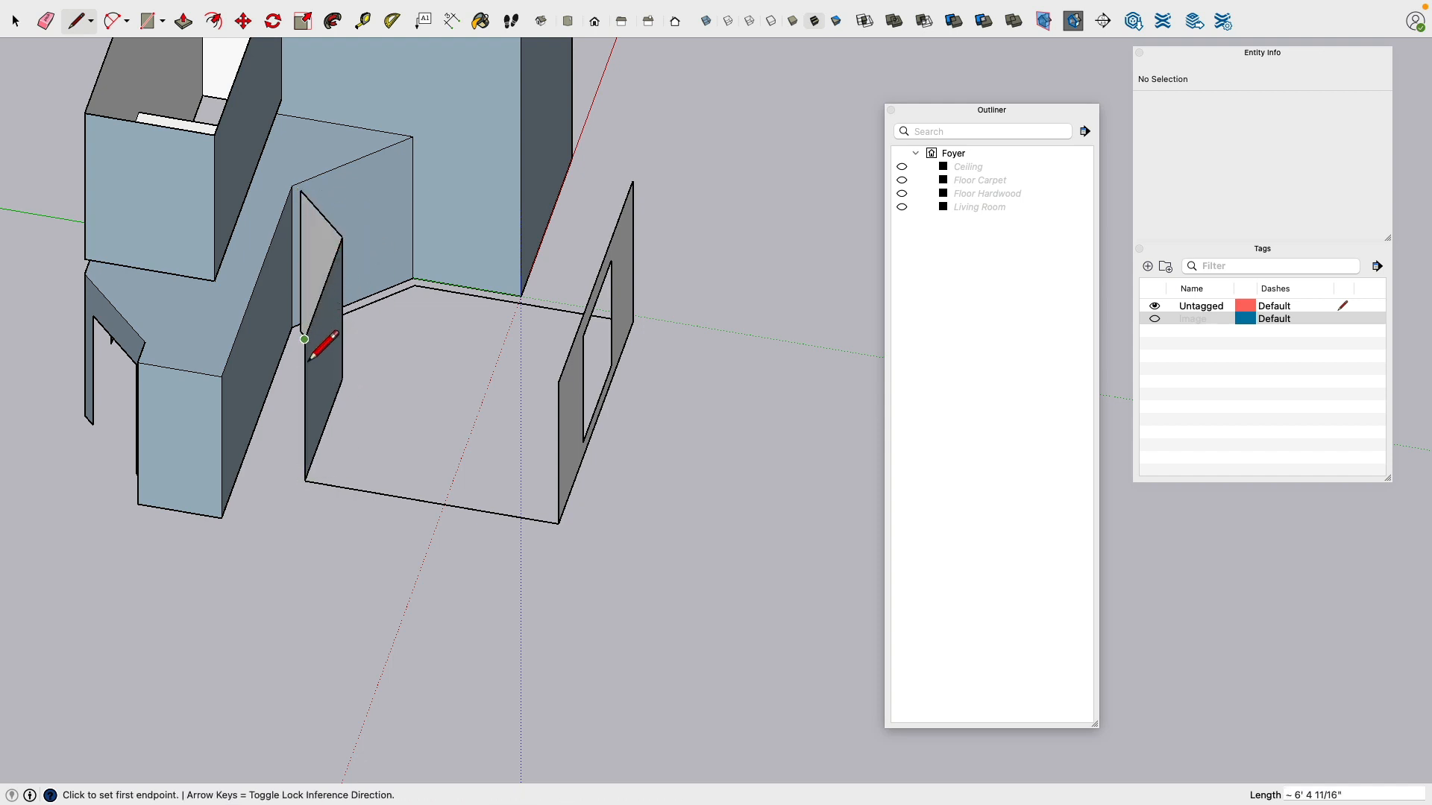
left_click(558, 382)
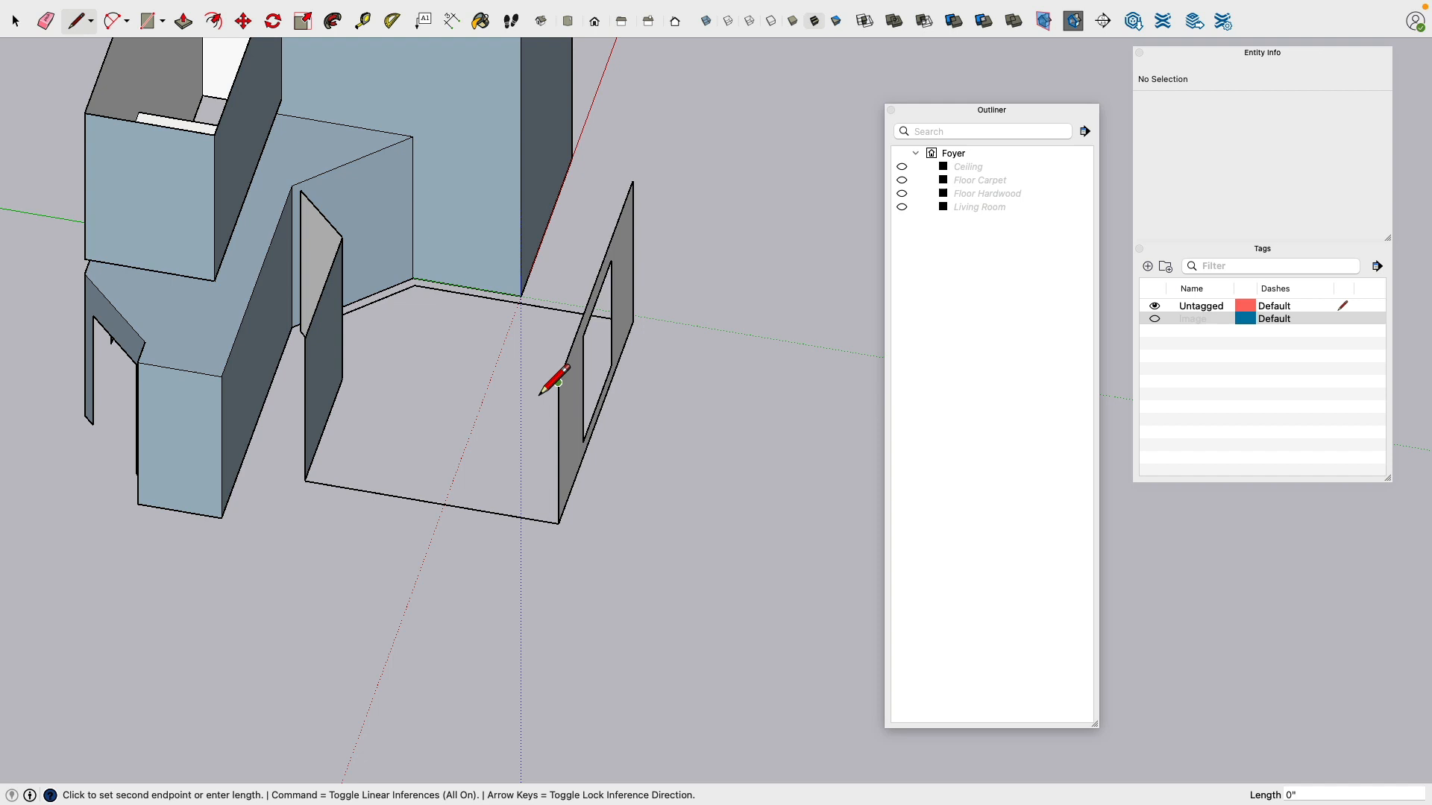
left_click(305, 340)
middle_click_drag(619, 275, 528, 385)
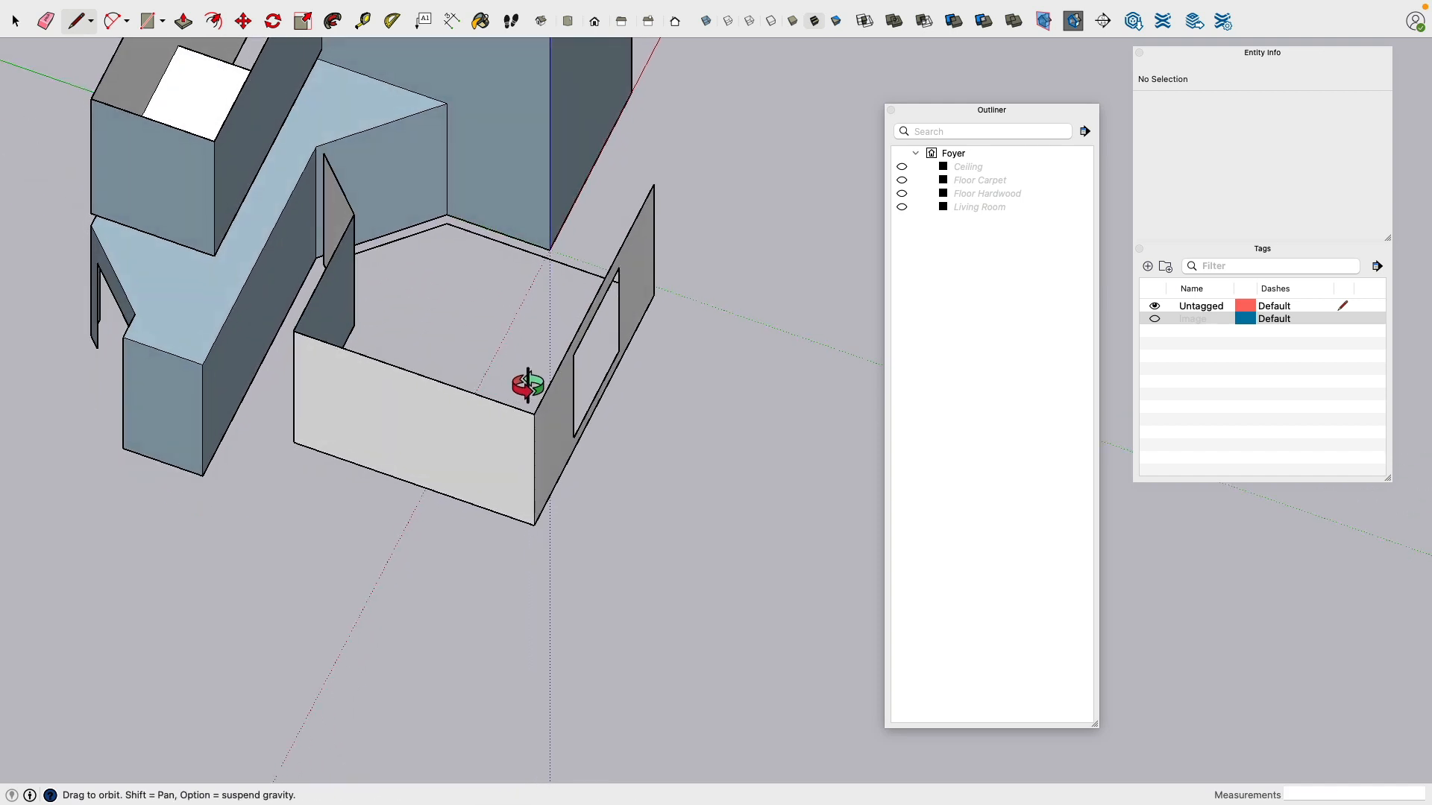
Step: Draw the library's two foyer-side walls, one straight and one angled, with vertical and top edges at the height of the other walls
left_click(446, 224)
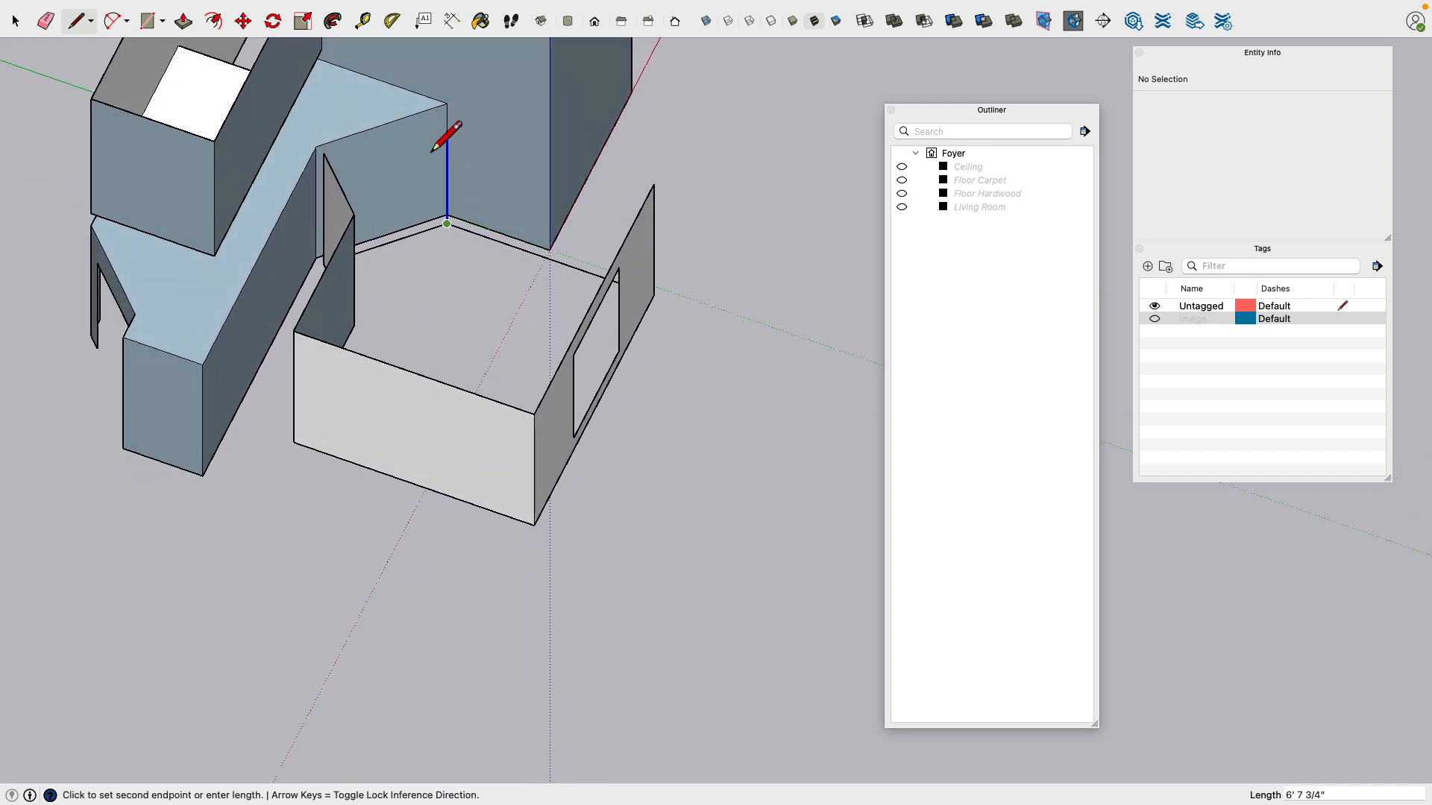
left_click(446, 113)
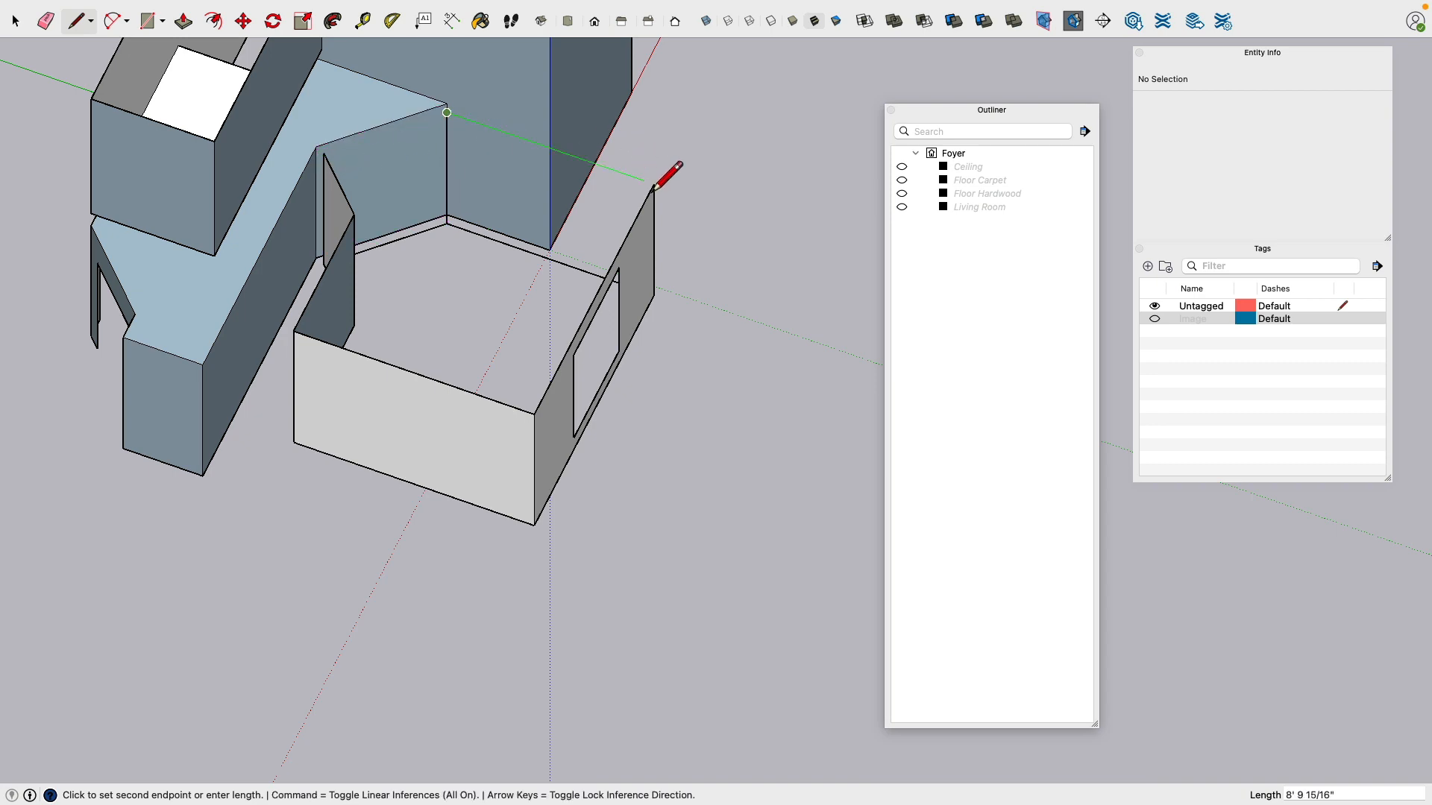
key("Escape")
middle_click_drag(473, 182, 447, 243)
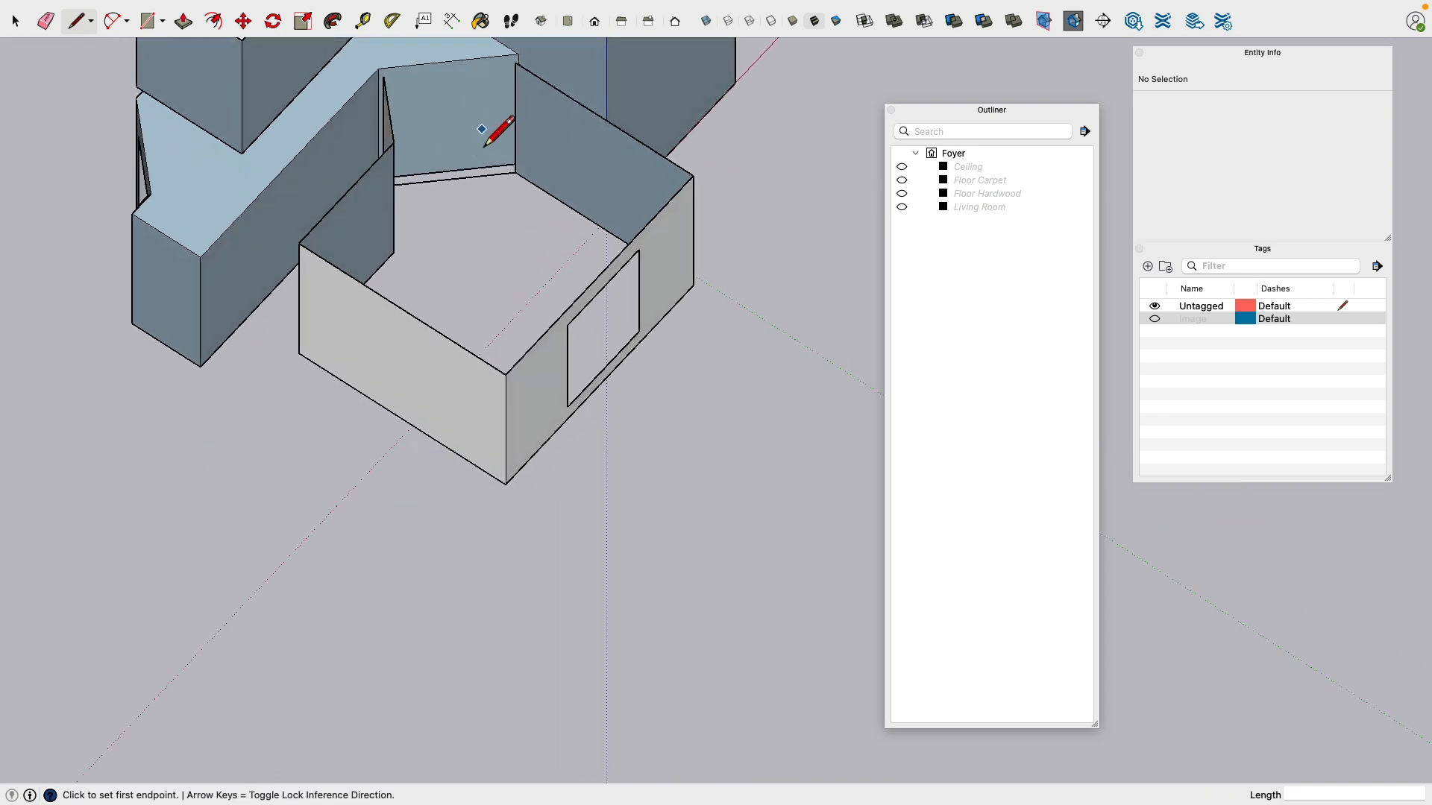
middle_click_drag(485, 145, 534, 214)
scroll(582, 205, "up", 5)
left_click(628, 196)
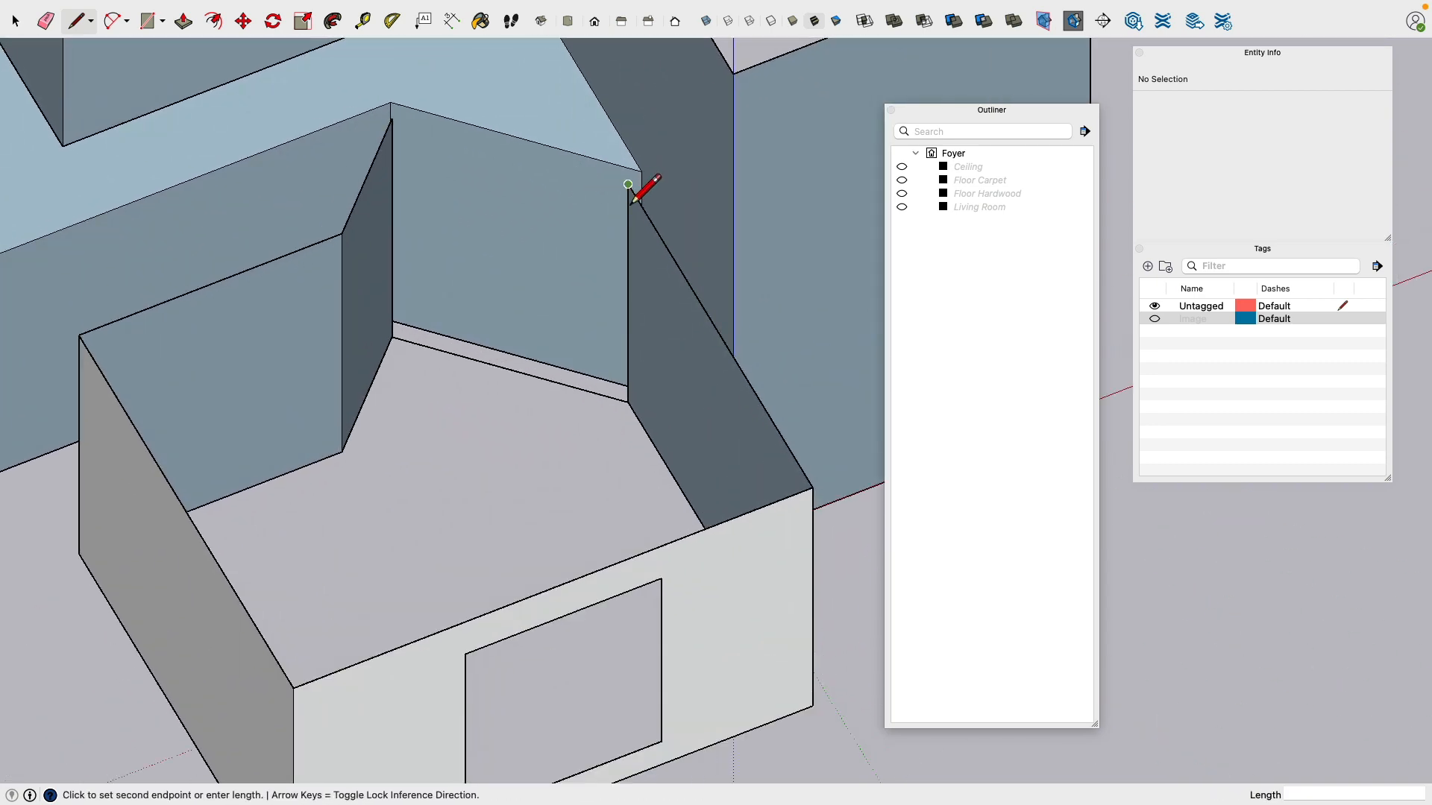
left_click(393, 124)
Step: Delete the ceiling face covering the library so the room is open from above
middle_click_drag(495, 281, 496, 382)
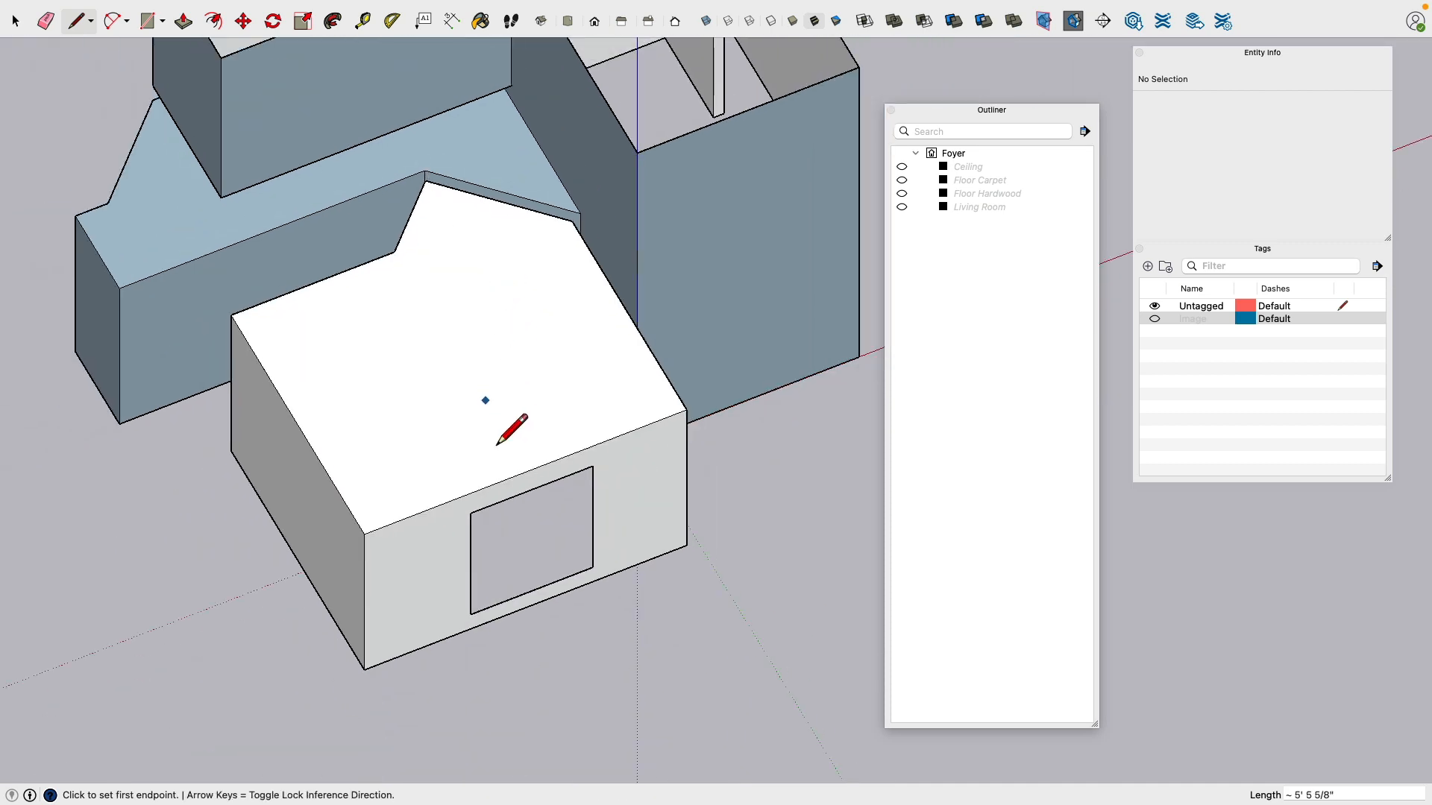
middle_click_drag(497, 445, 46, 116)
left_click(15, 21)
left_click(476, 292)
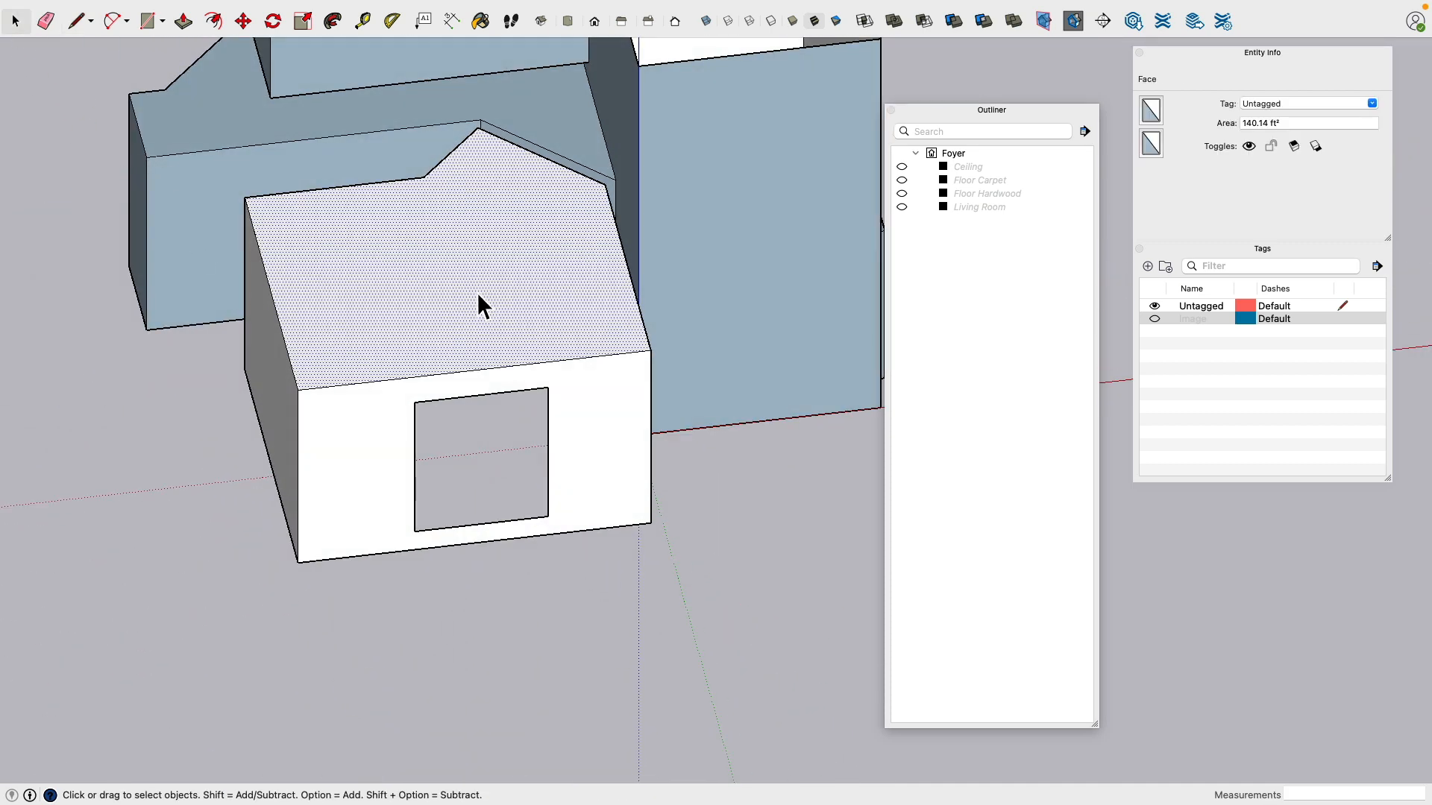
key("Delete")
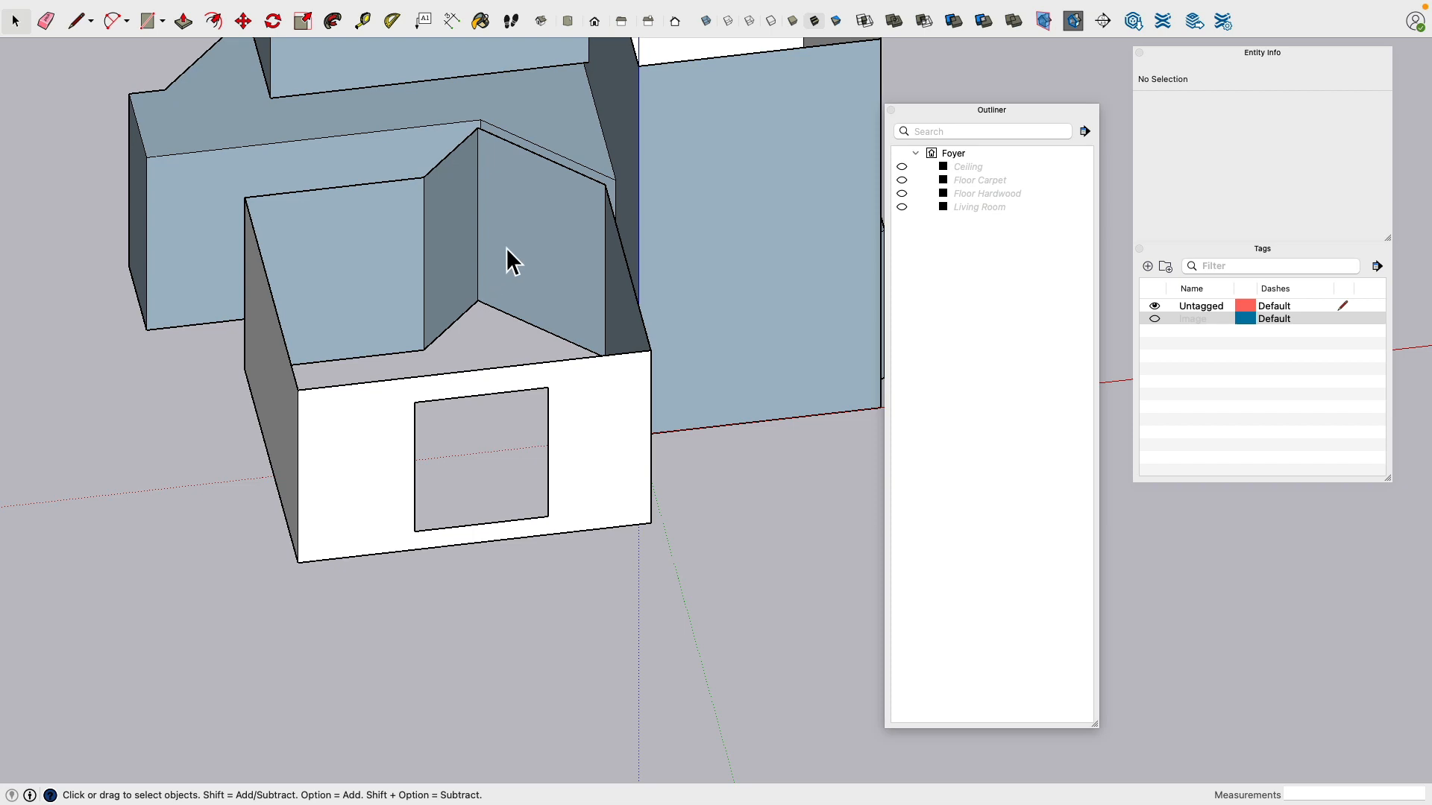
Step: Select all of the library's wall faces and reverse them, then clear the selection
left_click(507, 249)
left_click(447, 246, "shift")
left_click(383, 261, "shift")
middle_click_drag(544, 246, 734, 335)
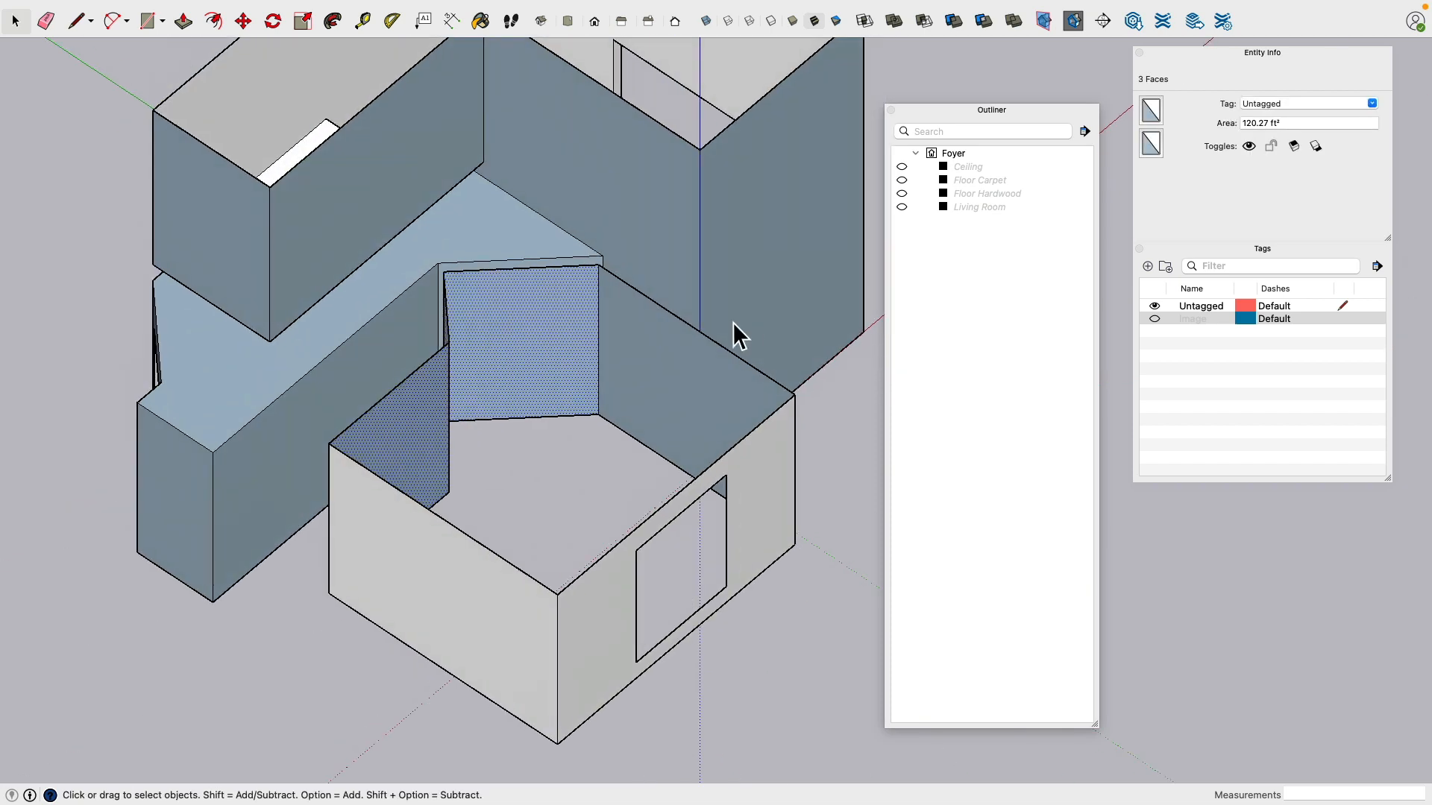
left_click(690, 373, "shift")
left_click(548, 601, "shift")
left_click(585, 630, "shift")
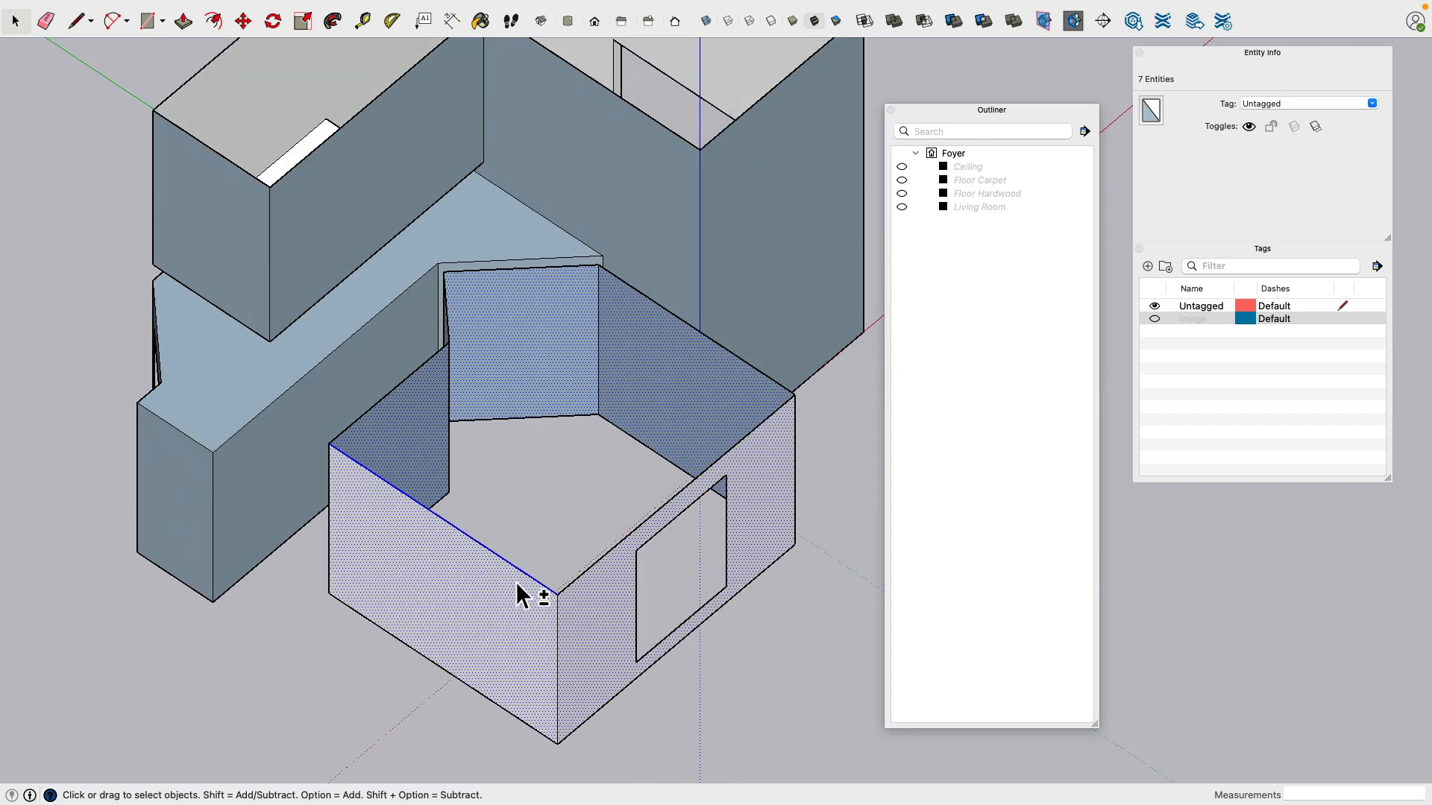
right_click(595, 625)
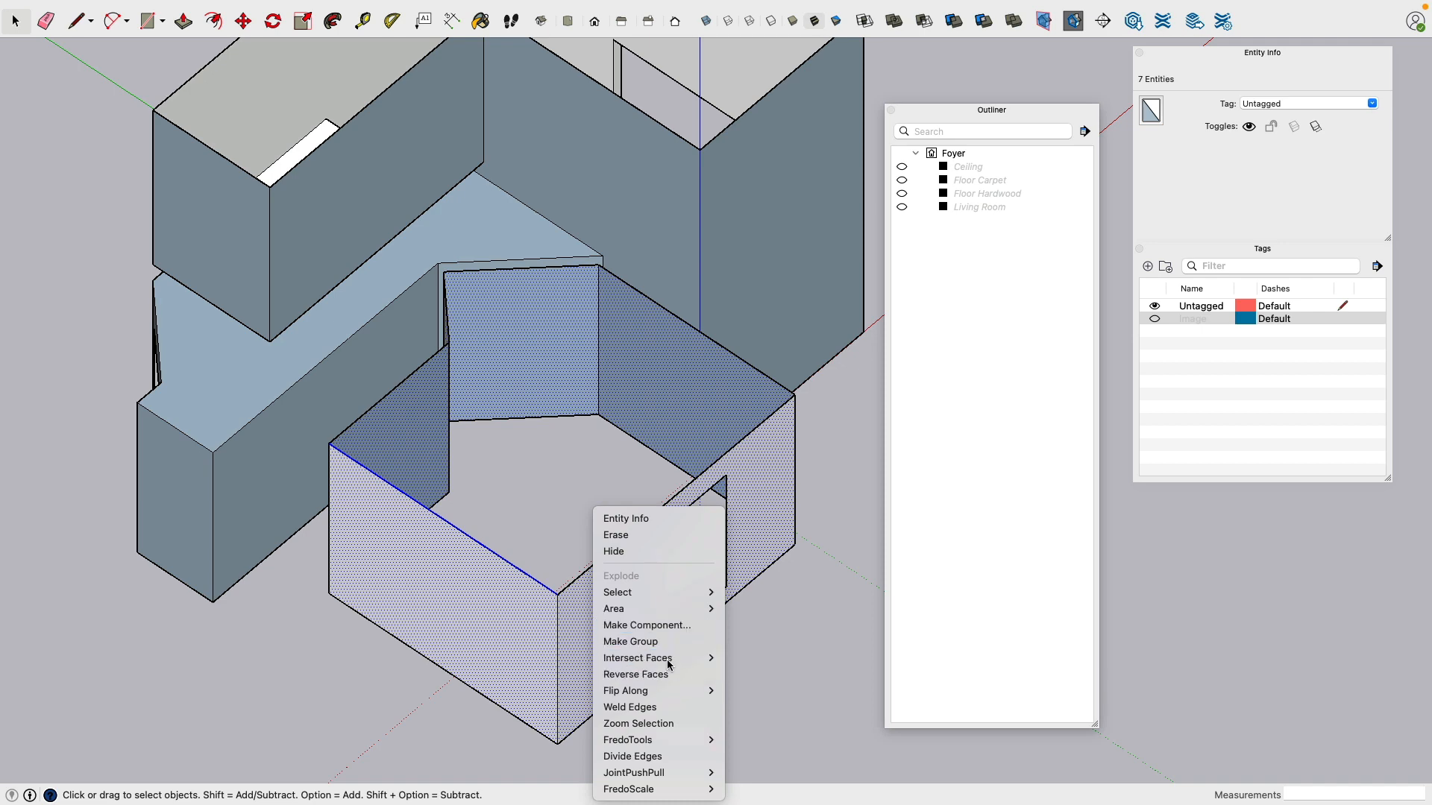
left_click(635, 674)
key("super+t")
middle_click_drag(566, 616, 553, 437)
Step: Inspect the gap along the foyer's angled wall, select that wall's face, and check the Entrance.JPG photo in Finder for the French door measurements
middle_click_drag(675, 272, 746, 122)
left_click(572, 25)
scroll(713, 347, "up", 5)
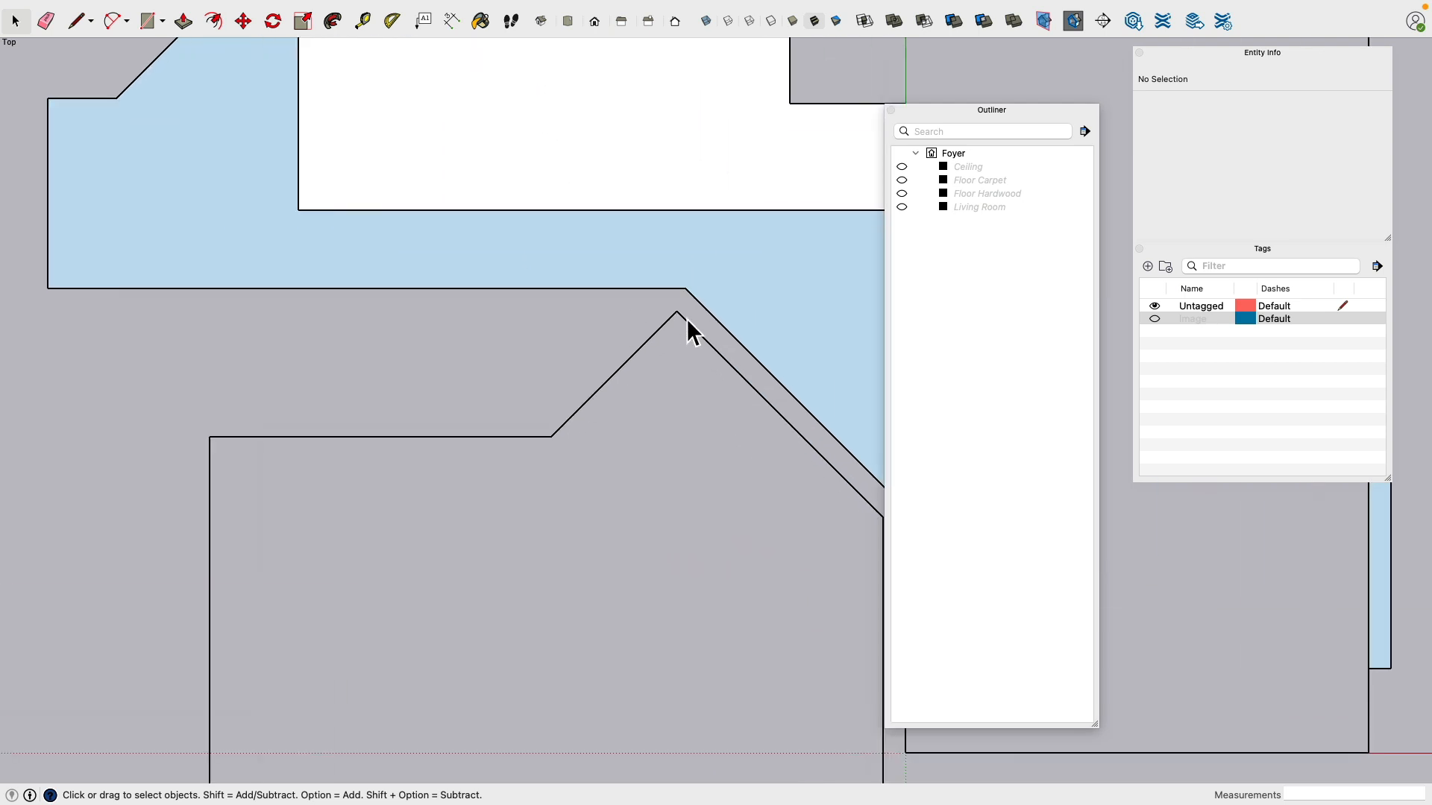
scroll(686, 328, "down", 3)
middle_click_drag(710, 352, 755, 379)
scroll(748, 373, "up", 5)
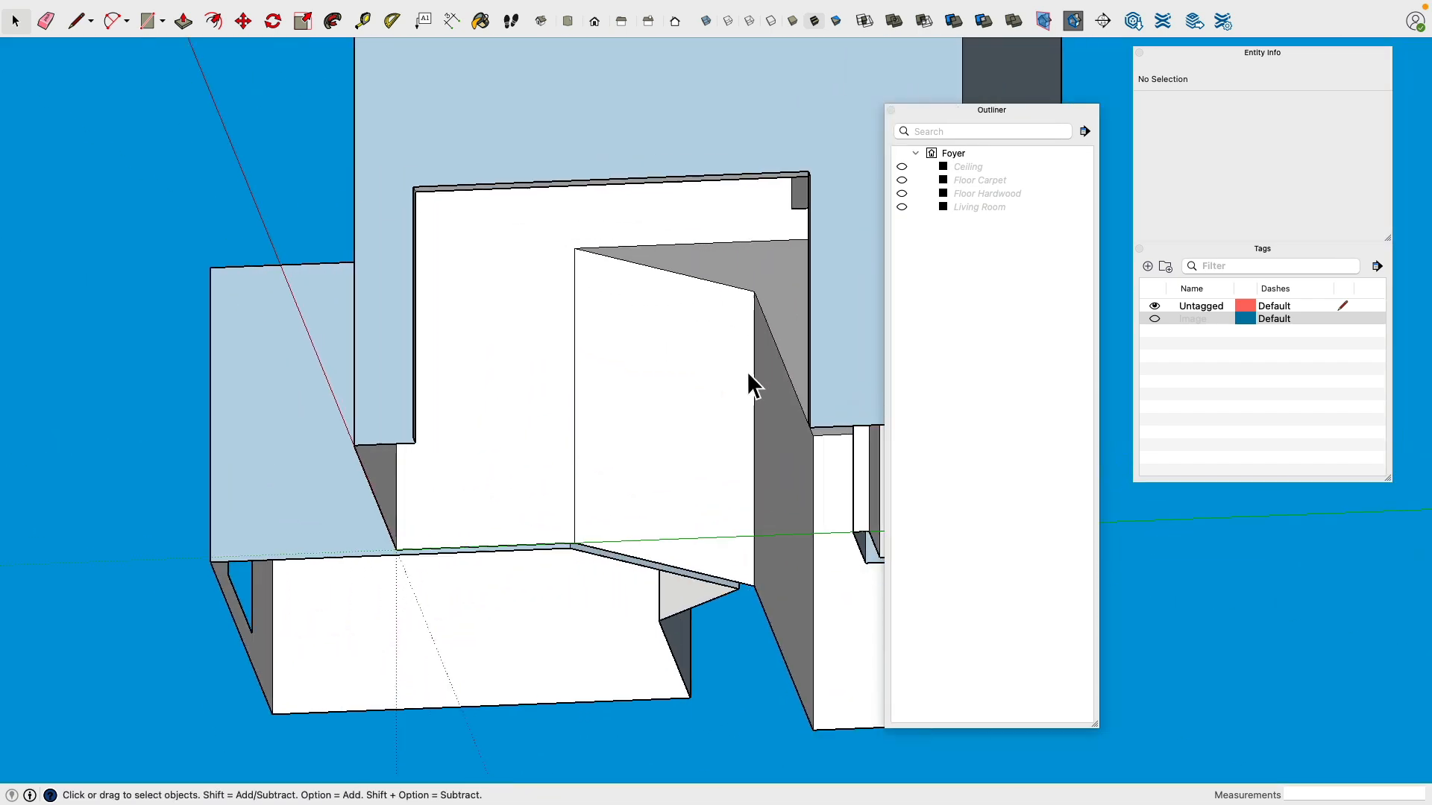
left_click(618, 378)
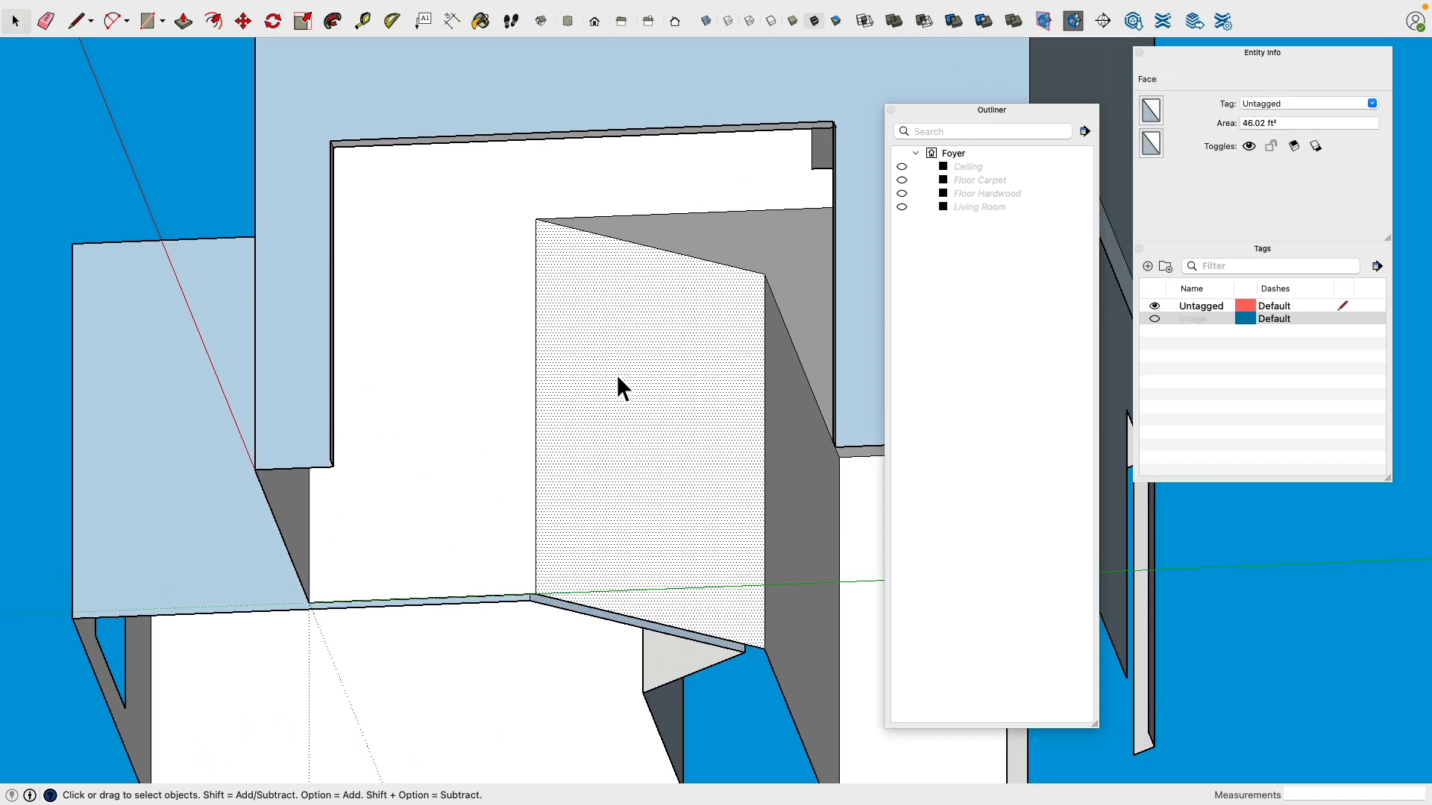
key("super+Tab")
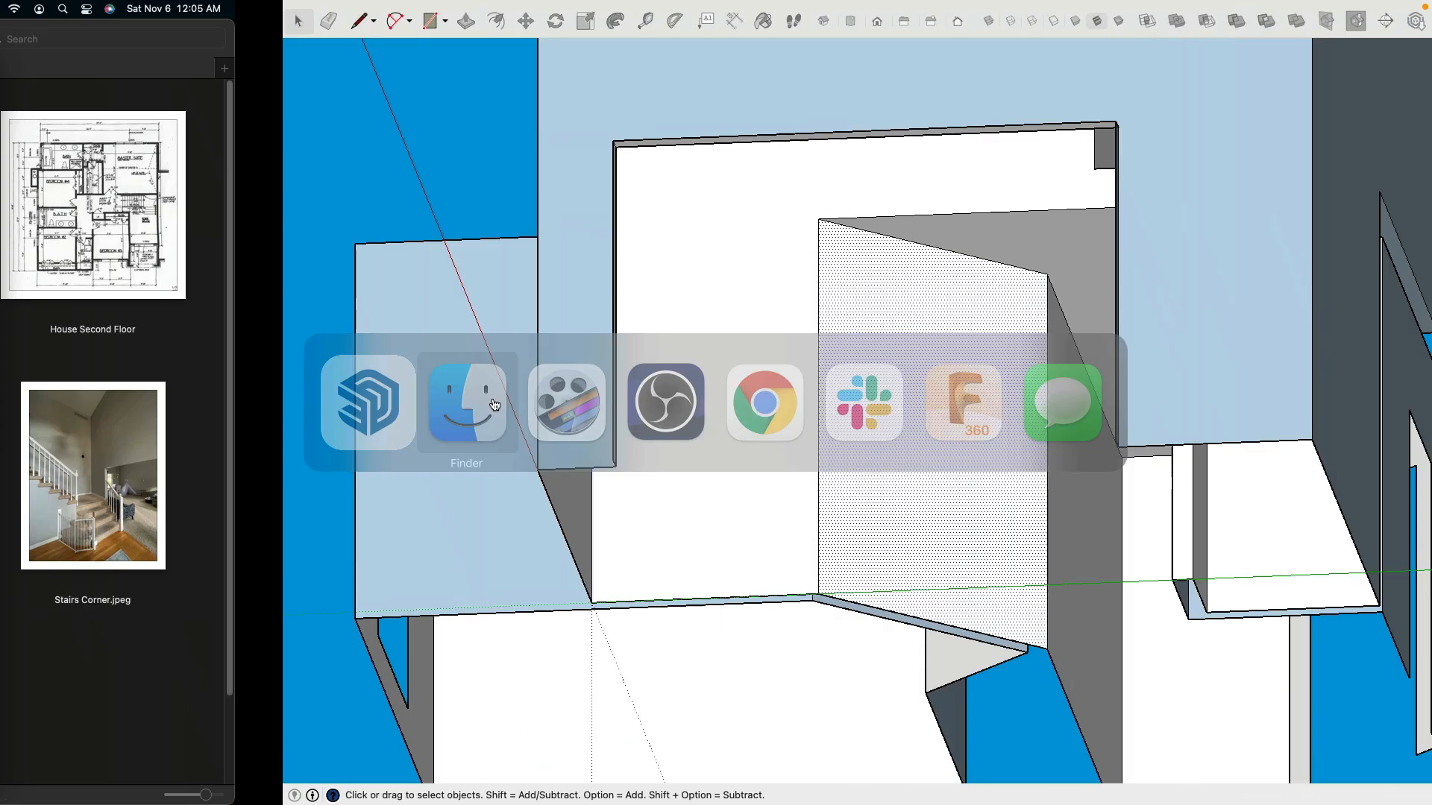
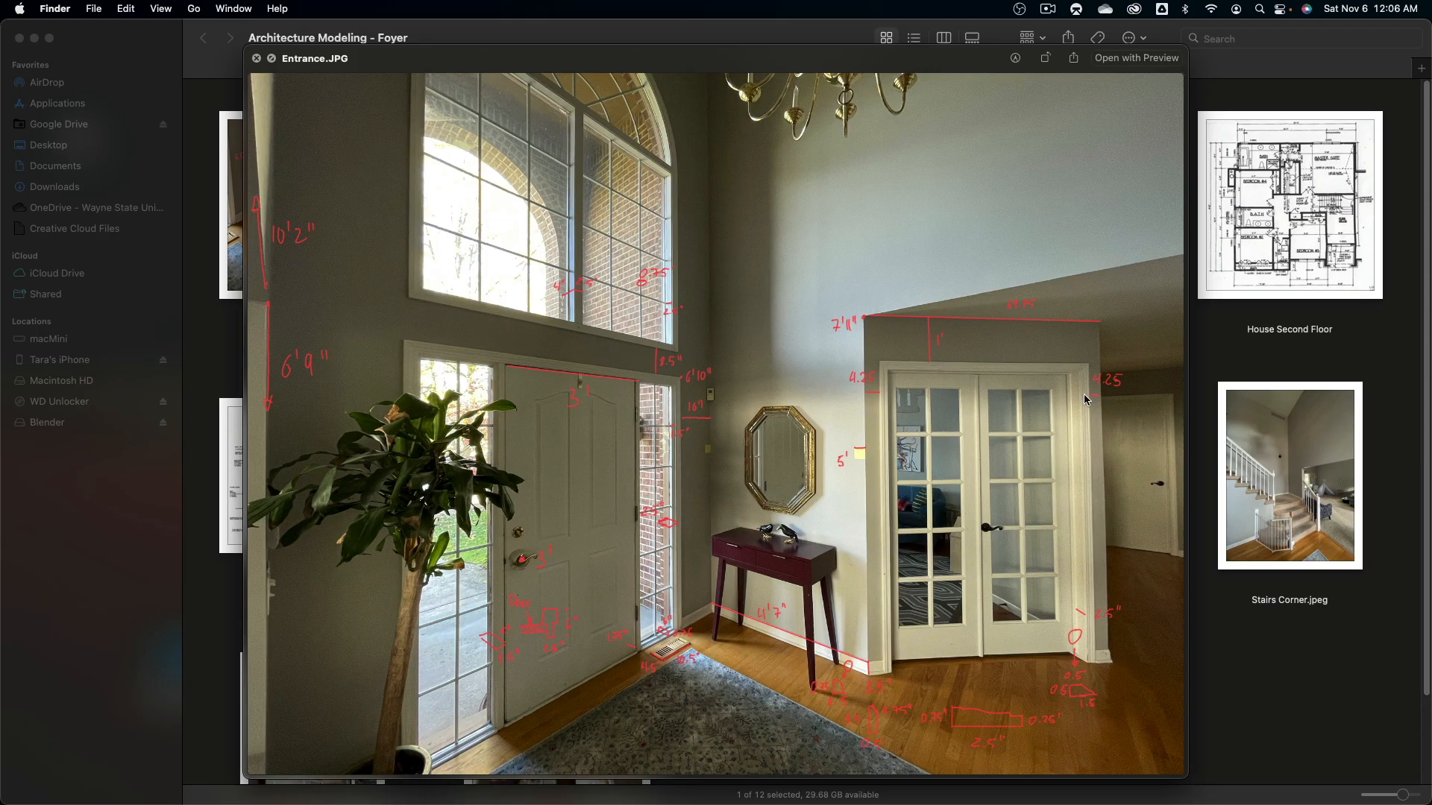
key("super+Tab")
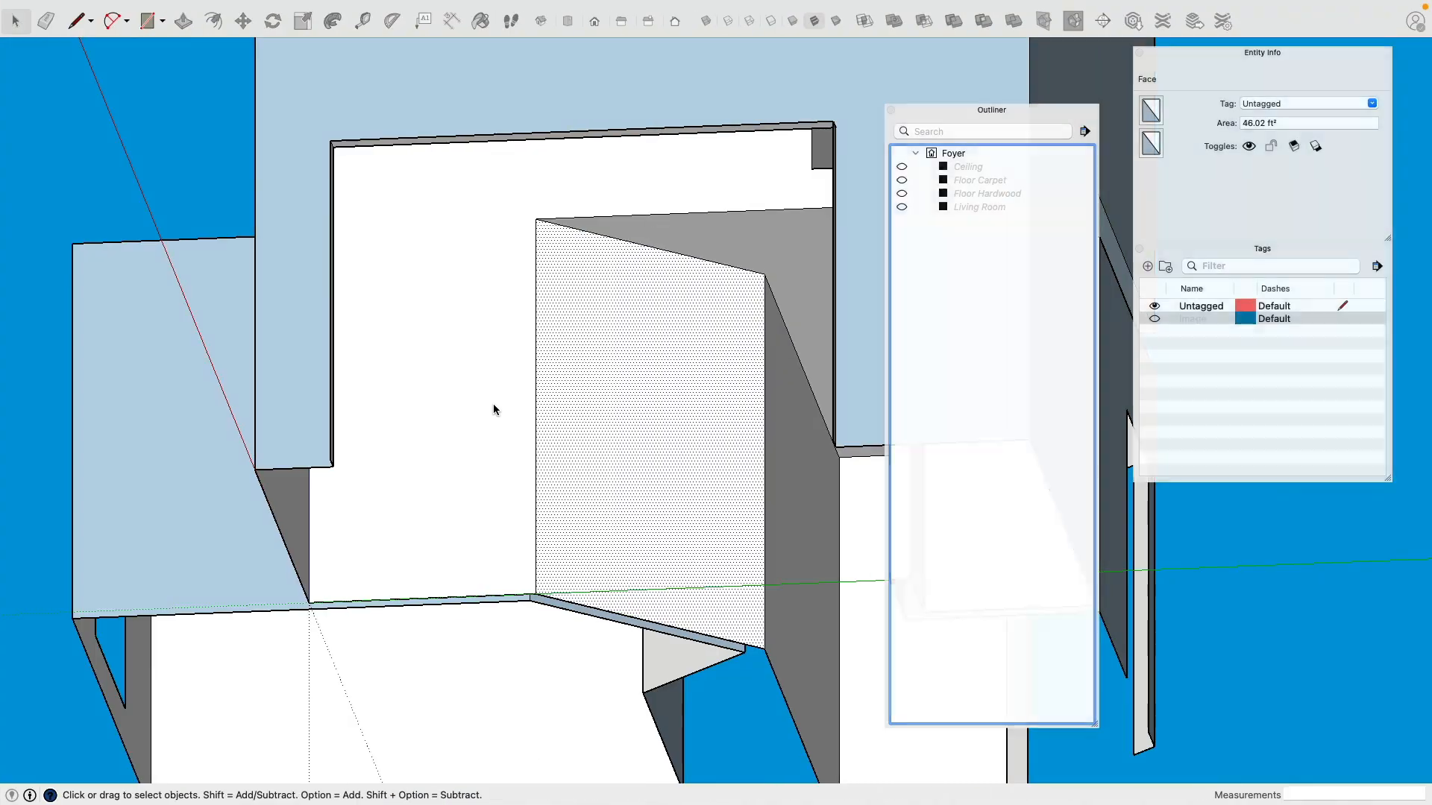
Step: Place a guide 1' below the top edge of the foyer's angled wall
middle_click_drag(494, 409, 594, 351)
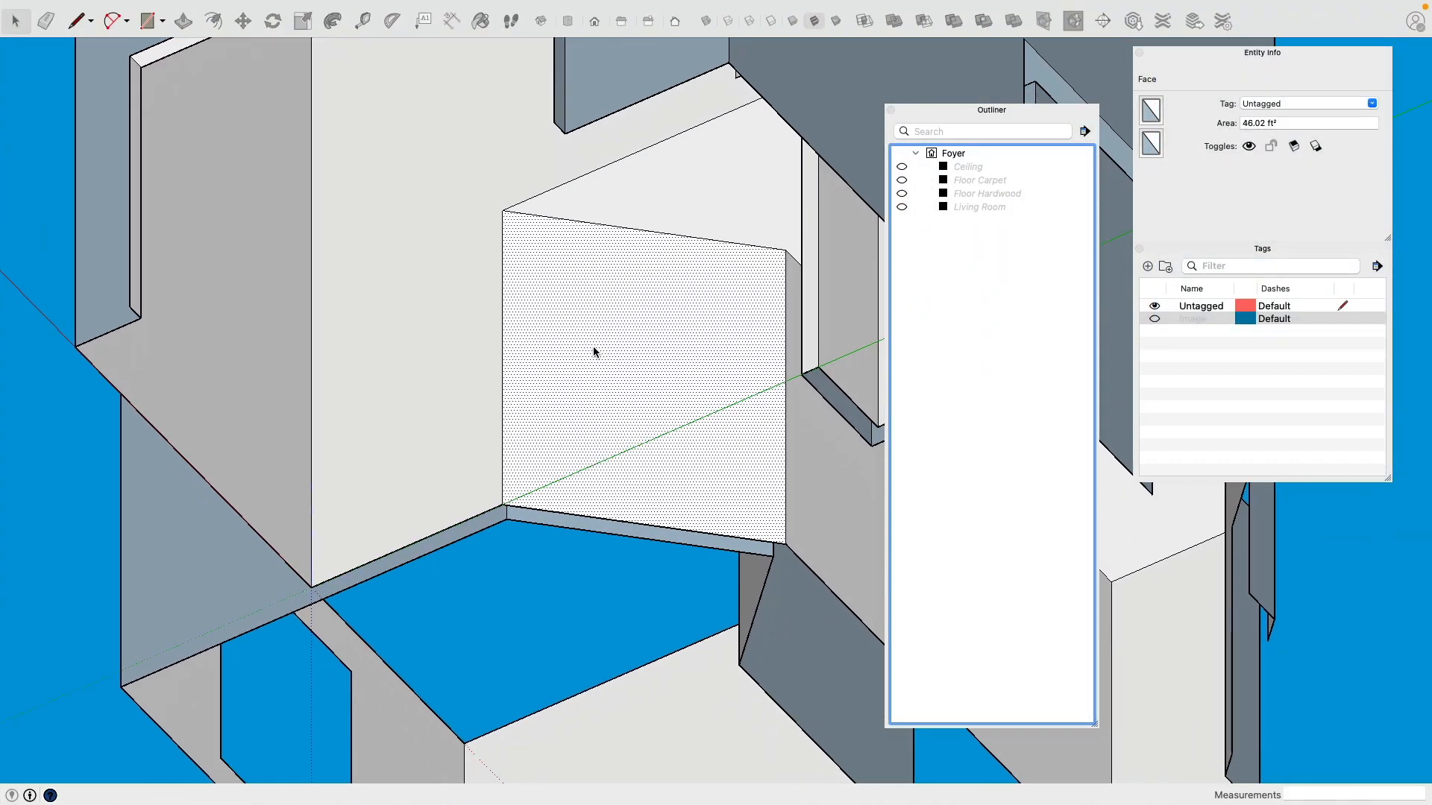
left_click(39, 148)
left_click(364, 23)
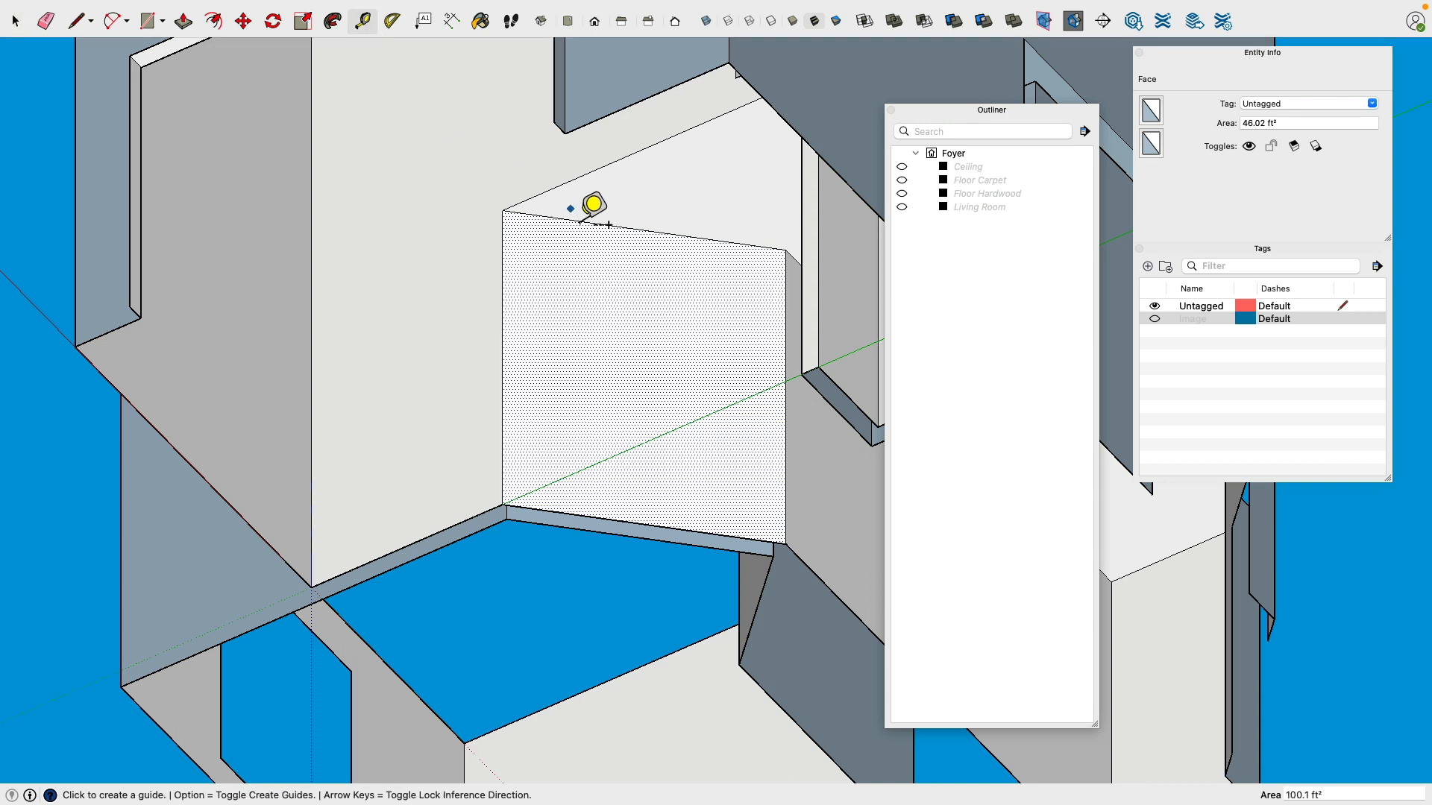
left_click(594, 223)
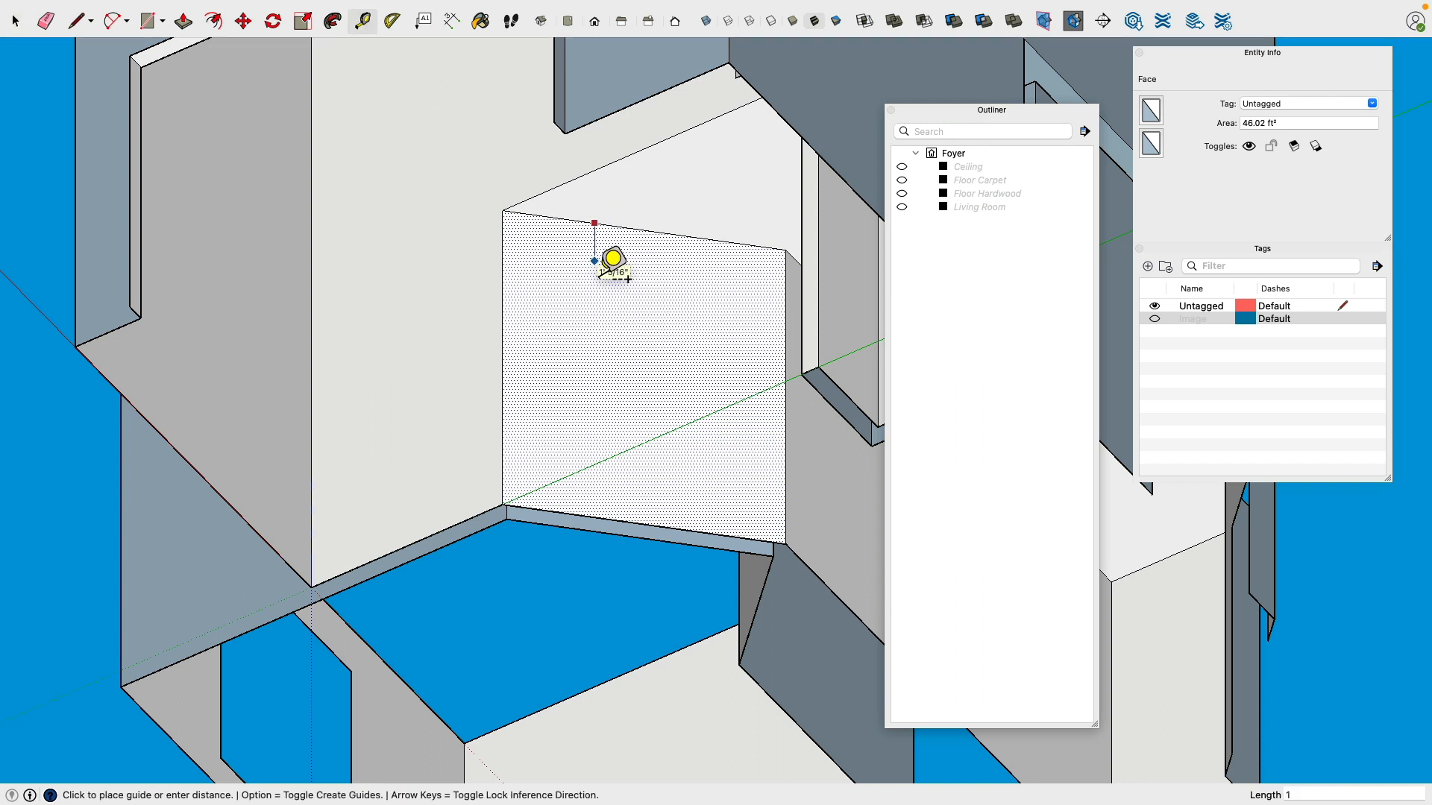
type("1")
key("Return")
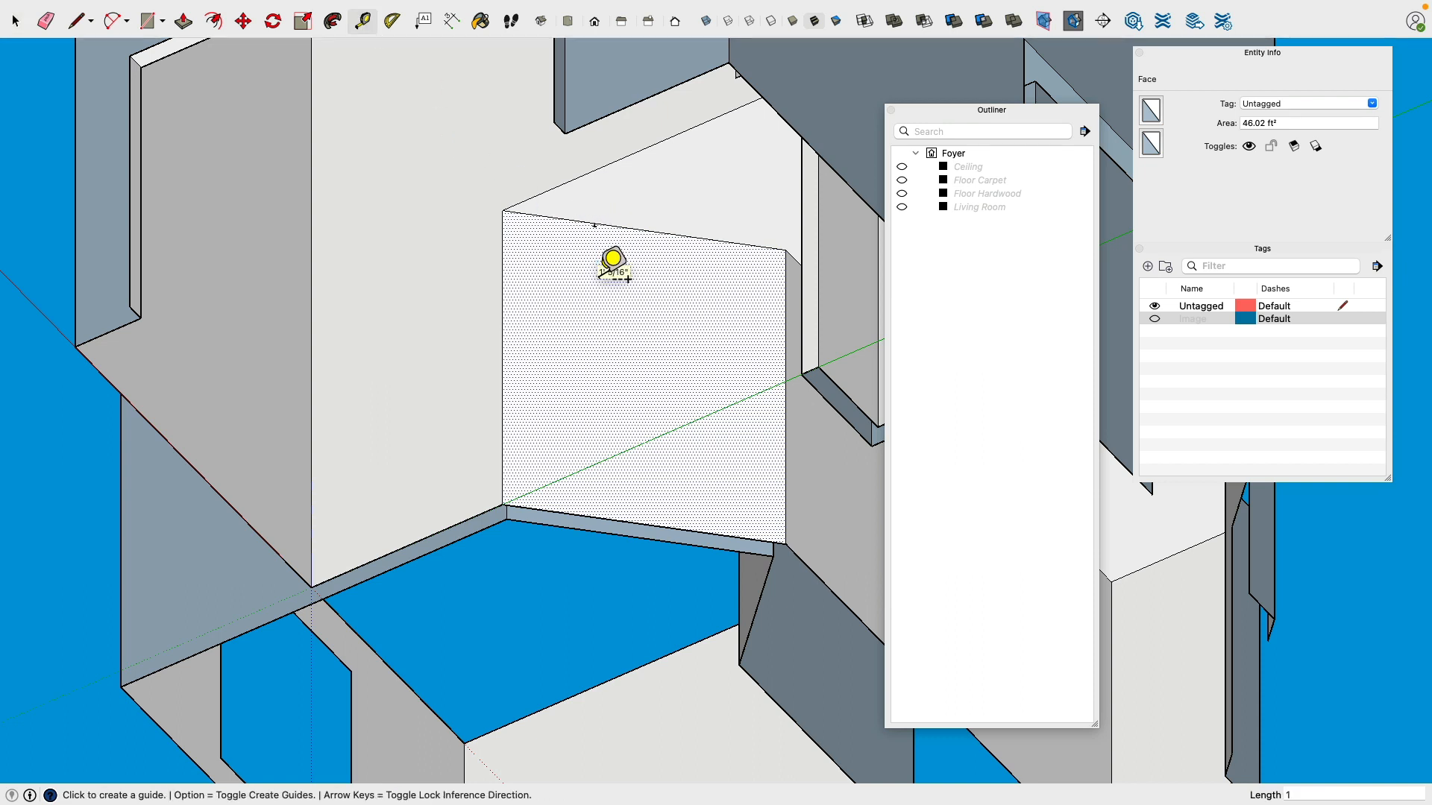
left_click(633, 229)
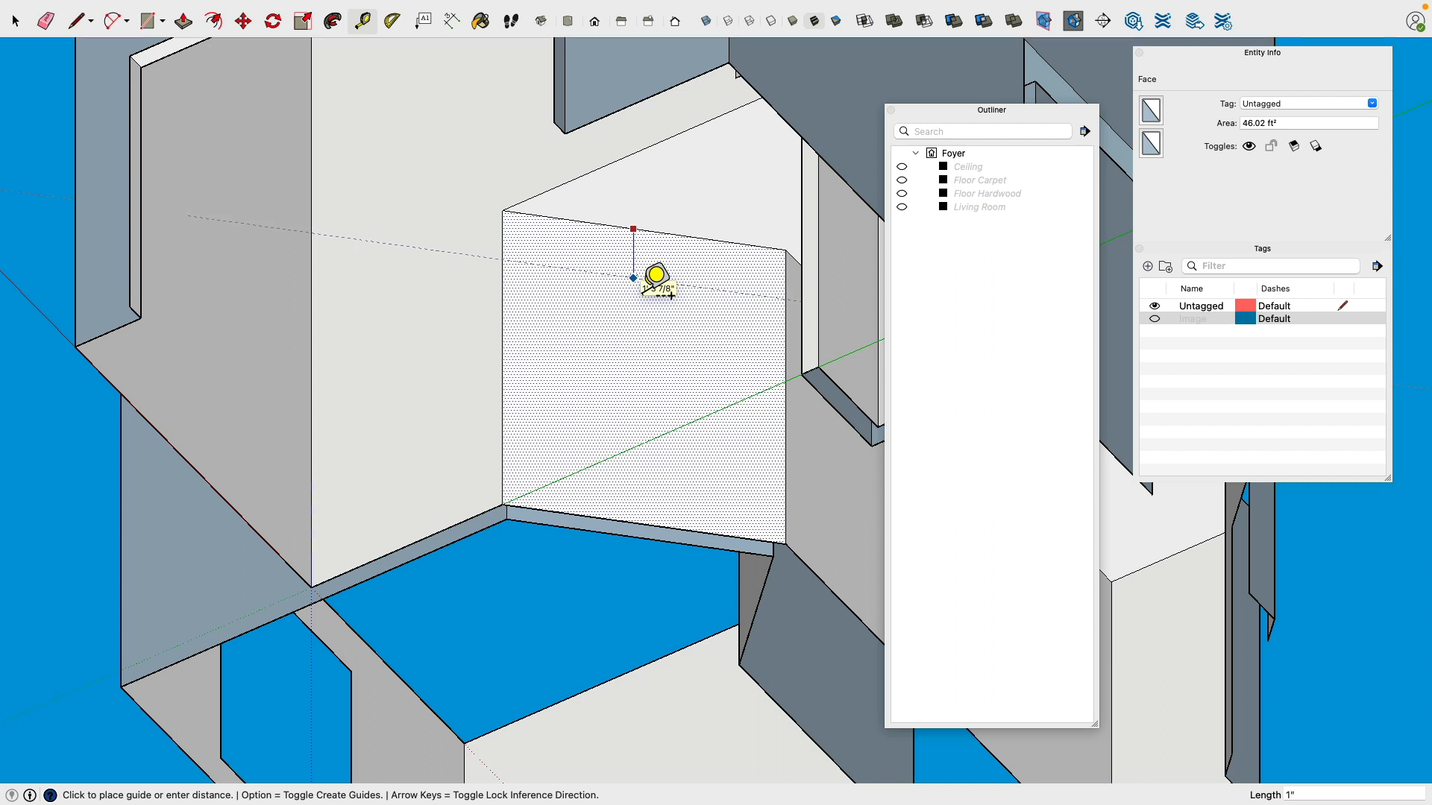
key("Escape")
left_click(578, 223)
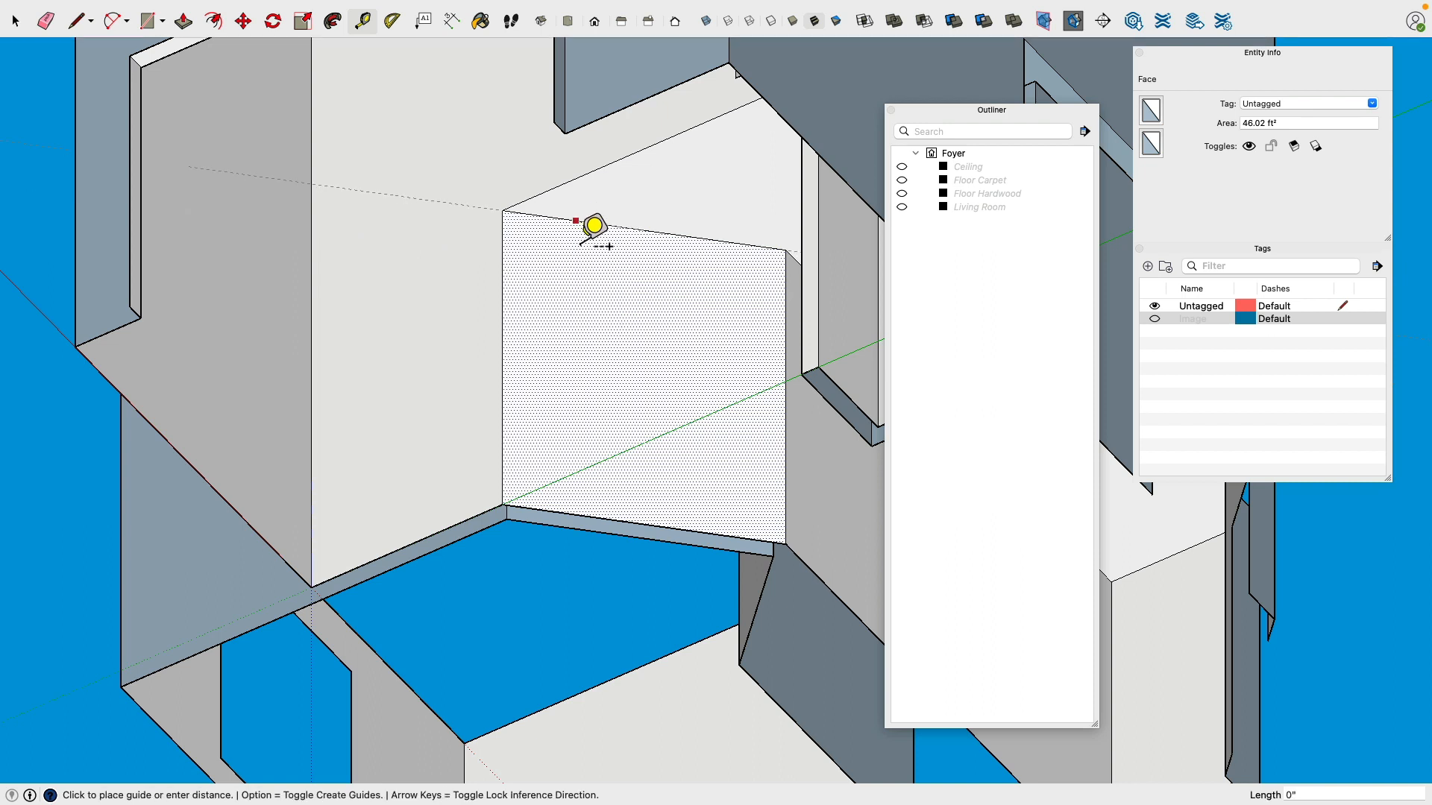
type("1")
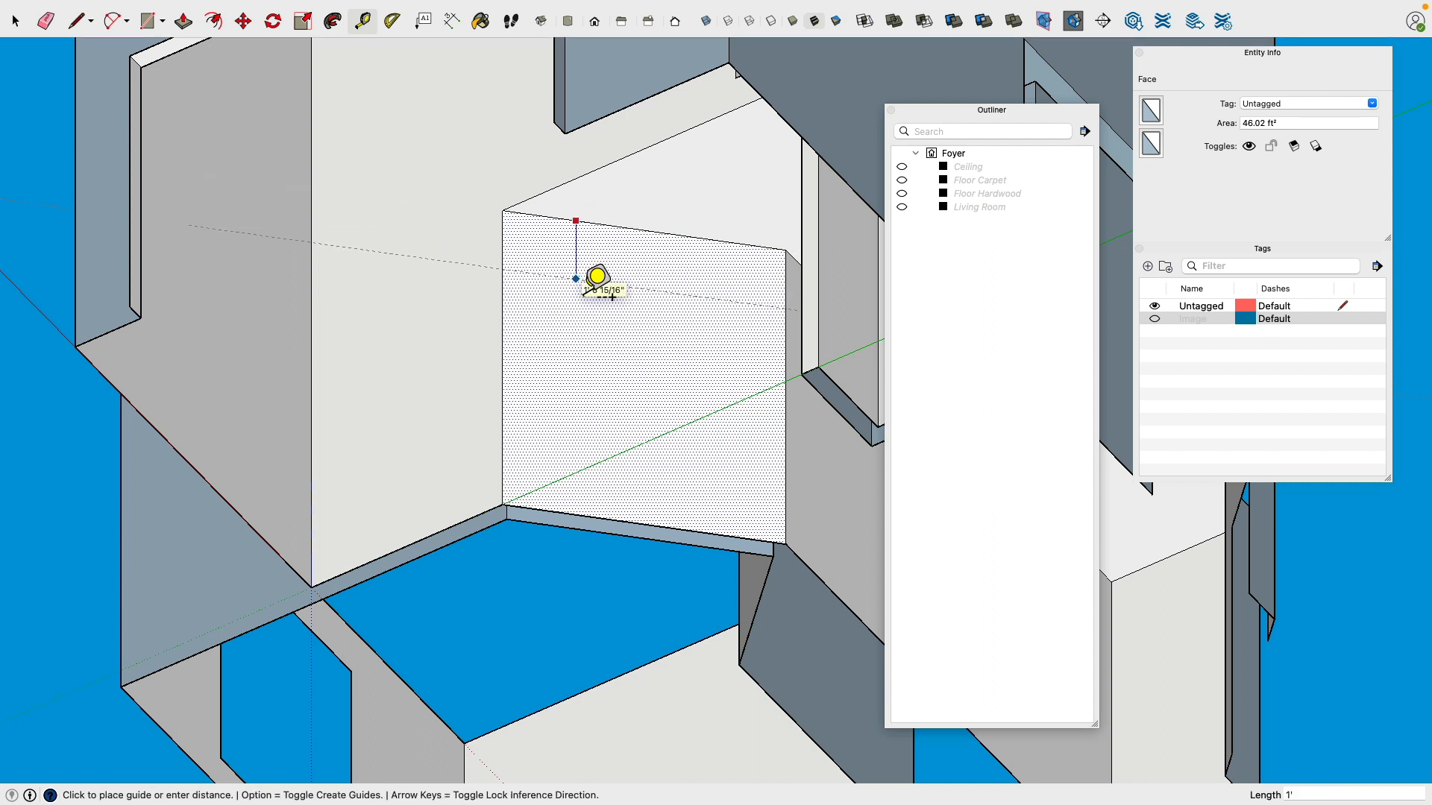
key("Return")
Step: Place vertical guides 4.25" in from both side edges of the angled wall
left_click(504, 298)
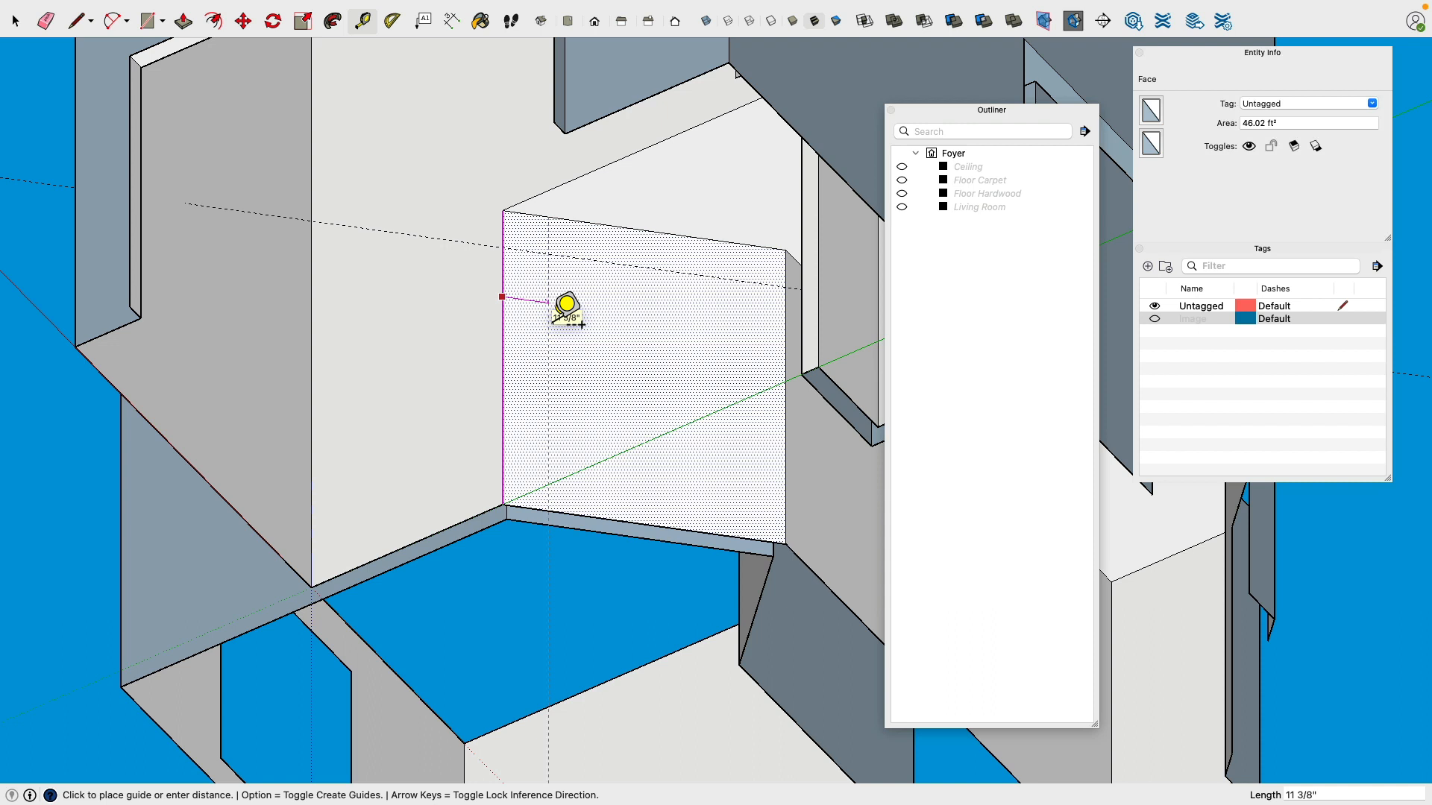
type("4.25")
key("Return")
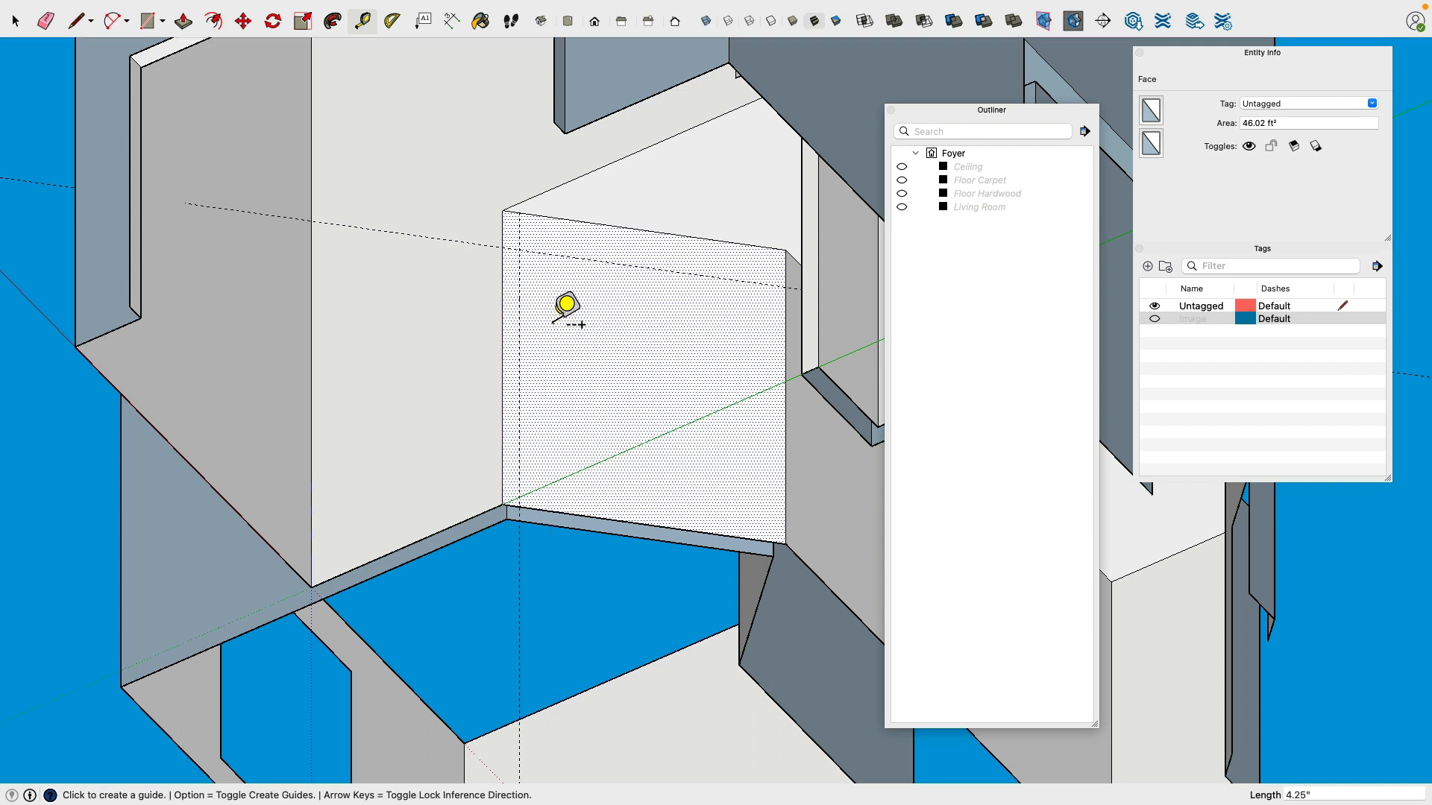
left_click(789, 337)
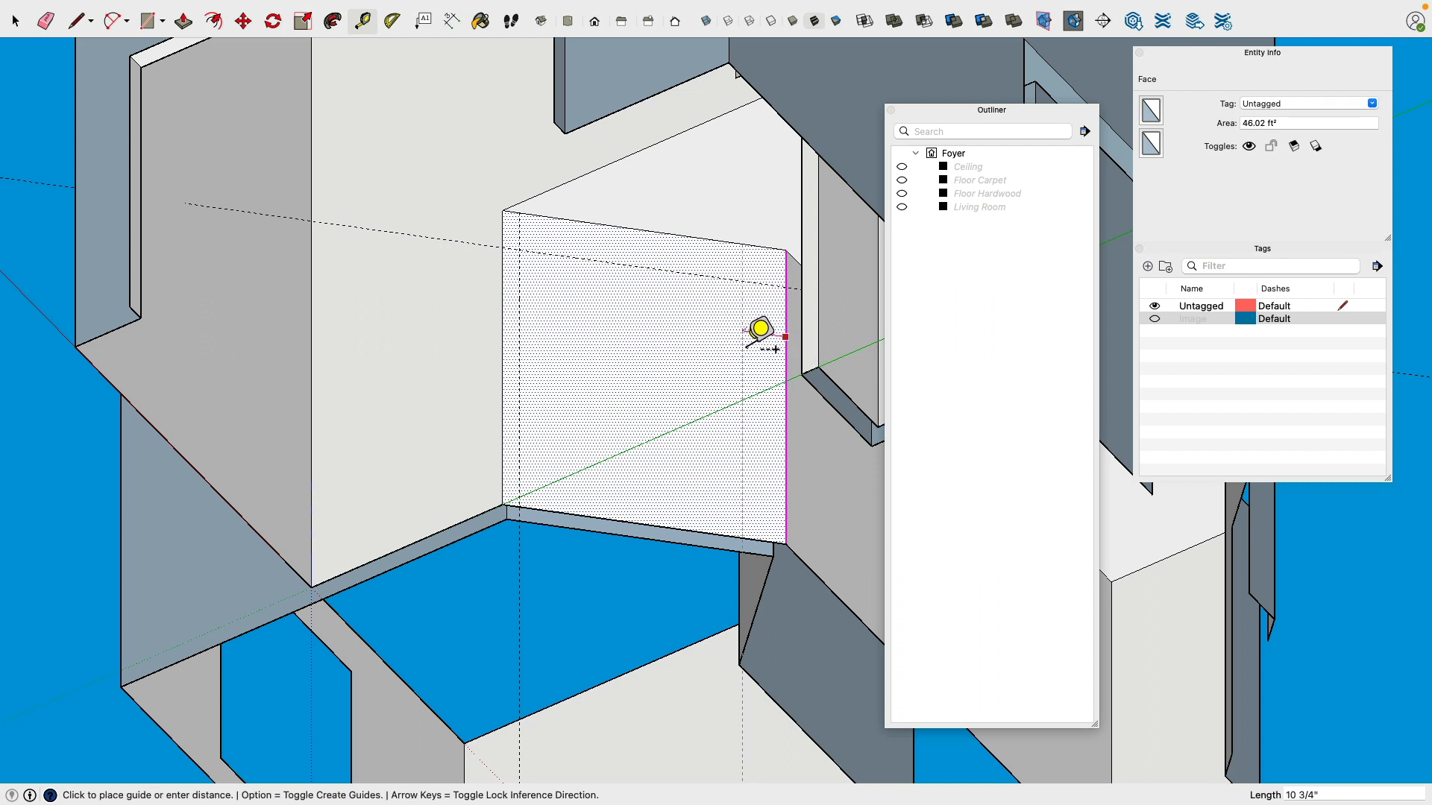
type(".2")
key("Return")
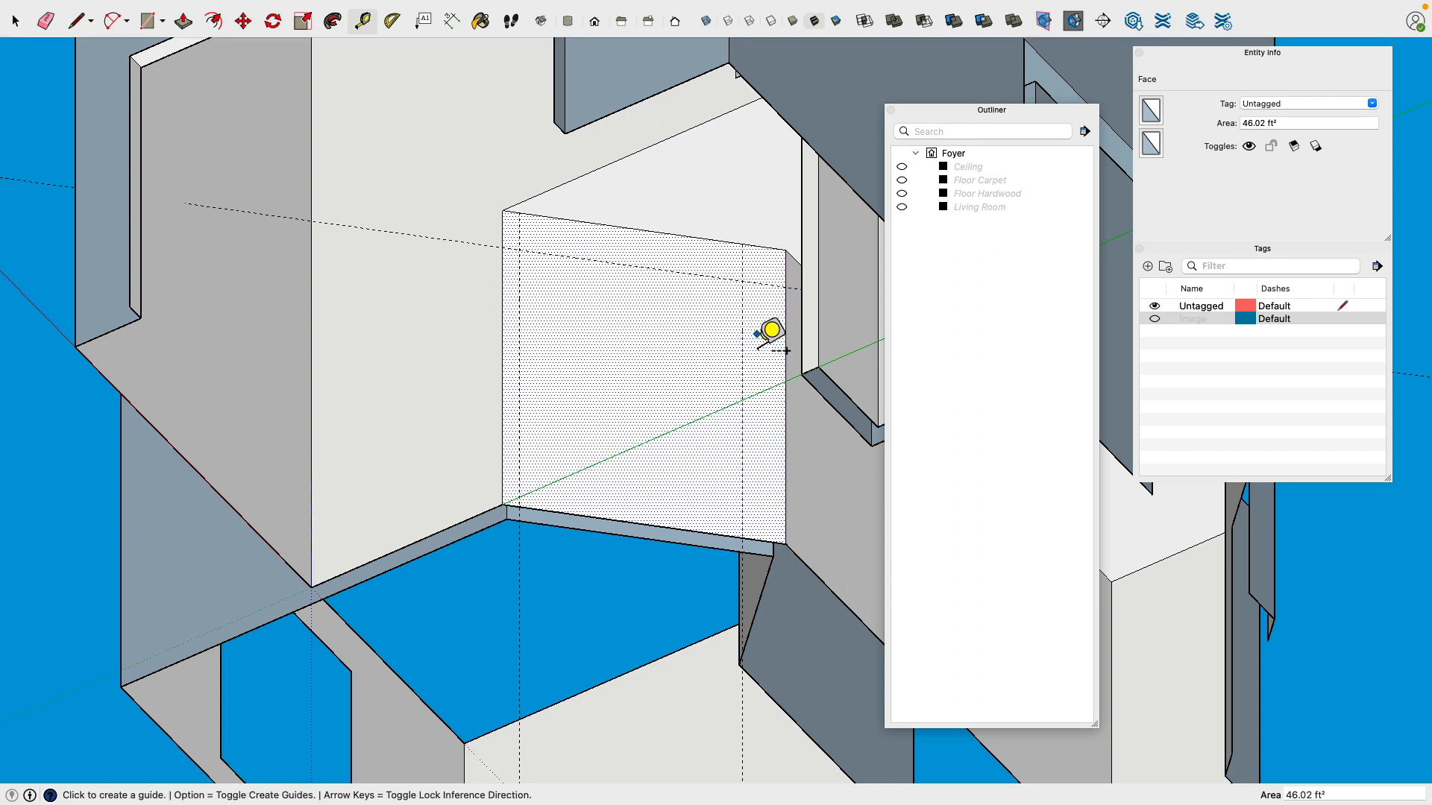
left_click(786, 344)
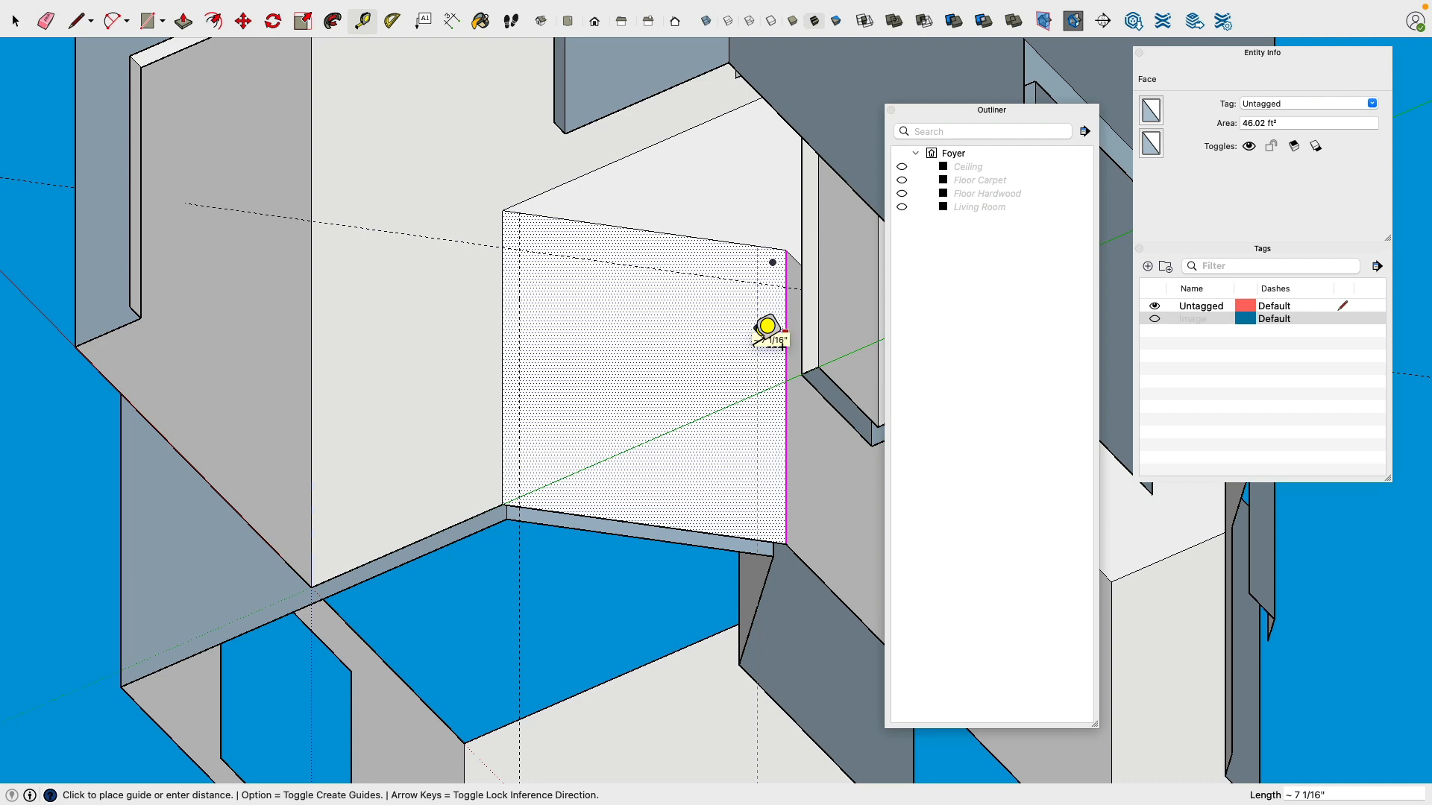
type("4.25")
key("Return")
Step: Check the two points where the vertical guides cross the horizontal guide on the angled wall
scroll(532, 255, "up", 4)
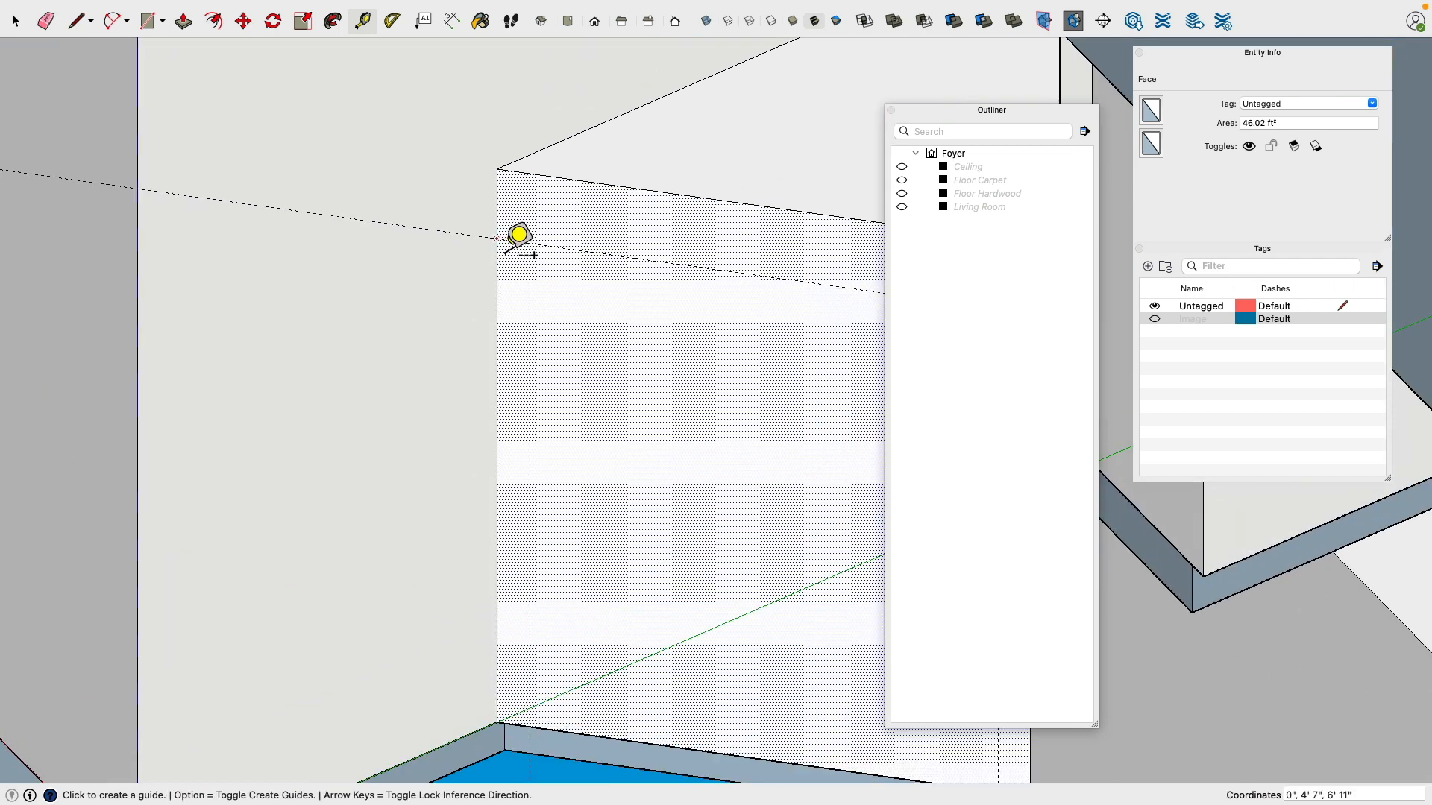
left_click(533, 255)
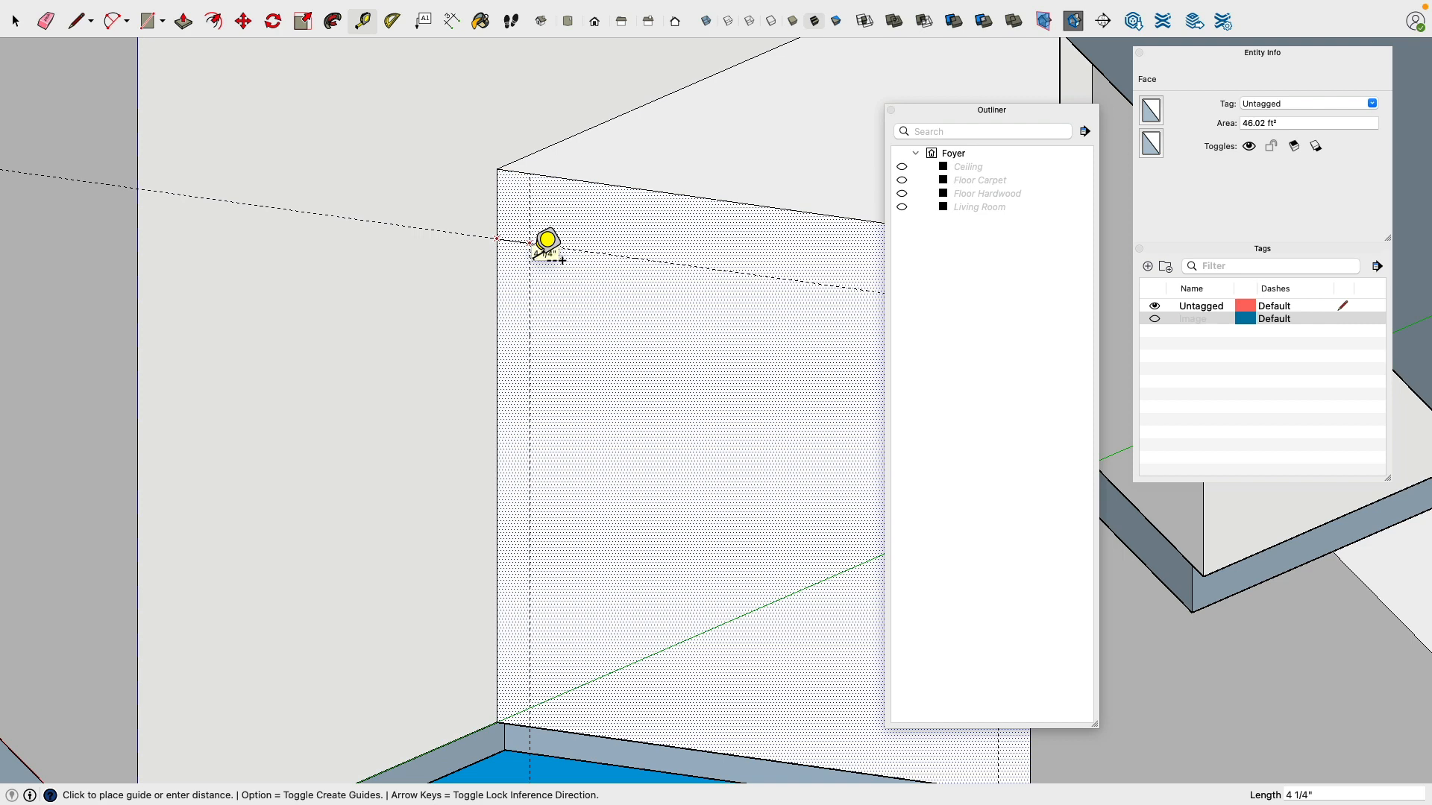
key("Escape")
scroll(820, 283, "down", 3)
middle_click_drag(727, 291, 408, 267, "shift")
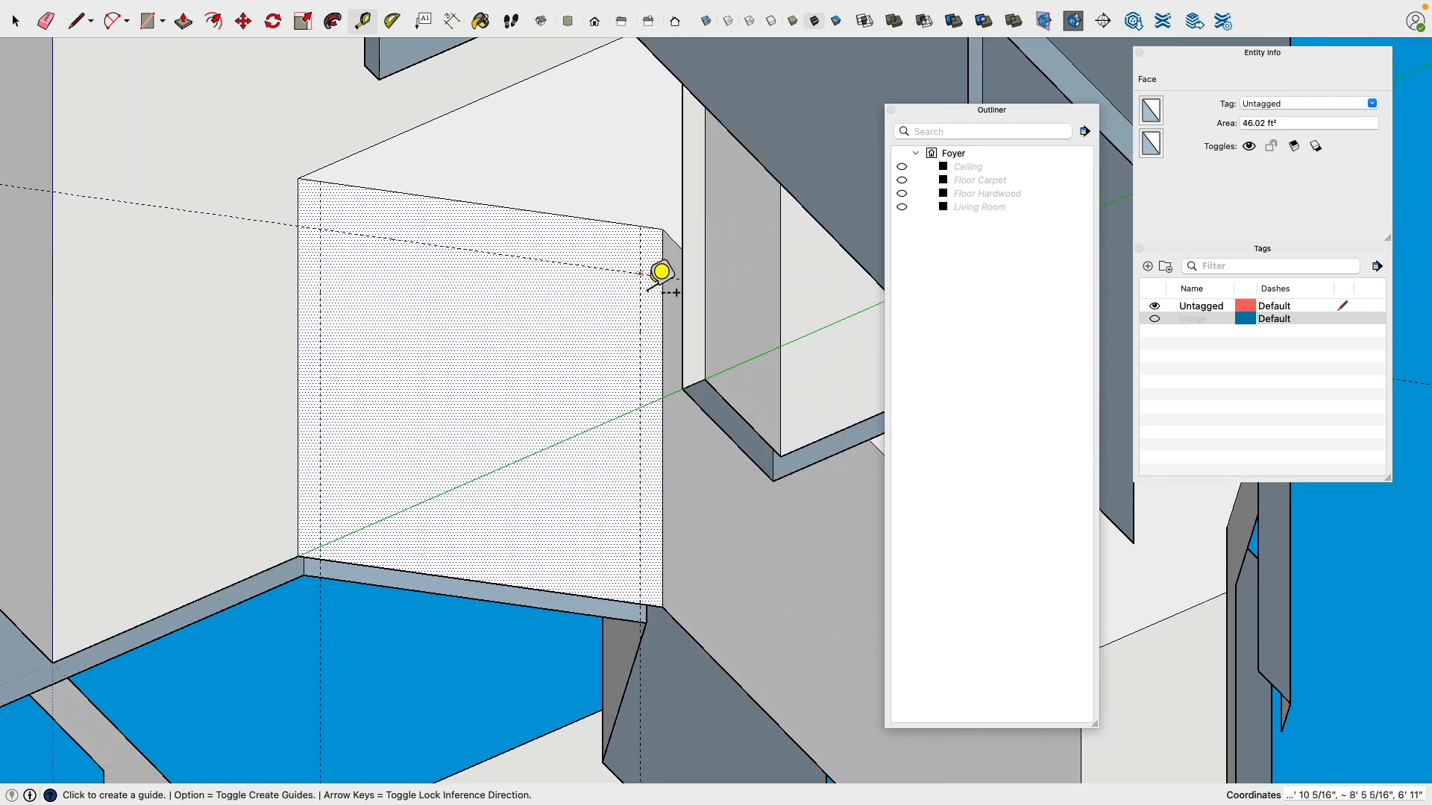
left_click(641, 274)
key("Escape")
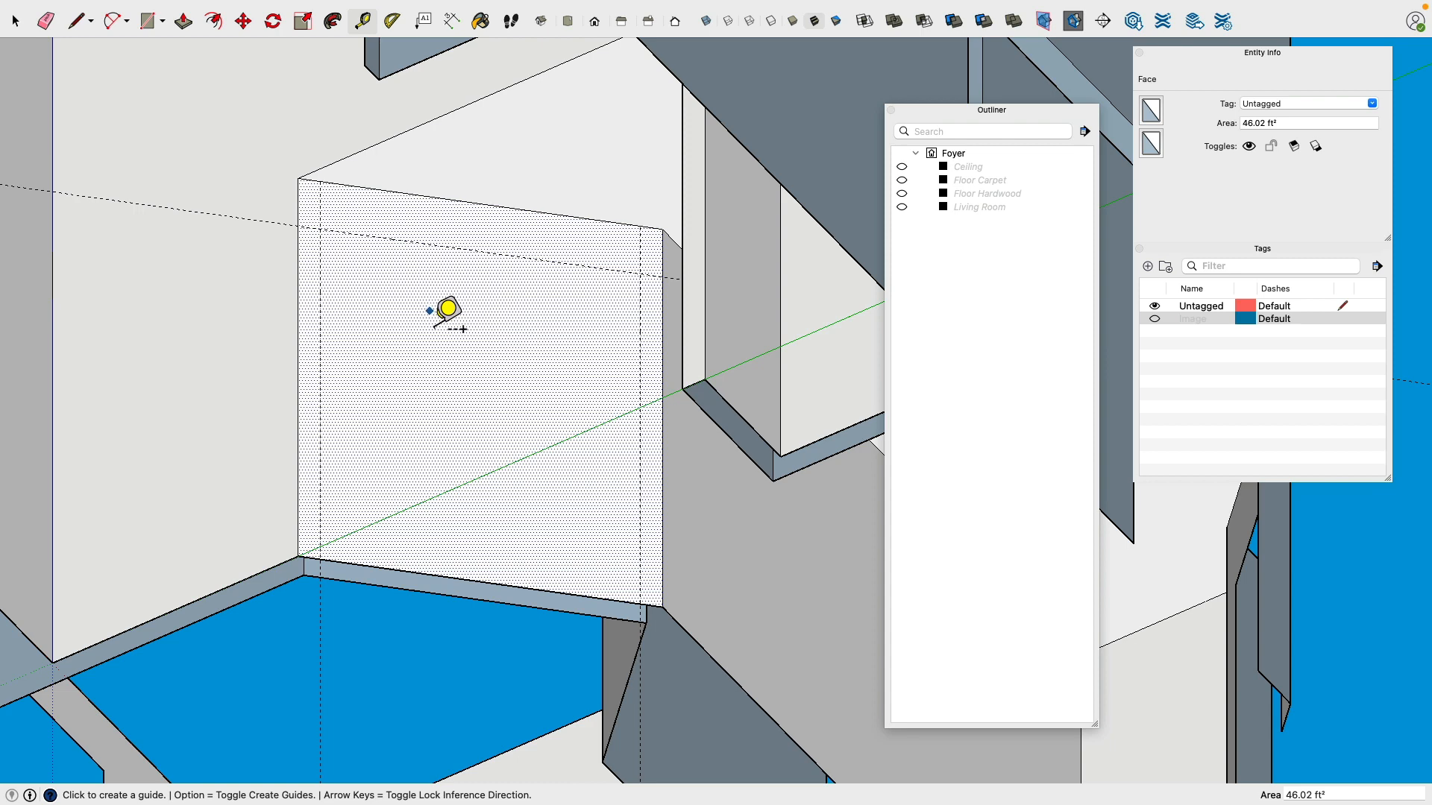
Step: Check the French door measurements in the Entrance.JPG photo in Finder, and return to the SketchUp model
key("ctrl+Left")
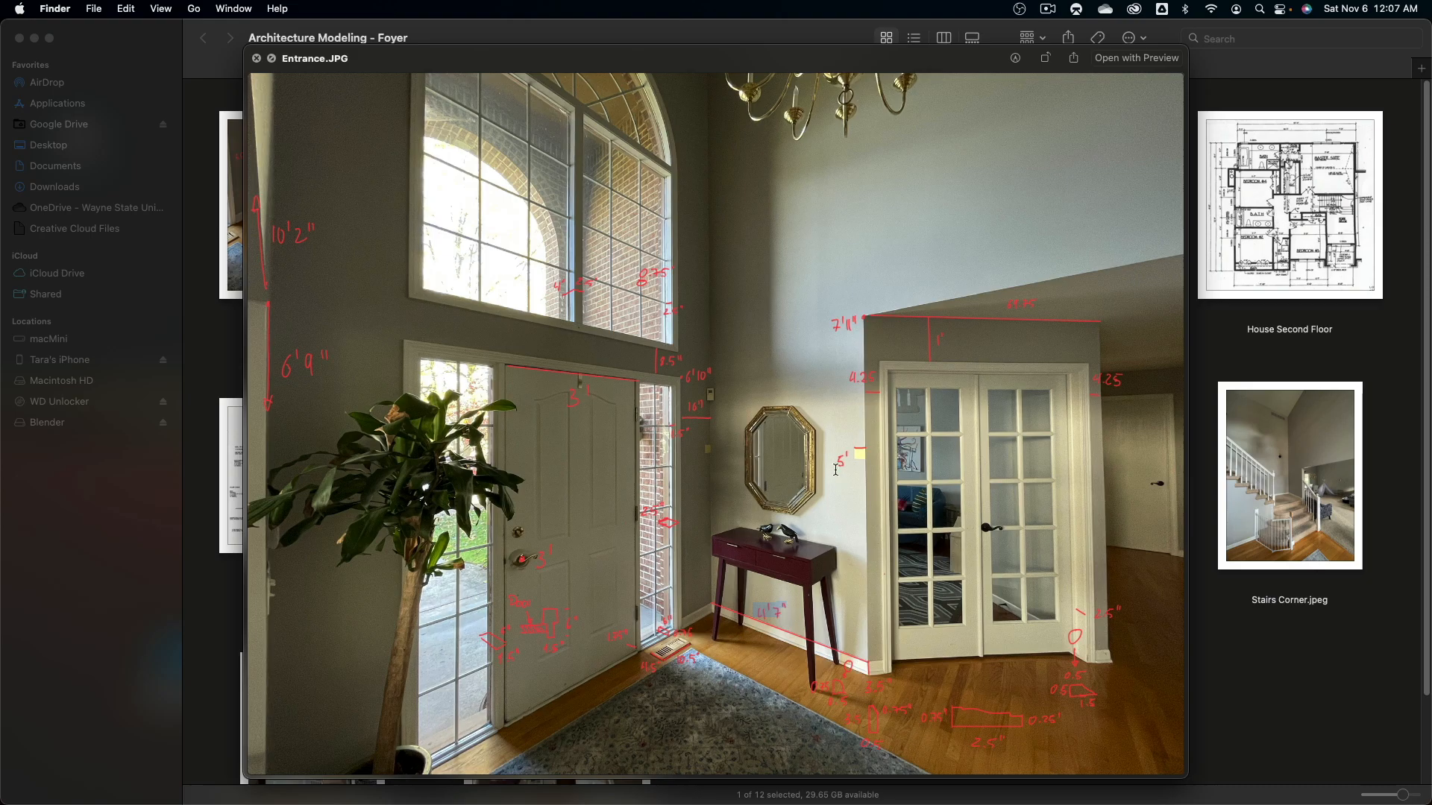
left_click_drag(836, 470, 852, 465)
left_click_drag(834, 322, 871, 321)
left_click_drag(661, 366, 694, 360)
left_click_drag(321, 358, 281, 359)
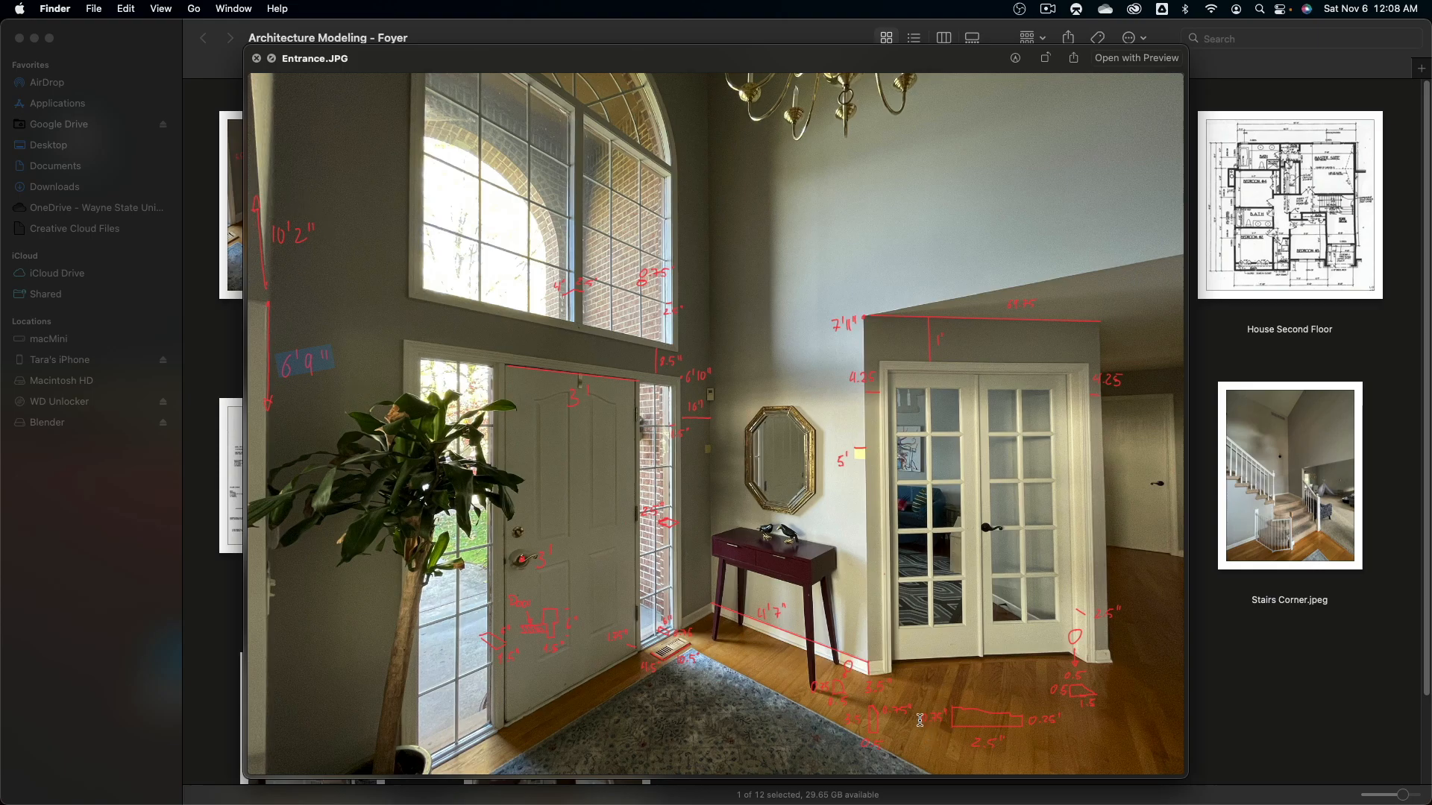
left_click_drag(920, 720, 949, 720)
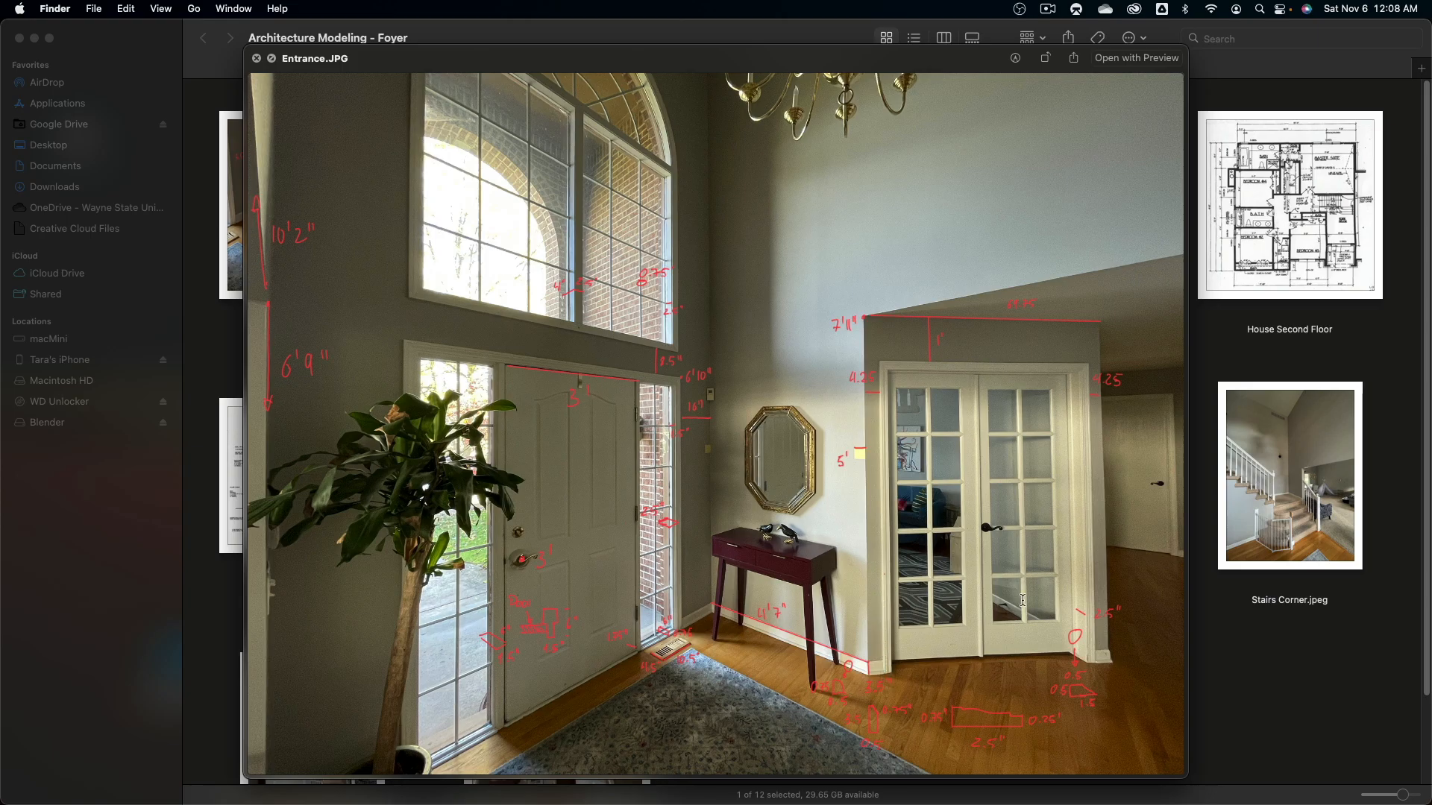
key("super+Tab")
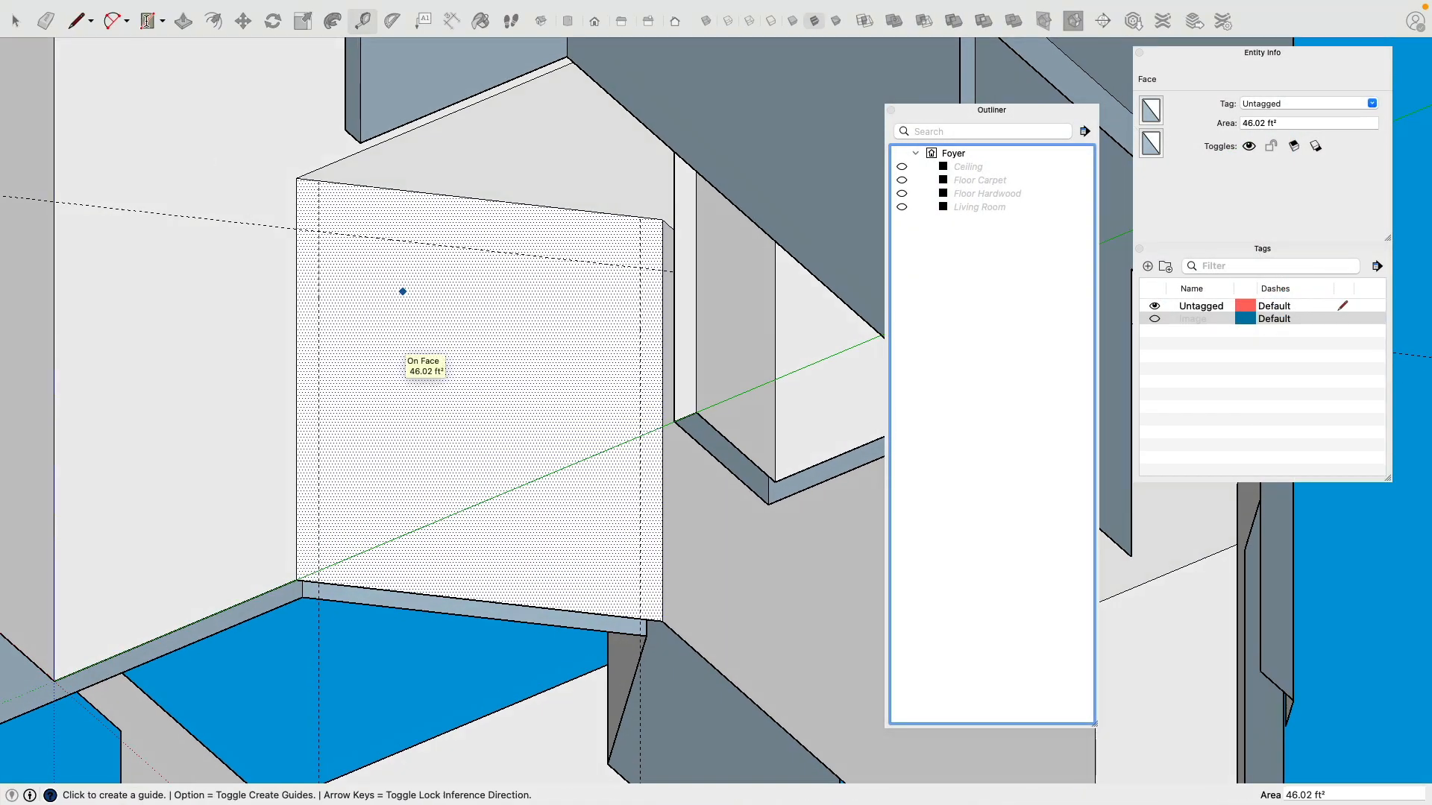
Step: Try to outline the French door opening along the guides directly on the angled wall's face, and undo the lines
left_click(80, 23)
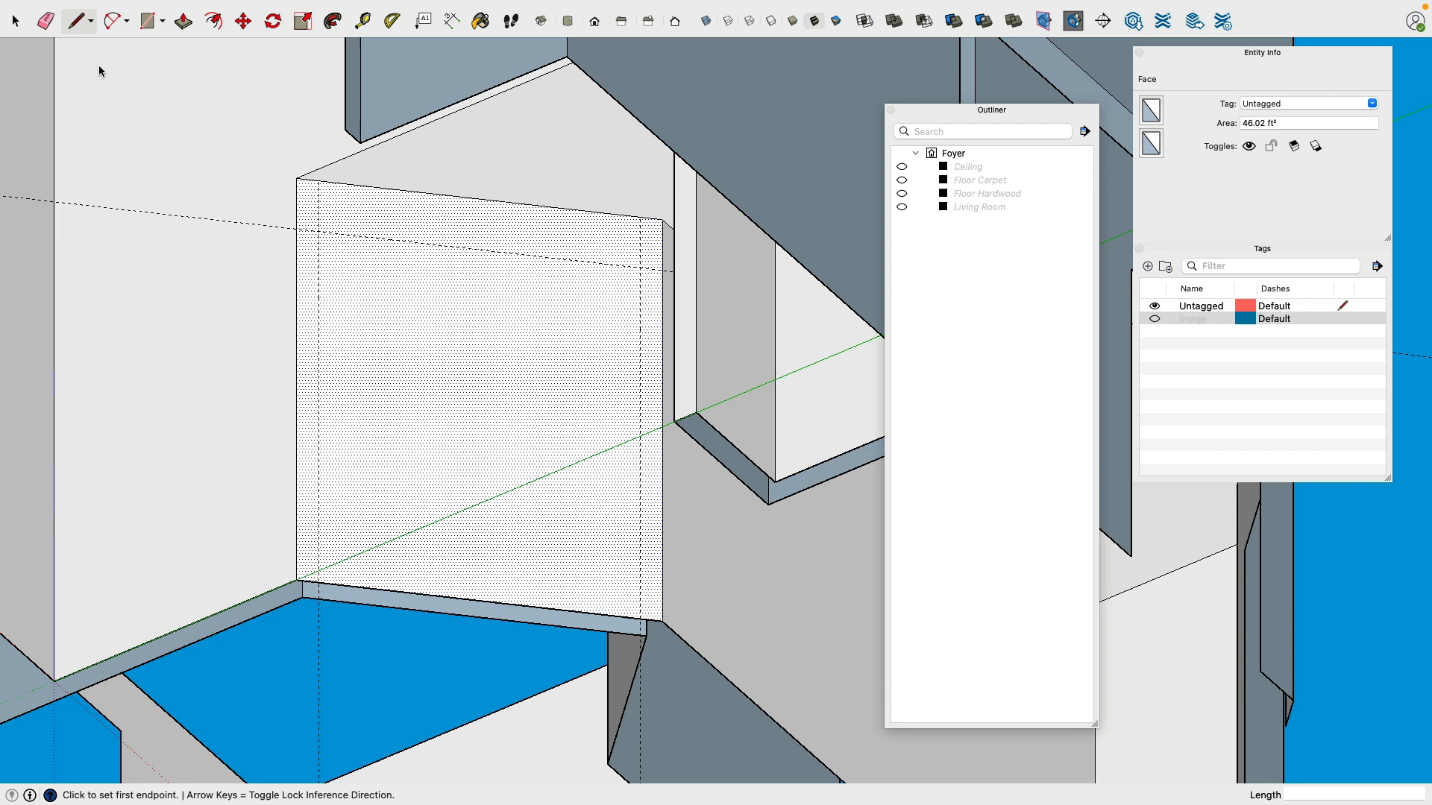
left_click(319, 582)
left_click(319, 231)
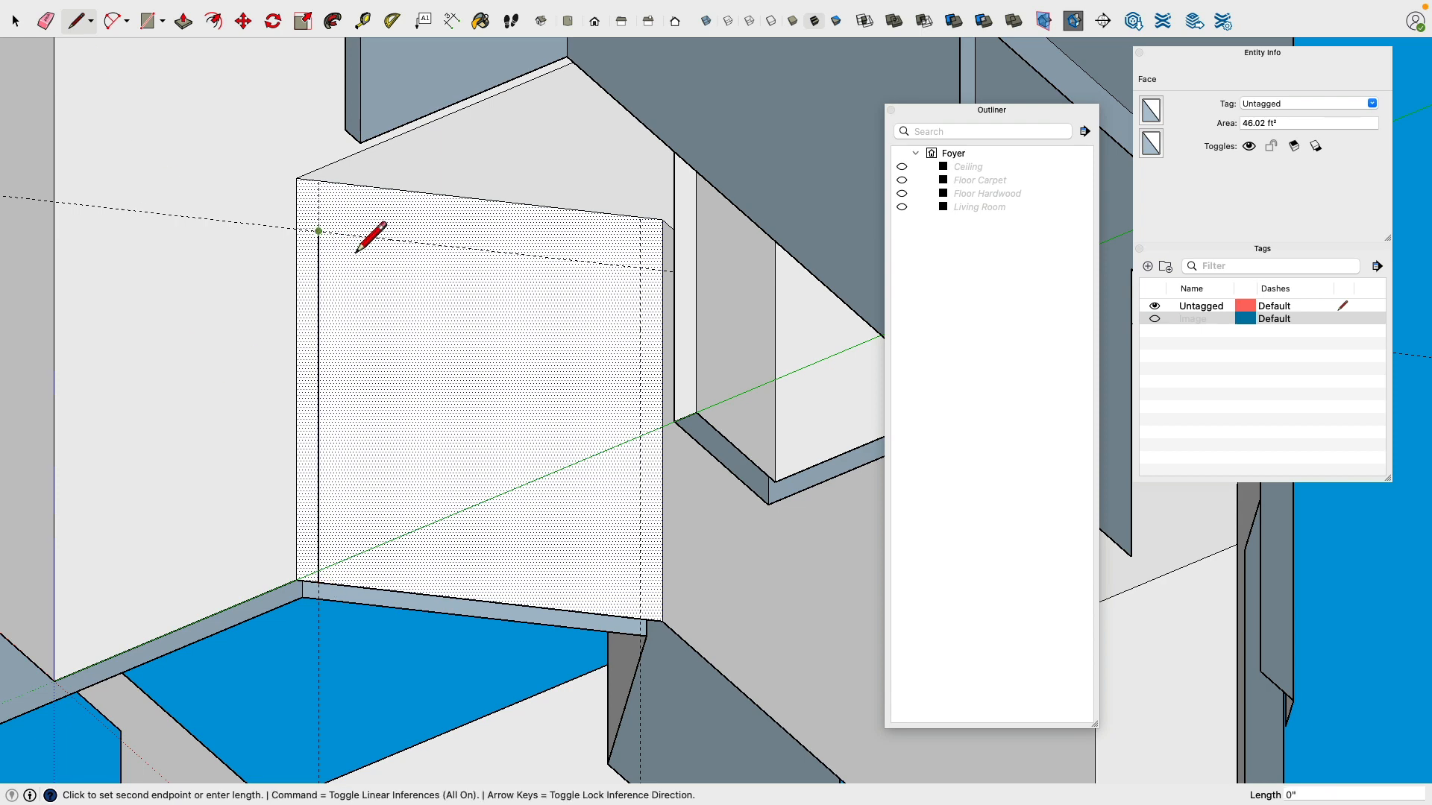
left_click(639, 267)
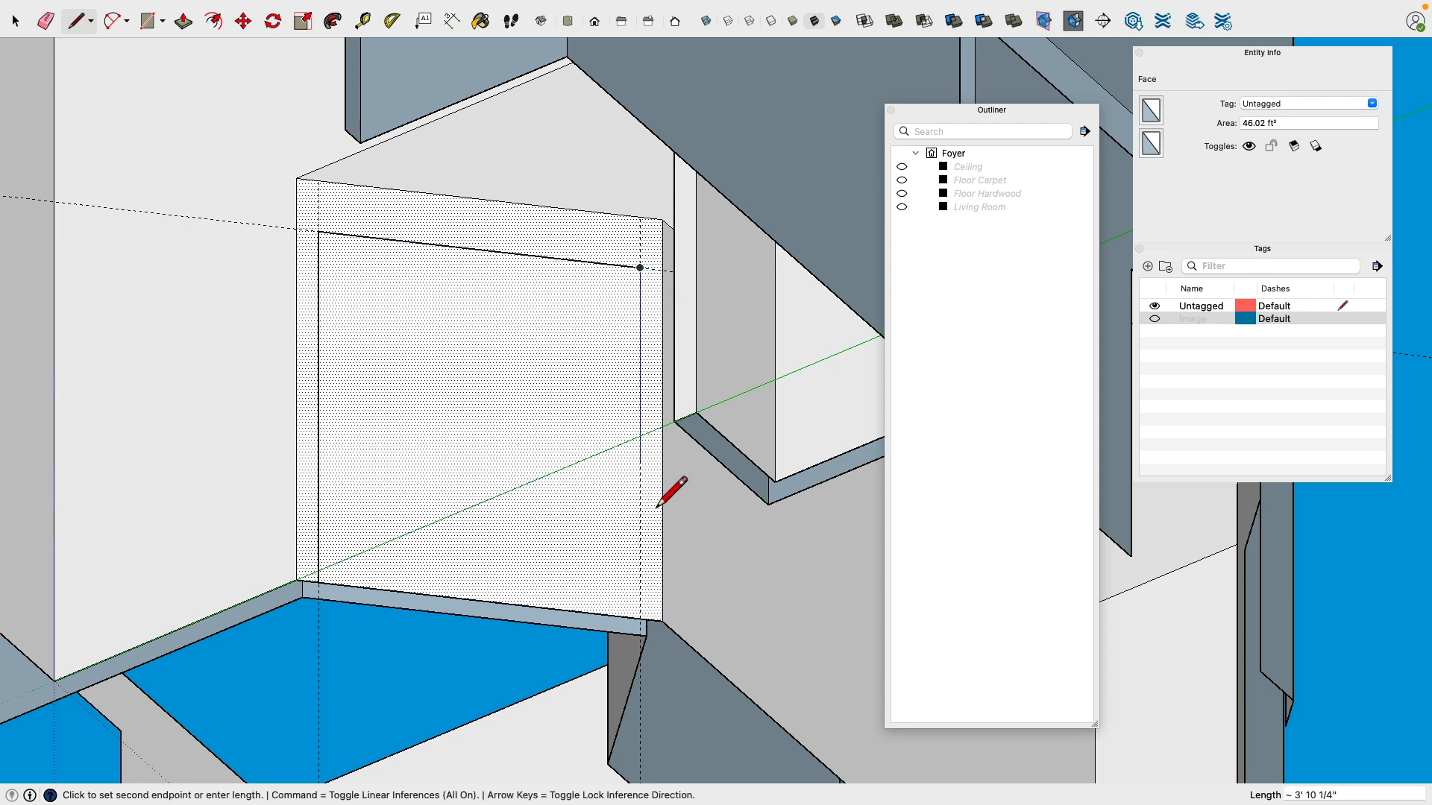
left_click(642, 620)
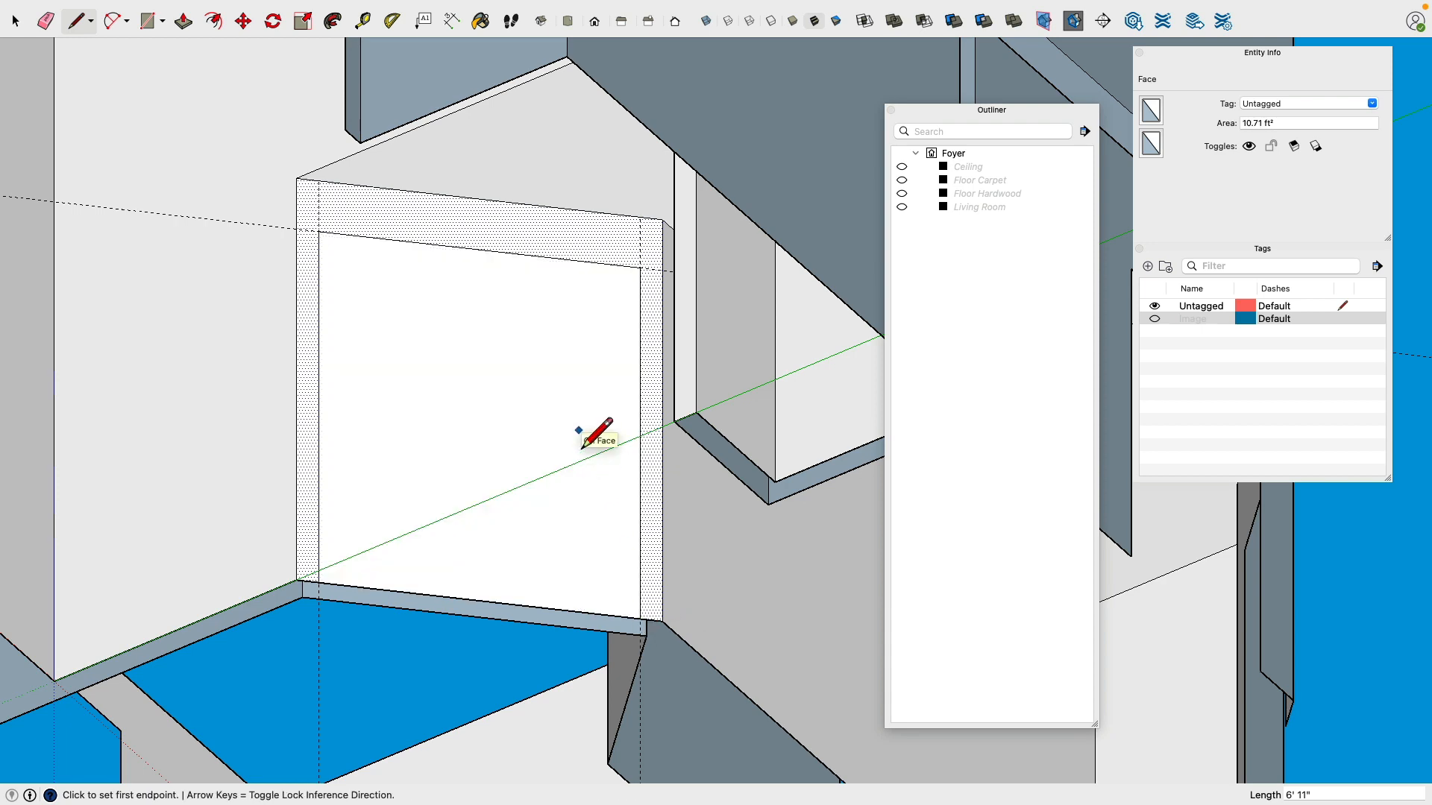
key("super+z")
key("super+z")
key("super+z")
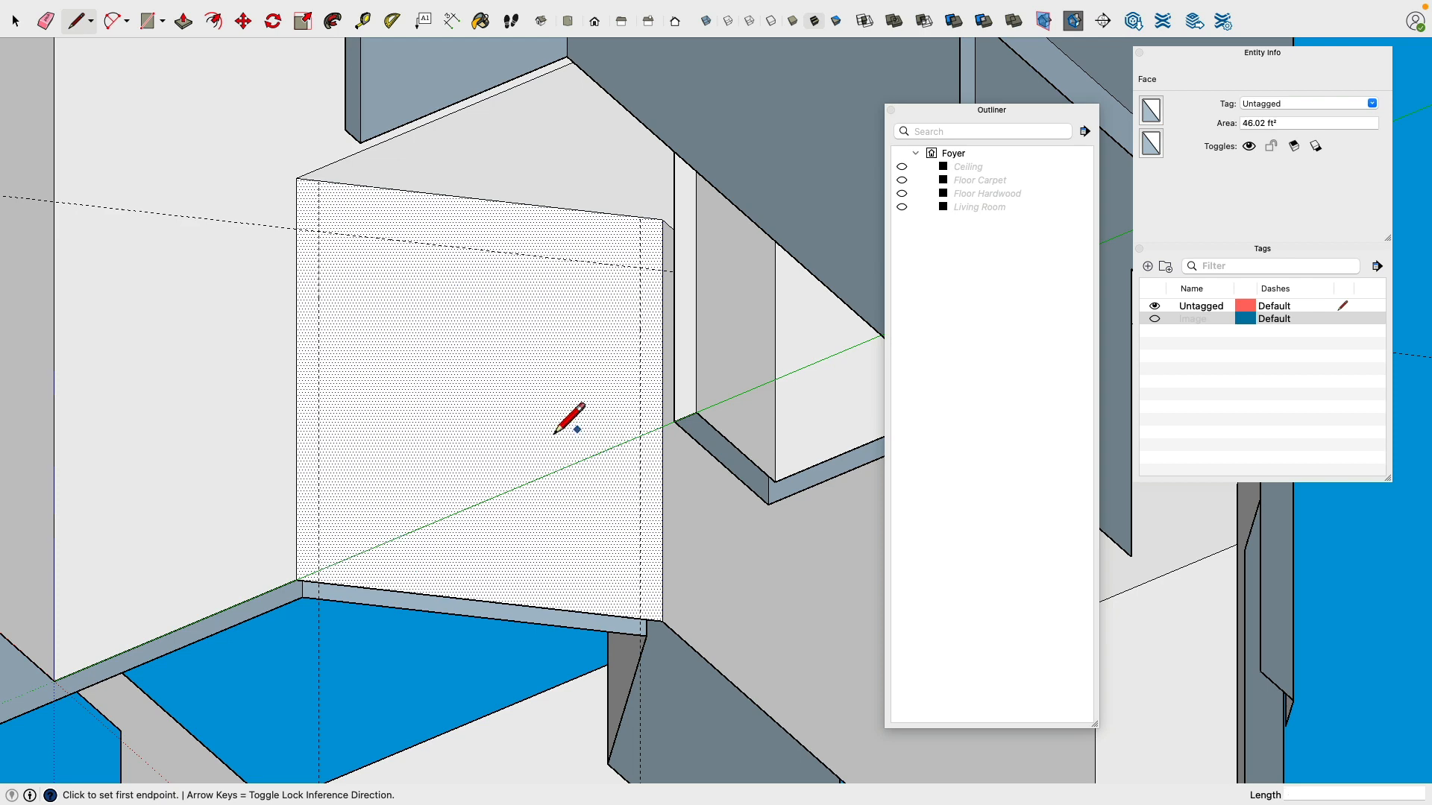
Step: Make one group from all the connected foyer wall geometry and the library walls, and clear the selection
left_click(16, 22)
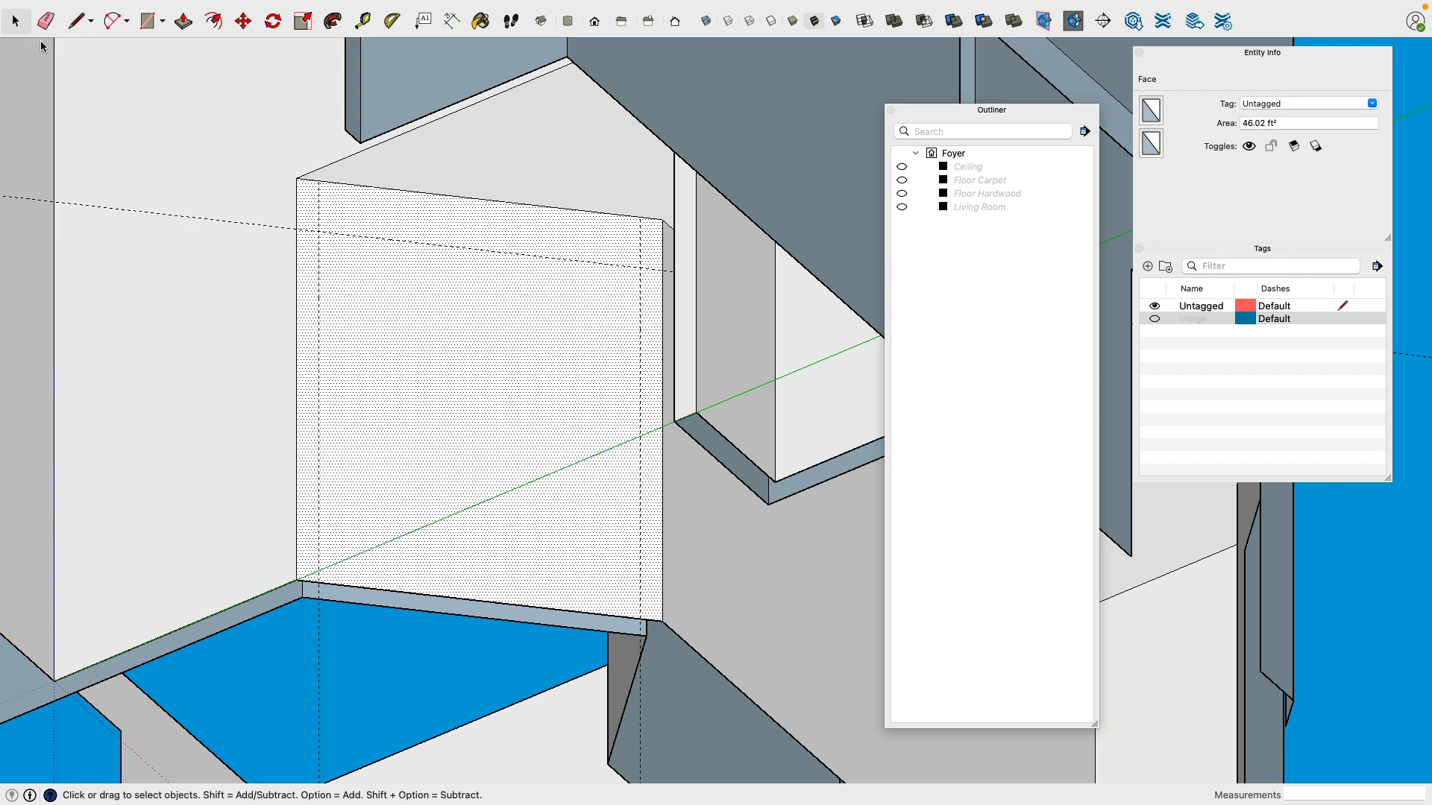
triple_click(409, 341)
scroll(409, 343, "down", 3)
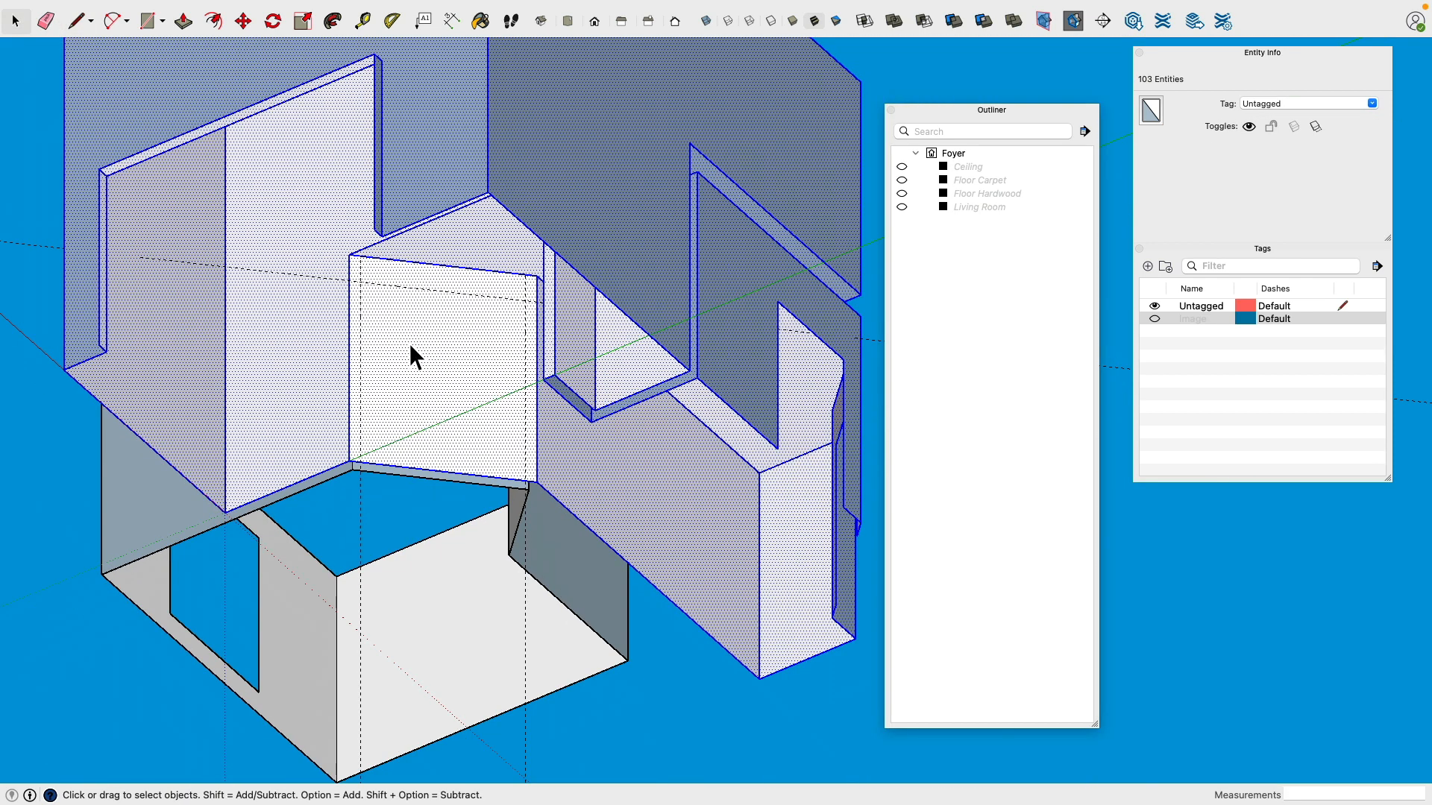
triple_click(566, 597, "shift")
right_click(562, 569)
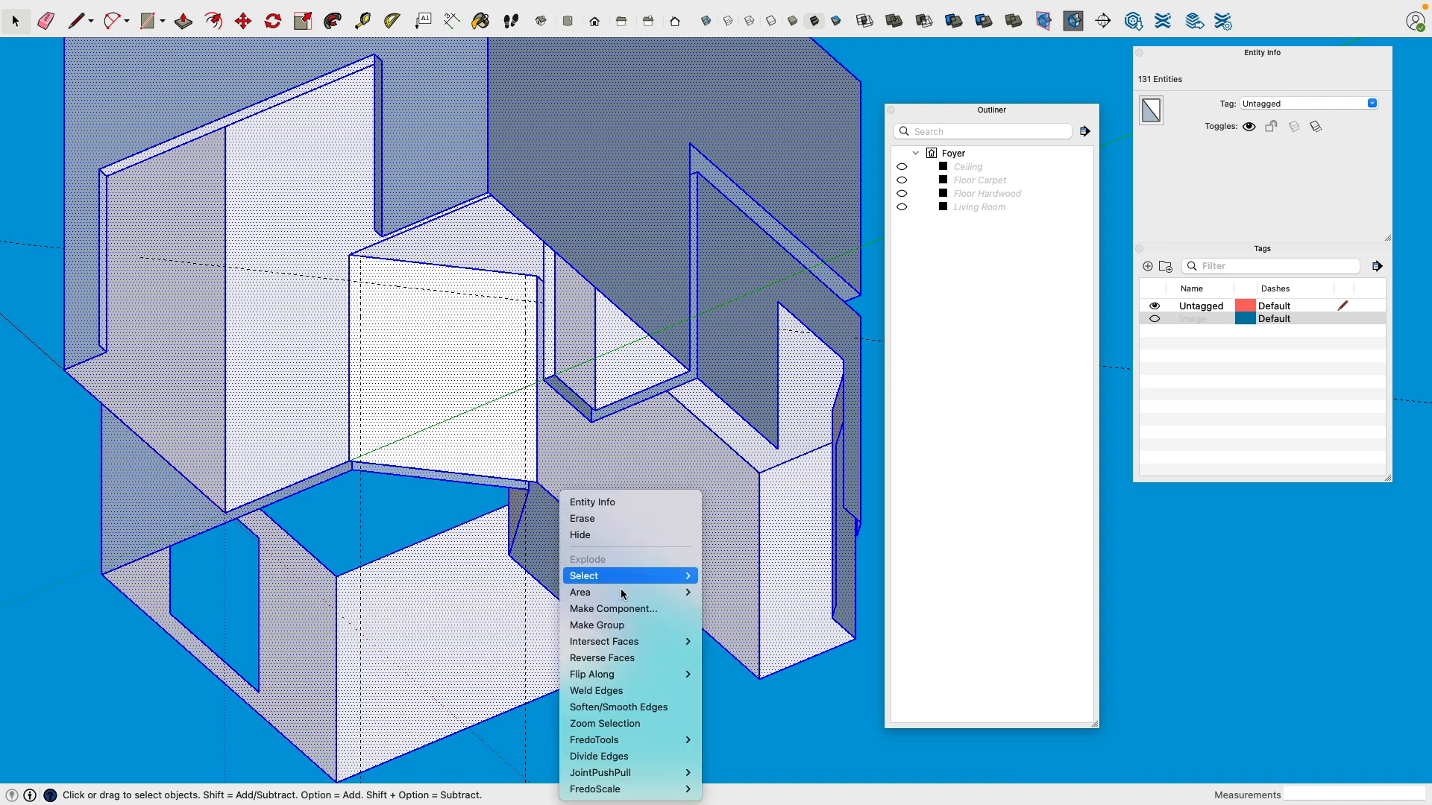
left_click(642, 626)
left_click(697, 754)
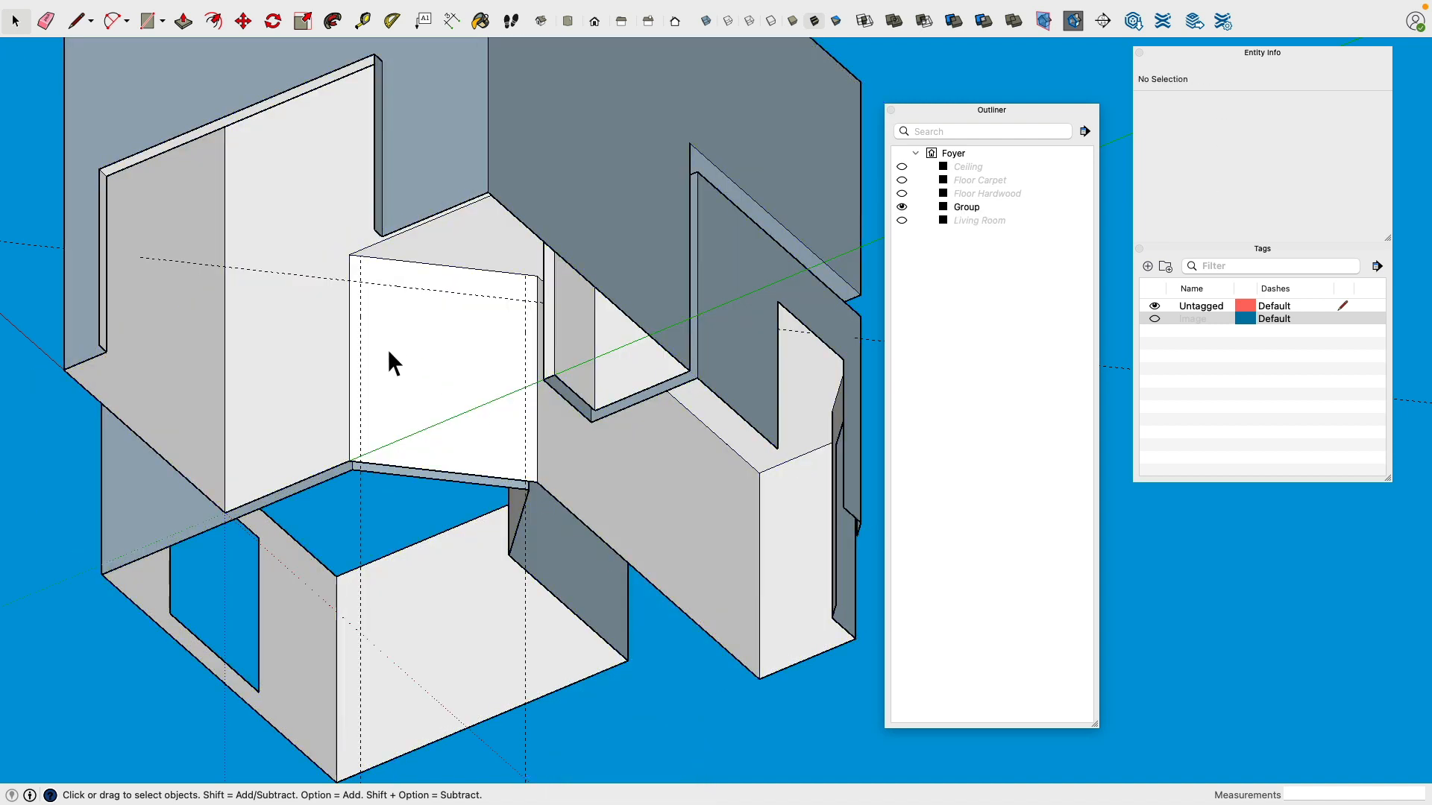
Step: Draw the two sides and the top of the French door opening along the guides, outside the wall group
scroll(388, 349, "up", 5)
left_click(77, 22)
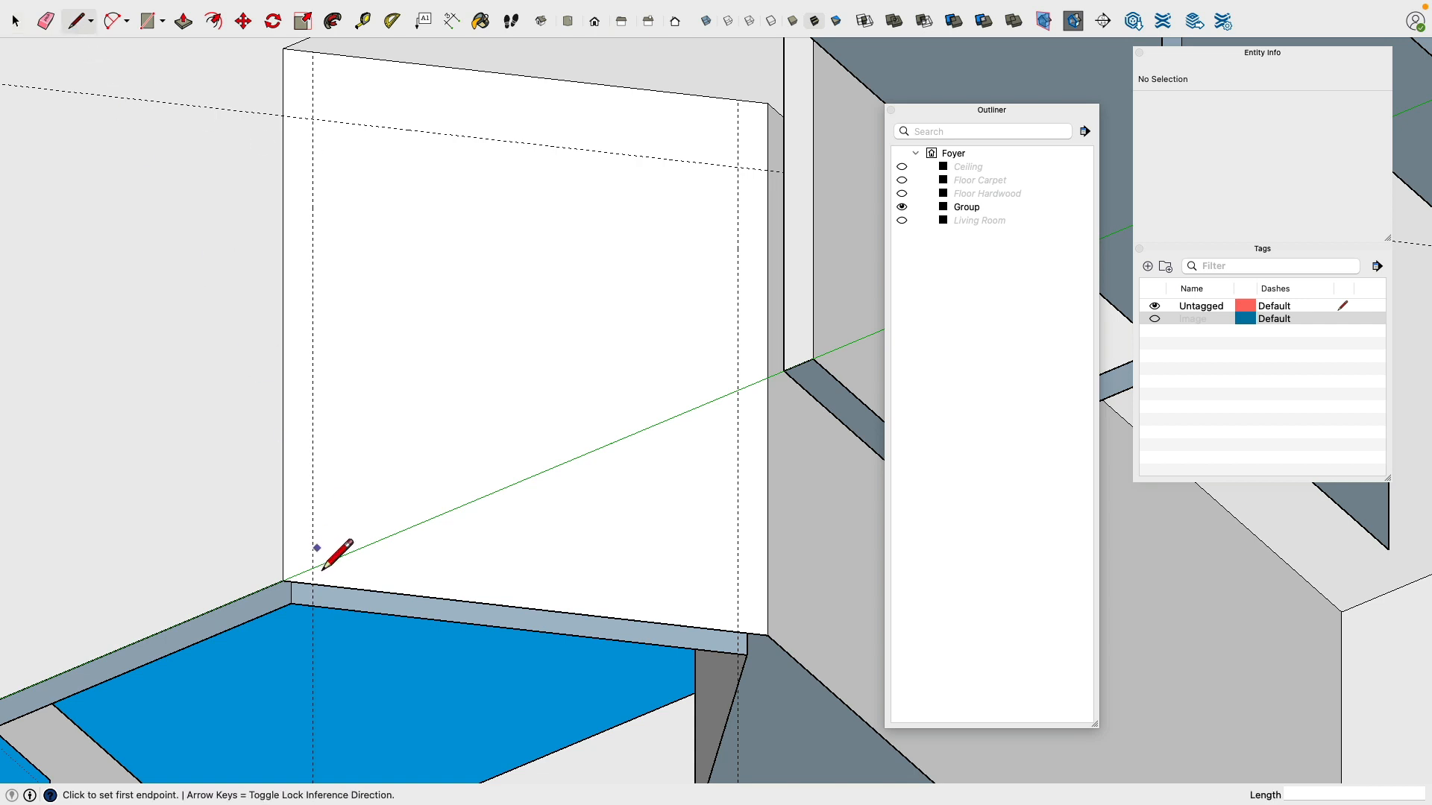
left_click(313, 583)
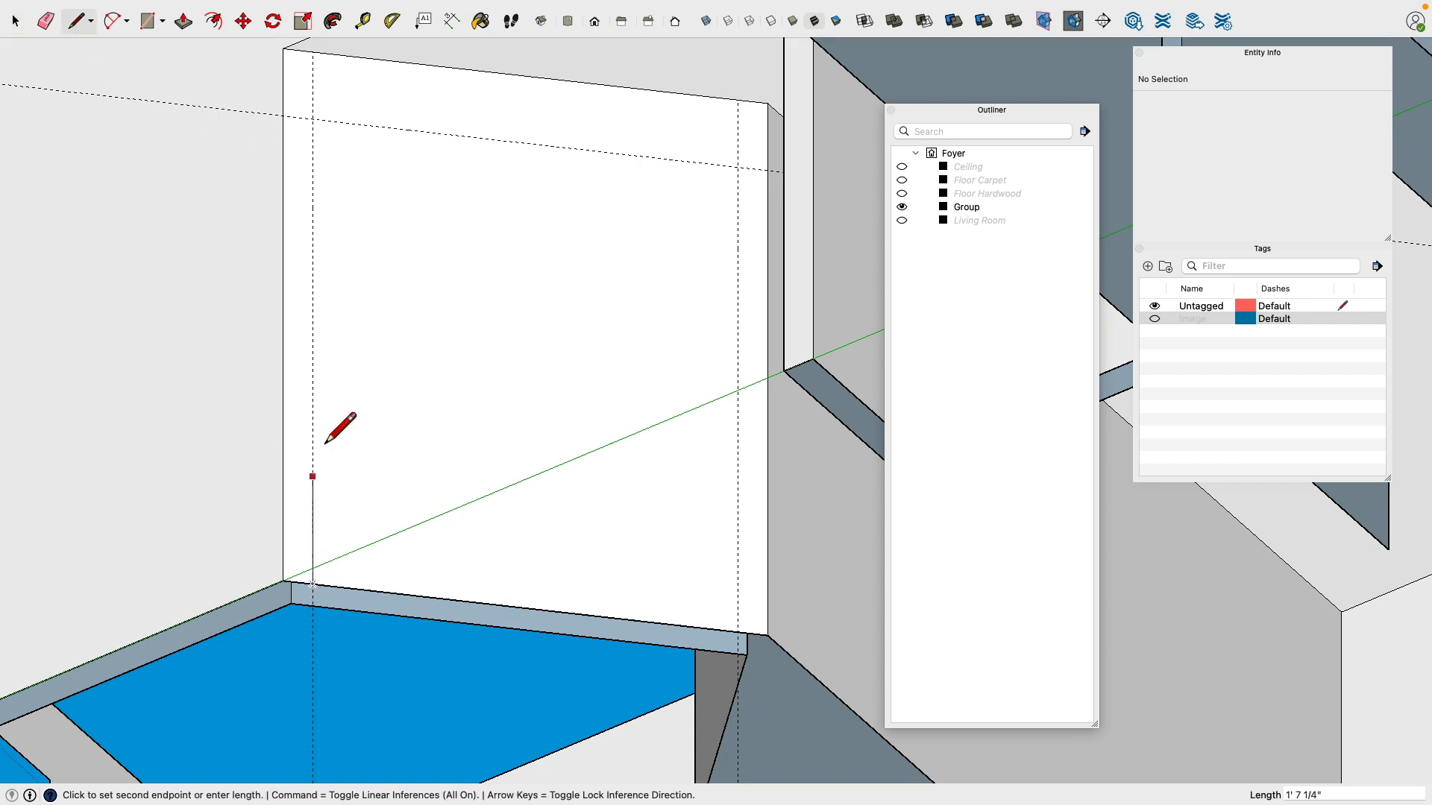
left_click(312, 119)
left_click(738, 166)
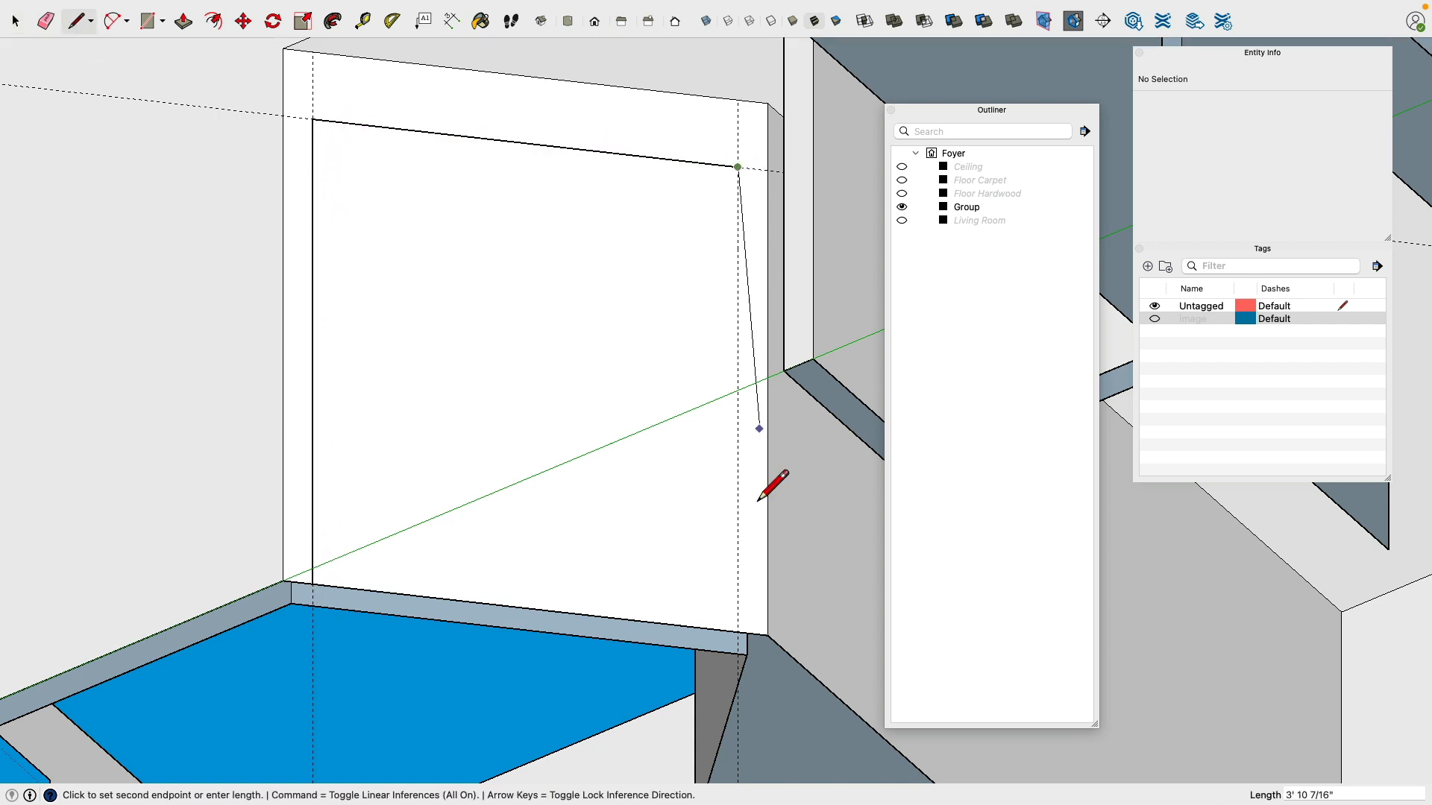
left_click(738, 632)
key("Escape")
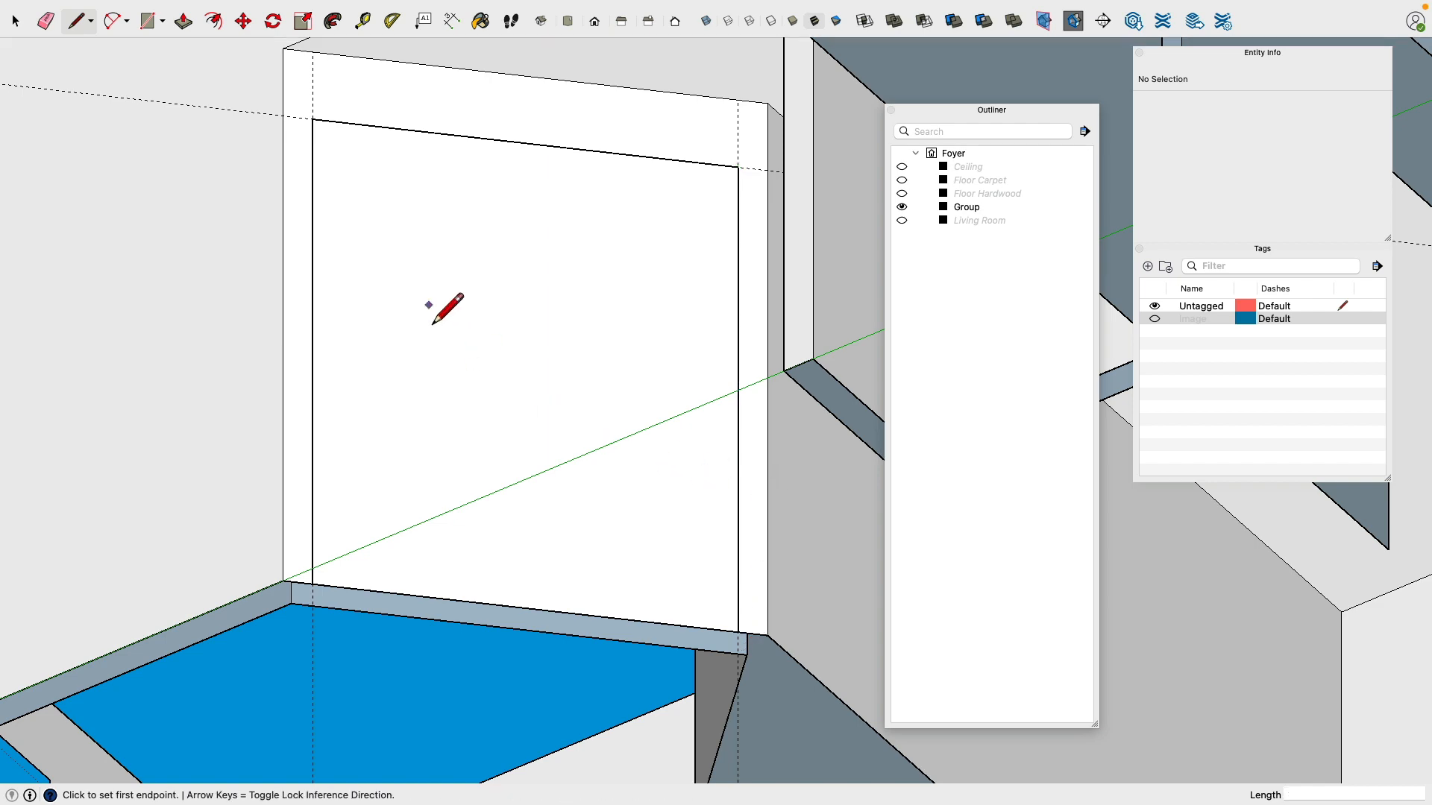
scroll(428, 310, "down", 5)
mouse_move(428, 310)
middle_mouse_down()
mouse_move(343, 323)
mouse_move(303, 368)
mouse_move(378, 345)
middle_mouse_up()
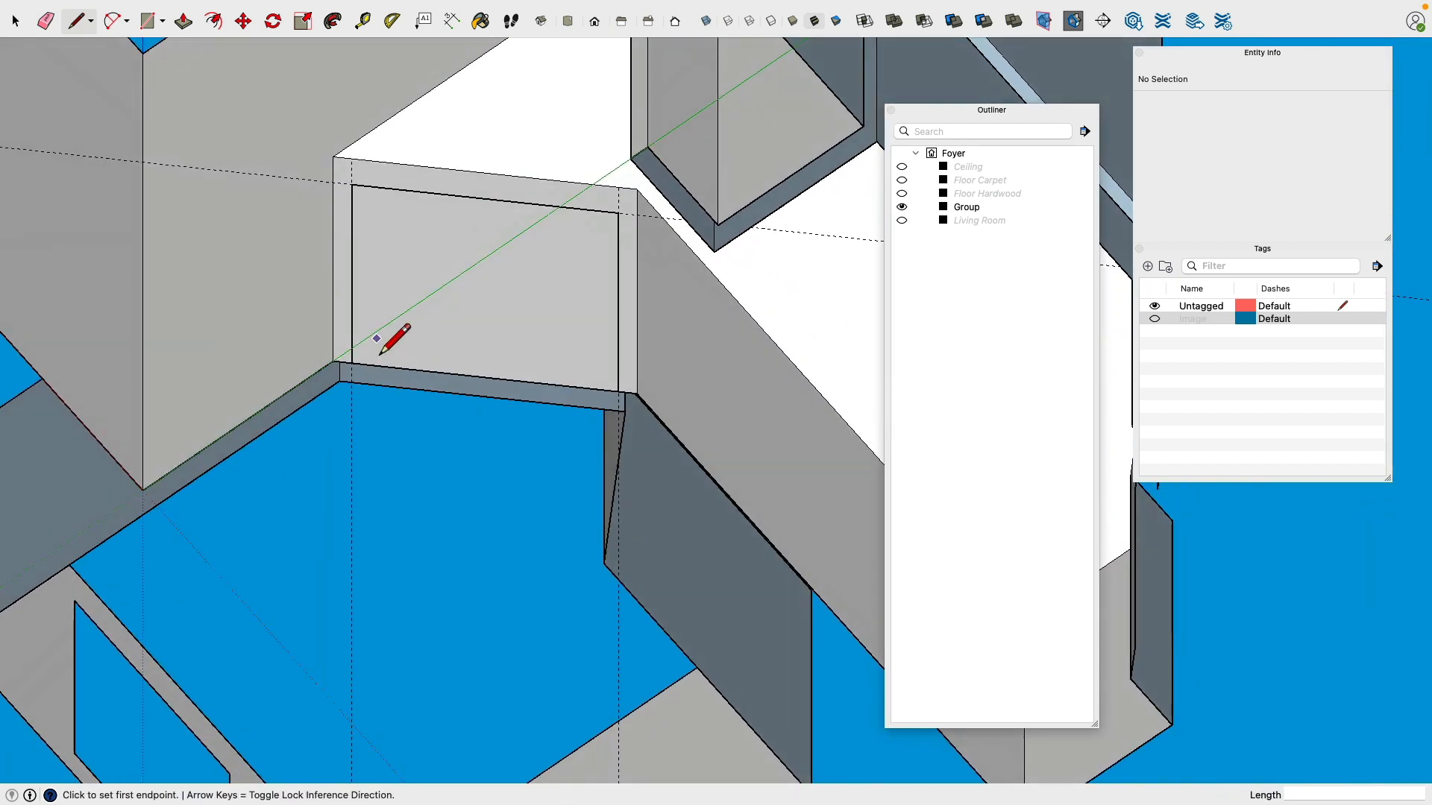
scroll(371, 339, "up", 4)
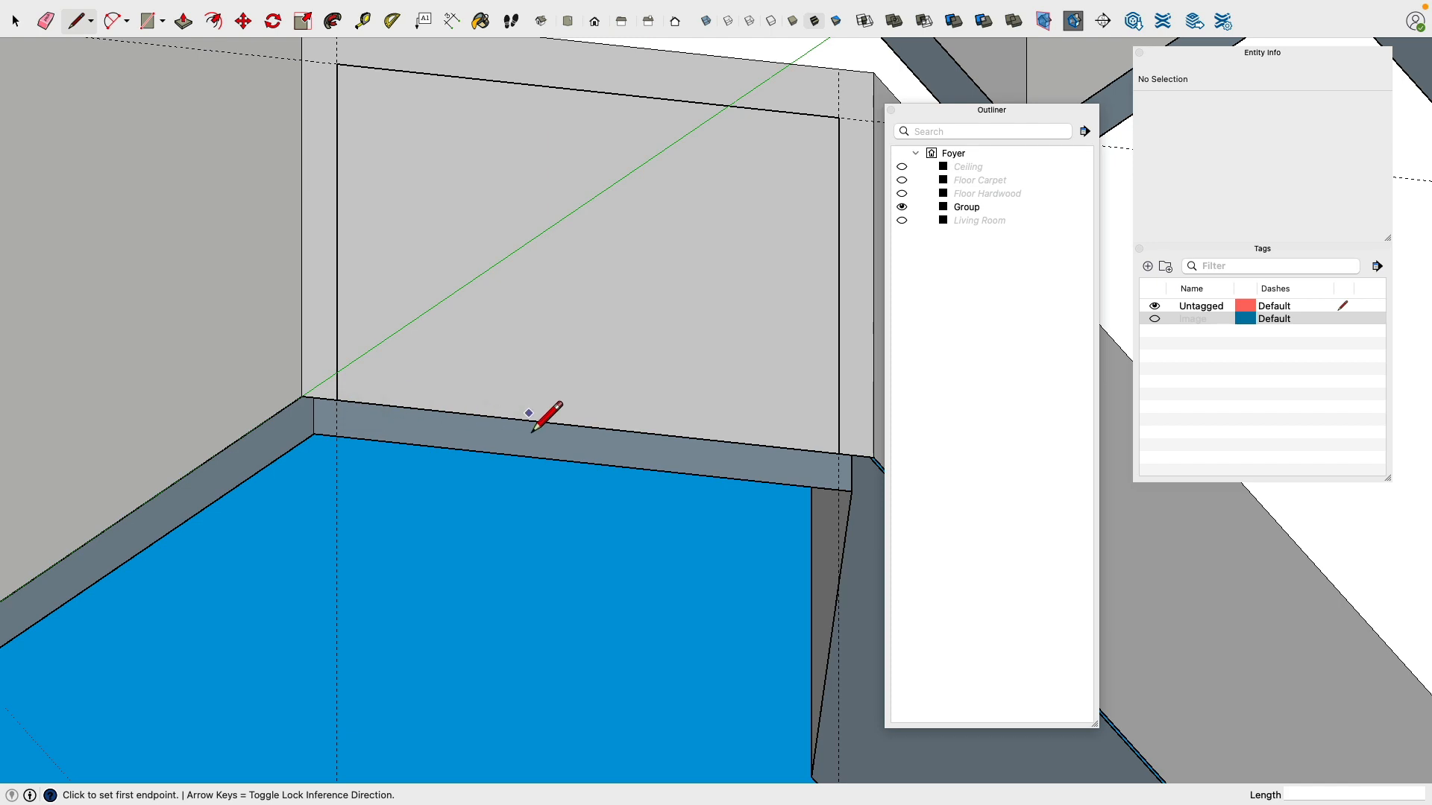
Step: Hide the foyer wall group so only the French door outline and its guides remain
scroll(532, 413, "down", 10)
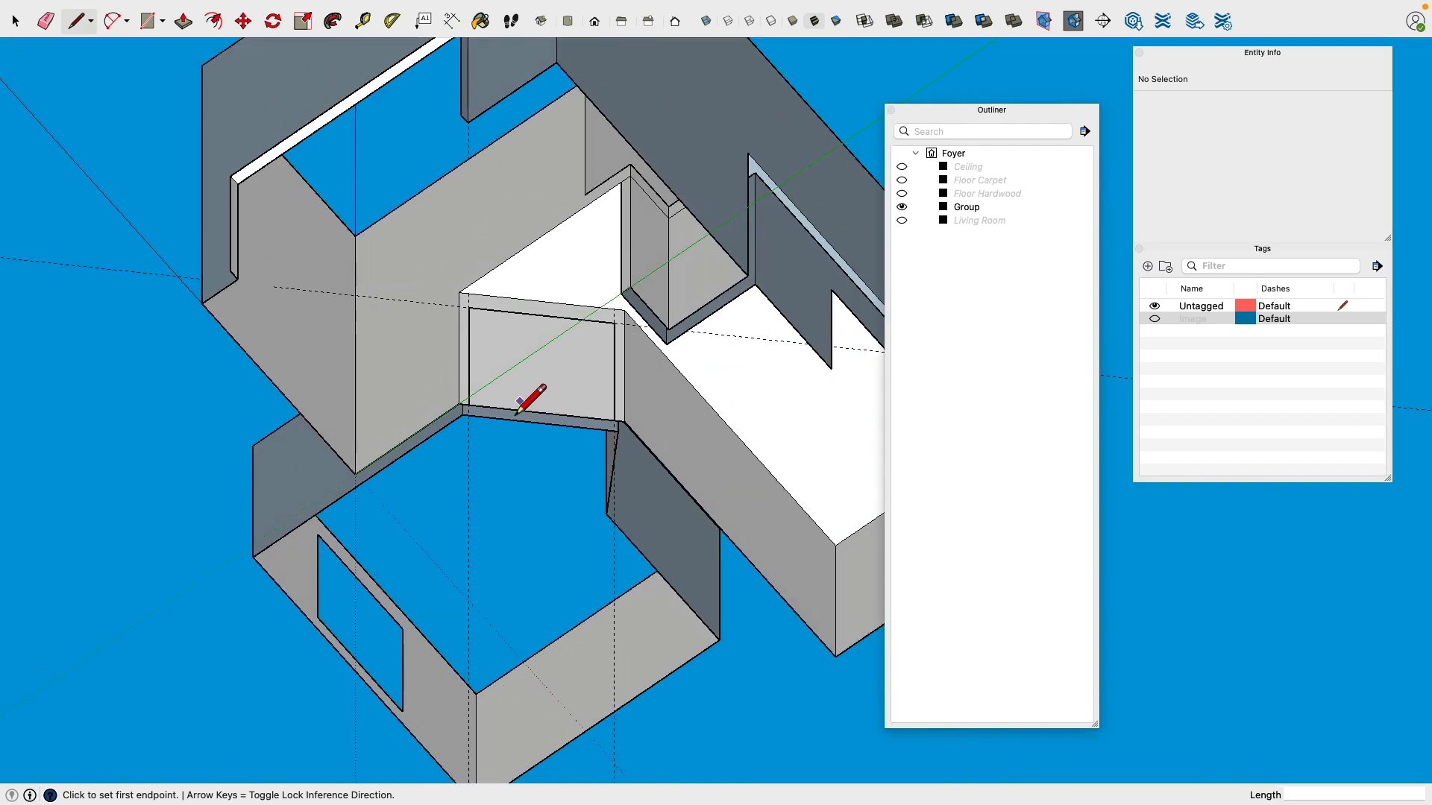
mouse_move(527, 396)
middle_mouse_down()
mouse_move(409, 329)
mouse_move(426, 385)
middle_mouse_up()
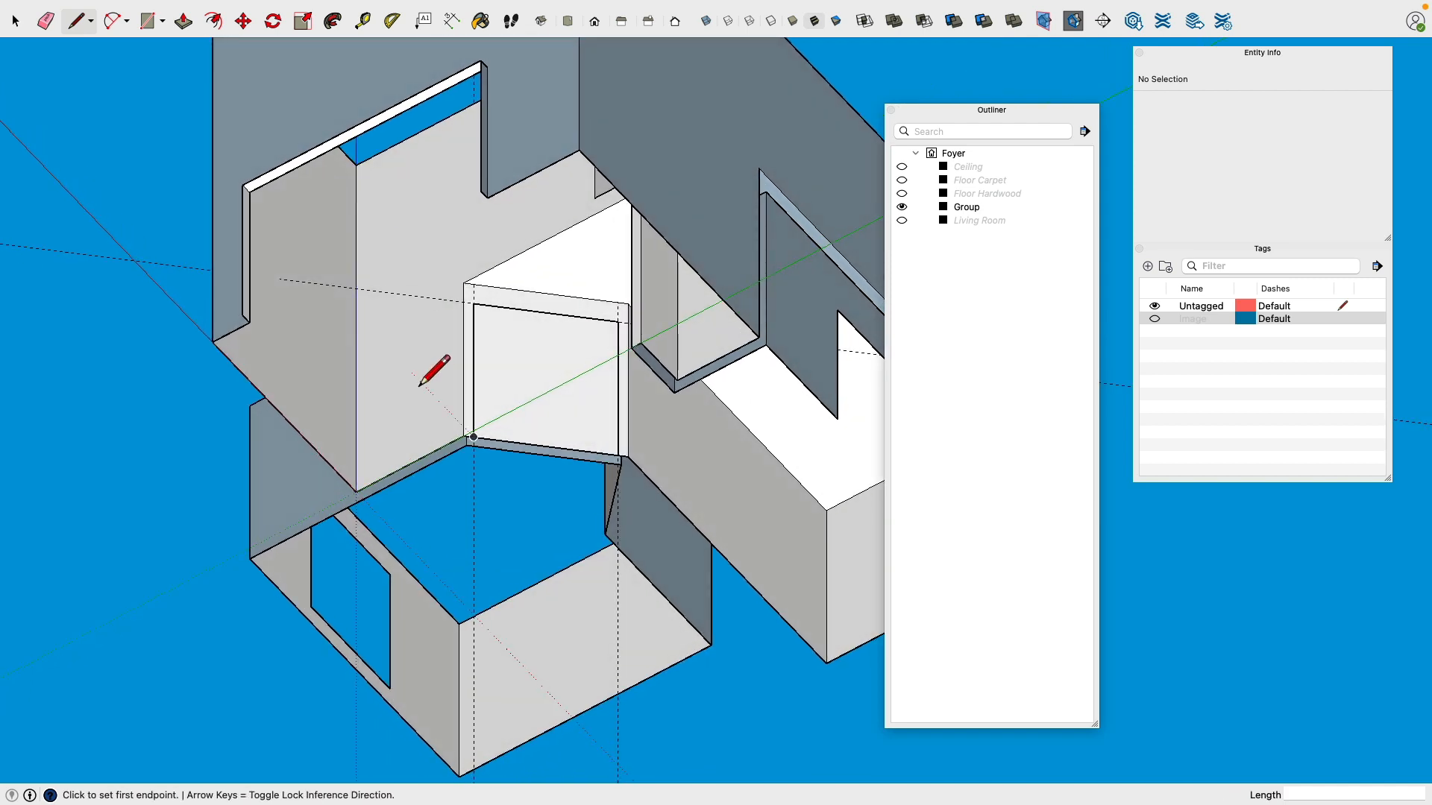
left_click(15, 21)
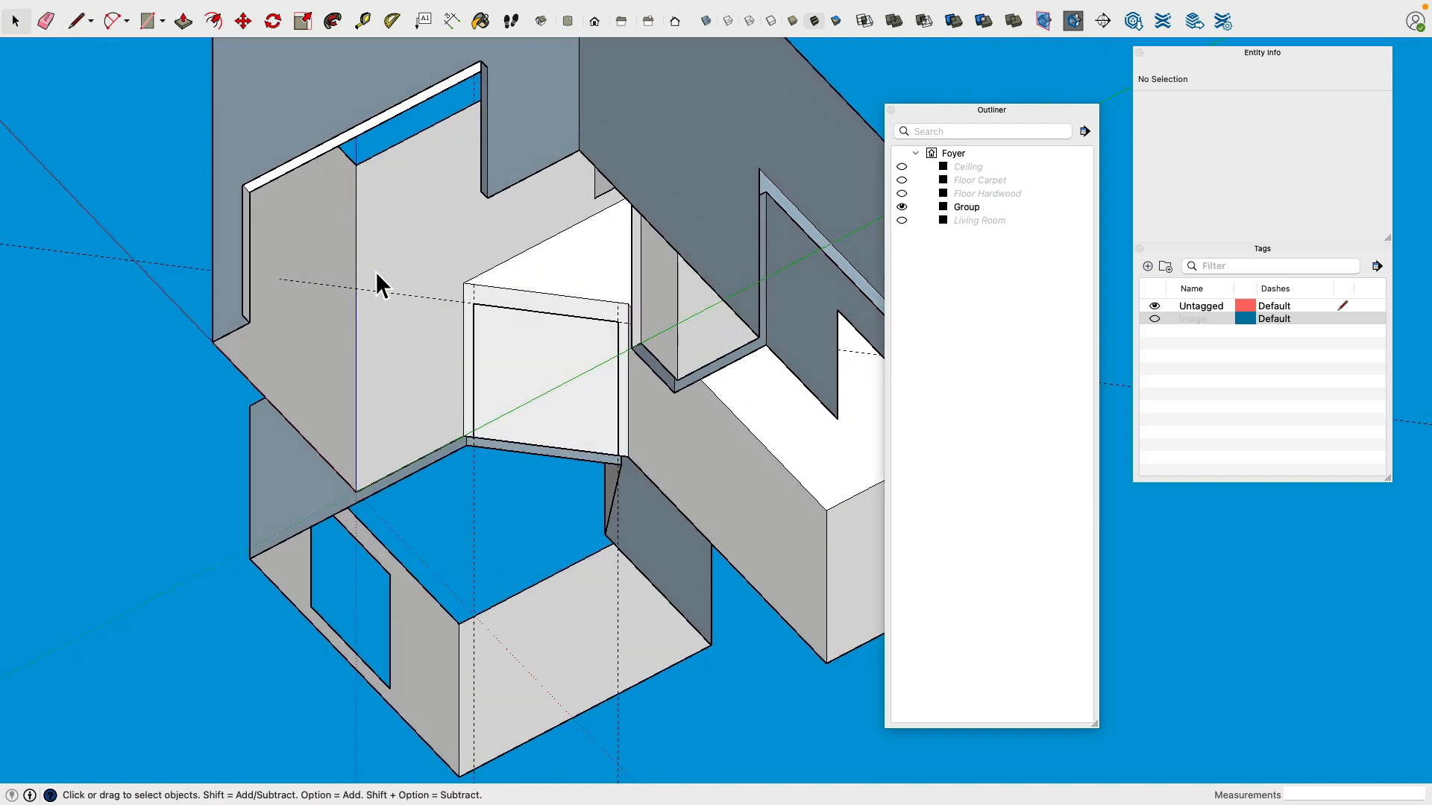
left_click(432, 240)
right_click(426, 233)
left_click(452, 256)
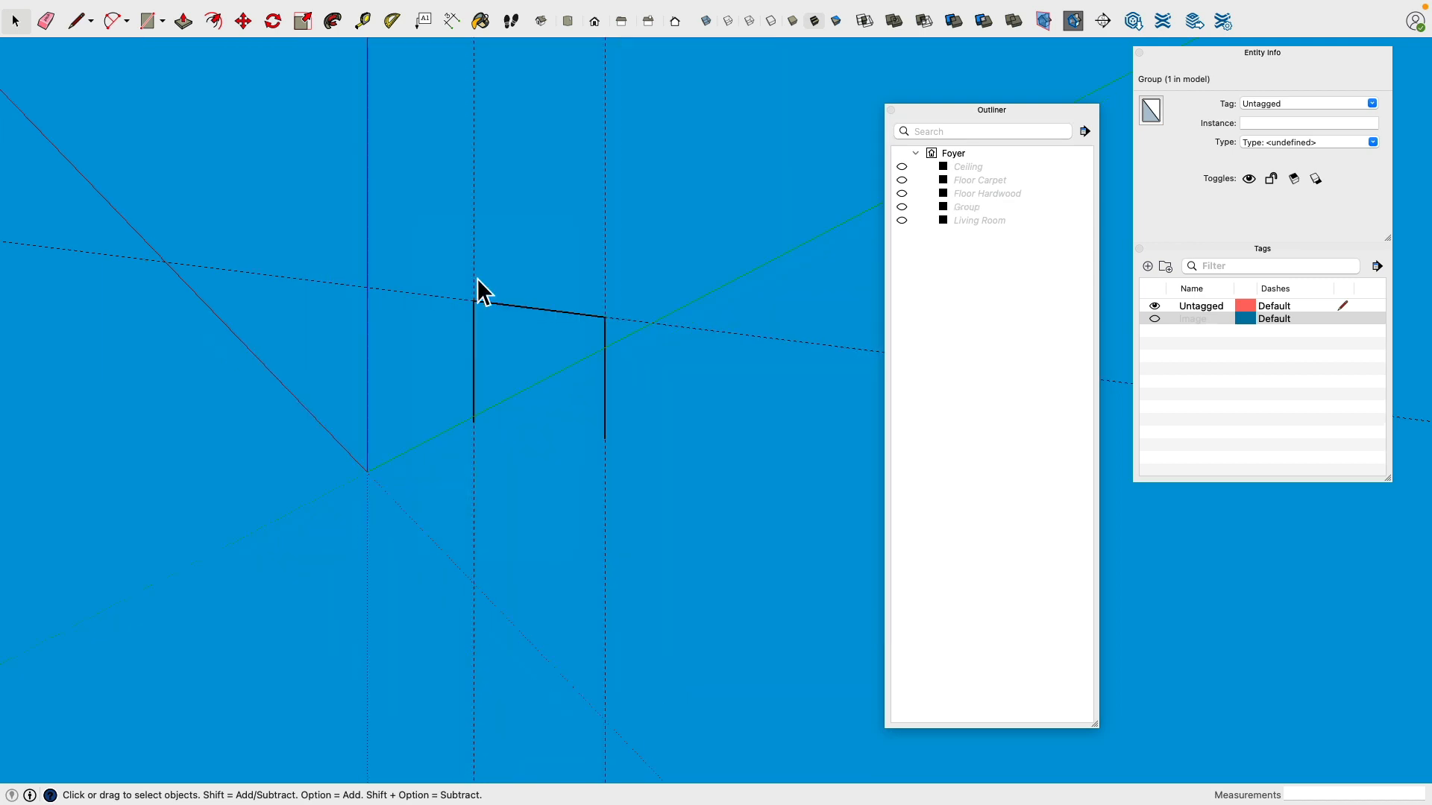
Step: Start a trim profile at the door outline's lower end, drawing 2.5 inches along the green axis and 0.25 inches along the red axis
mouse_move(479, 290)
middle_mouse_down()
mouse_move(410, 617)
mouse_move(460, 597)
middle_mouse_up()
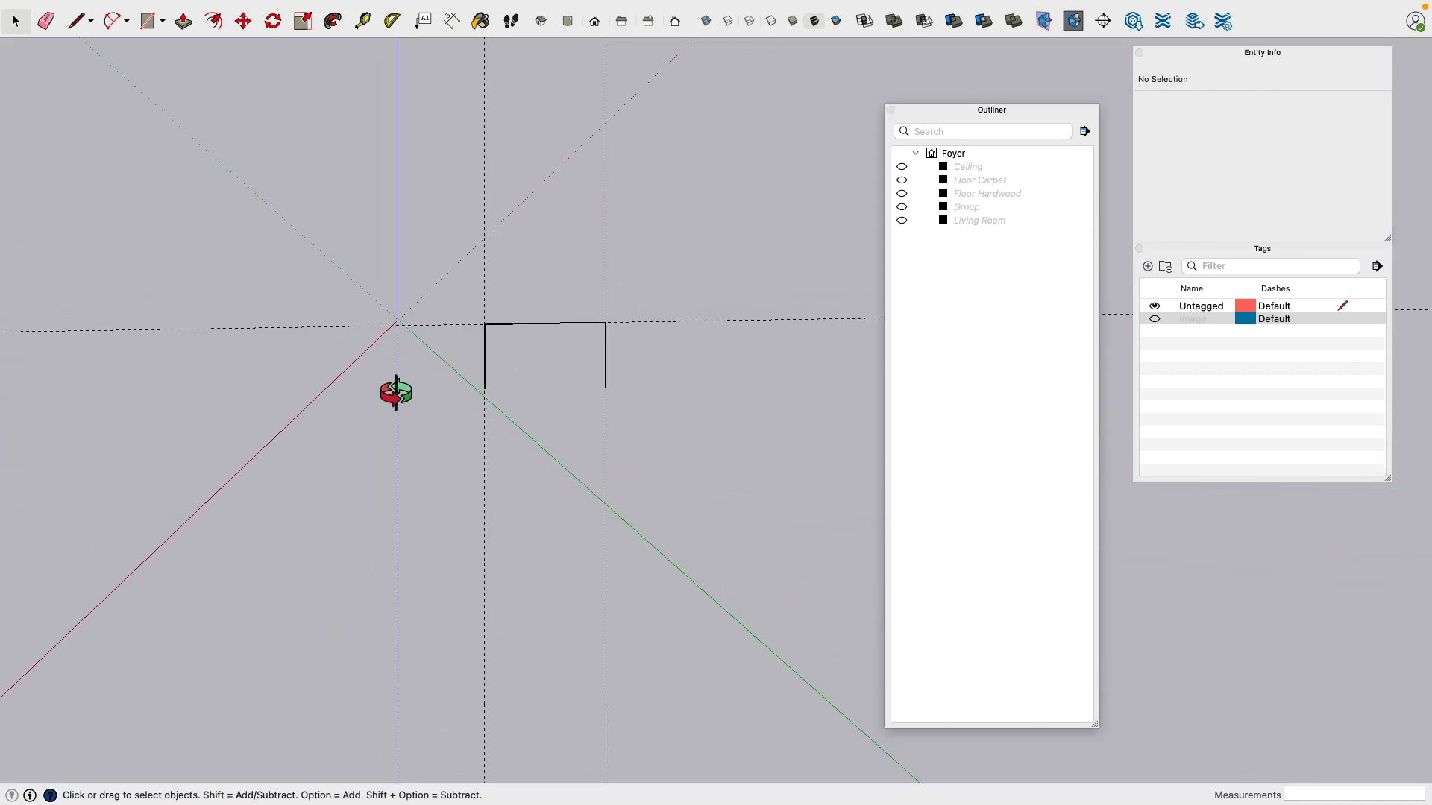
middle_click_drag(393, 393, 556, 243)
scroll(554, 246, "up", 3)
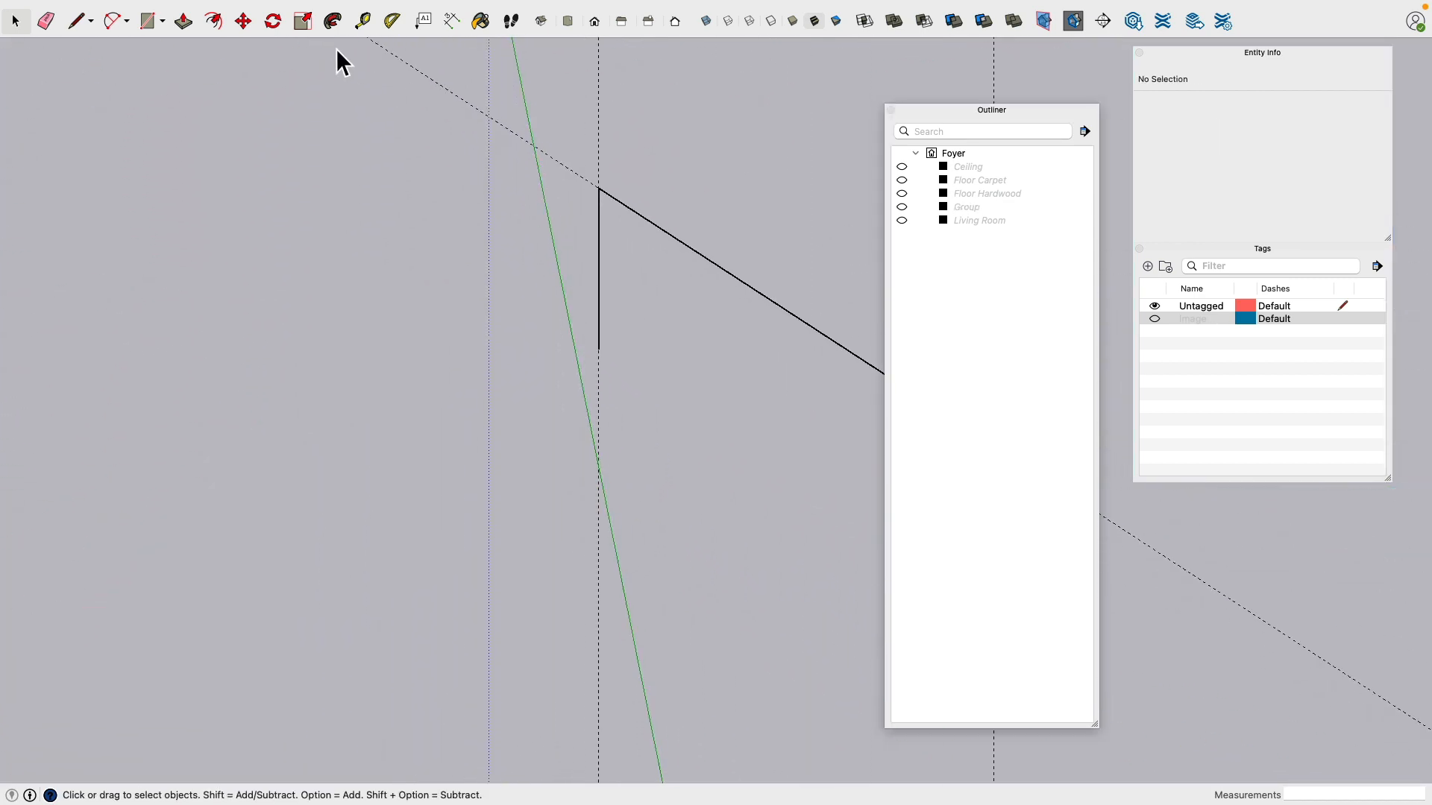
key("l")
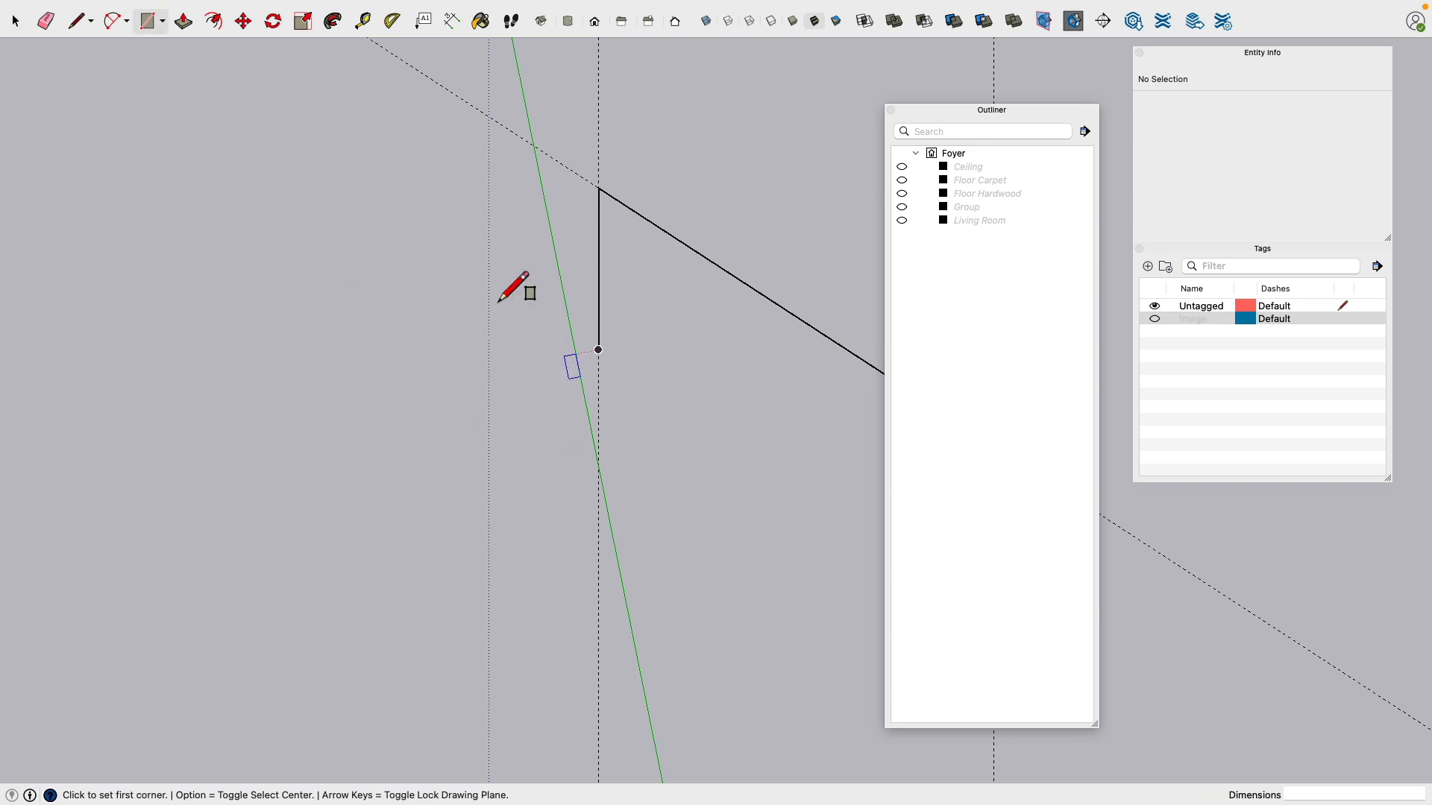
middle_click_drag(570, 399, 789, 408)
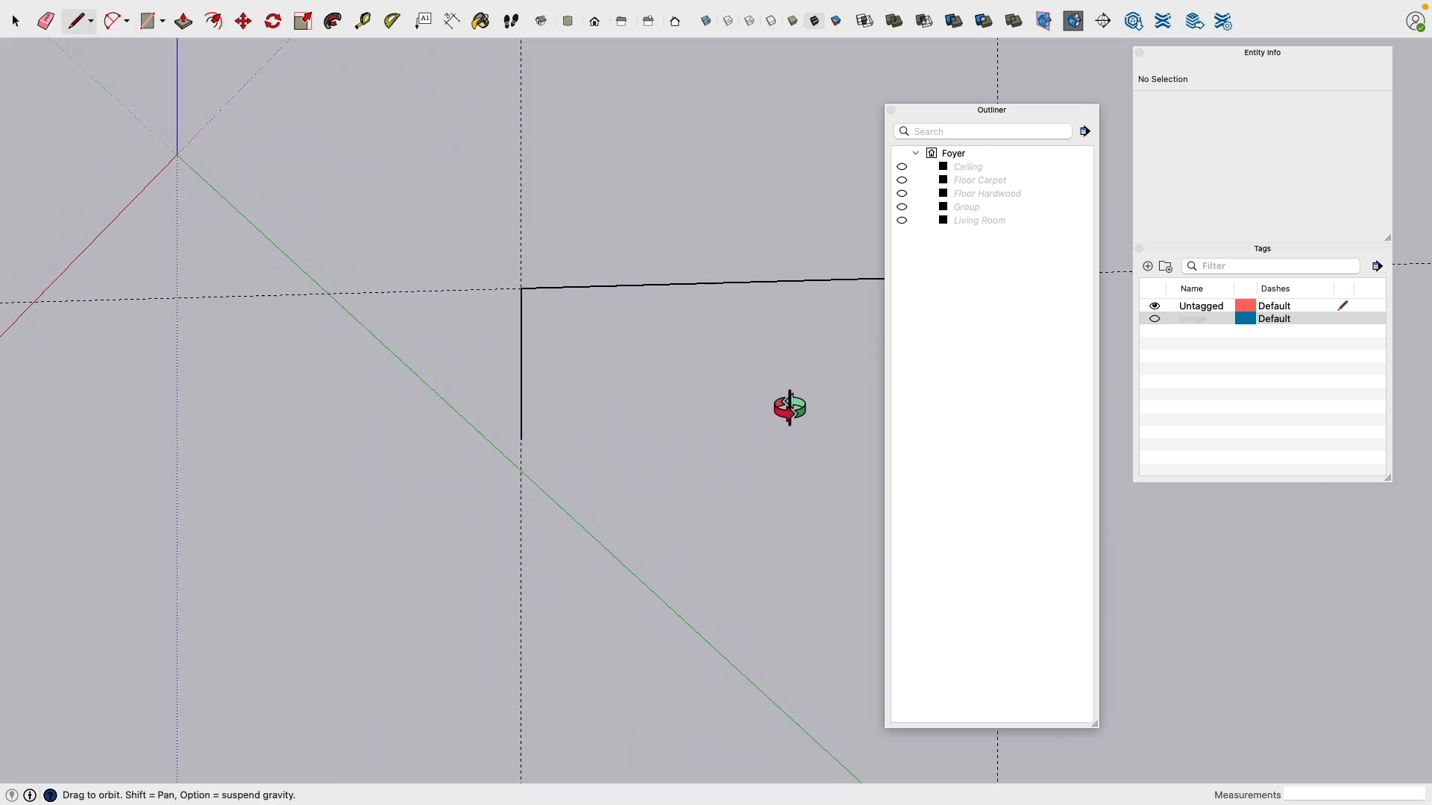
left_click(522, 440)
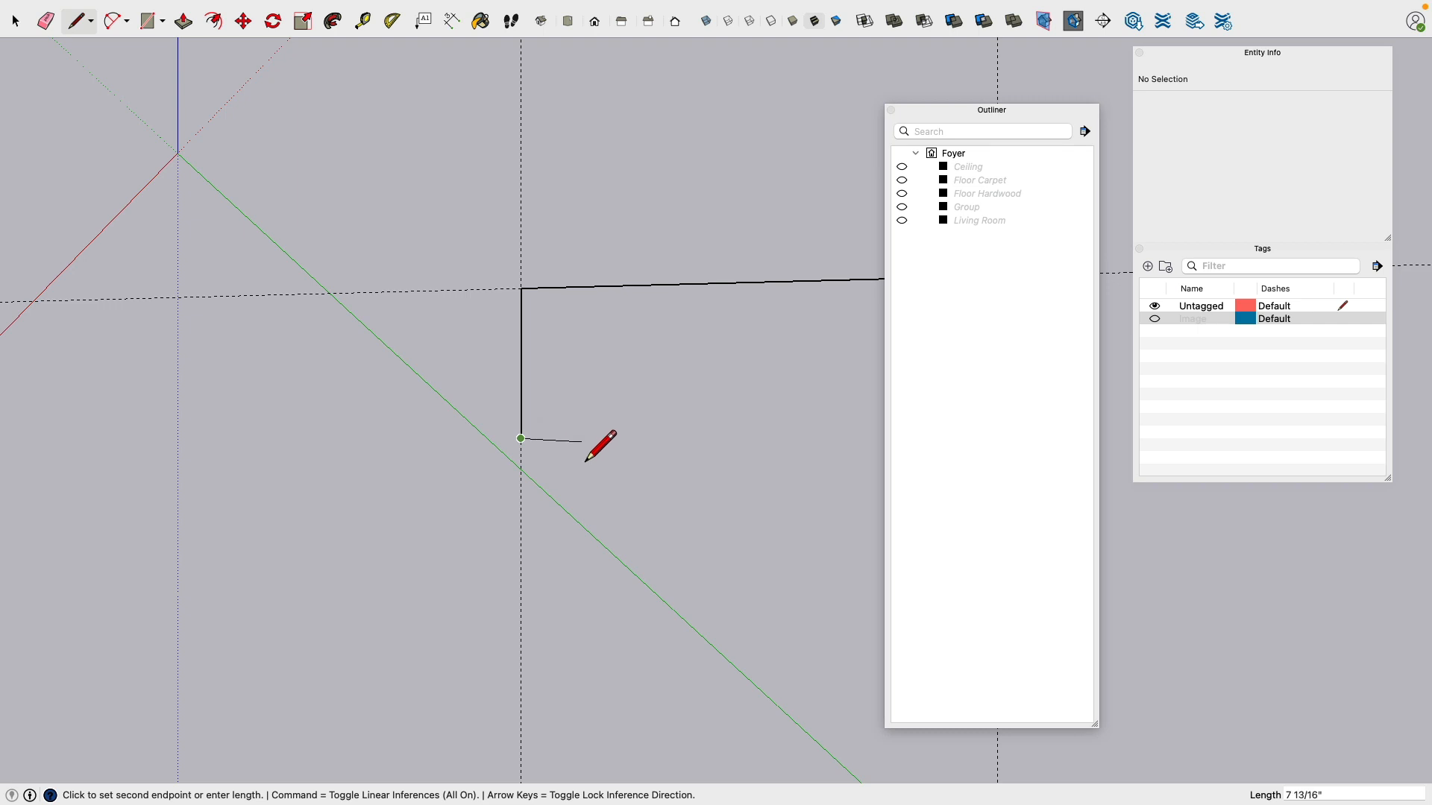
middle_click_drag(582, 463, 630, 485)
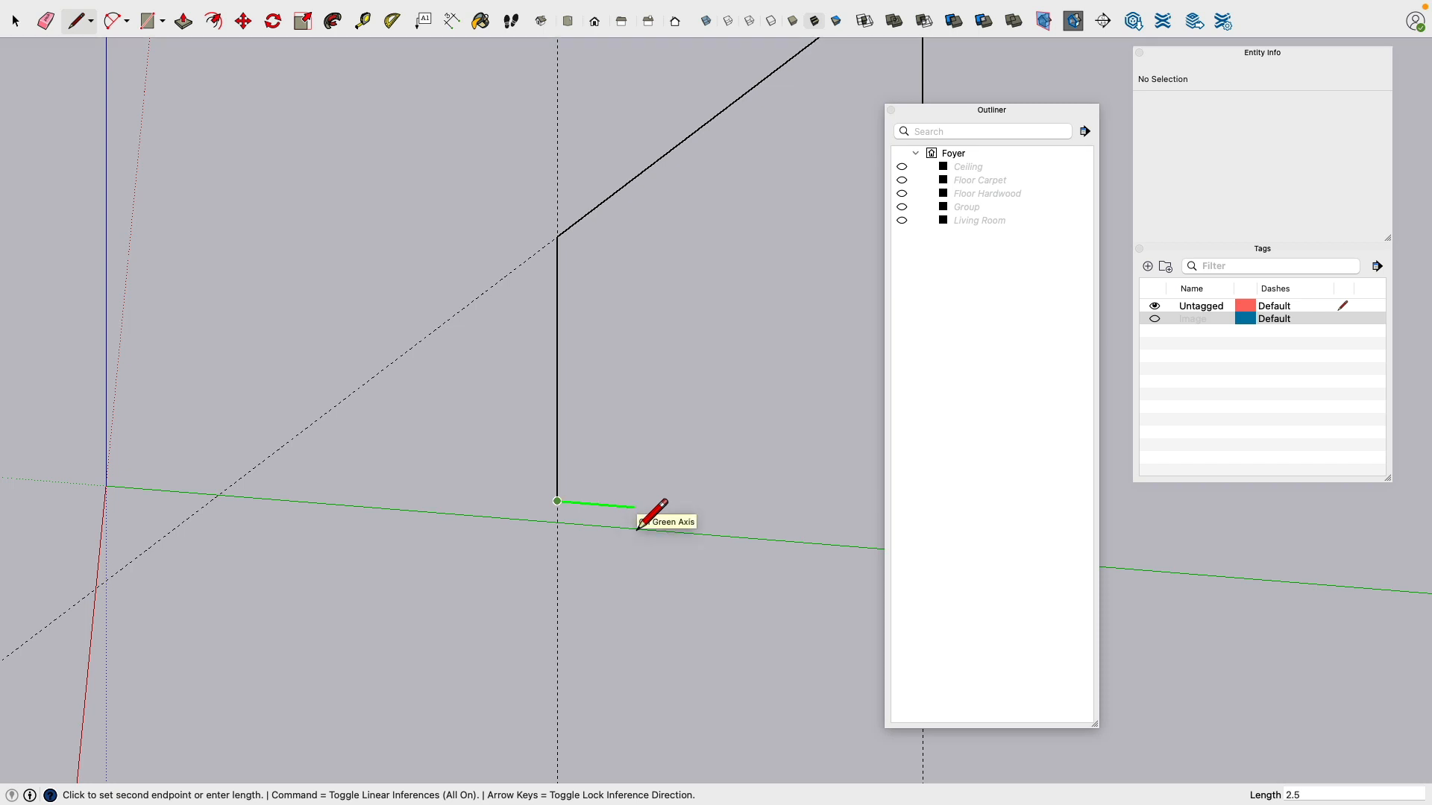
key("Return")
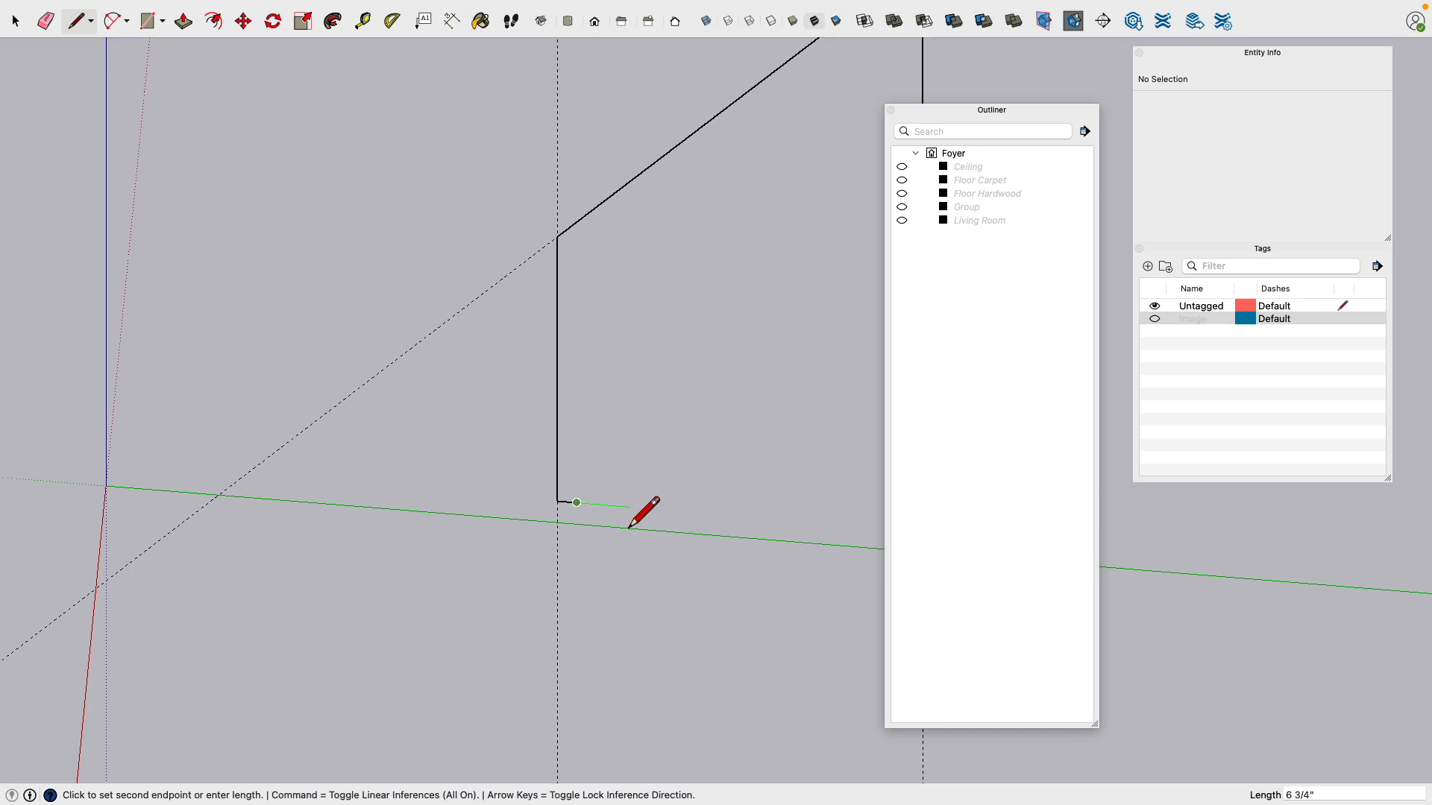
scroll(634, 522, "up", 5)
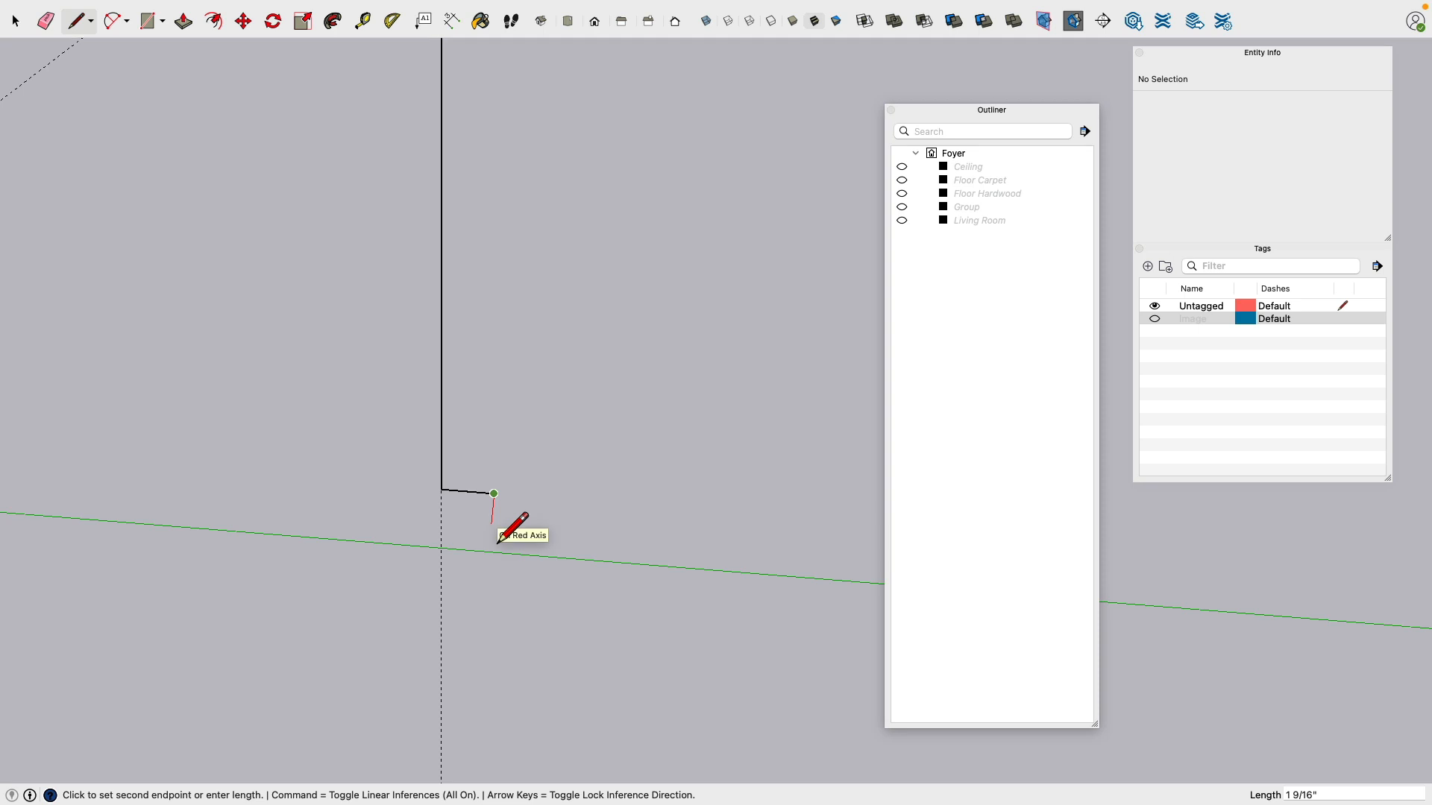
type(".25")
key("Return")
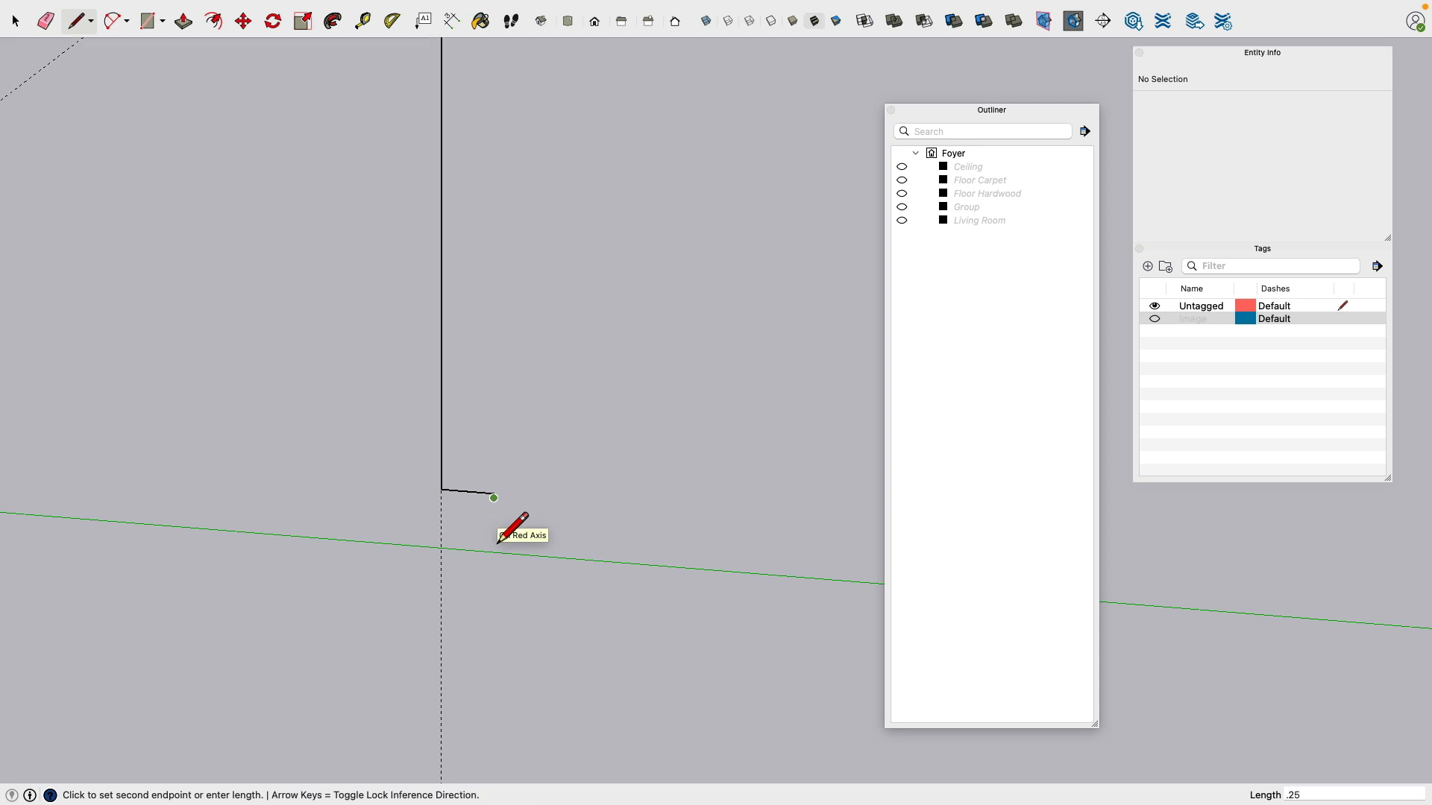
key("Escape")
Step: Draw the trim profile's wide end along the red axis, add a 0.75-inch edge along the green axis, and close the outline with a slanted edge
scroll(485, 515, "up", 4)
left_click(409, 471)
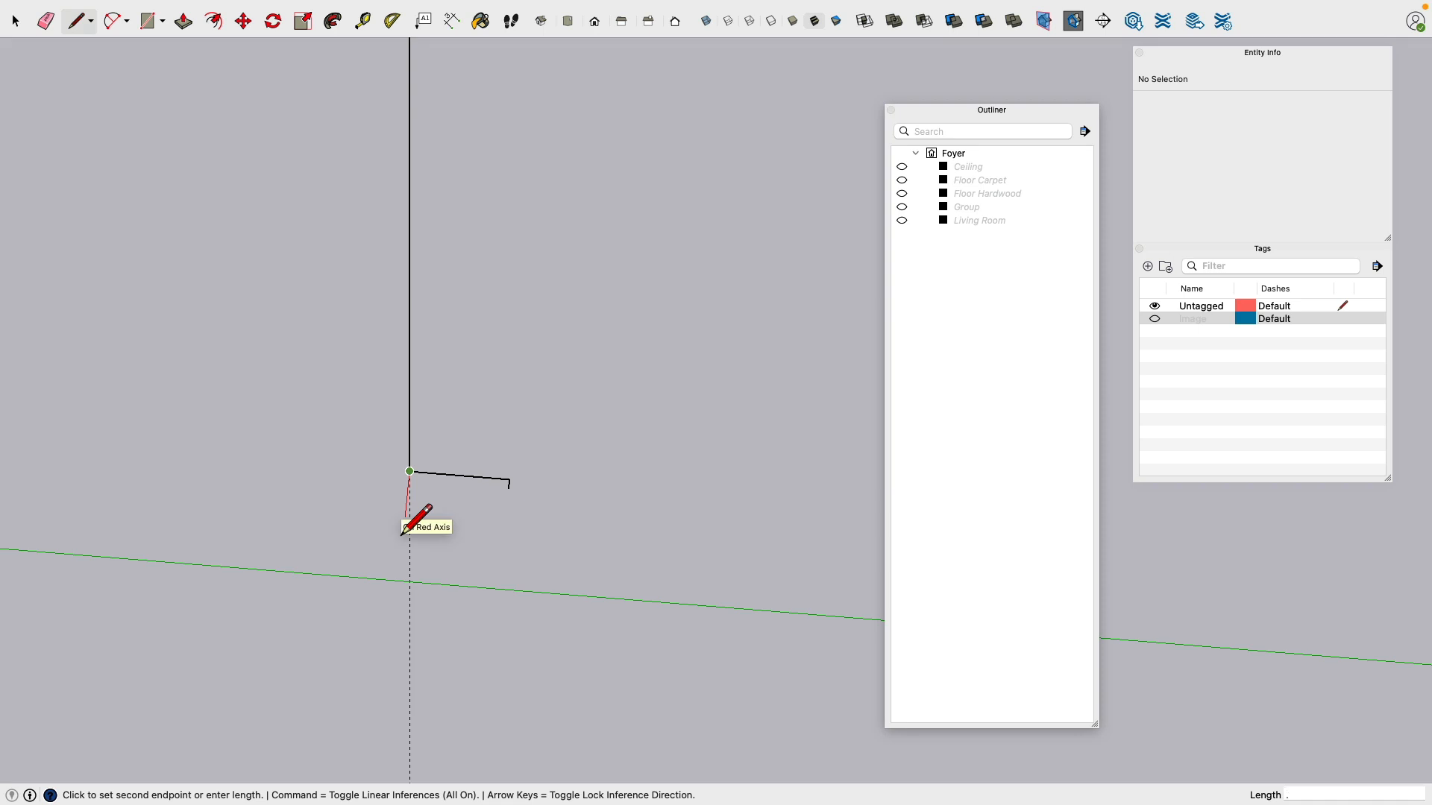
key("Return")
scroll(474, 516, "up", 4)
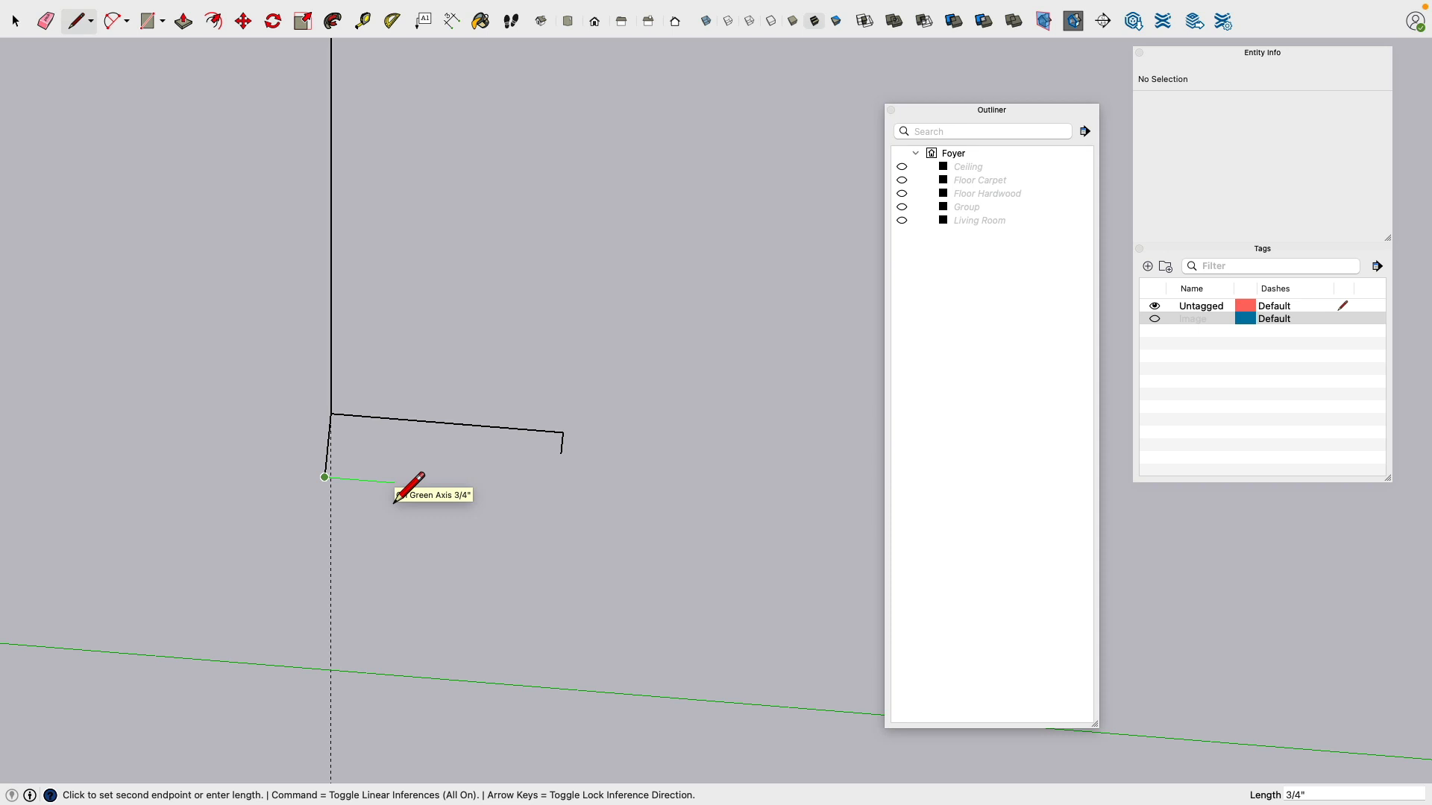
type(".75")
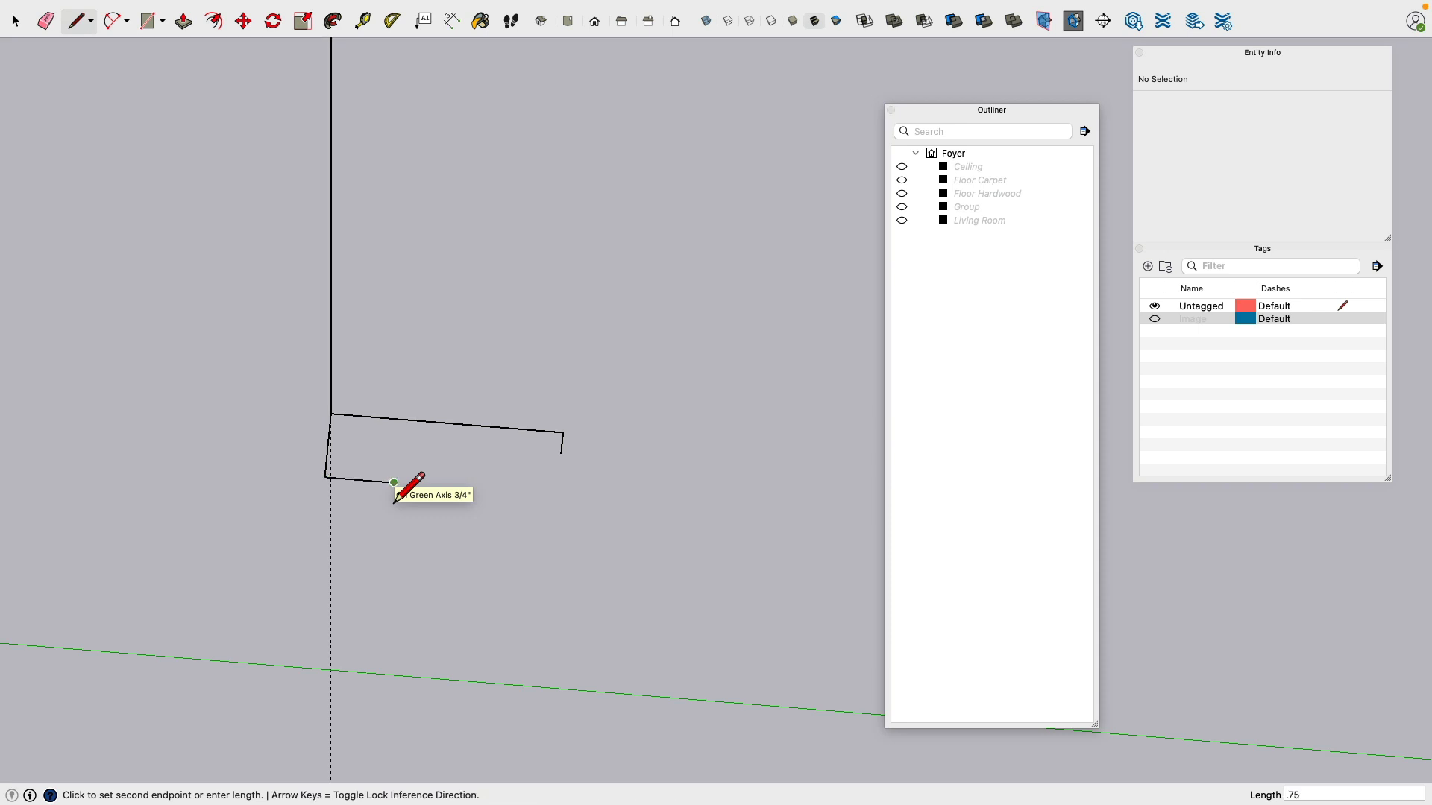
key("Return")
left_click(563, 471)
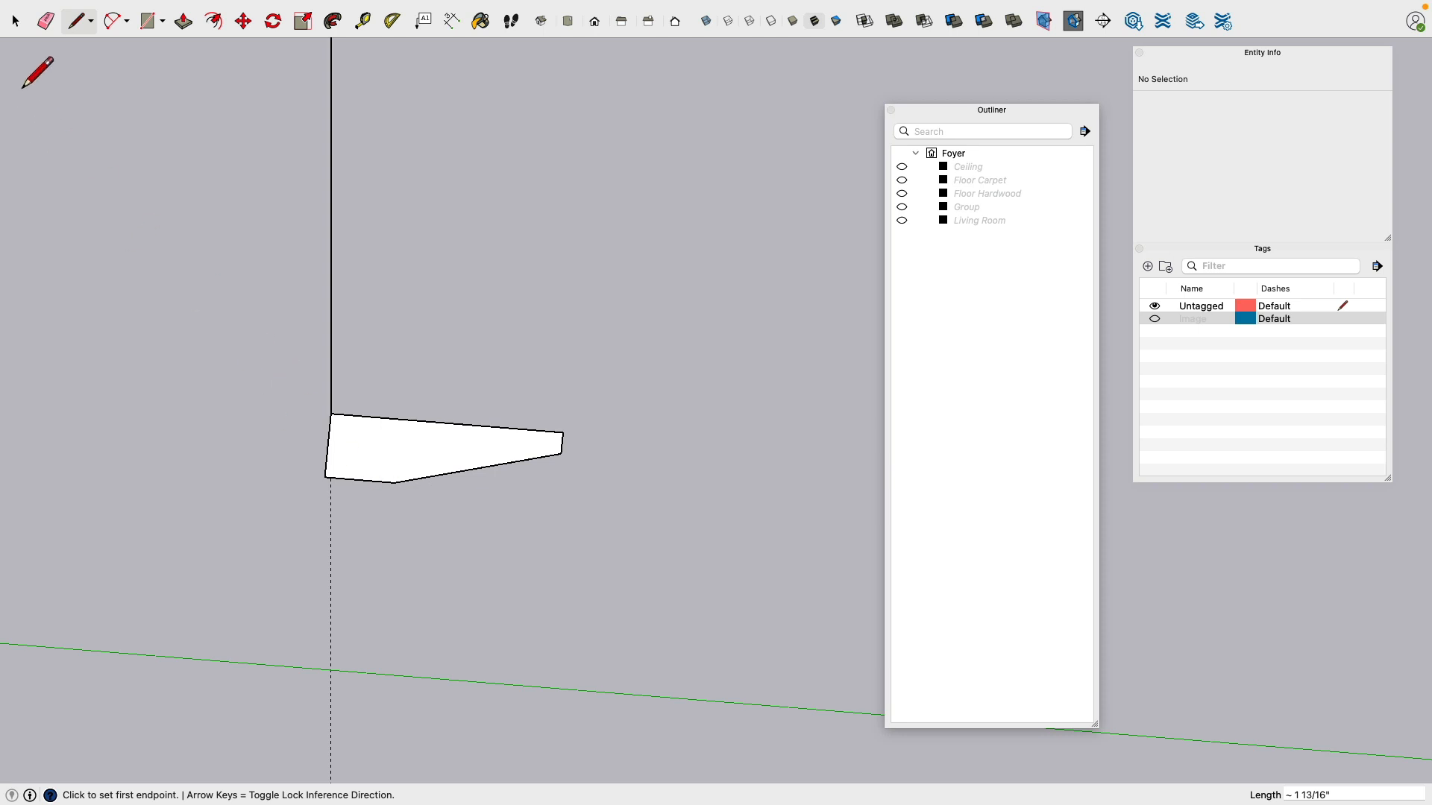
Step: Select the trim profile's face together with its bounding edges
key("space")
left_click(398, 445)
scroll(398, 445, "down", 5)
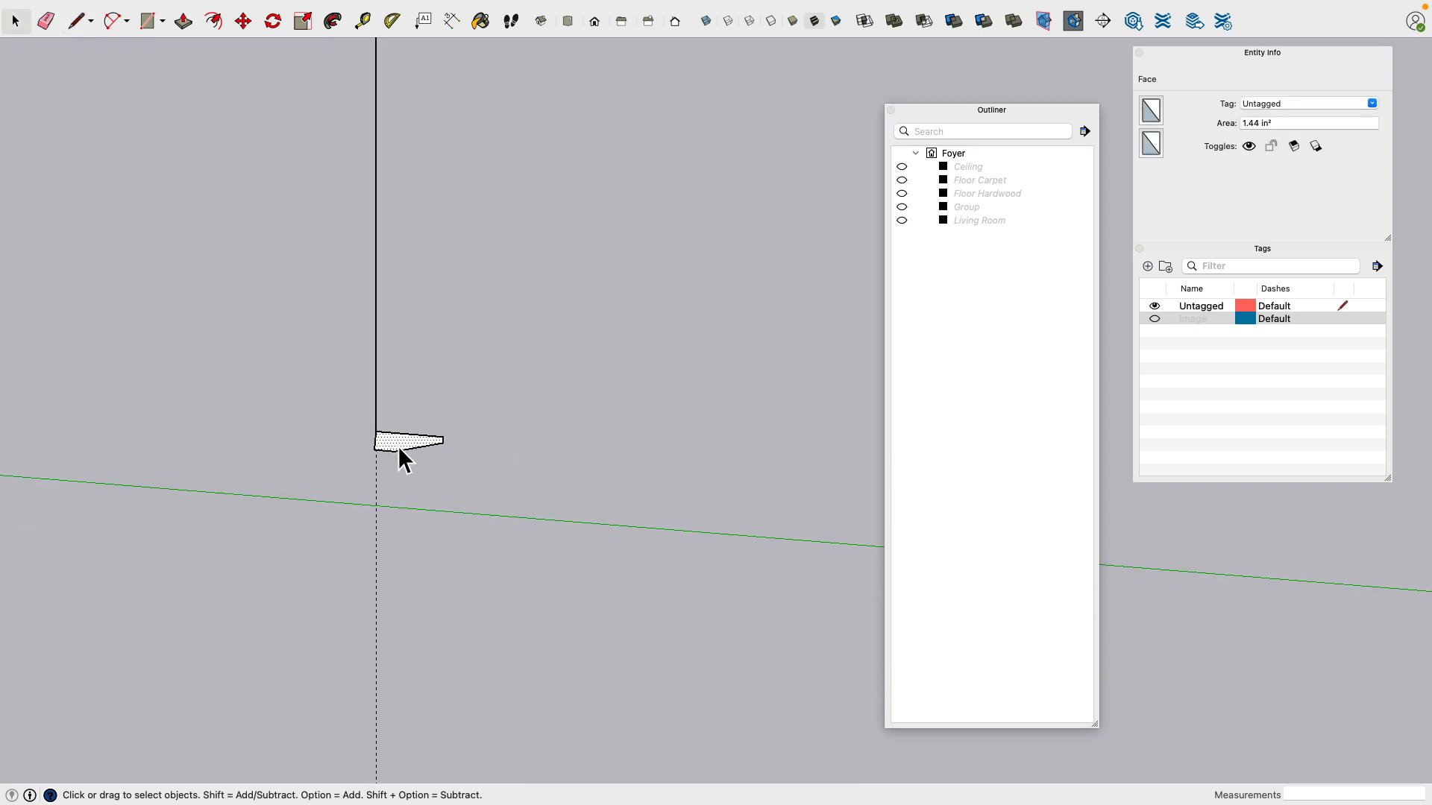
scroll(399, 447, "up", 6)
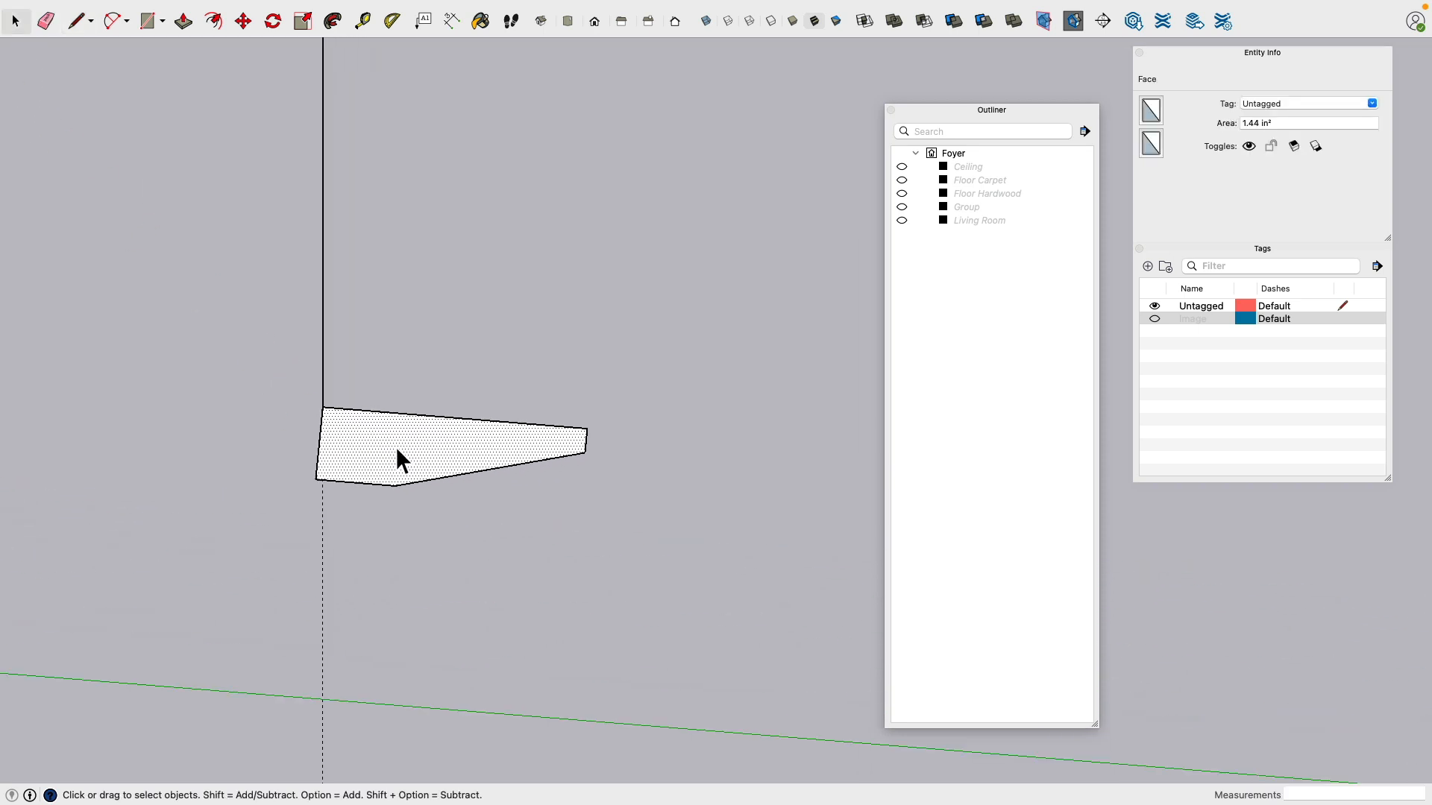
double_click(395, 446)
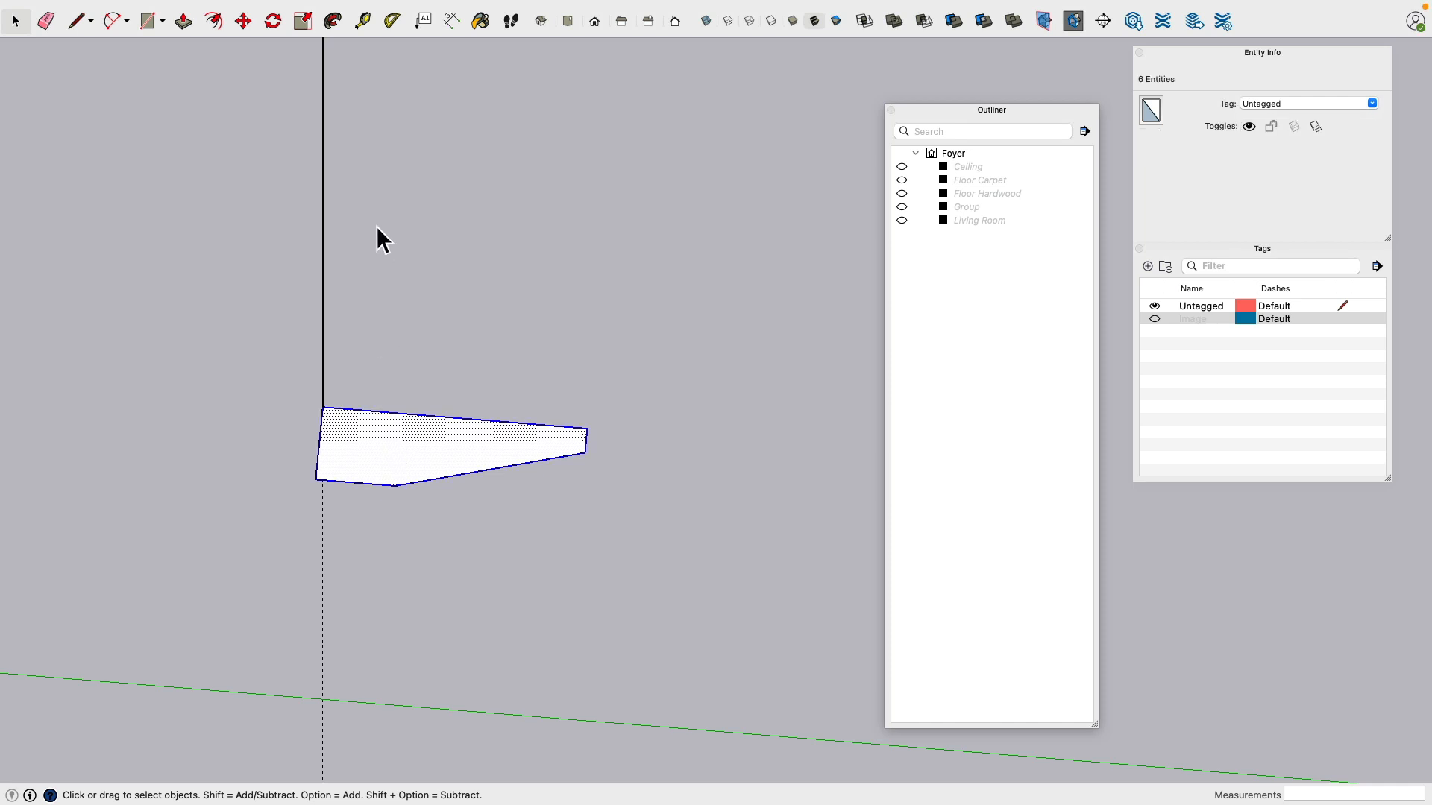
Step: Try to rotate the trim profile 45° about the corner where it meets the door's side line
left_click(273, 22)
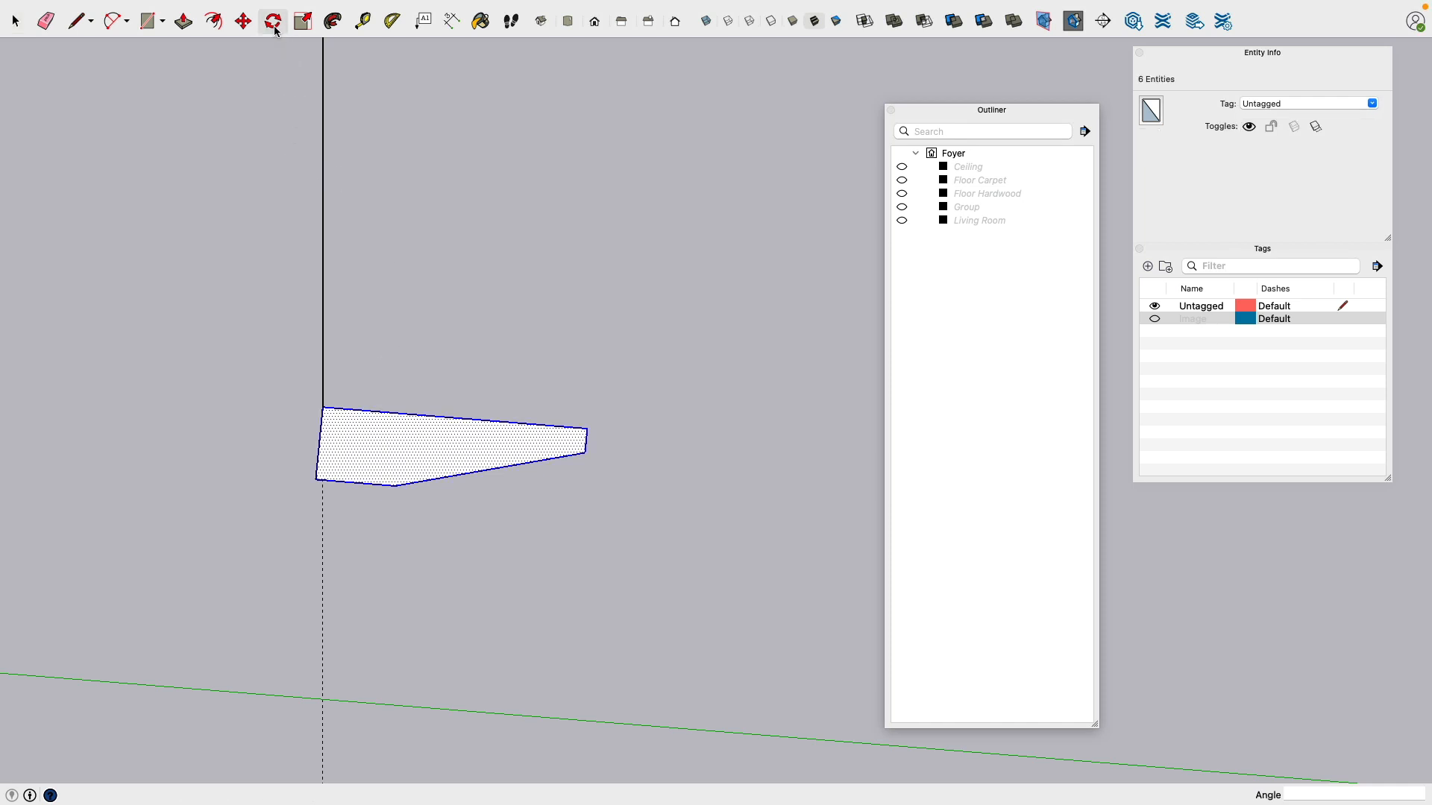
left_click(322, 408)
left_click(468, 419)
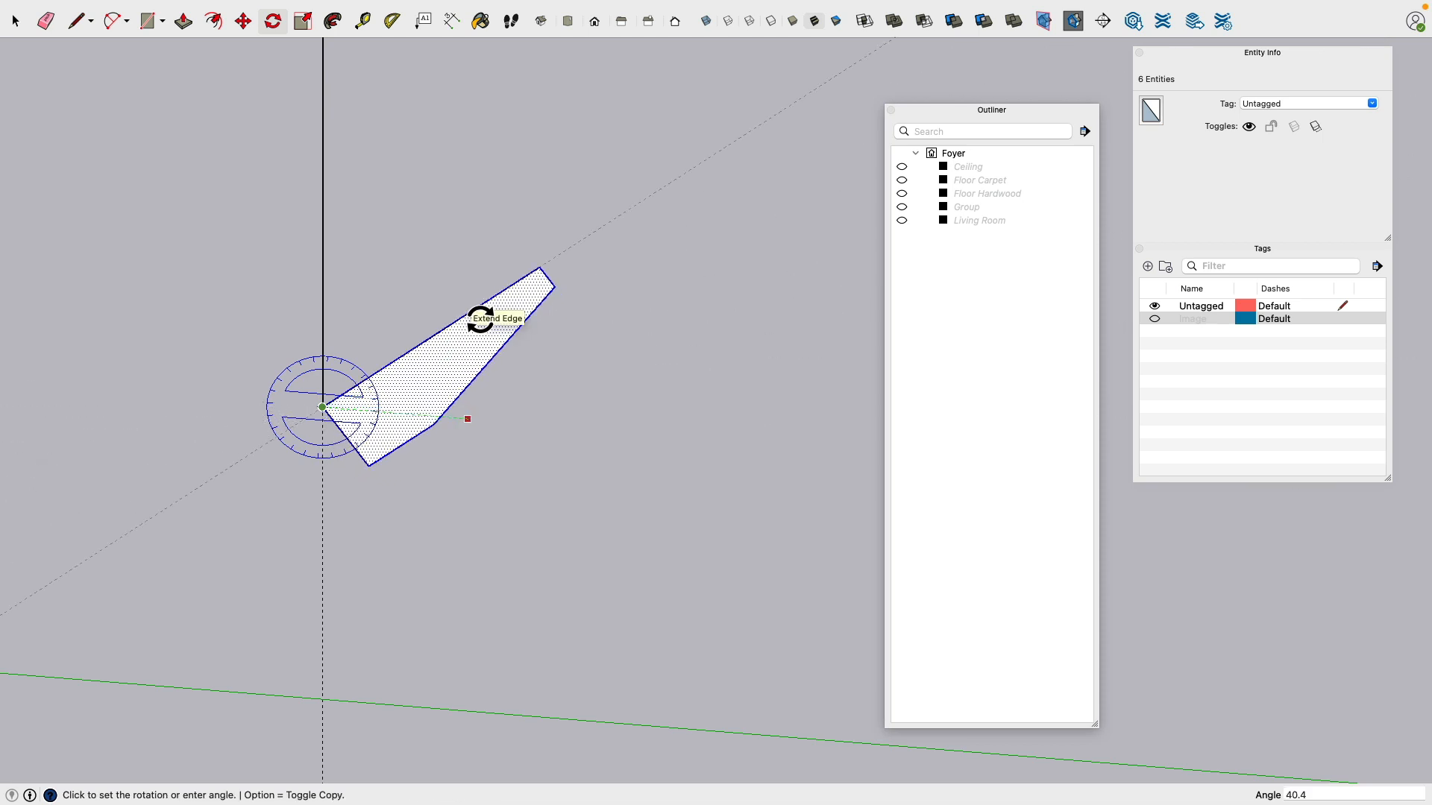
left_click(480, 318)
Step: In the top view, rotate the trim profile 45° about its door-line corner so its long edge lies along the door opening line
scroll(480, 320, "down", 3)
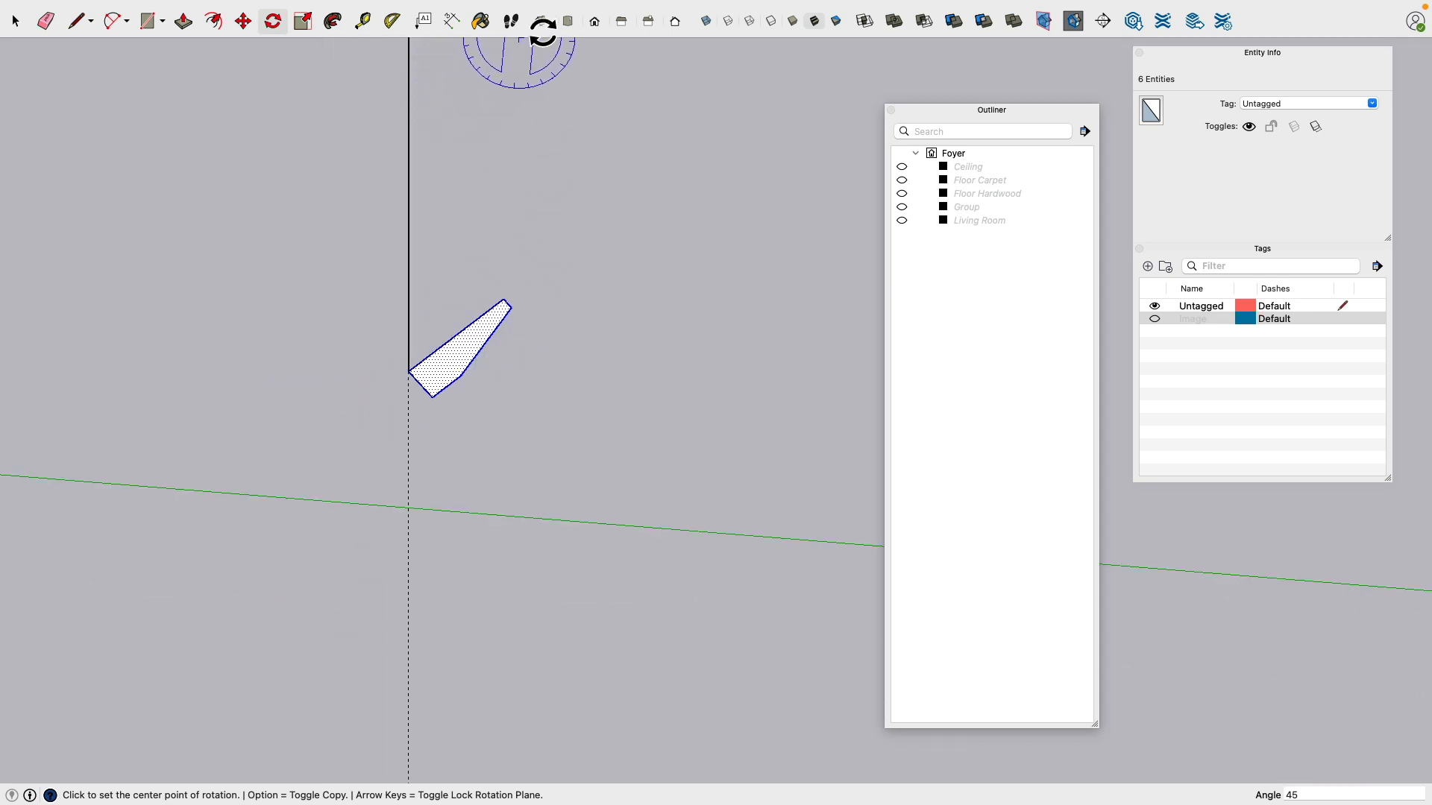
left_click(568, 21)
scroll(589, 317, "down", 3)
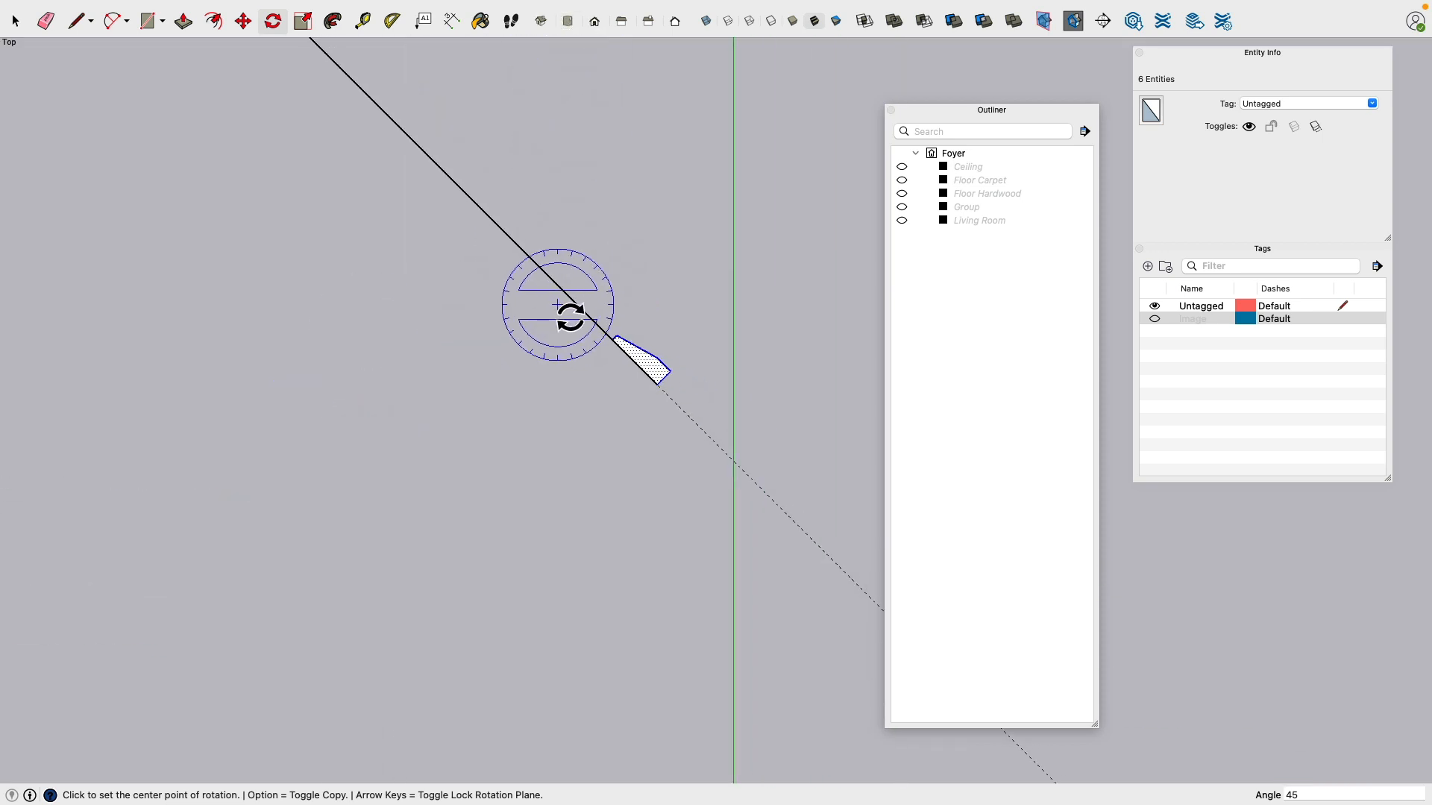
scroll(746, 332, "up", 3)
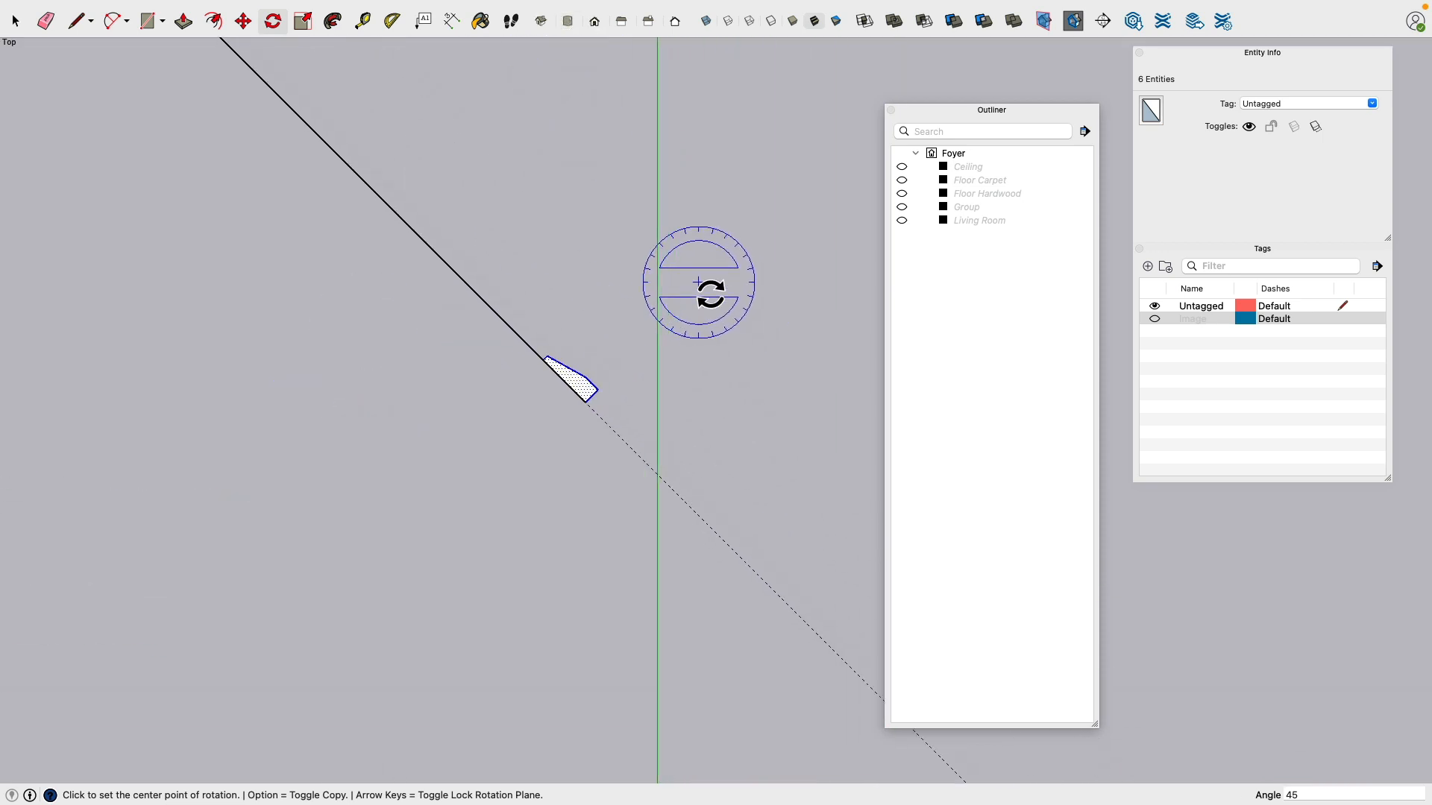
scroll(616, 376, "up", 3)
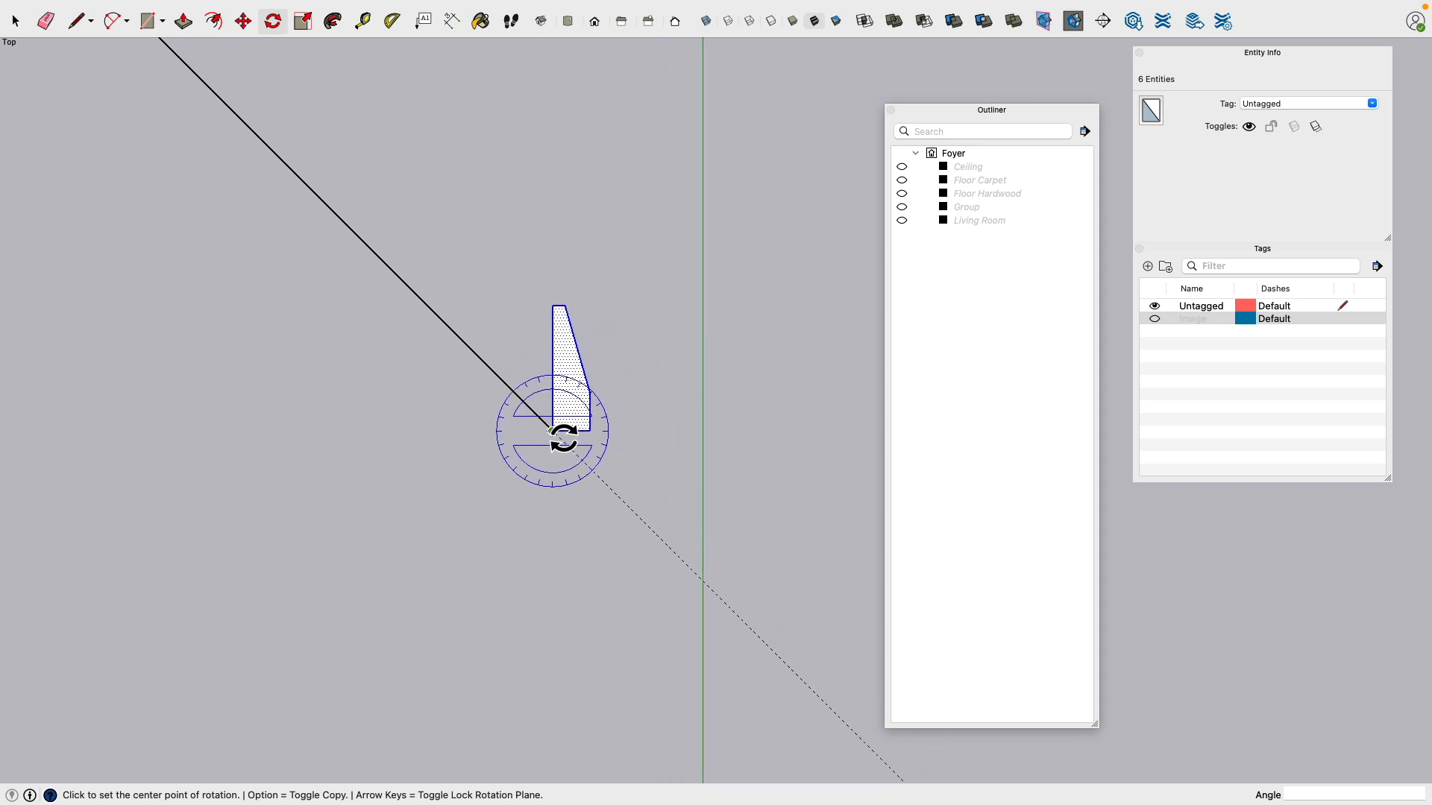
left_click(551, 431)
left_click(552, 187)
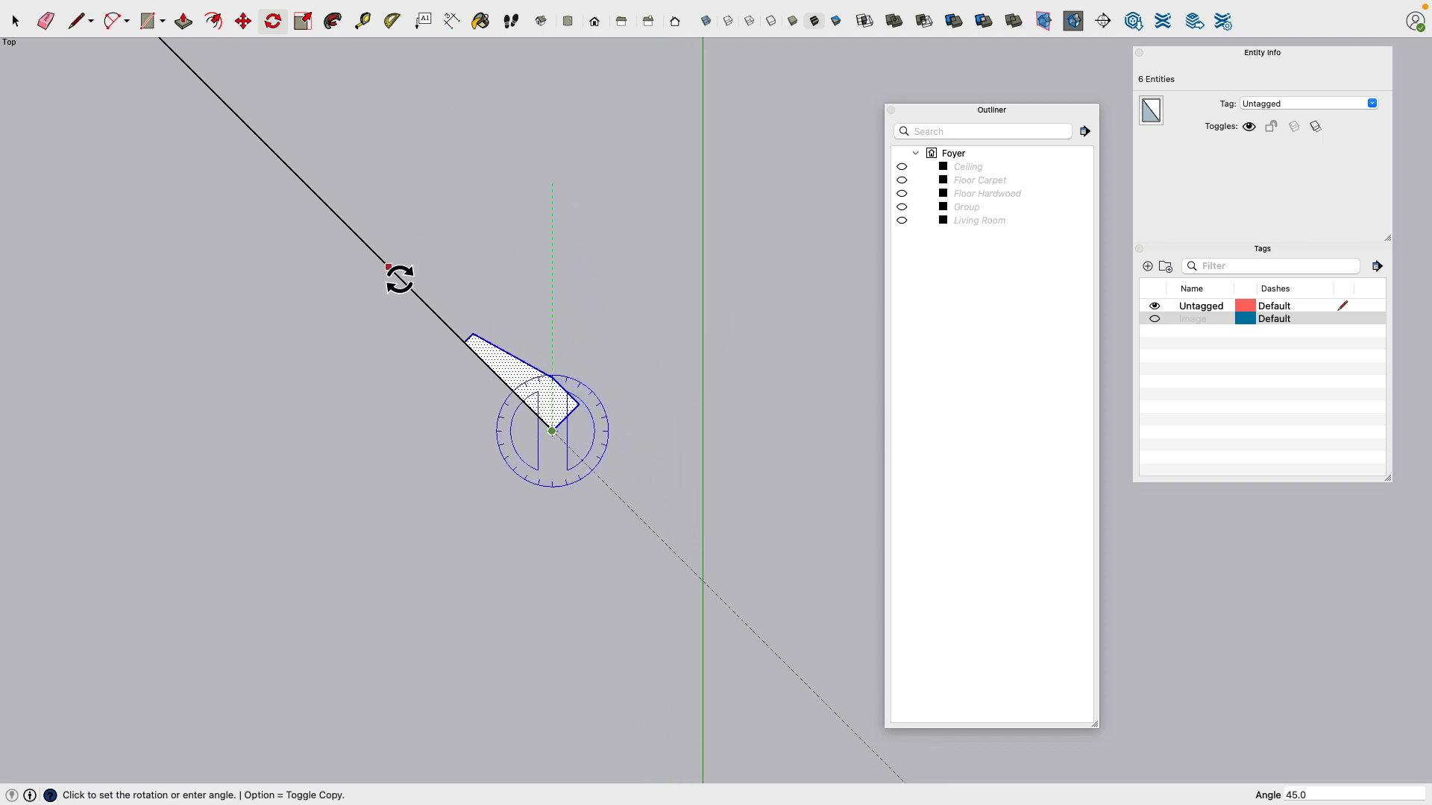
left_click(389, 268)
Step: Use Follow Me to sweep the trim profile along the French door outline
scroll(589, 298, "down", 5)
middle_click_drag(753, 396, 438, 374)
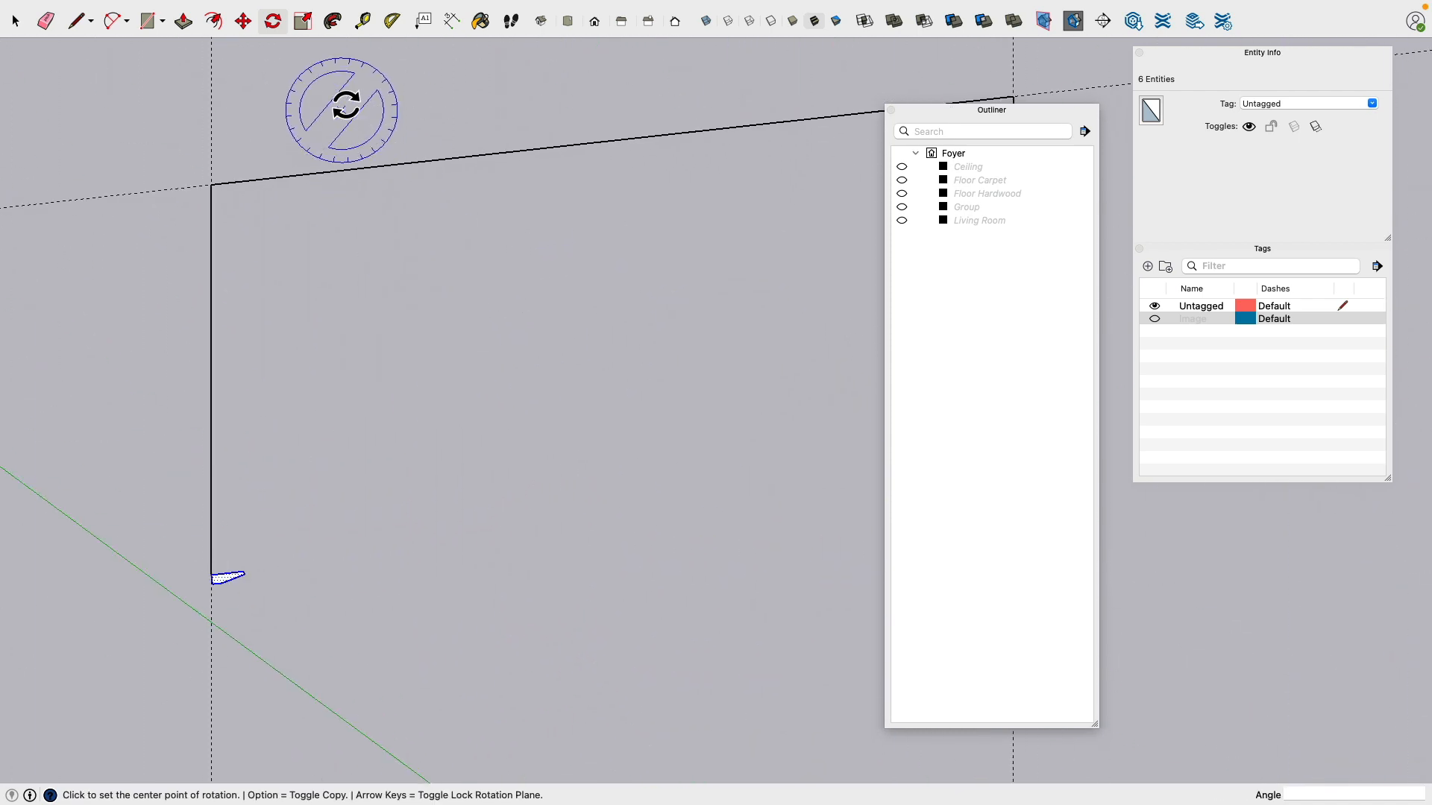
left_click(332, 21)
scroll(238, 582, "up", 3)
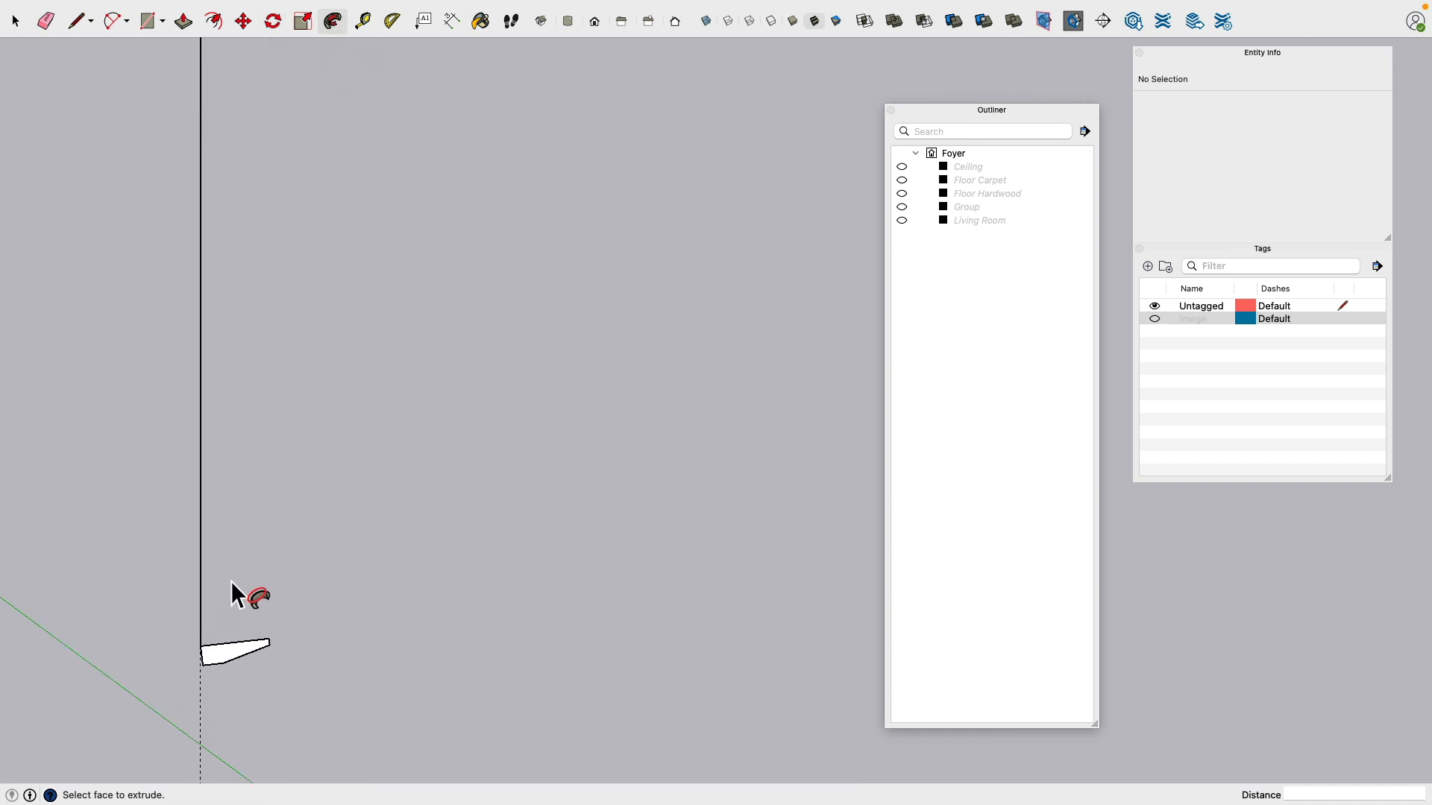
Step: Try to extrude the small trim profile along the doorway path with Follow Me
double_click(222, 656)
scroll(208, 598, "down", 5)
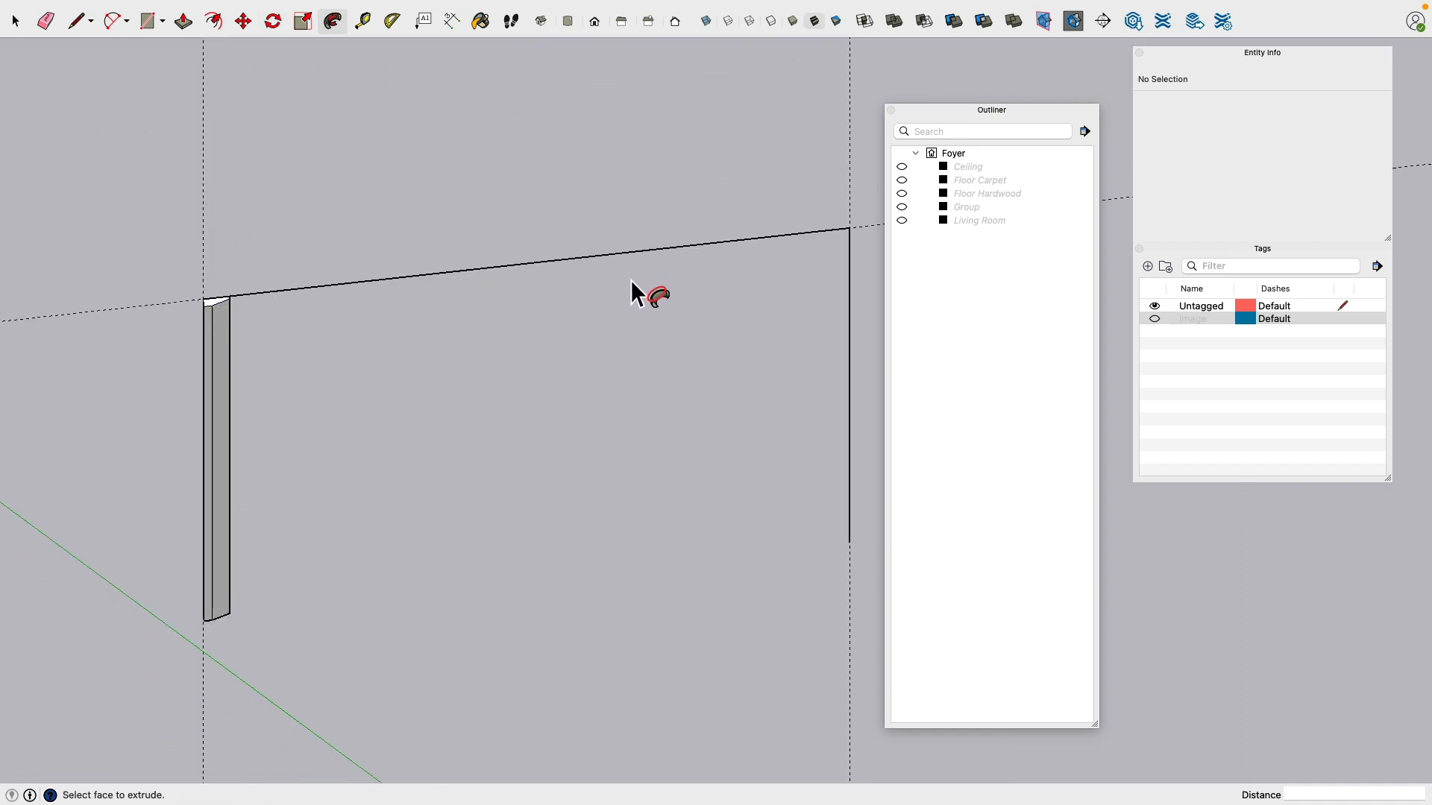
key("super+z")
Step: Extrude the trim profile with Follow Me up one side, across the top and down the other side of the doorway path
scroll(201, 605, "up", 4)
left_click(224, 639)
scroll(223, 633, "down", 4)
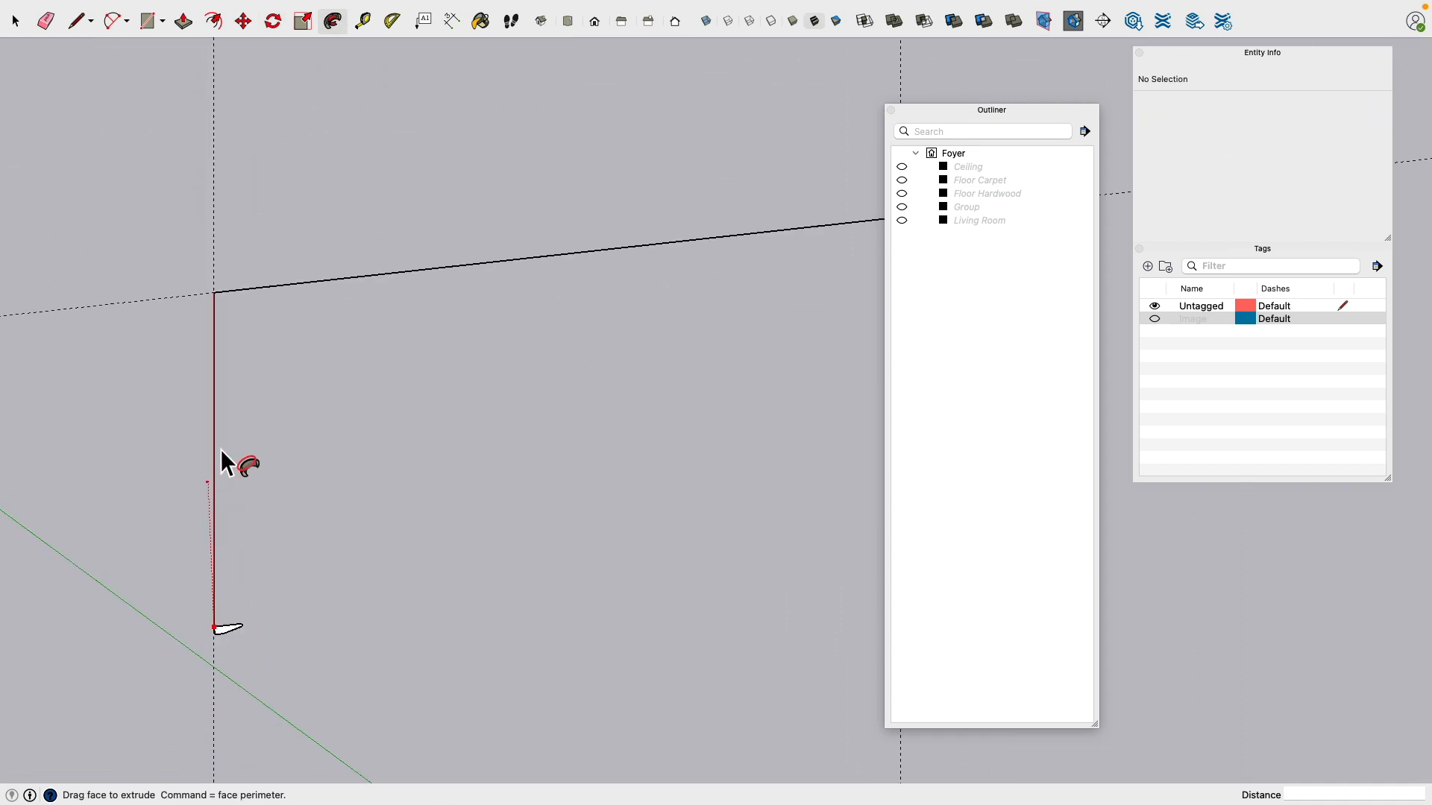
left_click(704, 462)
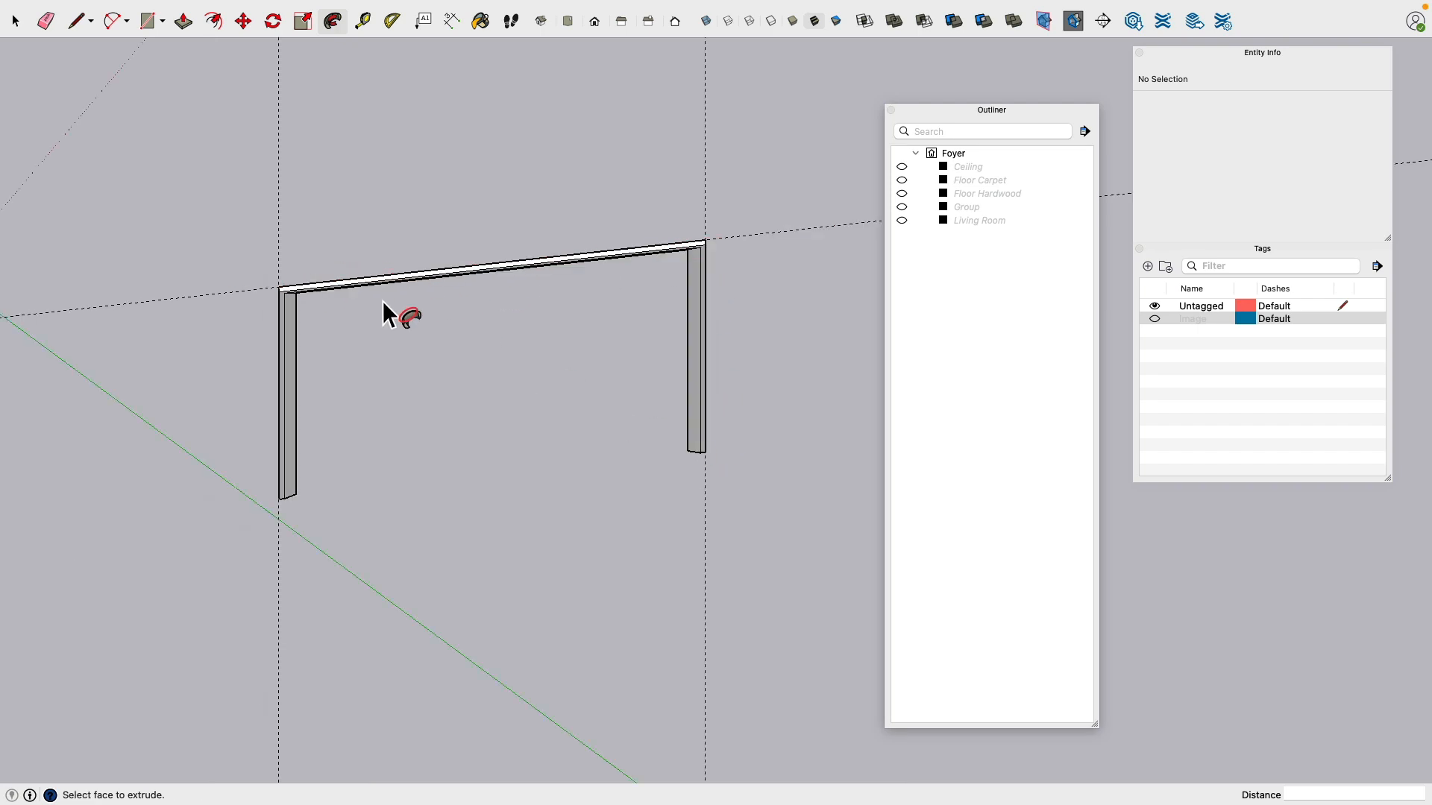
left_click(19, 25)
Step: Delete the whole extruded door trim and undo that deletion
middle_click_drag(418, 291, 835, 291)
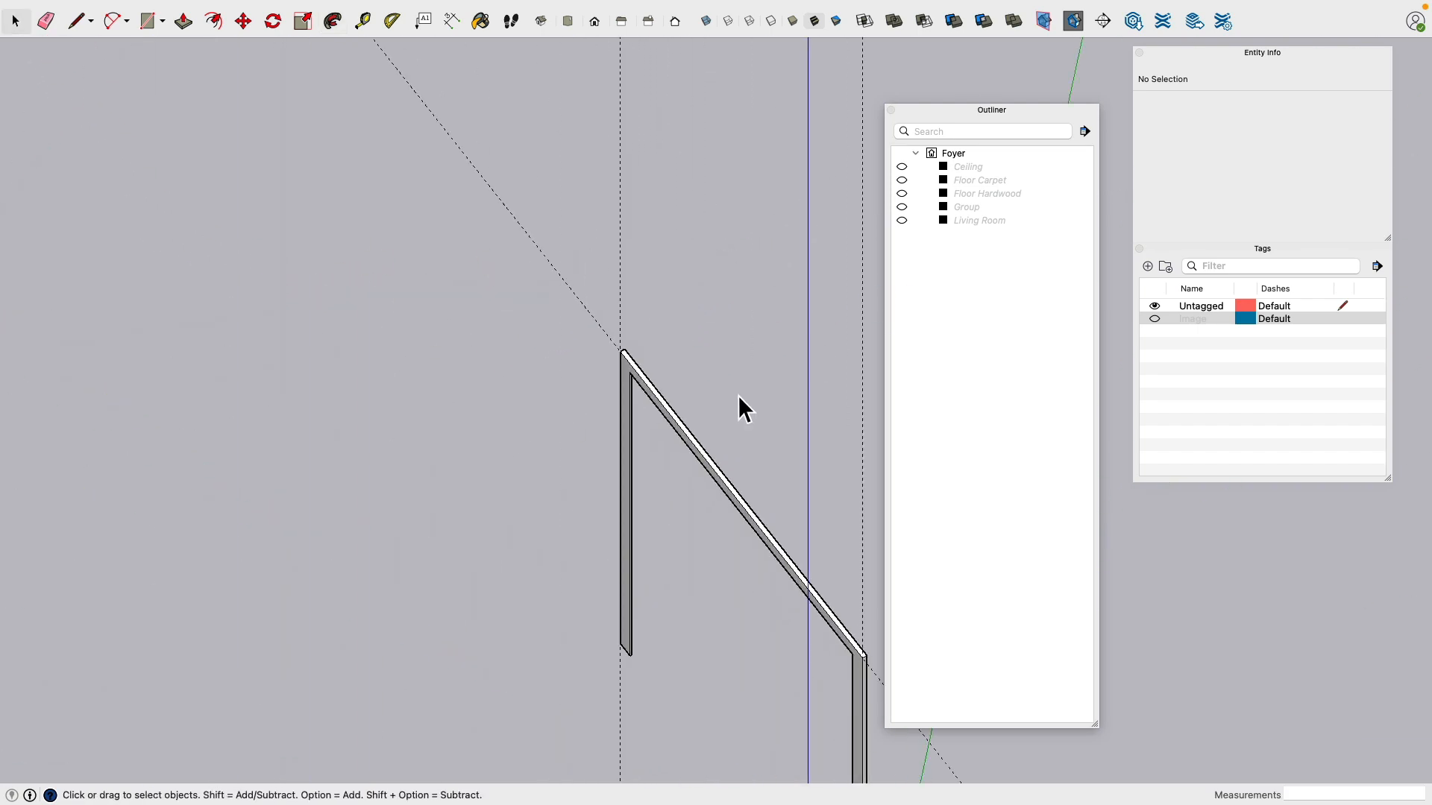
middle_click_drag(737, 395, 813, 343)
scroll(641, 376, "up", 5)
triple_click(601, 354)
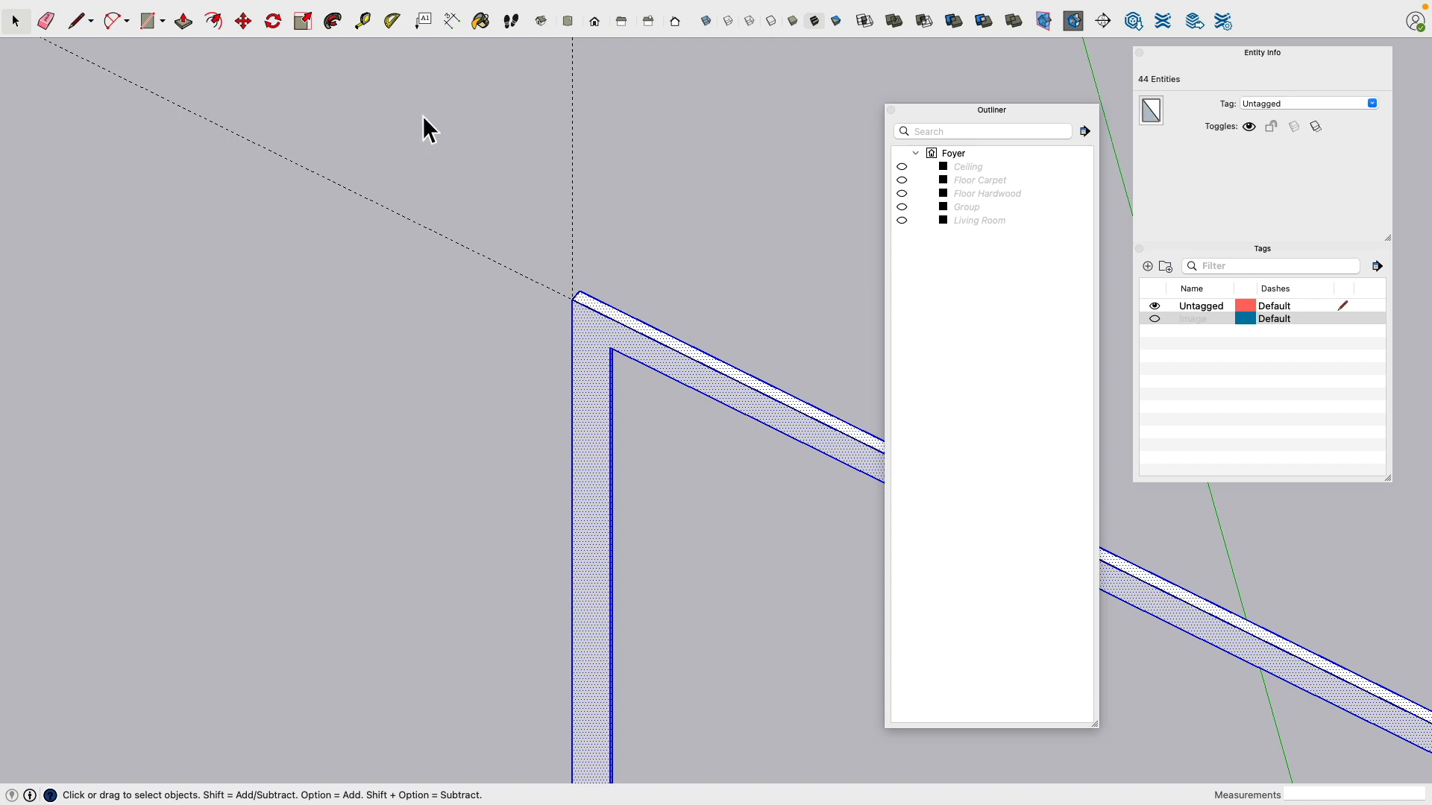
scroll(634, 368, "up", 3)
scroll(548, 283, "up", 4)
key("Delete")
scroll(539, 280, "down", 5)
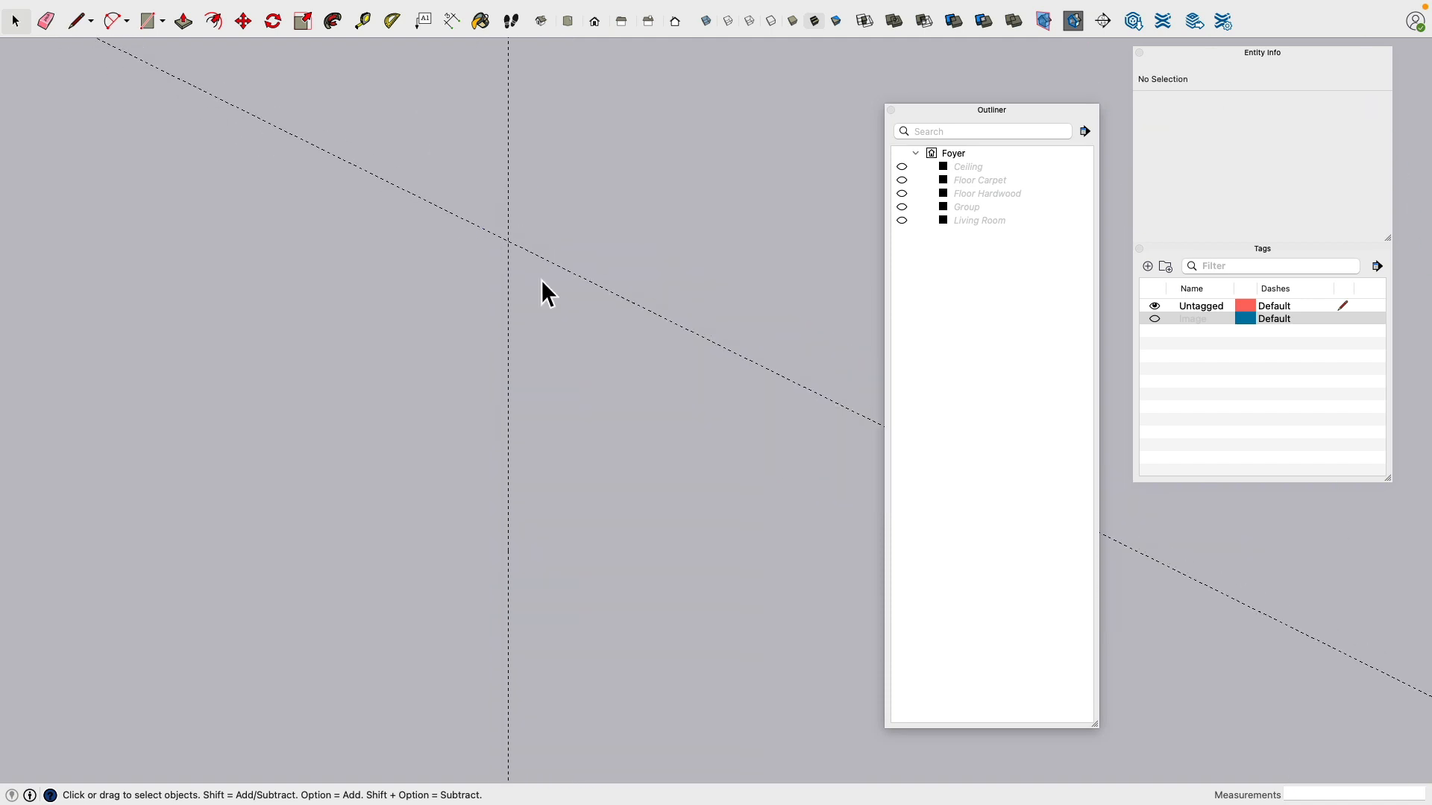
middle_click_drag(570, 301, 450, 246)
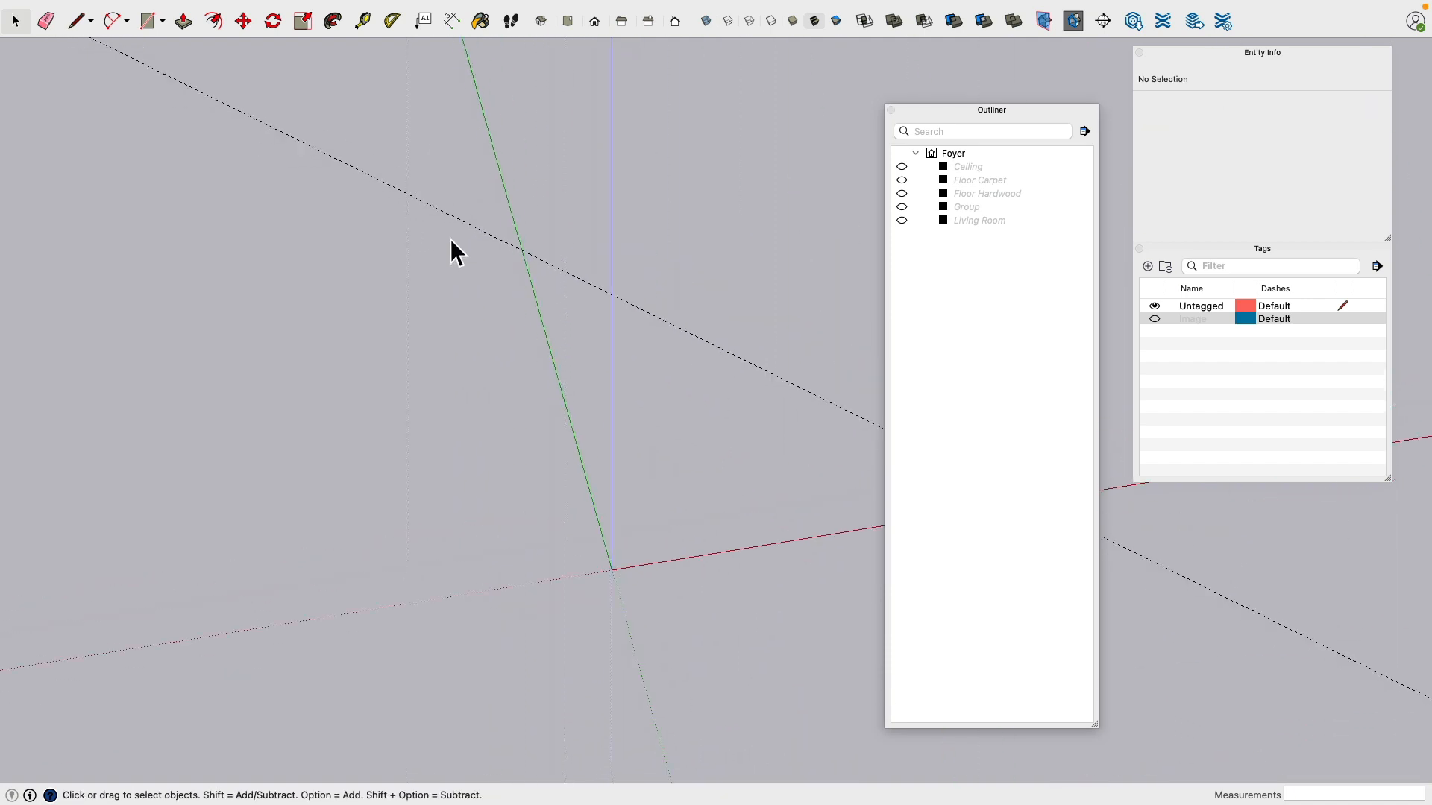
key("super+z")
Step: Delete the construction guides running along the sides and top of the door trim
scroll(447, 240, "up", 3)
scroll(445, 240, "up", 1)
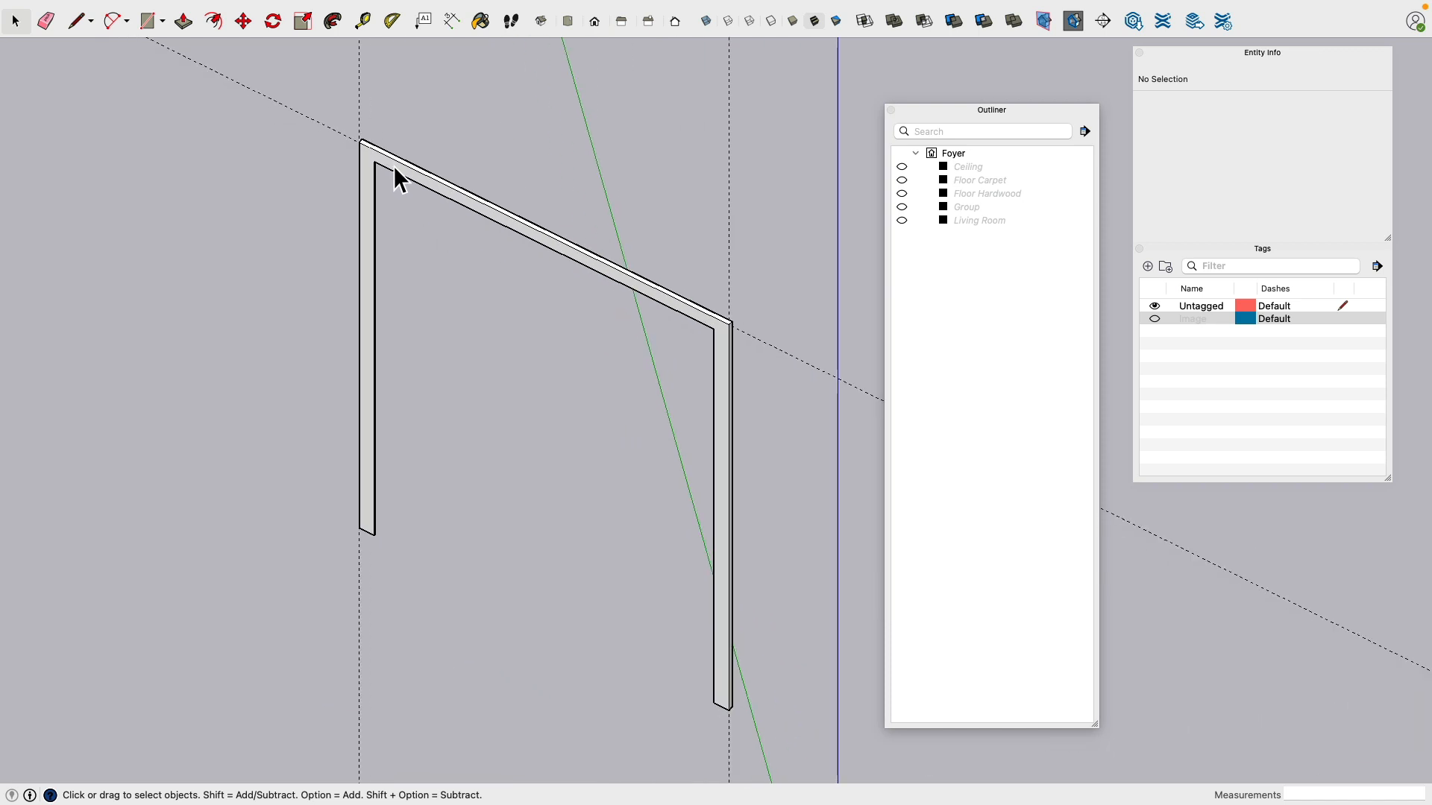
scroll(393, 164, "up", 3)
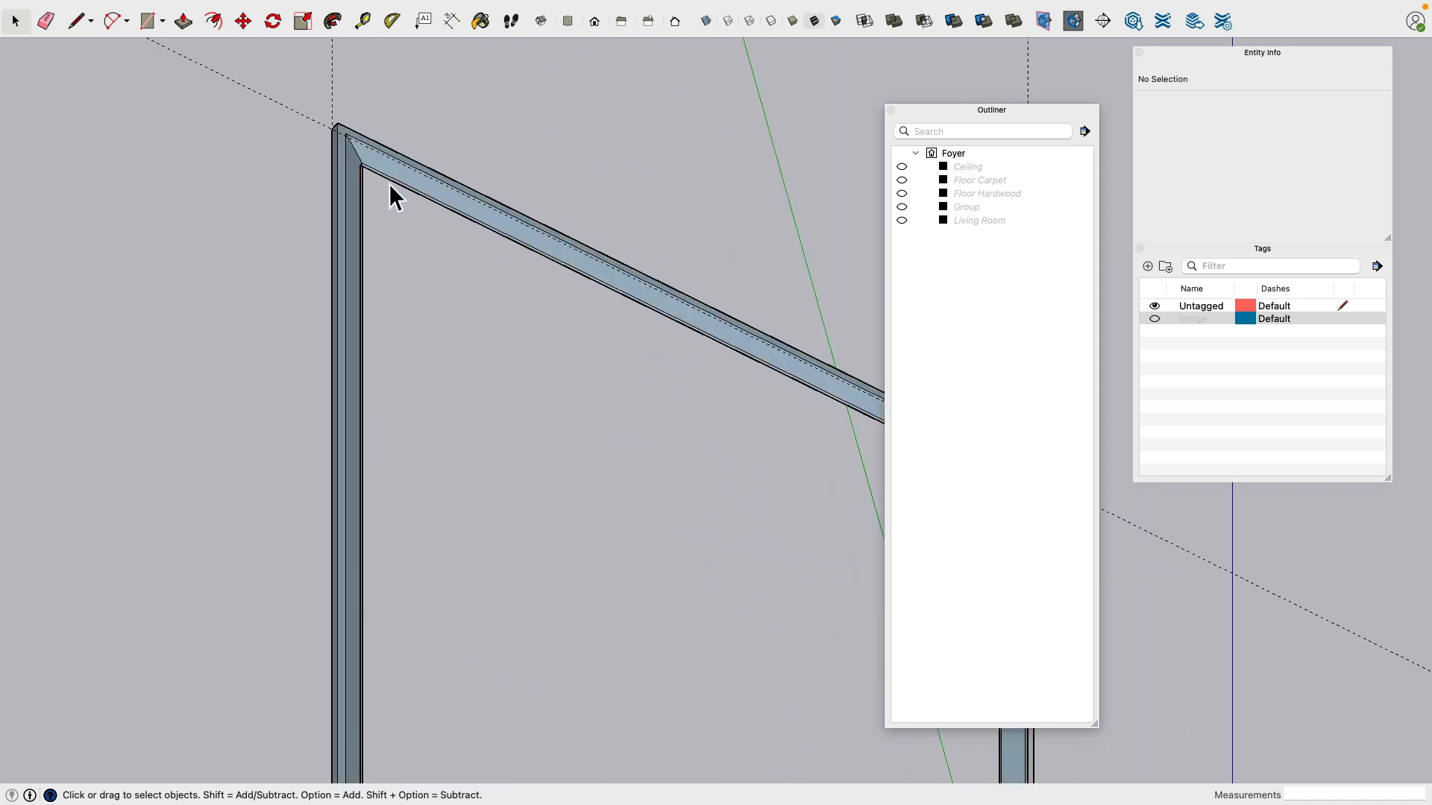
scroll(389, 183, "down", 5)
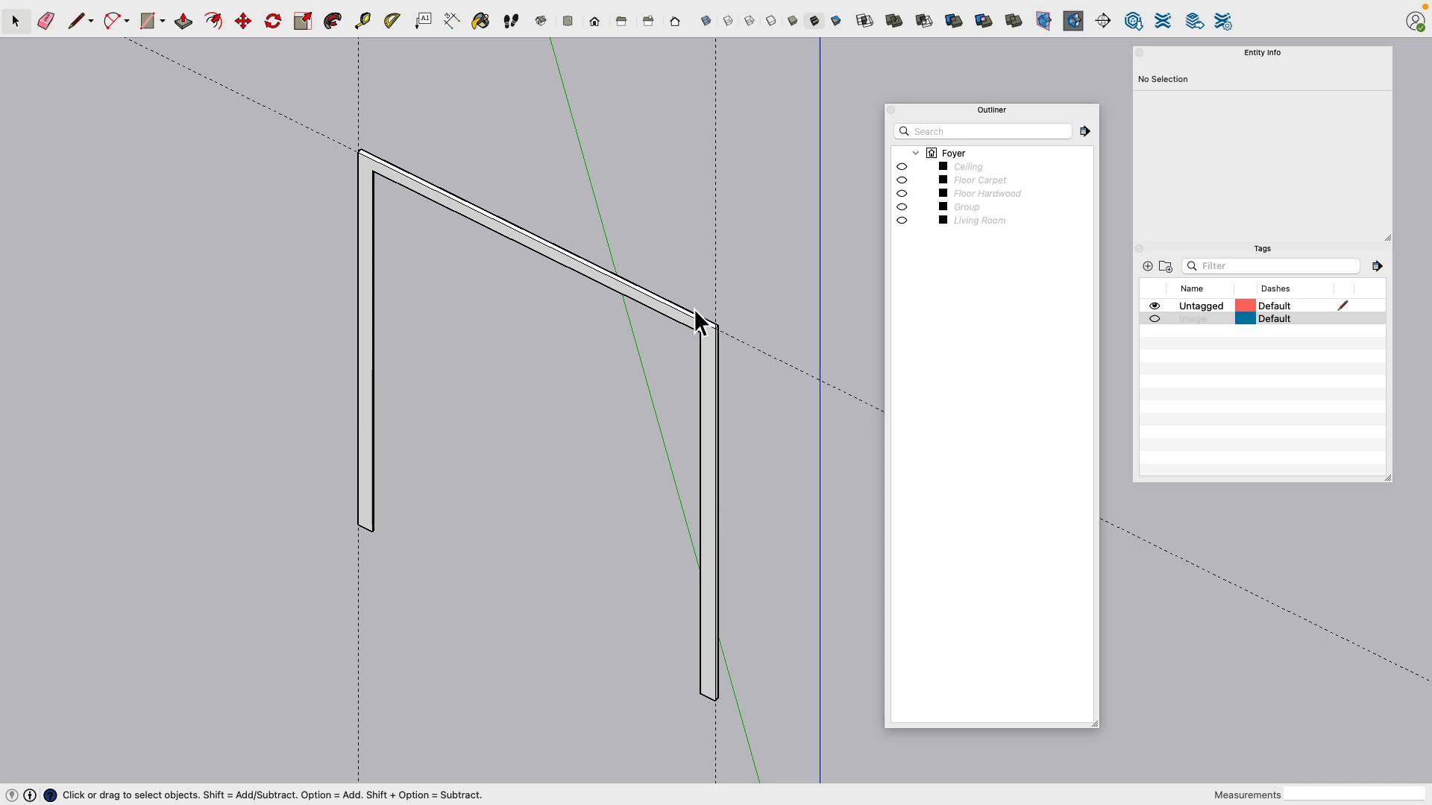
left_click(736, 341)
left_click(360, 120)
key("Delete")
Step: Make the complete door trim geometry into a group
triple_click(368, 179)
right_click(365, 172)
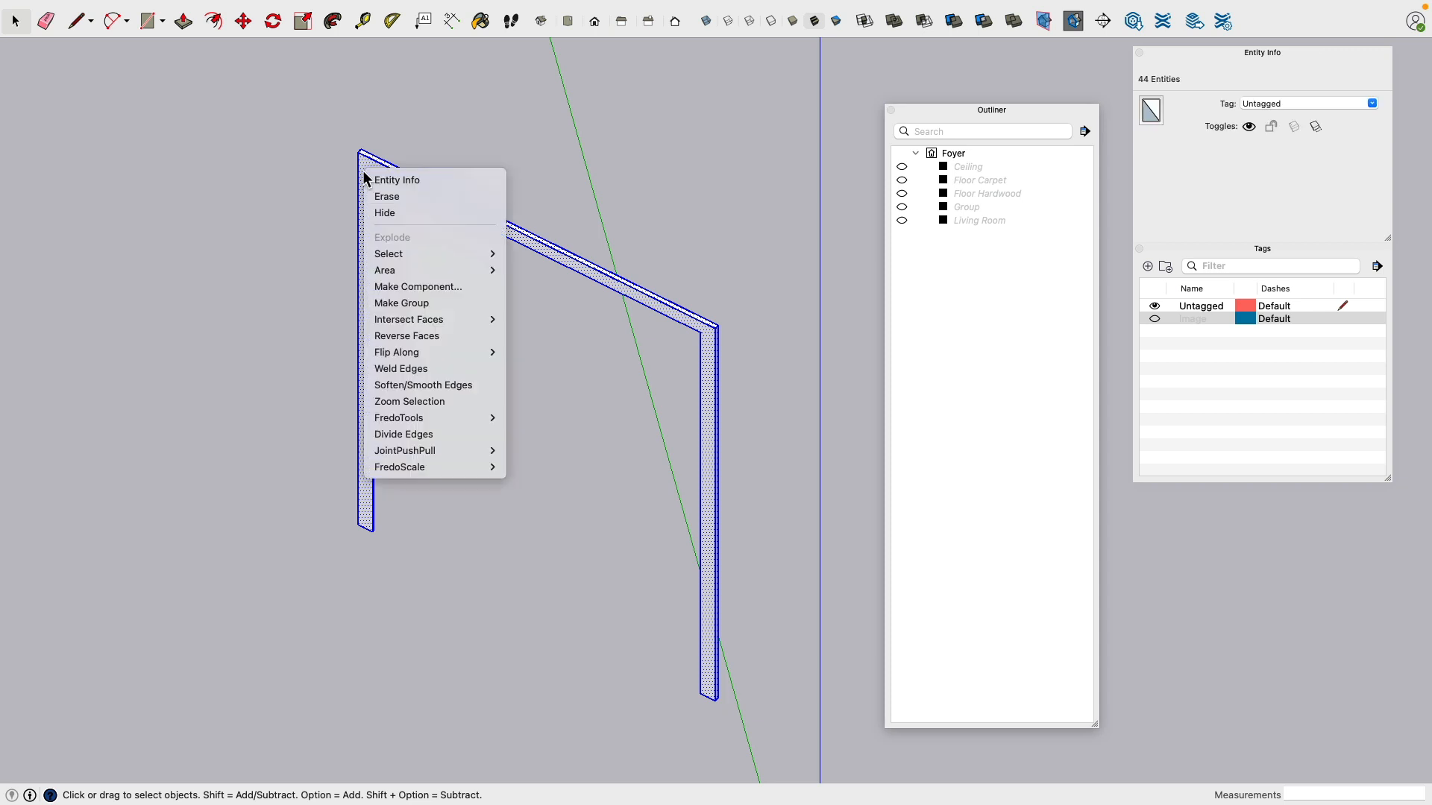
left_click(406, 305)
left_click(182, 205)
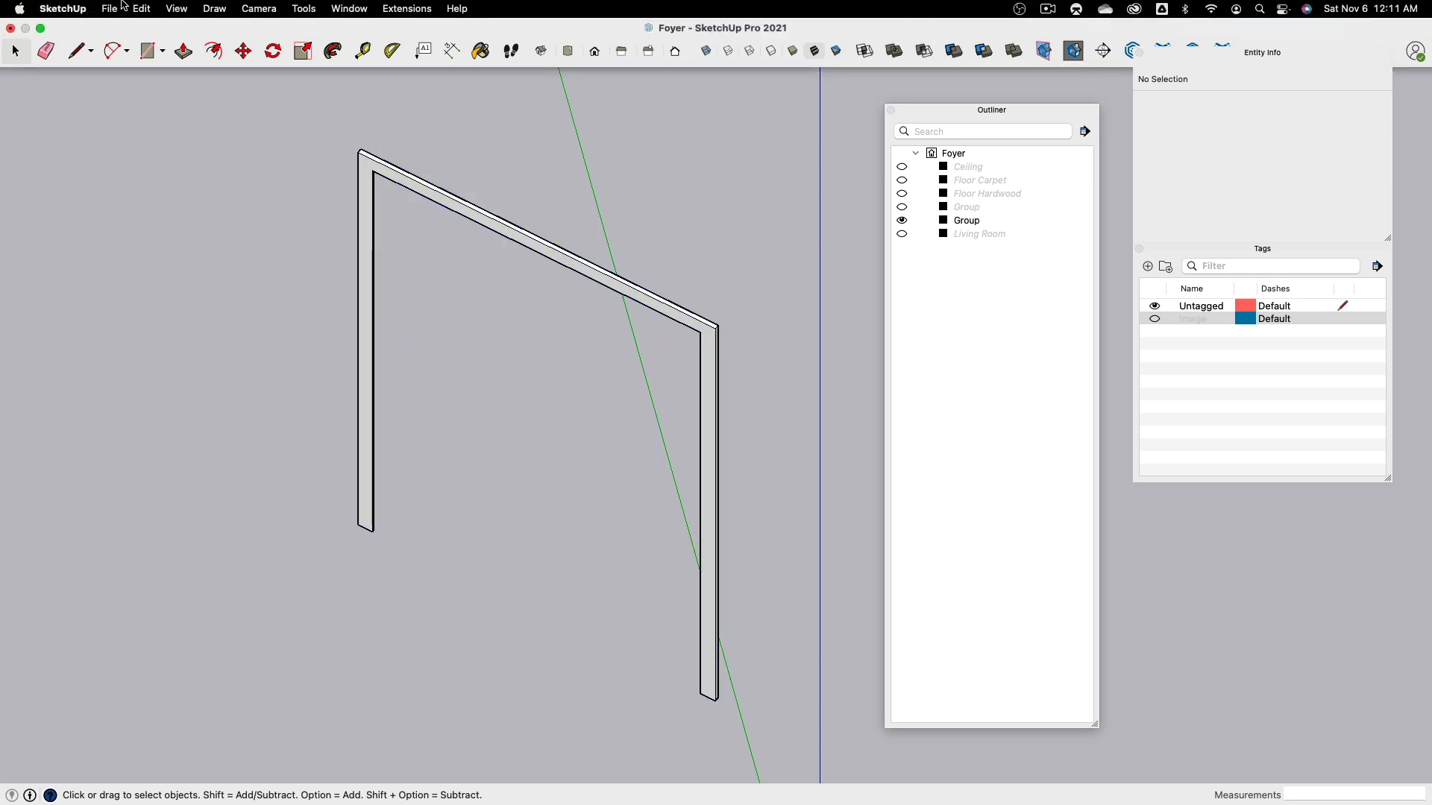
Step: Unhide all hidden objects in the model
left_click(142, 9)
mouse_move(202, 255)
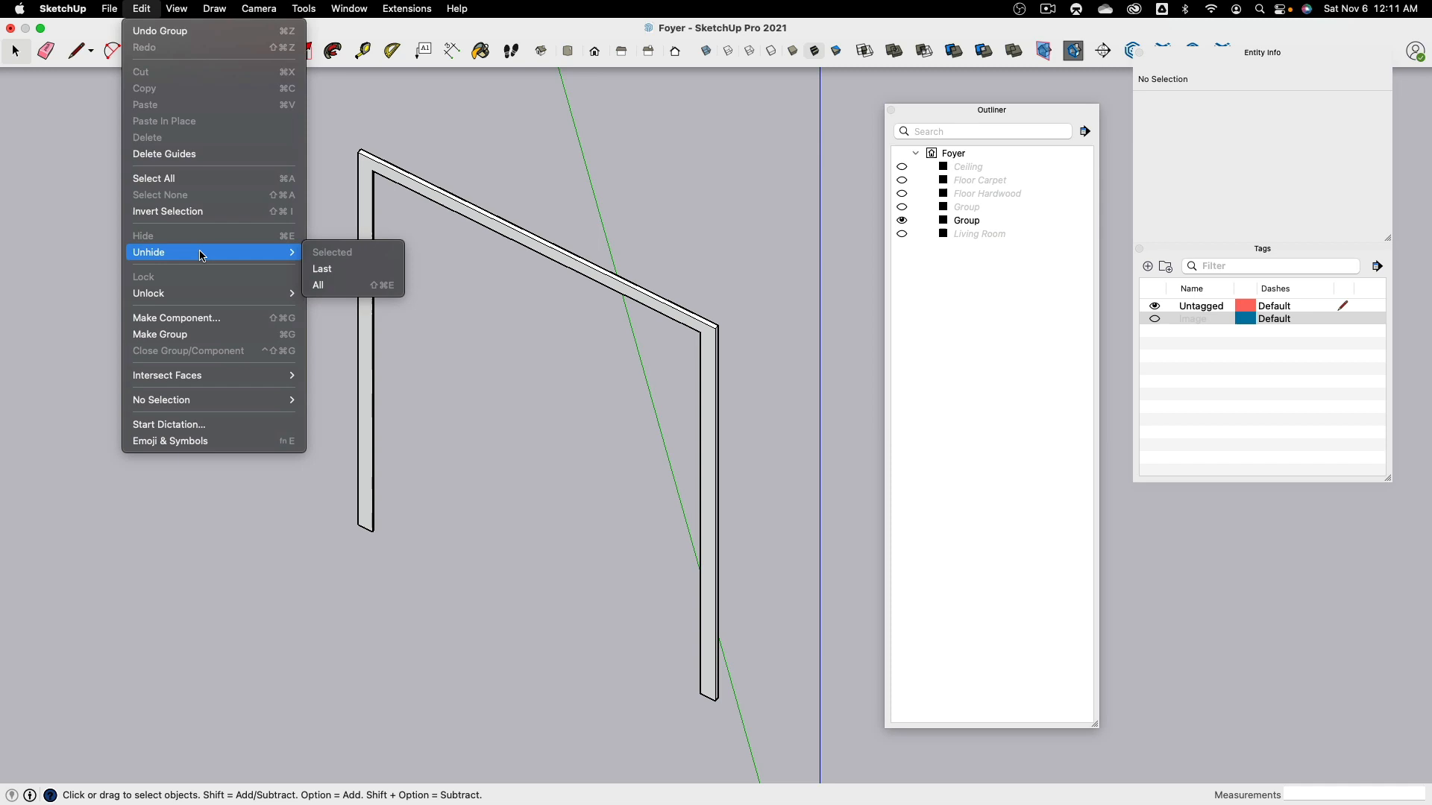
left_click(359, 286)
Step: Hide the Living Room group
middle_click_drag(690, 361, 566, 396)
left_click(566, 396)
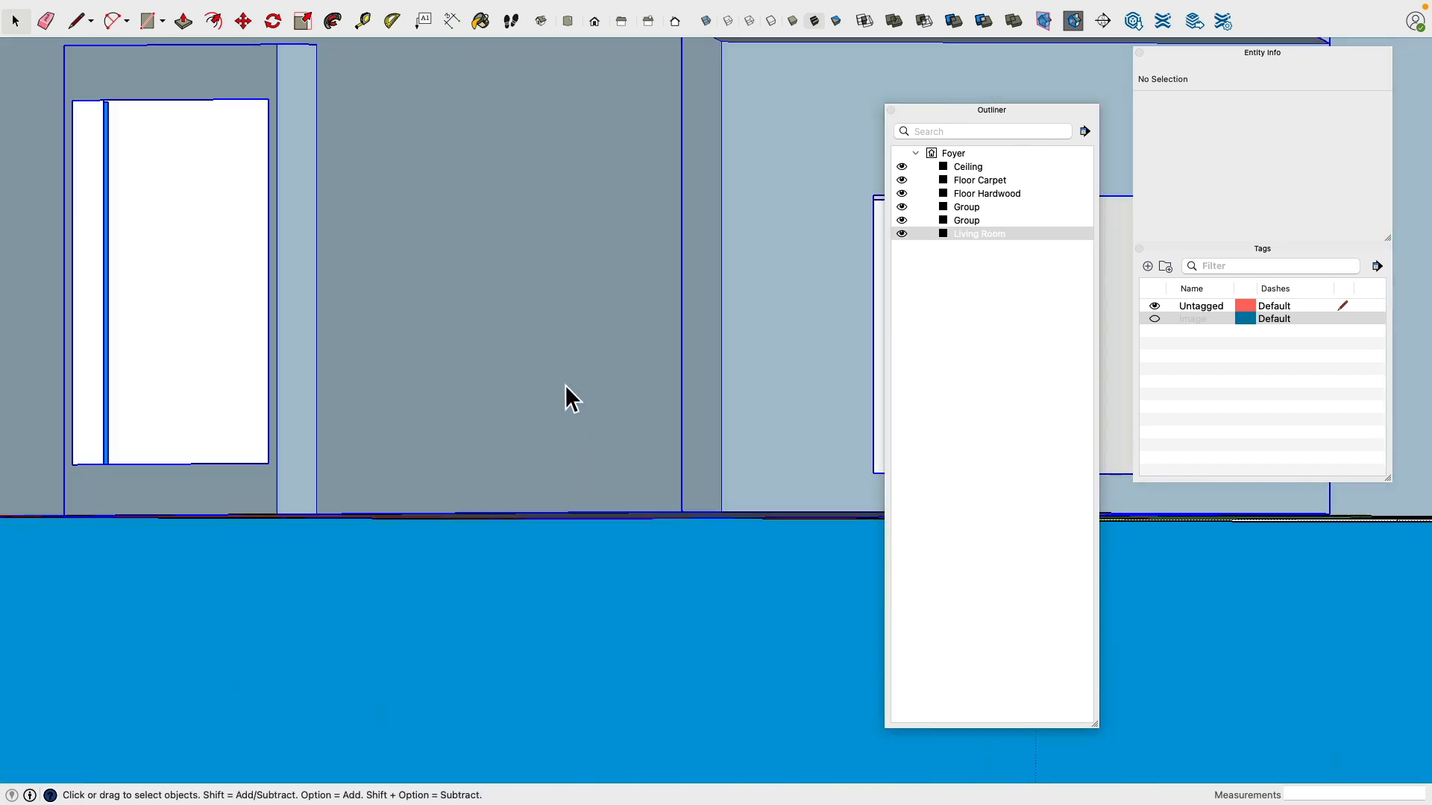
scroll(547, 366, "down", 3)
right_click(548, 365)
left_click(641, 367)
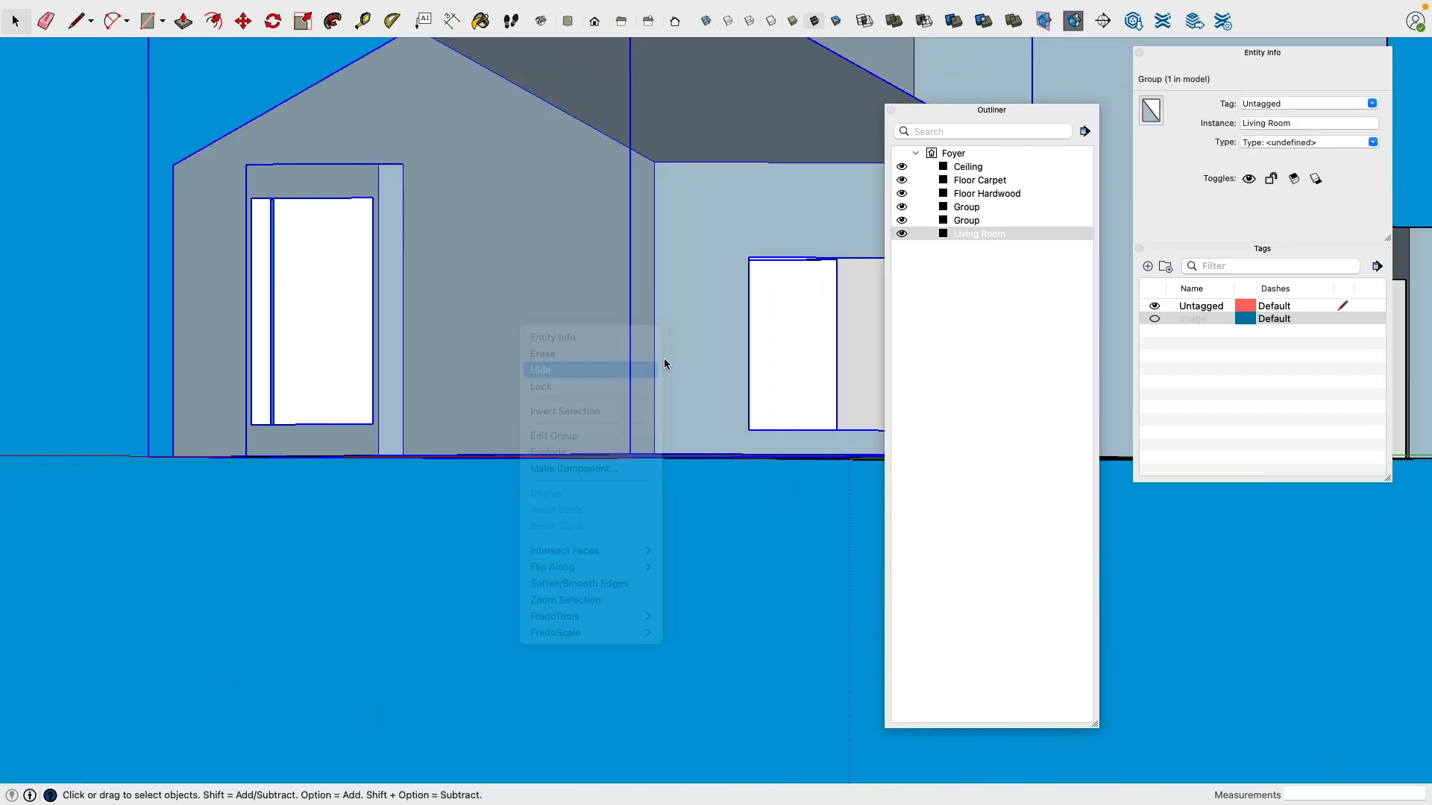
Step: Hide the Floor Carpet and Floor Hardwood groups
scroll(731, 320, "up", 3)
middle_click_drag(731, 320, 571, 485)
left_click(407, 624)
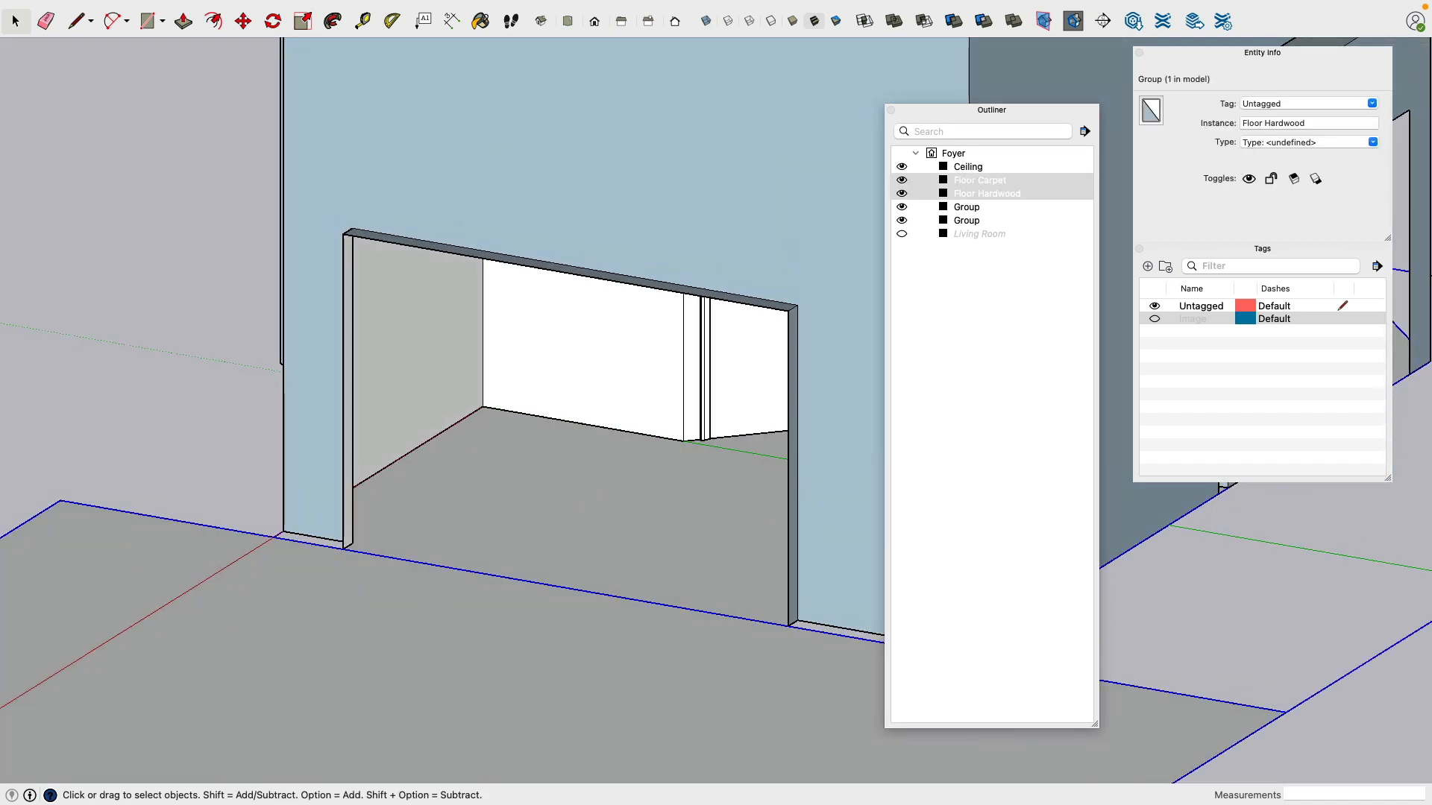
right_click(388, 618)
left_click(451, 585)
Step: Open the wall group behind the door trim for editing
middle_click_drag(707, 612, 717, 255)
middle_click_drag(752, 392, 445, 394, "shift")
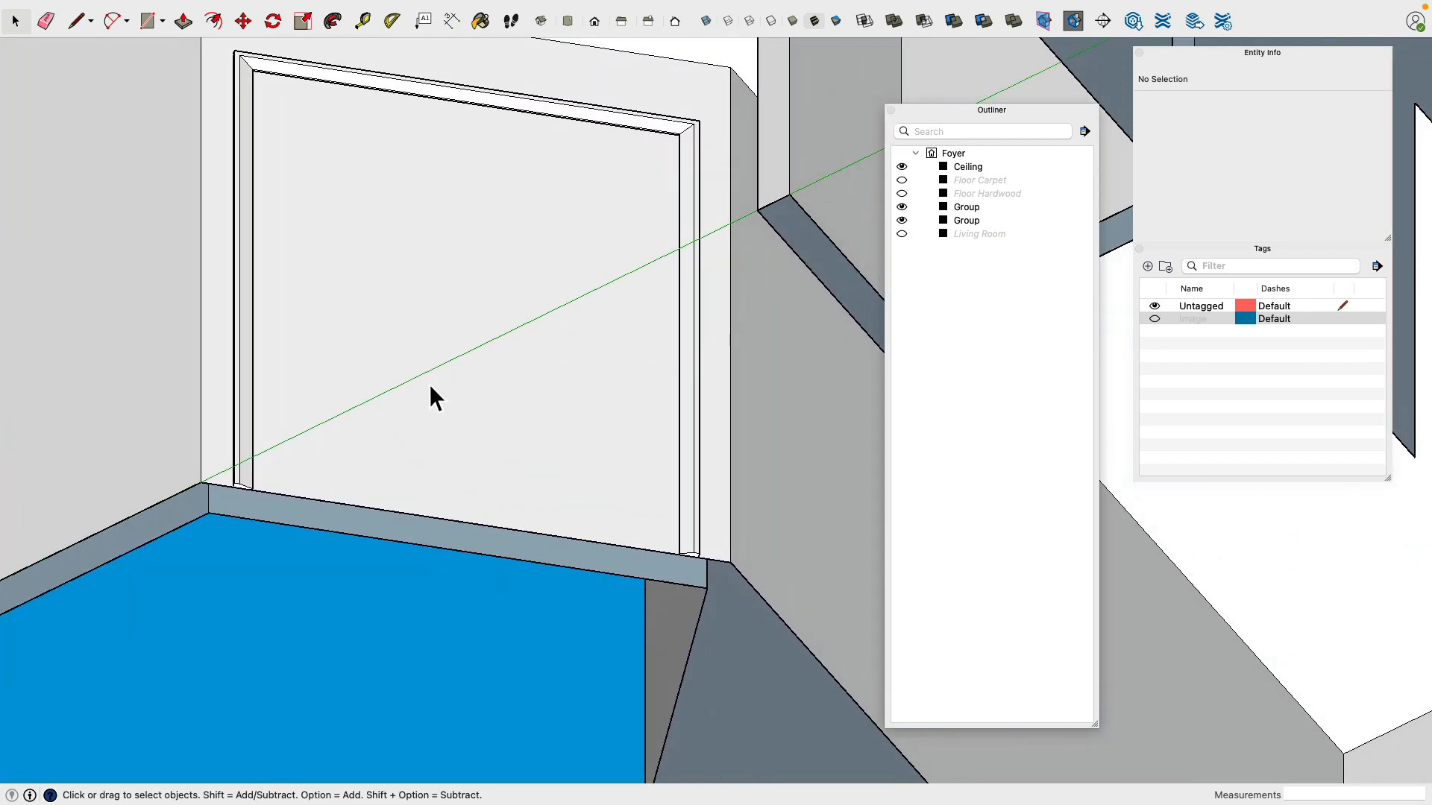
left_click(437, 410)
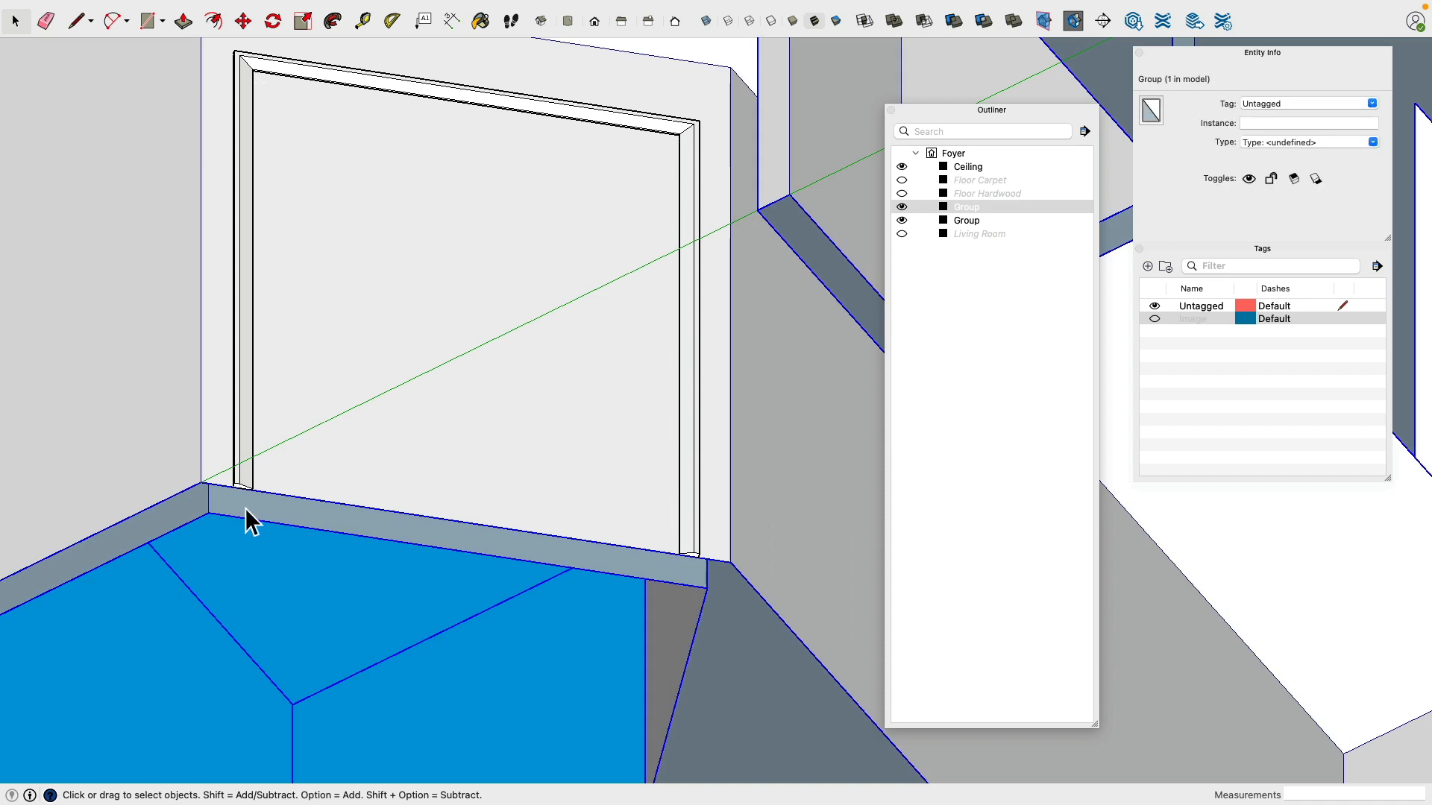
double_click(565, 422)
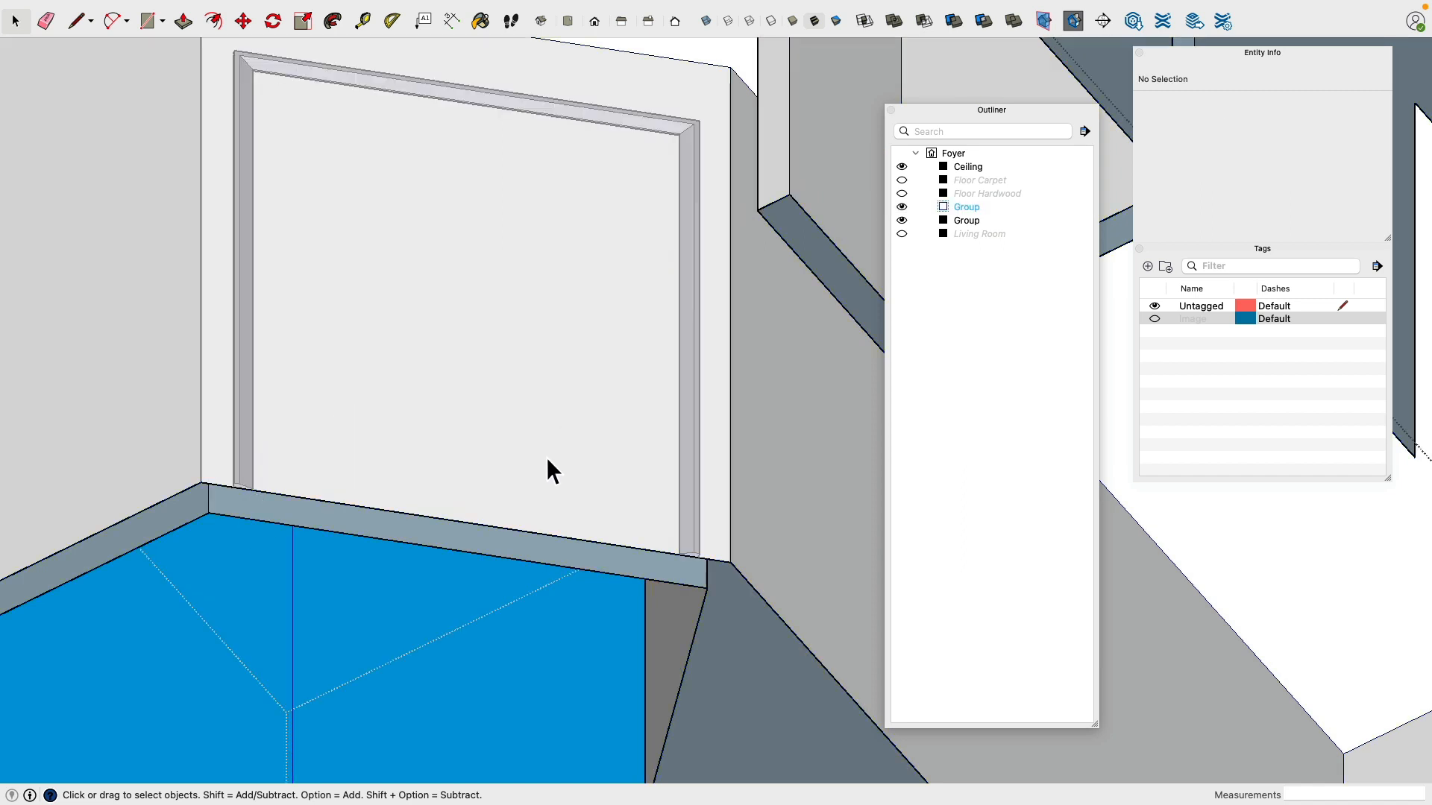
Step: Draw lines on the wall along the trim's inner edge: up one side, across the top and back down to the wall's bottom edge
left_click(82, 24)
scroll(712, 620, "up", 5)
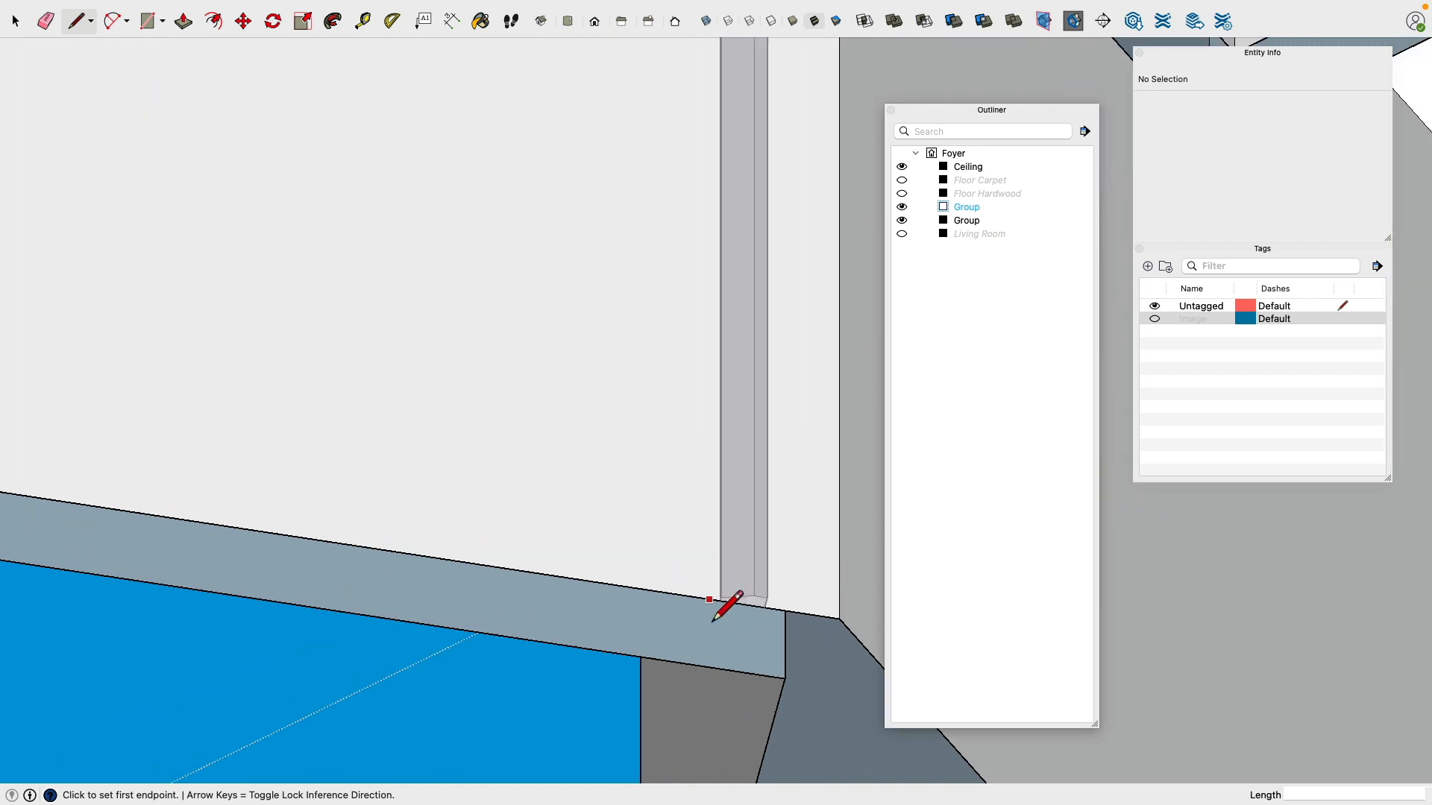
scroll(724, 622, "up", 3)
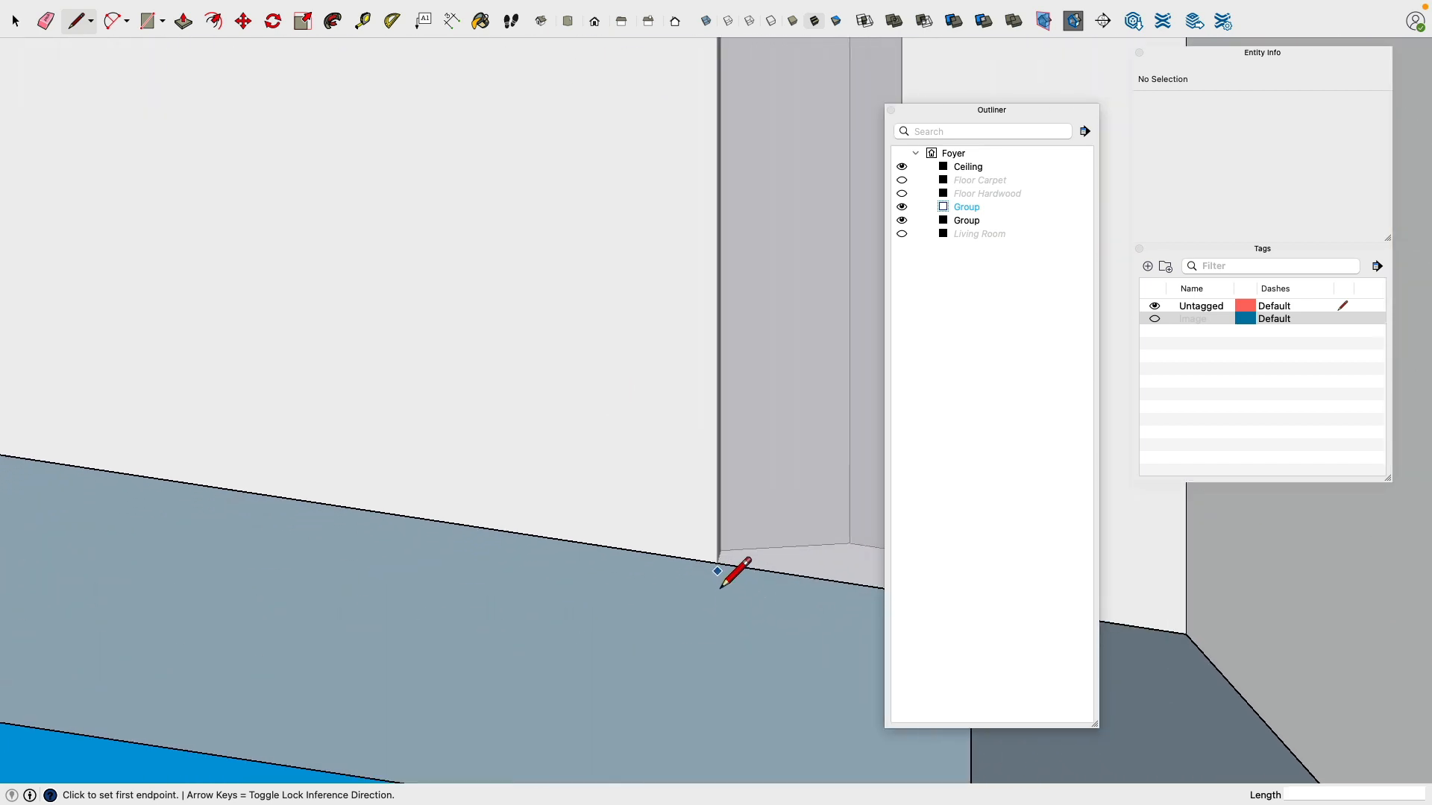
scroll(719, 586, "down", 10)
middle_click_drag(720, 586, 783, 522)
scroll(744, 415, "up", 6)
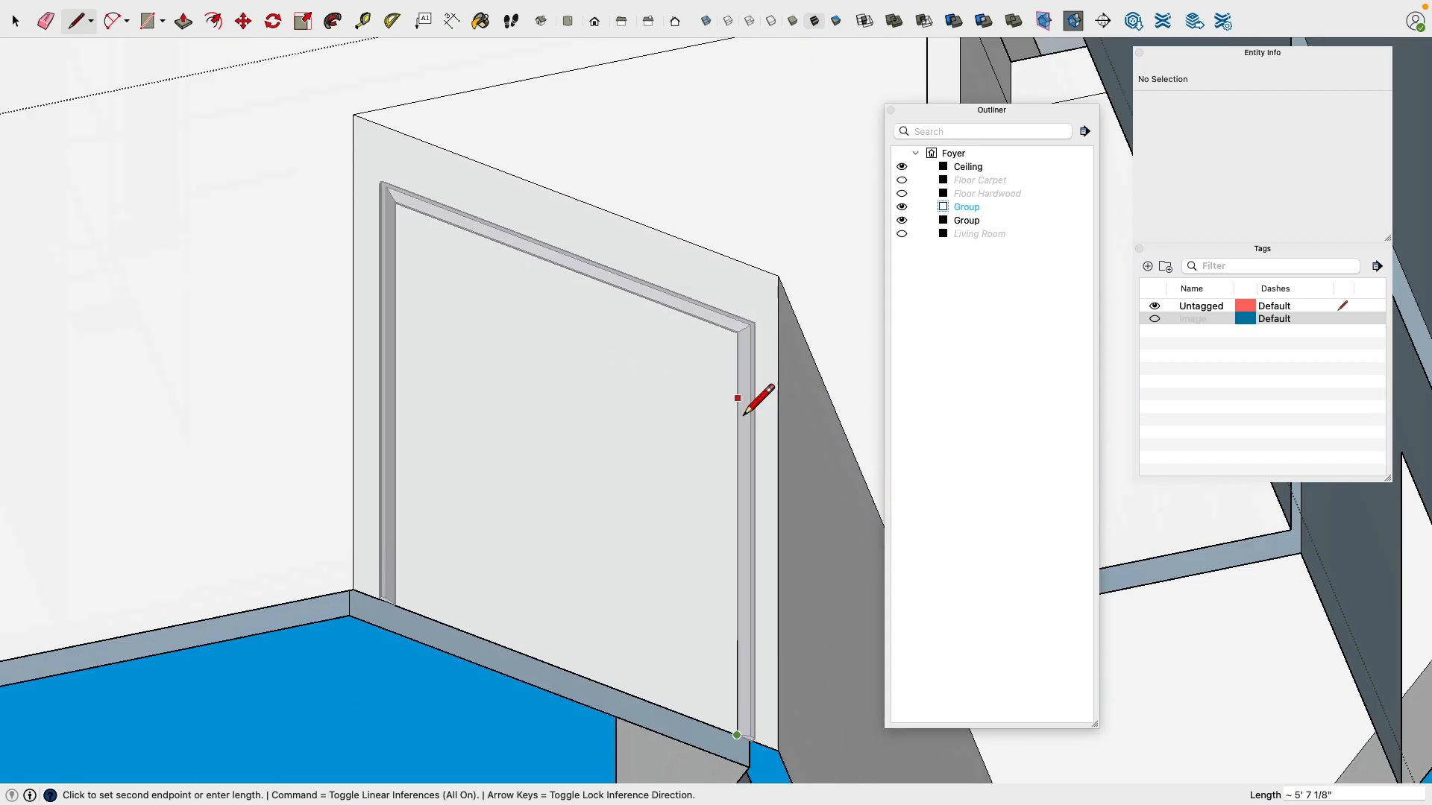
scroll(736, 361, "up", 2)
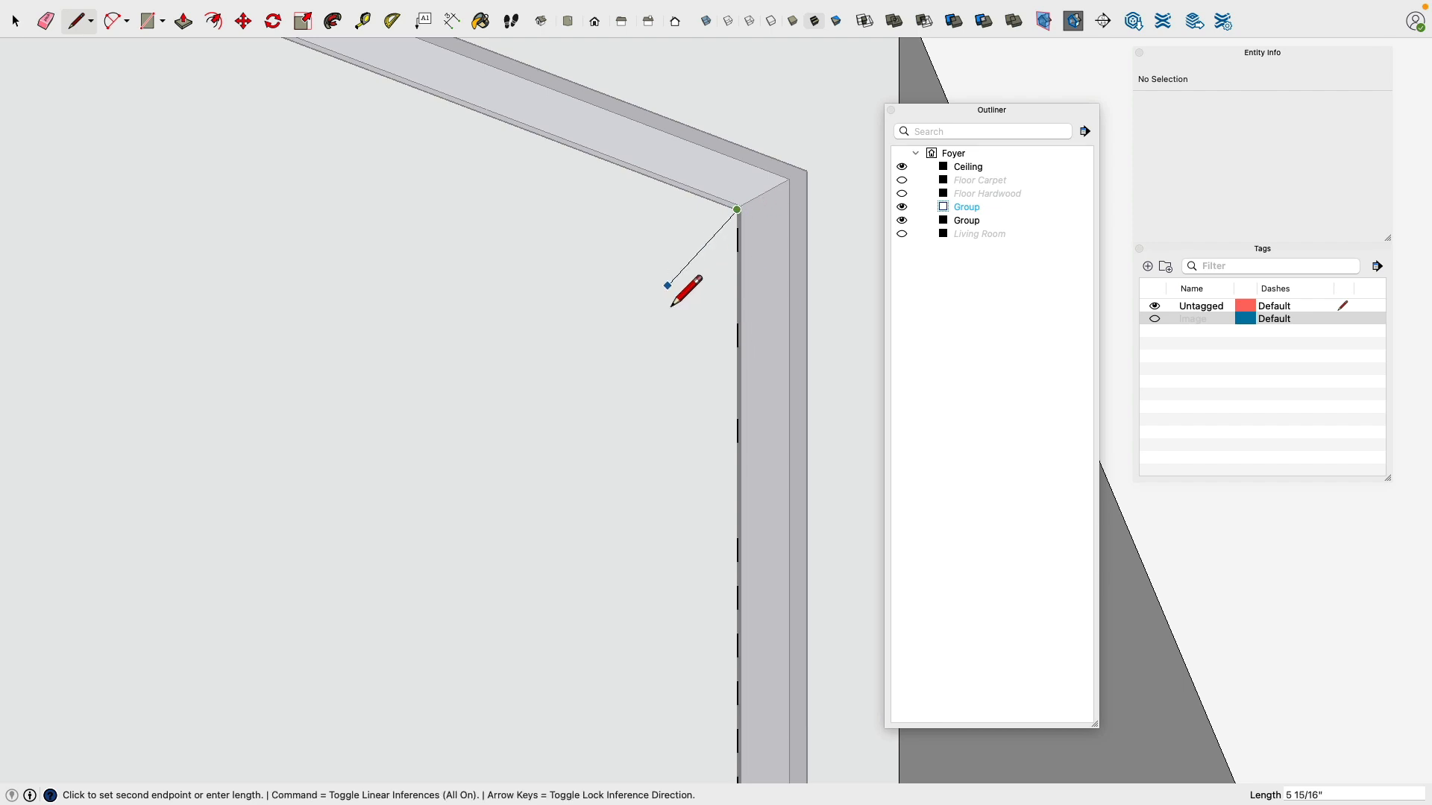
scroll(672, 306, "down", 5)
middle_click_drag(673, 332, 530, 256)
scroll(561, 329, "up", 3)
scroll(526, 336, "down", 3)
scroll(511, 713, "up", 5)
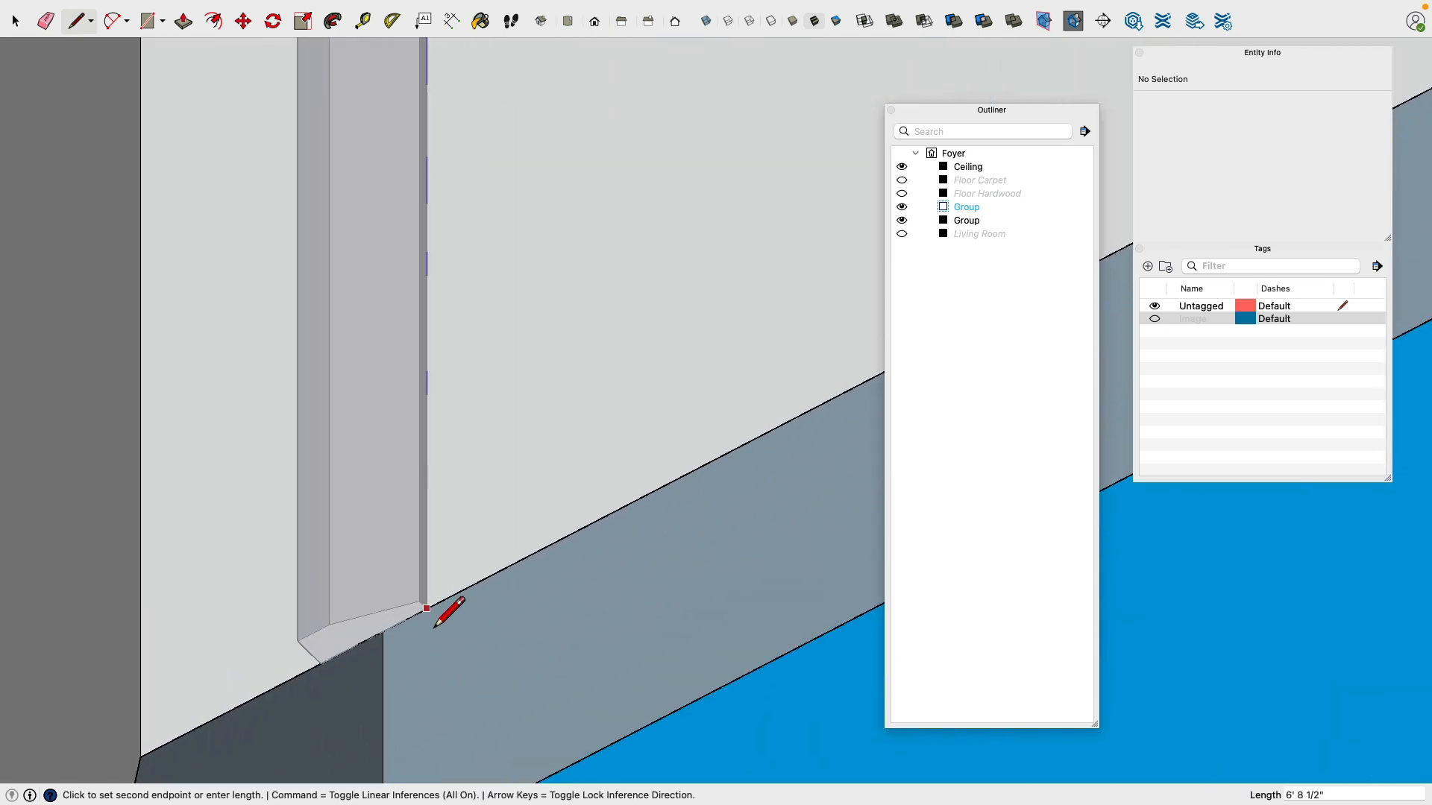
left_click(434, 625)
Step: Push the outlined wall face 5" through the wall's thickness to cut the door opening
middle_click_drag(441, 623, 326, 248)
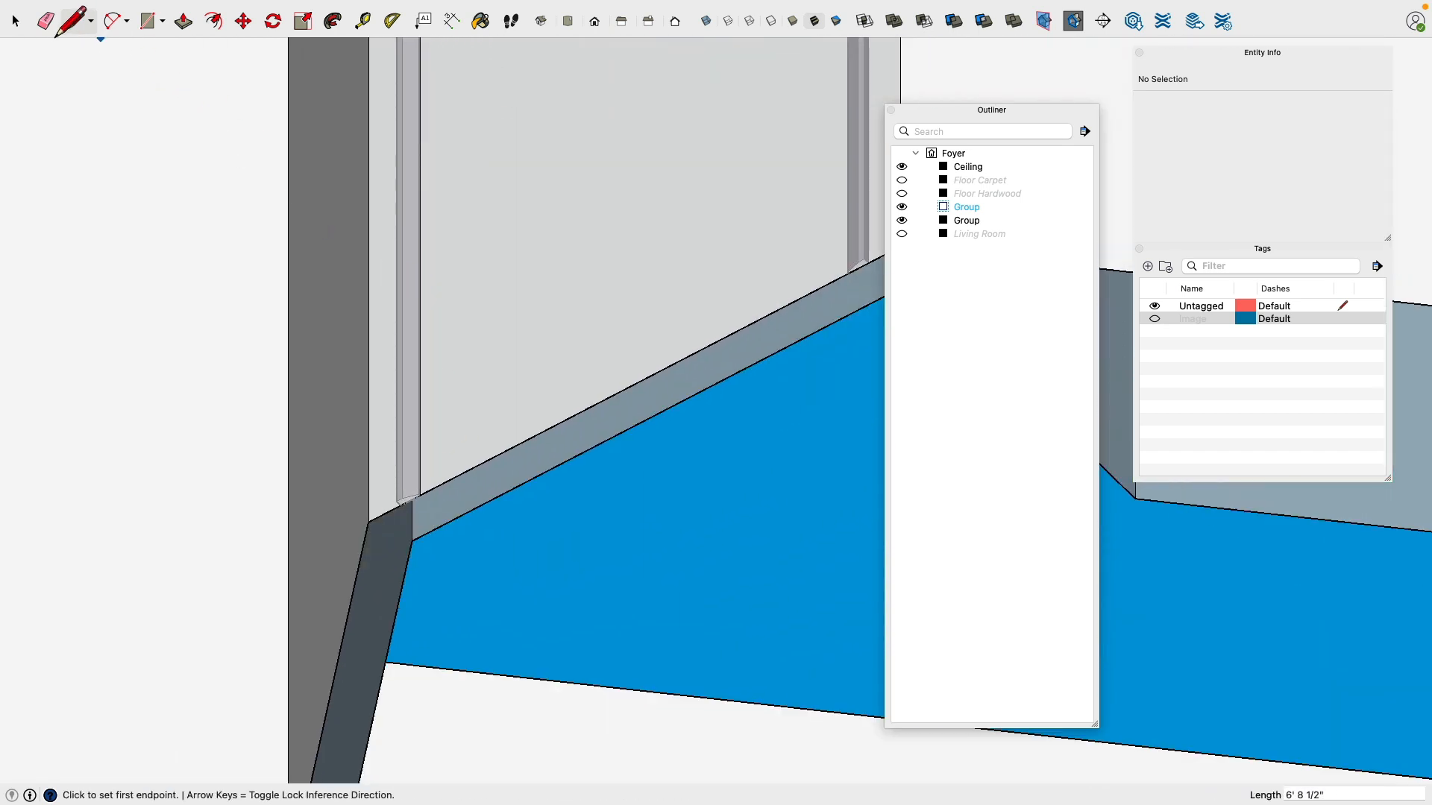
key("e")
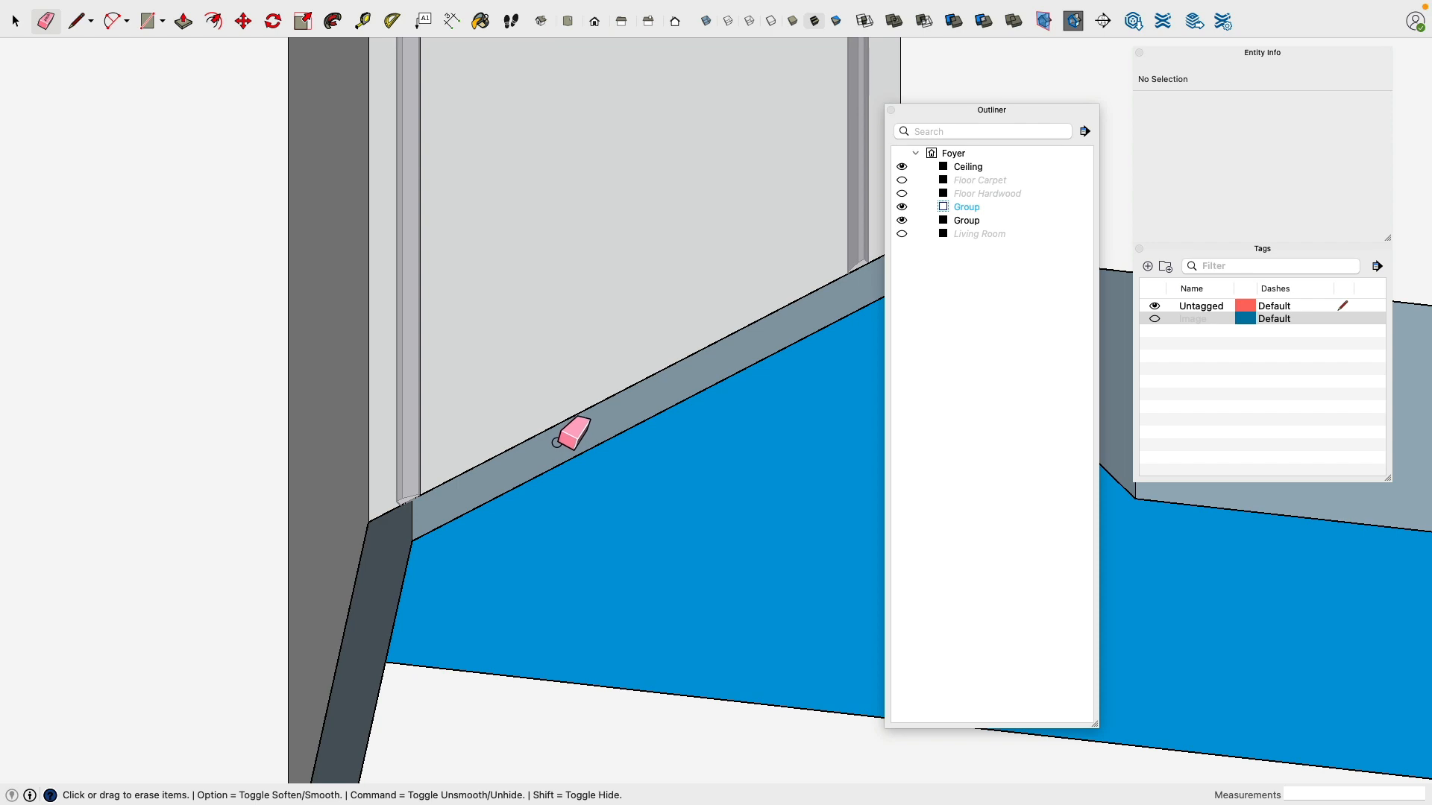
scroll(565, 437, "down", 4)
mouse_move(566, 438)
middle_mouse_down()
mouse_move(553, 343)
mouse_move(839, 207)
mouse_move(415, 275)
mouse_move(527, 303)
mouse_move(597, 272)
middle_mouse_up()
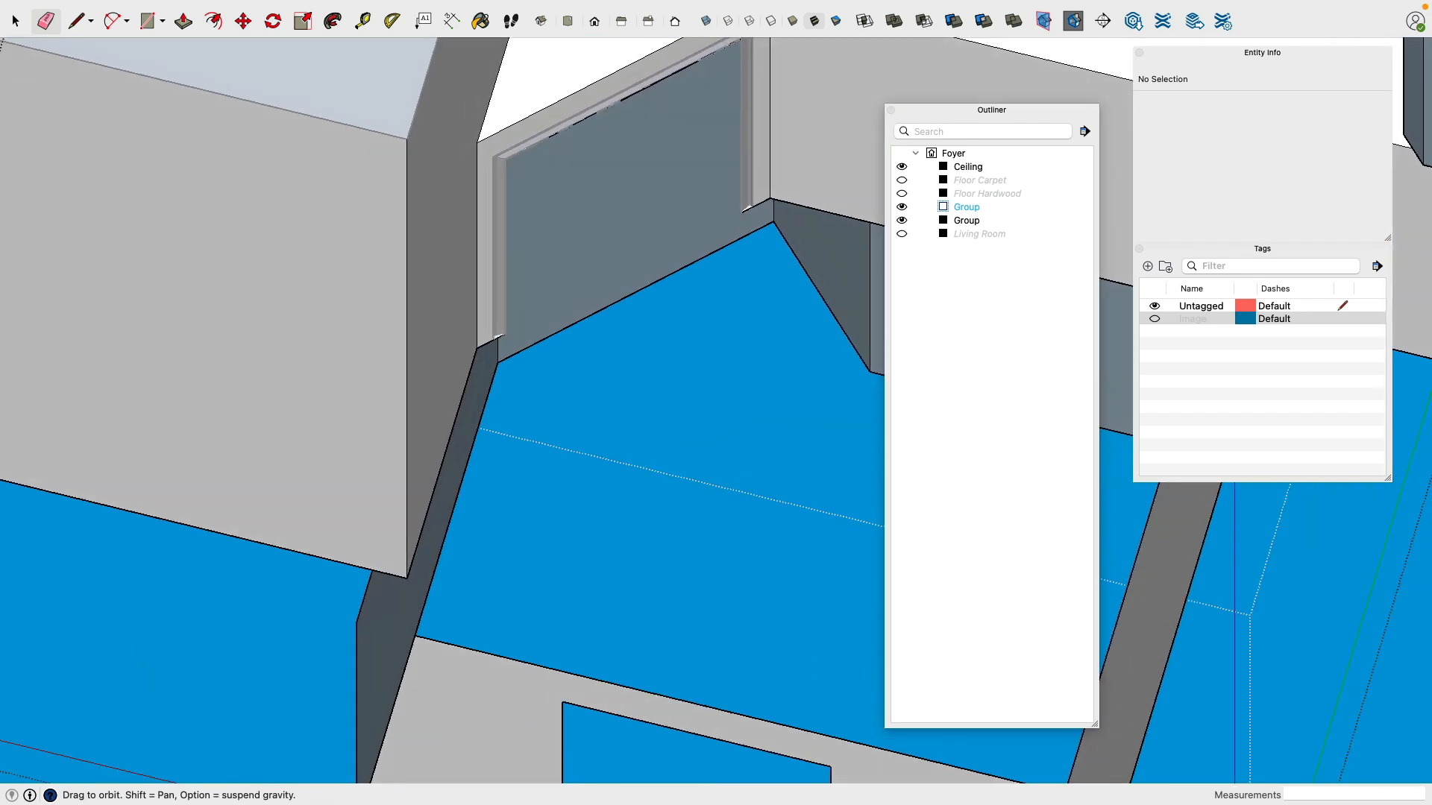
middle_click_drag(531, 212, 531, 213)
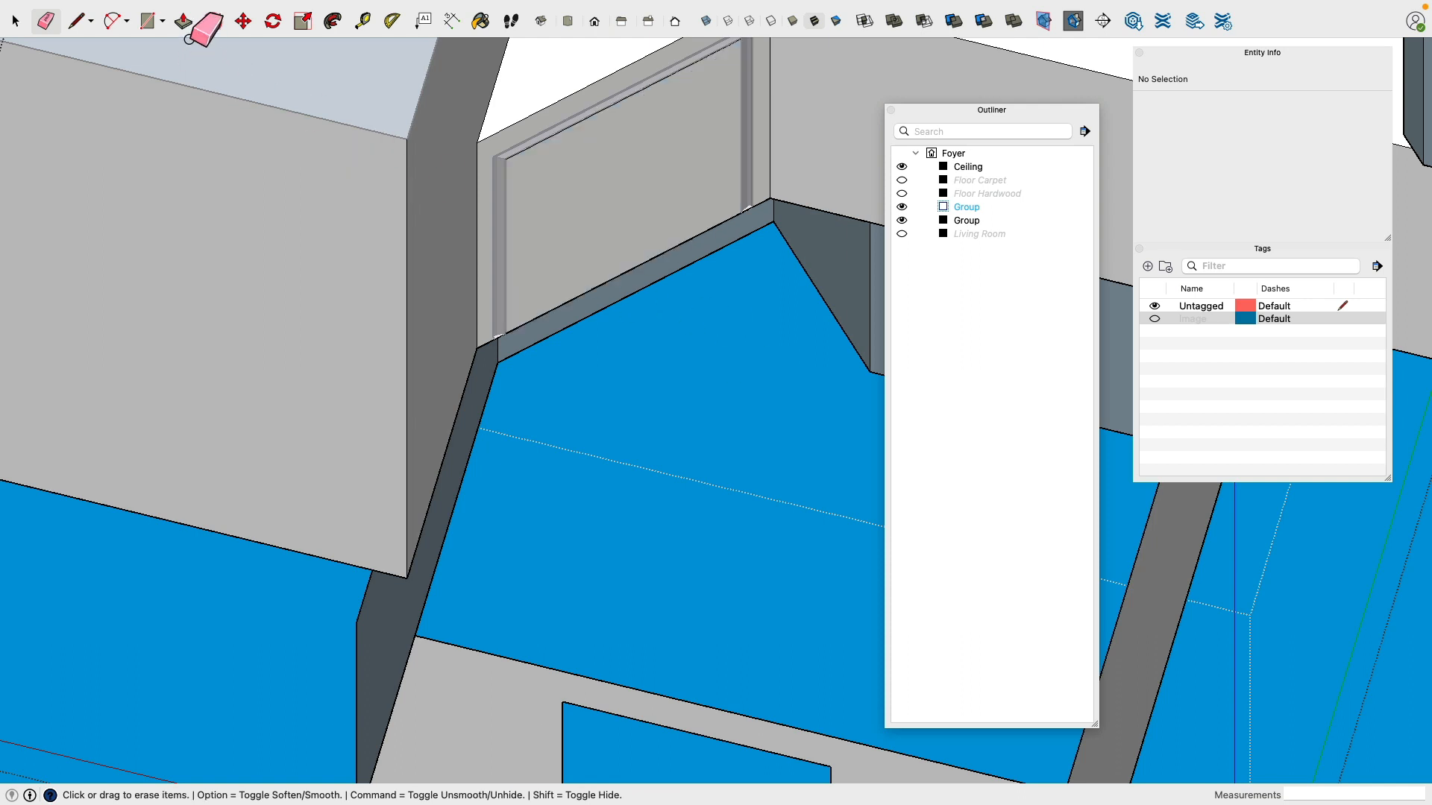
key("p")
scroll(575, 275, "up", 3)
left_click(560, 291)
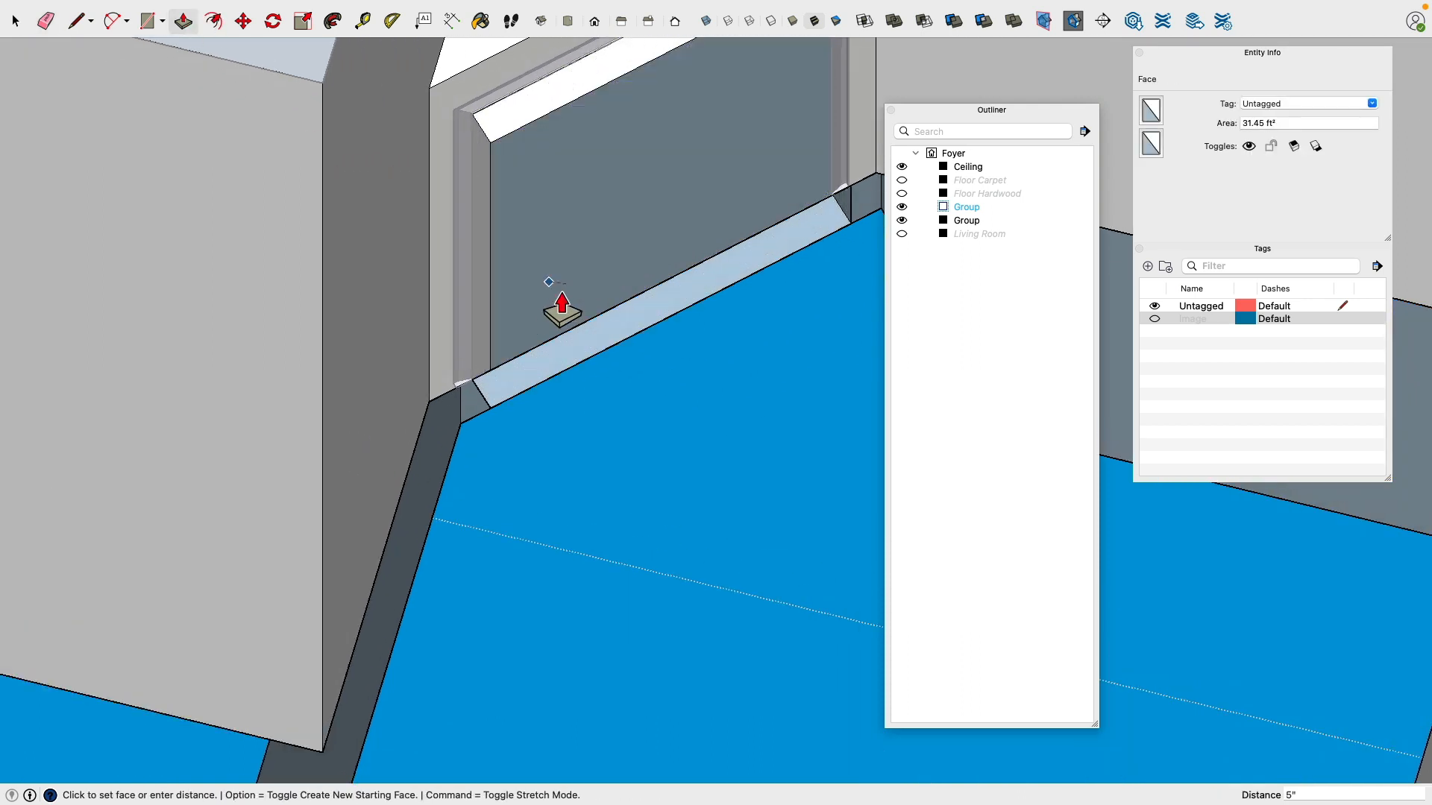
left_click(494, 439)
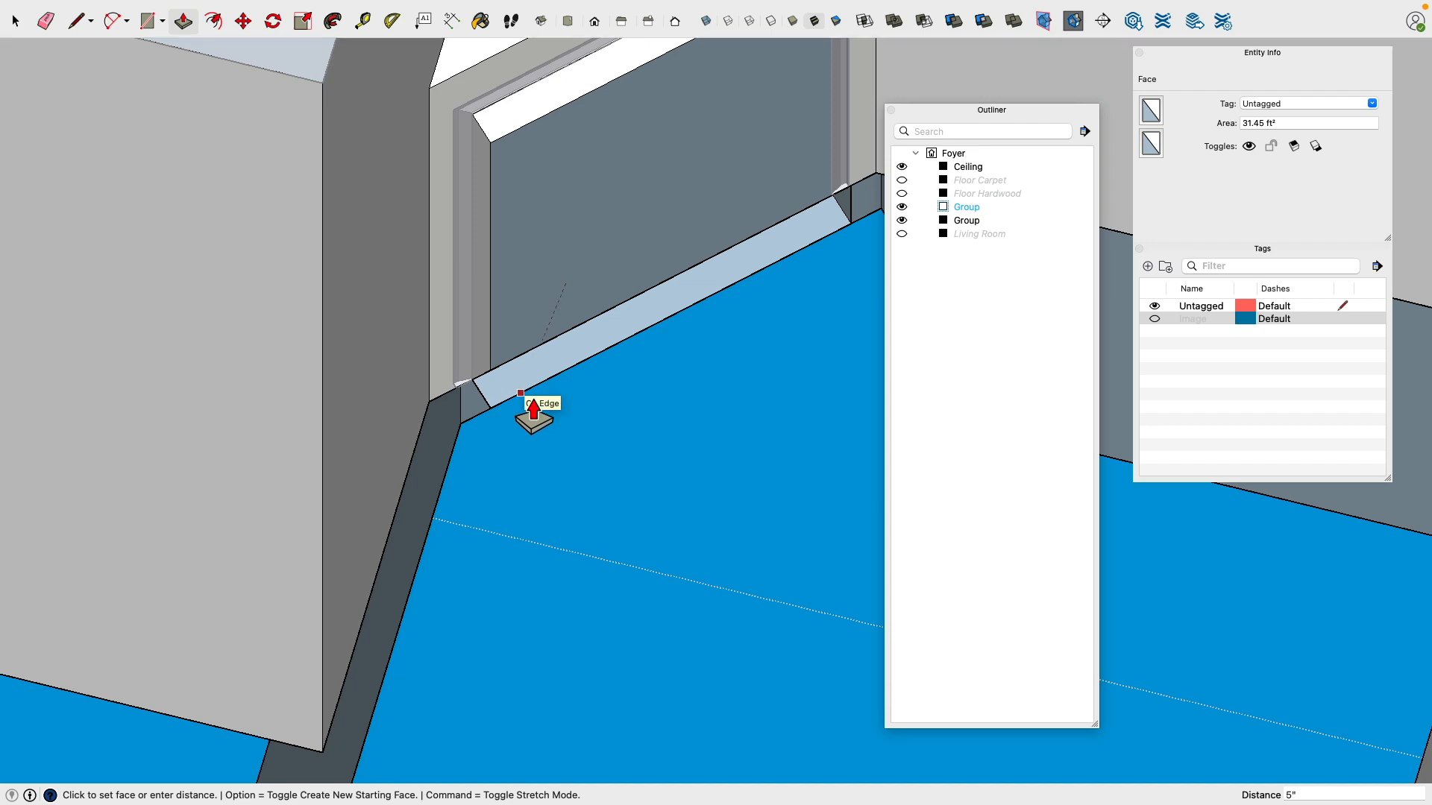
left_click(535, 412)
Step: Erase the leftover strip across the bottom of the door opening and leave the wall group
left_click(46, 21)
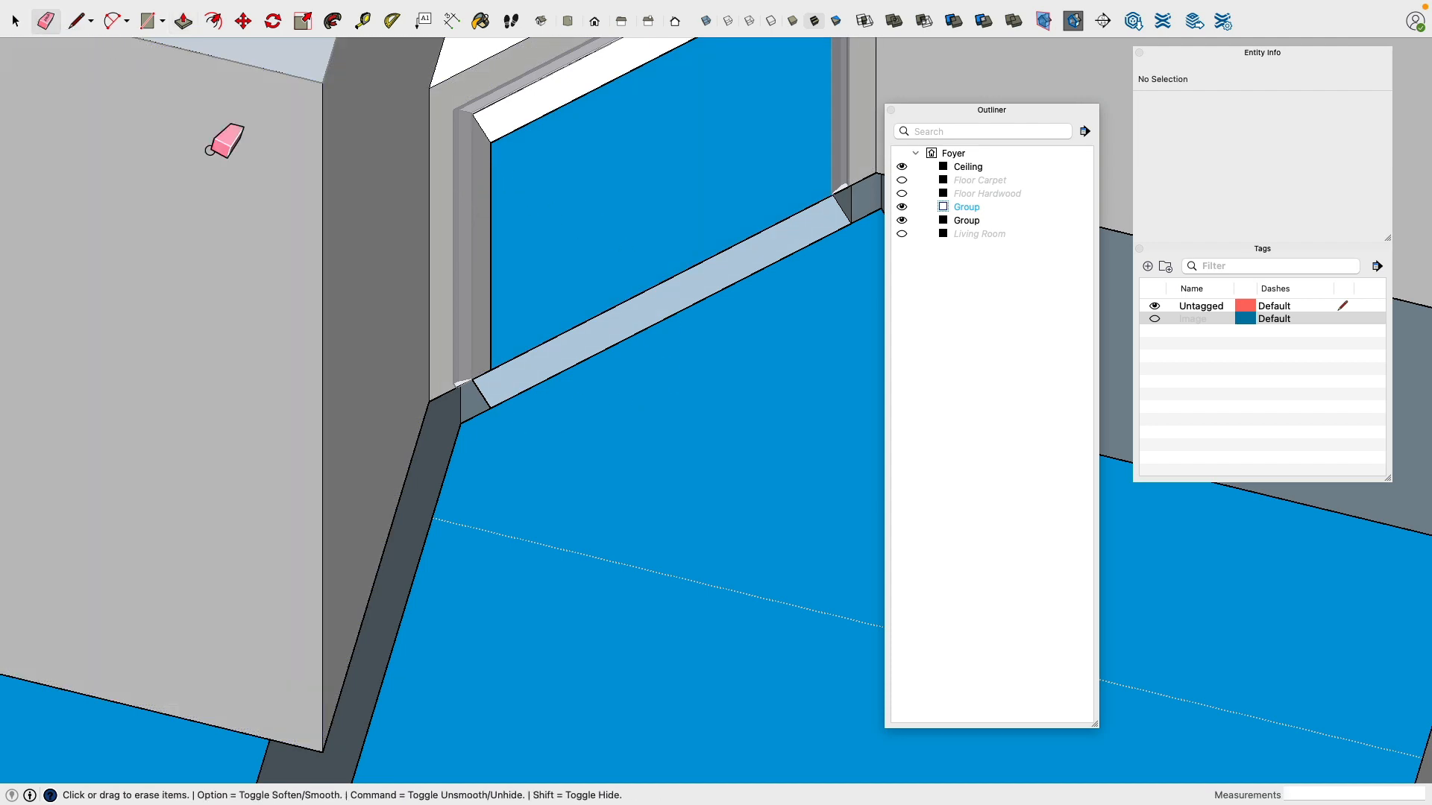
left_click_drag(617, 326, 656, 460)
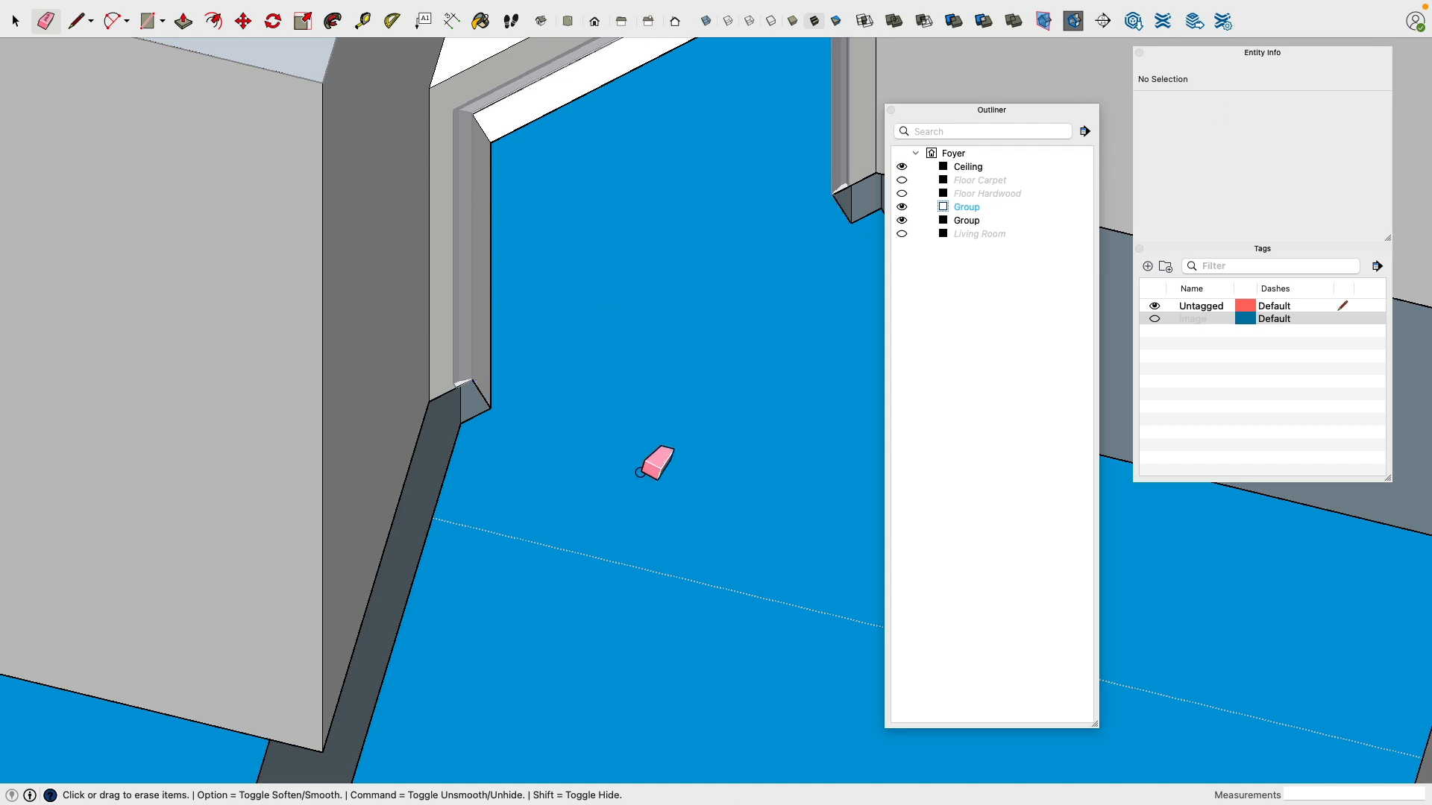
mouse_move(656, 460)
middle_mouse_down()
mouse_move(613, 371)
mouse_move(927, 387)
middle_mouse_up()
middle_click_drag(507, 365, 719, 450)
mouse_move(701, 336)
middle_mouse_down()
mouse_move(706, 453)
mouse_move(785, 620)
mouse_move(521, 482)
middle_mouse_up()
scroll(522, 470, "up", 5)
mouse_move(509, 556)
middle_mouse_down()
mouse_move(425, 434)
mouse_move(559, 354)
mouse_move(262, 425)
mouse_move(351, 678)
mouse_move(683, 588)
mouse_move(653, 628)
mouse_move(538, 332)
mouse_move(621, 488)
mouse_move(565, 300)
mouse_move(466, 378)
mouse_move(346, 202)
middle_mouse_up()
key("space")
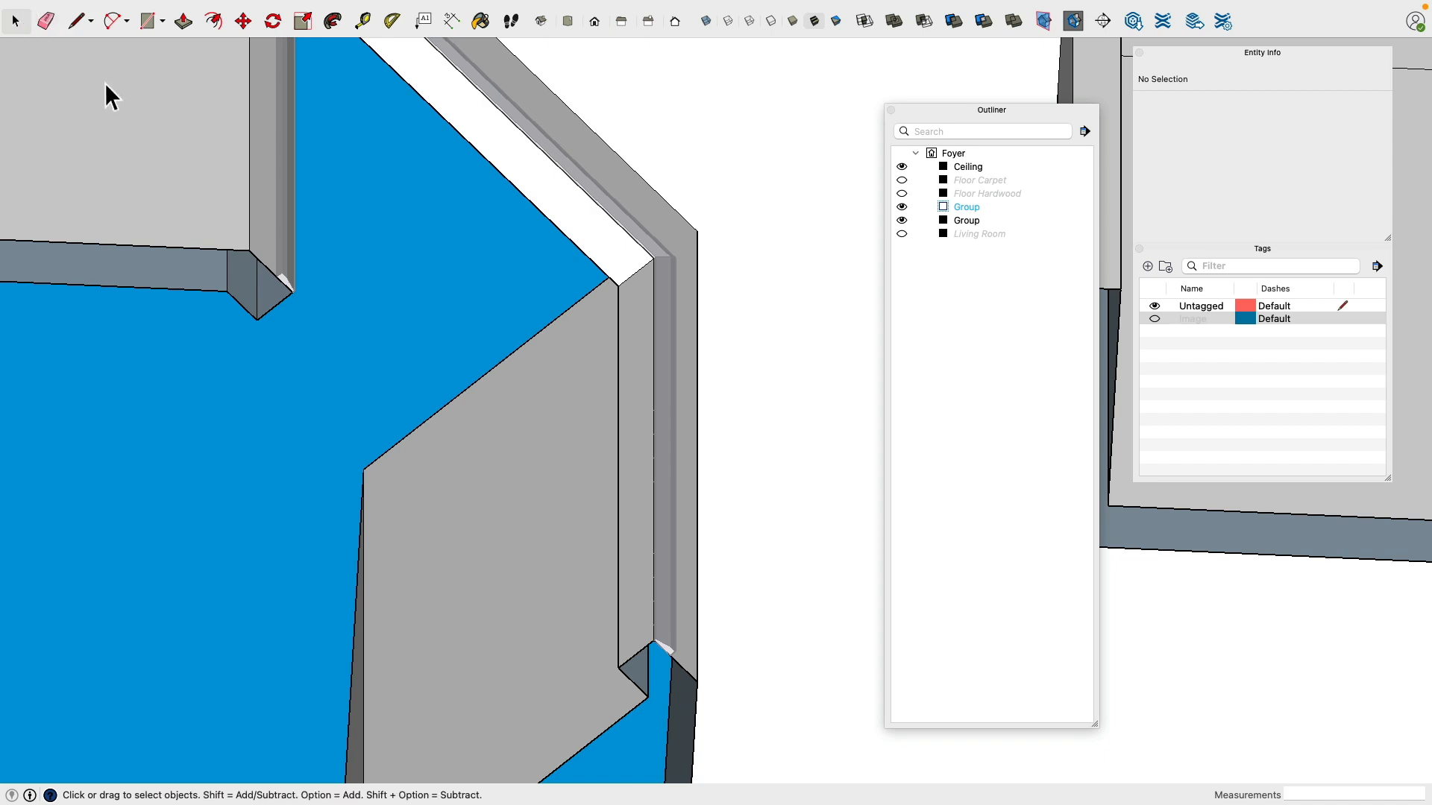
left_click(437, 278)
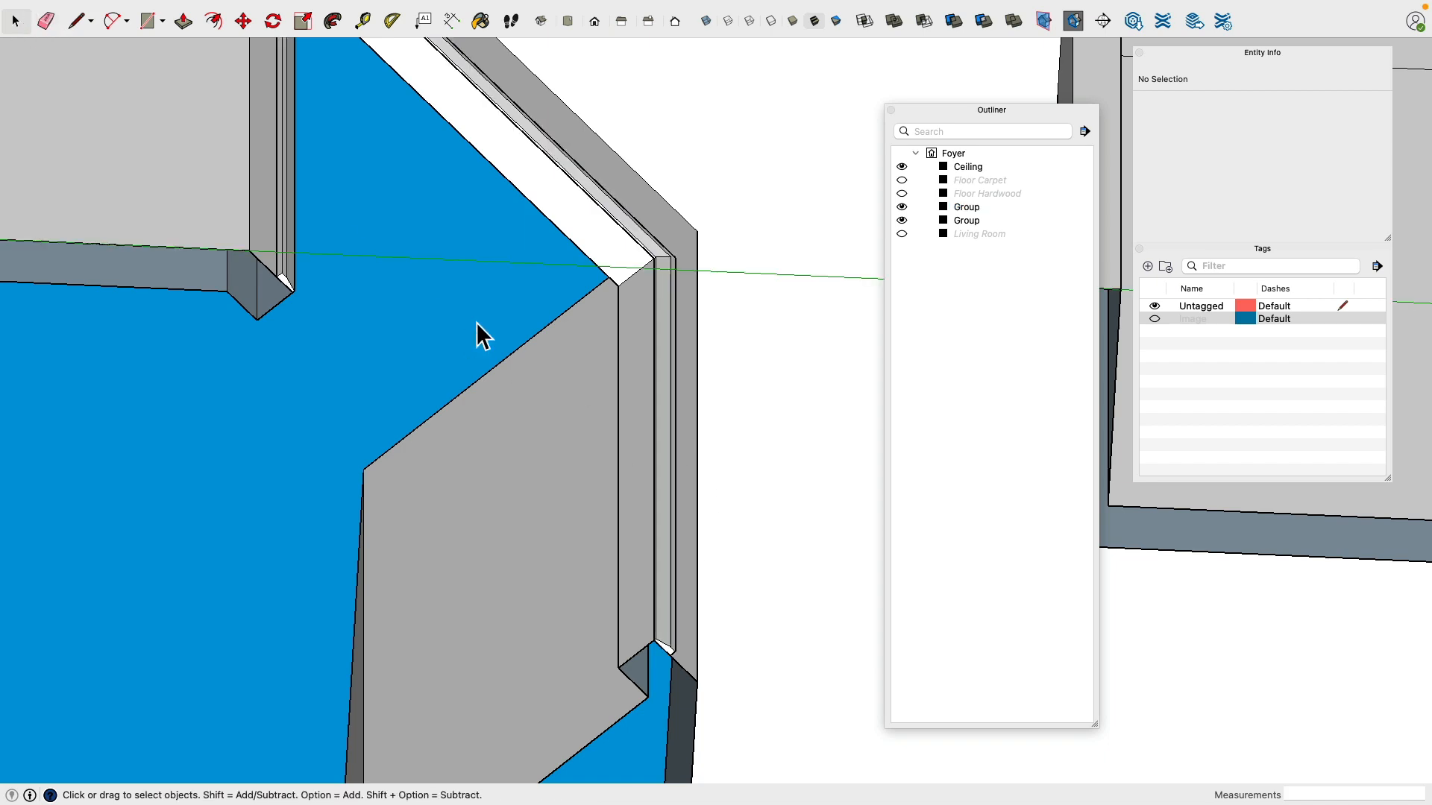
Step: Copy the door trim group and paste the copy into the open floor area in front of the doorway
left_click(684, 365)
mouse_move(684, 365)
middle_mouse_down()
mouse_move(607, 309)
mouse_move(719, 425)
mouse_move(701, 375)
middle_mouse_up()
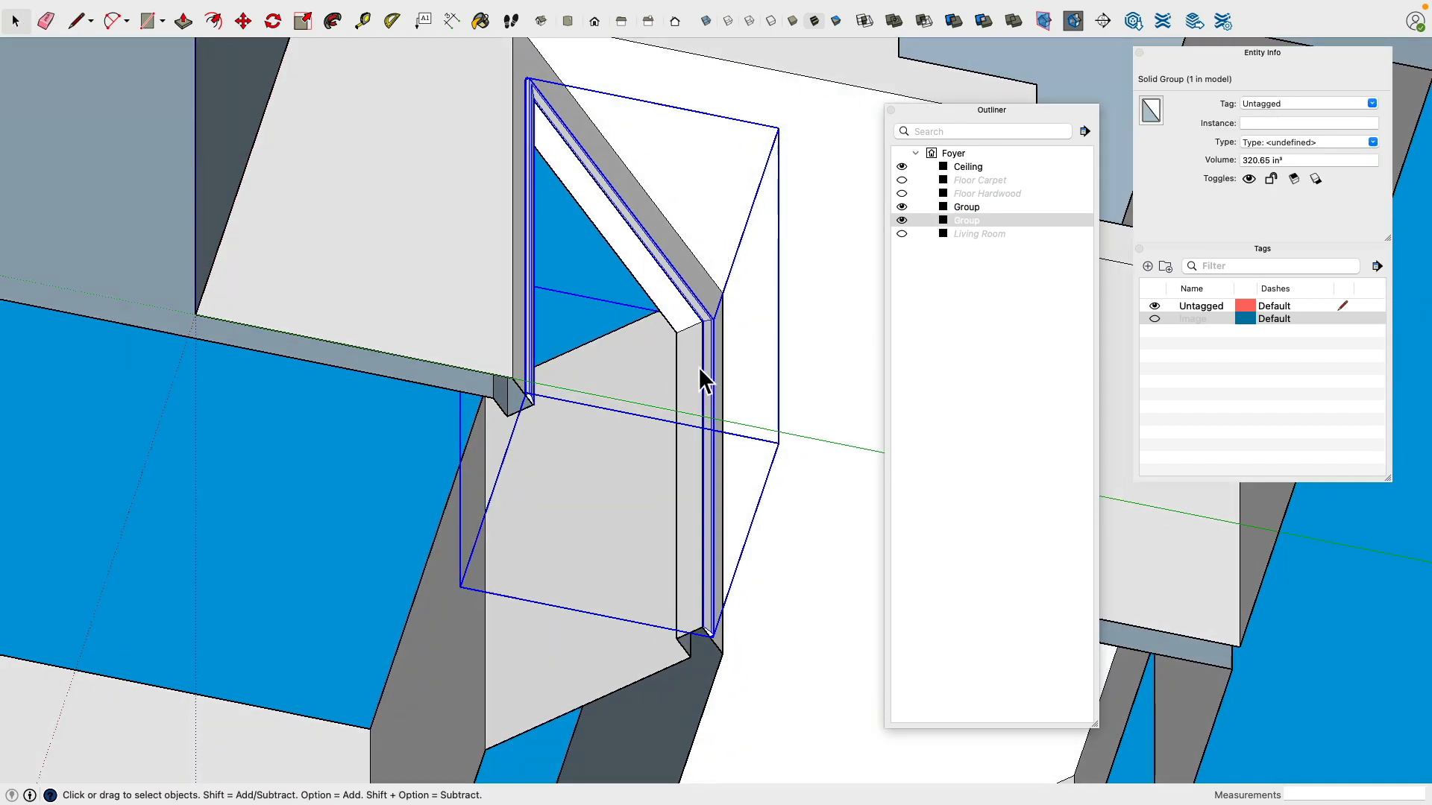
key("super+v")
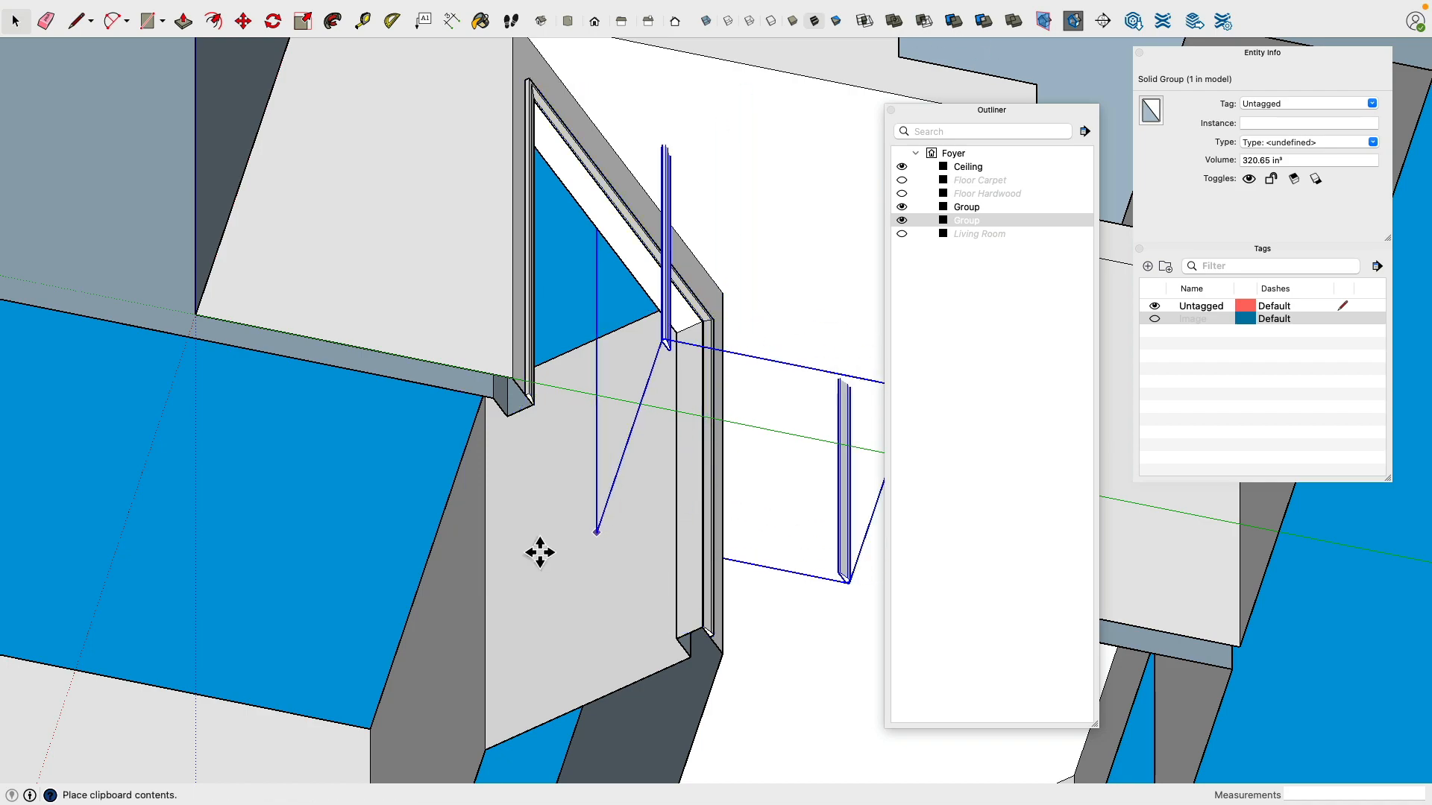
left_click(113, 548)
scroll(269, 493, "down", 5)
middle_click_drag(275, 457, 659, 639)
scroll(440, 424, "up", 4)
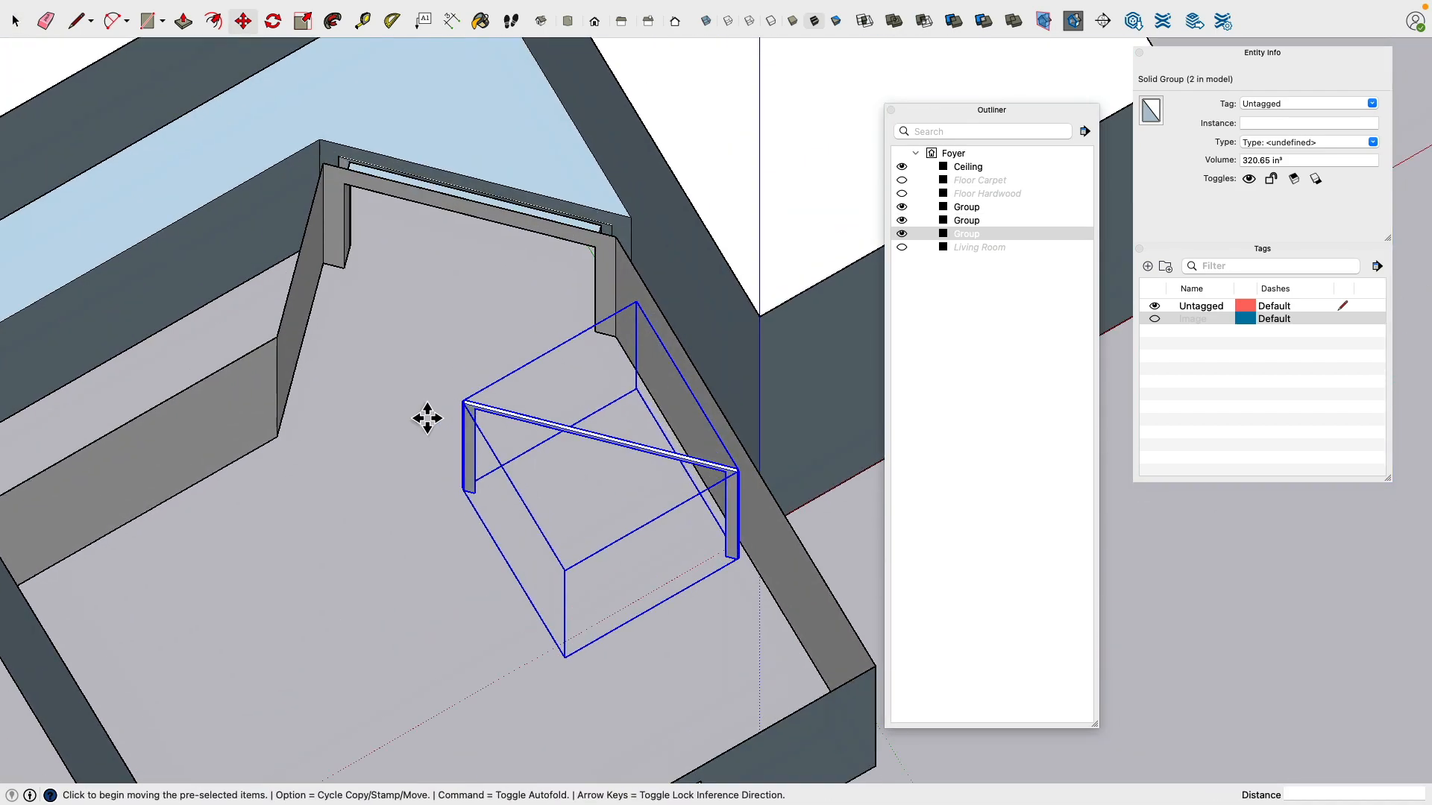
Step: Rotate the pasted trim copy half a turn on the horizontal plane so it faces the opposite way
left_click(273, 22)
scroll(487, 548, "up", 3)
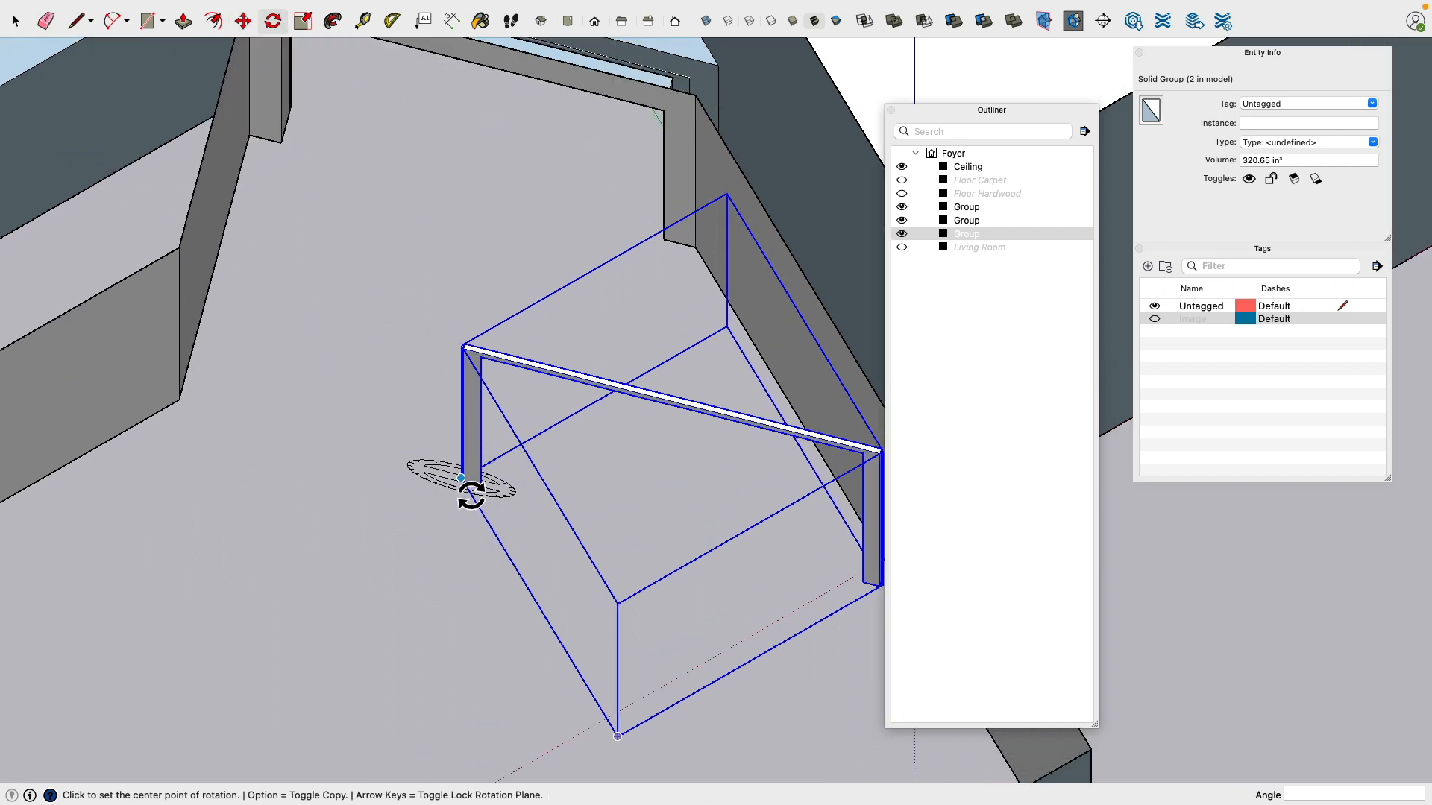
left_click(505, 369)
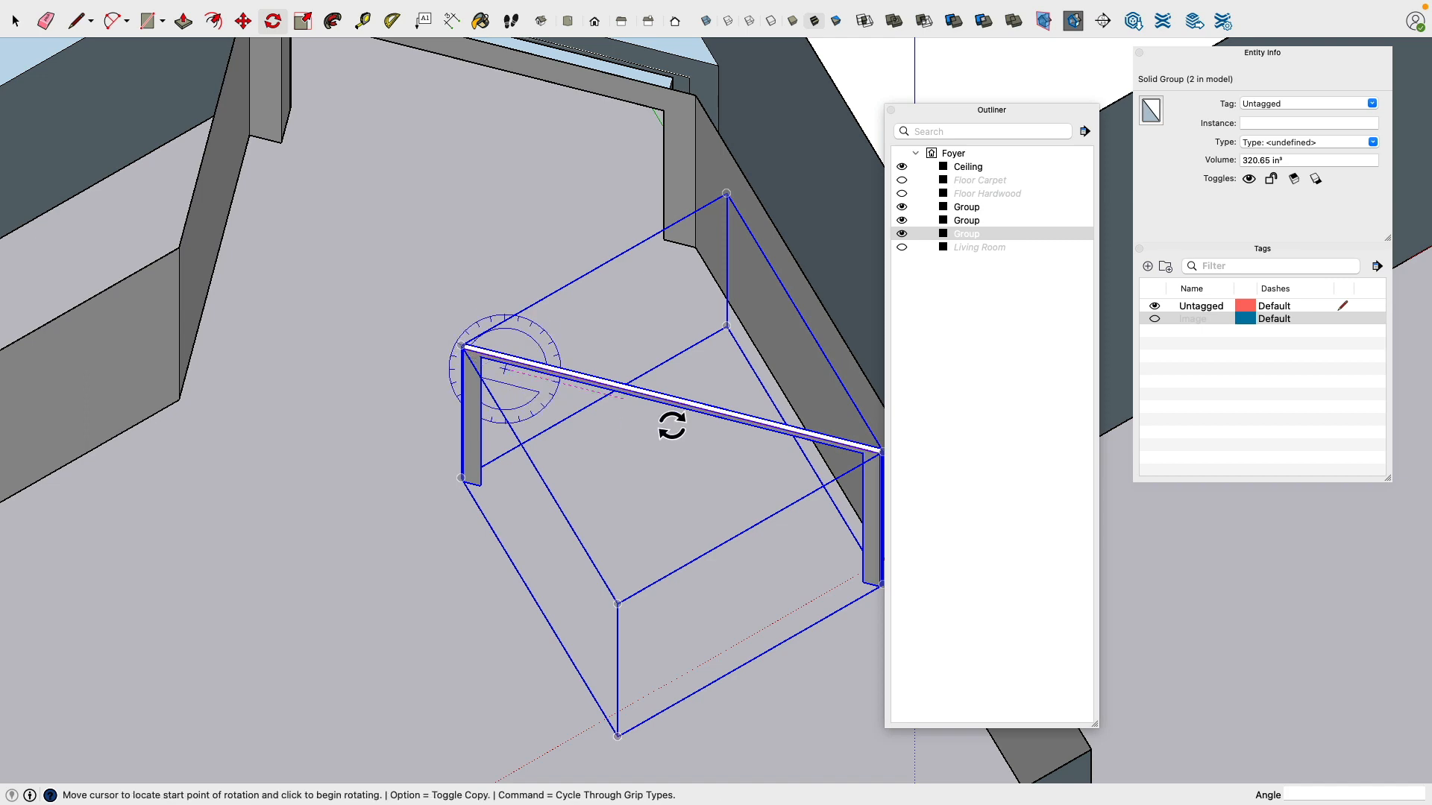
left_click(656, 292)
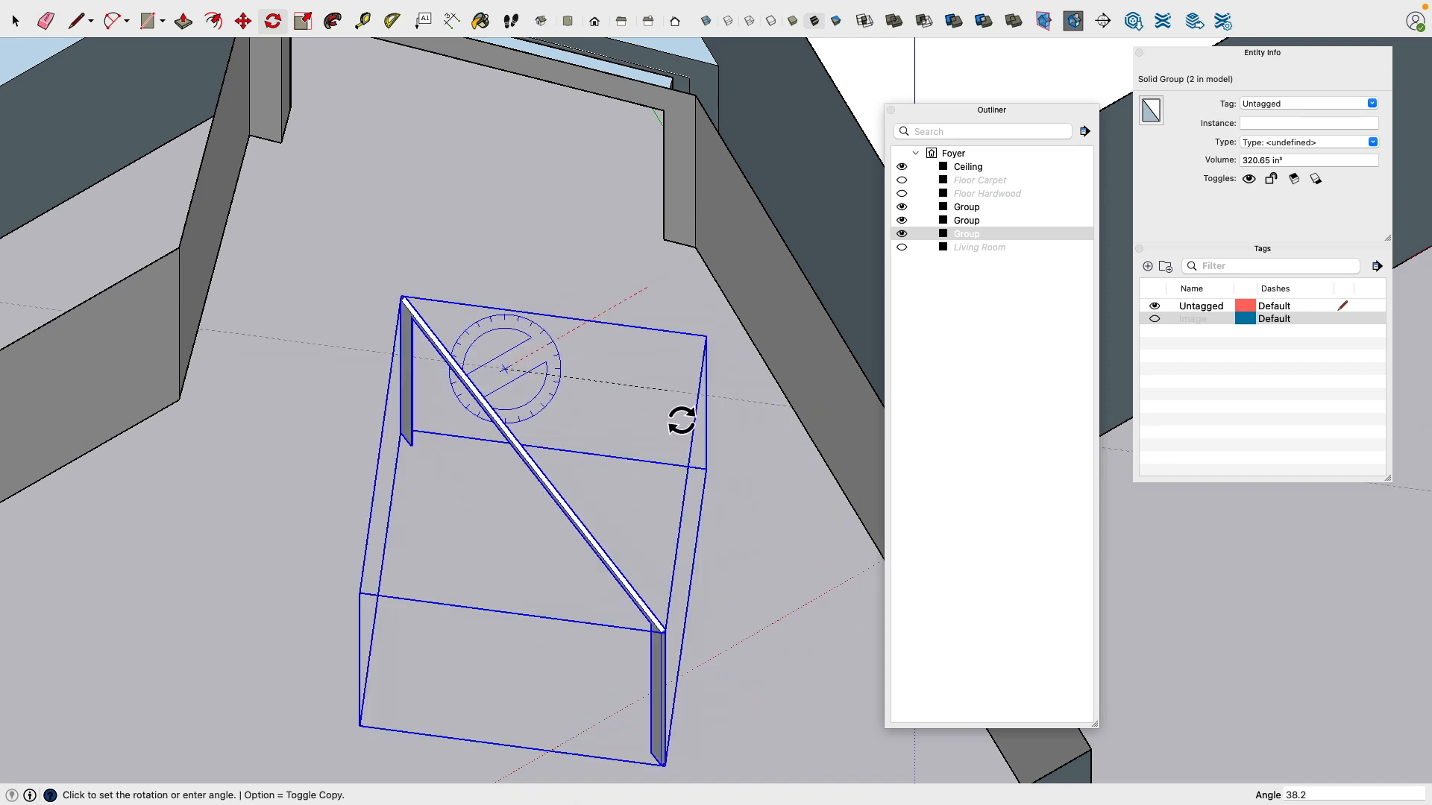
left_click(396, 446)
middle_click_drag(613, 220, 589, 454, "shift")
scroll(619, 563, "up", 4)
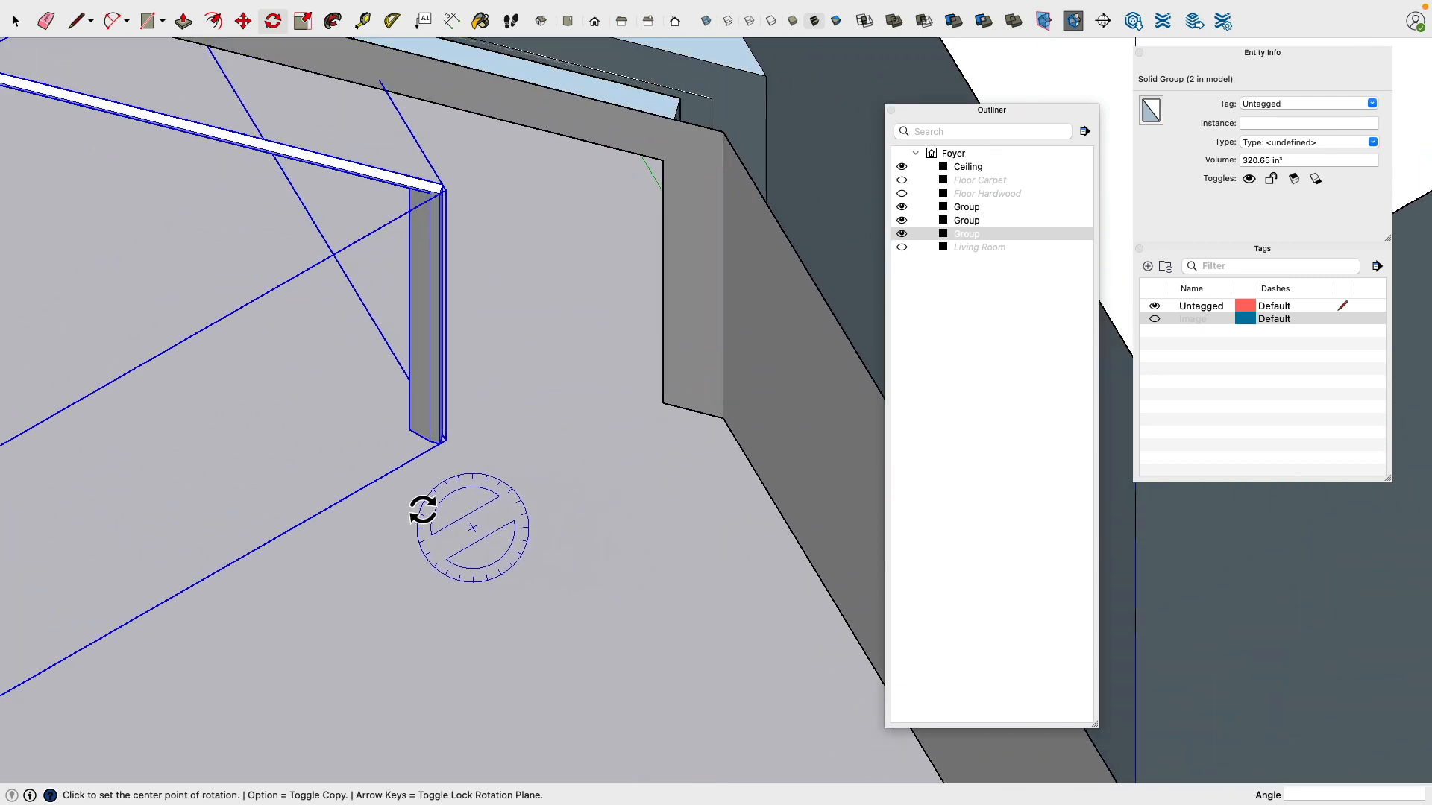
Step: Move the trim copy by its bottom inner corner onto the door opening's bottom corner on the wall's other side
middle_click_drag(423, 511, 686, 239)
scroll(607, 560, "up", 5)
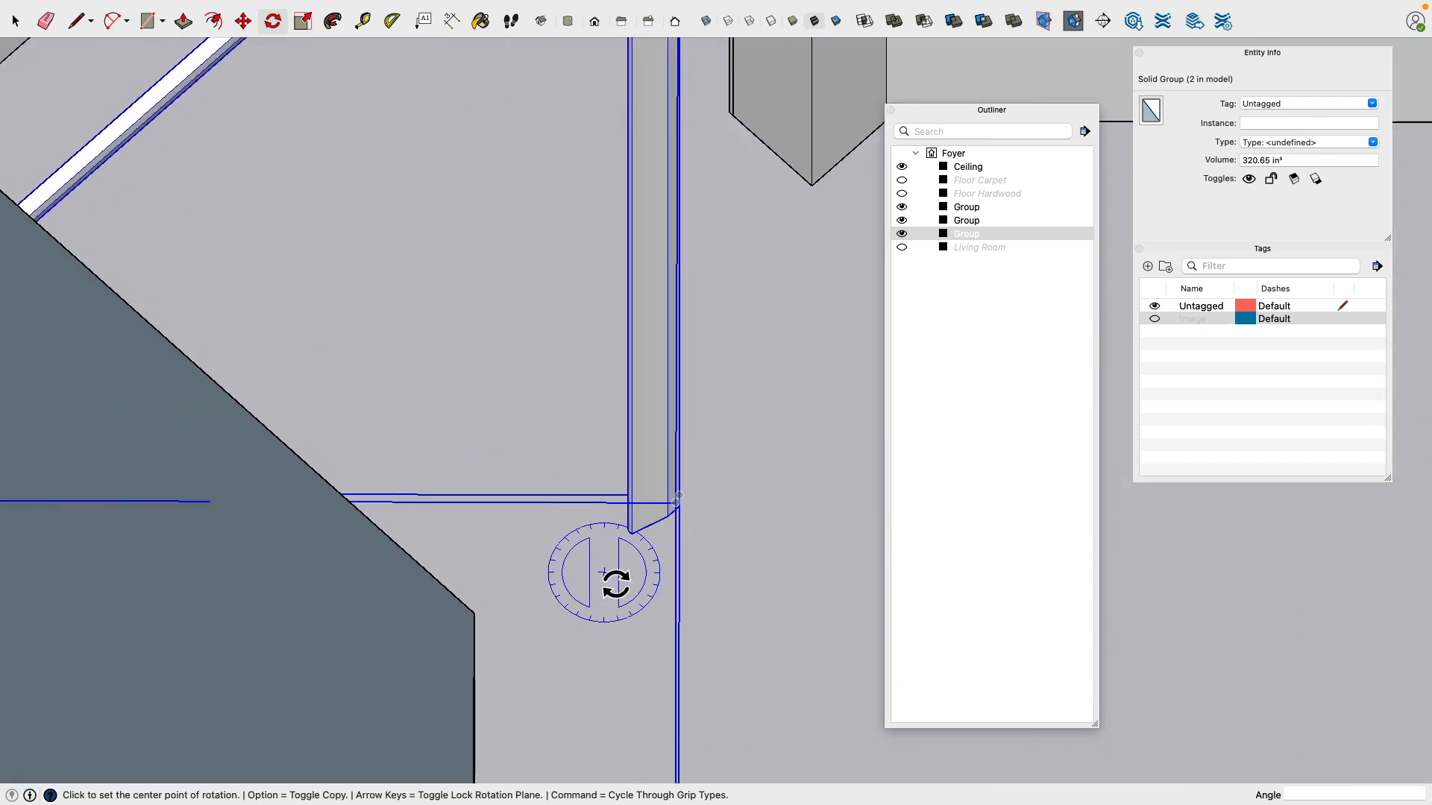
left_click(243, 20)
scroll(656, 571, "up", 3)
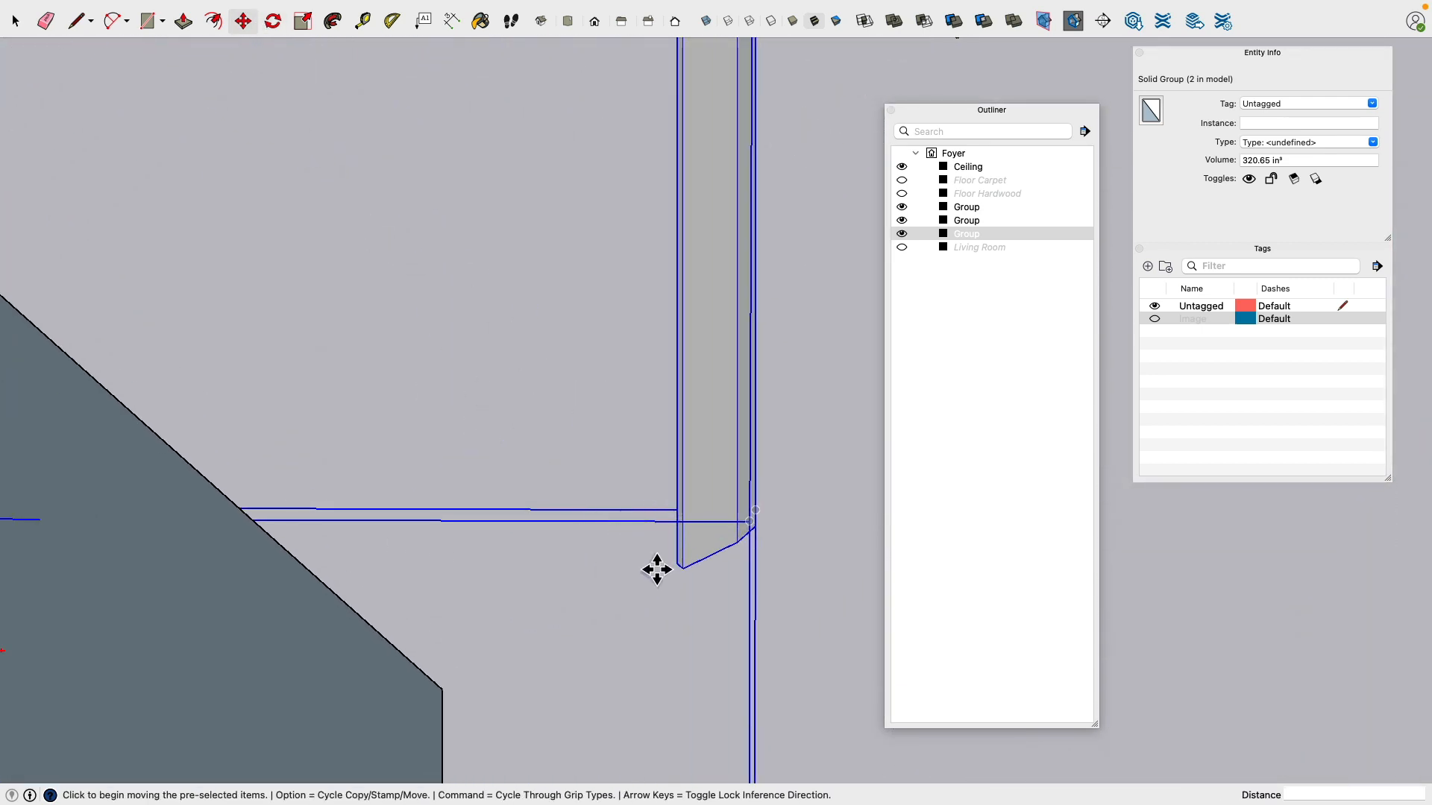
left_click(683, 575)
scroll(683, 575, "down", 3)
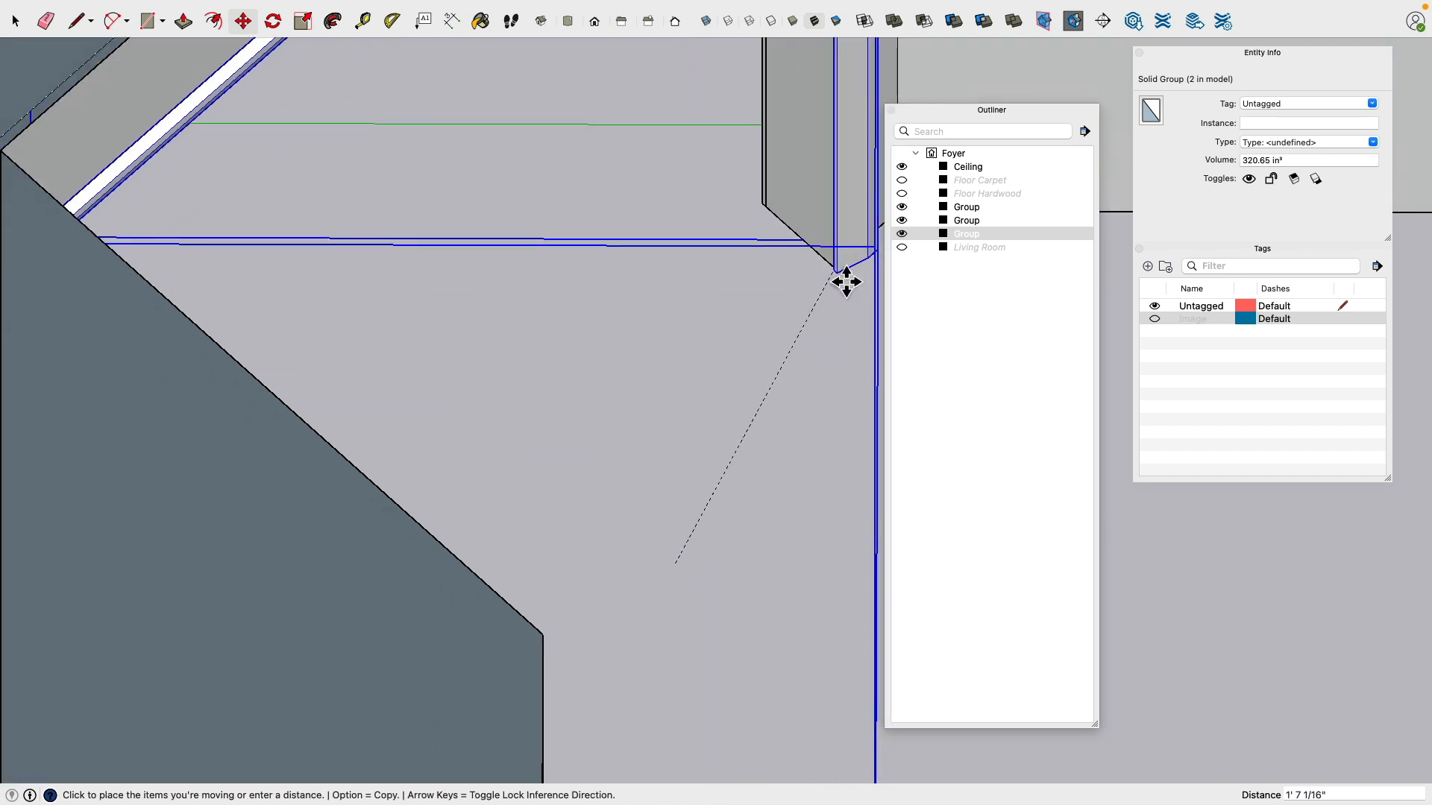
scroll(850, 283, "up", 3)
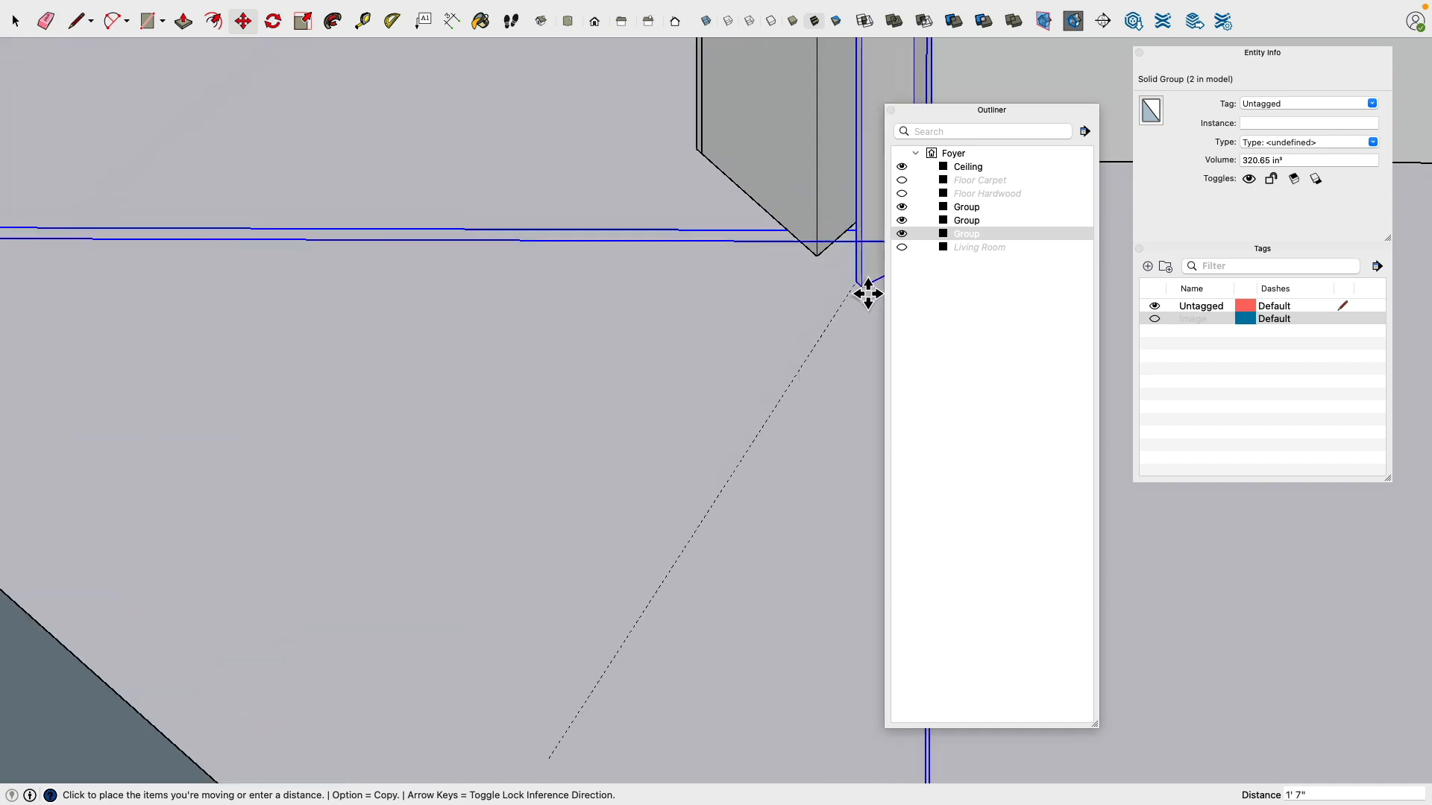
left_click(814, 261)
scroll(589, 437, "down", 6)
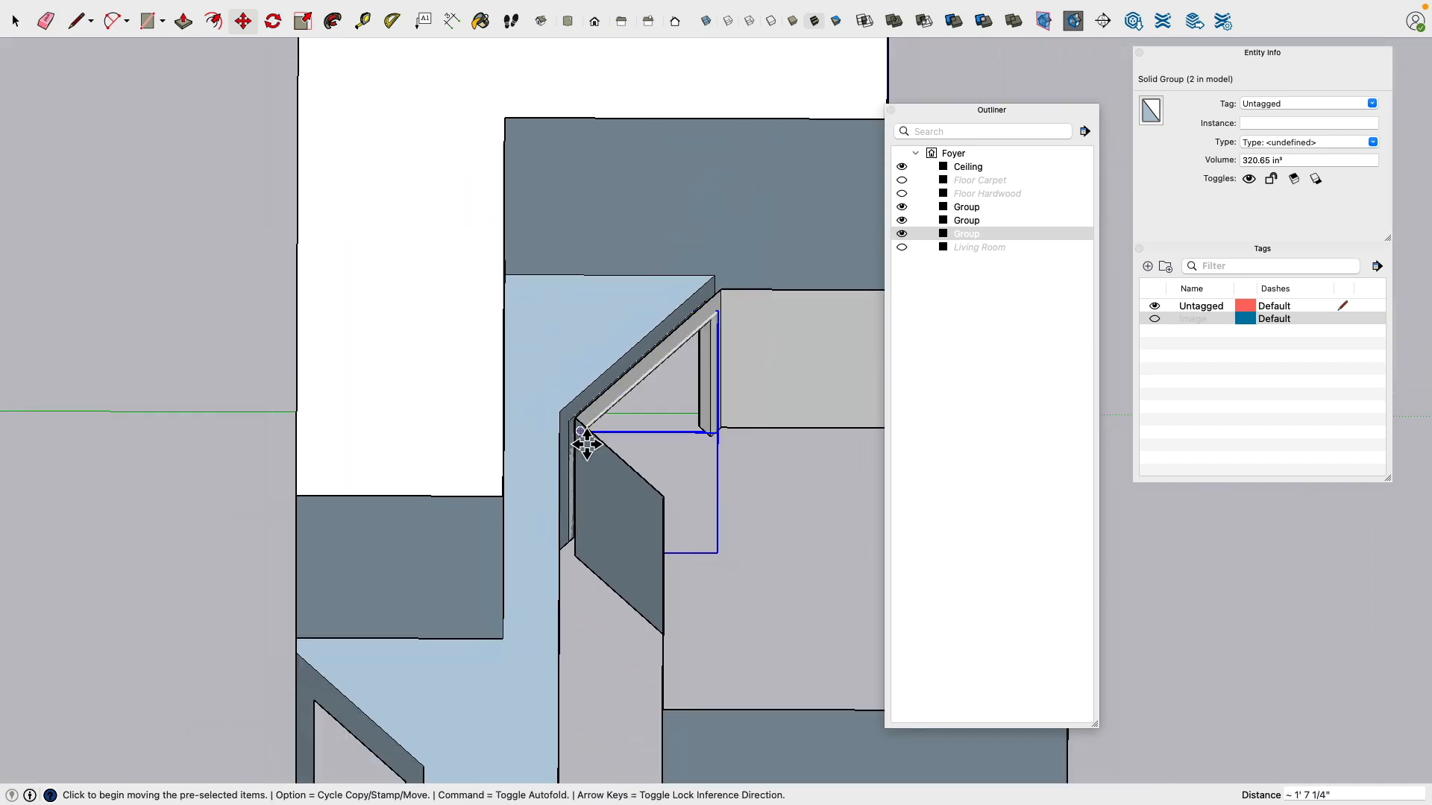
Step: Deselect the trim copy and examine how both trims fit around the door opening
middle_click_drag(502, 495, 749, 543)
scroll(749, 543, "up", 4)
scroll(749, 543, "down", 3)
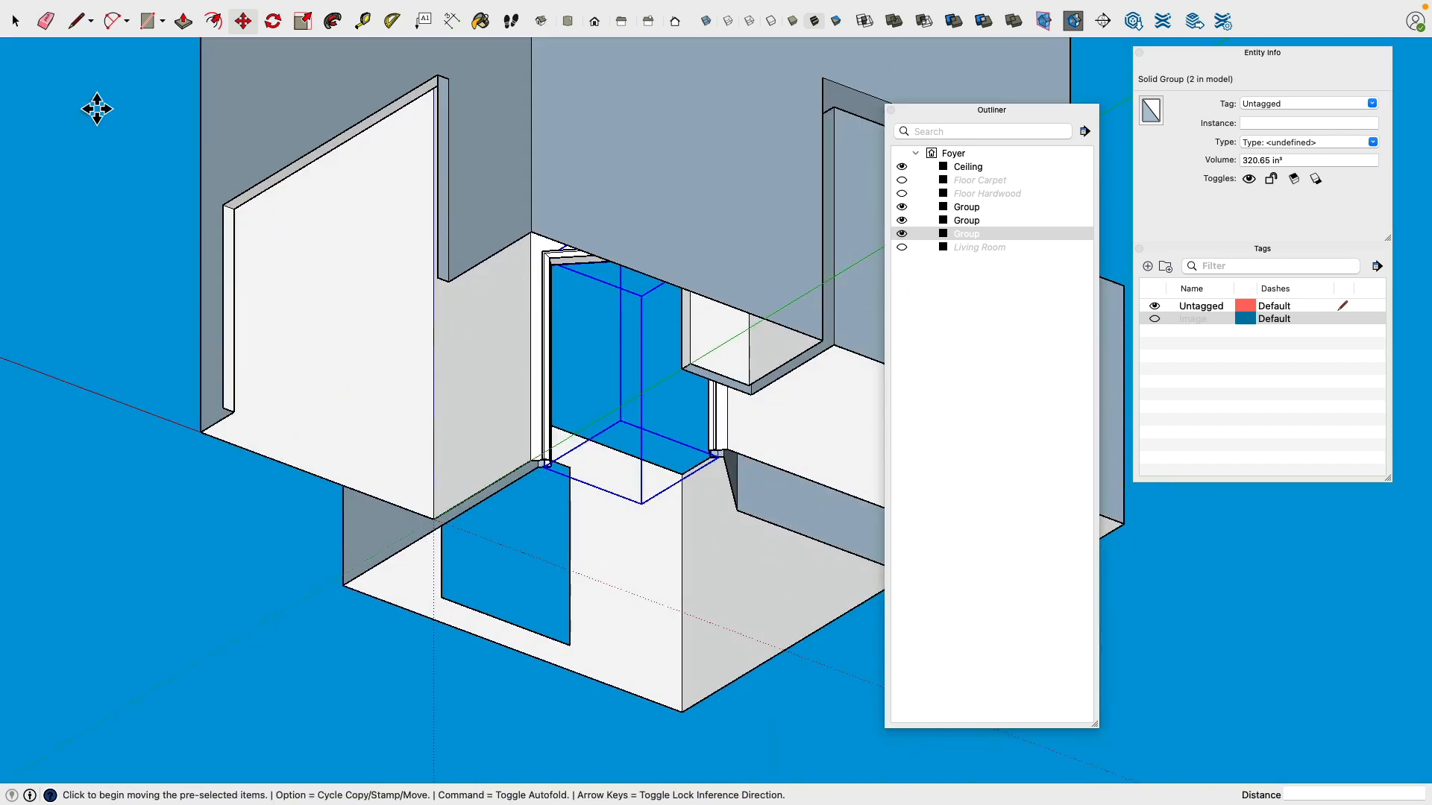
left_click(15, 21)
left_click(96, 185)
scroll(628, 475, "up", 5)
middle_click_drag(627, 462, 574, 382)
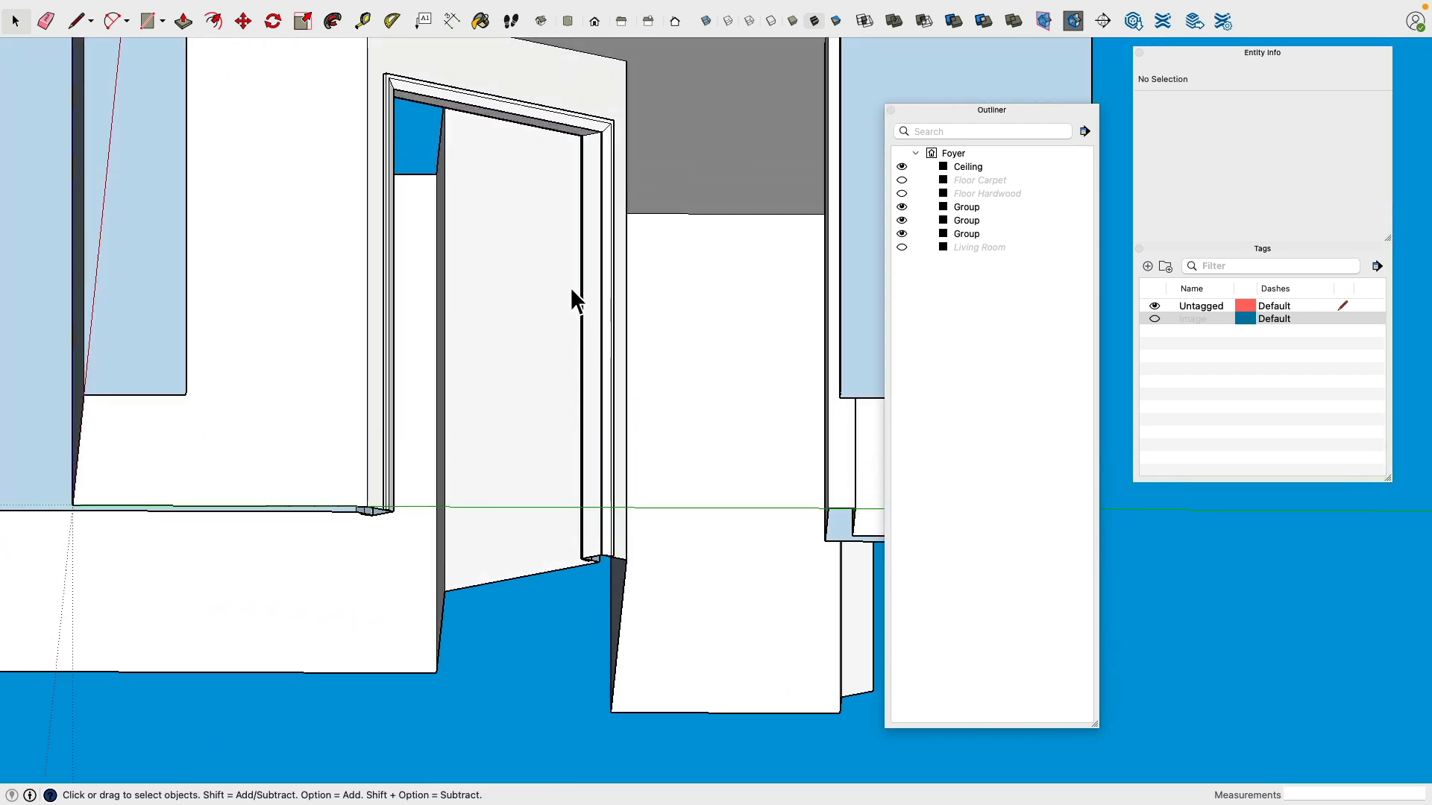
scroll(601, 555, "up", 5)
scroll(594, 553, "down", 5)
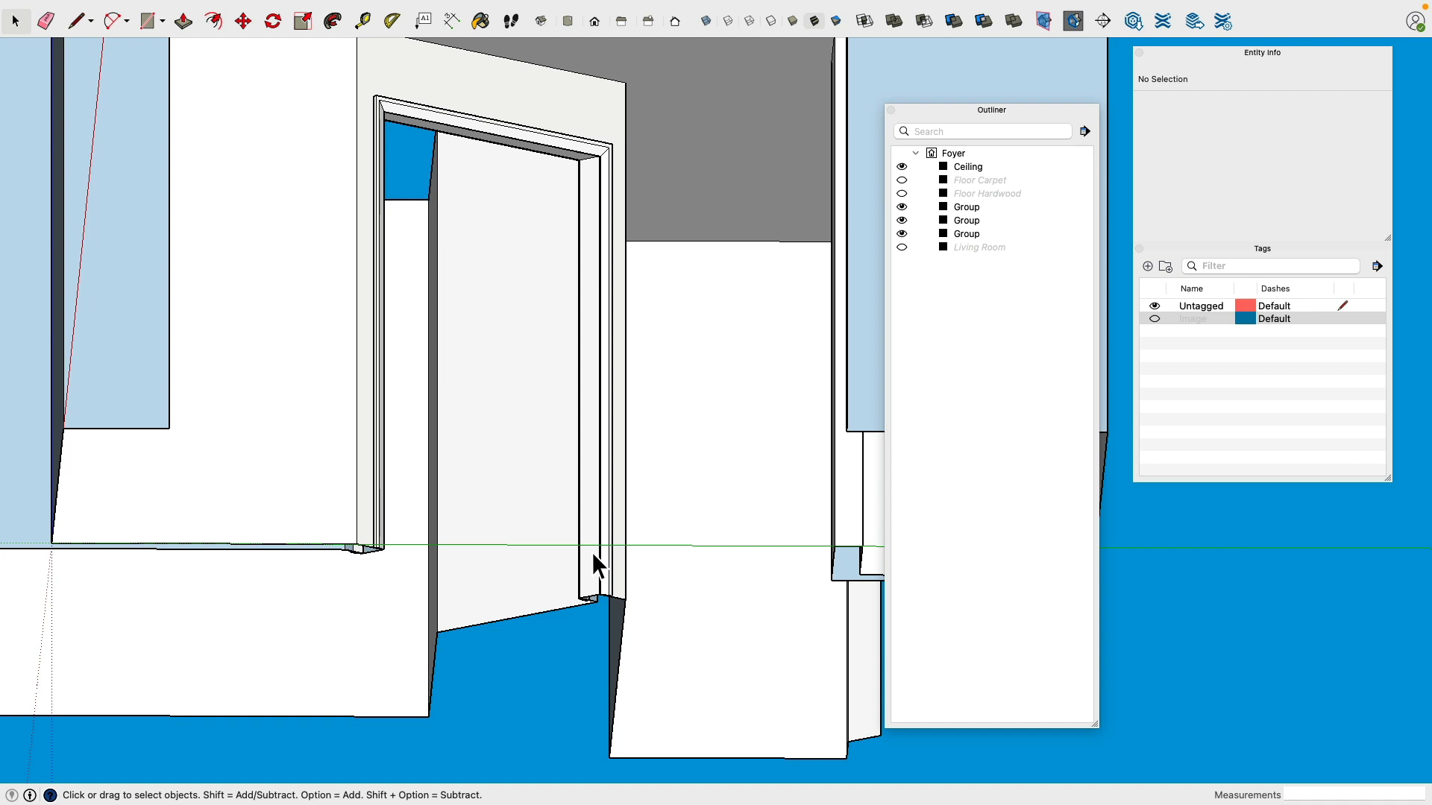
Step: Switch to Finder to examine the double doors in the Entrance.JPG reference photo, and return to SketchUp
key("super+Tab")
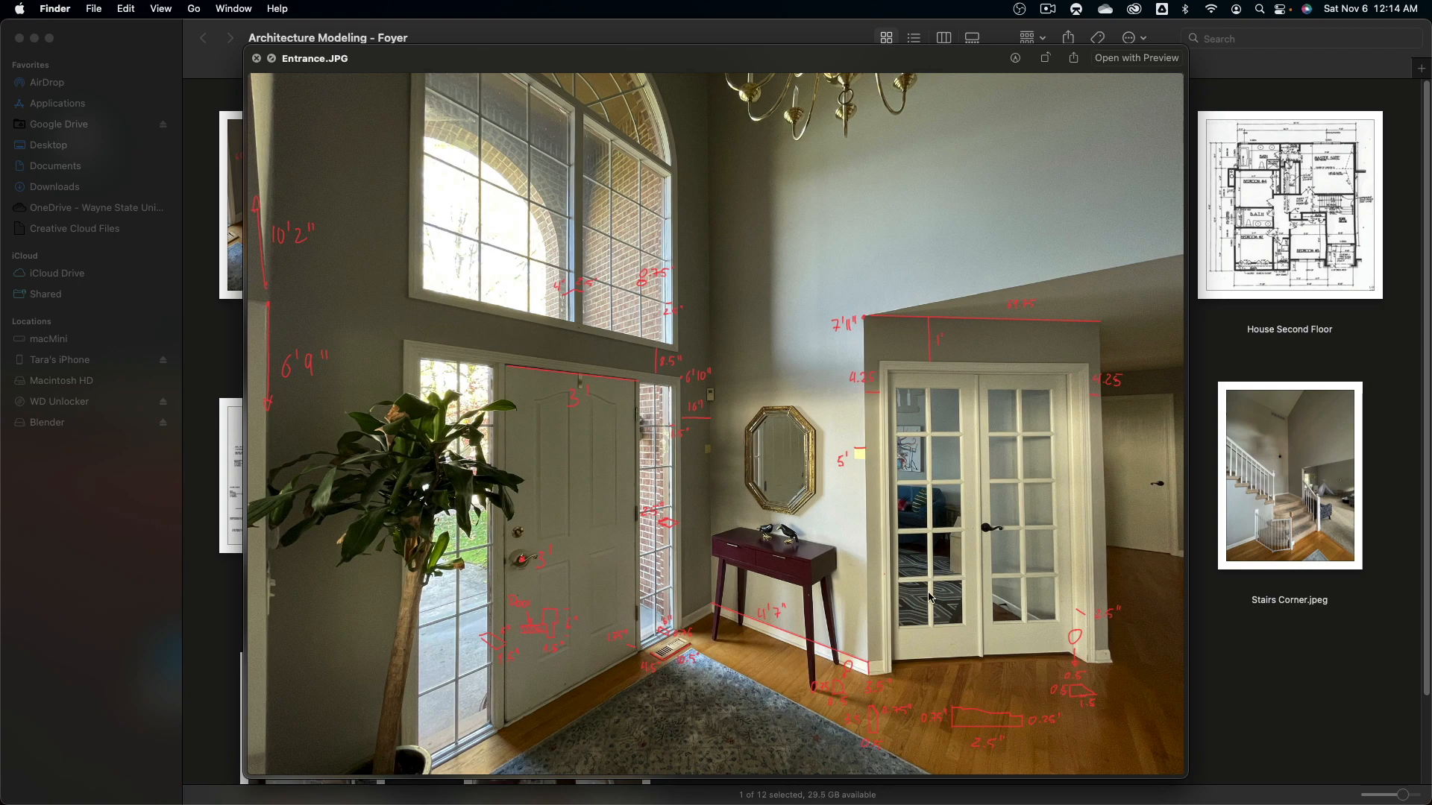
key("super+Tab")
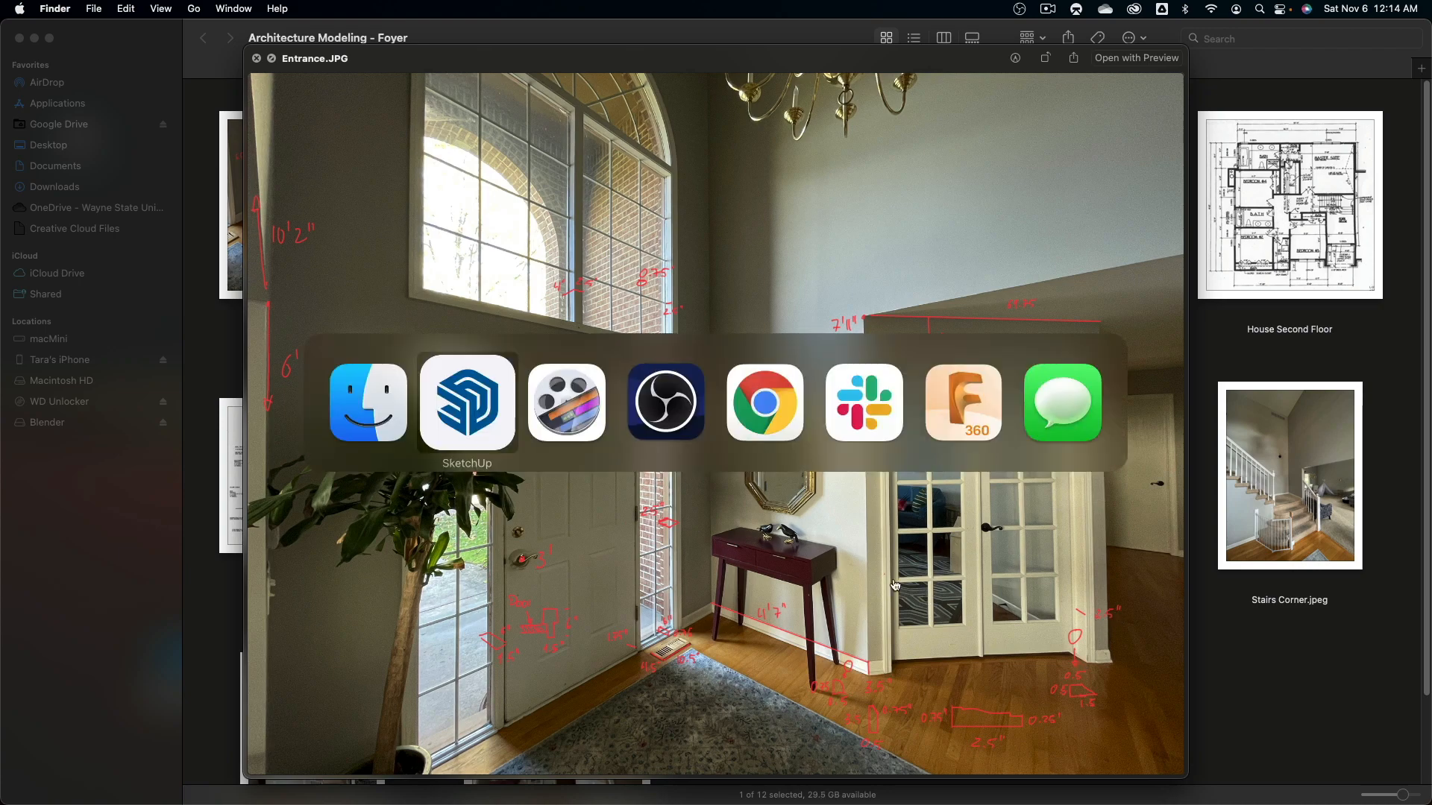
left_click(473, 402)
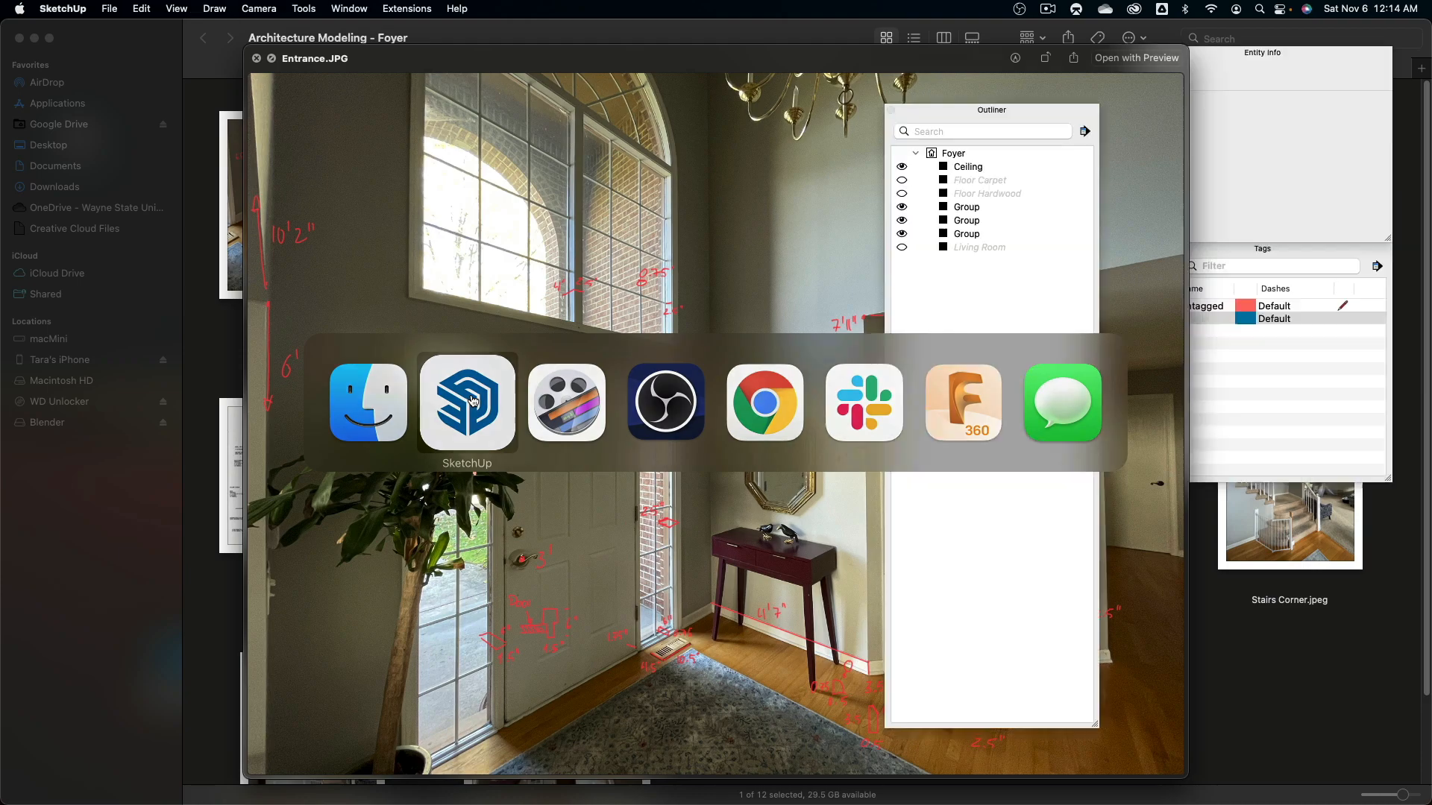
Step: Hide the Ceiling group and the wall group to isolate the two door trims
mouse_move(582, 319)
middle_mouse_down()
mouse_move(521, 573)
mouse_move(562, 306)
mouse_move(624, 321)
mouse_move(630, 351)
mouse_move(570, 494)
mouse_move(580, 244)
middle_mouse_up()
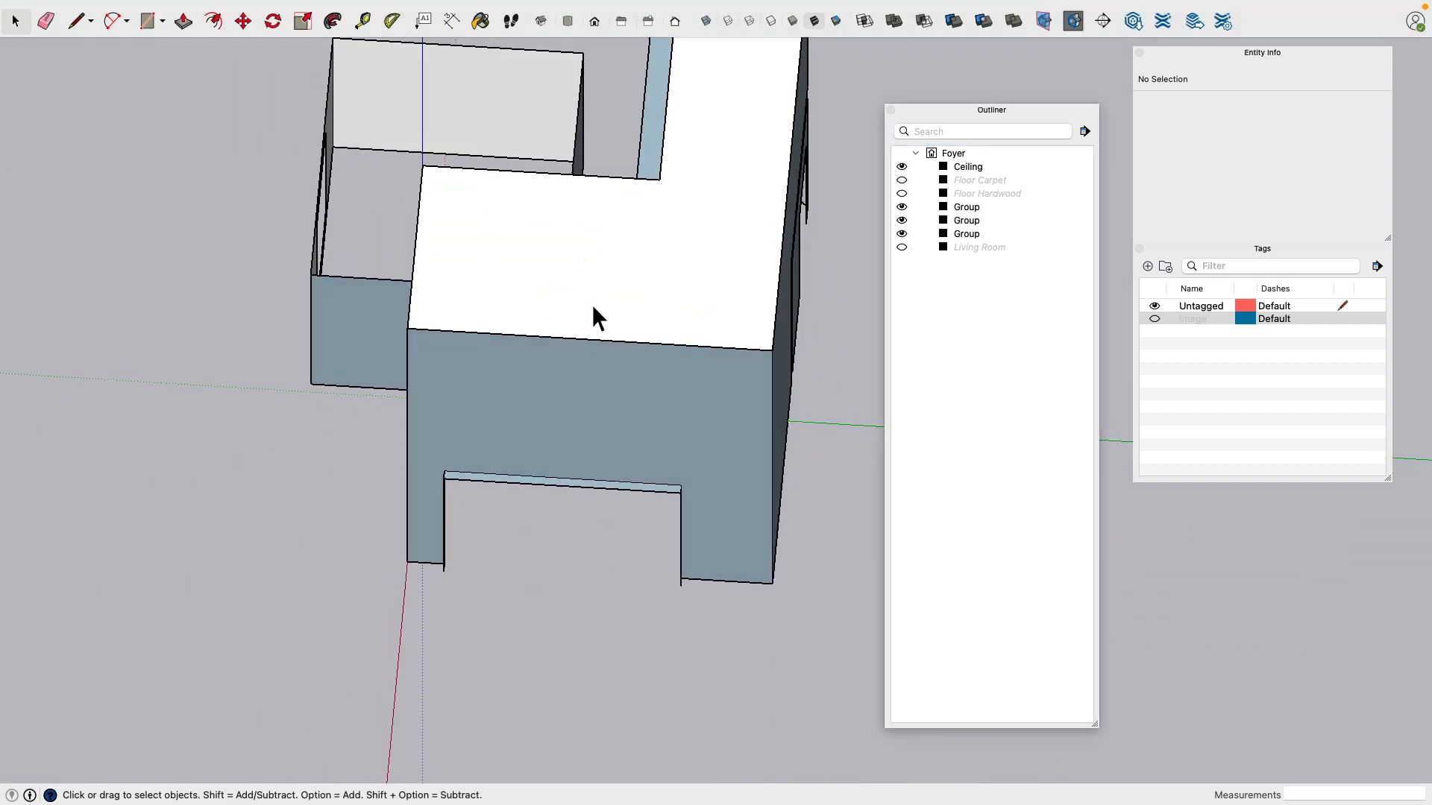
right_click(584, 276)
left_click(426, 270)
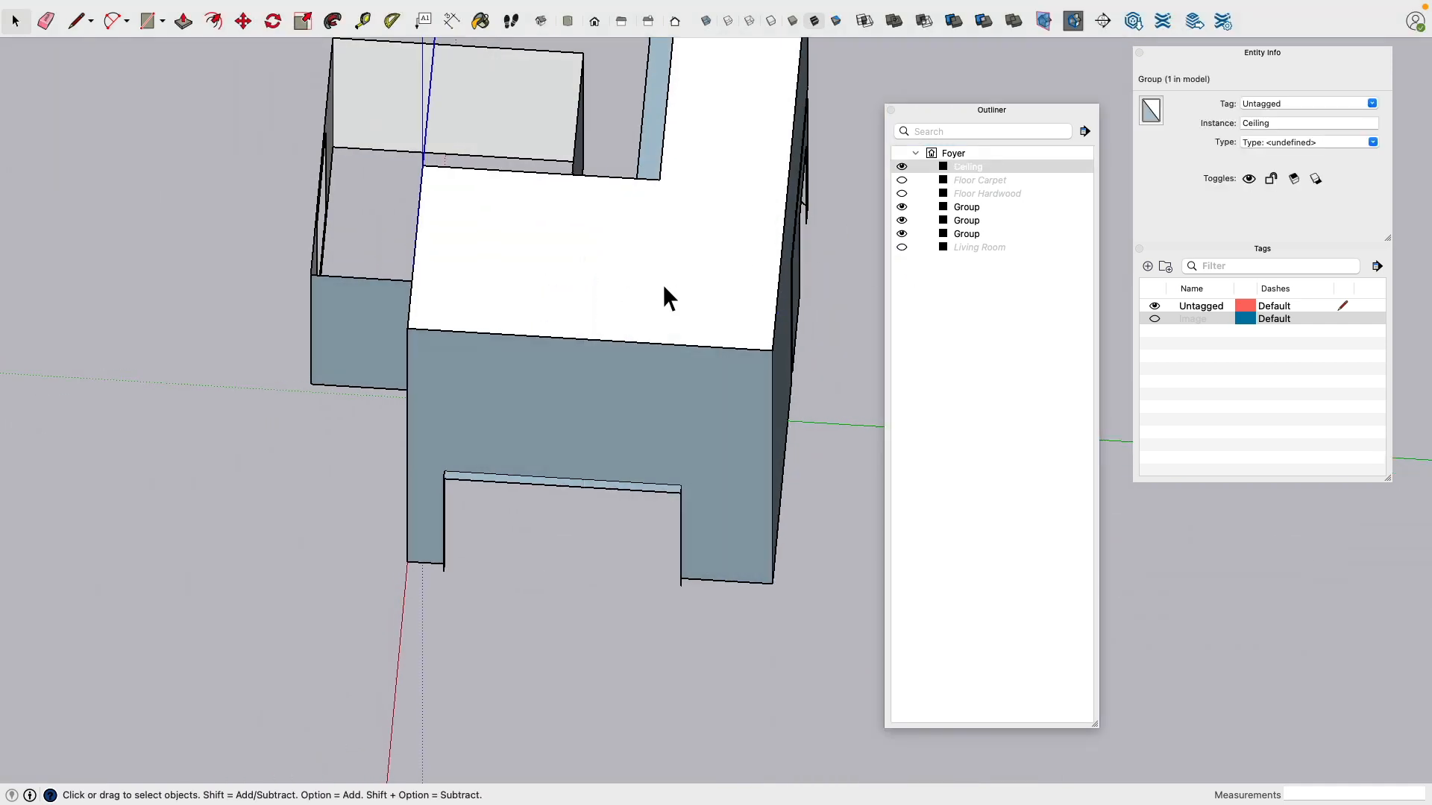
middle_click_drag(406, 319, 473, 234)
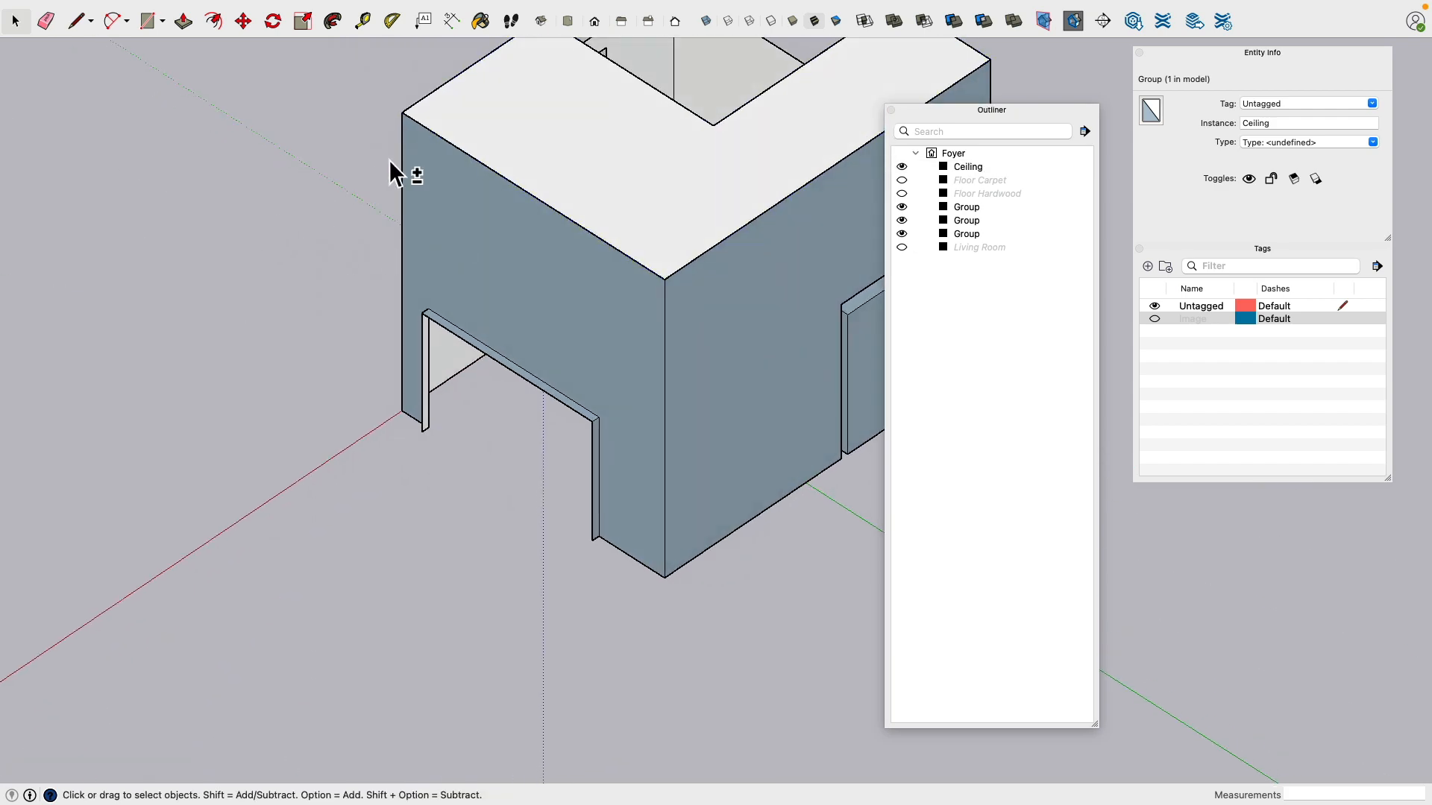
middle_click_drag(388, 159, 409, 441, "shift")
left_click(440, 488)
middle_click_drag(441, 488, 453, 469)
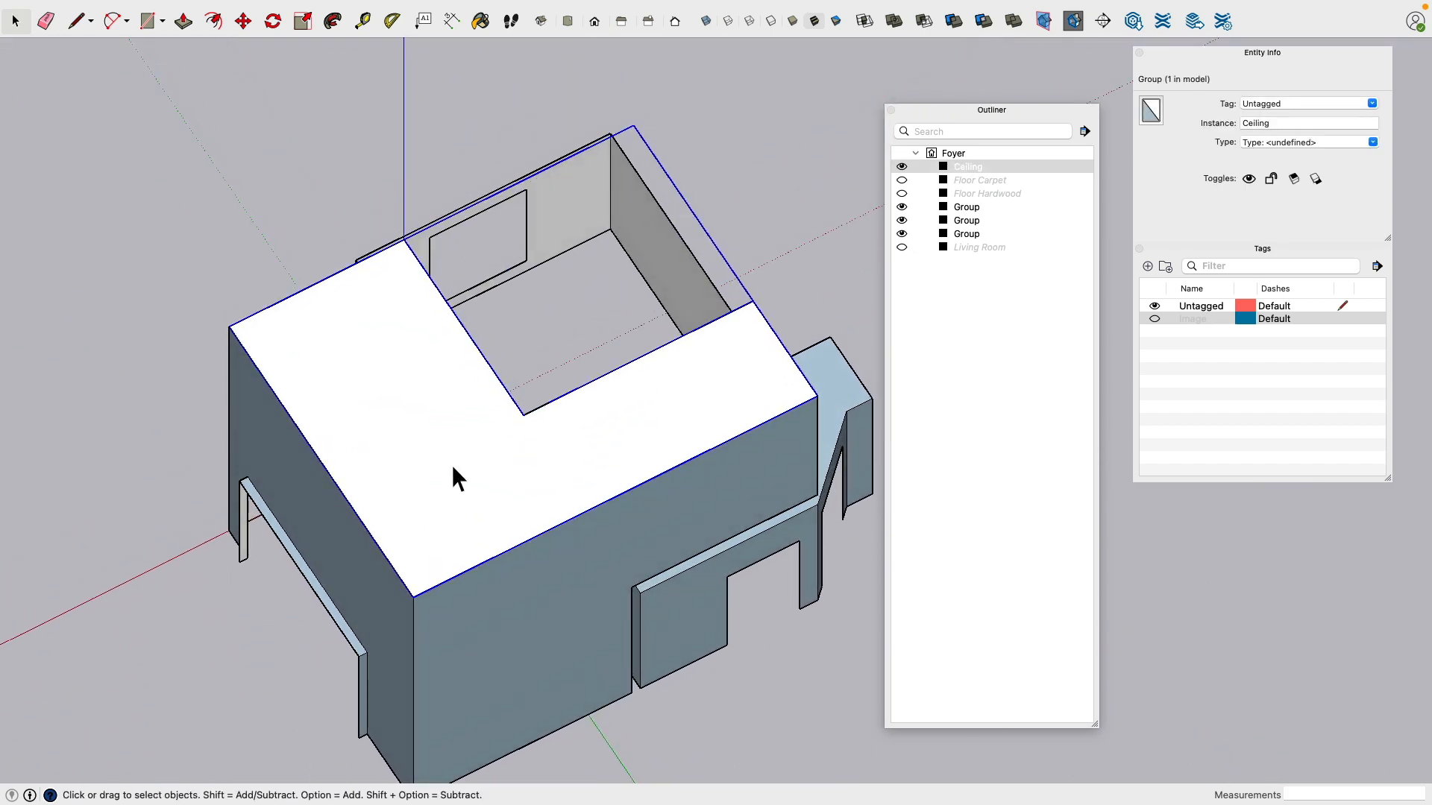
left_click(901, 166)
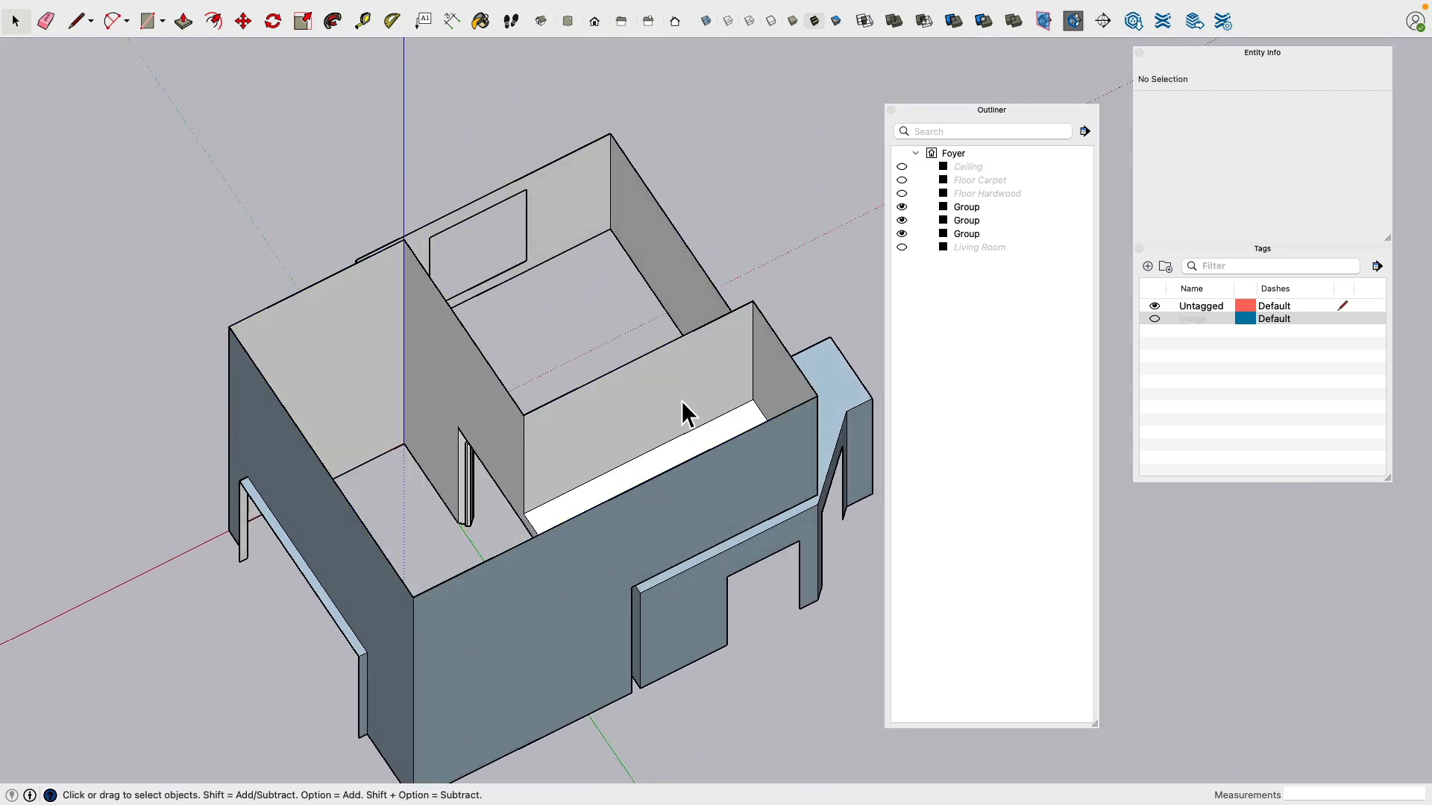
left_click(730, 374)
left_click(901, 207)
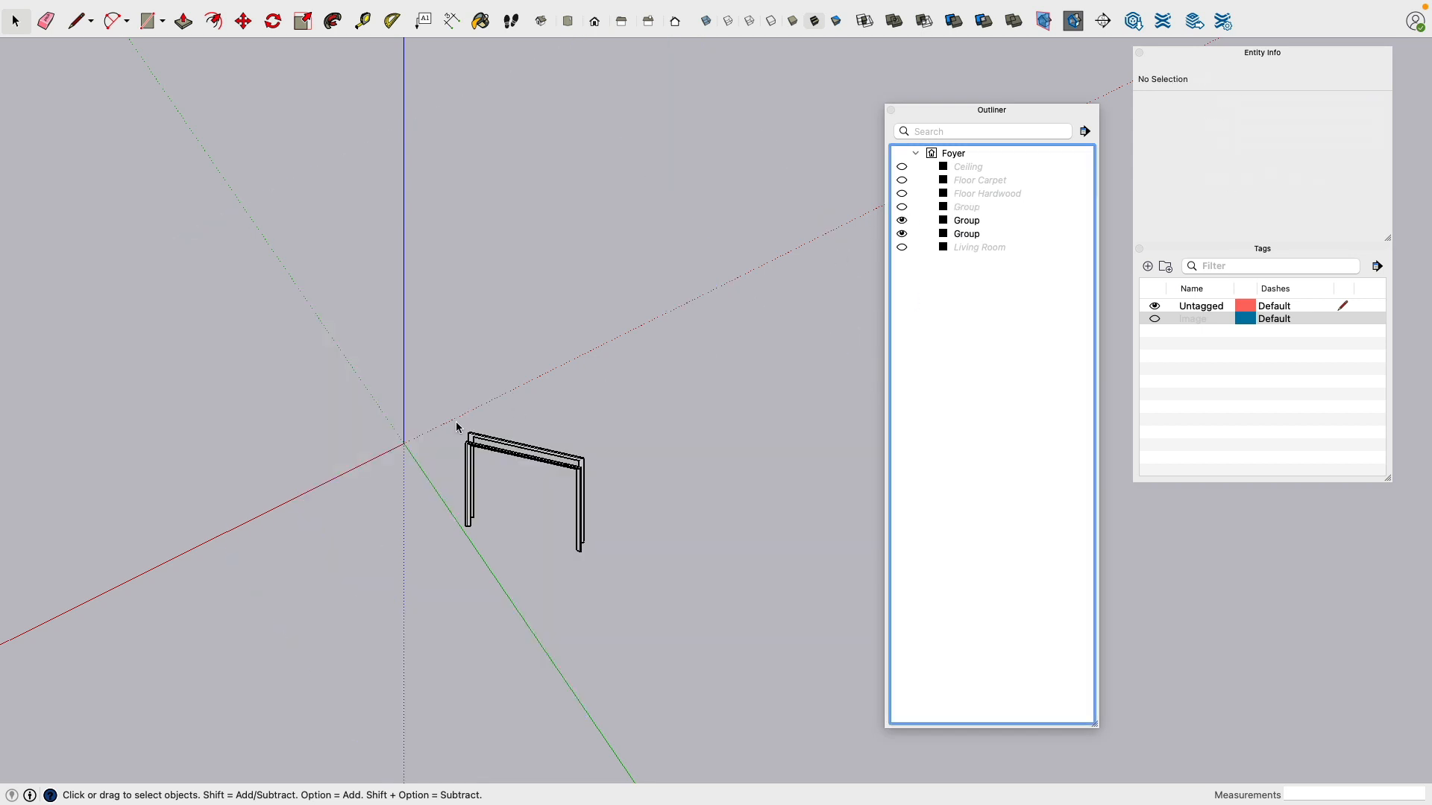
middle_click_drag(454, 422, 615, 551)
scroll(615, 550, "up", 5)
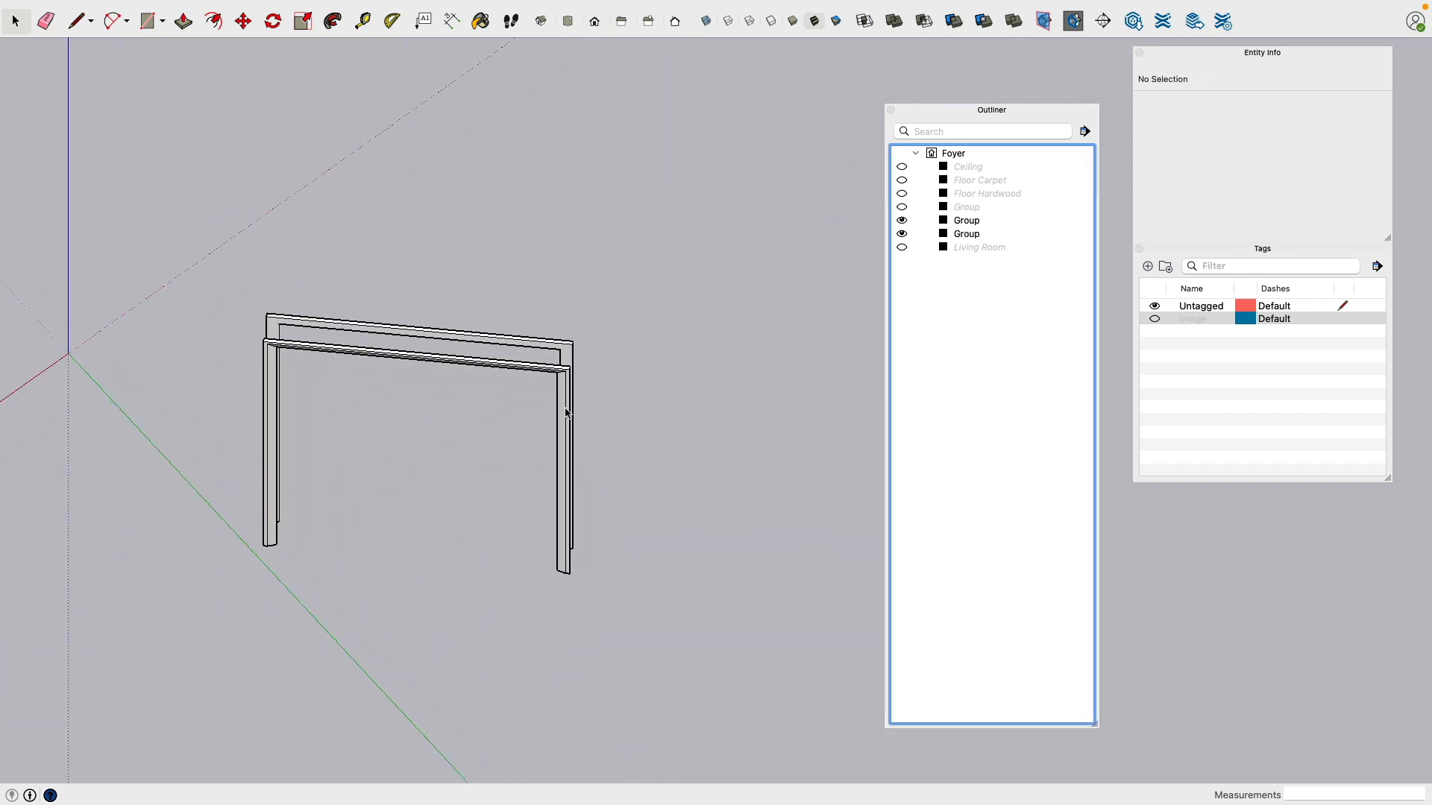
left_click(570, 366)
double_click(985, 235)
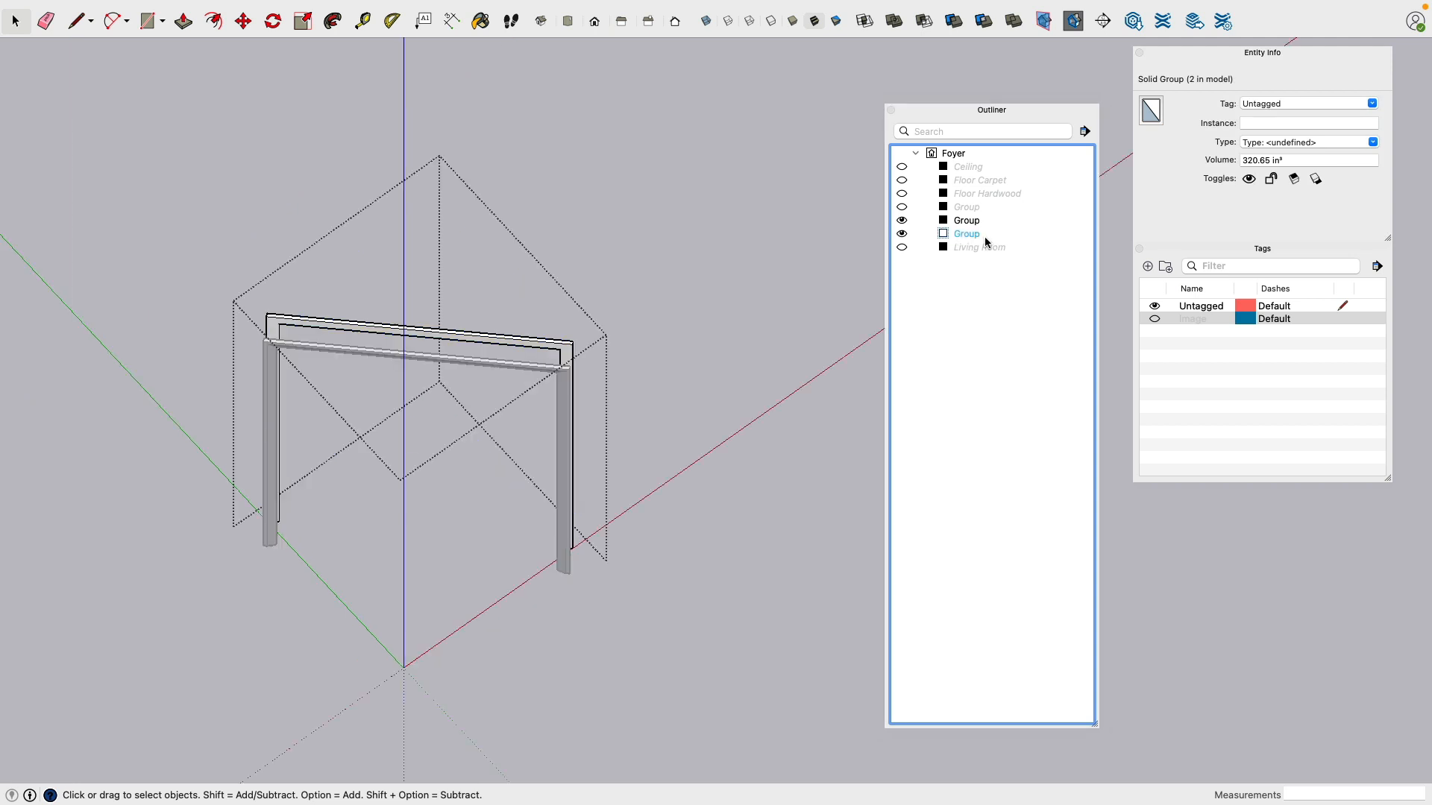
left_click(675, 328)
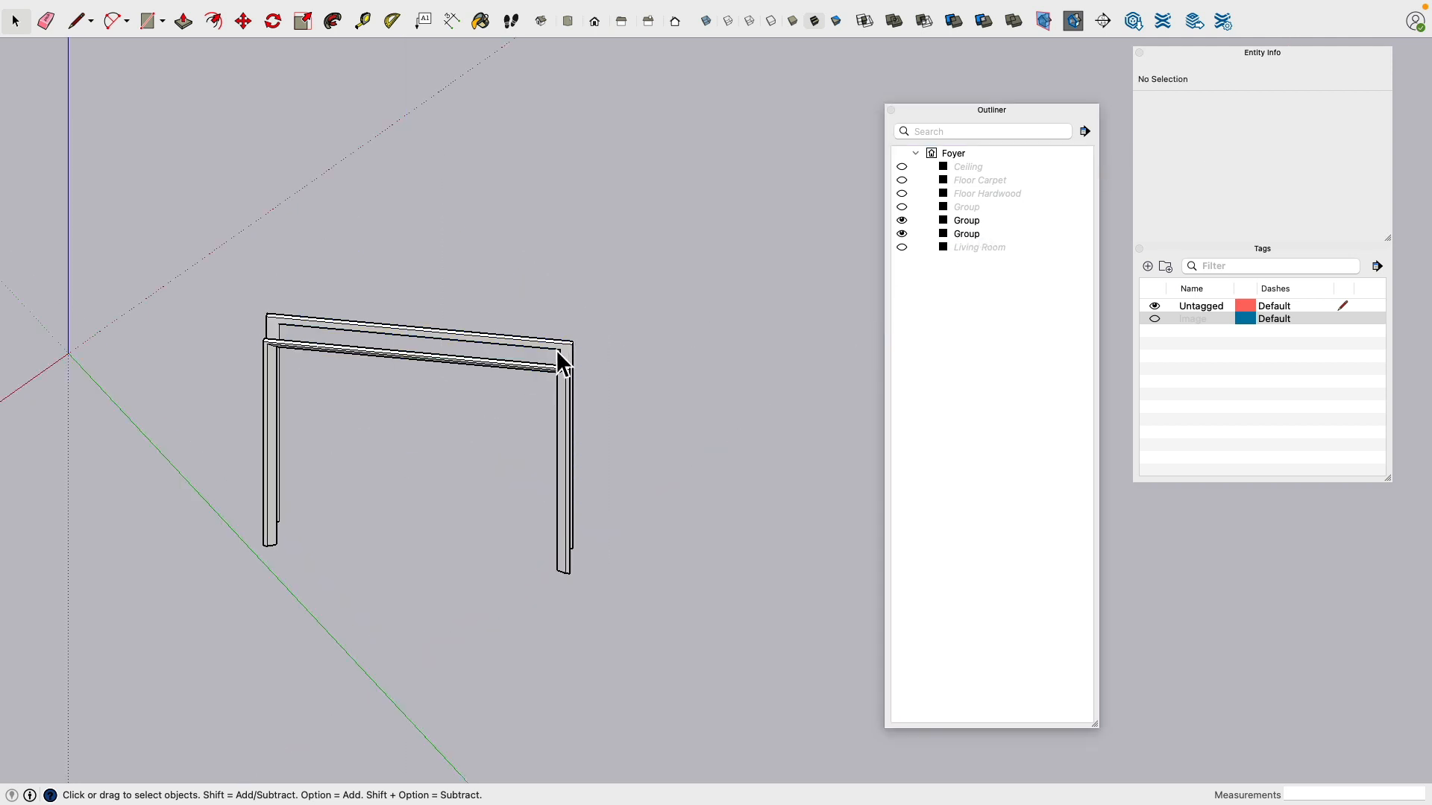
Step: Combine the two door trims into one group
left_click(569, 383)
left_click(574, 347, "shift")
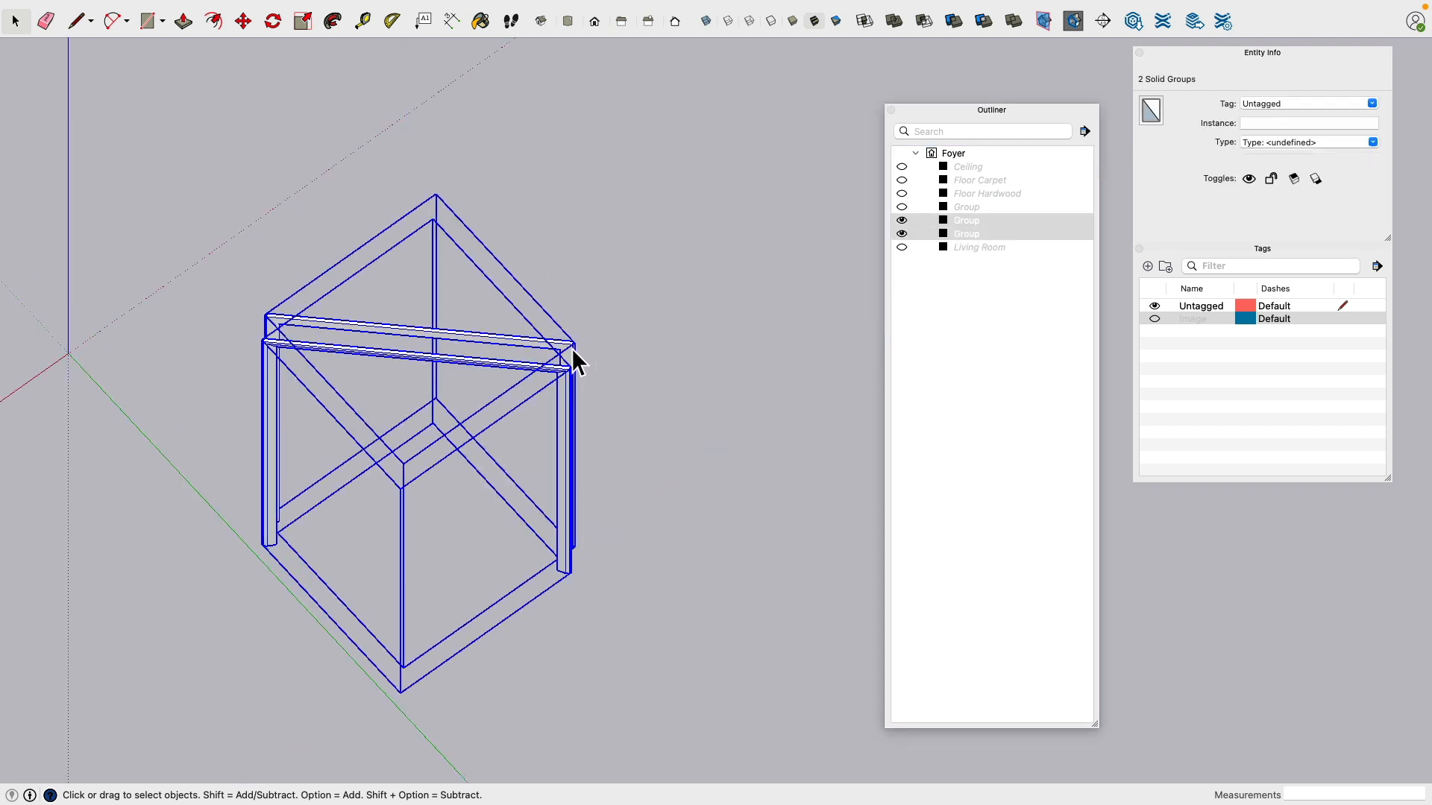
right_click(572, 349)
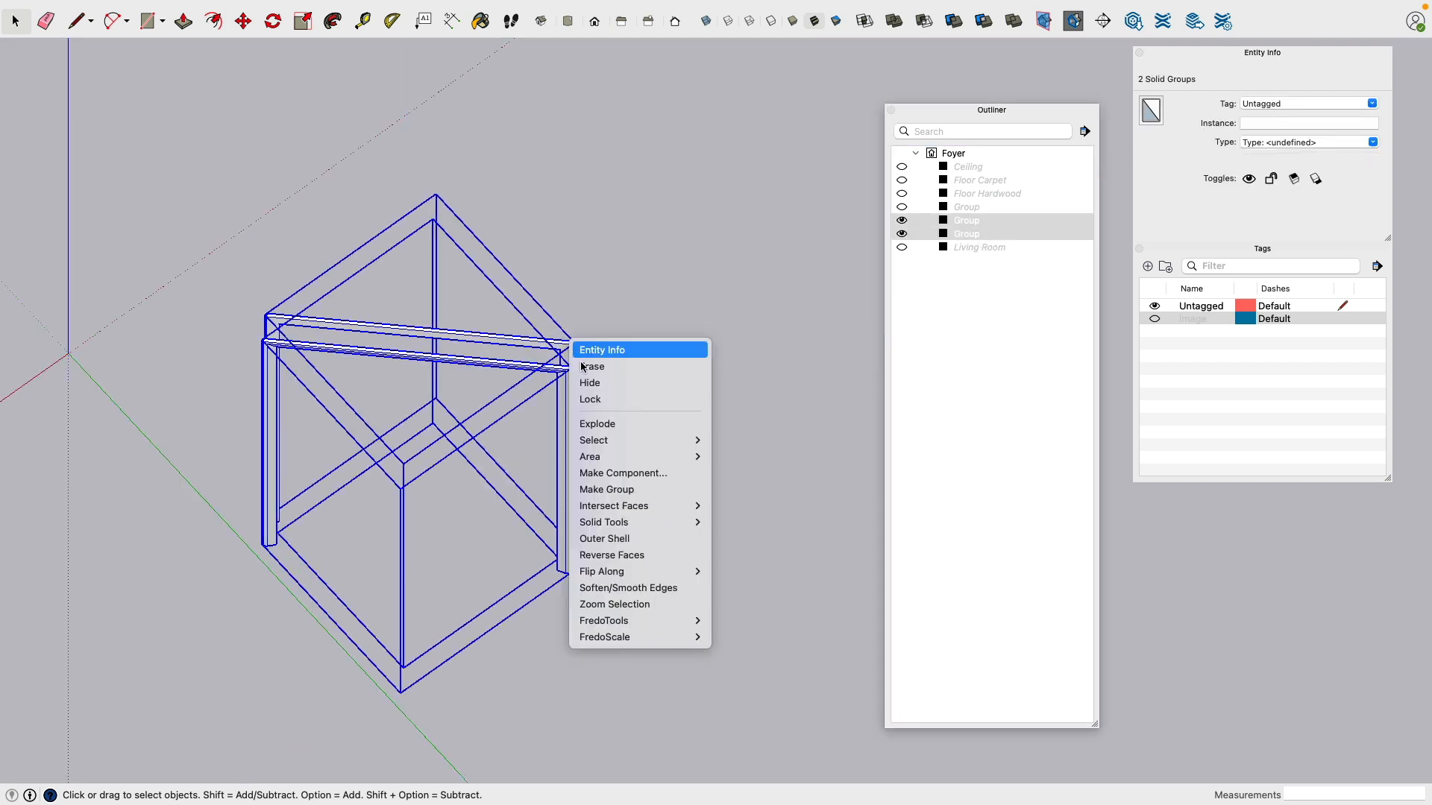
left_click(650, 483)
Step: Rename the combined trim group as Door Trim and deselect it
left_click(963, 222)
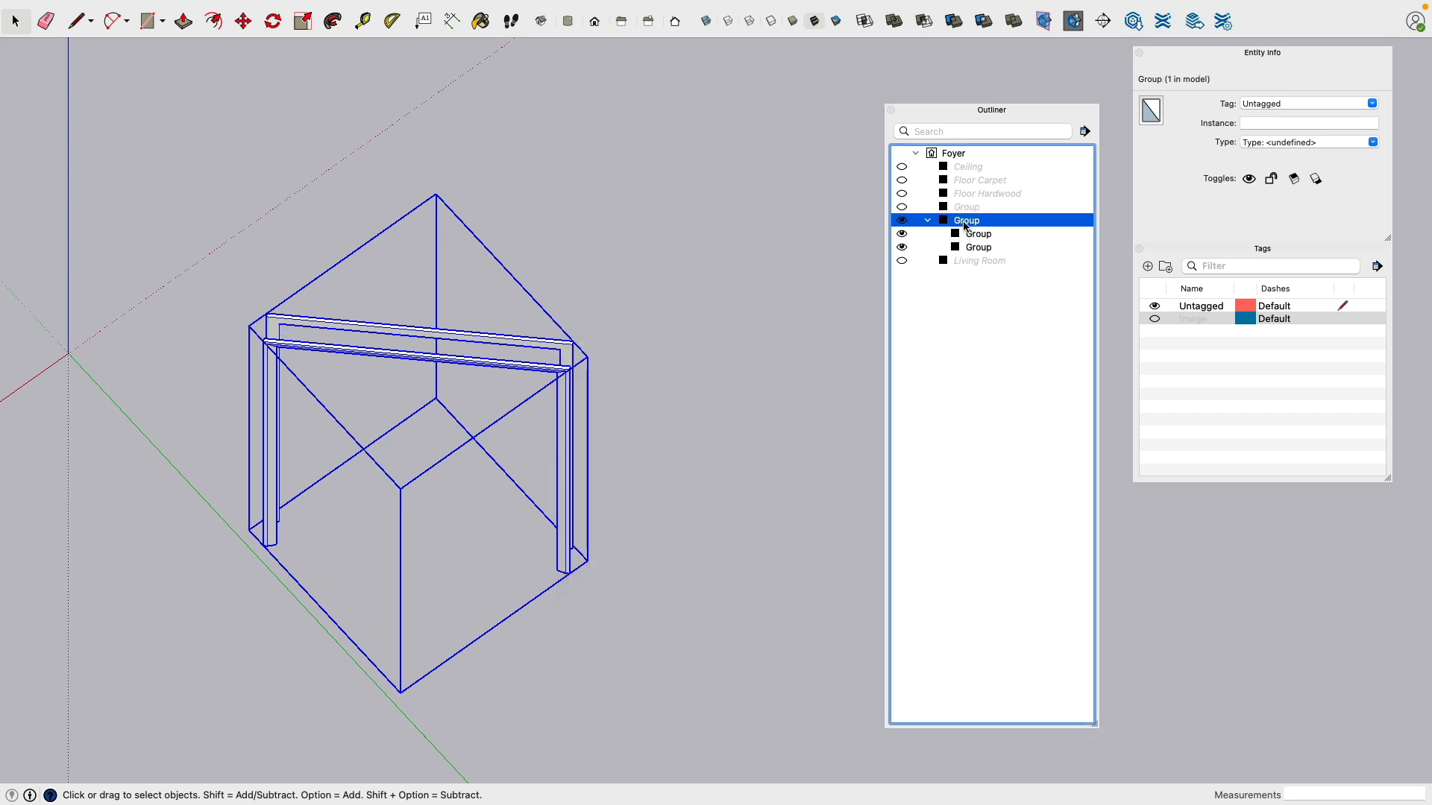
type("Door")
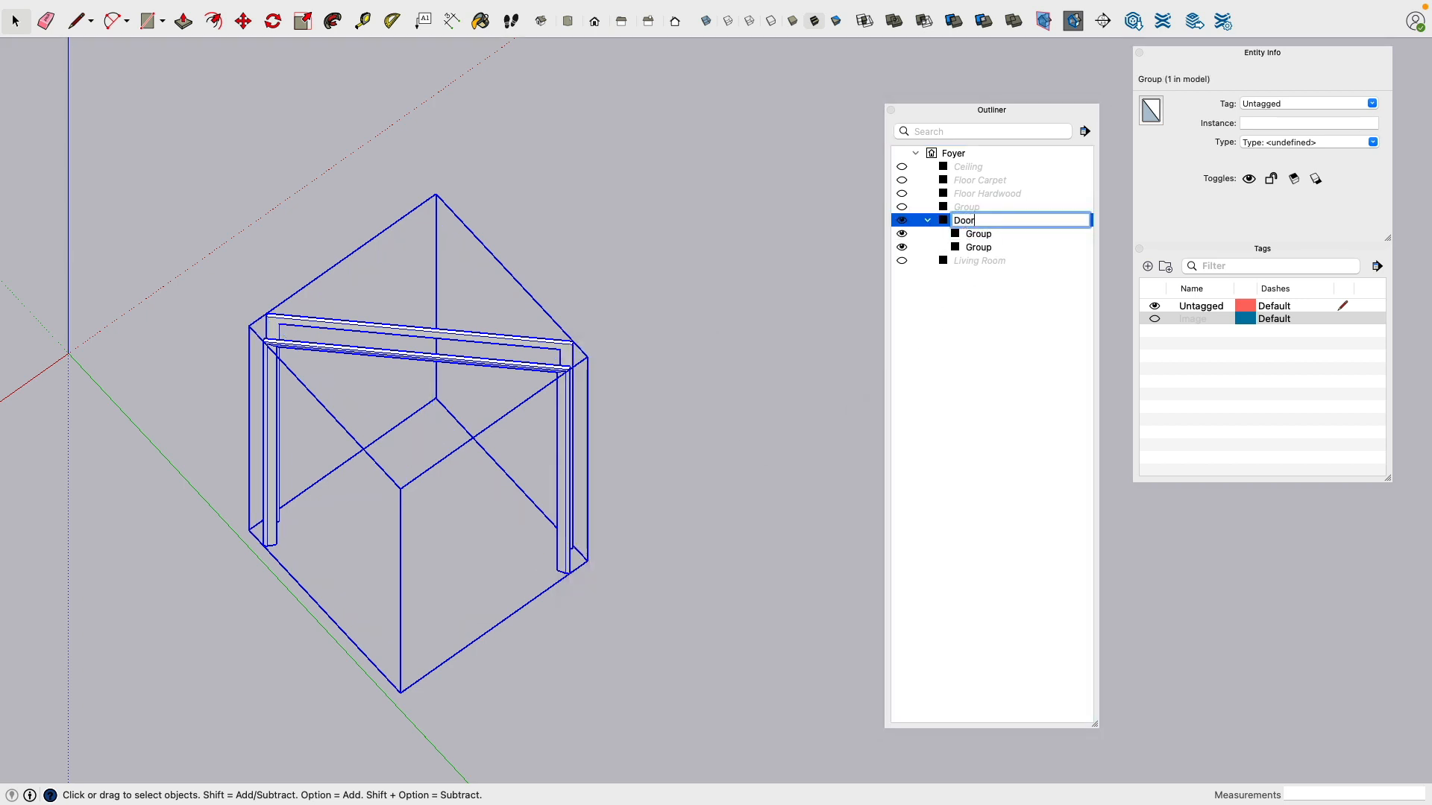
type(" Trim")
key("Return")
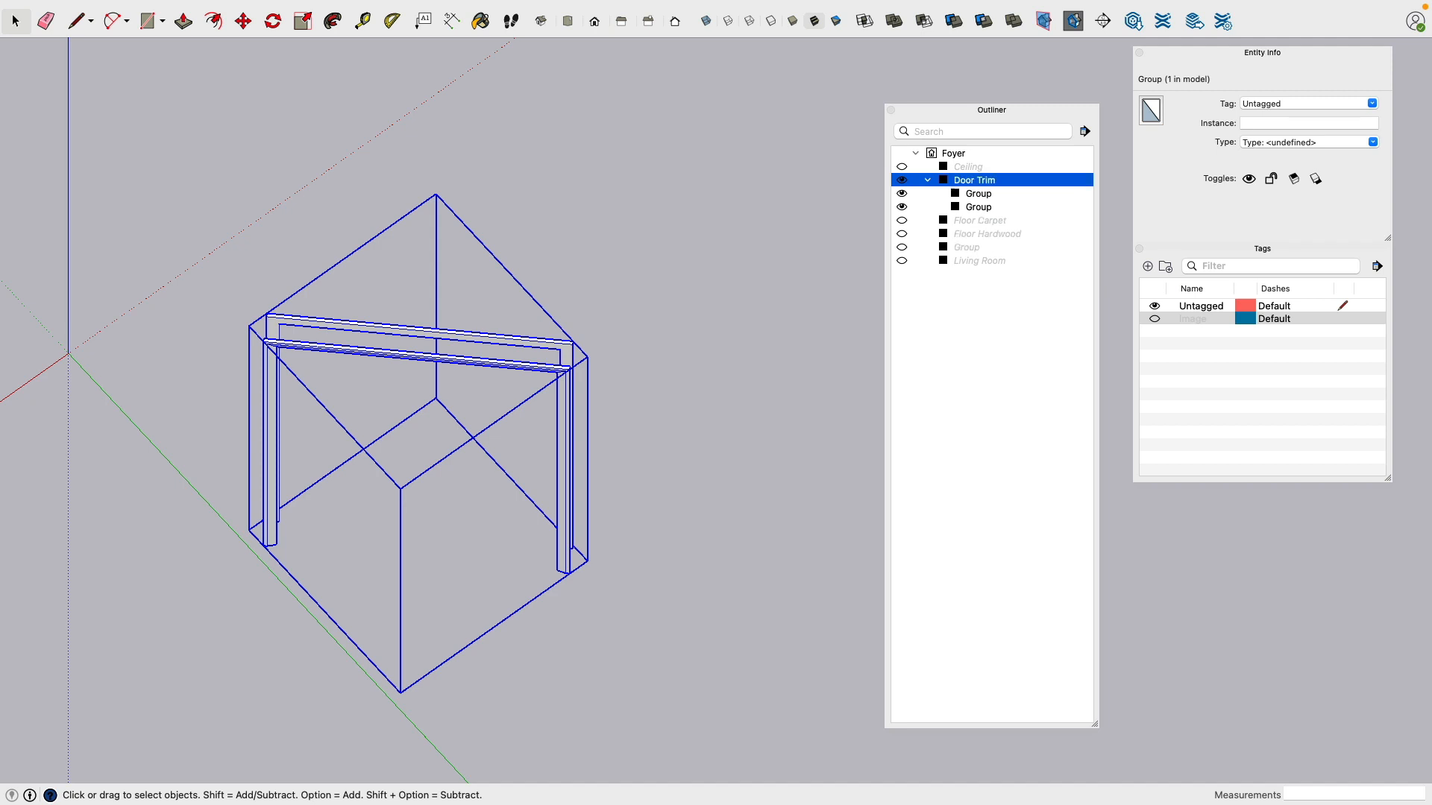
left_click(722, 313)
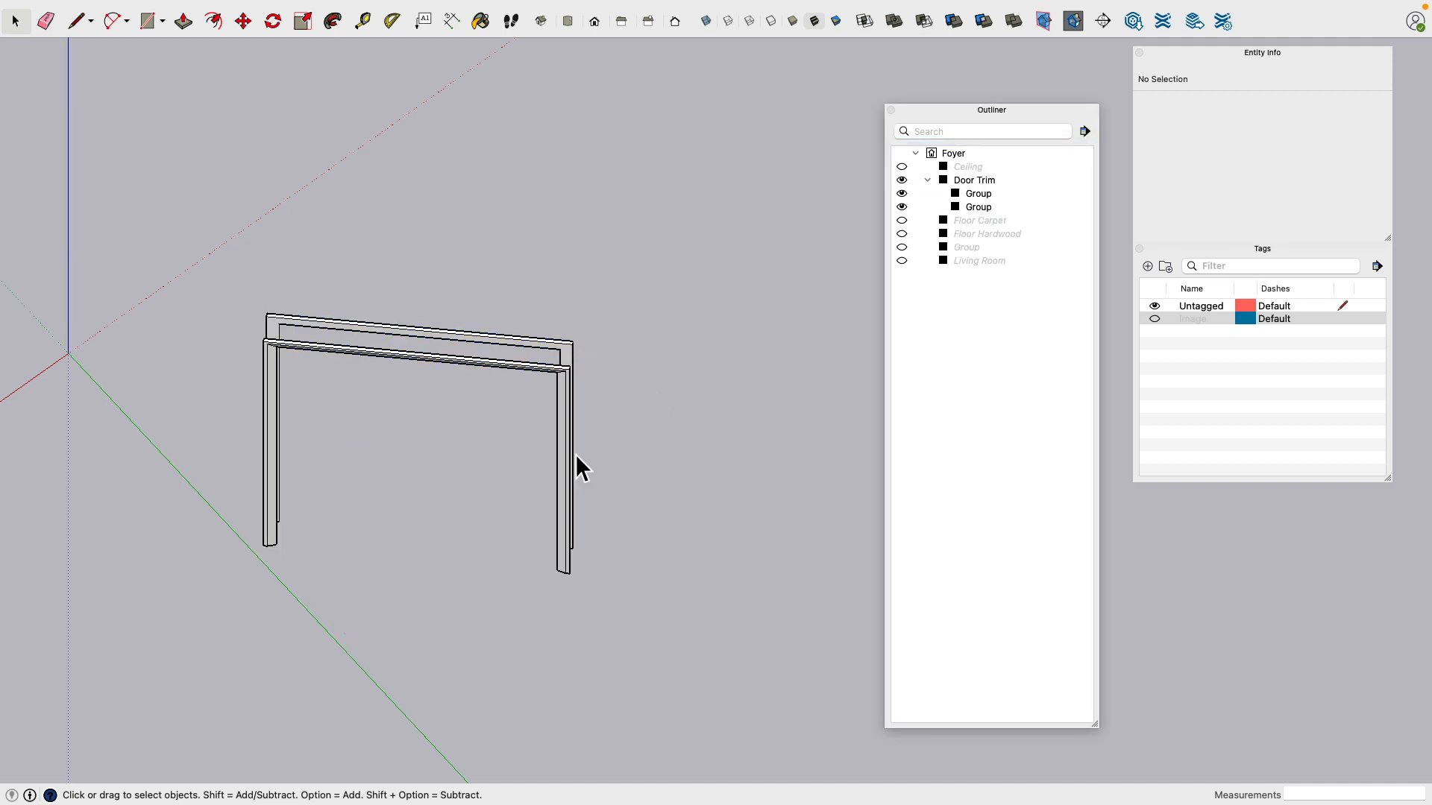
Step: In top view, draw a 1.5" line along the red axis in the empty space beside the door trims
middle_click_drag(410, 548, 500, 418, "shift")
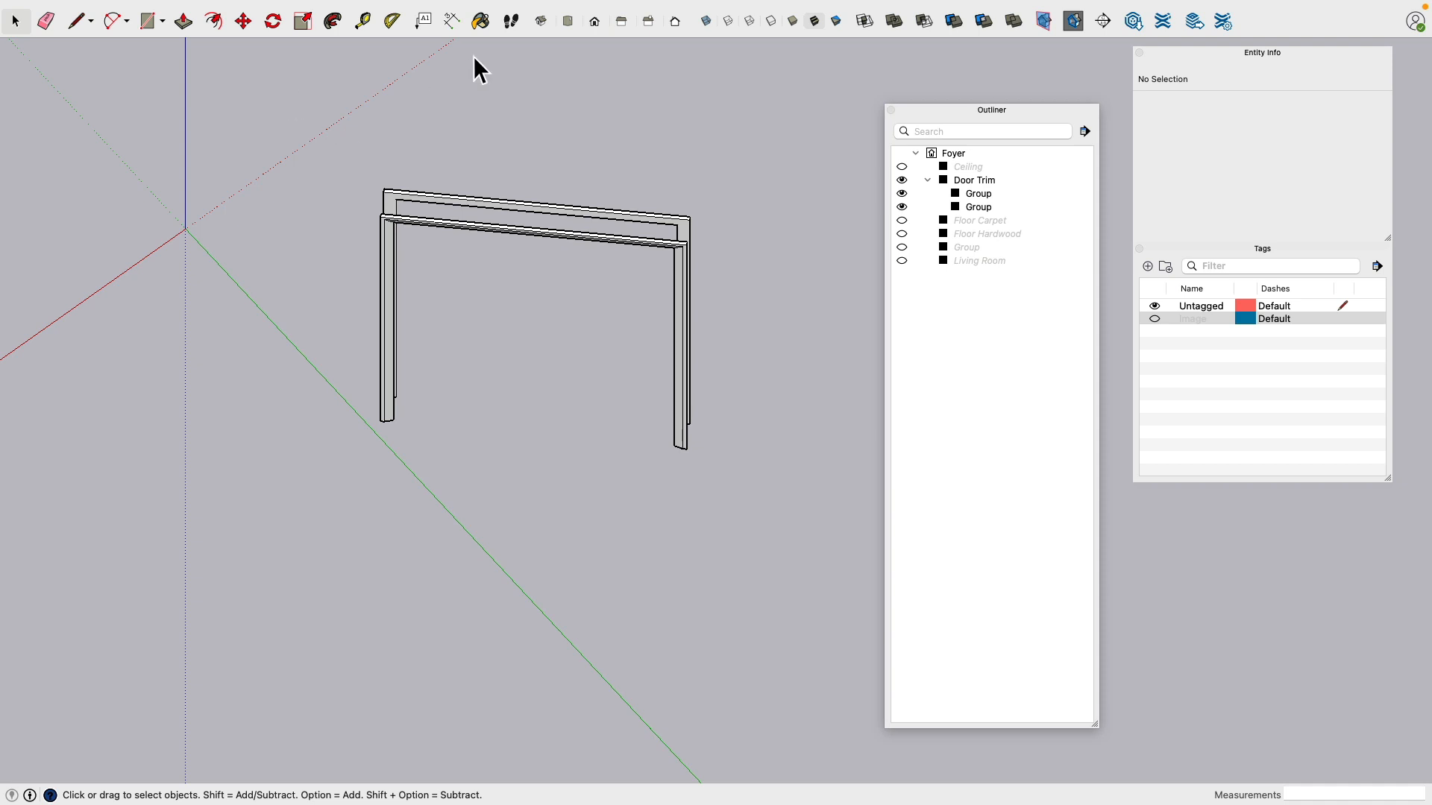
left_click(568, 22)
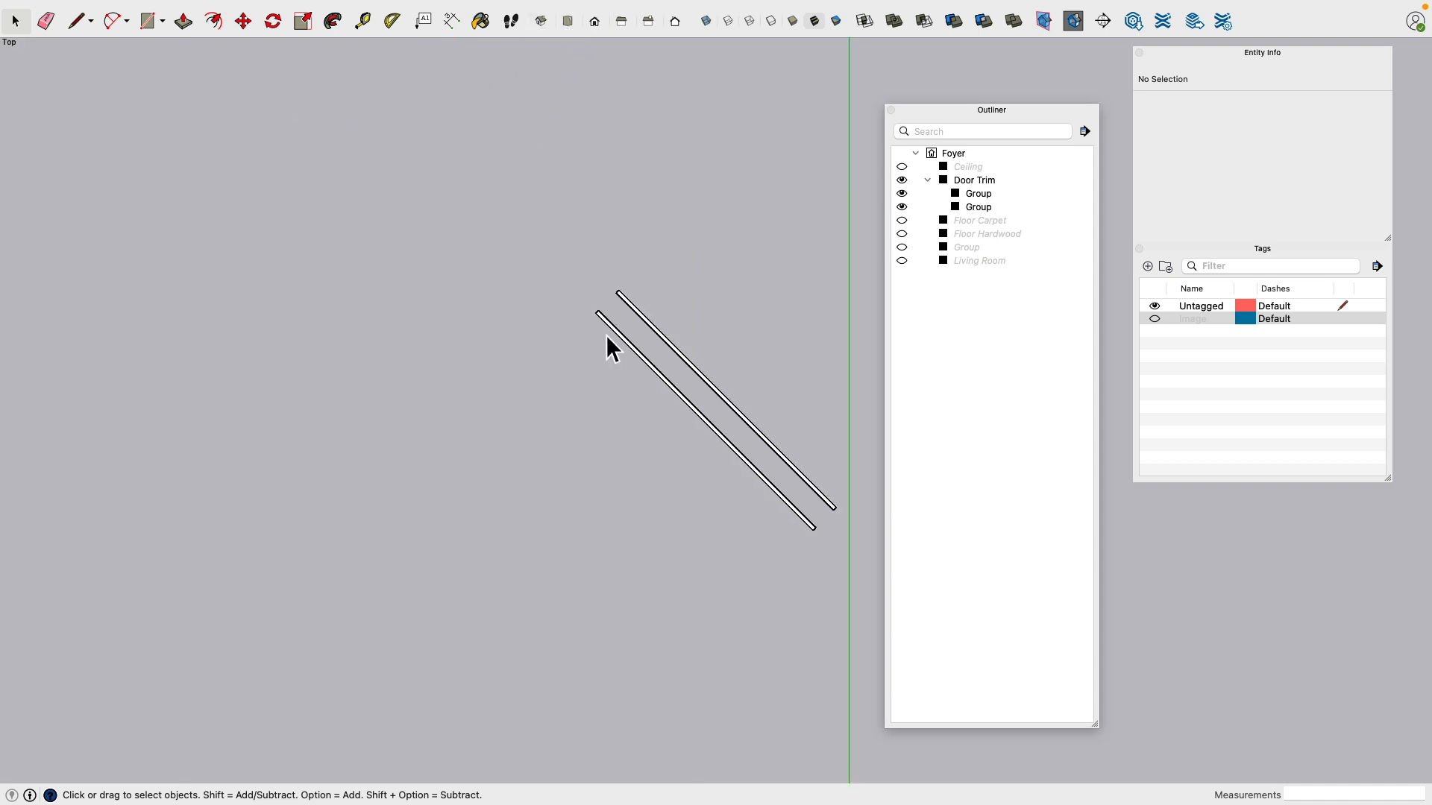
left_click(76, 21)
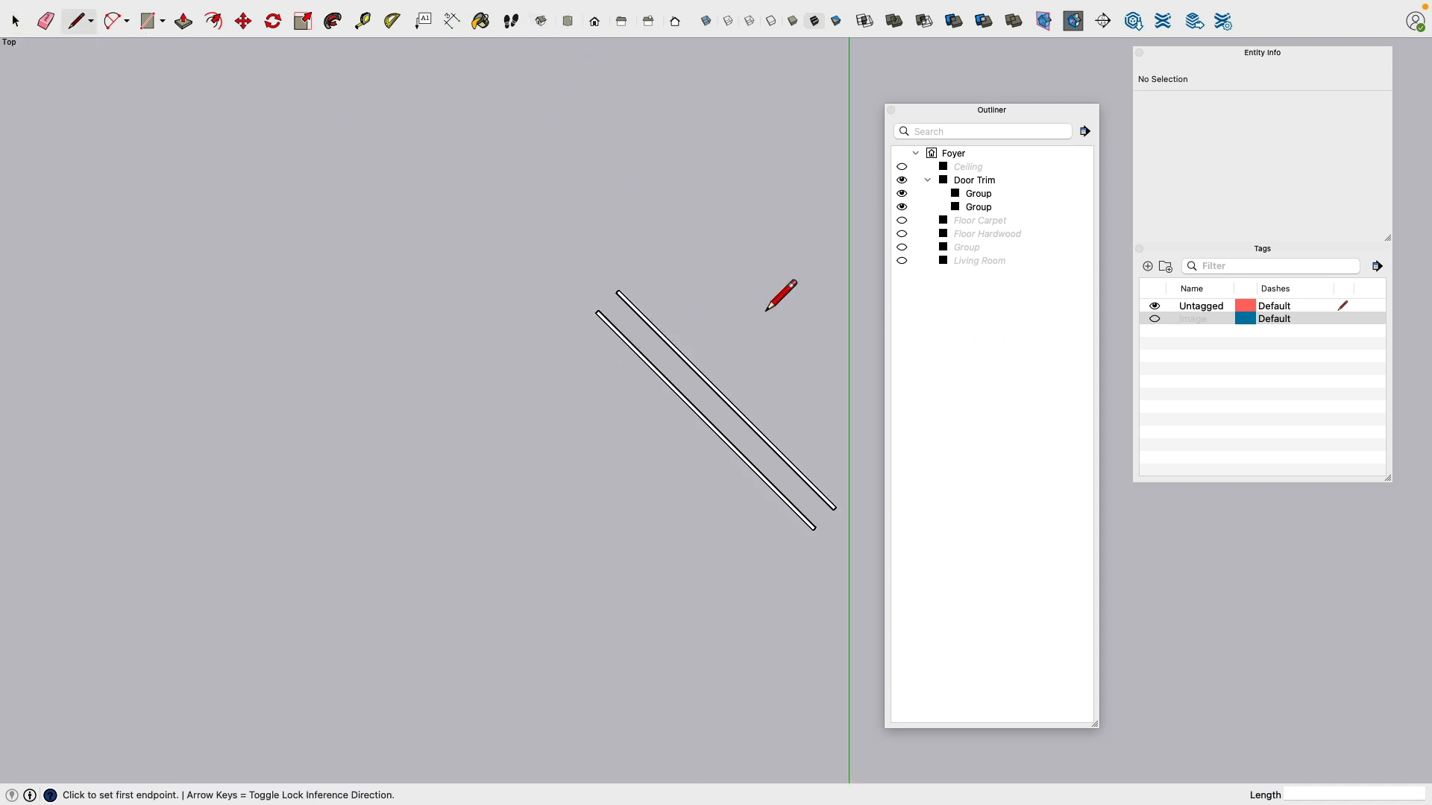
scroll(739, 294, "up", 3)
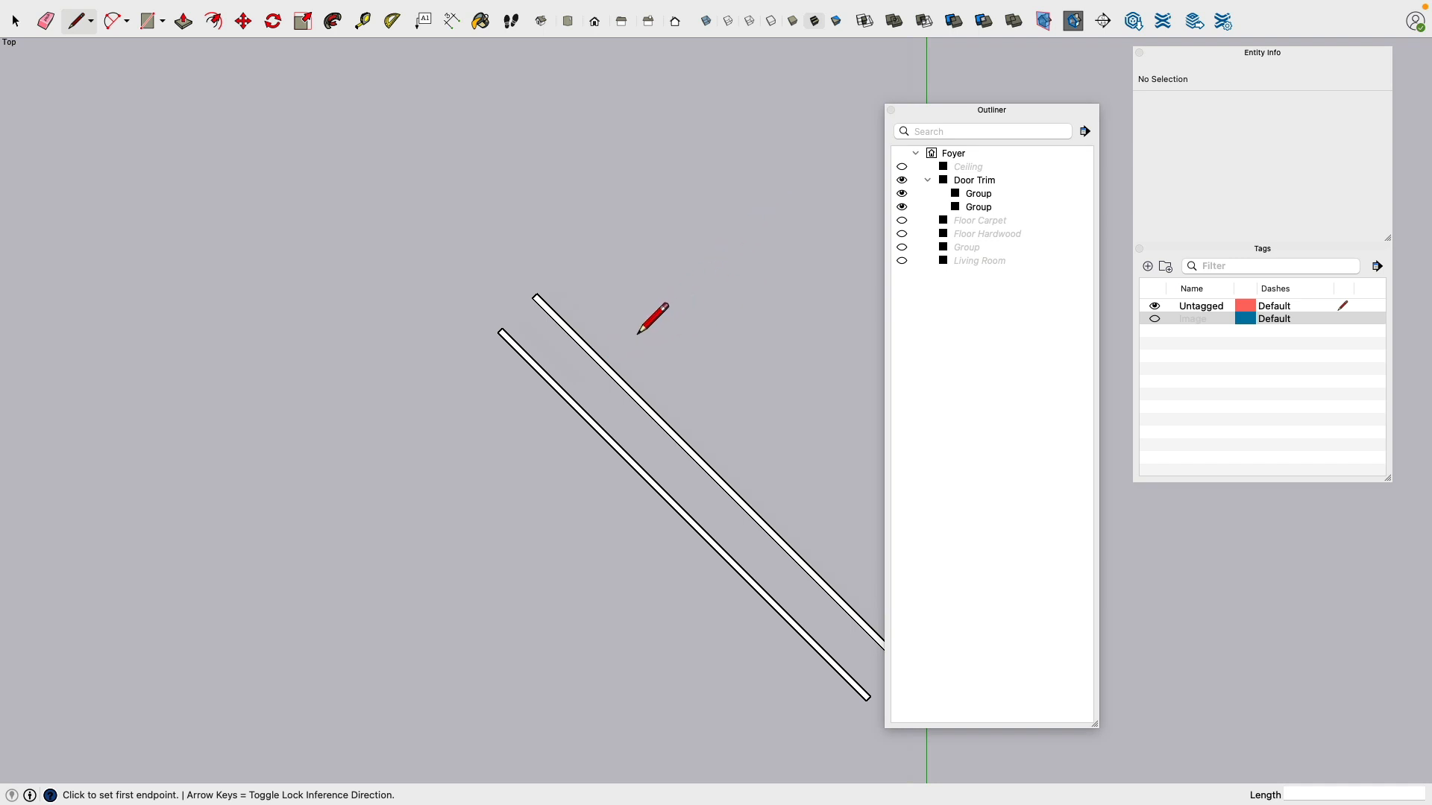
left_click(642, 278)
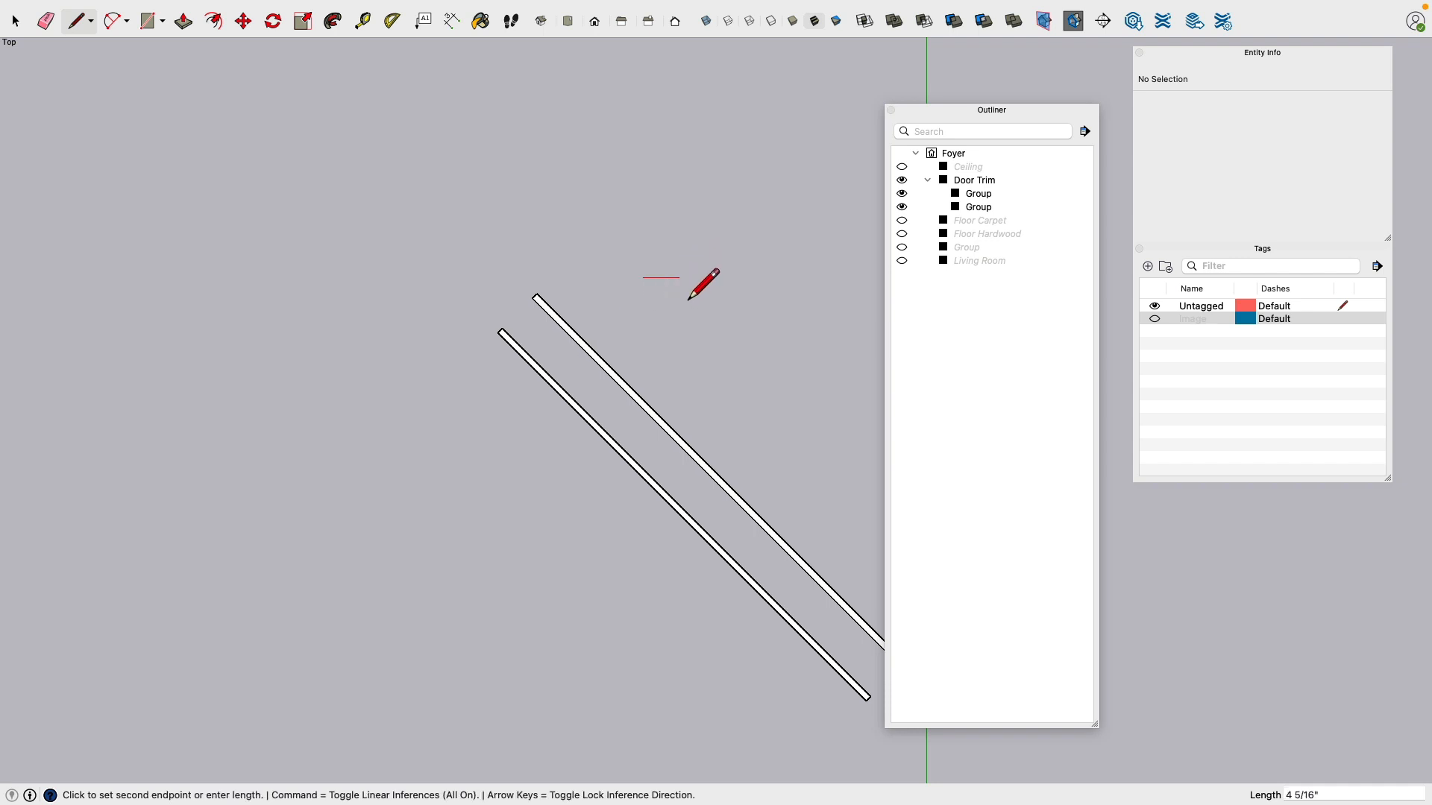
type("1.")
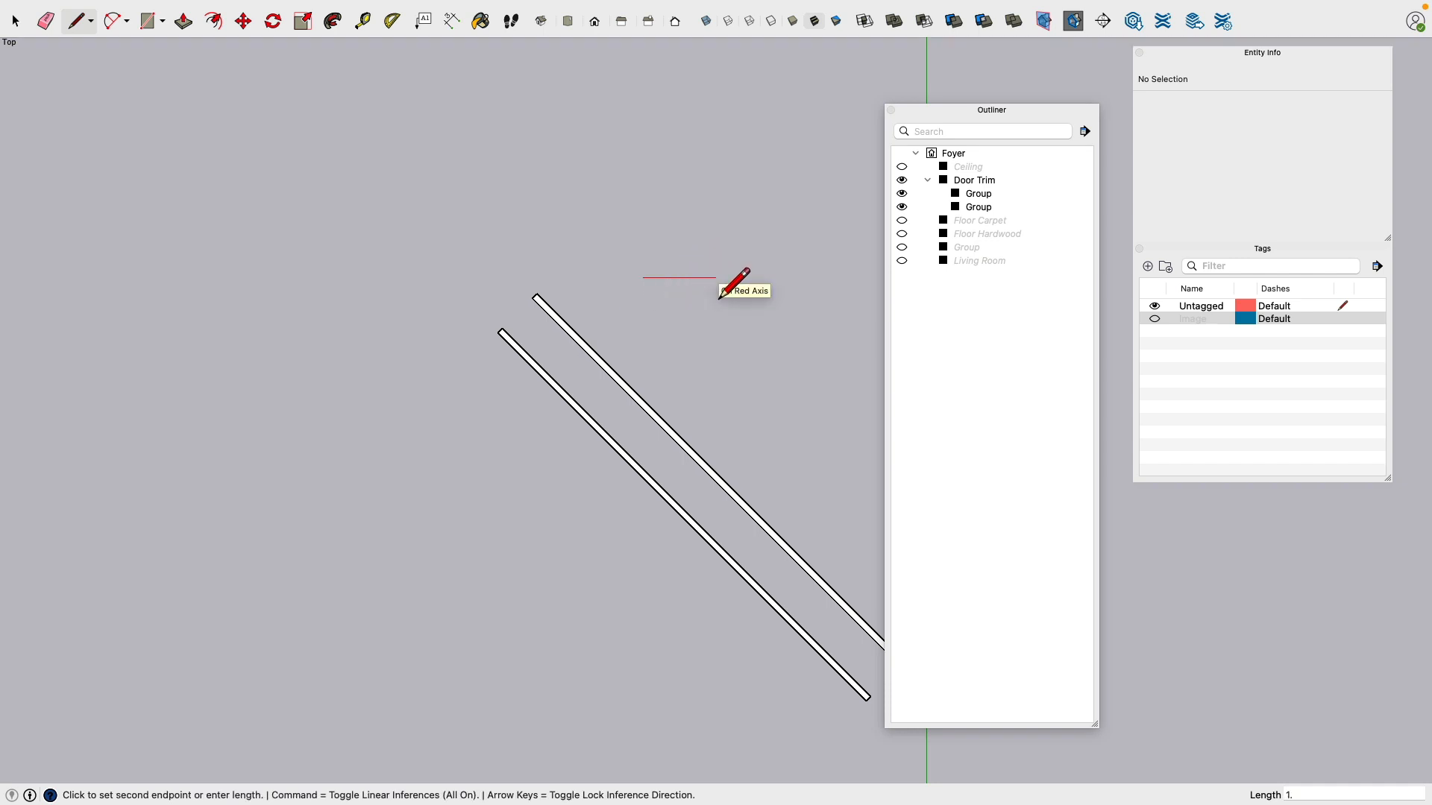
type("5")
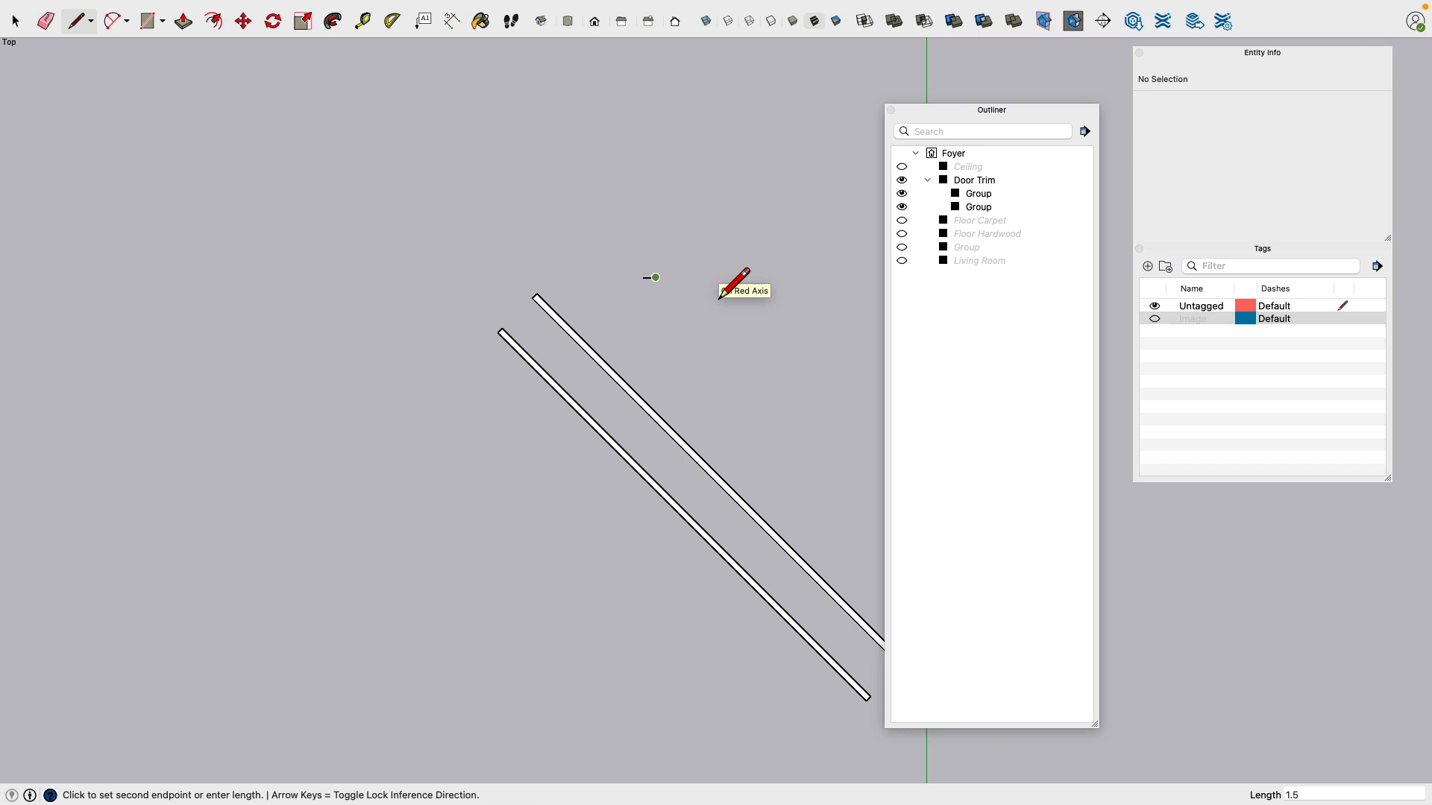
key("Return")
Step: Draw a 0.5" edge along the green axis from the line's left end, check Entrance.JPG in Finder, and return to SketchUp
scroll(727, 285, "up", 5)
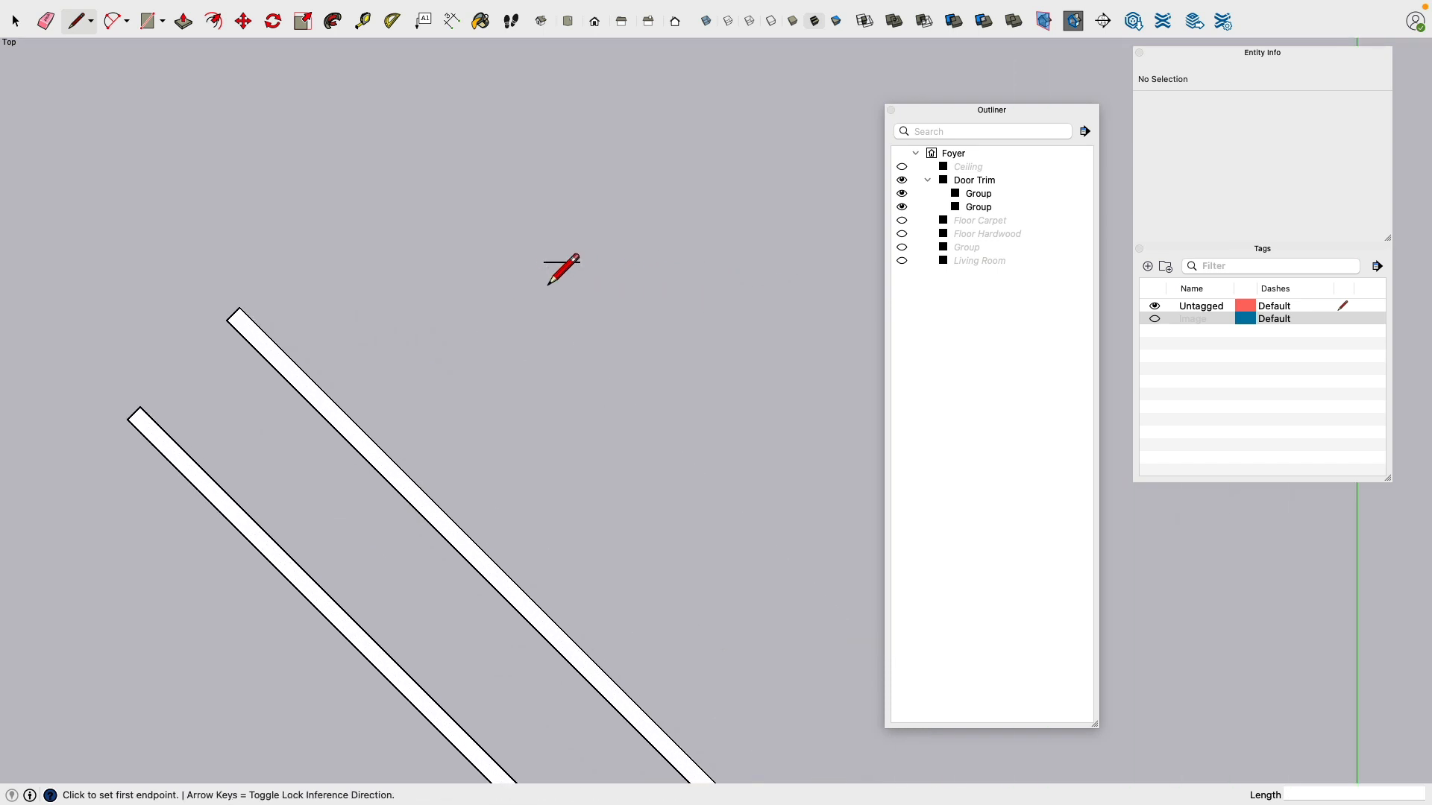
left_click(543, 263)
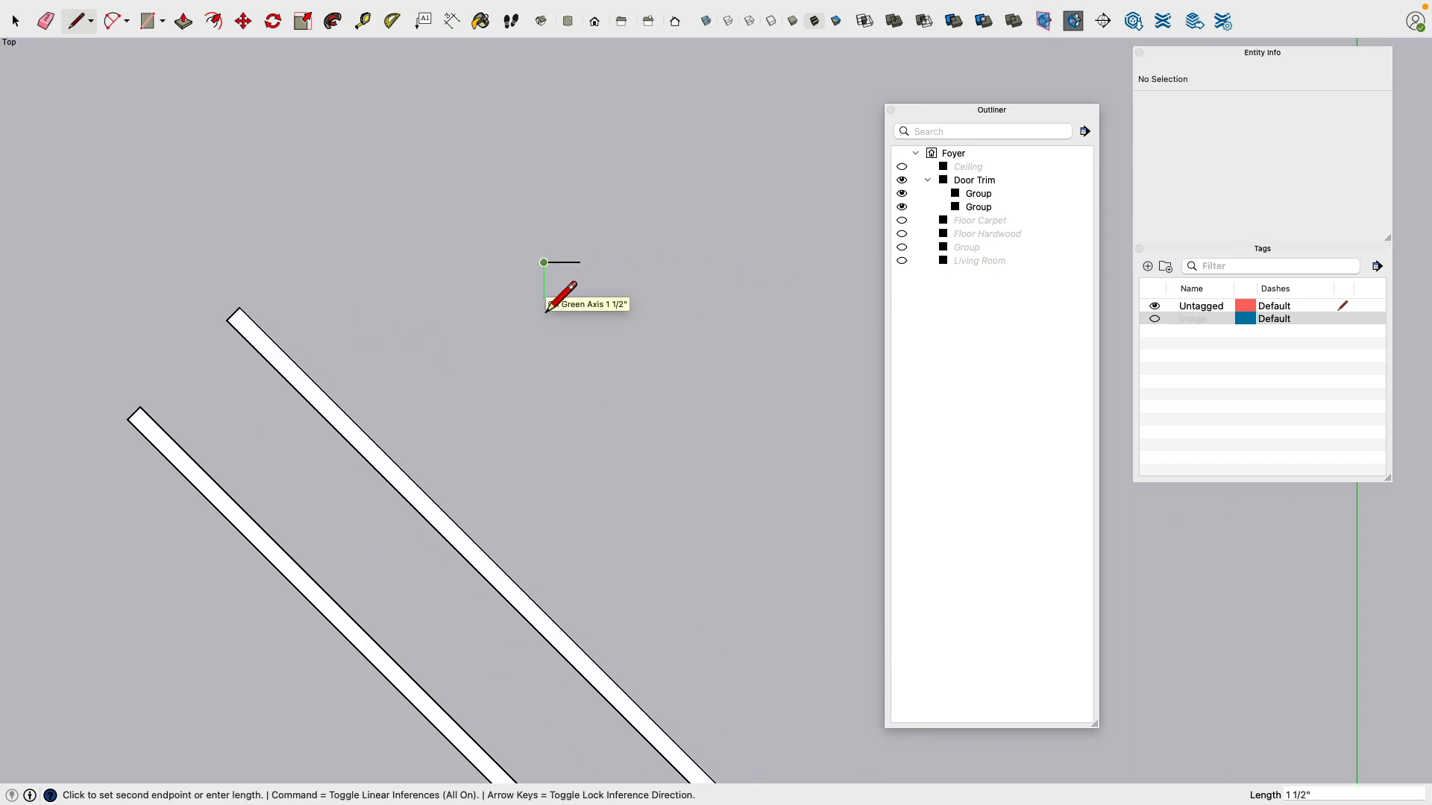
type(".5")
key("Return")
scroll(582, 284, "up", 2)
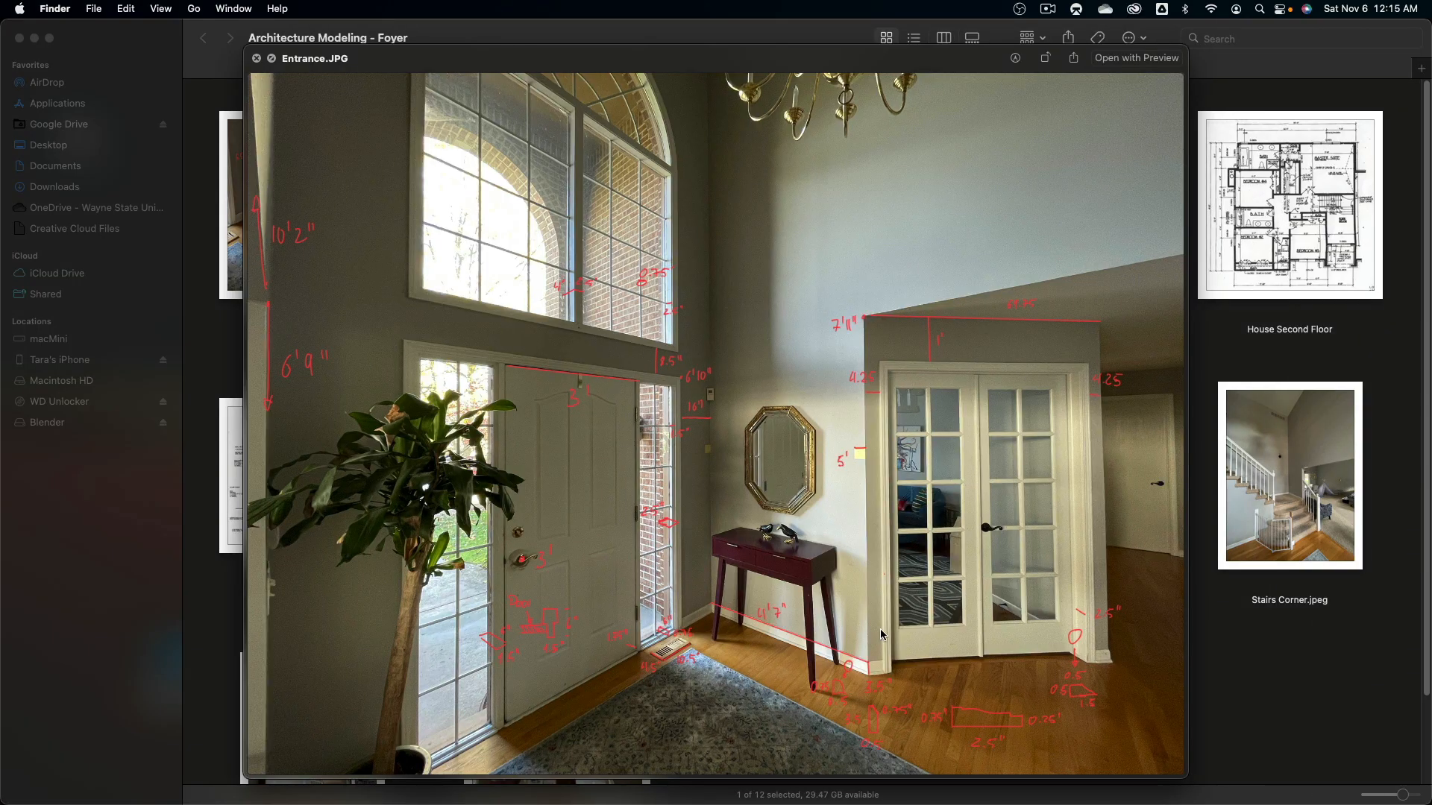
key("super+Tab")
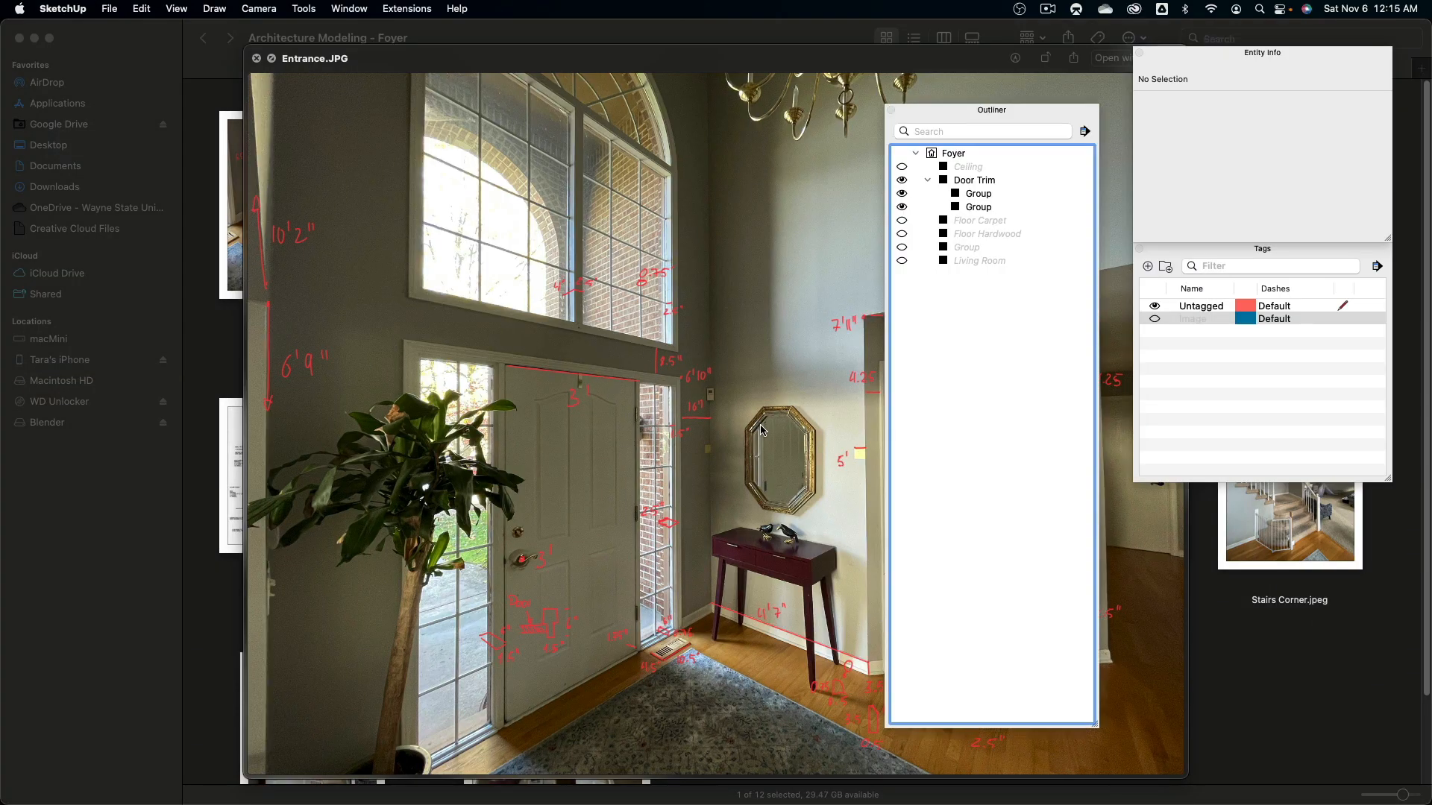
key("super+Tab")
left_click(402, 406)
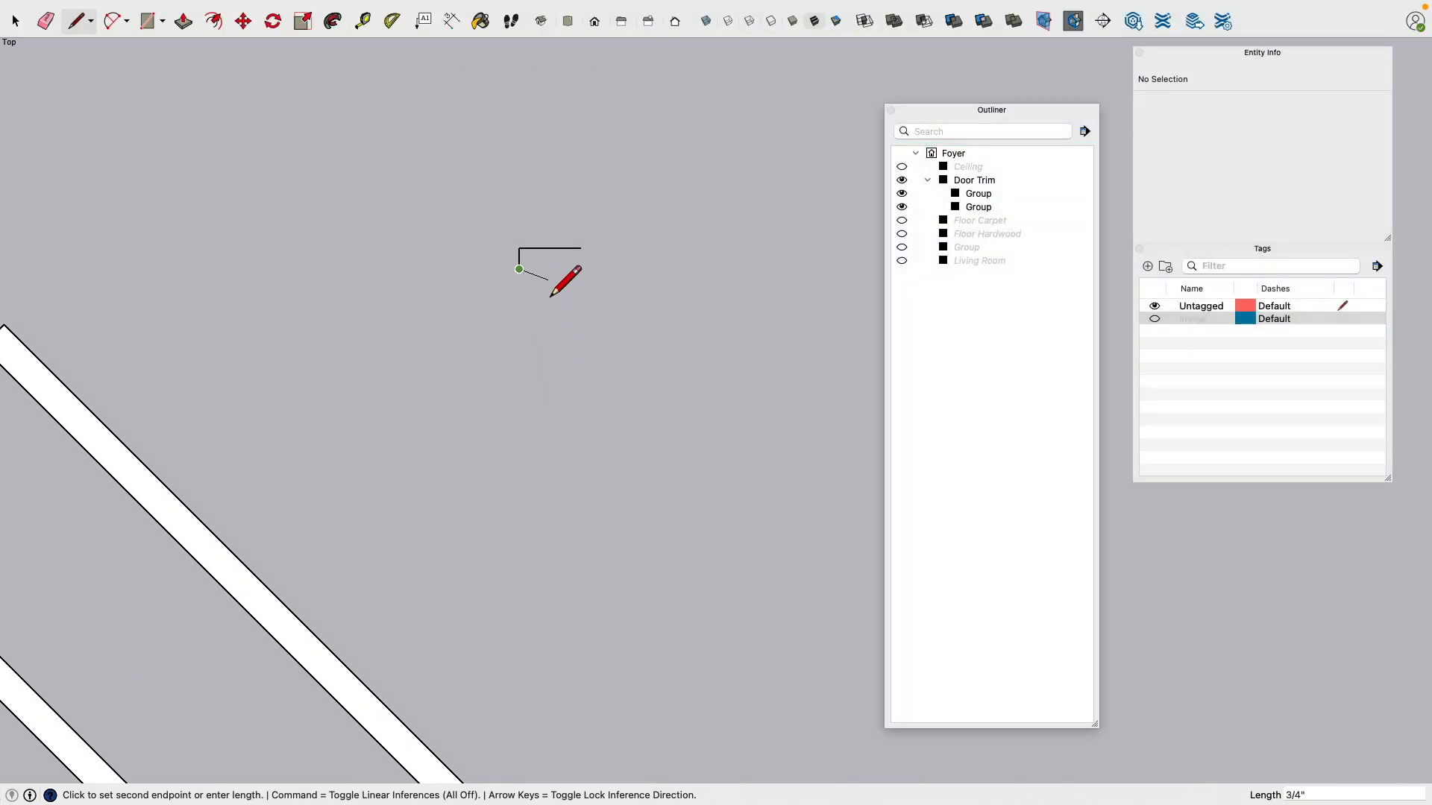
key("Escape")
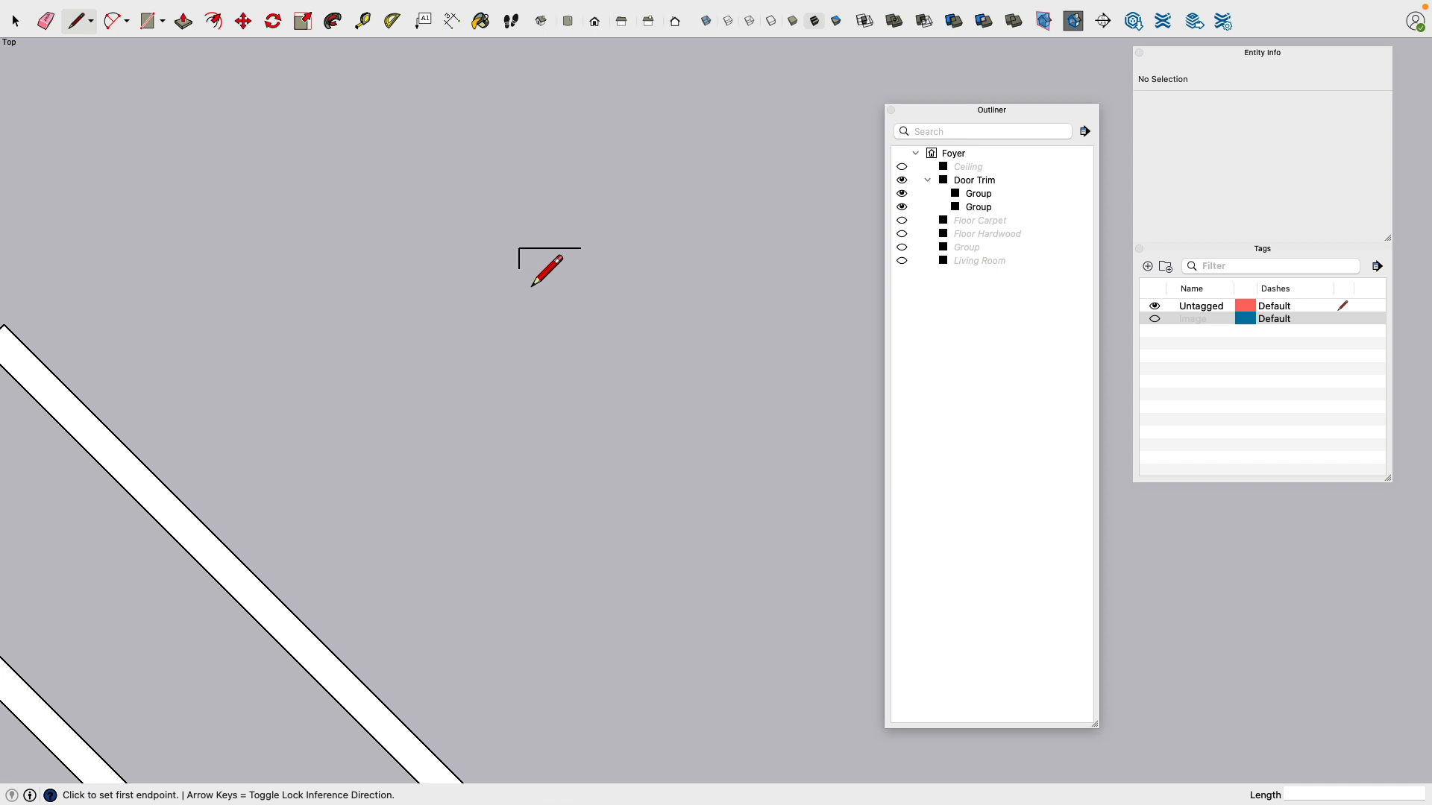
Step: Draw the profile's shorter lower edge along the red axis from the 0.5" side's end, matching that side's length
left_click(520, 269)
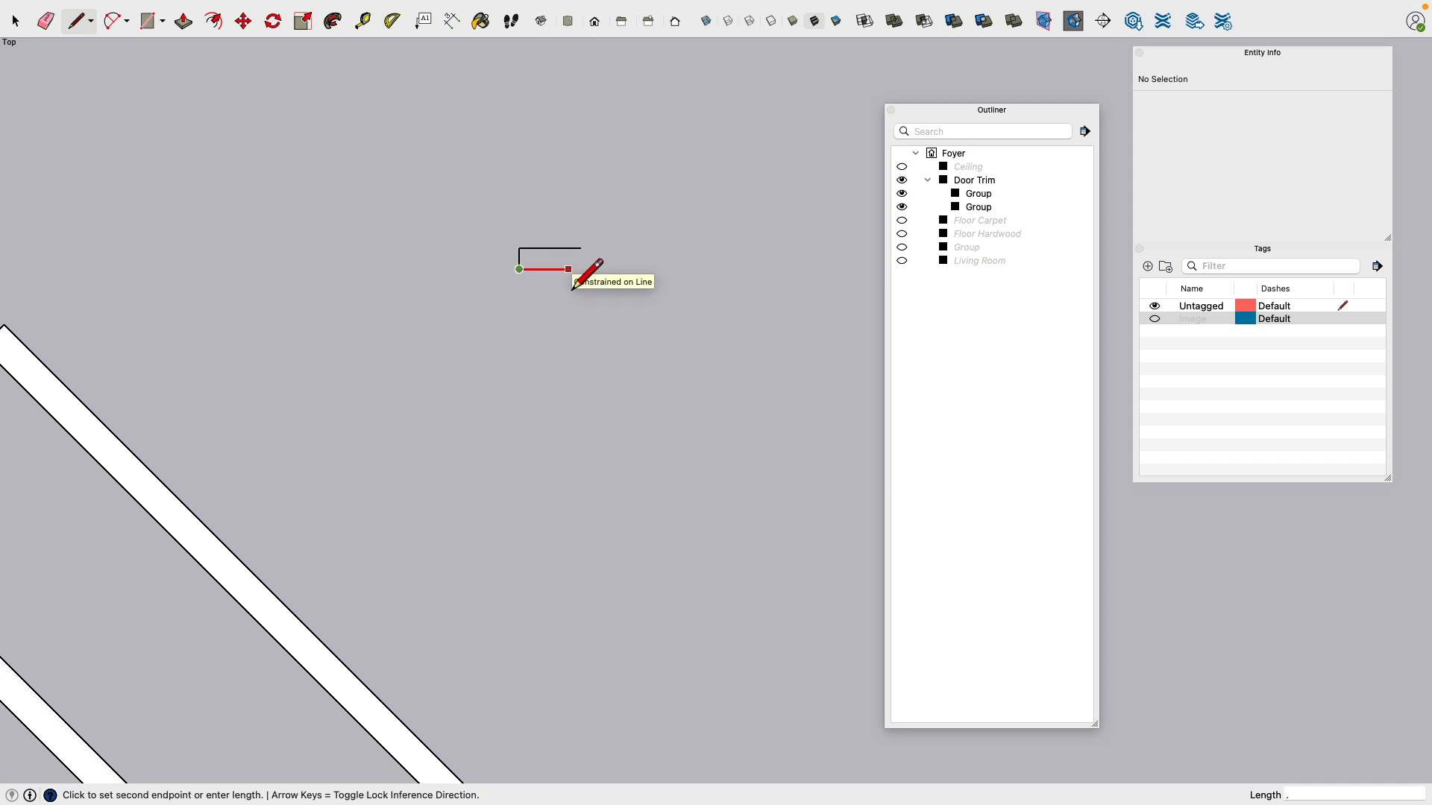
scroll(573, 288, "up", 3)
scroll(575, 286, "up", 1)
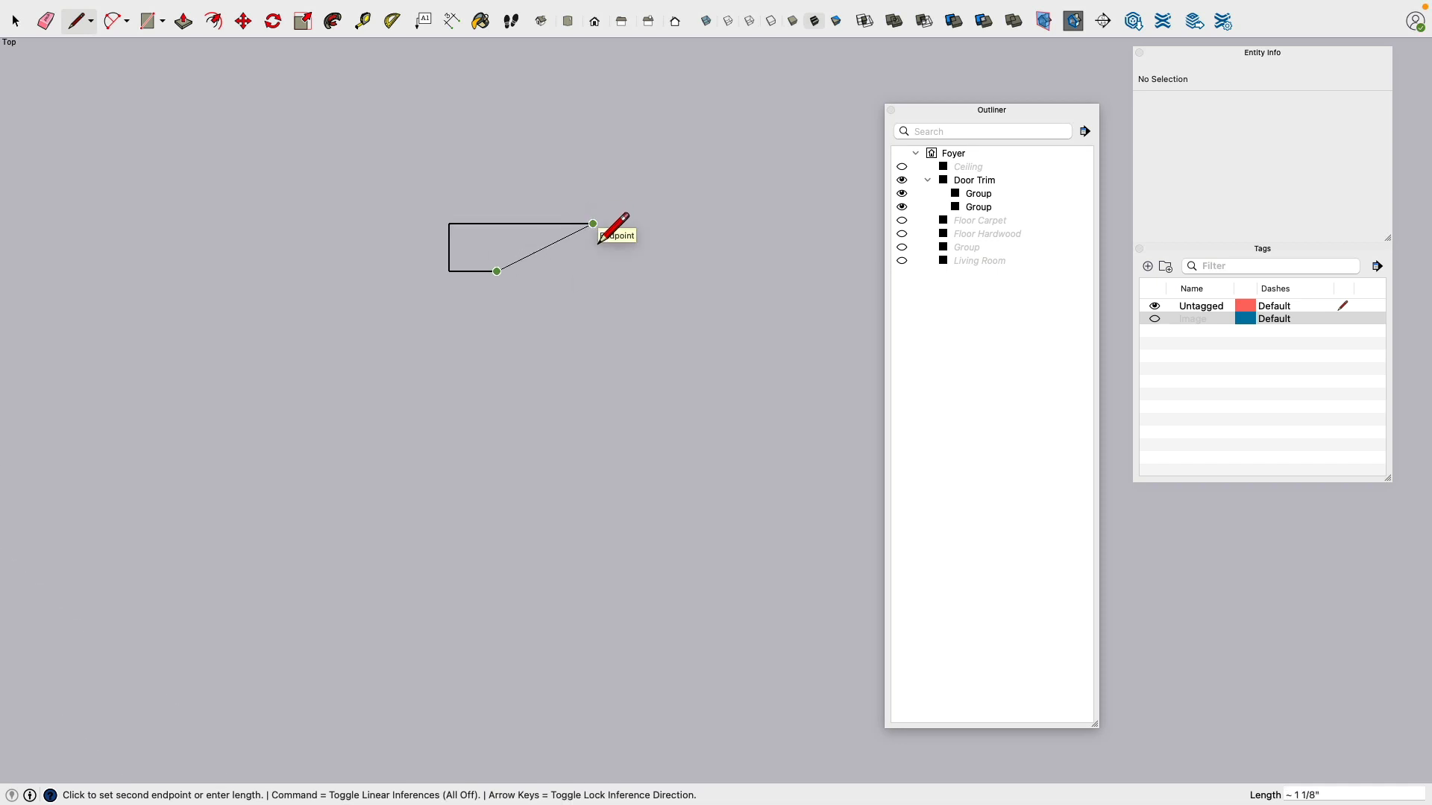
scroll(599, 243, "up", 4)
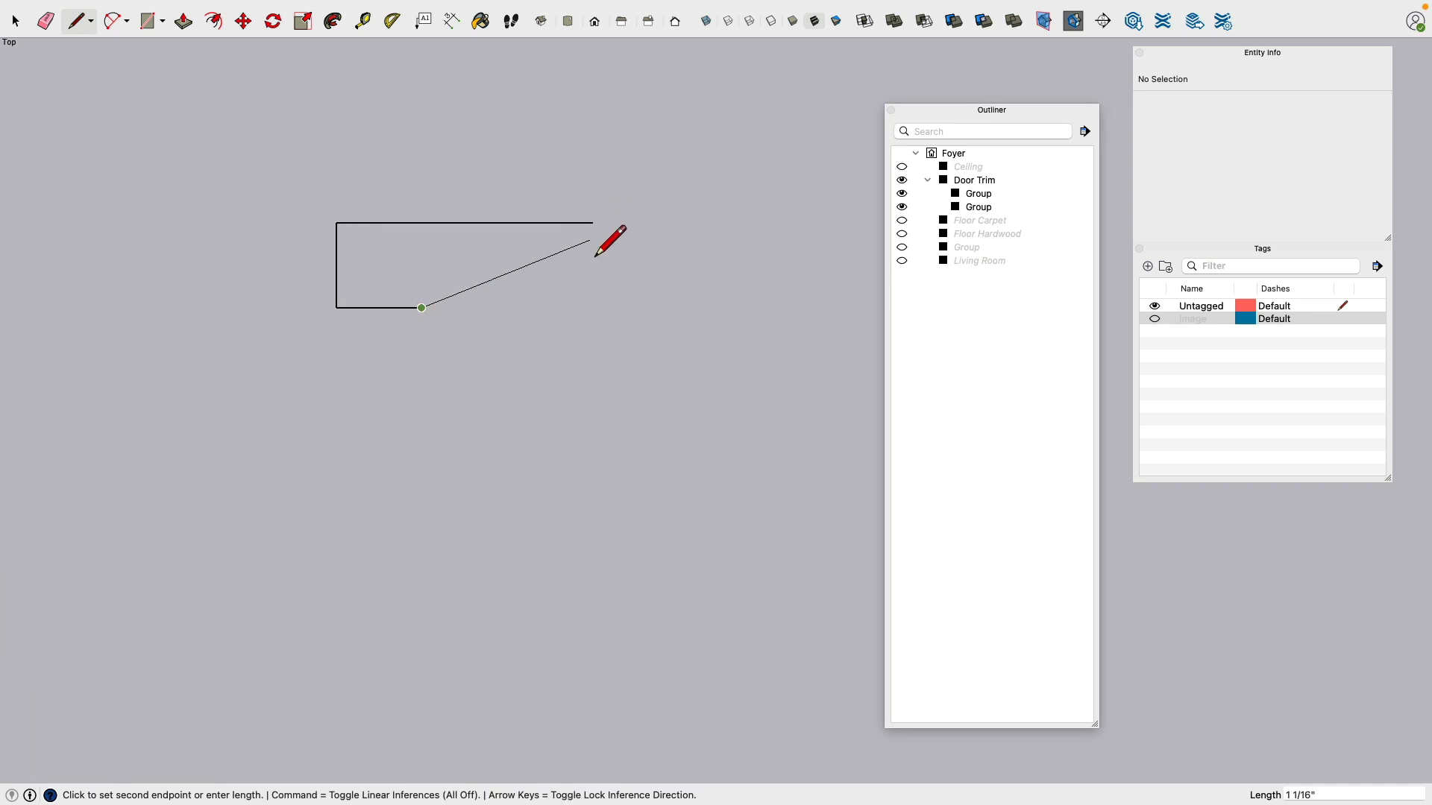
key("Escape")
Step: Draw the profile's 0.25" narrow end along the green axis and close the outline with a sloped edge
left_click(592, 222)
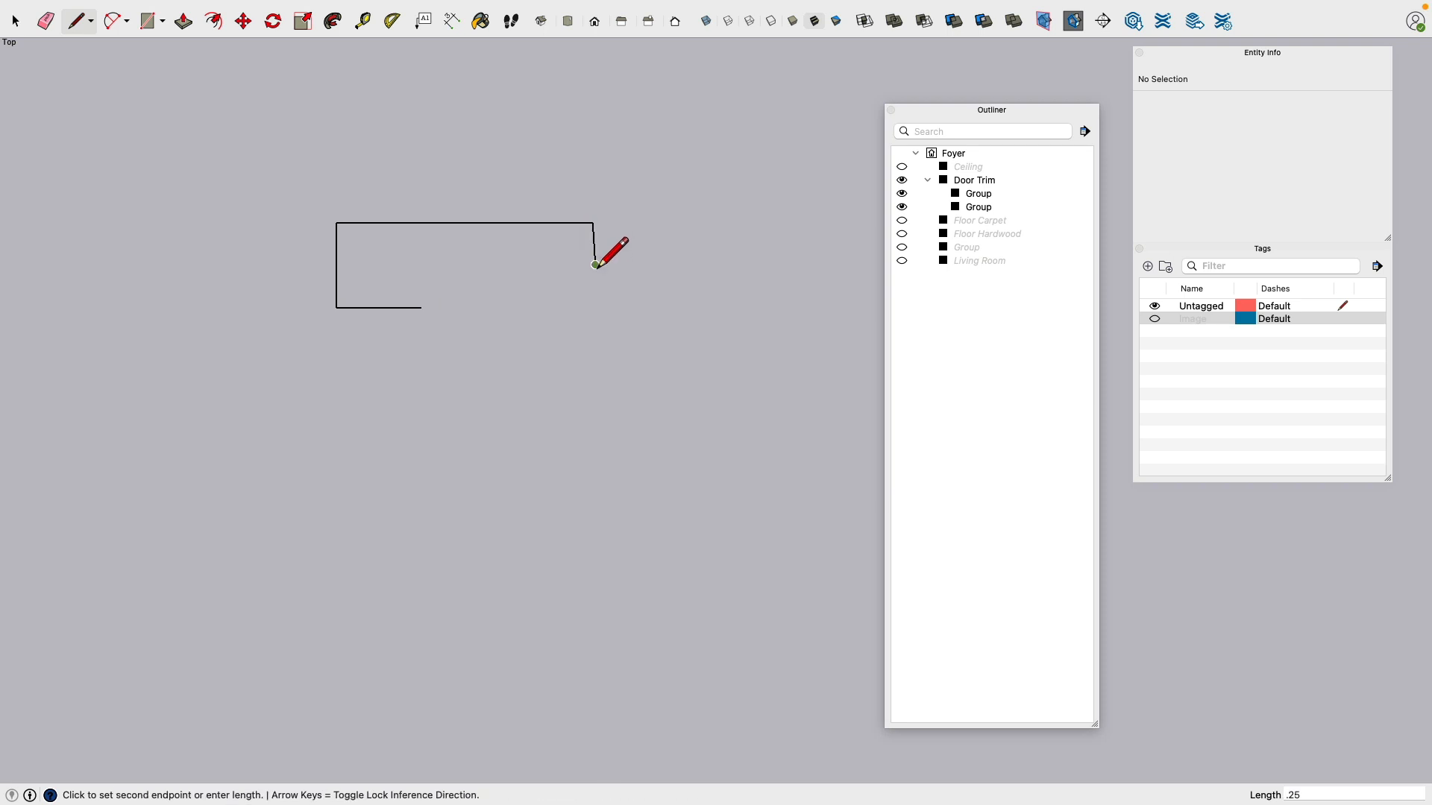
key("Escape")
left_click(594, 232)
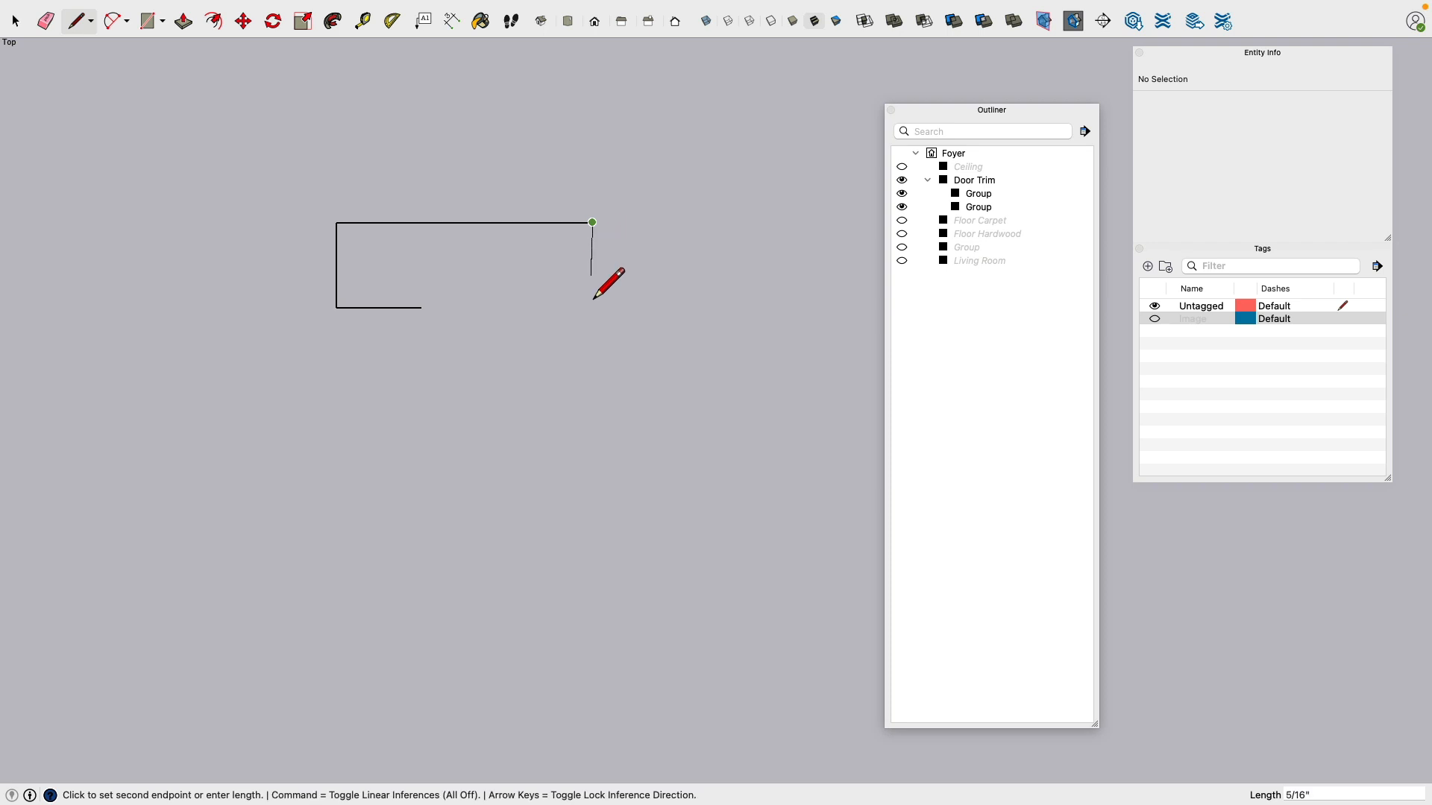
key("shift")
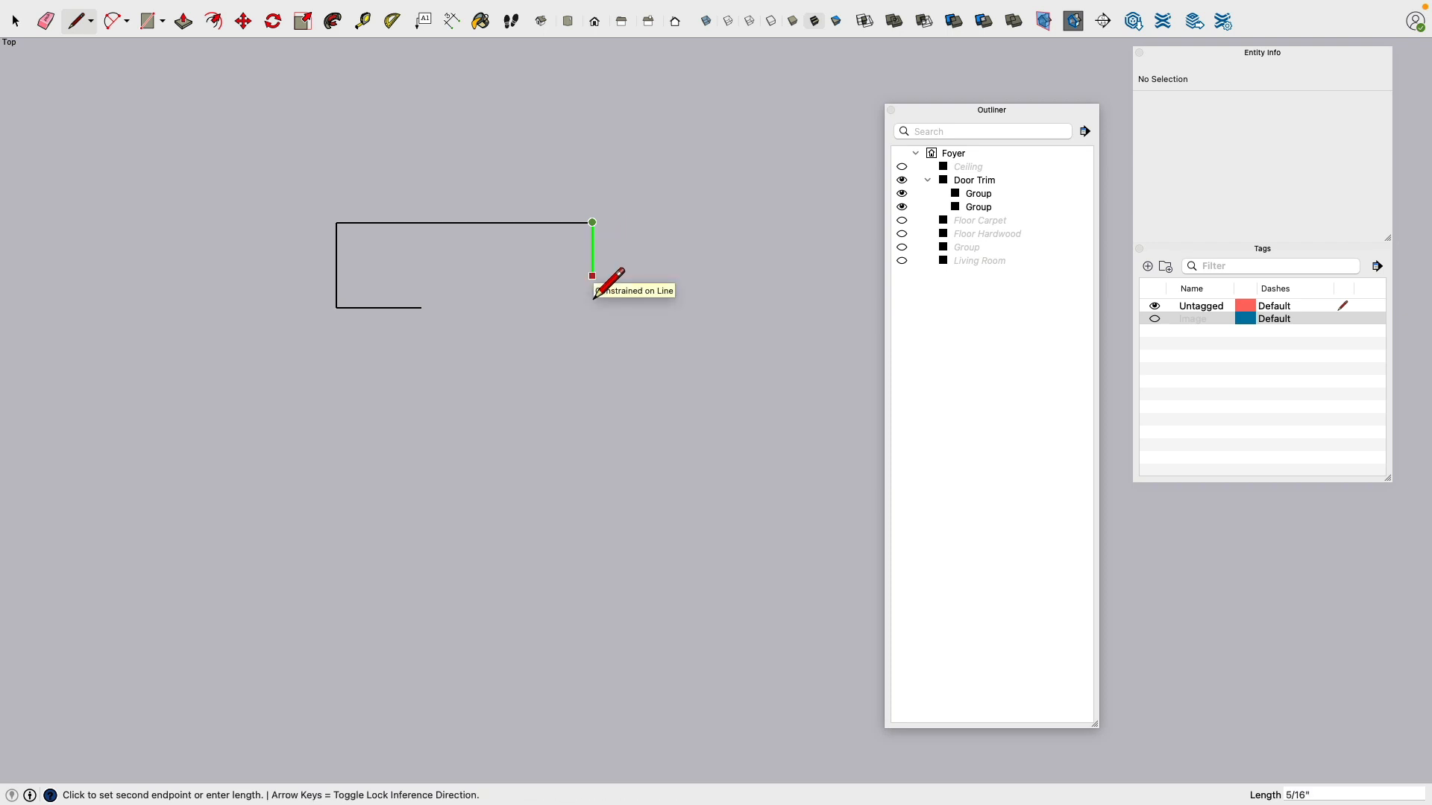
left_click(593, 277)
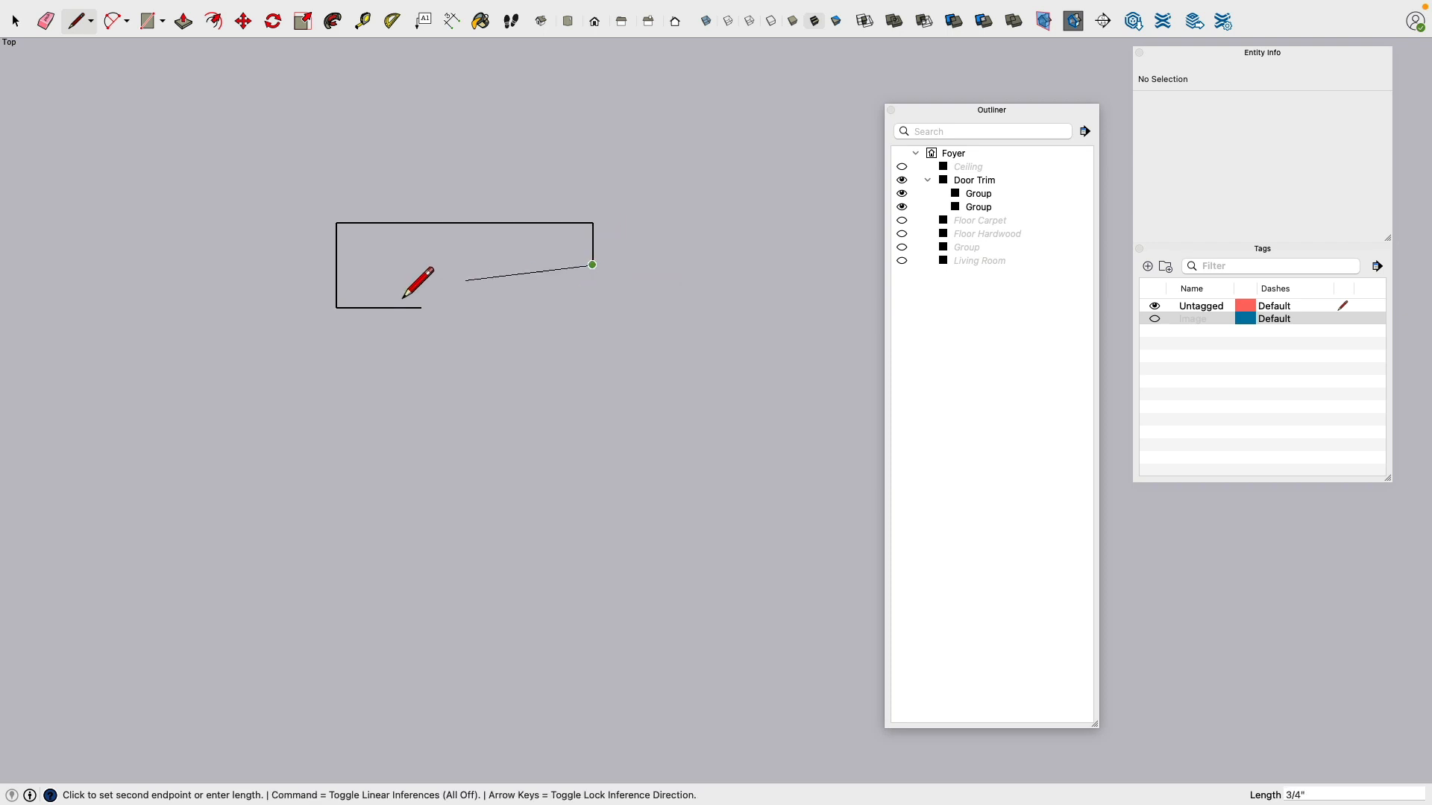
left_click(423, 316)
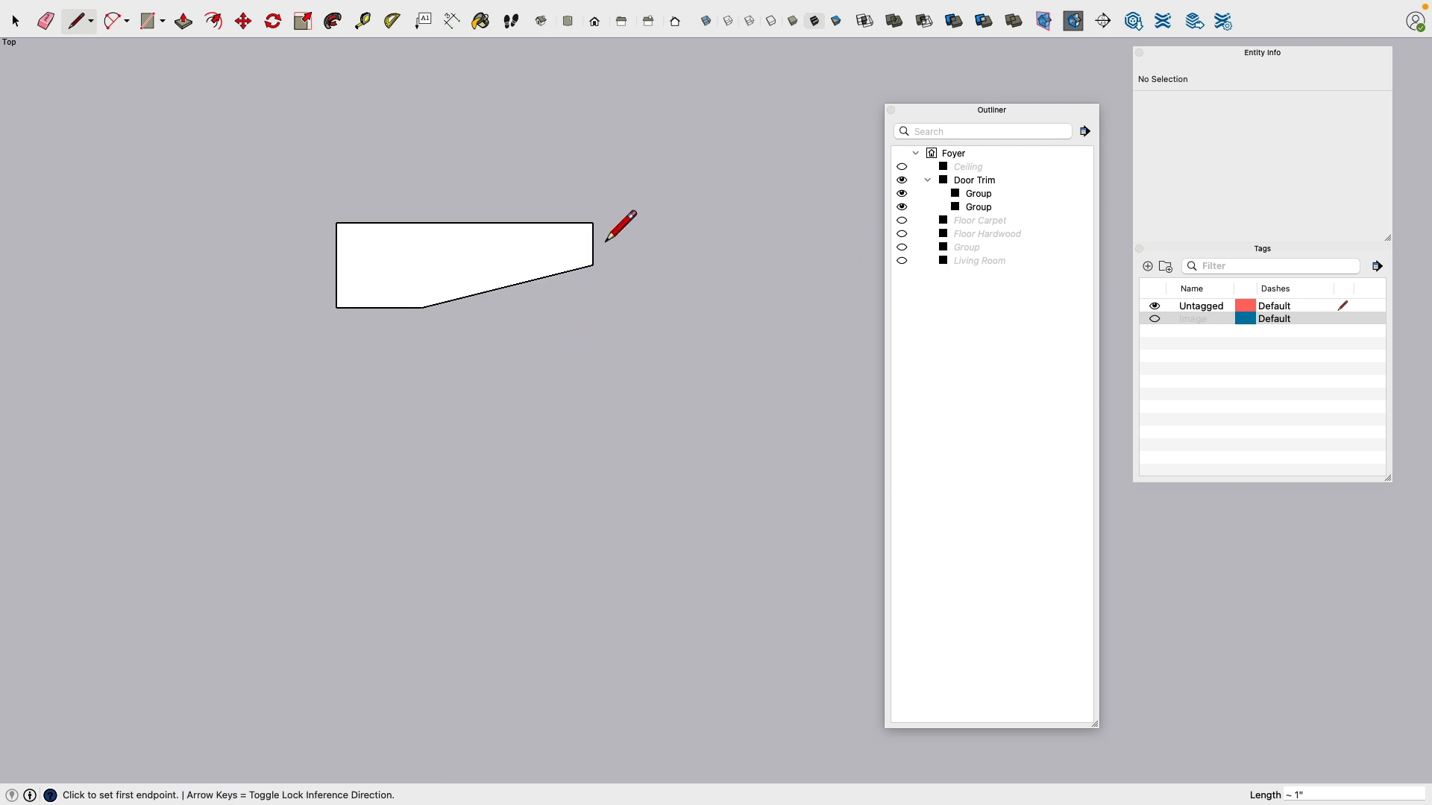
left_click(592, 222)
key("Escape")
middle_click_drag(617, 234, 641, 279)
left_click(641, 279)
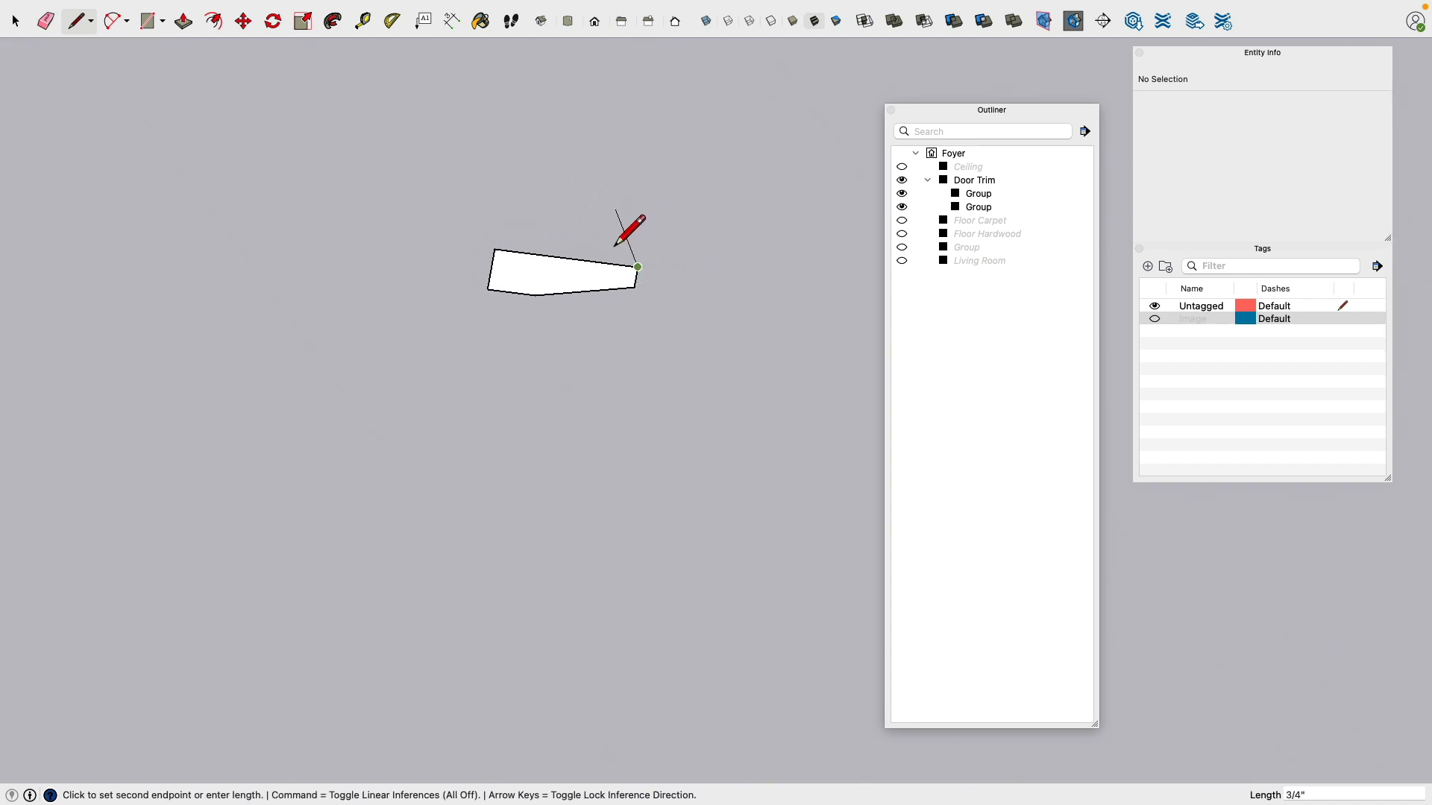
key("Escape")
Step: Select the closed profile face with all its edges and rotate it 45° about the outer corner of its narrow end in top view
scroll(513, 275, "down", 5)
scroll(481, 303, "down", 6)
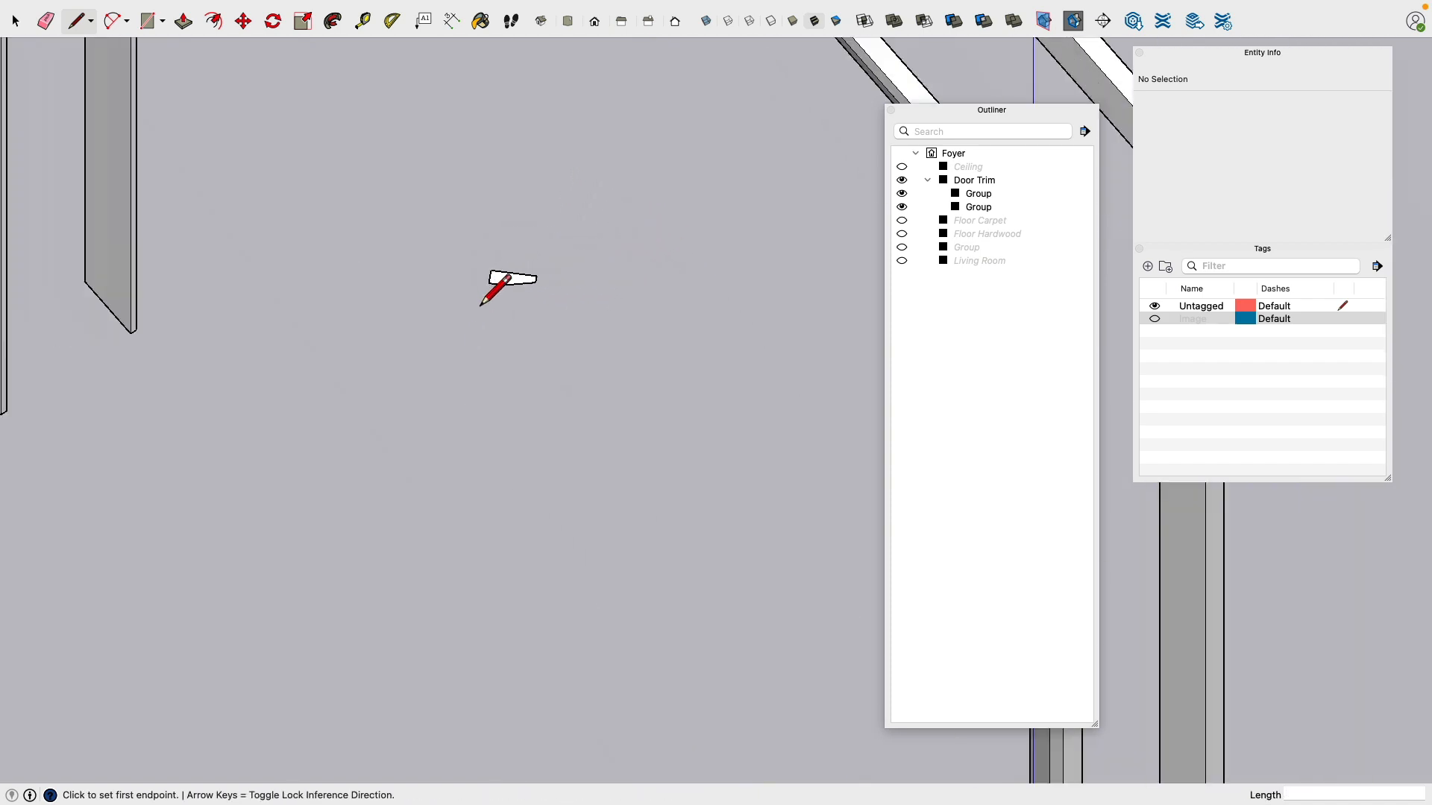
scroll(483, 309, "up", 3)
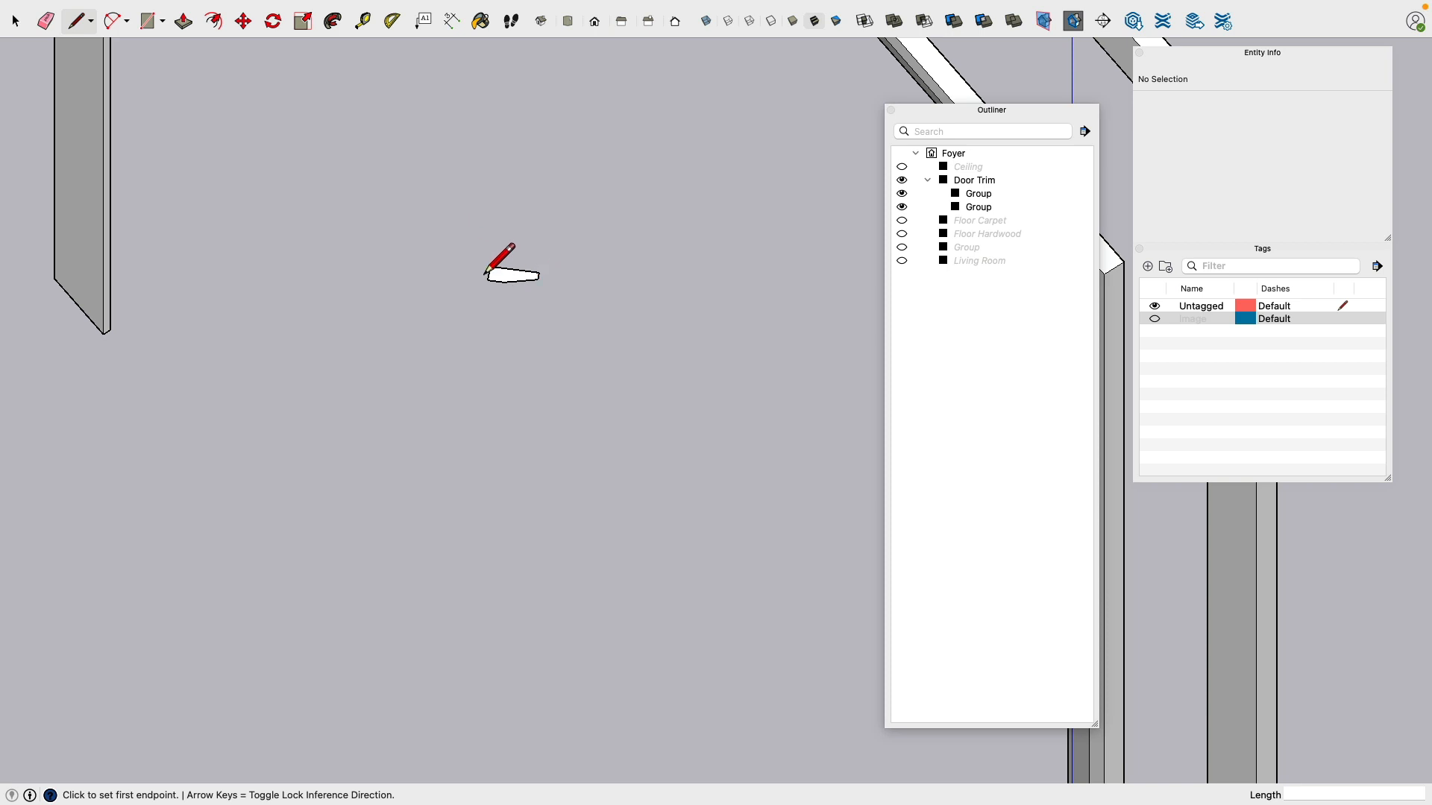
scroll(385, 282, "up", 2)
scroll(384, 282, "down", 3)
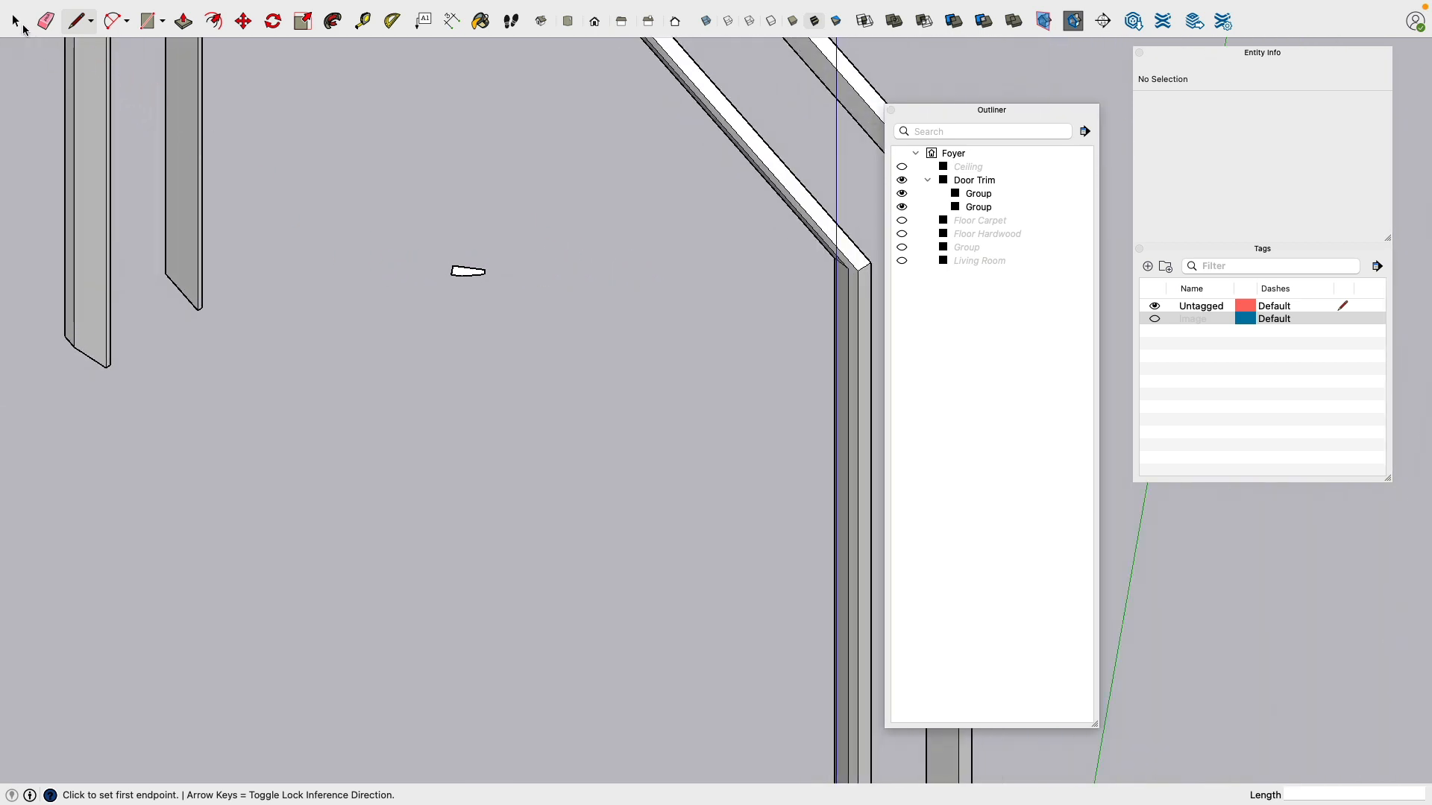
left_click(15, 21)
scroll(456, 265, "up", 3)
left_click(468, 287)
left_click_drag(390, 236, 580, 339)
scroll(472, 288, "down", 3)
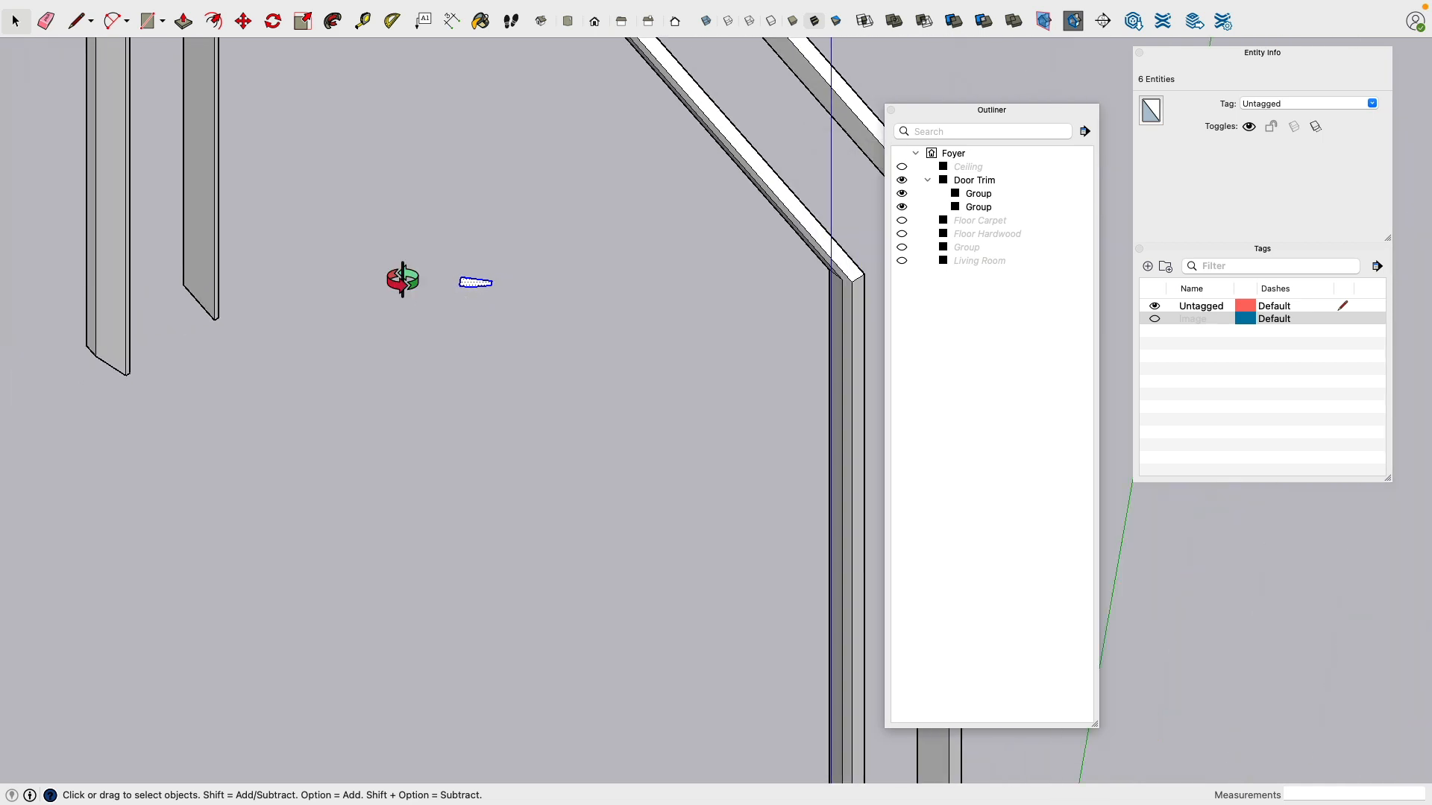
middle_click_drag(396, 281, 521, 275)
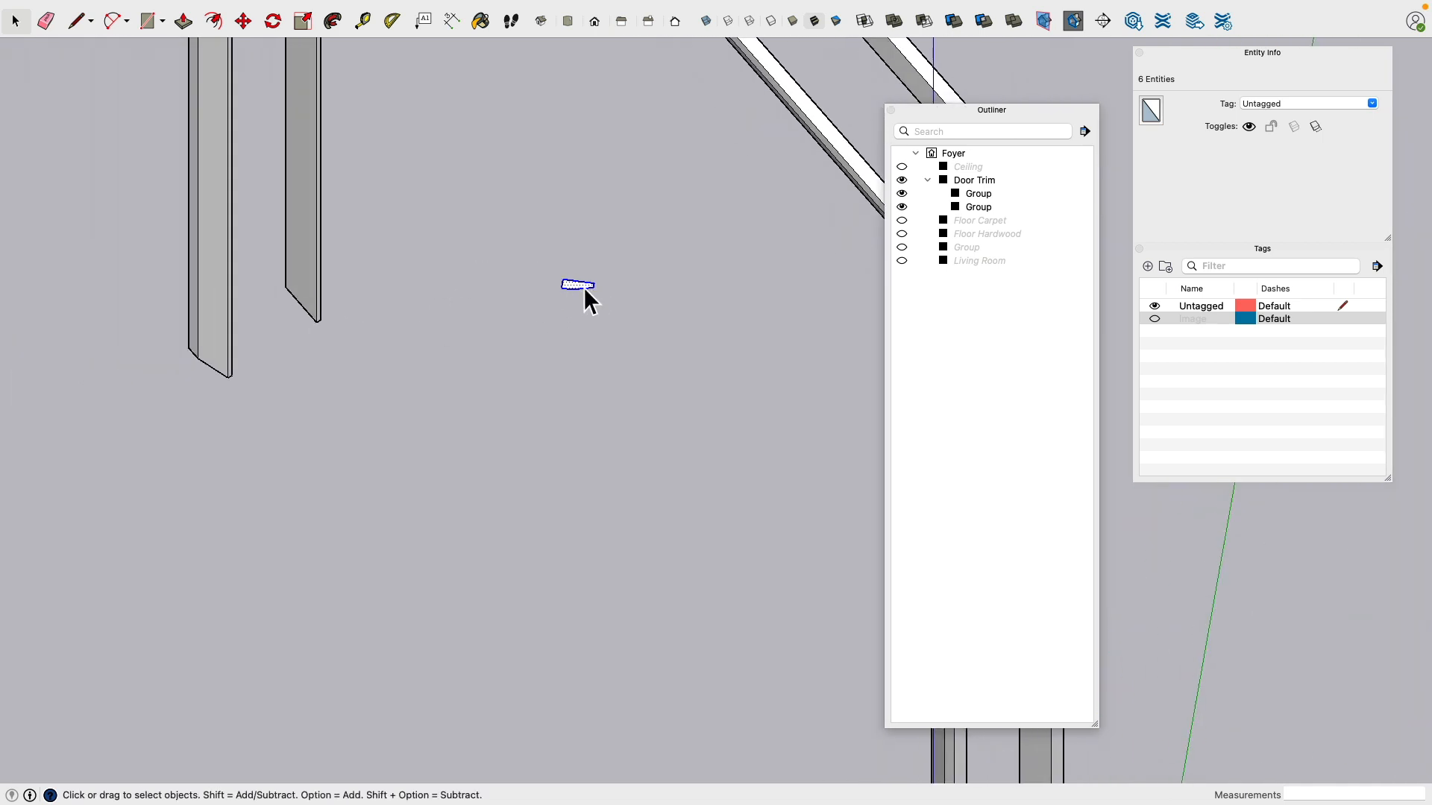
scroll(582, 288, "up", 2)
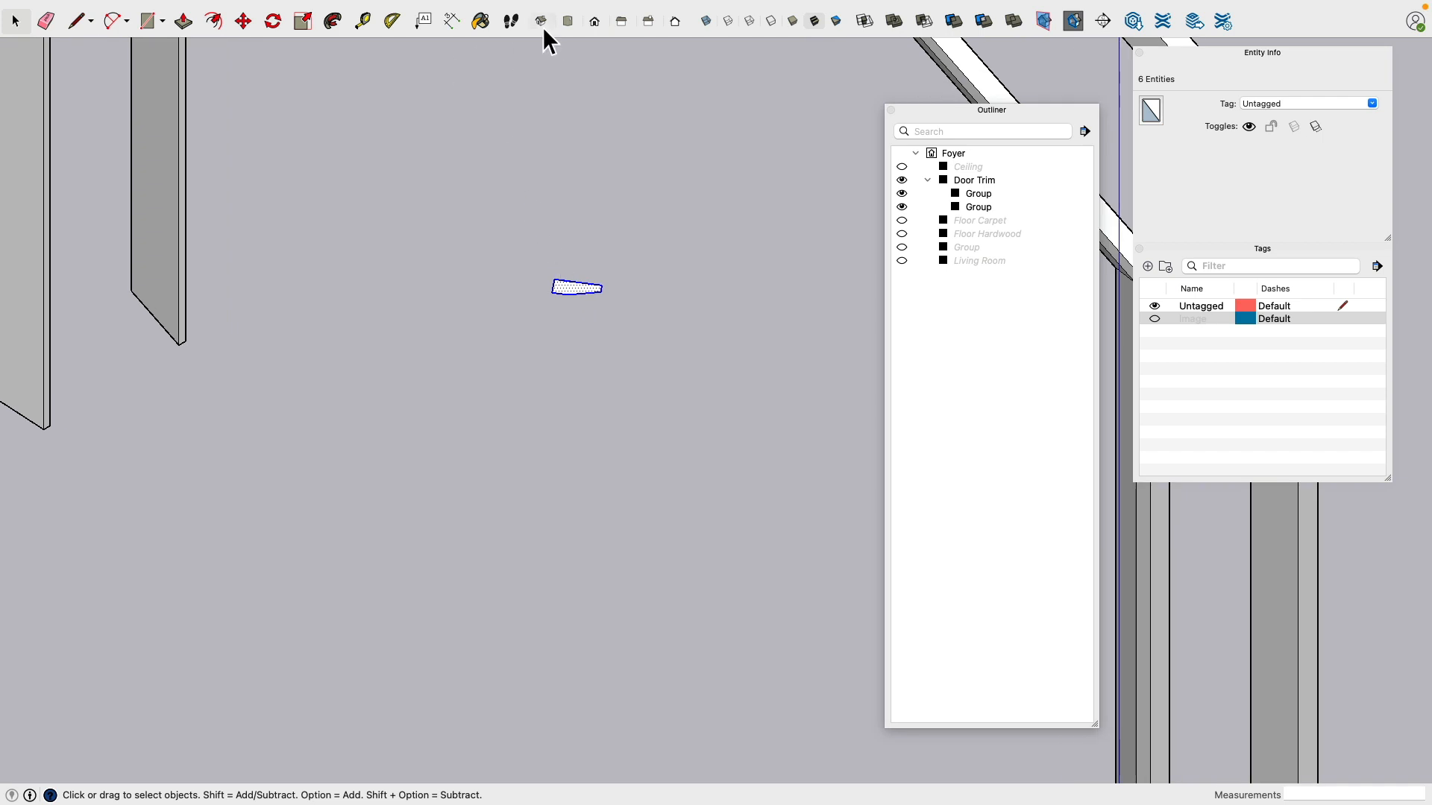
left_click(567, 23)
scroll(624, 320, "down", 3)
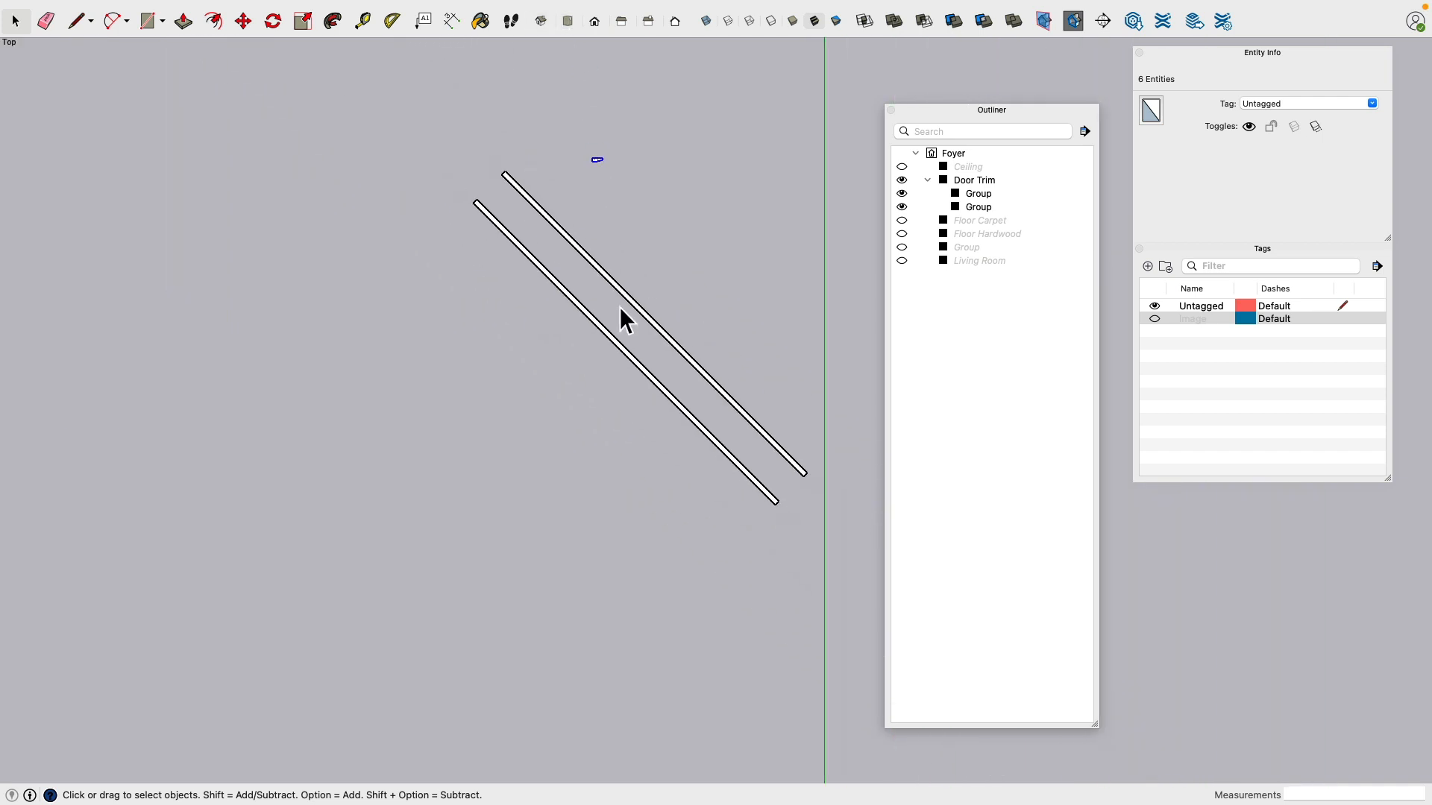
scroll(596, 170, "up", 8)
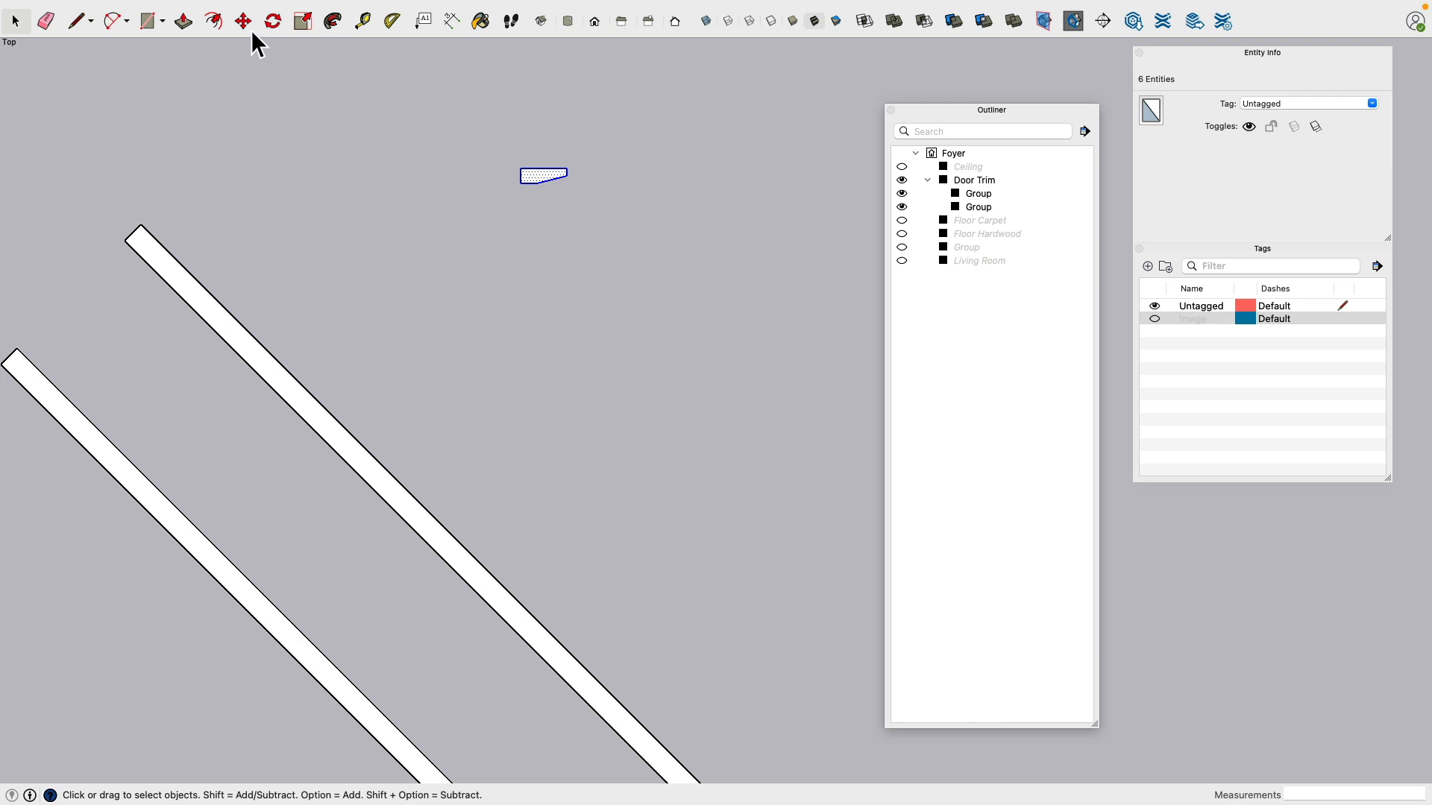
left_click(273, 21)
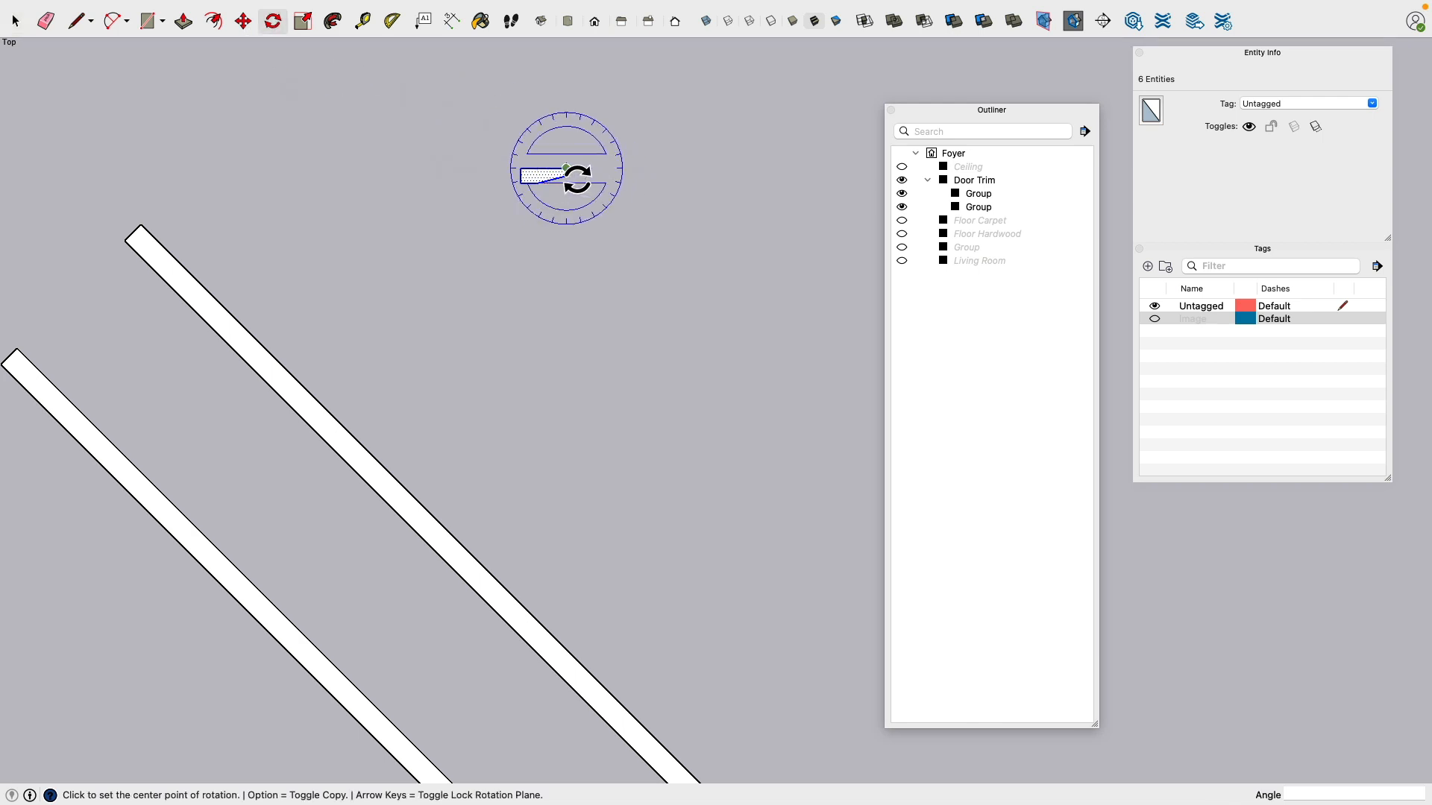
left_click(566, 168)
left_click(433, 167)
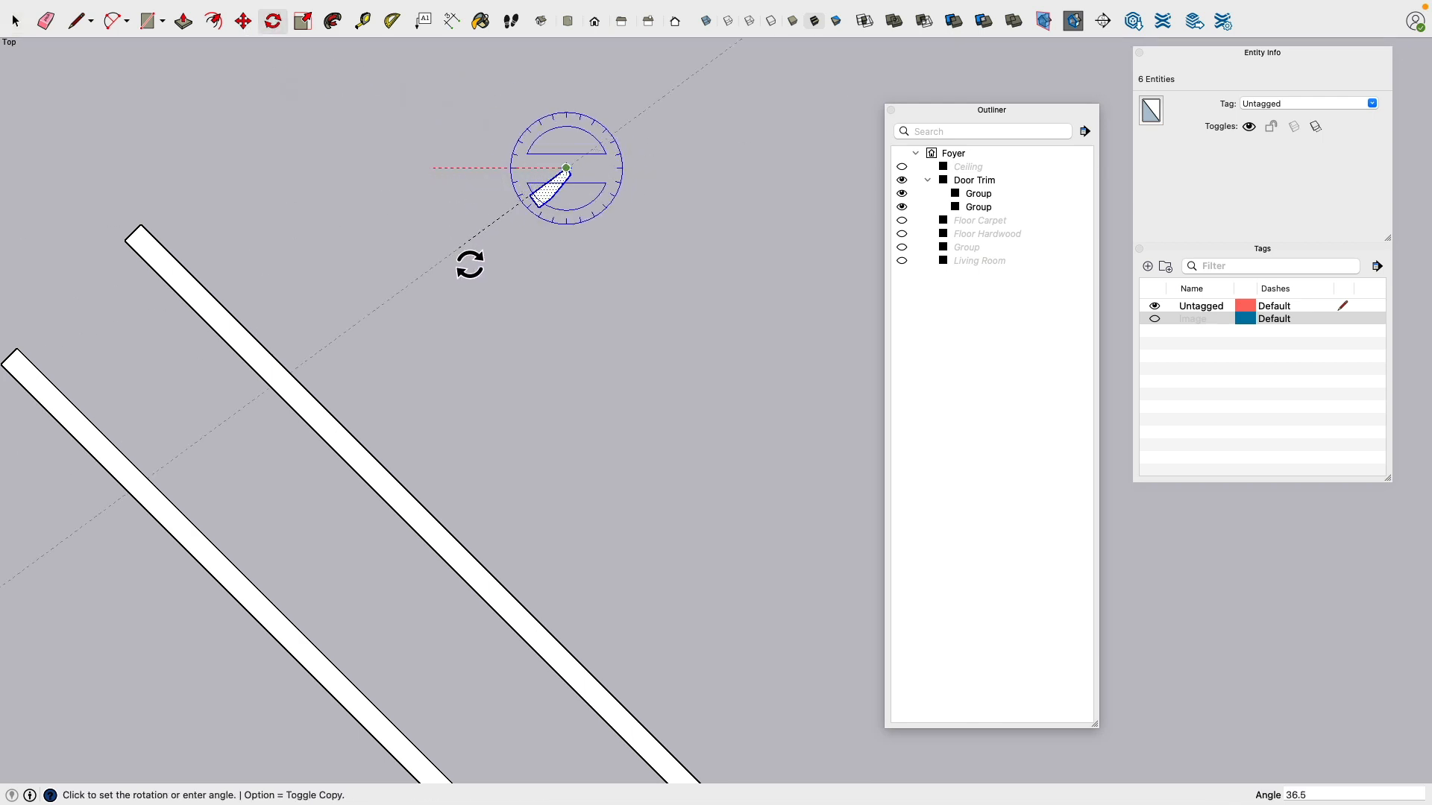
type("45")
key("Return")
scroll(512, 317, "down", 2)
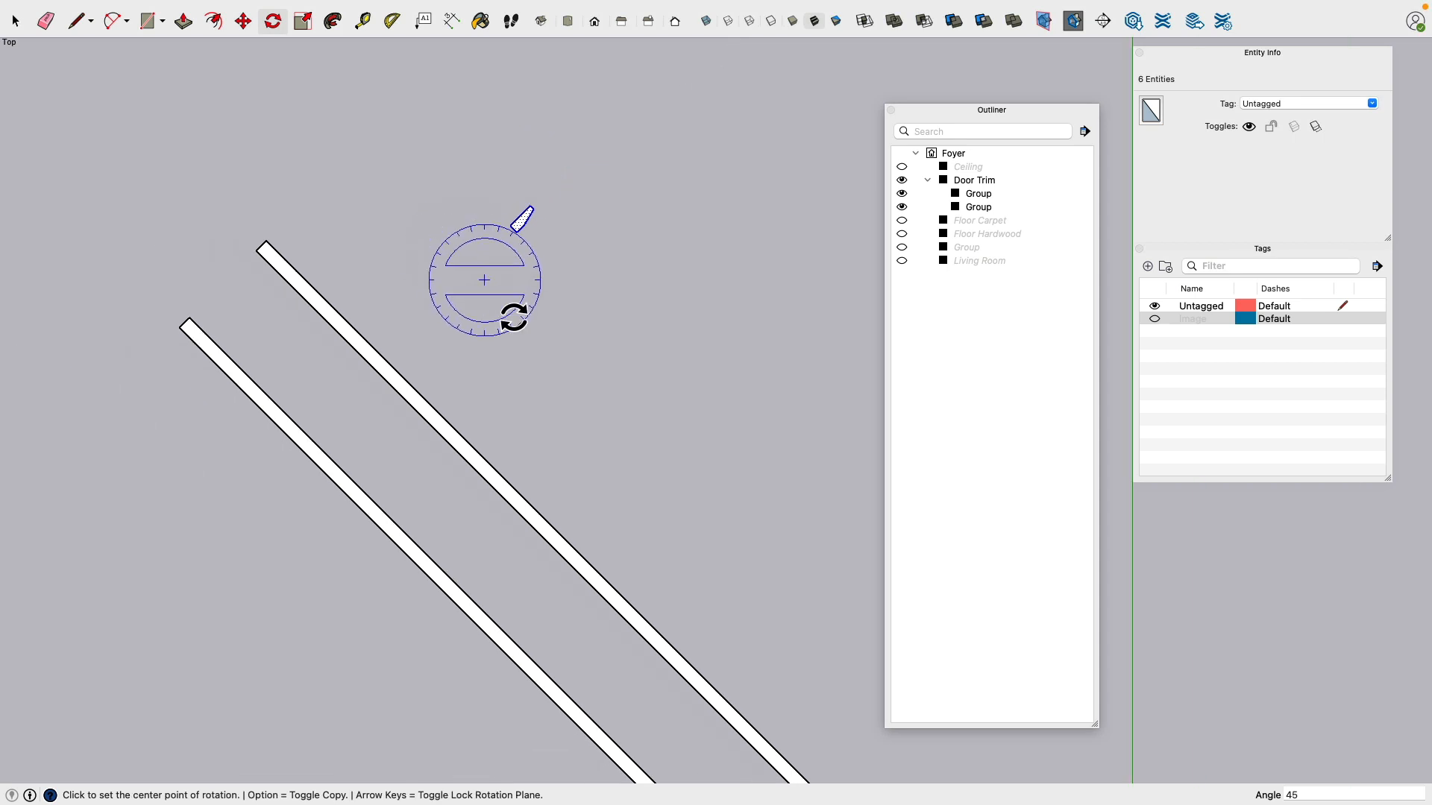
Step: Move the profile by its narrow end's corner onto the bottom corner of the nearest Door Trim leg
middle_click_drag(513, 317, 463, 367)
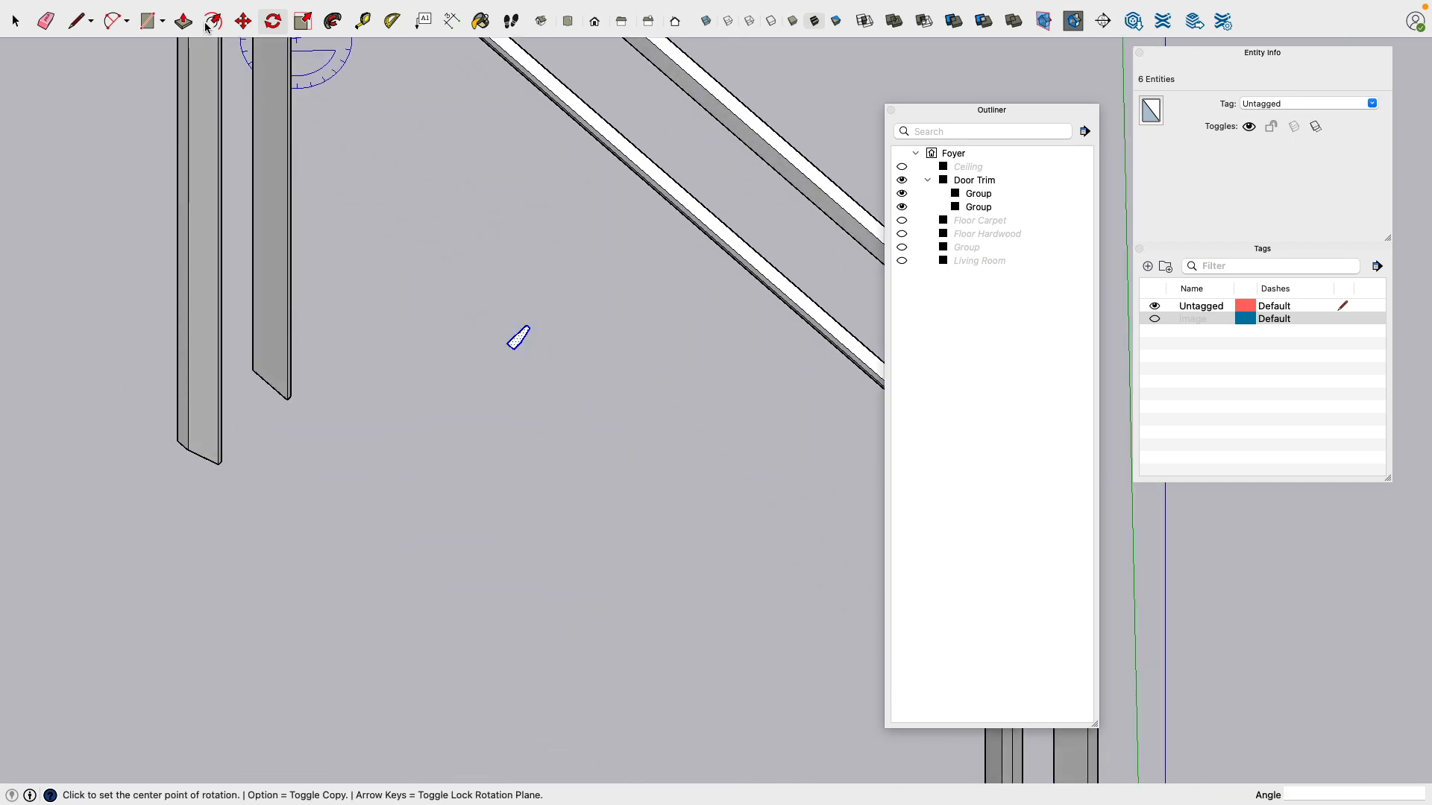
left_click(242, 23)
scroll(485, 313, "up", 3)
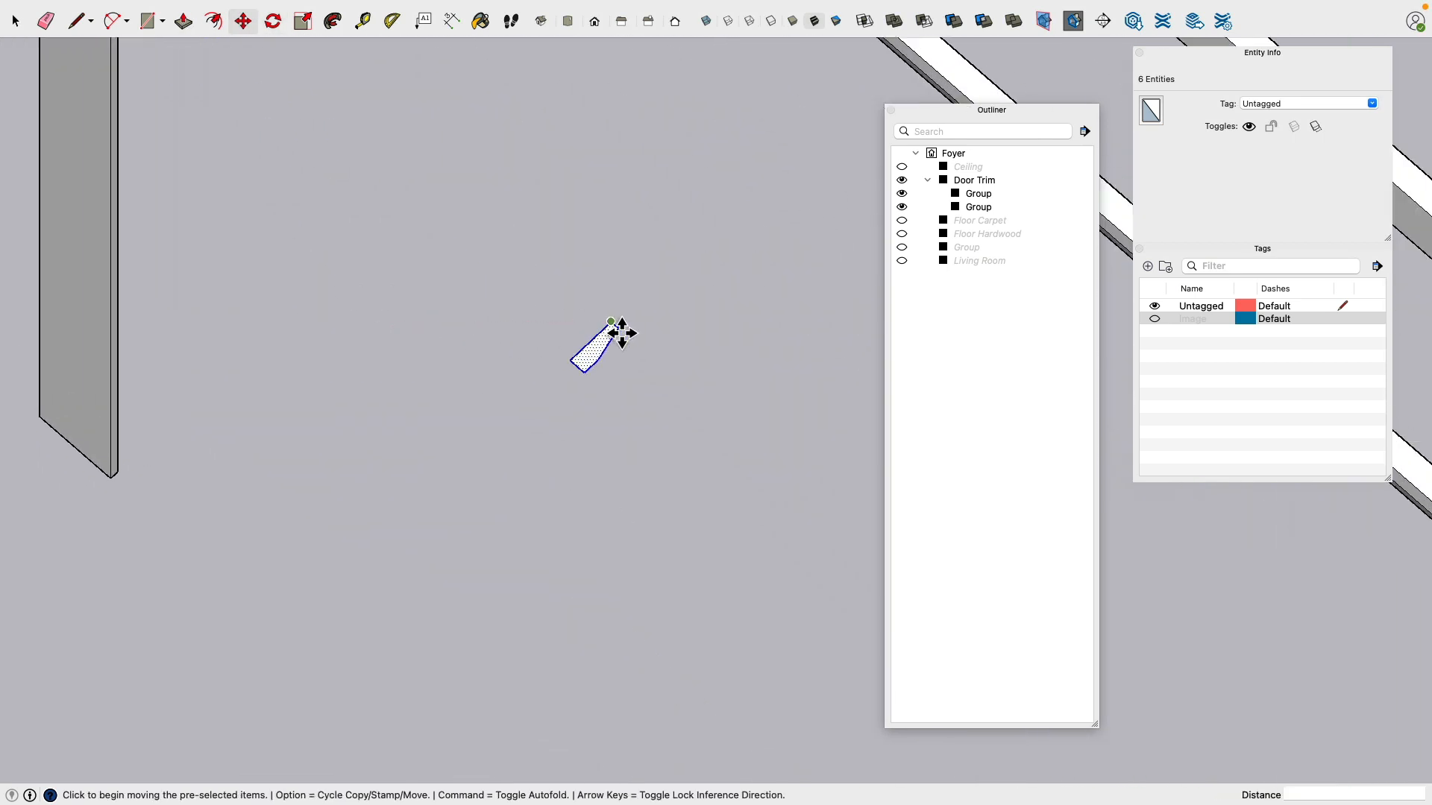
left_click(611, 322)
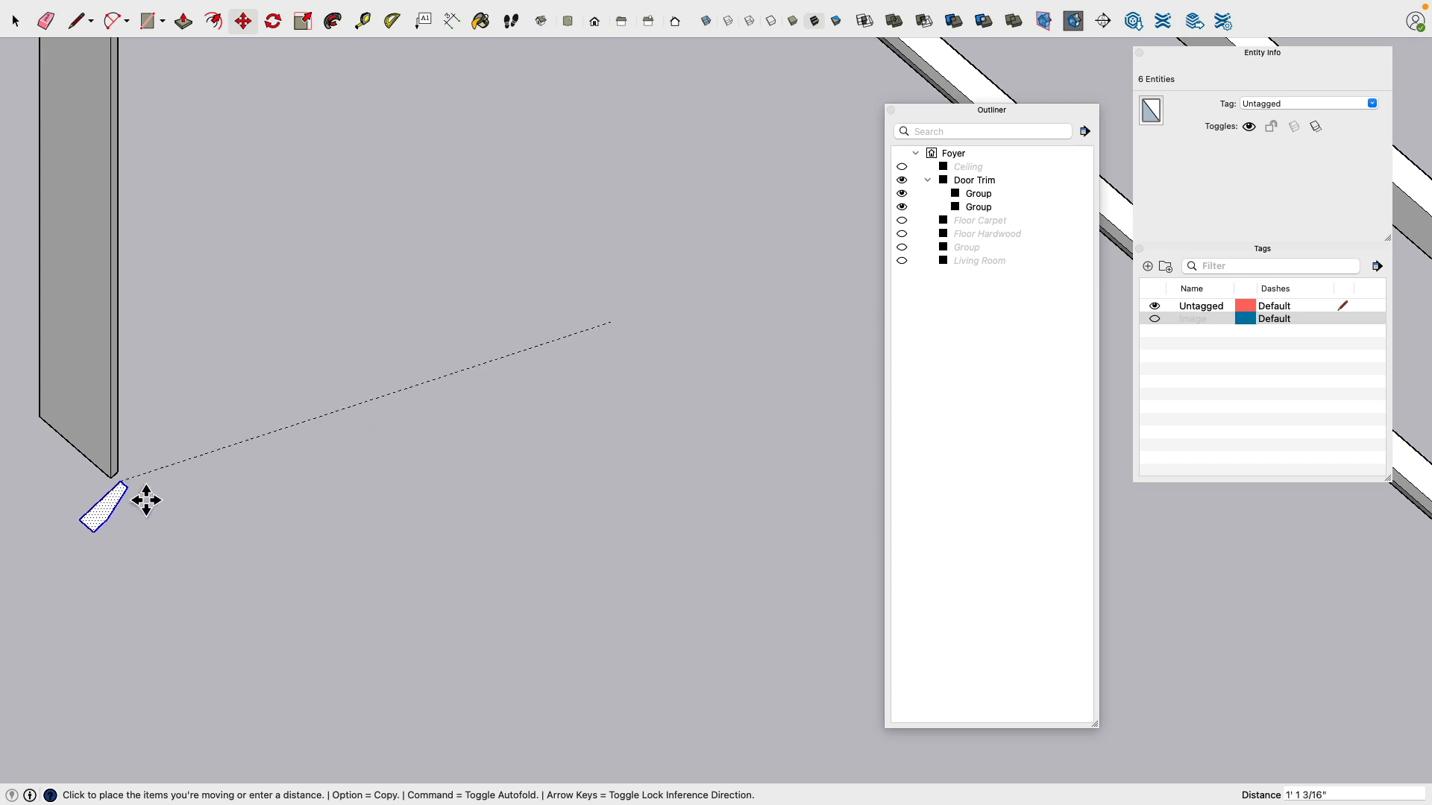
middle_click_drag(144, 502, 82, 417)
middle_click_drag(354, 276, 486, 457)
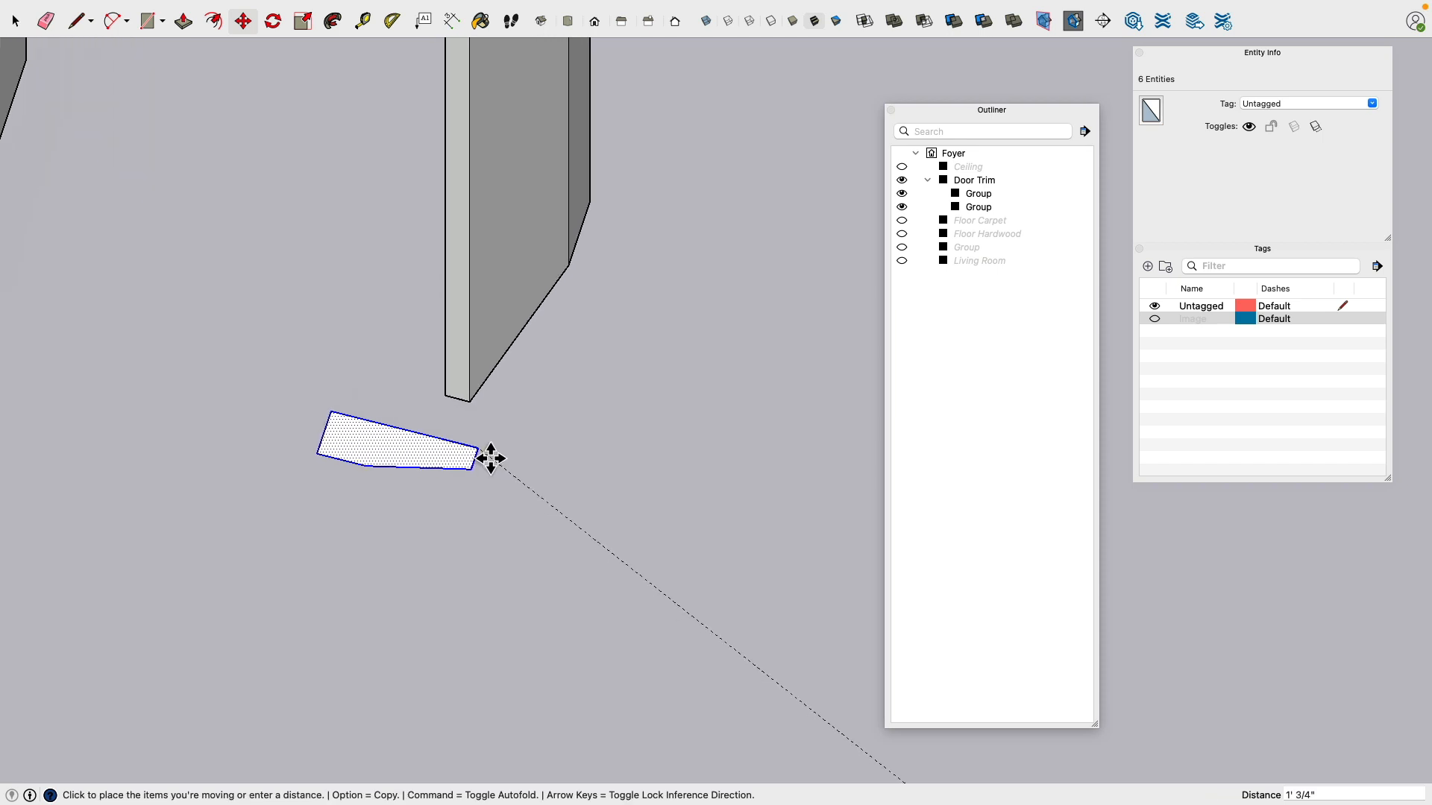
left_click(478, 410)
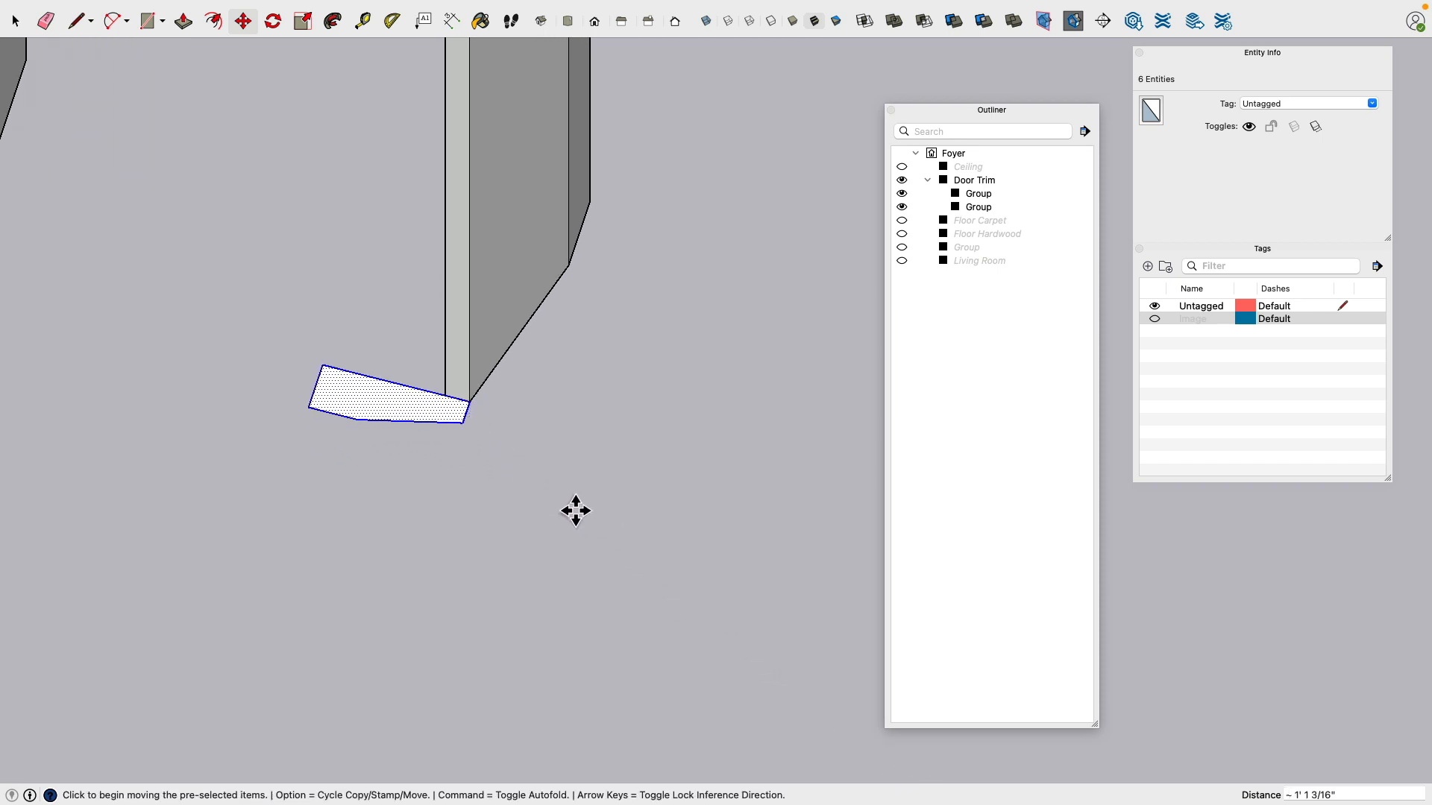
Step: Place a Tape Measure guide along the profile's long straight edge, running through the bottom corners of the trim legs
scroll(575, 510, "down", 3)
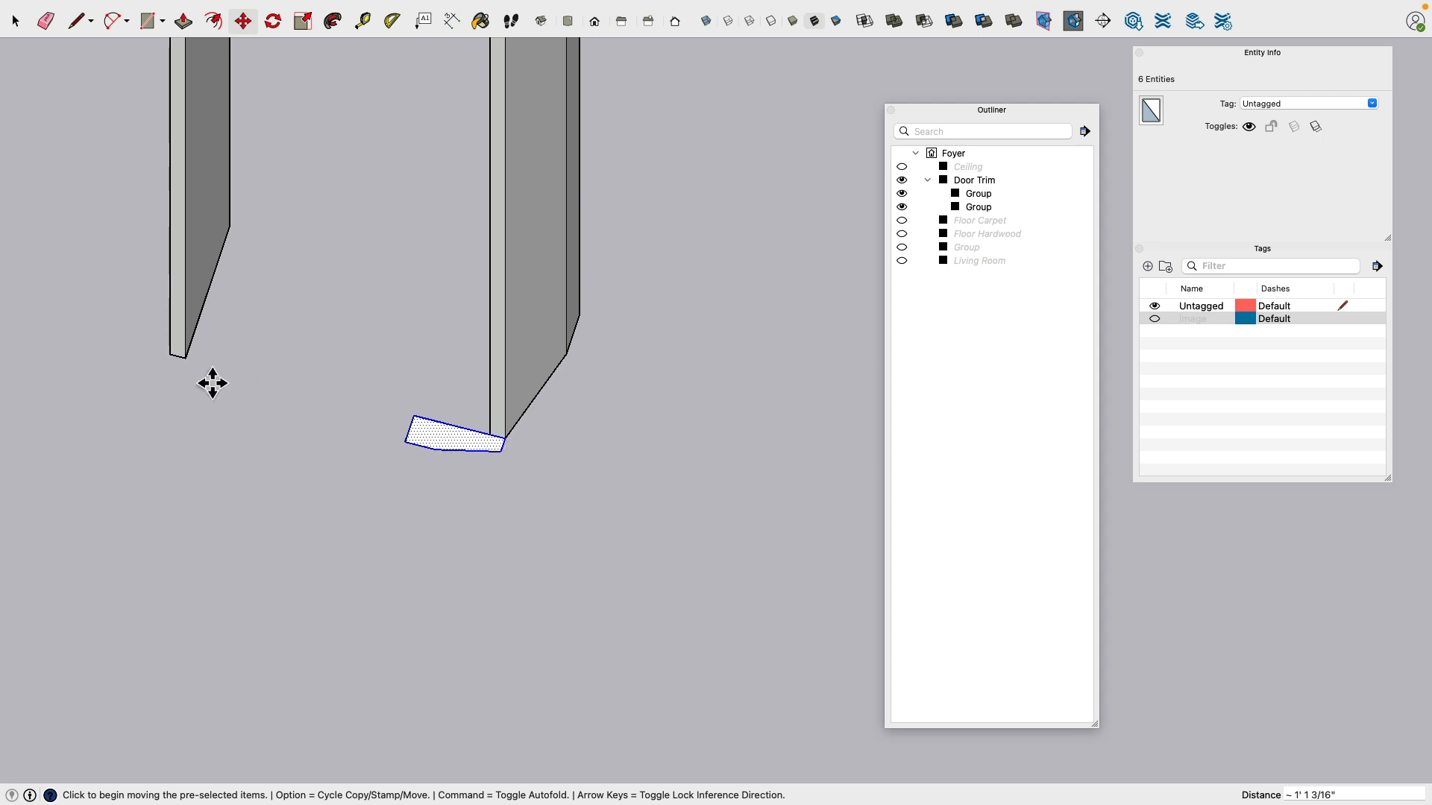
left_click(362, 21)
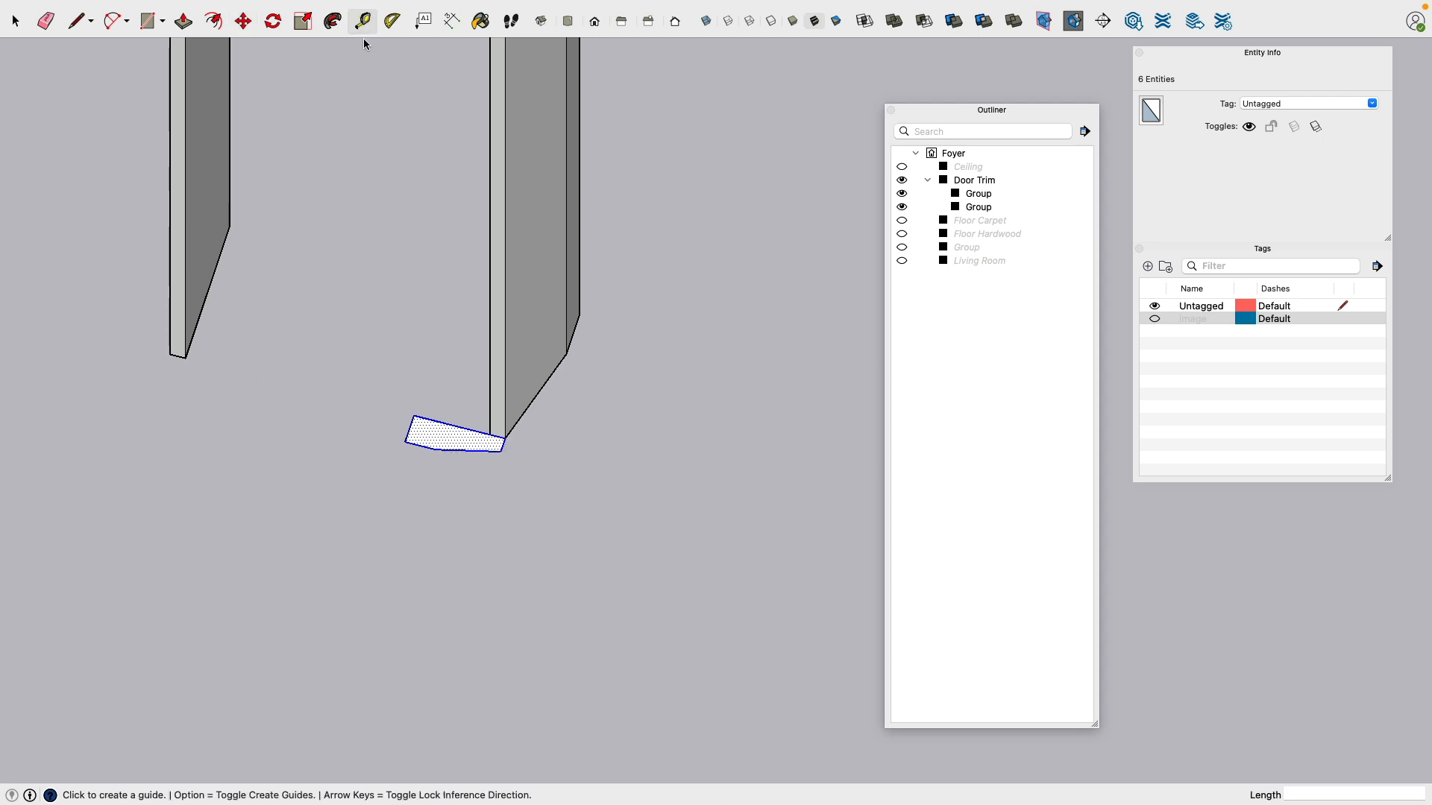
left_click(421, 446)
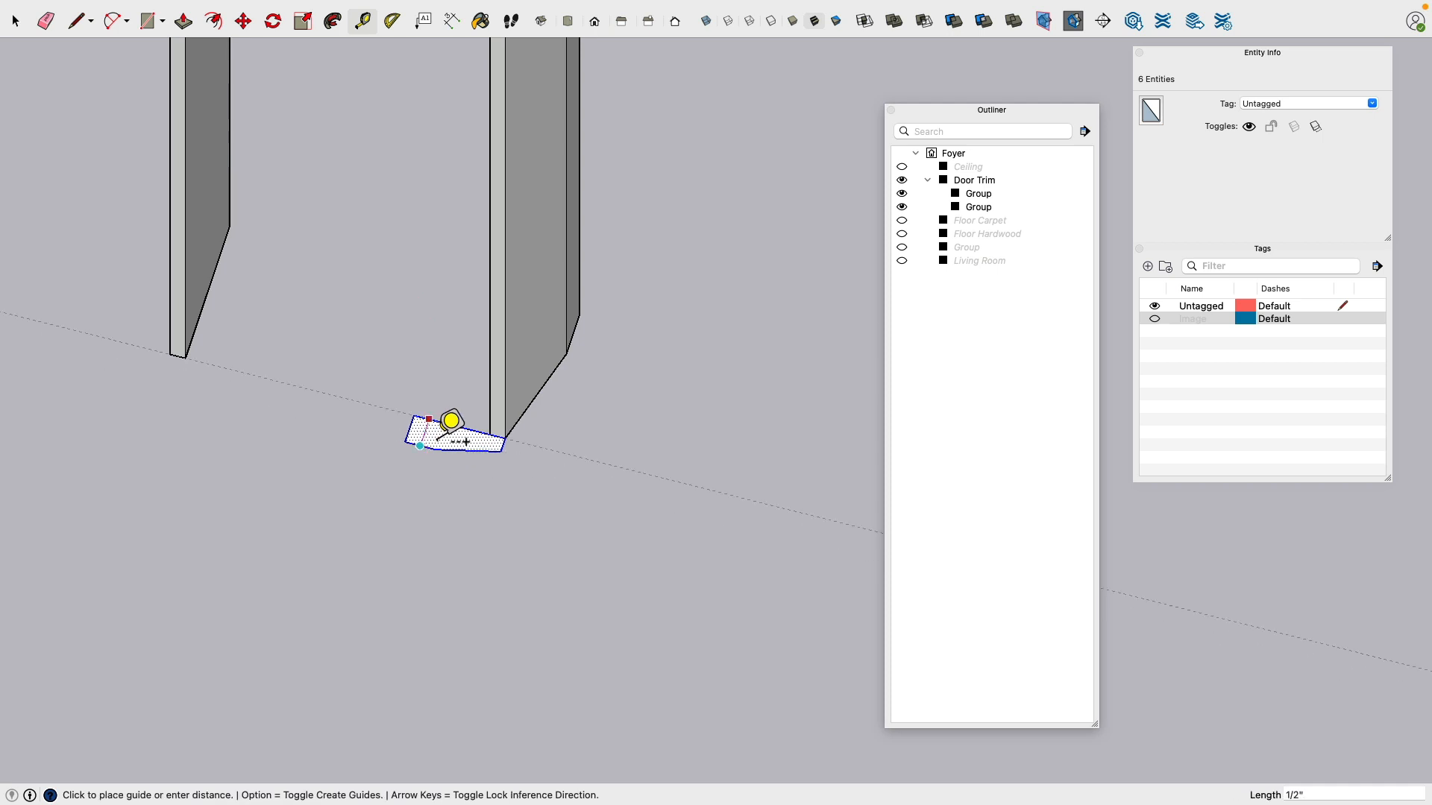
left_click(484, 428)
Step: Move the profile 2.5" along the guide, away from the trim corner and into the gap between the two trim legs
left_click(243, 22)
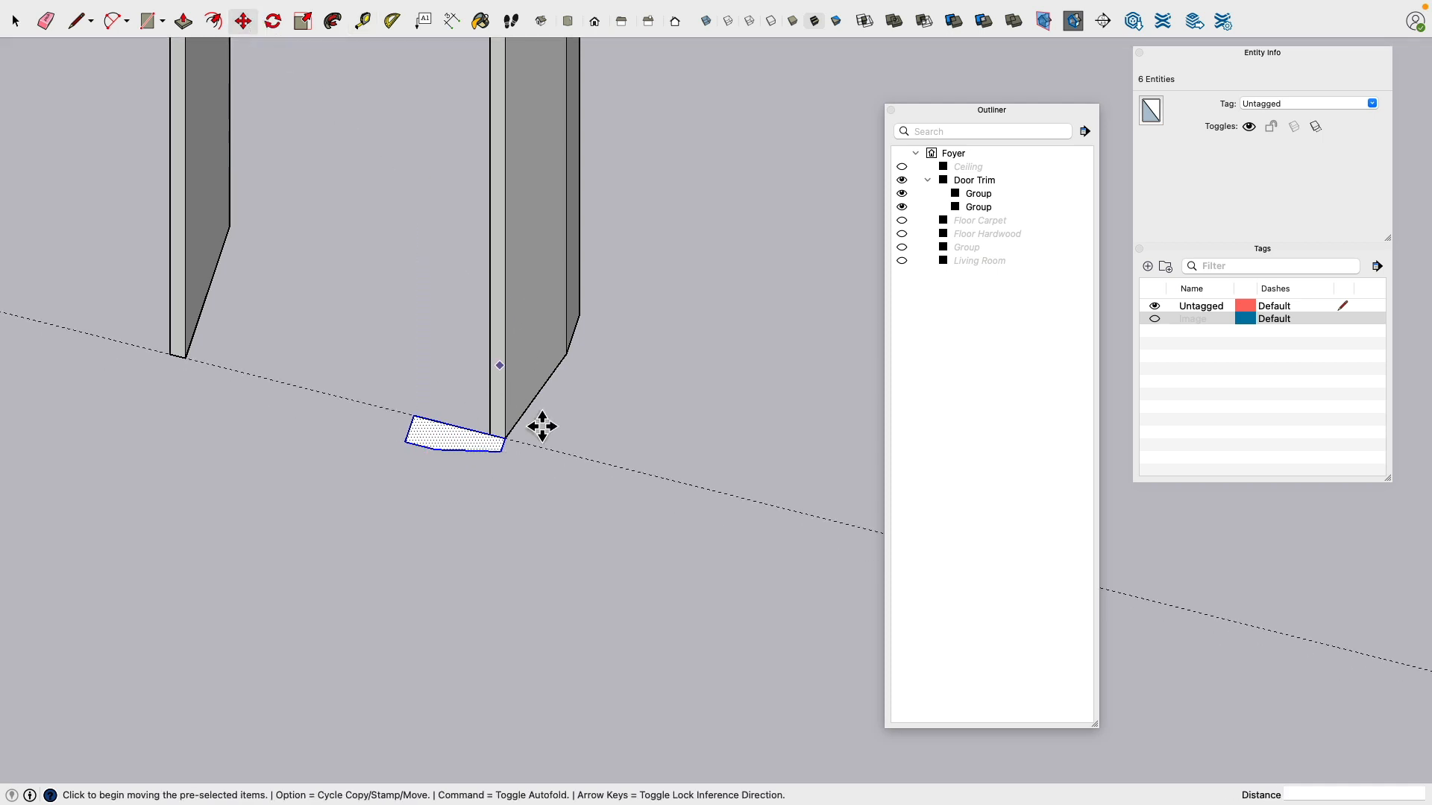
left_click(507, 443)
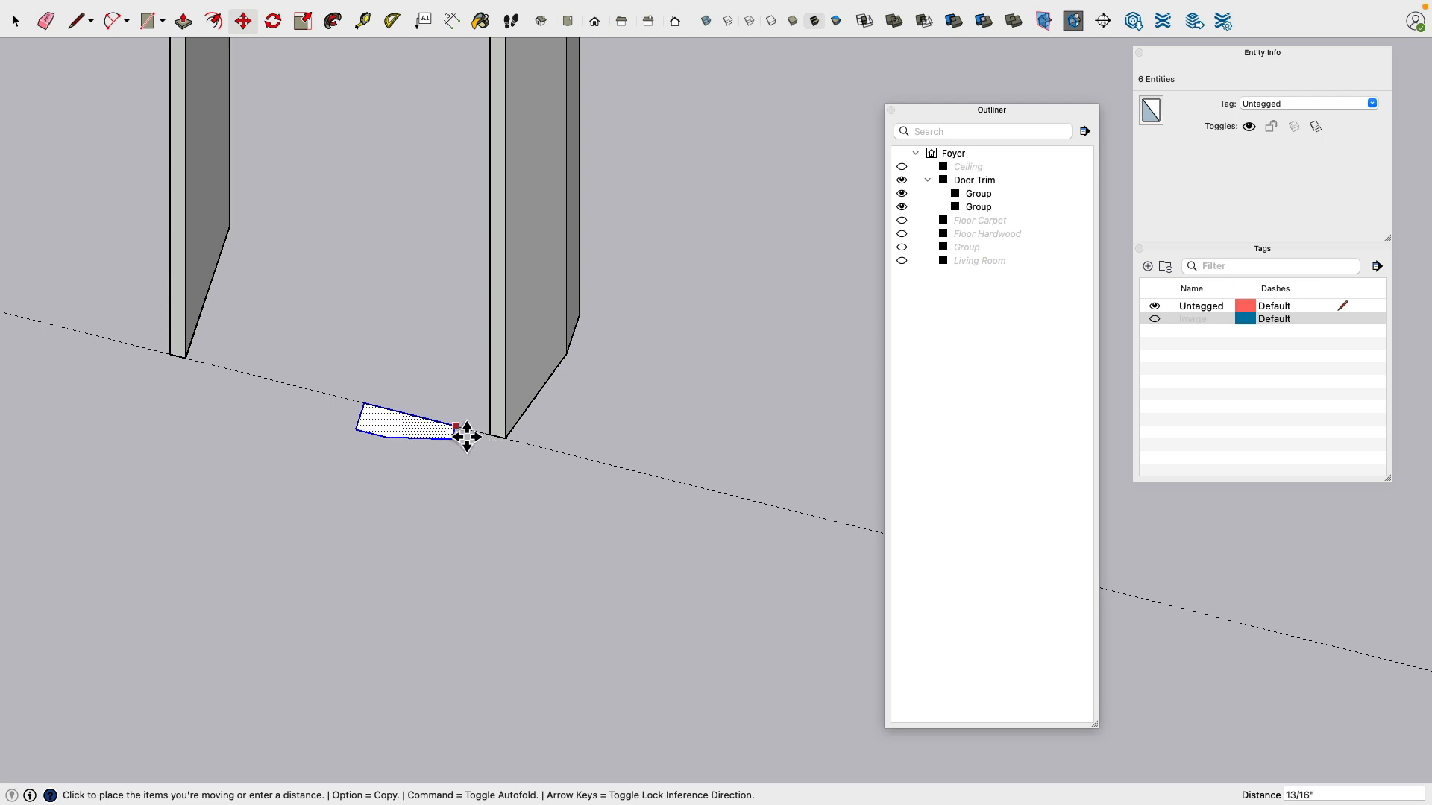
type("2")
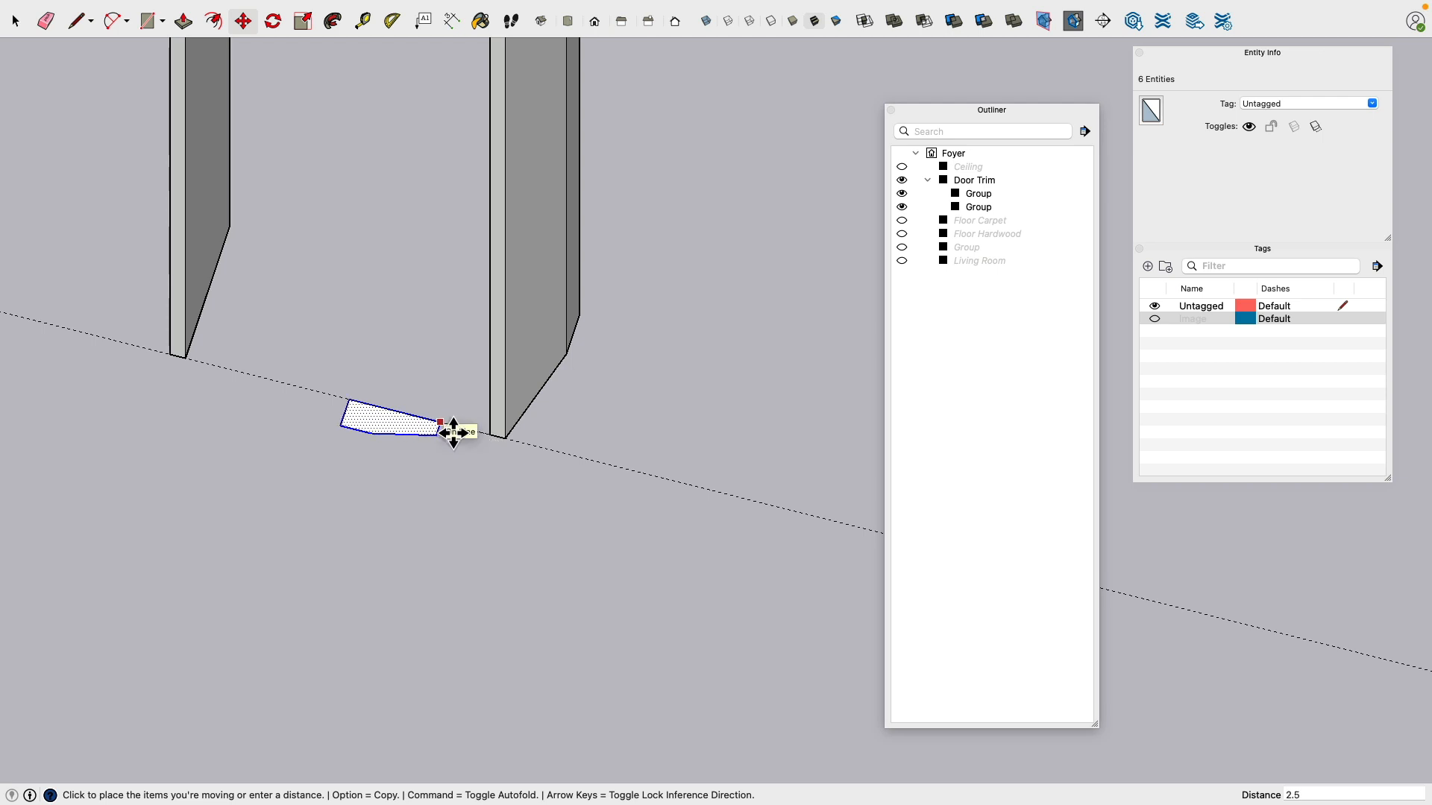
type(".5")
key("Return")
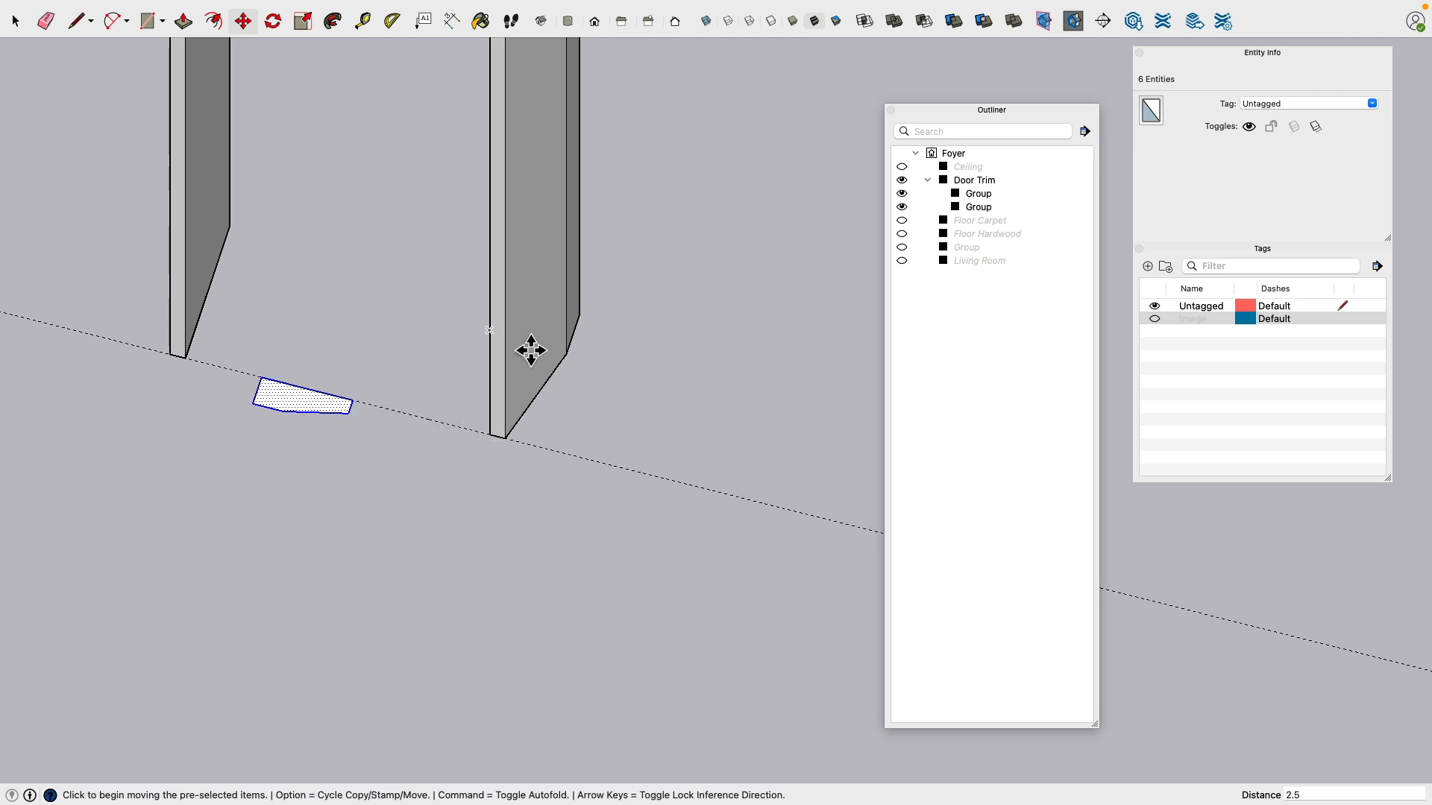
Step: Switch to Finder to check the French door dimensions marked on Entrance.JPG, and return to SketchUp
mouse_move(246, 378)
middle_mouse_down()
mouse_move(425, 370)
mouse_move(383, 265)
mouse_move(332, 374)
middle_mouse_up()
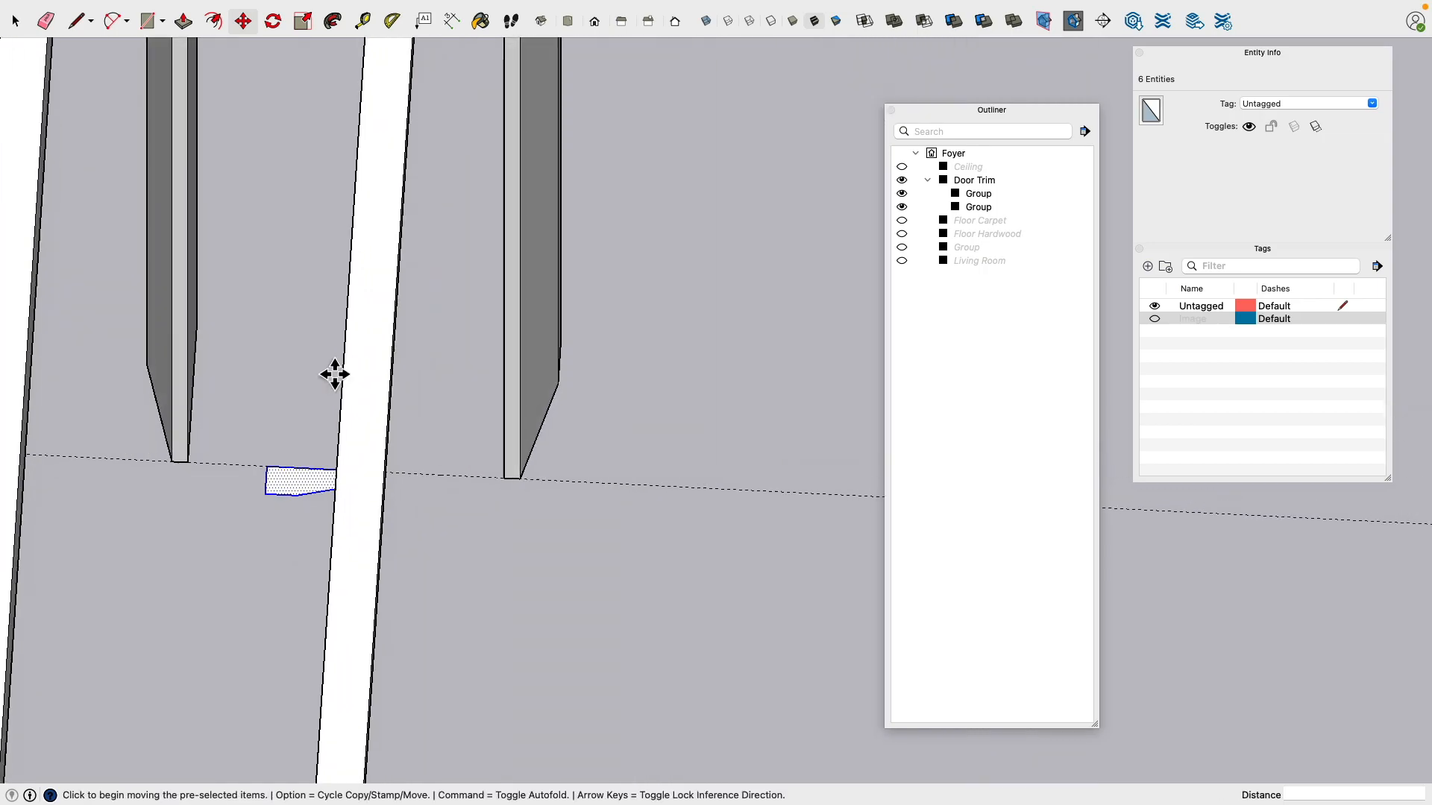
key("super+Tab")
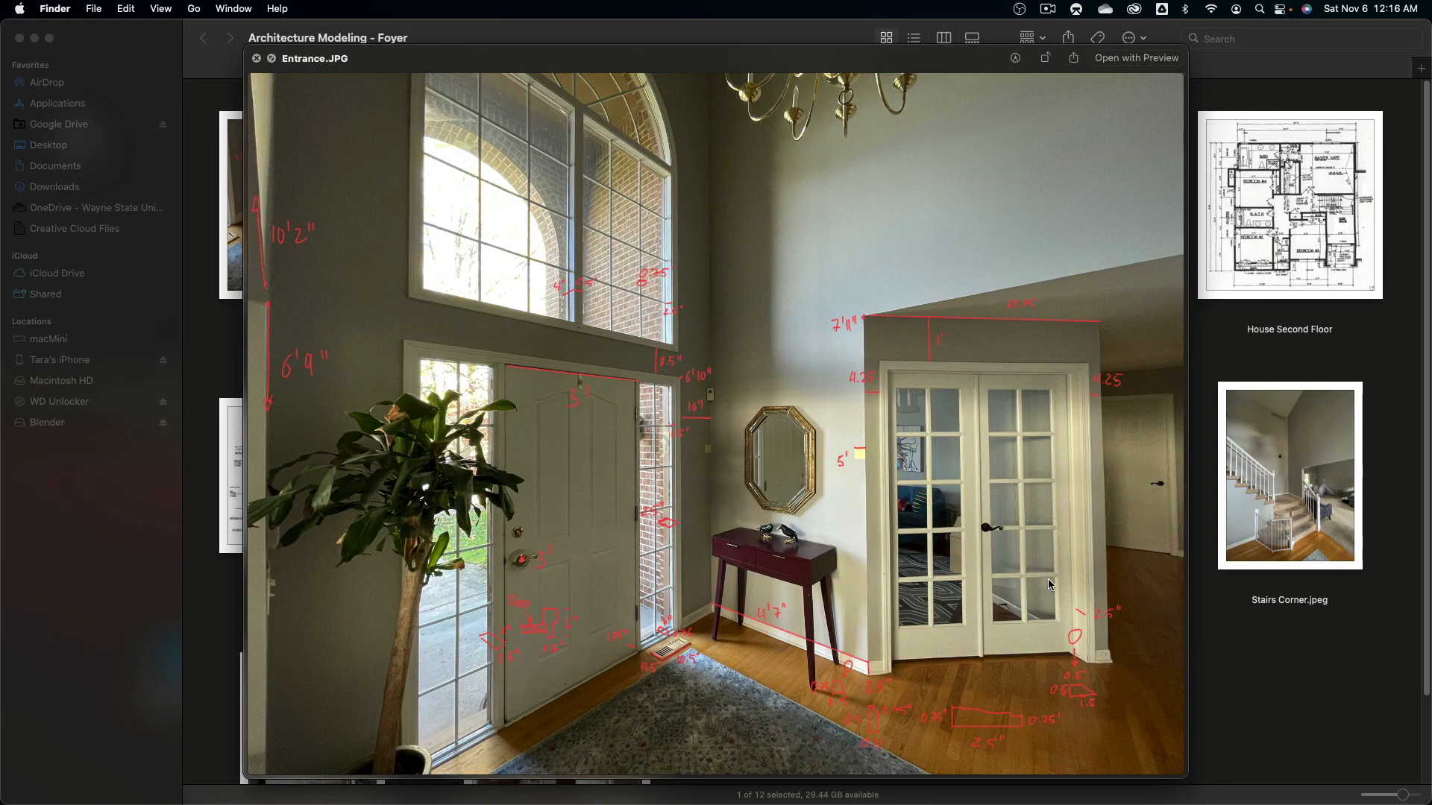
key("super+Tab")
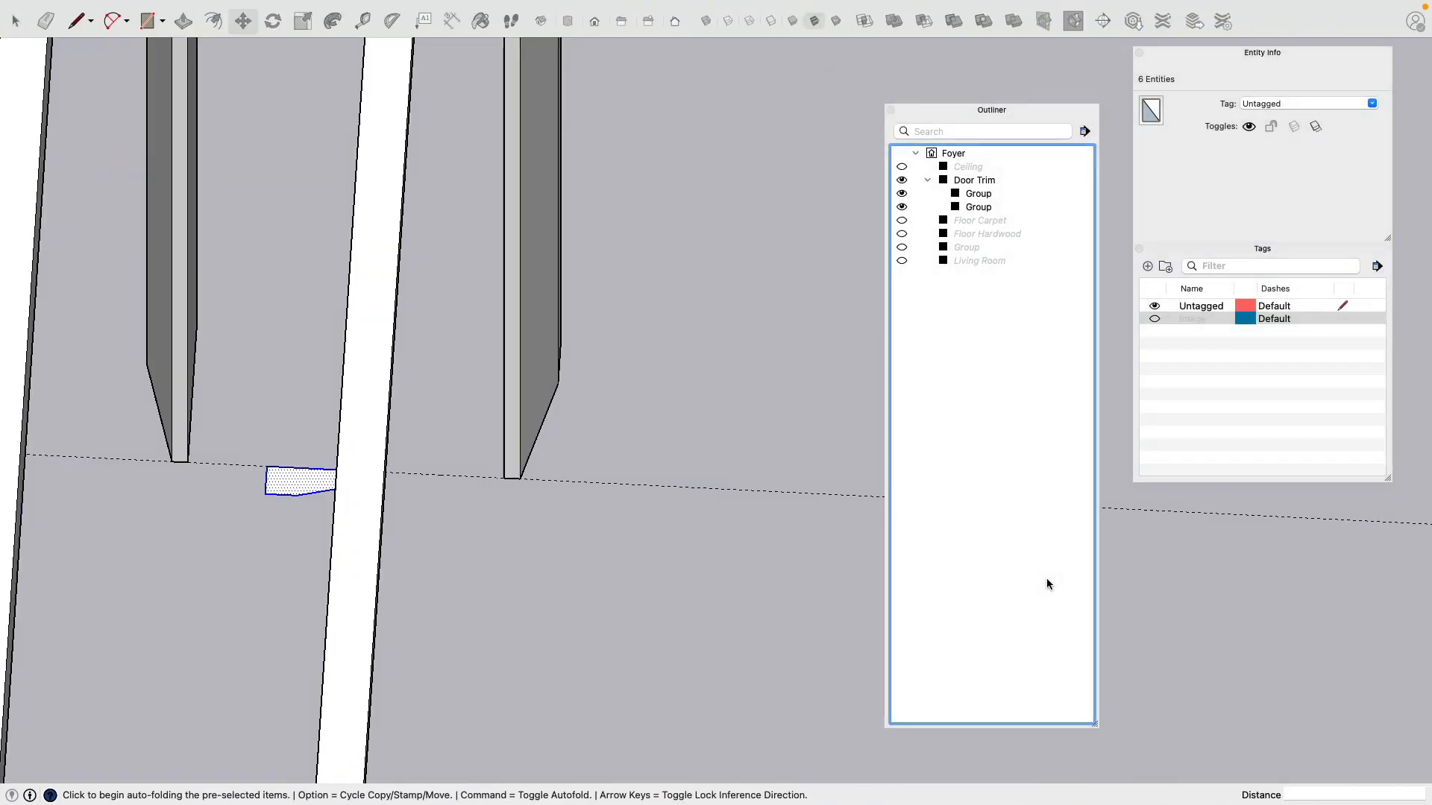
Step: Draw a vertical line from the bottom corner of the trim leg beside the profile up to the trim's upper corner
mouse_move(431, 466)
middle_mouse_down()
mouse_move(592, 496)
mouse_move(357, 396)
mouse_move(348, 316)
mouse_move(370, 391)
middle_mouse_up()
key("l")
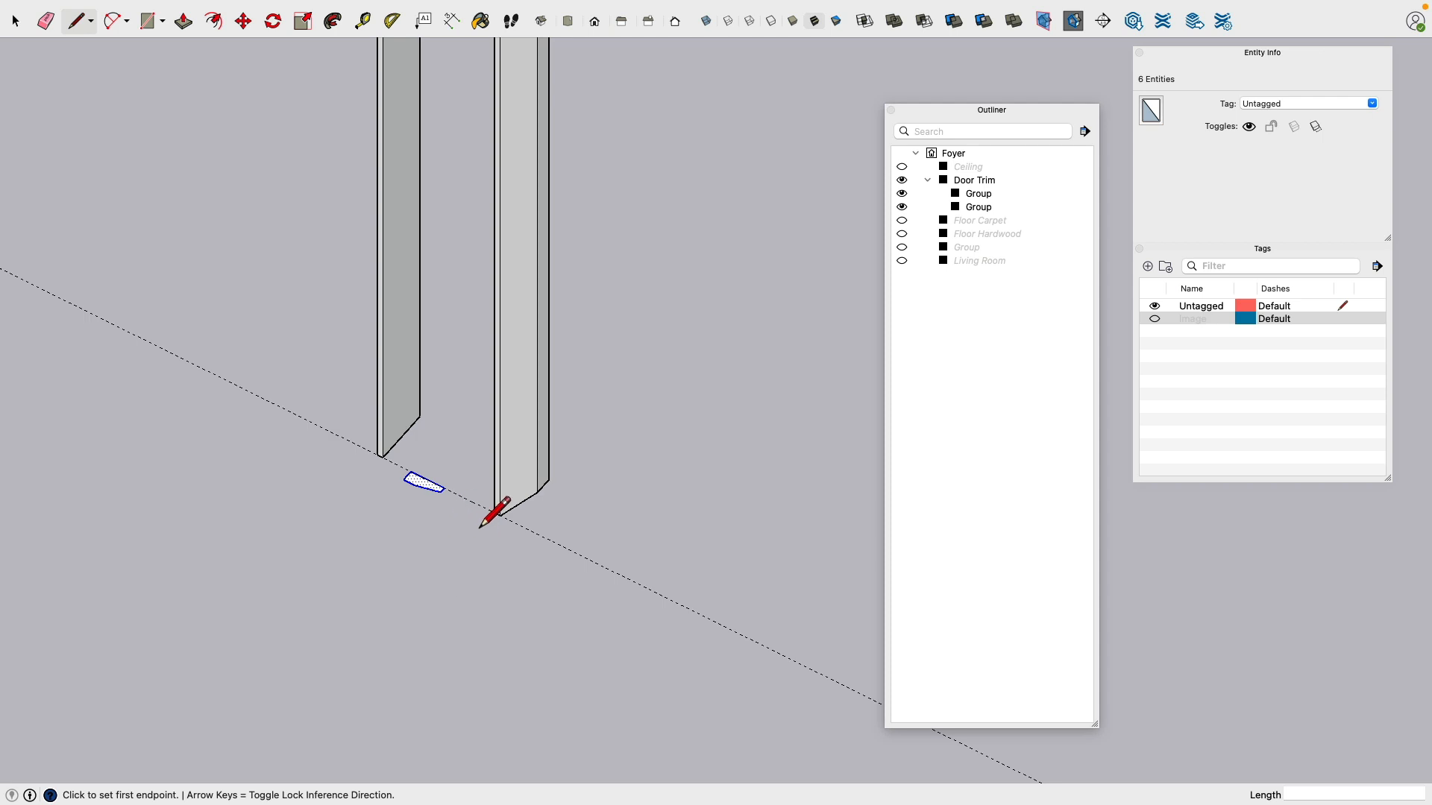
left_click(484, 523)
middle_click_drag(492, 520, 585, 576)
scroll(563, 193, "up", 4)
scroll(599, 148, "up", 3)
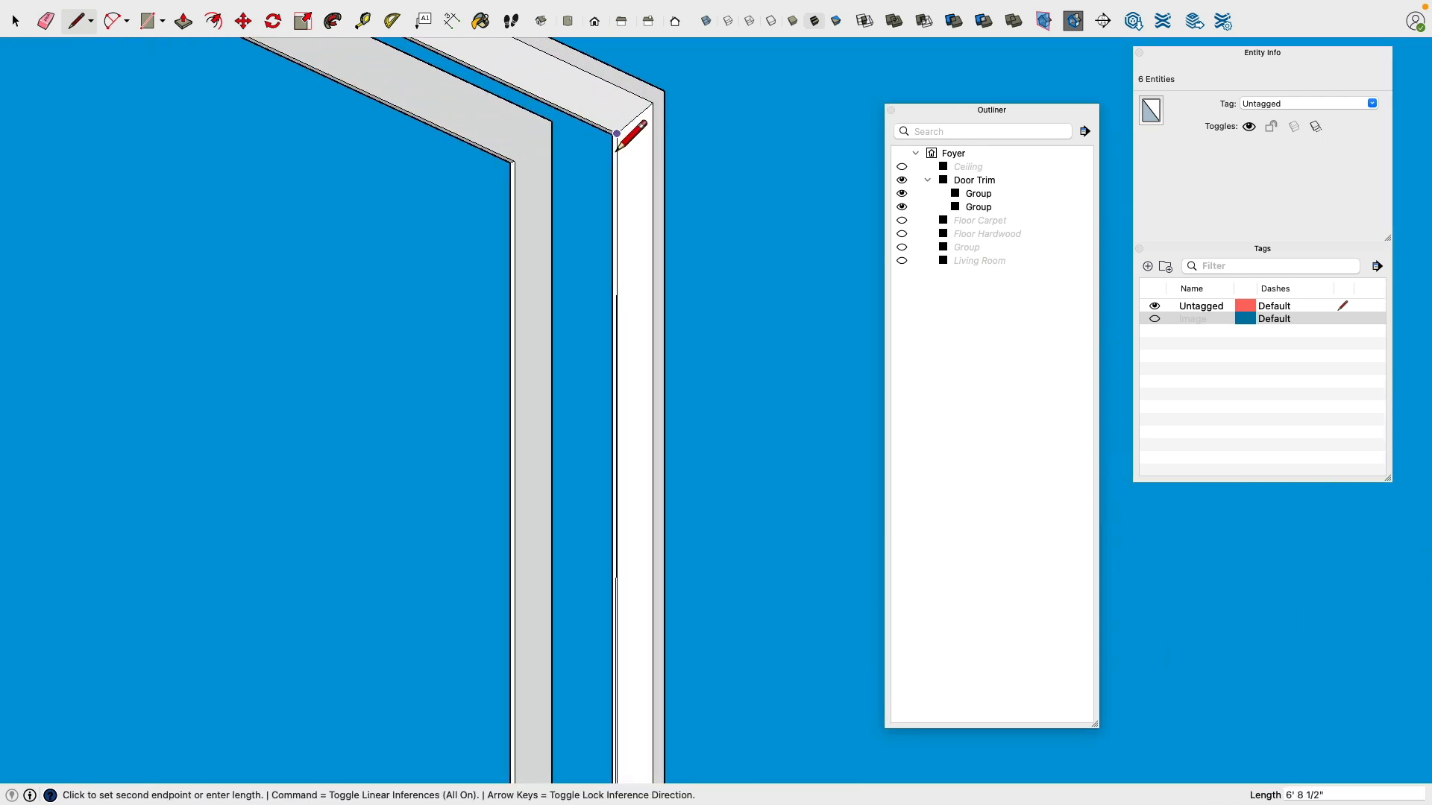
scroll(617, 152, "up", 2)
left_click(613, 155)
Step: Continue the line across the trim's head to its opposite upper corner and down to the bottom of the other leg
scroll(605, 261, "down", 4)
middle_click_drag(606, 270, 75, 287)
middle_click_drag(304, 390, 320, 306, "shift")
scroll(288, 312, "up", 4)
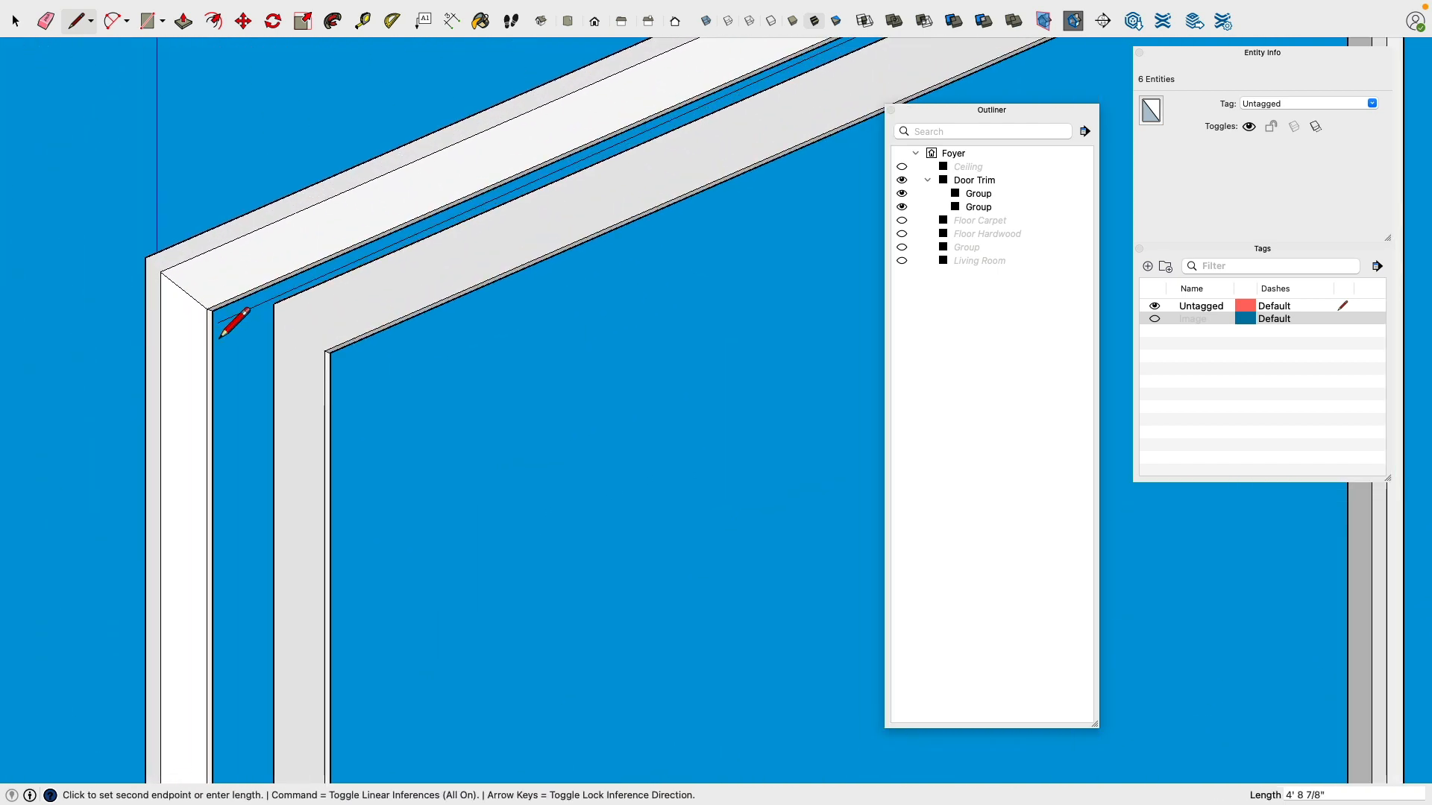
middle_click_drag(239, 329, 450, 56)
scroll(340, 510, "up", 4)
left_click(261, 507)
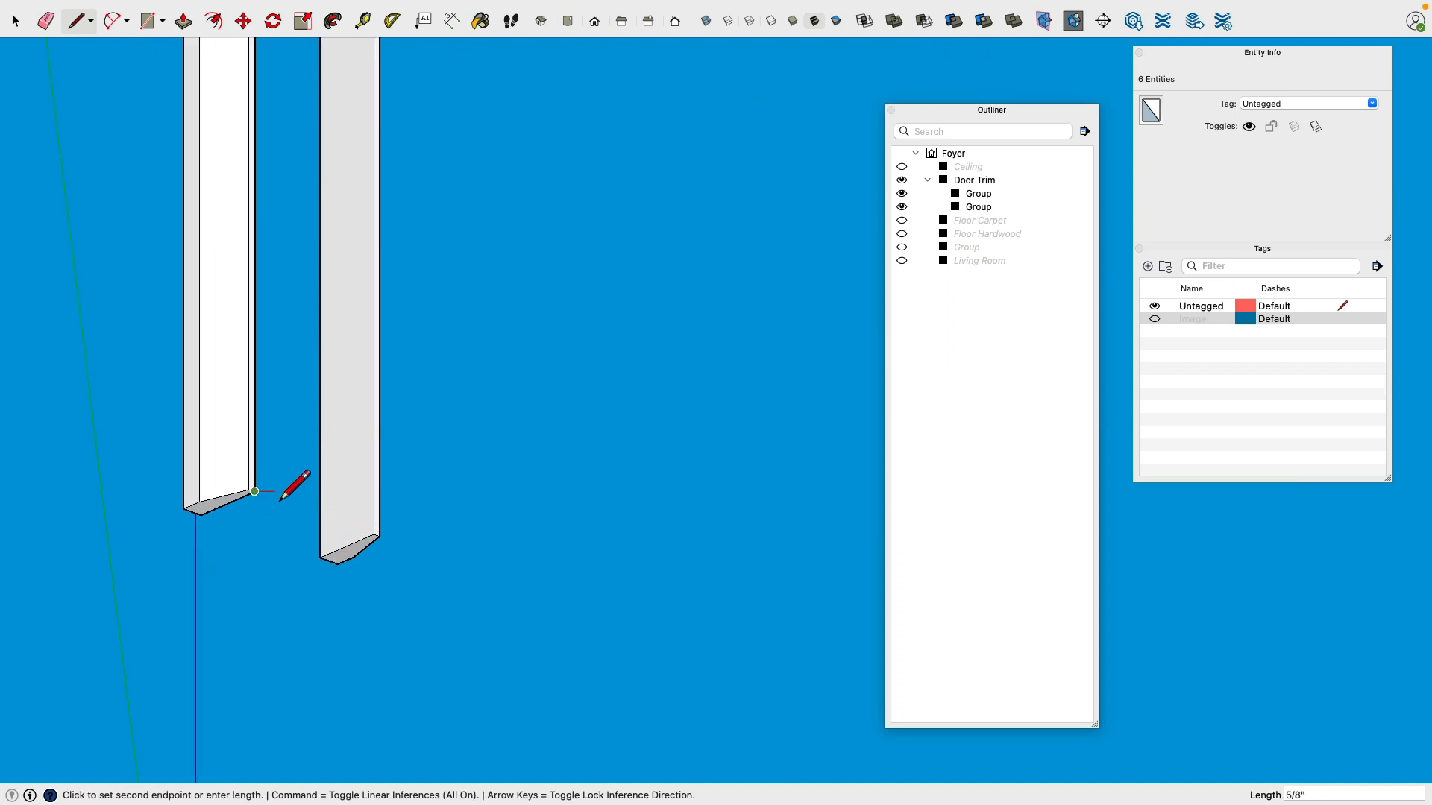
scroll(279, 501, "down", 4)
key("Escape")
scroll(377, 403, "down", 3)
mouse_move(377, 403)
middle_mouse_down()
mouse_move(820, 608)
mouse_move(772, 540)
mouse_move(730, 514)
middle_mouse_up()
left_click(18, 22)
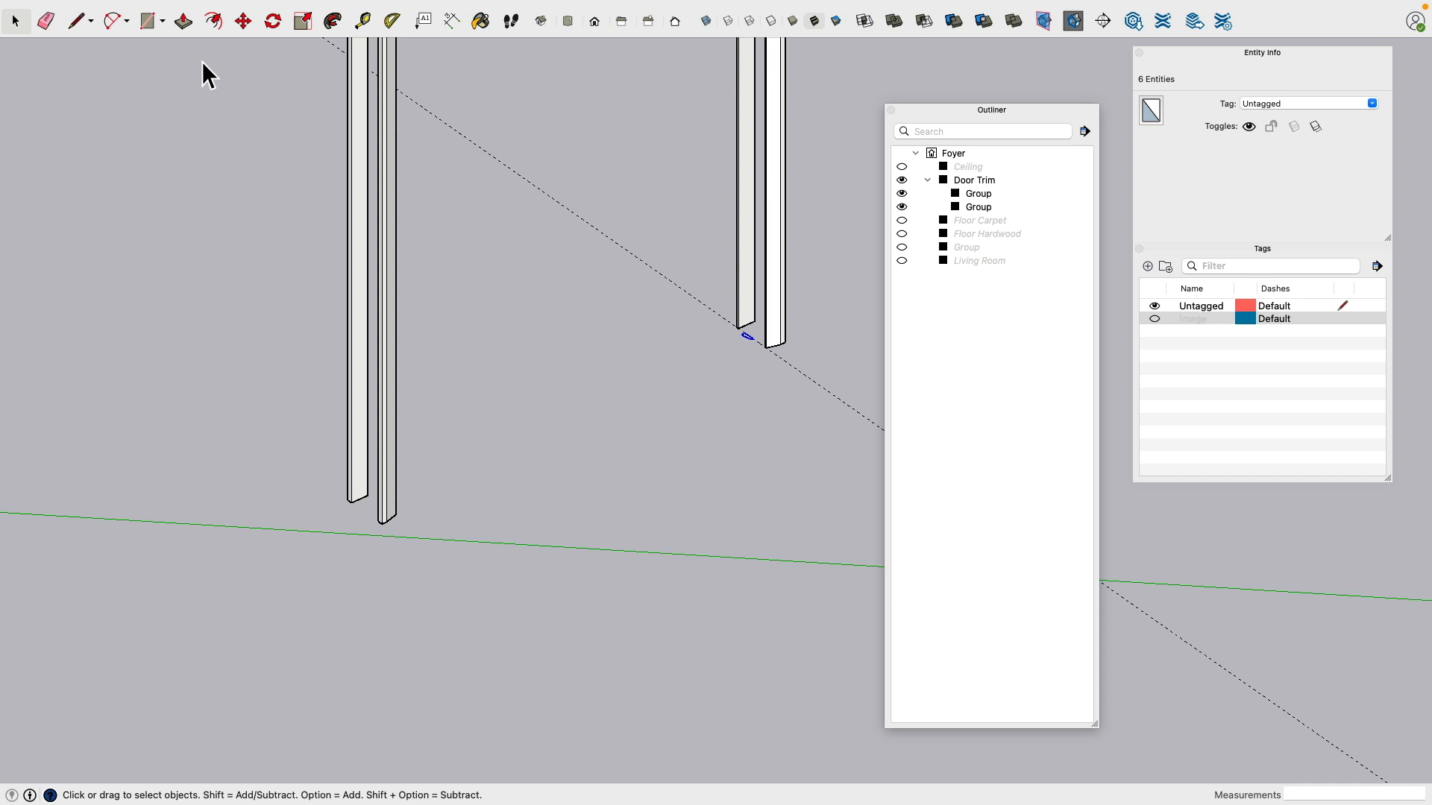
left_click(332, 21)
scroll(722, 336, "up", 5)
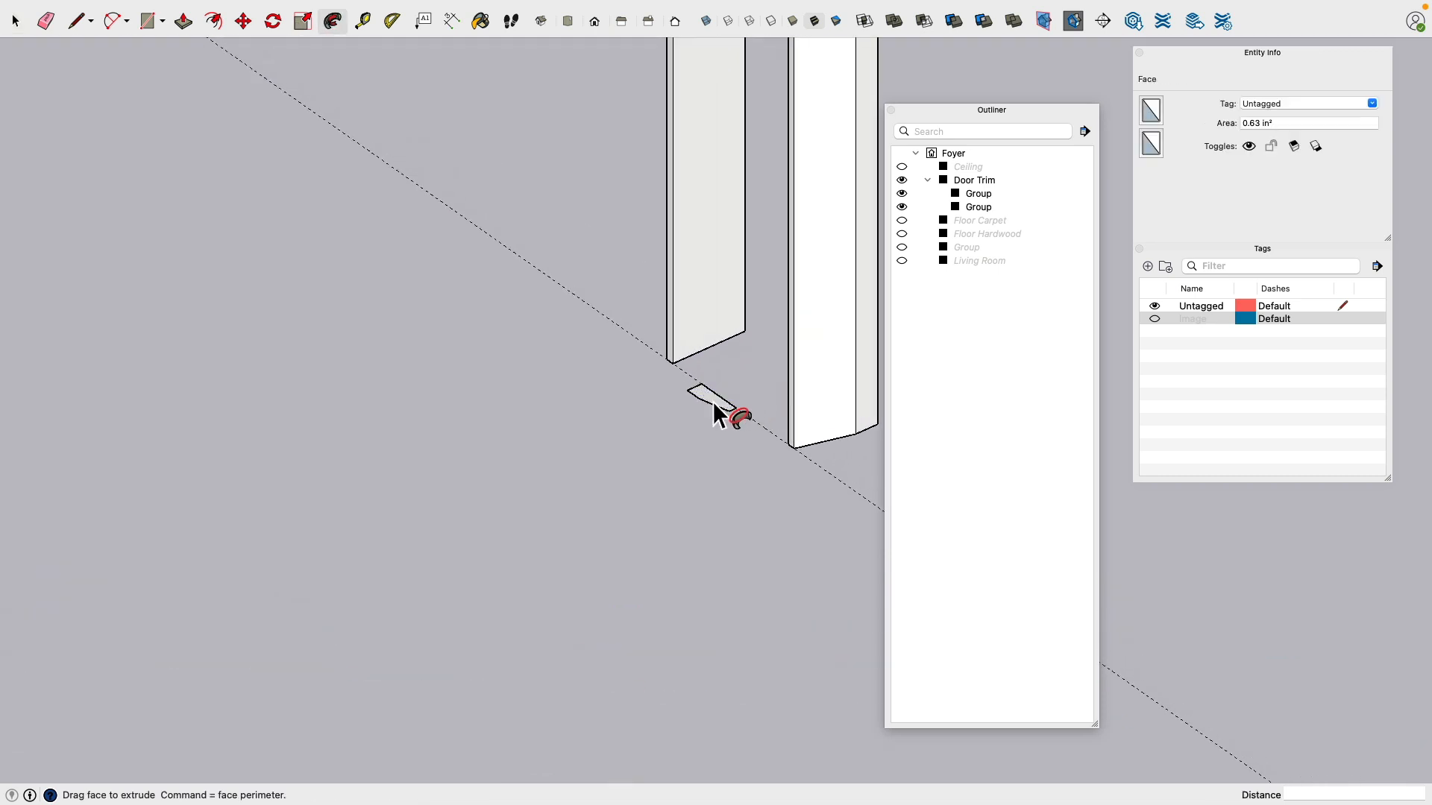
scroll(713, 401, "down", 6)
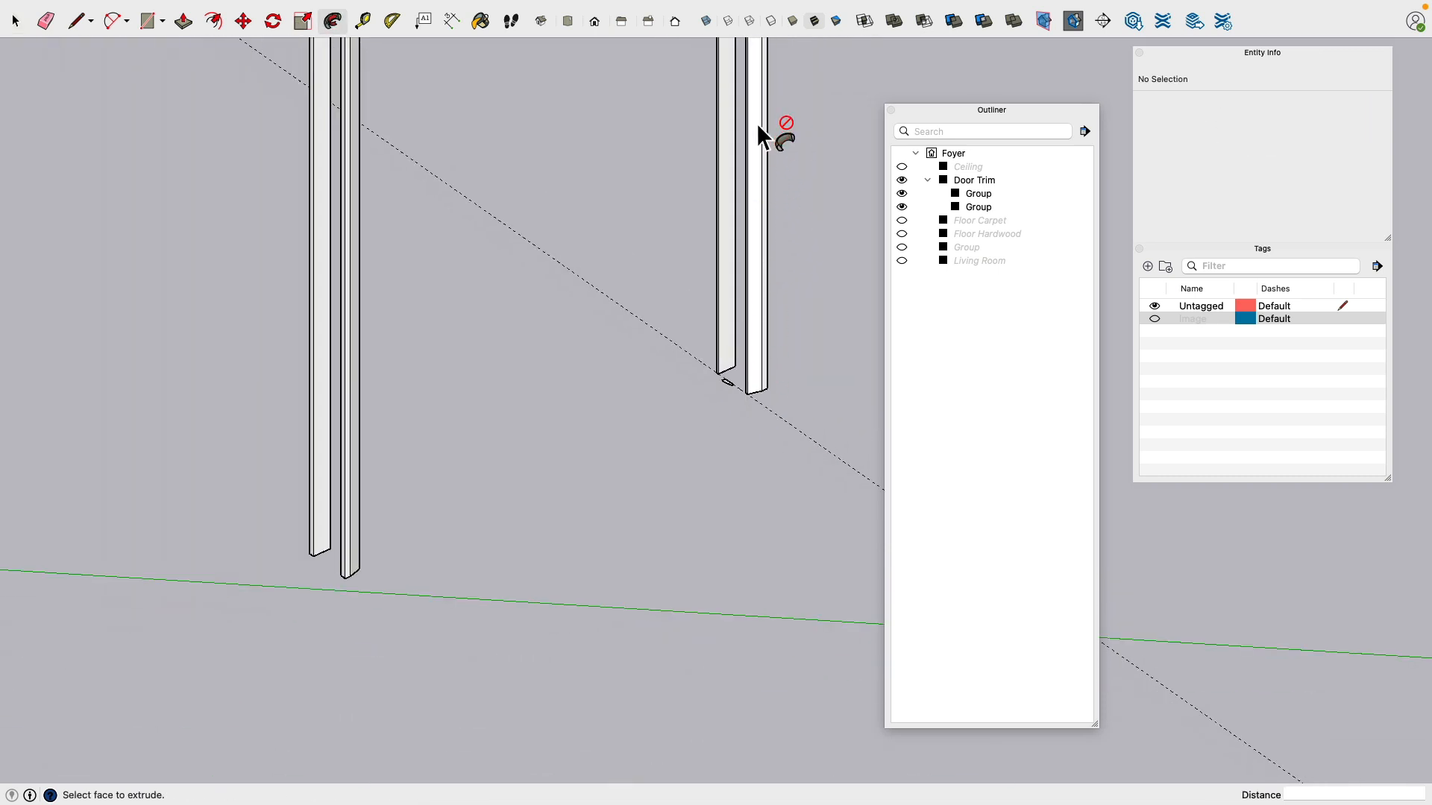
key("space")
Step: Hide the Door Trim group and delete the dashed guide line
middle_click_drag(530, 300, 747, 339)
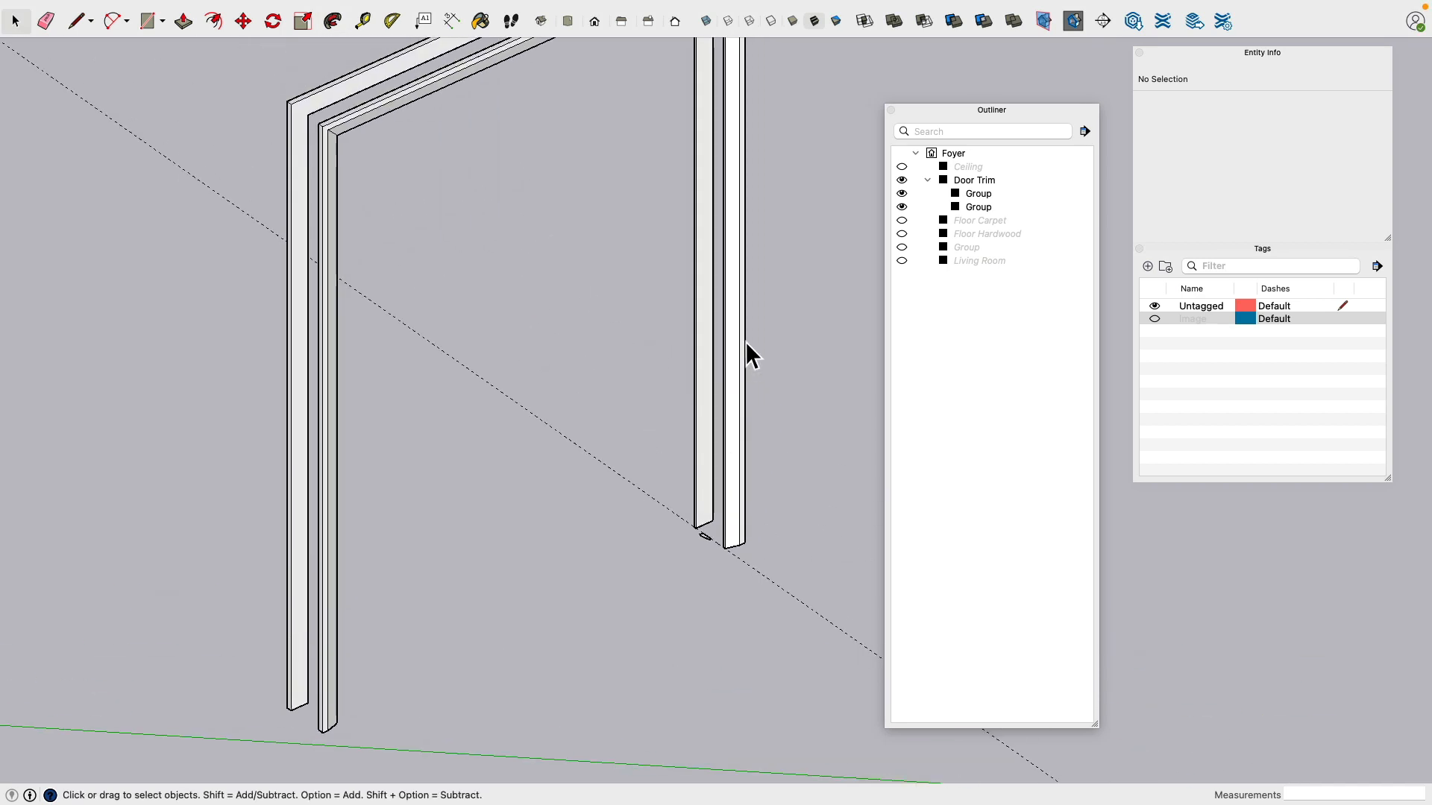
left_click(747, 340)
left_click(902, 180)
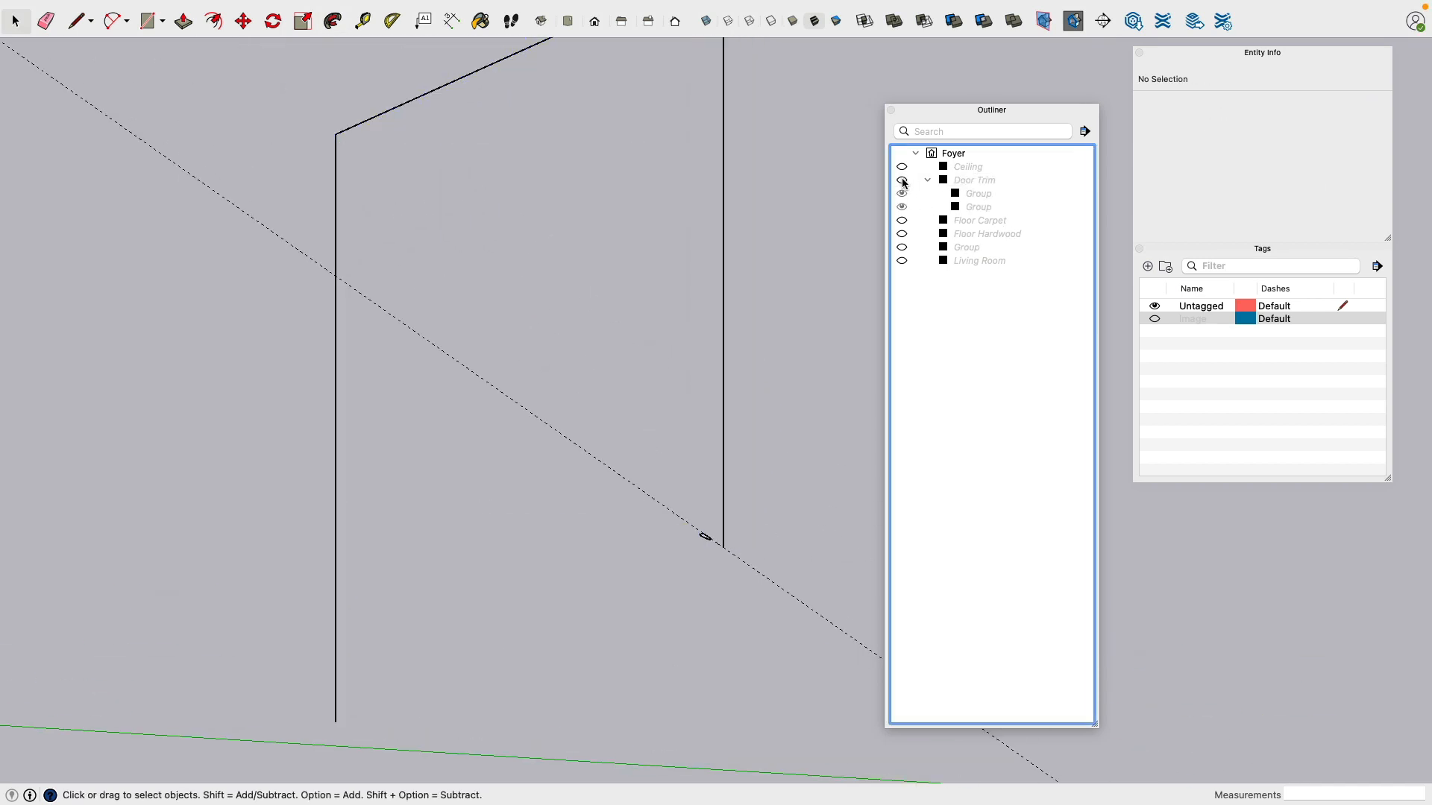
scroll(718, 544, "up", 5)
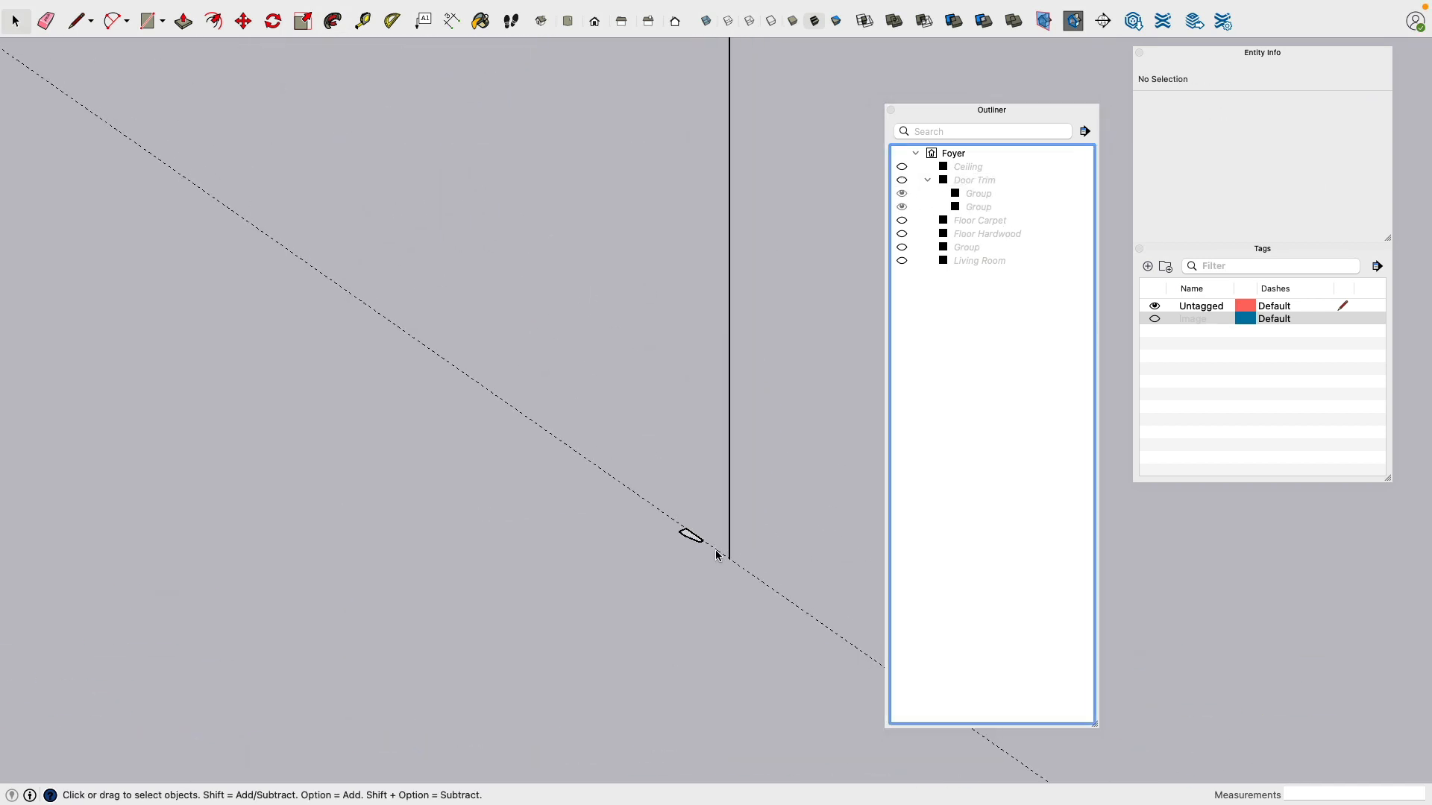
left_click(720, 569)
scroll(456, 258, "up", 1)
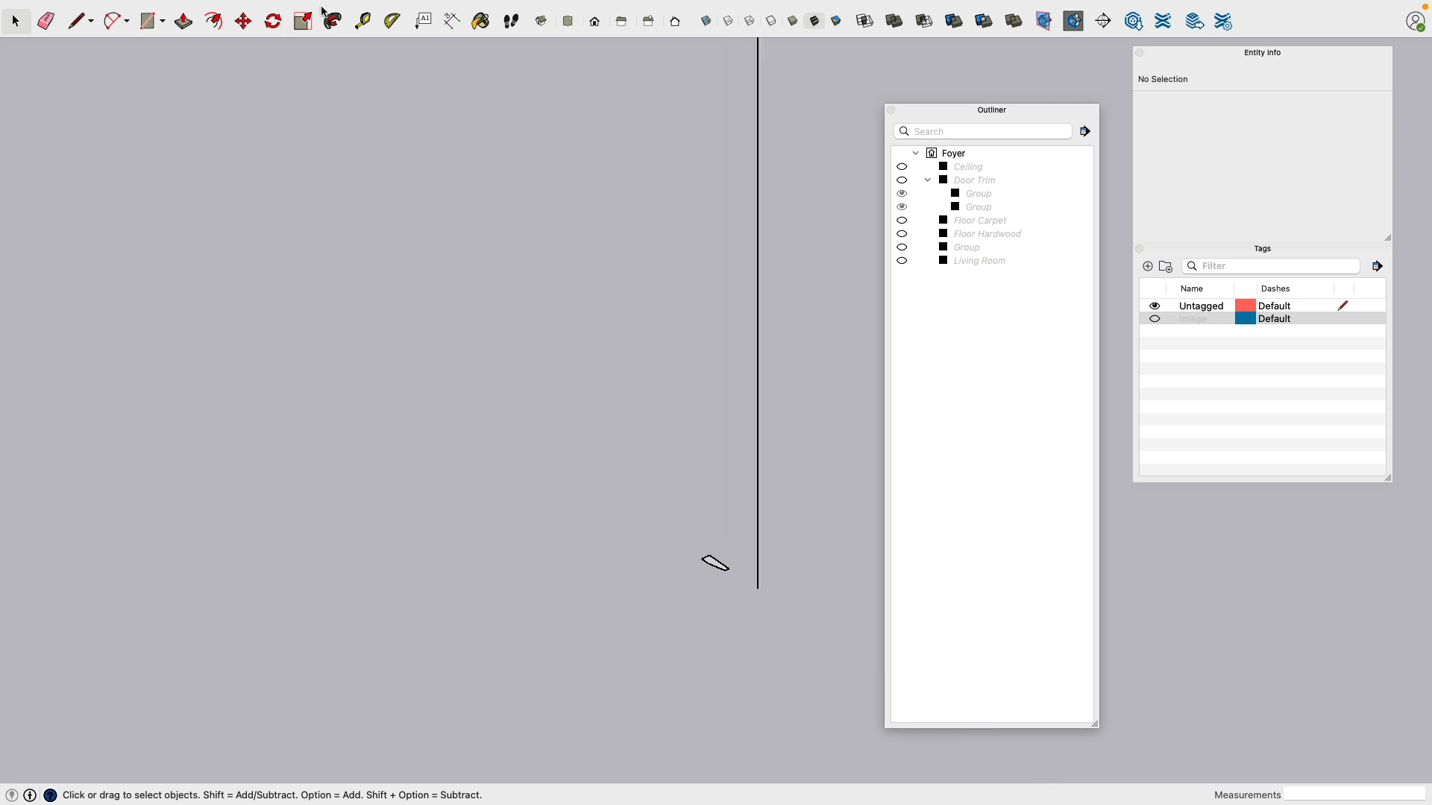
Step: Extrude the small profile with Follow Me along the three path lines, up, across and down around the doorway
left_click(332, 21)
scroll(716, 619, "up", 2)
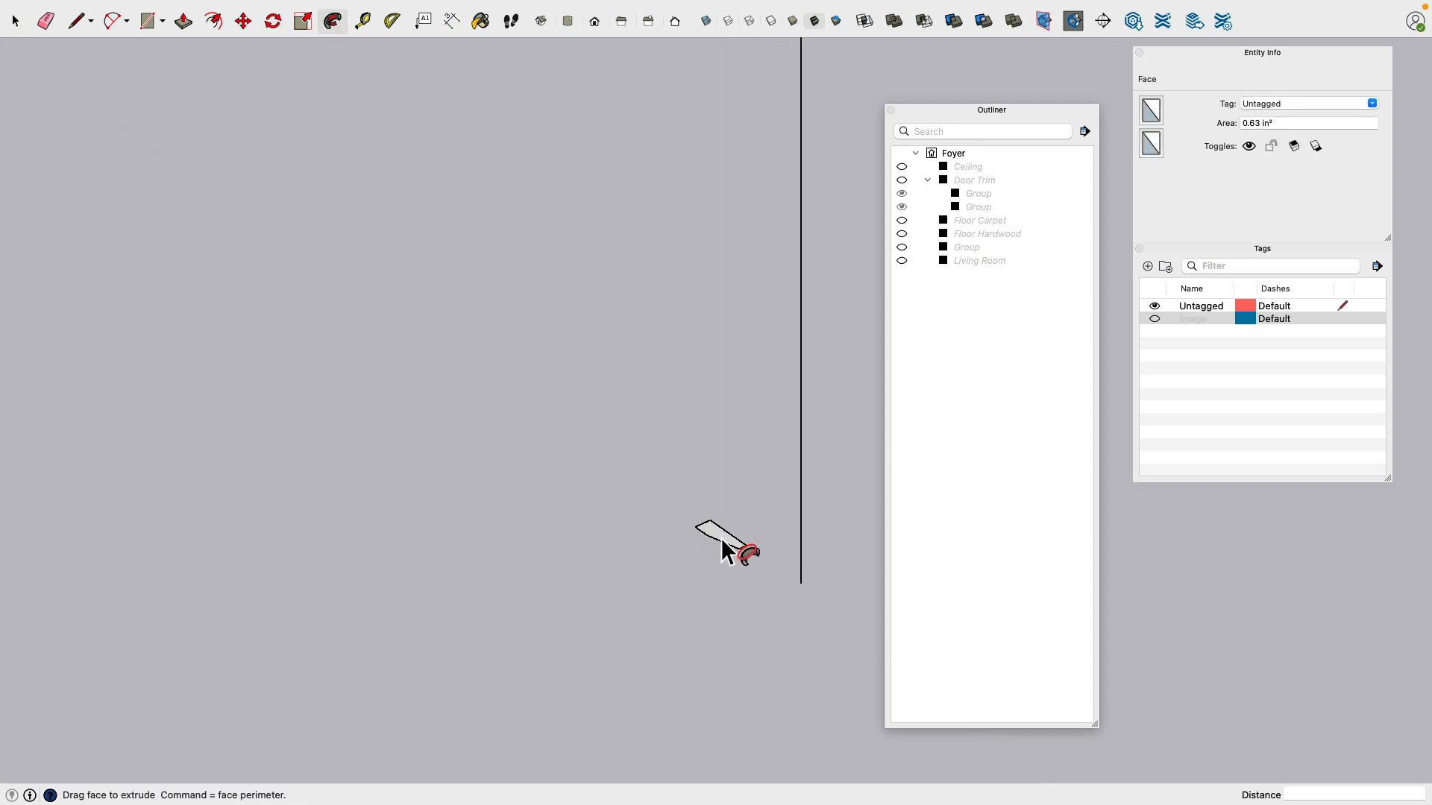
scroll(720, 538, "down", 3)
scroll(722, 543, "down", 3)
left_click_drag(728, 533, 533, 169)
left_click_drag(439, 233, 431, 218)
left_click_drag(431, 218, 447, 594)
left_click_drag(432, 691, 431, 690)
Step: Erase the loose path lines beside the extruded frame
key("e")
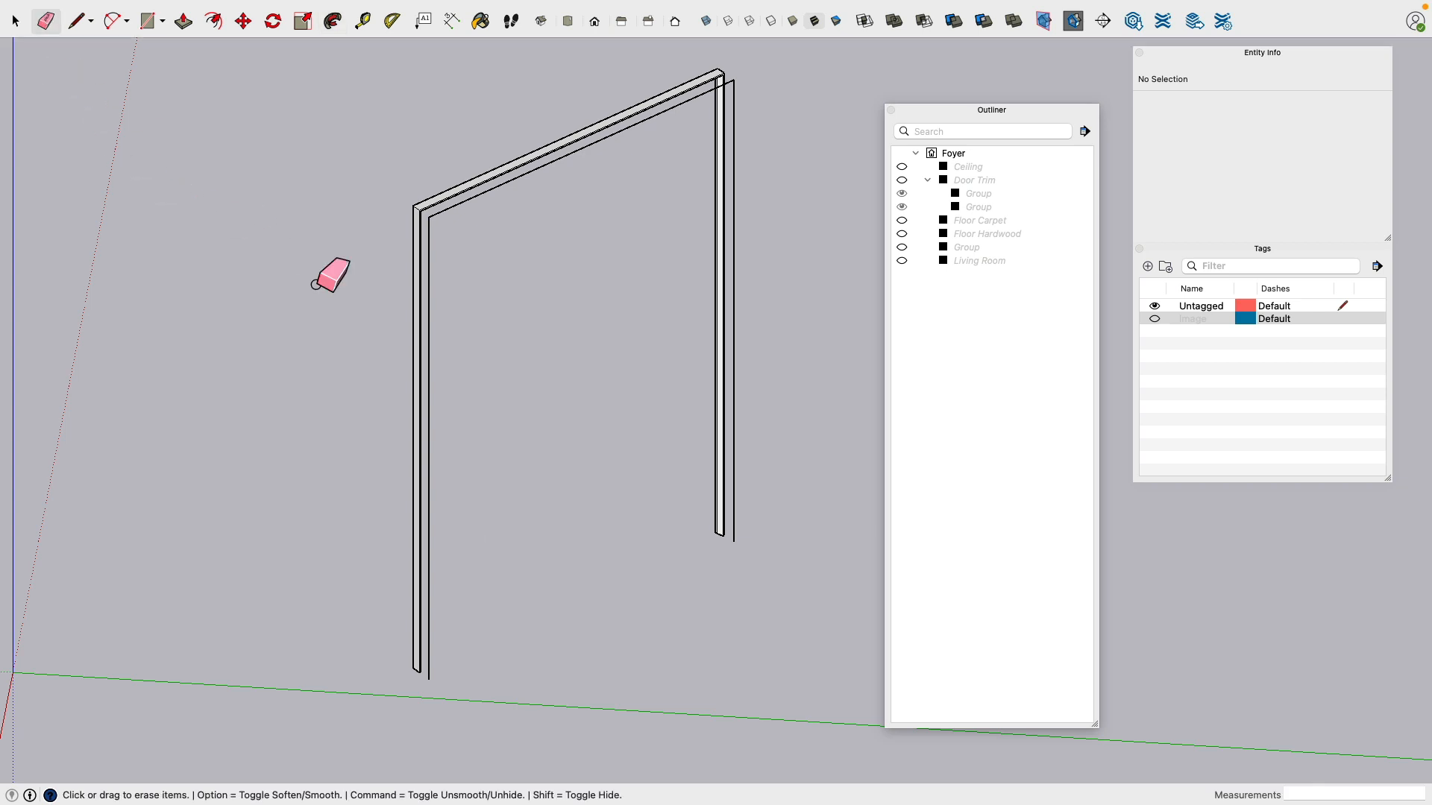
mouse_move(515, 310)
middle_mouse_down()
mouse_move(690, 313)
mouse_move(959, 258)
mouse_move(716, 202)
middle_mouse_up()
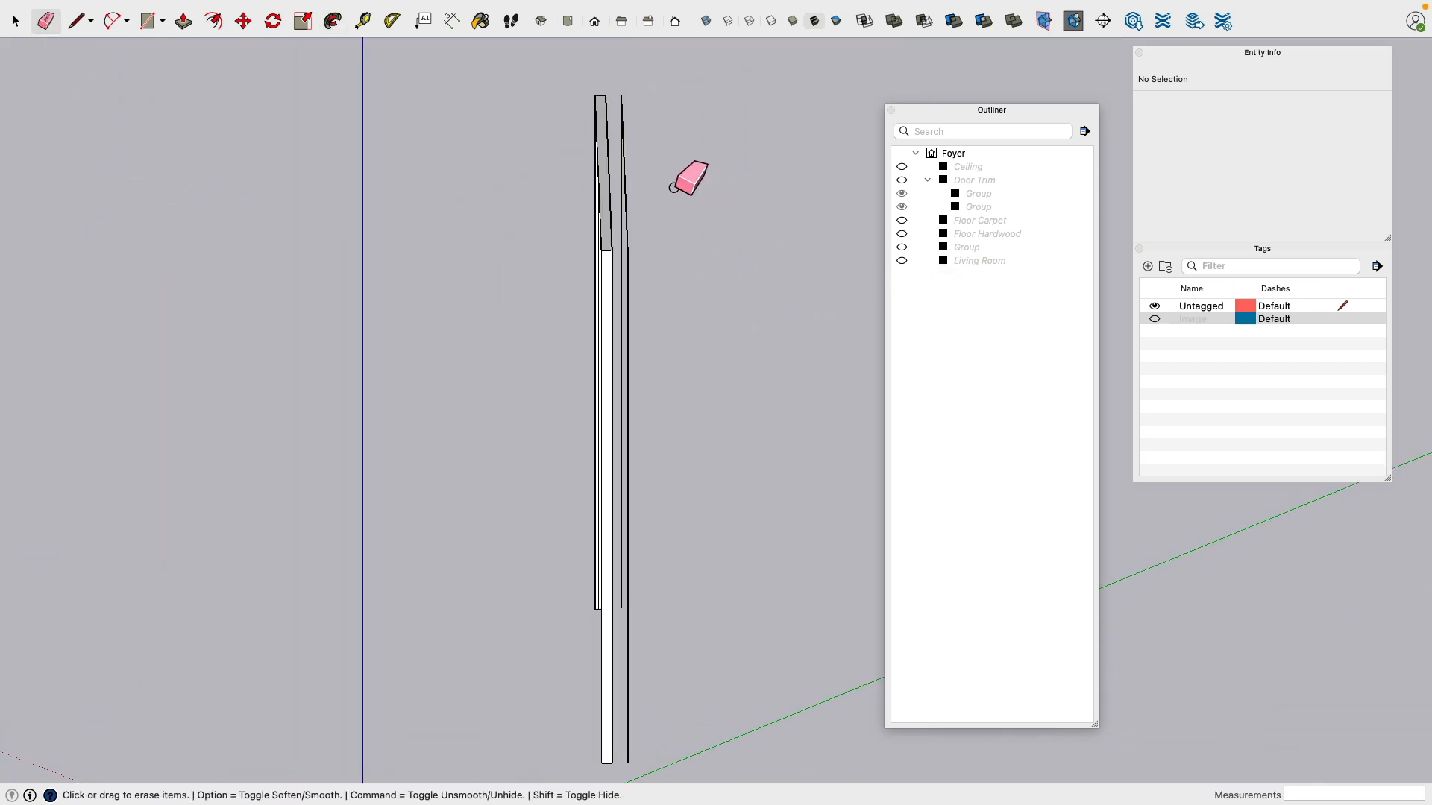
mouse_move(638, 279)
left_mouse_down()
mouse_move(625, 247)
mouse_move(650, 272)
left_mouse_up()
mouse_move(650, 272)
middle_mouse_down()
mouse_move(520, 319)
mouse_move(280, 265)
middle_mouse_up()
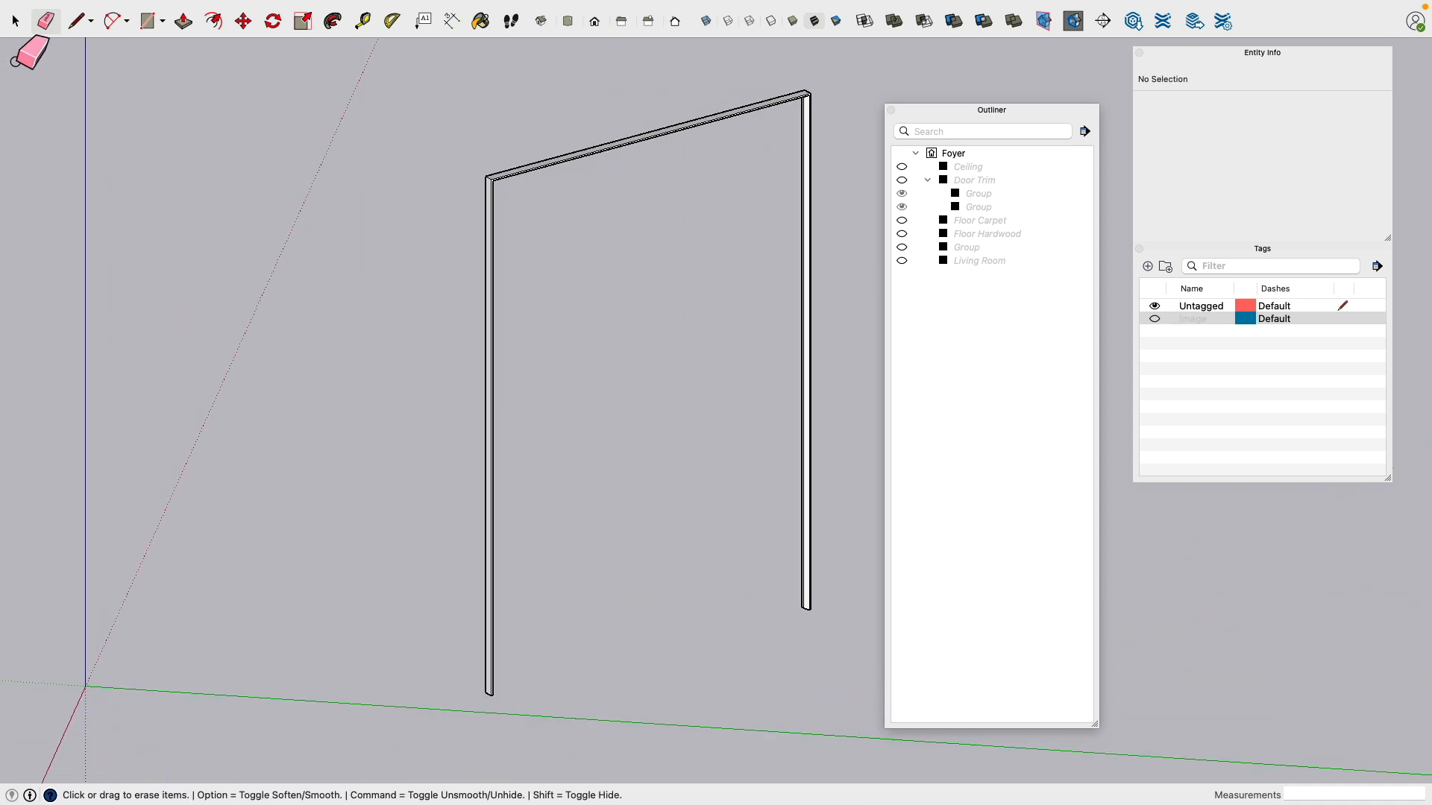
Step: Select all the connected geometry of the extruded frame and make it a group
left_click(15, 20)
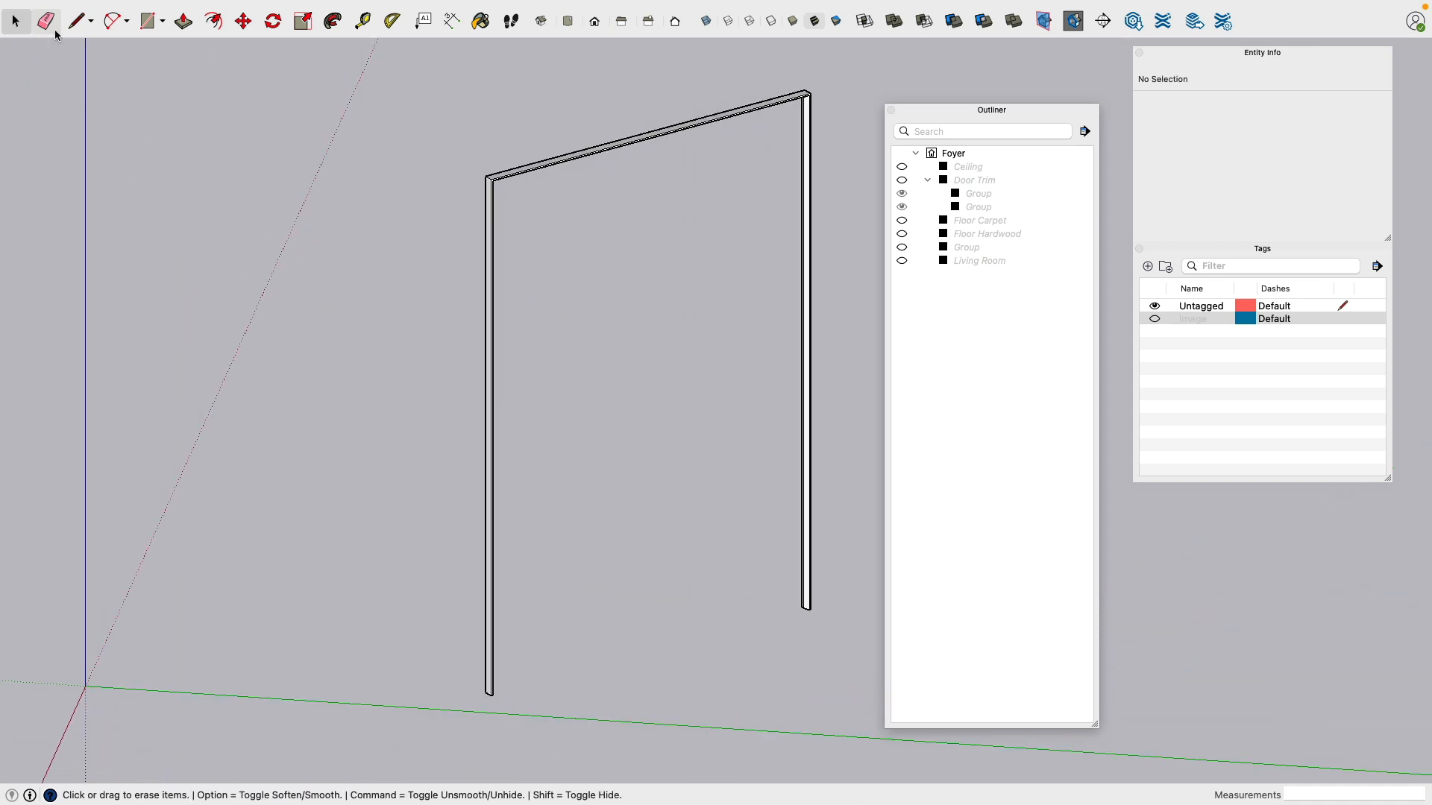
triple_click(808, 102)
right_click(809, 111)
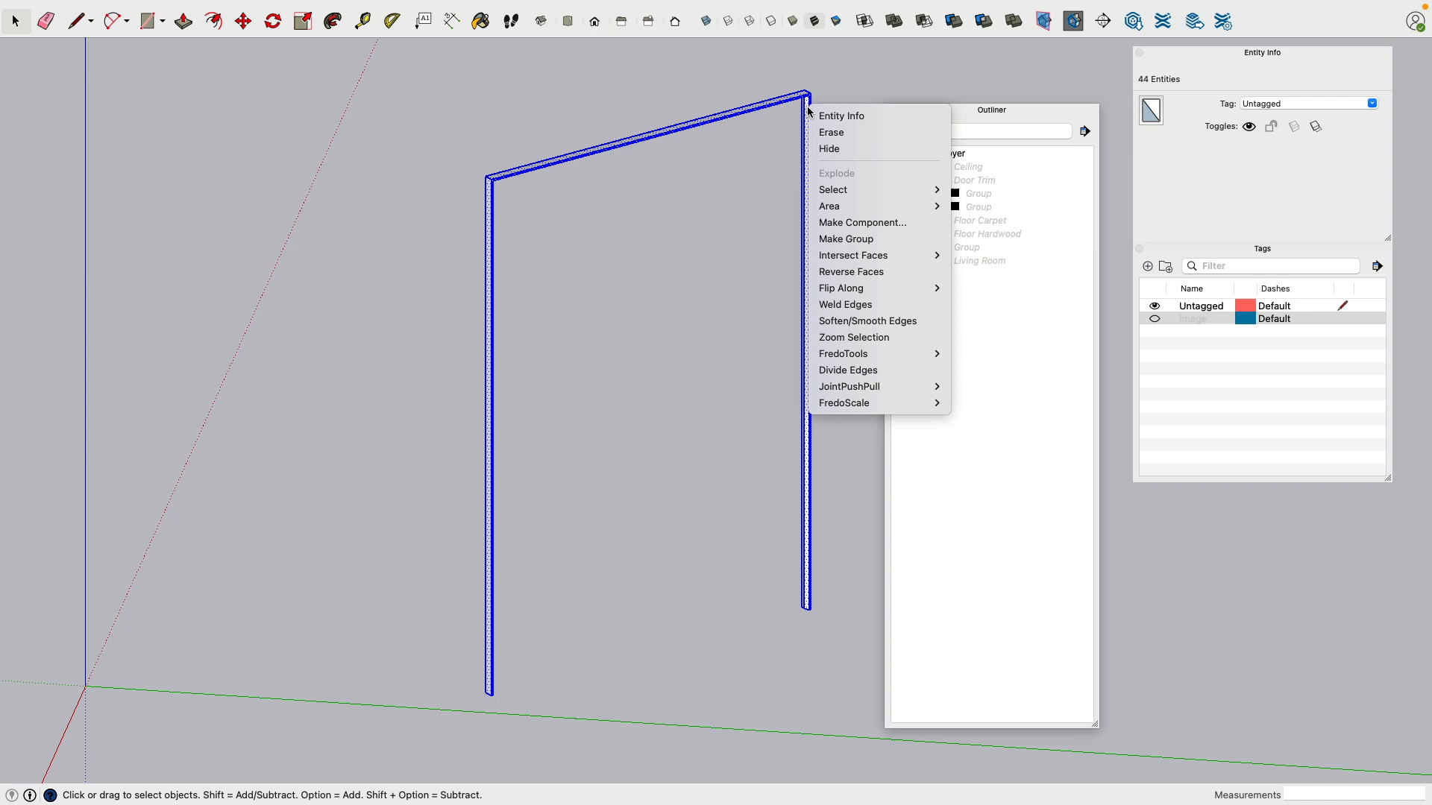
left_click(879, 239)
Step: Nest the new frame group inside the Door Trim group and make Door Trim visible again
left_click(978, 264)
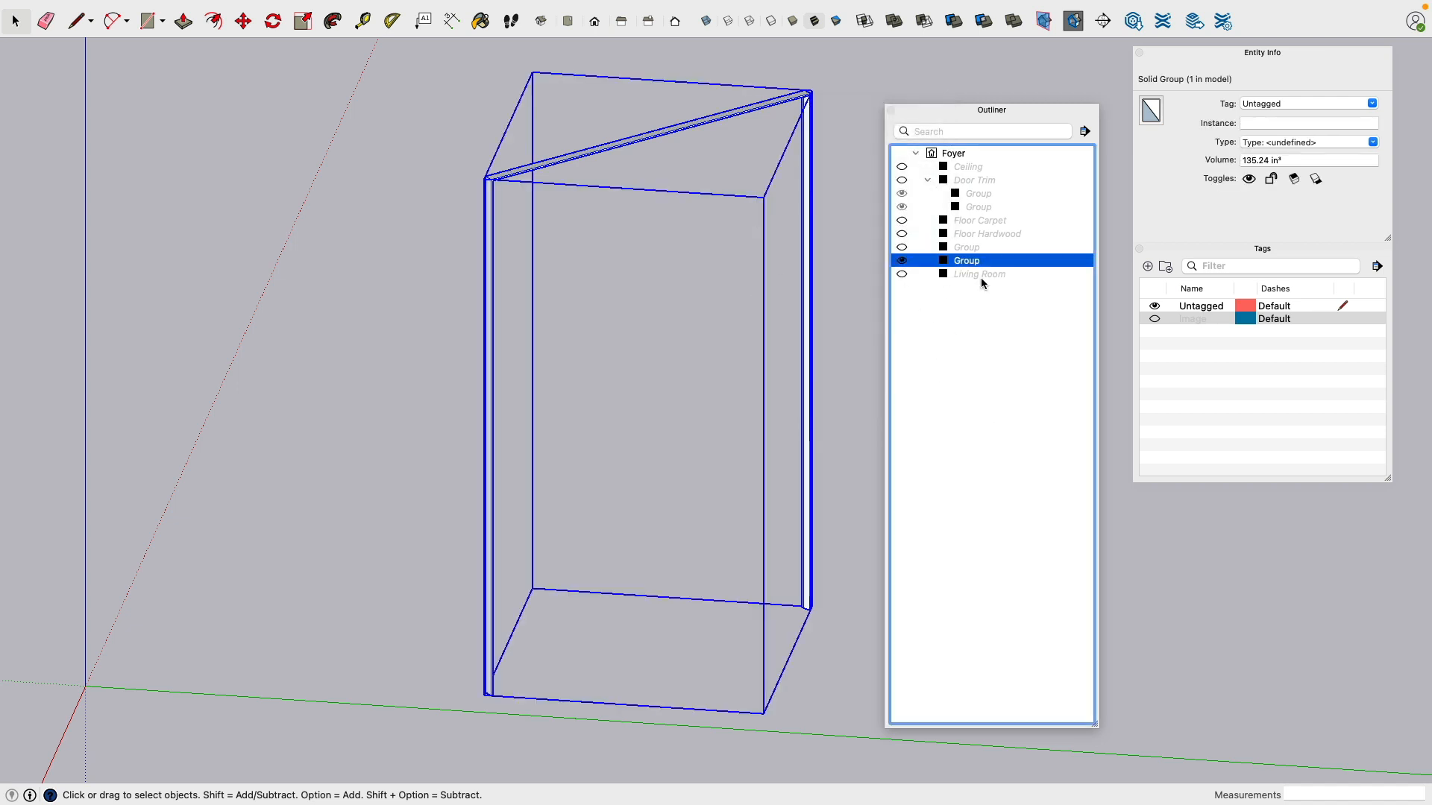
left_click_drag(976, 265, 973, 184)
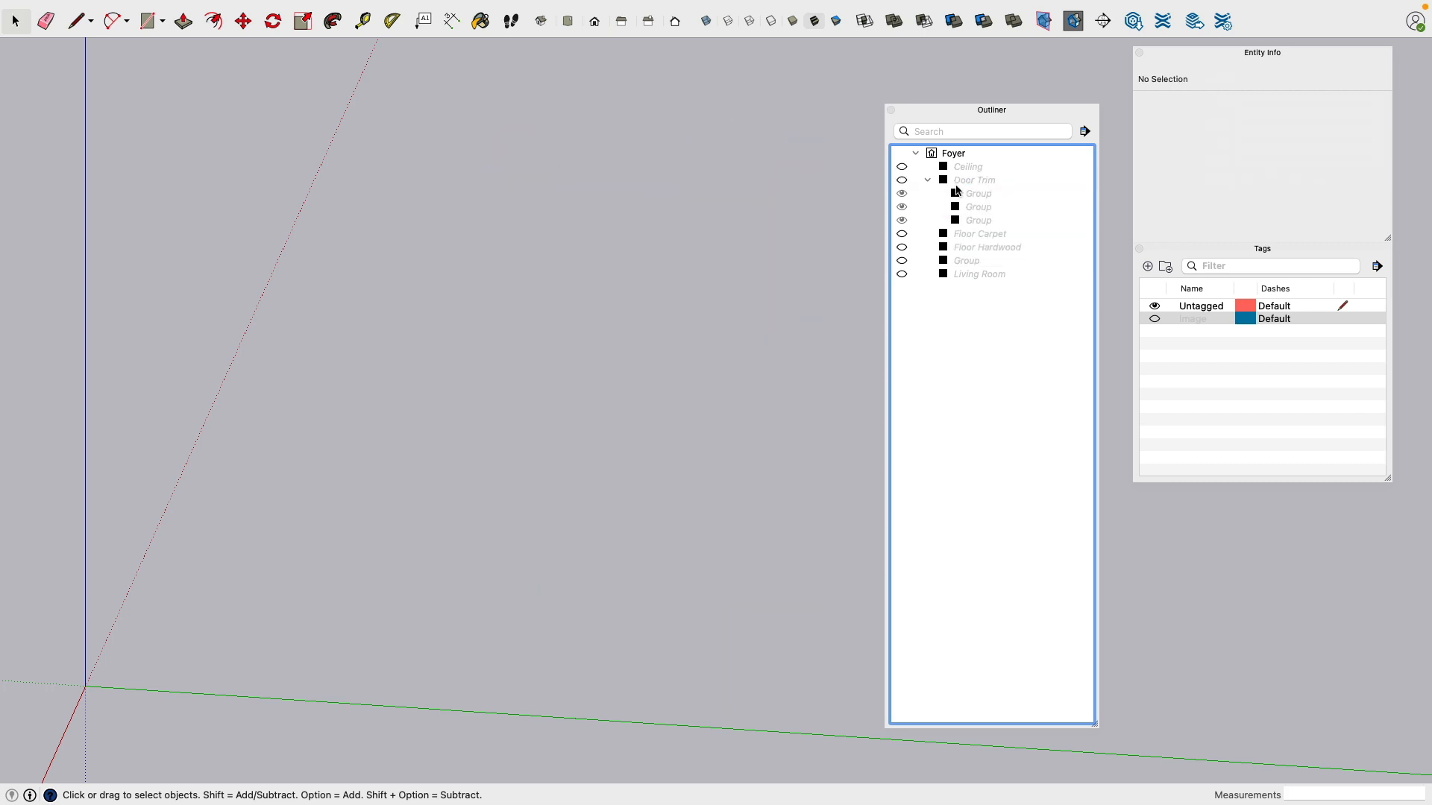
left_click(903, 181)
left_click(902, 180)
left_click(902, 180)
left_click(902, 180)
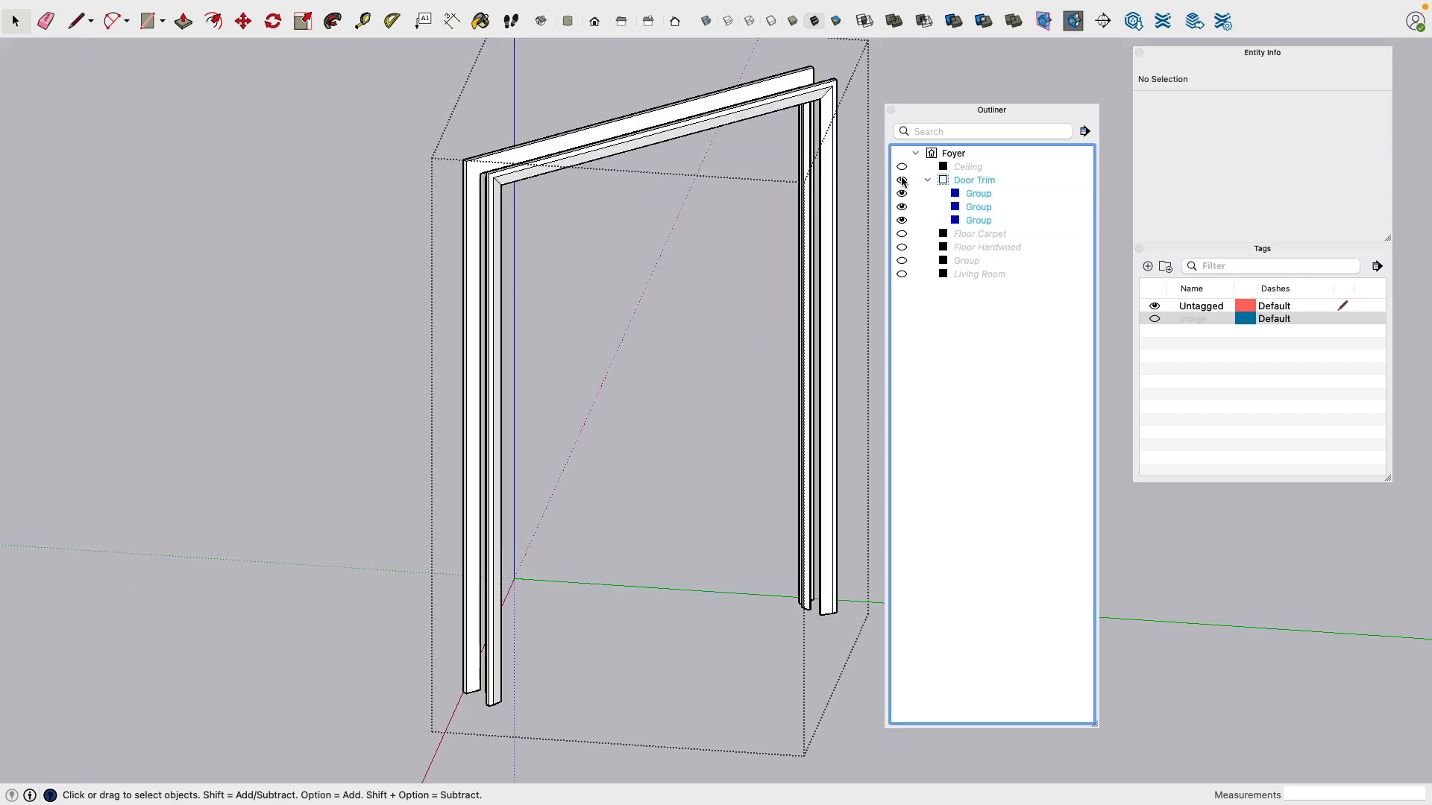
Step: Close the Door Trim group for editing and show the hidden wall group around the doorway
left_click(764, 231)
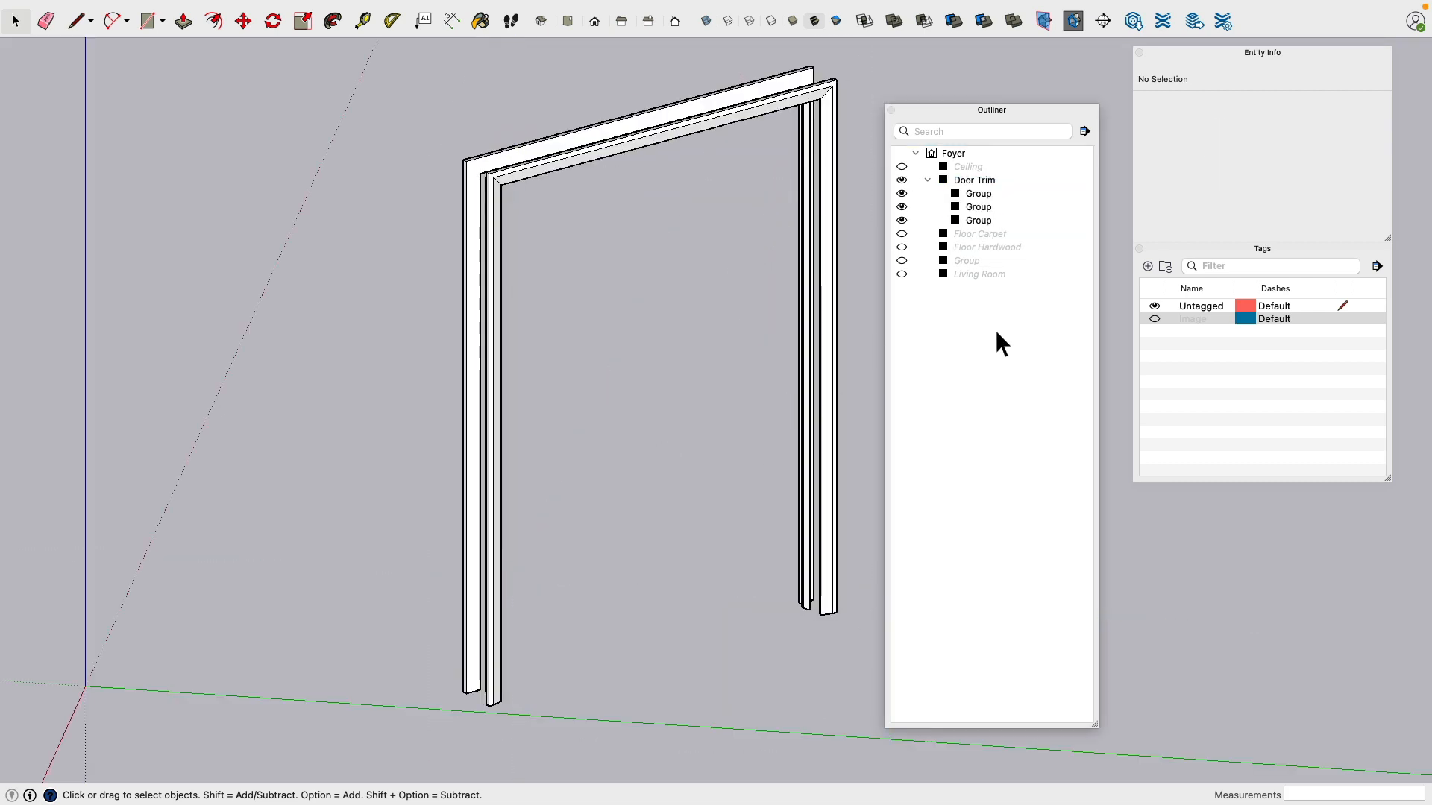
left_click(901, 261)
middle_click_drag(884, 272, 799, 192)
scroll(819, 283, "up", 5)
middle_click_drag(821, 394, 1116, 238)
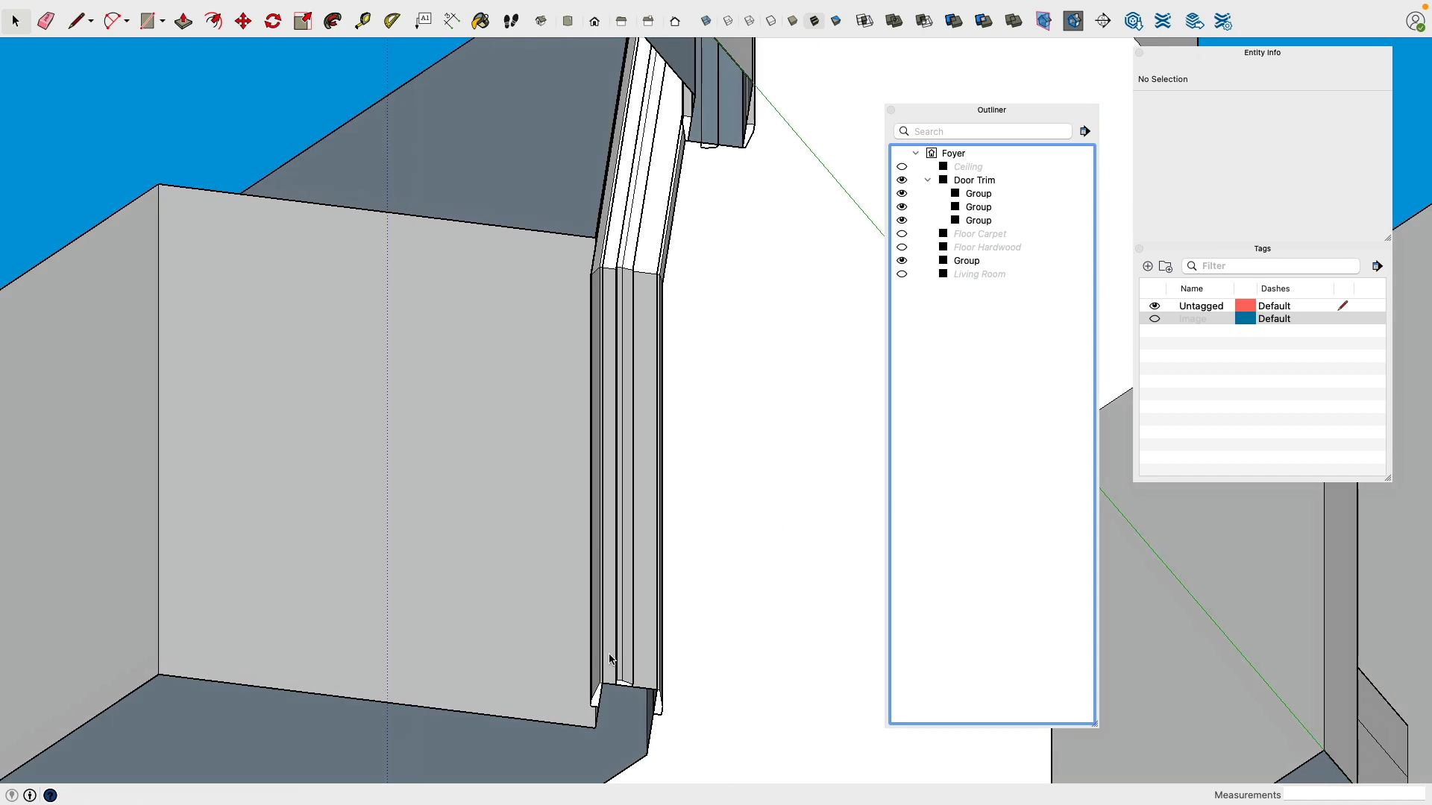
scroll(610, 660, "up", 10)
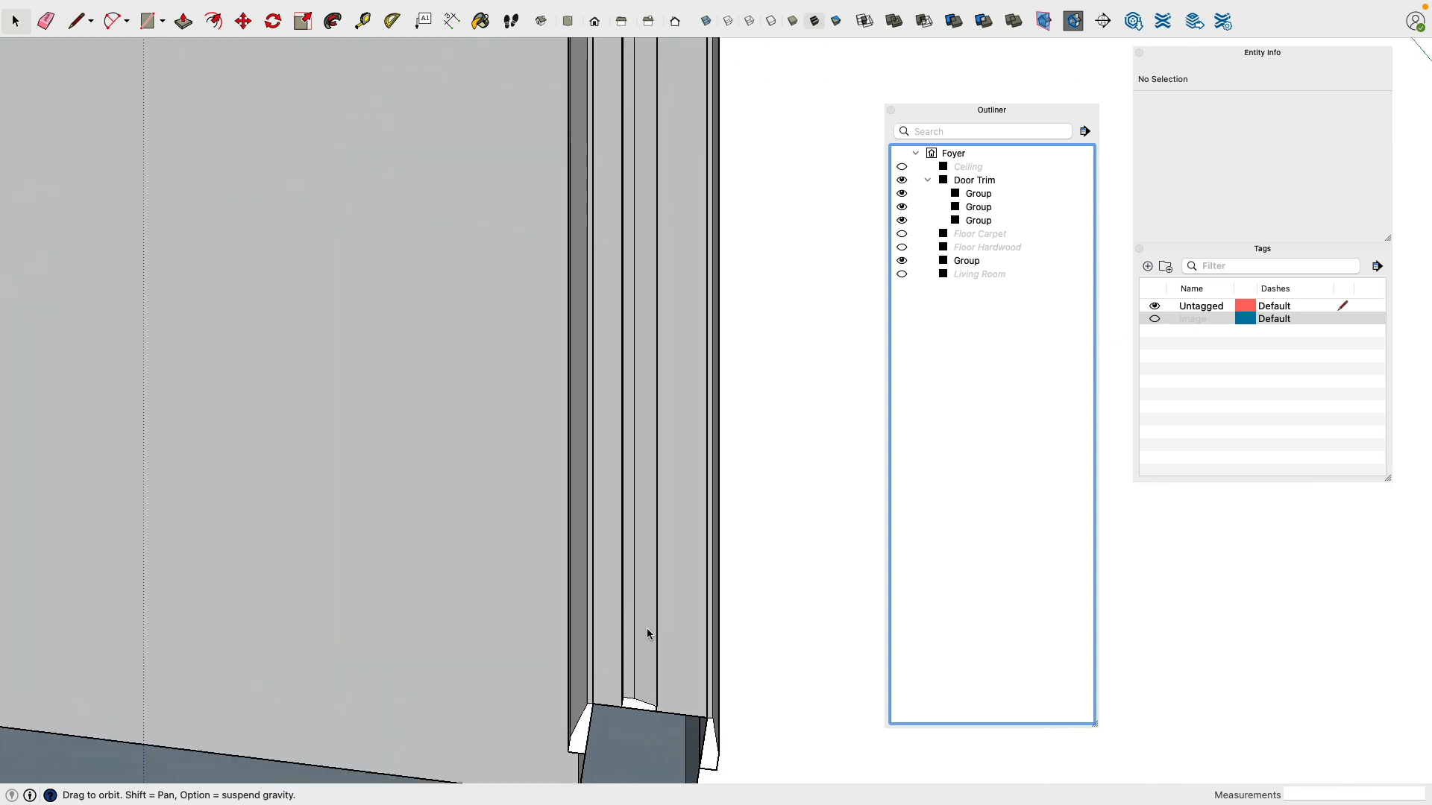
scroll(667, 529, "up", 3)
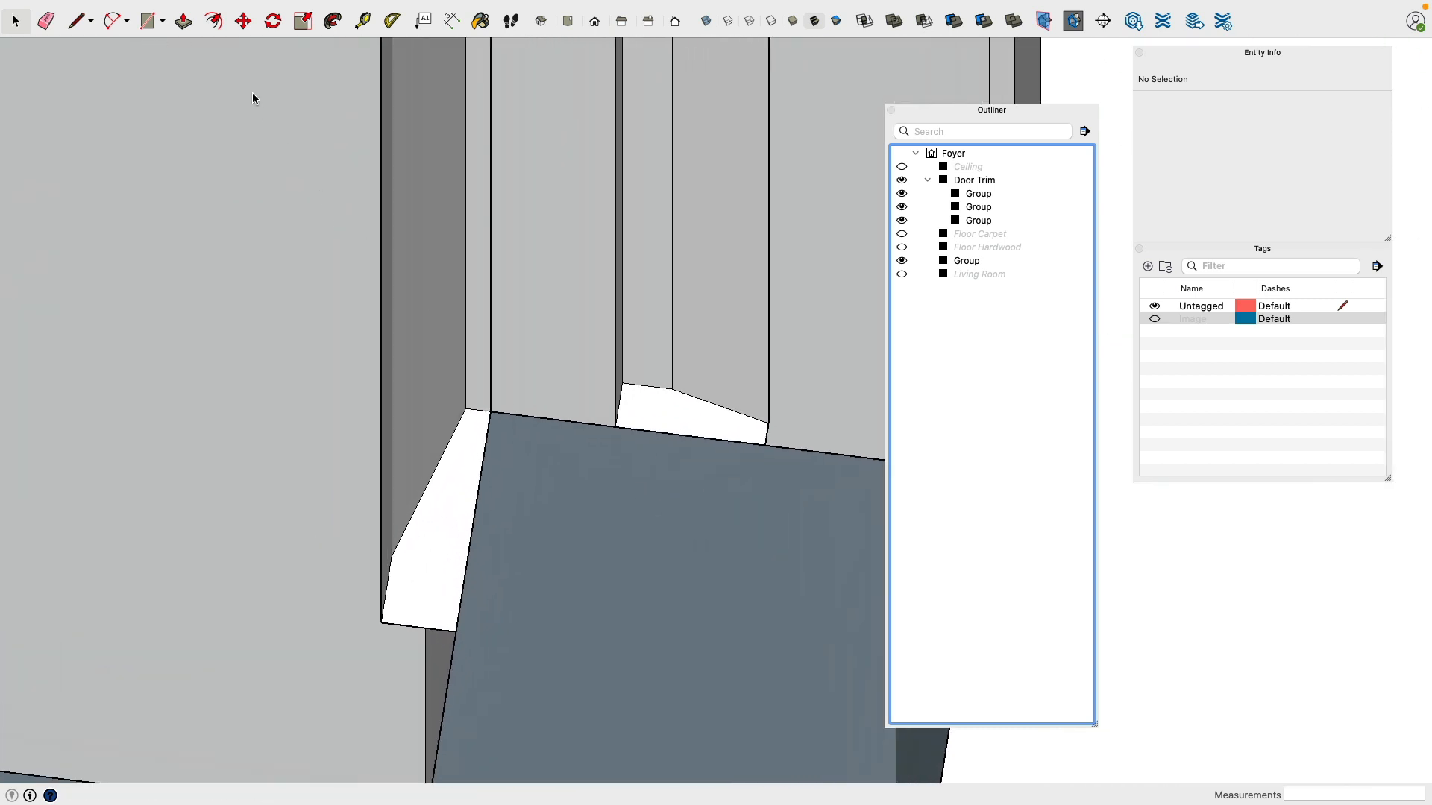
Step: Measure the distance from the wall opening's edge to the inner frame at the base of the door jamb
left_click(363, 21)
left_click(614, 426)
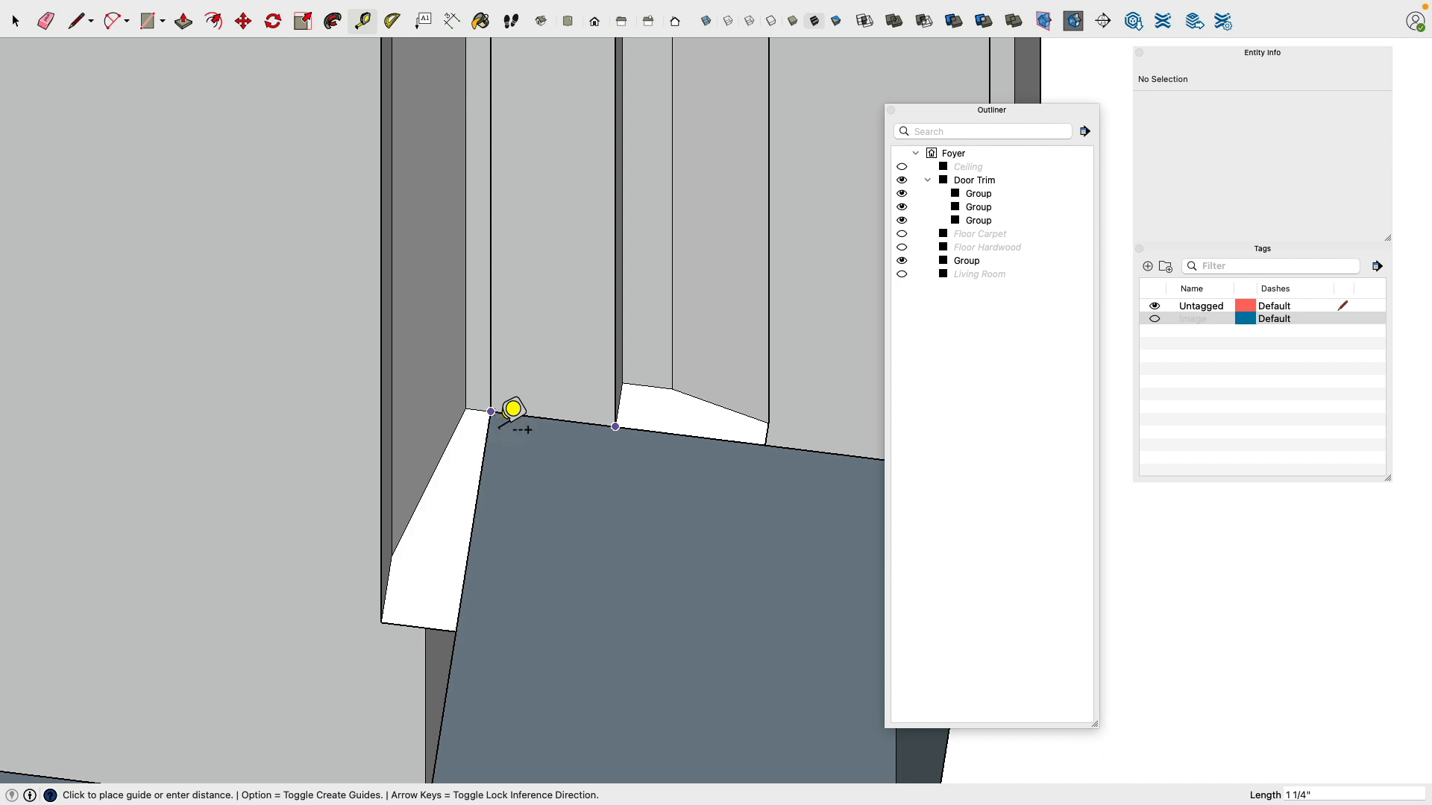
scroll(522, 412, "down", 6)
middle_click_drag(546, 418, 237, 533)
scroll(323, 498, "down", 10)
middle_click_drag(367, 406, 324, 432)
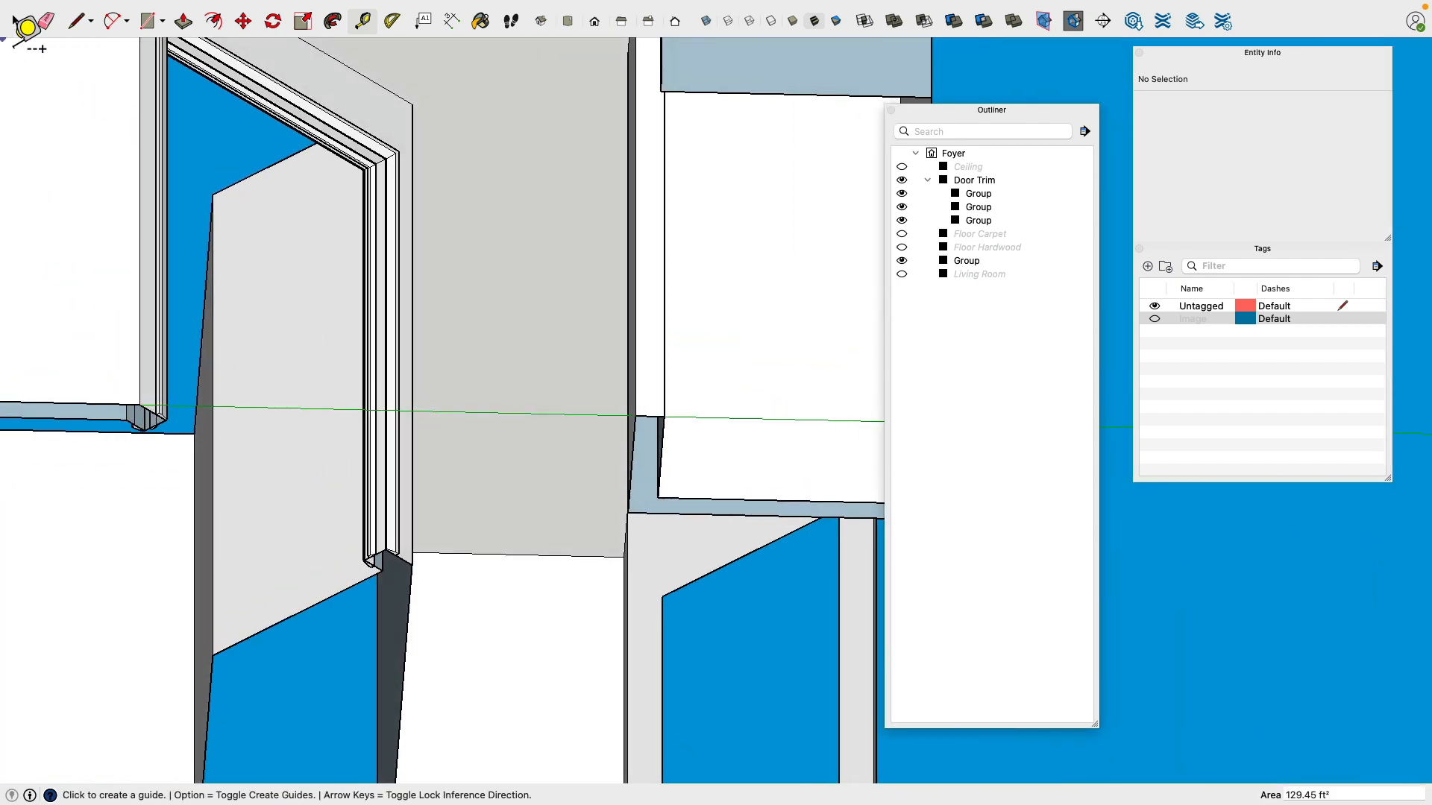
left_click(14, 24)
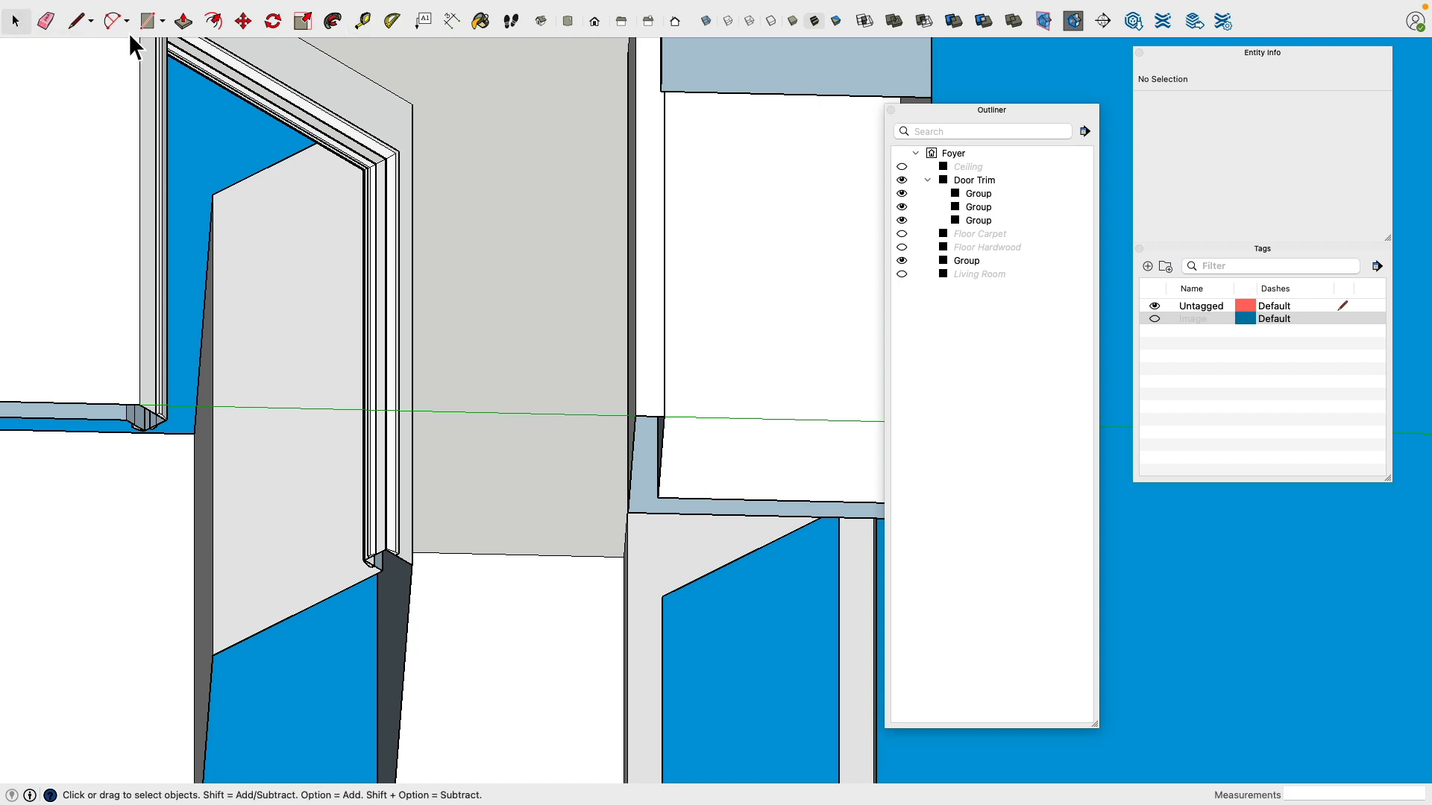
Step: Examine the base of the doorway trim, check the double doors in Entrance.JPG in Finder, and return to SketchUp
middle_click_drag(268, 438, 741, 305)
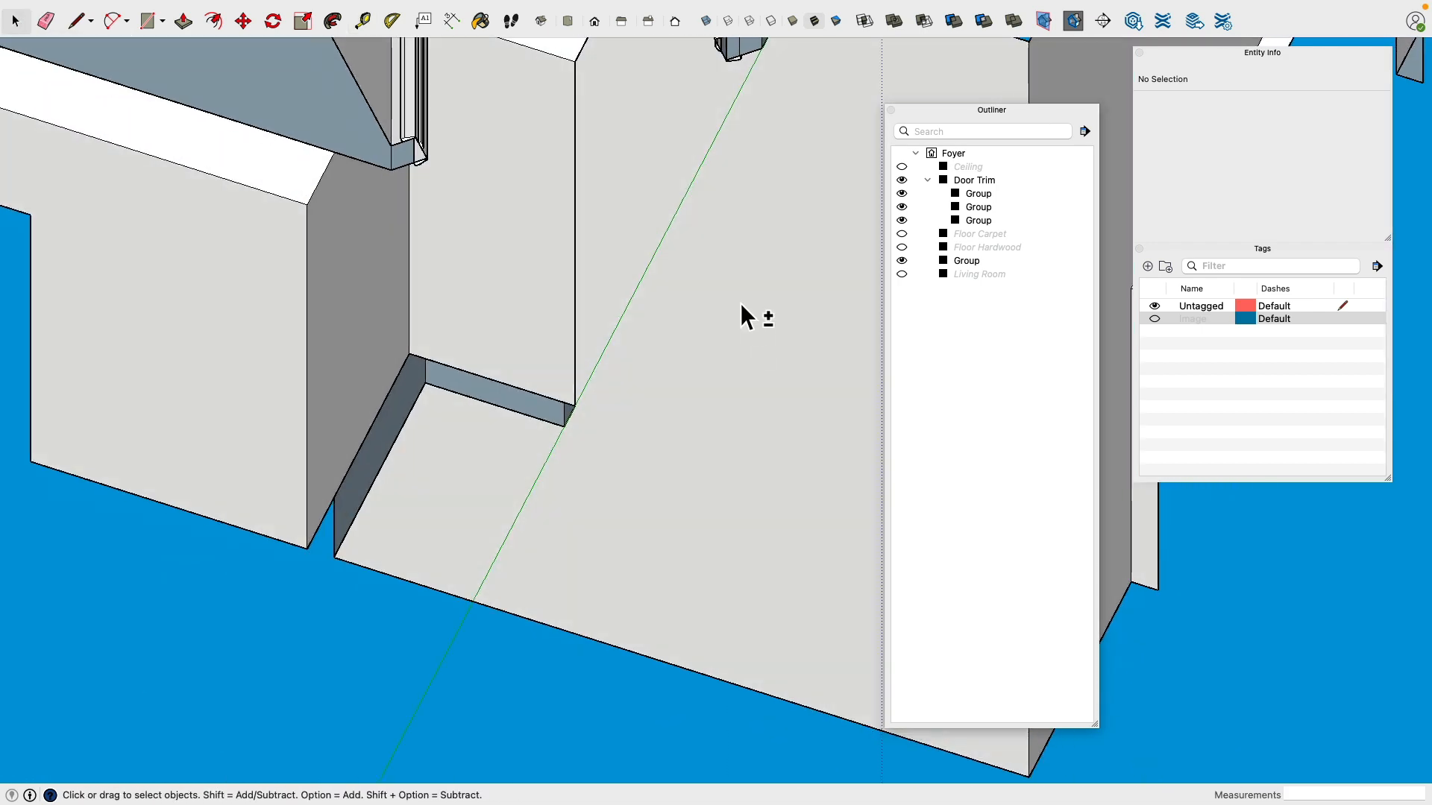
middle_click_drag(672, 168, 506, 422, "shift")
scroll(505, 422, "up", 5)
middle_click_drag(406, 403, 612, 466, "shift")
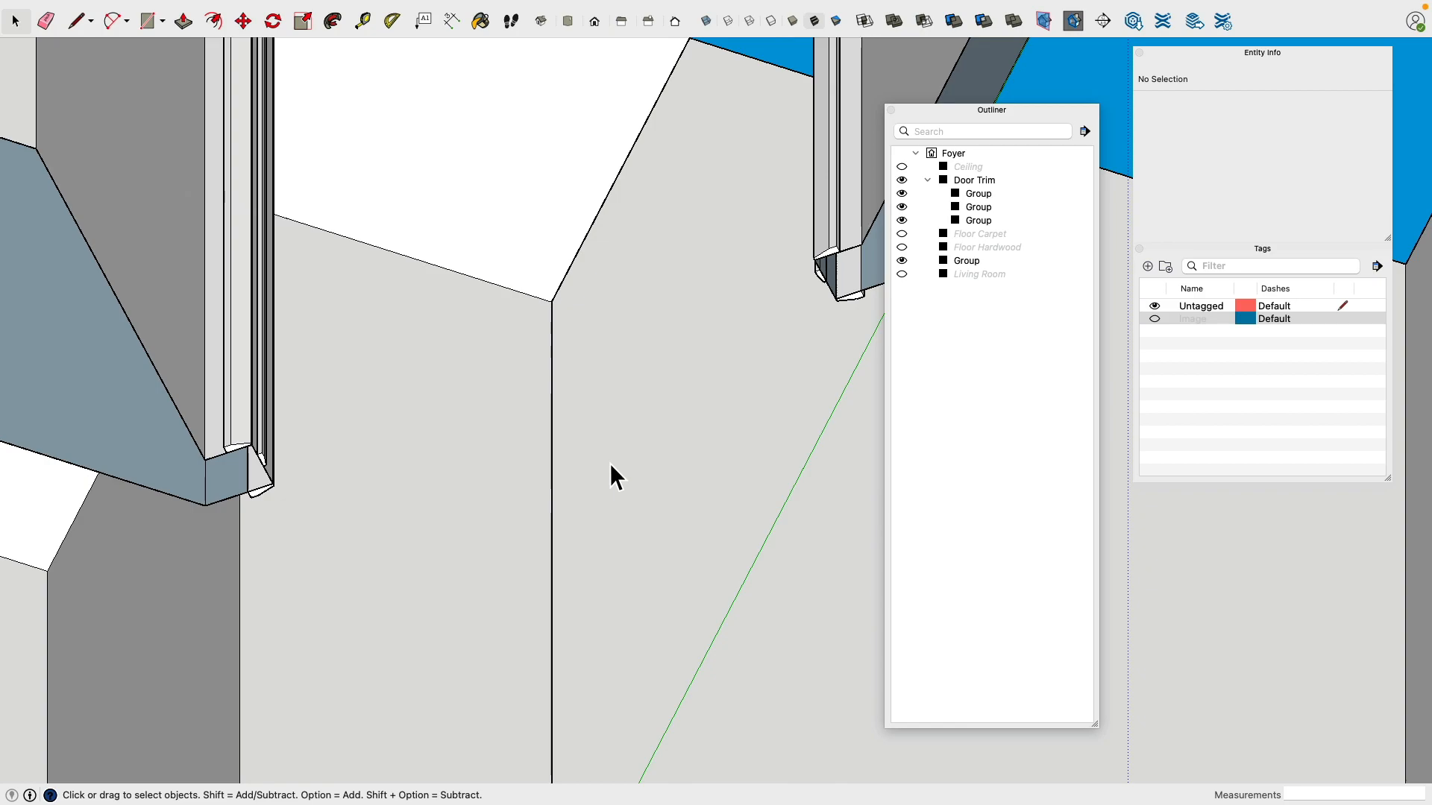
key("super+Tab")
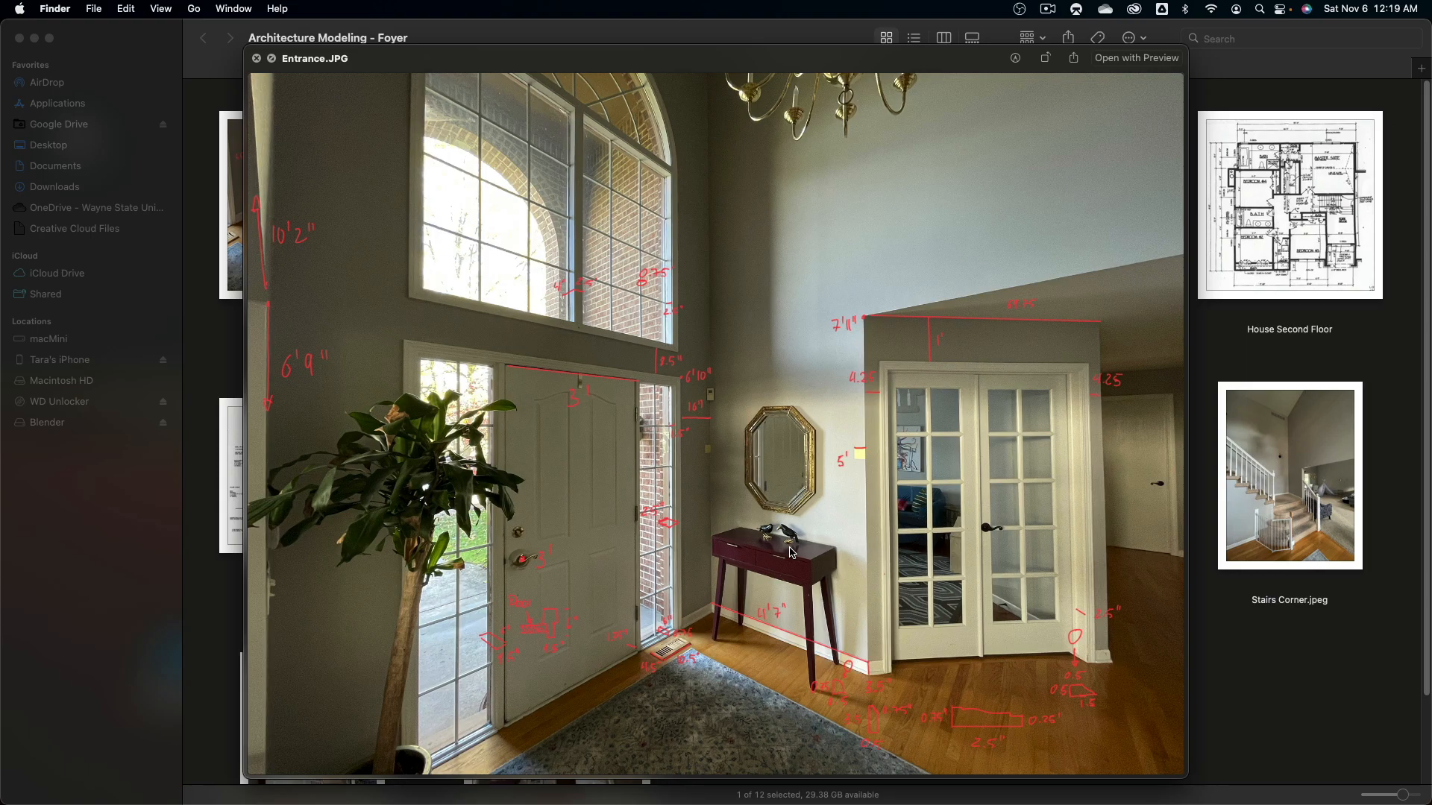
key("super+Tab")
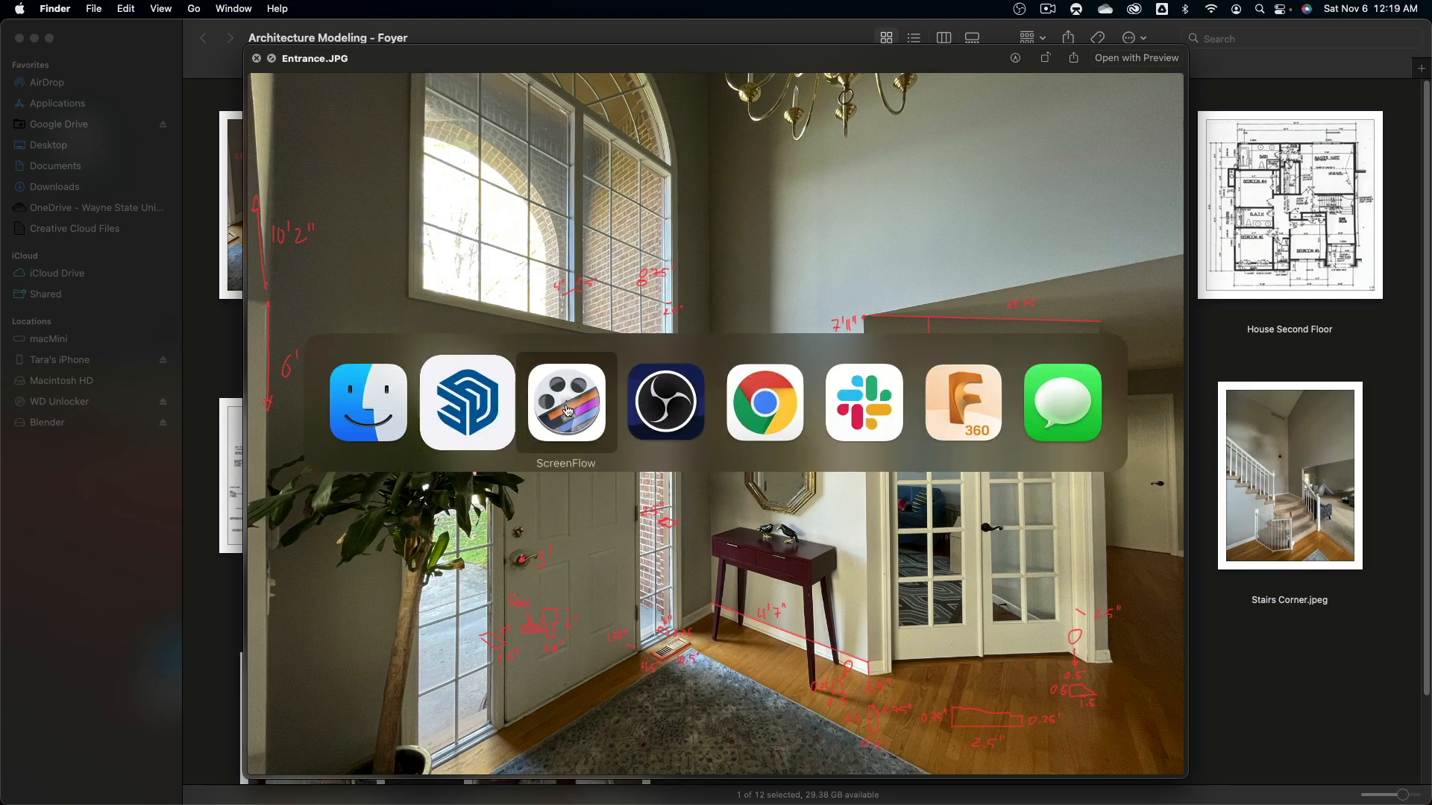
key("super+shift+Tab")
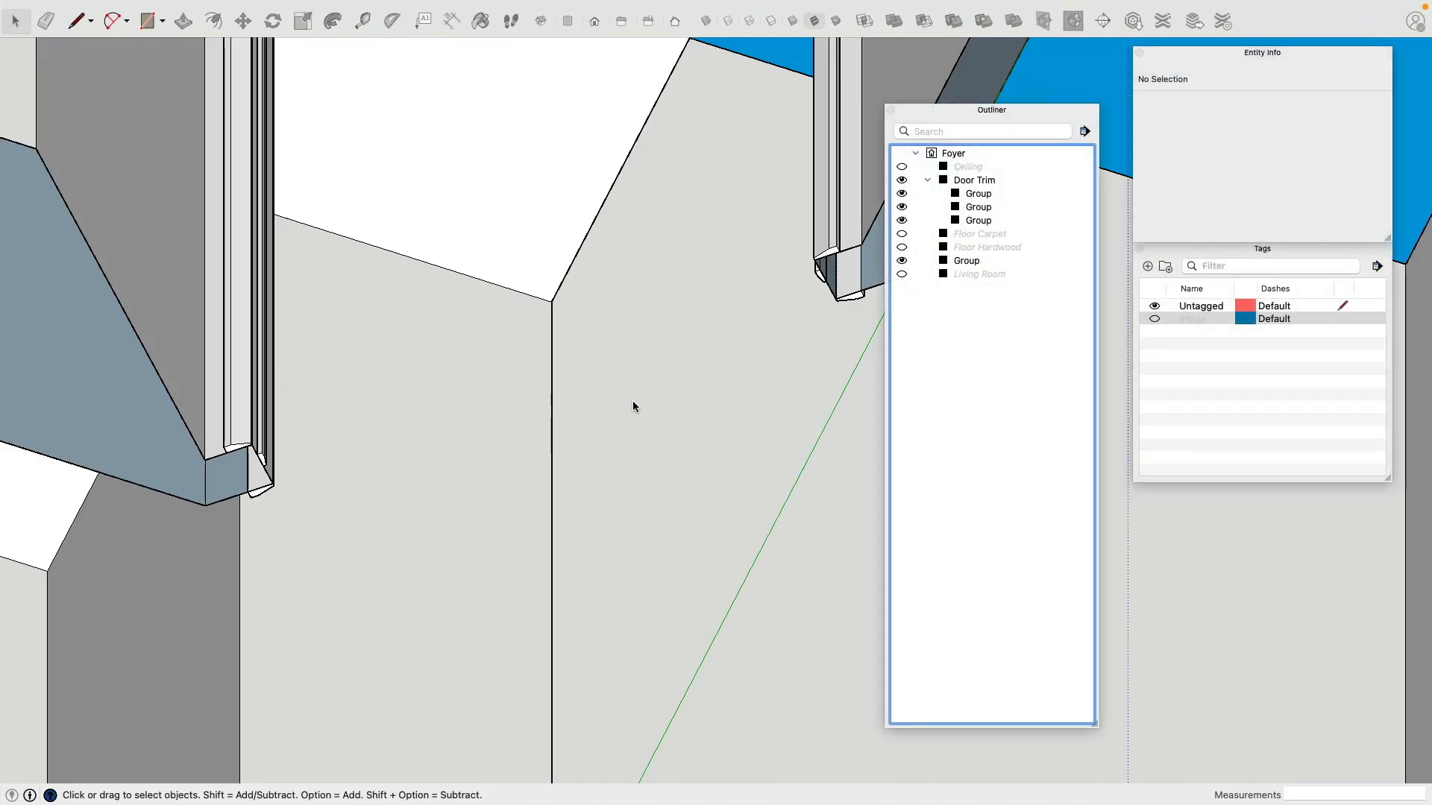
Step: Hide the wall group again and move the Outliner aside to clear the view of the door trim
scroll(623, 402, "up", 10)
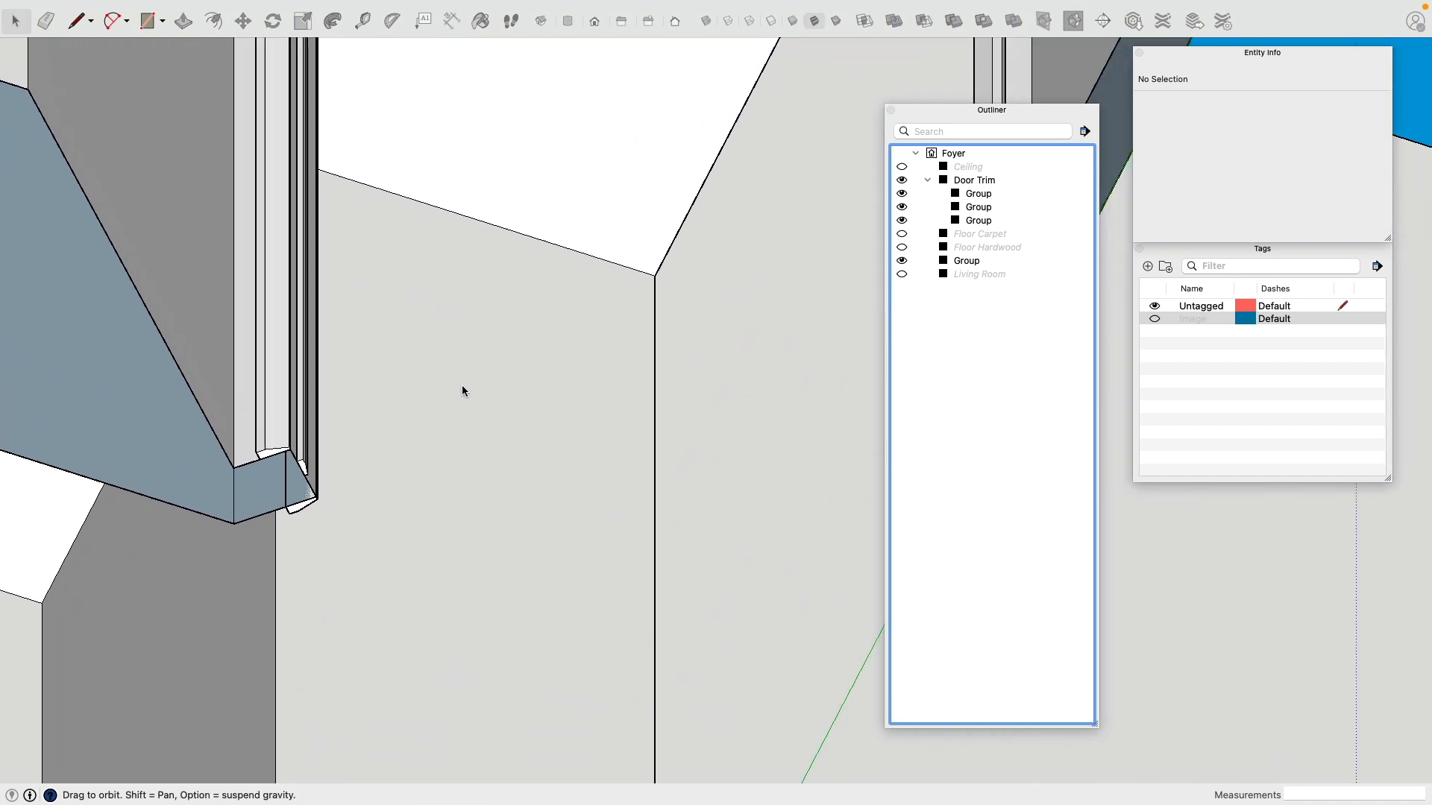
left_click(901, 260)
scroll(537, 402, "down", 8)
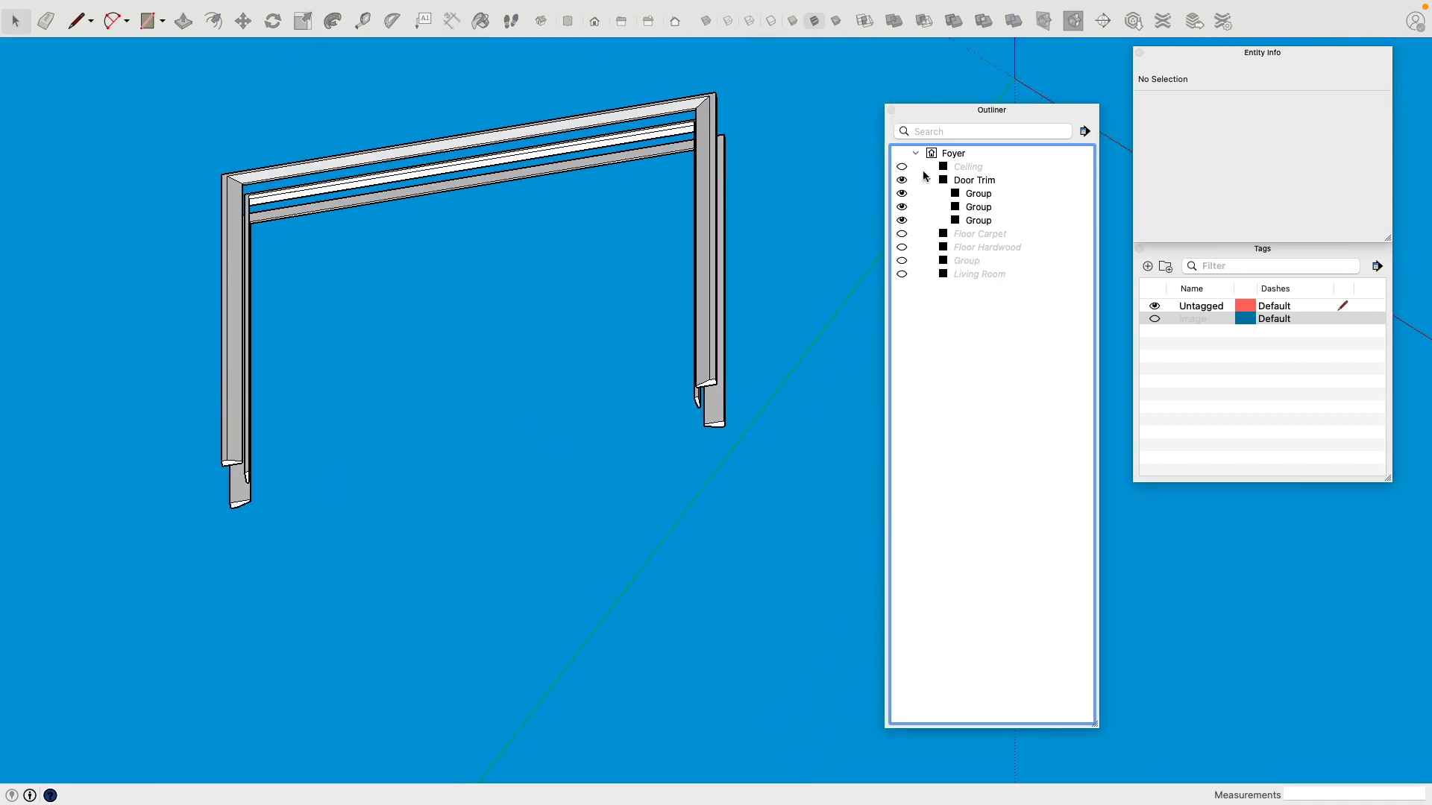
left_click_drag(937, 114, 1166, 71)
middle_click_drag(655, 310, 802, 275, "shift")
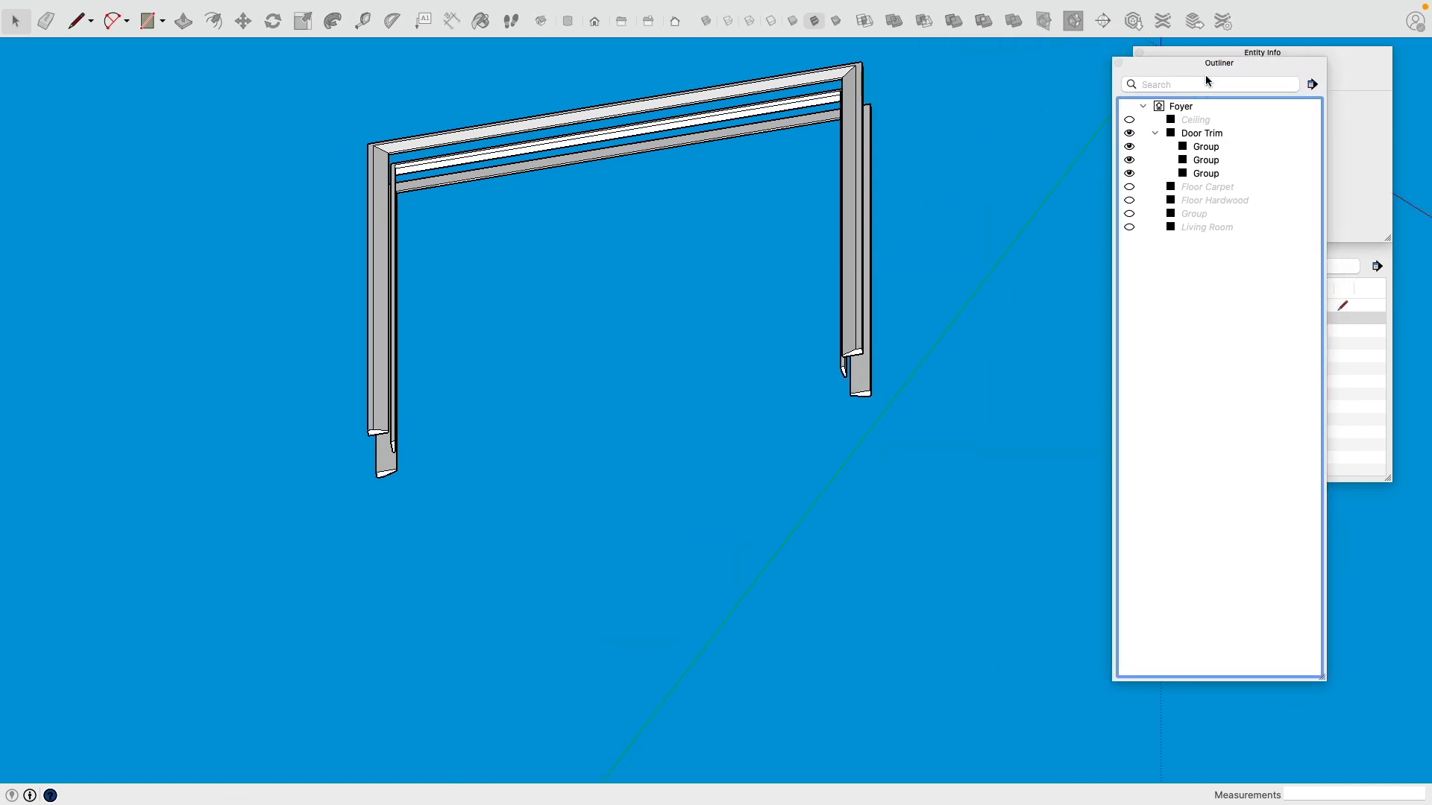
left_click_drag(1200, 70, 1197, 105)
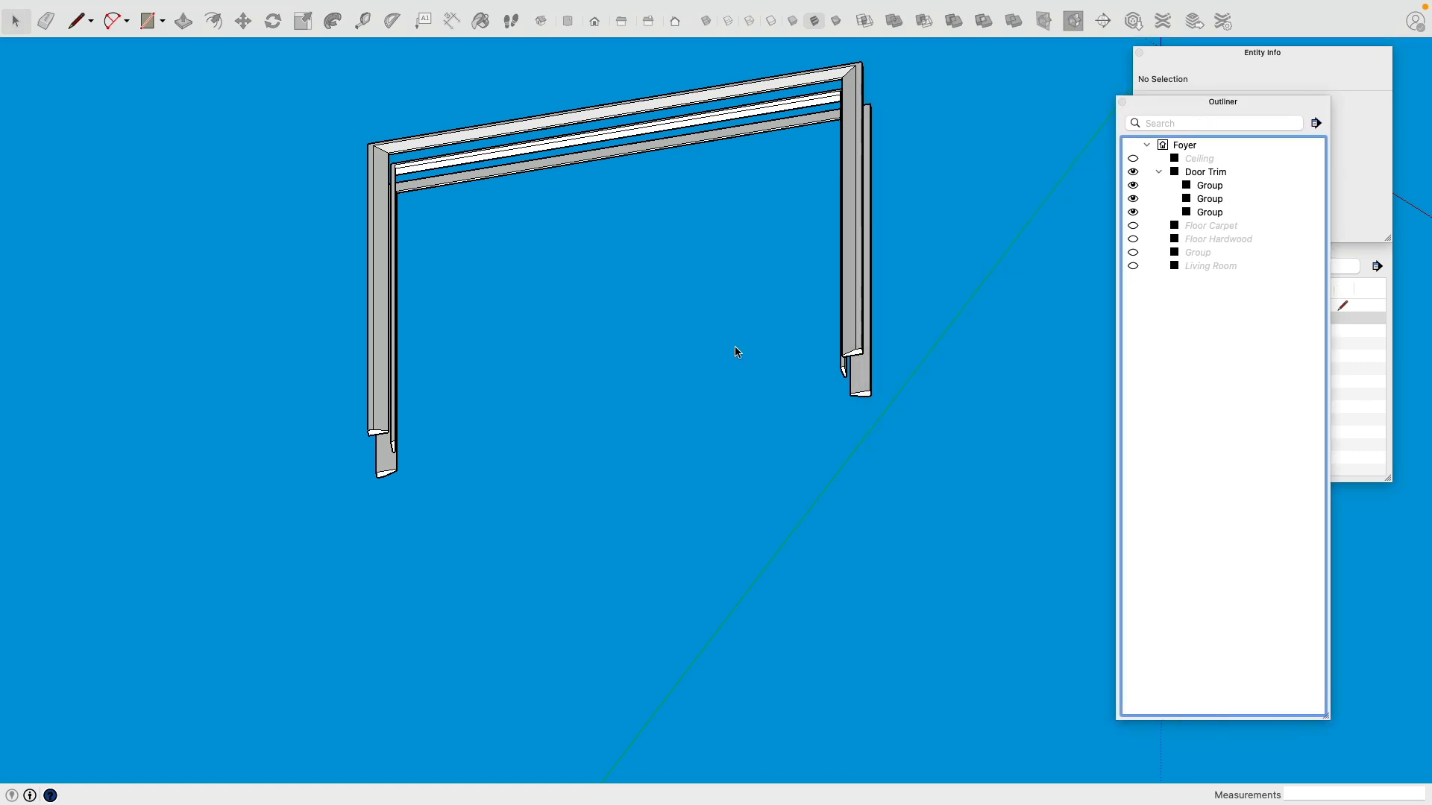
Step: Draw lines from the outer trim's inside bottom corner to the inner frame's corner and across the doorway to the opposite inner frame
scroll(511, 383, "up", 3)
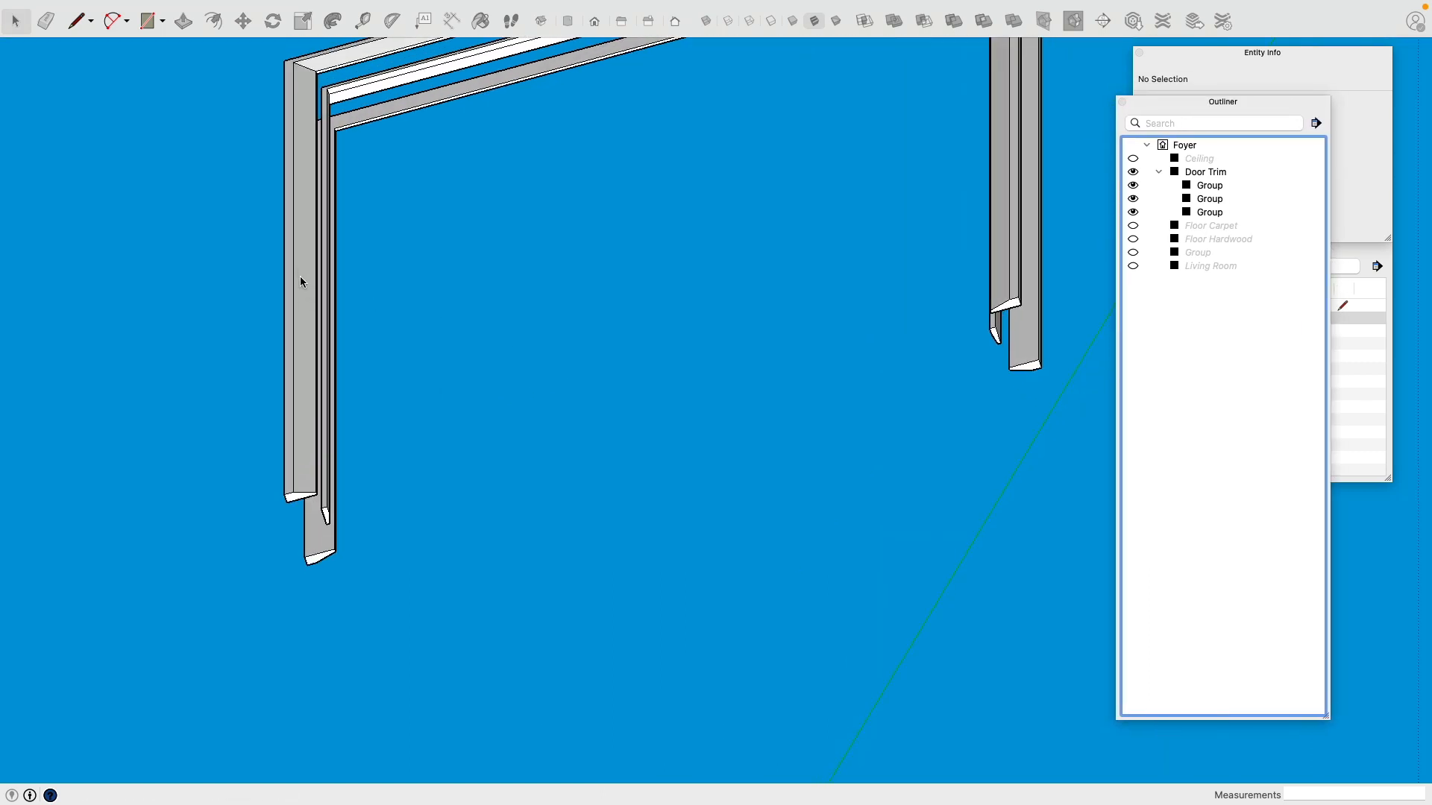
left_click(77, 24)
scroll(387, 507, "up", 5)
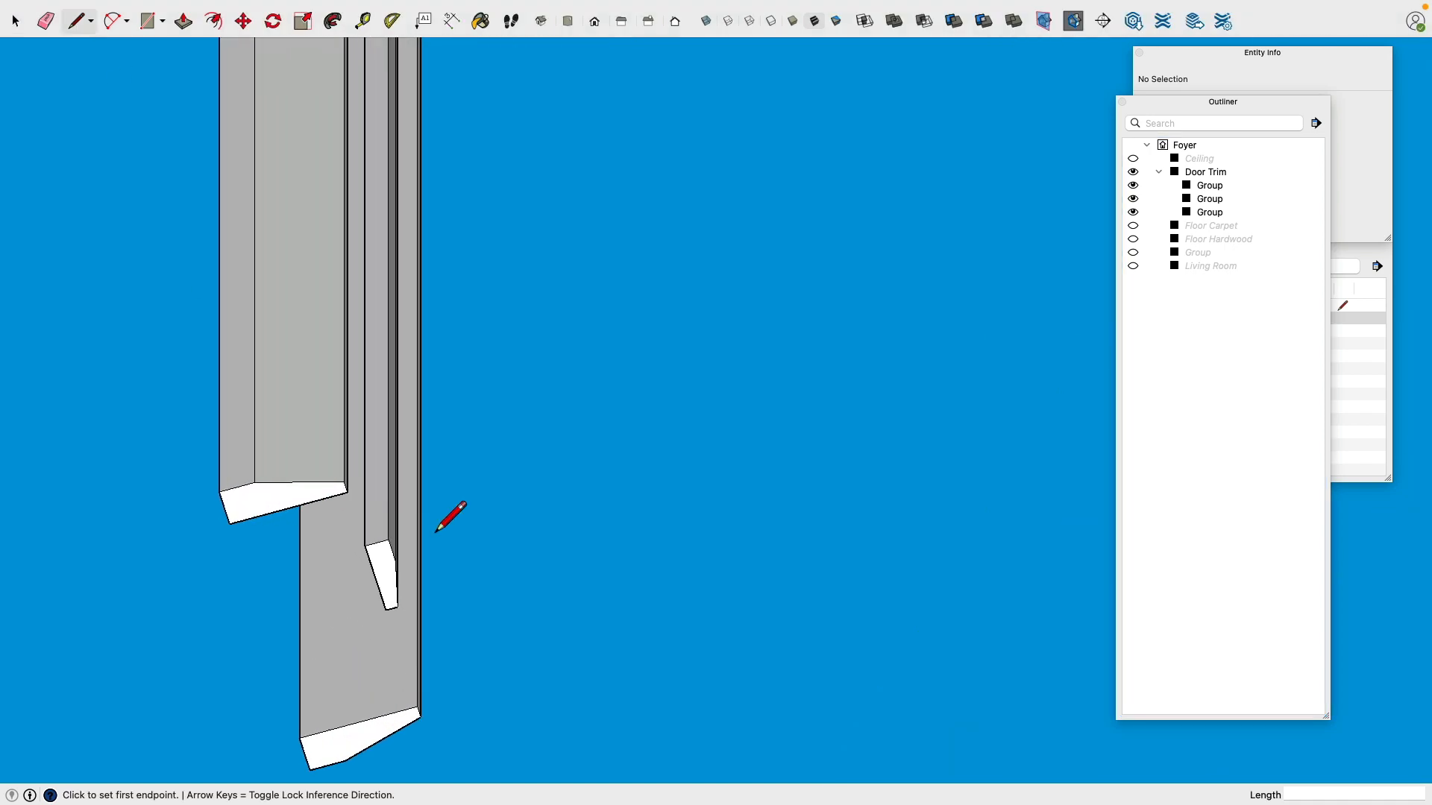
scroll(377, 515, "down", 3)
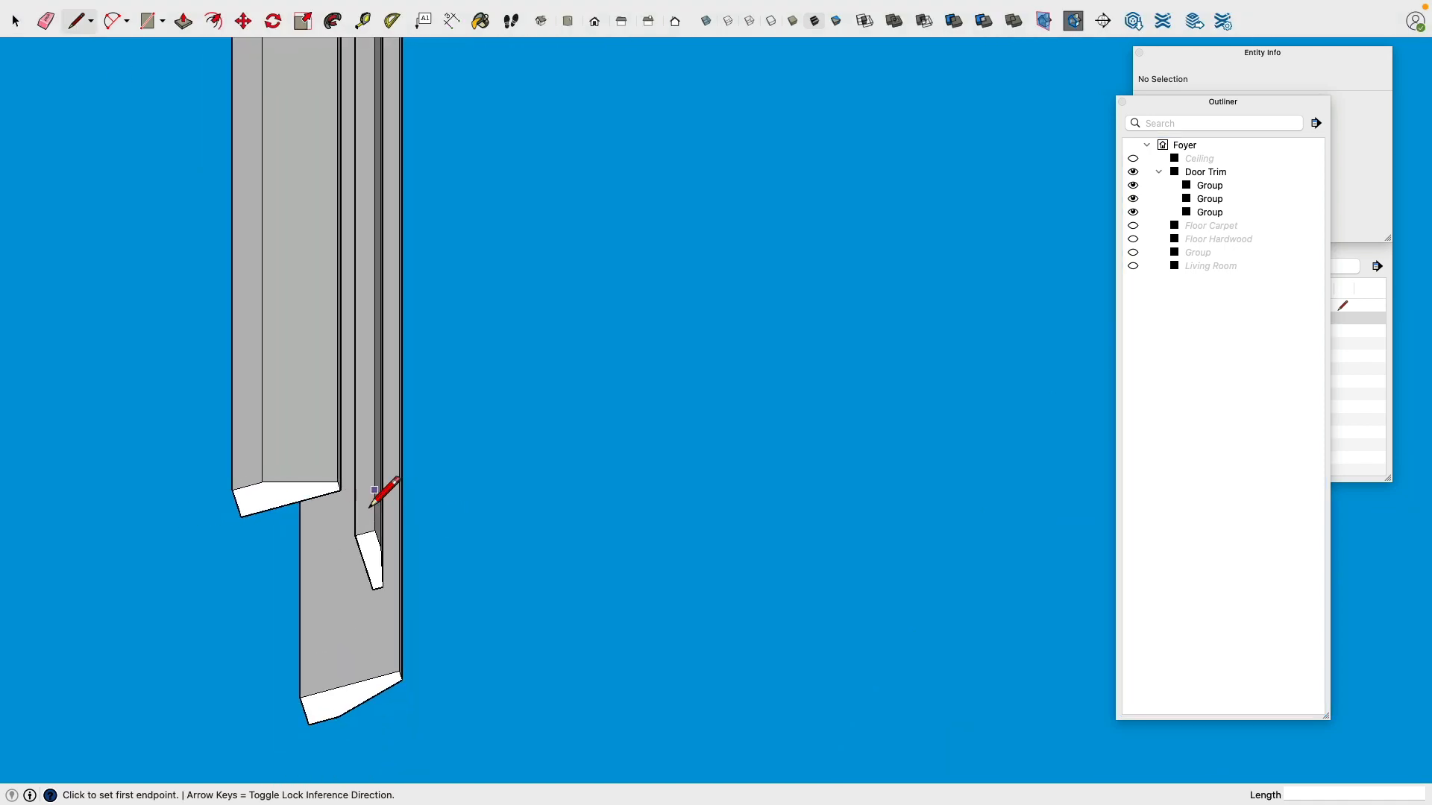
scroll(364, 501, "up", 4)
left_click(329, 492)
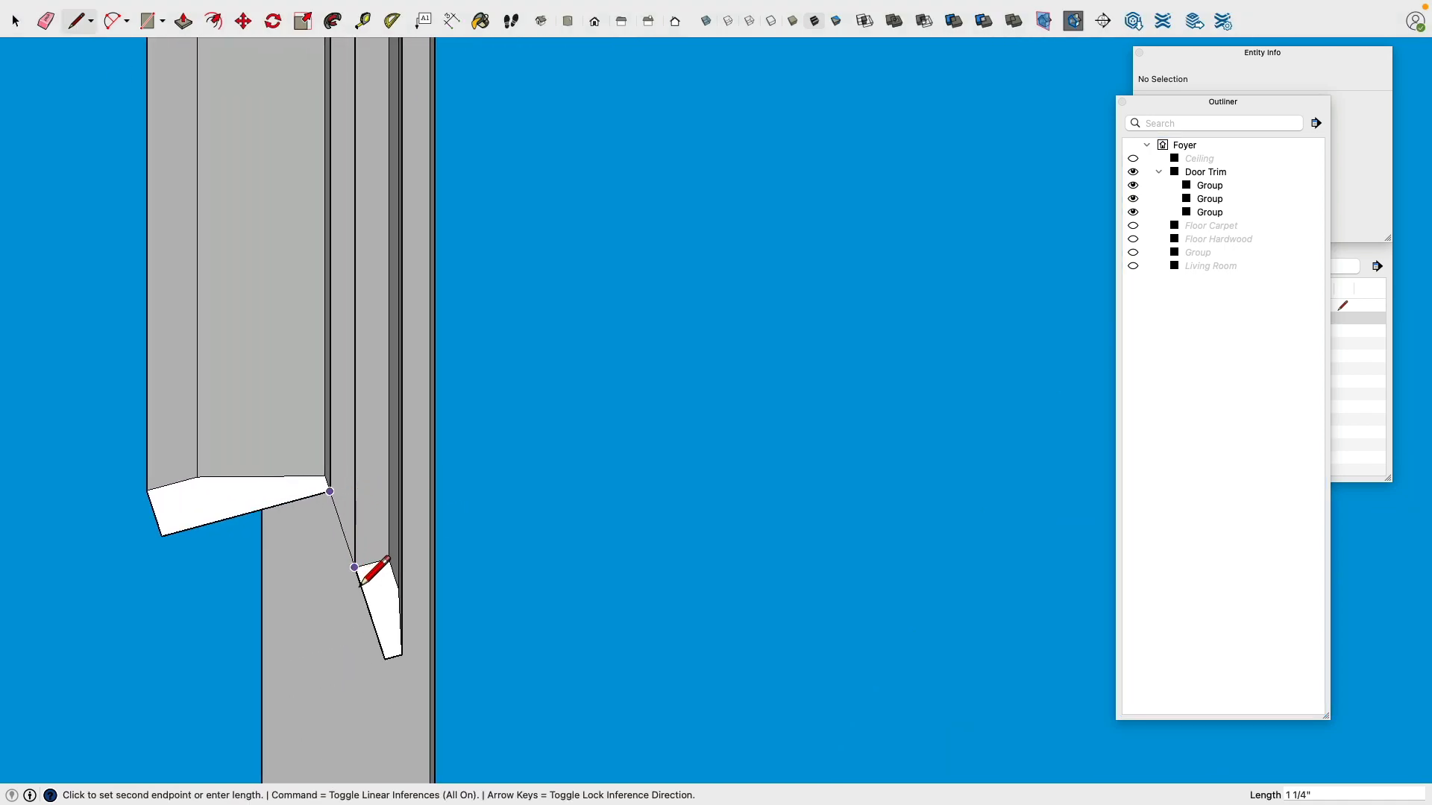
scroll(399, 548, "down", 4)
scroll(428, 553, "down", 4)
middle_click_drag(613, 473, 157, 548, "shift")
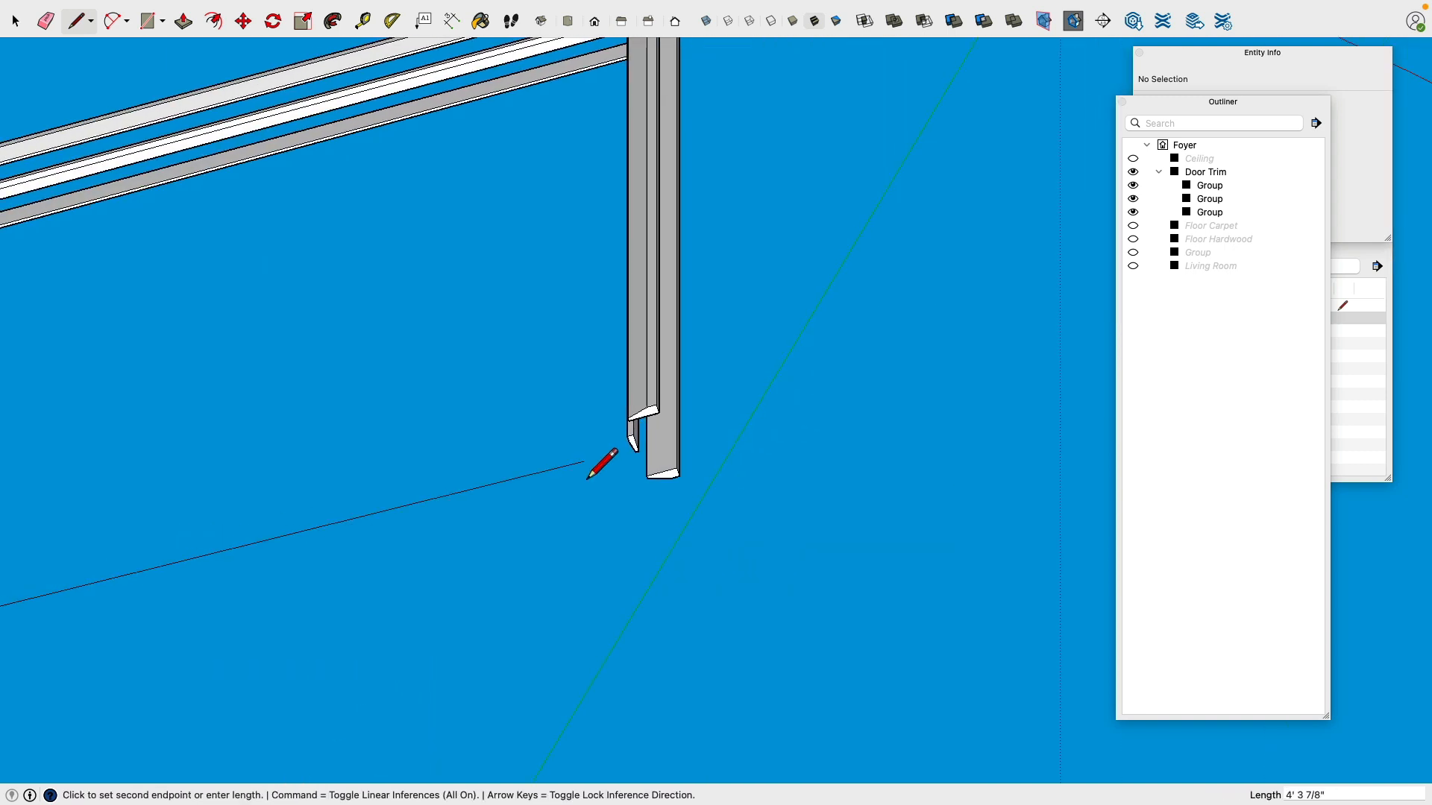
scroll(591, 475, "up", 6)
left_click(760, 365)
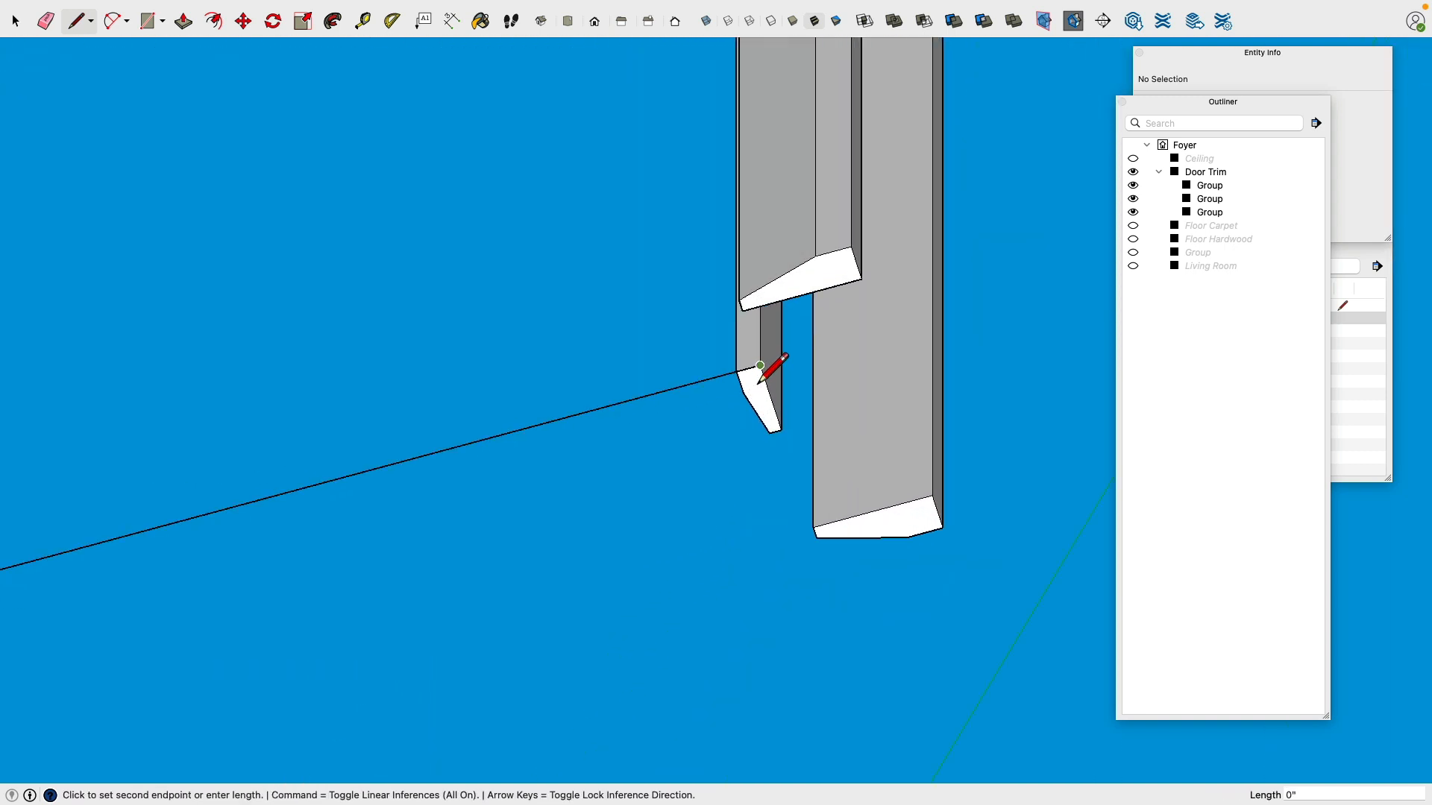
Step: Close the narrow door footprint with lines to the opposite outer trim's corner and back across the doorway to the start
left_click(746, 331)
scroll(732, 340, "down", 5)
middle_click_drag(396, 486, 1014, 287, "shift")
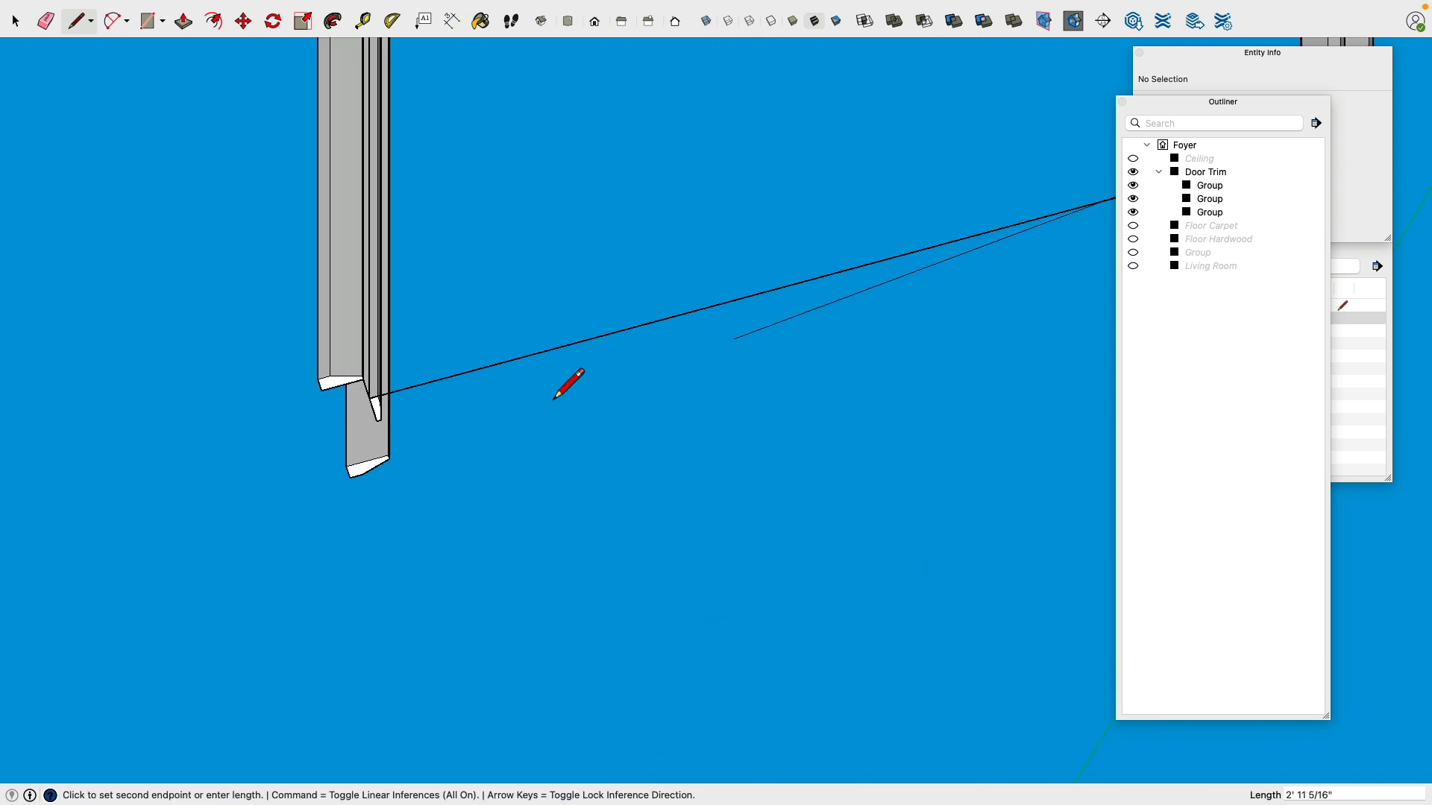
scroll(378, 402, "up", 2)
scroll(380, 394, "up", 3)
left_click(356, 391)
scroll(494, 388, "down", 5)
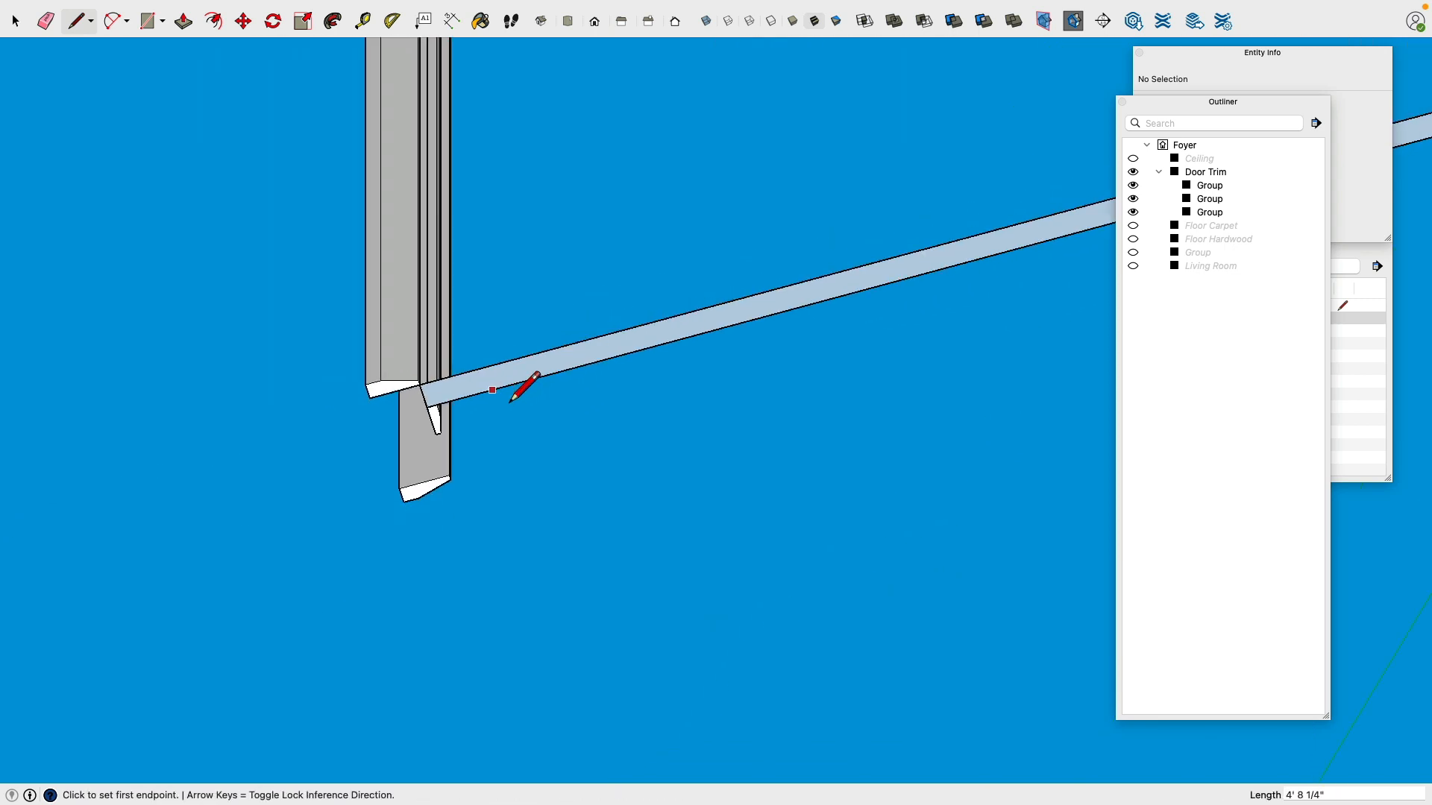
Step: Split the door footprint with a line between its long edges' midpoints and erase the half farther from the starting jamb
middle_click_drag(805, 289, 612, 327, "shift")
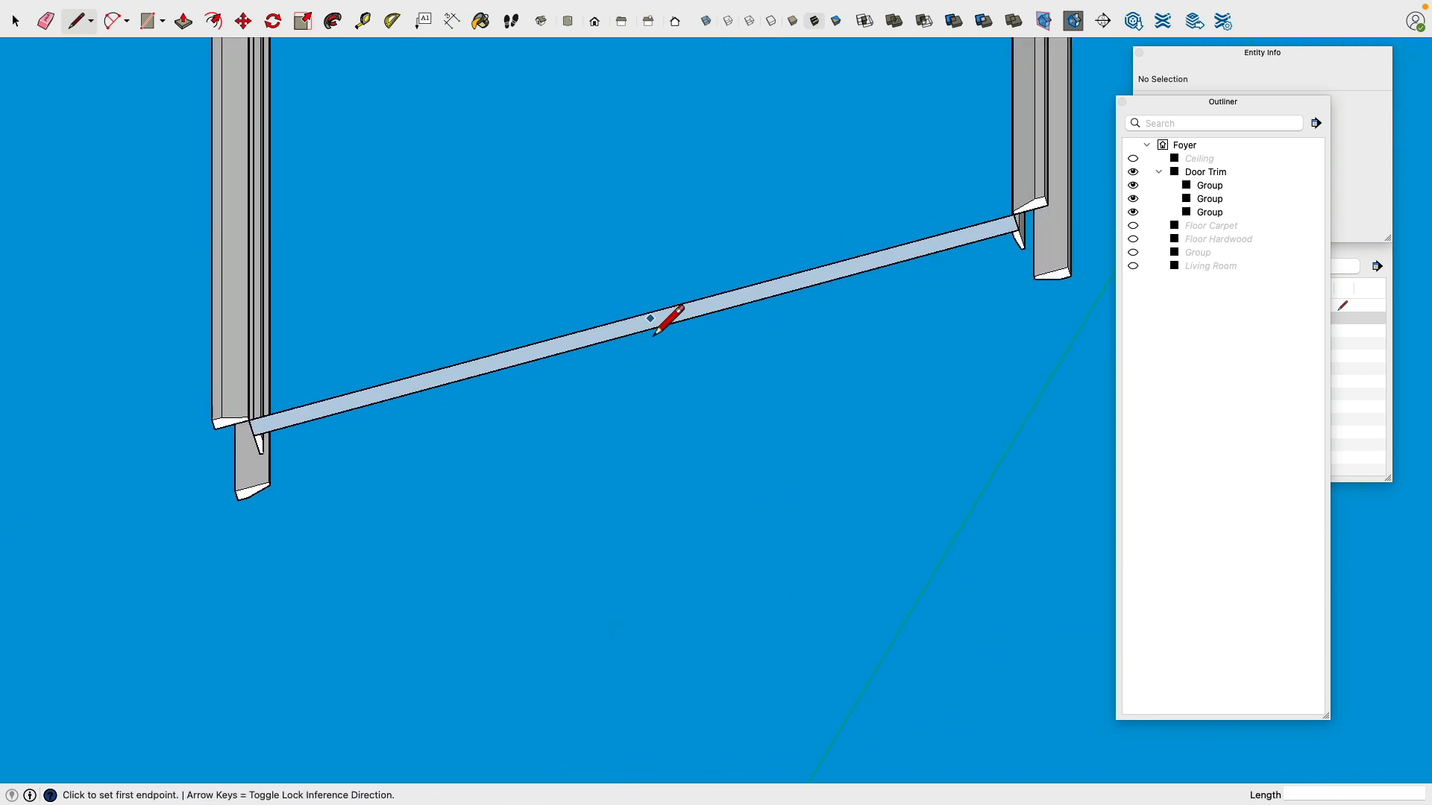
left_click(631, 319)
left_click(635, 334)
left_click(46, 21)
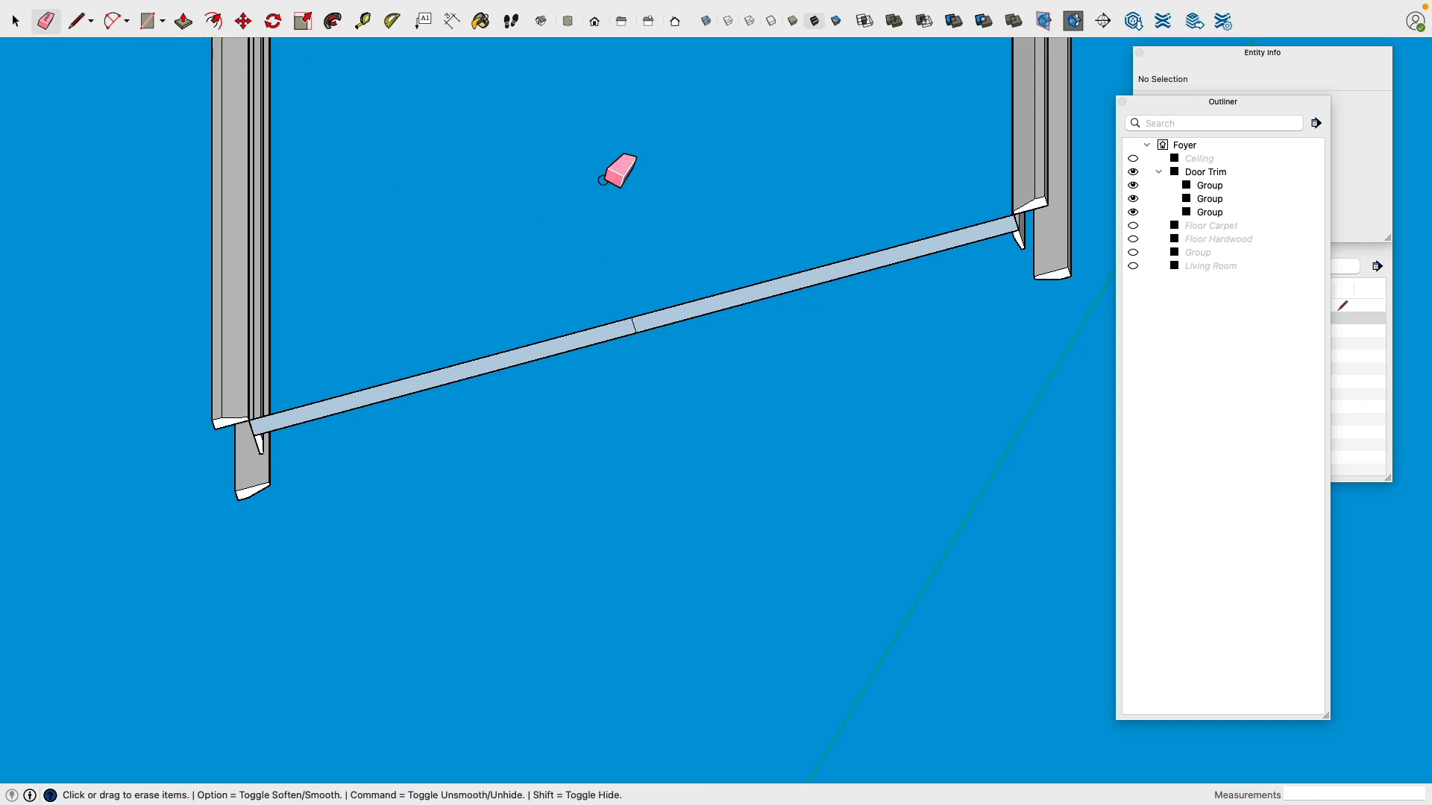
scroll(1010, 227, "up", 3)
left_click_drag(1029, 225, 879, 285)
scroll(665, 287, "down", 3)
scroll(664, 287, "down", 2)
Step: Push/Pull the remaining half footprint up to the inner frame's top corner to form one door slab
middle_click_drag(266, 357, 597, 277, "shift")
middle_click_drag(701, 170, 505, 476, "shift")
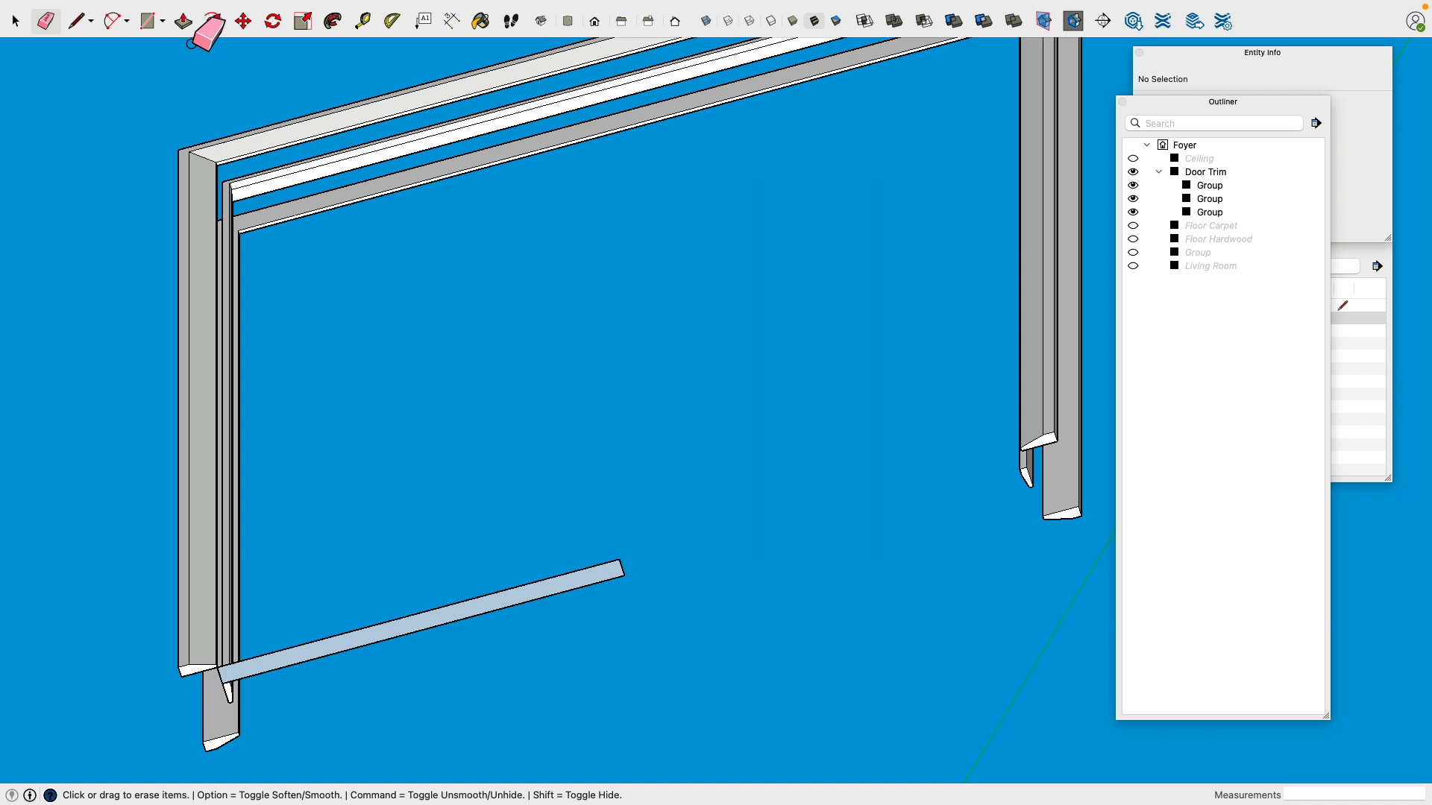
left_click(184, 22)
left_click(544, 611)
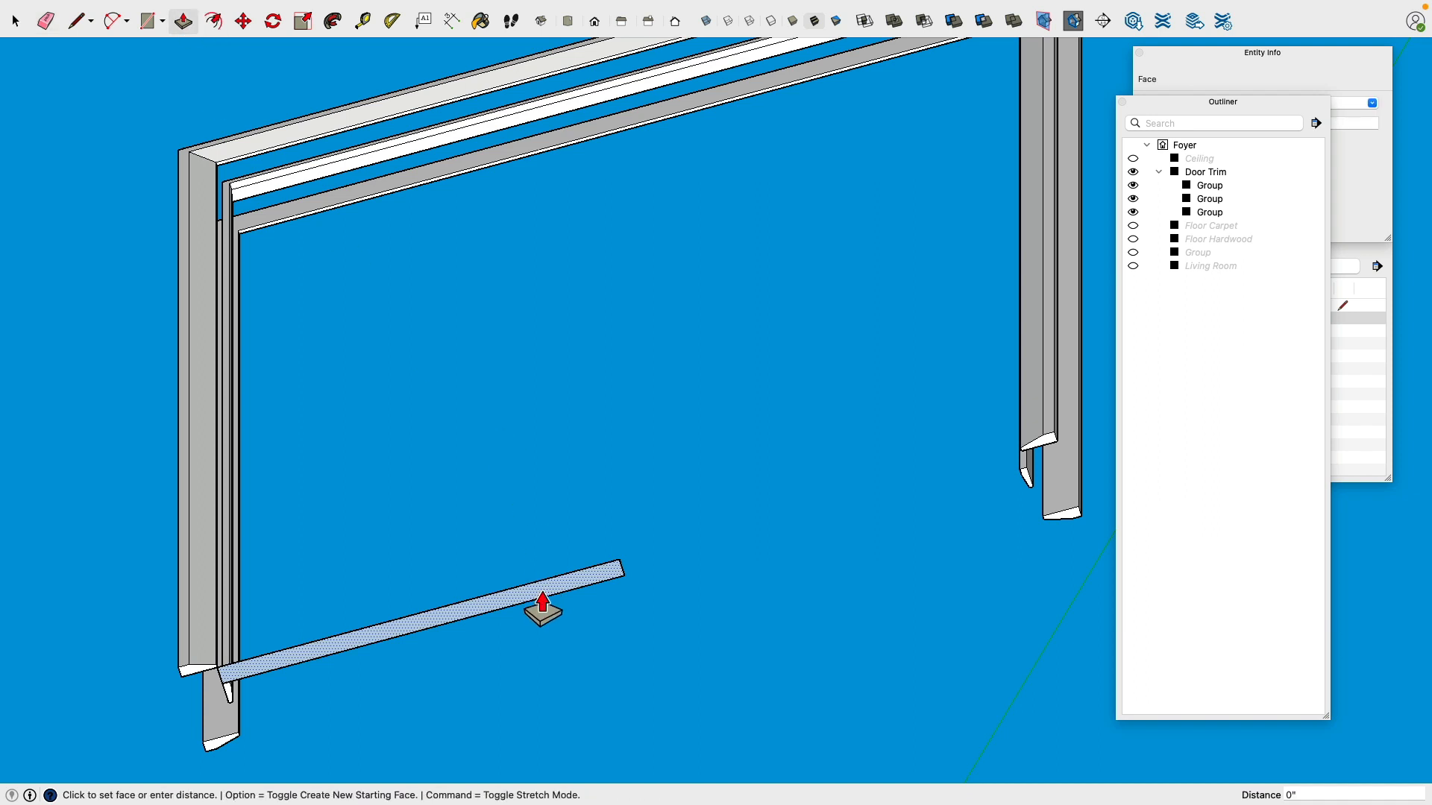
scroll(243, 211, "up", 3)
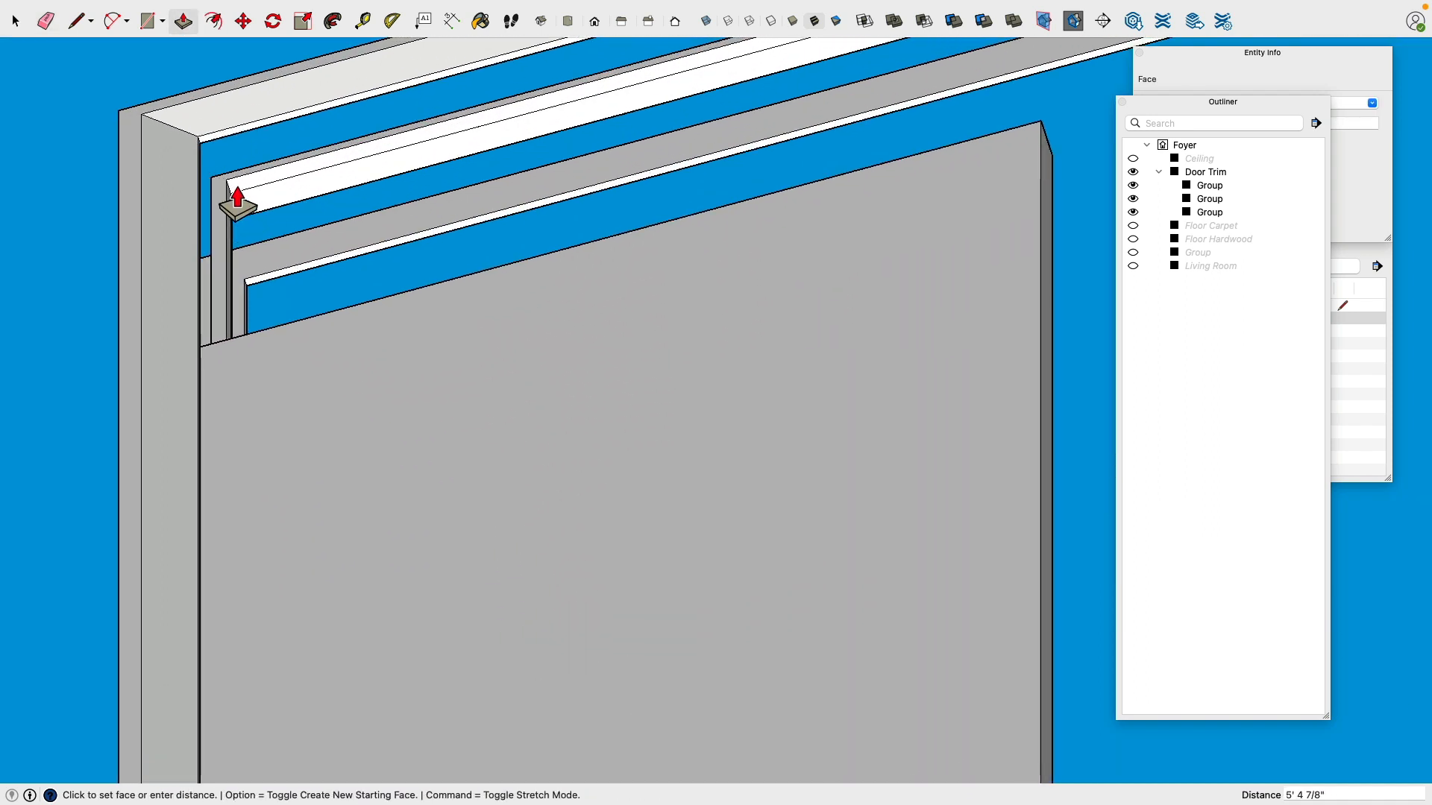
left_click(218, 156)
Step: Push the door slab's bottom face upward in two successive pushes of 0.25 inch each
scroll(457, 261, "down", 5)
middle_click_drag(457, 262, 557, 275)
scroll(361, 595, "up", 6)
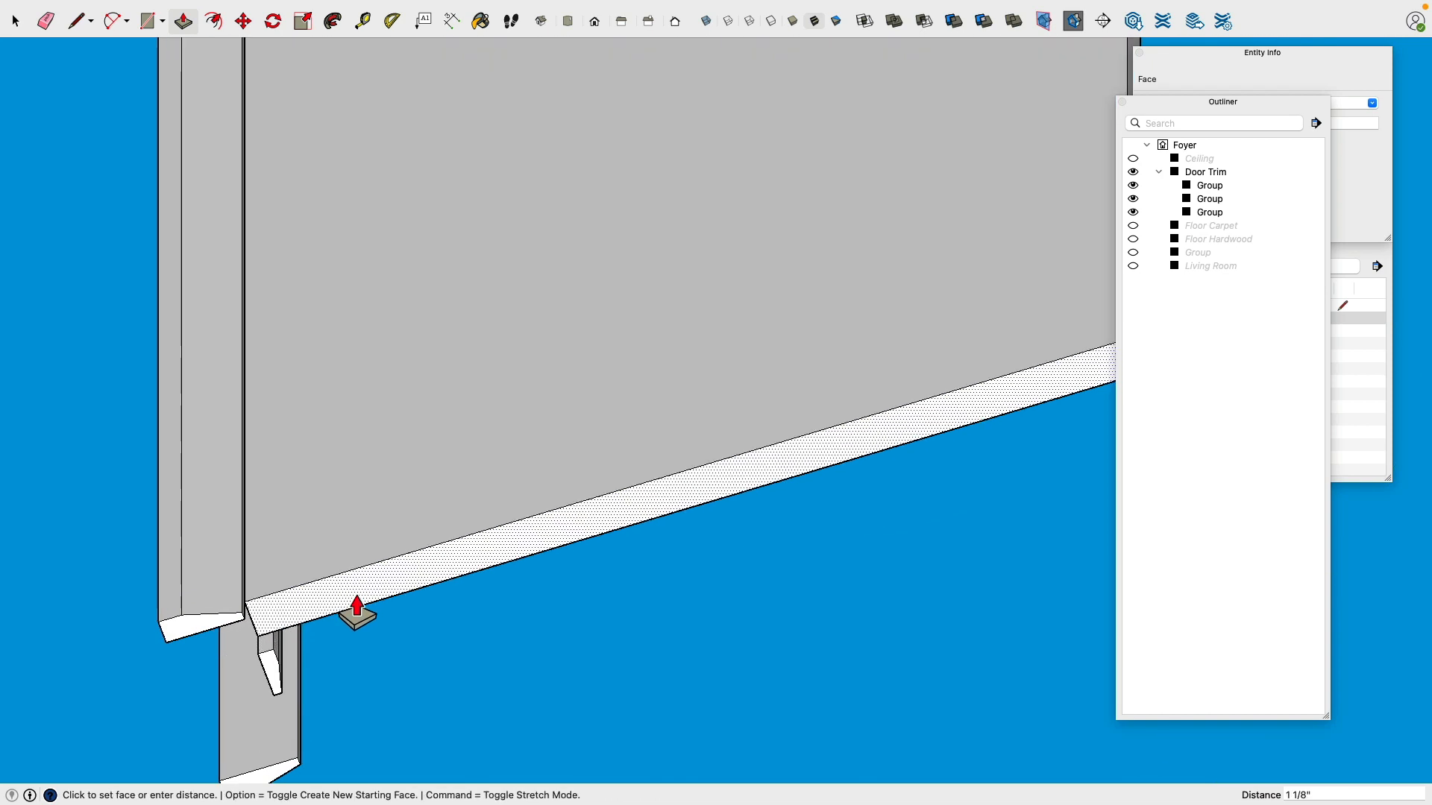
type(".")
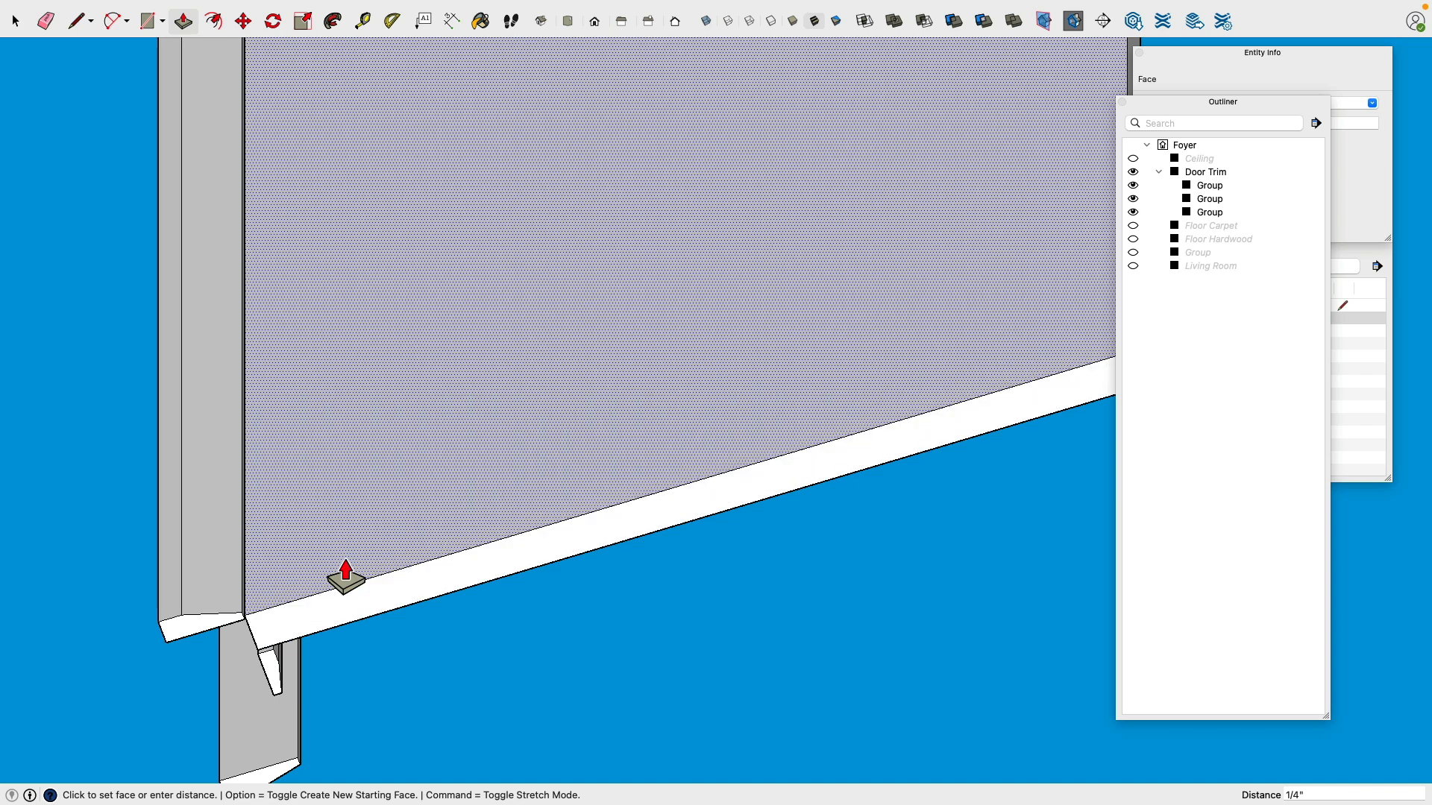
key("Return")
type(".25")
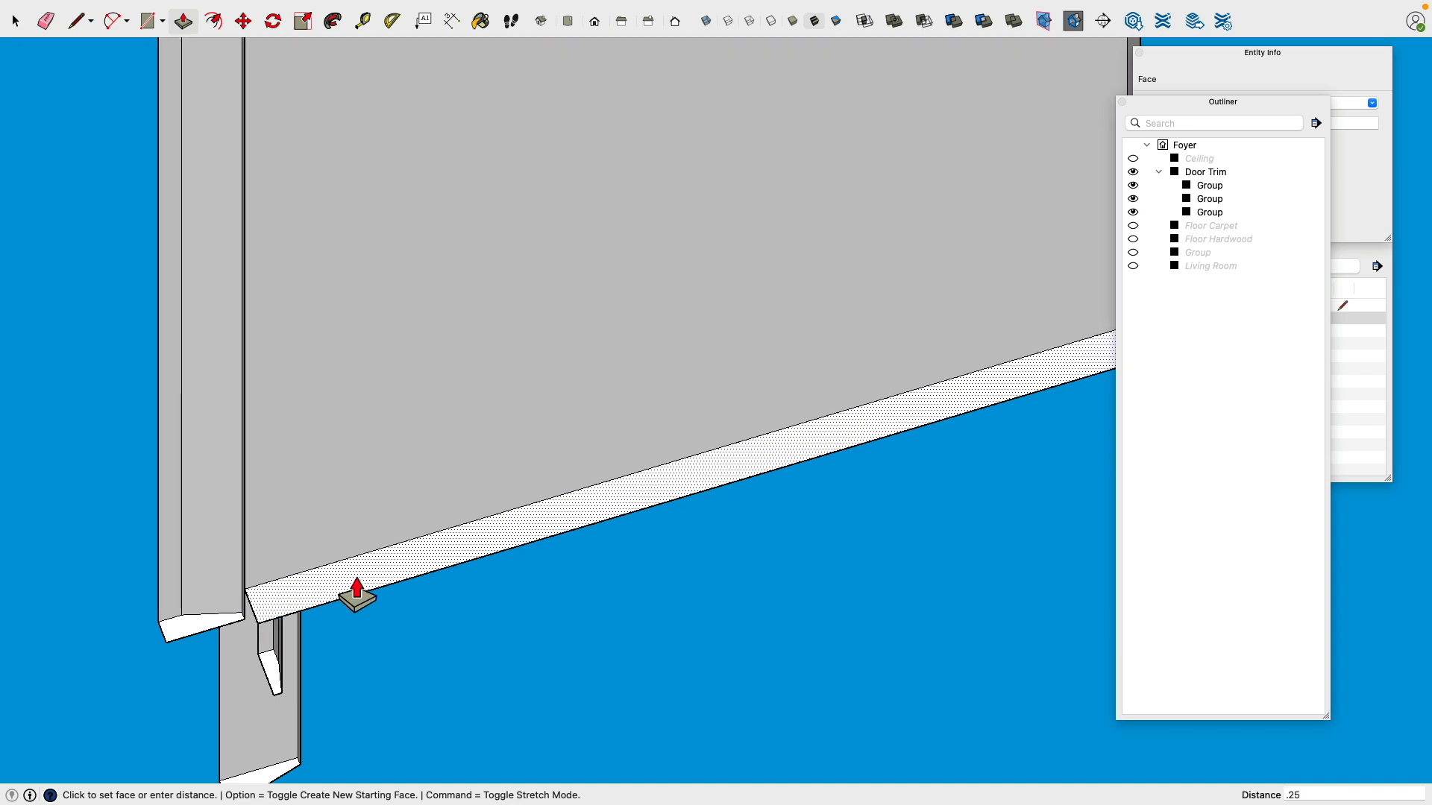
key("Return")
Step: Push/Pull the door slab's bottom face by a further 1/4 inch
scroll(373, 572, "down", 5)
middle_click_drag(373, 573, 278, 714)
middle_click_drag(536, 571, 545, 438, "shift")
scroll(545, 439, "up", 5)
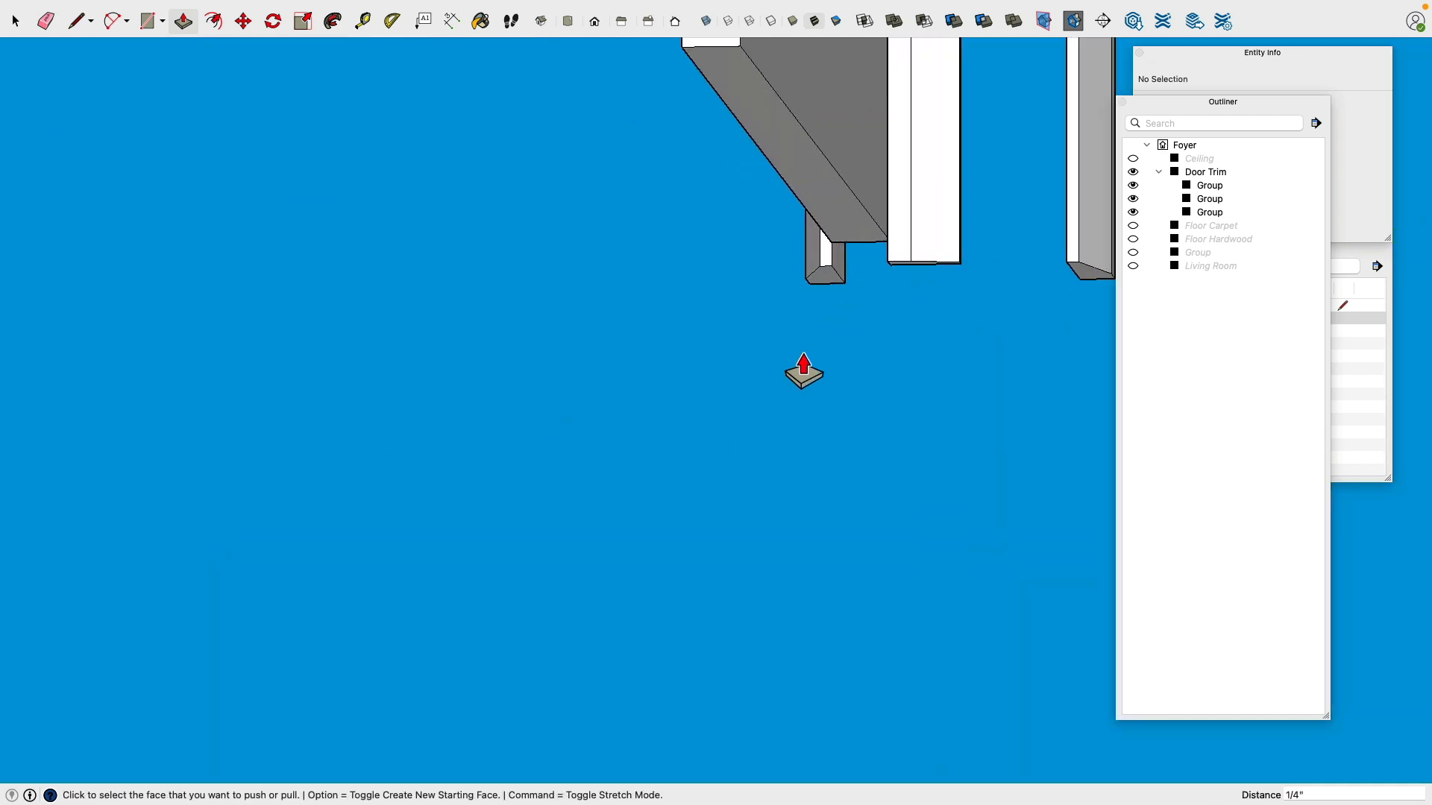
middle_click_drag(802, 373, 809, 230)
left_click(809, 172)
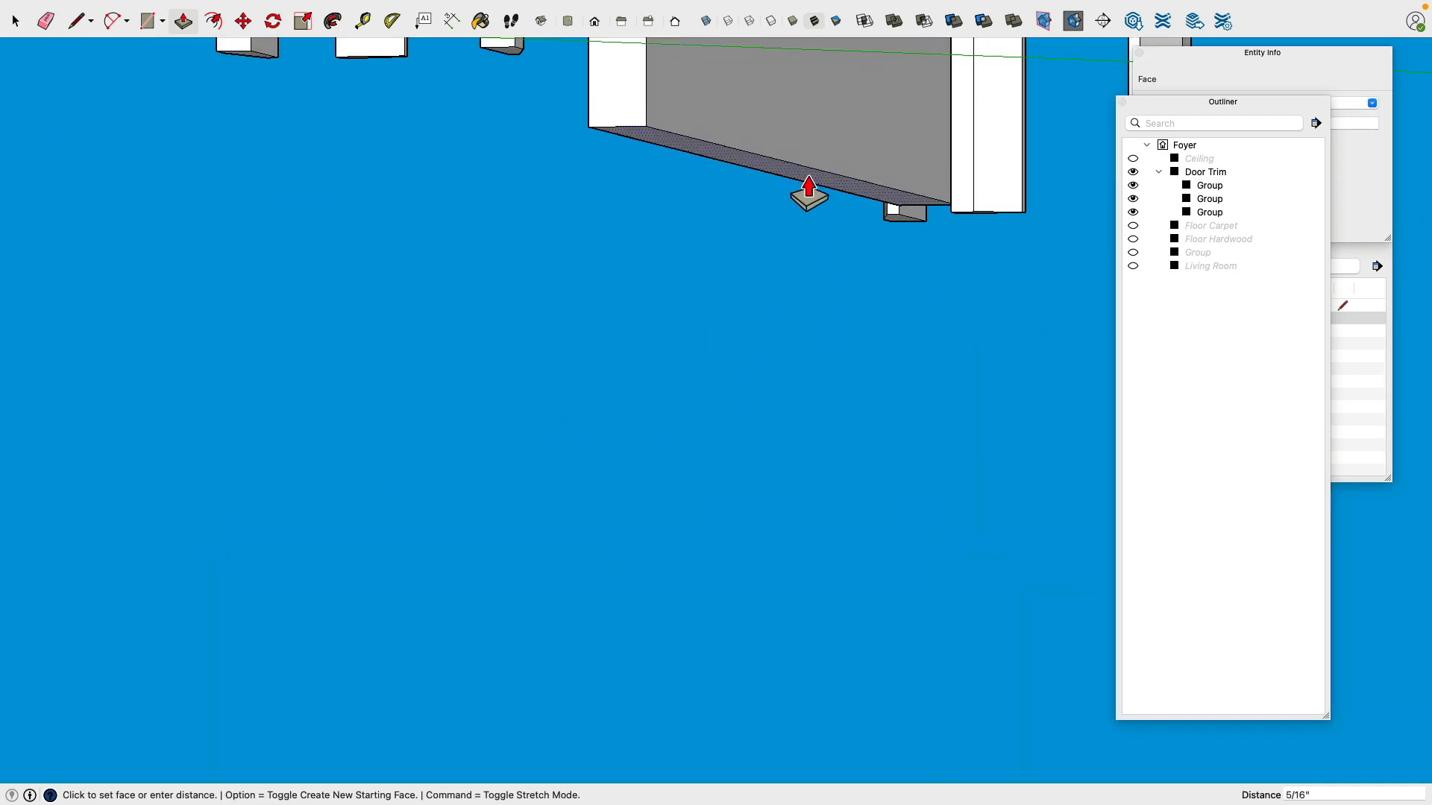
scroll(813, 190, "down", 5)
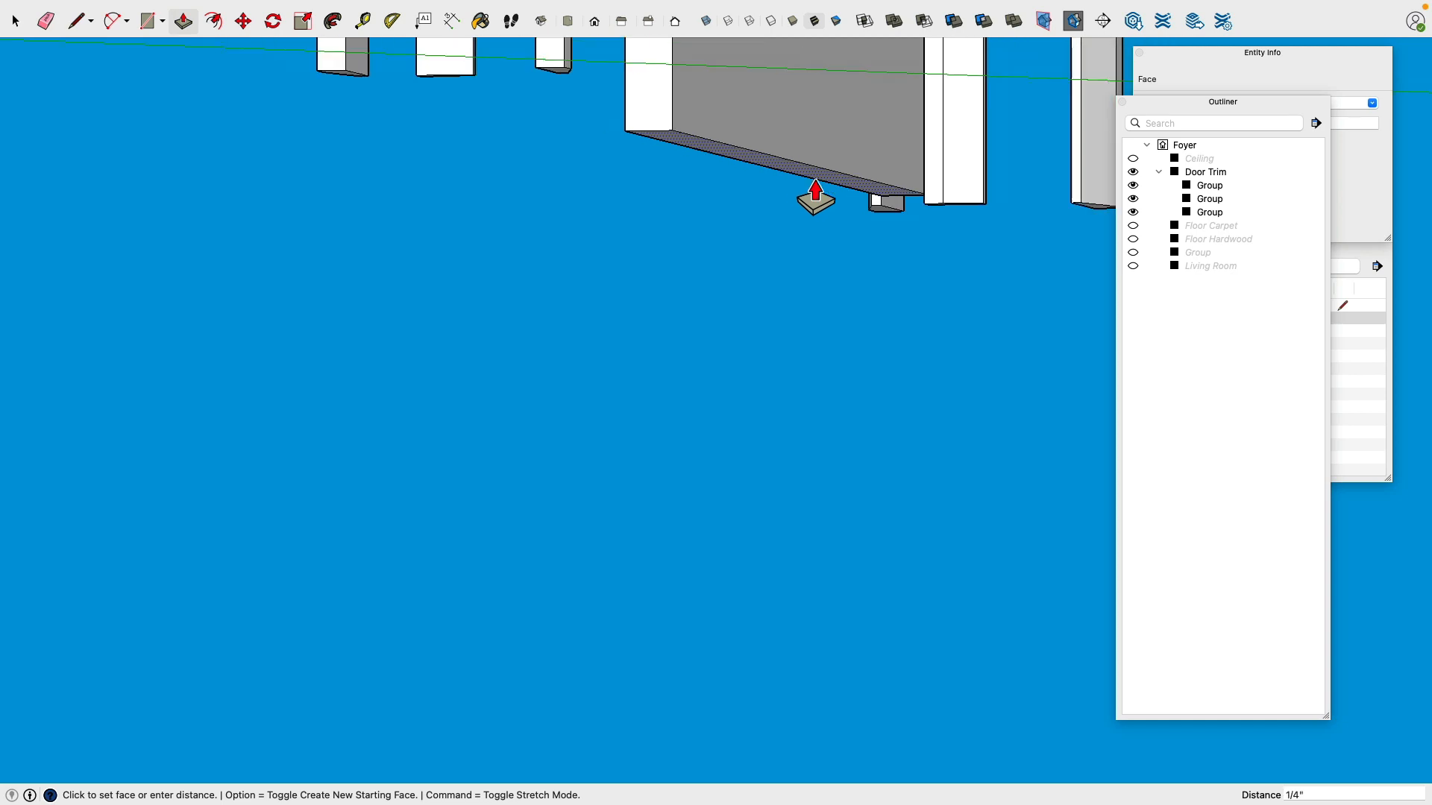
left_click(840, 169)
middle_click_drag(840, 169, 516, 519)
scroll(617, 457, "down", 6)
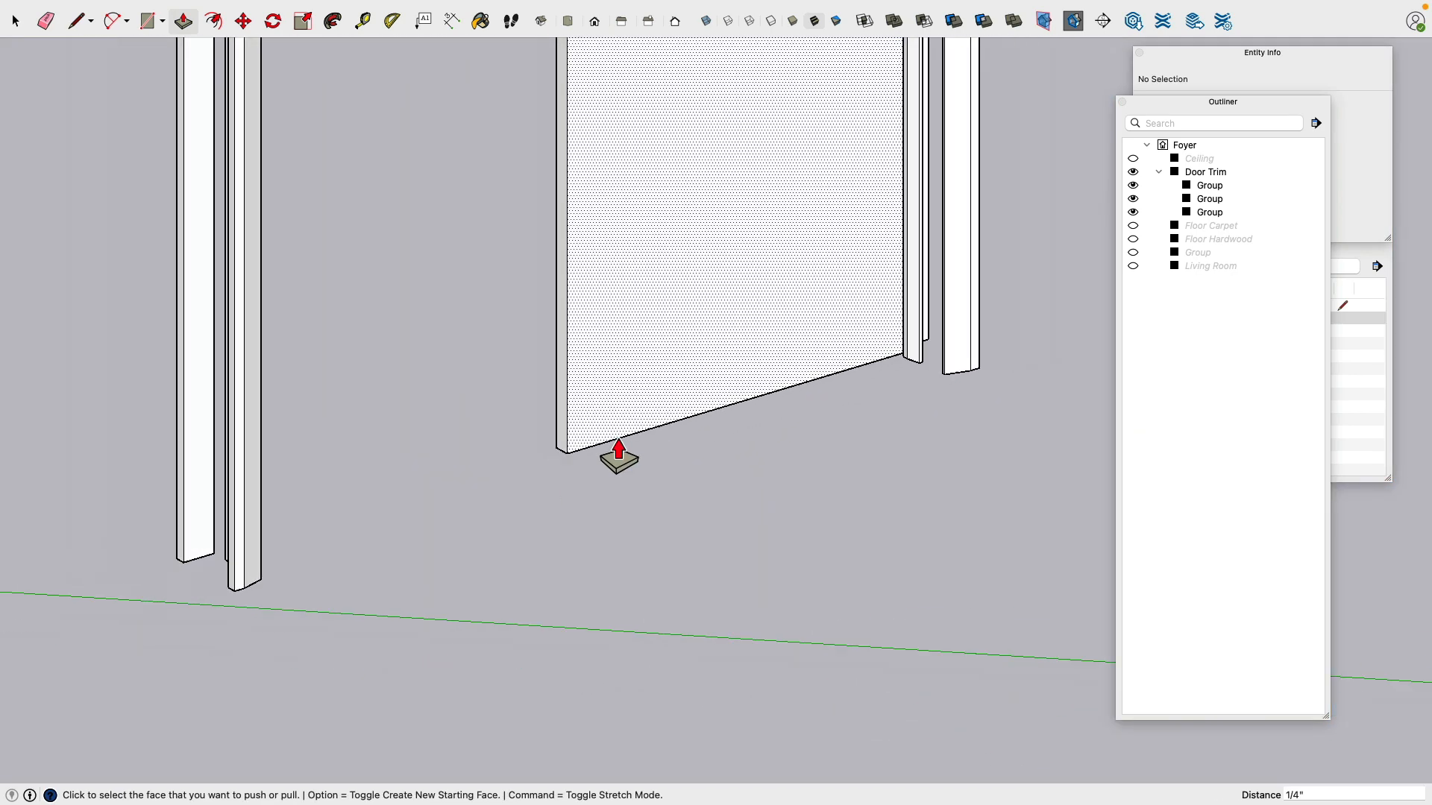
middle_click_drag(668, 383, 586, 419)
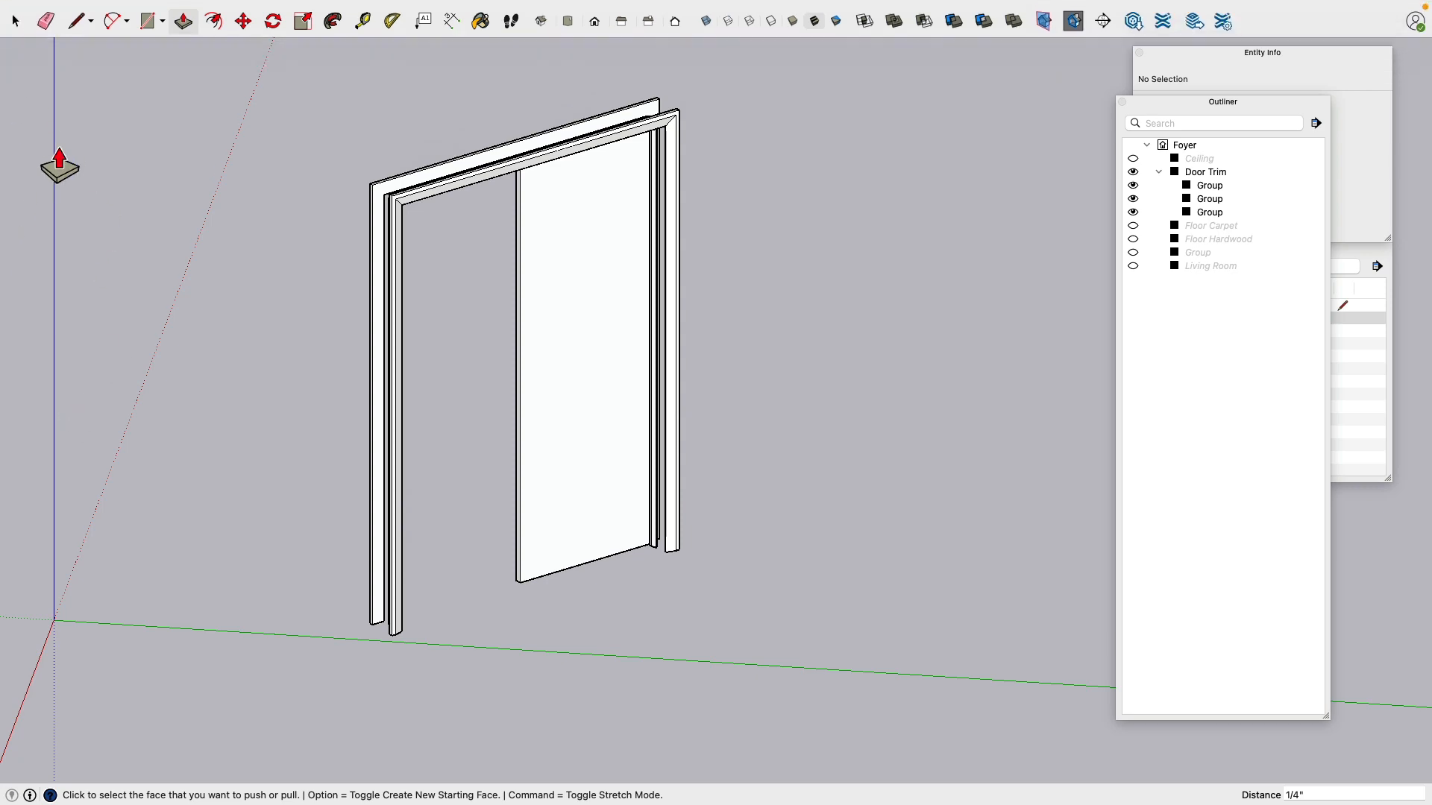
Step: Select the entire door slab with all its connected faces and edges and make it a group
left_click(15, 21)
middle_click_drag(581, 252, 553, 339)
triple_click(561, 325)
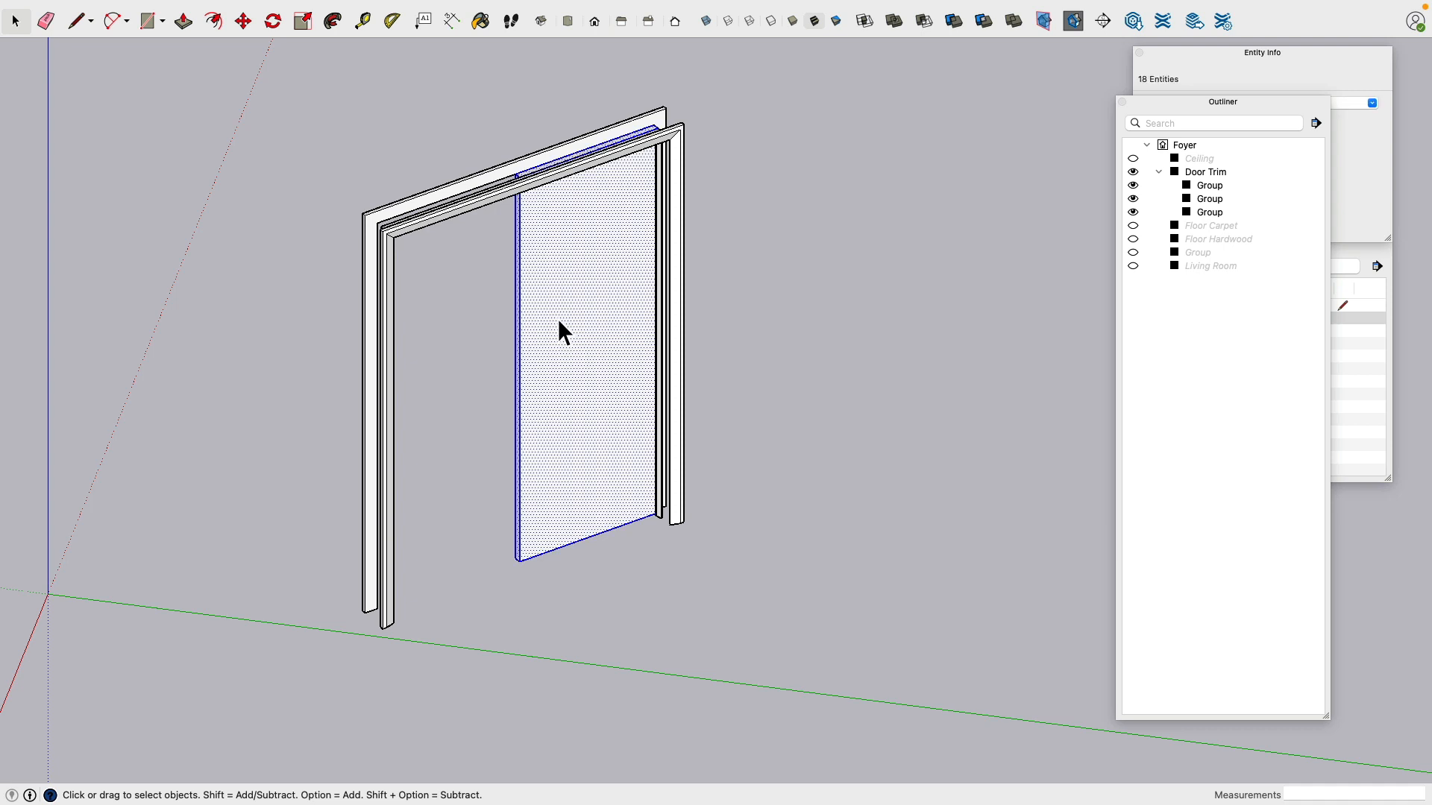
right_click(559, 321)
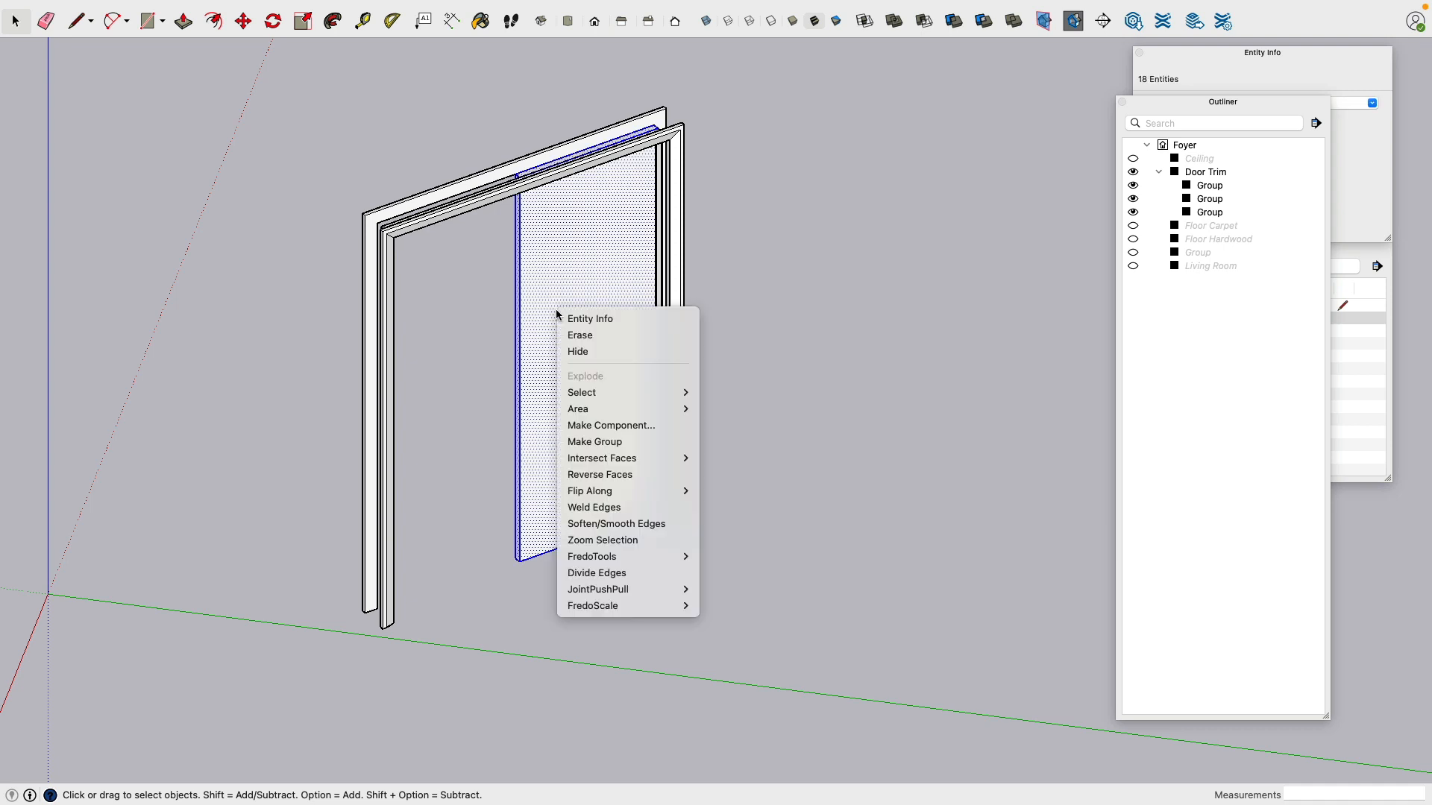
left_click(630, 442)
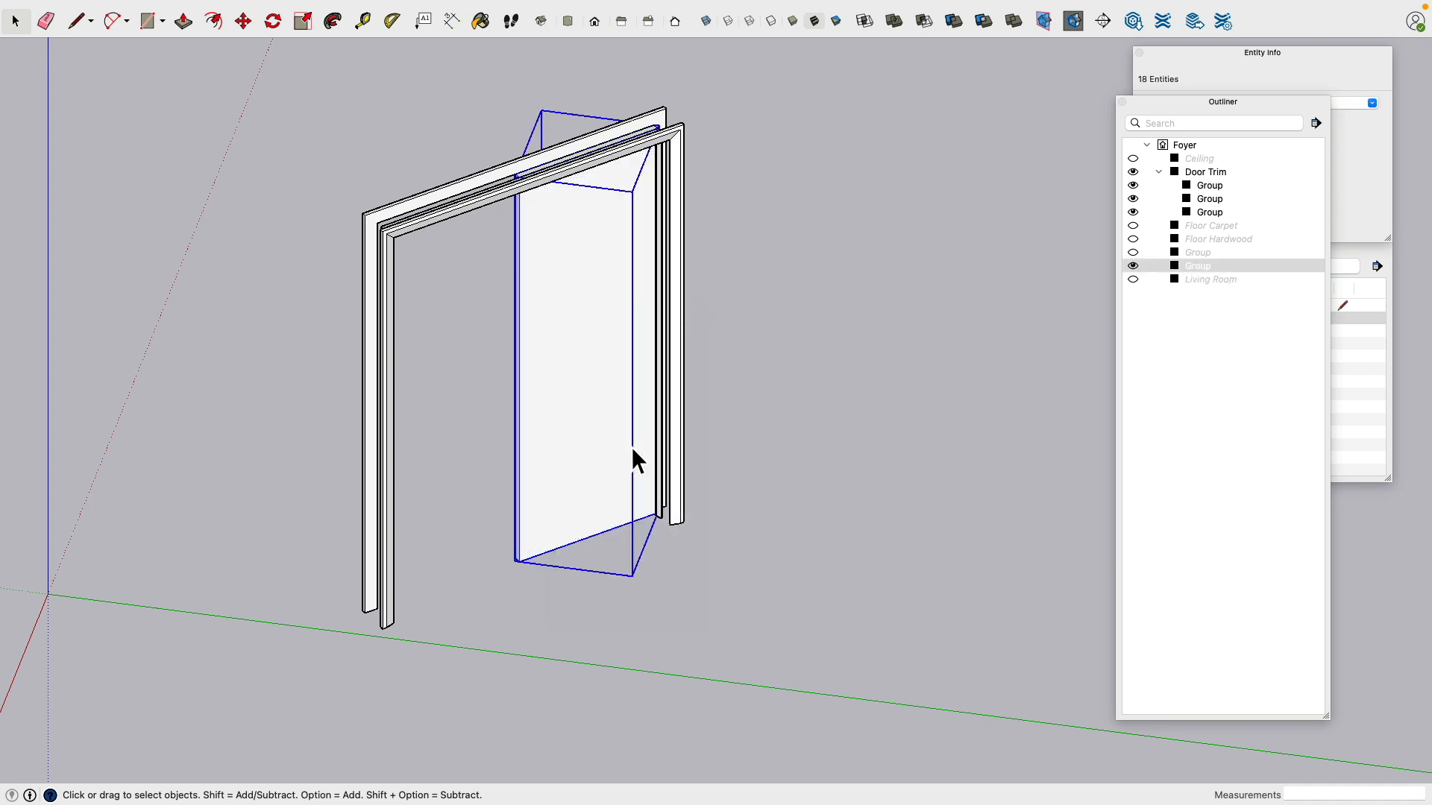
Step: Rename the new door slab group as Double Door and deselect it
left_click(1191, 269)
left_click(1193, 268)
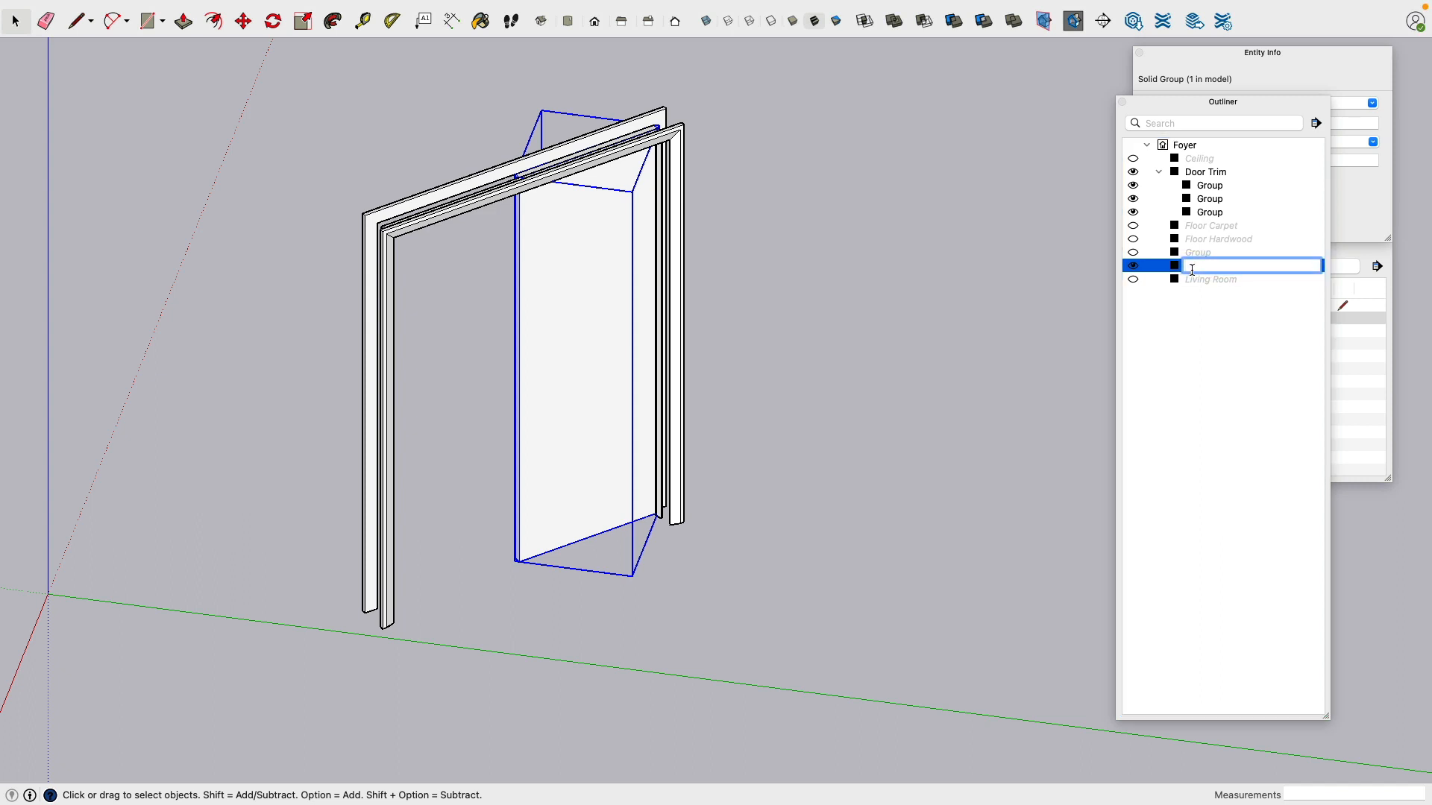
type("St")
key("BackSpace")
key("BackSpace")
type("P")
type("Door")
key("BackSpace")
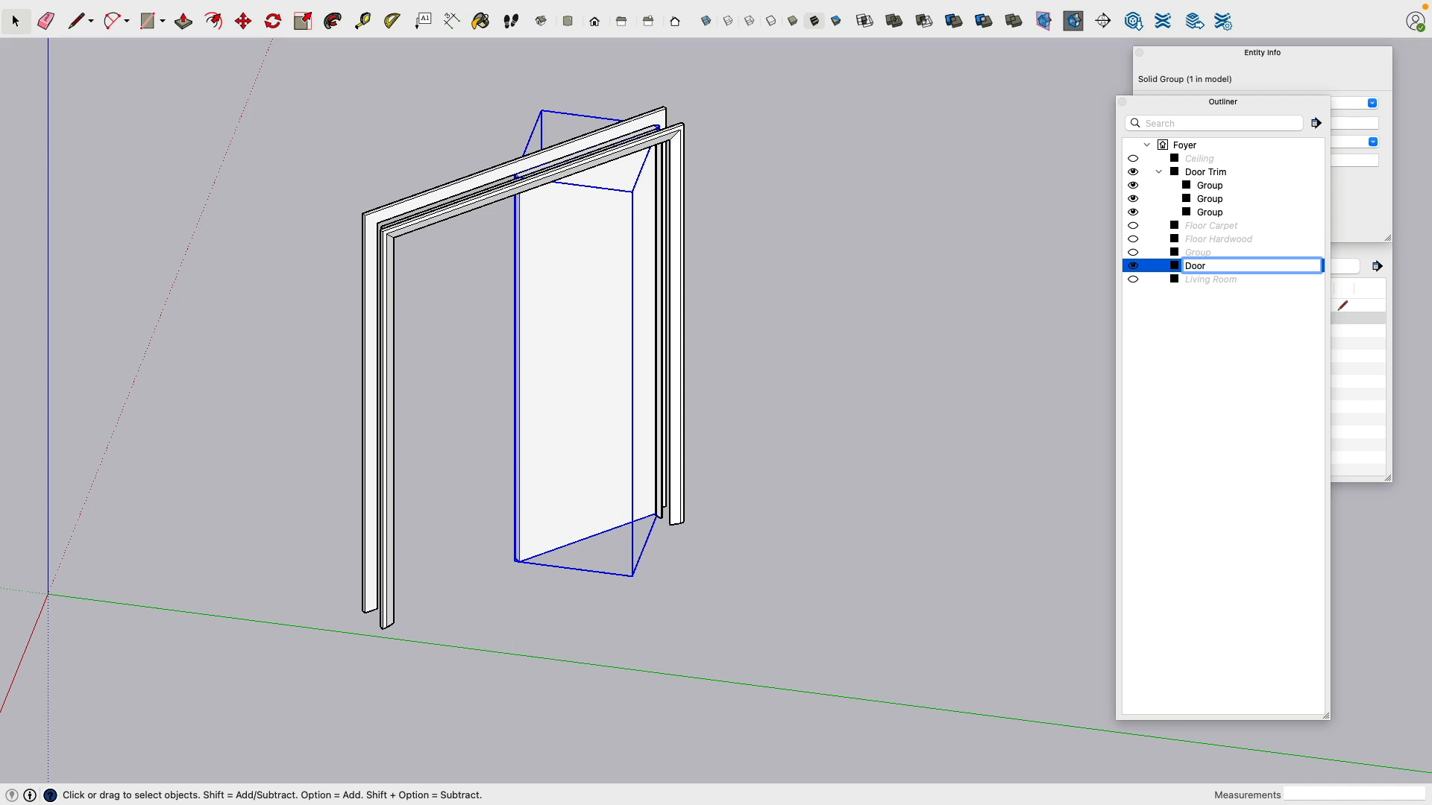
type("Double")
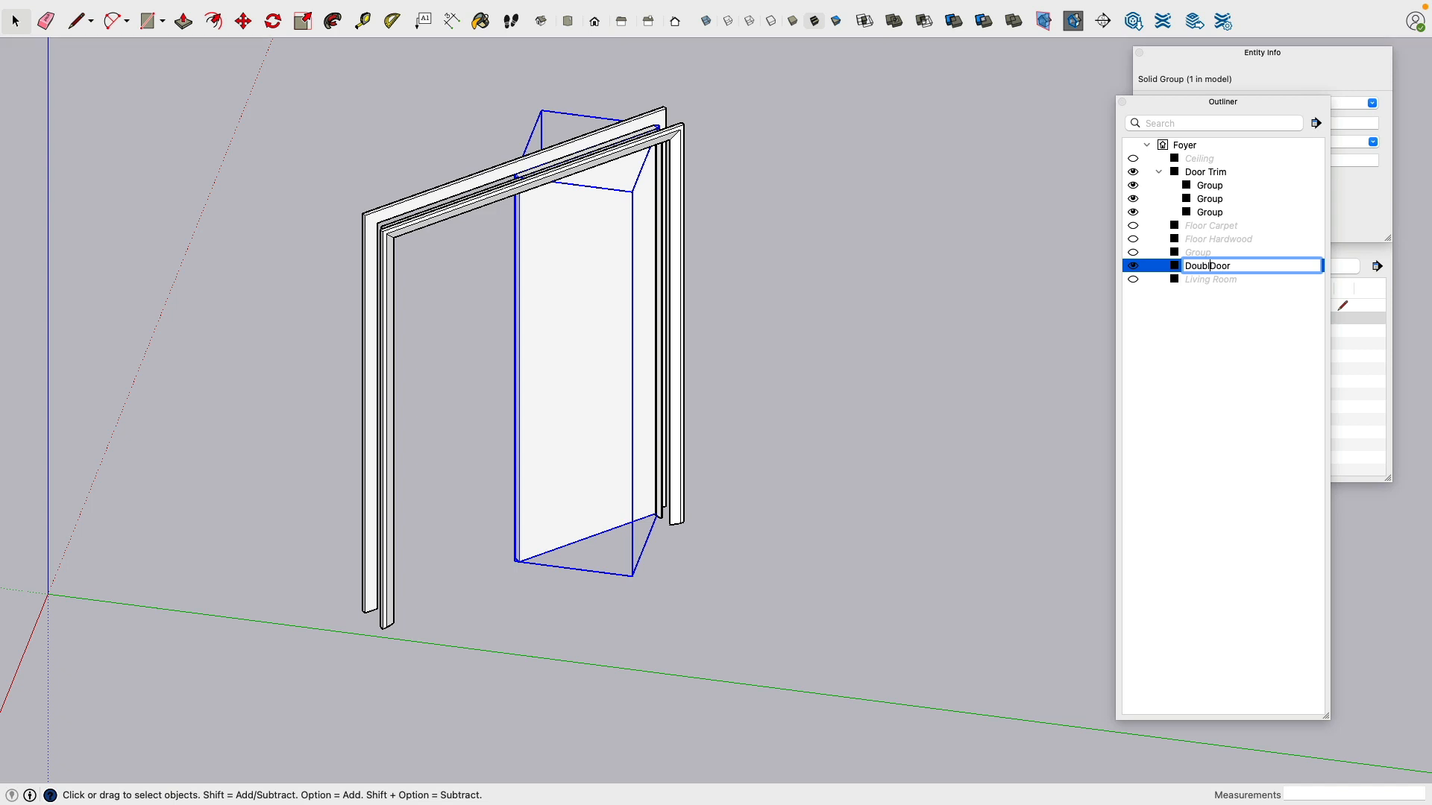
key("Return")
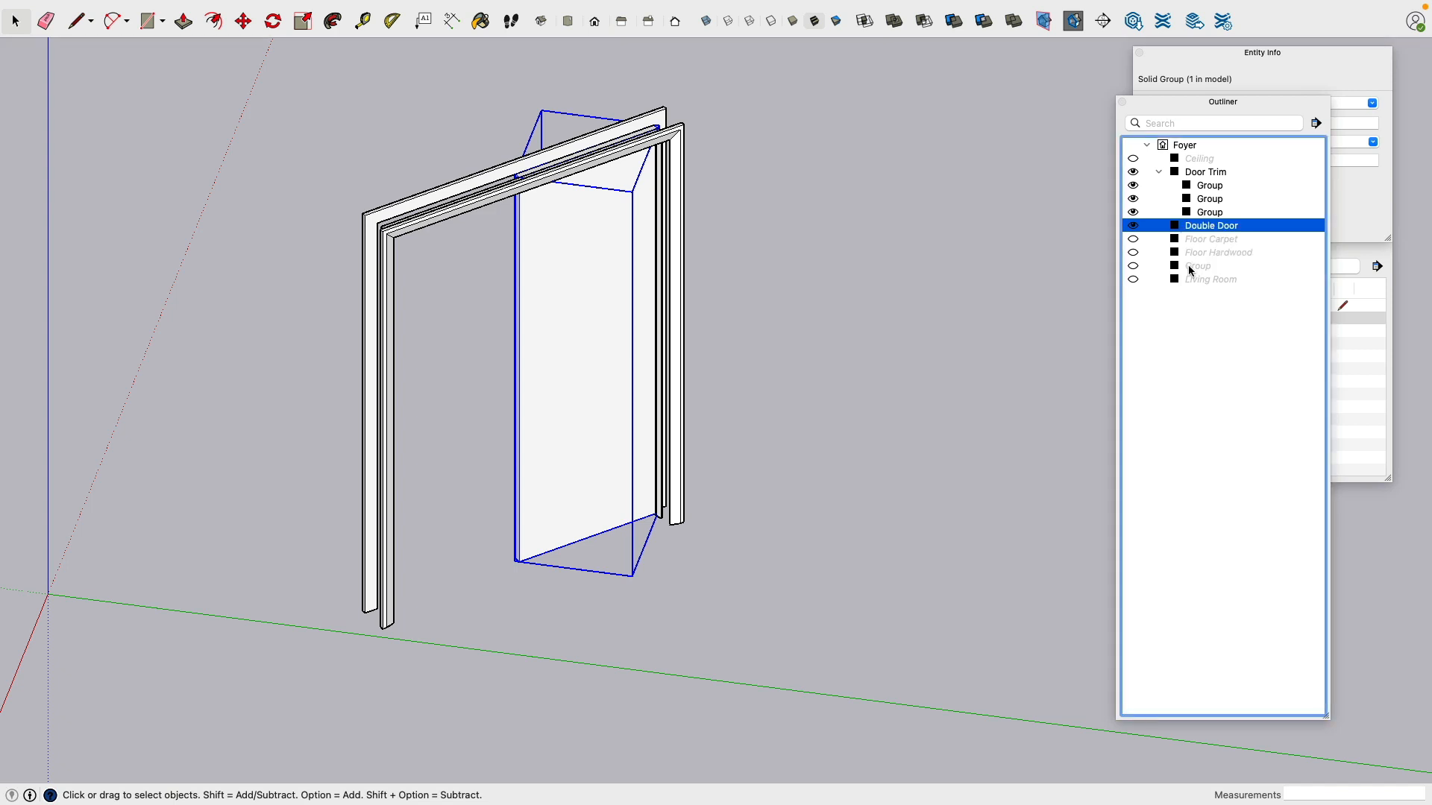
left_click(893, 460)
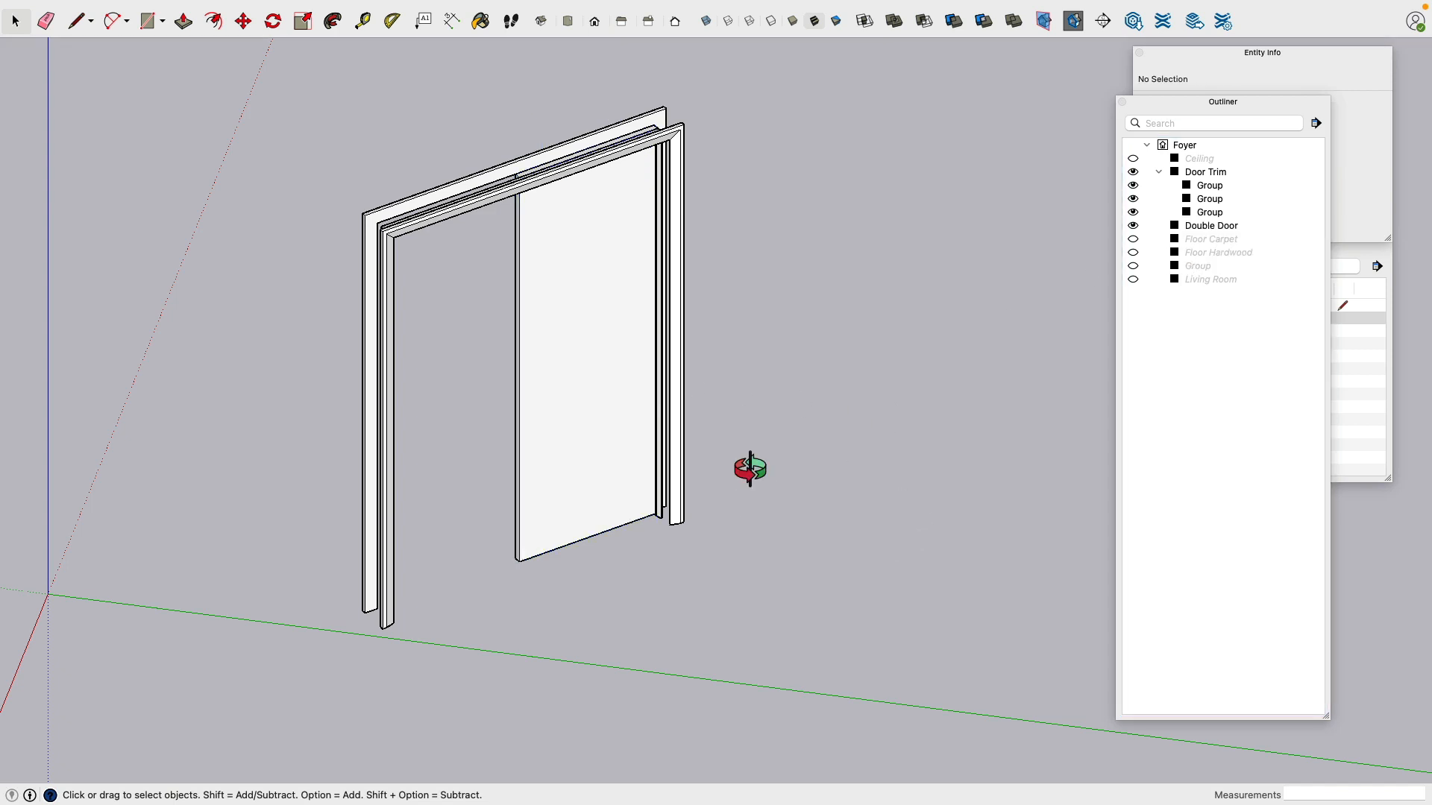
Step: Switch to Finder to examine the double doors in the annotated Entrance.JPG photo, and return to SketchUp
middle_click_drag(748, 469, 623, 392)
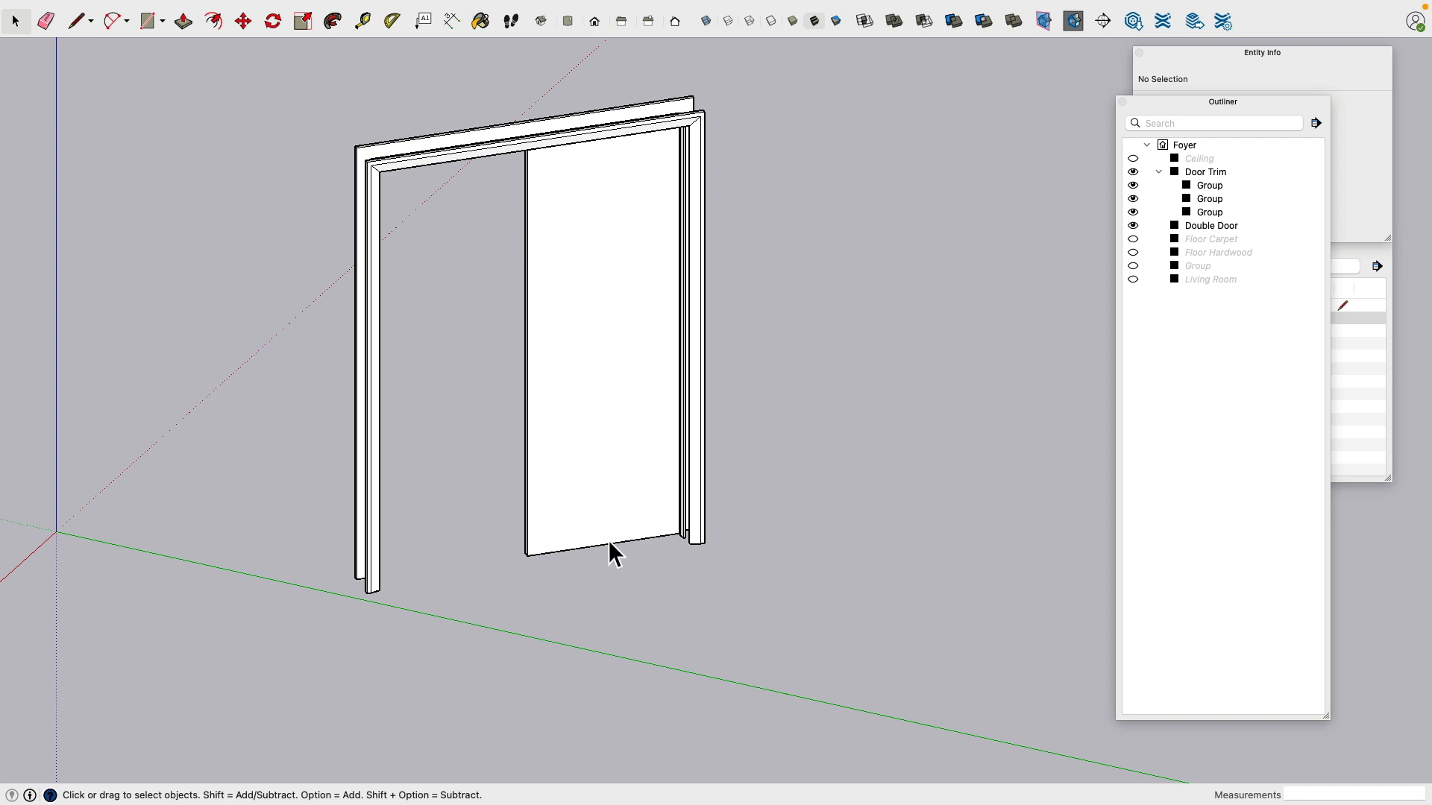
middle_click_drag(609, 542, 532, 377)
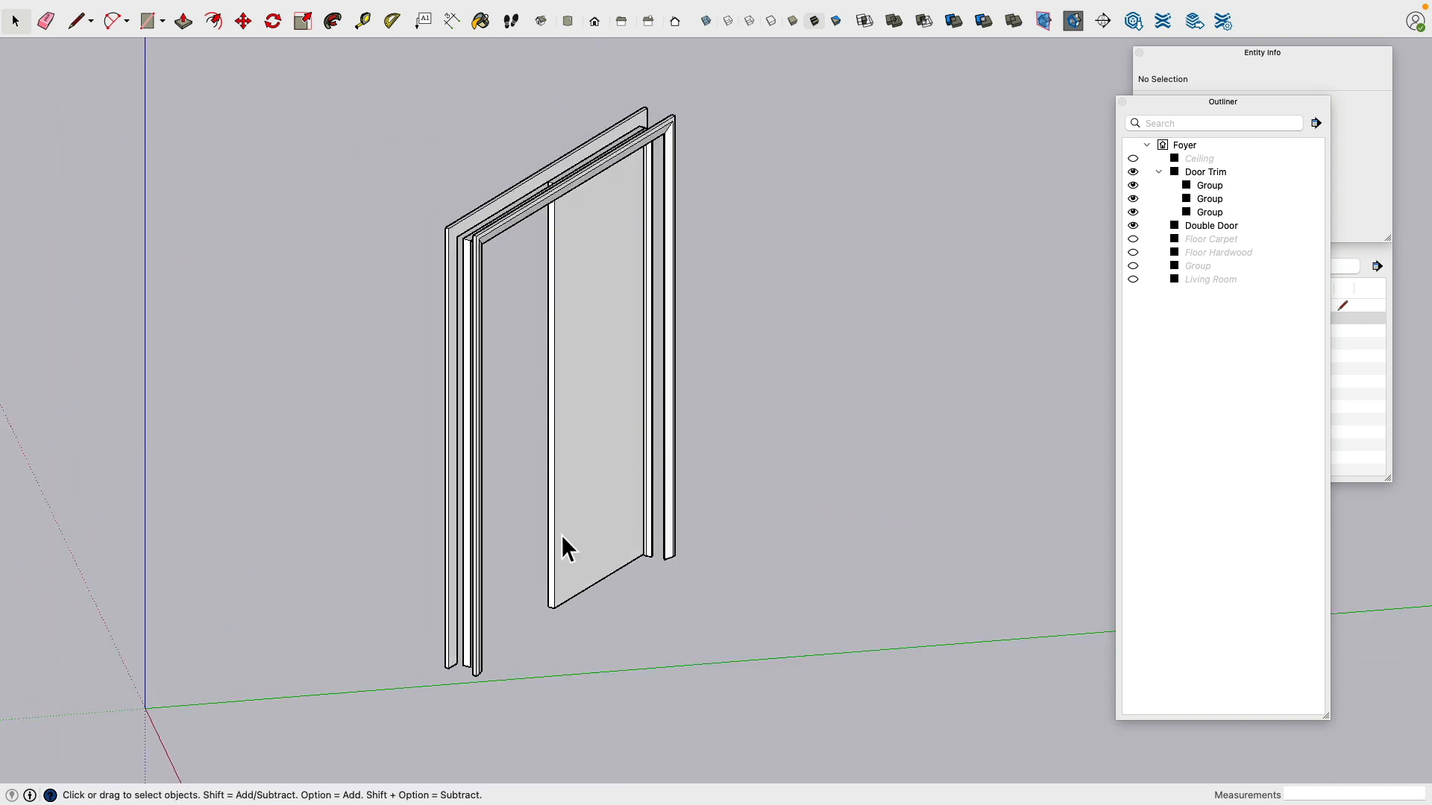
key("super+Tab")
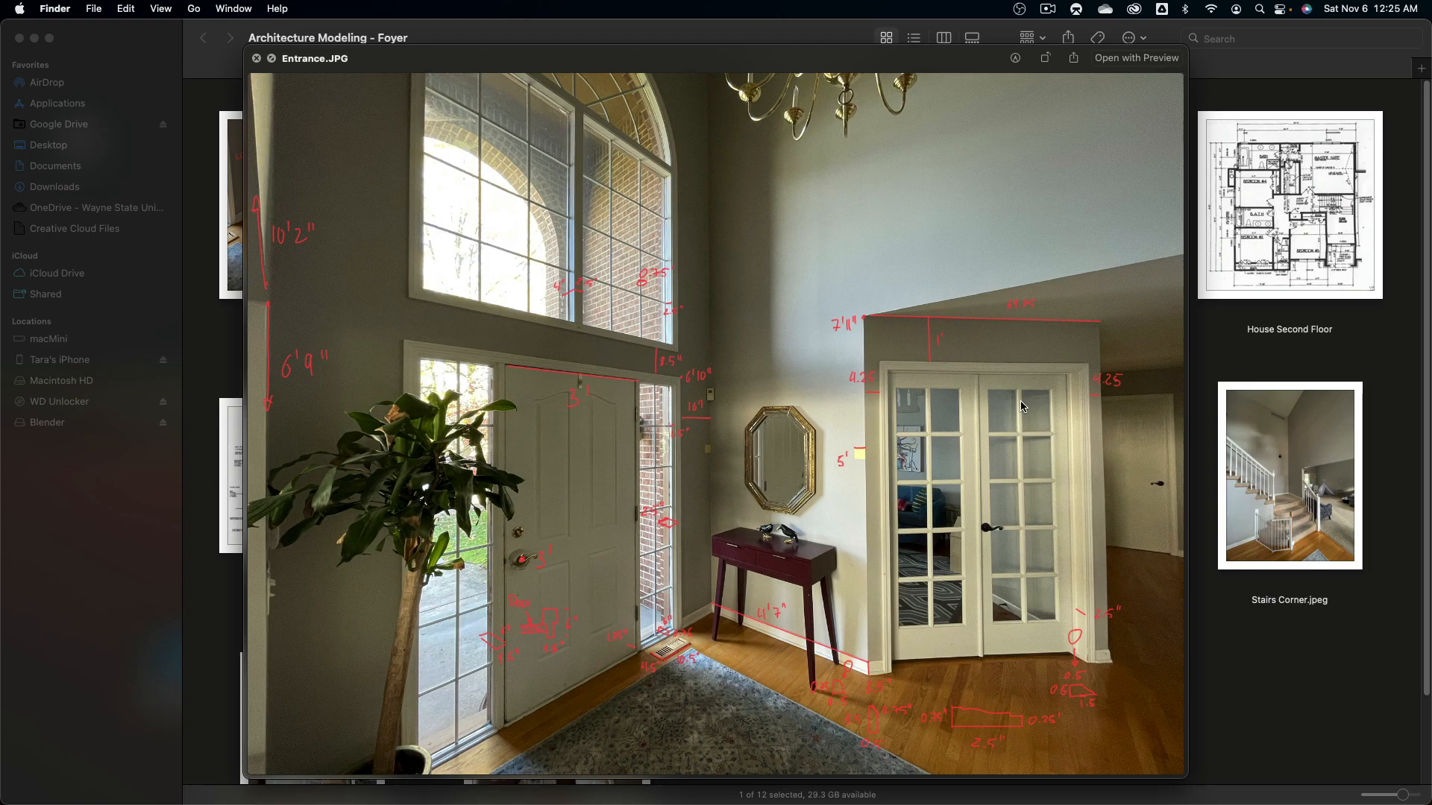
key("super+Tab")
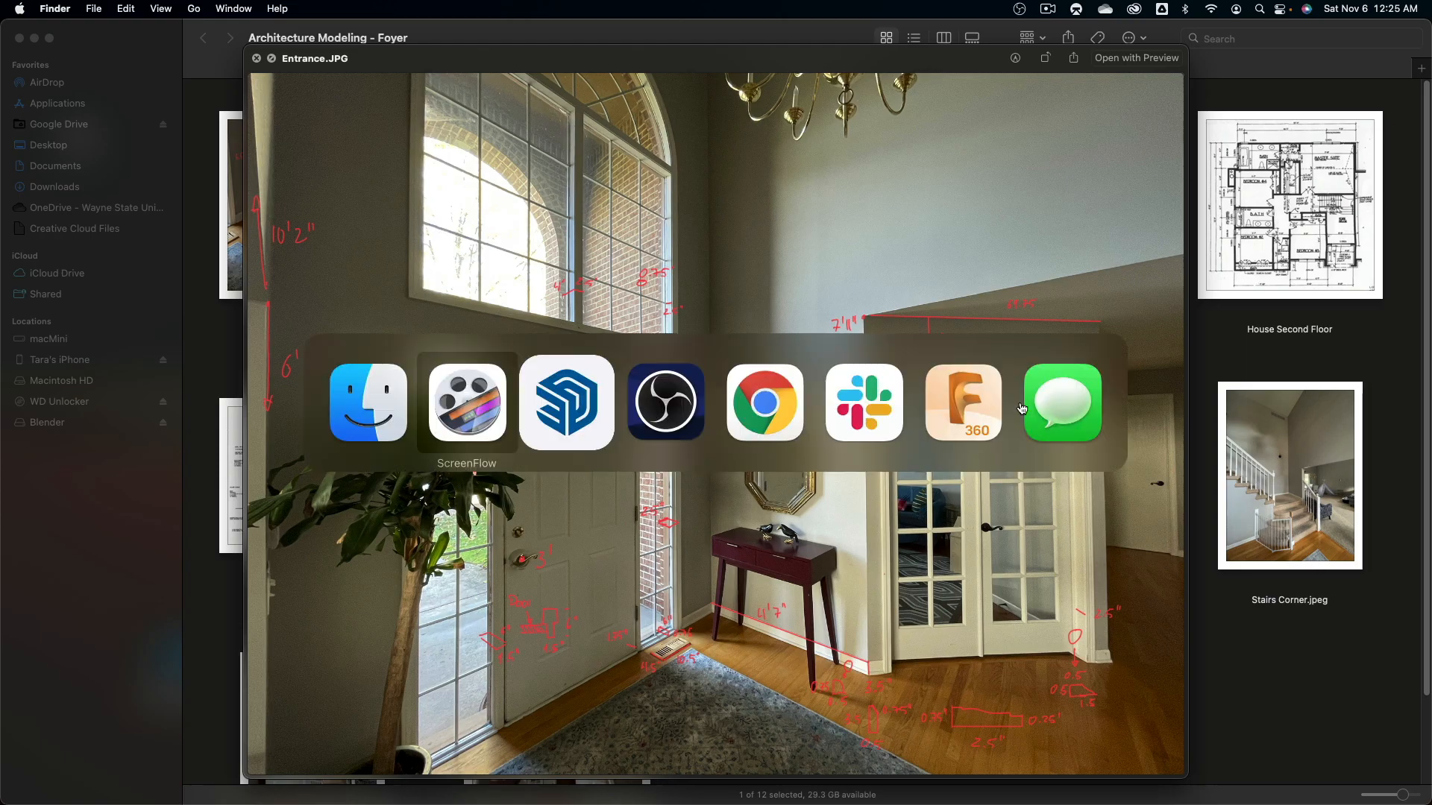
left_click(569, 420)
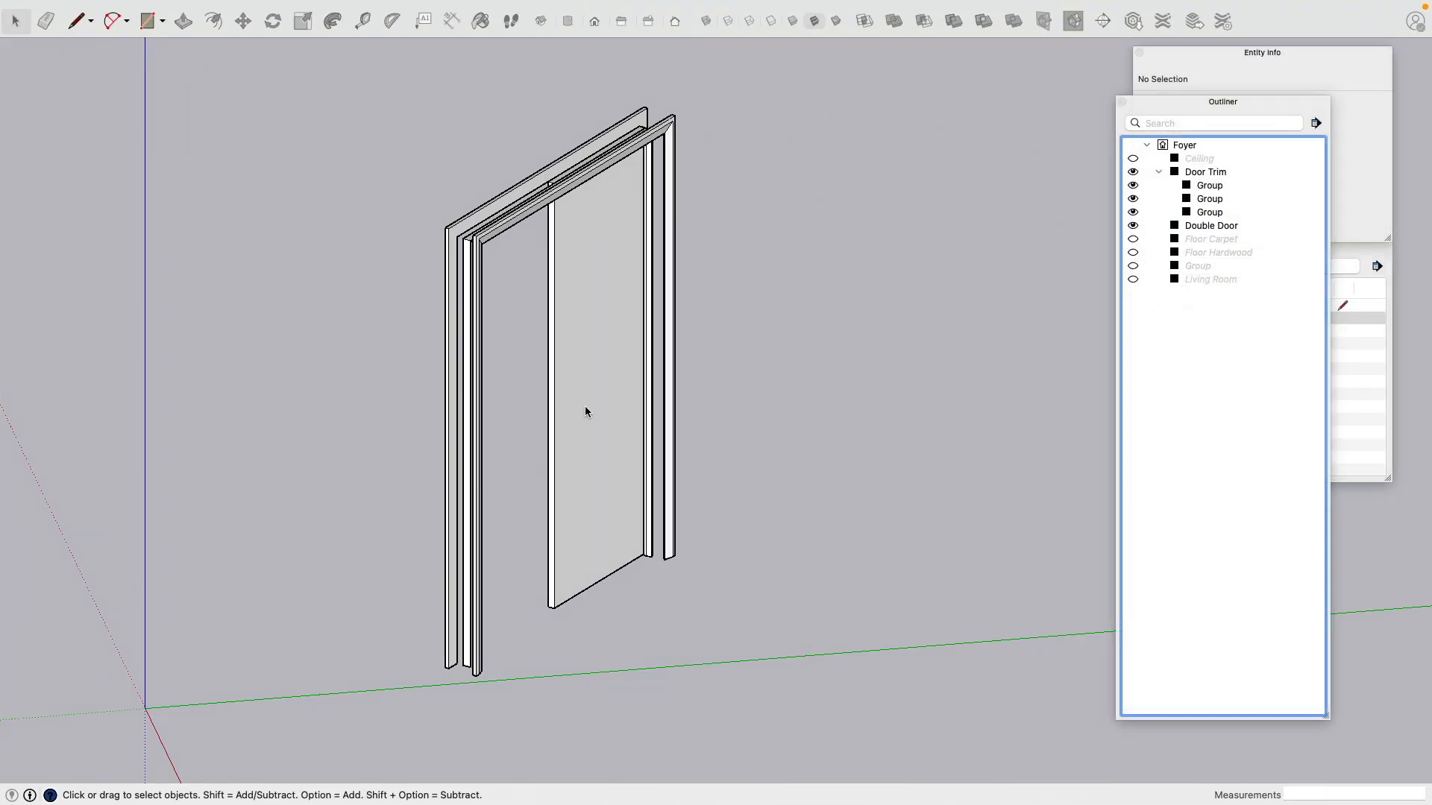
mouse_move(585, 406)
middle_mouse_down()
mouse_move(624, 308)
mouse_move(716, 335)
mouse_move(637, 344)
mouse_move(742, 329)
mouse_move(409, 611)
mouse_move(395, 455)
middle_mouse_up()
left_click(623, 315)
double_click(621, 313)
left_click(1133, 266)
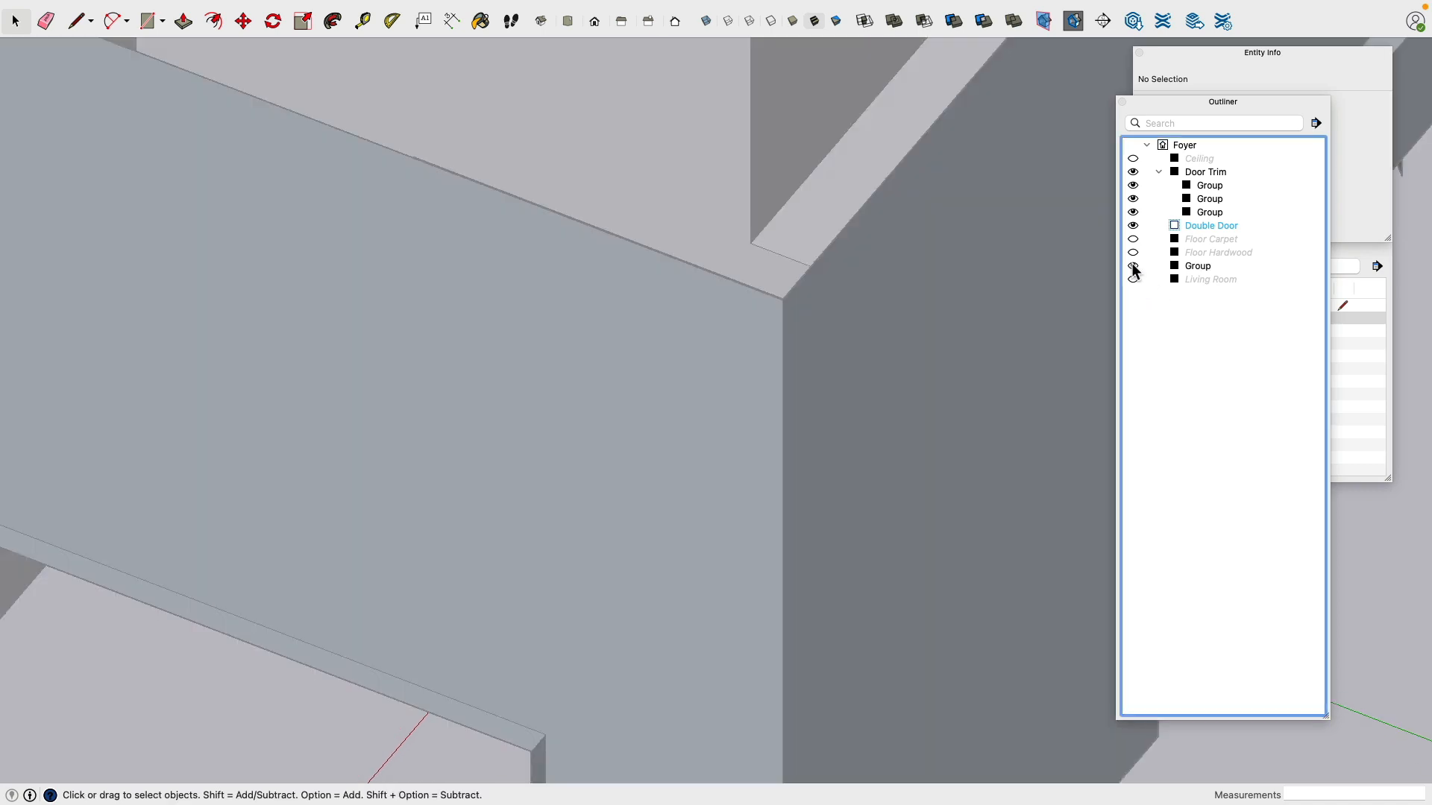
left_click(1133, 267)
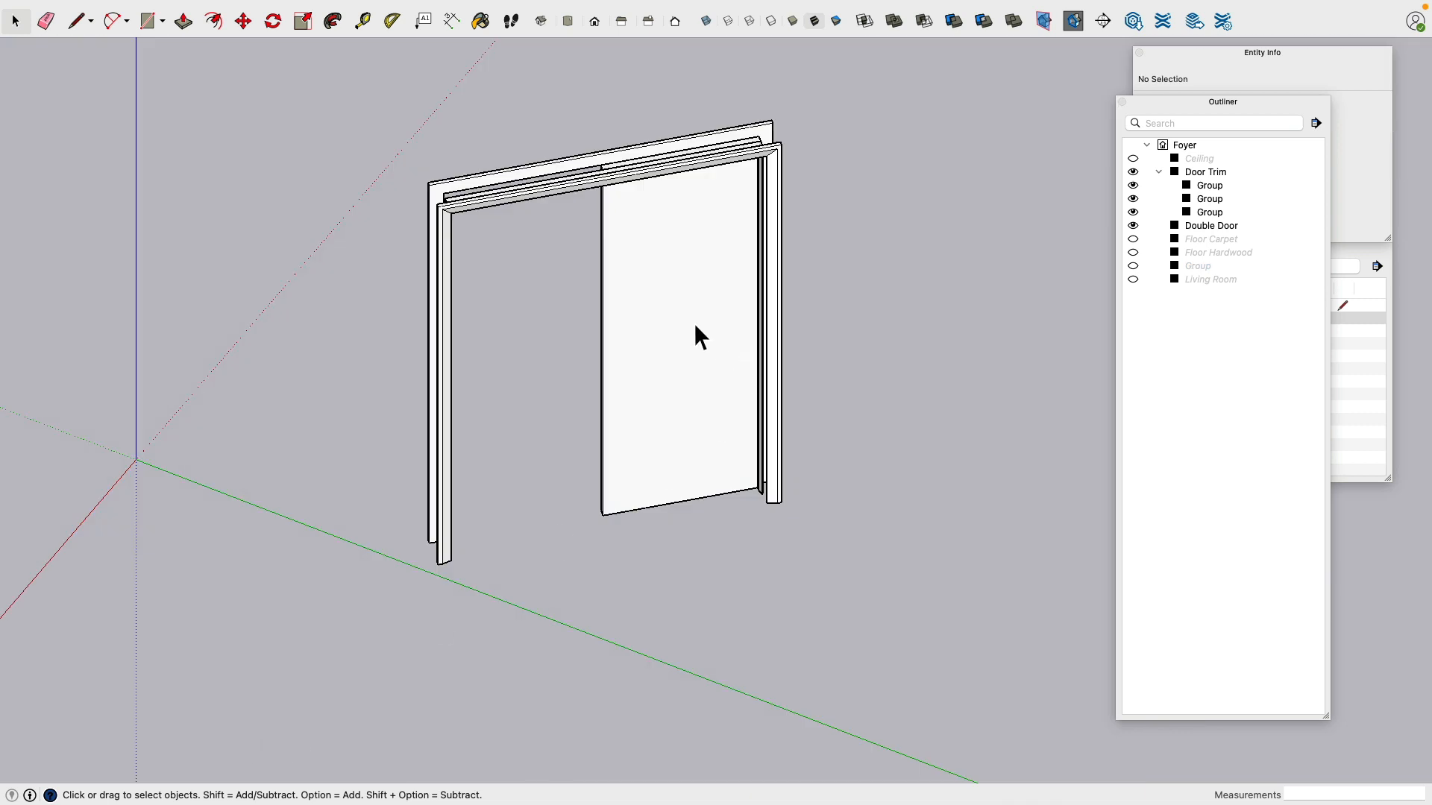
Step: Open the Double Door group for editing and place a vertical guide 4 inches inside the front face's free edge
double_click(693, 317)
left_click(678, 269)
scroll(686, 263, "up", 2)
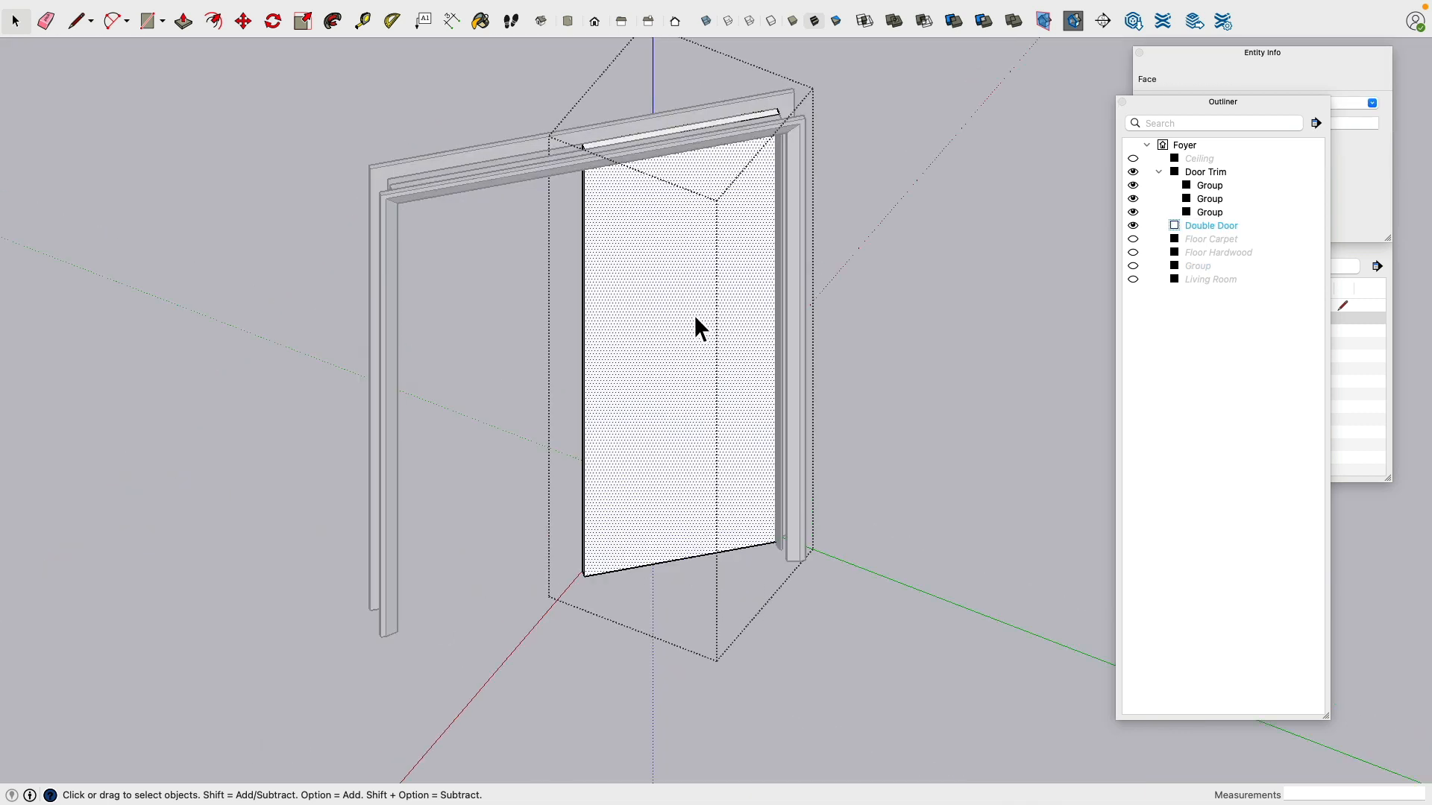
scroll(701, 417, "up", 3)
scroll(695, 451, "up", 1)
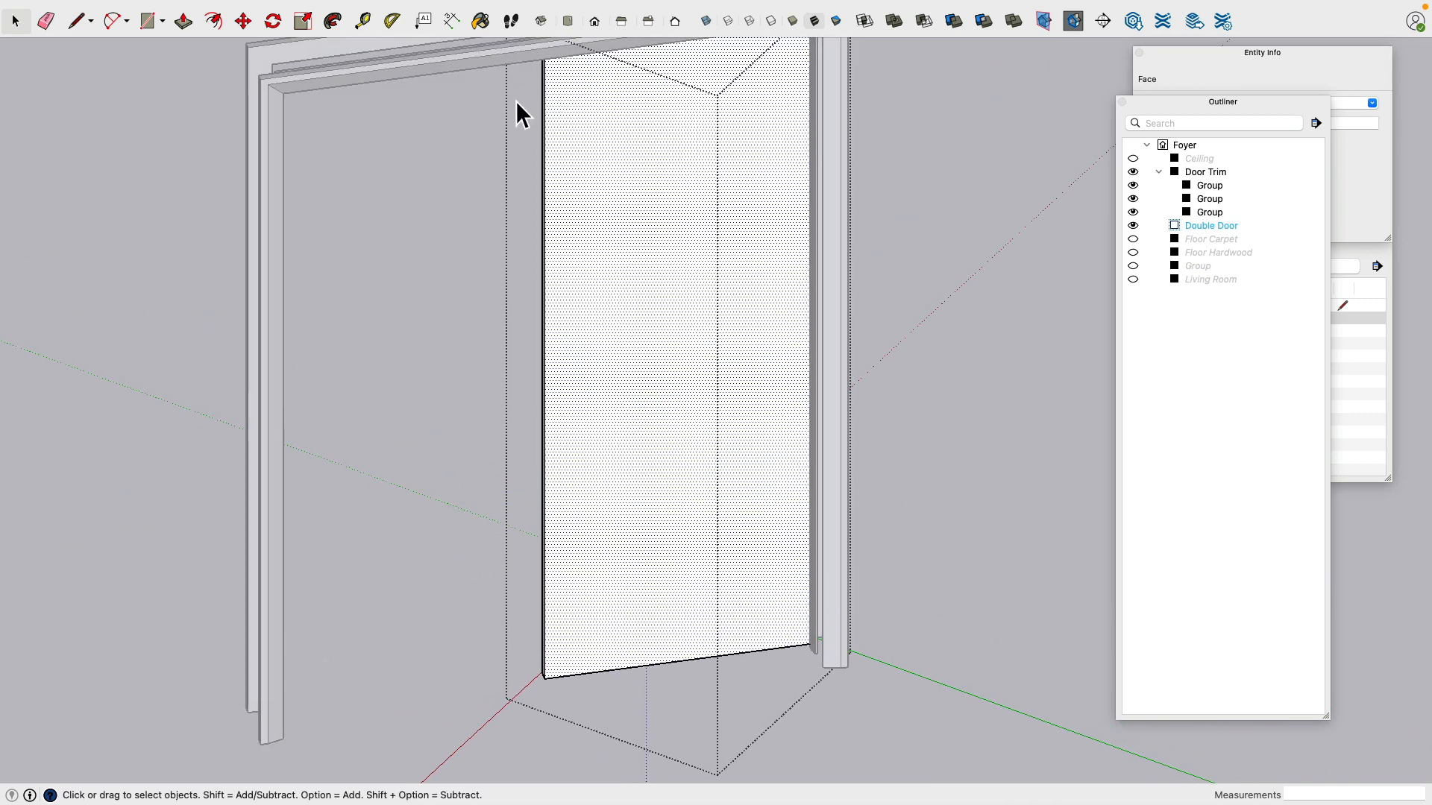
left_click(364, 23)
left_click(544, 370)
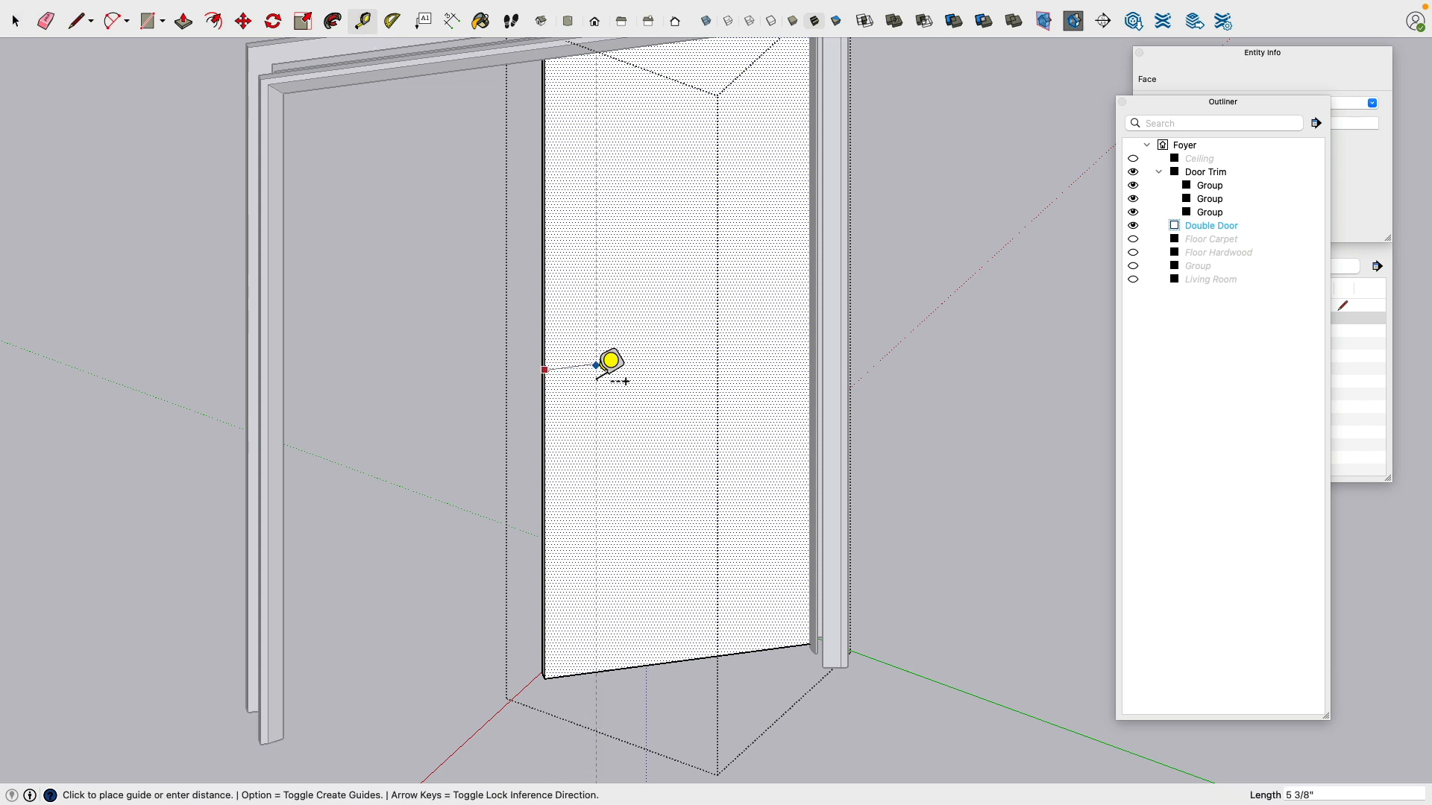
type("4")
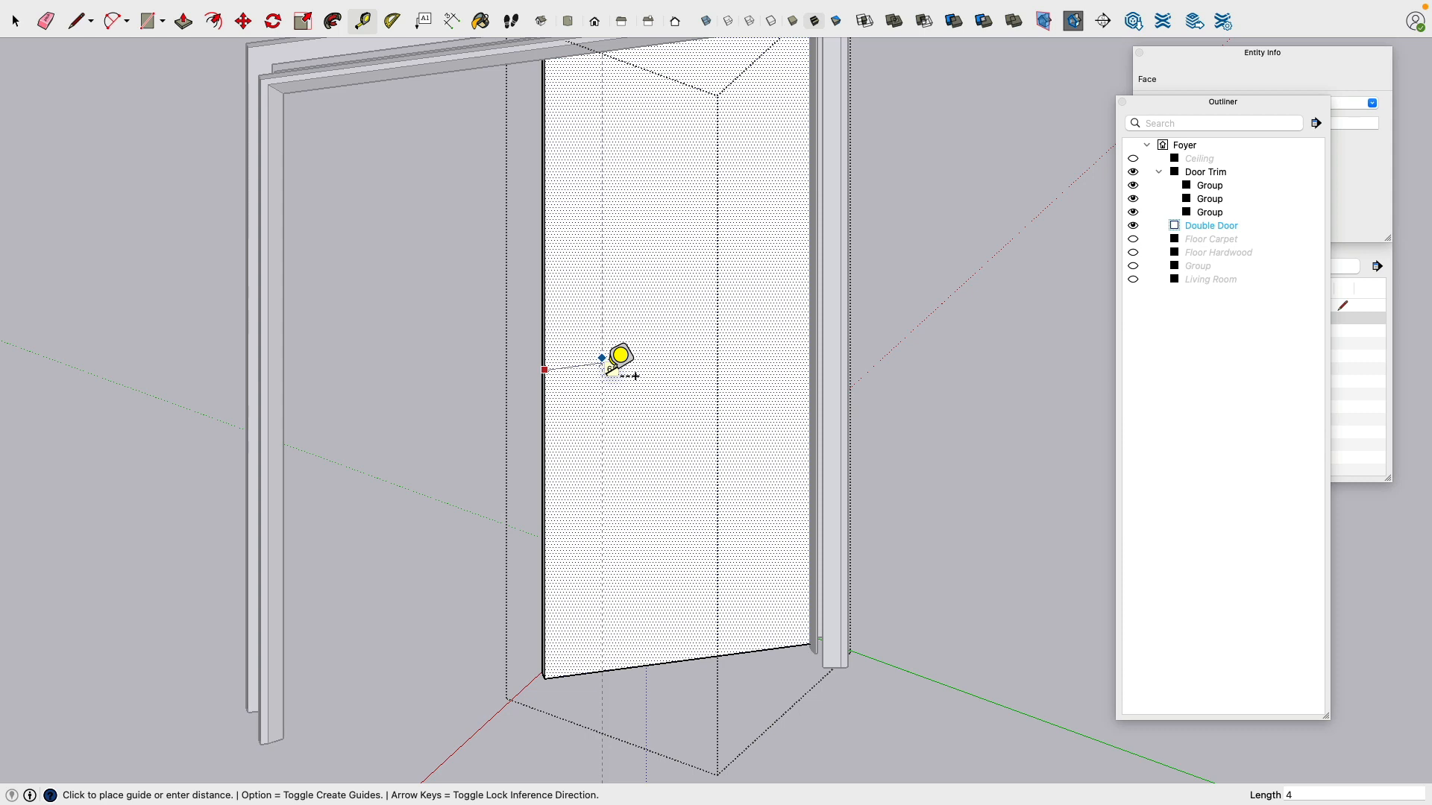
key("Return")
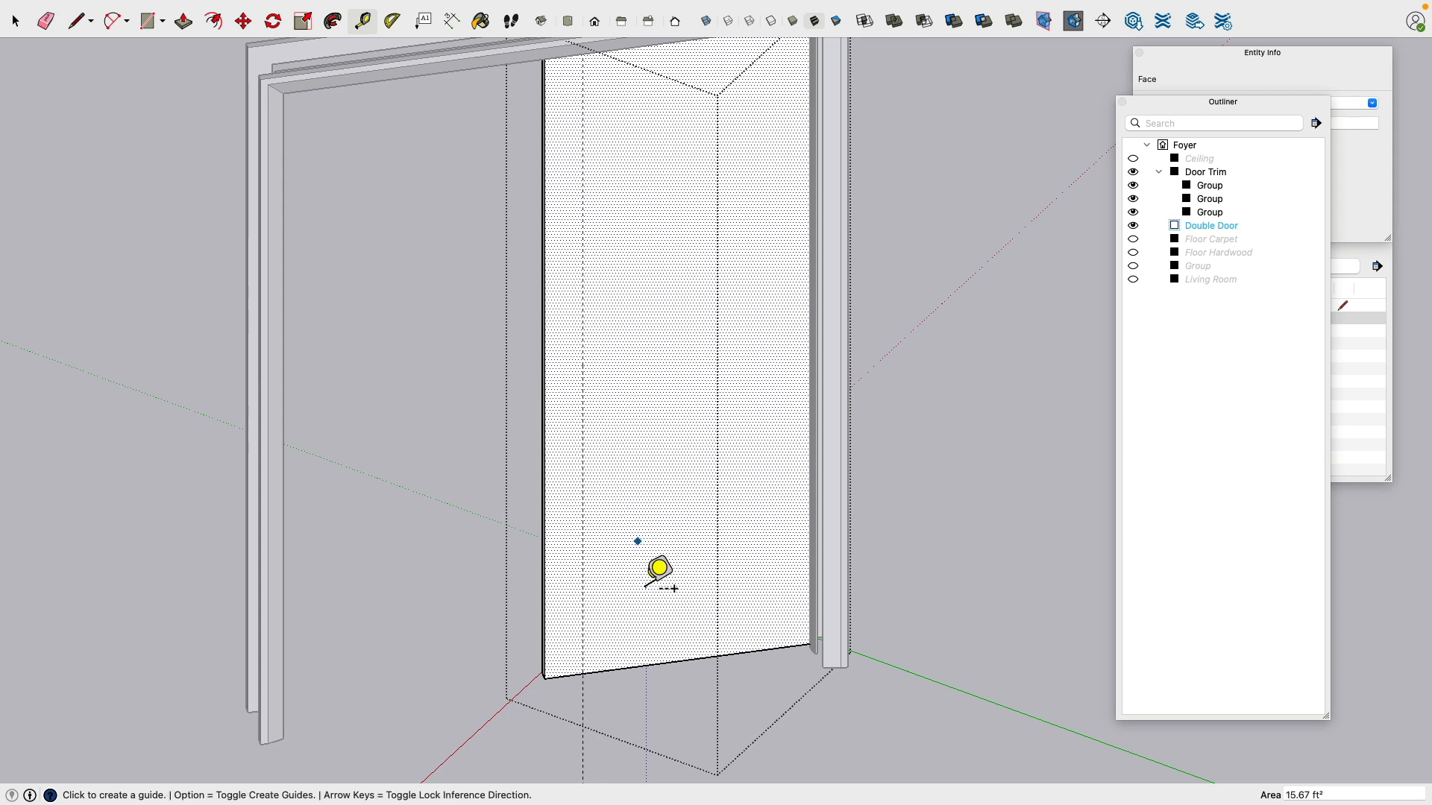
Step: Place a guide 8 inches above the bottom edge of the door's front face
left_click(628, 668)
type("8")
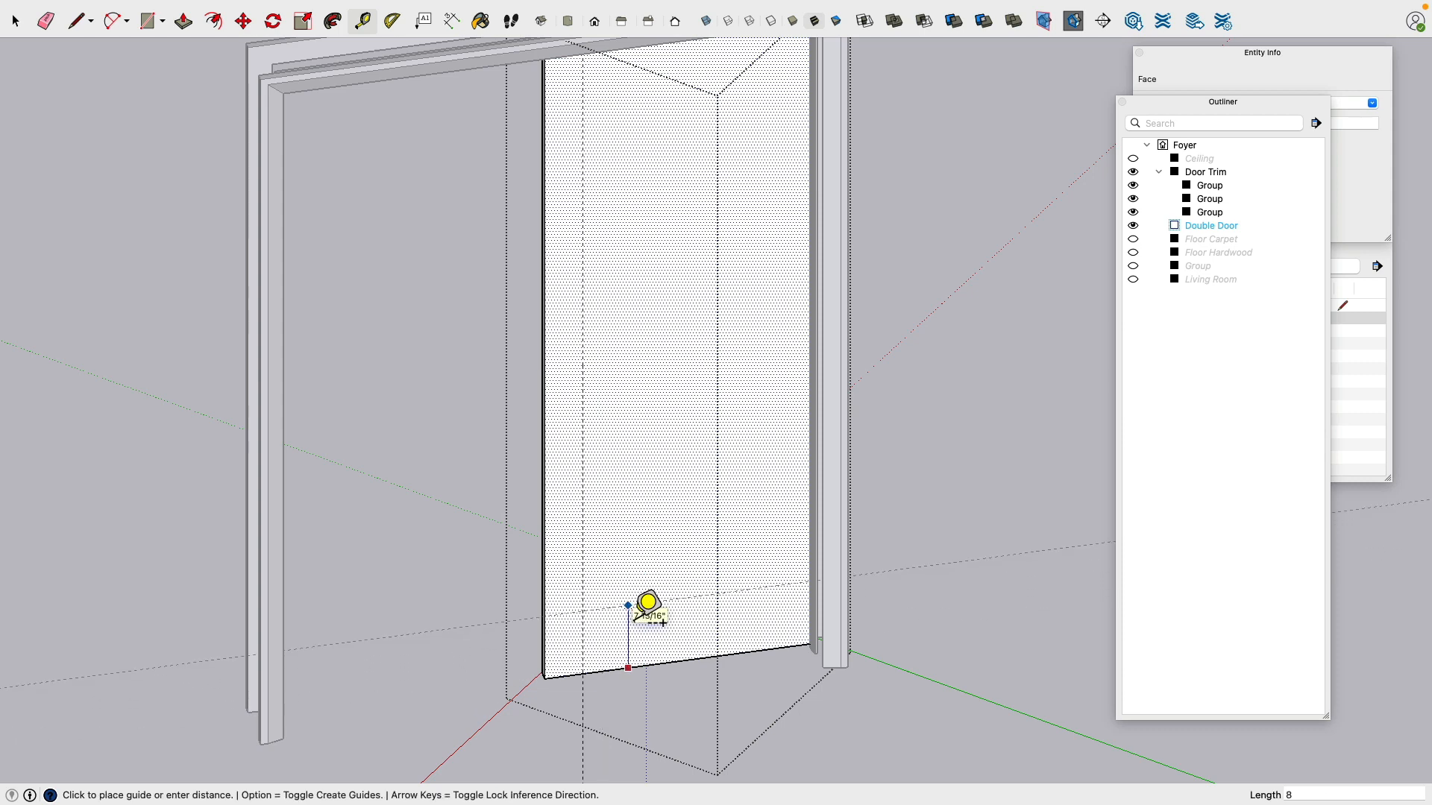
key("Return")
Step: Hide all three groups inside Door Trim to expose the door's top and jamb-side edges
middle_click_drag(687, 549, 680, 335)
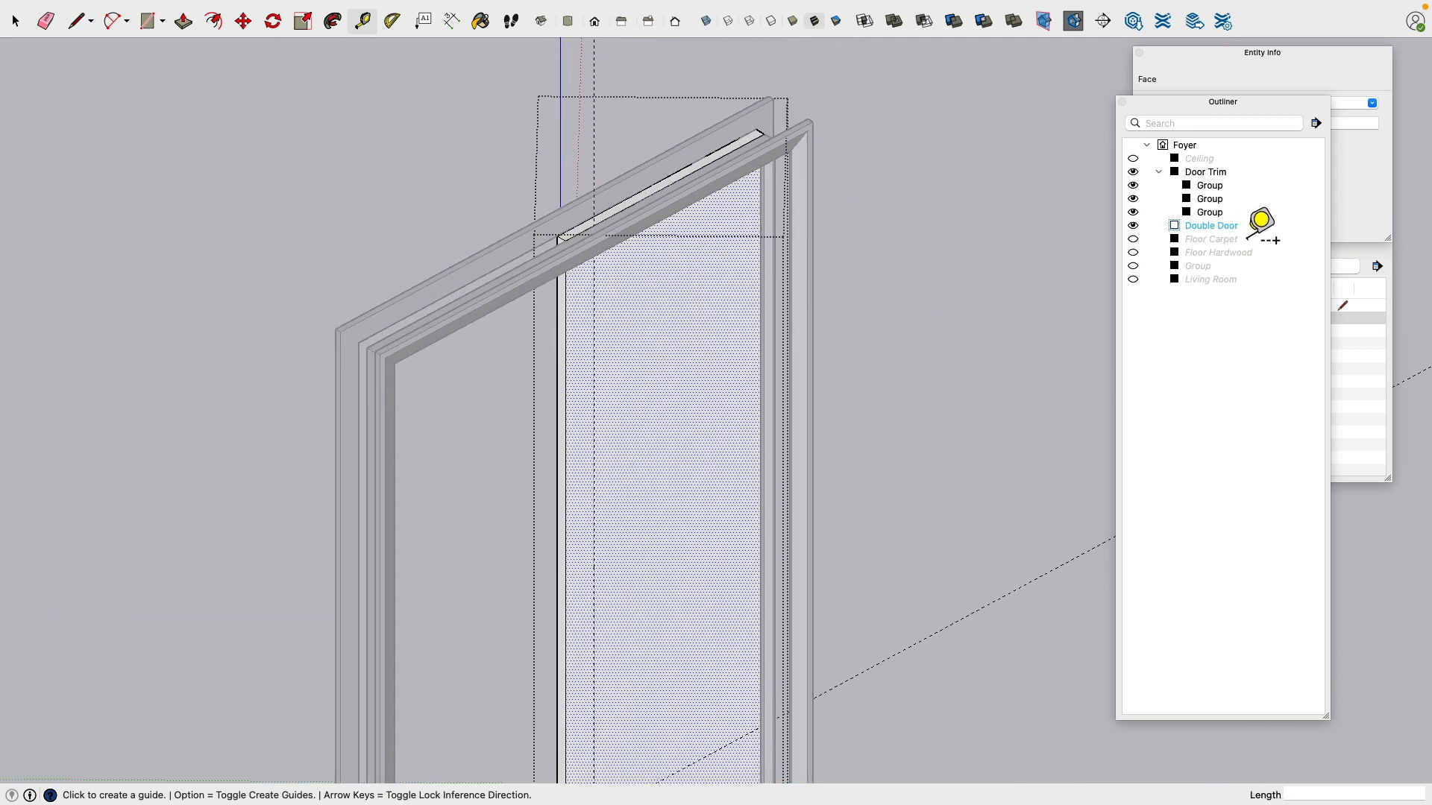
left_click(1133, 212)
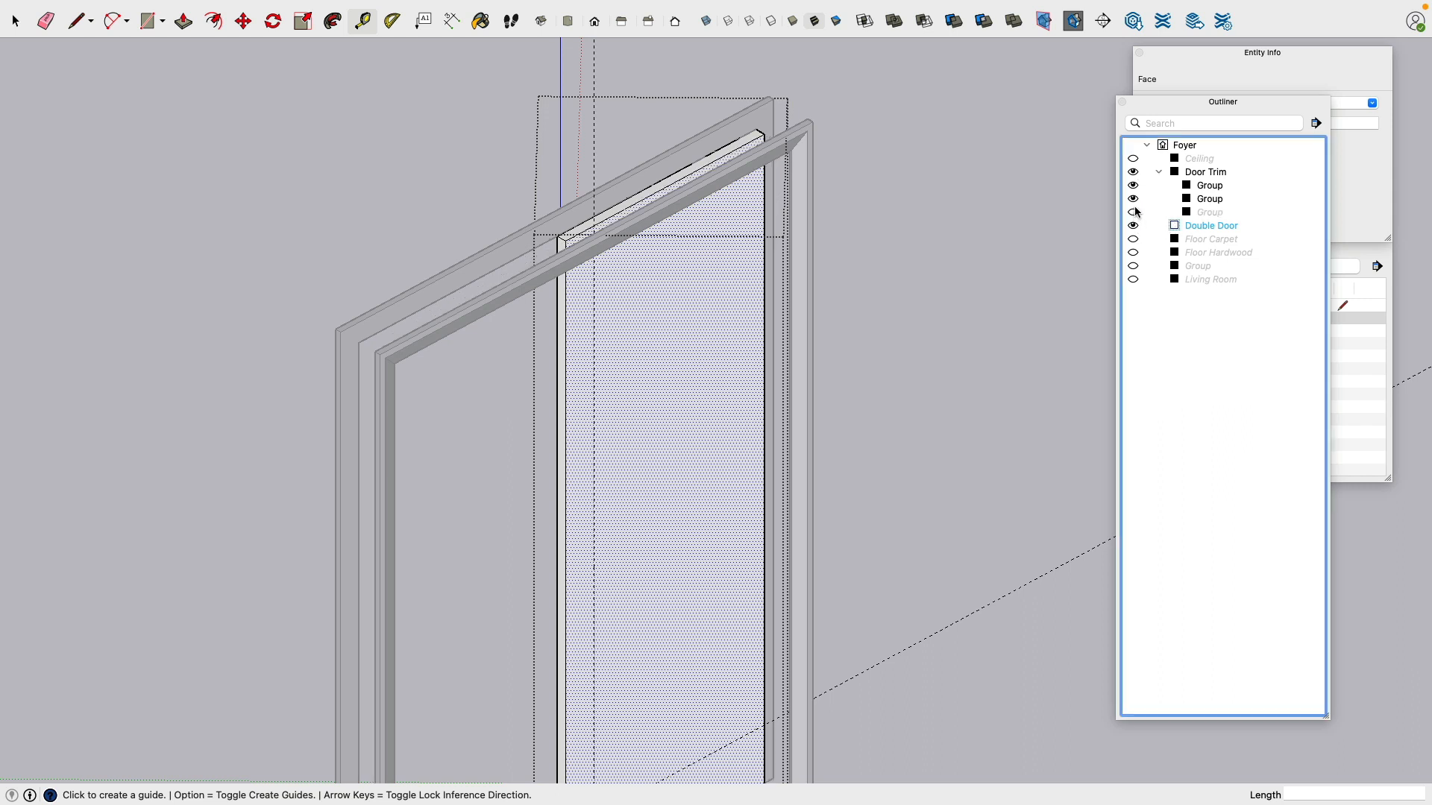
left_click(1132, 198)
left_click(1132, 186)
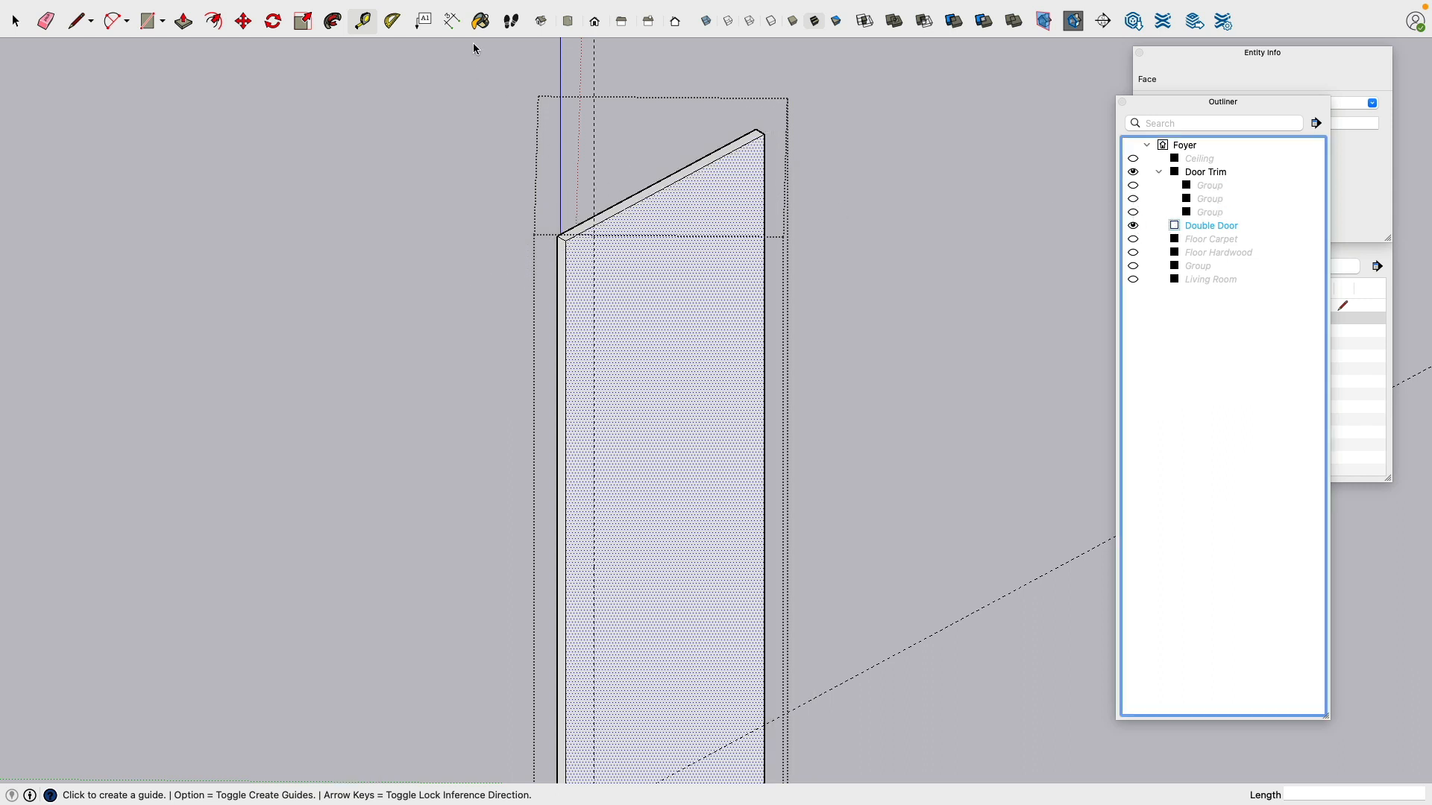
Step: Place guides 4 inches inside the top edge and 4 inches inside the jamb-side edge of the door face
left_click(361, 21)
left_click(644, 198)
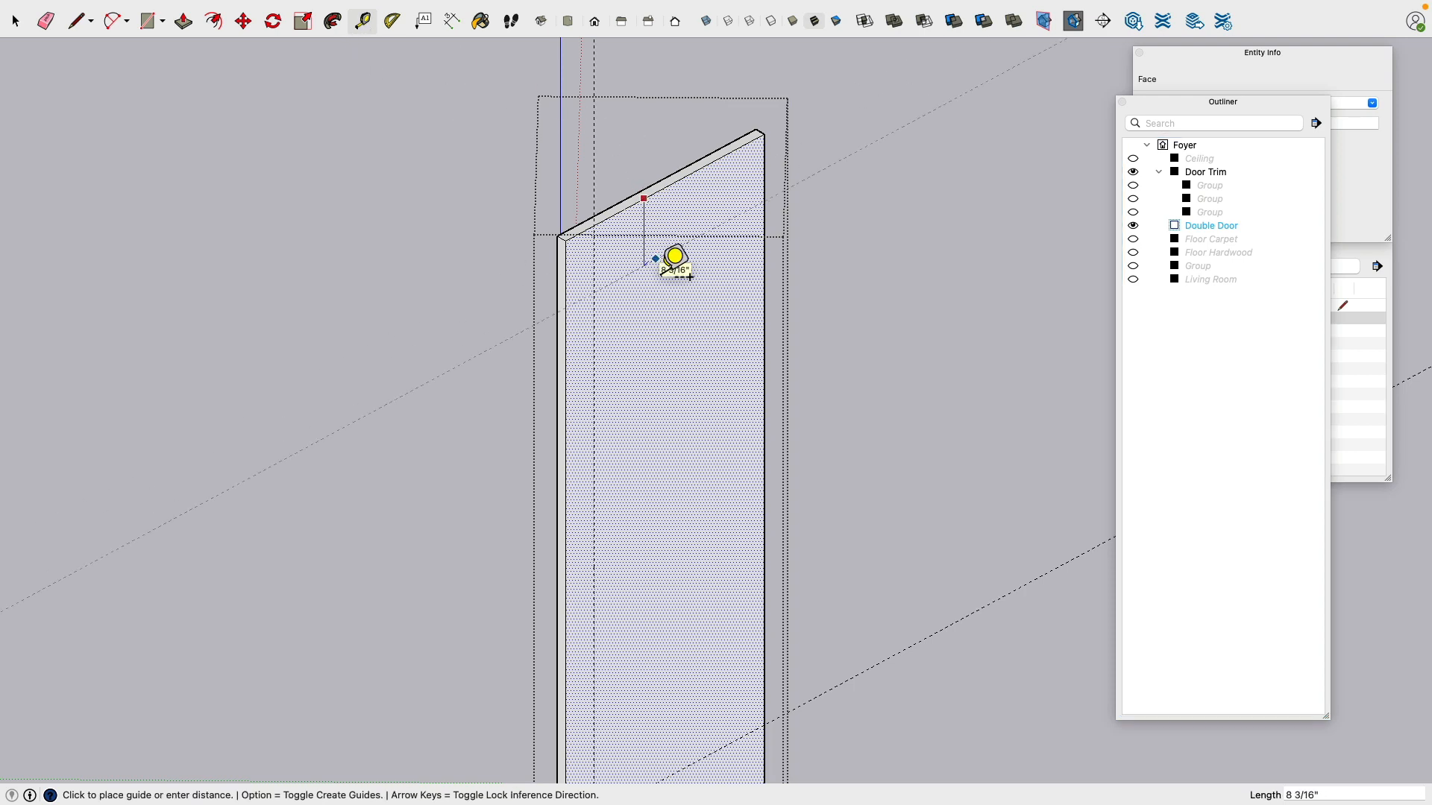
type("4")
key("Return")
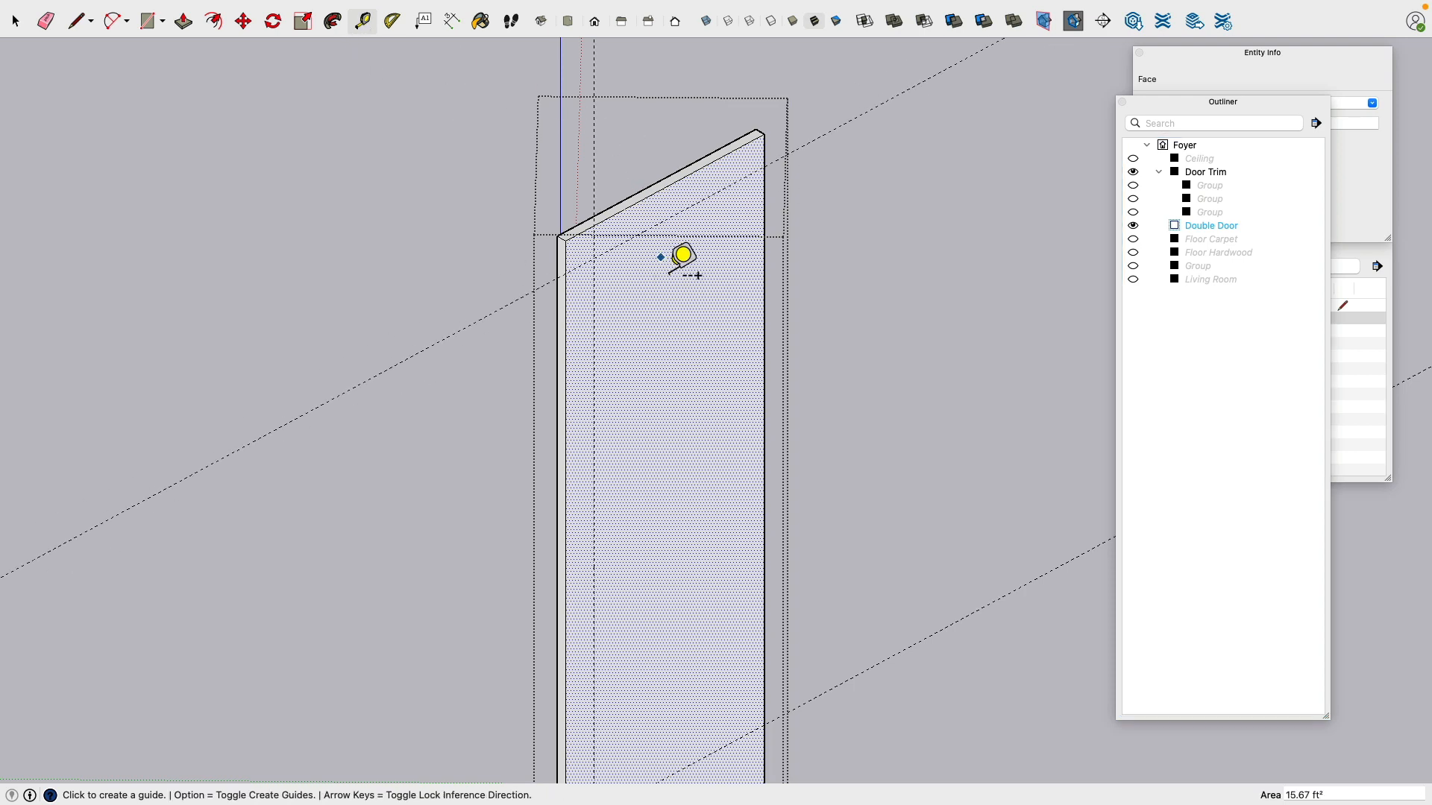
middle_click_drag(745, 313, 799, 191)
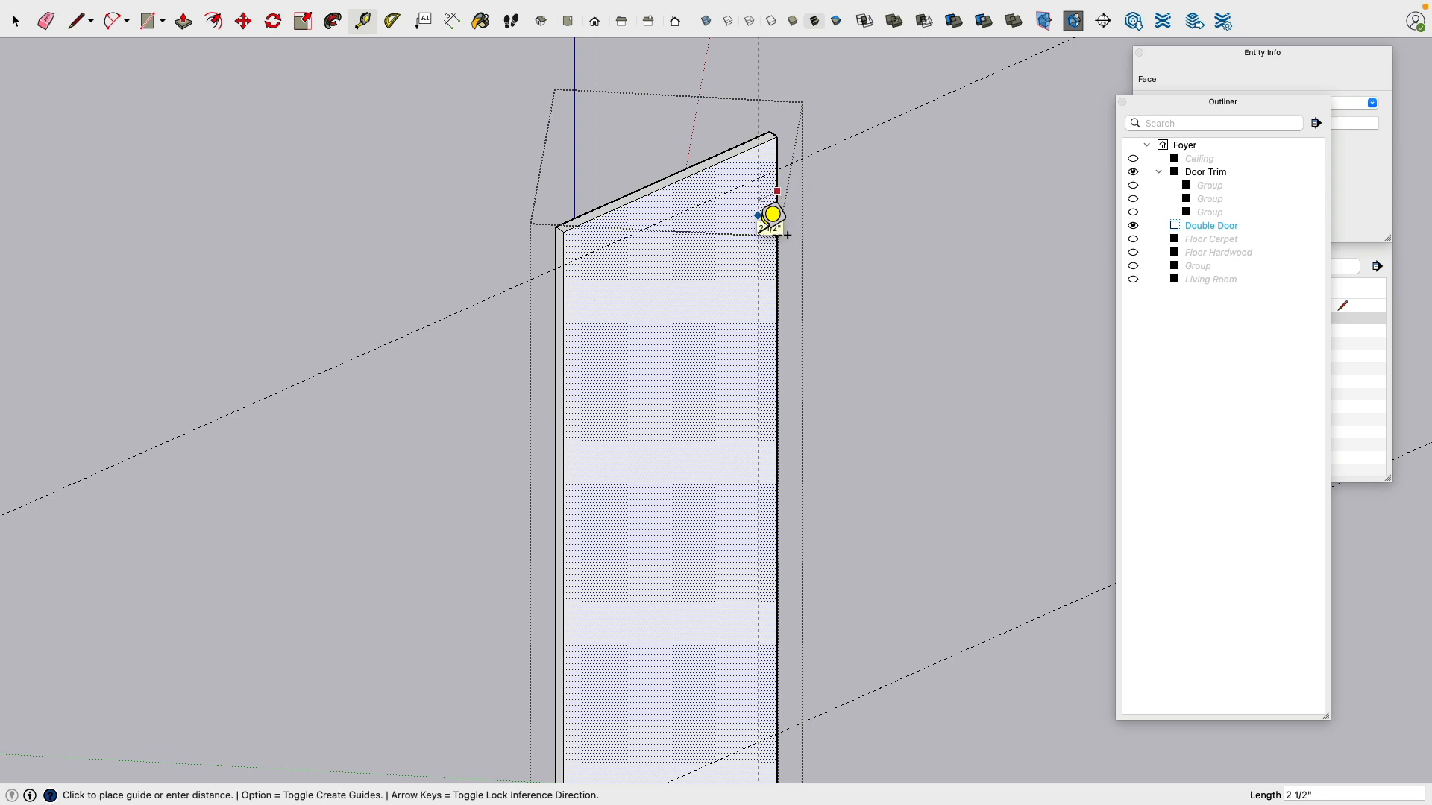
type("4")
key("Return")
Step: Draw a rectangle on the door face between the guides' opposite intersections, about 1' 8 1/8" by 5' 8 1/4"
middle_click_drag(773, 216, 745, 294)
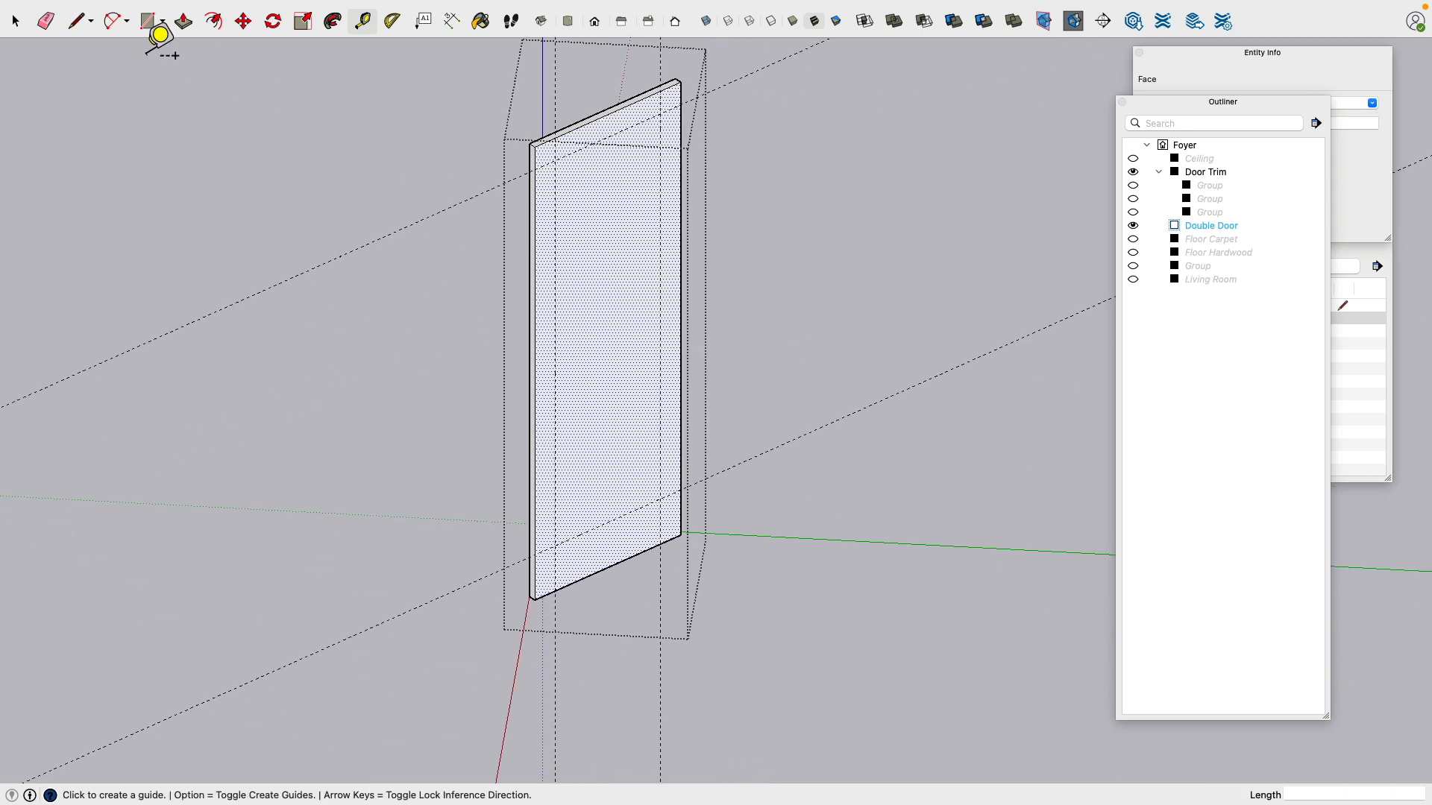
left_click(148, 21)
left_click(555, 161)
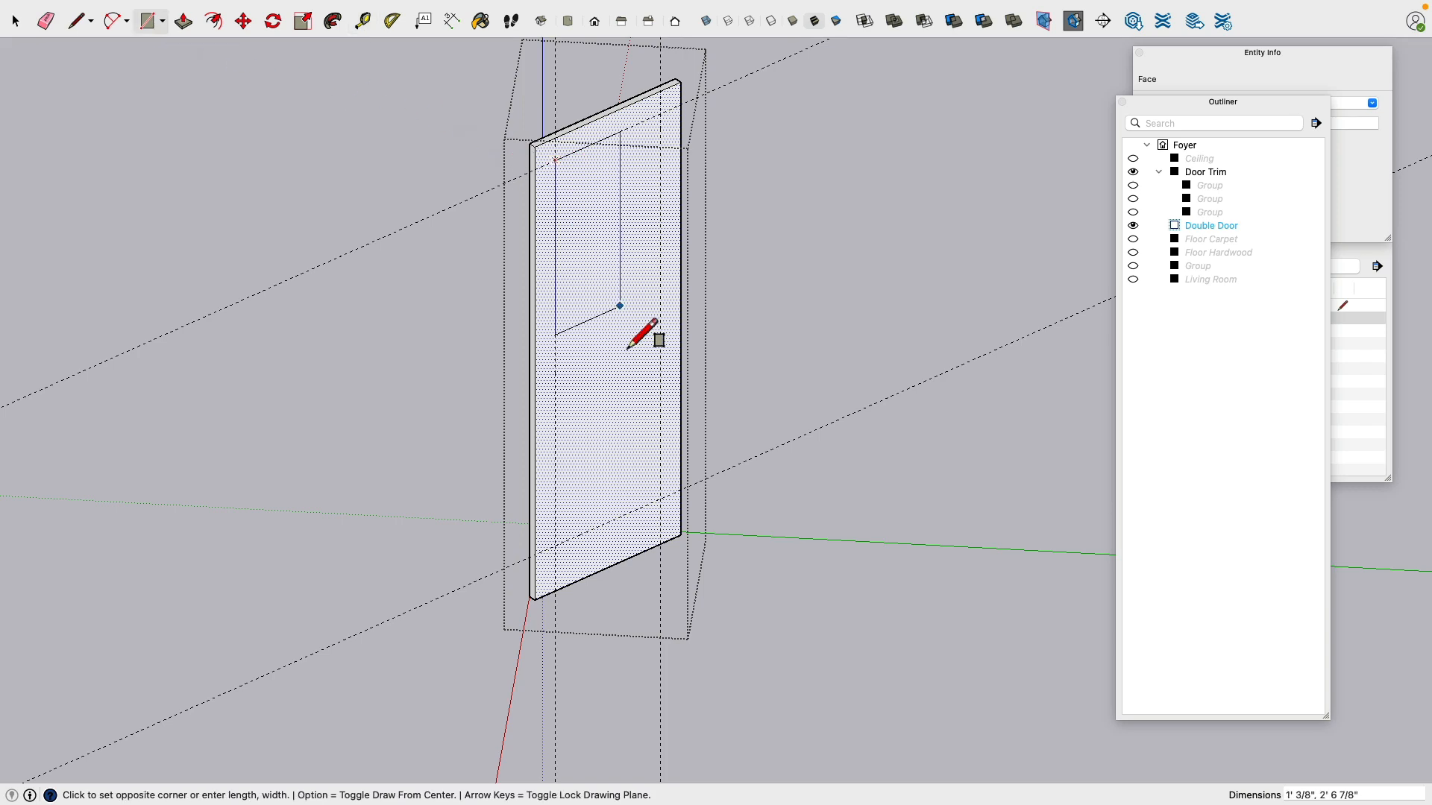
left_click(660, 498)
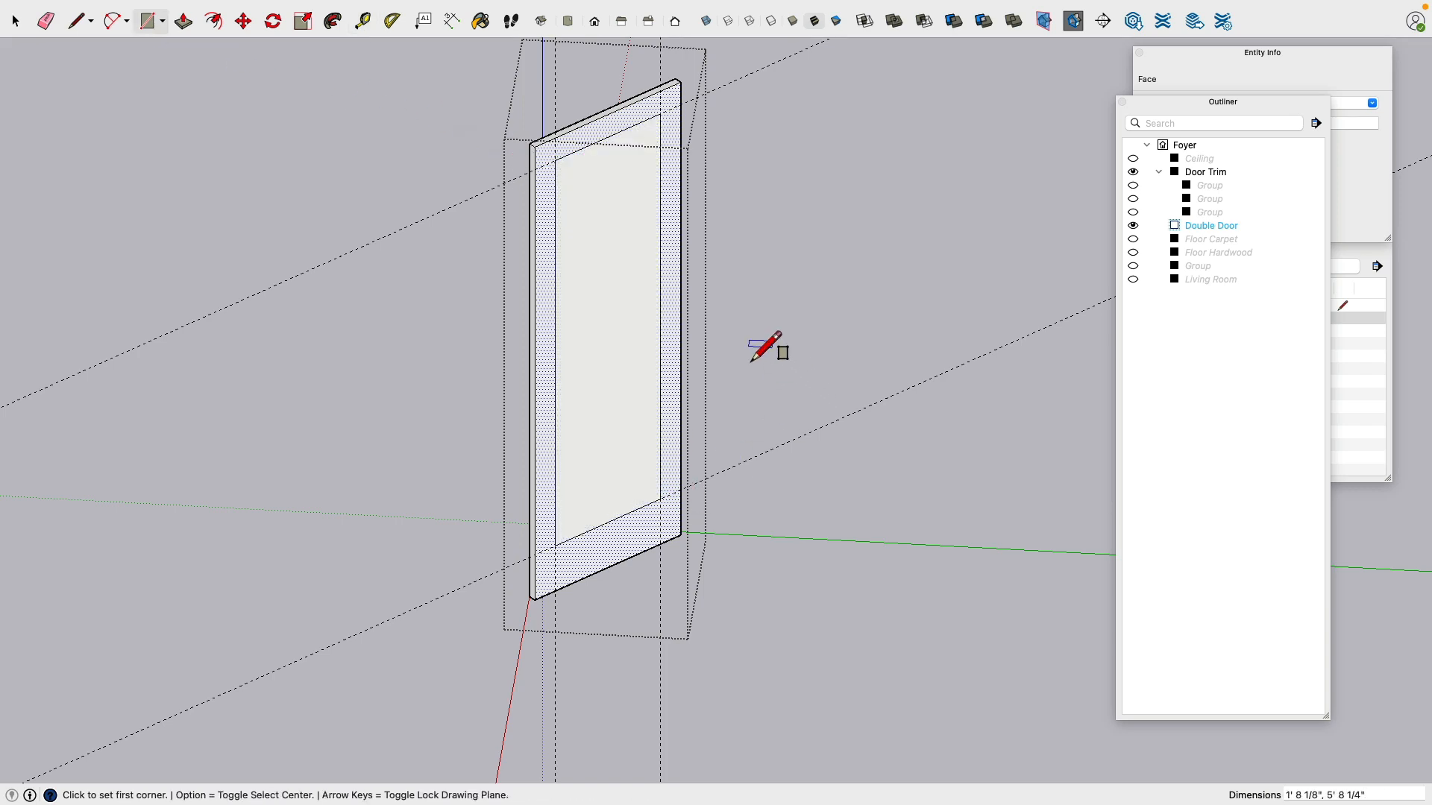
Step: Check the double doors' pane layout in the Entrance photo and erase the four construction guides around the door face
scroll(633, 243, "up", 3)
scroll(633, 243, "down", 2)
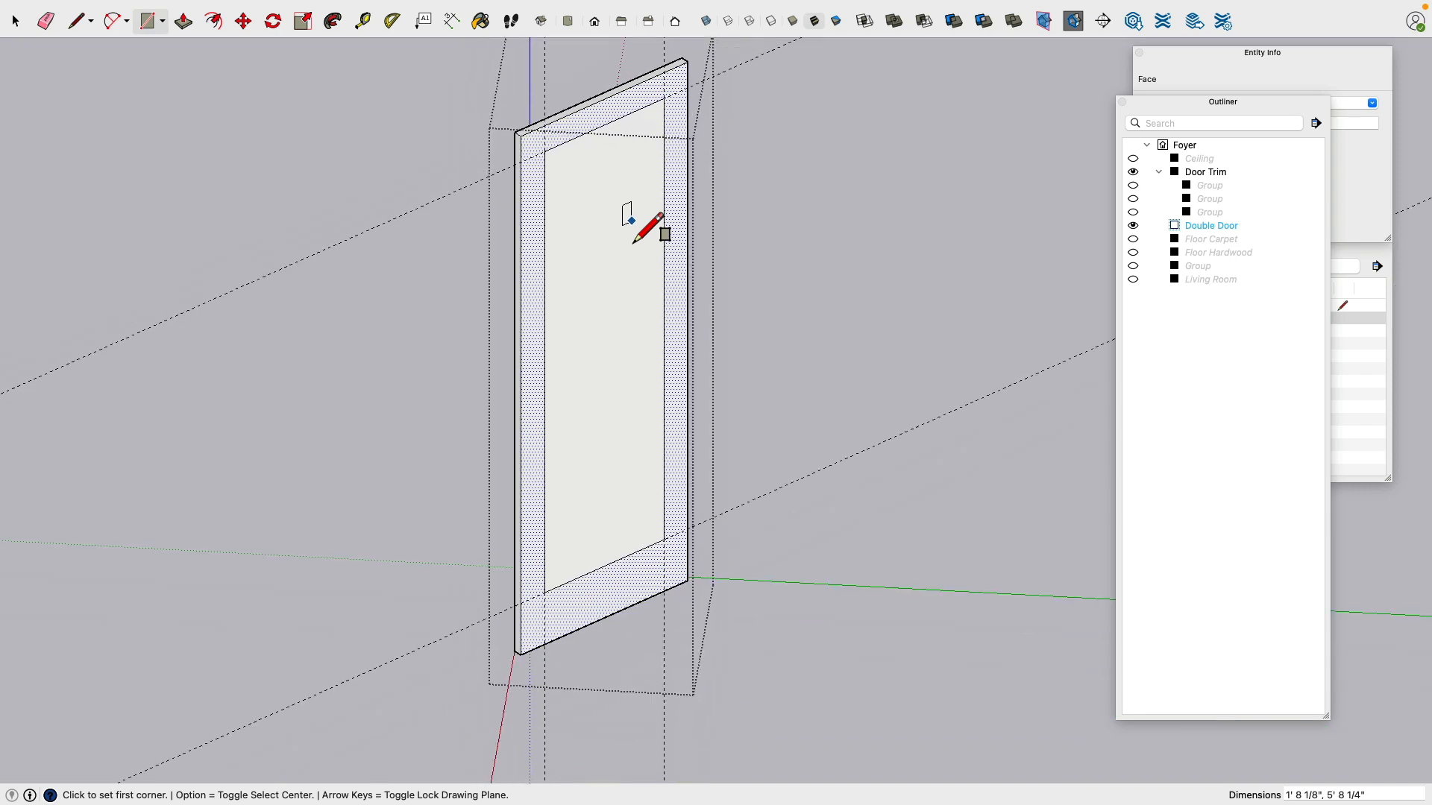
key("super+Tab")
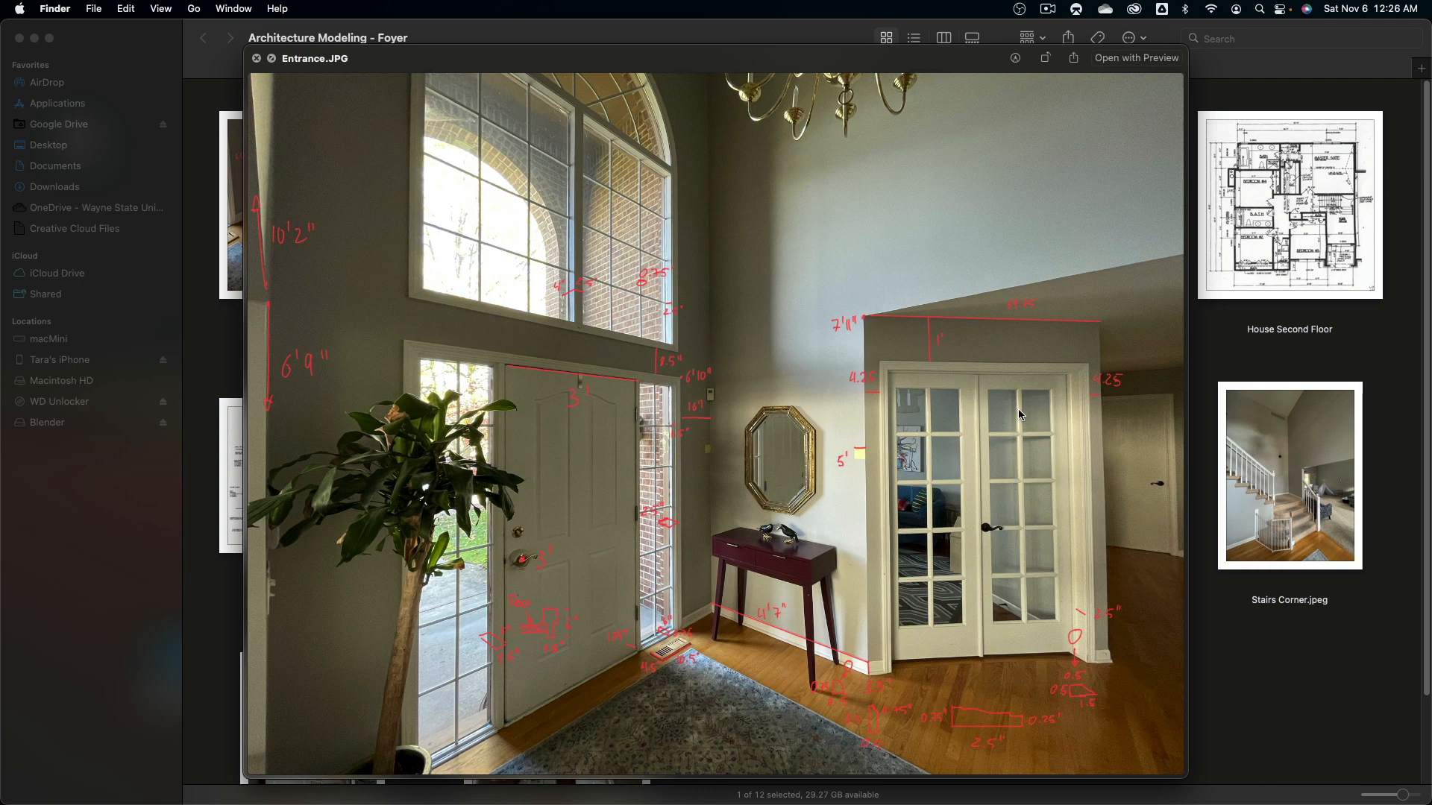
key("super+Tab")
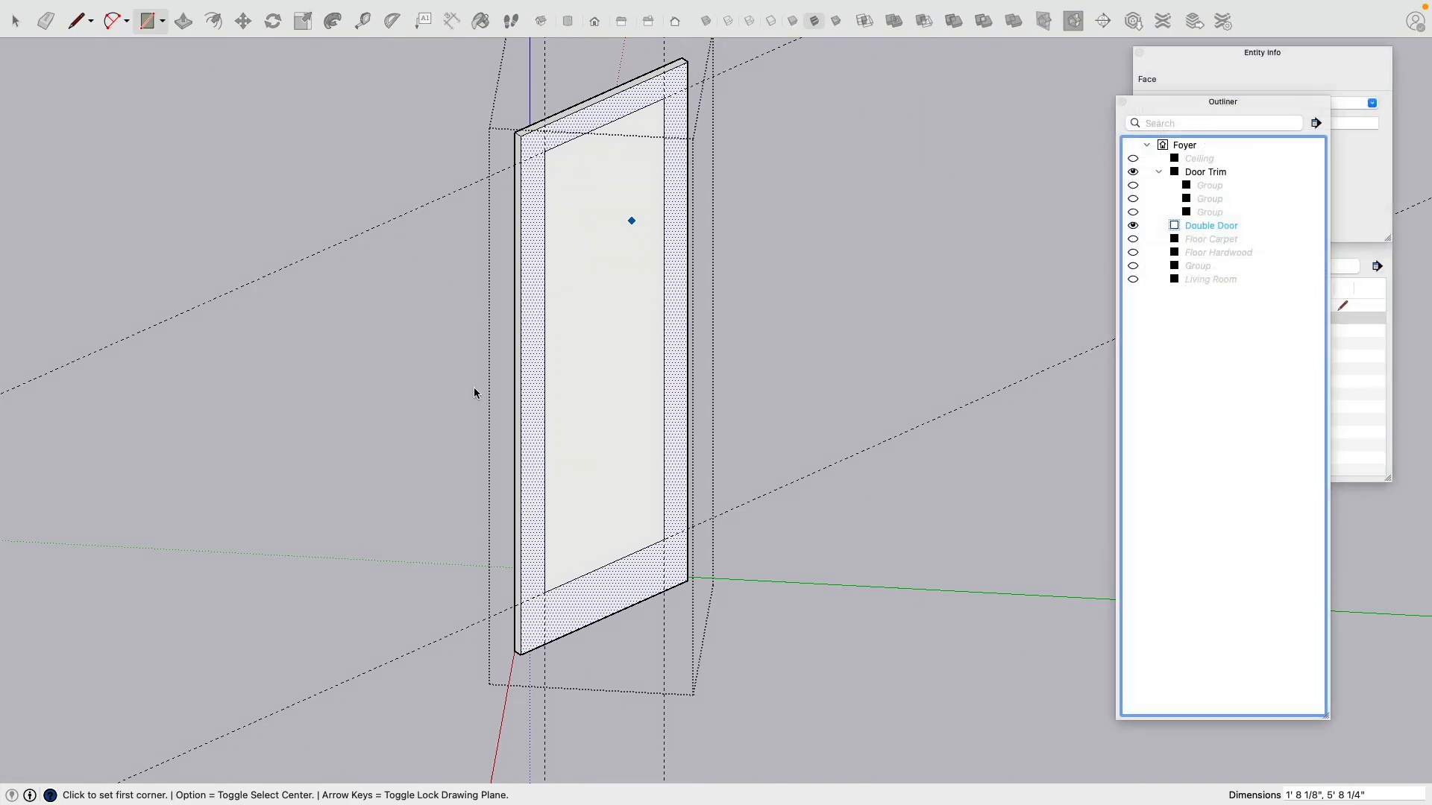
left_click(45, 21)
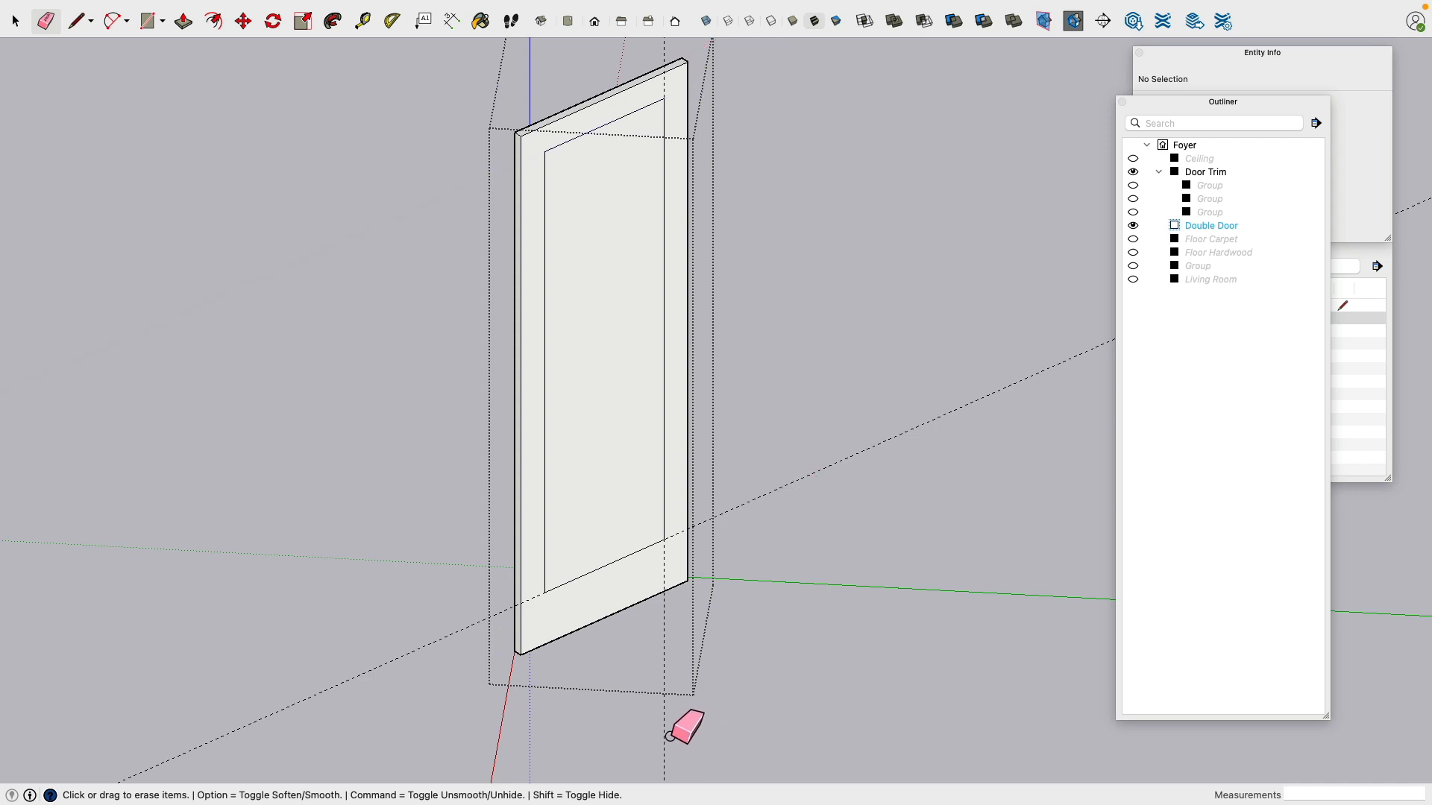
left_click(667, 735)
left_click(783, 505)
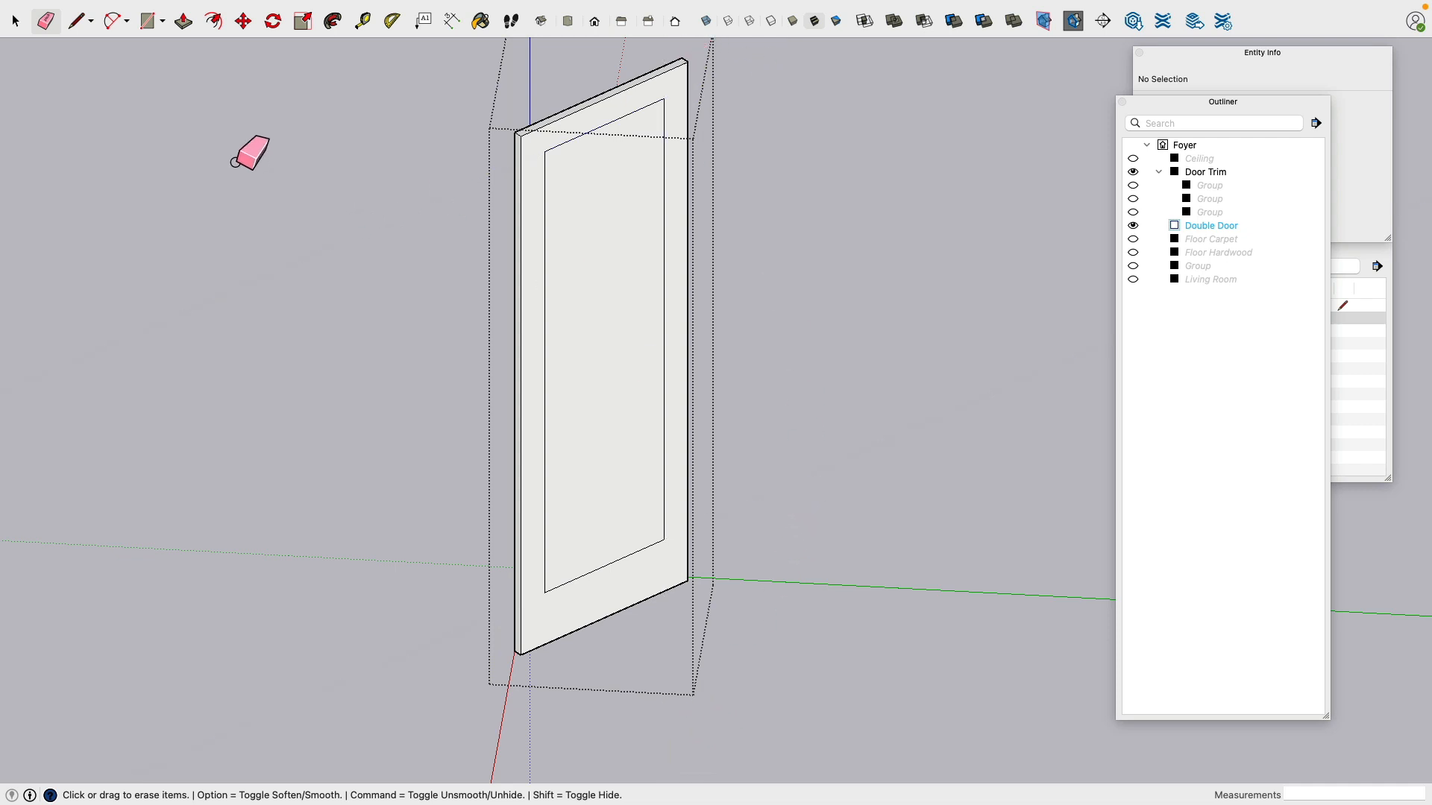
Step: Draw a vertical line from the midpoint of the inset rectangle's bottom edge up to its top edge
left_click(77, 21)
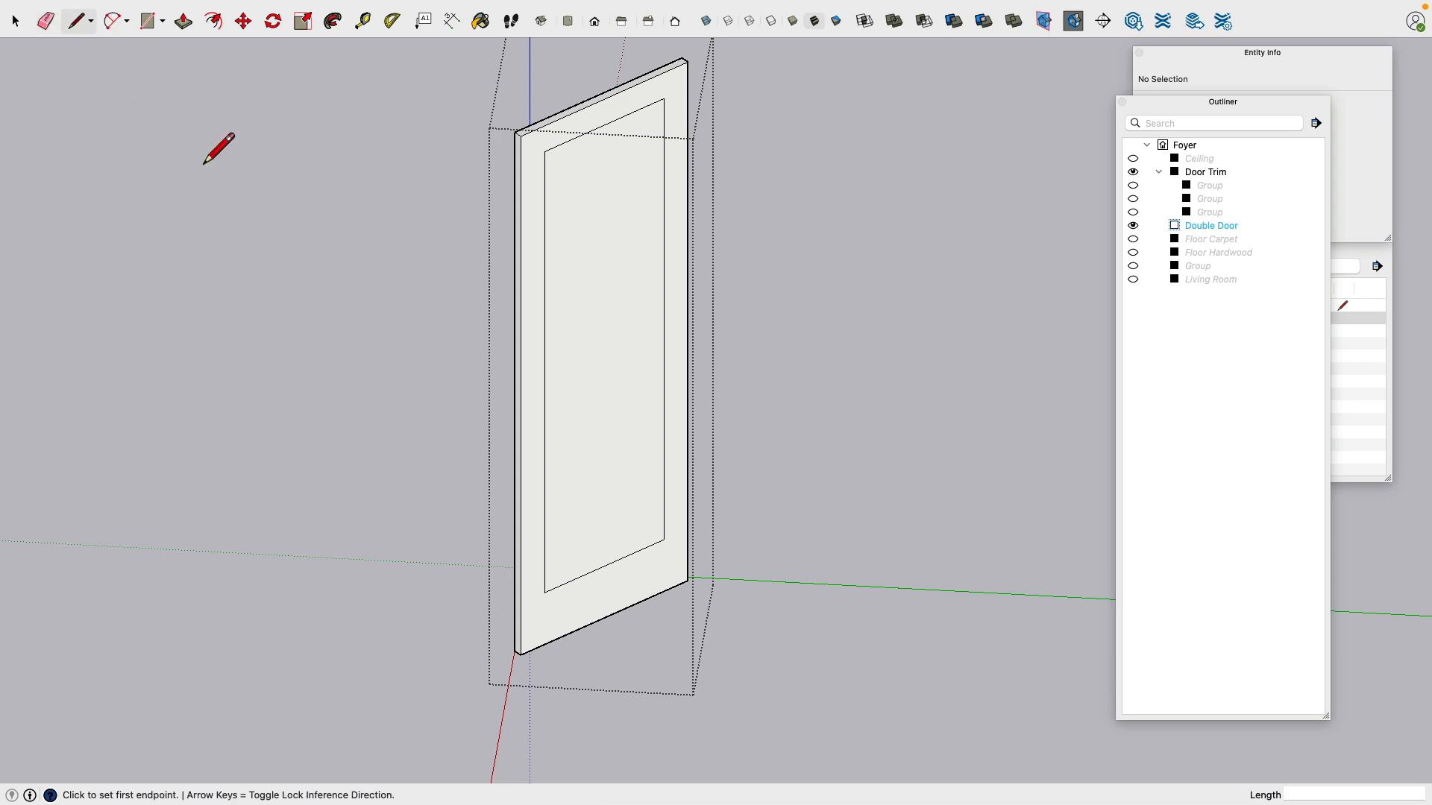
left_click(604, 568)
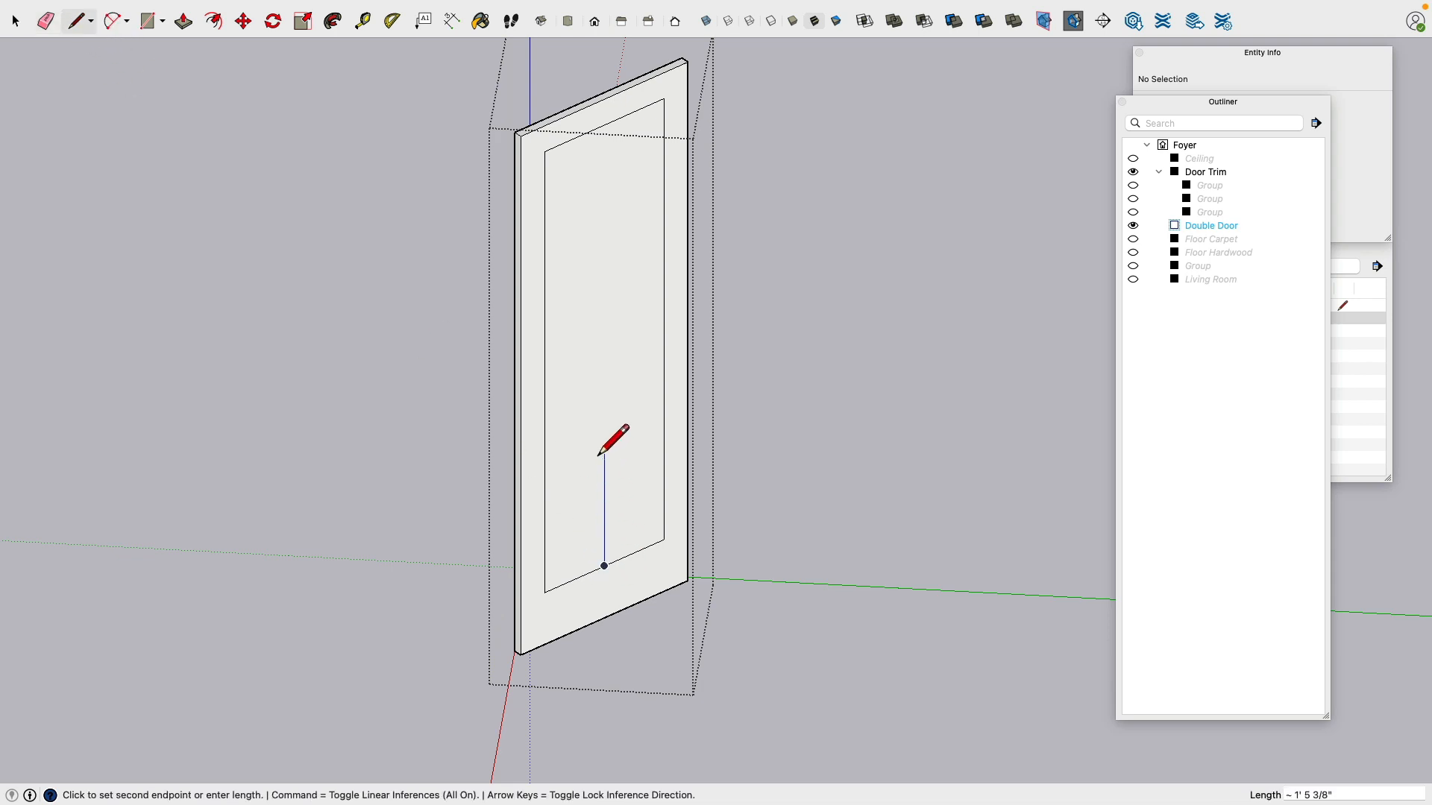
left_click(605, 142)
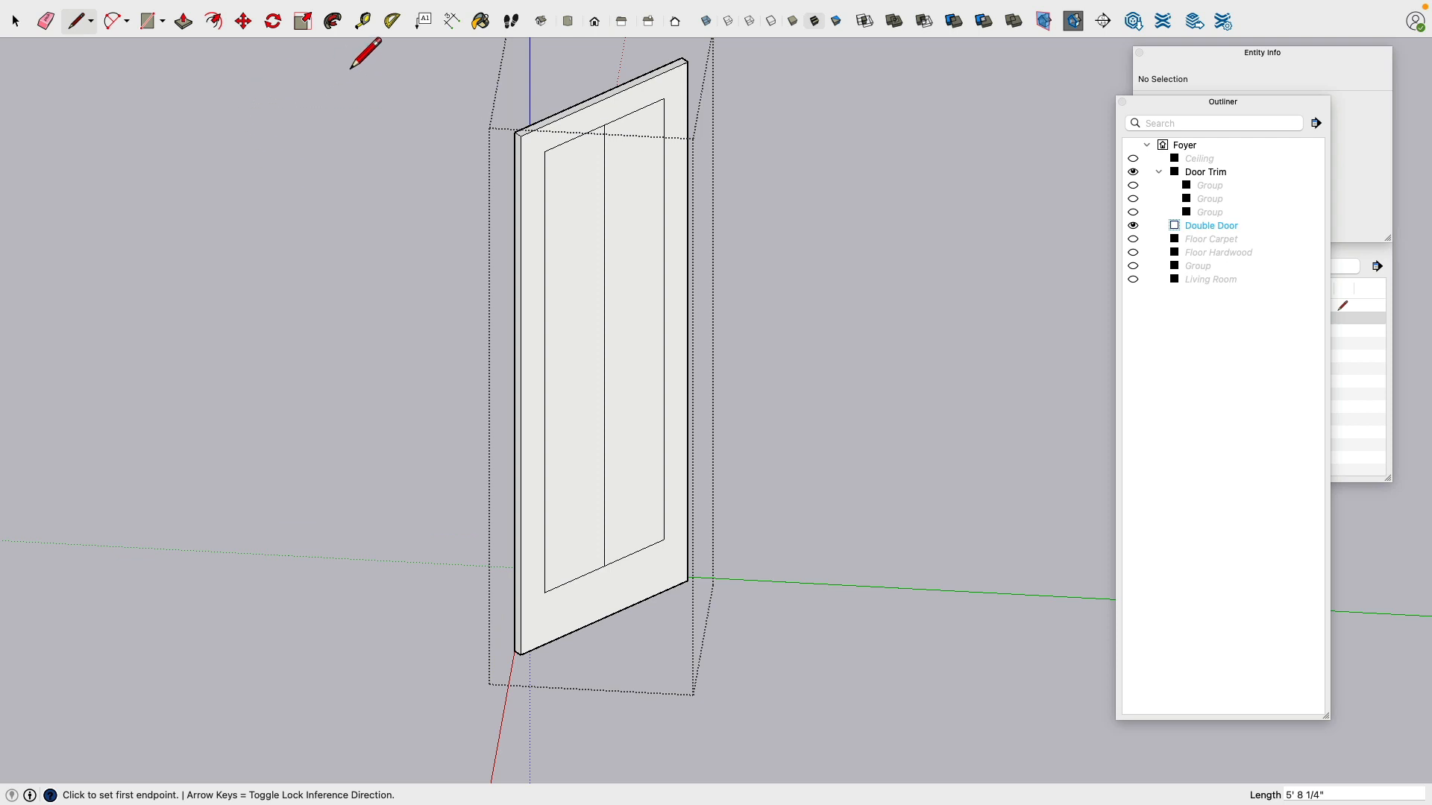
left_click(362, 21)
left_click(604, 124)
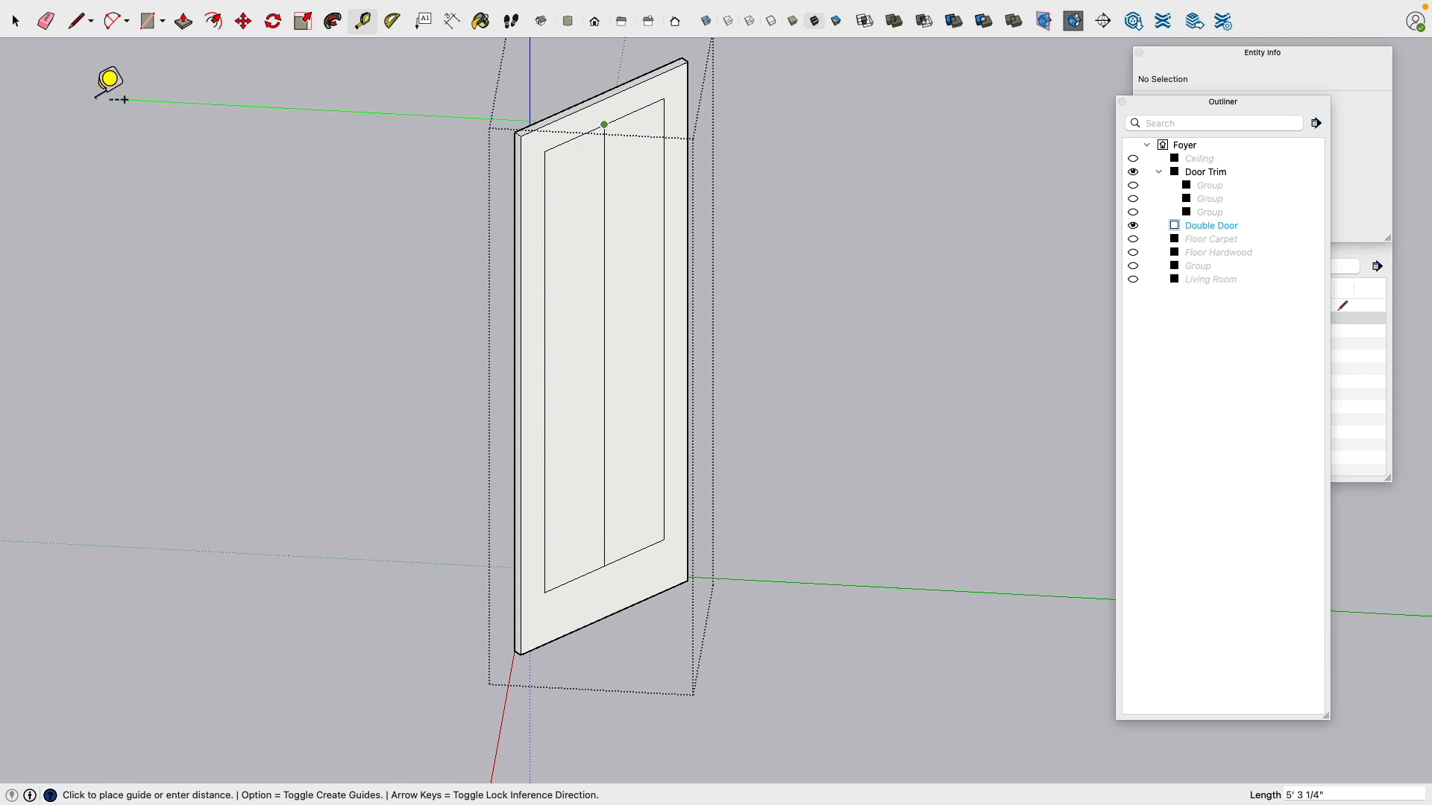
left_click(15, 20)
Step: Change the model's measurement unit format to Decimal inches in the model info's Units settings
mouse_move(496, 4)
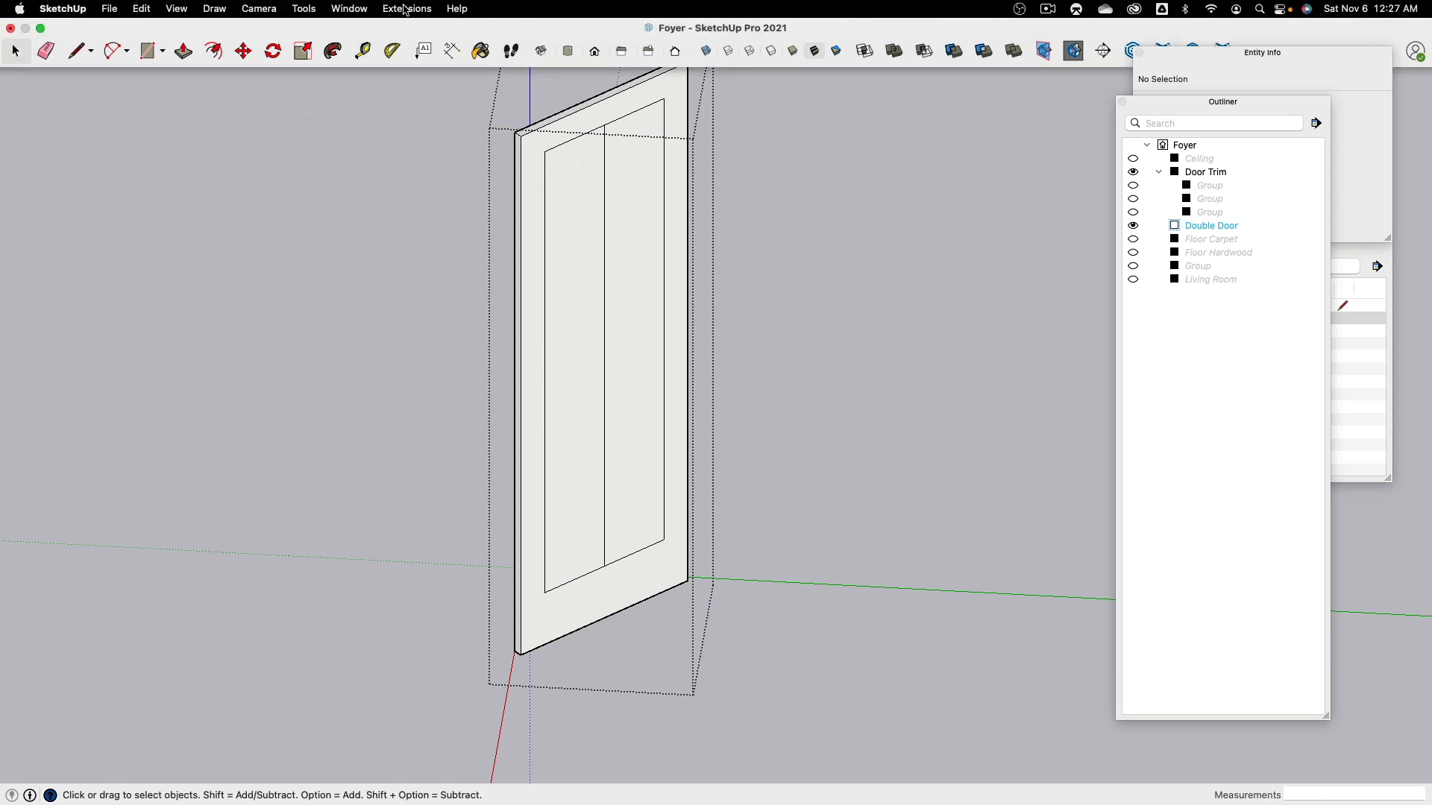
left_click(348, 9)
left_click(350, 218)
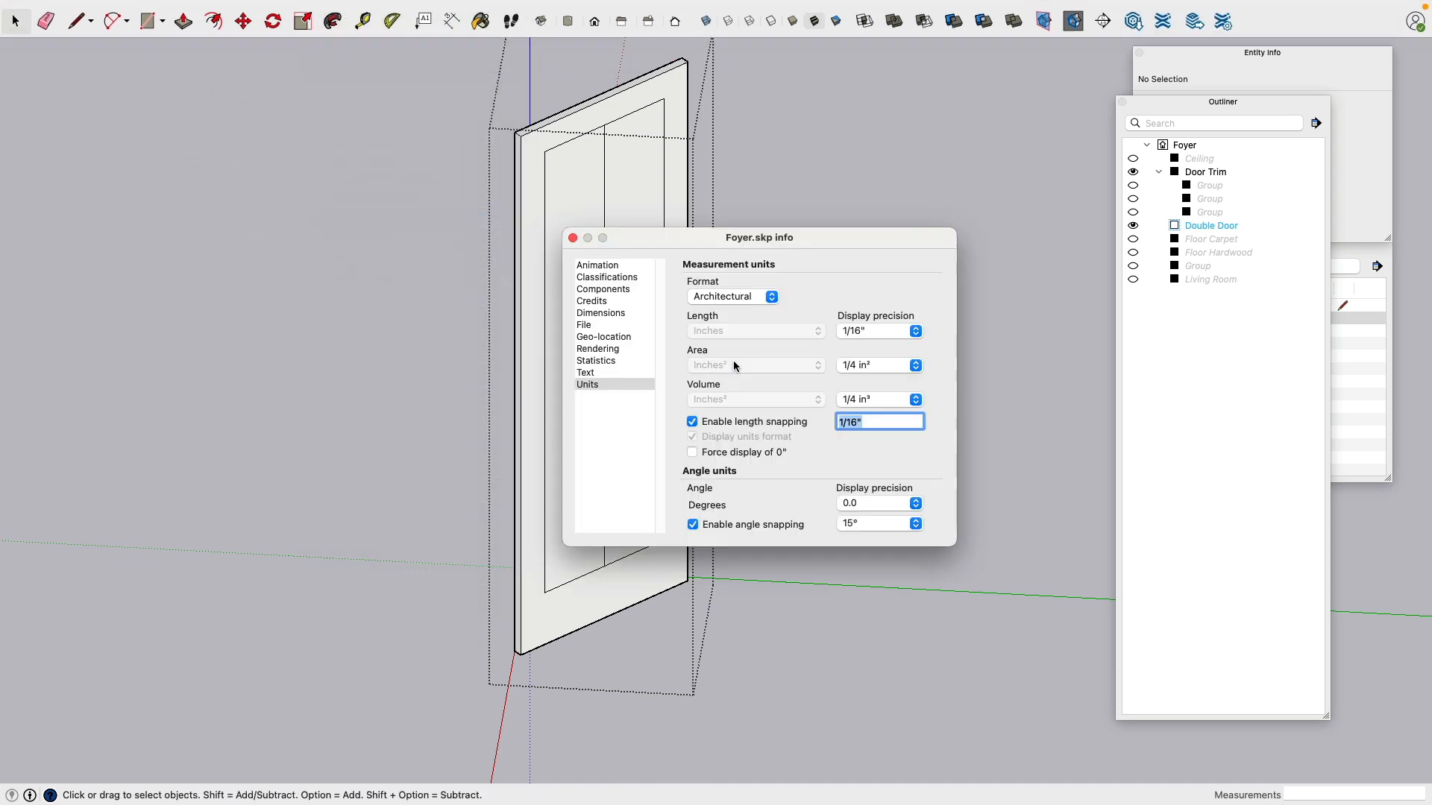
left_click(741, 302)
left_click(739, 310)
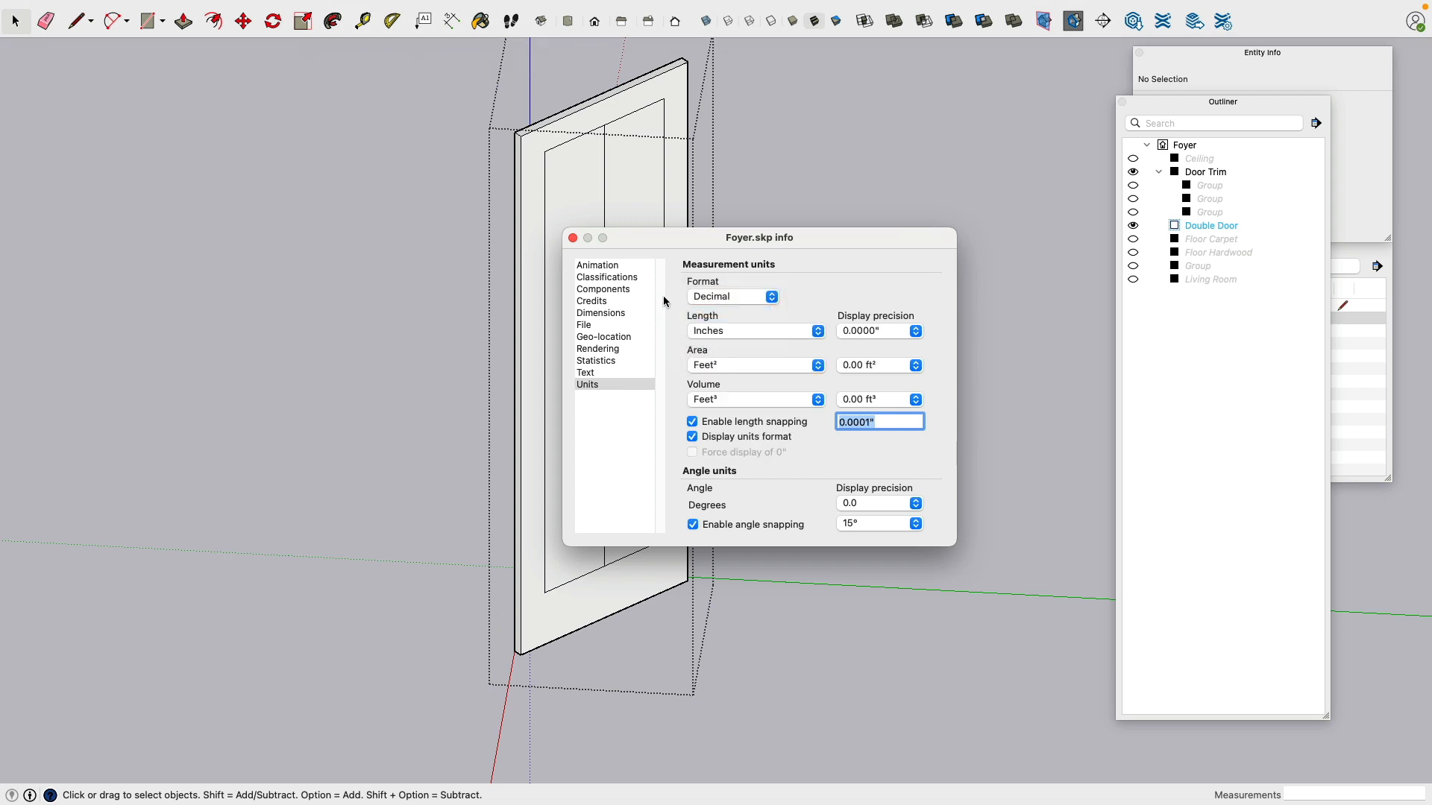
left_click(574, 238)
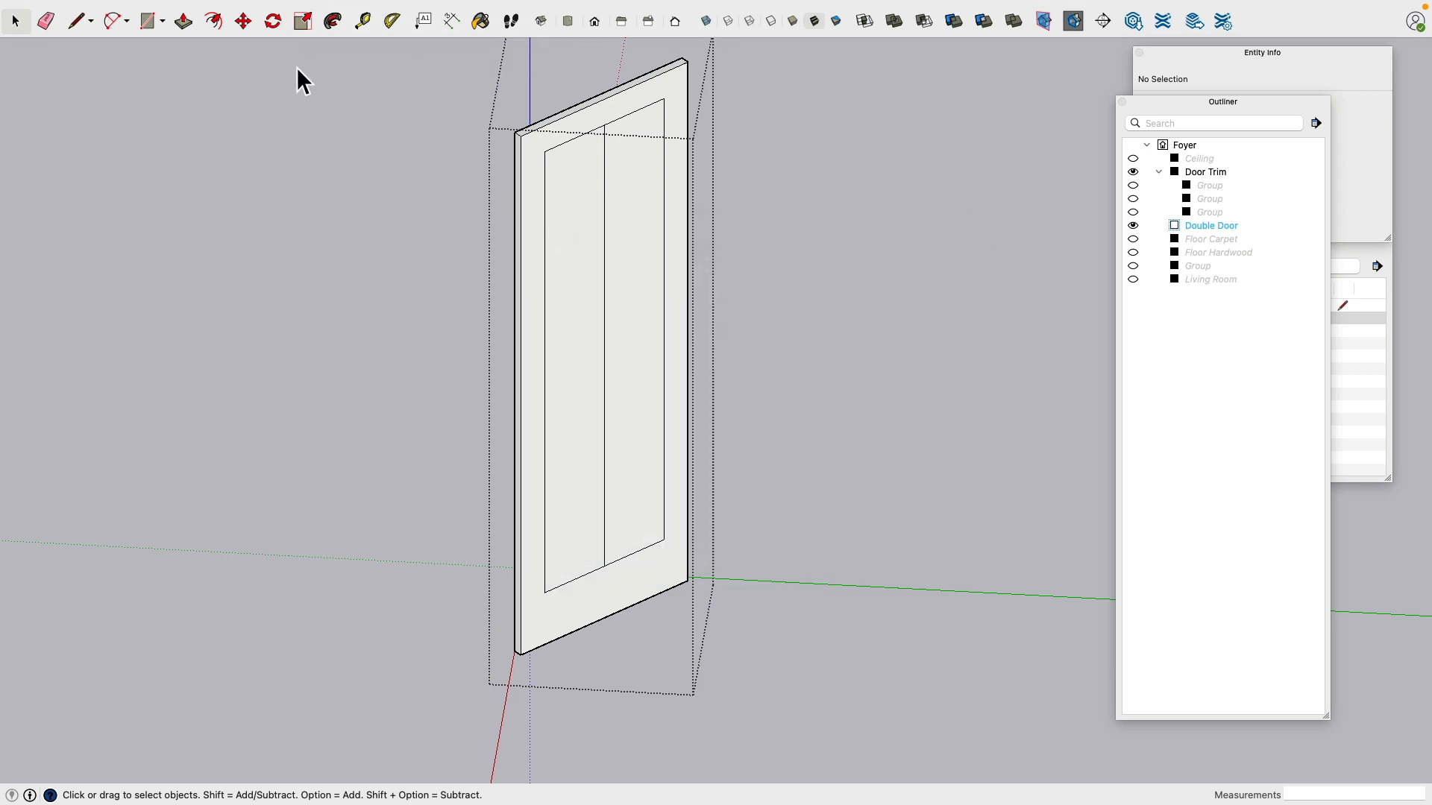
Step: Measure the inset's vertical centre line and, following the panes in the Entrance photo, calculate the row height as 68.25/5
left_click(362, 21)
left_click(604, 125)
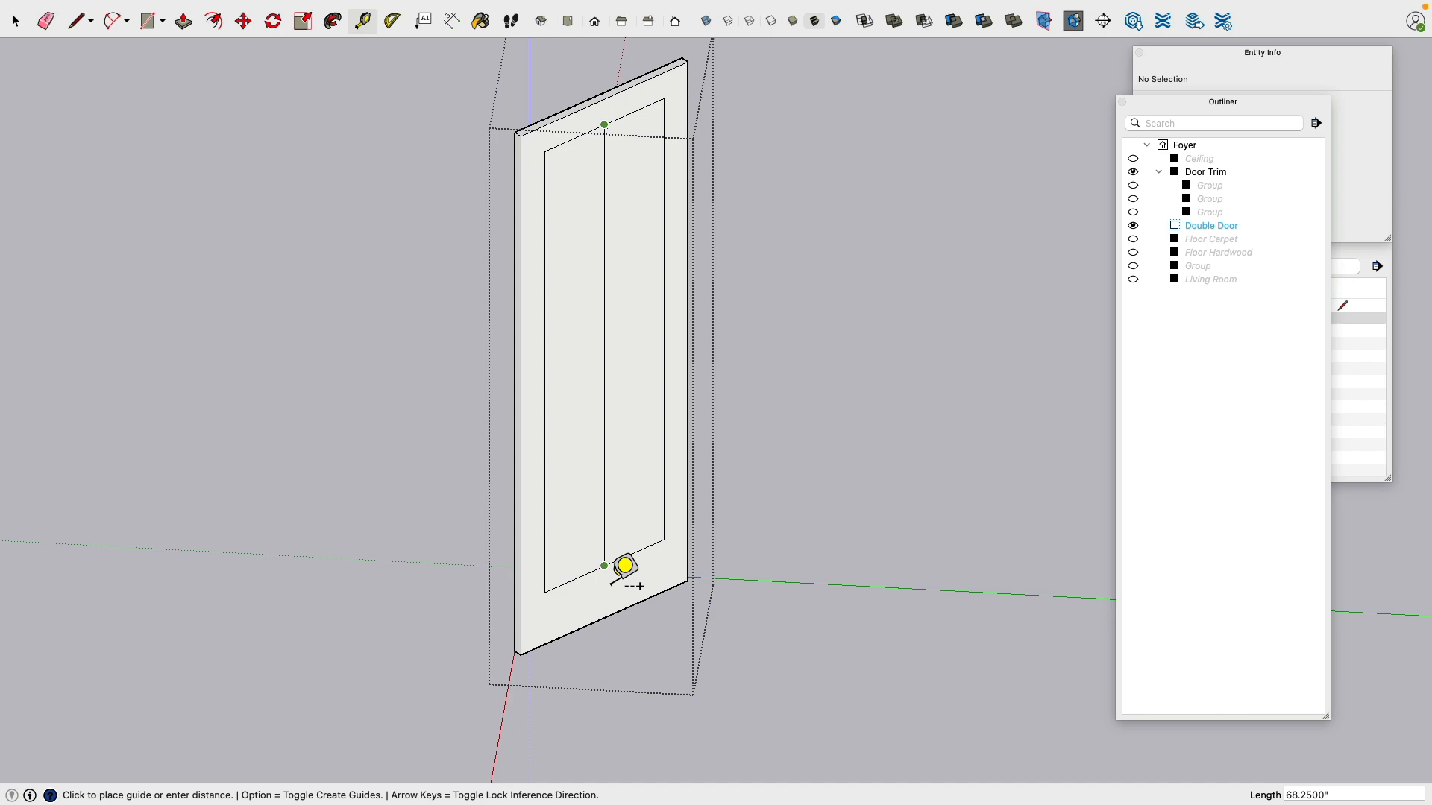
key("super+Tab")
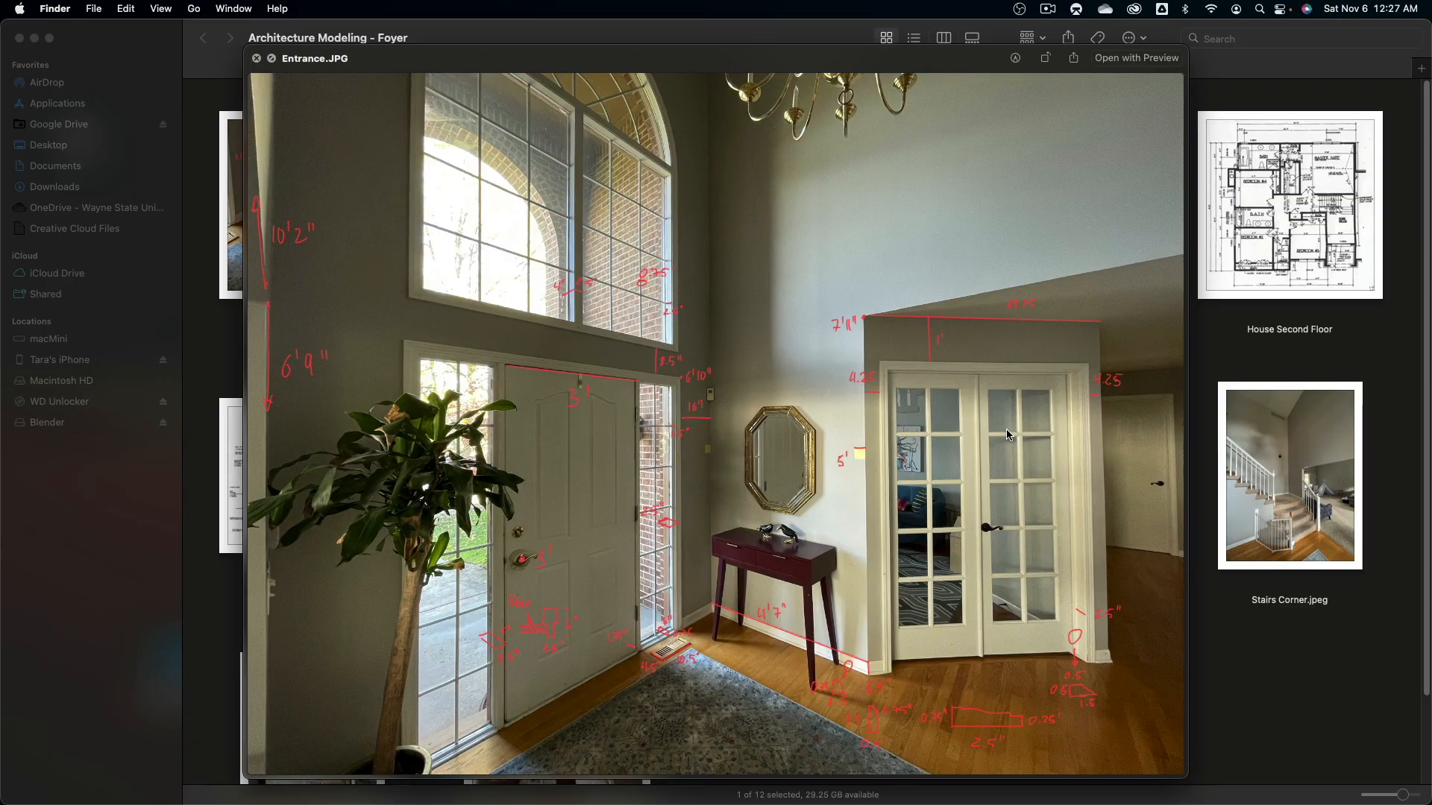
key("super+Tab")
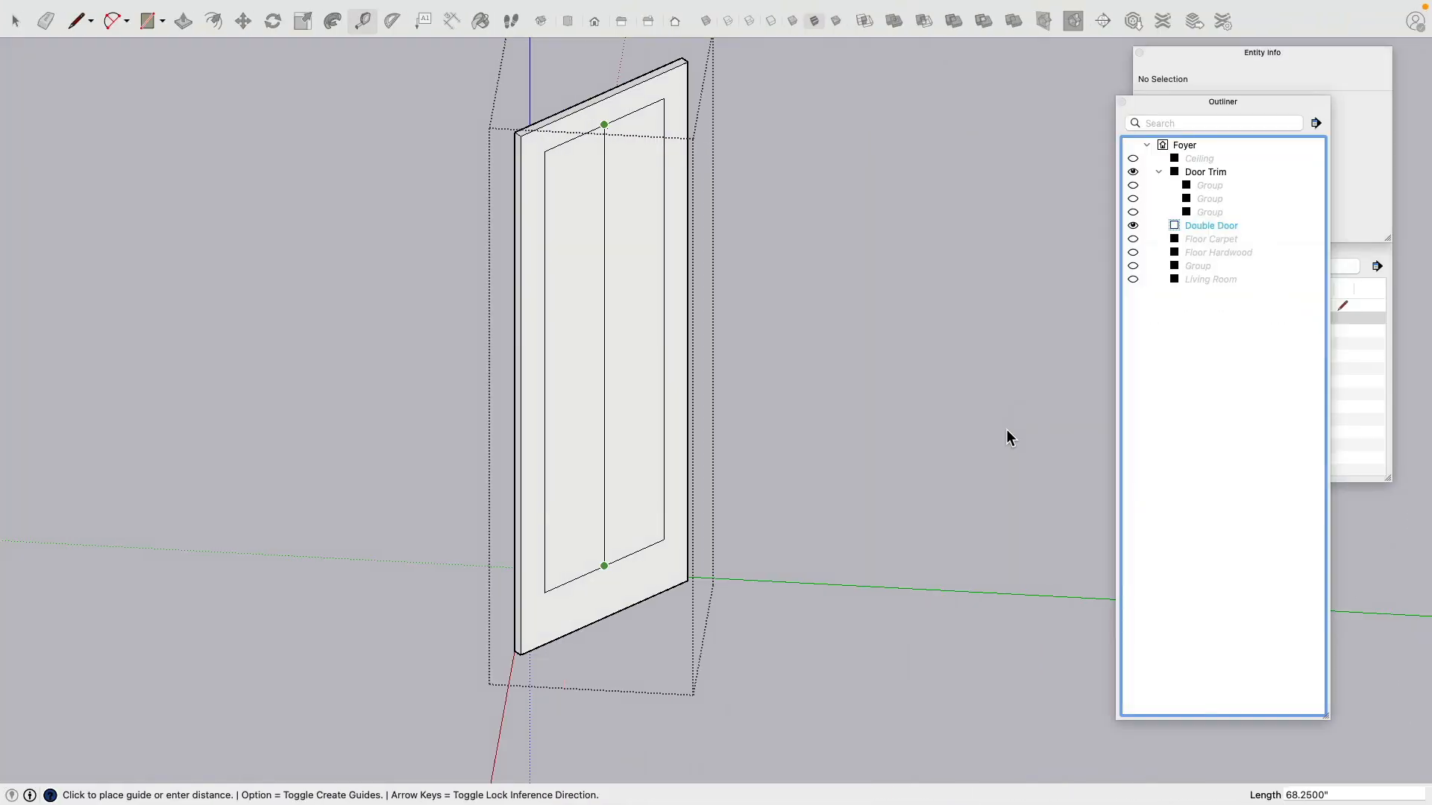
key("super+space")
type("6")
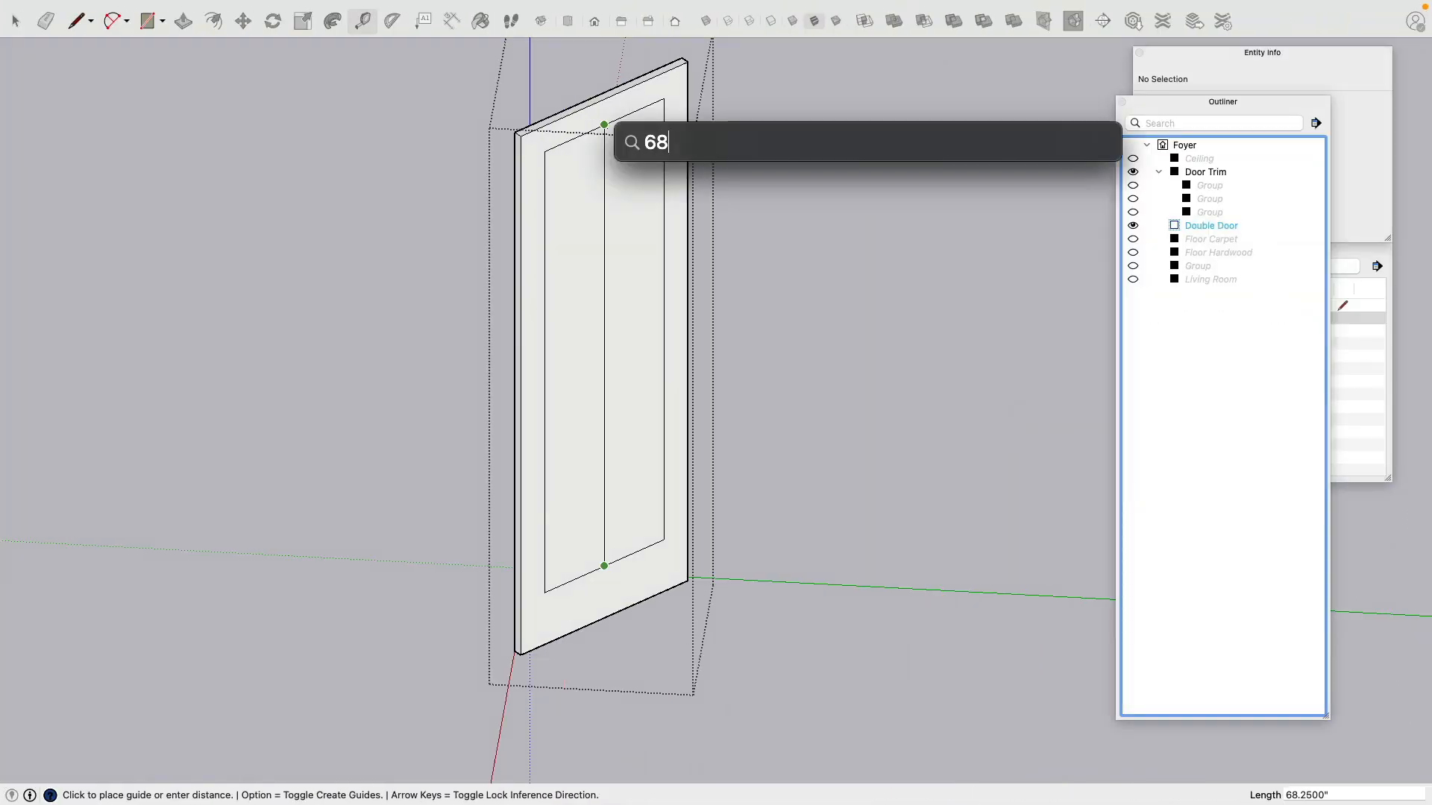
type("8.25/5")
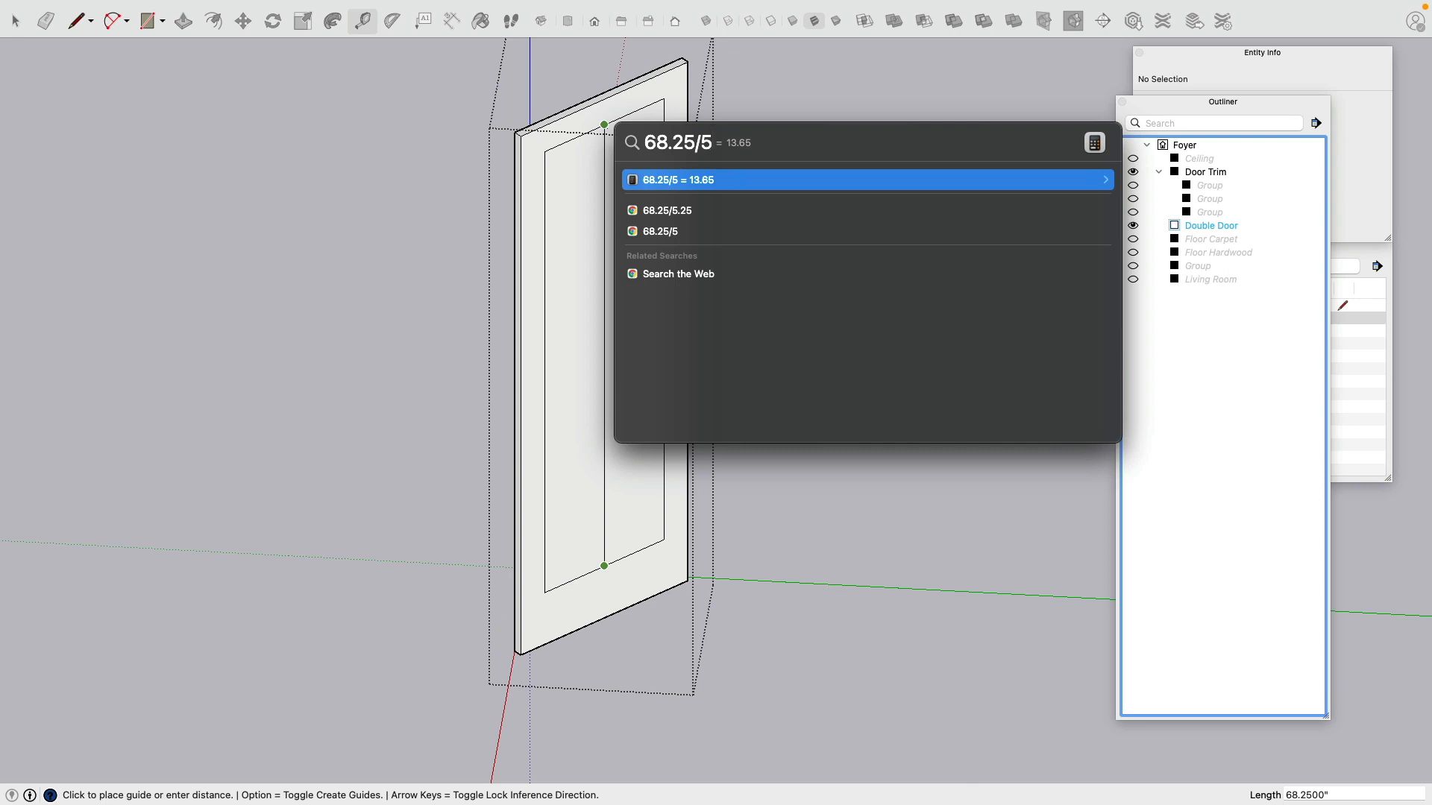
key("Escape")
key("Escape")
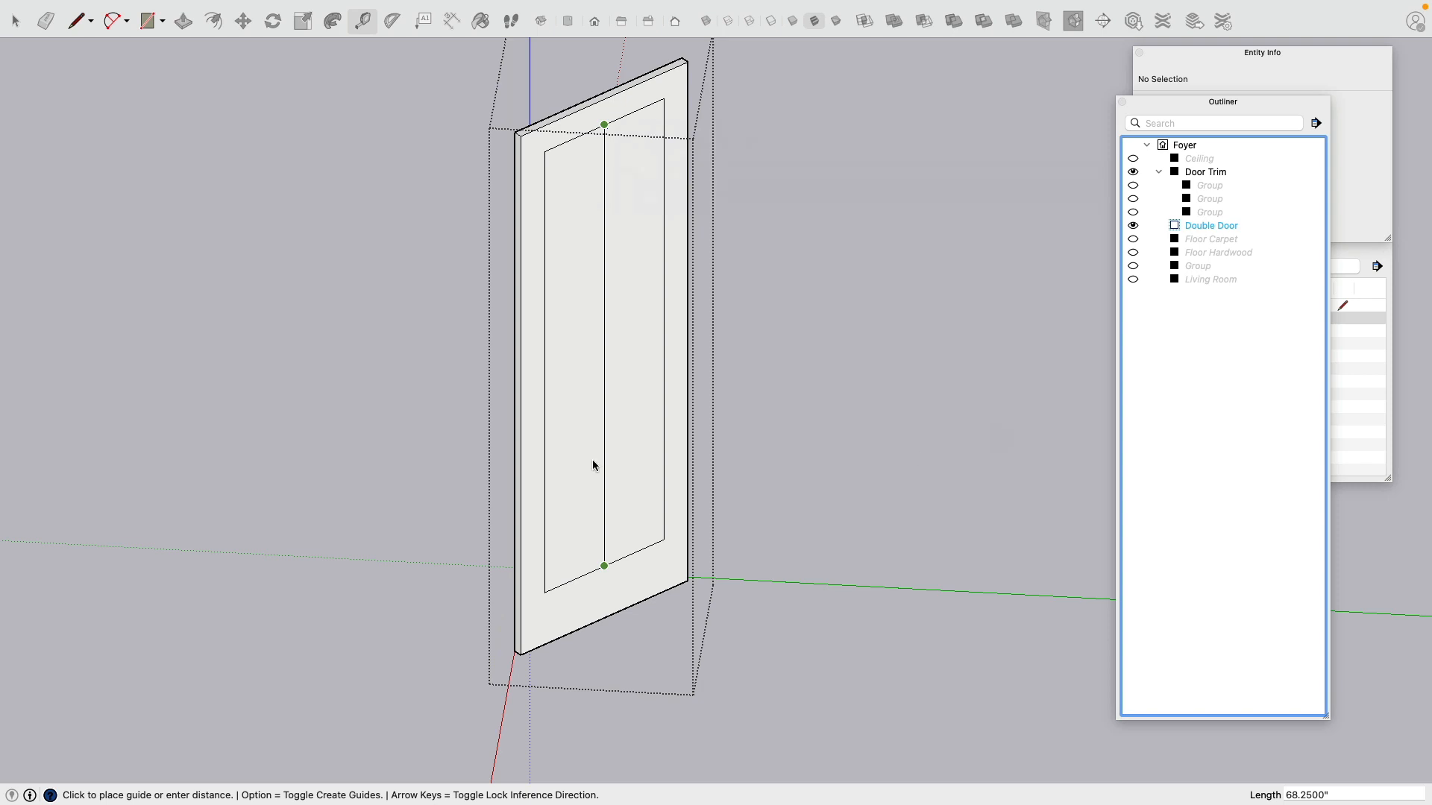
Step: Place a guide 13.65 inches above the inset rectangle's bottom edge and try to repeat it with *4
left_click(486, 88)
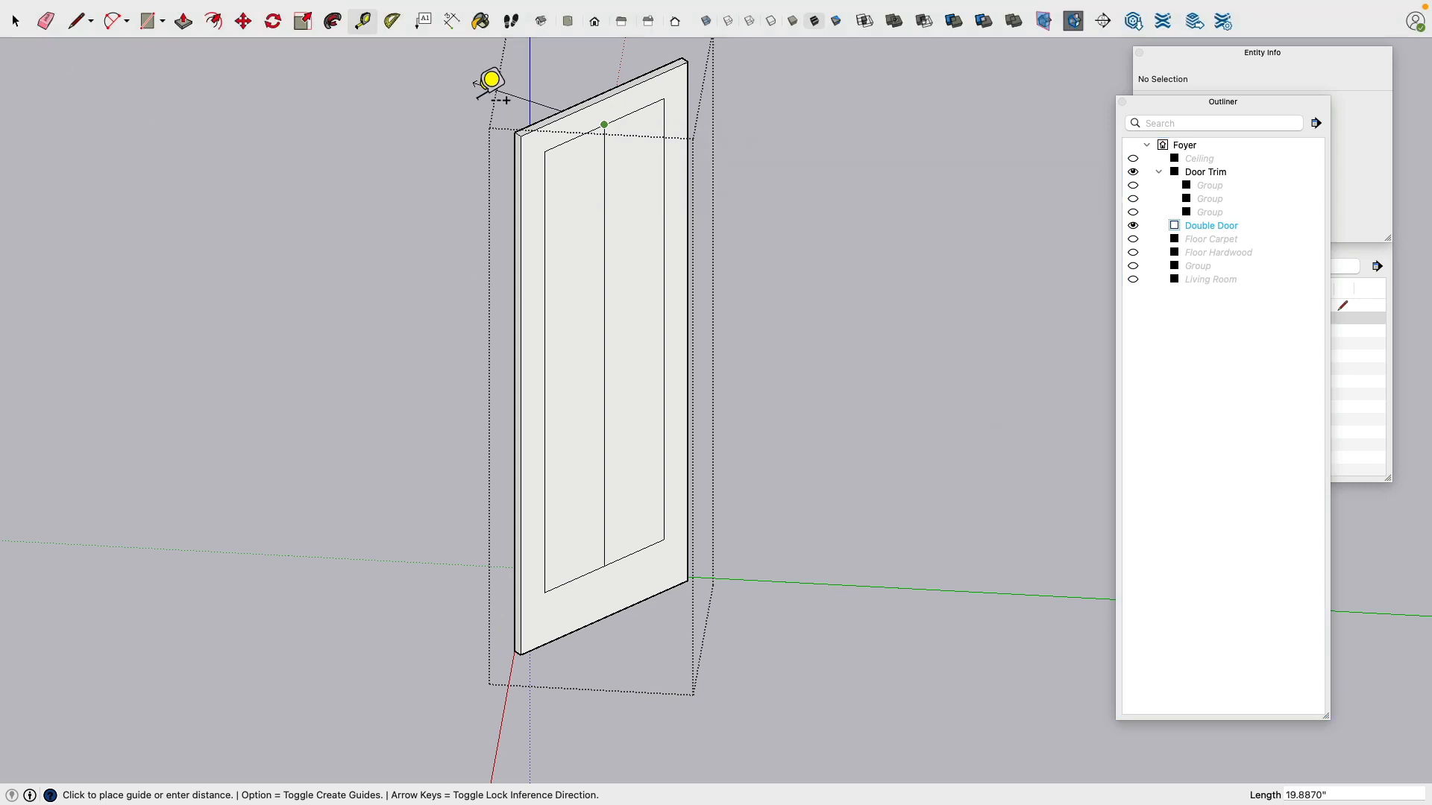
key("Escape")
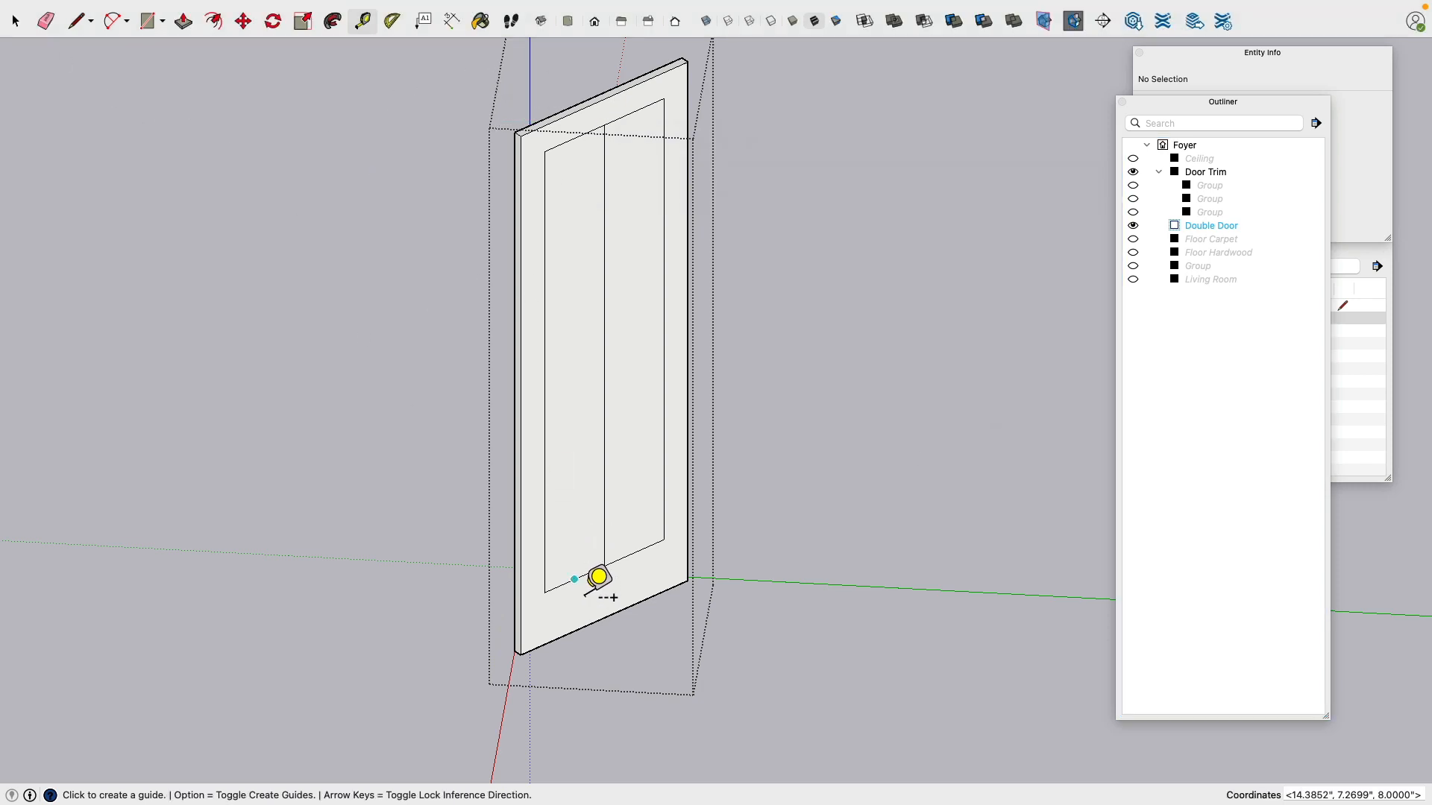
left_click(647, 566)
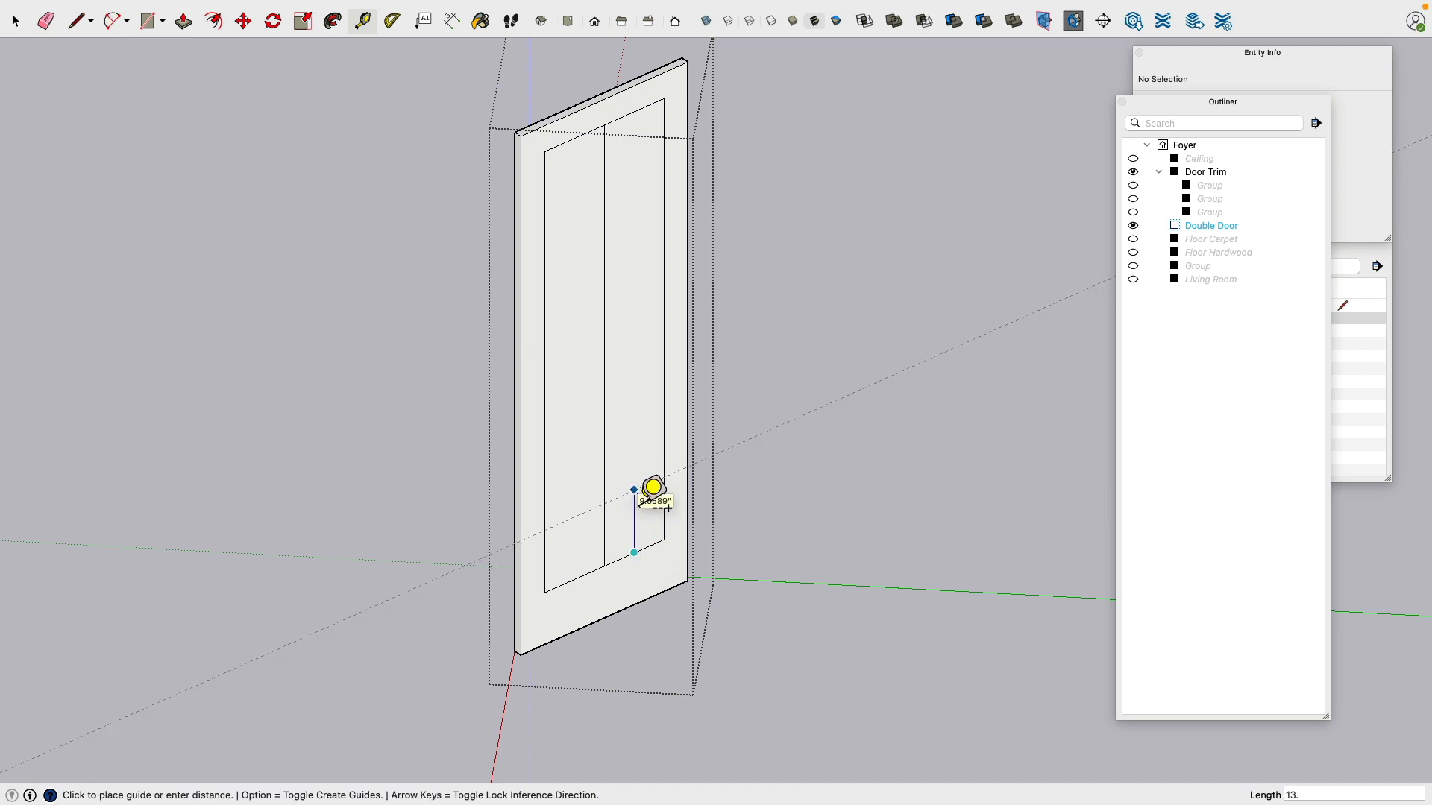
type("13.65")
key("Return")
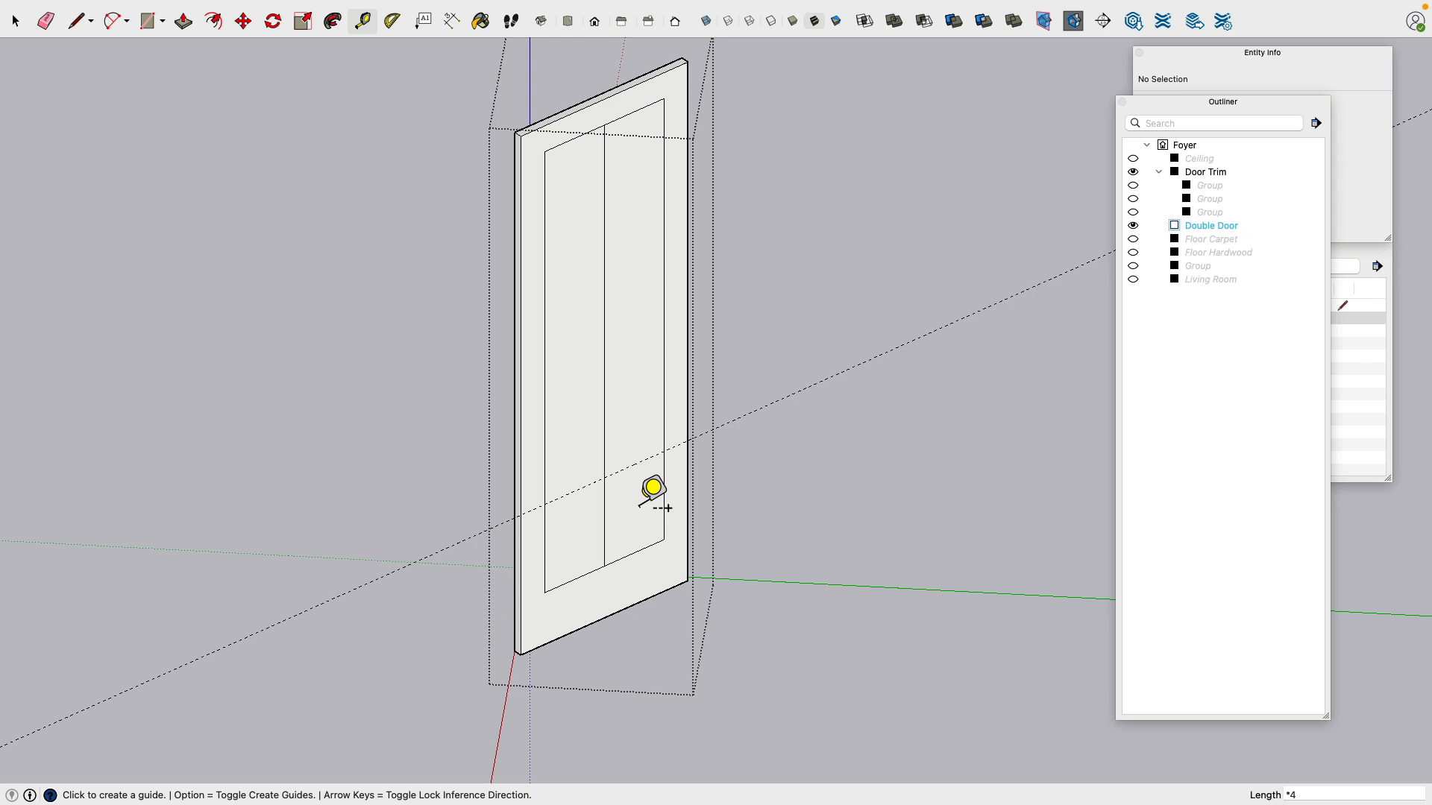
key("Return")
key("Return")
left_click(633, 553)
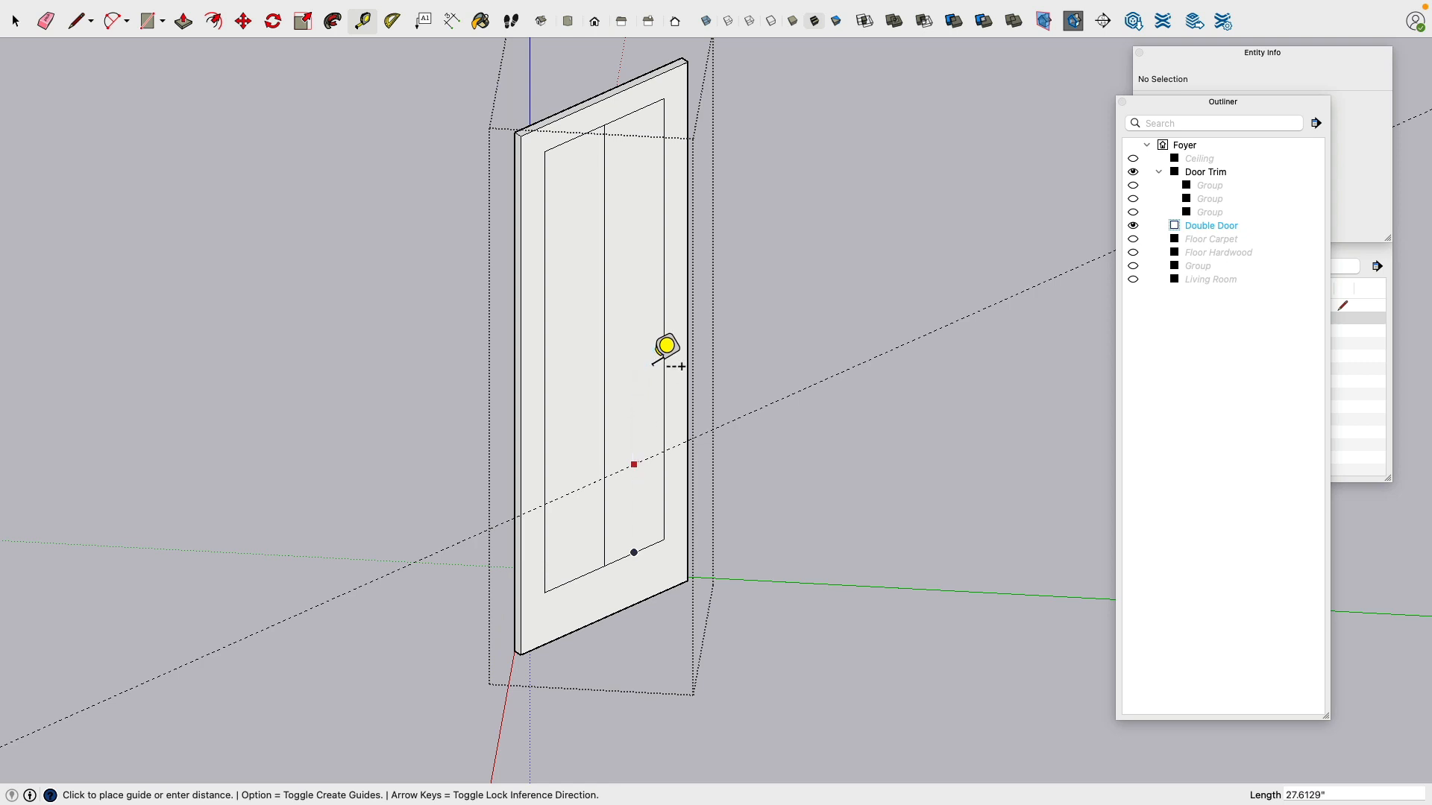
key("Escape")
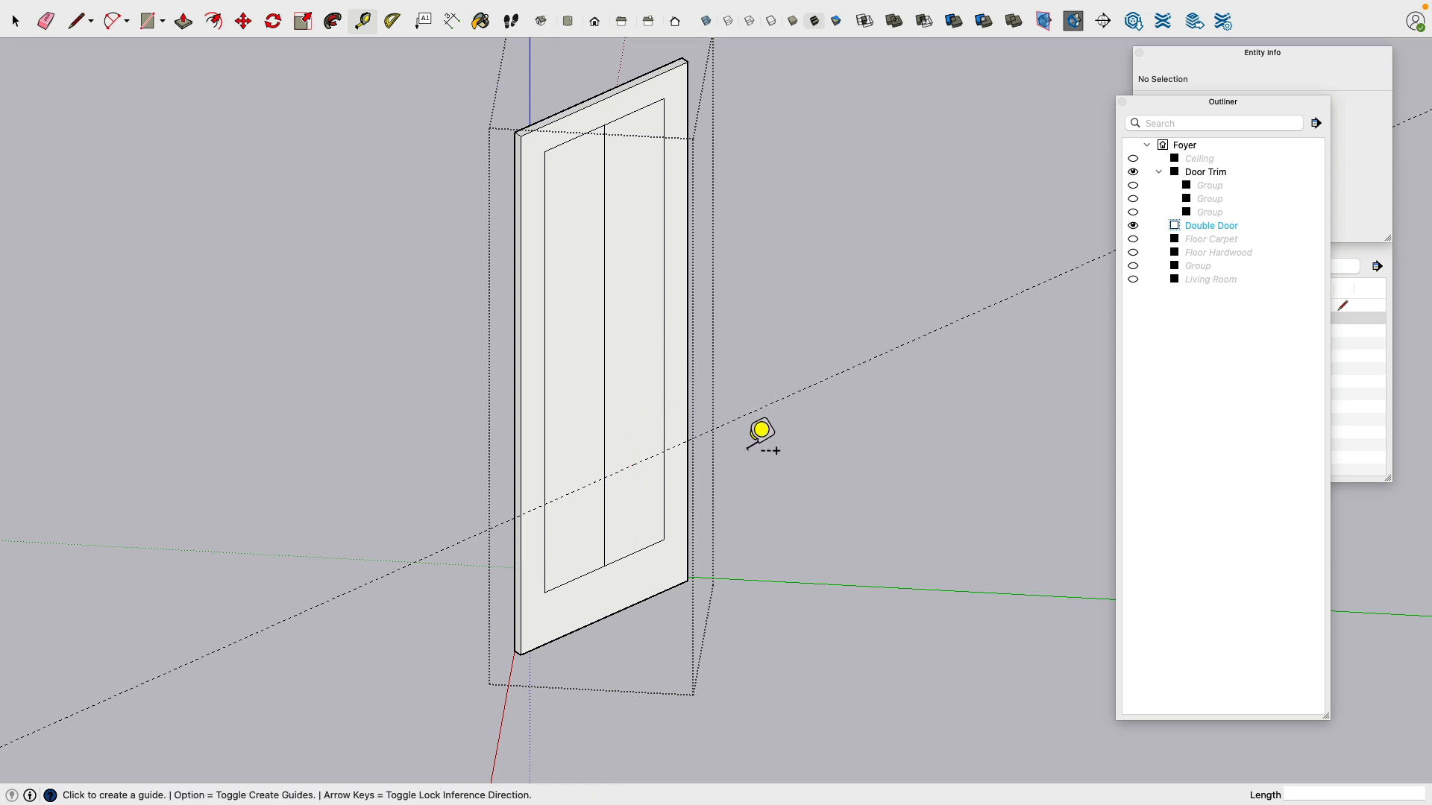
Step: Place three more horizontal guides, each 13.65 inches above the previous one, across the door face
left_click(744, 416)
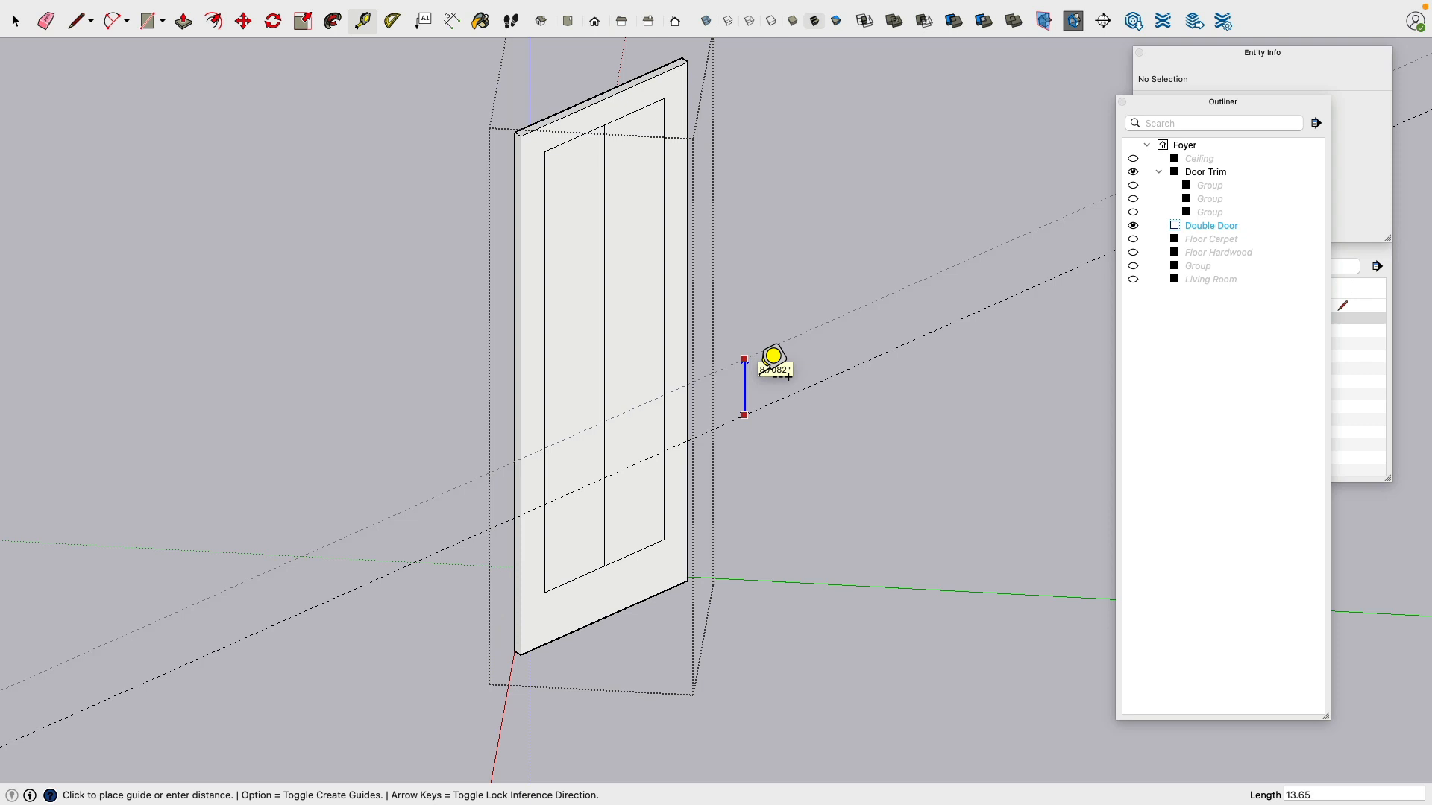
key("Return")
left_click(829, 289)
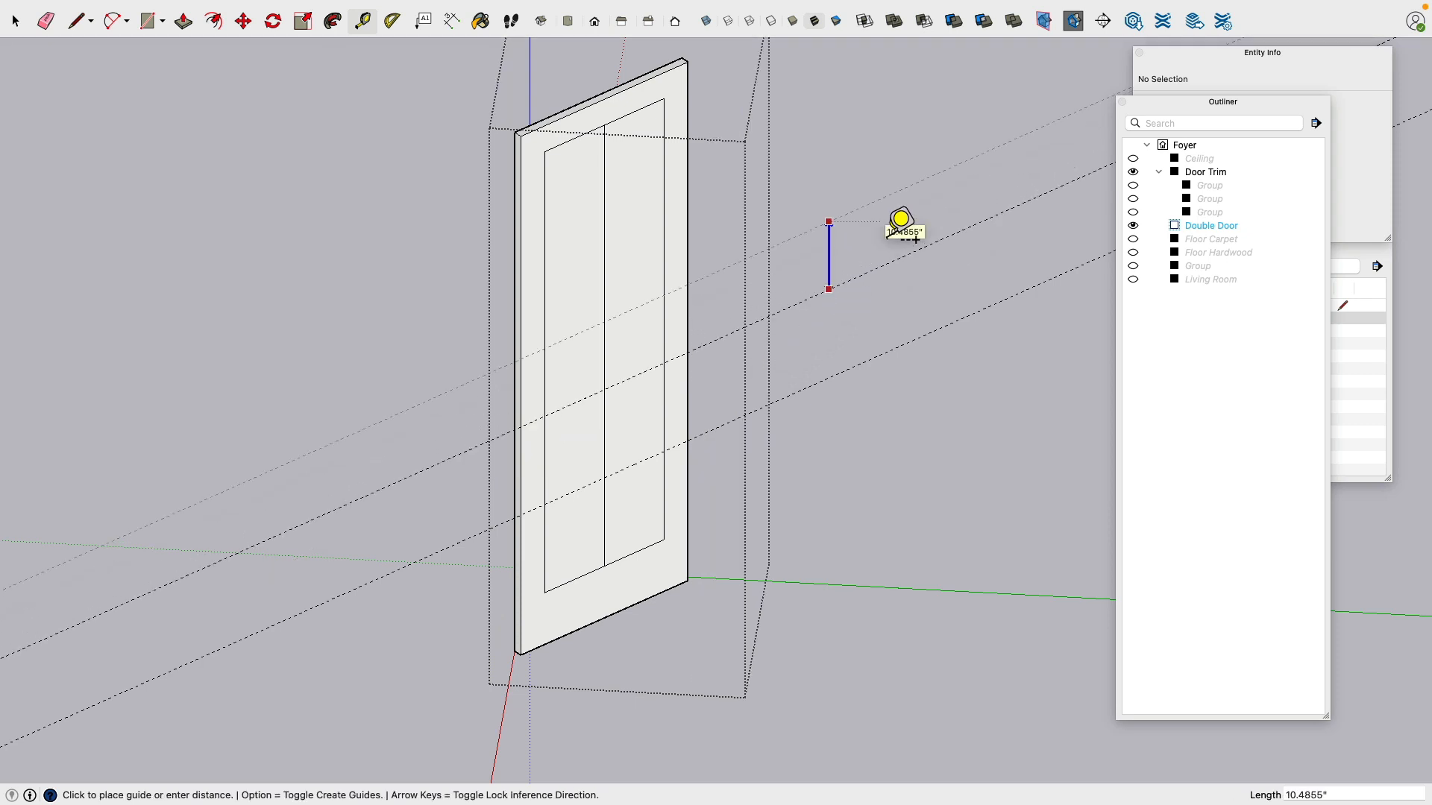
type("13.65")
key("Return")
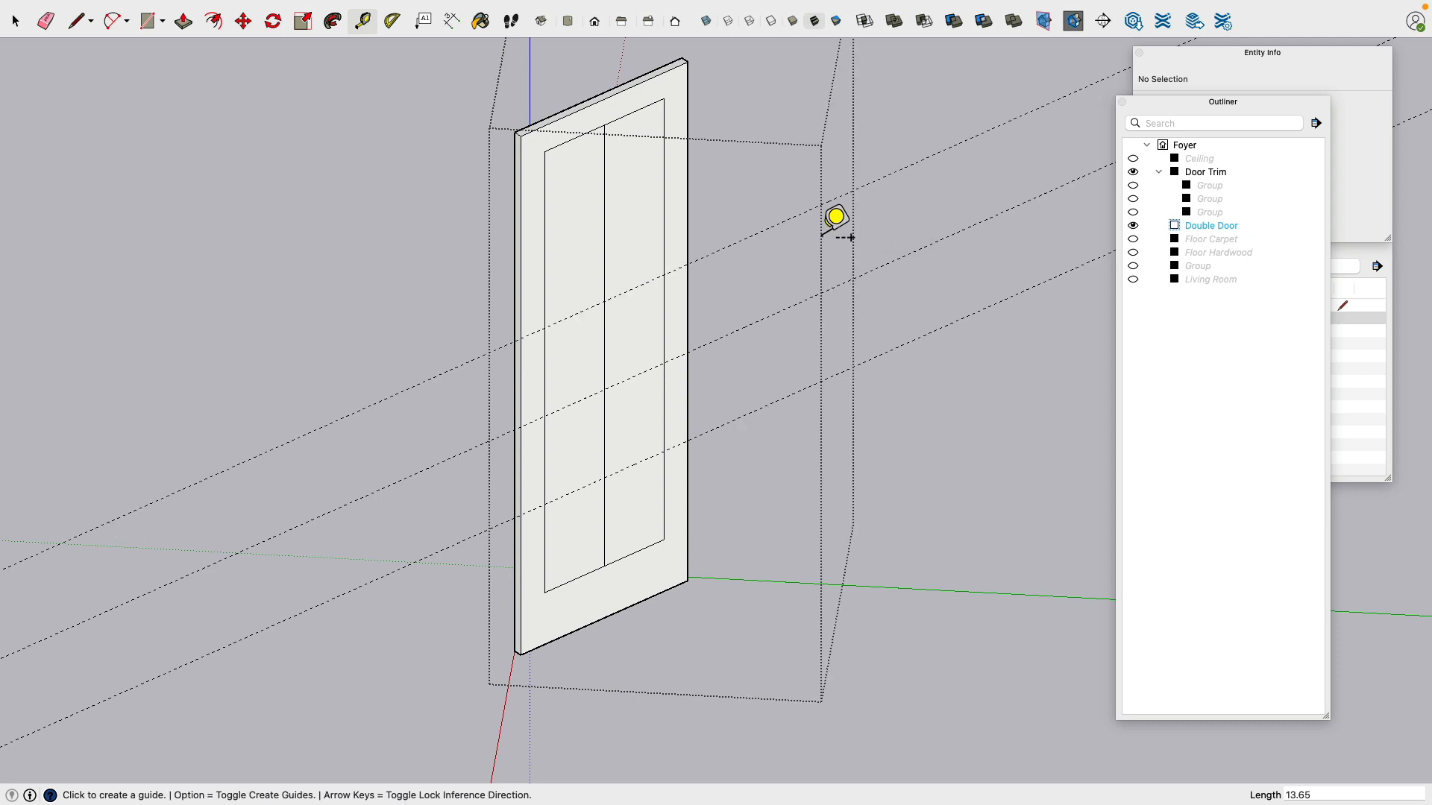
left_click(778, 224)
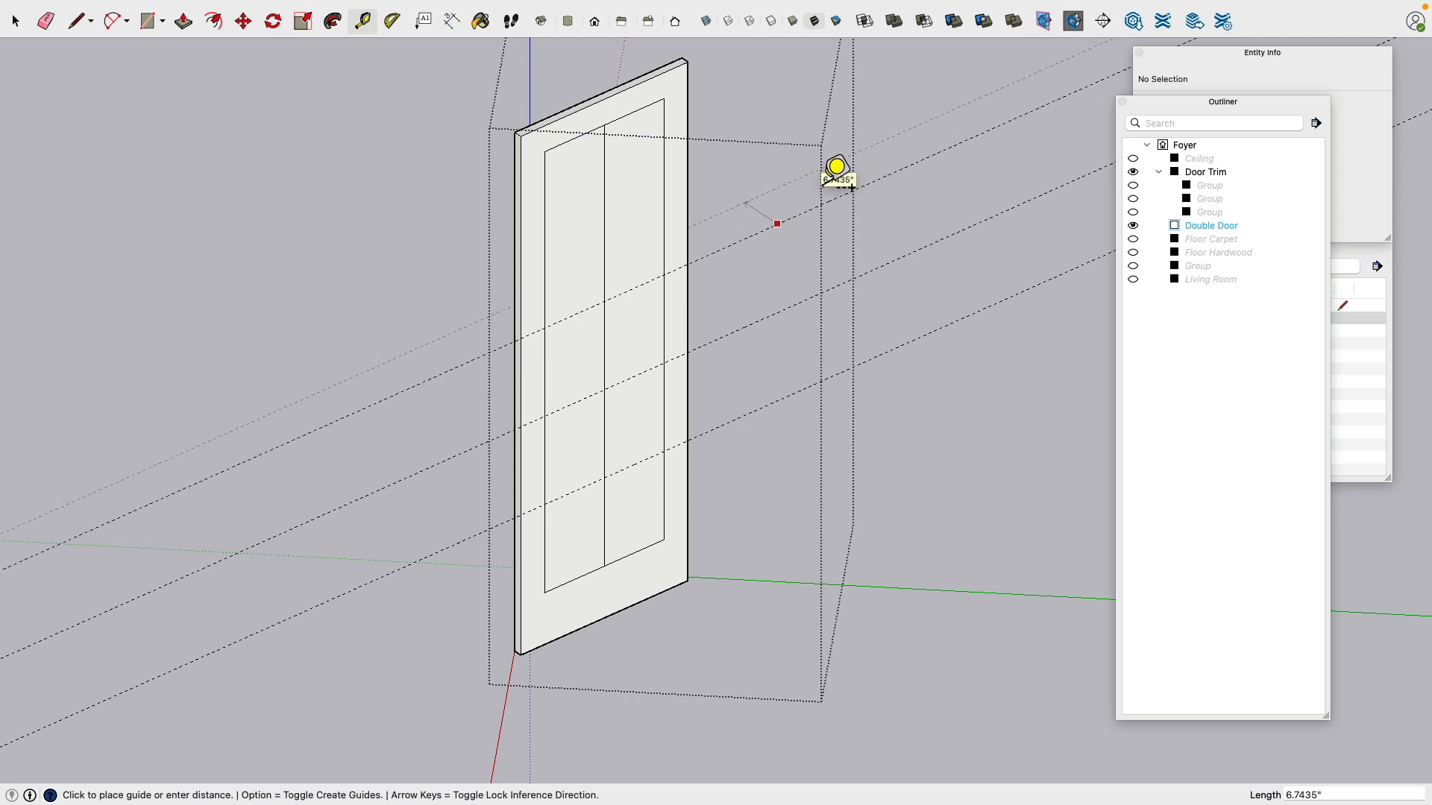
key("Up")
type("13.65")
key("Return")
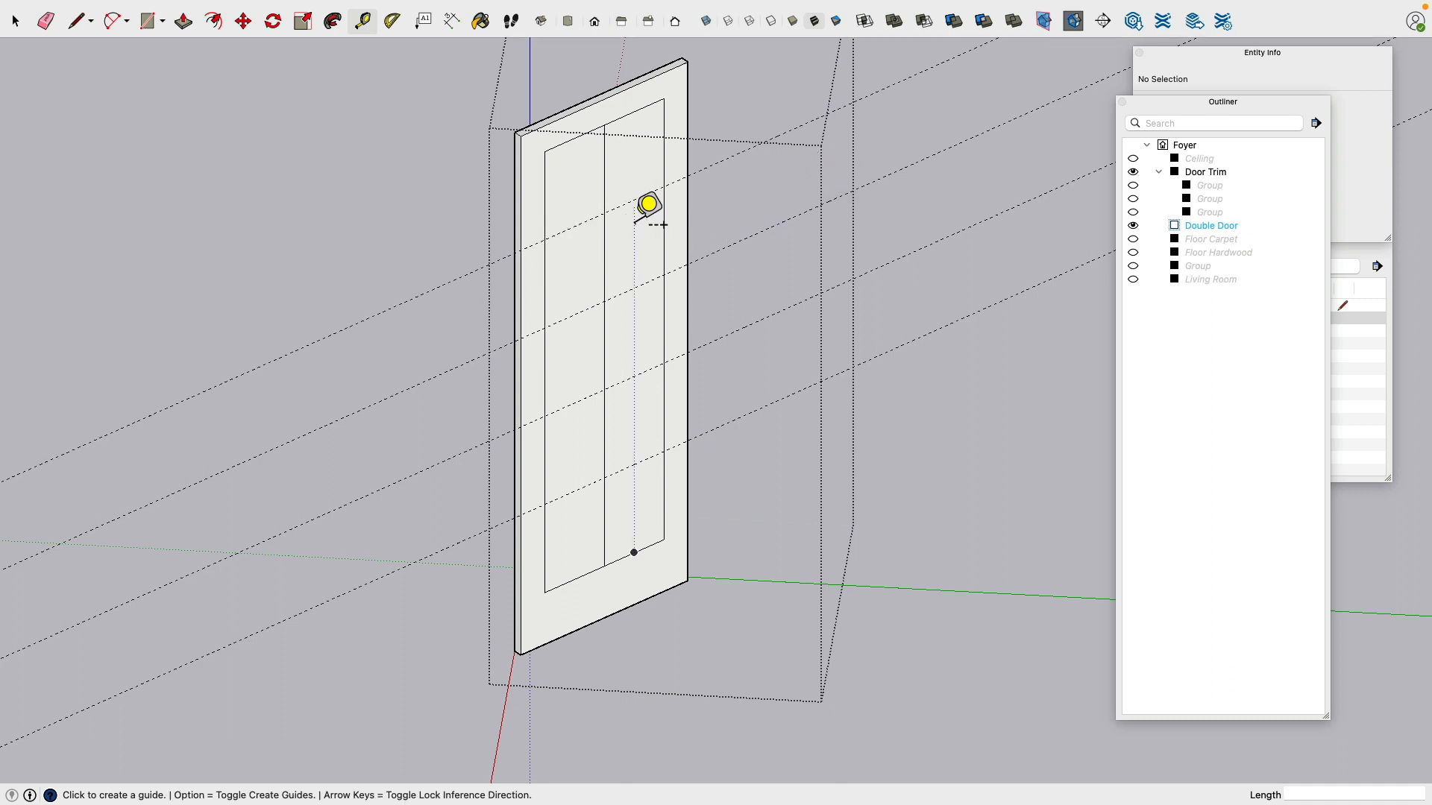
Step: Measure the gap along the centre line between the topmost guide and the inset's top edge
left_click(635, 221)
key("Escape")
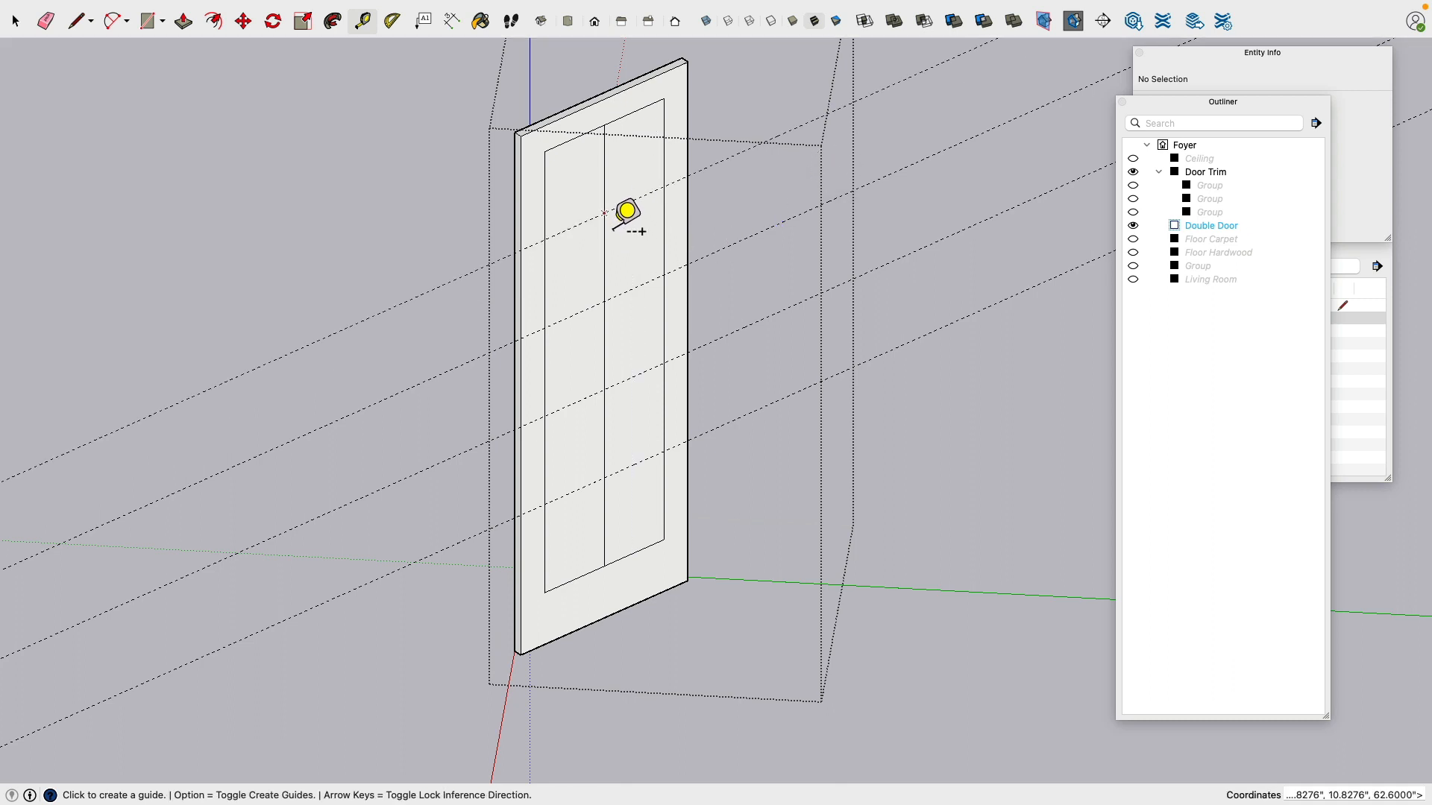
left_click(627, 212)
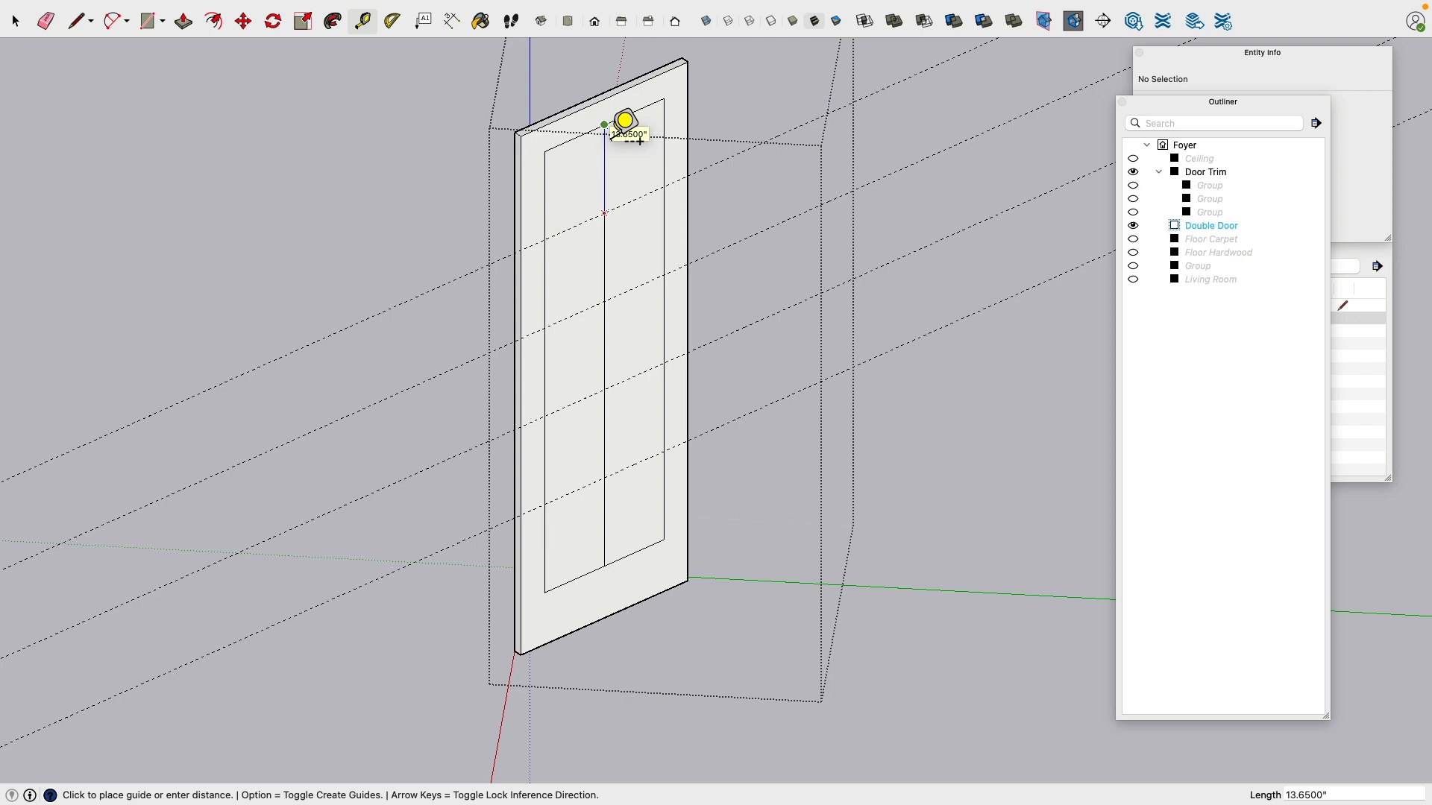
key("Escape")
Step: Draw a line across the inset rectangle along the topmost guide, from one vertical side to the other
middle_click_drag(646, 184, 649, 333)
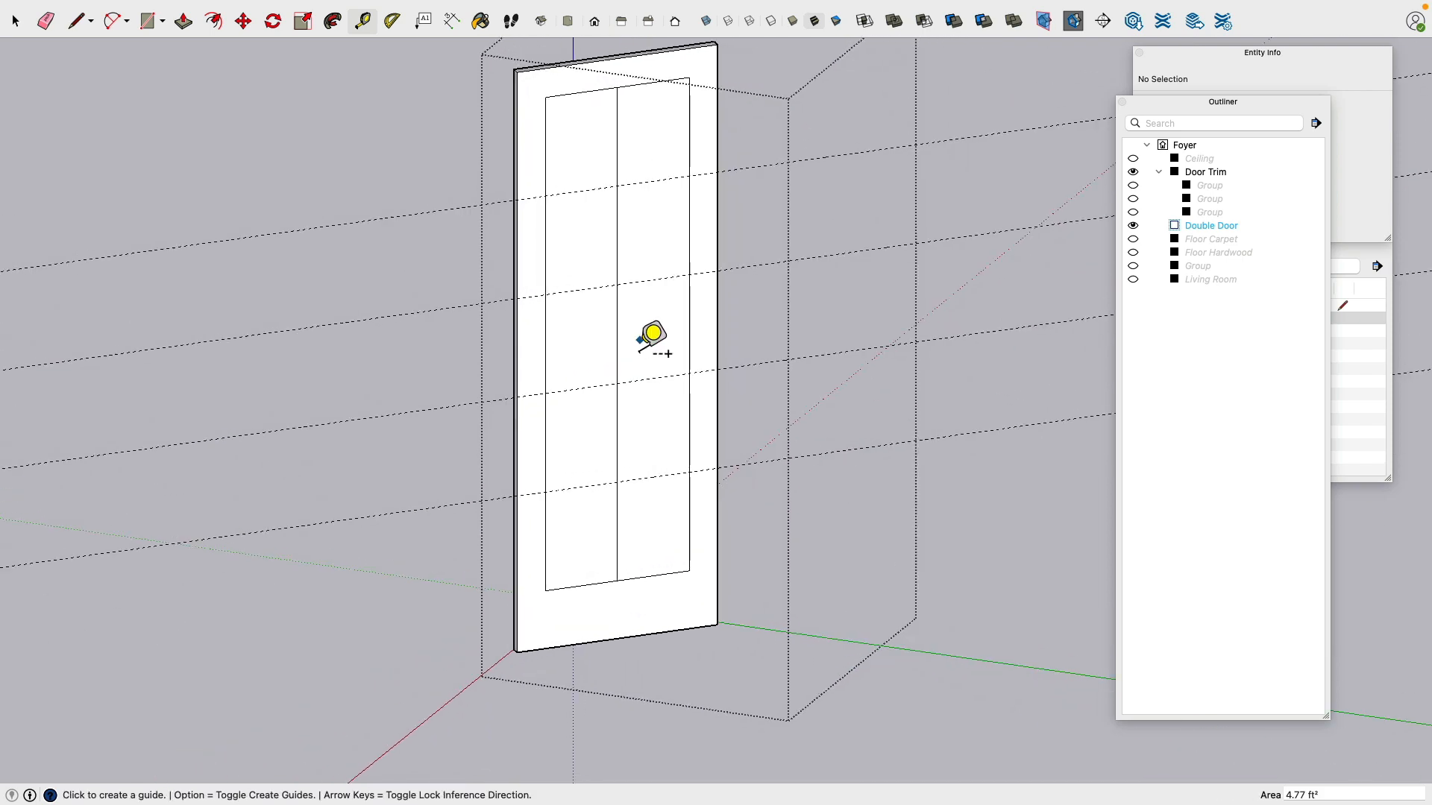
left_click(77, 21)
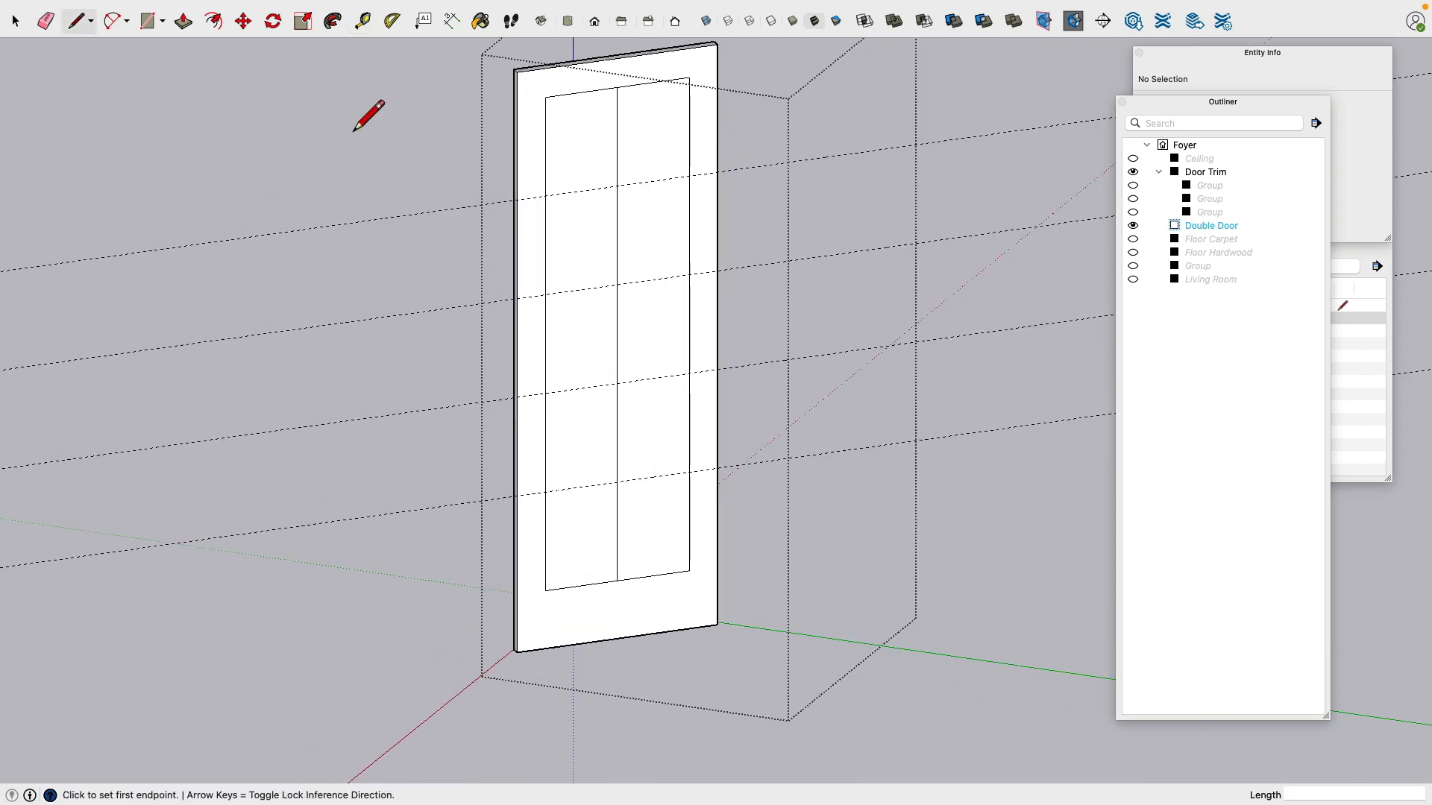
left_click(546, 196)
left_click(689, 176)
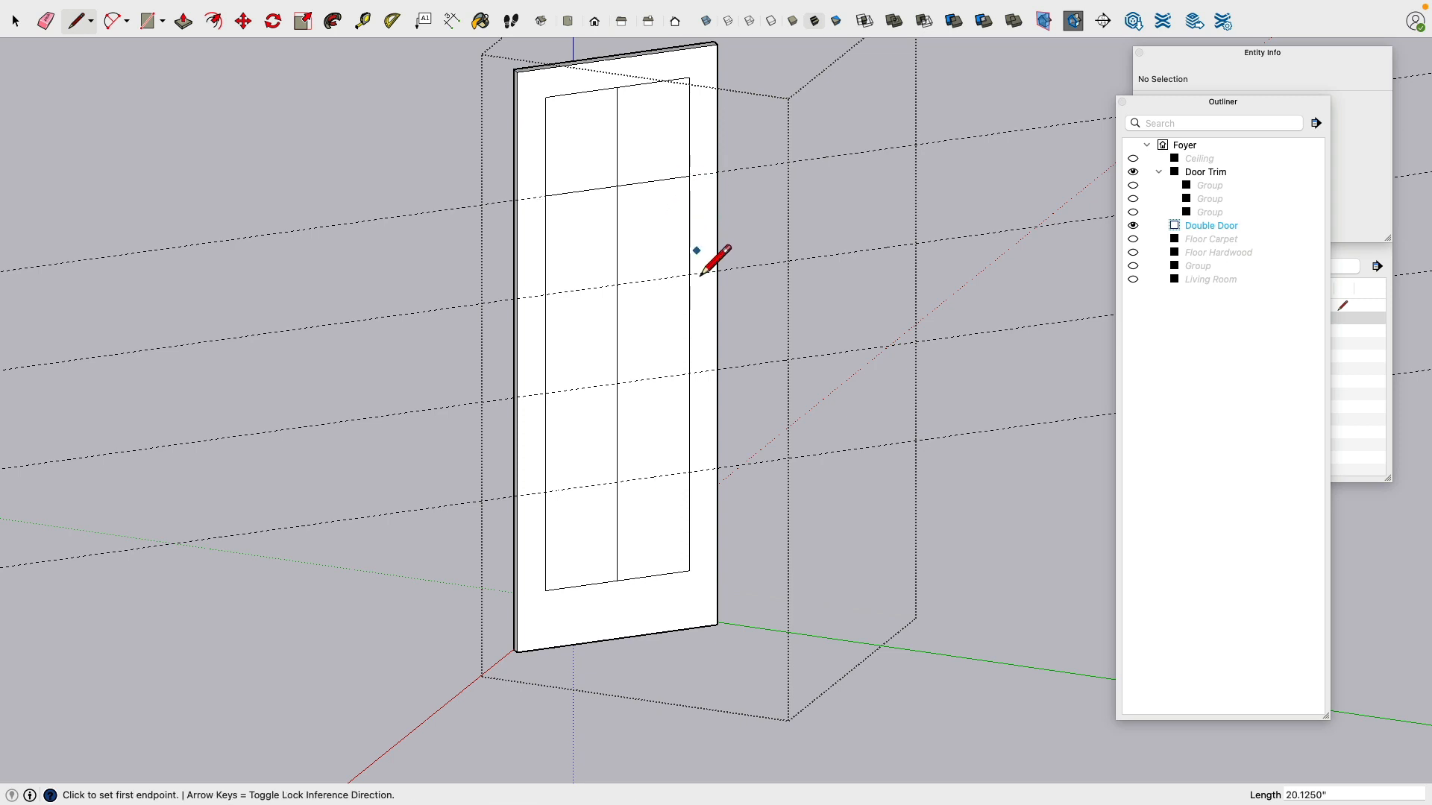
Step: Draw lines across the inset rectangle along the remaining three horizontal guides and erase all the guides
left_click(689, 274)
left_click(546, 294)
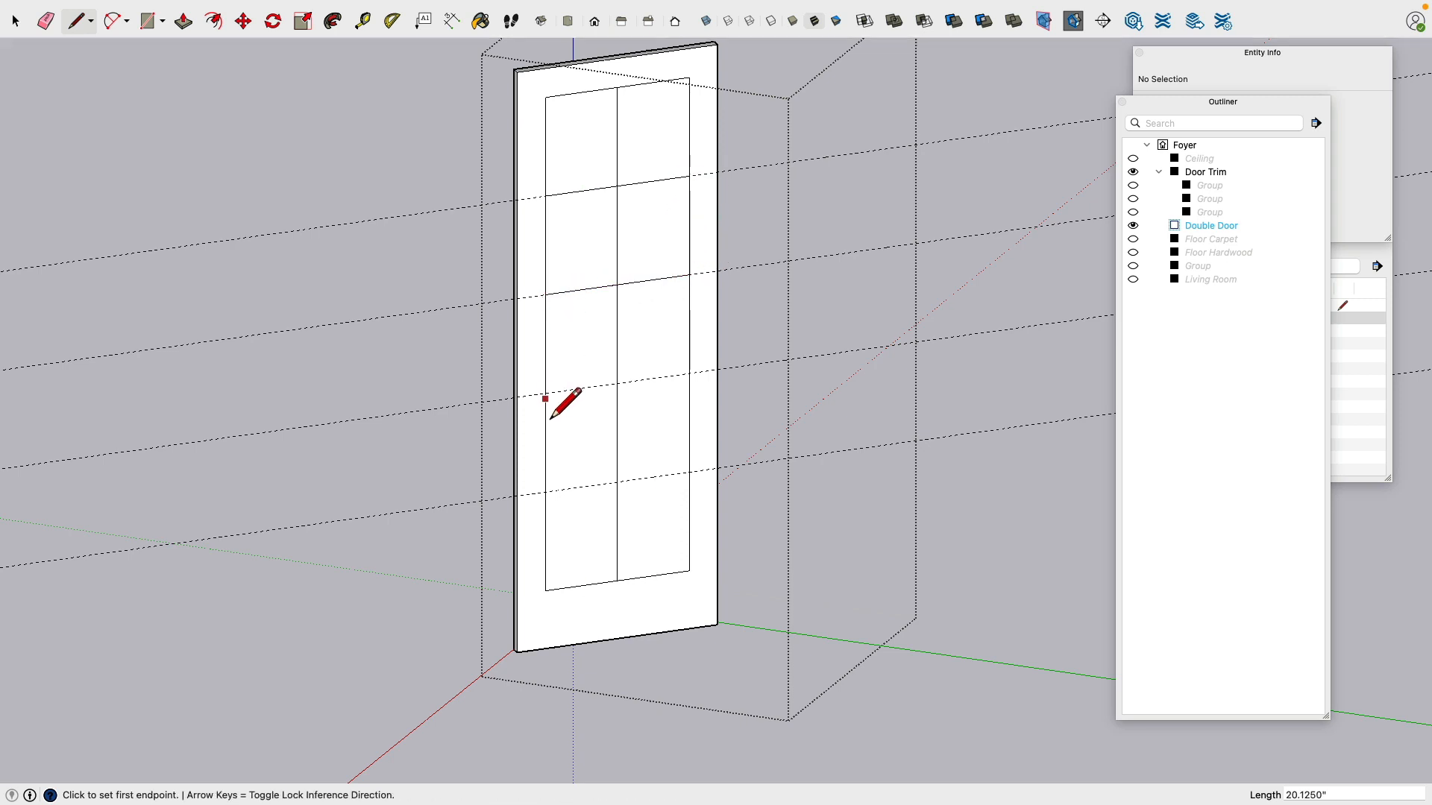
left_click(545, 393)
left_click(689, 373)
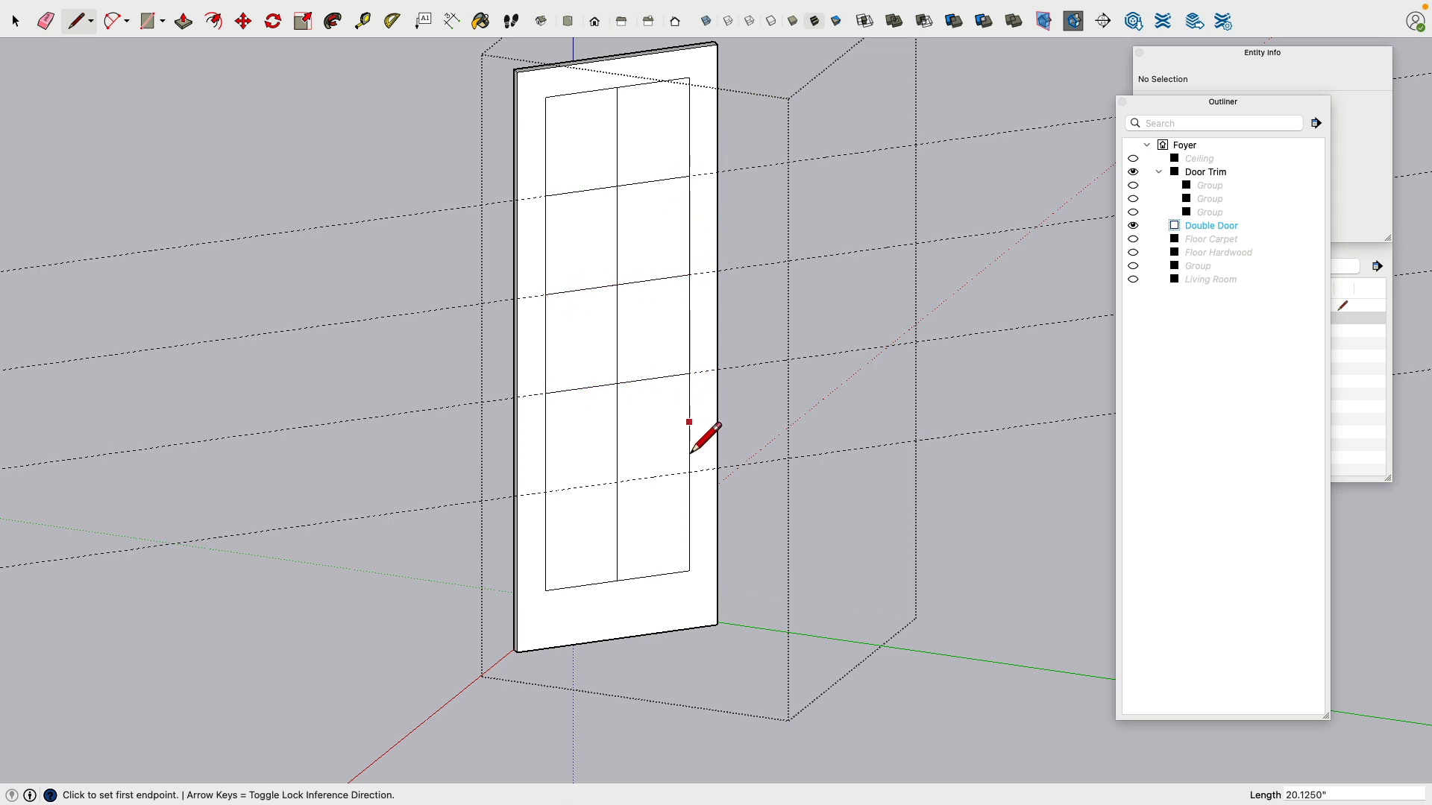
left_click(689, 472)
left_click(545, 491)
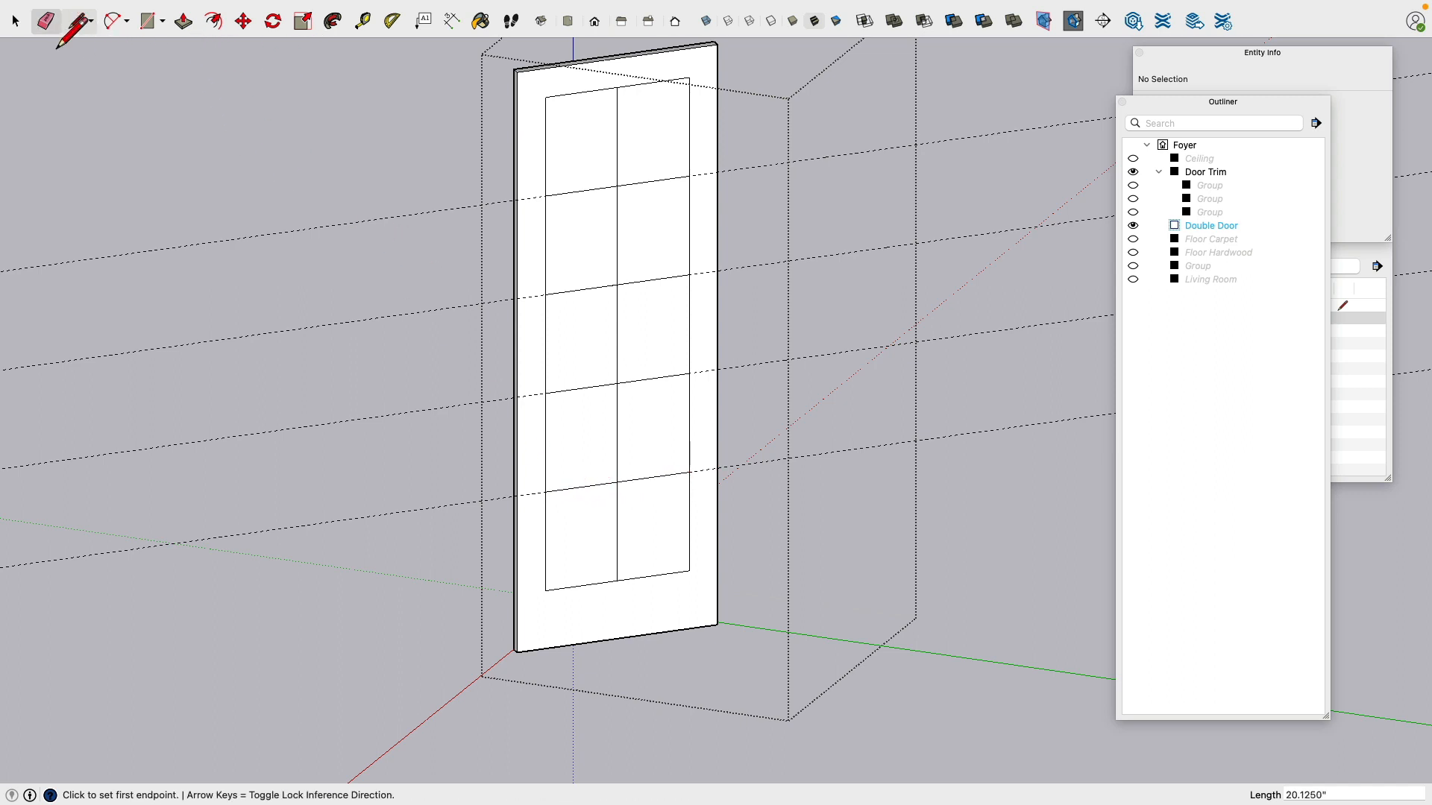
left_click(46, 21)
mouse_move(390, 313)
left_mouse_down()
mouse_move(397, 610)
mouse_move(387, 330)
left_mouse_up()
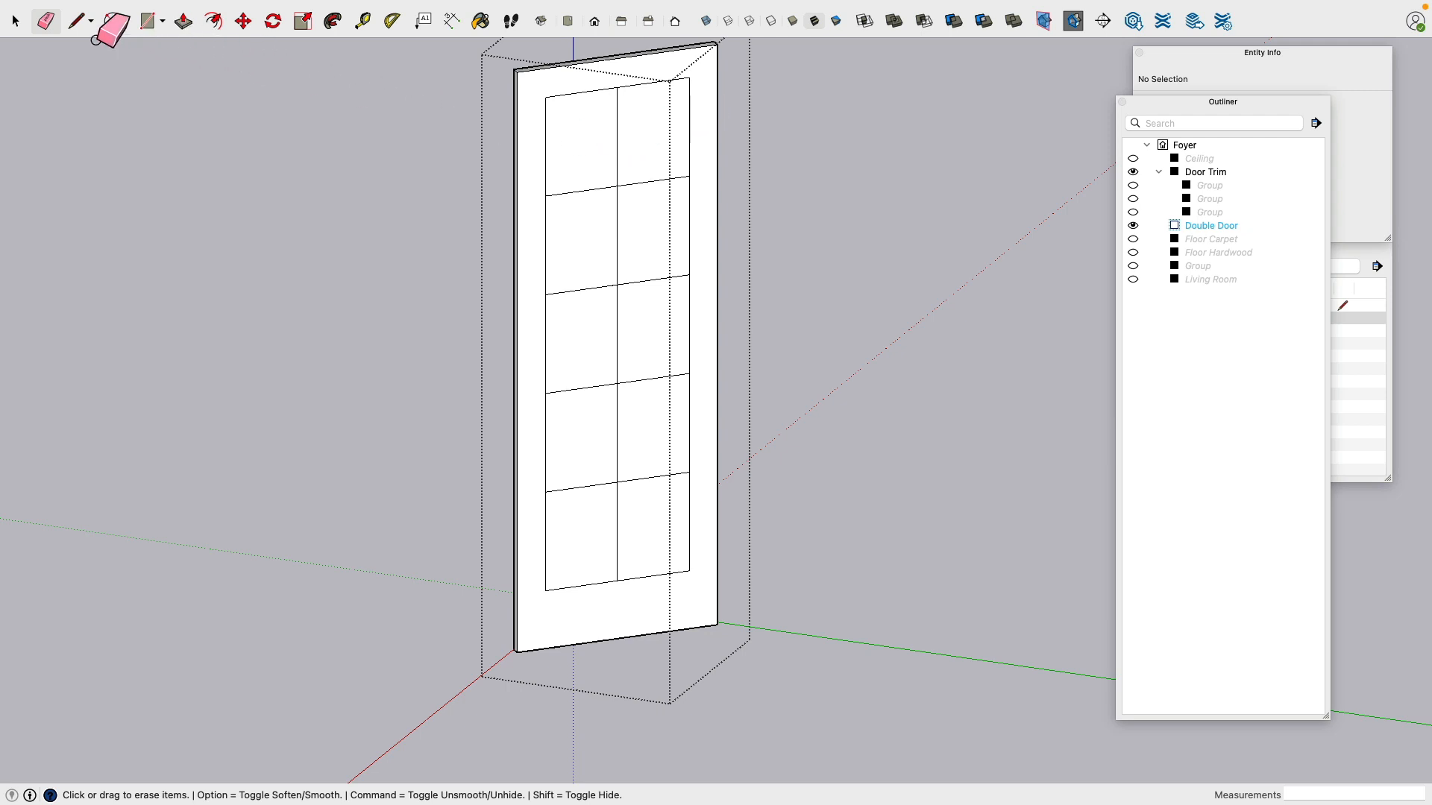
Step: Place two vertical guides, one on each side of the inset's centre line at an offset of 0.75 inches
left_click(362, 21)
scroll(633, 149, "up", 5)
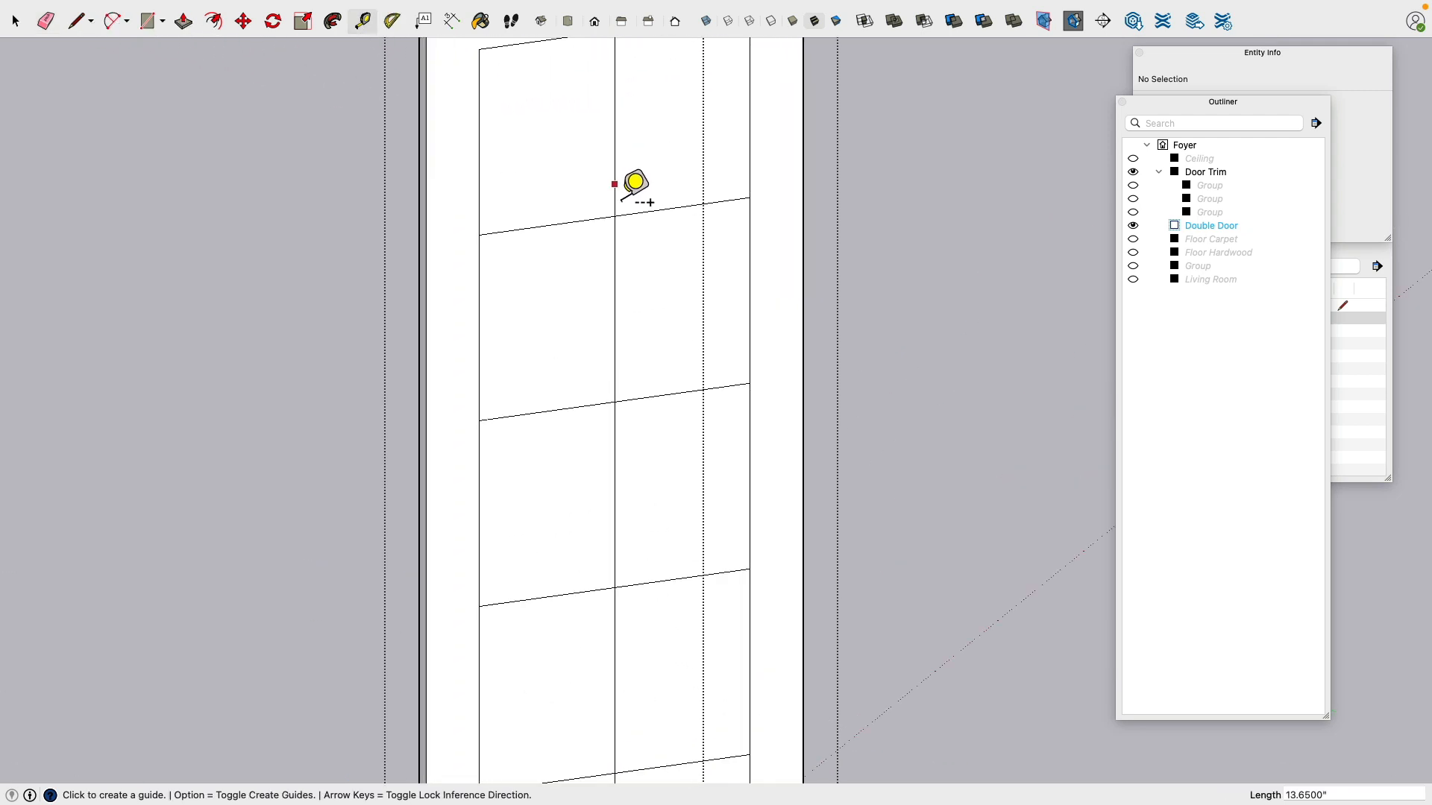
left_click(615, 184)
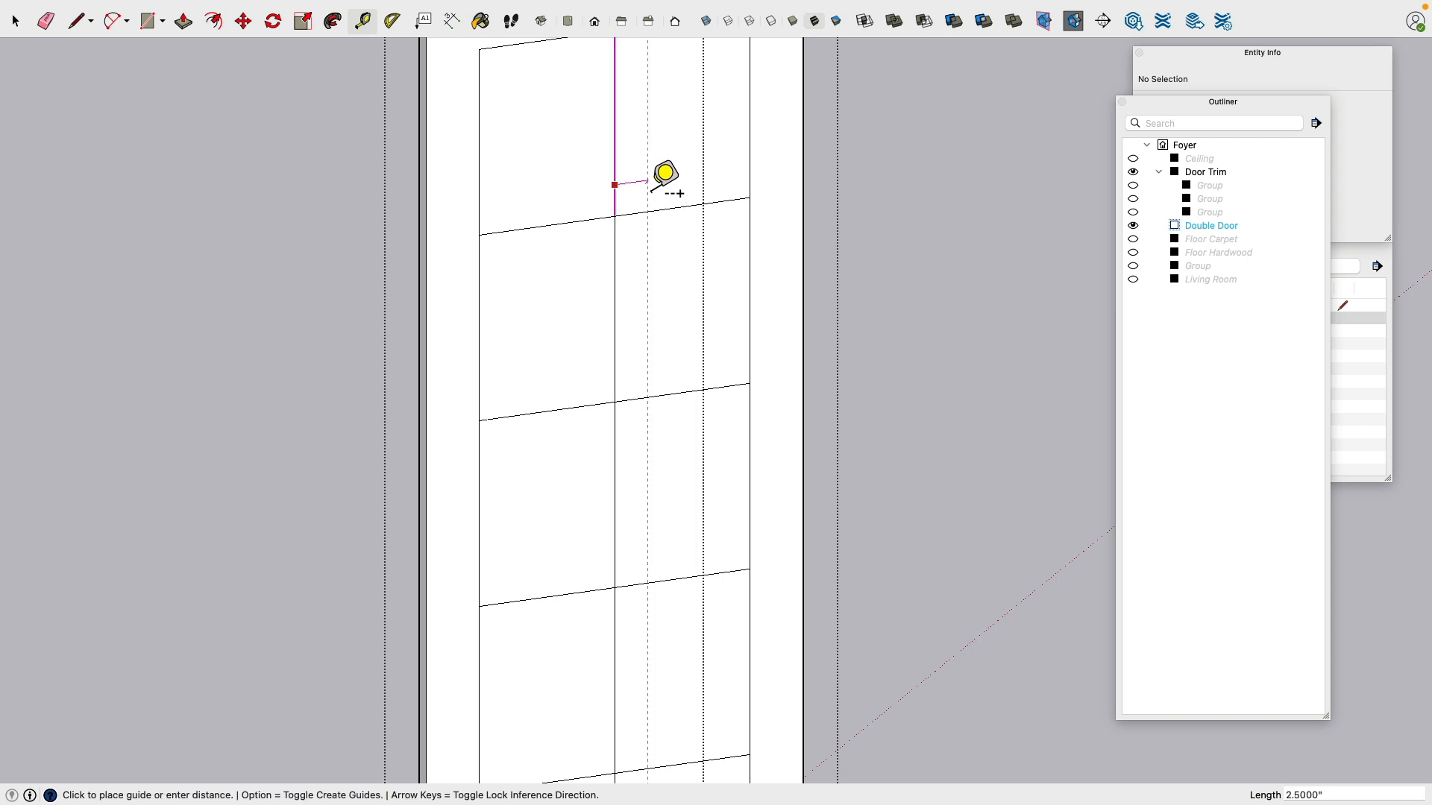
type(".75")
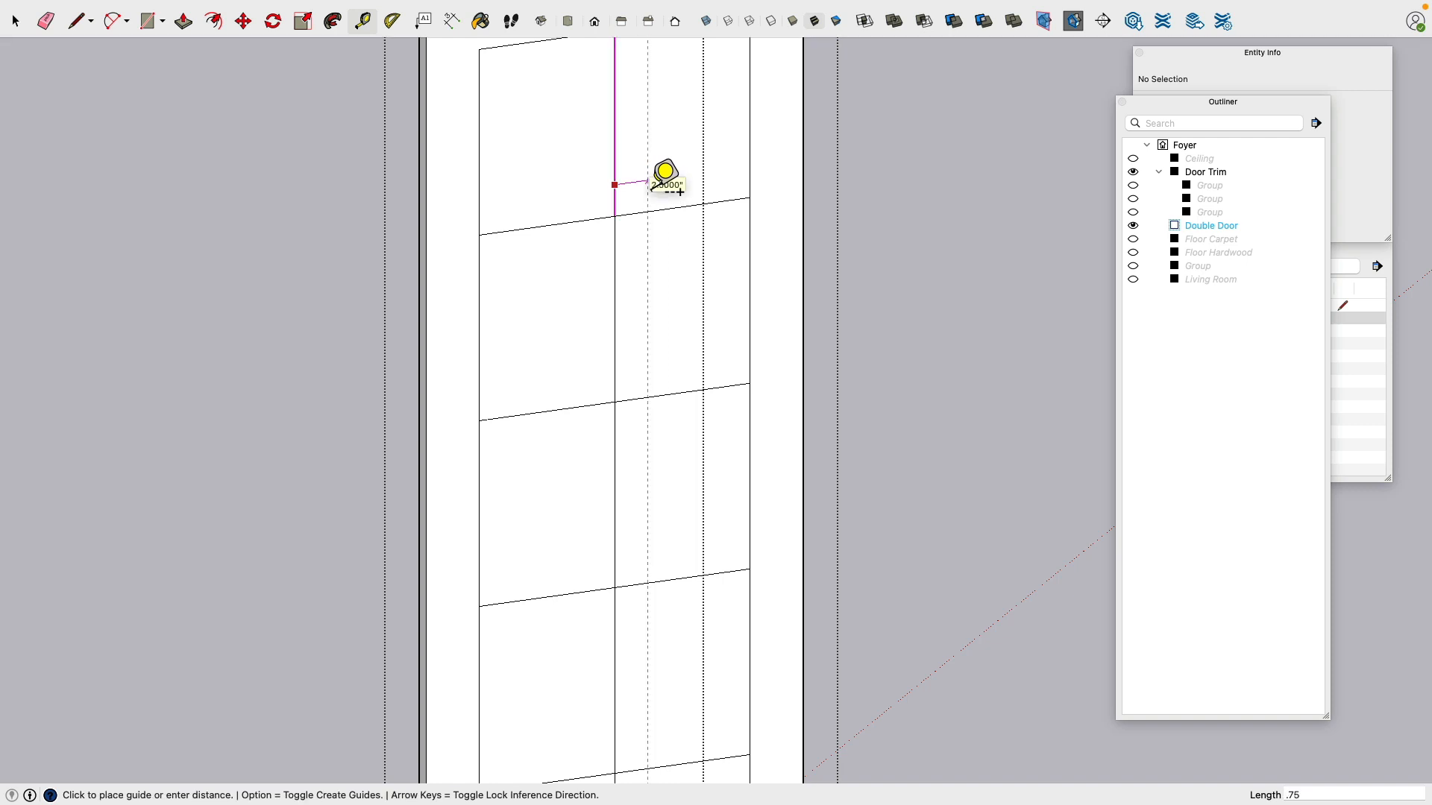
key("Return")
left_click(614, 155)
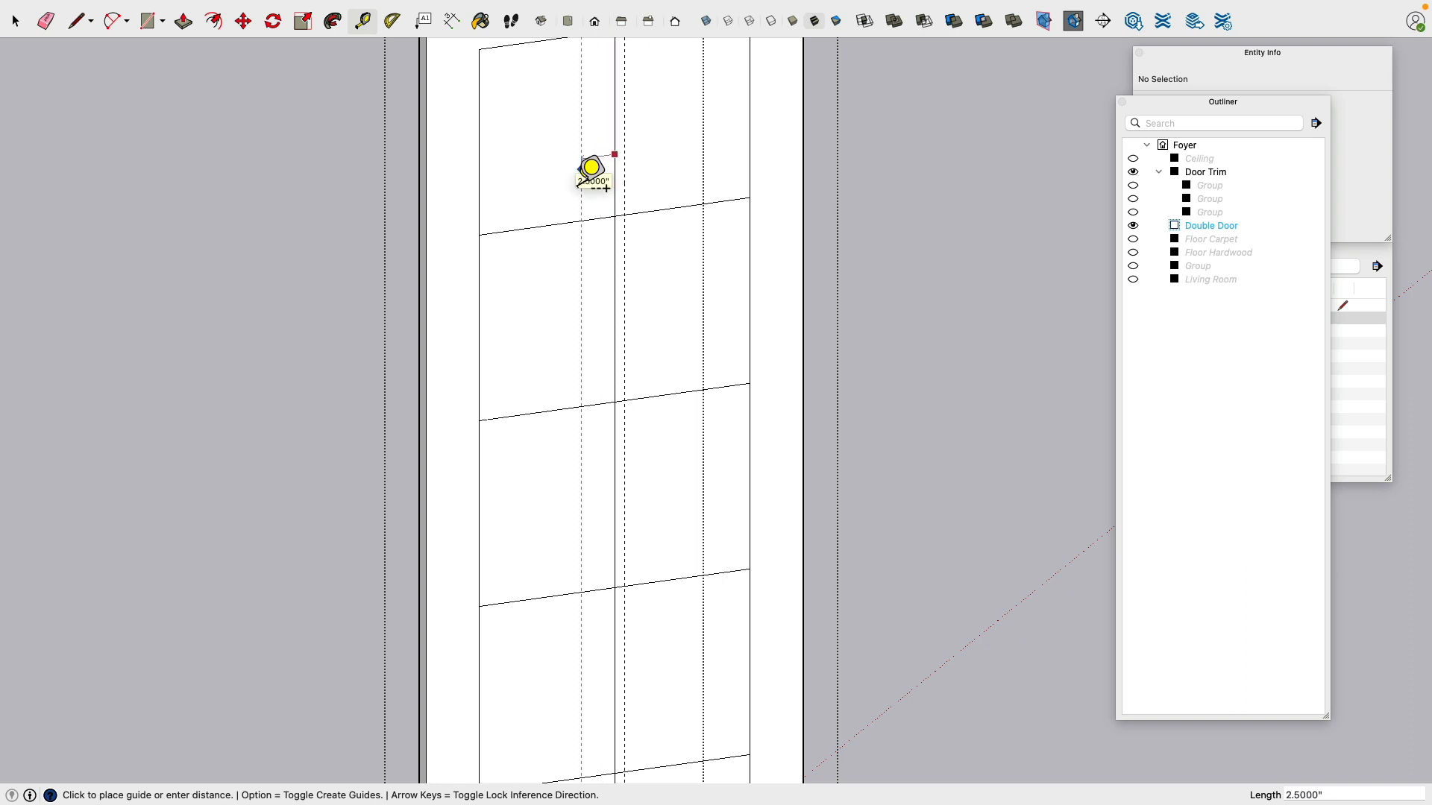
type(".75")
key("Return")
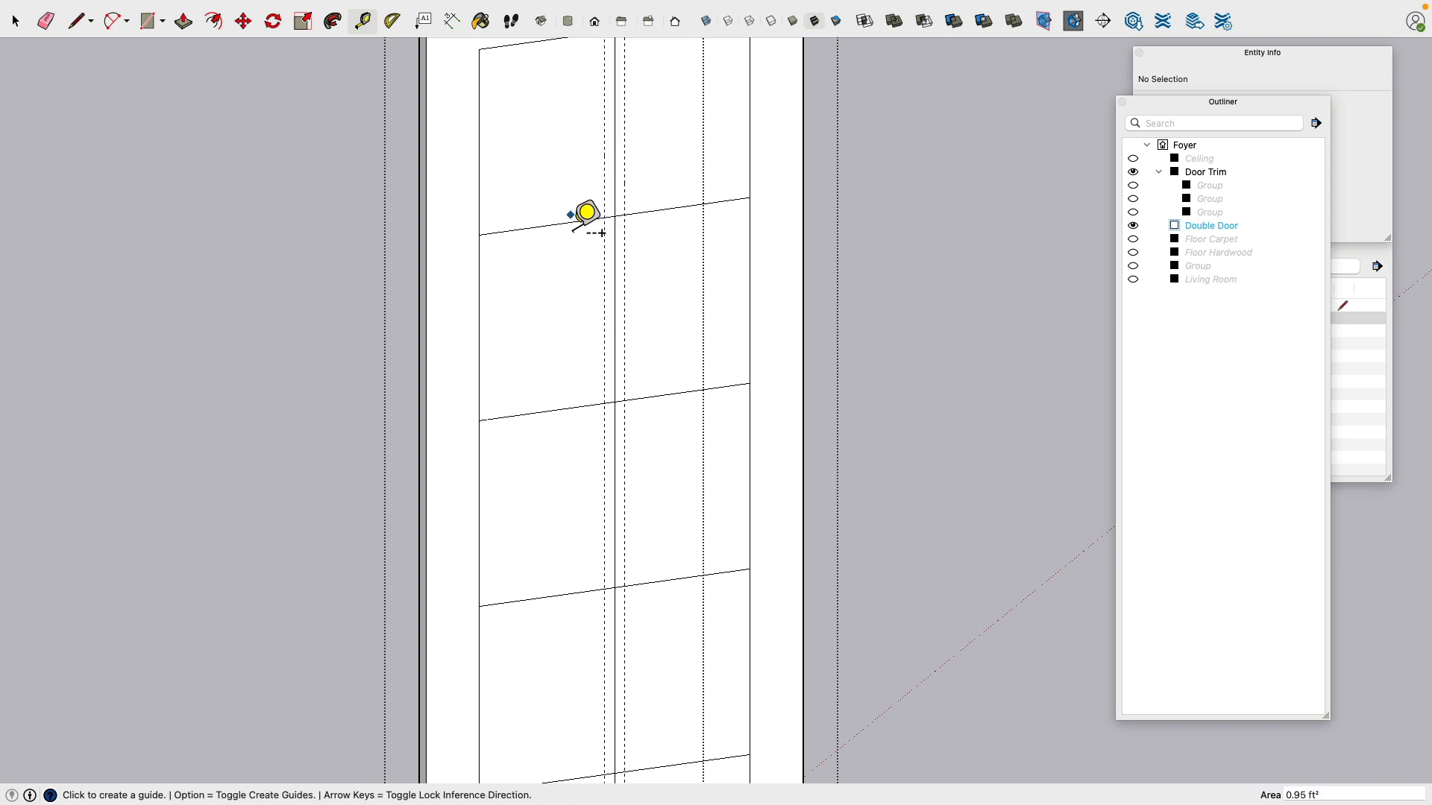
Step: Place guides 0.75 inches above and below the topmost horizontal dividing line of the inset
left_click(580, 221)
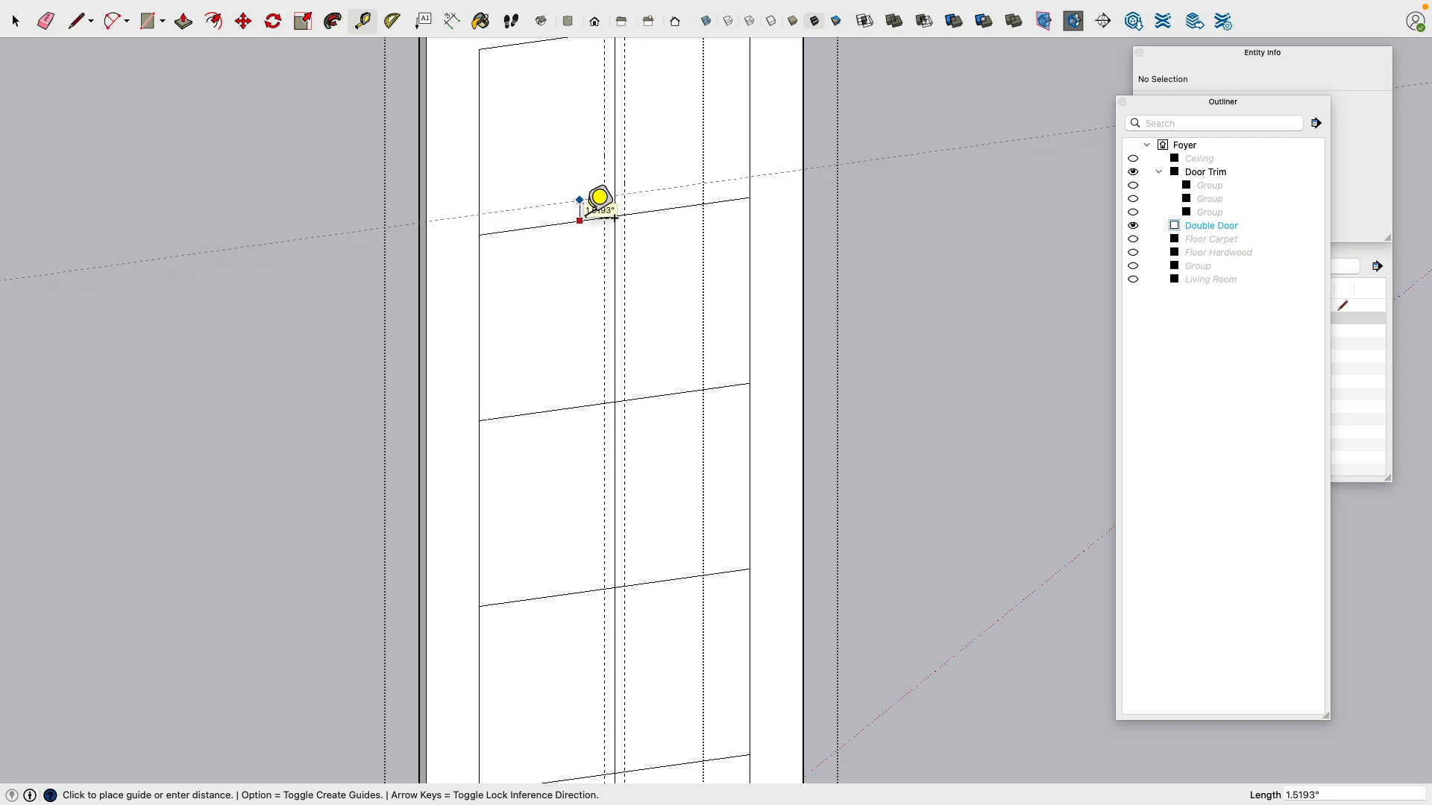
type(".75")
key("Return")
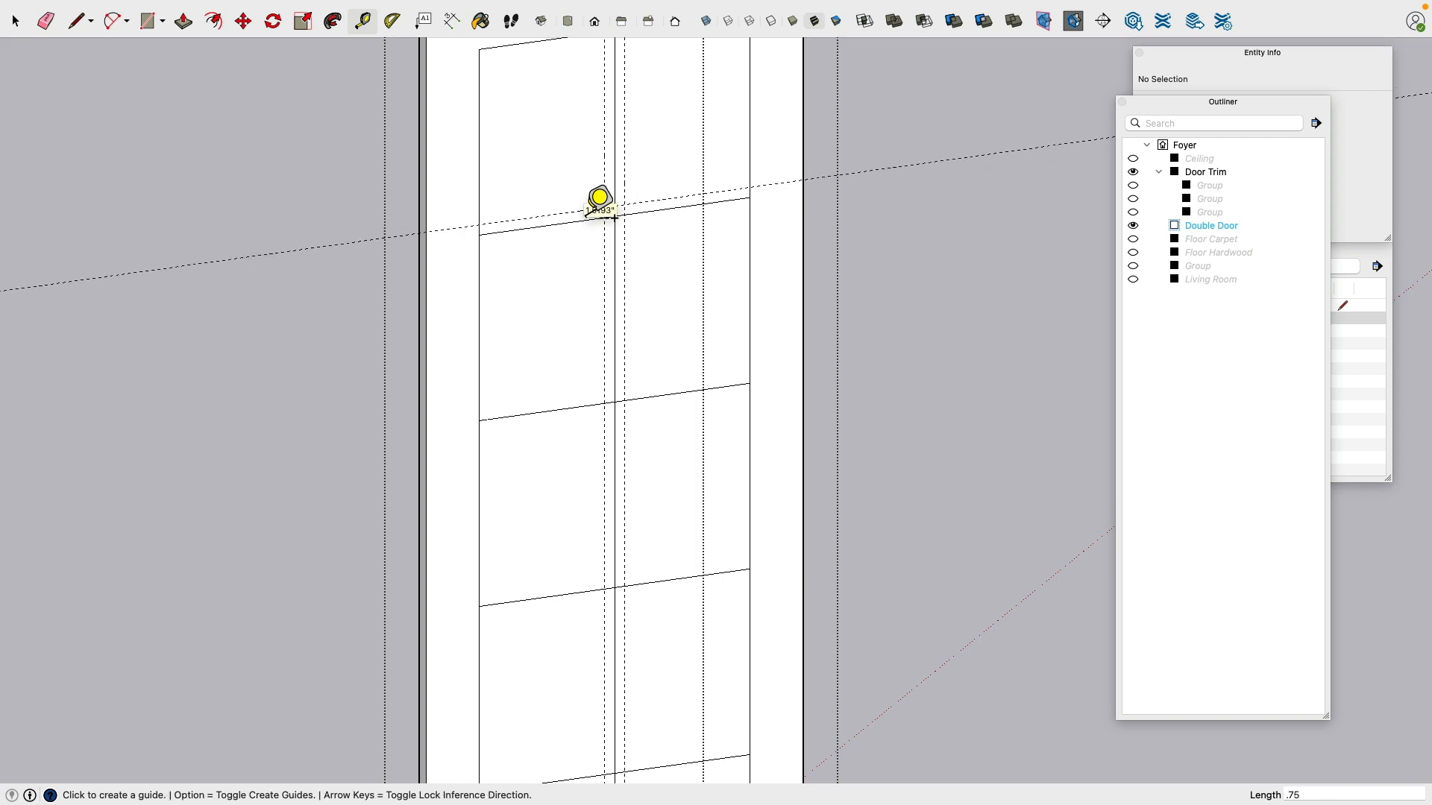
left_click(577, 222)
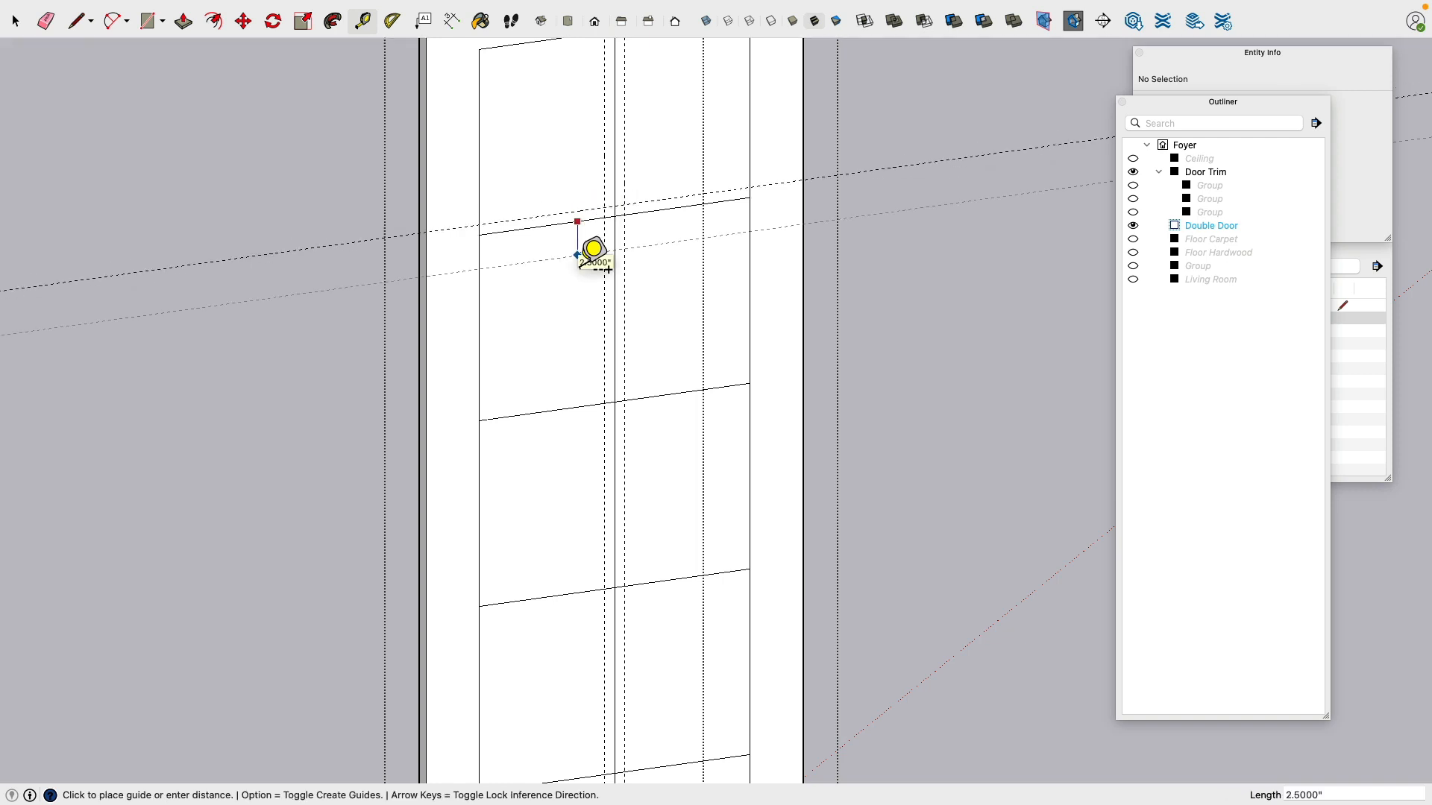
left_click(577, 255)
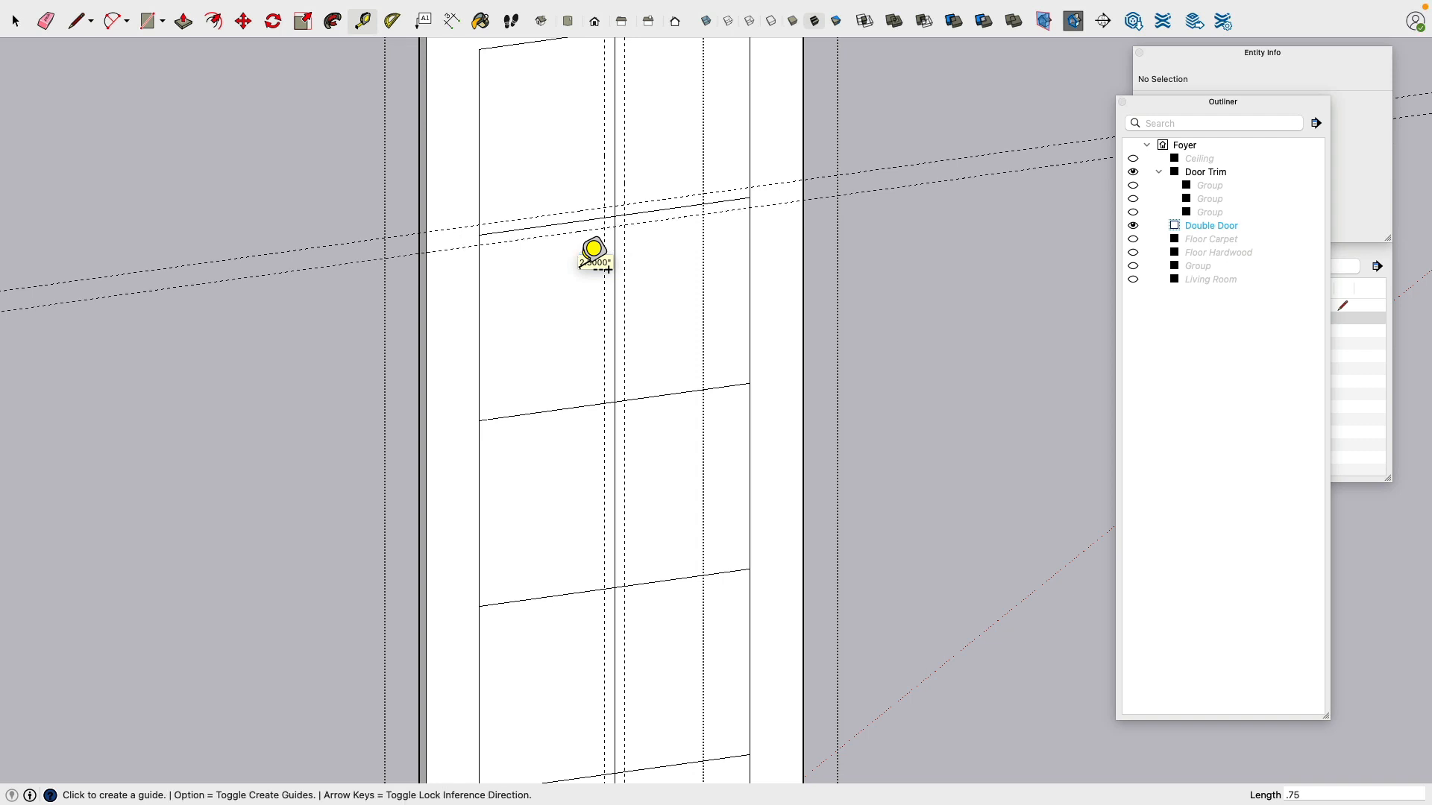
Step: Place guides 0.75 inches above and below the second horizontal dividing line from the top
left_click(576, 408)
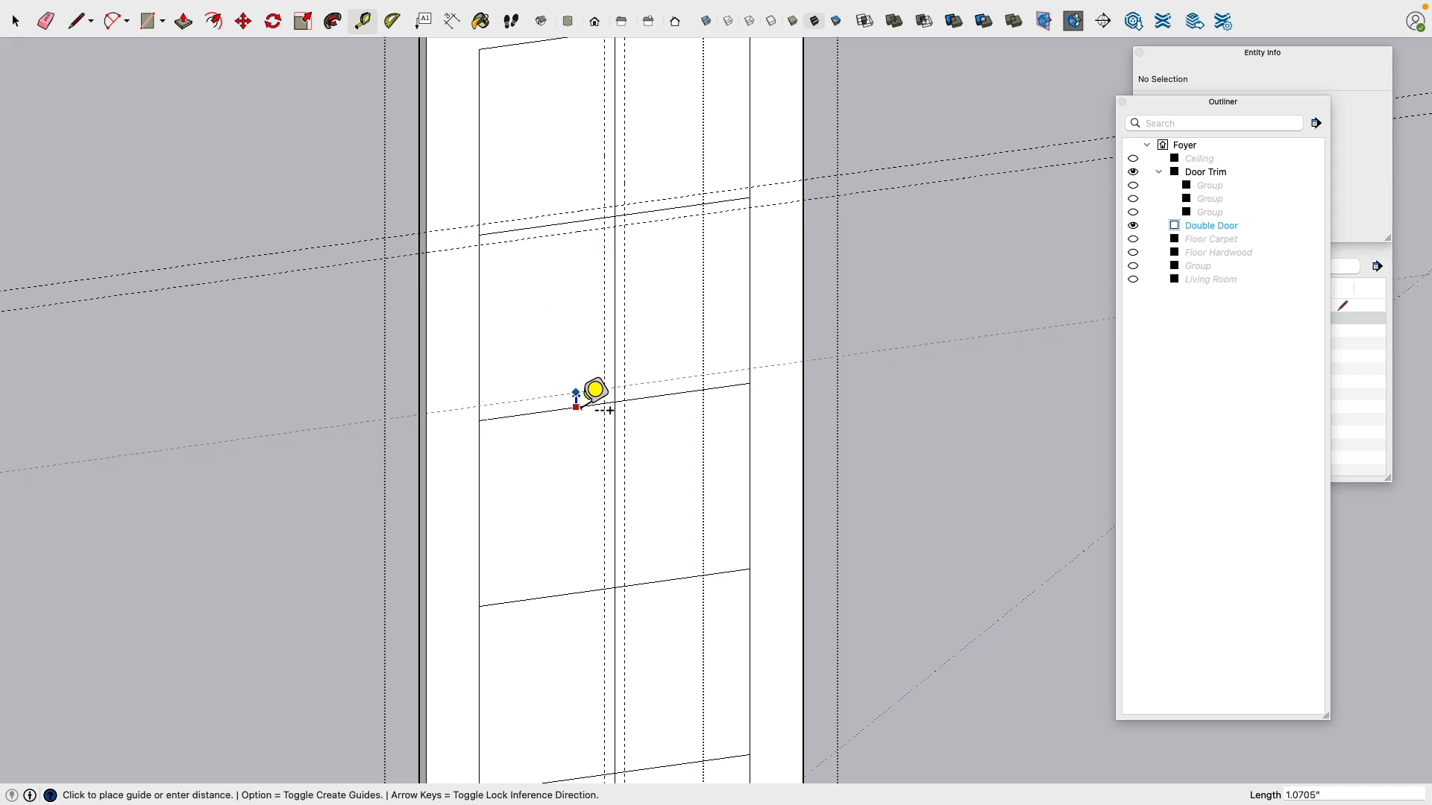
key("Return")
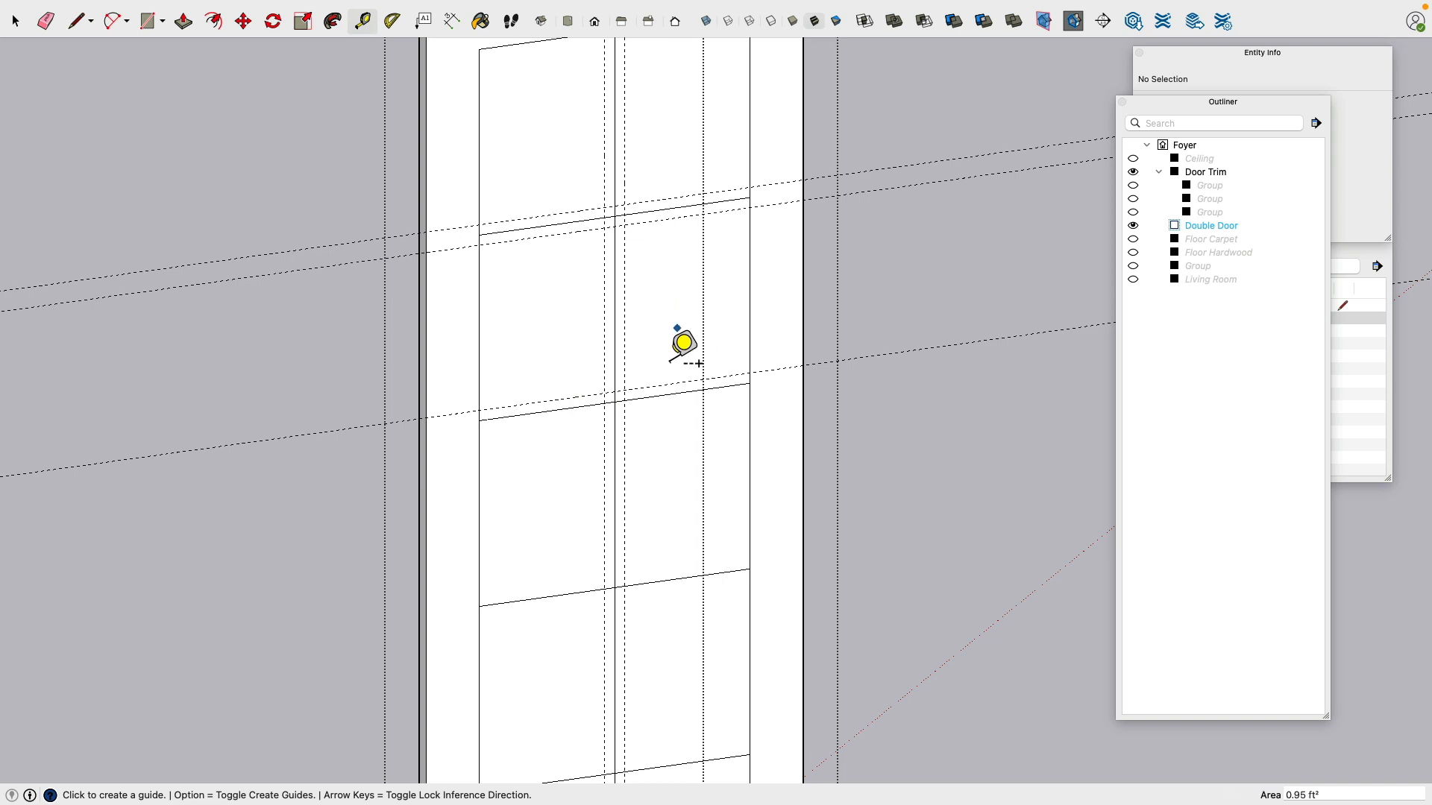
left_click(557, 410)
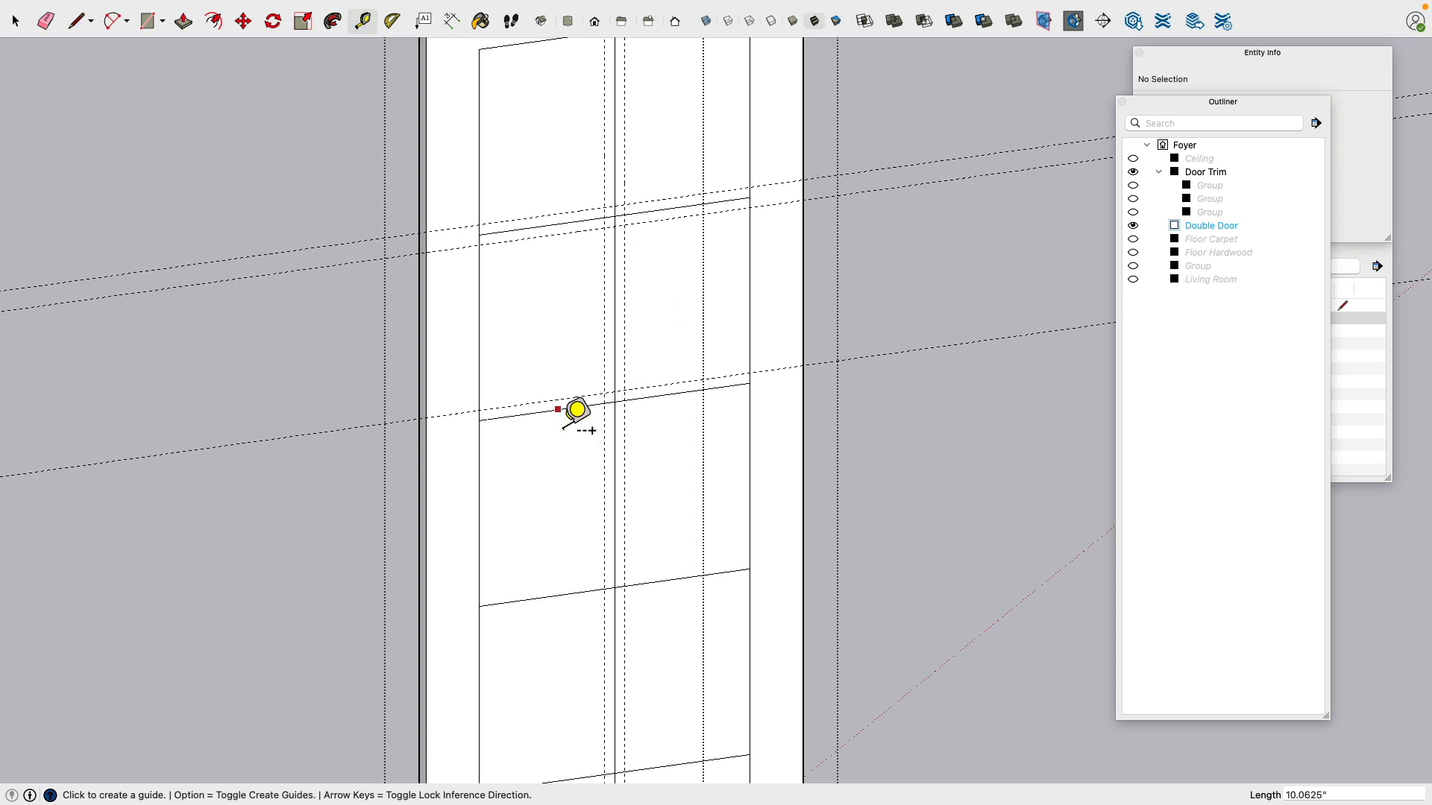
type(".75")
key("Return")
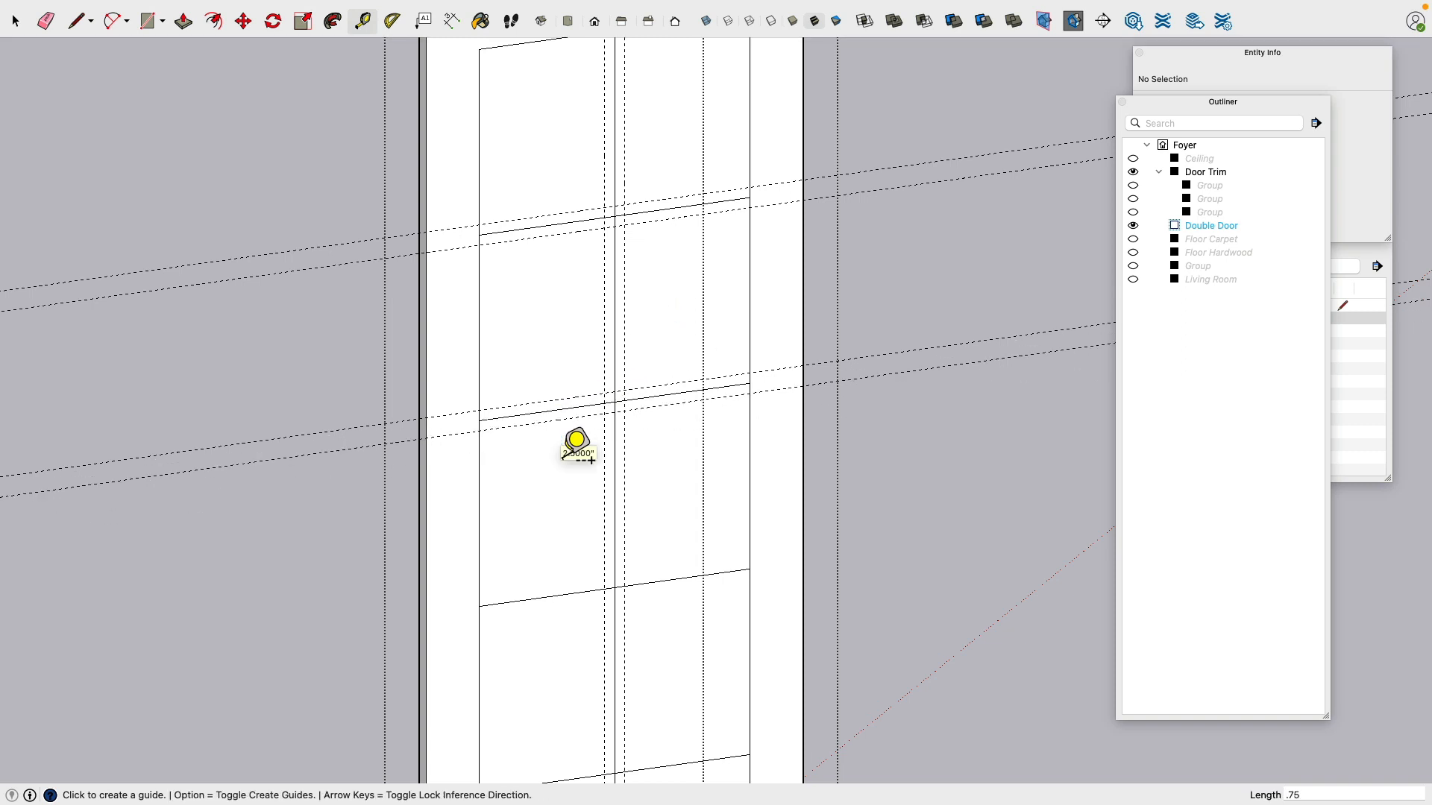
Step: Place guides 0.75 inches above and below the third horizontal dividing line from the top
middle_click_drag(616, 678, 574, 470, "shift")
left_click(537, 383)
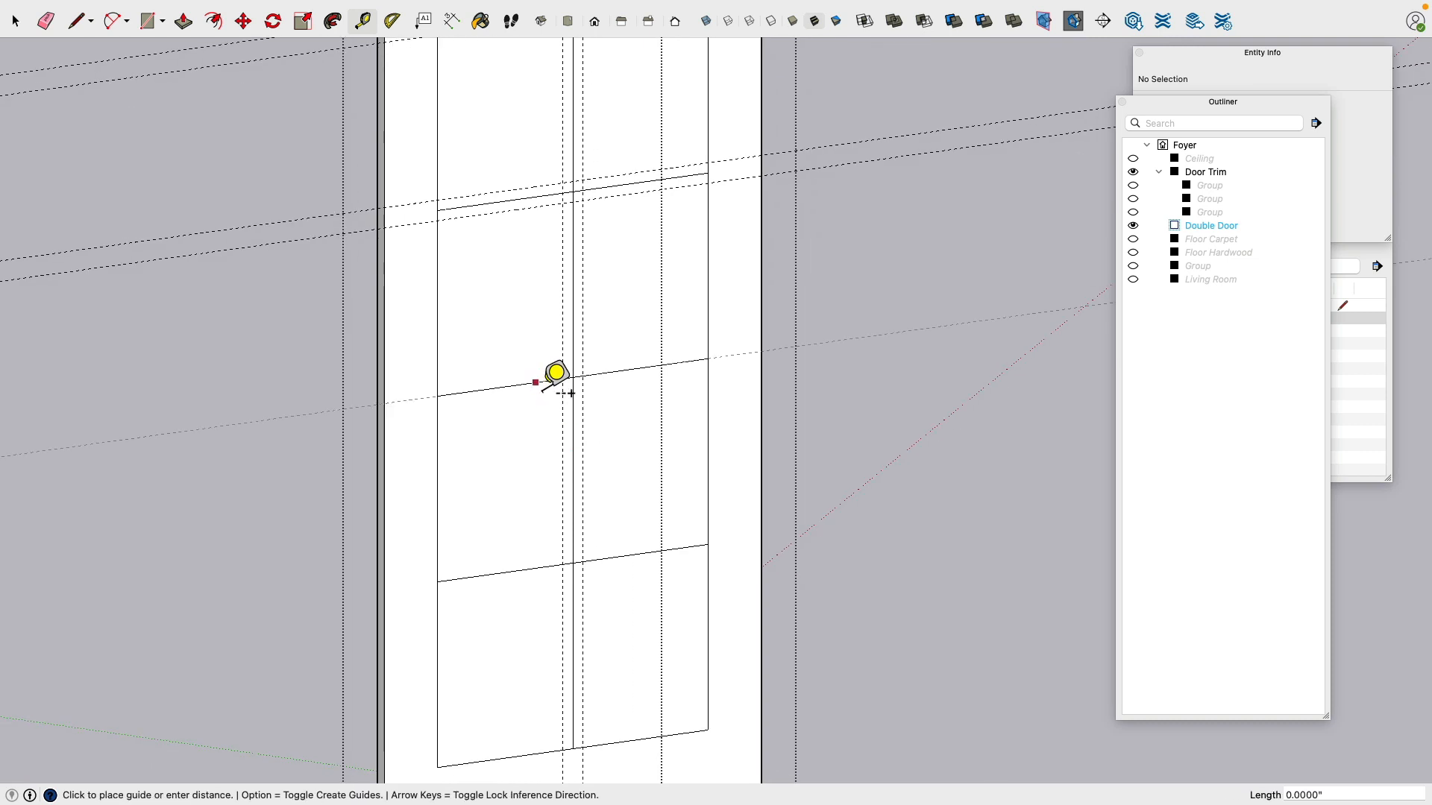
type(".75")
key("Return")
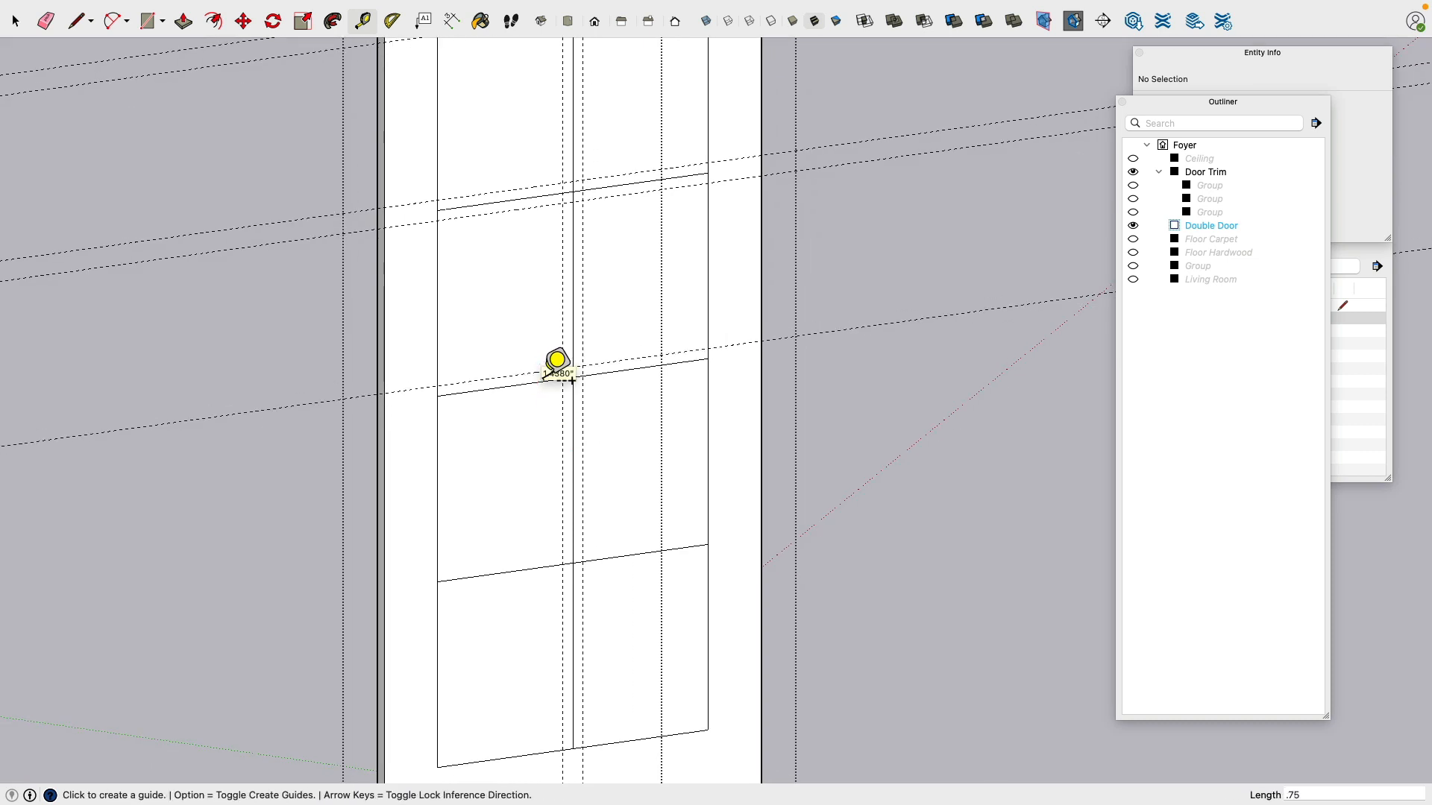
left_click(538, 382)
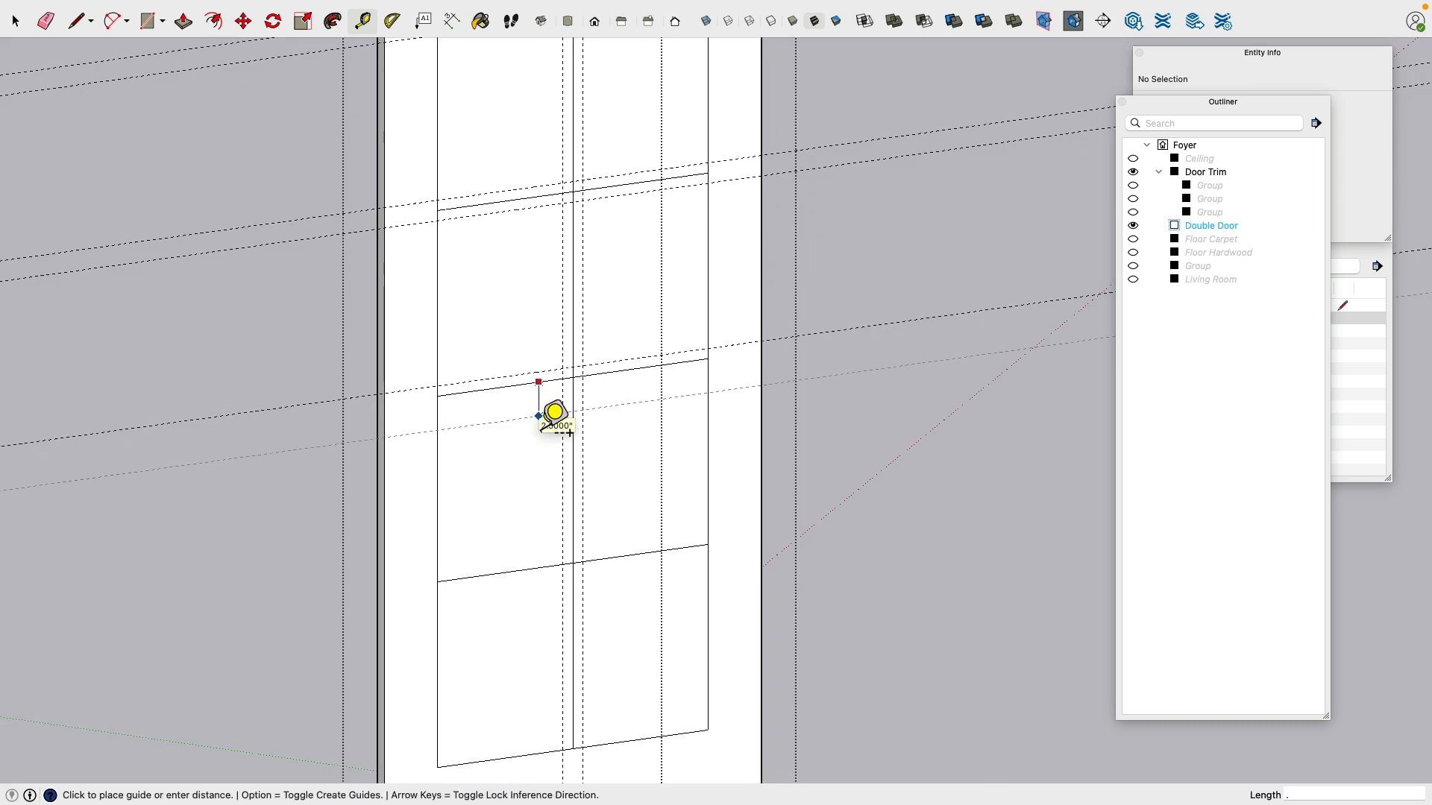
type(".78")
key("Return")
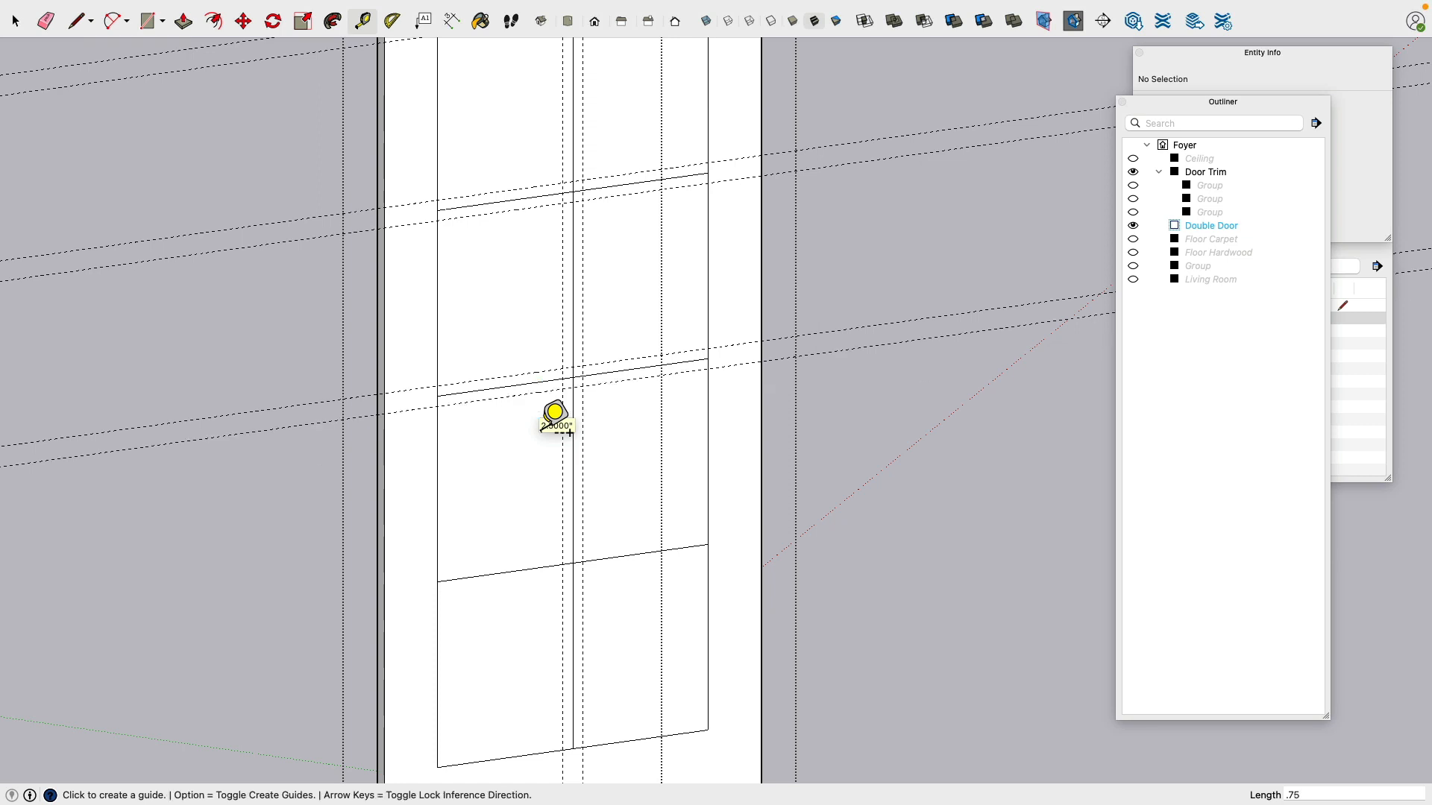
Step: Place guides 0.75 inches above and below the lowest horizontal dividing line of the inset
left_click(537, 568)
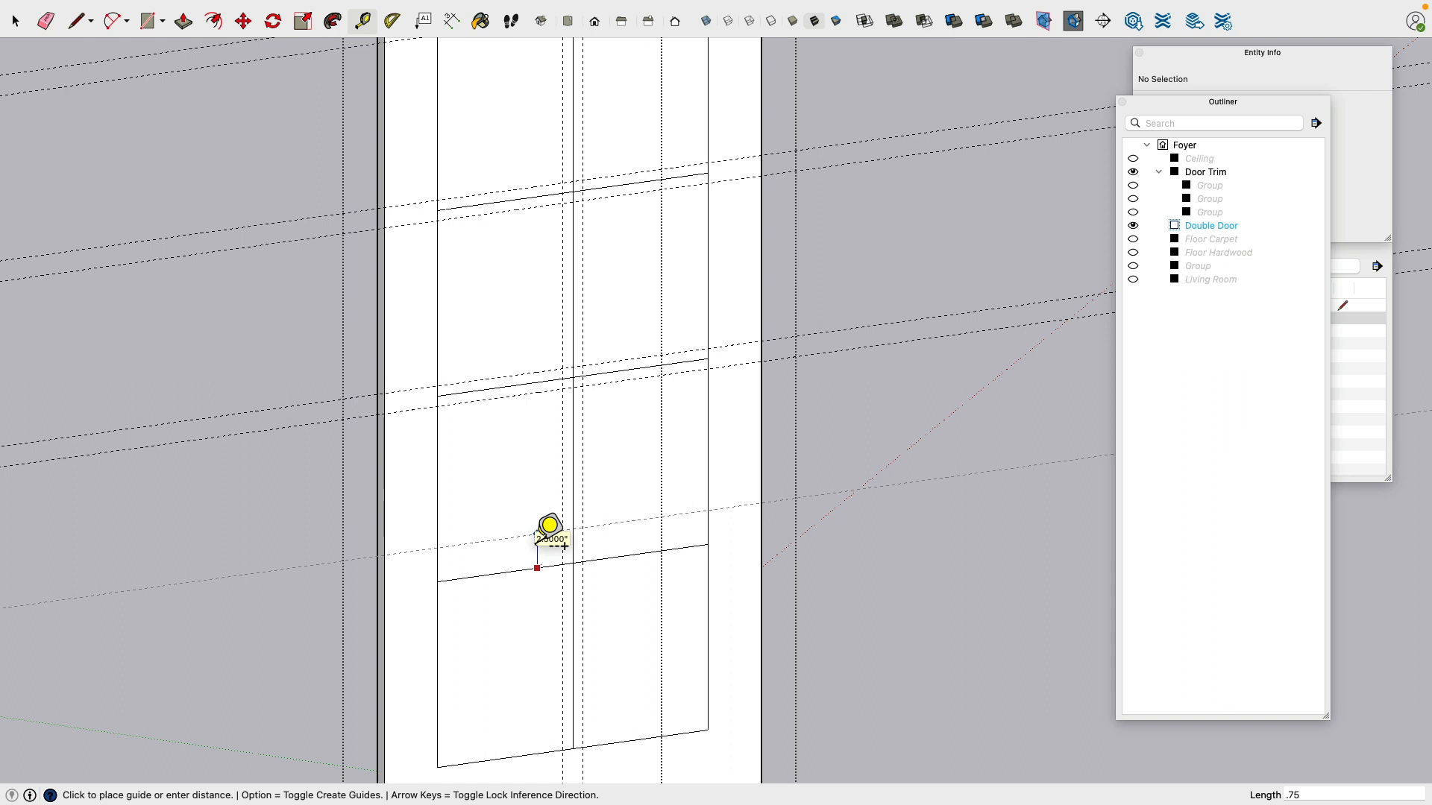
left_click(538, 542)
left_click(536, 568)
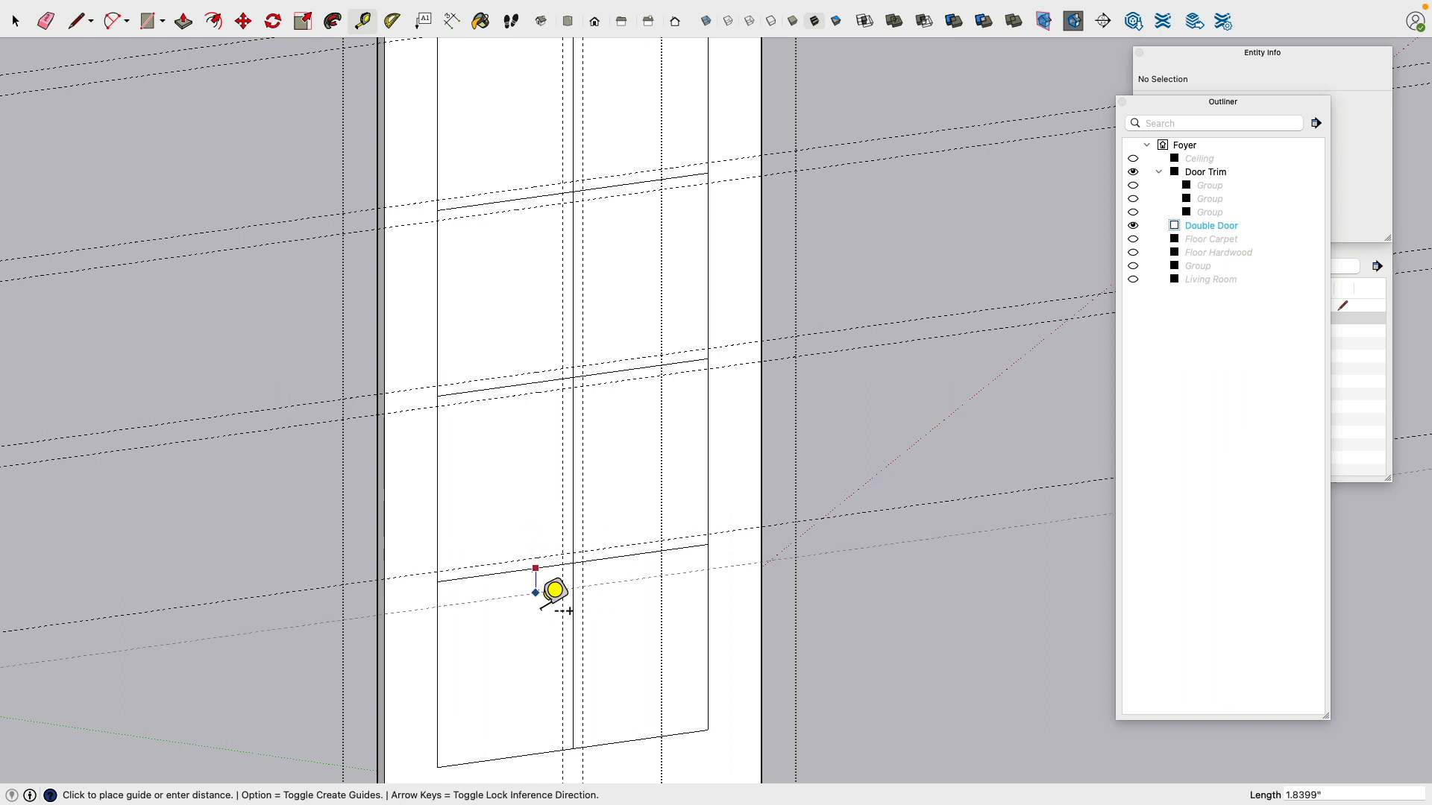
type(".75")
key("Return")
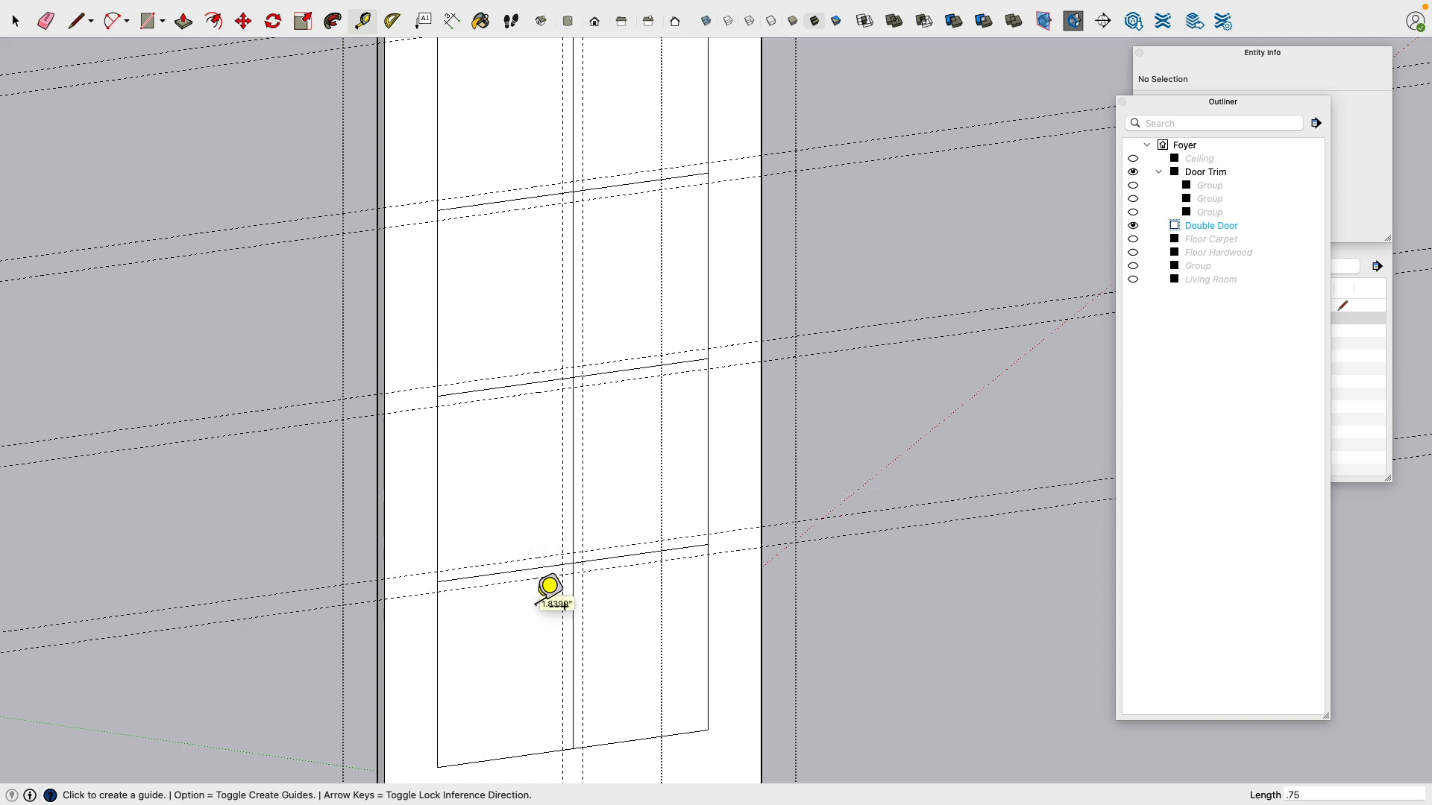
Step: Erase the centre line and all four horizontal dividing lines inside the inset, keeping the guides
scroll(493, 510, "up", 3)
scroll(488, 489, "down", 6)
middle_click_drag(362, 296, 273, 395, "shift")
left_click(45, 21)
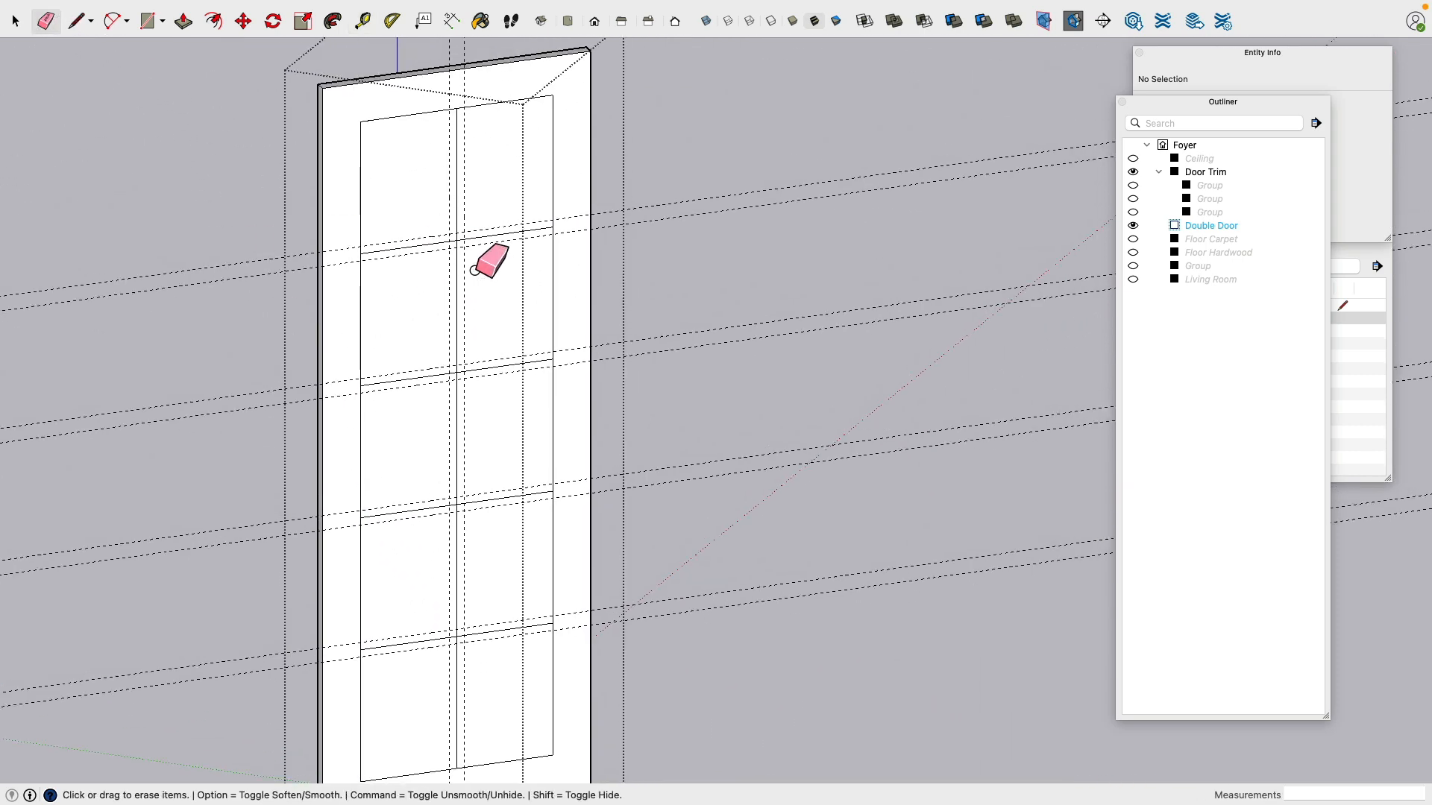
scroll(495, 258, "up", 3)
left_click(457, 247)
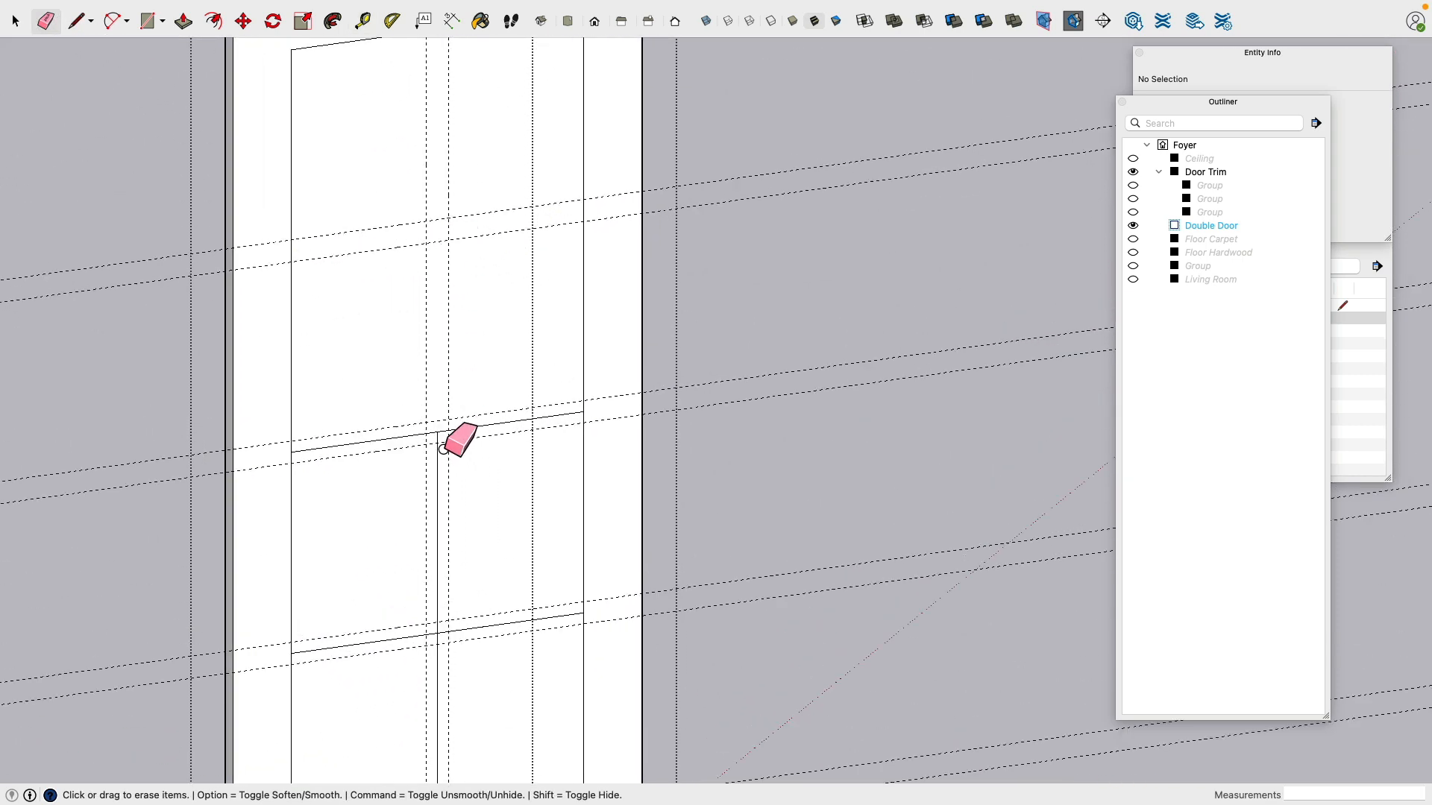
left_click_drag(444, 450, 439, 433)
middle_click_drag(502, 505, 528, 296, "shift")
left_click_drag(471, 445, 468, 439)
mouse_move(519, 548)
middle_mouse_down("shift")
mouse_move(550, 366)
mouse_move(480, 358)
mouse_move(470, 371)
middle_mouse_up("shift")
left_click(501, 444)
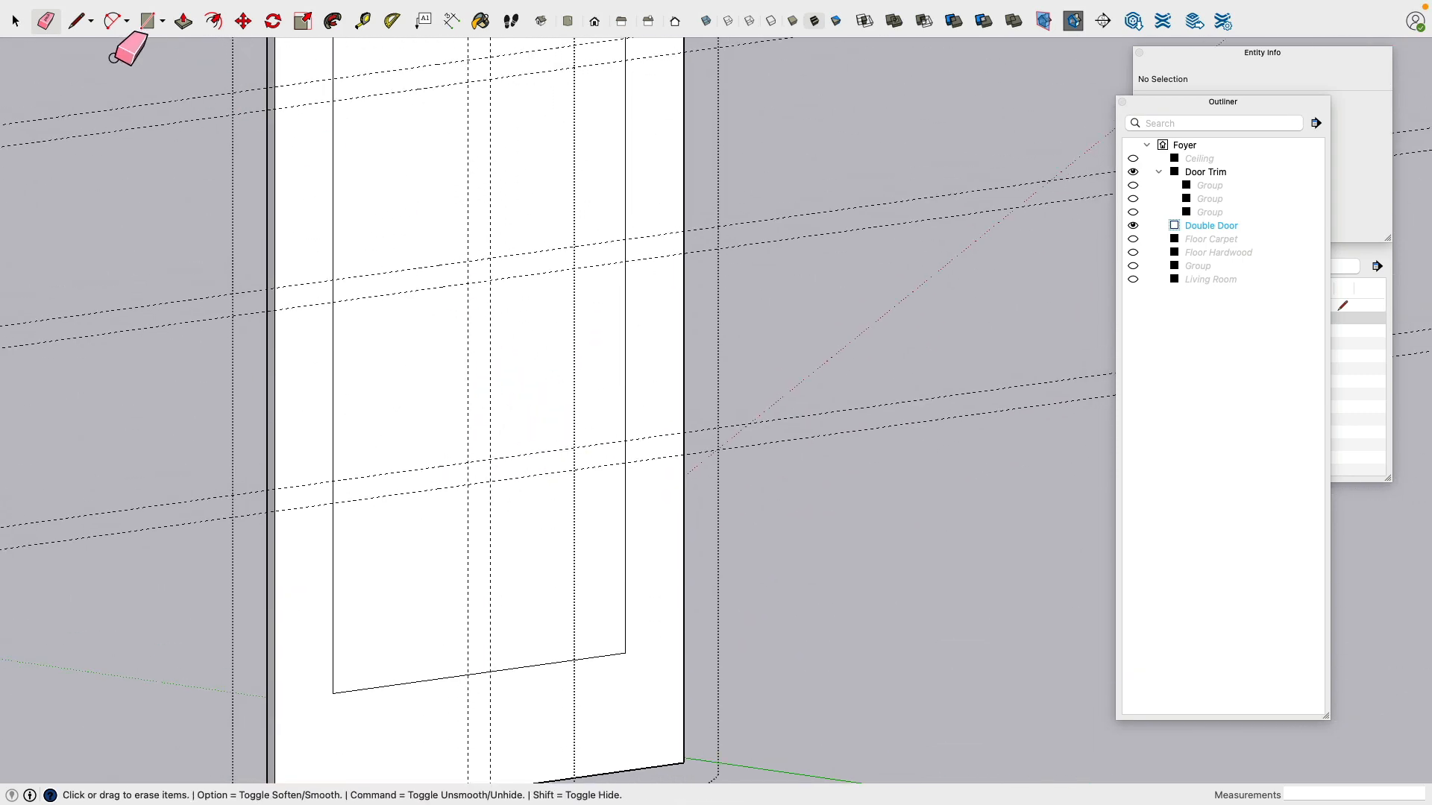
Step: Outline the two panes in the inset's bottom row by drawing their inner side and top edges along the guides
left_click(77, 21)
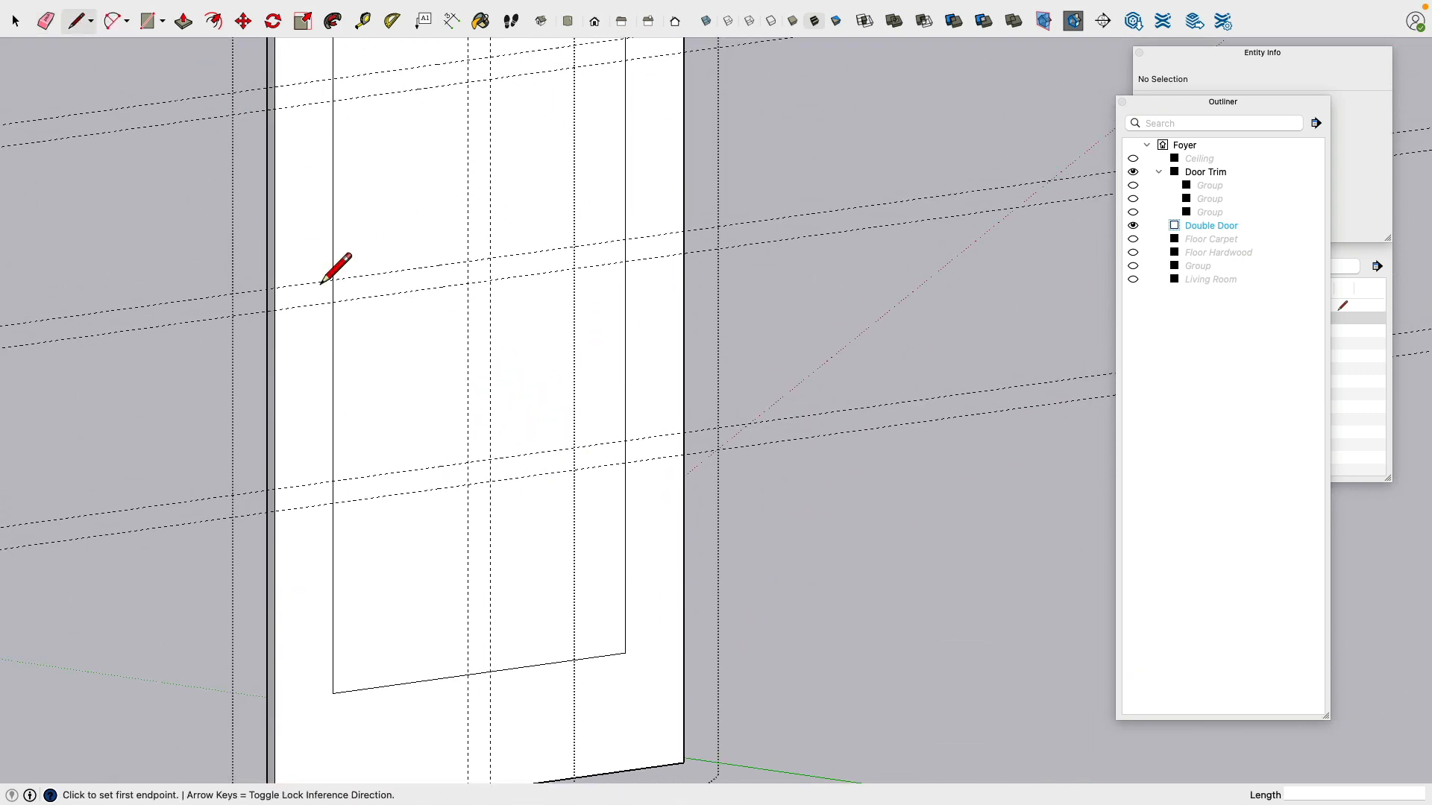
left_click(468, 675)
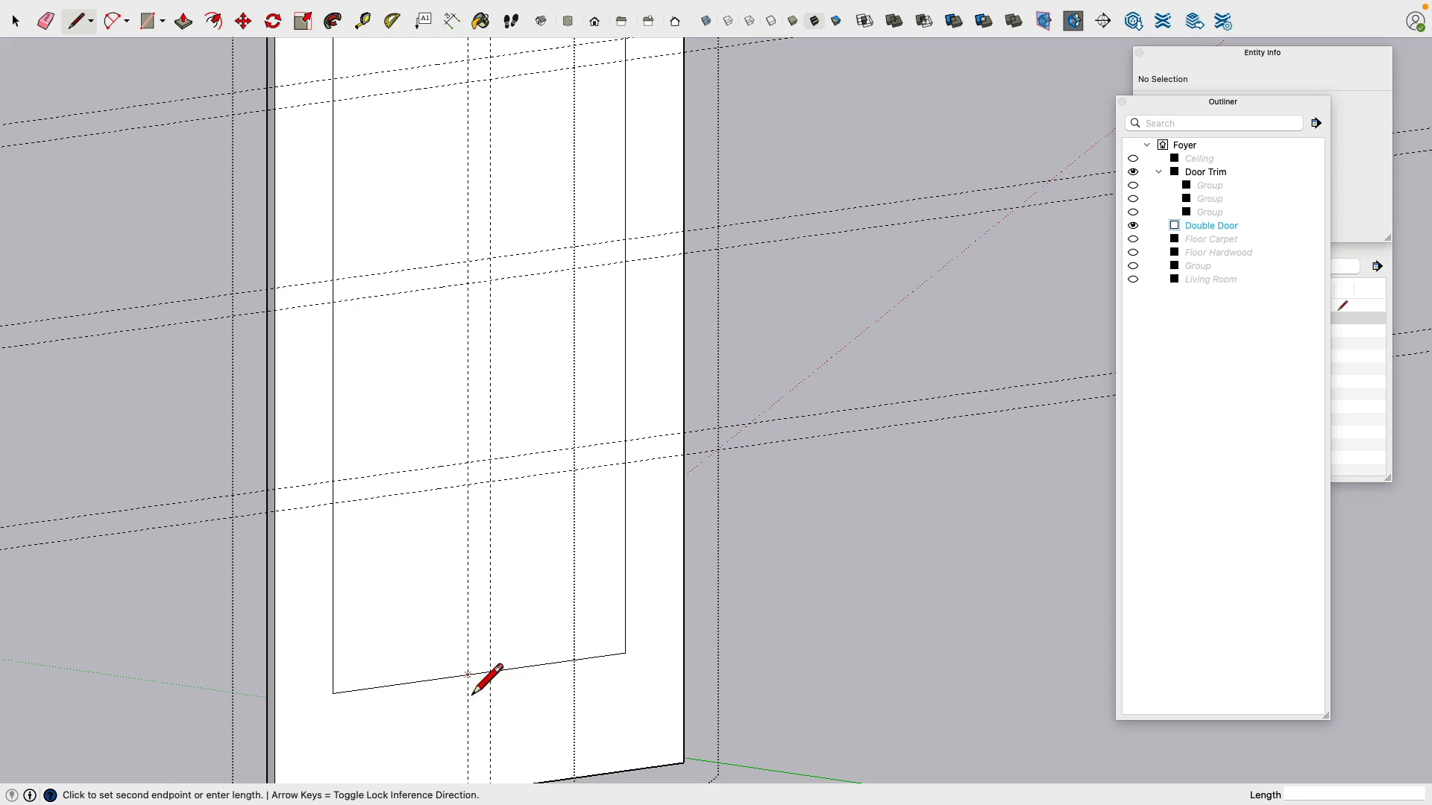
left_click(468, 485)
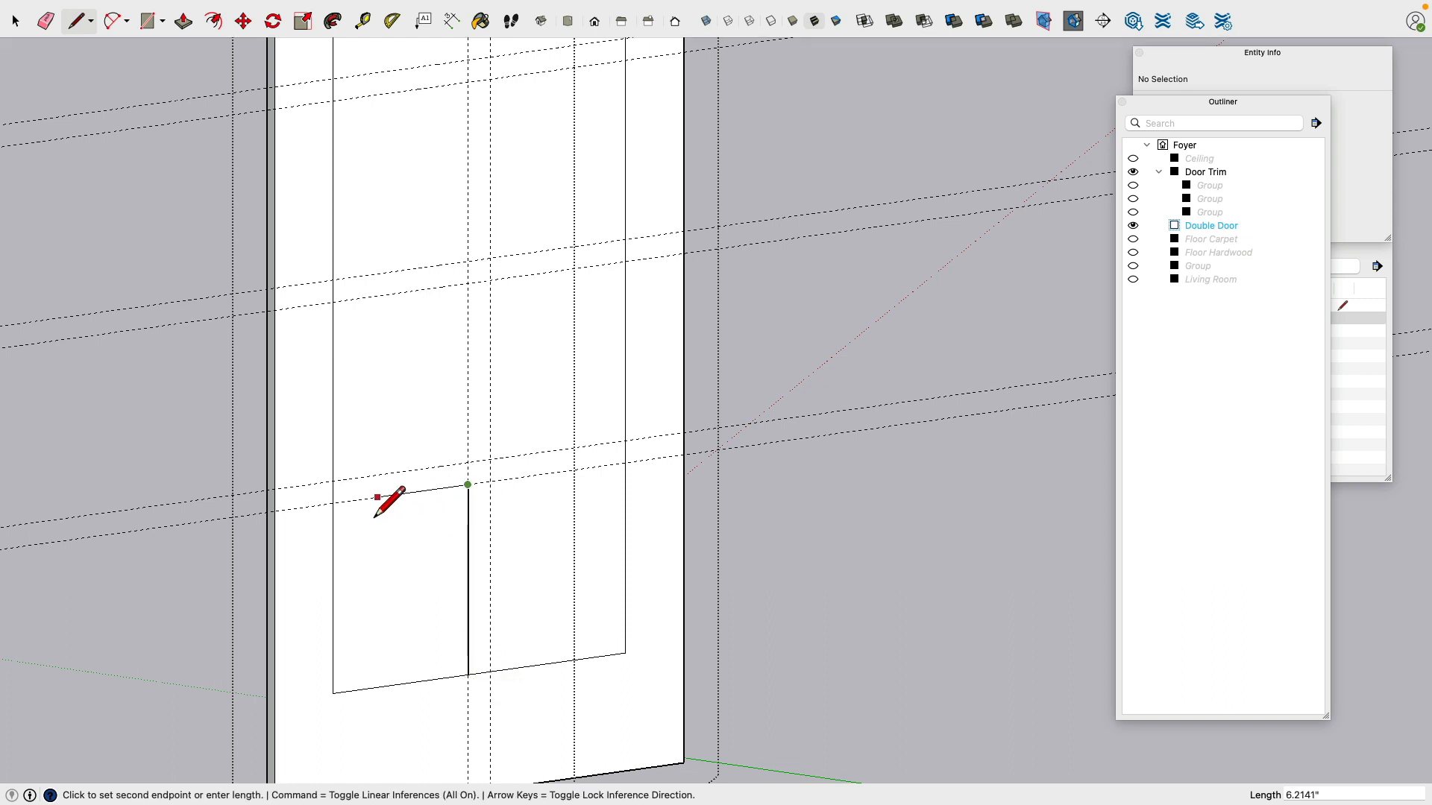
left_click(333, 503)
left_click(489, 672)
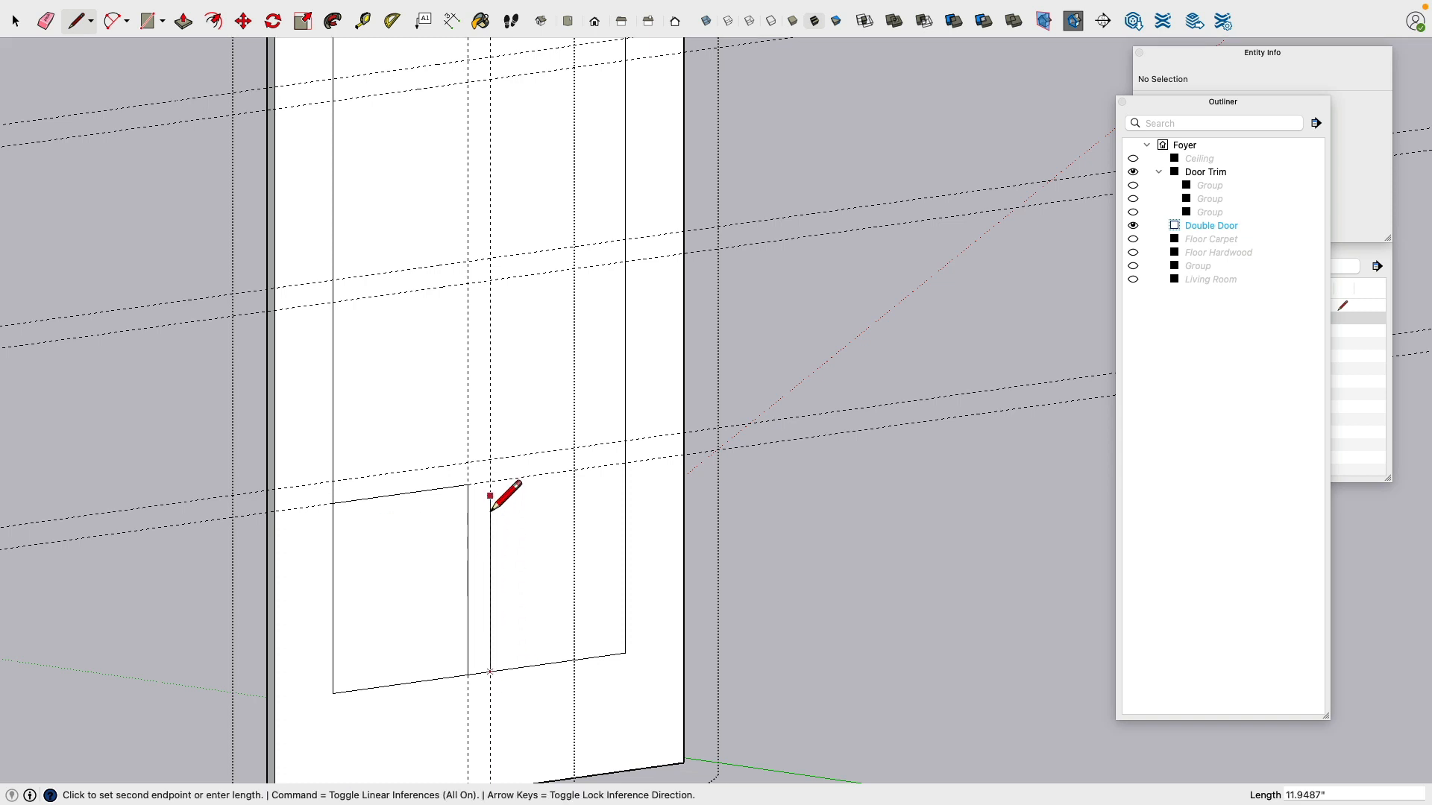
left_click(490, 482)
left_click(625, 463)
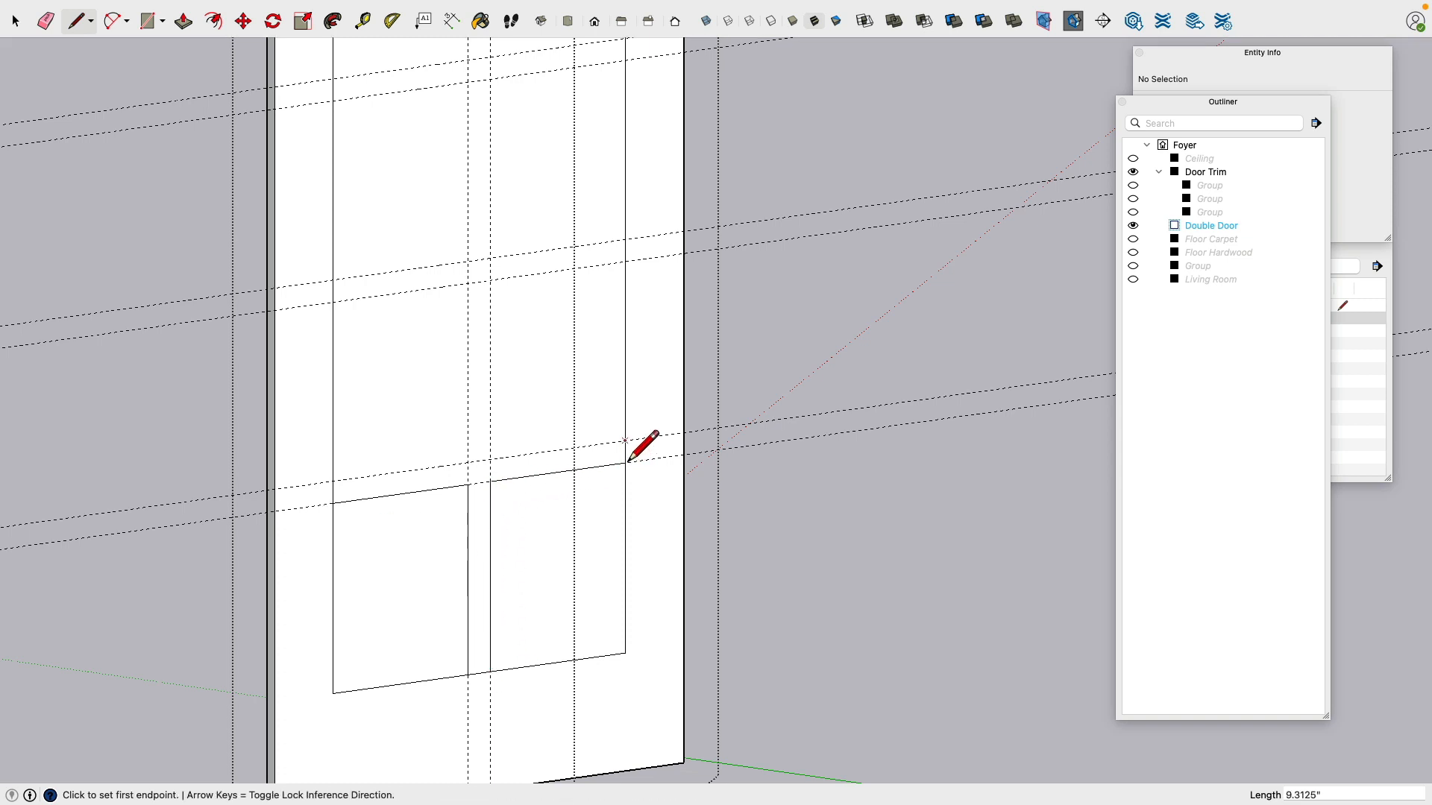
Step: Outline the right-column pane in the second row from the bottom along the guides
left_click(625, 440)
left_click(490, 458)
left_click(489, 280)
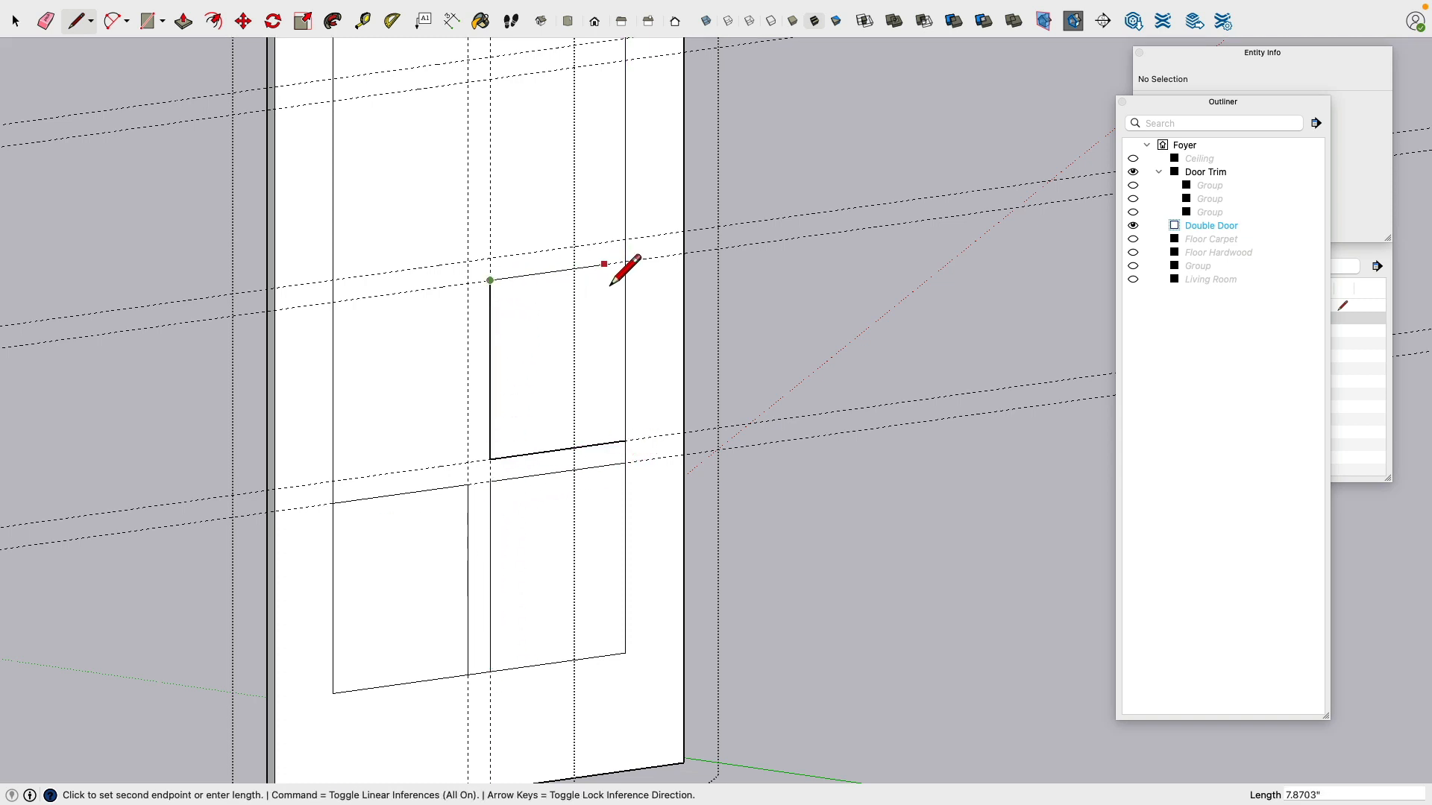
left_click(625, 261)
Step: Close the top edge of the right-column pane in the second row from the bottom, and outline the right-column pane above it
left_click(625, 240)
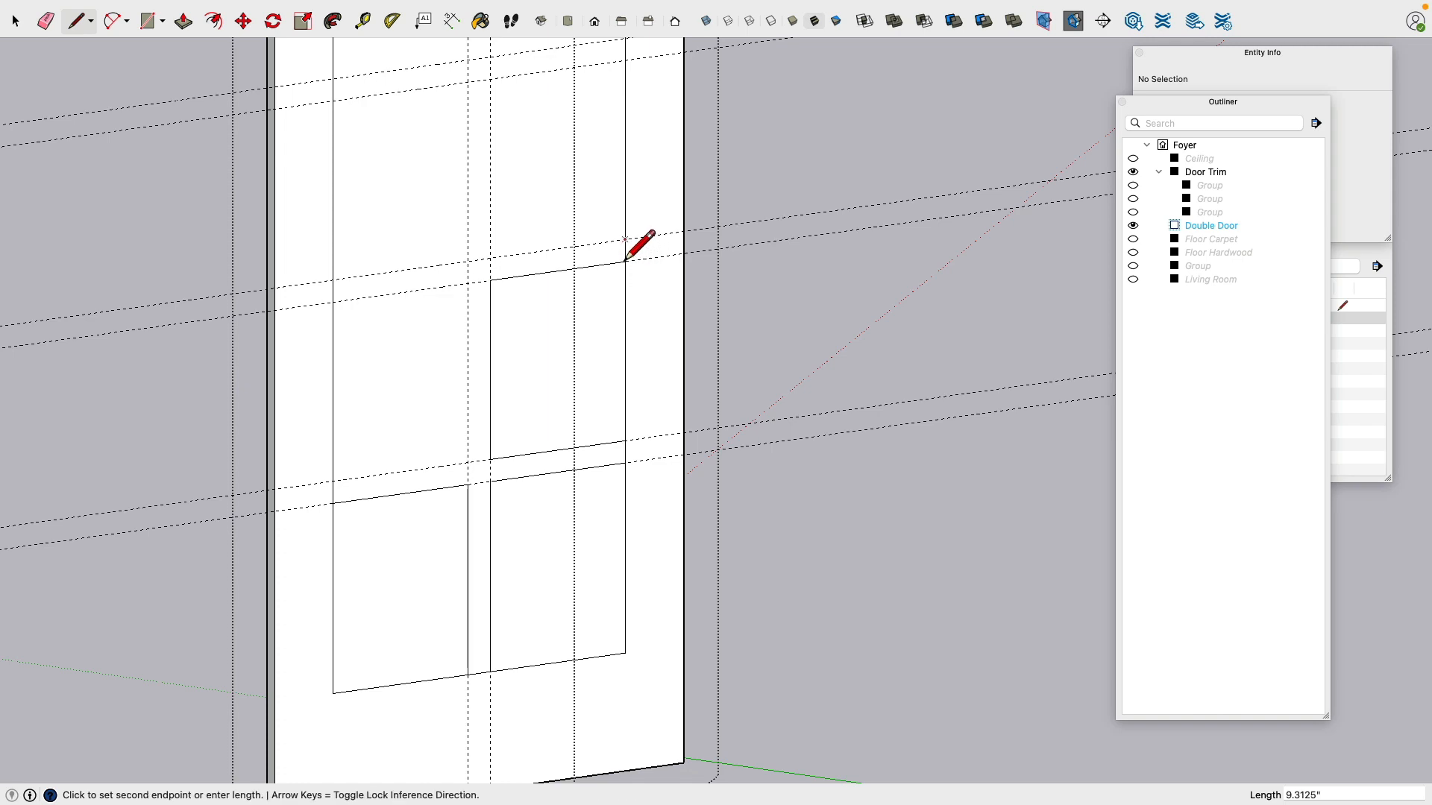
left_click(490, 258)
key("o")
mouse_move(520, 217)
middle_mouse_down("shift")
mouse_move(502, 501)
mouse_move(469, 498)
middle_mouse_up("shift")
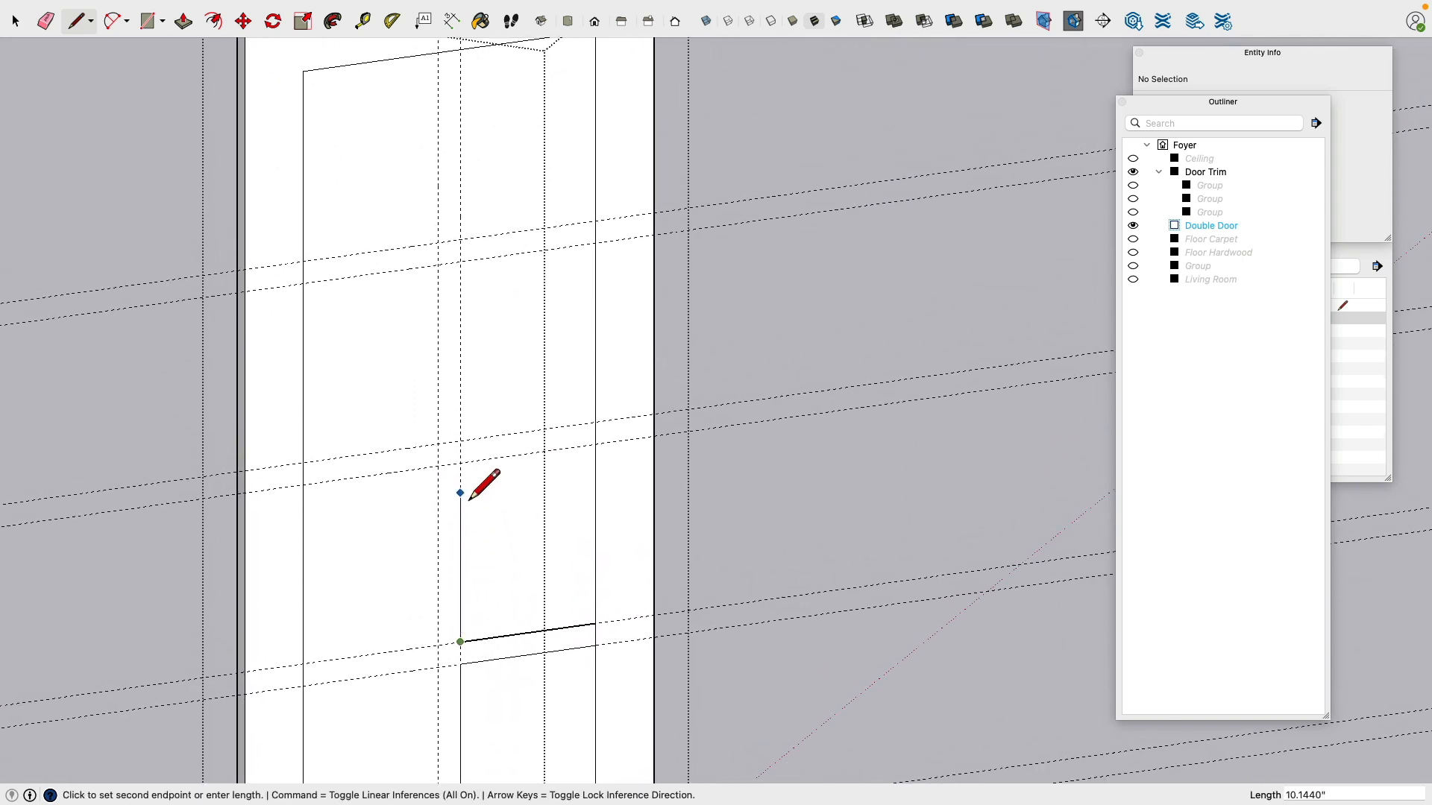
left_click(460, 463)
left_click(595, 445)
Step: Outline the two uppermost right-column panes along the guides, up to the inset's top edge
left_click(595, 422)
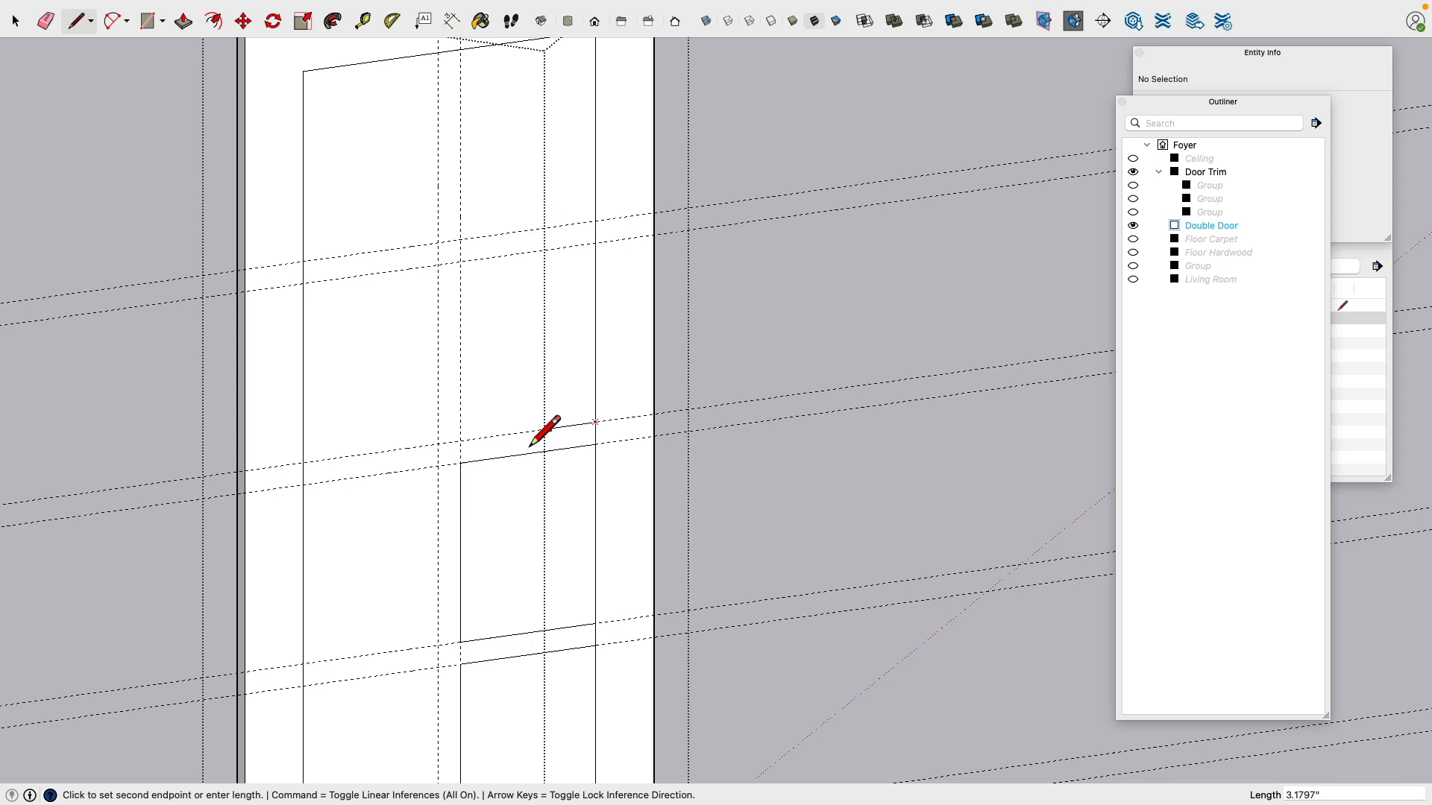
left_click(460, 441)
left_click(460, 261)
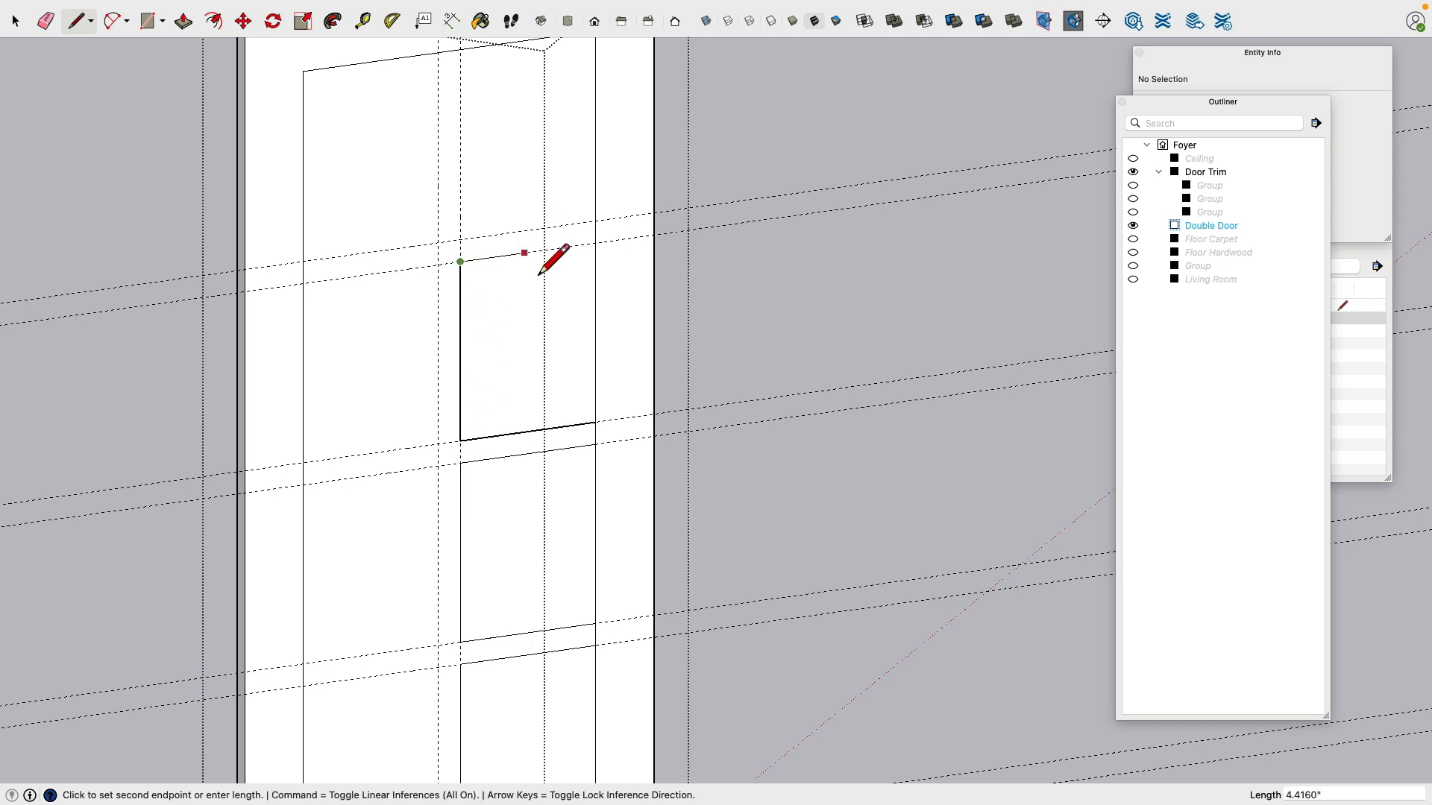
left_click(595, 244)
left_click(595, 221)
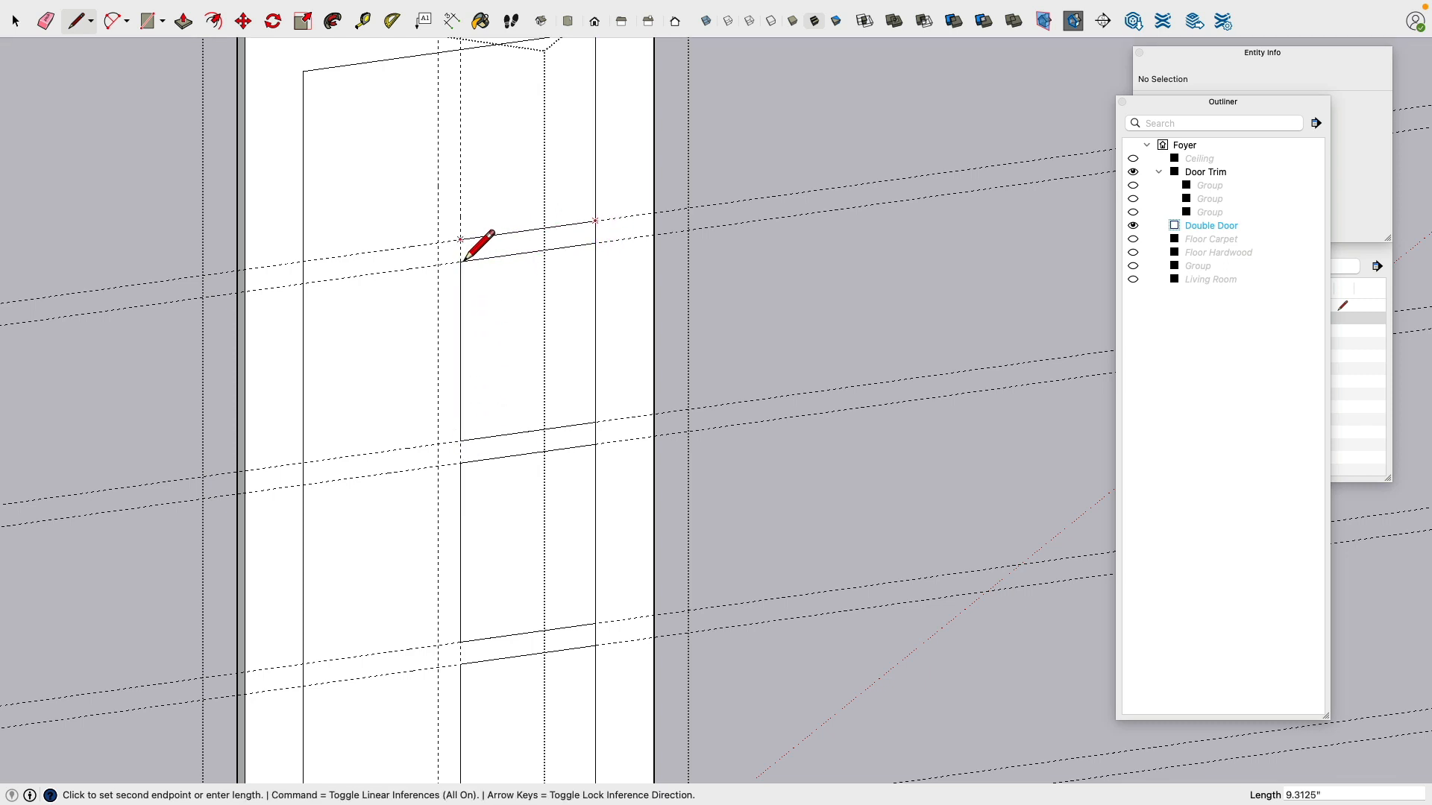
left_click(465, 69)
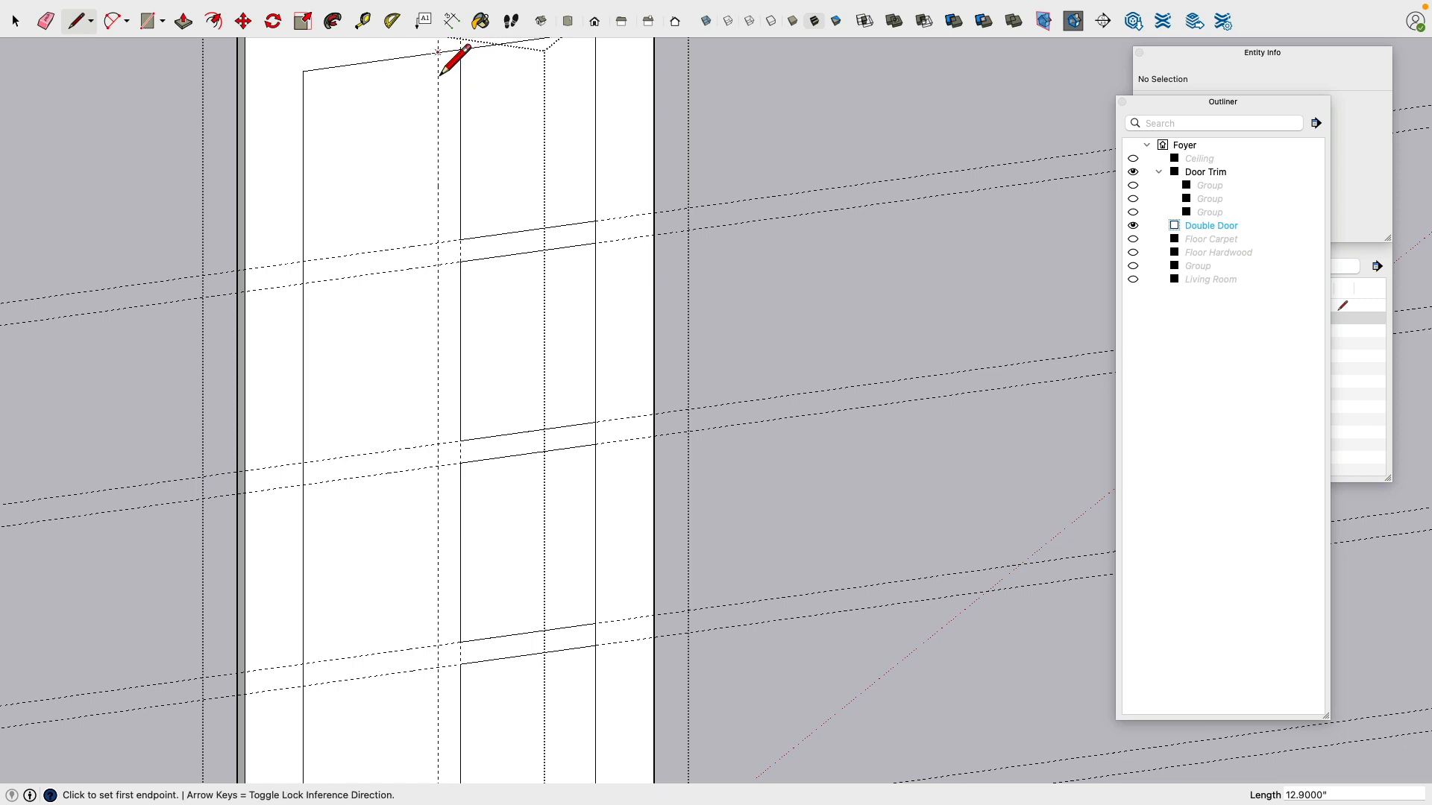
Step: Outline the two uppermost left-column panes by drawing their inner side and horizontal edges along the guides
left_click(438, 52)
left_click(319, 262)
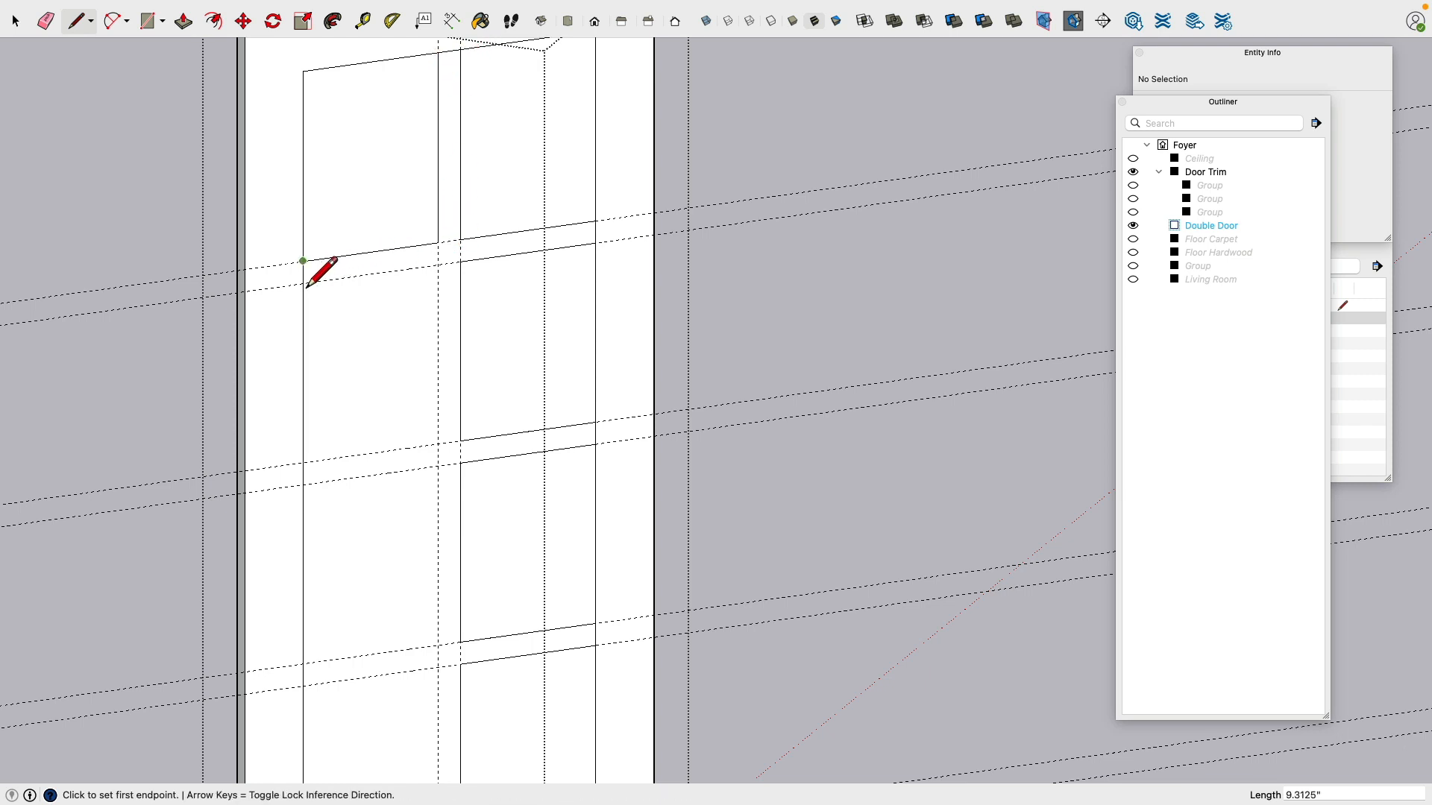
left_click(303, 283)
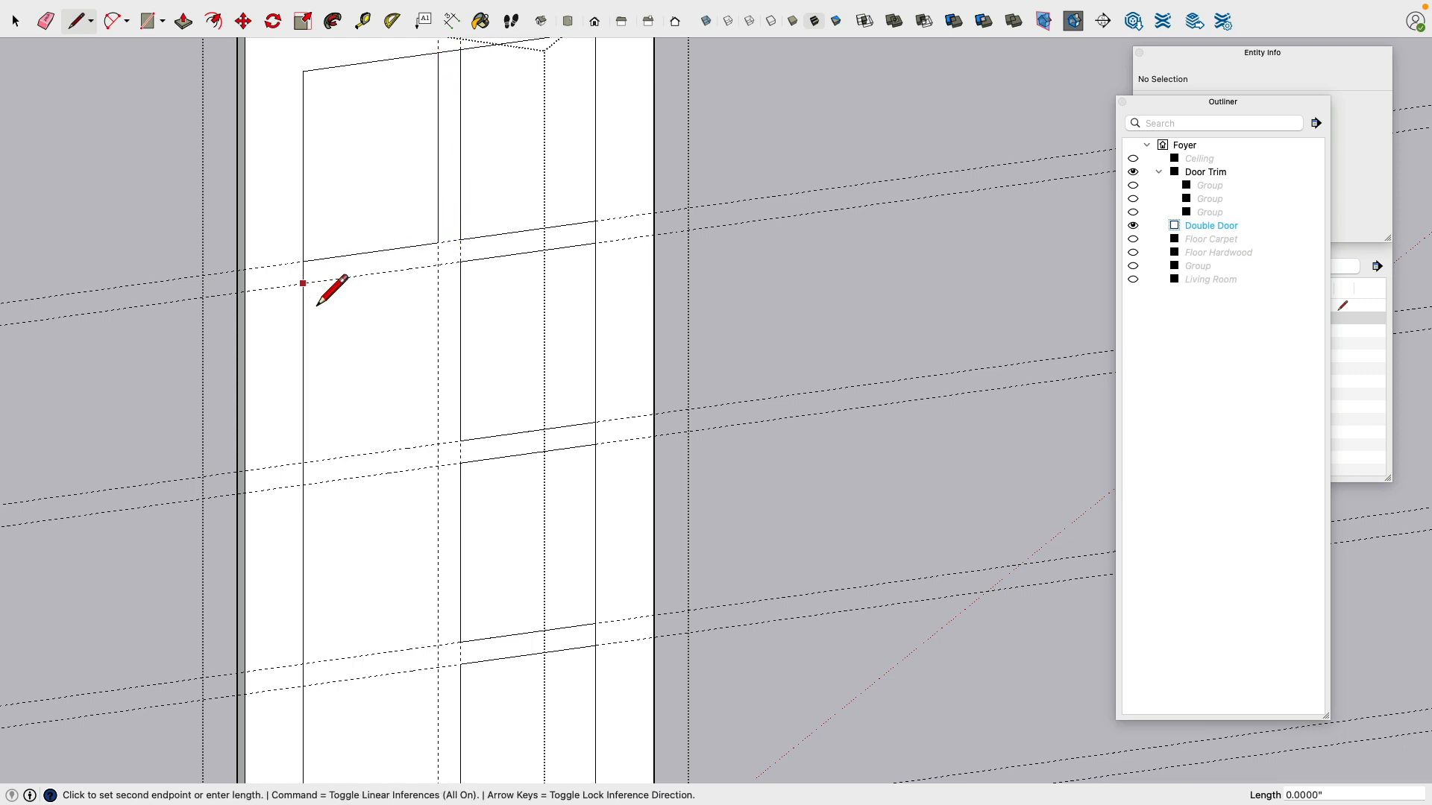
left_click(437, 444)
left_click(303, 462)
Step: Outline the left-column panes in the middle row and the second row from the bottom along the guides
left_click(302, 485)
left_click(438, 644)
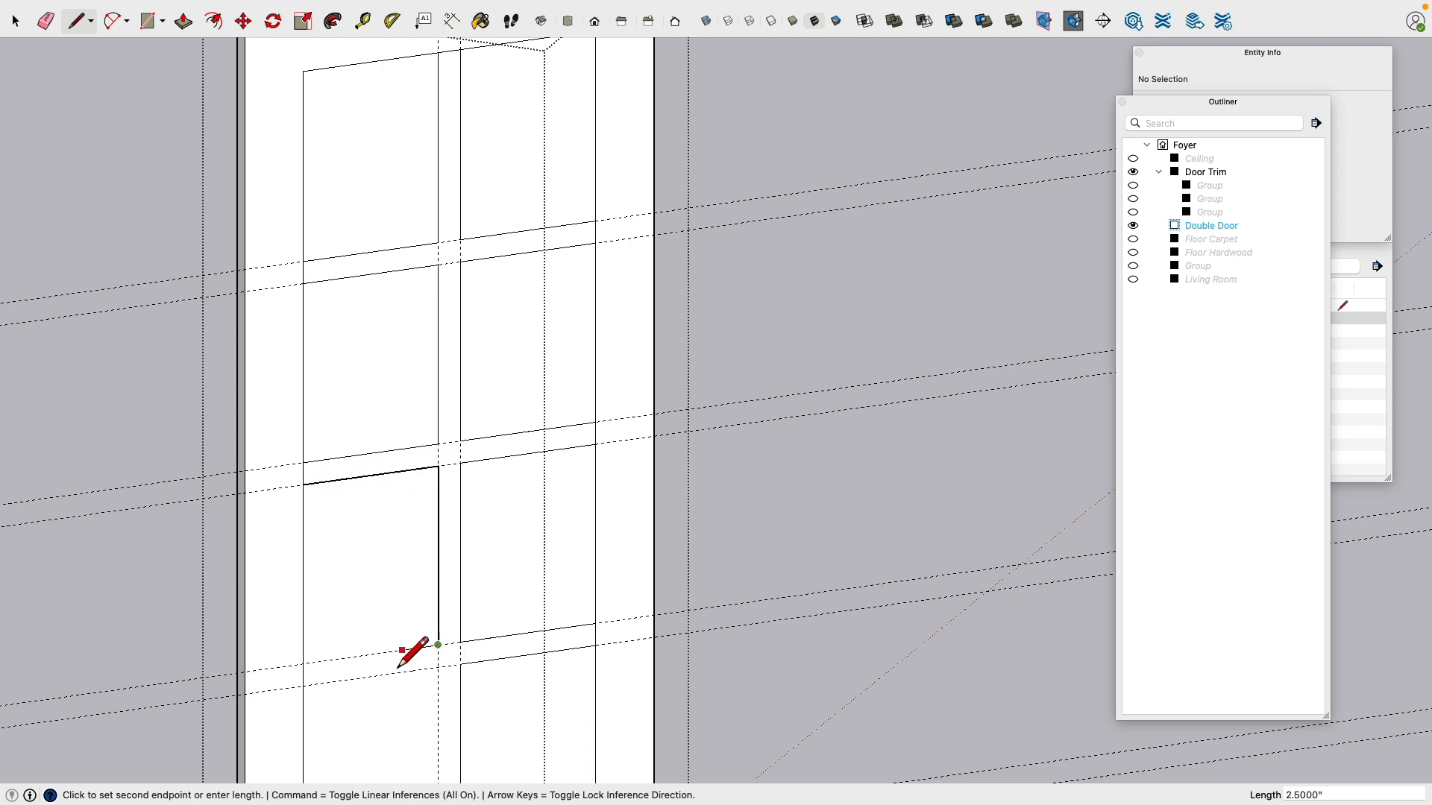
left_click(304, 663)
middle_click_drag(345, 671, 384, 633, "shift")
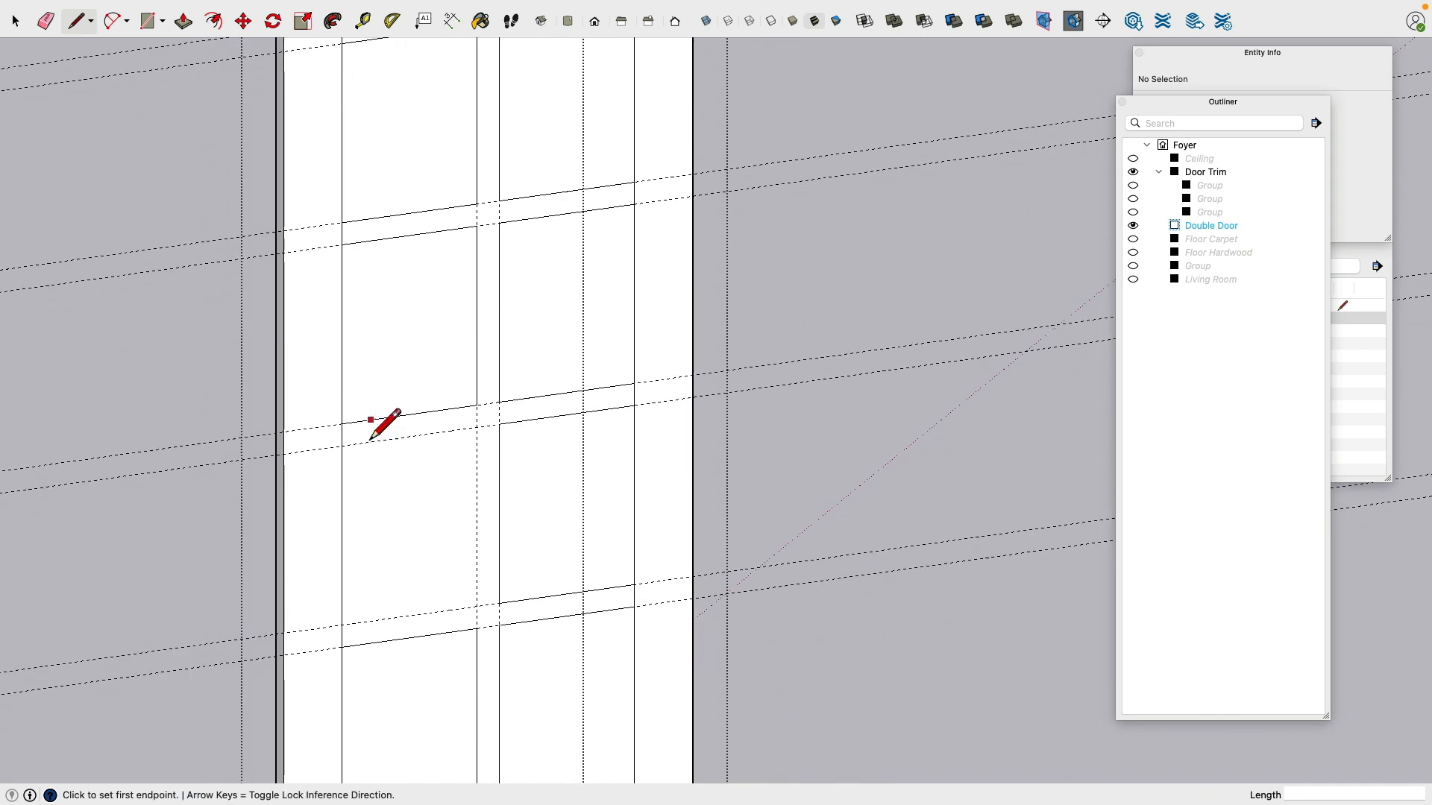
left_click(341, 446)
left_click(477, 427)
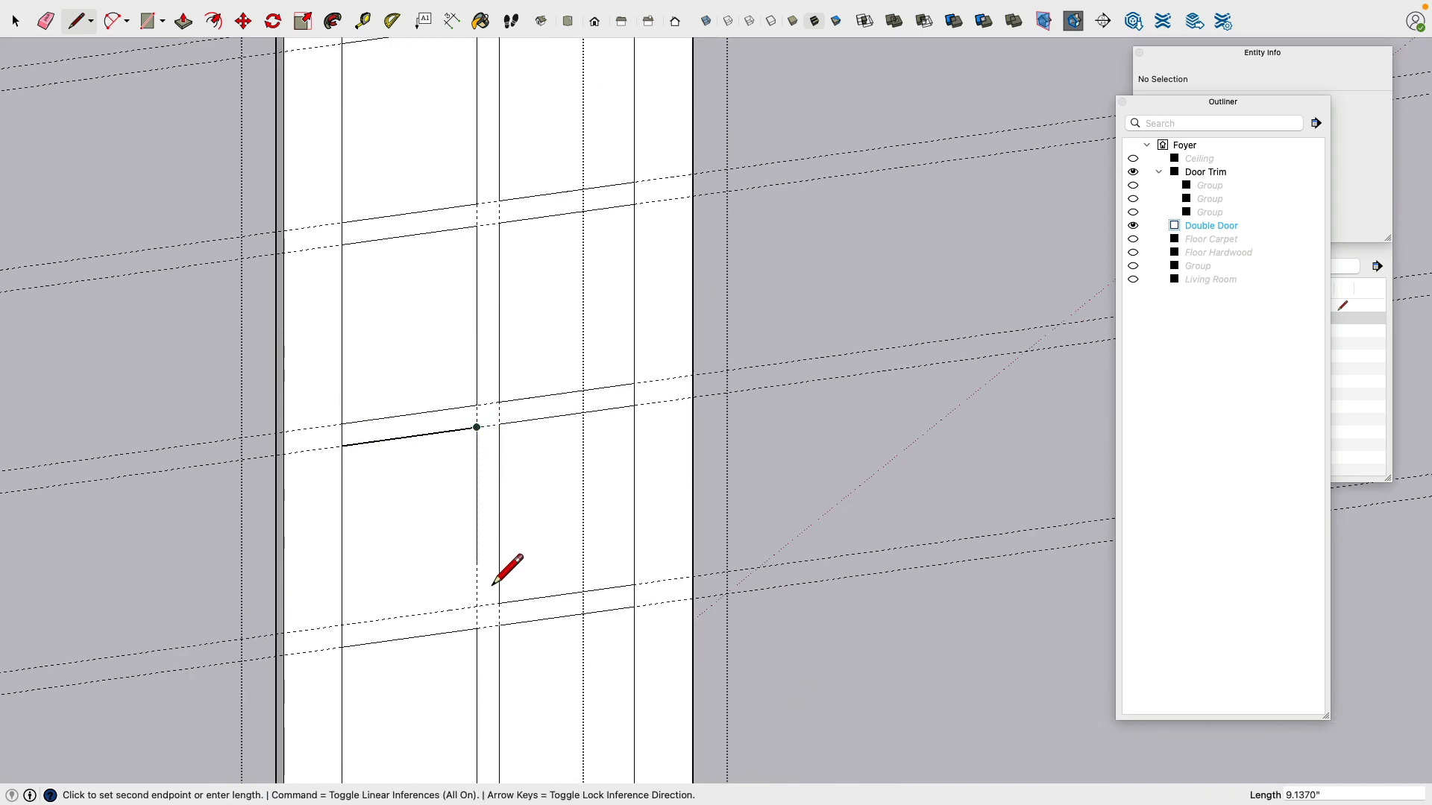
left_click(477, 606)
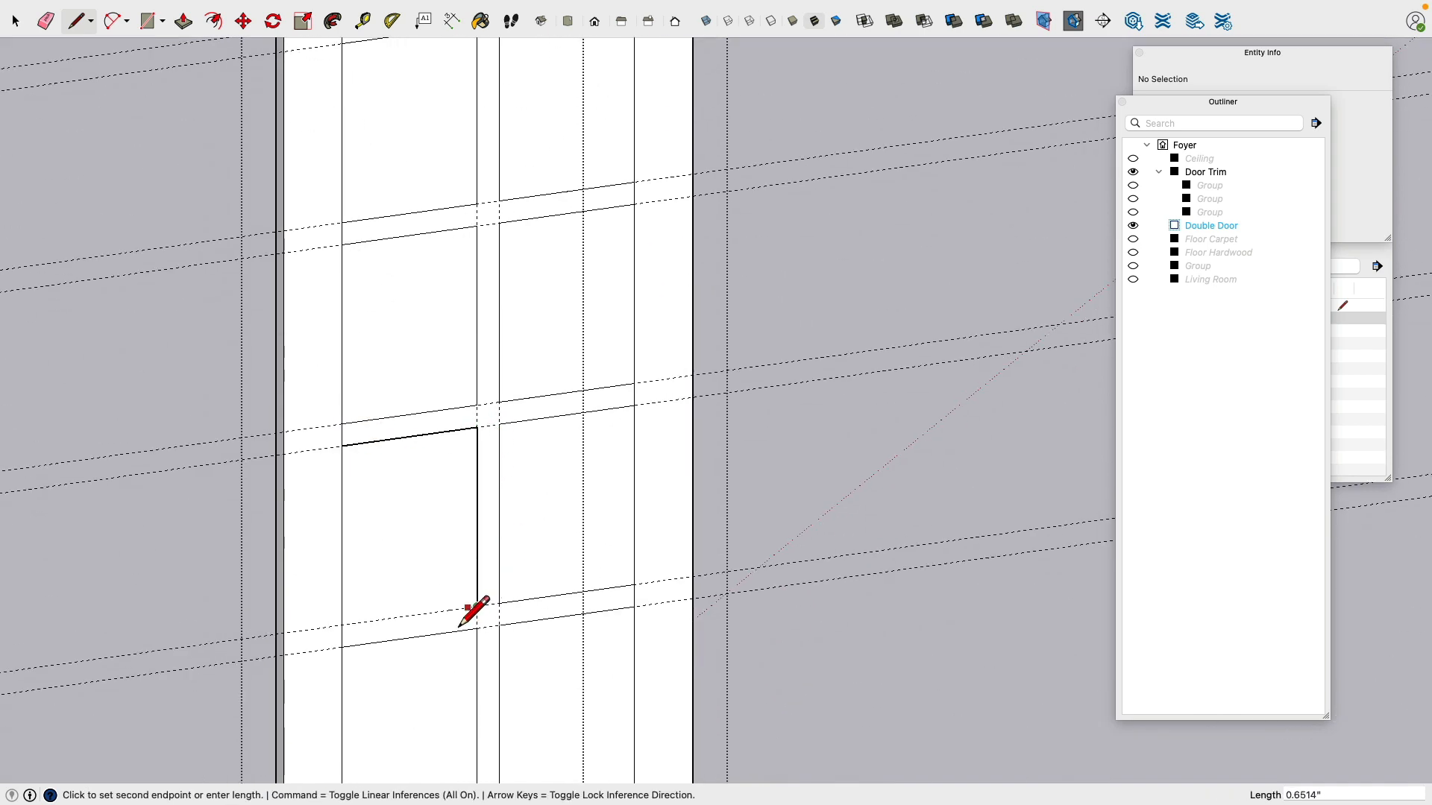
left_click(341, 625)
Step: Select all ten pane faces of the door slab
scroll(435, 520, "down", 3)
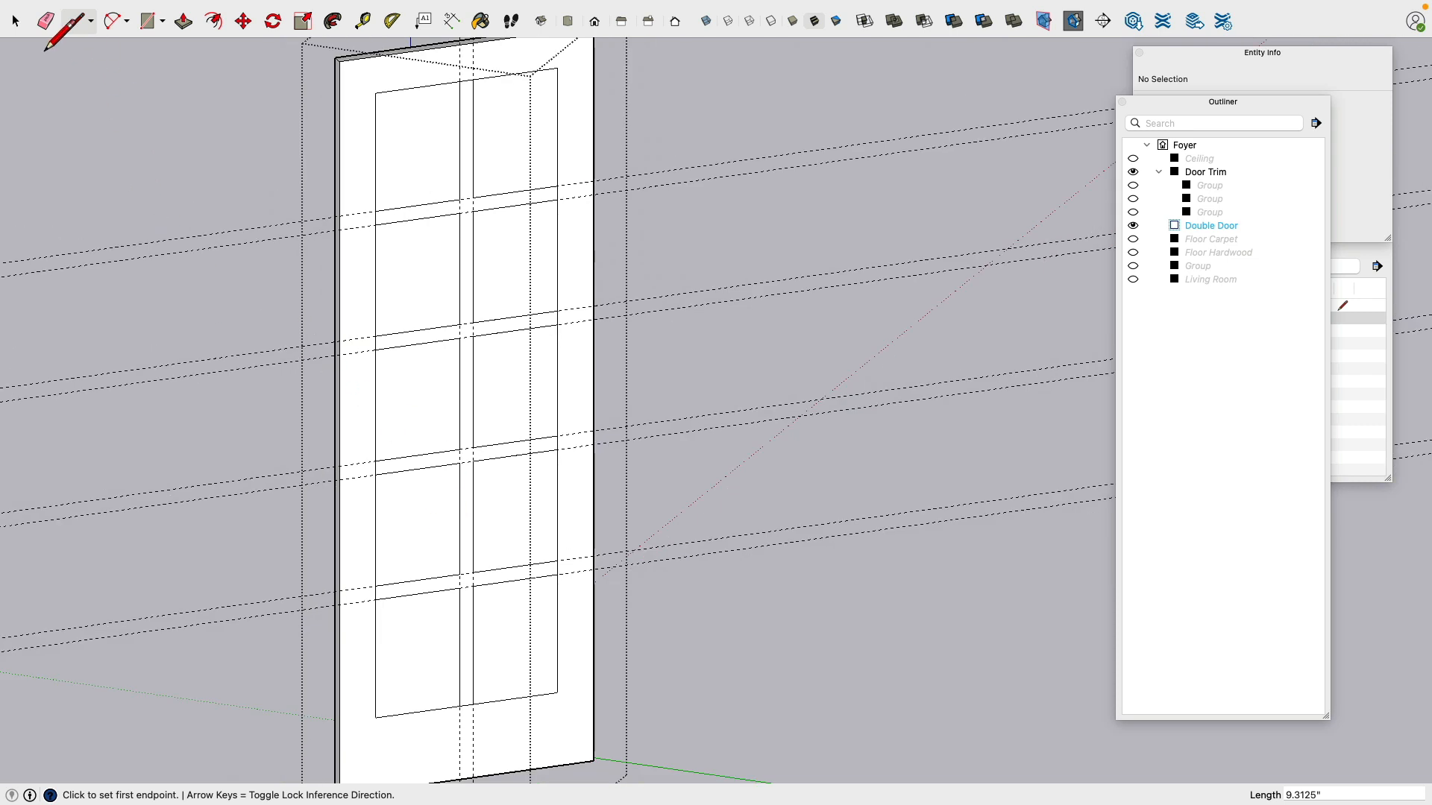
left_click(15, 20)
left_click(522, 179, "shift")
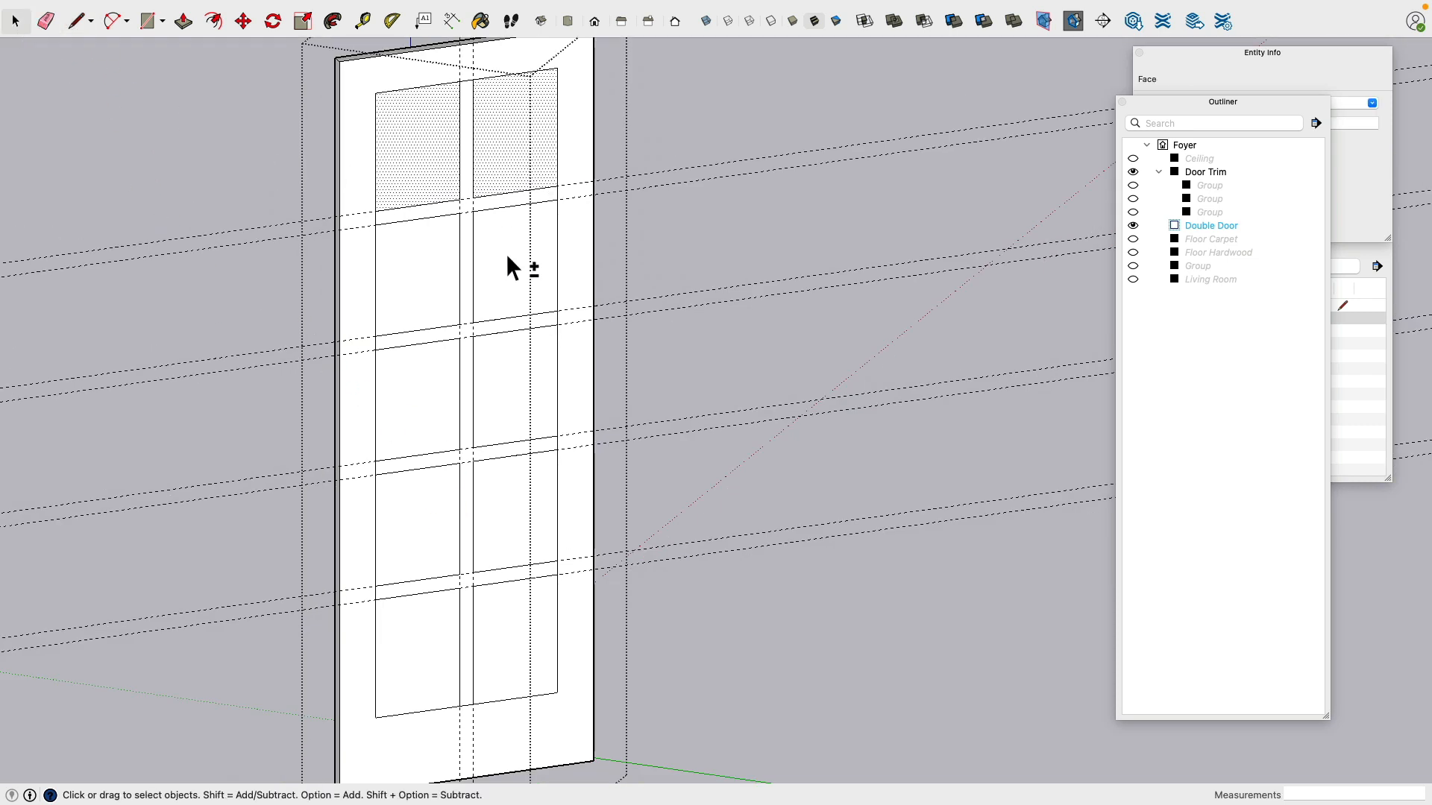
left_click(433, 375, "shift")
left_click(501, 482, "shift")
left_click(421, 529, "shift")
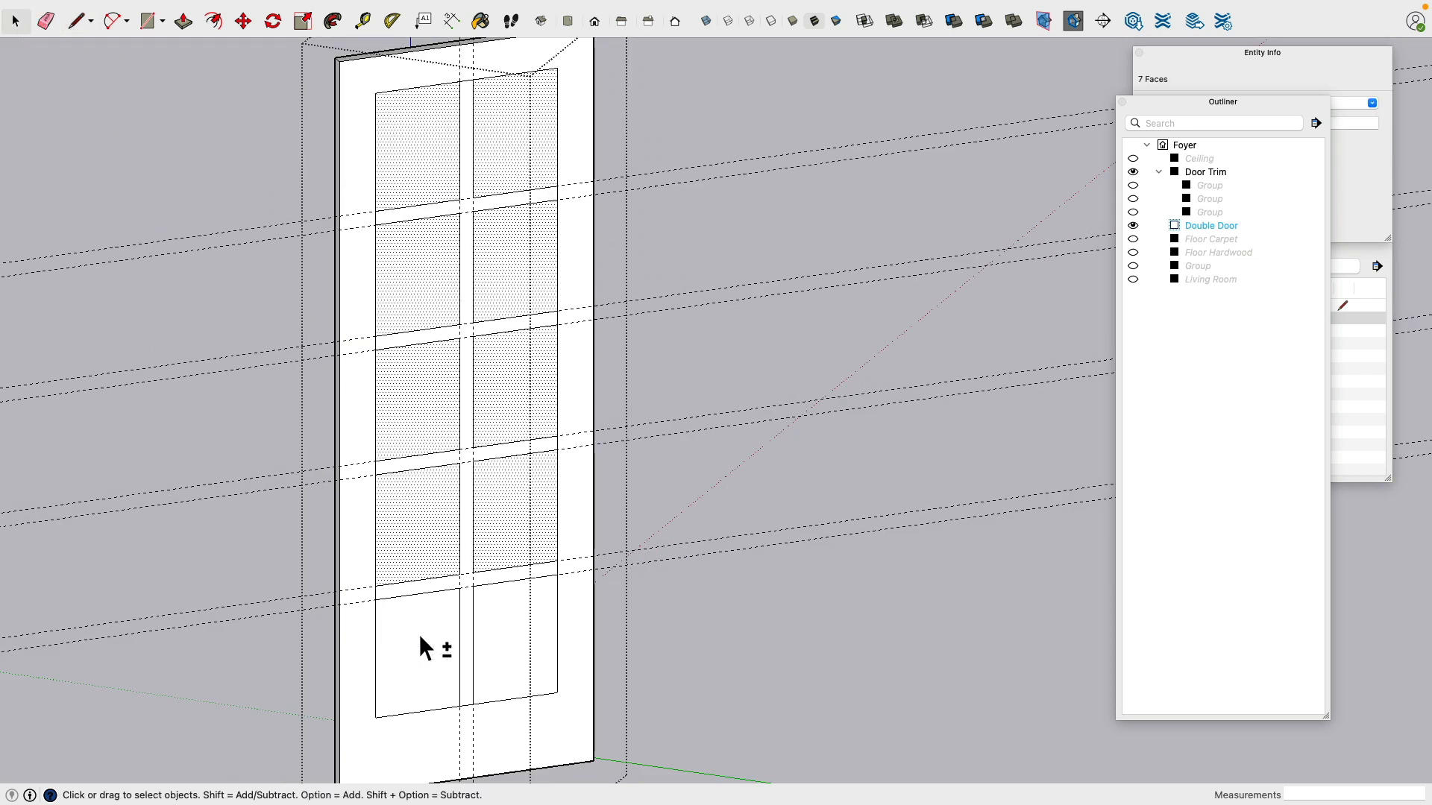
left_click(419, 634, "shift")
left_click(507, 627, "shift")
Step: Try to push the top-row left pane into the door slab, and undo the push
middle_click_drag(507, 628, 411, 282)
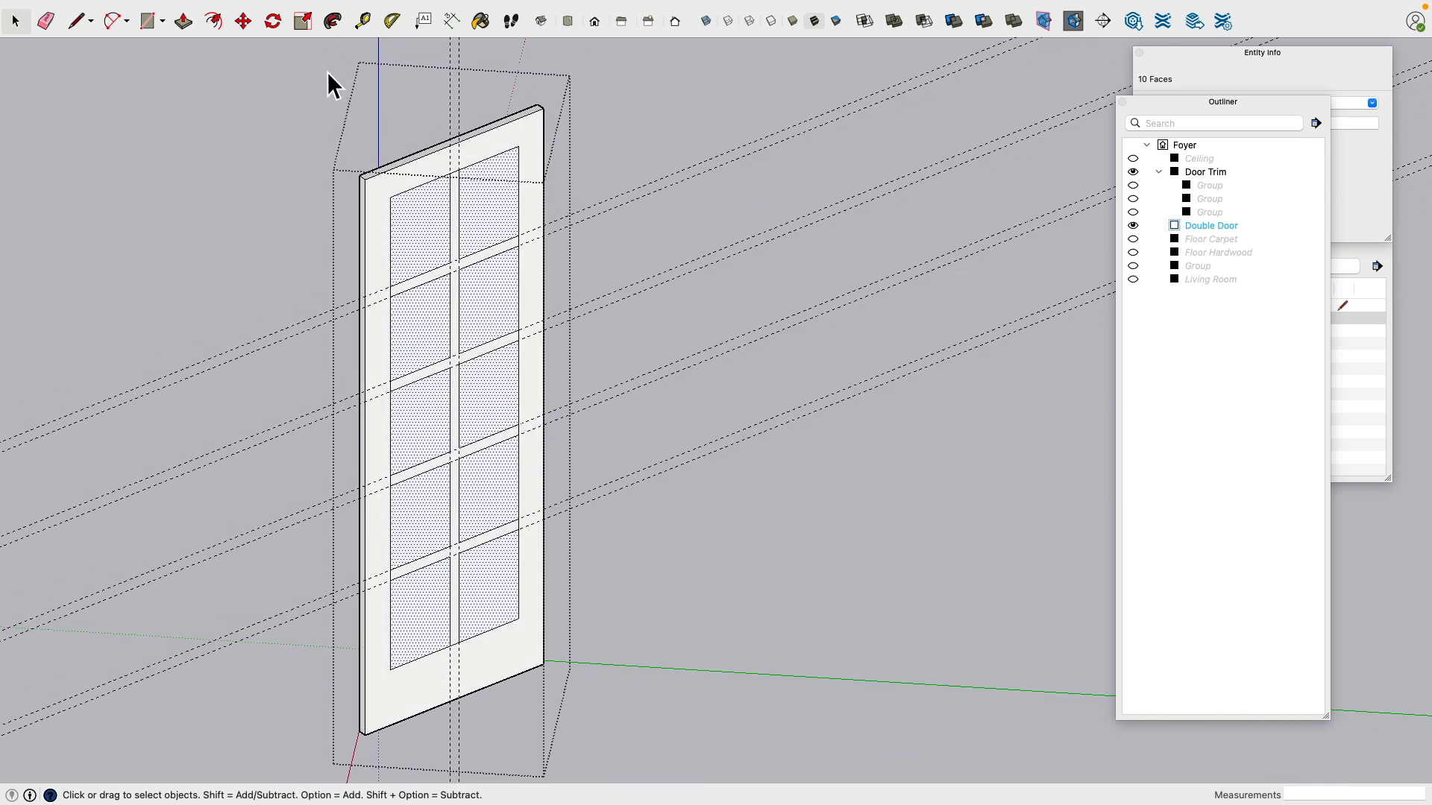
left_click(190, 26)
left_click(443, 244)
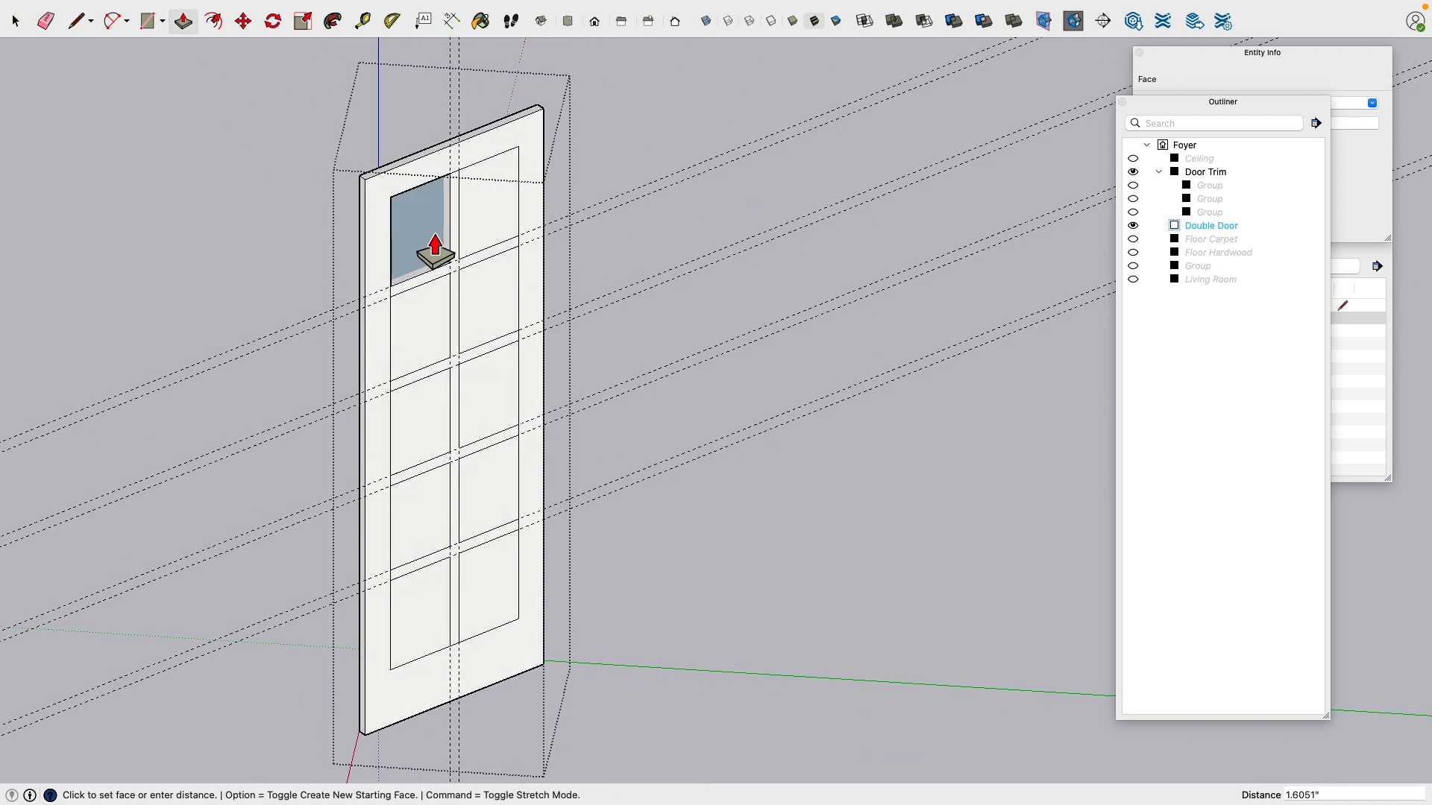
left_click(436, 232)
key("super+z")
Step: Push the four panes of the top two rows 1.25 inches through the slab to make openings
left_click(444, 255)
left_click(439, 251)
left_click(495, 233)
left_click(495, 224)
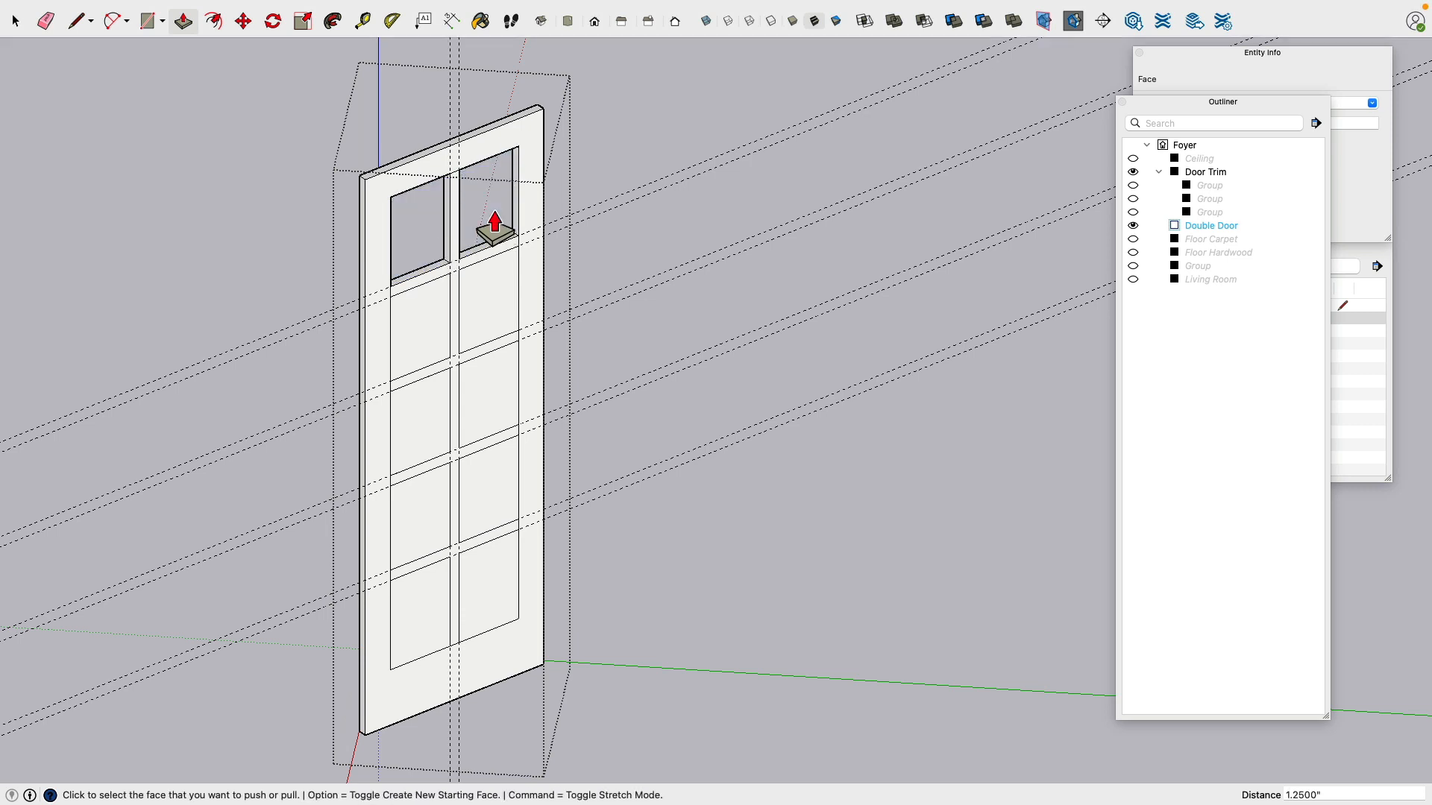
double_click(482, 314)
double_click(436, 351)
Step: Push the four panes of the third and fourth rows 1.25 inches through the slab
left_click(446, 446)
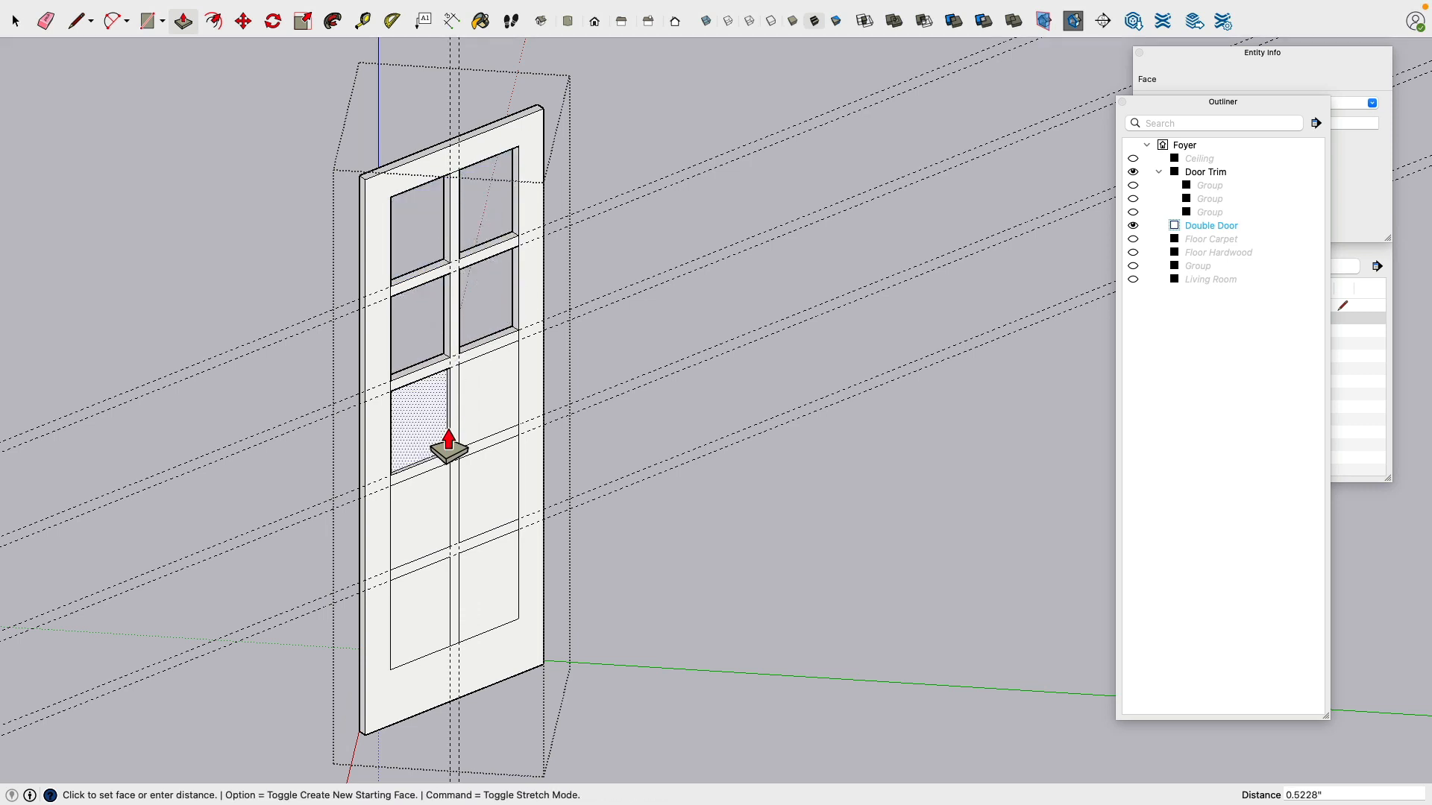
left_click(444, 426)
left_click(481, 430)
left_click(488, 418)
left_click(495, 492)
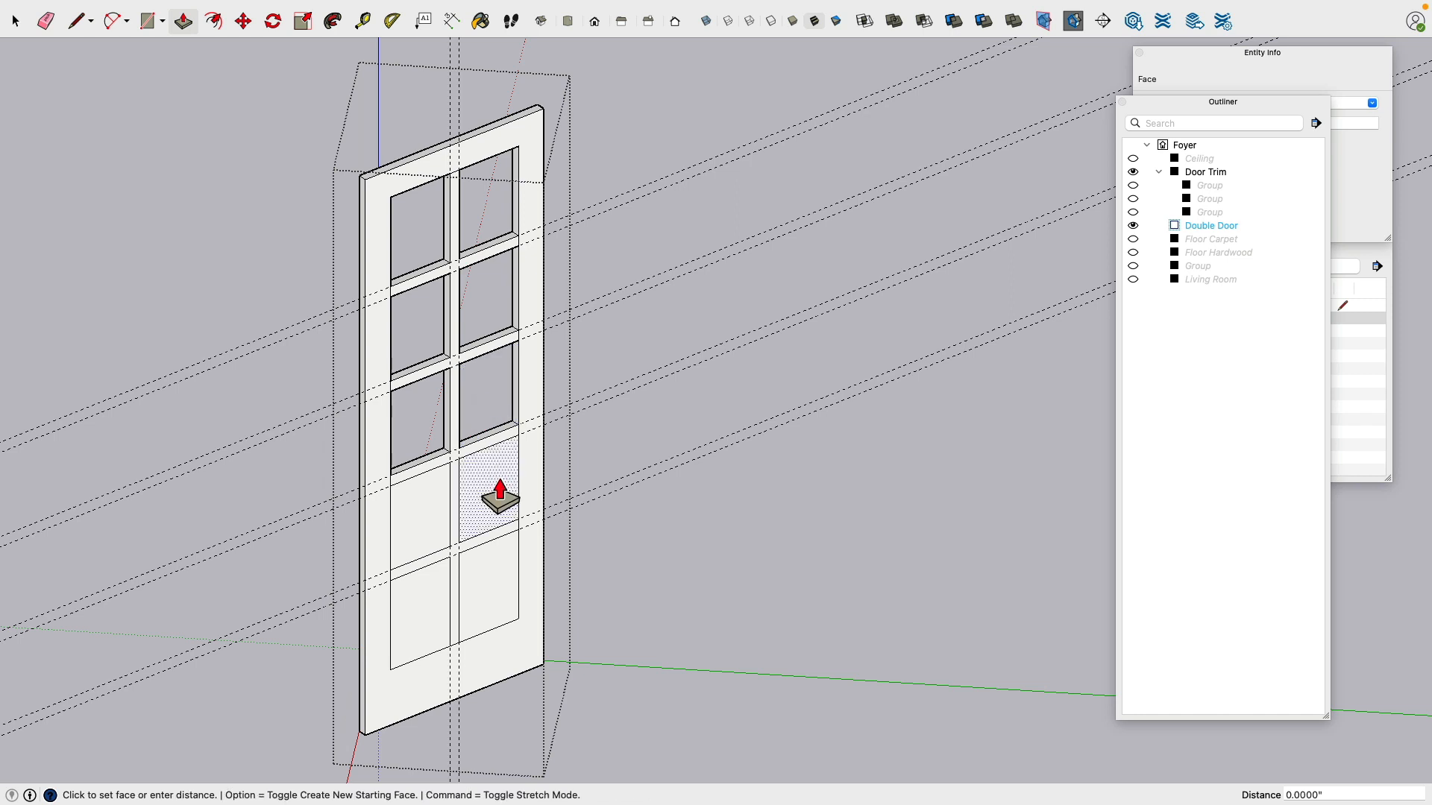
left_click(485, 477)
left_click(427, 535)
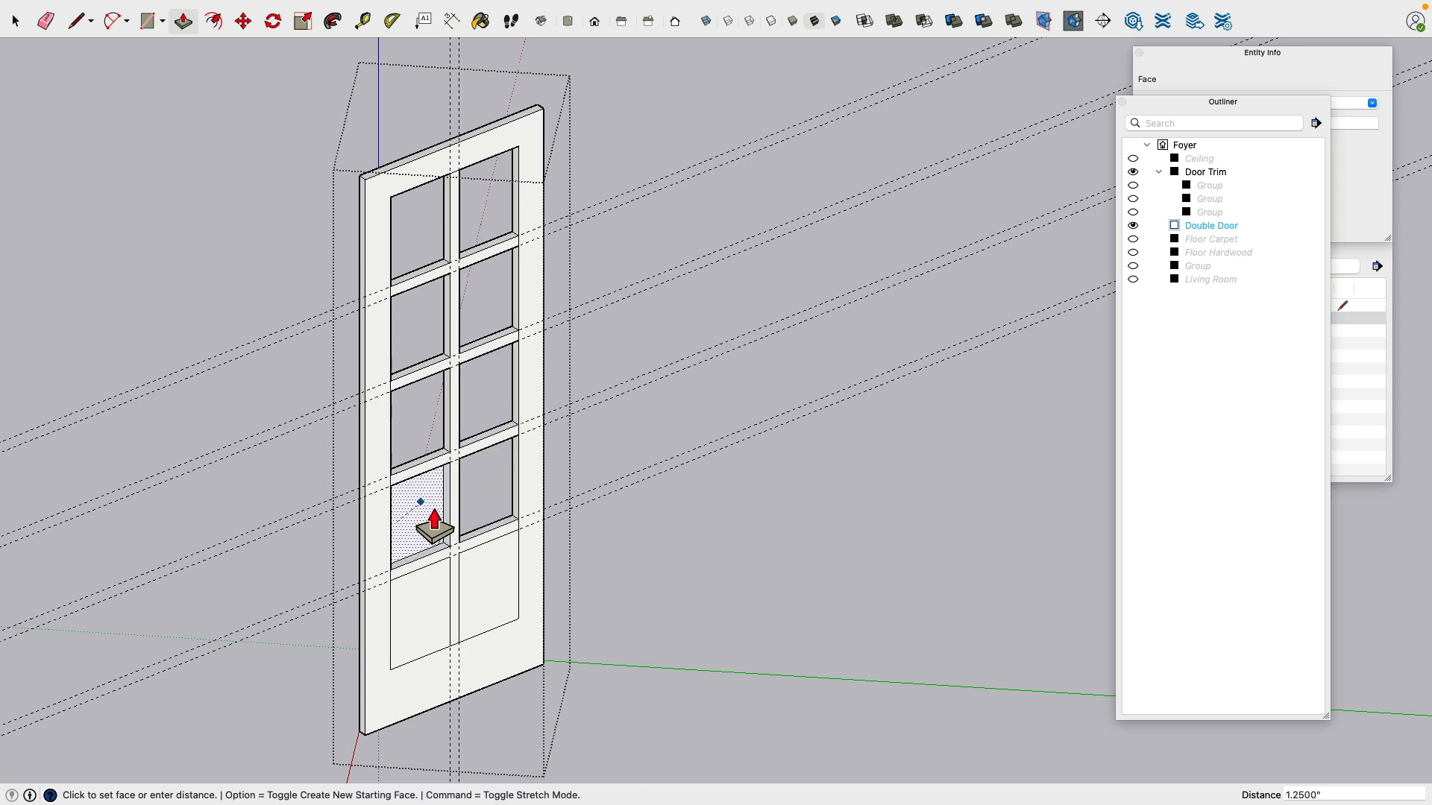
left_click(427, 525)
Step: Push the two bottom-row panes 1.25 inches through the slab to complete the openings
left_click(439, 606)
left_click(451, 607)
left_click(478, 618)
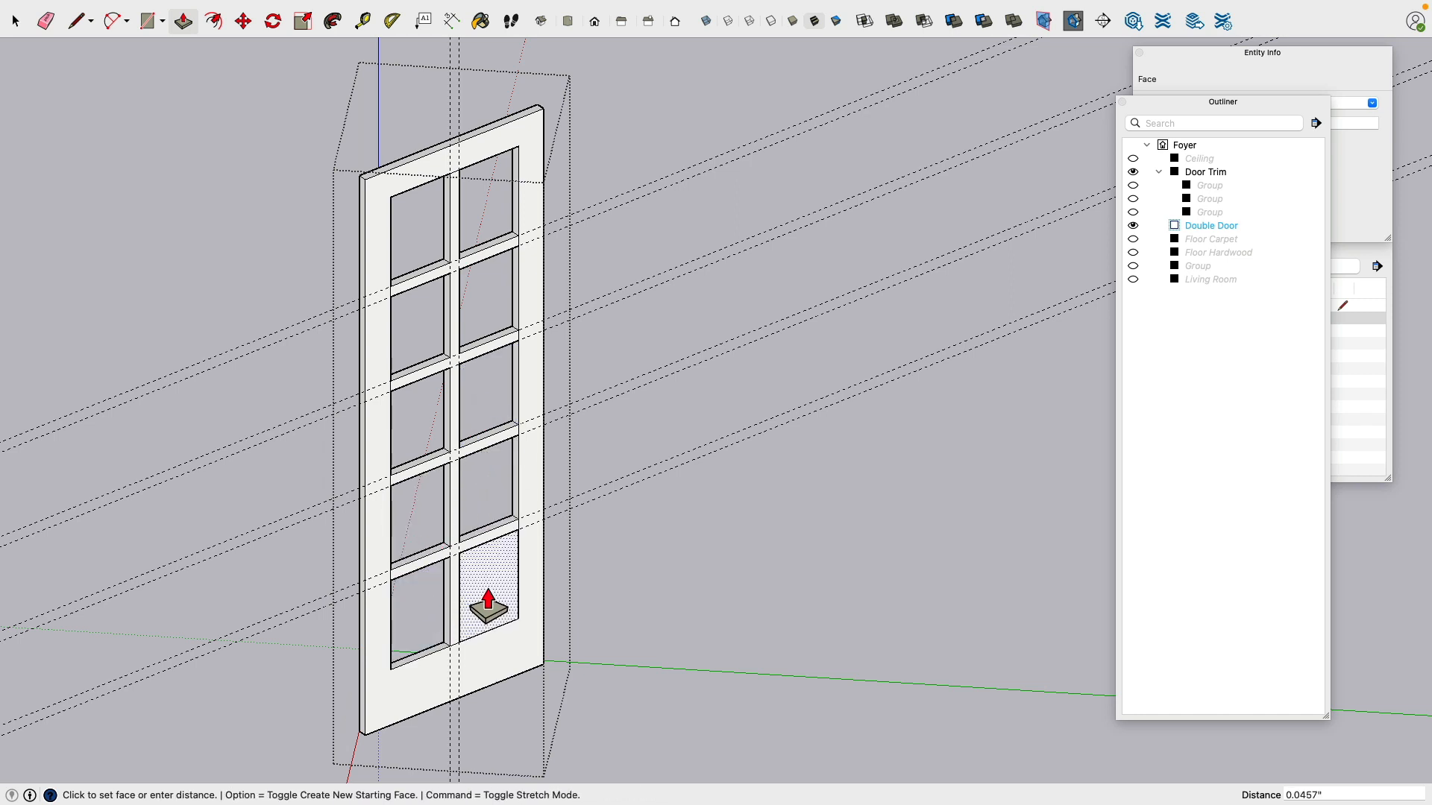
left_click(481, 605)
Step: Erase the guides that cross the door, leaving only the modelled slab and bars
scroll(327, 183, "up", 3)
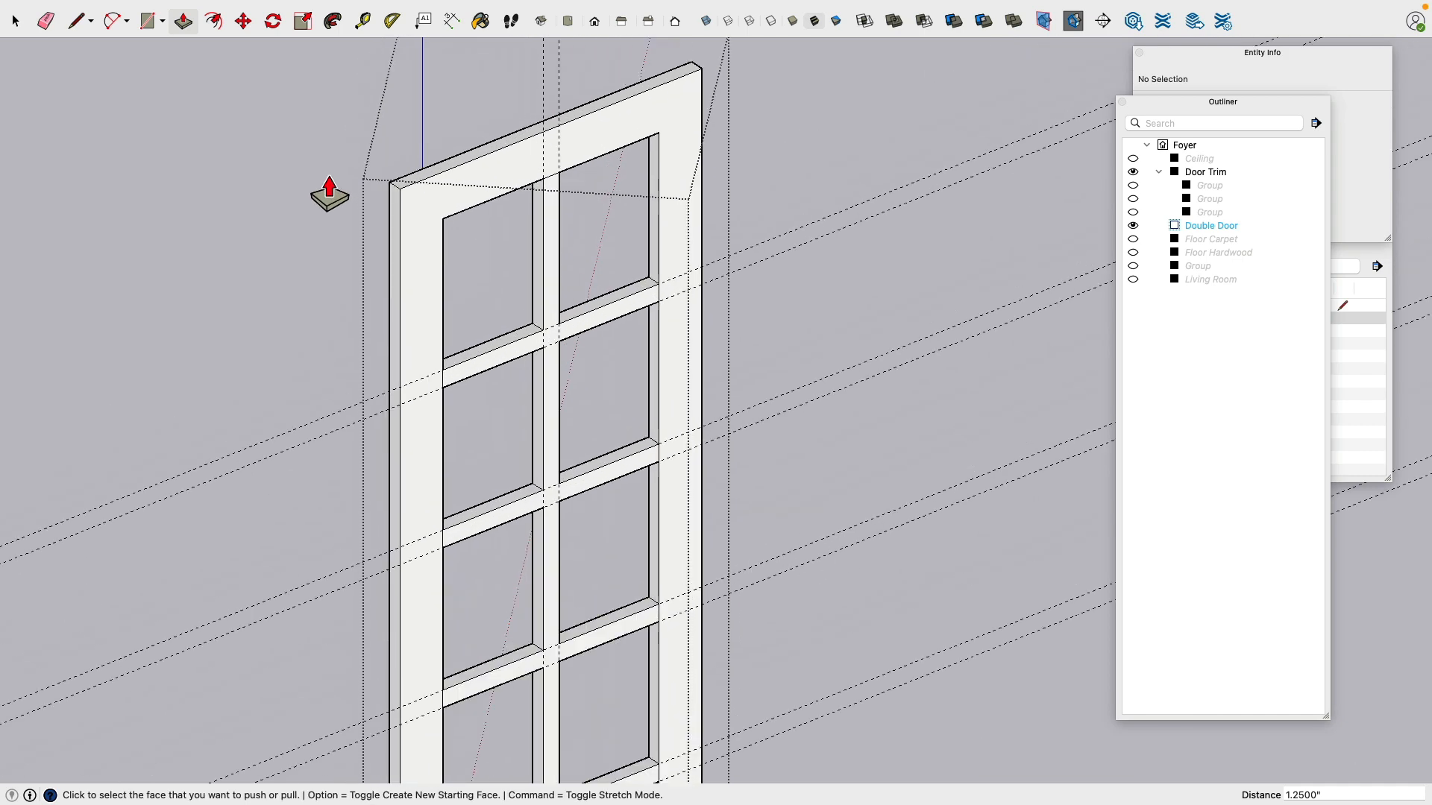
scroll(329, 194, "down", 3)
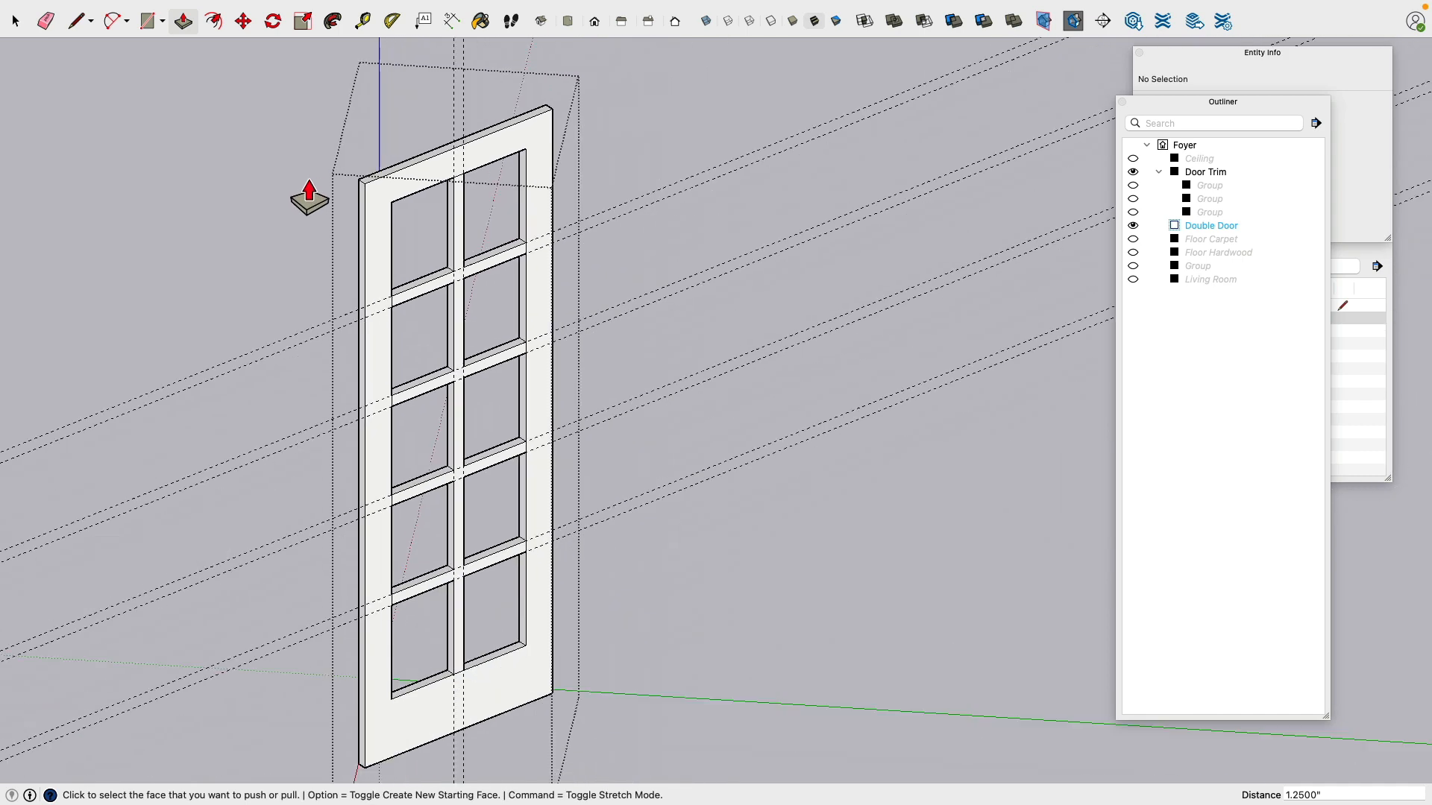
left_click(46, 21)
scroll(358, 151, "down", 2)
mouse_move(440, 82)
left_mouse_down()
mouse_move(430, 76)
mouse_move(612, 185)
mouse_move(650, 301)
mouse_move(665, 449)
mouse_move(646, 228)
mouse_move(621, 146)
left_mouse_up()
mouse_move(586, 483)
middle_mouse_down()
mouse_move(288, 304)
mouse_move(783, 323)
mouse_move(594, 419)
mouse_move(447, 409)
middle_mouse_up()
scroll(441, 410, "up", 5)
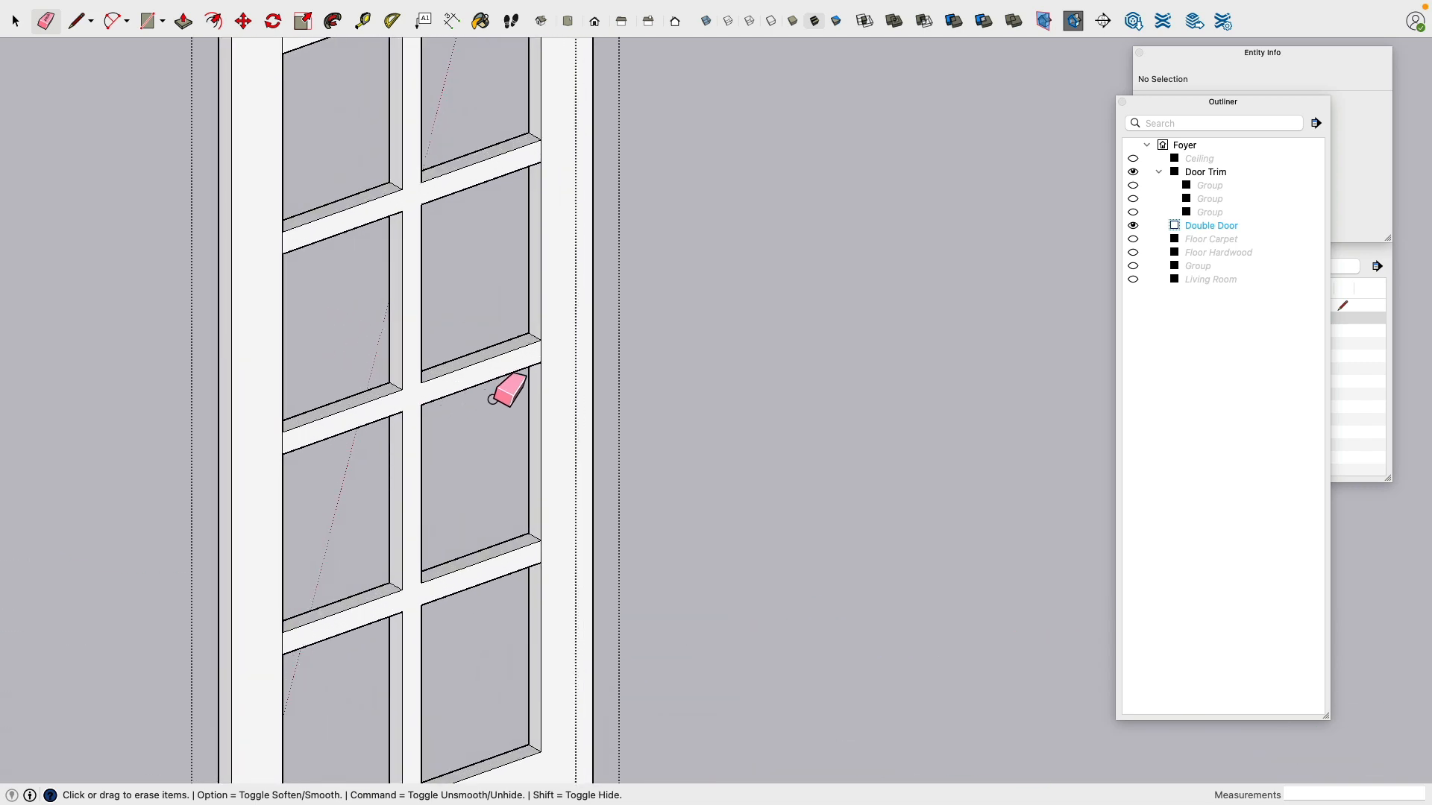
scroll(485, 395, "down", 5)
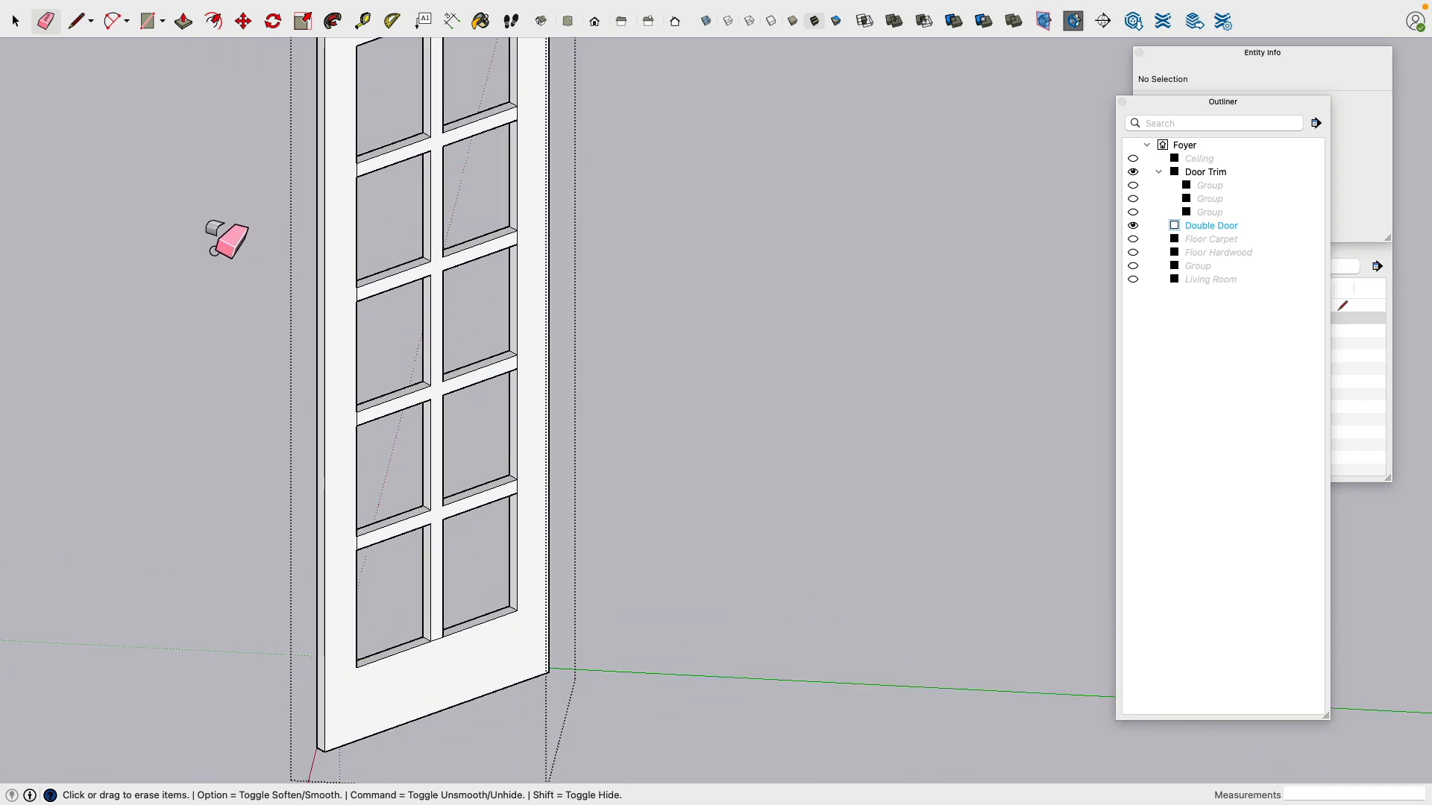
Step: Push the face of the dividing bars 0.25 inches back from the door's frame
scroll(198, 249, "up", 2)
left_click(183, 21)
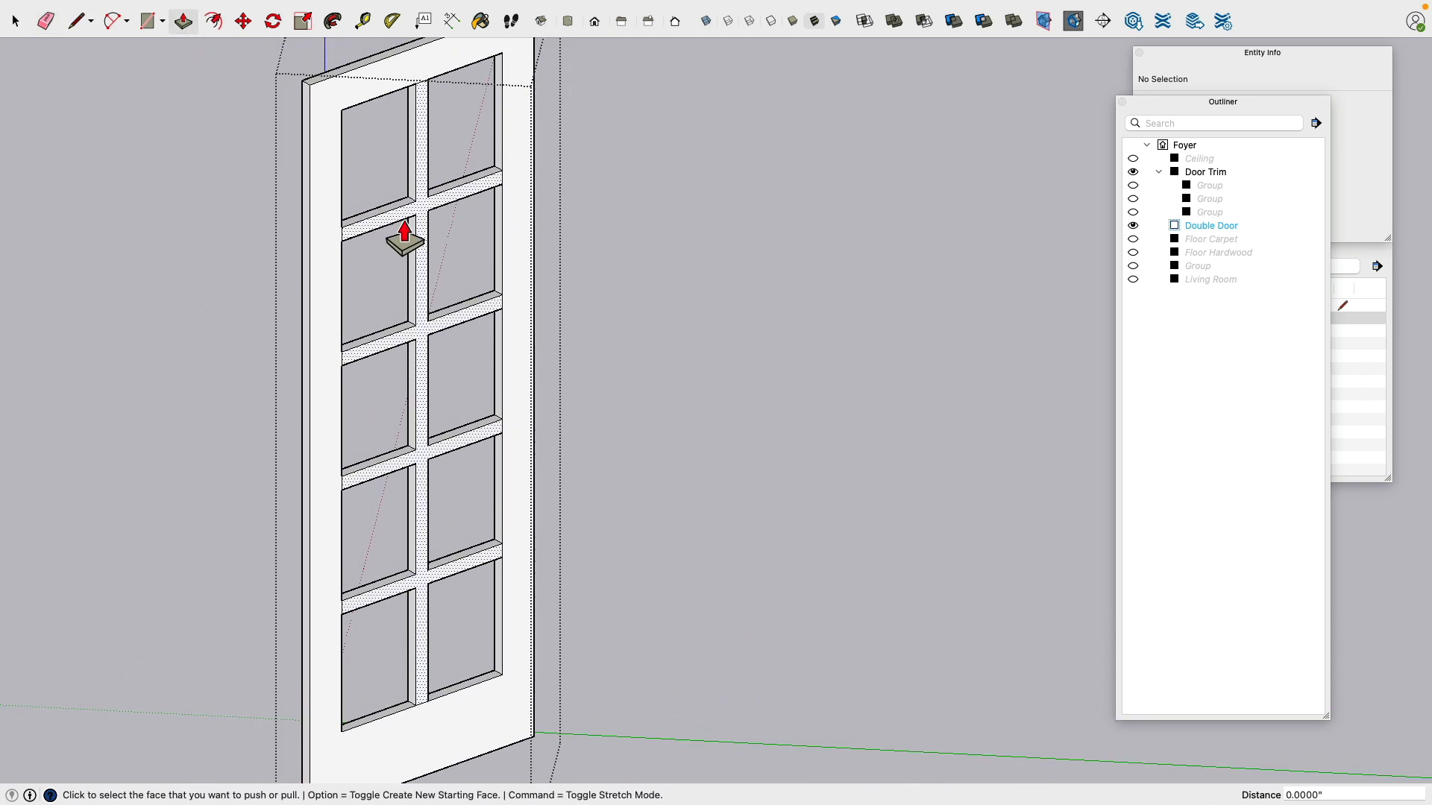
scroll(448, 225, "up", 4)
left_click(448, 225)
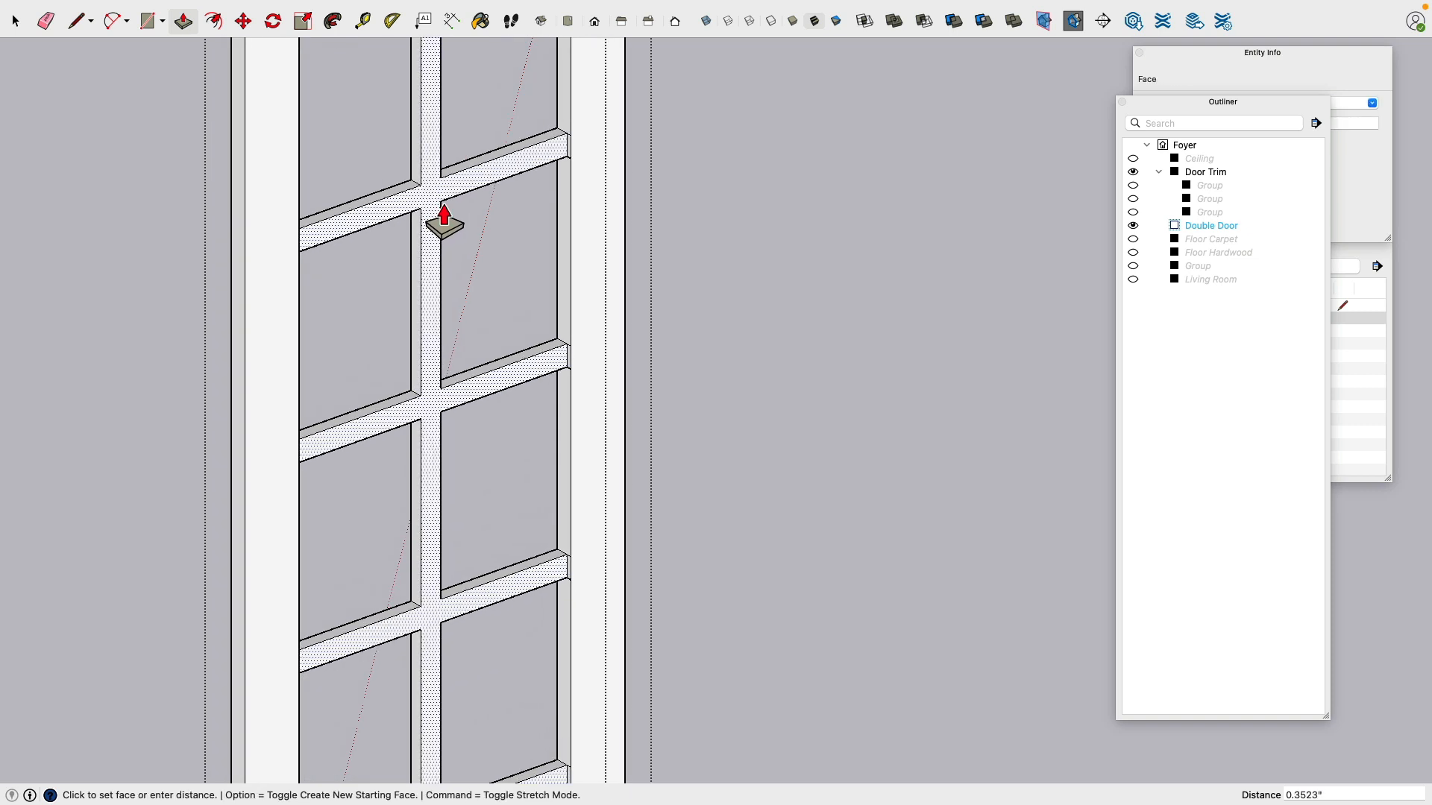
type(".25")
key("Return")
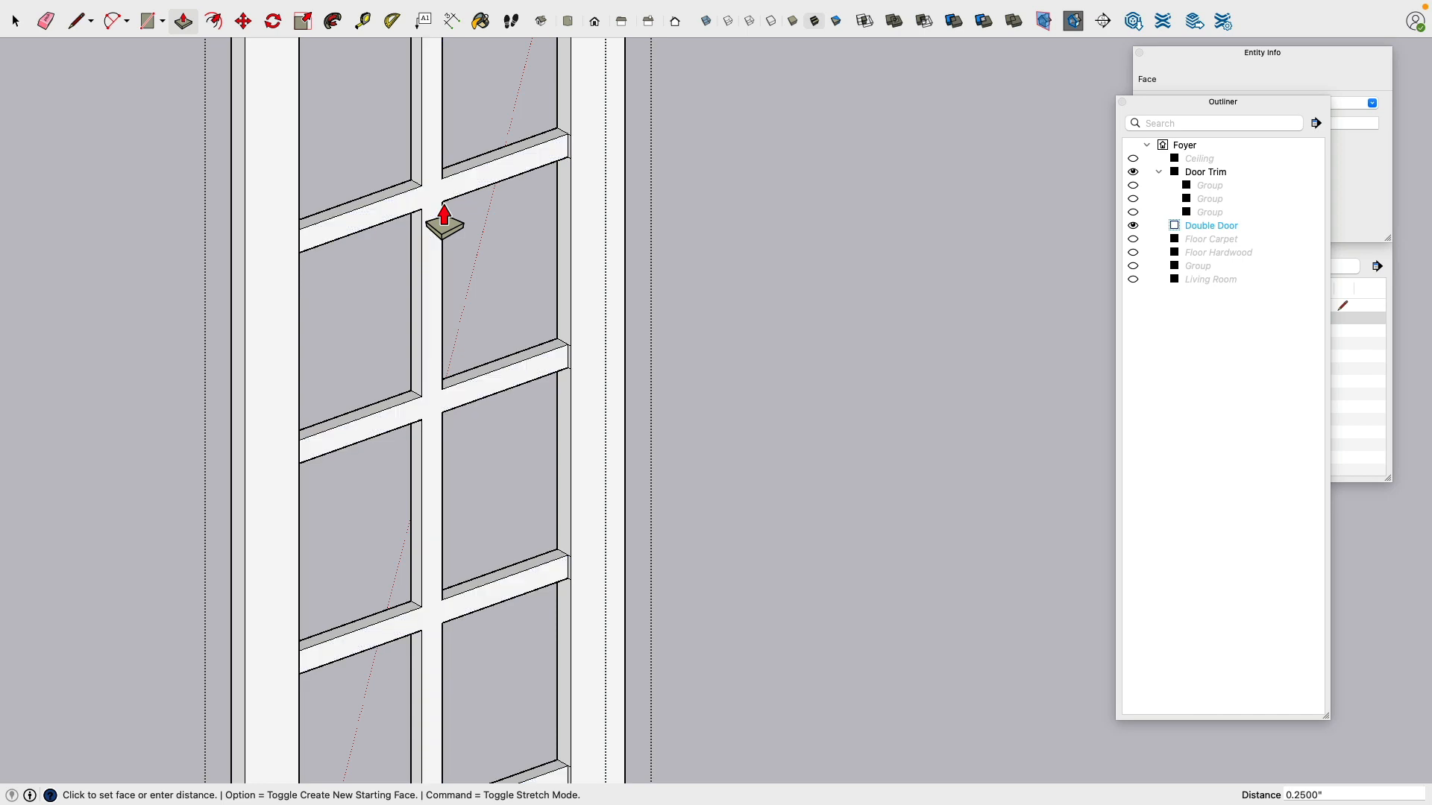
Step: Draw a diagonal mitre line from the door's outer upper-left corner to the nearest inner corner of the frame
scroll(502, 304, "down", 6)
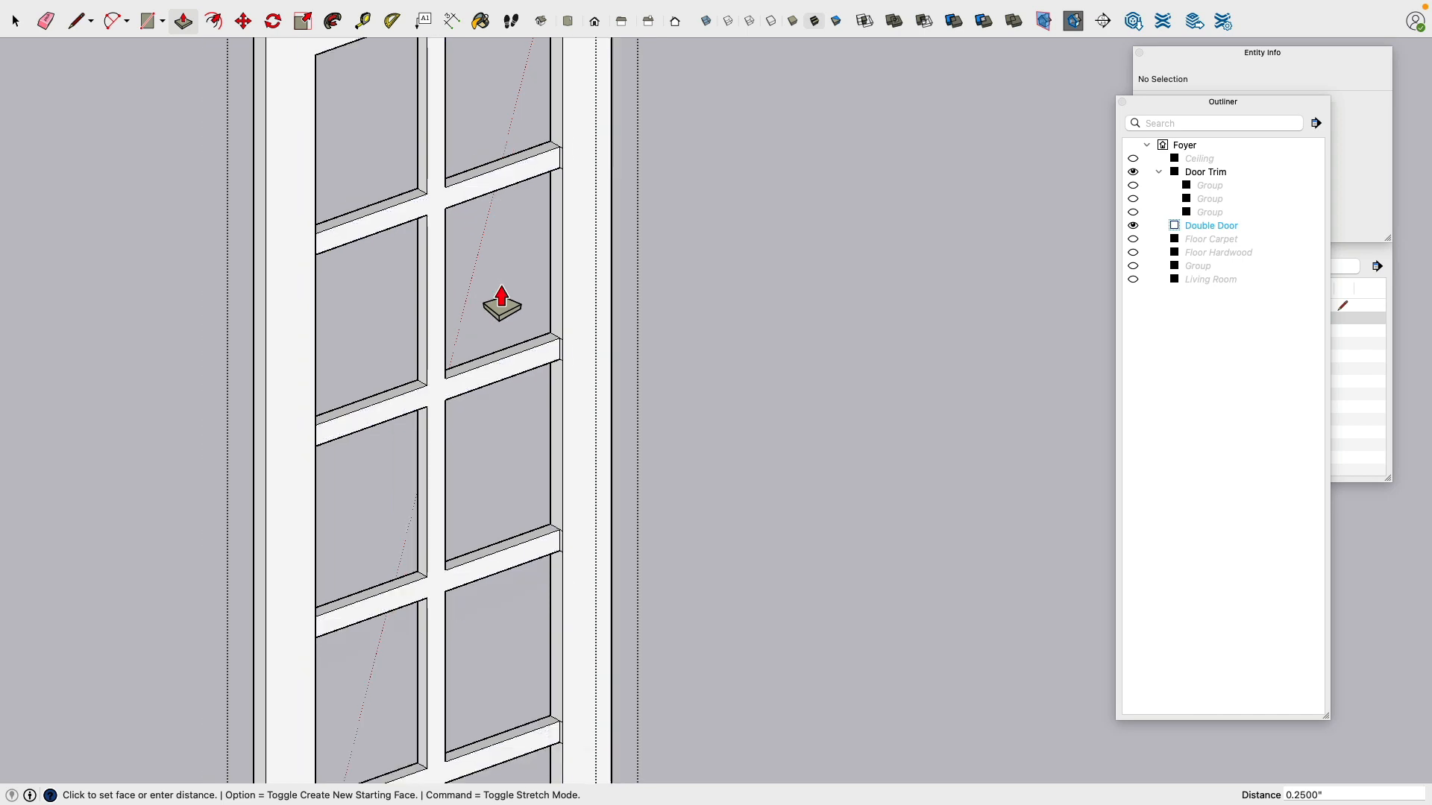
scroll(583, 304, "up", 6)
scroll(530, 185, "up", 1)
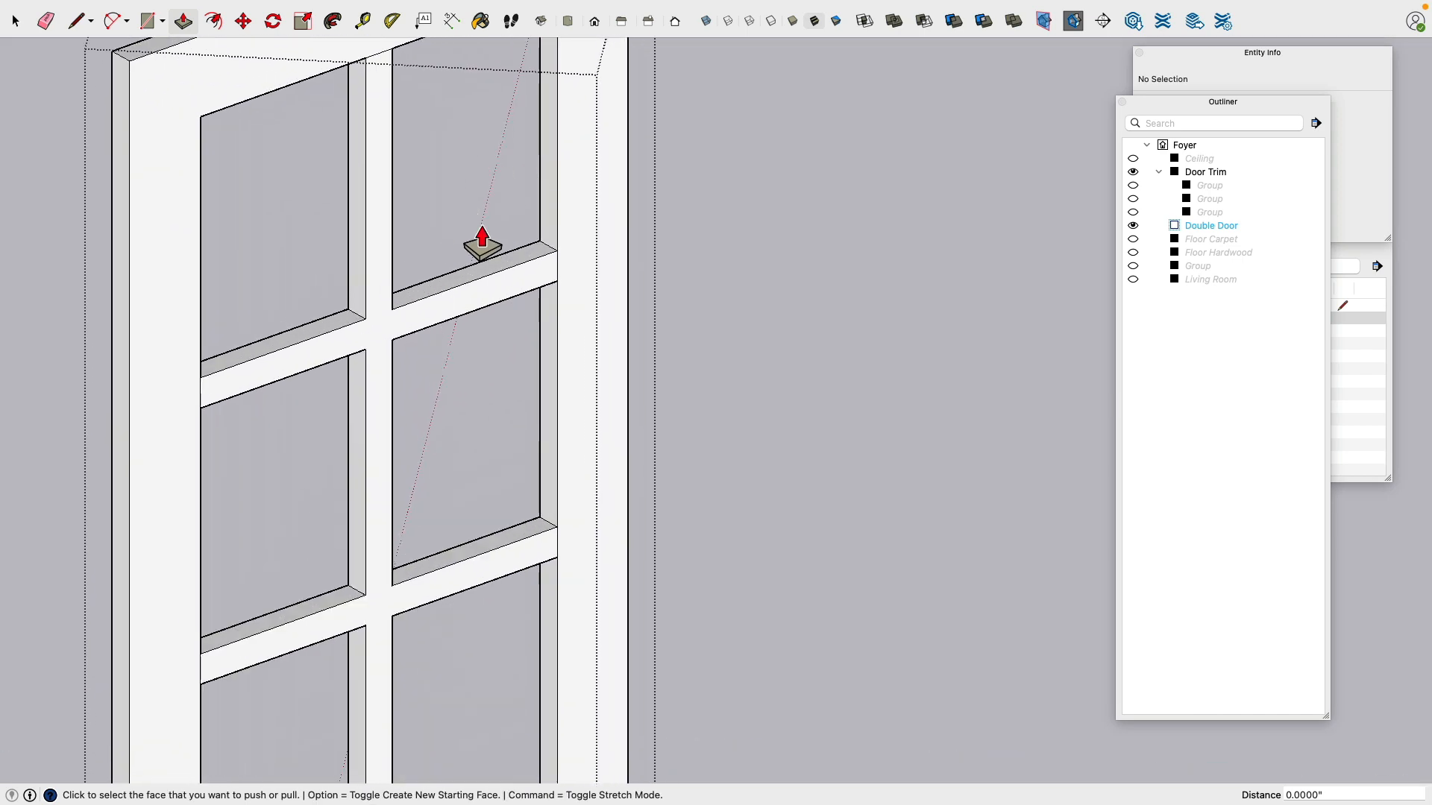
scroll(470, 240, "down", 2)
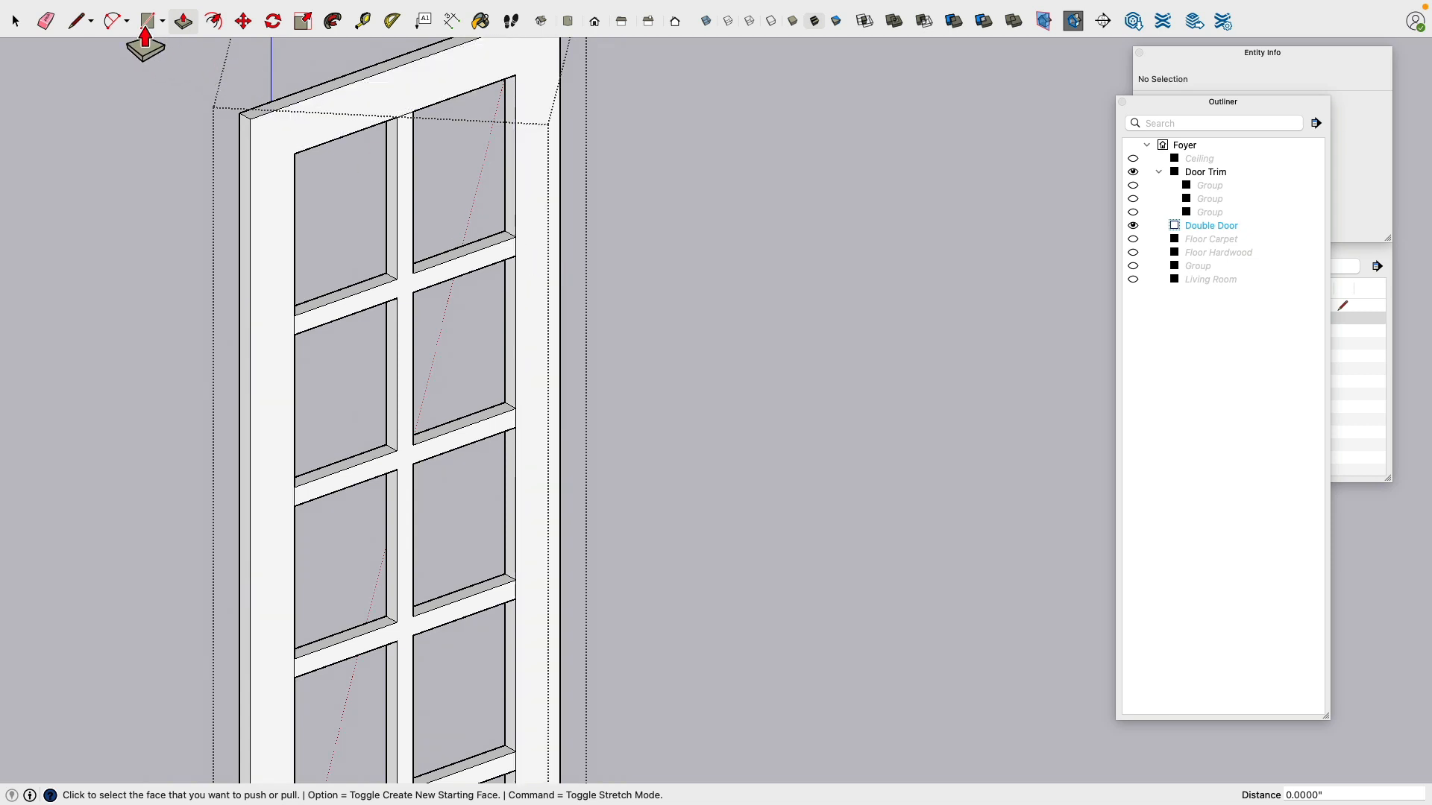
left_click(48, 21)
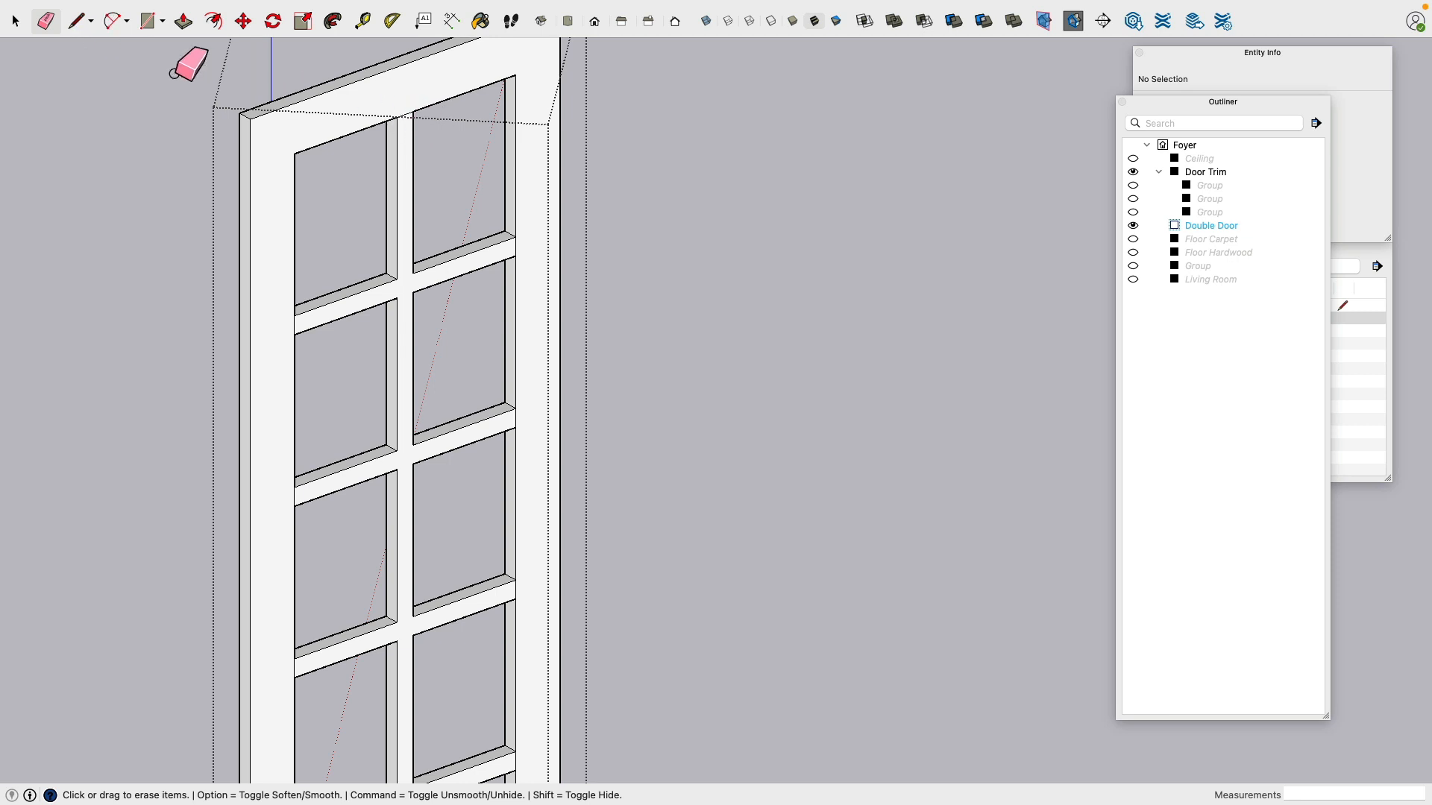
left_click(78, 21)
left_click(251, 119)
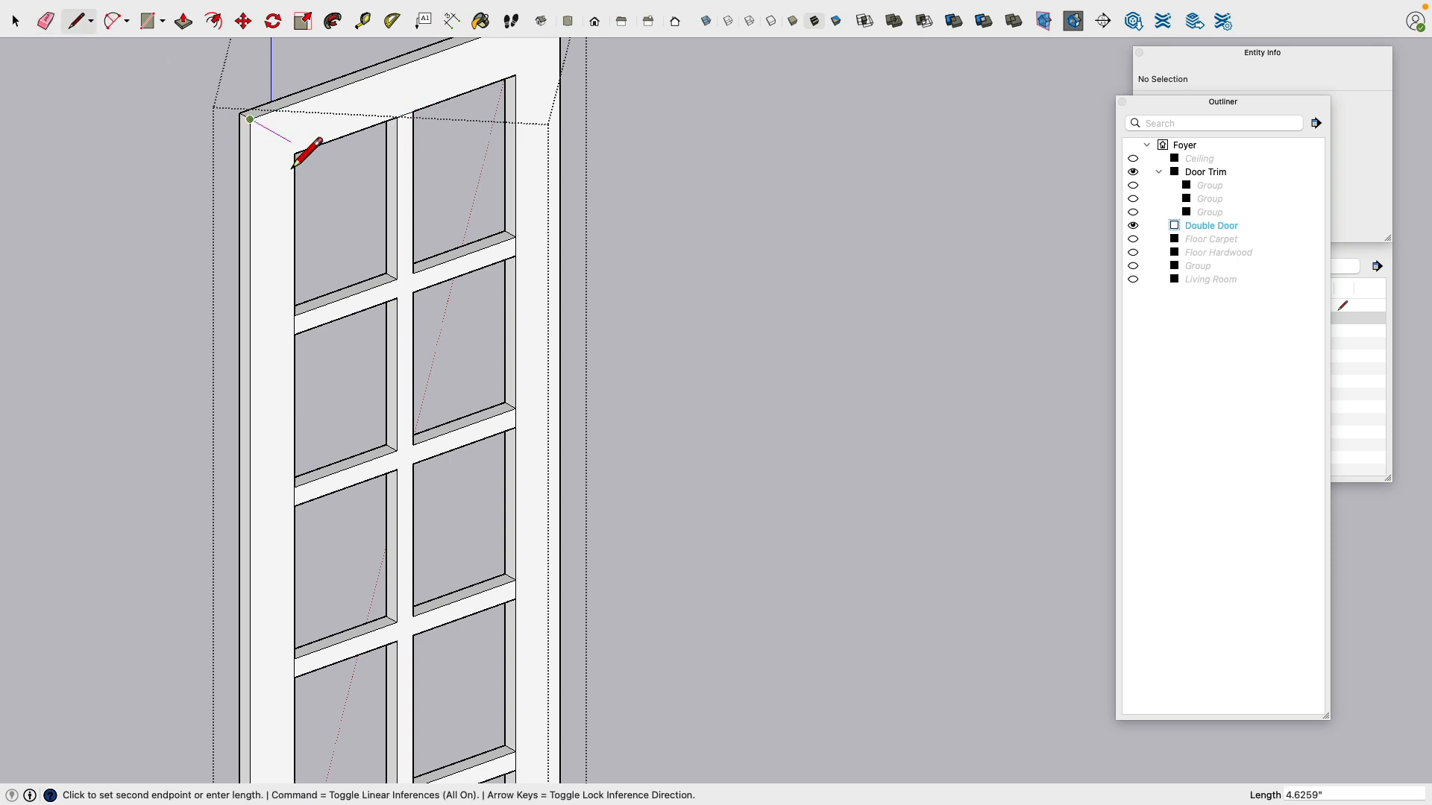
left_click(296, 153)
middle_click_drag(512, 118, 488, 213)
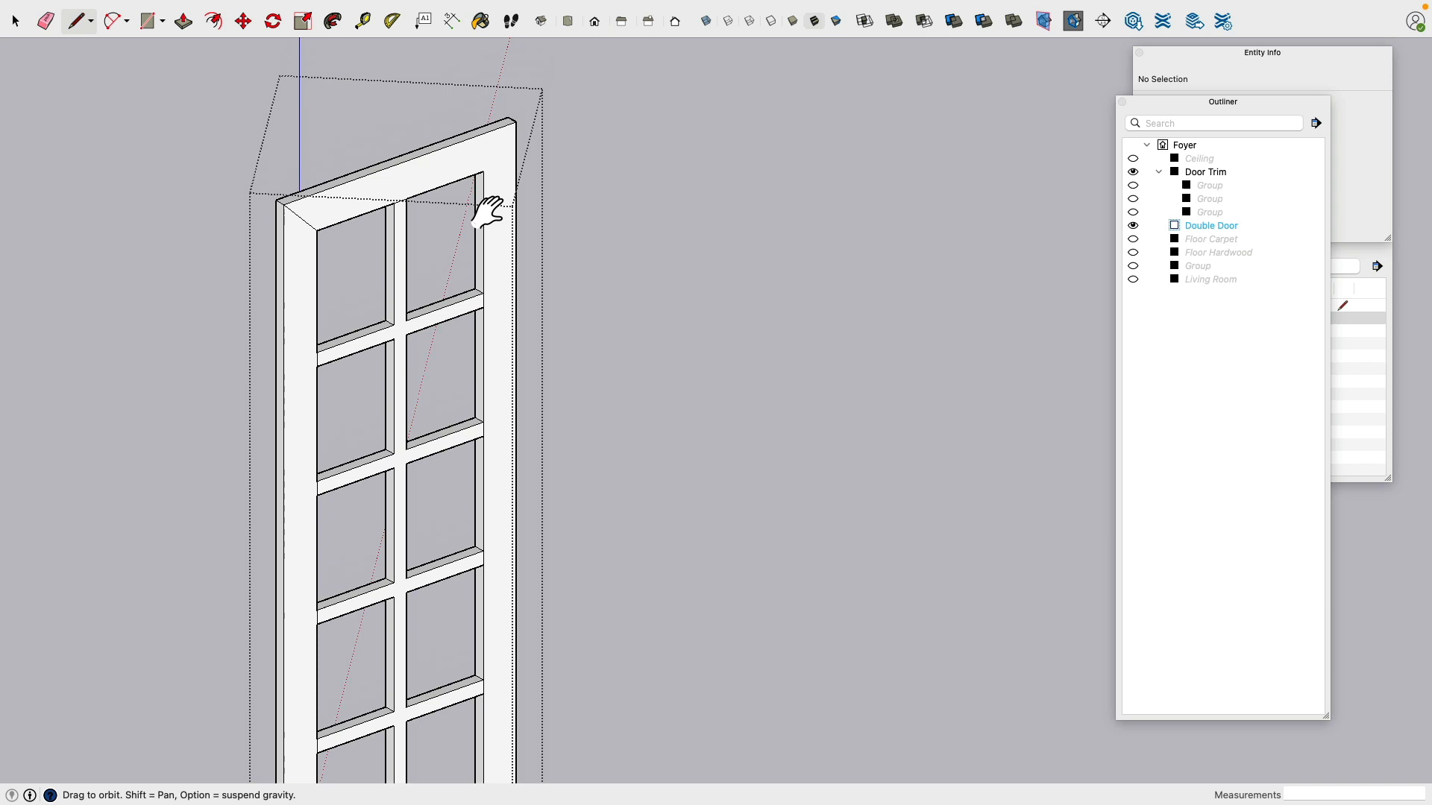
Step: Draw a diagonal mitre line from the frame's upper-right inner corner to the door's outer upper-right corner
left_click(484, 172)
left_click(517, 146)
Step: Draw two 8-inch vertical lines from the outer lower corners of the bottom panes to the door's bottom edge, checking the Entrance.JPG reference
middle_click_drag(517, 145, 596, 382)
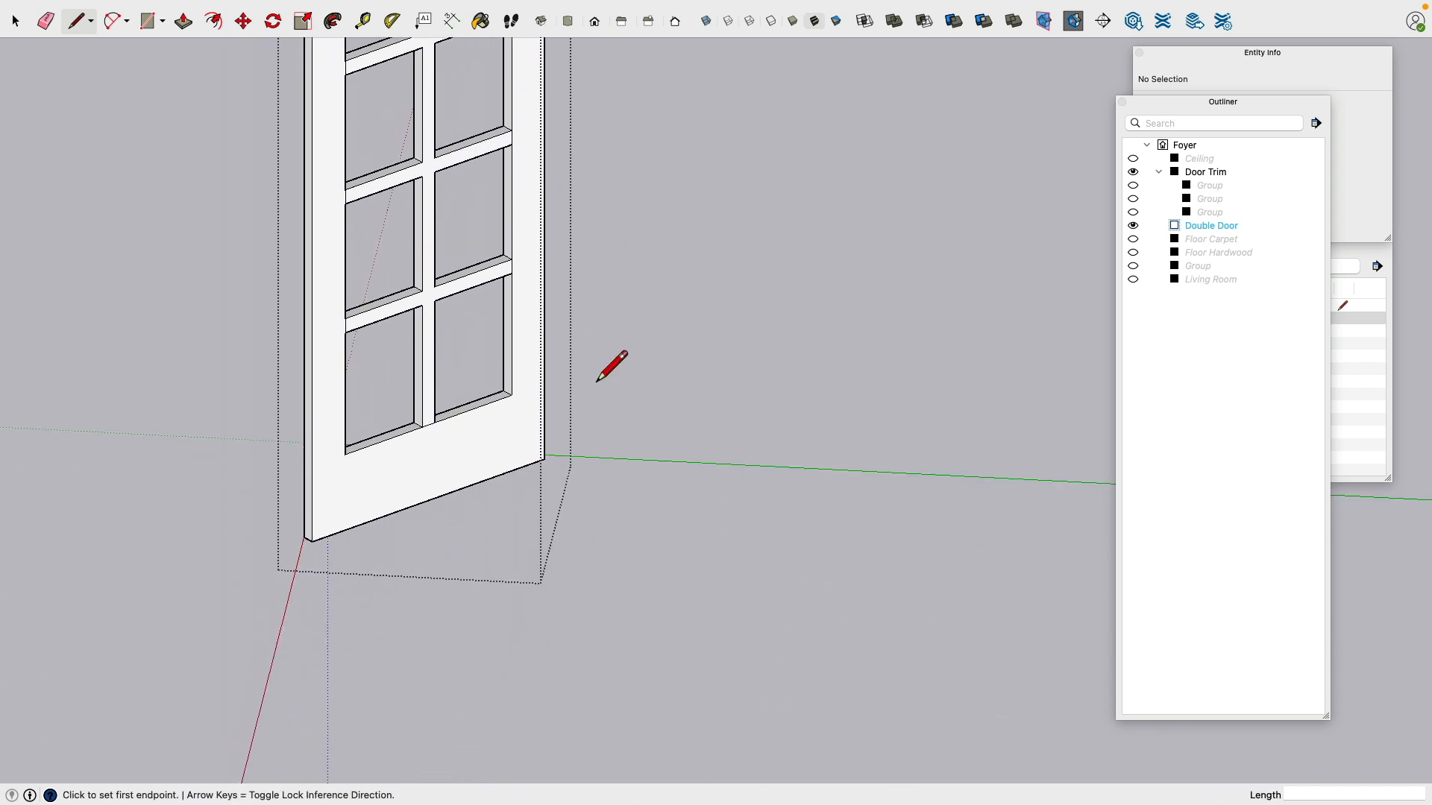
left_click(513, 399)
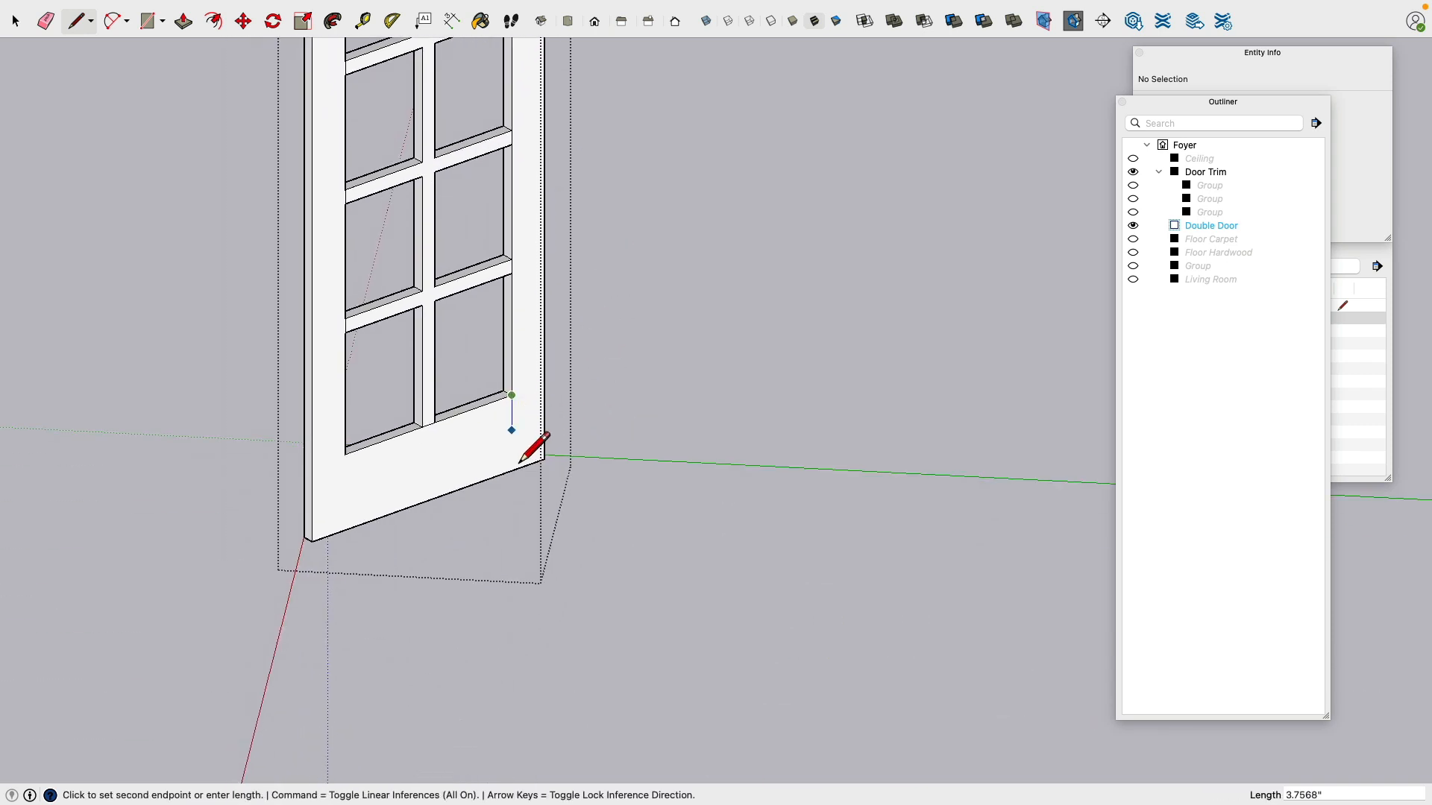
left_click(522, 487)
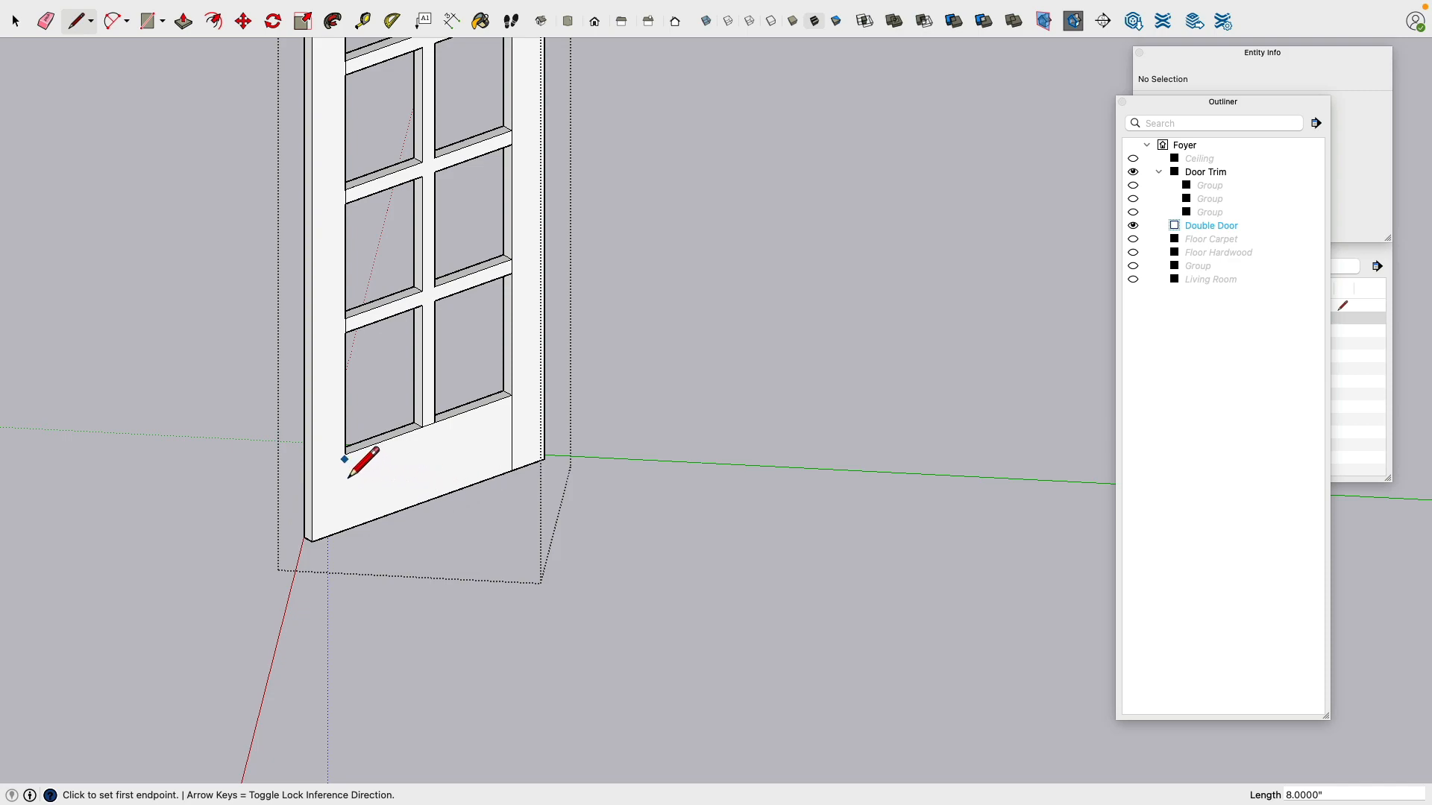
key("super+Tab")
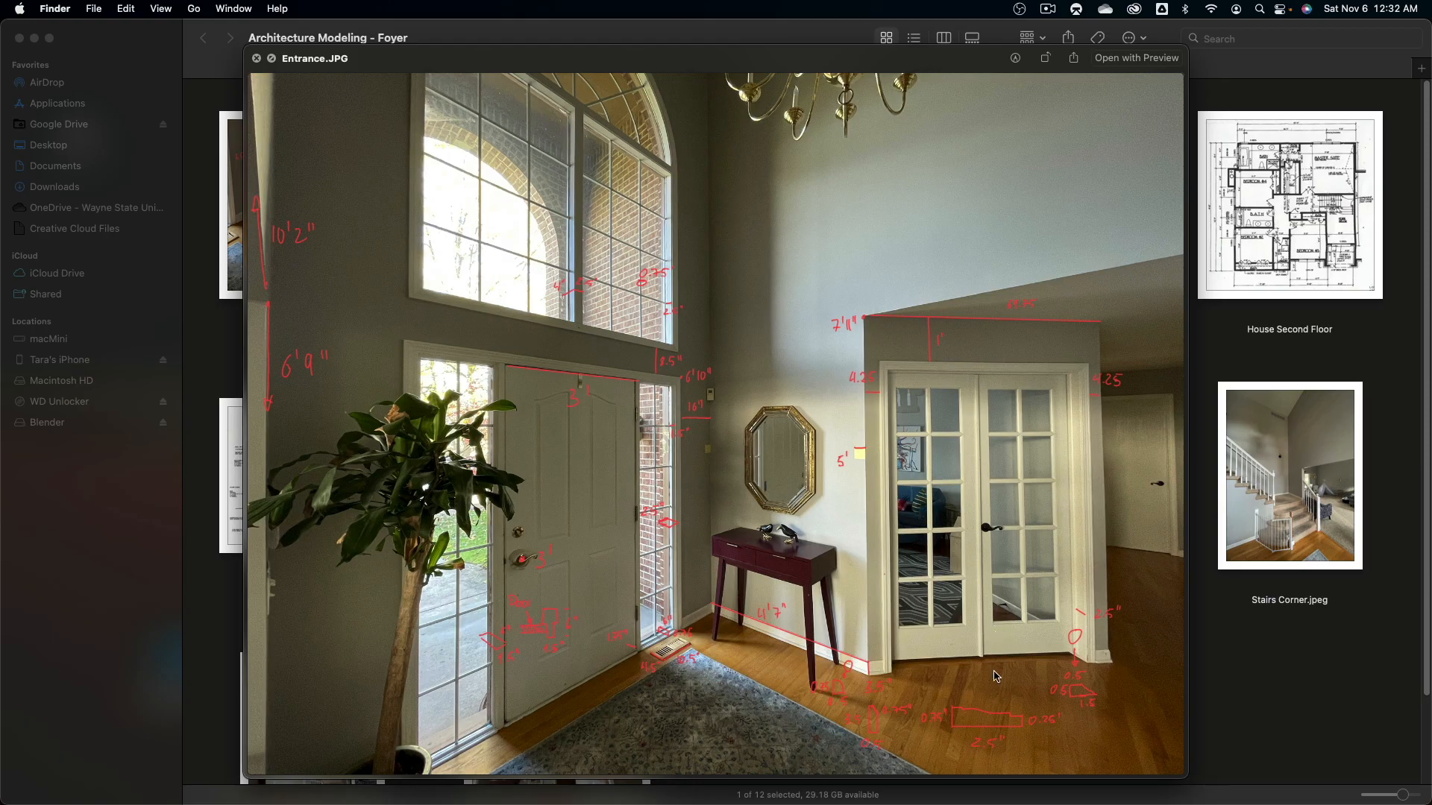
key("super+Tab")
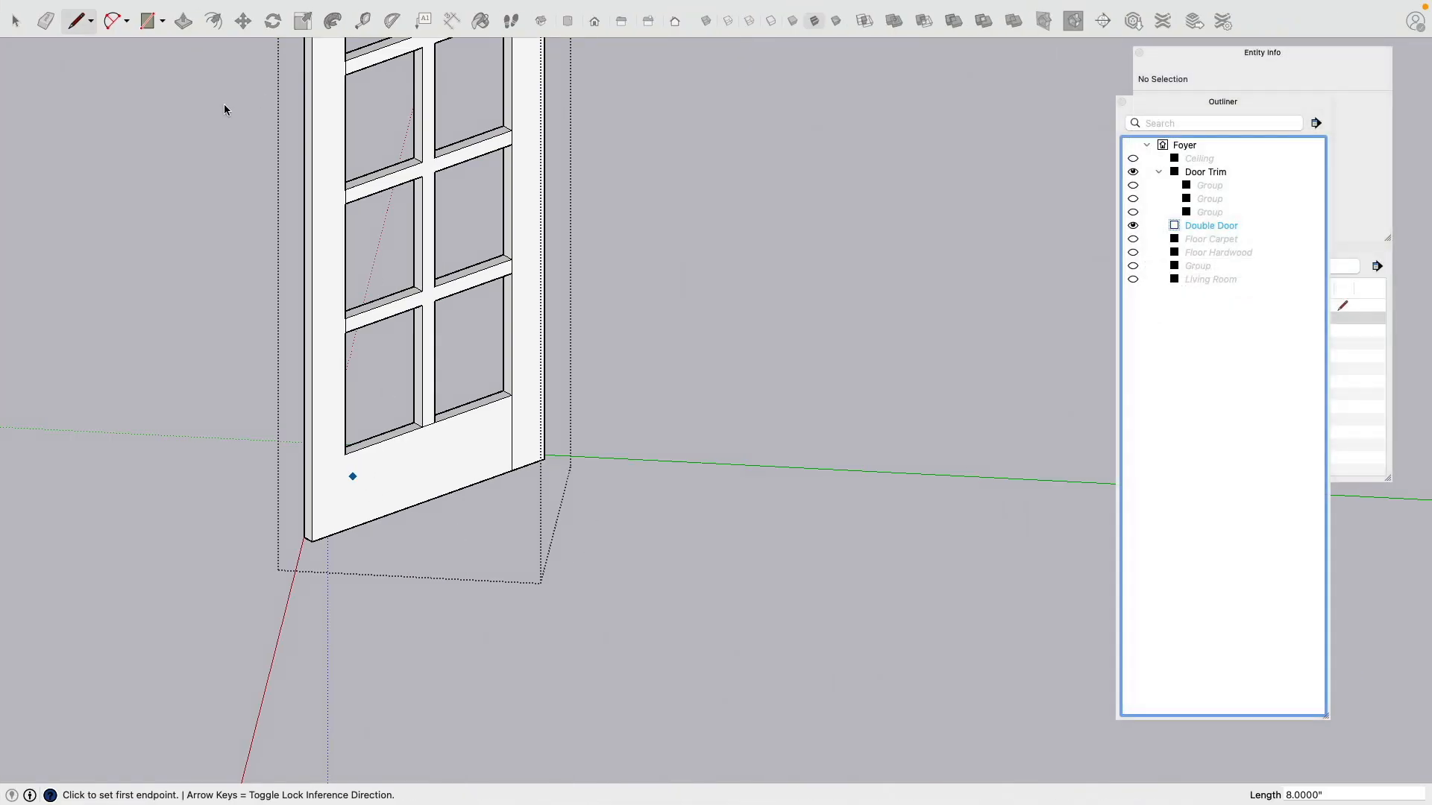
left_click(345, 454)
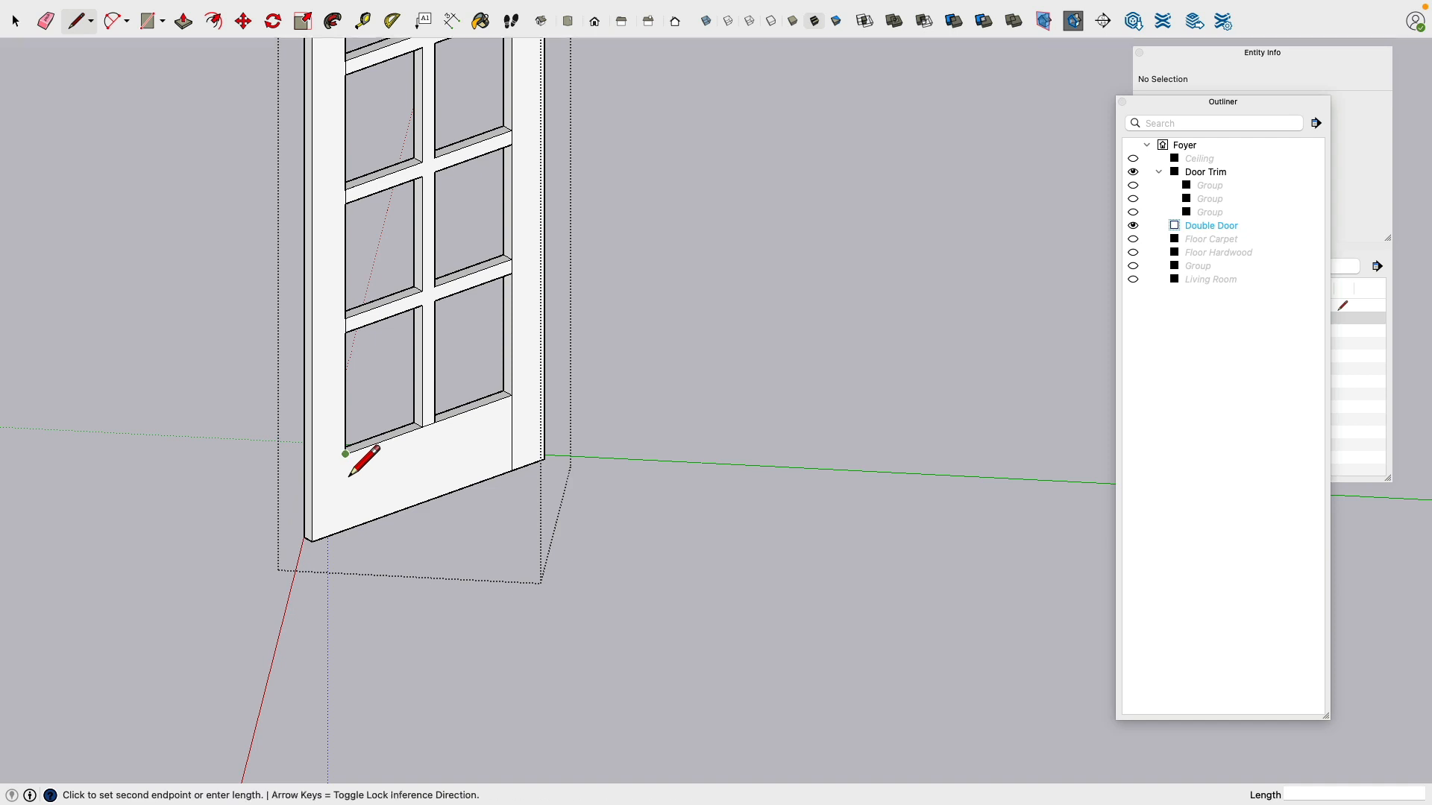
left_click(352, 546)
Step: Draw 4-inch vertical lines from the outer upper corners of the top panes to the door's top edge
scroll(395, 476, "down", 4)
middle_click_drag(411, 150, 431, 435, "shift")
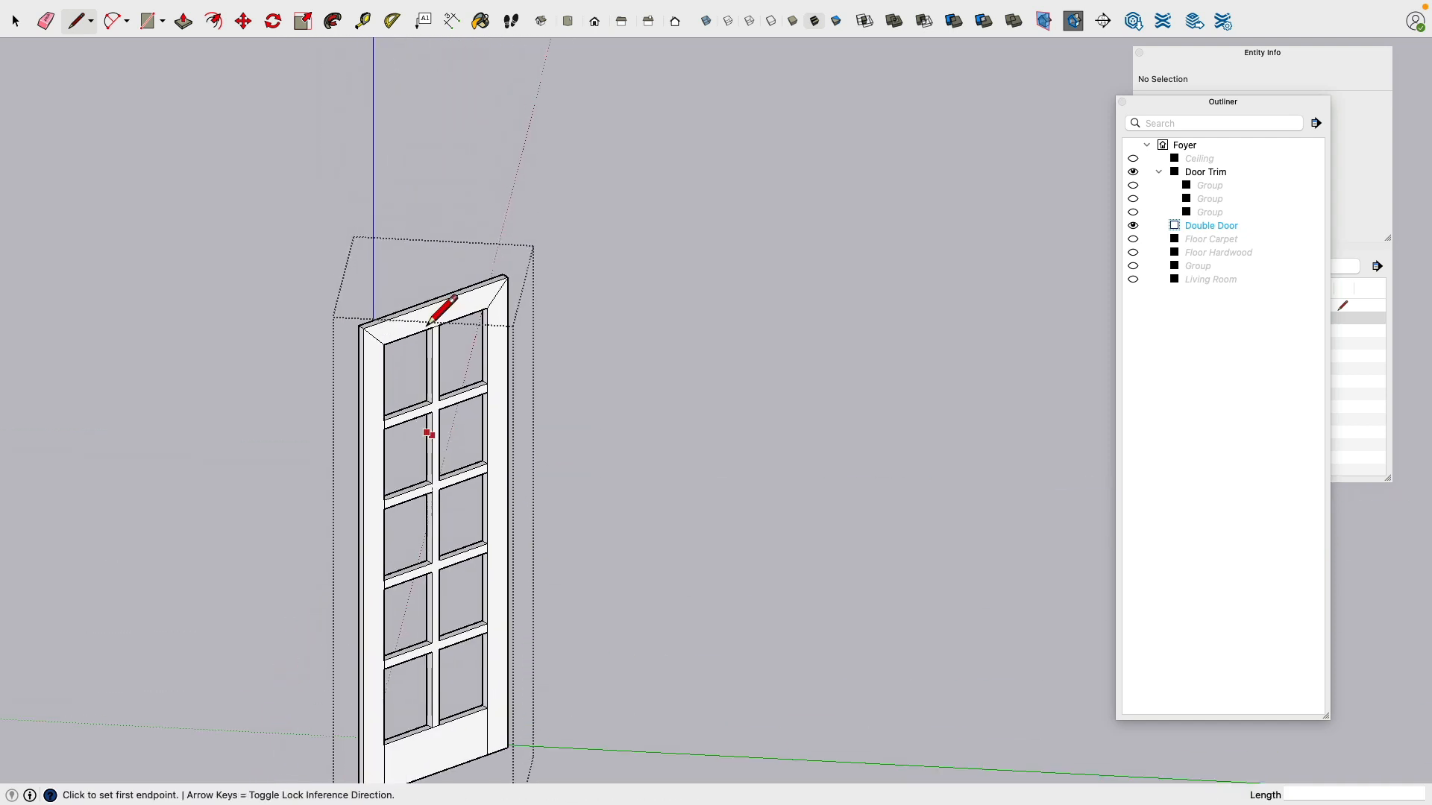
scroll(405, 343, "up", 7)
left_click(366, 368)
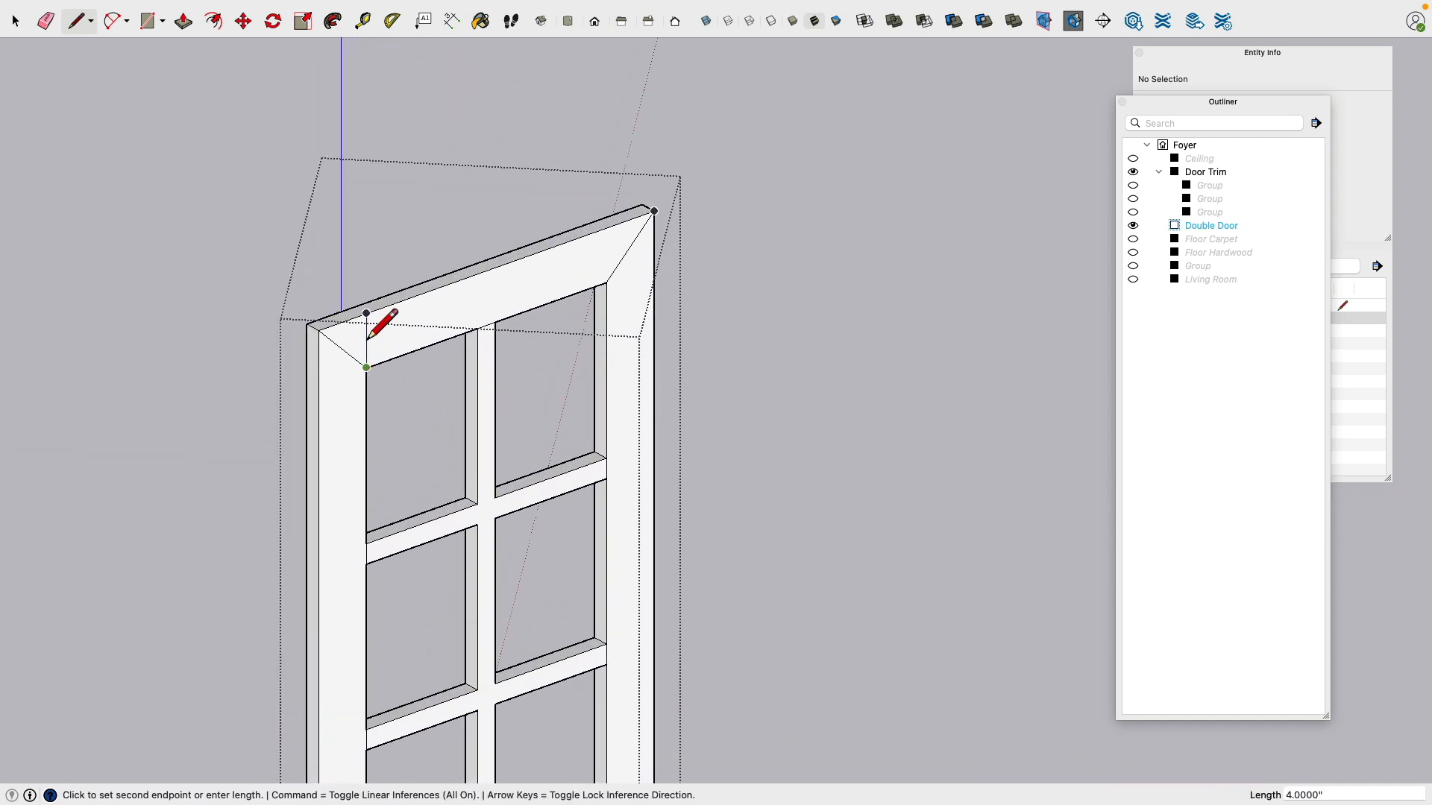
left_click(368, 338)
left_click(606, 283)
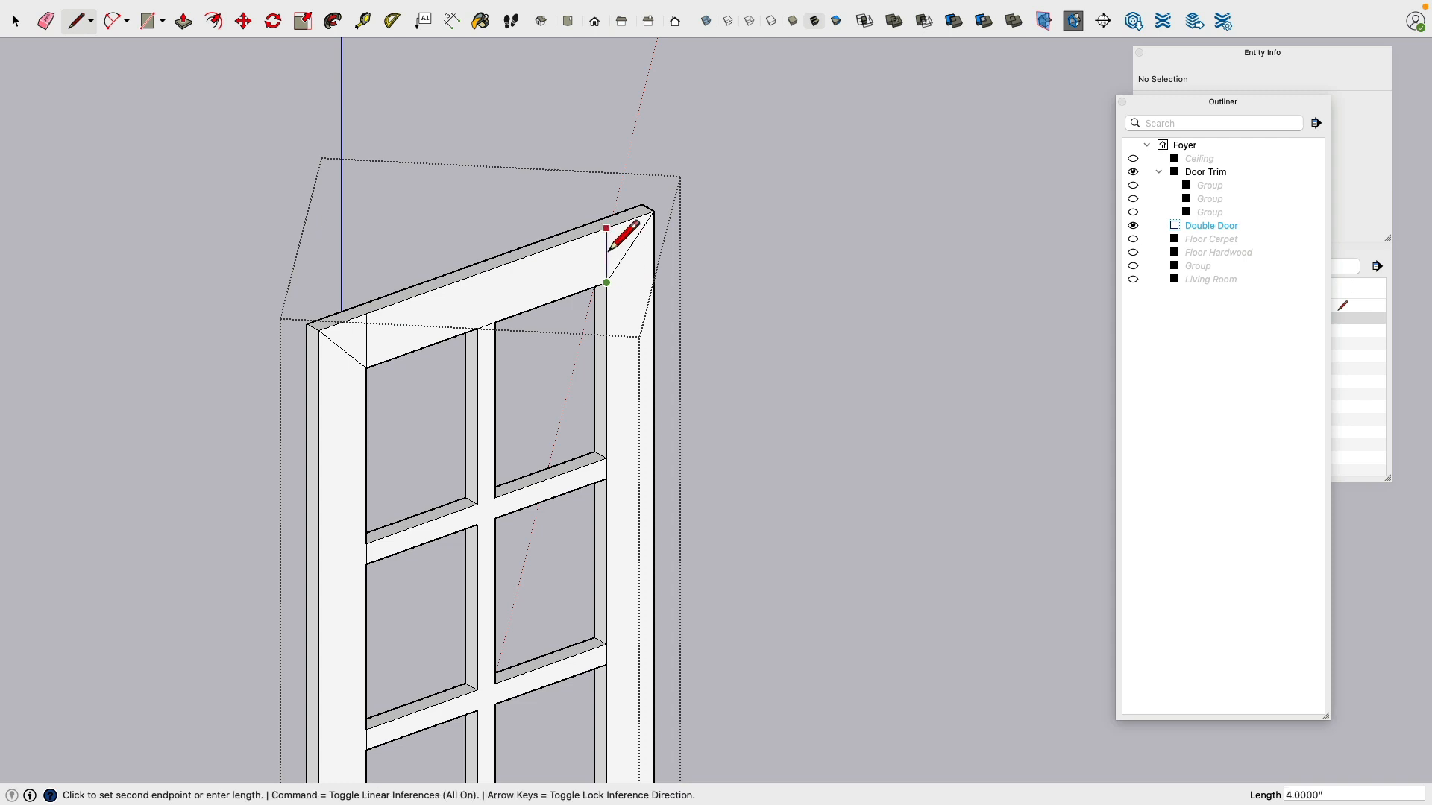
left_click(608, 250)
Step: Erase both diagonal mitre lines at the door's upper corners
left_click(54, 30)
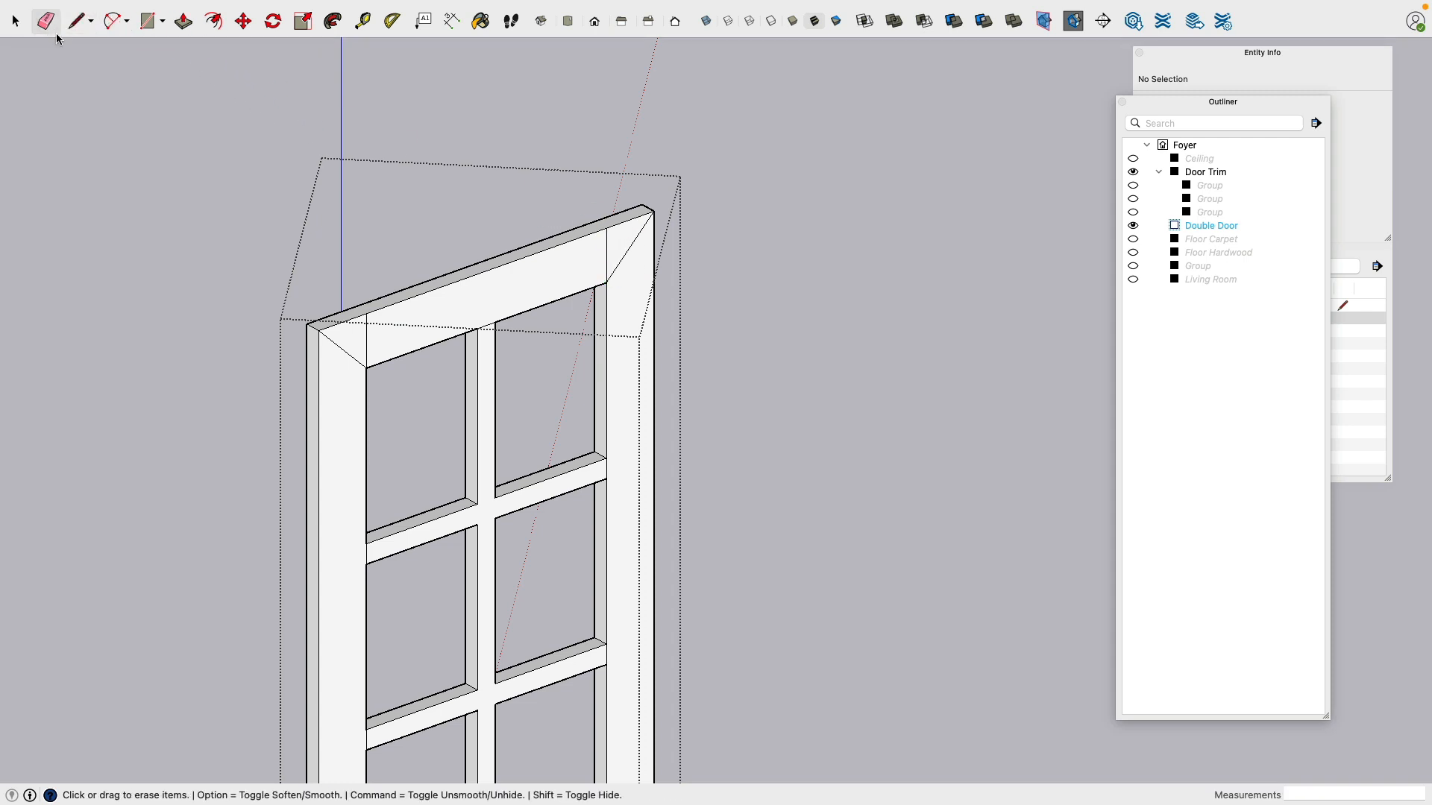
left_click(343, 348)
left_click(624, 260)
Step: Draw matching 4-inch vertical joint lines across the top rail on the door's opposite face
mouse_move(604, 326)
middle_mouse_down()
mouse_move(467, 383)
mouse_move(806, 368)
mouse_move(522, 233)
middle_mouse_up()
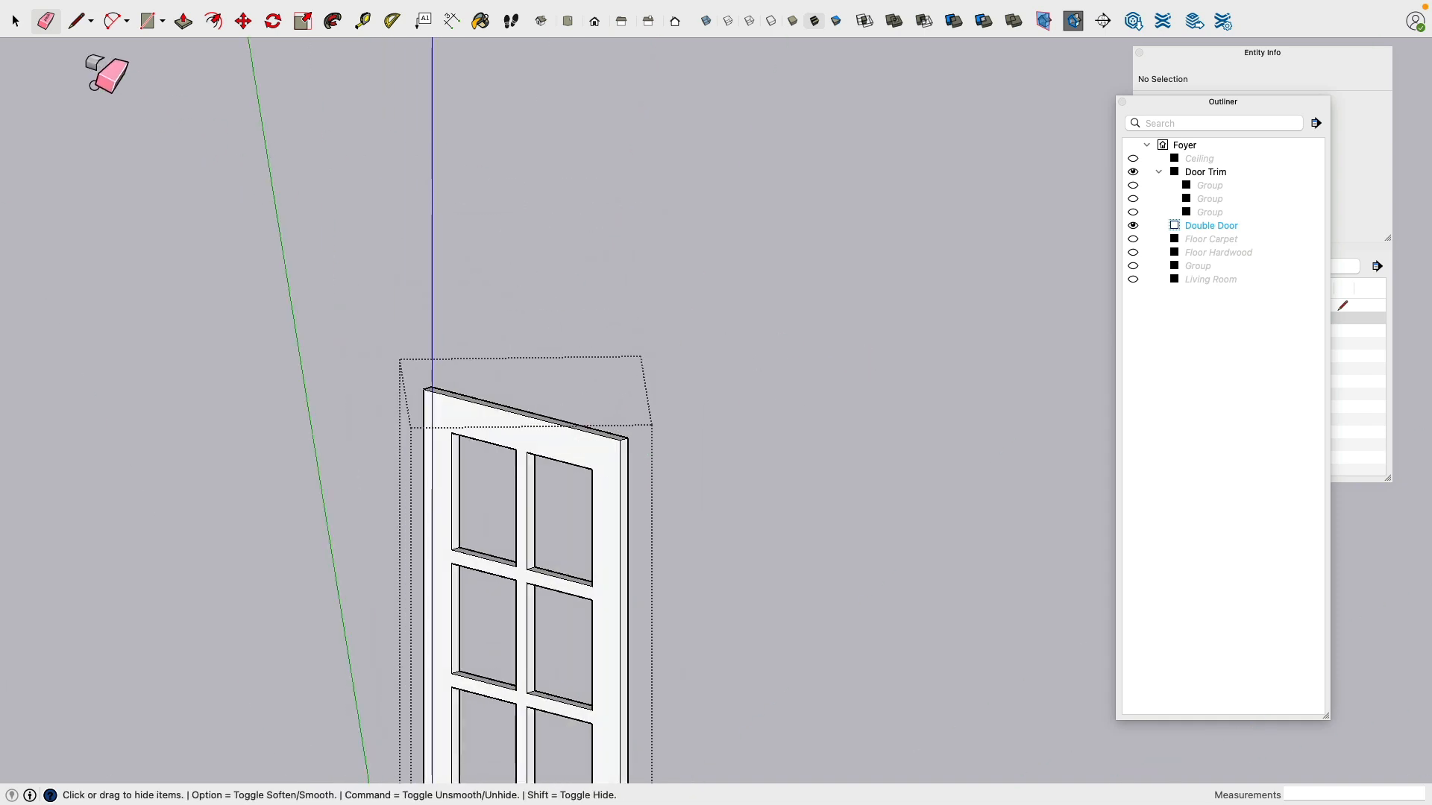
scroll(406, 440, "up", 3)
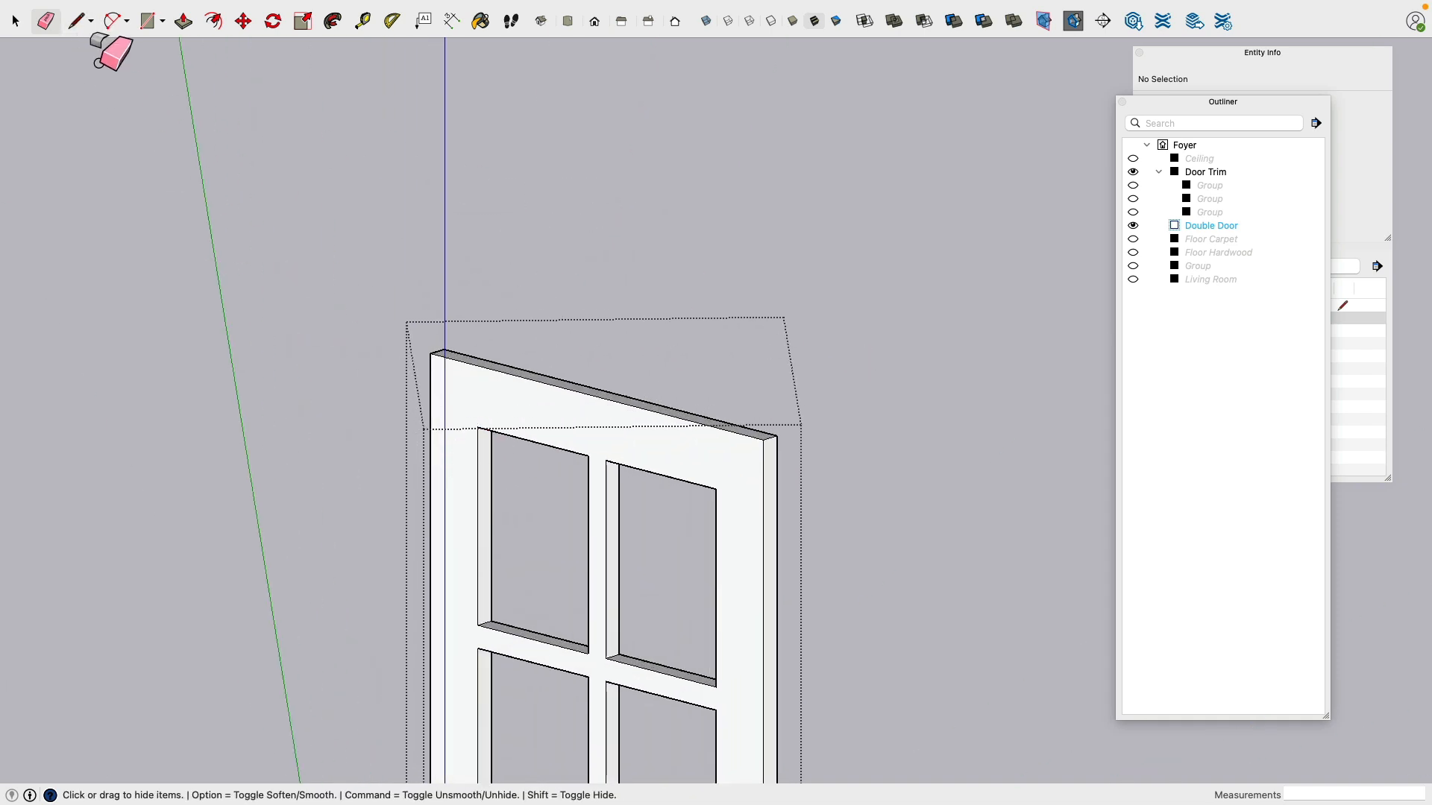
left_click(75, 23)
middle_click_drag(388, 379, 479, 415)
left_click(473, 408)
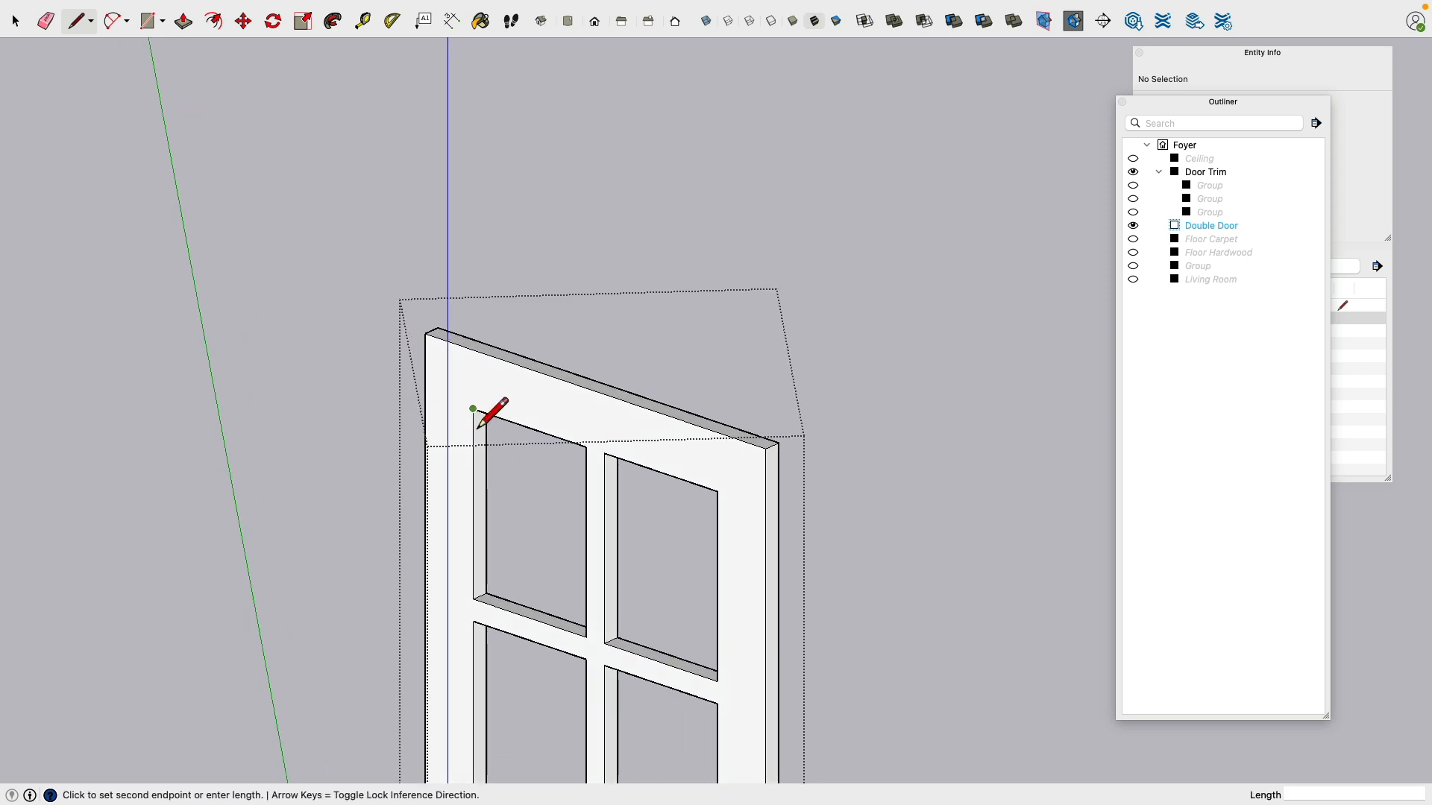
left_click(477, 371)
left_click(717, 491)
left_click(718, 431)
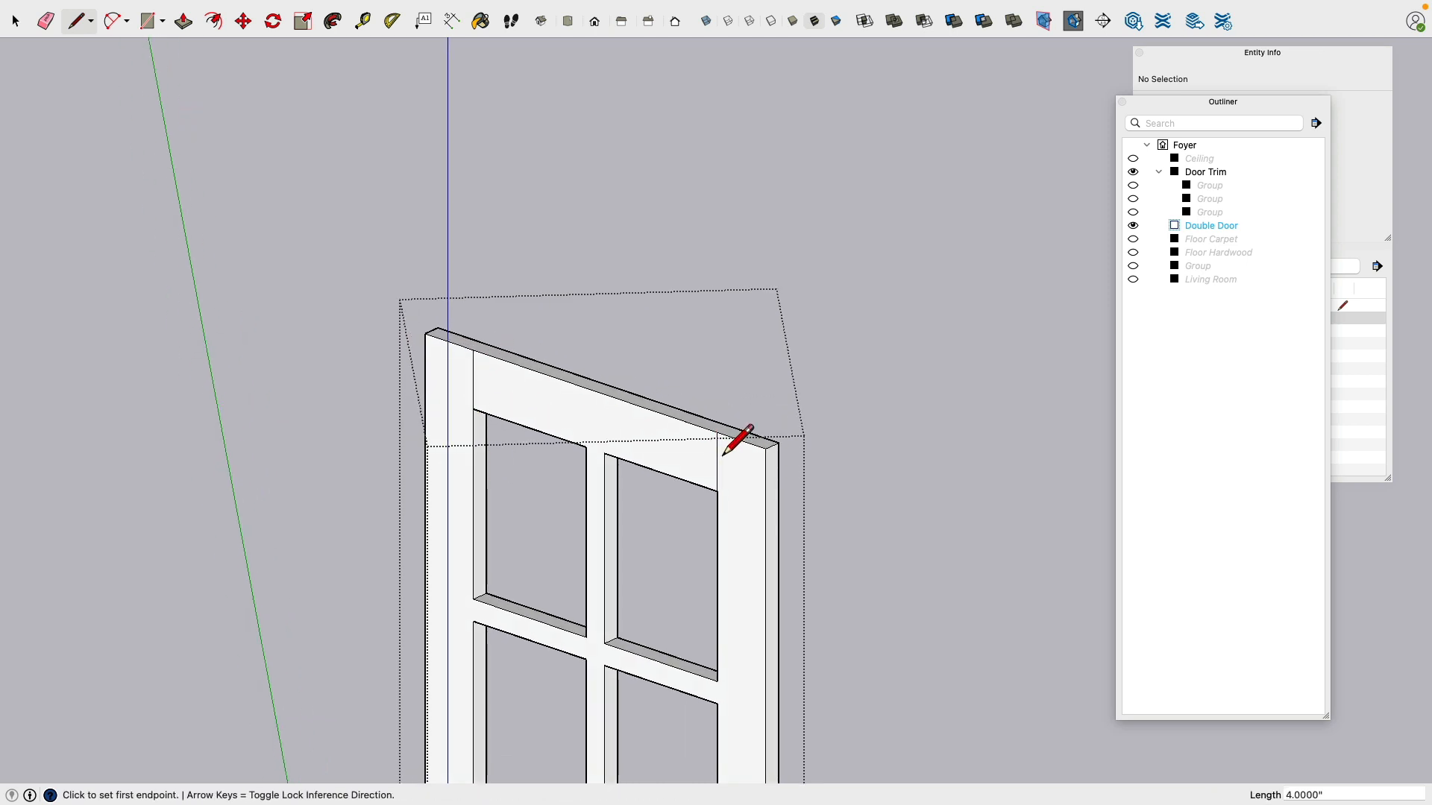
Step: Draw two 8-inch vertical joint lines across the opposite face's bottom rail and close the Double Door group
mouse_move(724, 498)
middle_mouse_down()
mouse_move(752, 622)
mouse_move(716, 446)
middle_mouse_up()
scroll(710, 541, "up", 5)
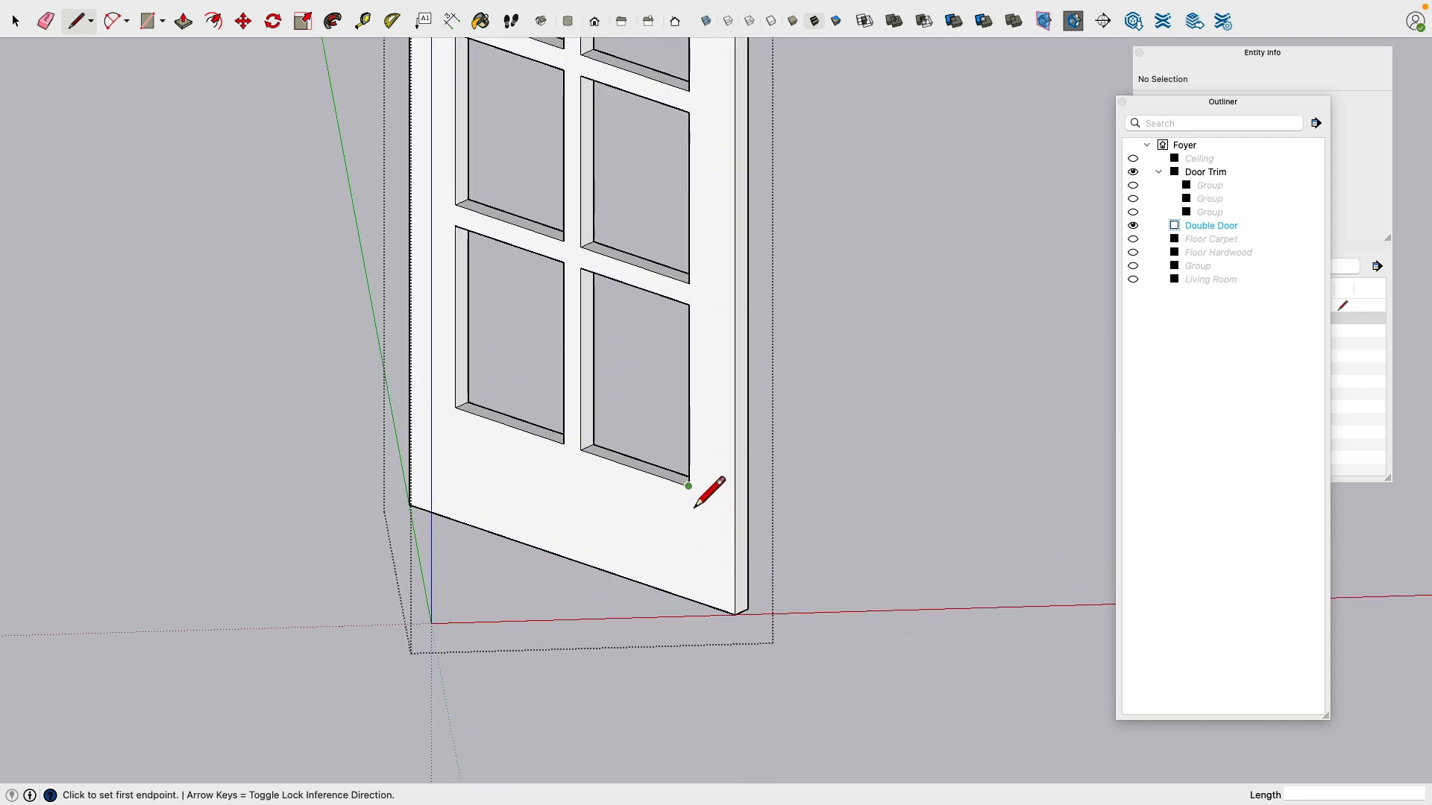
left_click(688, 486)
left_click(689, 601)
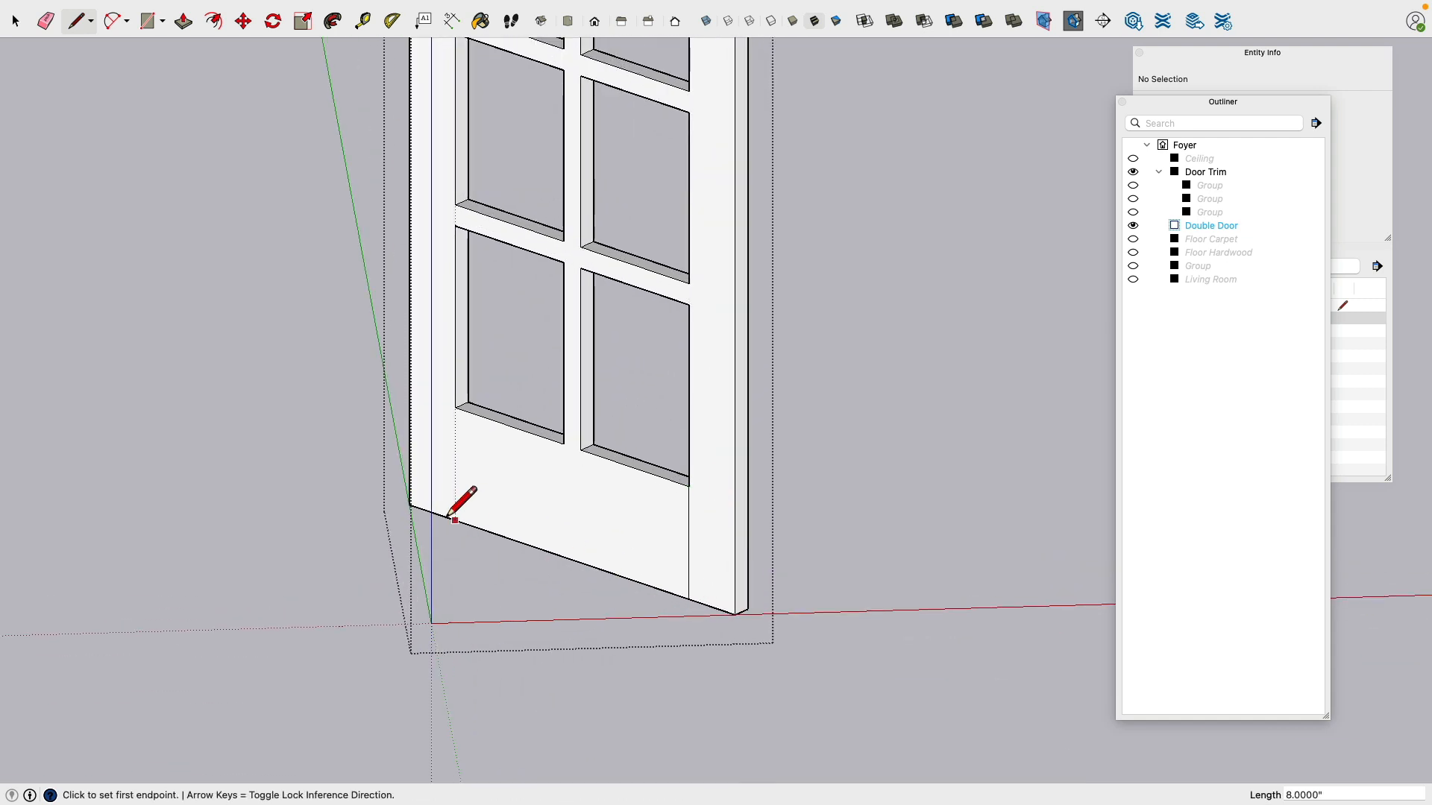
left_click(455, 408)
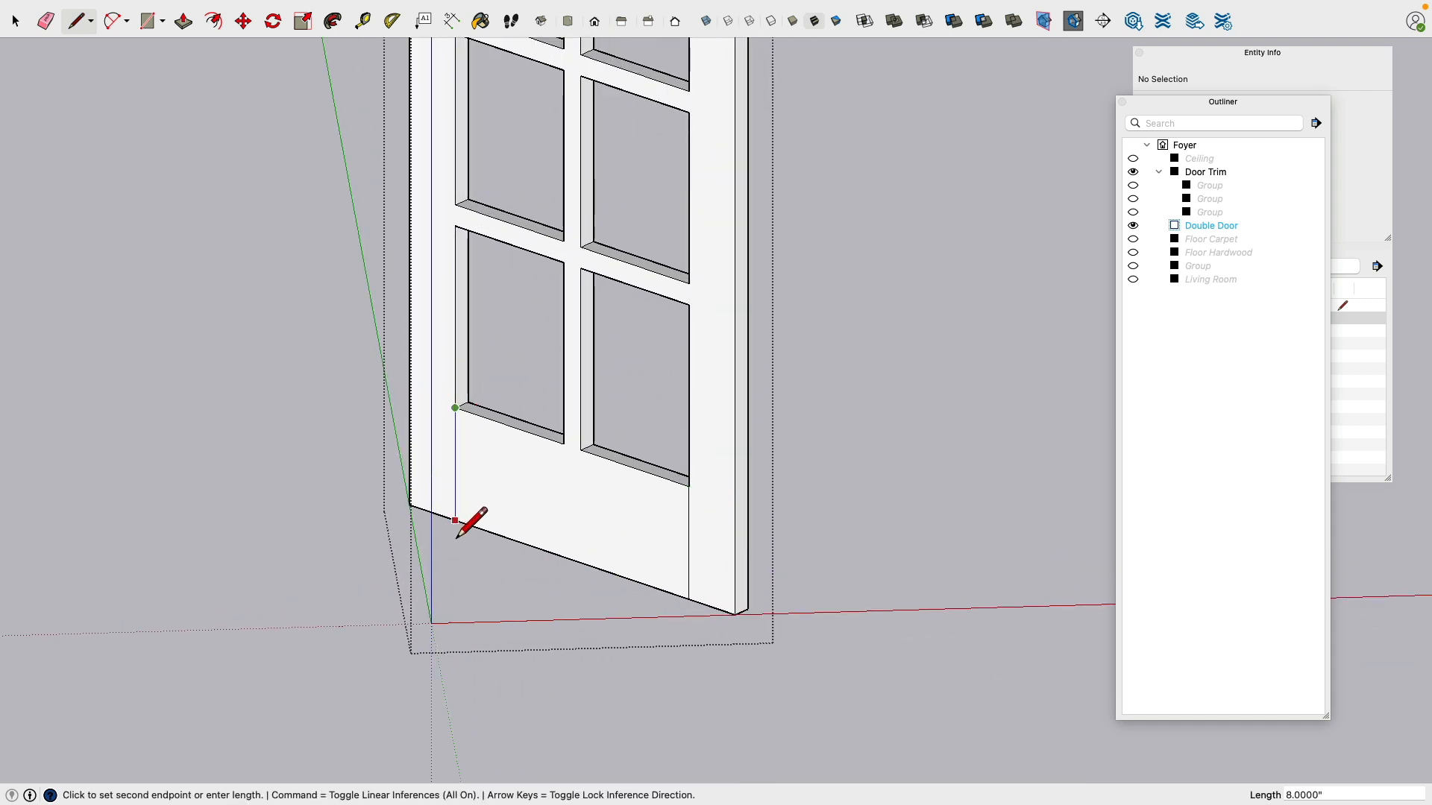
left_click(455, 519)
scroll(367, 400, "down", 3)
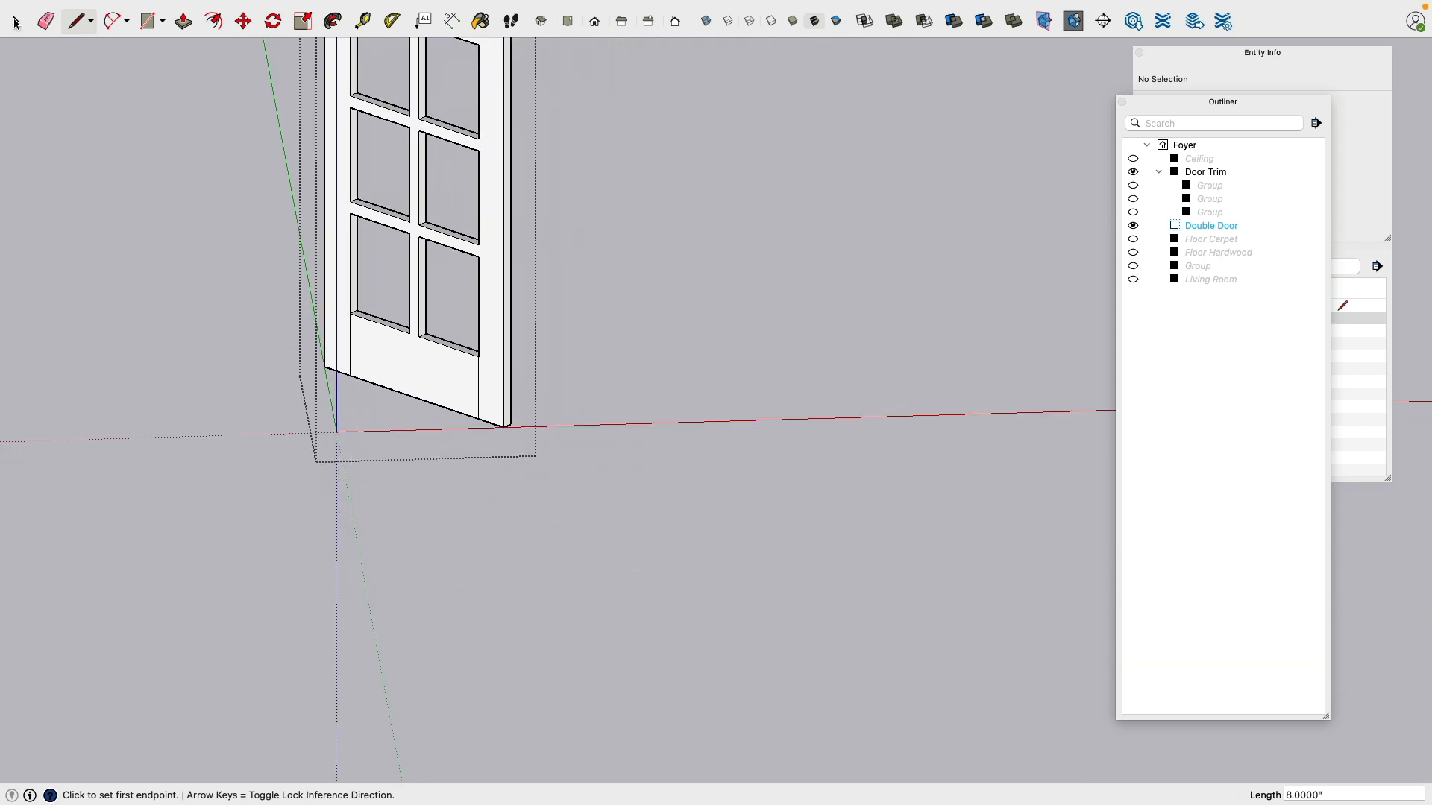
left_click(15, 21)
left_click(184, 238)
Step: Outside the door group, draw a 9.3125 by 12.9 inch glass rectangle over the upper-left pane opening and select it
mouse_move(607, 425)
middle_mouse_down()
mouse_move(825, 358)
mouse_move(761, 485)
mouse_move(700, 507)
mouse_move(628, 432)
middle_mouse_up()
scroll(700, 507, "up", 3)
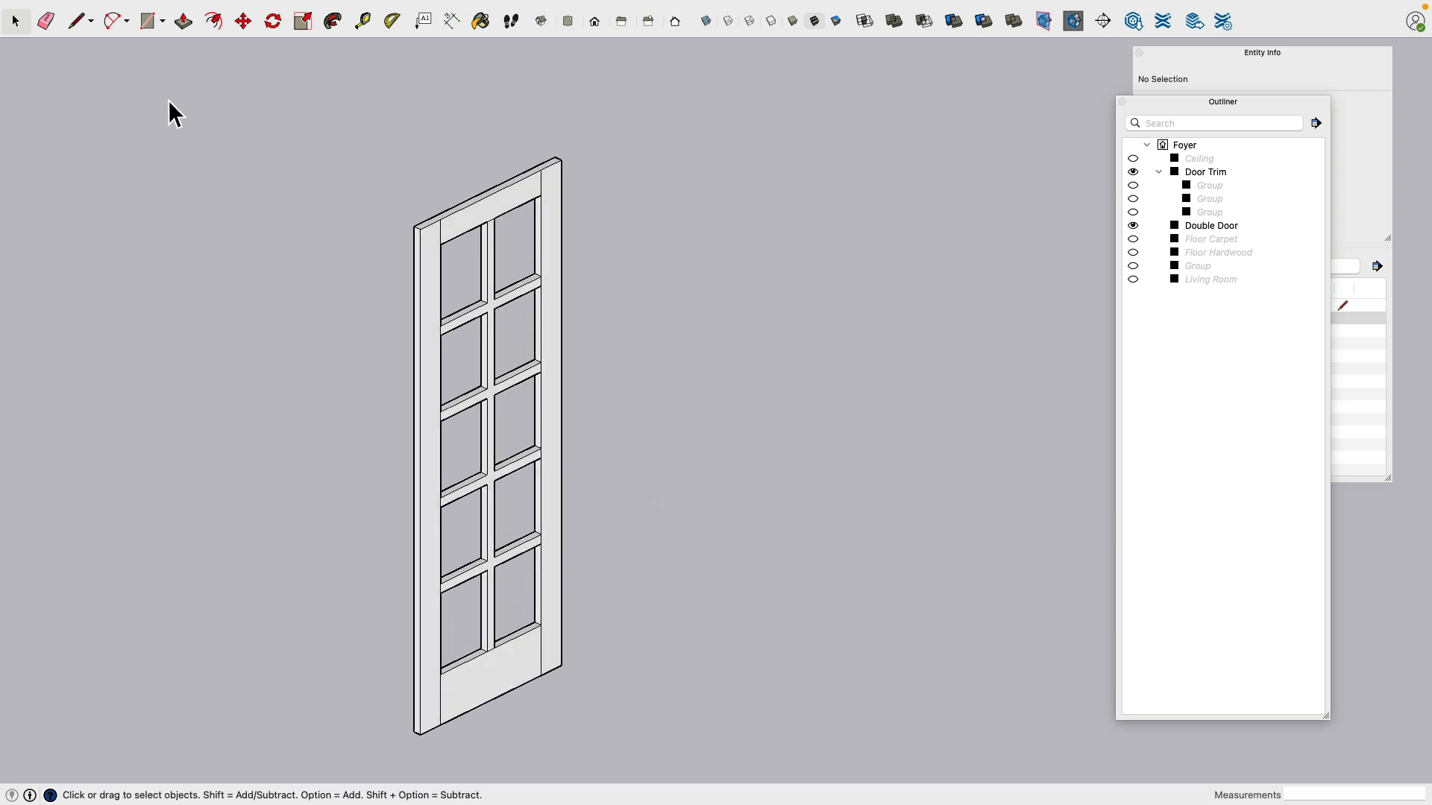
left_click(149, 20)
left_click(440, 244)
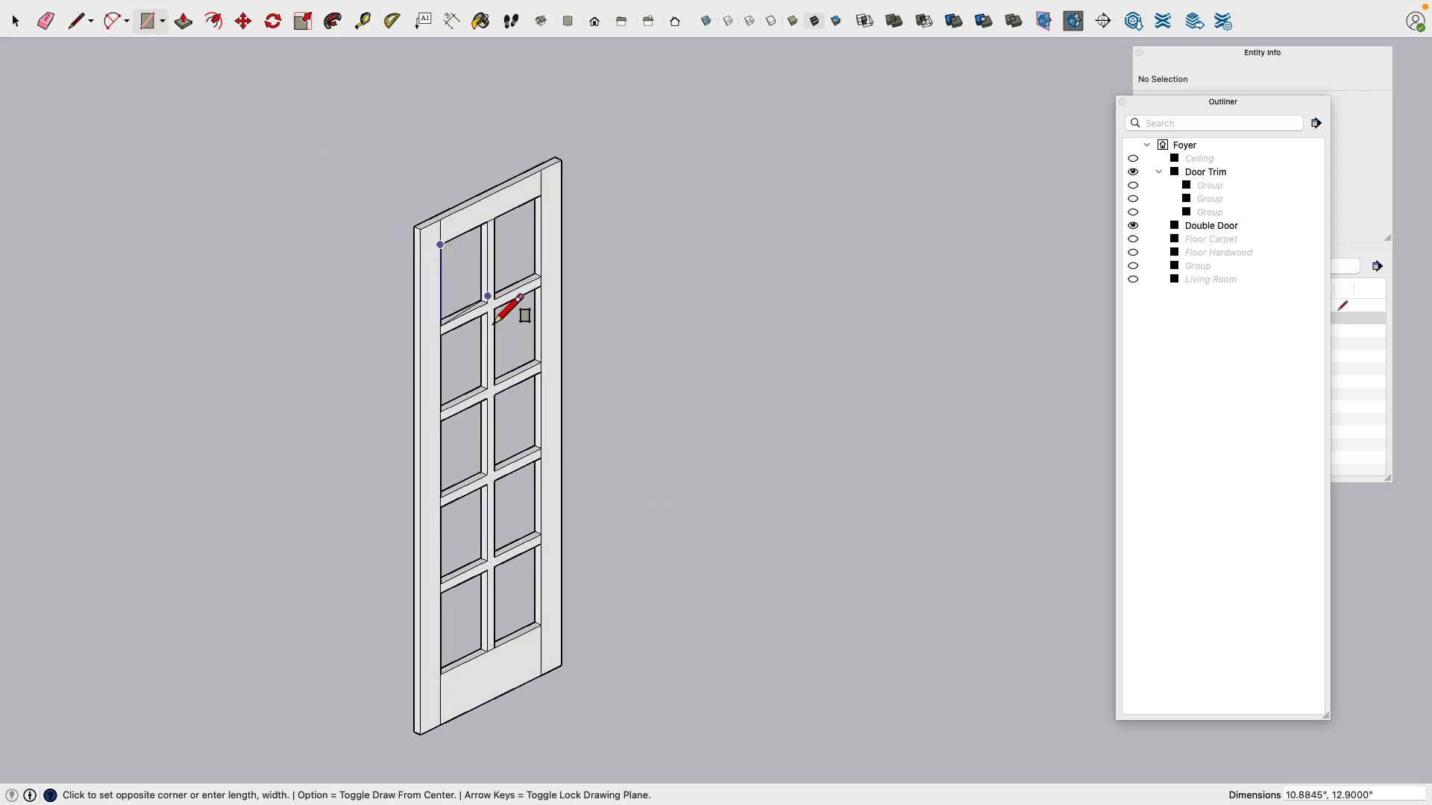
left_click(490, 319)
scroll(521, 246, "up", 4)
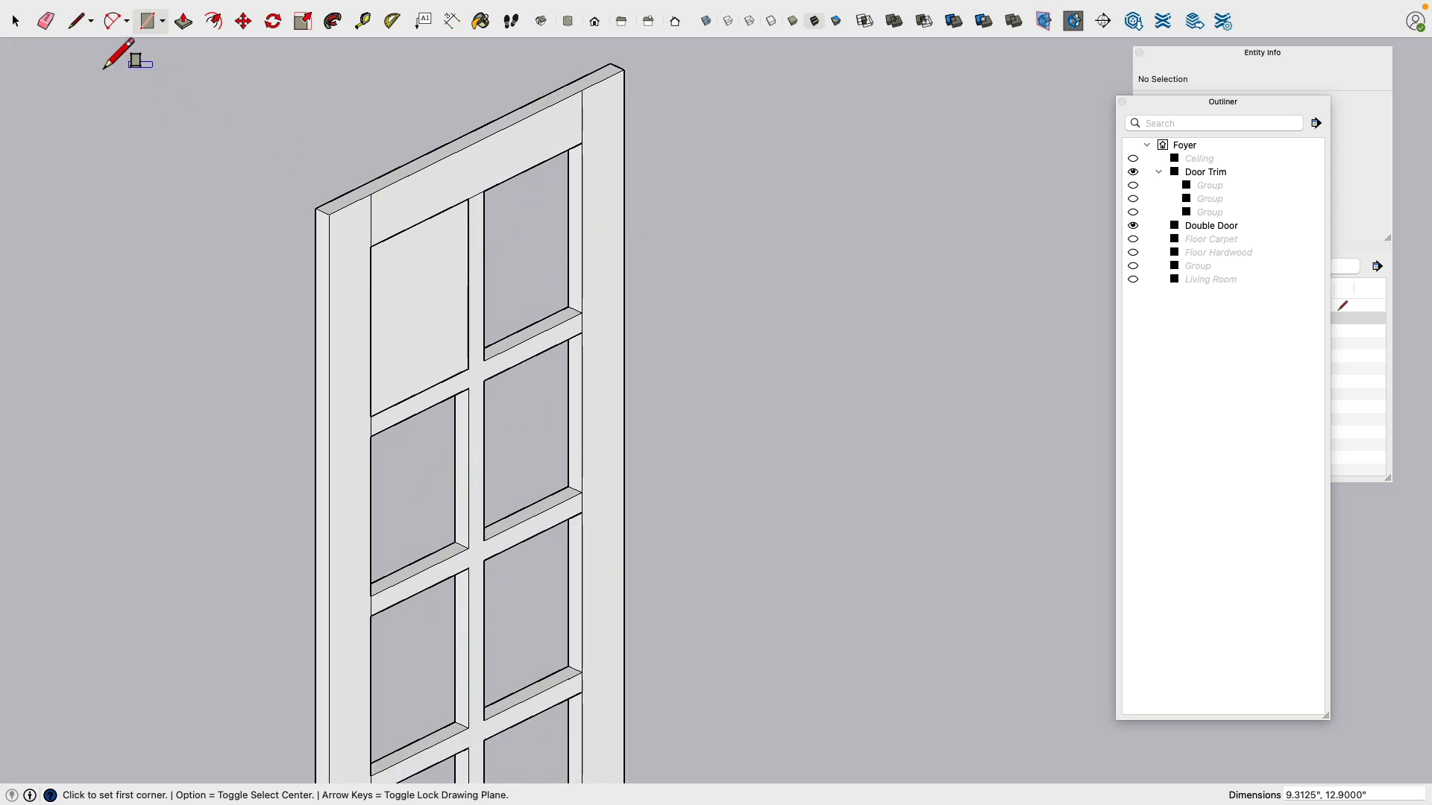
key("space")
left_click(423, 320)
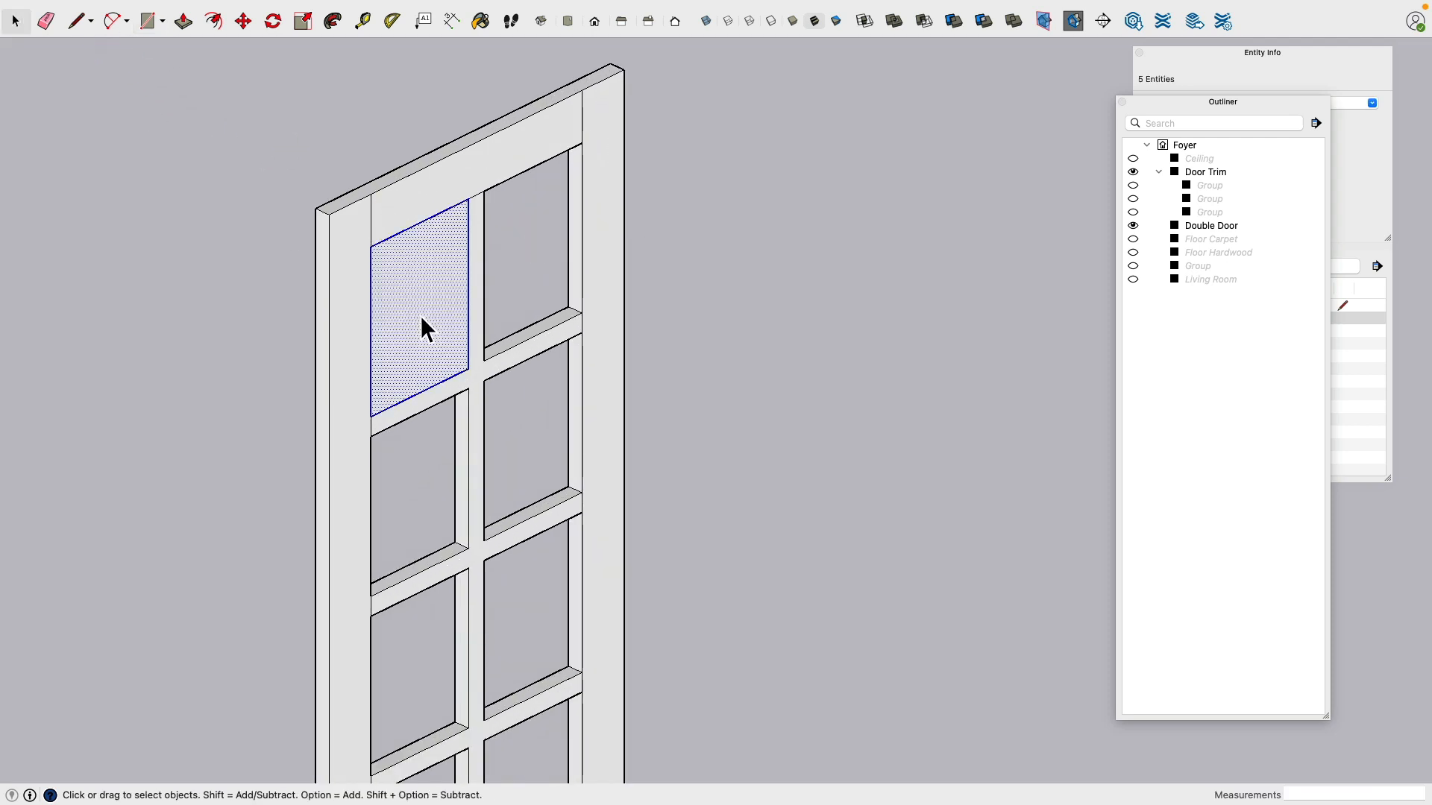
Step: Draw glass rectangles over the top two pane openings of the right column
left_click(151, 30)
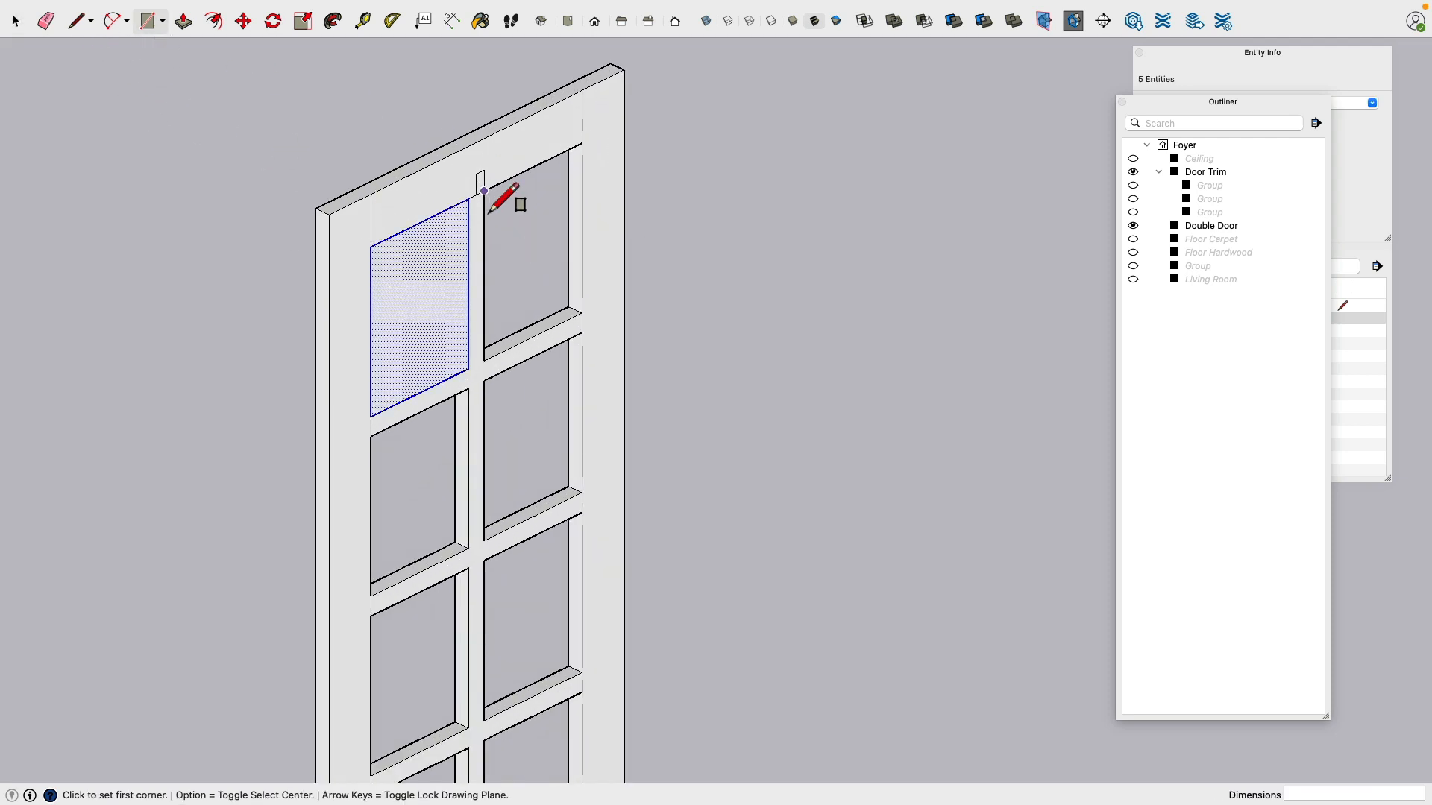
left_click(484, 191)
left_click(585, 335)
left_click(488, 403)
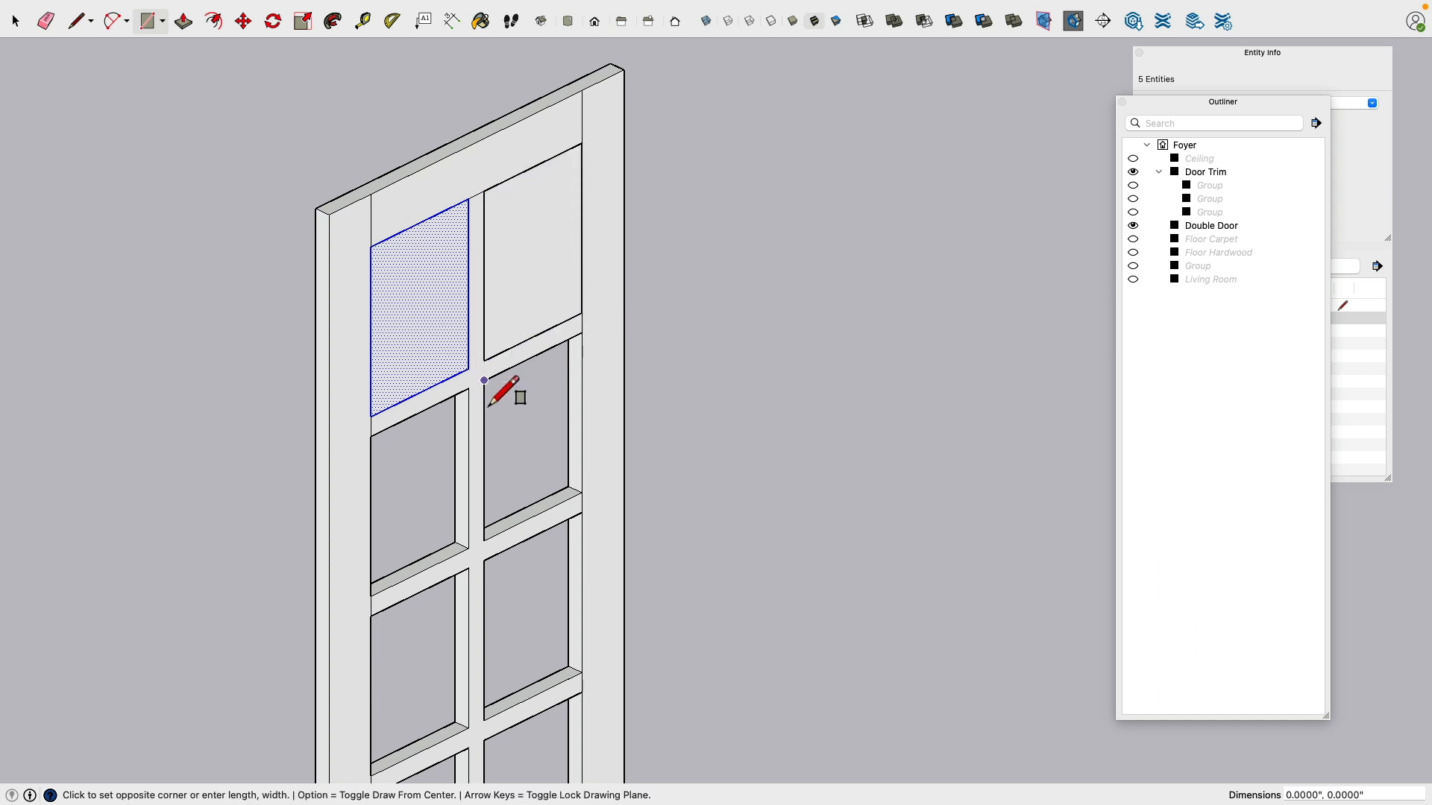
left_click(583, 515)
Step: Draw 9.3125 by 12.15 inch glass rectangles over the right column's third opening and the left column's second opening
middle_click_drag(539, 623, 563, 404)
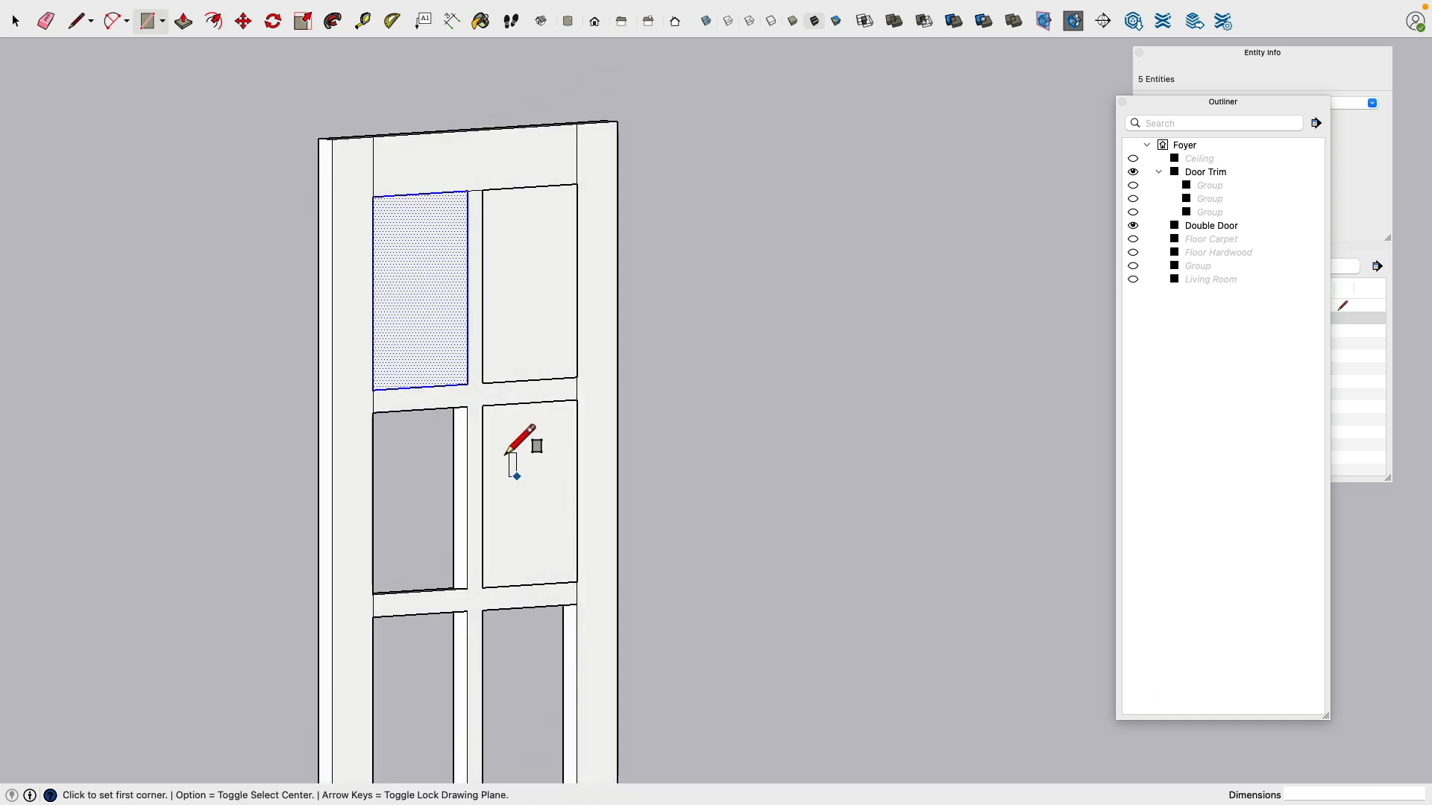
middle_click_drag(507, 446, 502, 408)
left_click(484, 378)
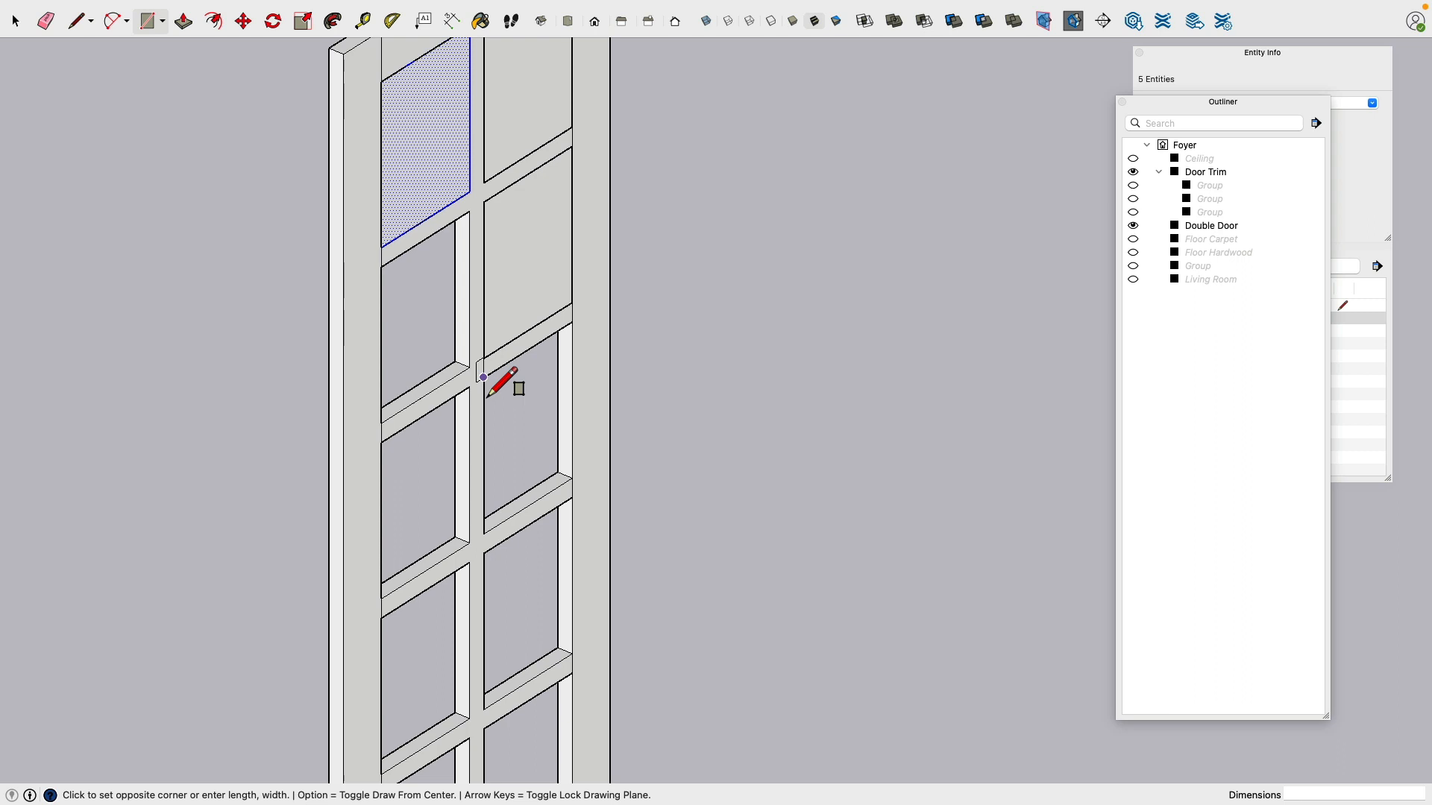
left_click(572, 479)
left_click(469, 367)
left_click(382, 266)
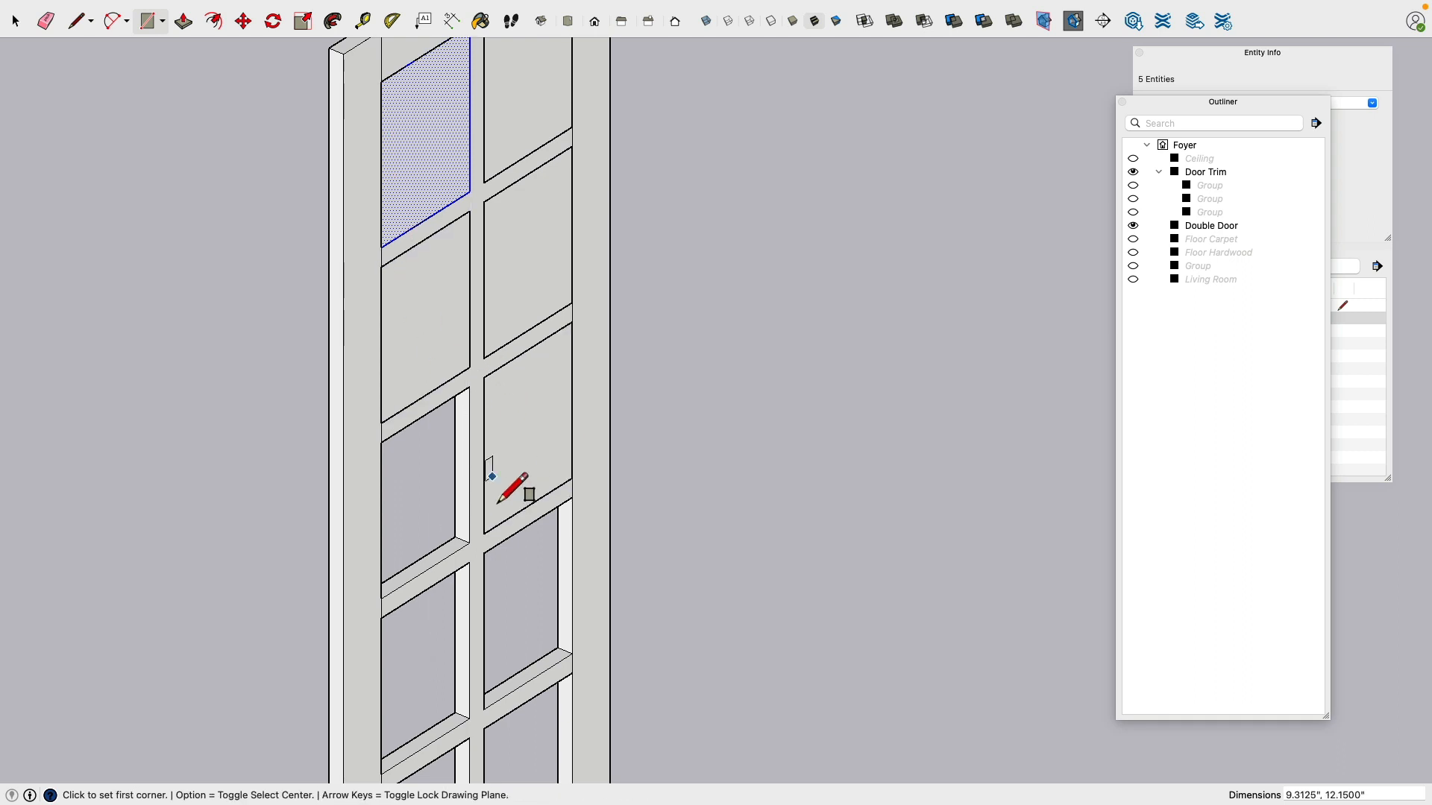
Step: Draw glass rectangles over the three remaining pane openings of the left column
middle_click_drag(491, 478, 444, 261, "shift")
left_click(412, 186)
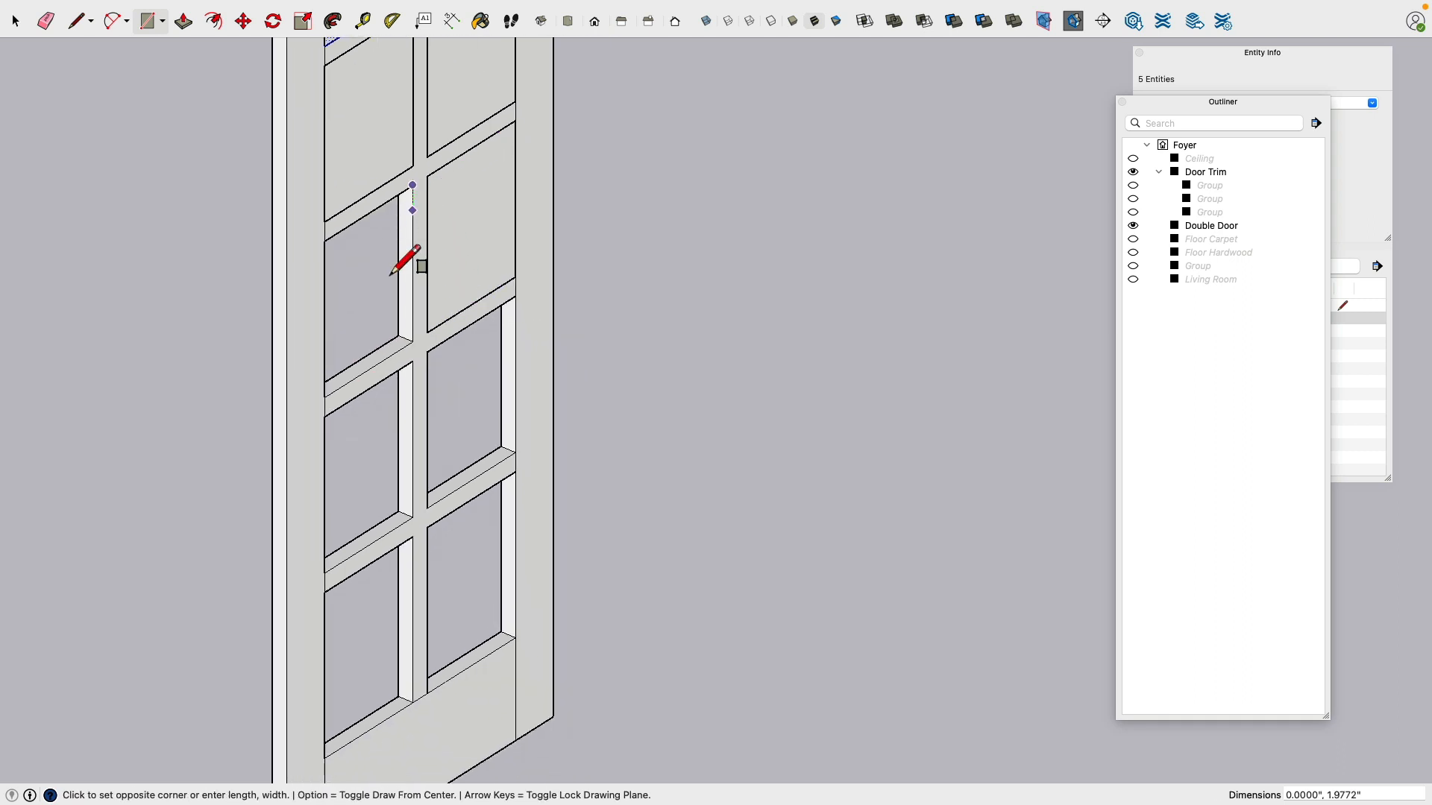
left_click(324, 397)
left_click(413, 363)
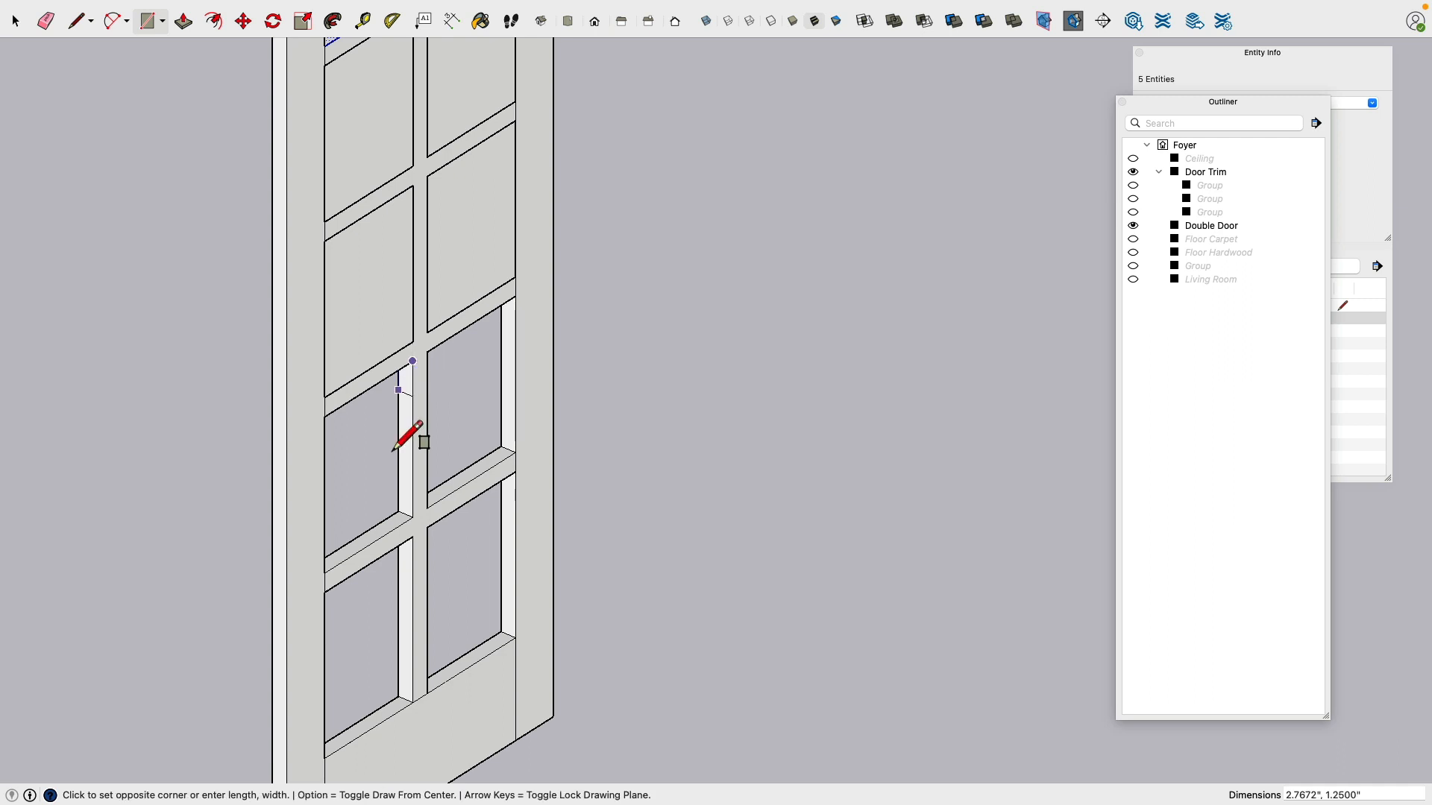
left_click(325, 573)
left_click(412, 538)
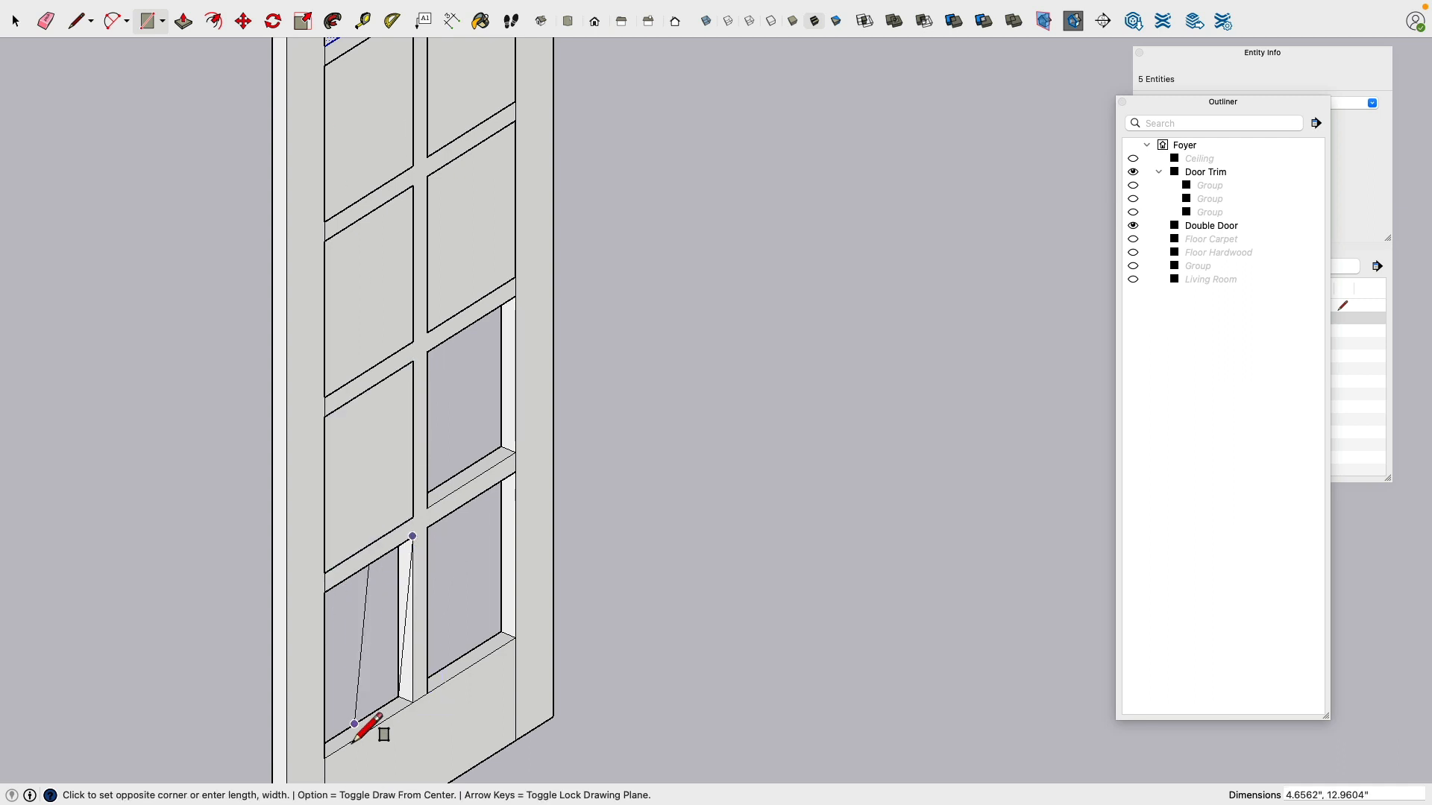
left_click(324, 757)
Step: Draw glass rectangles over the last two open panes at the bottom of the right column
left_click(427, 527)
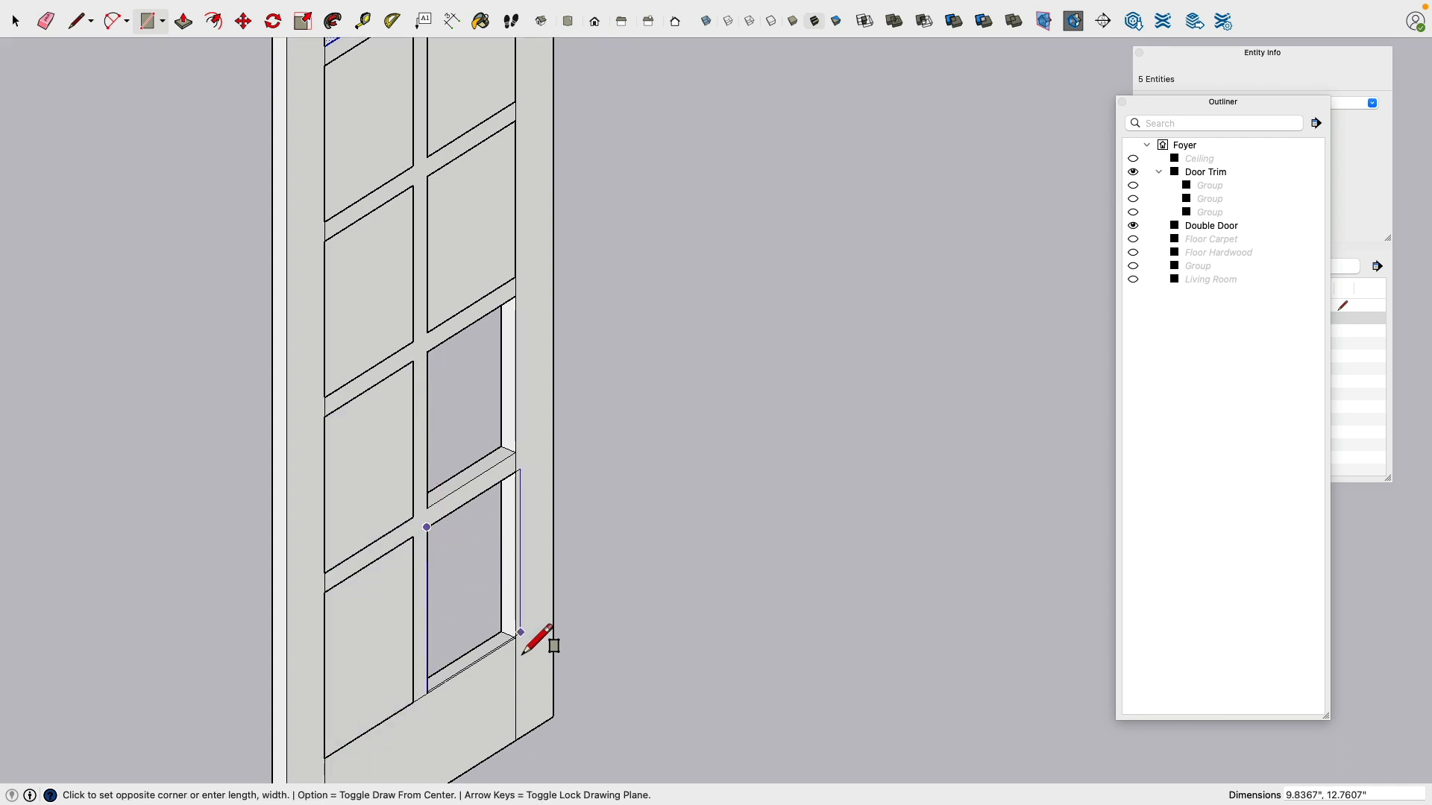
left_click(514, 639)
left_click(515, 451)
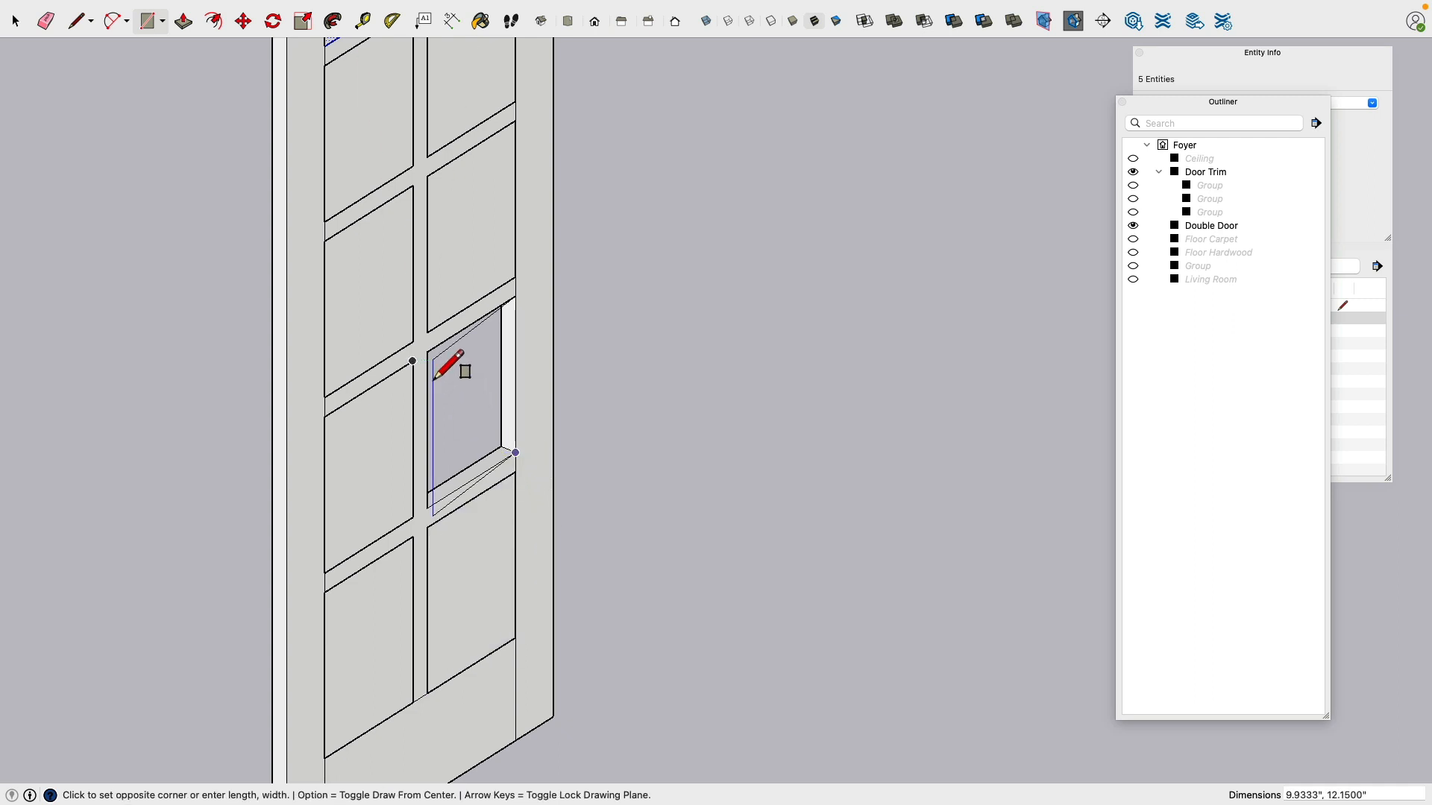
left_click(427, 351)
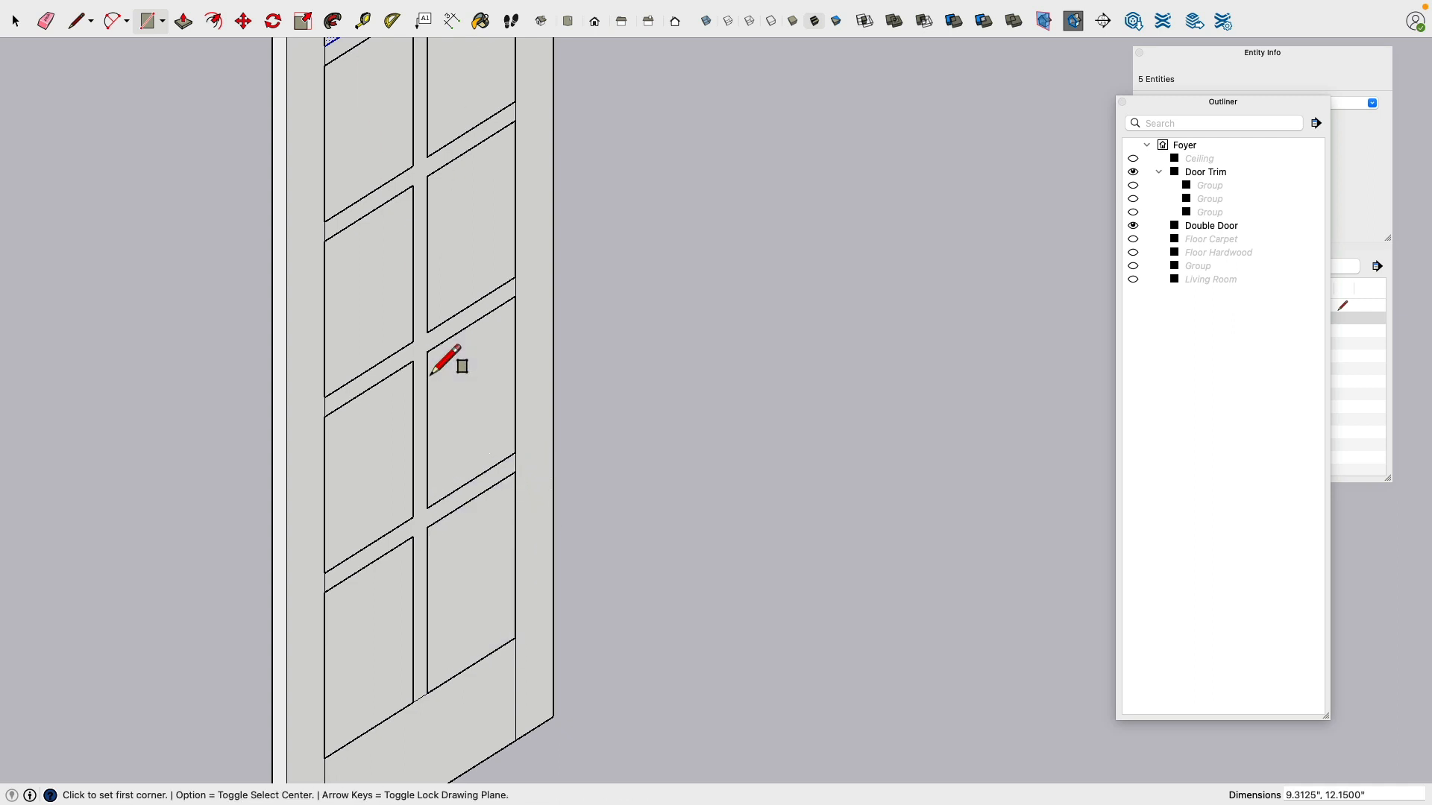
Step: Examine the new glass faces from the opposite side of the door
left_click(16, 24)
scroll(369, 447, "down", 3)
middle_click_drag(372, 453, 879, 369)
scroll(504, 619, "up", 6)
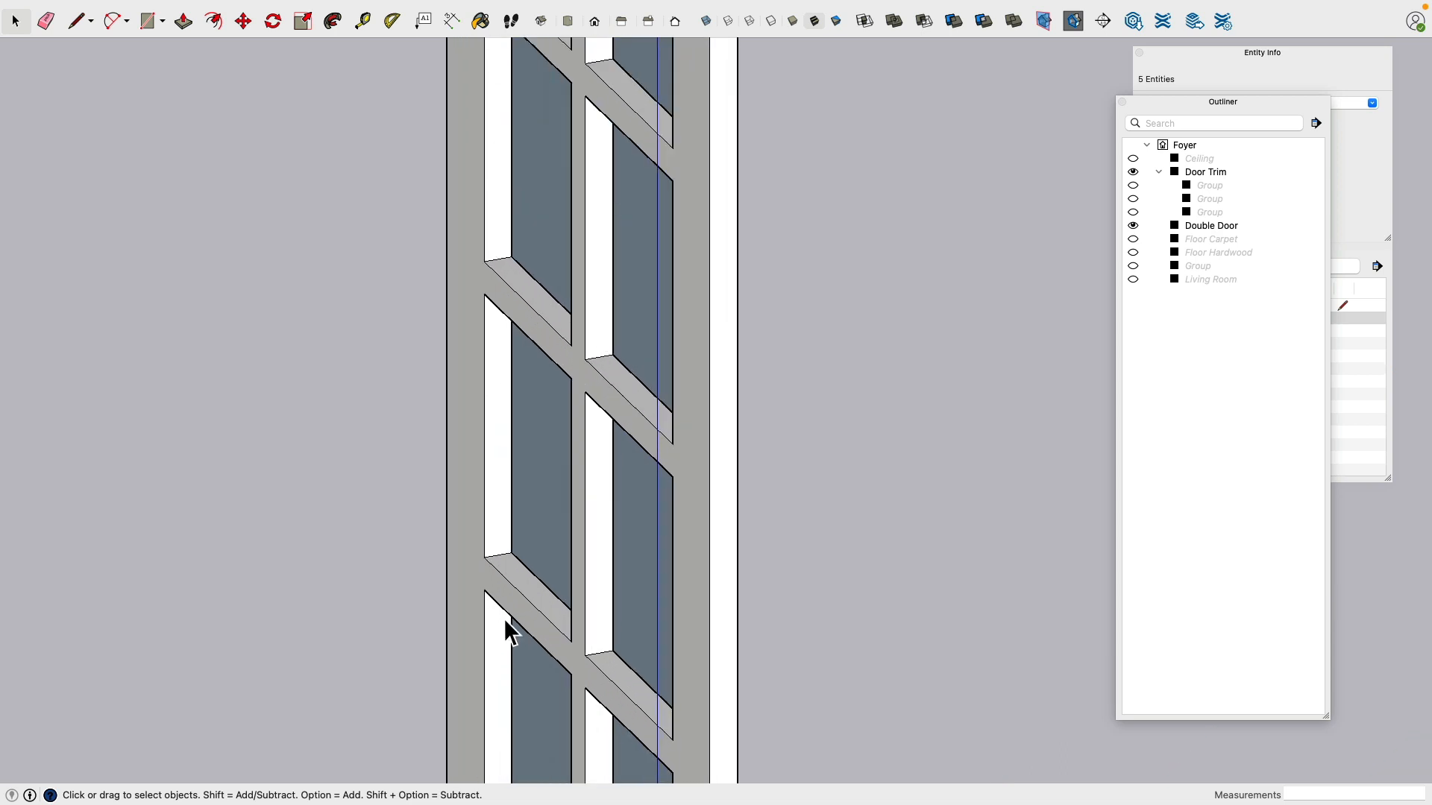
scroll(503, 619, "down", 3)
middle_click_drag(492, 563, 604, 528)
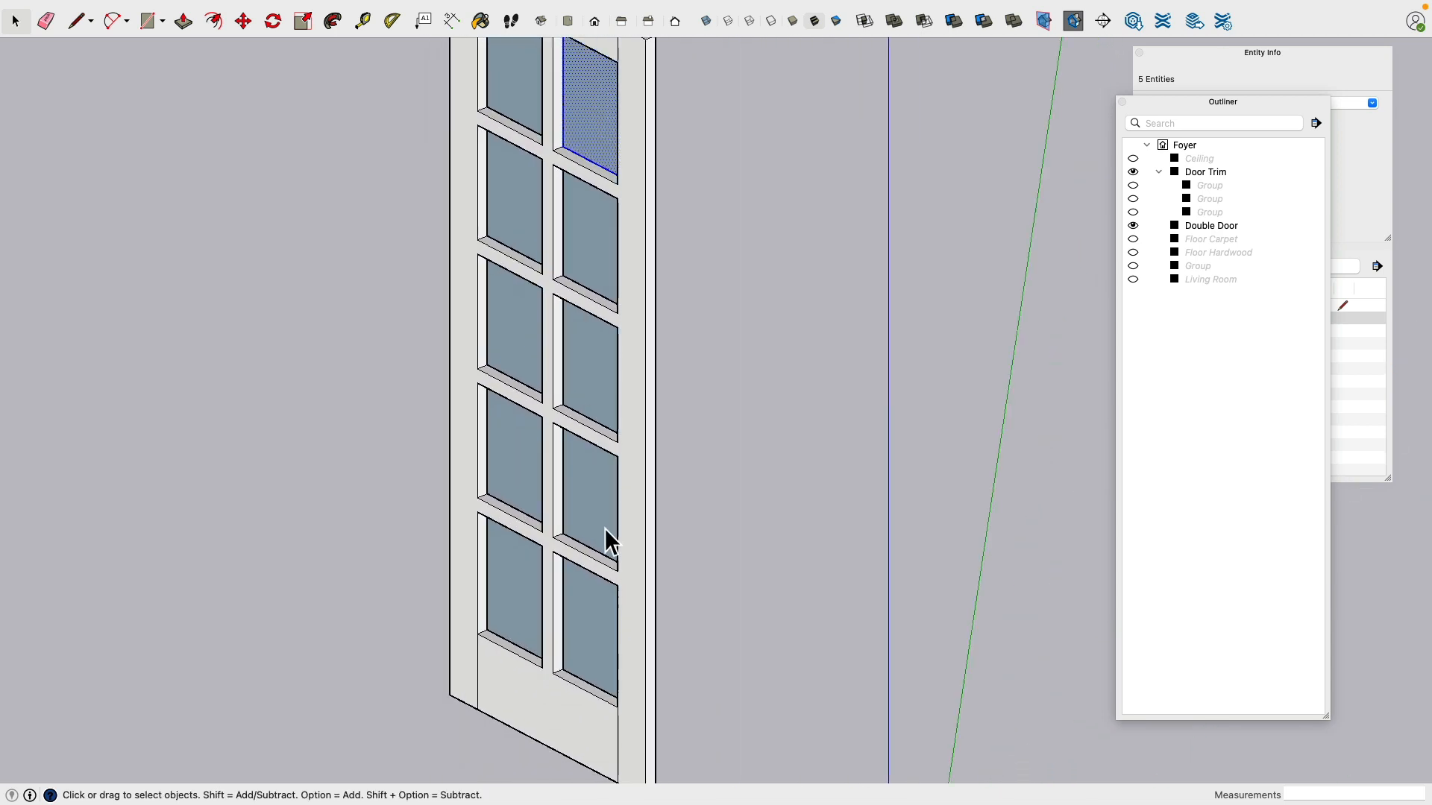
scroll(604, 528, "down", 3)
left_click(535, 579)
left_click(596, 601, "shift")
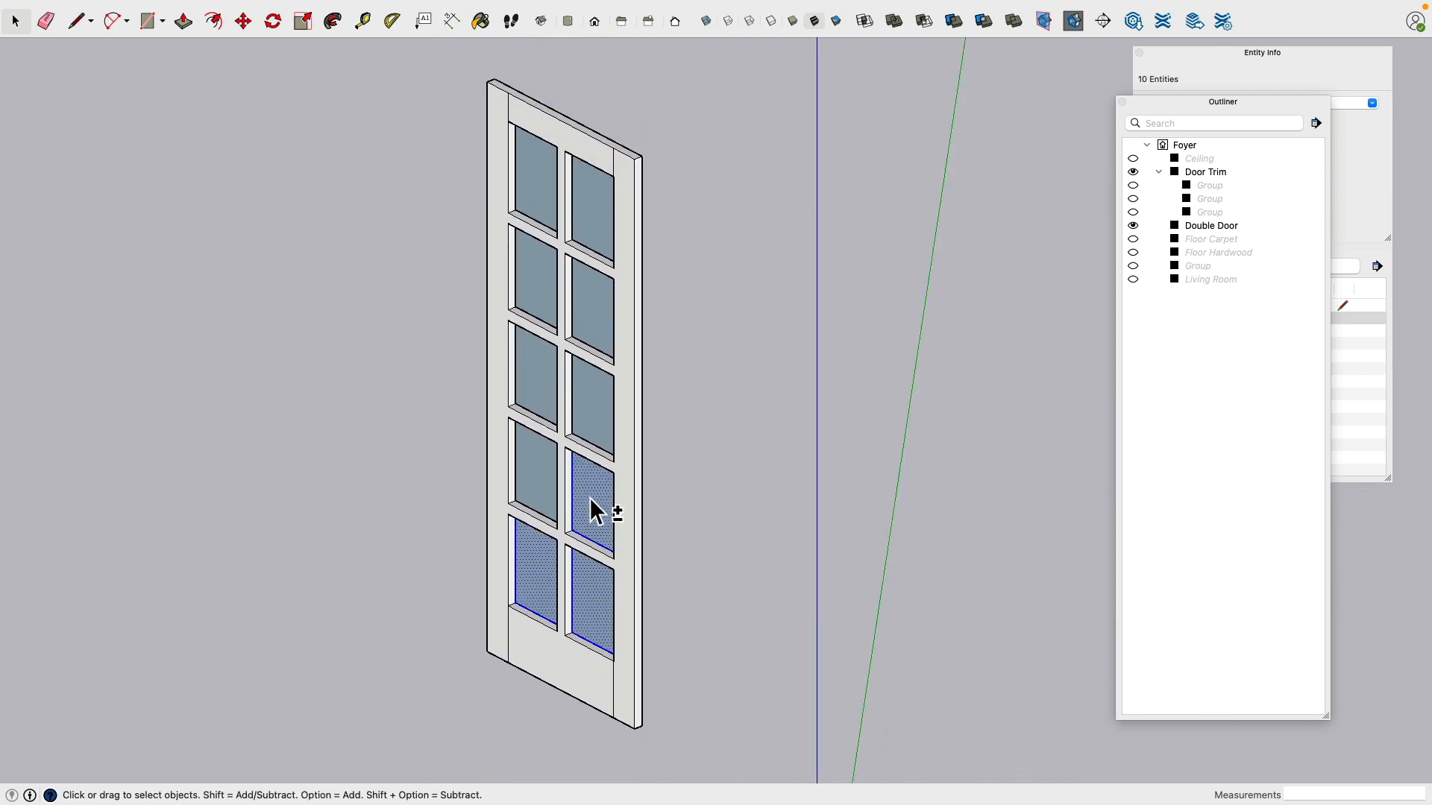
left_click(543, 490, "shift")
left_click(550, 410, "shift")
left_click(597, 415, "shift")
left_click(594, 339, "shift")
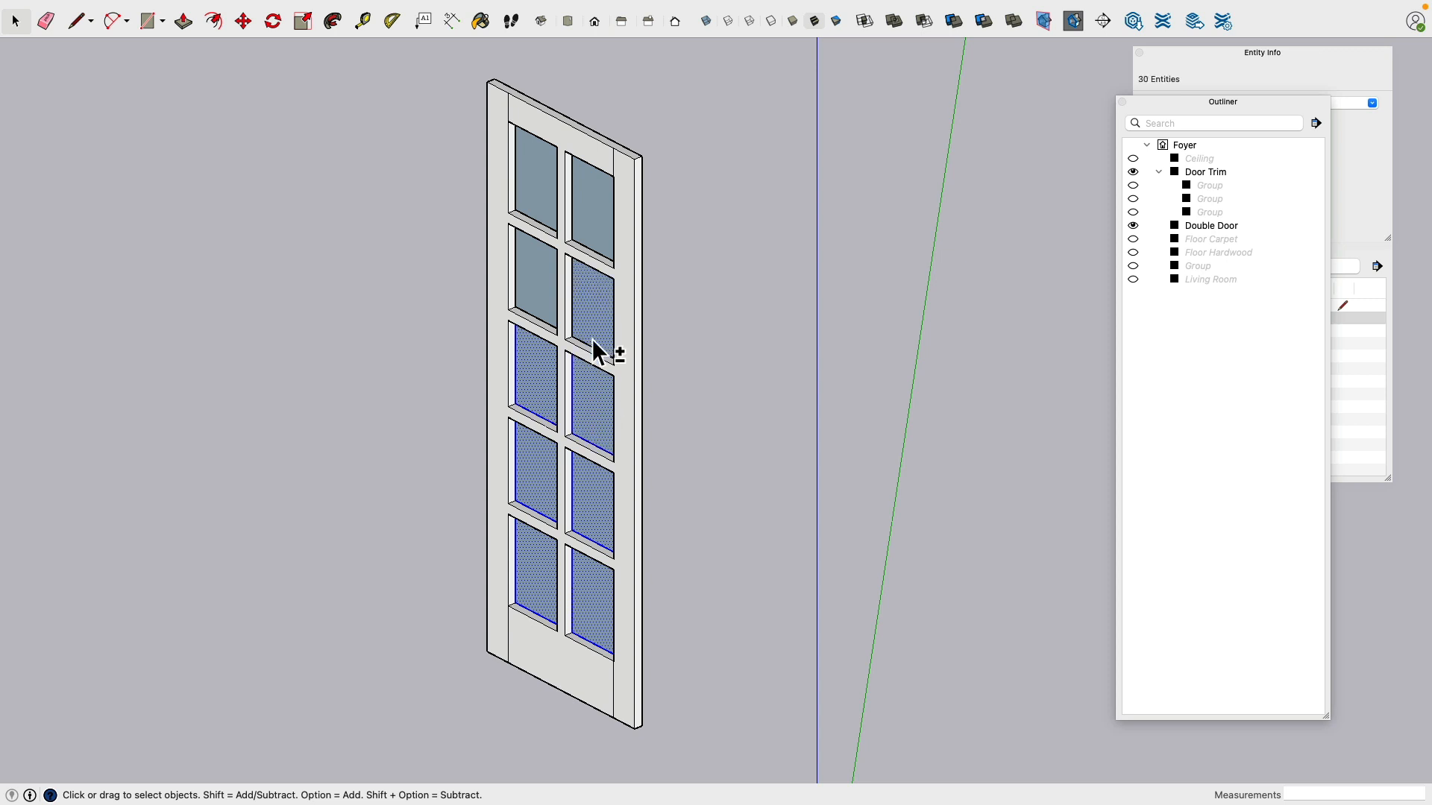
double_click(514, 275, "shift")
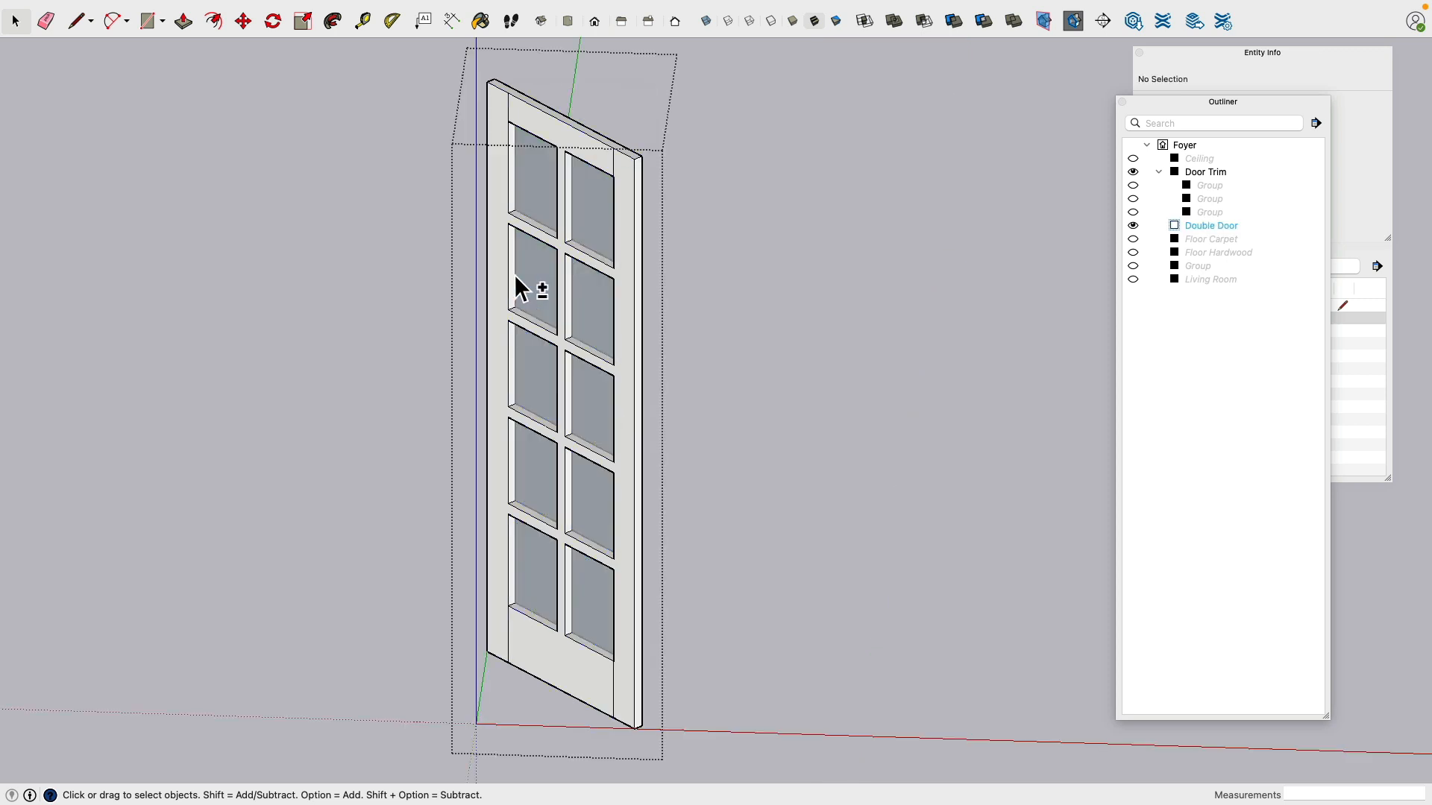
Step: Select all ten glass faces with their edges and move them together 0.625 inch into the thickness of the door frame
double_click(539, 194)
double_click(589, 291, "shift")
double_click(557, 306, "shift")
double_click(543, 376, "shift")
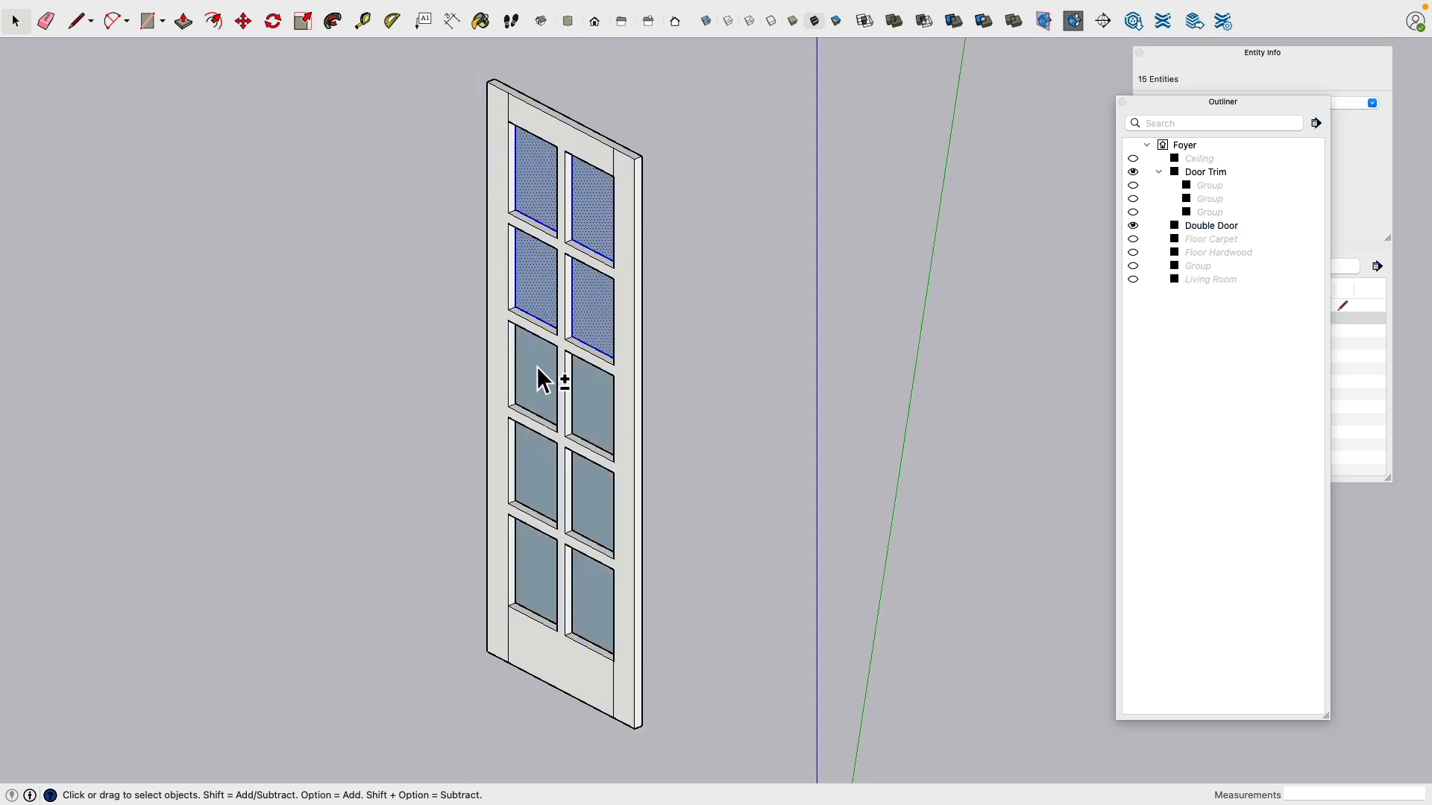
double_click(591, 415, "shift")
double_click(590, 489, "shift")
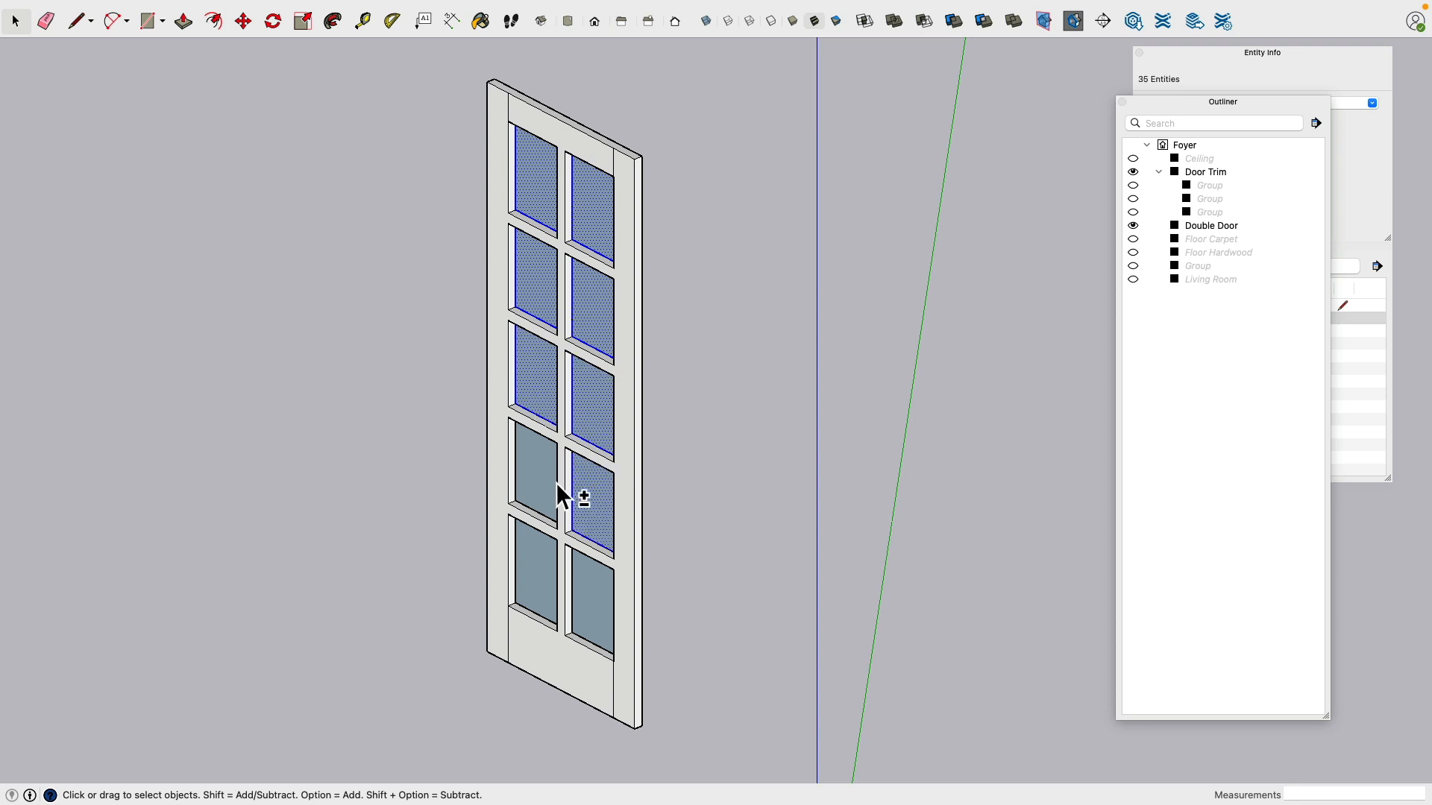
double_click(554, 485, "shift")
double_click(543, 584, "shift")
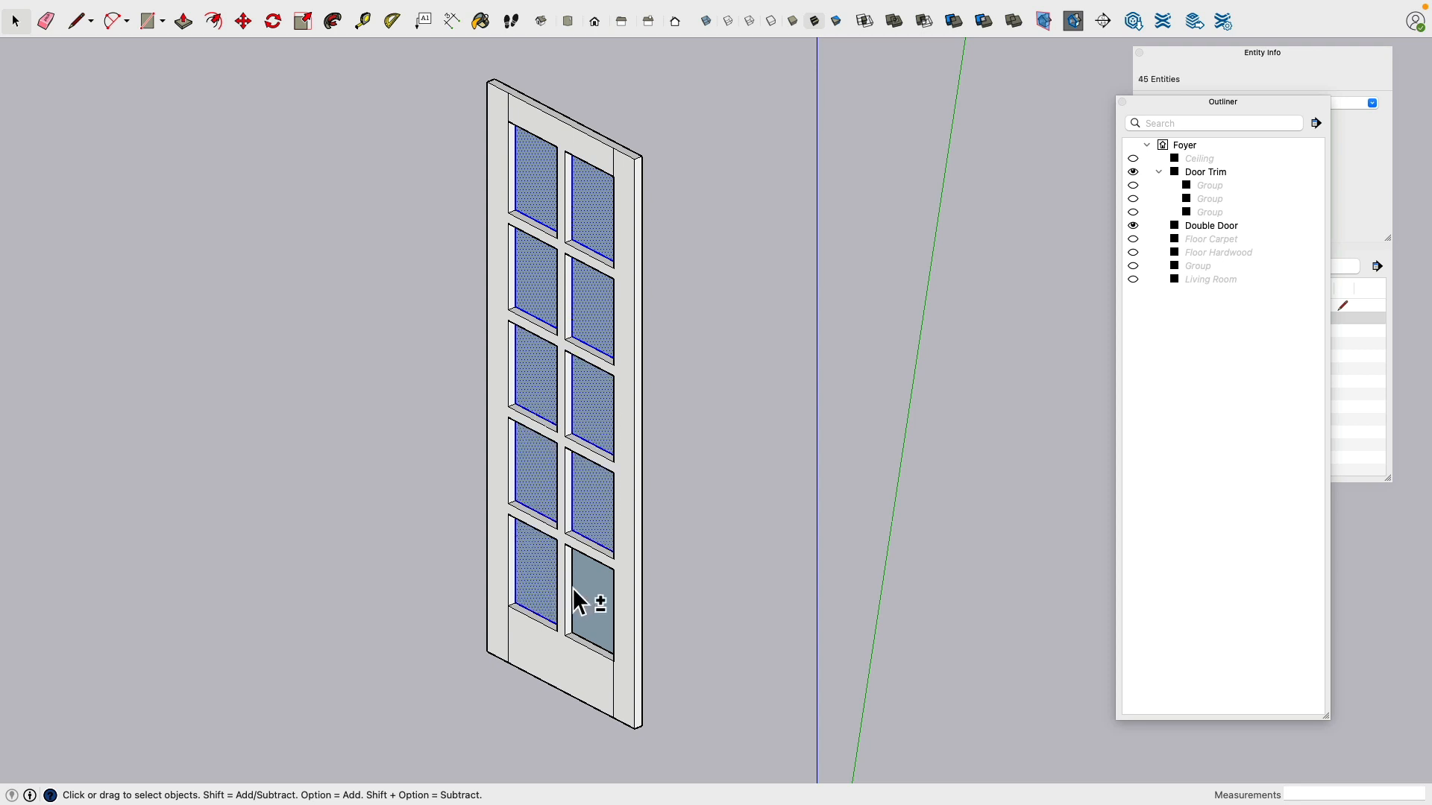
double_click(581, 595, "shift")
scroll(585, 601, "up", 10)
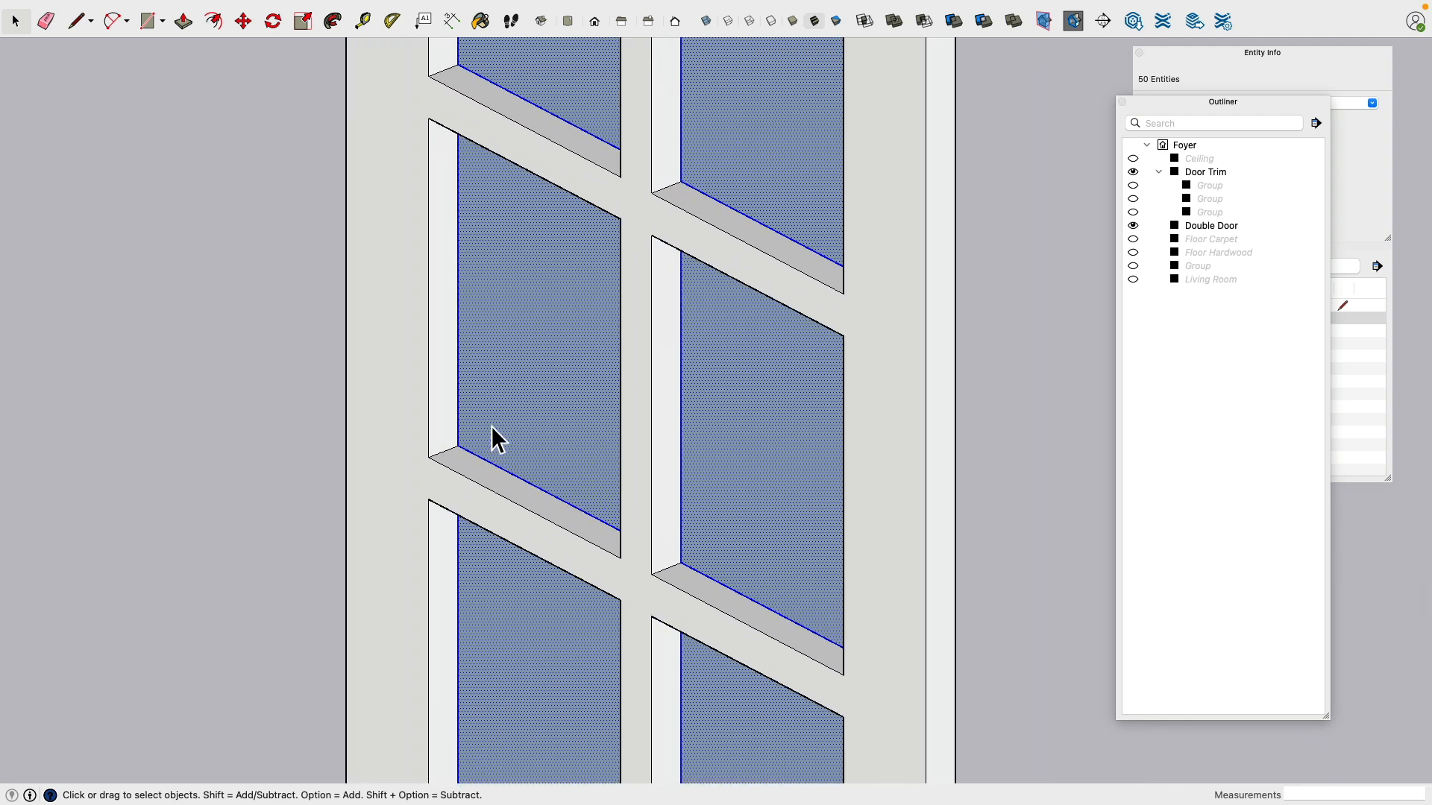
scroll(446, 455, "up", 1)
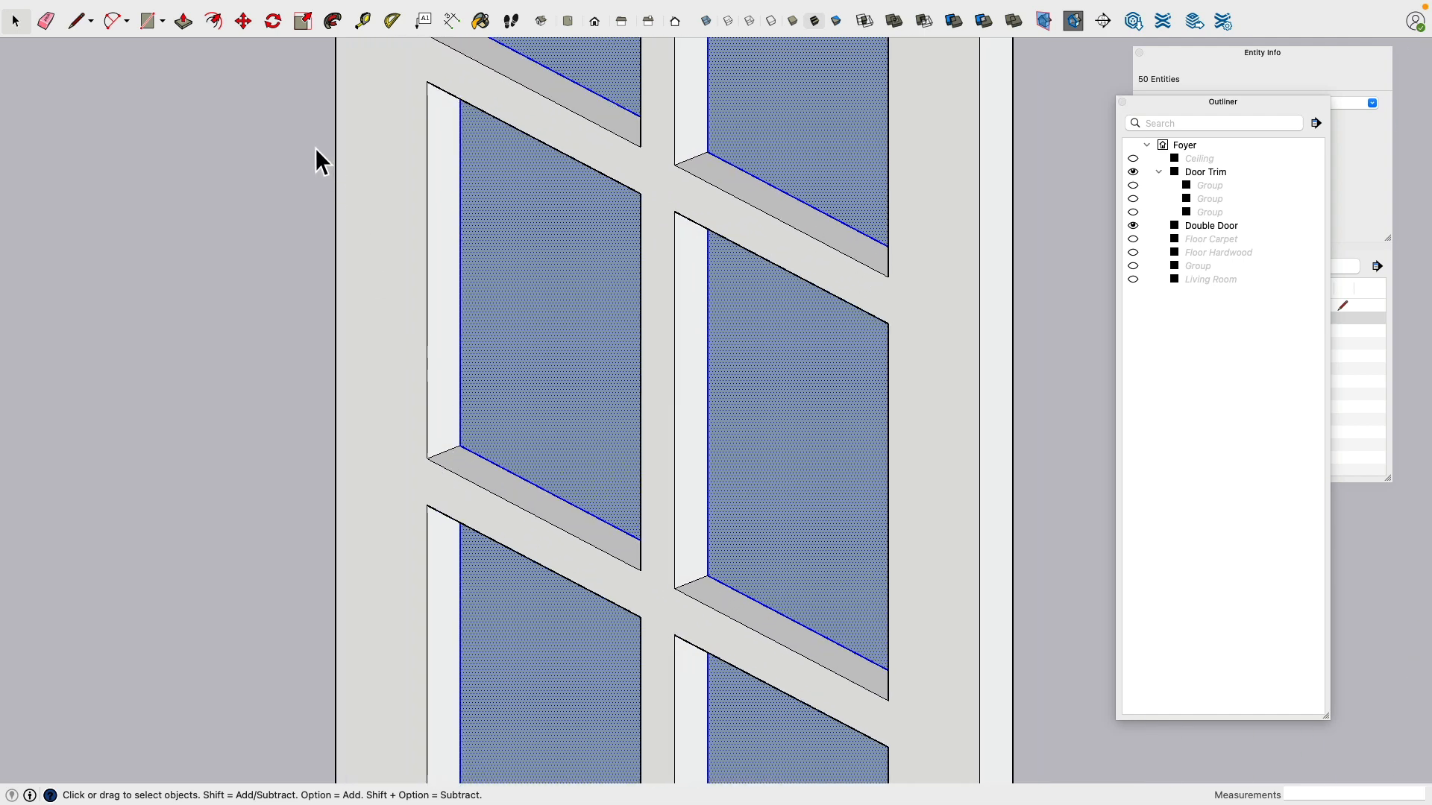
key("m")
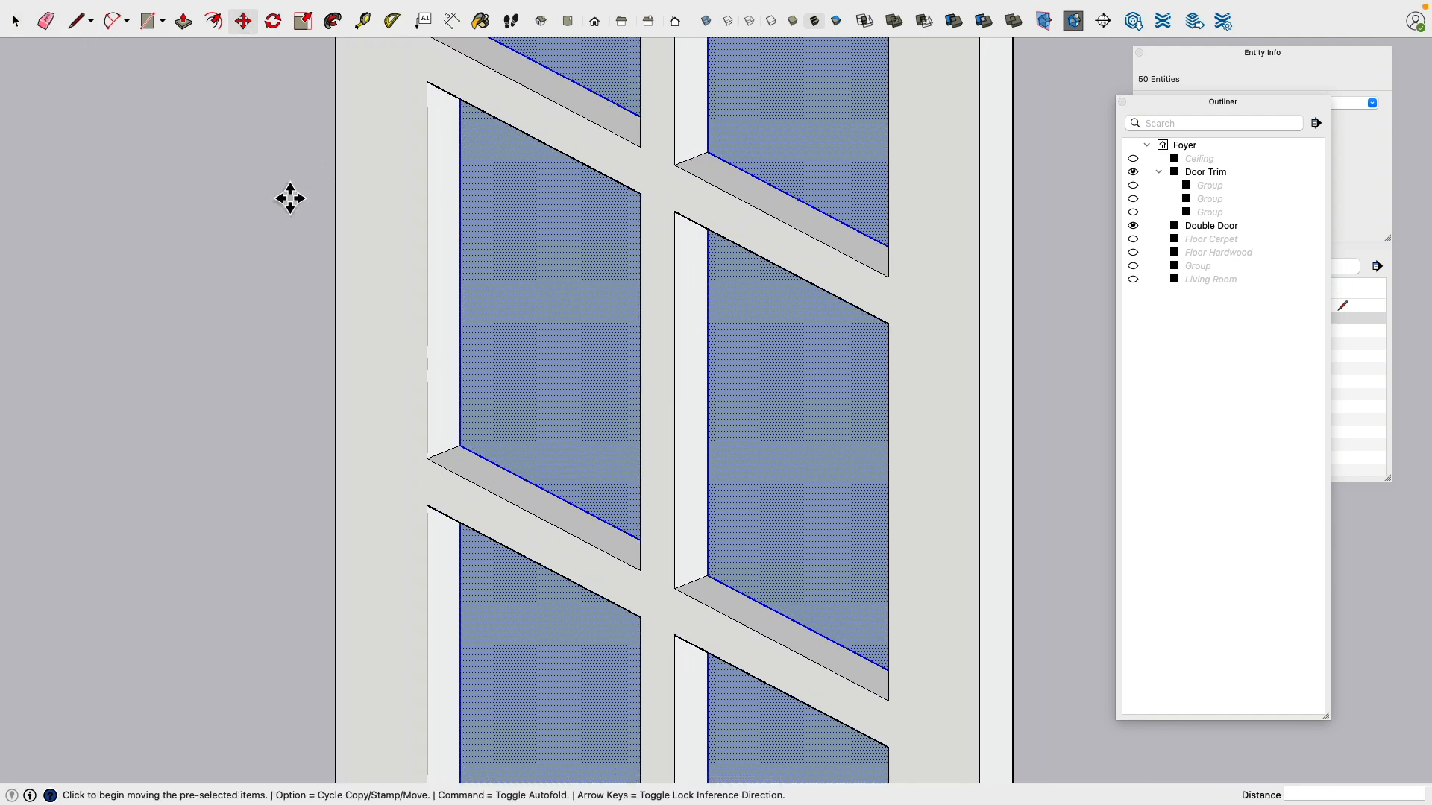
scroll(508, 469, "up", 4)
left_click(487, 443)
scroll(467, 448, "down", 2)
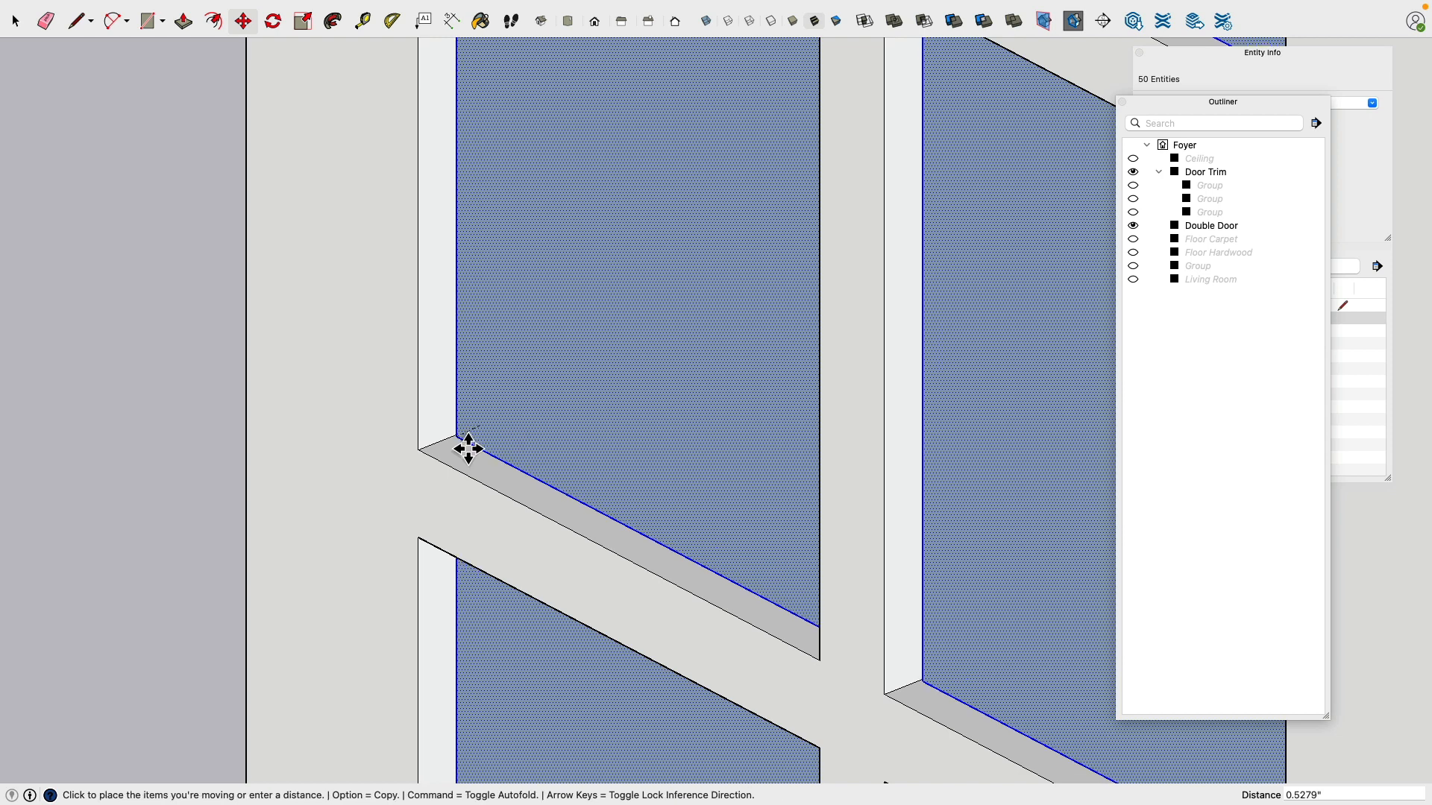
left_click(449, 448)
scroll(254, 318, "down", 5)
scroll(254, 318, "down", 2)
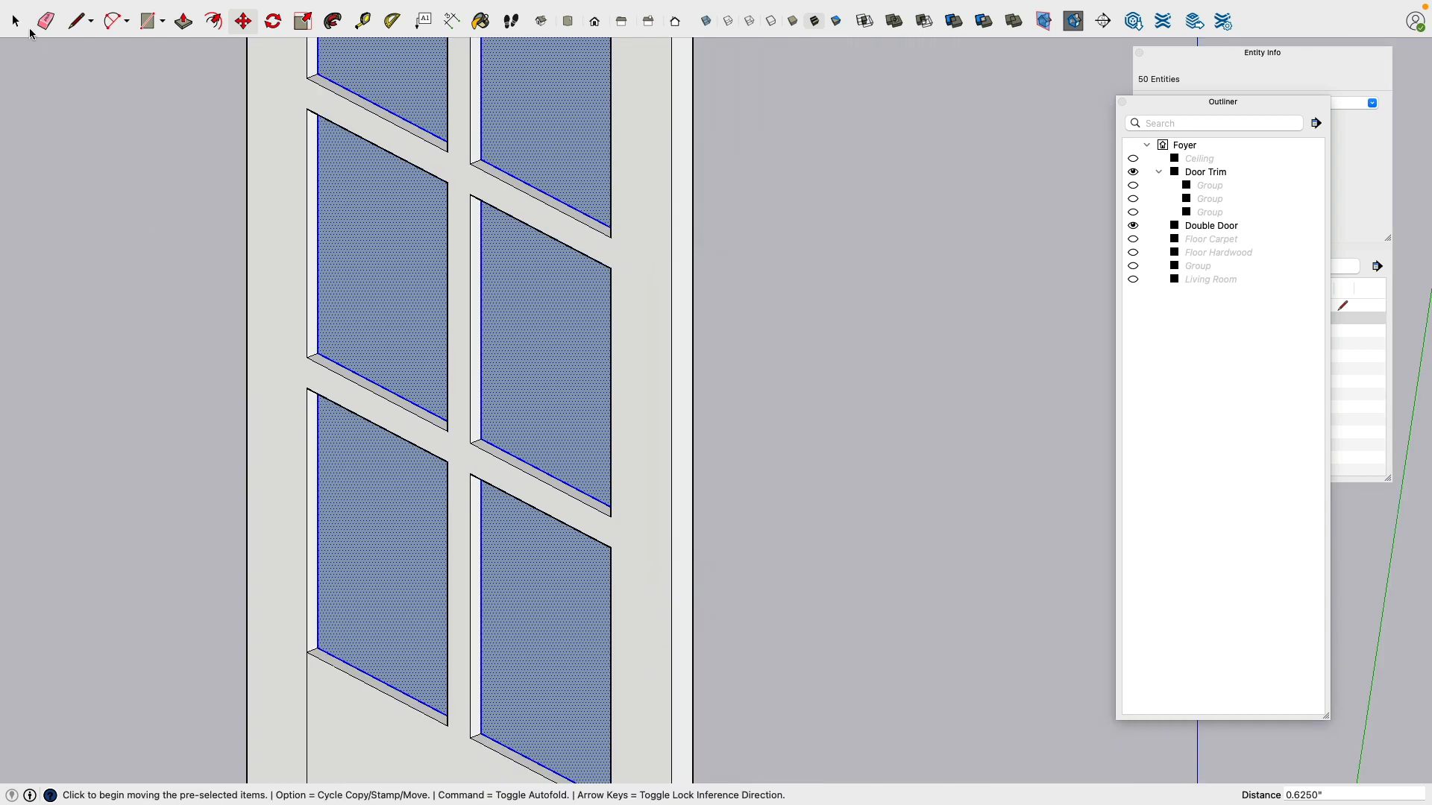
Step: Group the ten selected glass panes and name the group Double Door Glass
left_click(16, 21)
right_click(368, 246)
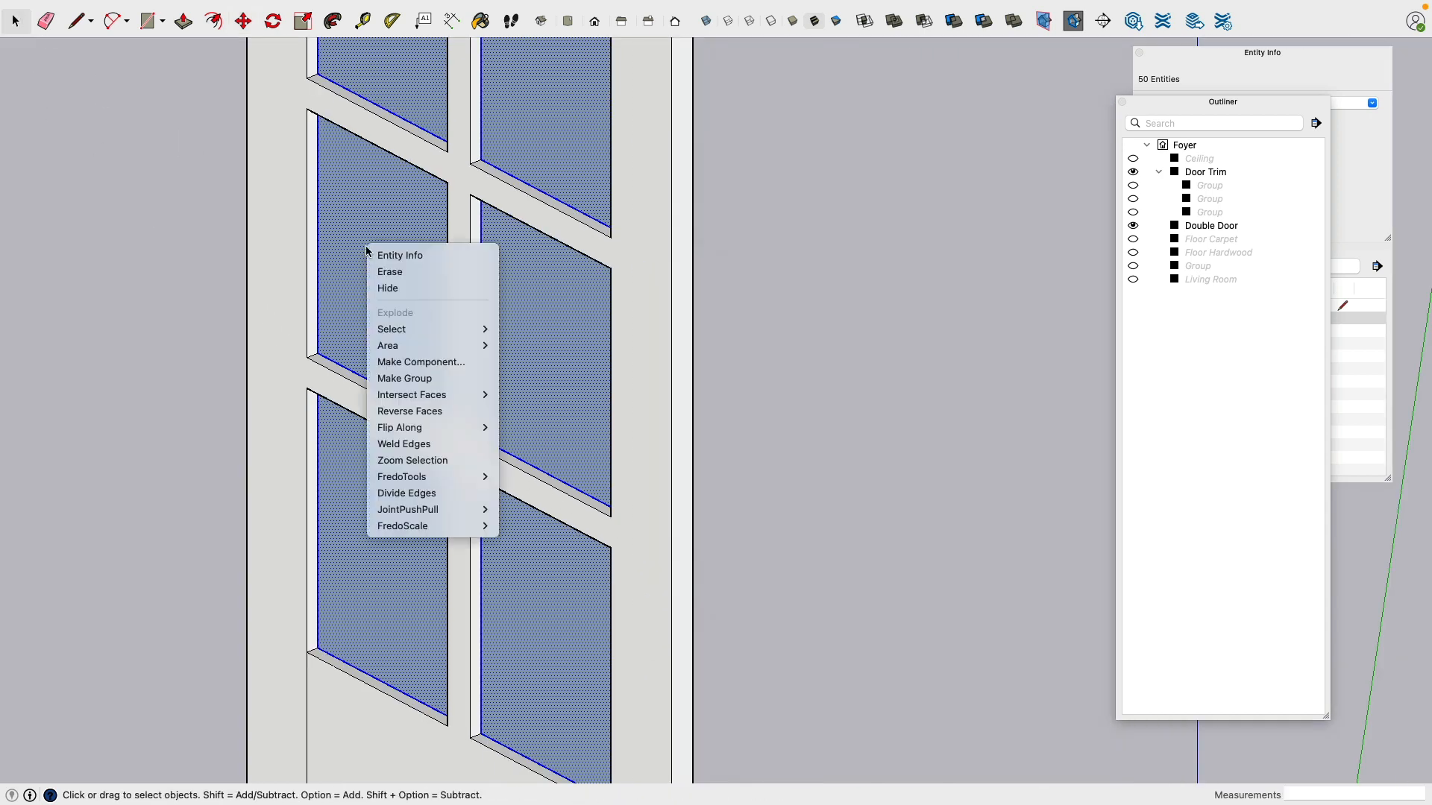
left_click(428, 378)
left_click(1202, 283)
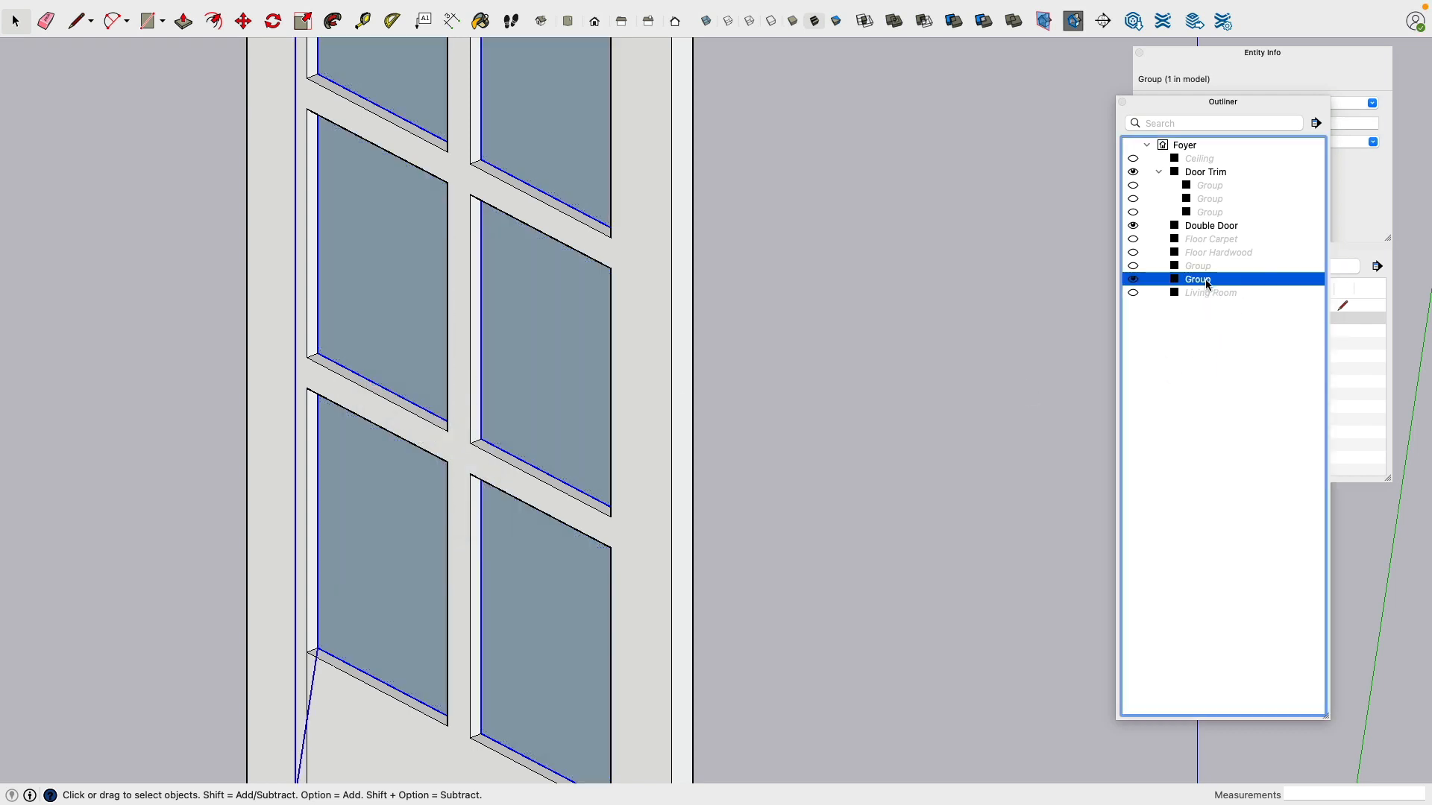
left_click(1214, 284)
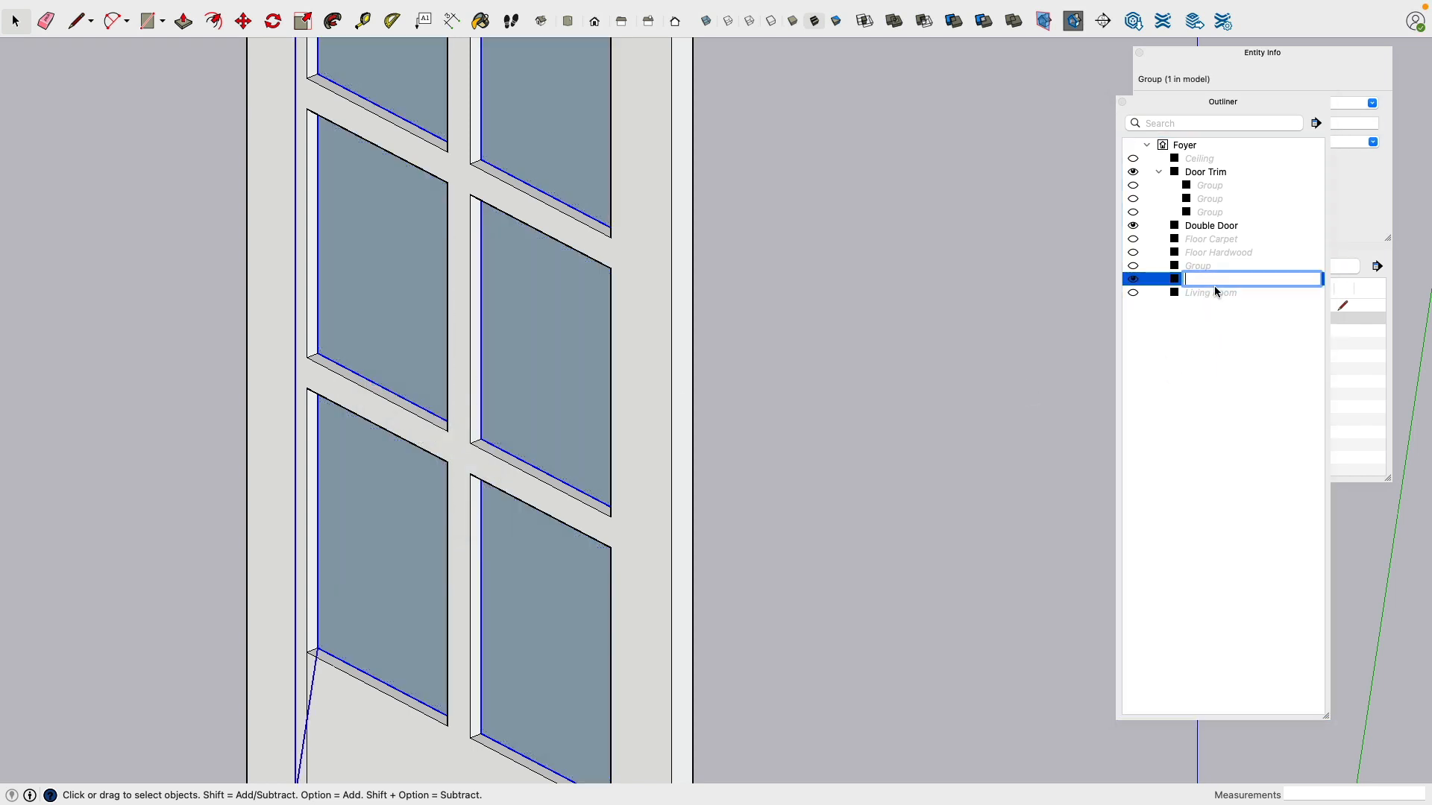
type("Double Door")
type("Glass")
key("Return")
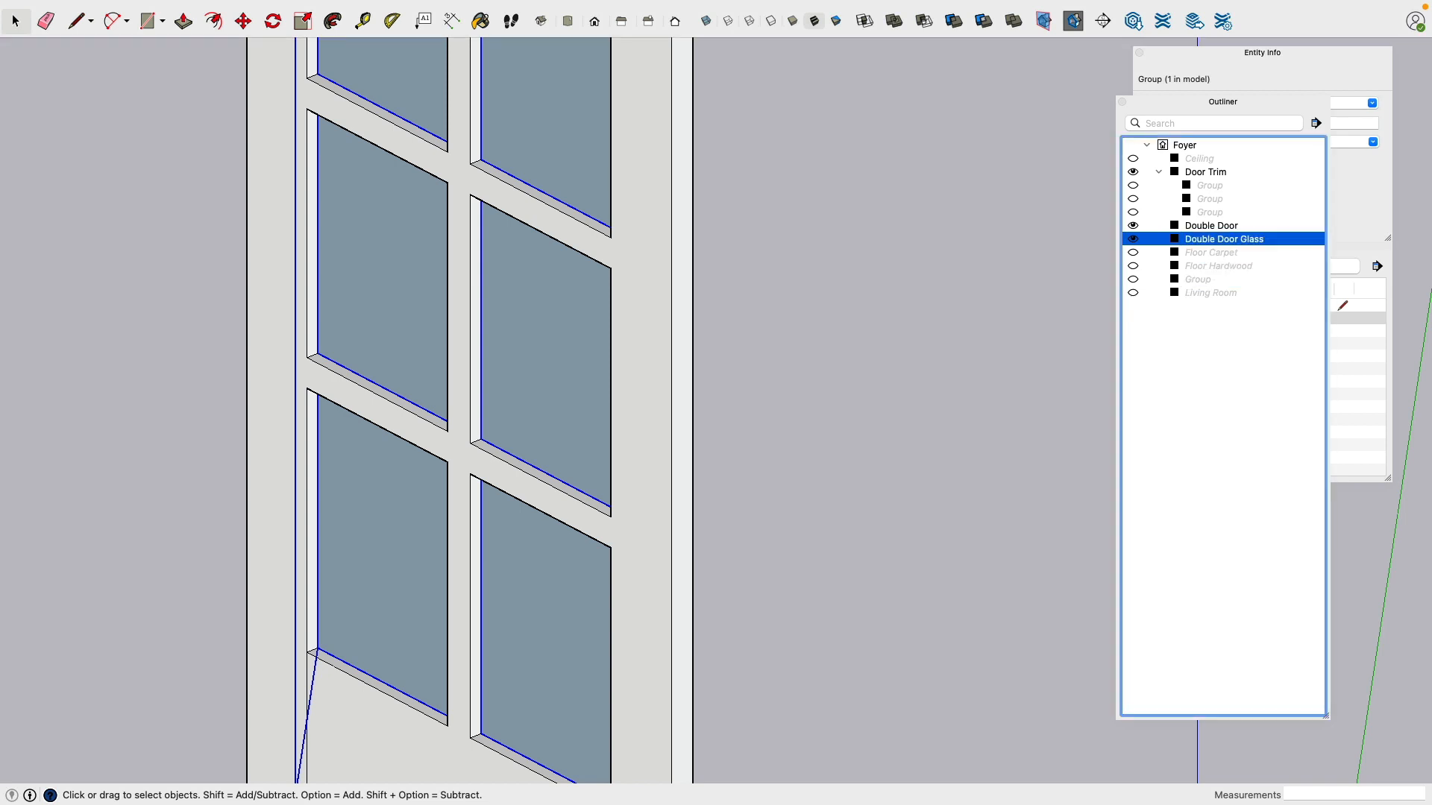
left_click(677, 279)
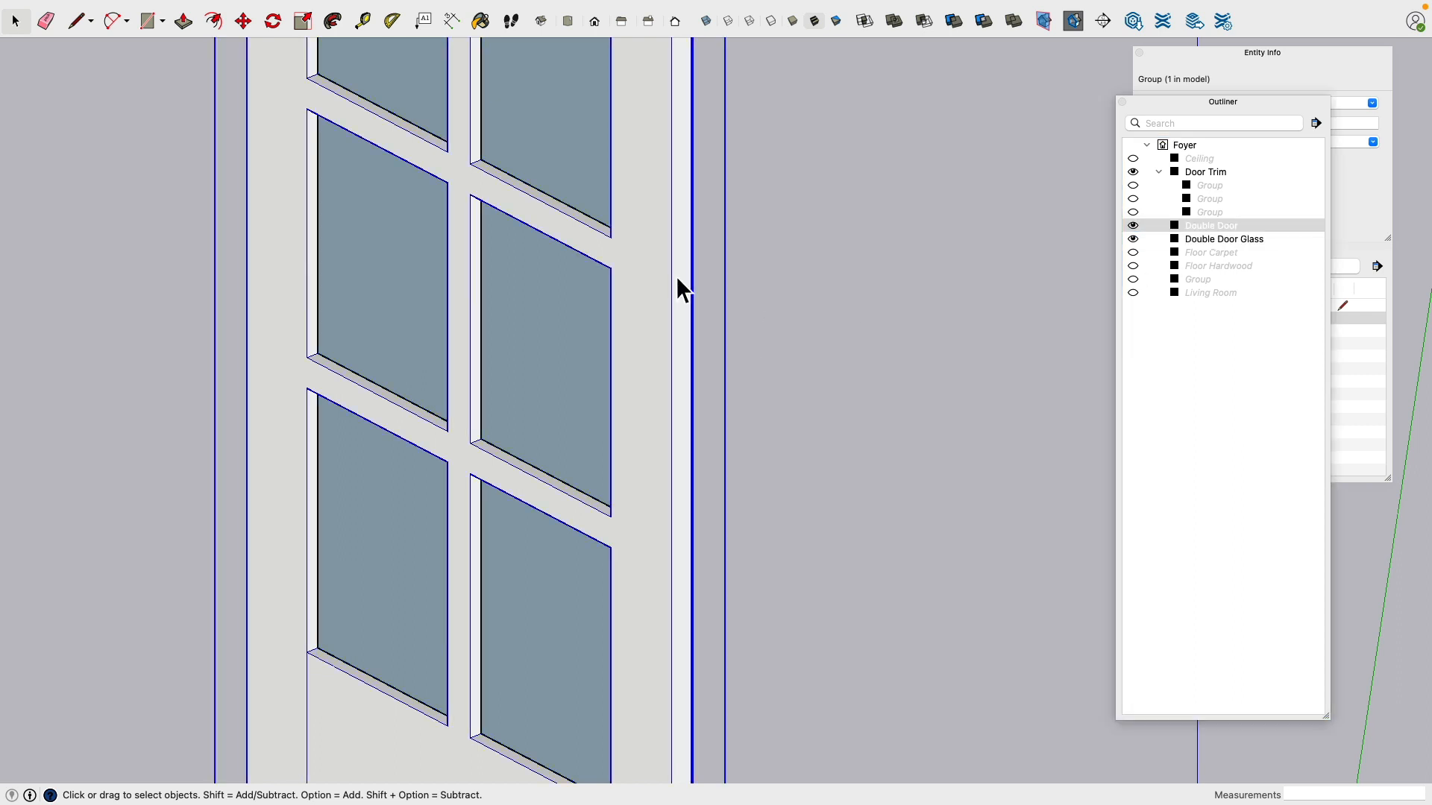
key("super+space")
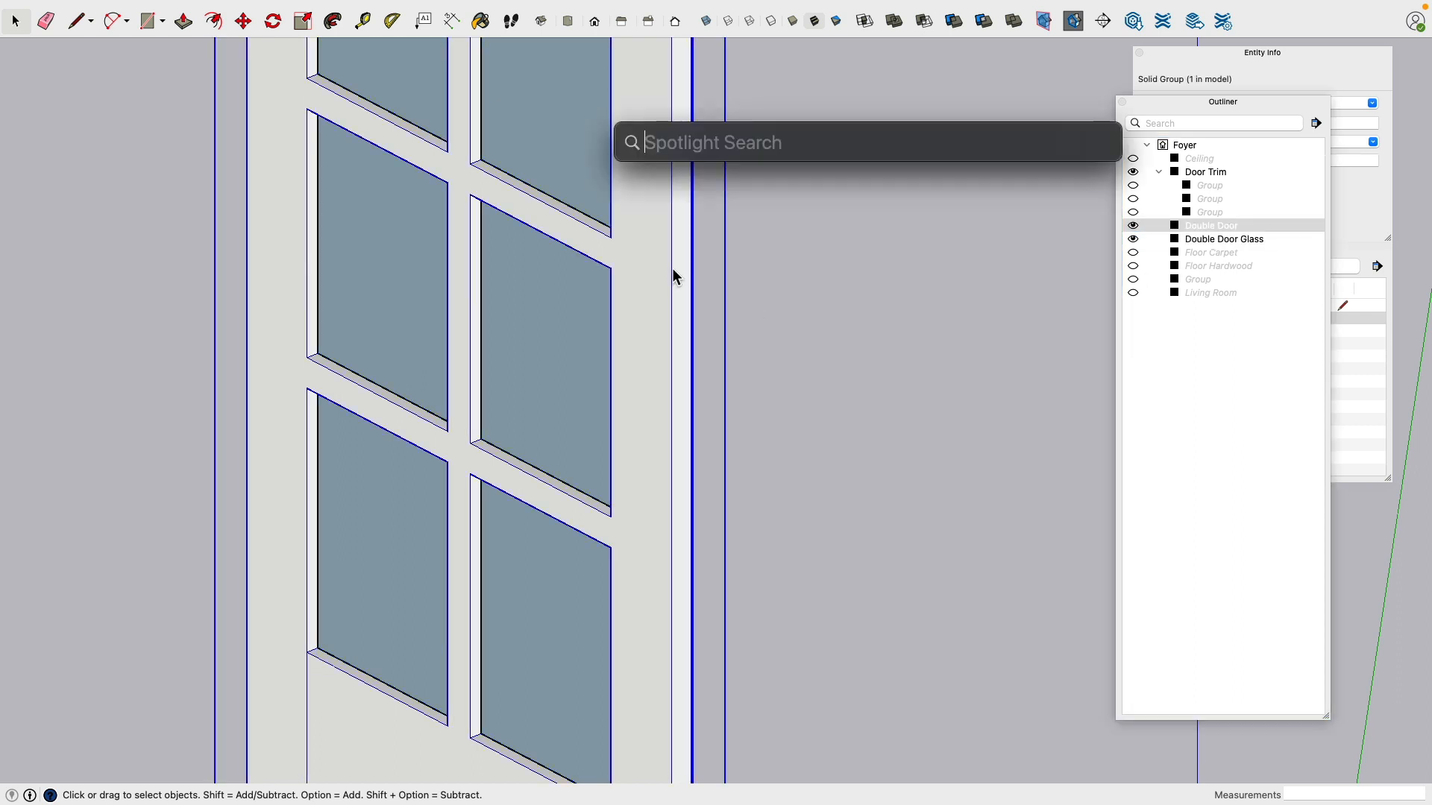
type("glas")
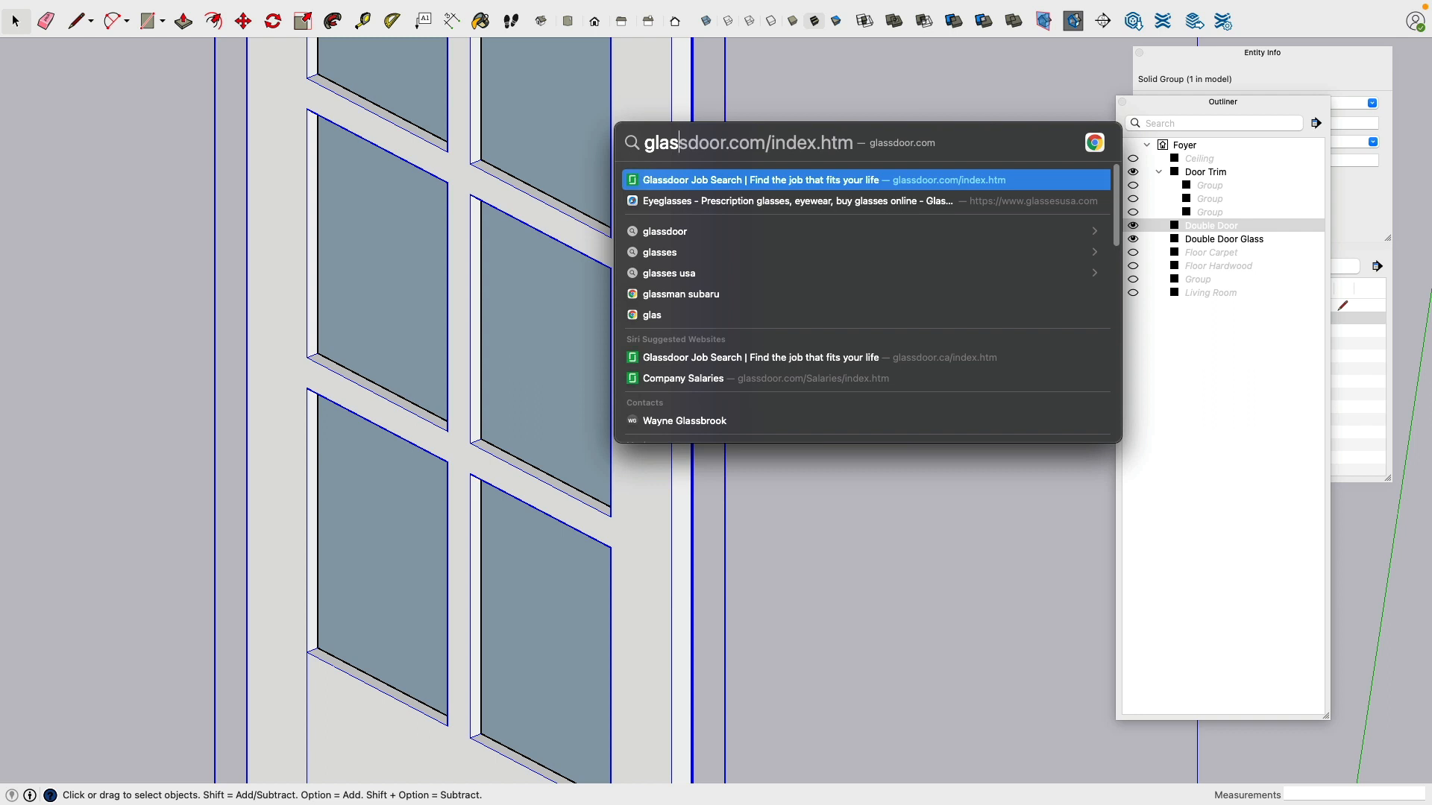
type("s")
key("Escape")
key("Escape")
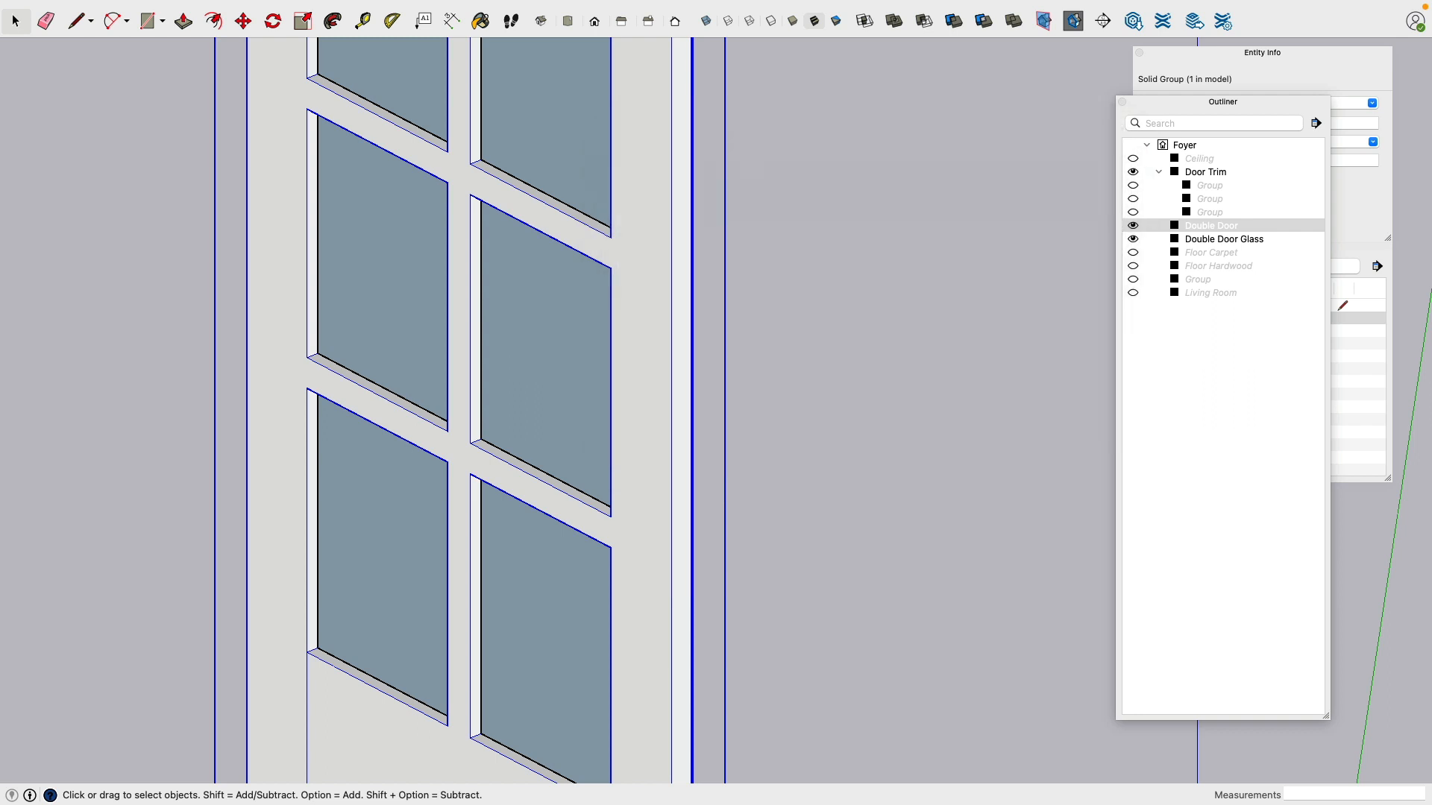
scroll(623, 299, "down", 5)
middle_click_drag(664, 175, 700, 352, "shift")
left_click(459, 191)
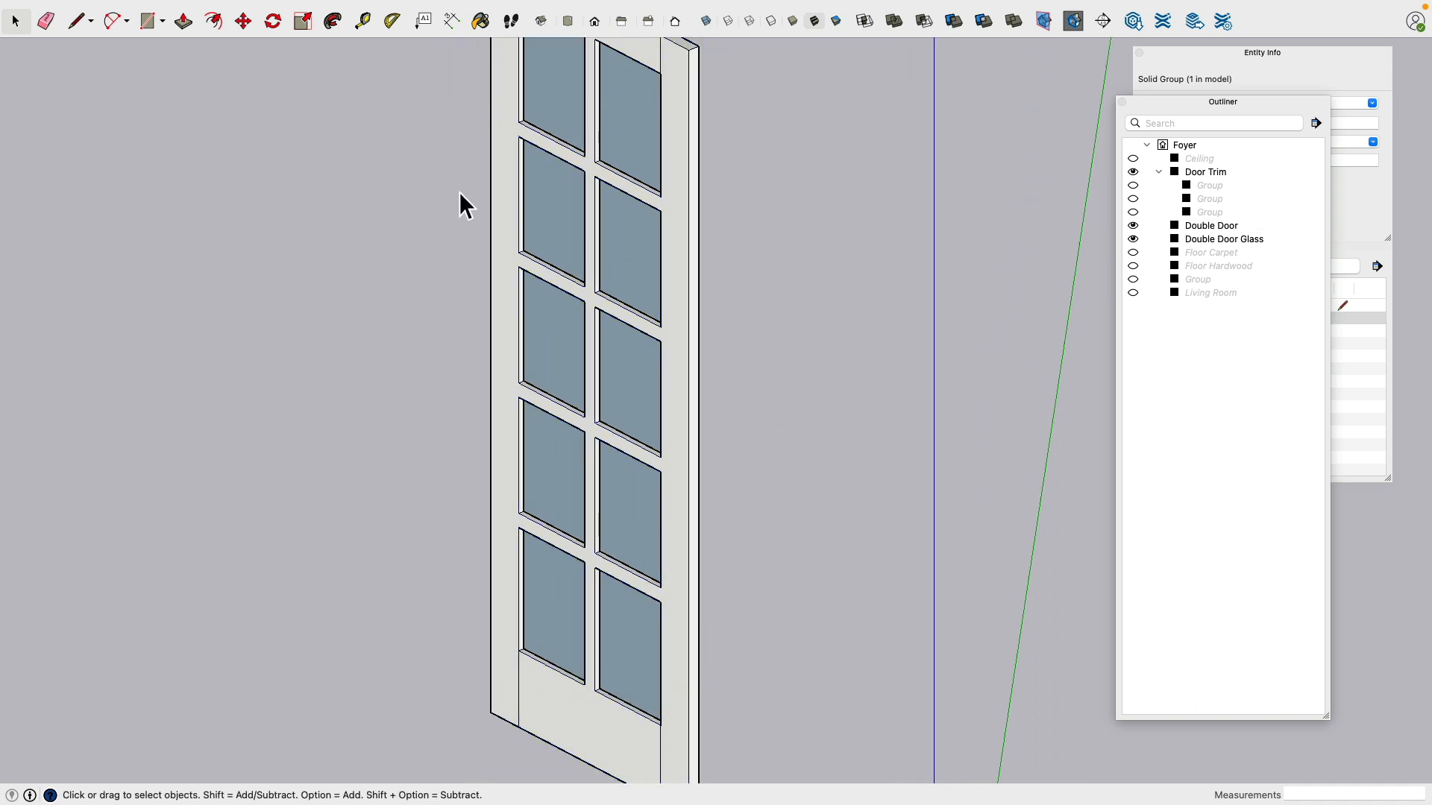
Step: Combine the Double Door and Double Door Glass groups into a single group
middle_click_drag(452, 176, 450, 340, "shift")
left_click(543, 262)
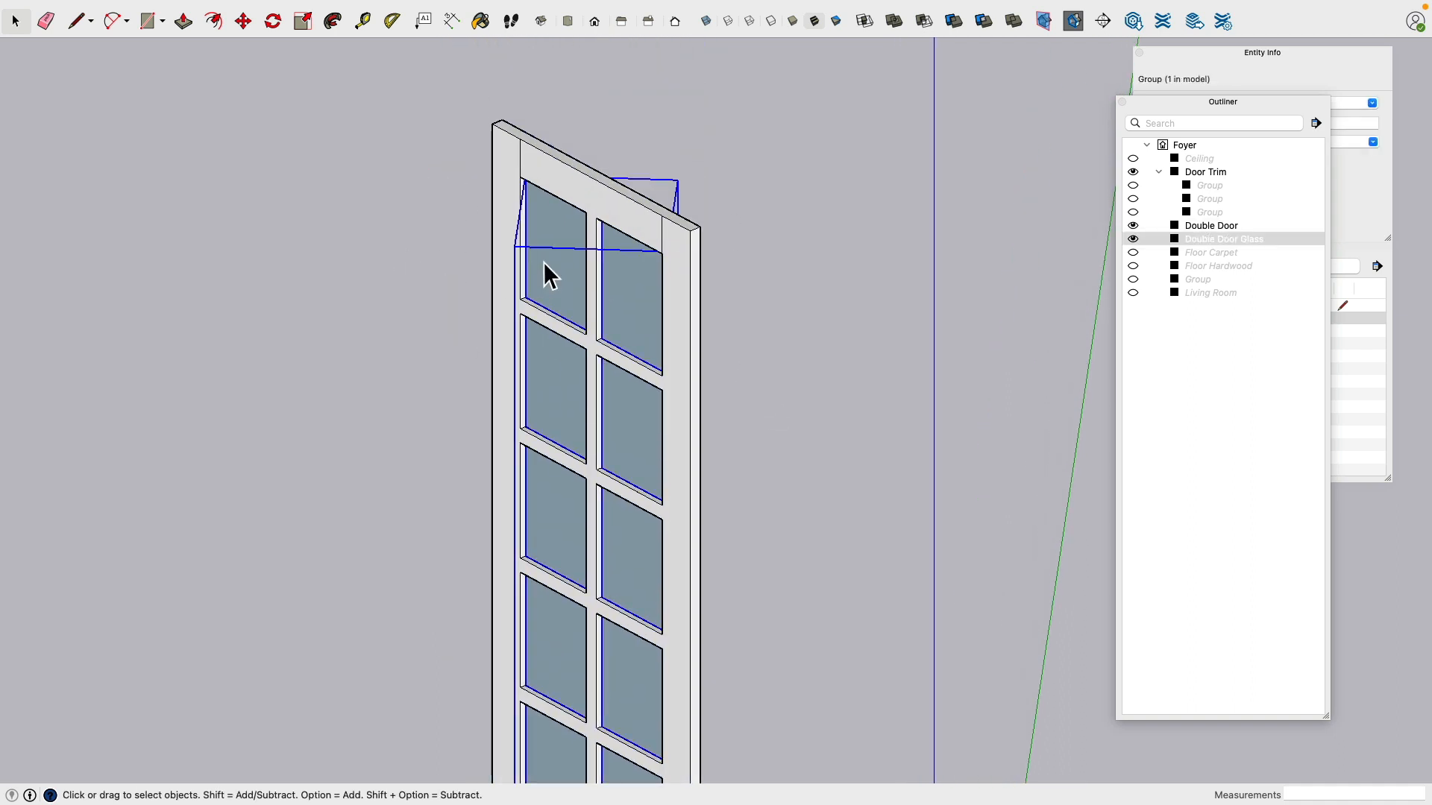
left_click(573, 181)
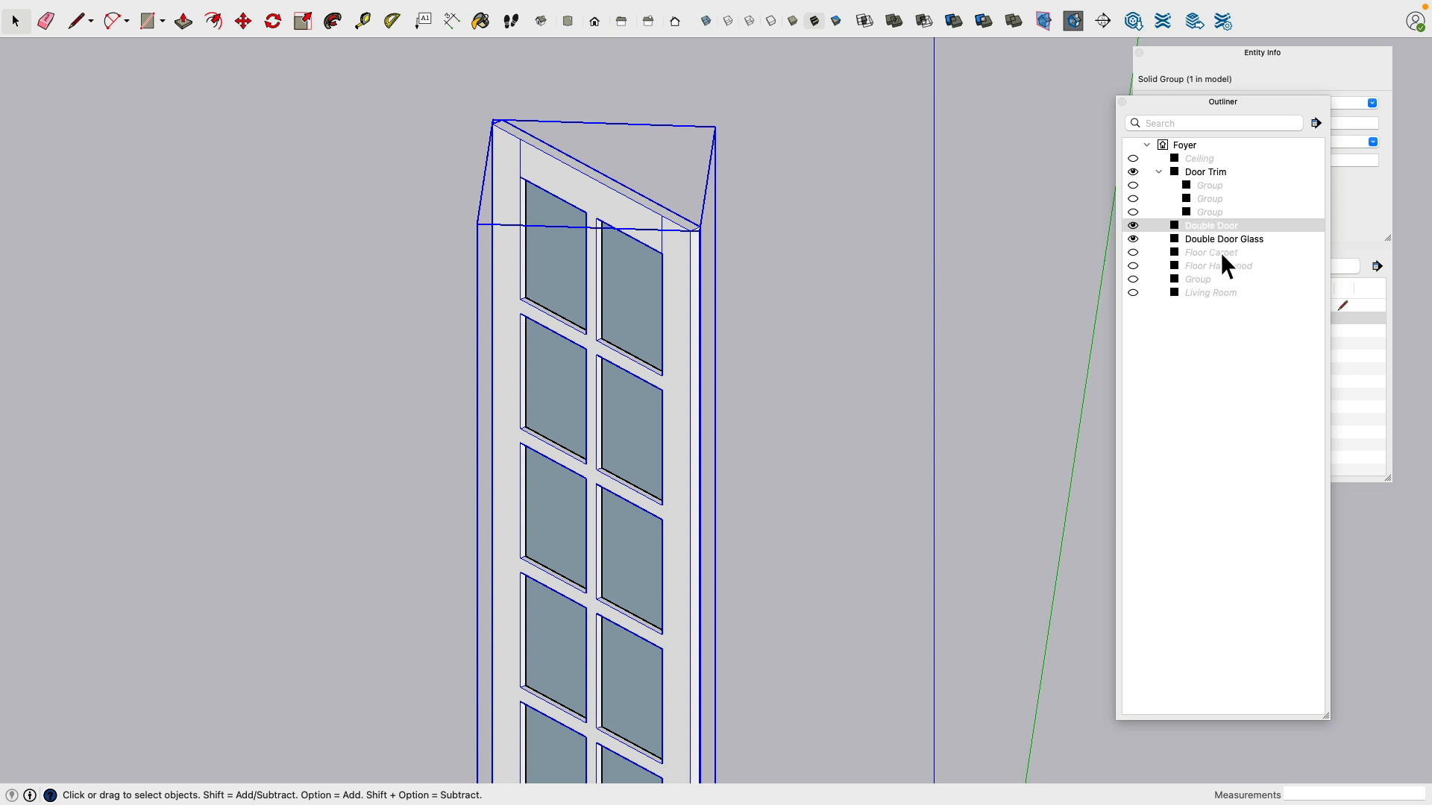
left_click(1199, 239)
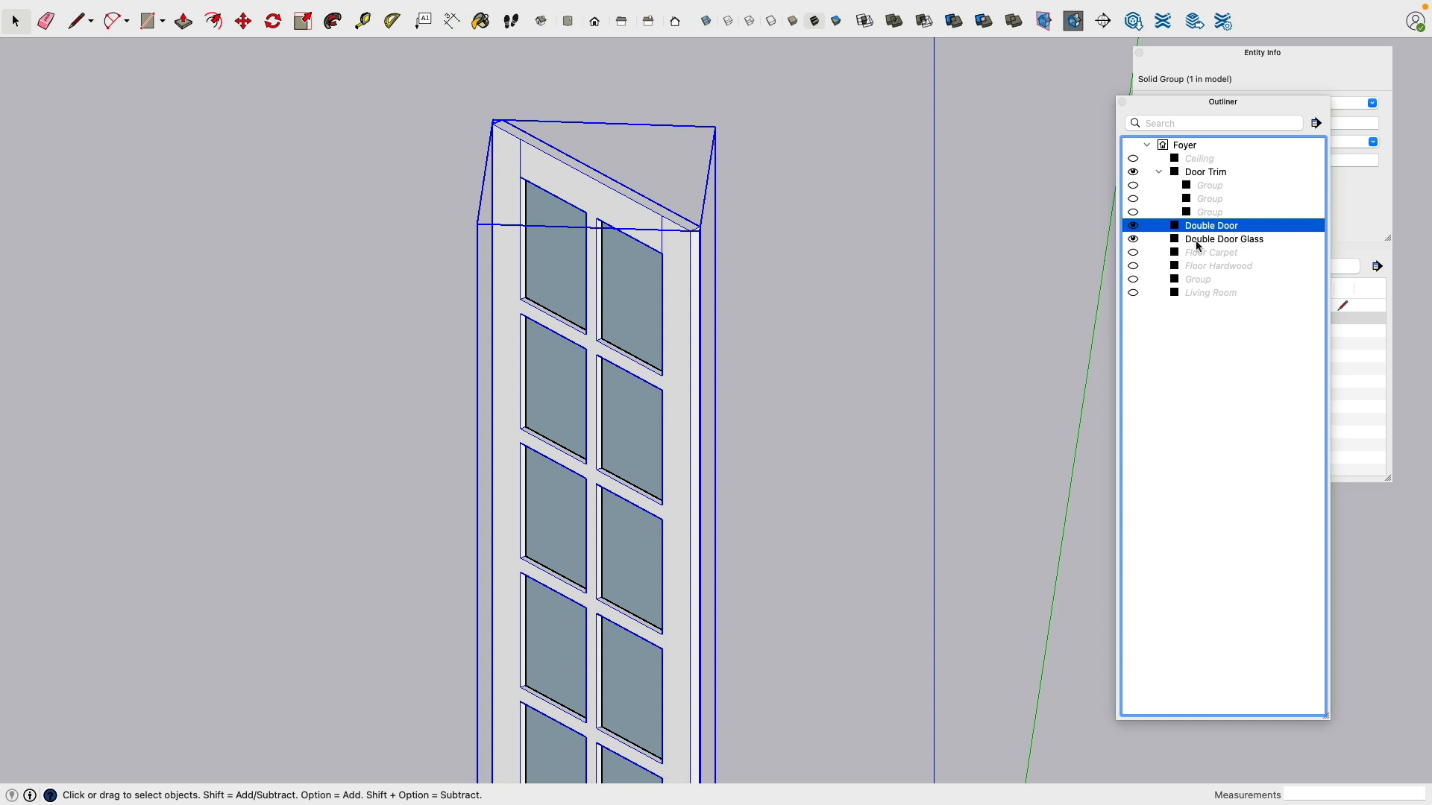
left_click(1198, 240, "shift")
scroll(758, 276, "down", 3)
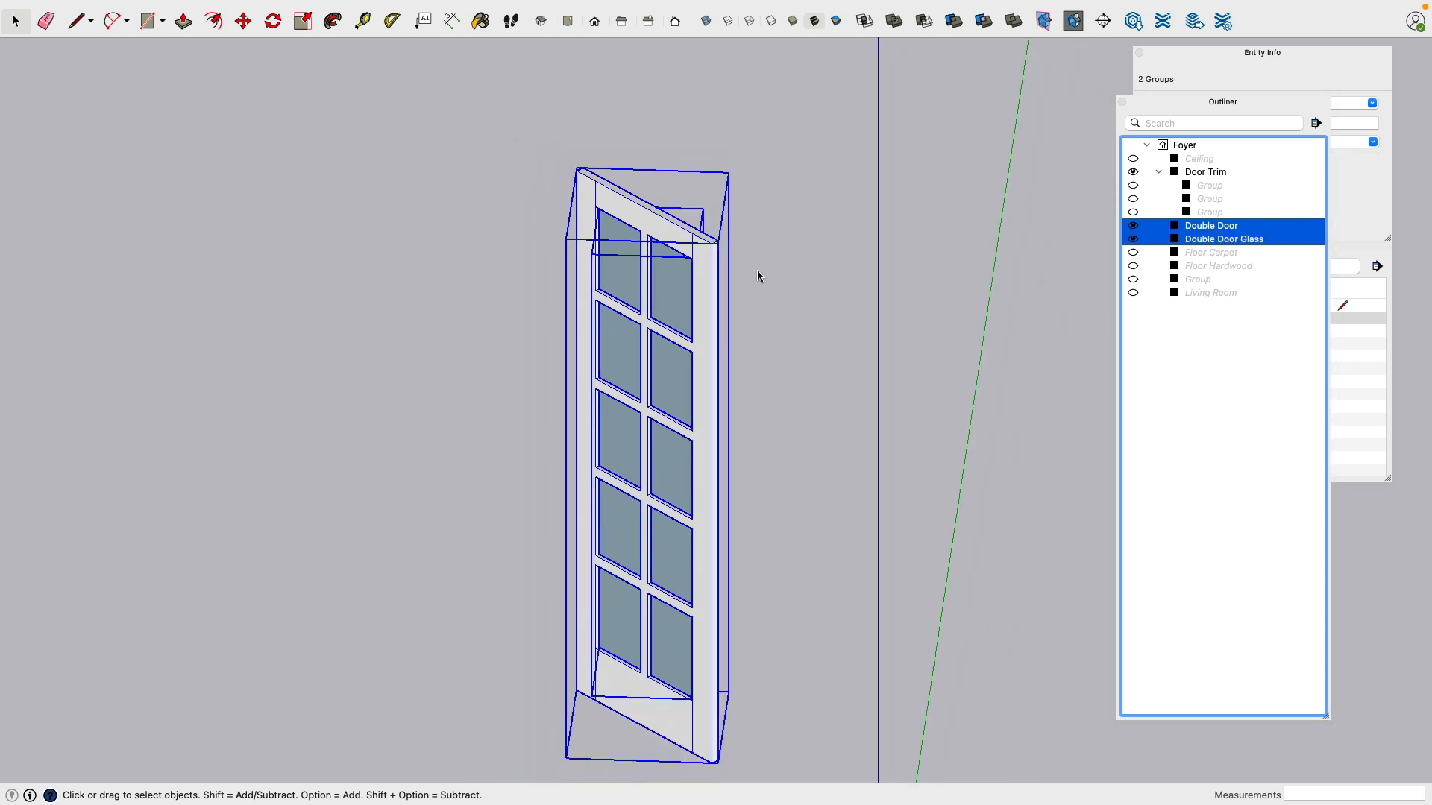
key("g")
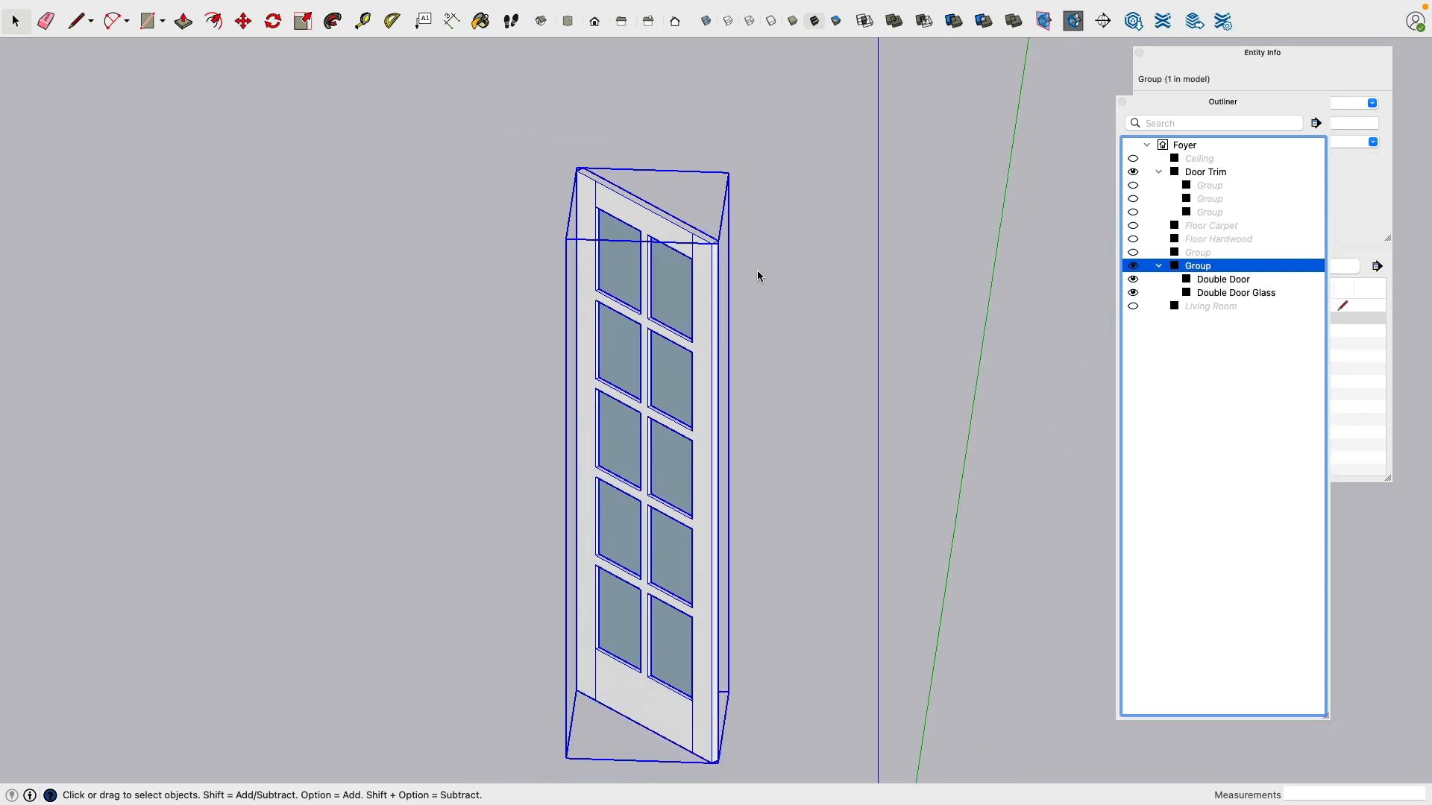
Step: Unhide the unnamed wall group so the door is shown within the foyer's walls
middle_click_drag(1048, 269, 1098, 239)
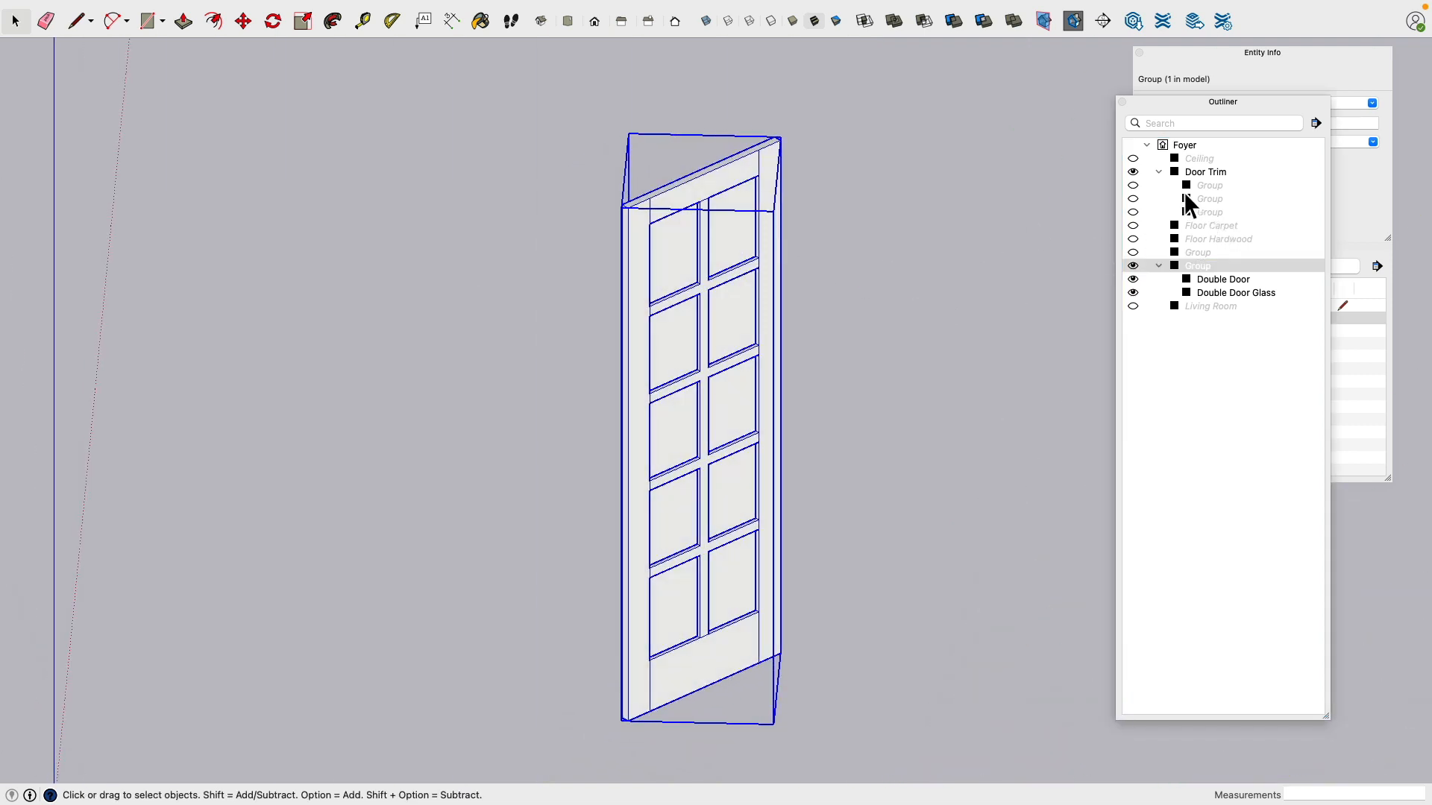
left_click(1132, 252)
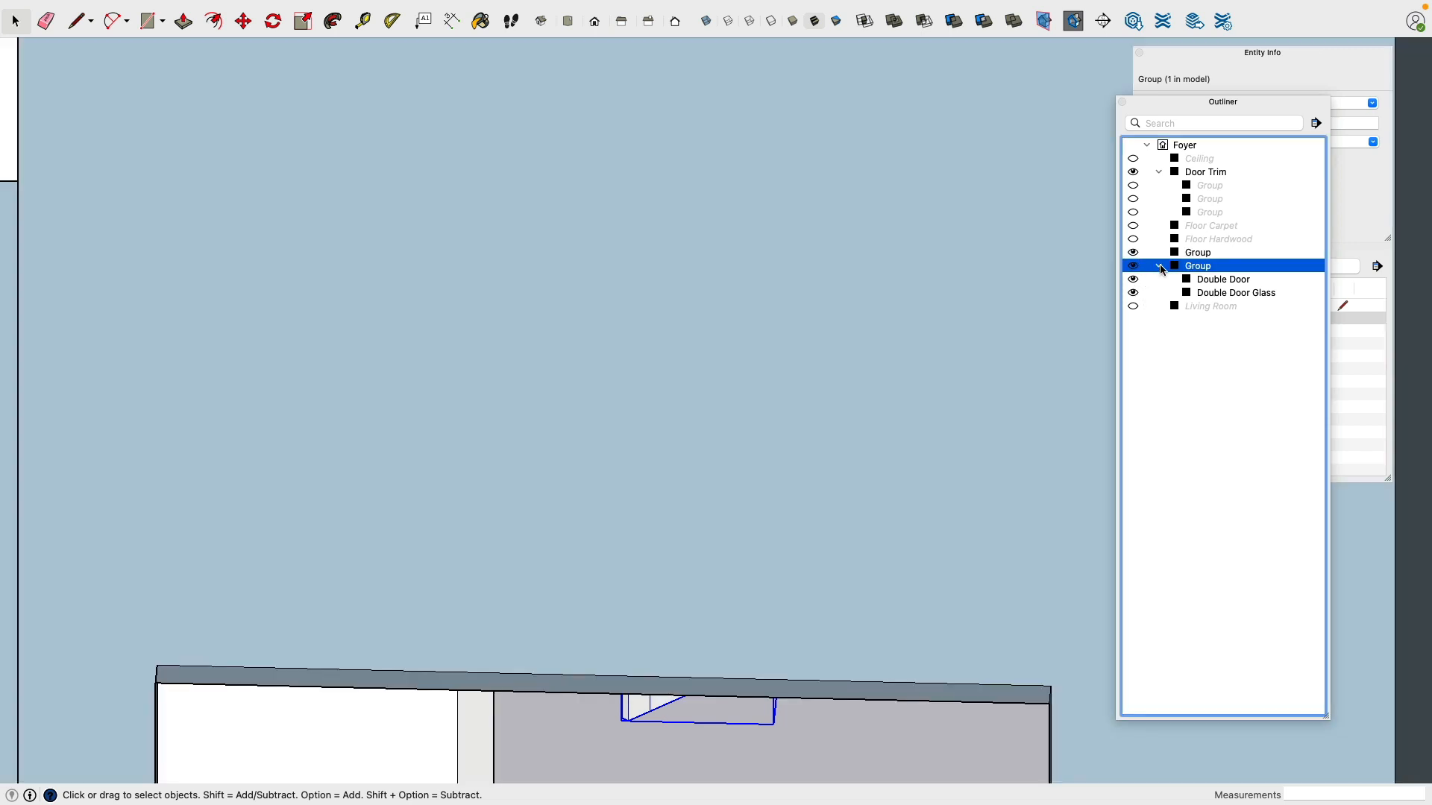
scroll(781, 325, "down", 5)
middle_click_drag(772, 387, 798, 212)
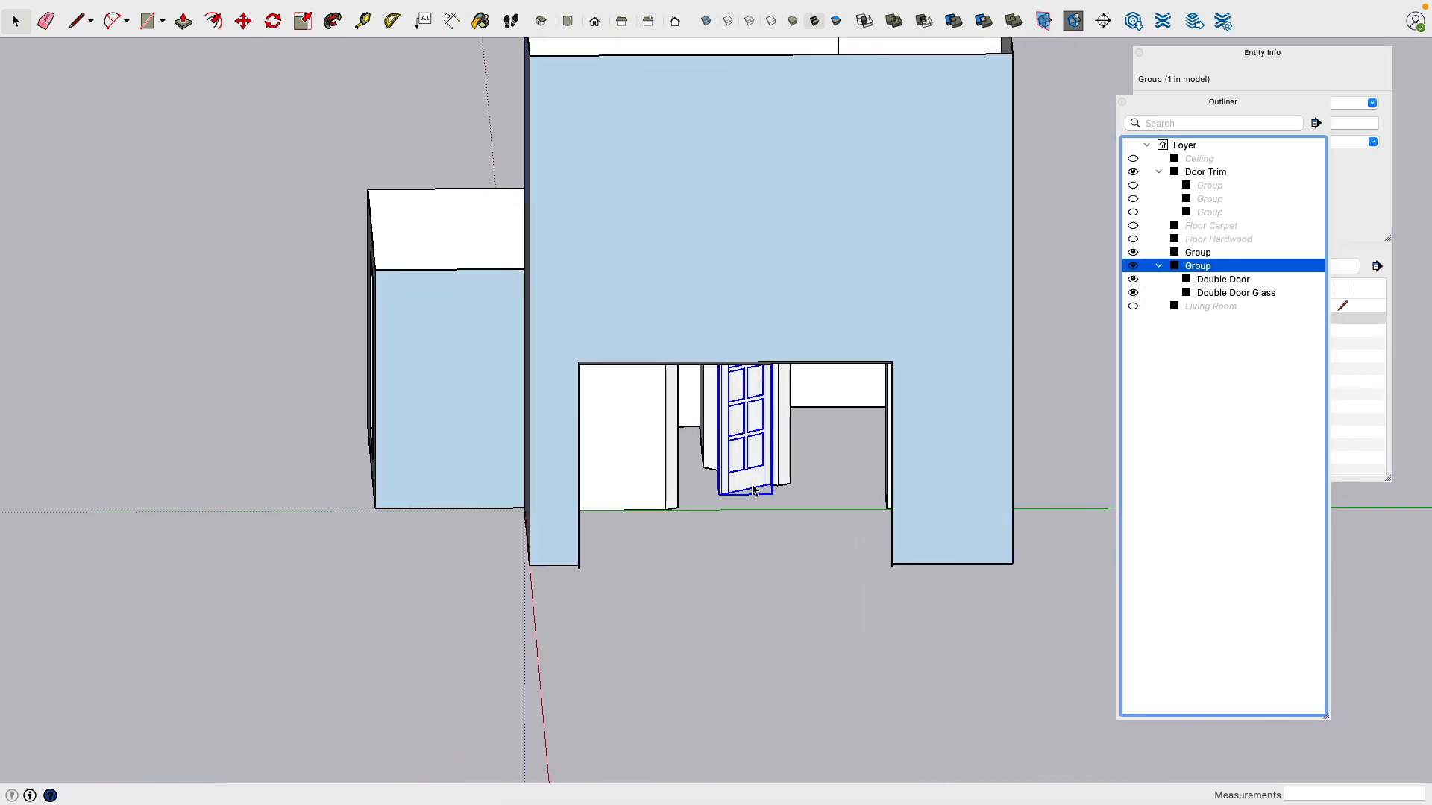
scroll(749, 488, "up", 5)
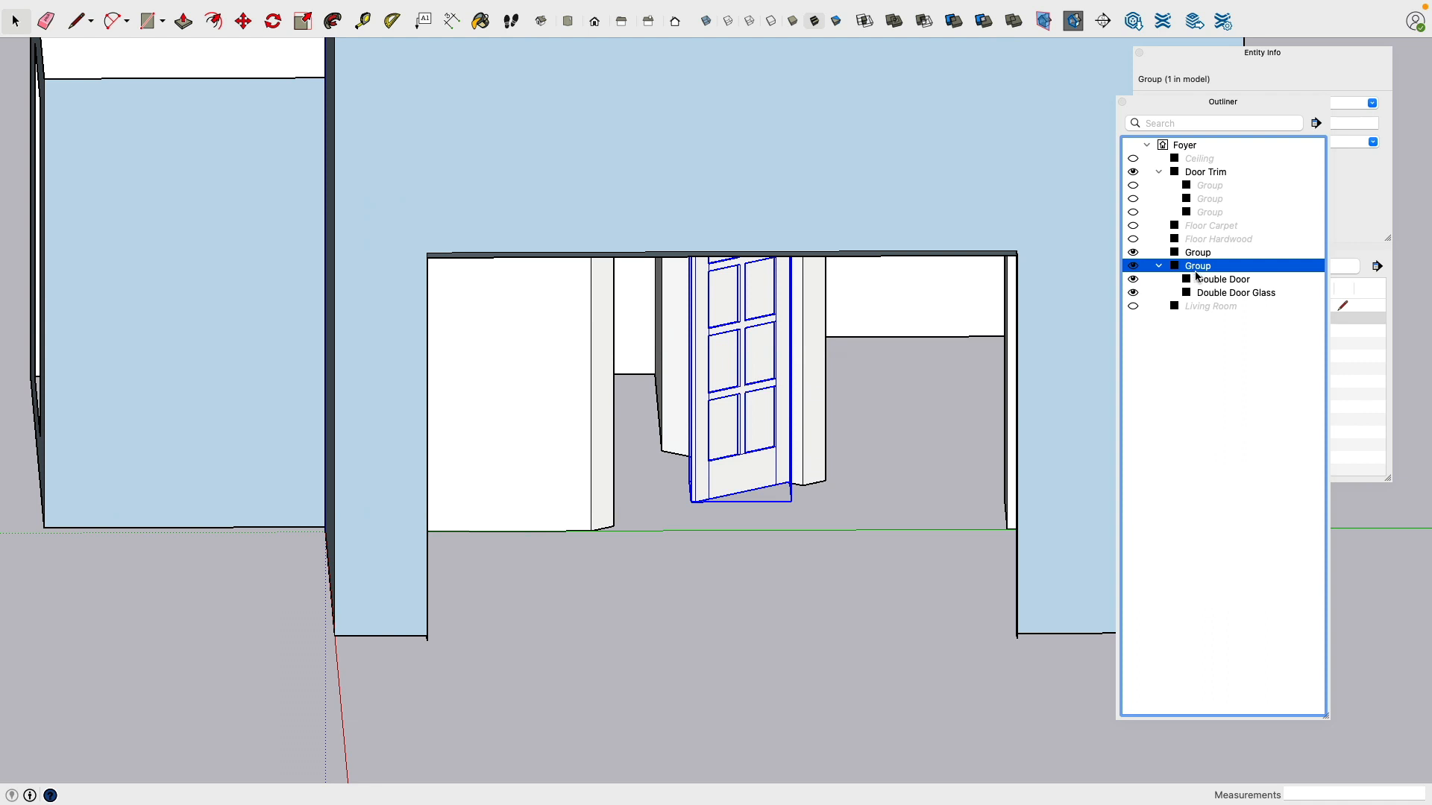
Step: Rename the new parent group holding the door and its glass as Double Door
double_click(1195, 270)
type("Double Door")
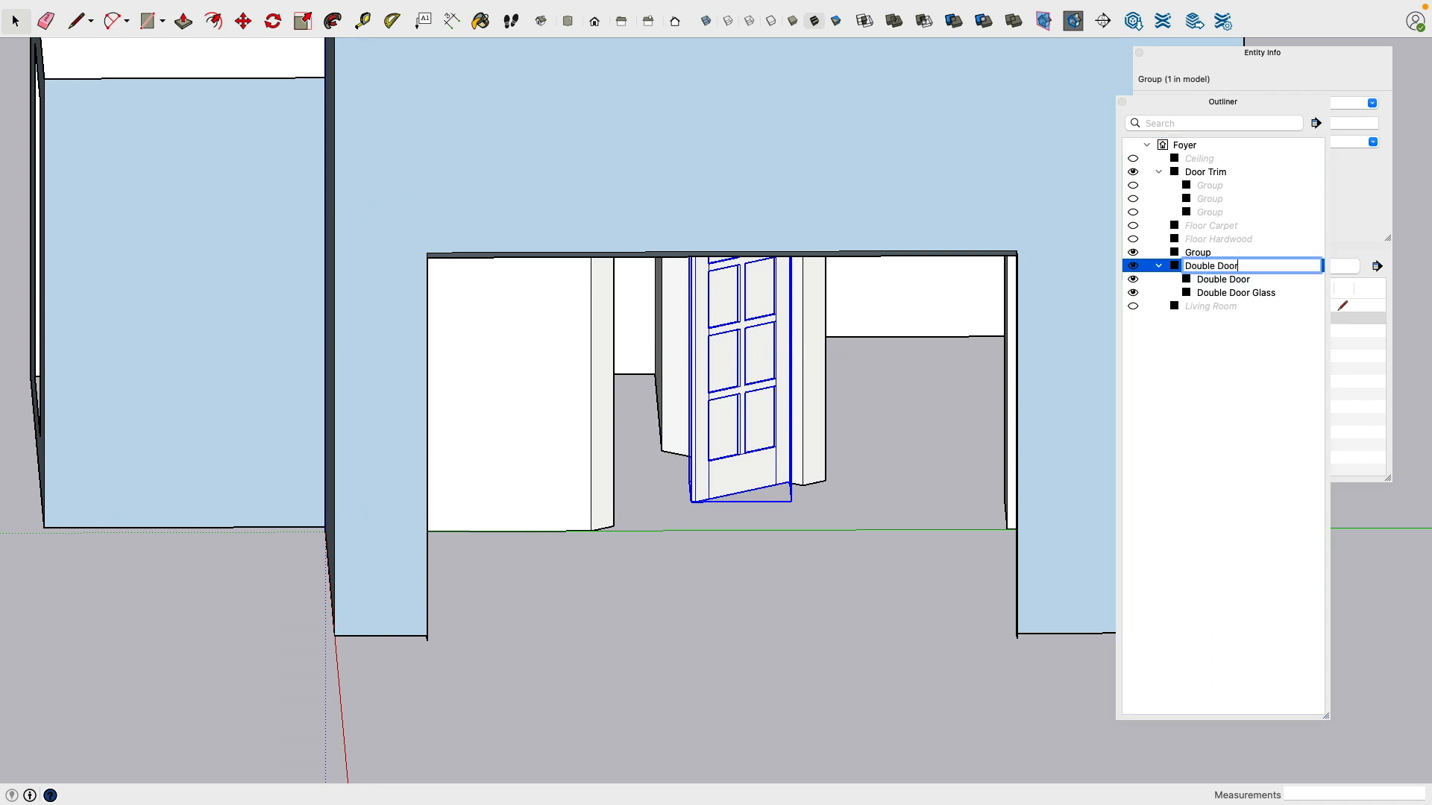
key("Return")
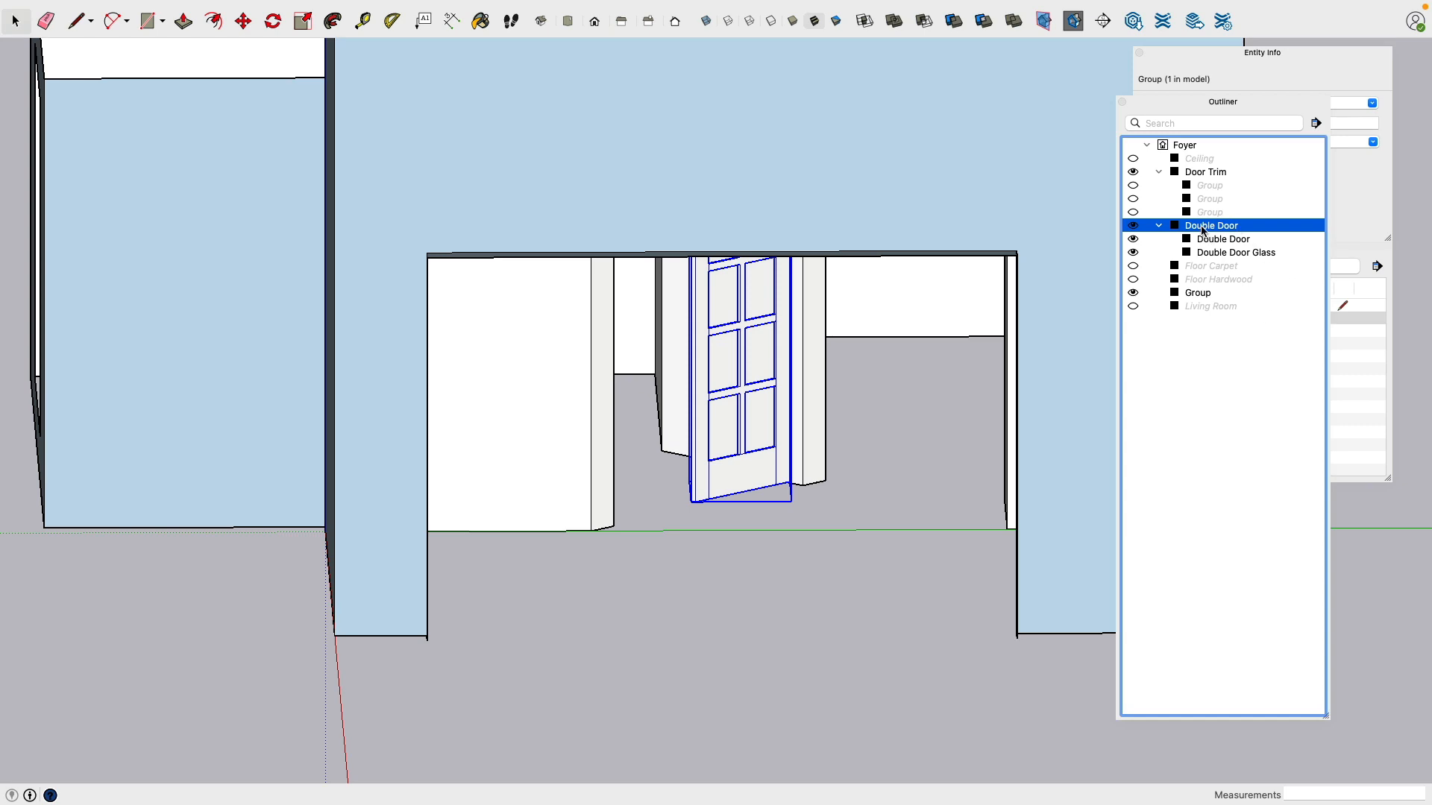
Step: Copy the Double Door group 28.125" along the opening, placing the second door directly beside the first
middle_click_drag(841, 437, 908, 511)
scroll(738, 466, "up", 5)
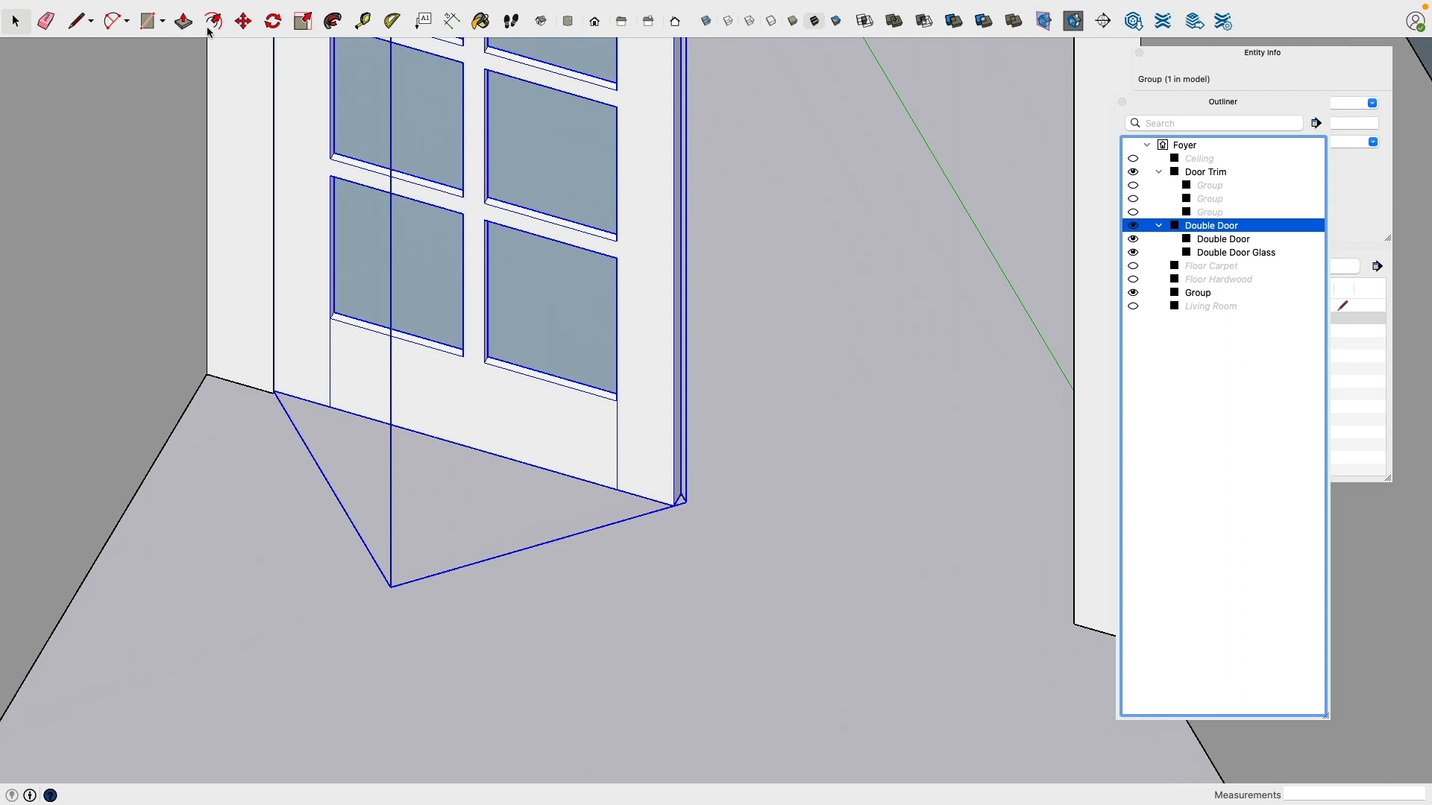
left_click(243, 24)
key("alt")
scroll(298, 418, "up", 6)
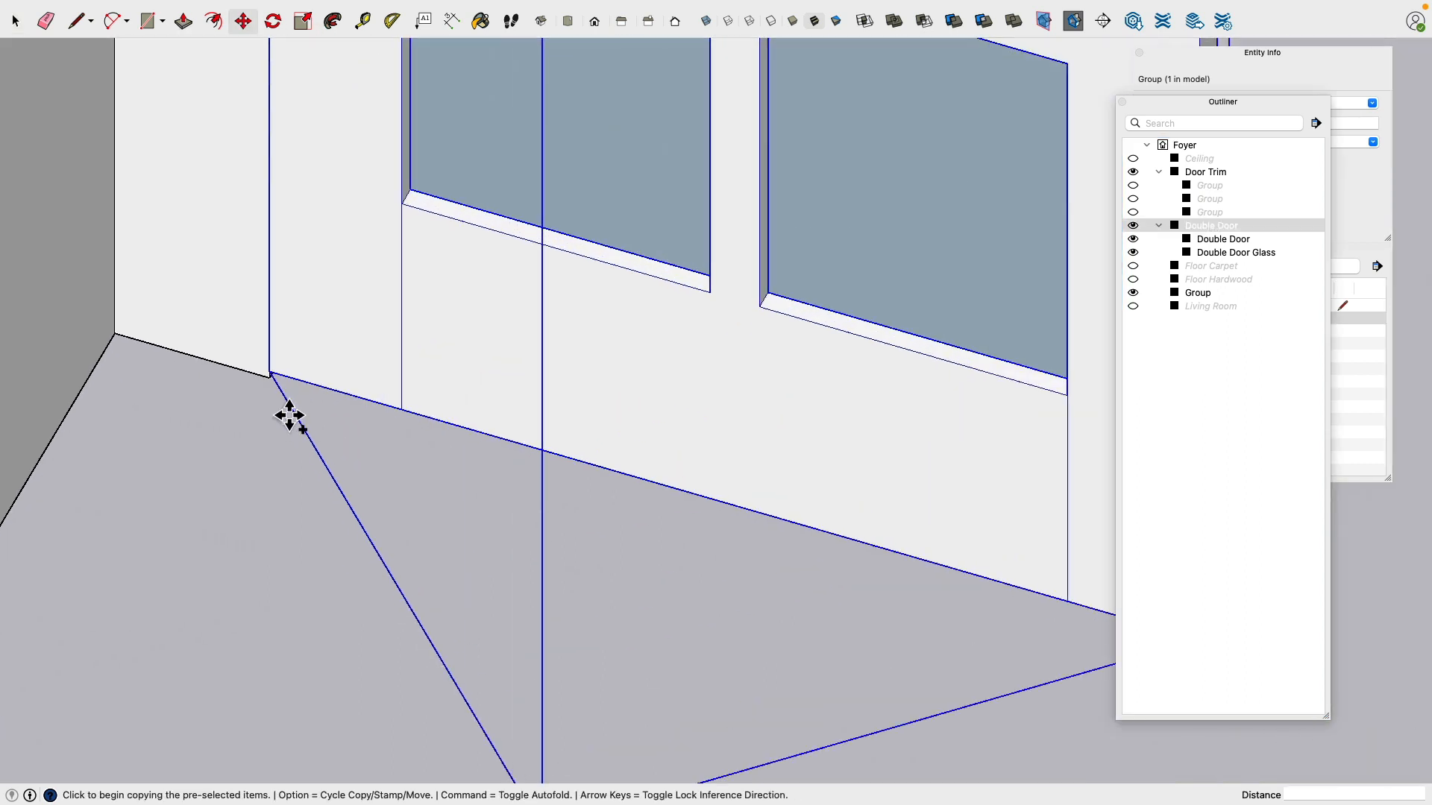
left_click(276, 361)
scroll(275, 361, "down", 5)
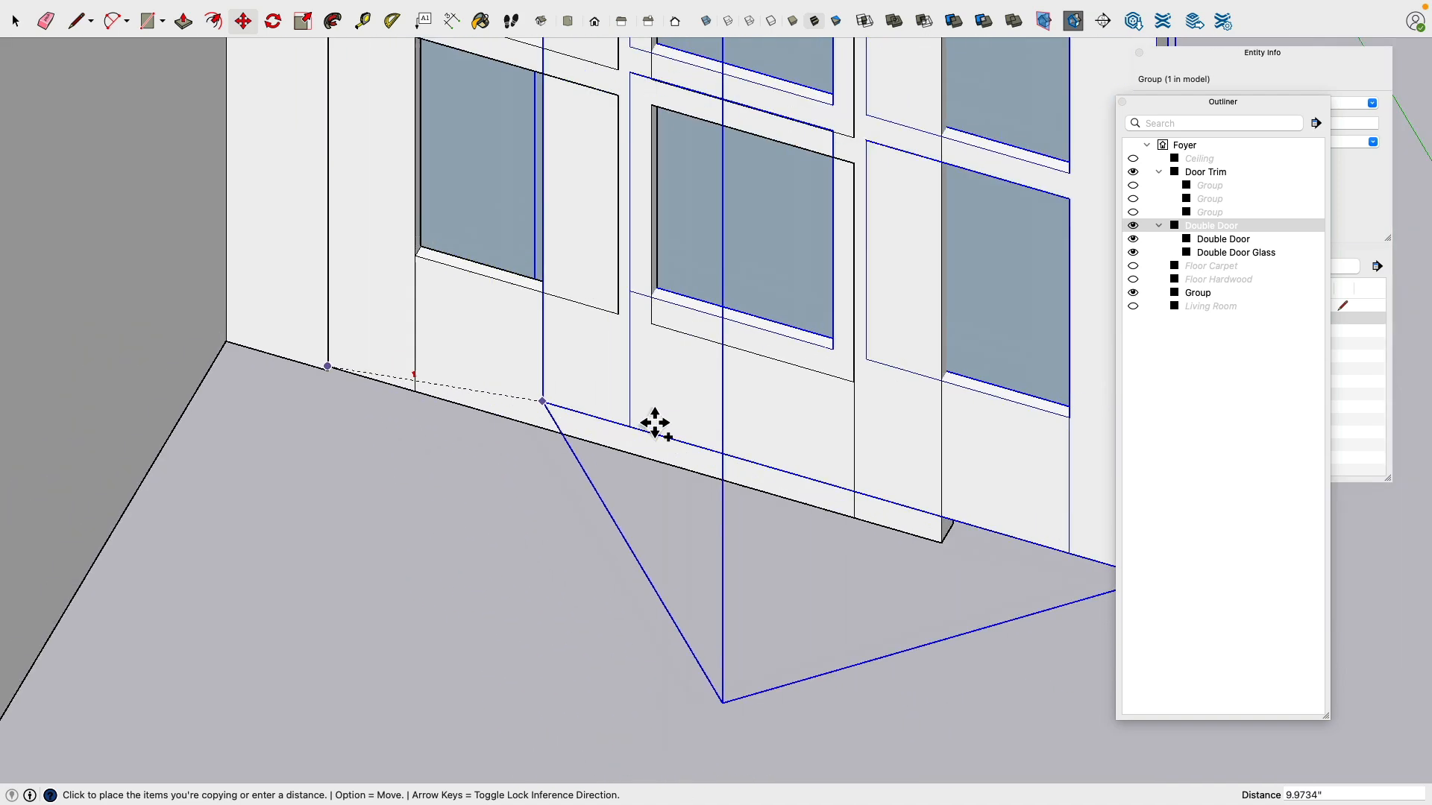
left_click(922, 498)
scroll(932, 494, "down", 3)
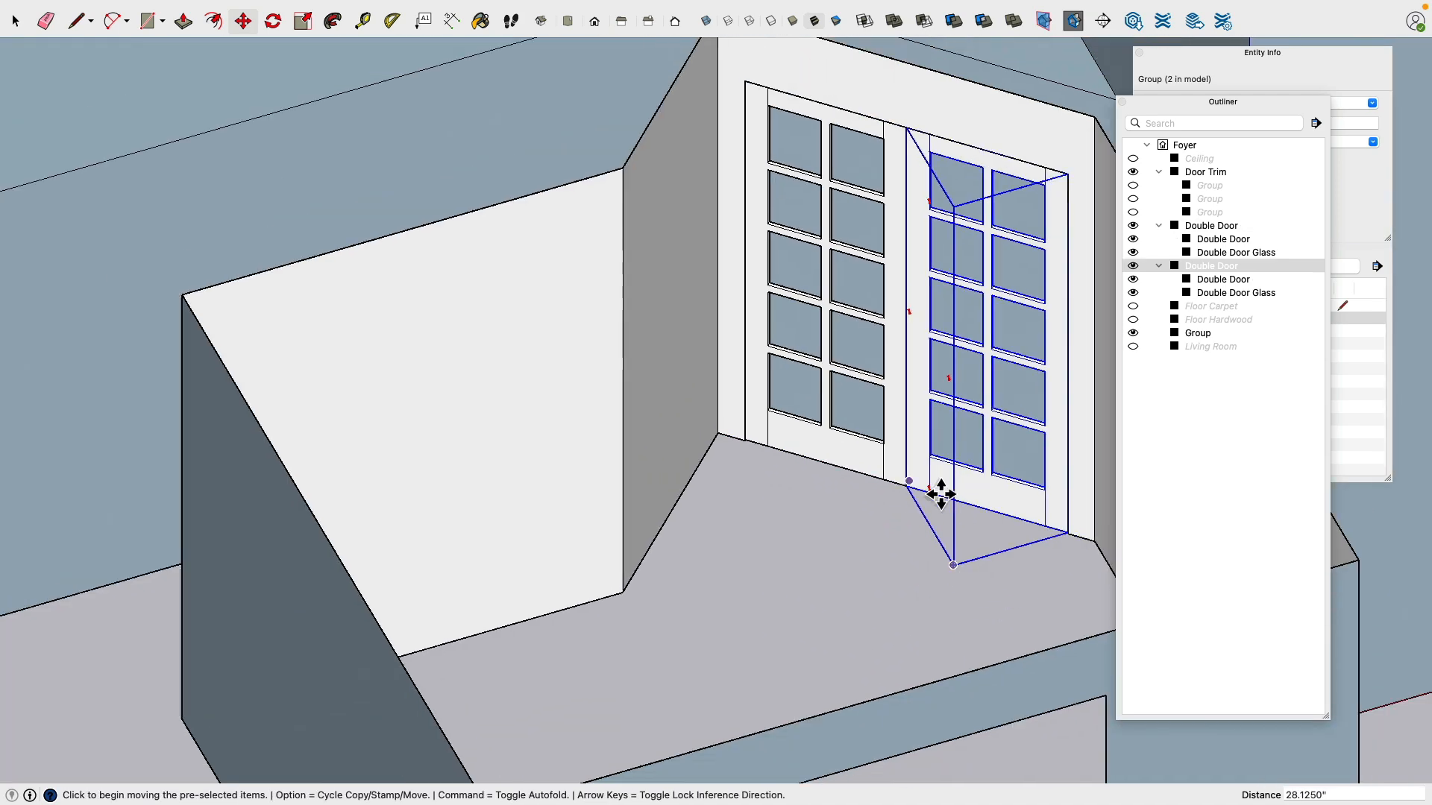
Step: Check the glass in both door leaves by hiding and reshowing each Double Door Glass group
mouse_move(939, 489)
middle_mouse_down()
mouse_move(298, 405)
mouse_move(248, 370)
middle_mouse_up()
mouse_move(658, 454)
middle_mouse_down()
mouse_move(659, 345)
mouse_move(825, 248)
mouse_move(794, 234)
middle_mouse_up()
left_click(15, 21)
left_click(1243, 409)
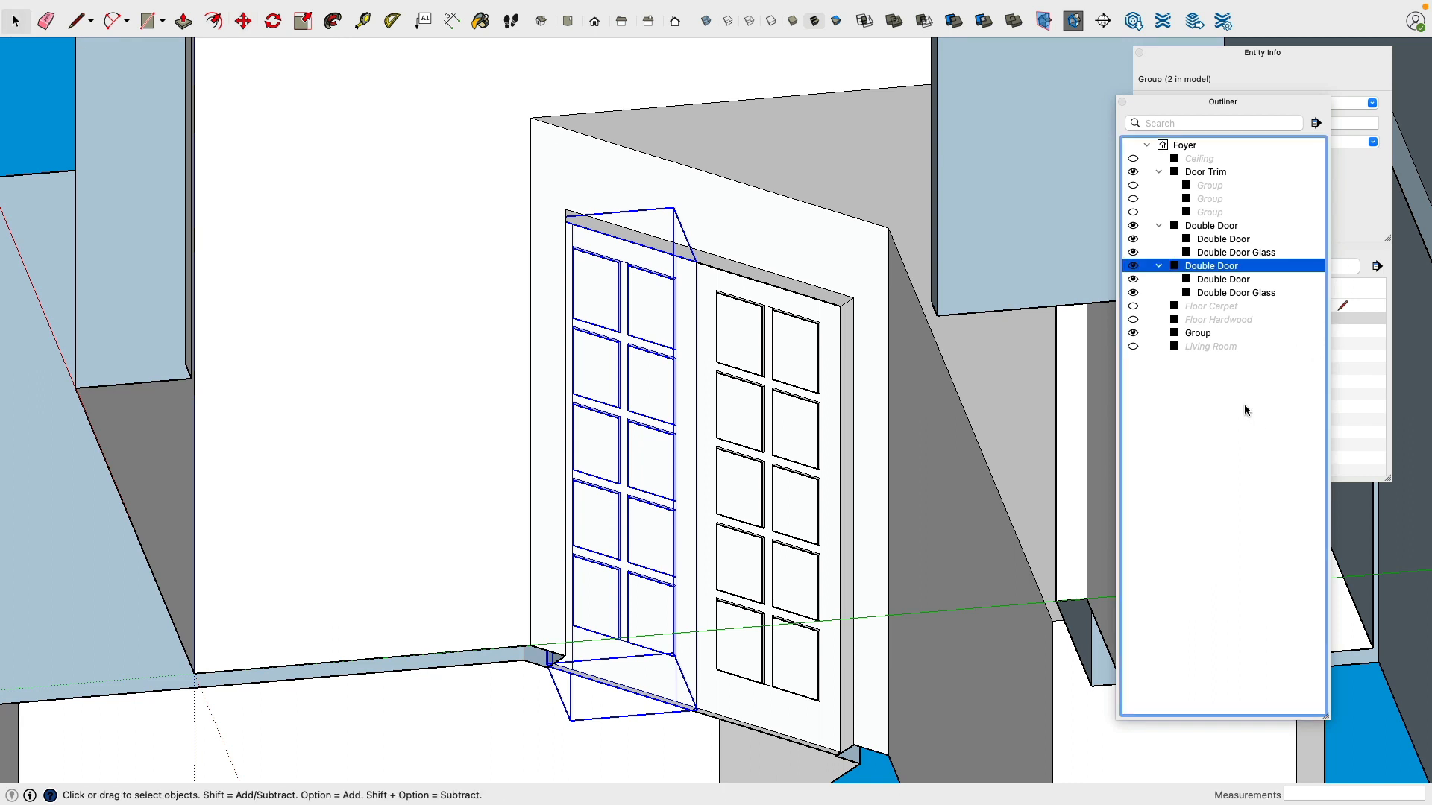
left_click(1133, 293)
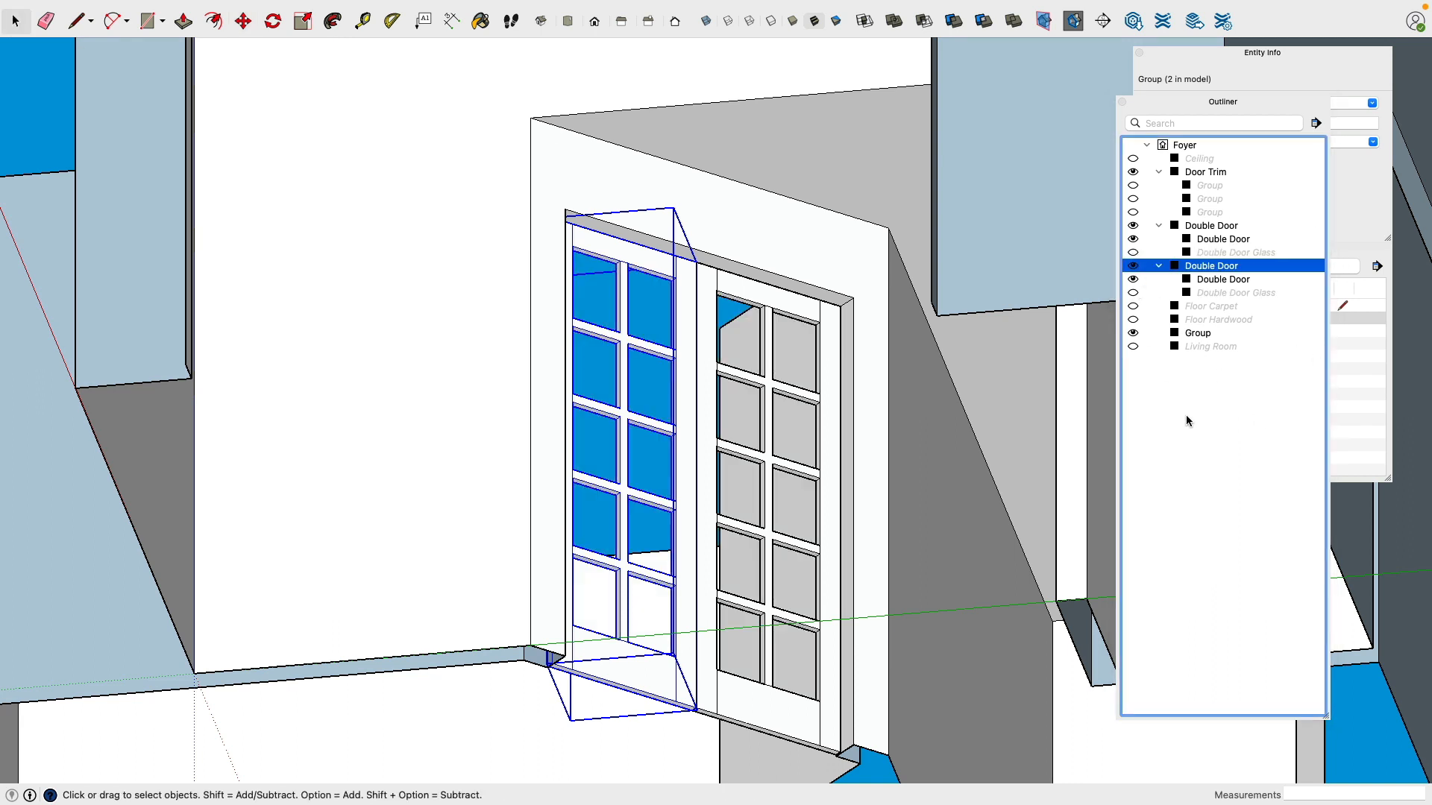
double_click(1133, 293)
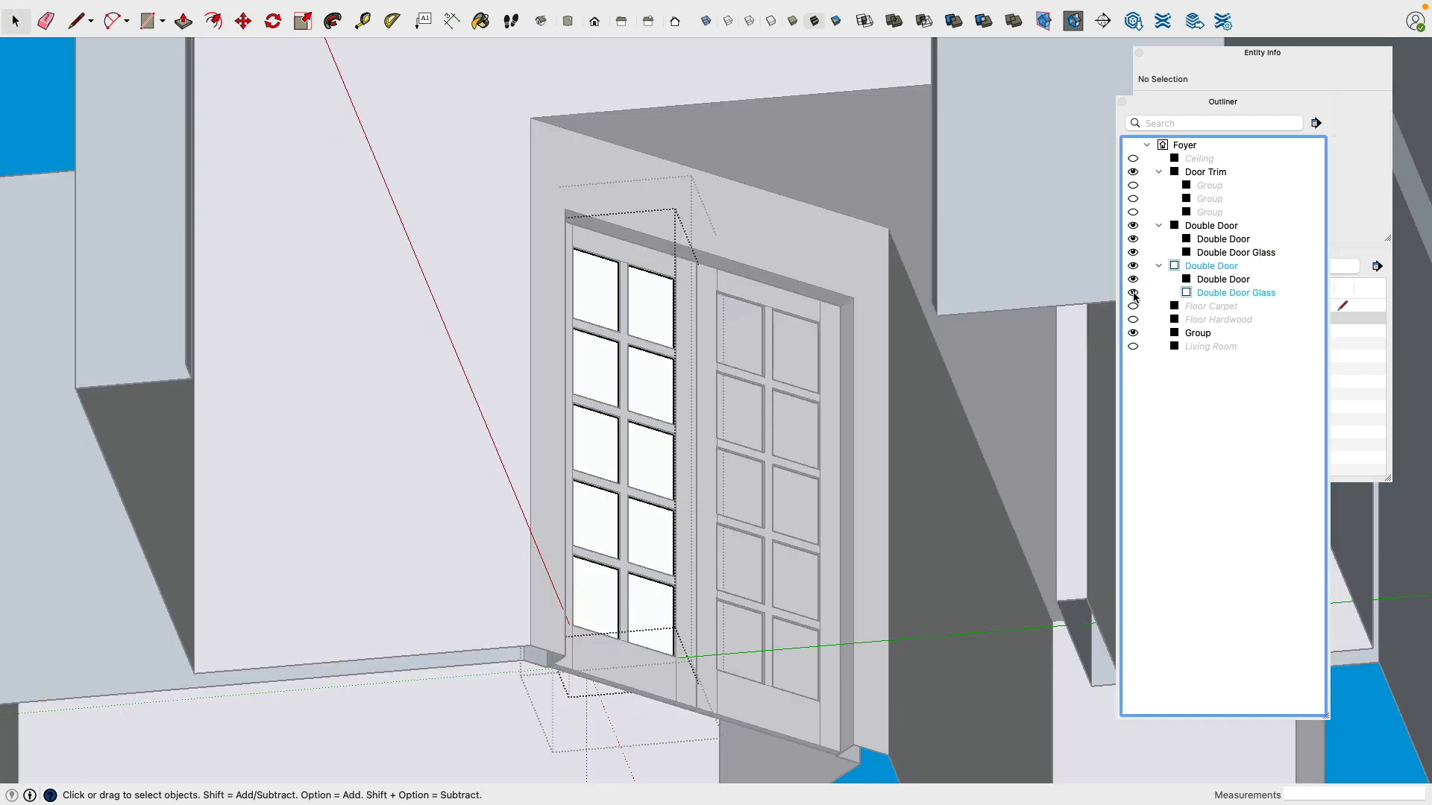
left_click(1134, 293)
left_click(1172, 422)
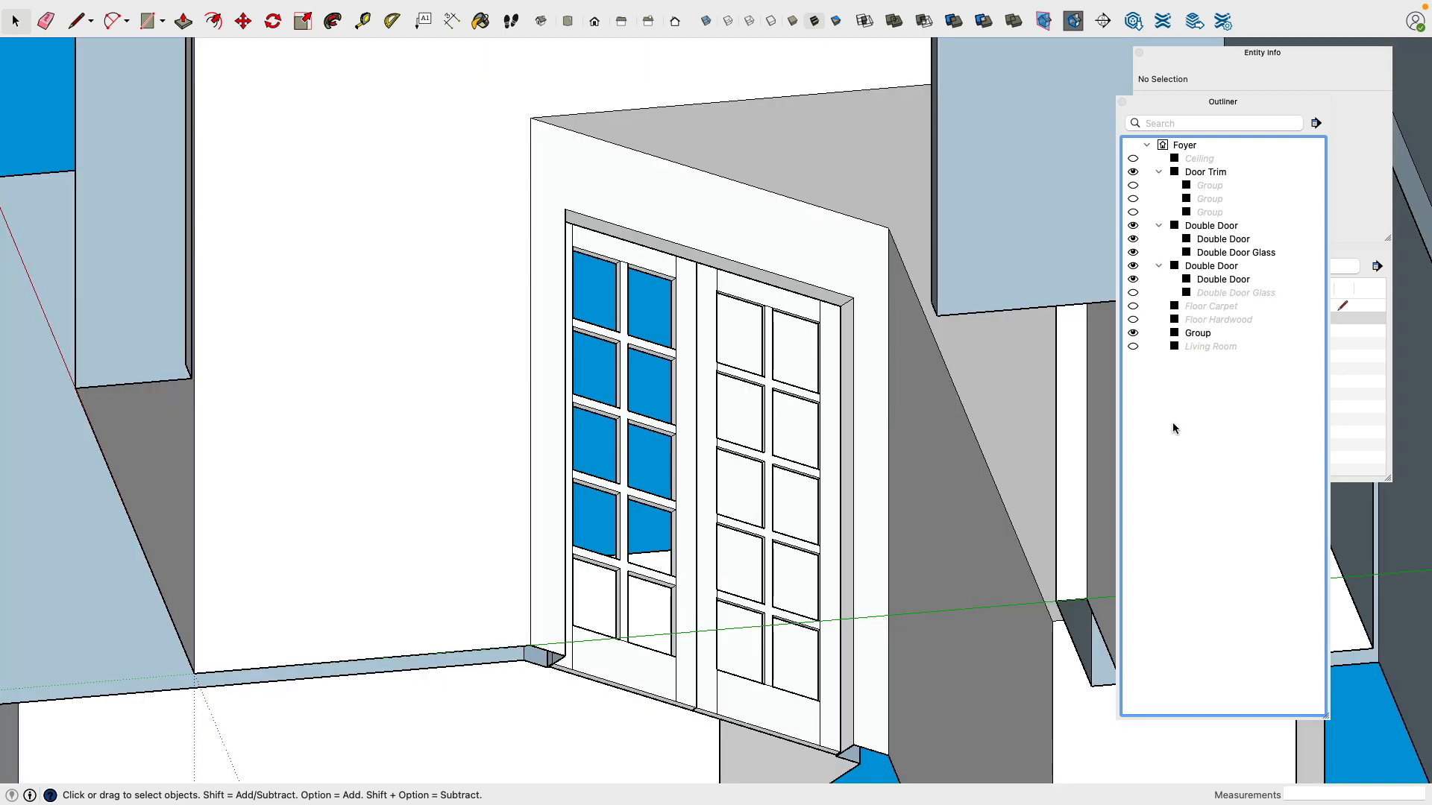
left_click(1133, 254)
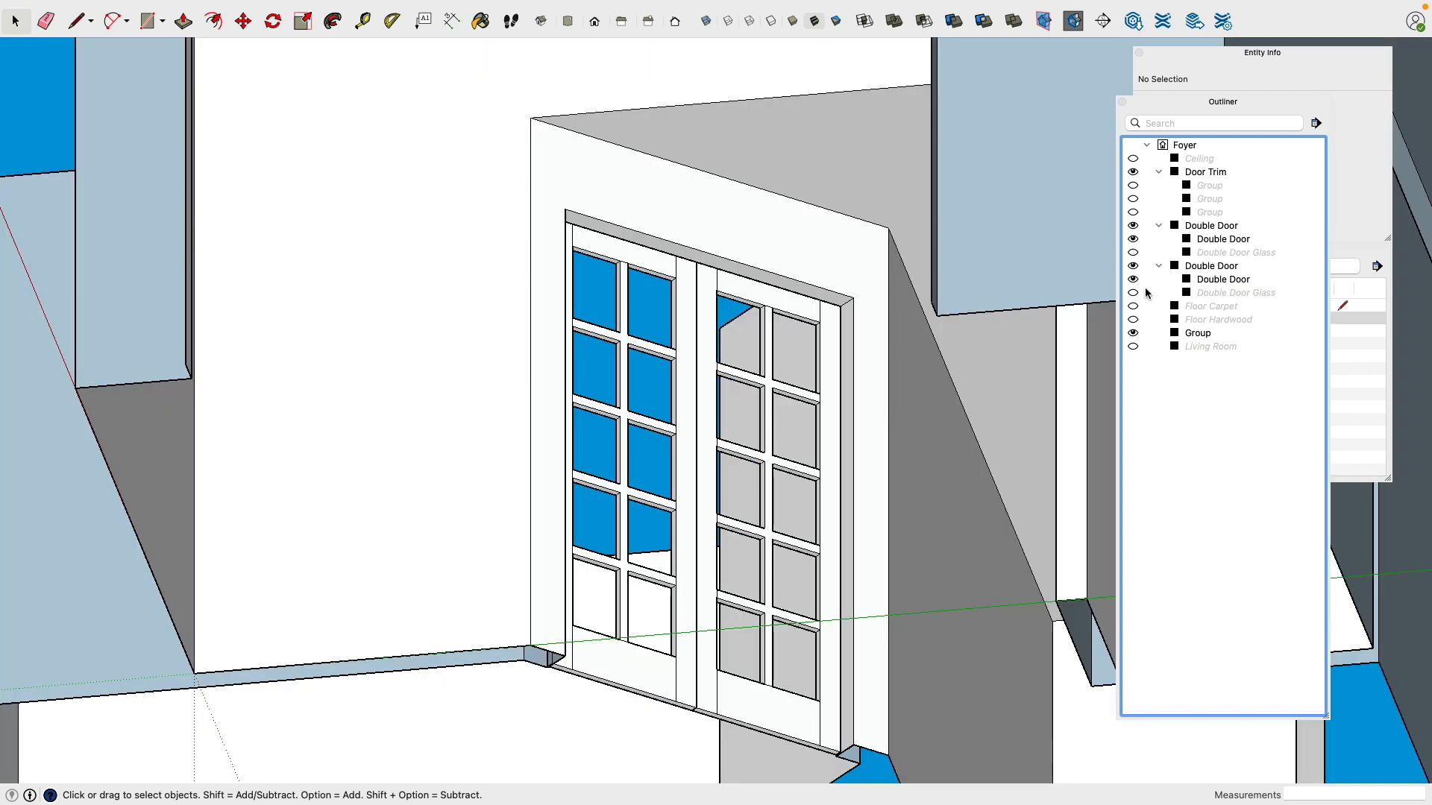
left_click(1133, 293)
left_click(1133, 253)
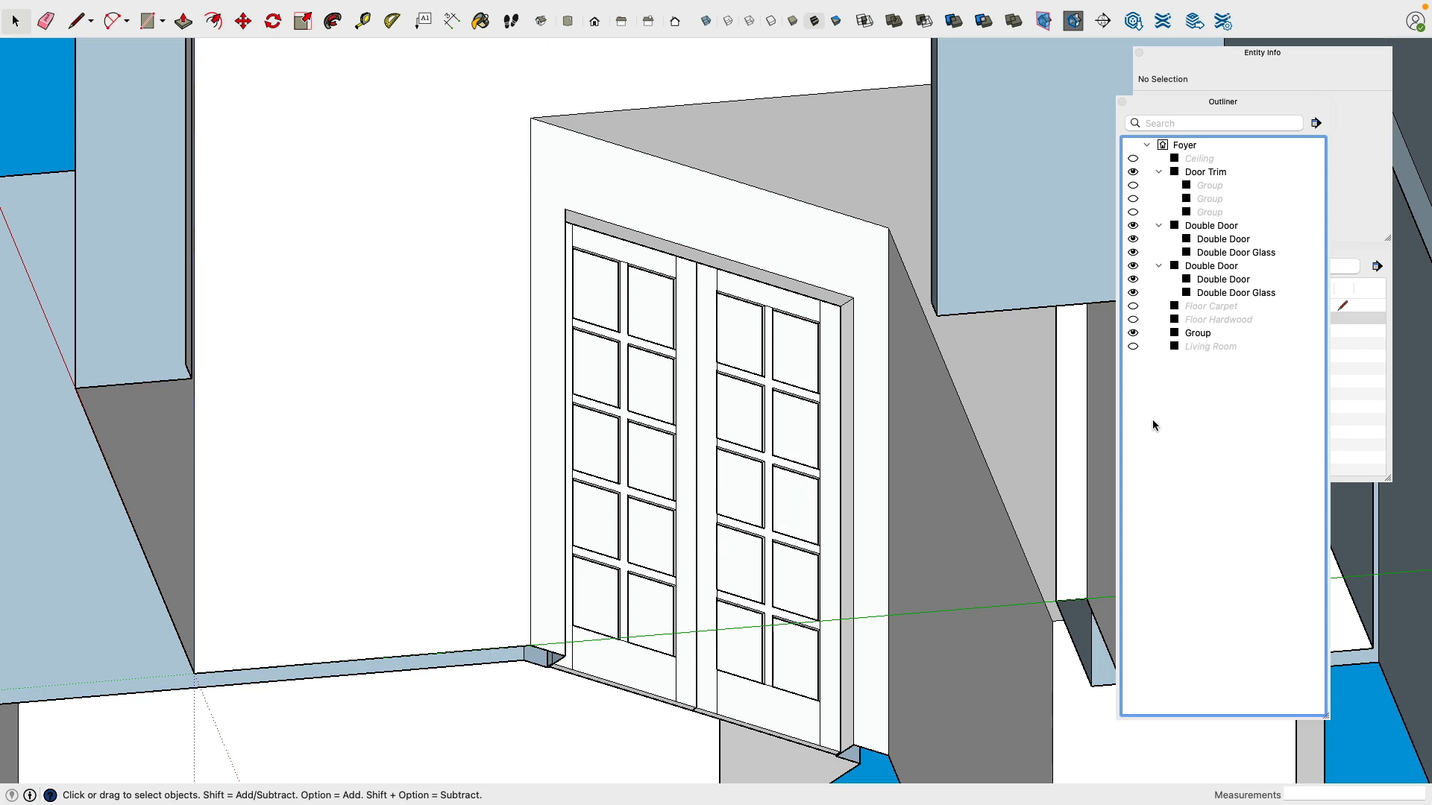
Step: Unhide all three groups inside Door Trim to show the trim around the double doors
mouse_move(767, 324)
middle_mouse_down()
mouse_move(675, 287)
mouse_move(698, 331)
mouse_move(755, 325)
middle_mouse_up()
scroll(698, 333, "up", 5)
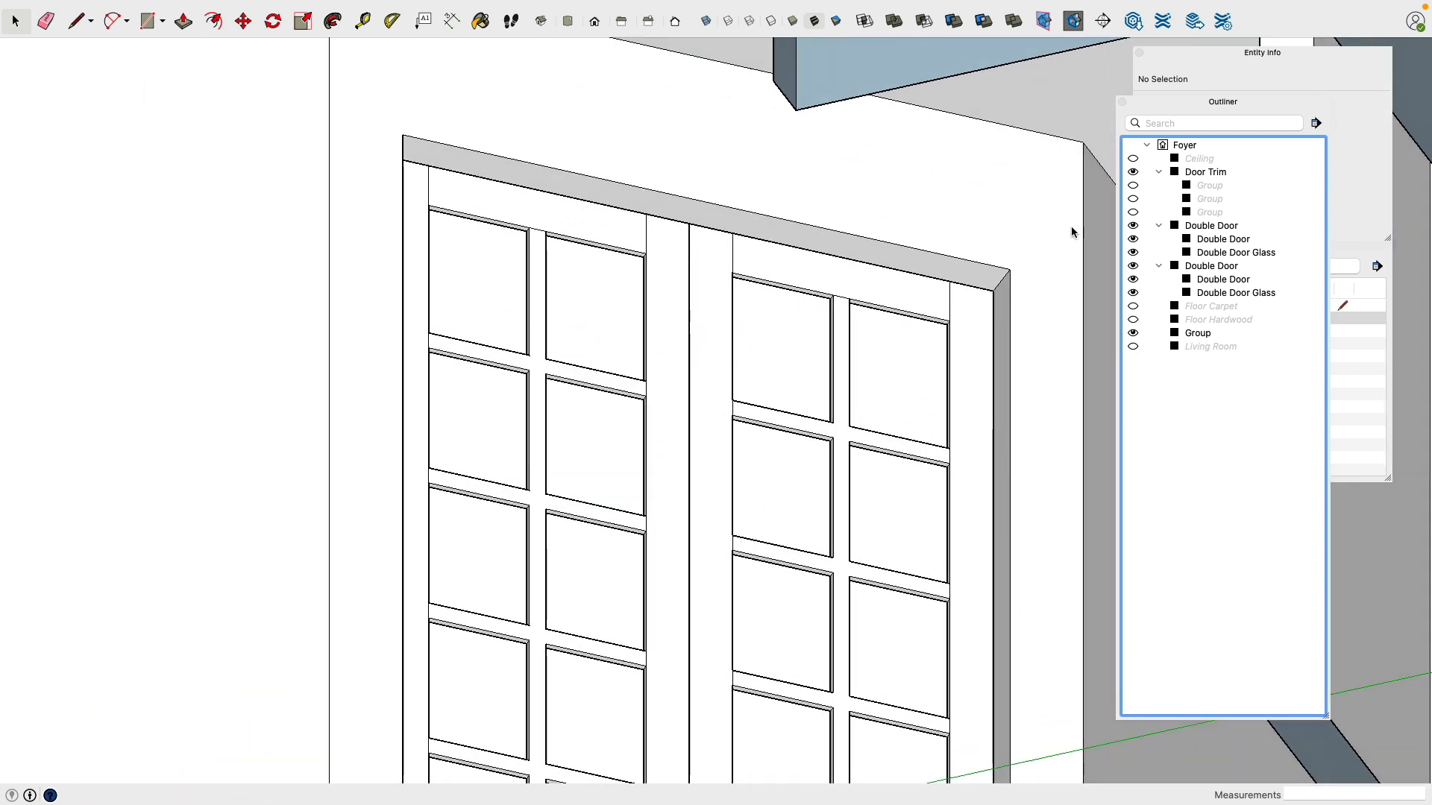
left_click(1133, 185)
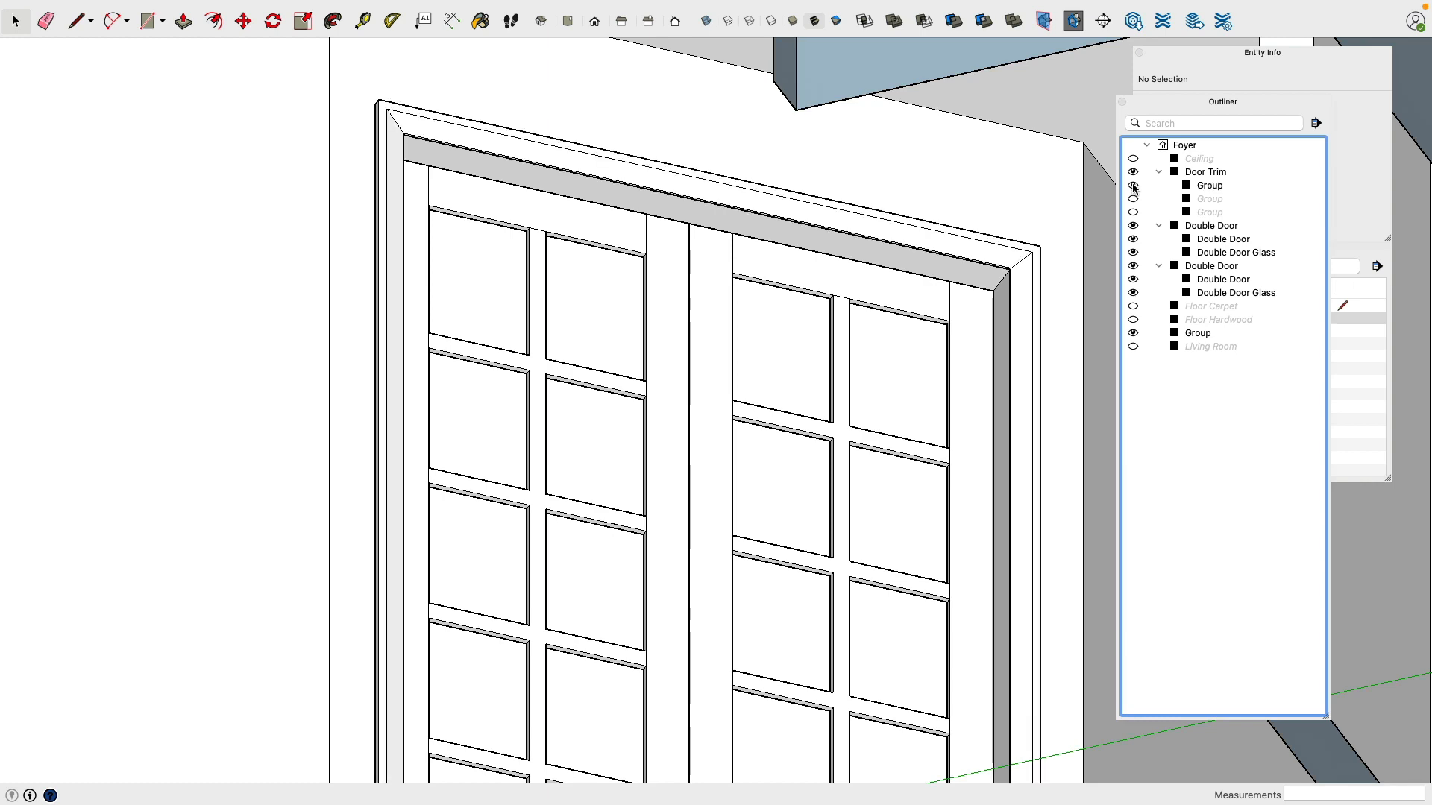
left_click(1133, 213)
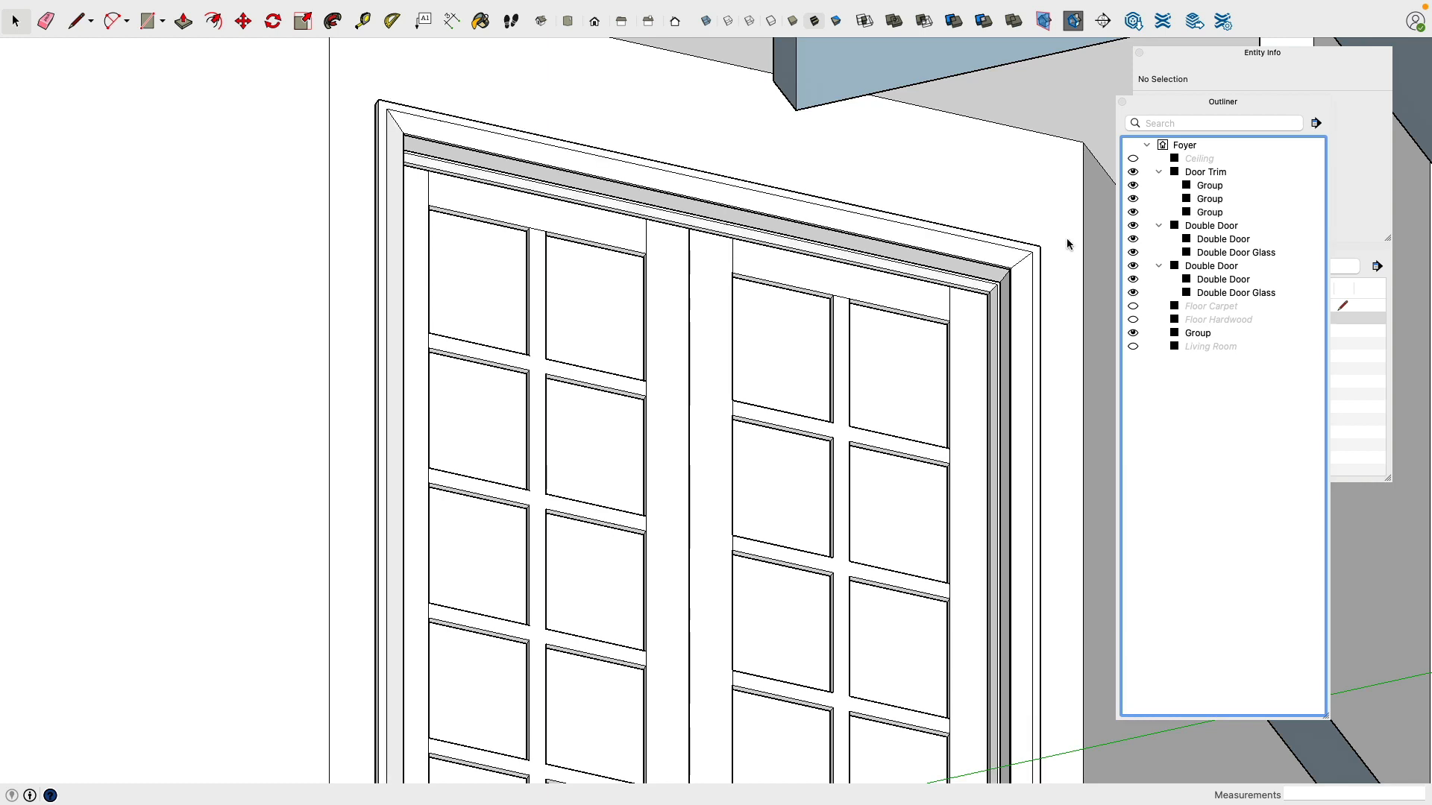
Step: Compare the seam between the two doors with the reference photo Entrance.JPG in Finder, then return to SketchUp
middle_click_drag(900, 302, 792, 302)
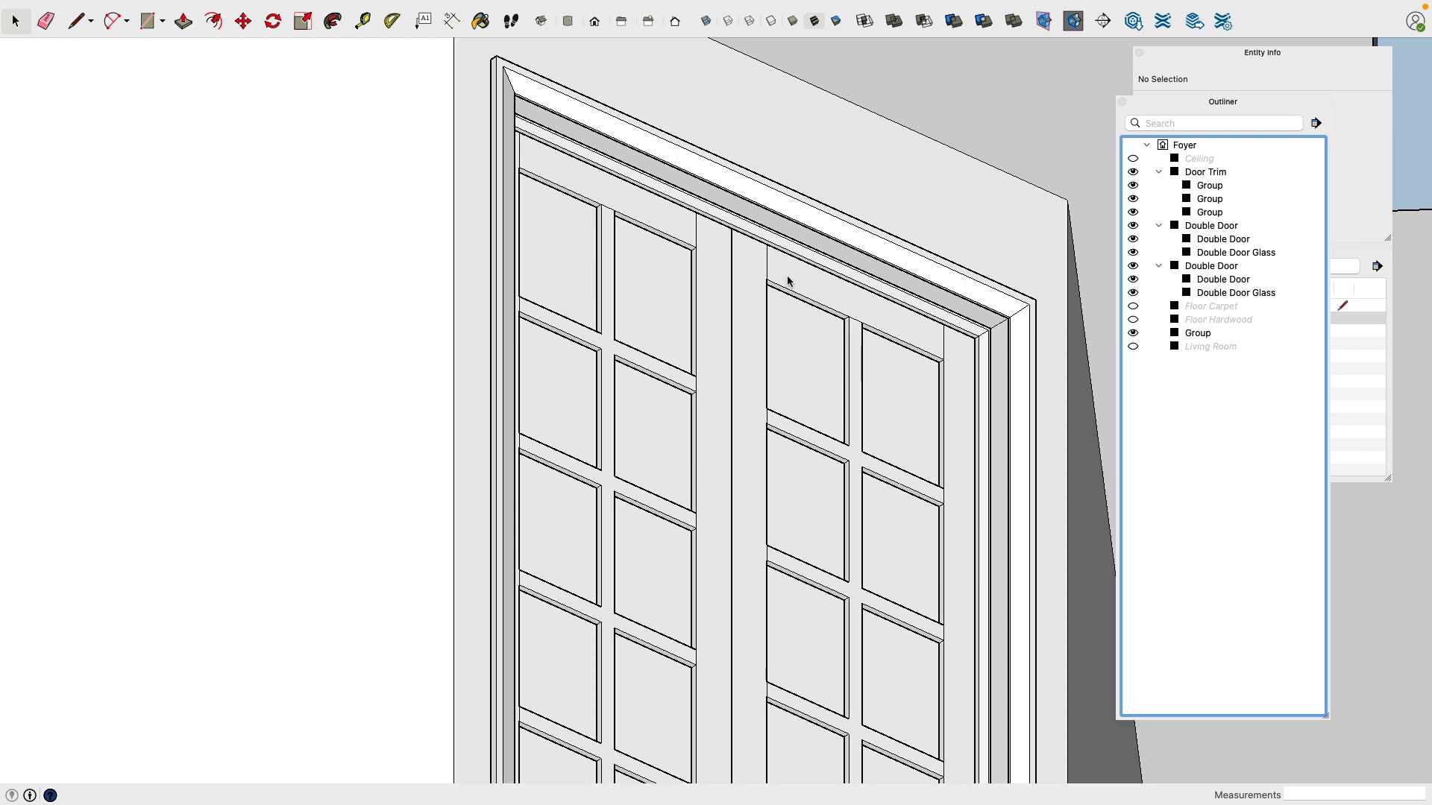
scroll(784, 281, "up", 3)
middle_click_drag(783, 282, 644, 291)
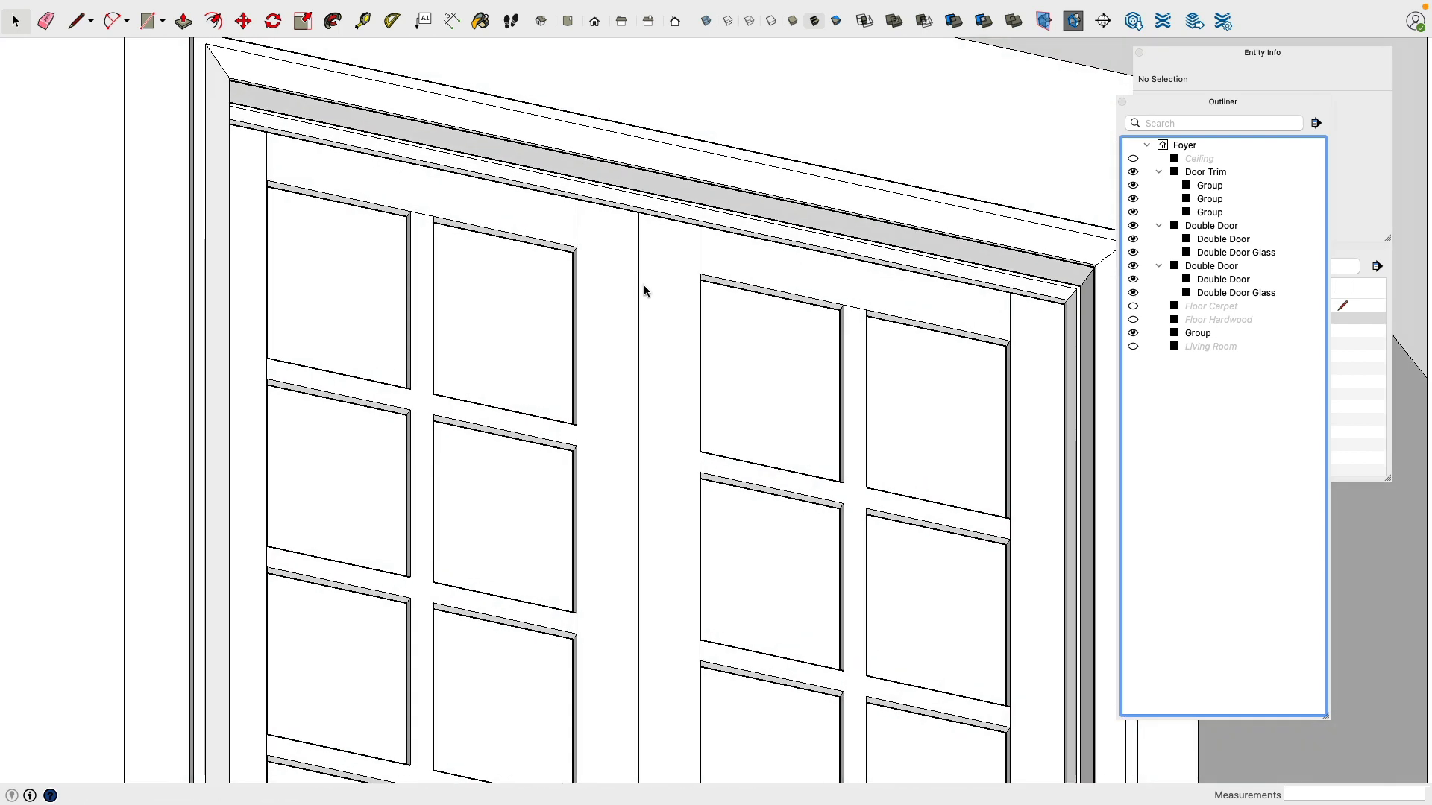
key("super+Tab")
key("super+Tab")
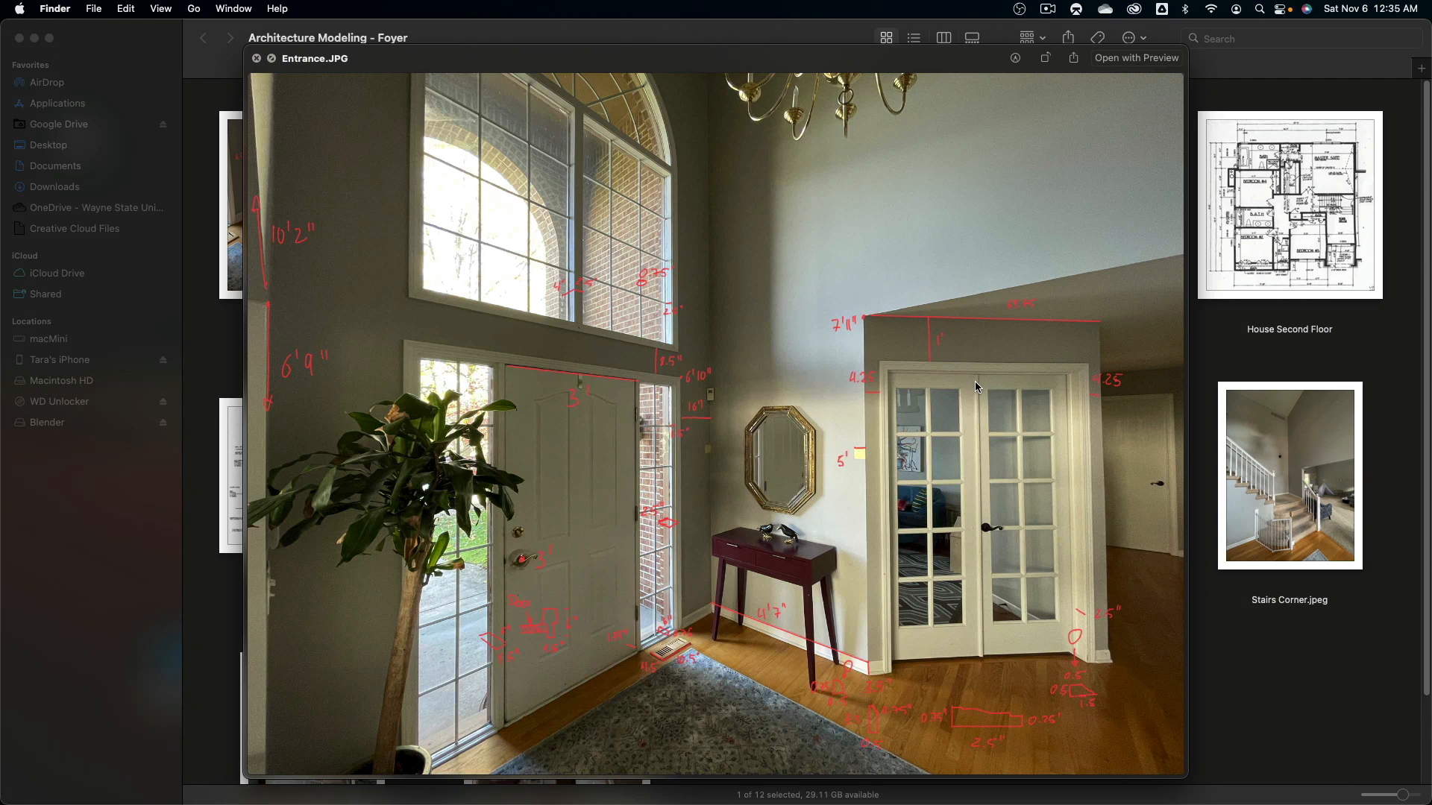
key("super+Tab")
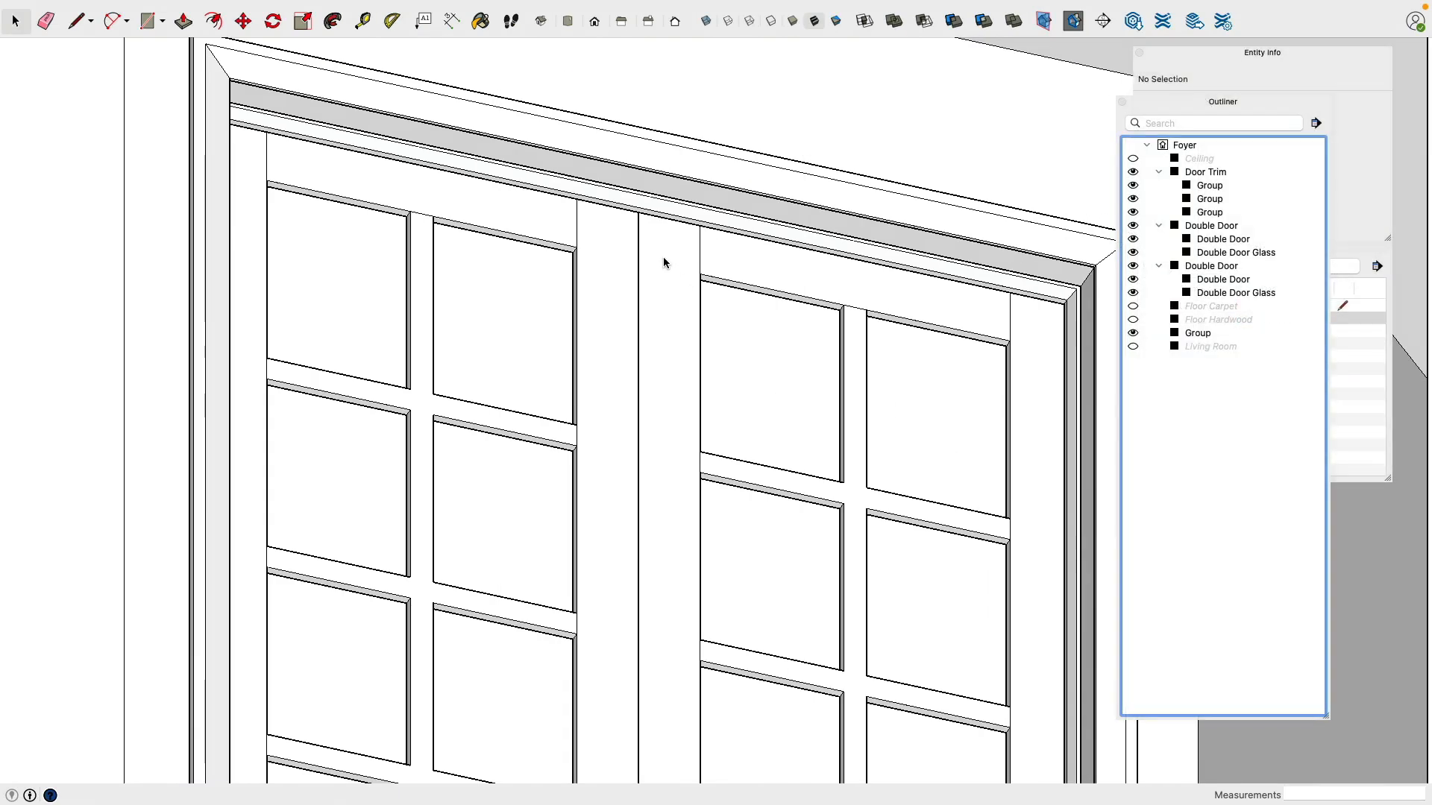
Step: Draw a 0.5" line up from the top of the seam between the two doors, across the inner trim
mouse_move(665, 261)
middle_mouse_down()
mouse_move(426, 182)
mouse_move(498, 156)
mouse_move(658, 211)
middle_mouse_up()
scroll(534, 243, "up", 5)
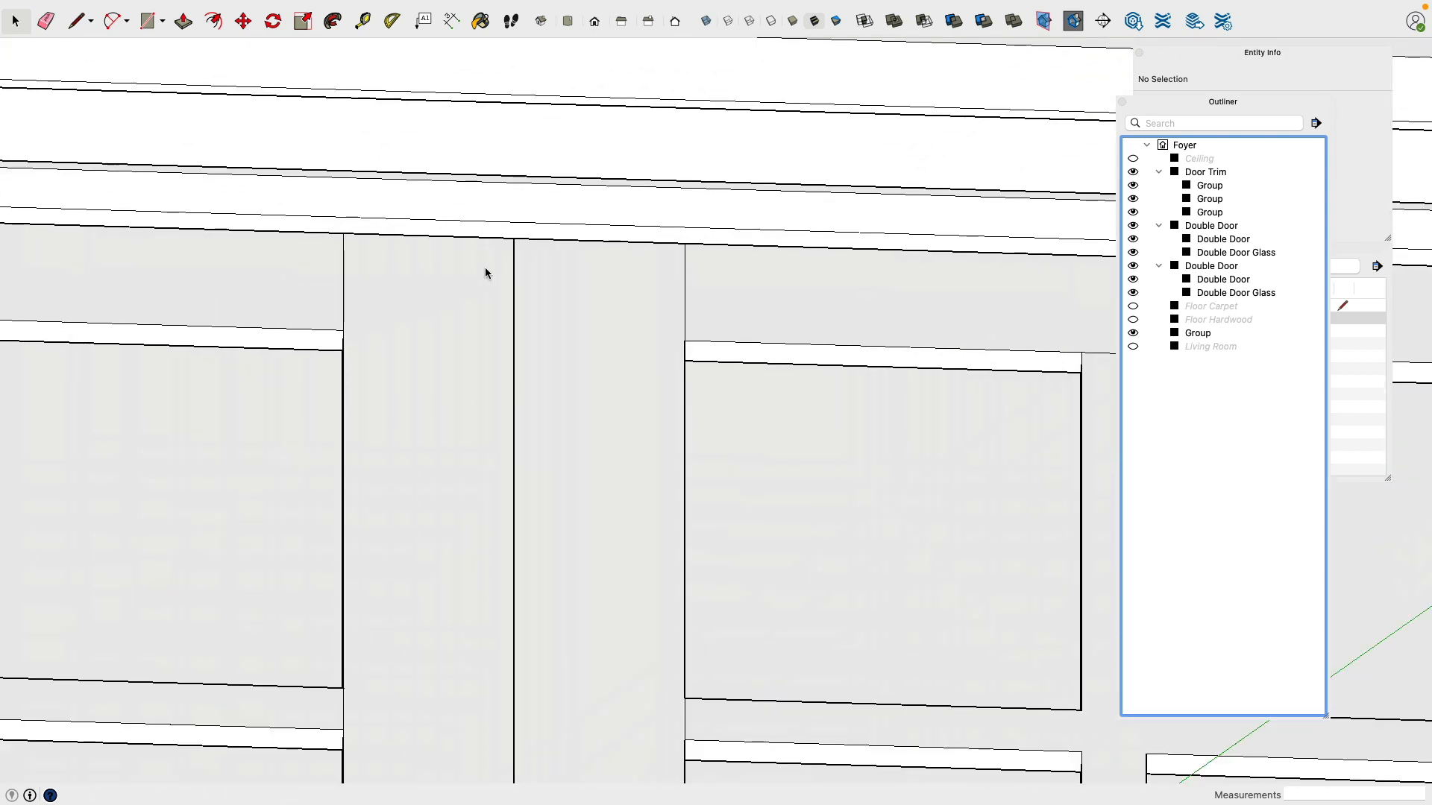
scroll(486, 272, "down", 3)
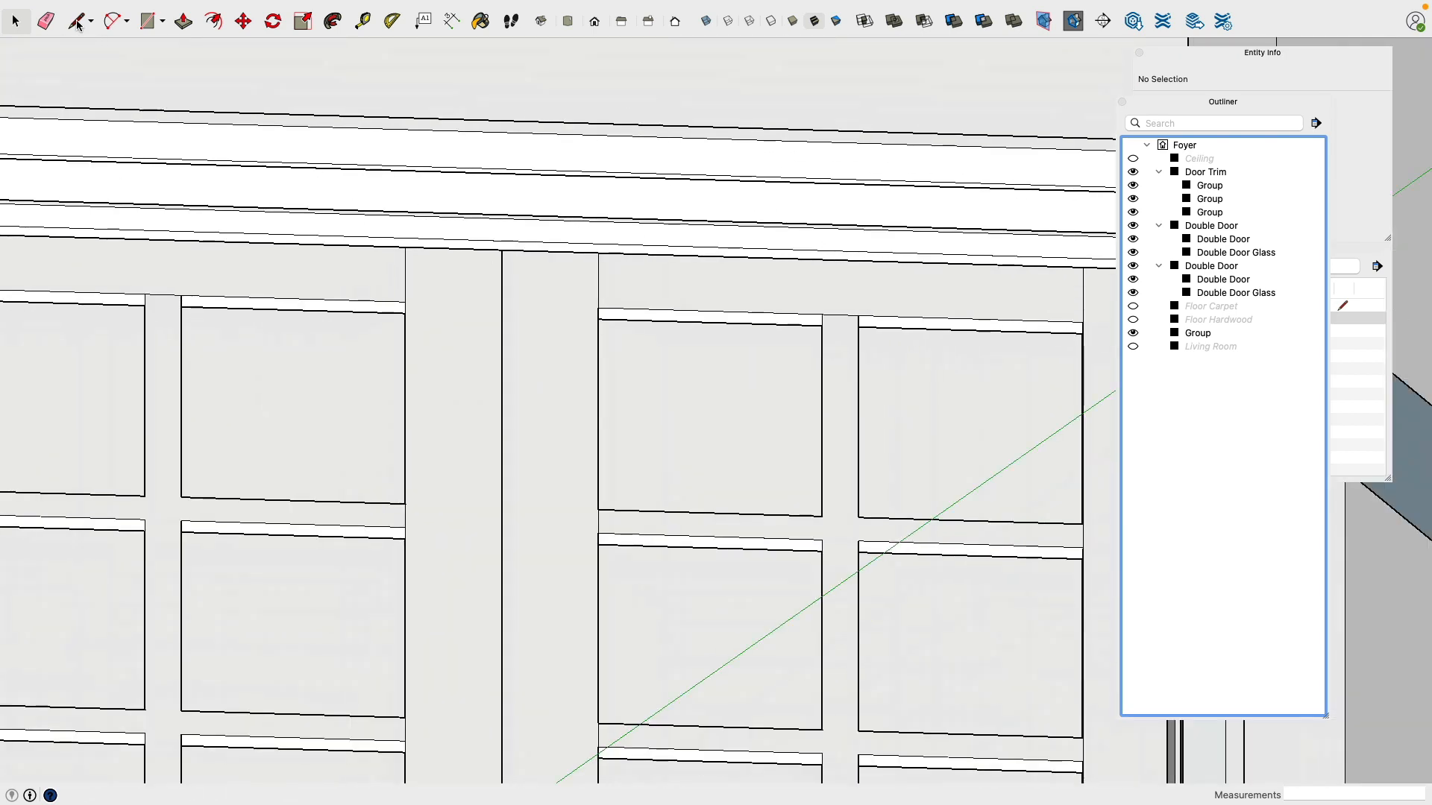
left_click(78, 21)
scroll(458, 278, "up", 6)
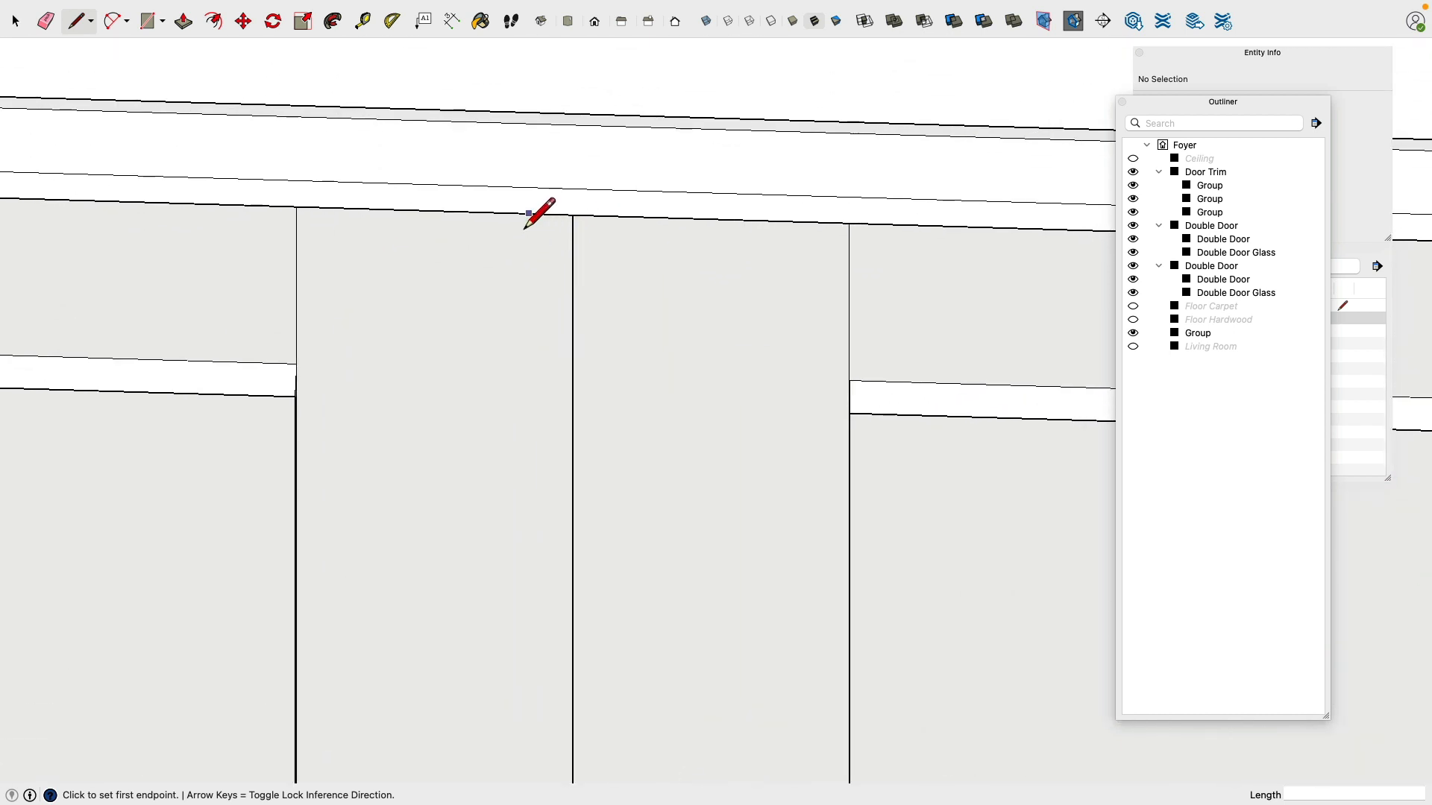
left_click(572, 215)
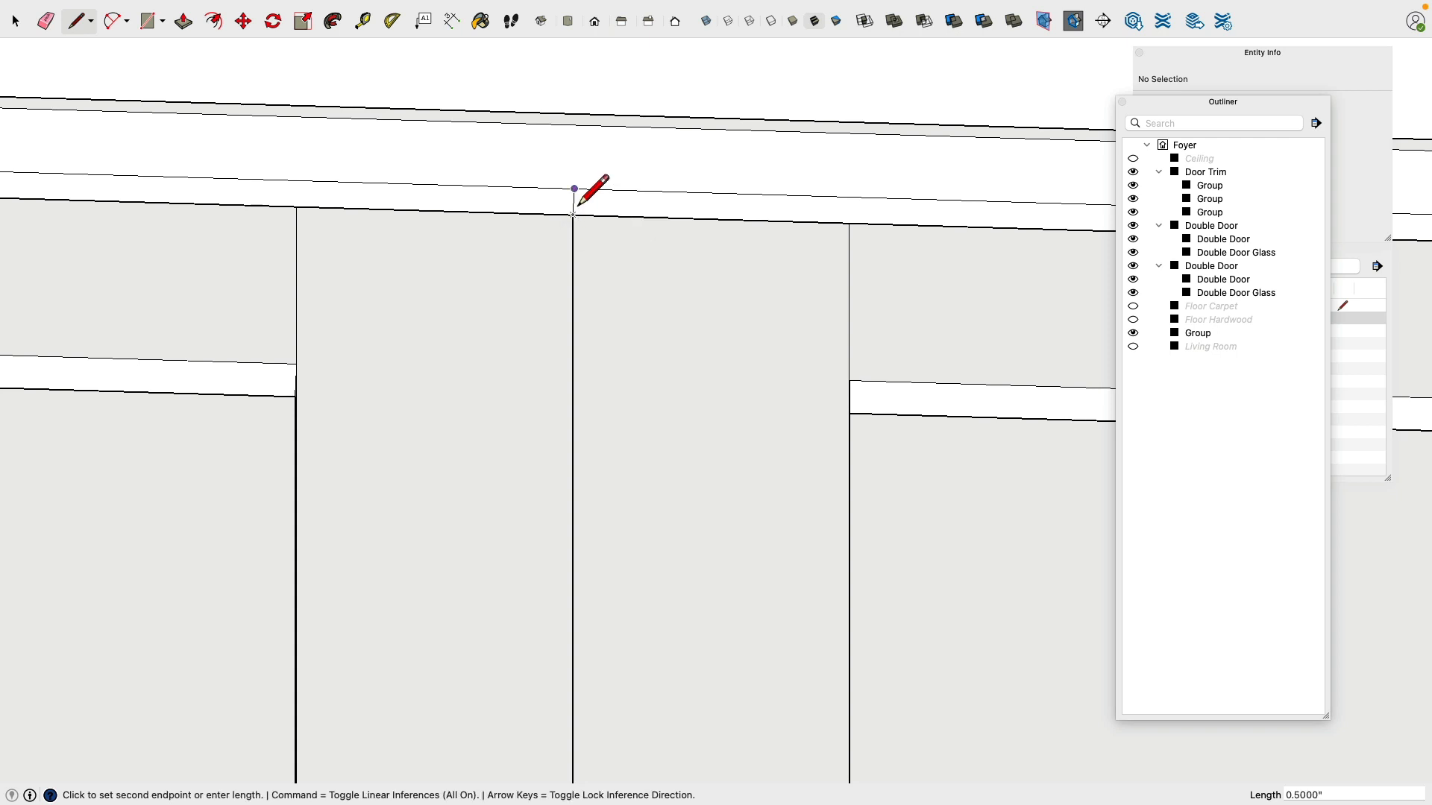
left_click(574, 189)
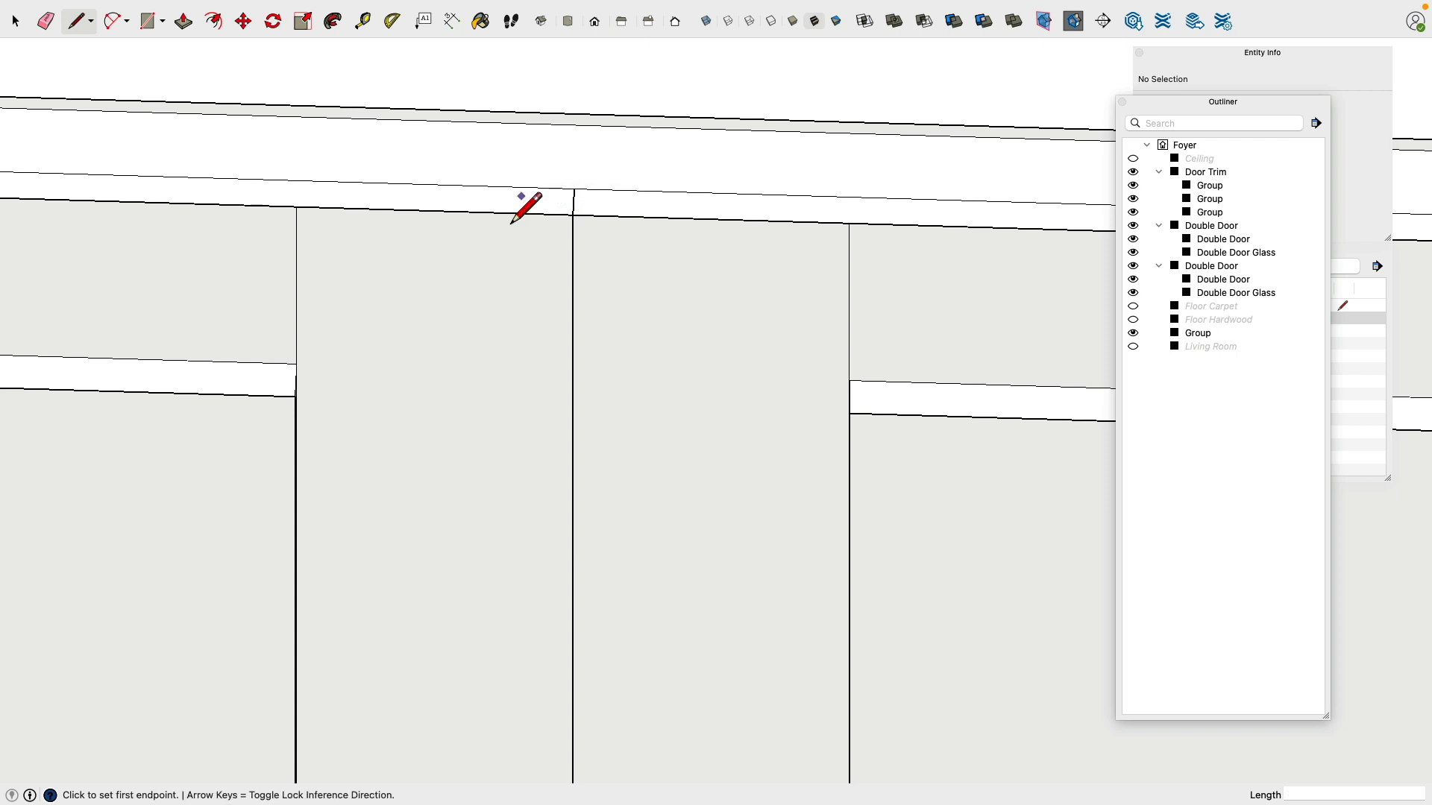
Step: Outline a 1" by 0.5" rectangle centred on the seam against the top inner trim, and erase the dividing line inside it
left_click(573, 216)
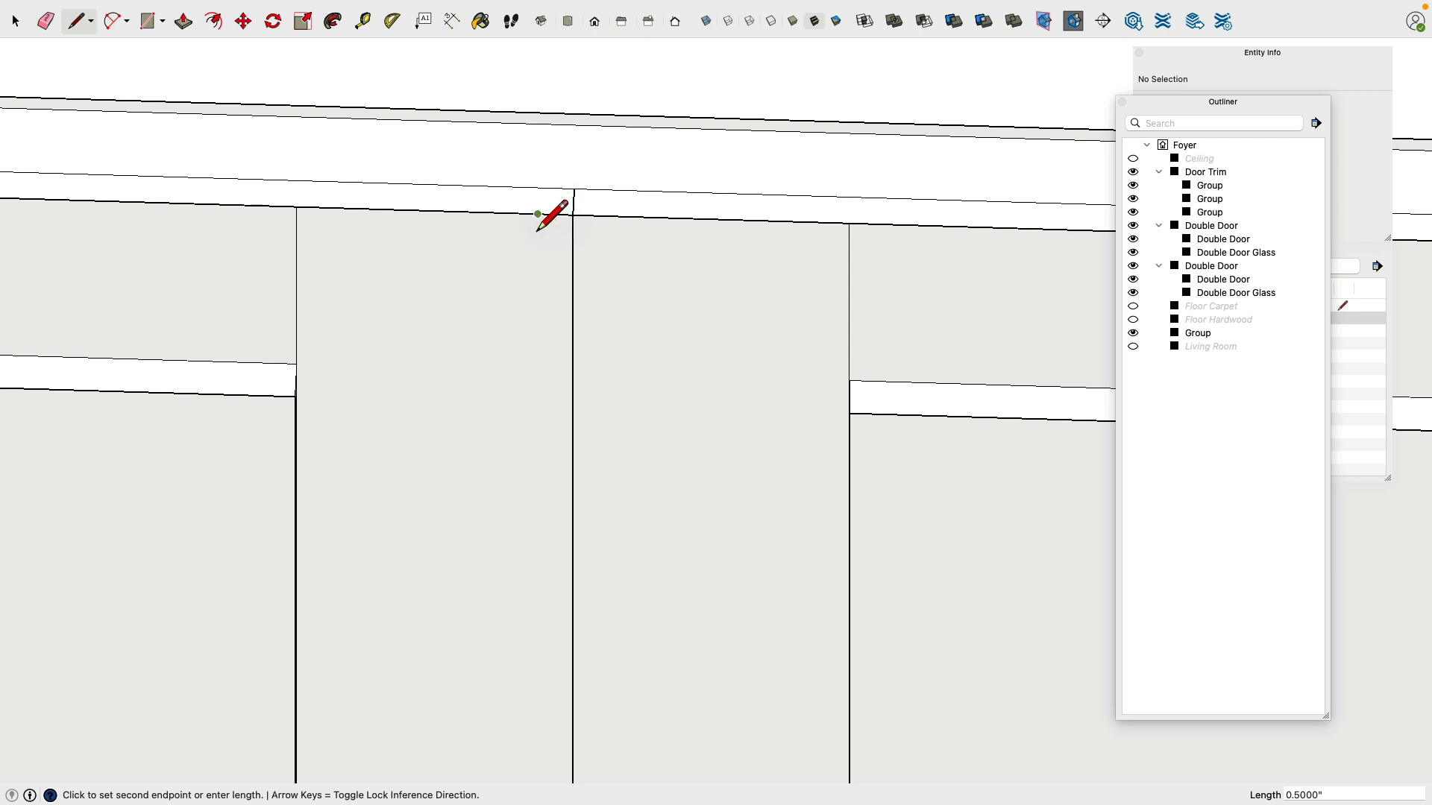
key("Escape")
left_click(573, 215)
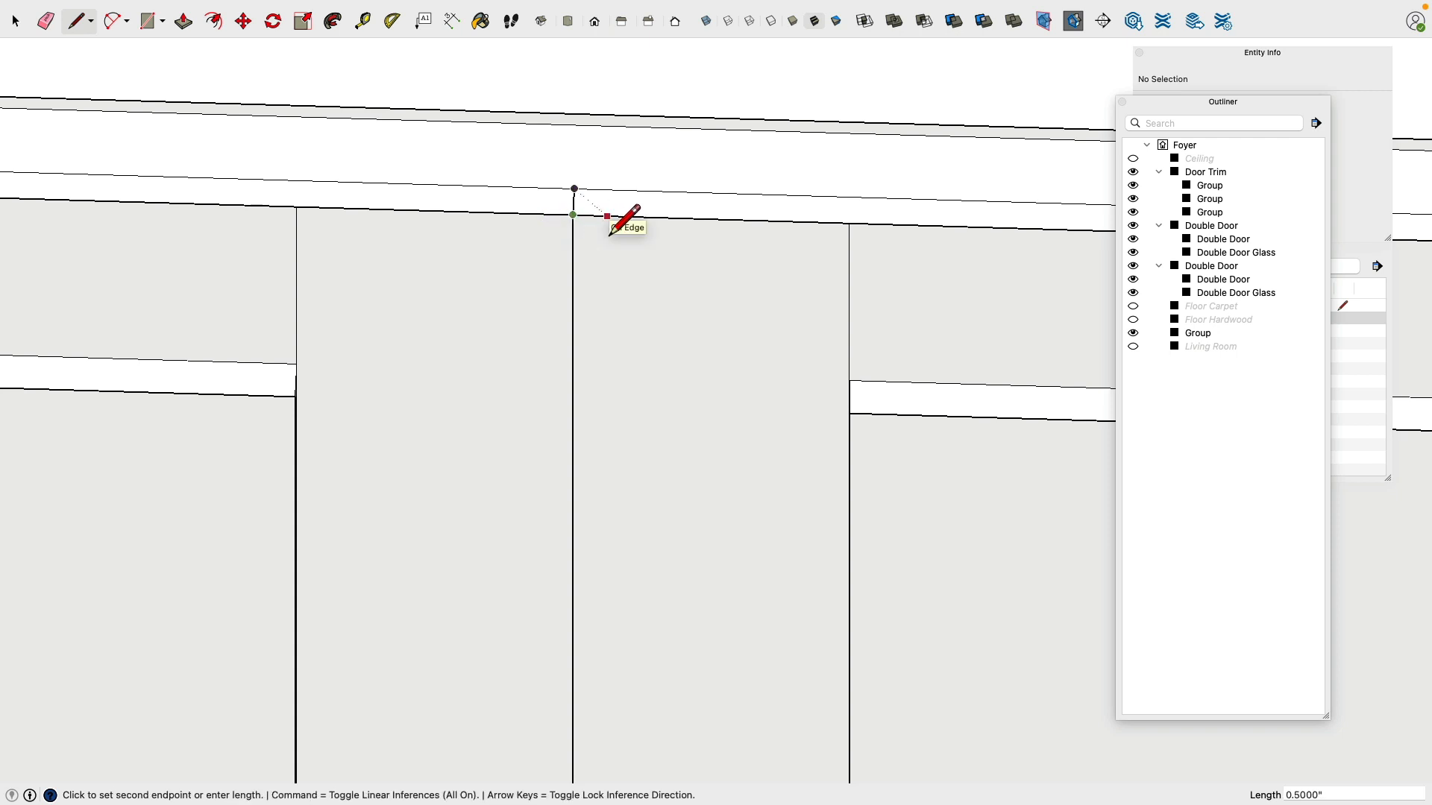
key("Escape")
left_click(607, 216)
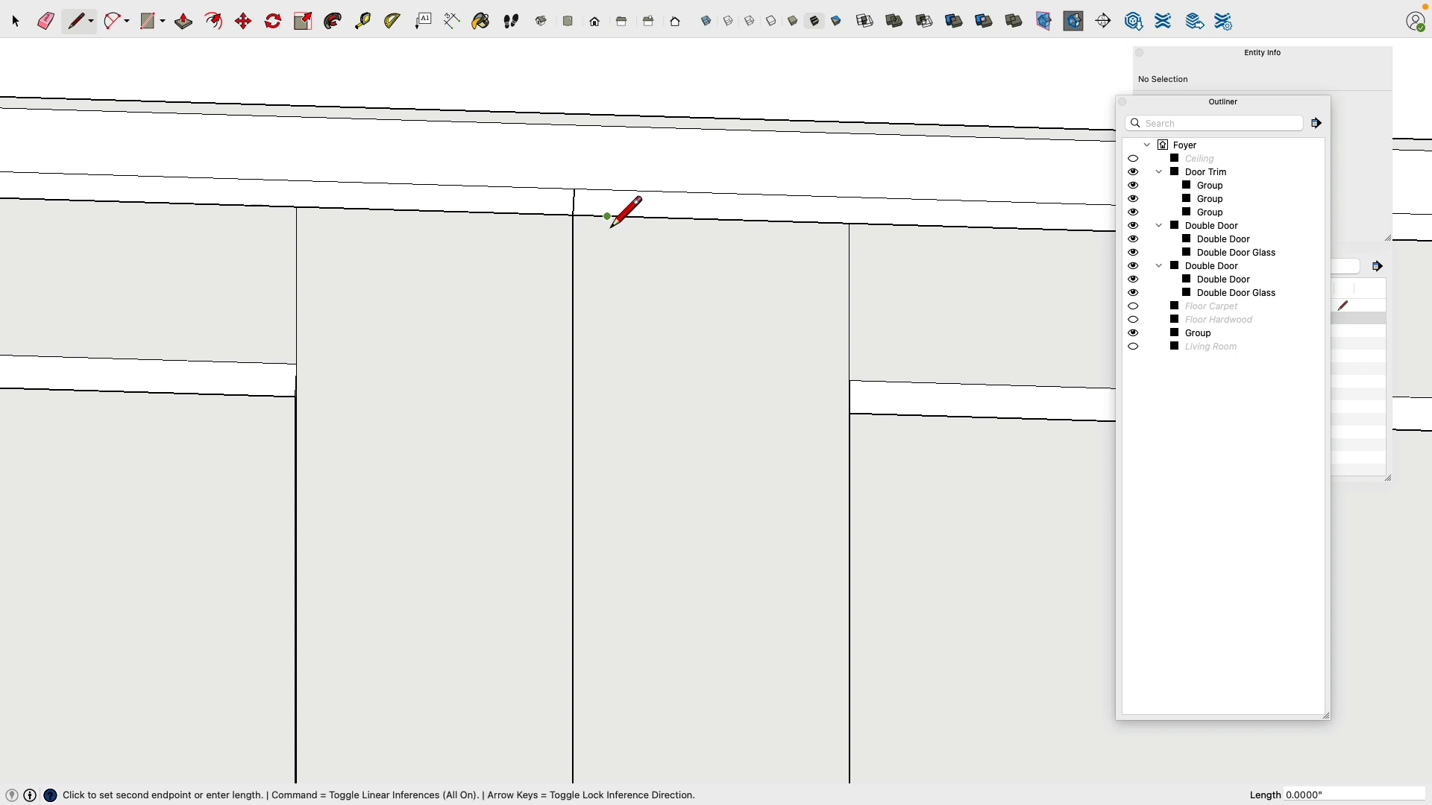
left_click(613, 206)
left_click(538, 214)
left_click(607, 191)
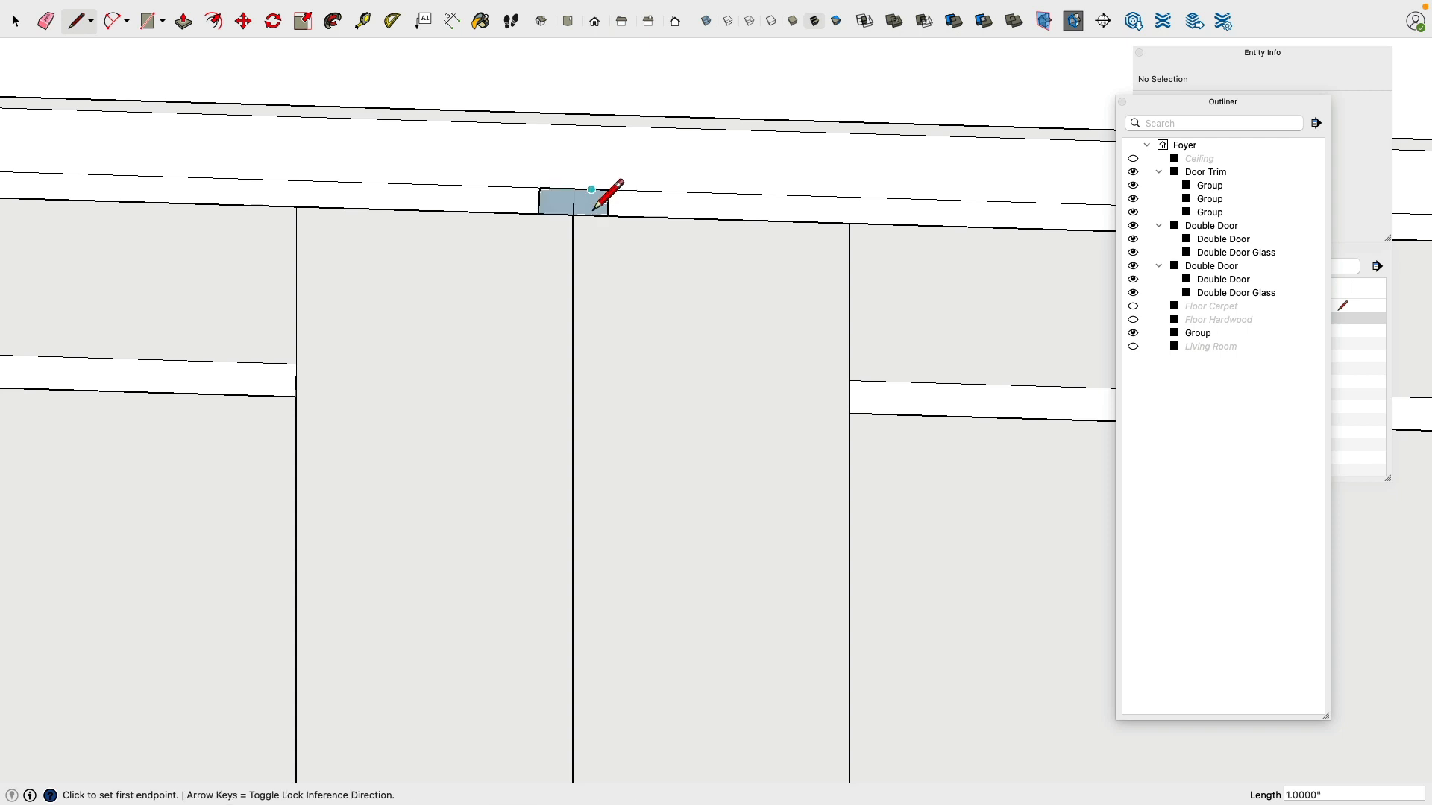
left_click(45, 21)
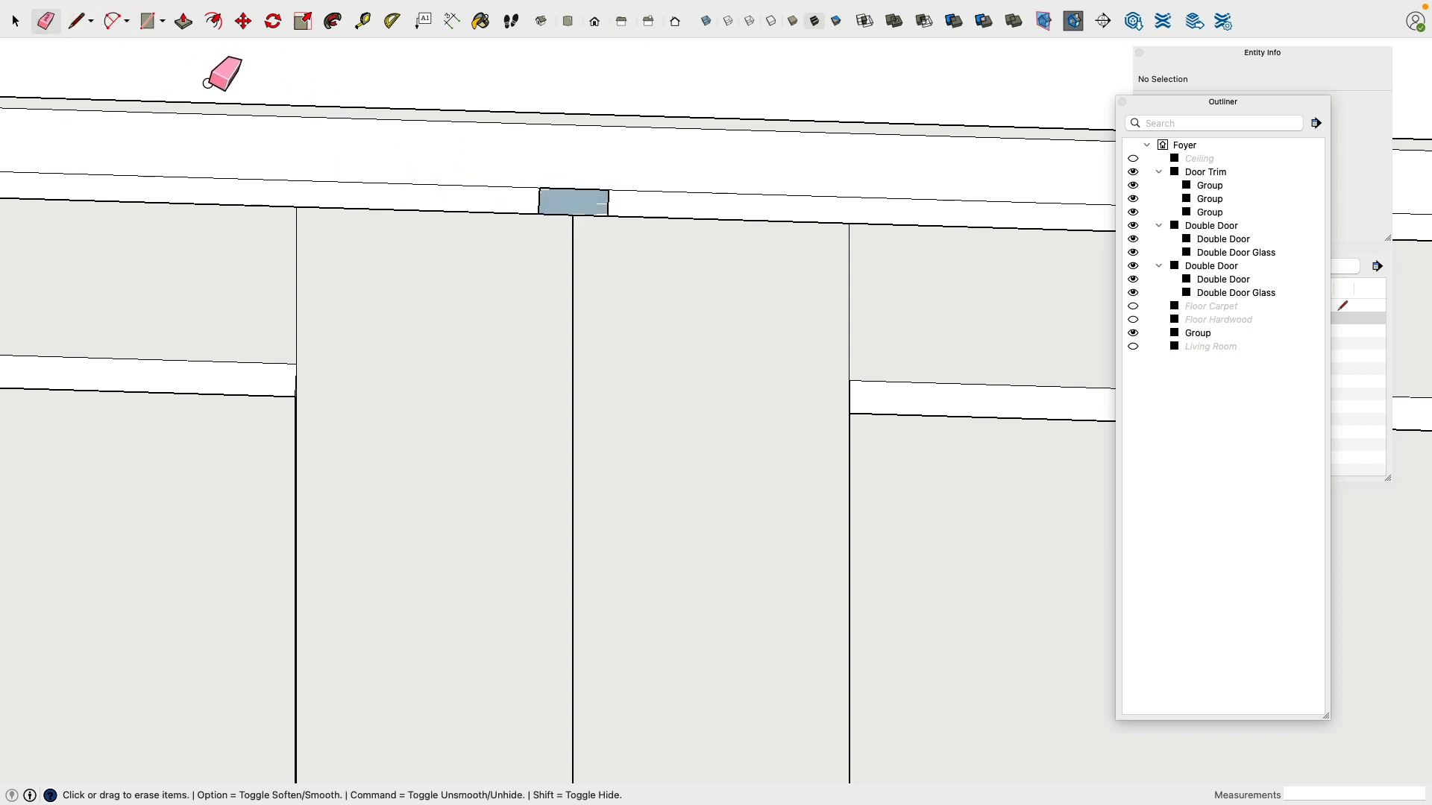
Step: Push/pull the small rectangle about 79.75" down along the seam to the bottom of the doors
left_click(183, 21)
scroll(511, 256, "down", 2)
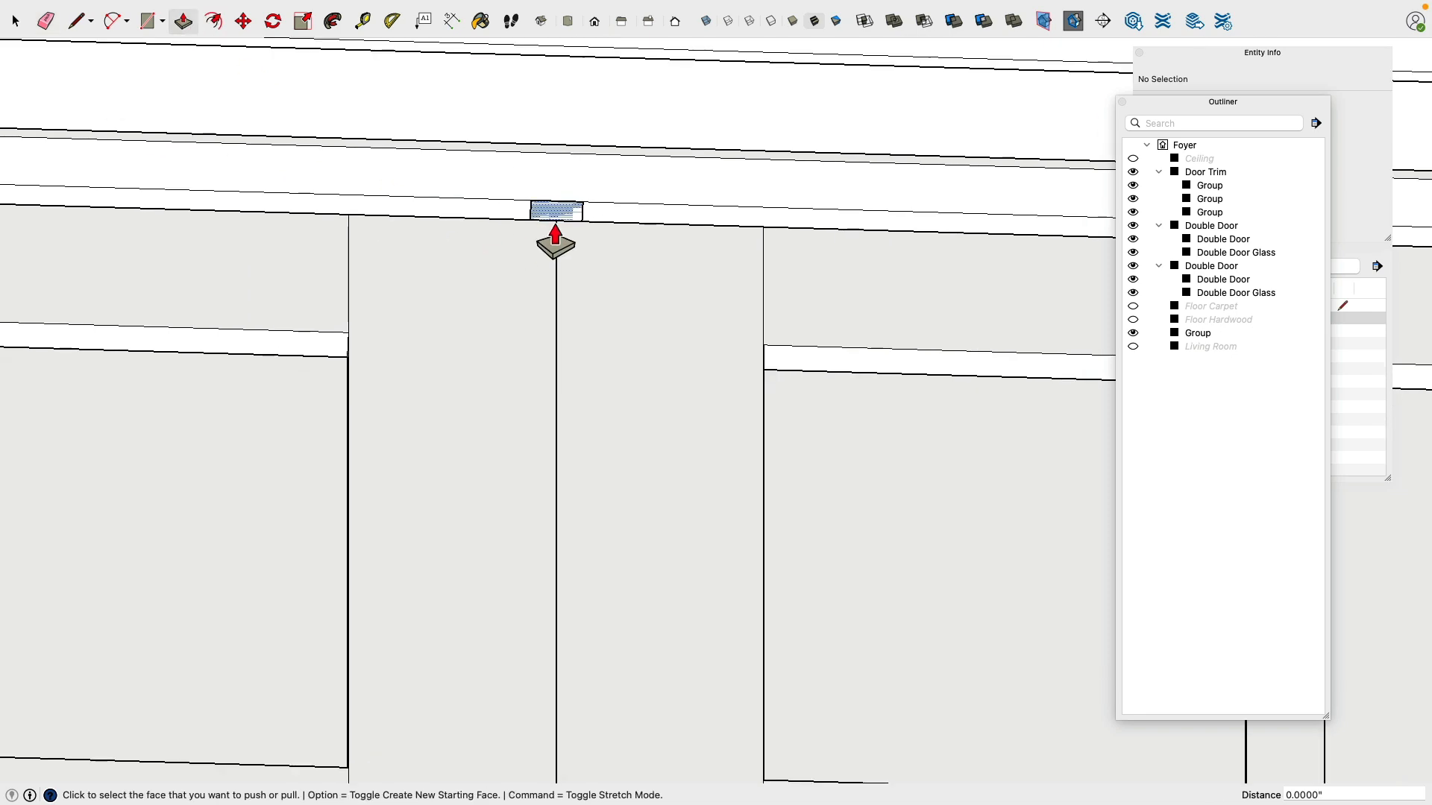
left_click(564, 215)
scroll(563, 300, "down", 5)
middle_click_drag(579, 526, 626, 75, "shift")
middle_click_drag(624, 440, 646, 214, "shift")
scroll(681, 326, "up", 3)
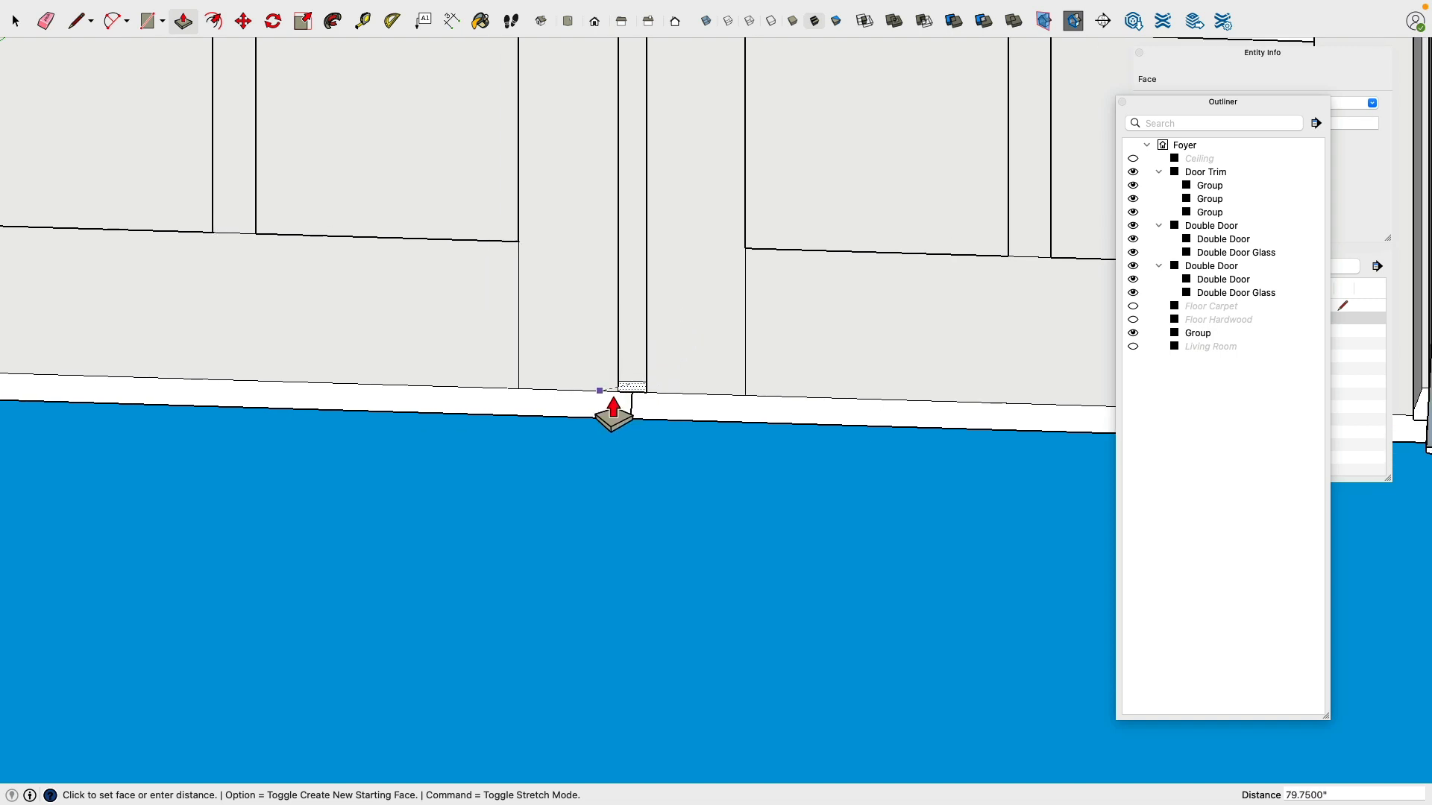
left_click(615, 412)
scroll(408, 351, "down", 2)
Step: Group the whole seam strip and nest it inside the left leaf's Double Door group
left_click(15, 21)
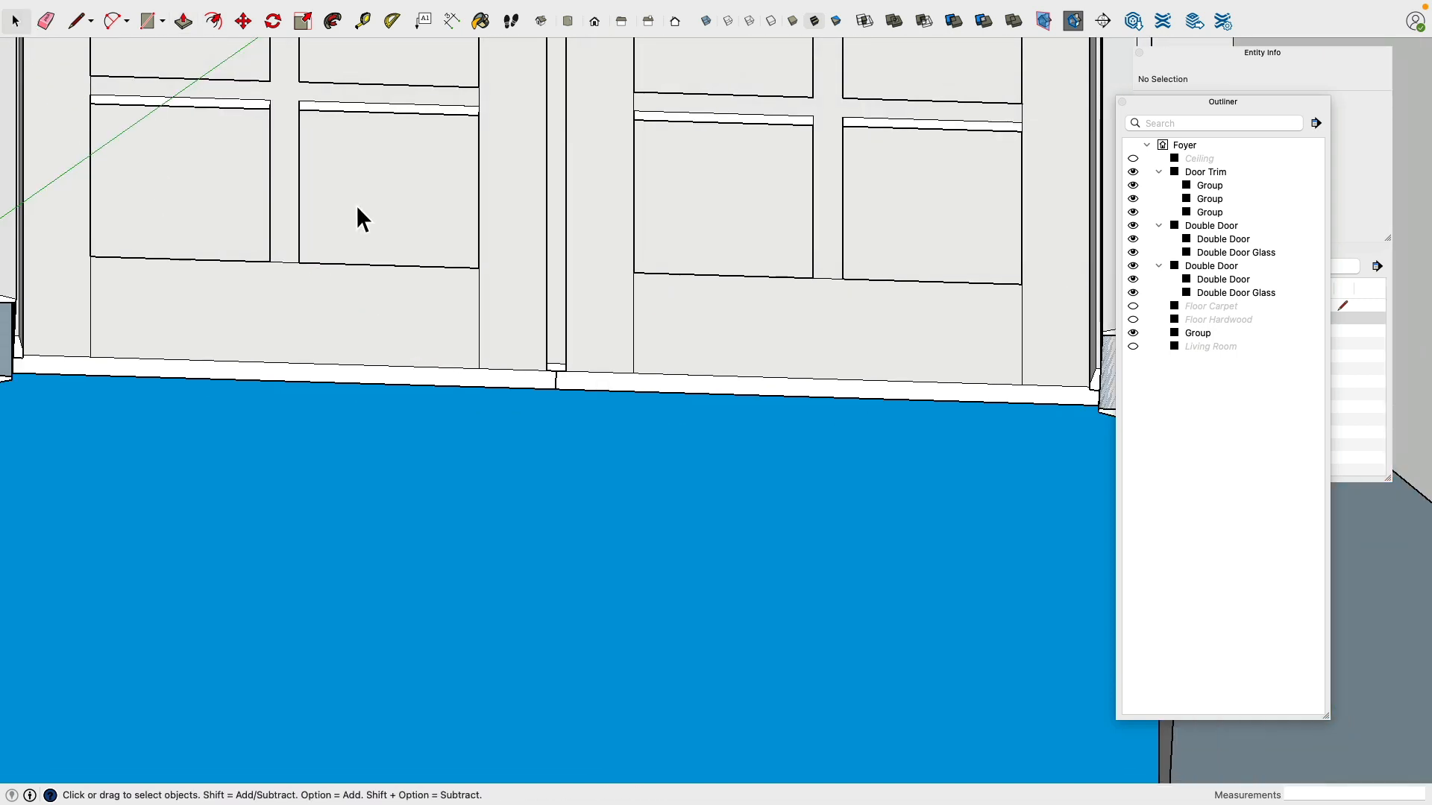
triple_click(557, 328)
right_click(557, 328)
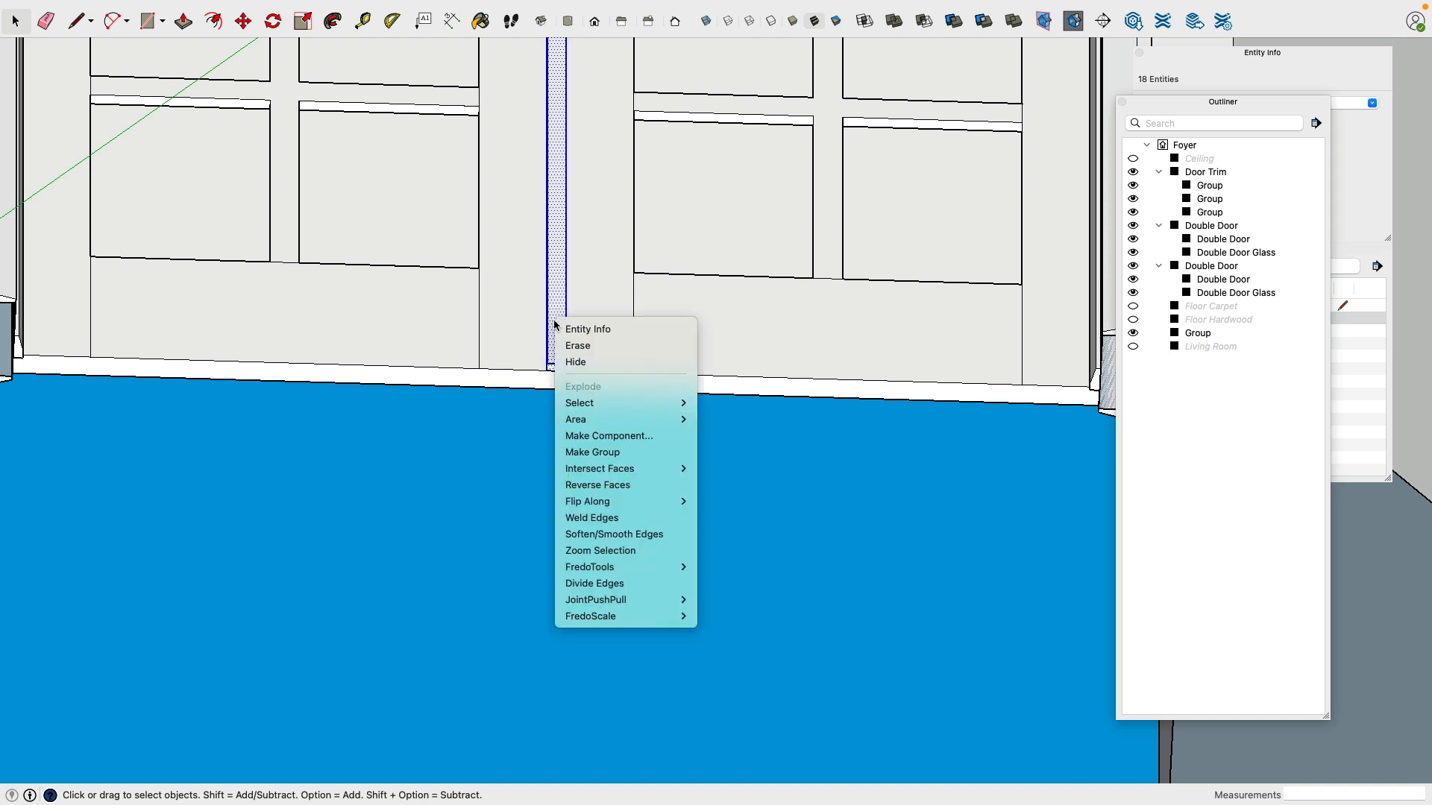
left_click(624, 451)
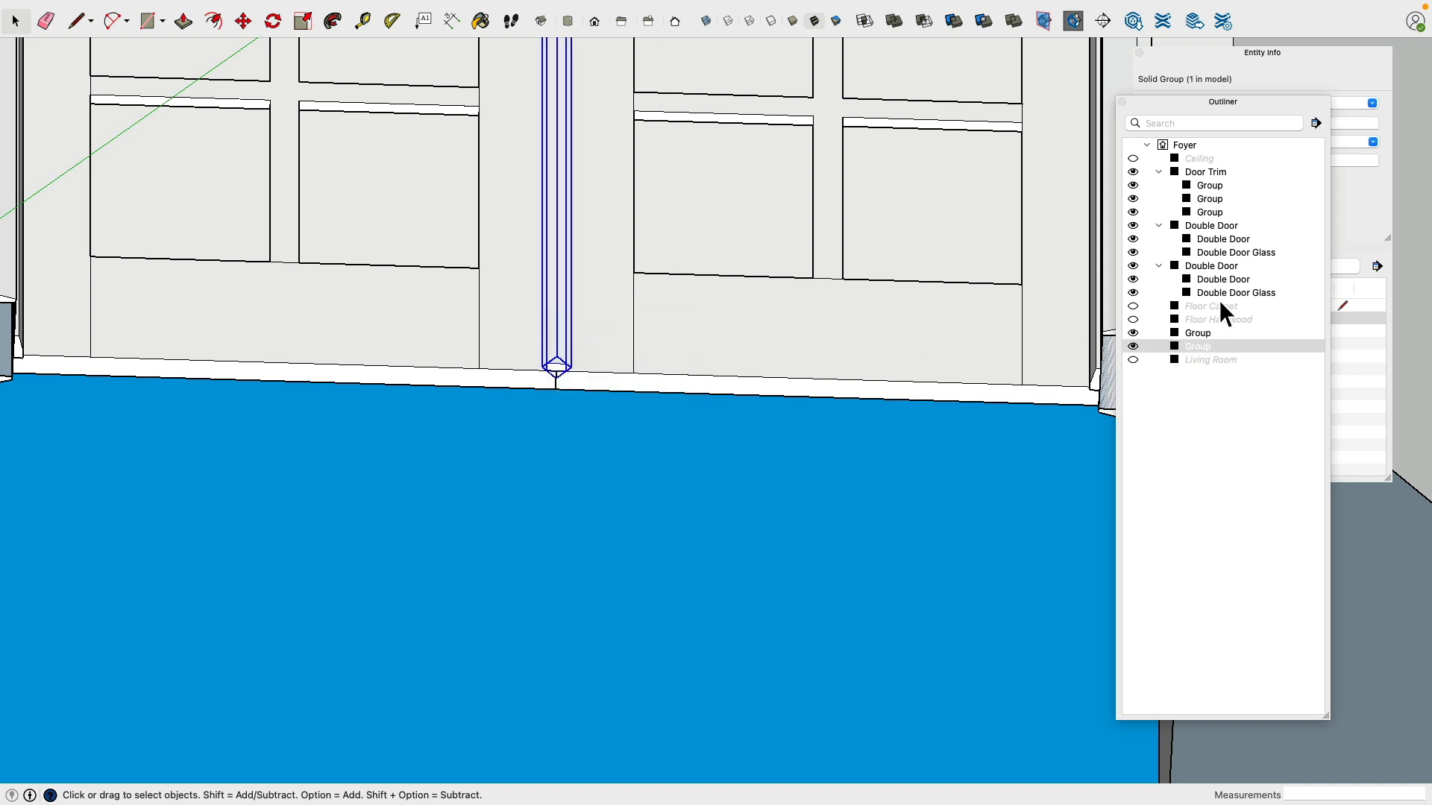
left_click_drag(1209, 352, 1224, 264)
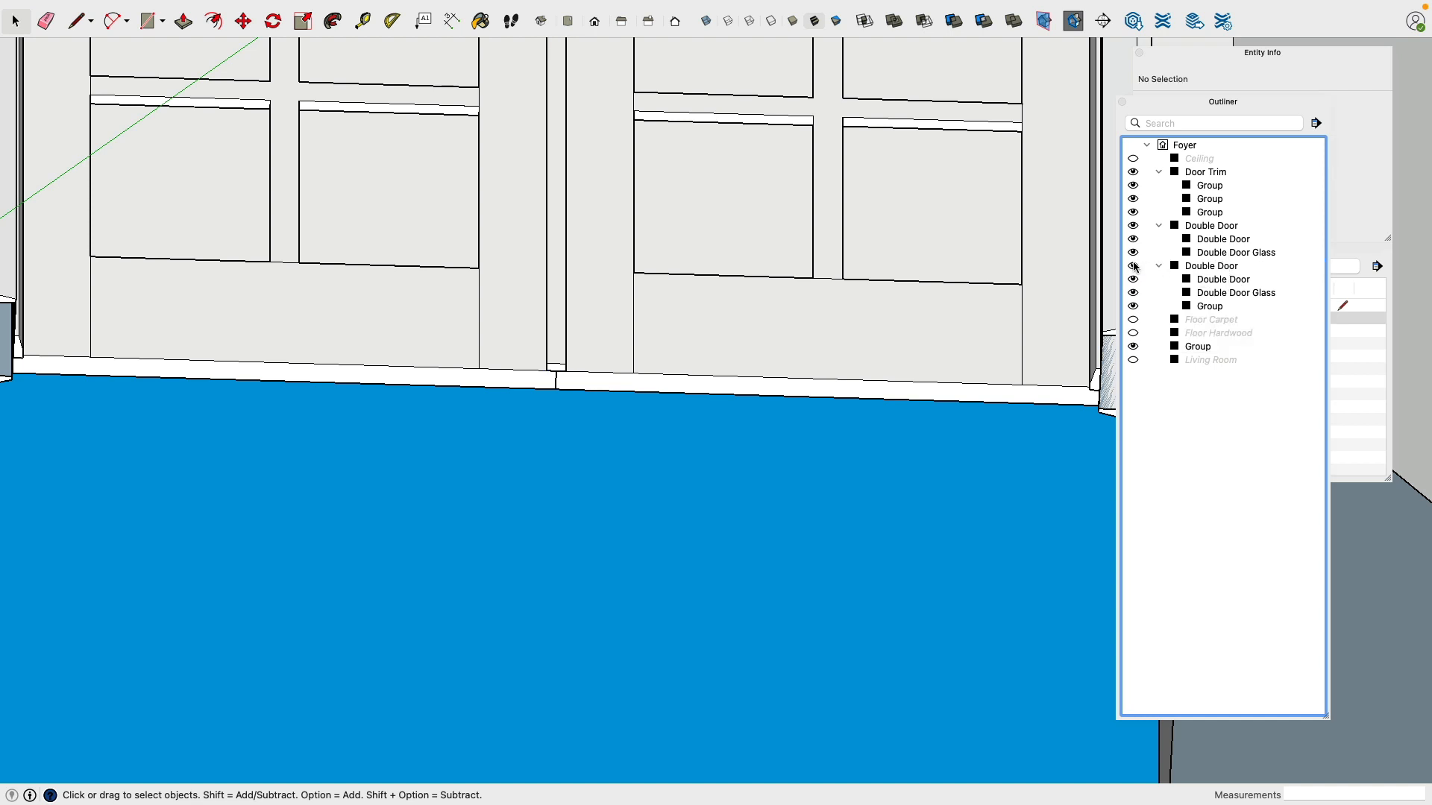
left_click(1133, 266)
double_click(1132, 266)
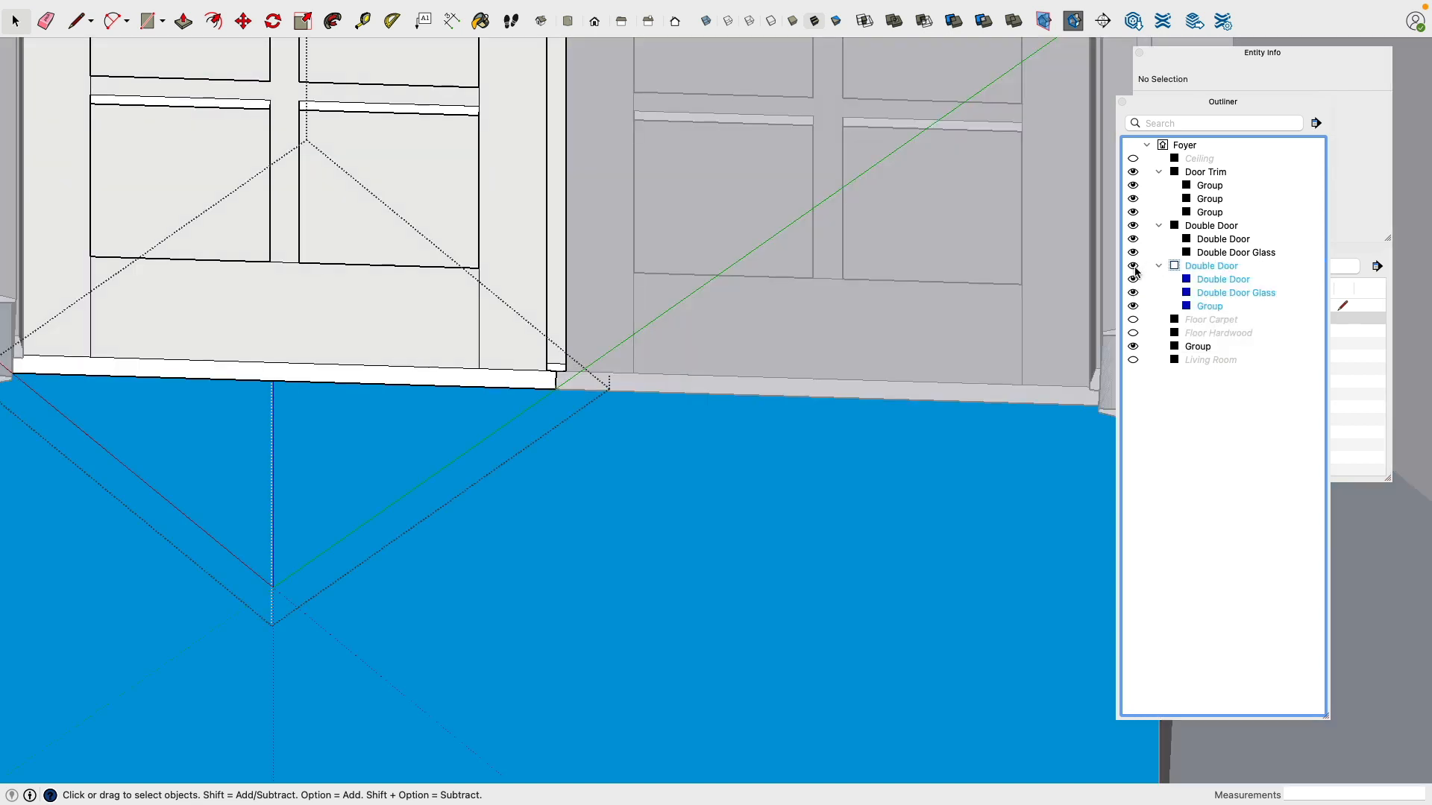
left_click(1211, 526)
Step: Inspect the seam strip and double doors from several angles, compare them with Entrance.JPG in Finder, and return to SketchUp
scroll(807, 334, "down", 8)
middle_click_drag(807, 333, 962, 254)
scroll(792, 341, "down", 3)
scroll(748, 110, "up", 9)
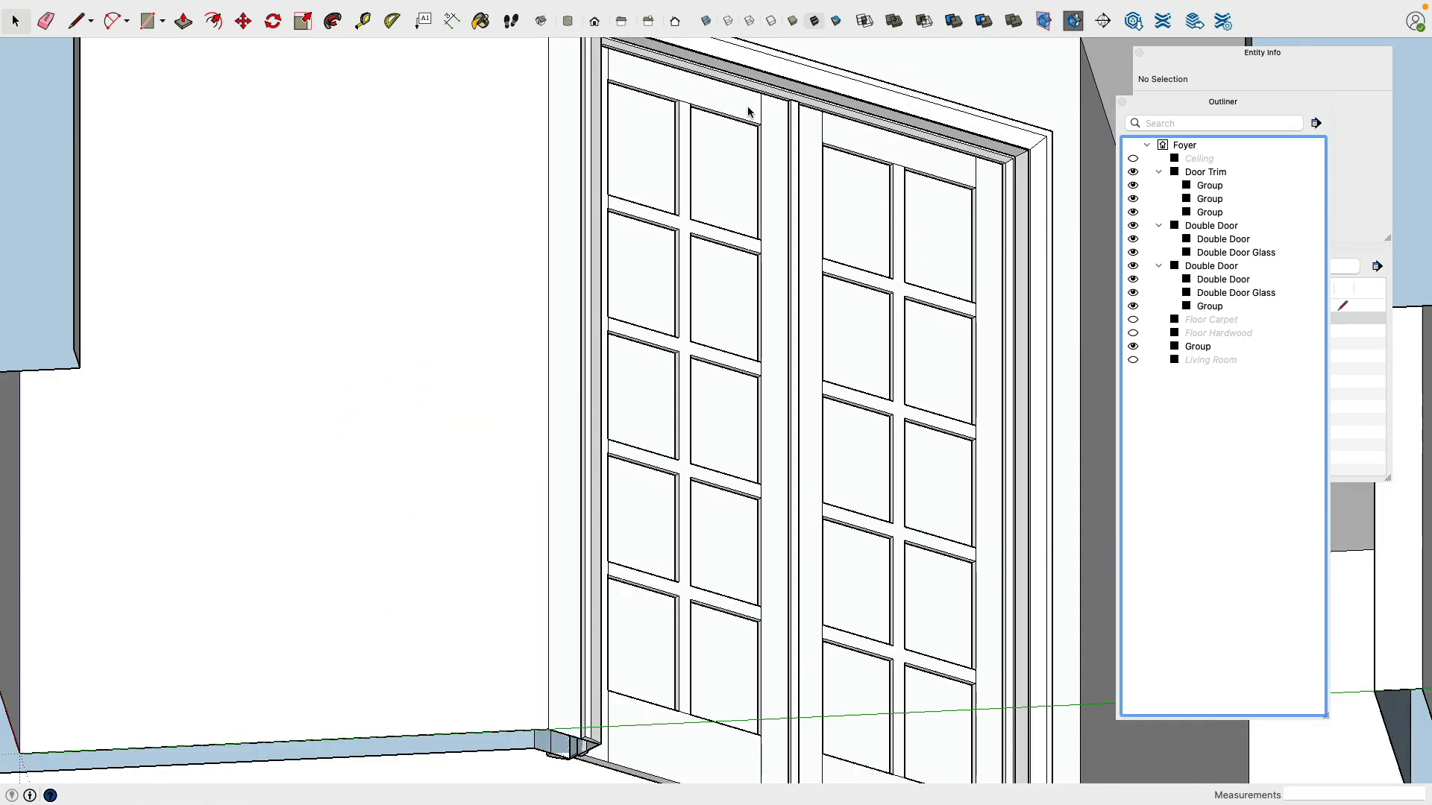
scroll(795, 117, "up", 3)
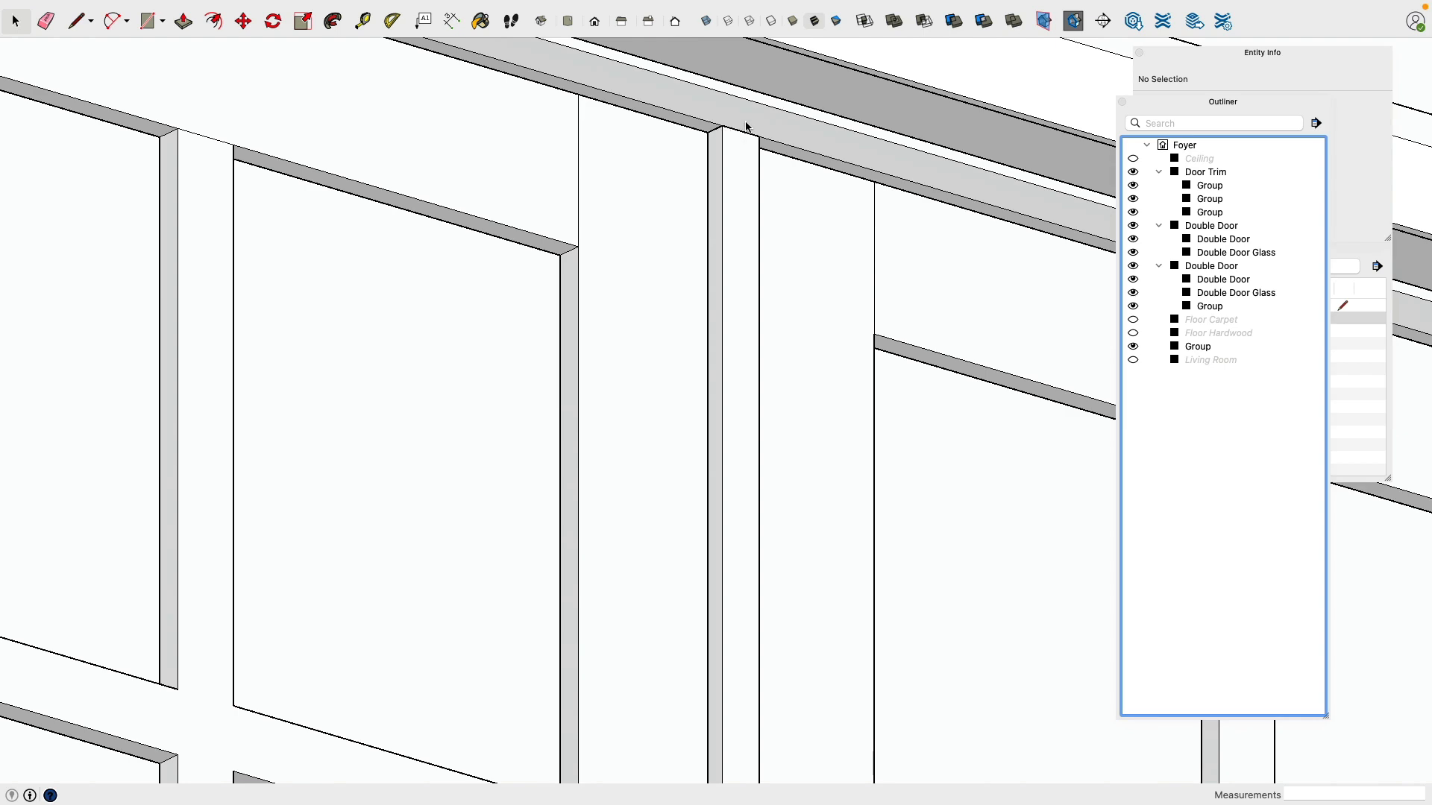
scroll(756, 213, "down", 6)
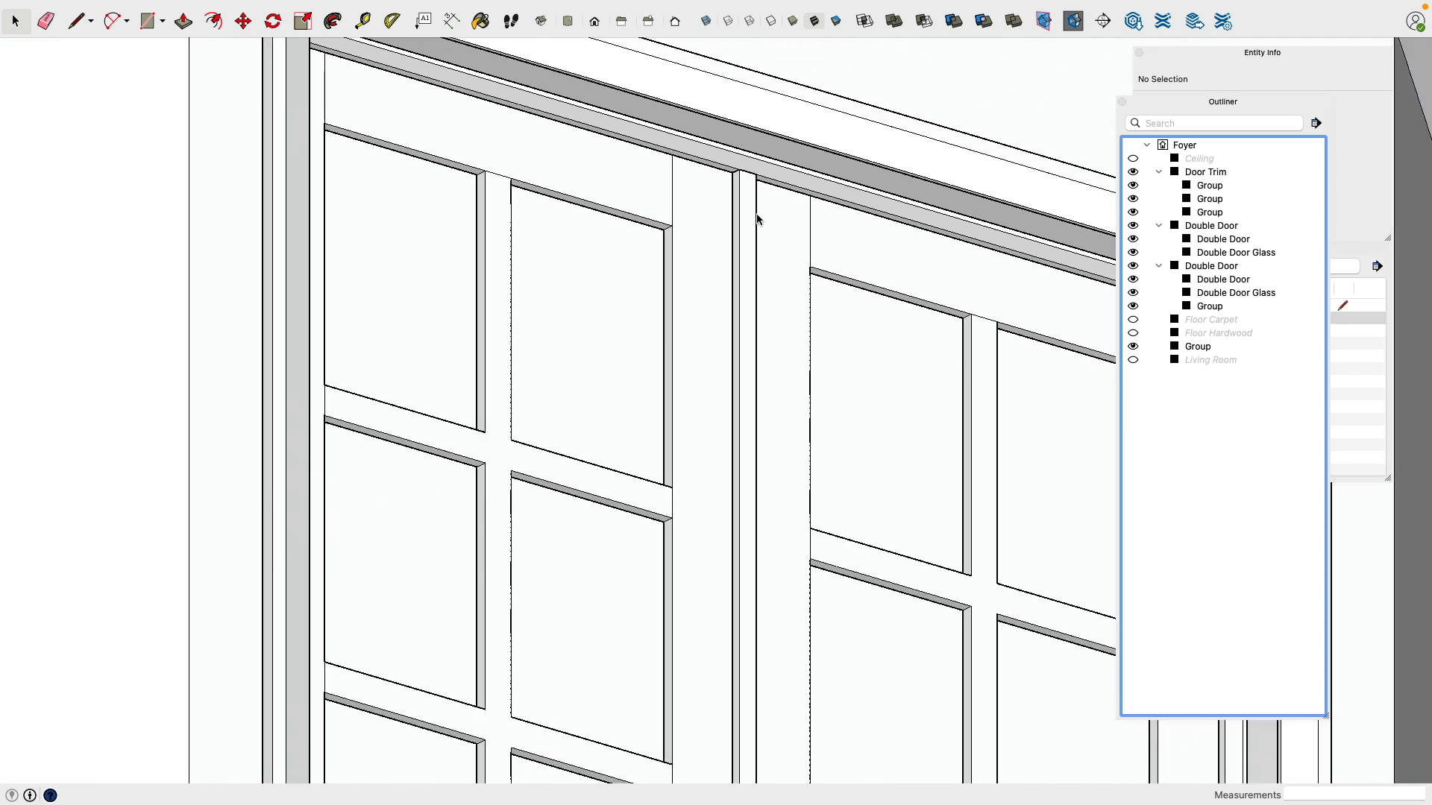
middle_click_drag(757, 216, 710, 511)
scroll(792, 190, "down", 5)
scroll(627, 308, "down", 5)
left_click_drag(726, 312, 727, 295)
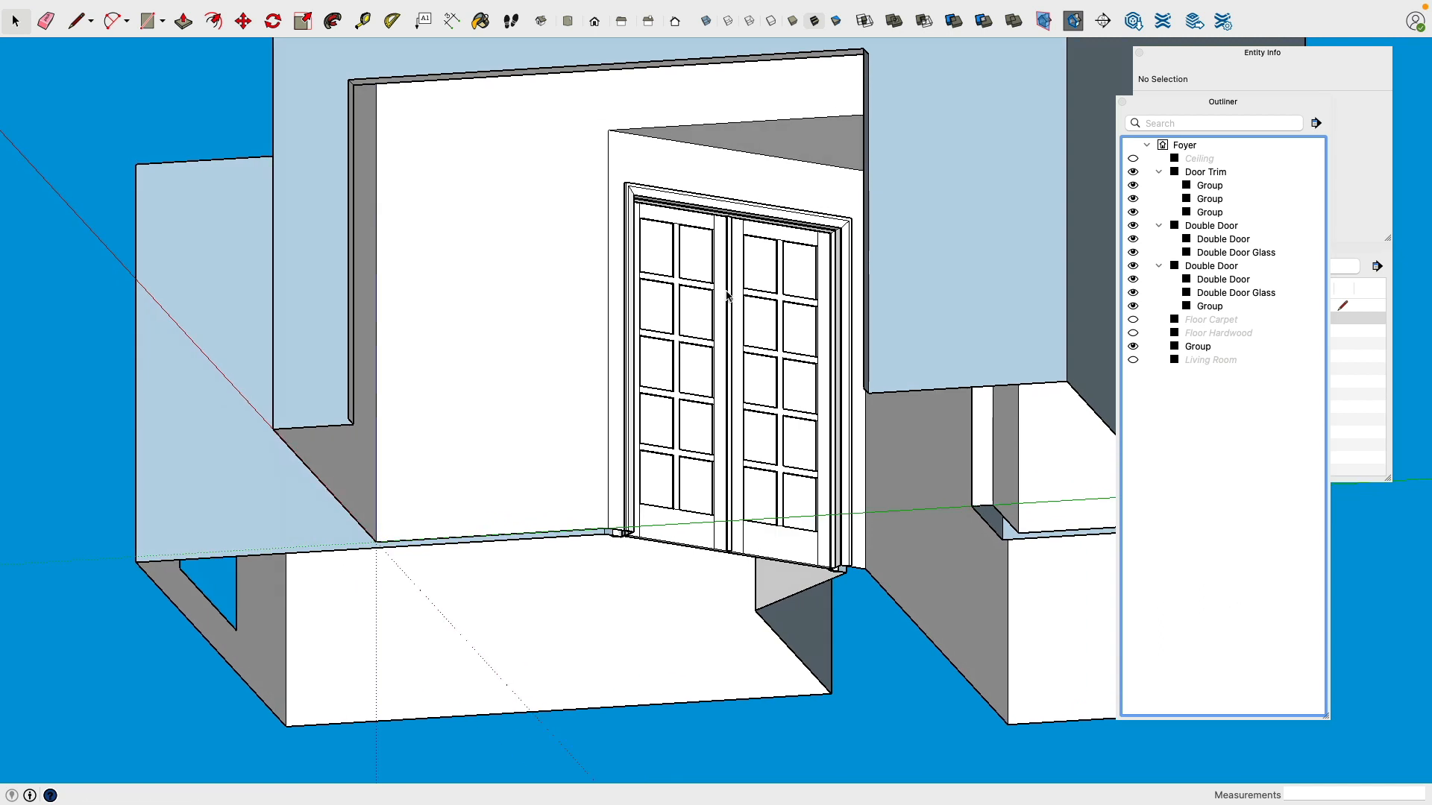
key("super+Tab")
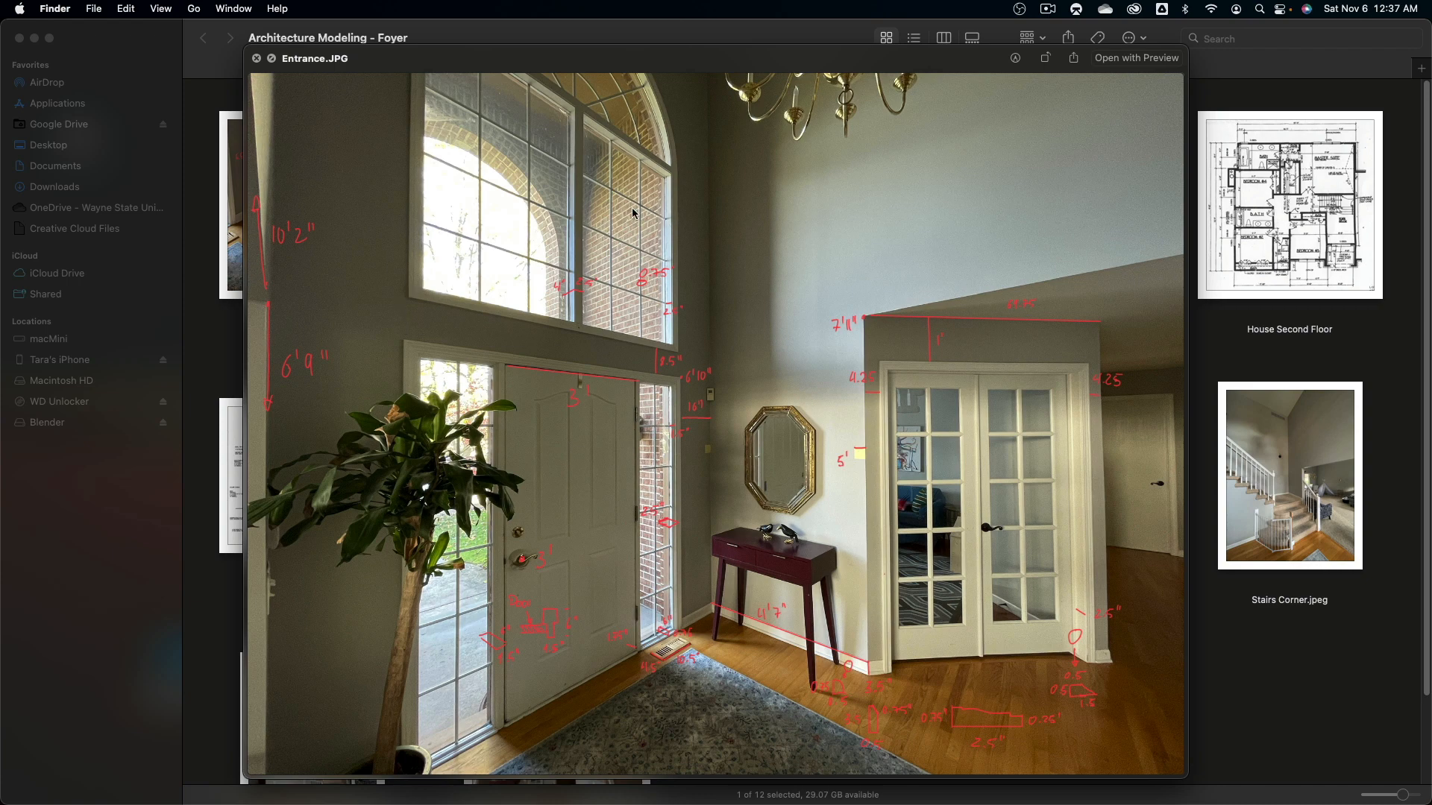
key("super+Tab")
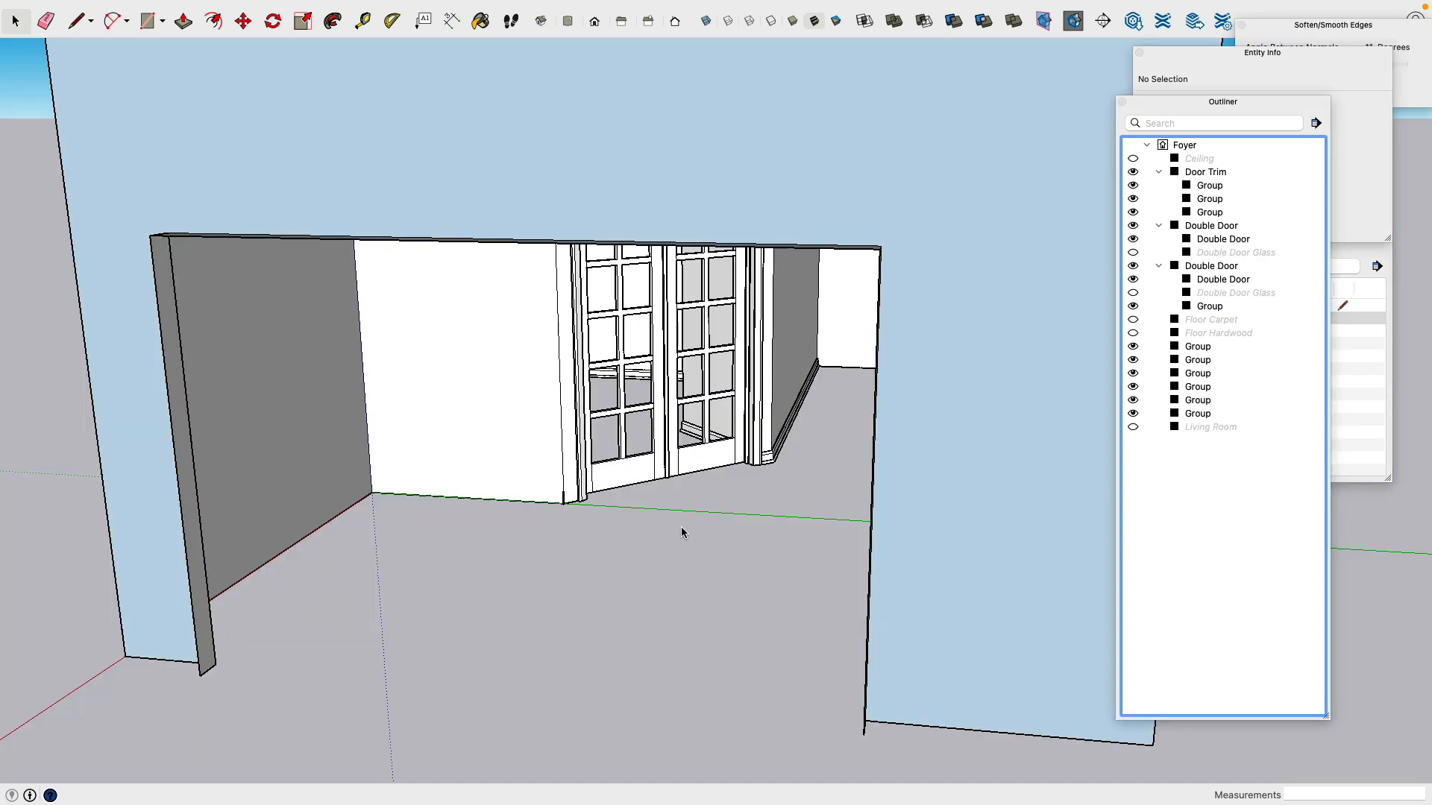
Step: Examine the baseboards and trim ends around the double doors, check Entrance.JPG in Finder, and return to SketchUp
scroll(685, 477, "up", 6)
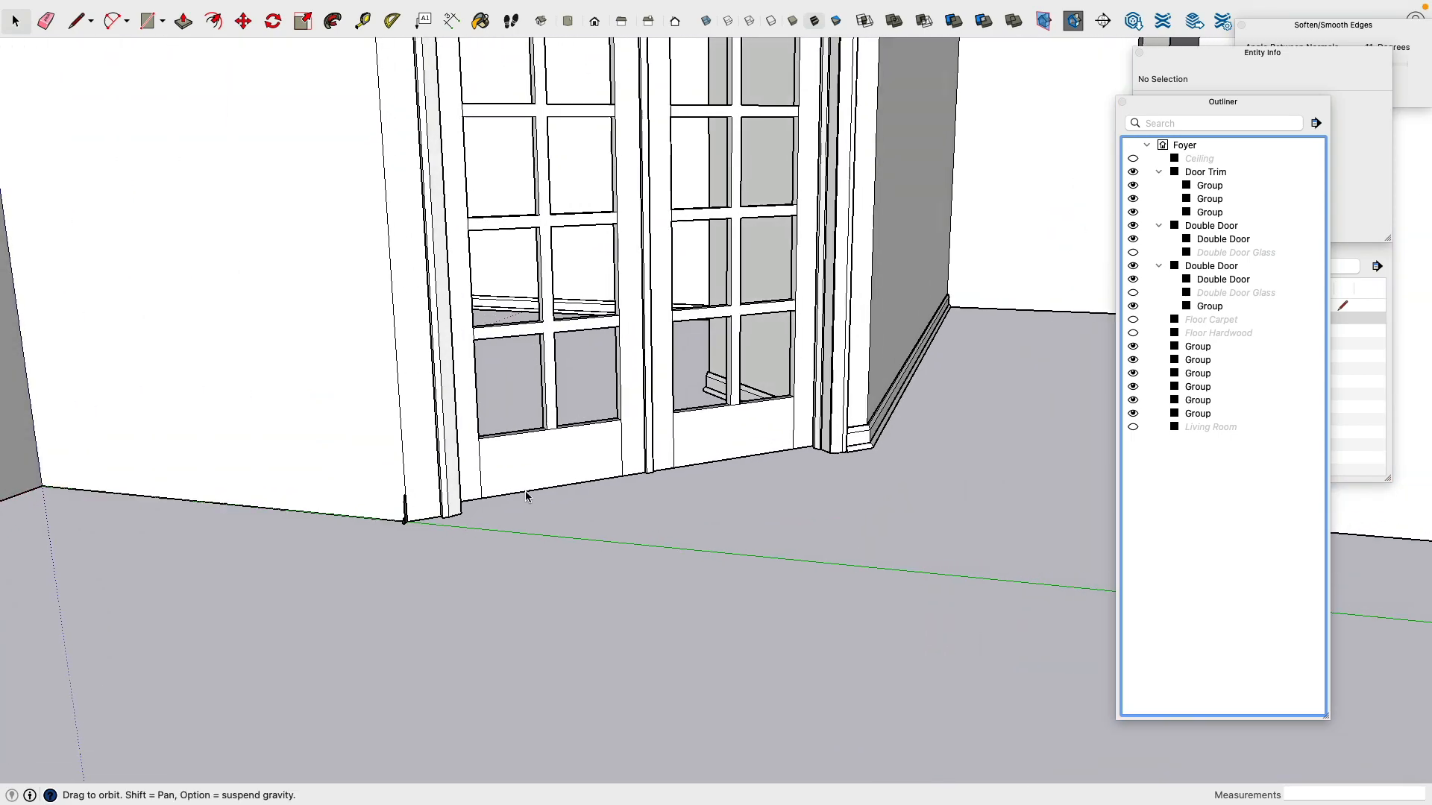
middle_click_drag(526, 496, 637, 374)
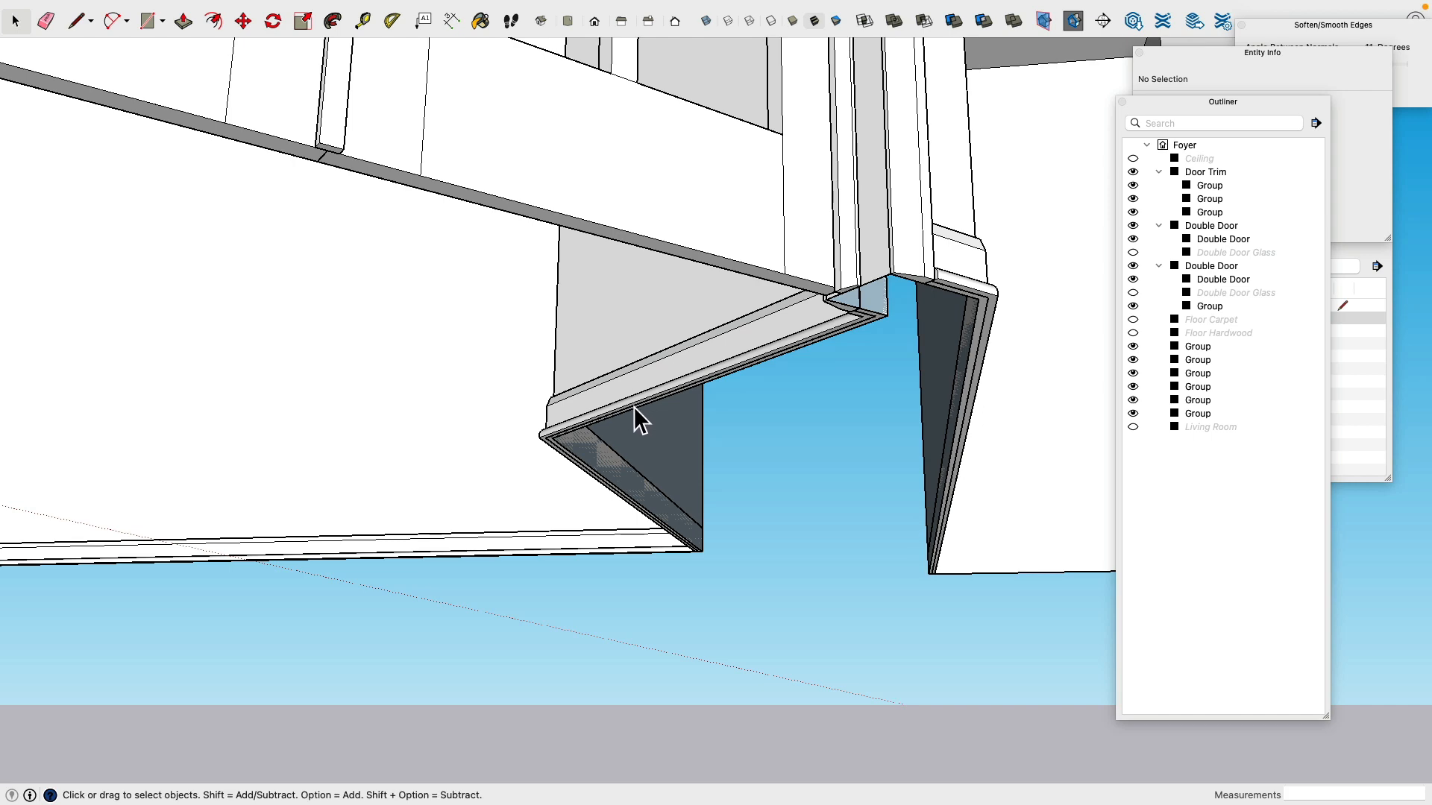
scroll(633, 406, "down", 3)
middle_click_drag(633, 406, 688, 425)
scroll(910, 394, "down", 3)
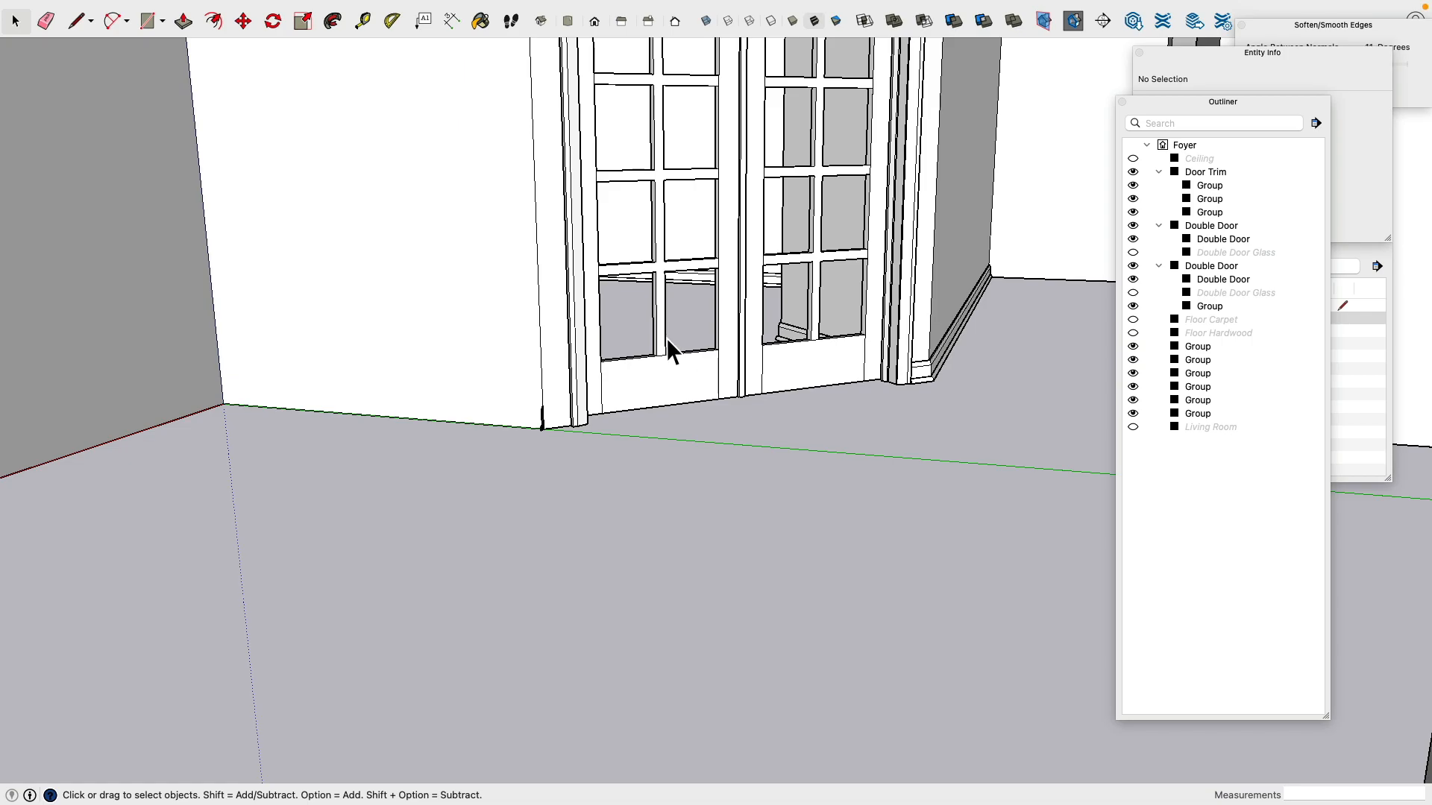
key("super+Tab")
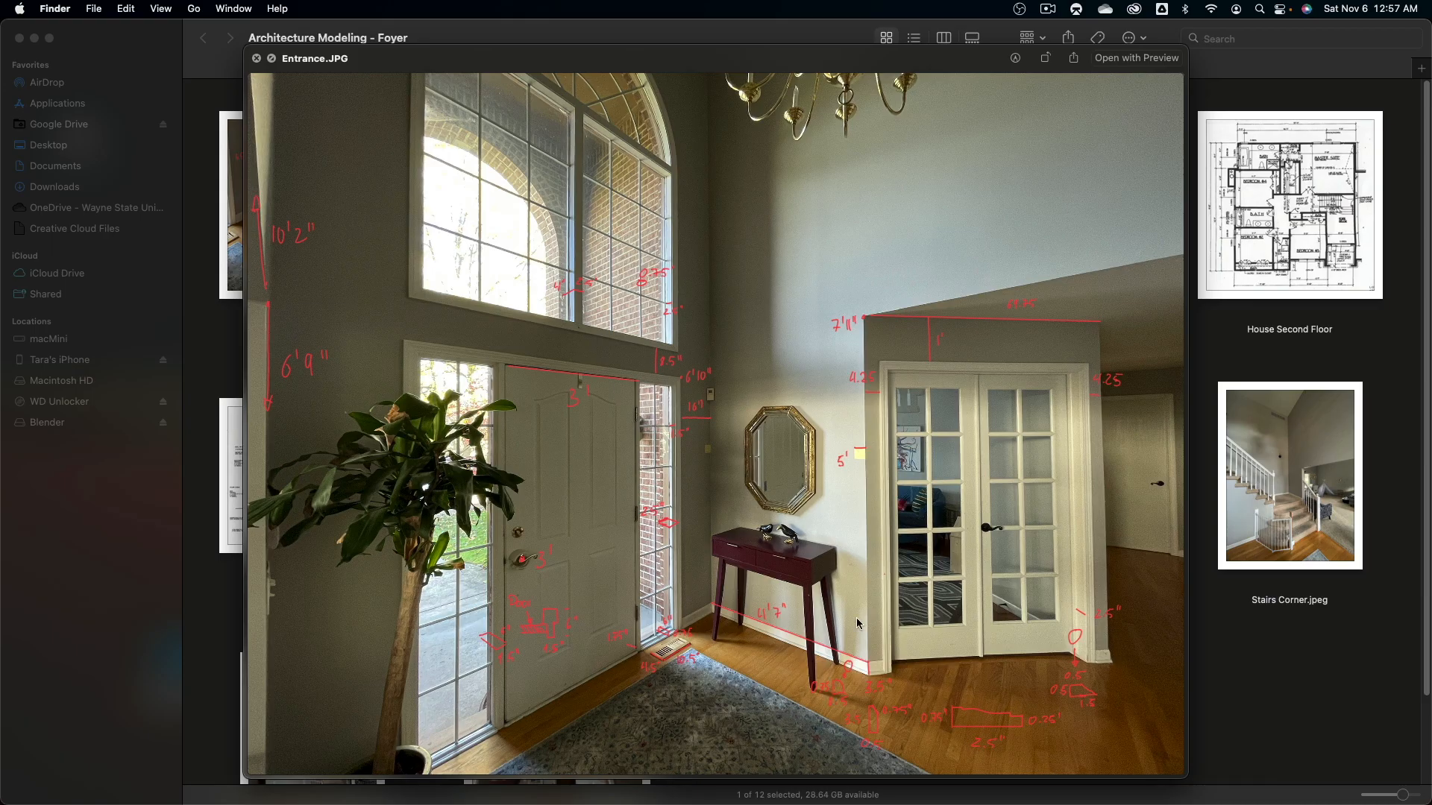
key("super+Tab")
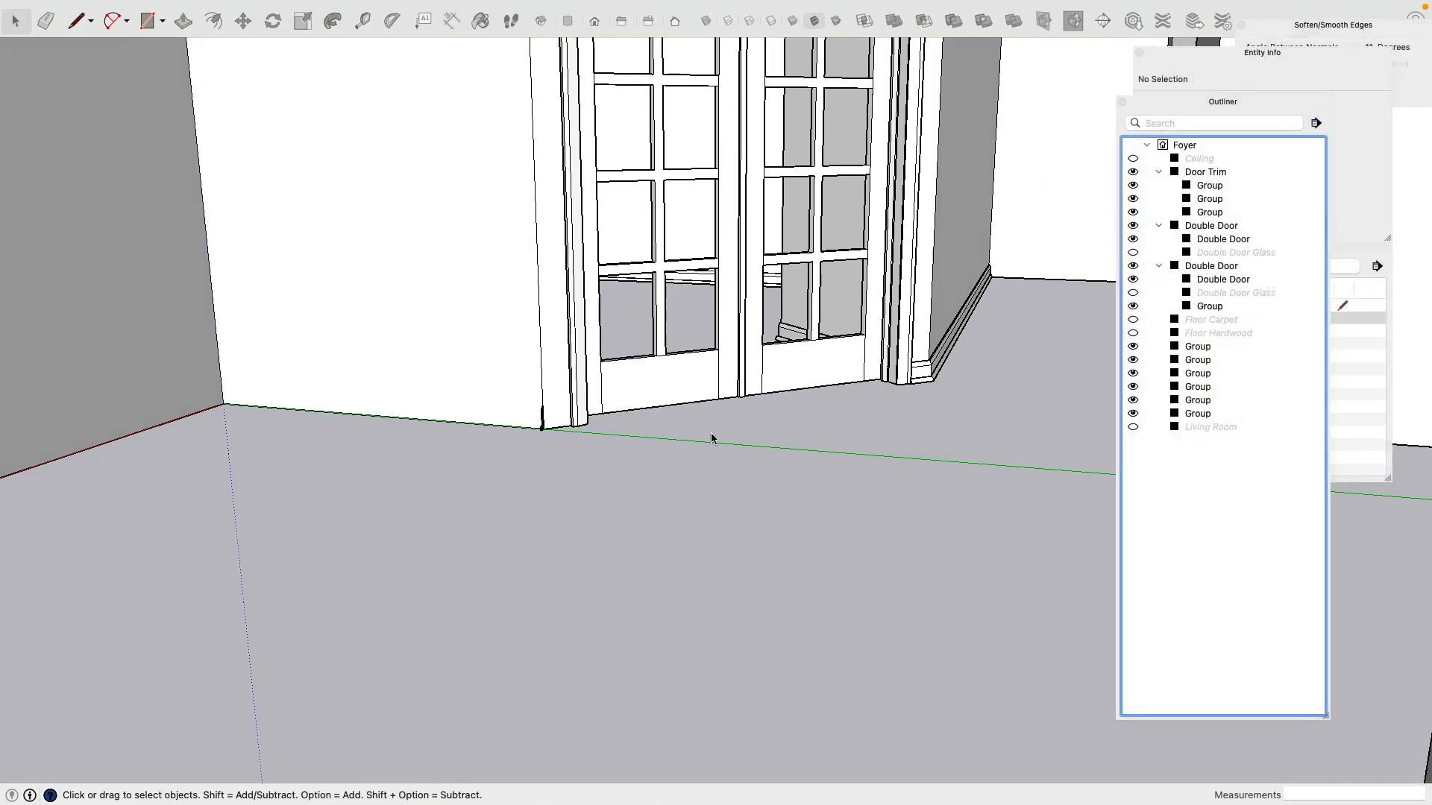
Step: Set the camera to the standard Front view in Parallel Projection, with empty space beside the foyer in view
mouse_move(711, 435)
middle_mouse_down()
mouse_move(476, 431)
mouse_move(659, 454)
mouse_move(685, 477)
mouse_move(685, 511)
mouse_move(457, 490)
mouse_move(408, 520)
mouse_move(531, 545)
mouse_move(507, 533)
mouse_move(518, 555)
middle_mouse_up()
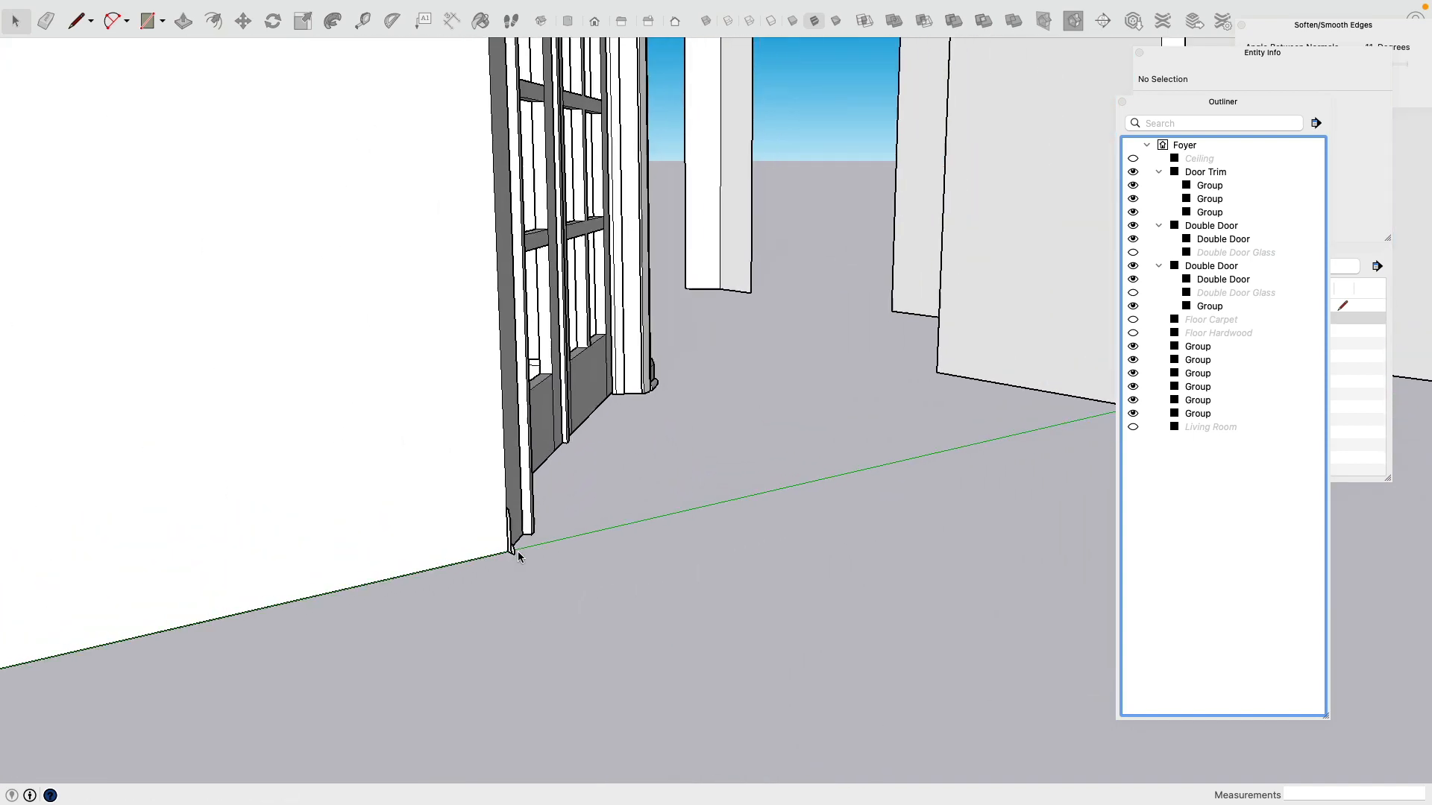
scroll(530, 552, "down", 15)
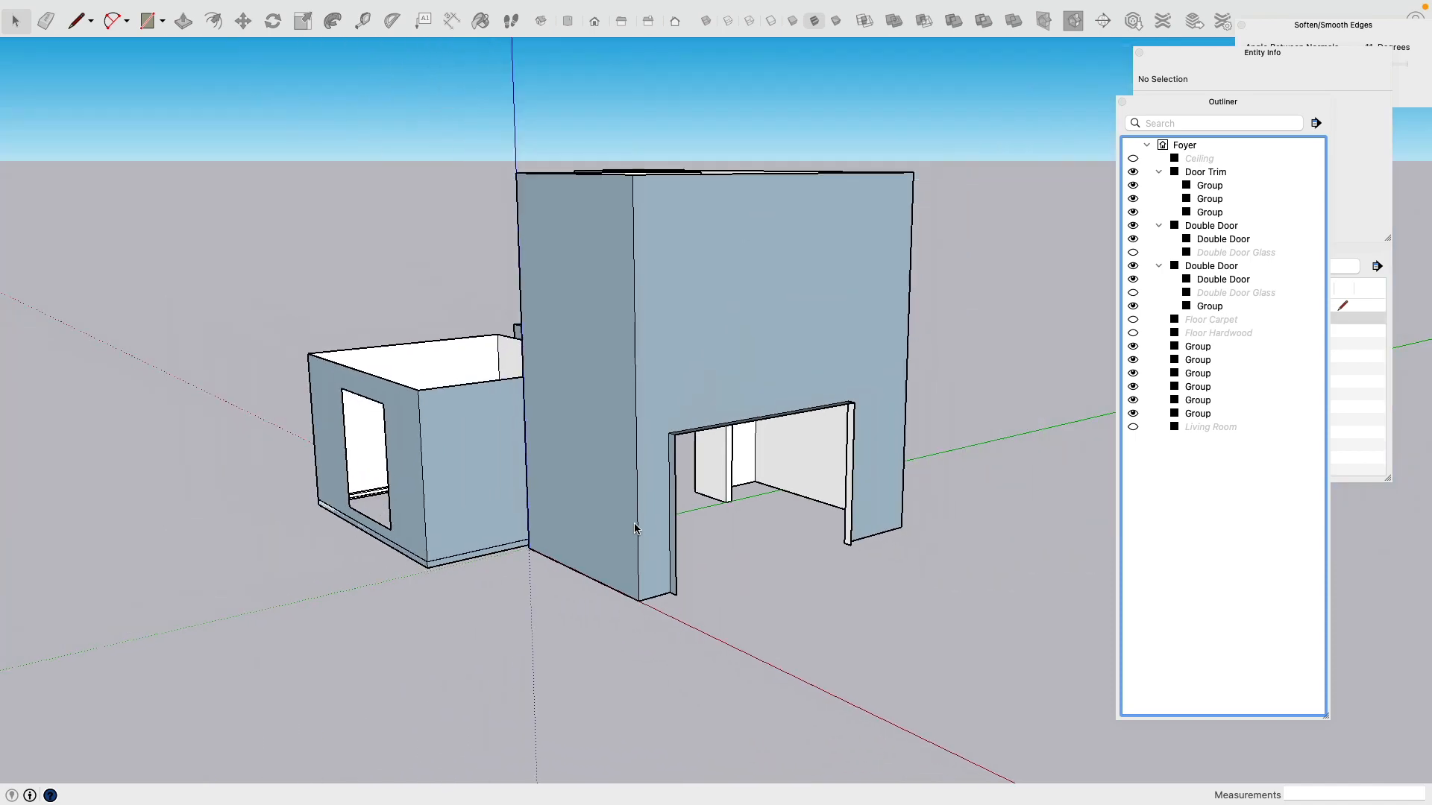
scroll(634, 527, "up", 2)
left_click(392, 141)
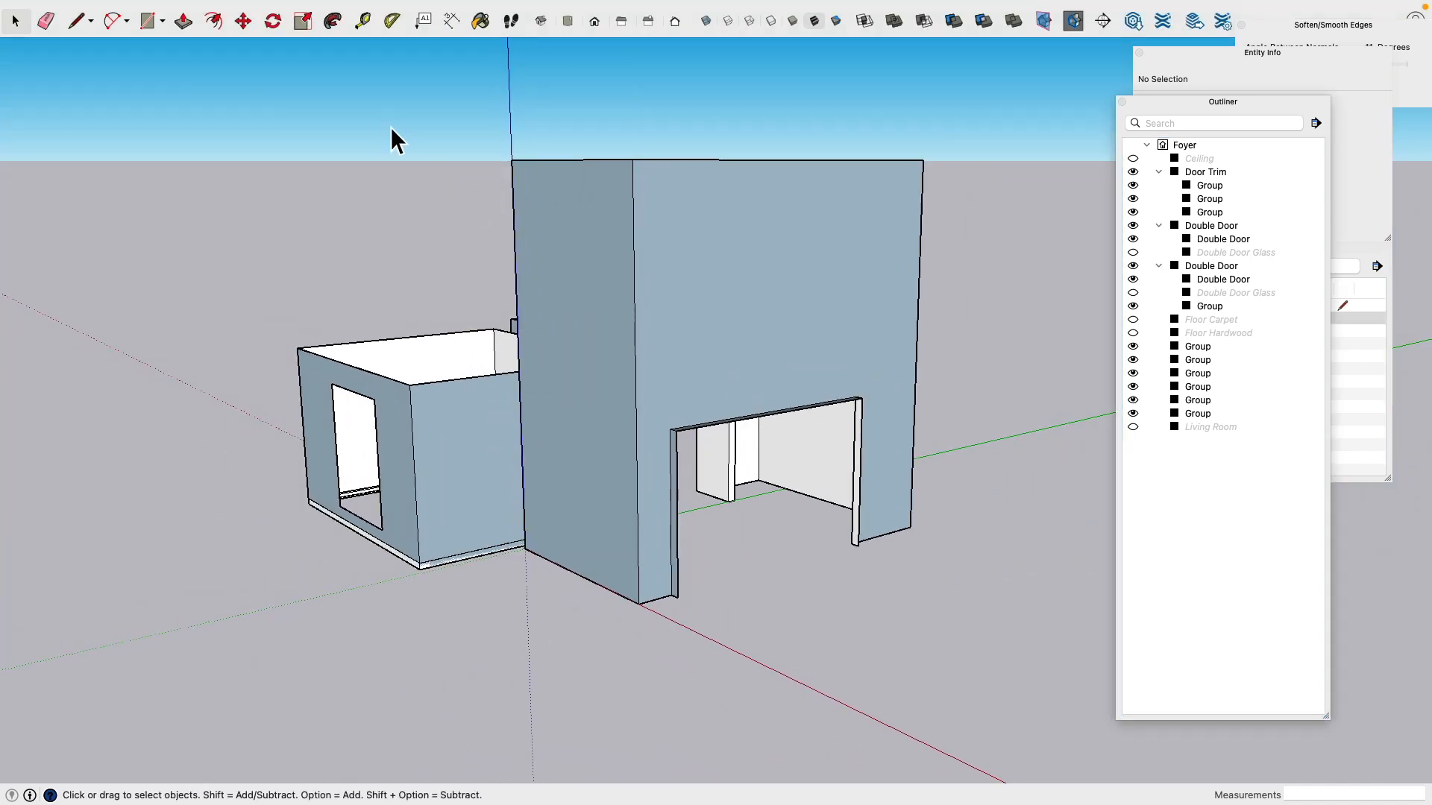
left_click(595, 25)
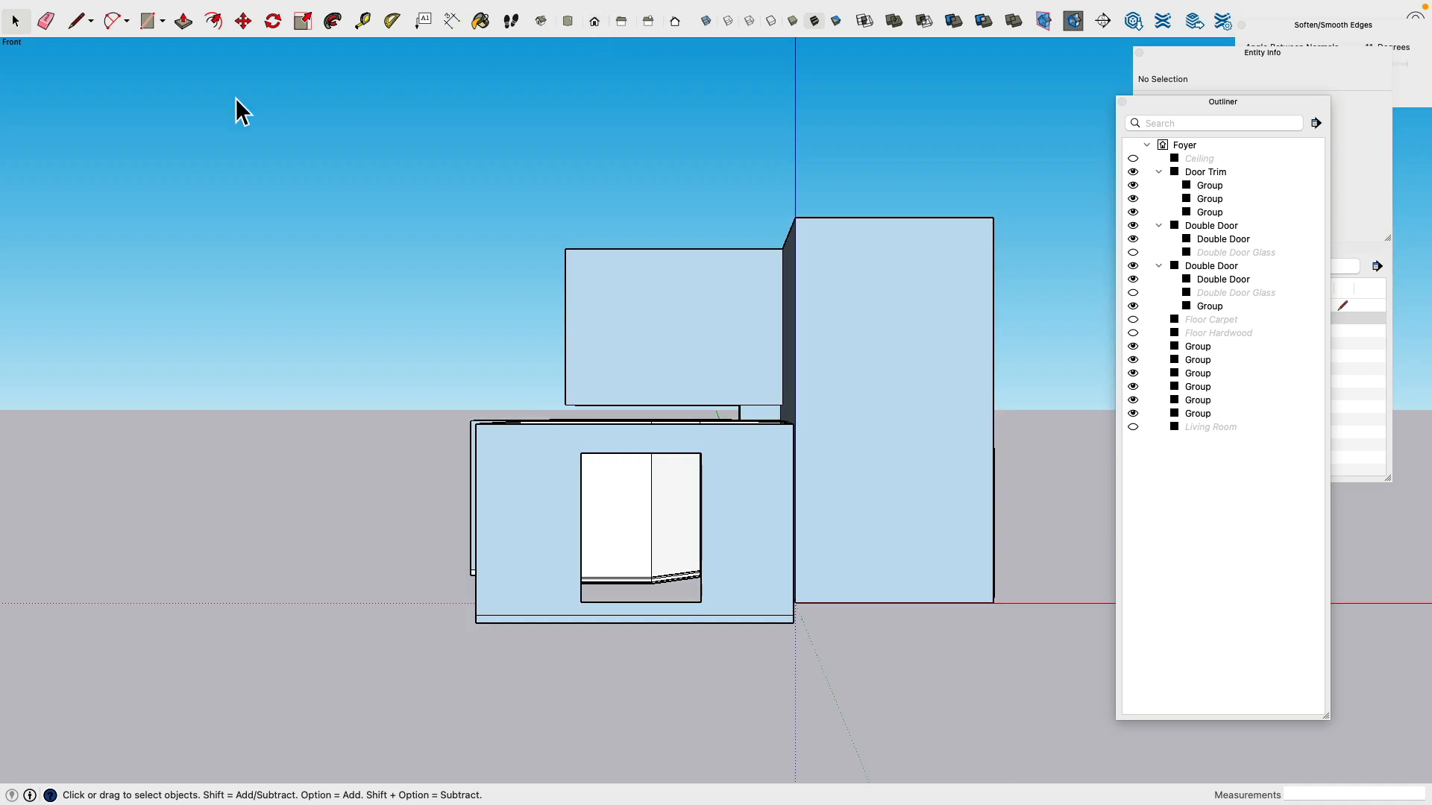
left_click(258, 8)
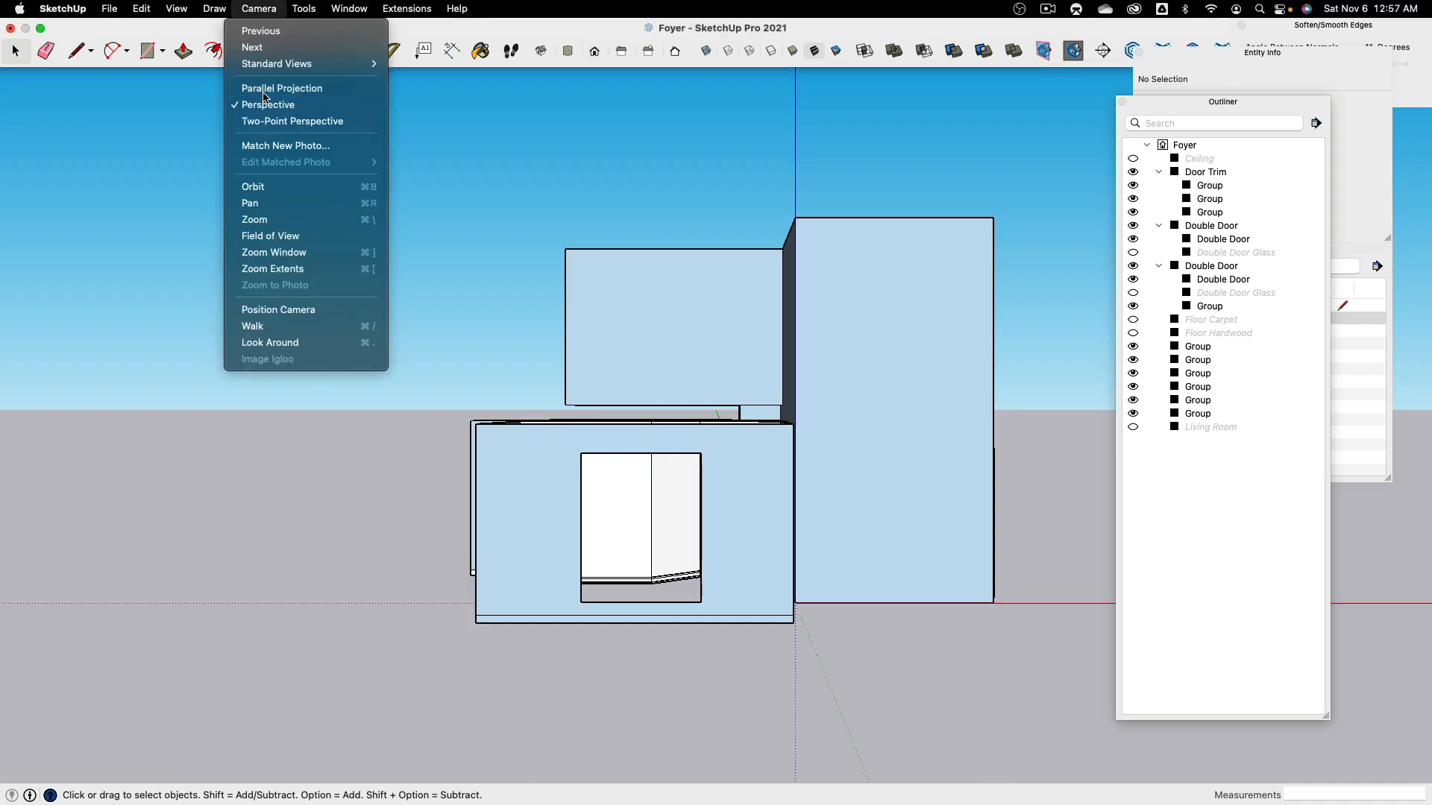
left_click(253, 31)
middle_click_drag(297, 448, 460, 386, "shift")
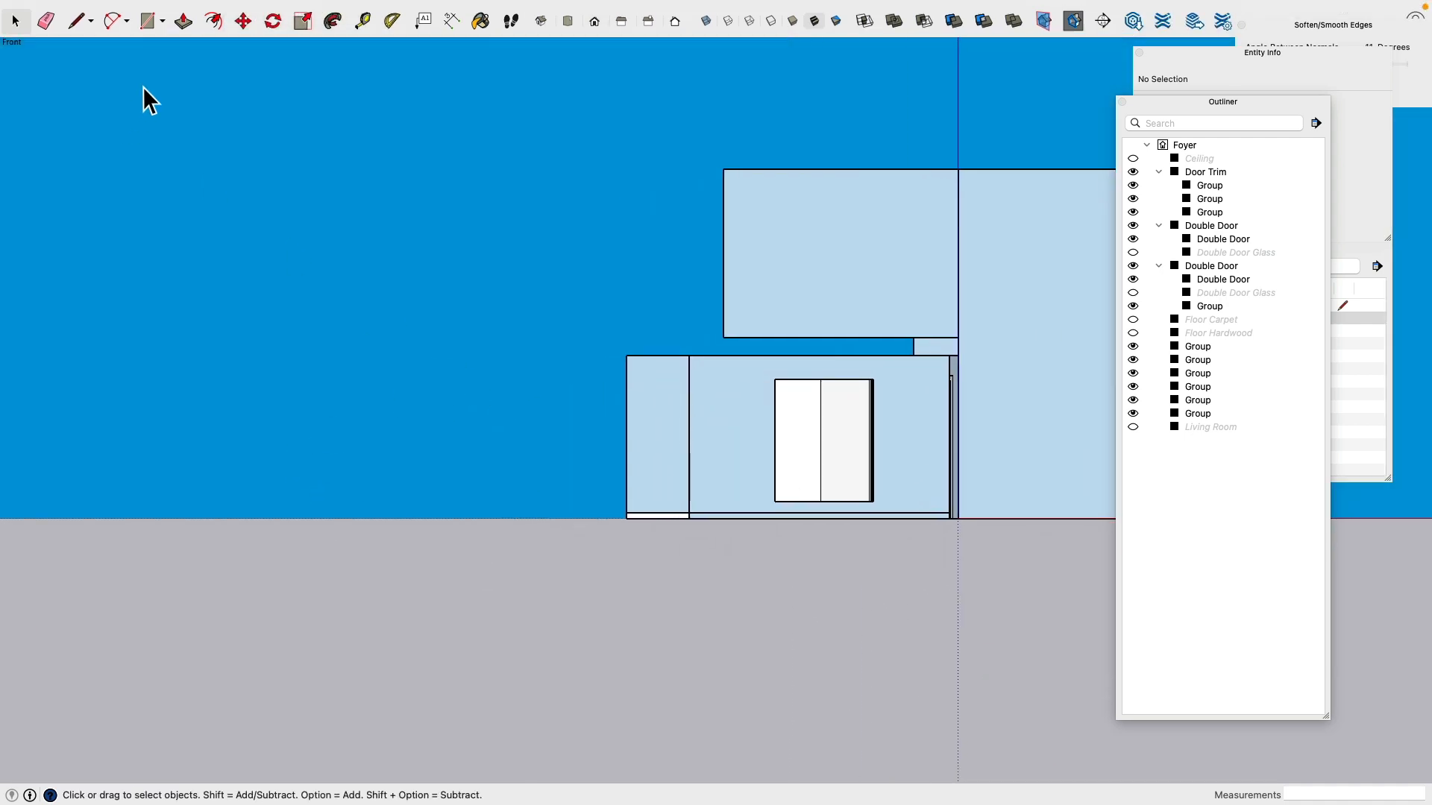
Step: Draw a 3.5" vertical line in the empty space beside the foyer
left_click(75, 21)
scroll(384, 351, "up", 2)
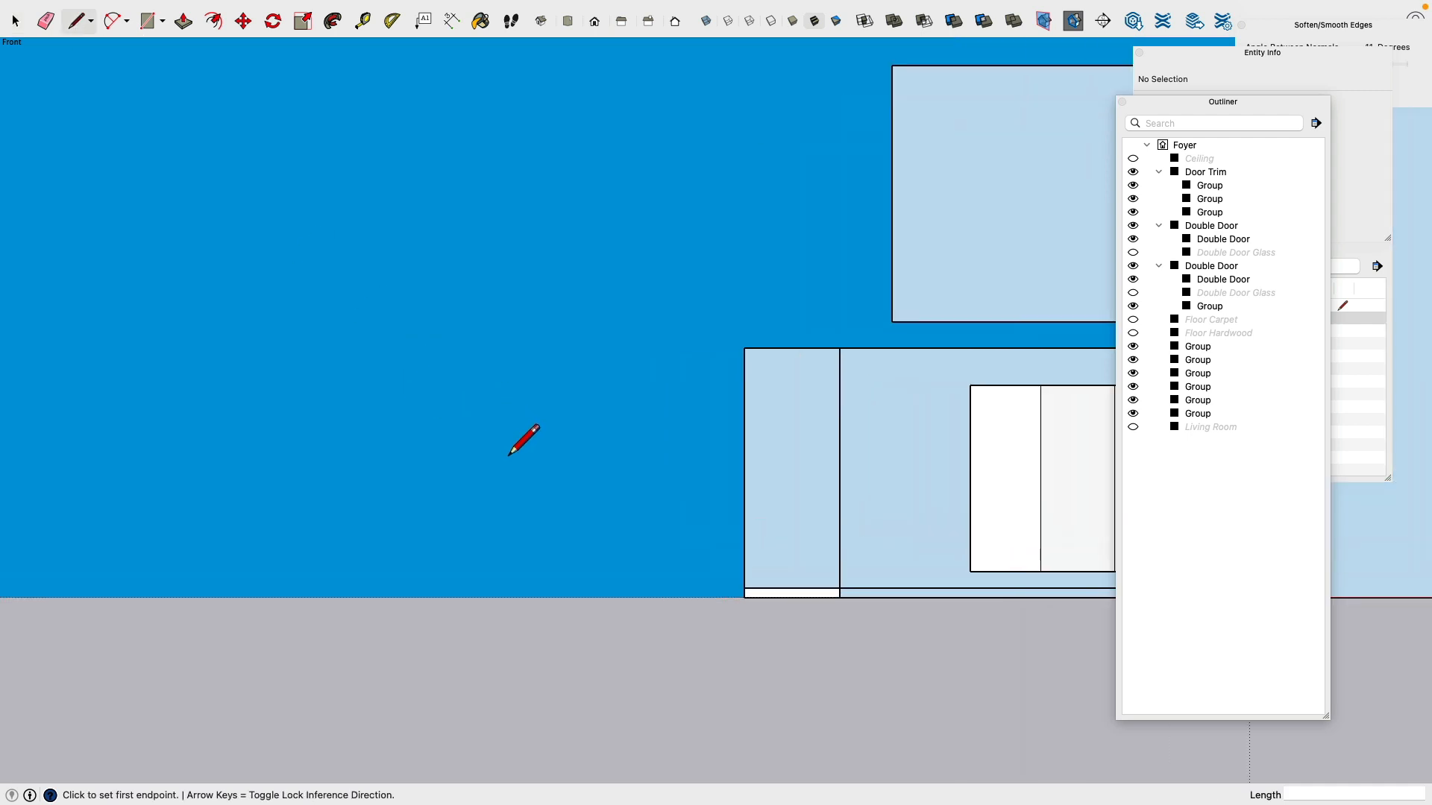
left_click(505, 437)
type("3")
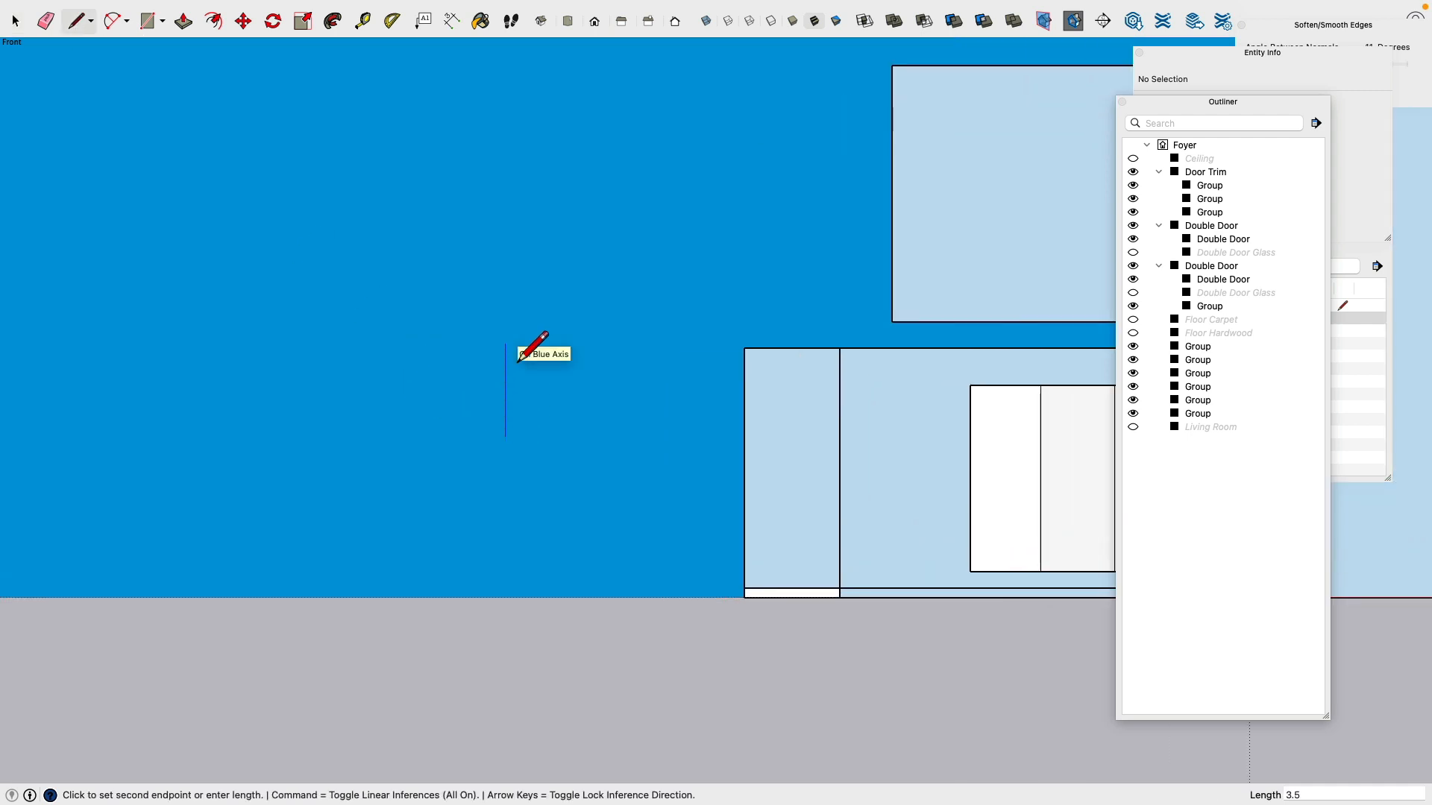
type(".5")
key("Return")
Step: Draw a 0.5" horizontal line from the lower end of the 3.5" line and a 0.25" one from its upper end
scroll(524, 475, "up", 4)
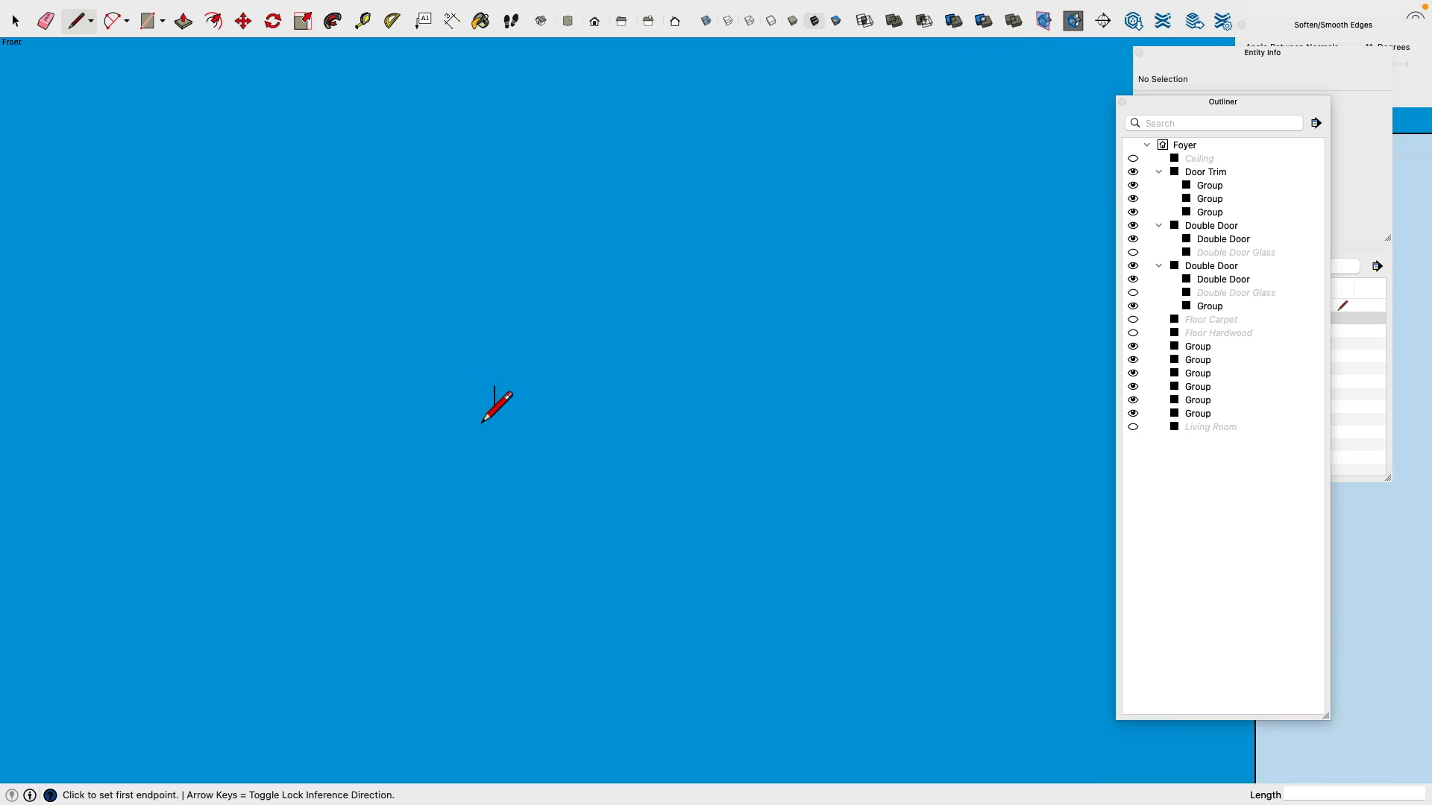
left_click(488, 368)
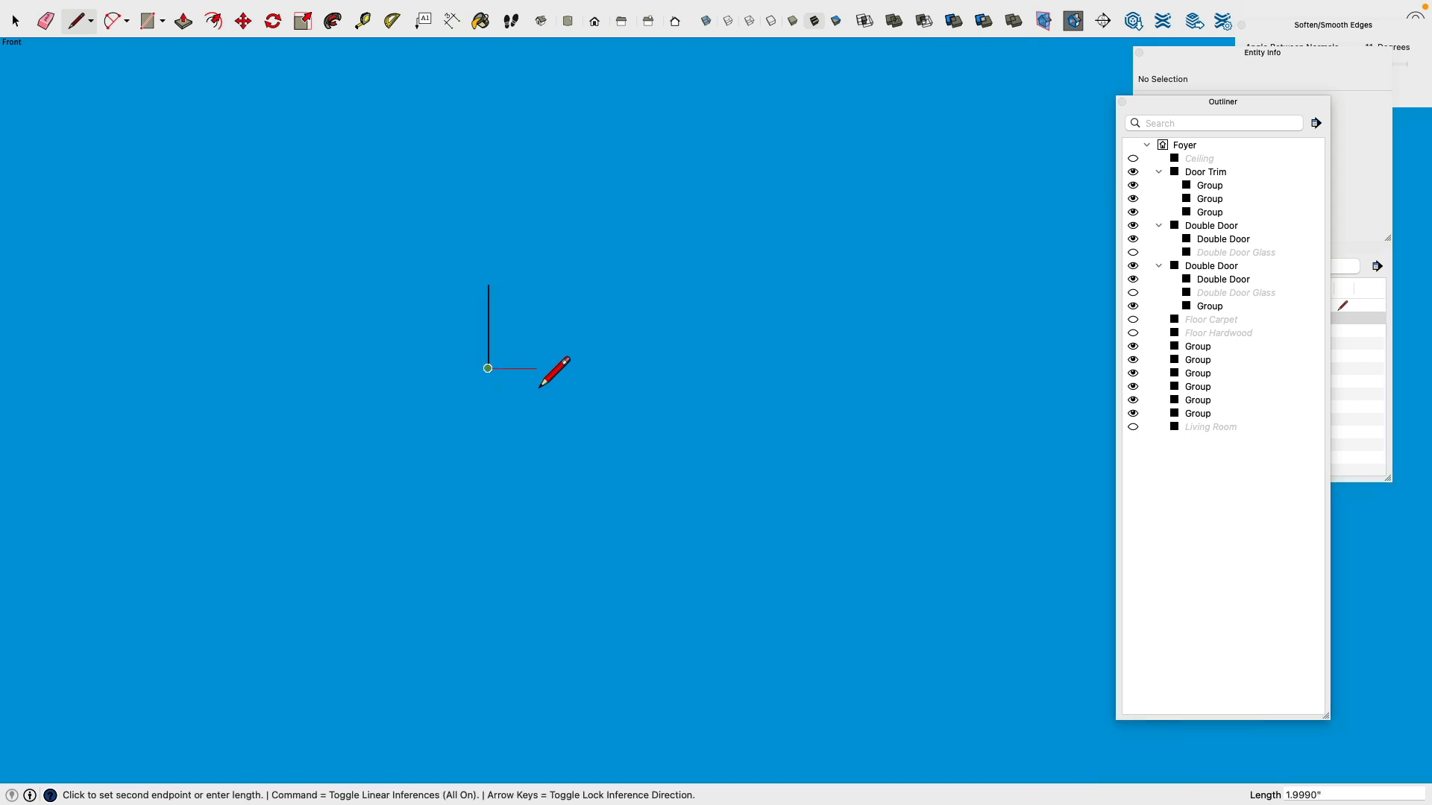
type(".5")
key("Return")
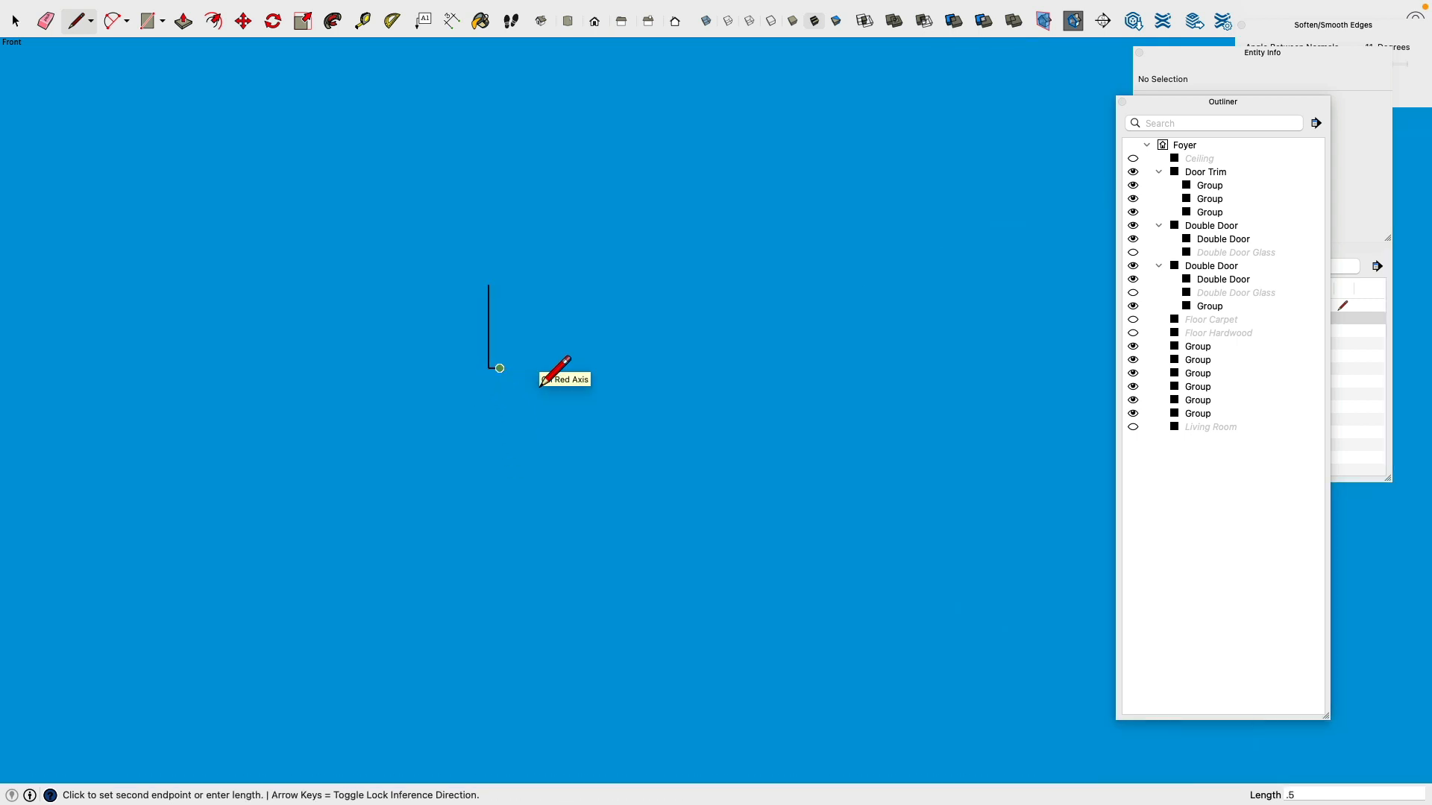
scroll(514, 327, "up", 3)
key("Escape")
left_click(461, 253)
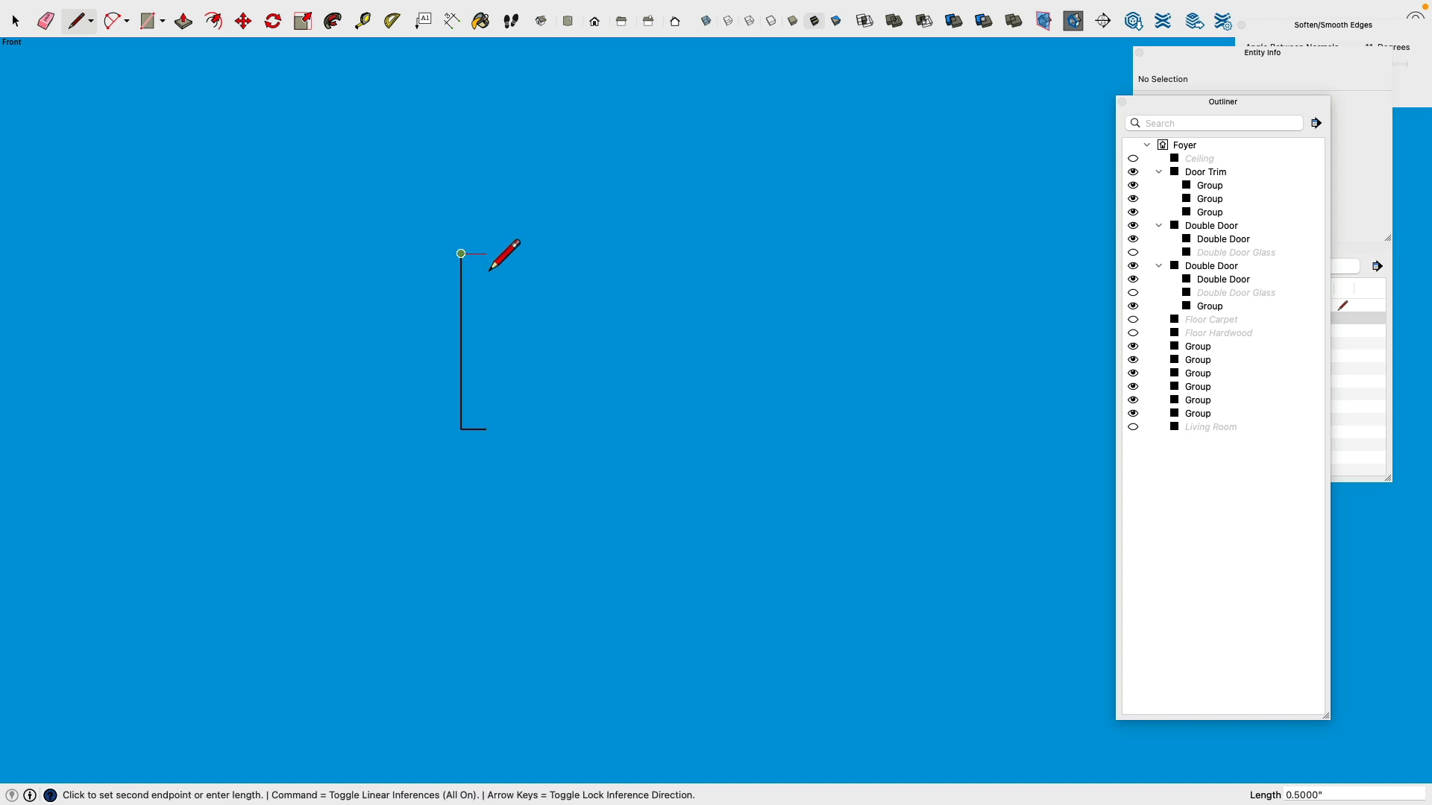
type(".25")
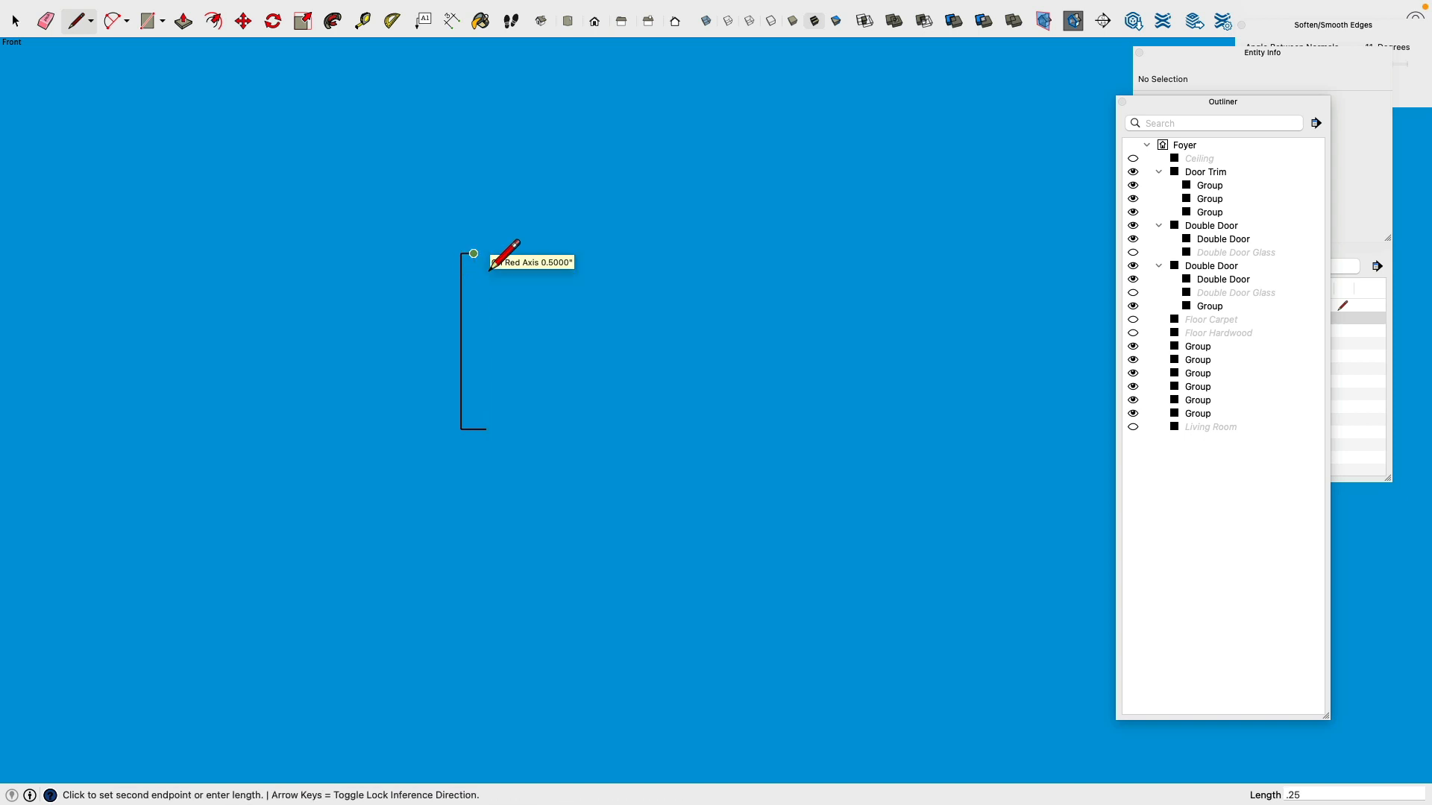
Step: Draw a 0.75" line down from the 0.25" top edge, step out level with the base's end, and close the outline down to it
scroll(499, 270, "down", 3)
scroll(510, 314, "up", 3)
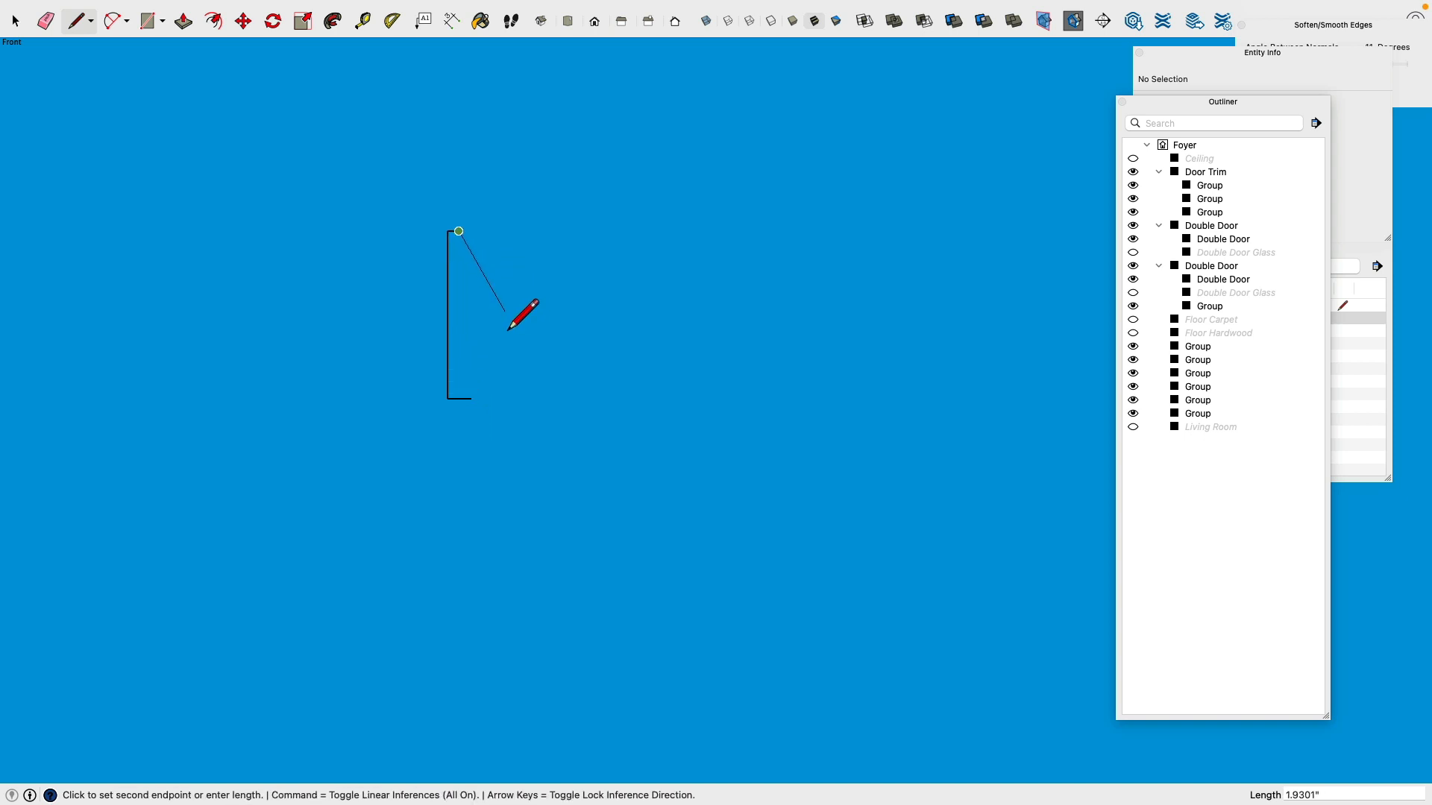
scroll(508, 328, "up", 2)
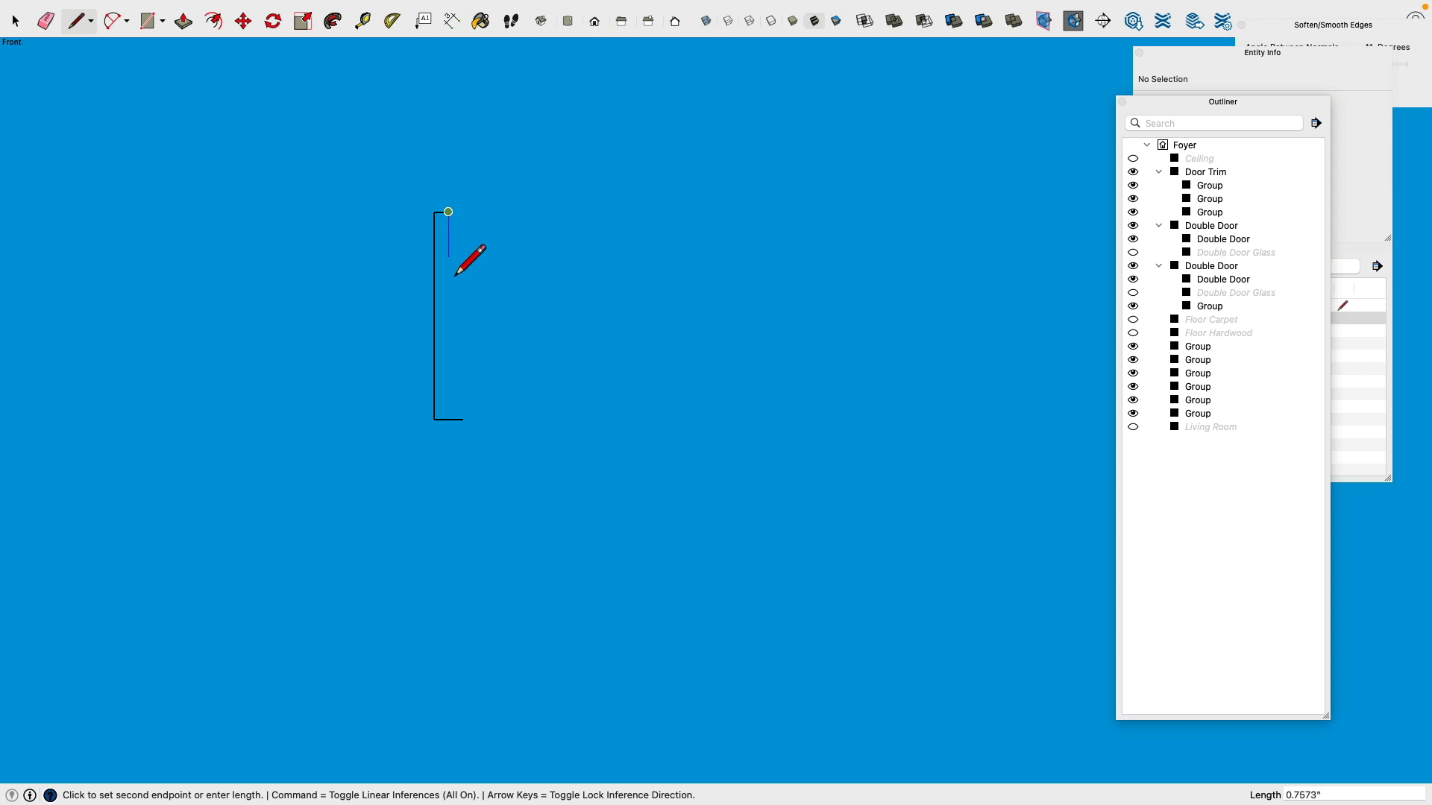
type(".")
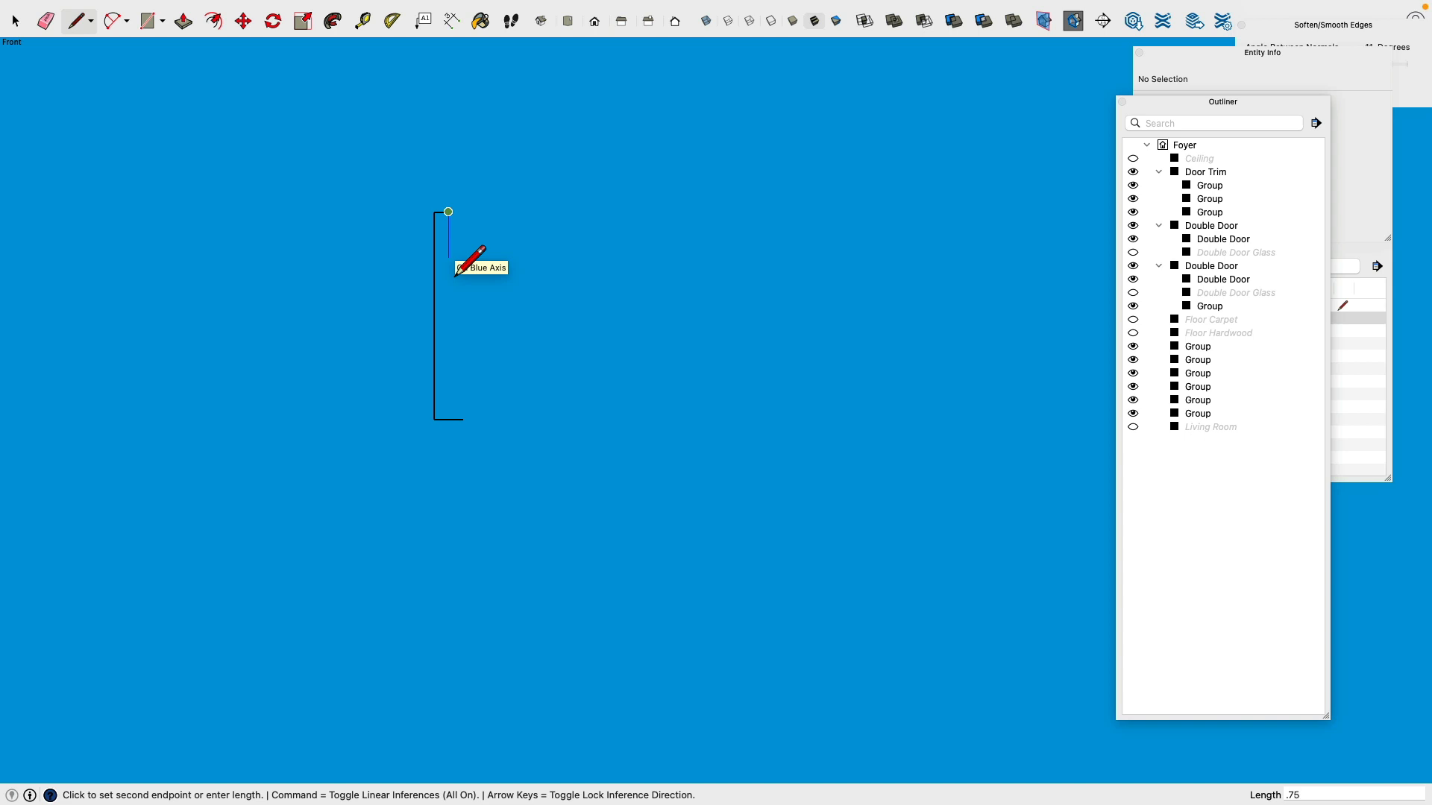
type("75")
key("Return")
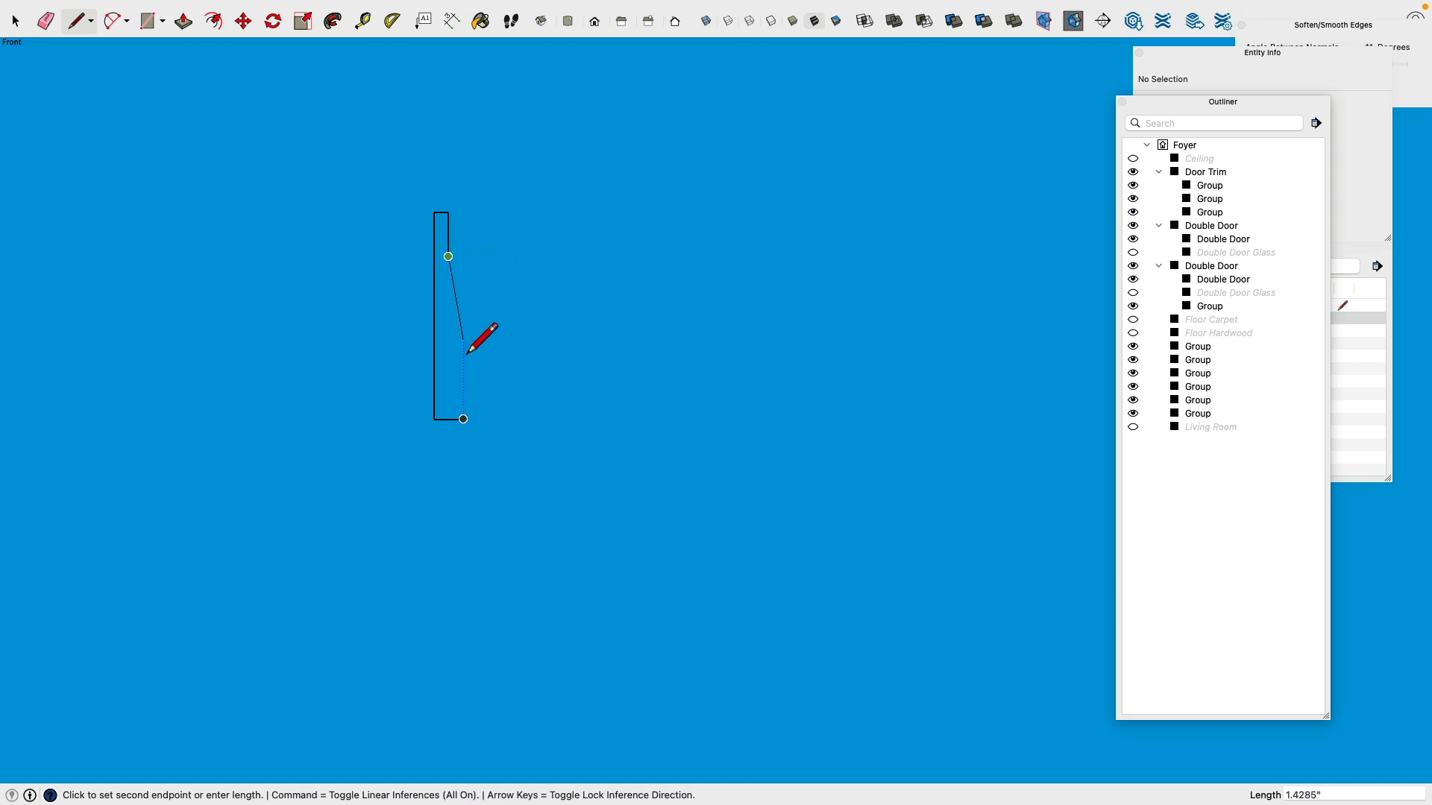
left_click(463, 256)
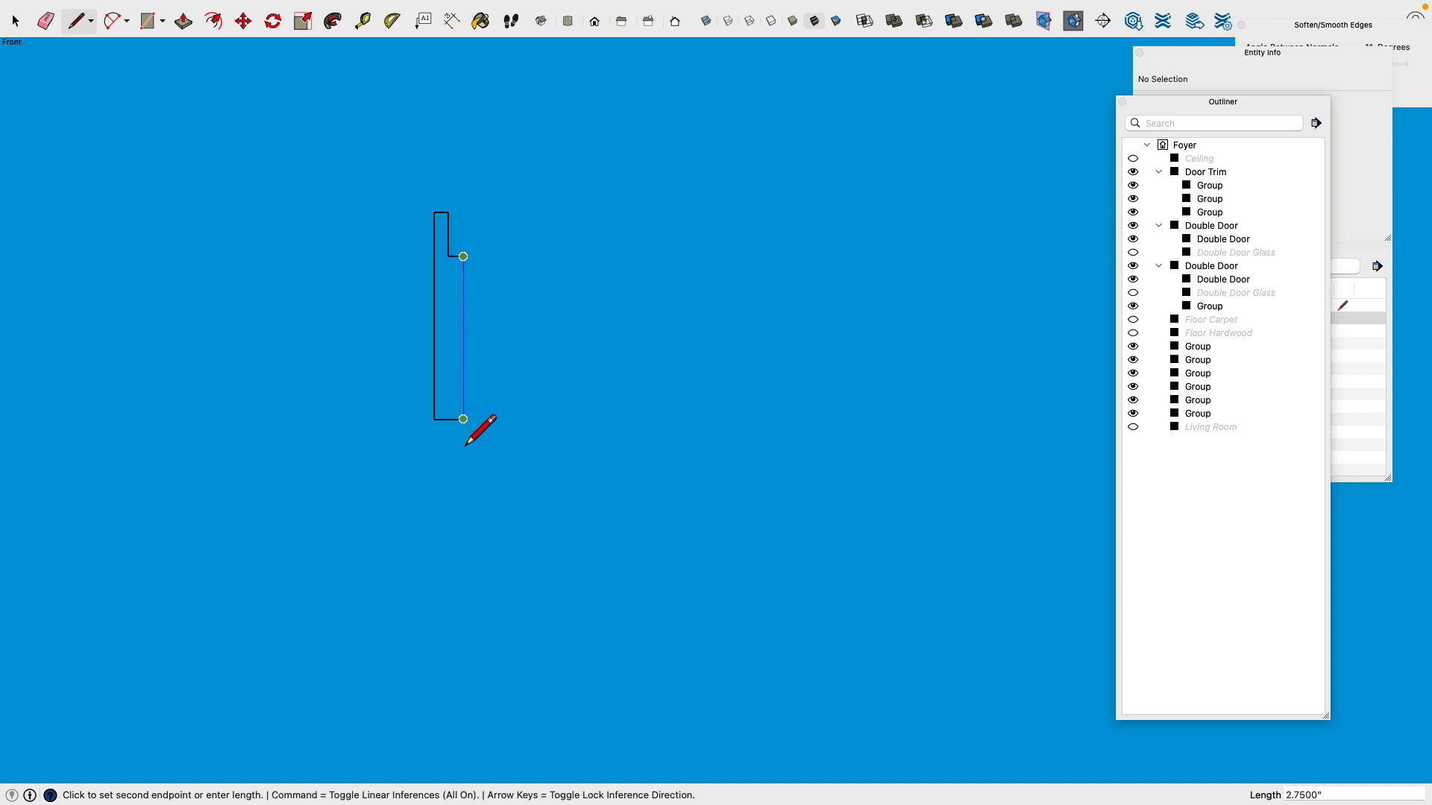
left_click(463, 419)
Step: Bevel the profile's upper corner with a diagonal line across the notch and erase the two inner notch edges
scroll(463, 261, "up", 3)
scroll(464, 257, "up", 1)
left_click(465, 254)
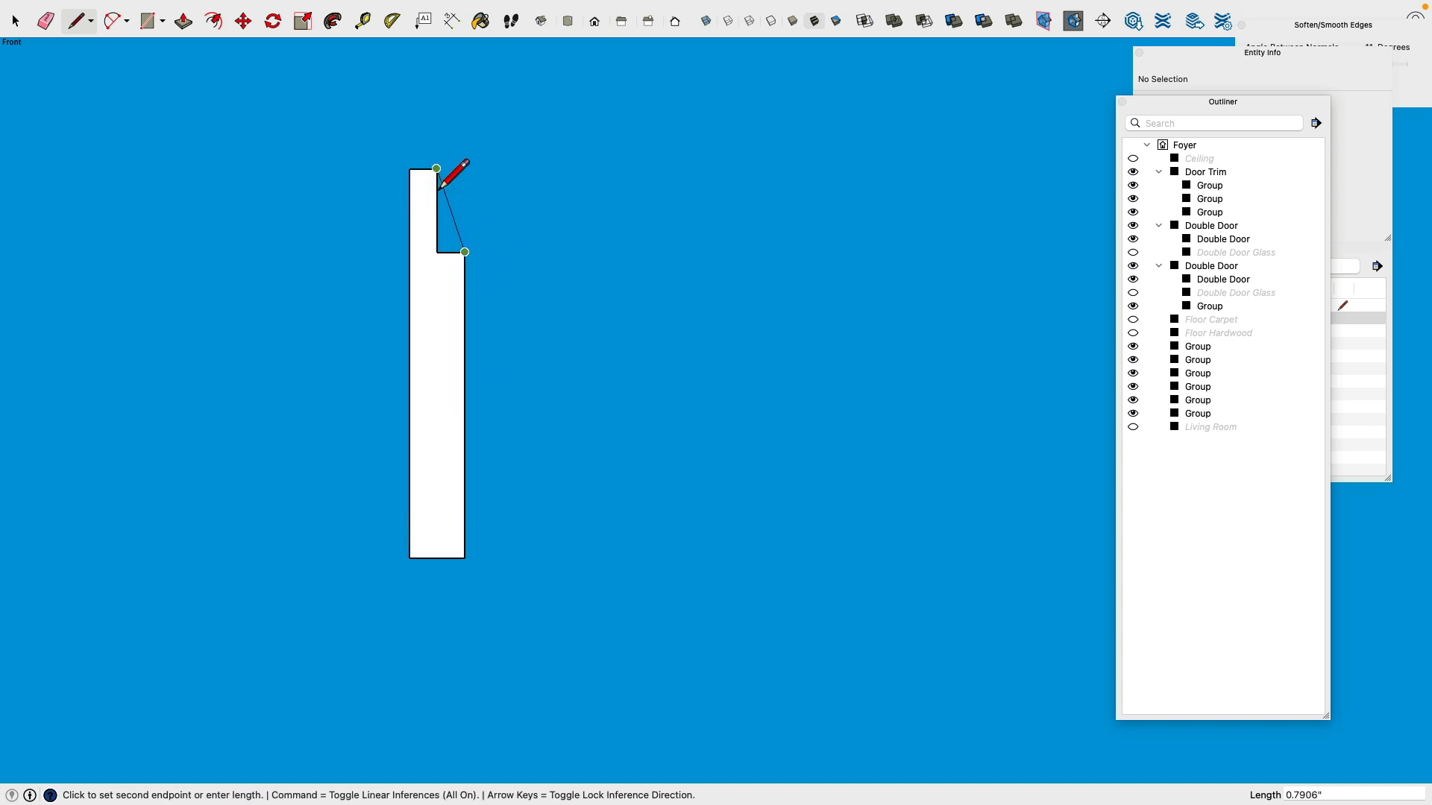
left_click(438, 187)
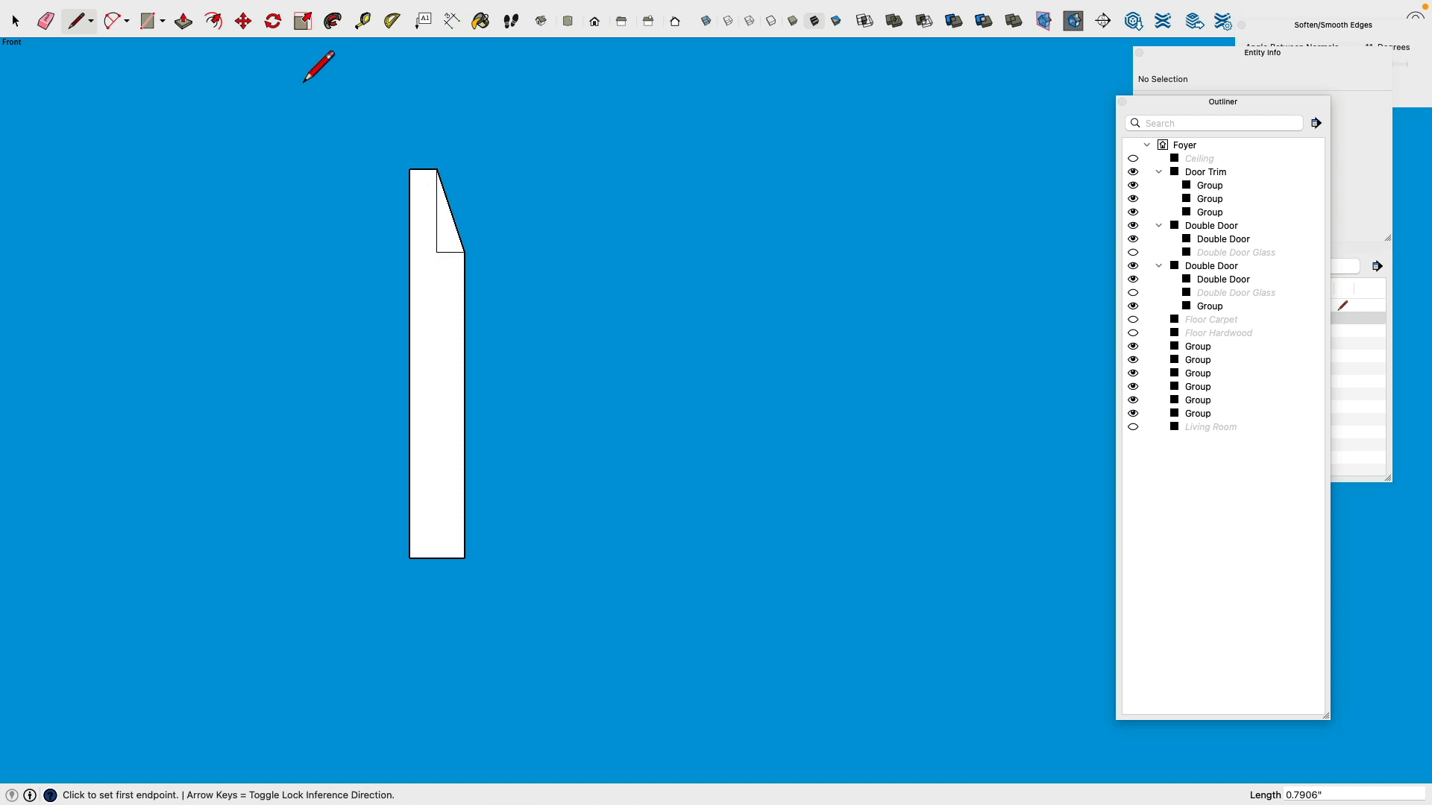
left_click(46, 22)
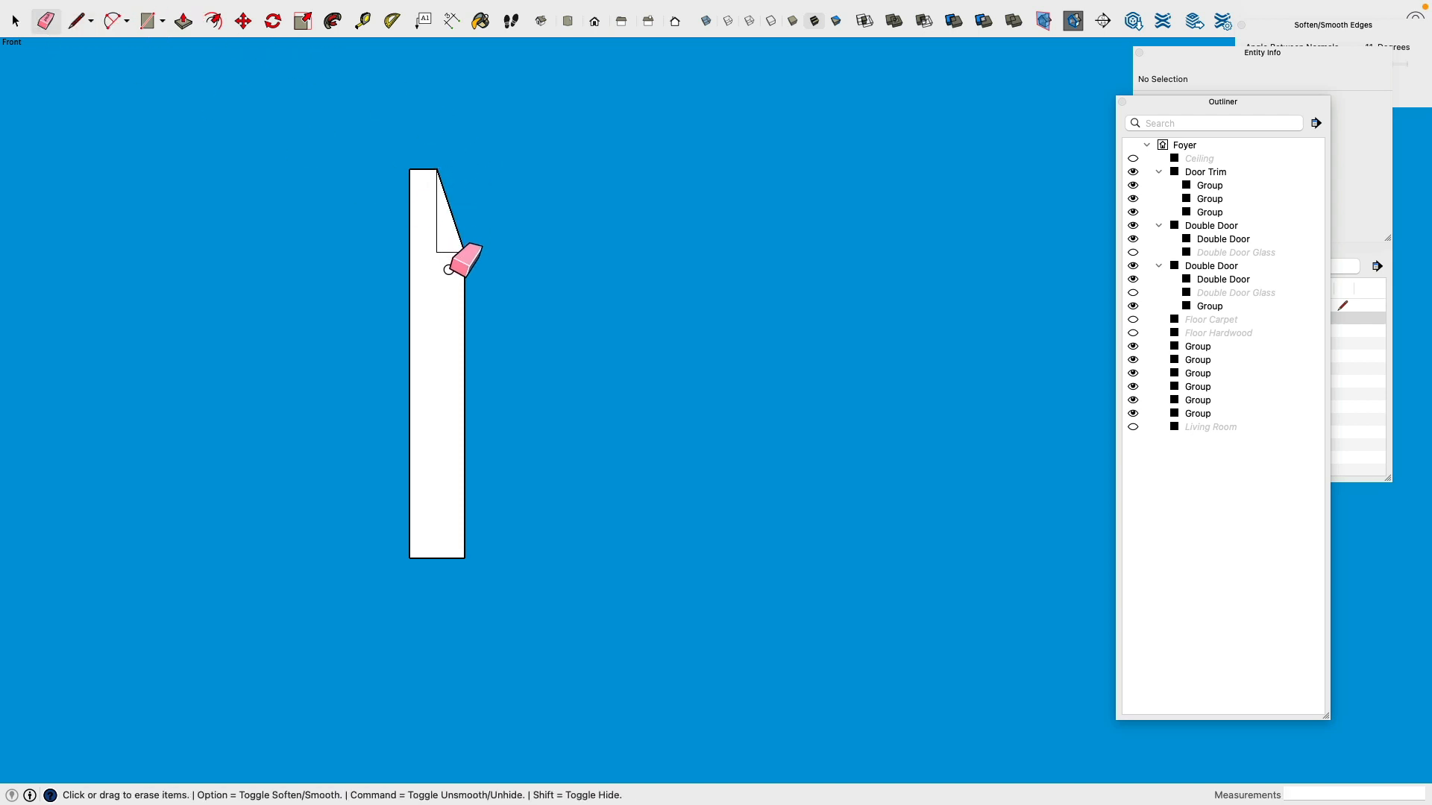
left_click_drag(447, 269, 432, 240)
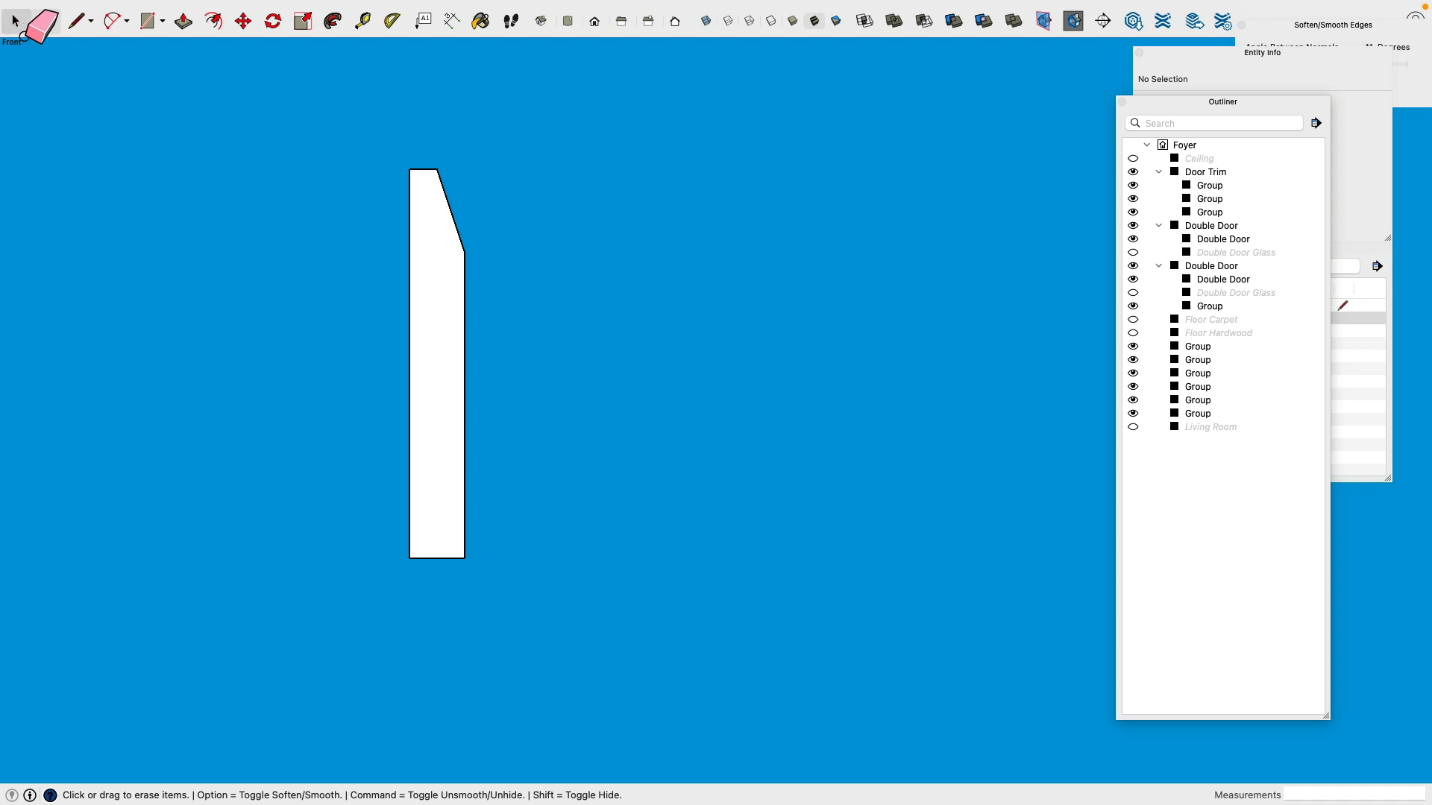
Step: Group the beveled trim profile's face and edges
left_click(15, 21)
left_click(453, 289)
right_click(453, 289)
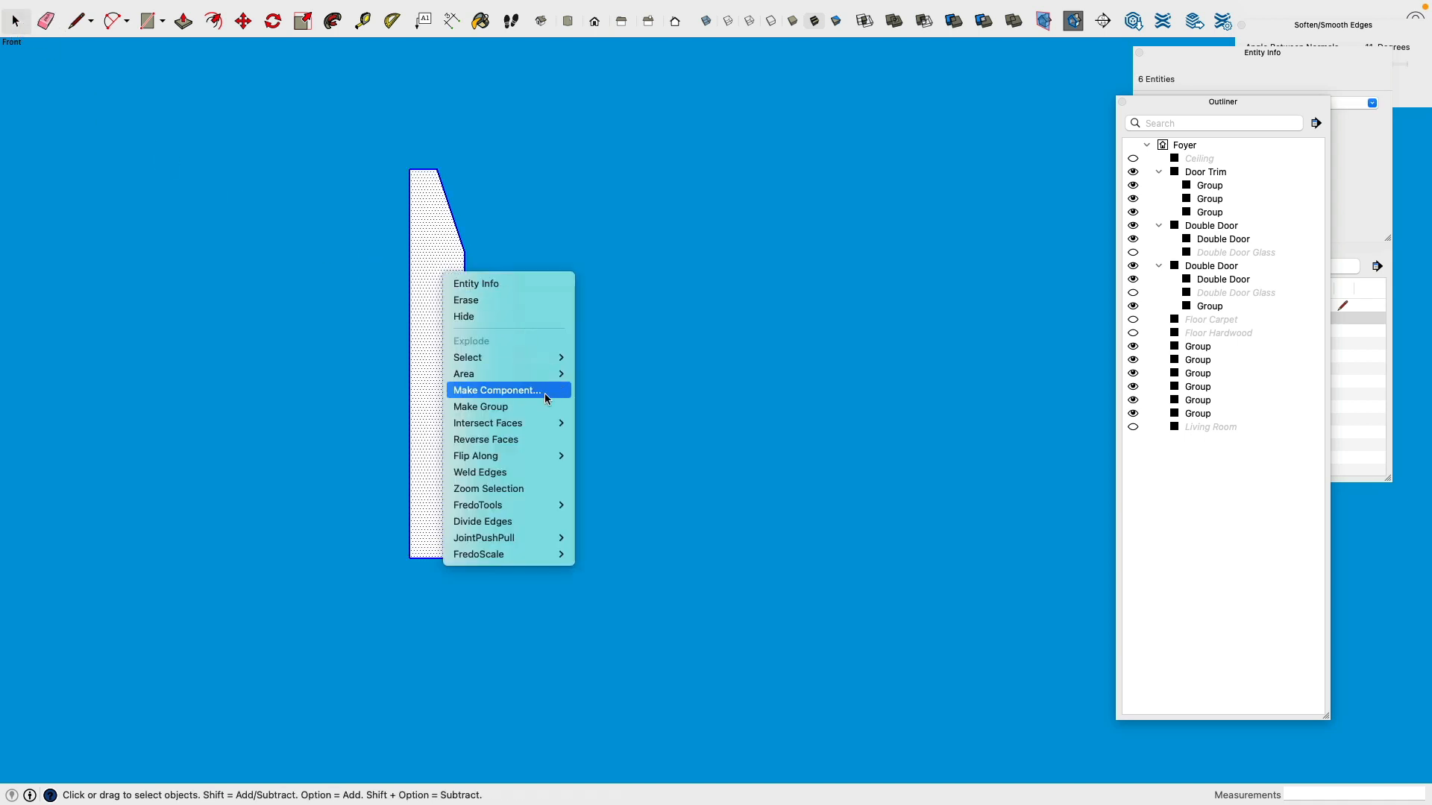
left_click(522, 403)
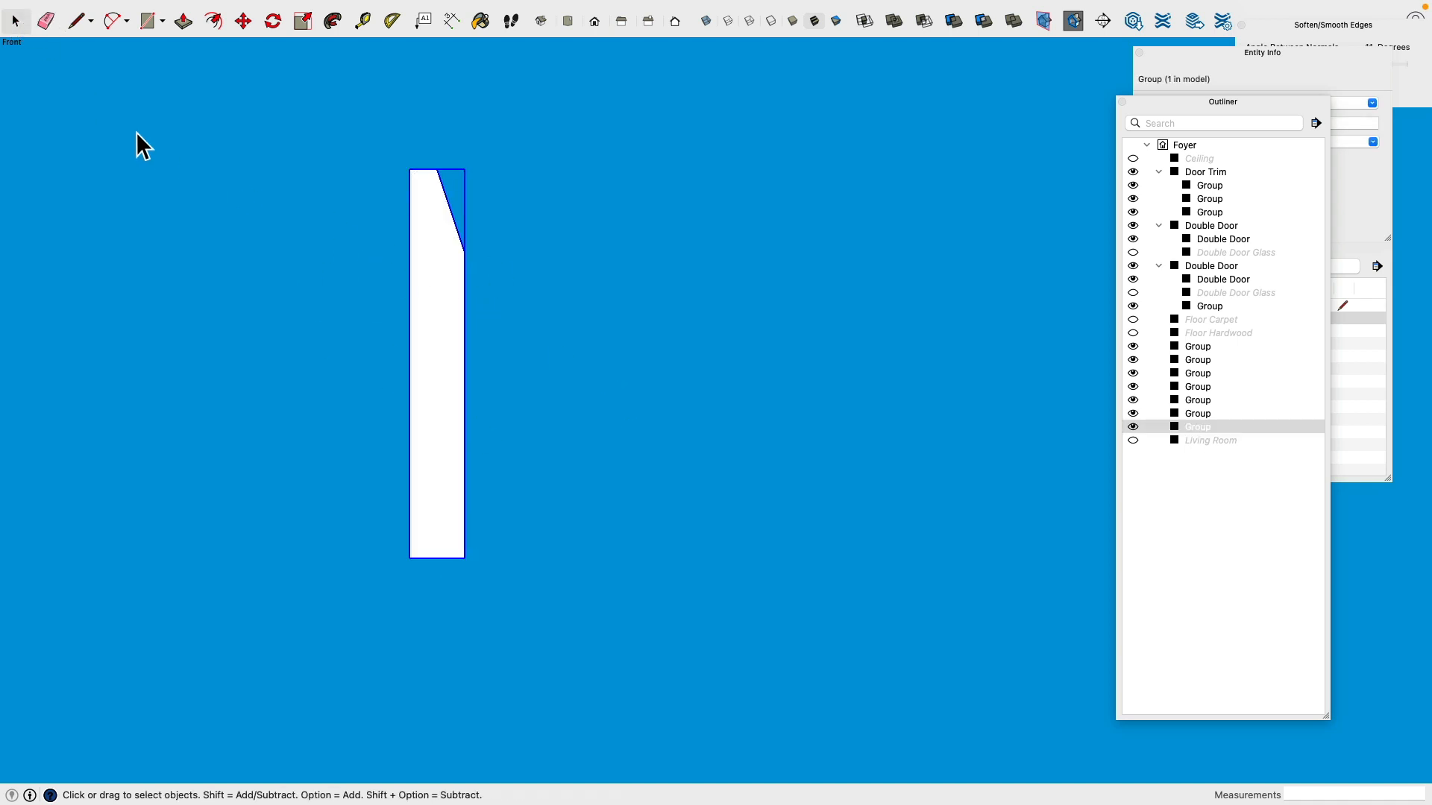
Step: From the profile's lower outer corner, draw a horizontal line as long as its base and a 0.75" vertical line up its face
left_click(77, 21)
left_click(465, 559)
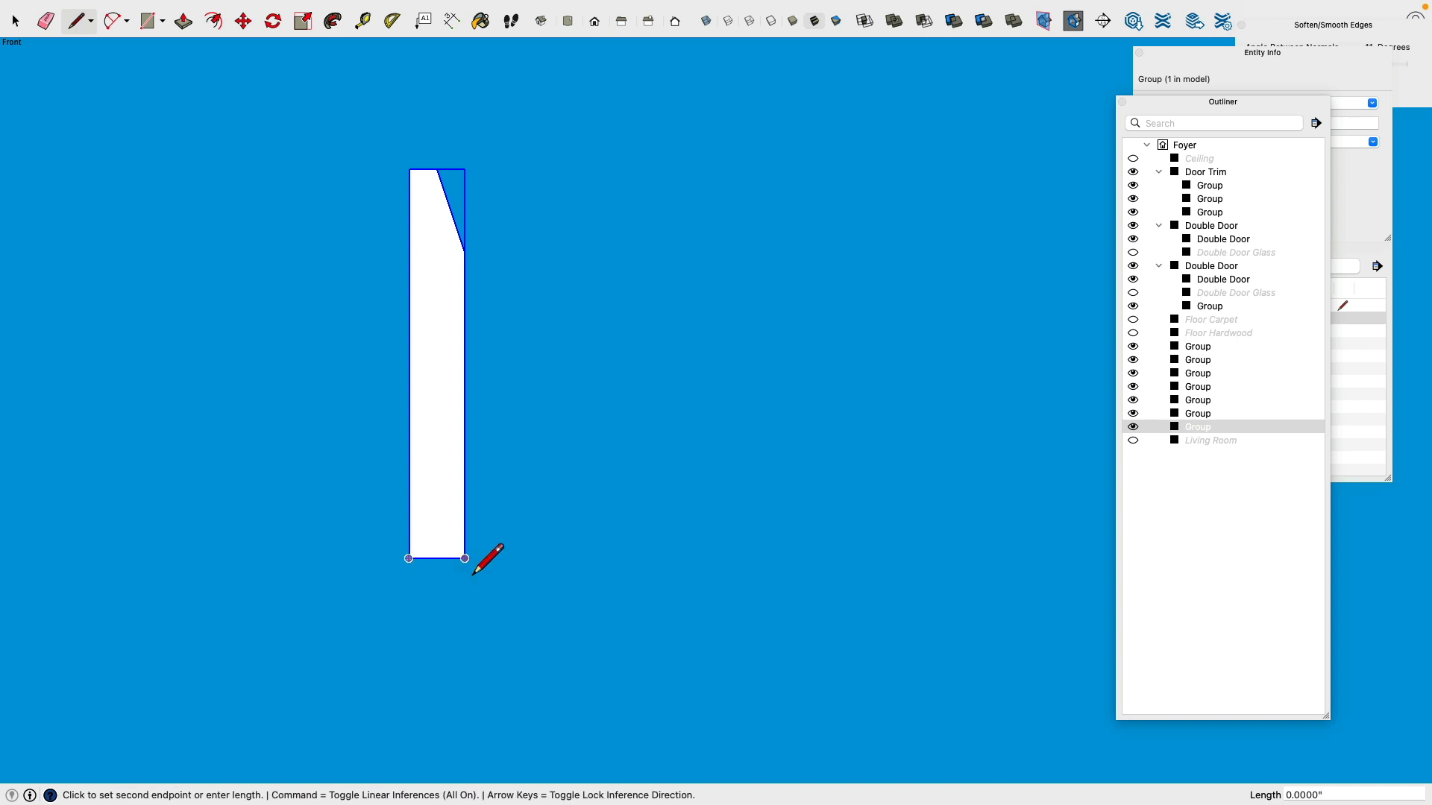
left_click(525, 574)
left_click(467, 572)
type(".")
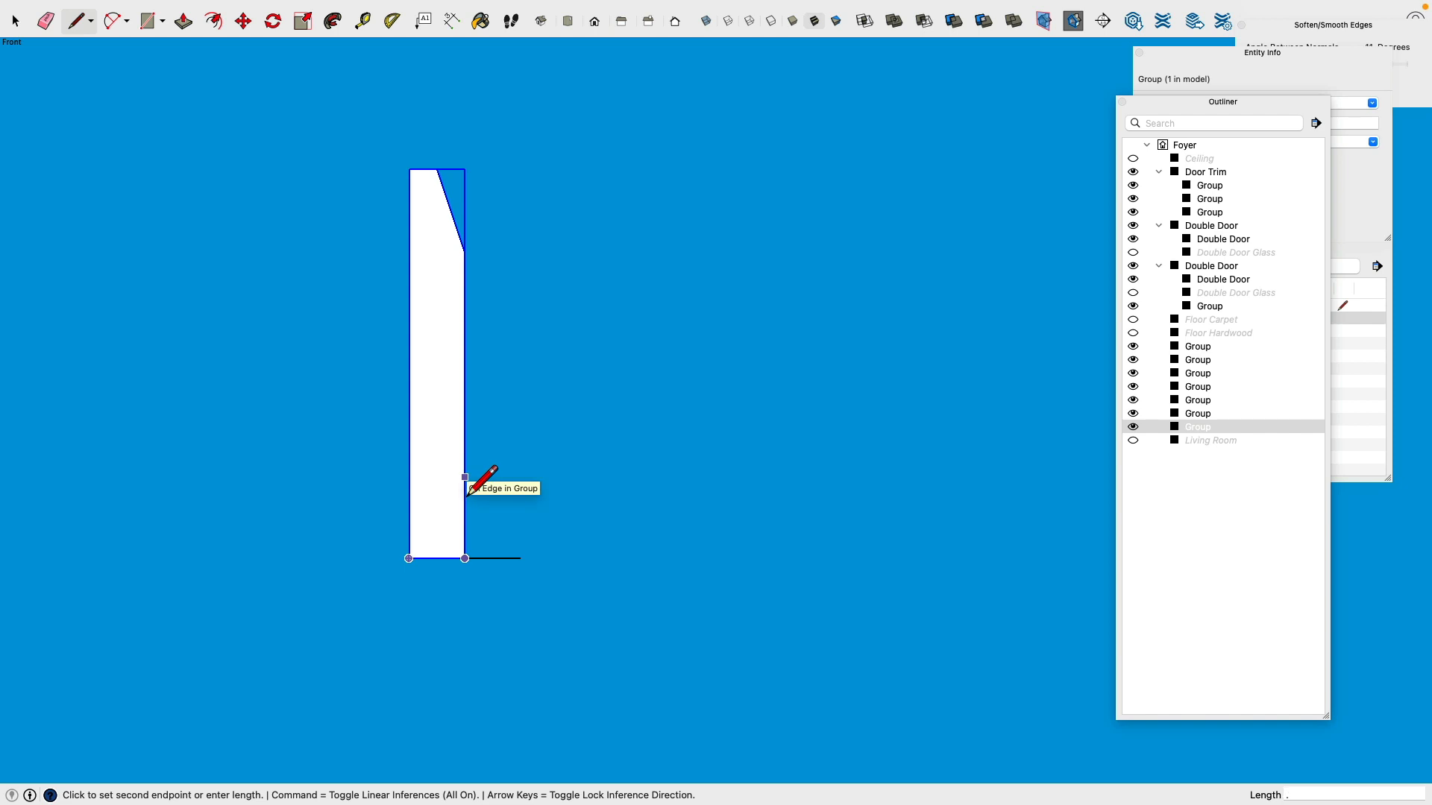
type("75")
key("Return")
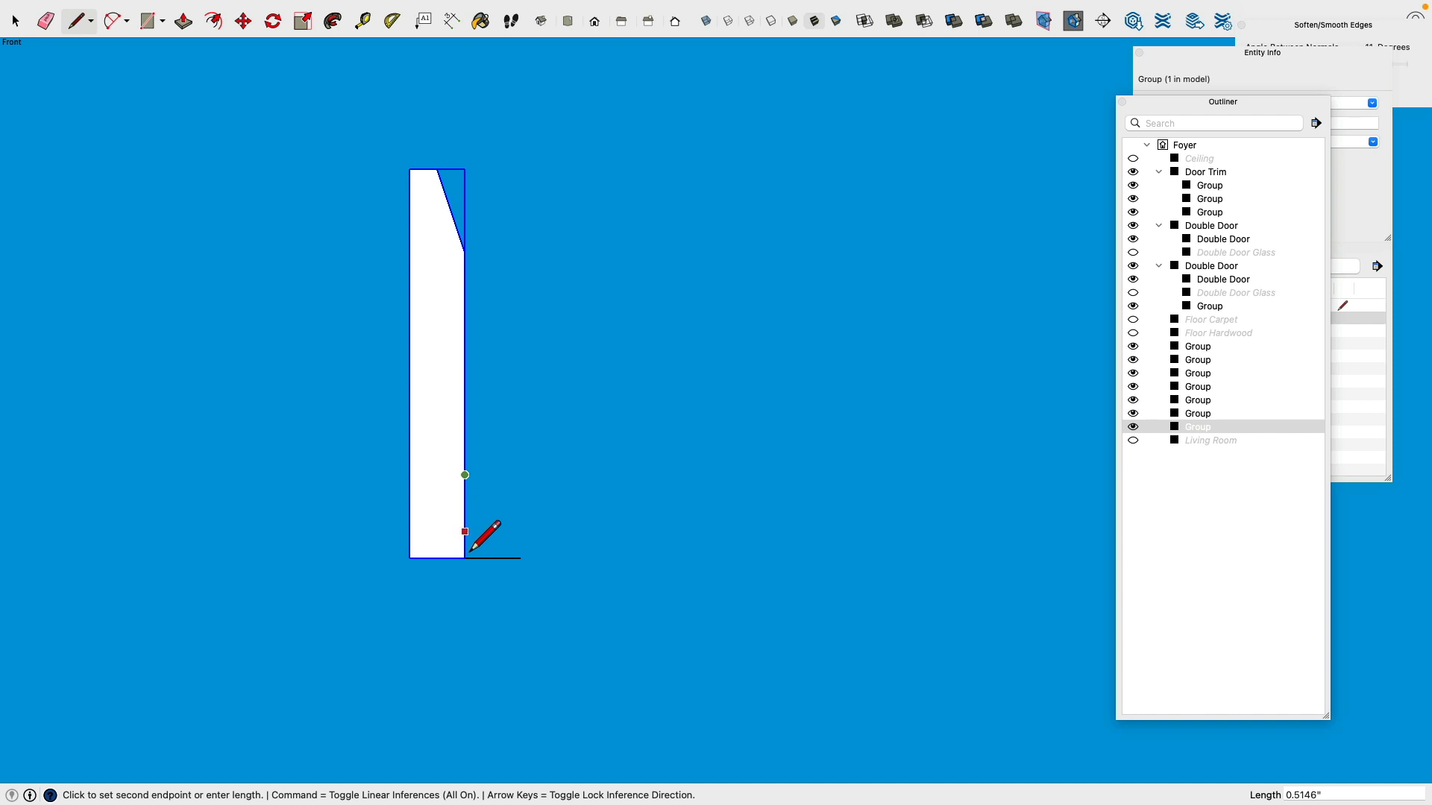
key("Escape")
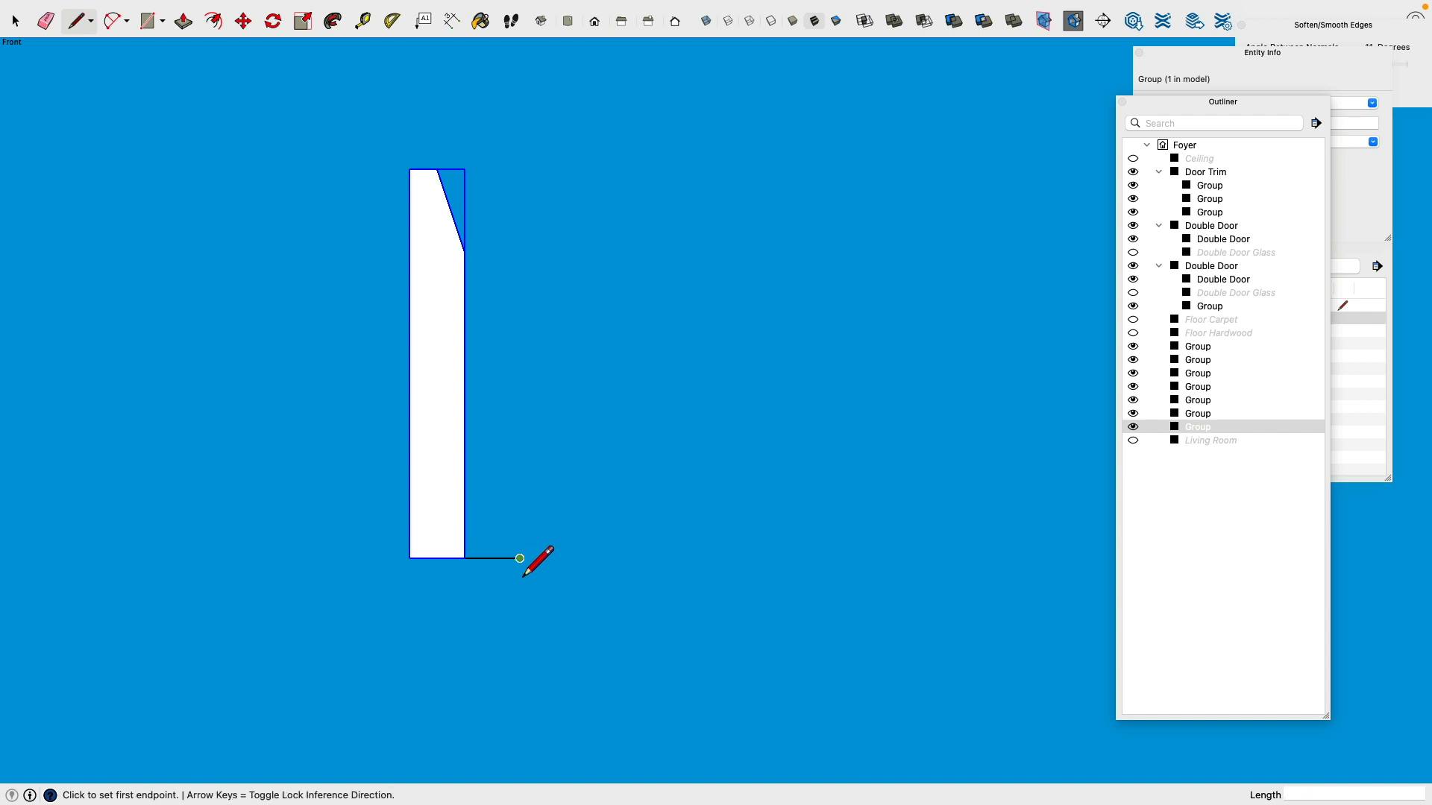
Step: Draw a 0.25" vertical line up from the outer end of the new base line
left_click(521, 559)
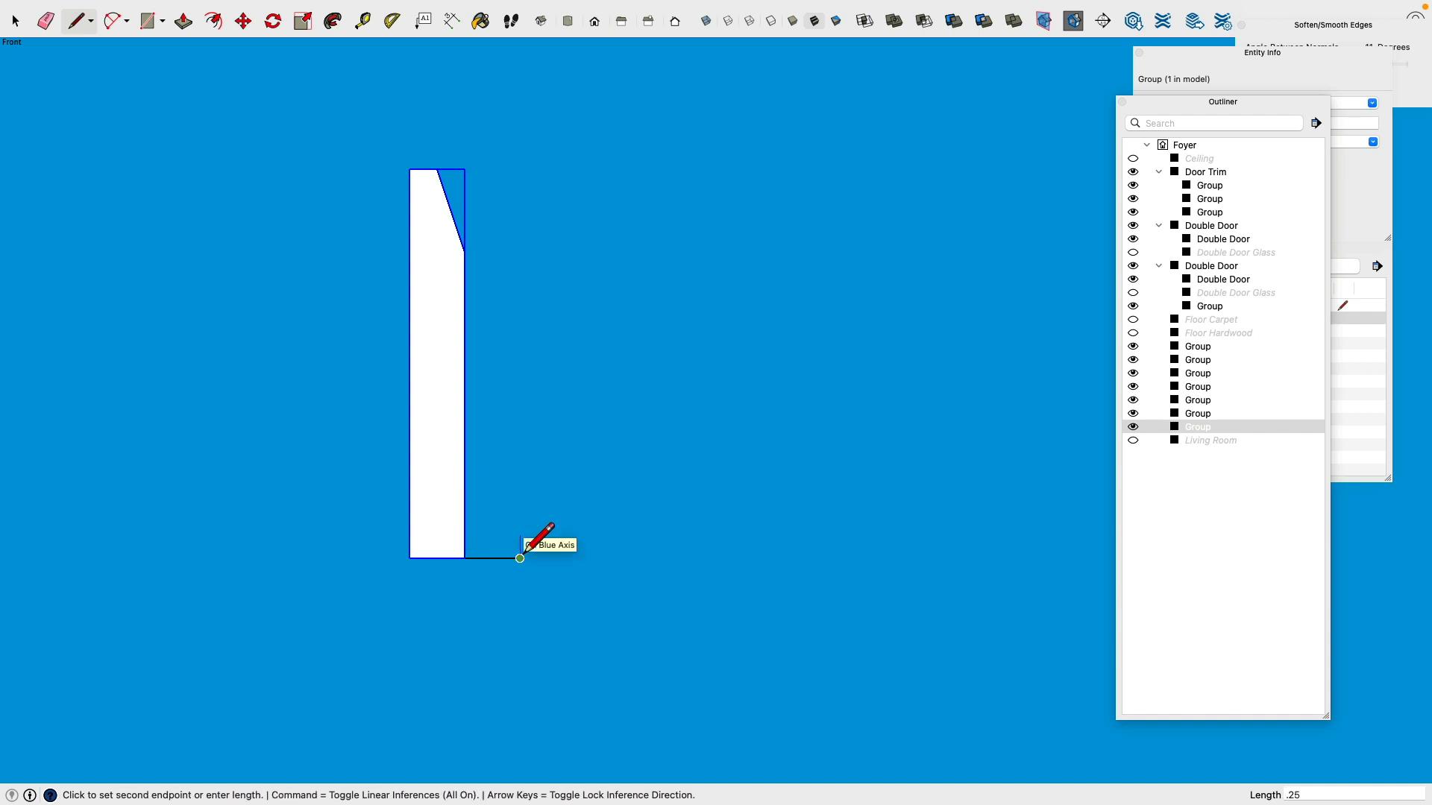
type(".25")
key("Return")
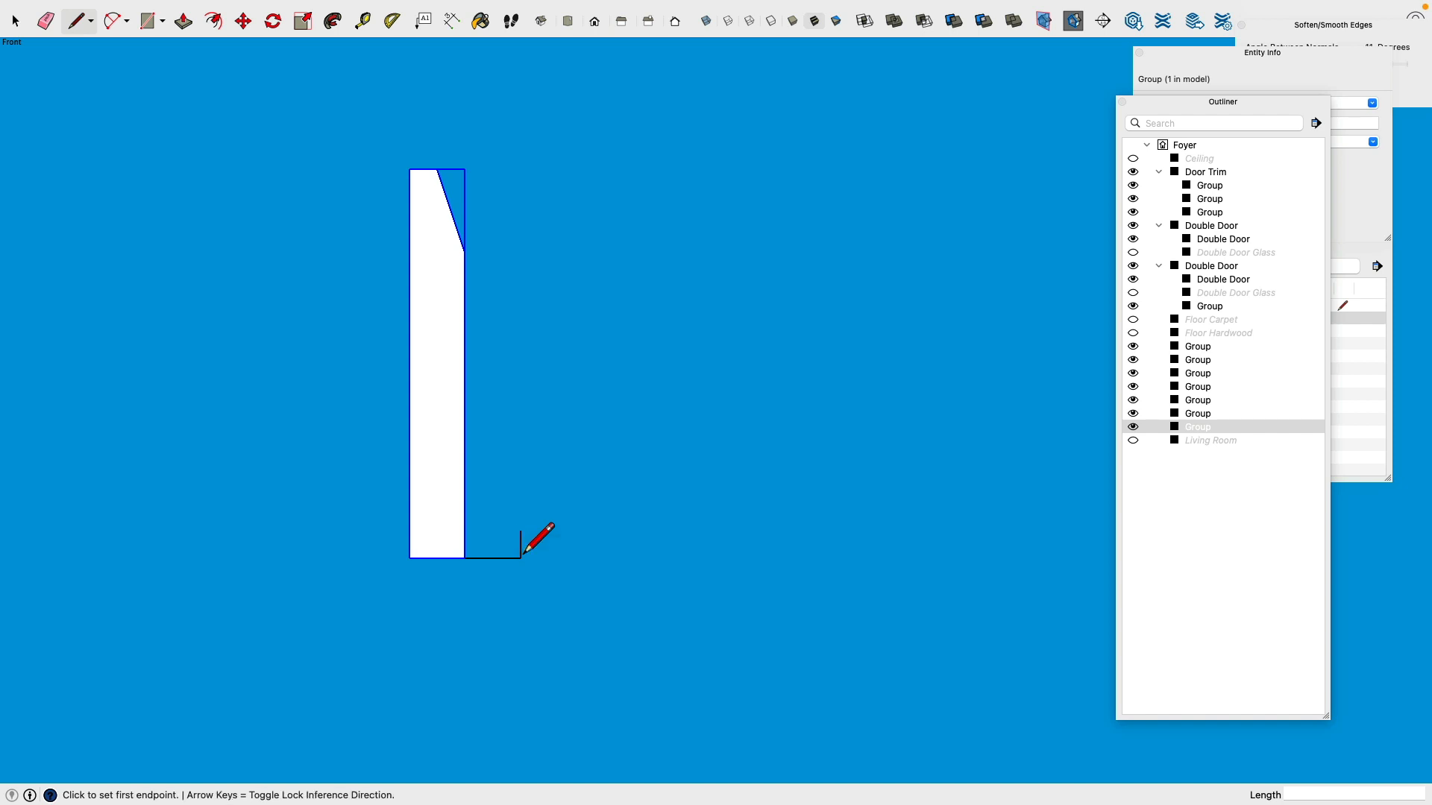
Step: Hide the beveled trim profile group
left_click(15, 20)
right_click(439, 239)
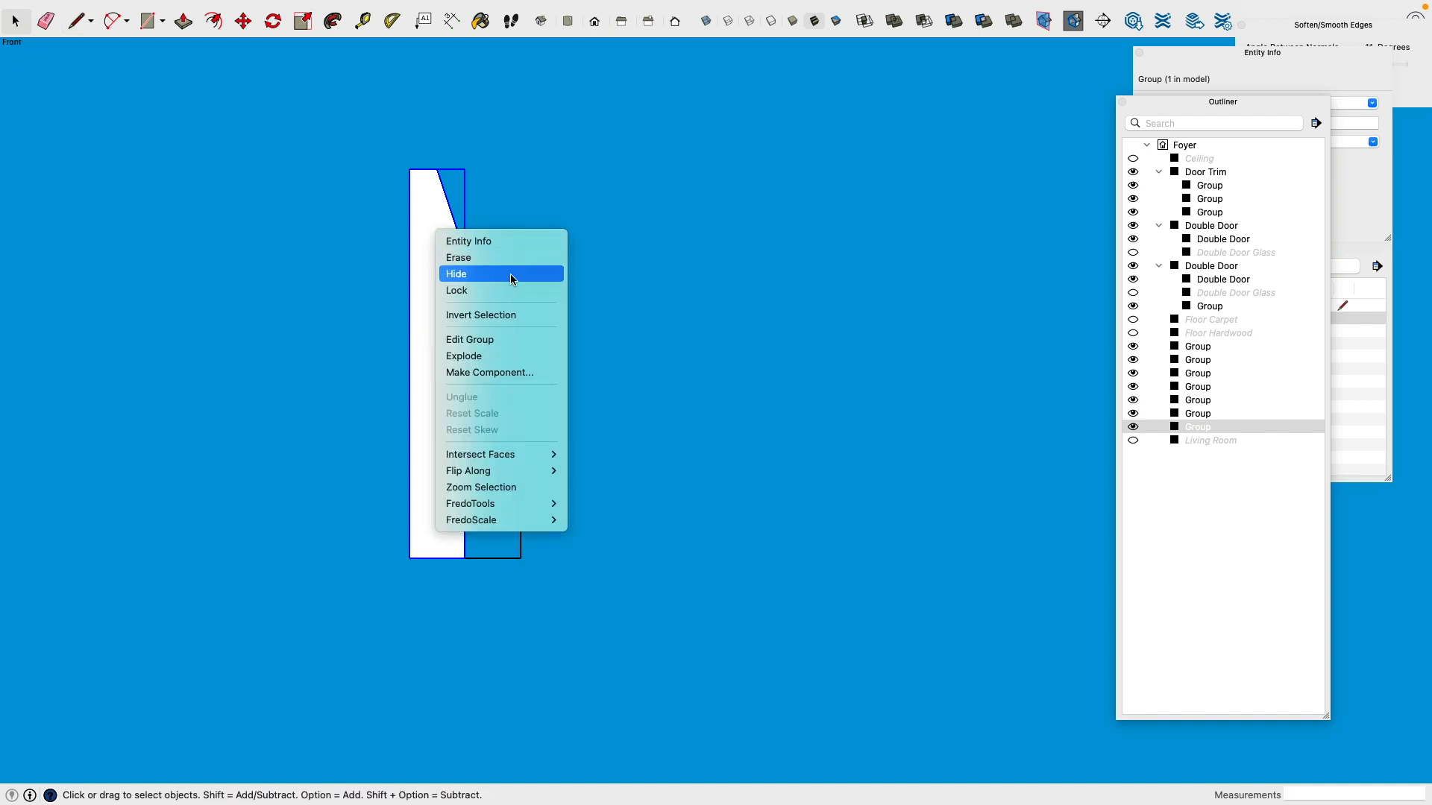
left_click(510, 275)
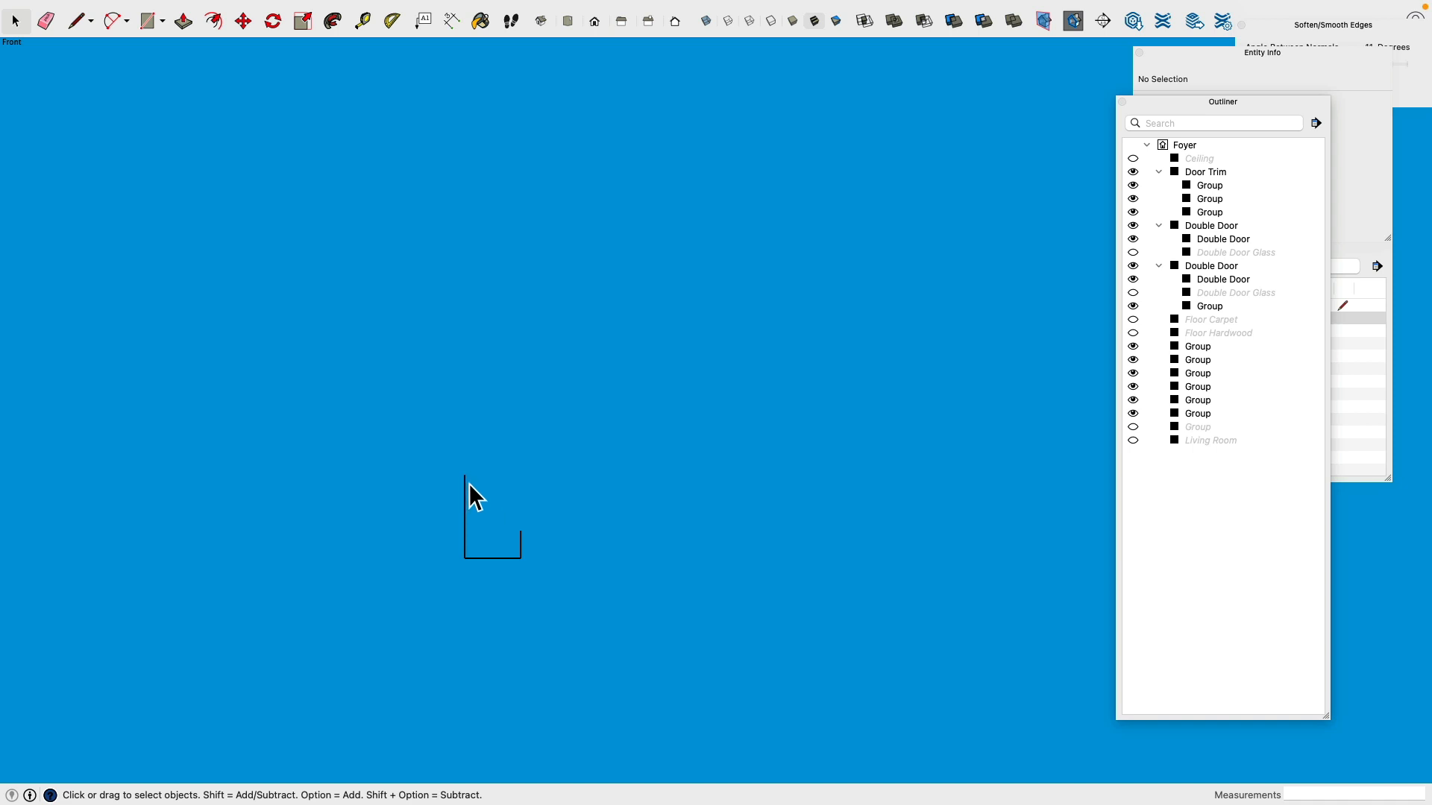
Step: Join the upper ends of the 0.75" and 0.25" lines with an outward-bulging arc tangent to the shorter line
left_click(468, 486)
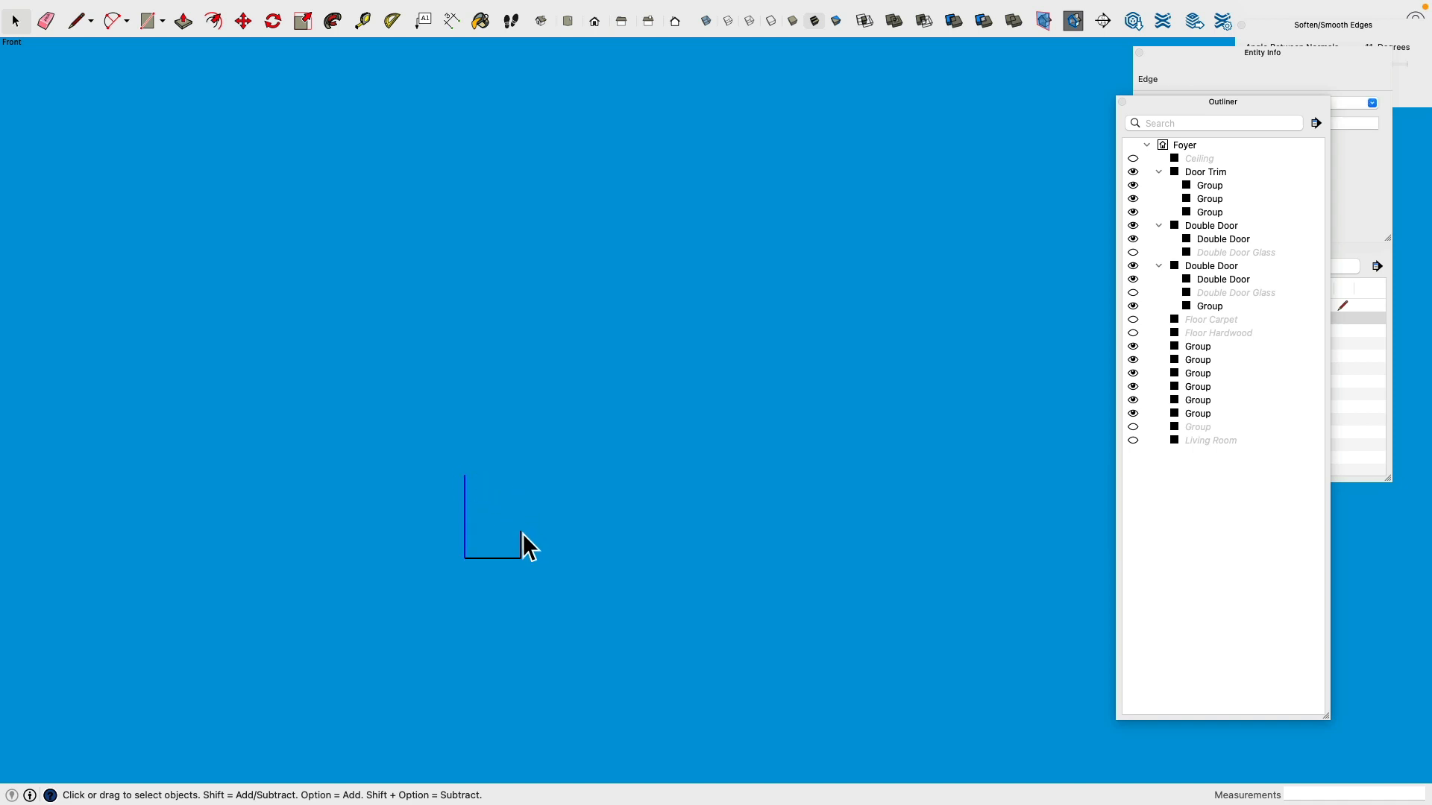
left_click(222, 74)
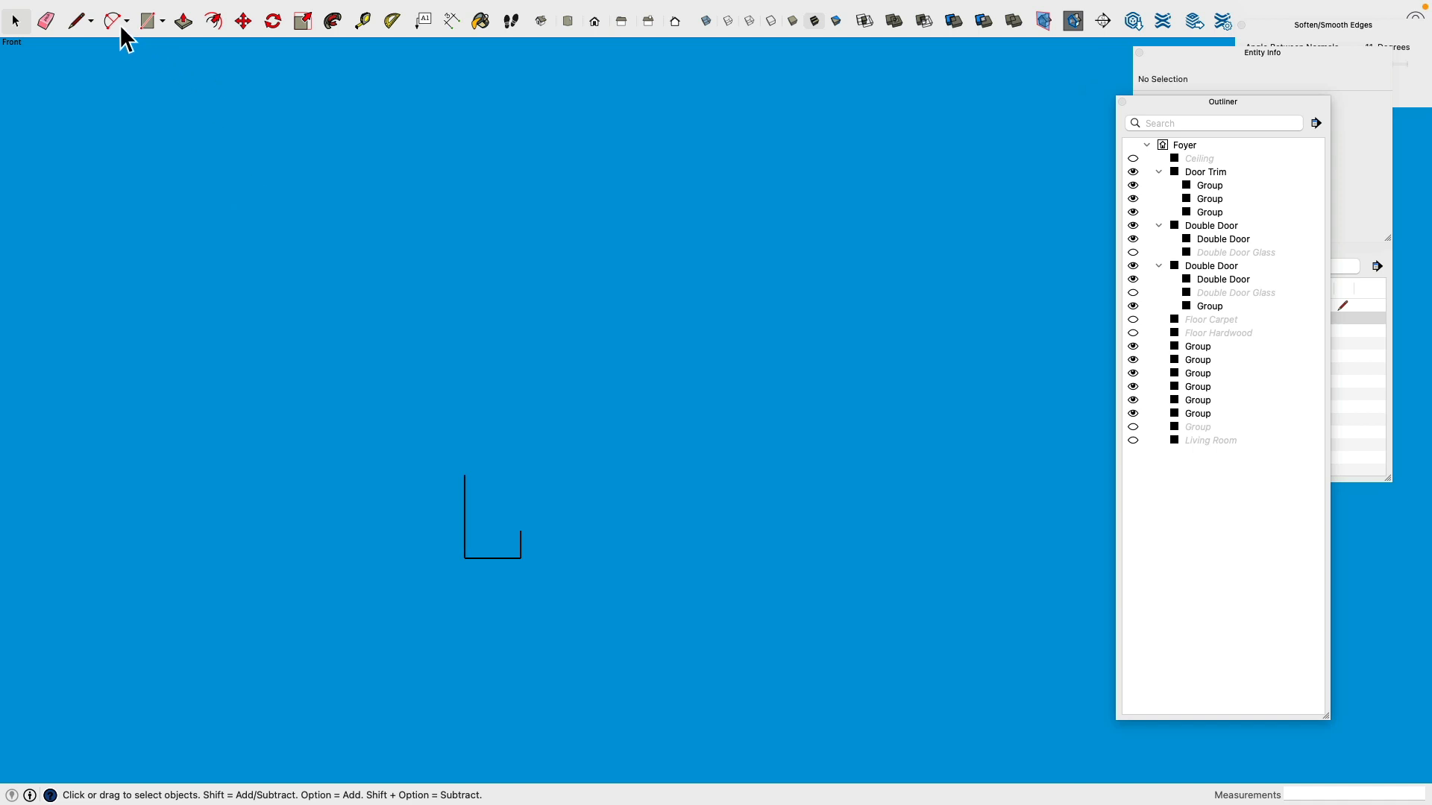
left_click(113, 20)
left_click(465, 475)
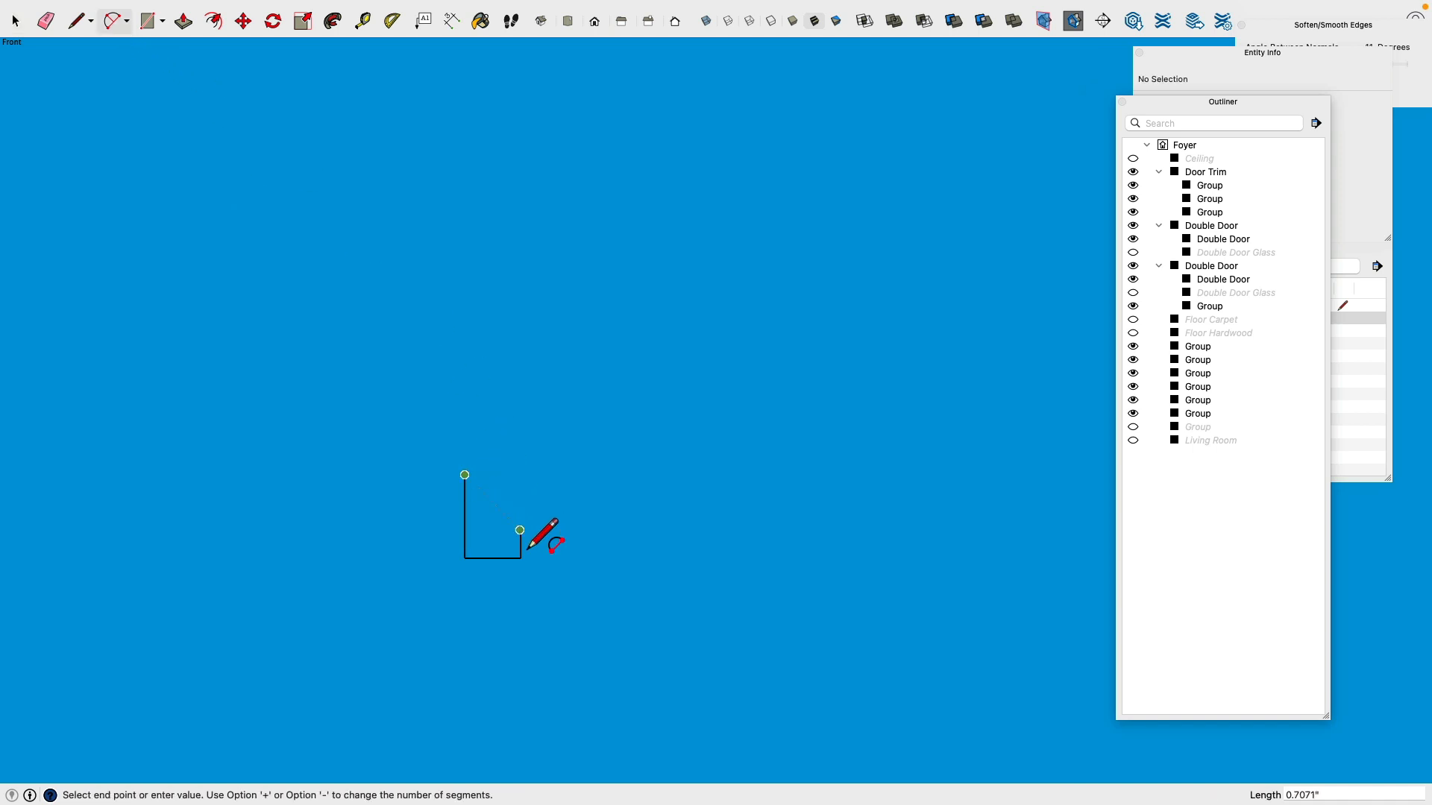
left_click(520, 531)
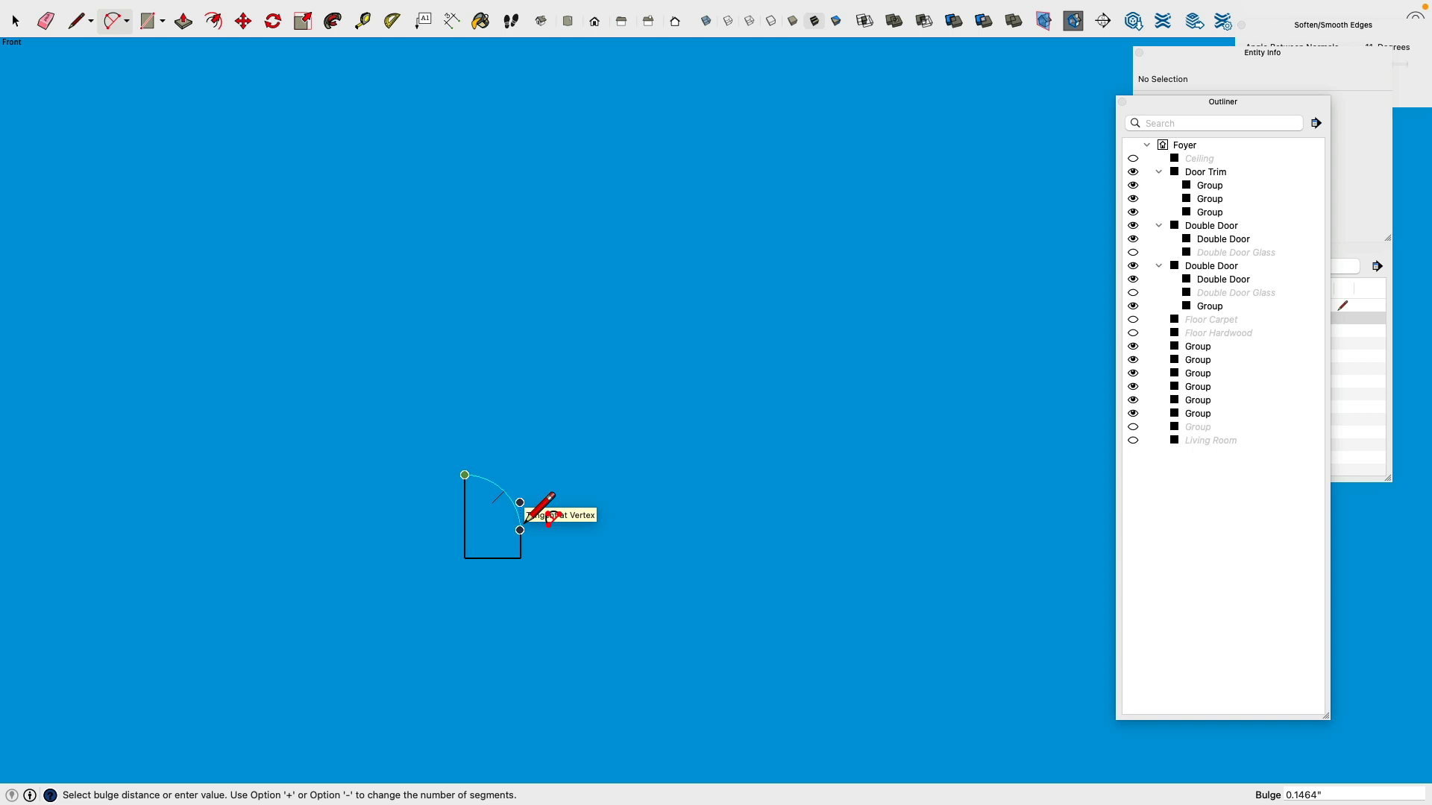
left_click(526, 521)
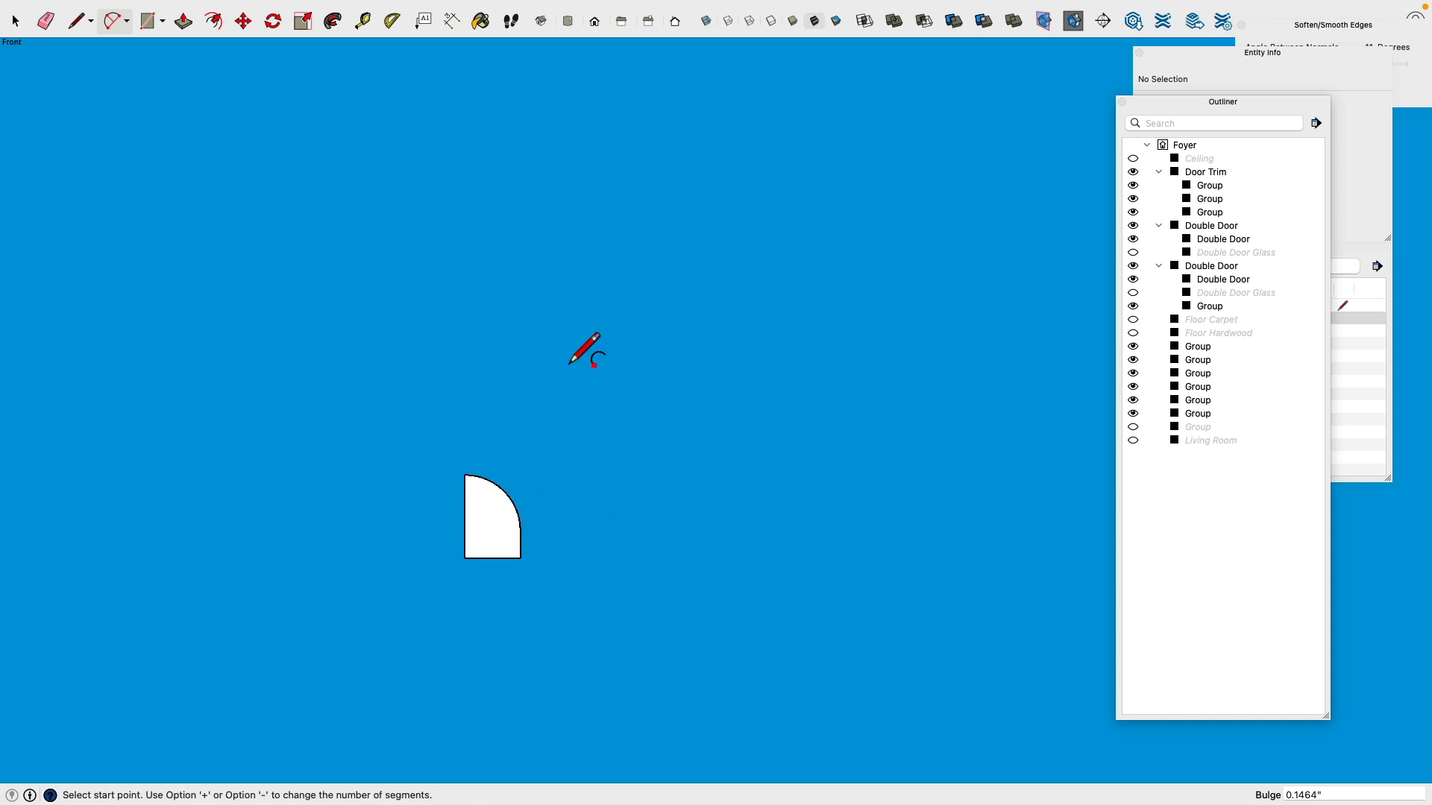
Step: Group the rounded profile's face and edges, and unhide the beveled trim profile group
left_click(15, 21)
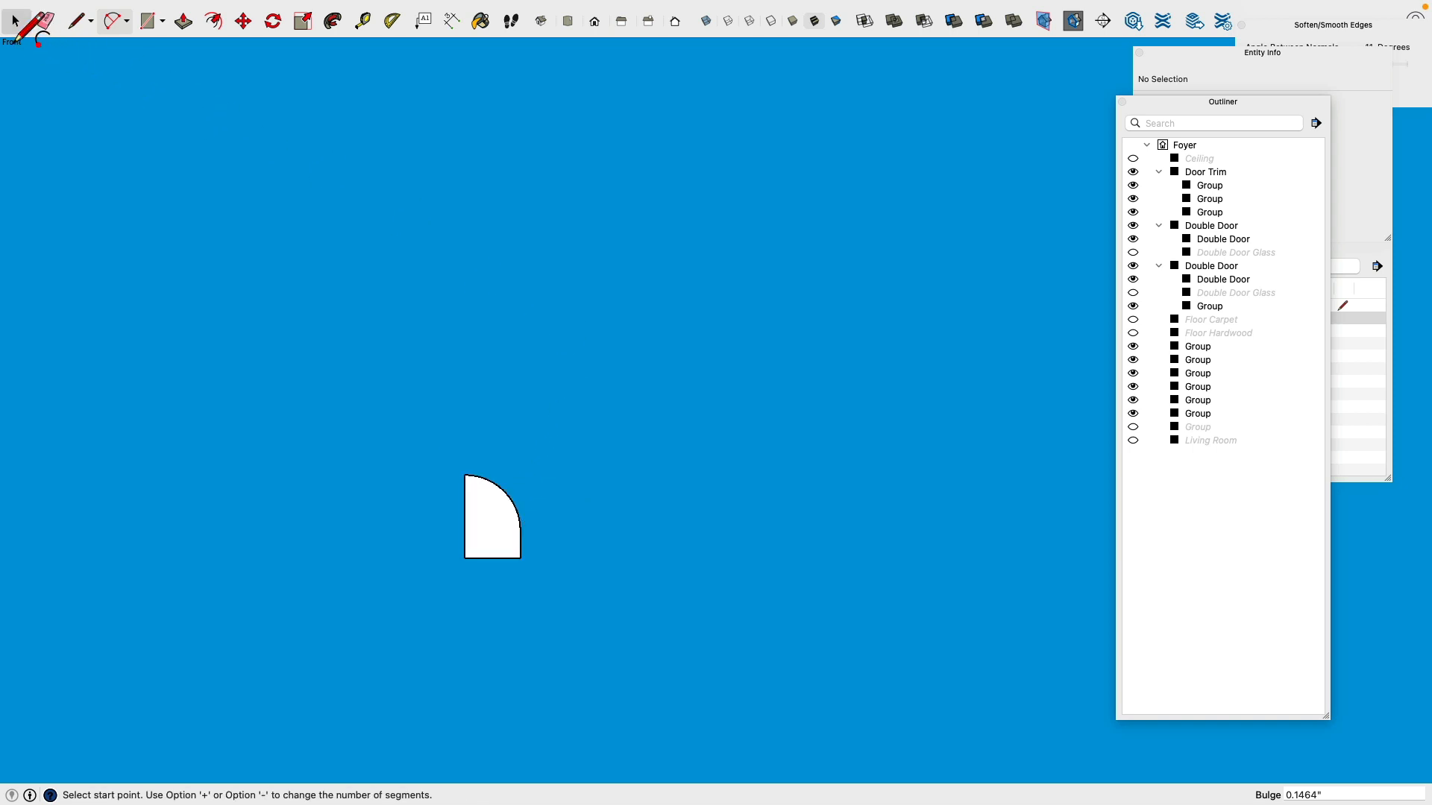
double_click(492, 505)
right_click(489, 499)
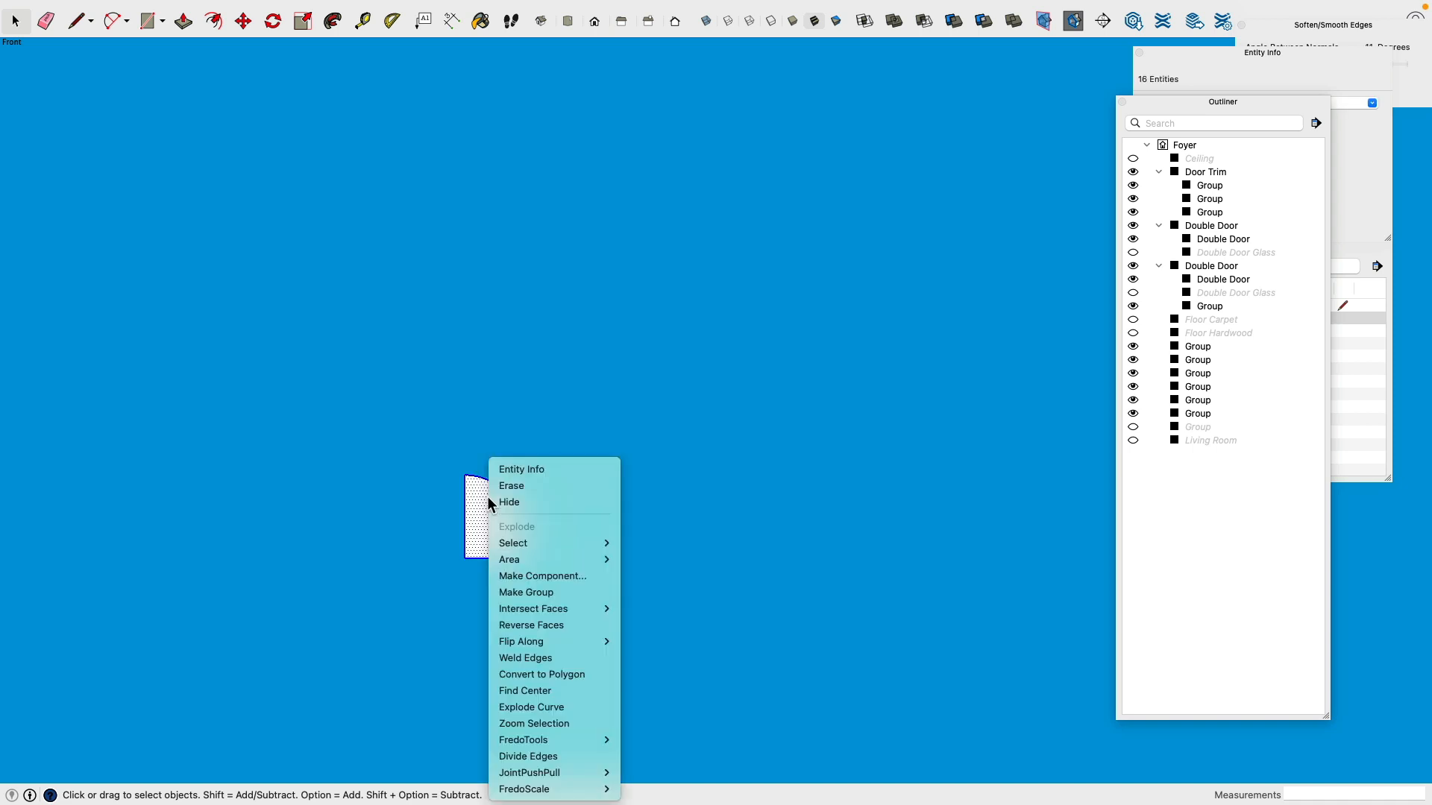
left_click(557, 594)
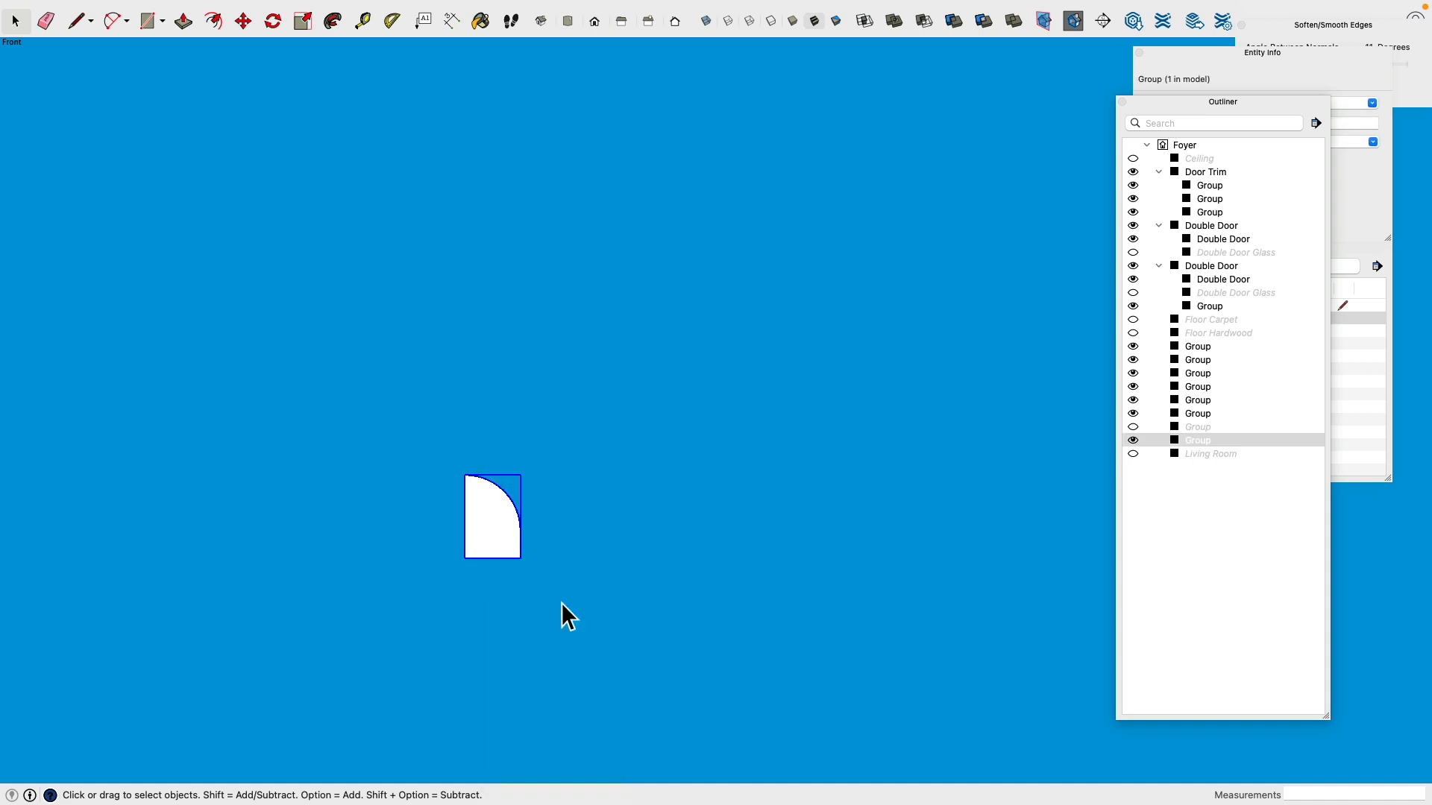
left_click(1134, 429)
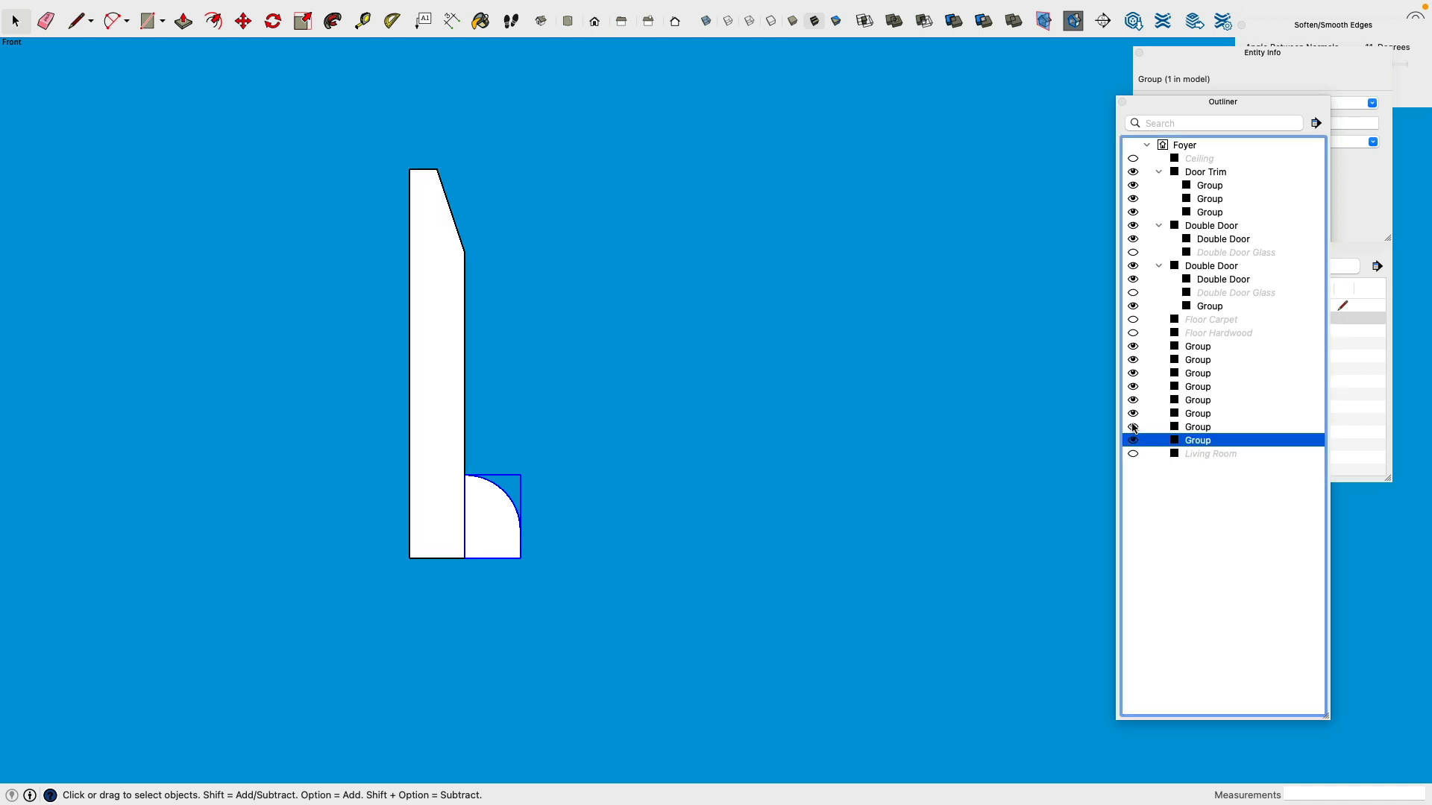
Step: Move the beveled and rounded profile groups together from outside the model onto the foyer floor, about 305.8" away
left_click(508, 554)
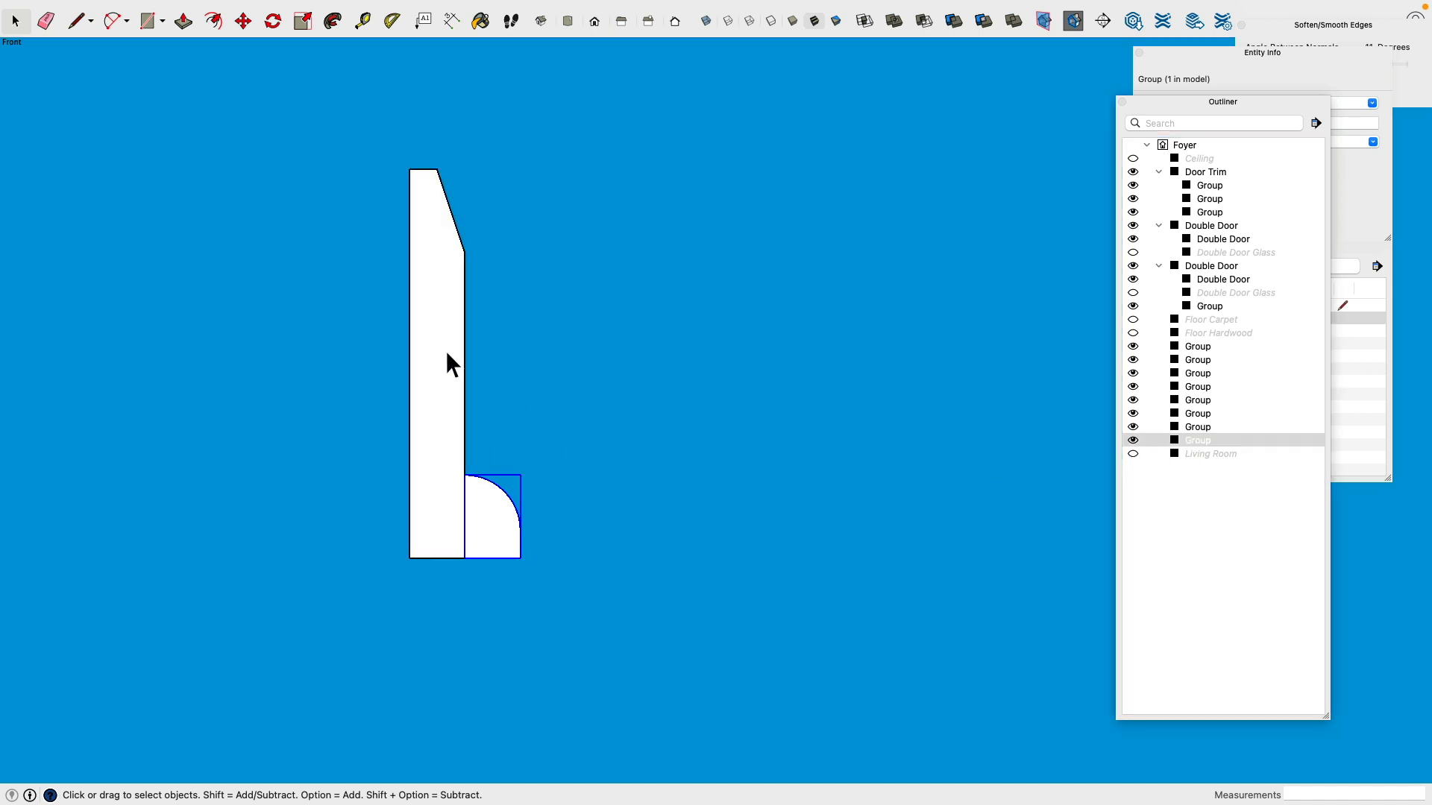
left_click(445, 345, "shift")
scroll(505, 494, "down", 1)
scroll(505, 494, "down", 5)
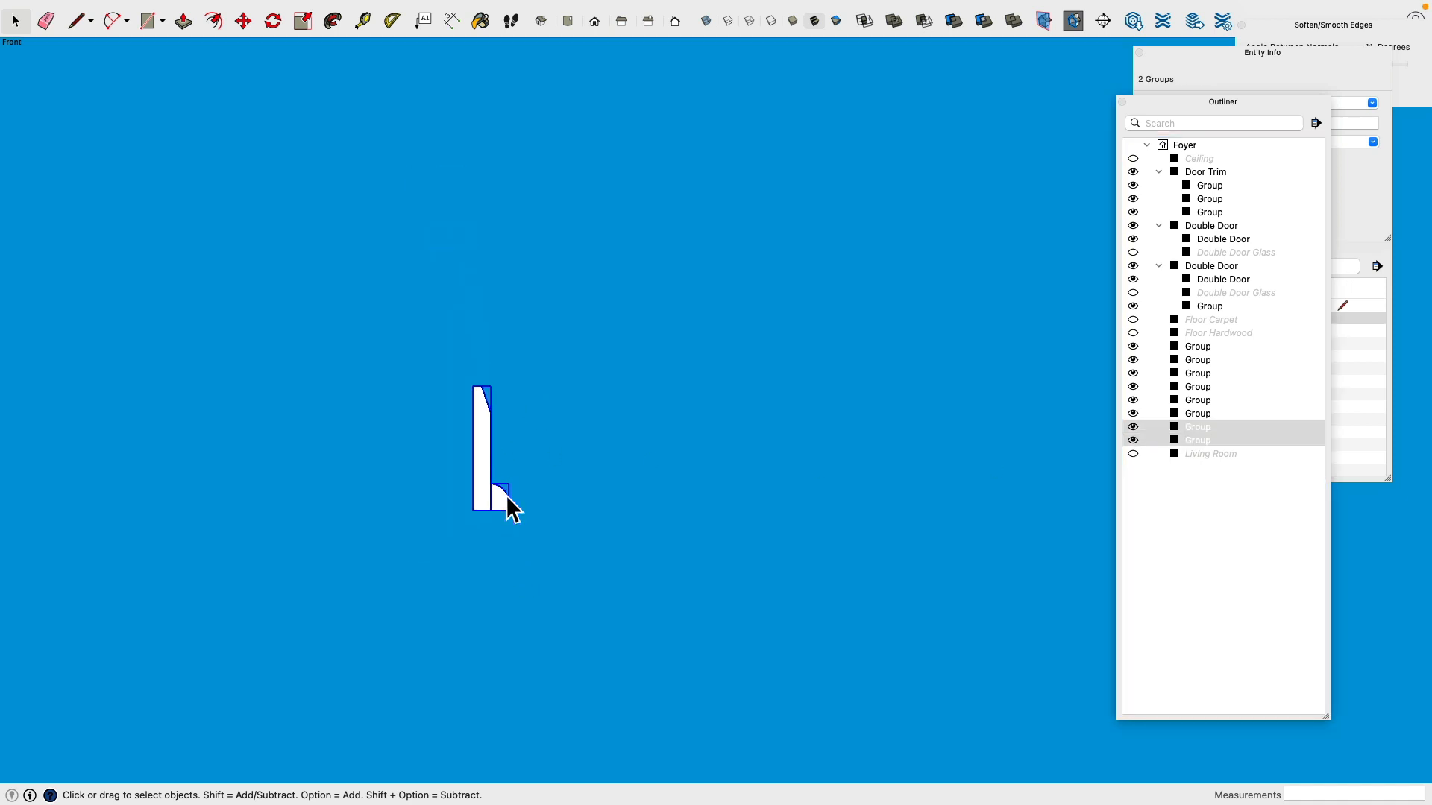
middle_click_drag(512, 495, 169, 138)
scroll(547, 471, "down", 5)
left_click(243, 21)
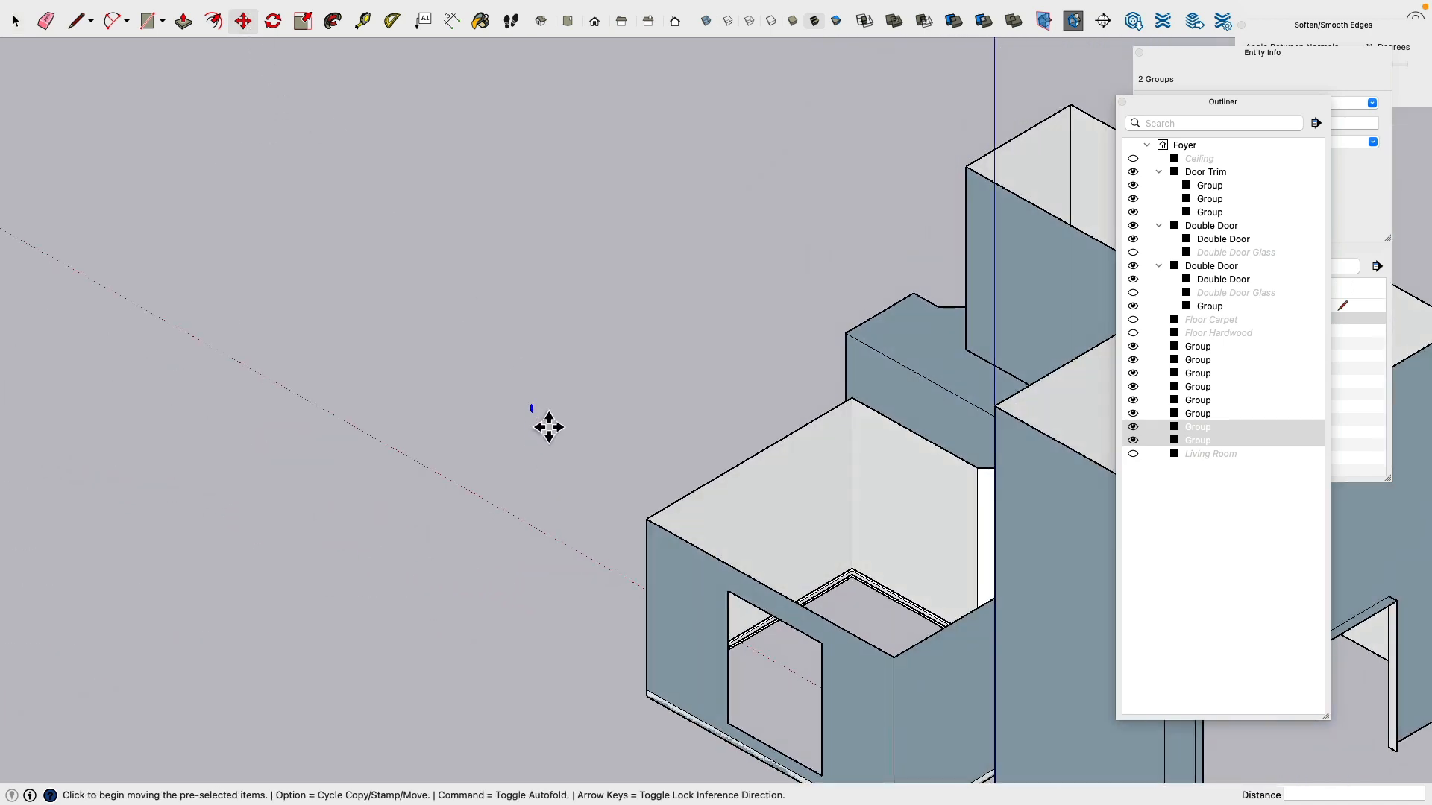
left_click(549, 427)
scroll(549, 427, "down", 5)
middle_click_drag(664, 448, 703, 630)
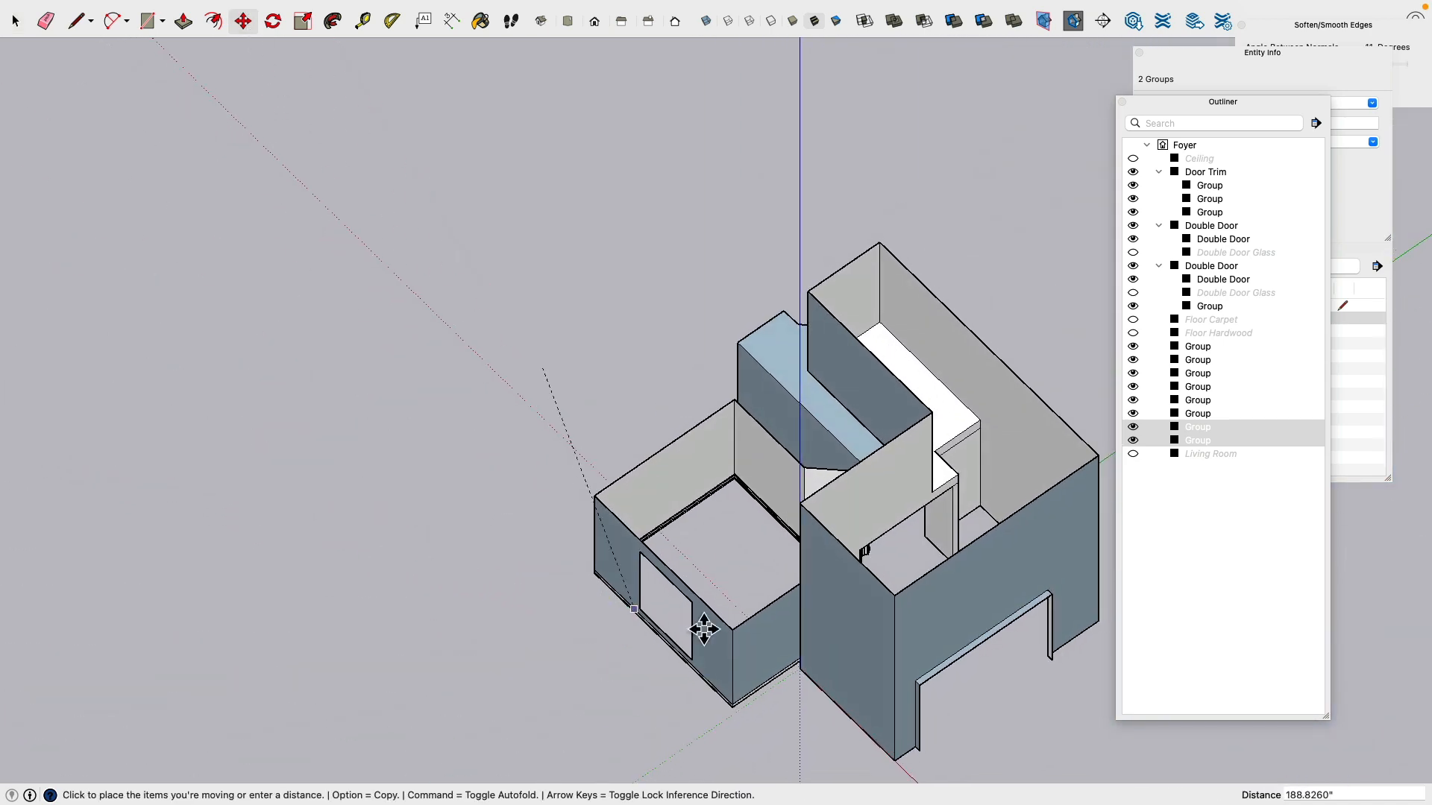
left_click(937, 562)
Step: Rotate both profile groups 90 degrees on the floor plane about the lower back corner of the beveled profile
scroll(939, 565, "up", 10)
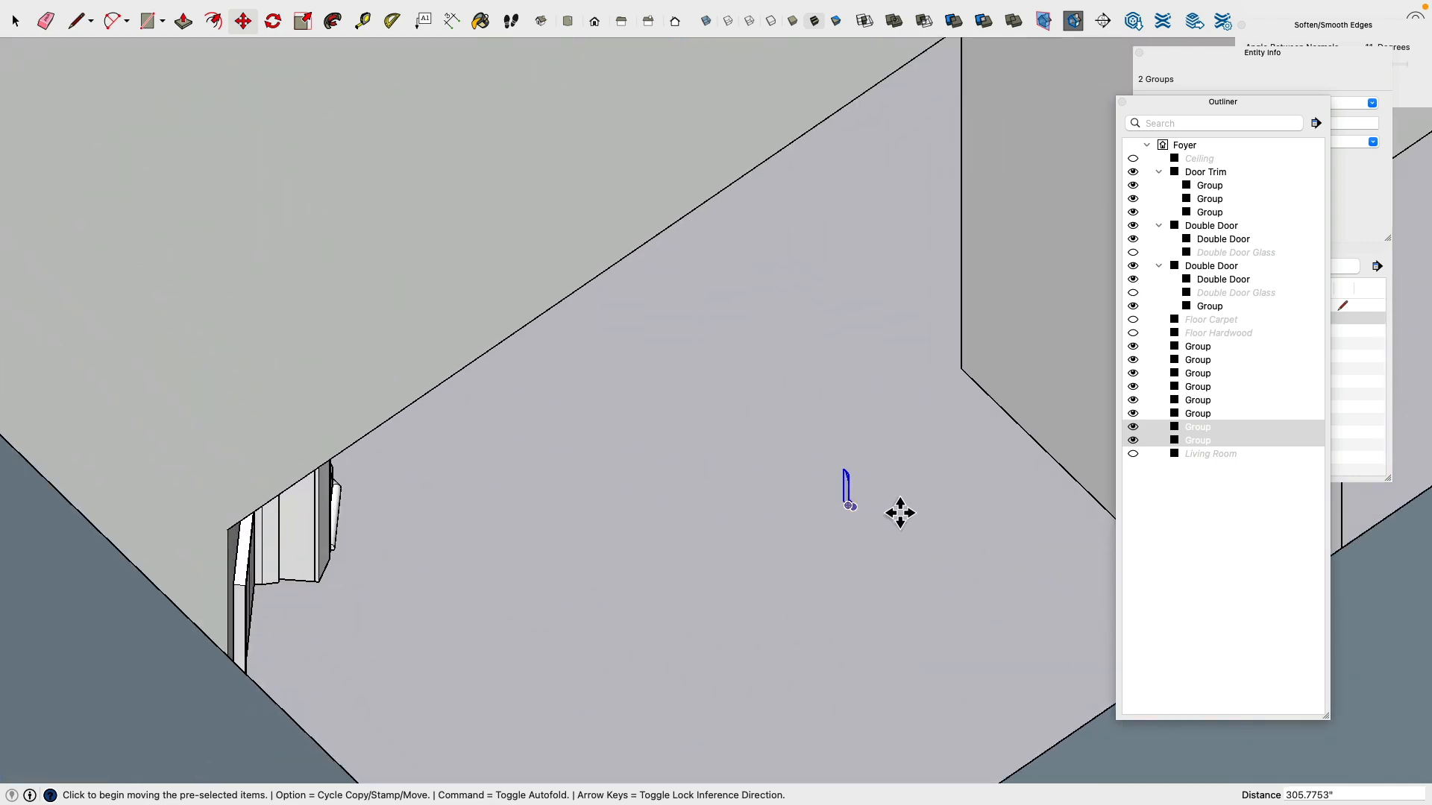
scroll(900, 513, "up", 4)
middle_click_drag(888, 501, 625, 535, "shift")
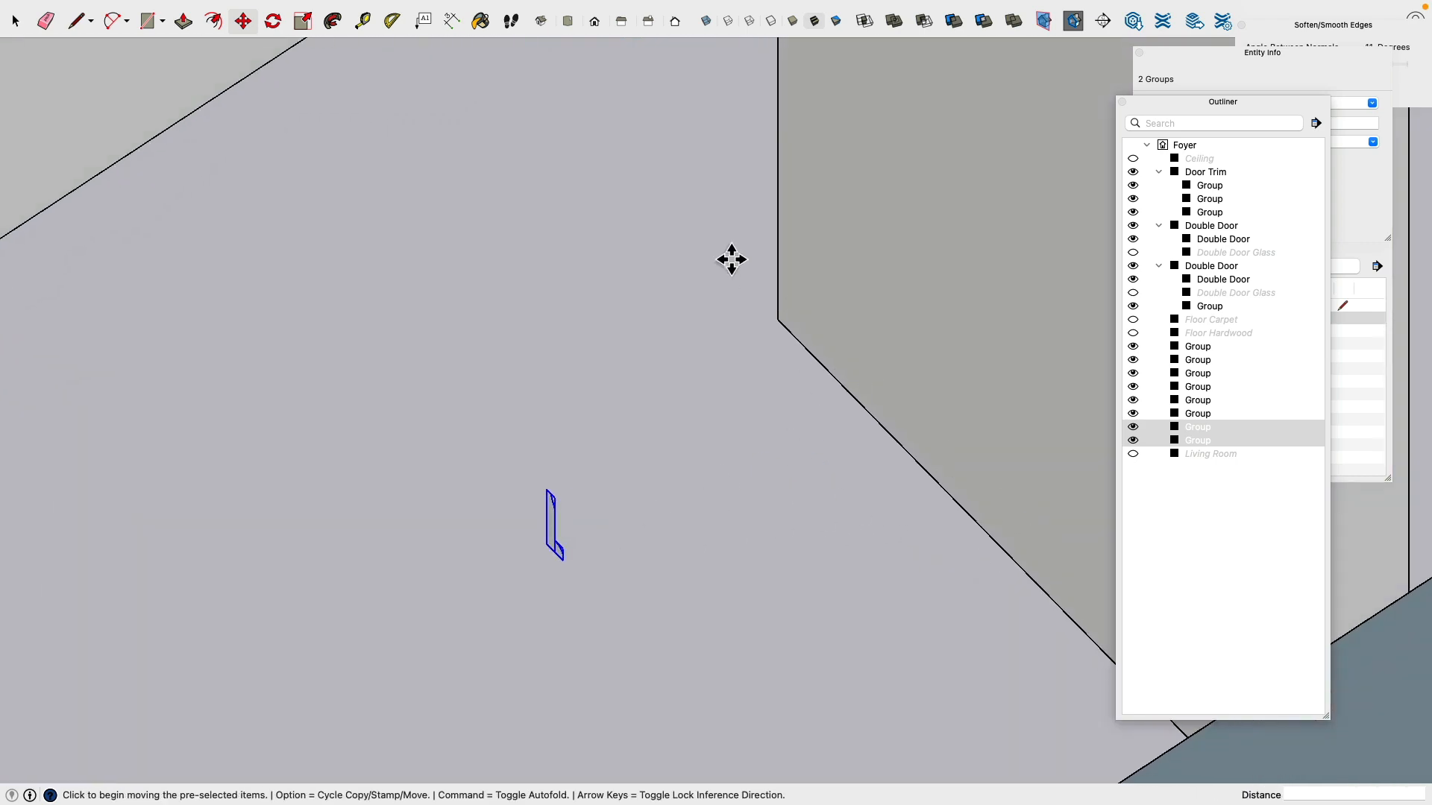
scroll(762, 472, "down", 5)
scroll(642, 502, "up", 6)
scroll(636, 500, "down", 3)
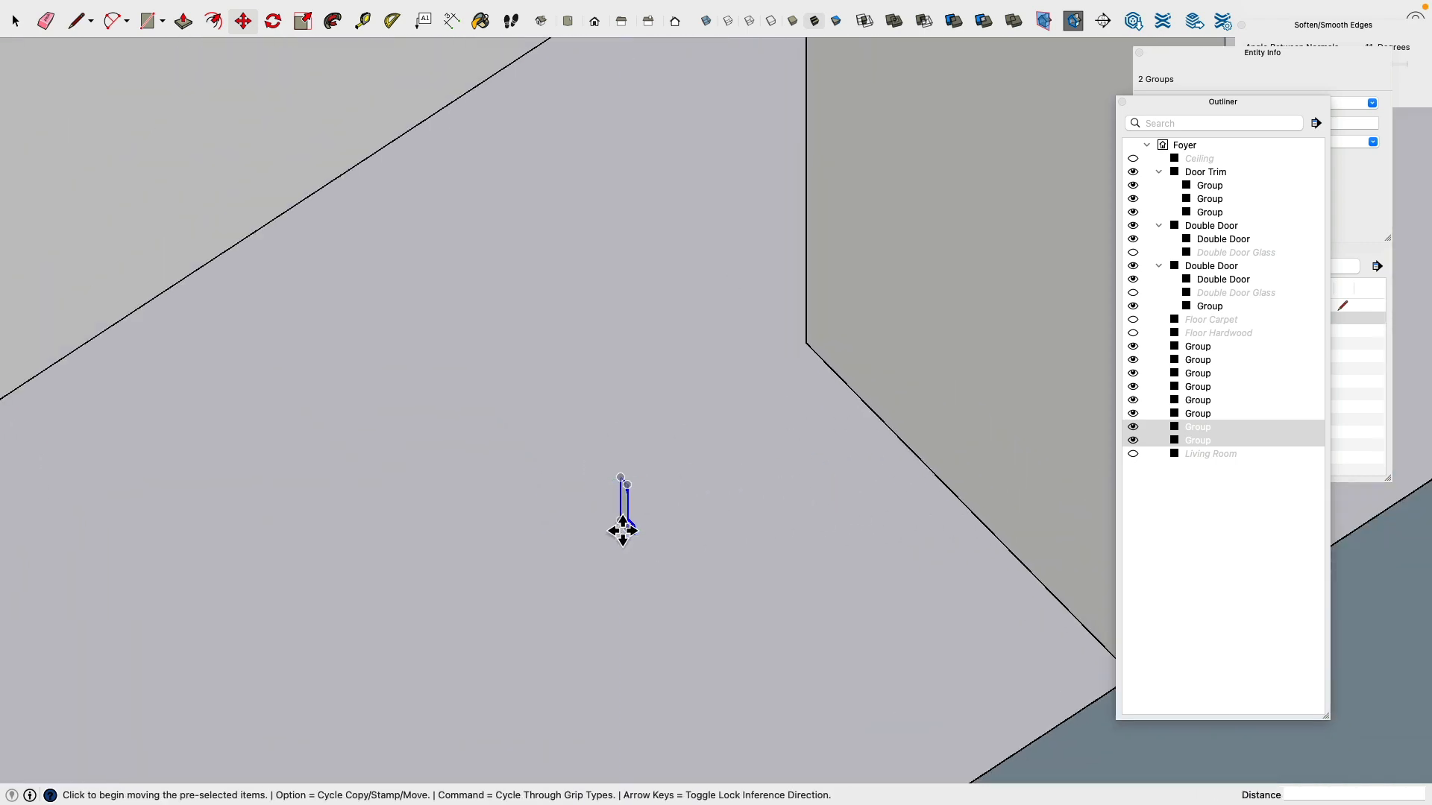
left_click(273, 23)
scroll(640, 544, "up", 3)
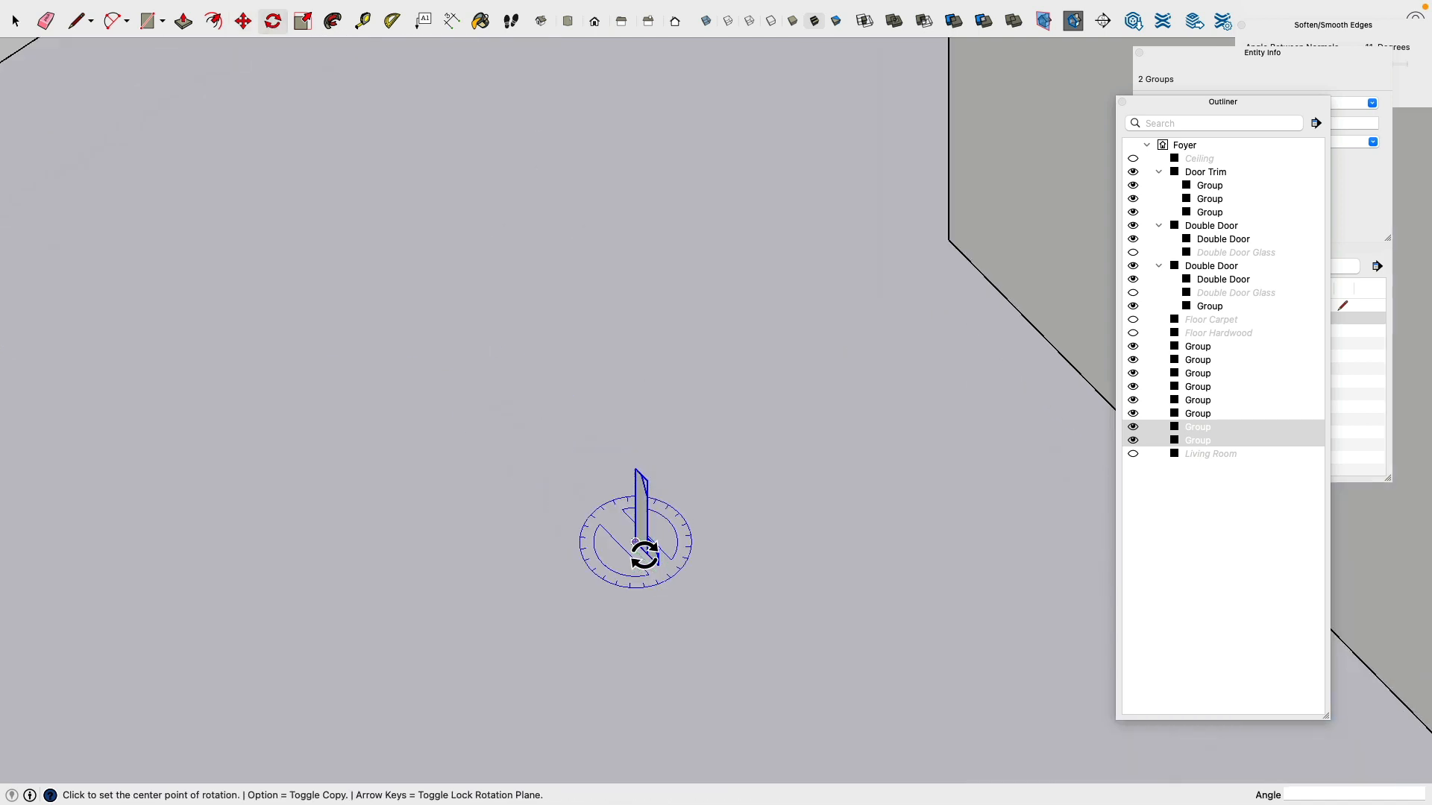
left_click(636, 543)
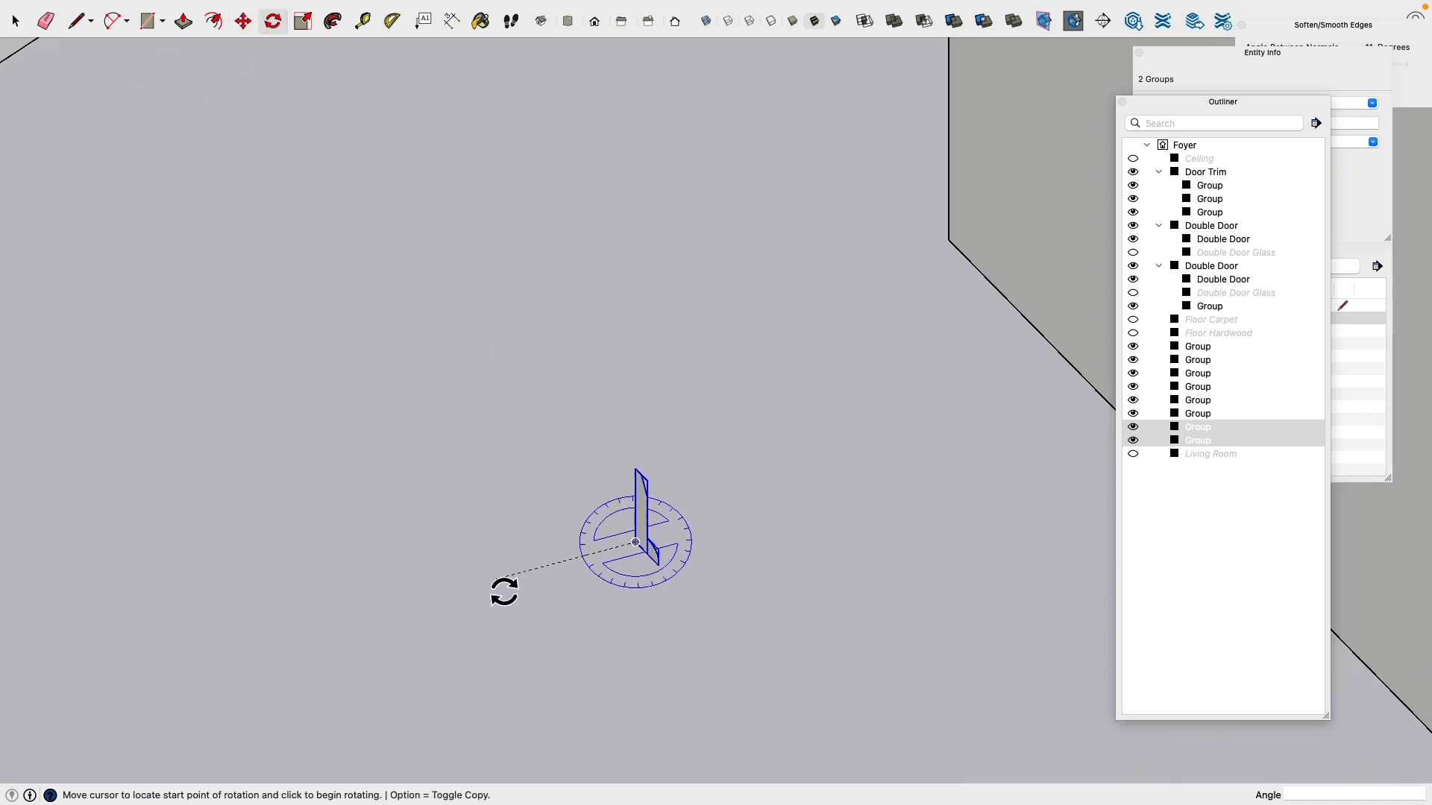
left_click(507, 634)
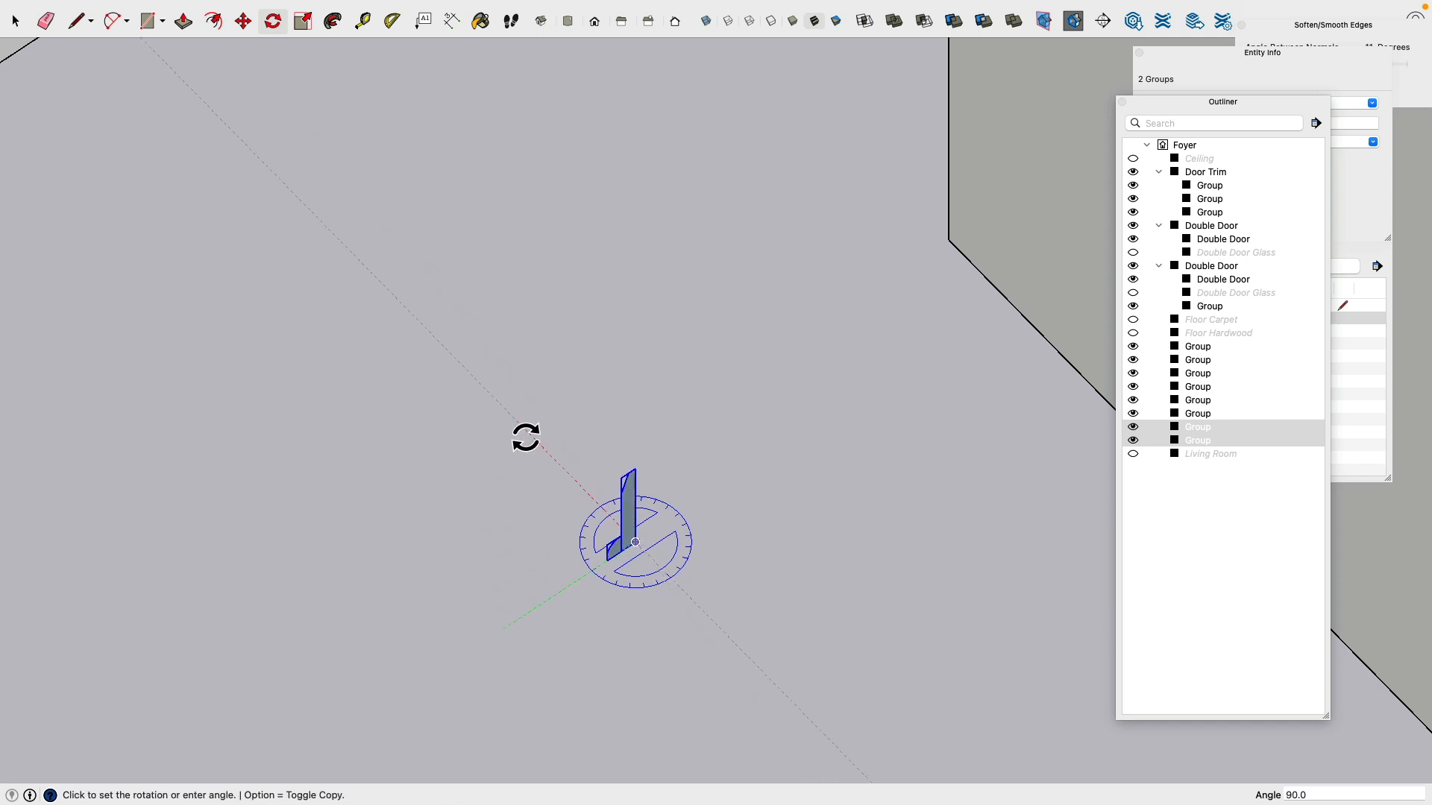
left_click(525, 438)
Step: Copy both profile groups from their lower back corner to the base edge of the foyer wall, and clear the selection
left_click(244, 21)
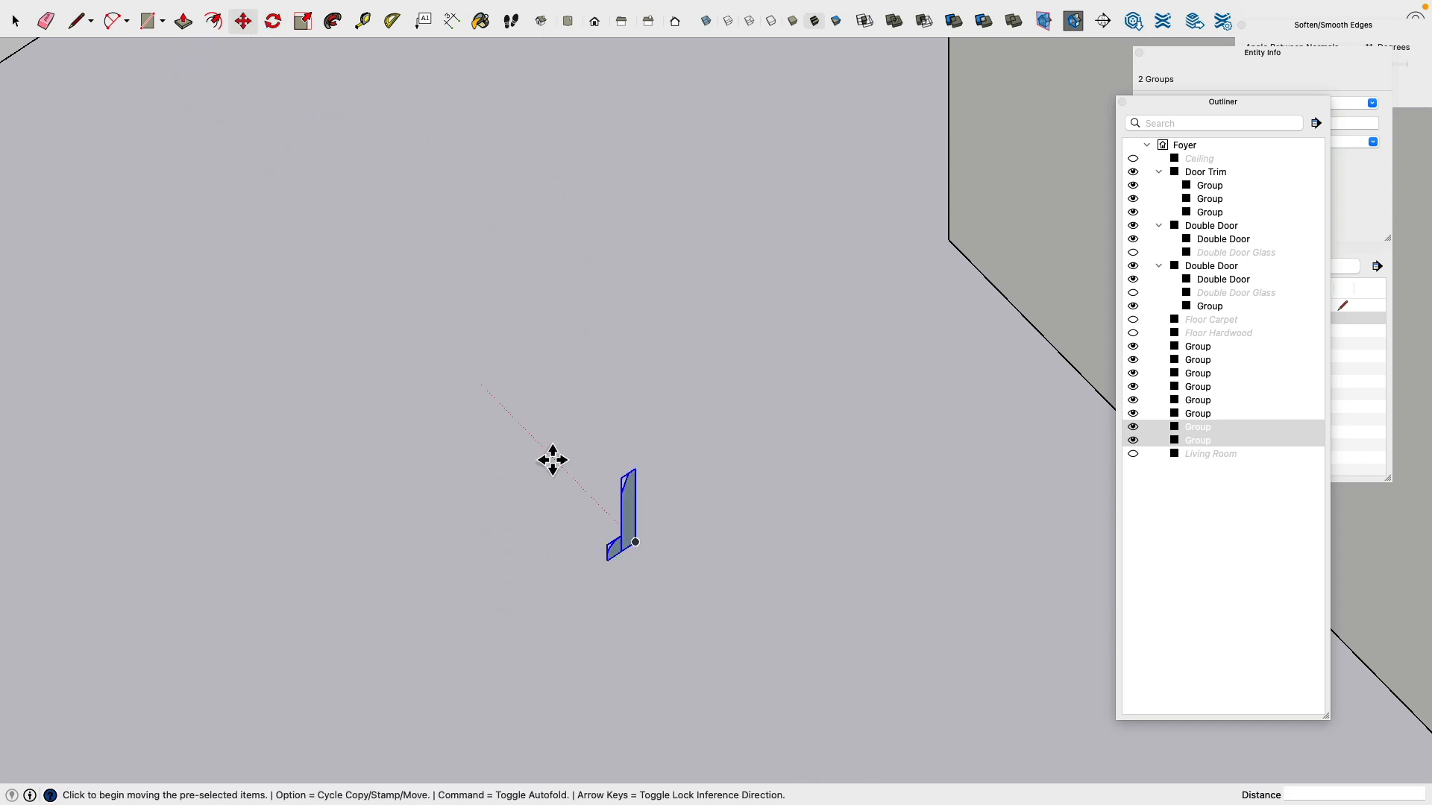
key("alt")
left_click(635, 542)
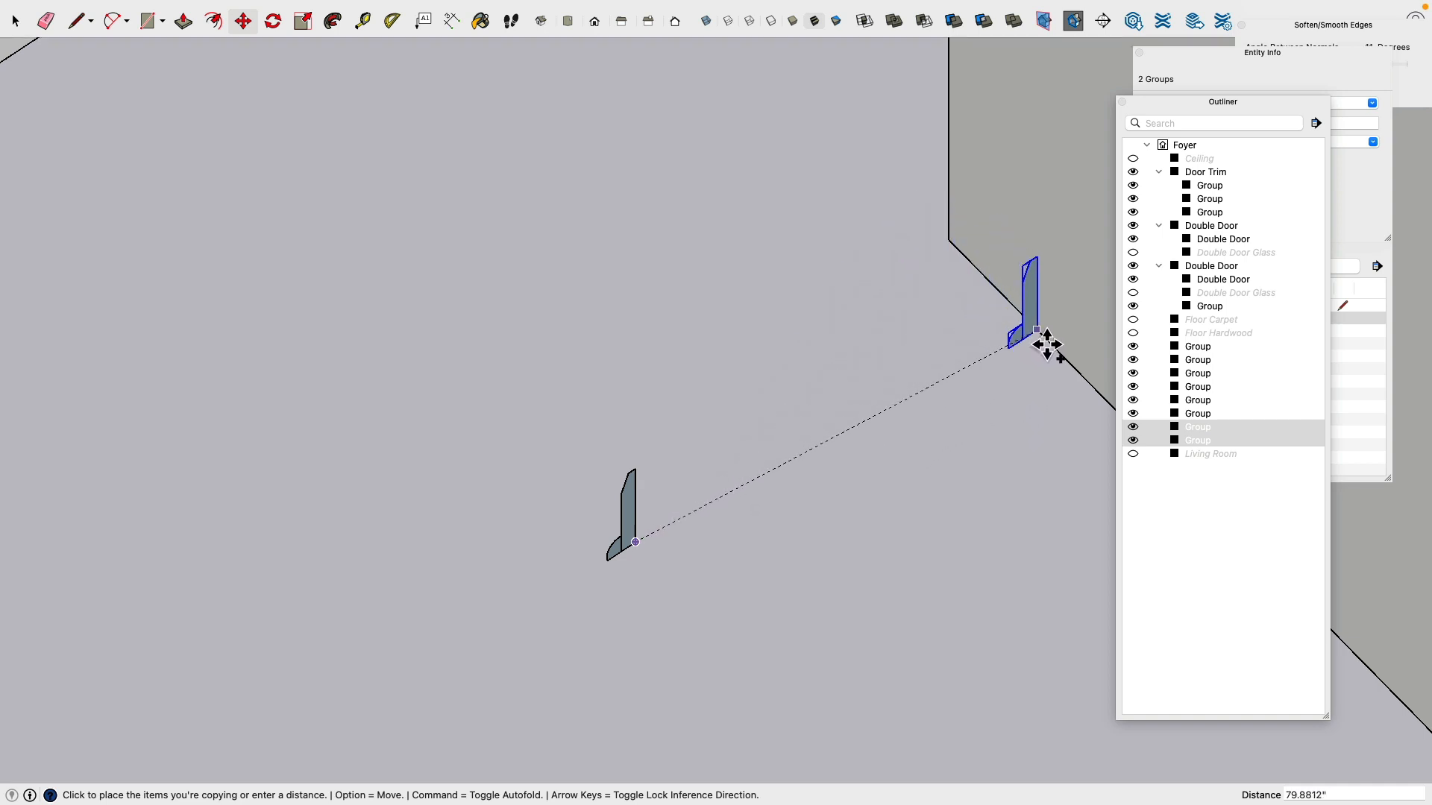
left_click(1047, 345)
mouse_move(853, 360)
middle_mouse_down()
mouse_move(776, 337)
mouse_move(475, 433)
mouse_move(480, 457)
mouse_move(680, 445)
mouse_move(802, 409)
mouse_move(830, 444)
mouse_move(815, 259)
mouse_move(933, 406)
mouse_move(846, 394)
mouse_move(856, 339)
middle_mouse_up()
scroll(856, 339, "up", 10)
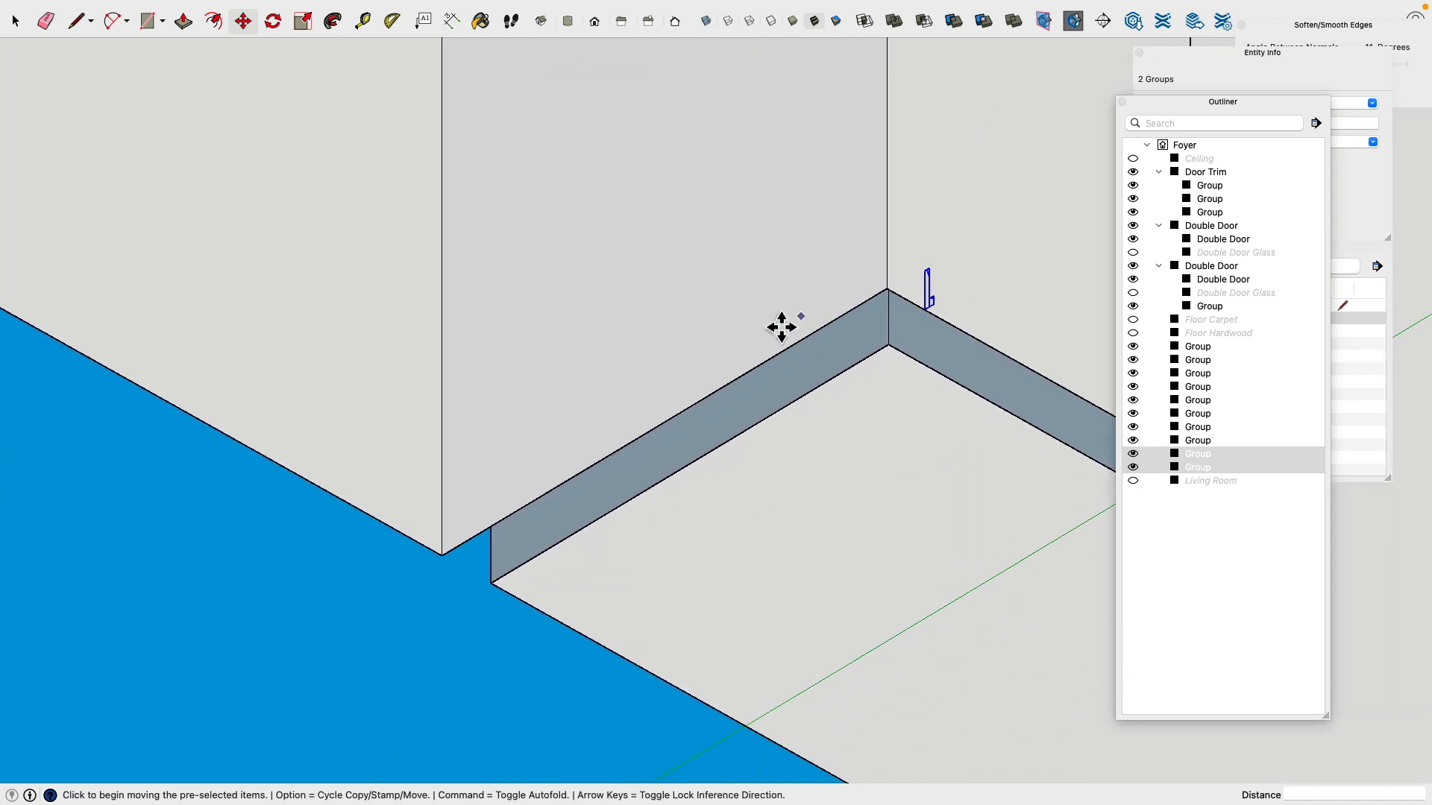
scroll(782, 327, "down", 3)
left_click(15, 20)
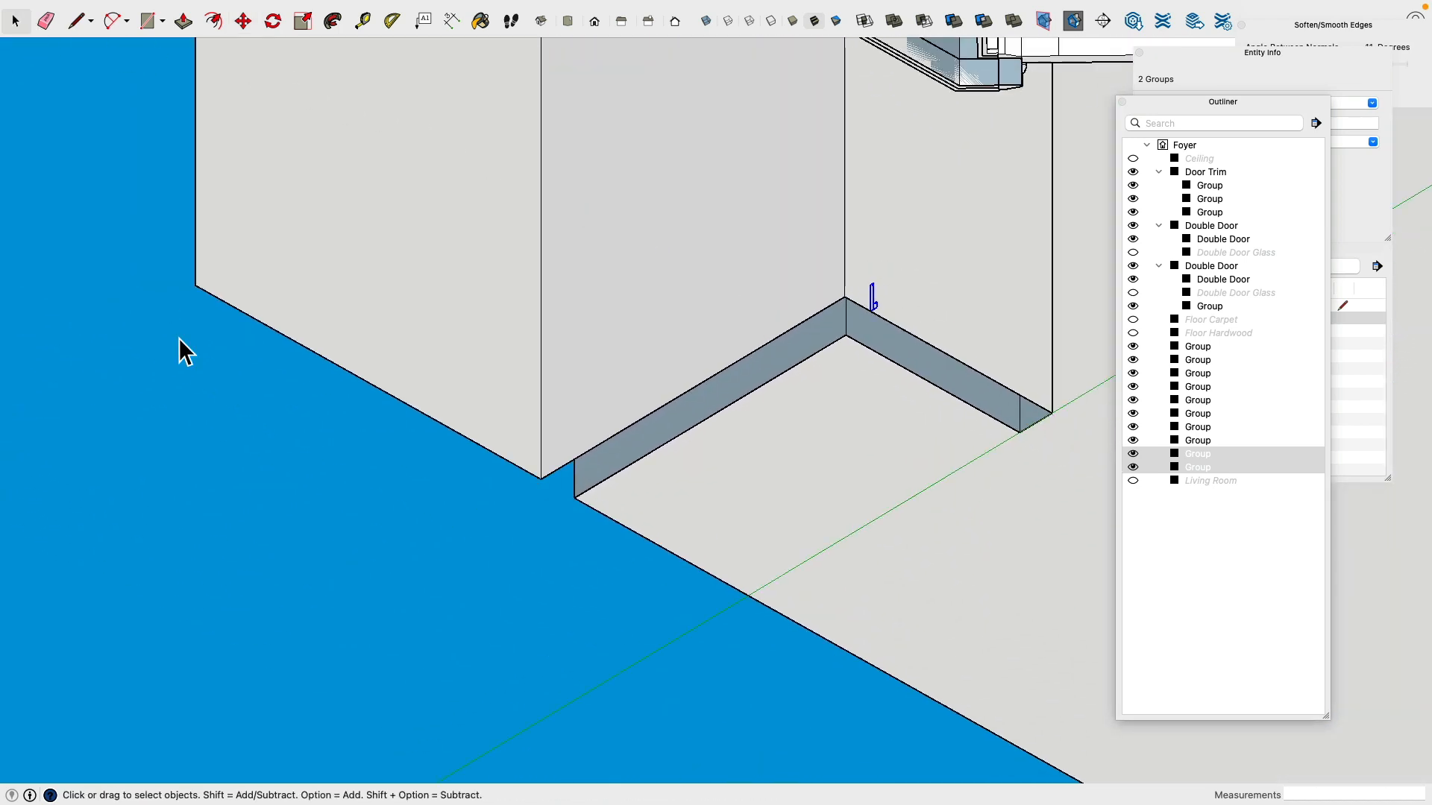
left_click(178, 337)
scroll(633, 377, "down", 2)
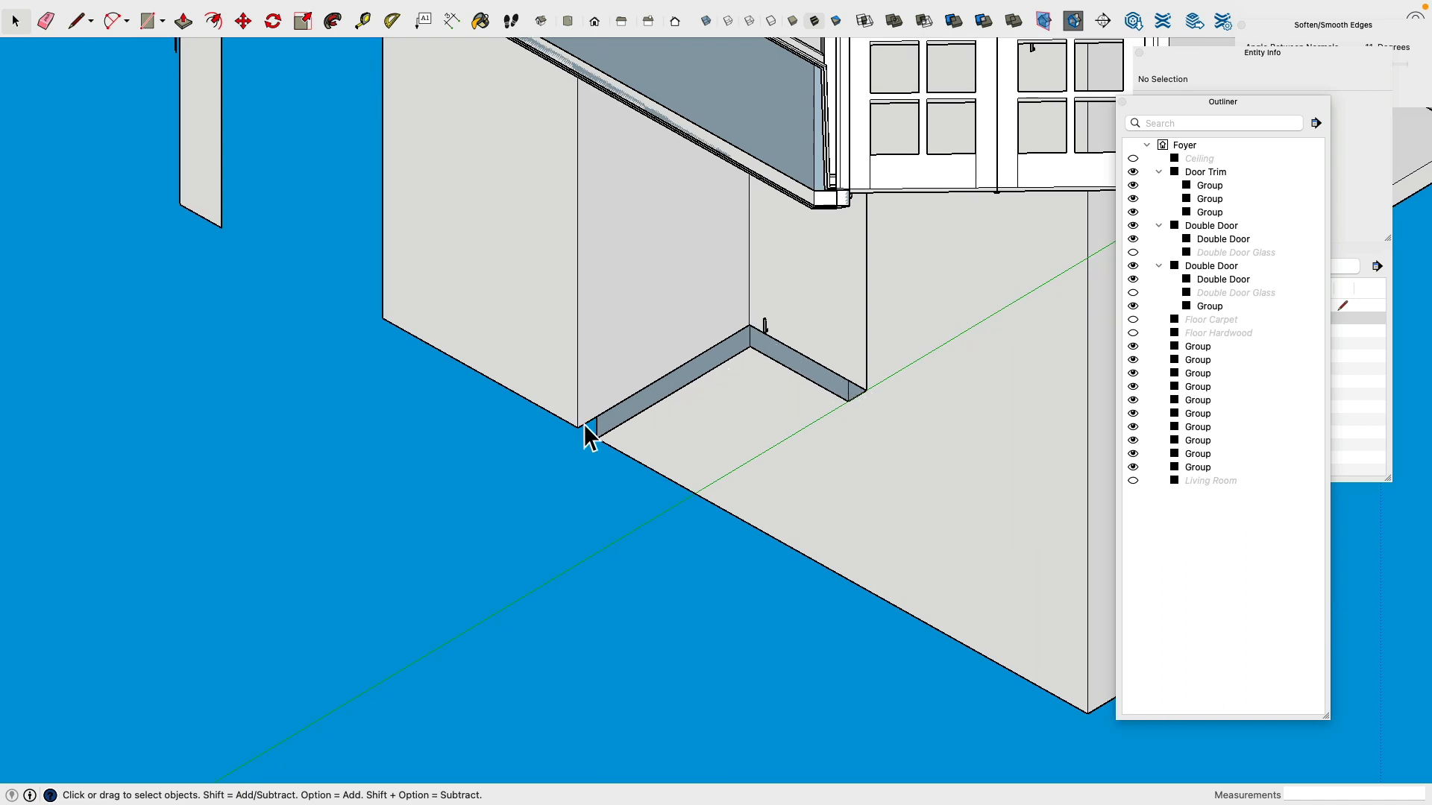
Step: Inside the copied beveled profile group, draw three connected lines along the base of the walls from corner to corner as a sweep path
scroll(754, 336, "up", 5)
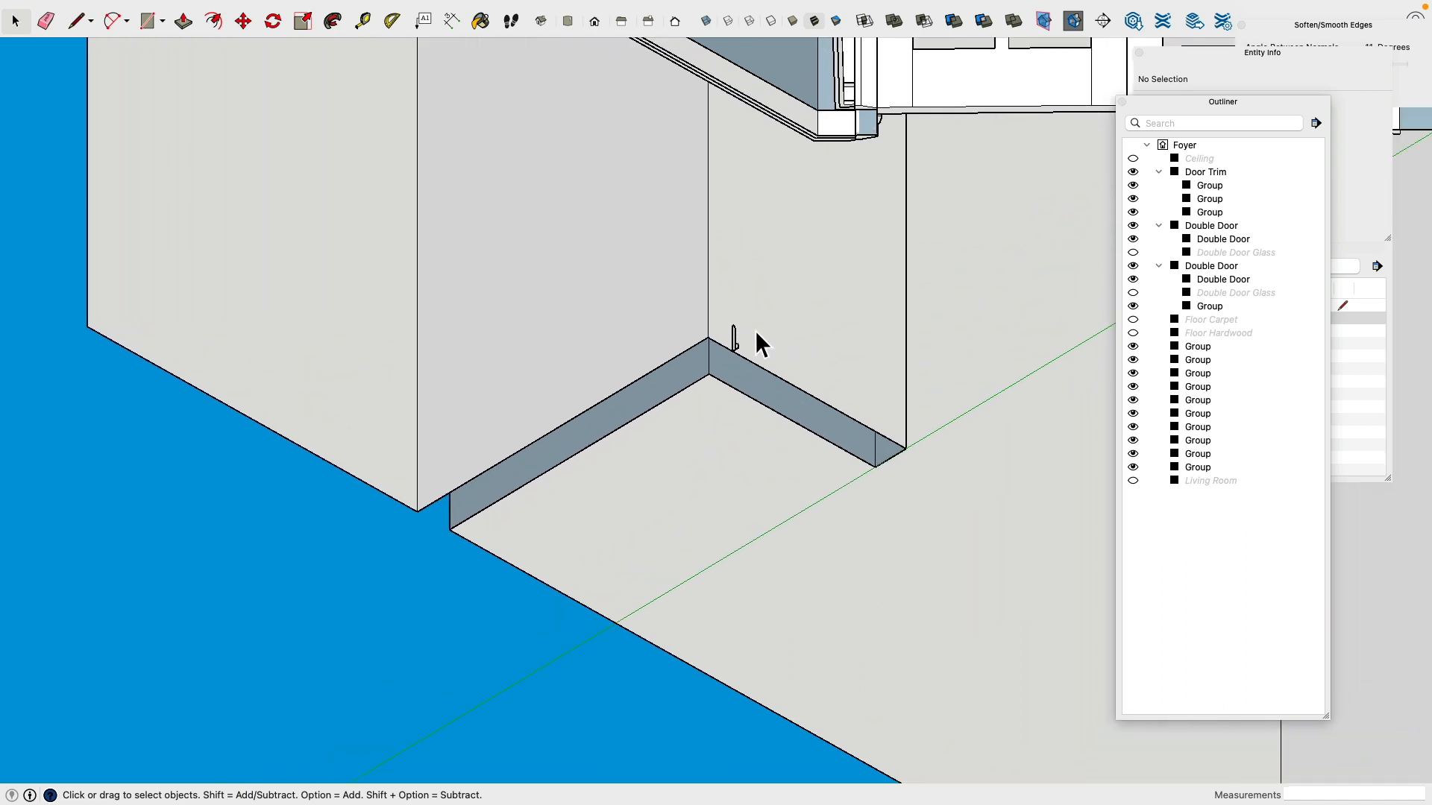
scroll(735, 345, "up", 1)
left_click(736, 348)
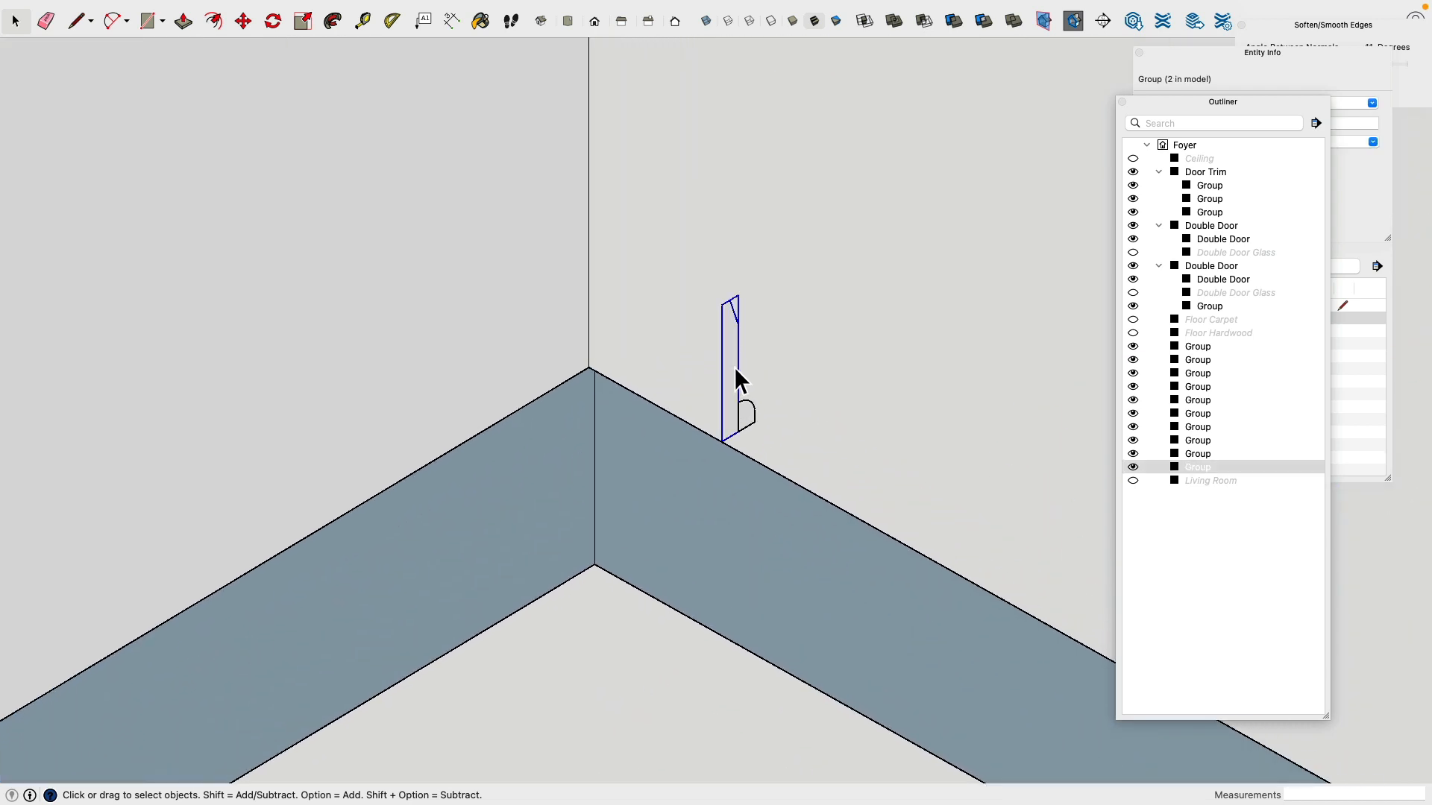
double_click(732, 362)
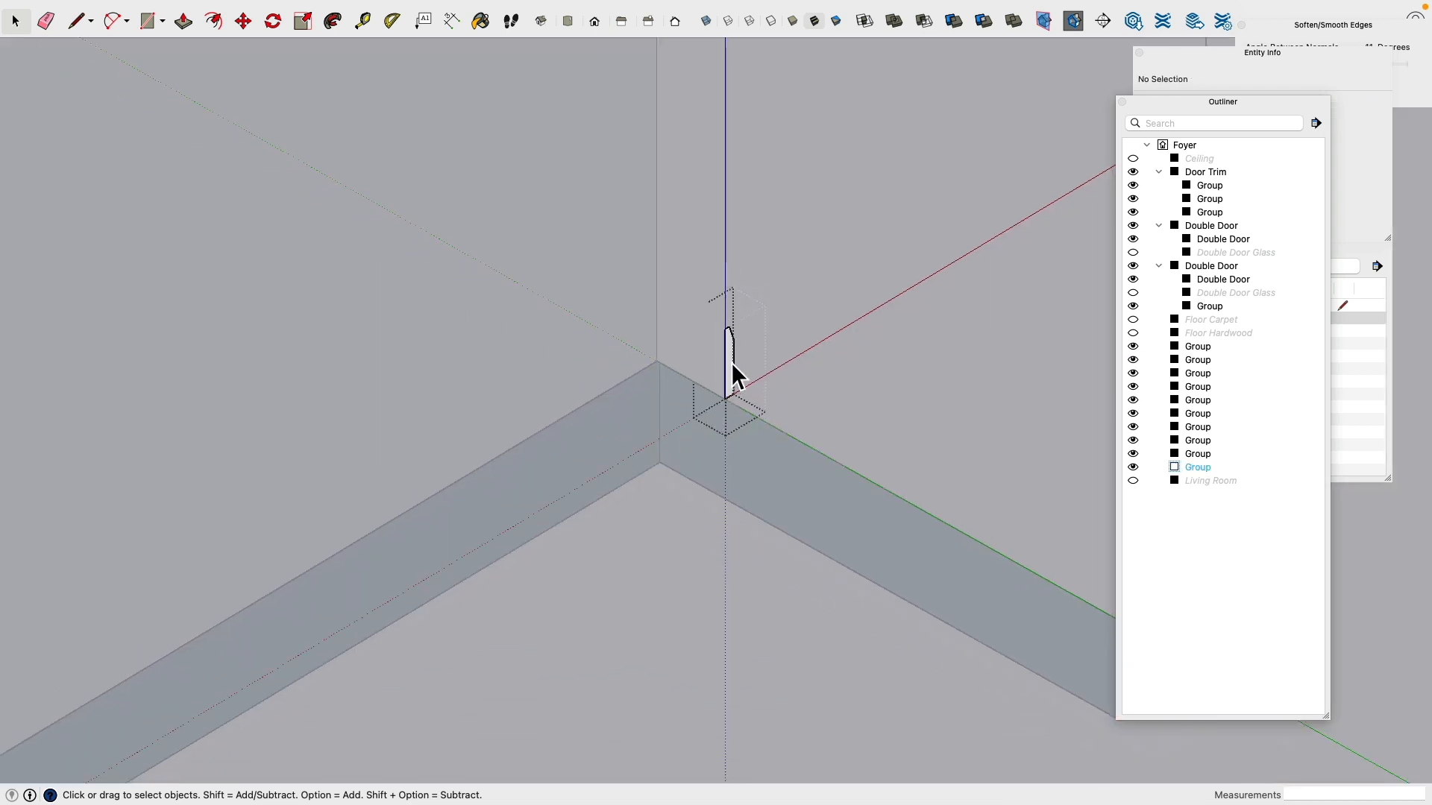
left_click(75, 21)
scroll(709, 342, "down", 2)
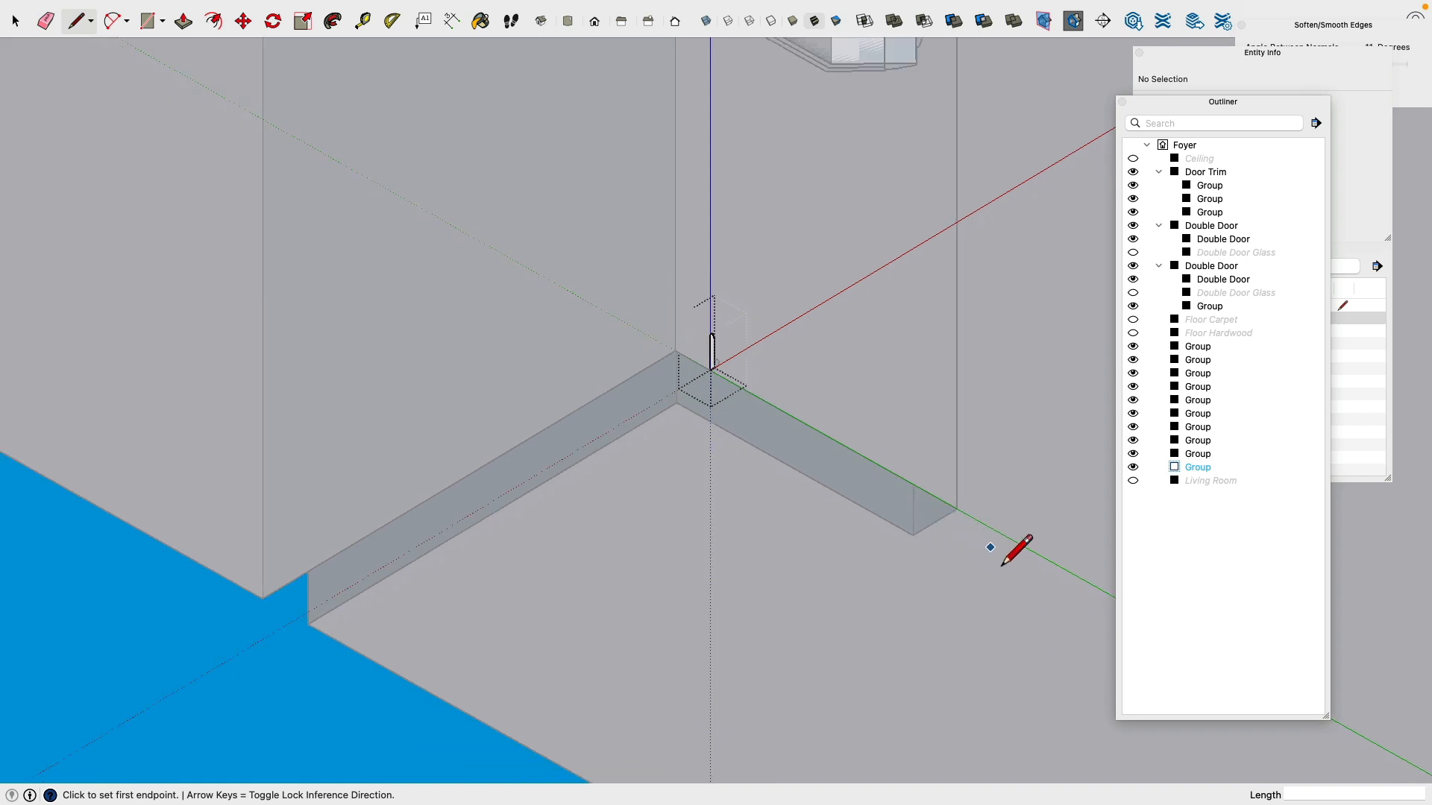
left_click(961, 524)
left_click(677, 364)
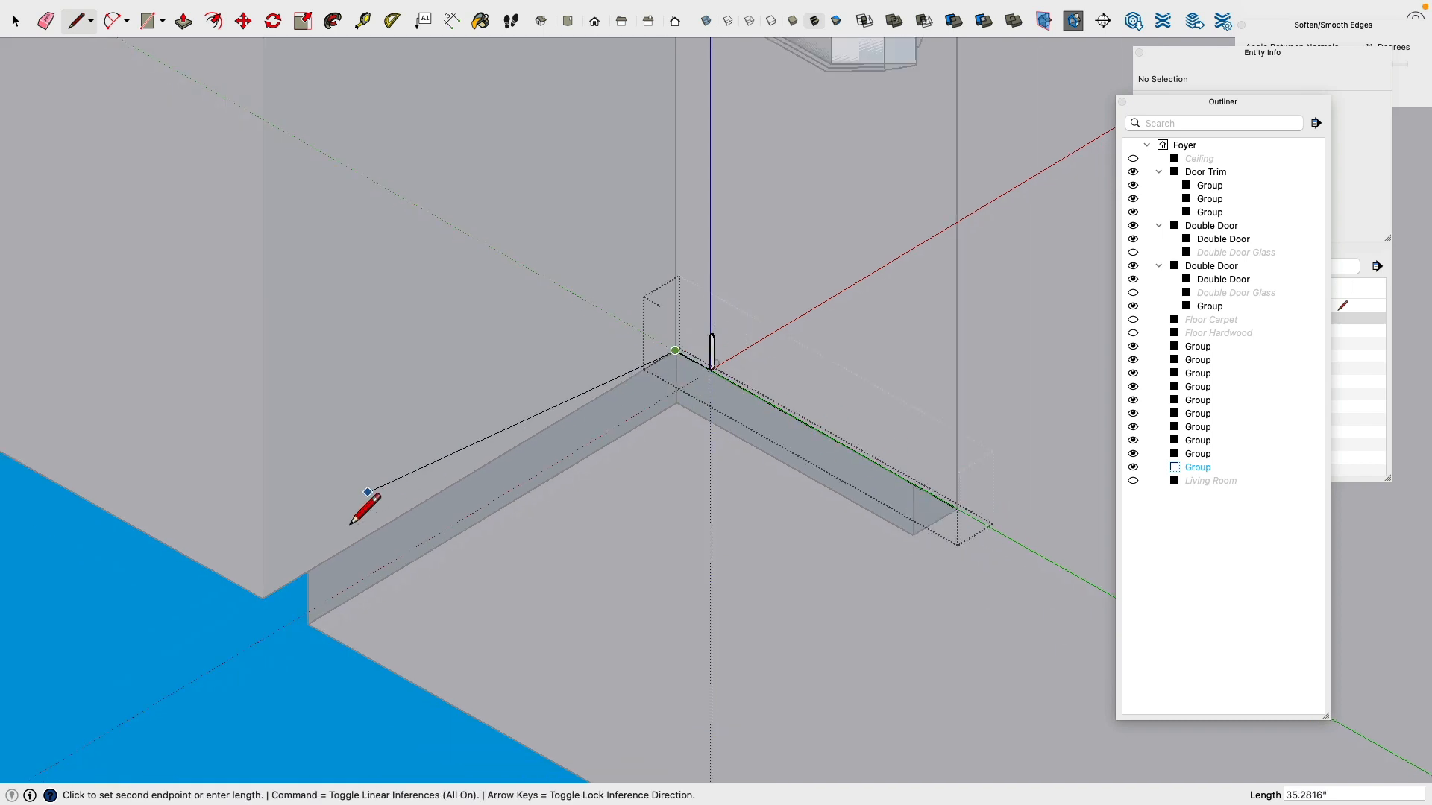
middle_click_drag(337, 587, 730, 587, "shift")
scroll(671, 596, "down", 3)
left_click(659, 595)
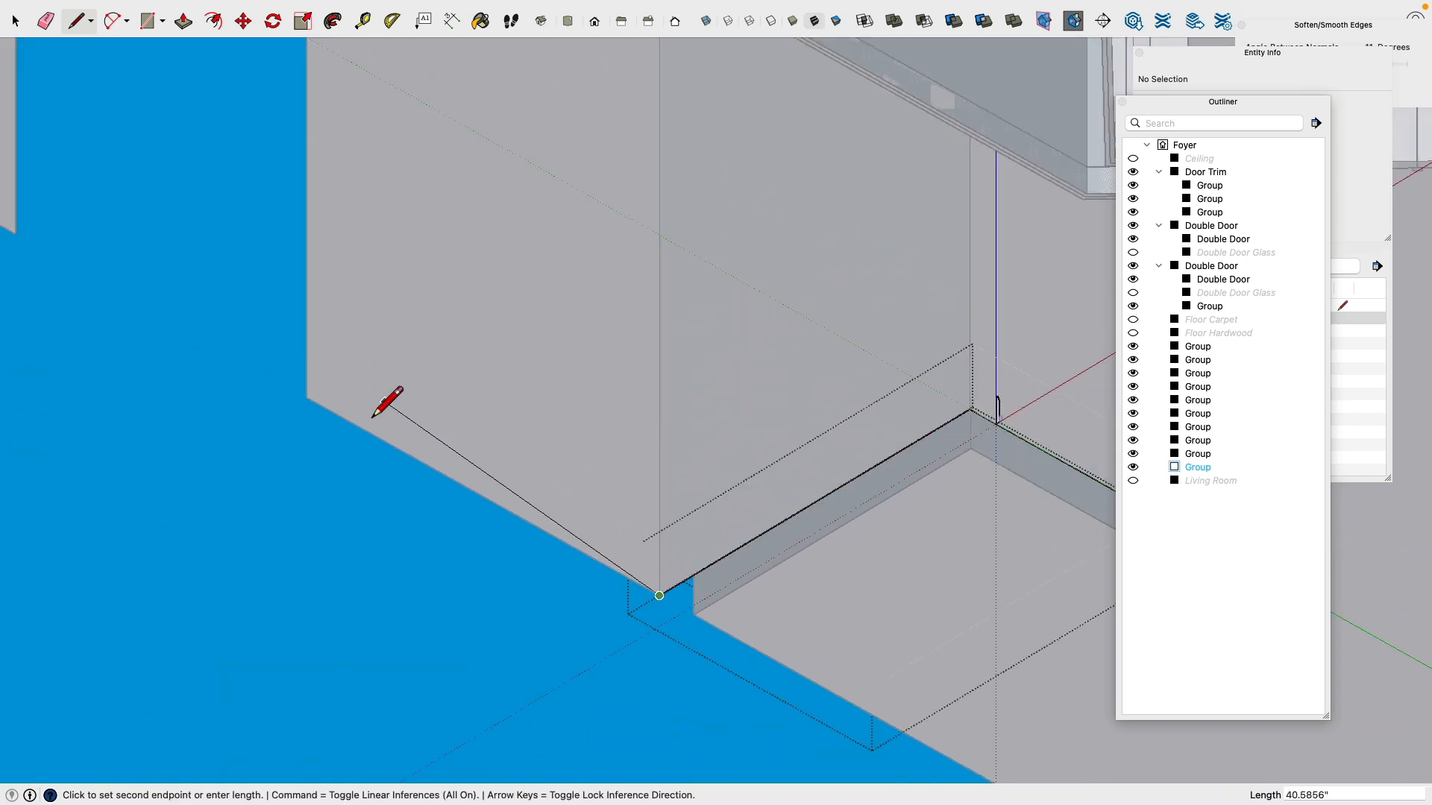
left_click(306, 398)
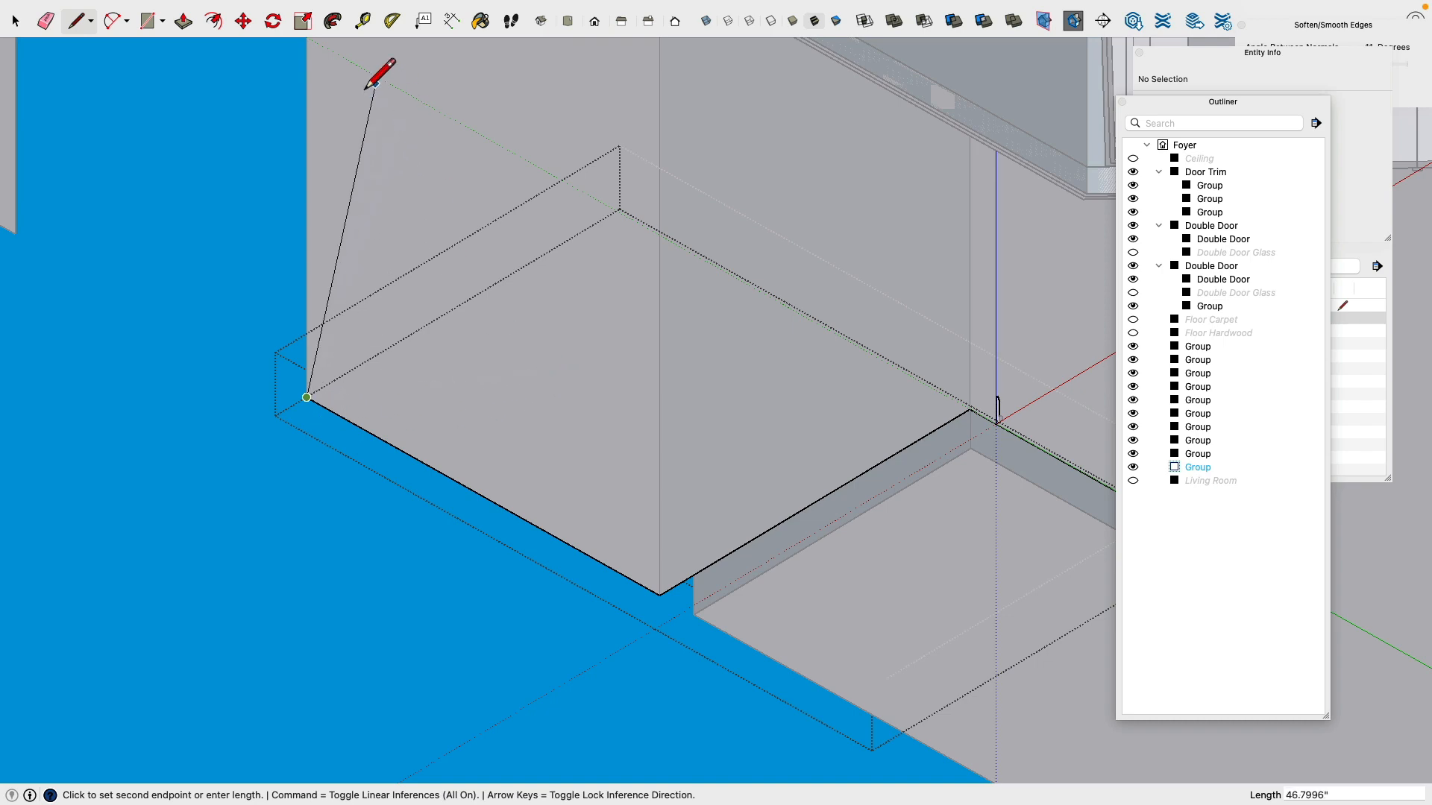
Step: Sweep the beveled profile face along the wall-base path with Follow Me, around both corners to the path's far end
left_click(332, 20)
scroll(1013, 453, "up", 4)
scroll(982, 393, "up", 2)
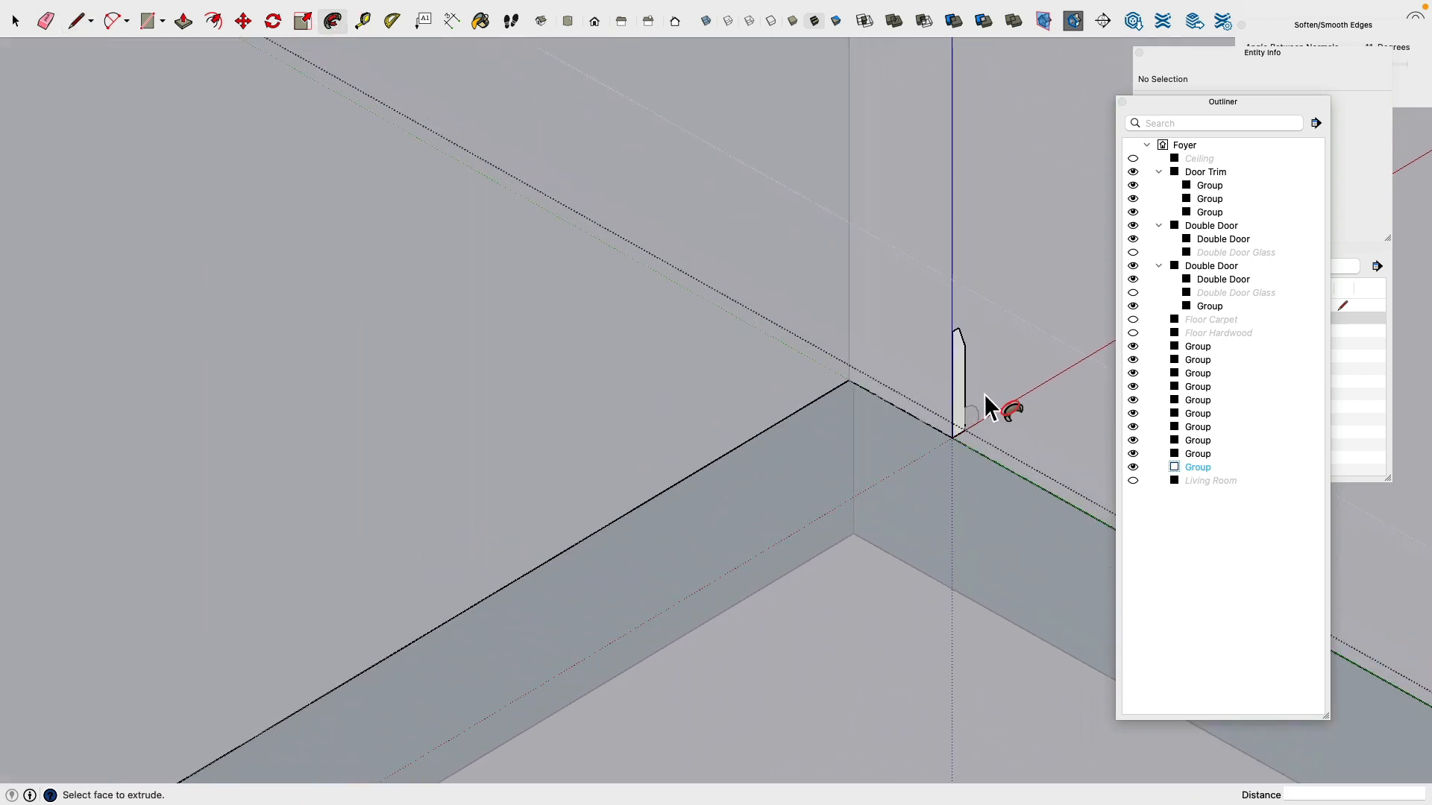
left_click(960, 388)
scroll(959, 395, "down", 5)
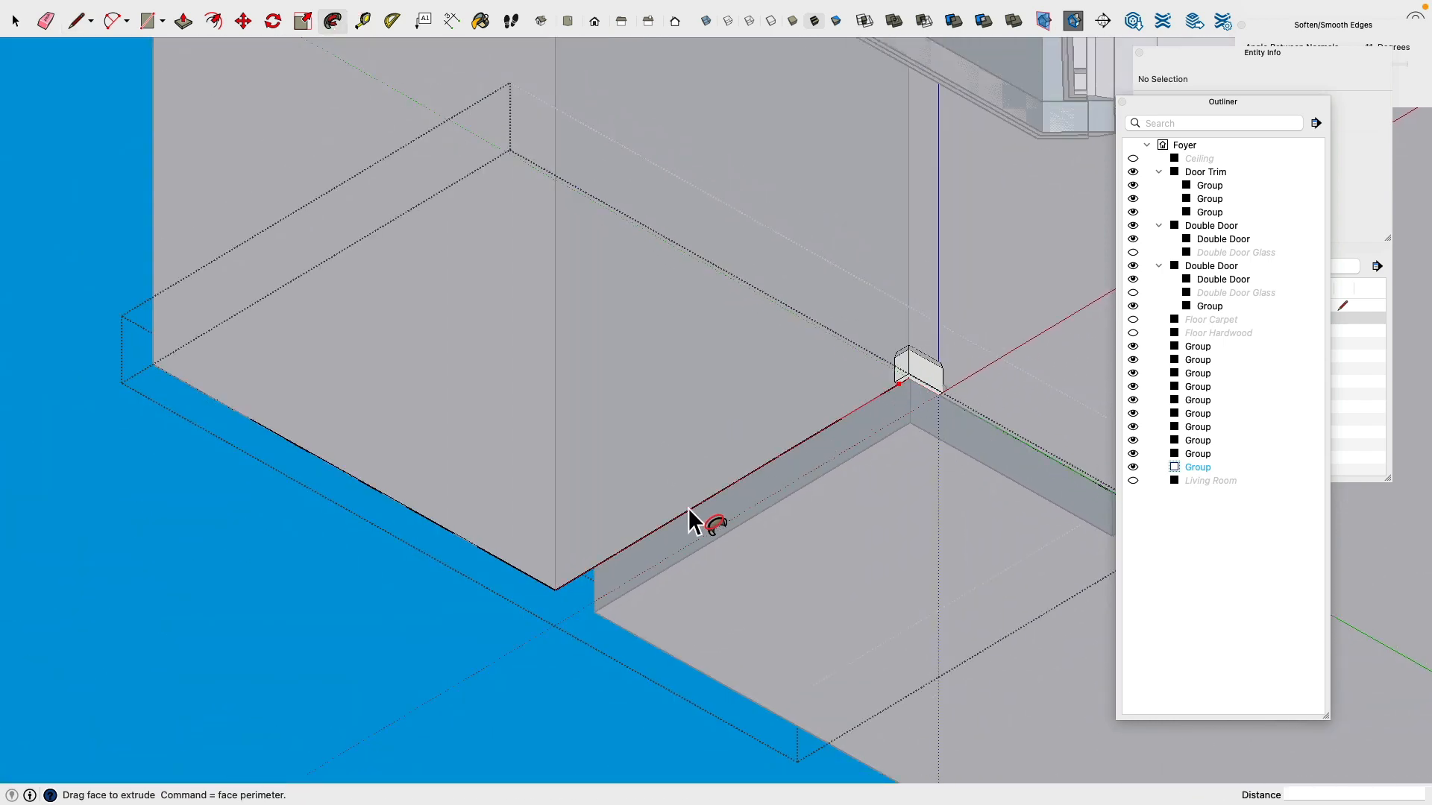
left_click(155, 371)
Step: Try to extend the baseboard's short end along the remaining wall edge with Follow Me, and undo the extension
middle_click_drag(489, 481, 374, 393)
mouse_move(873, 266)
middle_mouse_down()
mouse_move(746, 291)
mouse_move(483, 412)
middle_mouse_up()
scroll(746, 291, "up", 2)
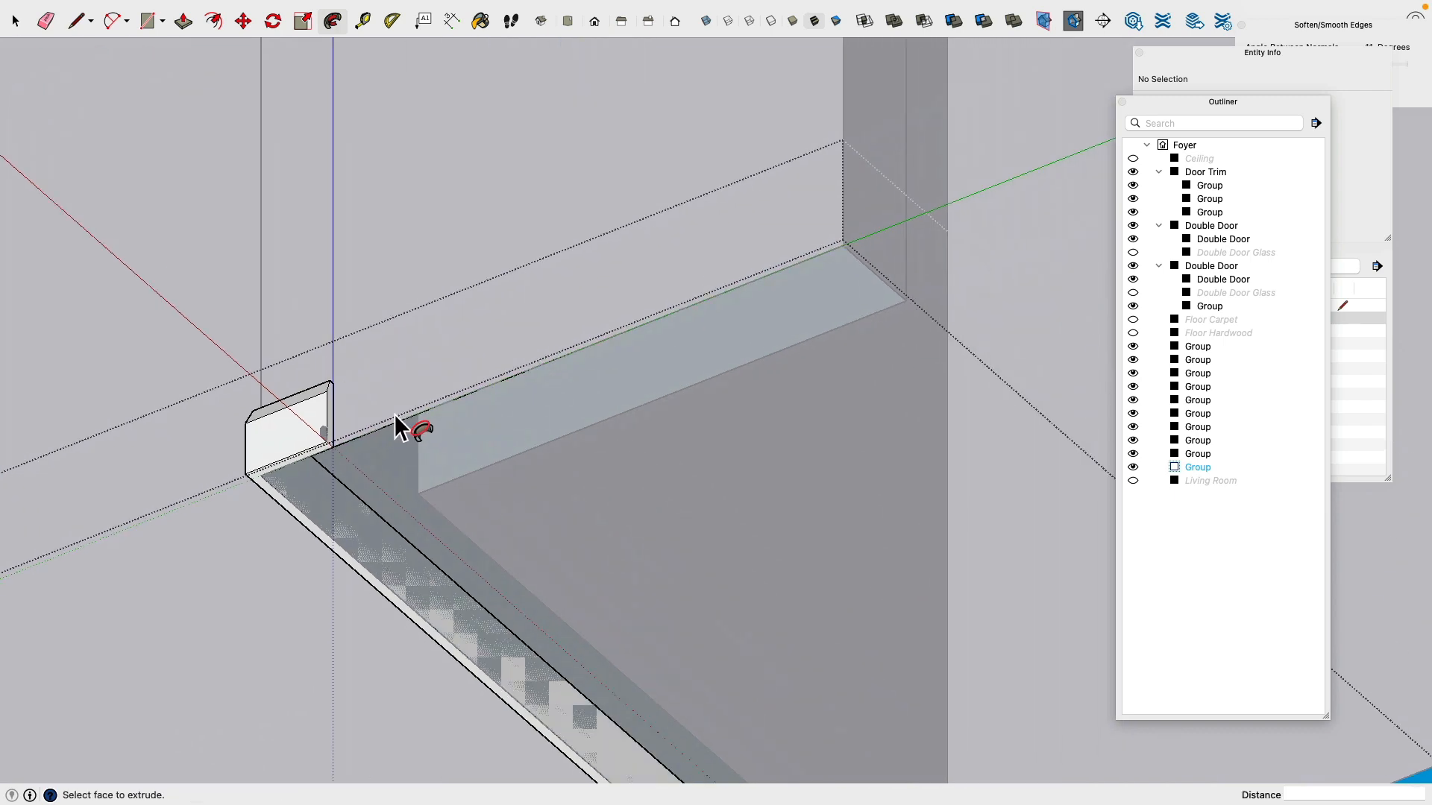
scroll(393, 415, "up", 3)
left_click(309, 412)
scroll(432, 387, "down", 3)
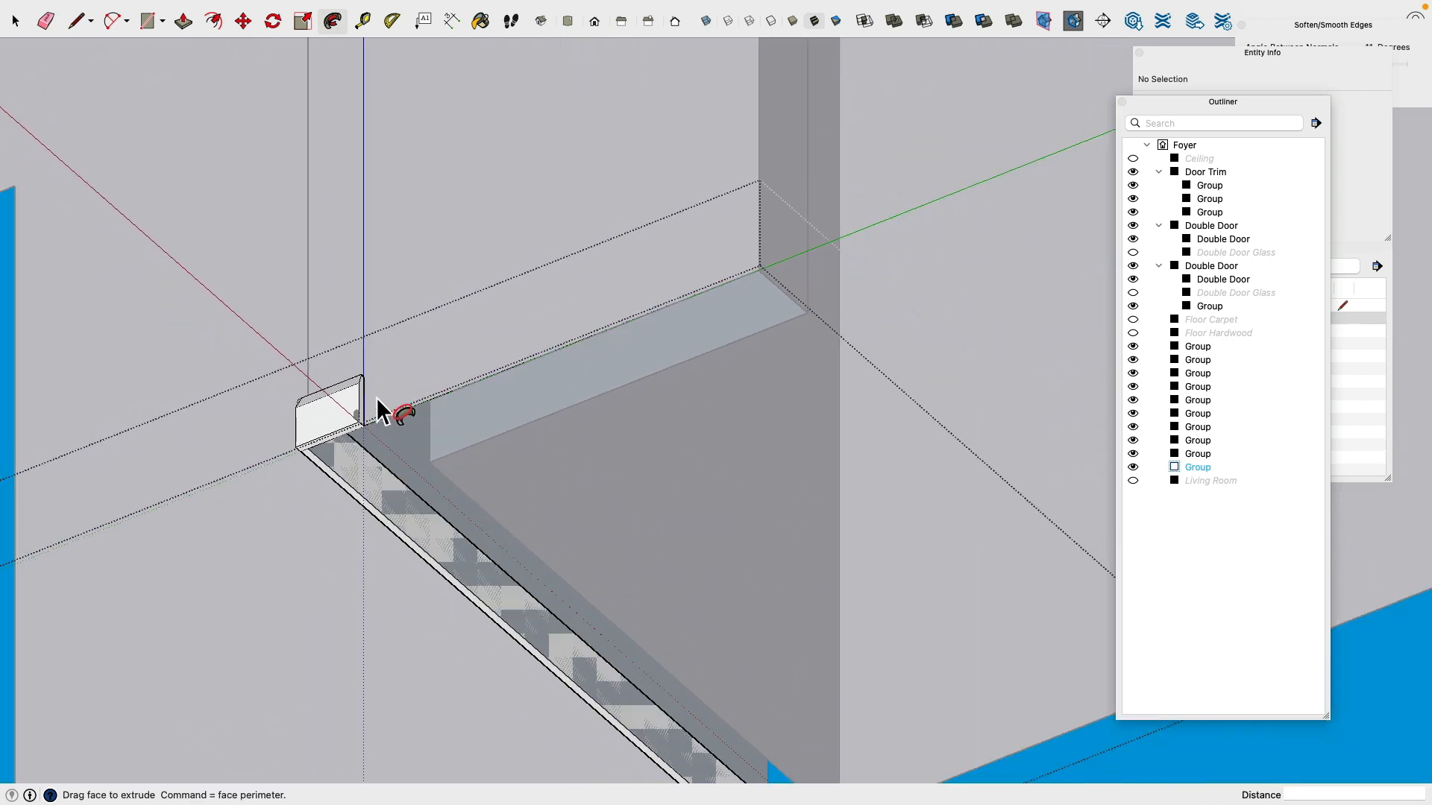
left_click(760, 275)
left_click(21, 29)
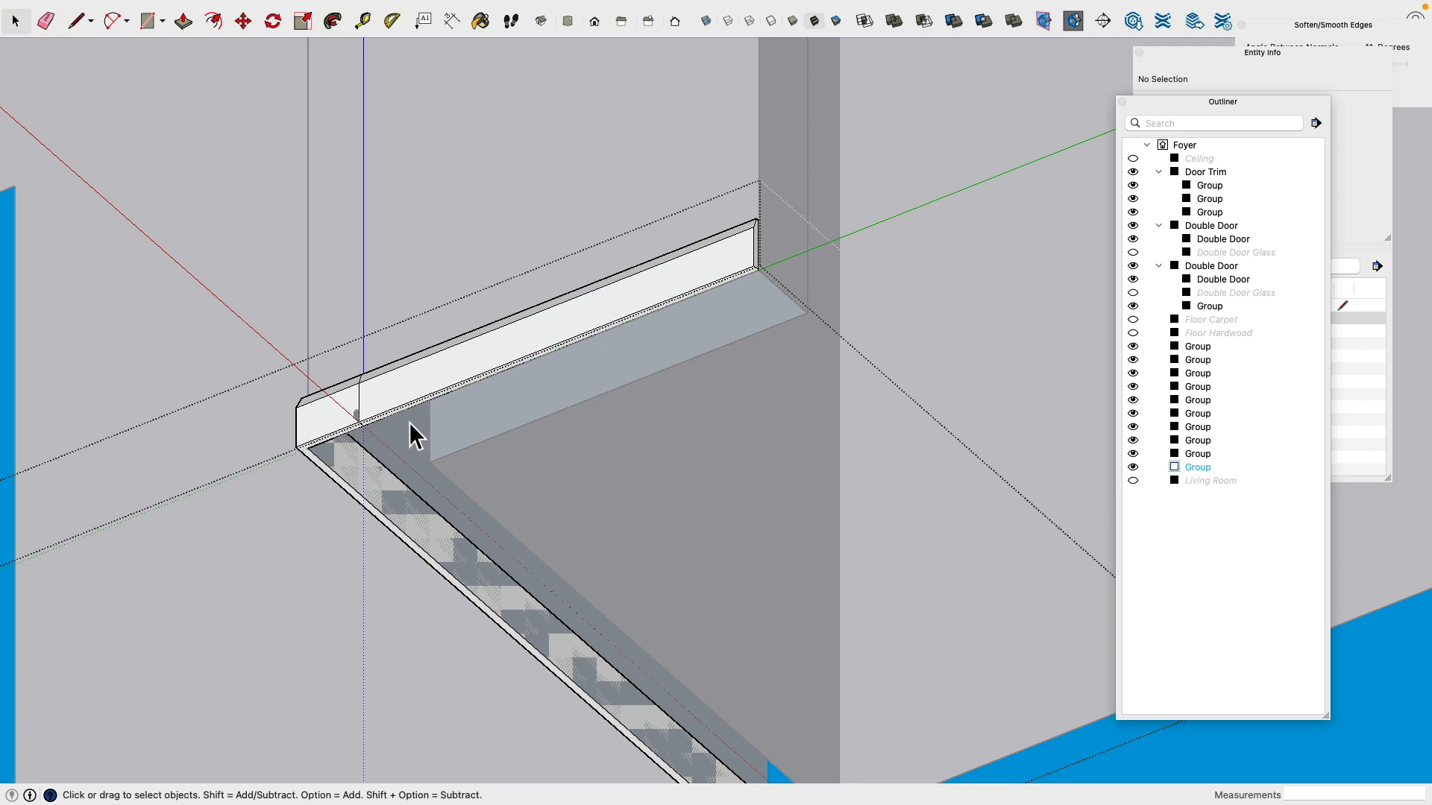
scroll(449, 455, "up", 3)
key("super+z")
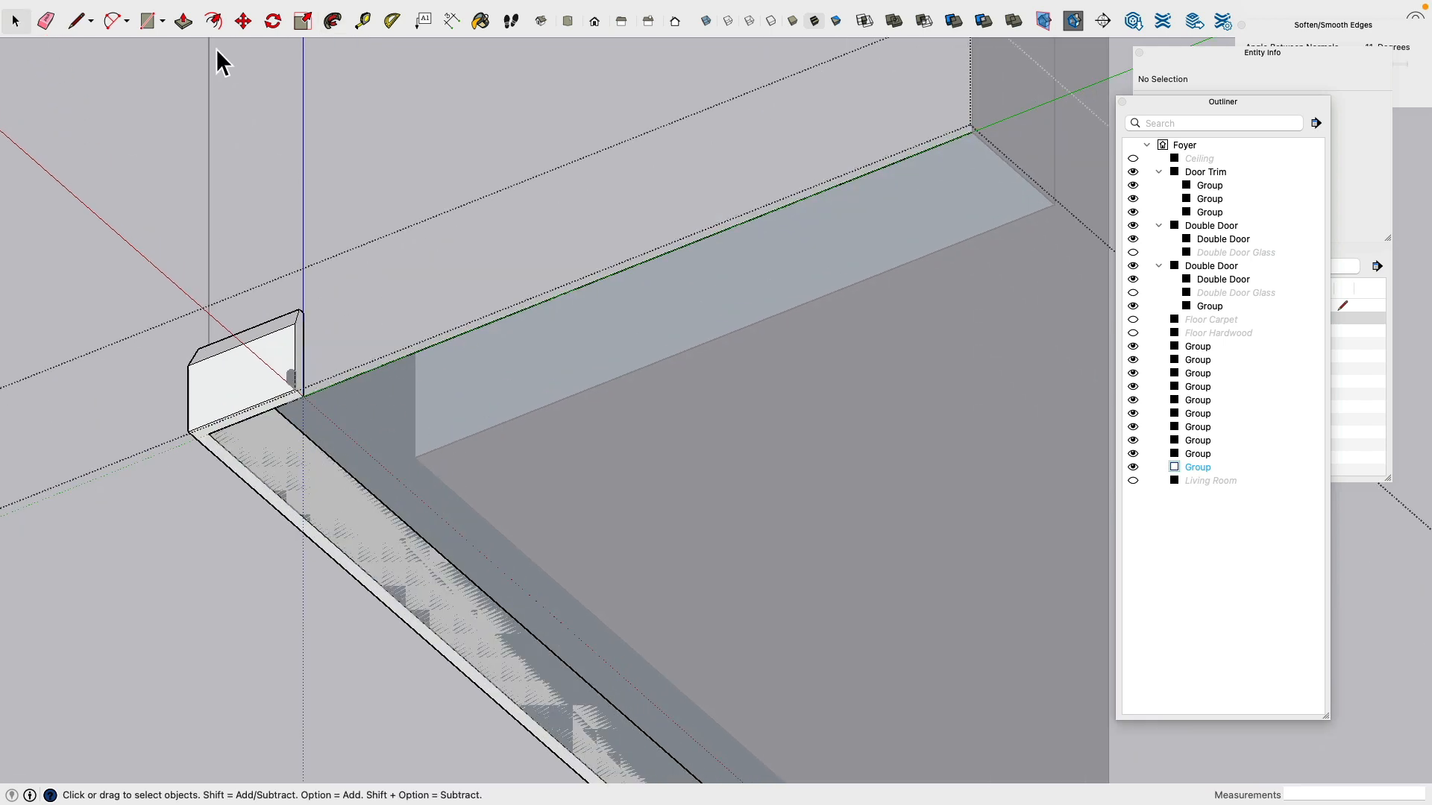
Step: Push/Pull the baseboard's short end face about 27.15" to the end of the wall, and leave group editing
key("p")
left_click(306, 360)
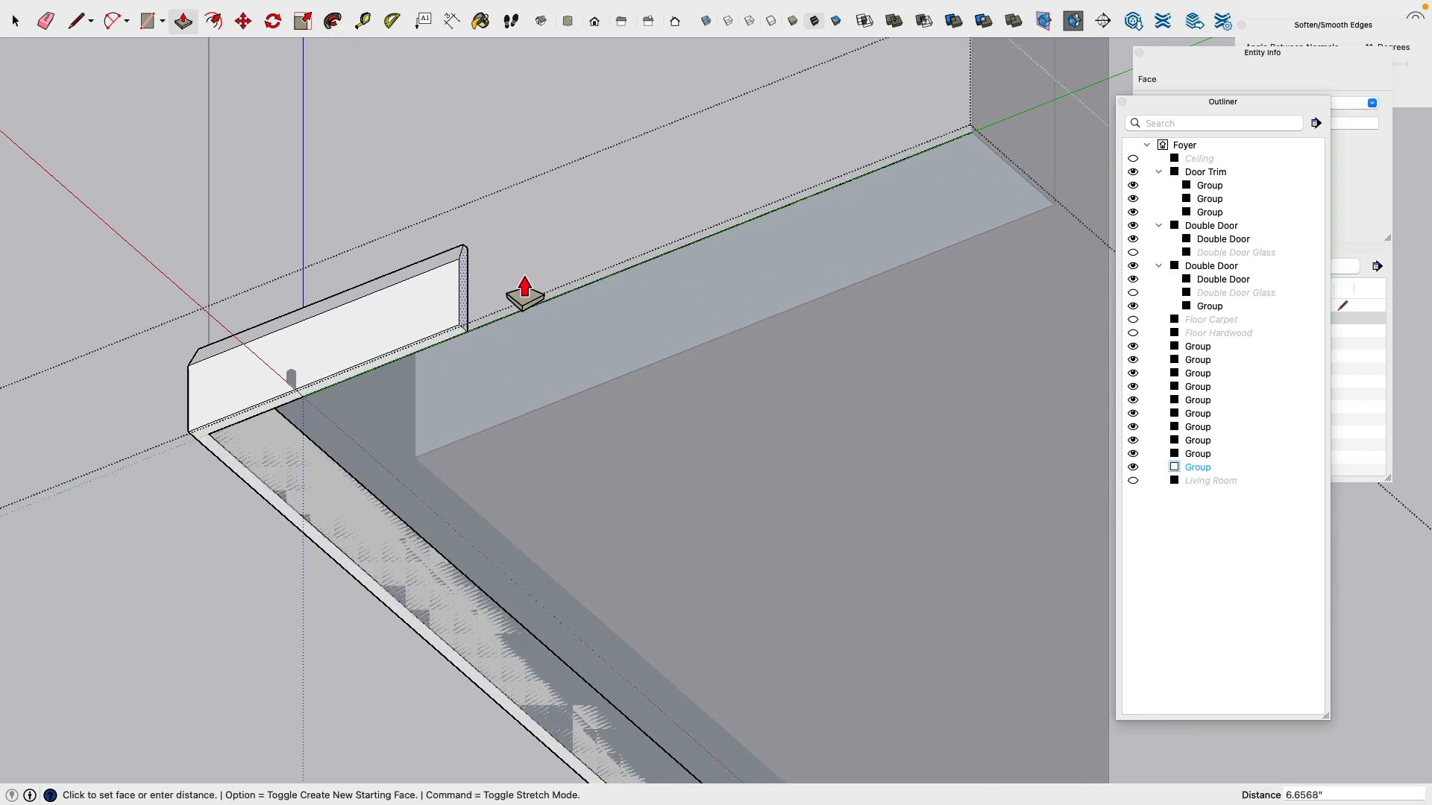
left_click(983, 151)
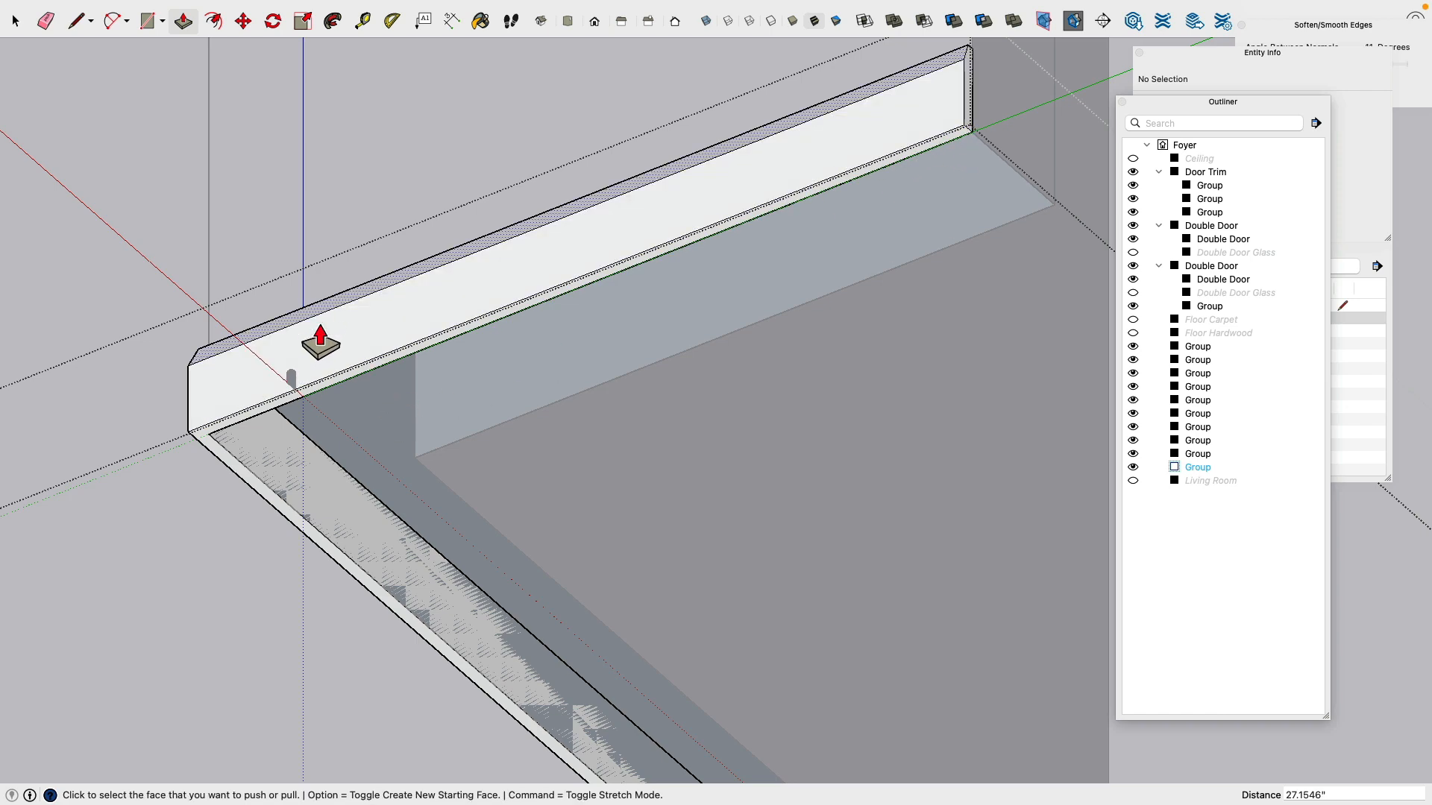
left_click(16, 21)
scroll(140, 143, "down", 3)
middle_click_drag(140, 144, 406, 415)
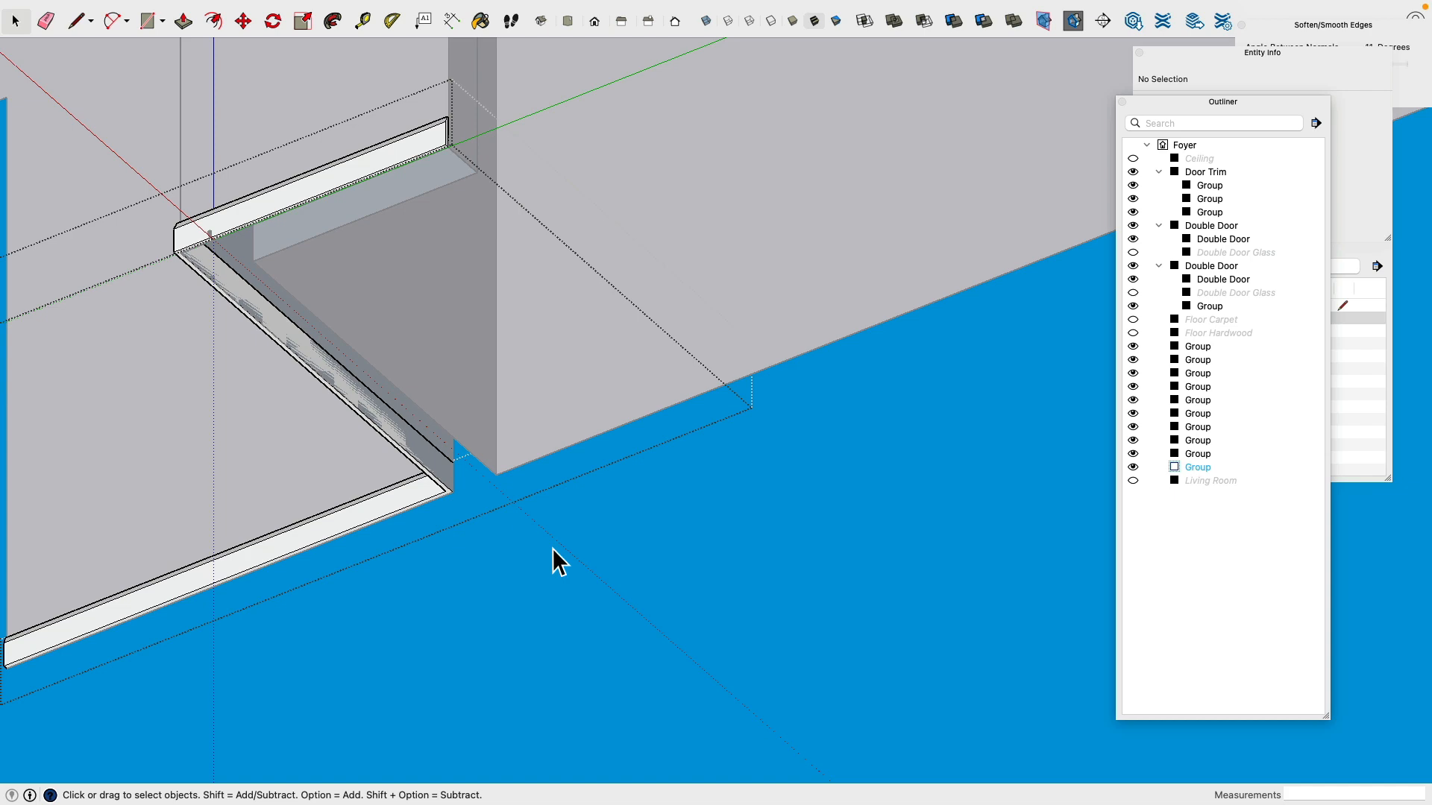
middle_click_drag(552, 548, 233, 280)
Step: Move the copied rounded profile group along the foot of the baseboard to the end of the extended wall section
scroll(191, 154, "up", 3)
middle_click_drag(191, 154, 230, 320)
scroll(224, 352, "up", 3)
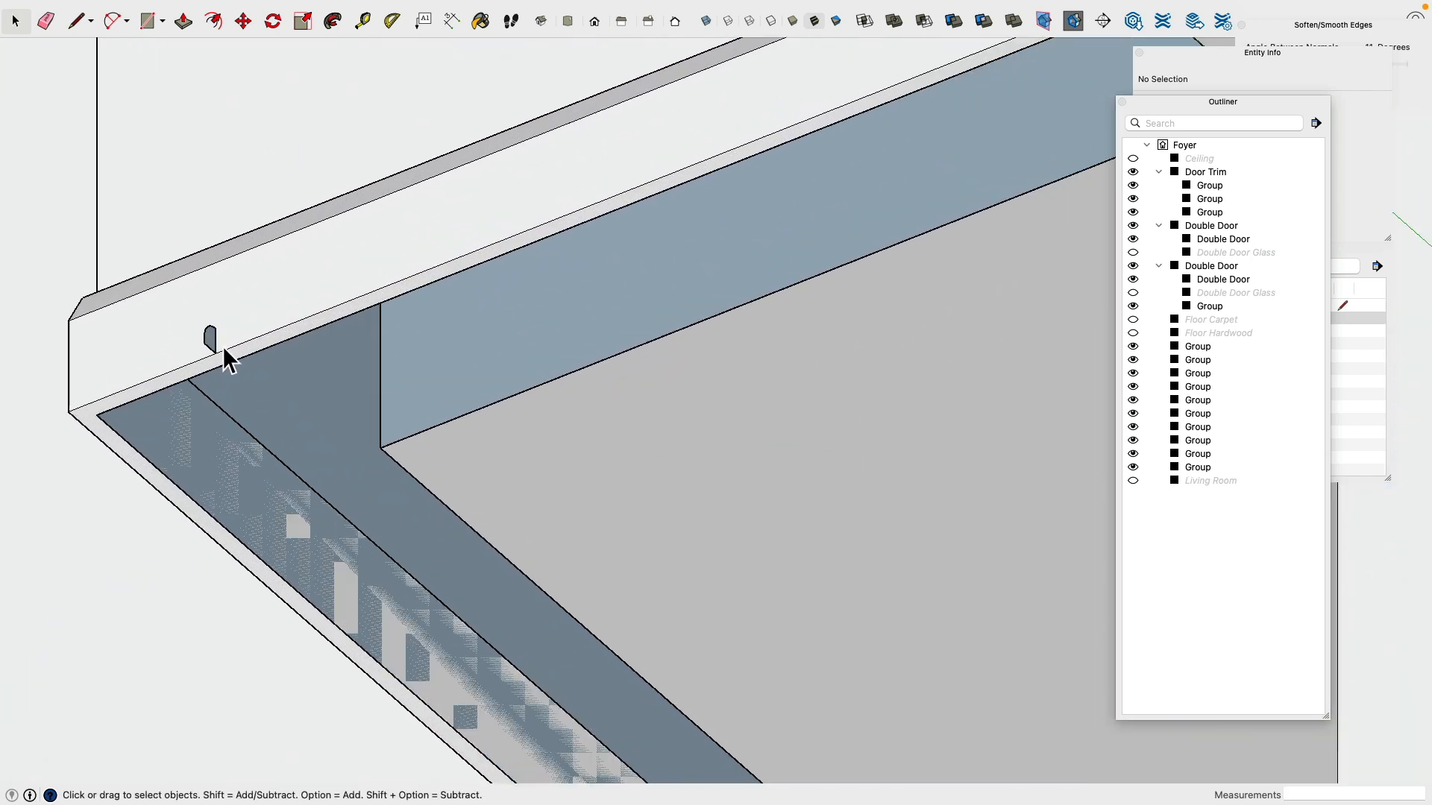
left_click(211, 342)
left_click(242, 21)
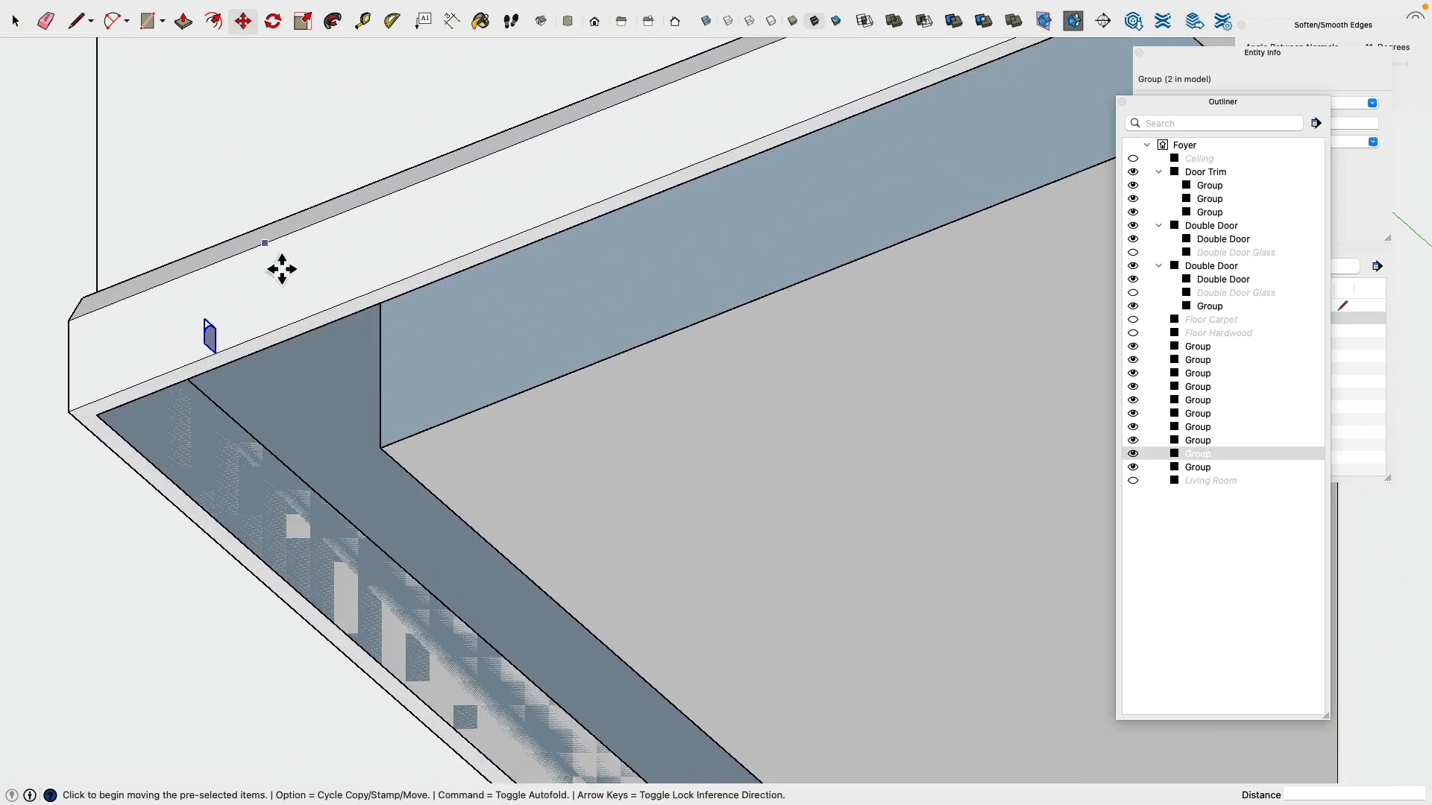
scroll(275, 265, "down", 2)
left_click(250, 329)
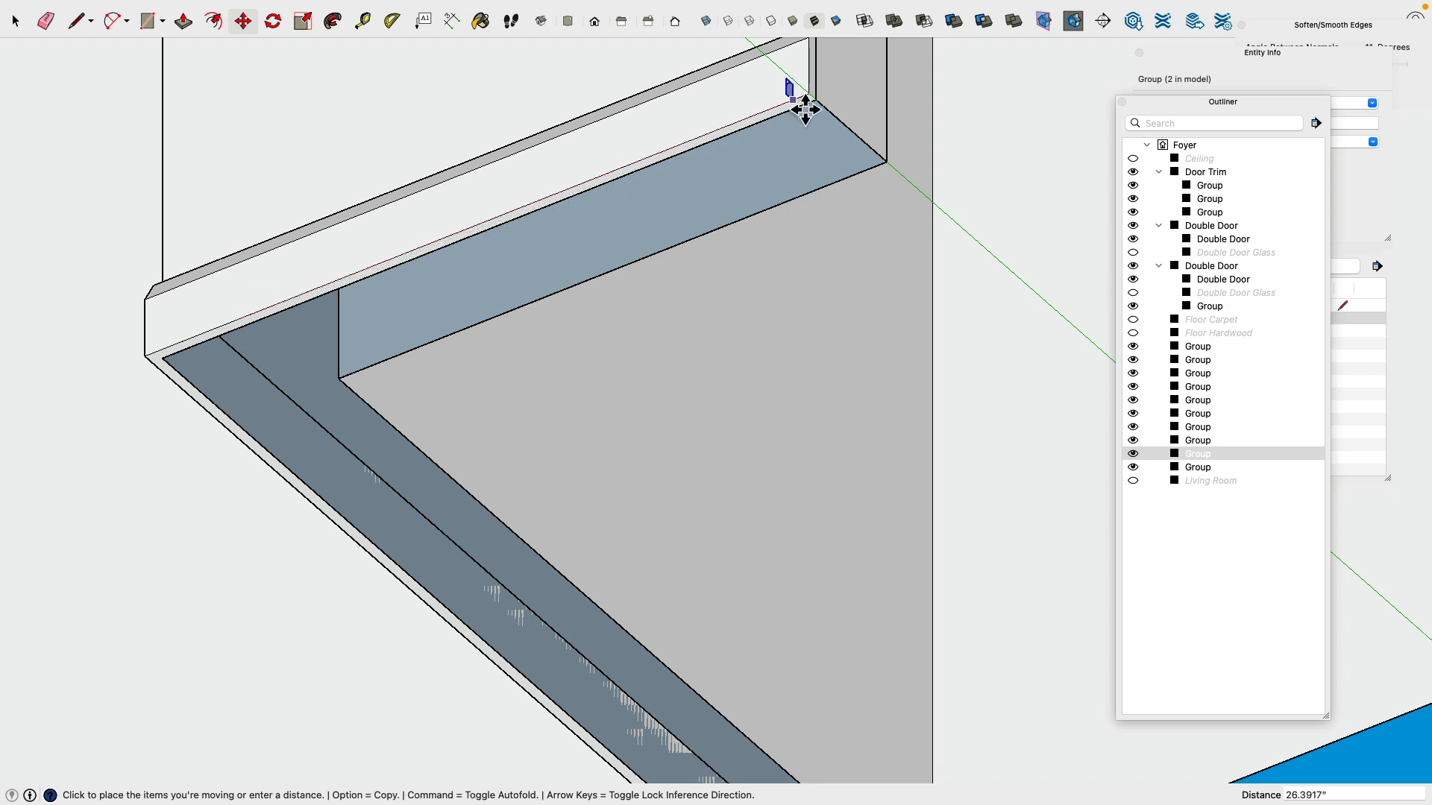
left_click(817, 109)
left_click(15, 21)
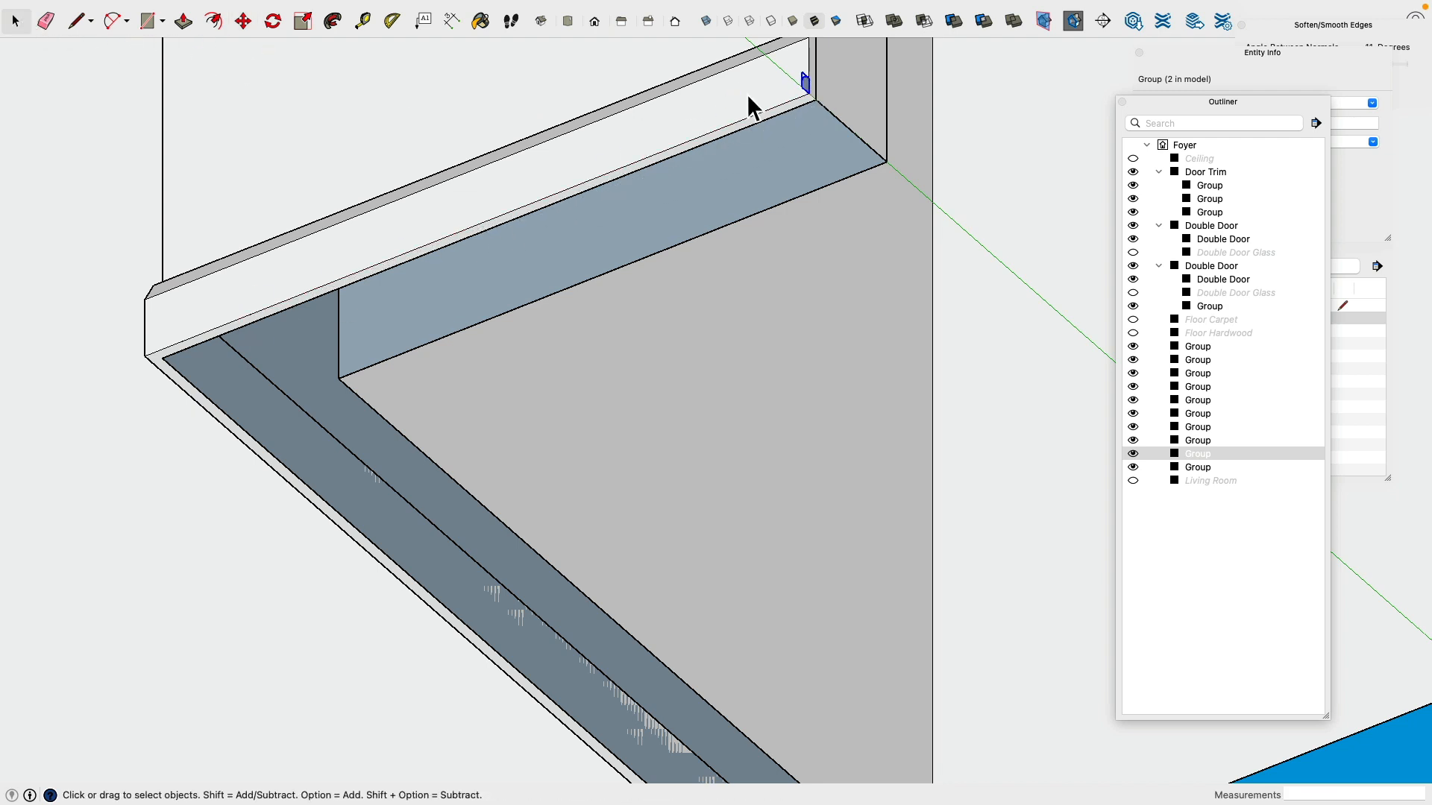
Step: Inside the rounded profile group, draw the path along the baseboard's foot with 31.5" and 47" segments, continuing to the baseboard's far end
scroll(754, 105, "up", 5)
double_click(741, 149)
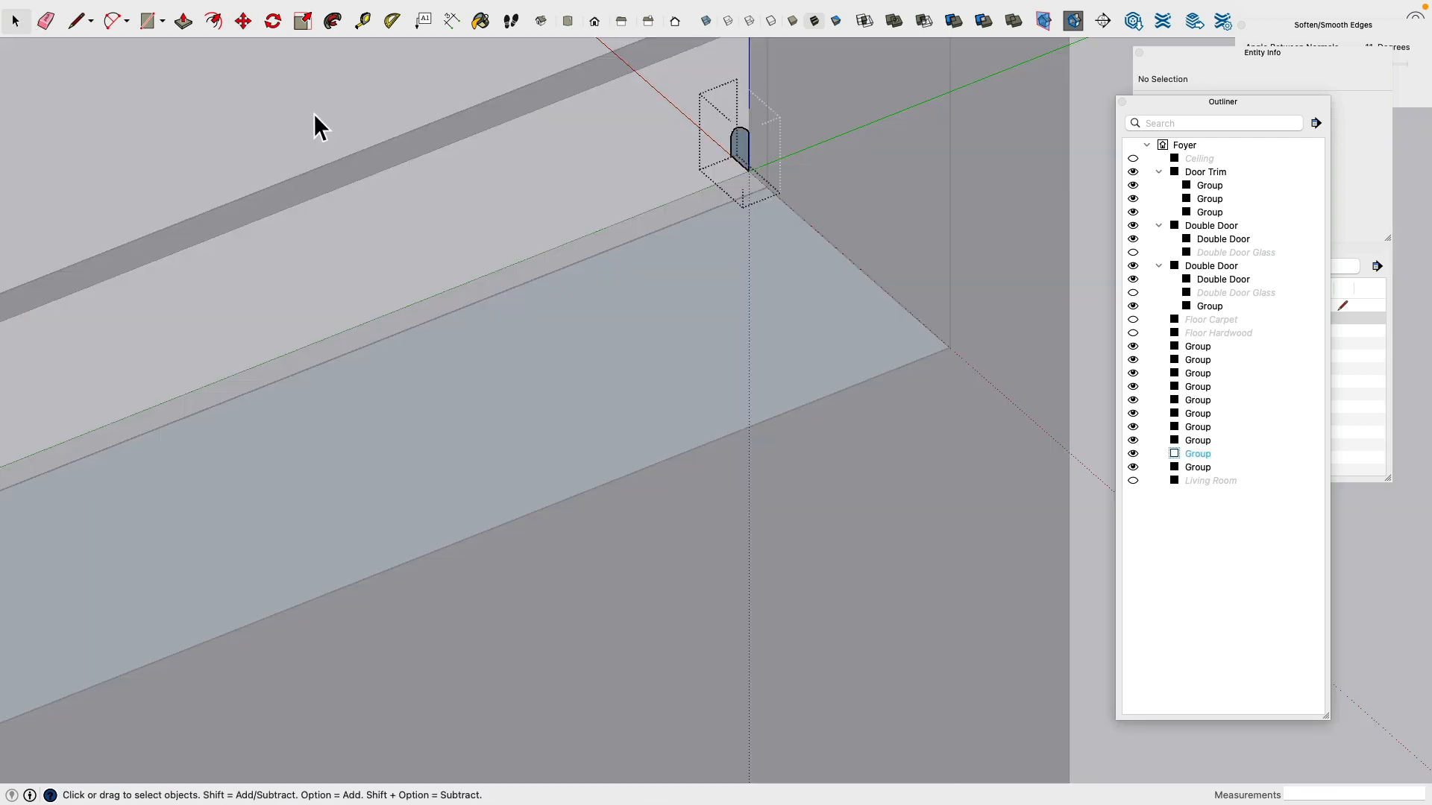
left_click(77, 21)
left_click(750, 176)
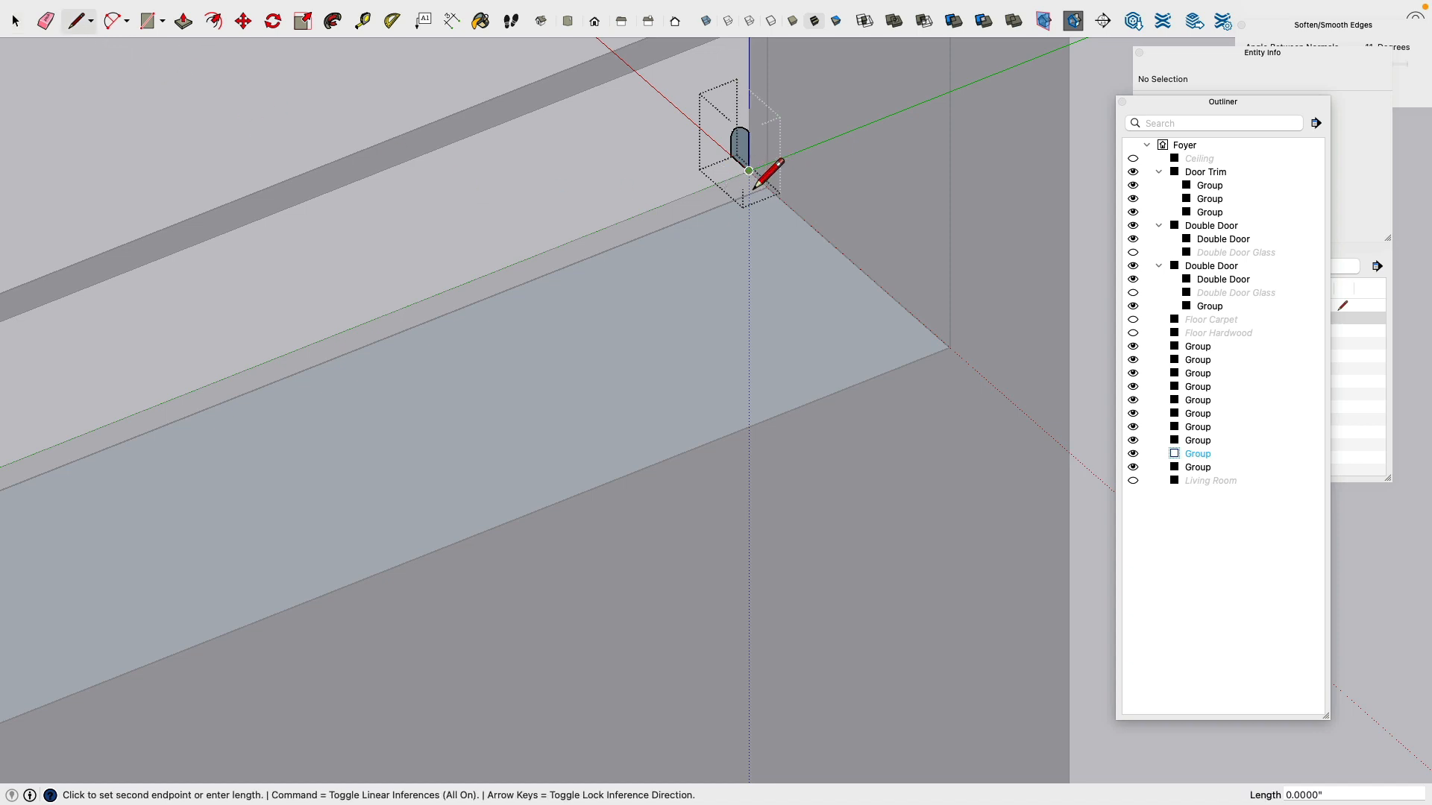
scroll(693, 213, "down", 5)
middle_click_drag(388, 380, 679, 198, "shift")
left_click(341, 282)
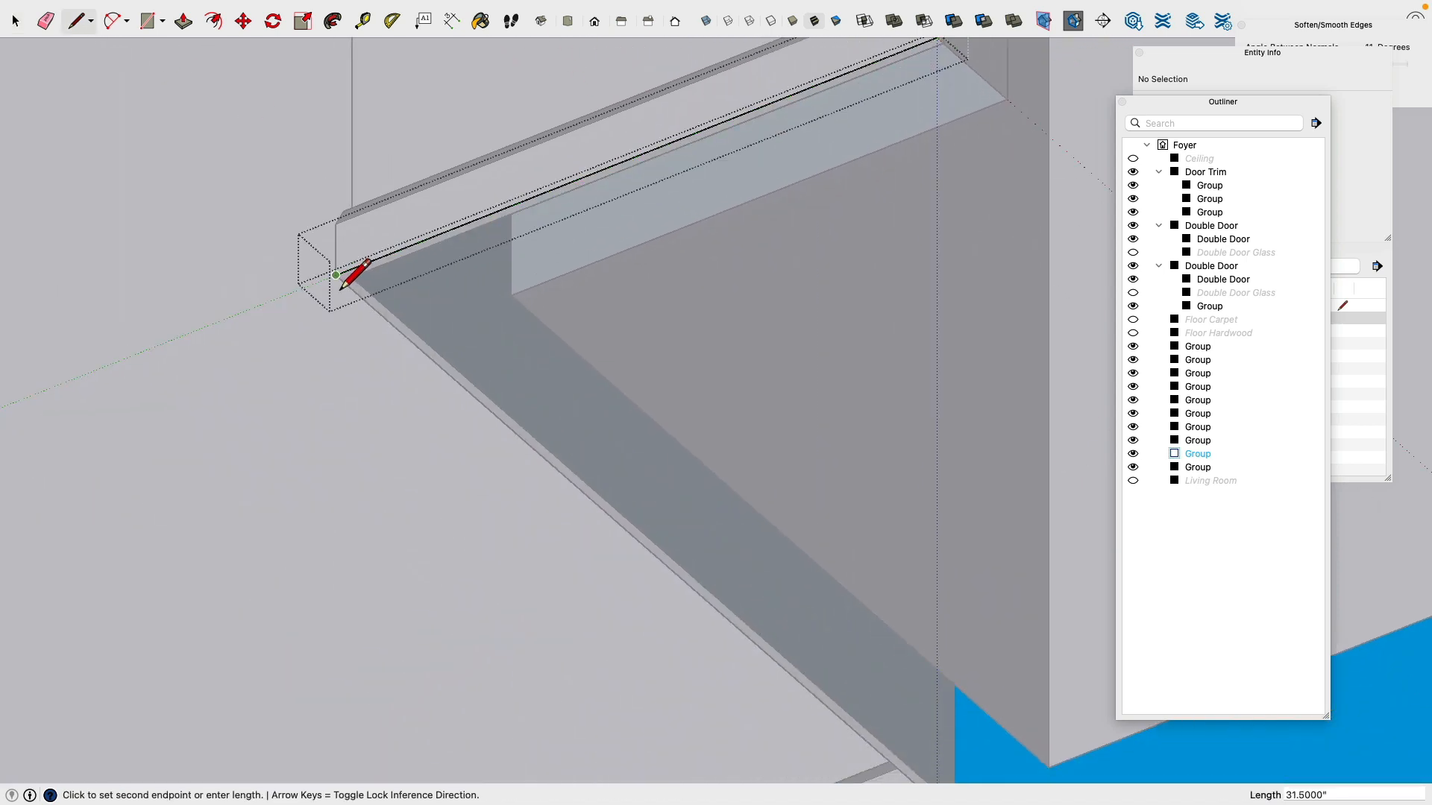
scroll(347, 282, "down", 5)
middle_click_drag(531, 539, 556, 320, "shift")
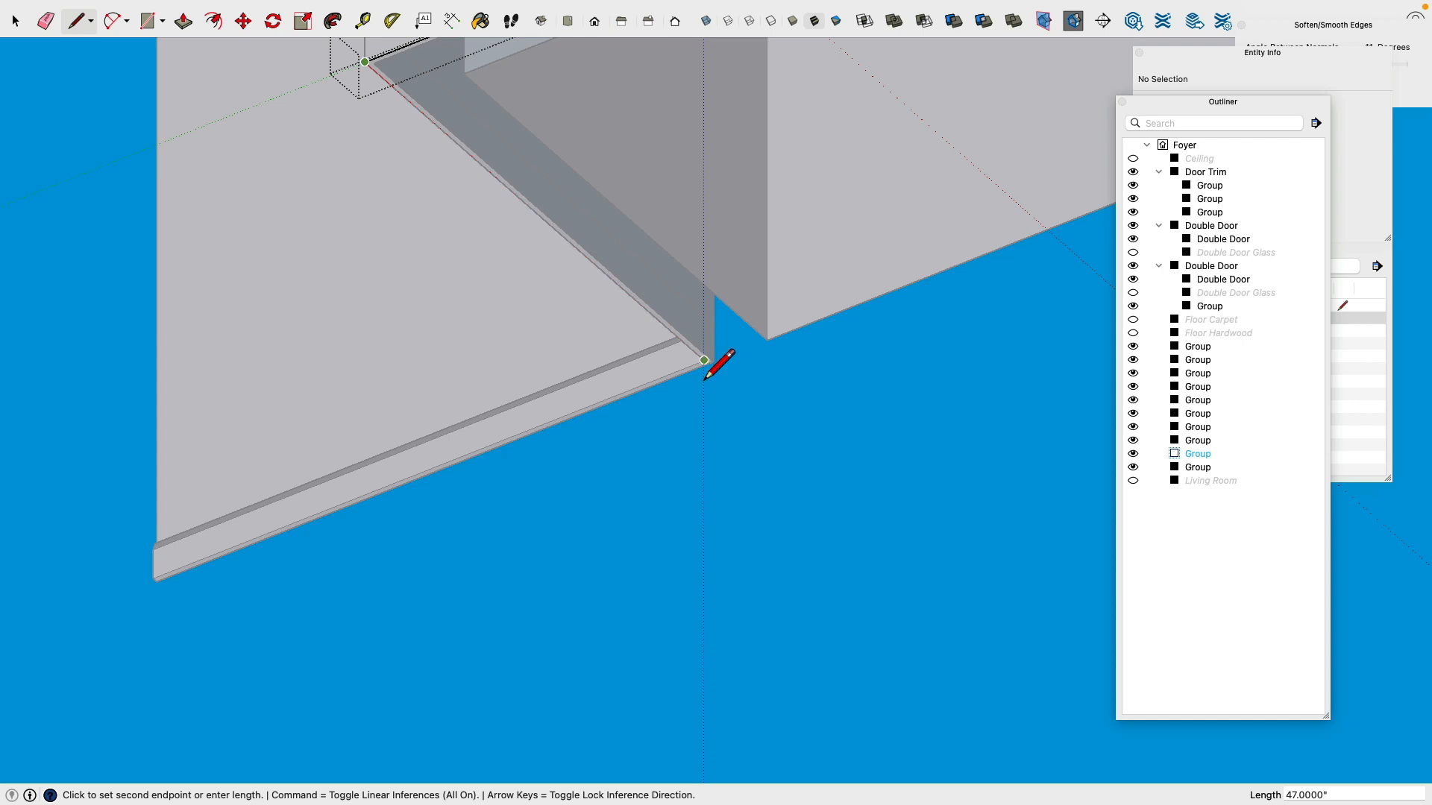
left_click(704, 360)
left_click(152, 578)
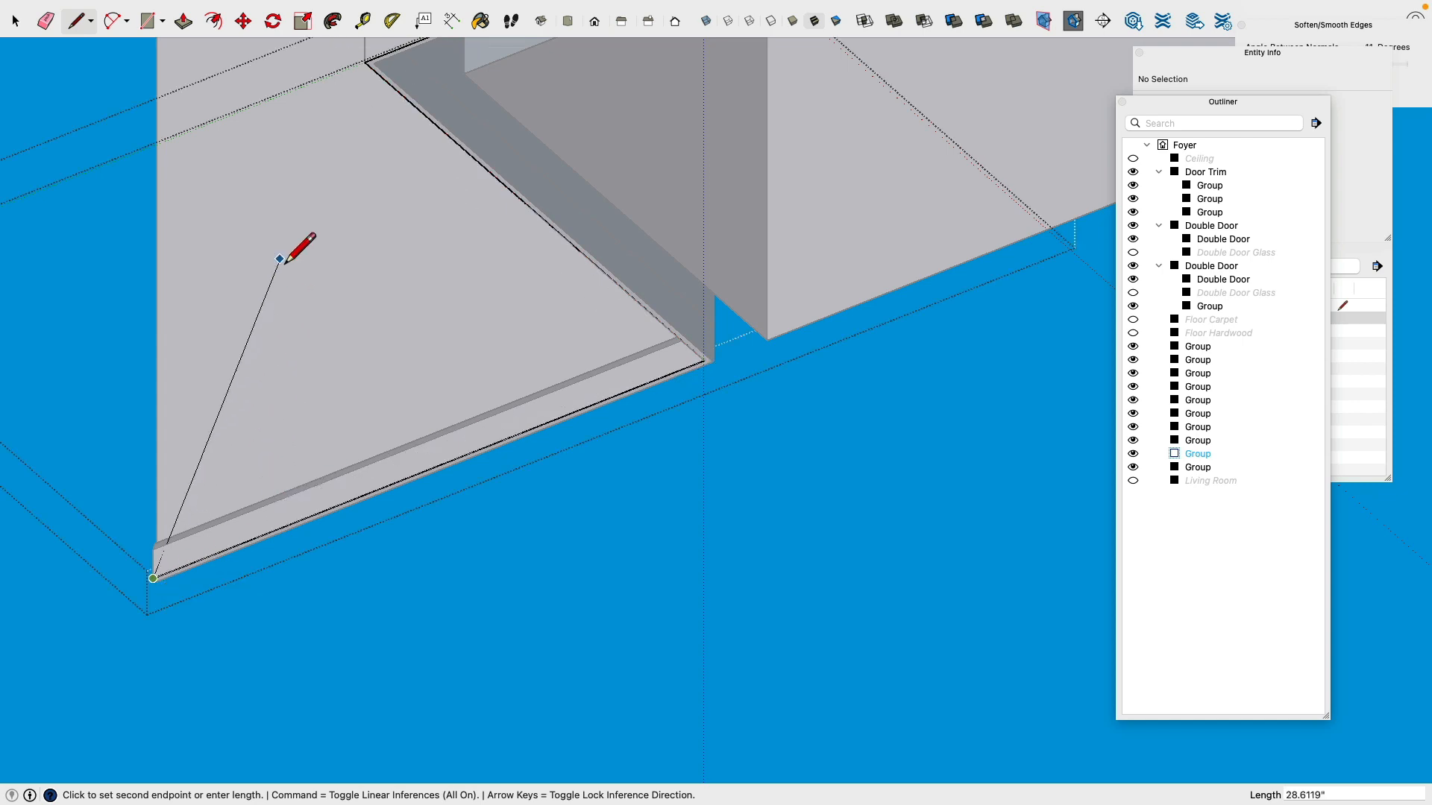
Step: Try to sweep the rounded profile face along the drawn wall-base path with Follow Me while the baseboard and walls are visible
left_click(333, 20)
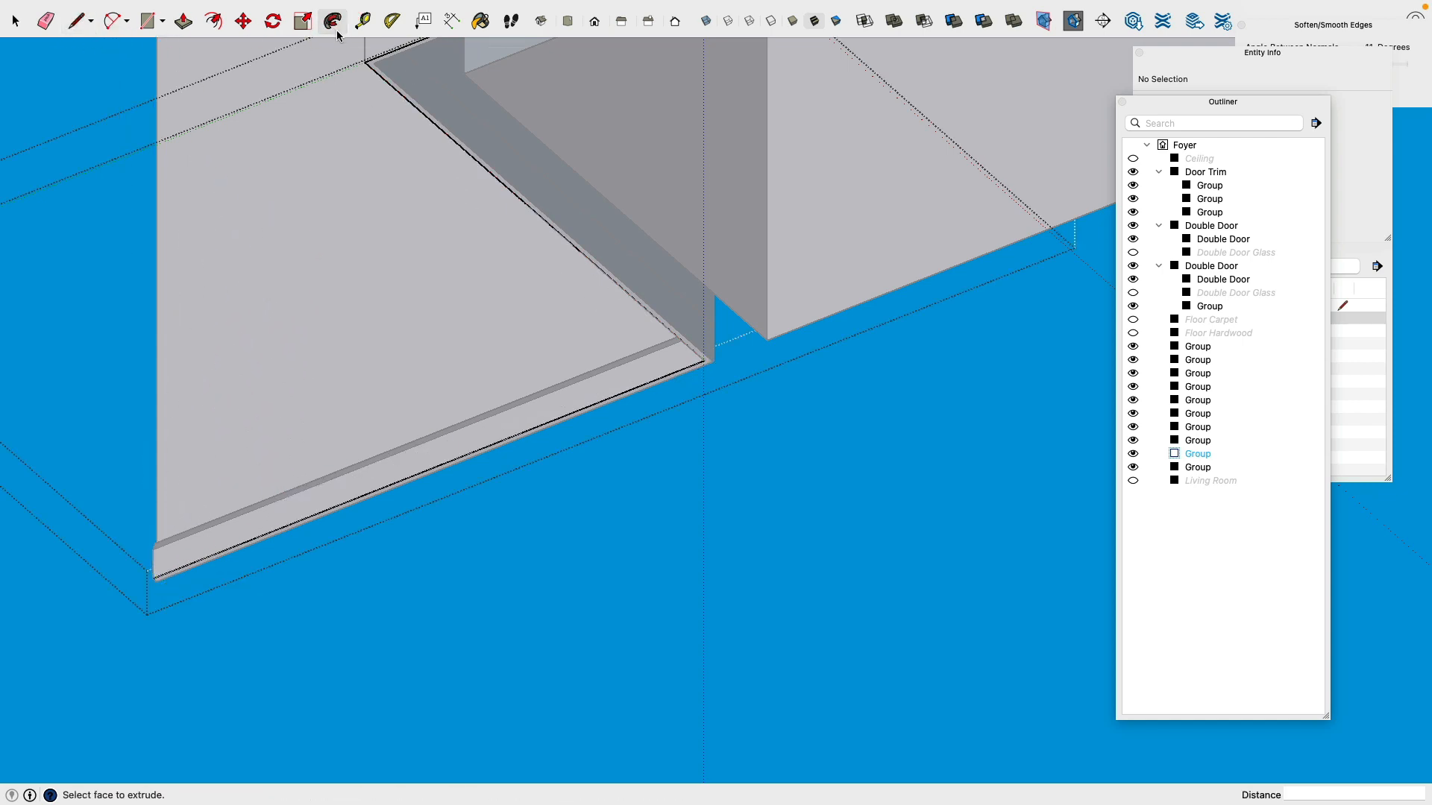
scroll(574, 351, "up", 10)
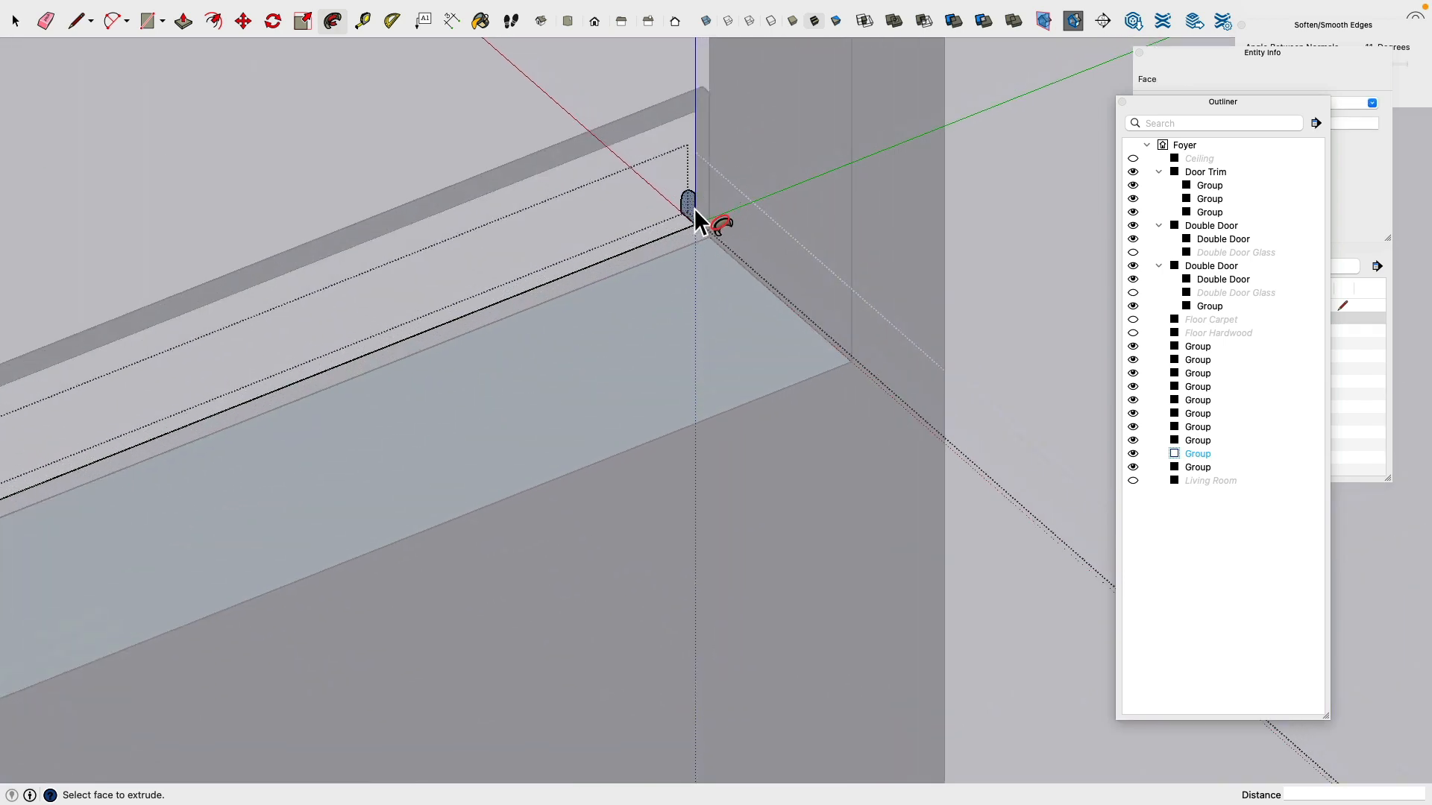
middle_click_drag(695, 208, 612, 166)
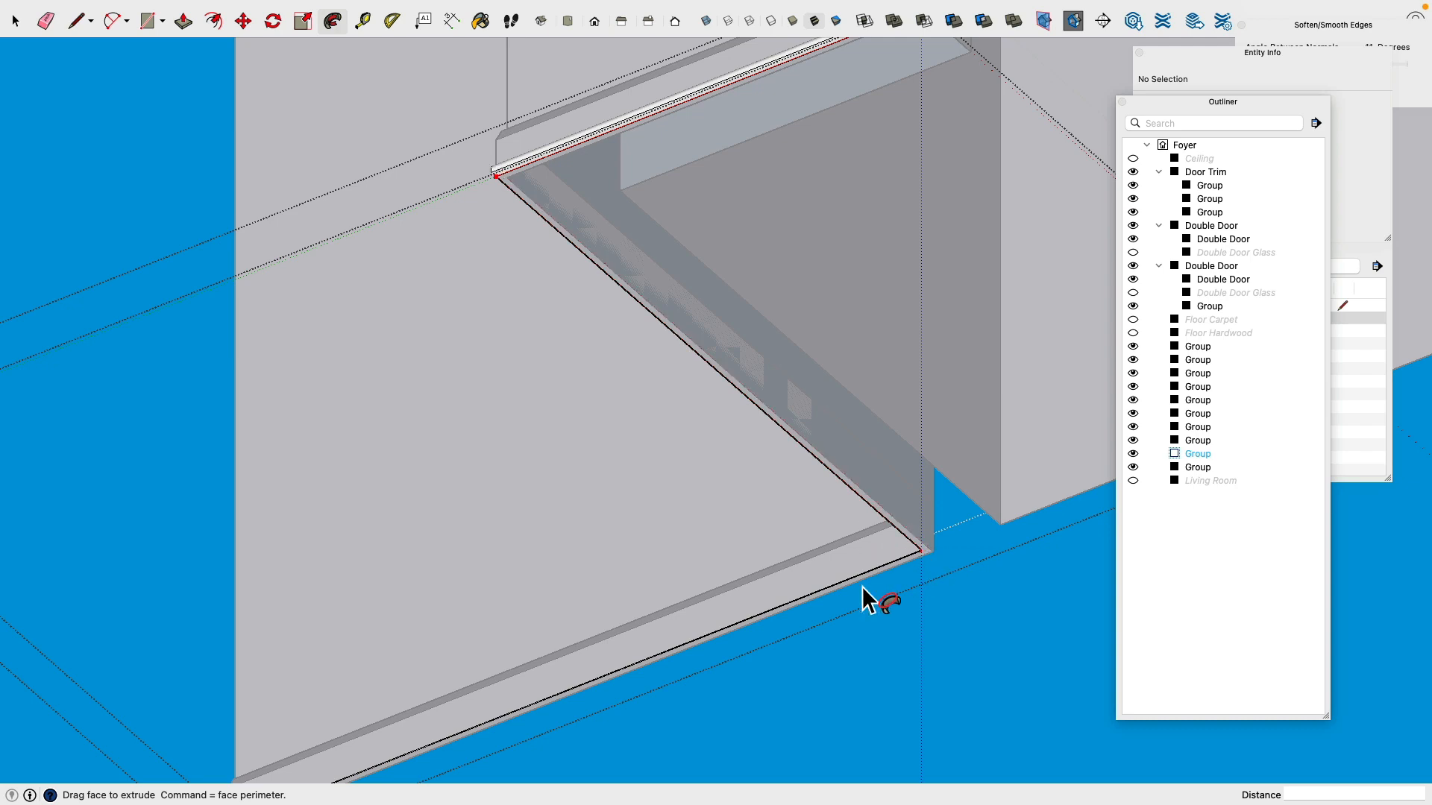
middle_click_drag(618, 651, 748, 487, "shift")
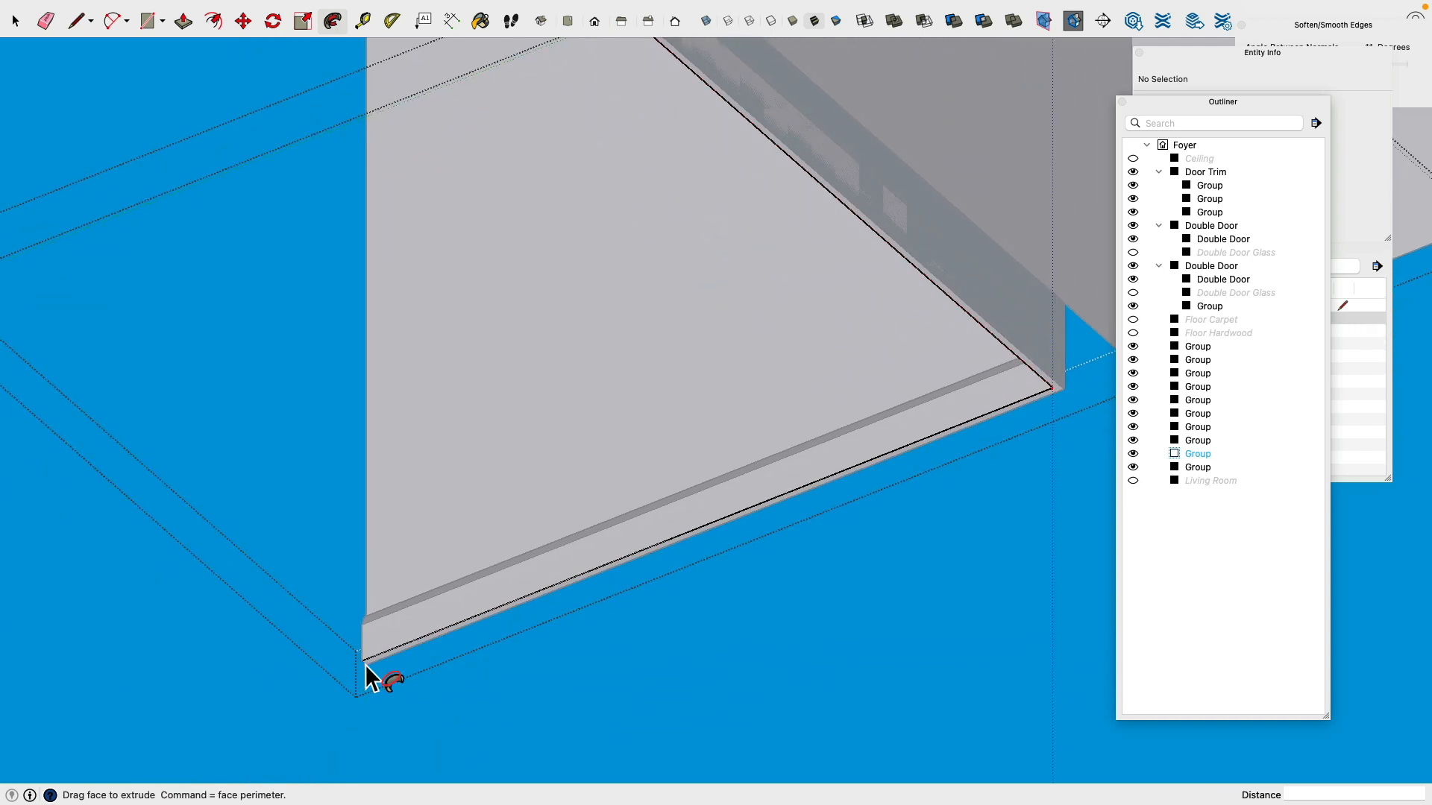
middle_click_drag(364, 664, 453, 501)
scroll(459, 441, "down", 2)
scroll(465, 390, "up", 5)
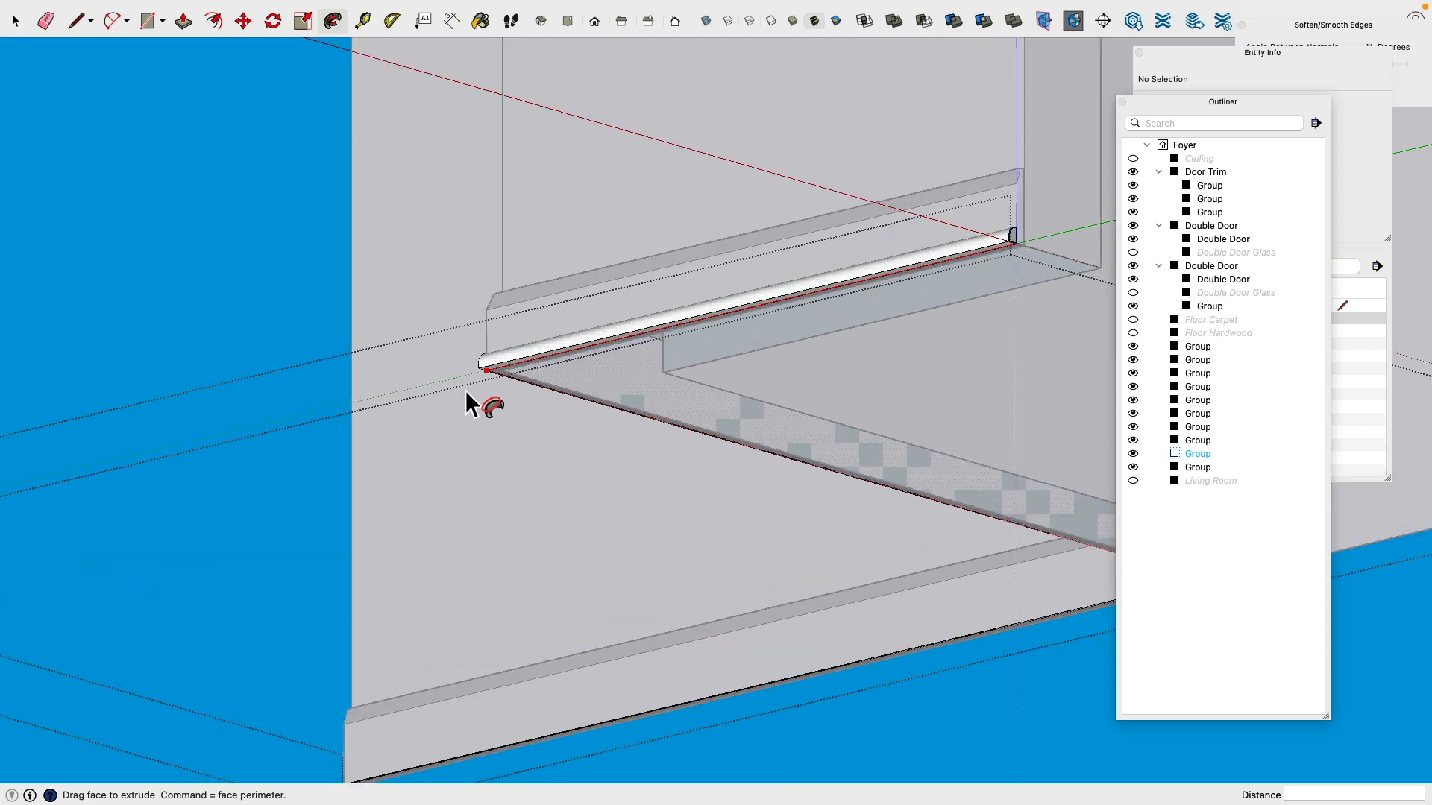
middle_click_drag(466, 390, 807, 251)
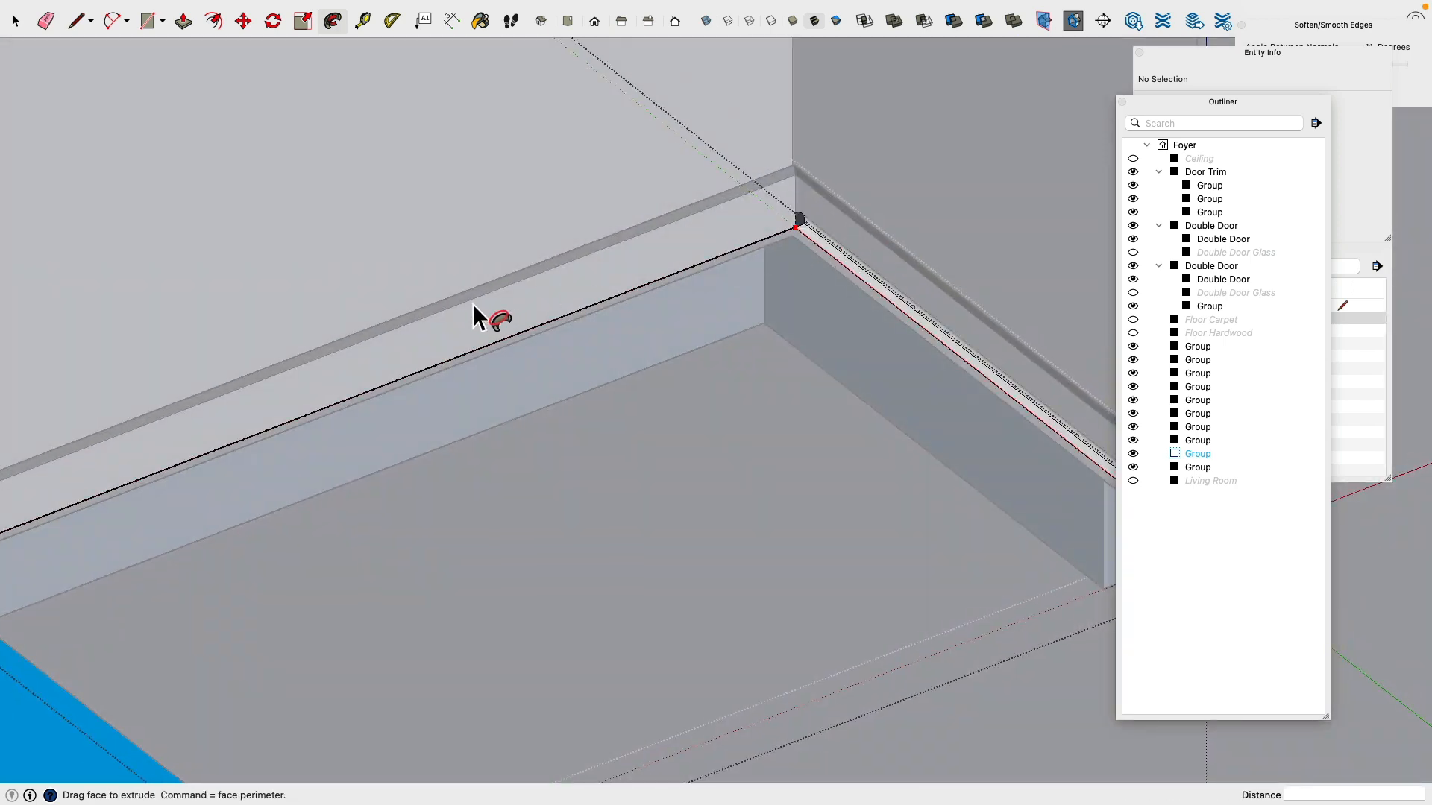
middle_click_drag(472, 303, 674, 275, "shift")
scroll(674, 275, "down", 3)
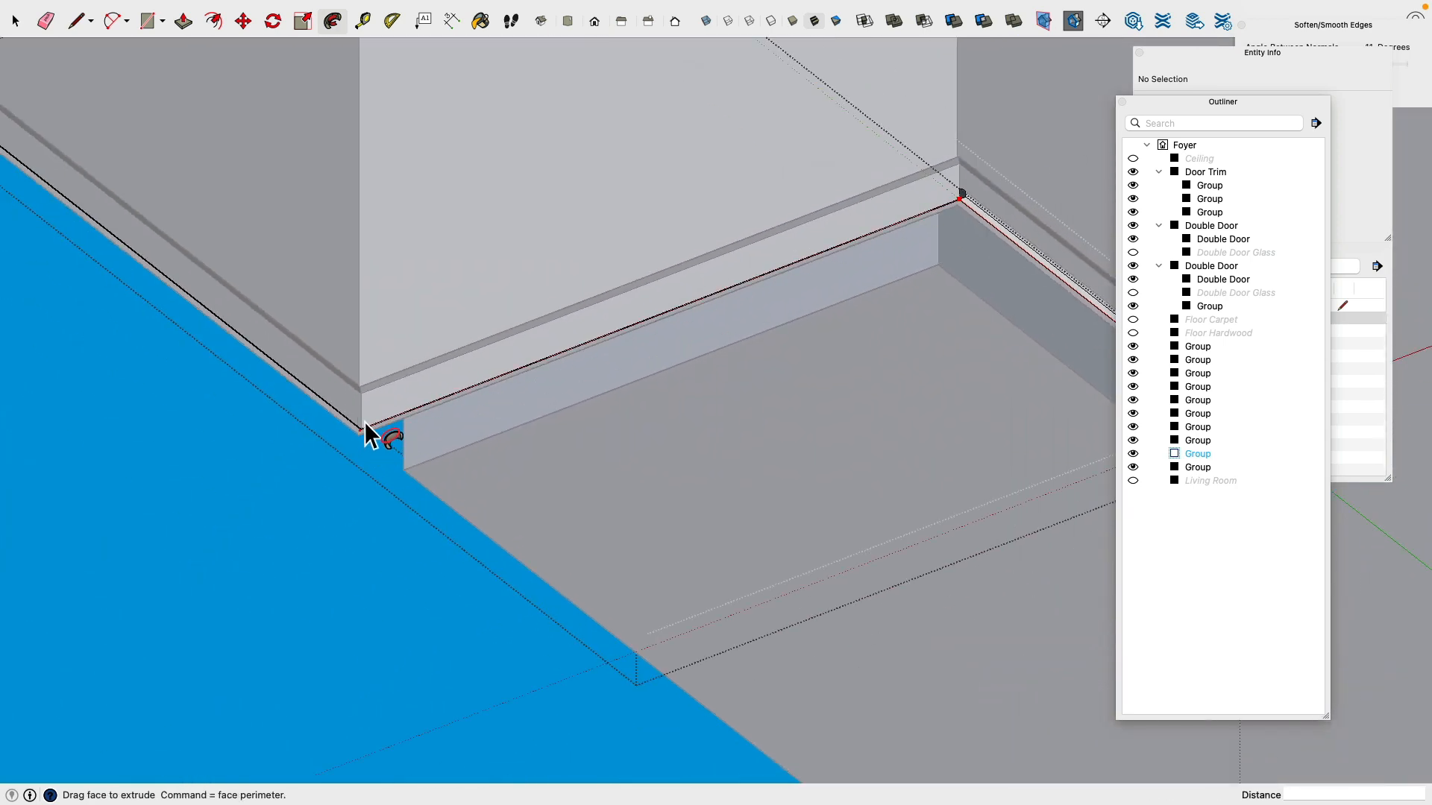
scroll(361, 425, "up", 6)
scroll(339, 434, "down", 3)
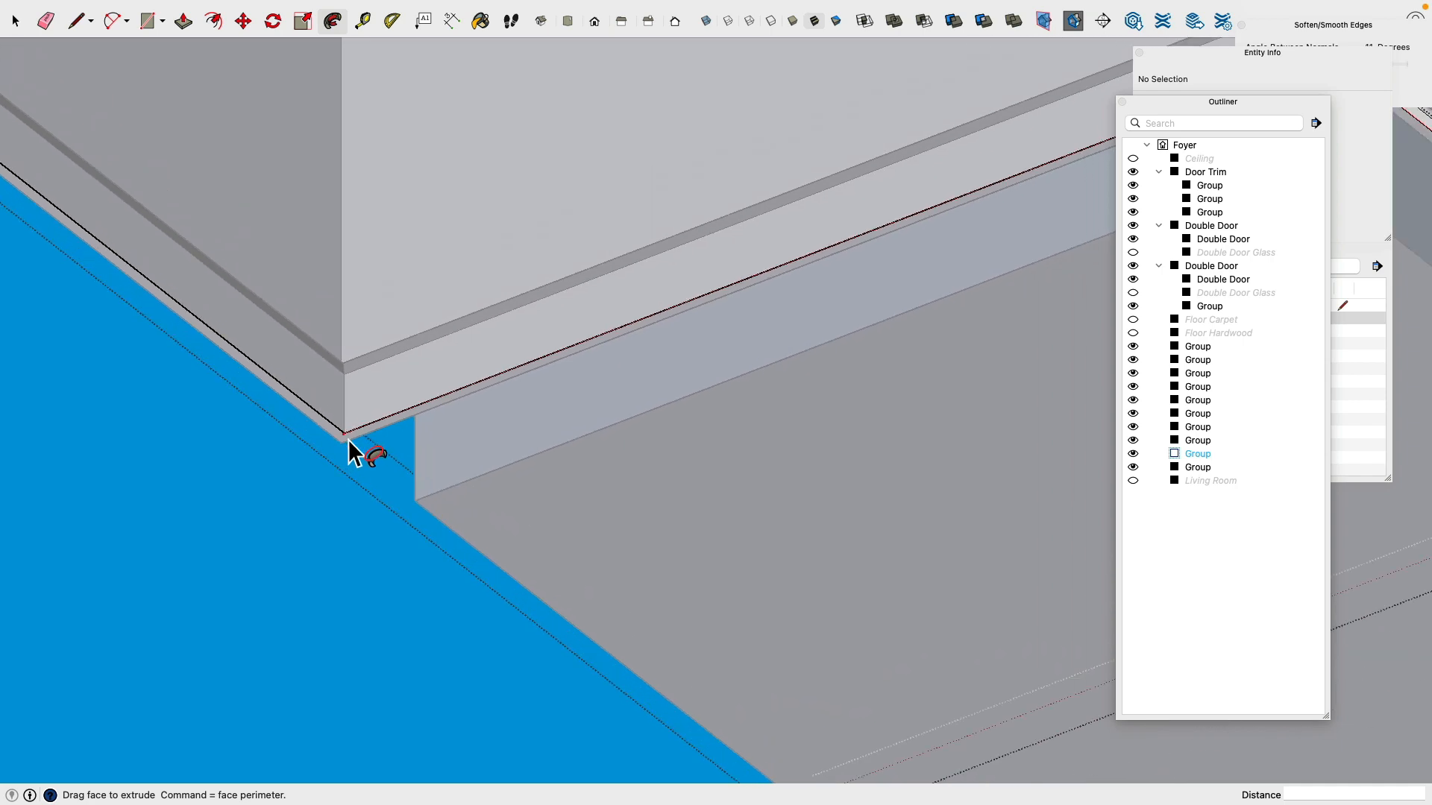
left_click(348, 440)
left_click(15, 21)
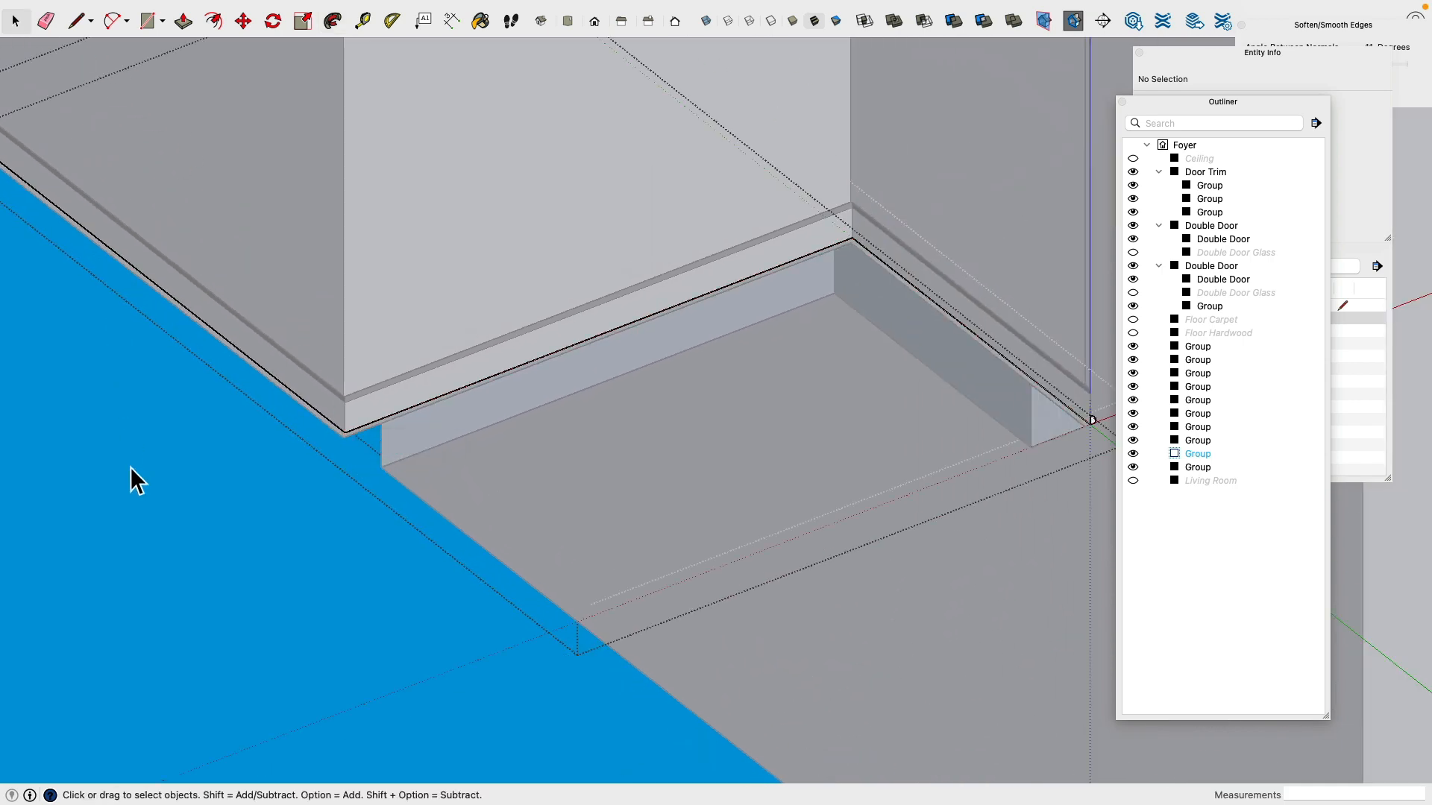
Step: Leave group editing and hide the baseboard group together with the wall group behind it
left_click(133, 473)
left_click(813, 253)
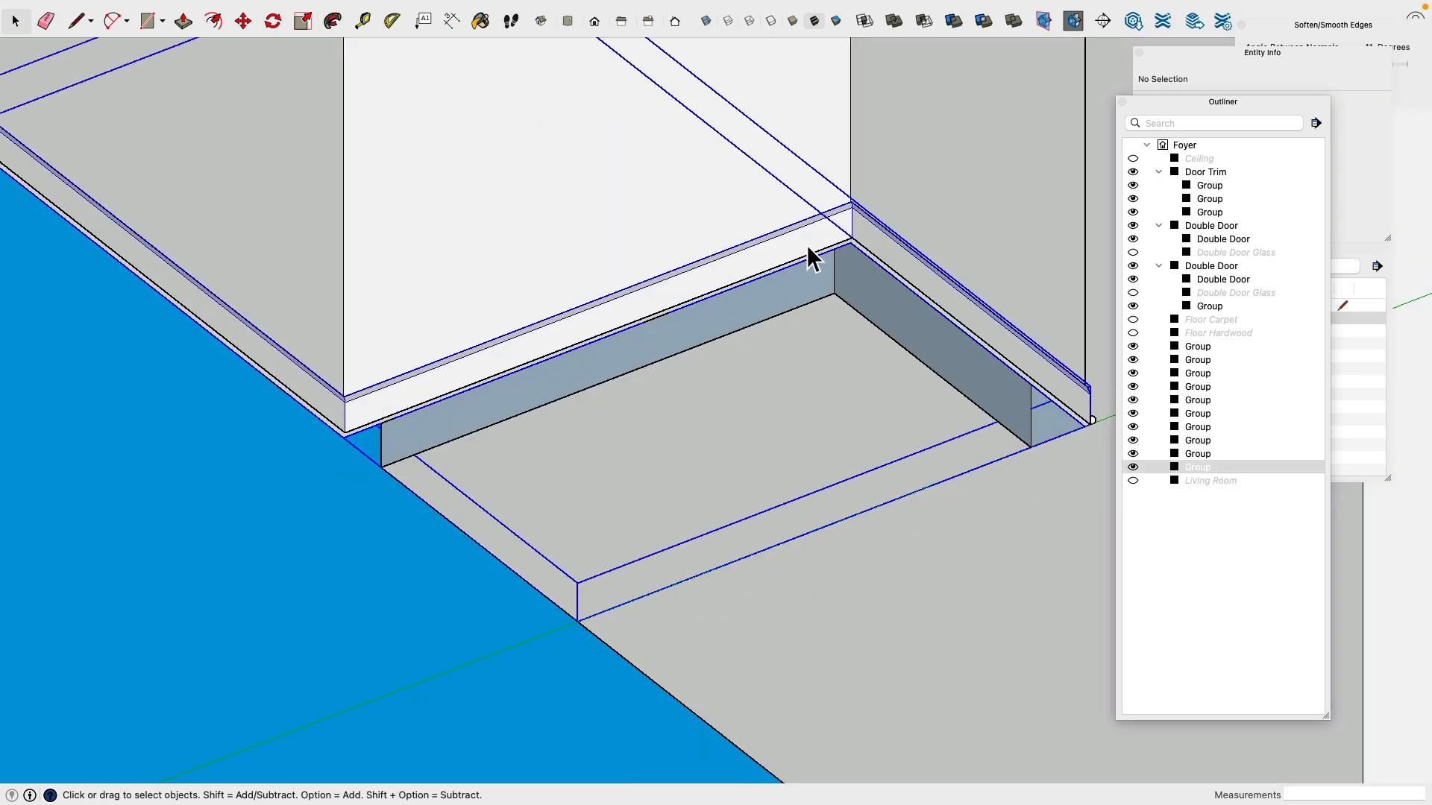
left_click(477, 248, "shift")
right_click(442, 258)
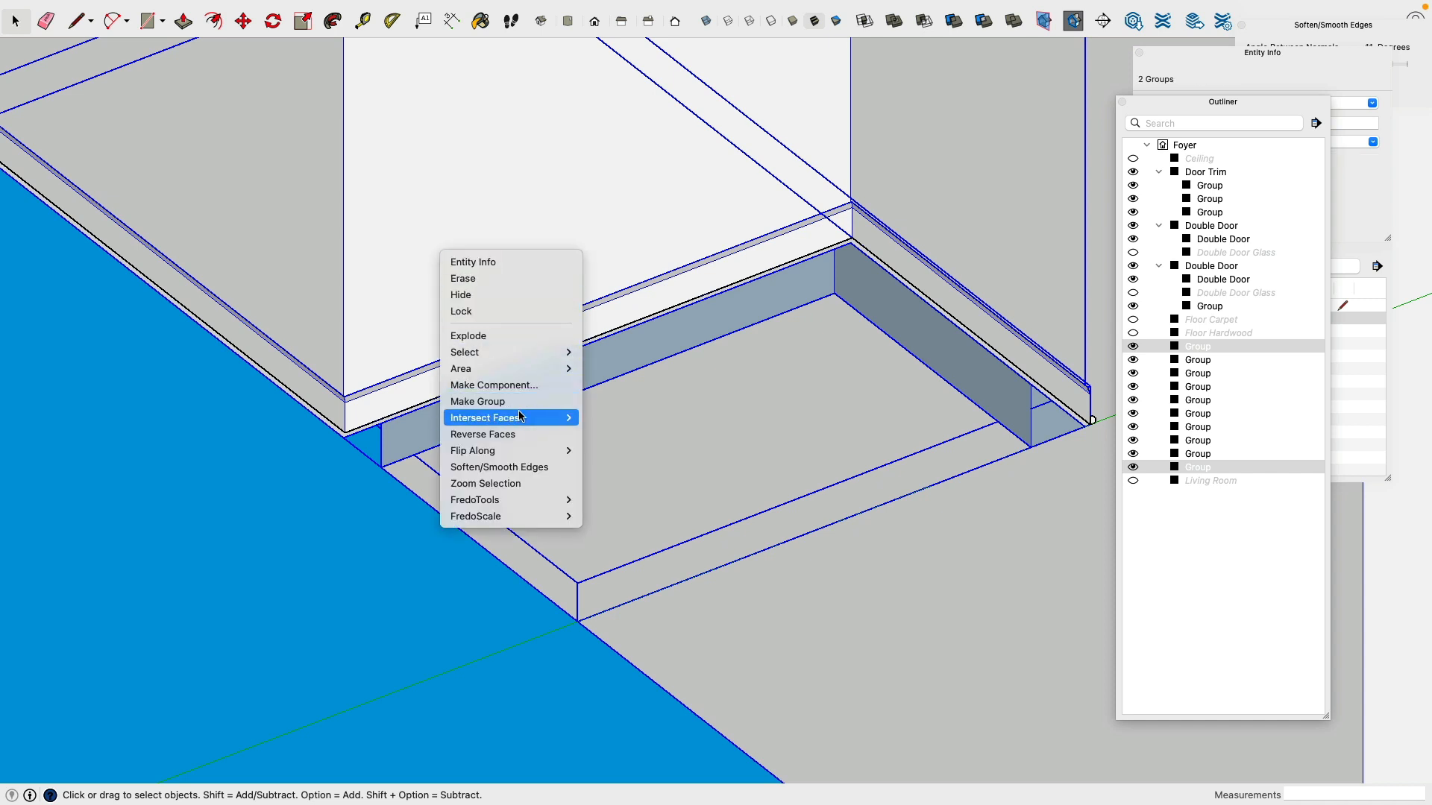
left_click(512, 295)
Step: Sweep the rounded profile face along the three-segment path to its far end with Follow Me, and leave group editing
middle_click_drag(948, 309, 645, 264, "shift")
scroll(843, 347, "up", 5)
left_click(756, 417)
double_click(756, 418)
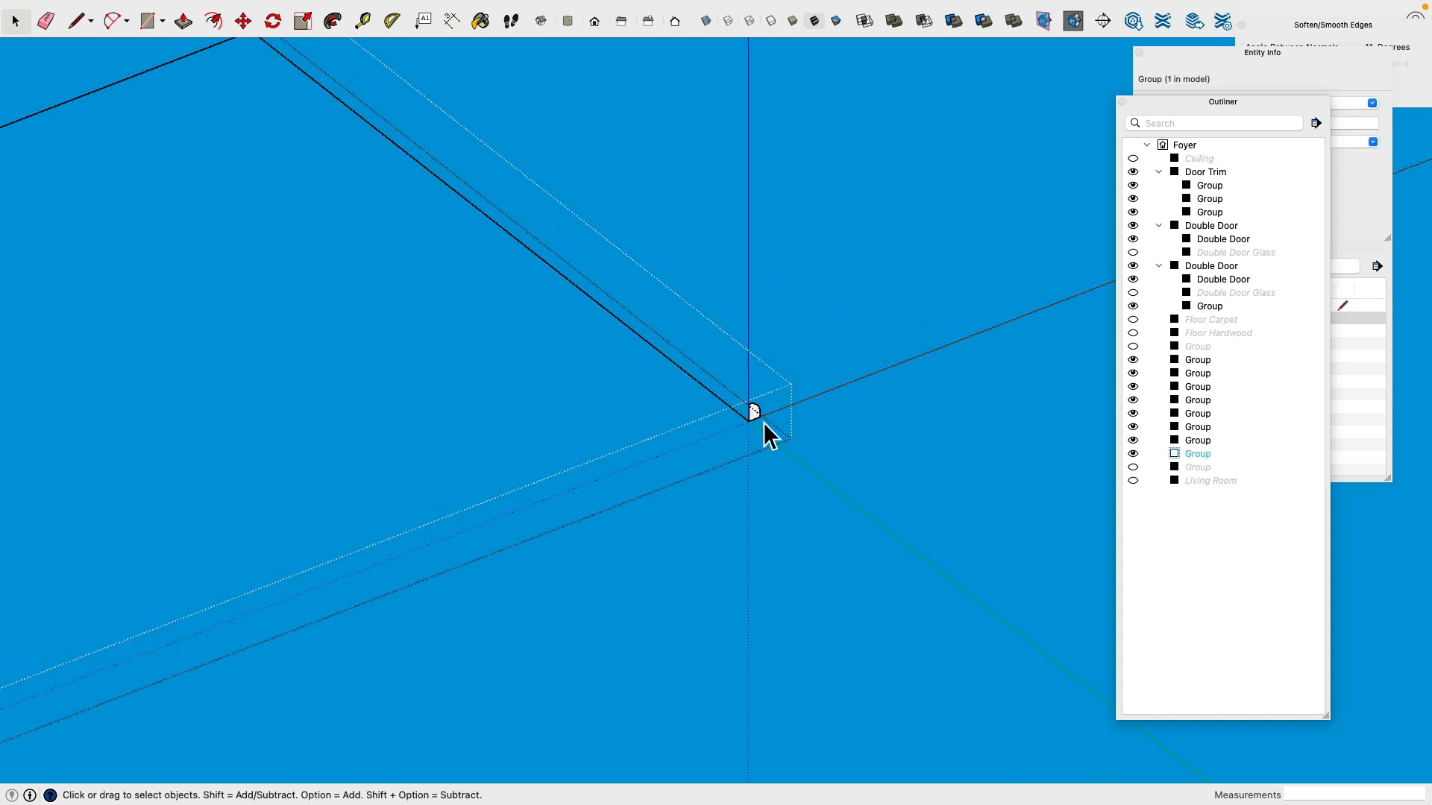
left_click(328, 24)
middle_click_drag(756, 415, 789, 457, "shift")
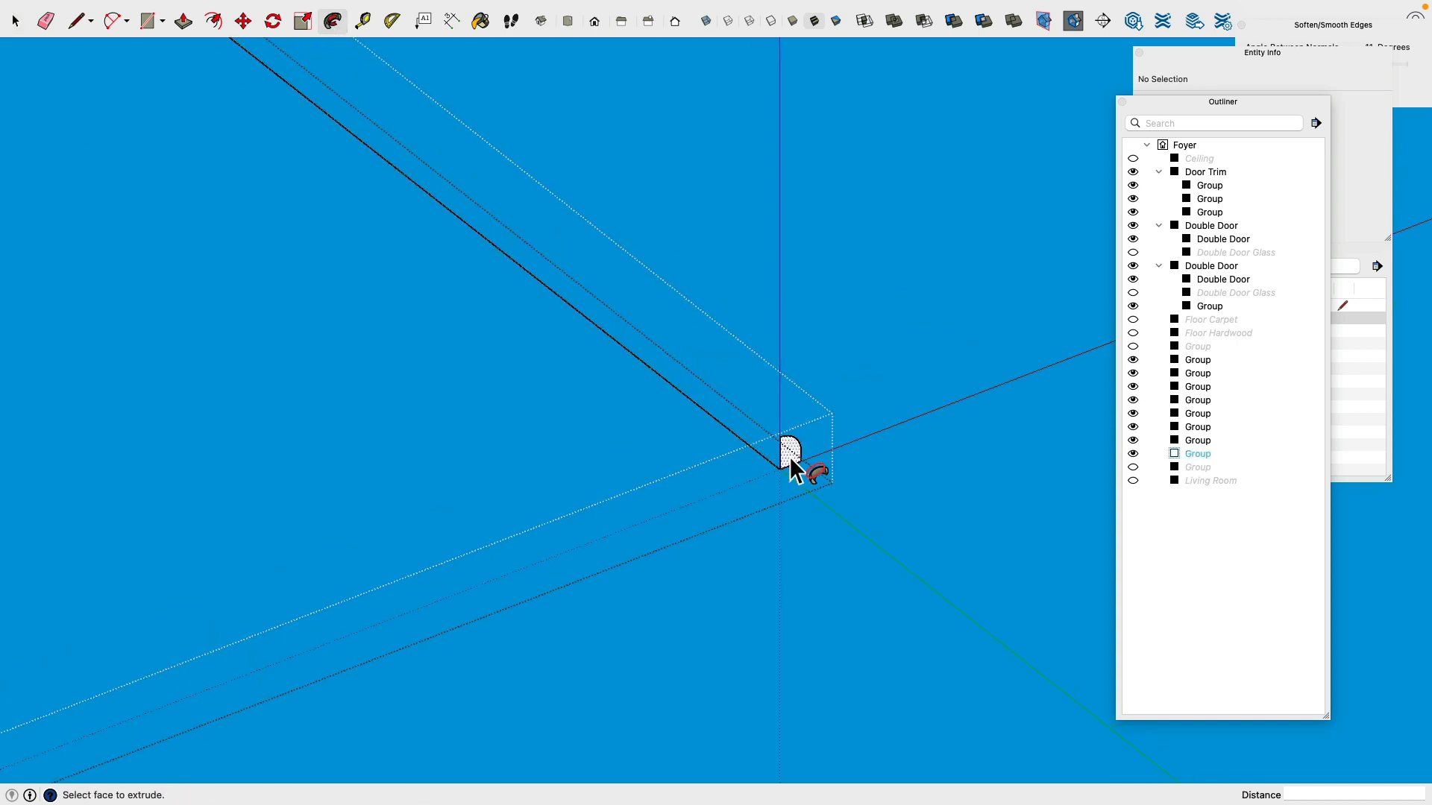
scroll(789, 457, "down", 3)
left_click(787, 456)
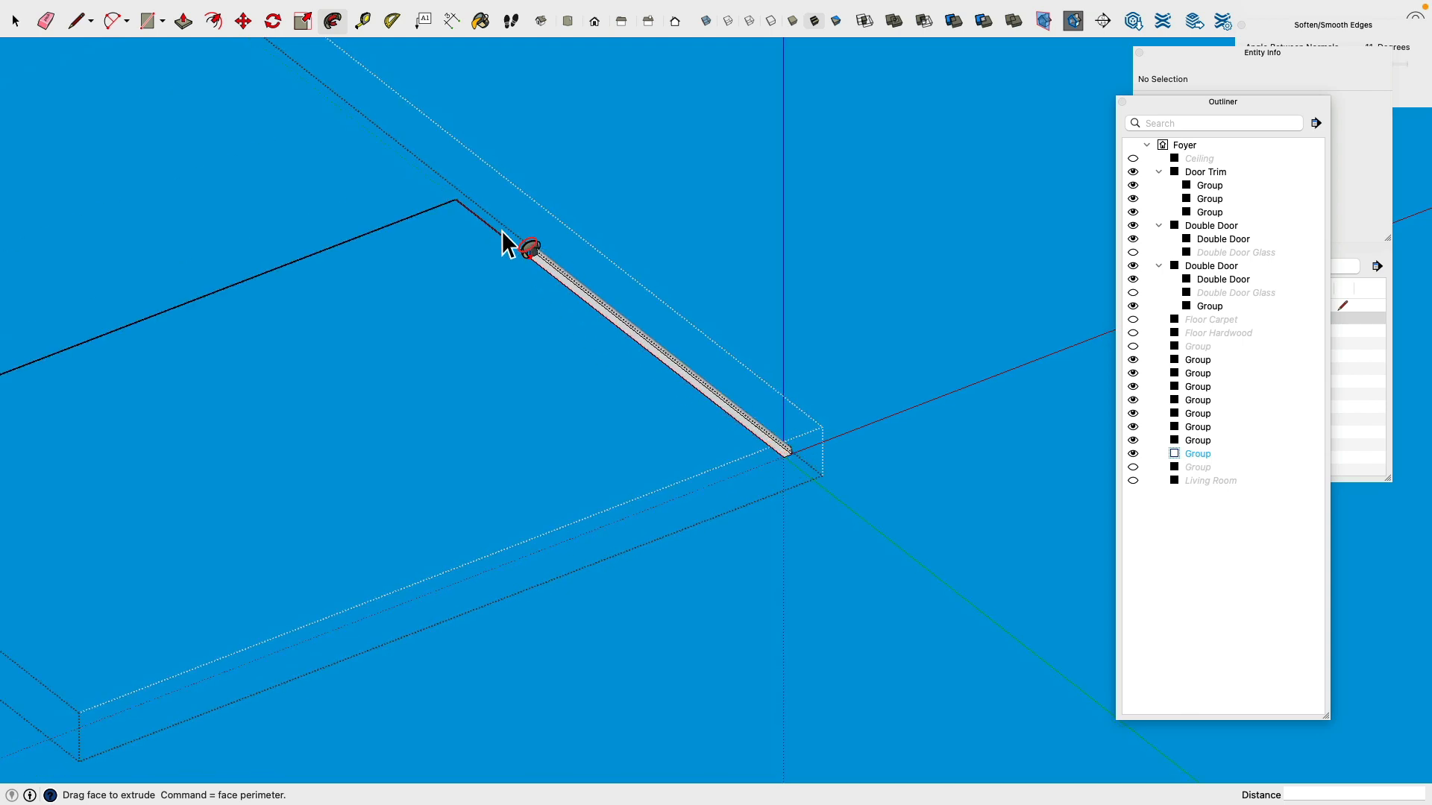
scroll(432, 217, "down", 3)
middle_click_drag(432, 217, 870, 295, "shift")
scroll(870, 295, "down", 3)
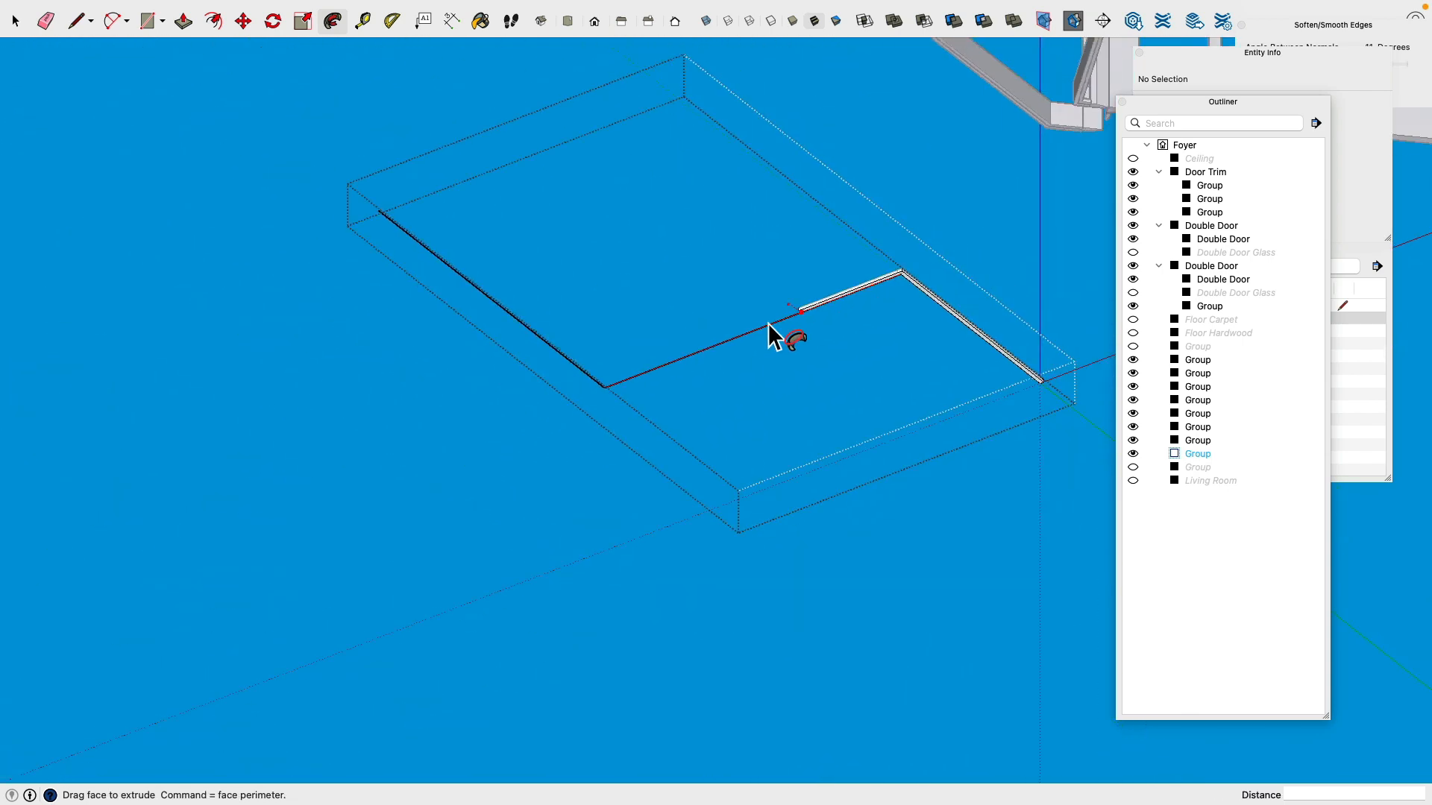
left_click(375, 216)
left_click(16, 30)
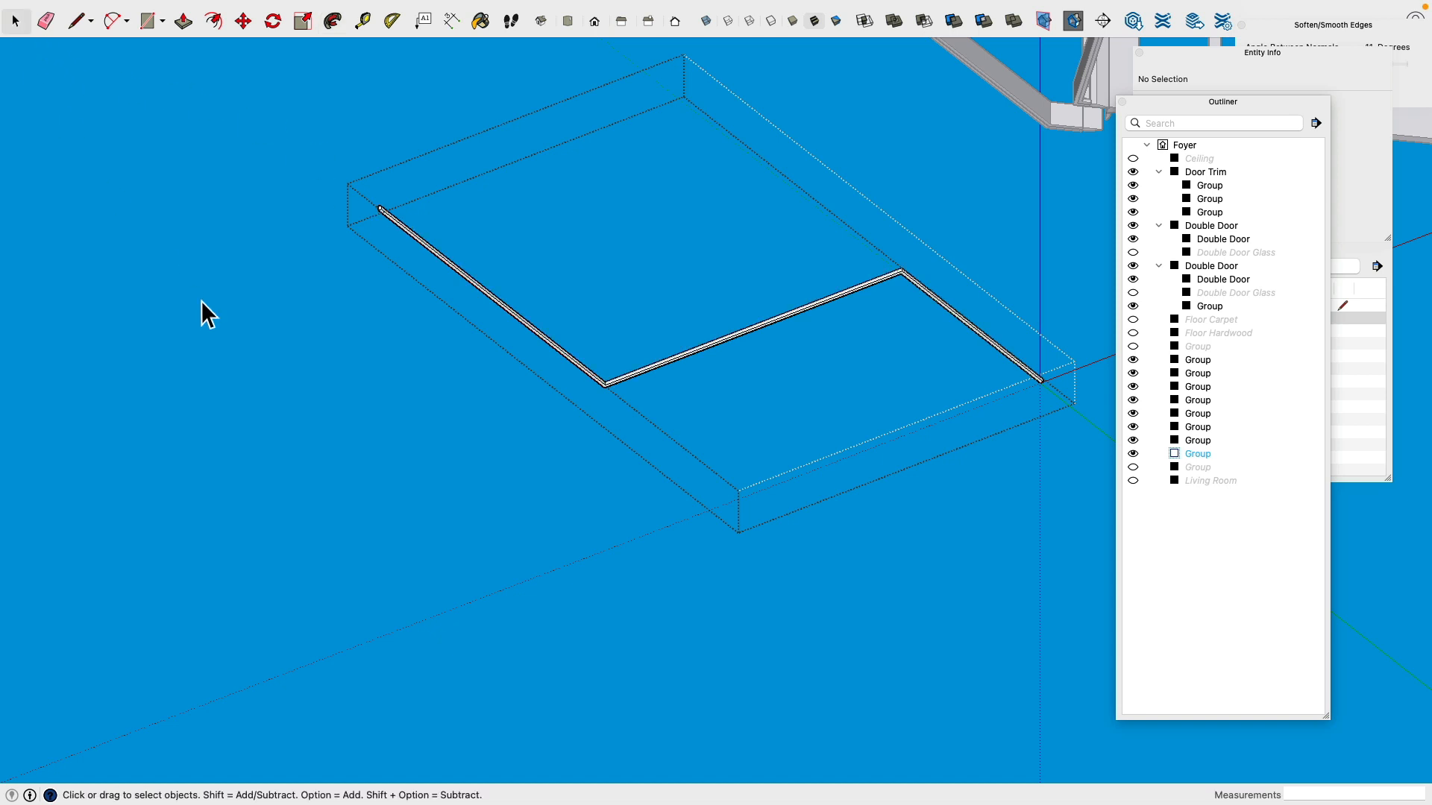
left_click(258, 342)
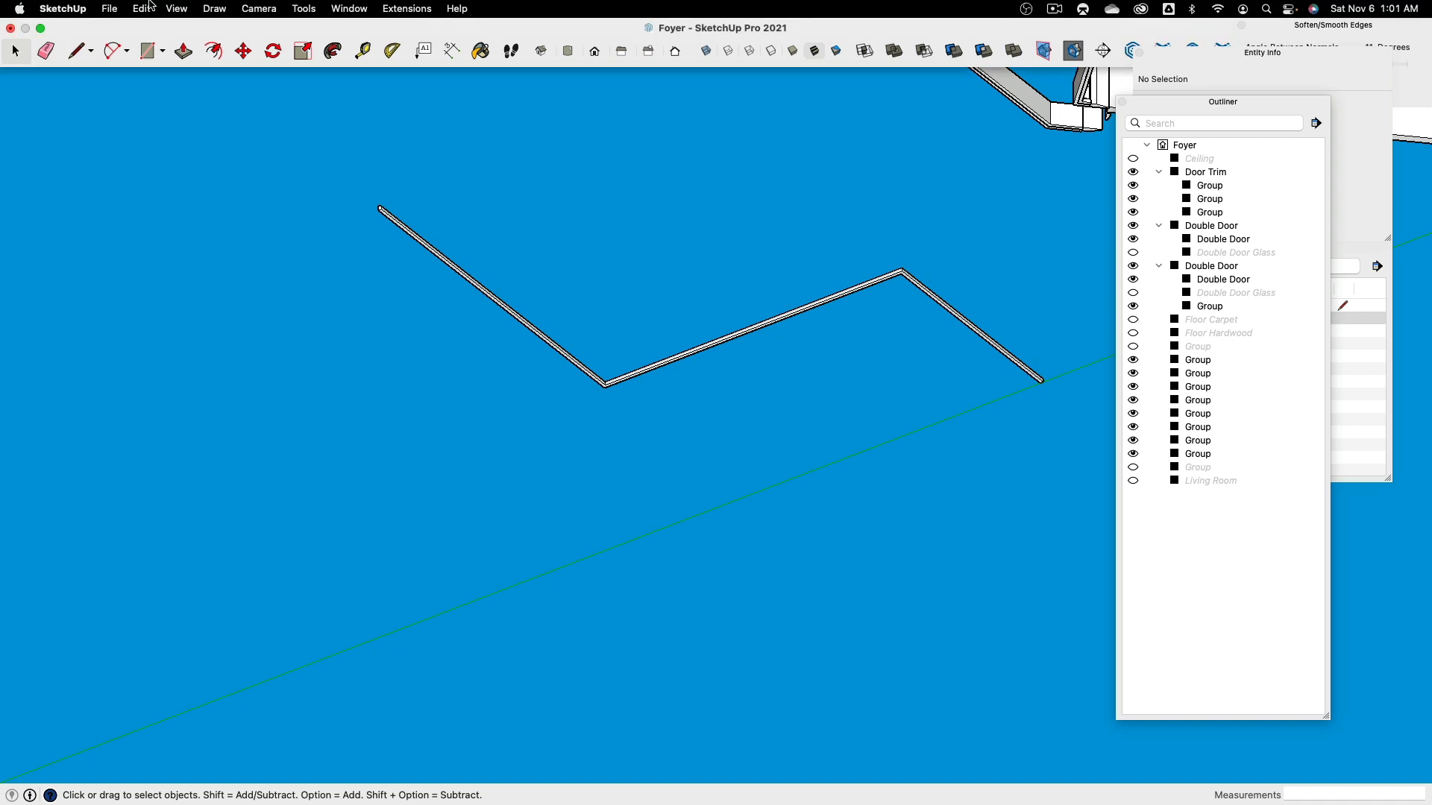
Step: Unhide all hidden objects in the model
left_click(143, 7)
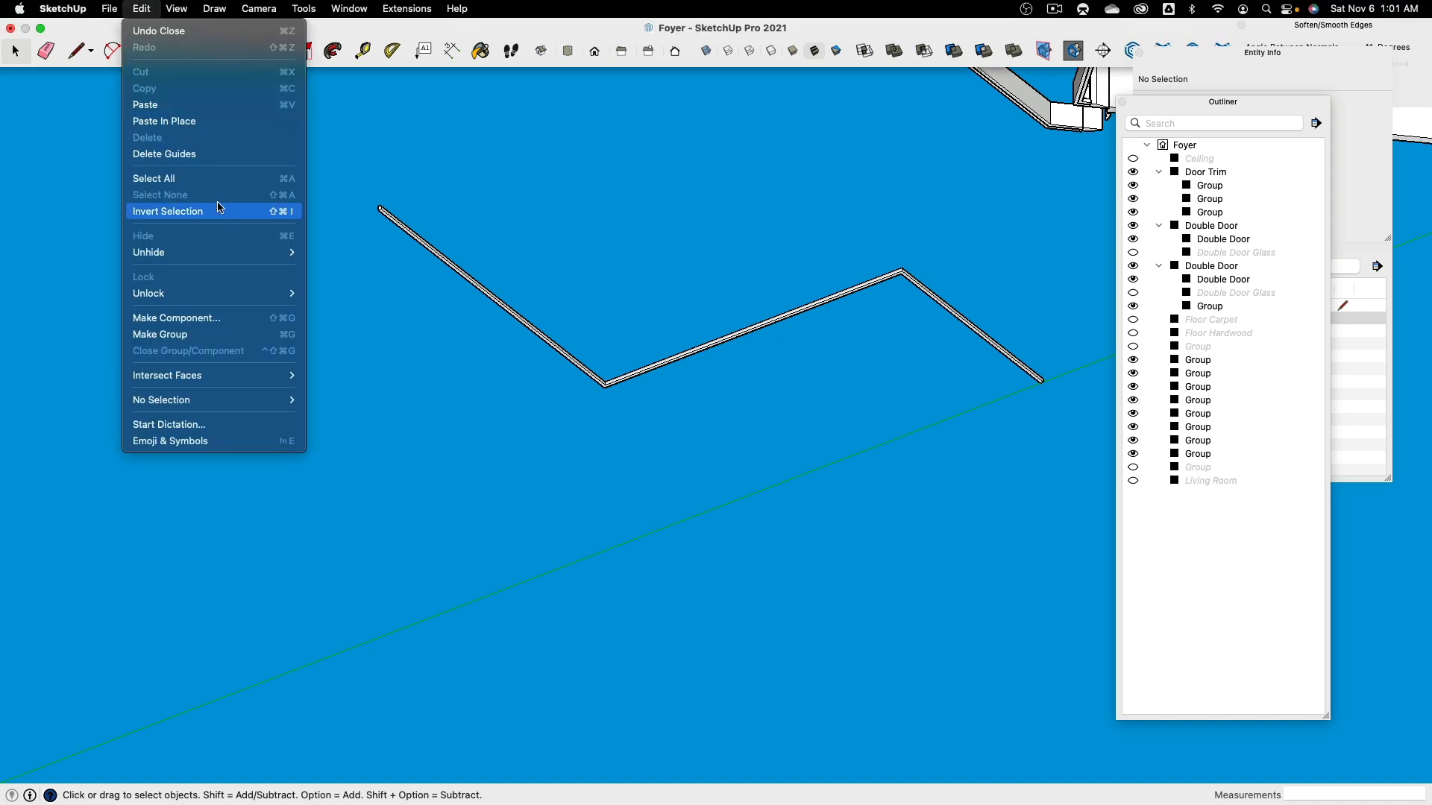
mouse_move(214, 252)
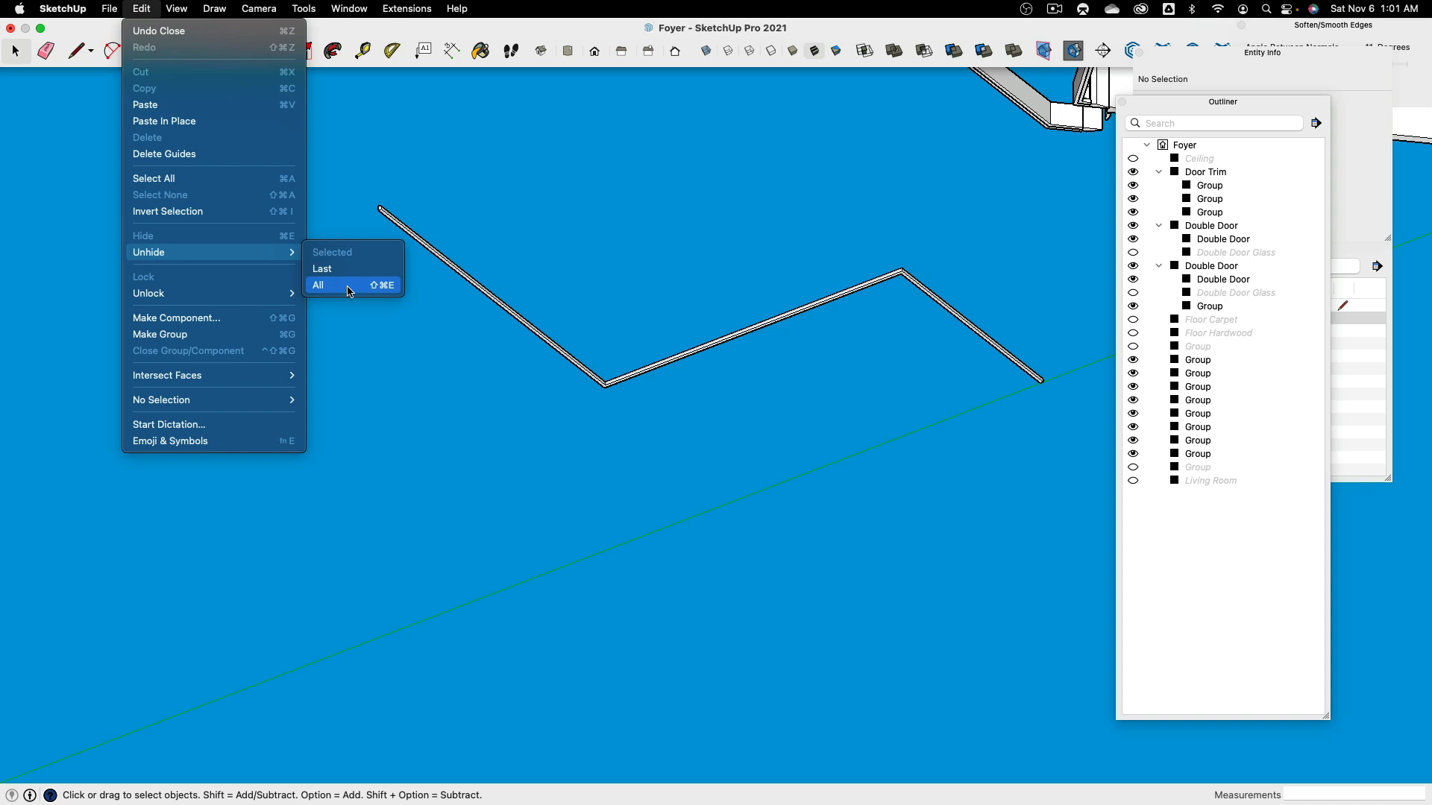
left_click(350, 290)
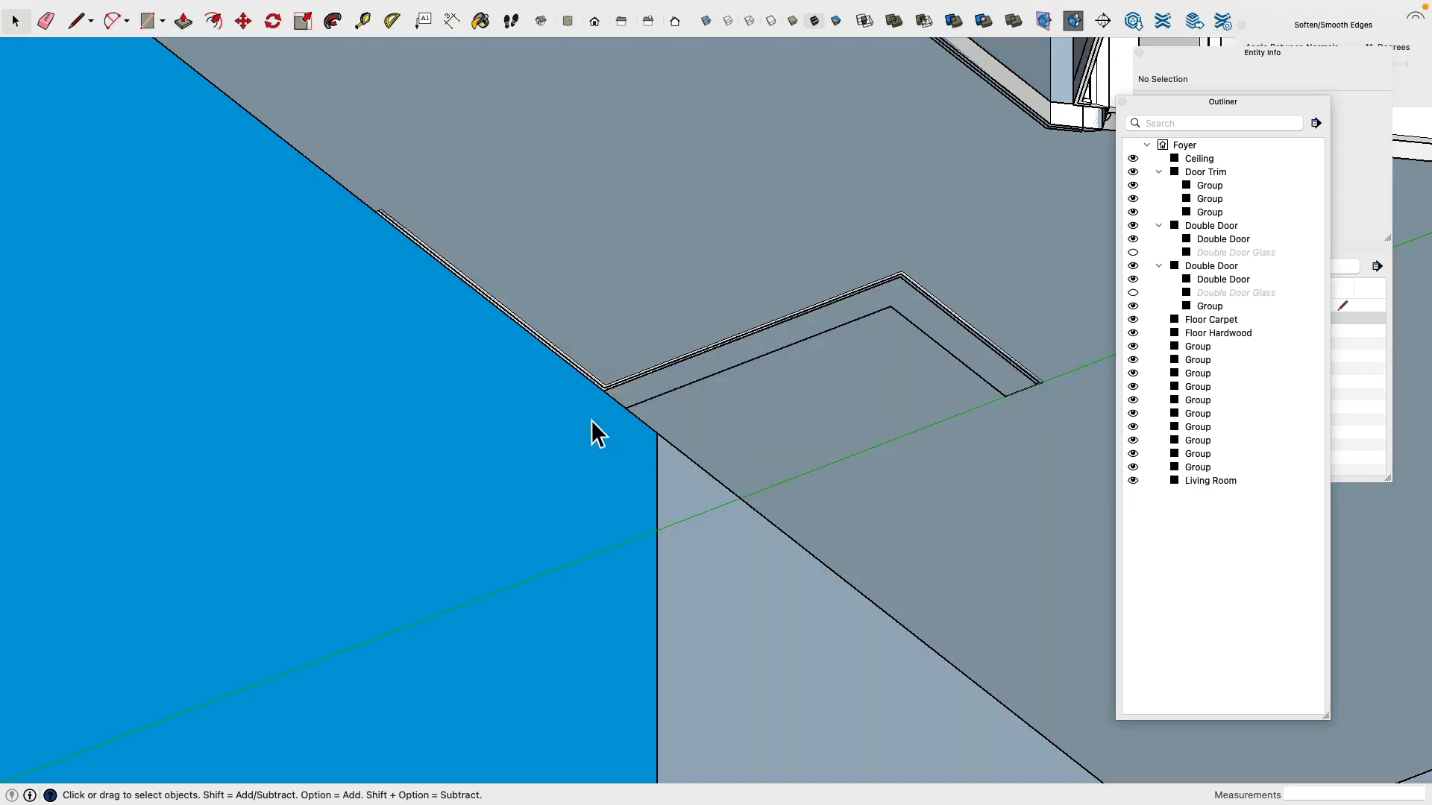
Step: Hide the Floor Hardwood, Floor Carpet, Living Room and Ceiling groups again
scroll(592, 423, "down", 6)
left_click(617, 321)
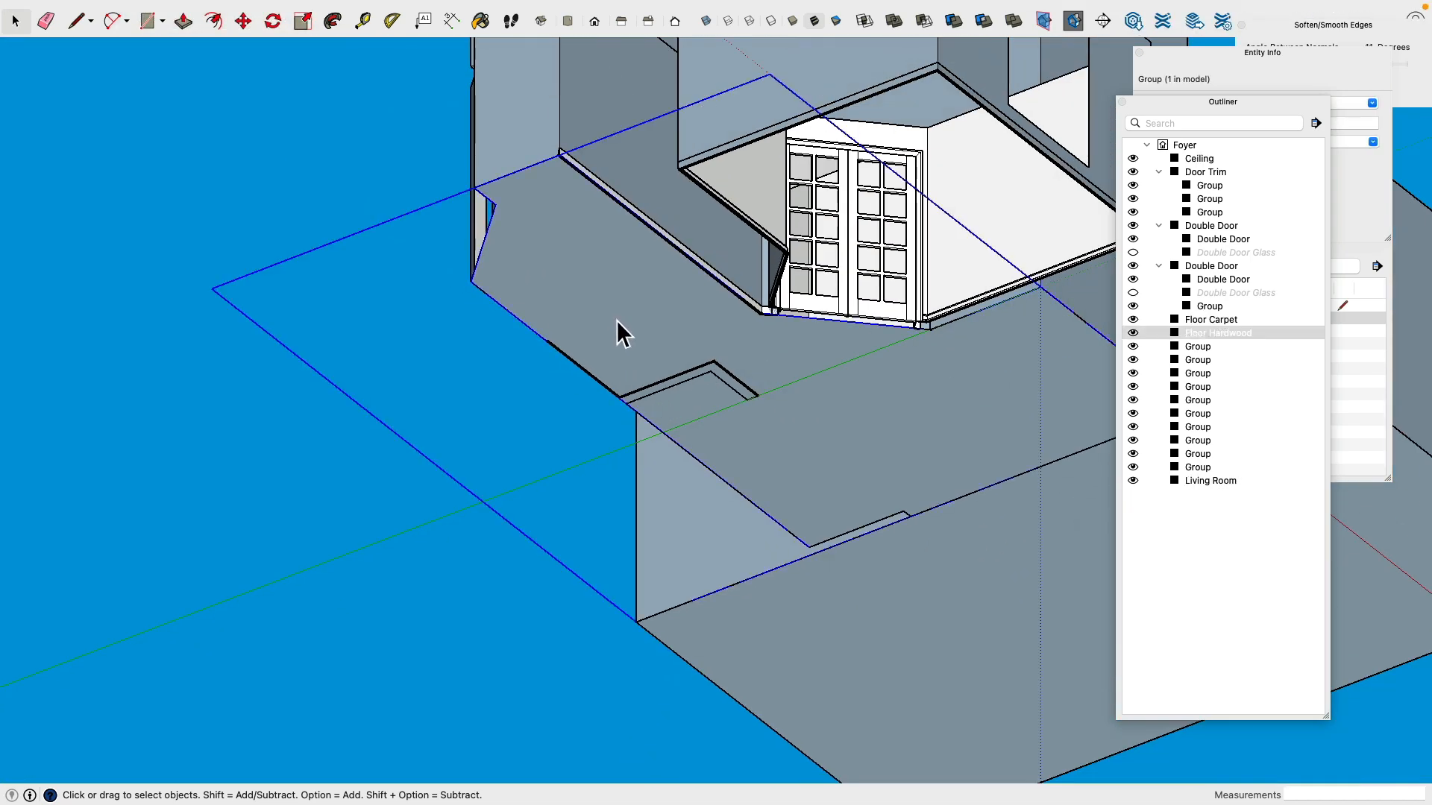
key("super+e")
scroll(633, 338, "down", 4)
middle_click_drag(681, 388, 706, 536)
scroll(750, 428, "down", 4)
middle_click_drag(709, 299, 649, 523)
left_click(875, 306)
key("super+e")
left_click(740, 253)
key("super+e")
left_click(898, 402)
key("super+e")
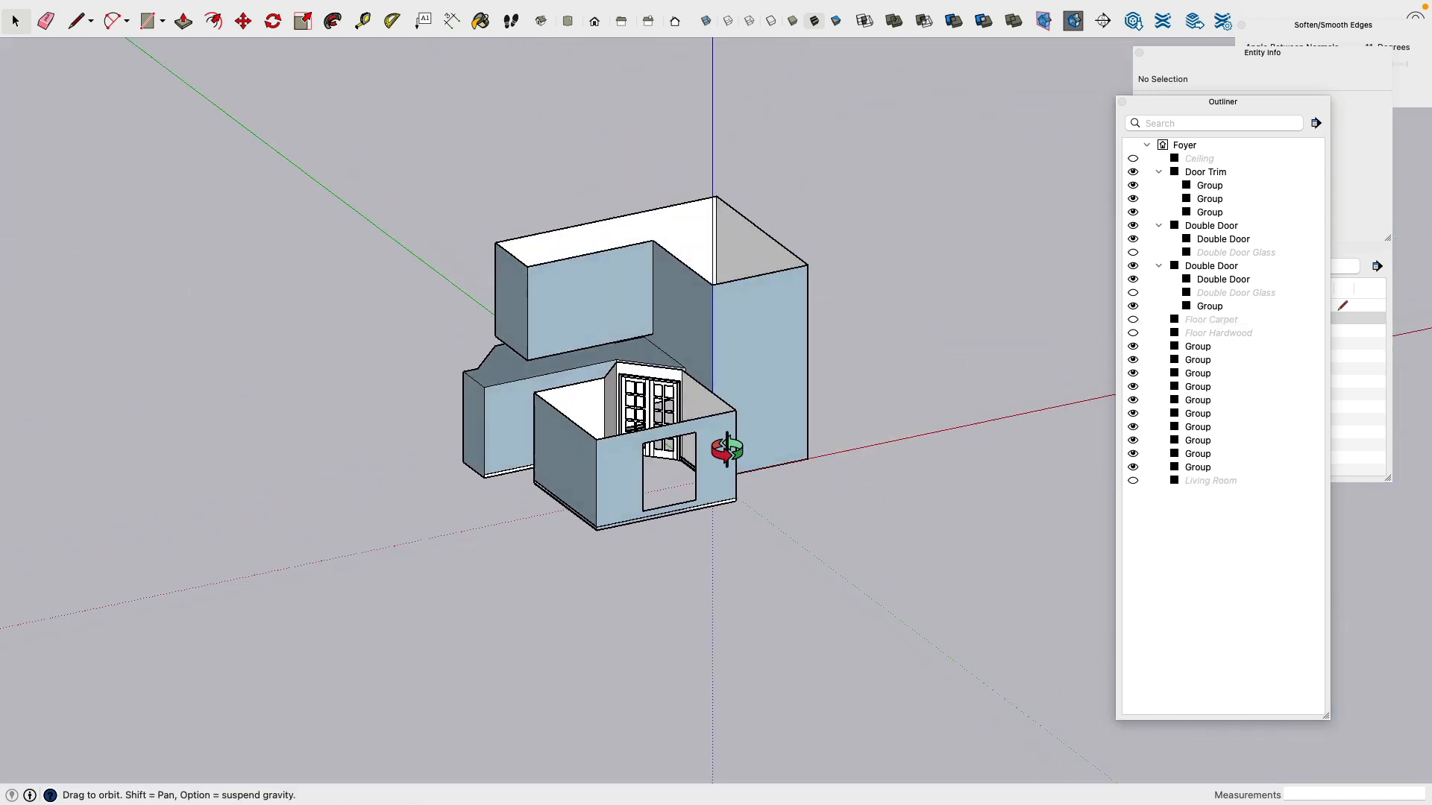
Step: Examine the baseboard and rounded strip along the foyer wall, especially where they meet the double door's trim
middle_click_drag(727, 449, 738, 231)
scroll(582, 487, "up", 8)
middle_click_drag(489, 492, 470, 441)
scroll(719, 299, "up", 5)
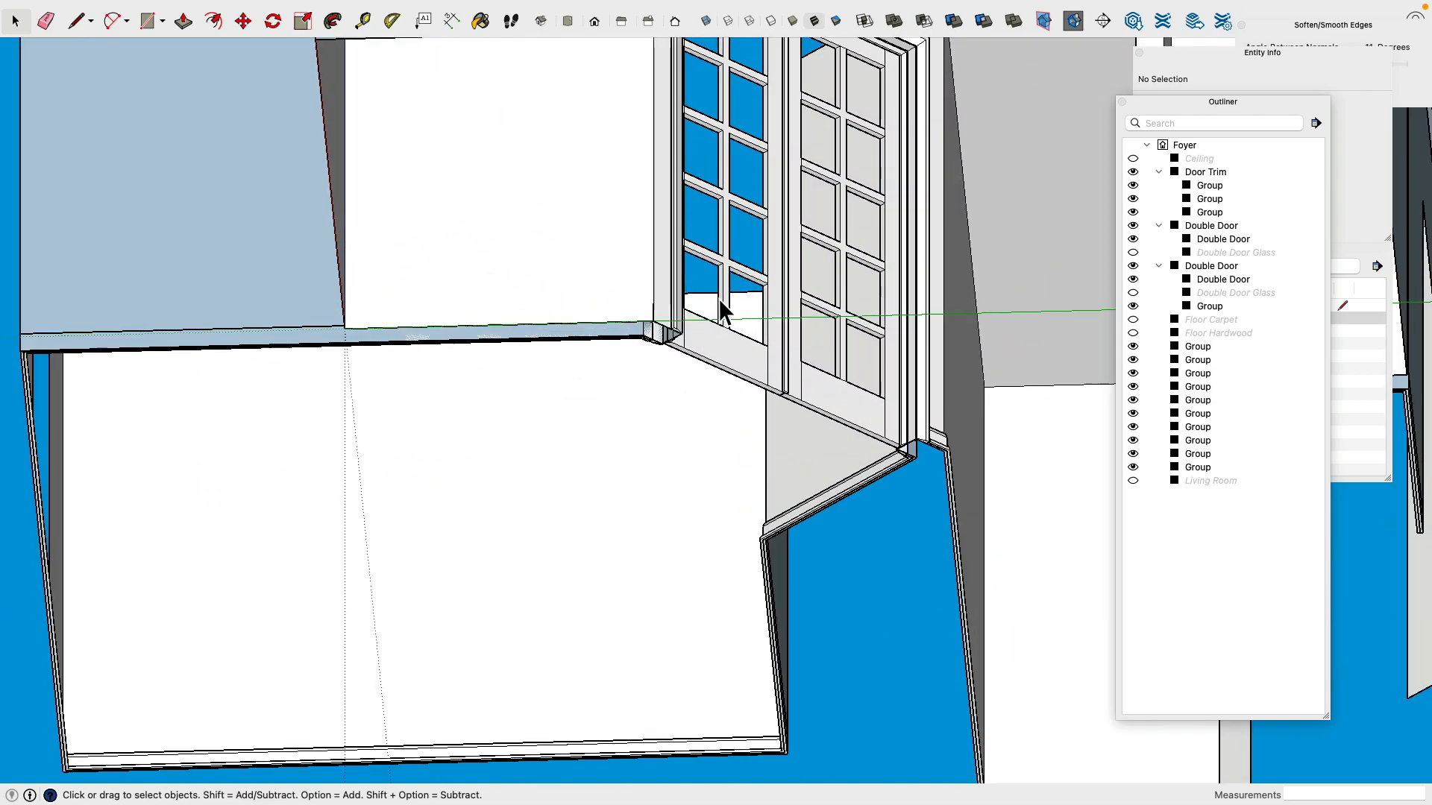
middle_click_drag(719, 298, 767, 303)
scroll(723, 314, "up", 5)
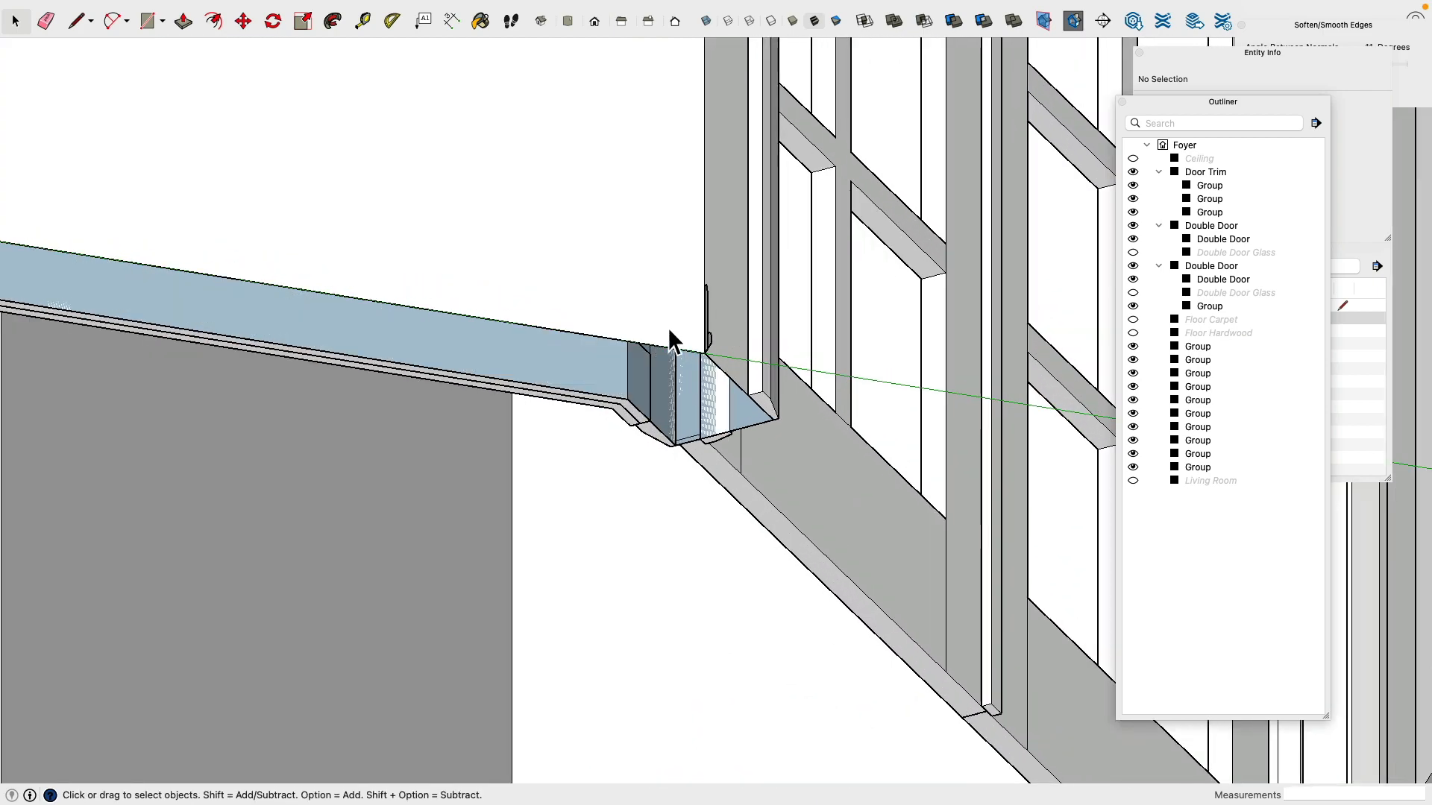
middle_click_drag(671, 341, 127, 440)
right_click(127, 441)
left_click(166, 489)
left_click_drag(590, 410, 675, 287)
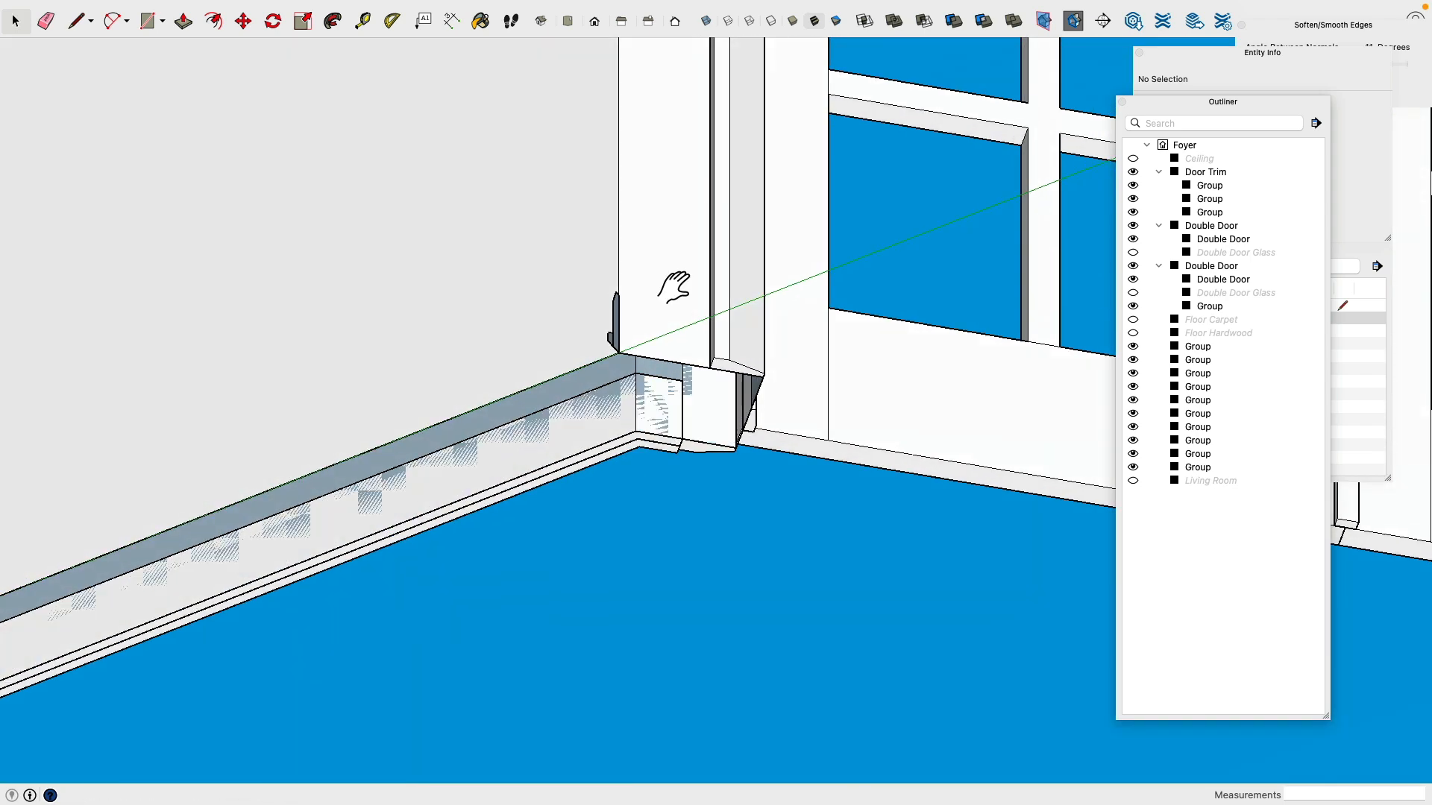
scroll(706, 378, "down", 5)
left_click_drag(579, 419, 793, 334)
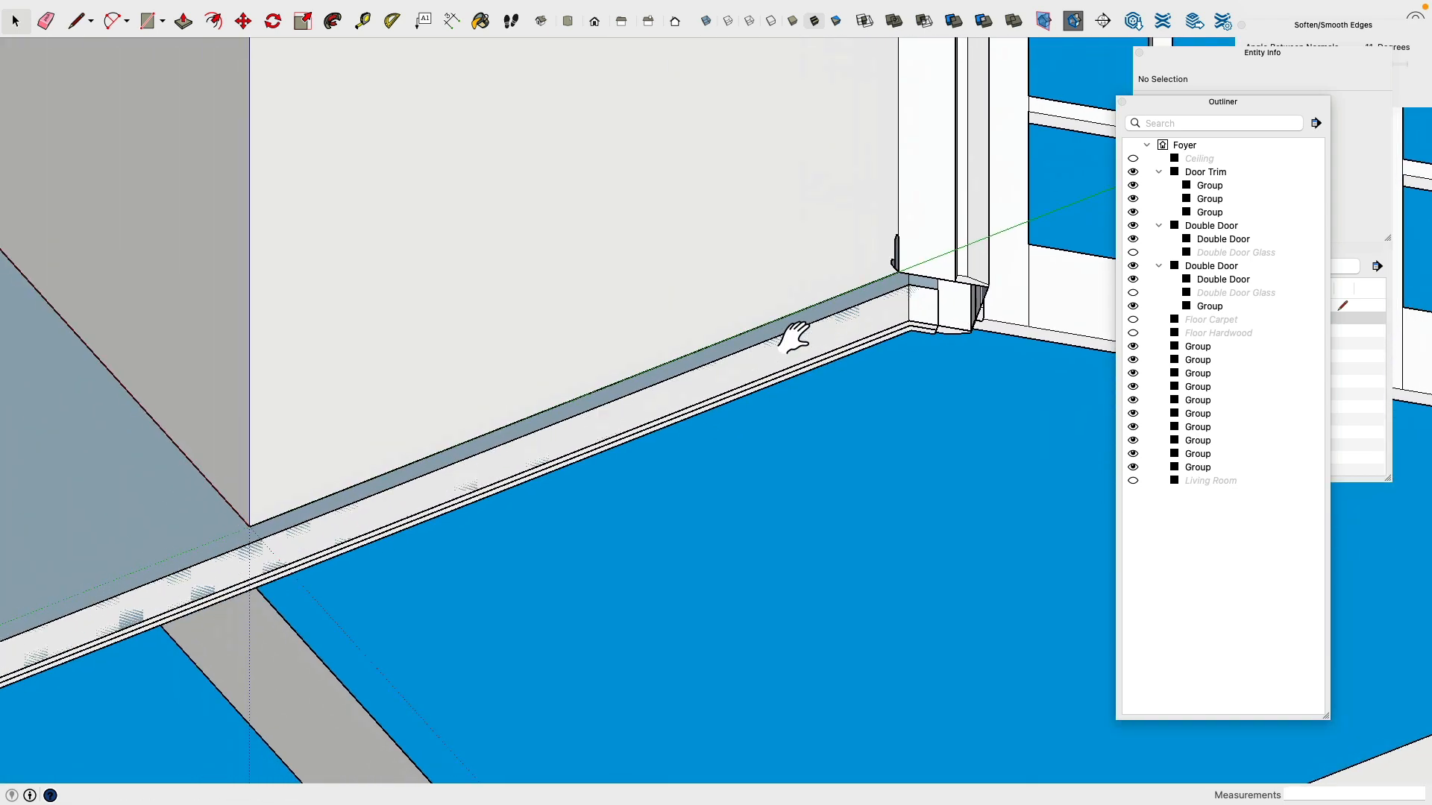
scroll(793, 335, "down", 4)
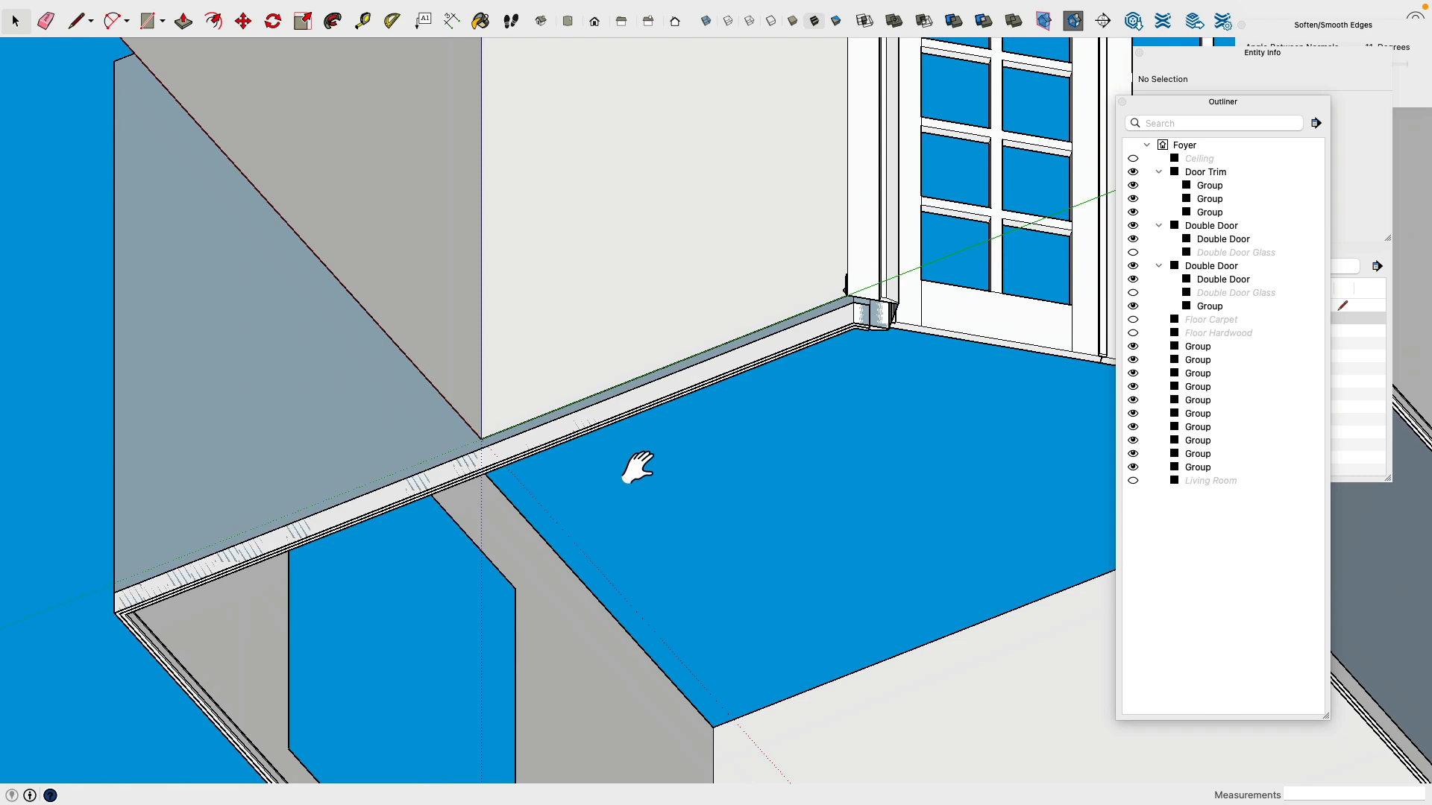
scroll(609, 274, "up", 3)
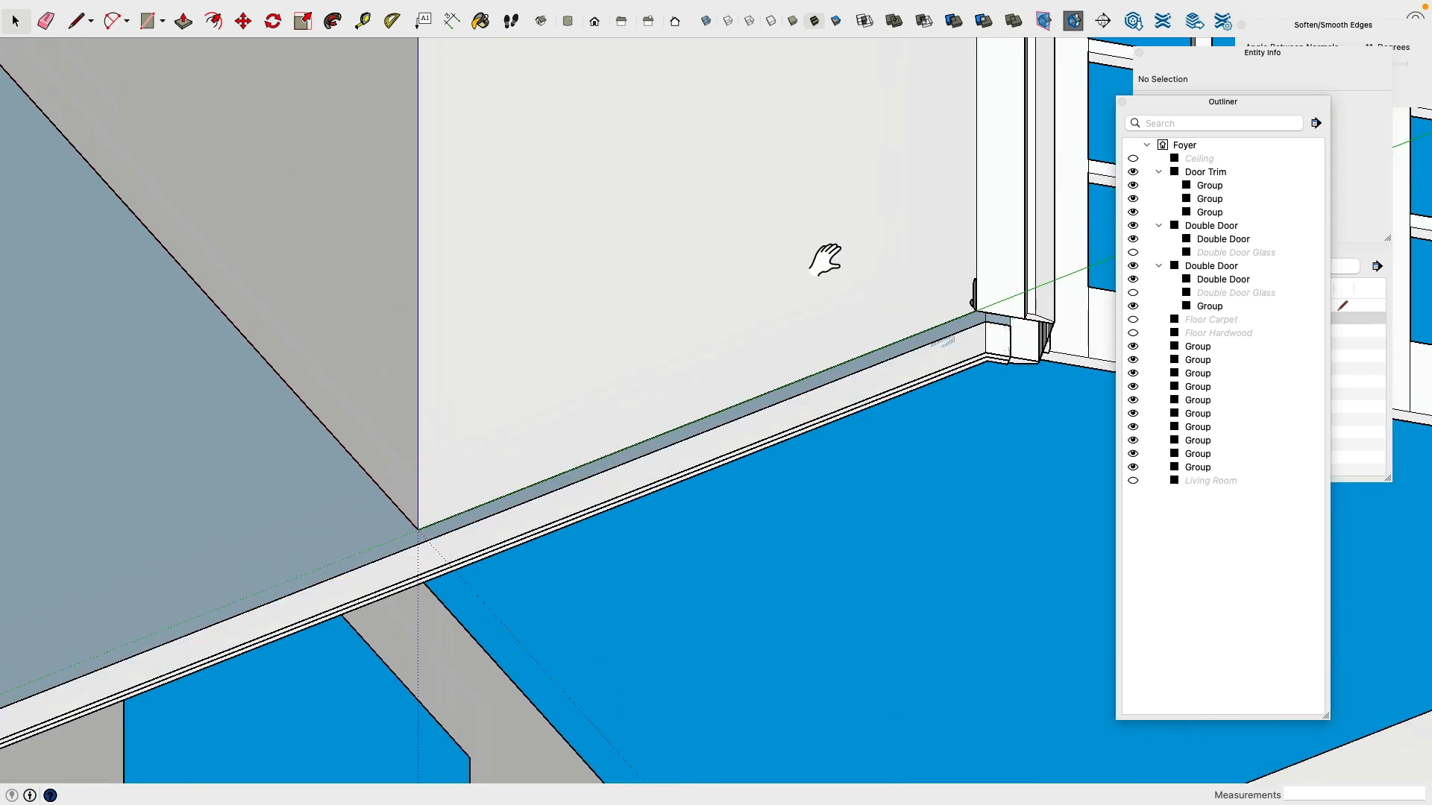
middle_click_drag(825, 259, 566, 272)
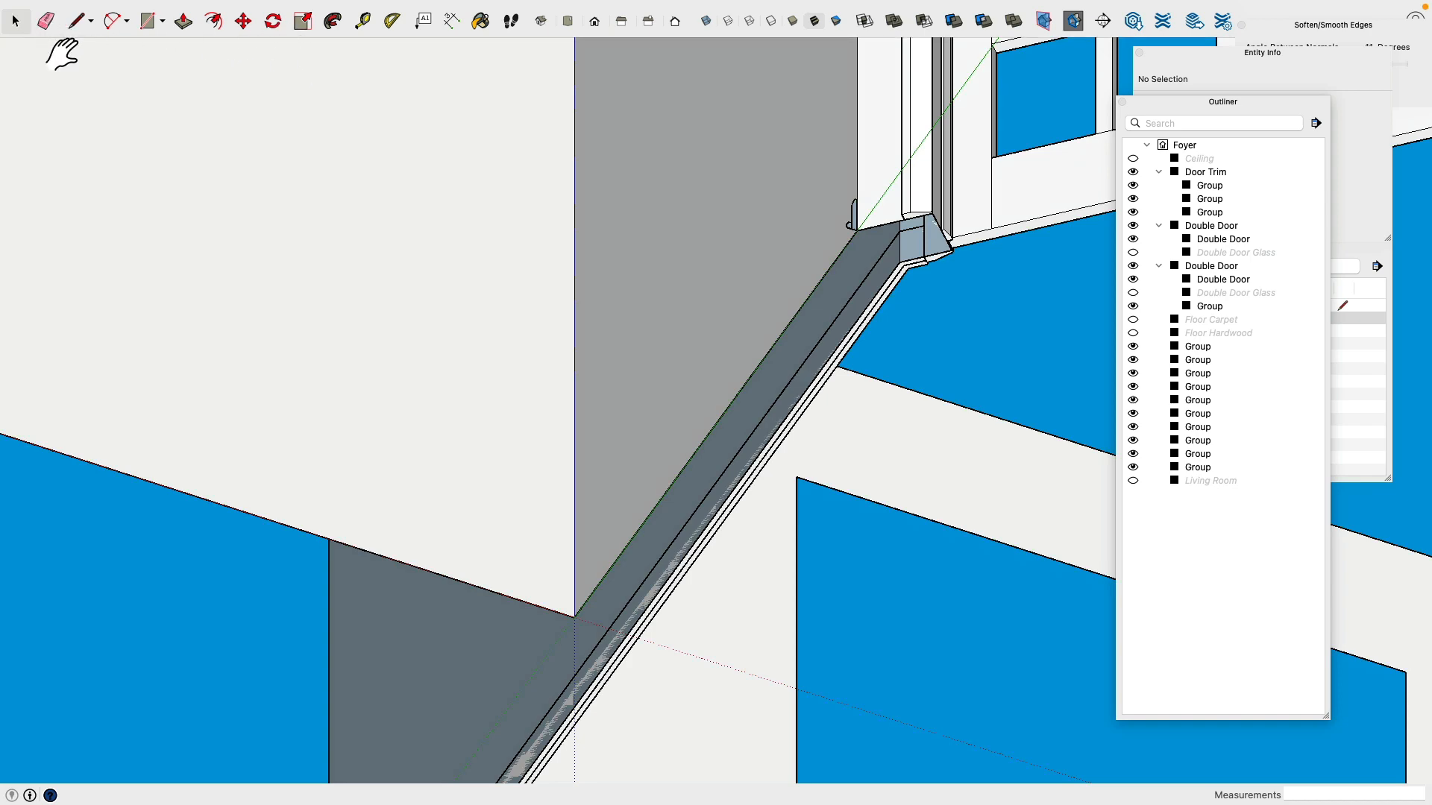
scroll(989, 287, "up", 3)
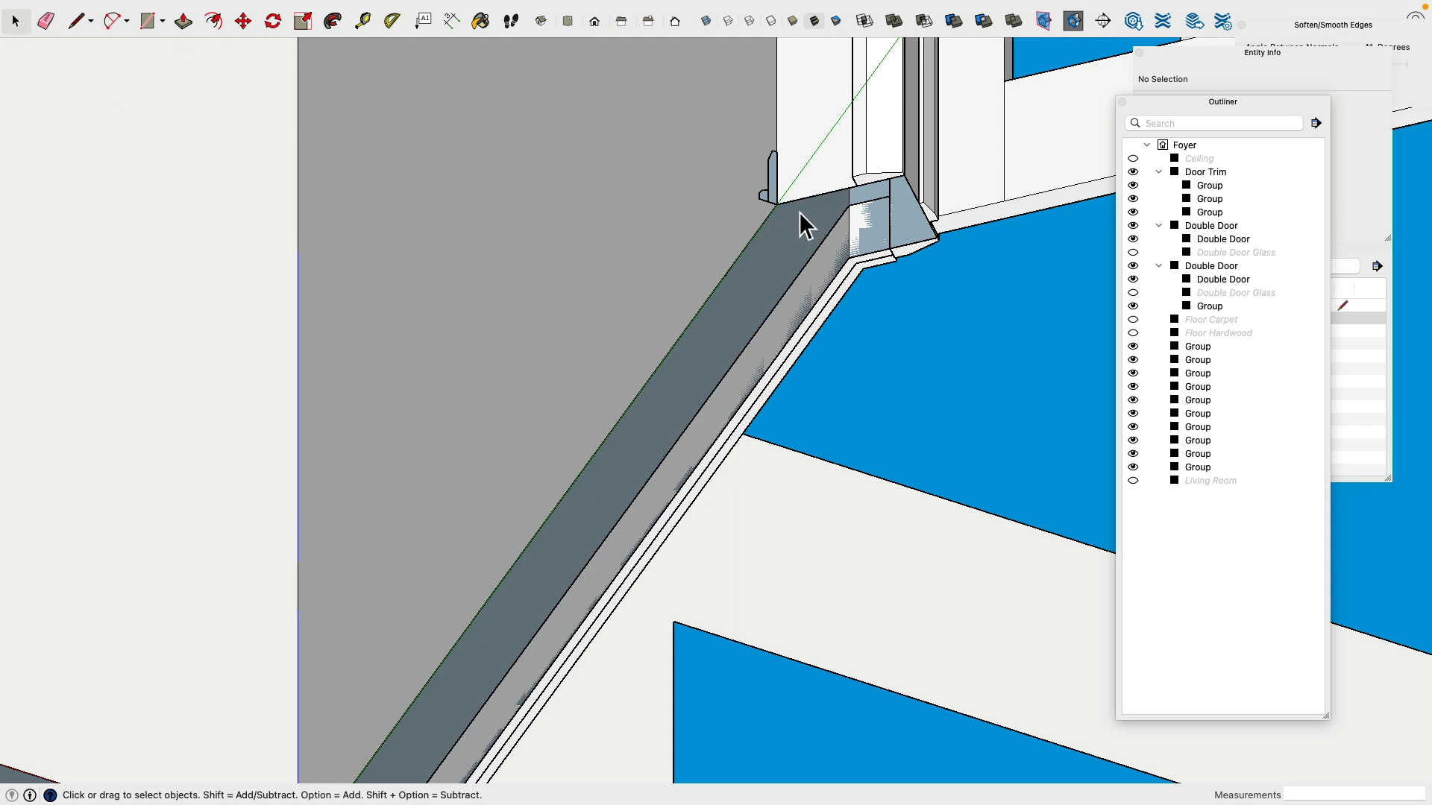
Step: Select both the baseboard and rounded strip profile groups at the wall corner beside the double door for moving
scroll(797, 212, "up", 4)
left_click(739, 192)
left_click(757, 176, "shift")
scroll(758, 183, "down", 3)
scroll(758, 185, "down", 3)
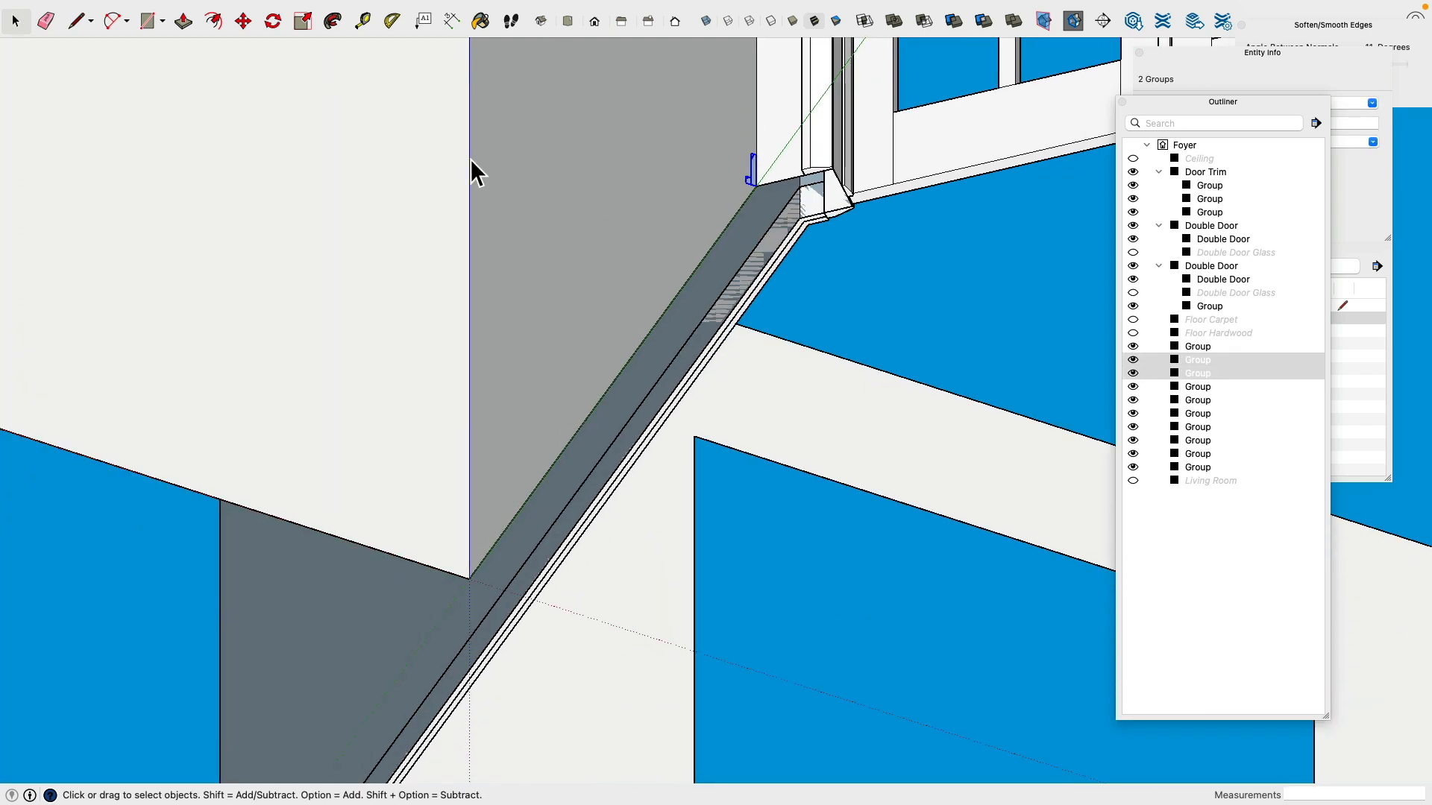
left_click(243, 21)
scroll(692, 187, "up", 2)
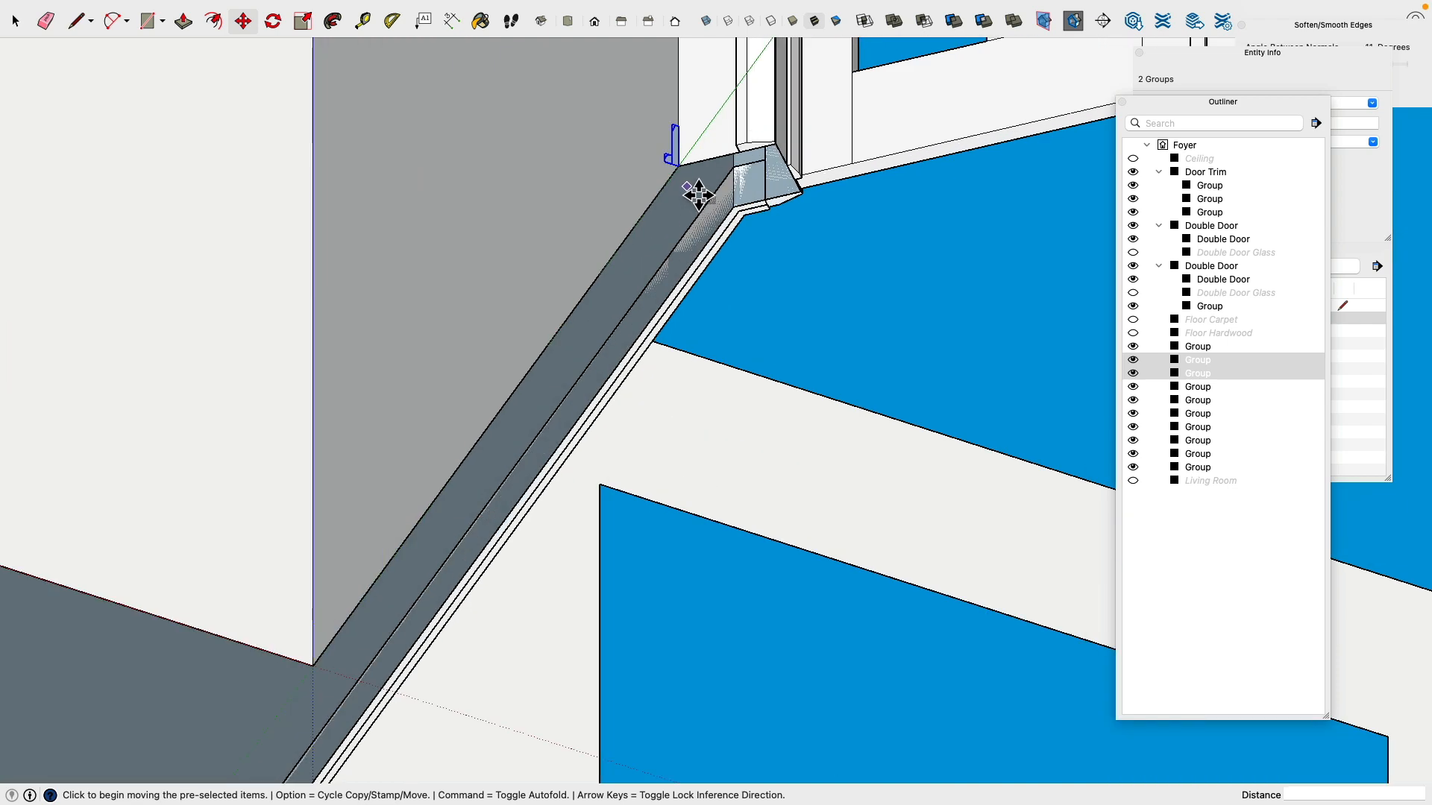
left_click(690, 176)
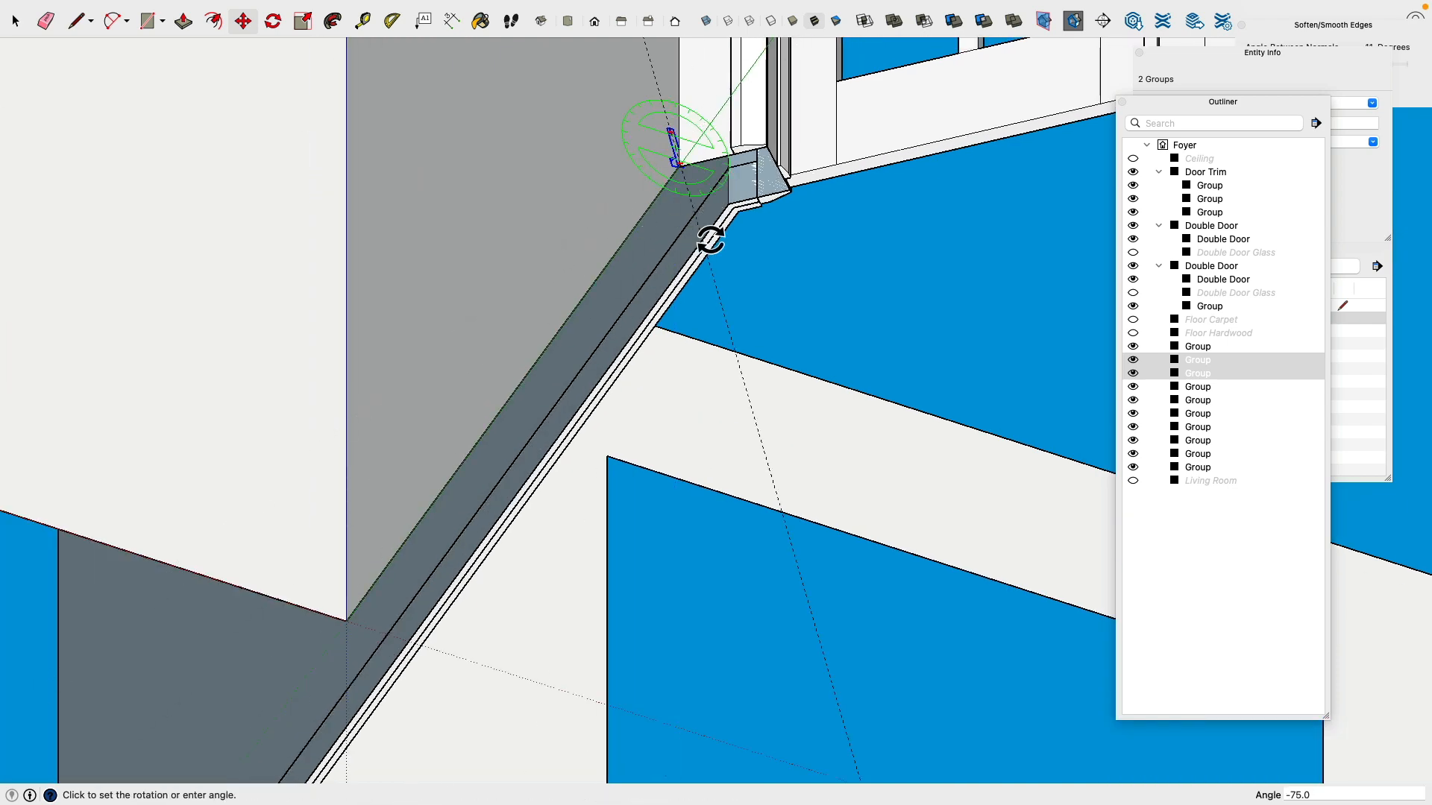
key("Escape")
scroll(705, 188, "up", 2)
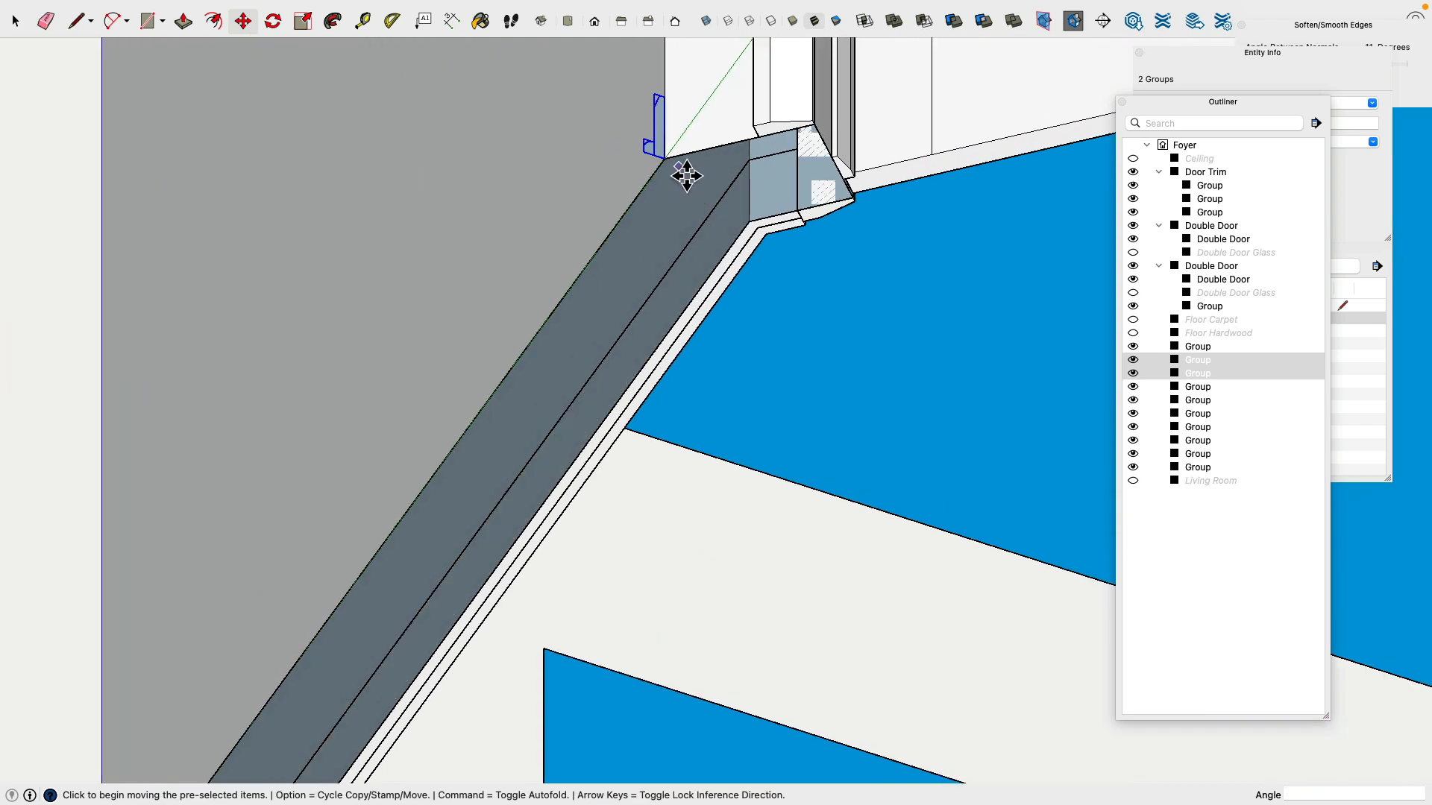
Step: Copy the two profile groups from the corner beside the double door to the bottom corner of the wall end at the other opening
left_click(679, 170)
key("alt")
scroll(656, 200, "down", 6)
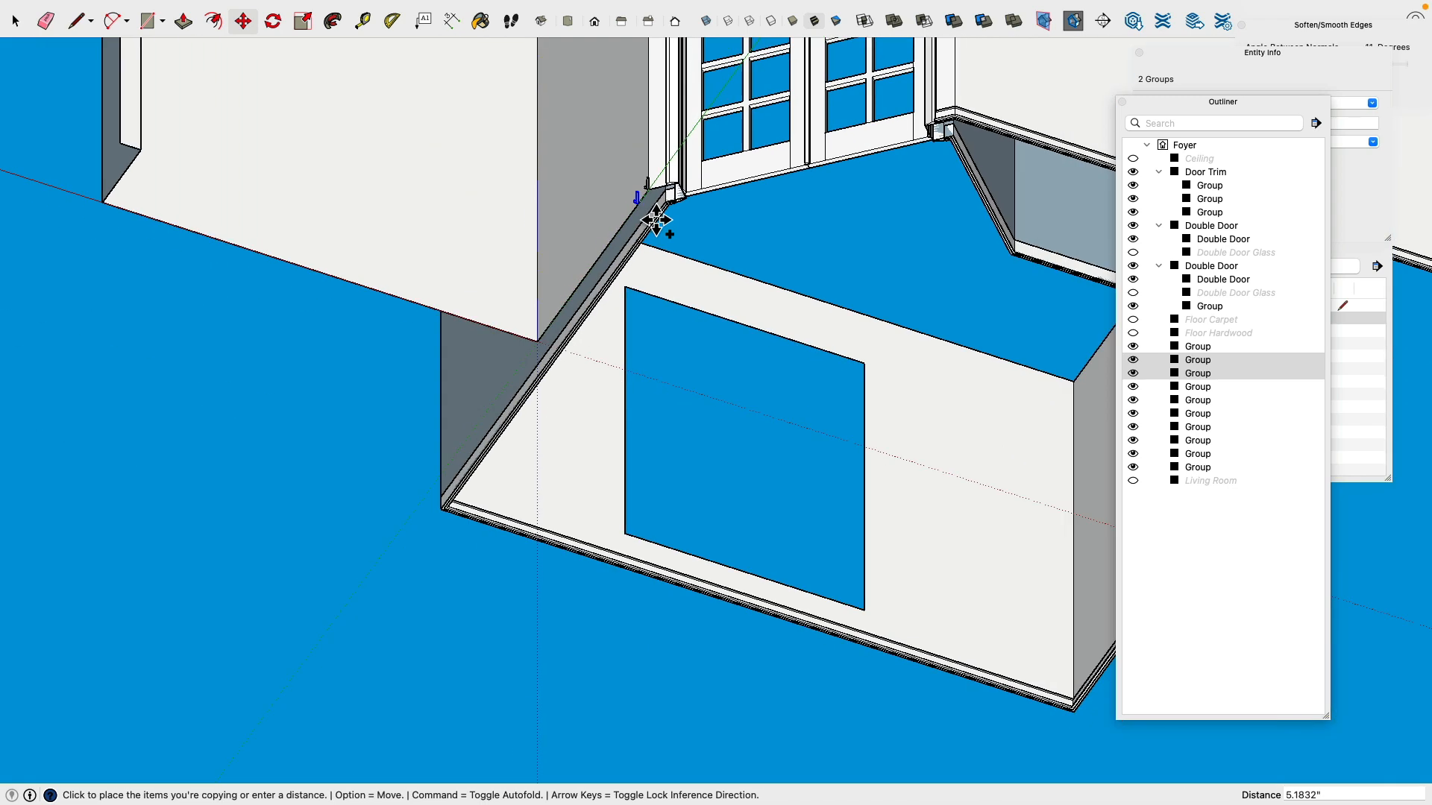
scroll(329, 183, "up", 3)
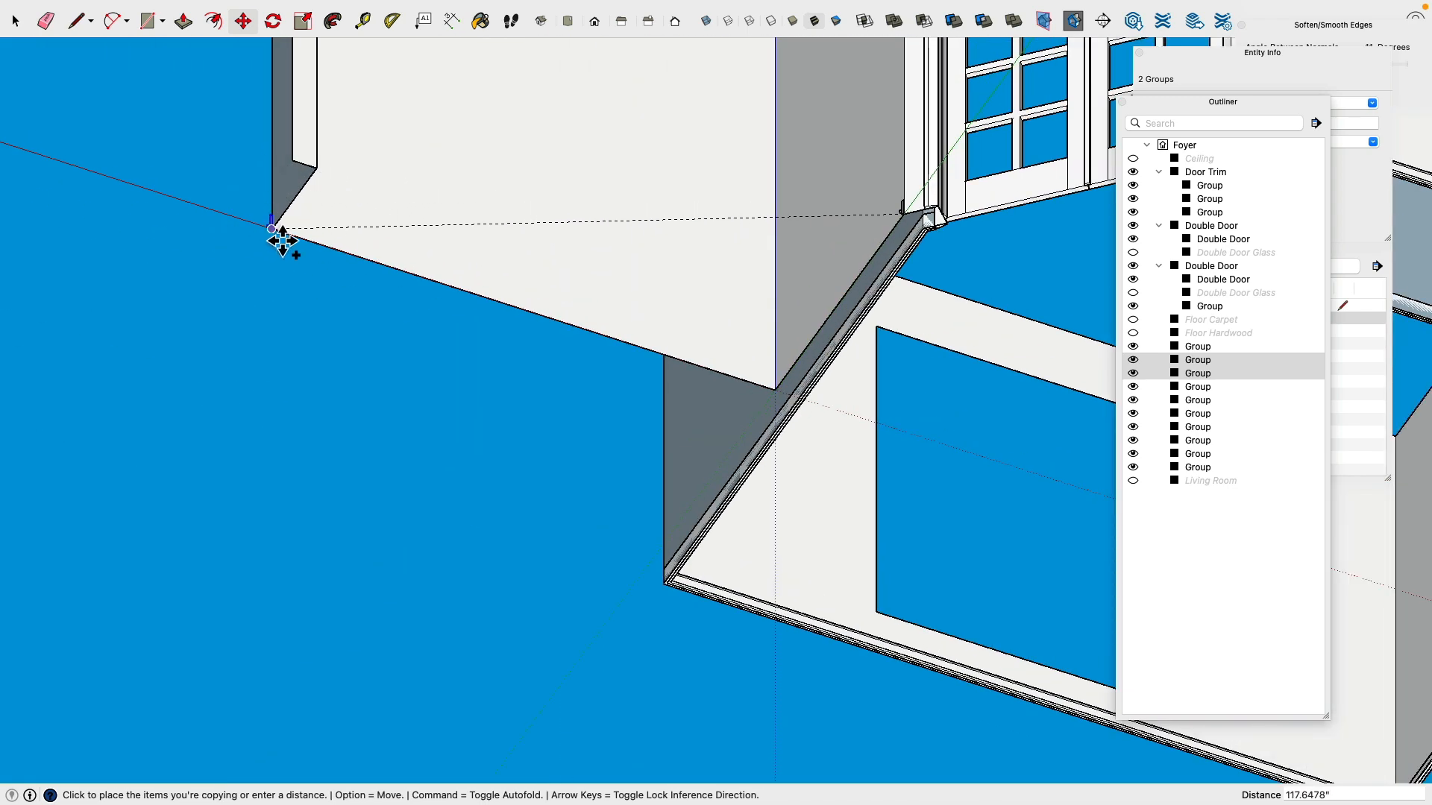
scroll(549, 373, "down", 5)
middle_click_drag(524, 304, 665, 673)
scroll(518, 569, "up", 8)
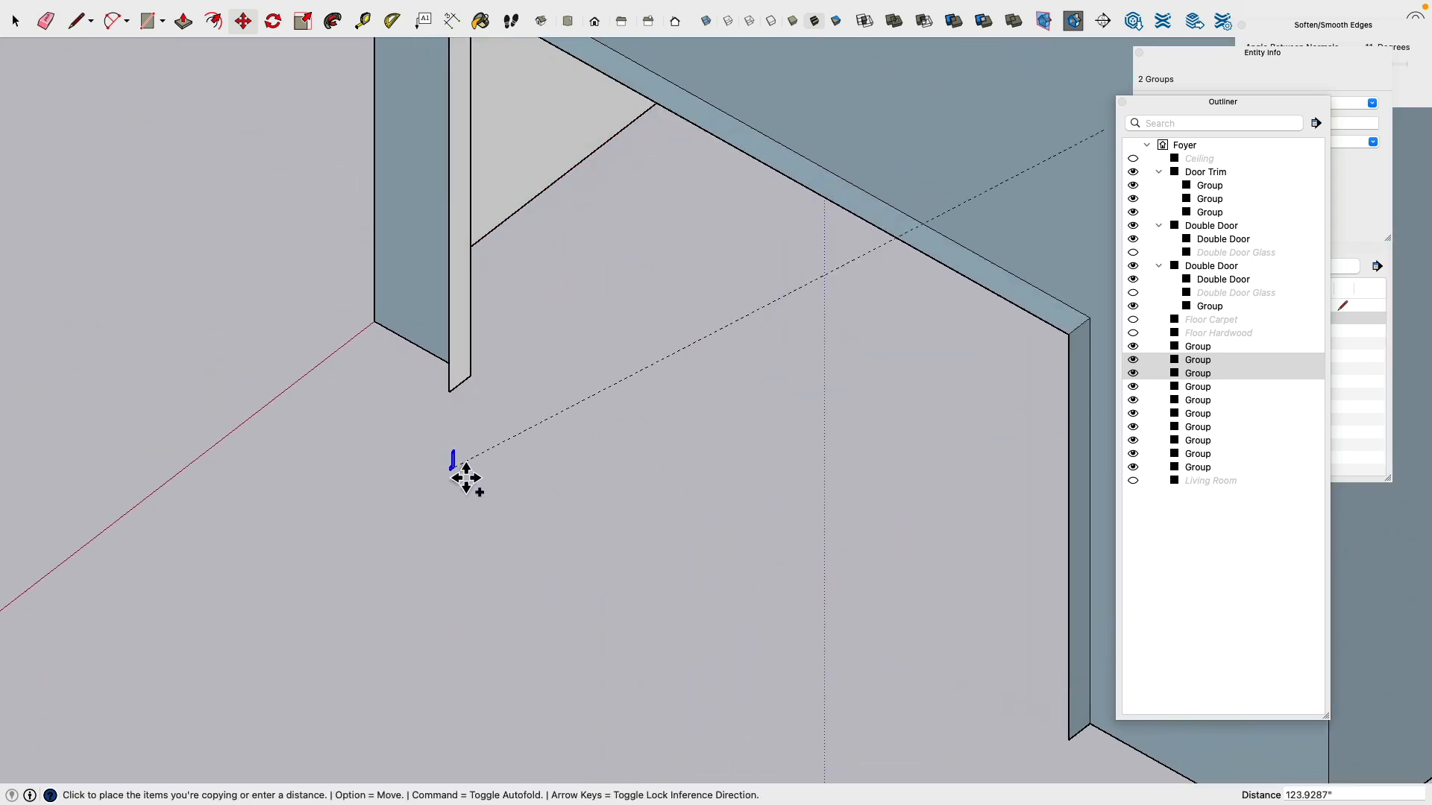
left_click(459, 395)
mouse_move(639, 457)
middle_mouse_down()
mouse_move(761, 489)
mouse_move(831, 351)
mouse_move(995, 336)
mouse_move(751, 249)
mouse_move(825, 112)
mouse_move(747, 256)
mouse_move(521, 213)
middle_mouse_up()
key("space")
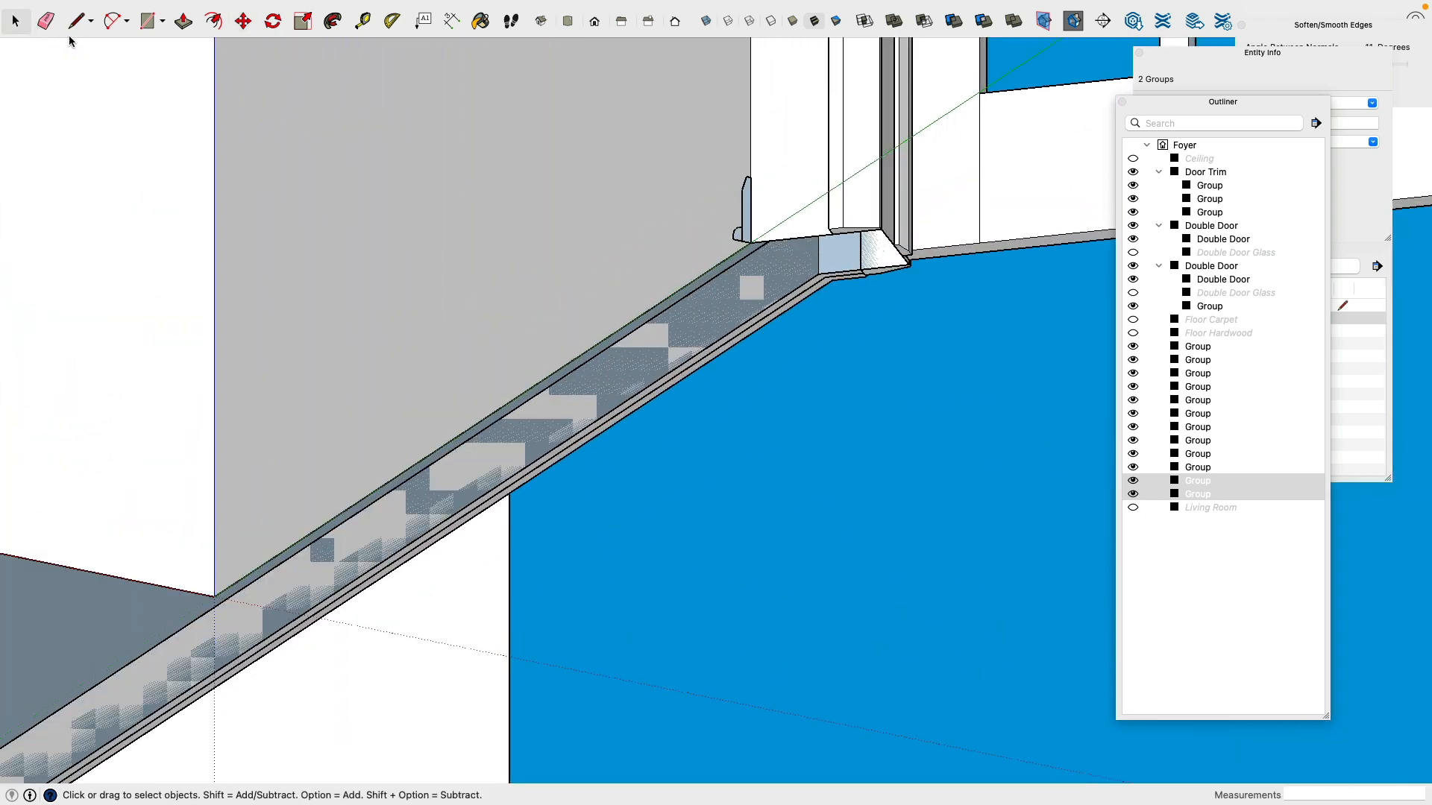
Step: Rotate the original baseboard and rounded strip profile groups 90 degrees horizontally about their bottom corner
left_click(747, 229)
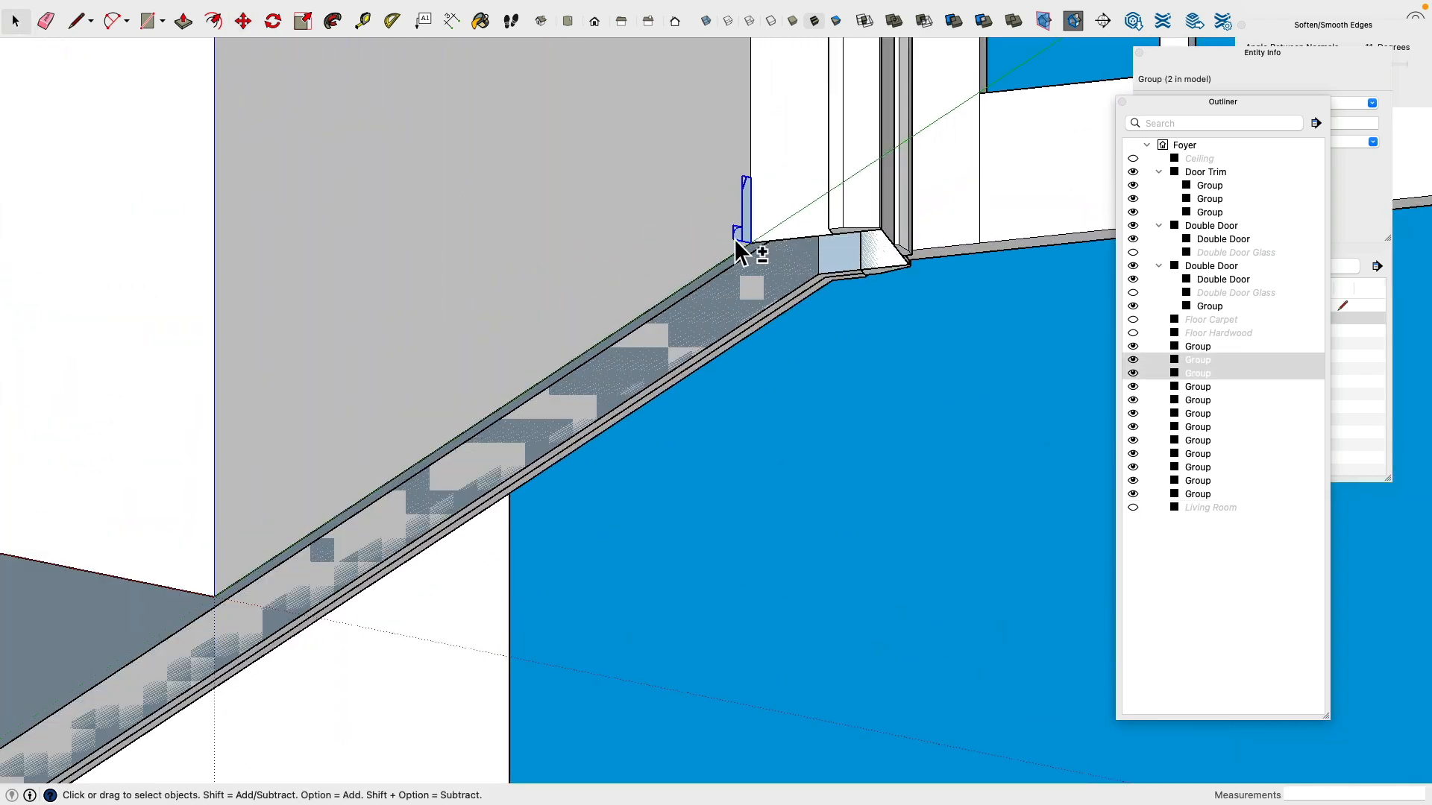
middle_click_drag(375, 226, 442, 202, "shift")
left_click(275, 22)
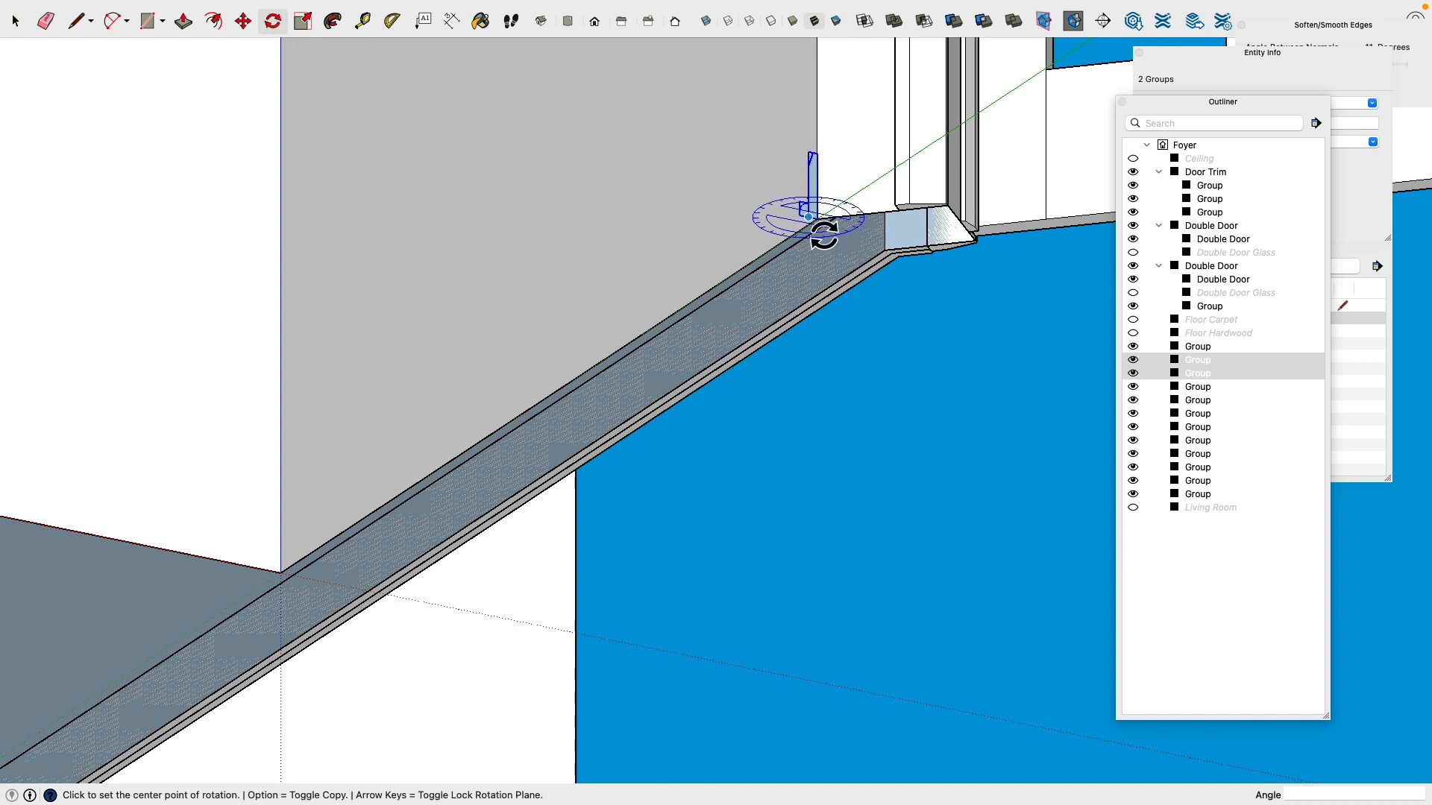
left_click(816, 219)
left_click(792, 248)
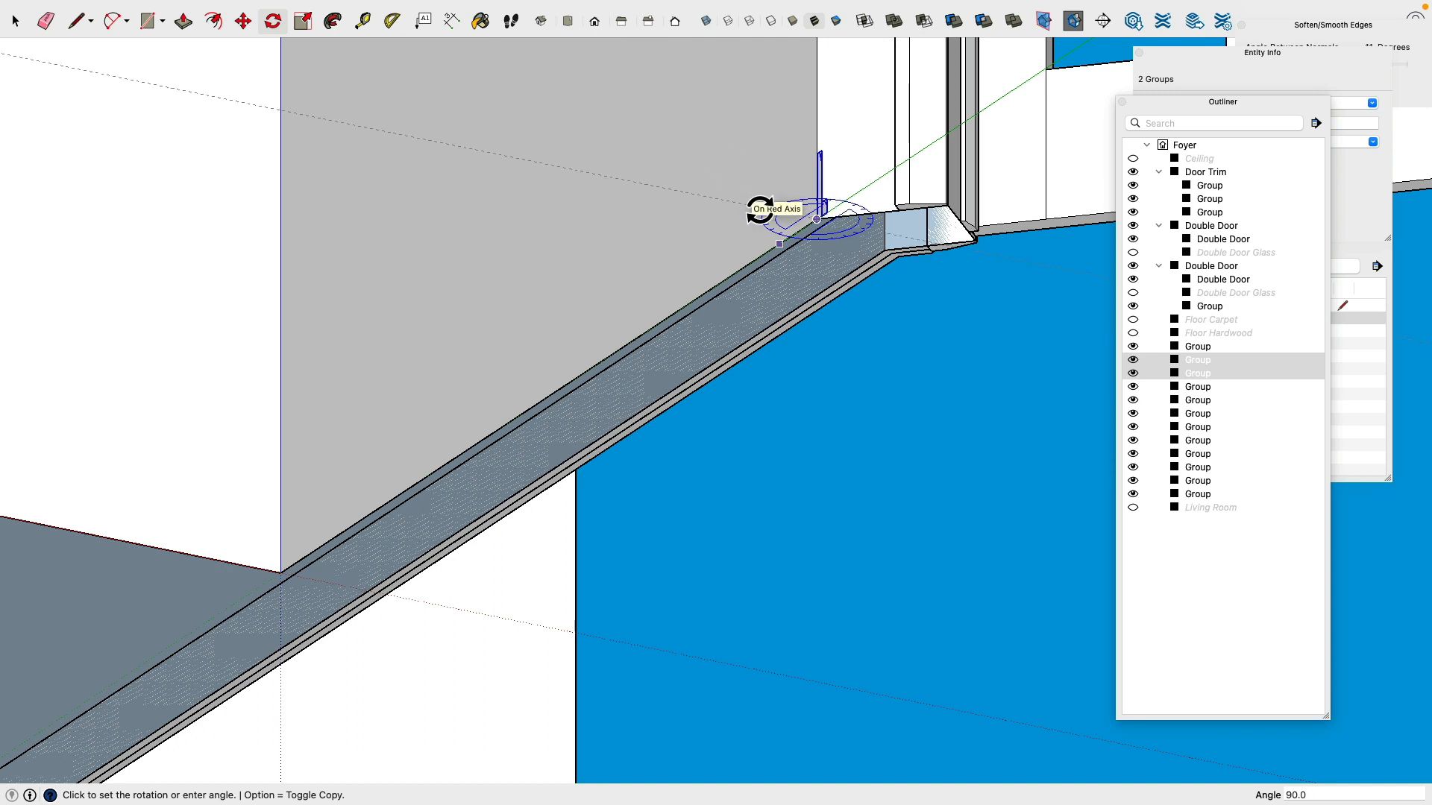
Step: Move the rotated profile groups about 55 inches onto the adjoining wall's bottom edge, just short of the outer corner, and deselect them
left_click(249, 26)
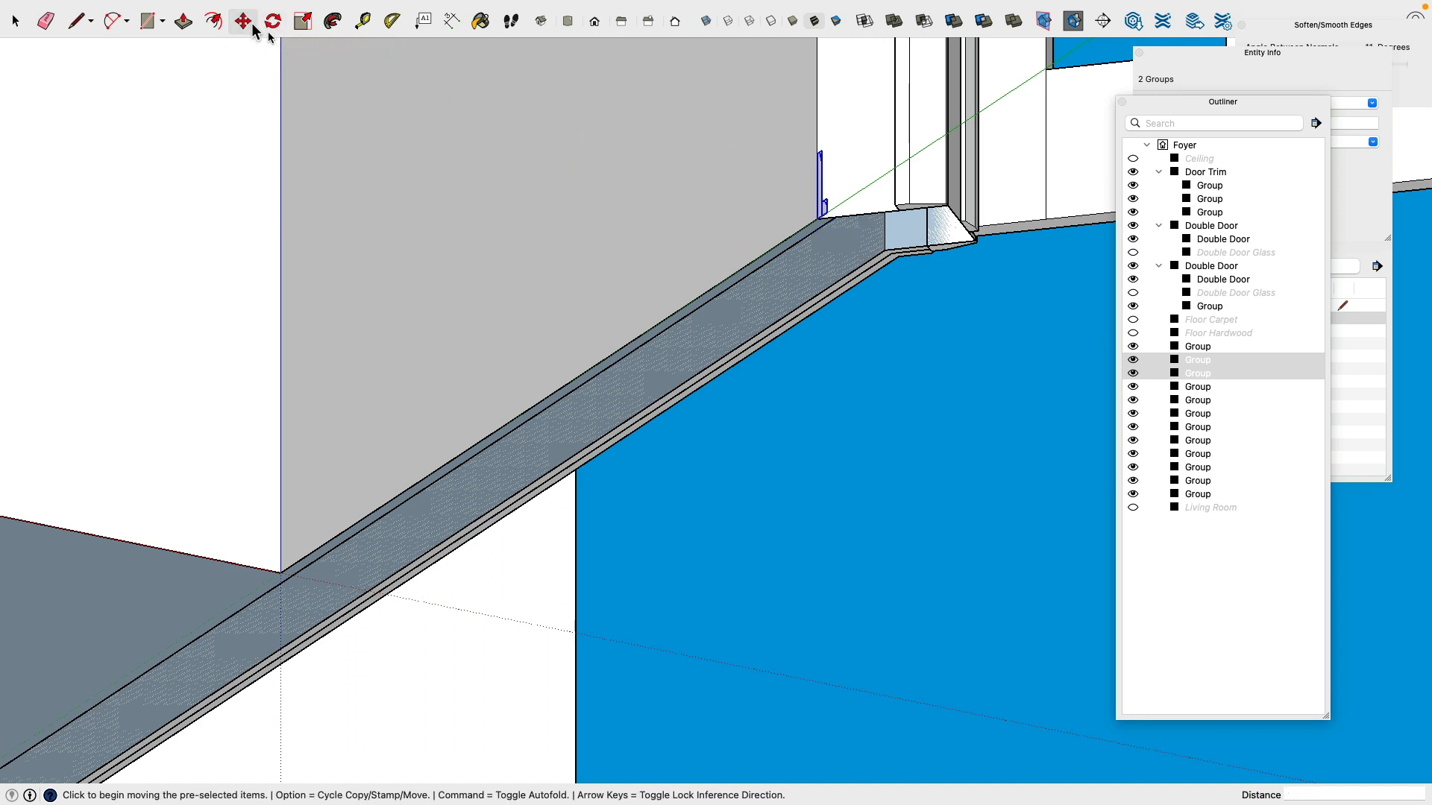
left_click(828, 234)
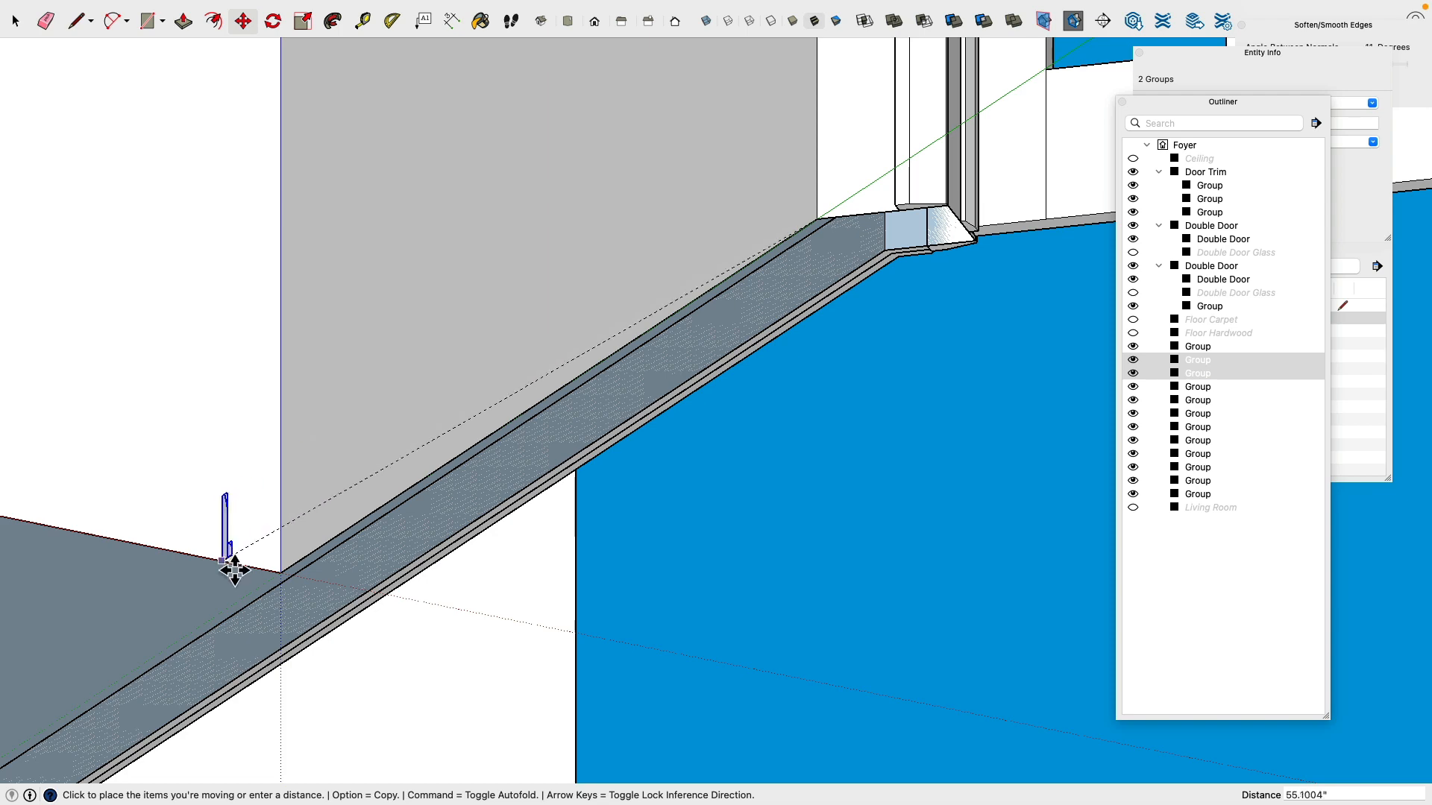
scroll(235, 571, "up", 5)
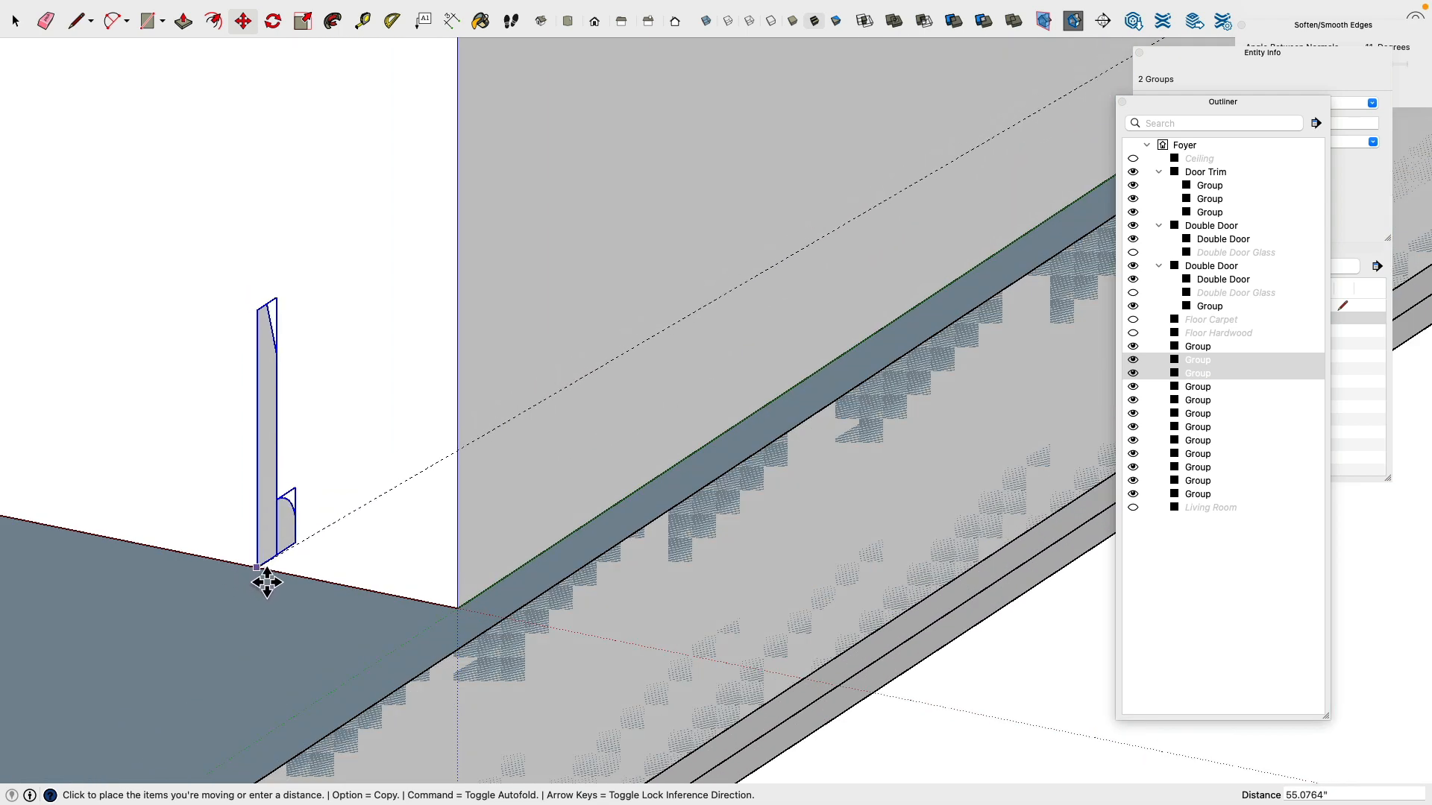
left_click(270, 575)
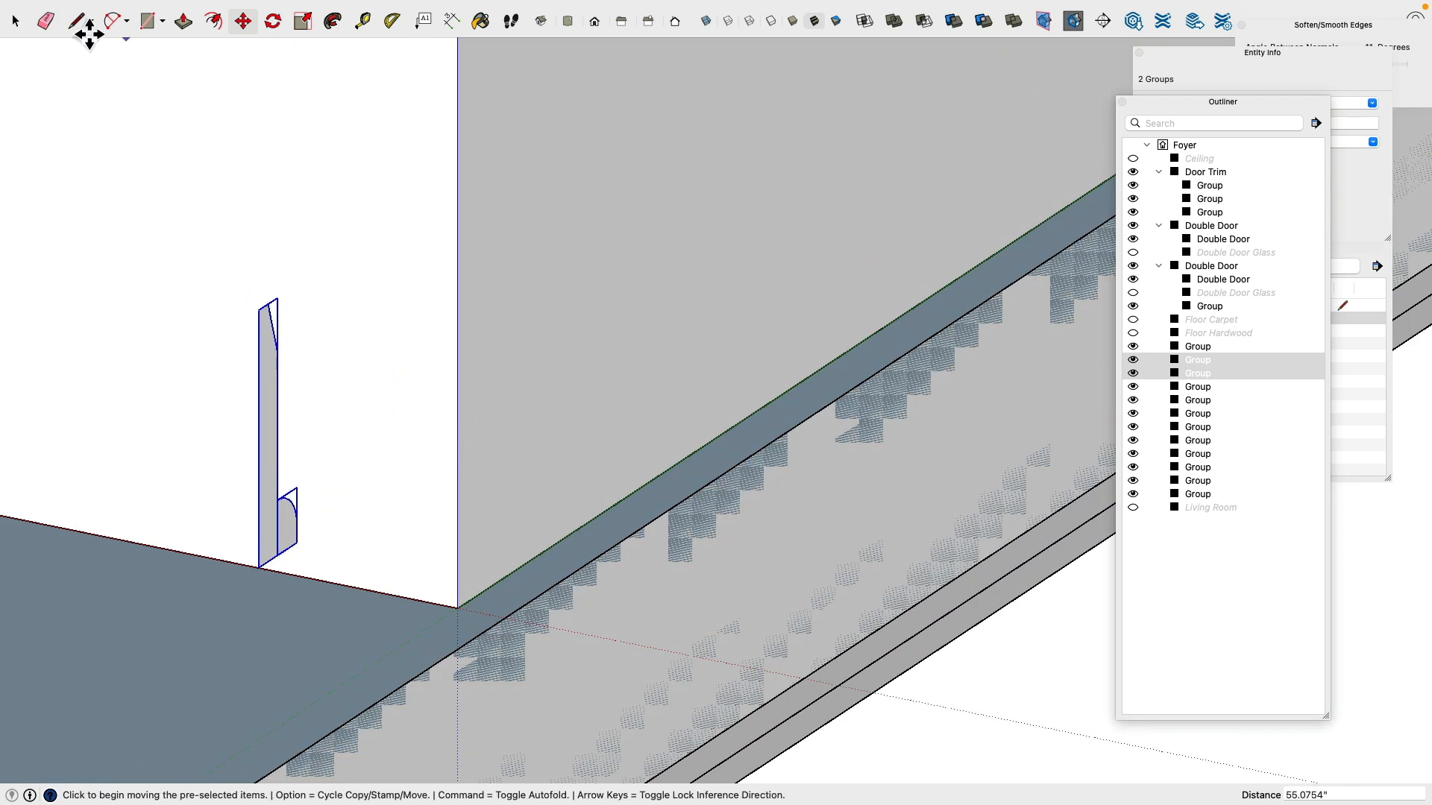
left_click(19, 27)
scroll(310, 181, "down", 4)
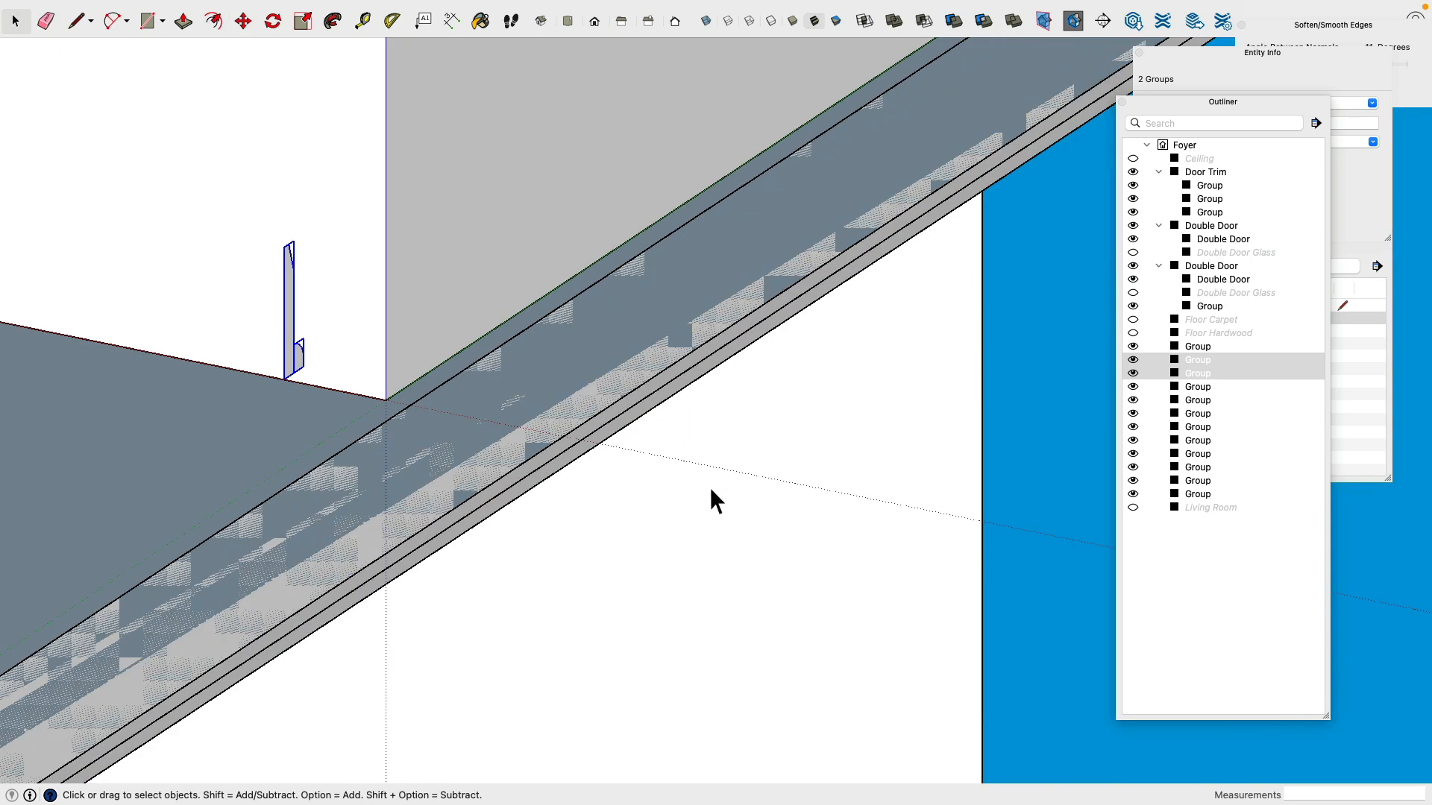
left_click(1024, 416)
Step: Open the baseboard profile group and start its path with a line about 2.85 inches long from the profile base to the wall corner
scroll(262, 292, "up", 4)
left_click(258, 286)
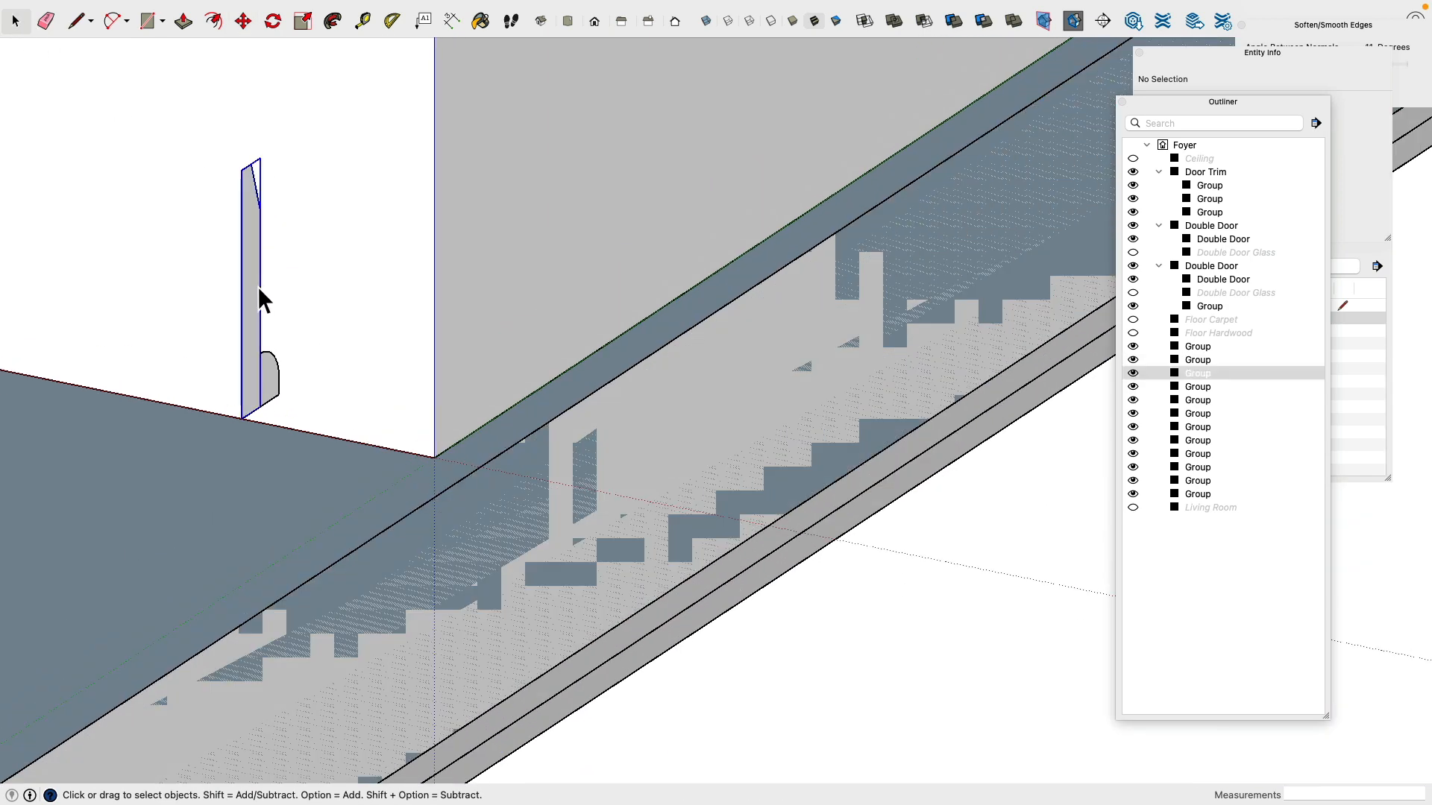
double_click(257, 283)
left_click(76, 21)
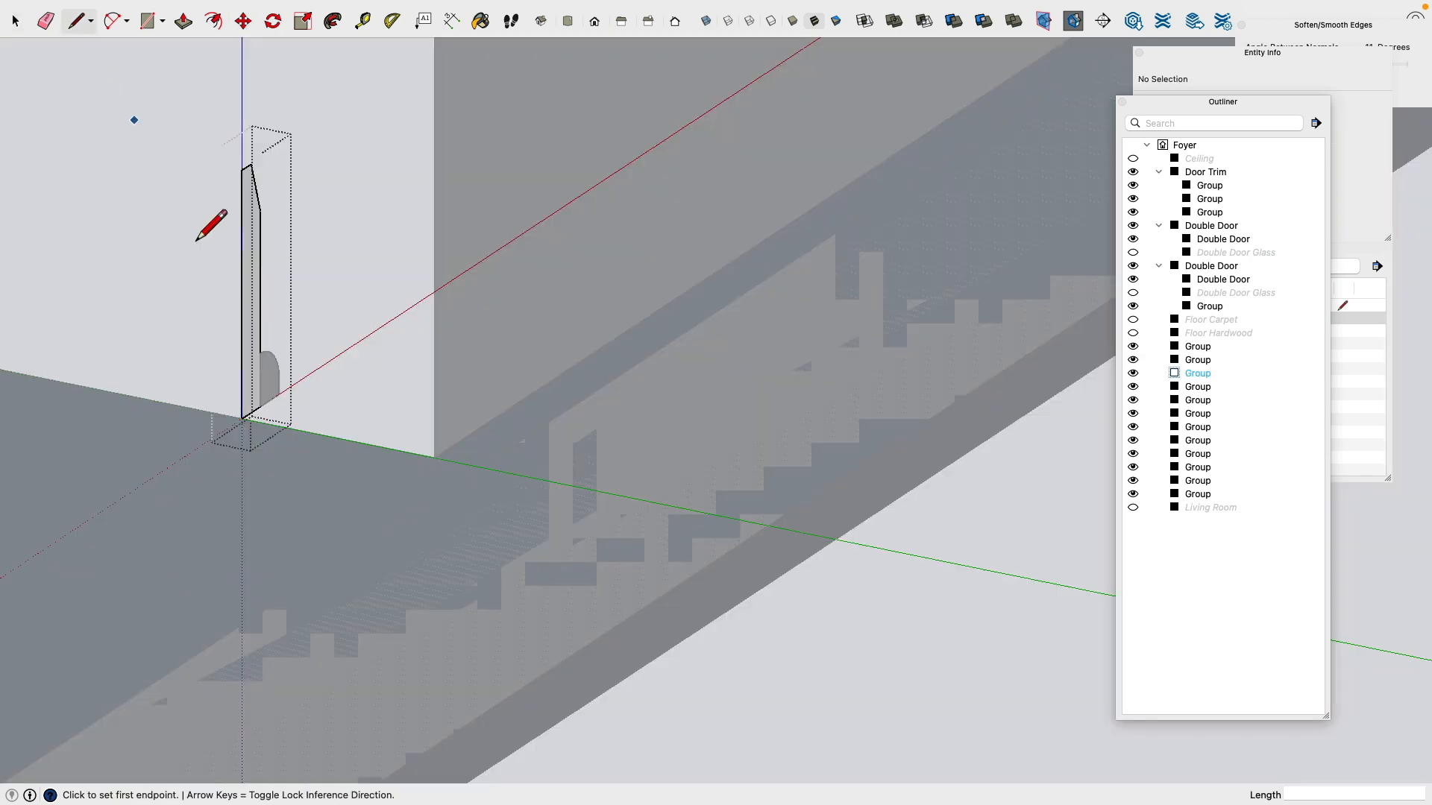
left_click(241, 428)
scroll(443, 466, "up", 3)
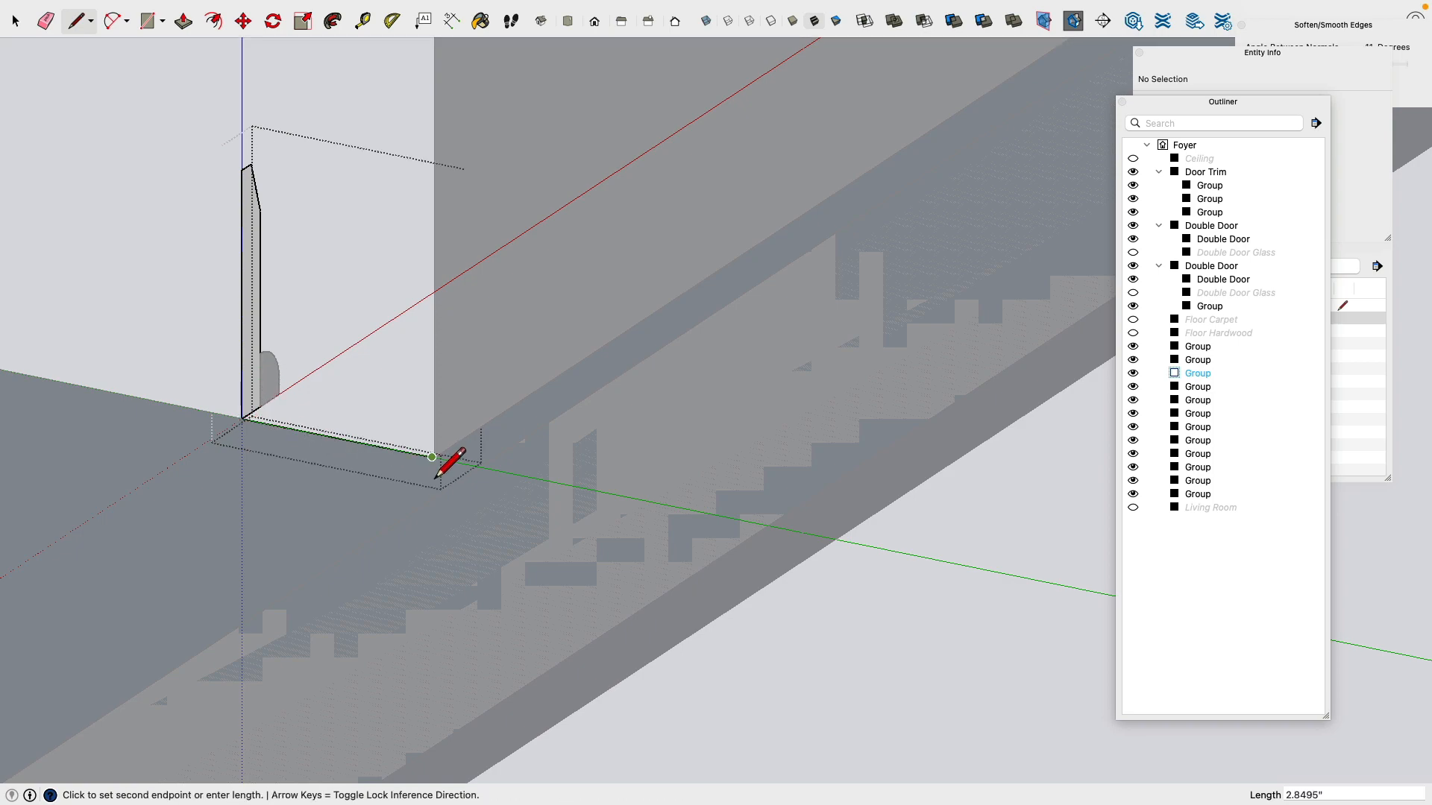
scroll(450, 454, "down", 6)
scroll(759, 246, "up", 3)
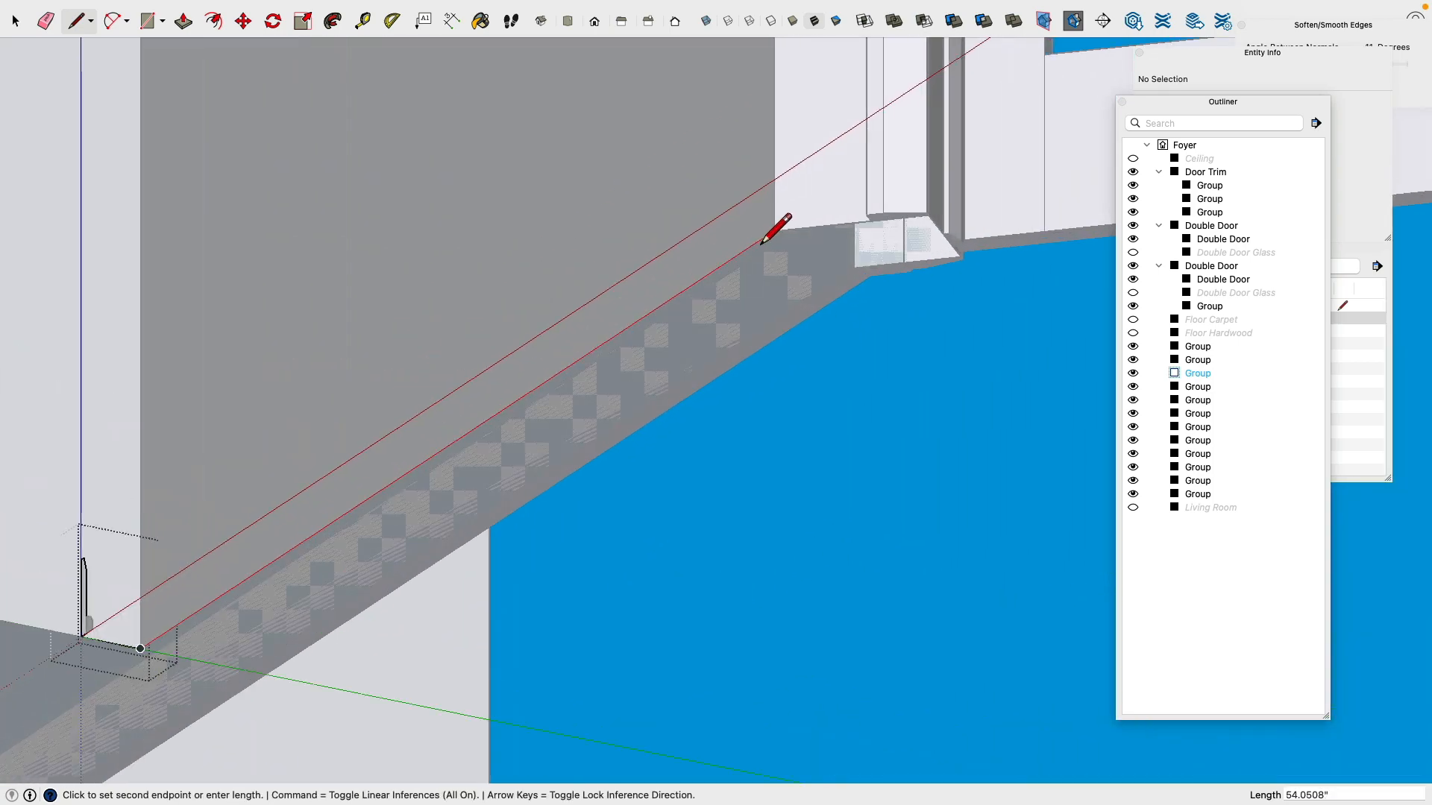
Step: Continue the path about 54 inches along the wall base to the inner corner, then to the double door trim, and end the line
left_click(773, 251)
middle_click_drag(773, 251, 1043, 225)
scroll(1043, 234, "up", 4)
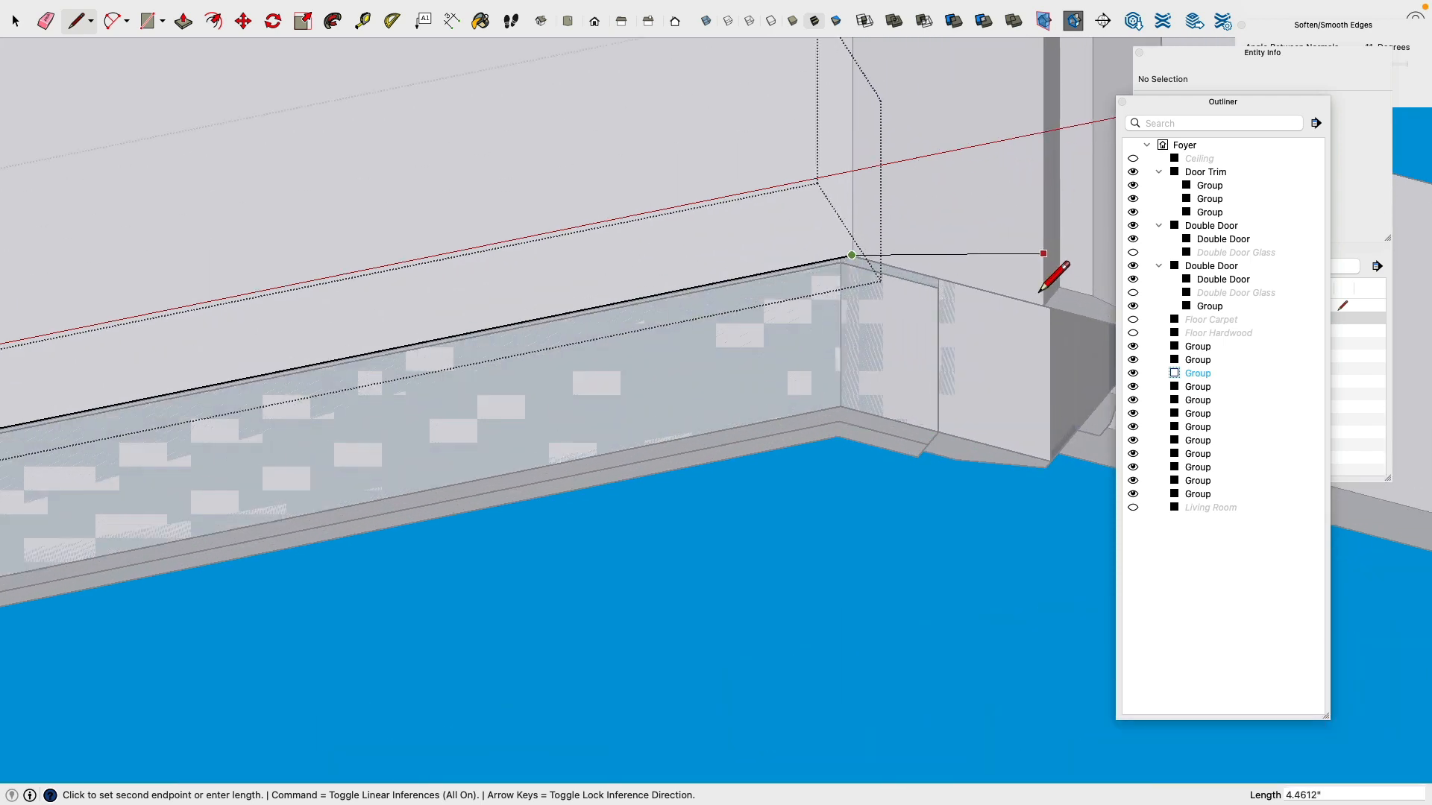
left_click(1049, 323)
scroll(915, 296, "down", 4)
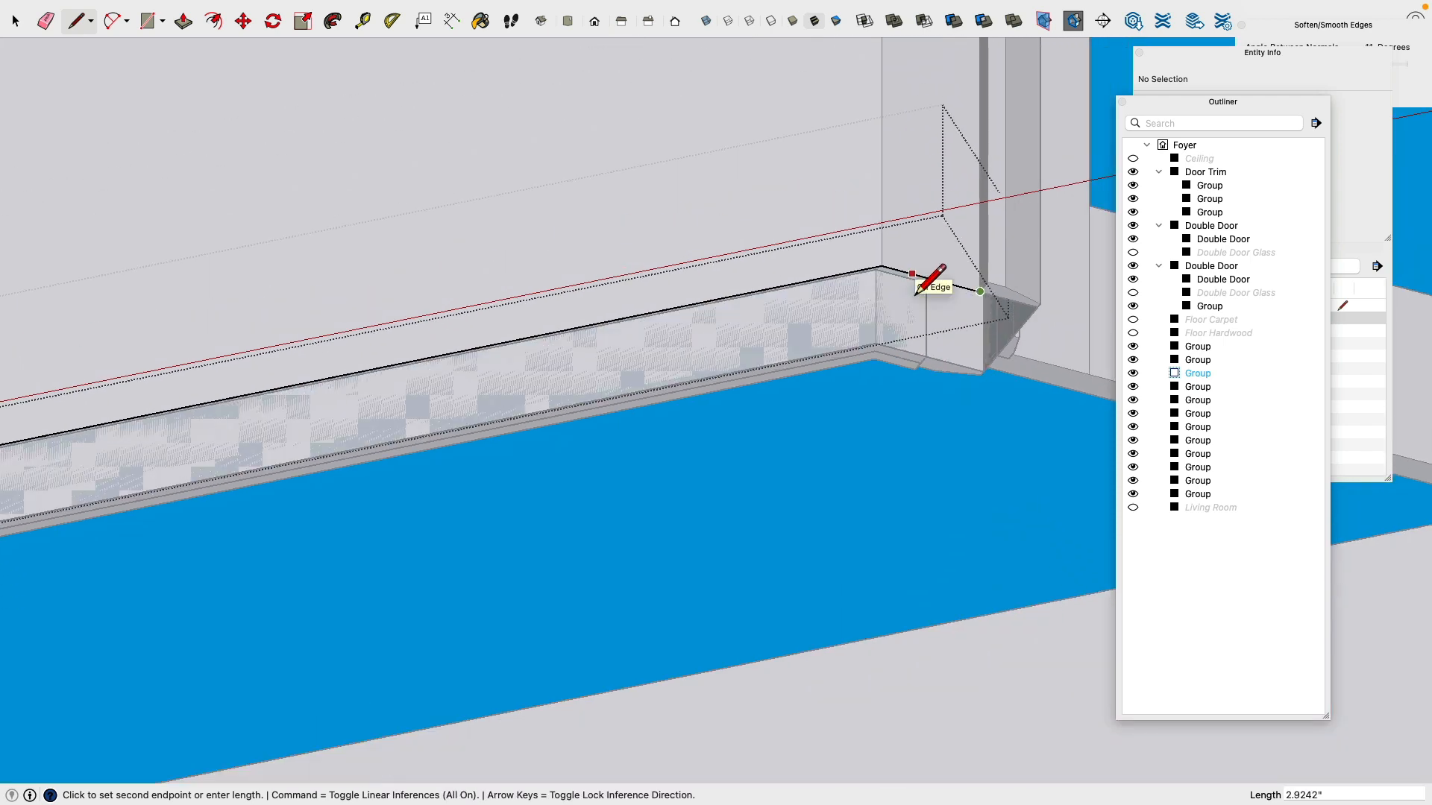
key("Escape")
scroll(915, 295, "down", 3)
scroll(917, 294, "down", 1)
left_click(15, 21)
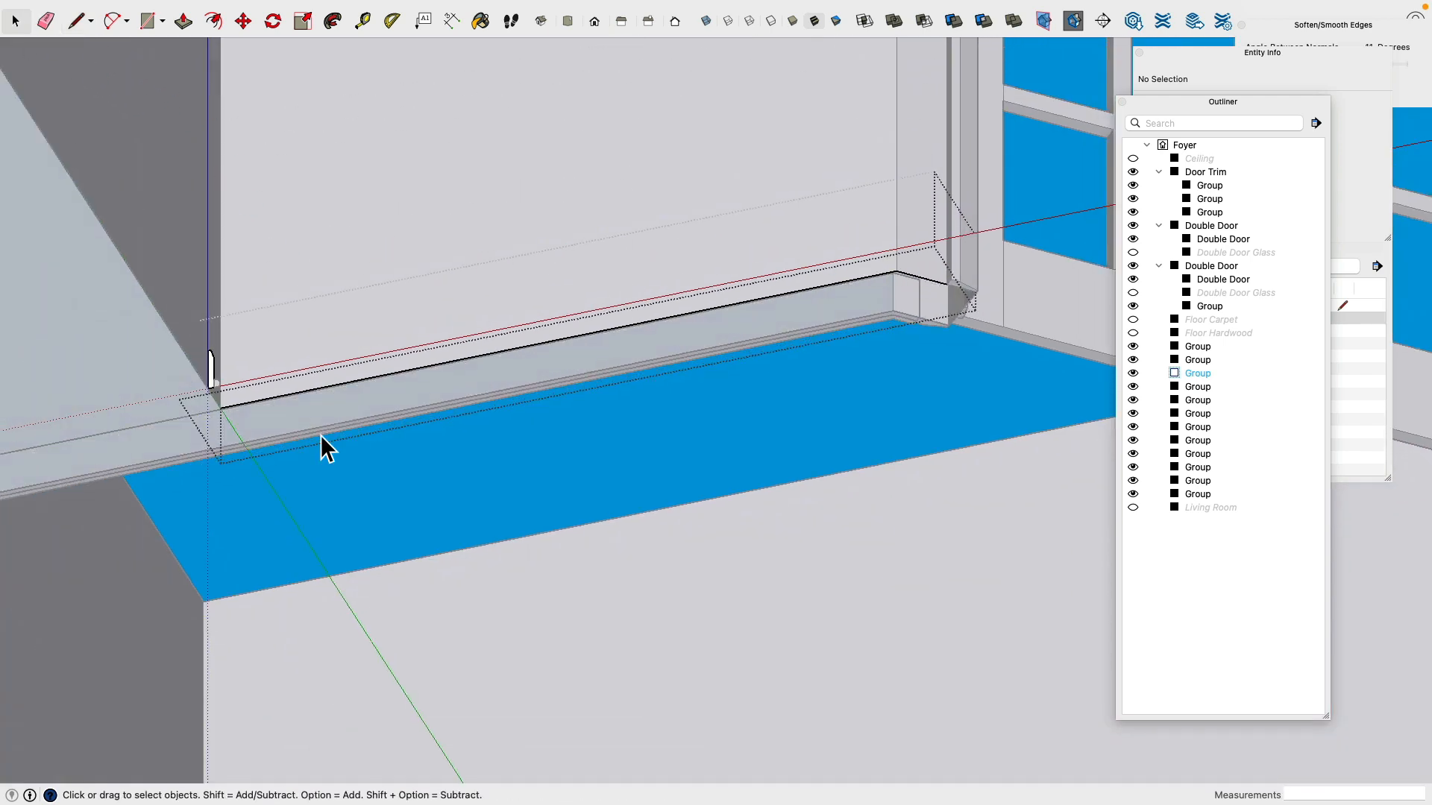
Step: Try to sweep the baseboard profile face along the drawn path with Follow Me, then leave the group
scroll(217, 368, "up", 5)
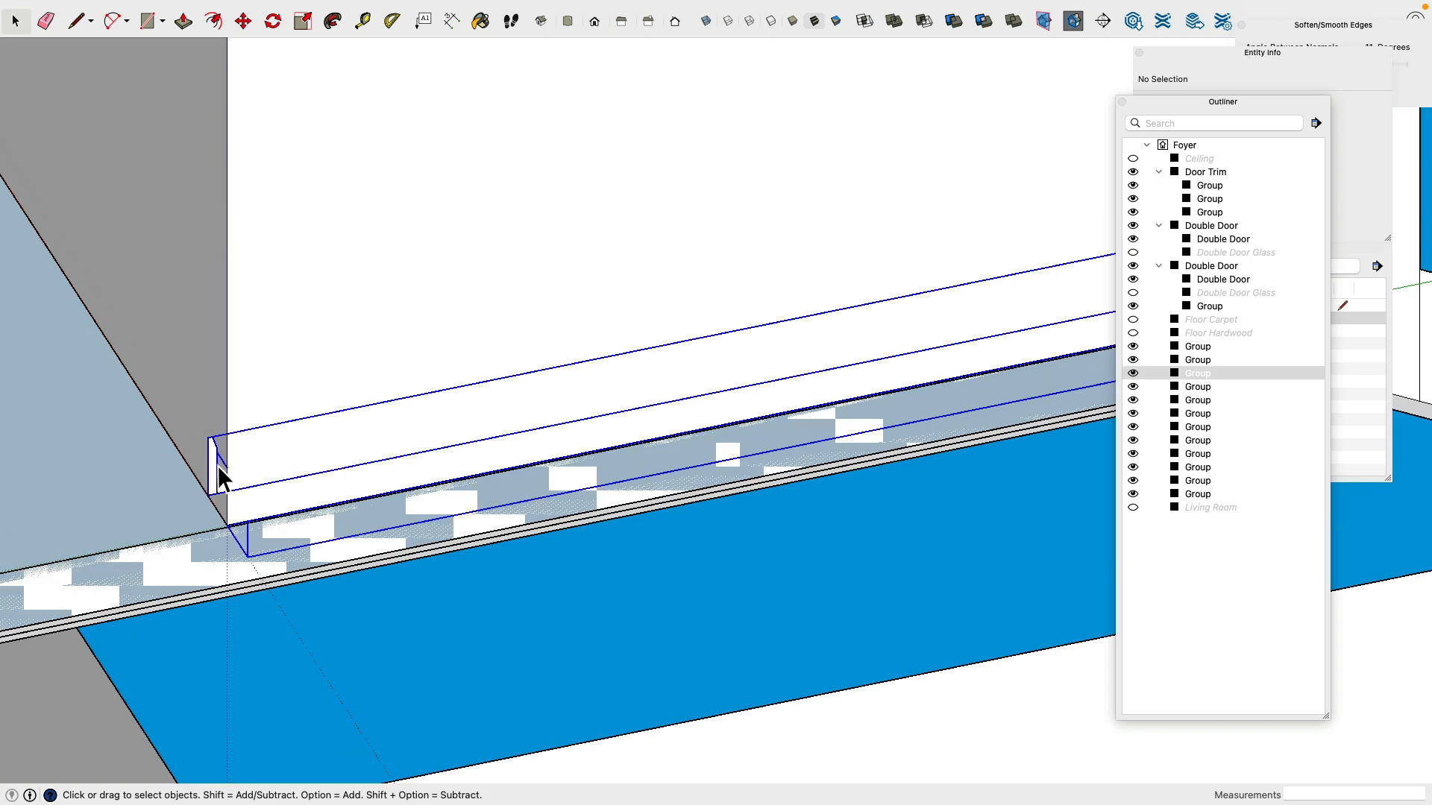
double_click(218, 466)
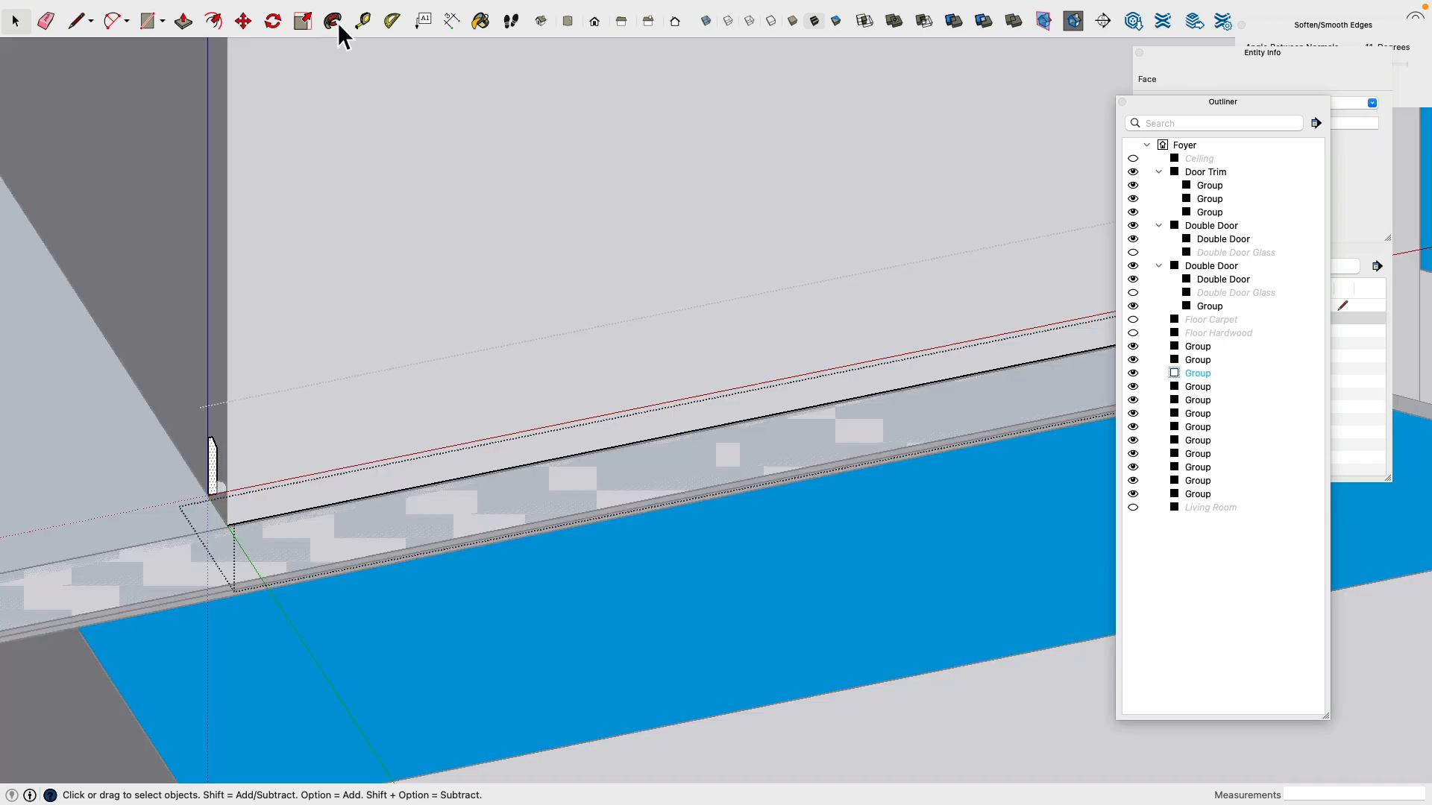
left_click(333, 21)
scroll(236, 544, "up", 3)
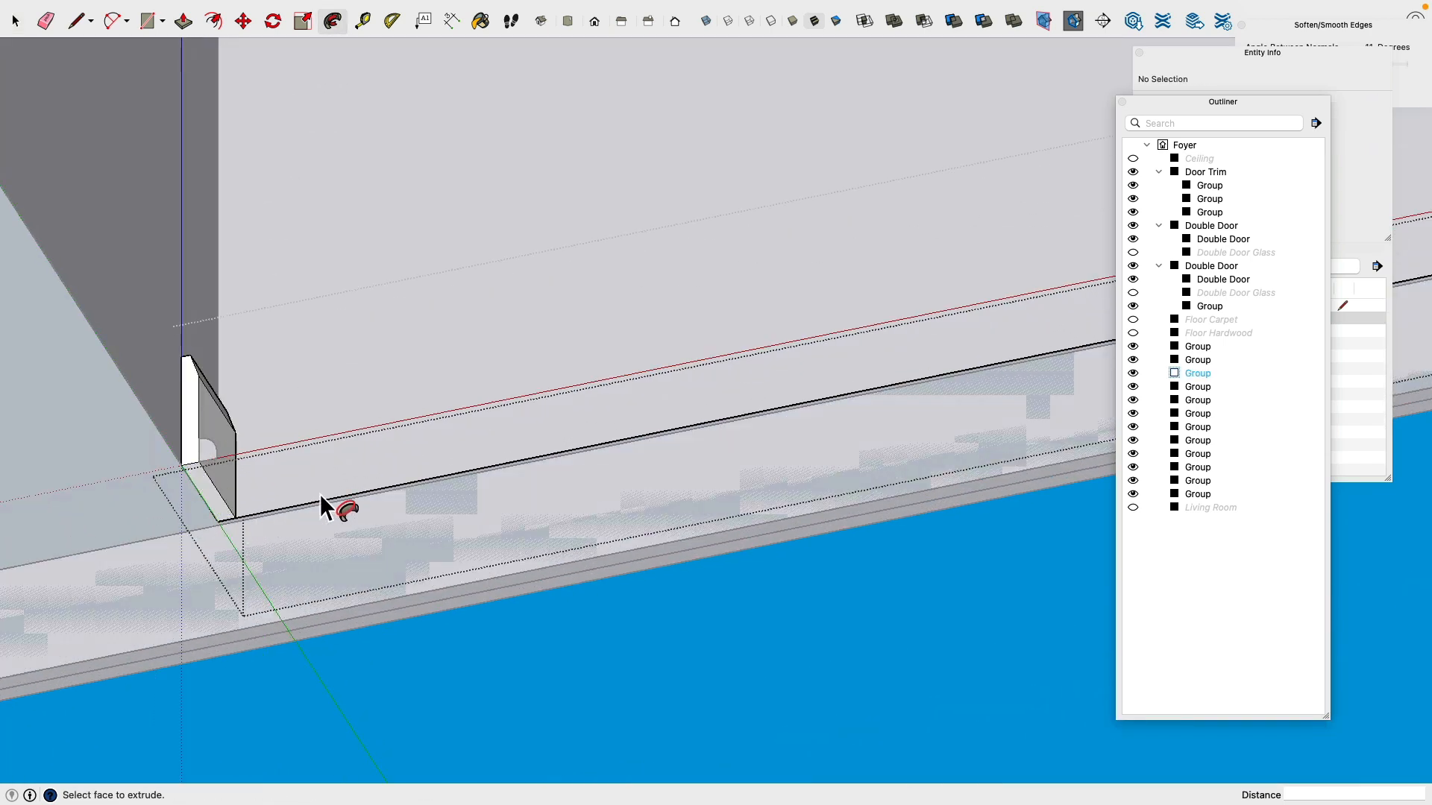
scroll(391, 464, "down", 3)
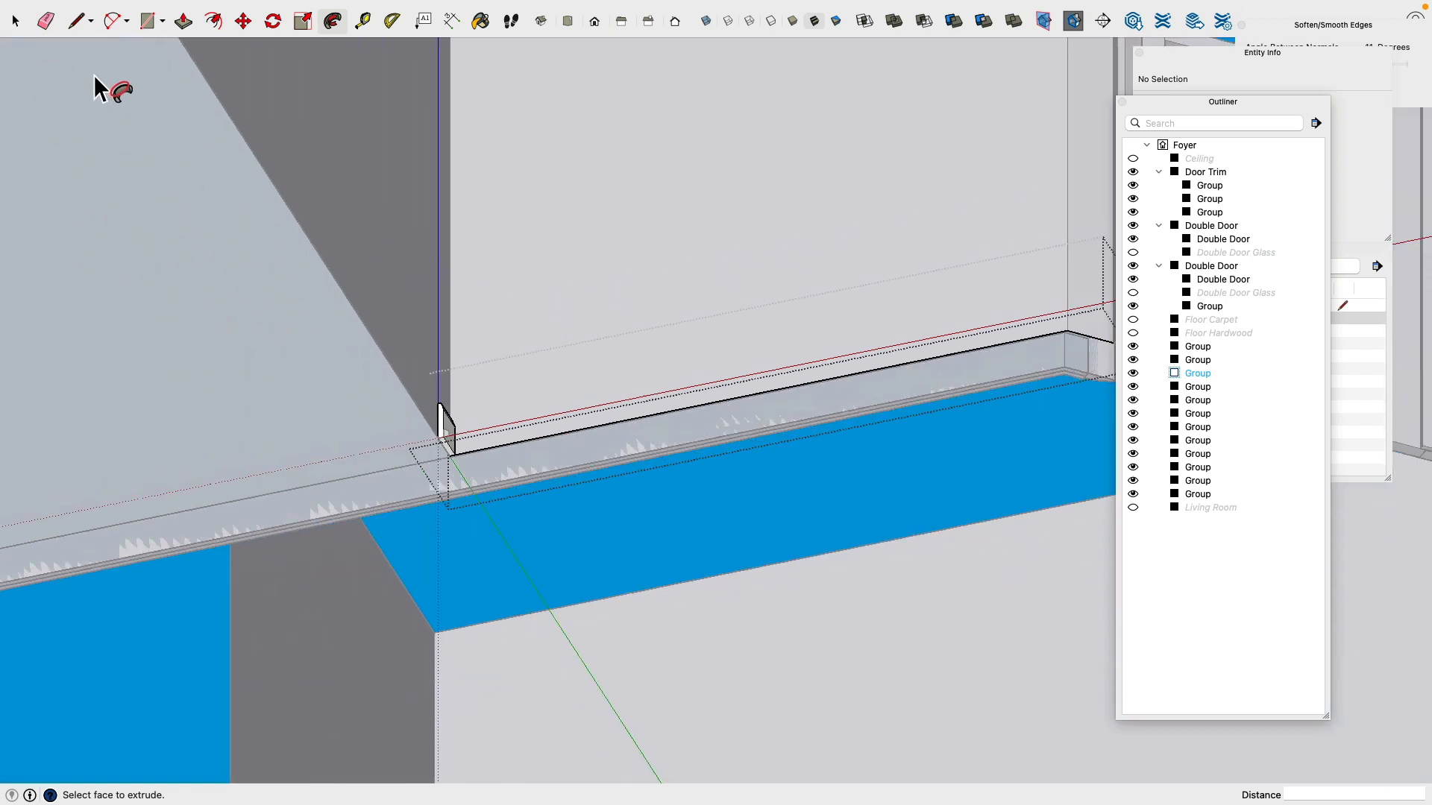
left_click(16, 21)
left_click(479, 428)
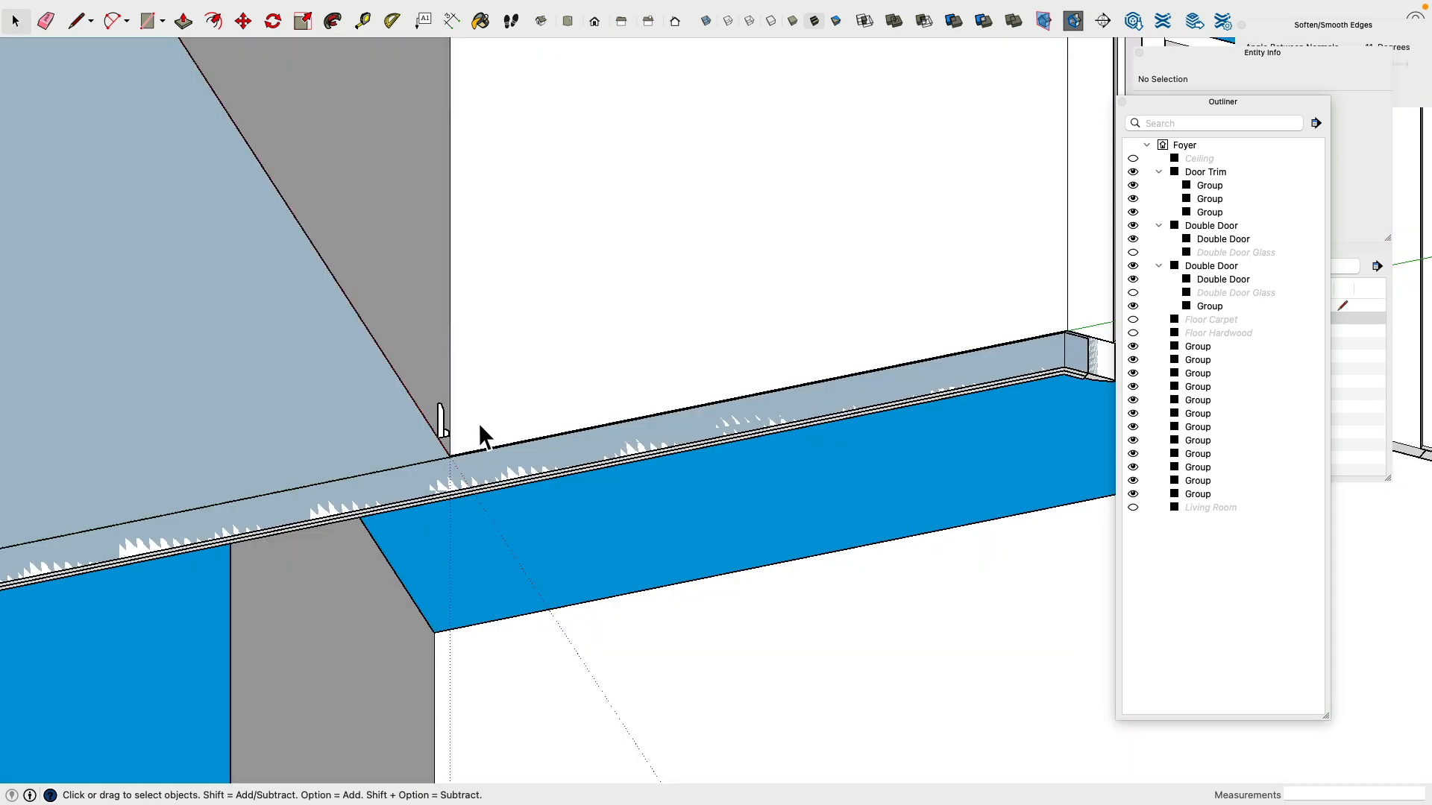
Step: Hide the previously swept baseboard group and the foyer wall group around the new profile
left_click(397, 476)
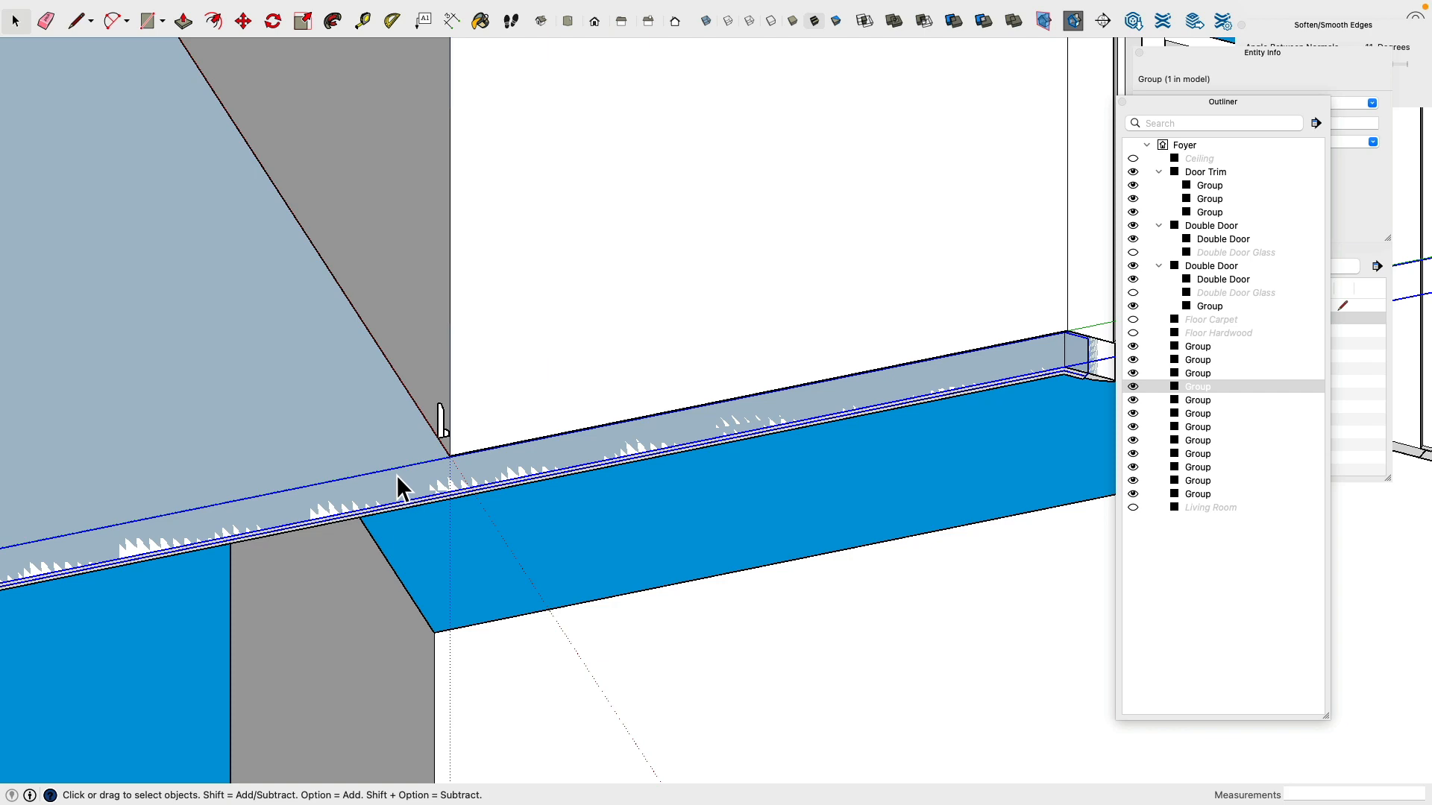
key("super+e")
left_click(544, 395)
key("super+e")
scroll(468, 403, "up", 3)
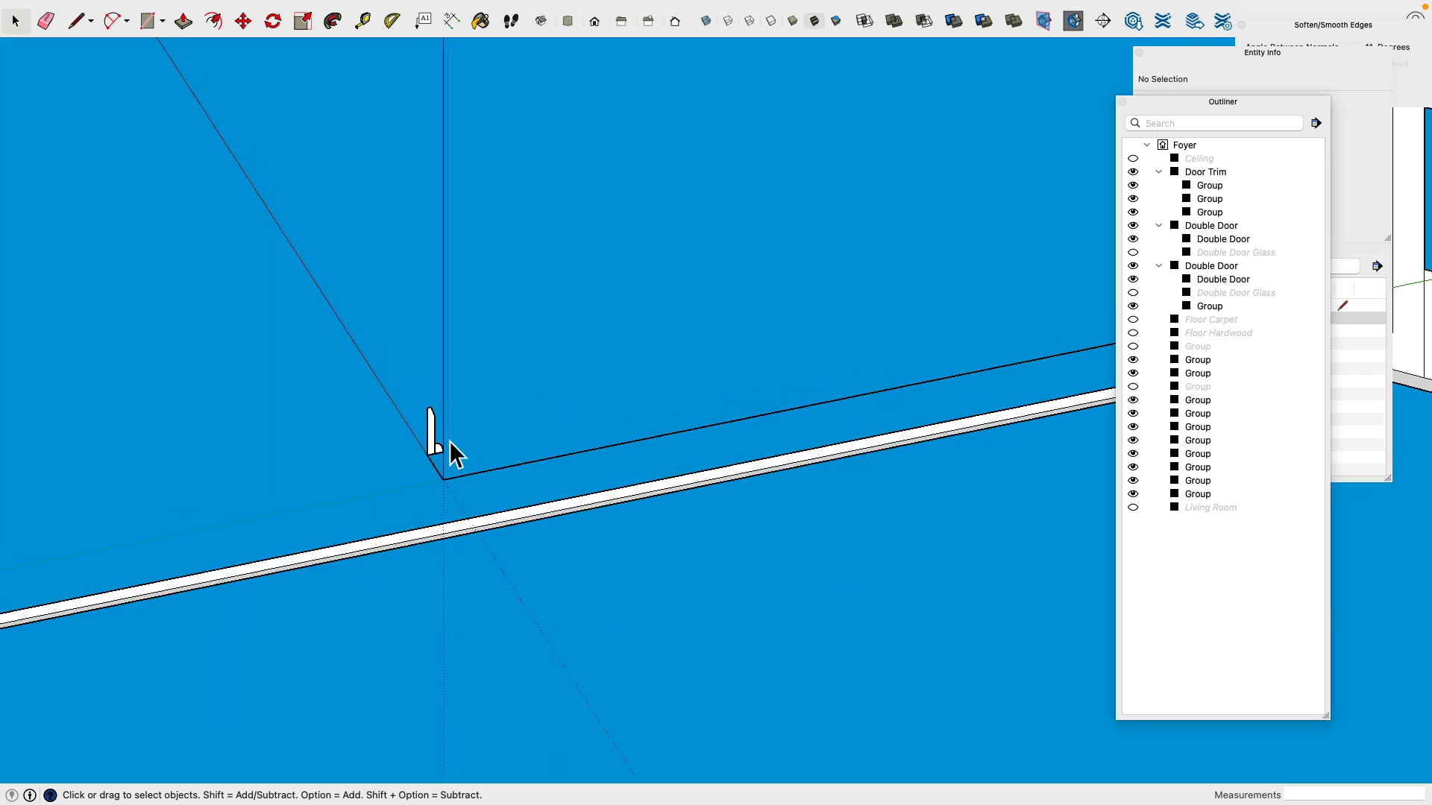
Step: Open the baseboard profile group, try sweeping its face with Follow Me, and undo the partial sweep
double_click(431, 448)
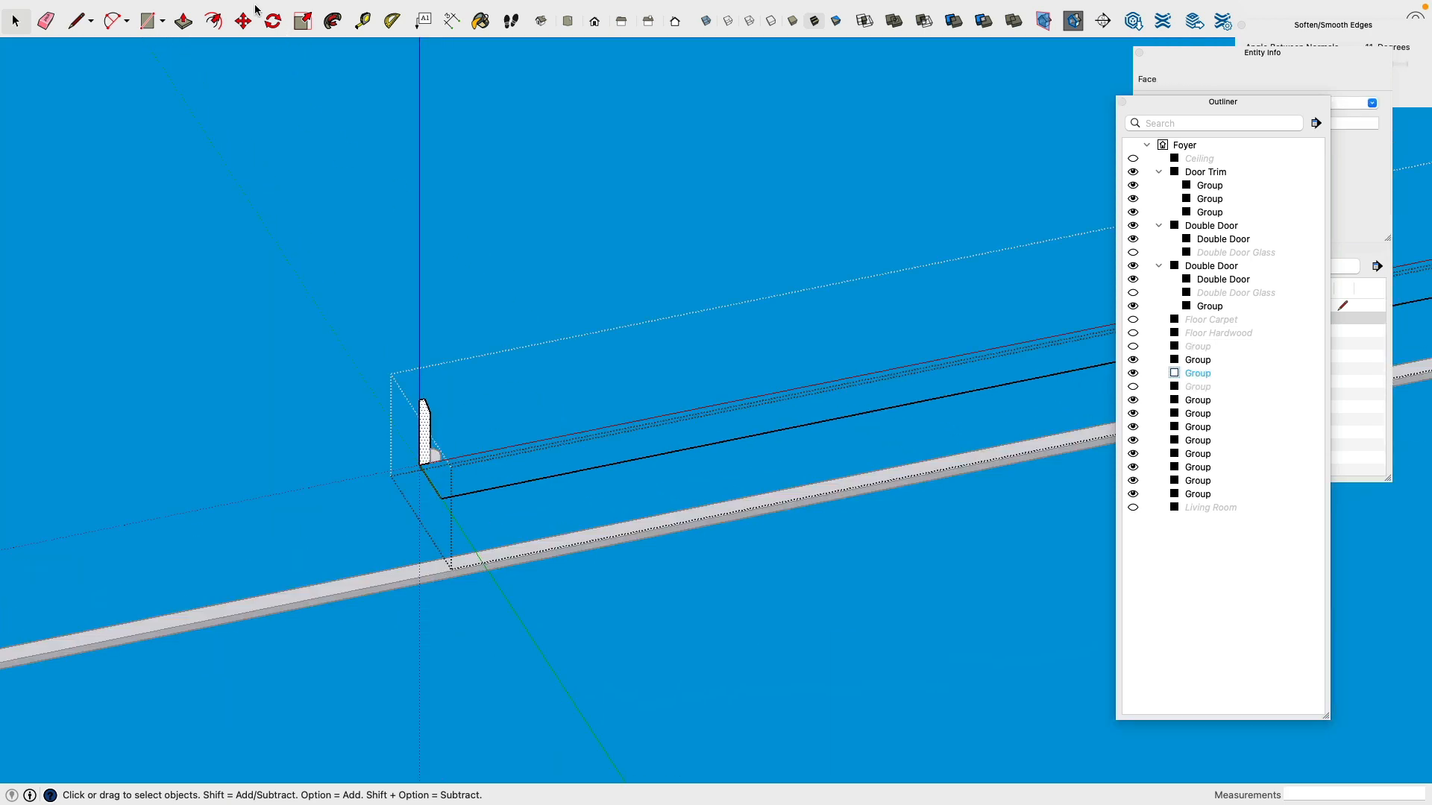
left_click(332, 21)
scroll(458, 485, "up", 1)
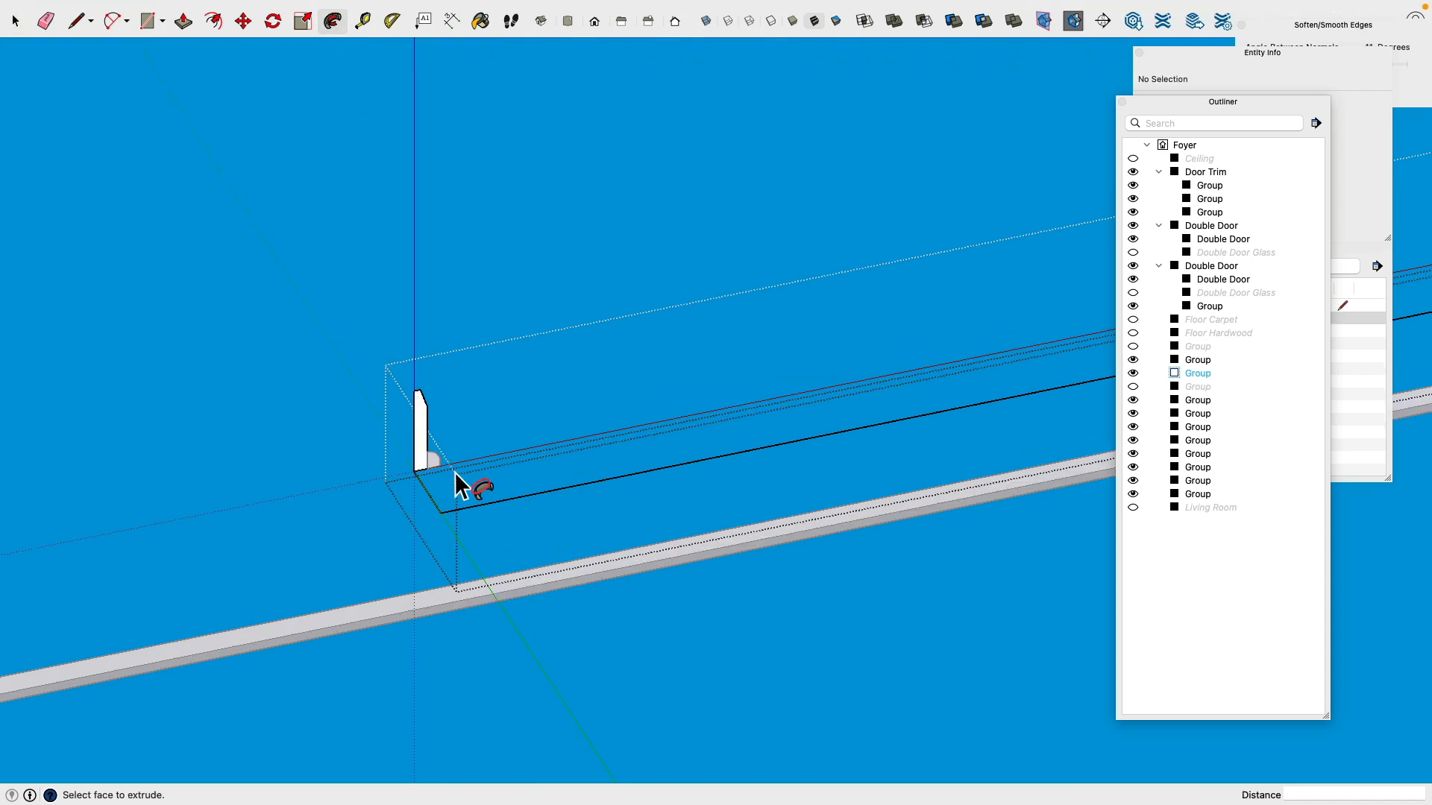
scroll(458, 484, "up", 1)
left_click(423, 459)
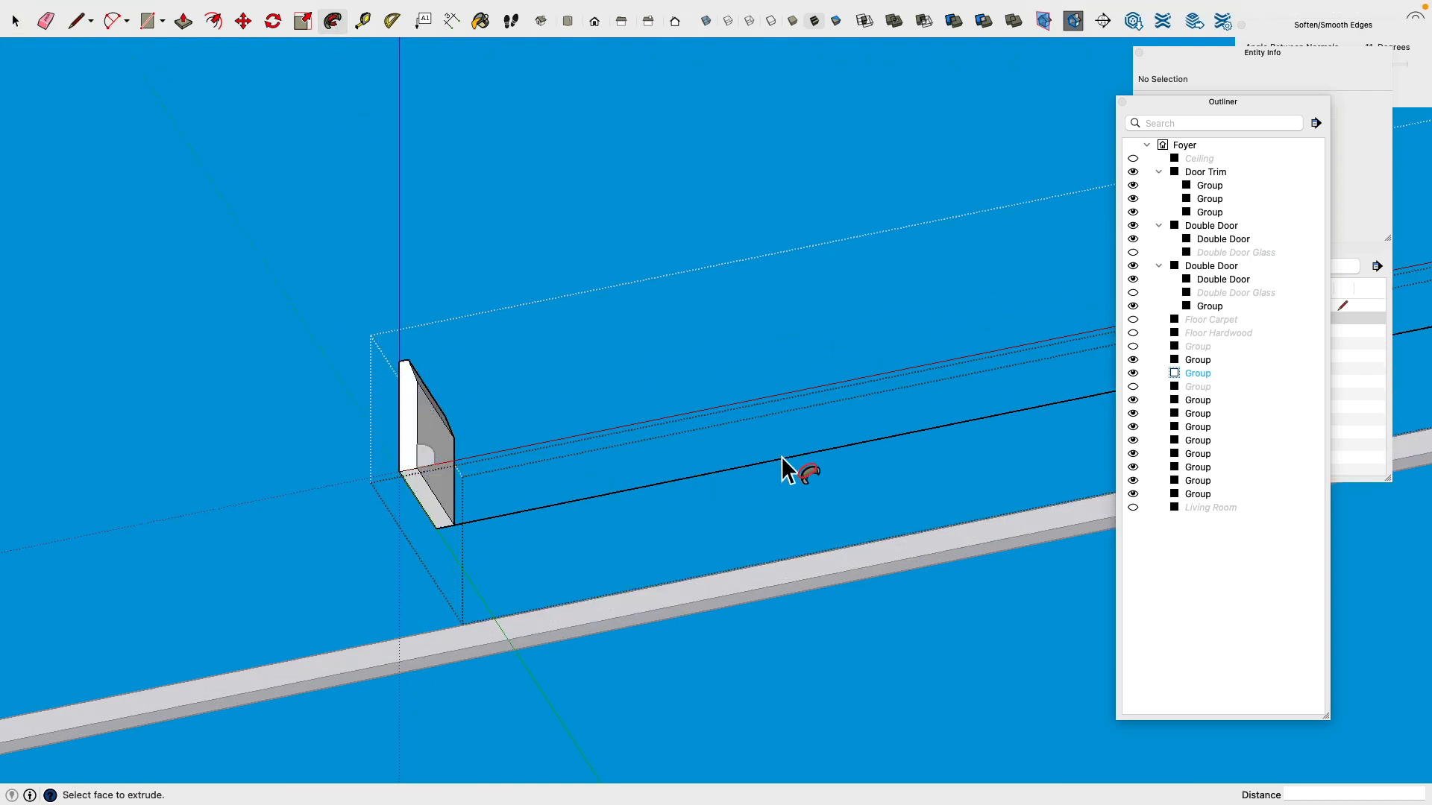
scroll(702, 476, "down", 2)
key("super+z")
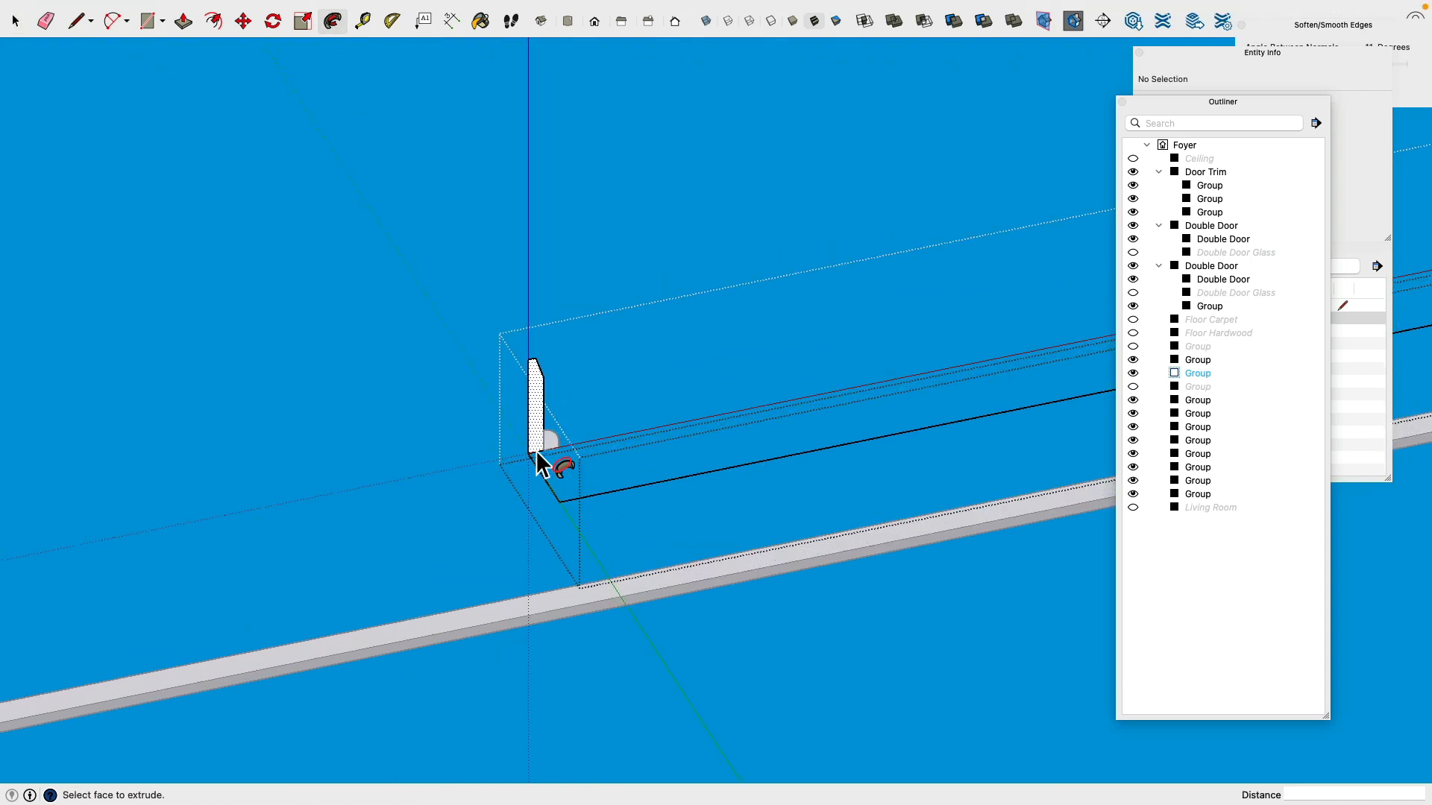
Step: Sweep the baseboard profile with Follow Me along the wall base to the inner corner and on to the double door trim, then leave the group
left_click_drag(536, 450, 790, 456)
scroll(790, 456, "down", 2)
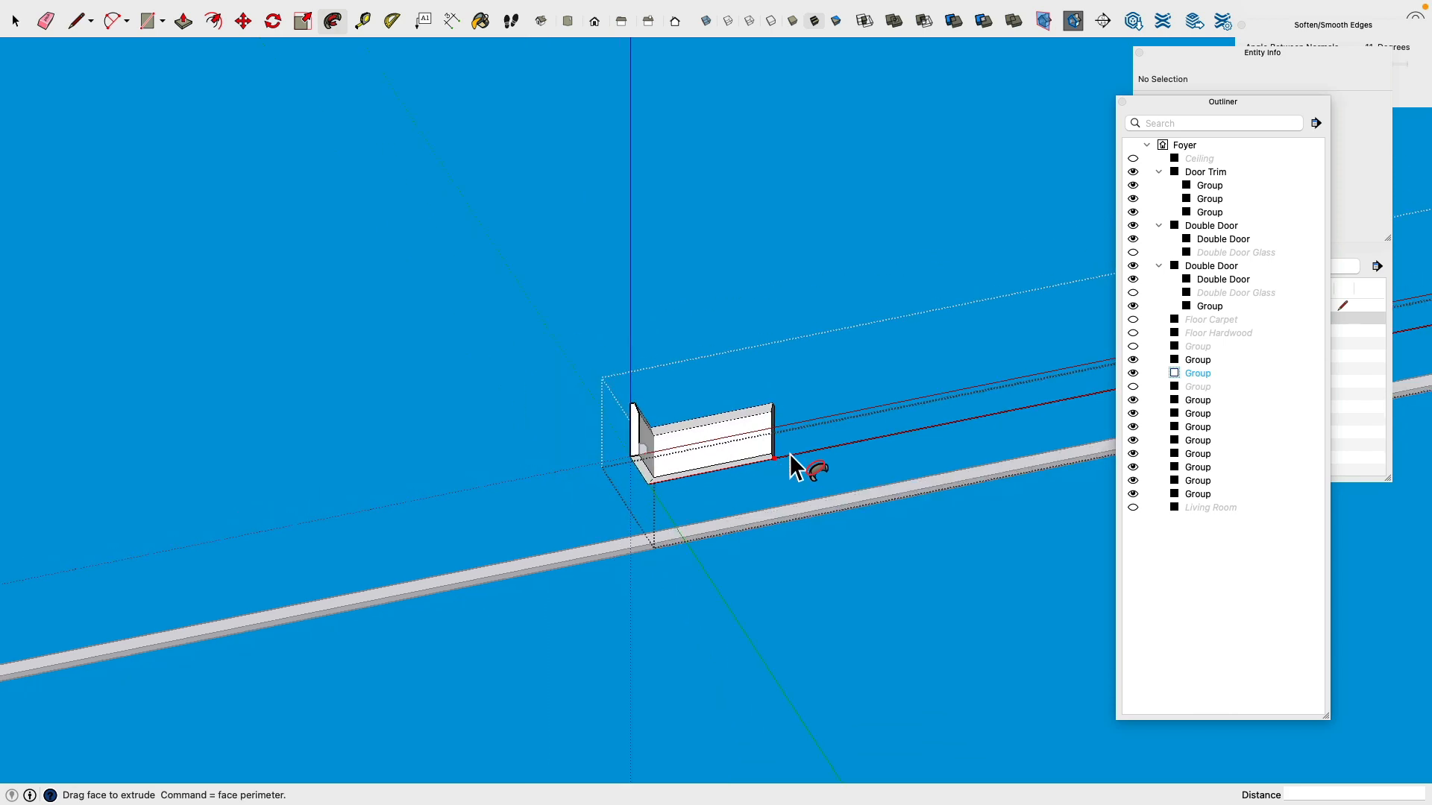
middle_click_drag(790, 456, 209, 486, "shift")
middle_click_drag(938, 358, 503, 379, "shift")
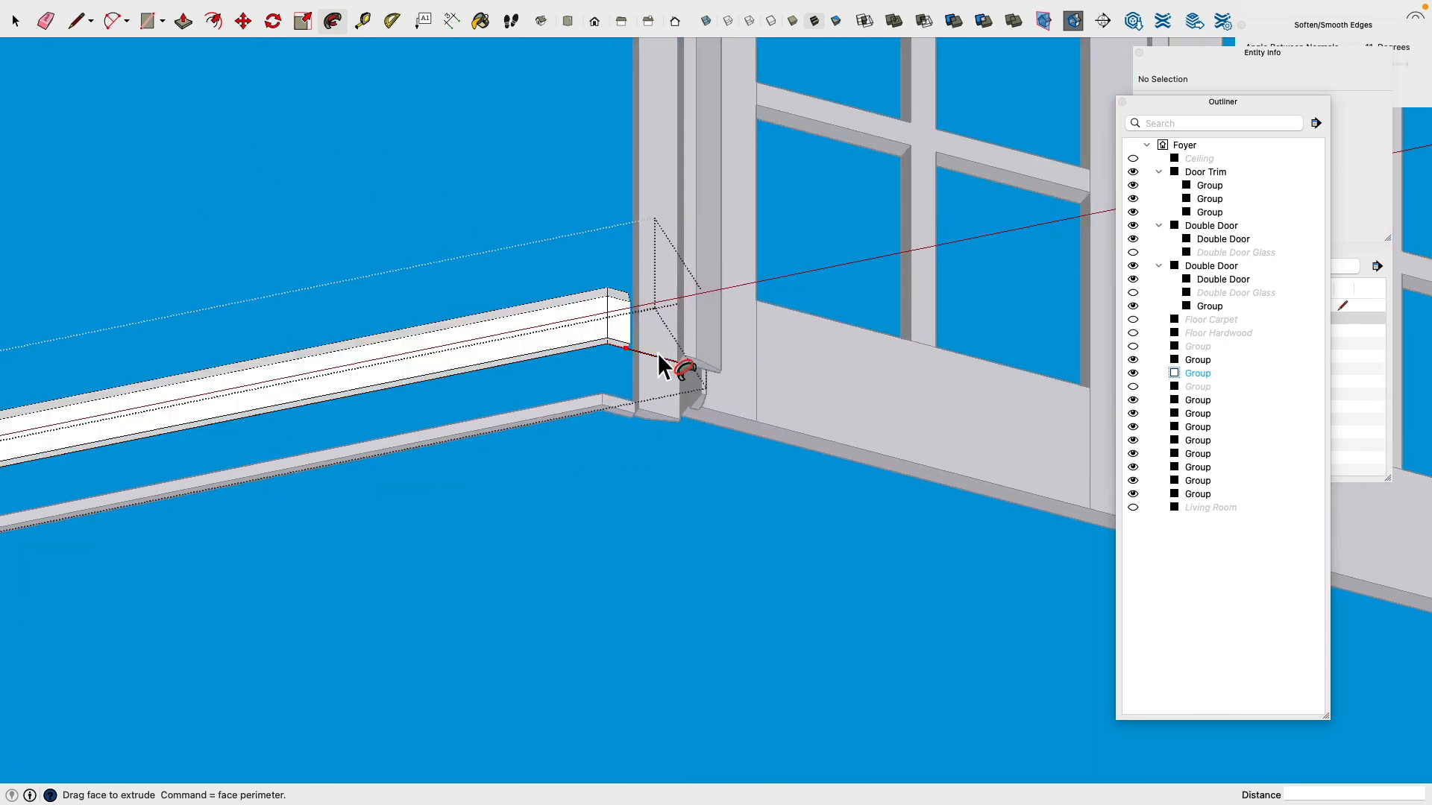
scroll(679, 370, "up", 1)
left_click_drag(658, 357, 685, 371)
scroll(656, 372, "down", 2)
scroll(681, 342, "down", 3)
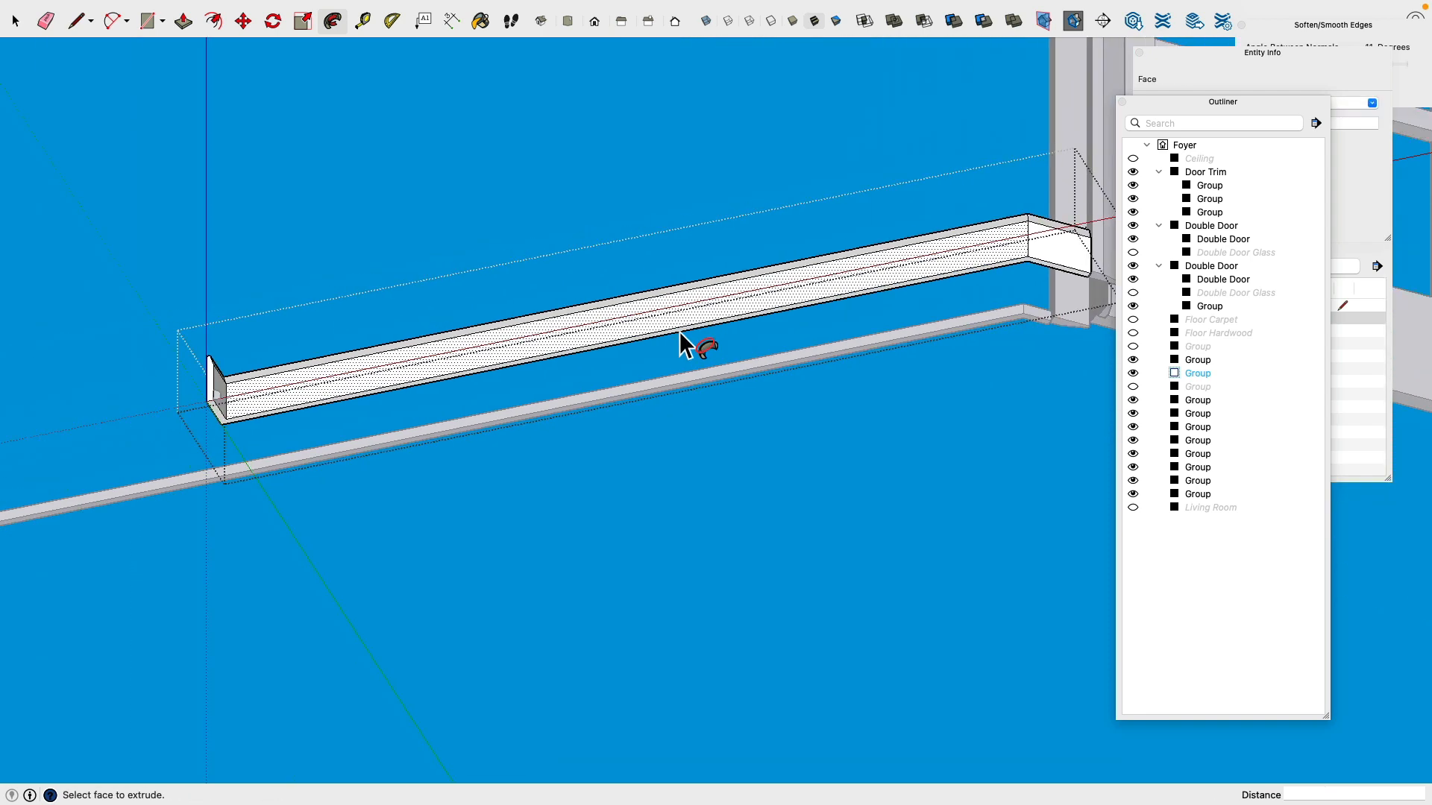
left_click(19, 30)
Step: Open the rounded strip profile group and start its path with a line from the profile base to the wall corner
scroll(204, 419, "up", 3)
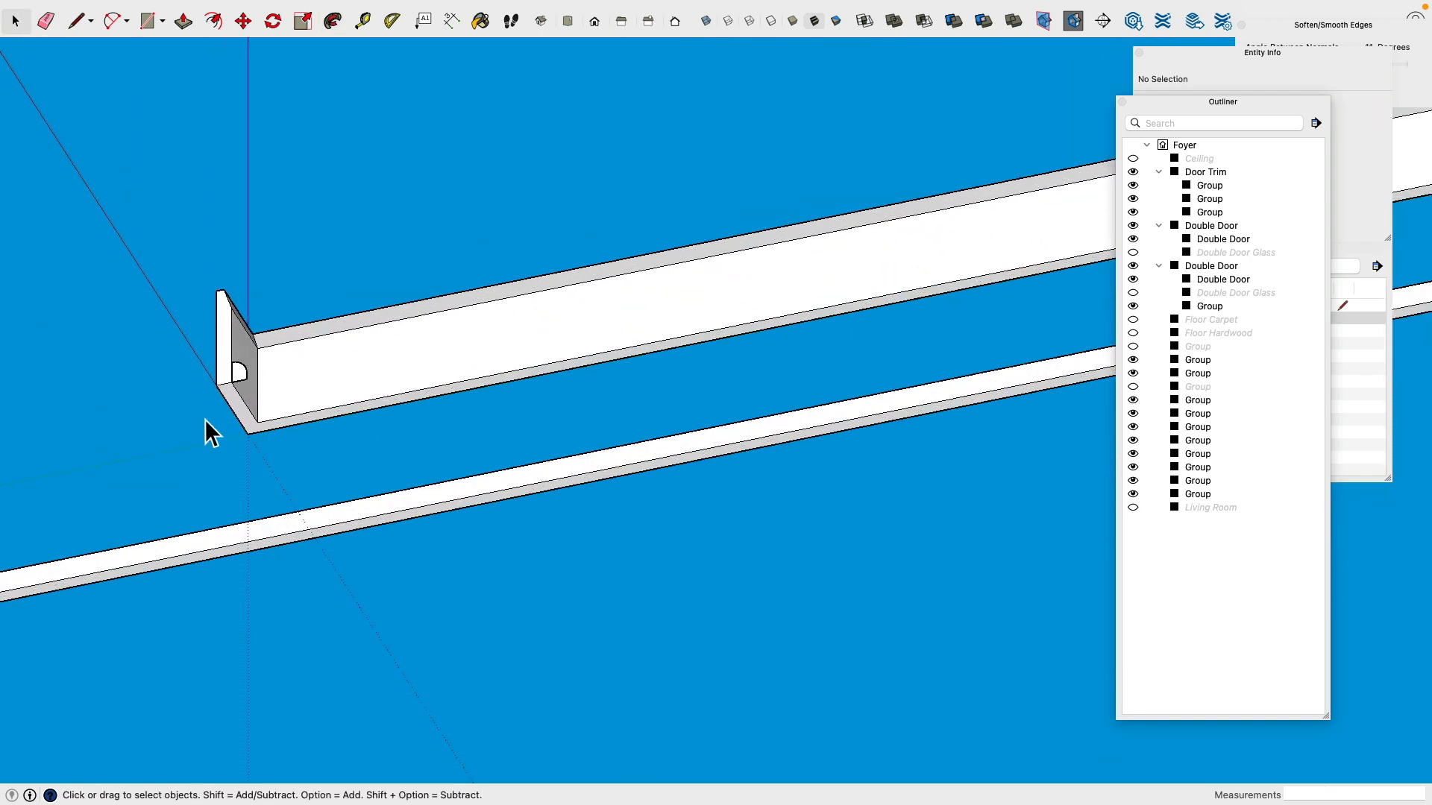
scroll(284, 372, "up", 2)
double_click(267, 365)
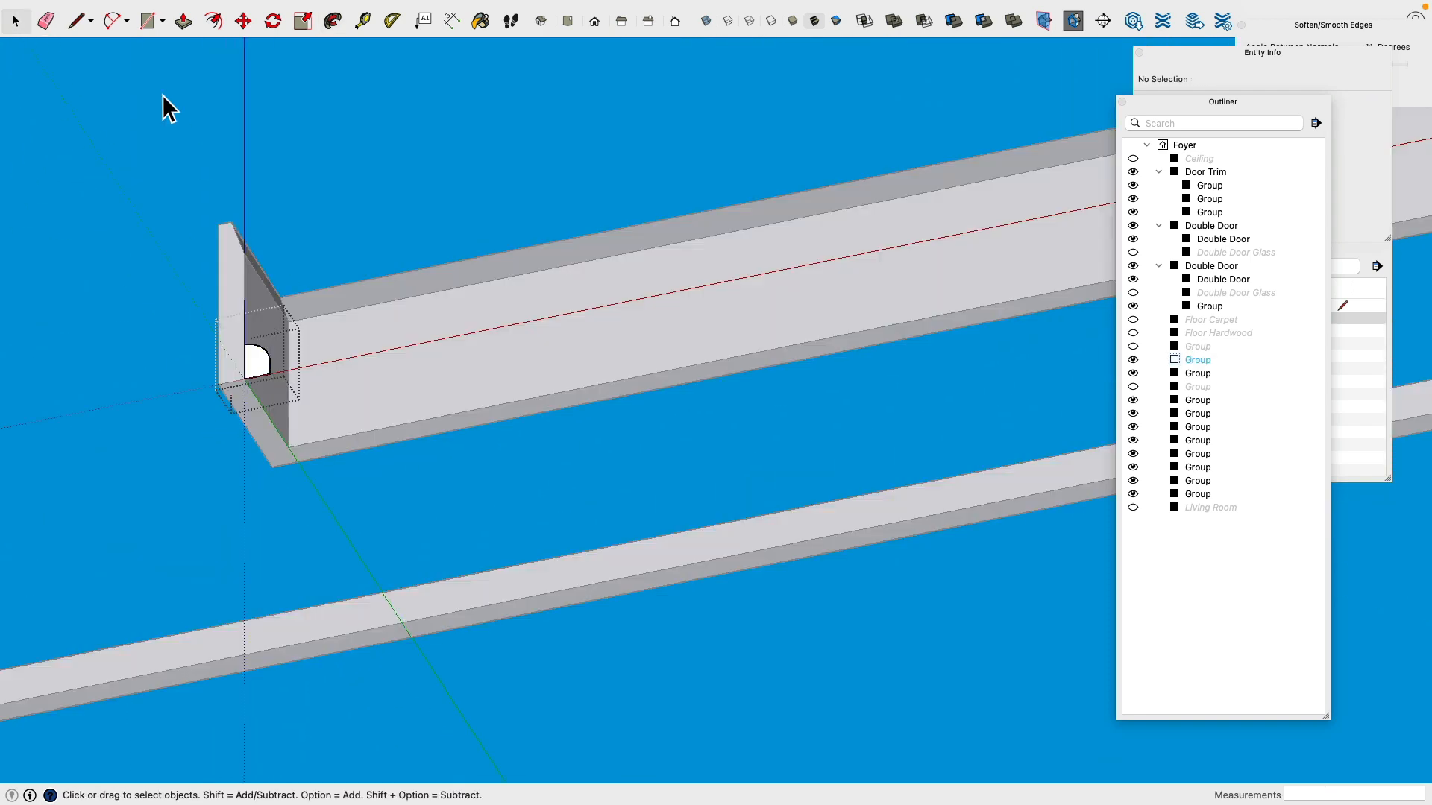
left_click(88, 24)
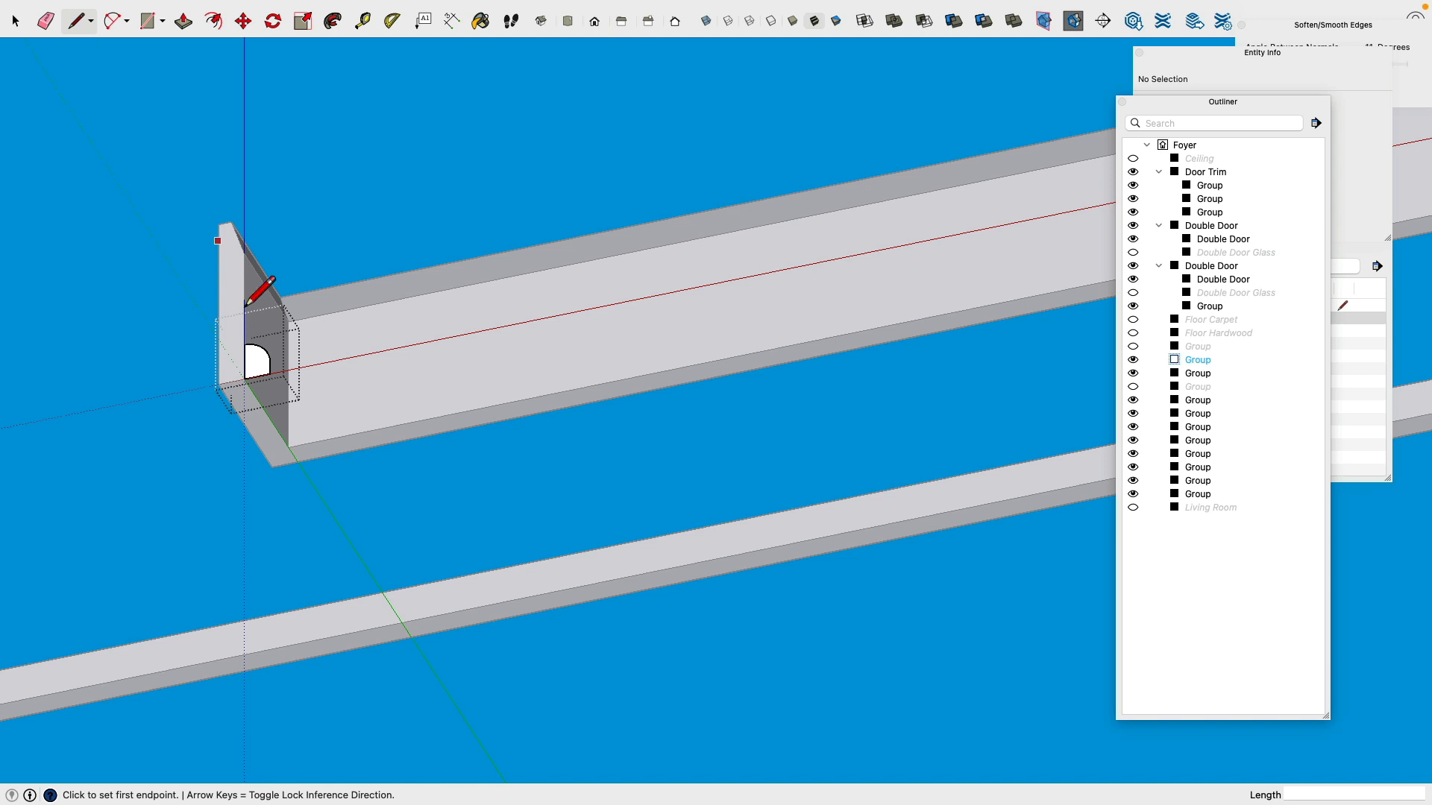
left_click(252, 393)
scroll(329, 447, "down", 5)
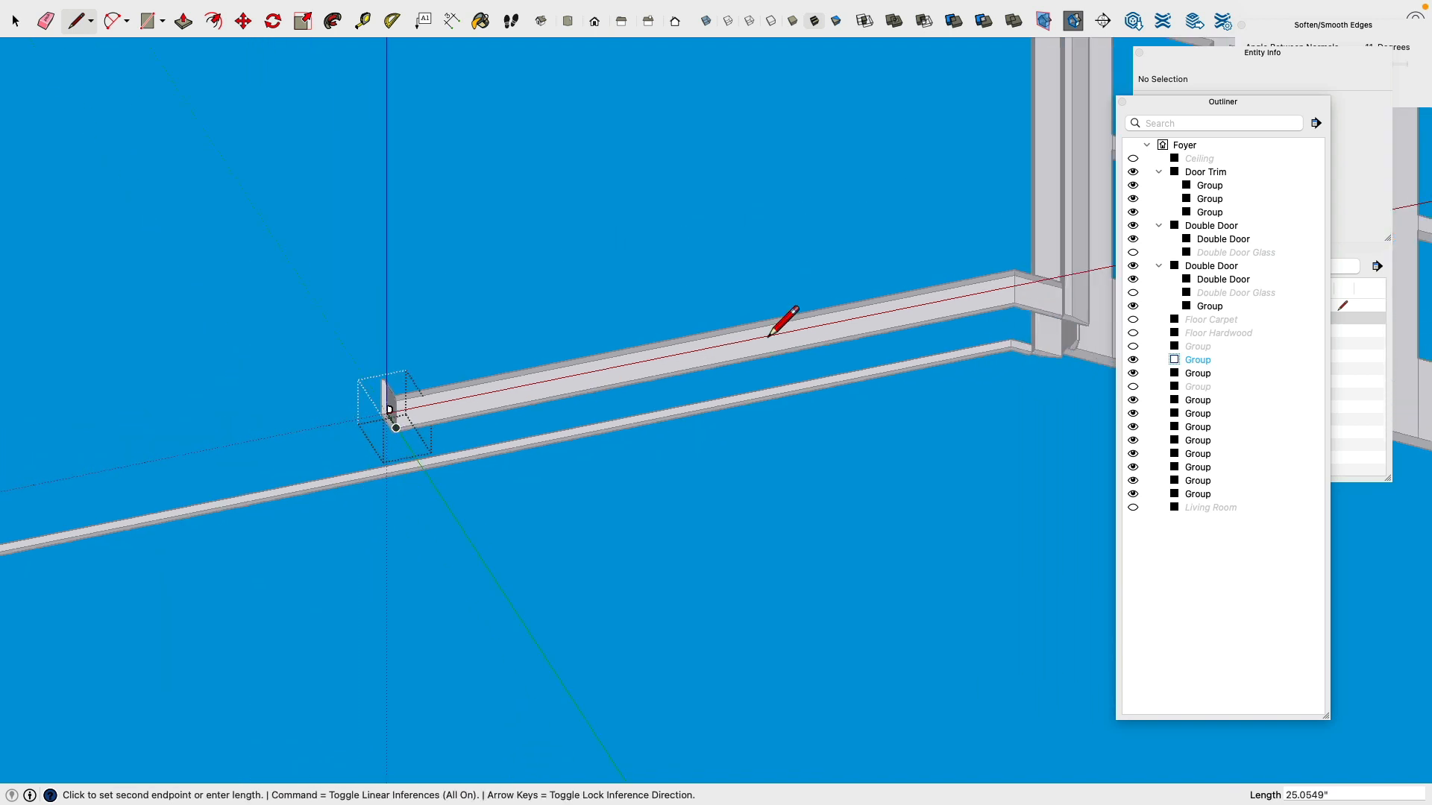
Step: Continue the path about 54.7 inches along the wall base to the inner corner, then about 4.48 inches to the door trim, and end the line
scroll(777, 319, "up", 6)
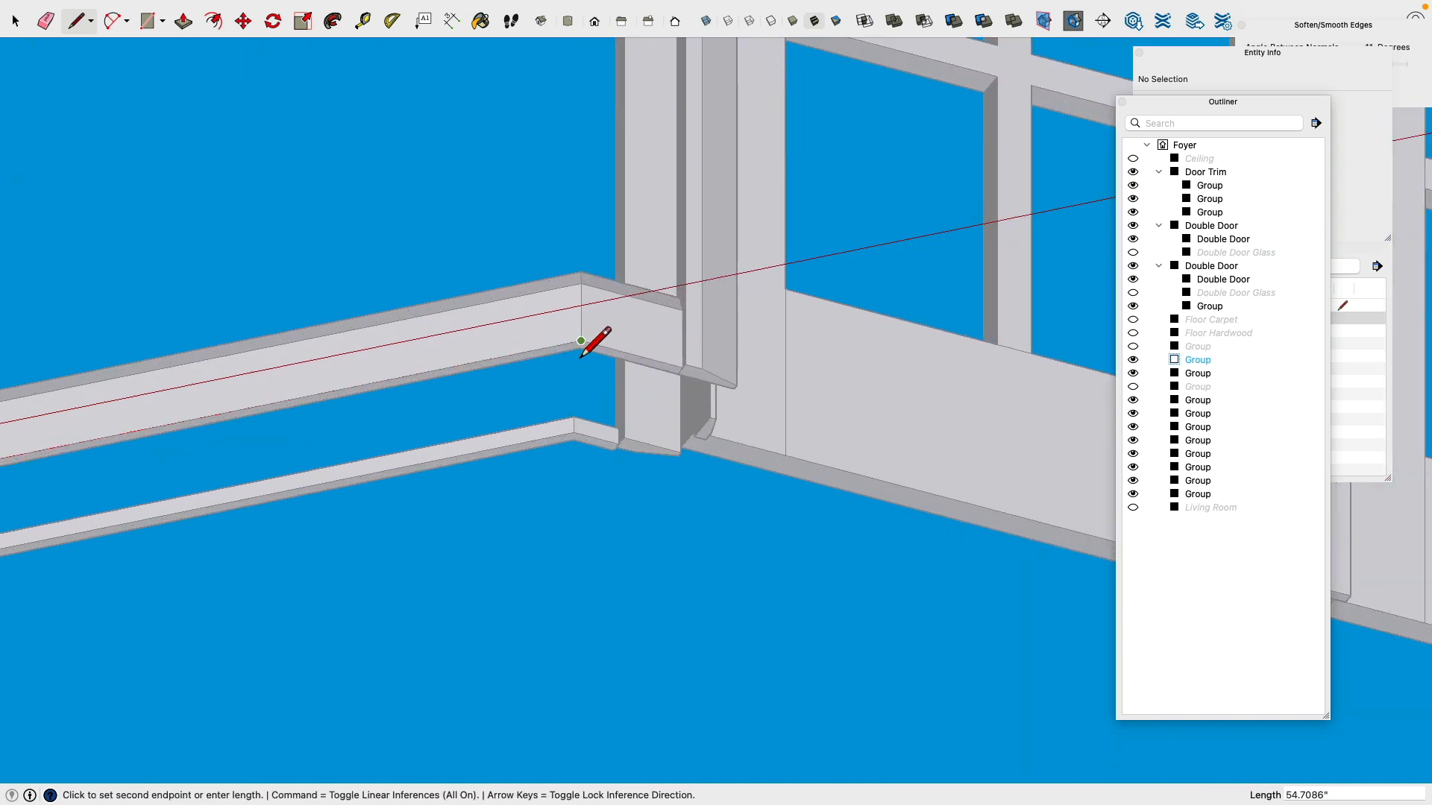
left_click(581, 341)
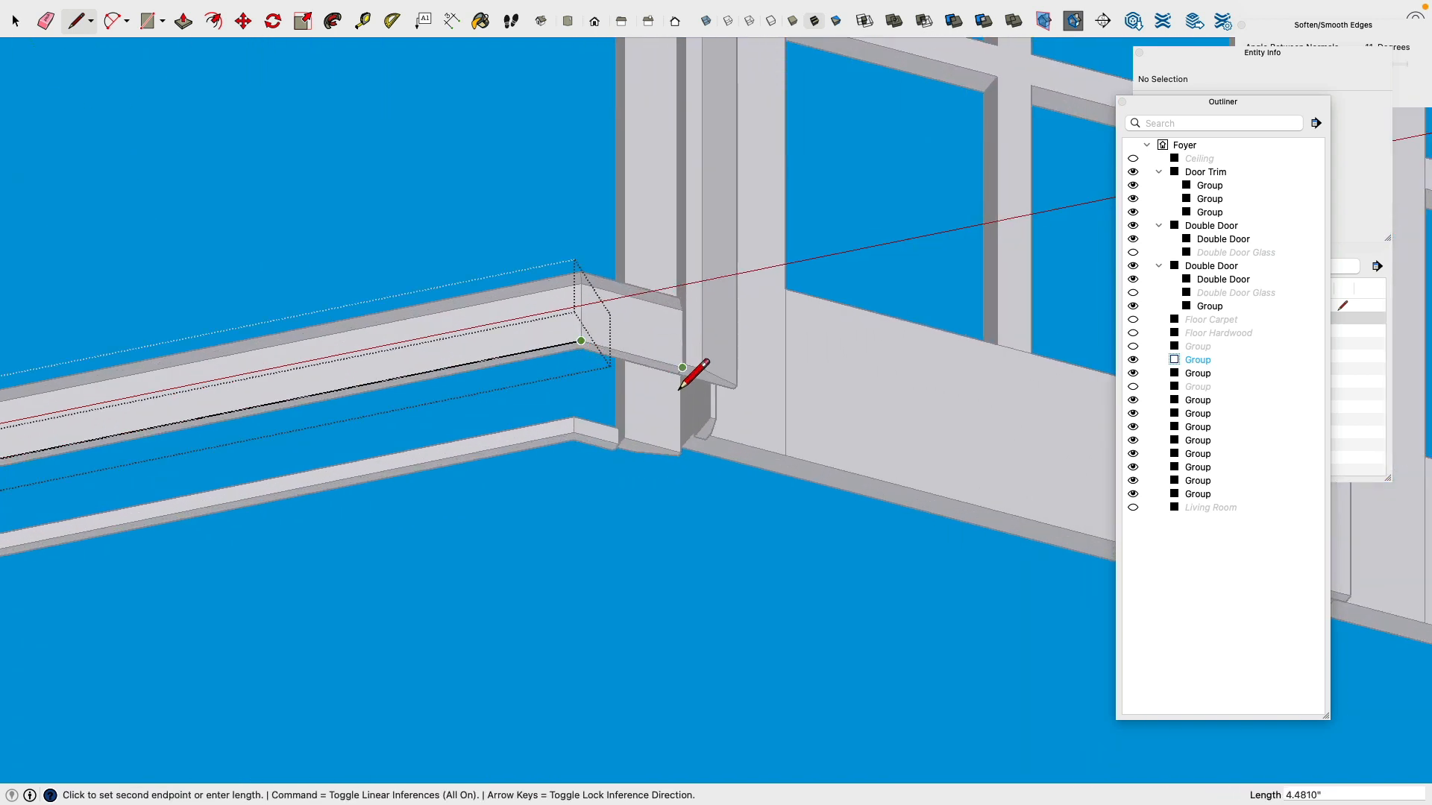
scroll(685, 365, "up", 4)
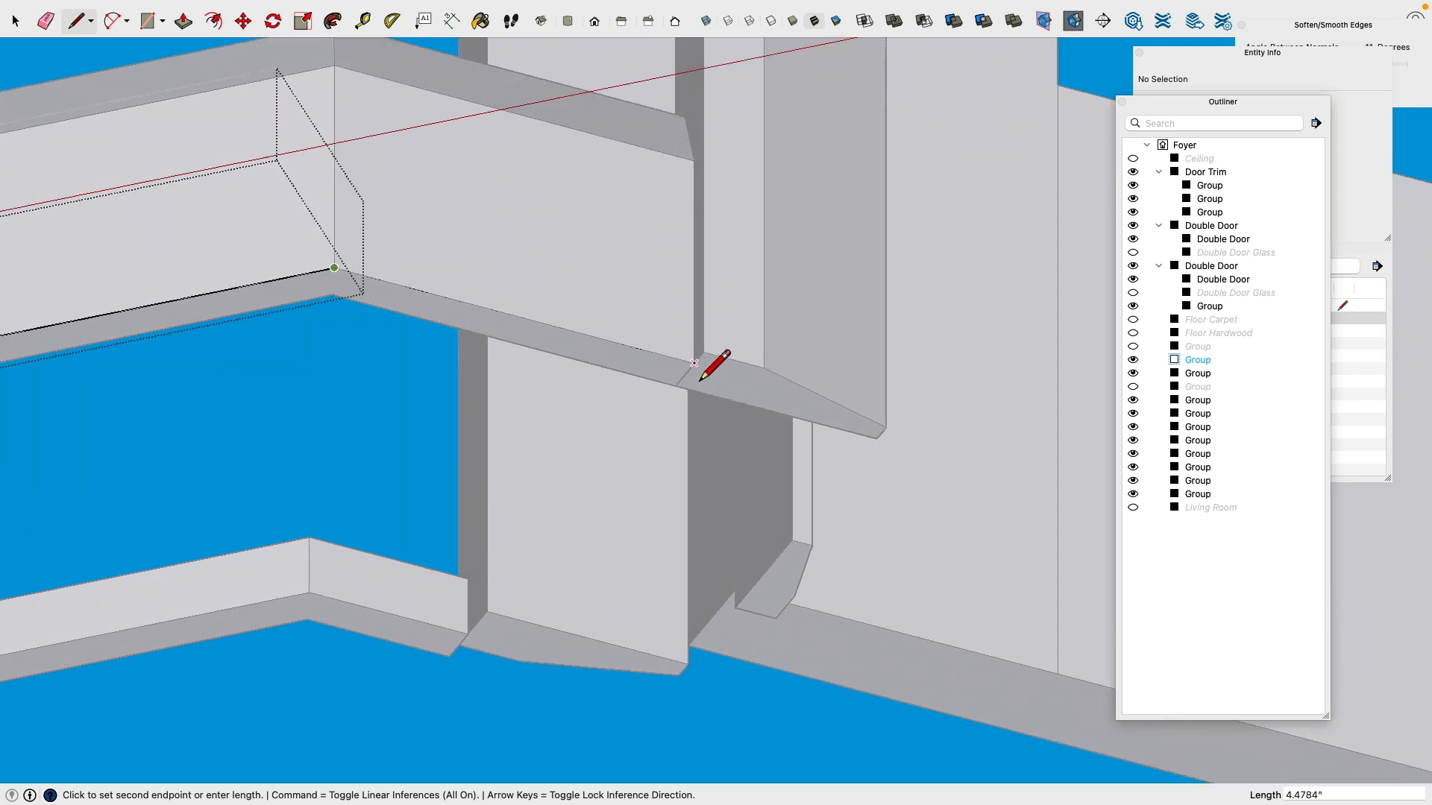
scroll(712, 365, "down", 3)
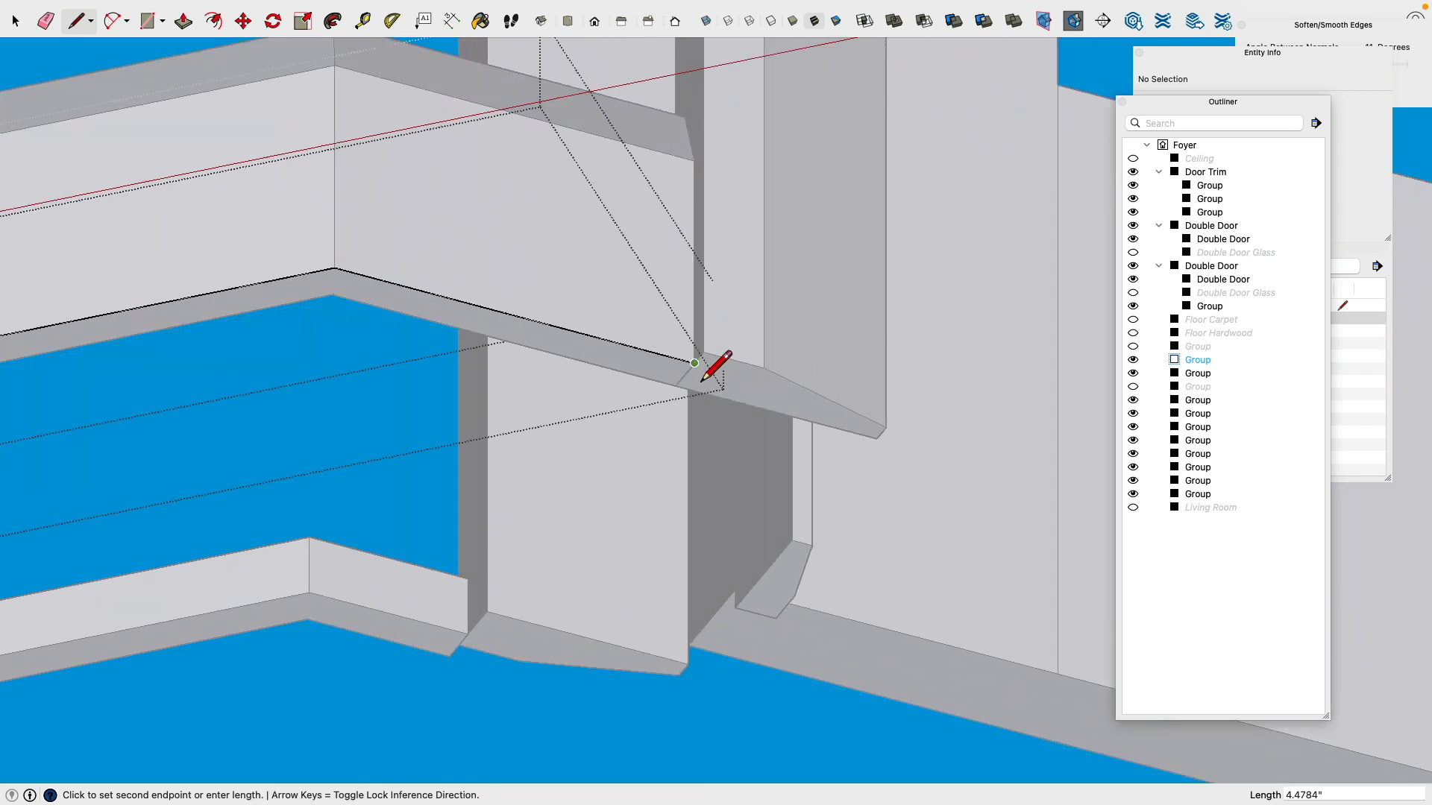
key("Escape")
Step: Try to sweep the rounded strip profile along its path with Follow Me, then leave the group
scroll(575, 363, "down", 8)
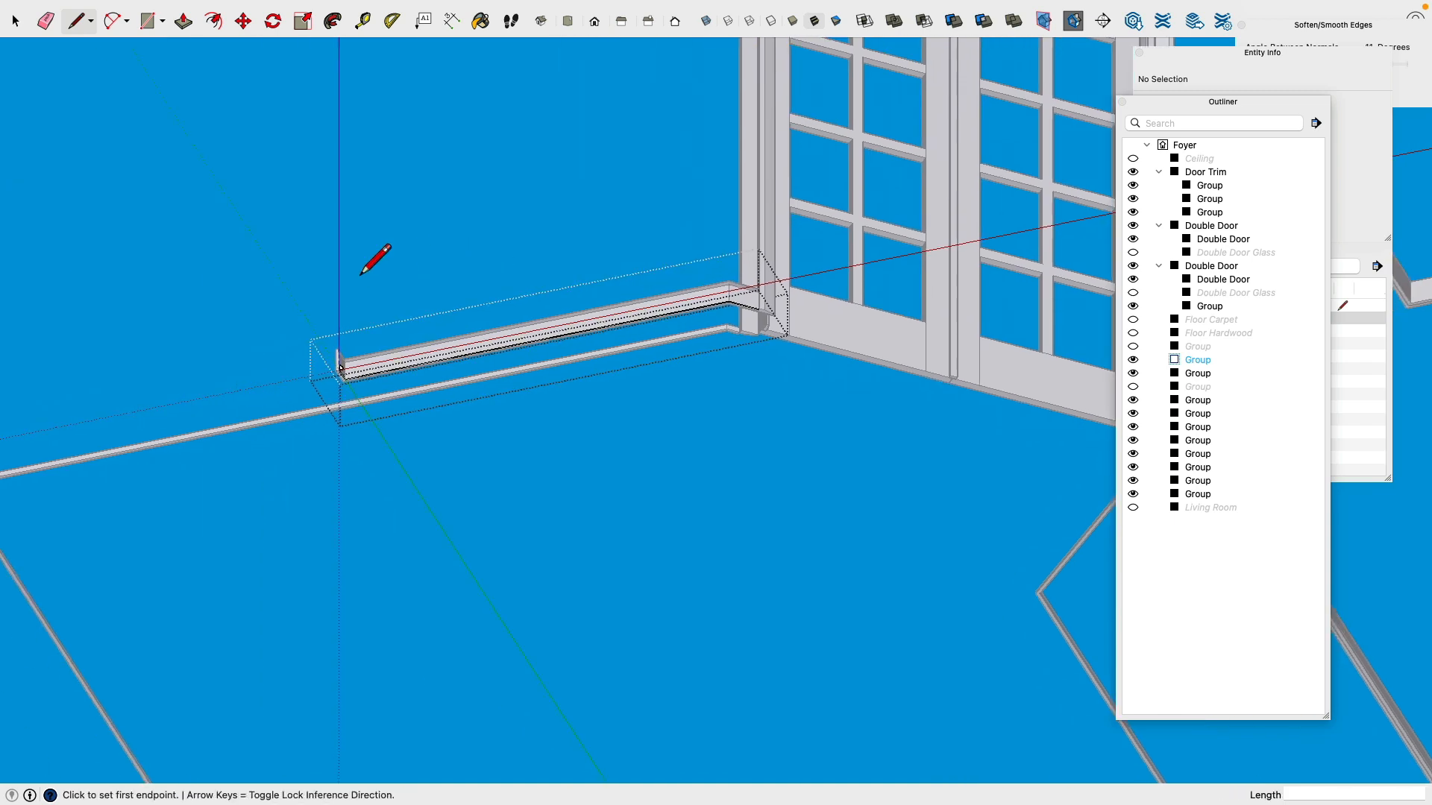
scroll(361, 278, "up", 4)
left_click(14, 26)
scroll(287, 70, "up", 3)
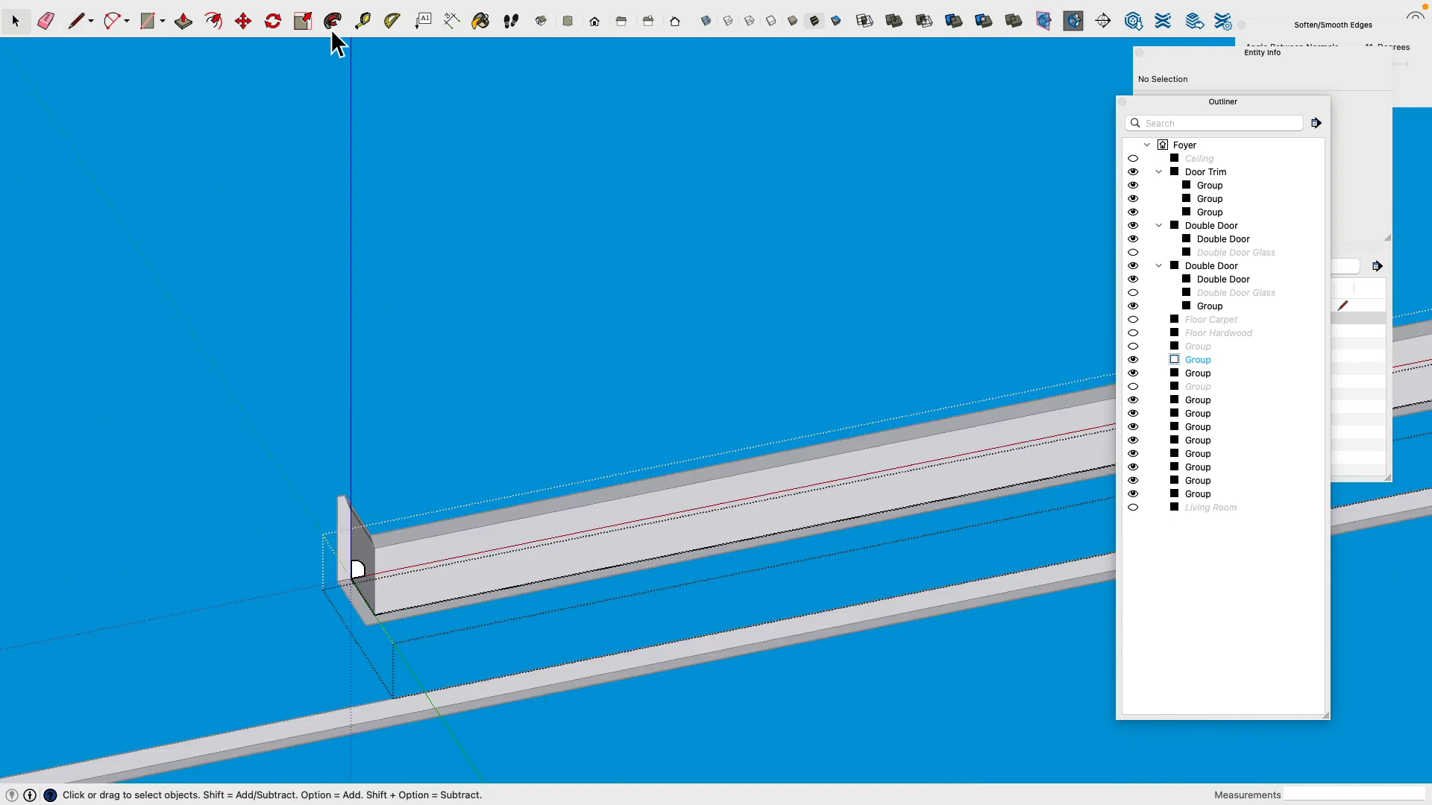
left_click(331, 27)
scroll(408, 544, "up", 3)
left_click(328, 596)
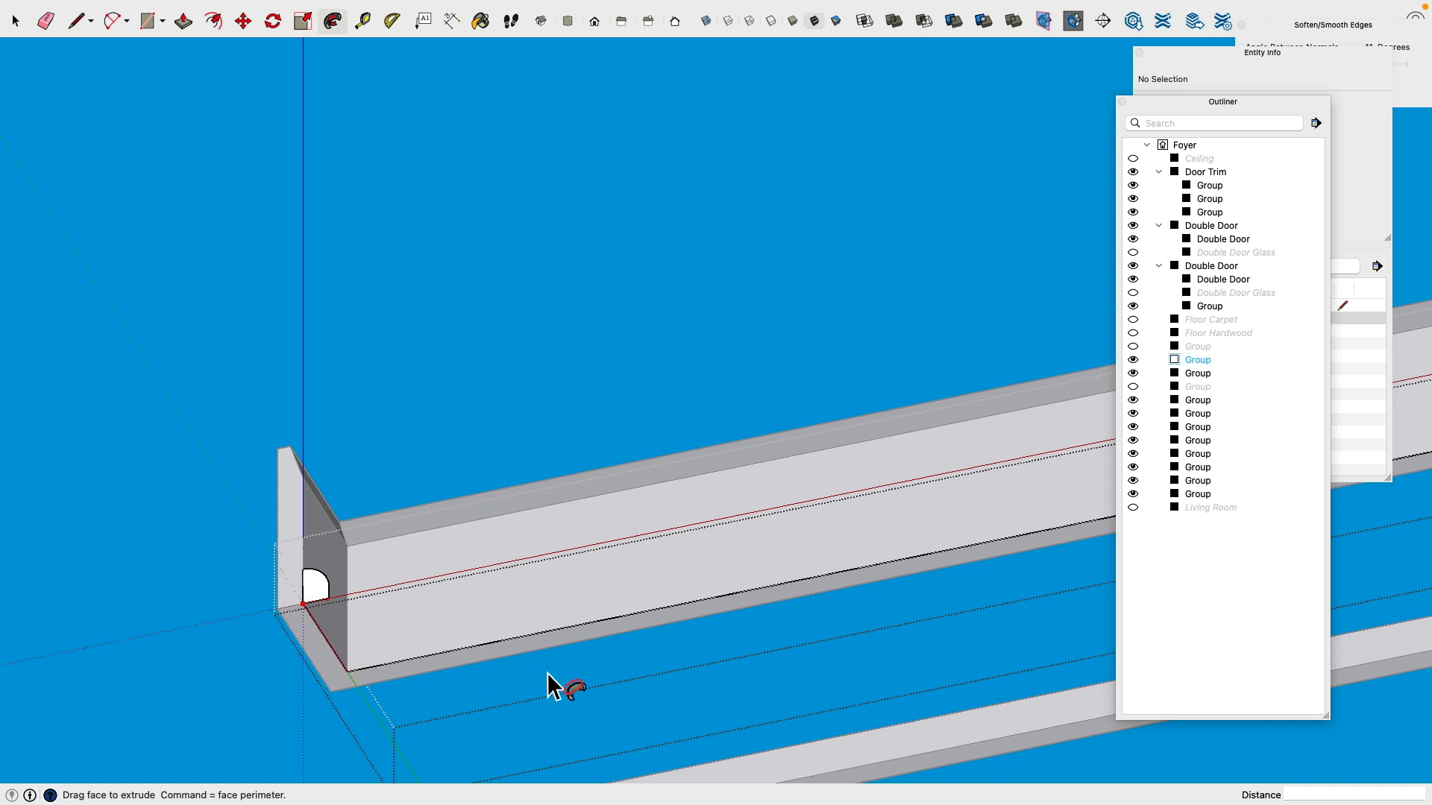
left_click(14, 26)
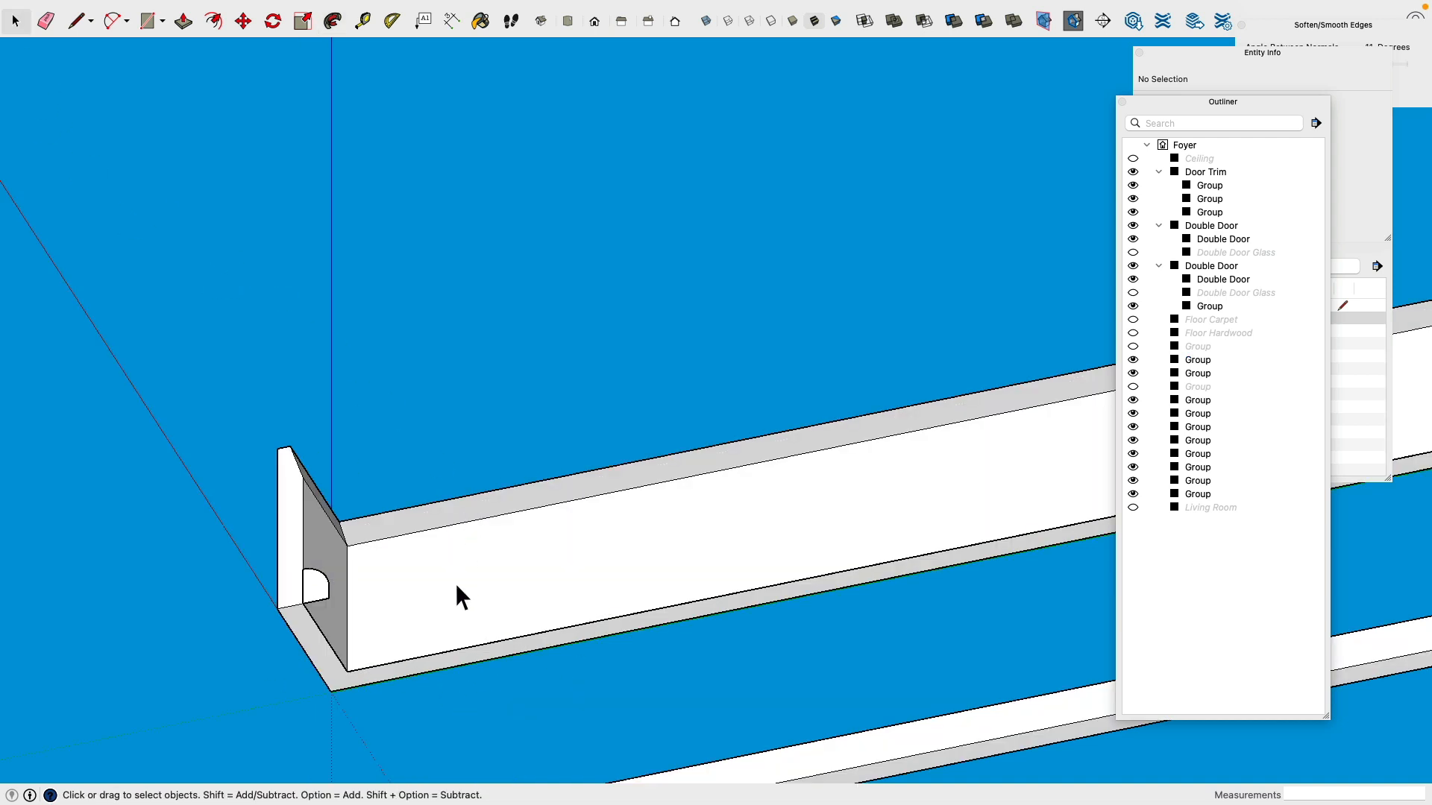
Step: Hide the newly swept baseboard group, then open the rounded strip profile group and select its face
left_click(414, 547)
key("super+e")
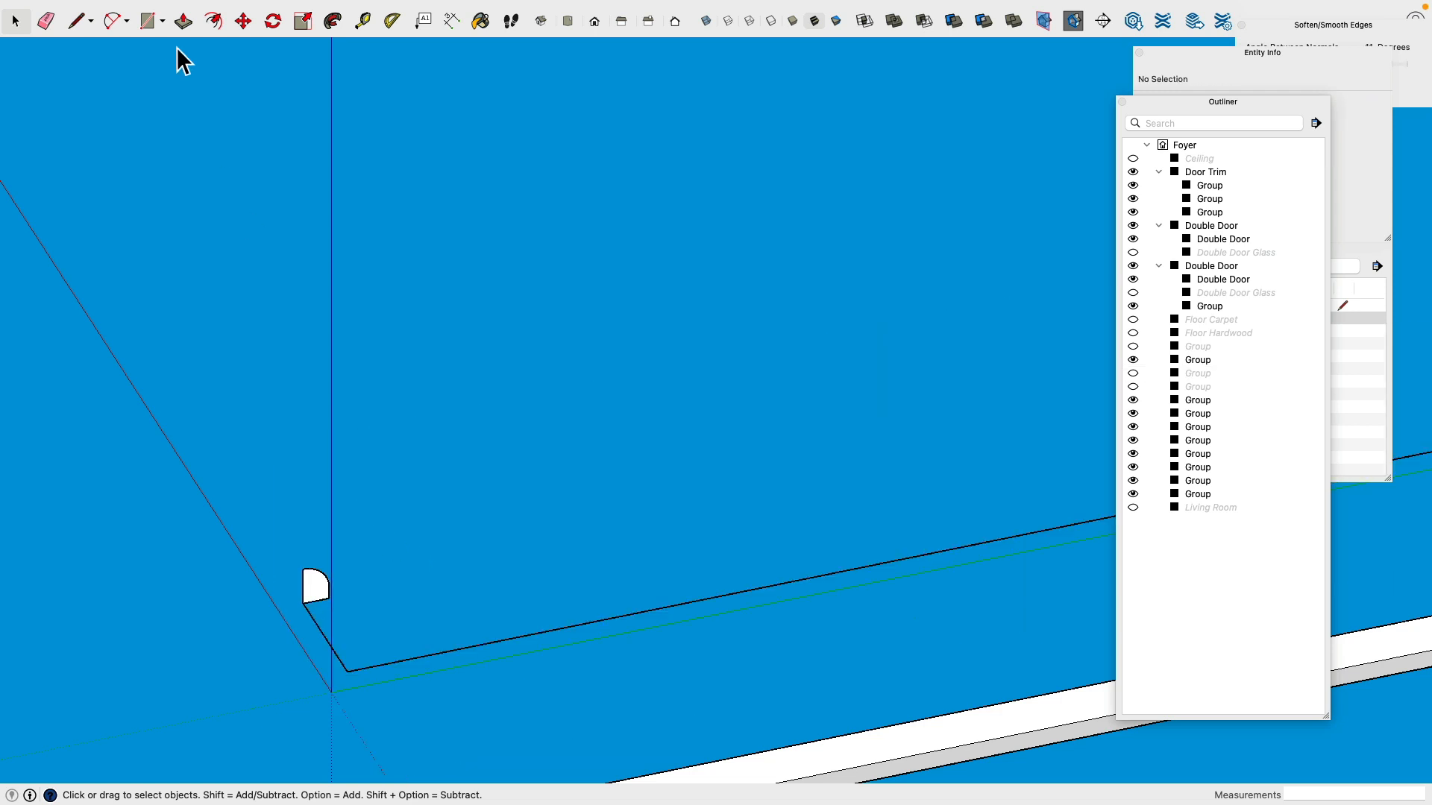
double_click(319, 593)
left_click(320, 594)
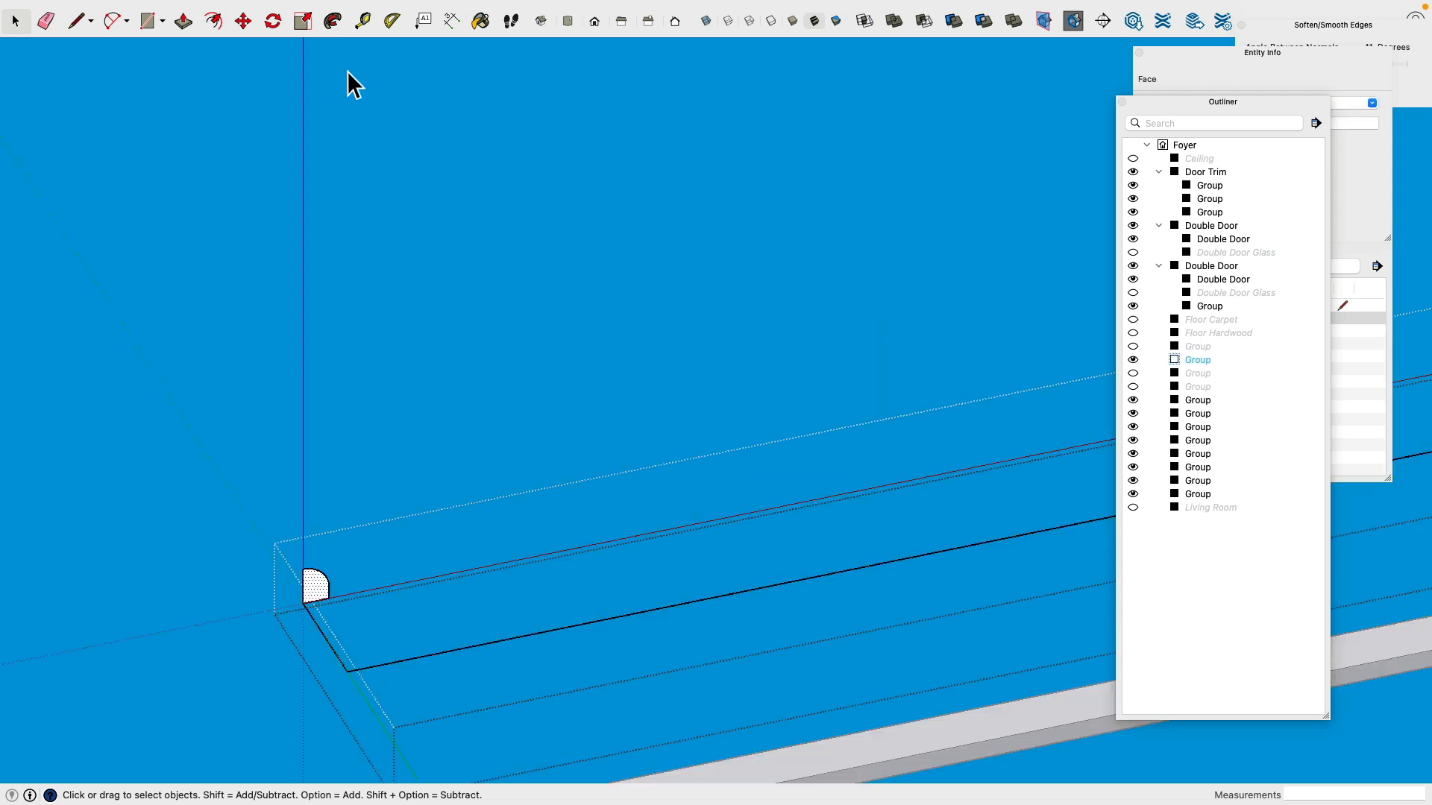
Step: Sweep the rounded strip face with Follow Me along the wall base and around the inner corner to the door trim, then leave the group
left_click_drag(313, 592, 344, 664)
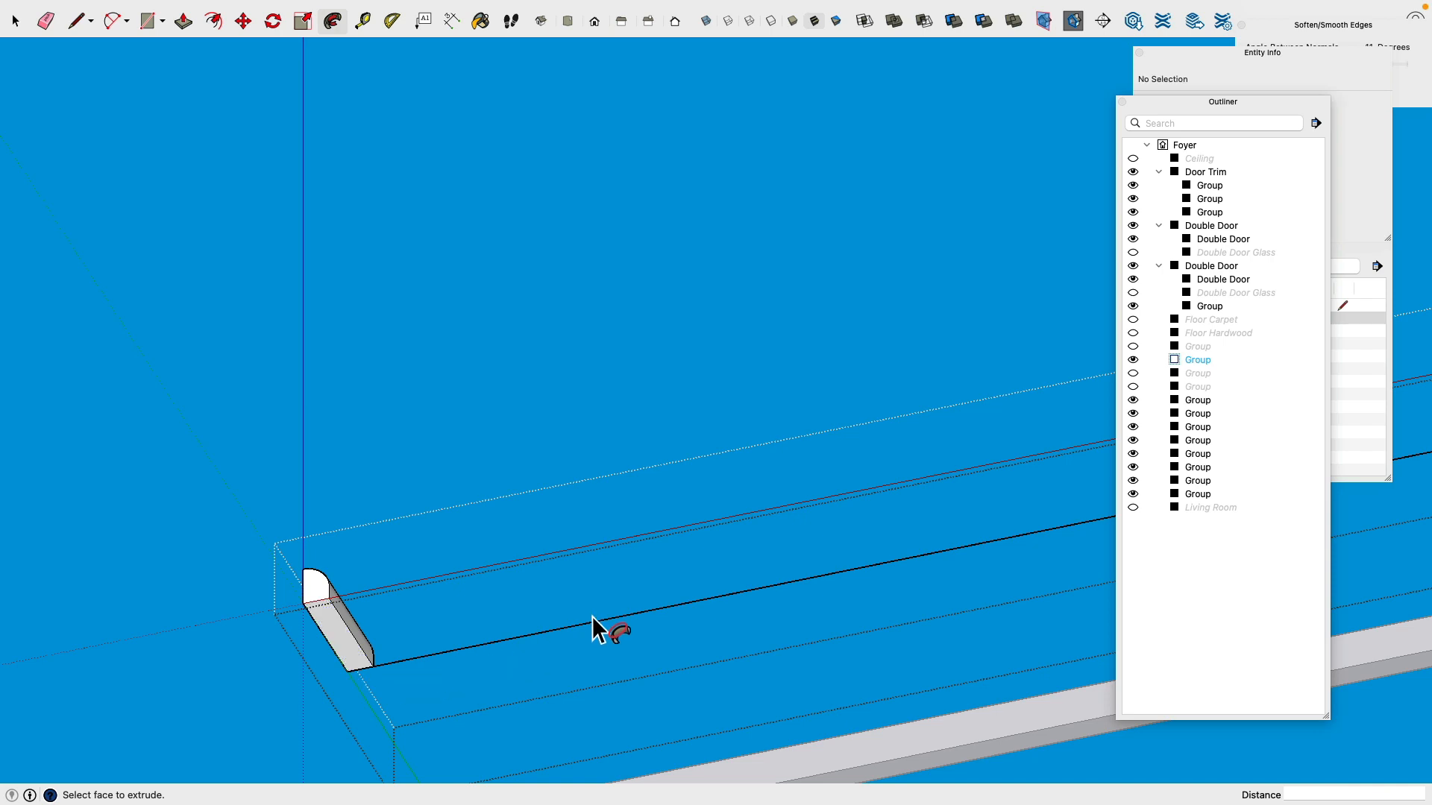
key("super+z")
left_click_drag(321, 597, 316, 633)
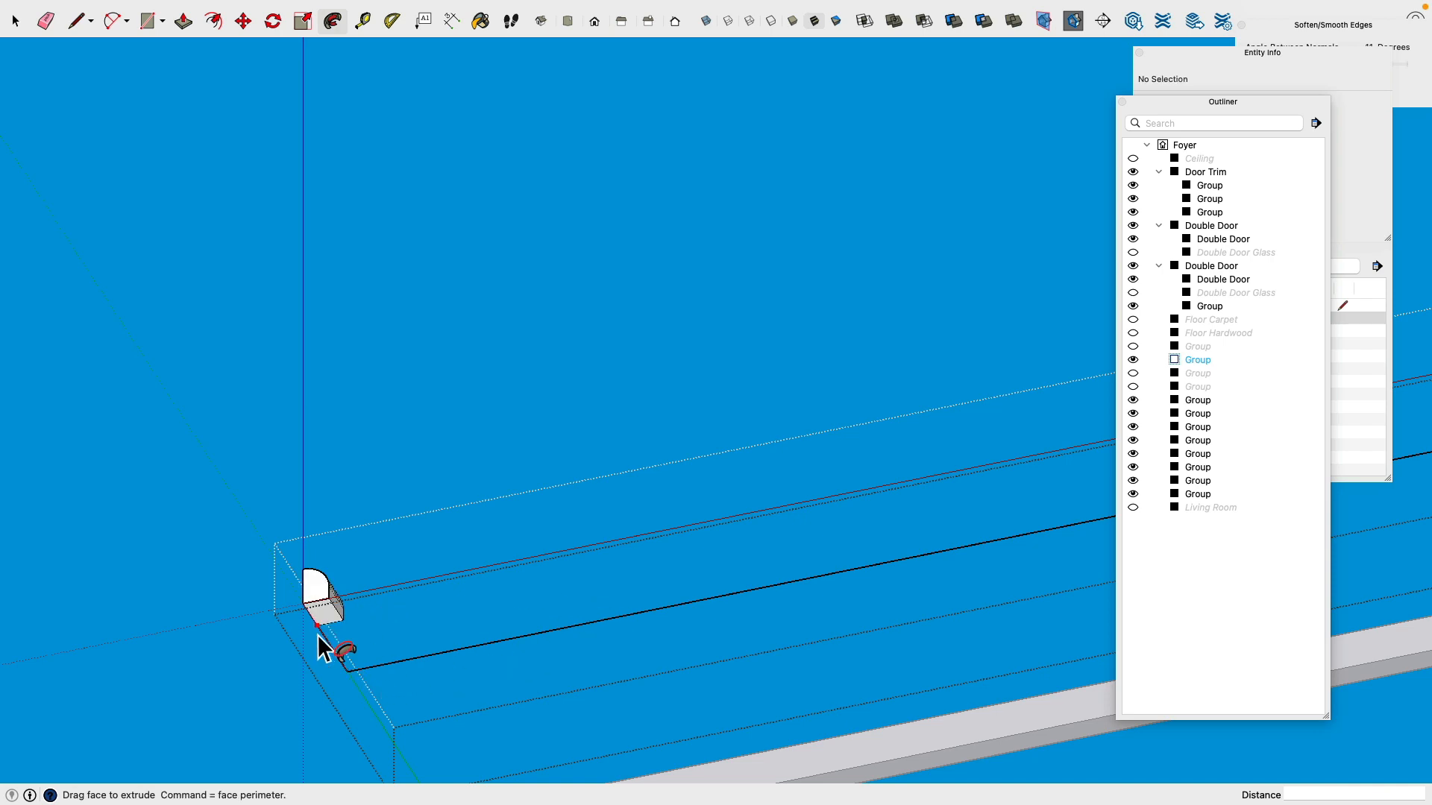
scroll(511, 646, "down", 5)
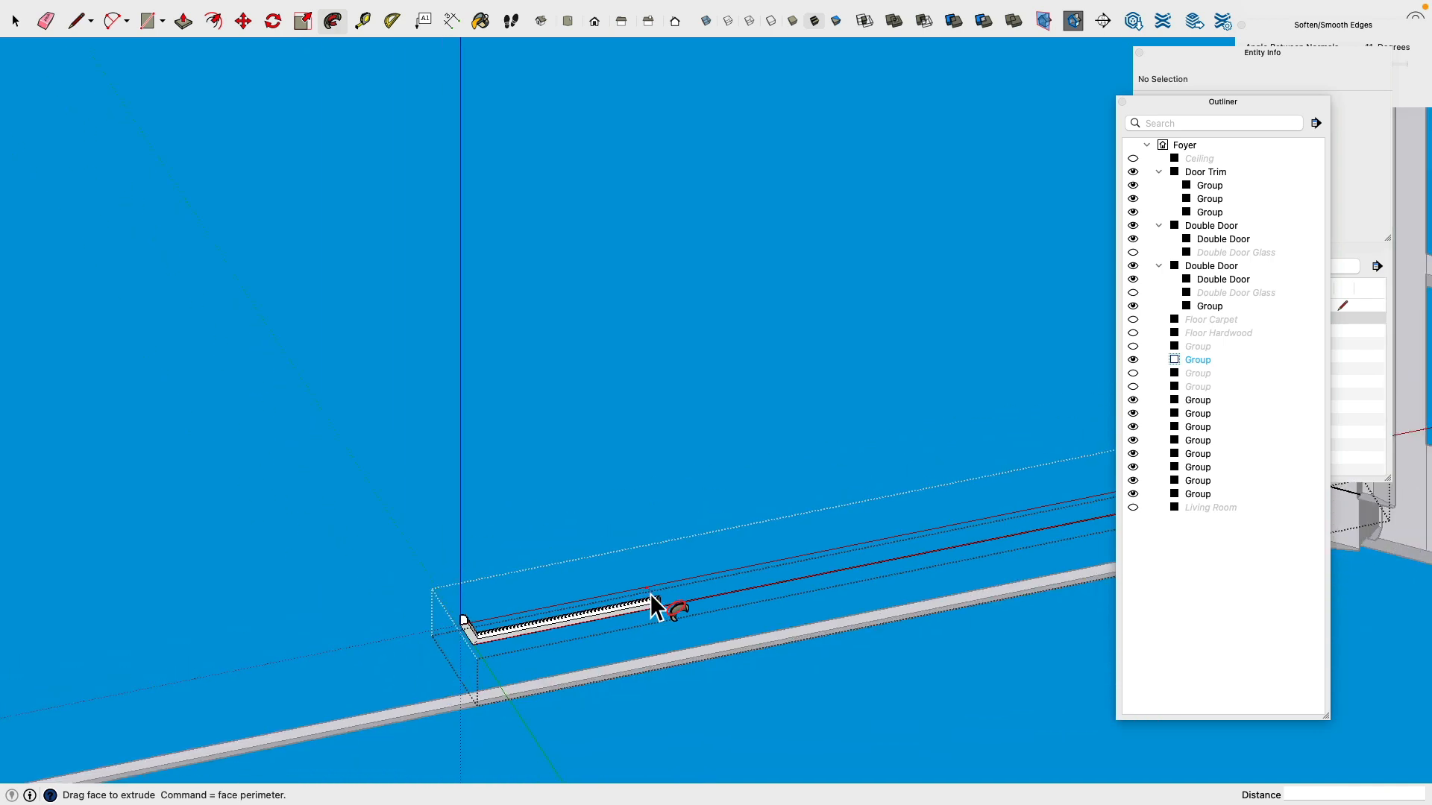
middle_click_drag(731, 585, 224, 574, "shift")
middle_click_drag(768, 472, 604, 477, "shift")
scroll(648, 483, "up", 5)
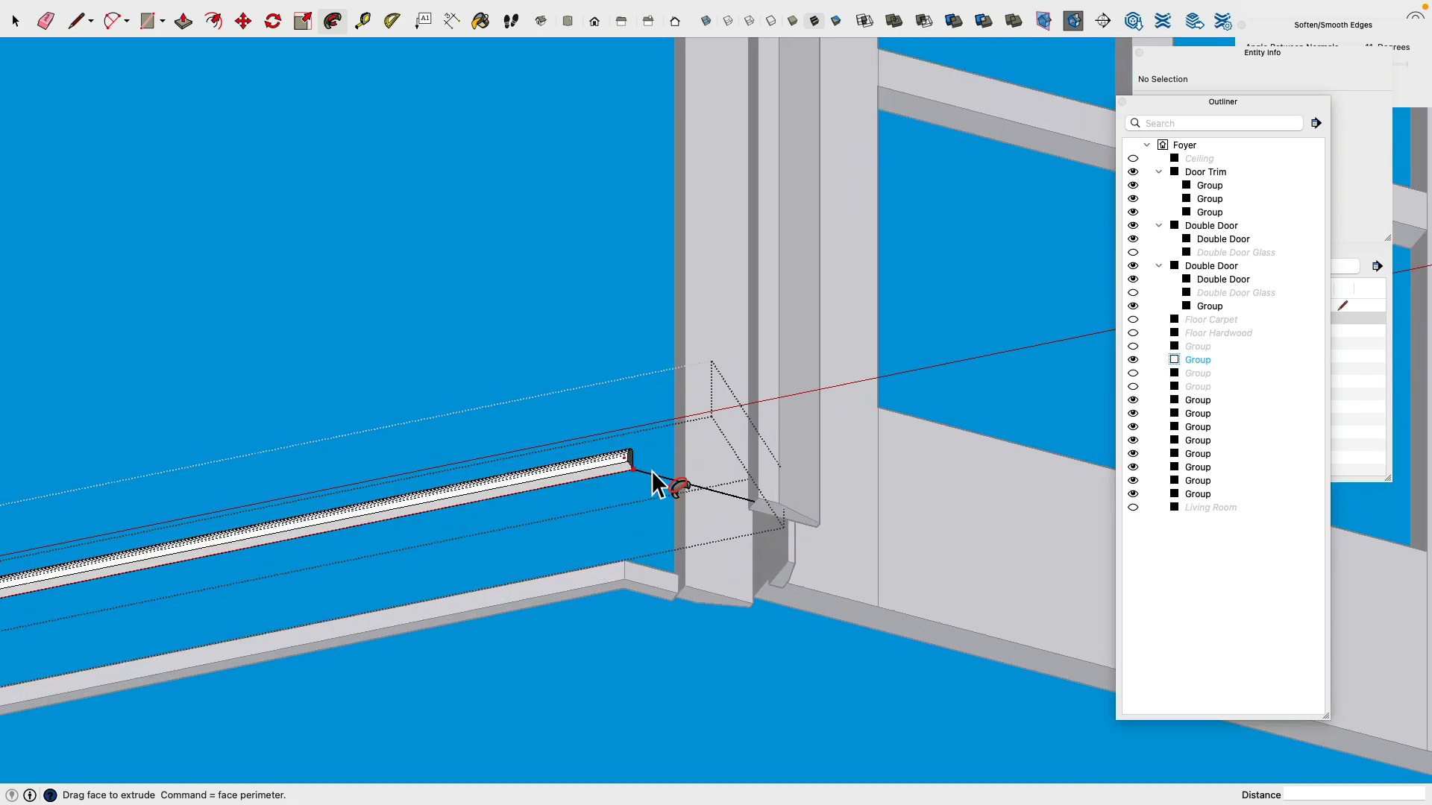
left_click(768, 511)
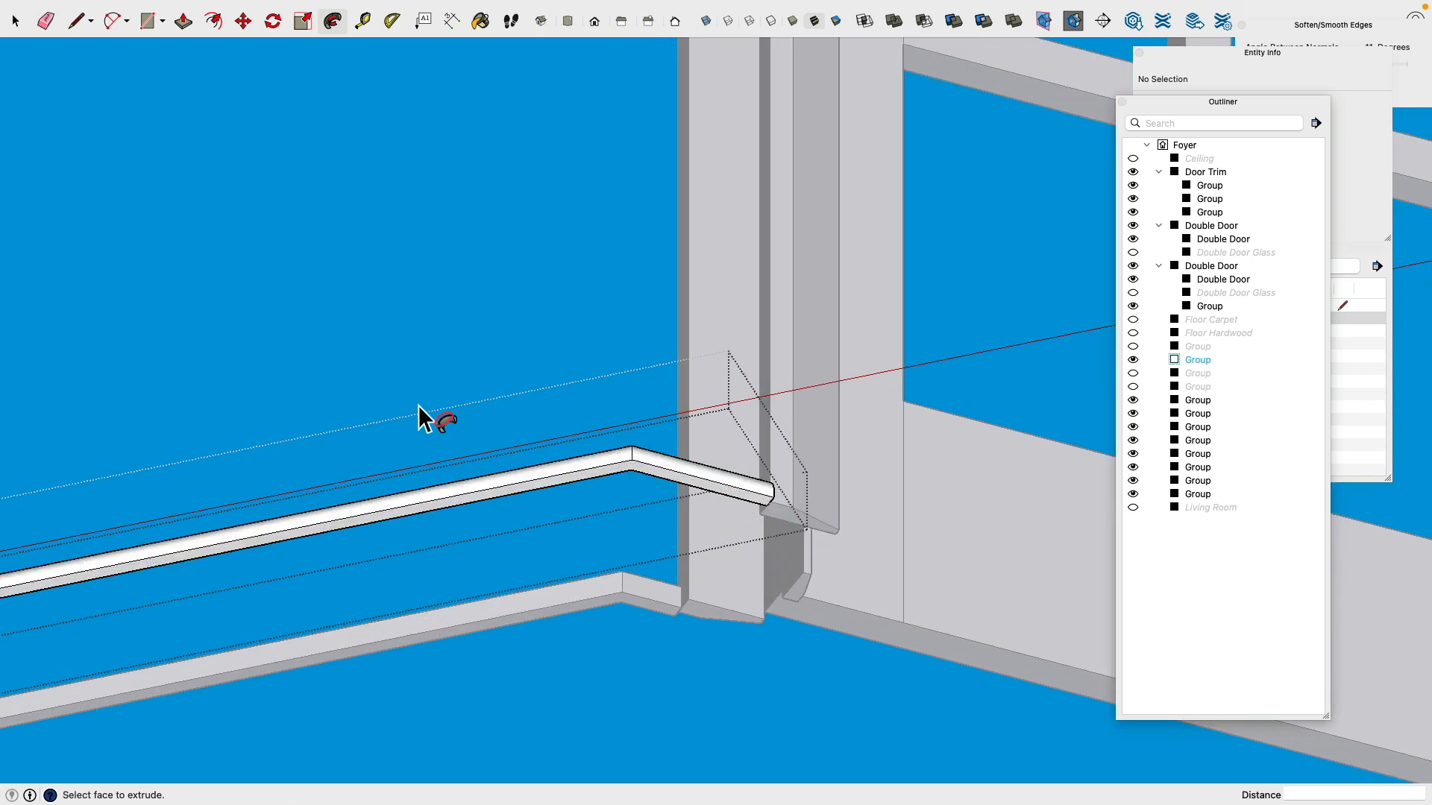
left_click(18, 28)
left_click(276, 194)
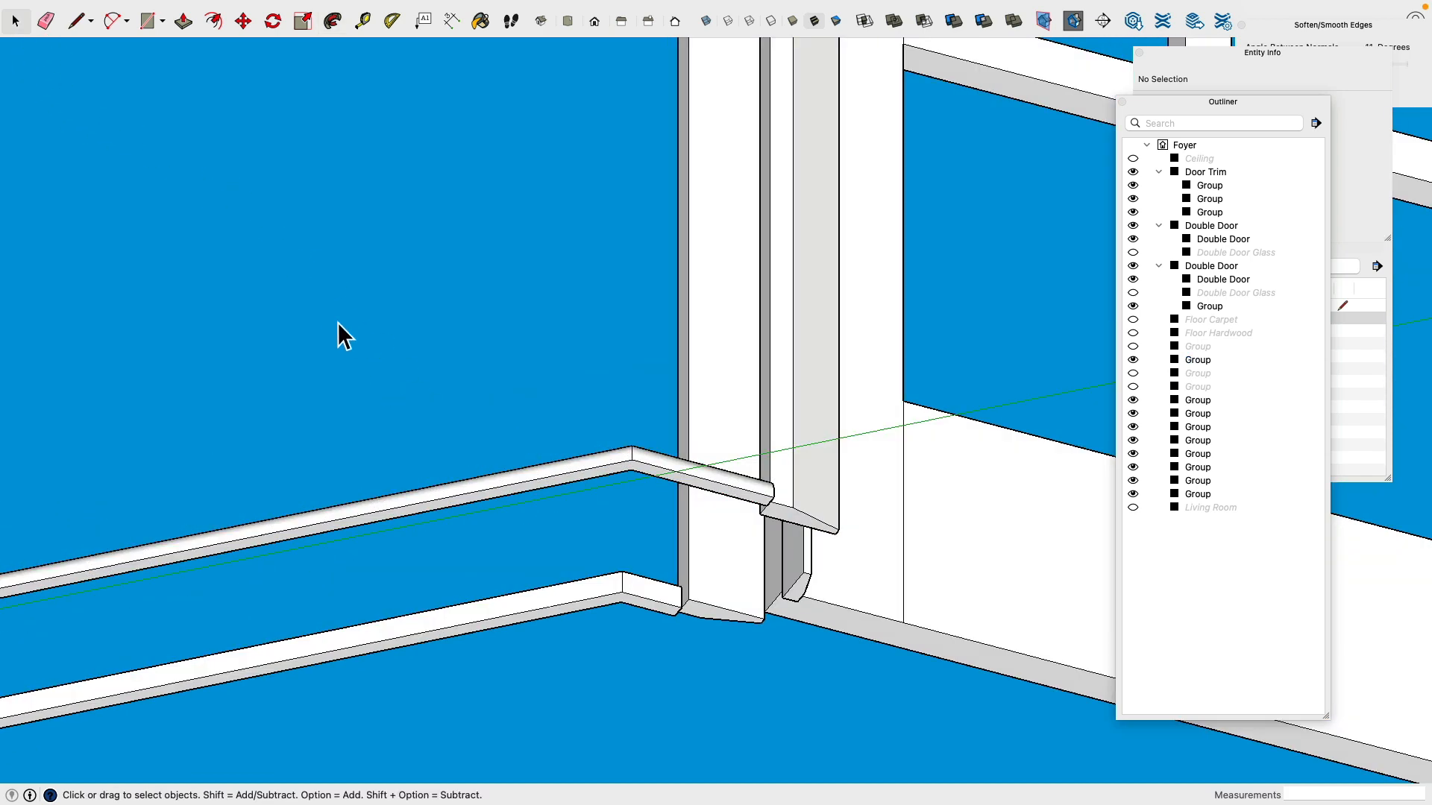
Step: Unhide all the hidden top-level groups of the foyer model
scroll(337, 323, "down", 4)
middle_click_drag(337, 323, 641, 302, "shift")
scroll(631, 333, "down", 4)
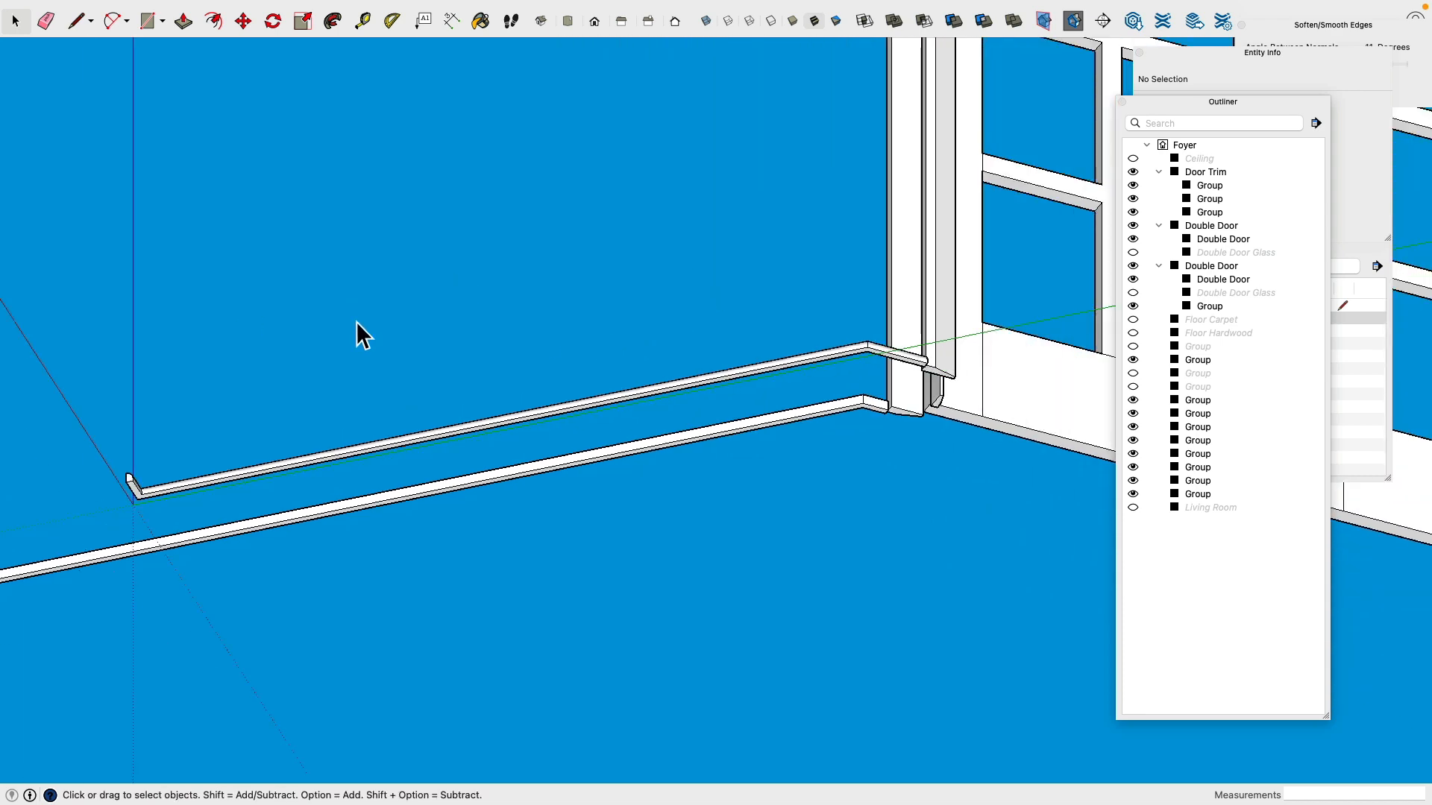
key("shift+h")
scroll(377, 433, "down", 4)
scroll(338, 375, "down", 8)
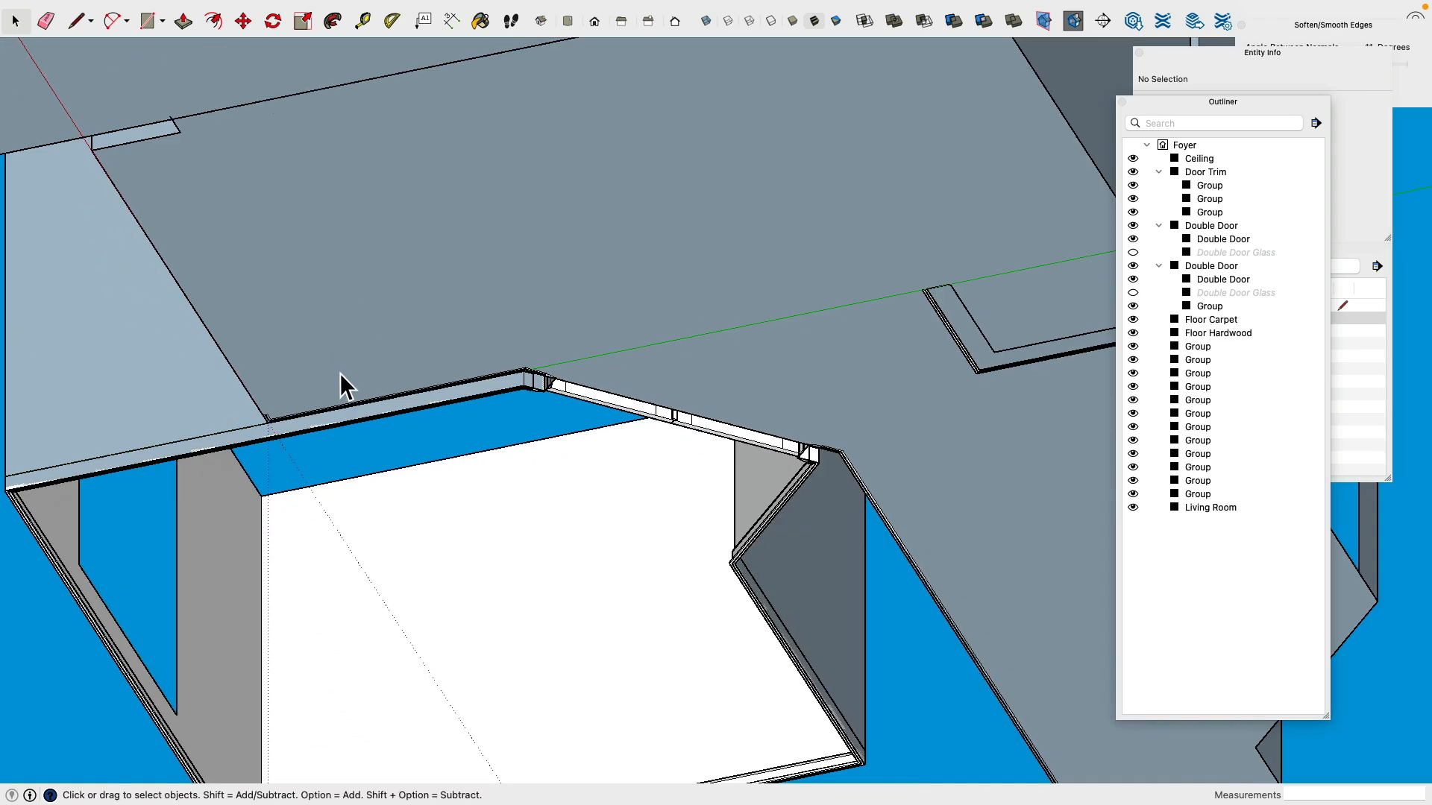
Step: Hide the Floor Hardwood, Floor Carpet and Living Room groups
left_click(353, 334)
scroll(386, 410, "down", 3)
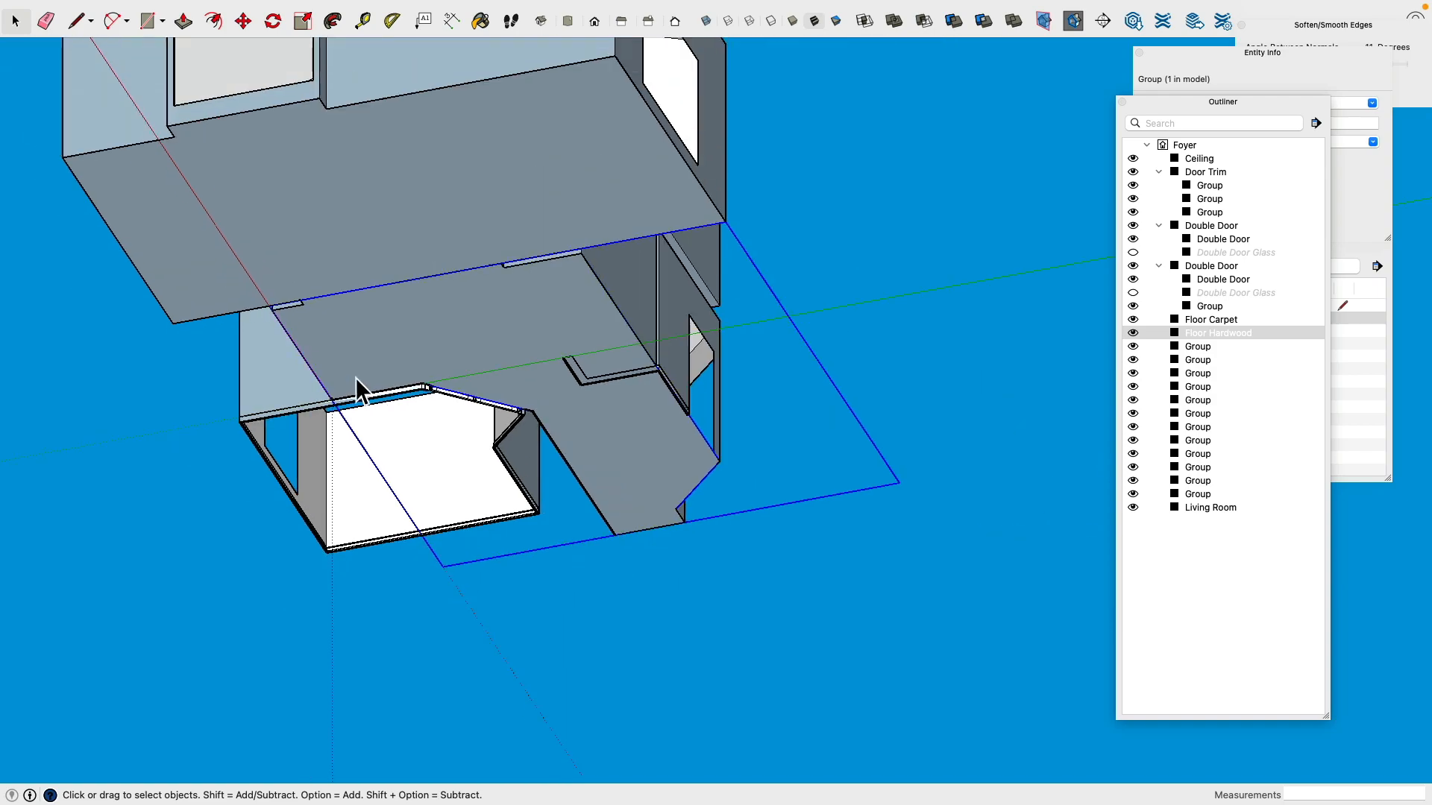
key("h")
scroll(254, 243, "down", 4)
left_click(253, 244)
key("h")
left_click(176, 179)
key("h")
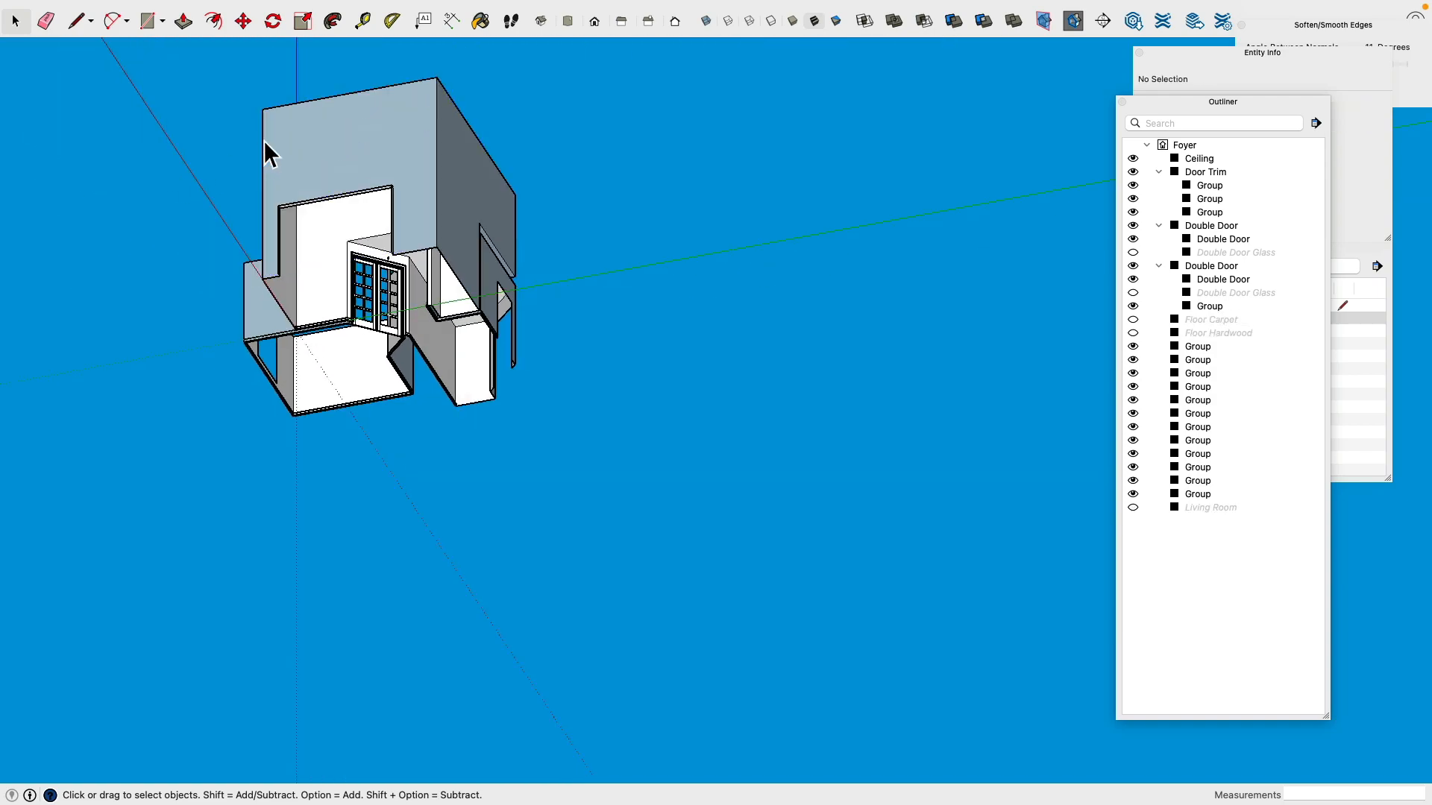
Step: Delete the two leftover trim profile groups floating in the room beside the double doors
scroll(273, 159, "up", 4)
scroll(319, 495, "up", 6)
middle_click_drag(441, 435, 661, 505)
scroll(676, 403, "down", 5)
middle_click_drag(676, 403, 823, 423)
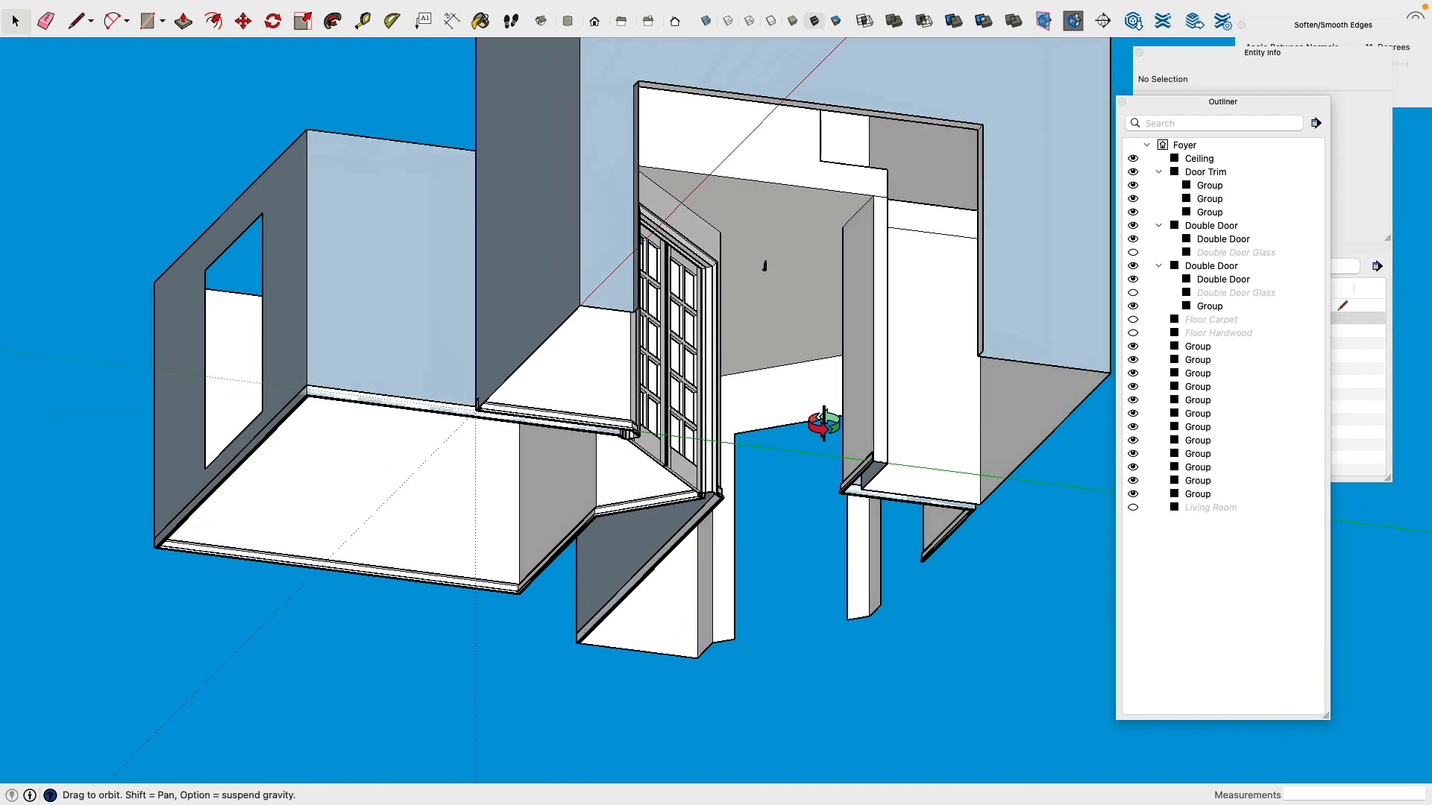
scroll(716, 259, "up", 5)
scroll(715, 258, "up", 3)
left_click_drag(709, 231, 776, 320)
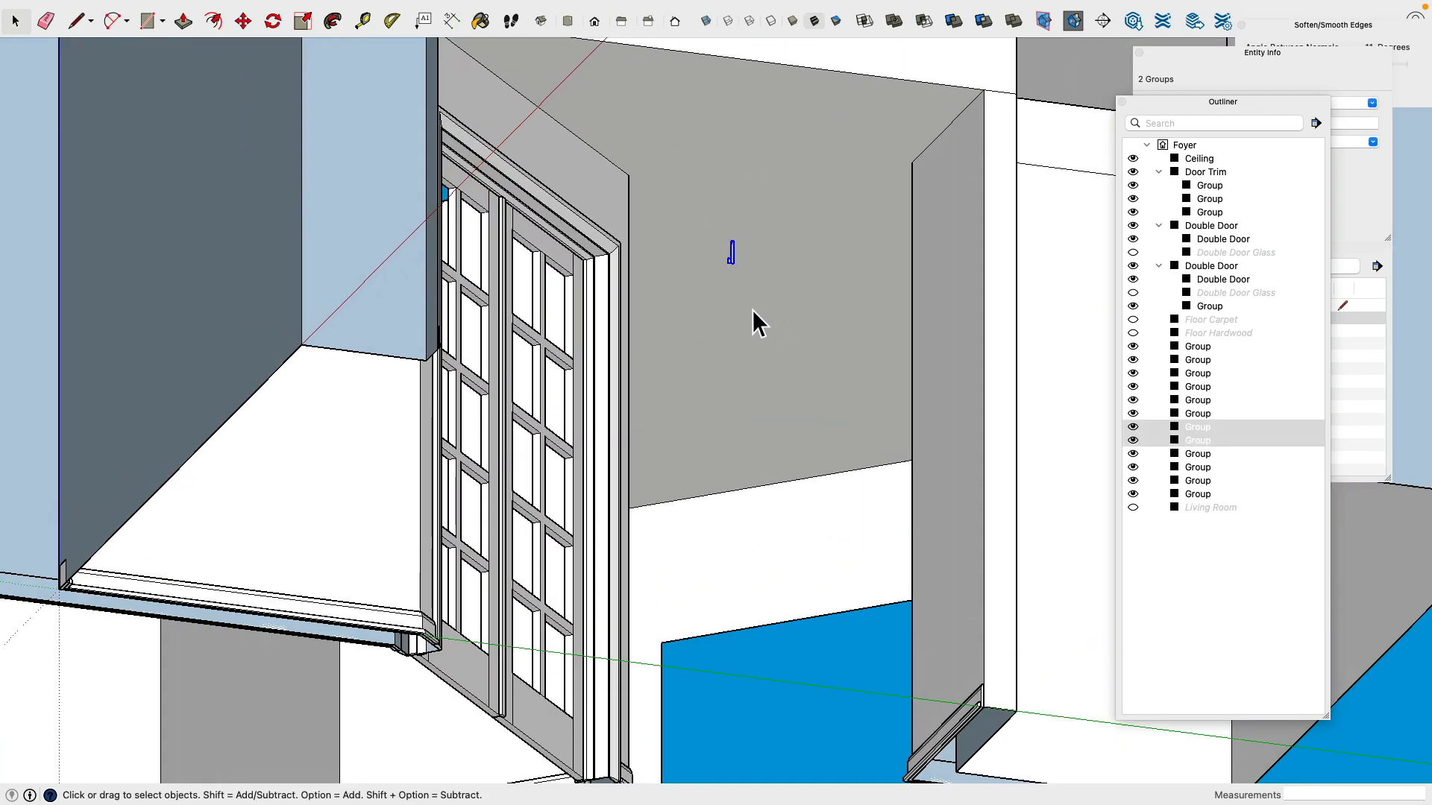
key("Delete")
scroll(734, 350, "down", 5)
middle_click_drag(729, 393, 501, 504)
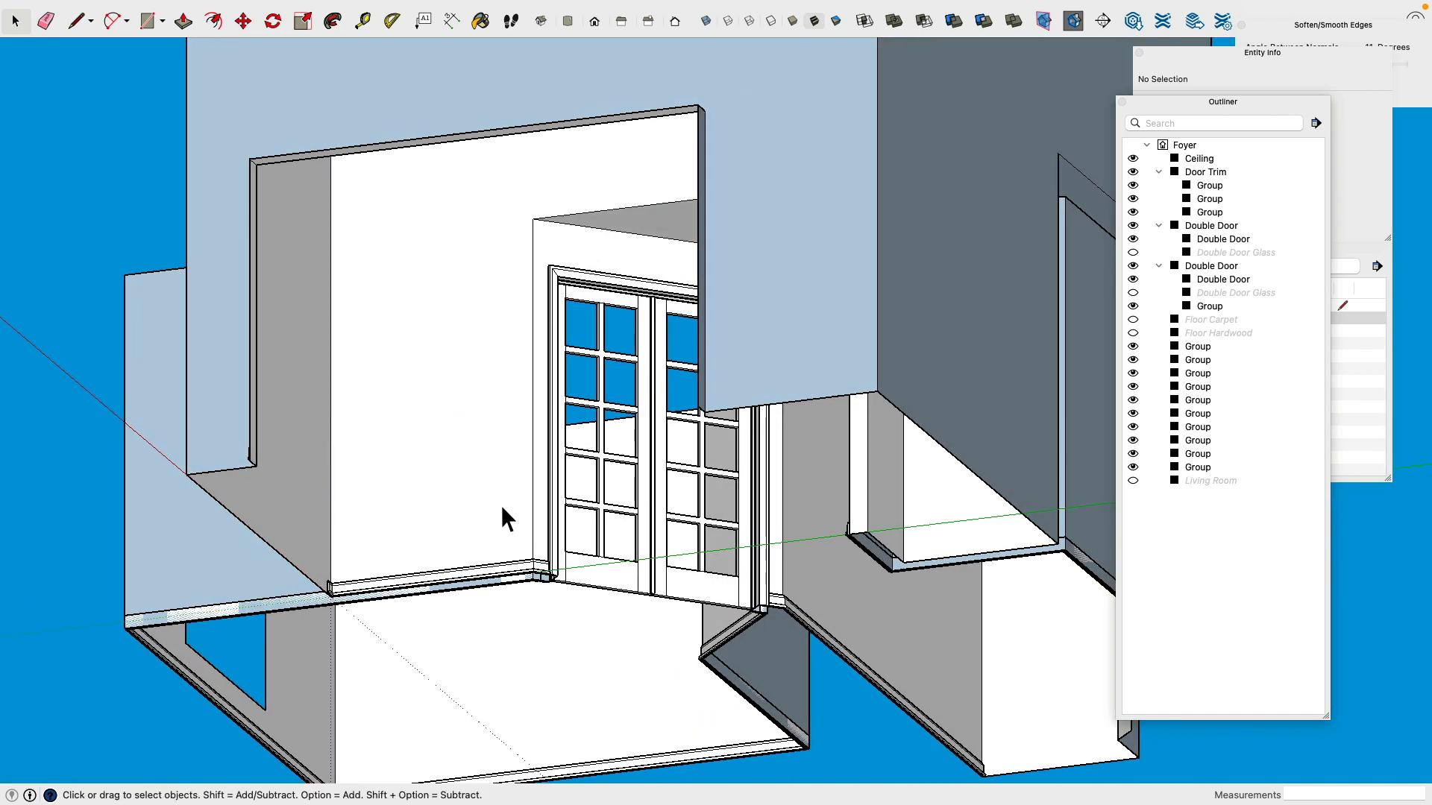
scroll(510, 501, "down", 2)
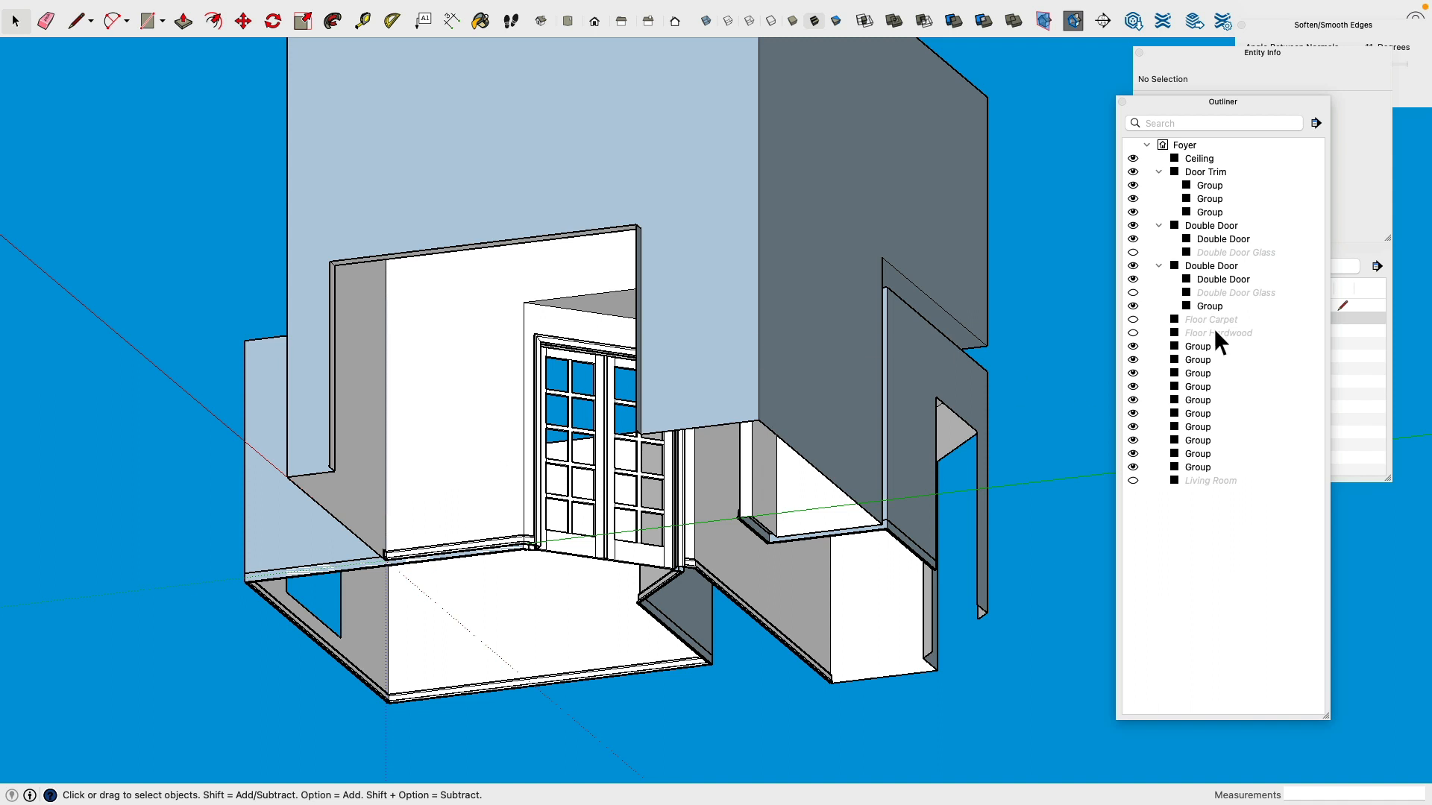
Step: Collapse the Door Trim group and both Double Door groups in the model's object hierarchy
left_click(1191, 478)
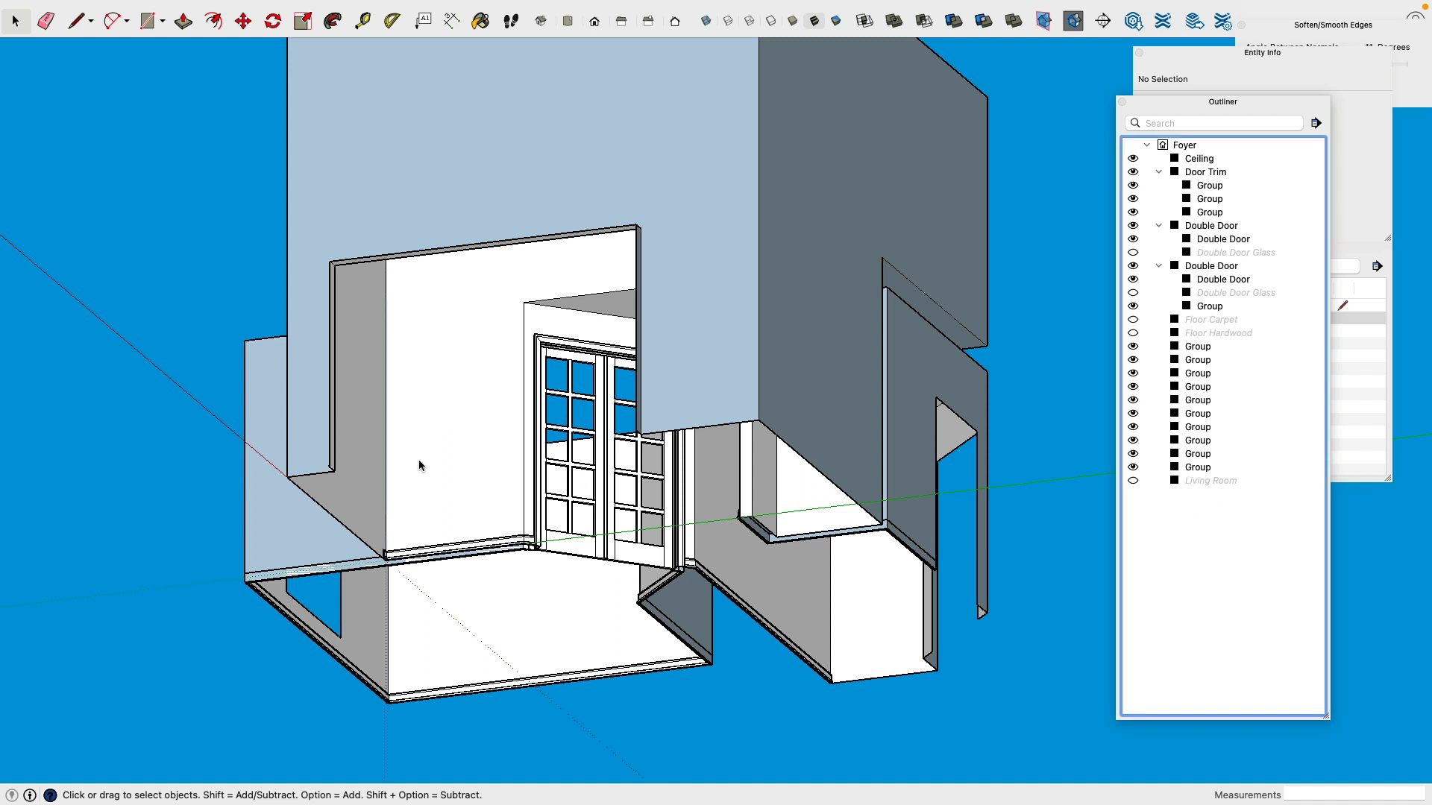
scroll(425, 468, "down", 3)
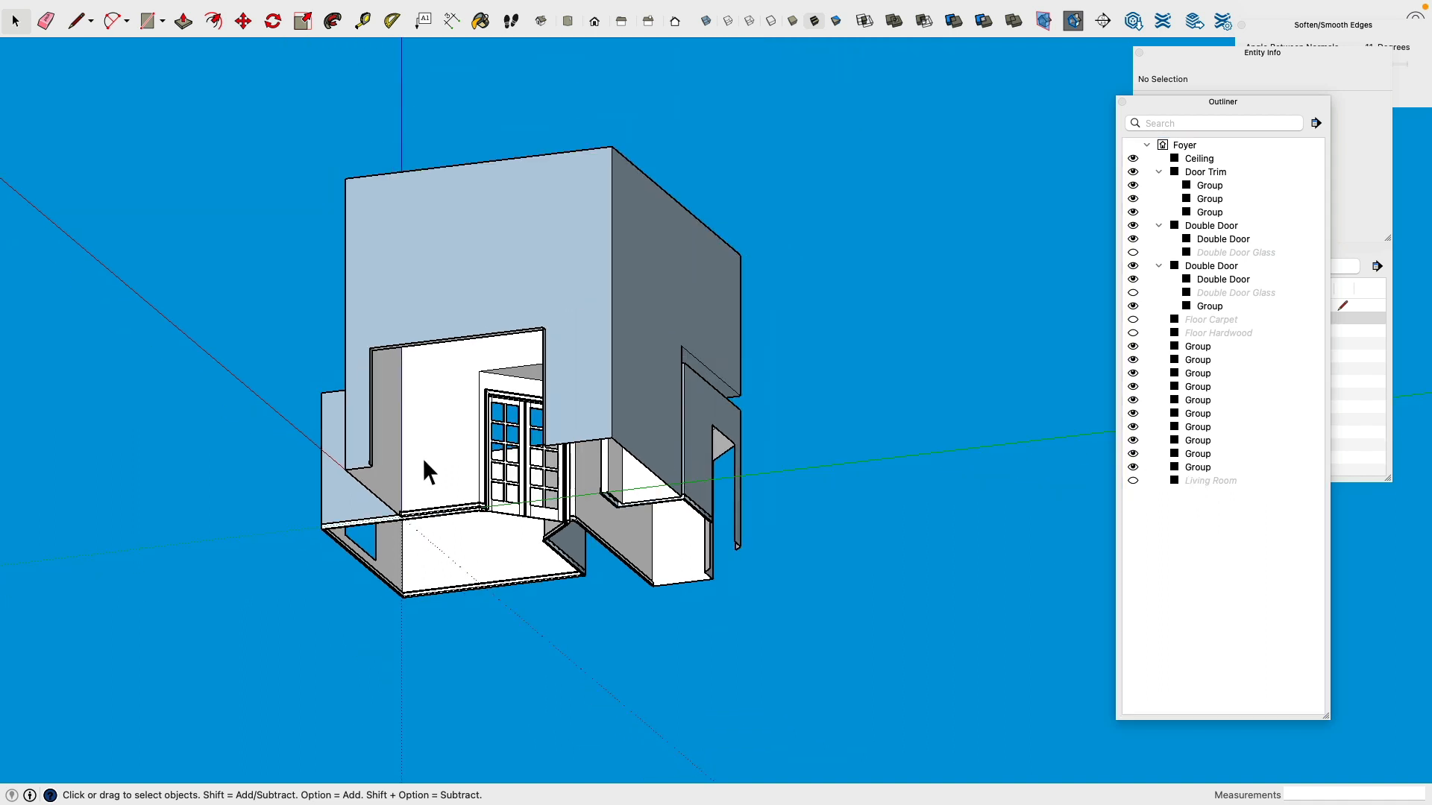
left_click(1159, 172)
left_click(1158, 185)
left_click(1158, 199)
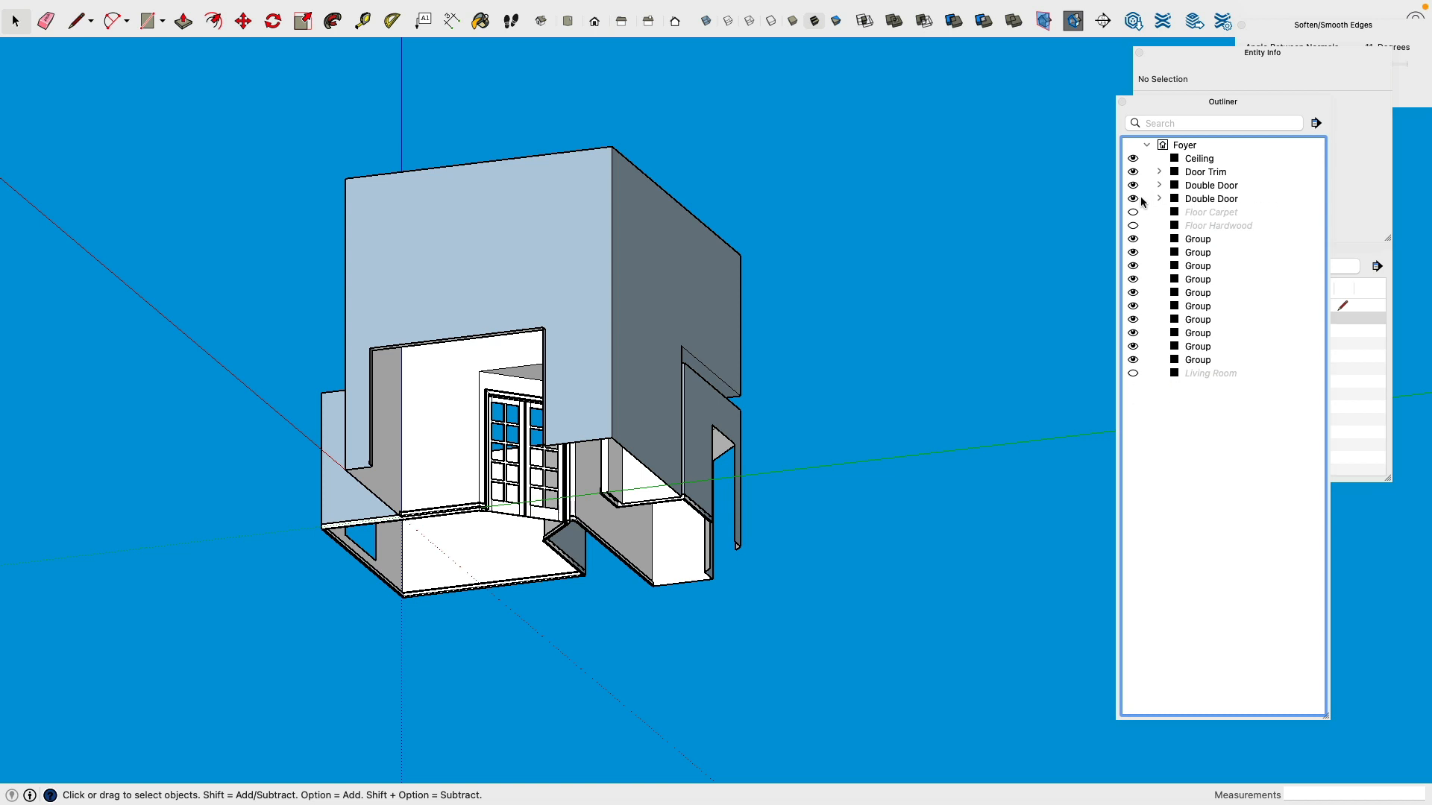
Step: Hide both Double Door groups, Door Trim, Ceiling and the unnamed walls group so only the baseboard pieces show
left_click(1133, 199)
left_click(1133, 186)
left_click(1132, 172)
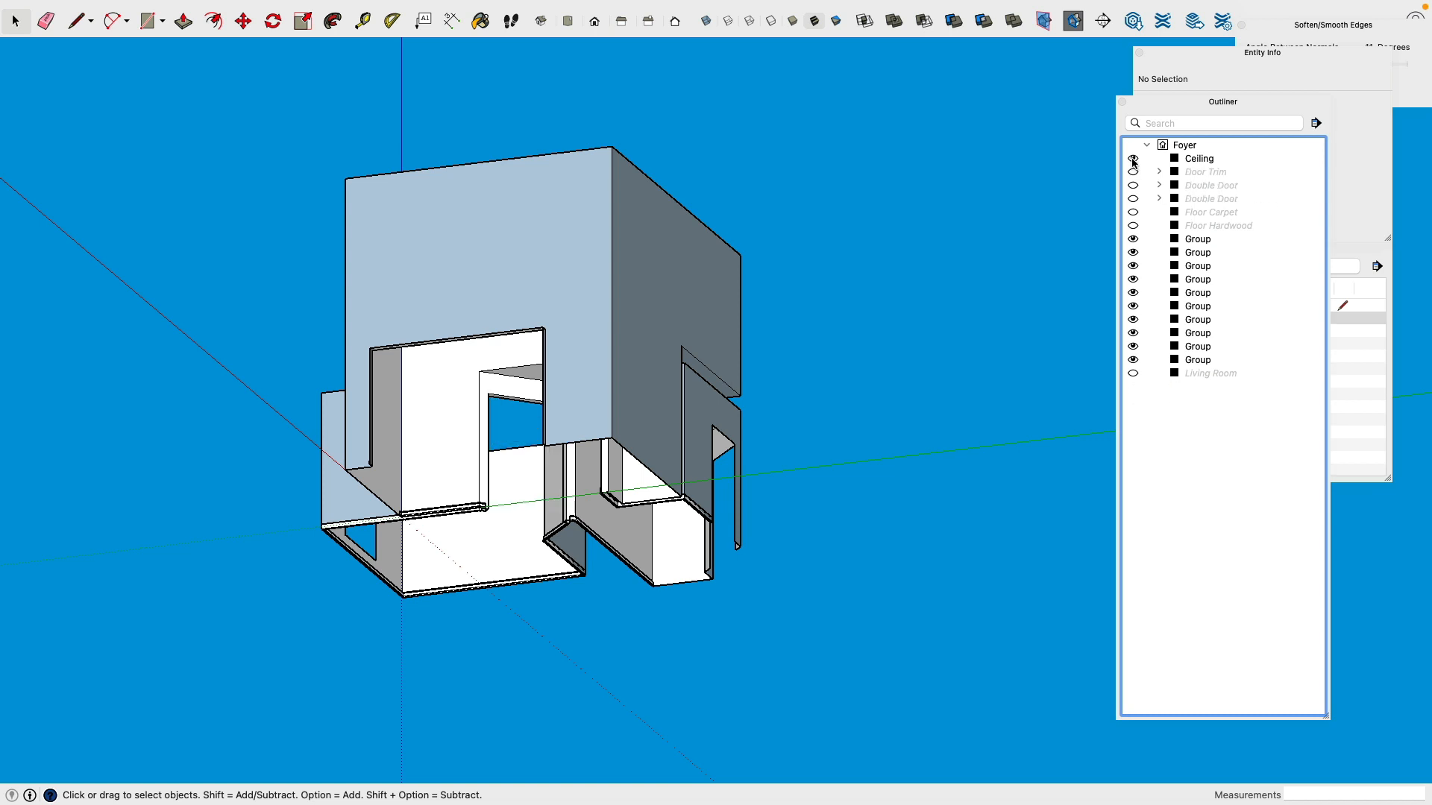
left_click(1133, 159)
left_click(401, 374)
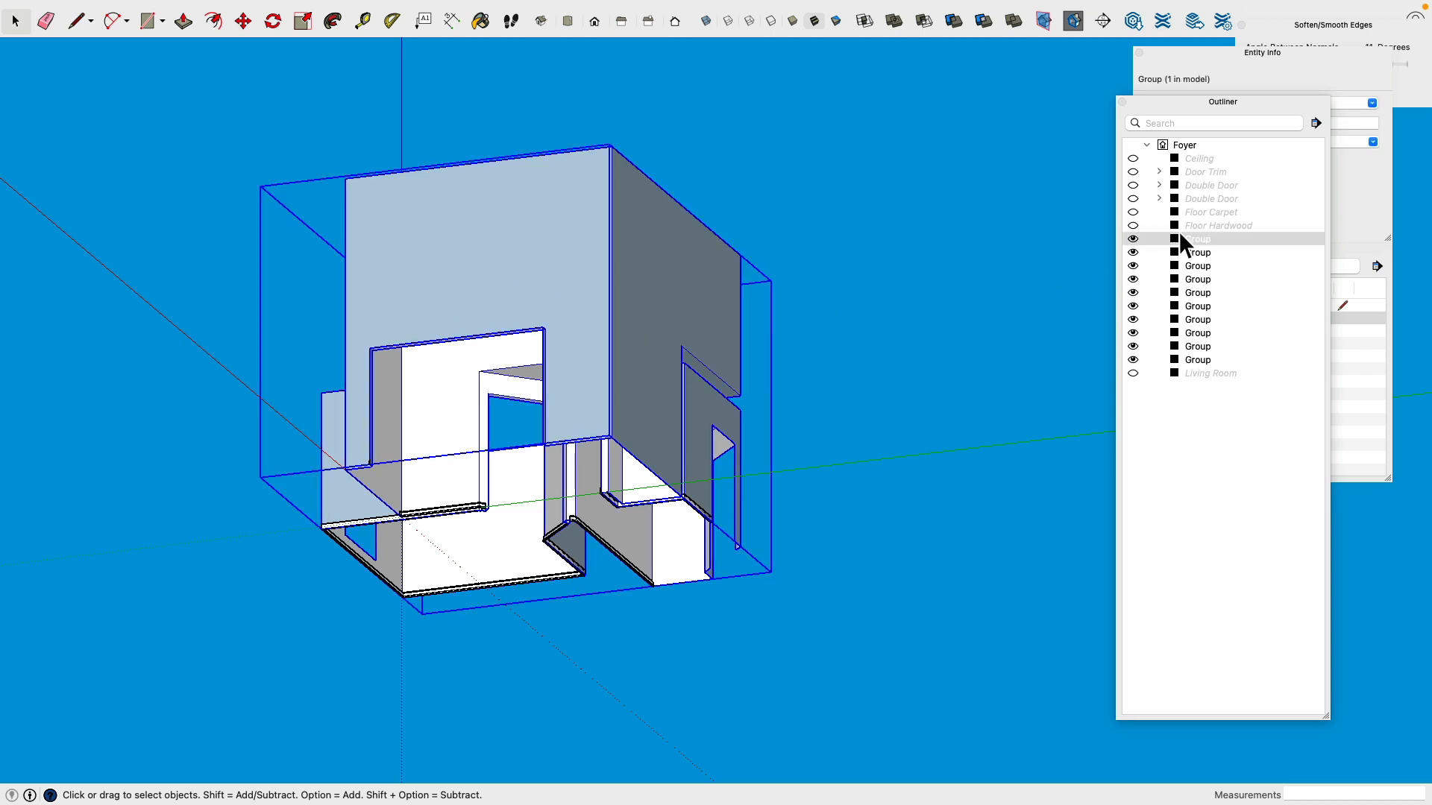
left_click(1132, 240)
Step: Try to group the two small profile groups lying apart from the baseboard runs
left_click(793, 300)
middle_click_drag(792, 301, 341, 409)
left_click_drag(337, 395, 417, 500)
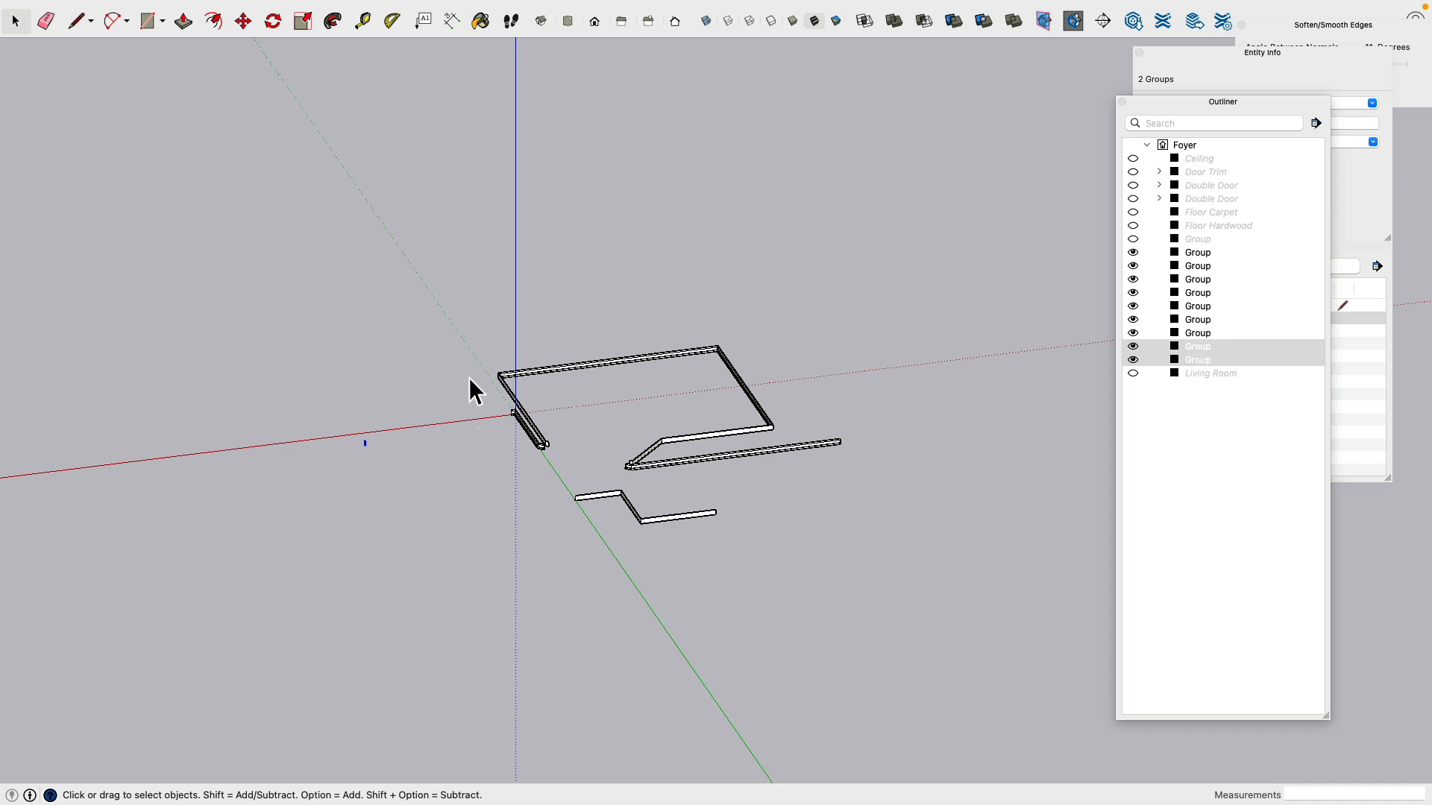
right_click(300, 340)
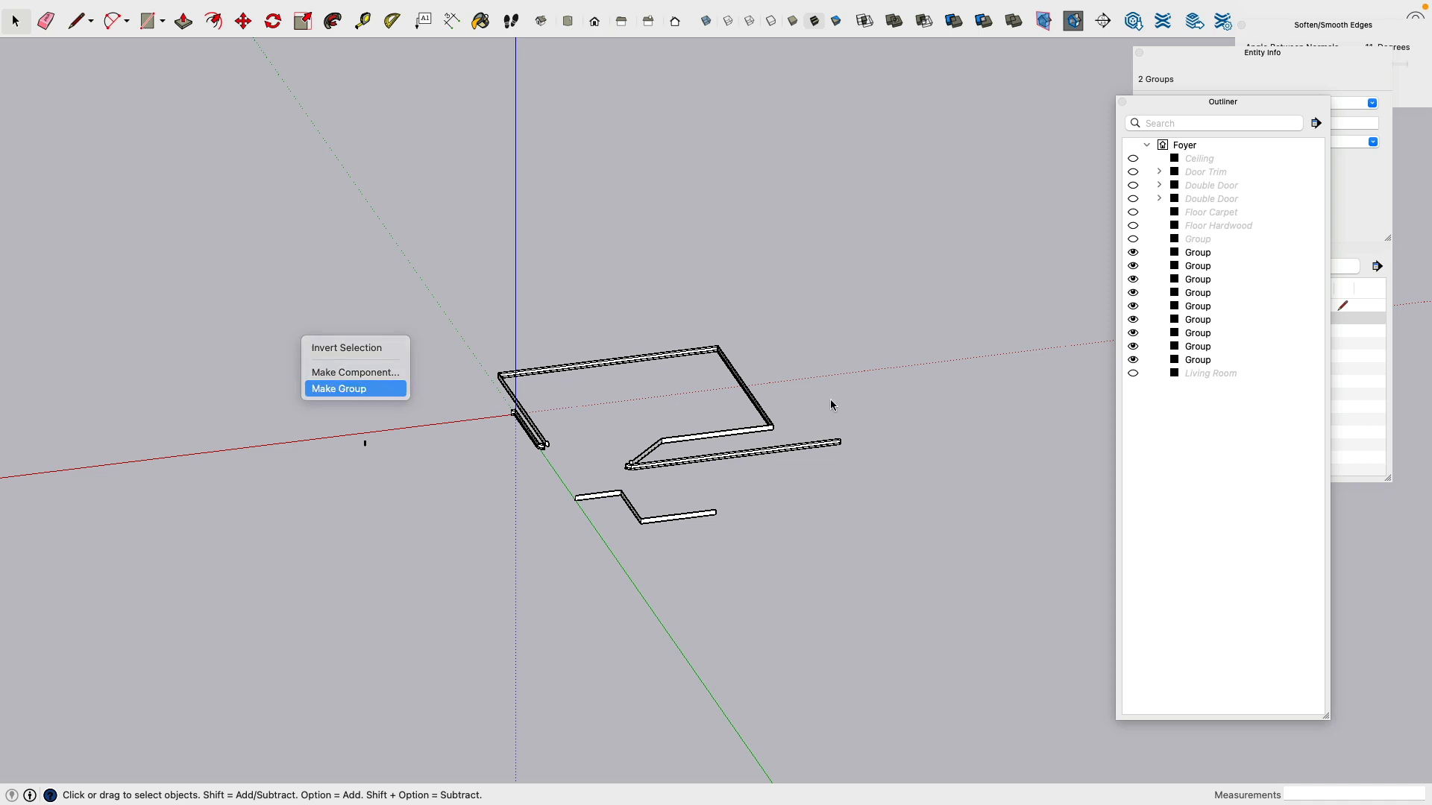
left_click(339, 388)
left_click(1206, 371)
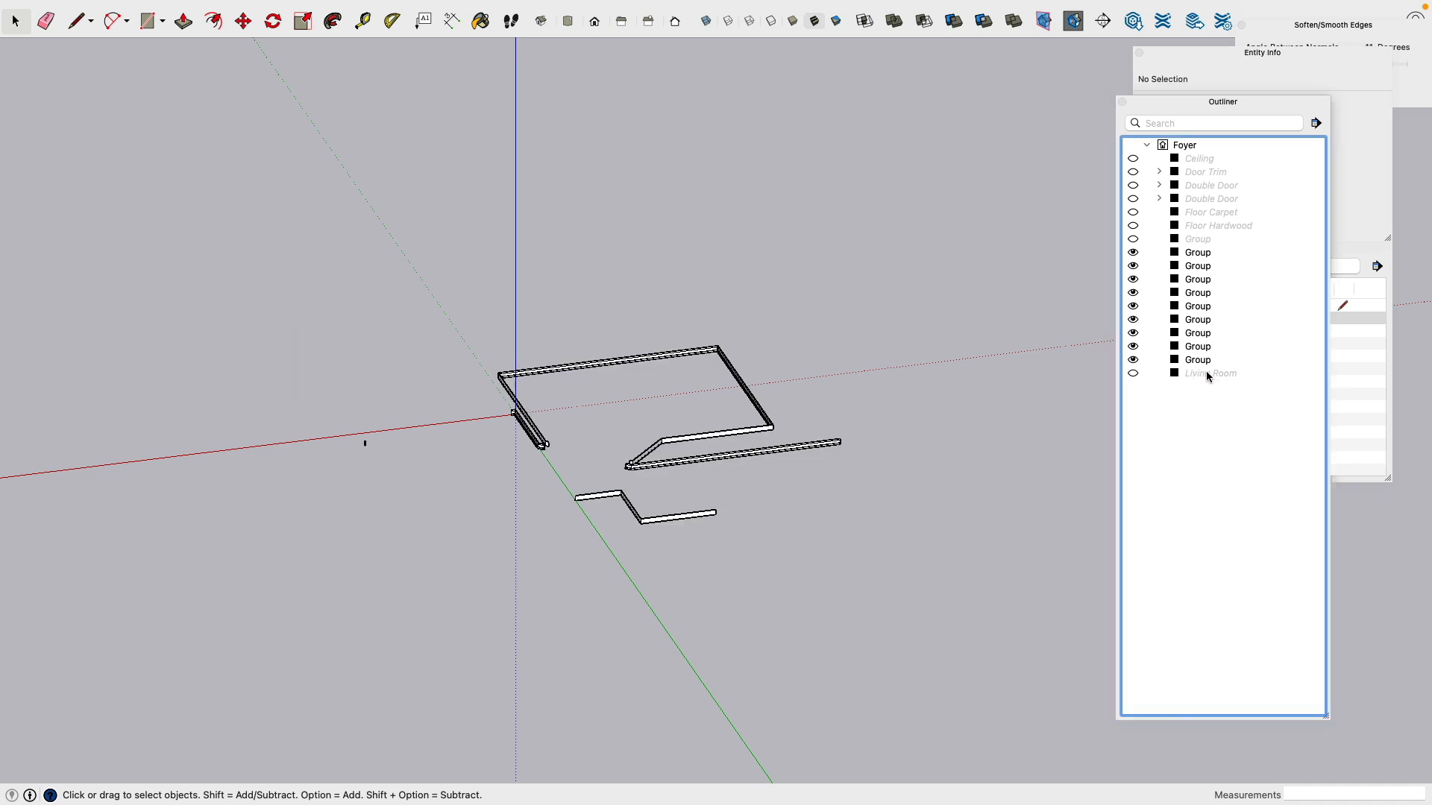
Step: Select the tall baseboard profile and the small rounded strip profile beside it and combine them into one group
left_click(366, 447)
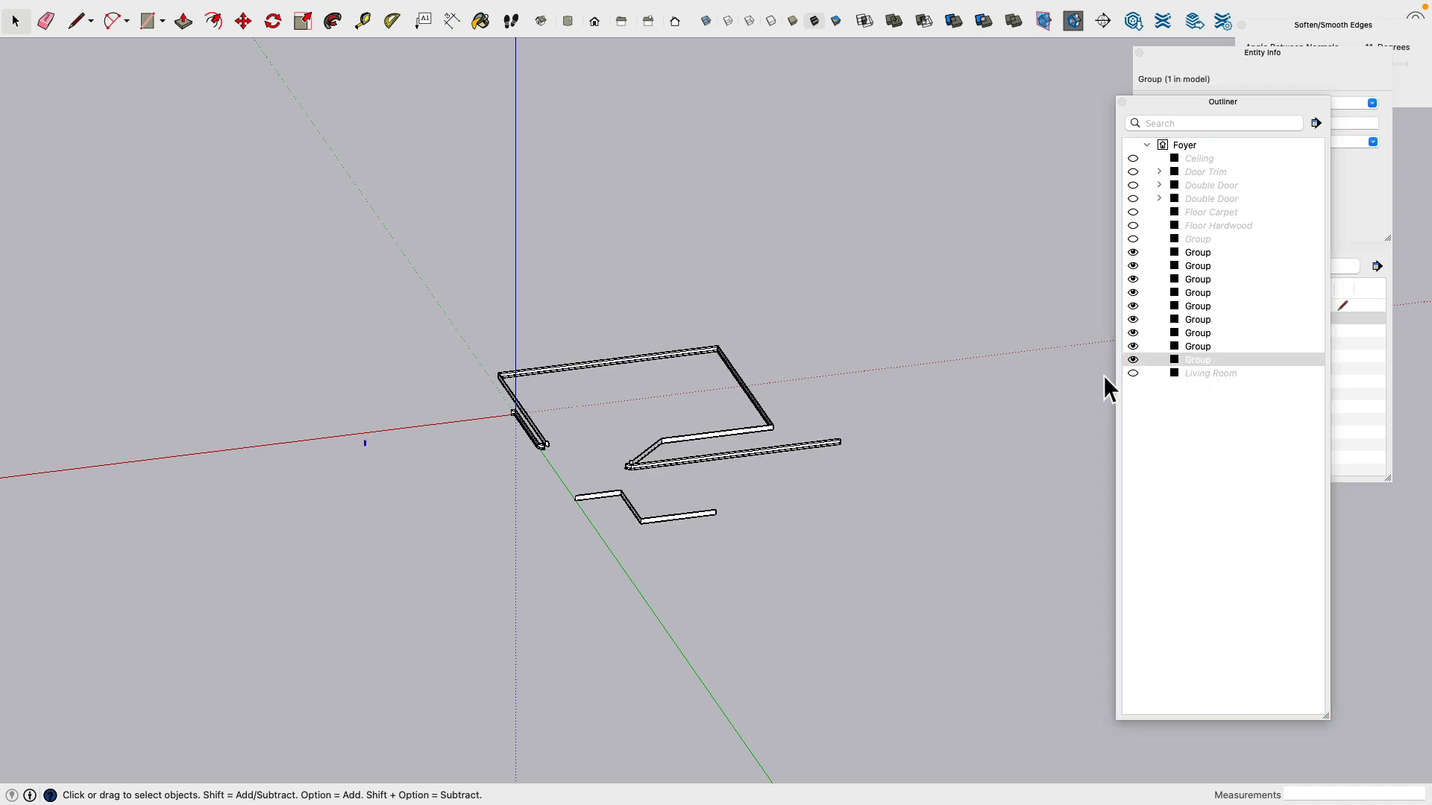
scroll(1138, 378, "up", 1)
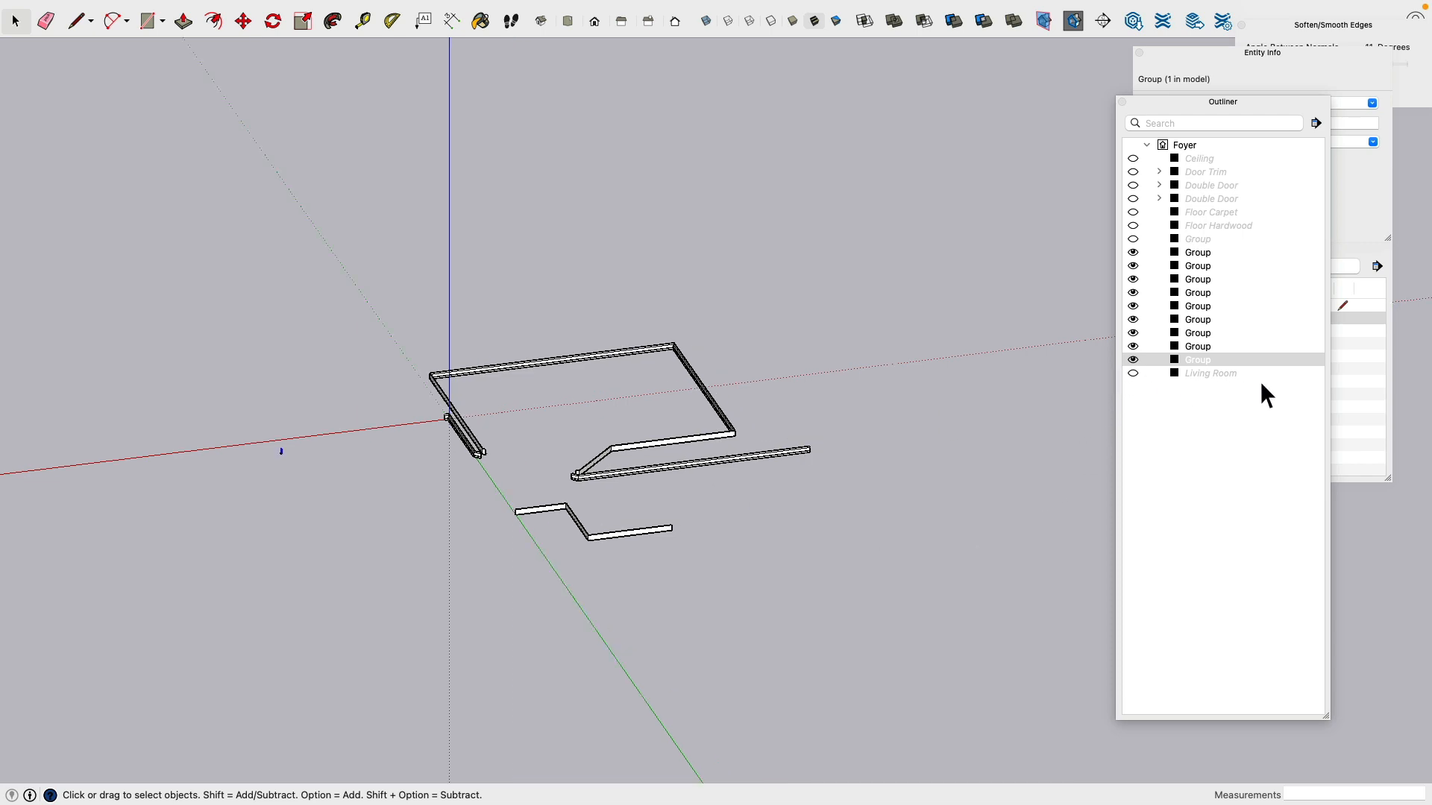
left_click(234, 531)
scroll(285, 453, "up", 5)
scroll(283, 474, "up", 4)
left_click(283, 468)
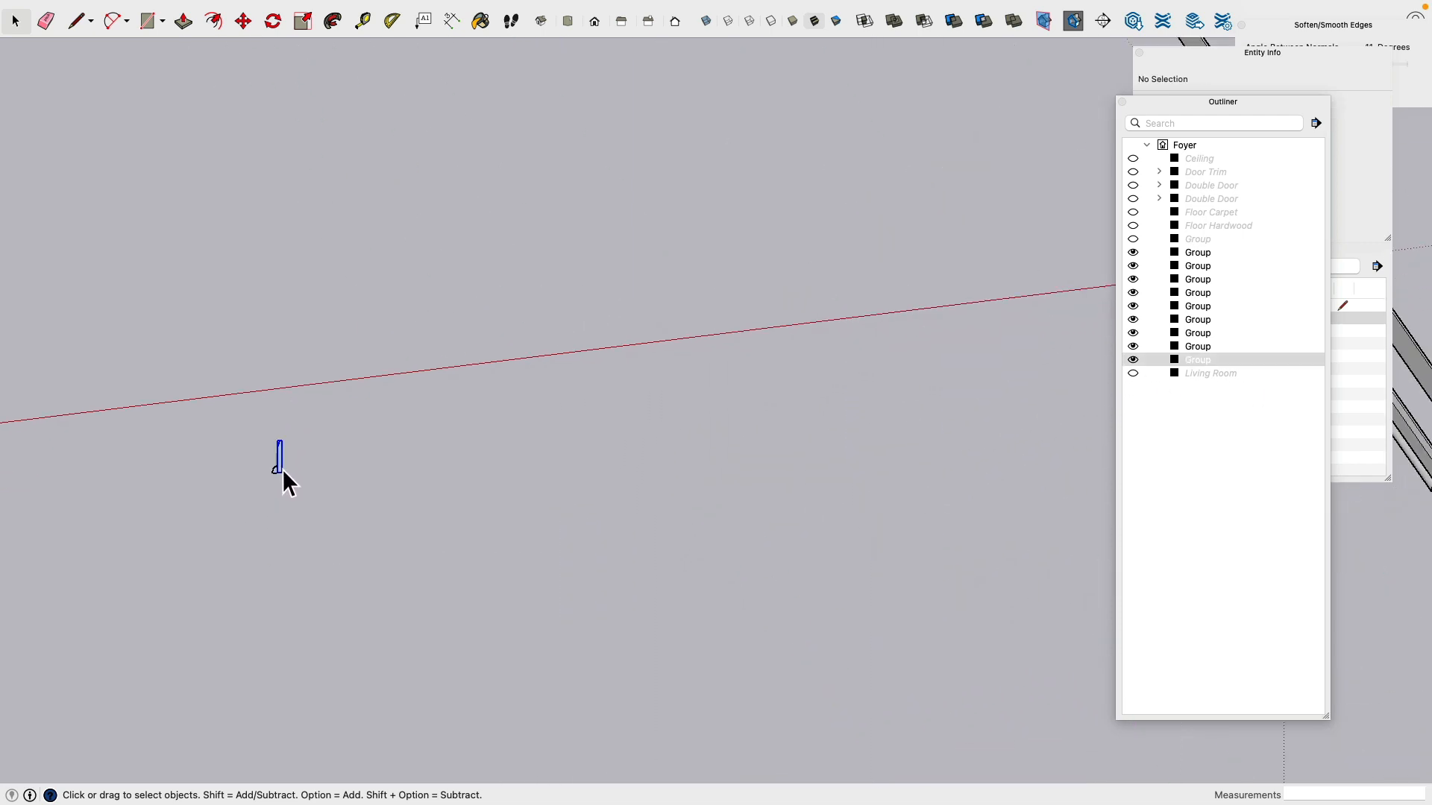
scroll(267, 496, "up", 1)
scroll(272, 485, "up", 2)
left_click(289, 454)
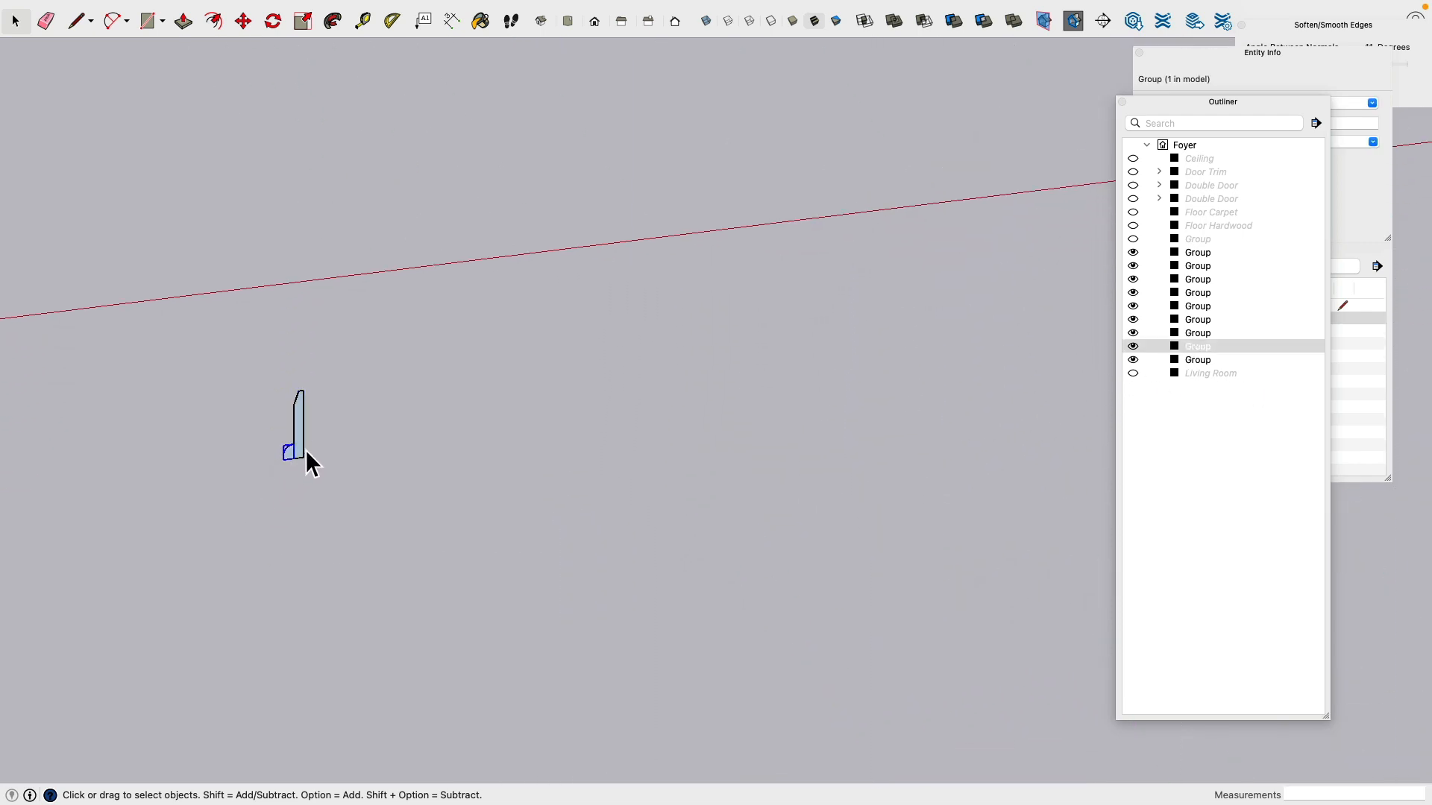
left_click(300, 431, "shift")
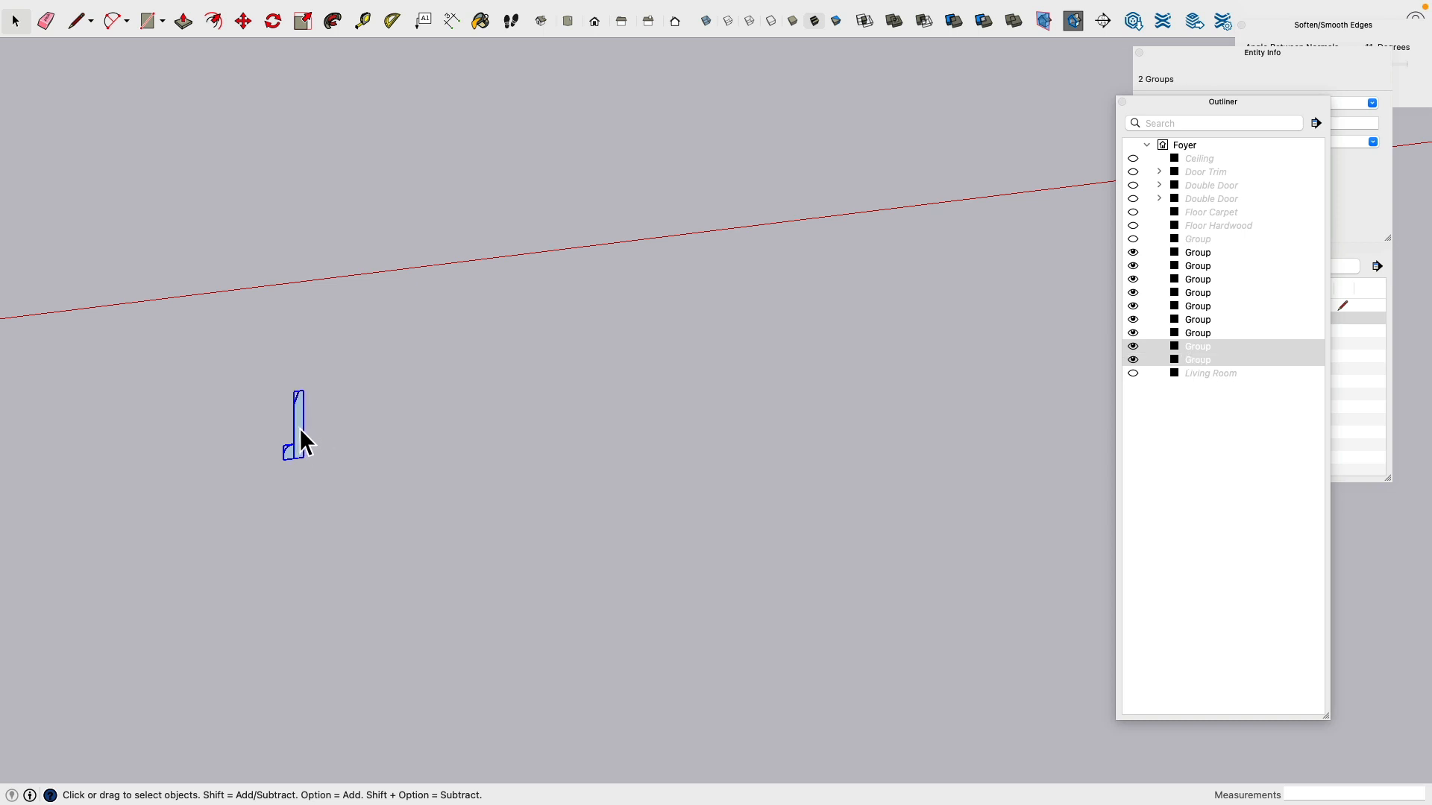
right_click(298, 428)
left_click(366, 572)
Step: Rename the new profile group as Baseboard Profile and collapse its contents
left_click(1198, 346)
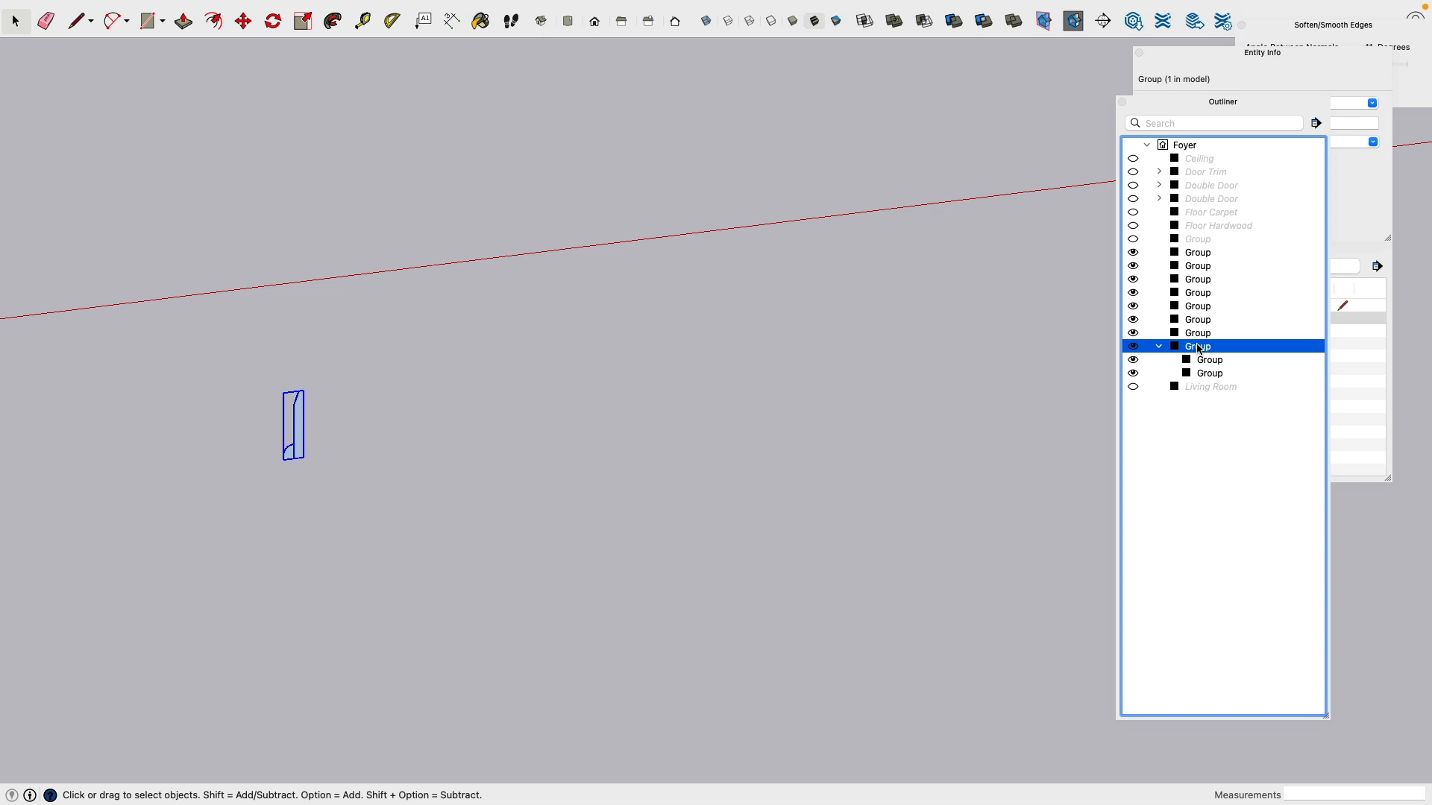
left_click(1197, 346)
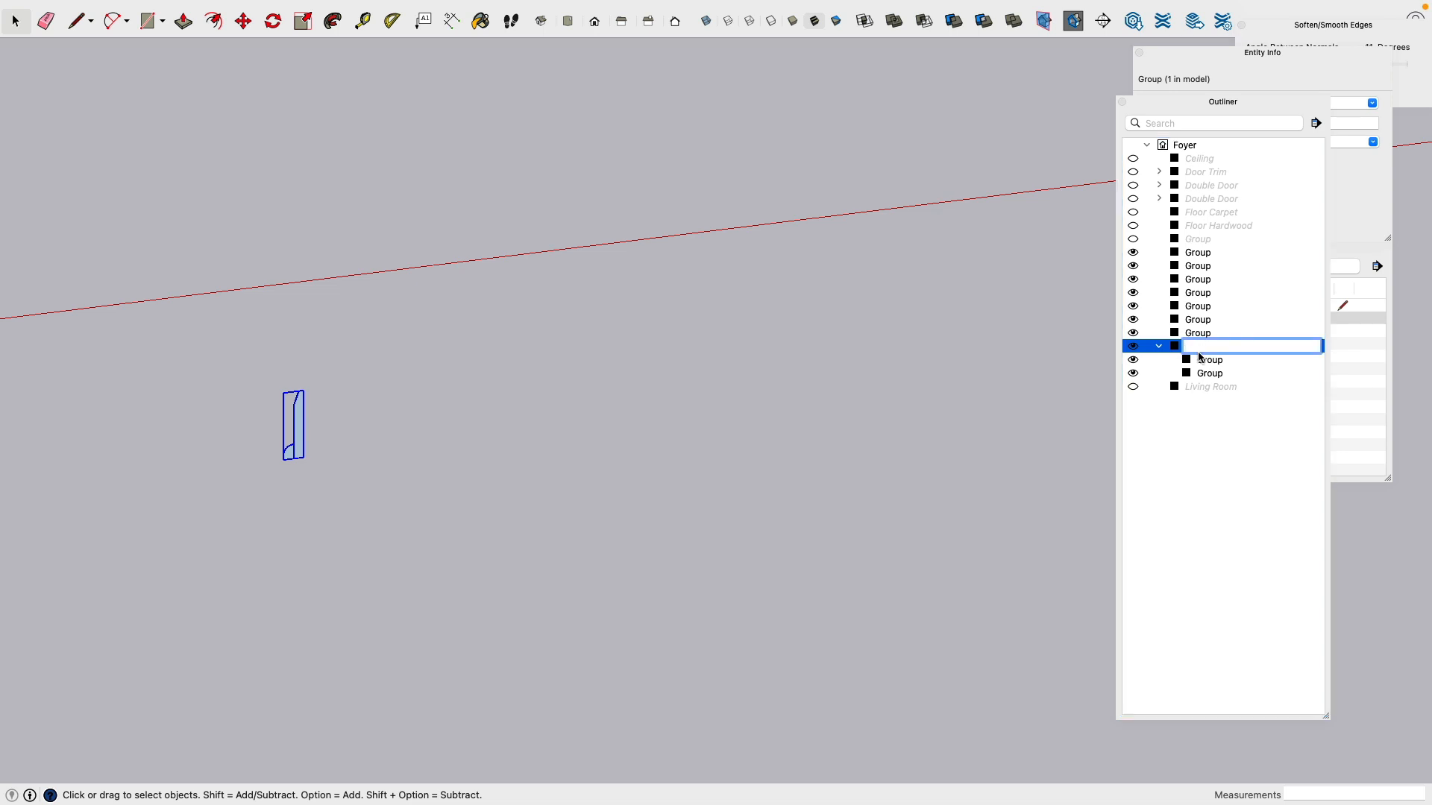
type("Baseboard Profile")
key("Return")
scroll(584, 342, "down", 3)
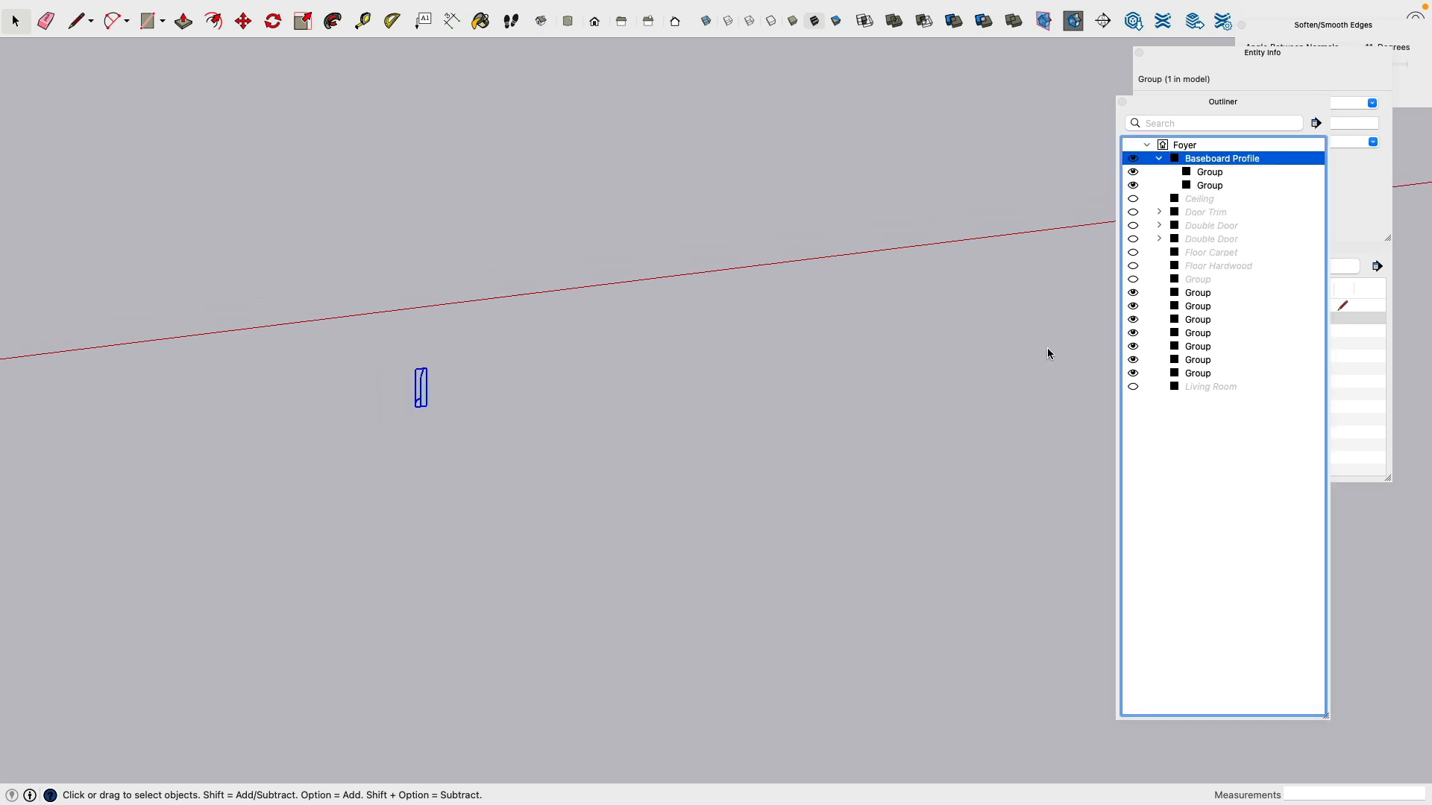
scroll(1047, 347, "down", 1)
left_click(1158, 159)
Step: Try to group all the baseboard pieces with Baseboard Profile, and undo the grouping
middle_click_drag(1010, 339, 814, 387)
scroll(814, 388, "down", 5)
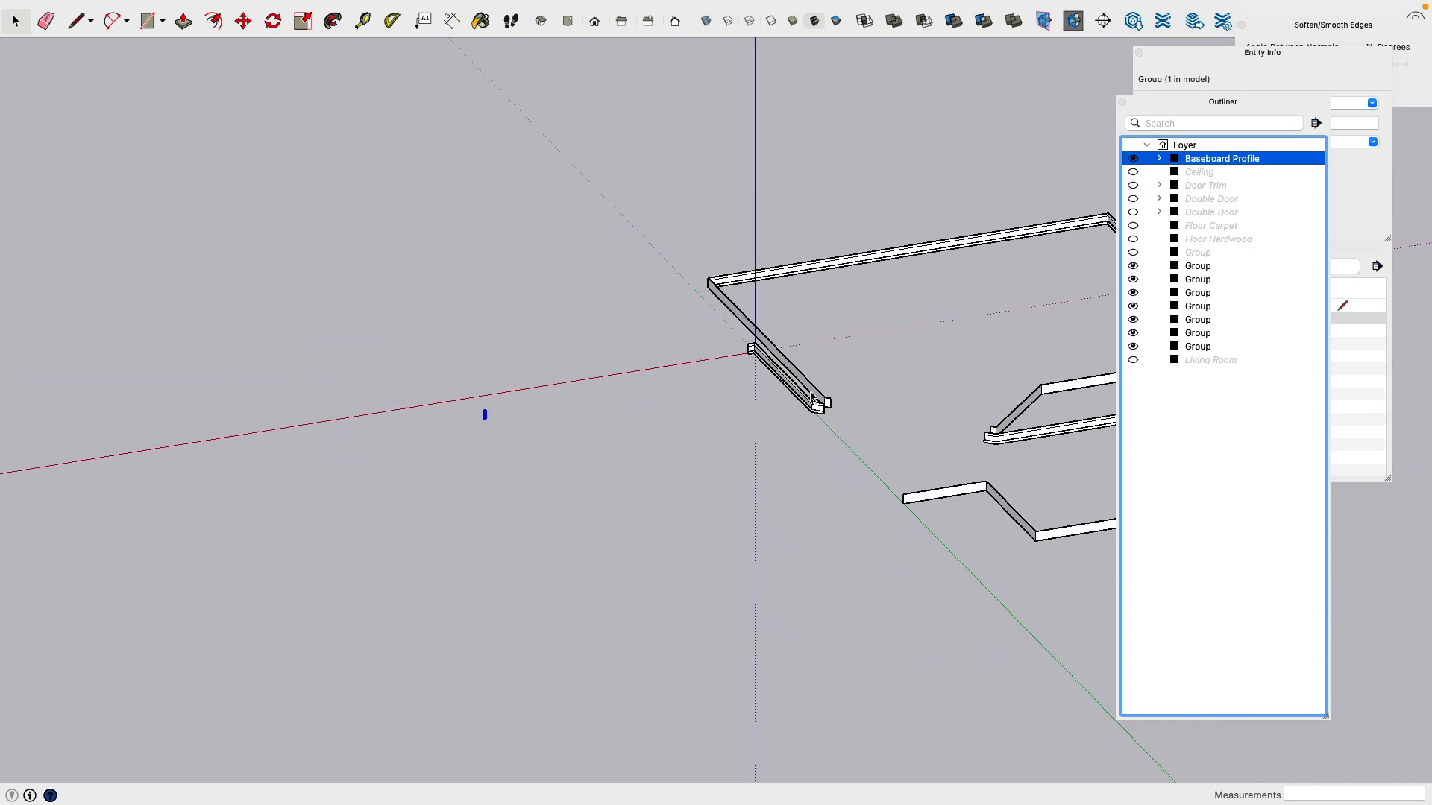
left_click(891, 559)
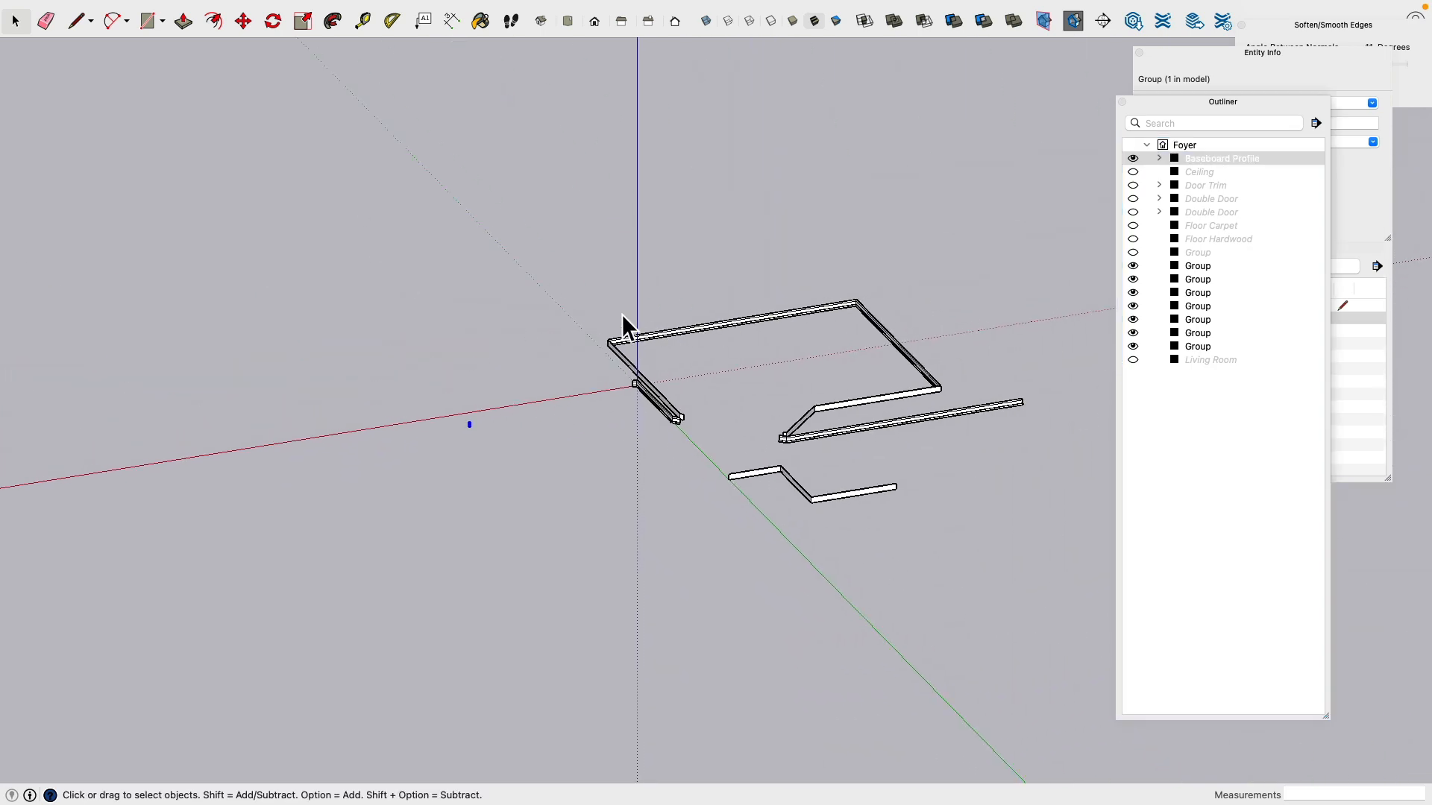
left_click_drag(369, 184, 1089, 592)
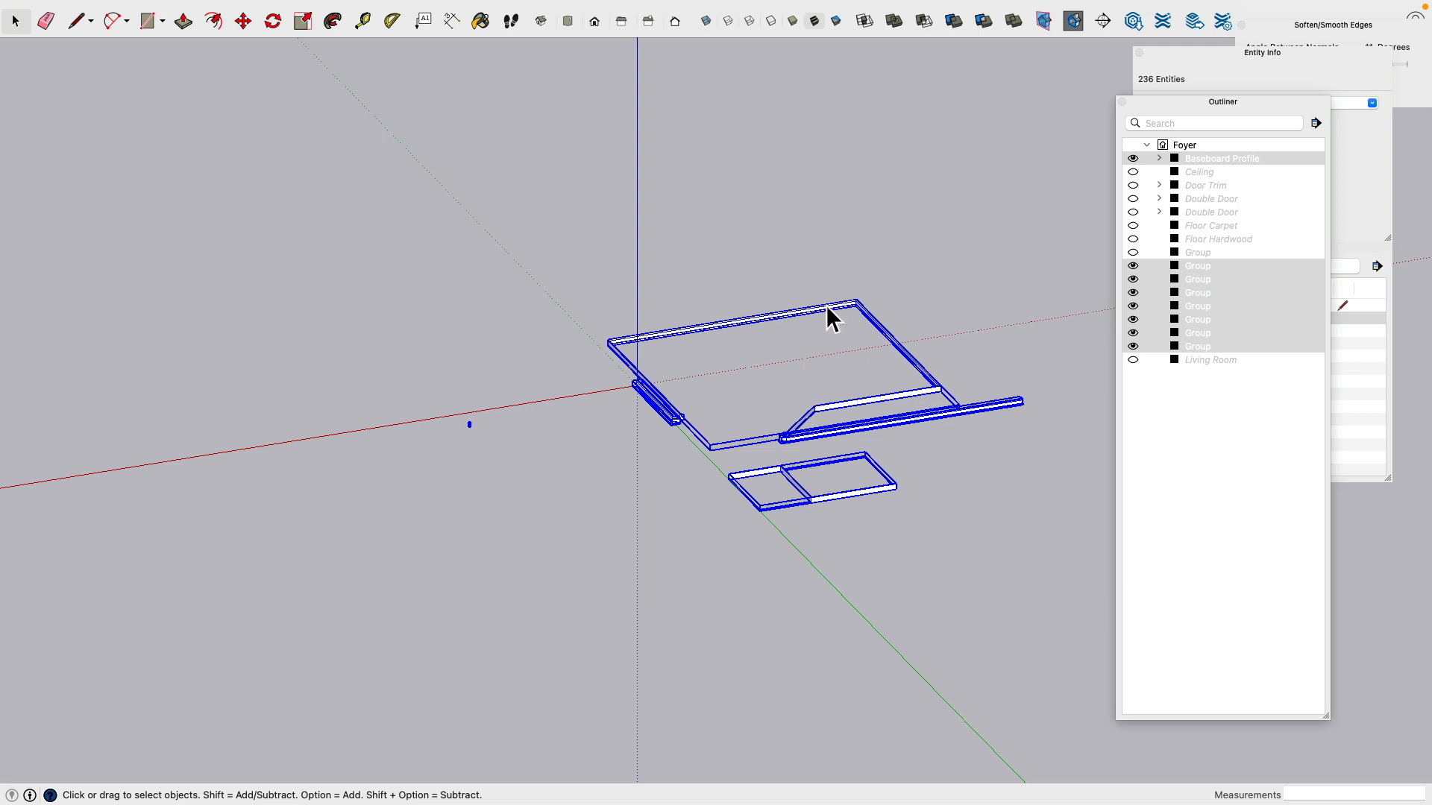
right_click(592, 186)
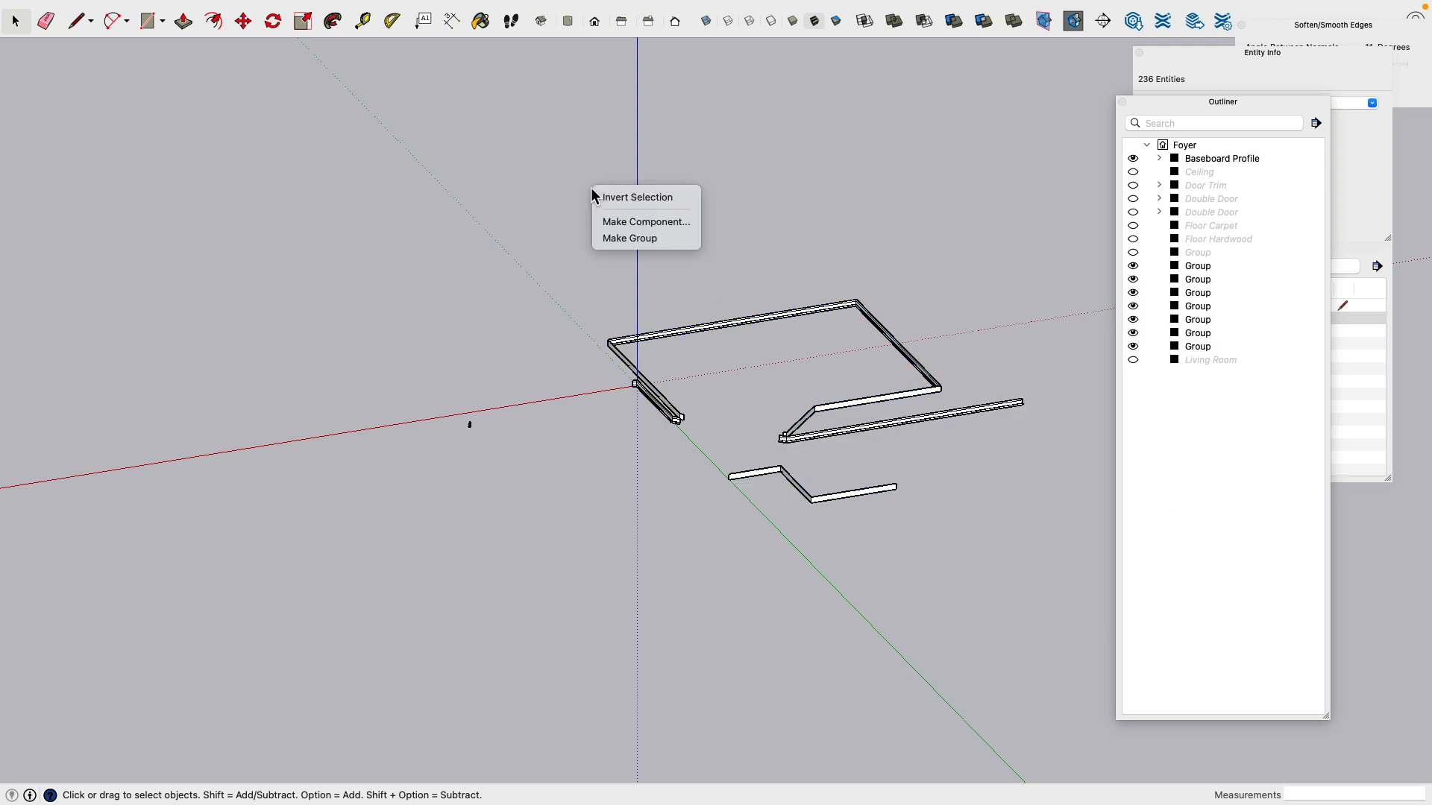
left_click(606, 239)
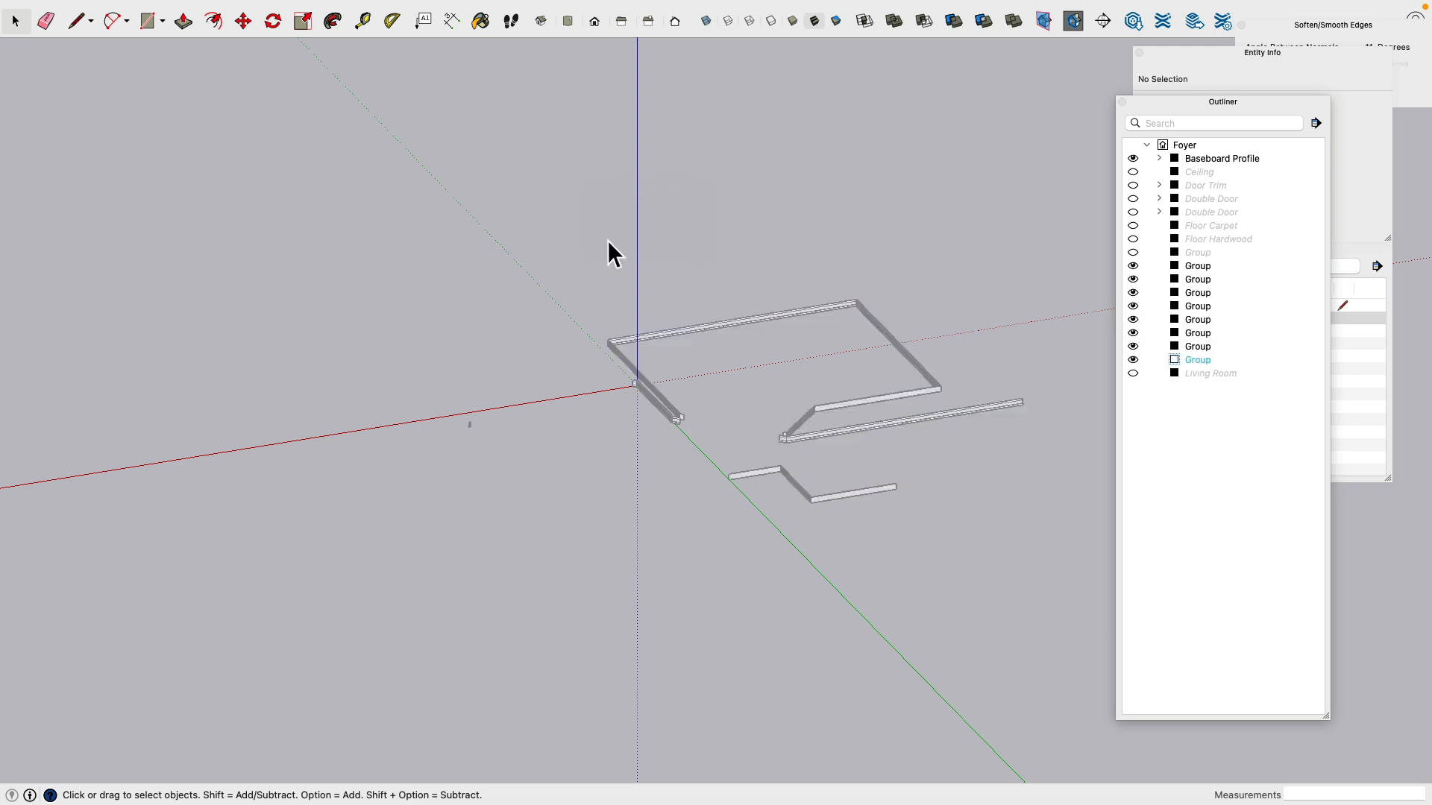
key("super+z")
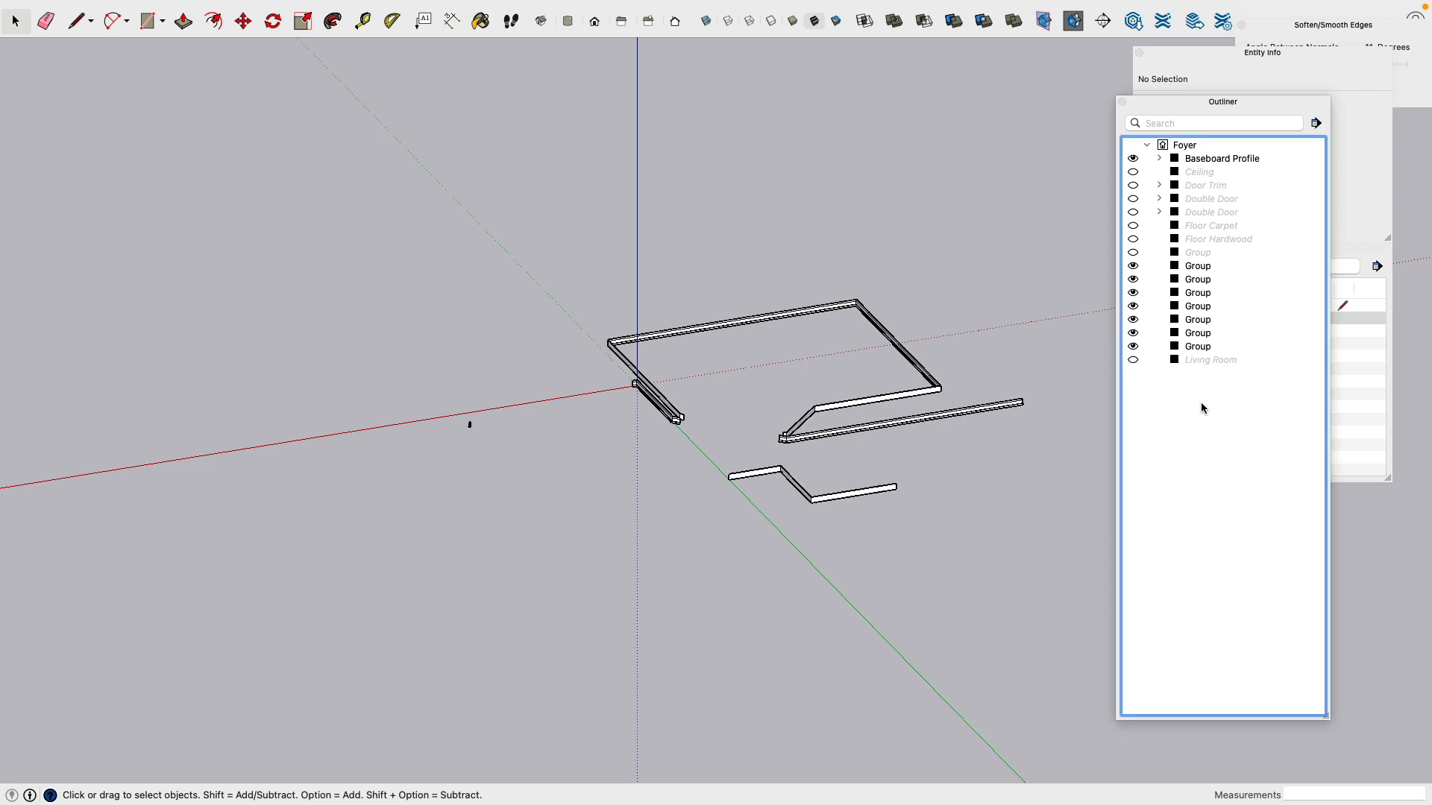
Step: Toggle the visibility of the last unnamed visible group to identify which baseboard piece it is
left_click(1196, 348)
left_click(1133, 348)
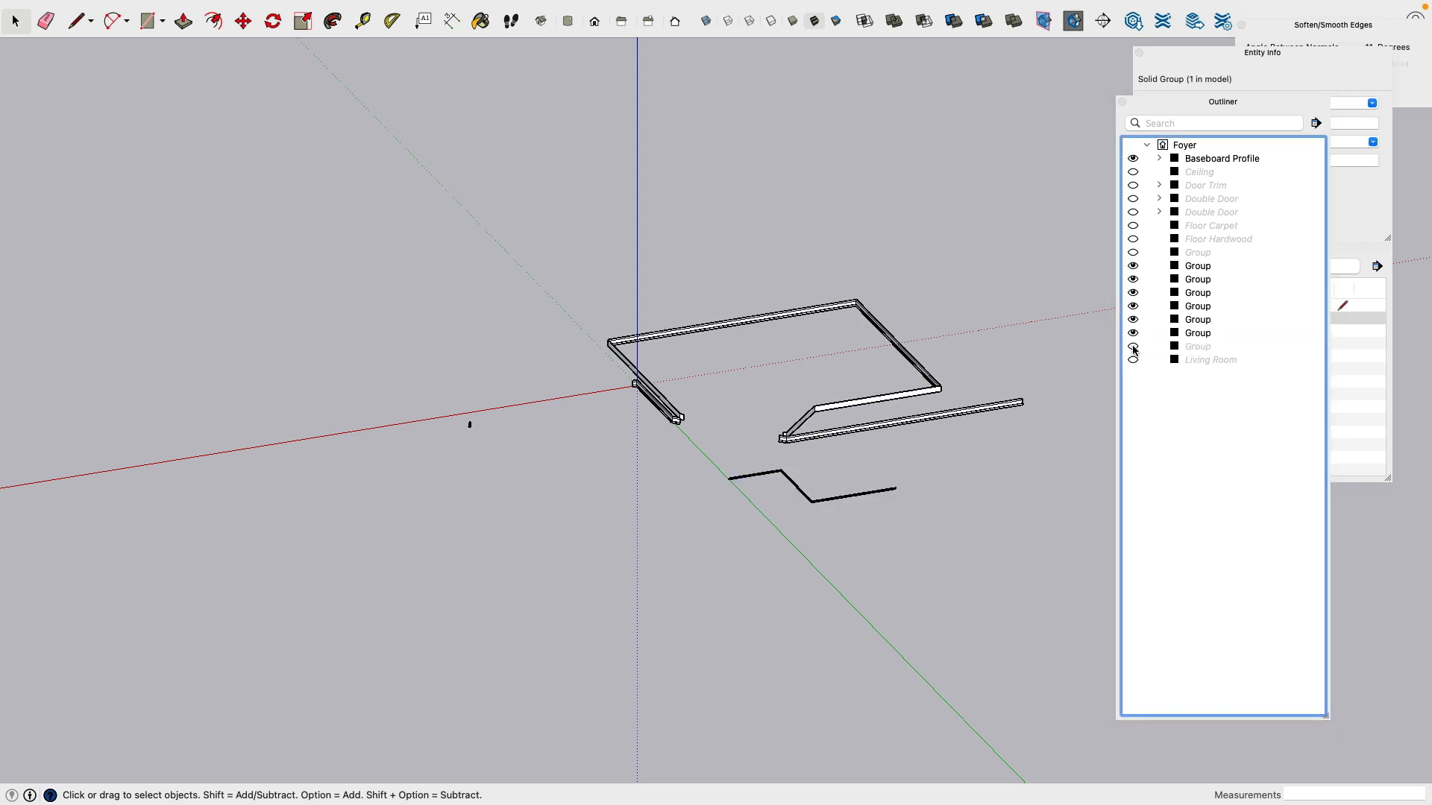
left_click(1133, 347)
left_click(1133, 347)
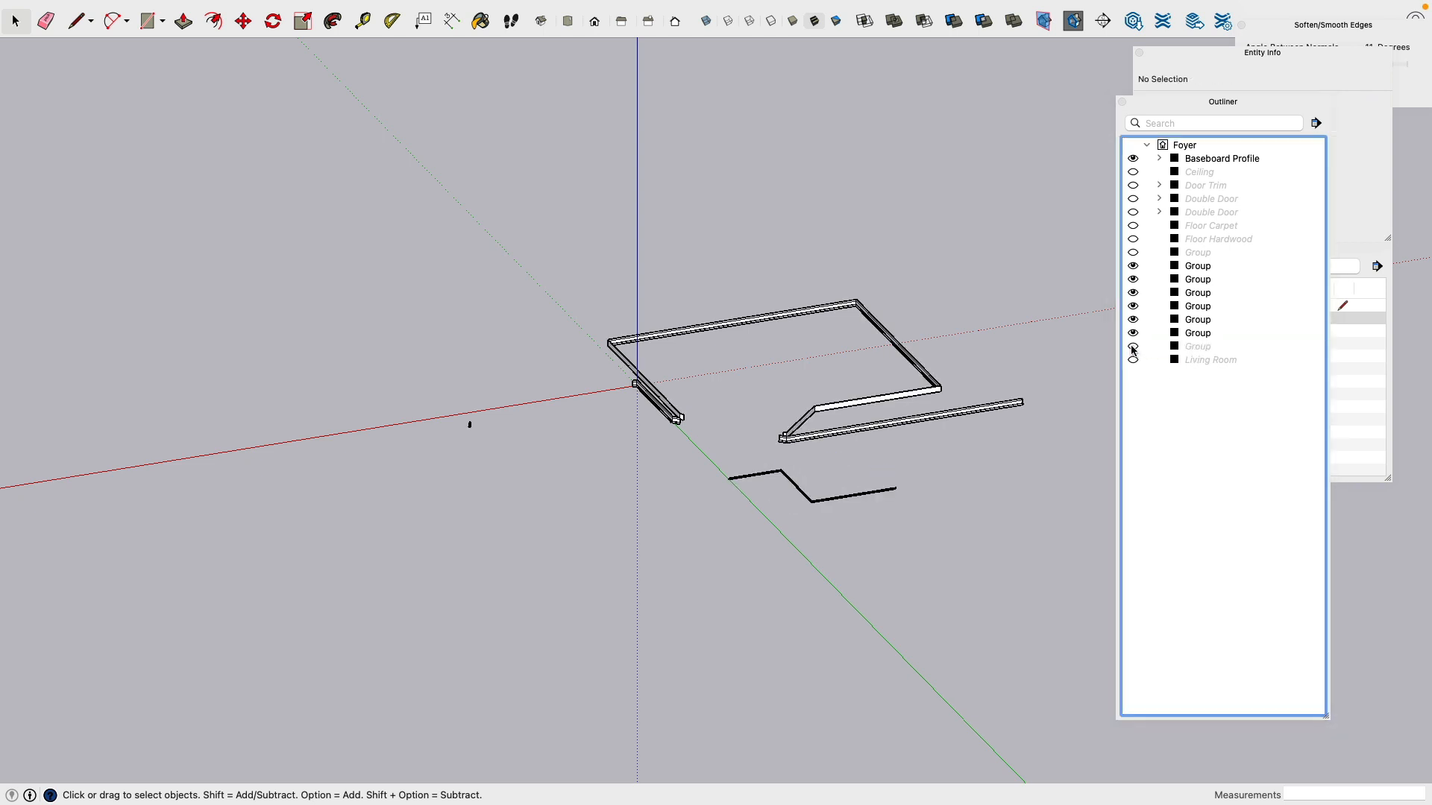
left_click(1132, 348)
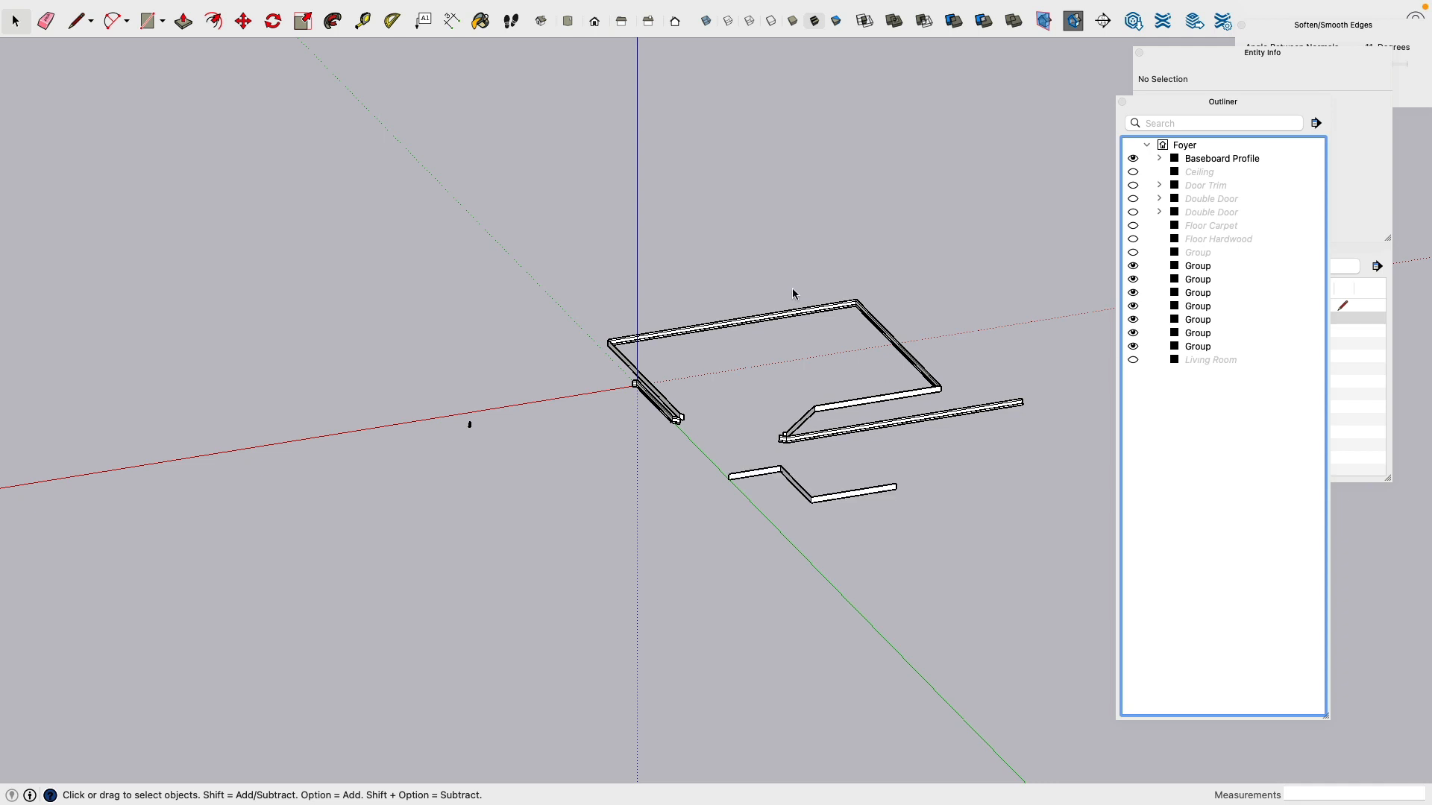
Step: Select all visible baseboard pieces together with Baseboard Profile and combine them into one group
left_click(470, 392)
left_click_drag(395, 220, 1089, 580)
scroll(901, 375, "up", 3)
scroll(900, 374, "up", 1)
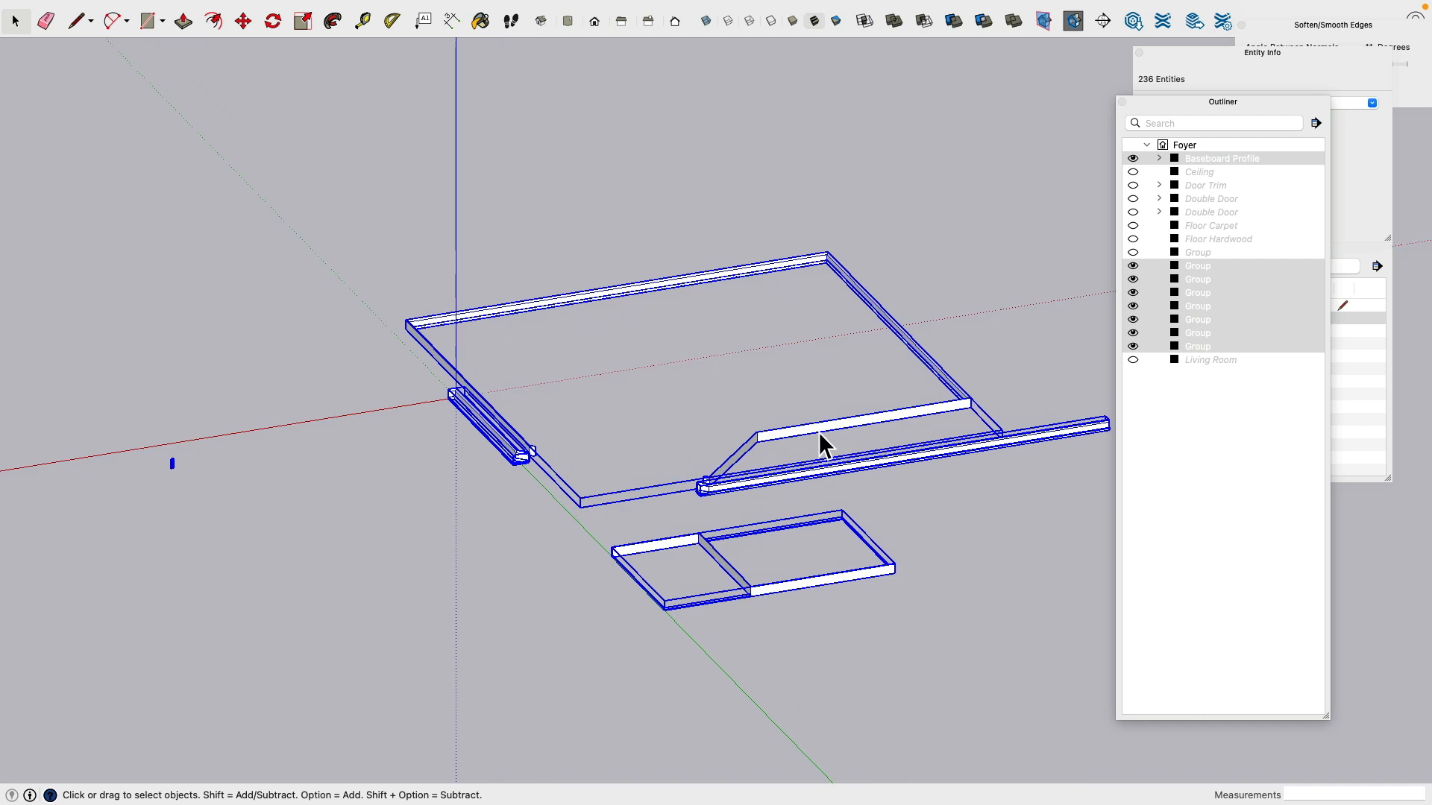
right_click(818, 429)
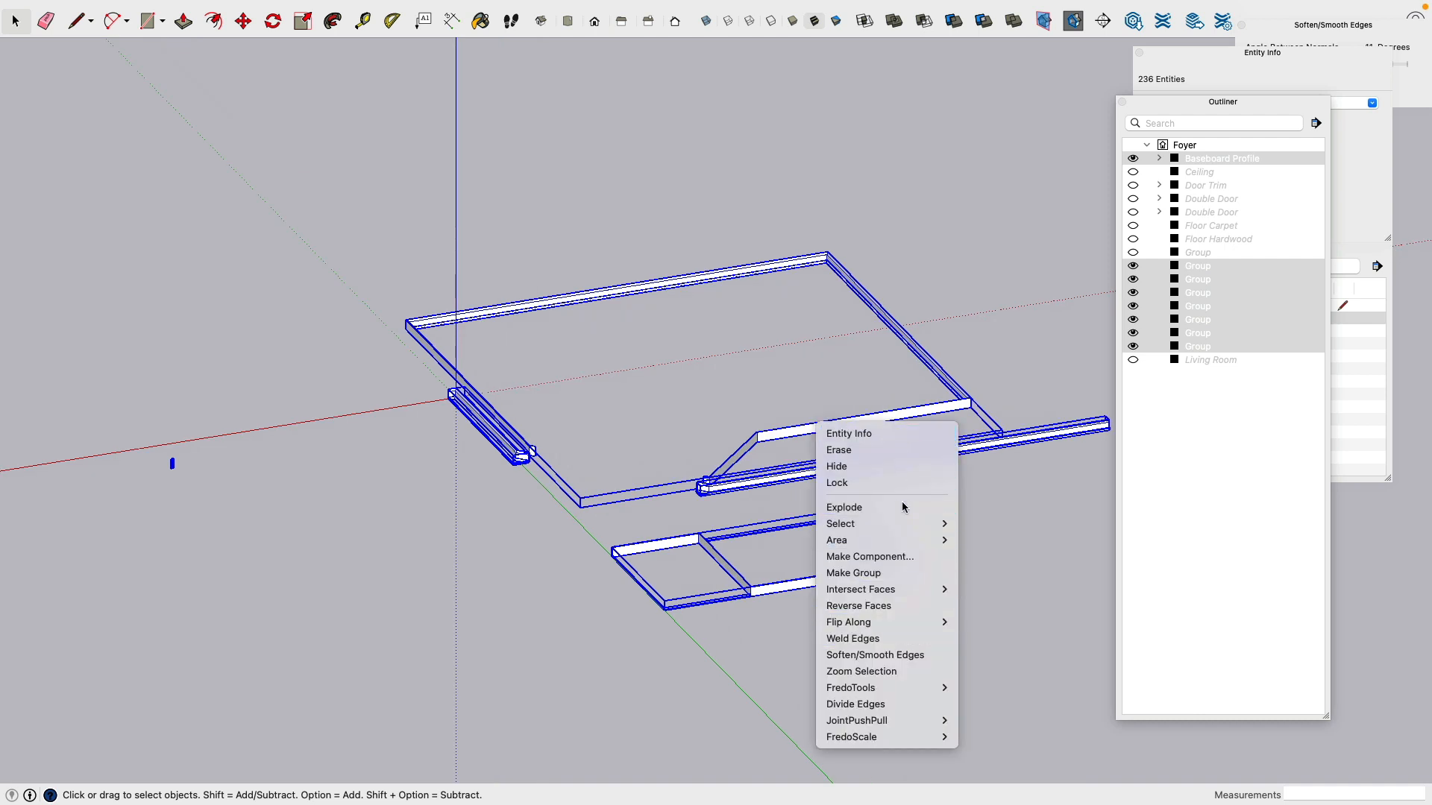
left_click(911, 573)
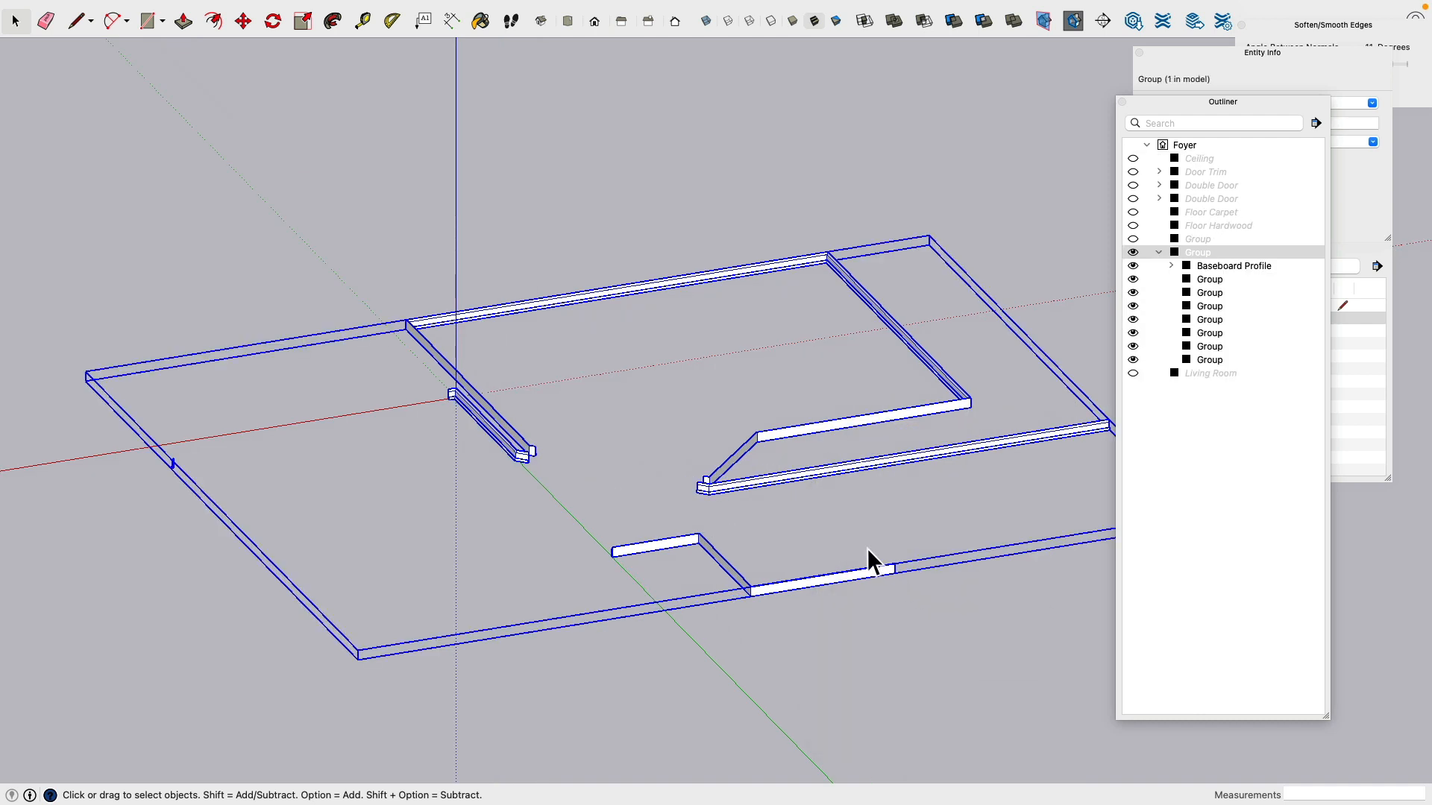
Step: Rename the combined group as Baseboard, collapse its contents and clear the selection
left_click(1195, 254)
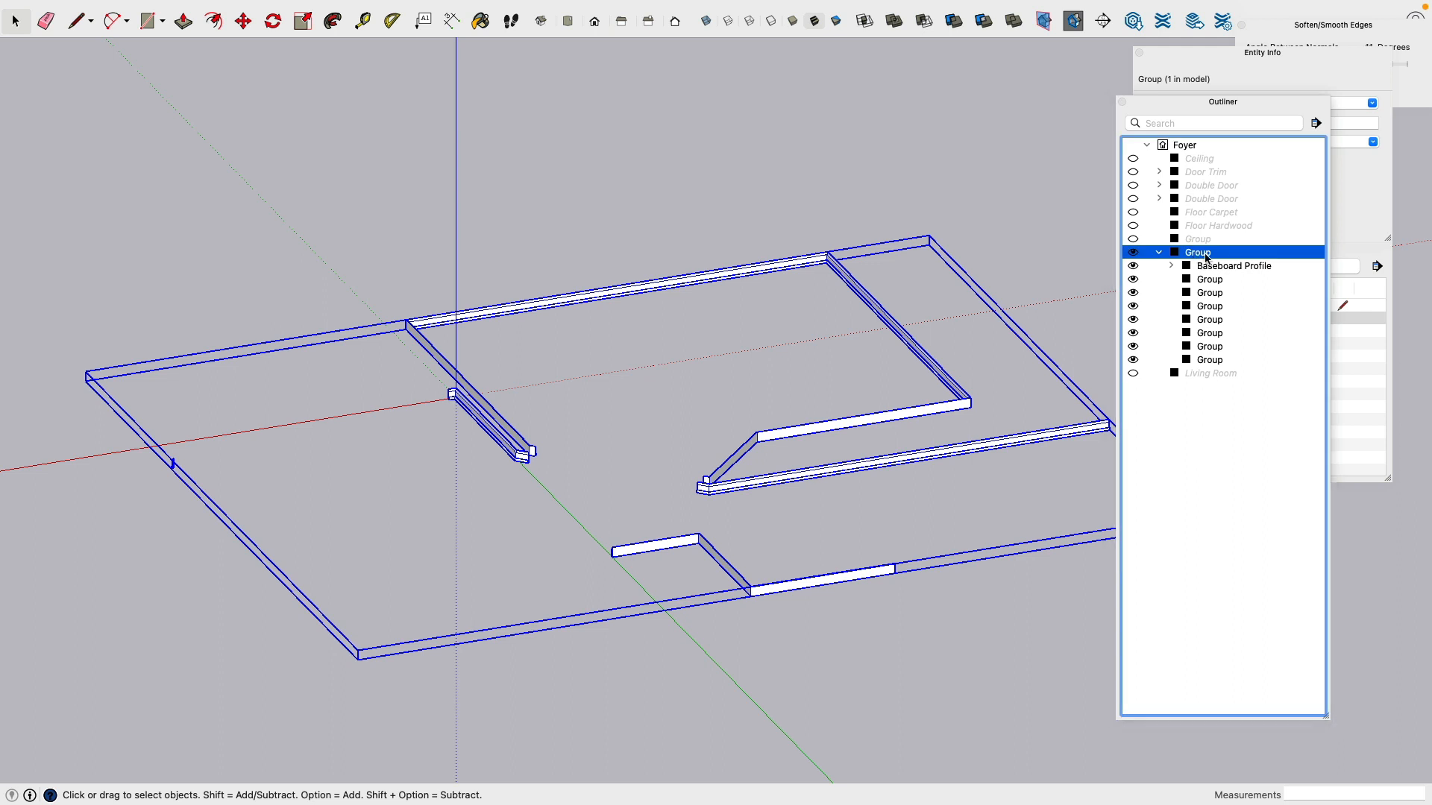
left_click(1203, 254)
type("Baseboard")
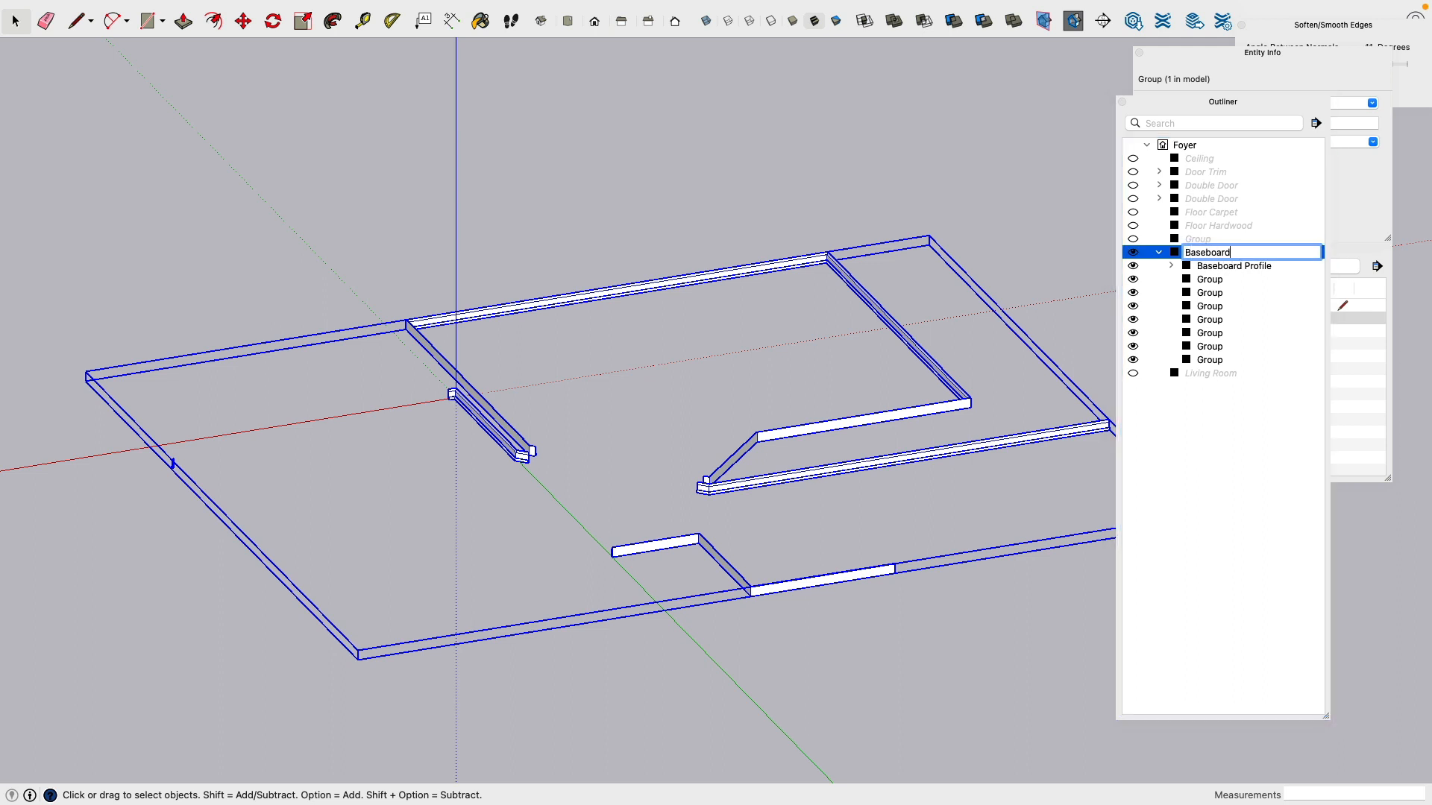
key("Return")
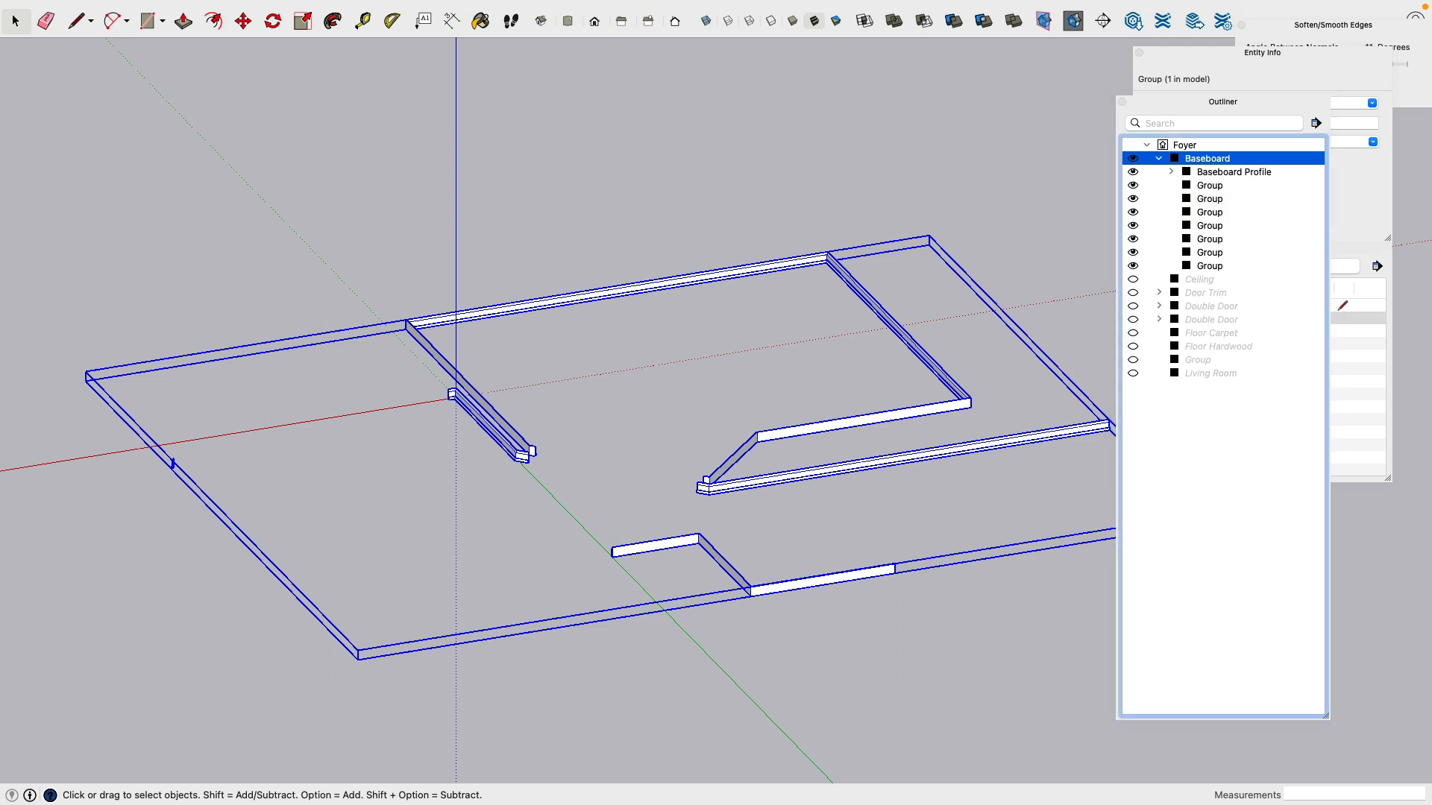
left_click(1159, 159)
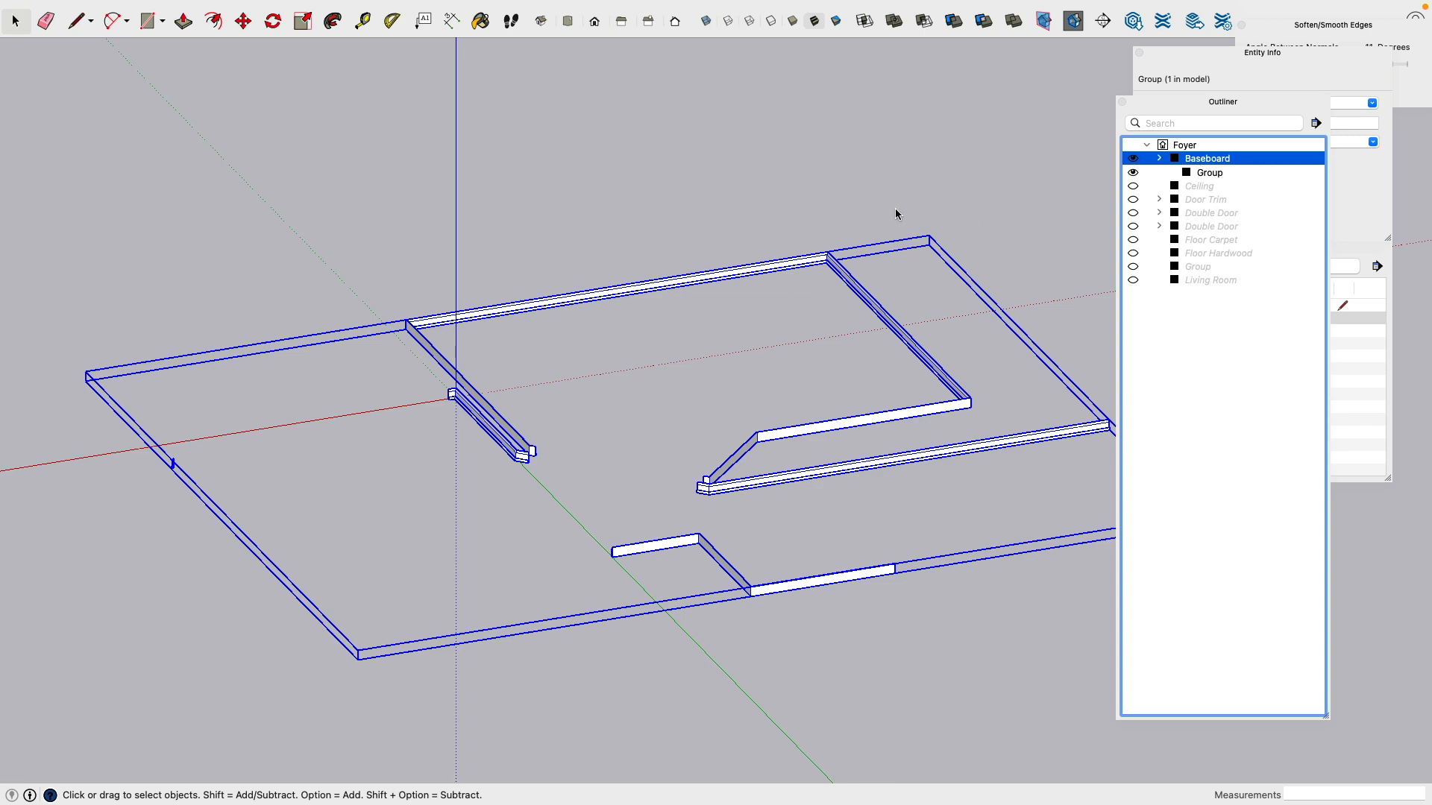
left_click(1094, 214)
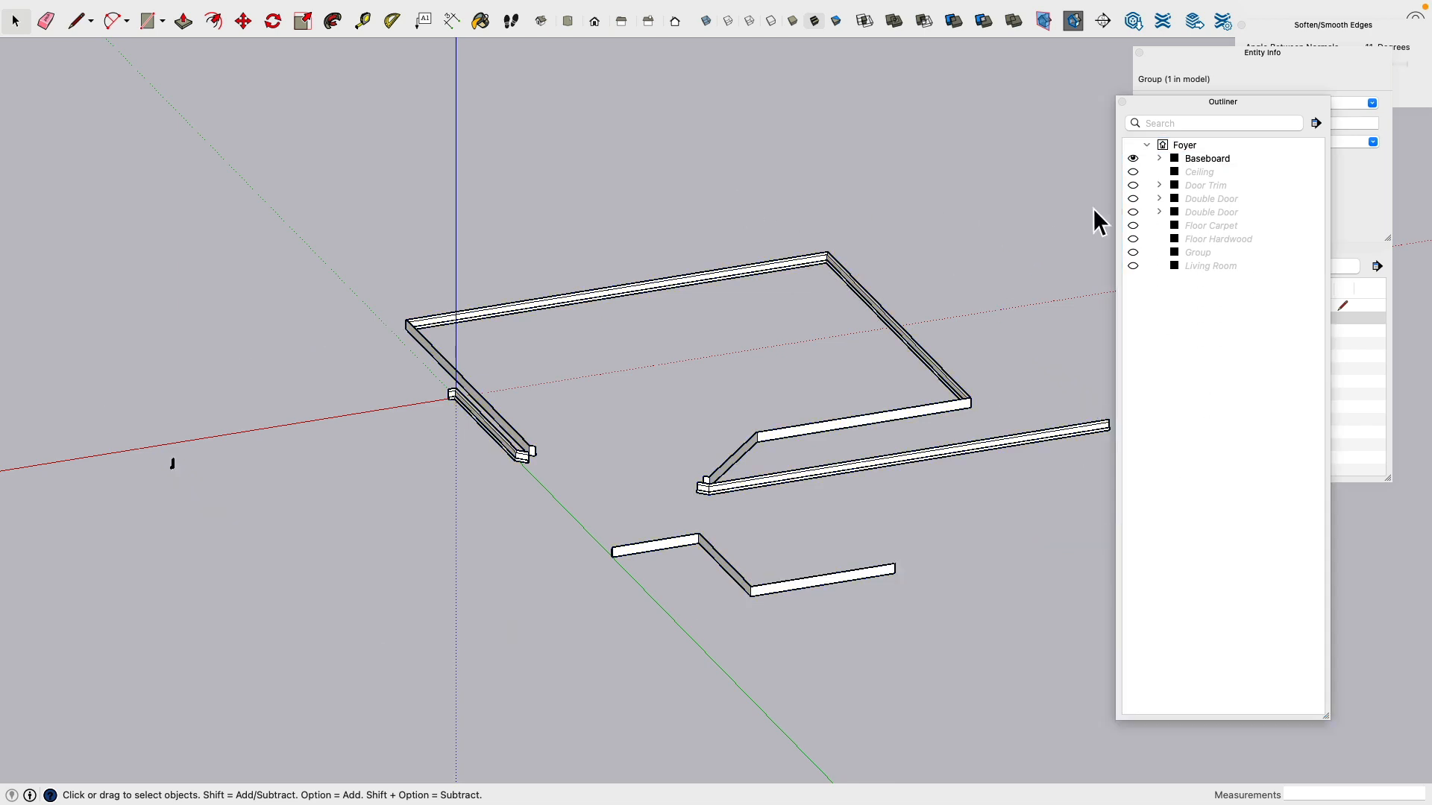
Step: Check the Baseboard and Ceiling groups by toggling their visibility, and unhide the unnamed walls group
left_click(1132, 158)
left_click(1132, 158)
left_click(1131, 158)
left_click(1133, 173)
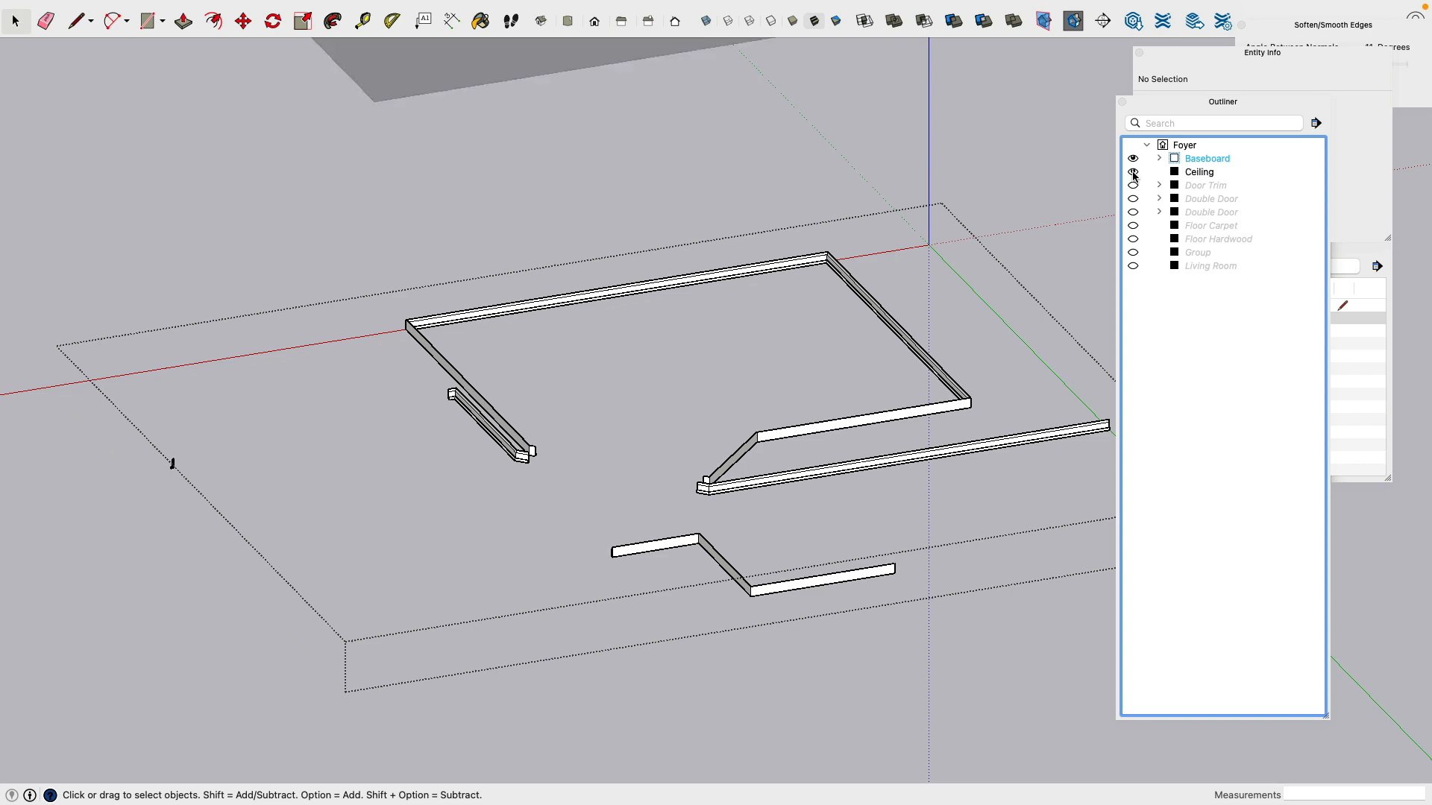
left_click(1133, 173)
left_click(1132, 253)
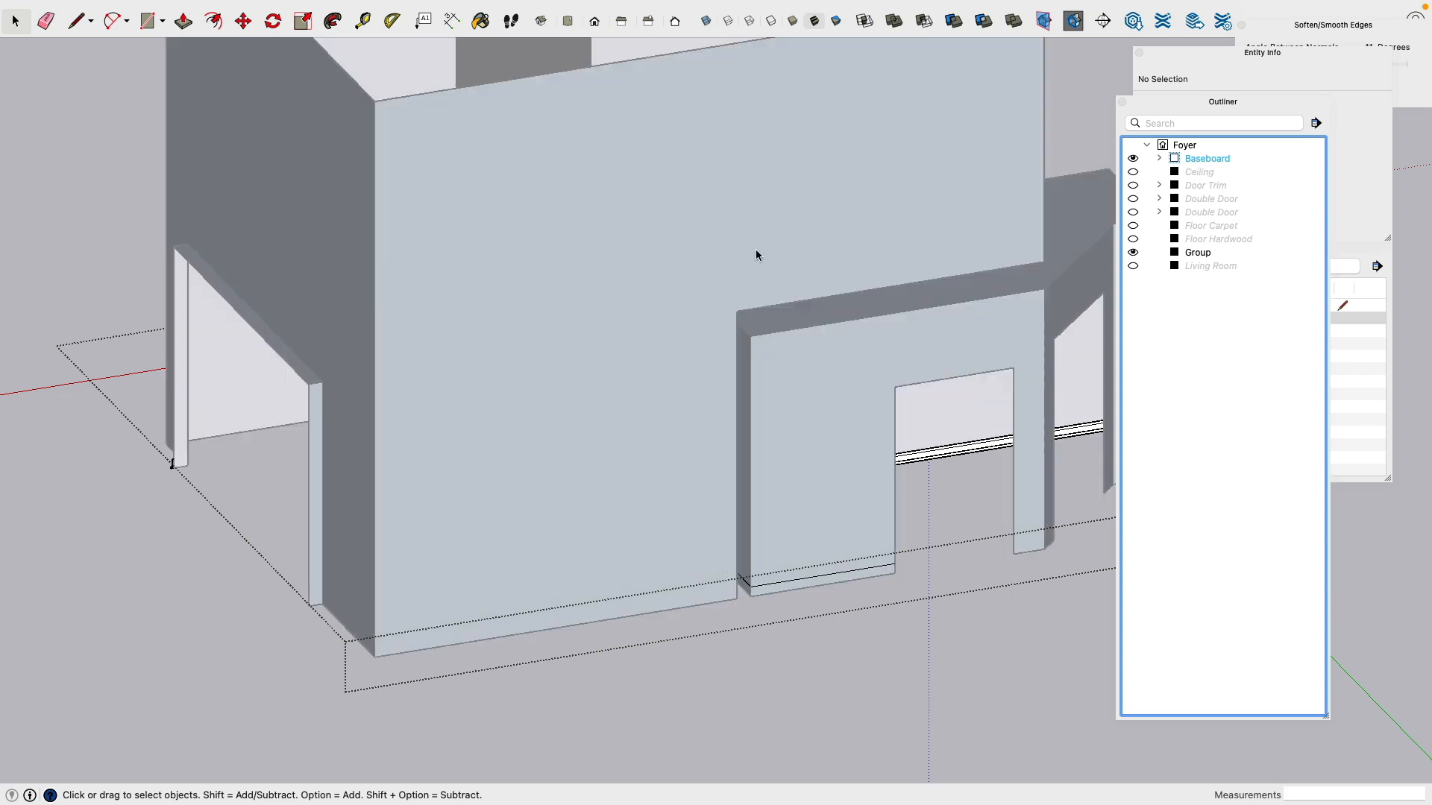
Step: Unhide the Door Trim group and both Double Door groups
scroll(391, 369, "down", 5)
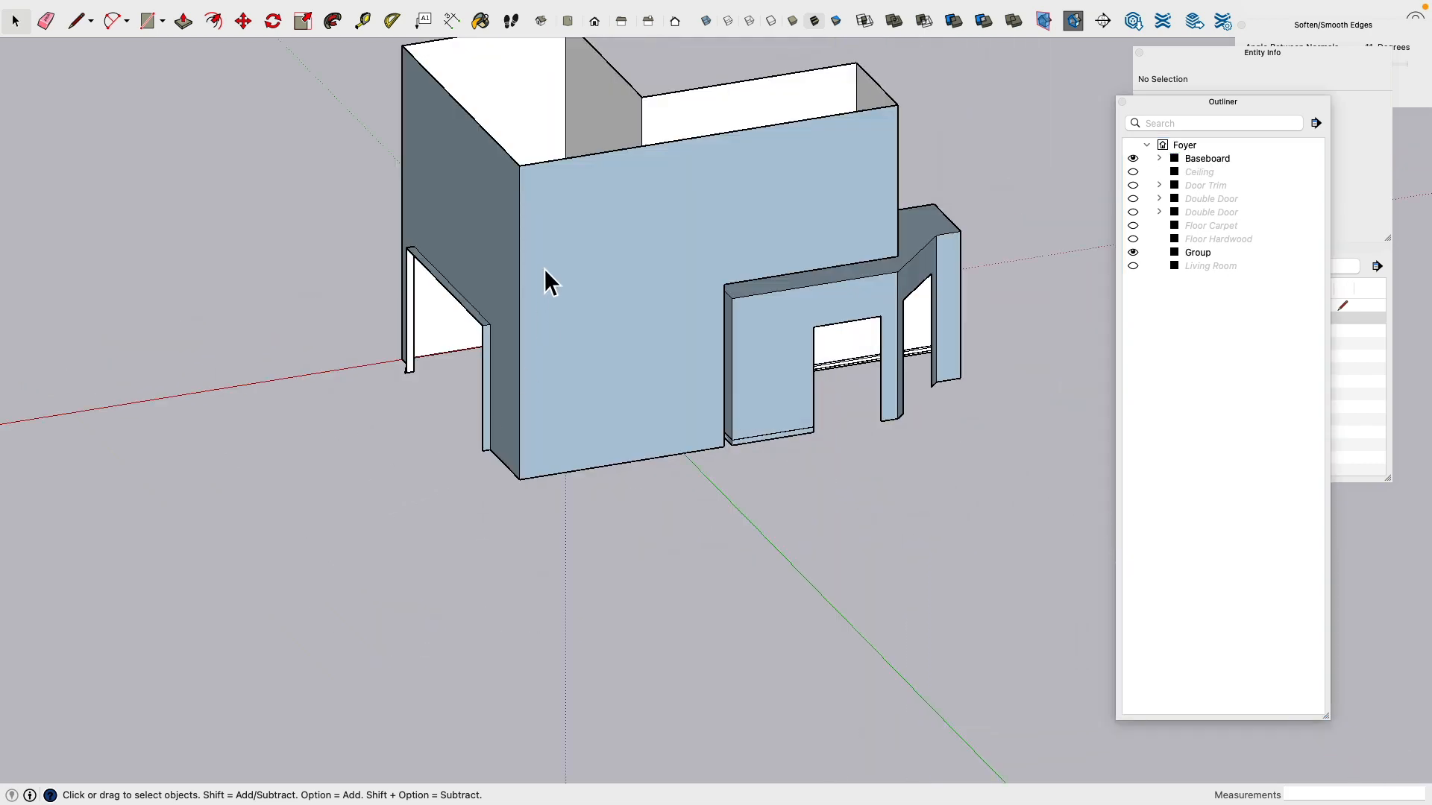
middle_click_drag(543, 281, 872, 586)
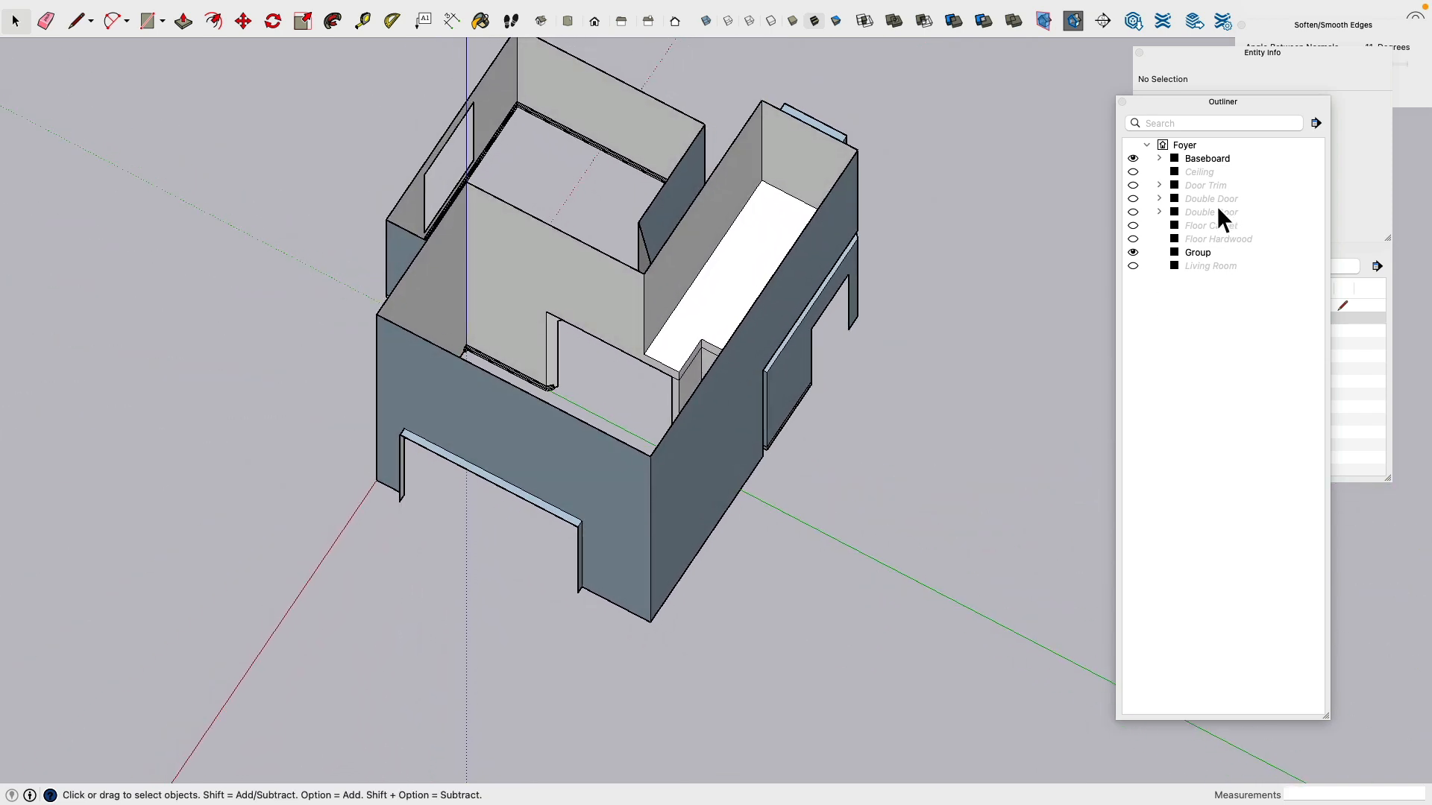
left_click(1132, 185)
scroll(532, 398, "up", 3)
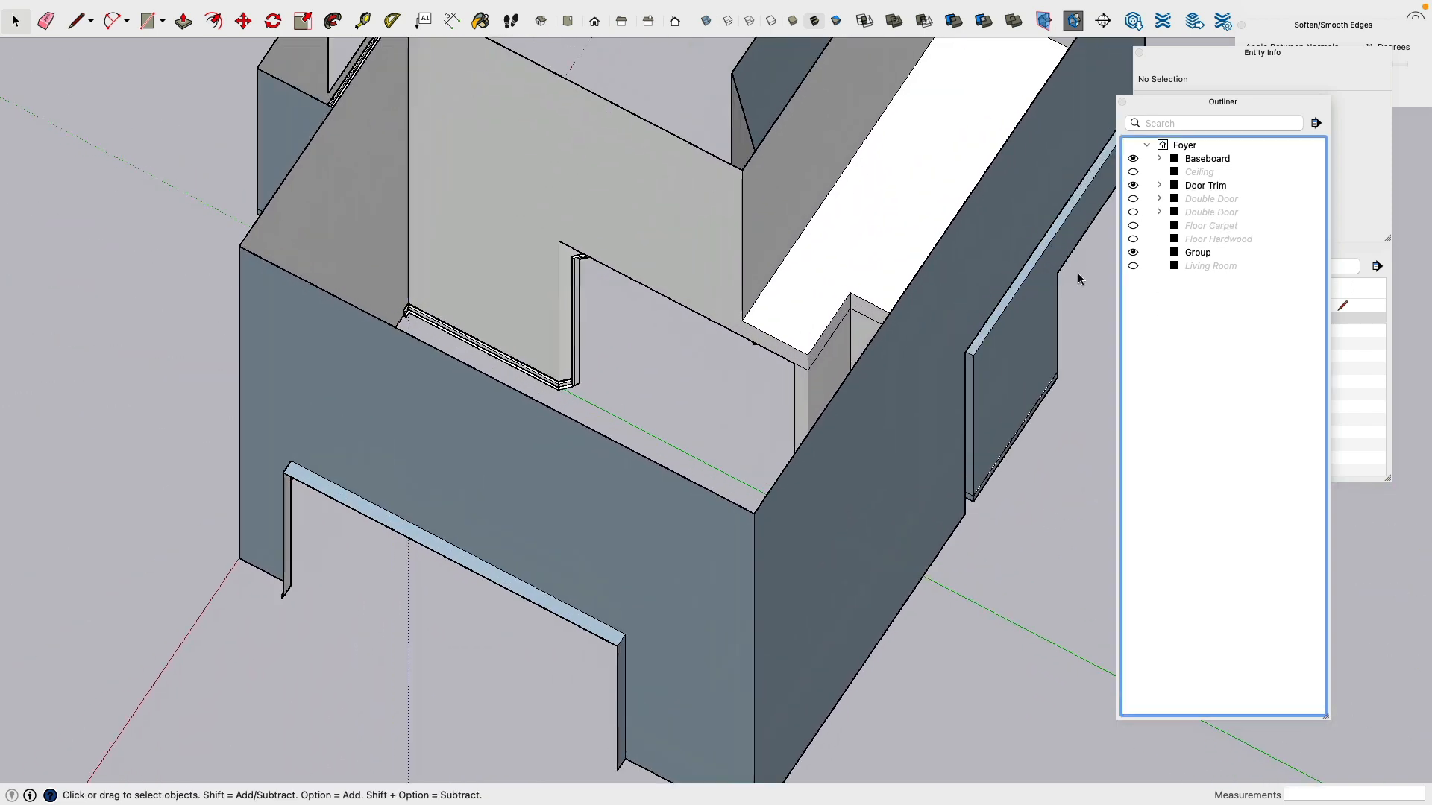
left_click(1134, 198)
left_click(1133, 212)
Step: Inspect the double doors and baseboards from inside and outside, and consult the Entrance.JPG photo in Finder for the front door dimensions
middle_click_drag(457, 433, 794, 432)
scroll(794, 434, "up", 3)
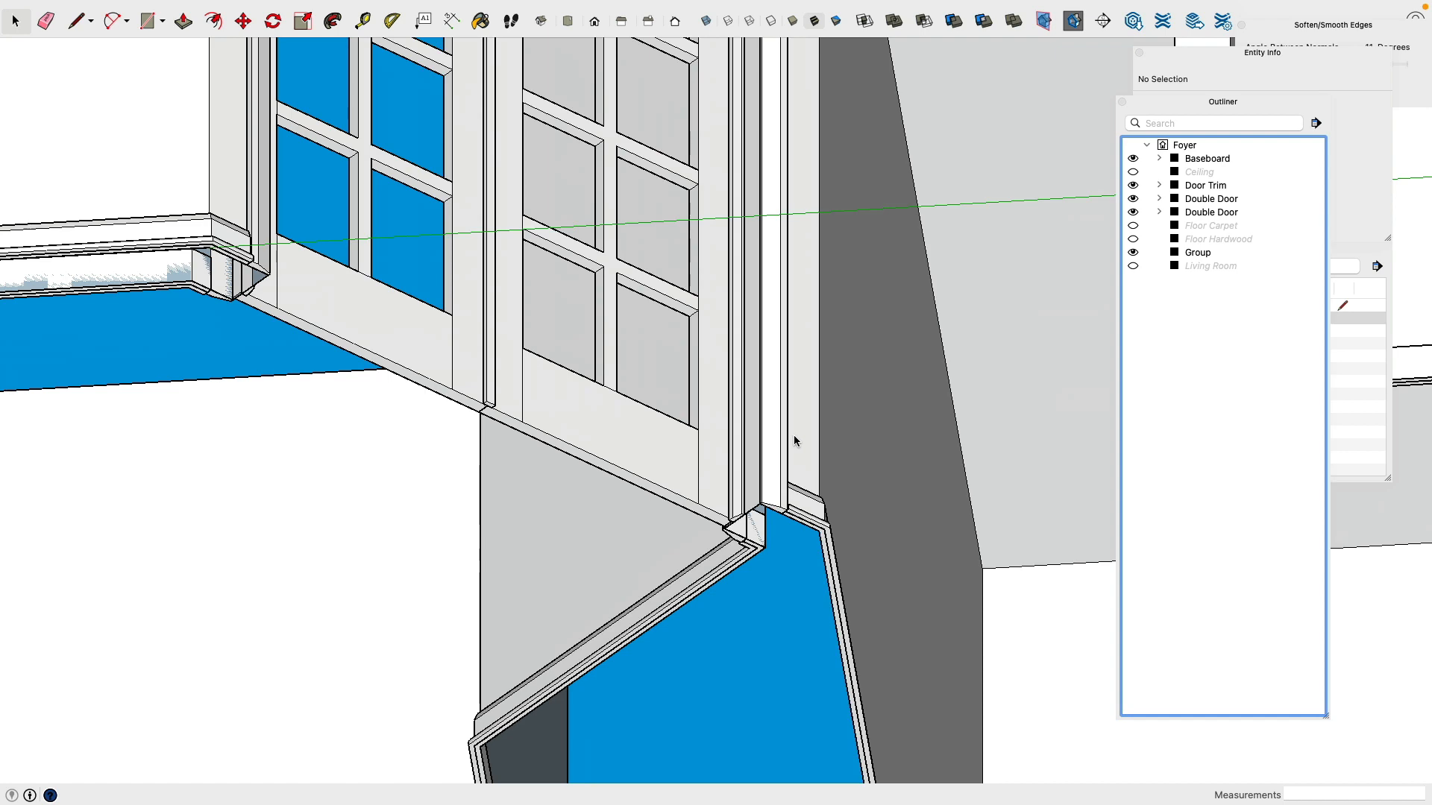
scroll(669, 302, "down", 3)
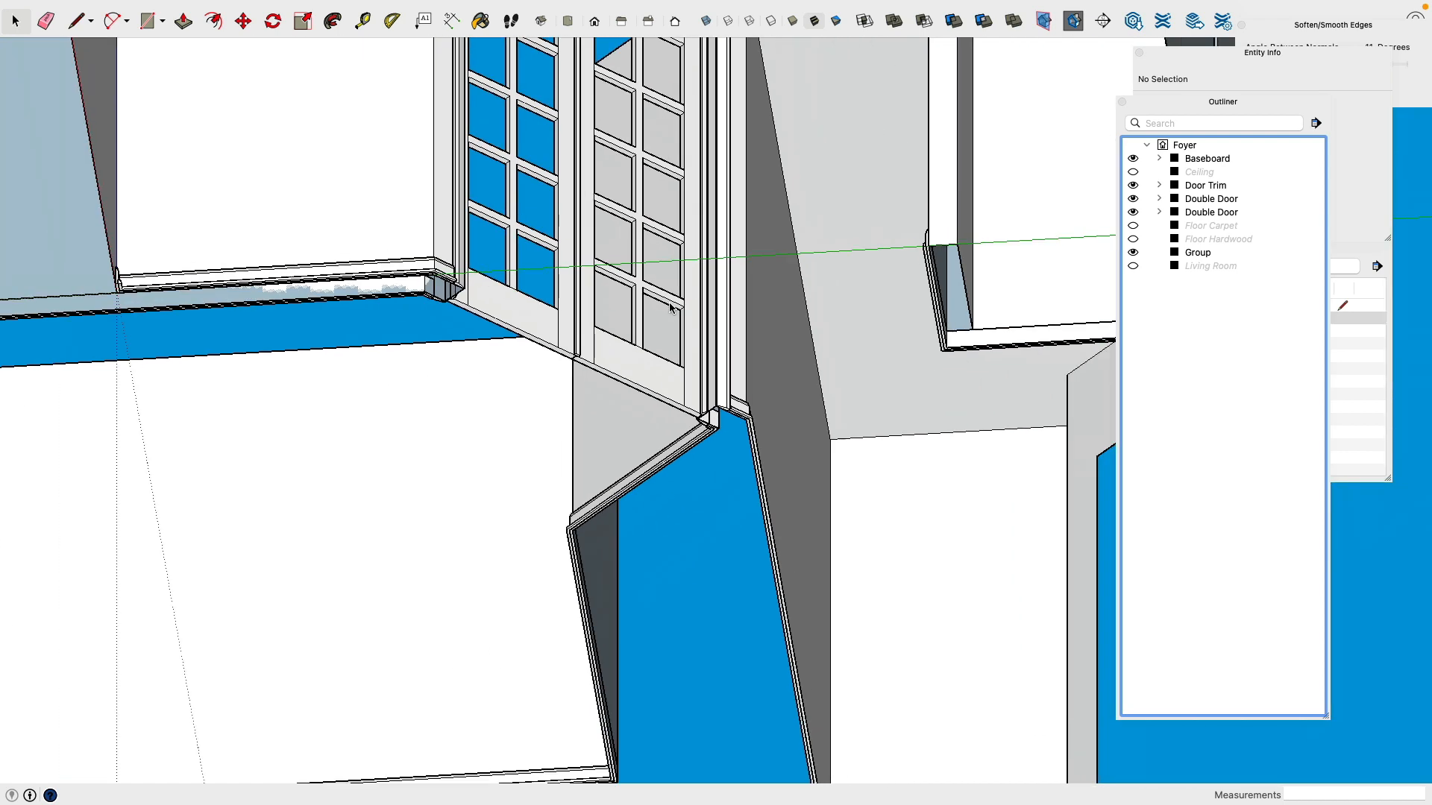
middle_click_drag(669, 302, 597, 439)
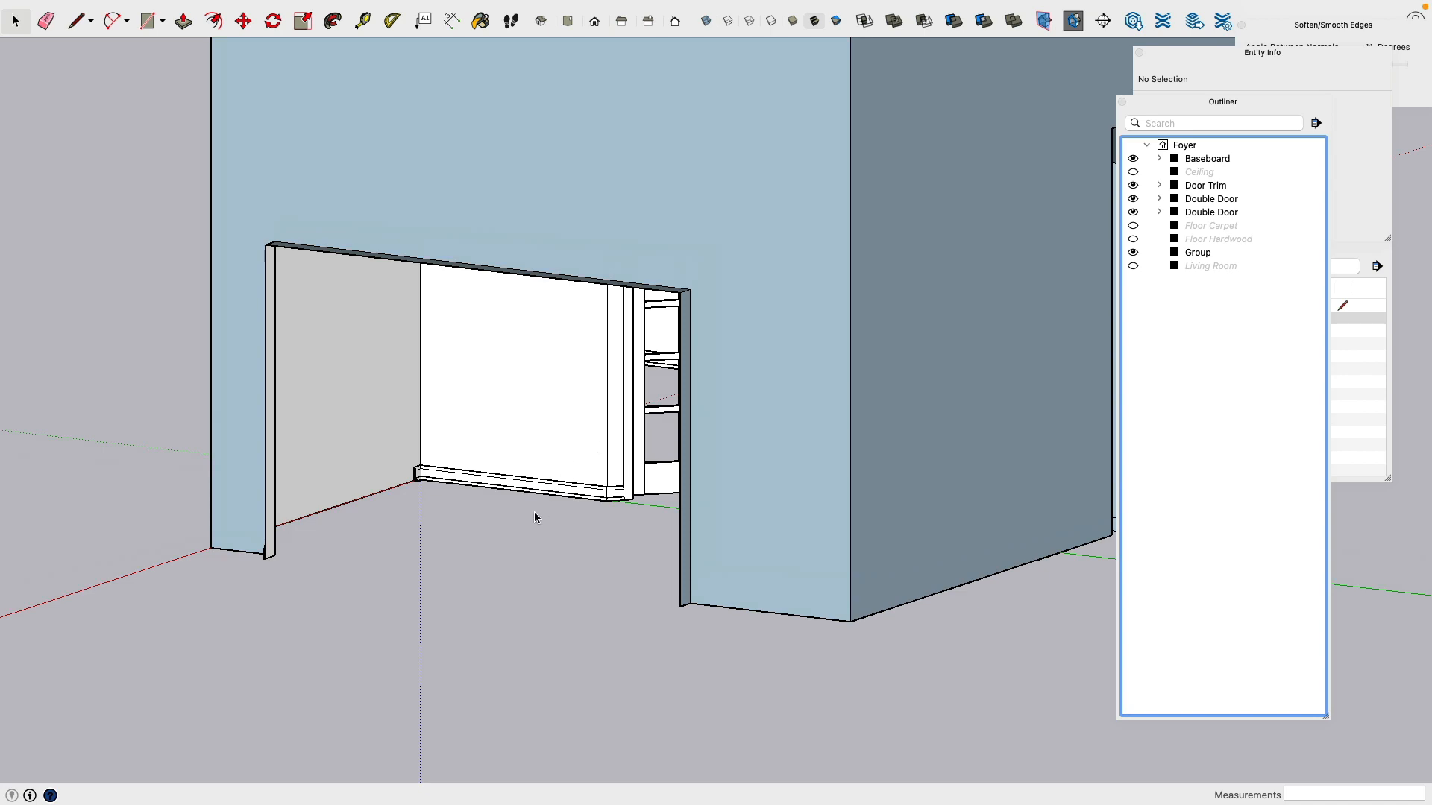
middle_click_drag(533, 442, 616, 250)
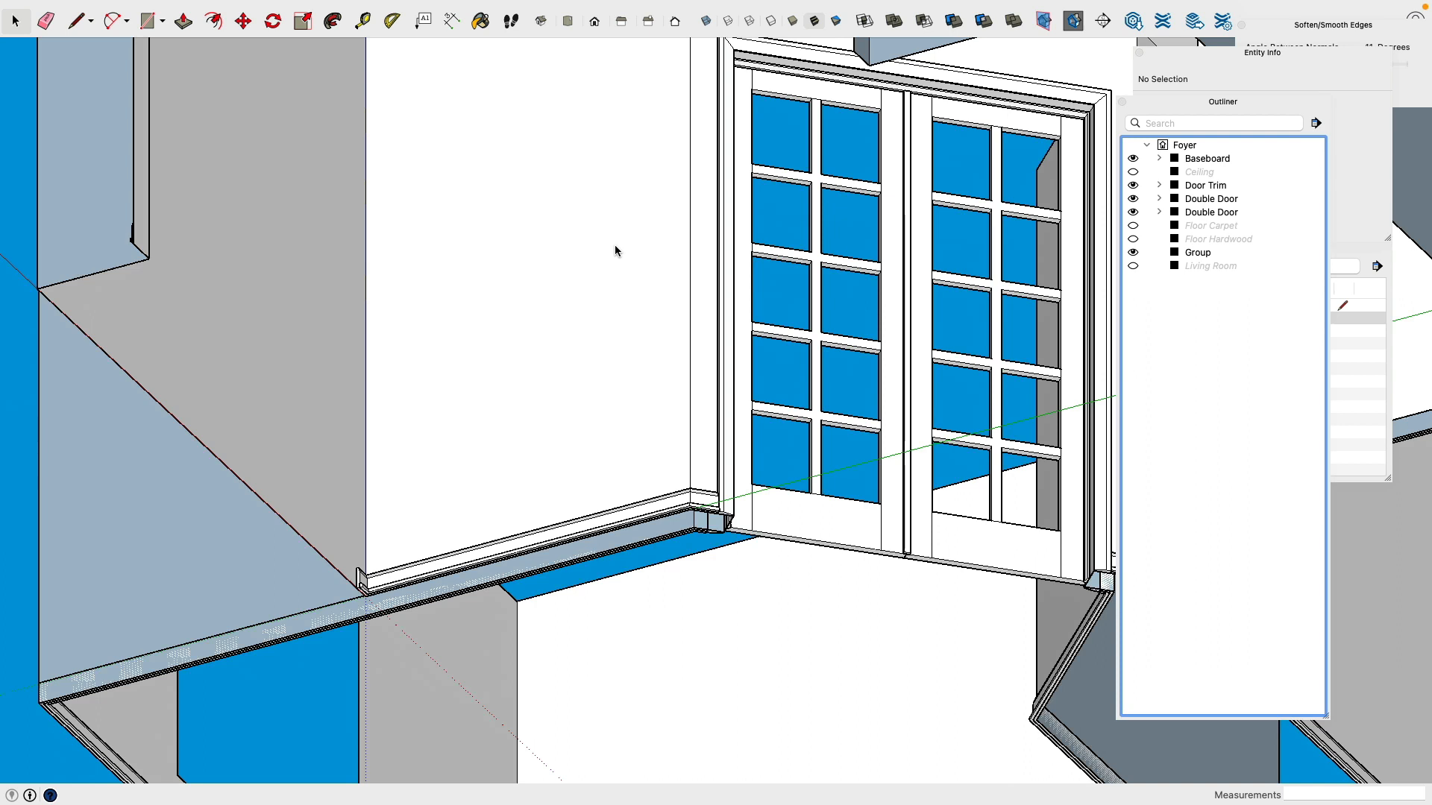
key("super+Tab")
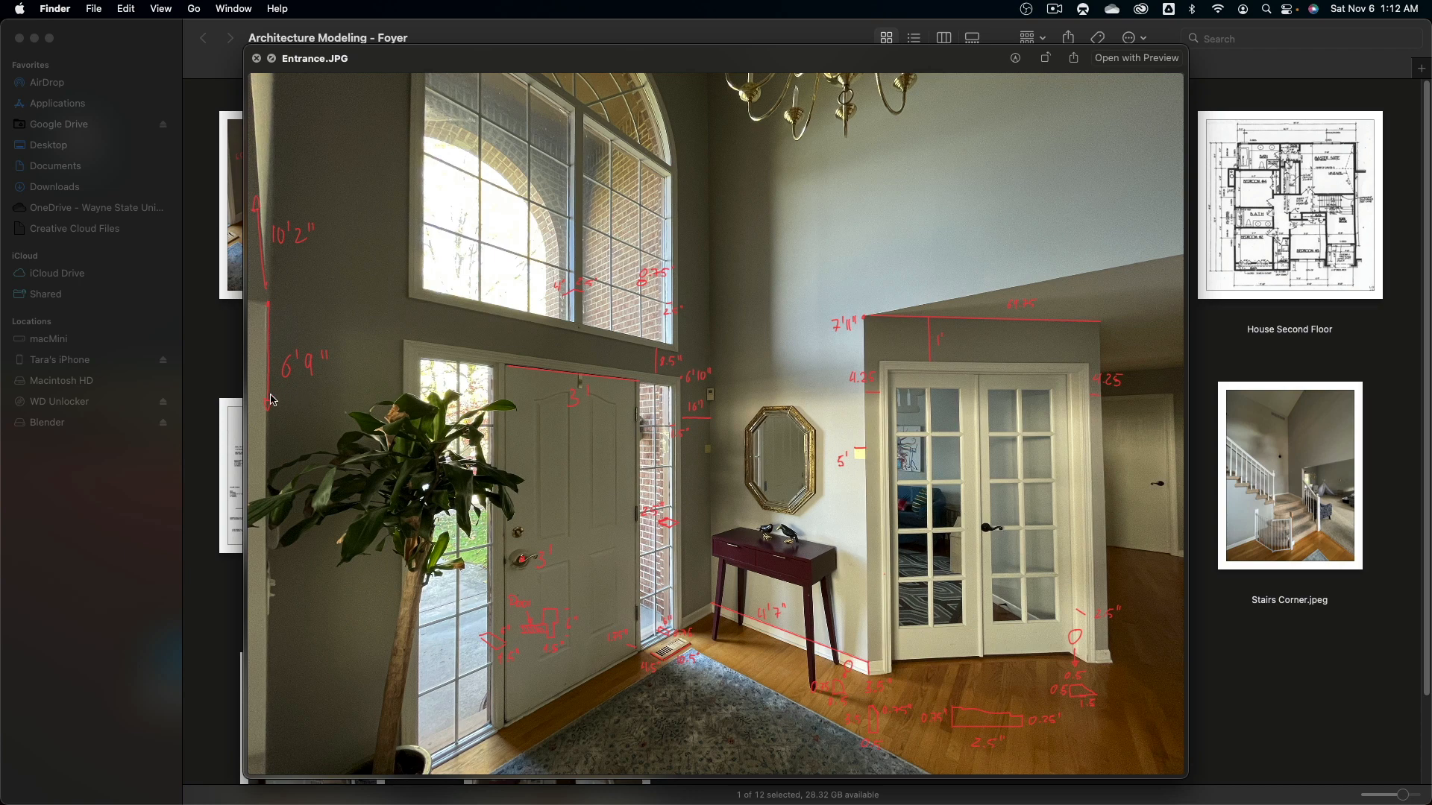
key("super+Tab")
key("super+Tab")
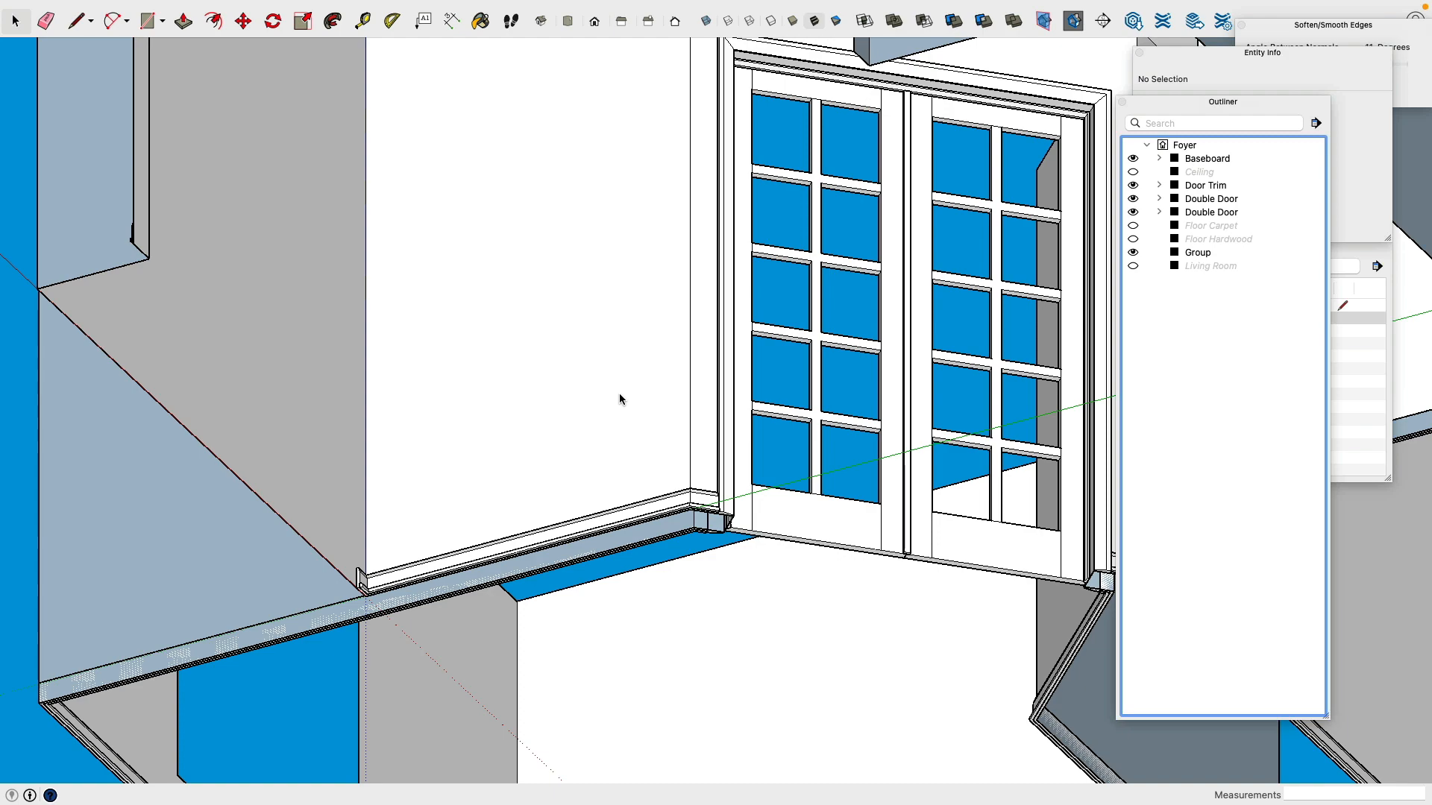
Step: Place vertical guides on the blank entrance wall, each 16 inches in from one of its two side edges
mouse_move(617, 400)
middle_mouse_down()
mouse_move(572, 338)
mouse_move(917, 368)
mouse_move(690, 374)
mouse_move(1016, 536)
mouse_move(617, 412)
mouse_move(814, 440)
mouse_move(713, 441)
mouse_move(614, 485)
middle_mouse_up()
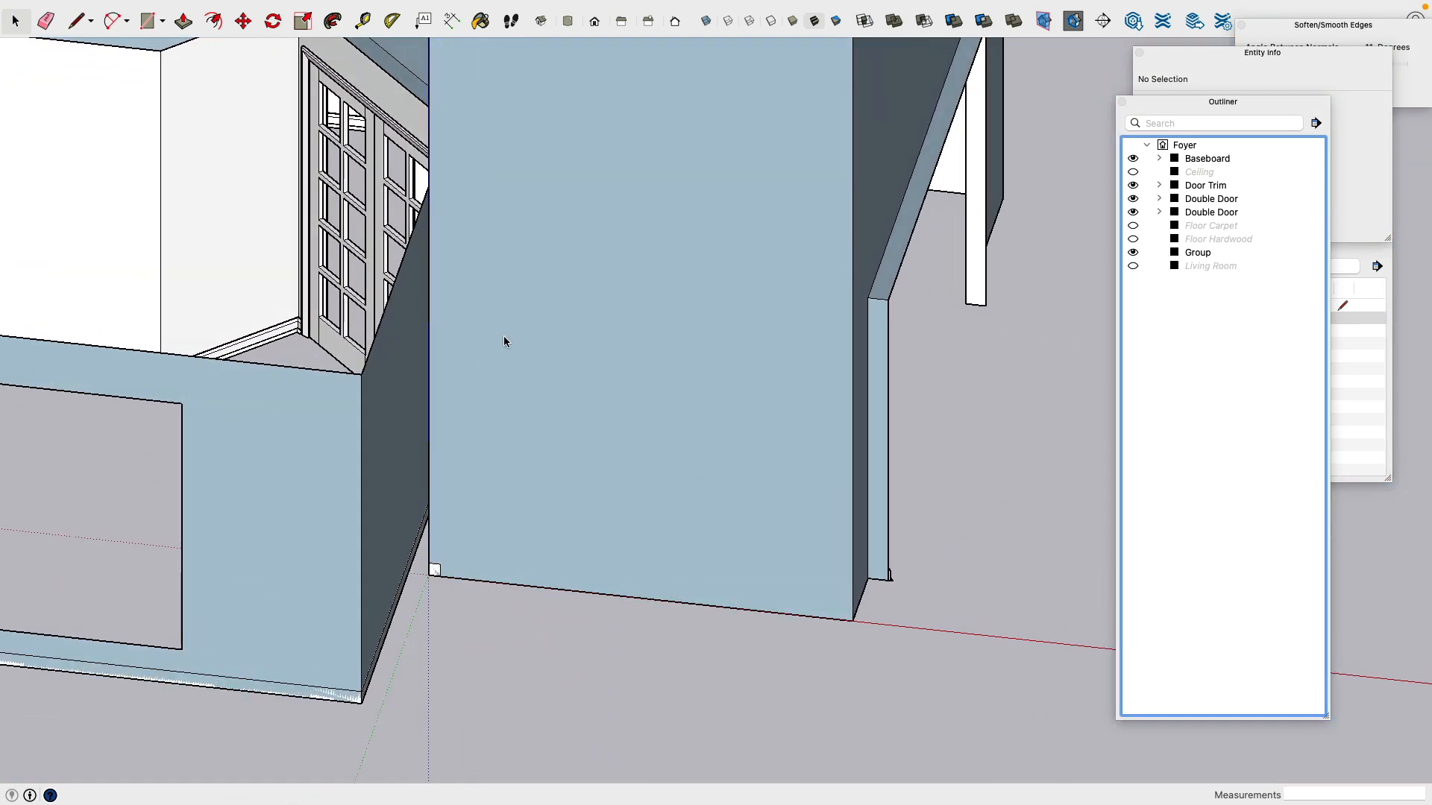
left_click(364, 22)
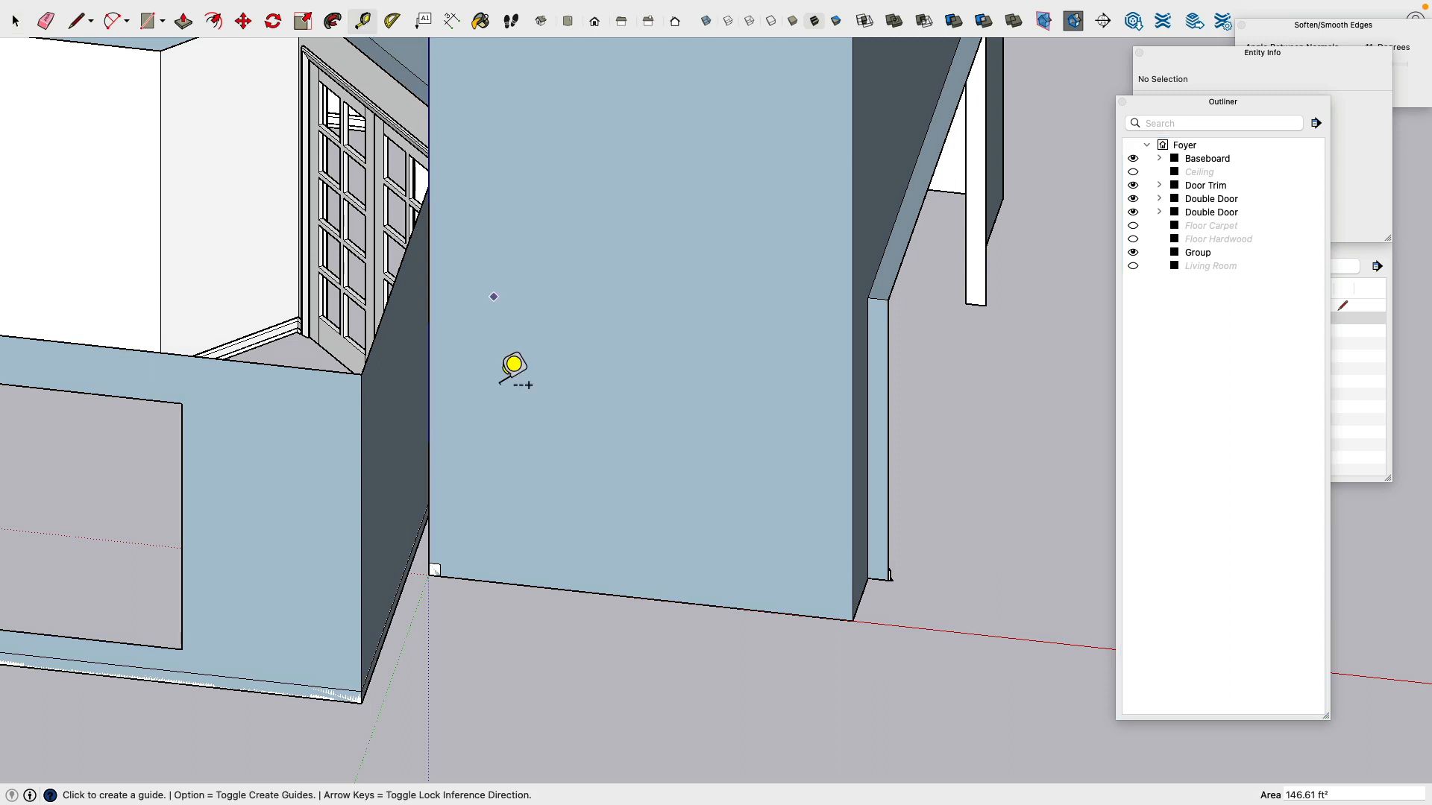
left_click(429, 432)
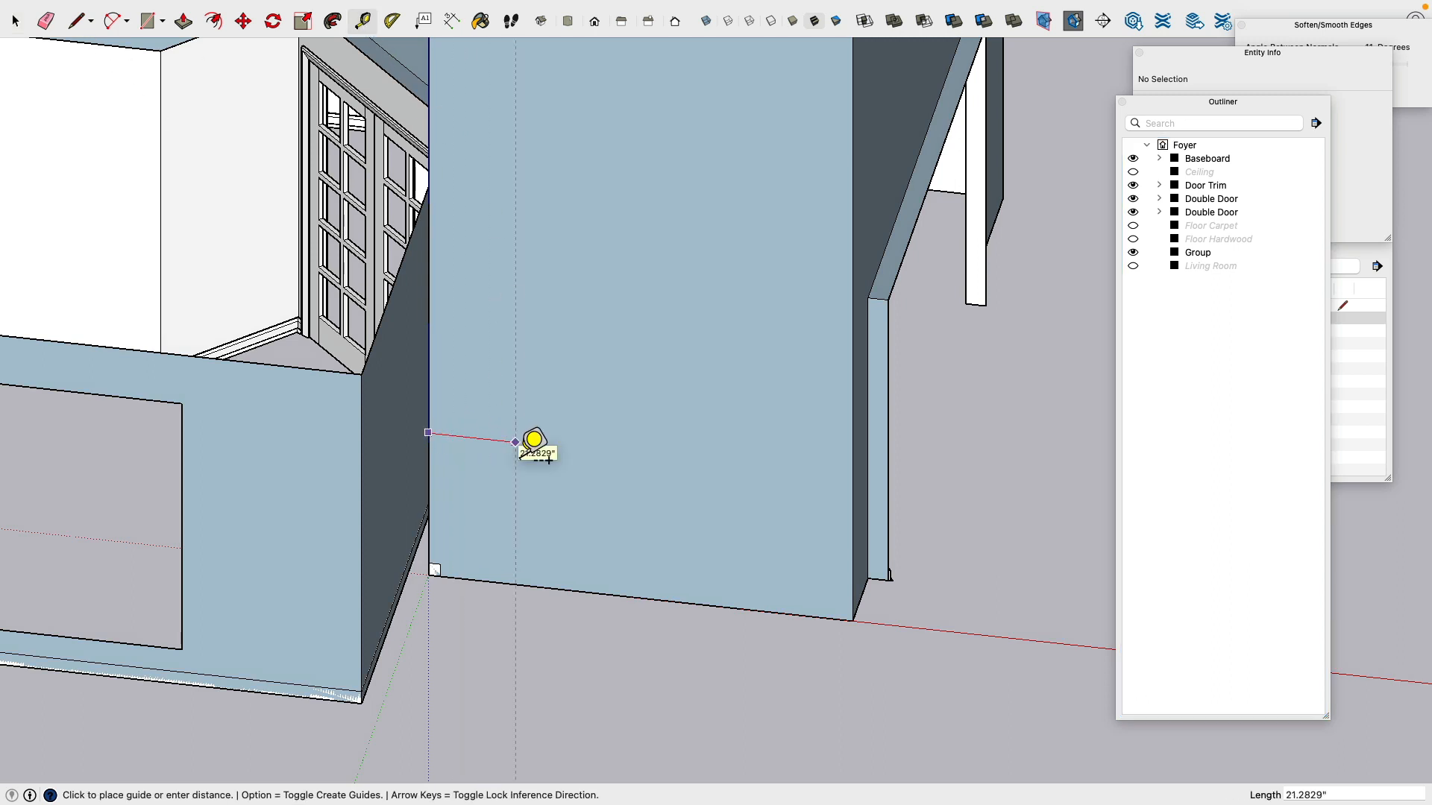
left_click(534, 441)
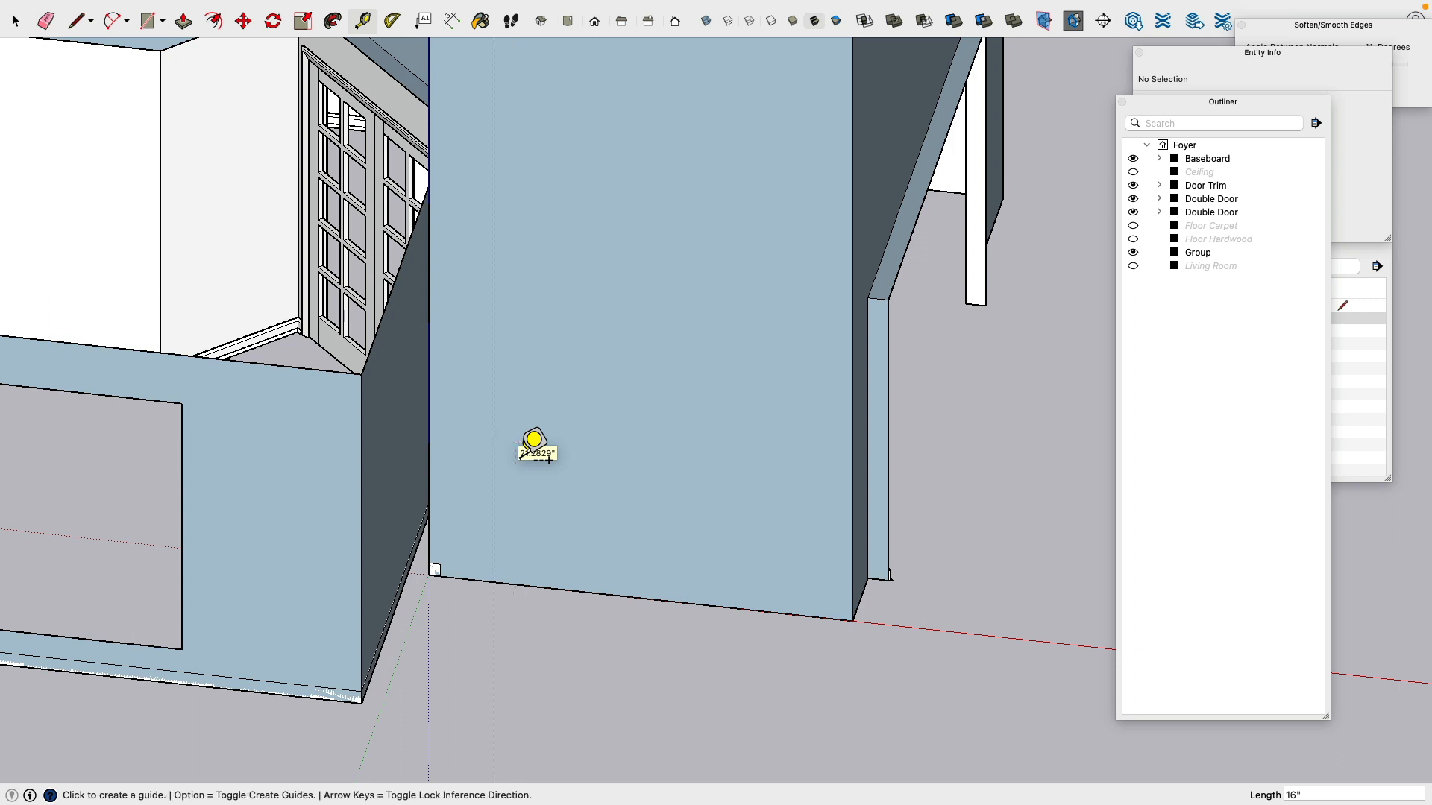
left_click(852, 456)
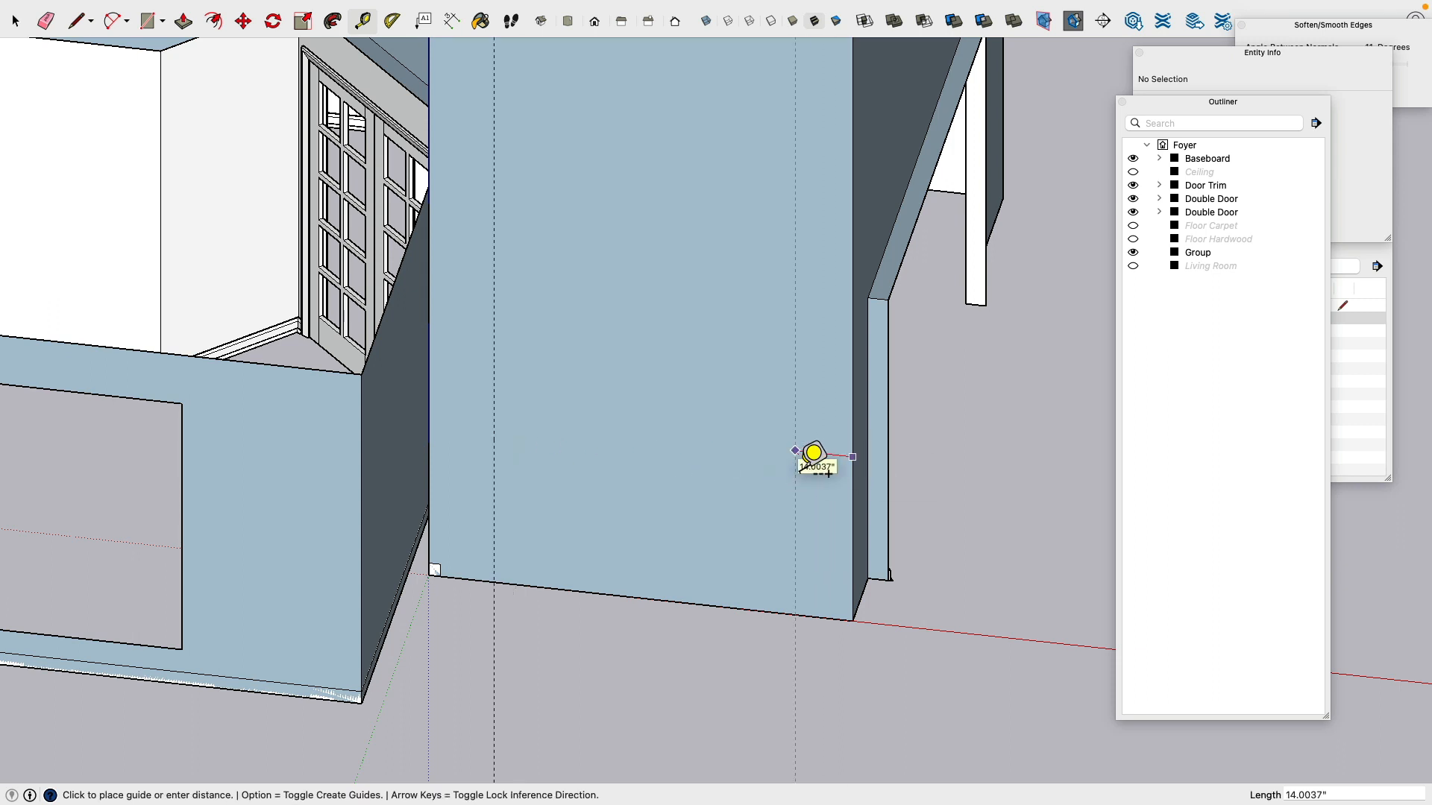
type("16")
key("Return")
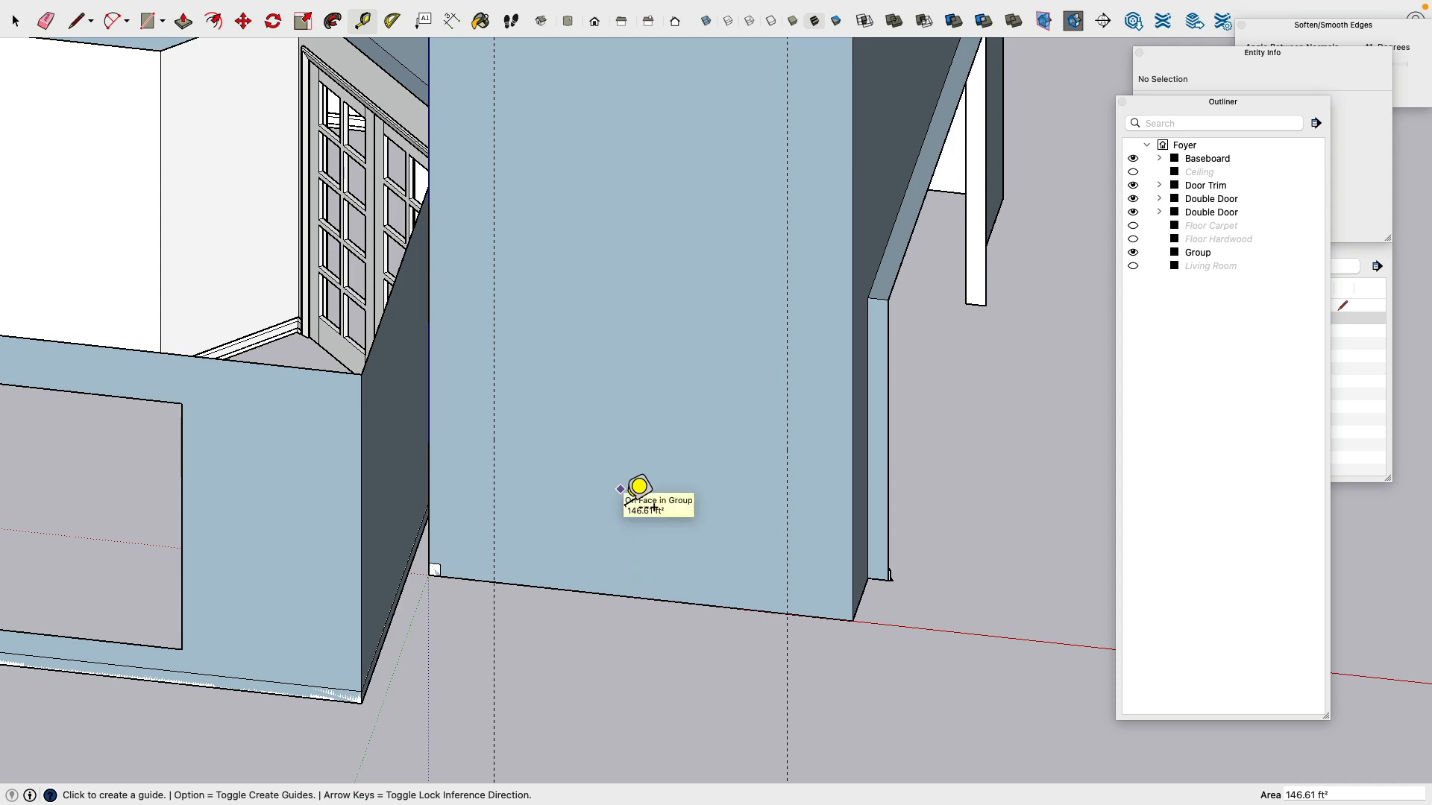
Step: Check the door height in Entrance.JPG in Finder and place a horizontal guide 6'10" above the entrance wall's bottom edge in SketchUp
key("super+Tab")
left_click(477, 397)
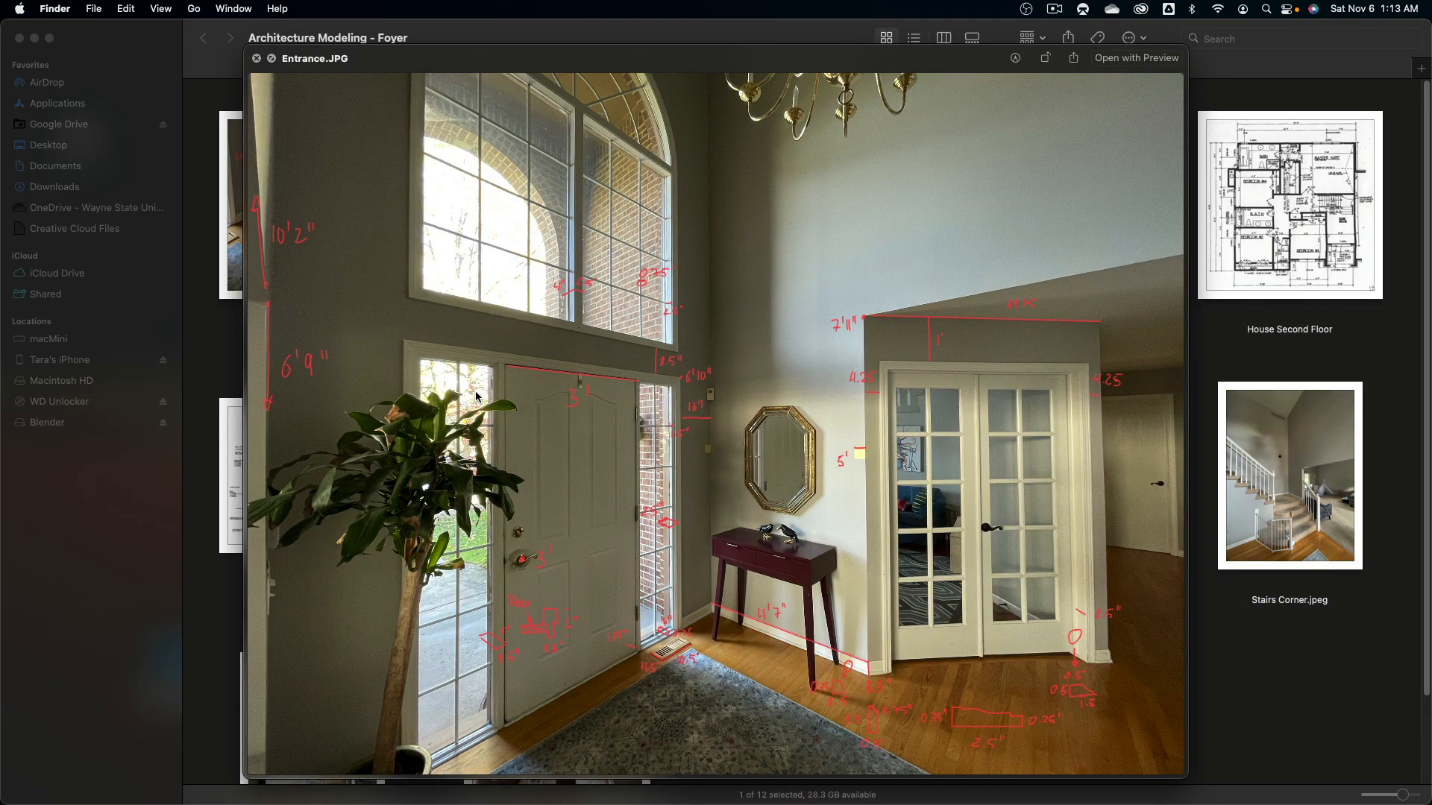
key("super+Tab")
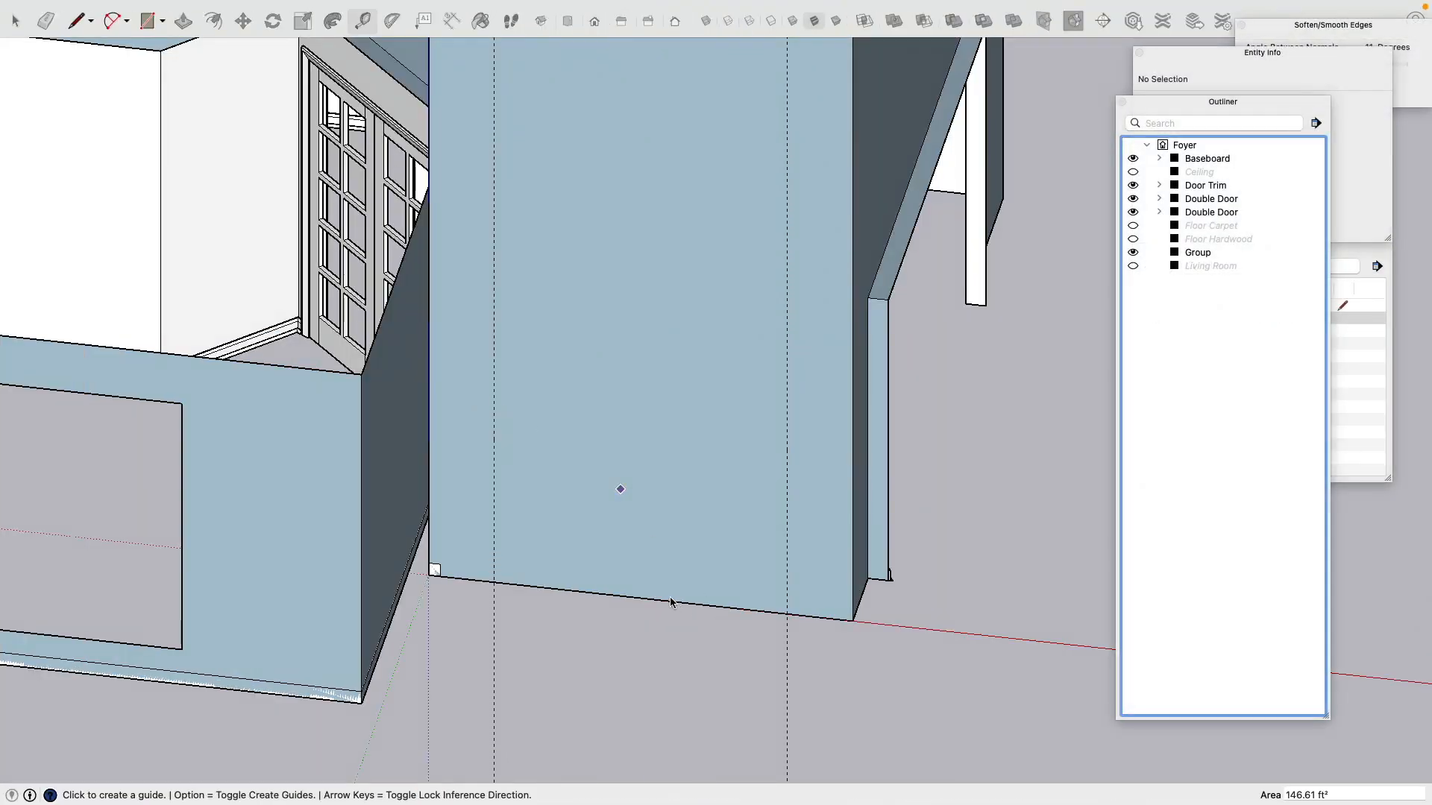
left_click(681, 601)
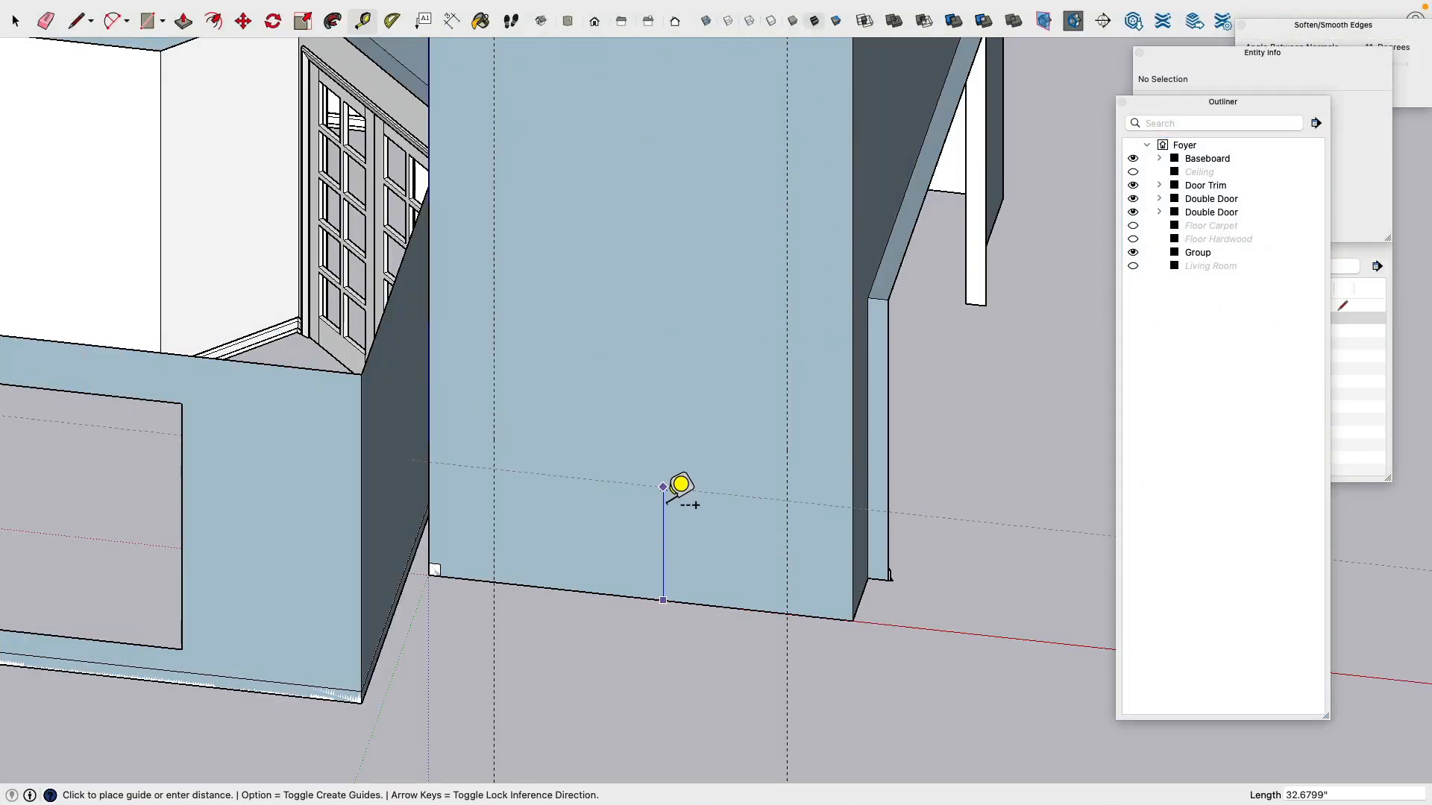
type("6")
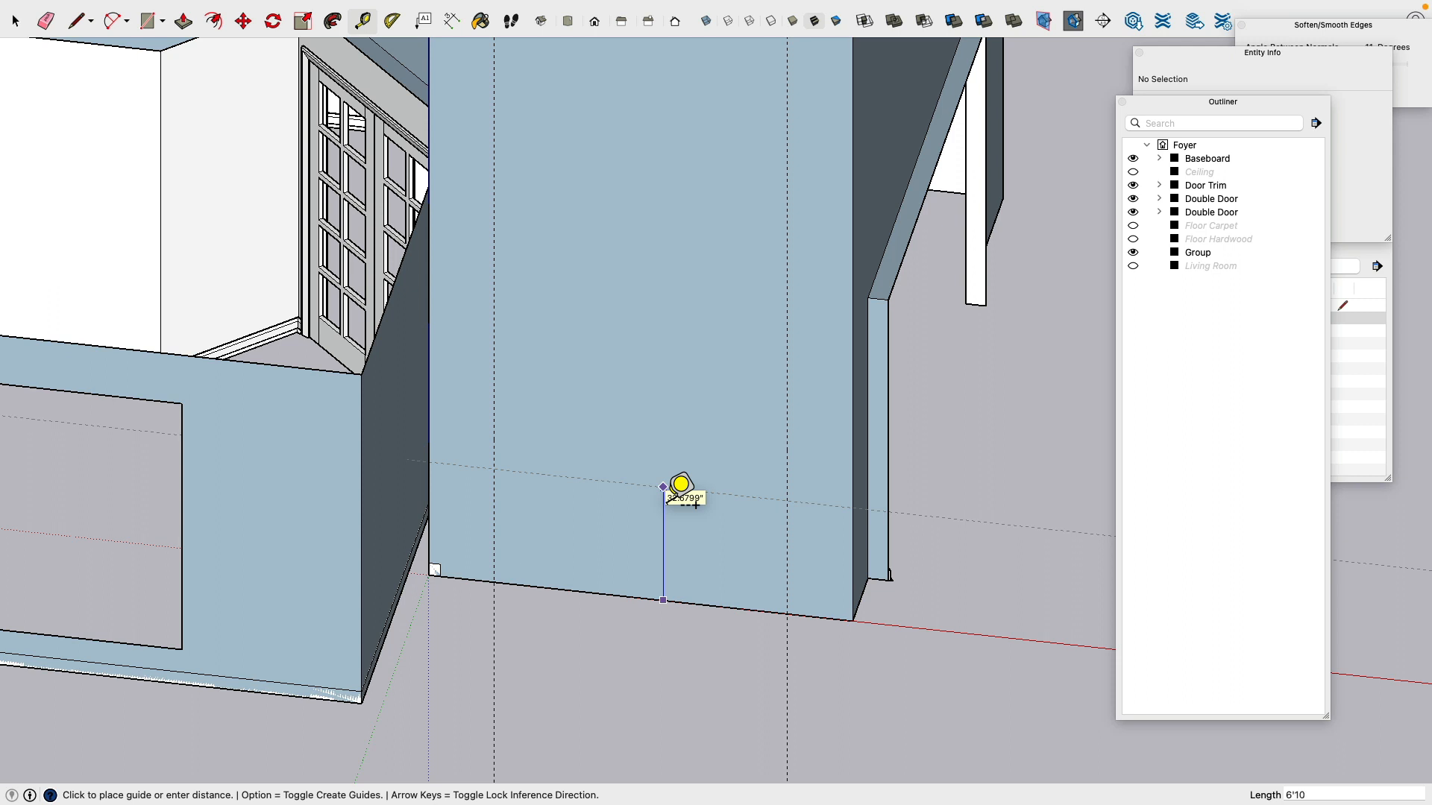
type("'10")
key("Return")
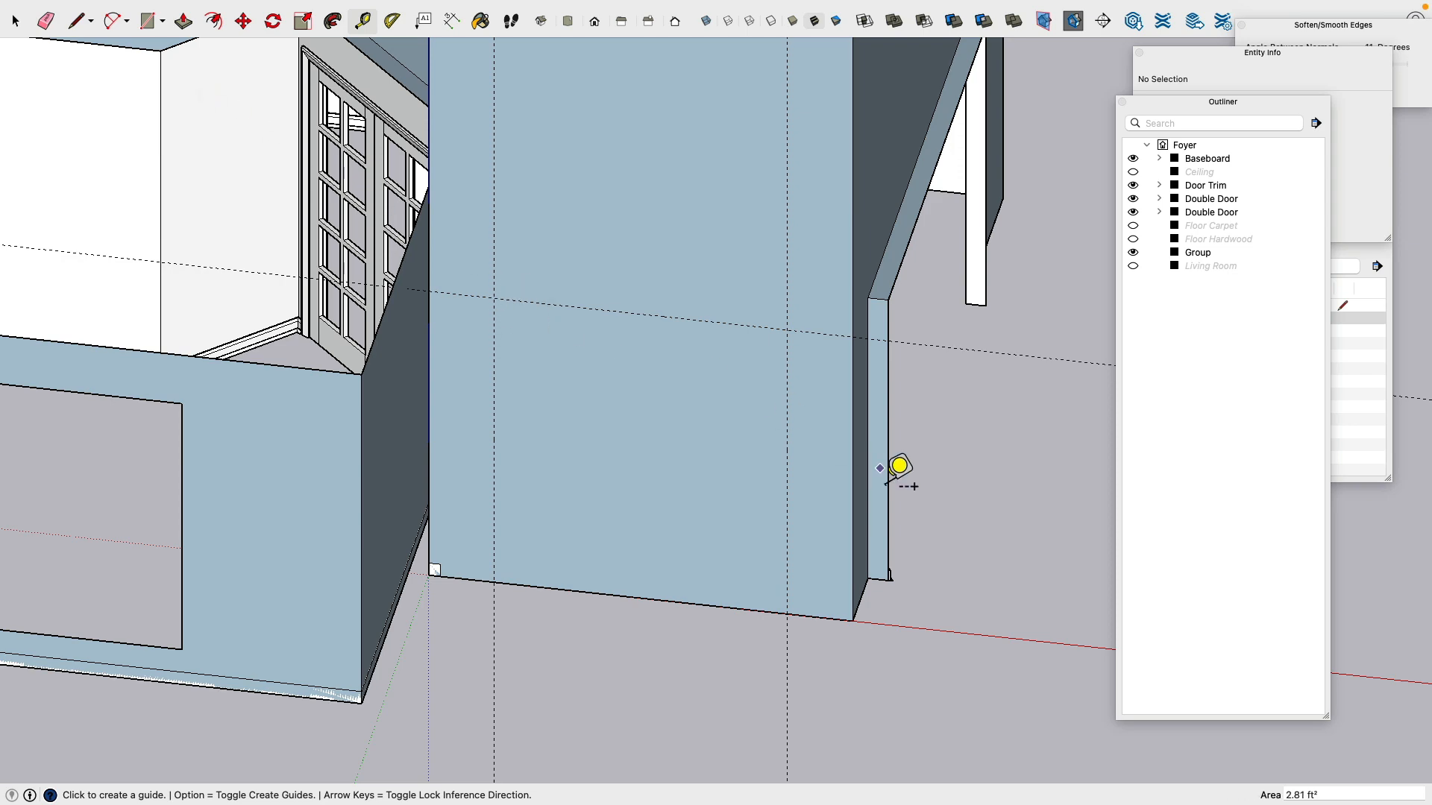
Step: Expand the Door Trim group and toggle the visibility of its first subgroup to identify which trim piece it is
middle_click_drag(939, 476, 384, 65)
left_click(15, 21)
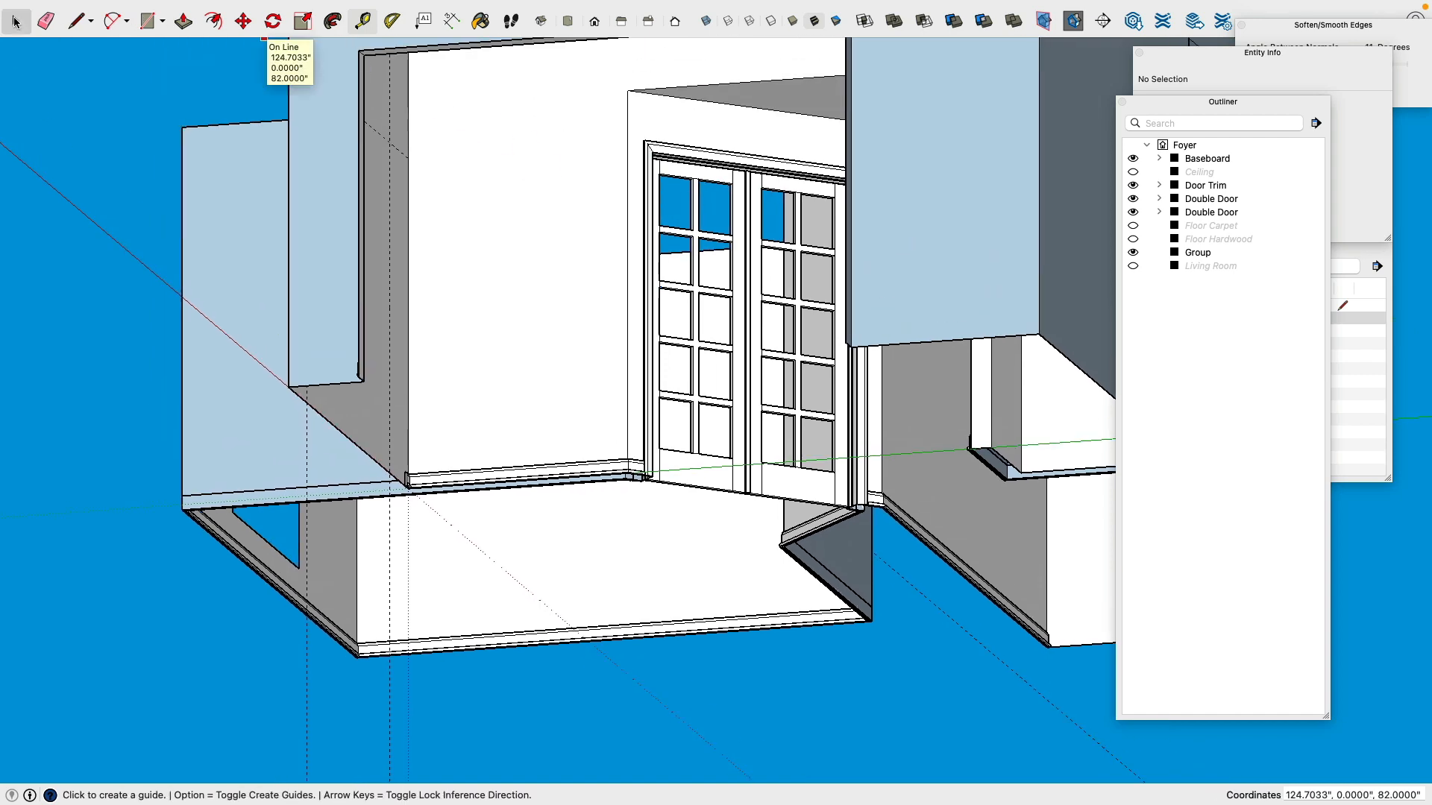
scroll(598, 362, "up", 6)
scroll(711, 301, "down", 6)
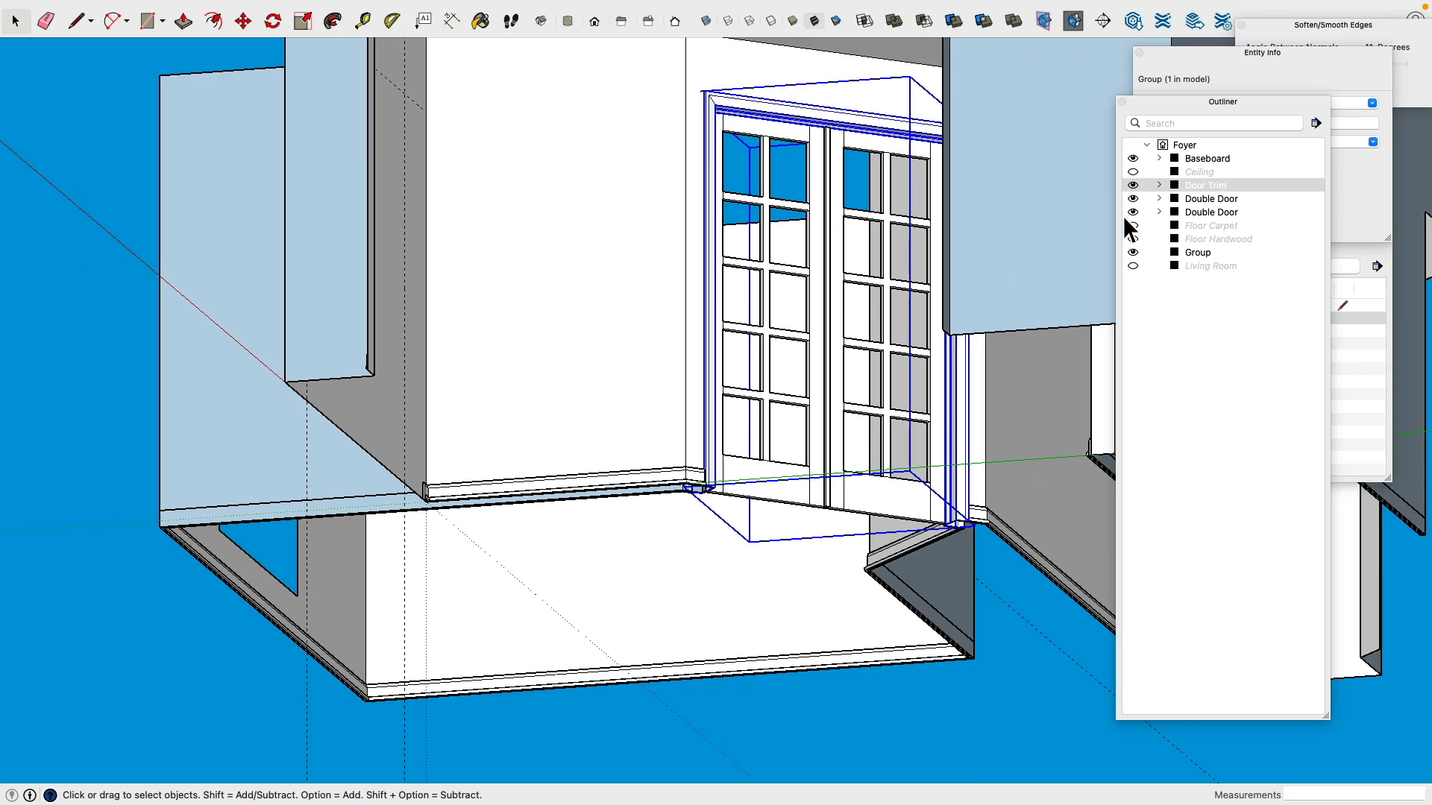
left_click(1160, 186)
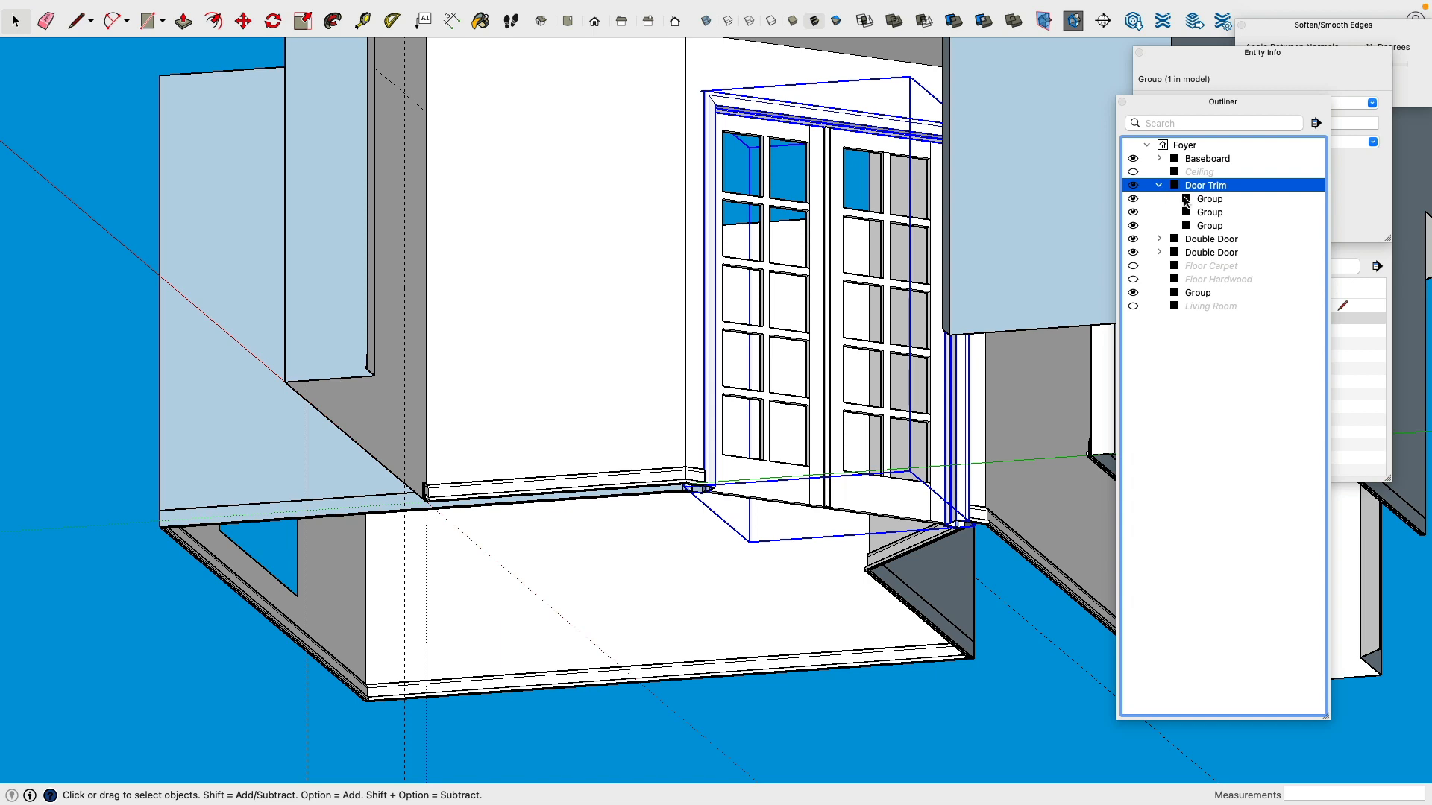
left_click(1187, 199)
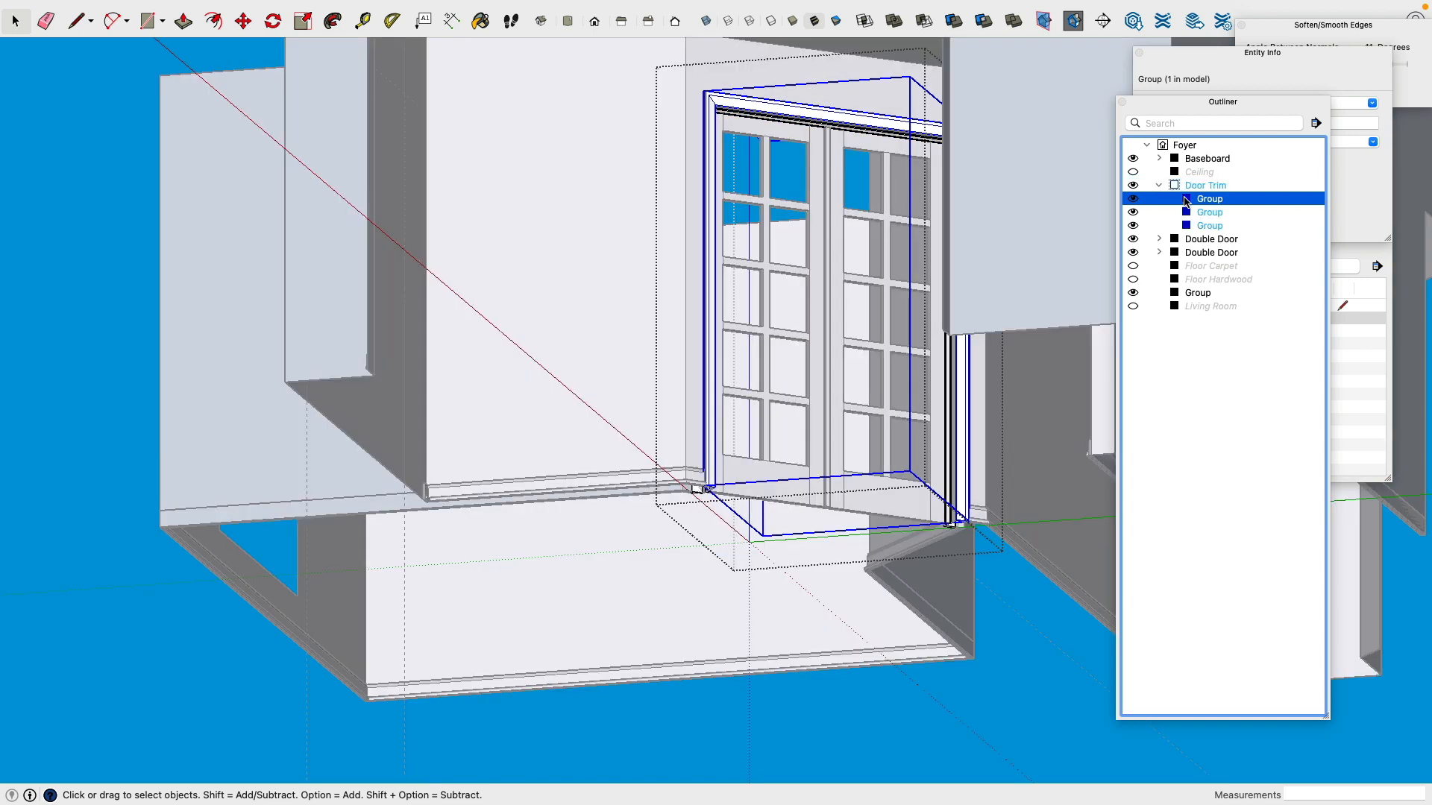
left_click(1133, 198)
left_click(1132, 198)
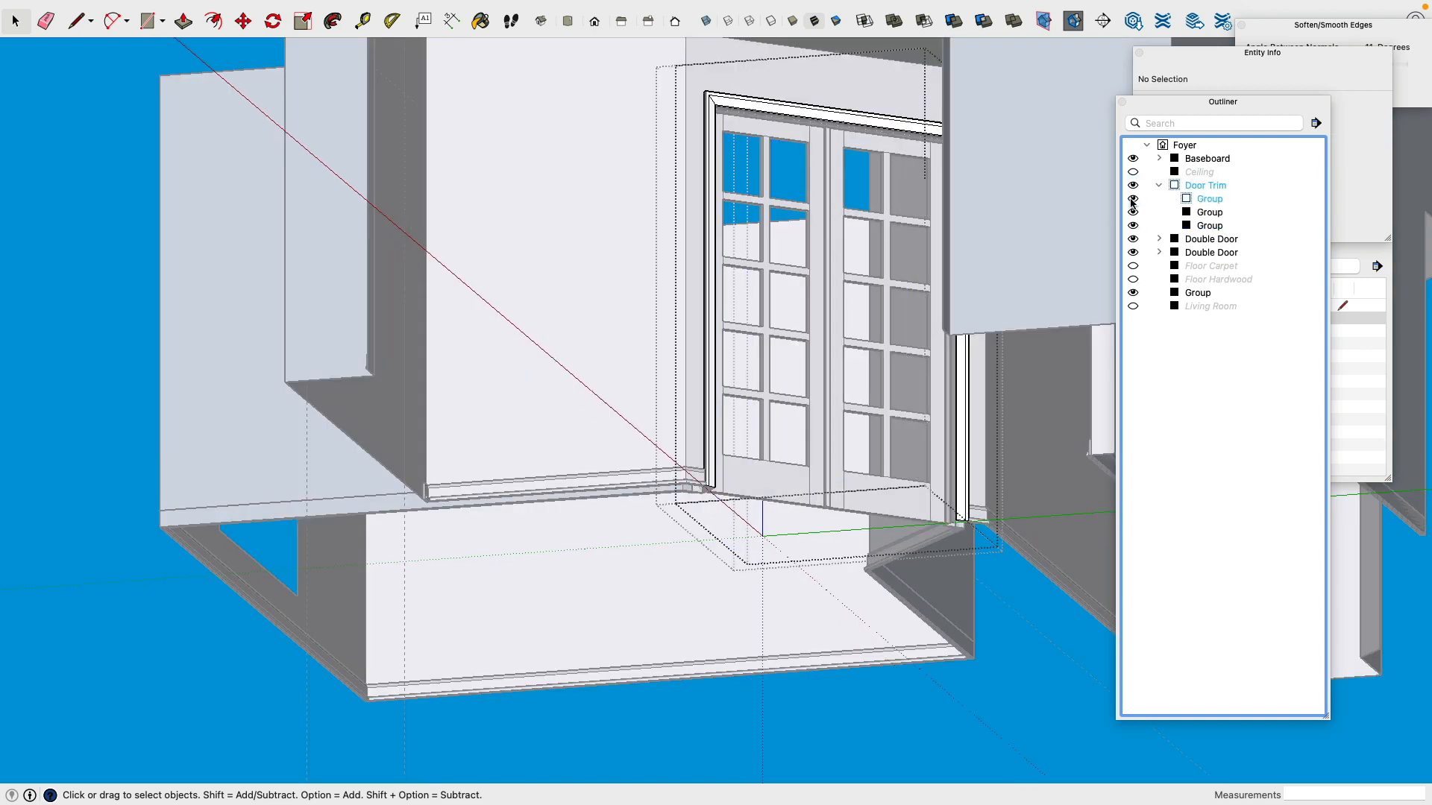
left_click(1207, 200)
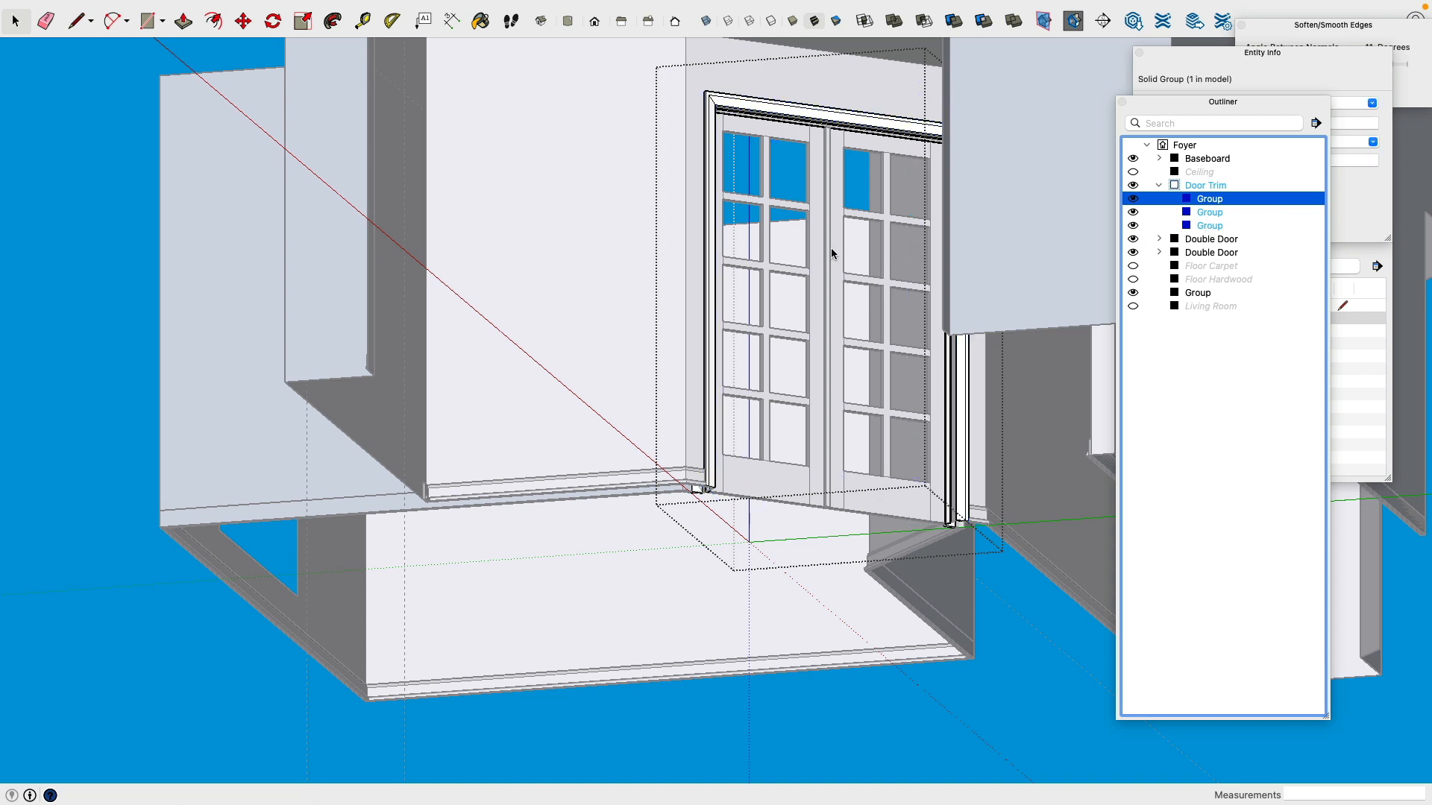
left_click(1201, 468)
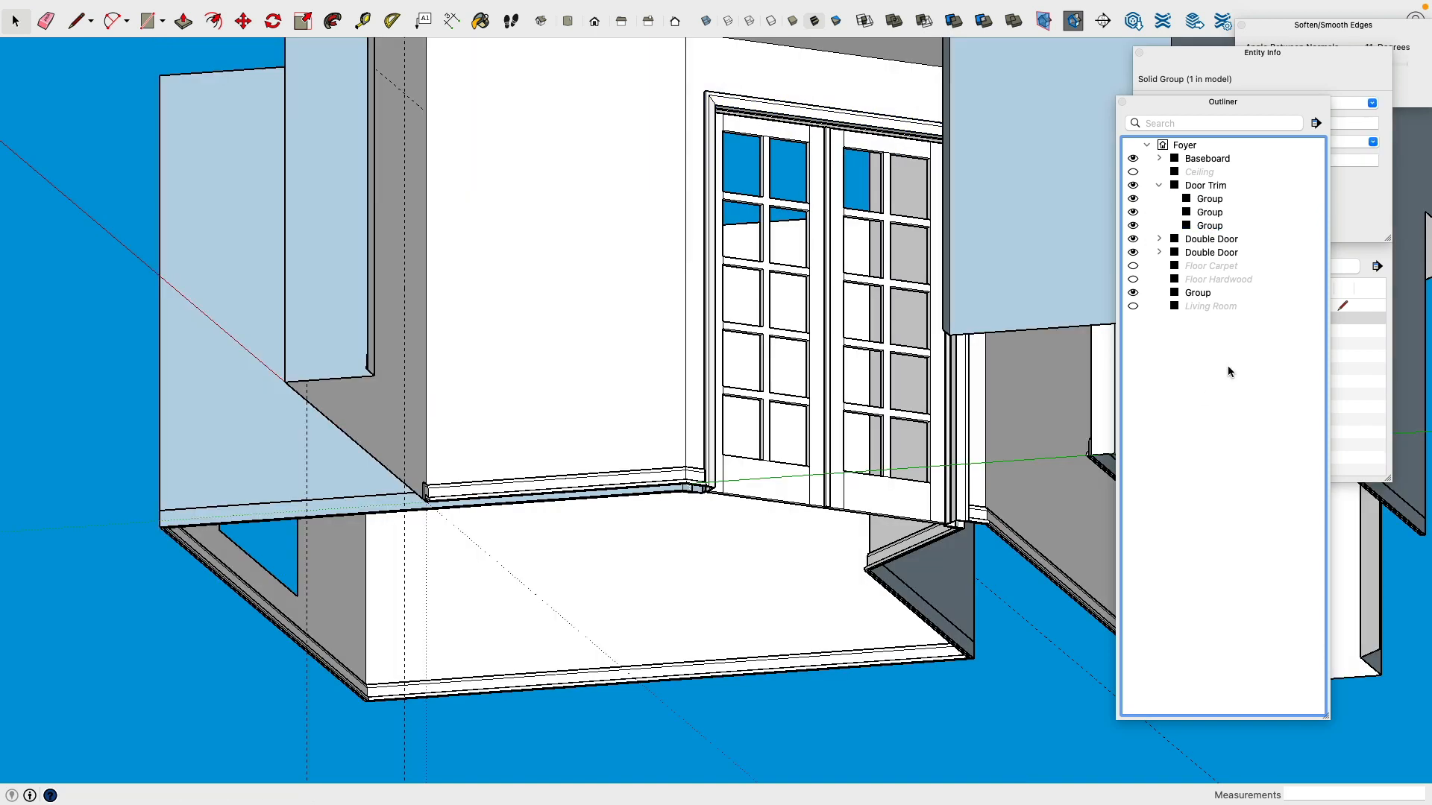
Step: Copy the first trim piece in Door Trim and paste the copy at the inside bottom edge of the entrance wall
left_click(1205, 199)
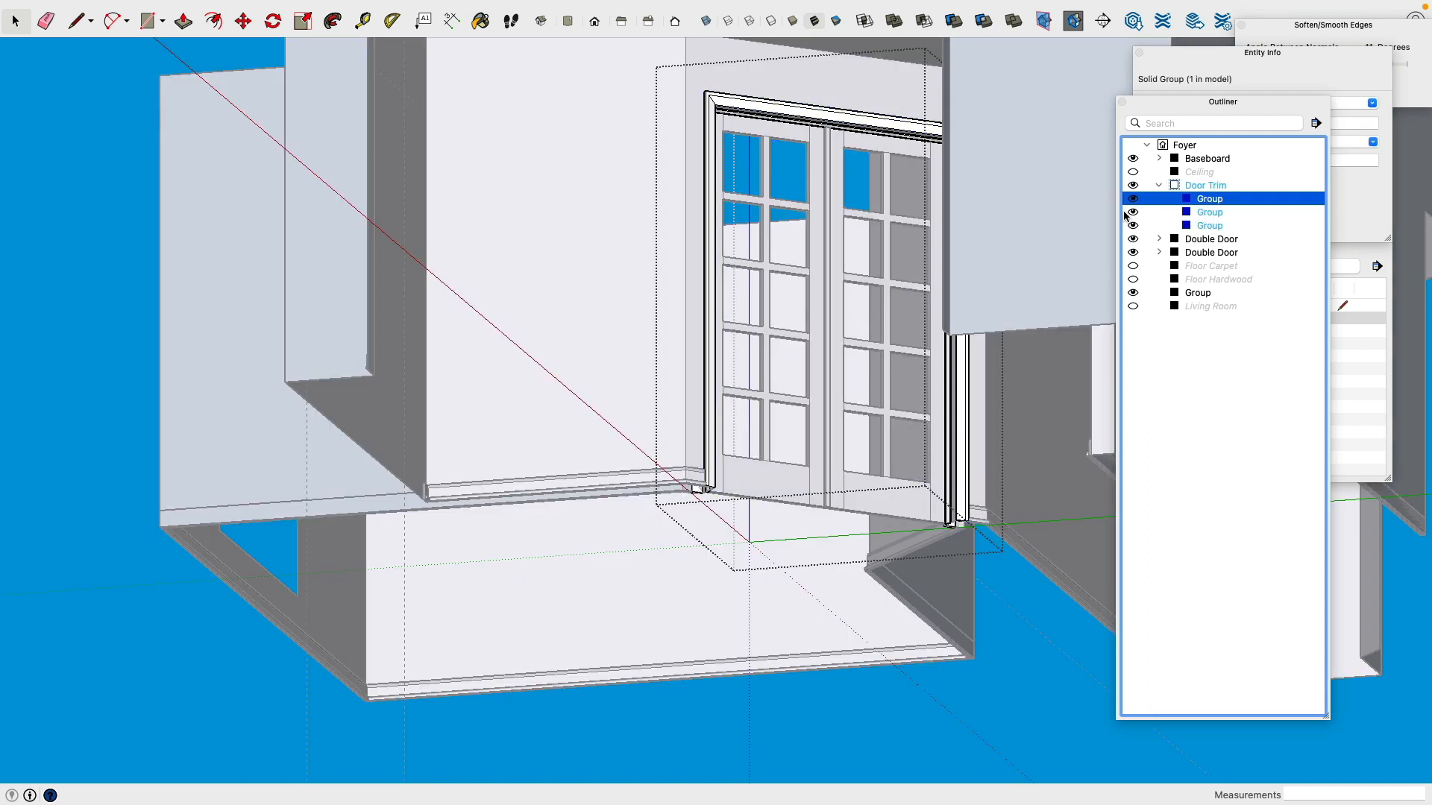
left_click(737, 114)
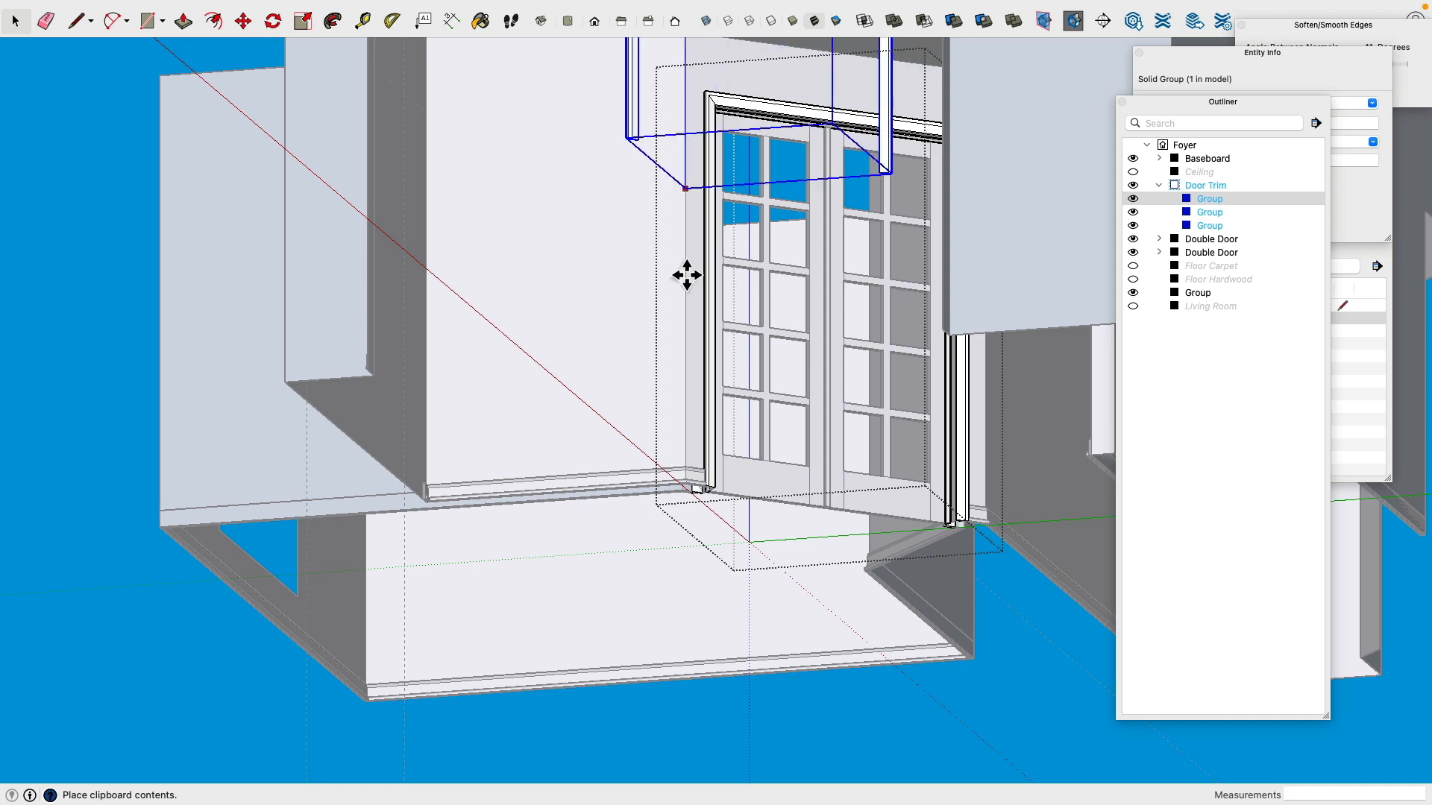
scroll(578, 495, "down", 3)
middle_click_drag(595, 486, 342, 485)
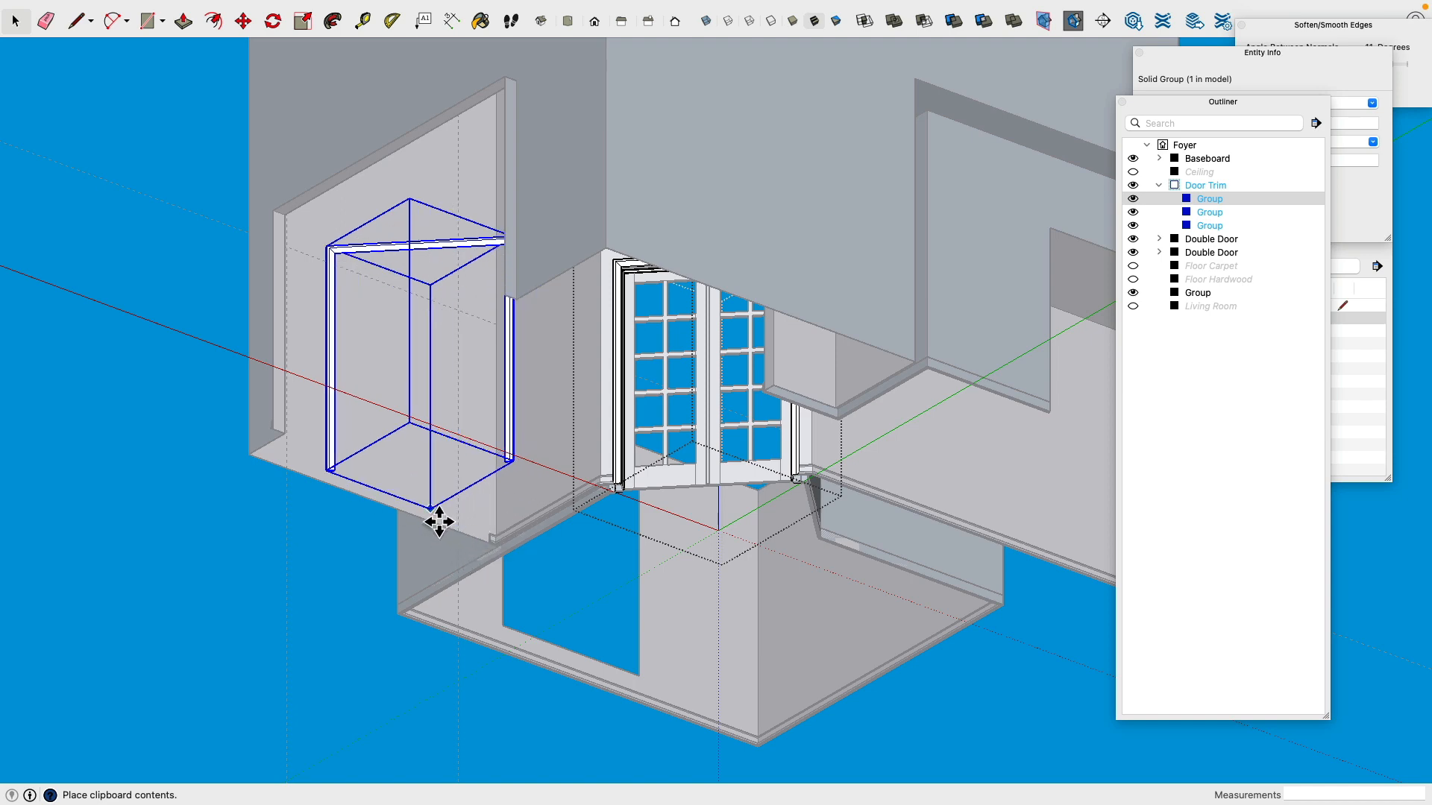
middle_click_drag(418, 526, 352, 434)
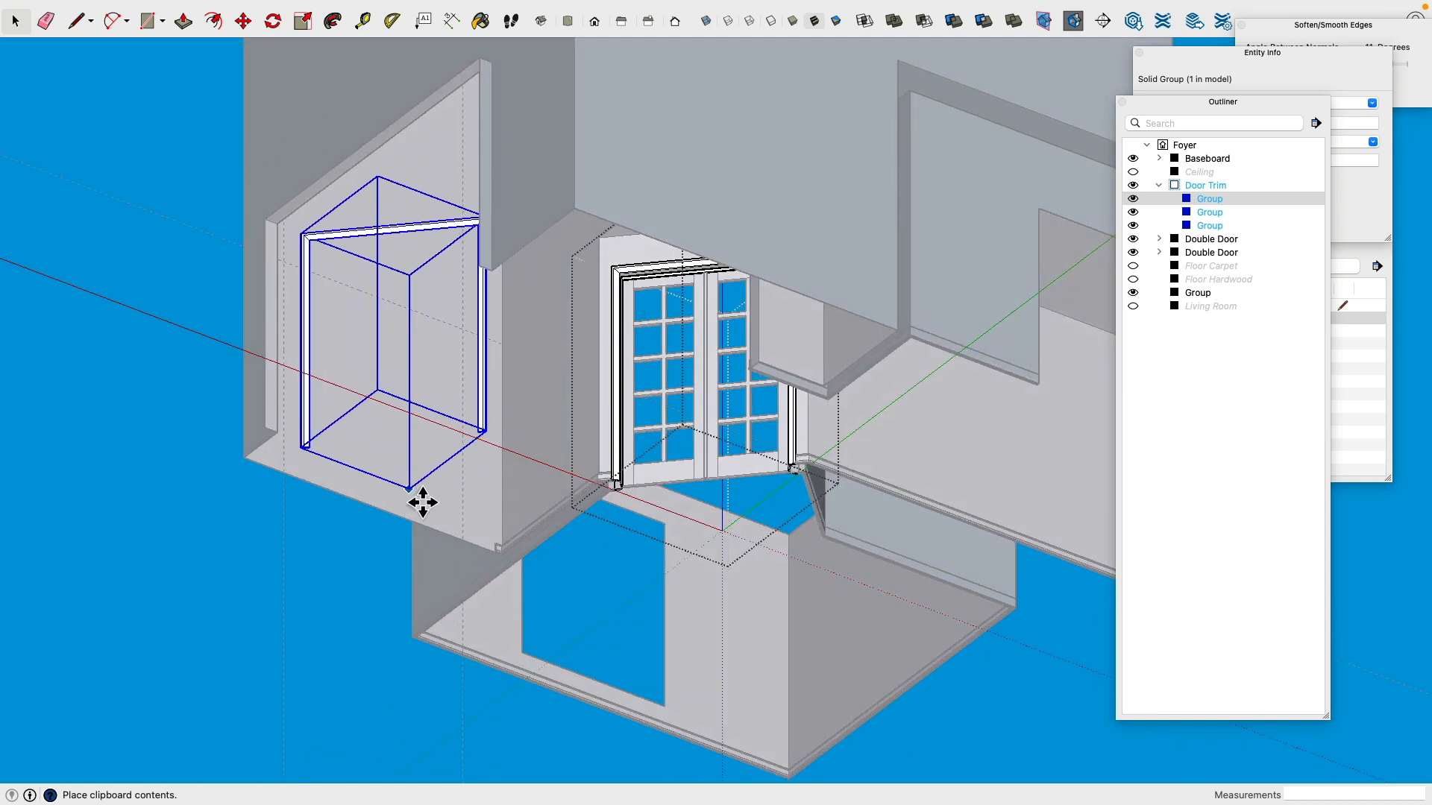
left_click(447, 543)
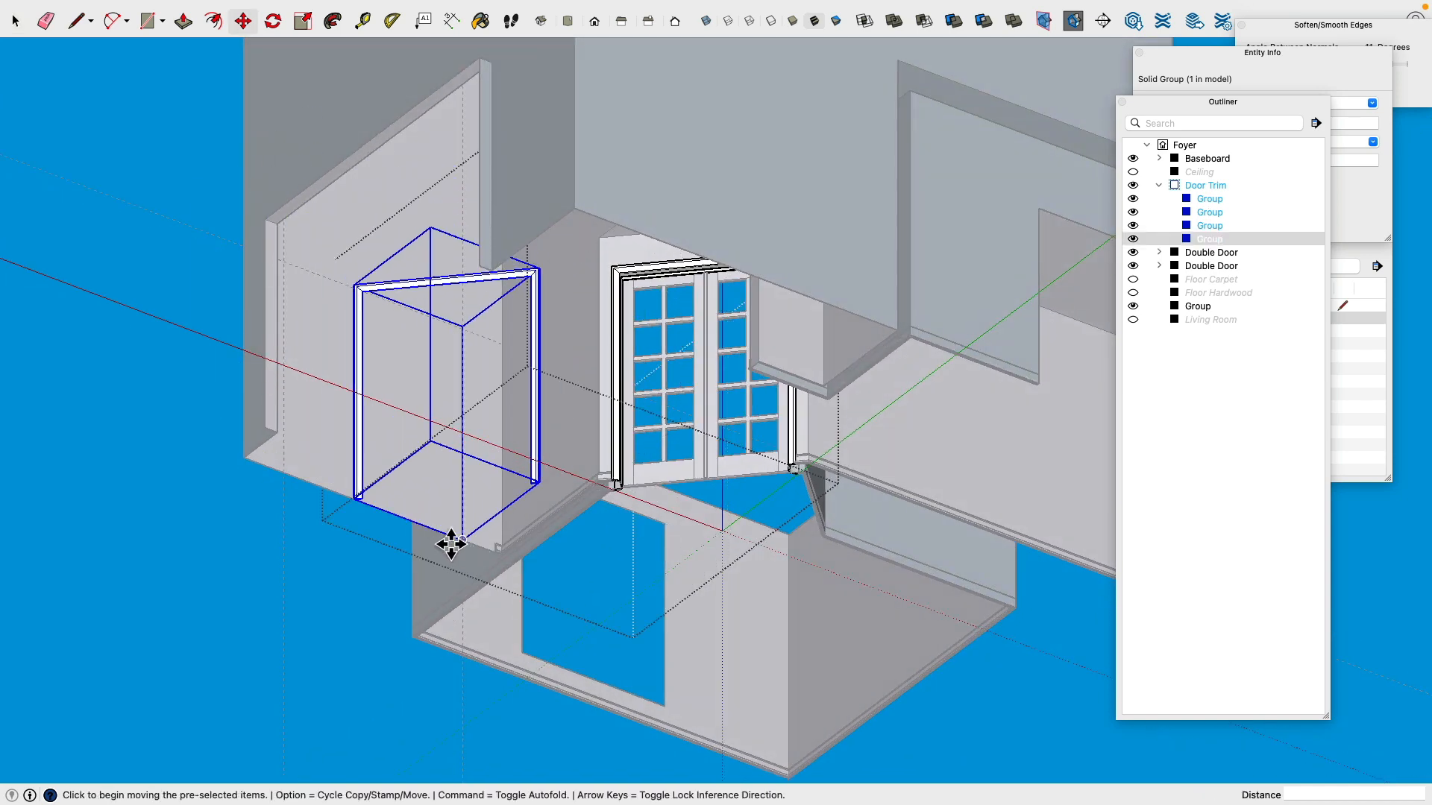
Step: Rotate the pasted trim copy 45 degrees about its bottom corner so it lies parallel to the entrance wall
scroll(390, 521, "up", 5)
scroll(375, 517, "up", 5)
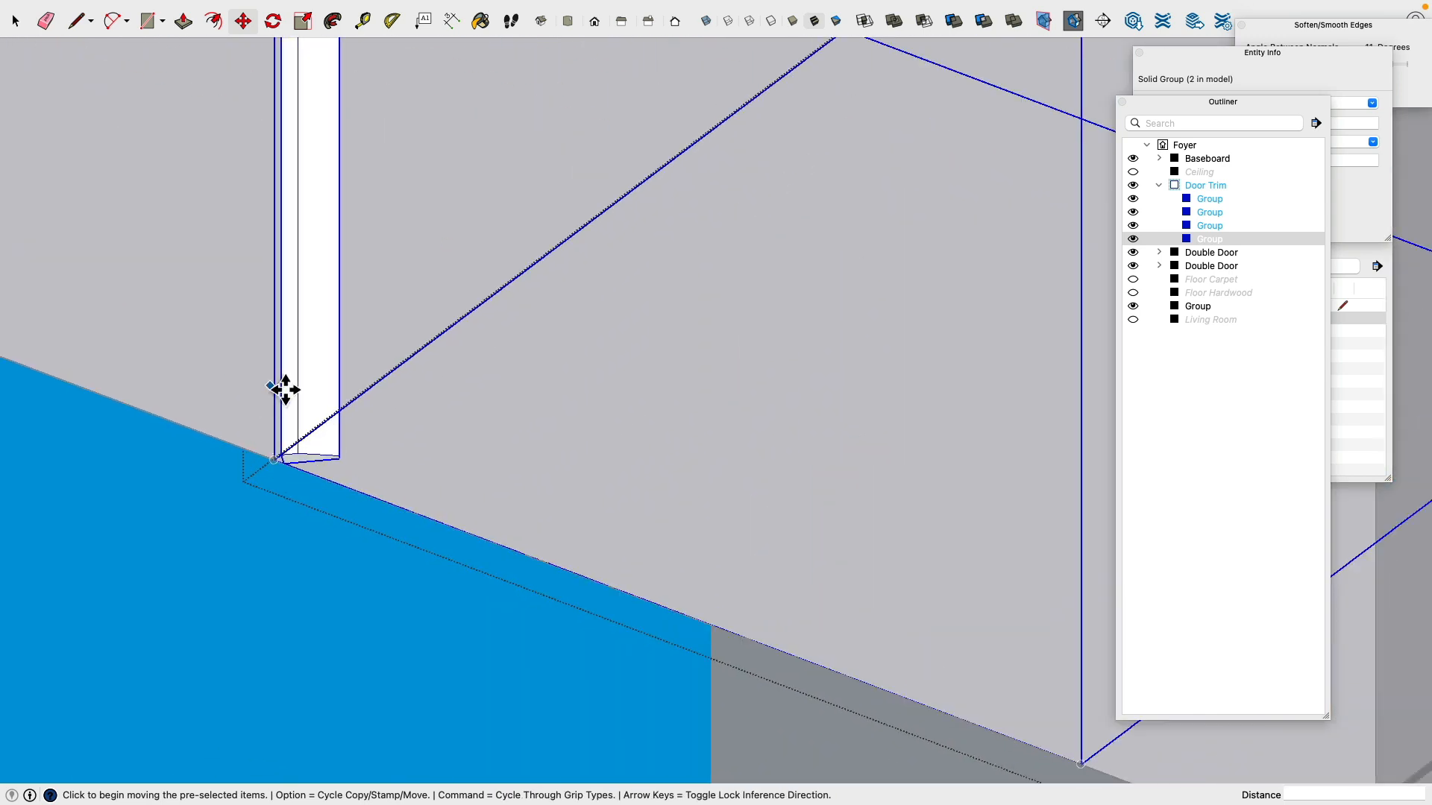
left_click(274, 21)
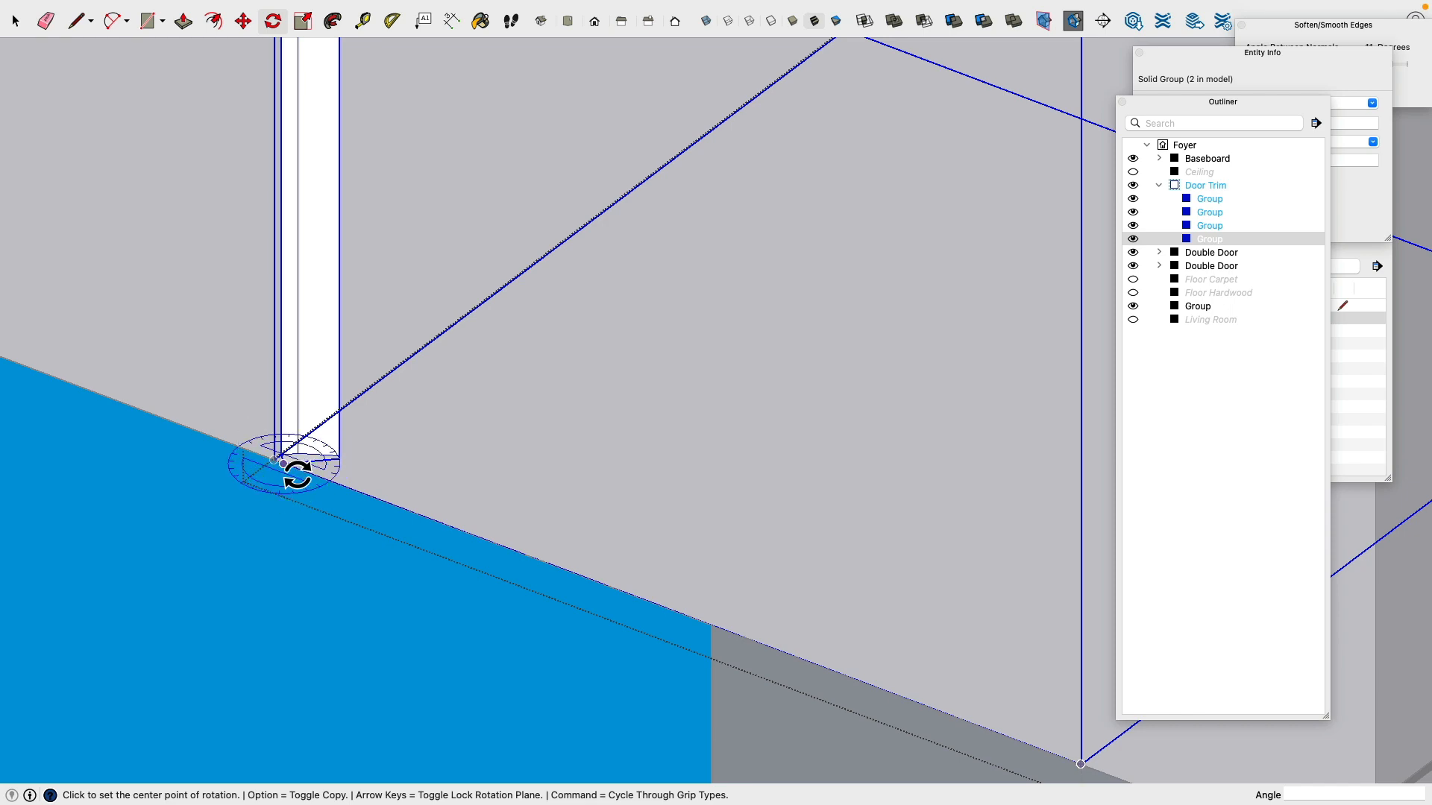
left_click(284, 464)
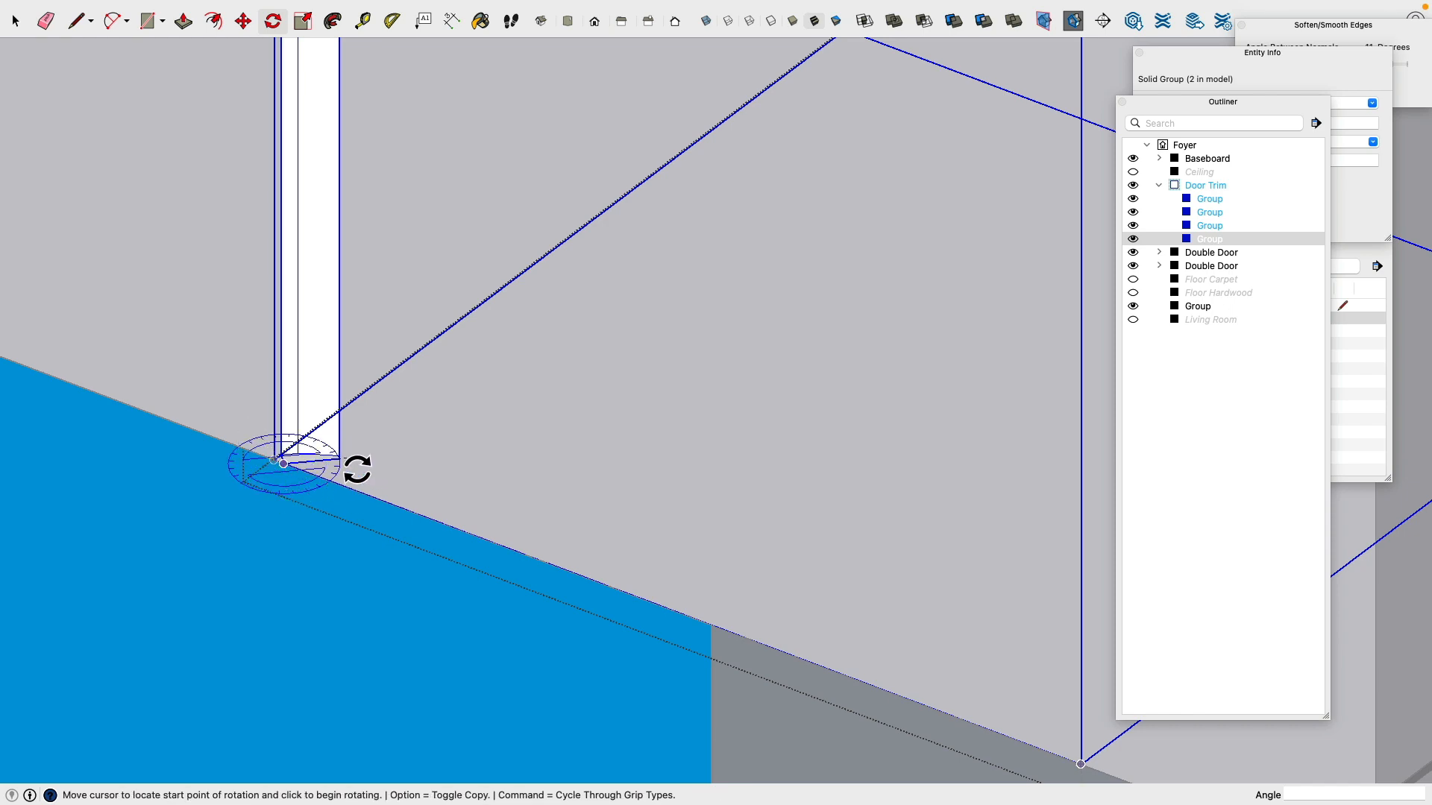
left_click(350, 471)
left_click(365, 499)
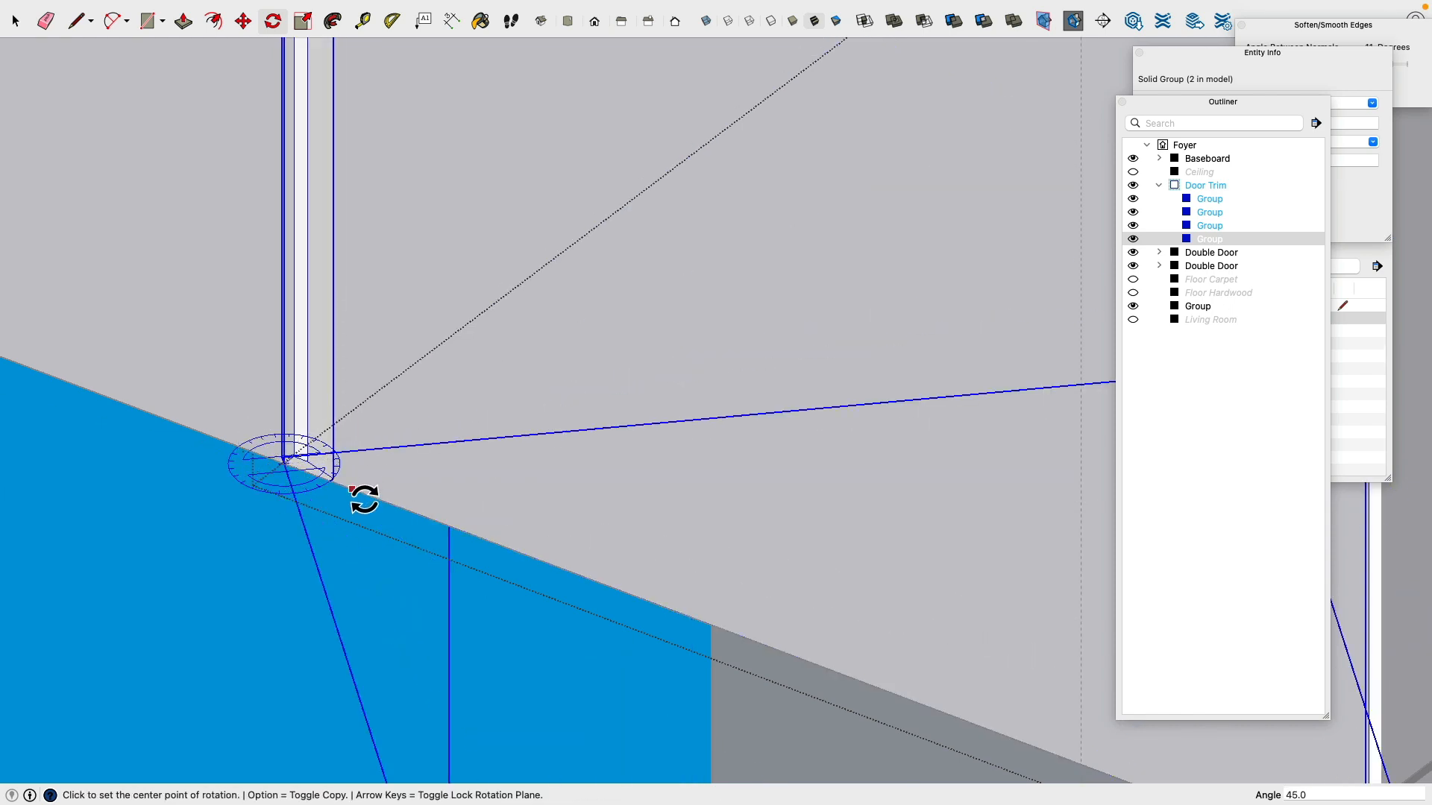
Step: Move the trim copy along the entrance wall's bottom edge until its outer bottom corner meets the far vertical guide
middle_click_drag(364, 499, 230, 114)
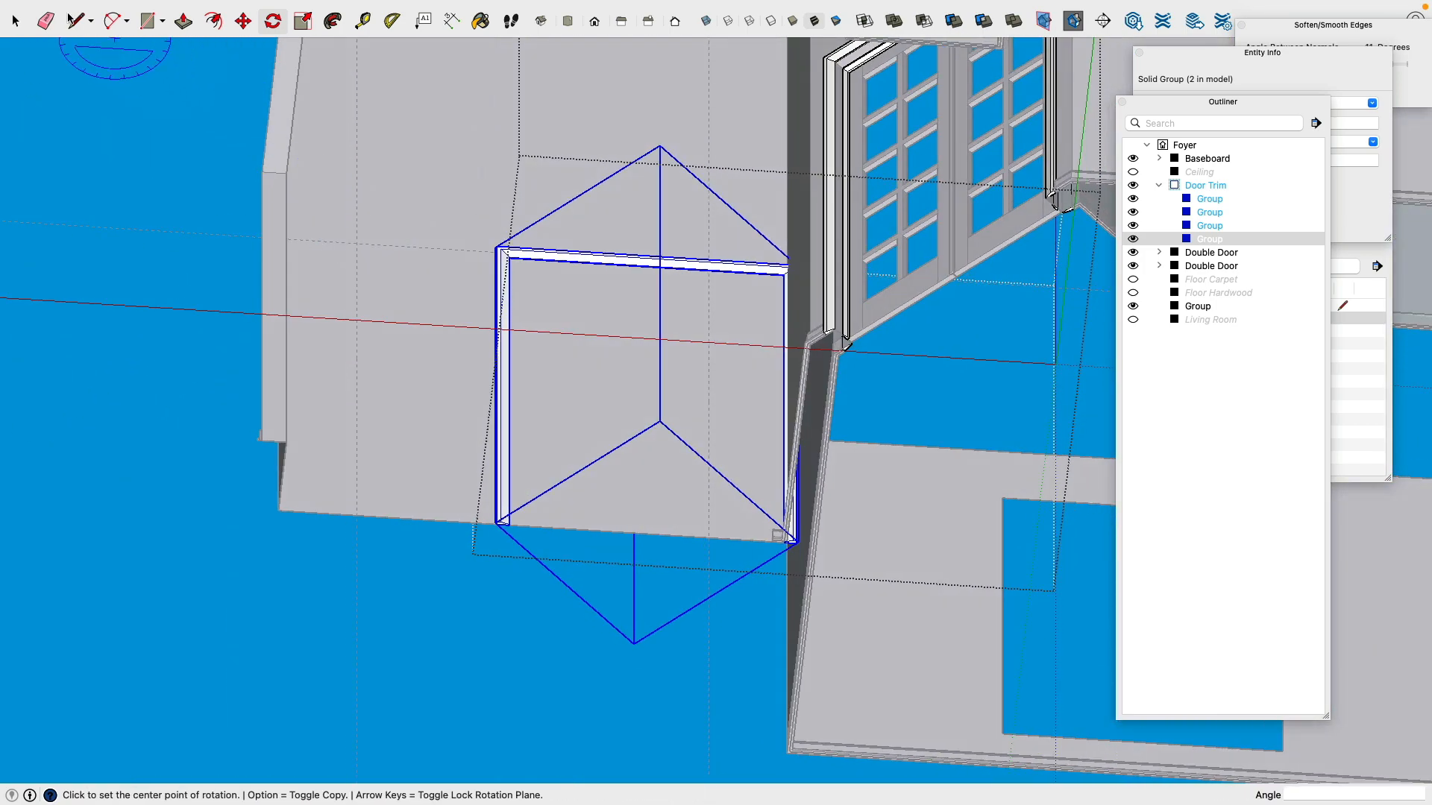
left_click(243, 21)
scroll(483, 522, "up", 6)
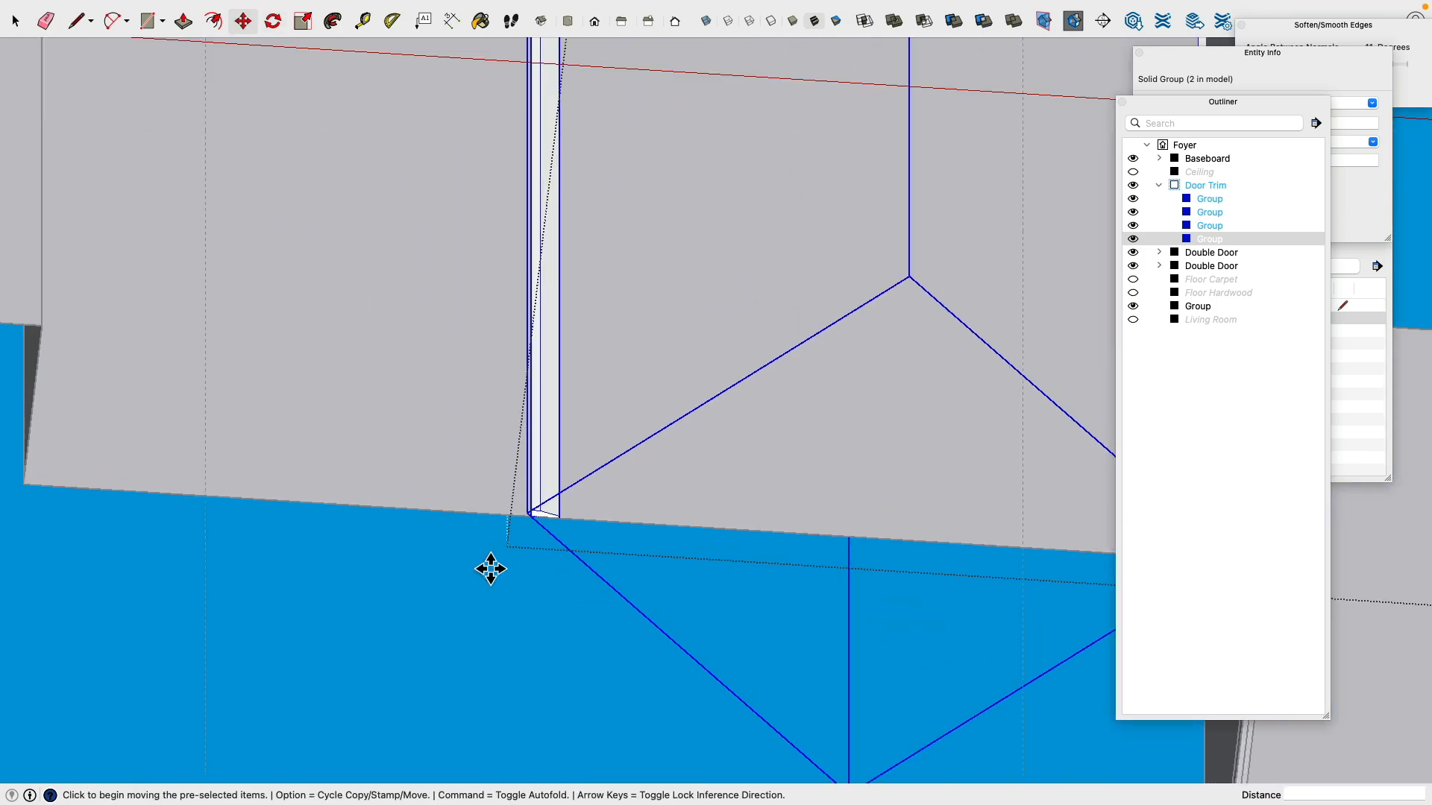
left_click(553, 507)
scroll(457, 499, "down", 6)
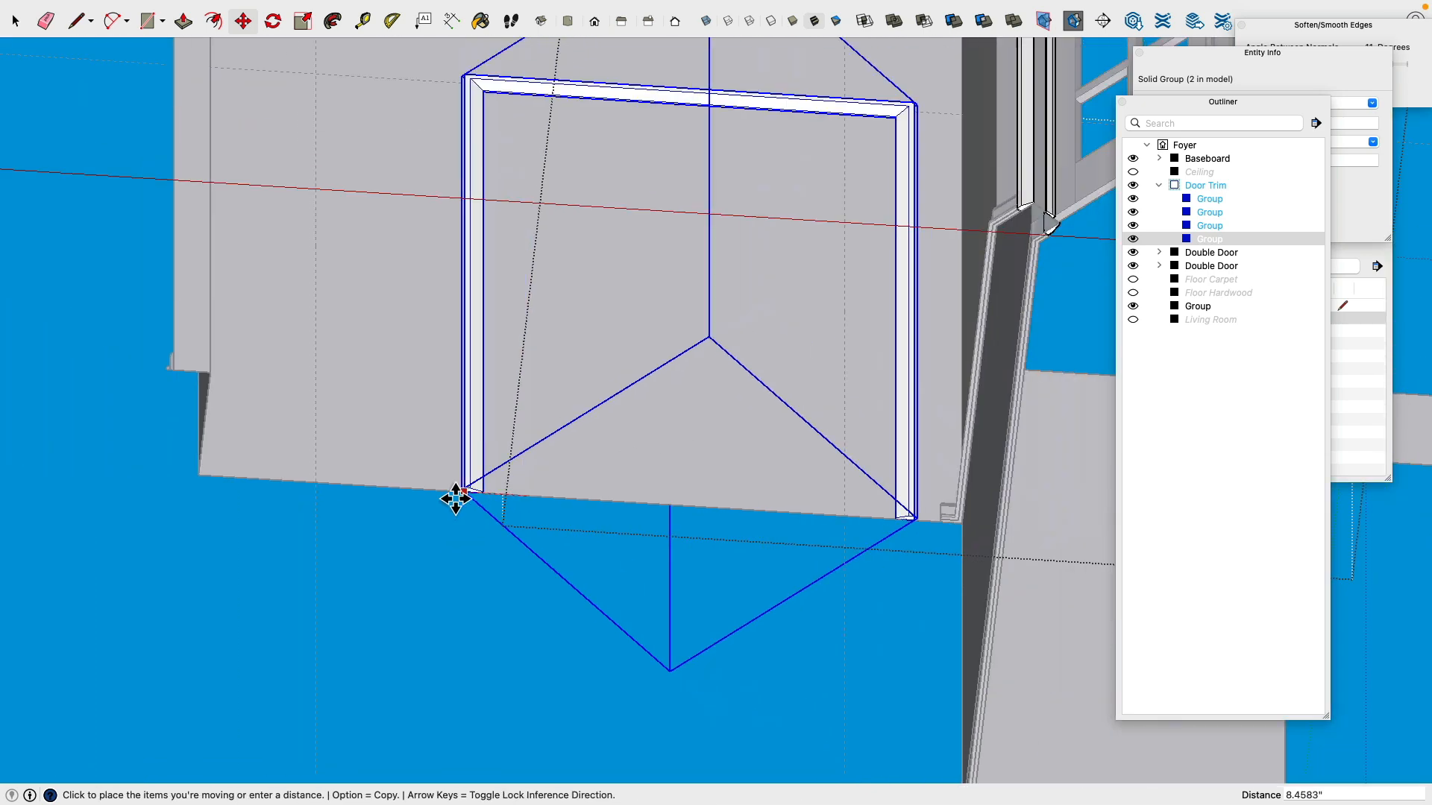
scroll(368, 494, "up", 5)
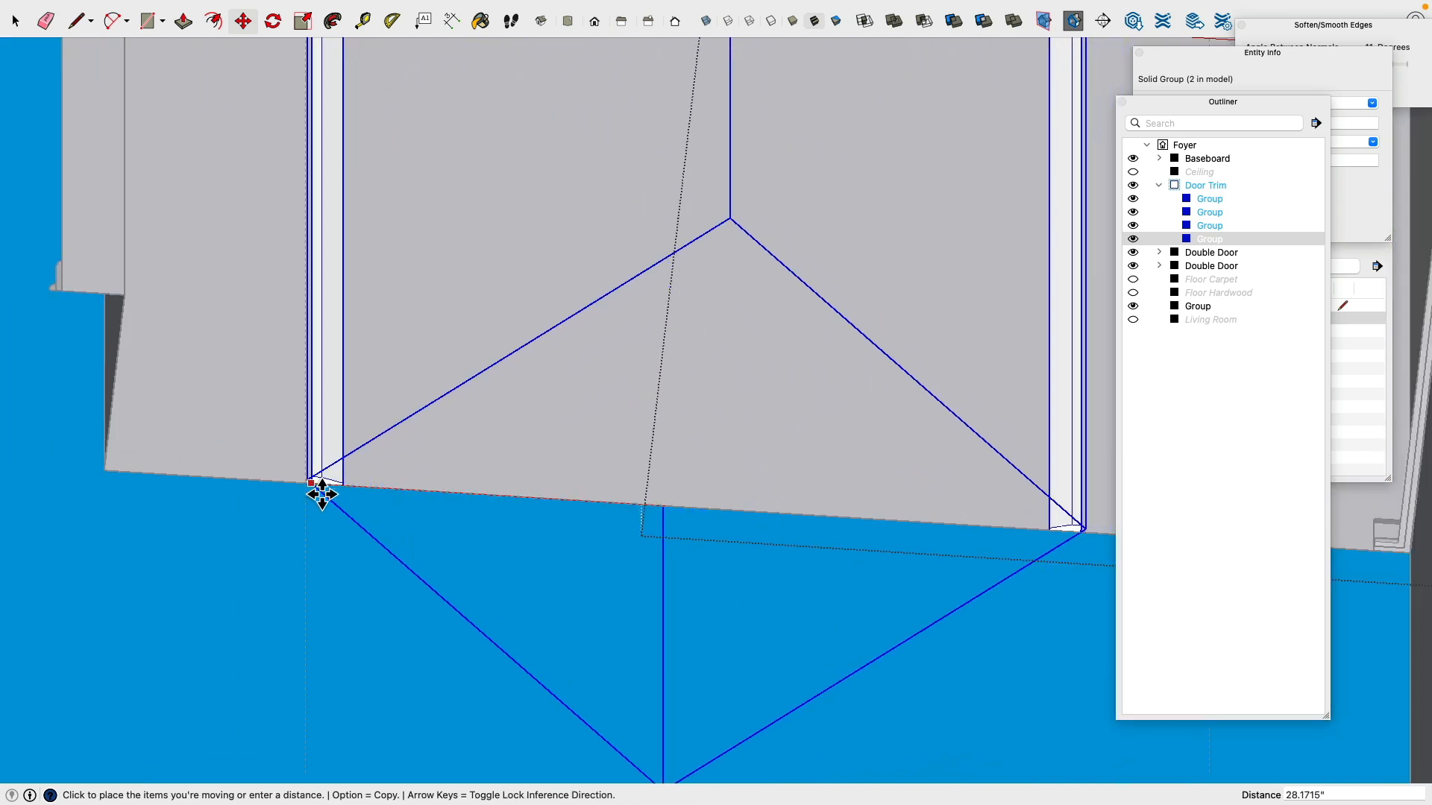
scroll(326, 495, "up", 3)
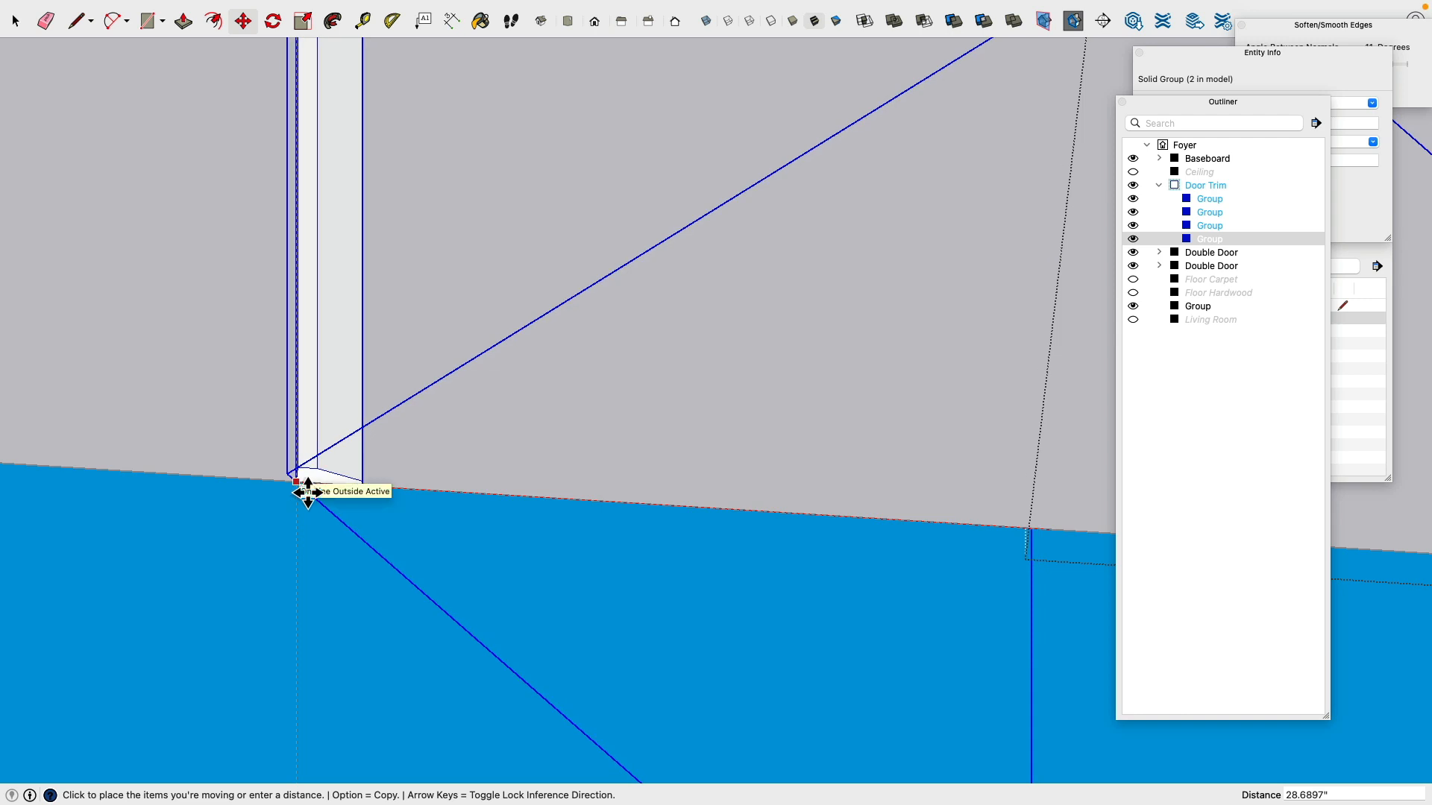
left_click(307, 486)
scroll(393, 614, "down", 3)
Step: Move the trim copy out of the Door Trim group to the top level of Foyer and hide the Door Trim group
left_click(15, 21)
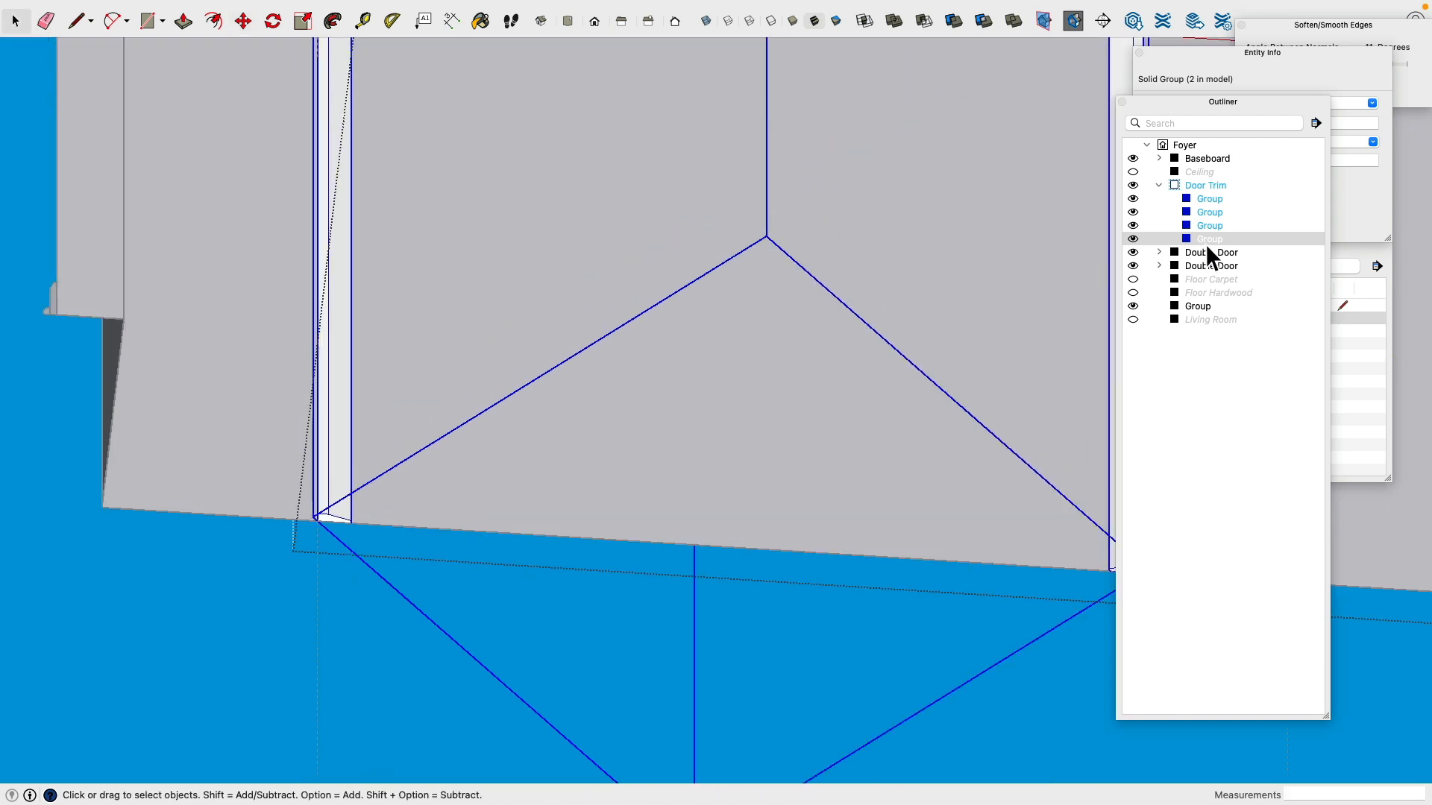
left_click_drag(1206, 244, 1205, 174)
left_click_drag(1187, 149, 1187, 148)
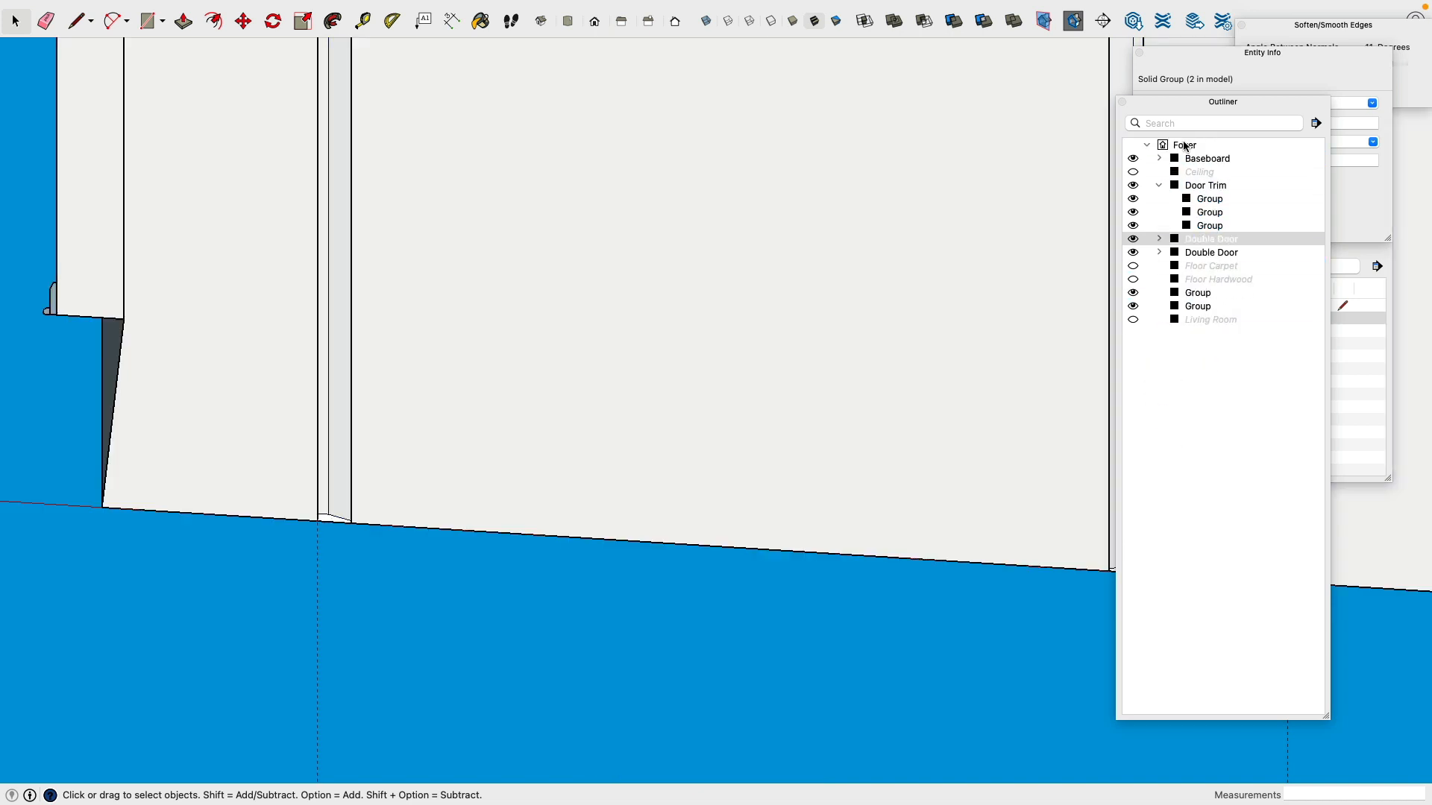
scroll(402, 485, "down", 3)
left_click(343, 486)
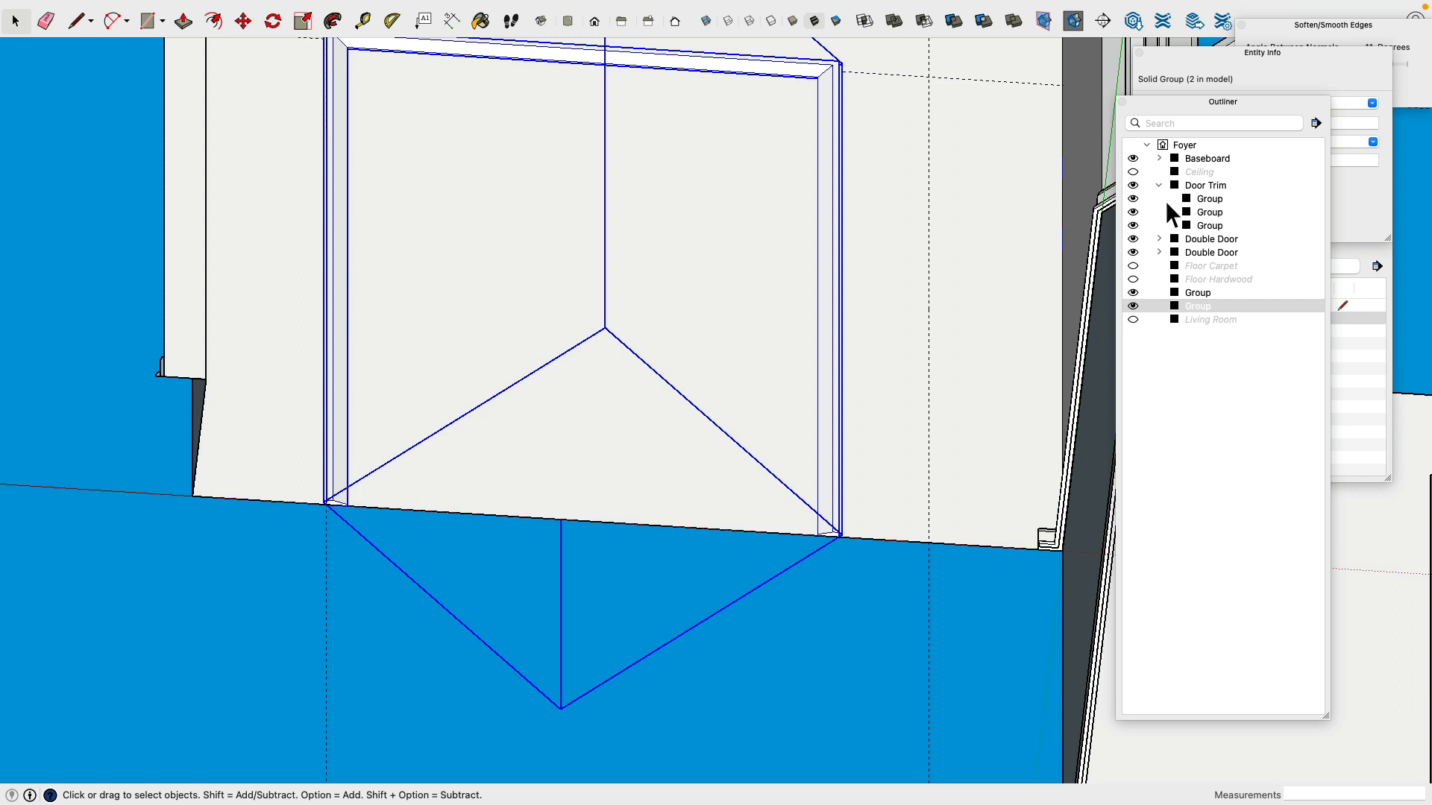
left_click(1132, 185)
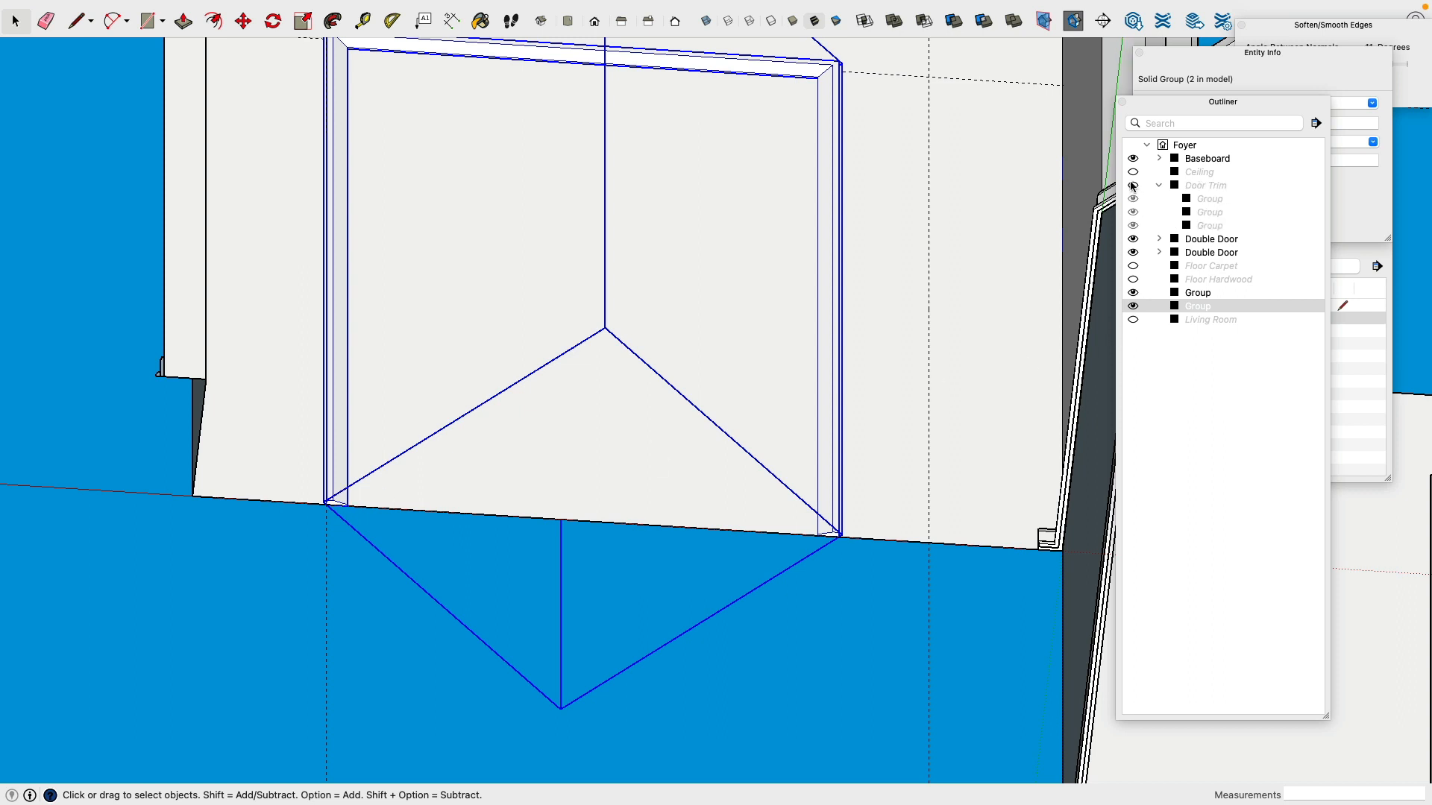
Step: Explode the trim copy and select the faces of the upright that falls short of the other vertical guide
right_click(339, 446)
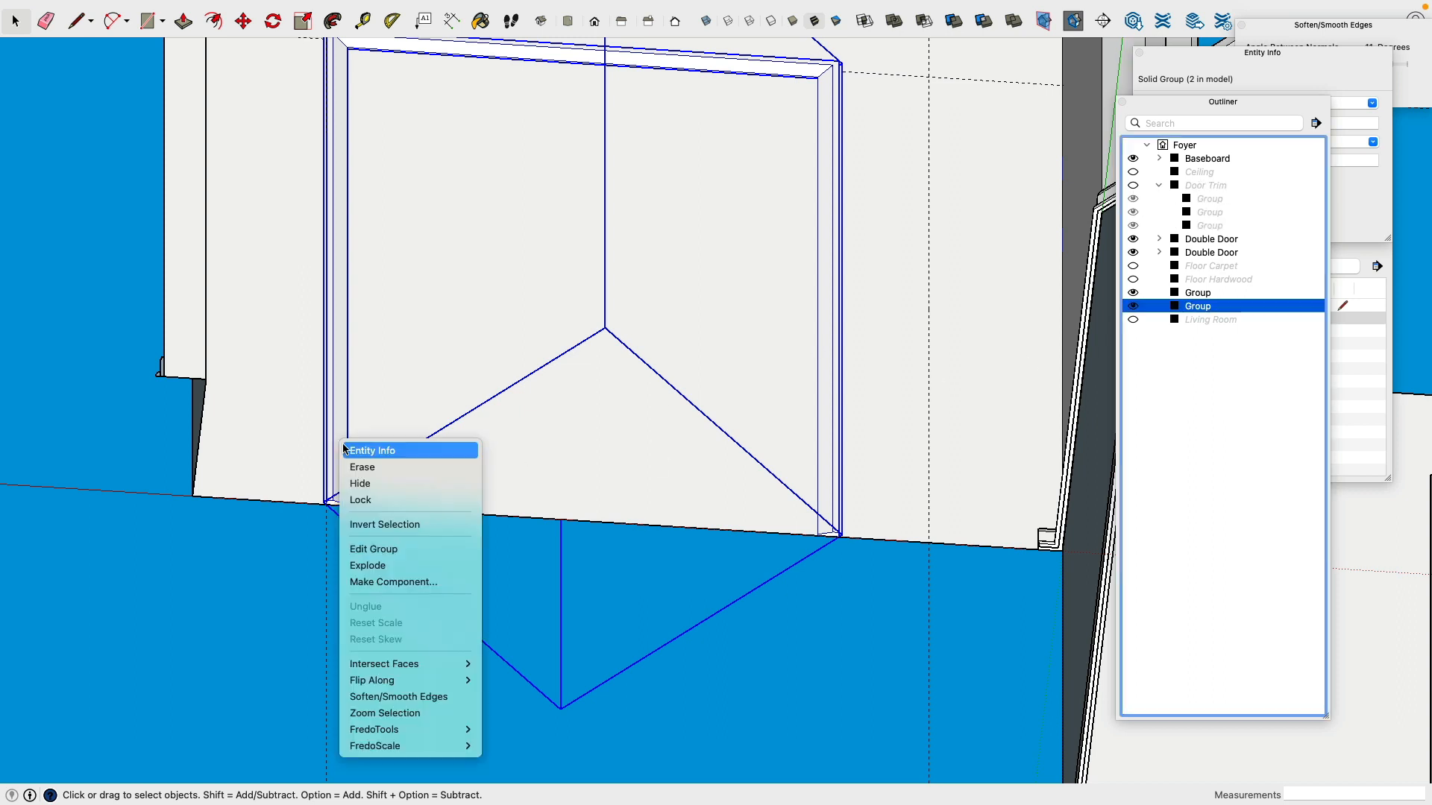
left_click(395, 565)
scroll(855, 601, "up", 2)
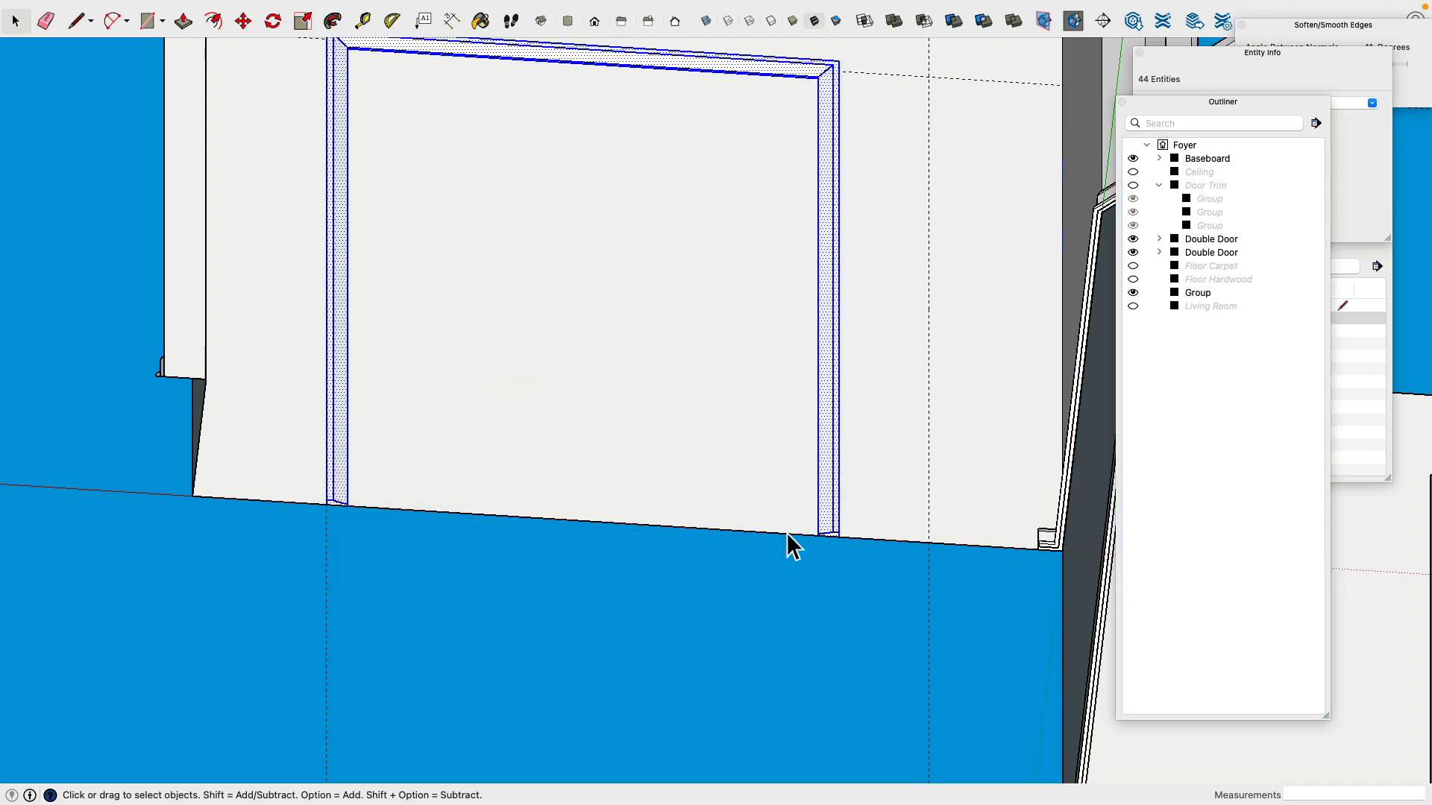
mouse_move(789, 543)
middle_mouse_down()
mouse_move(939, 505)
mouse_move(825, 584)
mouse_move(926, 542)
mouse_move(438, 508)
mouse_move(936, 390)
mouse_move(915, 404)
middle_mouse_up()
scroll(805, 596, "up", 5)
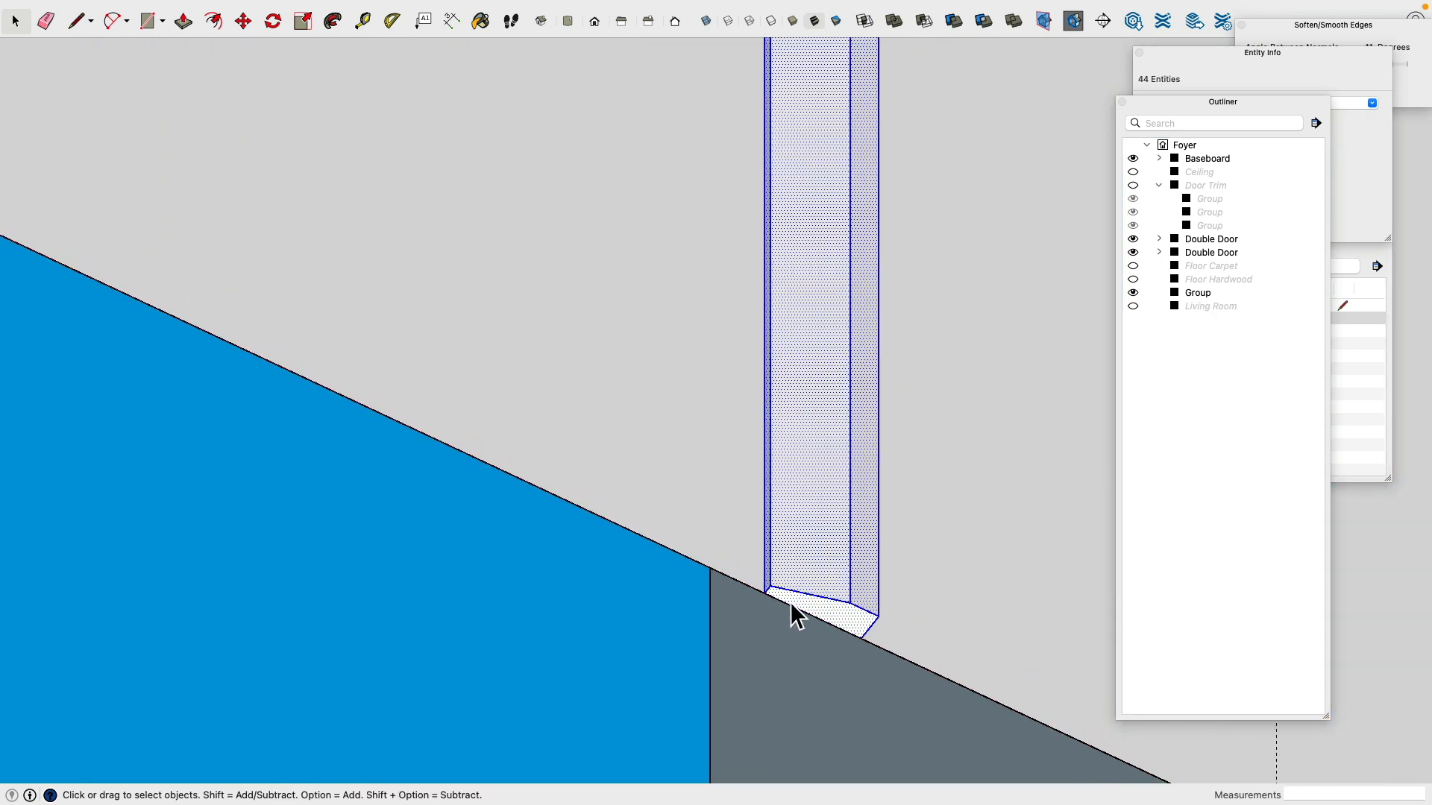
scroll(754, 571, "up", 2)
left_click(759, 566)
left_click(938, 370, "shift")
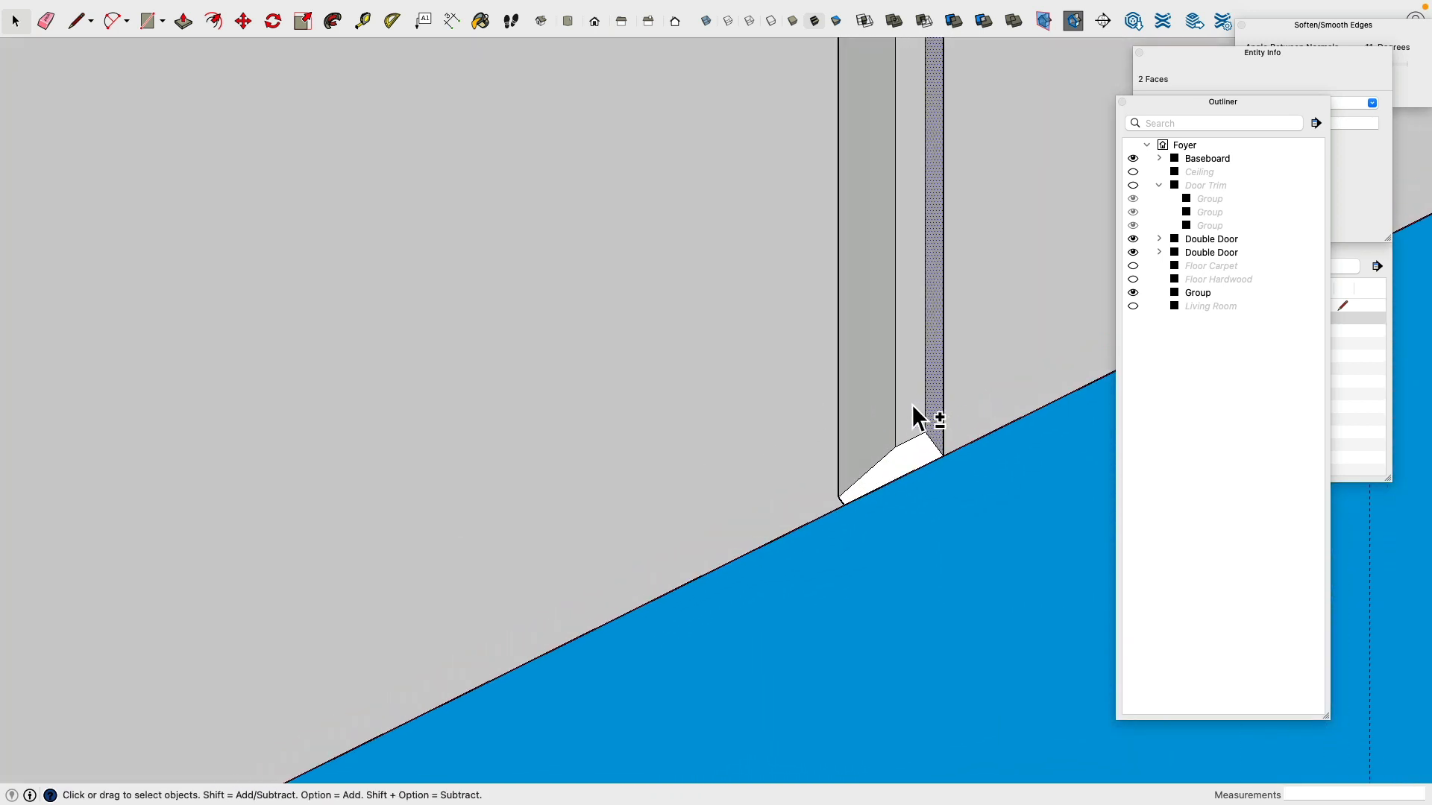
left_click(913, 406, "shift")
left_click(893, 425, "shift")
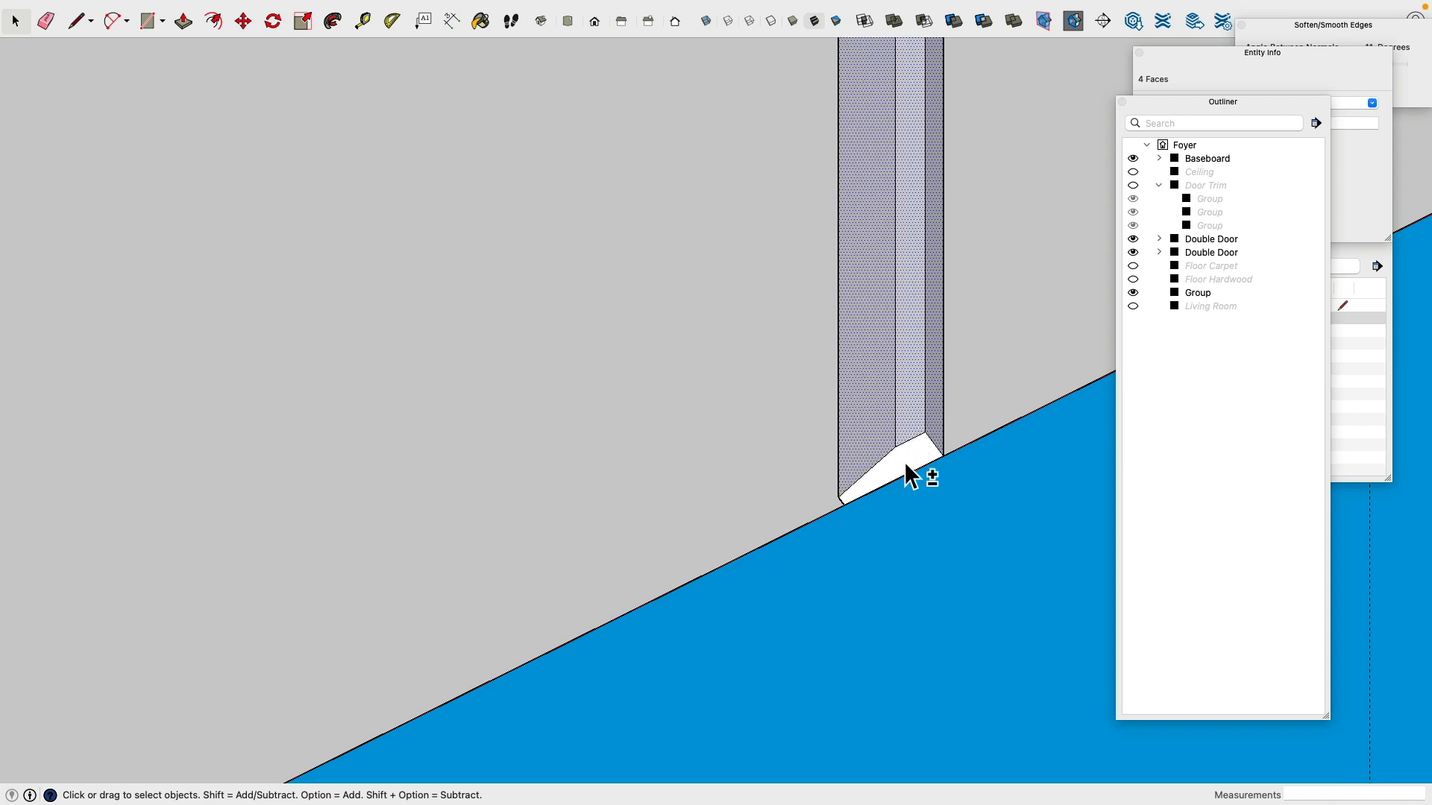
left_click(906, 471, "shift")
Step: Refine the face selection to the short-falling upright, excluding the wall and the outer face of the head piece
scroll(913, 473, "down", 5)
scroll(908, 460, "down", 3)
middle_click_drag(908, 464, 1093, 453)
scroll(991, 533, "up", 6)
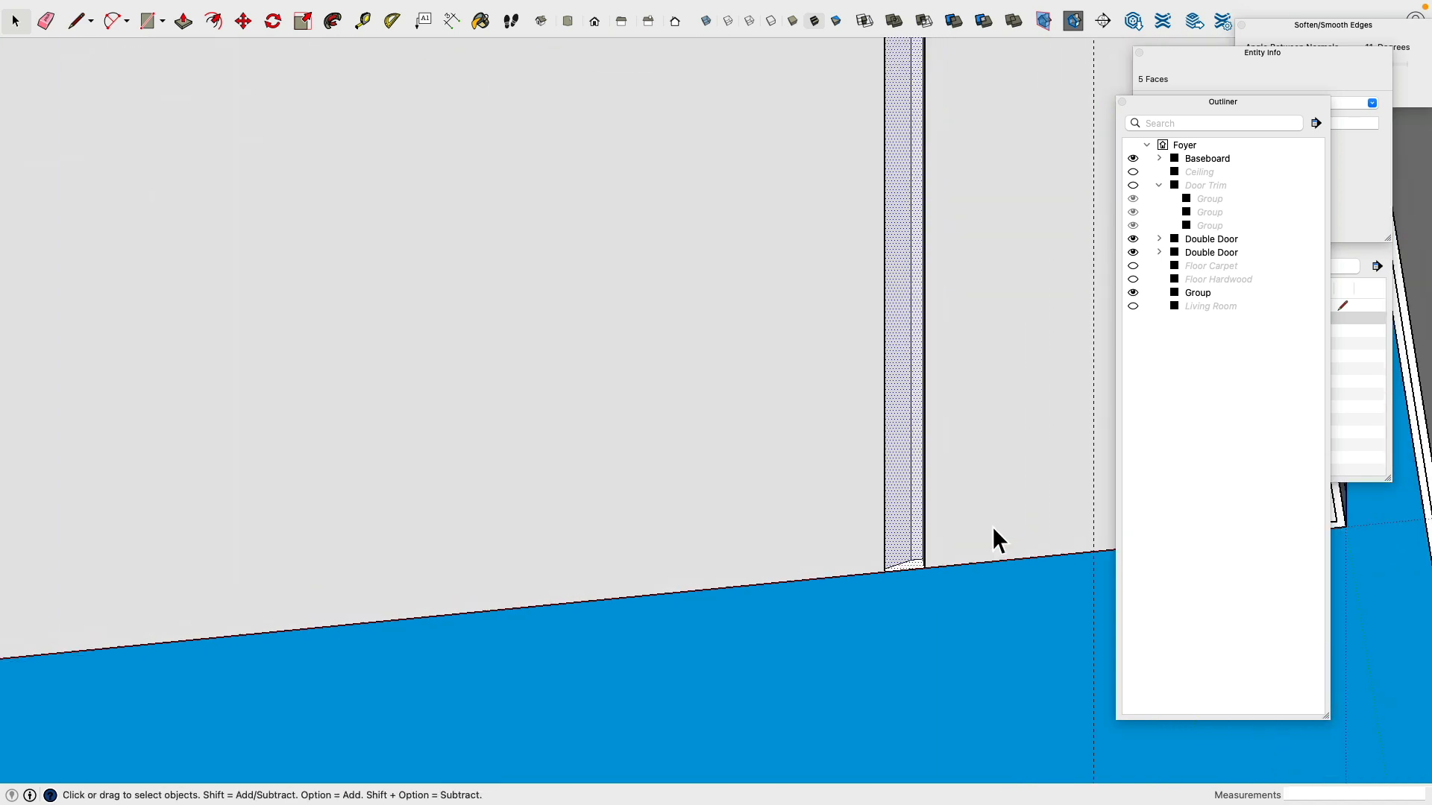
left_click(868, 541, "shift")
scroll(868, 535, "down", 8)
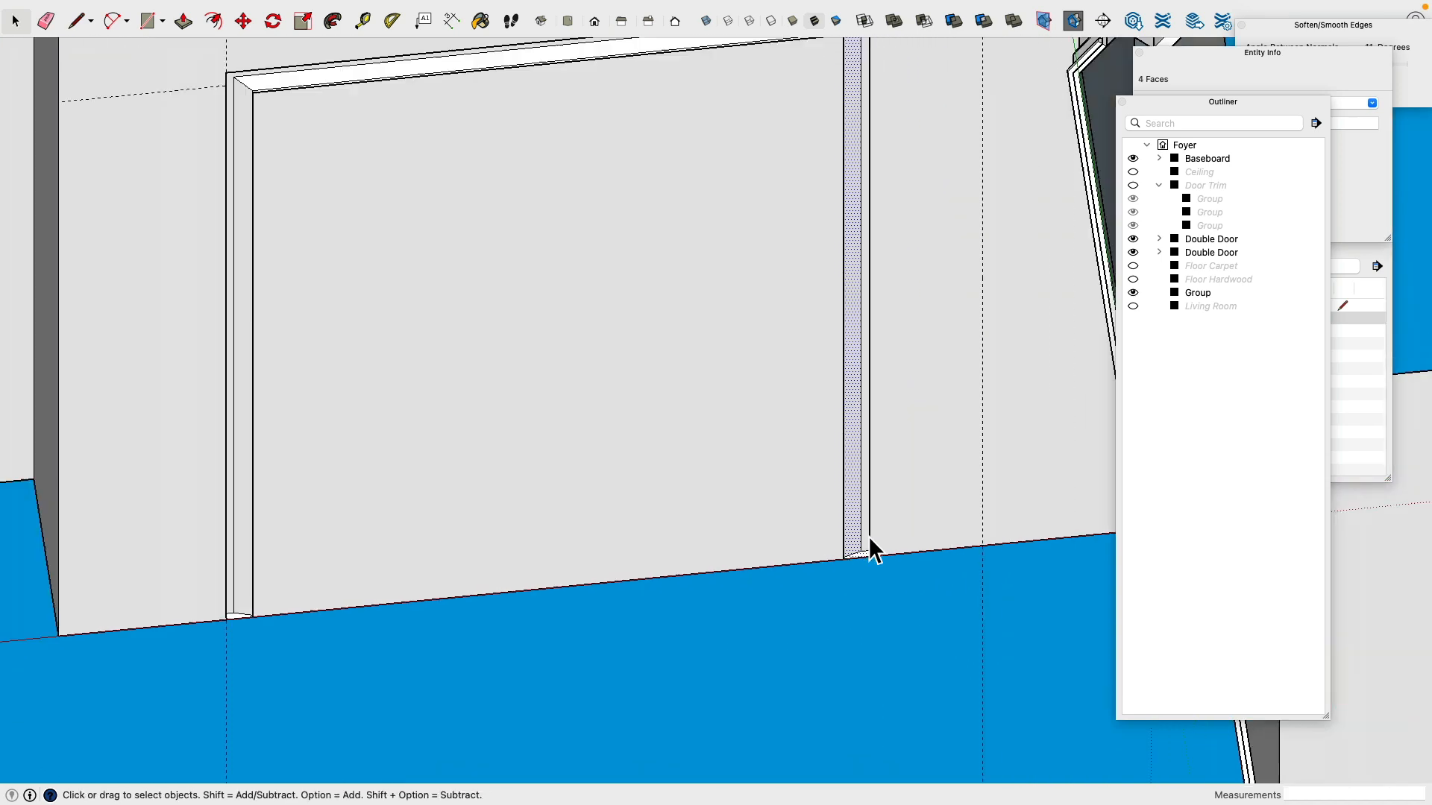
scroll(869, 192, "up", 6)
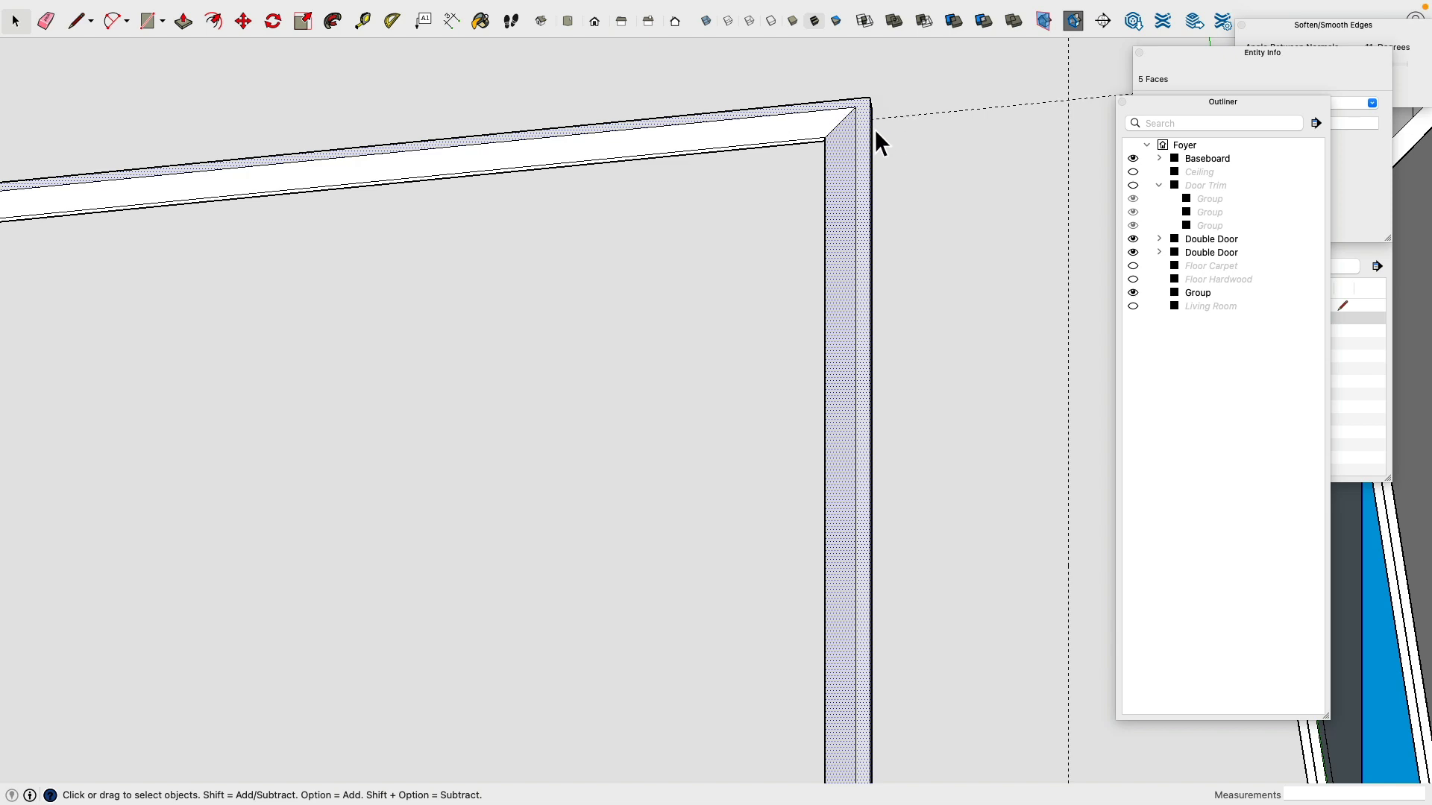
left_click(865, 122, "shift")
middle_click_drag(777, 218, 591, 100)
scroll(784, 378, "down", 3)
middle_click_drag(805, 451, 727, 332, "shift")
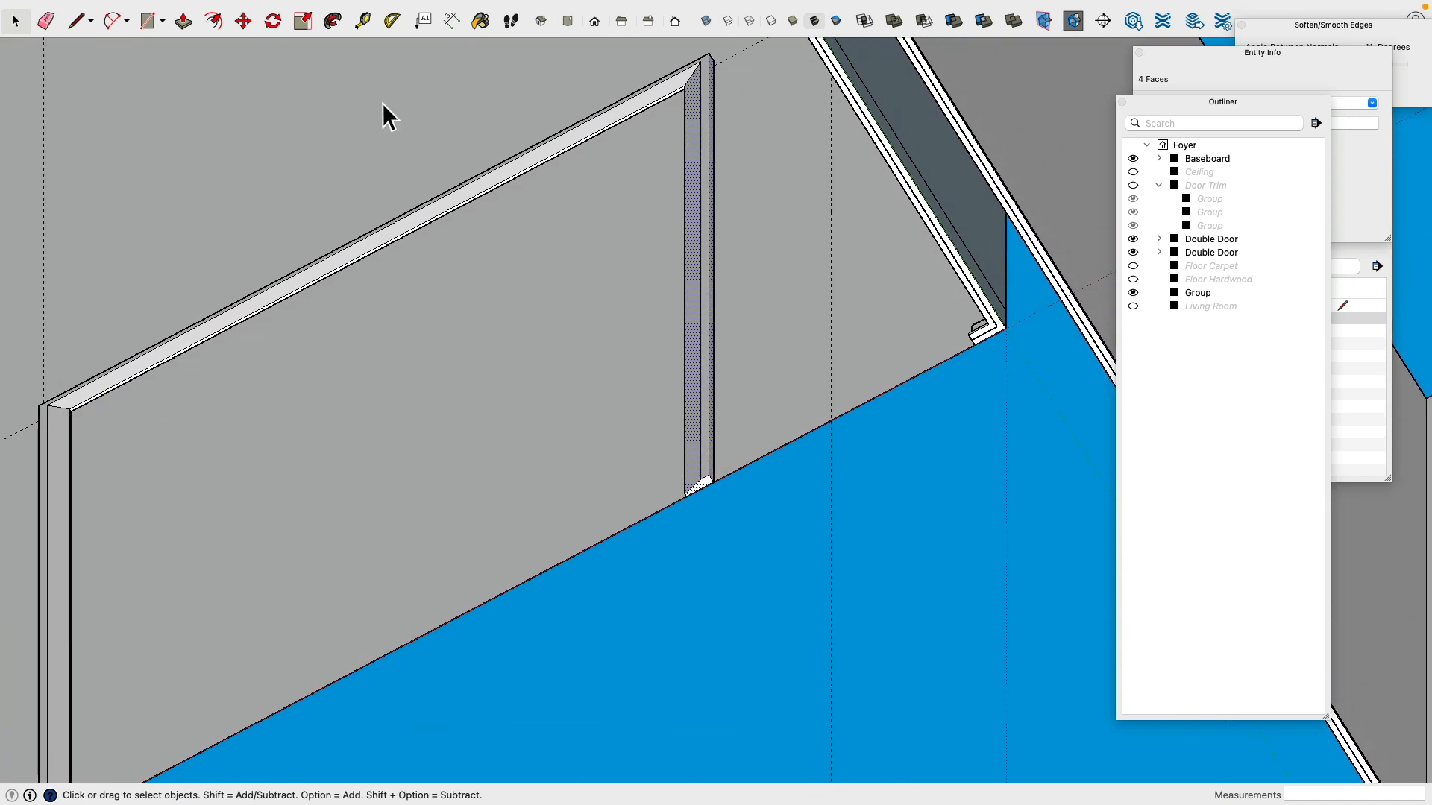
Step: Move the selected upright faces about 10.75 inches along the wall so the outer bottom corner meets the vertical guide
left_click(244, 22)
scroll(738, 483, "up", 3)
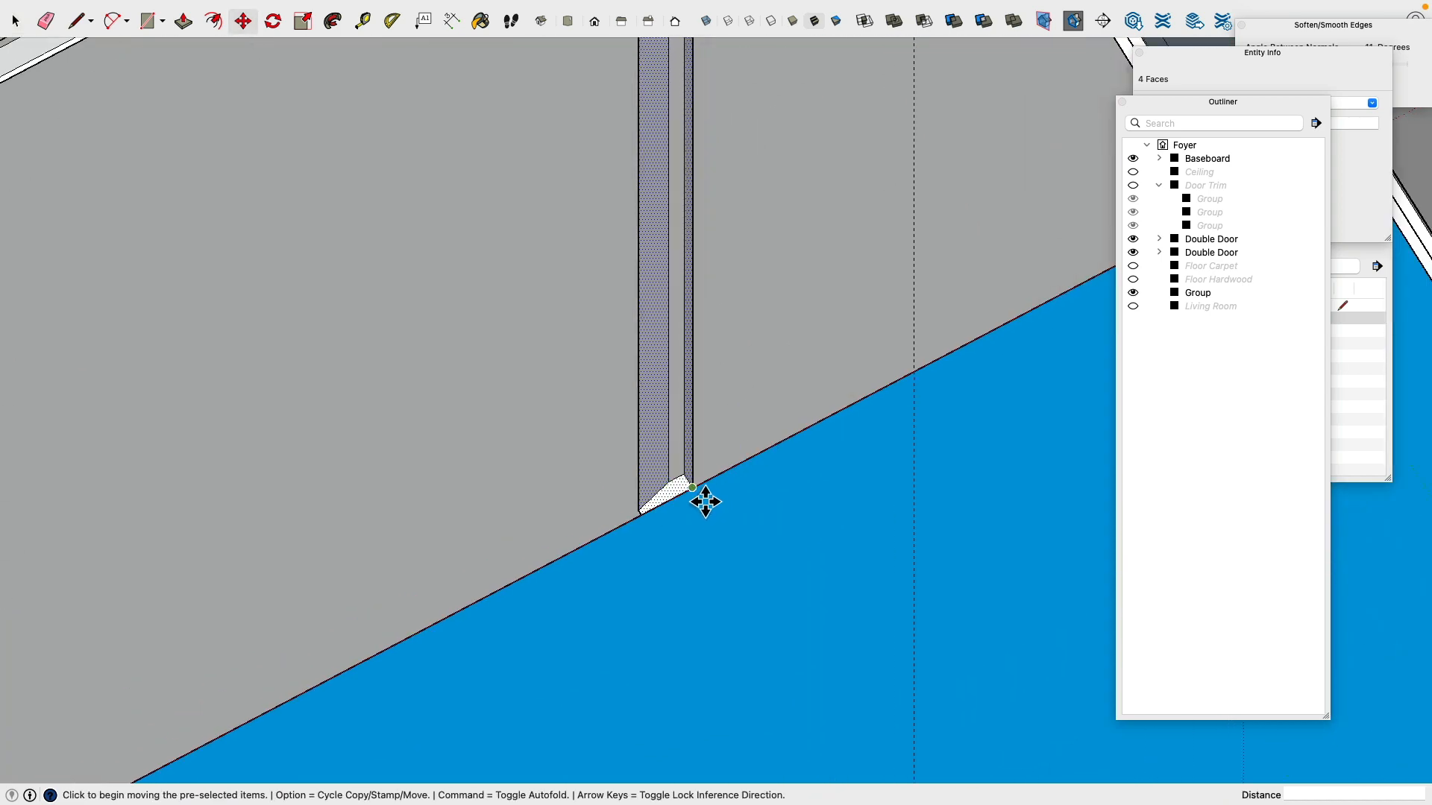
left_click(705, 502)
left_click(923, 378)
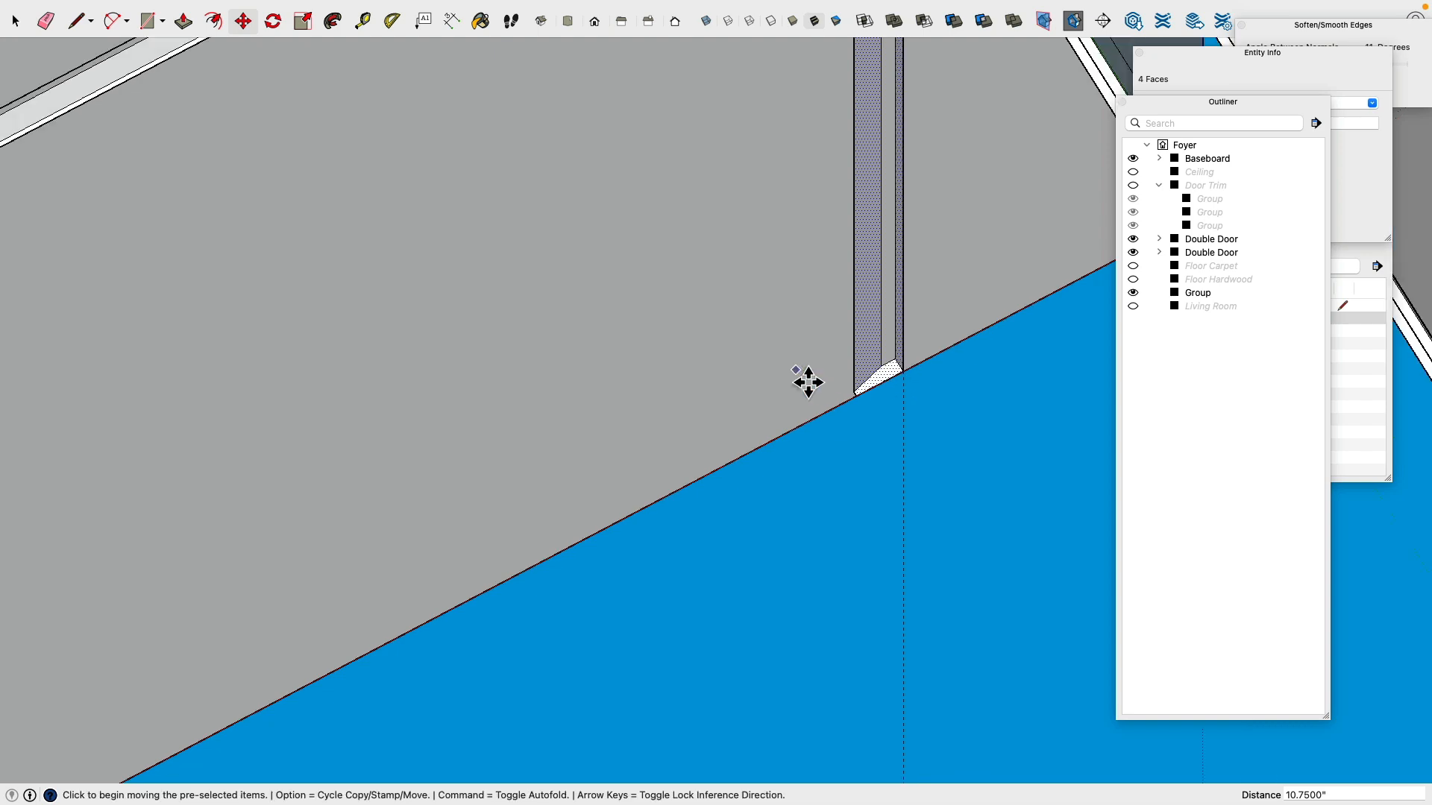
scroll(807, 383, "down", 5)
scroll(710, 370, "up", 1)
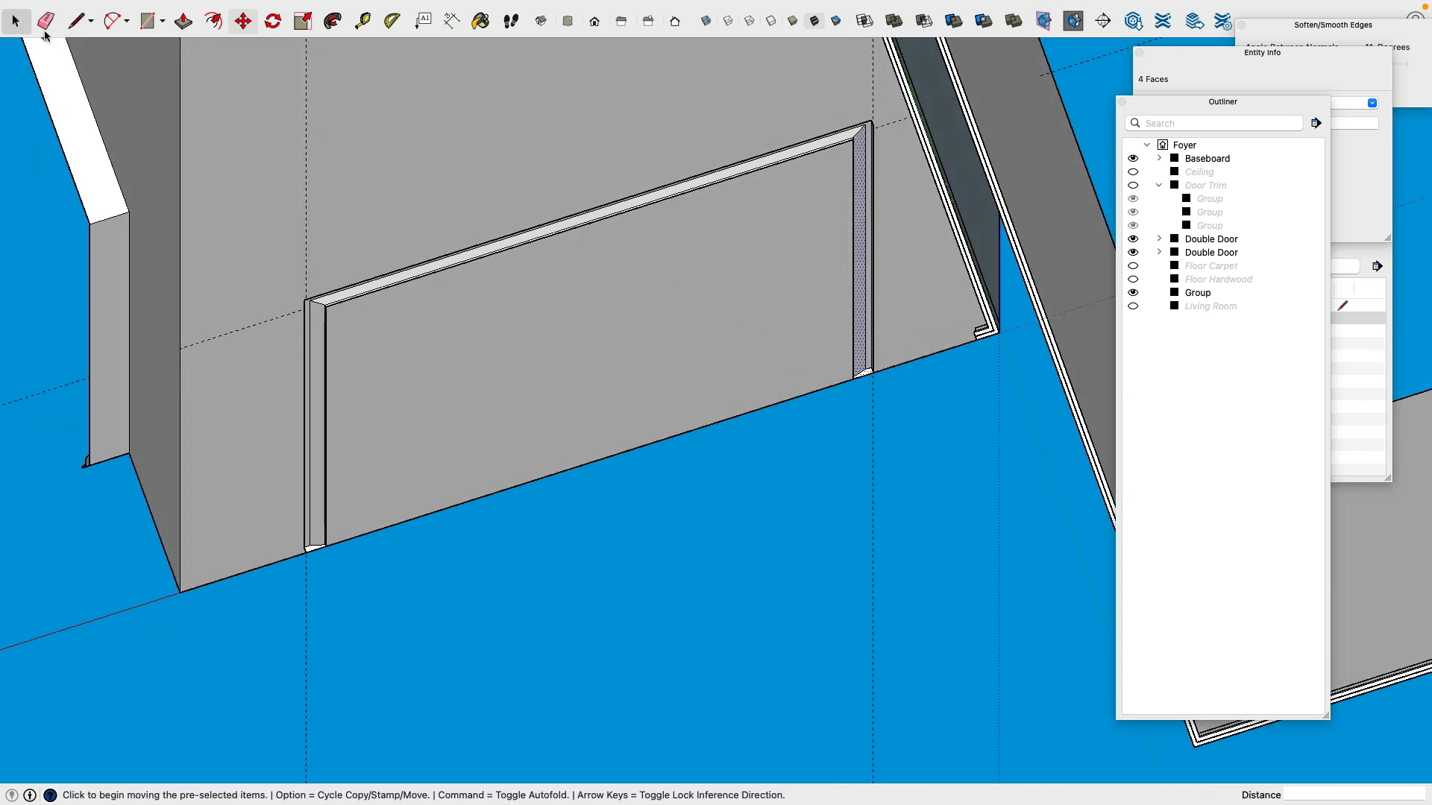
Step: Select all connected geometry of the widened entrance trim and make it a group
left_click(16, 21)
left_click(878, 432)
triple_click(863, 307)
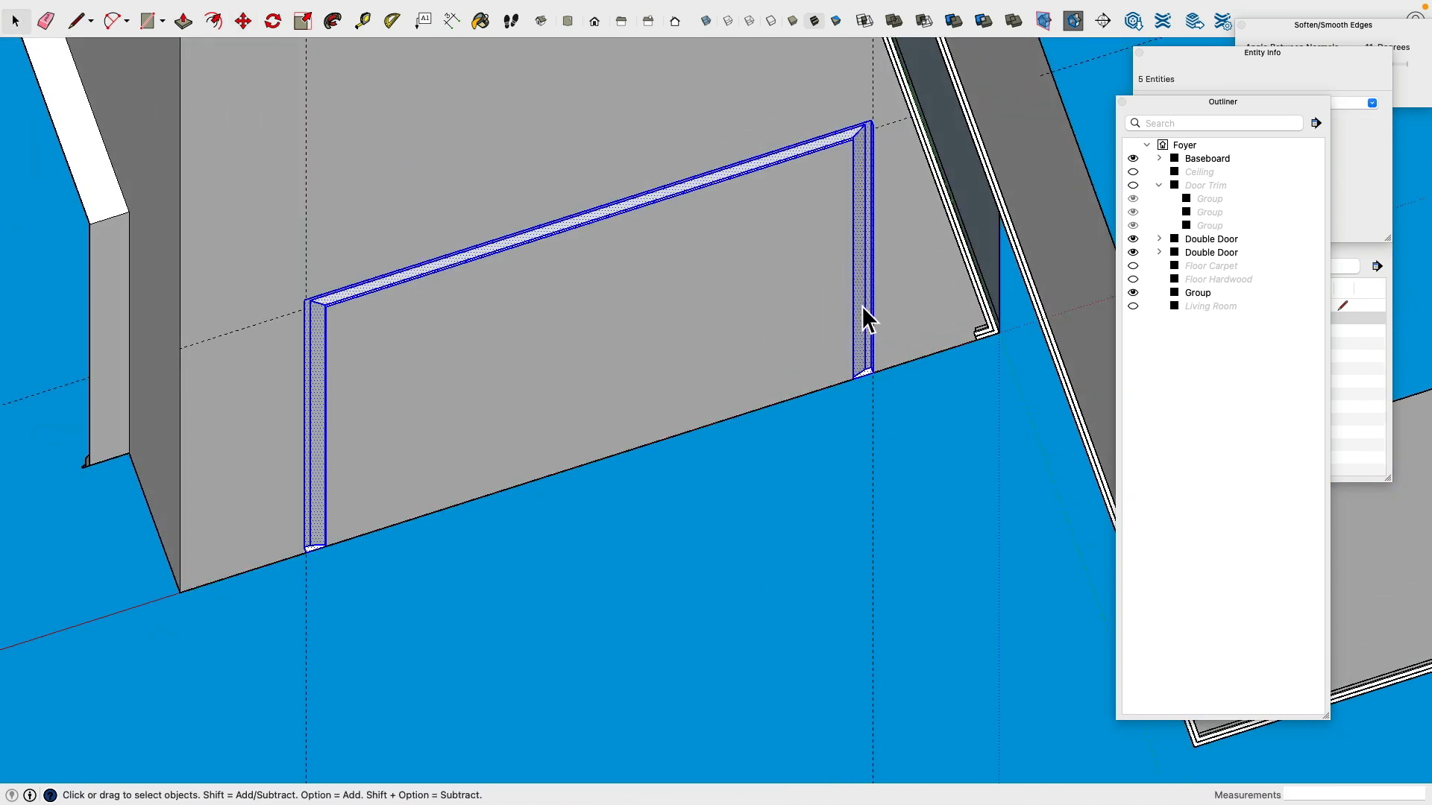
right_click(859, 299)
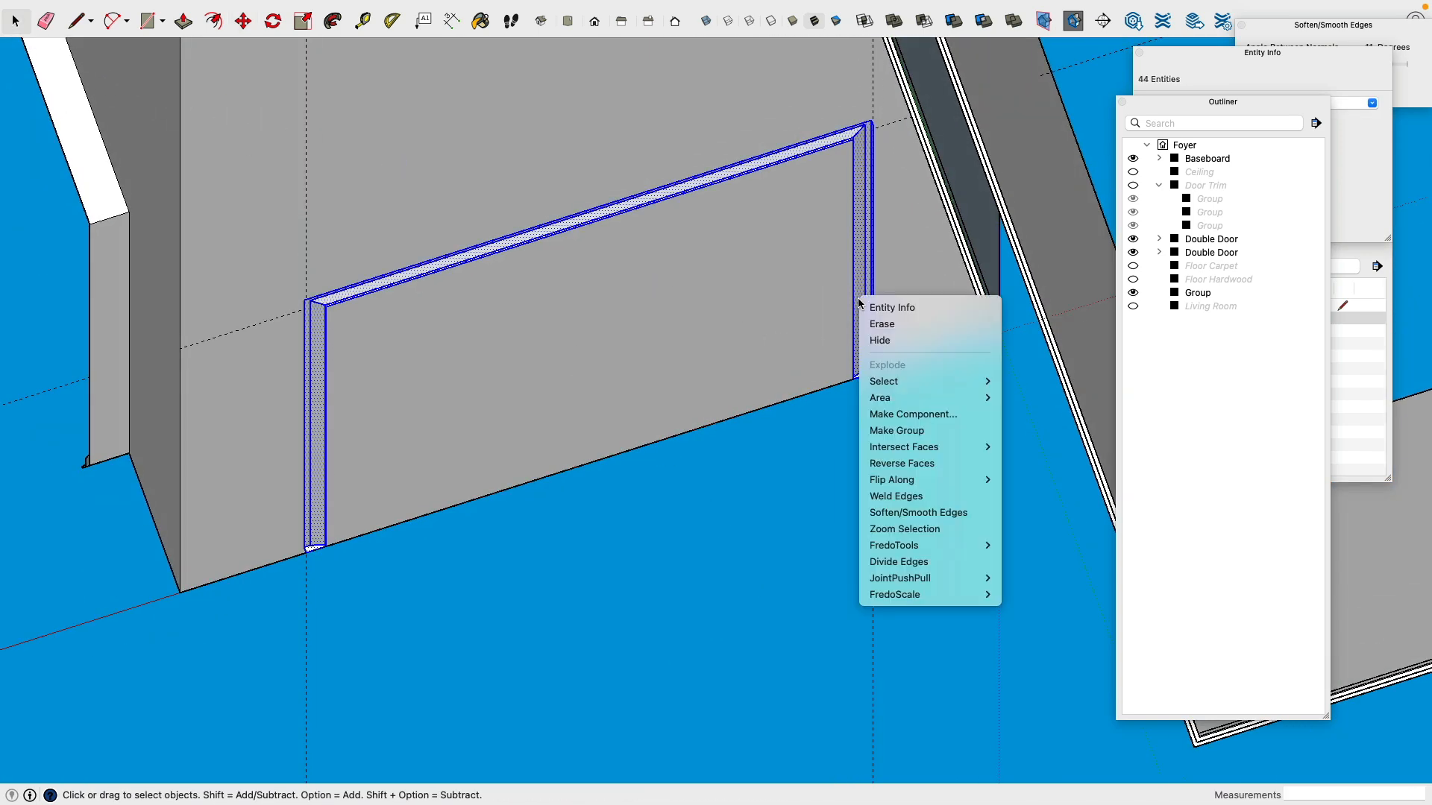
left_click(934, 431)
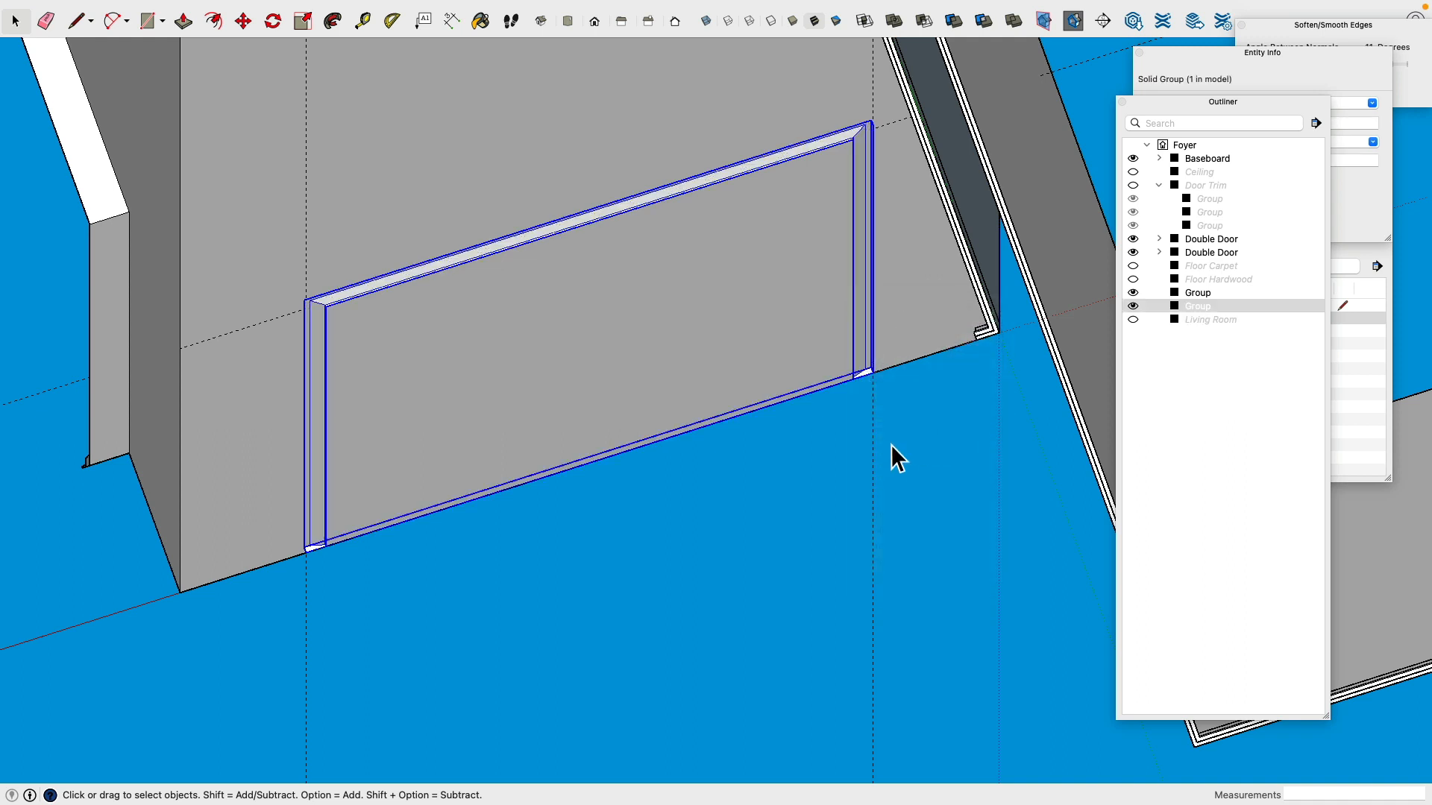
Step: Delete the guides around the entrance trim
left_click(780, 474)
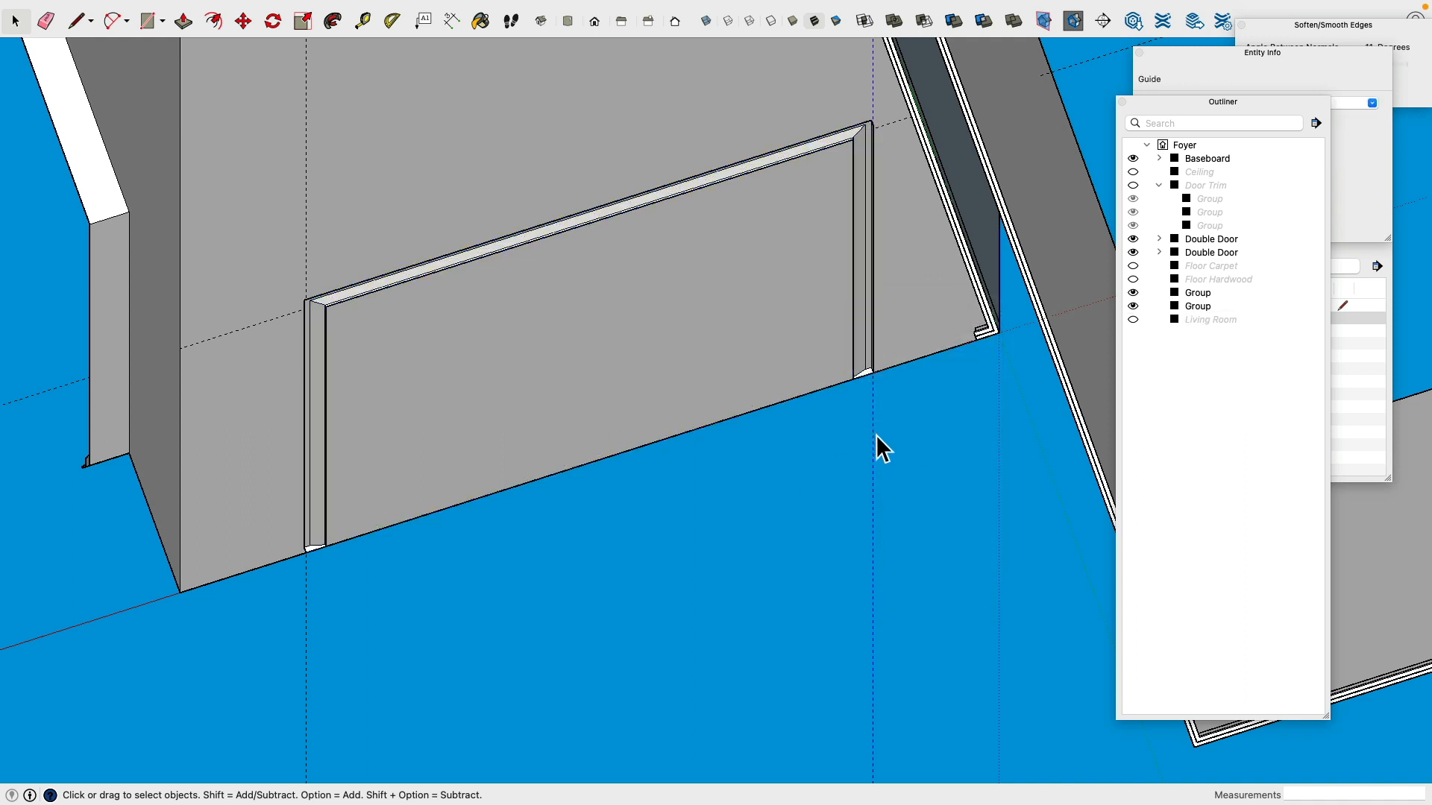
left_click(306, 592)
key("Delete")
Step: Open the wall group for editing and select the entrance wall face behind the trim
middle_click_drag(578, 414, 356, 366)
scroll(359, 364, "down", 8)
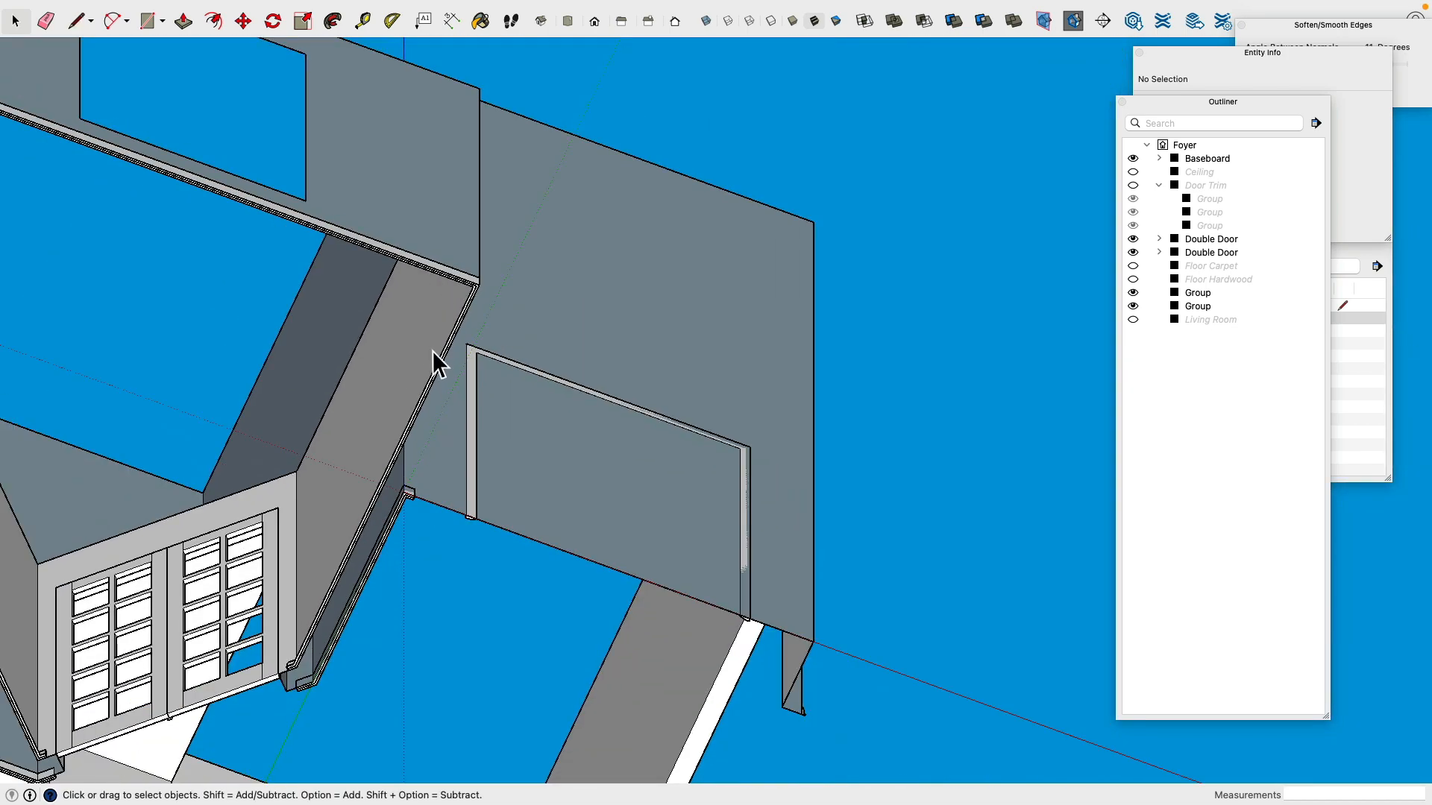
middle_click_drag(522, 354, 902, 427)
scroll(822, 343, "up", 6)
scroll(627, 275, "up", 6)
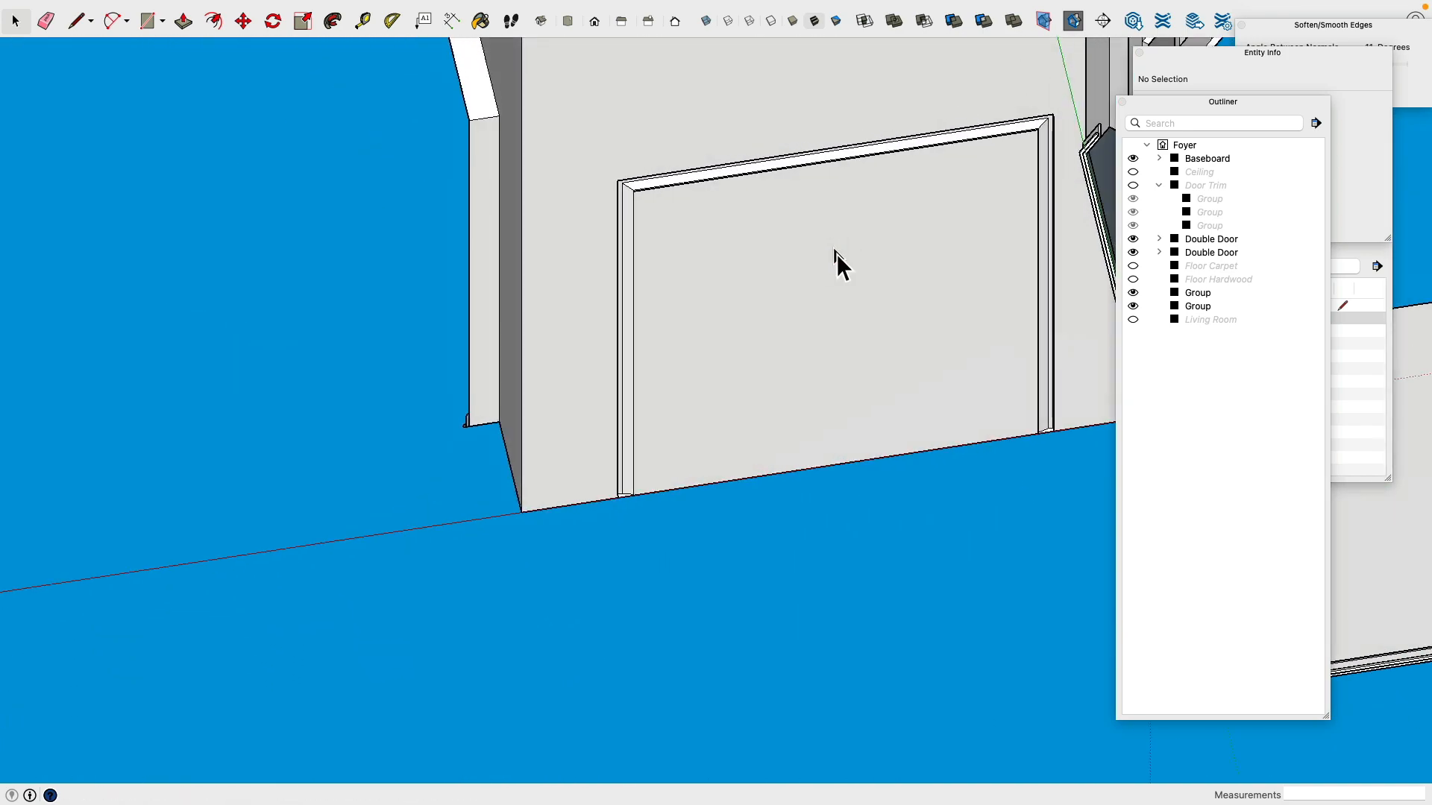
scroll(373, 159, "up", 2)
left_click(574, 388)
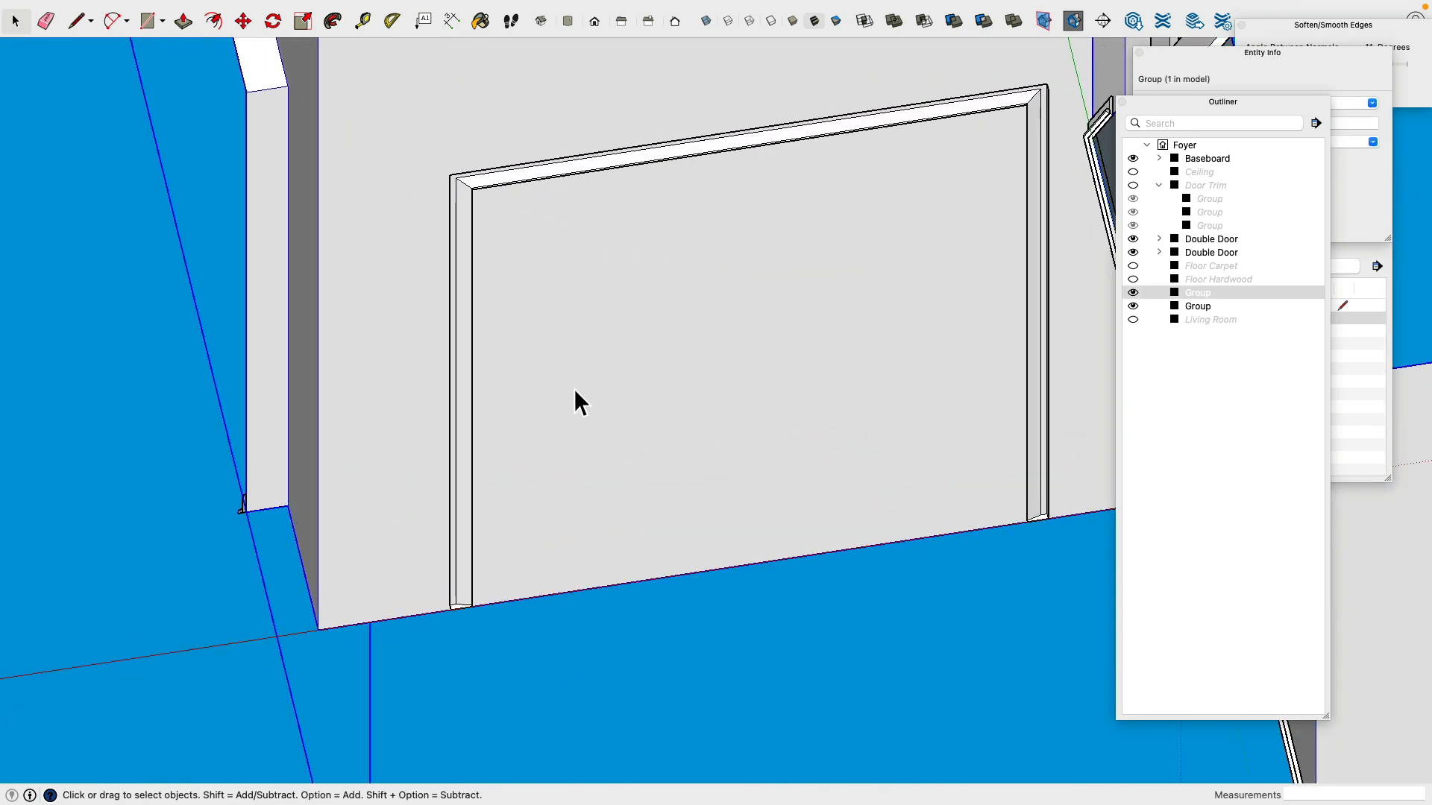
double_click(574, 384)
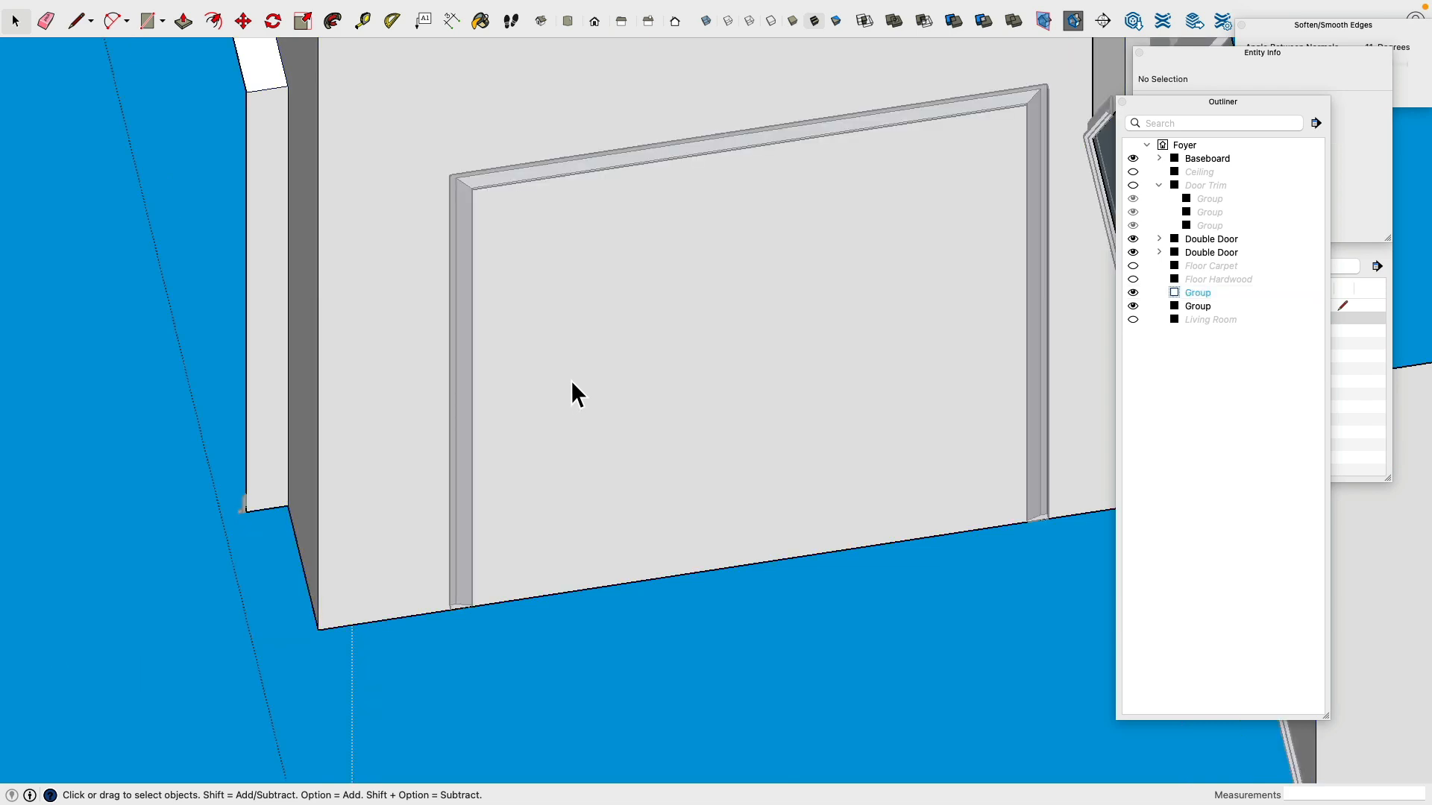
left_click(571, 380)
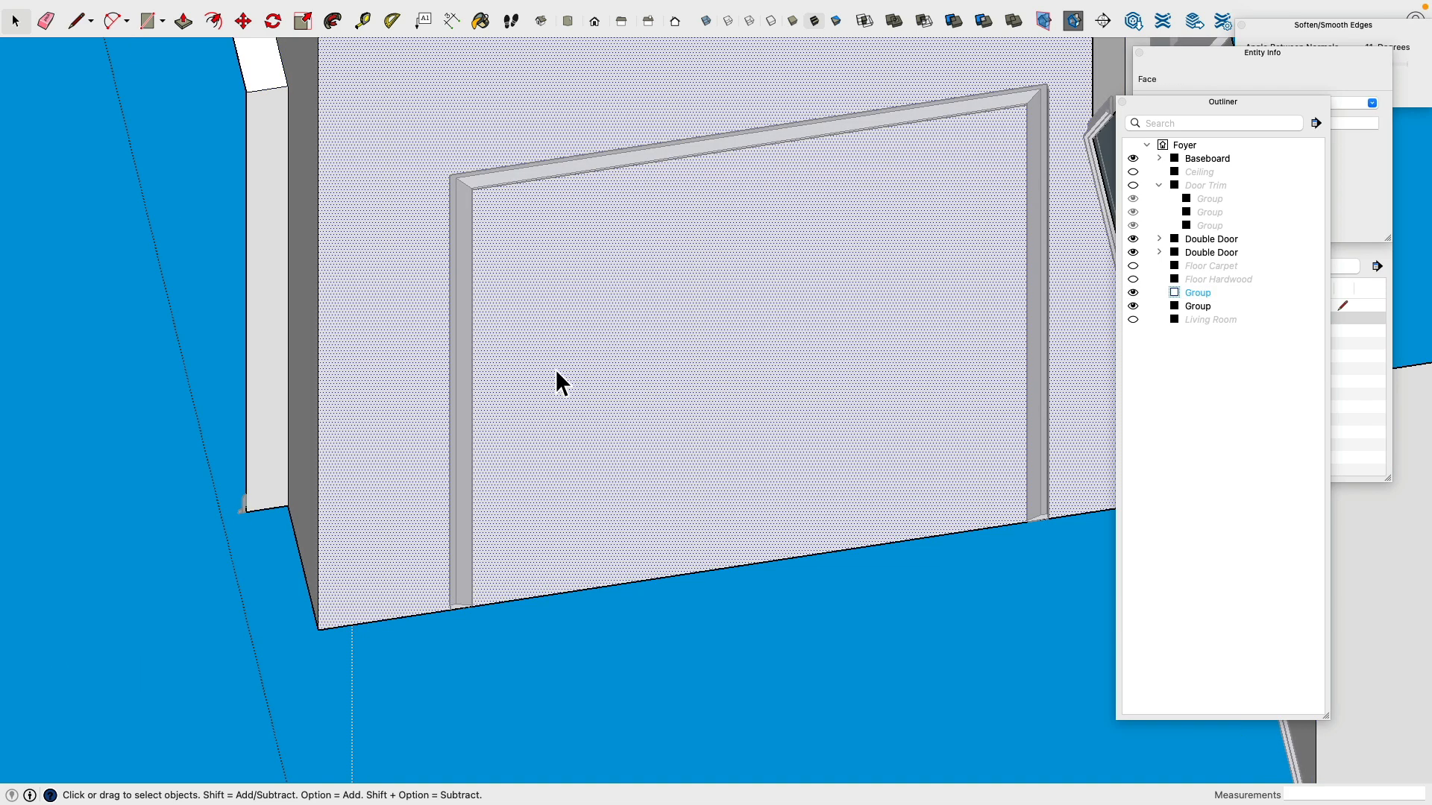
Step: Draw a vertical line on the entrance wall face along one trim leg's inner edge, from the floor to the upper inside corner
left_click(86, 28)
middle_click_drag(619, 544, 524, 457)
scroll(577, 608, "up", 4)
middle_click_drag(575, 623, 555, 429, "shift")
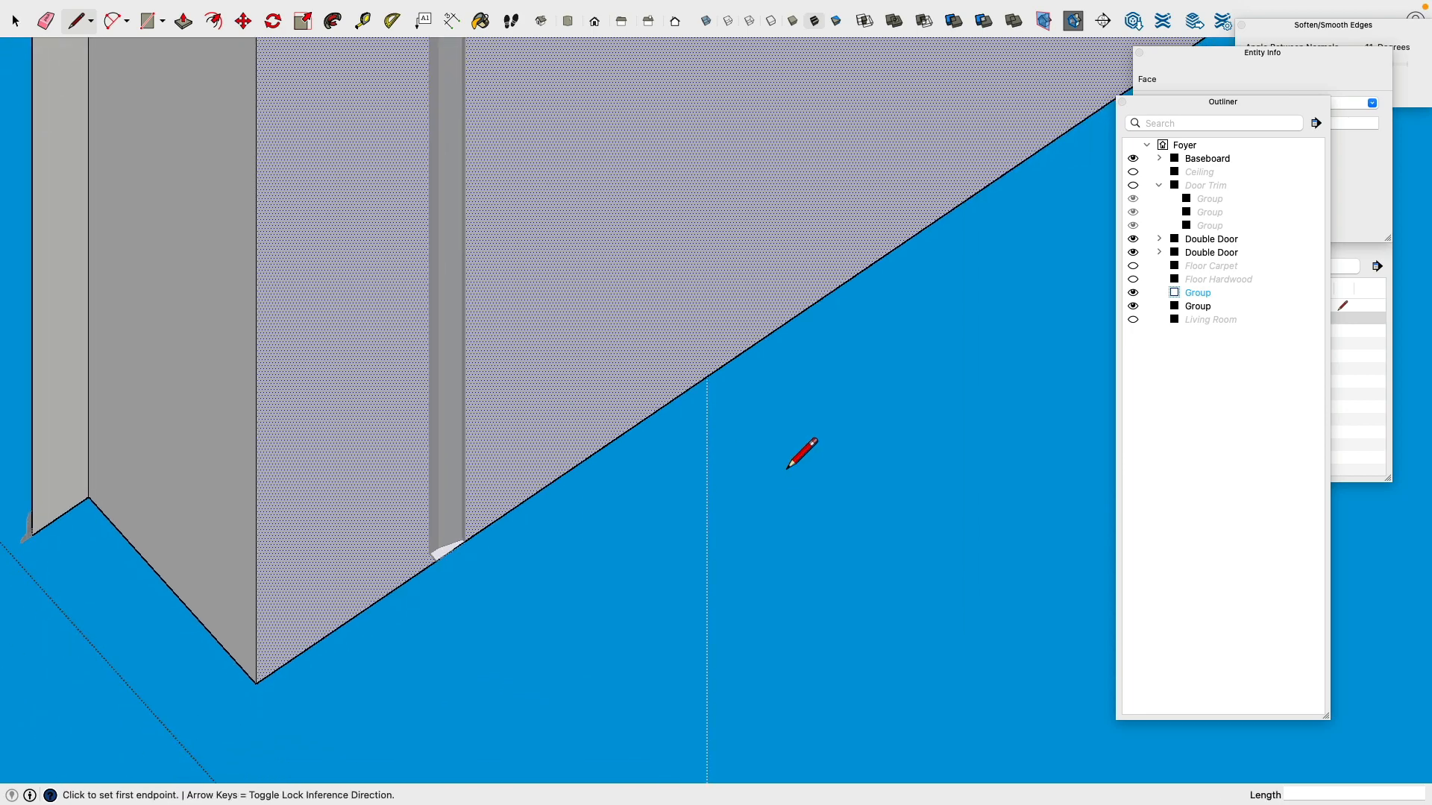
middle_click_drag(787, 469, 527, 473)
scroll(569, 393, "down", 8)
scroll(483, 464, "up", 5)
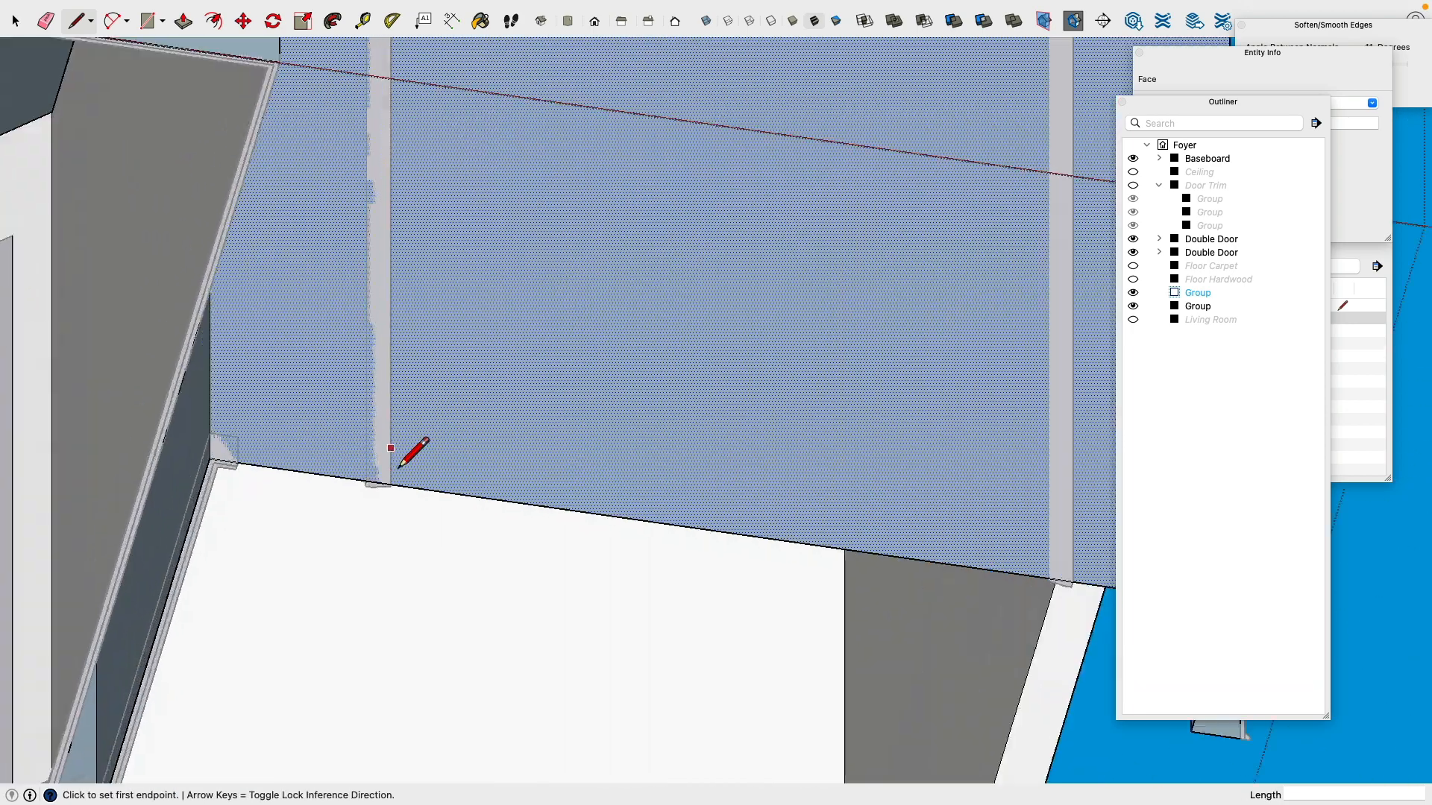
scroll(399, 467, "down", 3)
left_click(391, 486)
scroll(391, 487, "down", 3)
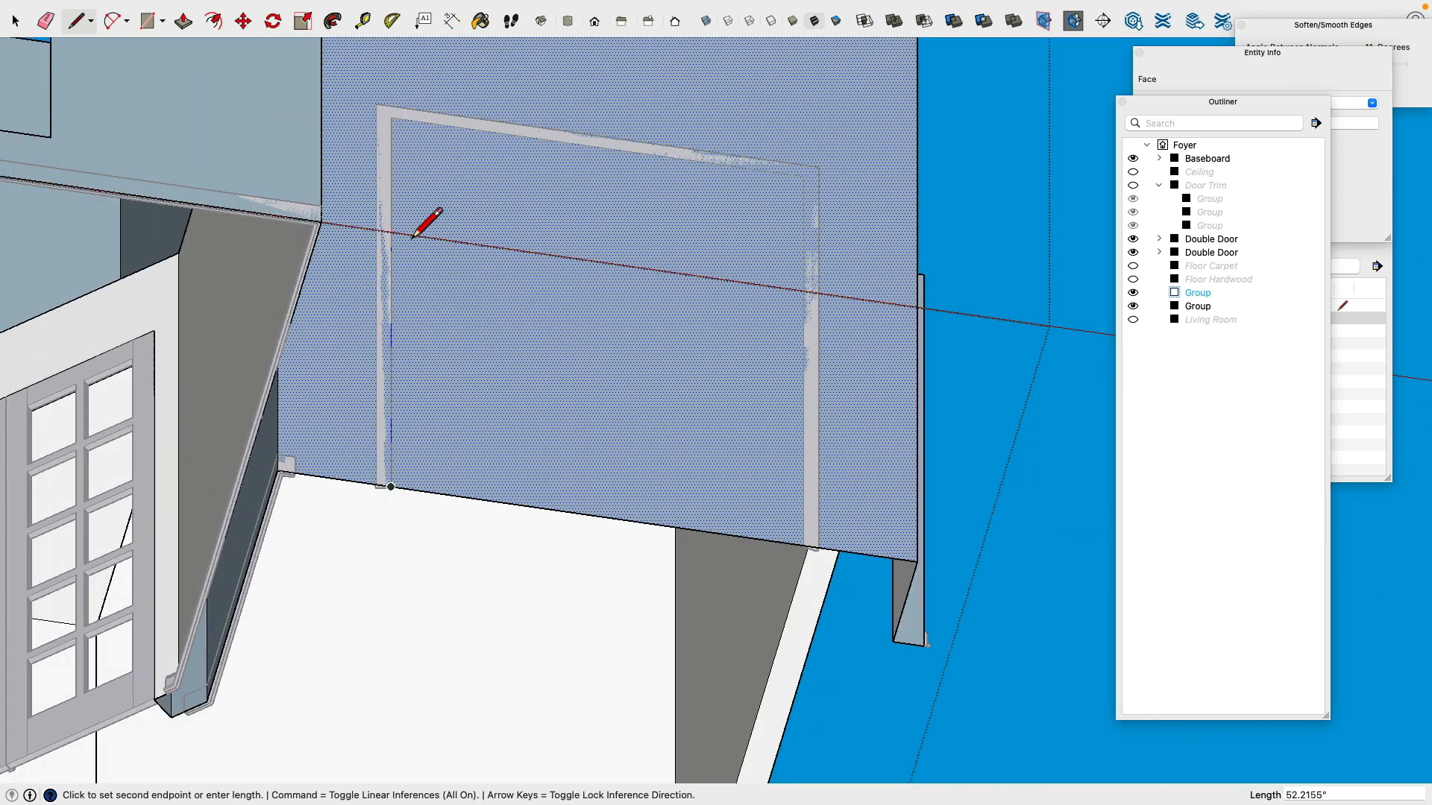
scroll(410, 120, "up", 3)
left_click(384, 118)
Step: Continue the outline along the trim's inner top edge and down the opposite leg to the floor, closing the door opening's shape
scroll(518, 122, "down", 2)
middle_click_drag(667, 187, 424, 179, "shift")
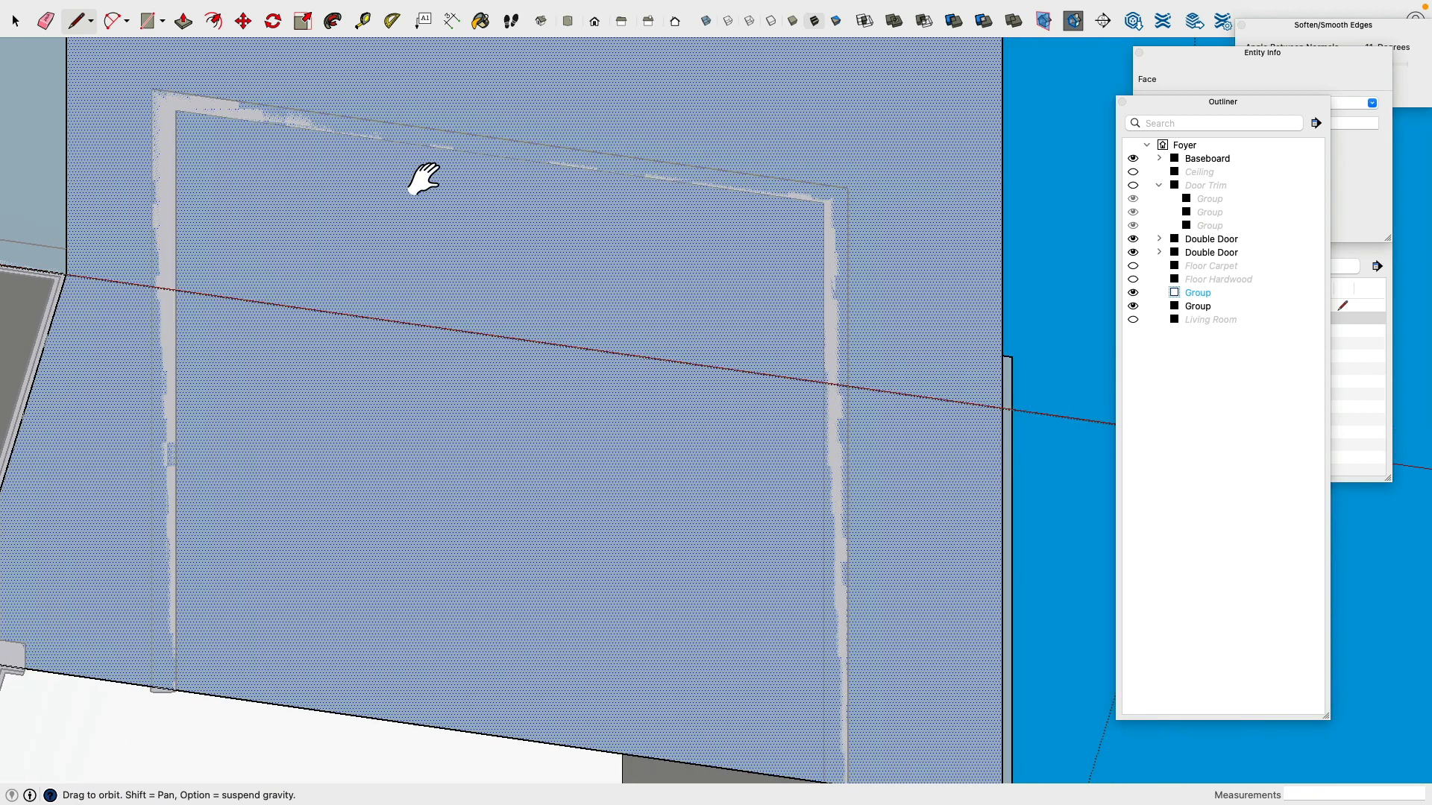
scroll(758, 199, "up", 3)
left_click(698, 216)
scroll(700, 217, "down", 3)
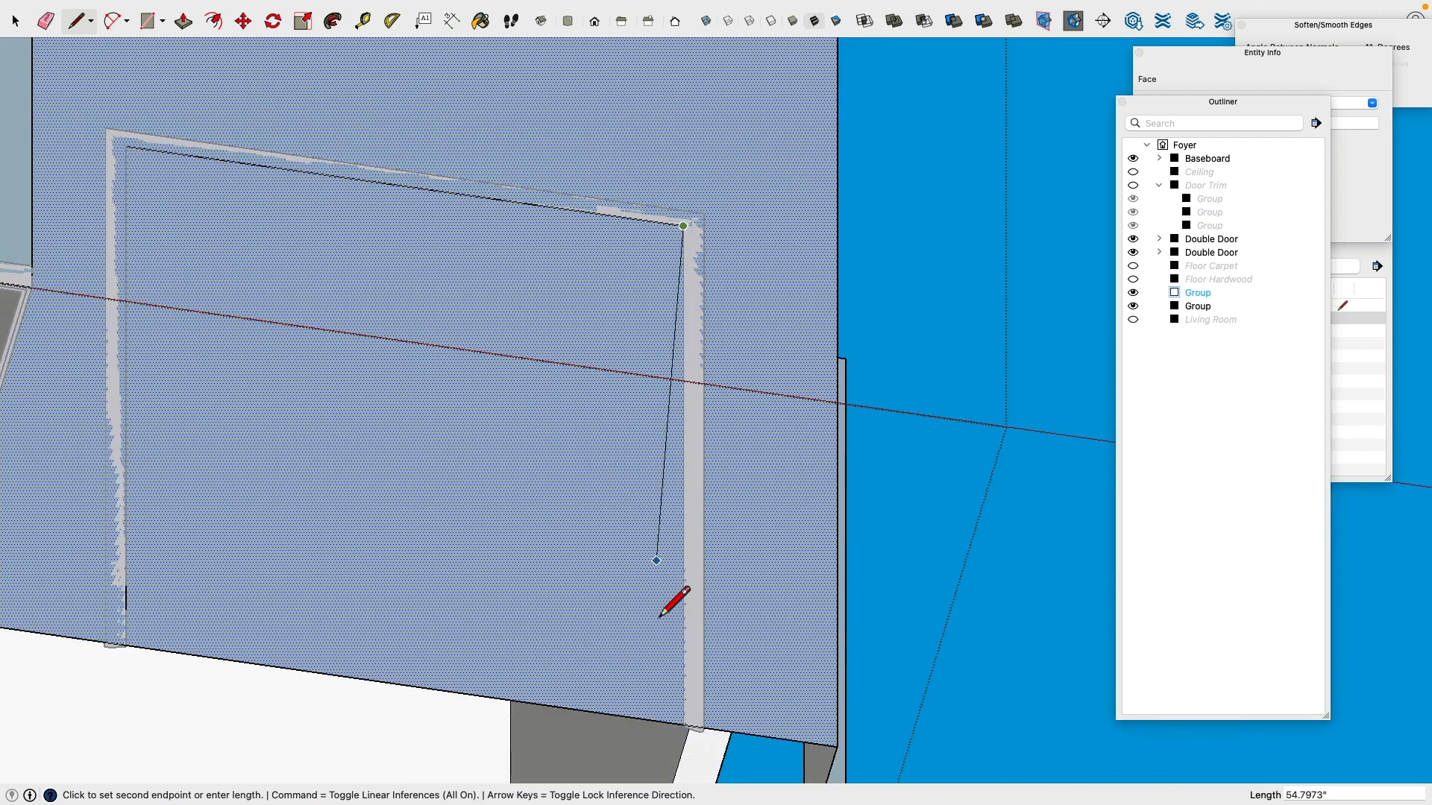
scroll(707, 402, "up", 5)
left_click(709, 451)
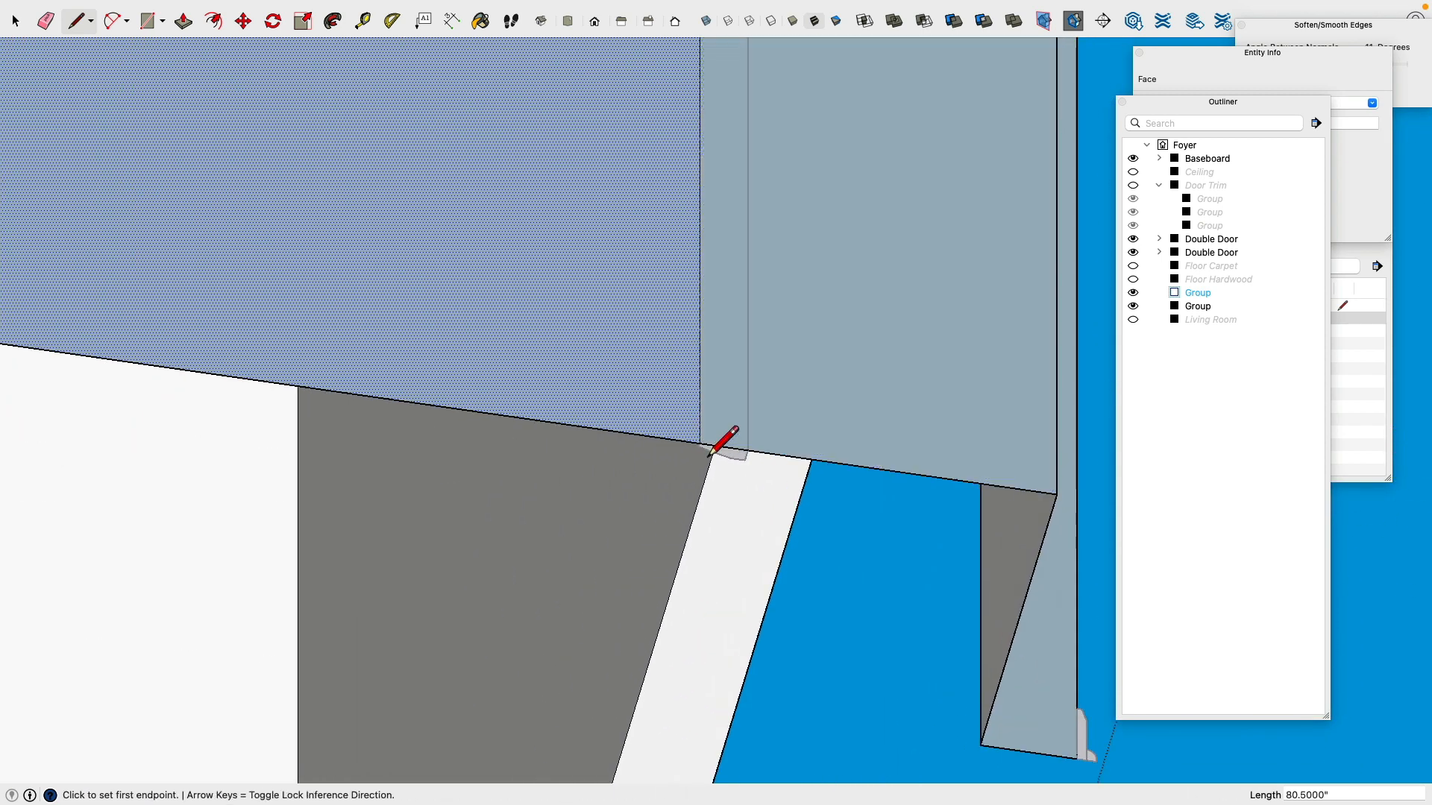
scroll(709, 454, "down", 5)
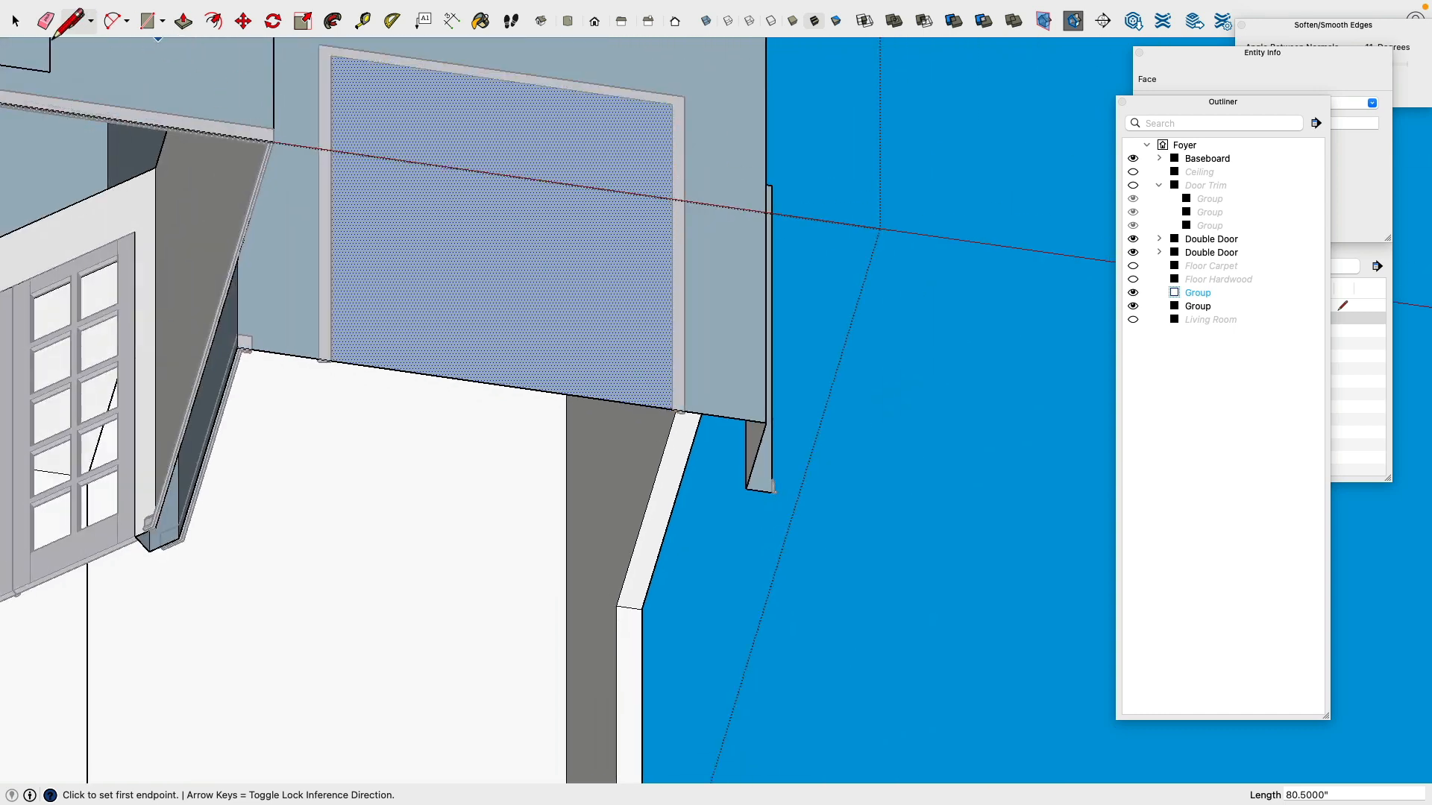
Step: Erase the wall's bottom edge between the trim legs to cut out the entrance opening, and close the wall group
left_click(46, 23)
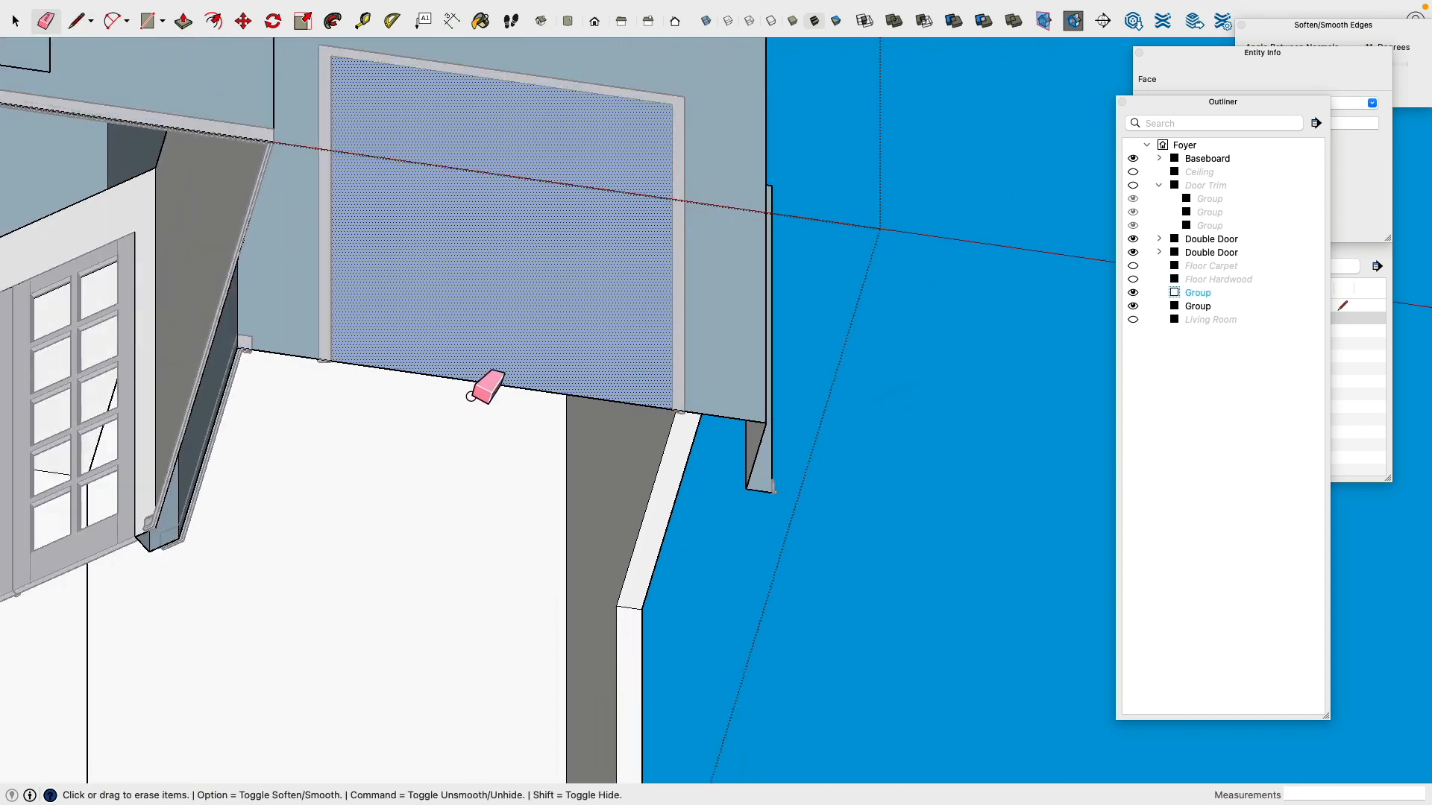
left_click(470, 396)
mouse_move(415, 342)
middle_mouse_down()
mouse_move(823, 281)
mouse_move(671, 281)
mouse_move(940, 320)
middle_mouse_up()
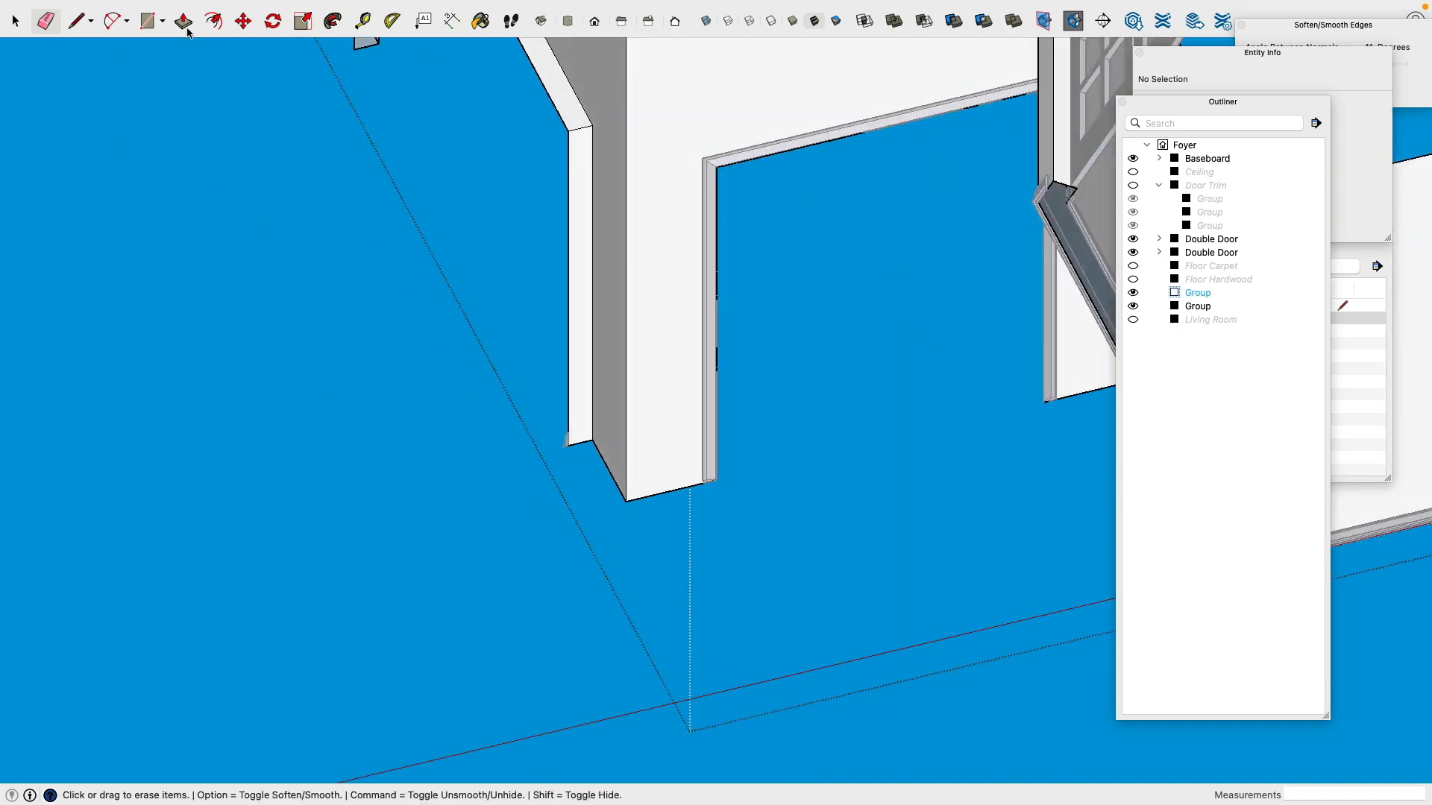
left_click(15, 21)
left_click(199, 286)
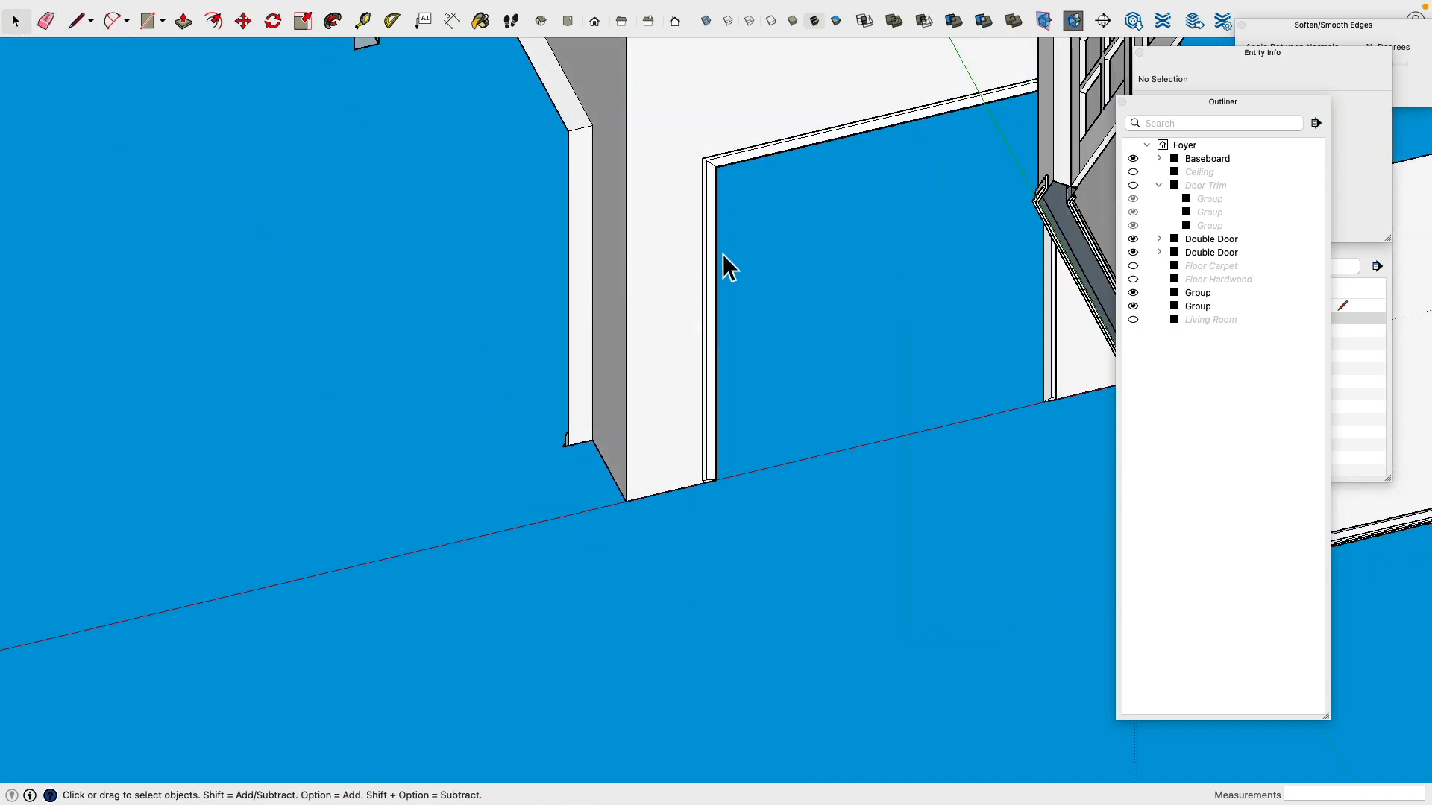
Step: Check the annotated Entrance.JPG photo in Finder for the front door measurements and return to SketchUp
scroll(722, 254, "down", 3)
middle_click_drag(739, 364, 569, 230)
key("super+Tab")
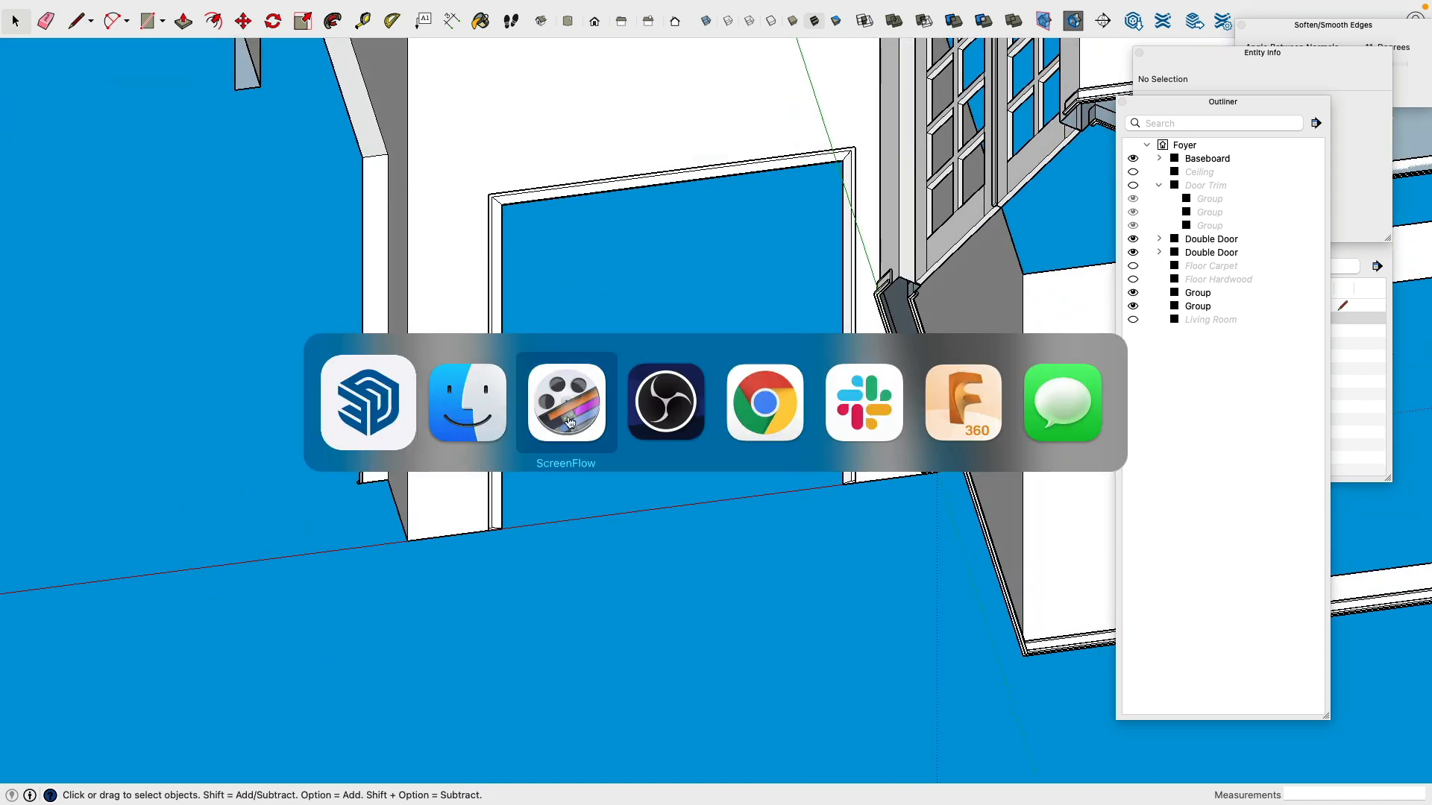
left_click(447, 401)
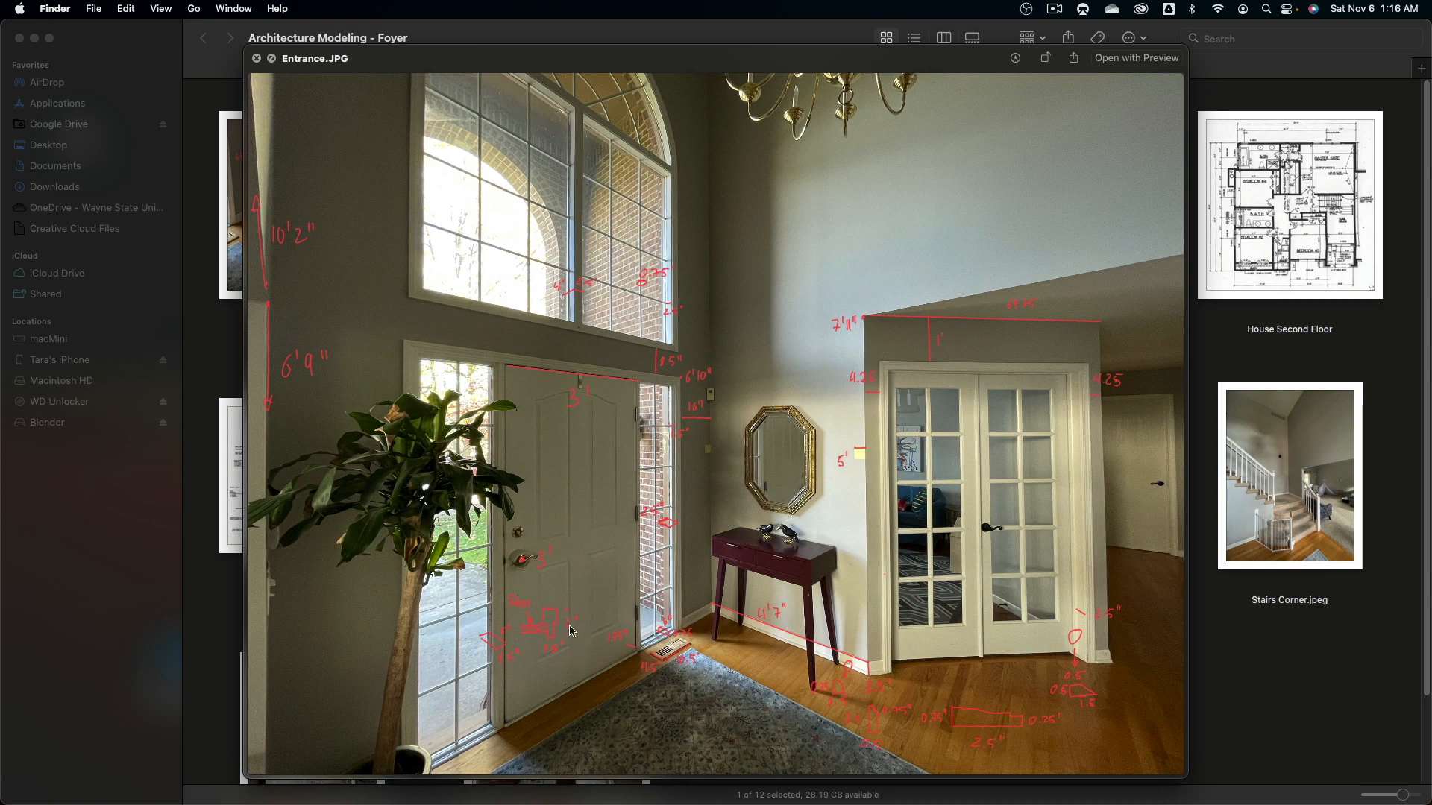
key("super+Tab")
left_click(478, 425)
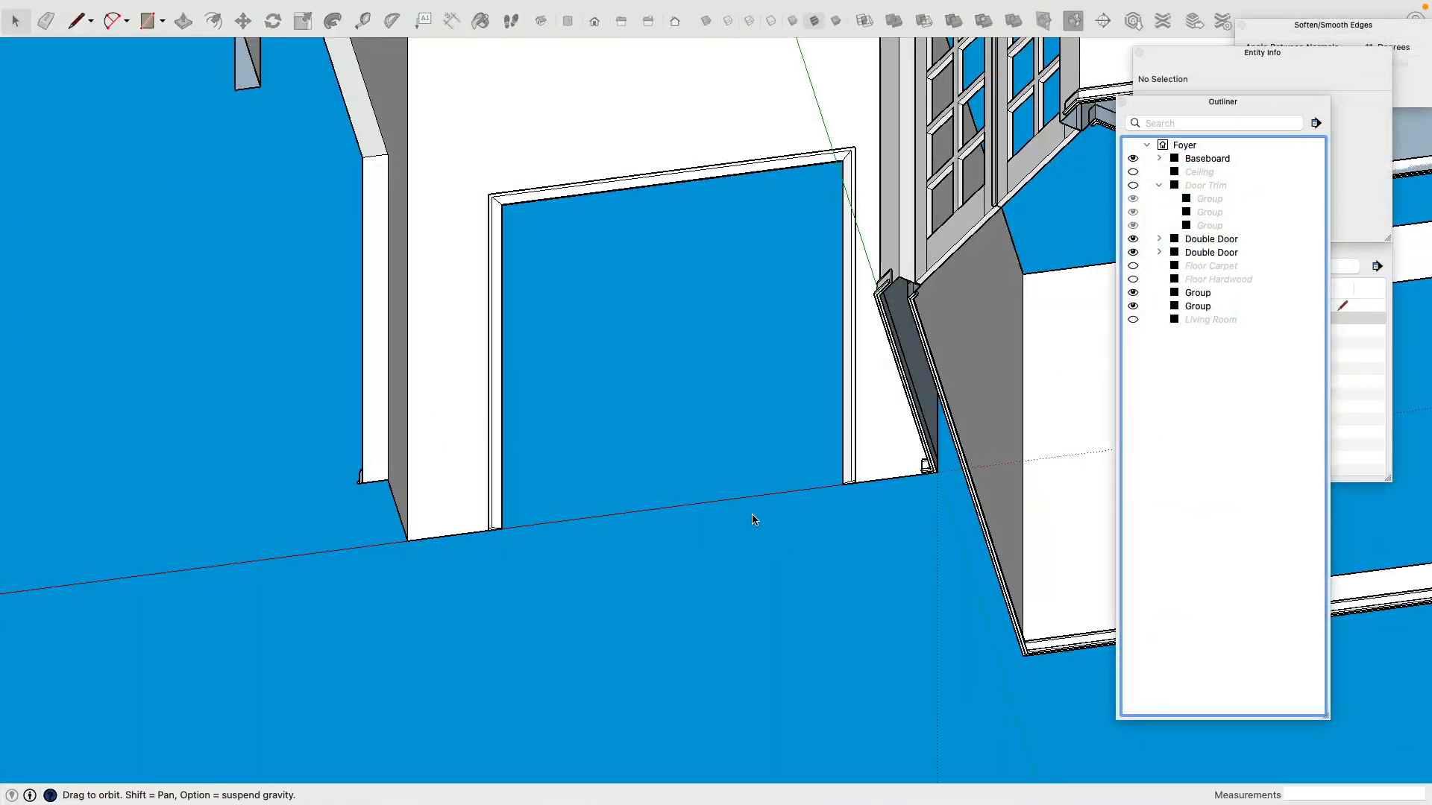
Step: Reopen the wall group and outline one jamb of the entrance opening, 6 inches deep along the green axis and down to the floor
mouse_move(704, 483)
middle_mouse_down()
mouse_move(633, 411)
mouse_move(708, 431)
mouse_move(591, 422)
mouse_move(726, 444)
mouse_move(754, 267)
middle_mouse_up()
left_click(746, 241)
double_click(746, 243)
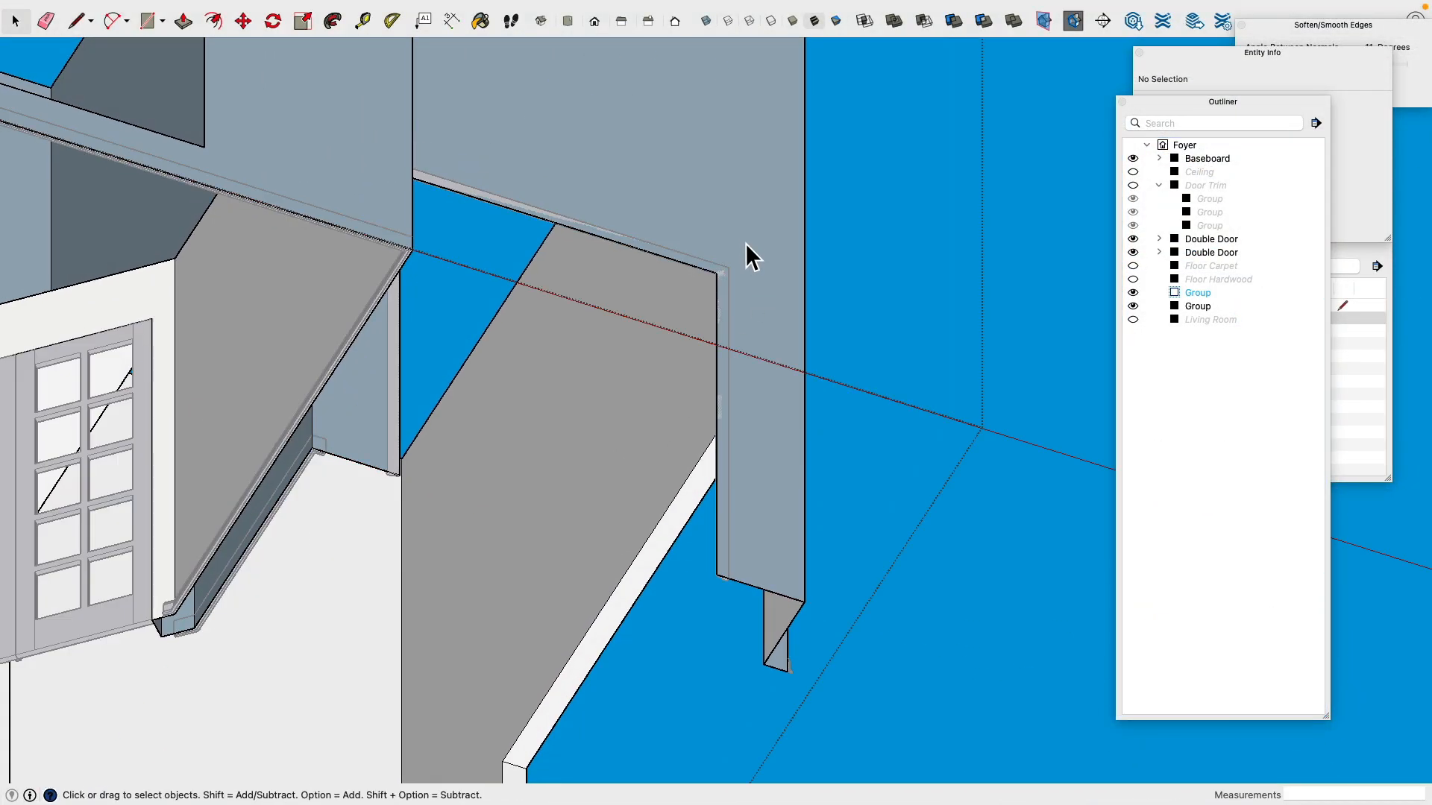
left_click(75, 20)
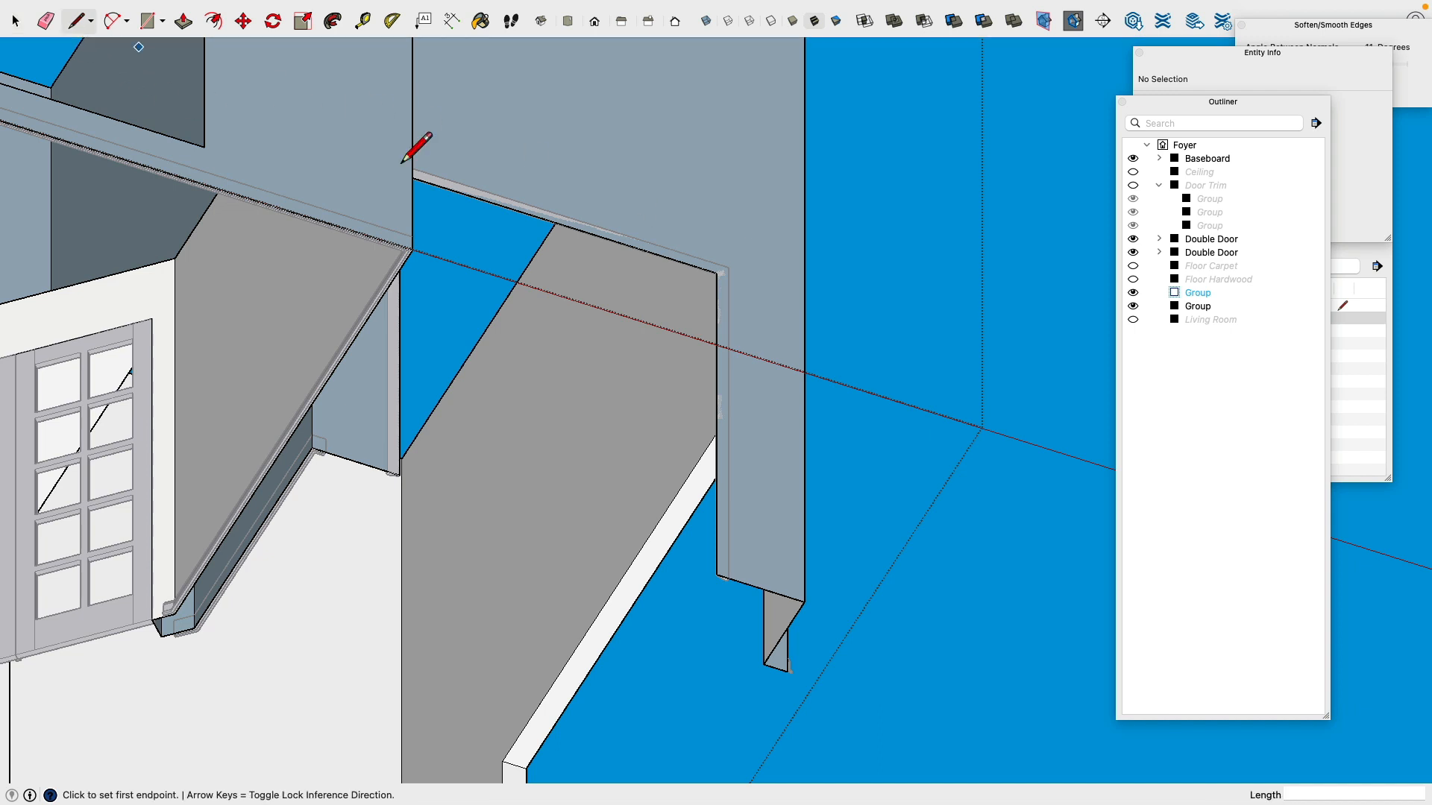
left_click(719, 282)
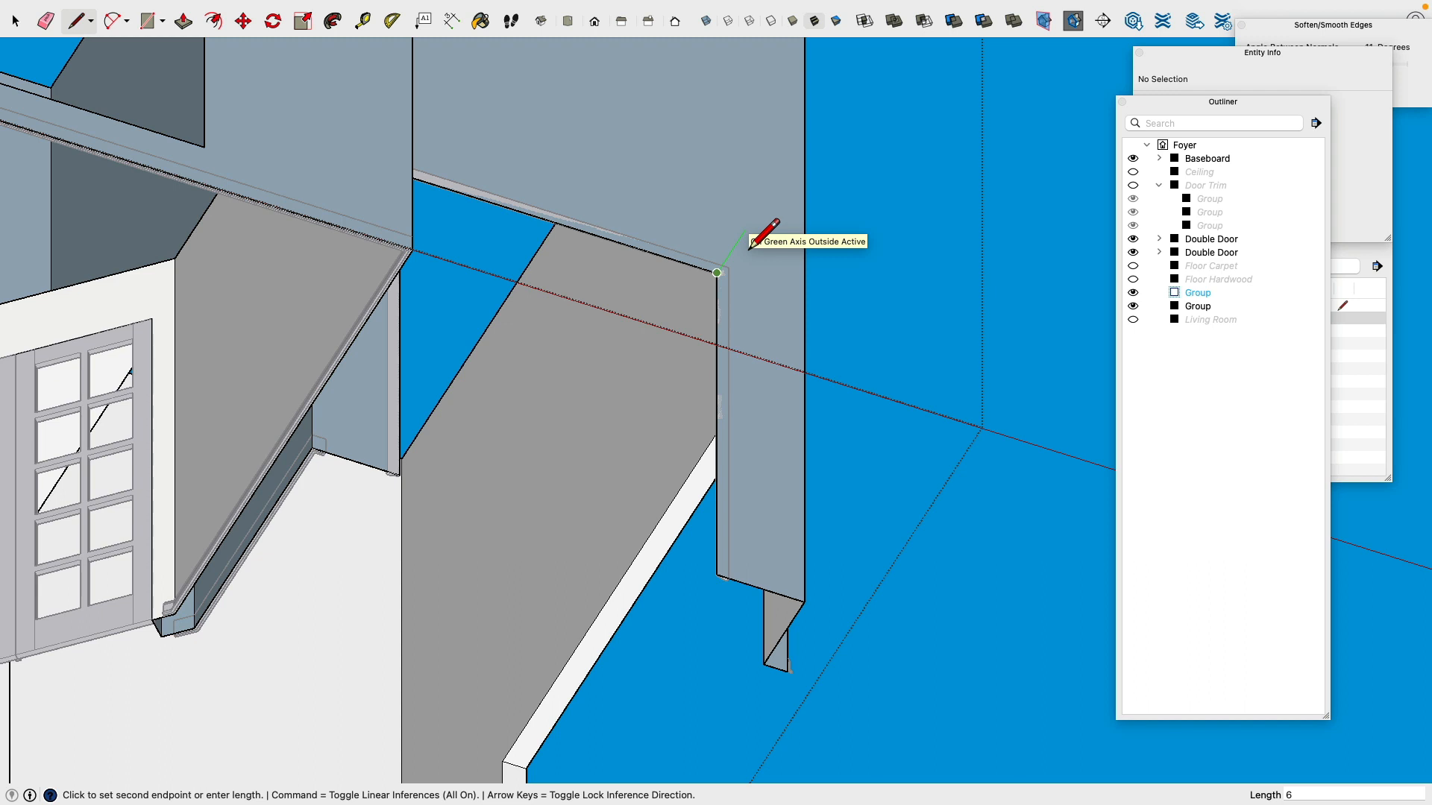
key("Return")
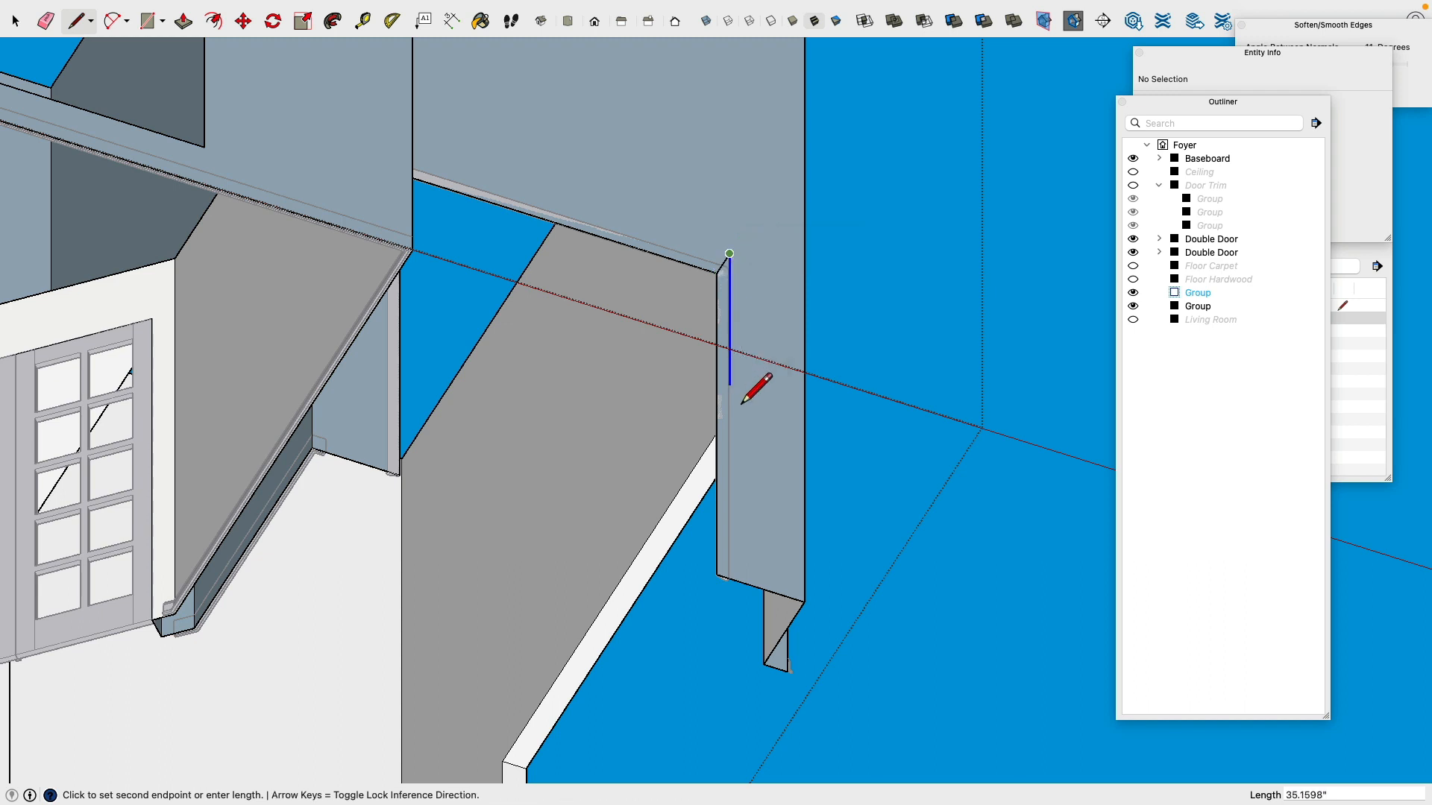
left_click(730, 570)
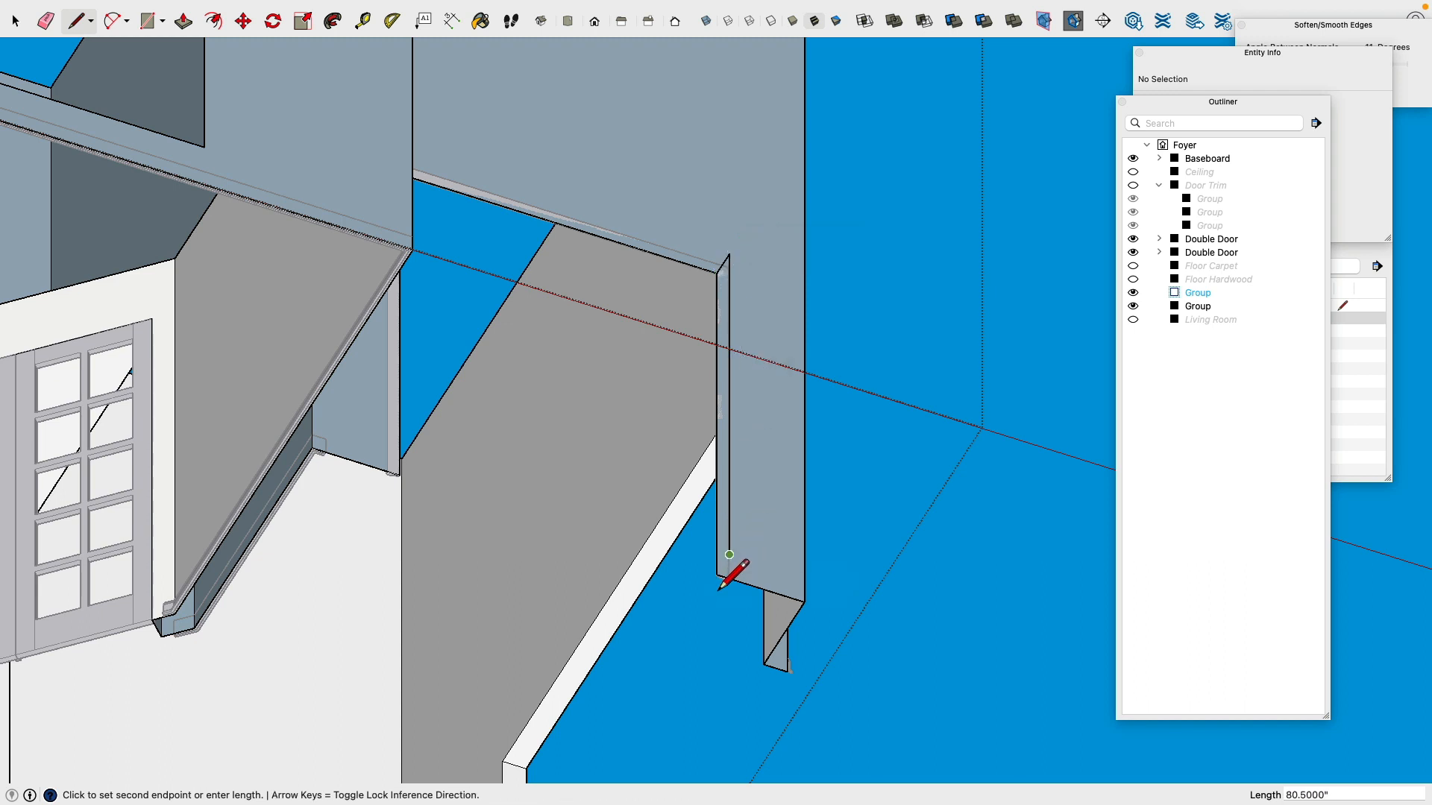
Step: Outline the opposite jamb of the entrance opening, 6 inches deep from its upper corner down to the floor
mouse_move(686, 395)
middle_mouse_down()
mouse_move(438, 416)
mouse_move(368, 383)
mouse_move(374, 417)
mouse_move(380, 320)
middle_mouse_up()
scroll(374, 418, "up", 2)
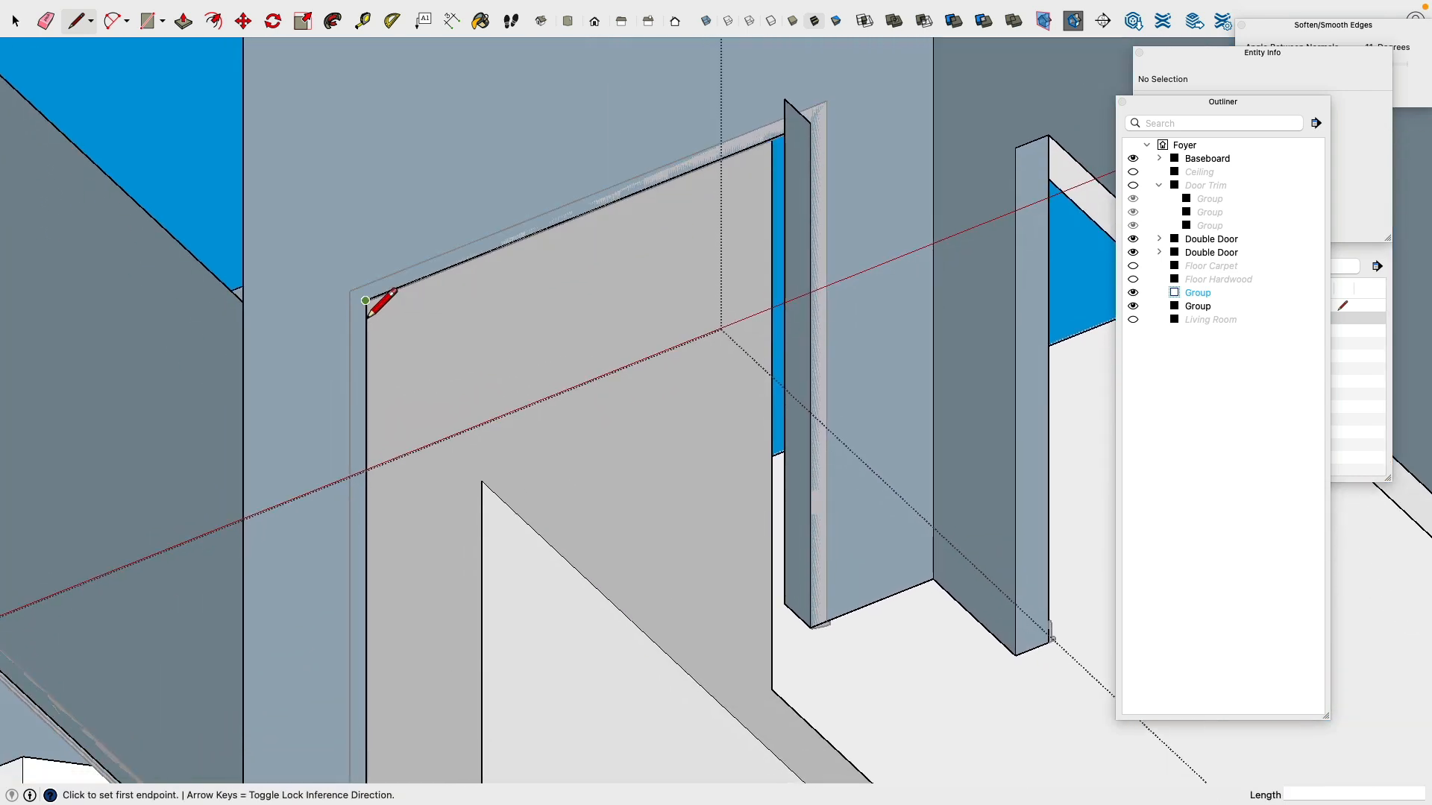
left_click(366, 301)
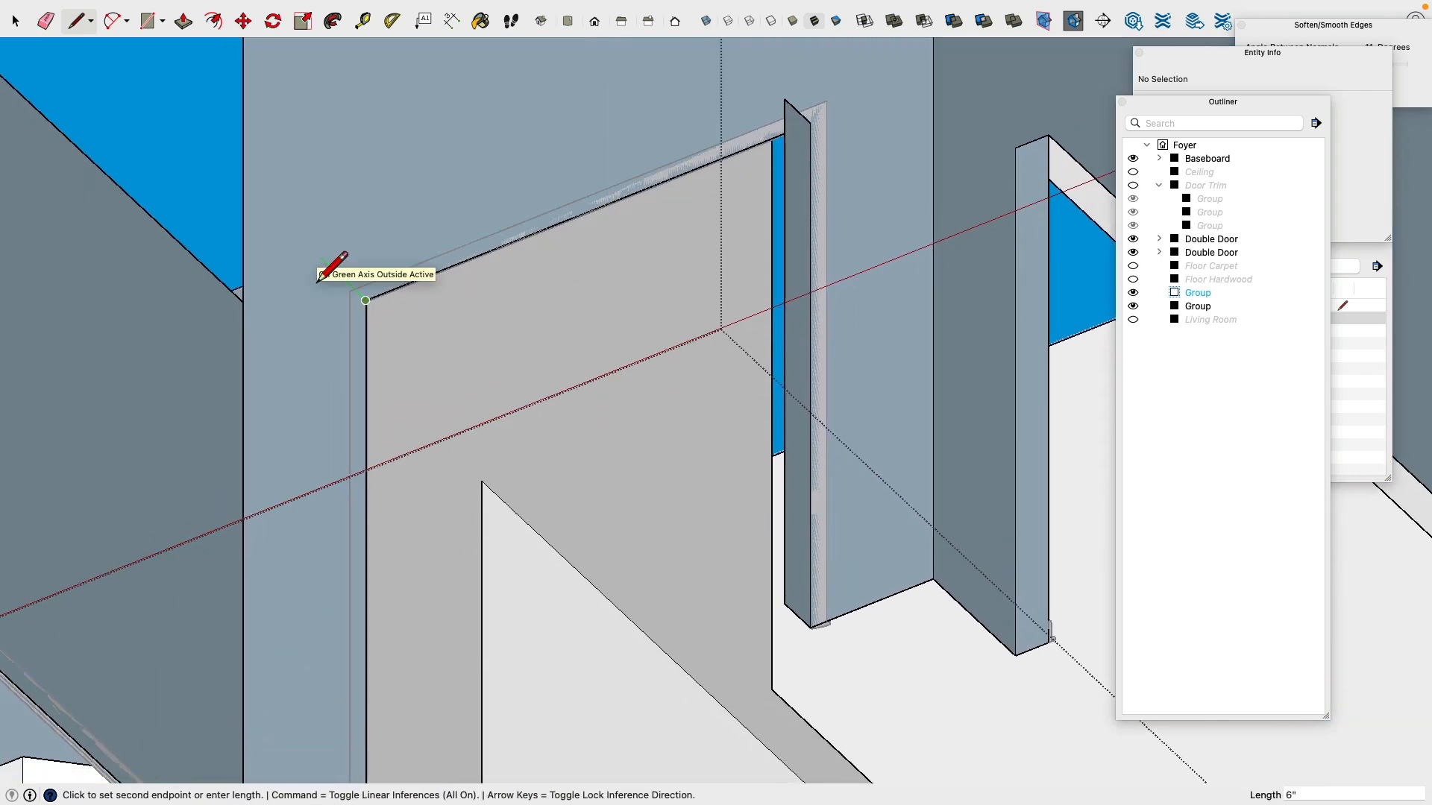
key("Return")
scroll(361, 391, "down", 3)
middle_click_drag(373, 437, 313, 280, "shift")
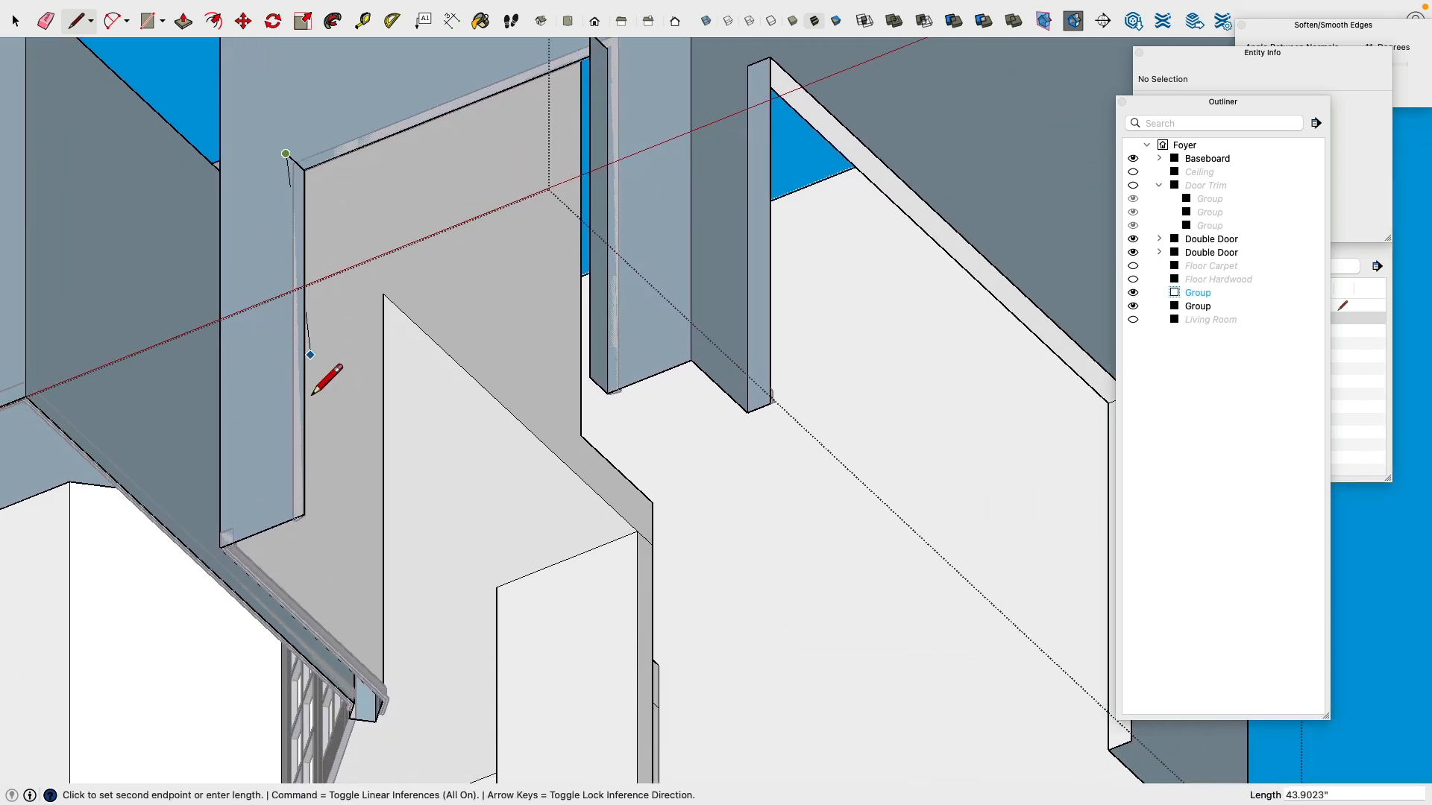
scroll(290, 399, "up", 3)
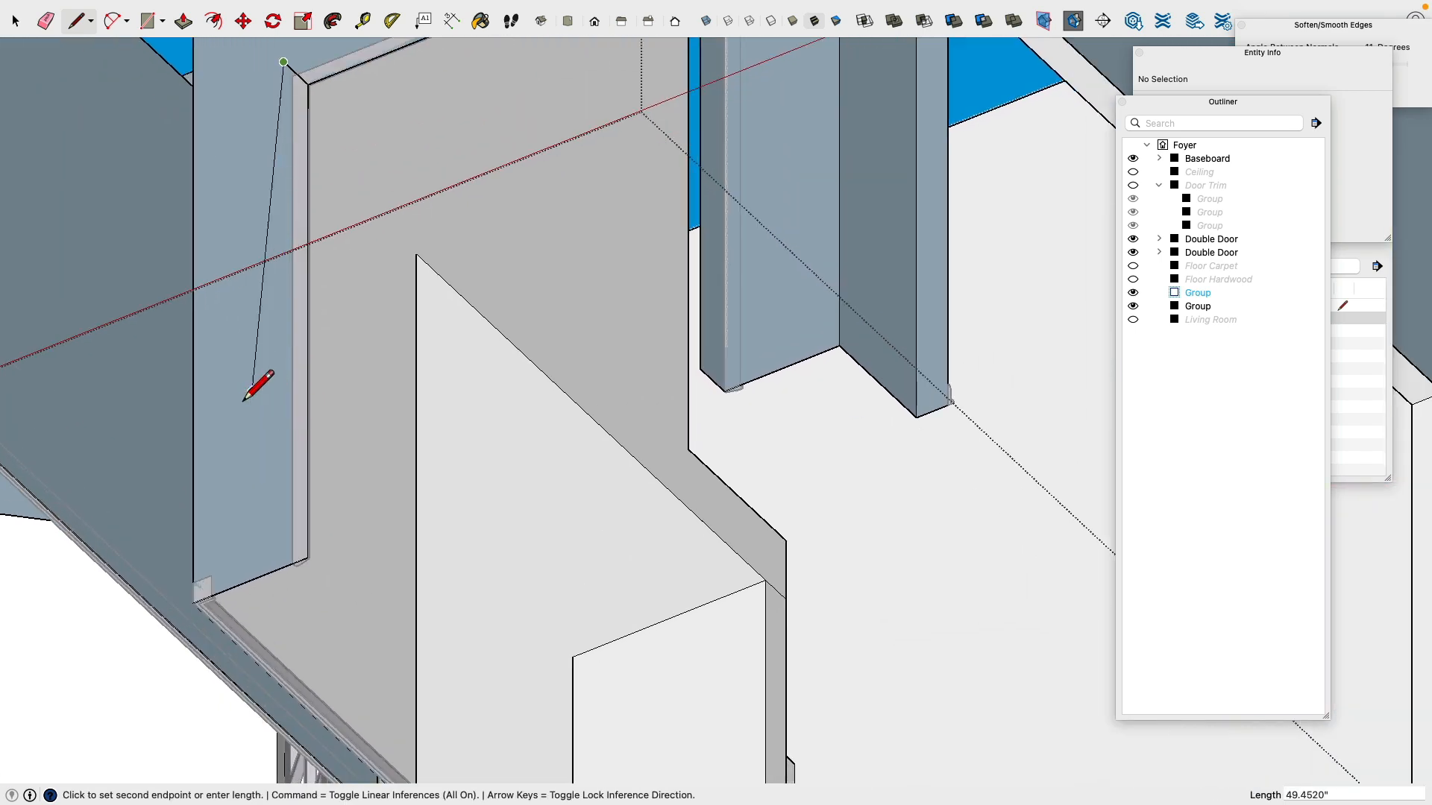
left_click(317, 556)
left_click(308, 559)
scroll(332, 551, "down", 3)
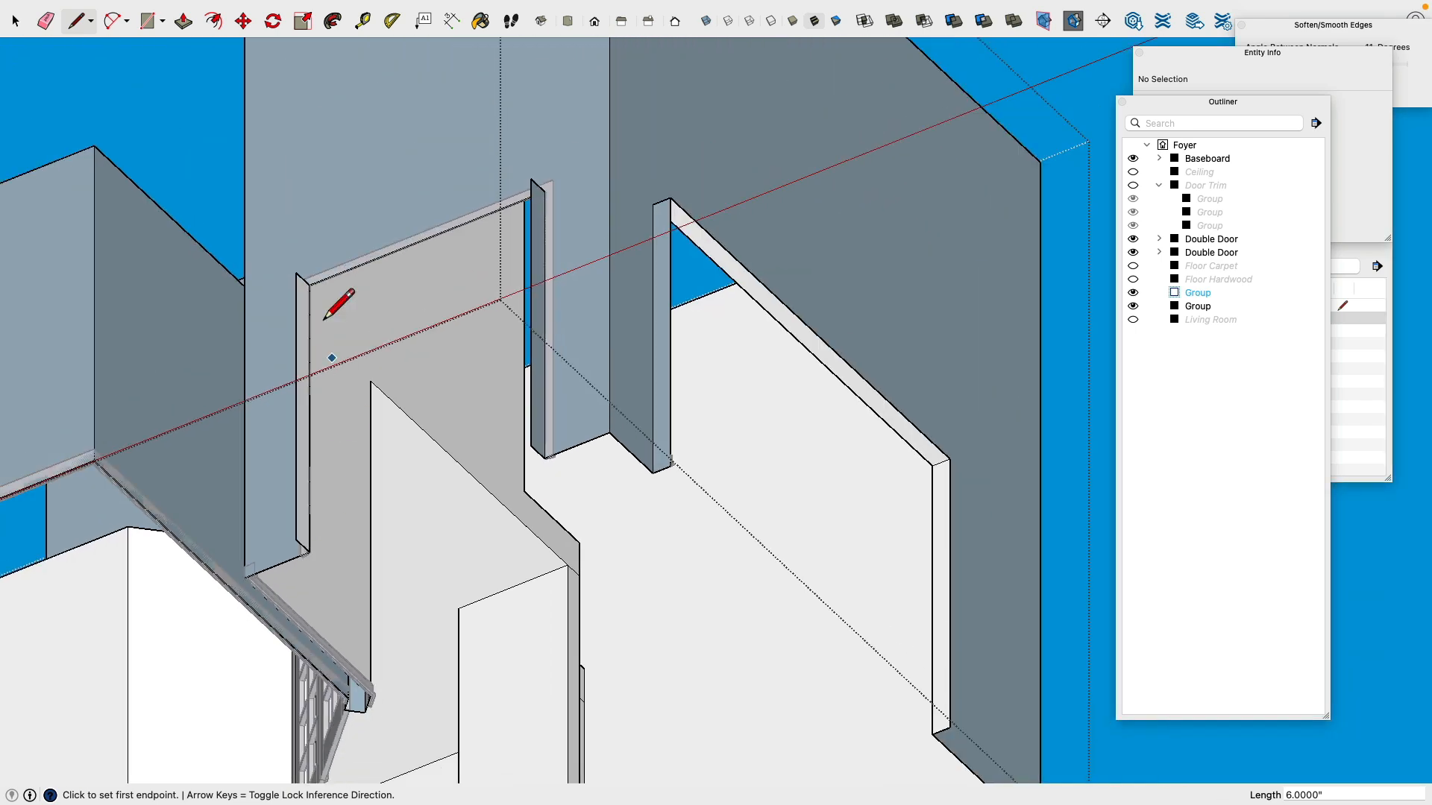
Step: Connect the two jambs' outer upper corners to form the header face, and try a line across the opening's bottom corners
left_click(296, 273)
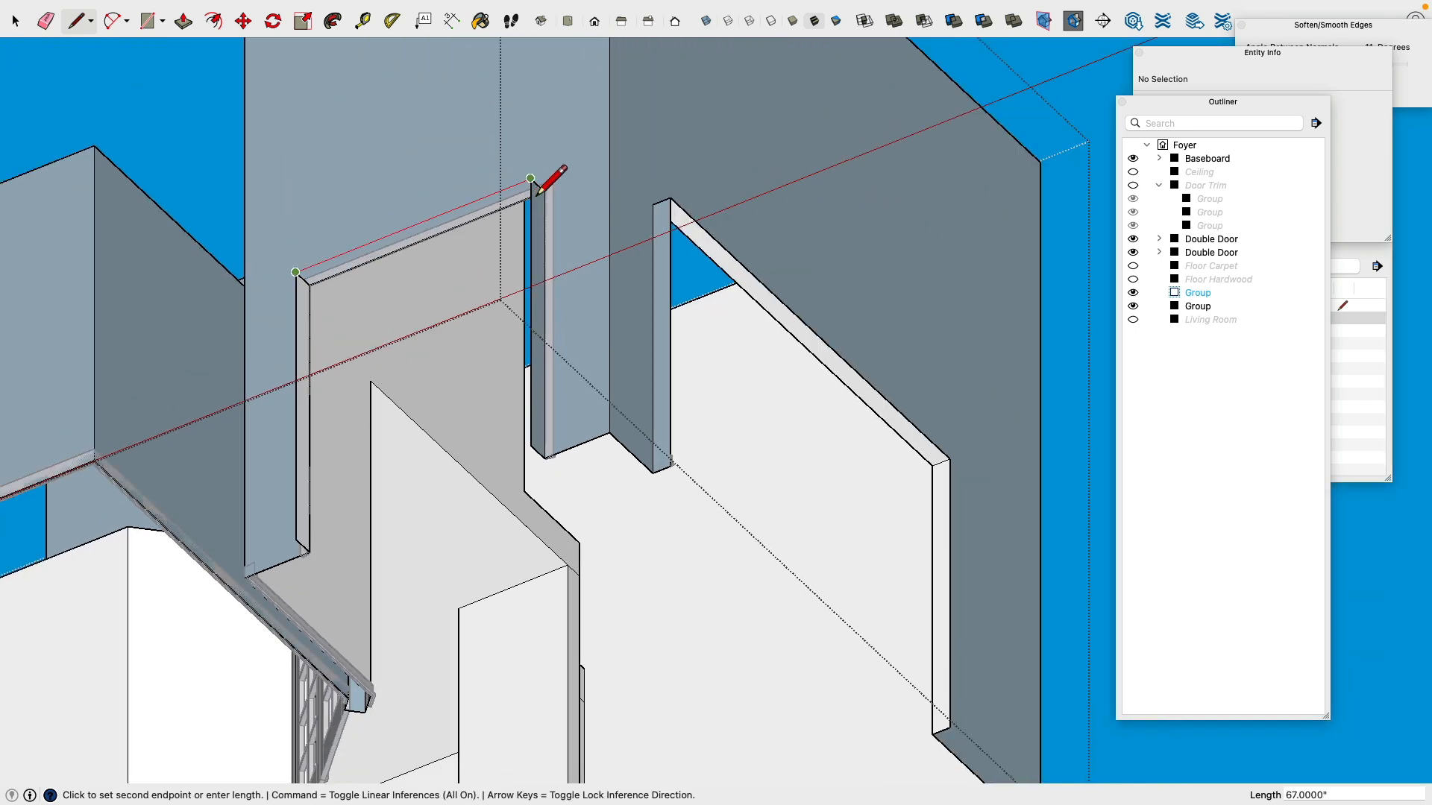
left_click(530, 179)
mouse_move(364, 339)
middle_mouse_down()
mouse_move(402, 289)
mouse_move(358, 459)
middle_mouse_up()
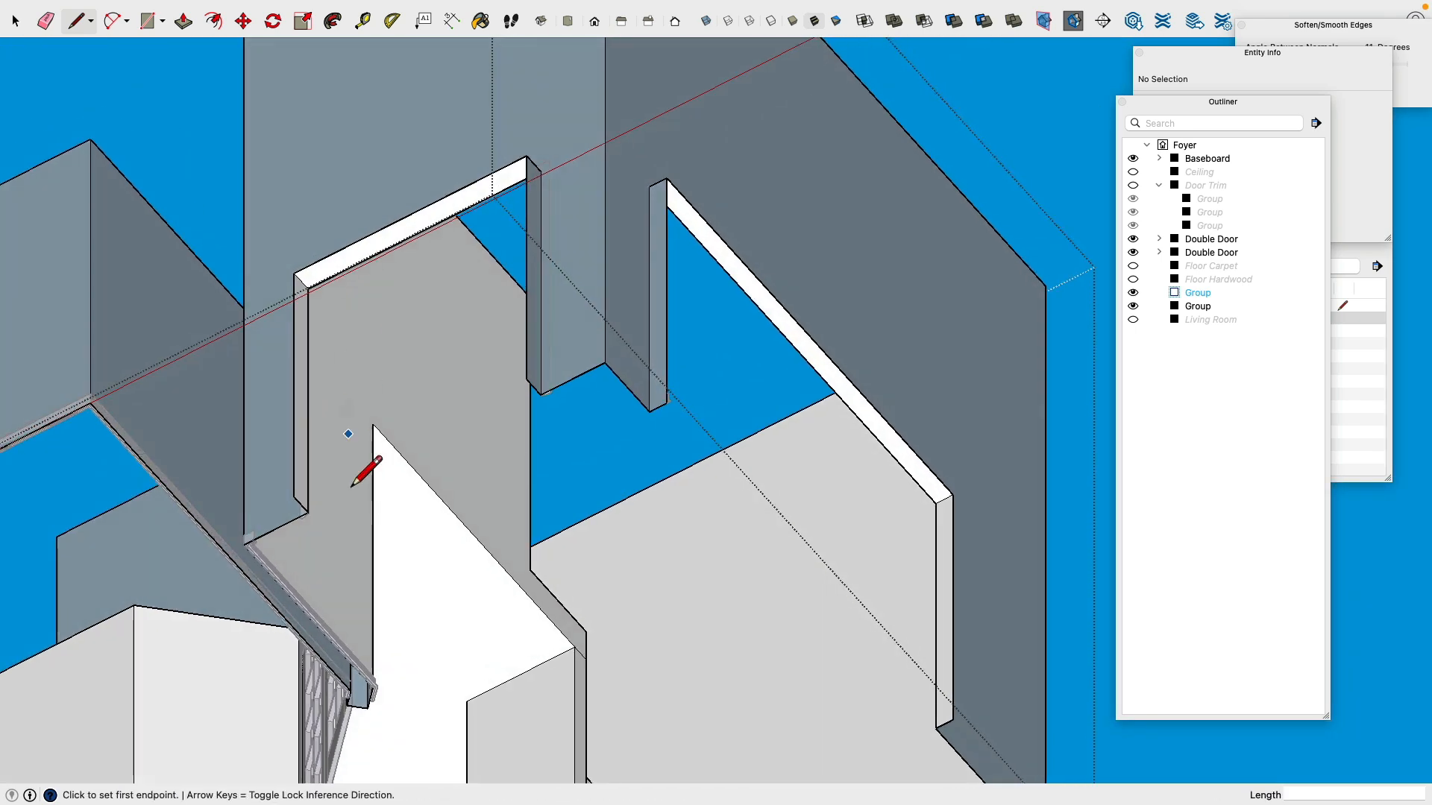
left_click(308, 512)
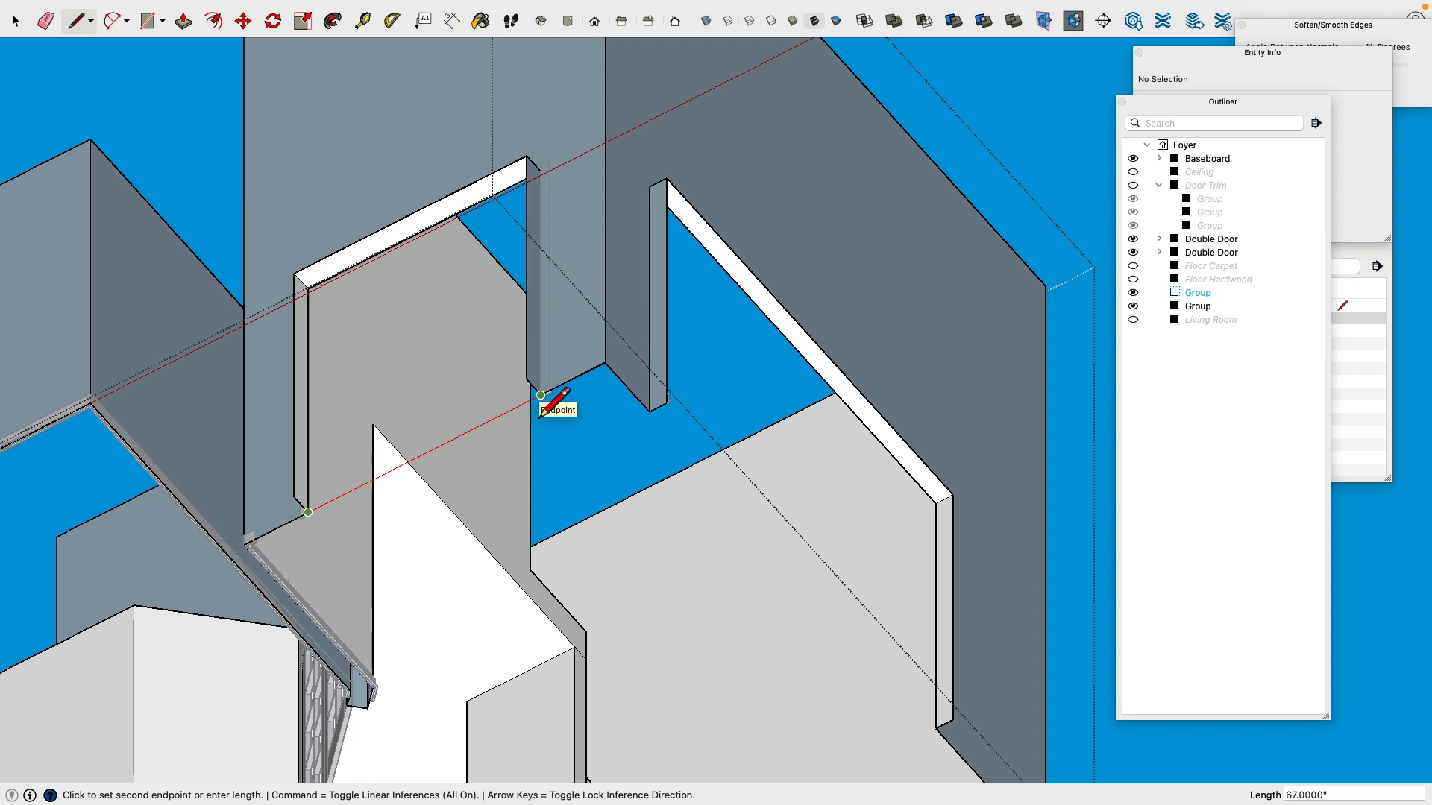
left_click(541, 395)
middle_click_drag(454, 302, 64, 224)
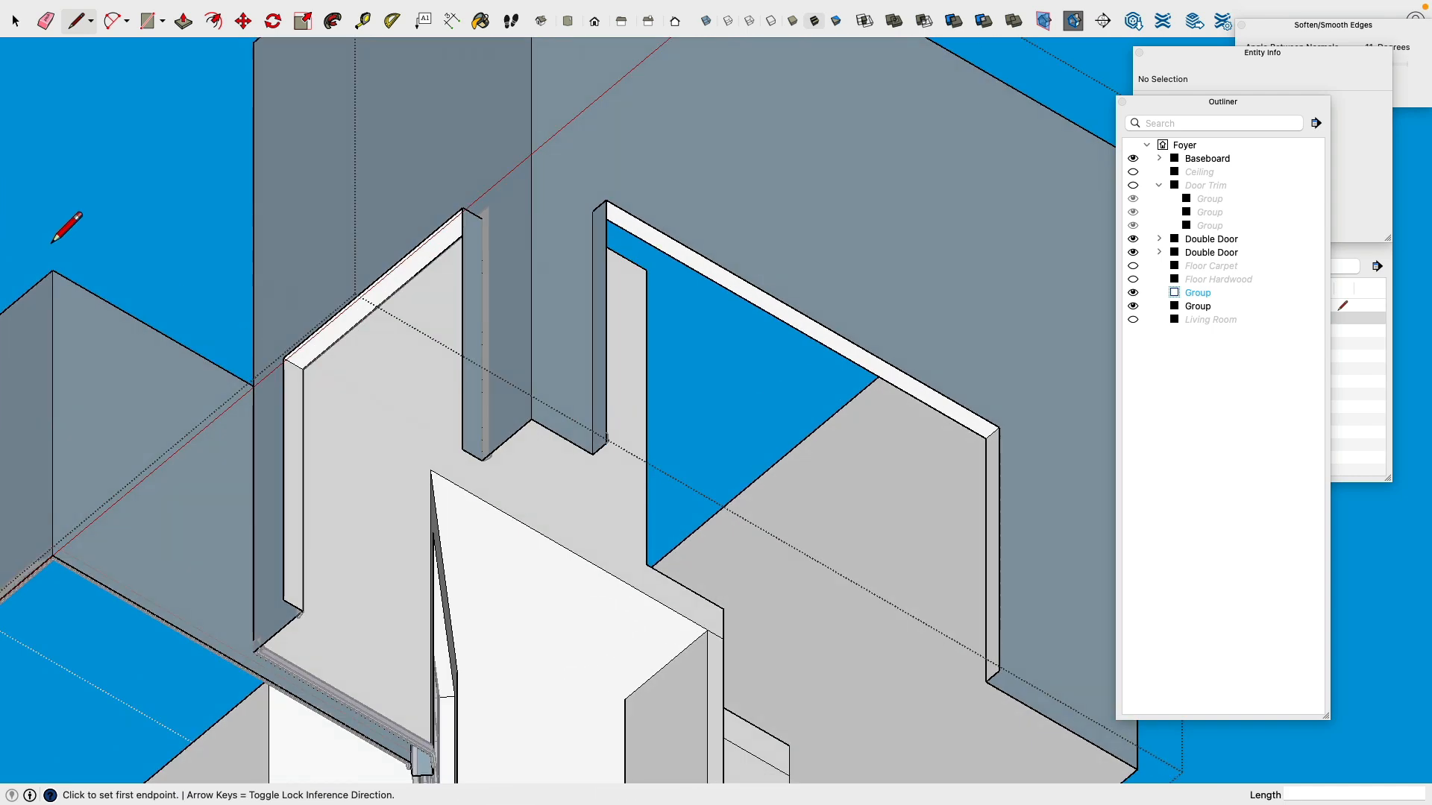
Step: Draw a 67-inch line across the bottom of the entrance doorway, between the wall corners at floor level
left_click(15, 20)
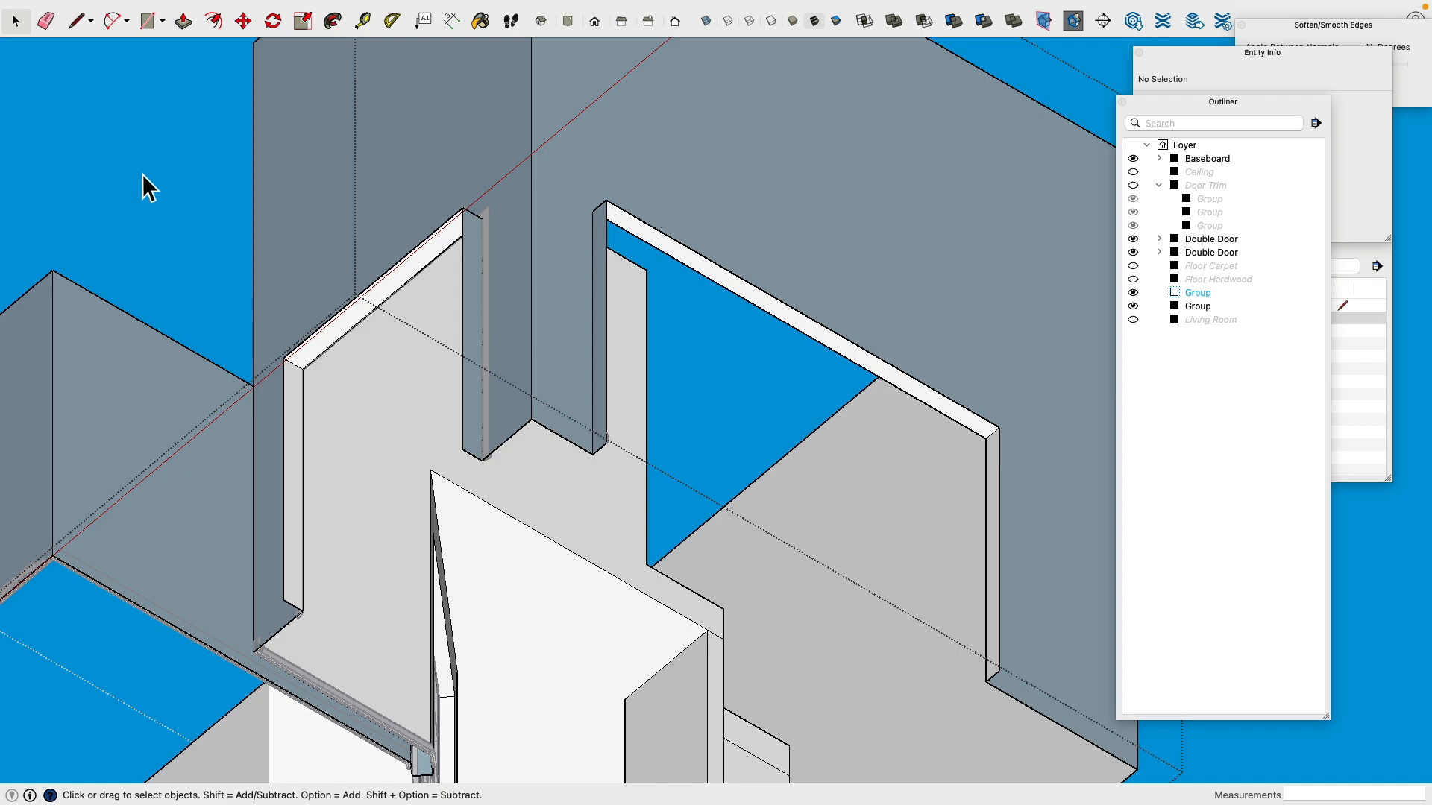
left_click(141, 172)
middle_click_drag(620, 309, 249, 578)
mouse_move(567, 534)
middle_mouse_down("shift")
mouse_move(604, 298)
mouse_move(534, 399)
middle_mouse_up("shift")
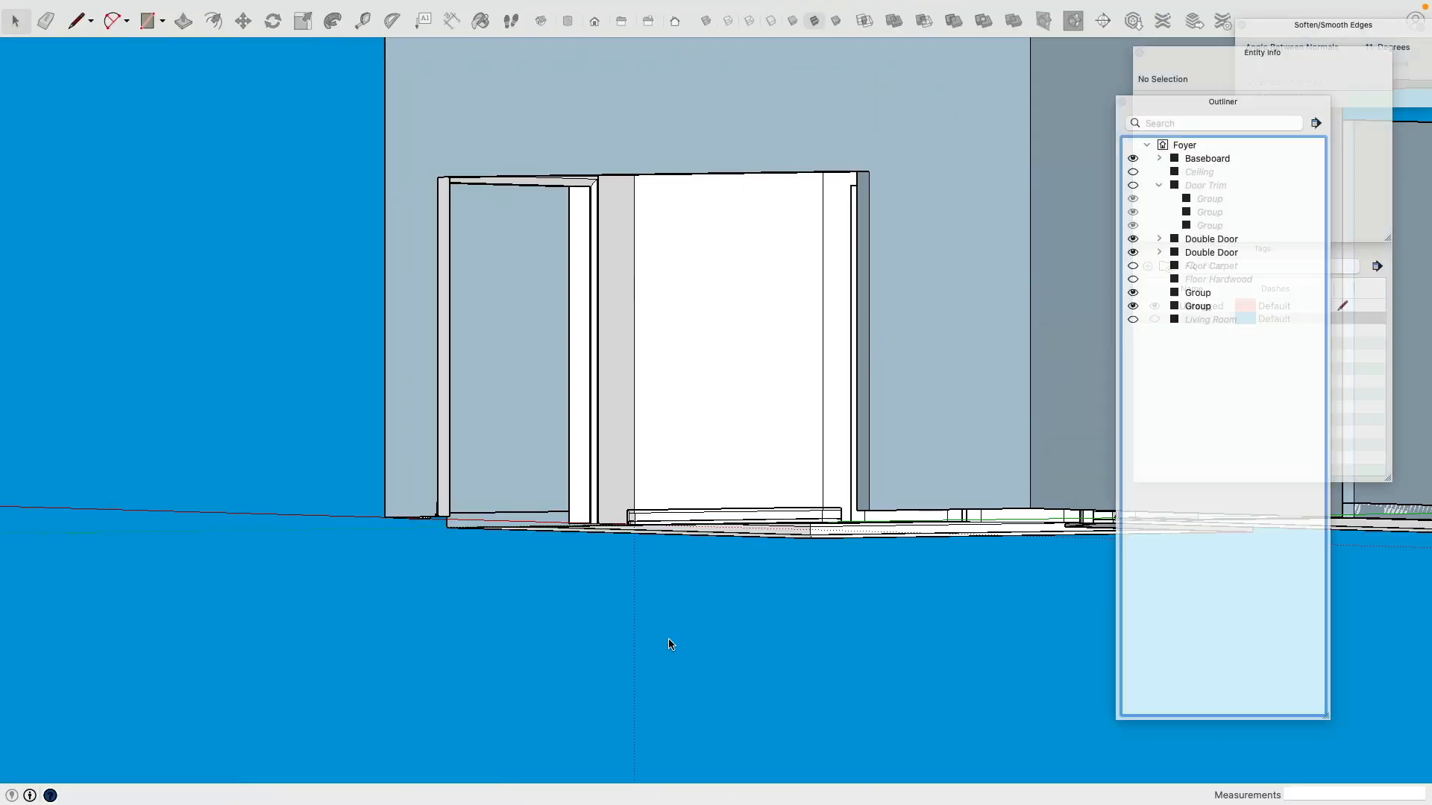
mouse_move(522, 444)
middle_mouse_down()
mouse_move(626, 574)
mouse_move(555, 598)
mouse_move(485, 570)
mouse_move(477, 229)
mouse_move(473, 557)
mouse_move(889, 564)
mouse_move(530, 546)
mouse_move(550, 246)
mouse_move(1094, 589)
mouse_move(1059, 578)
middle_mouse_up()
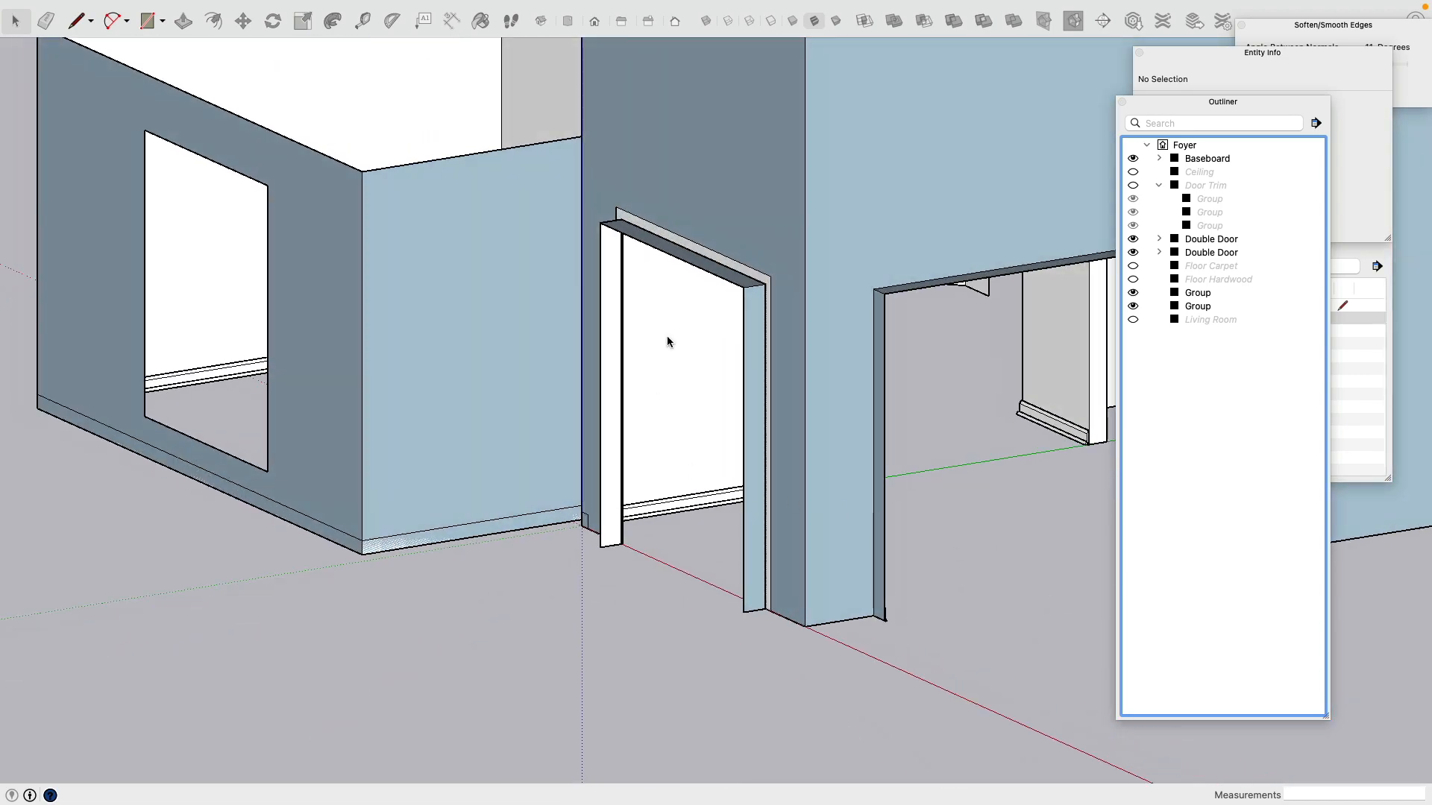
left_click(77, 21)
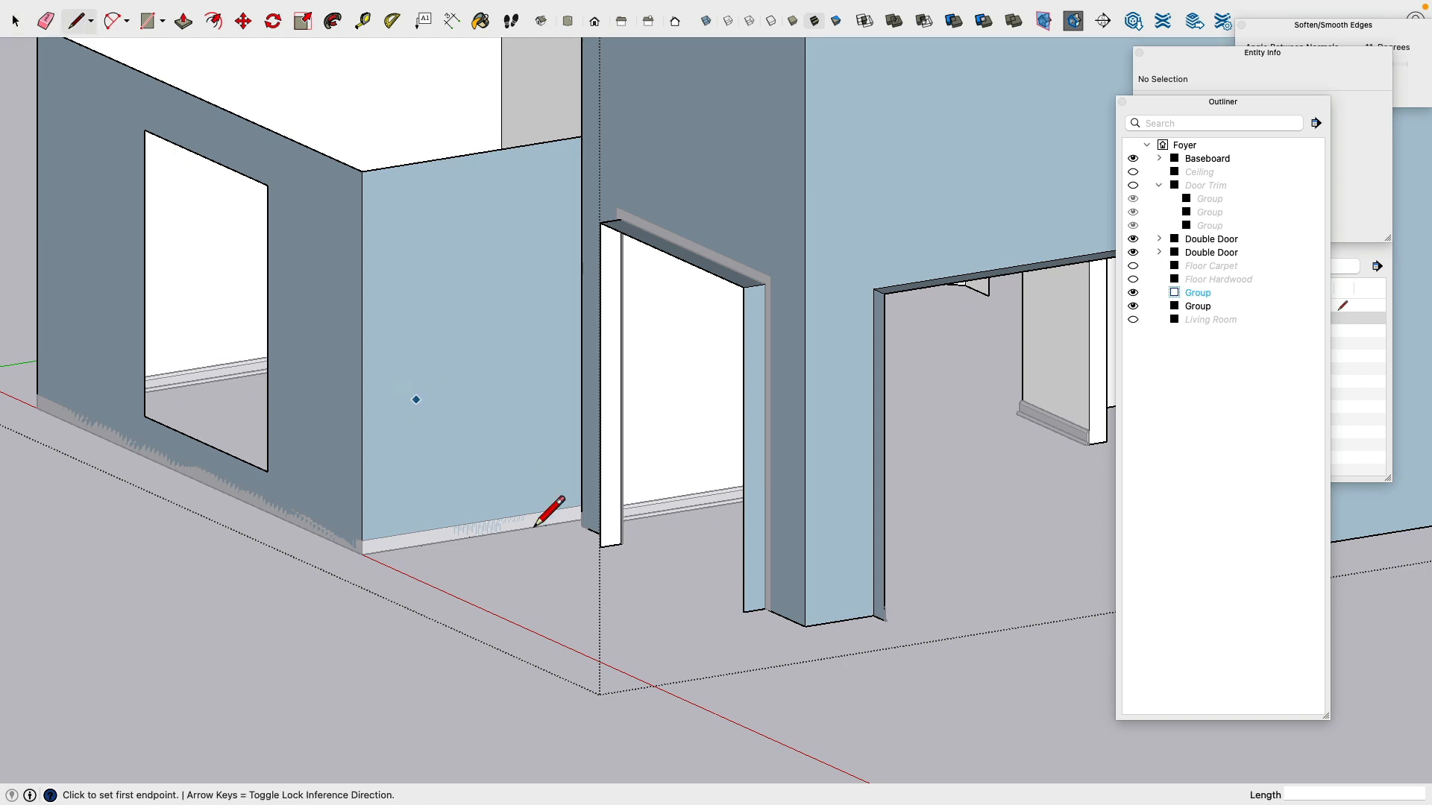
scroll(709, 562, "up", 5)
left_click(681, 527)
mouse_move(681, 528)
middle_mouse_down()
mouse_move(1009, 597)
mouse_move(485, 502)
mouse_move(947, 512)
mouse_move(965, 480)
mouse_move(405, 521)
middle_mouse_up()
left_click(445, 474)
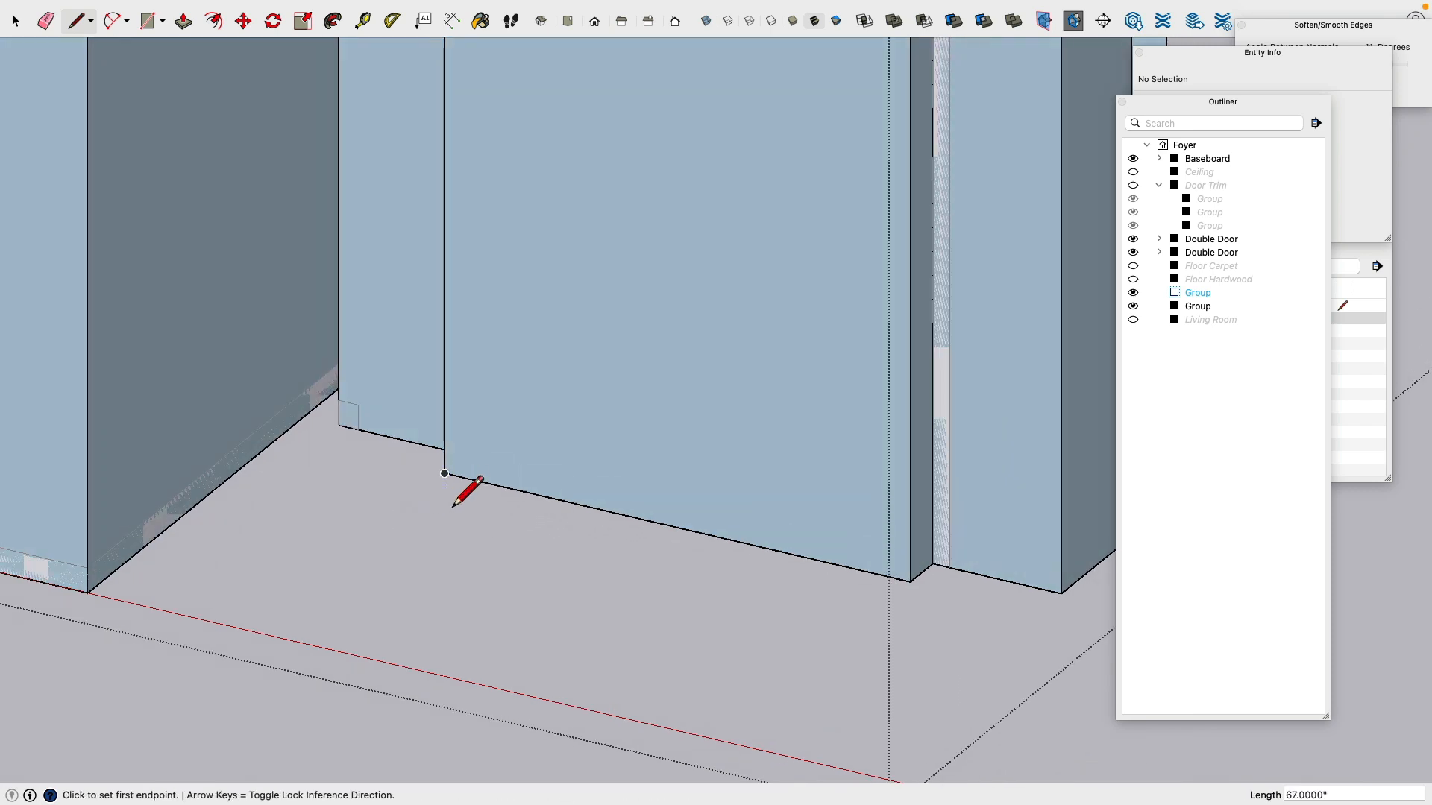
Step: Delete the face filling the entrance doorway to reopen it, and leave the wall group
scroll(455, 496, "down", 3)
left_click(13, 21)
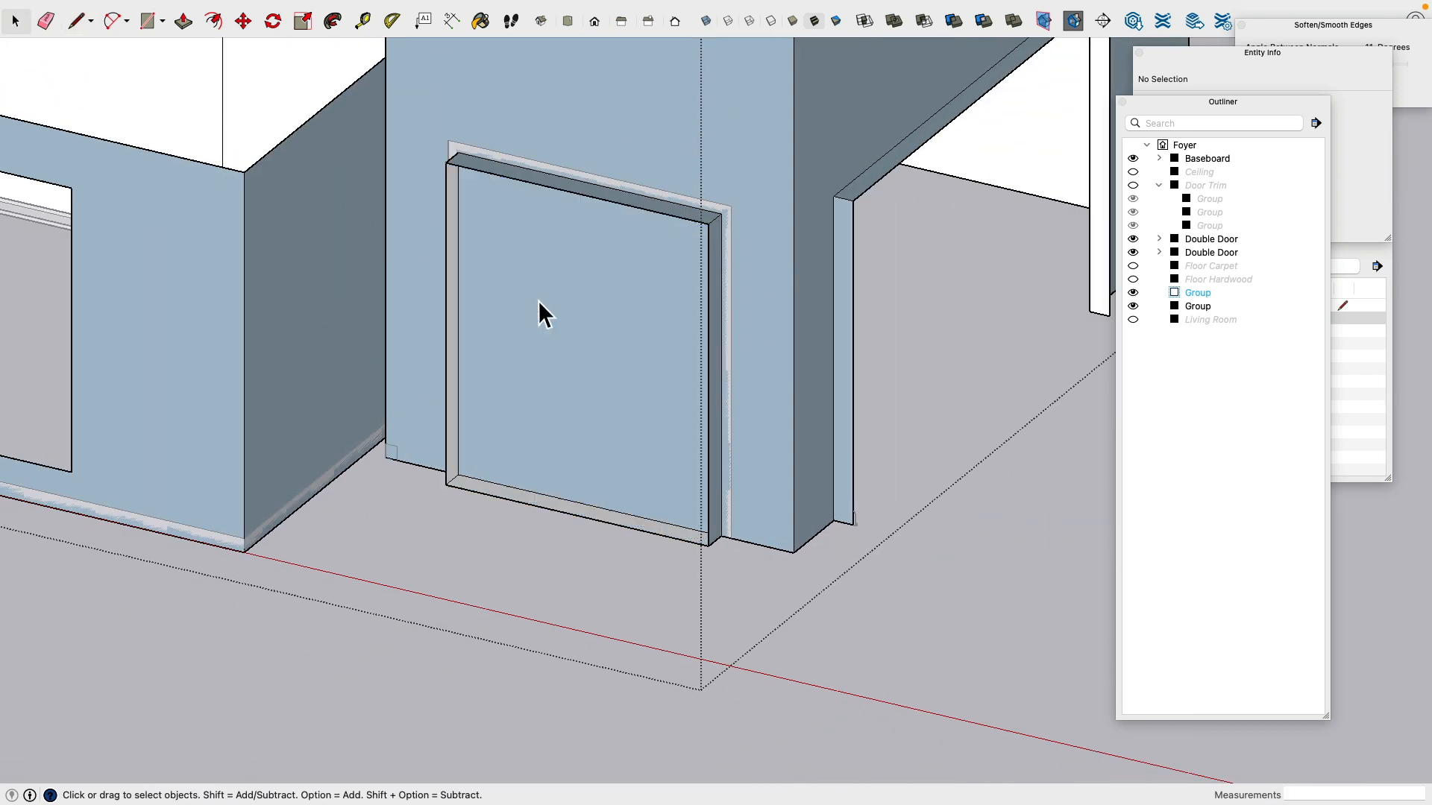
left_click(567, 311)
key("Delete")
scroll(570, 521, "up", 3)
middle_click_drag(708, 562, 646, 547)
scroll(647, 547, "down", 5)
middle_click_drag(638, 472, 601, 495, "shift")
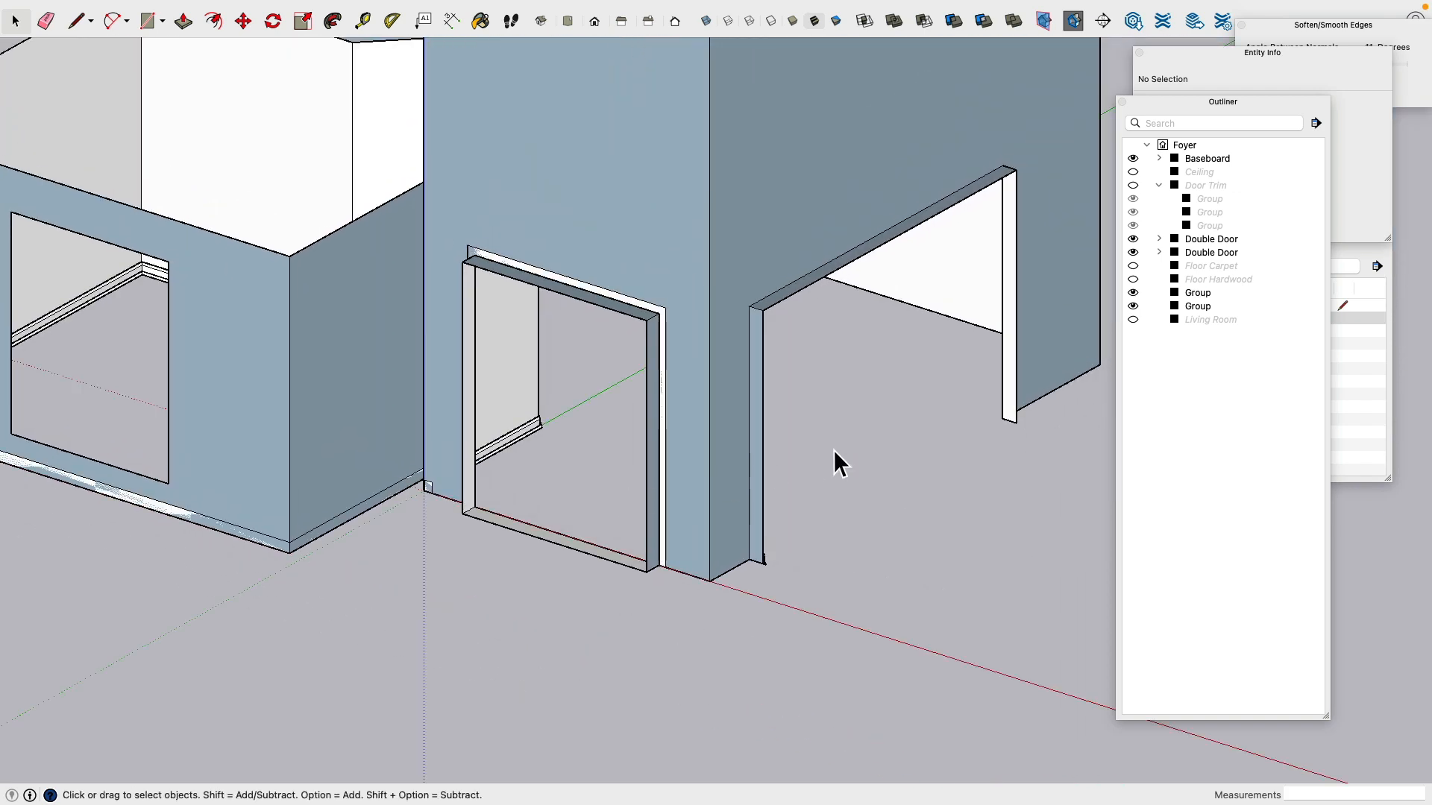
Step: Switch to Finder to check the entrance trim and window dimensions in Entrance.JPG, and return to the SketchUp model
middle_click_drag(834, 449, 356, 345)
scroll(661, 571, "down", 3)
middle_click_drag(660, 571, 534, 296)
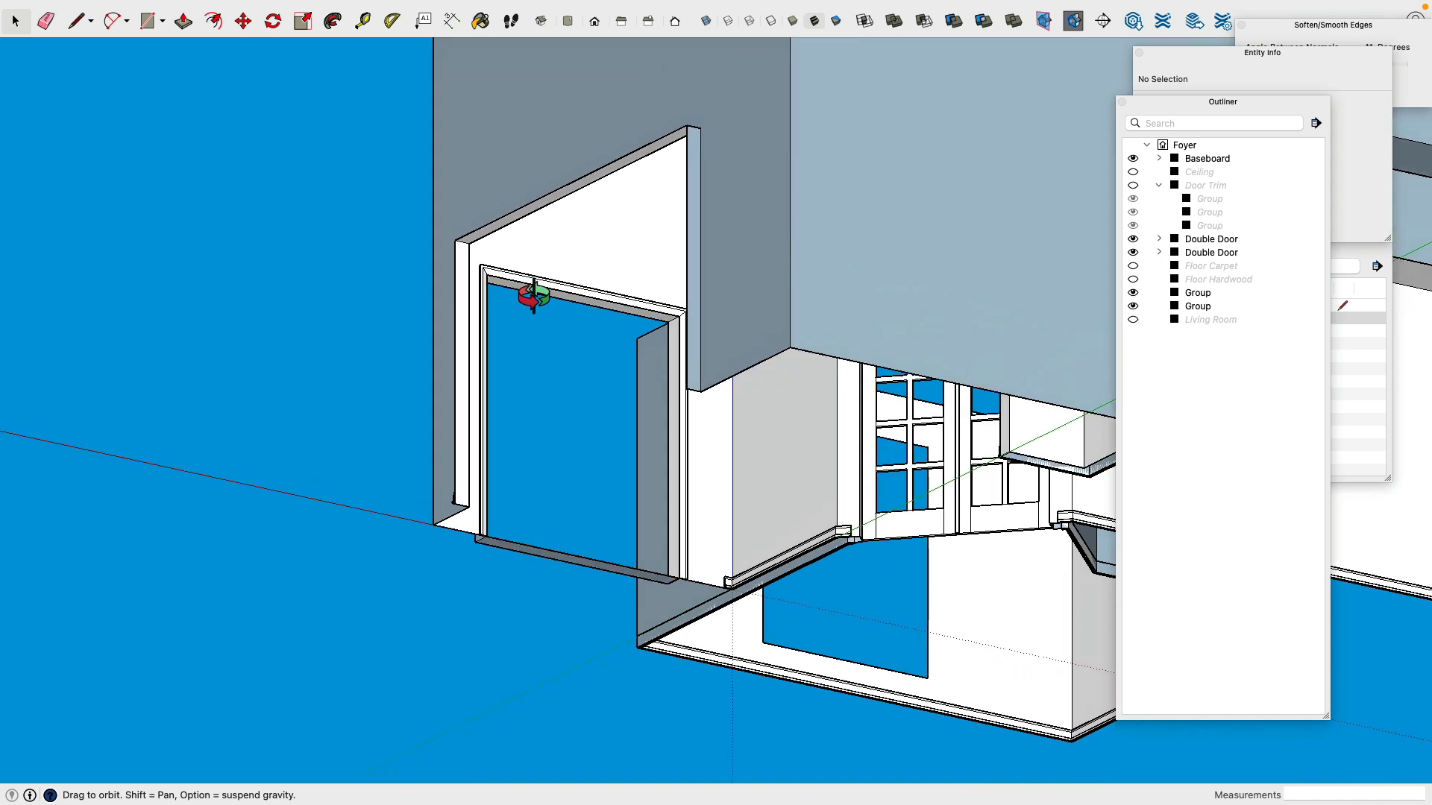
key("super+Tab")
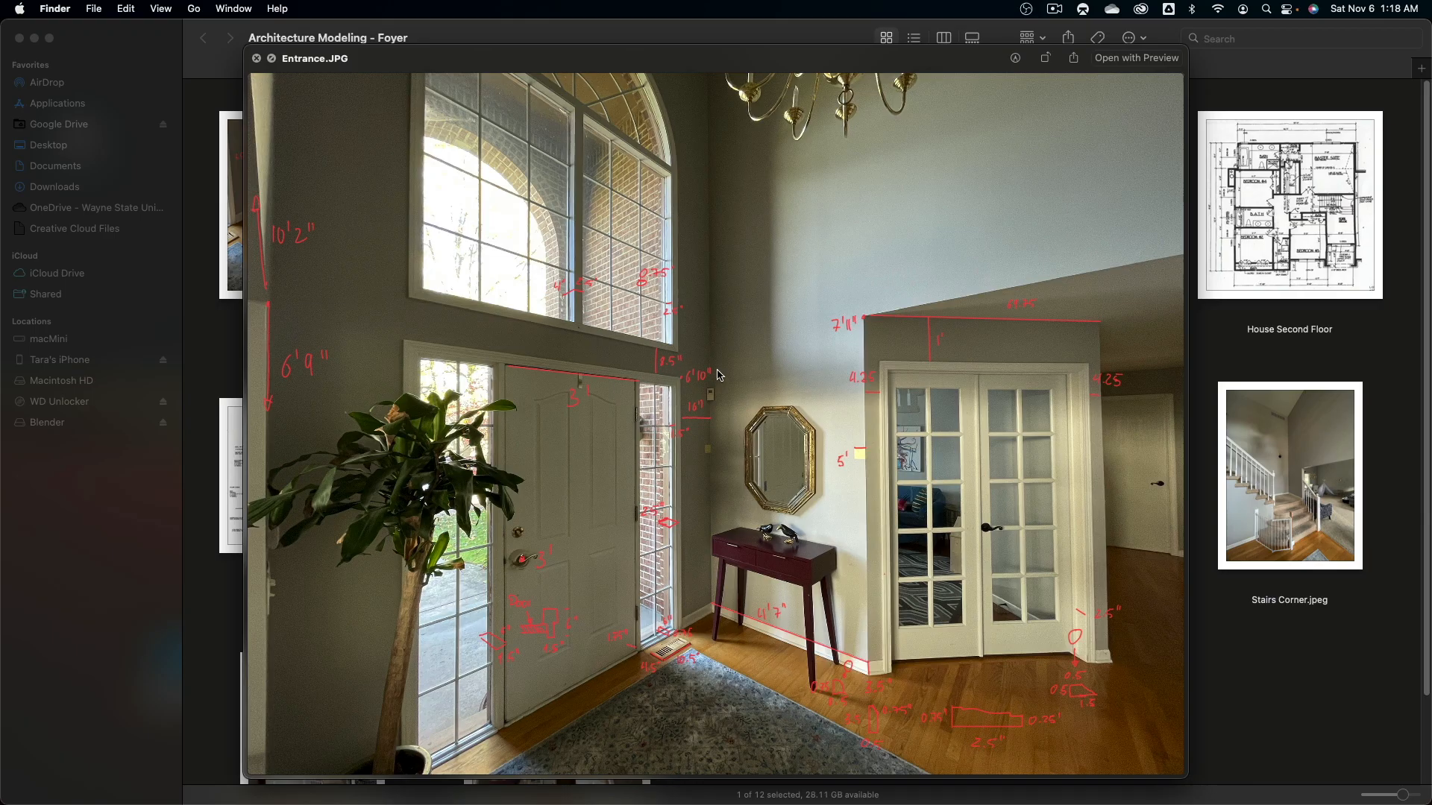
key("super+Tab")
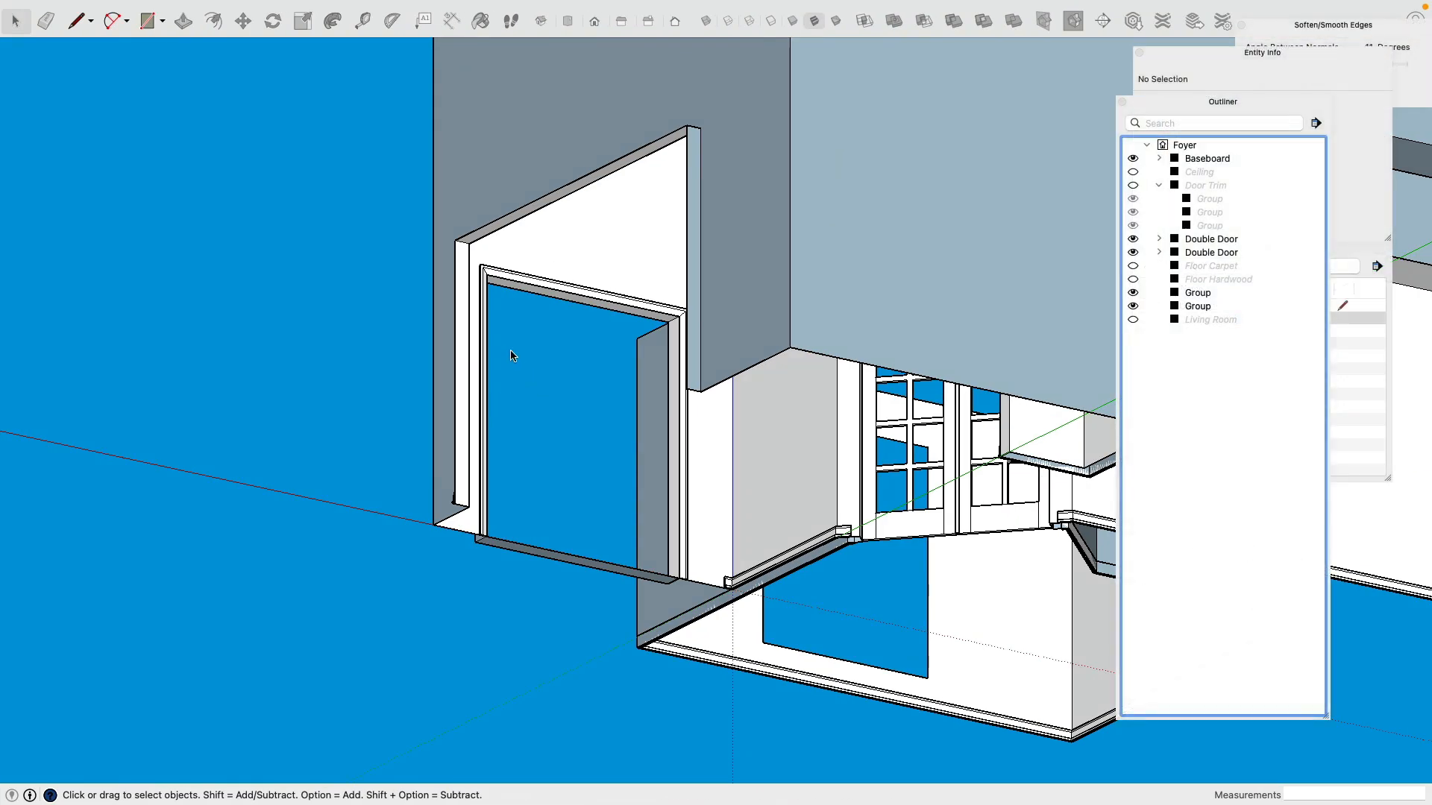
Step: Rotate an upside-down copy of the entrance door trim about the midpoint of its top edge, placing it directly above the doorway
scroll(510, 356, "up", 5)
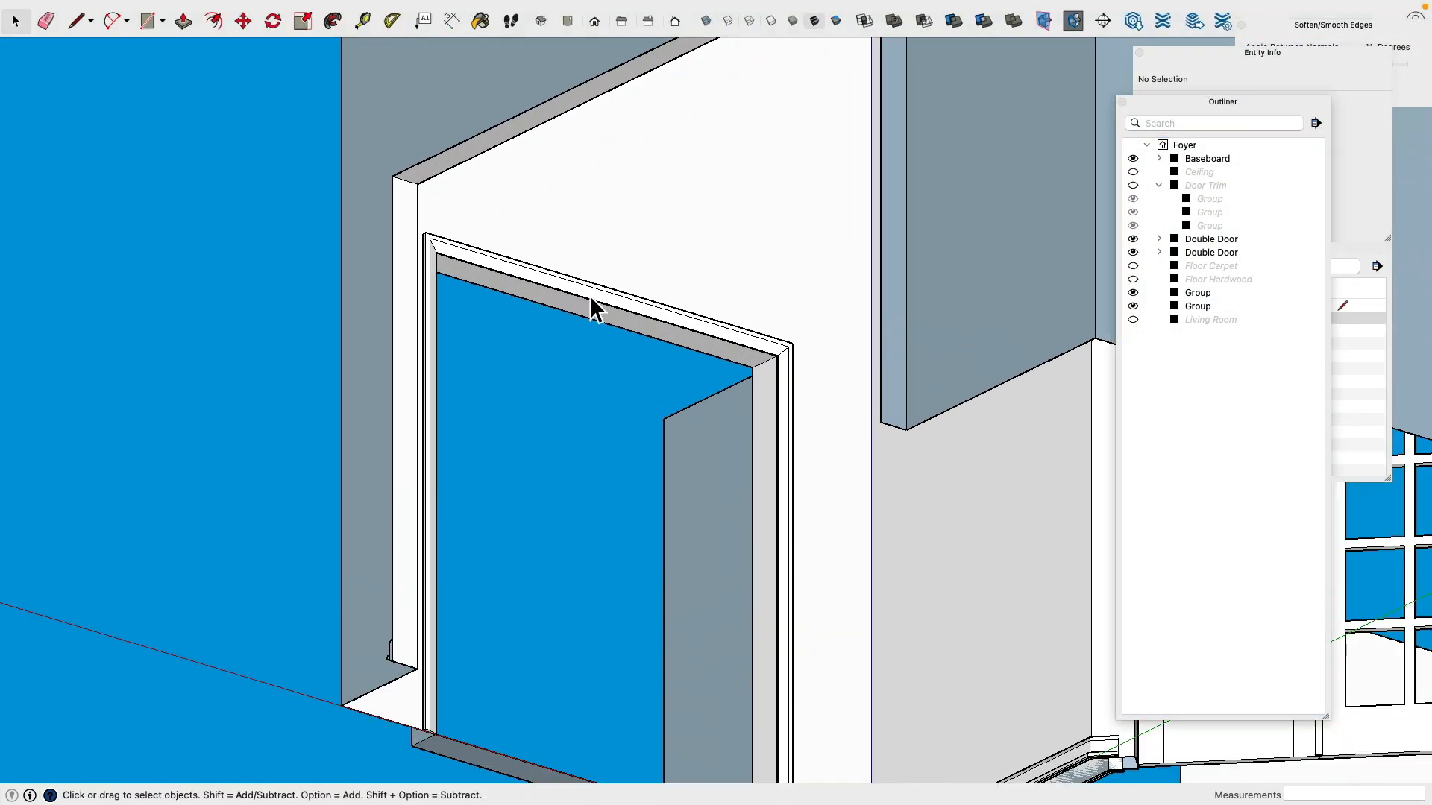
left_click(589, 295)
middle_click_drag(589, 297, 535, 310)
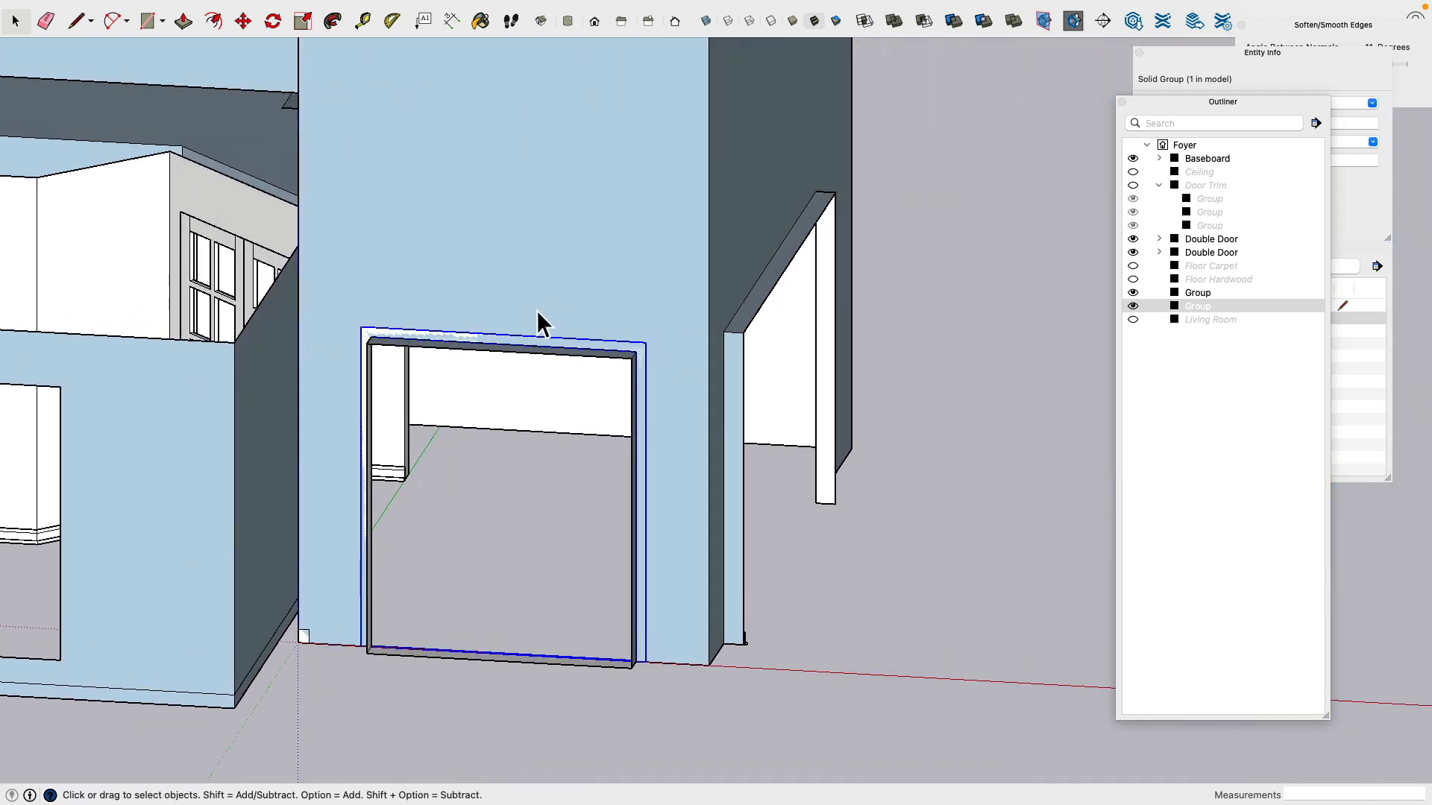
left_click(273, 21)
scroll(470, 302, "up", 3)
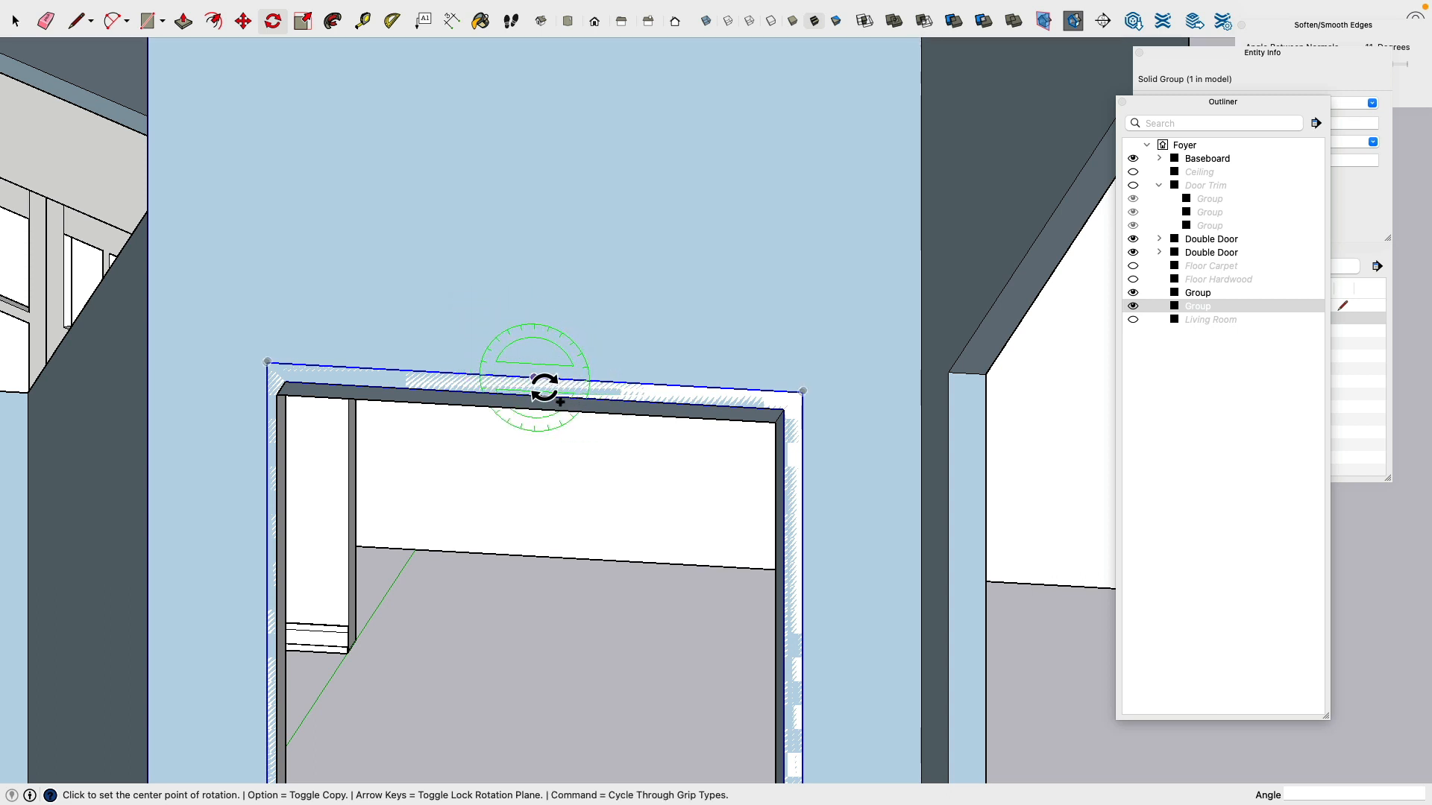
key("alt")
left_click(547, 390)
left_click(389, 369)
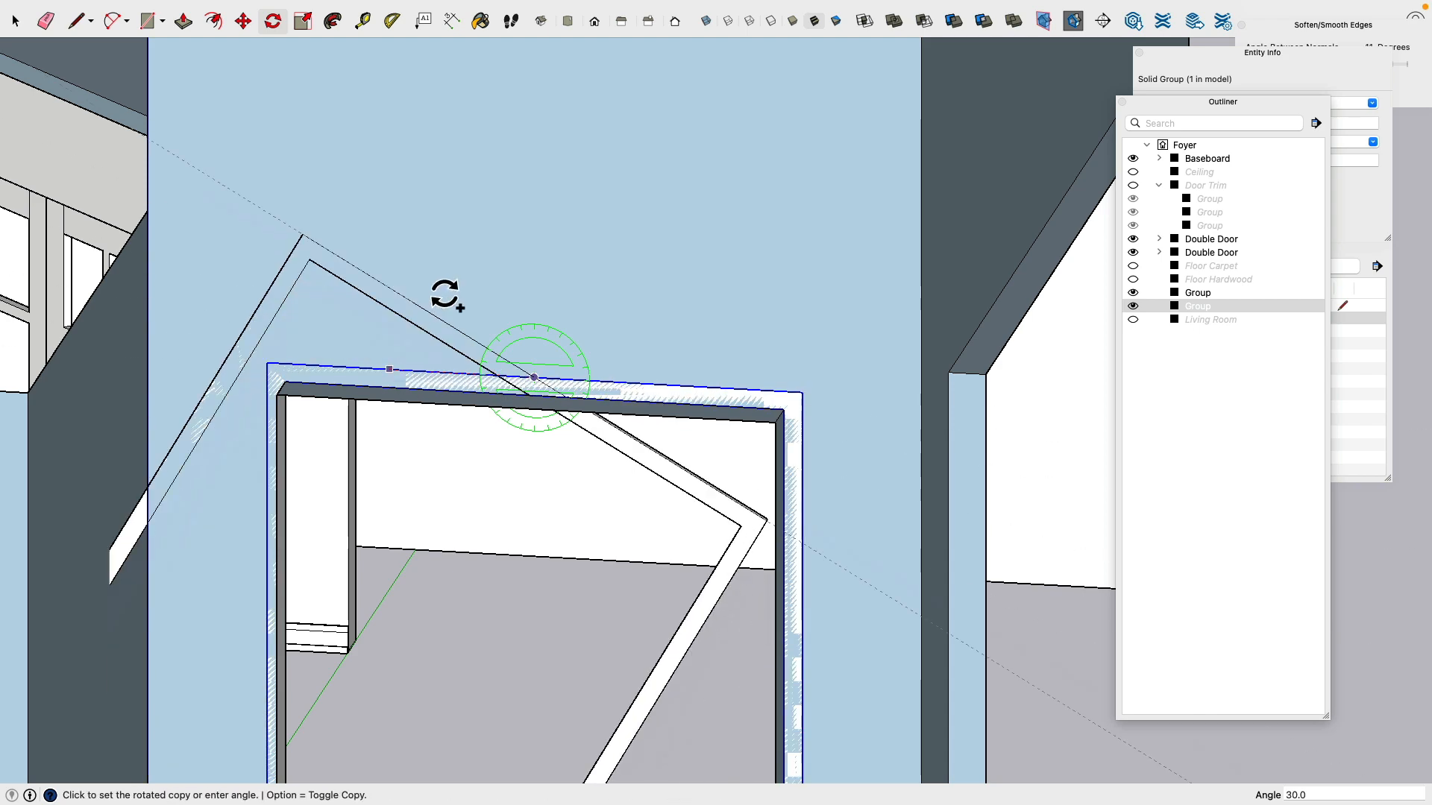
left_click(813, 403)
scroll(399, 202, "down", 2)
Step: Move the upside-down trim copy straight up 8.5 inches from the door trim
left_click(244, 22)
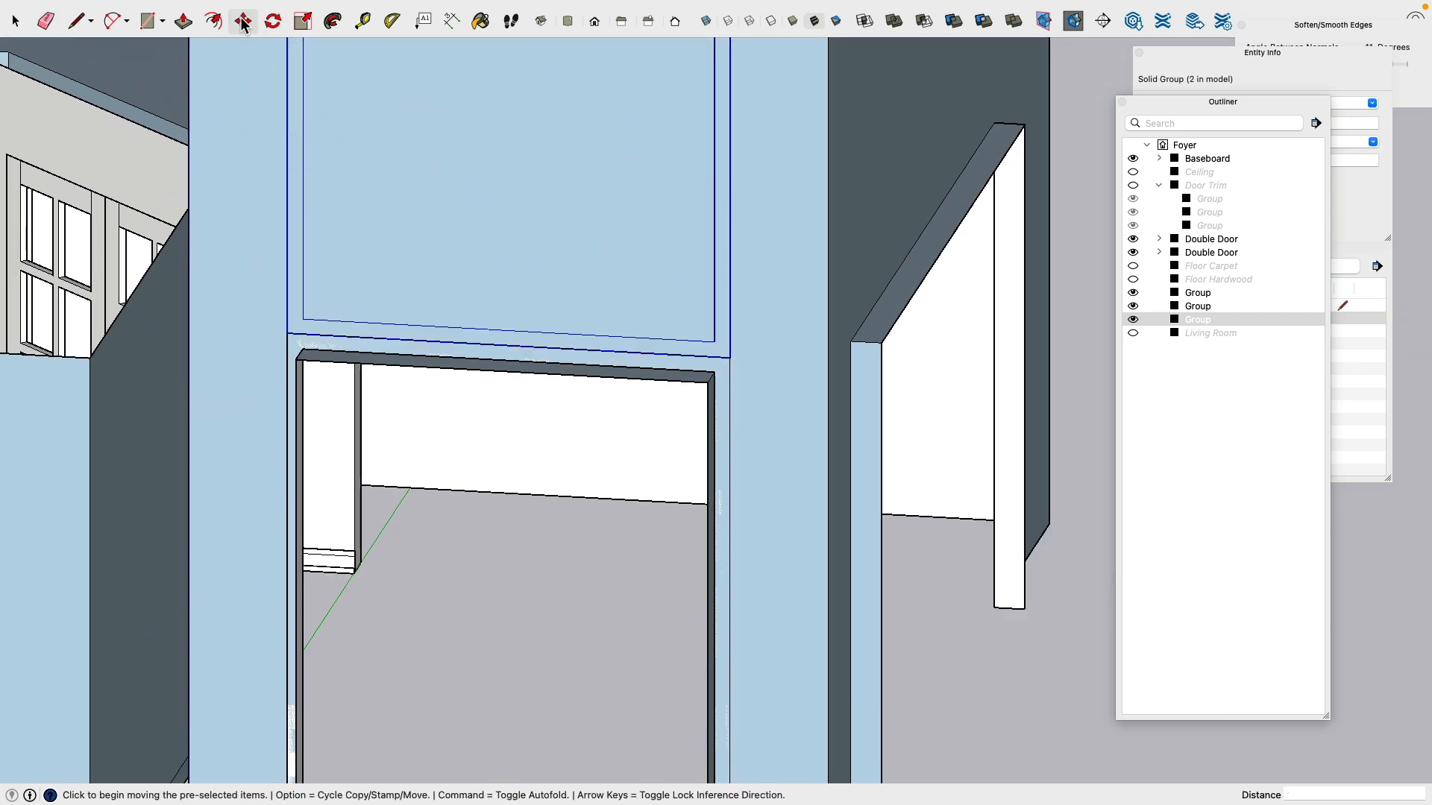
scroll(721, 415, "up", 2)
left_click(746, 343)
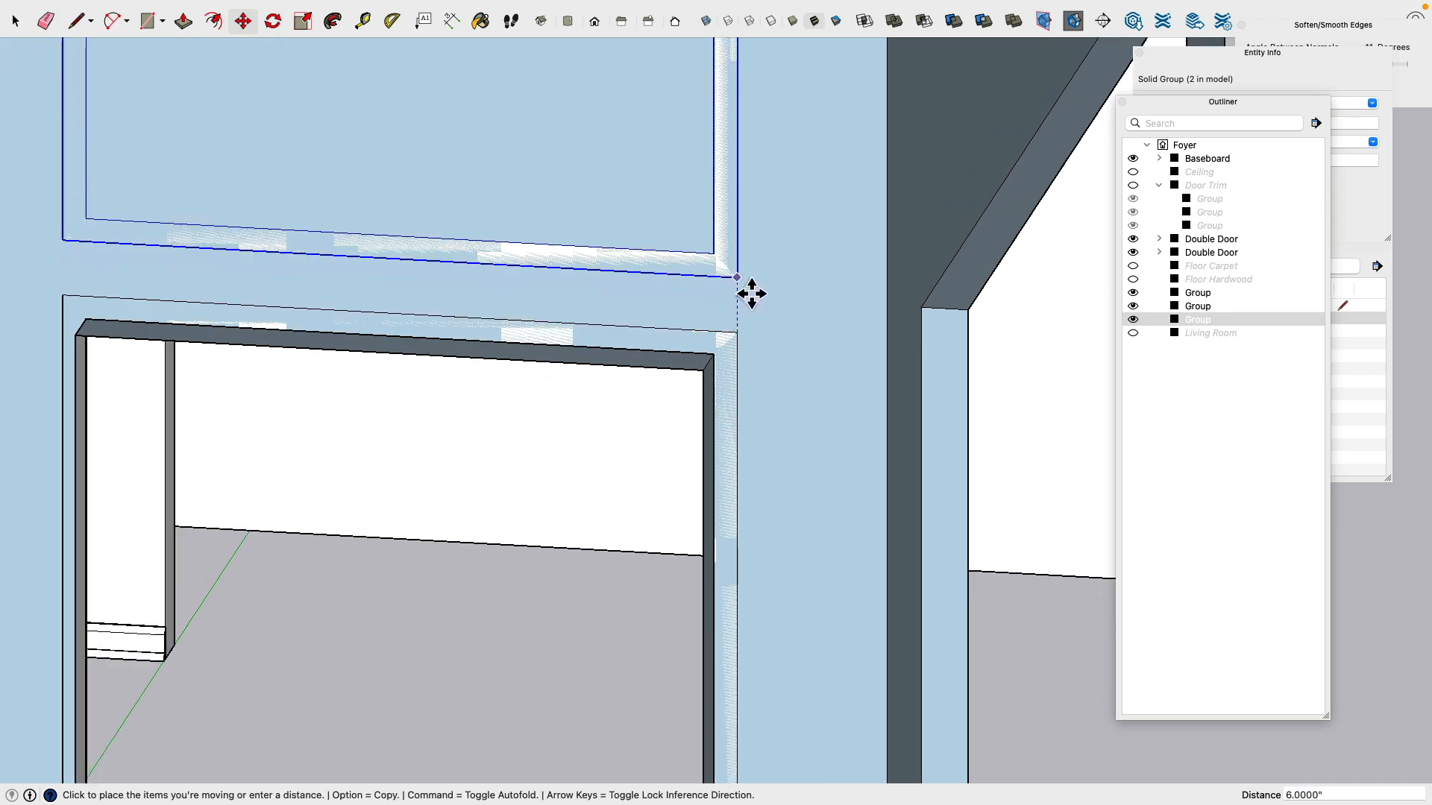
type("8.5")
key("Return")
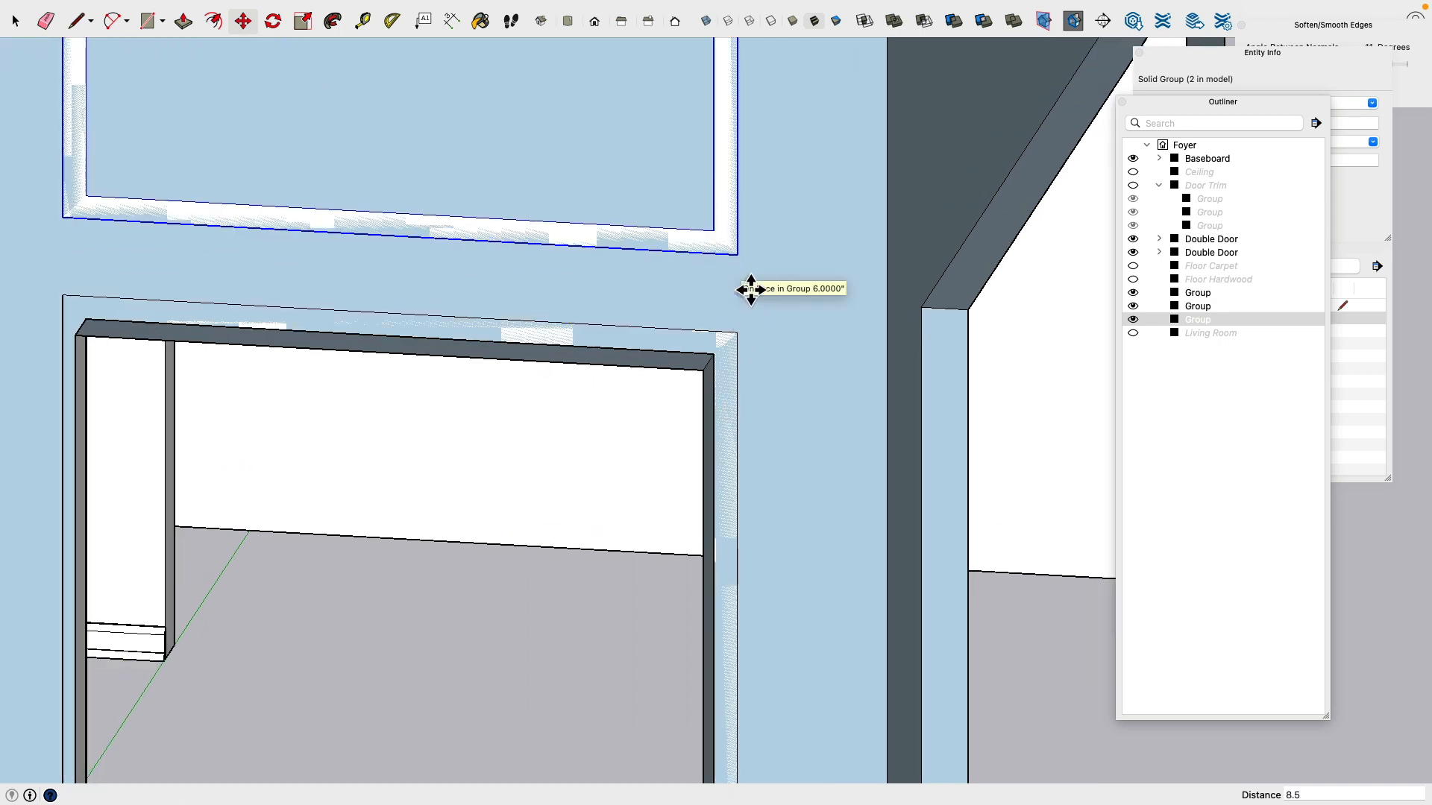
scroll(745, 280, "down", 5)
middle_click_drag(718, 263, 677, 521, "shift")
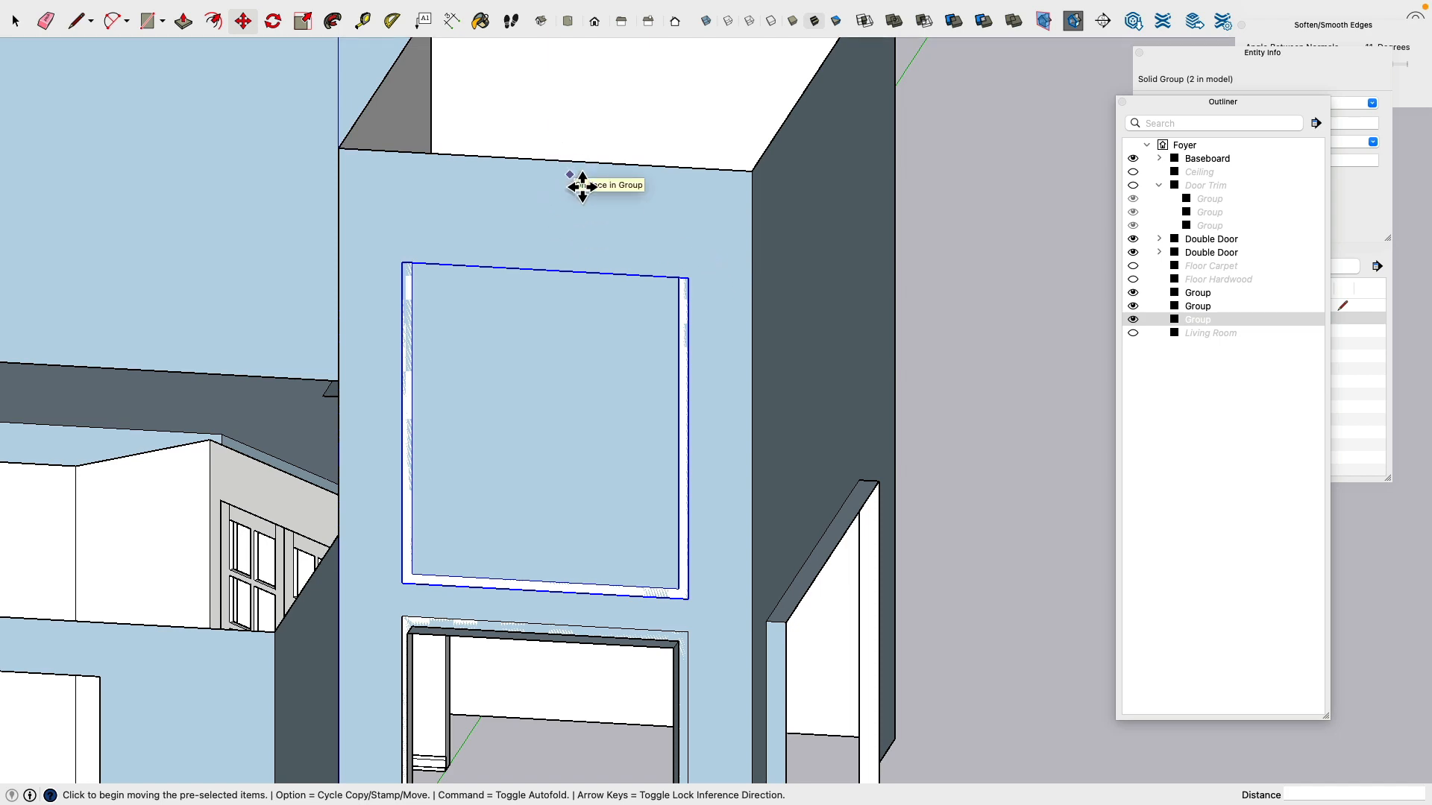
middle_click_drag(642, 275, 771, 663)
middle_click_drag(303, 313, 650, 331)
middle_click_drag(513, 315, 656, 249)
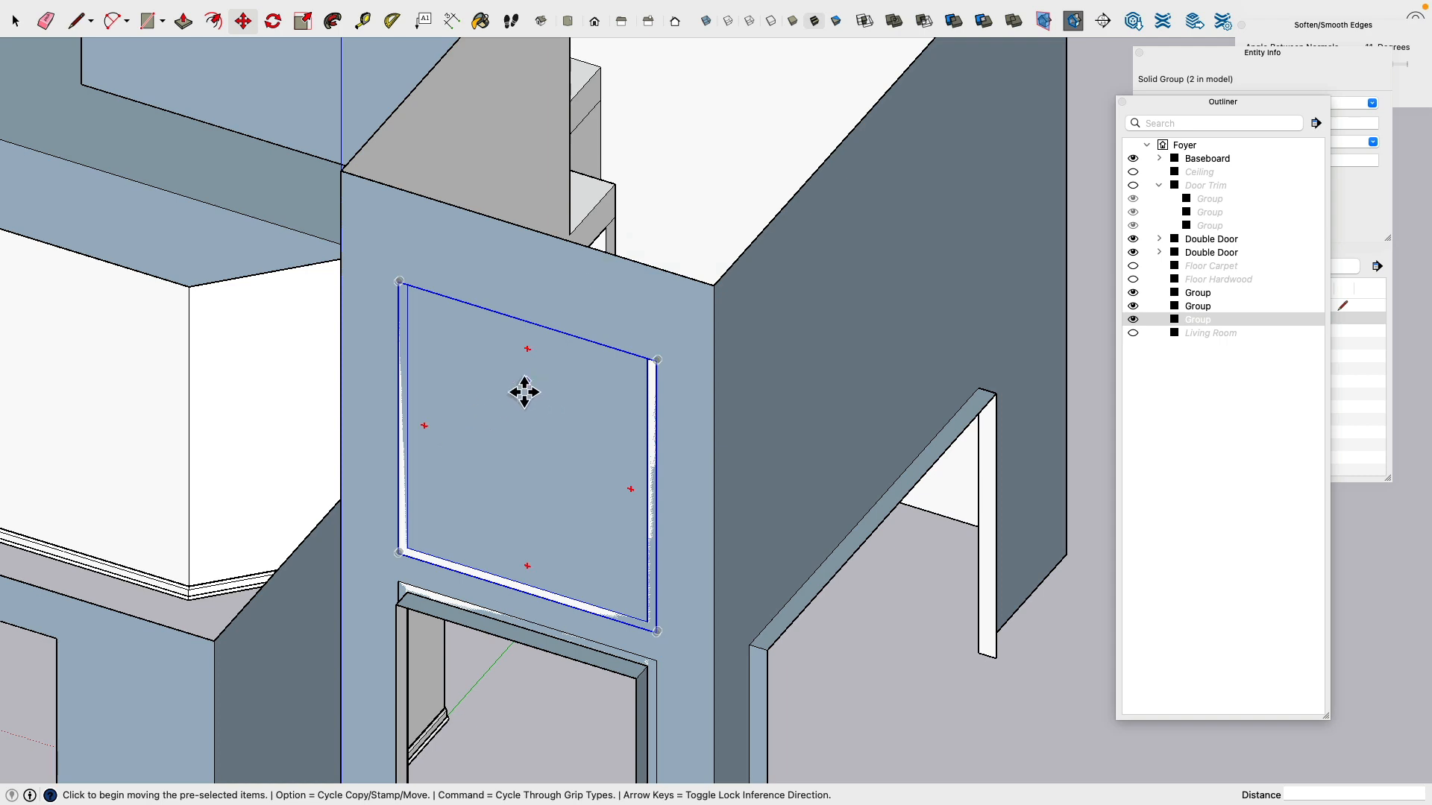
Step: Inside the copied trim group, move the top end faces of both vertical legs down together about 44.42 inches
scroll(499, 350, "up", 3)
left_click(15, 21)
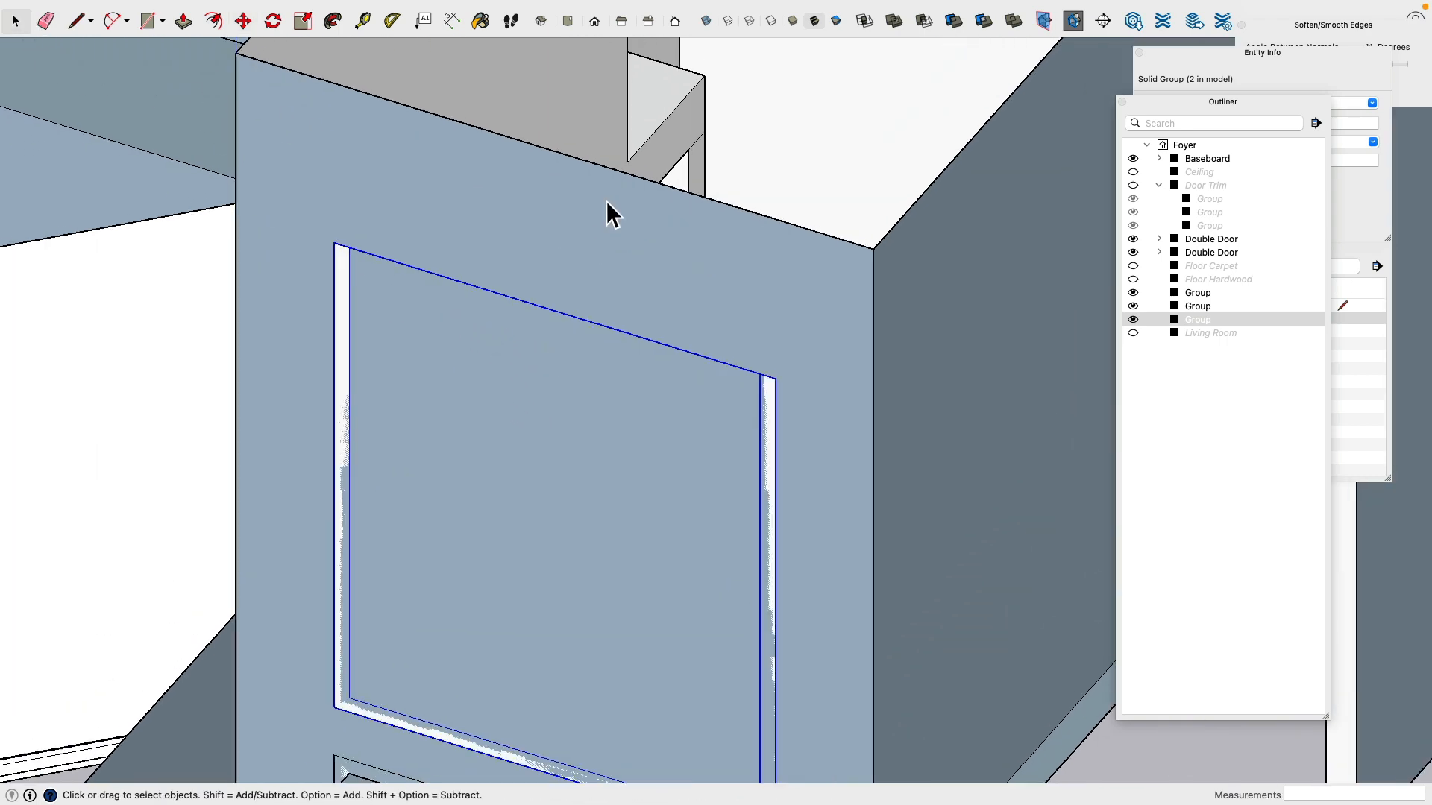
middle_click_drag(607, 211, 578, 346)
scroll(454, 346, "up", 6)
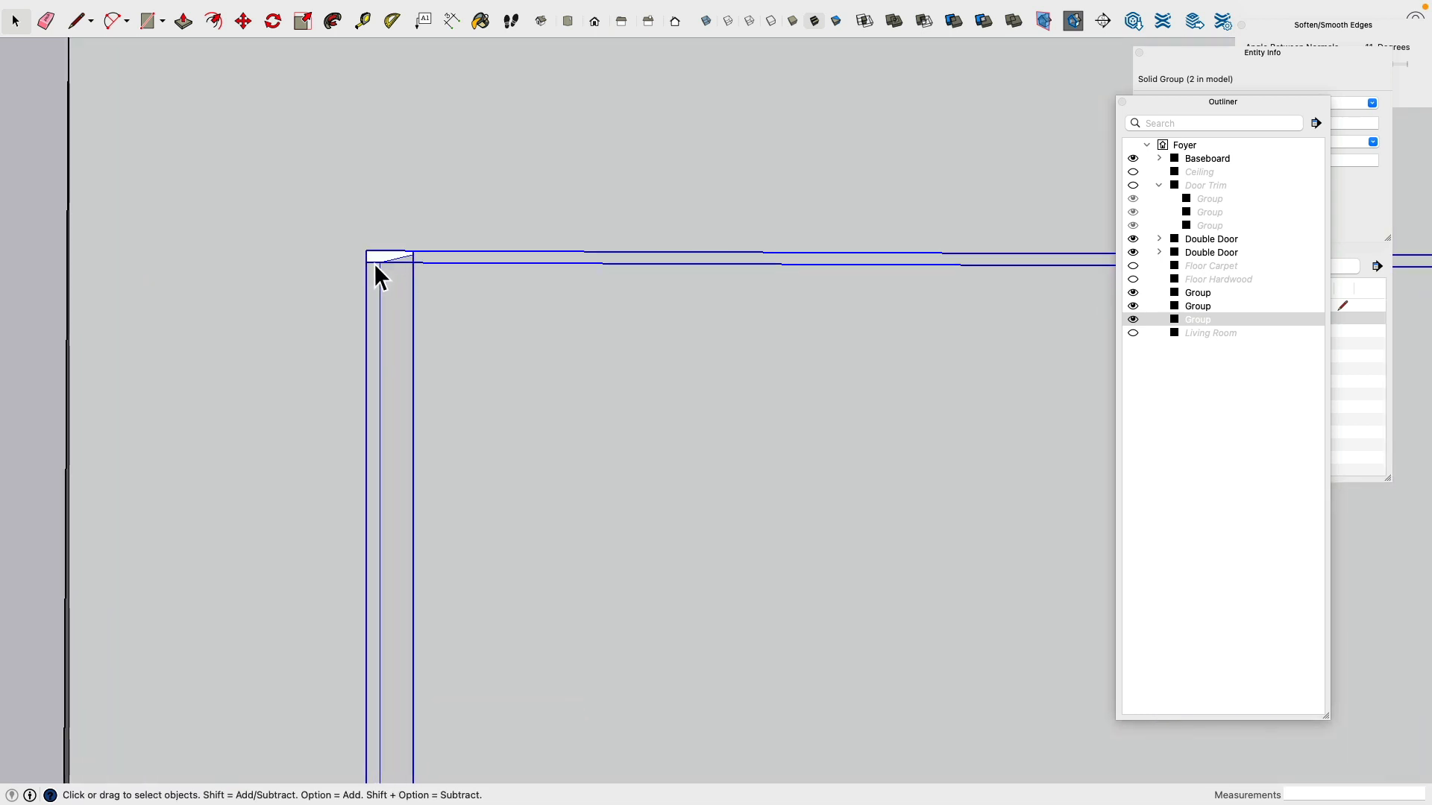
double_click(374, 262)
left_click(378, 261)
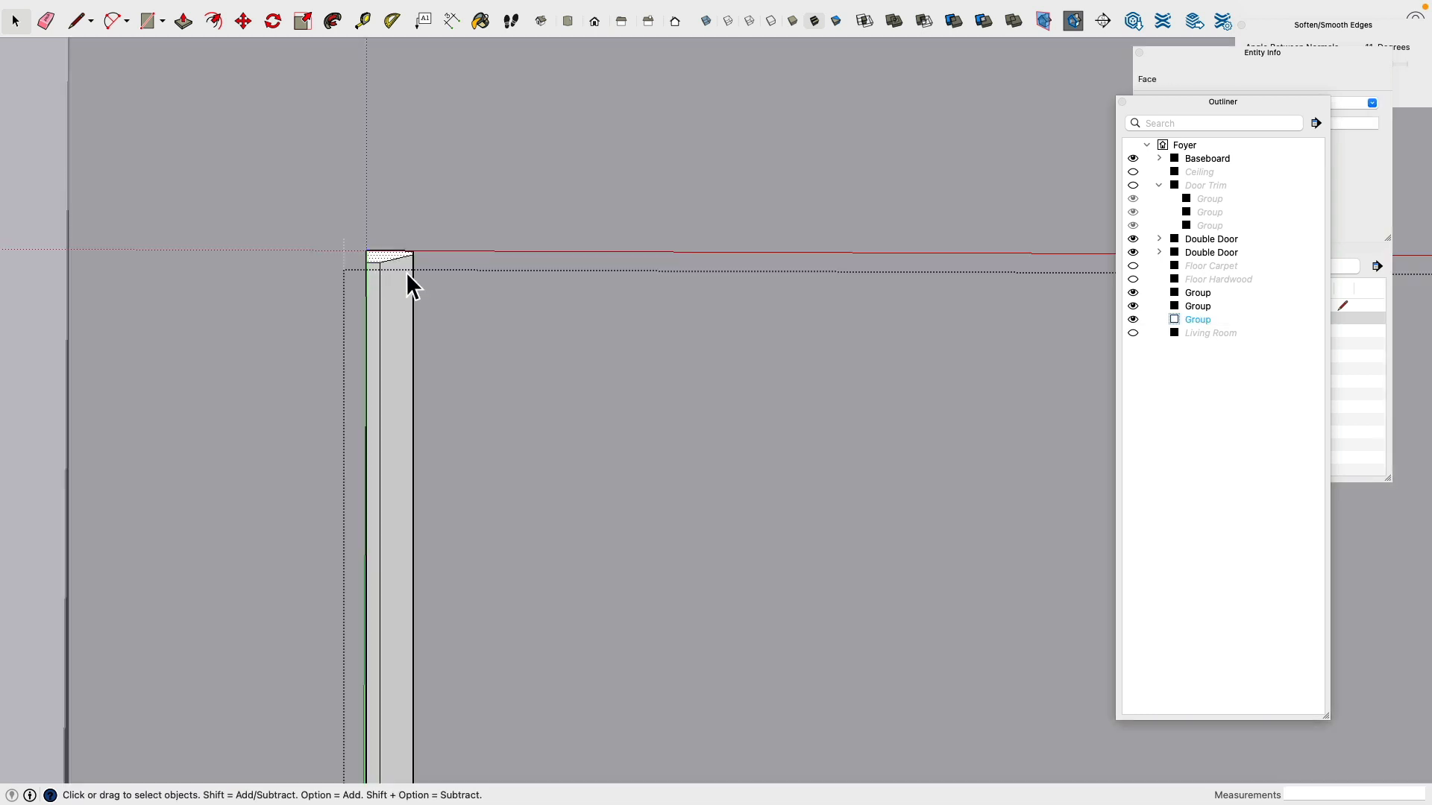
scroll(537, 310, "down", 5)
middle_click_drag(996, 325, 709, 335, "shift")
scroll(704, 320, "up", 4)
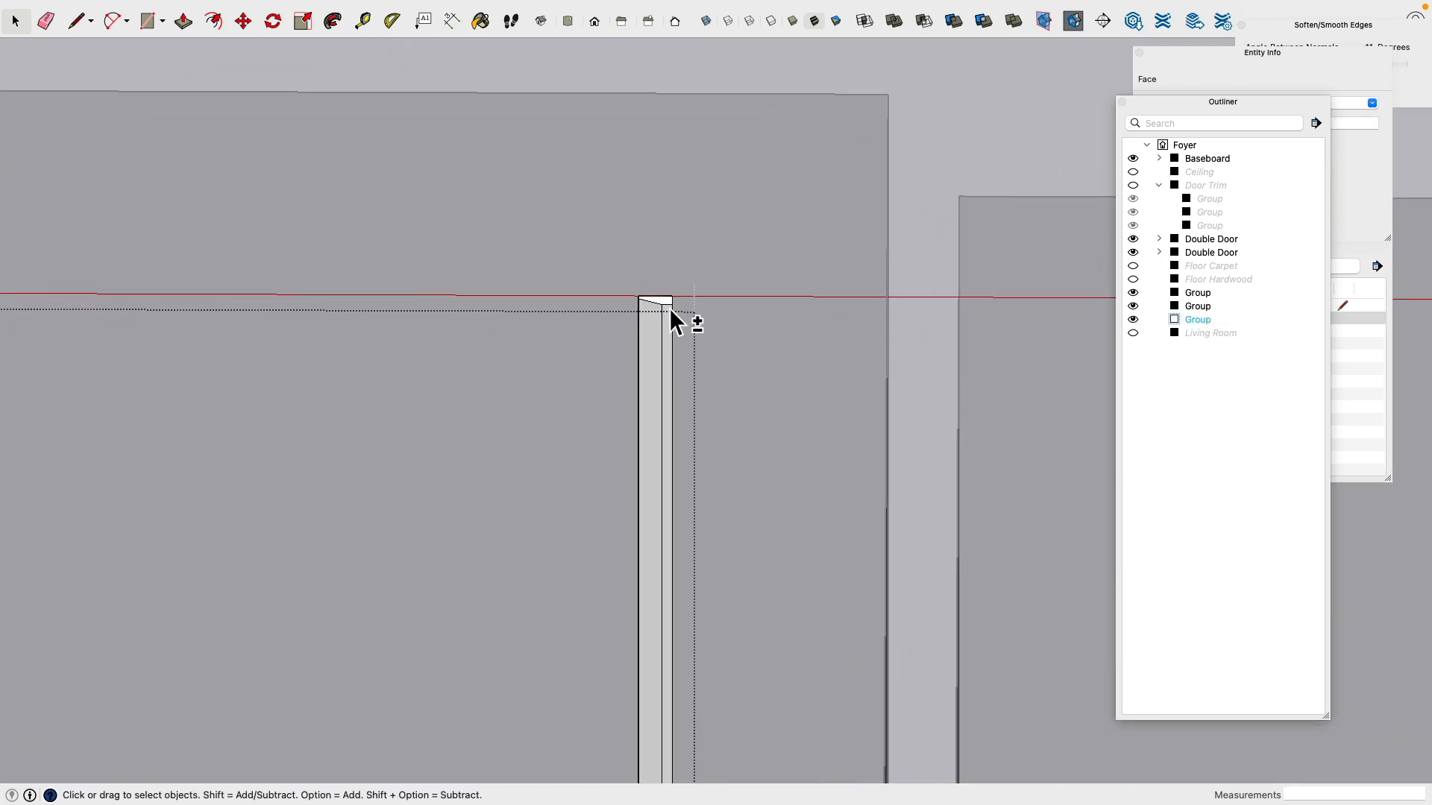
scroll(667, 309, "up", 3)
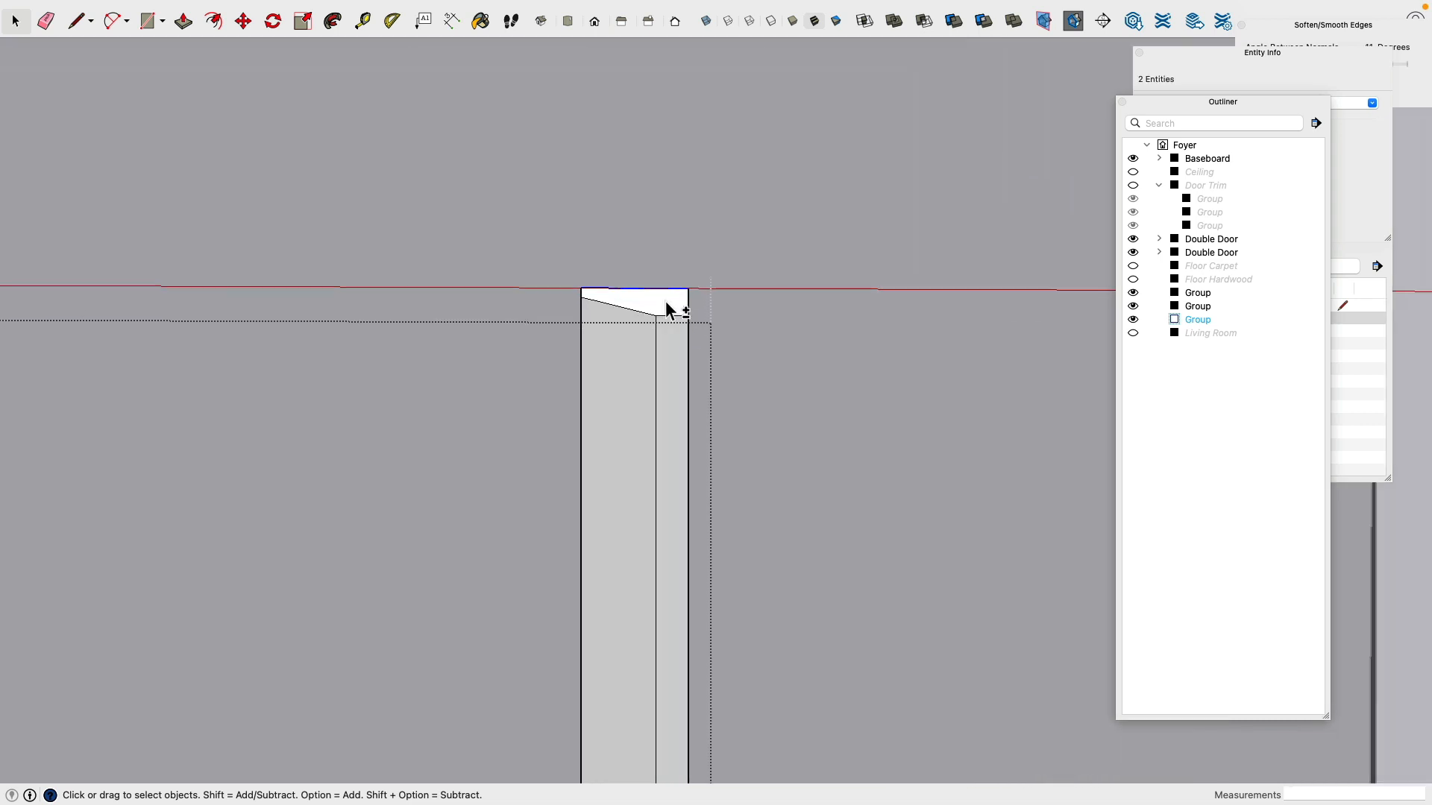
left_click(668, 311, "shift")
scroll(665, 320, "down", 6)
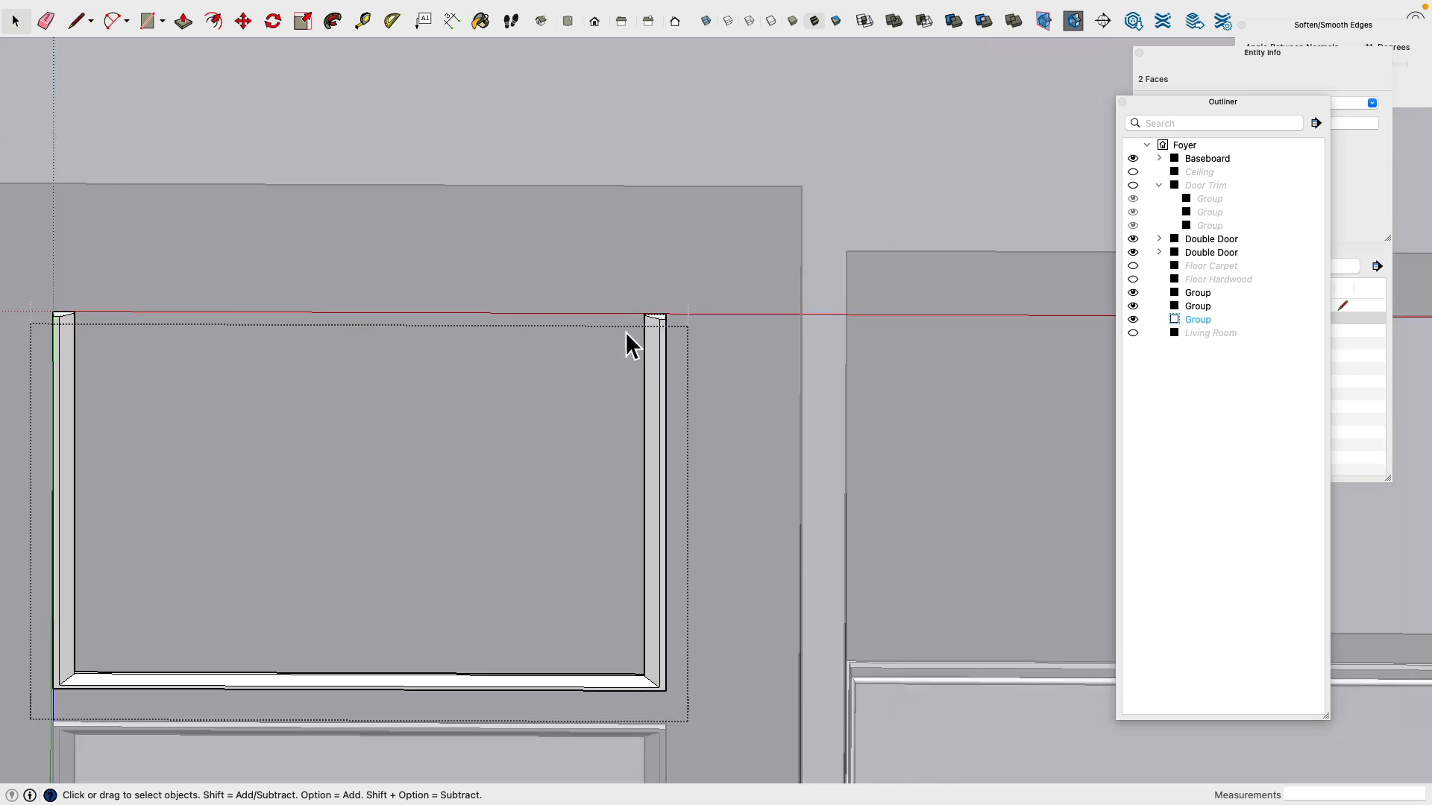
scroll(150, 373, "up", 3)
scroll(137, 383, "down", 2)
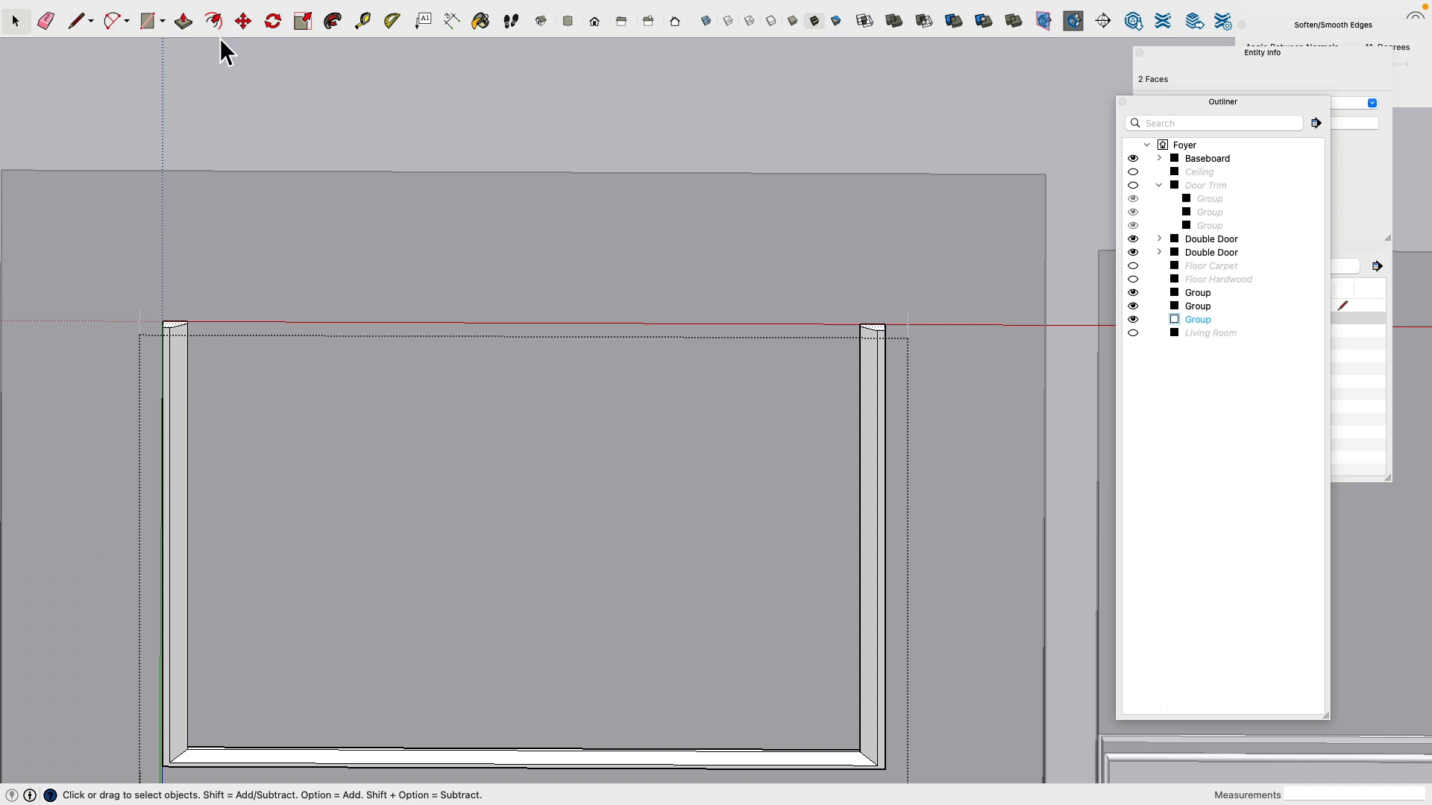
left_click(240, 25)
scroll(178, 330, "up", 3)
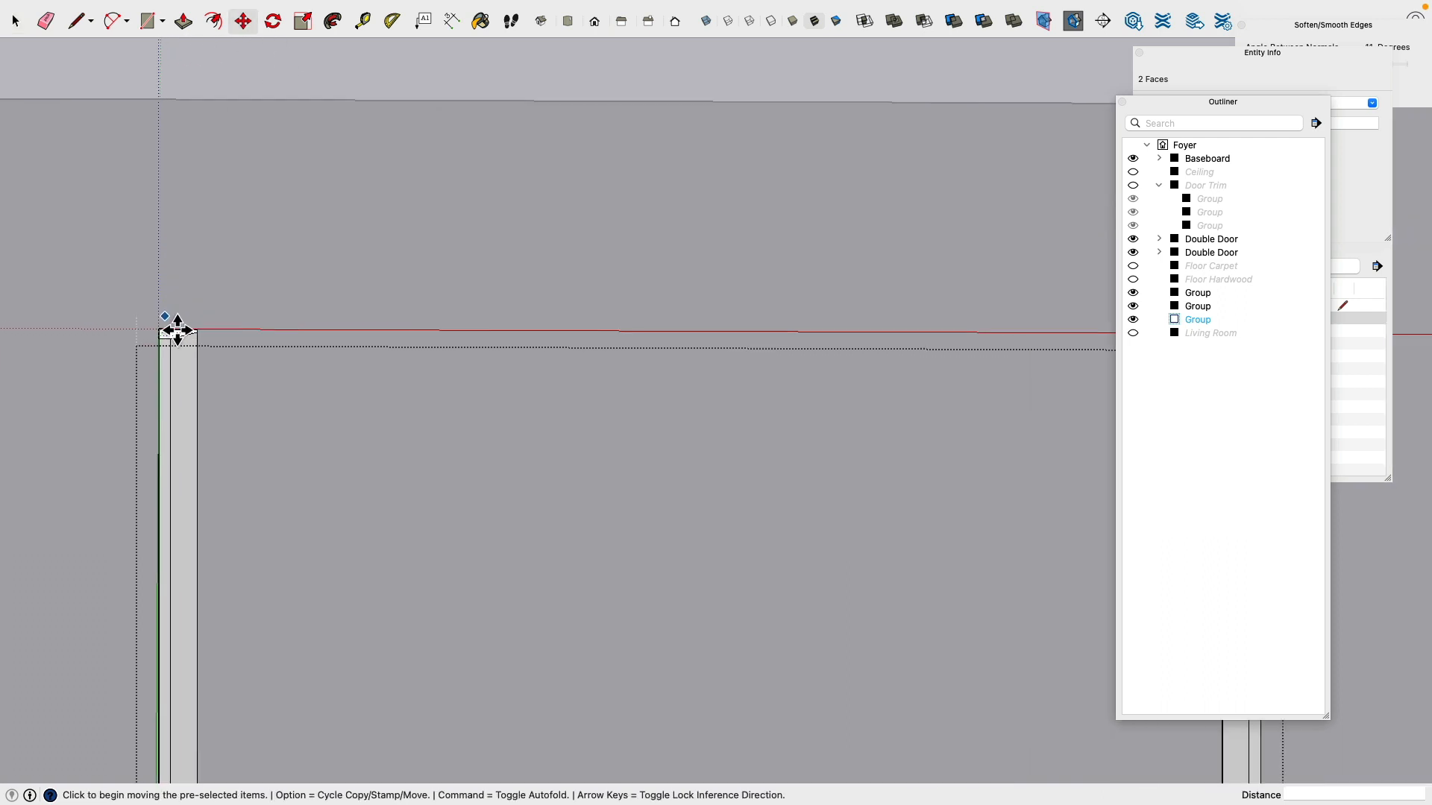
left_click(171, 340)
scroll(171, 339, "down", 5)
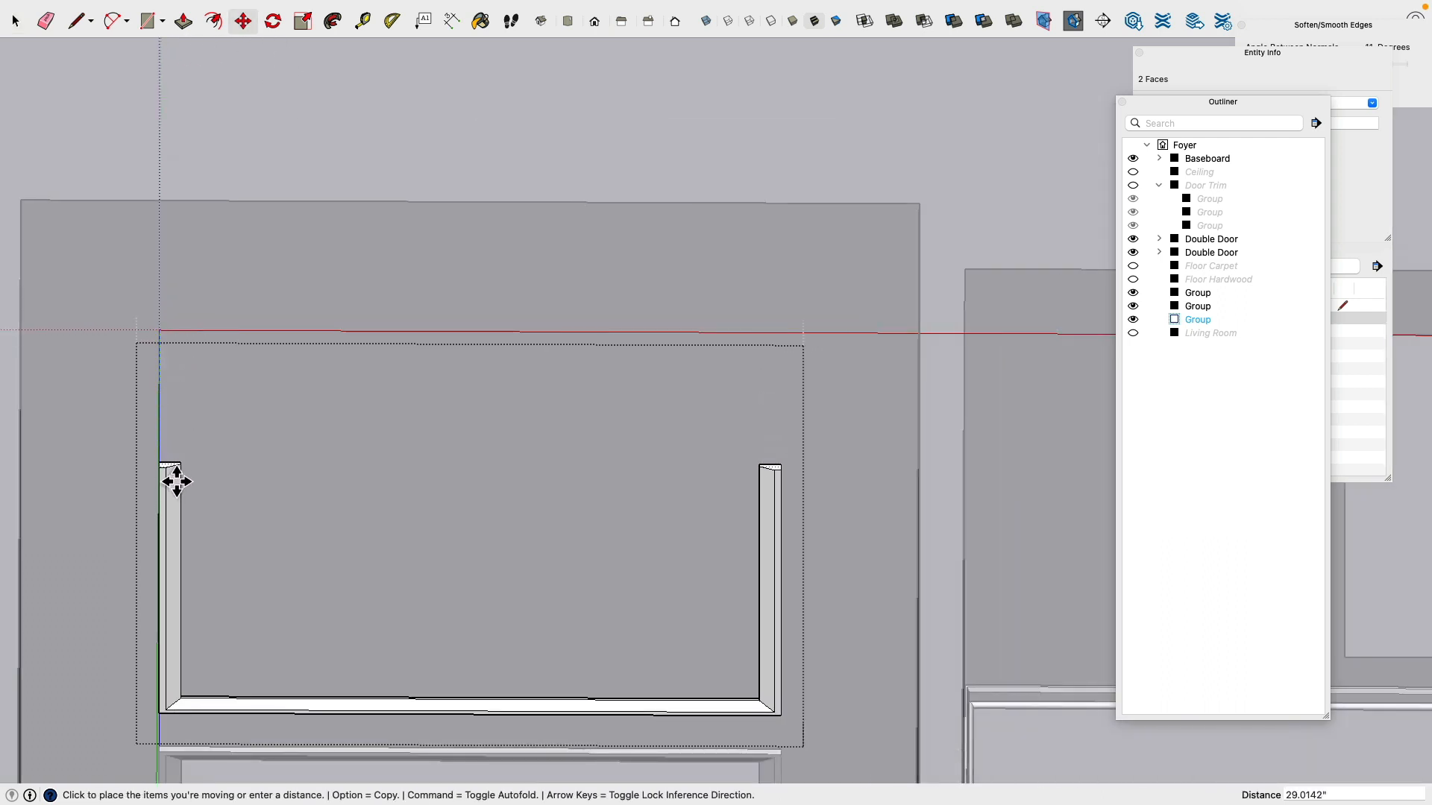
left_click(182, 542)
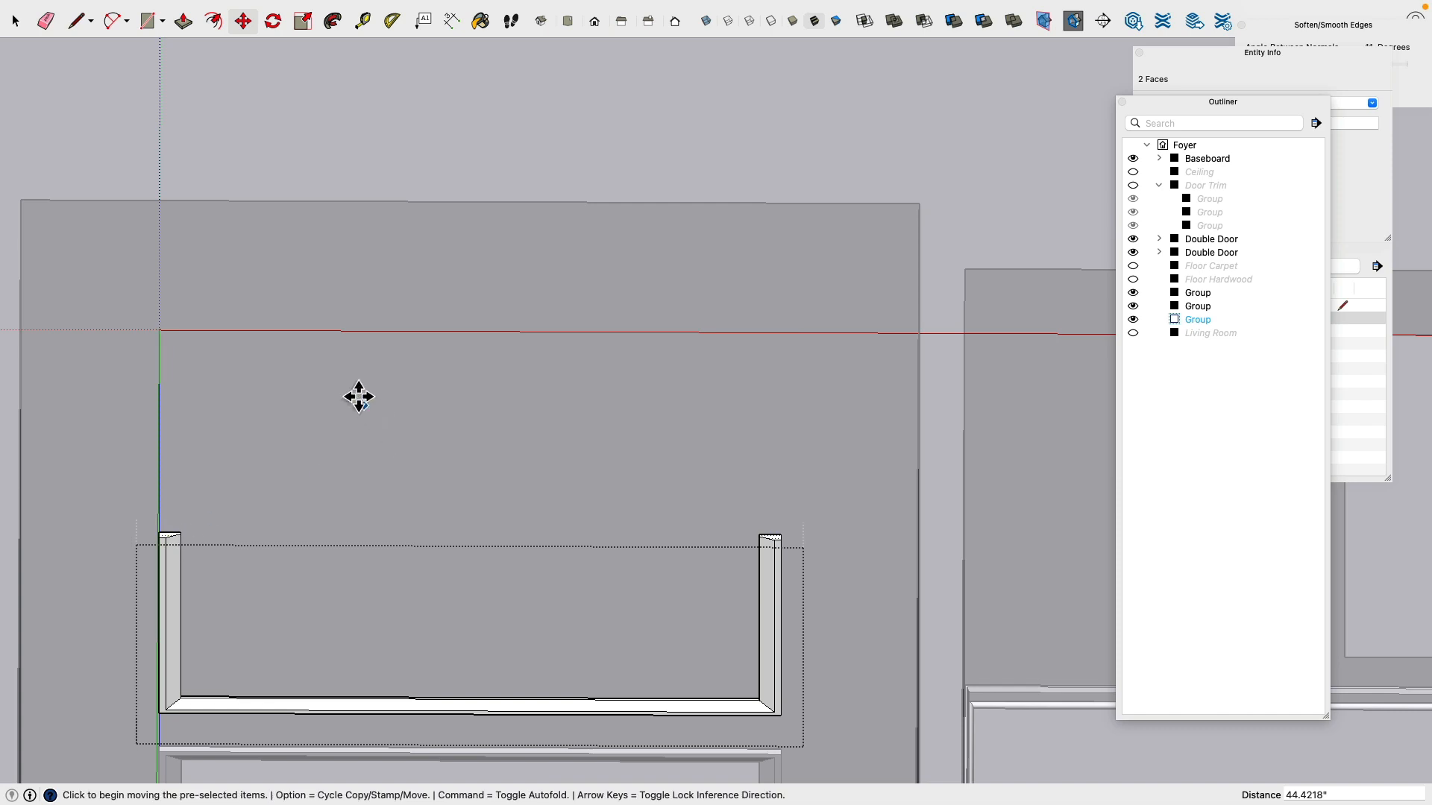
middle_click_drag(358, 396, 249, 313)
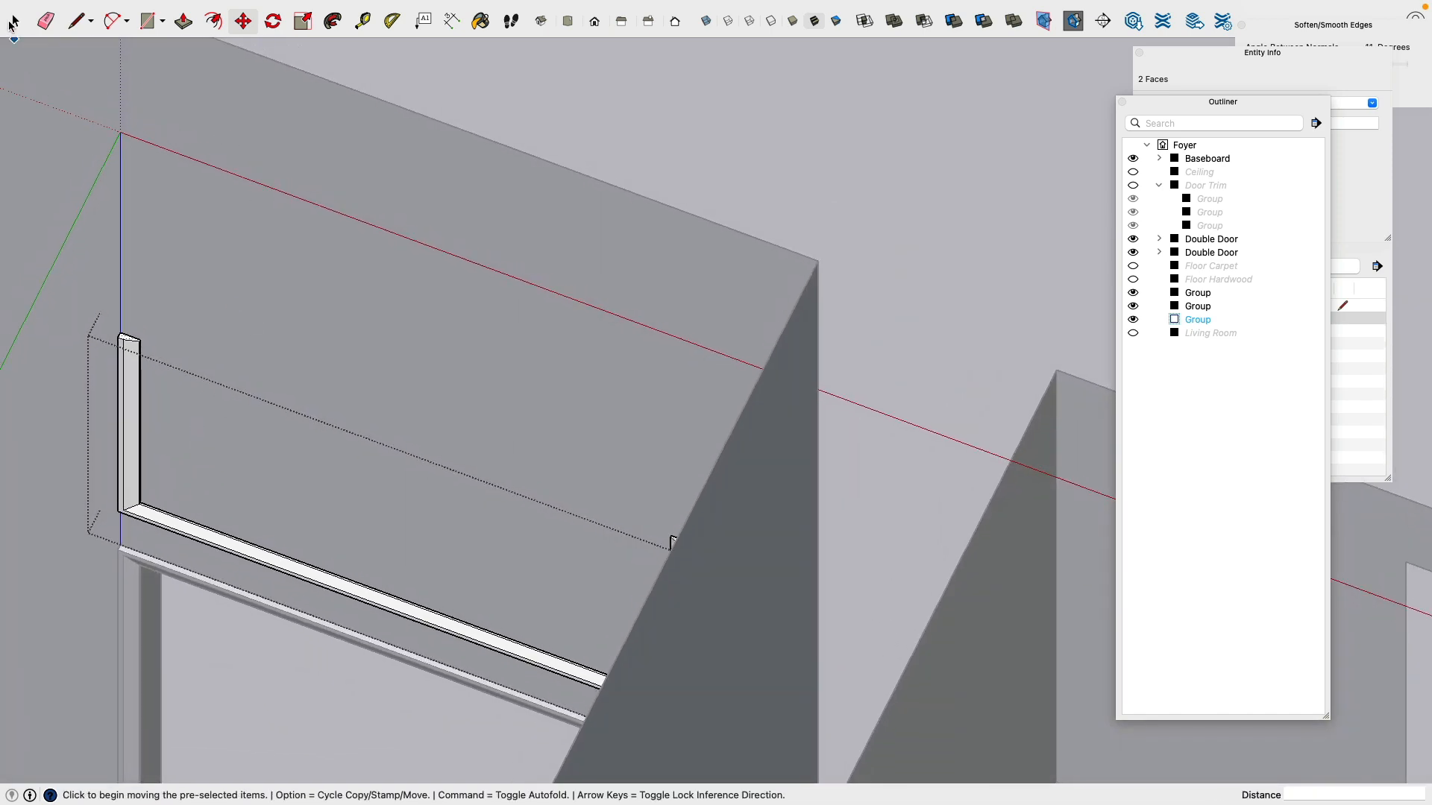
key("space")
left_click(611, 106)
middle_click_drag(170, 402, 330, 309)
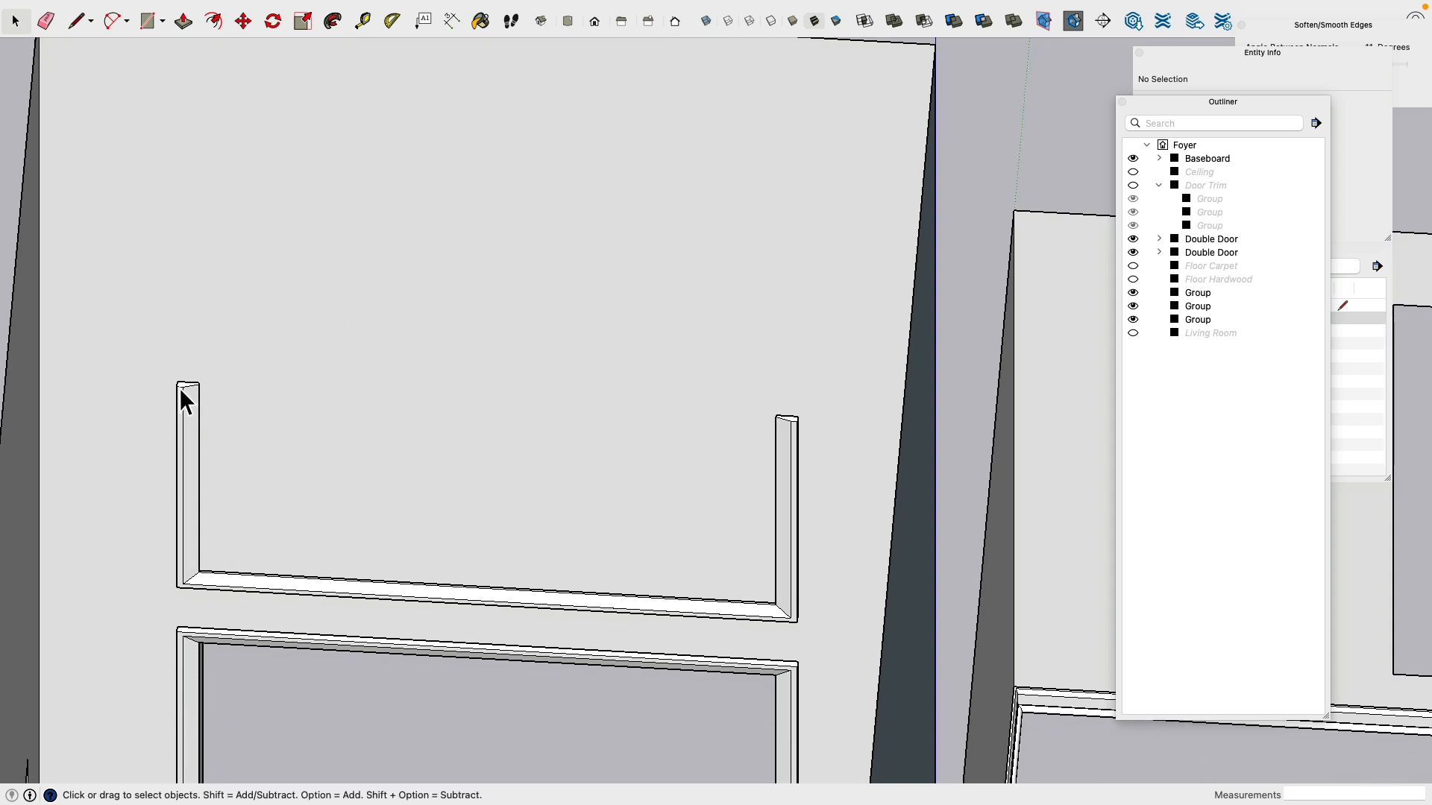
Step: Open the upside-down trim group above the doorway for editing
scroll(180, 387, "down", 3)
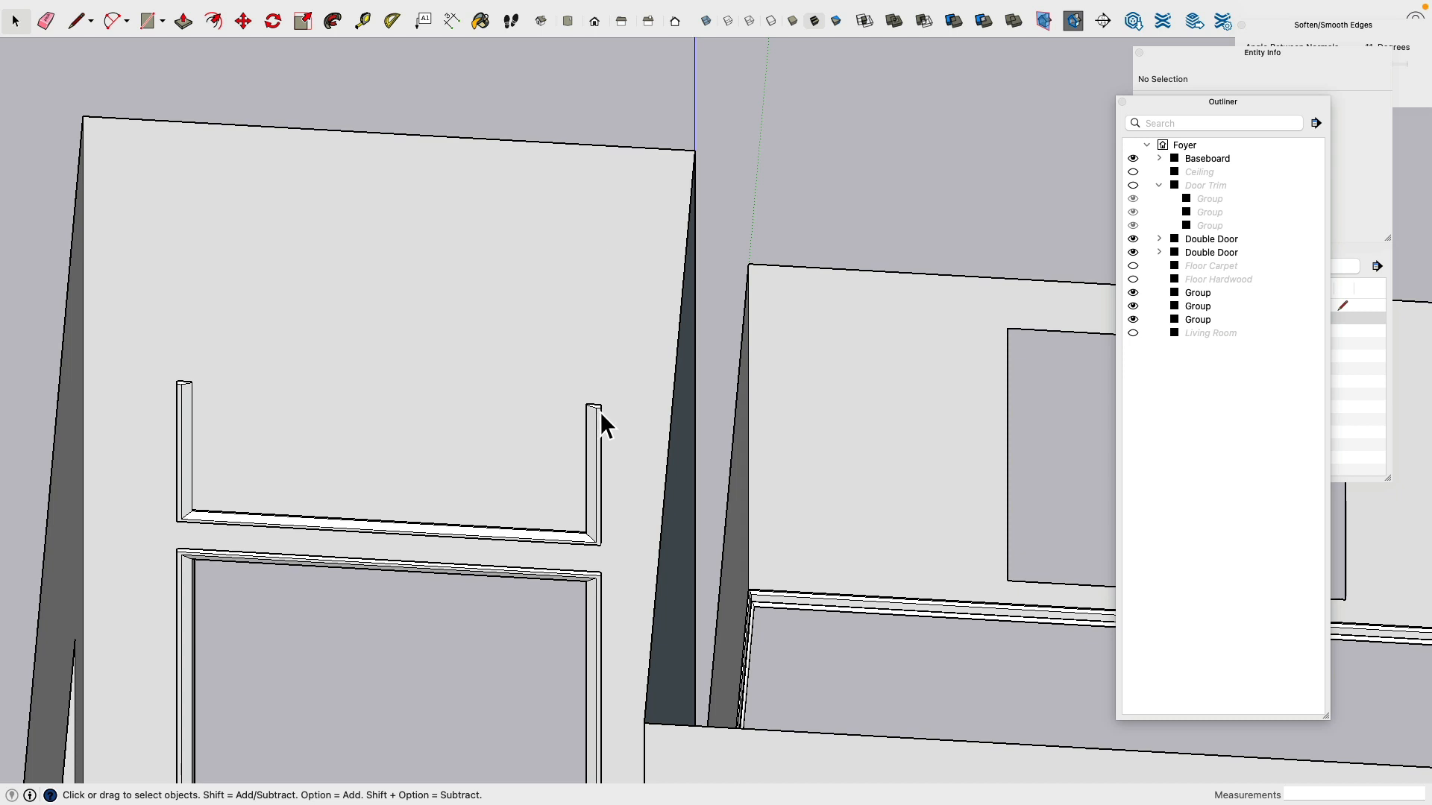
scroll(600, 411, "up", 3)
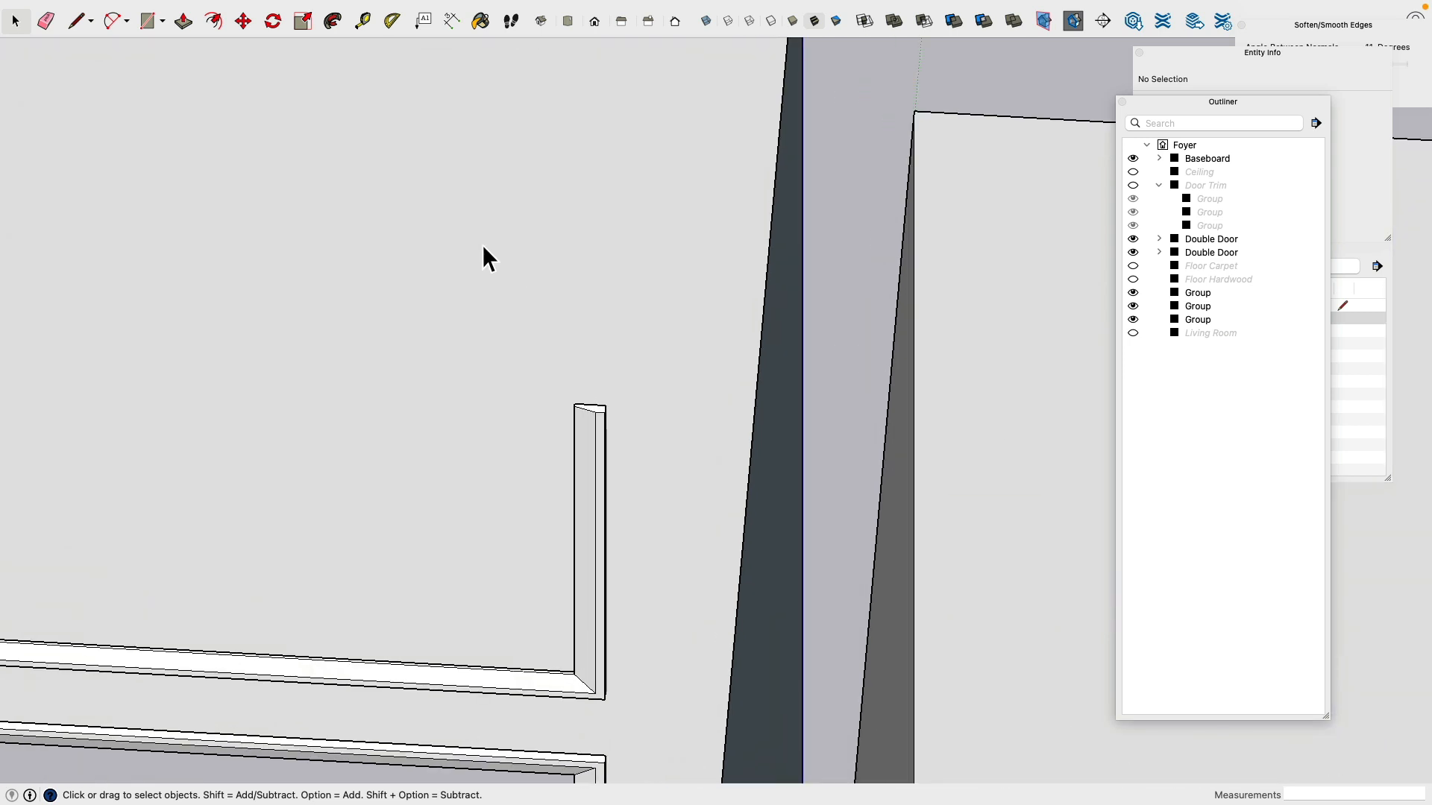
scroll(481, 245, "down", 3)
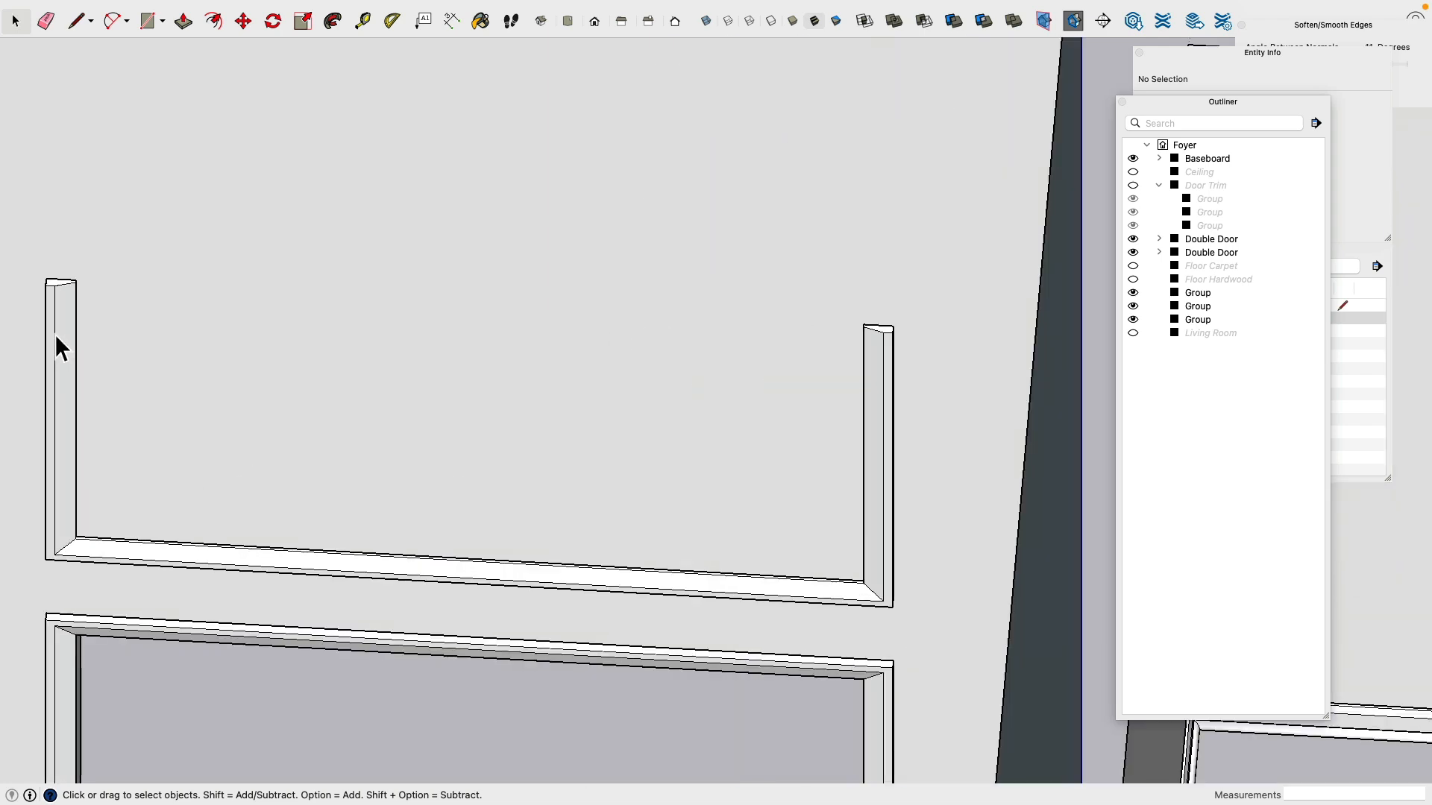
left_click(57, 345)
scroll(127, 328, "up", 3)
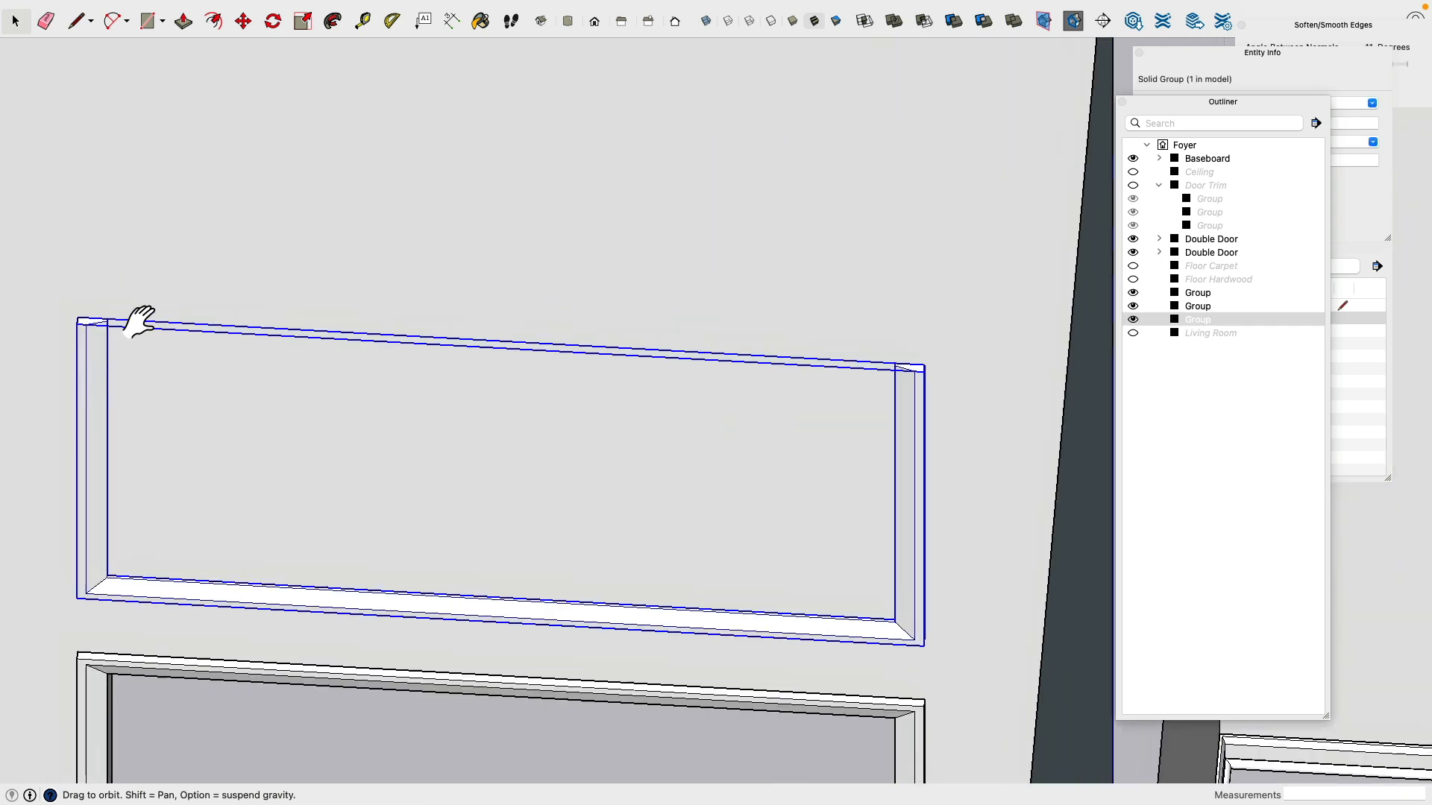
double_click(122, 369)
scroll(118, 337, "down", 3)
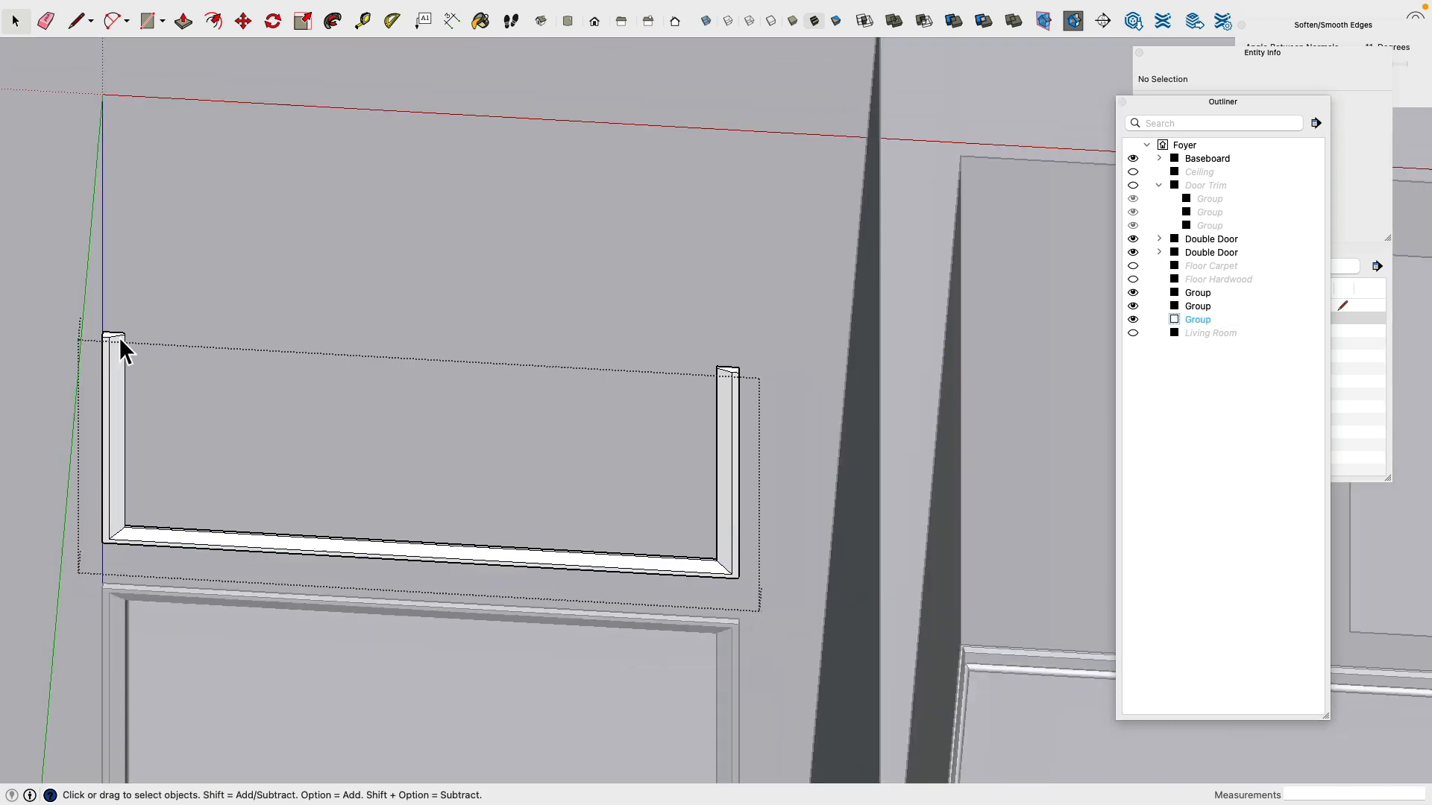
left_click(113, 21)
scroll(112, 337, "up", 3)
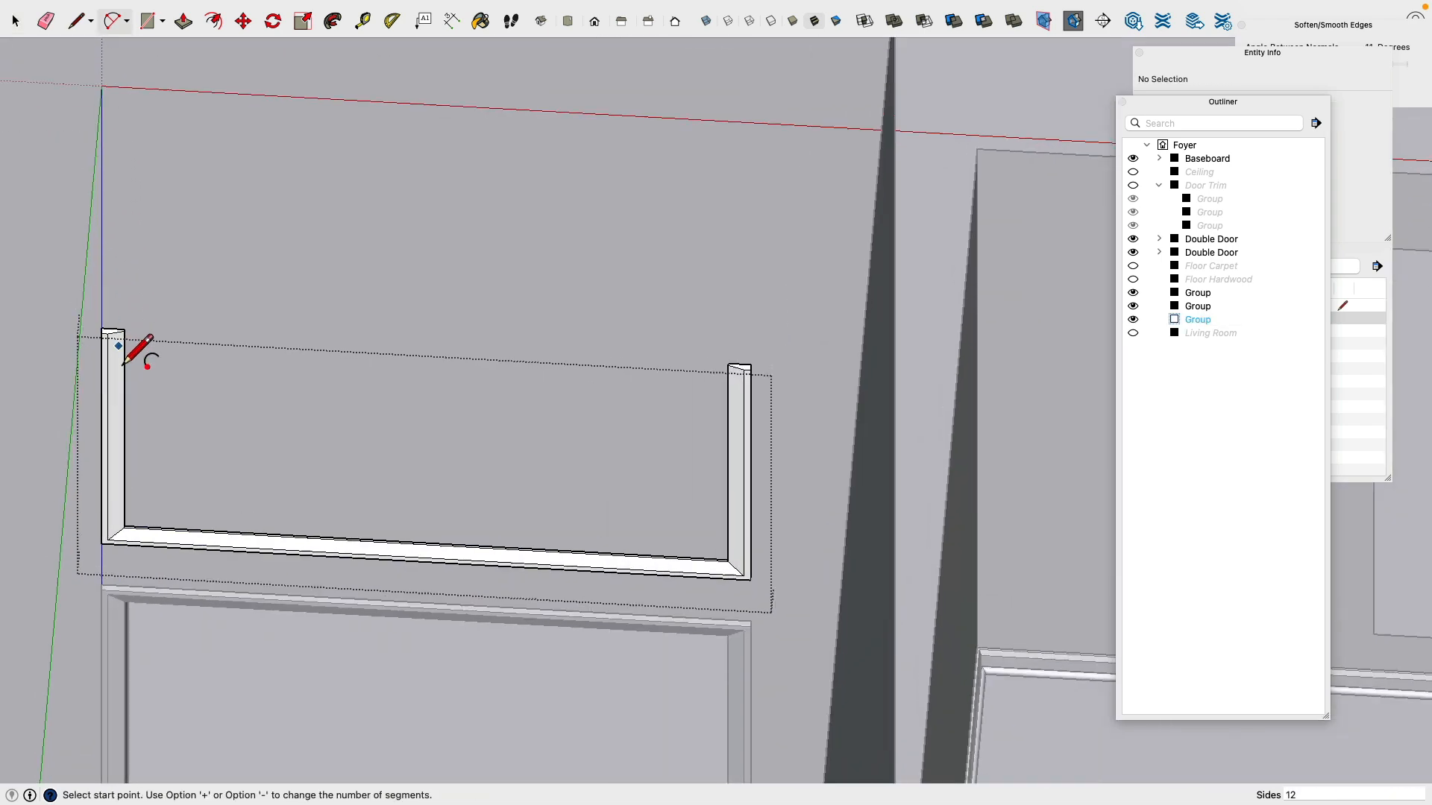
left_click(95, 320)
scroll(95, 321, "down", 3)
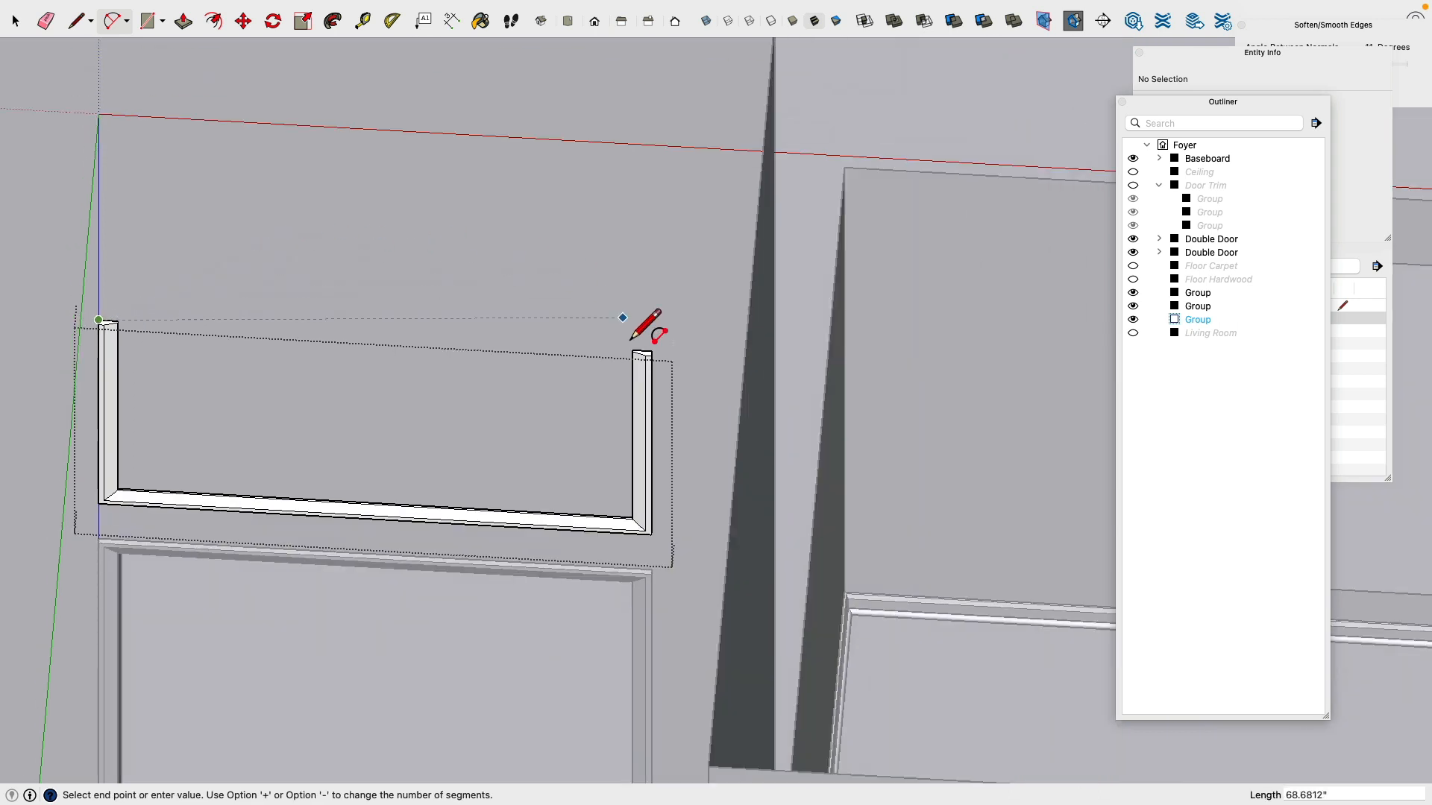
left_click(651, 351)
scroll(592, 253, "down", 2)
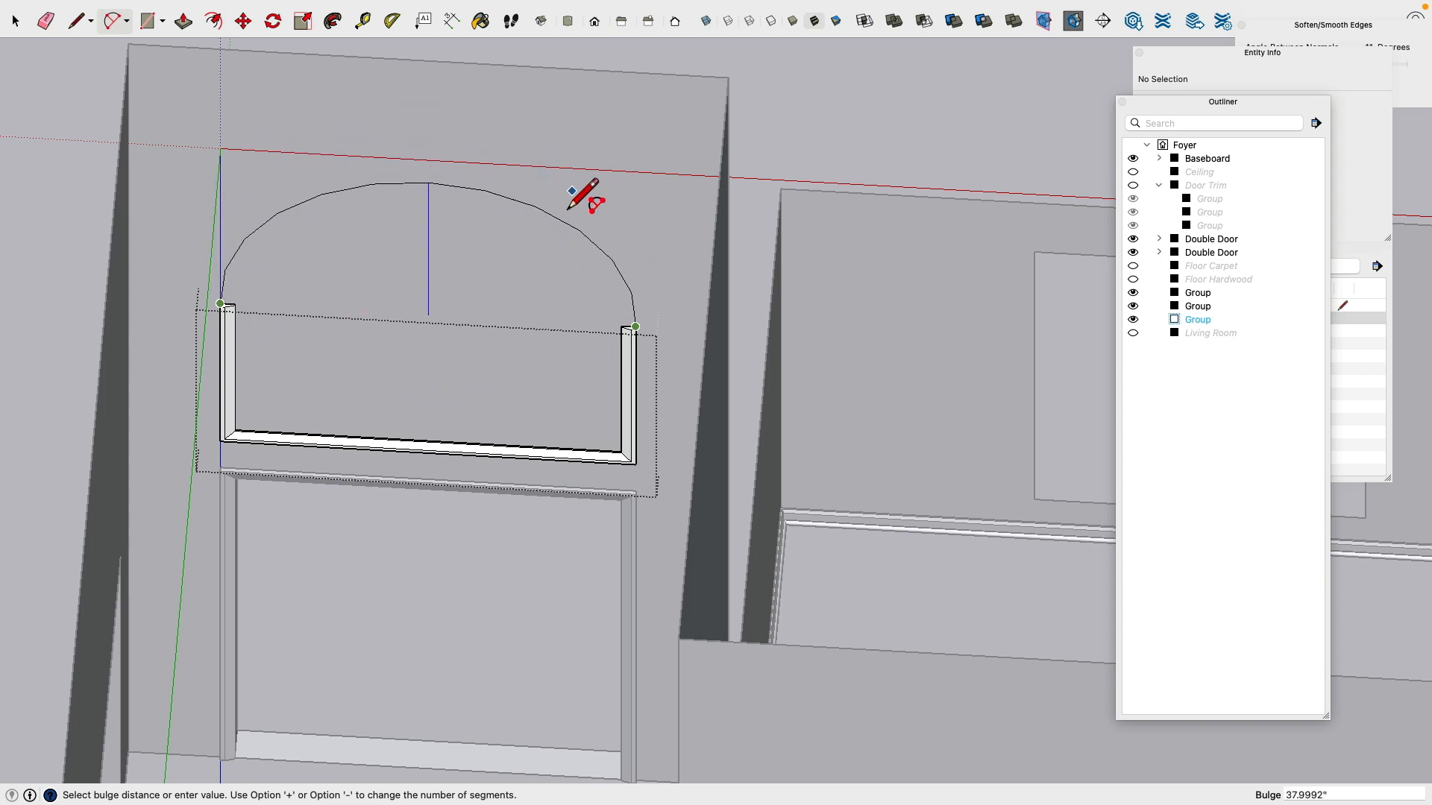
key("Escape")
key("space")
scroll(289, 409, "up", 10)
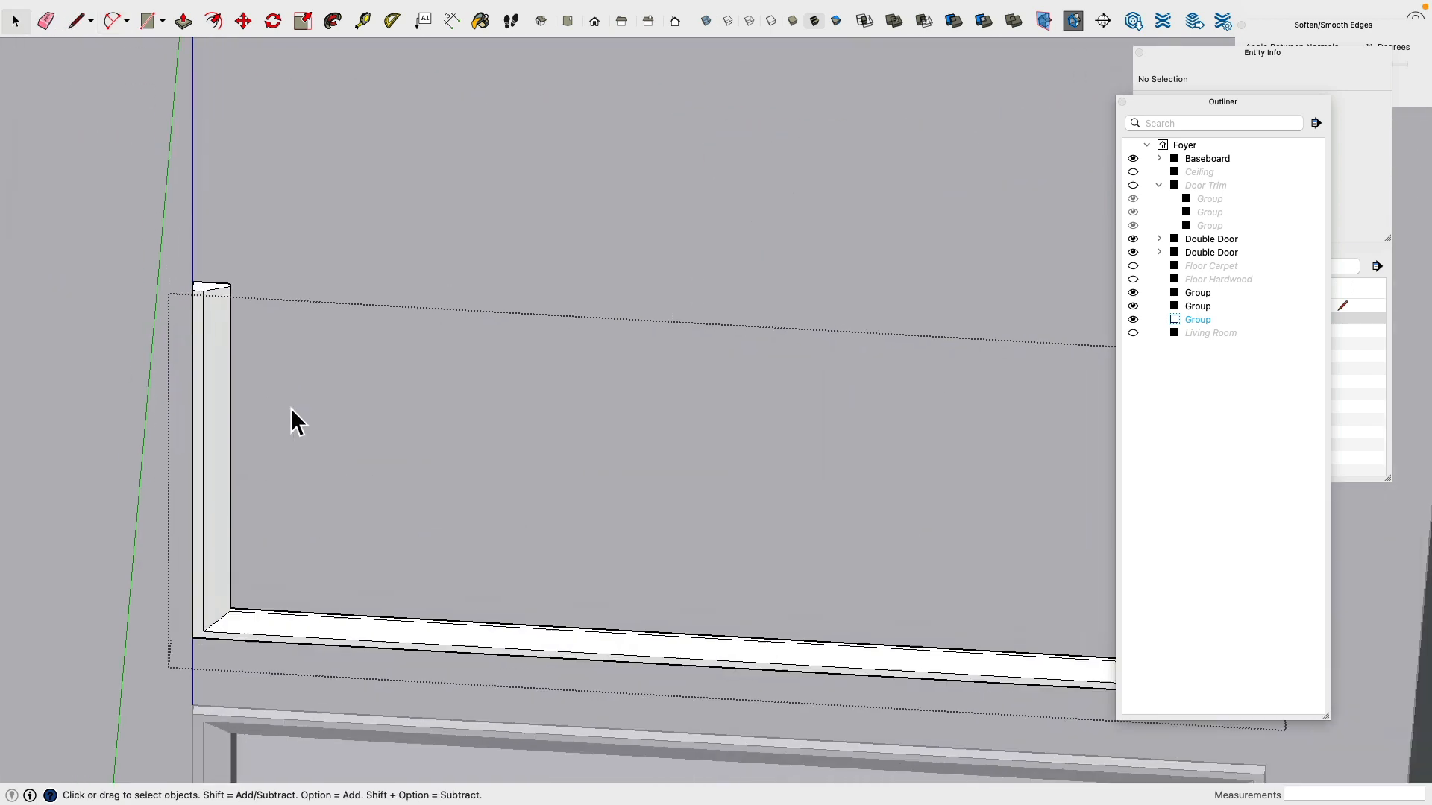
scroll(208, 302, "down", 10)
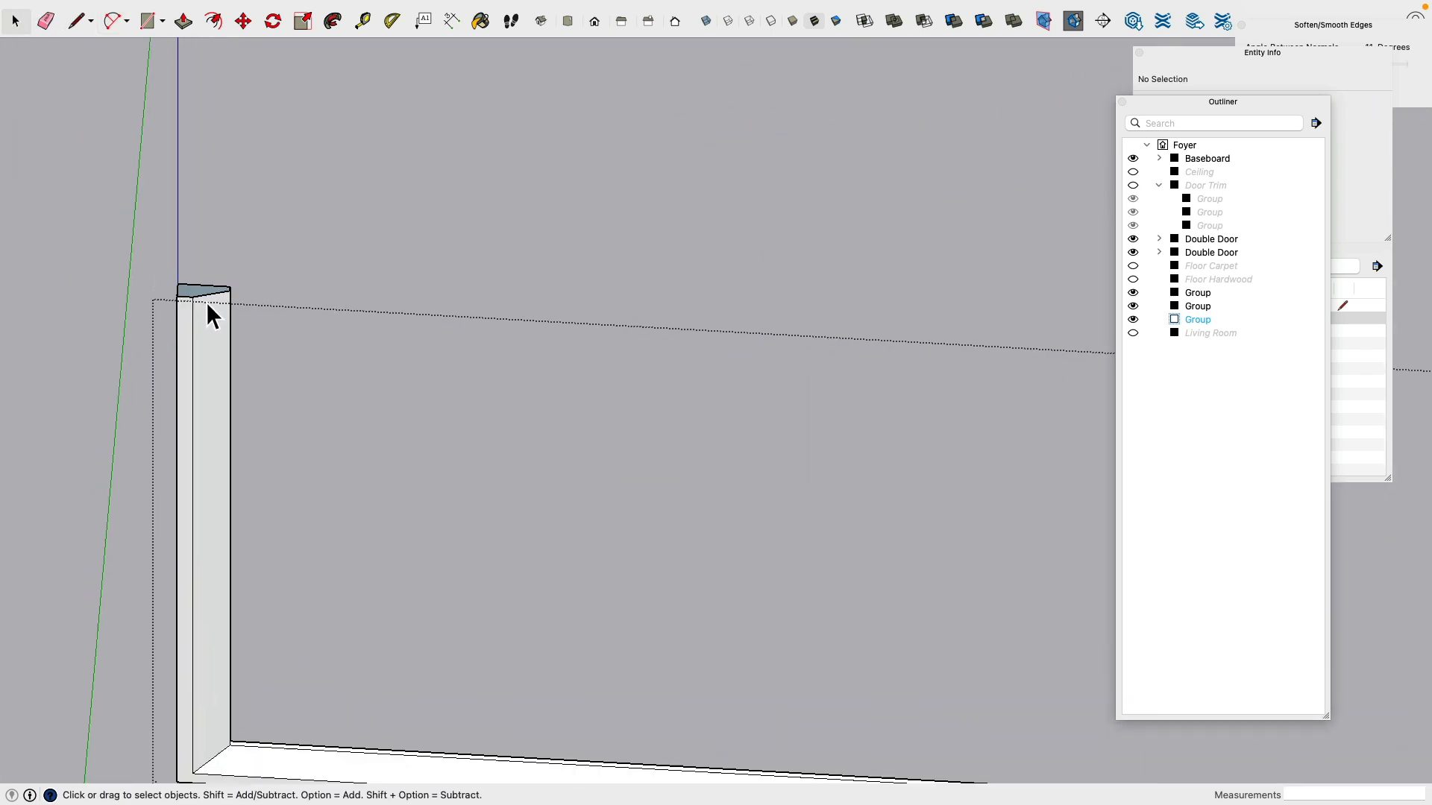
scroll(843, 337, "up", 3)
scroll(843, 338, "up", 3)
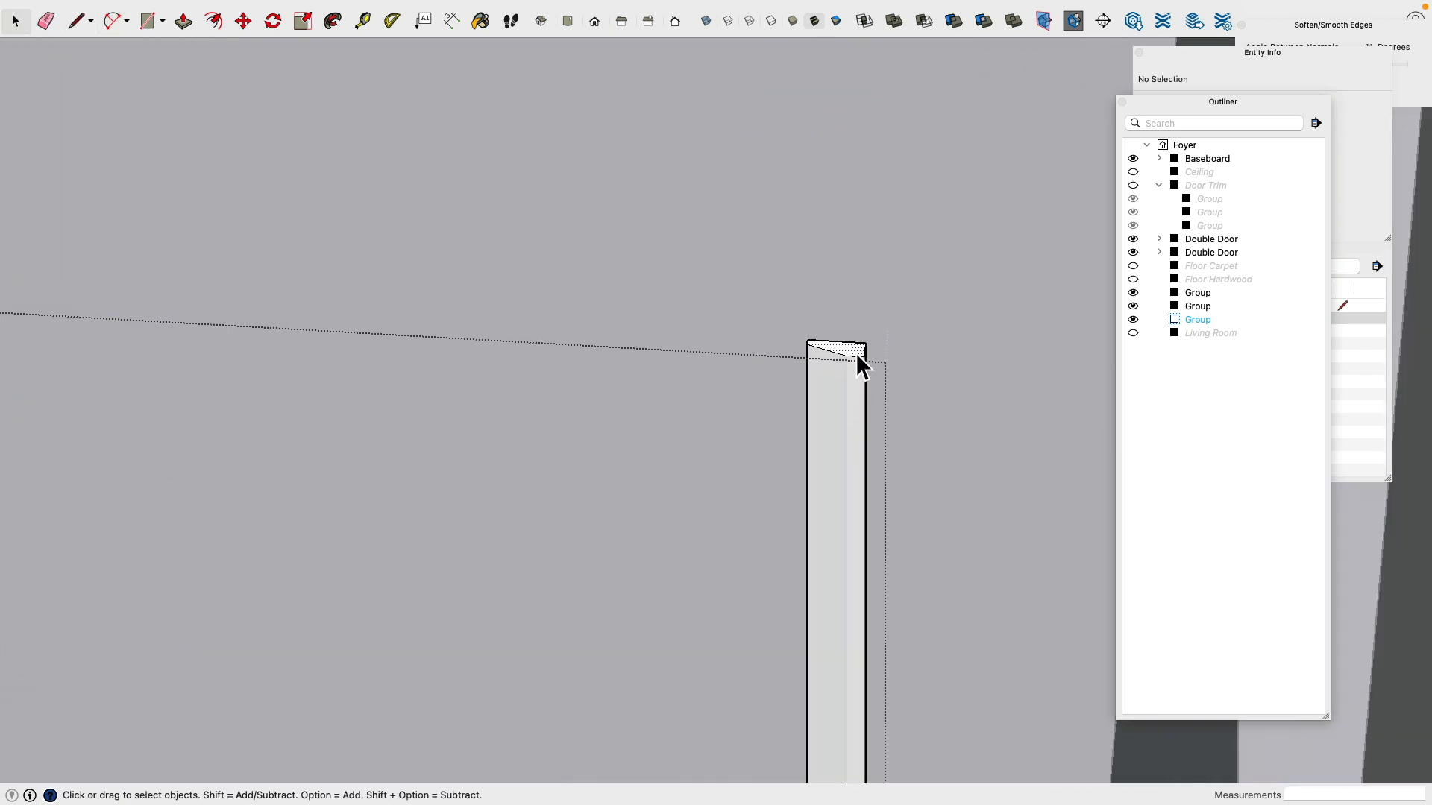
scroll(804, 355, "down", 5)
scroll(737, 344, "down", 3)
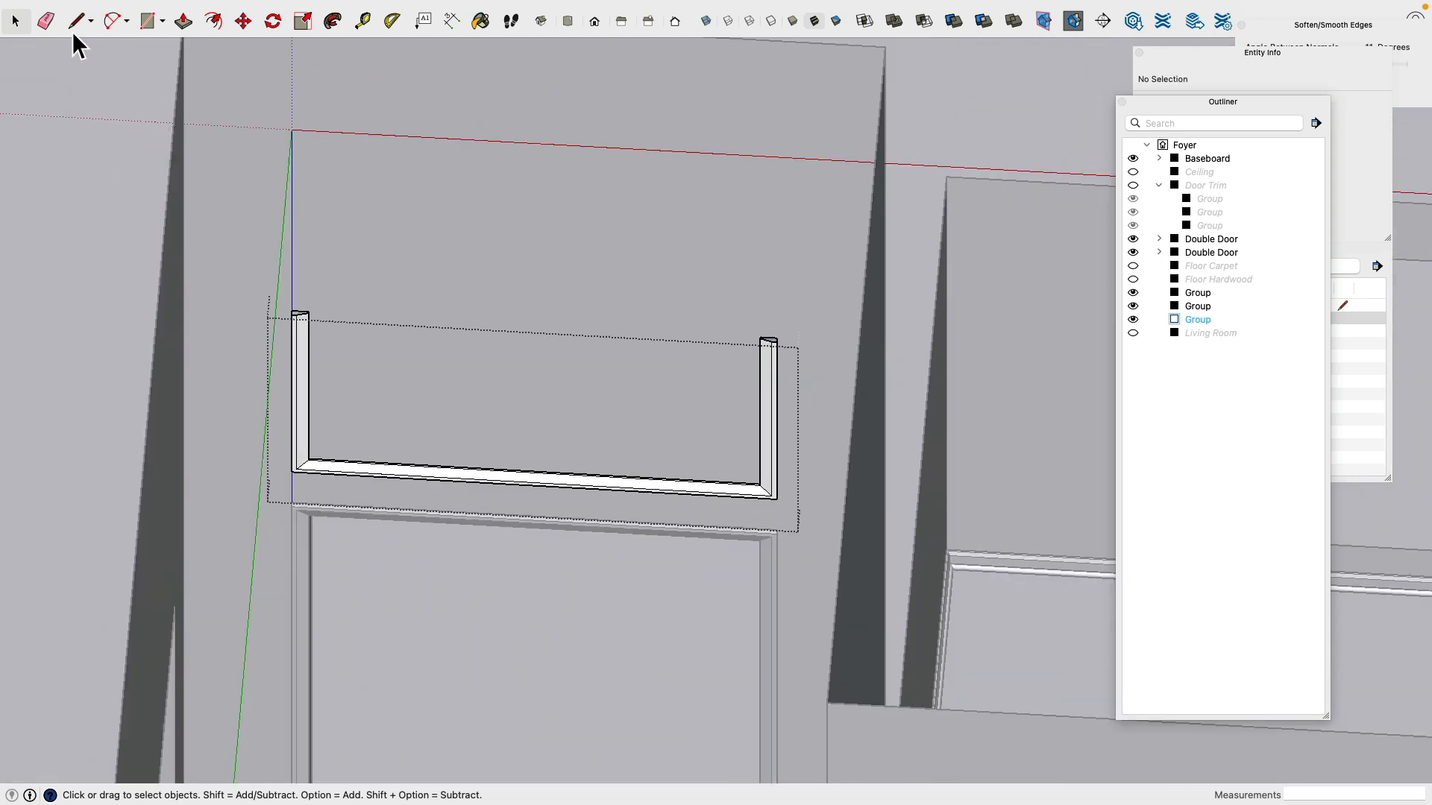
left_click(112, 21)
left_click(292, 311)
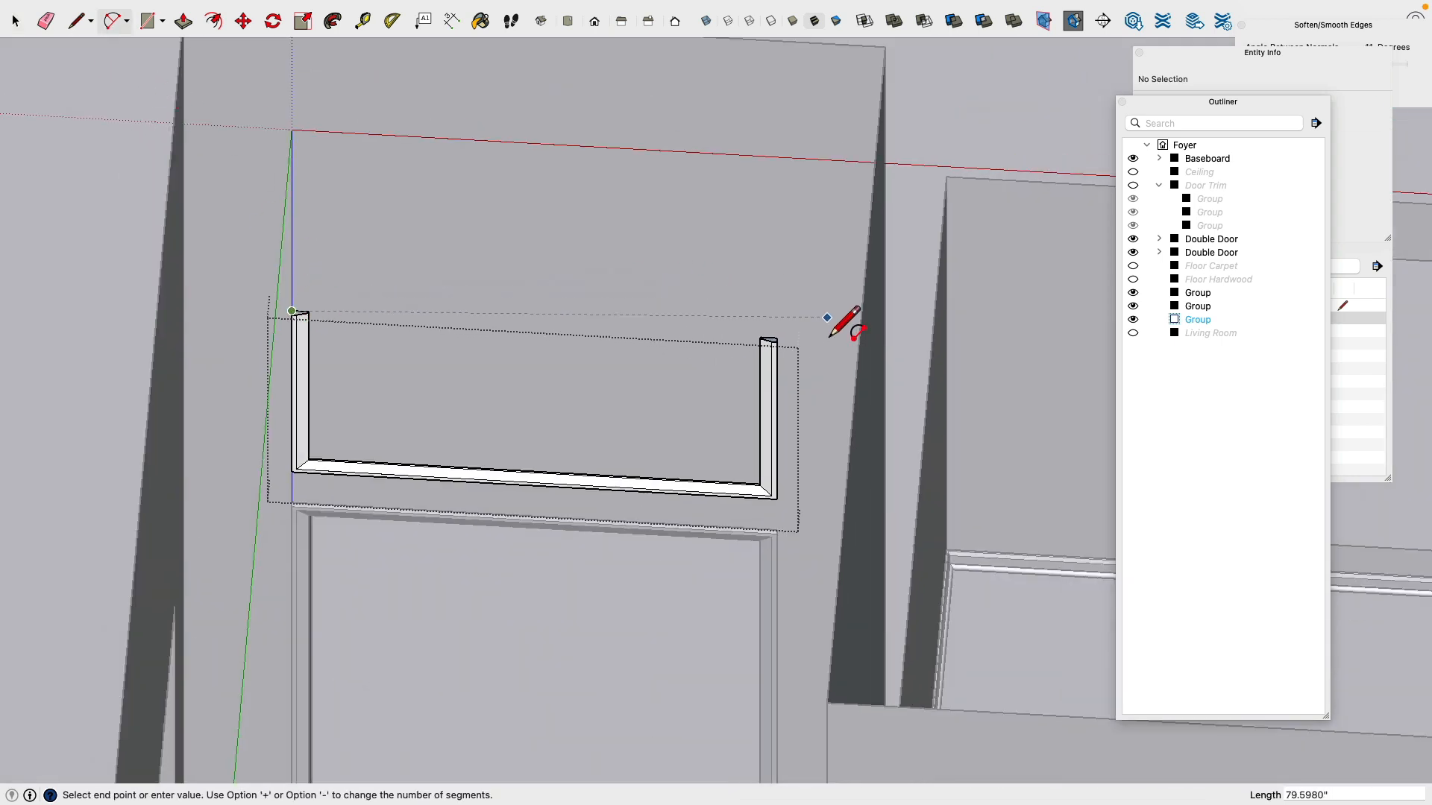
left_click(777, 338)
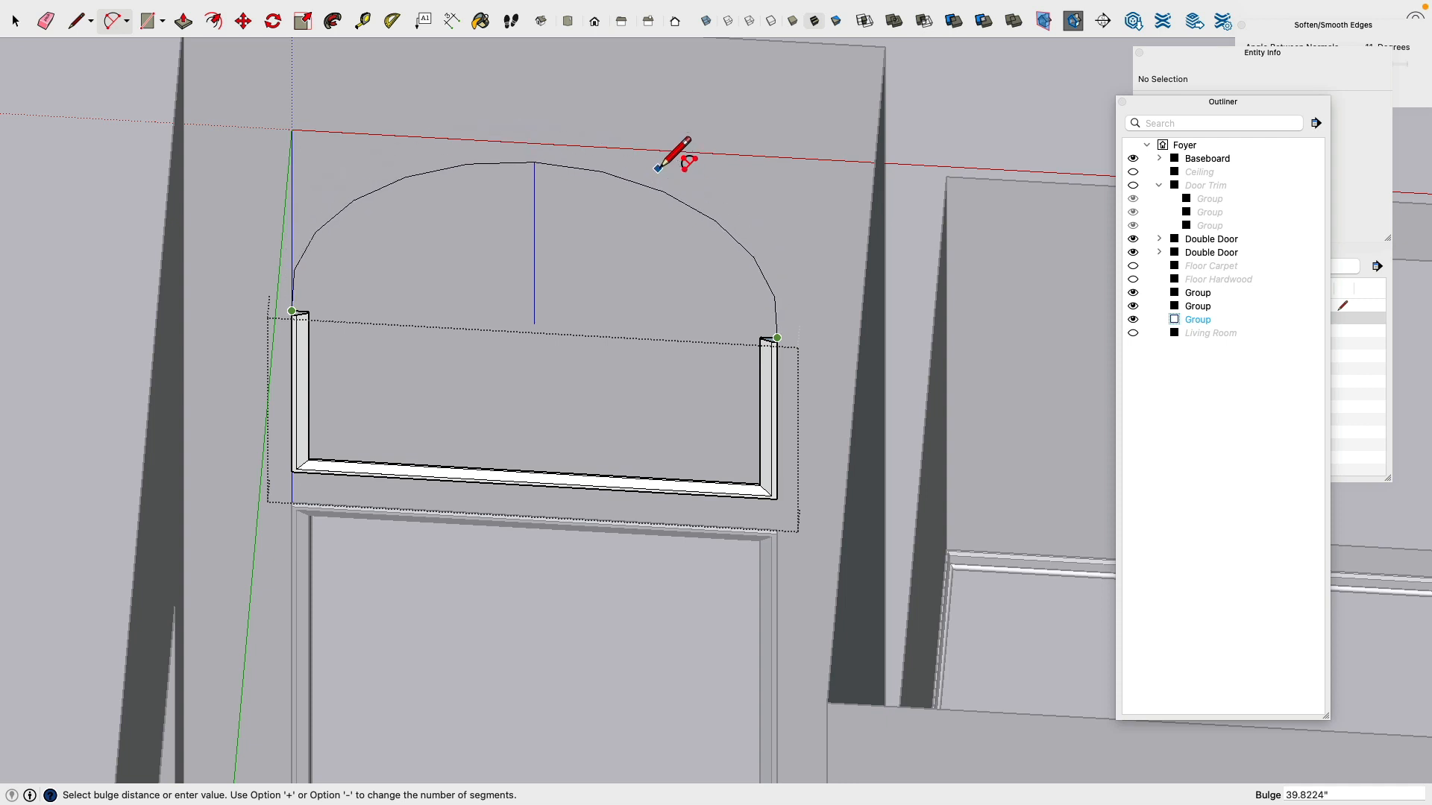
key("Escape")
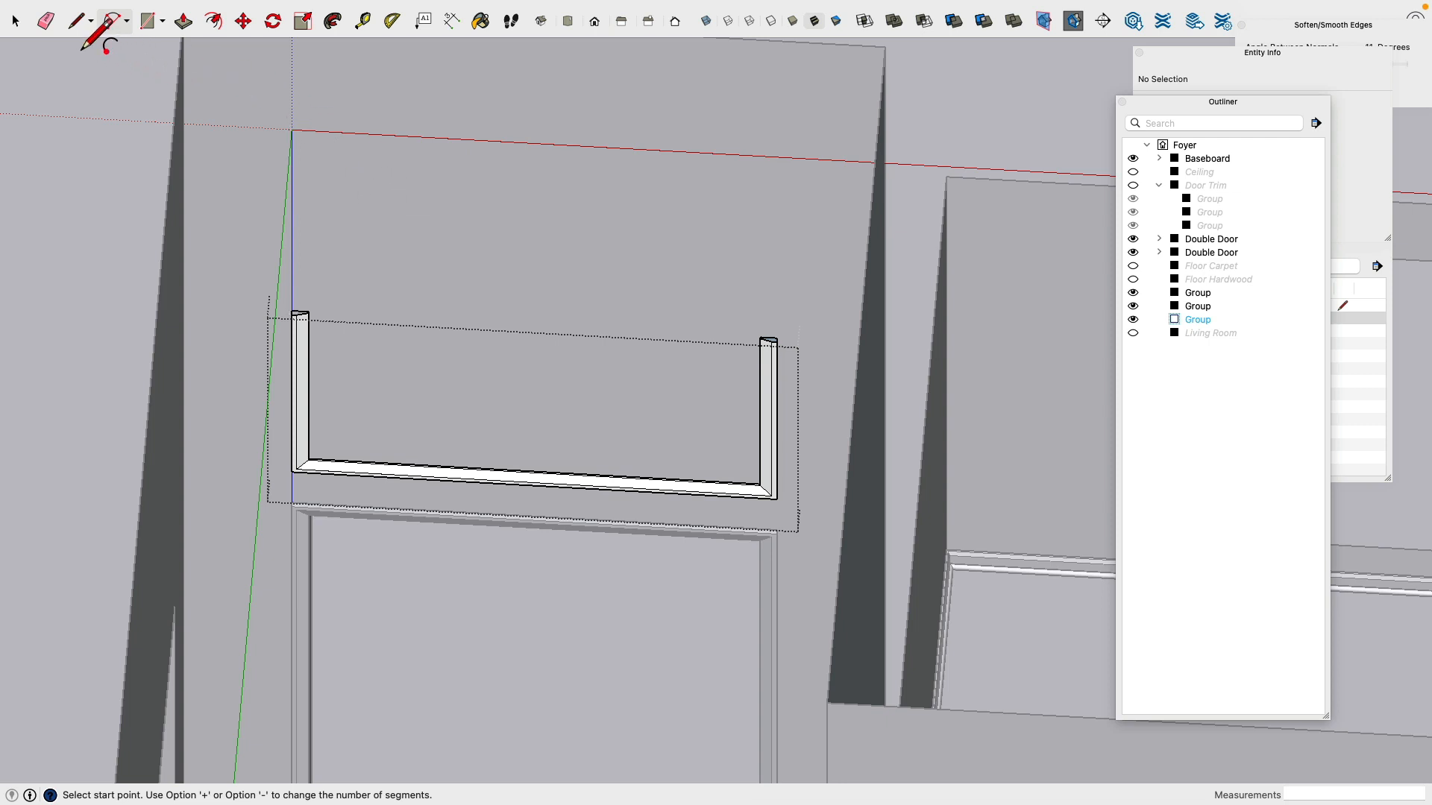
left_click(363, 21)
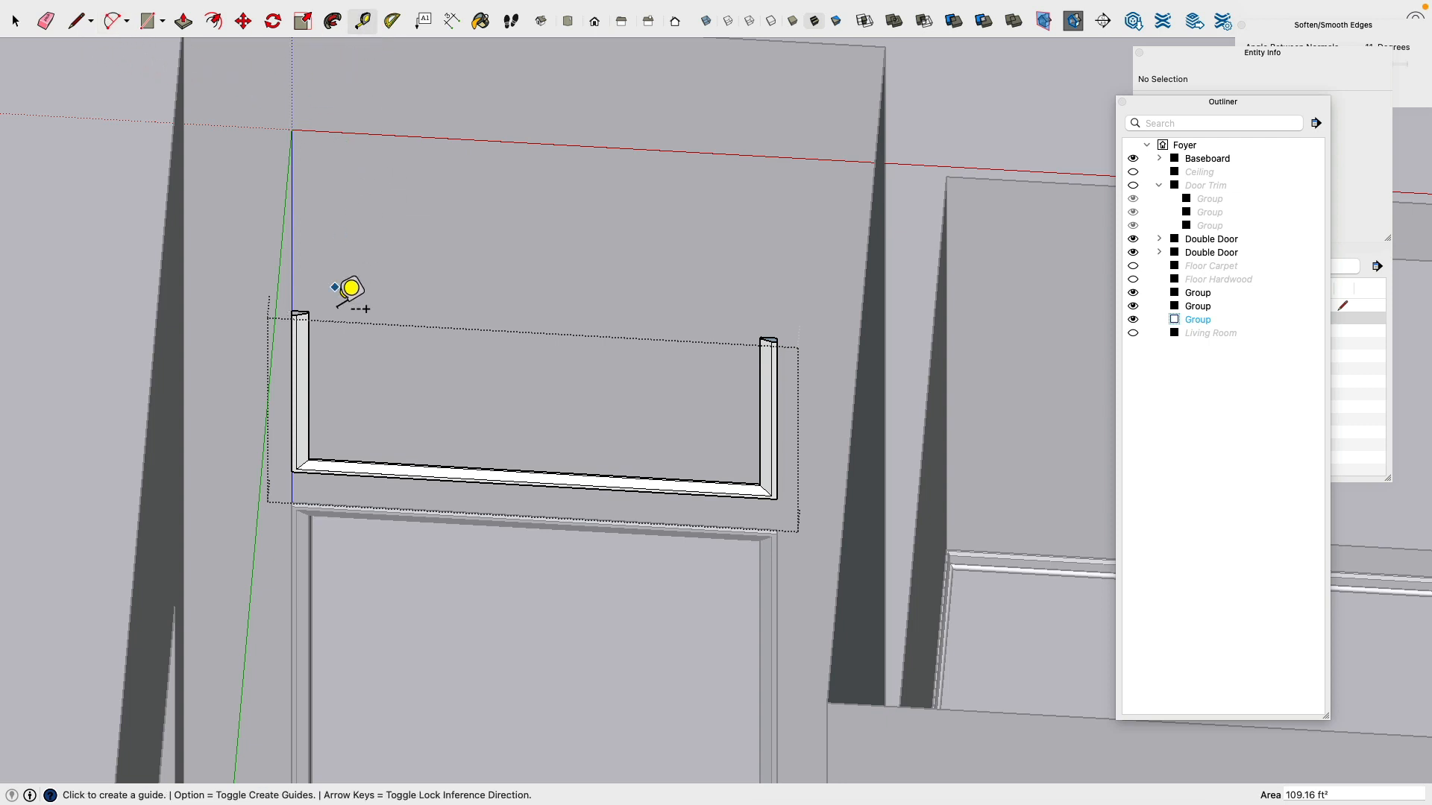
left_click(295, 312)
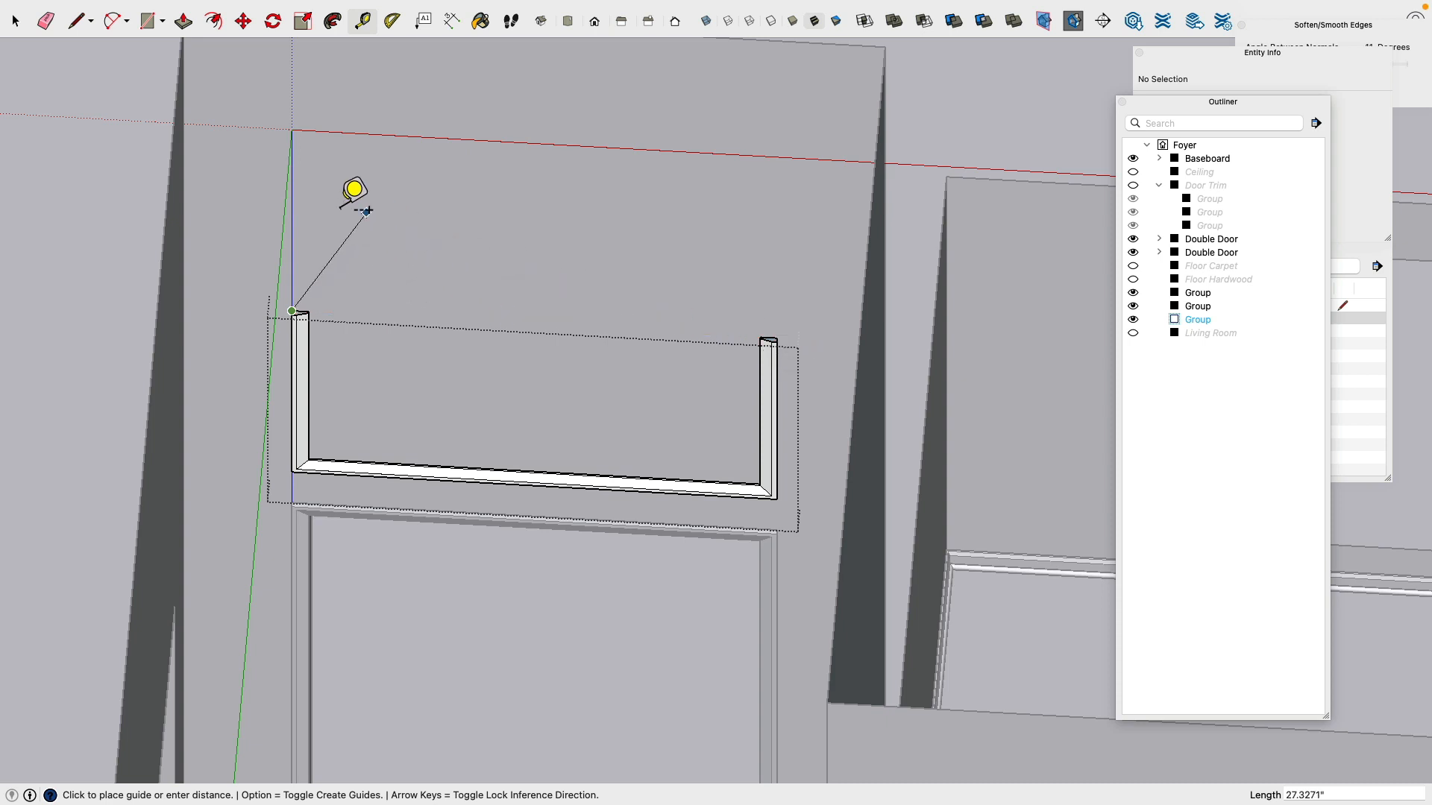
Step: Draw a 67-inch line joining the inner back corners at the top ends of the two trim legs
left_click(78, 23)
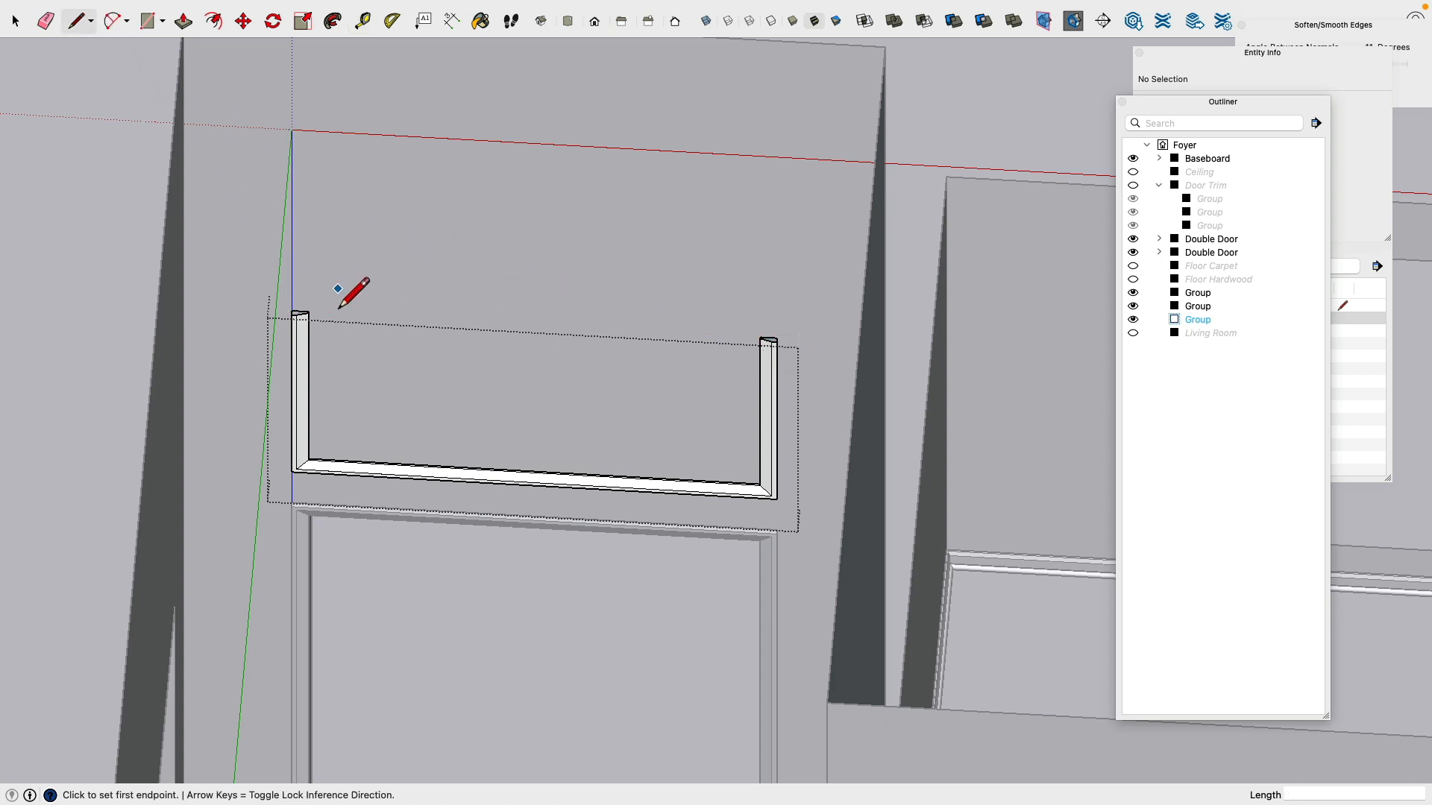
scroll(340, 306, "up", 5)
left_click(283, 330)
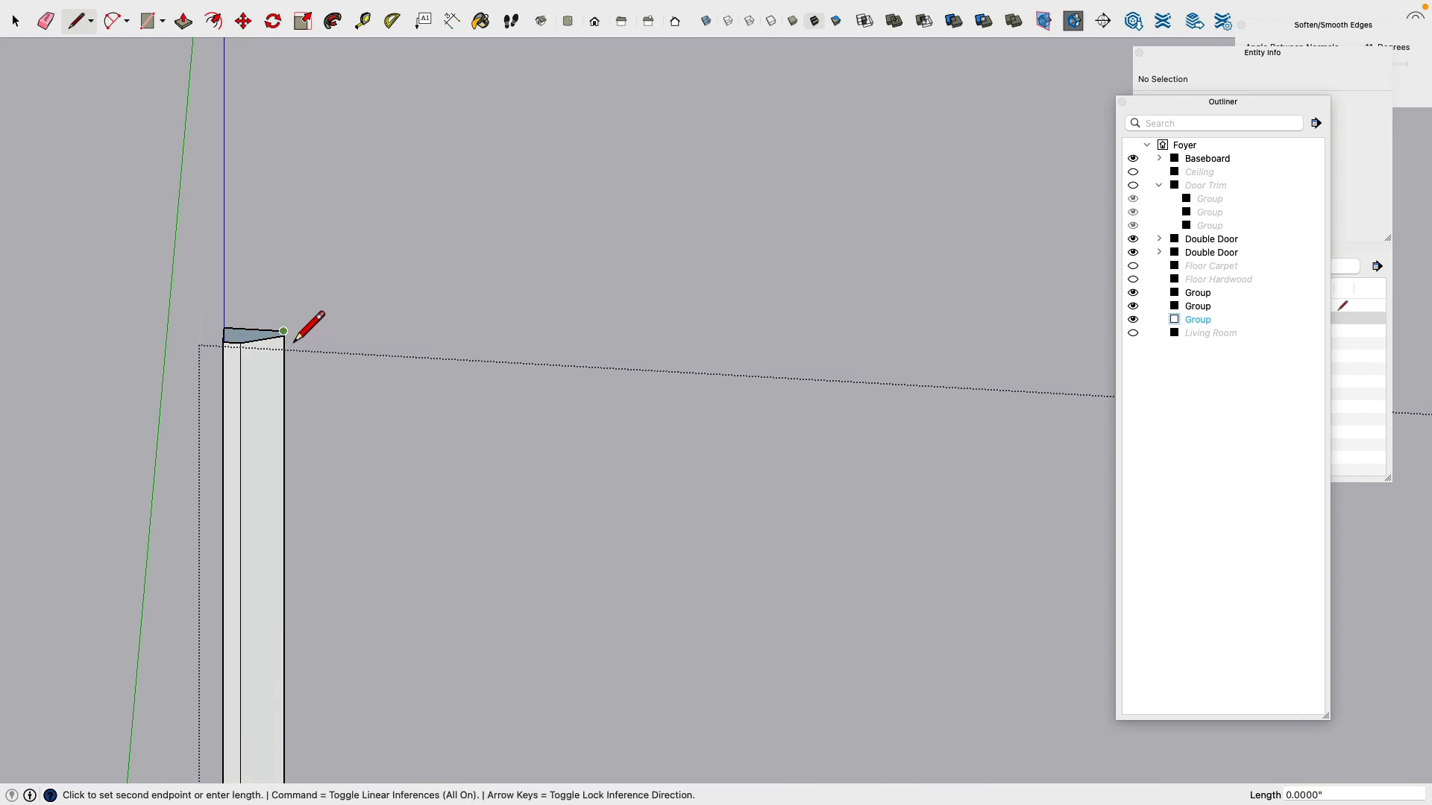
scroll(525, 320, "down", 5)
scroll(450, 328, "up", 5)
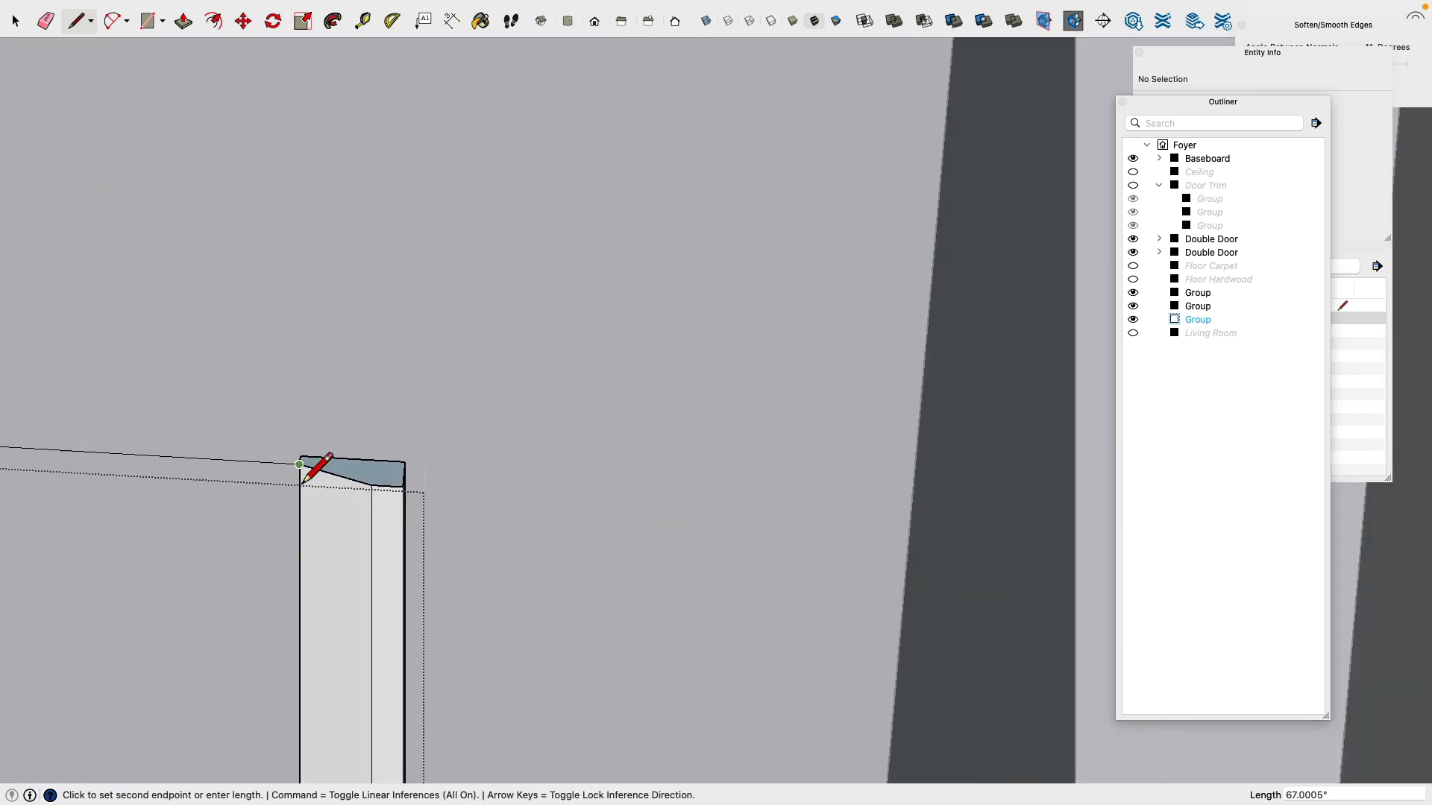
left_click(313, 460)
Step: Draw a 36-inch vertical line upward from the midpoint of the line between the trim legs
scroll(234, 343, "down", 3)
scroll(229, 351, "down", 3)
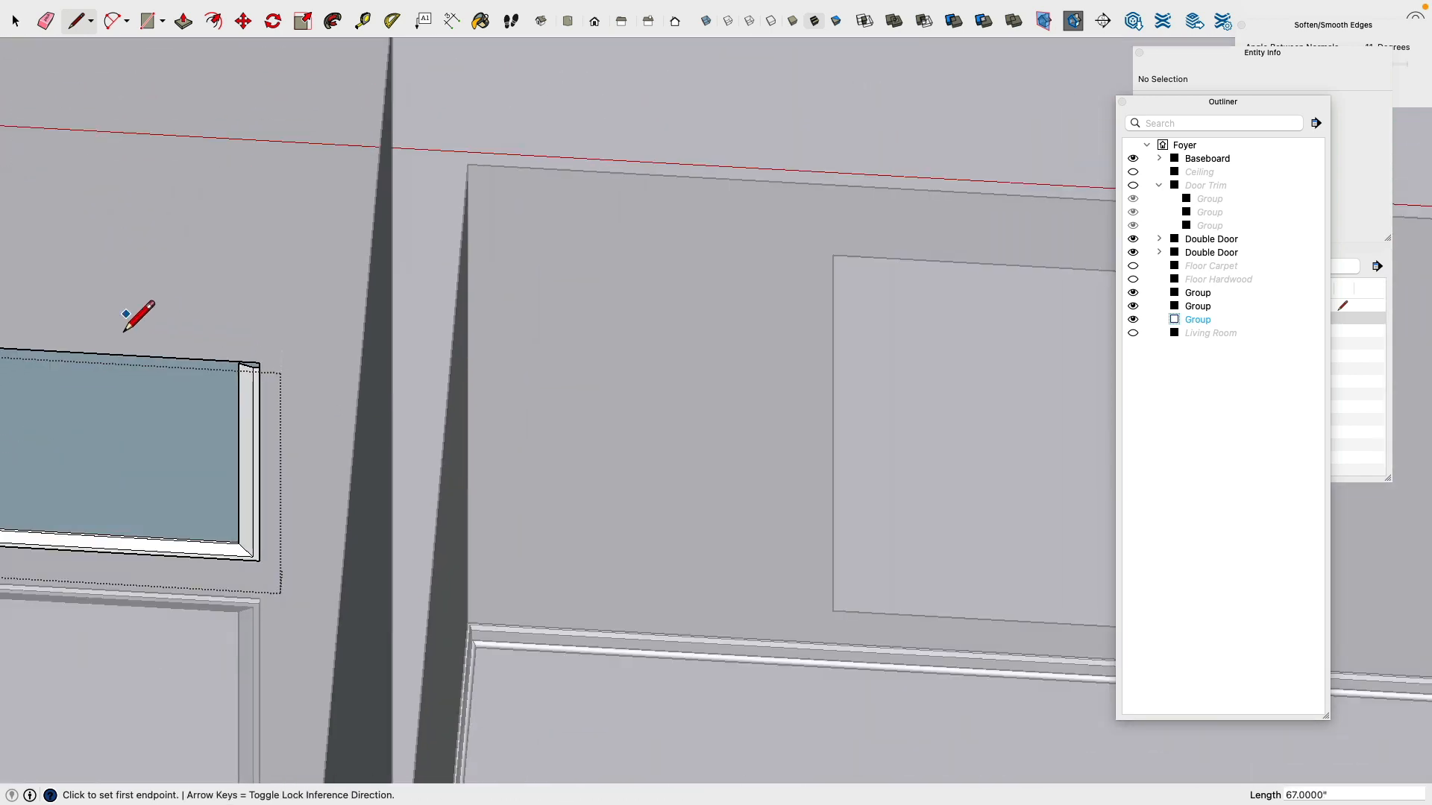
middle_click_drag(125, 332, 660, 292, "shift")
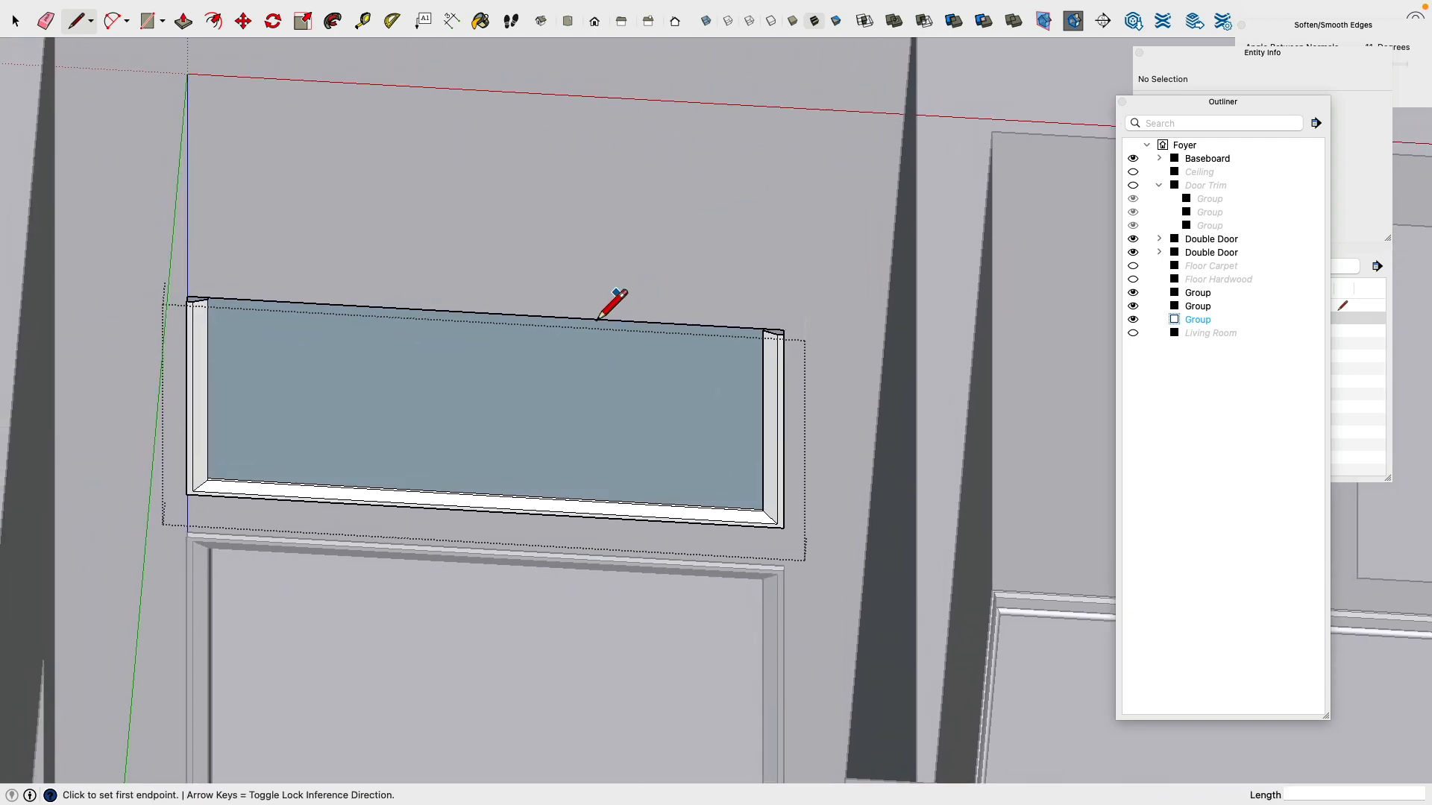
left_click(485, 314)
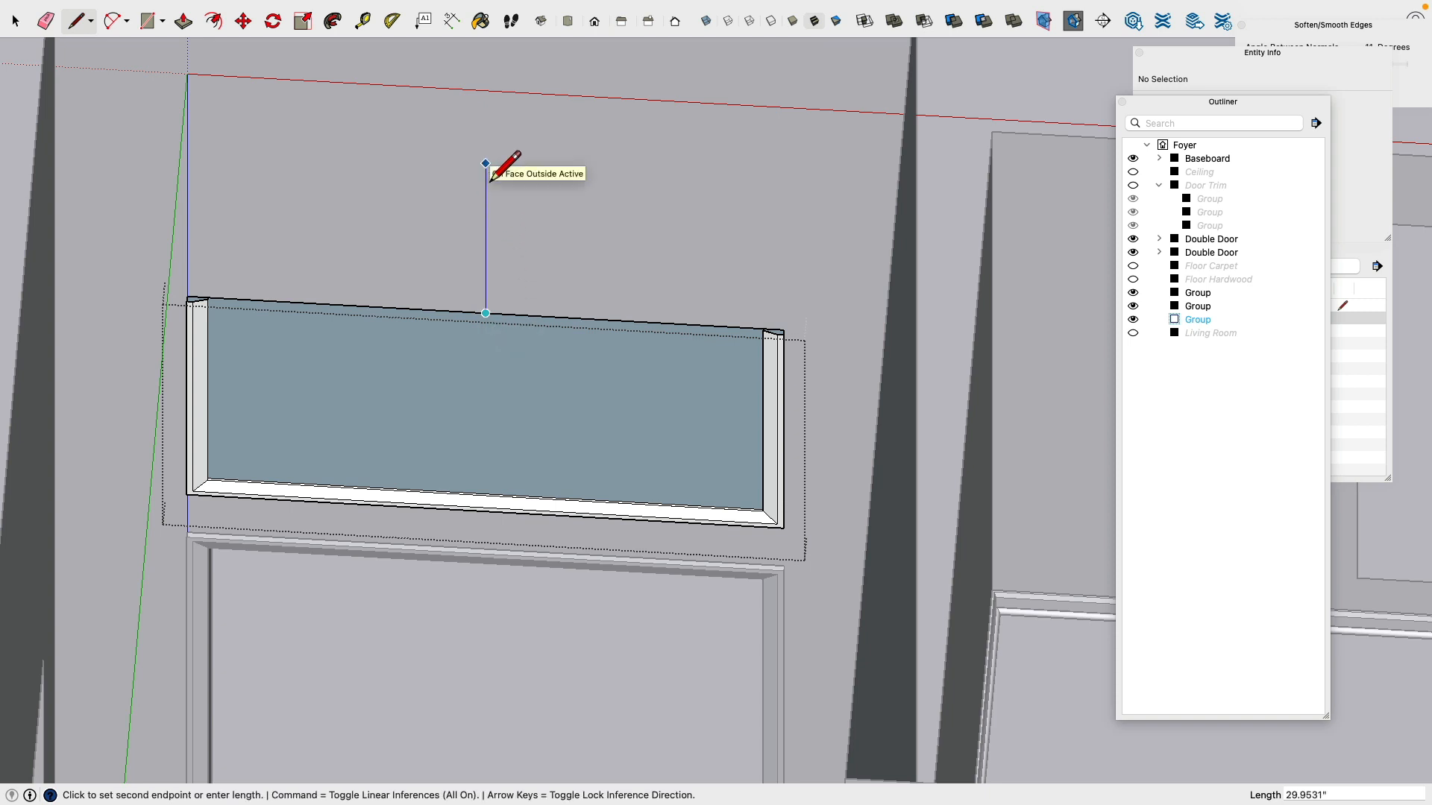
key("Return")
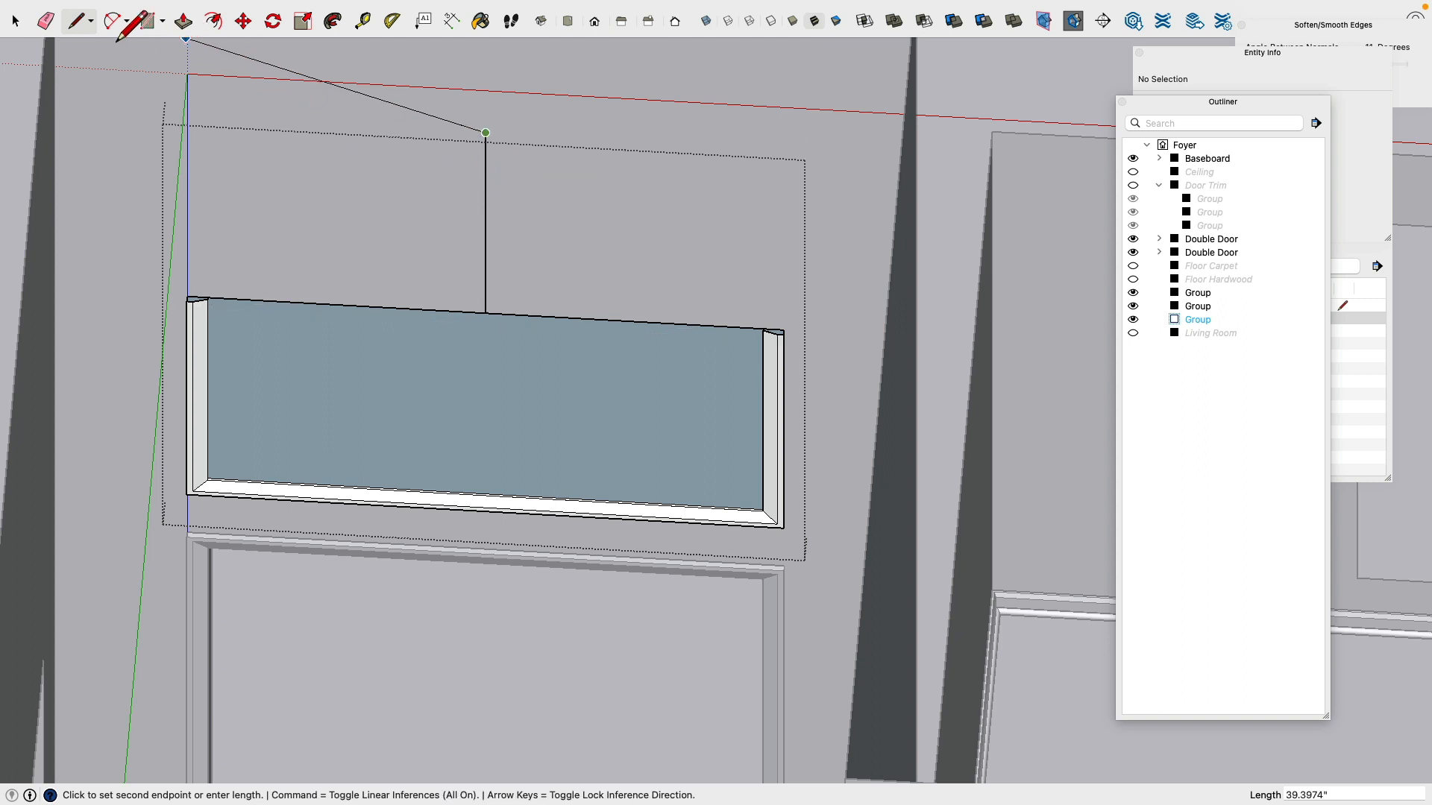
Step: Draw a two-point arc between the trim legs' outer top corners, with a 36-inch bulge reaching the vertical line's upper end
left_click(112, 21)
left_click(187, 296)
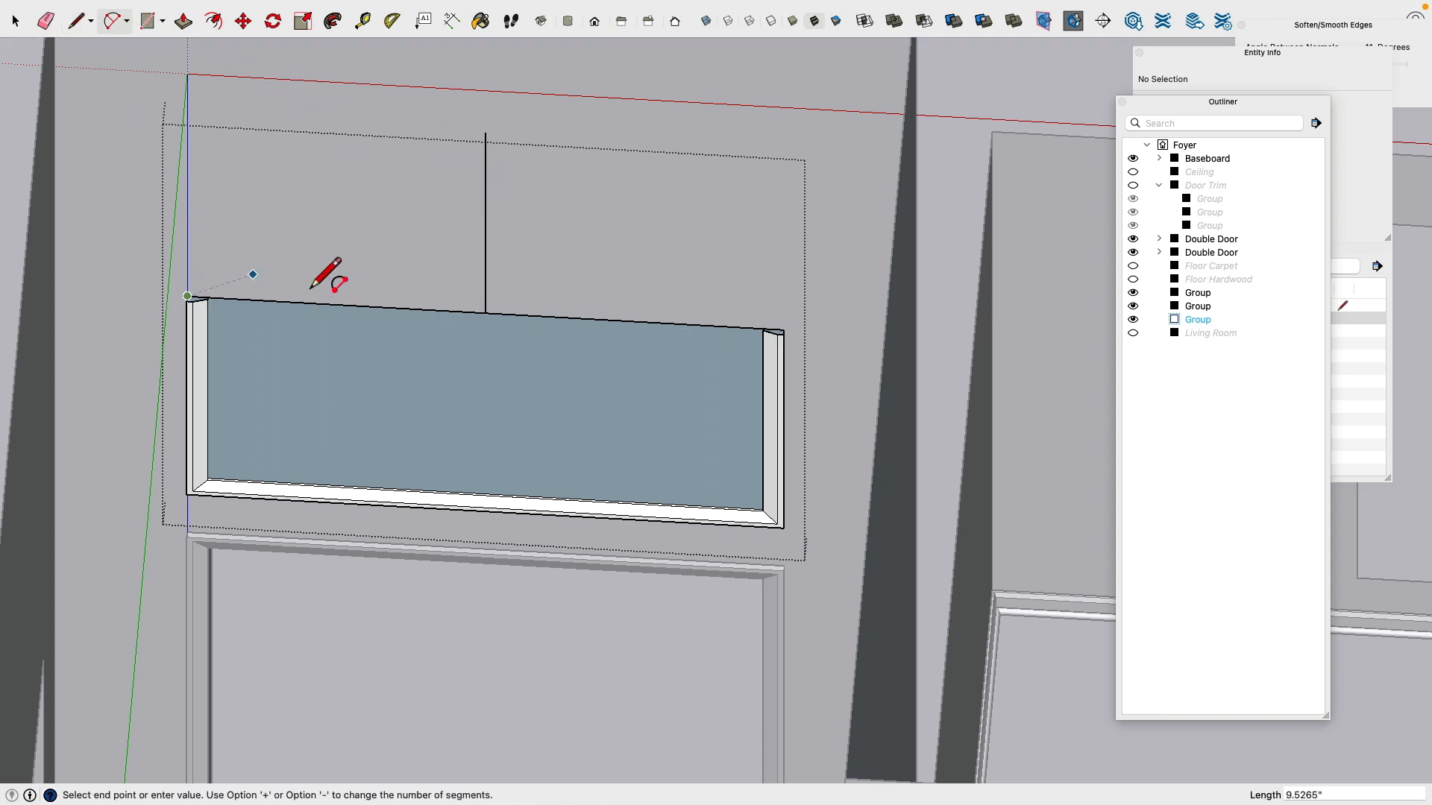
left_click(783, 329)
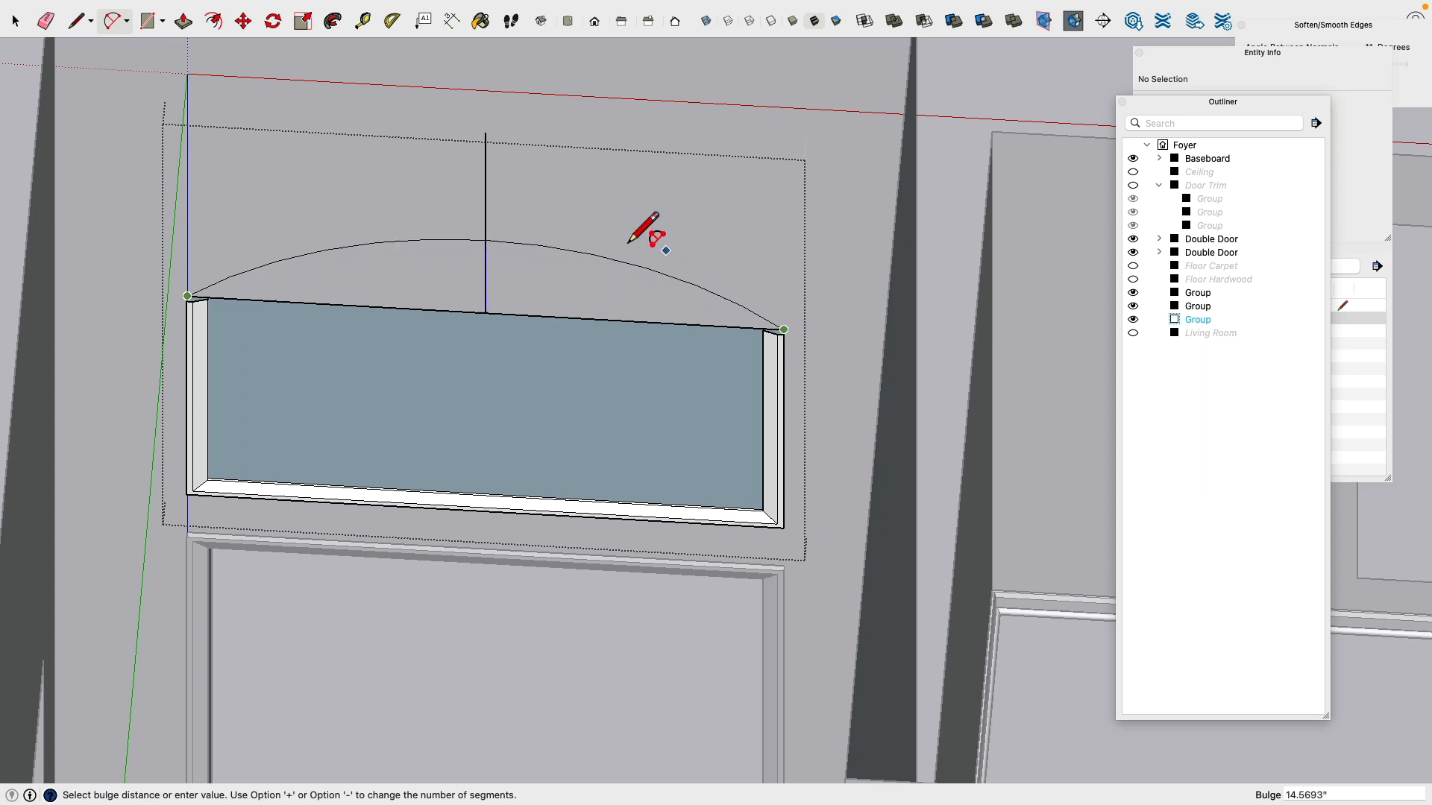
left_click(485, 133)
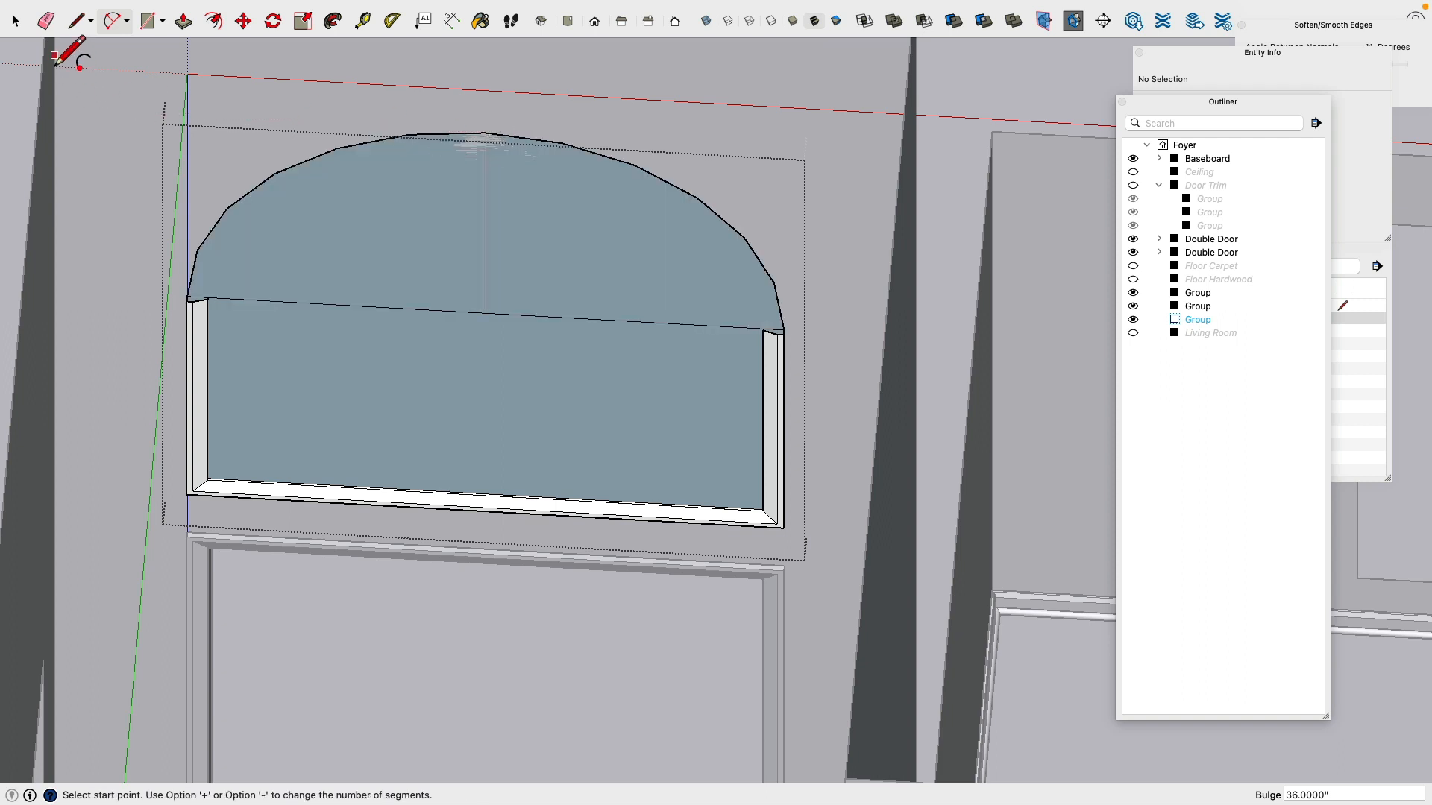
Step: Move the Outliner clear of Entity Info and check the properties of both arc halves
left_click(15, 21)
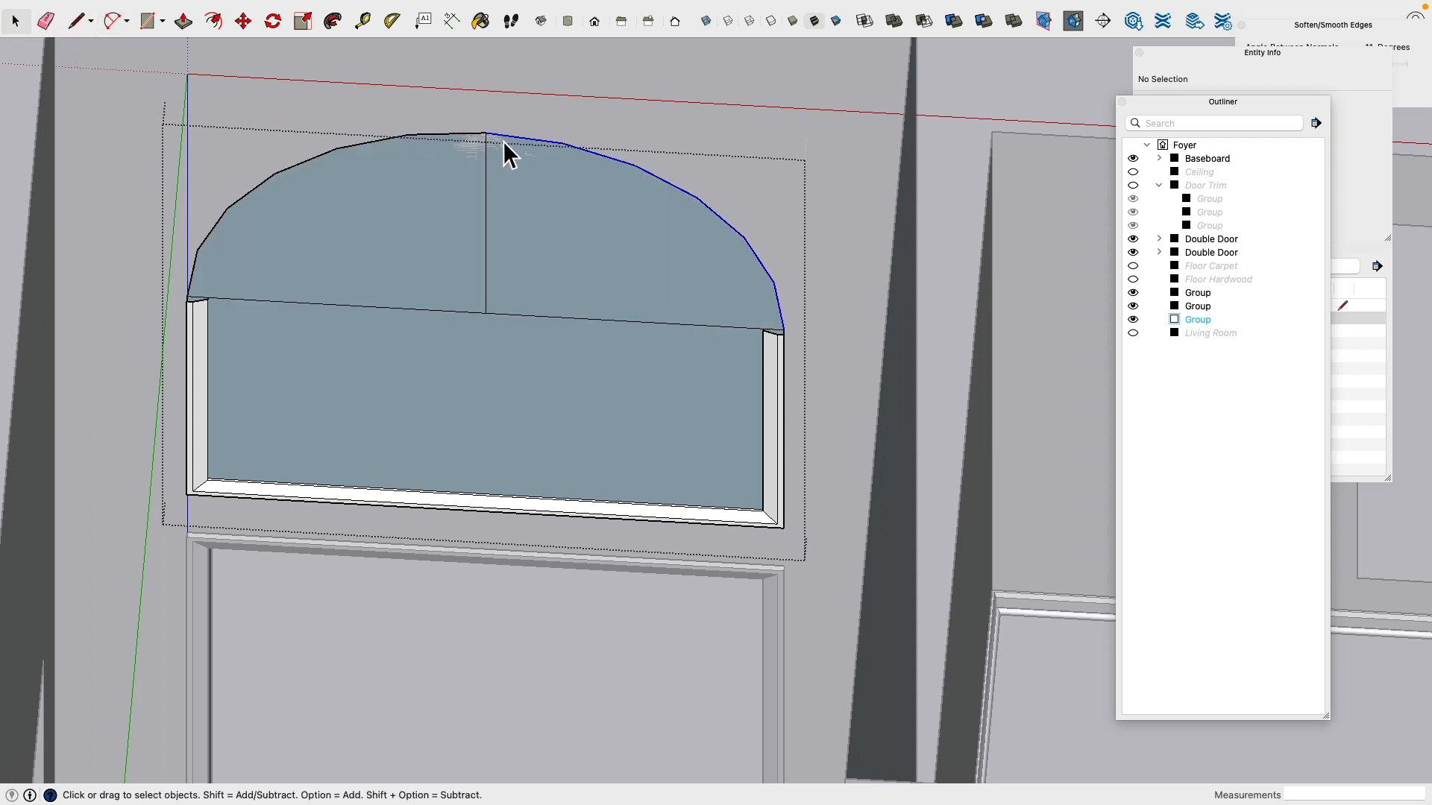
left_click(502, 140)
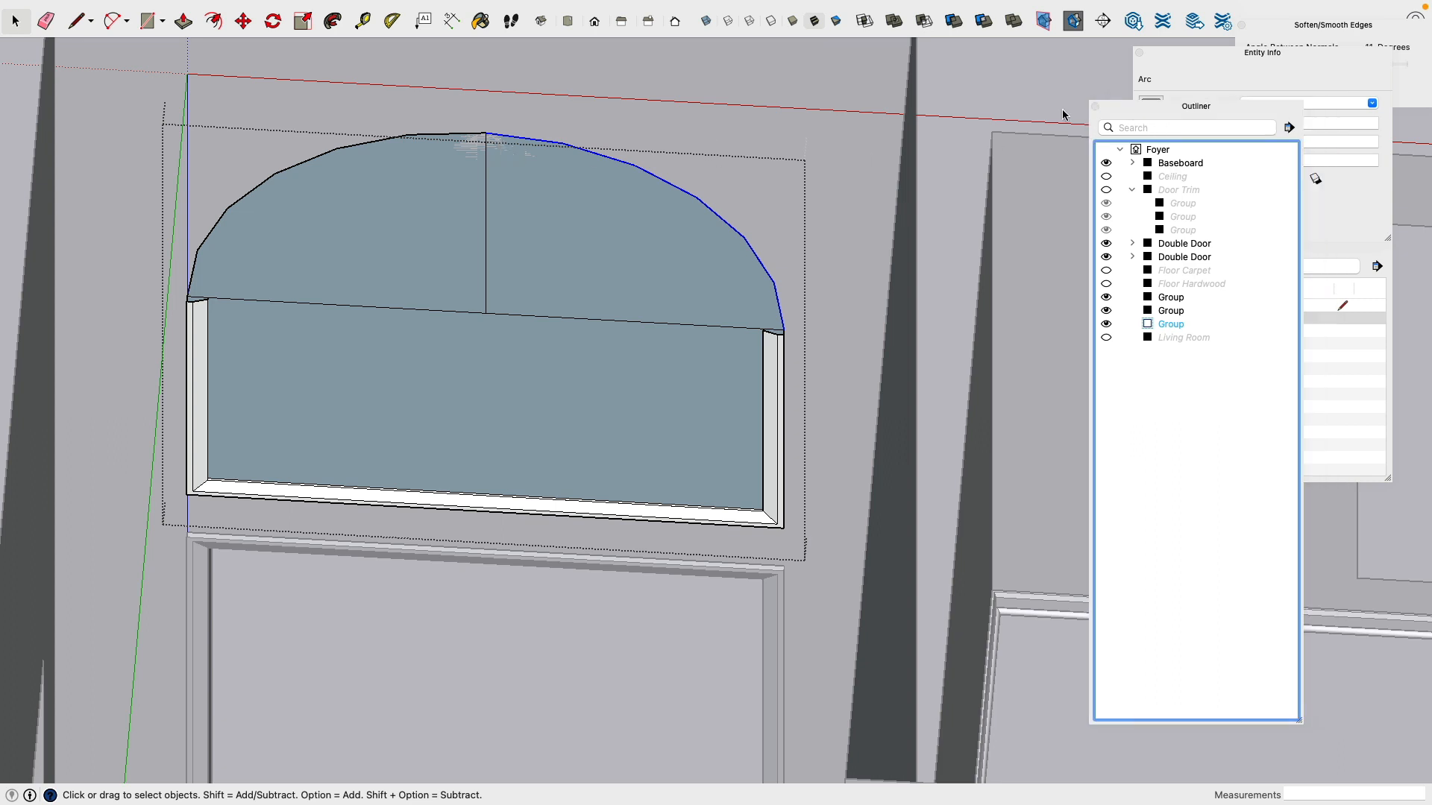
left_click_drag(1171, 101, 862, 90)
left_click(461, 138)
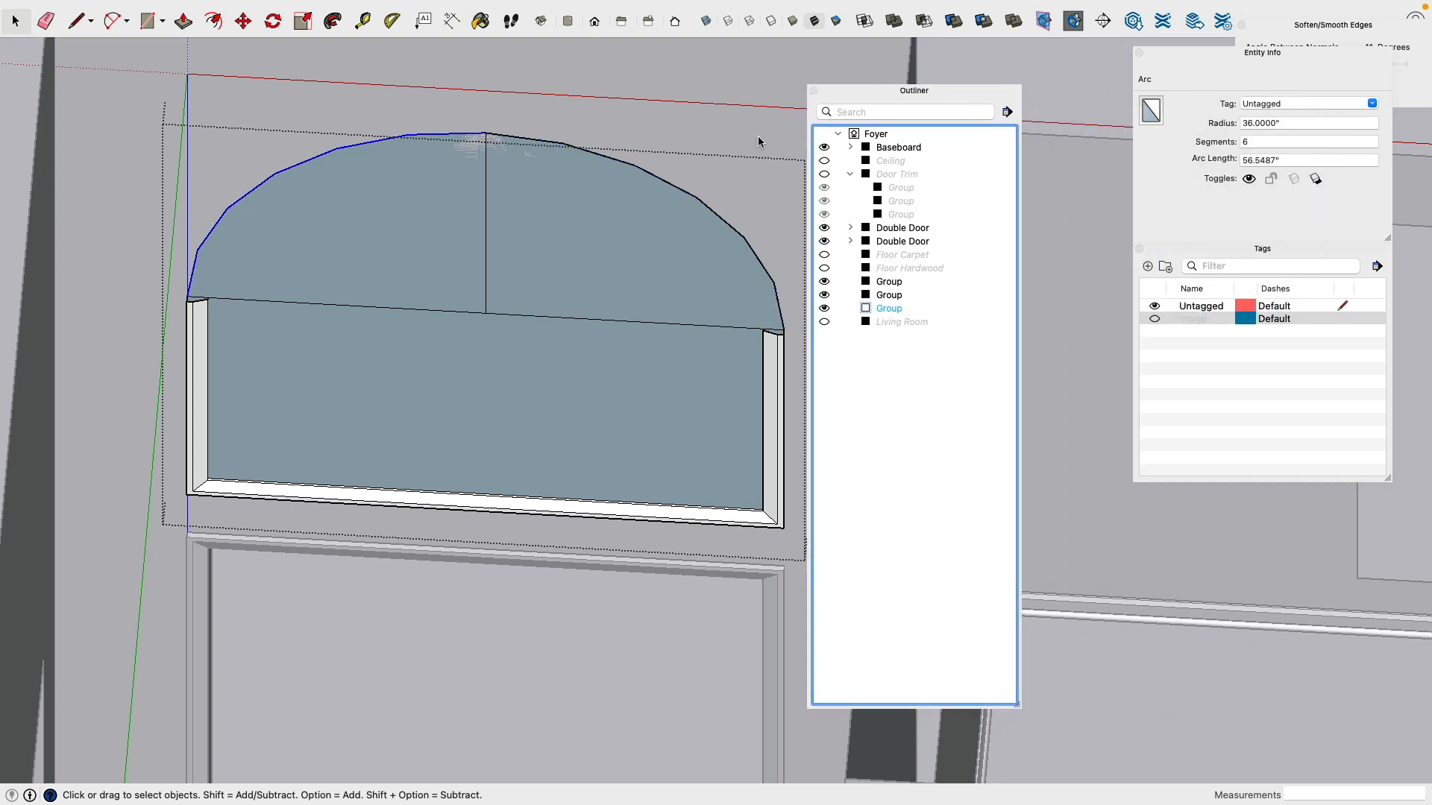
left_click(664, 187, "shift")
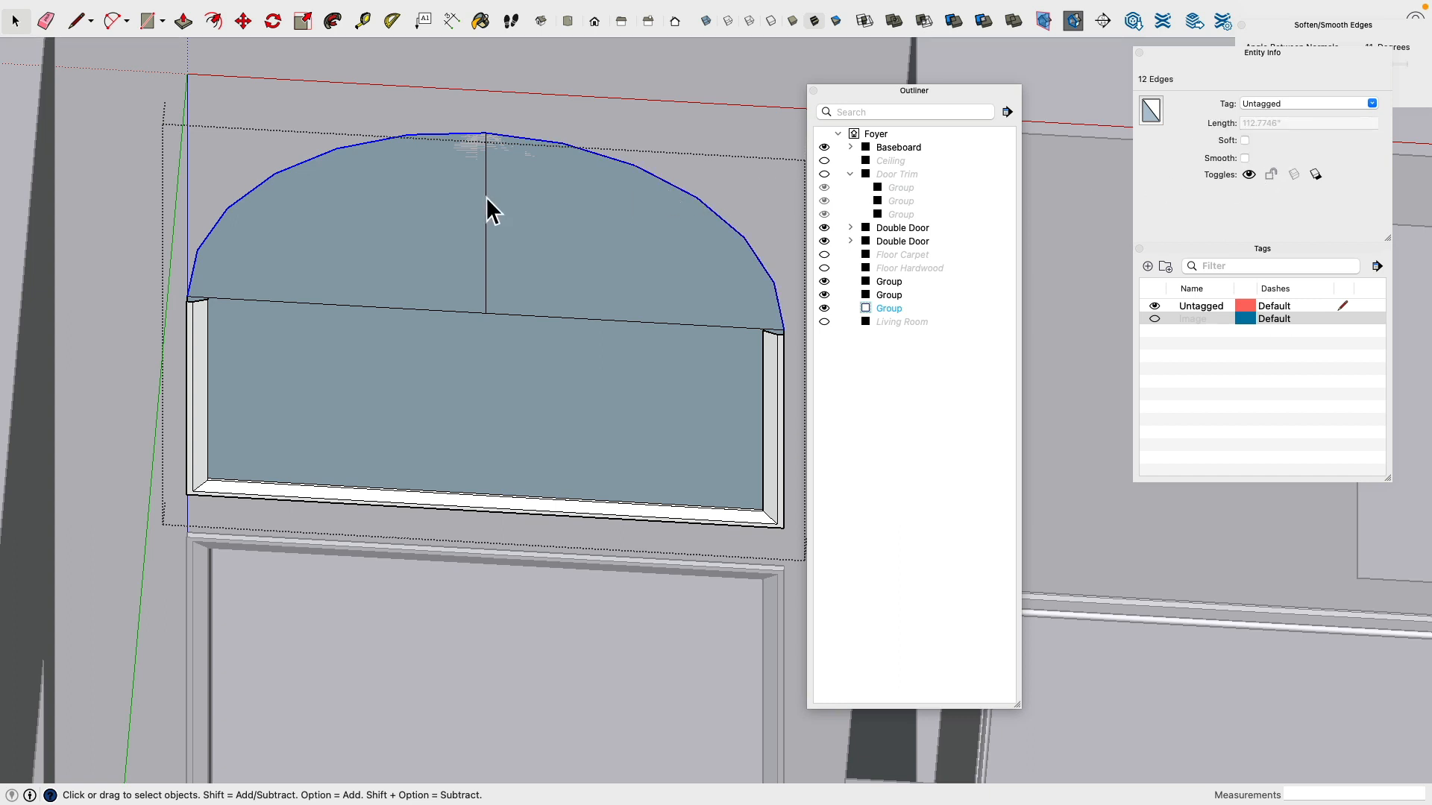
left_click(511, 193)
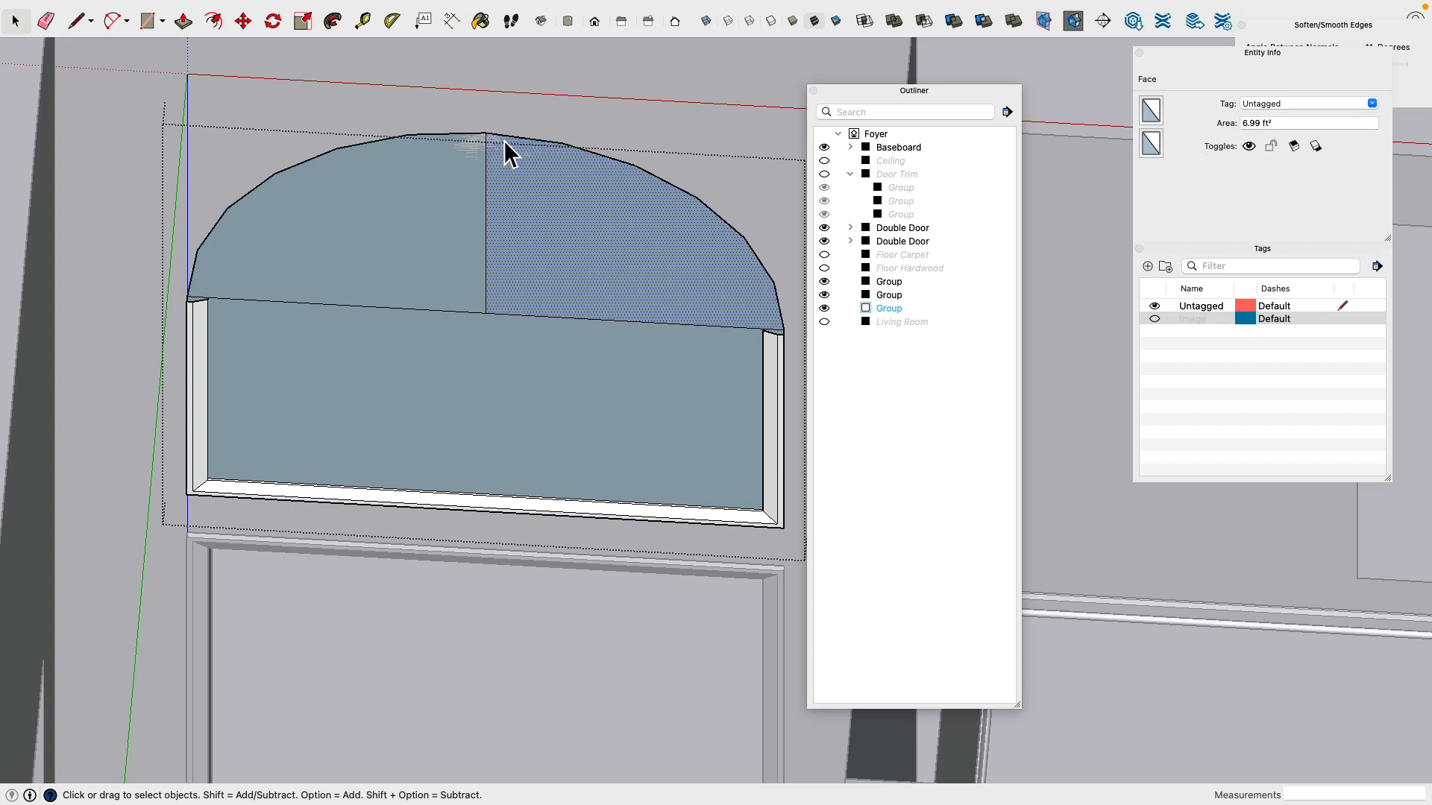
Step: Delete both halves of the arc and the line joining the trim legs, keeping the vertical centre line
left_click(504, 142)
key("Delete")
left_click(477, 144)
key("Delete")
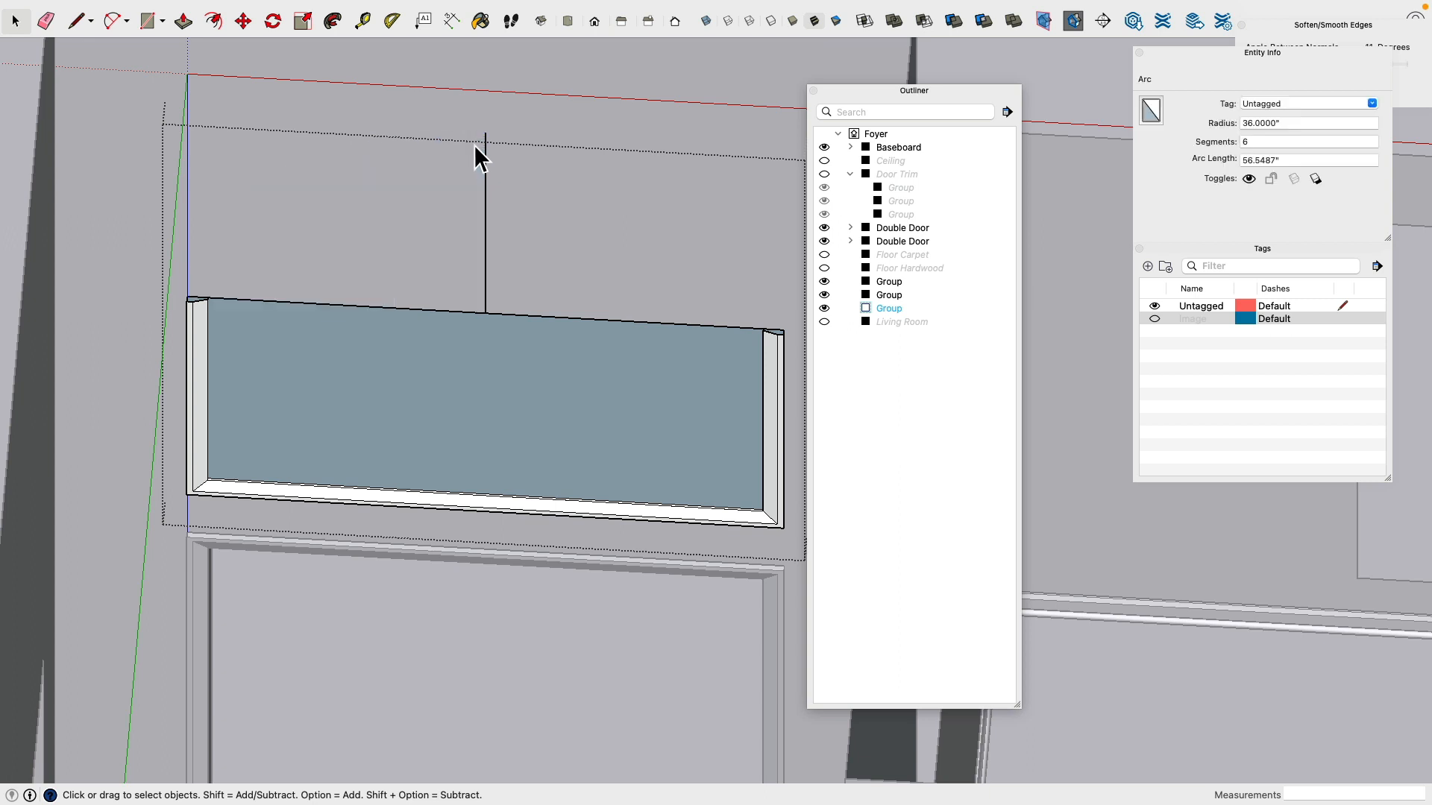
left_click(469, 317)
key("Delete")
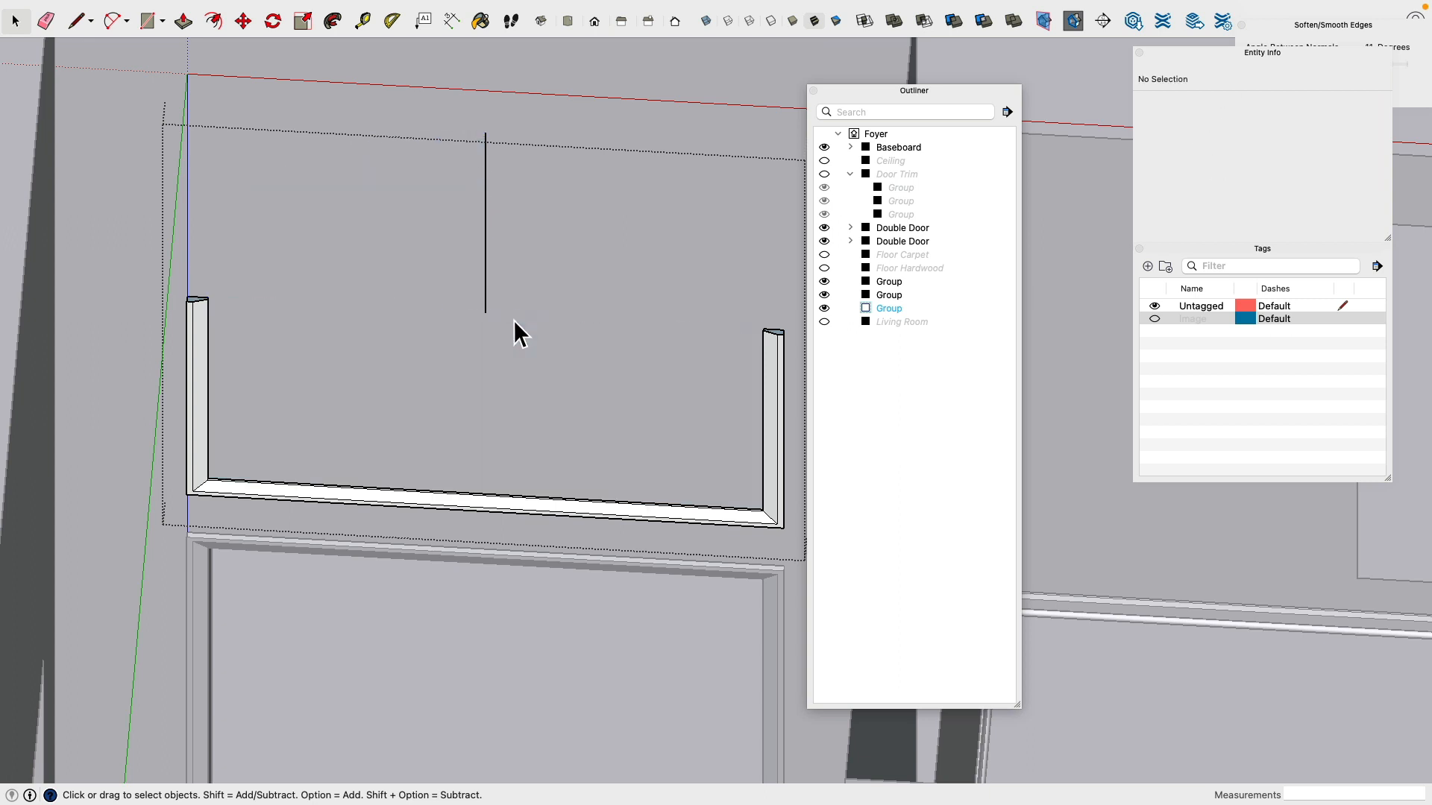
Step: Draw a two-point arc between the trim legs' outer top corners with a 36-inch bulge at the centre line's upper end, using more segments
left_click(113, 21)
left_click(189, 299)
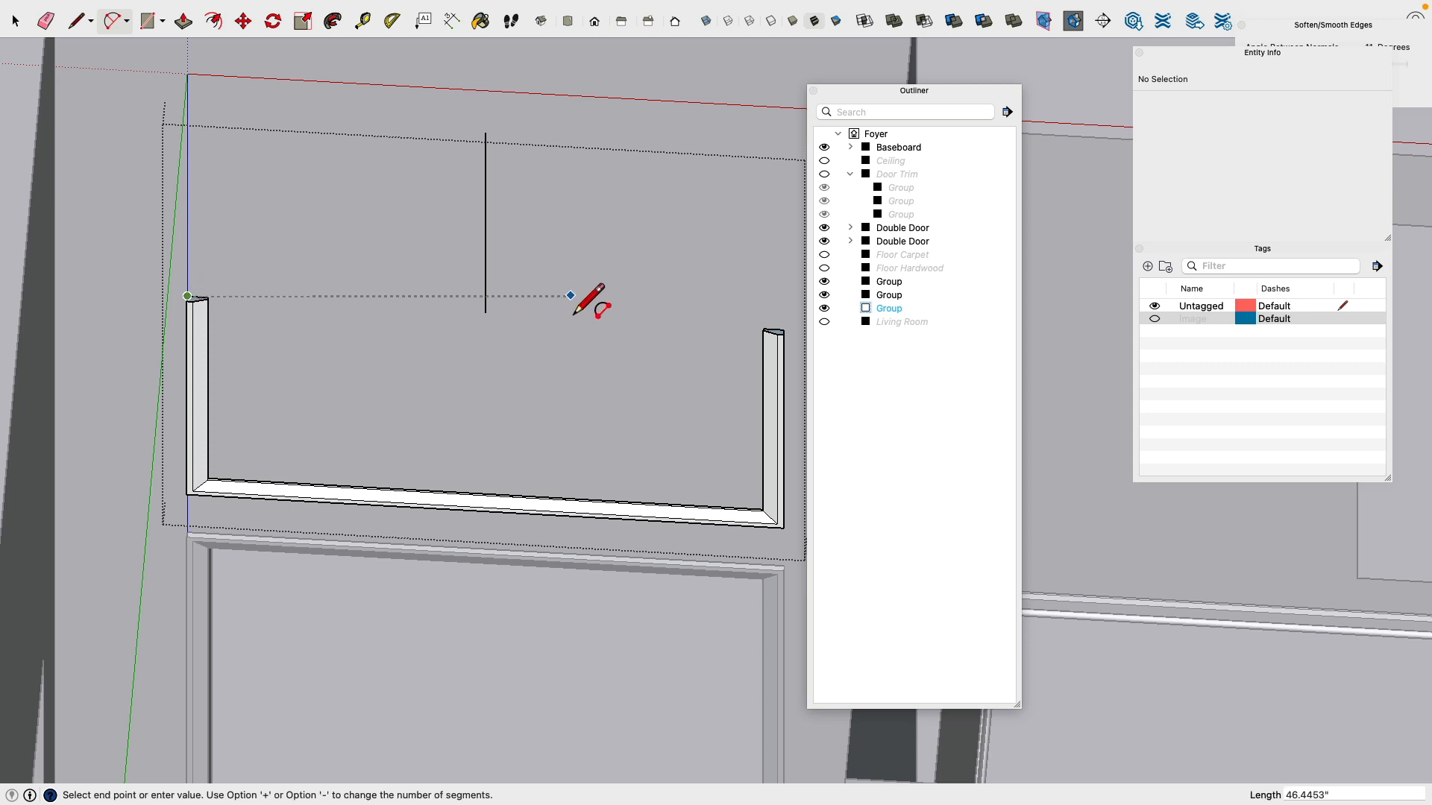
middle_click_drag(589, 306, 470, 327, "shift")
left_click(659, 351)
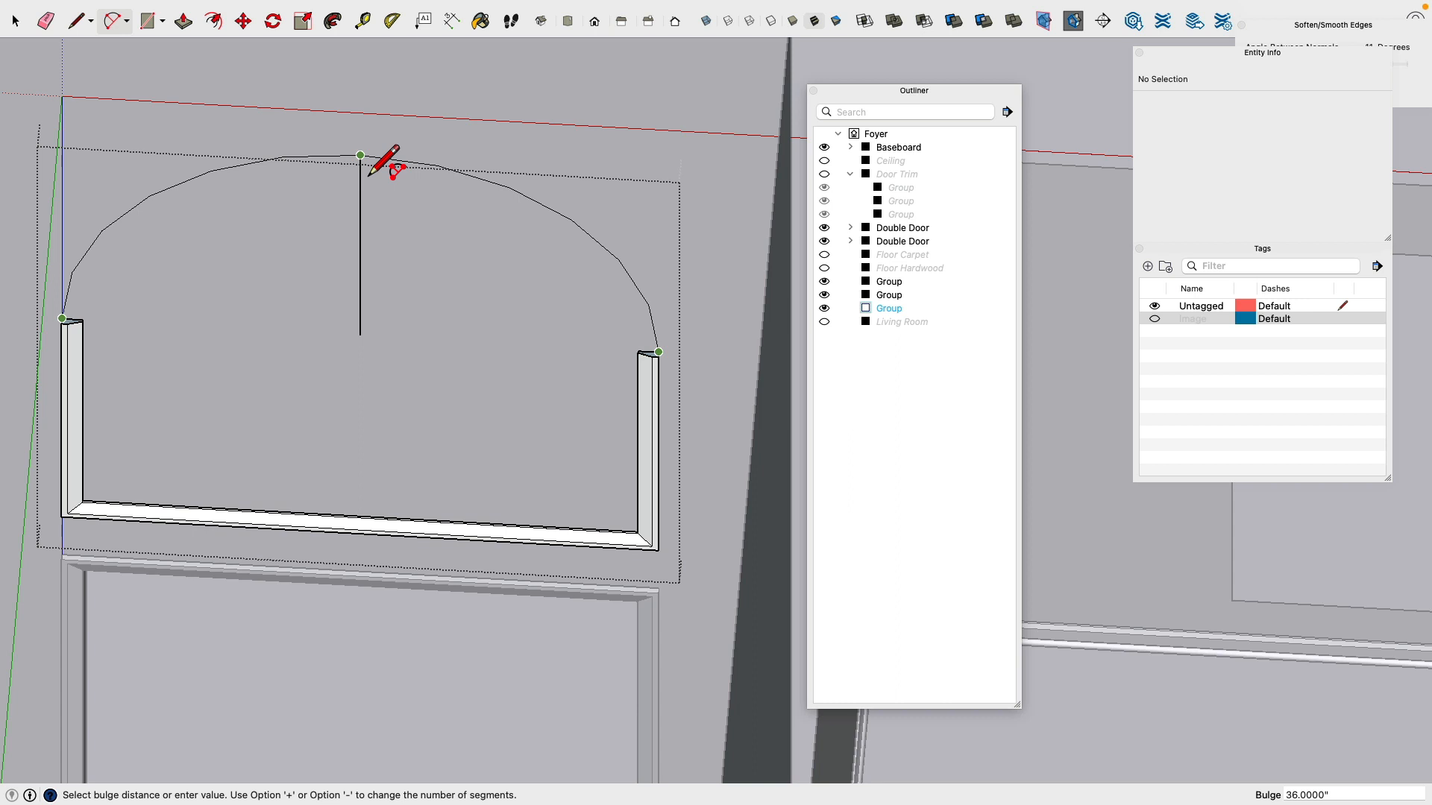
key("alt+plus")
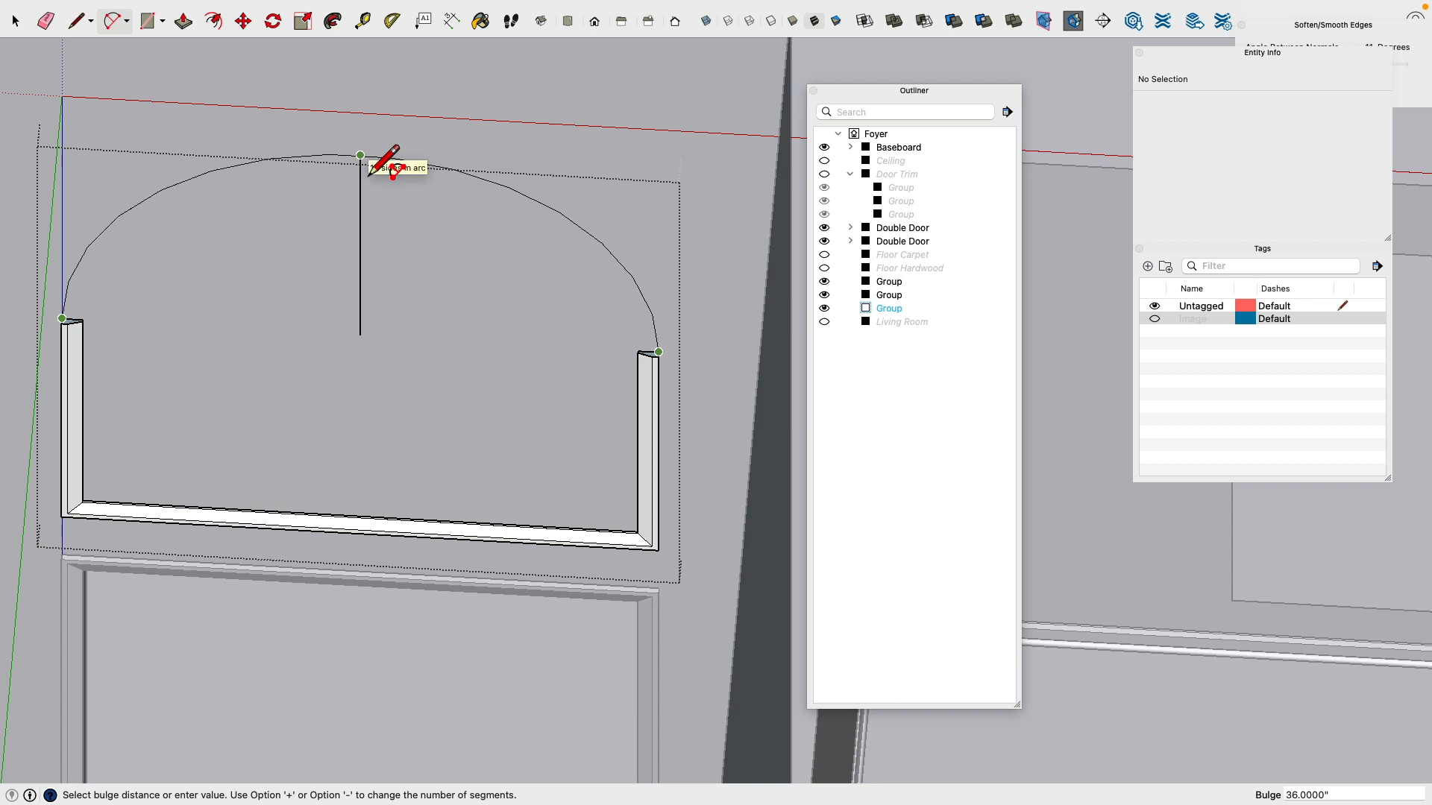
key("alt+minus")
left_click(361, 173)
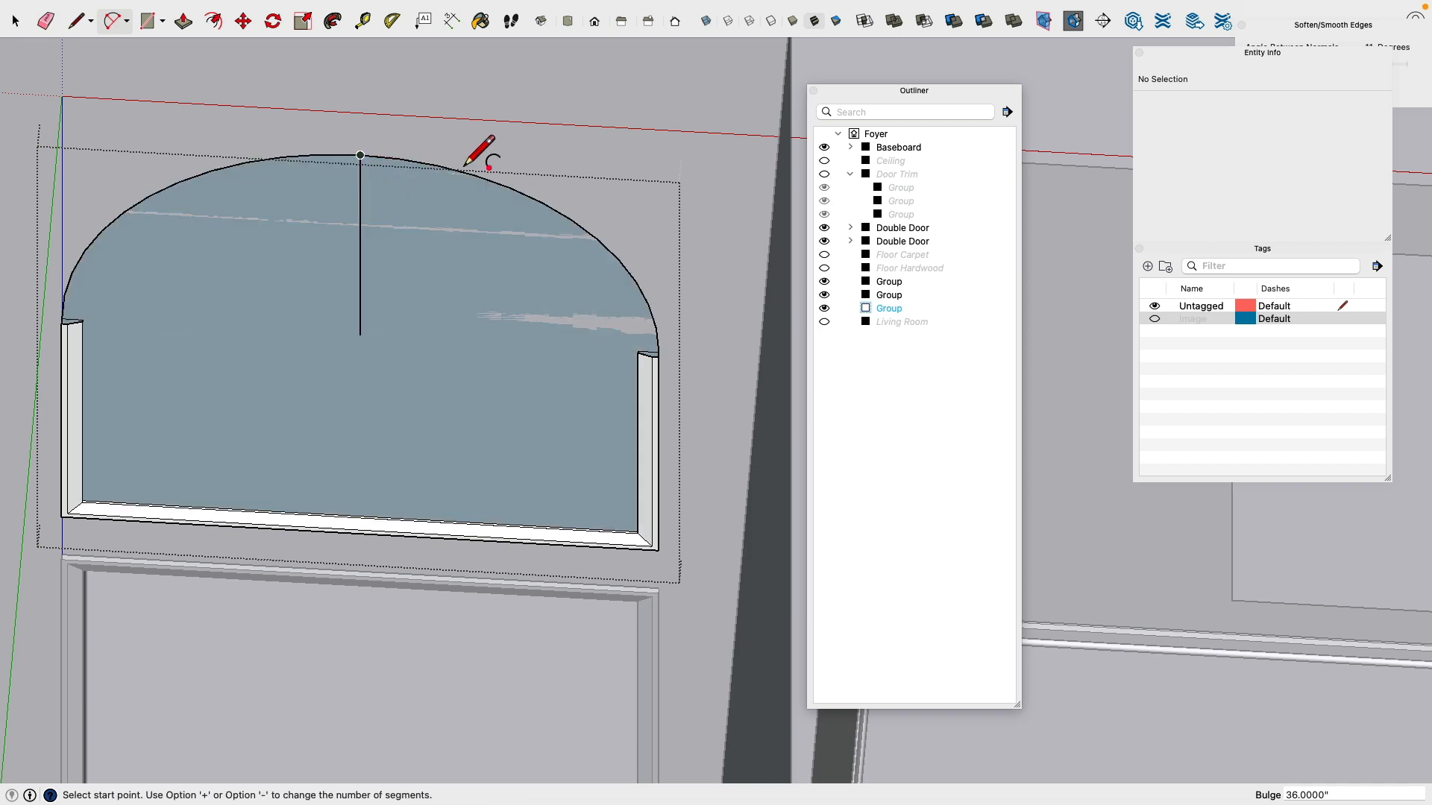
Step: Erase the vertical centre line and delete the face filling the arched opening
scroll(321, 156, "up", 5)
scroll(347, 153, "down", 5)
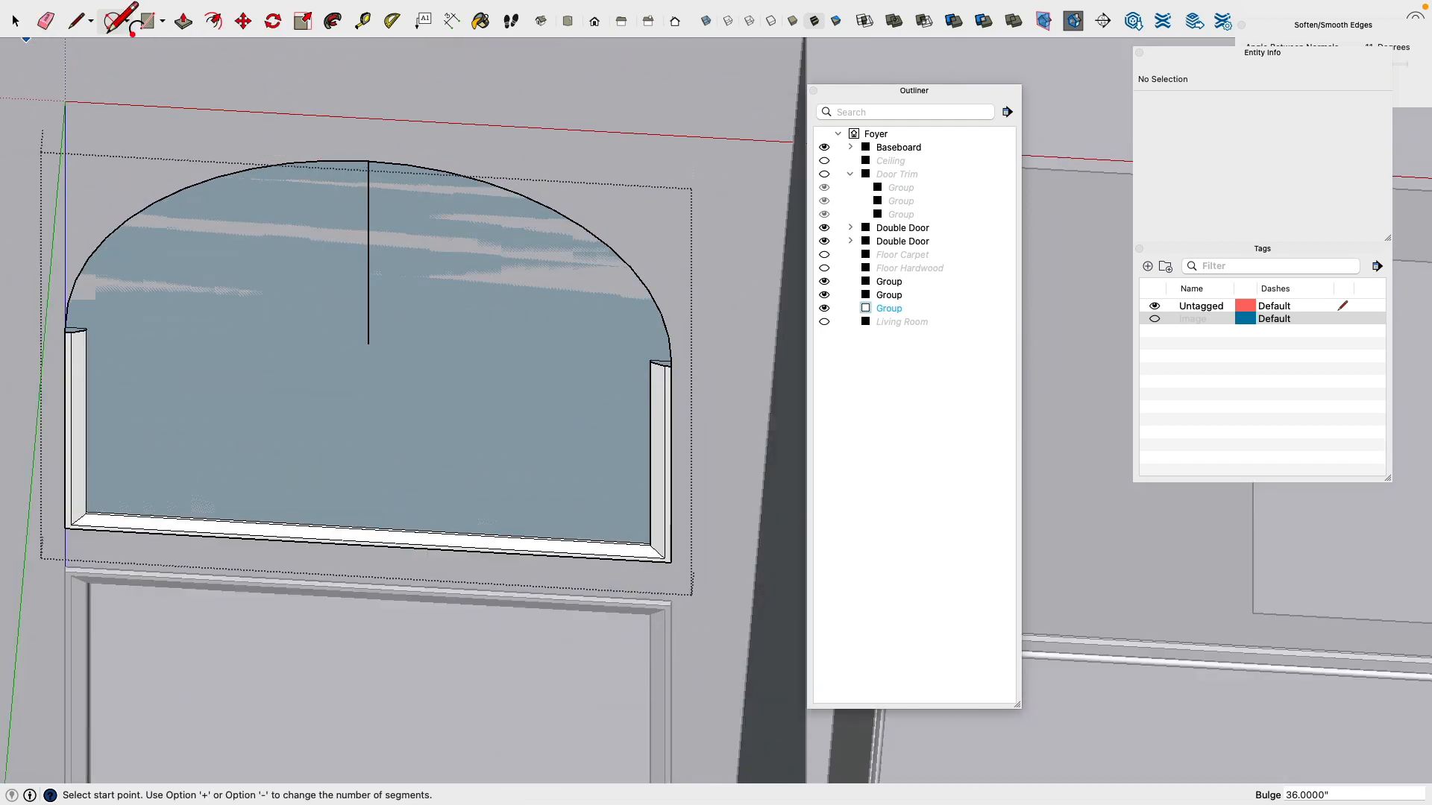
left_click(46, 21)
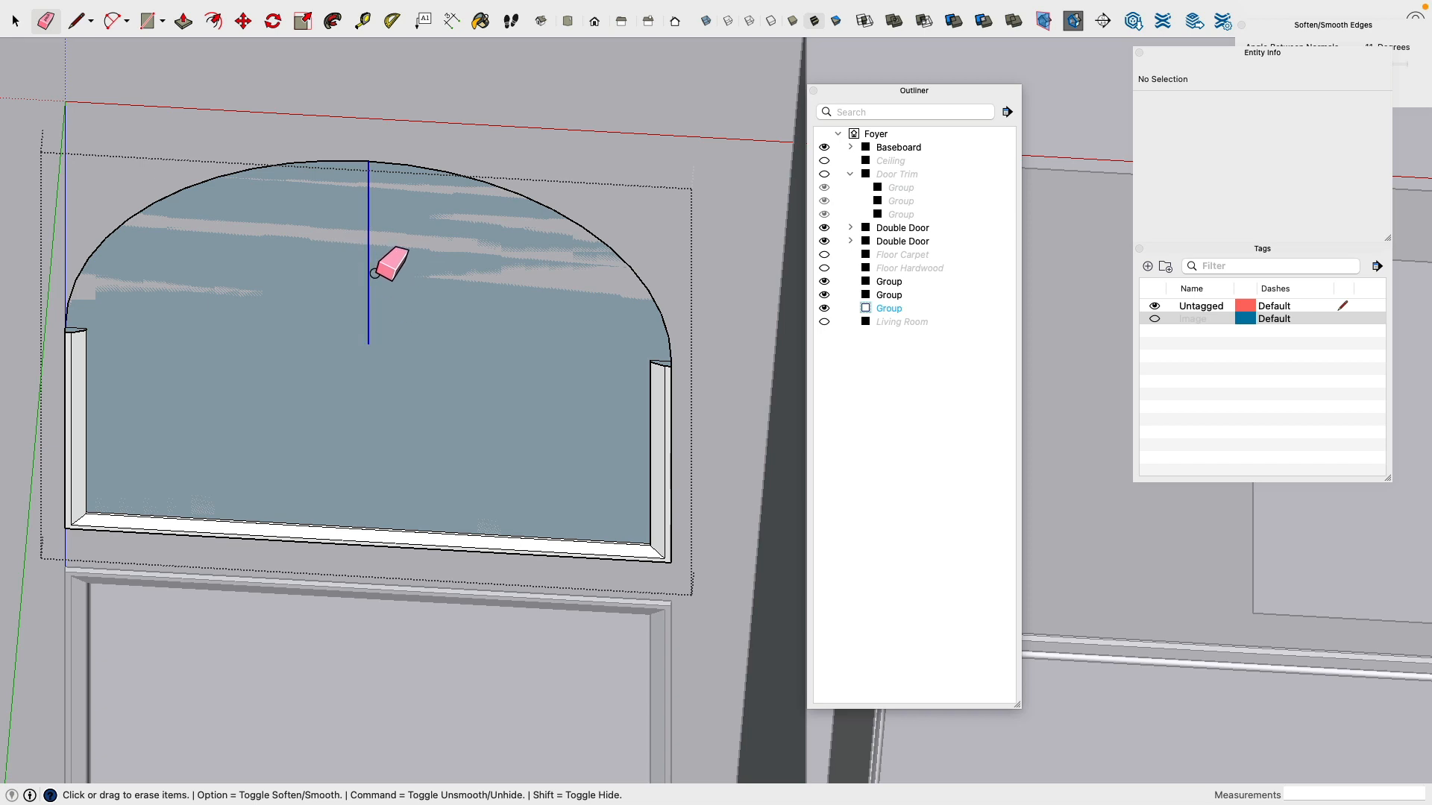
left_click(372, 273)
scroll(122, 323, "up", 5)
mouse_move(122, 323)
middle_mouse_down("shift")
mouse_move(464, 288)
mouse_move(458, 431)
mouse_move(447, 352)
middle_mouse_up("shift")
left_click(15, 21)
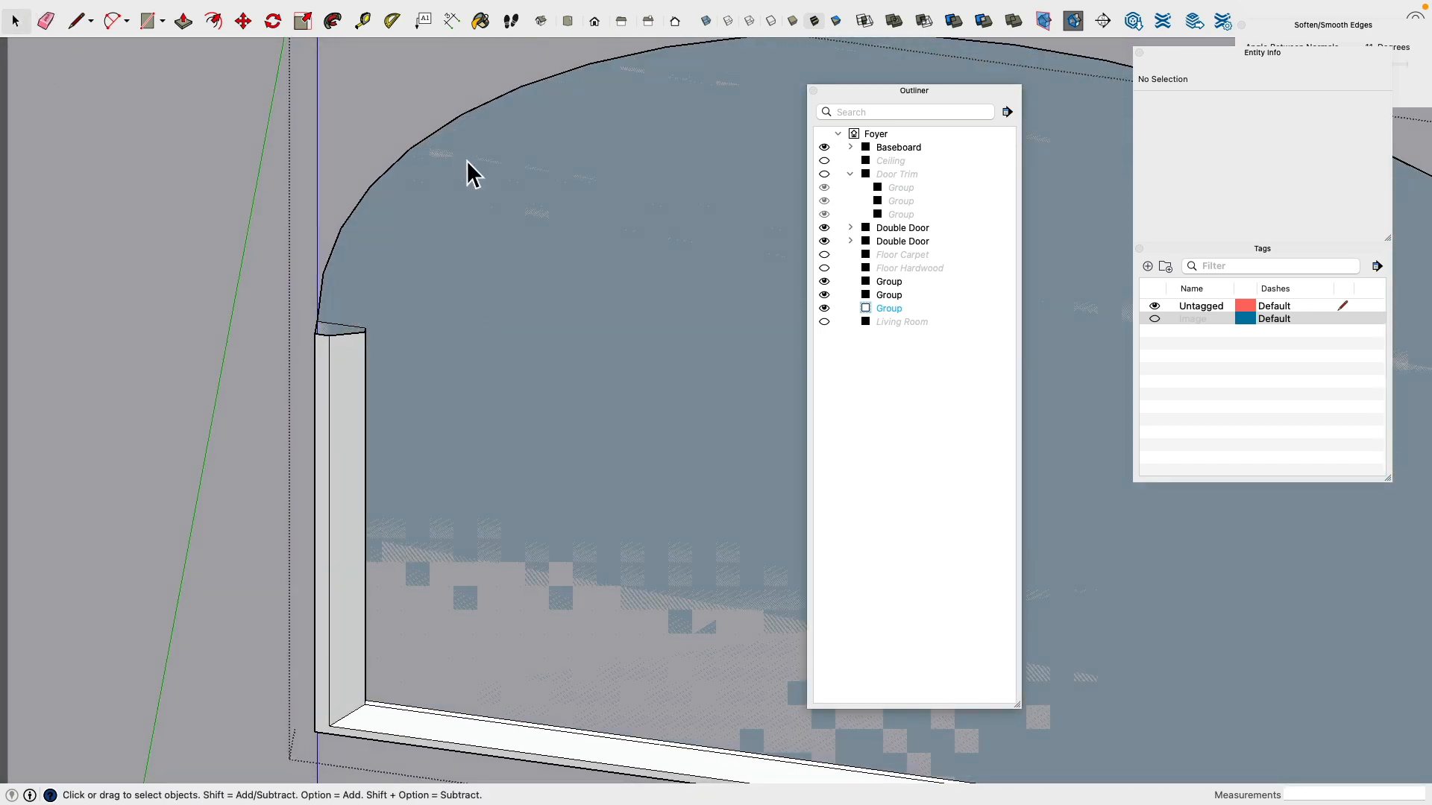
left_click(500, 246)
Step: Cap the left trim leg's open top by drawing a diagonal across its profile, and erase that diagonal
left_click(337, 331)
scroll(335, 335, "up", 5)
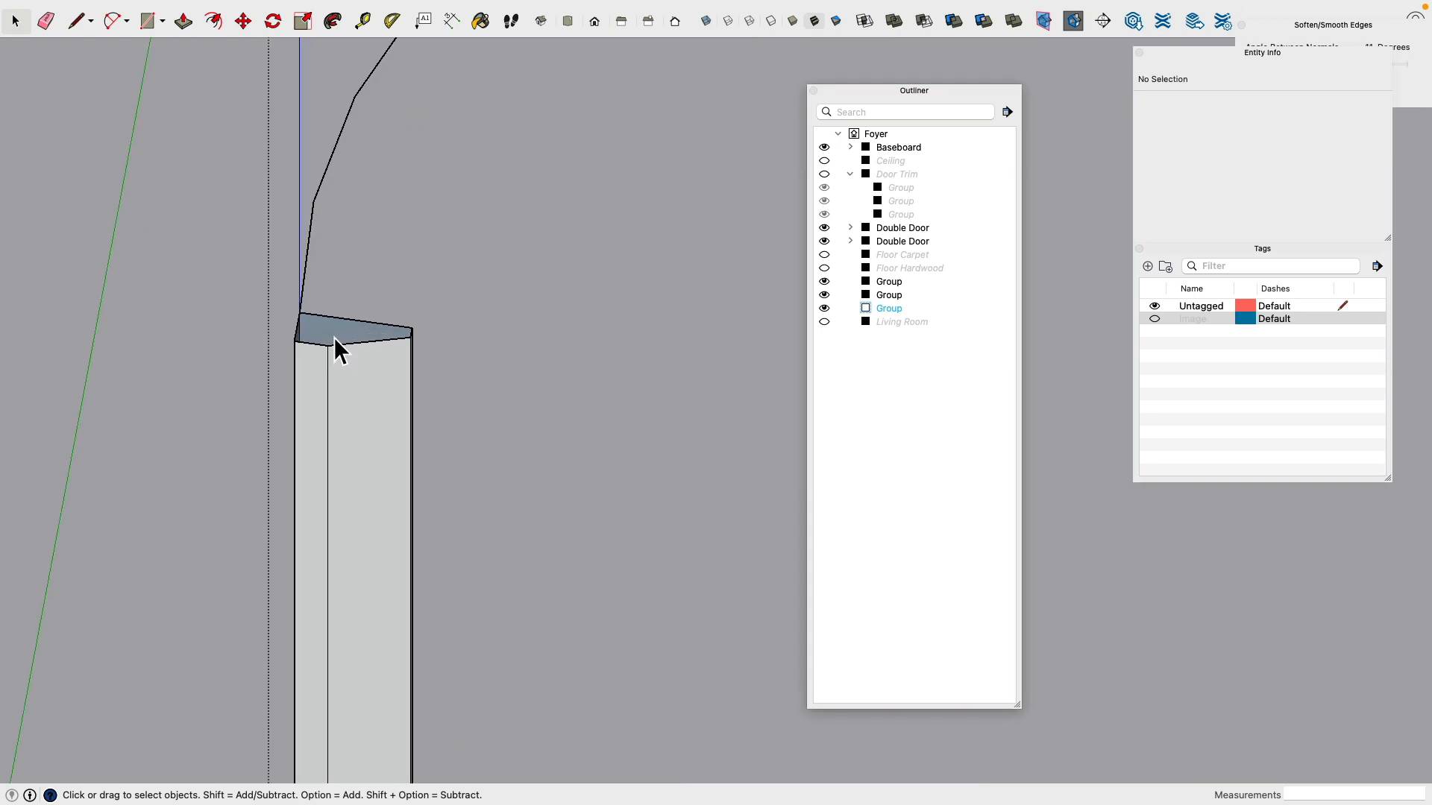
left_click(76, 21)
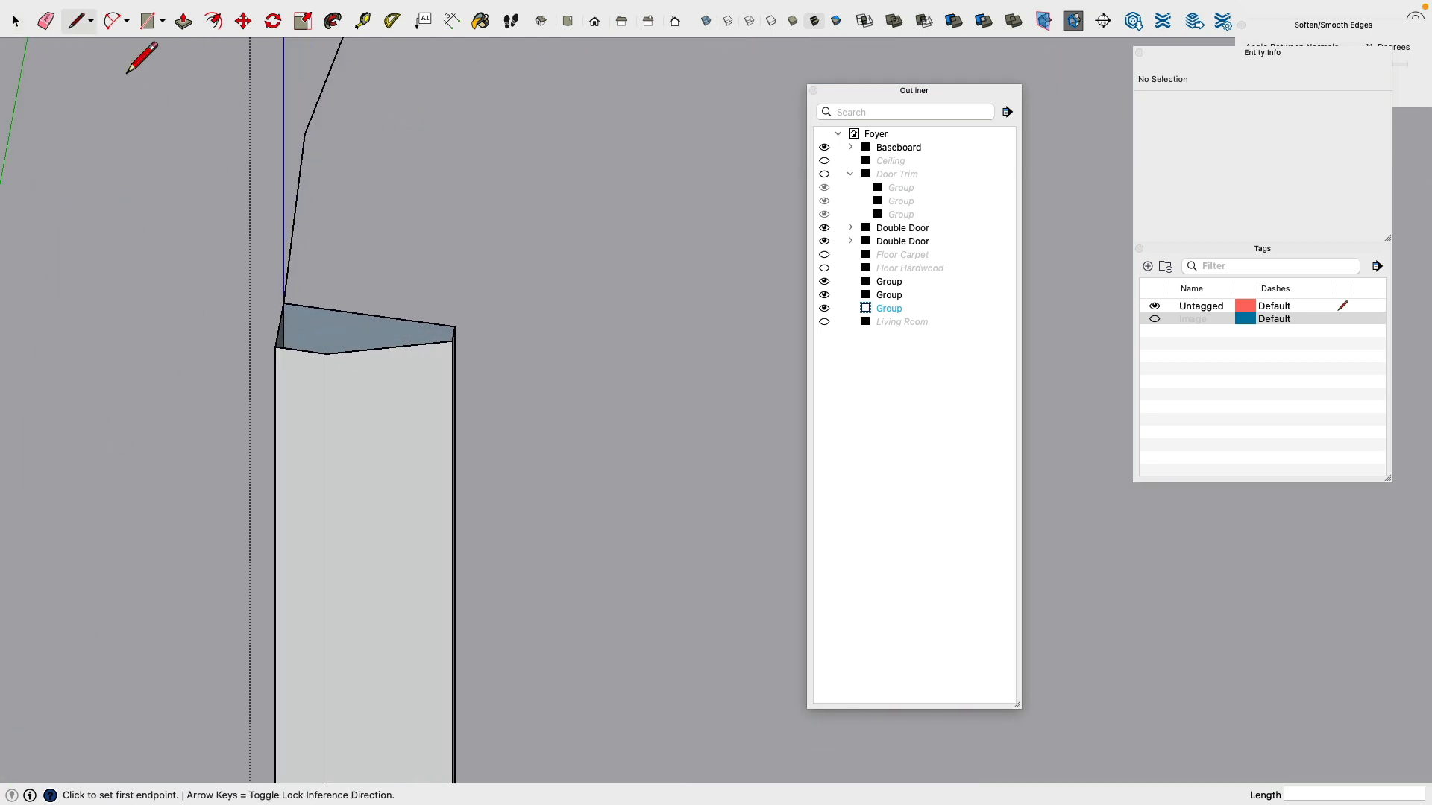
left_click(284, 303)
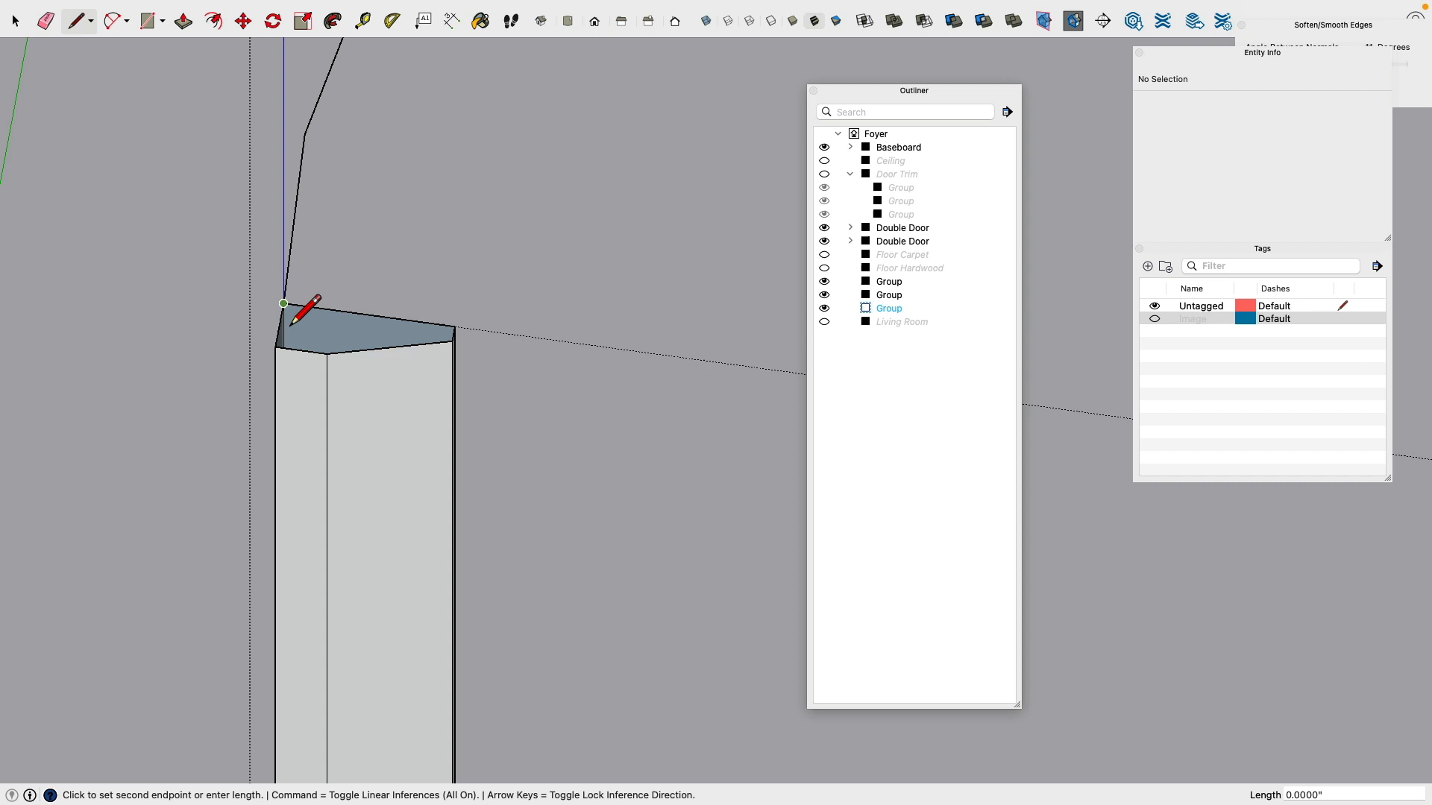
left_click(328, 353)
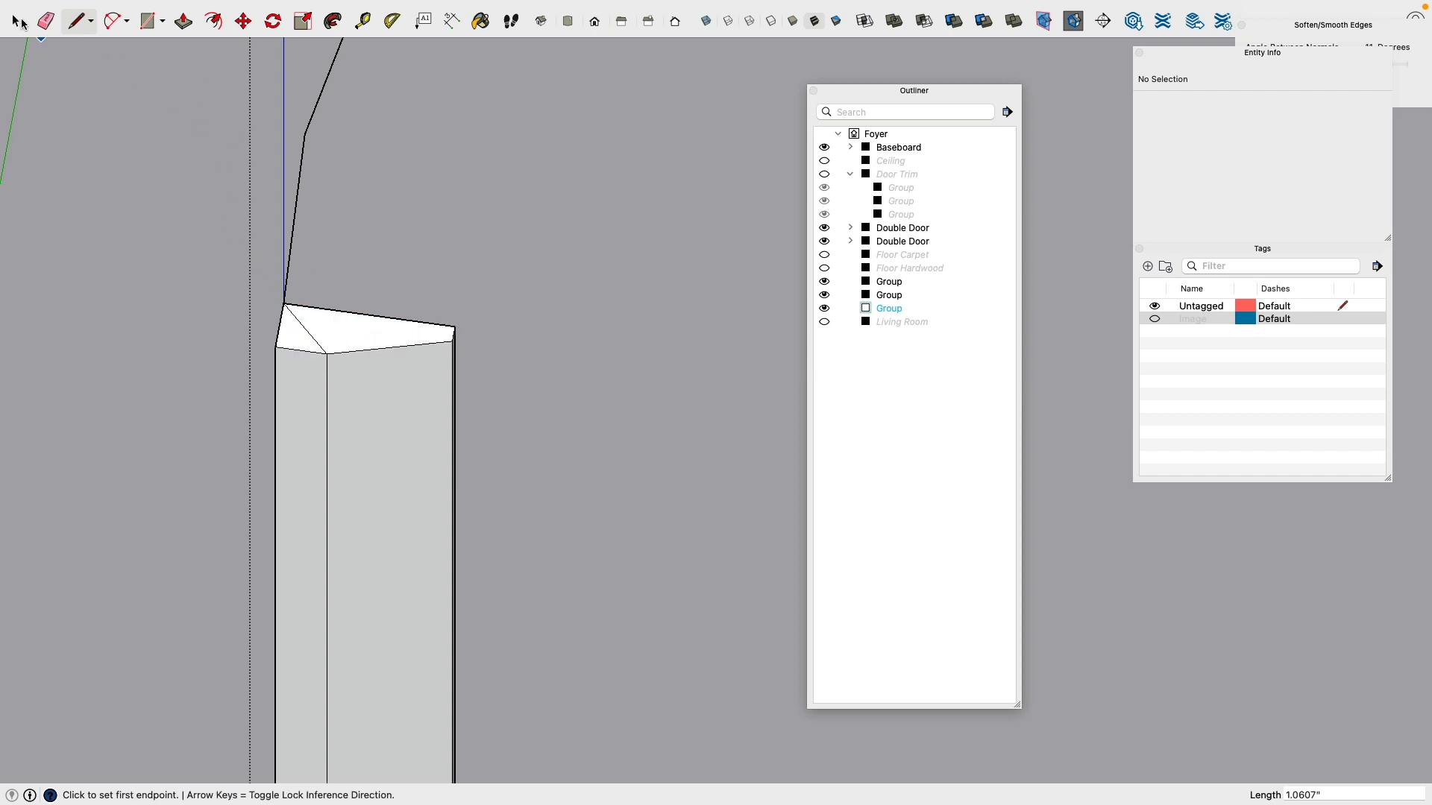
left_click(45, 22)
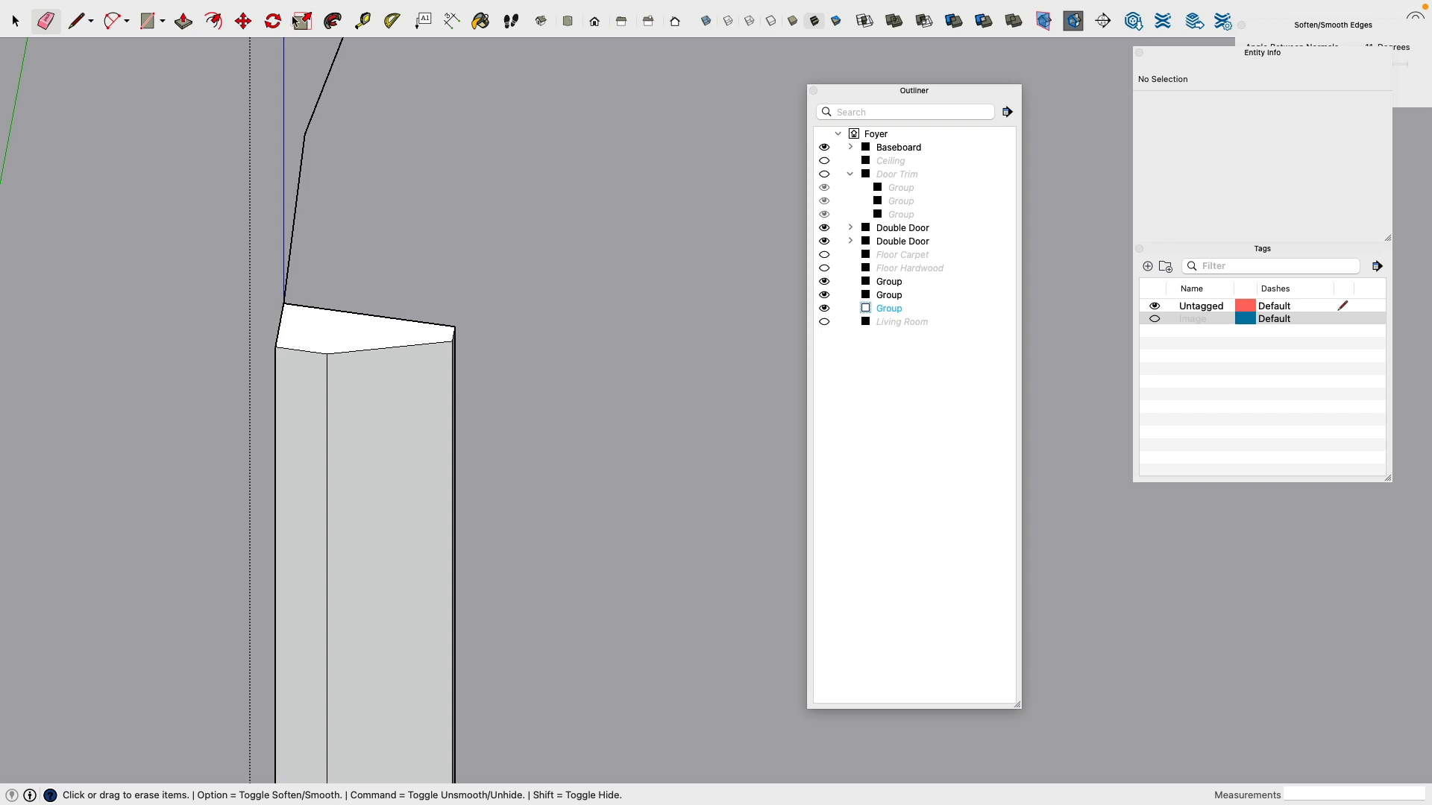
Step: Try to sweep the left leg's profile along the arc to the right leg with Follow Me, and undo the sweep
left_click(331, 22)
left_click(320, 345)
scroll(316, 334, "down", 5)
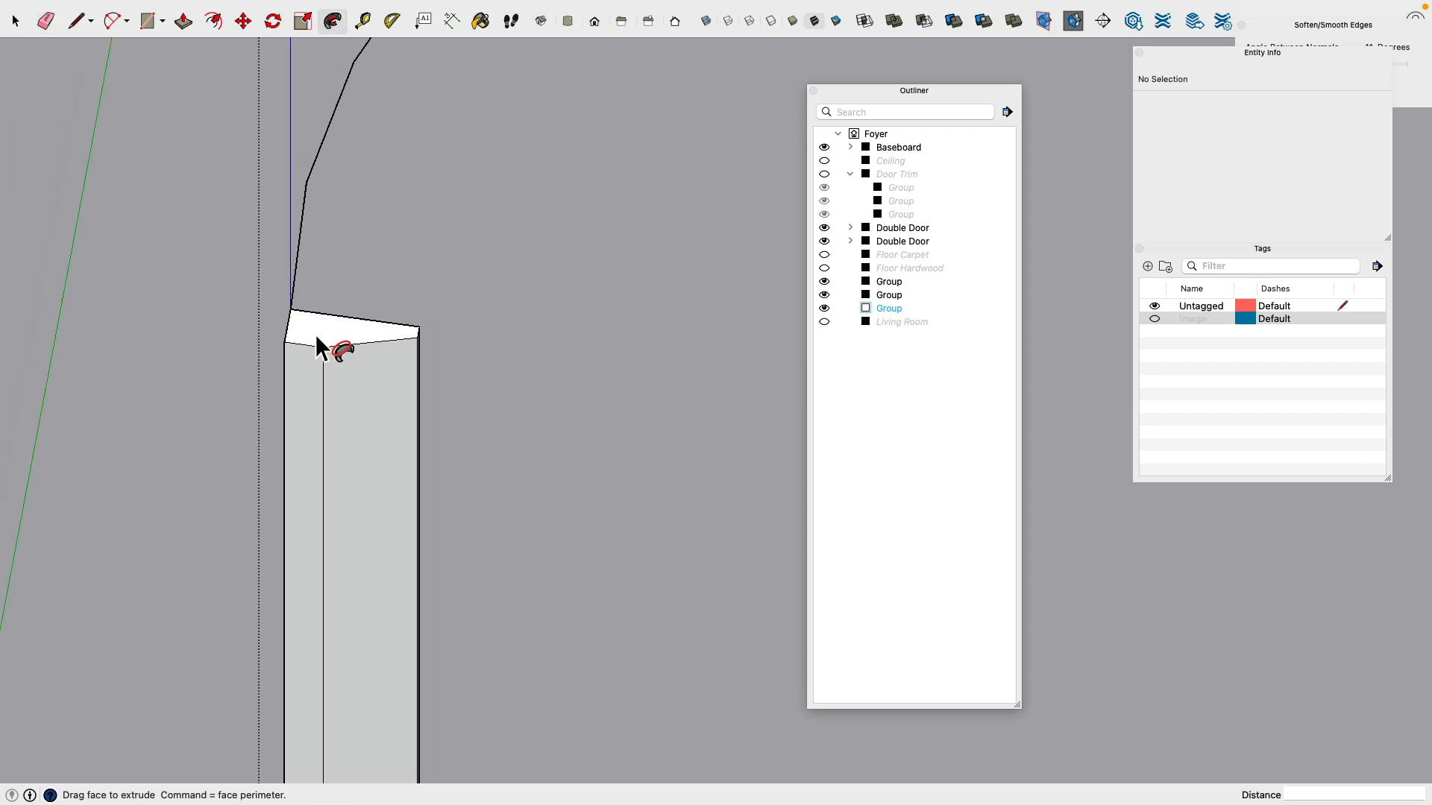
scroll(350, 182, "down", 5)
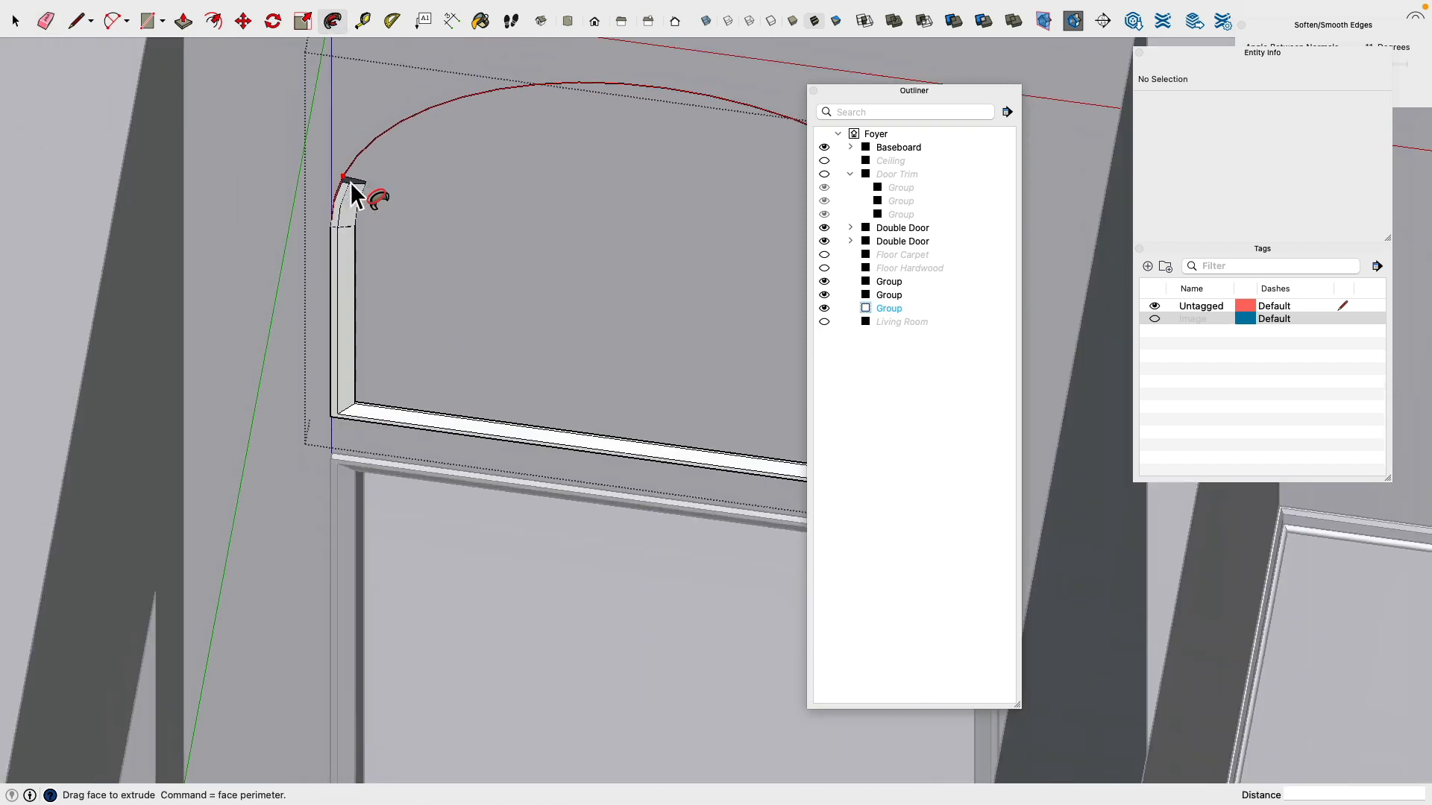
scroll(708, 235, "up", 5)
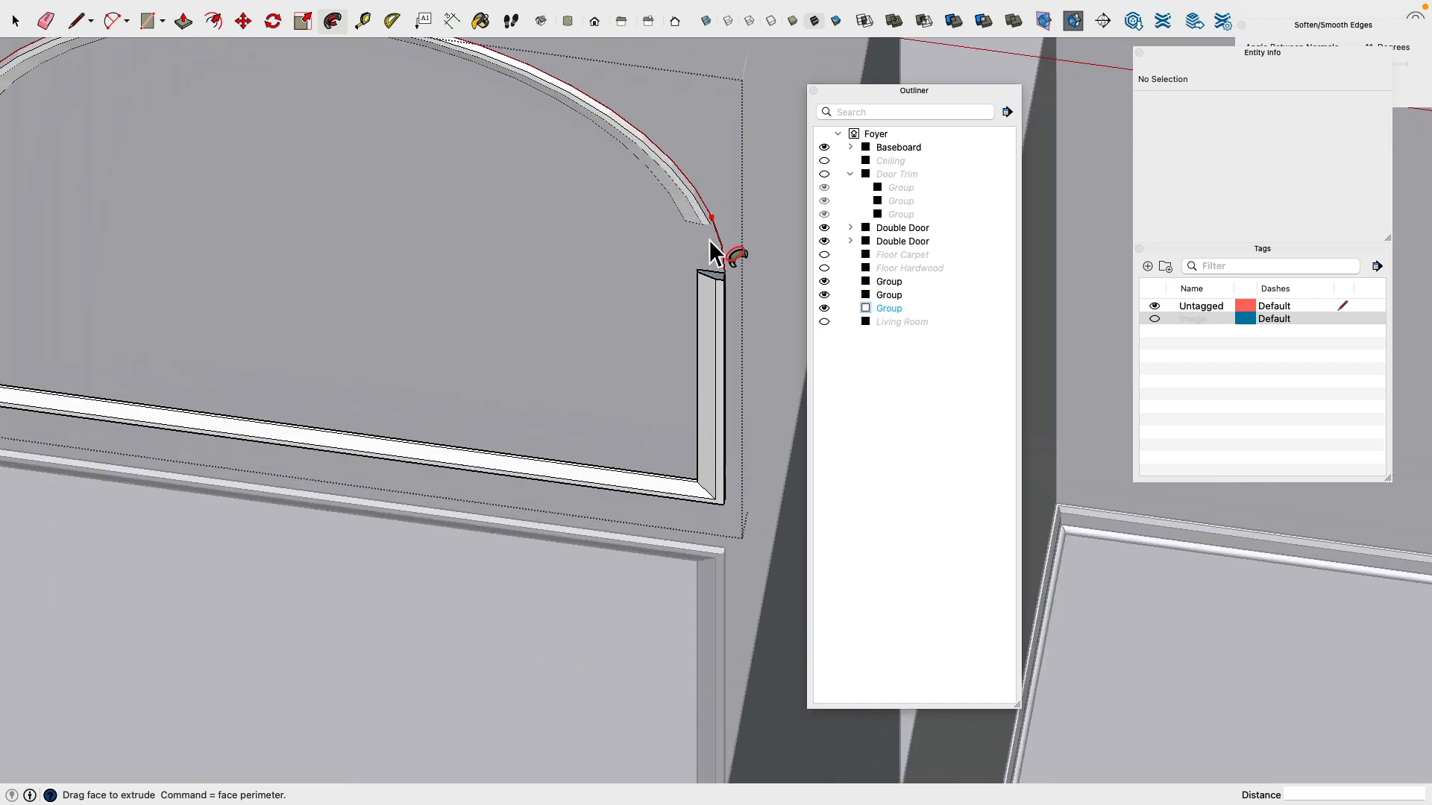
left_click(727, 287)
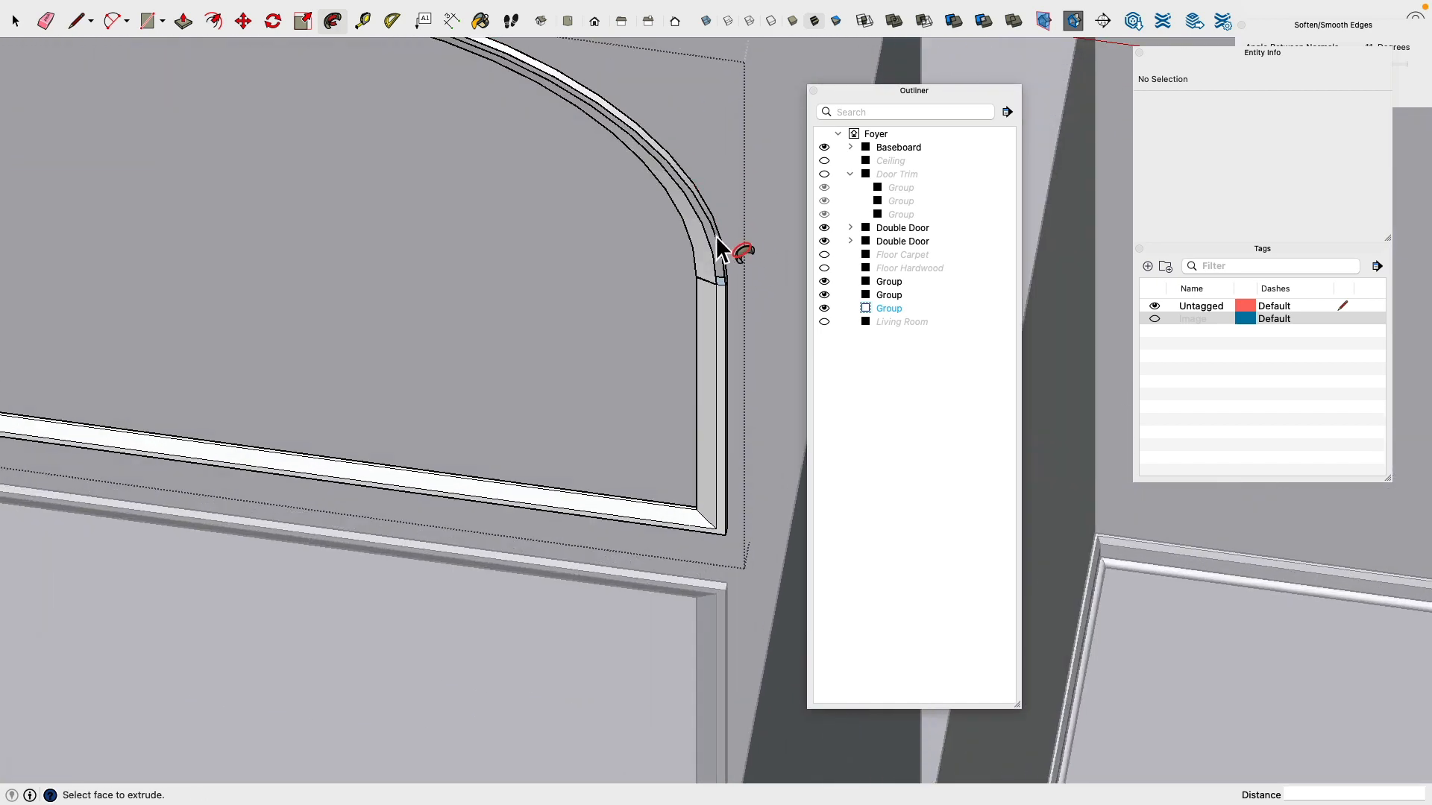
scroll(727, 265, "up", 4)
scroll(728, 271, "down", 3)
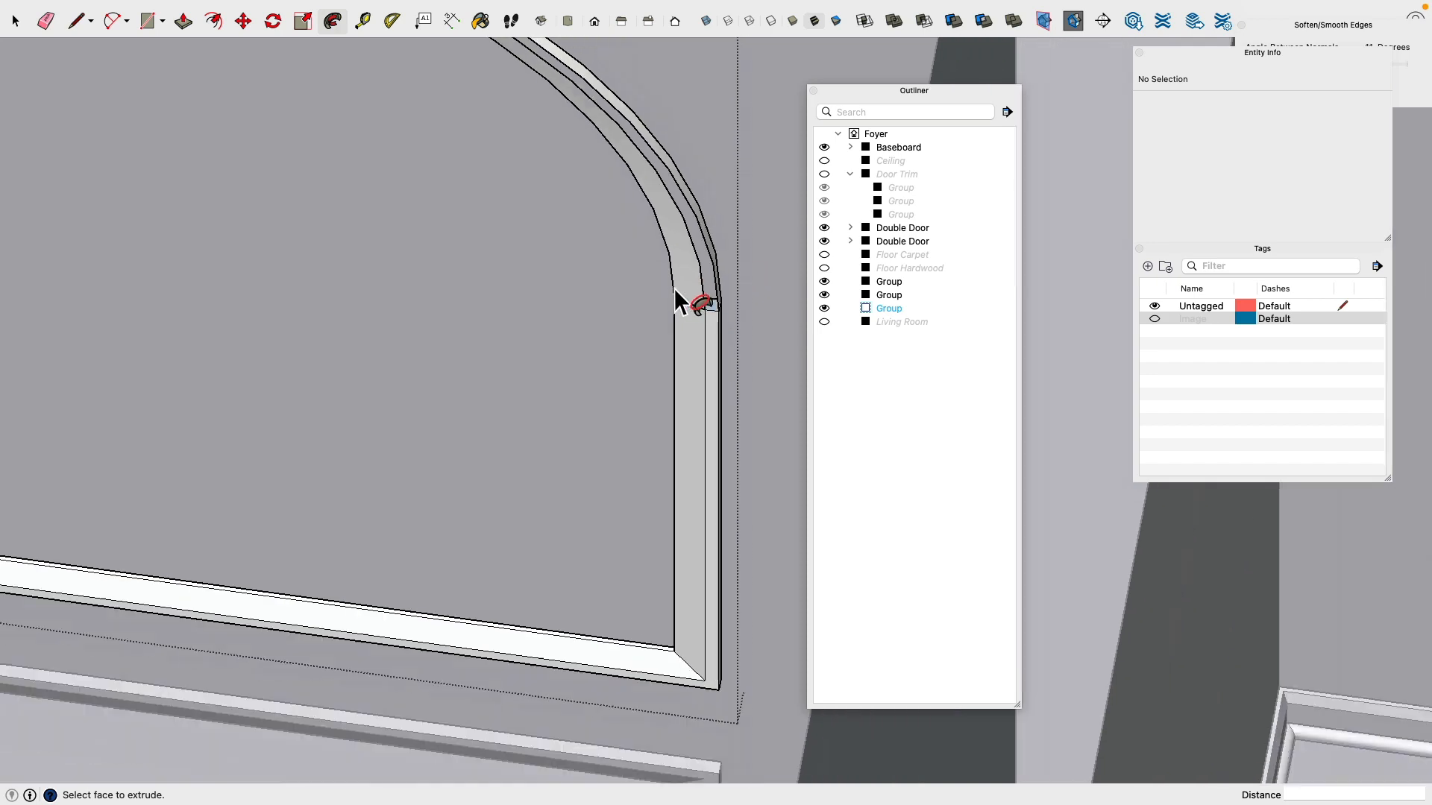
scroll(674, 288, "down", 5)
mouse_move(514, 302)
middle_mouse_down()
mouse_move(552, 348)
mouse_move(574, 253)
mouse_move(765, 176)
middle_mouse_up()
scroll(601, 195, "down", 3)
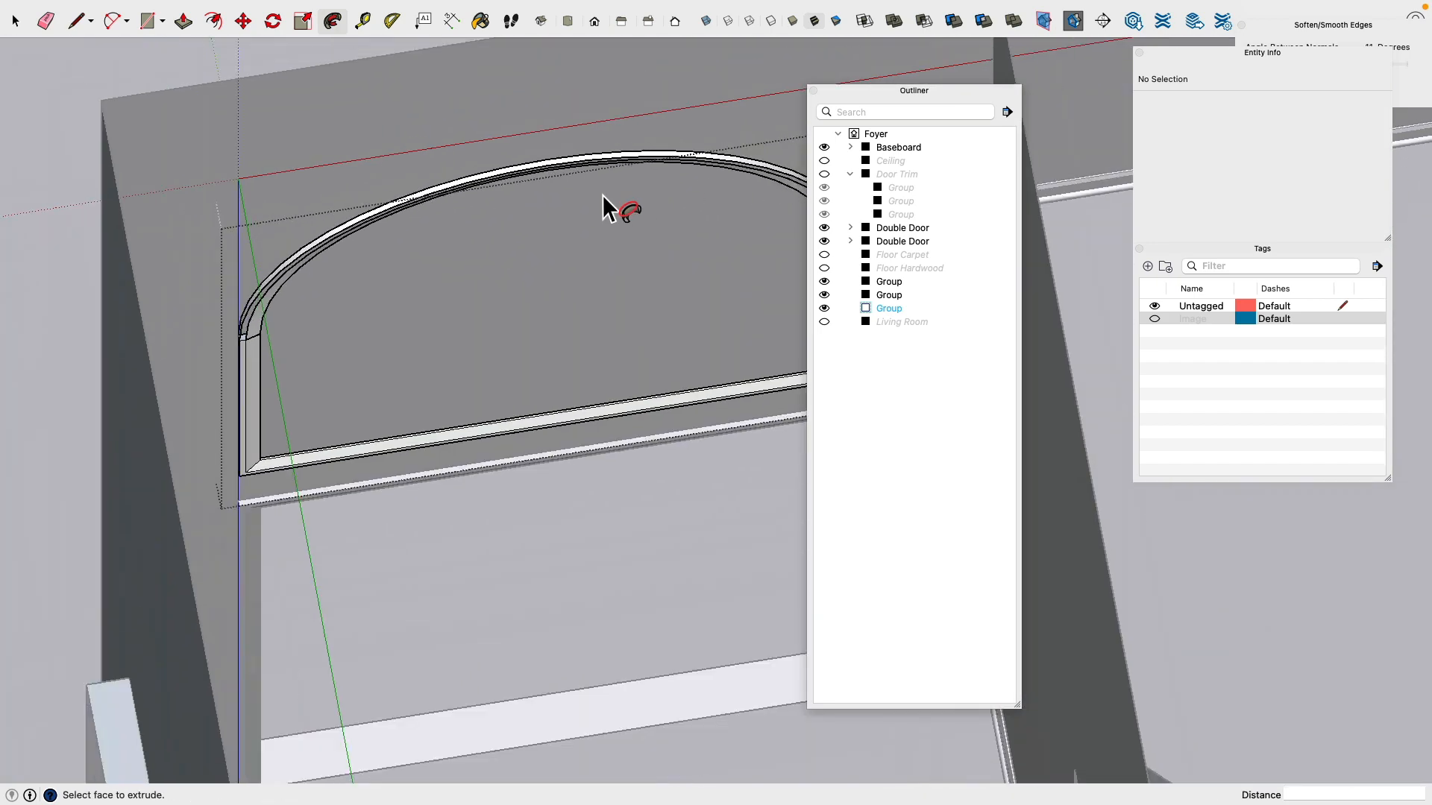
key("super+z")
Step: Try to erase the left trim leg's vertical edges, and undo the erasure
scroll(283, 262, "up", 4)
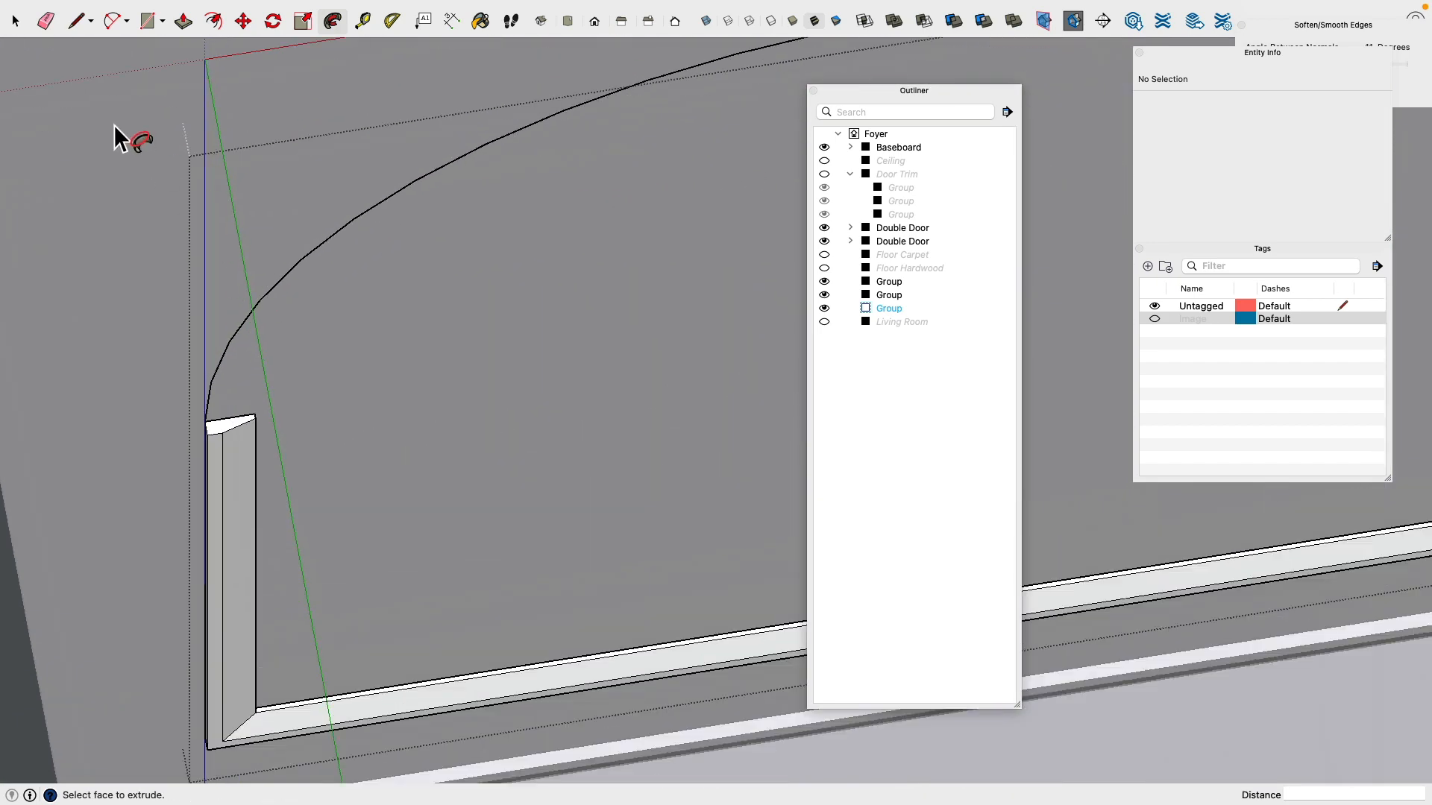
left_click(47, 27)
mouse_move(275, 460)
middle_mouse_down()
mouse_move(256, 428)
mouse_move(274, 400)
middle_mouse_up()
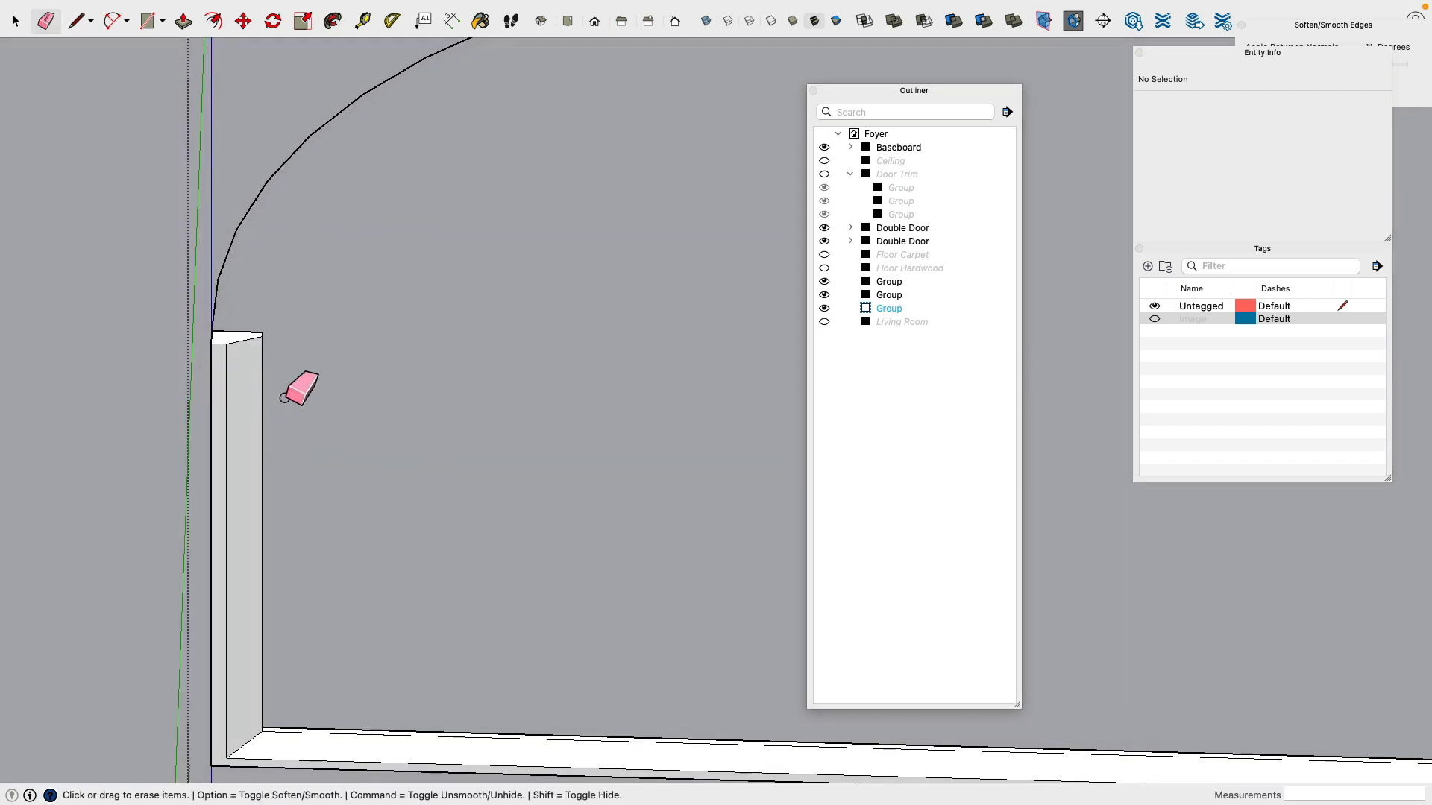
mouse_move(280, 398)
left_mouse_down()
mouse_move(215, 402)
mouse_move(276, 378)
mouse_move(261, 396)
left_mouse_up()
scroll(328, 406, "down", 5)
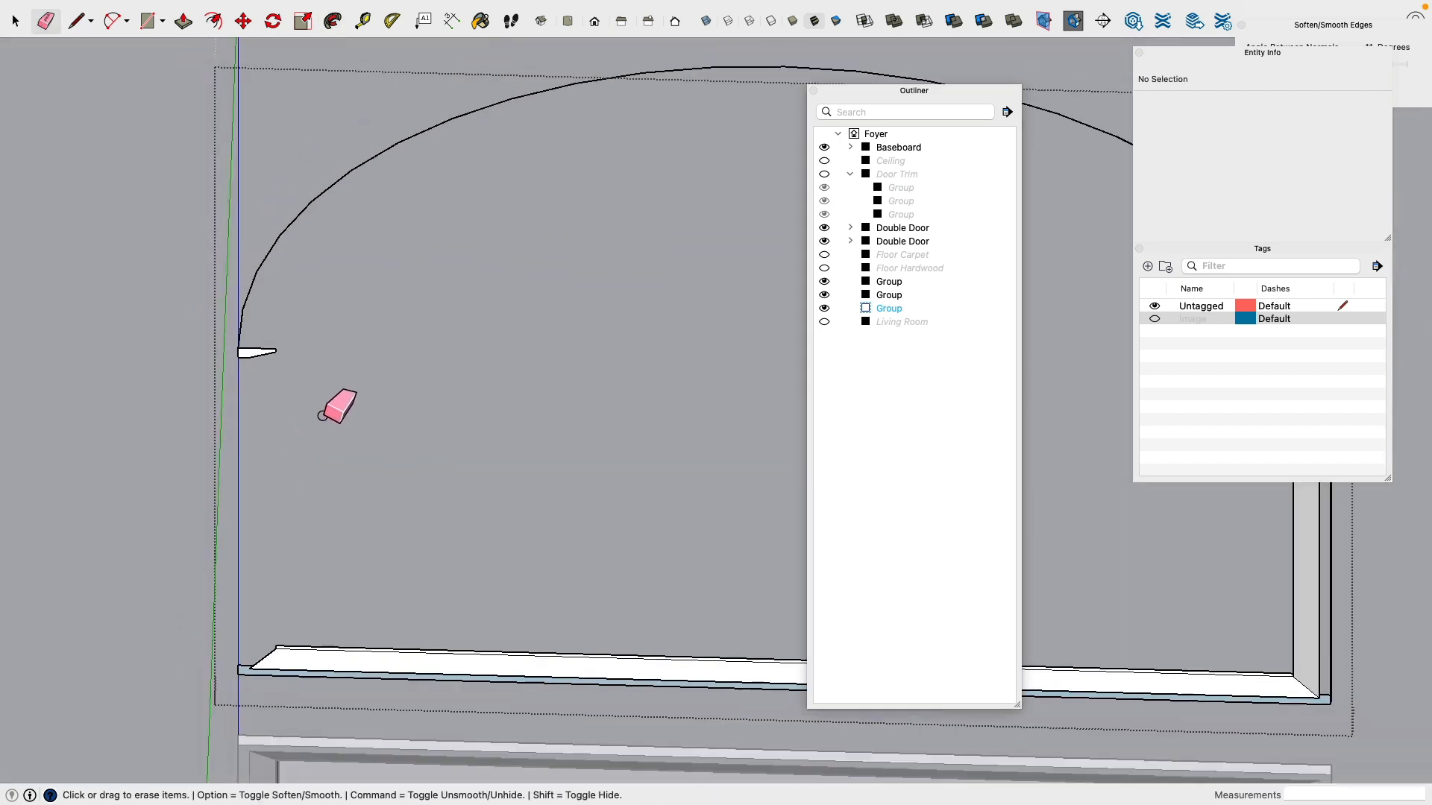
mouse_move(246, 432)
middle_mouse_down()
mouse_move(370, 534)
mouse_move(342, 594)
mouse_move(284, 214)
mouse_move(232, 302)
mouse_move(258, 355)
mouse_move(282, 250)
mouse_move(268, 225)
middle_mouse_up()
key("super+z")
Step: Draw short mitre lines from the bevel corners to the outer corners at both lower corners of the window trim's front
scroll(274, 343, "up", 5)
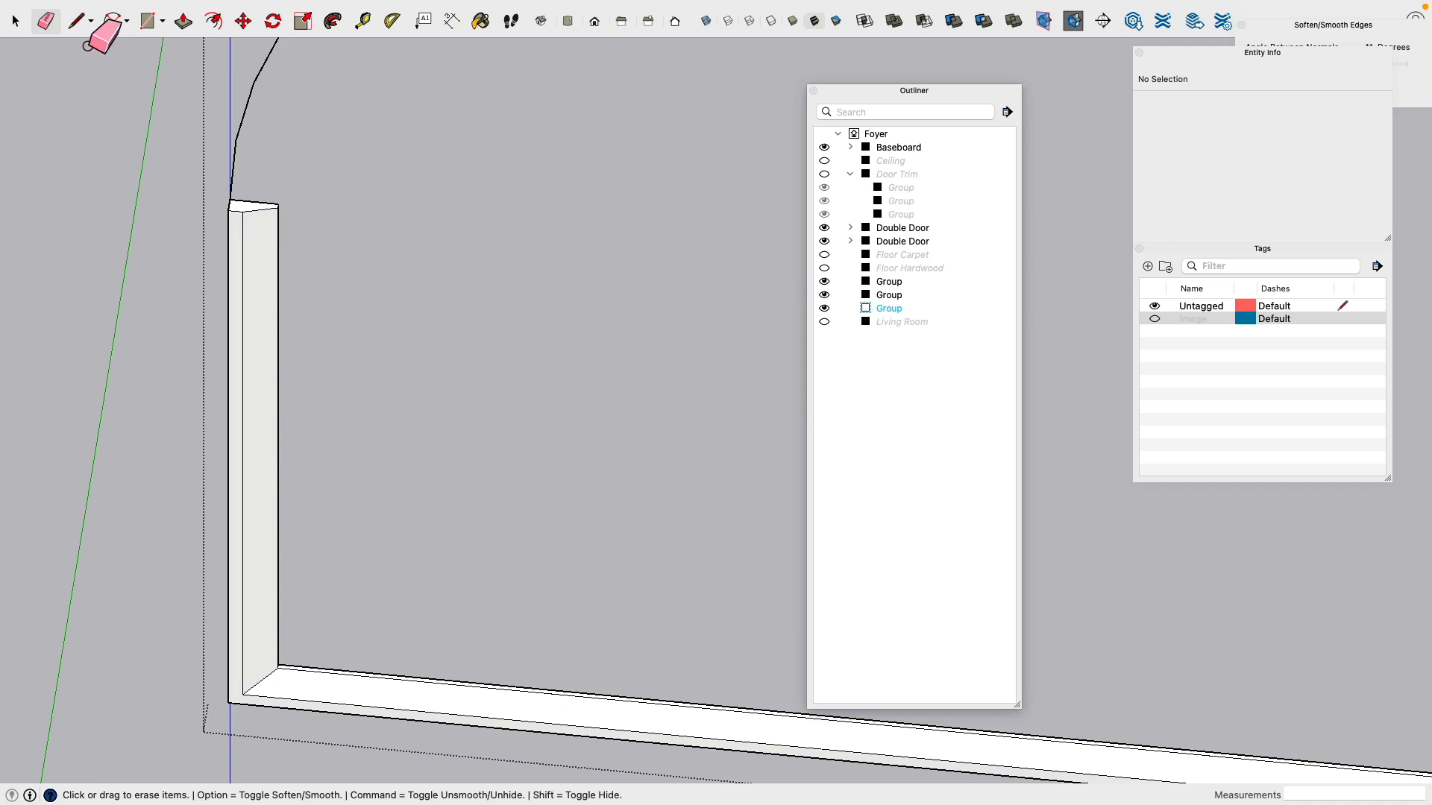
key("l")
left_click(249, 699)
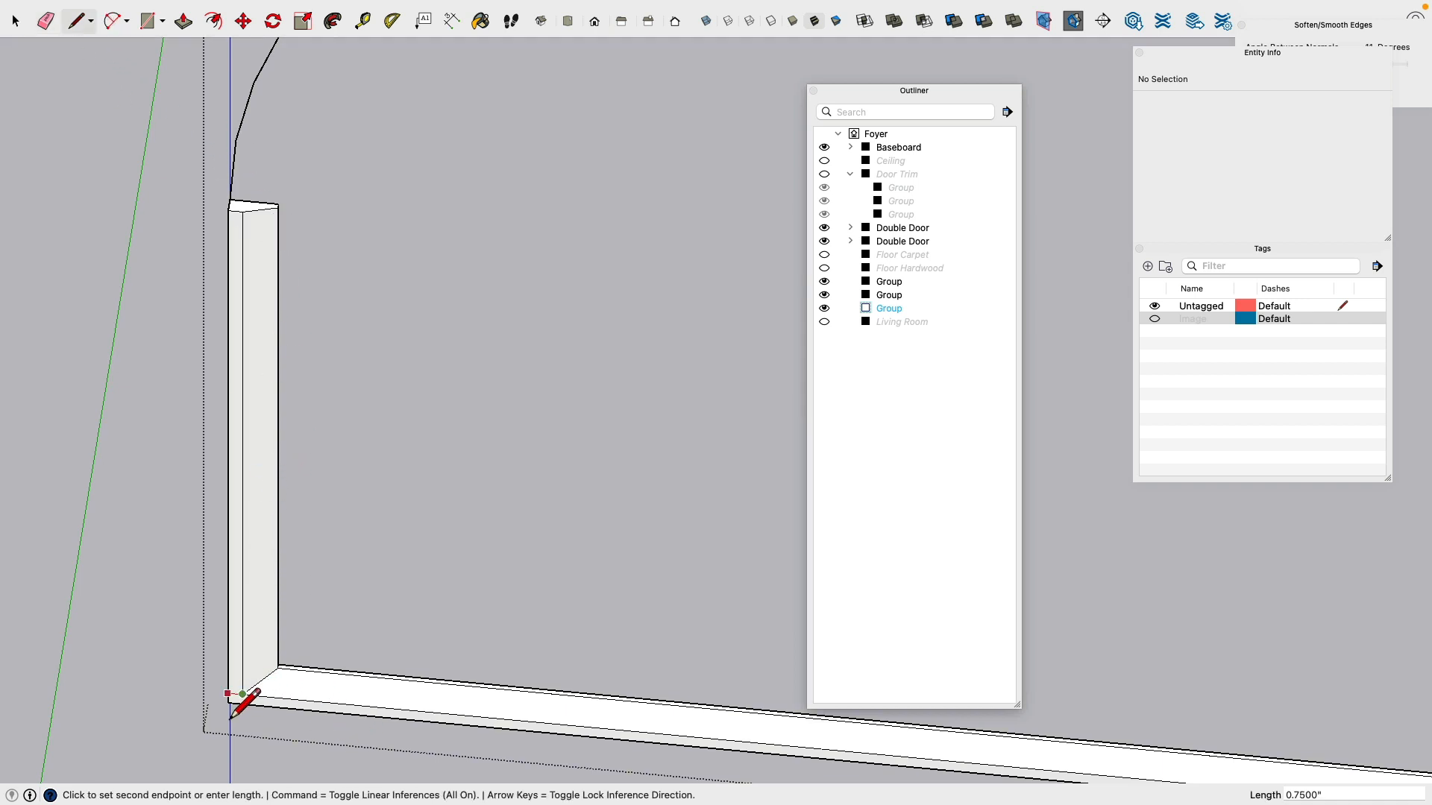
left_click(234, 720)
scroll(280, 572, "down", 7)
scroll(634, 626, "up", 7)
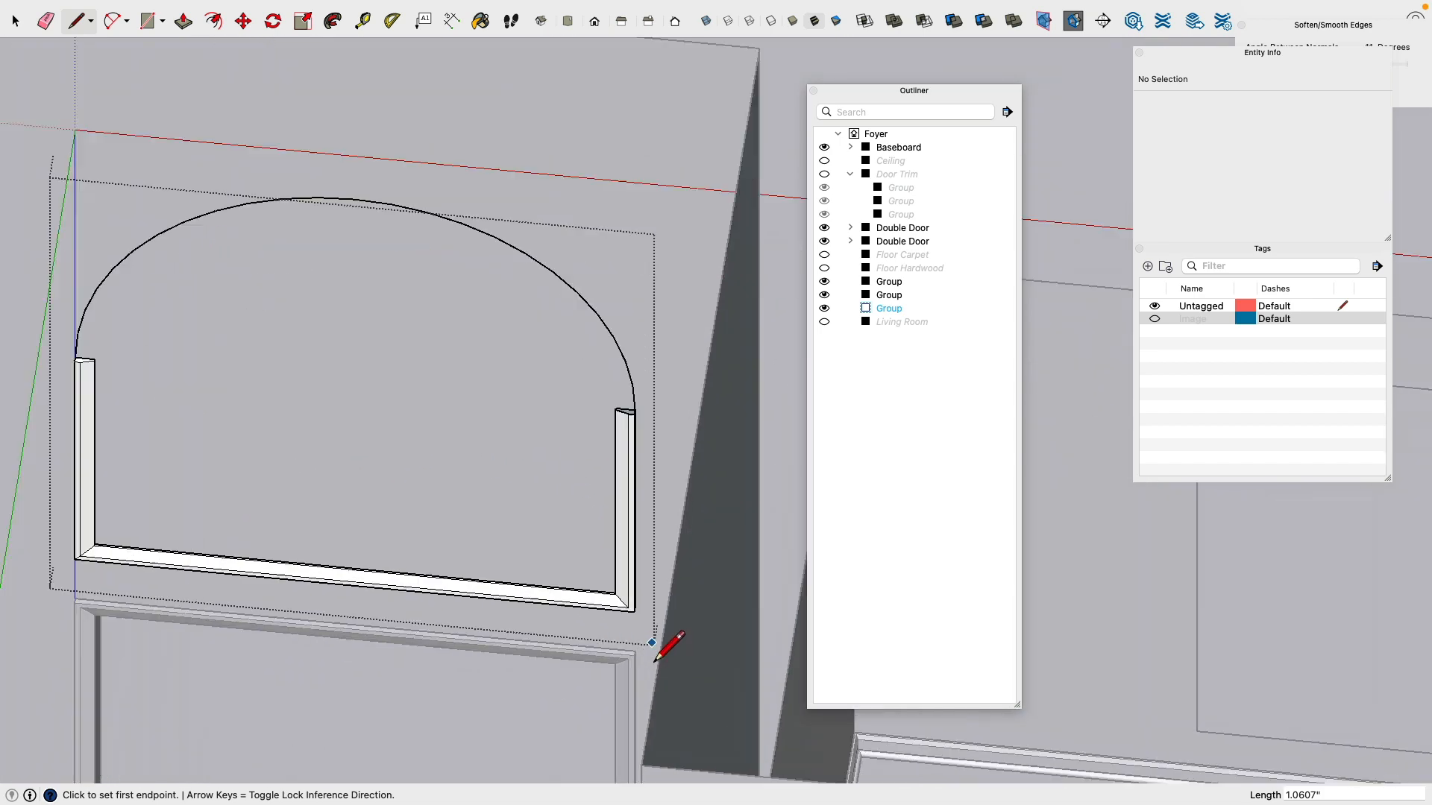
left_click(619, 578)
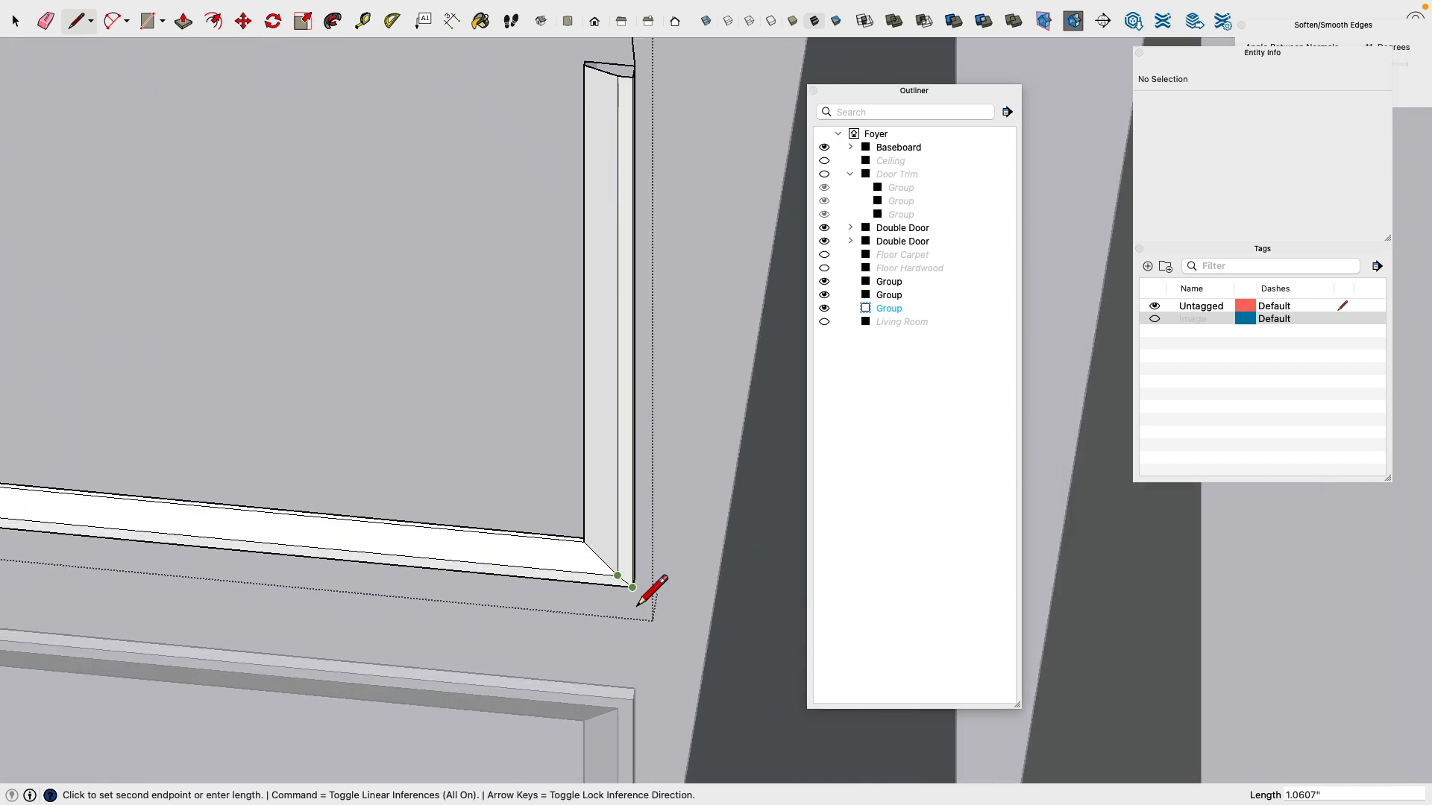
left_click(635, 597)
scroll(566, 522, "down", 6)
Step: Leave the window trim group and hide the group containing the foyer walls
left_click(16, 22)
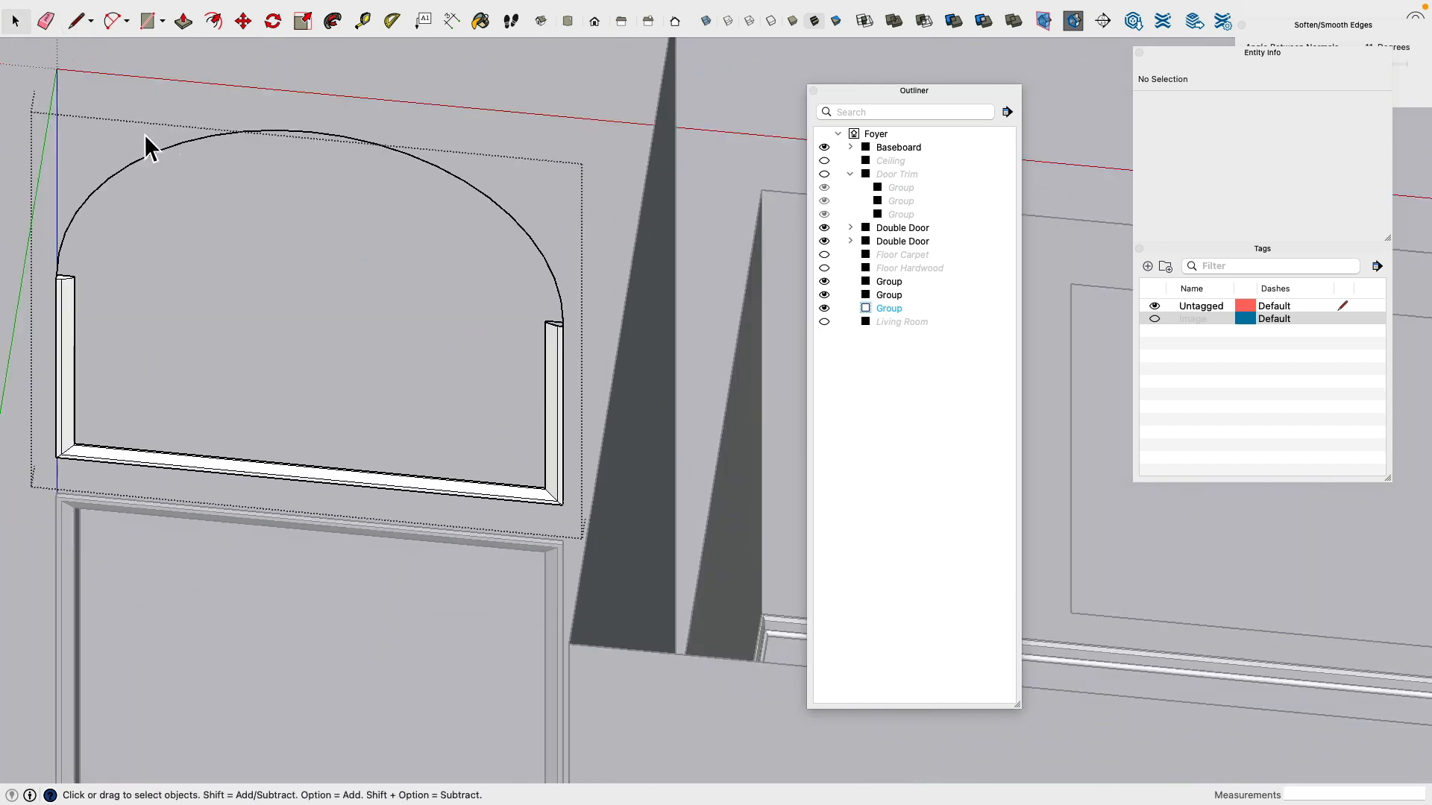
scroll(378, 297, "down", 5)
left_click(708, 340)
left_click(896, 396)
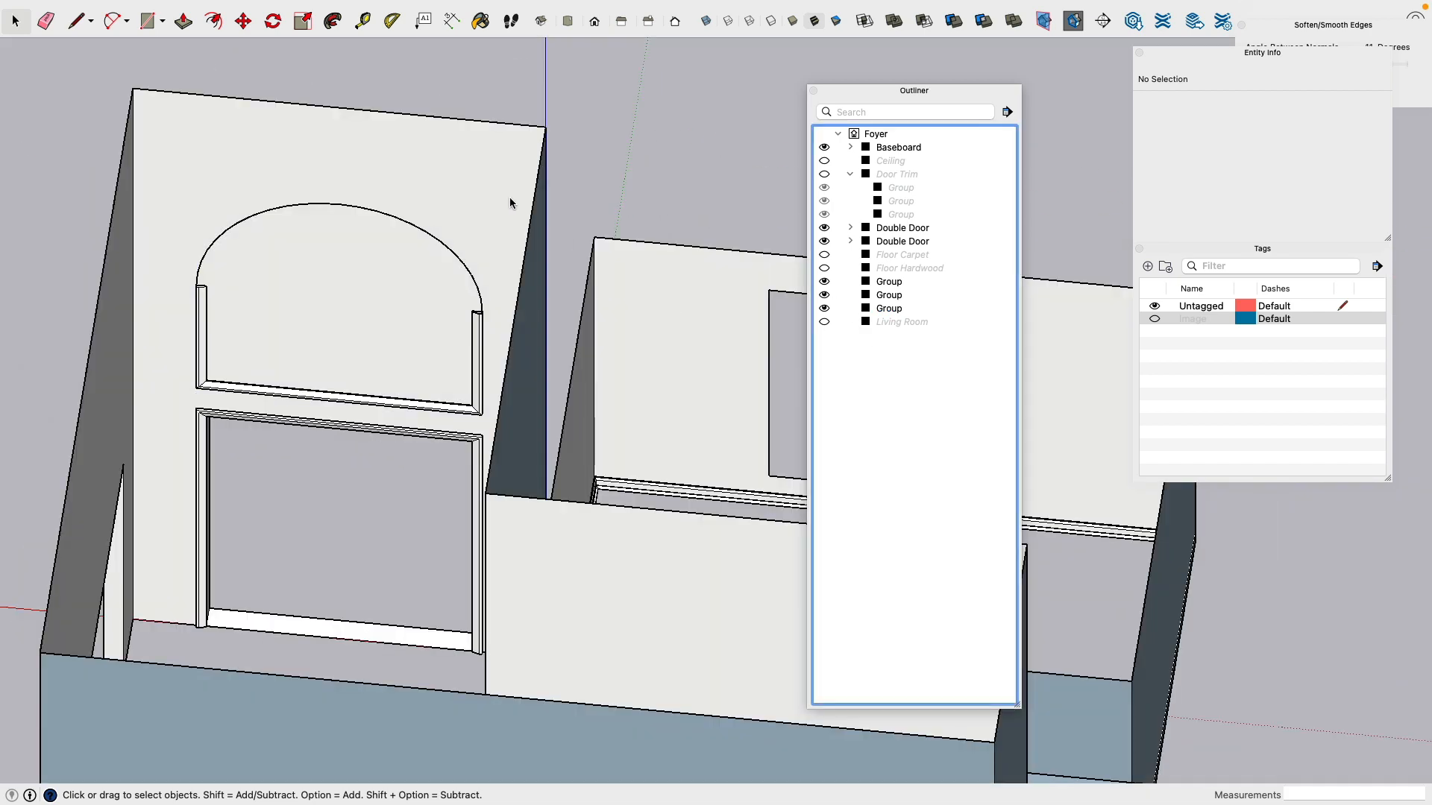
left_click(408, 160)
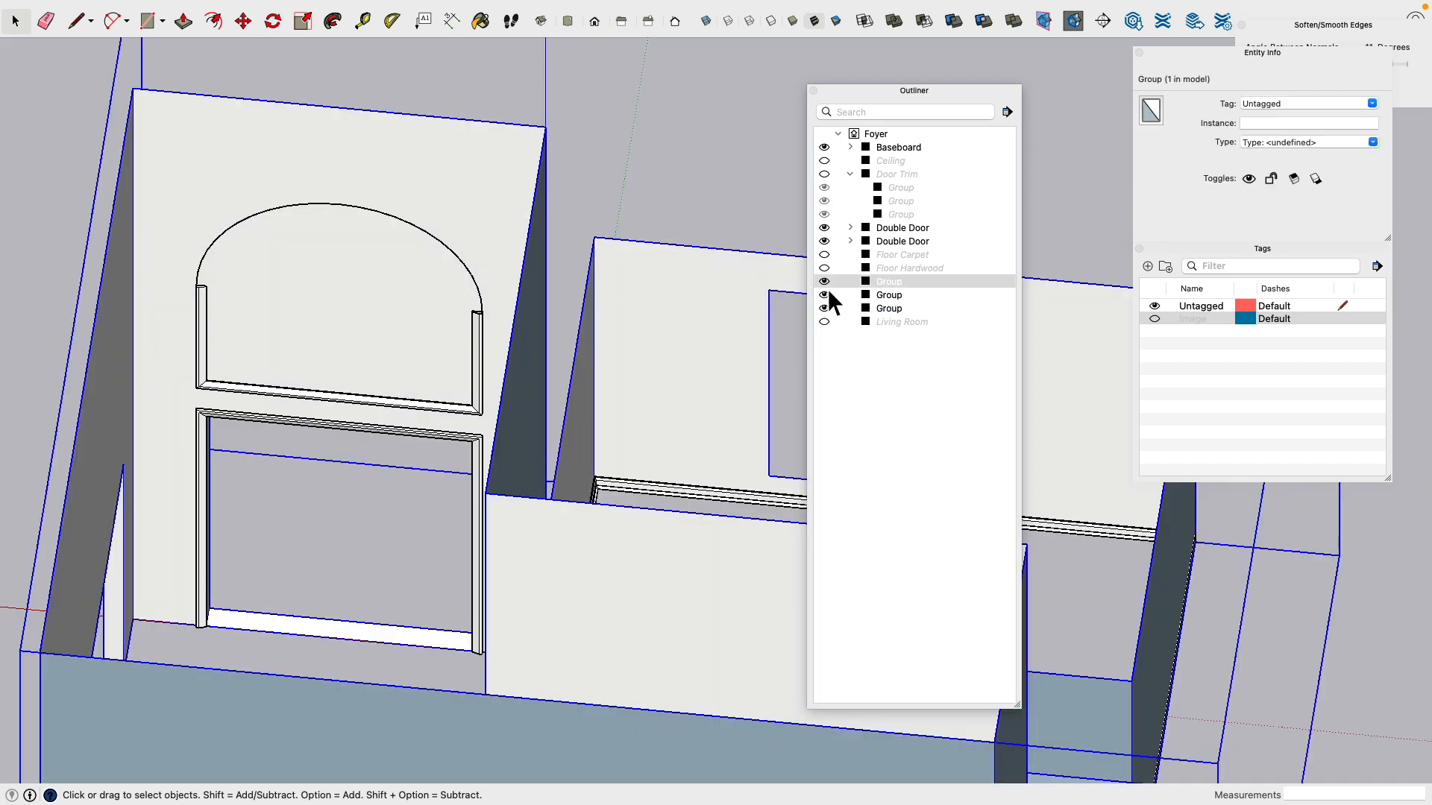
left_click(825, 282)
Step: Open the window trim group from behind and draw a diagonal mitre line across the back face's first lower corner
middle_click_drag(396, 315, 654, 422)
scroll(607, 447, "up", 5)
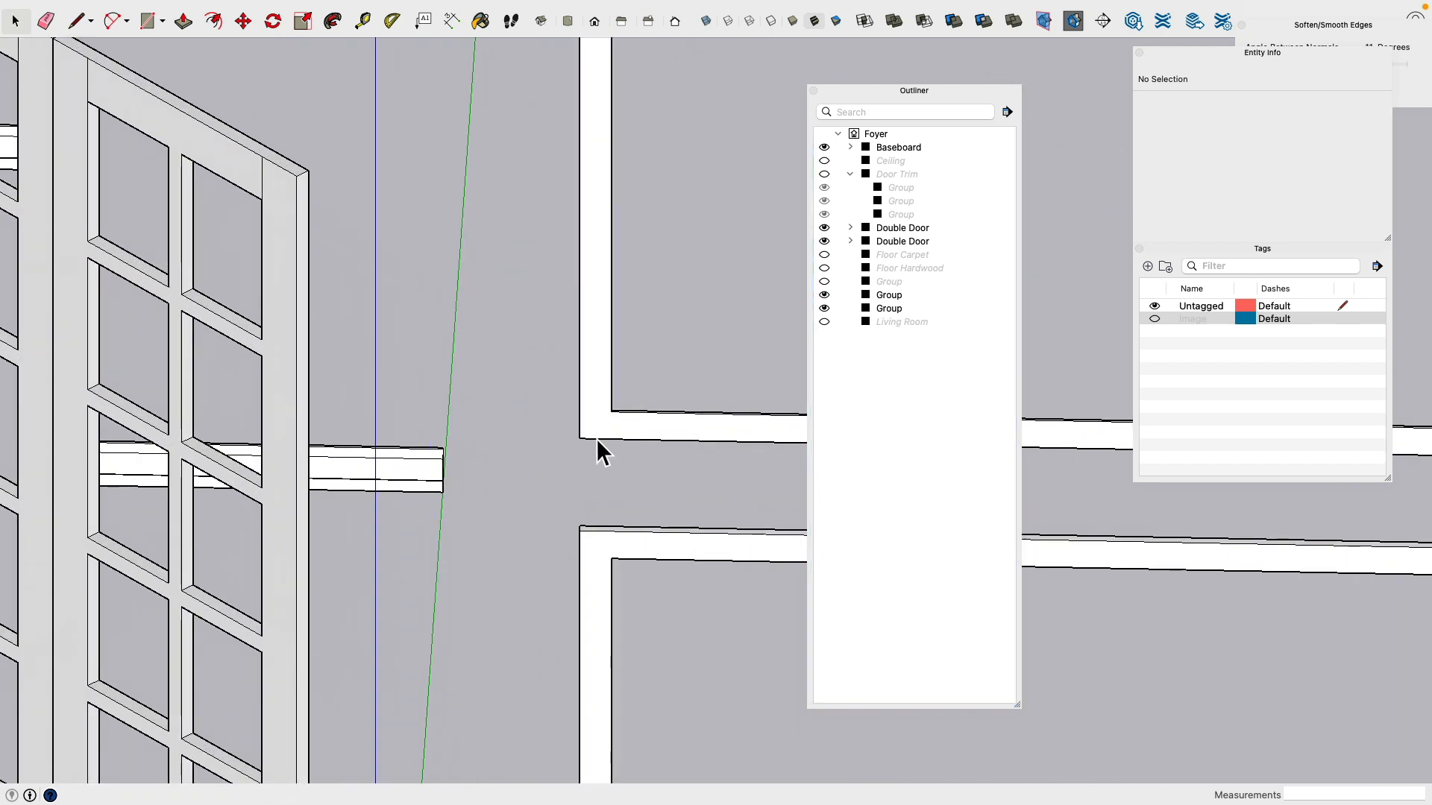
double_click(602, 432)
left_click(602, 433)
middle_click_drag(488, 138, 222, 155, "shift")
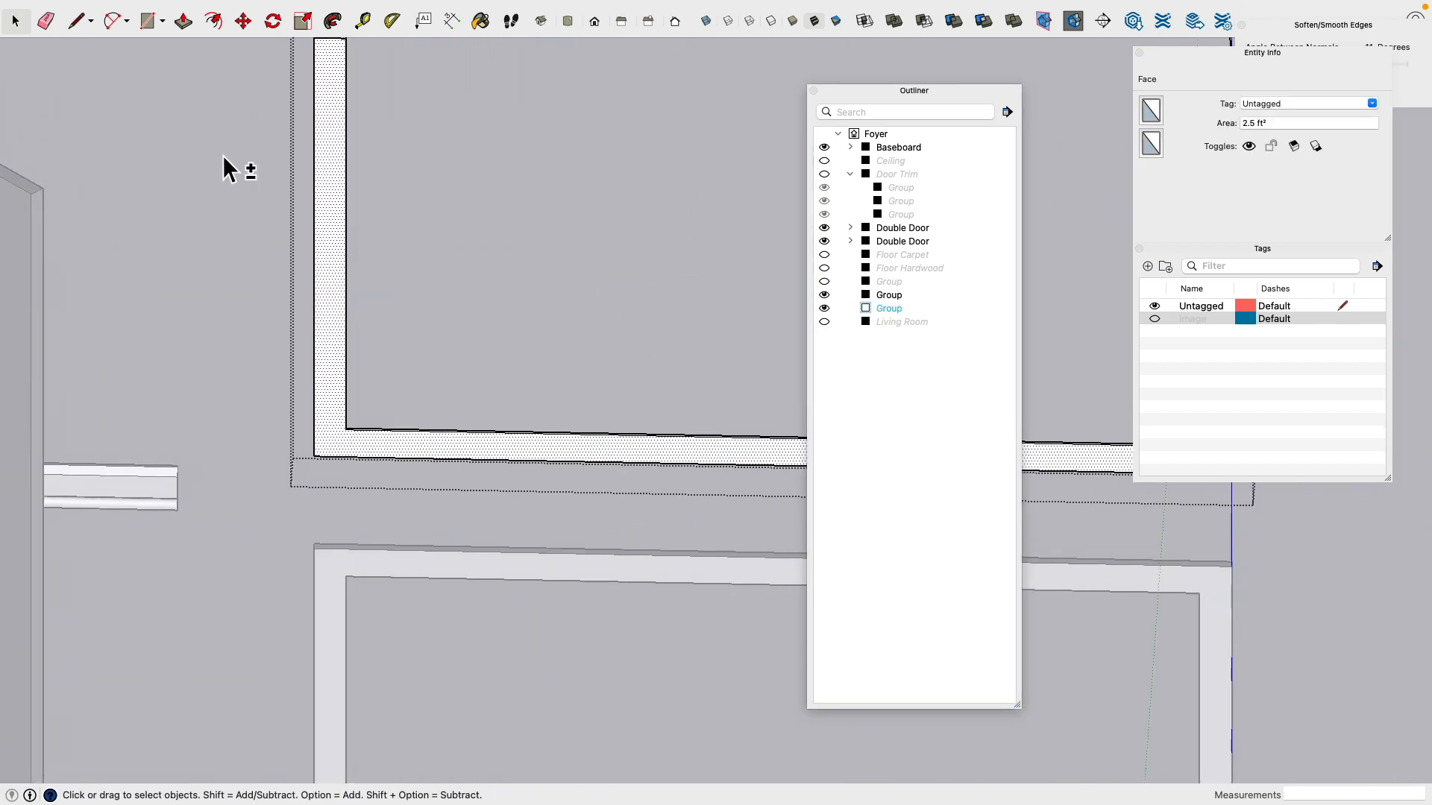
left_click(76, 22)
left_click(345, 430)
left_click(314, 456)
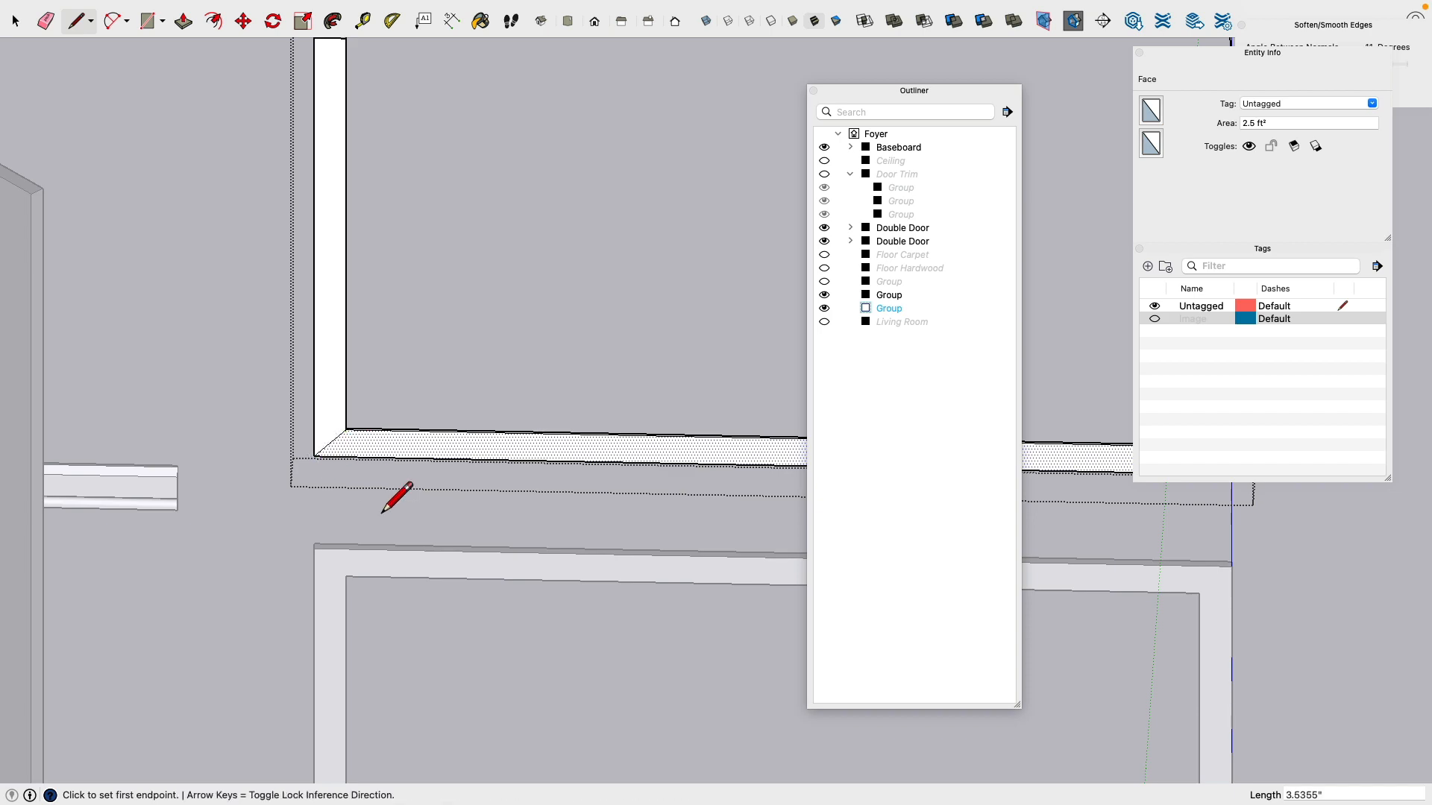
Step: Draw a diagonal mitre line across the opposite lower corner on the trim's back face
scroll(392, 491, "down", 4)
middle_click_drag(514, 471, 97, 432, "shift")
scroll(552, 447, "up", 4)
scroll(553, 463, "up", 1)
mouse_move(463, 461)
middle_mouse_down()
mouse_move(671, 489)
mouse_move(479, 457)
middle_mouse_up()
scroll(572, 483, "up", 4)
left_click(468, 422)
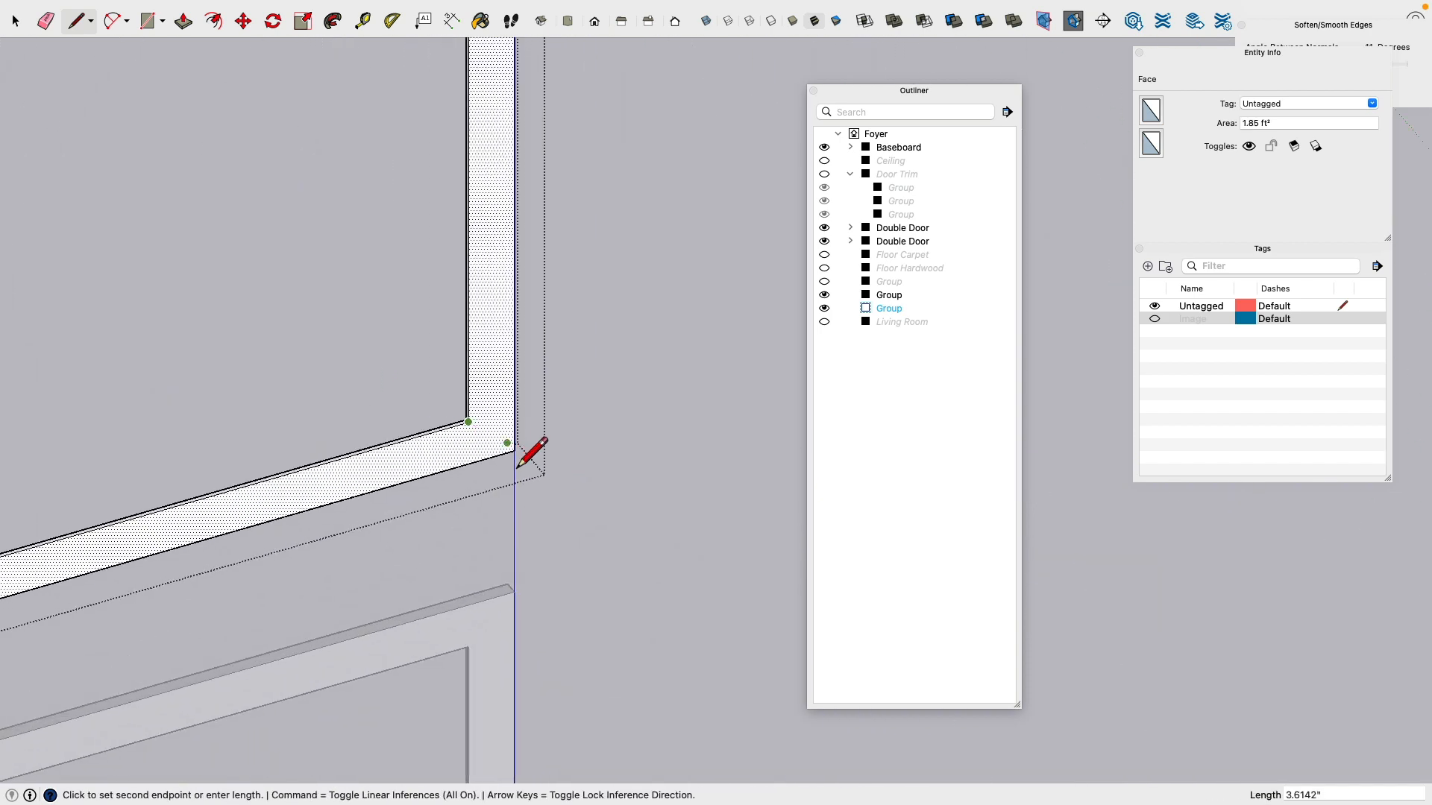
left_click(514, 451)
scroll(513, 492, "down", 3)
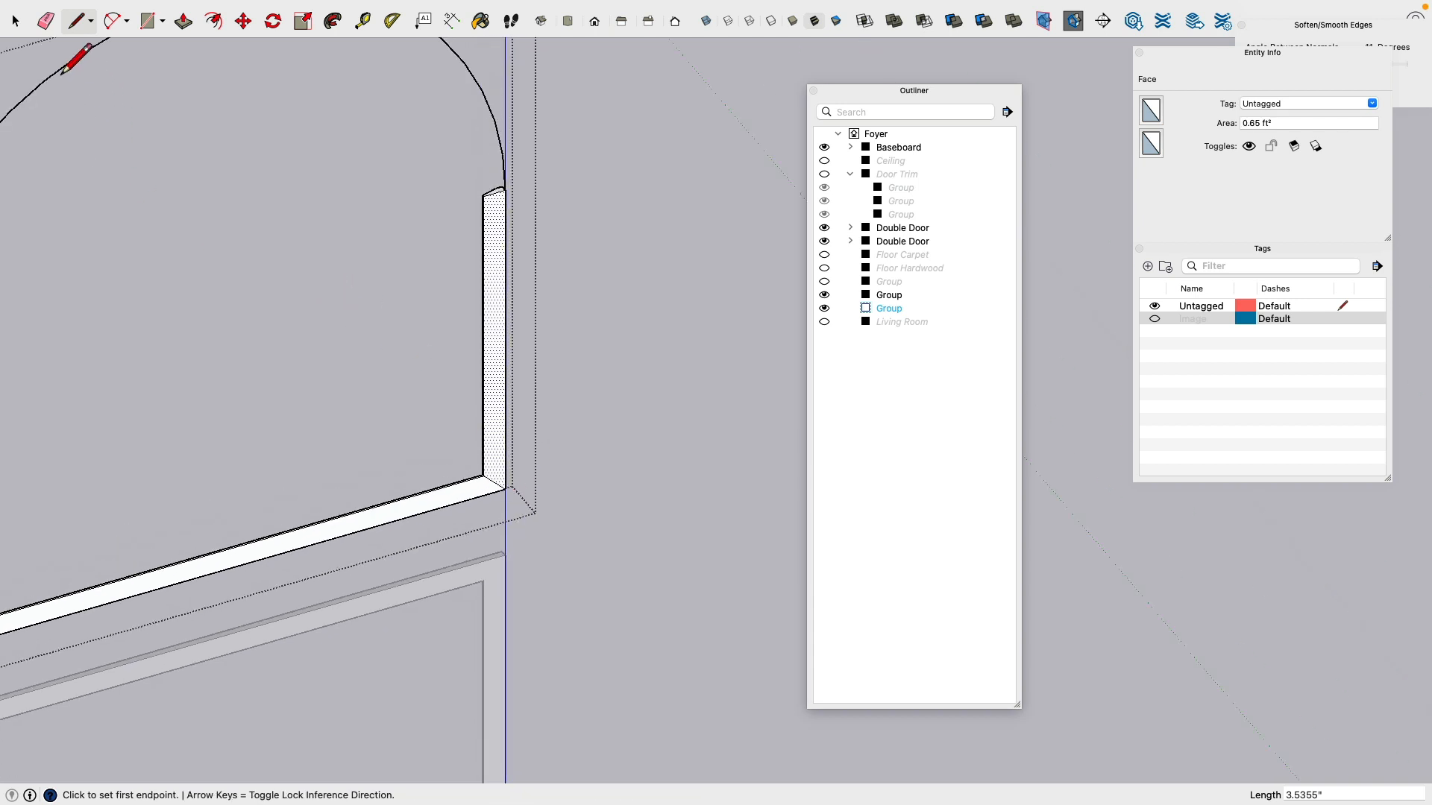
Step: Erase the straight vertical legs on both sides of the window trim, between the arch and the lower rail
left_click(45, 22)
mouse_move(433, 313)
left_mouse_down()
mouse_move(513, 300)
mouse_move(406, 306)
mouse_move(502, 314)
mouse_move(325, 387)
left_mouse_up()
middle_click_drag(326, 387, 569, 363, "shift")
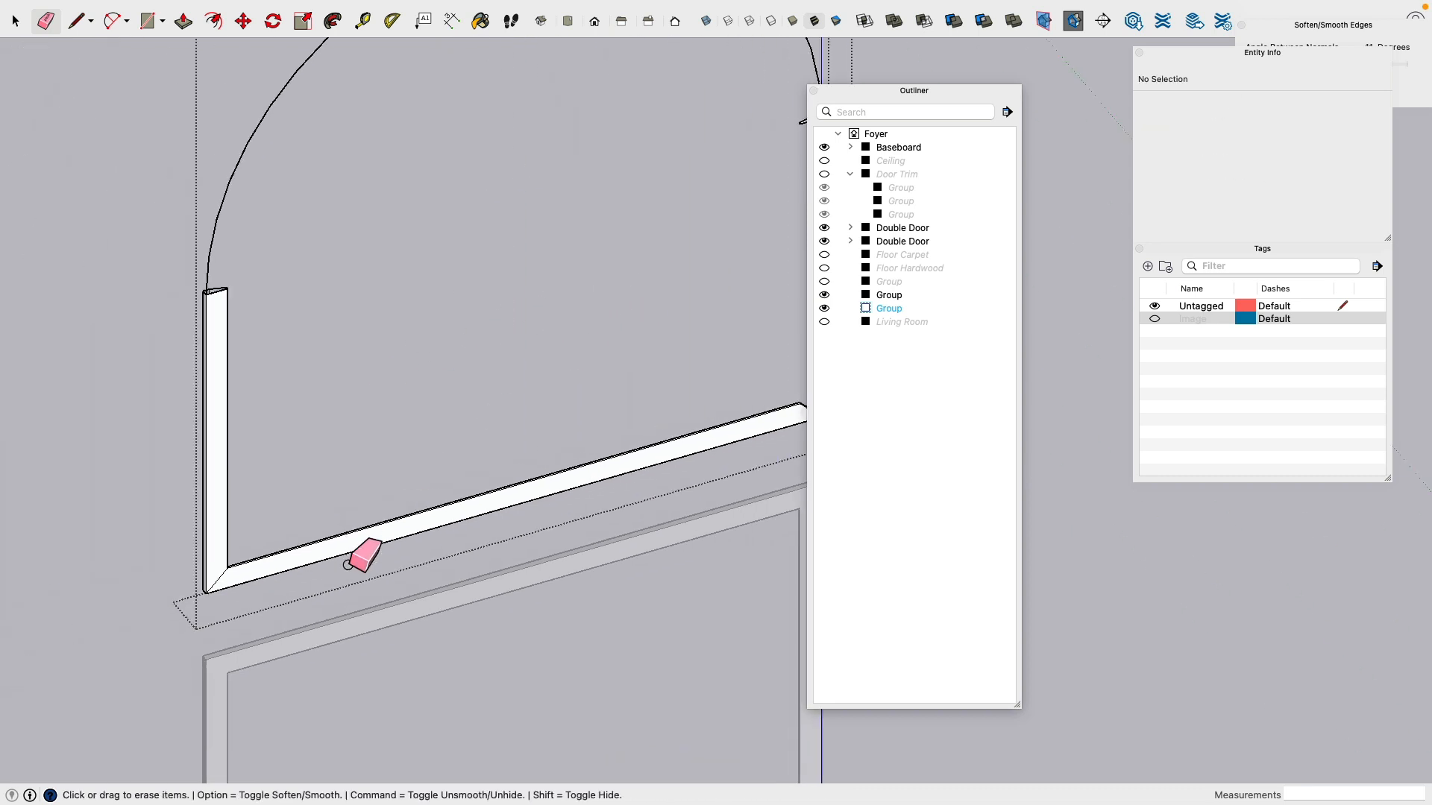
mouse_move(240, 460)
left_mouse_down()
mouse_move(230, 450)
mouse_move(256, 414)
left_mouse_up()
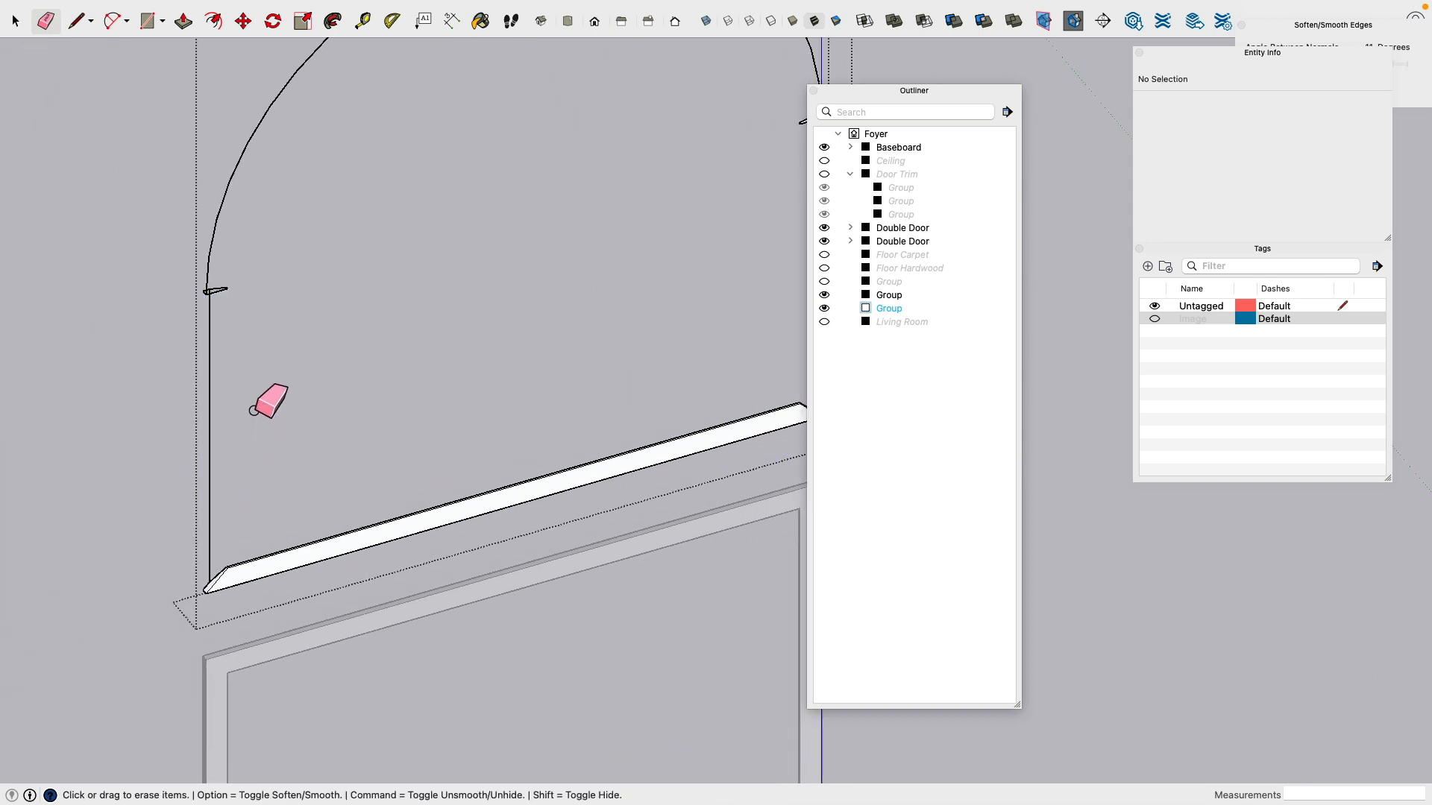
Step: Erase the leftover cross-section profile at one end of the arch, keeping the profile at the opposite end
middle_click_drag(257, 414, 198, 509)
scroll(170, 440, "up", 3)
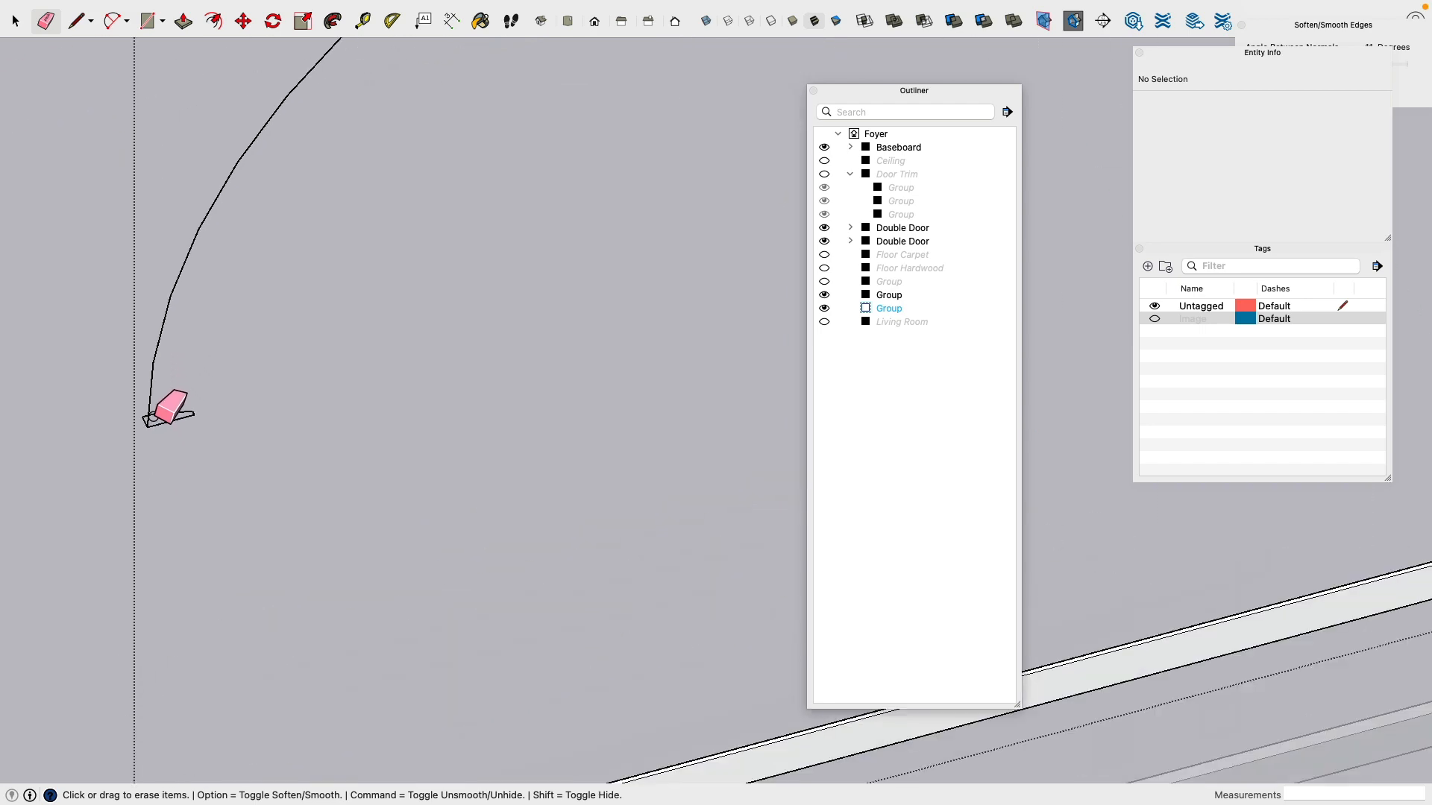
scroll(212, 421, "down", 2)
middle_click_drag(186, 403, 542, 423)
scroll(485, 462, "up", 6)
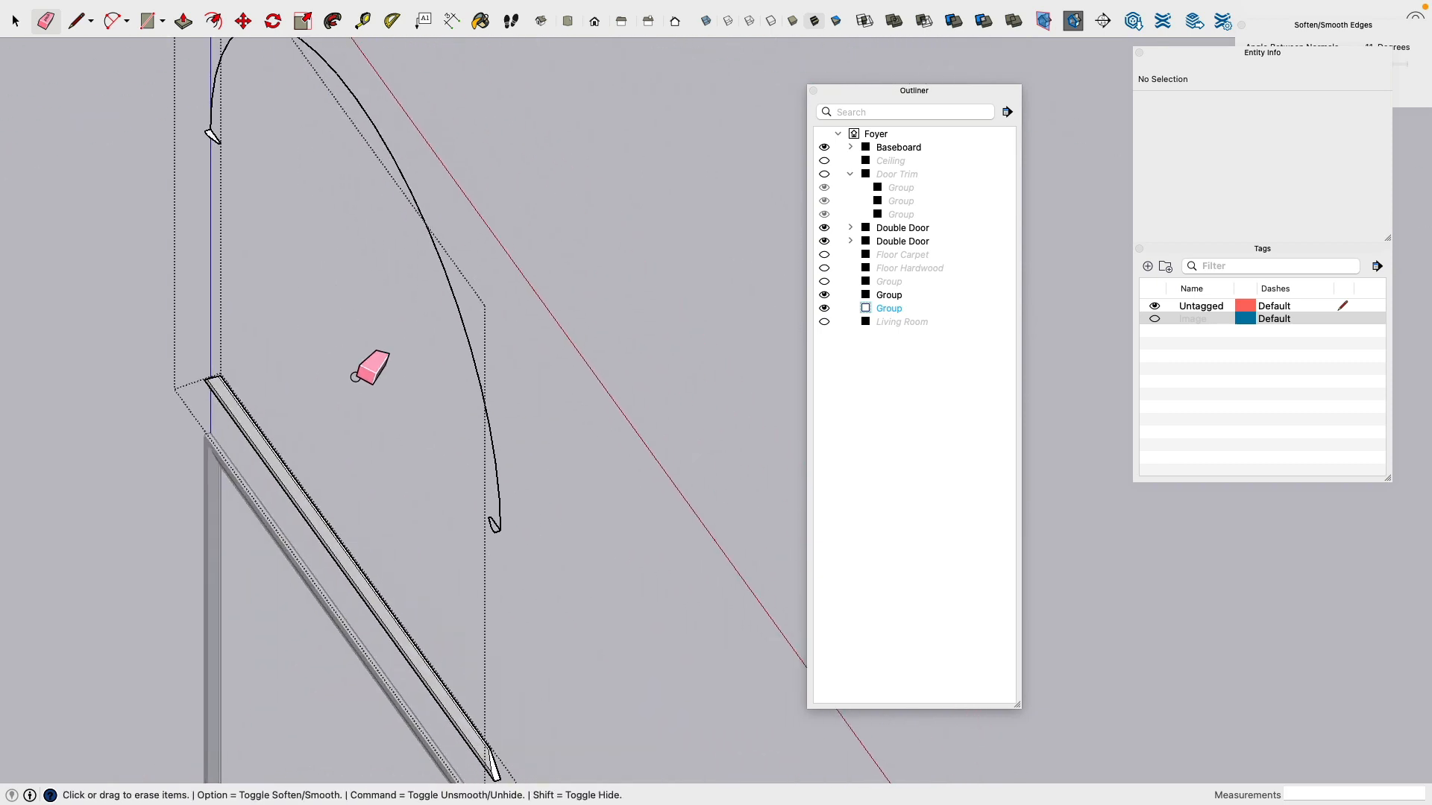
left_click_drag(462, 494, 448, 460)
scroll(406, 474, "down", 3)
mouse_move(406, 473)
middle_mouse_down()
mouse_move(425, 438)
mouse_move(233, 368)
middle_mouse_up()
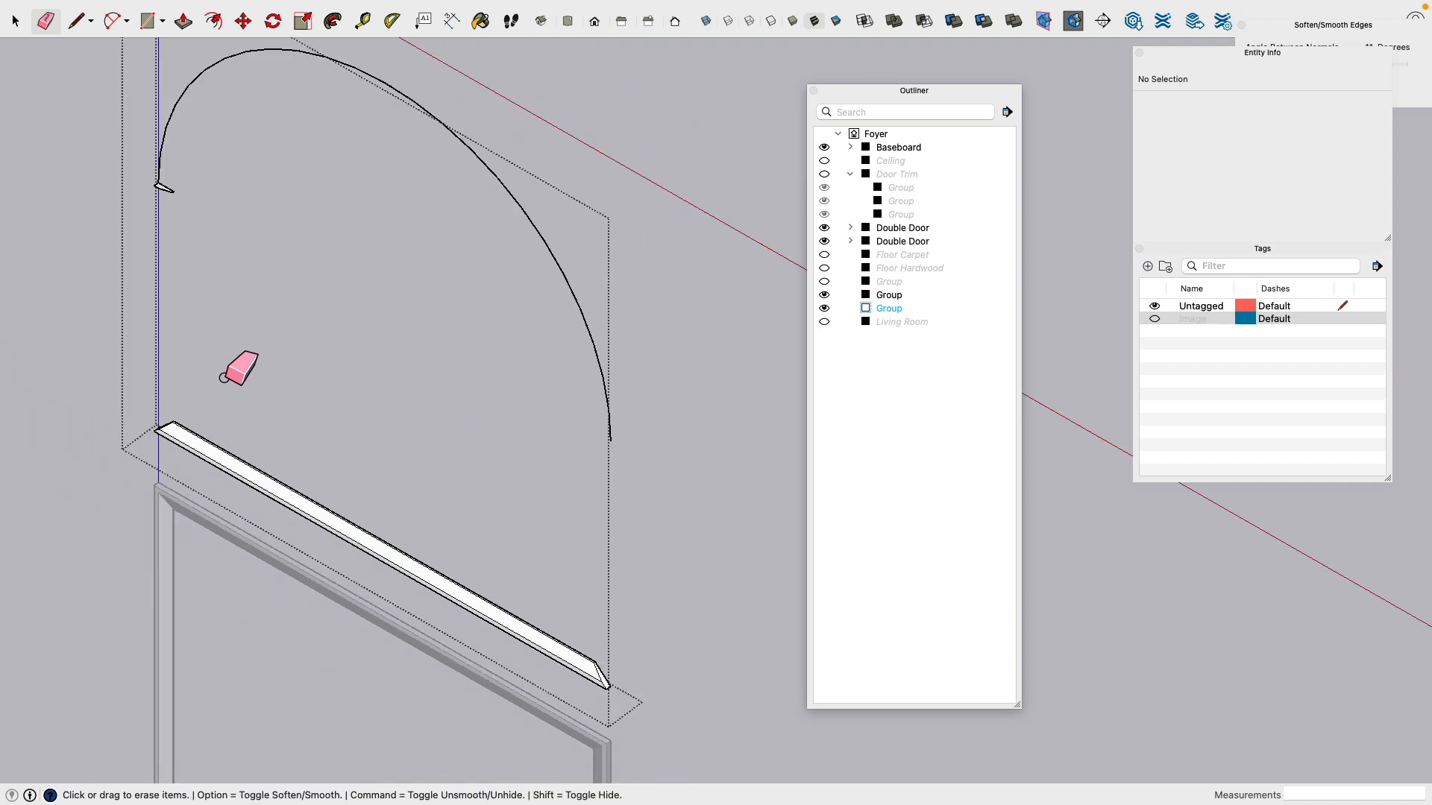
Step: Extrude the remaining trim profile along the full arch curve with Follow Me, ending at the arch's opposite end
scroll(388, 273, "up", 3)
scroll(388, 273, "up", 2)
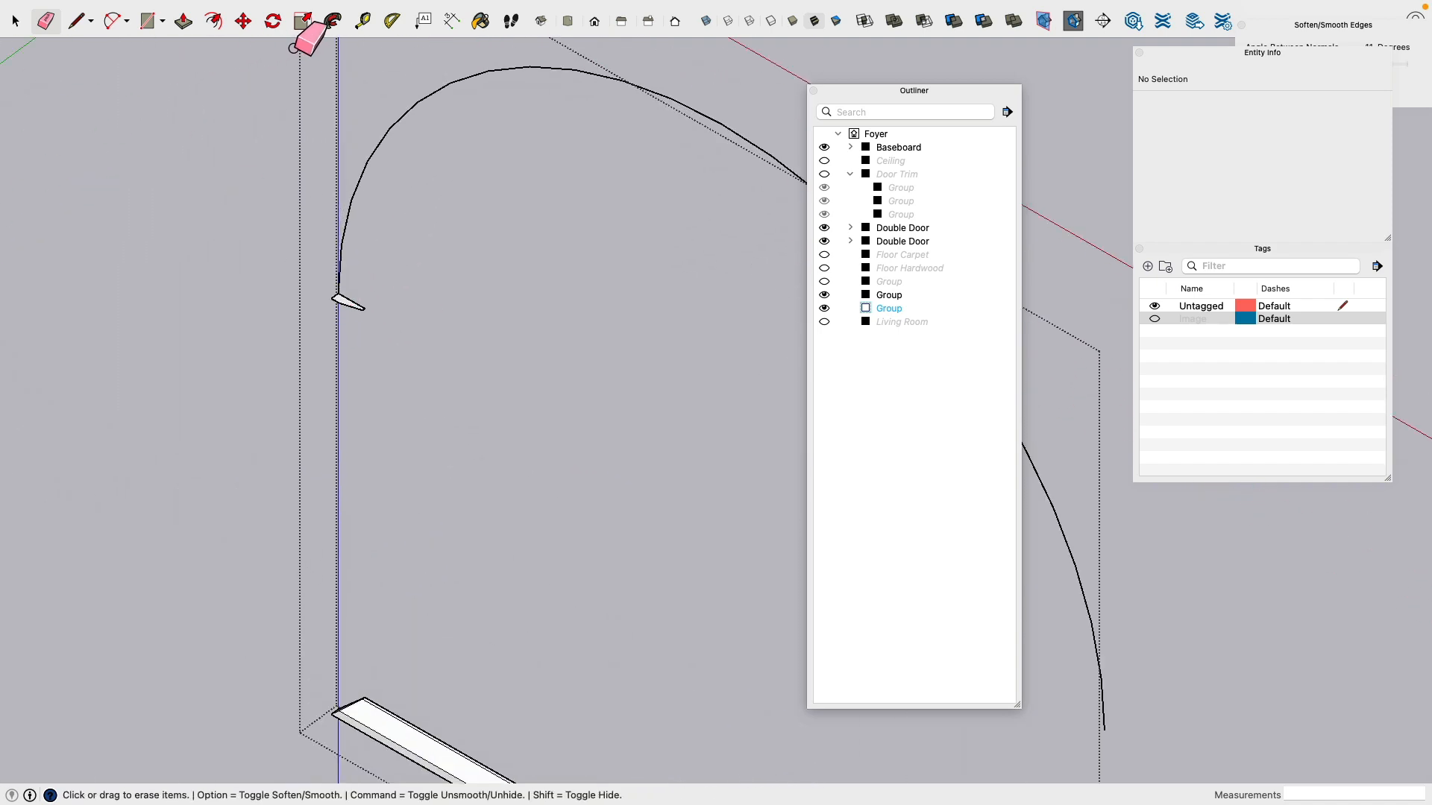
left_click(333, 21)
scroll(324, 293, "up", 3)
left_click(331, 313)
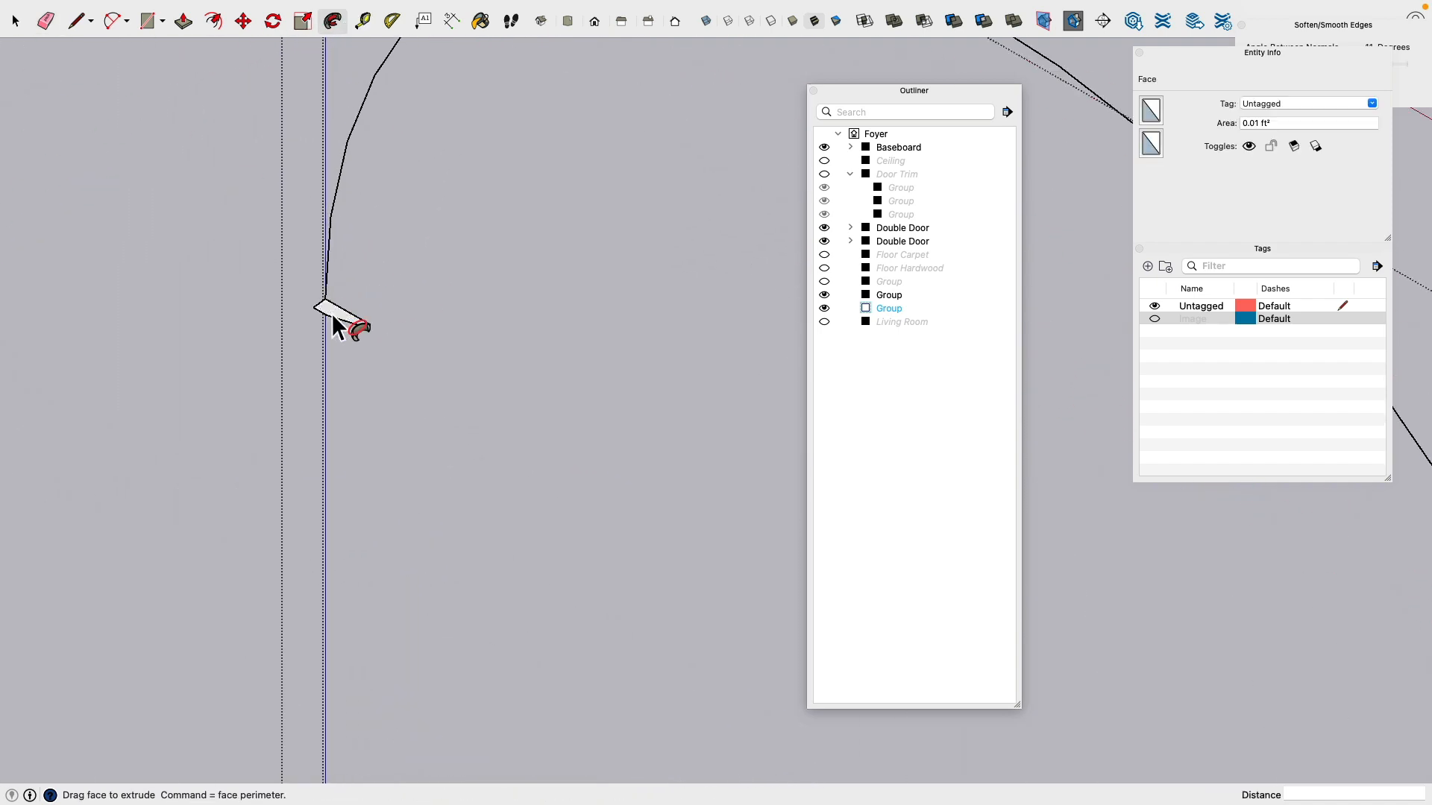
scroll(355, 288, "up", 3)
scroll(355, 289, "down", 3)
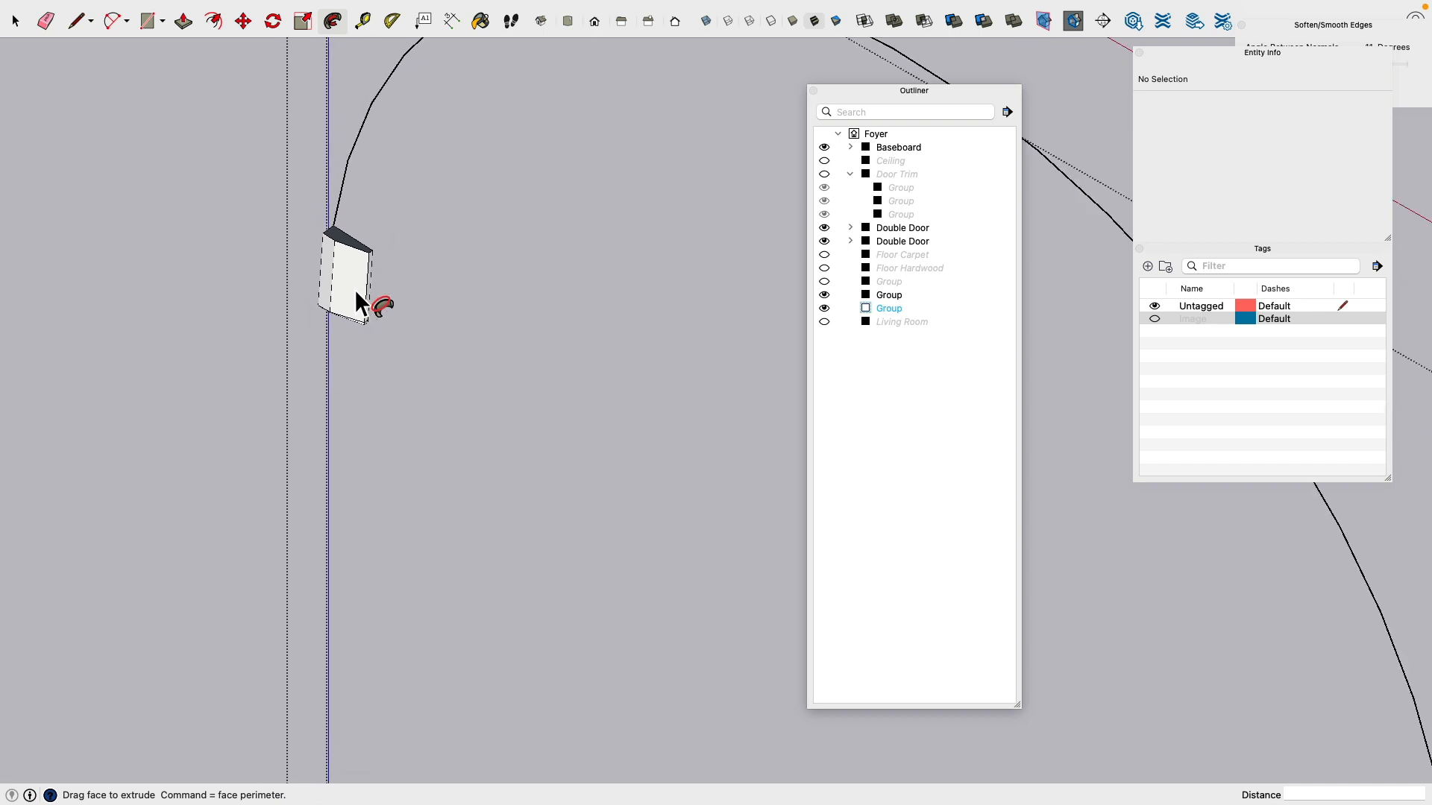
scroll(355, 289, "down", 4)
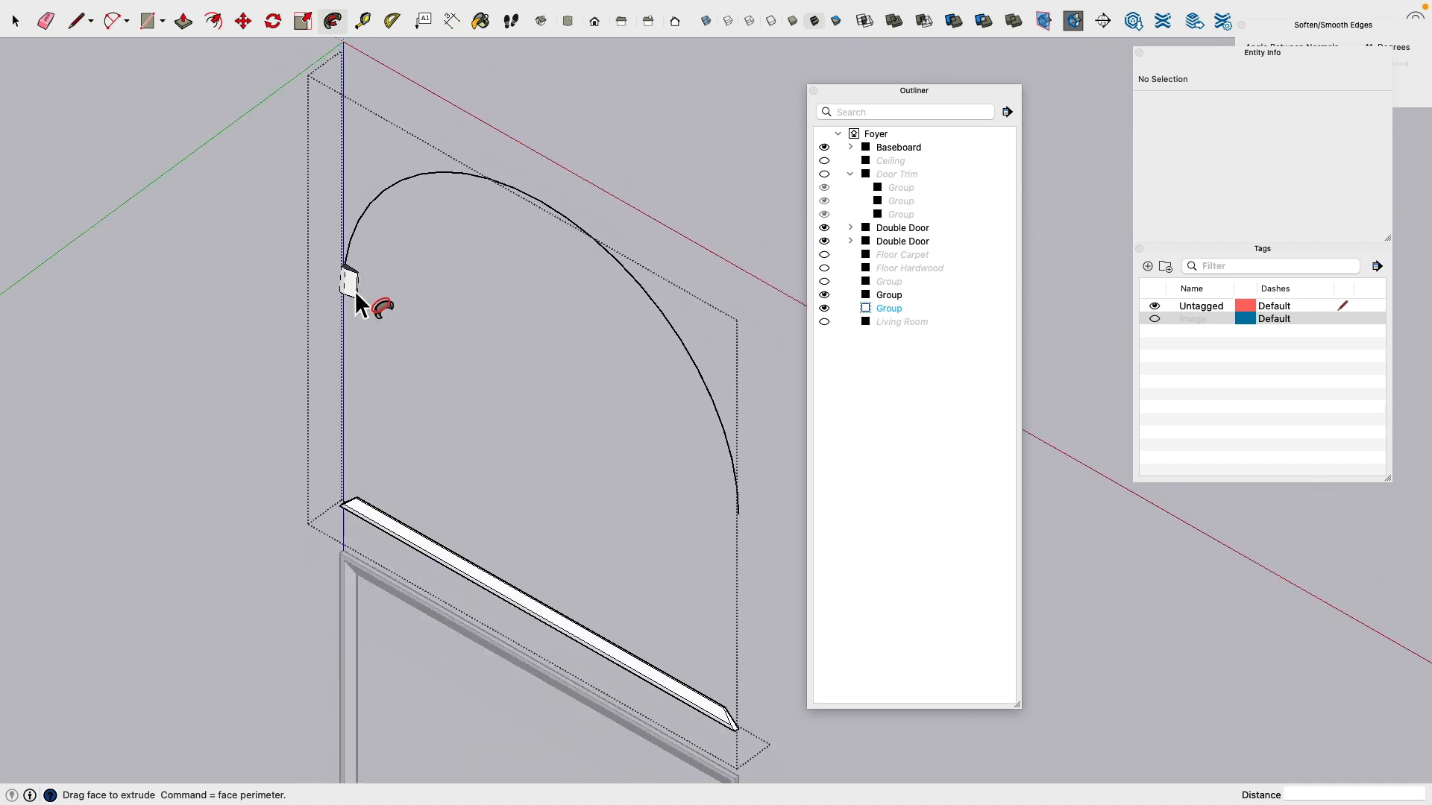
left_click(740, 522)
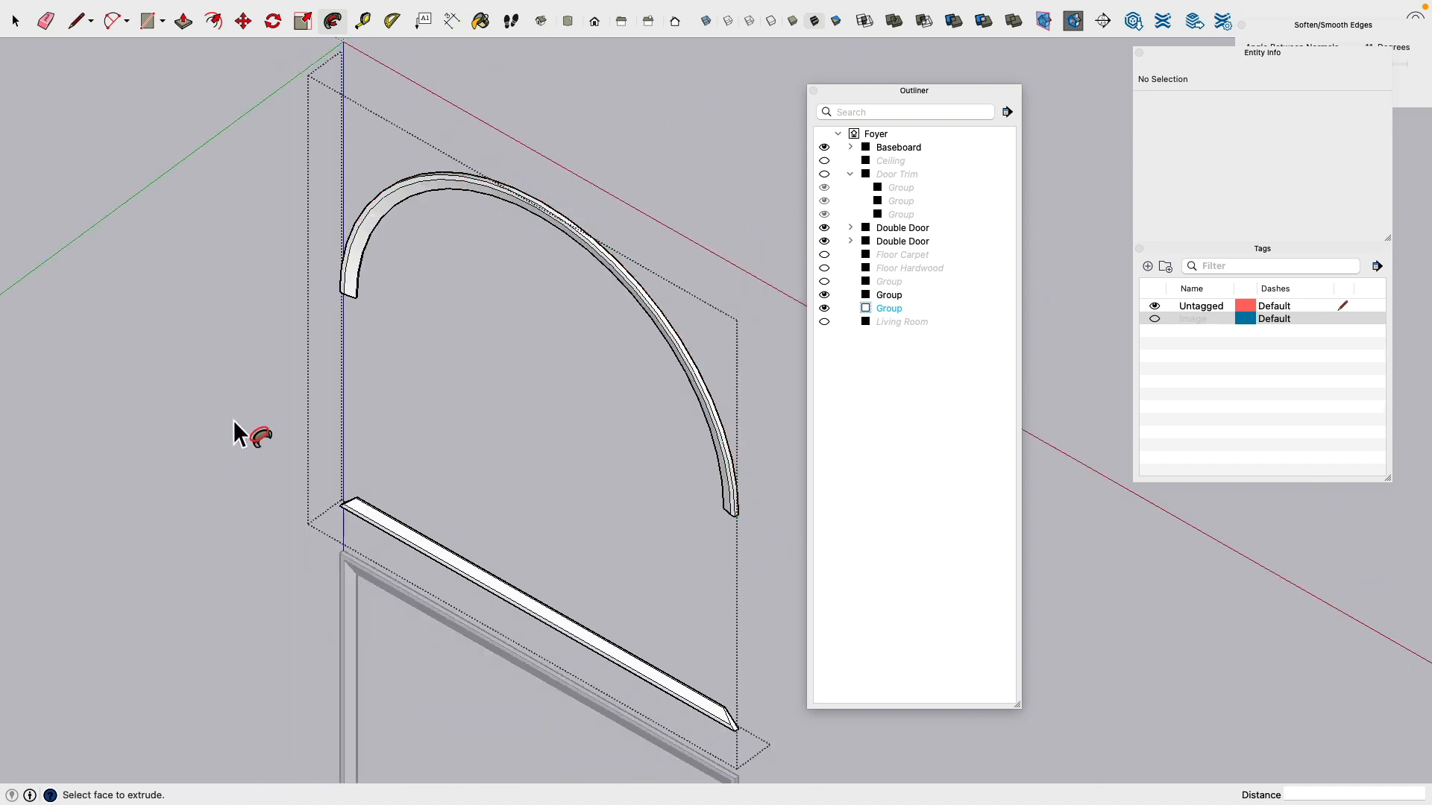
Step: Inspect the mitred end faces at both ends of the window trim's lower rail
scroll(261, 391, "up", 3)
mouse_move(293, 361)
middle_mouse_down()
mouse_move(683, 335)
mouse_move(406, 280)
mouse_move(633, 399)
mouse_move(728, 377)
mouse_move(994, 246)
mouse_move(626, 418)
mouse_move(431, 383)
mouse_move(457, 258)
mouse_move(380, 298)
mouse_move(425, 454)
mouse_move(606, 415)
mouse_move(378, 400)
mouse_move(367, 353)
mouse_move(319, 383)
mouse_move(306, 373)
middle_mouse_up()
scroll(463, 456, "up", 2)
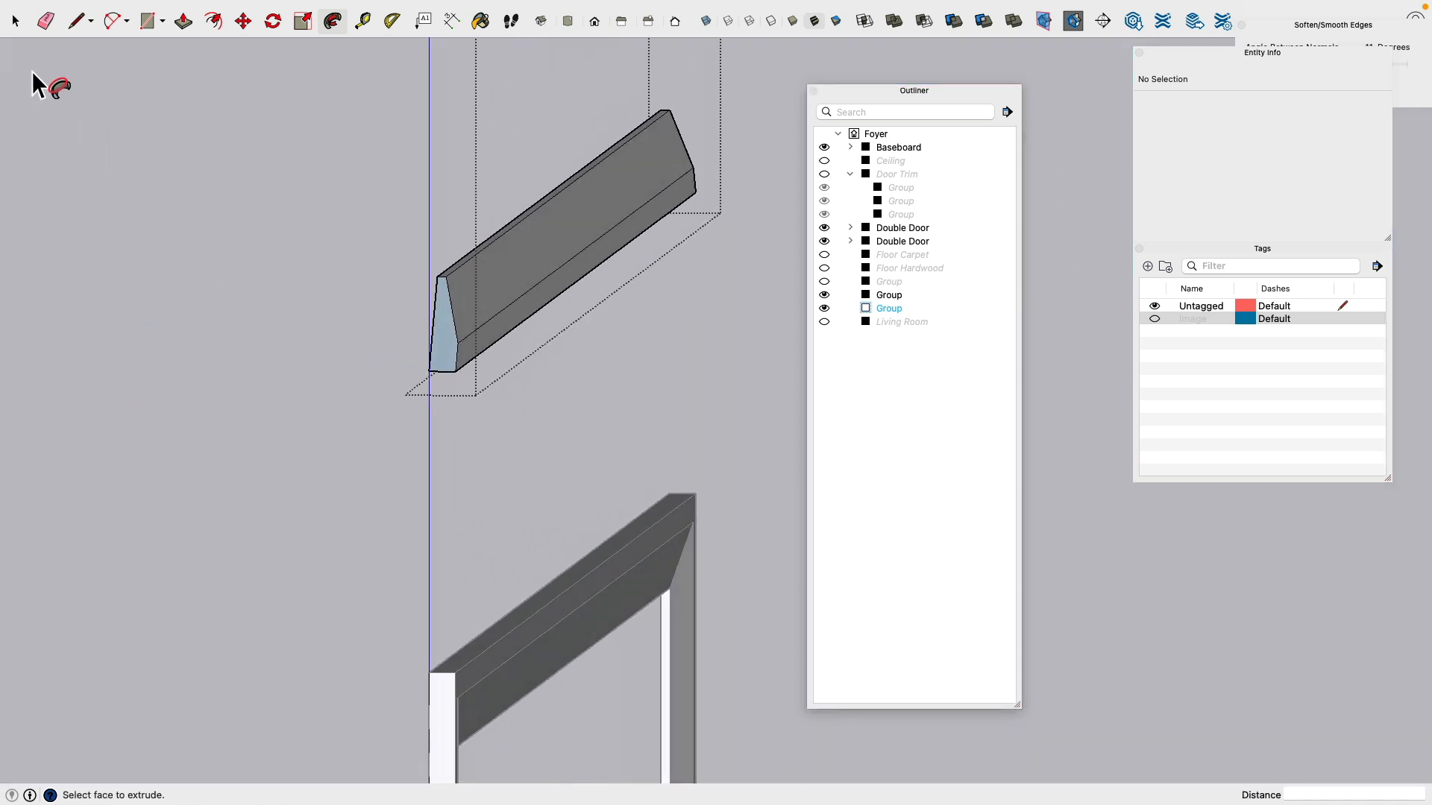
left_click(14, 22)
left_click(448, 357)
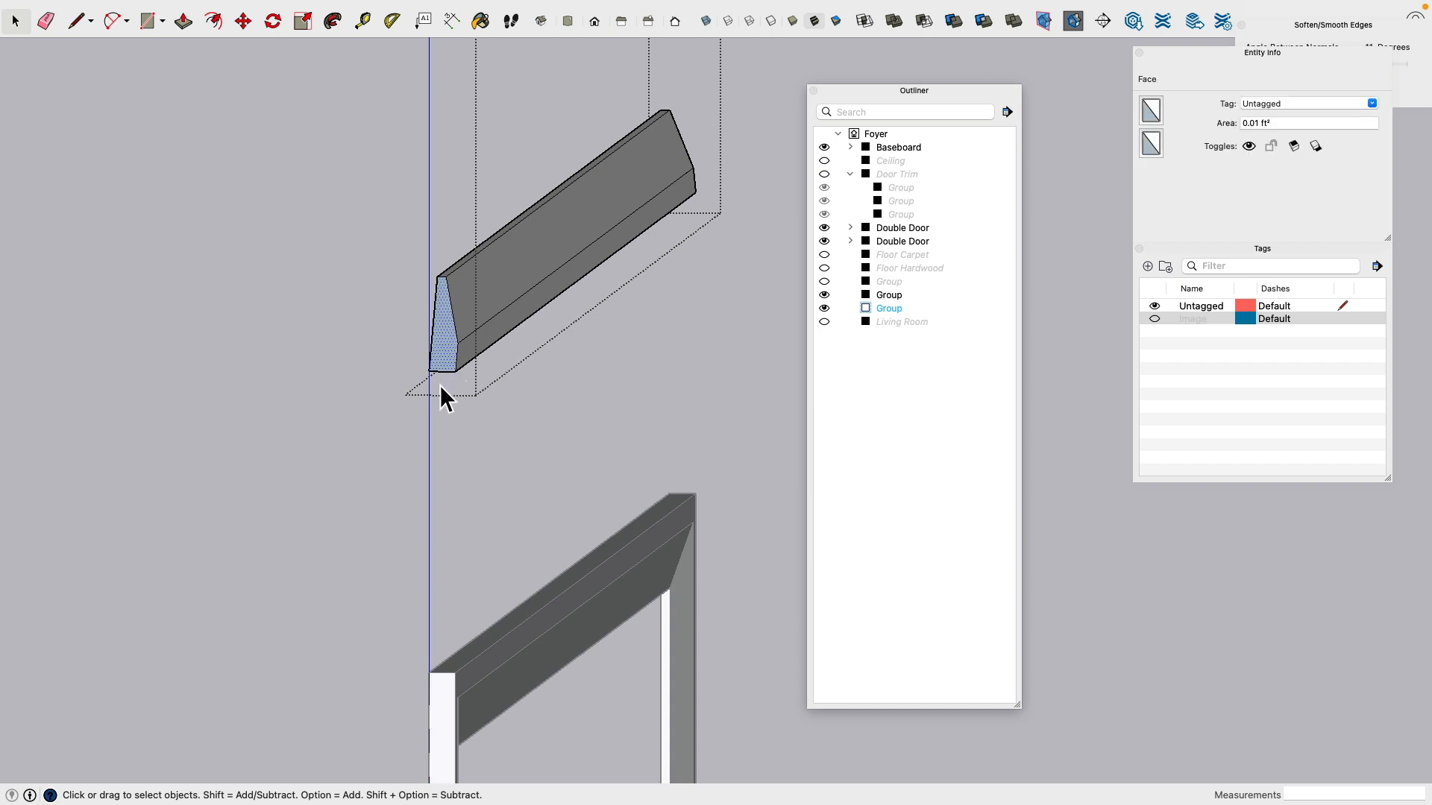
scroll(441, 390, "down", 5)
left_click(485, 372)
middle_click_drag(633, 318, 681, 310)
scroll(499, 391, "up", 3)
scroll(501, 395, "up", 2)
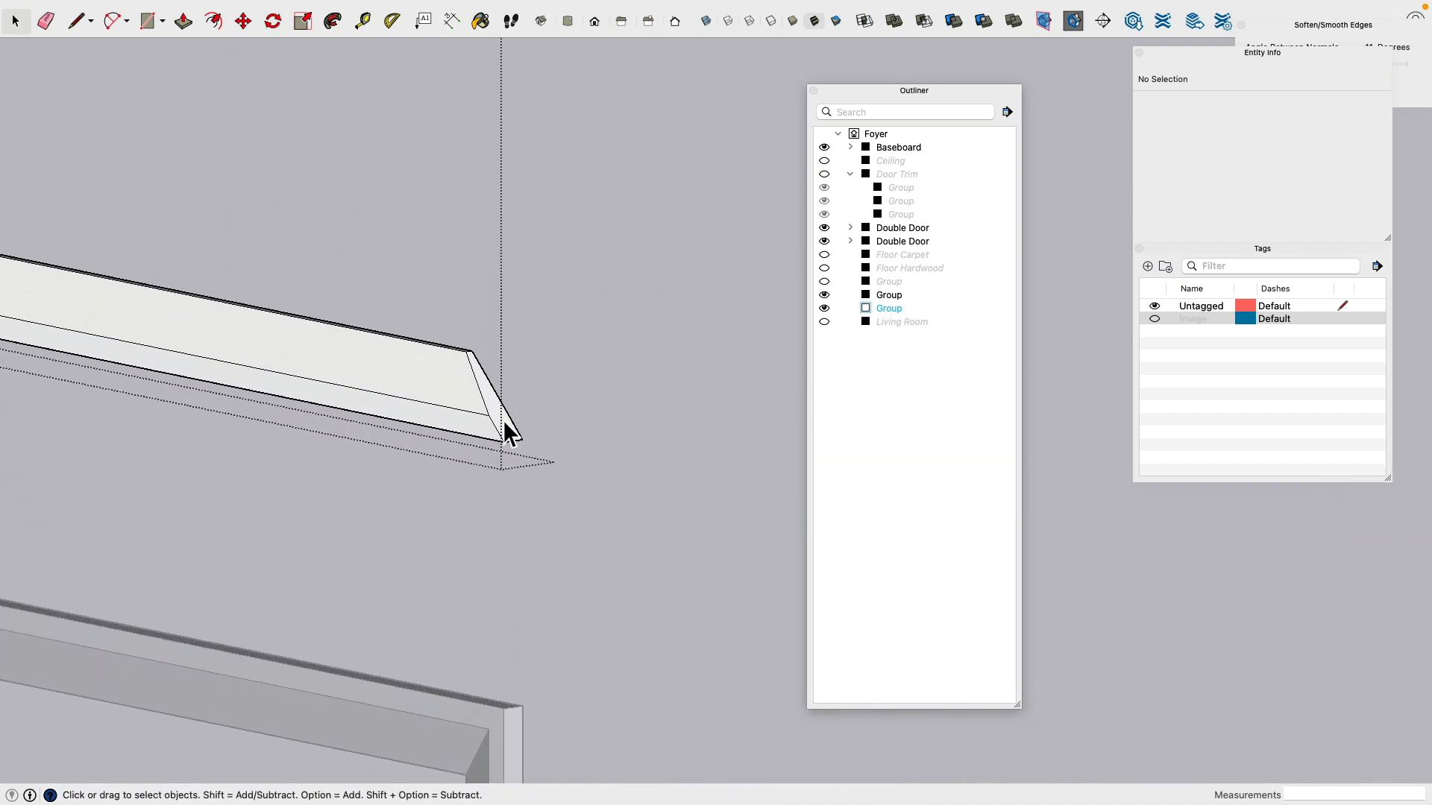
Step: Examine the end faces at both lower ends of the arched trim from below
scroll(498, 422, "down", 5)
middle_click_drag(502, 425, 479, 181)
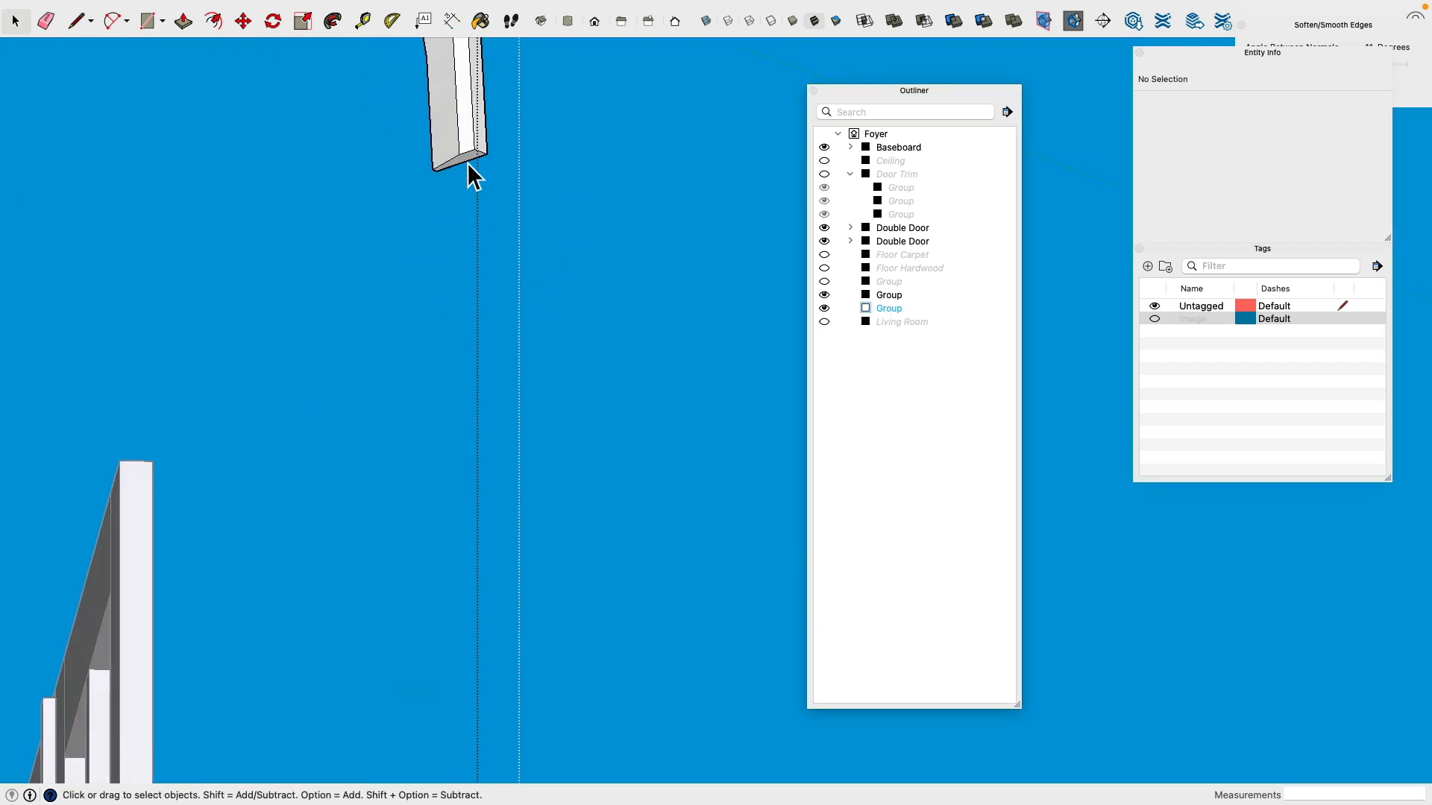
left_click(467, 163)
scroll(469, 168, "up", 3)
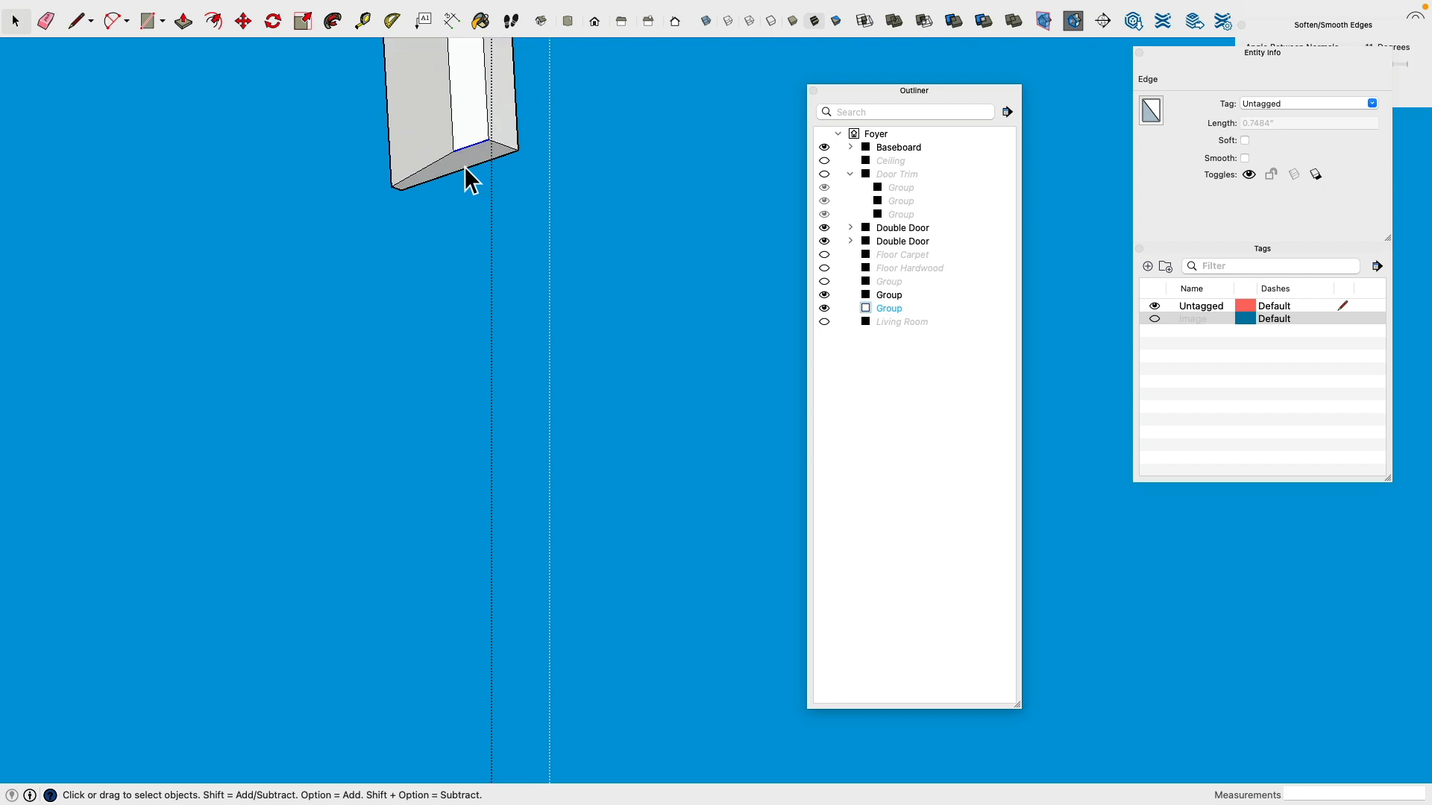
left_click(464, 168)
left_click(350, 417)
scroll(342, 440, "down", 8)
middle_click_drag(295, 482, 428, 373)
scroll(495, 390, "down", 3)
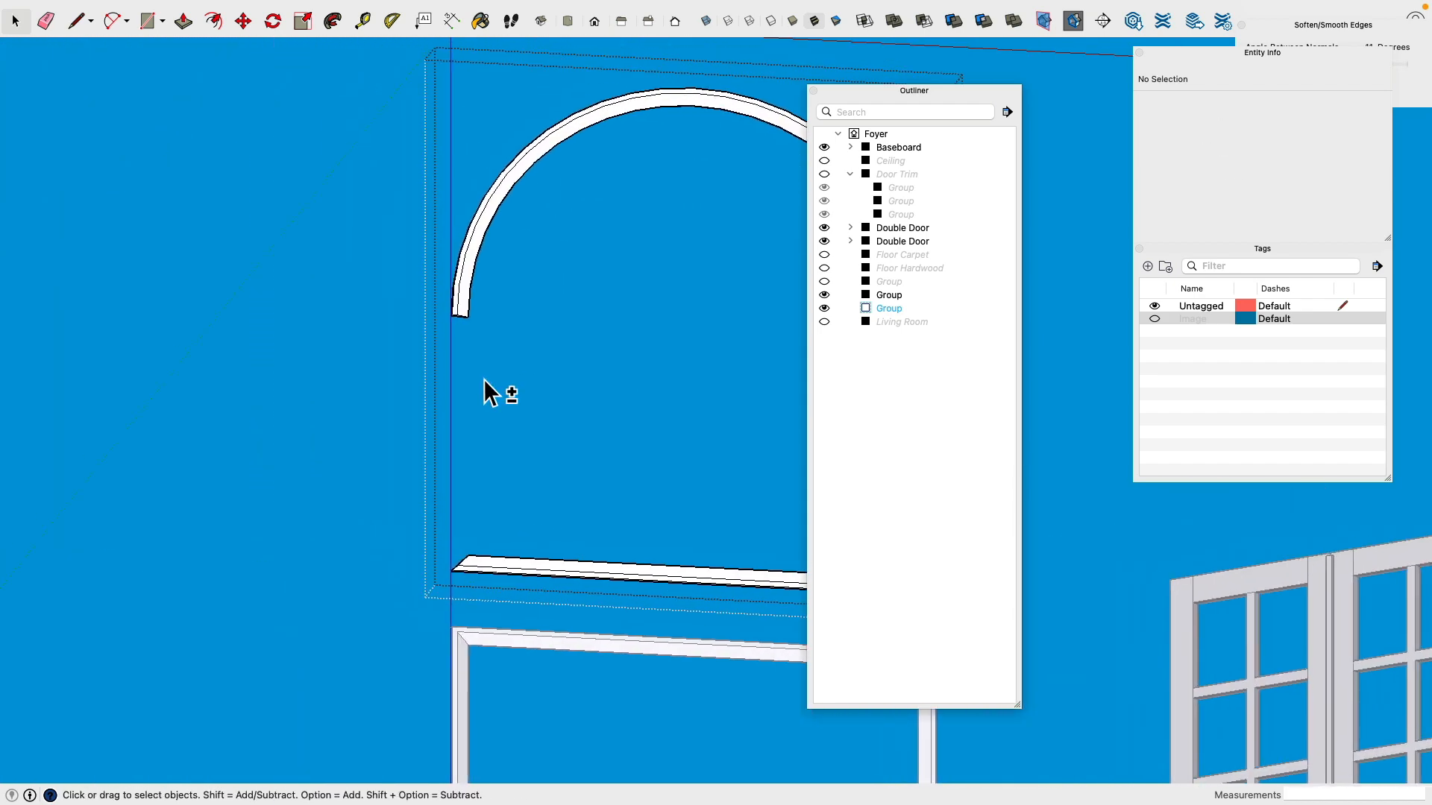
scroll(447, 319, "up", 6)
middle_click_drag(447, 319, 489, 261)
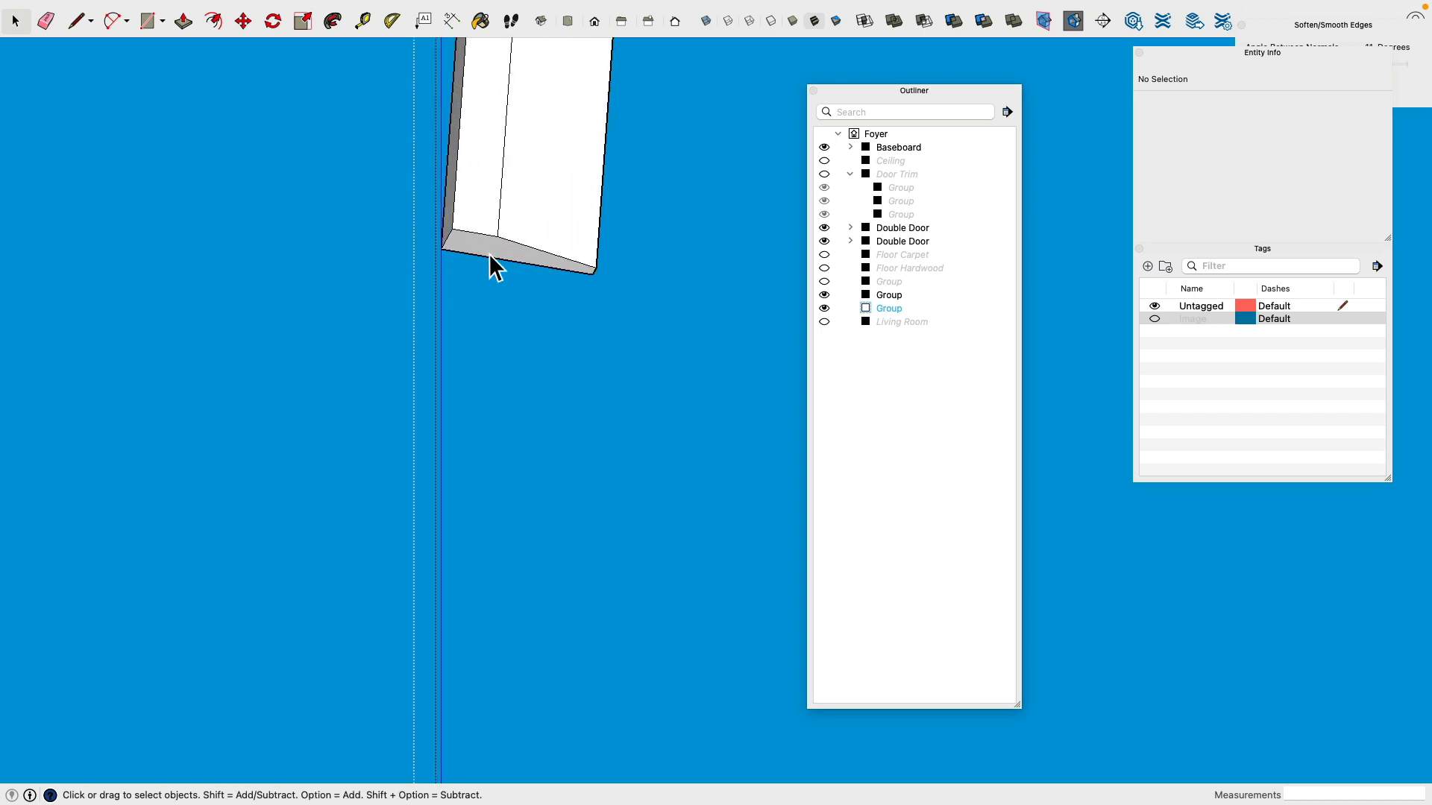
left_click(490, 261)
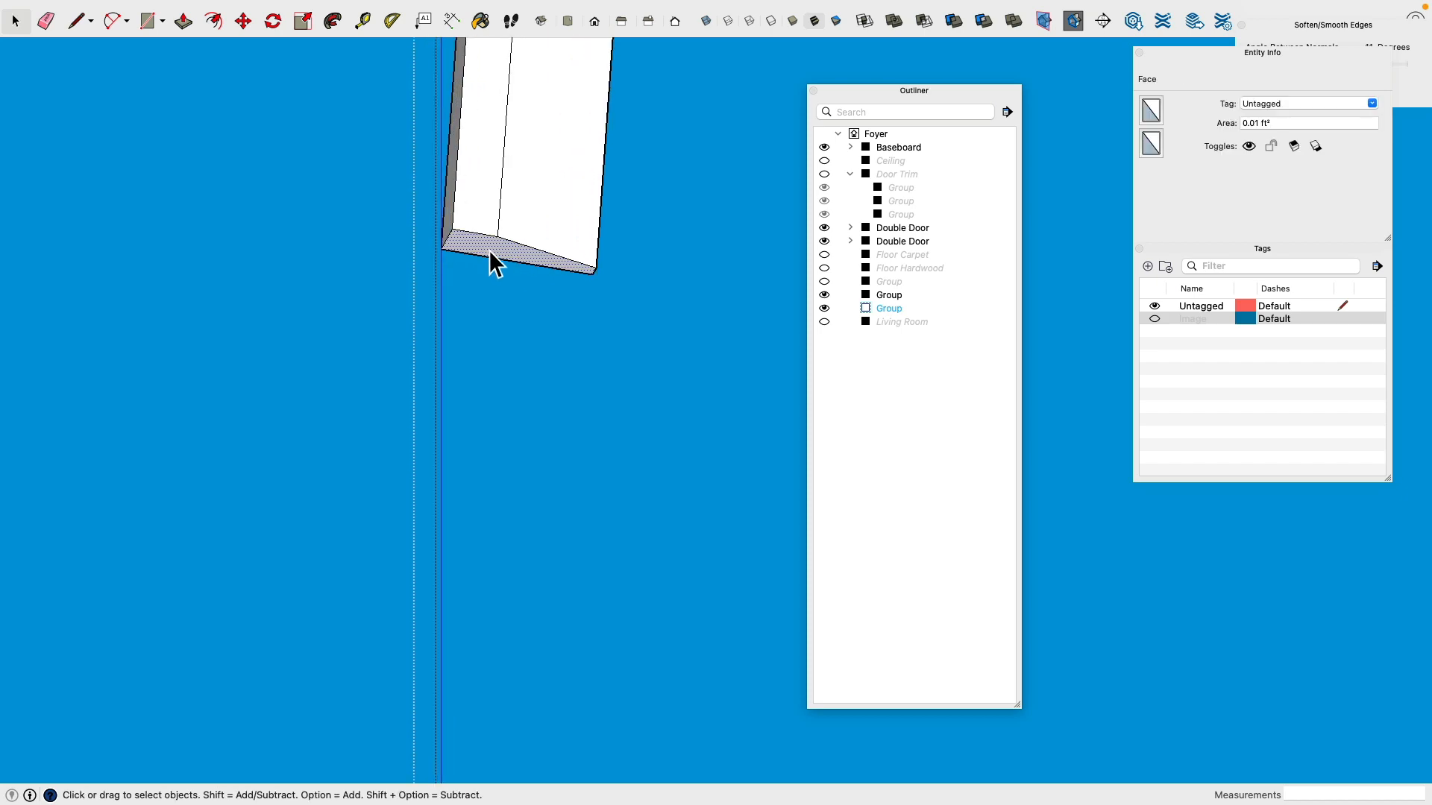
left_click(477, 287)
scroll(481, 289, "down", 5)
scroll(498, 295, "up", 2)
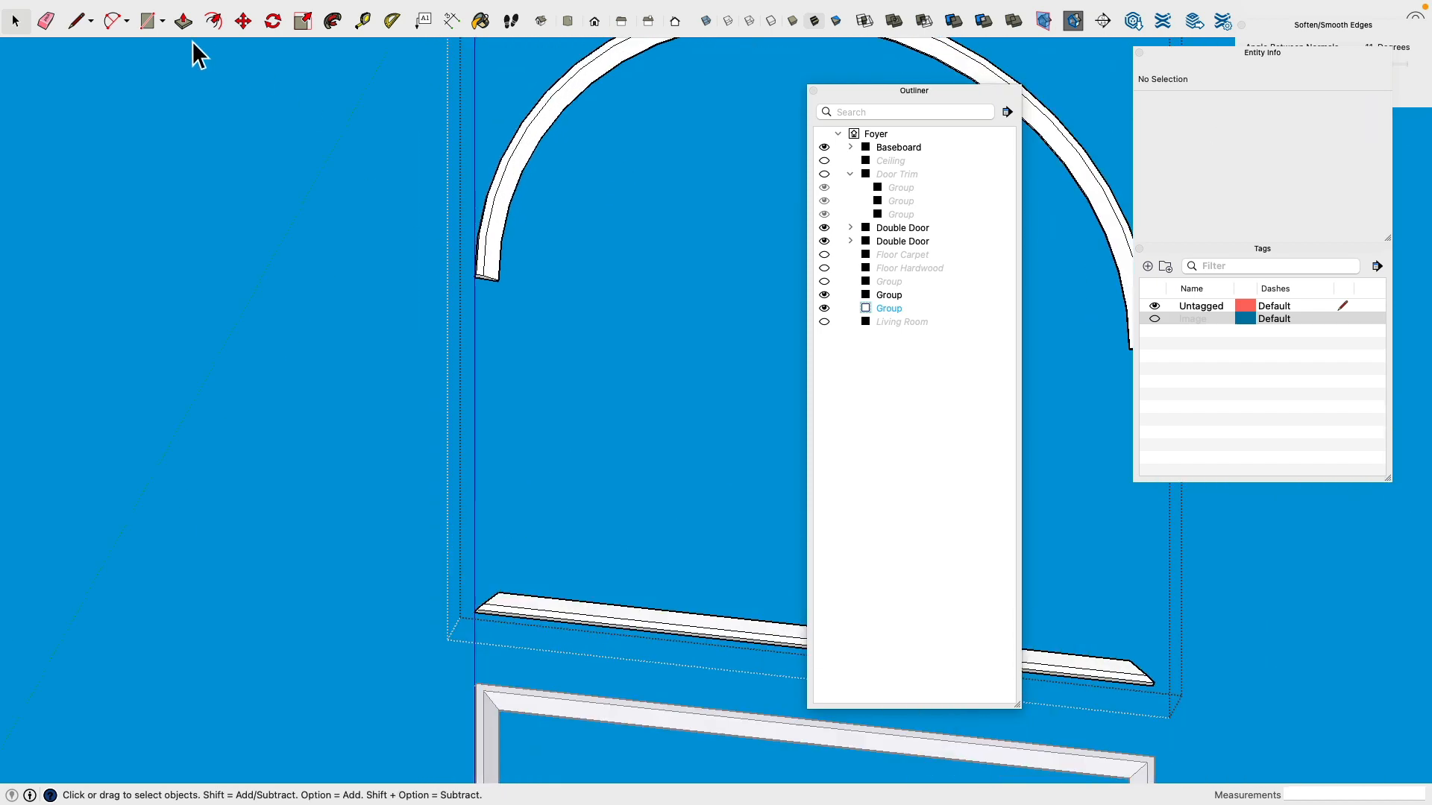
left_click(183, 20)
scroll(510, 340, "up", 3)
left_click(469, 287)
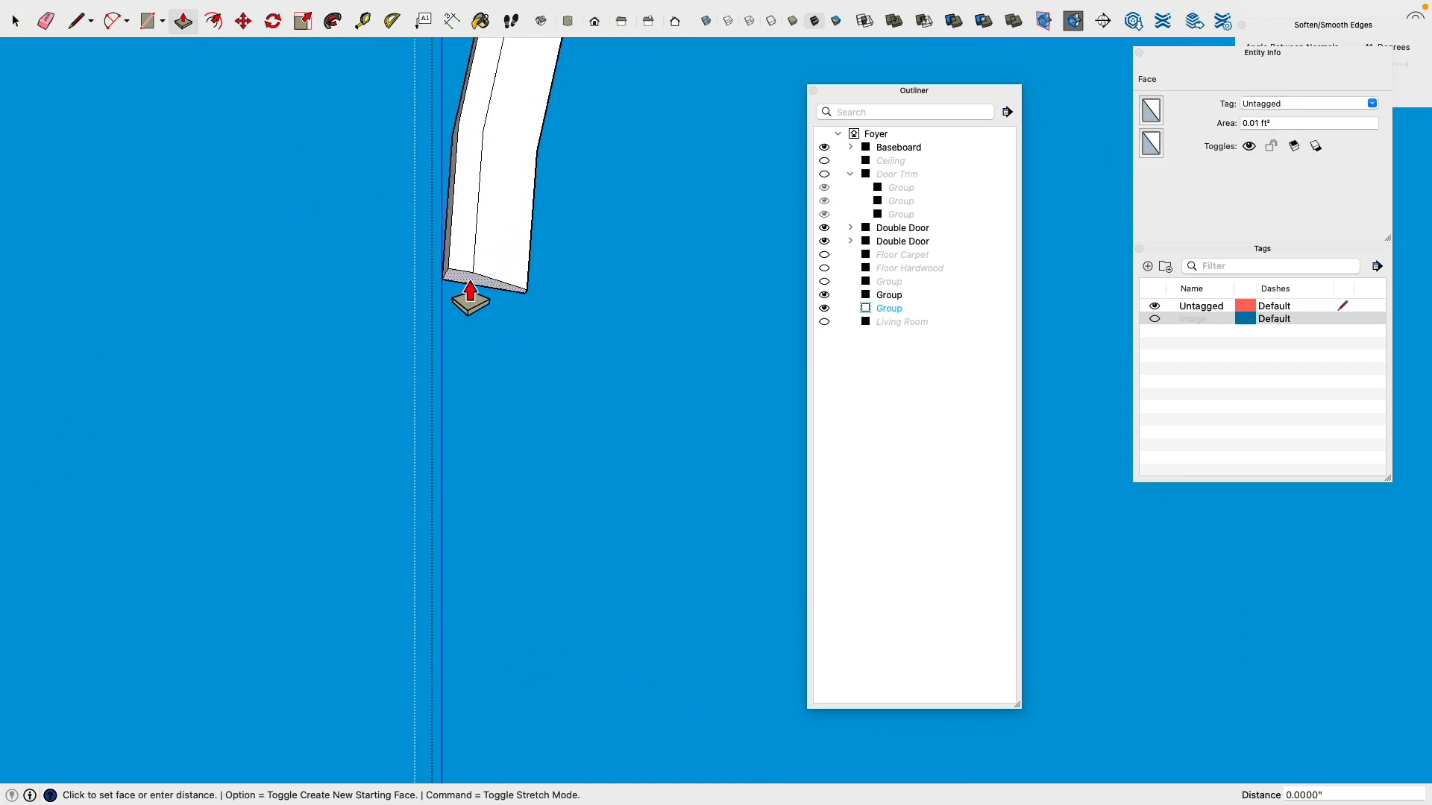
scroll(480, 351, "down", 3)
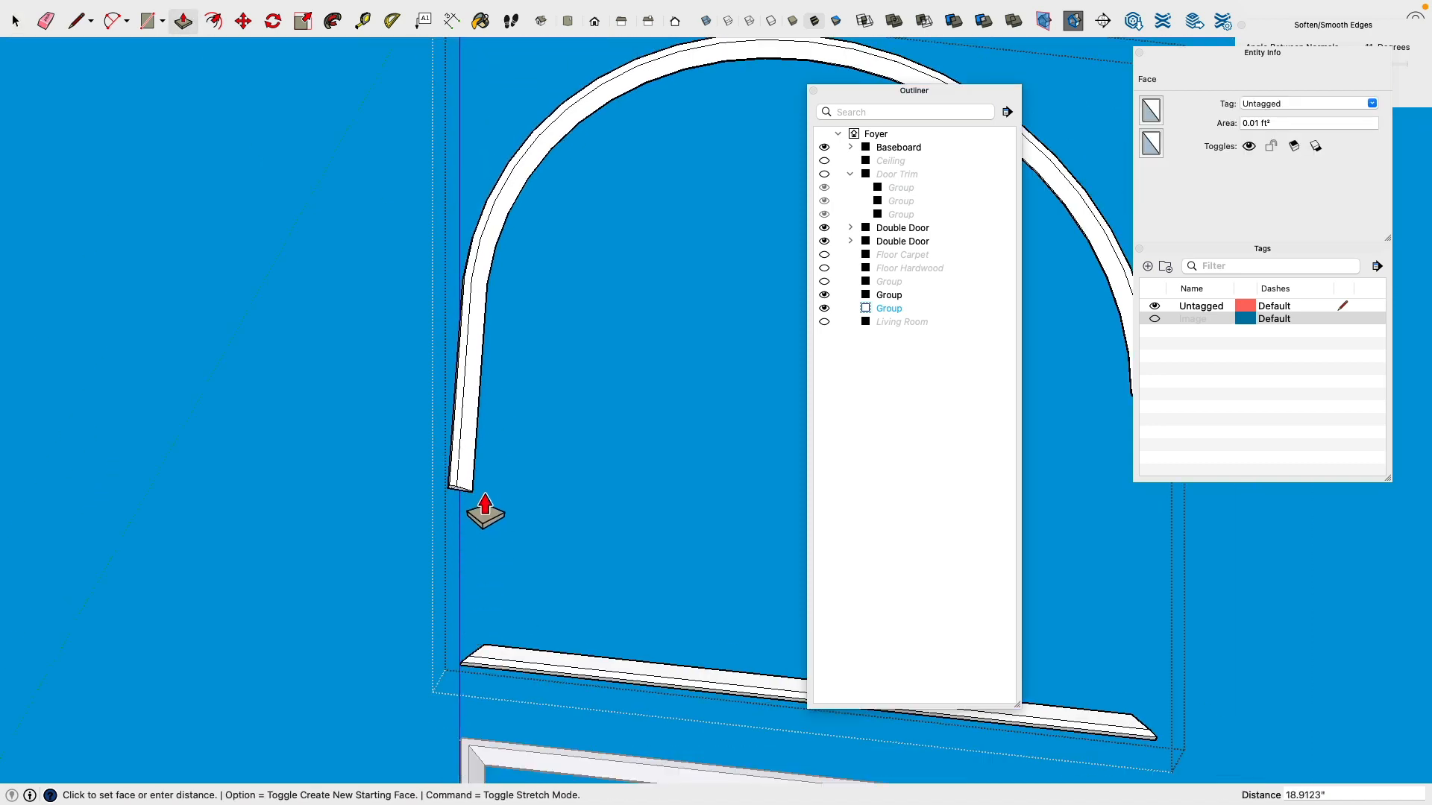
middle_click_drag(499, 425, 463, 355)
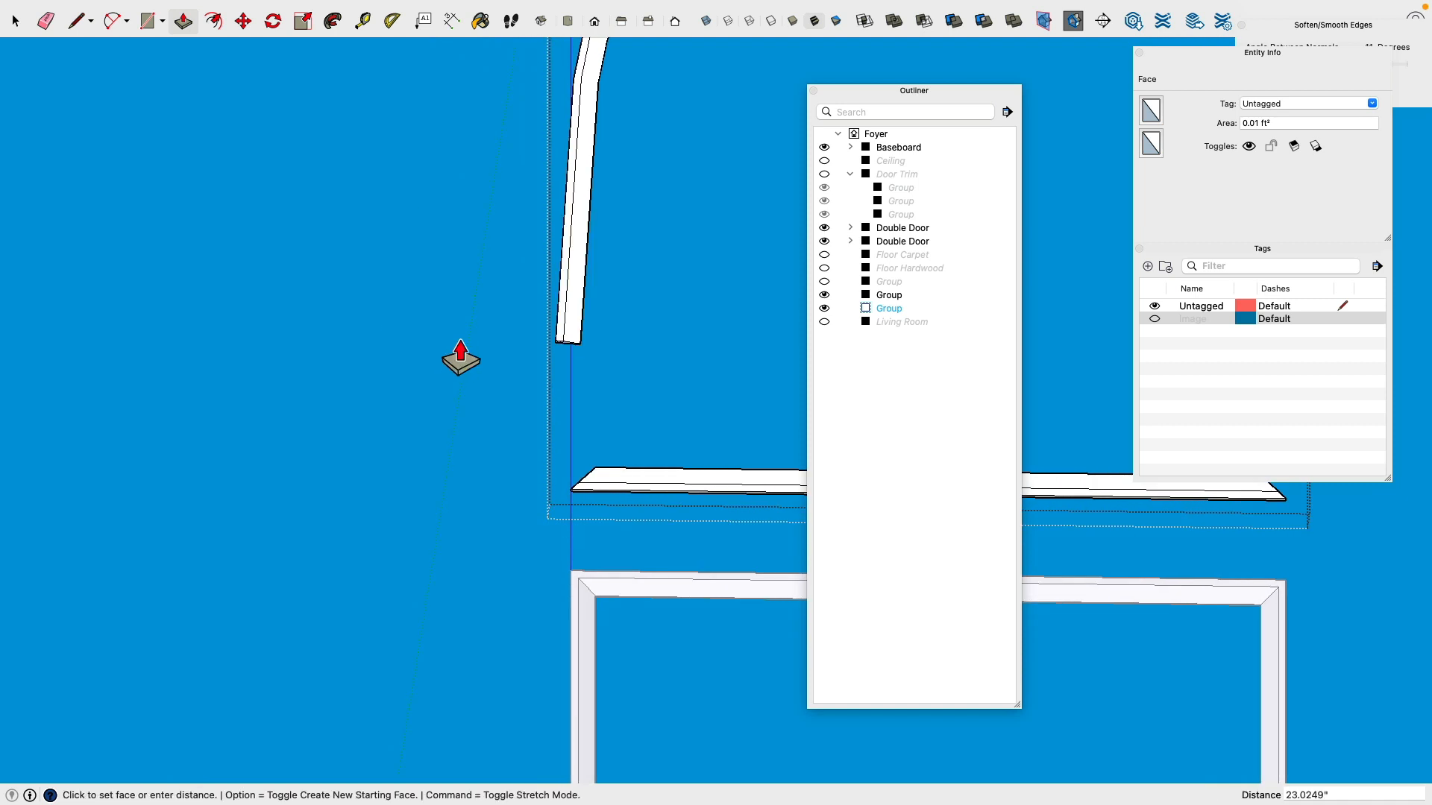
key("Escape")
Step: Draw a vertical line from the outer back corner of the arch's end to the matching corner of the lower rail
scroll(454, 164, "up", 3)
left_click(17, 22)
scroll(718, 201, "up", 3)
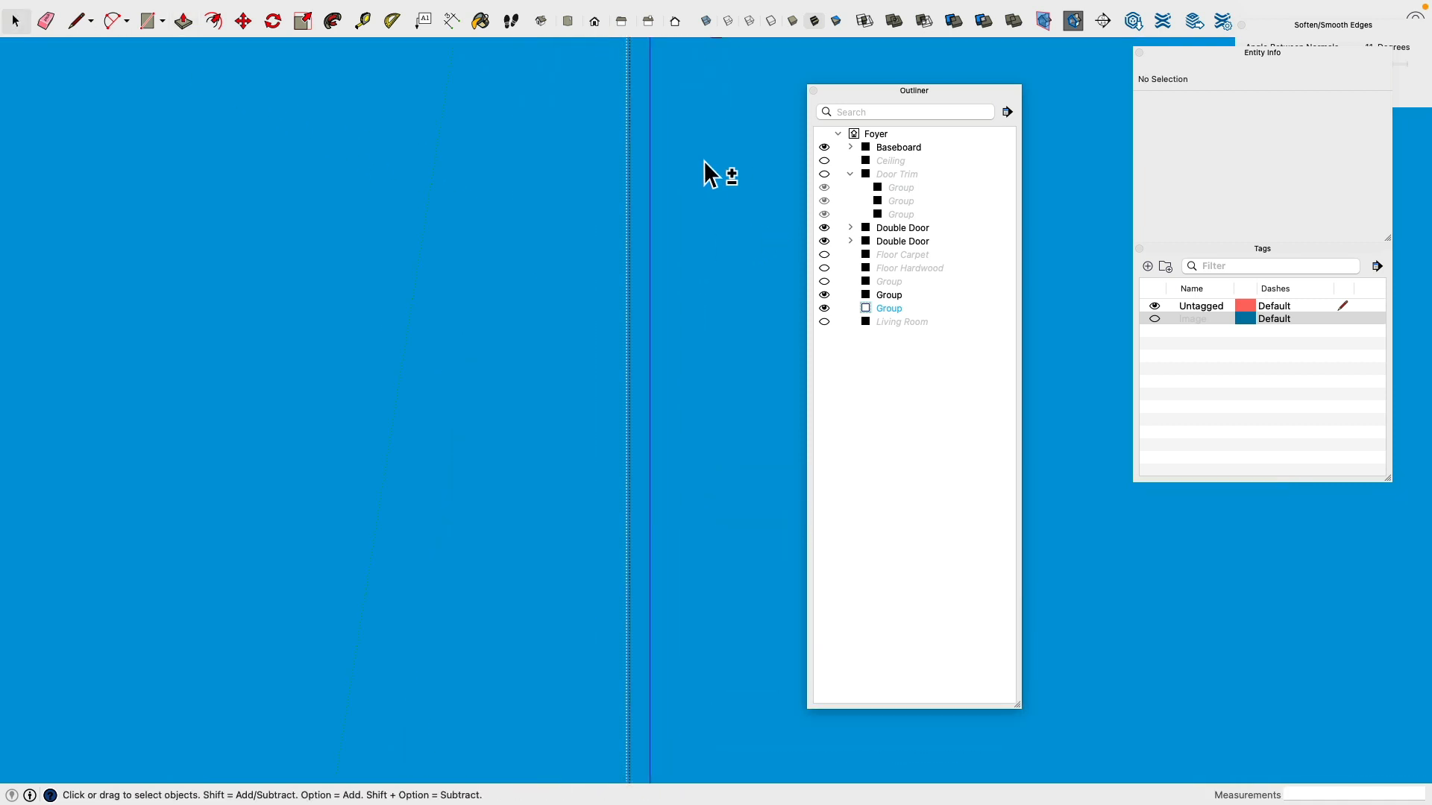
middle_click_drag(706, 152, 536, 411, "shift")
scroll(508, 406, "up", 3)
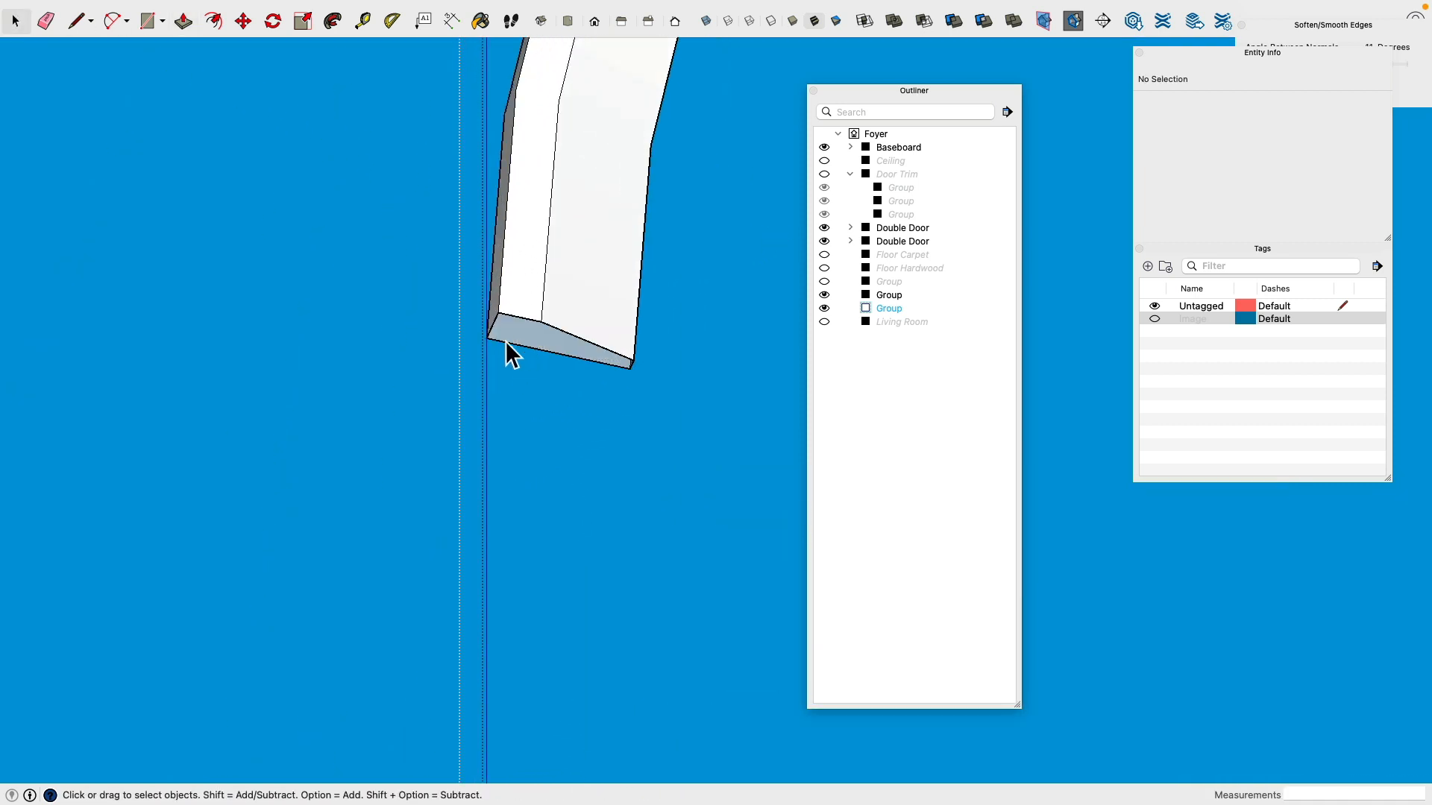
left_click(77, 22)
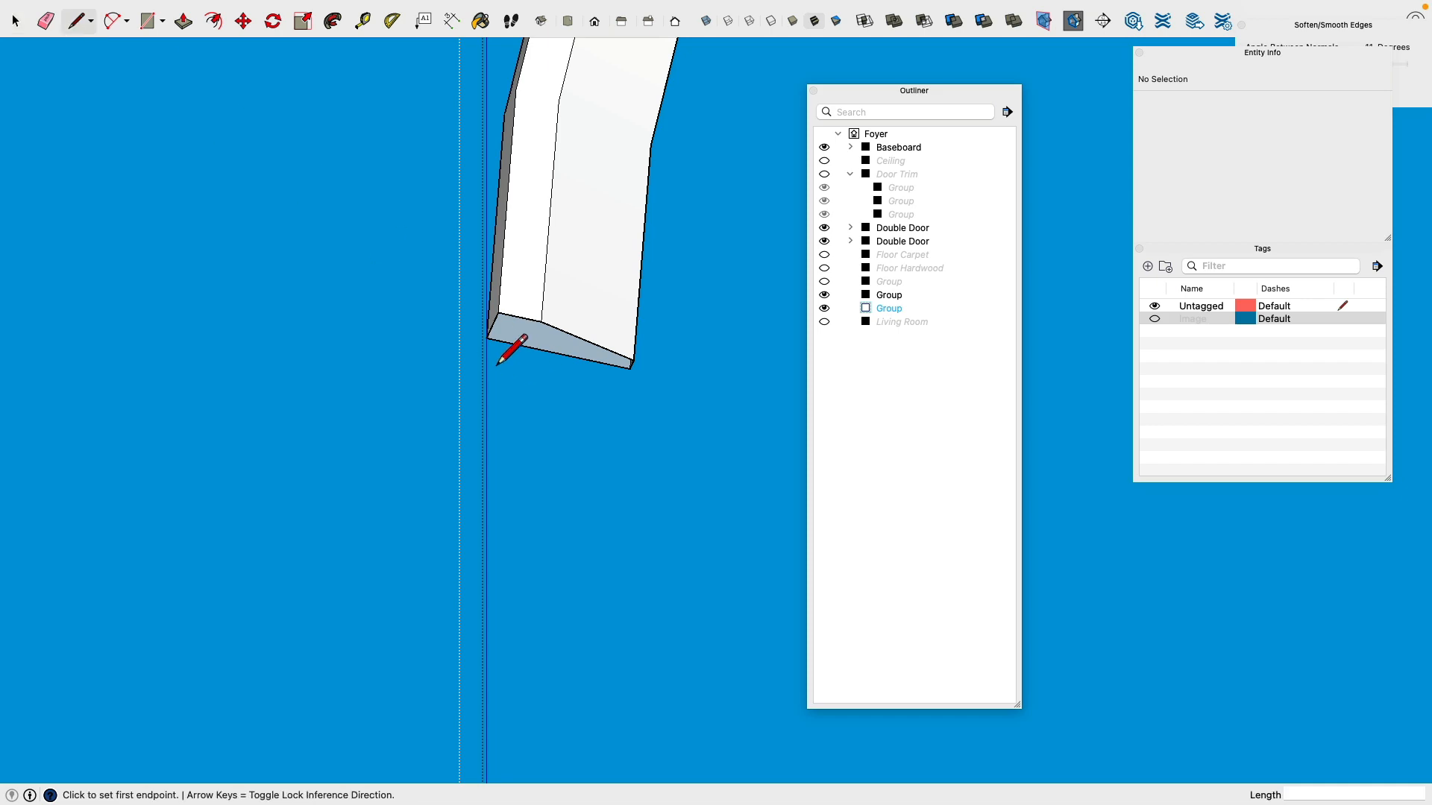
left_click(489, 339)
scroll(491, 343, "down", 6)
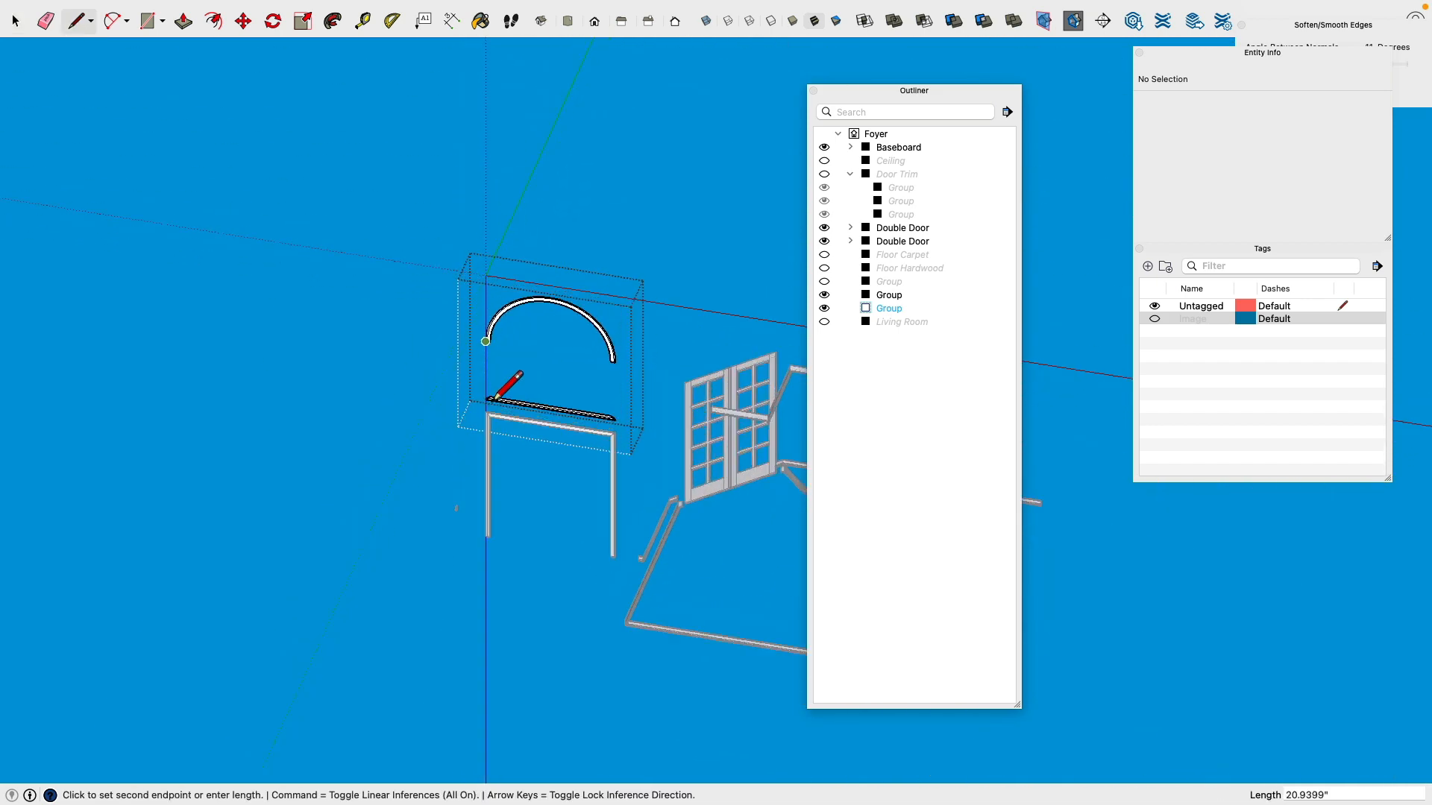
scroll(485, 384, "up", 4)
middle_click_drag(611, 619, 582, 556)
scroll(447, 354, "up", 7)
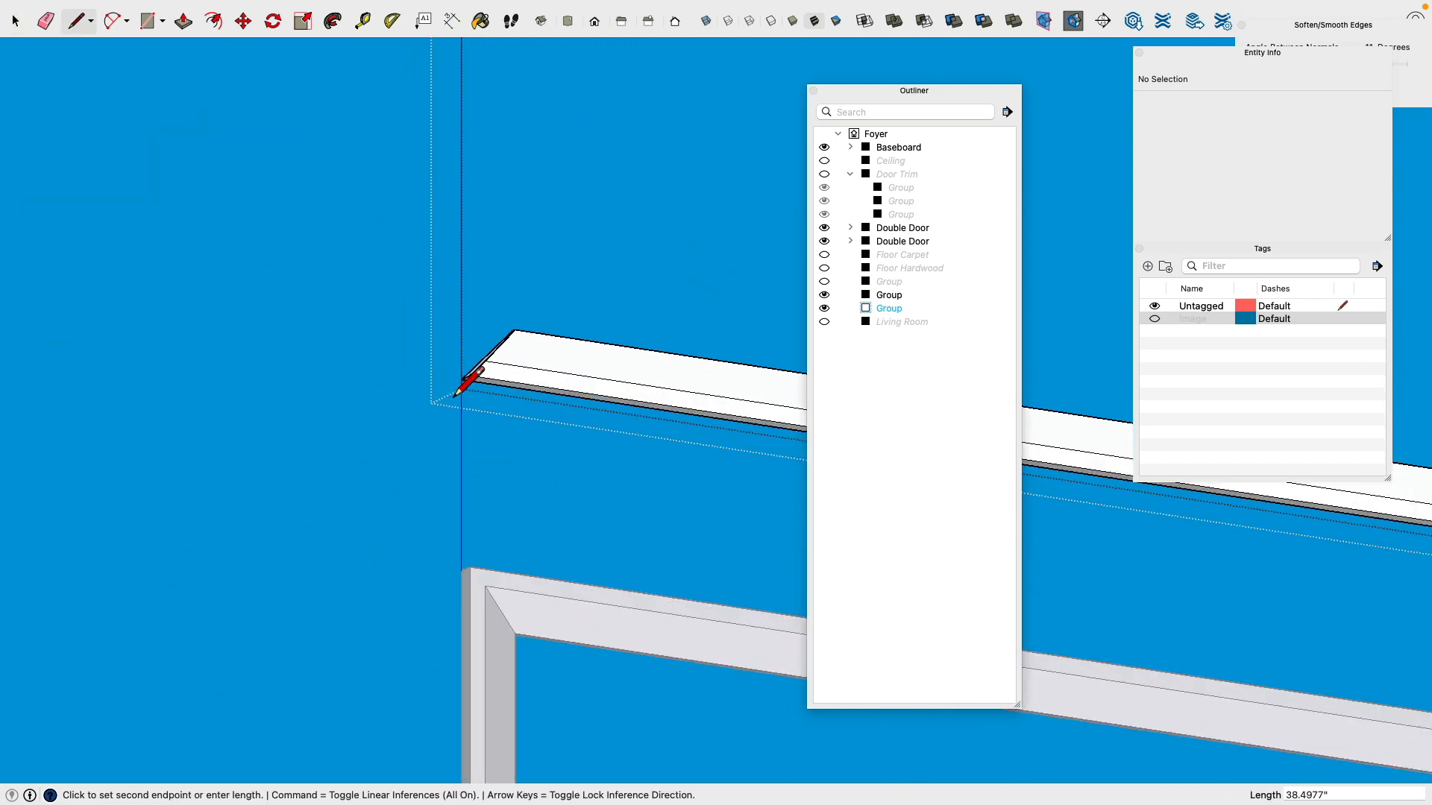
scroll(455, 393, "up", 3)
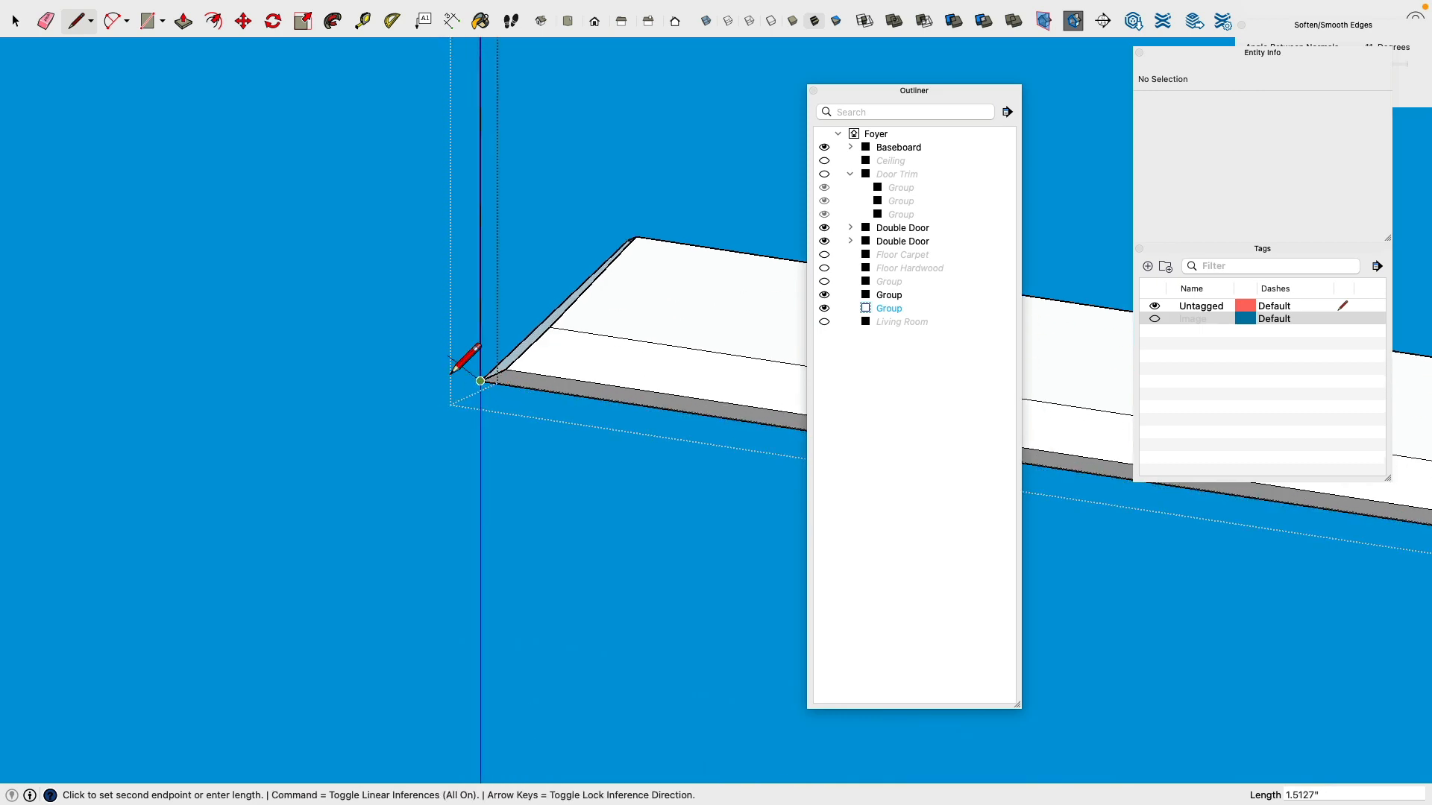
key("Escape")
Step: Draw a vertical line from the lower rail's outer front corner up to the arch's outer front corner, closing the side strip
left_click(508, 371)
scroll(508, 368, "down", 6)
middle_click_drag(543, 221, 541, 395, "shift")
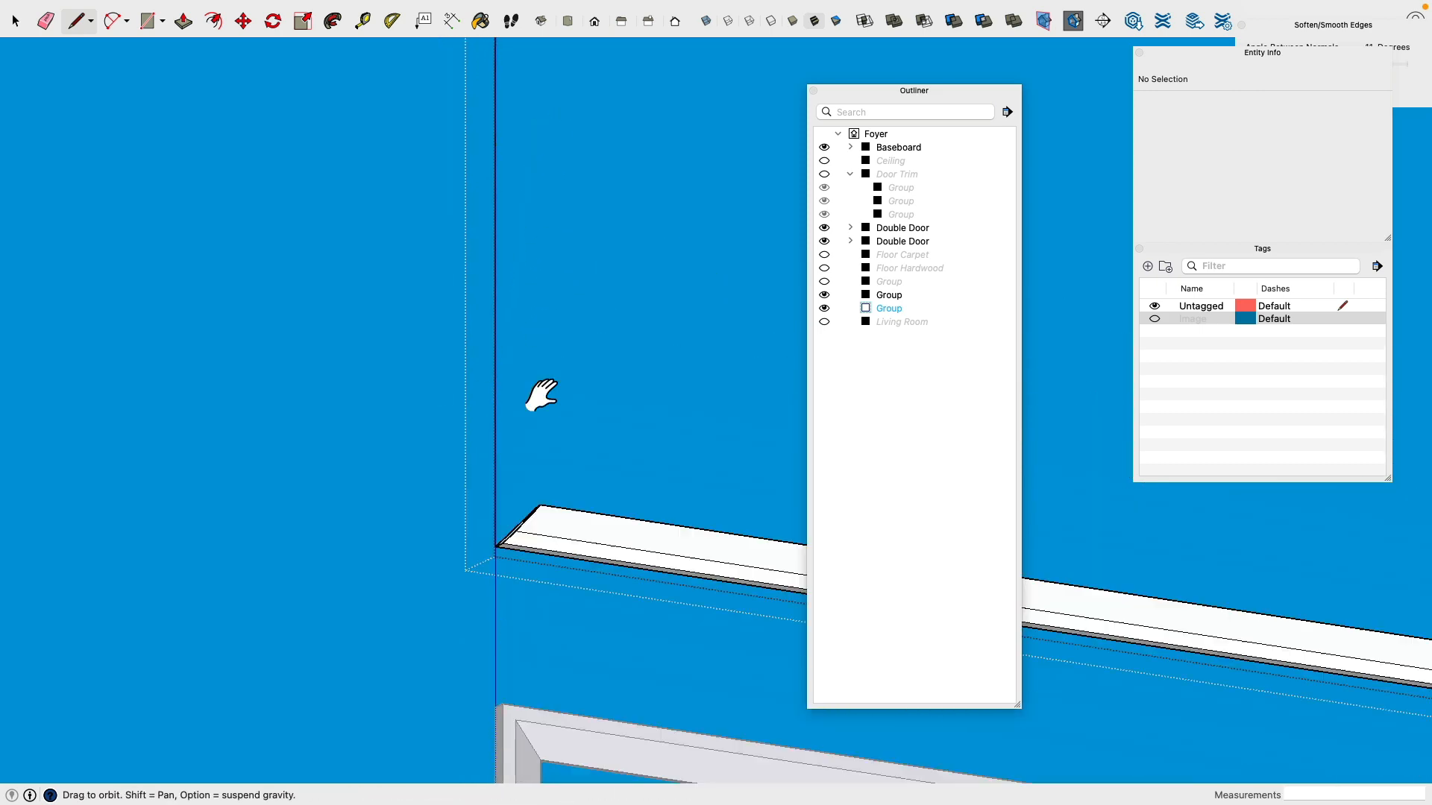
scroll(543, 392, "down", 4)
scroll(541, 206, "up", 5)
left_click(505, 205)
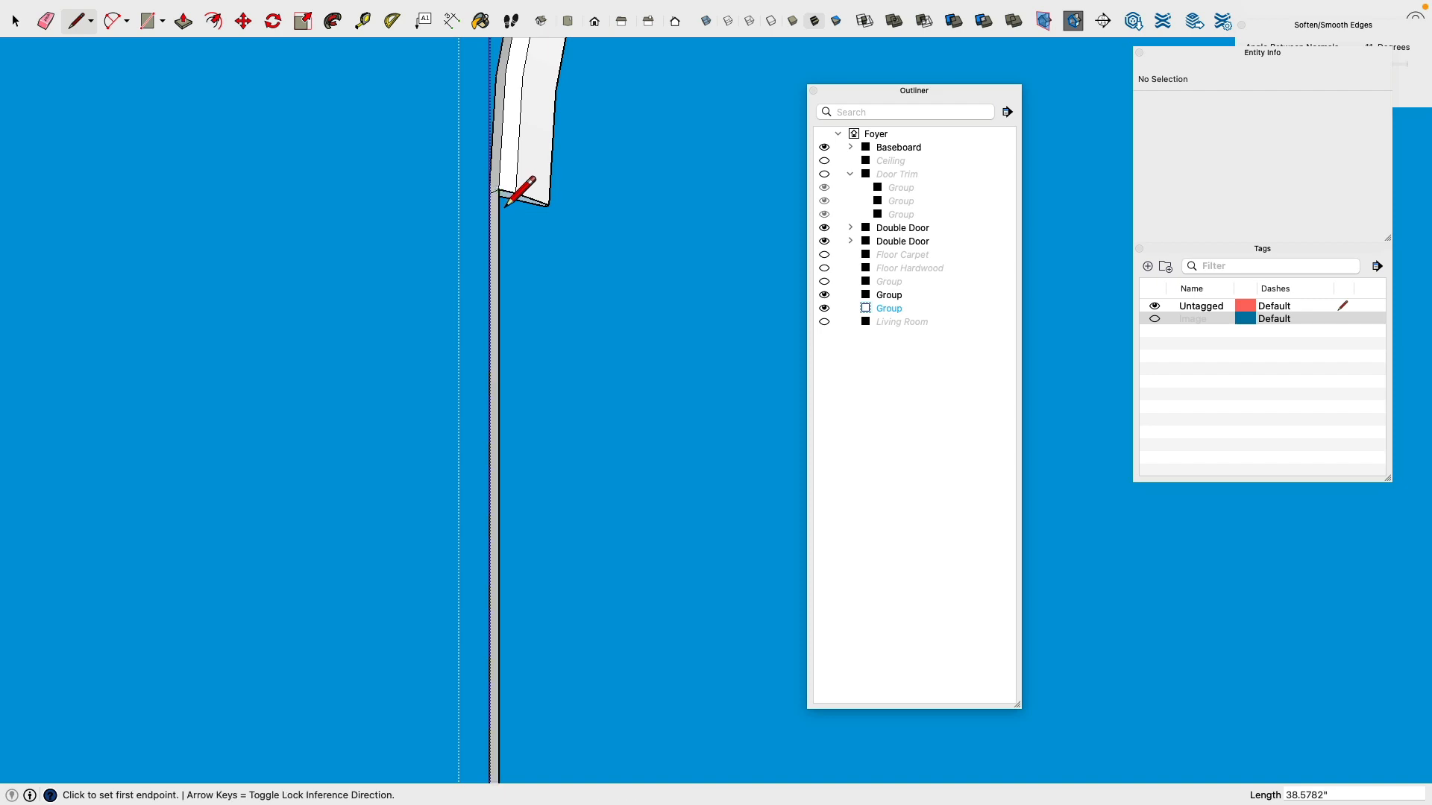
Step: Draw a vertical line from the arch's bevel corner down to the bevel corner of the lower rail's mitred end
left_click(515, 211)
scroll(542, 372, "down", 3)
middle_click_drag(544, 396, 537, 256, "shift")
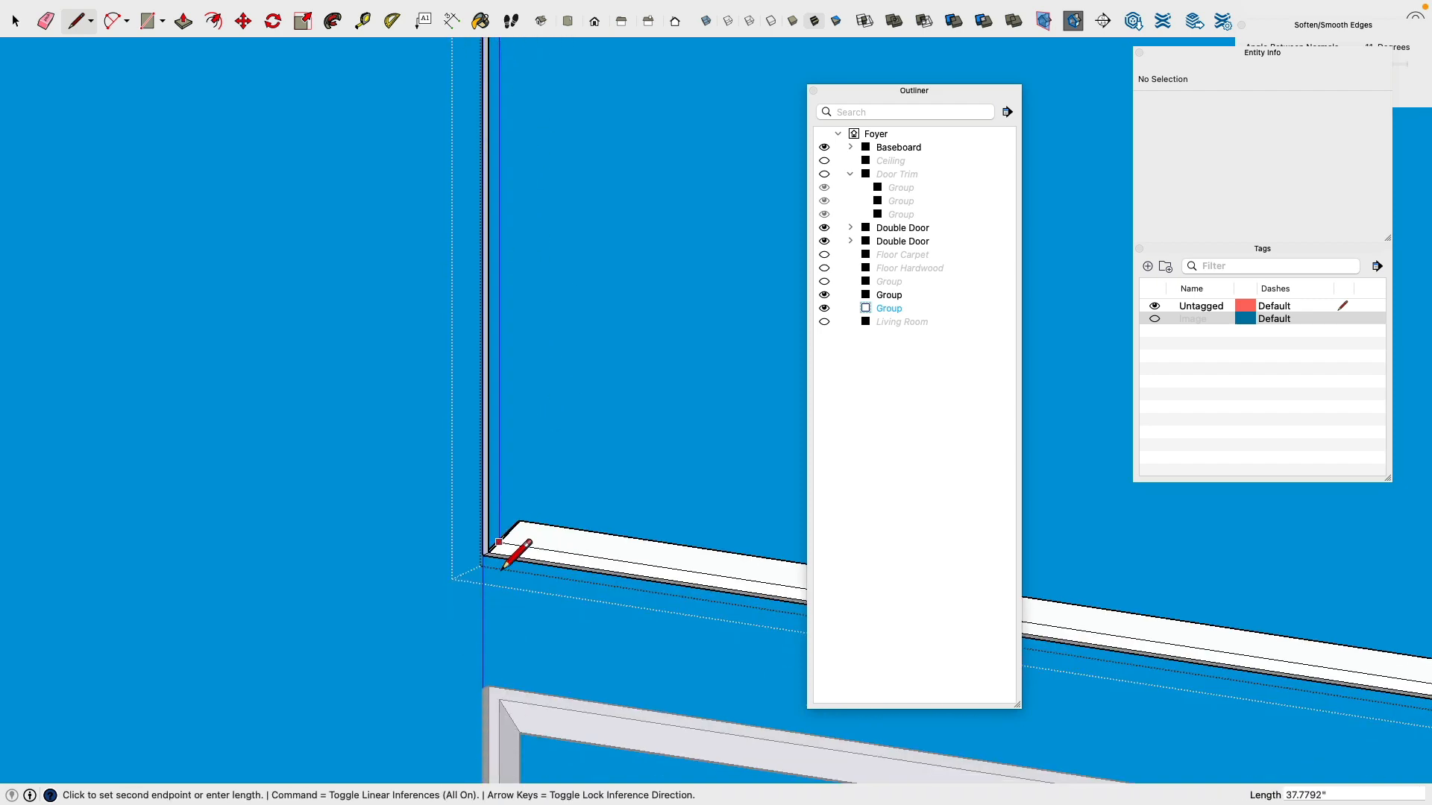
middle_click_drag(567, 448, 438, 629)
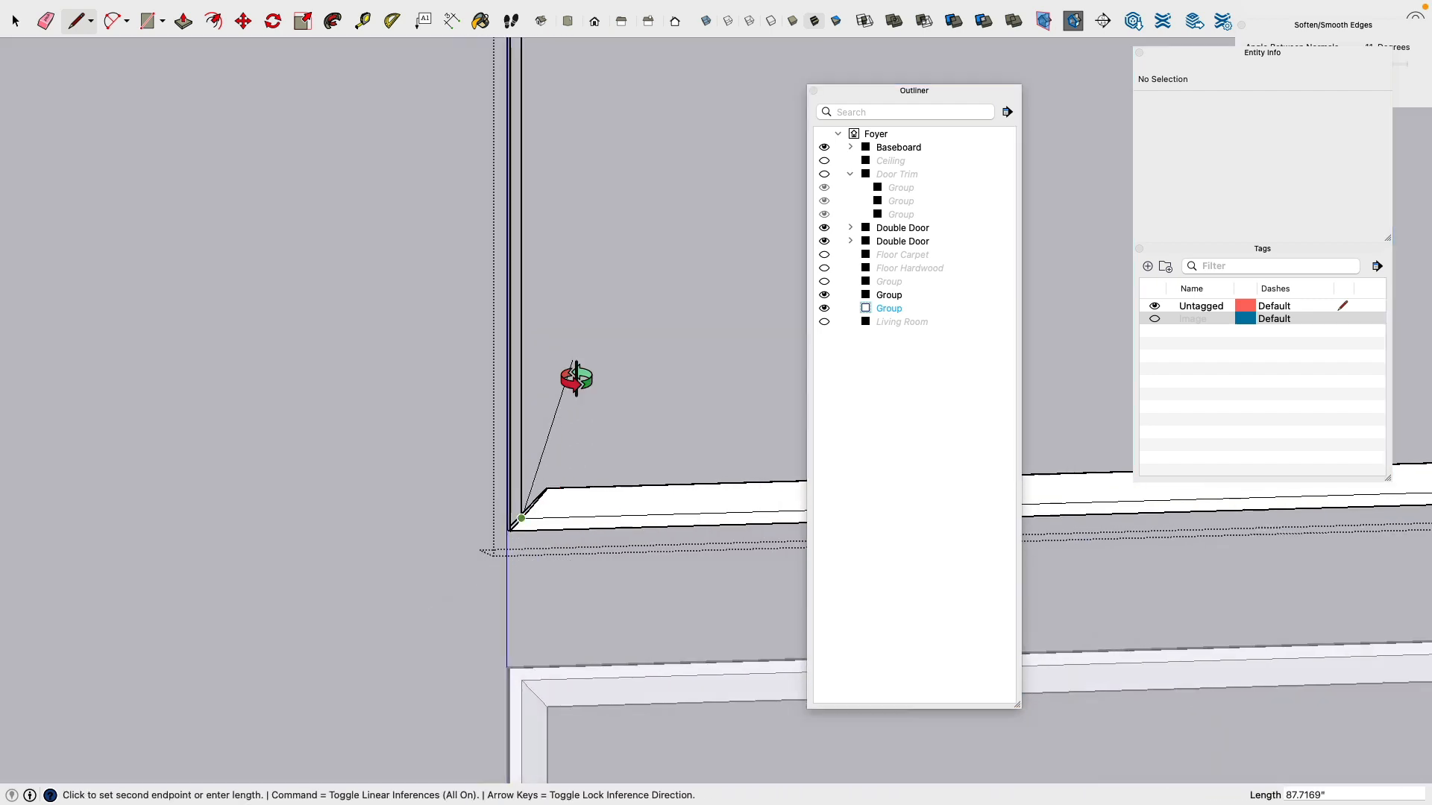
middle_click_drag(575, 377, 183, 614)
middle_click_drag(429, 376, 403, 632, "shift")
key("Escape")
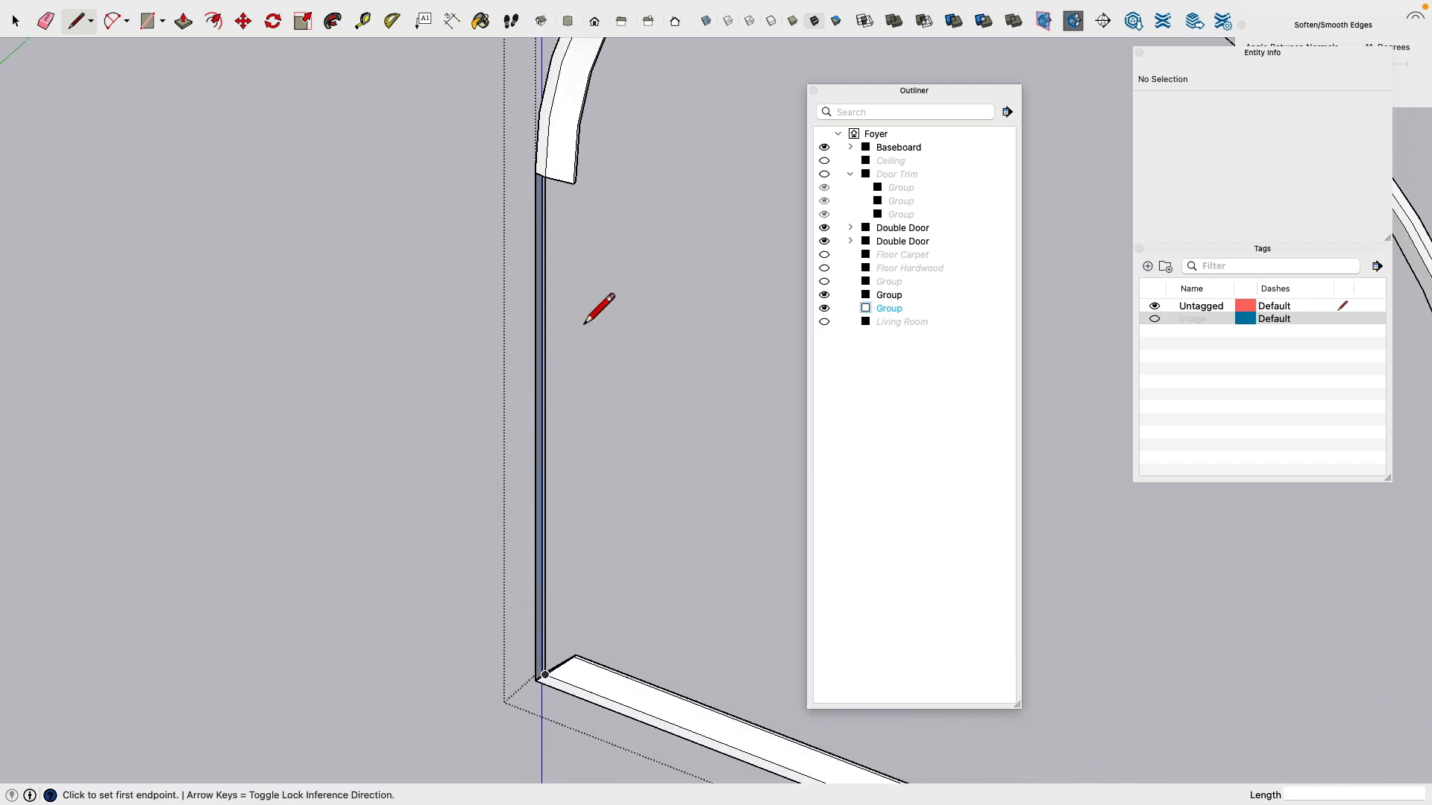
Step: Draw a vertical line from the arch's inner corner down to the lower rail's inner mitre corner
left_click(573, 183)
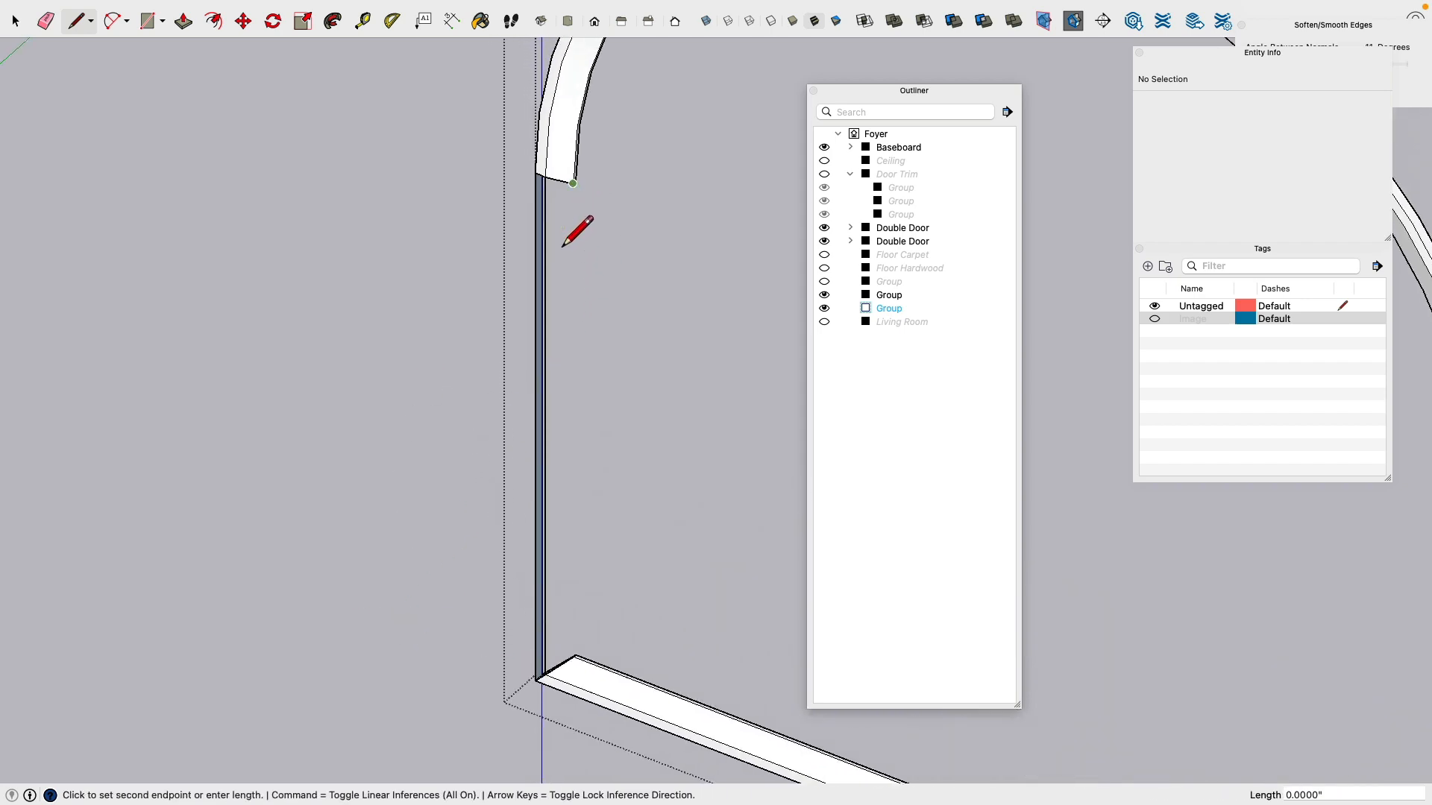
left_click(574, 659)
middle_click_drag(616, 633, 585, 669)
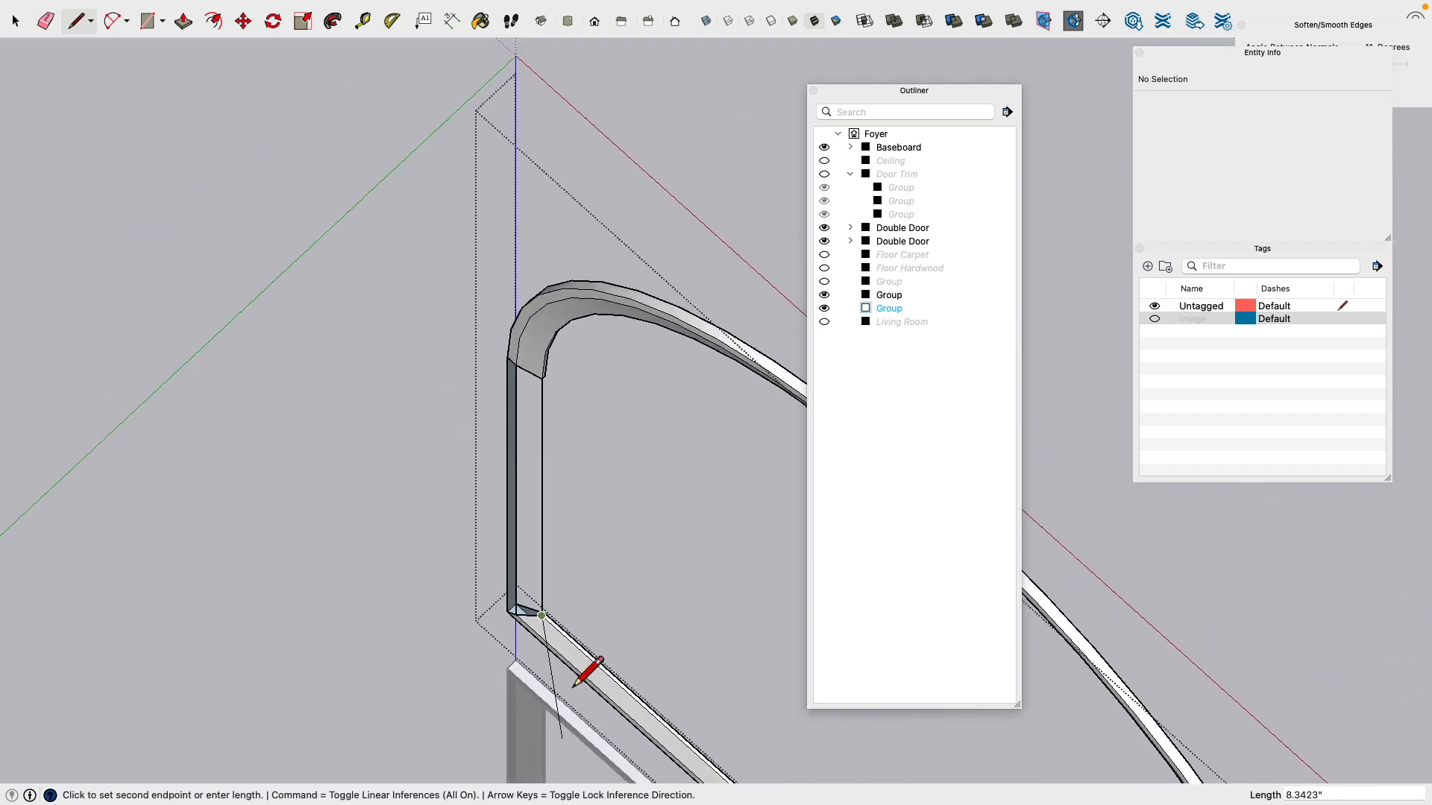
Step: Draw a vertical line from the lower rail's inner back mitre corner up to the arch's matching inner back corner
scroll(582, 656, "up", 4)
scroll(566, 630, "up", 1)
key("Escape")
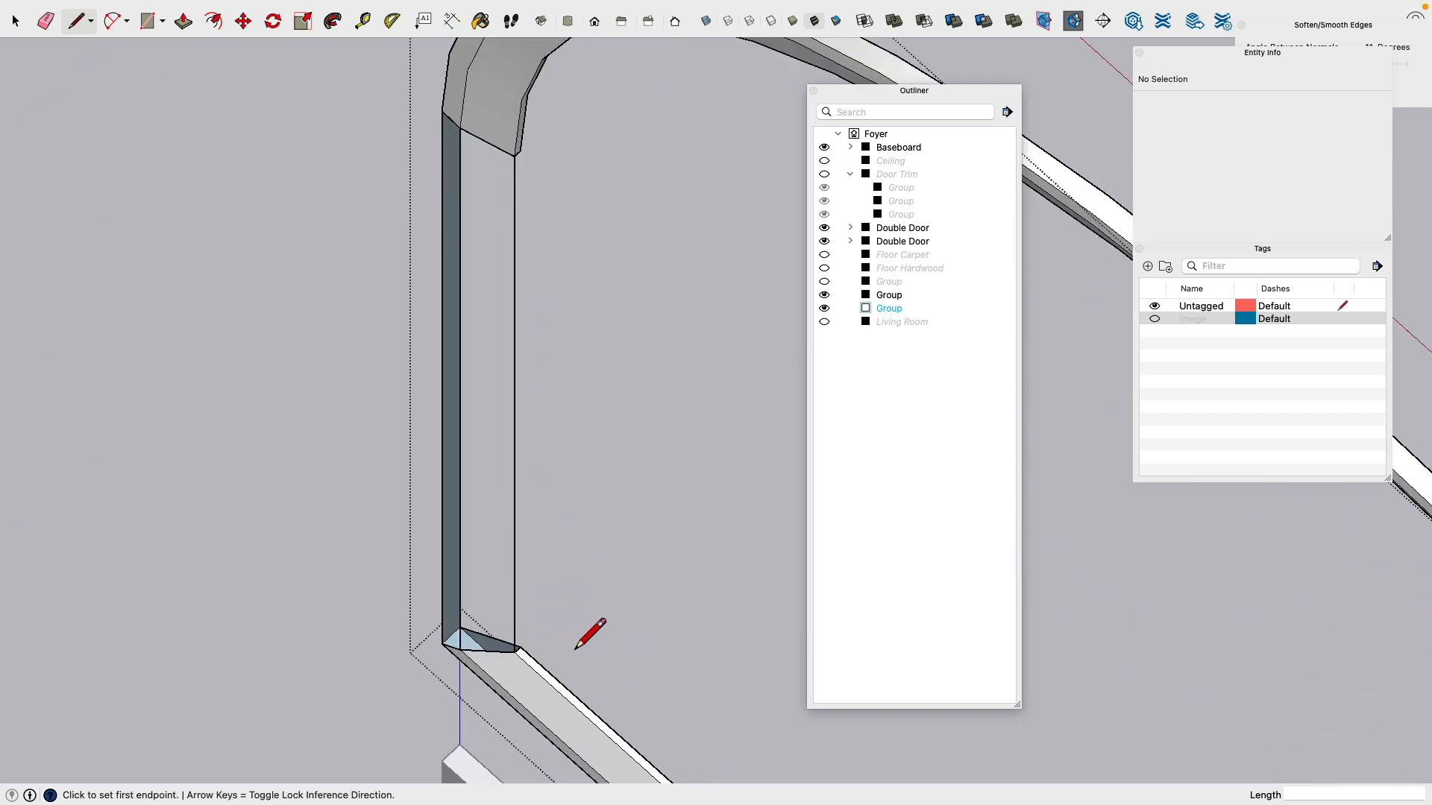
left_click(527, 662)
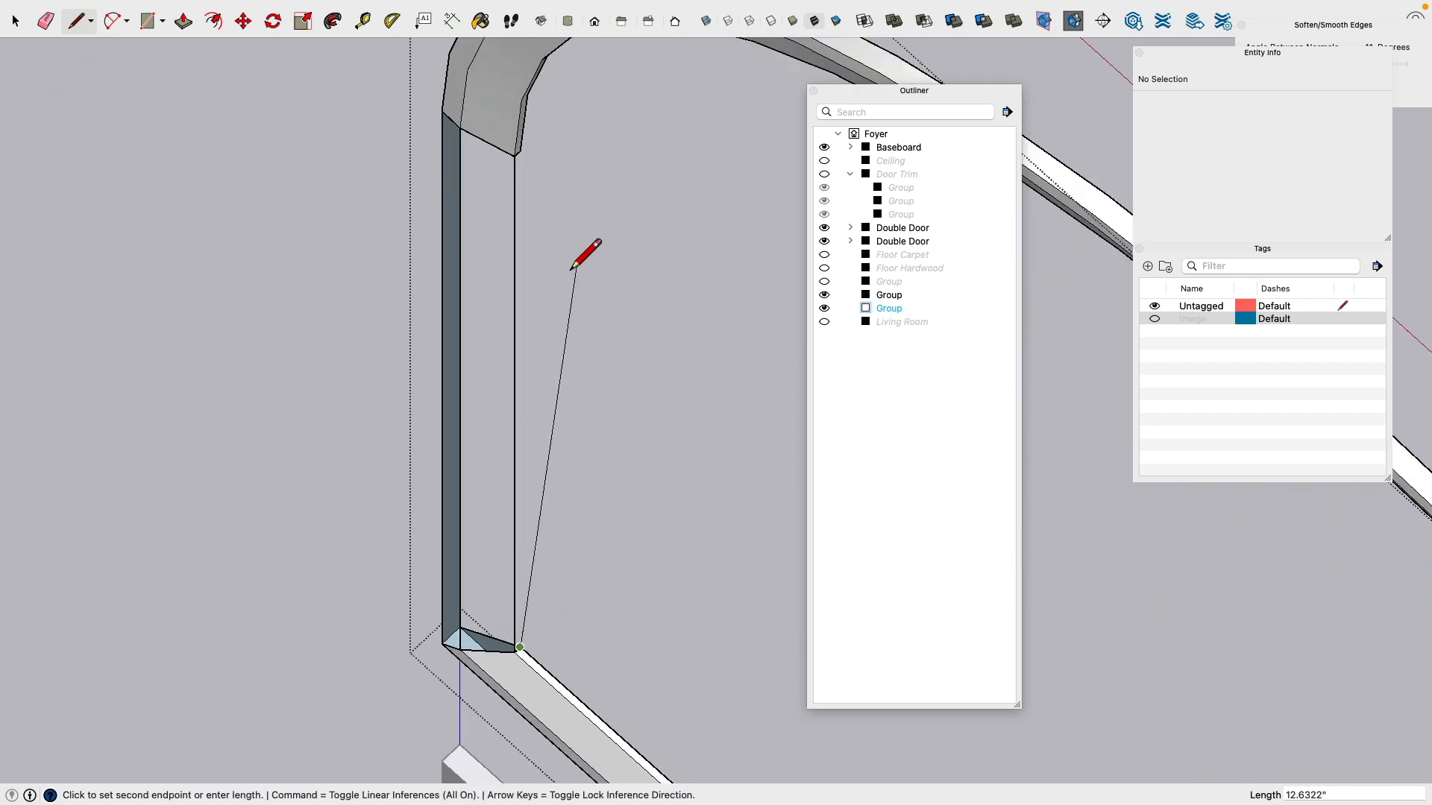
left_click(525, 168)
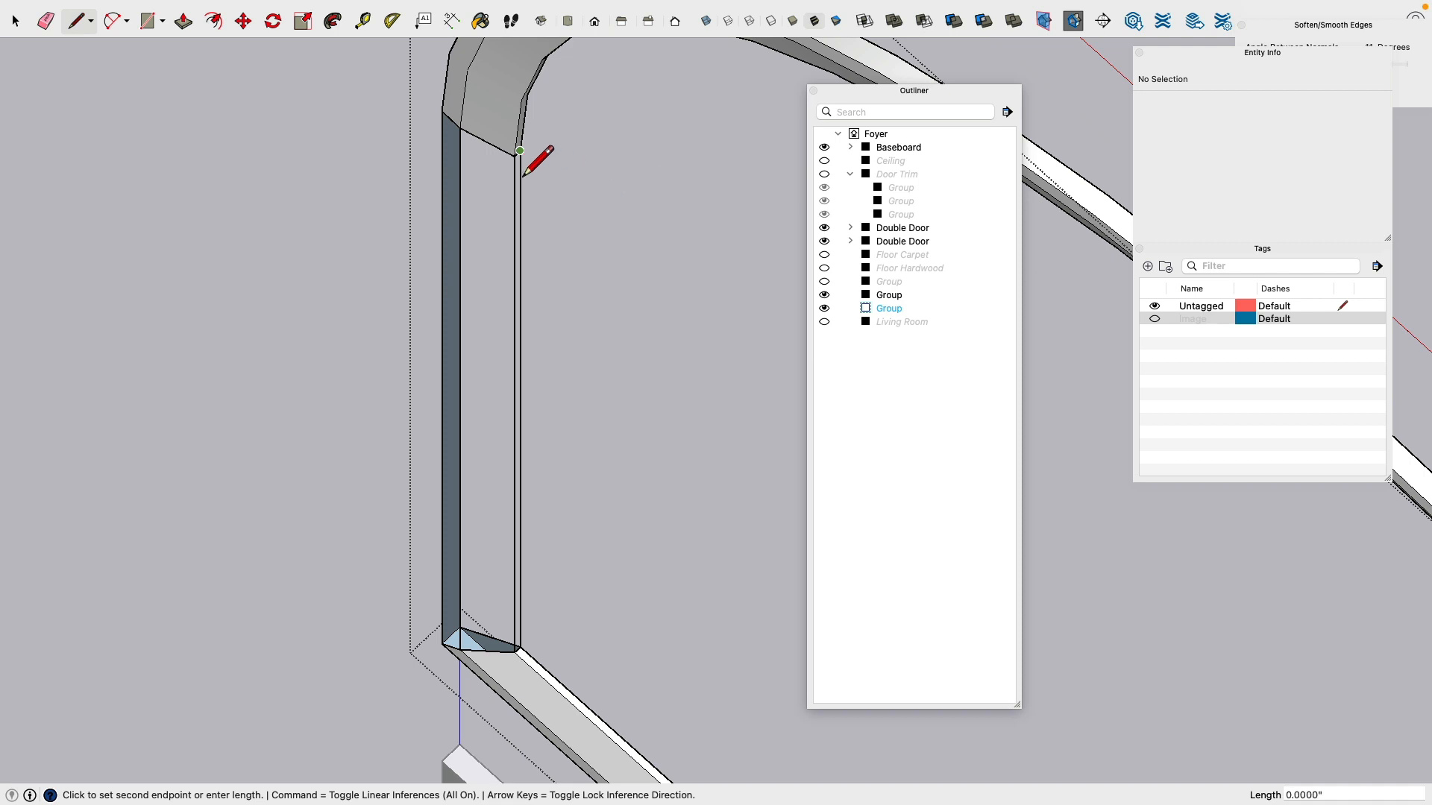
key("Escape")
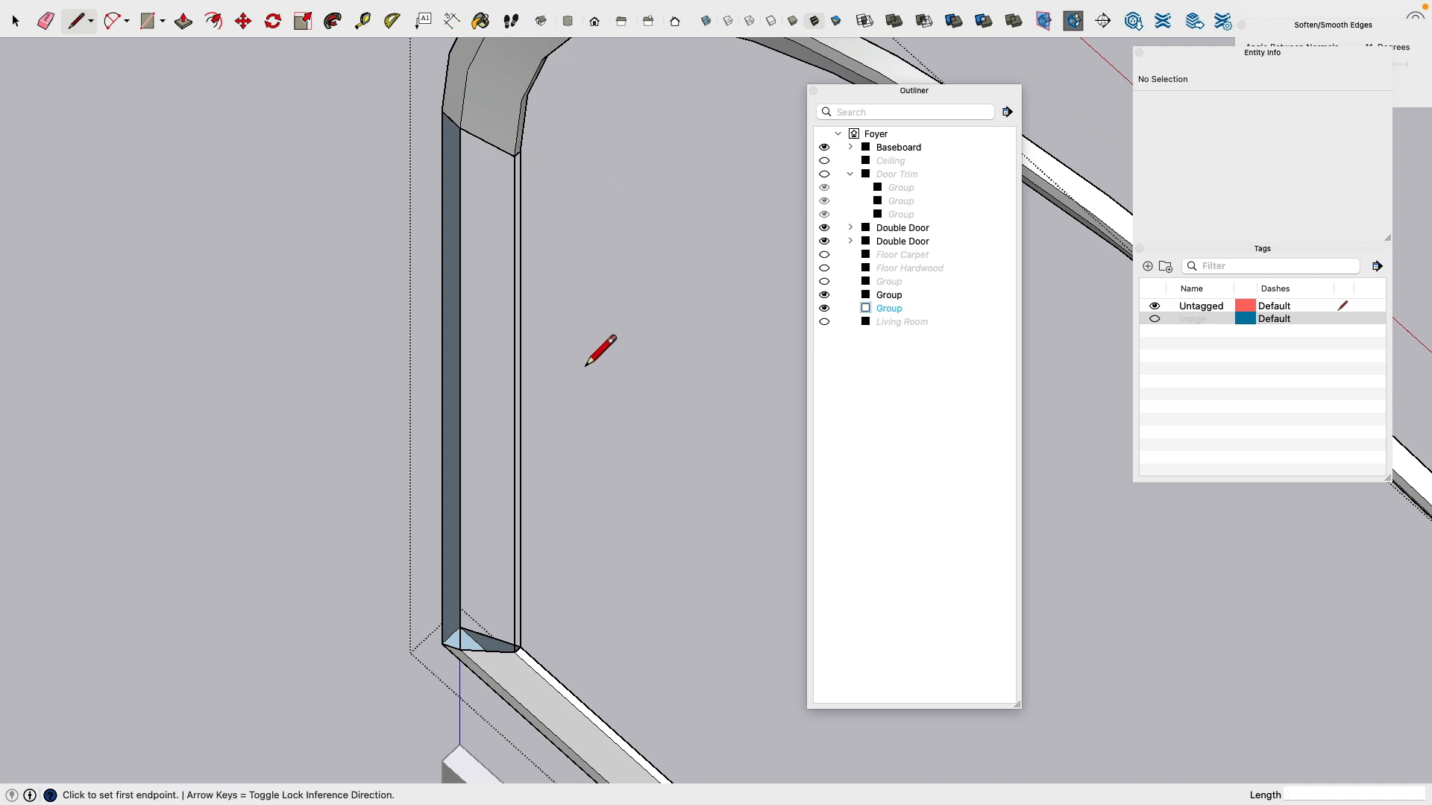
Step: Try to split the open front strip with a vertical line from the rail's mitred edge up to the arch's end edge
left_click(512, 176)
key("Escape")
left_click(497, 671)
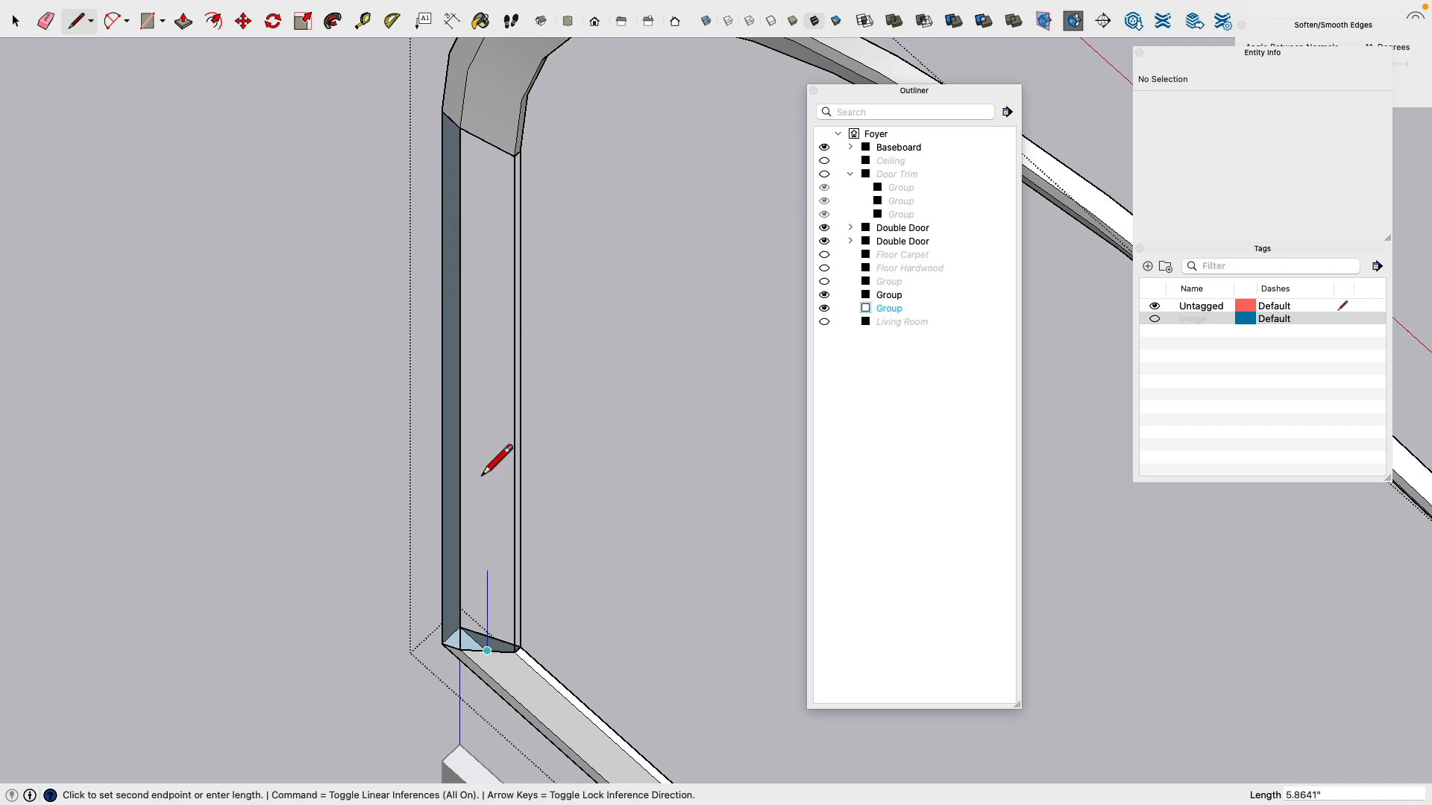
left_click(487, 141)
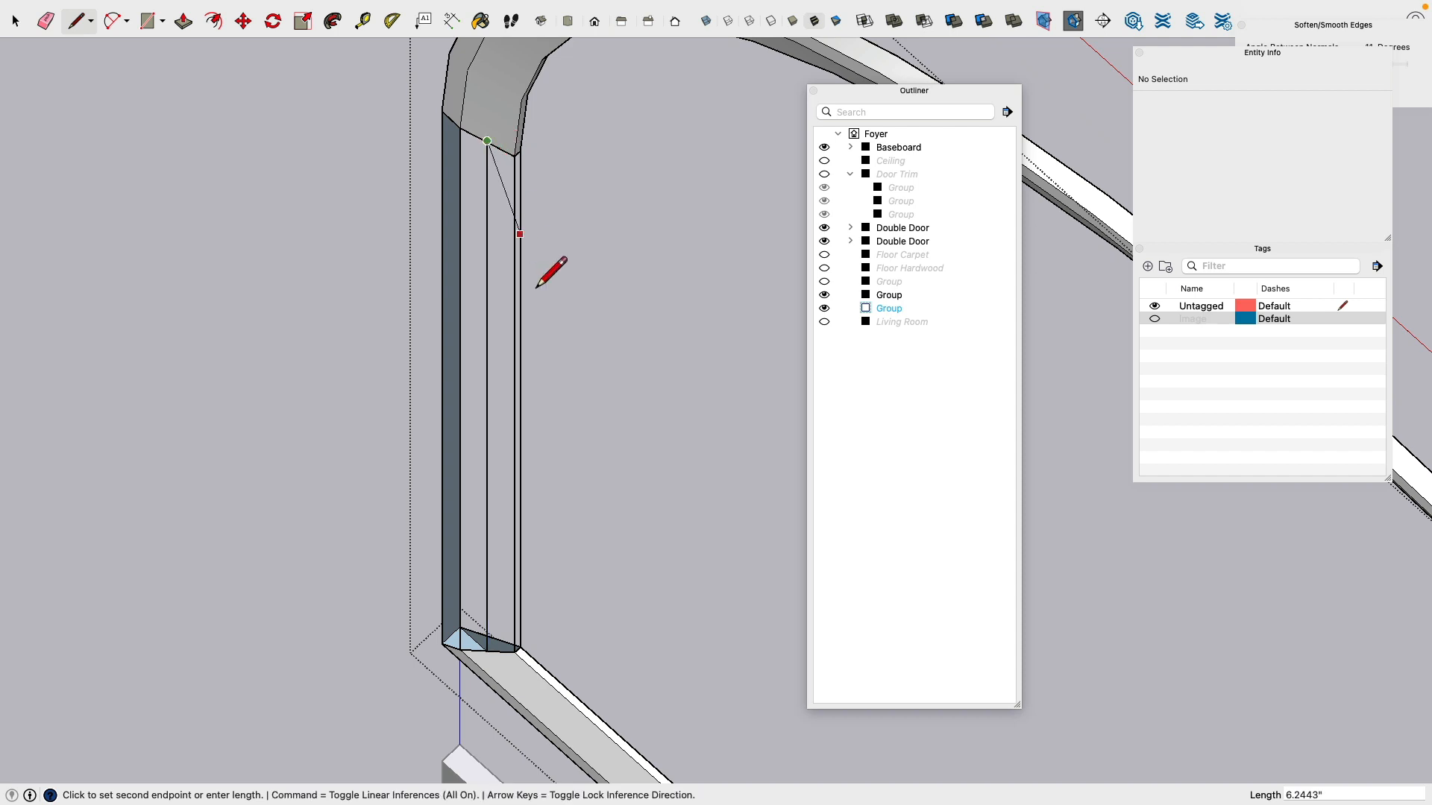
left_click(514, 156)
left_click(526, 668)
scroll(492, 161, "up", 5)
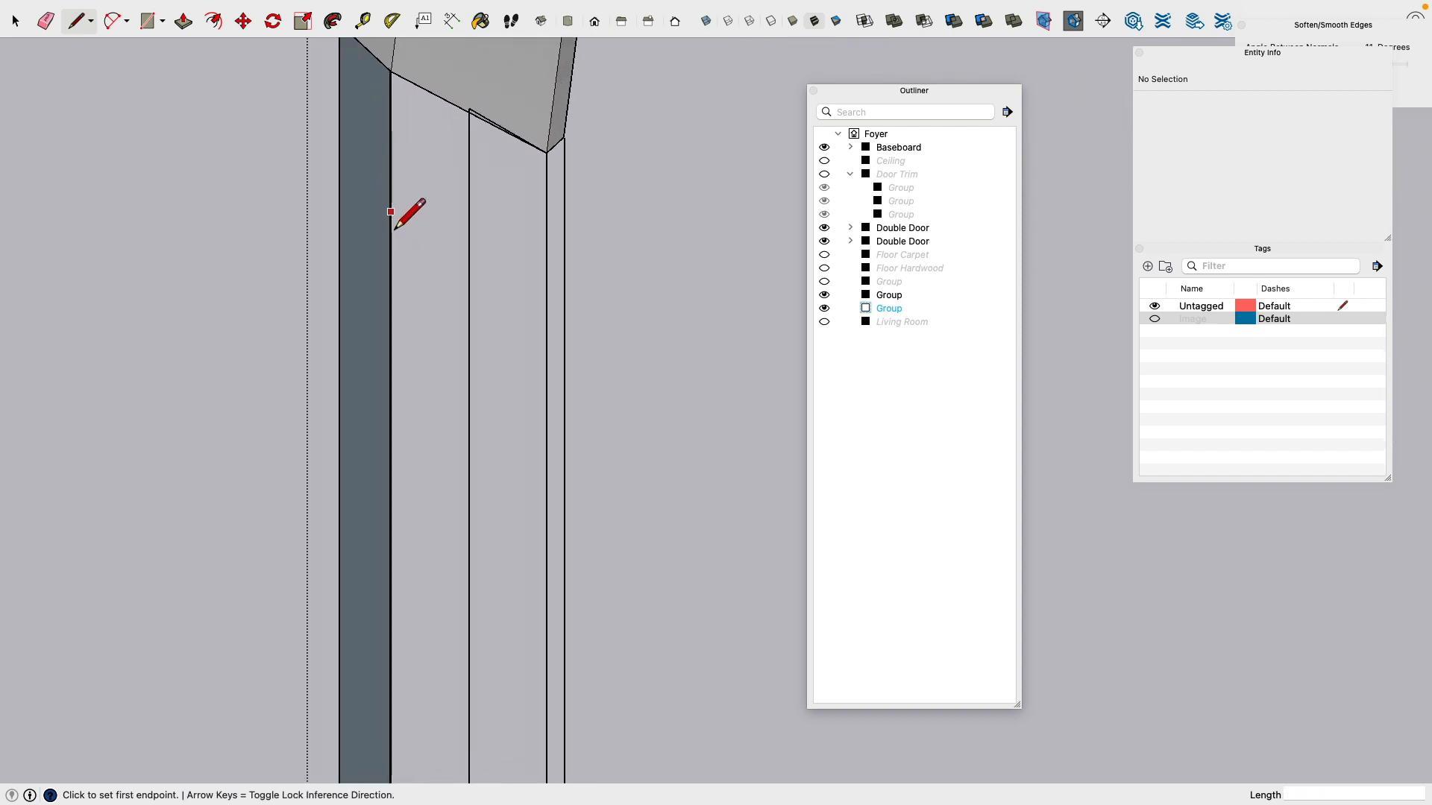
Step: Try drawing the dividing line down from the arch's end edge to the rail's mitred edge, continuing to the inner mitre corner
left_click(481, 117)
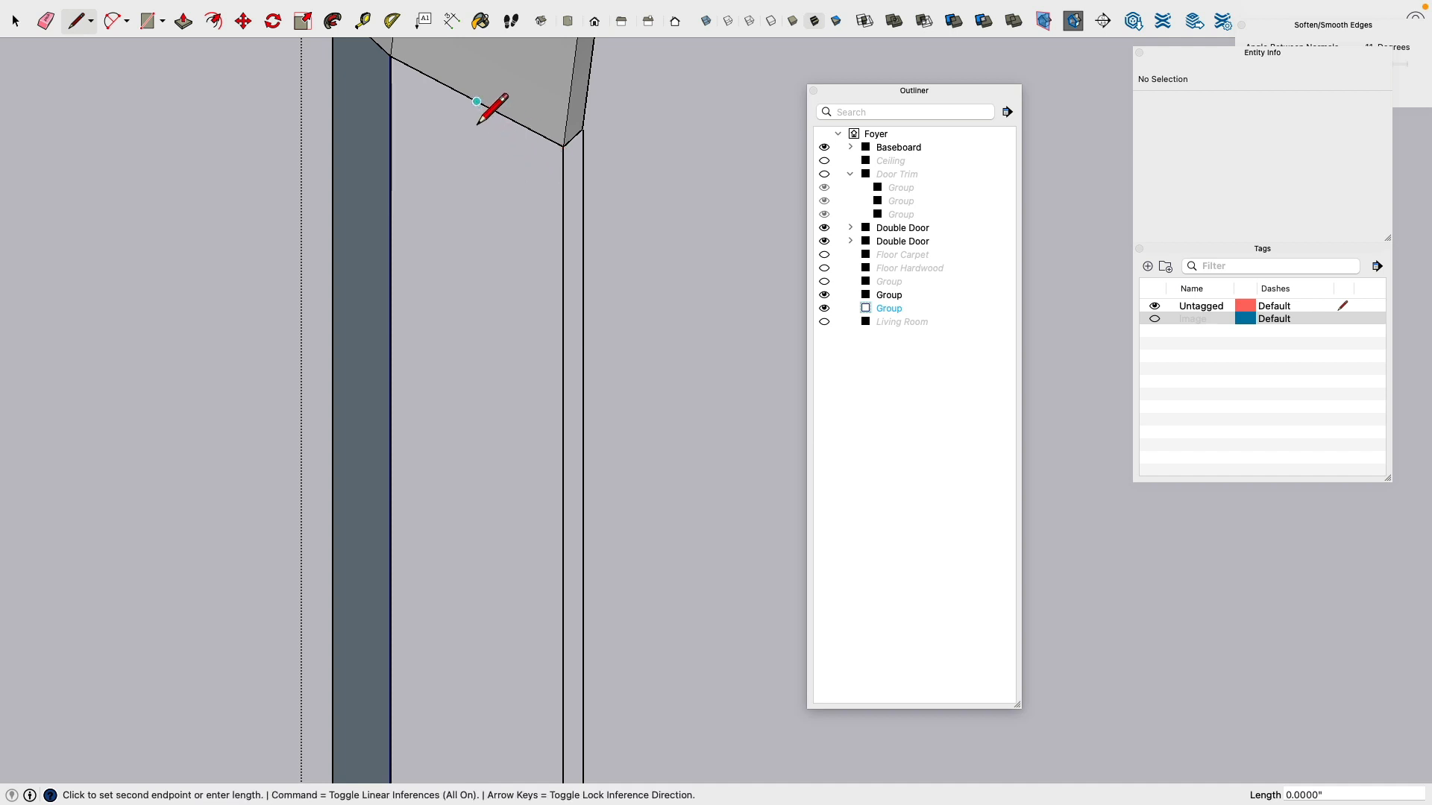
scroll(486, 256, "down", 2)
middle_click_drag(486, 256, 511, 442)
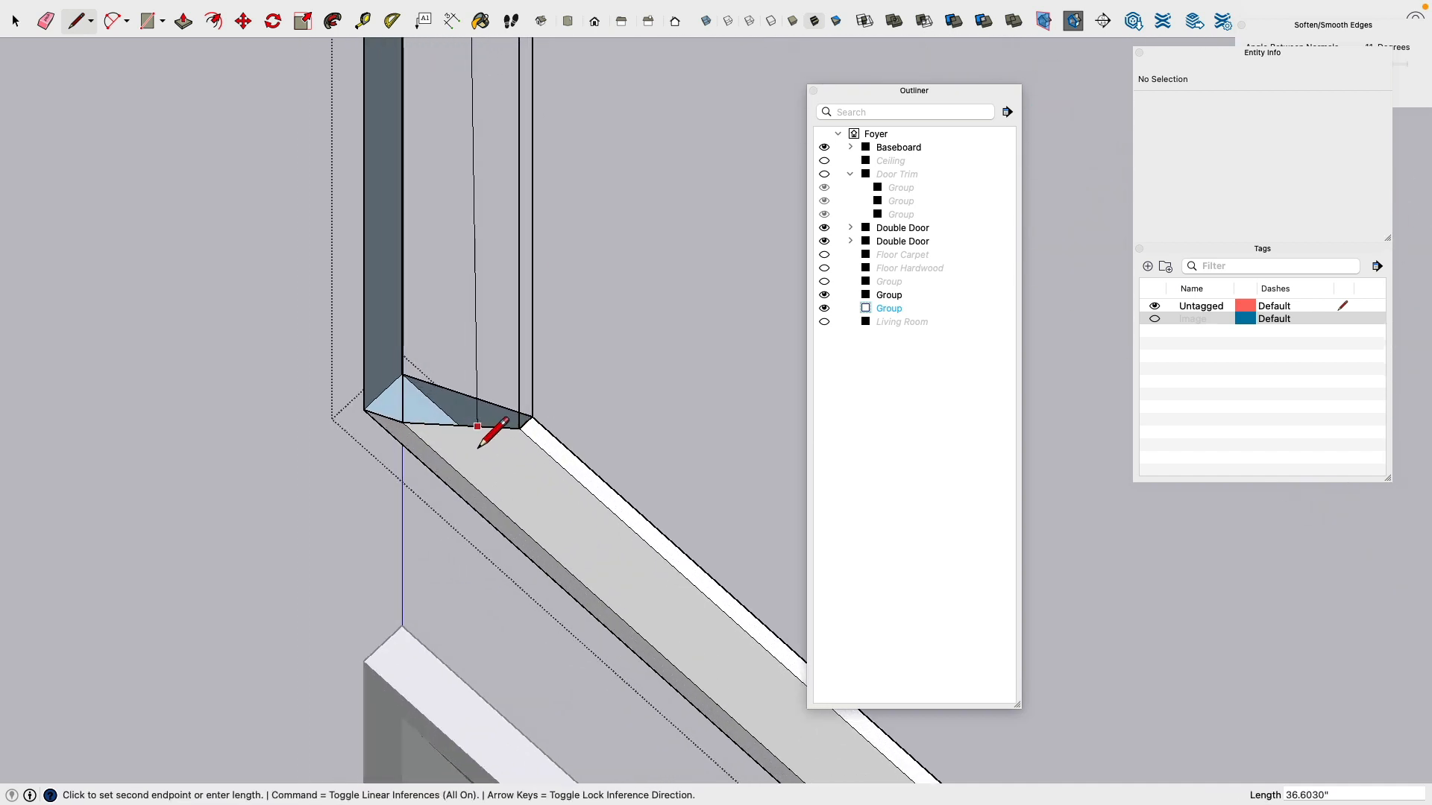
scroll(461, 451, "up", 3)
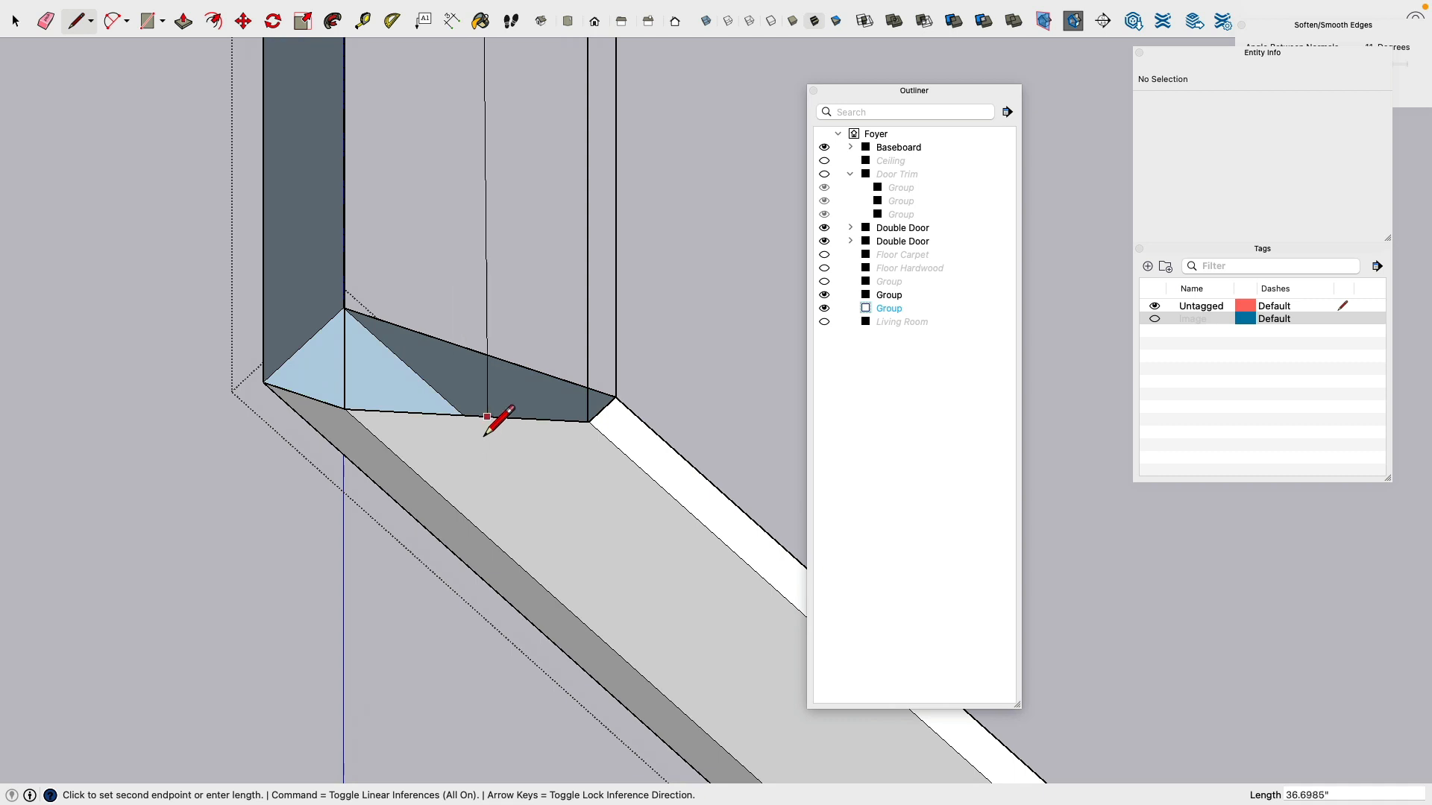
mouse_move(480, 419)
middle_mouse_down()
mouse_move(506, 387)
mouse_move(480, 424)
middle_mouse_up()
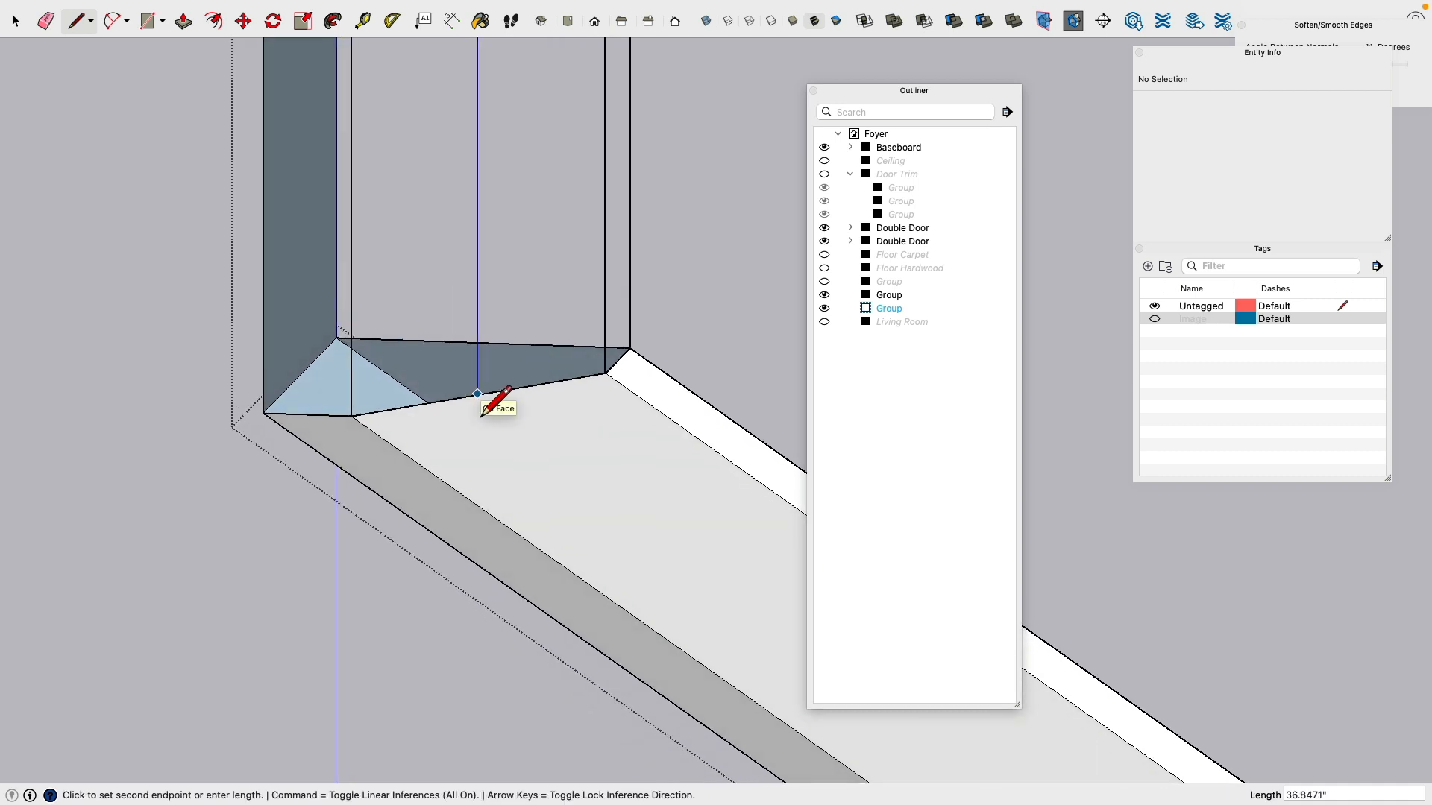
mouse_move(481, 415)
middle_mouse_down()
mouse_move(512, 361)
mouse_move(512, 87)
mouse_move(487, 192)
middle_mouse_up()
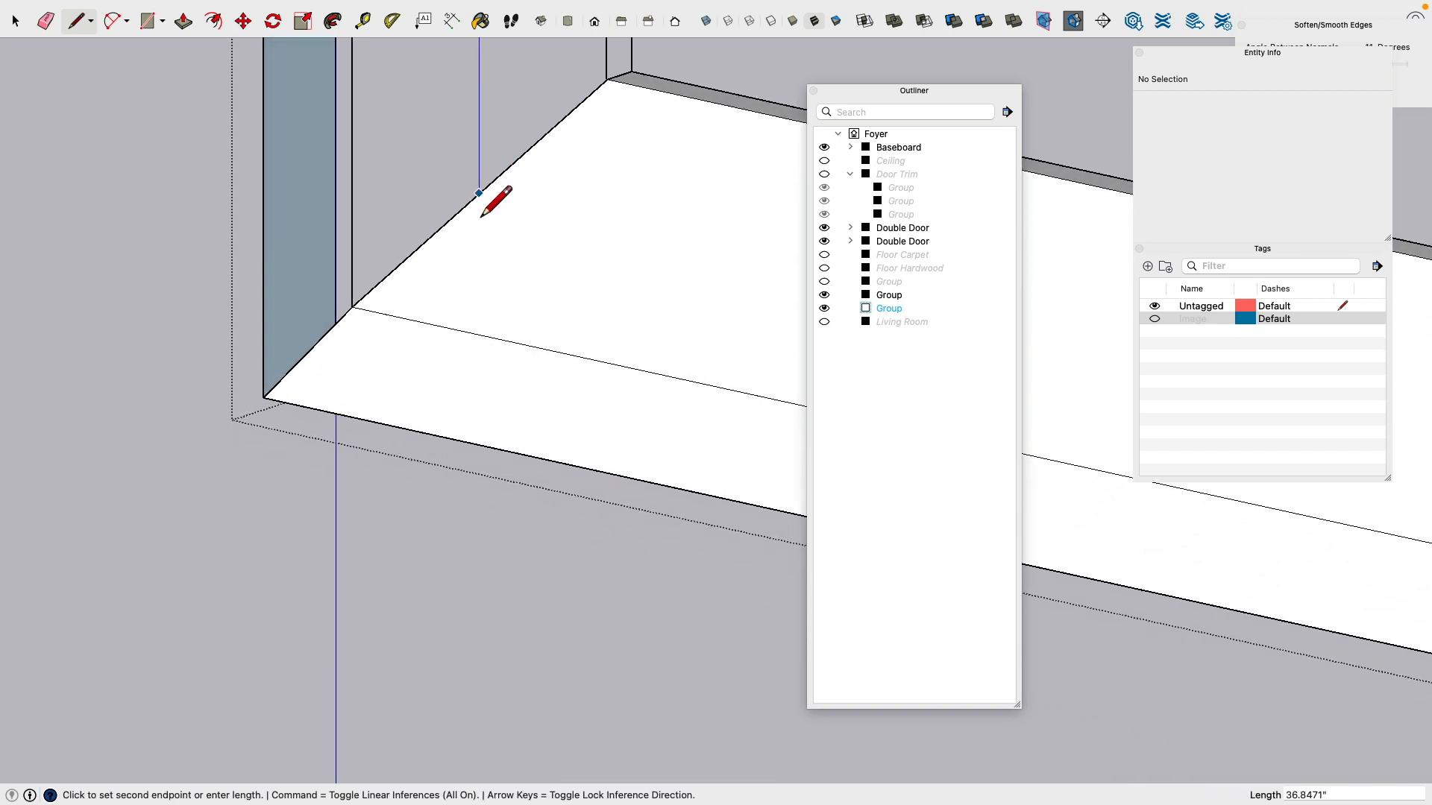
scroll(479, 192, "down", 2)
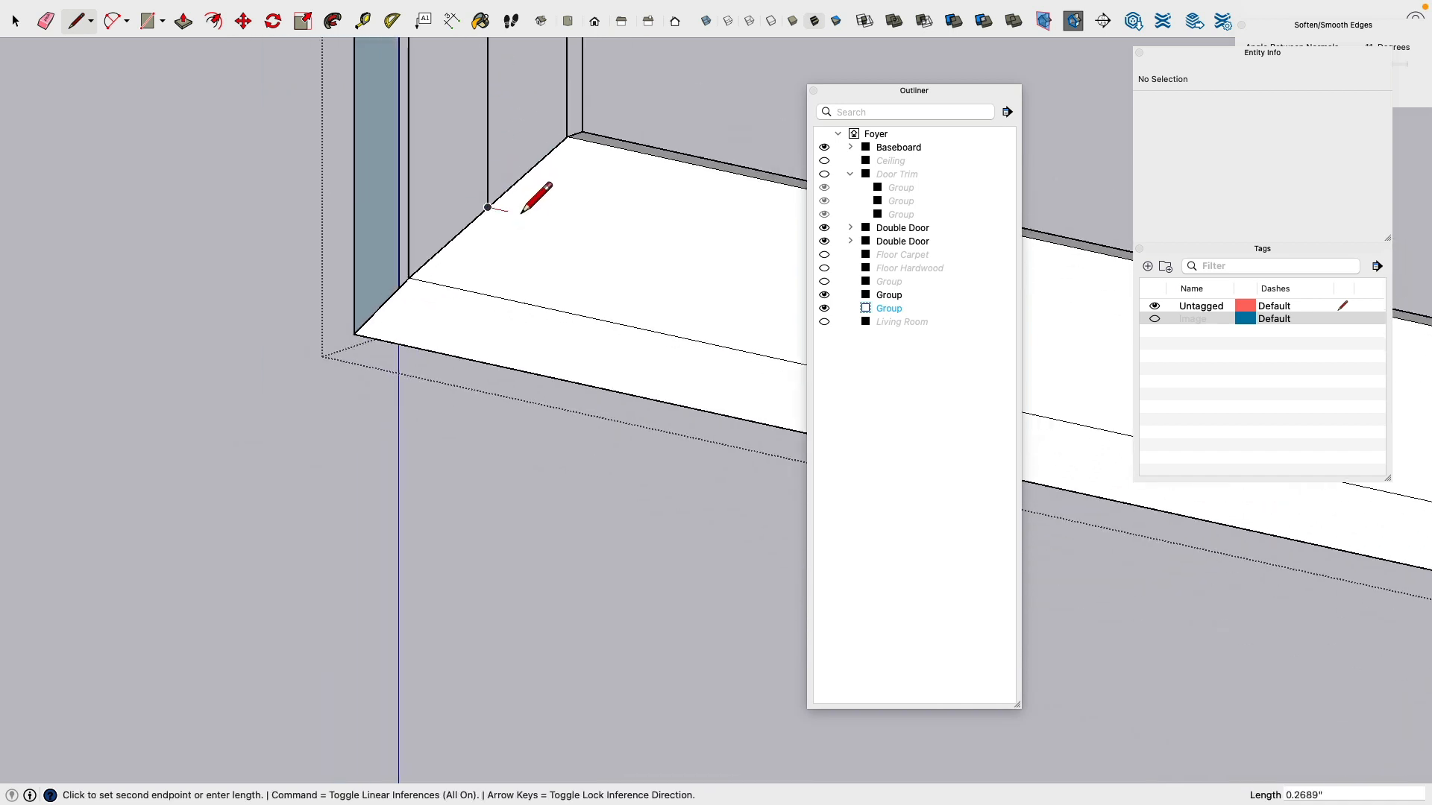
left_click(566, 137)
Step: Examine the line-drawn leg for unclosed faces and mismatched corners where it meets the arch and the lower rail
scroll(543, 252, "down", 3)
middle_click_drag(450, 205, 641, 343)
scroll(628, 354, "up", 6)
scroll(551, 160, "down", 6)
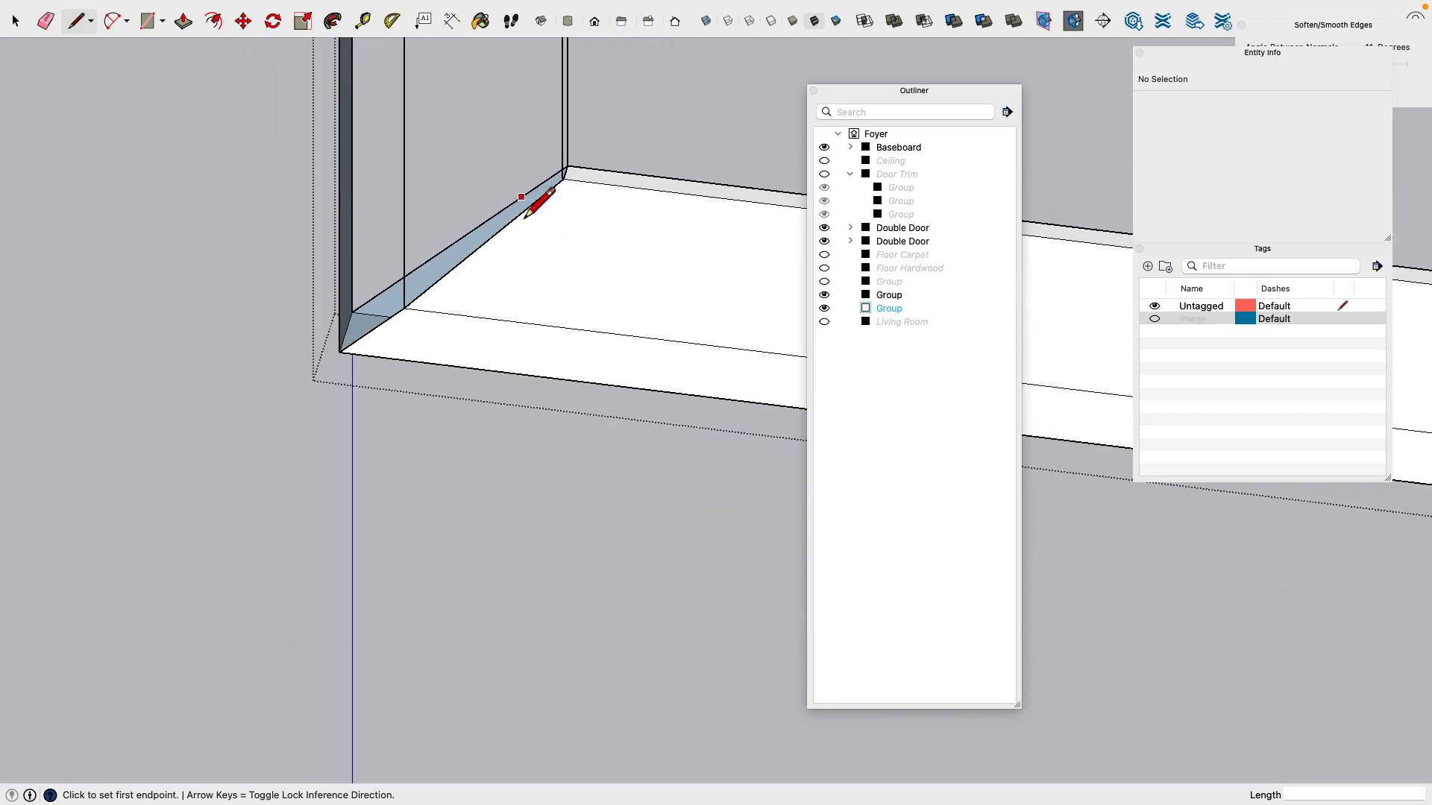
scroll(524, 219, "down", 3)
middle_click_drag(469, 276, 417, 455, "shift")
scroll(414, 439, "down", 3)
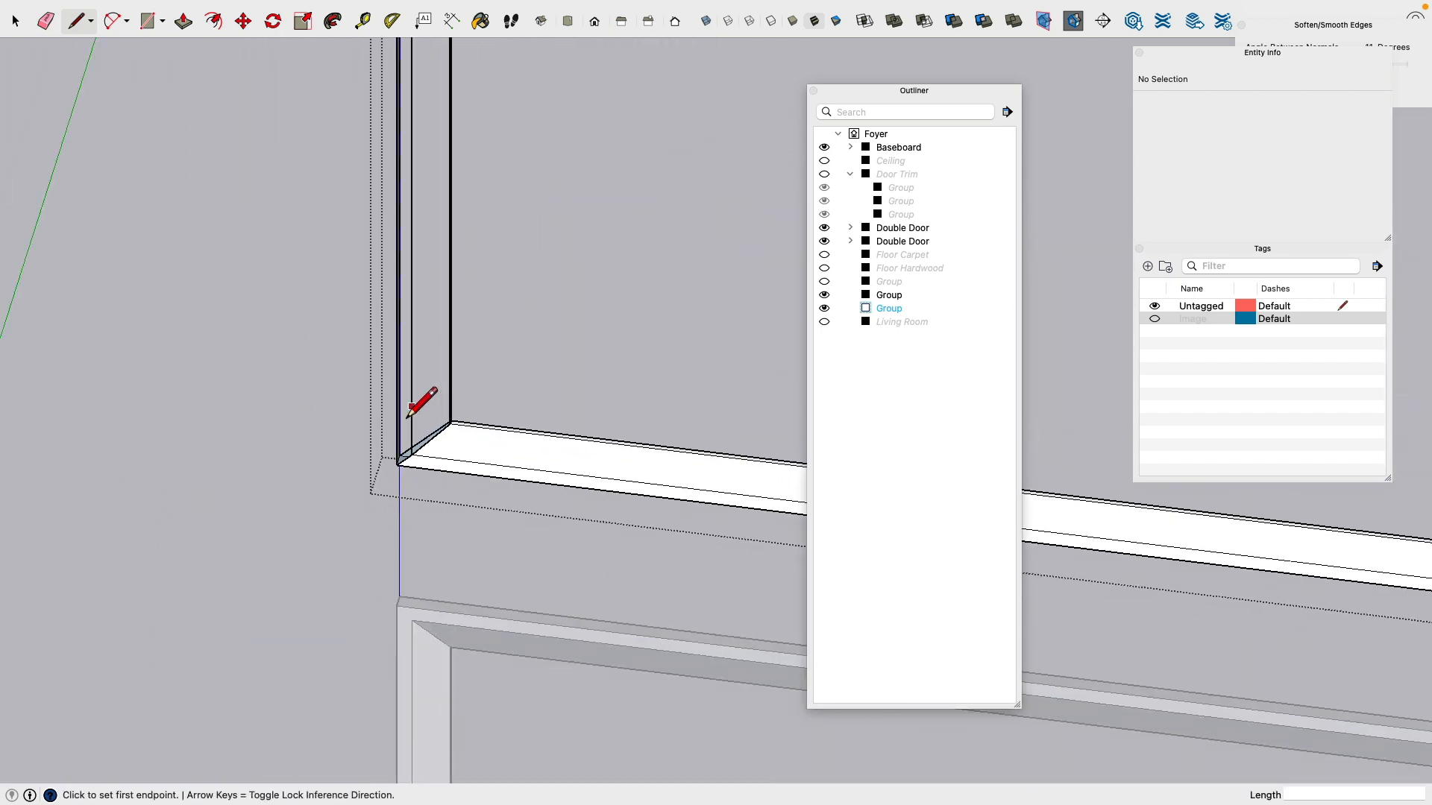
middle_click_drag(384, 393, 571, 373)
scroll(563, 298, "down", 2)
scroll(564, 284, "down", 2)
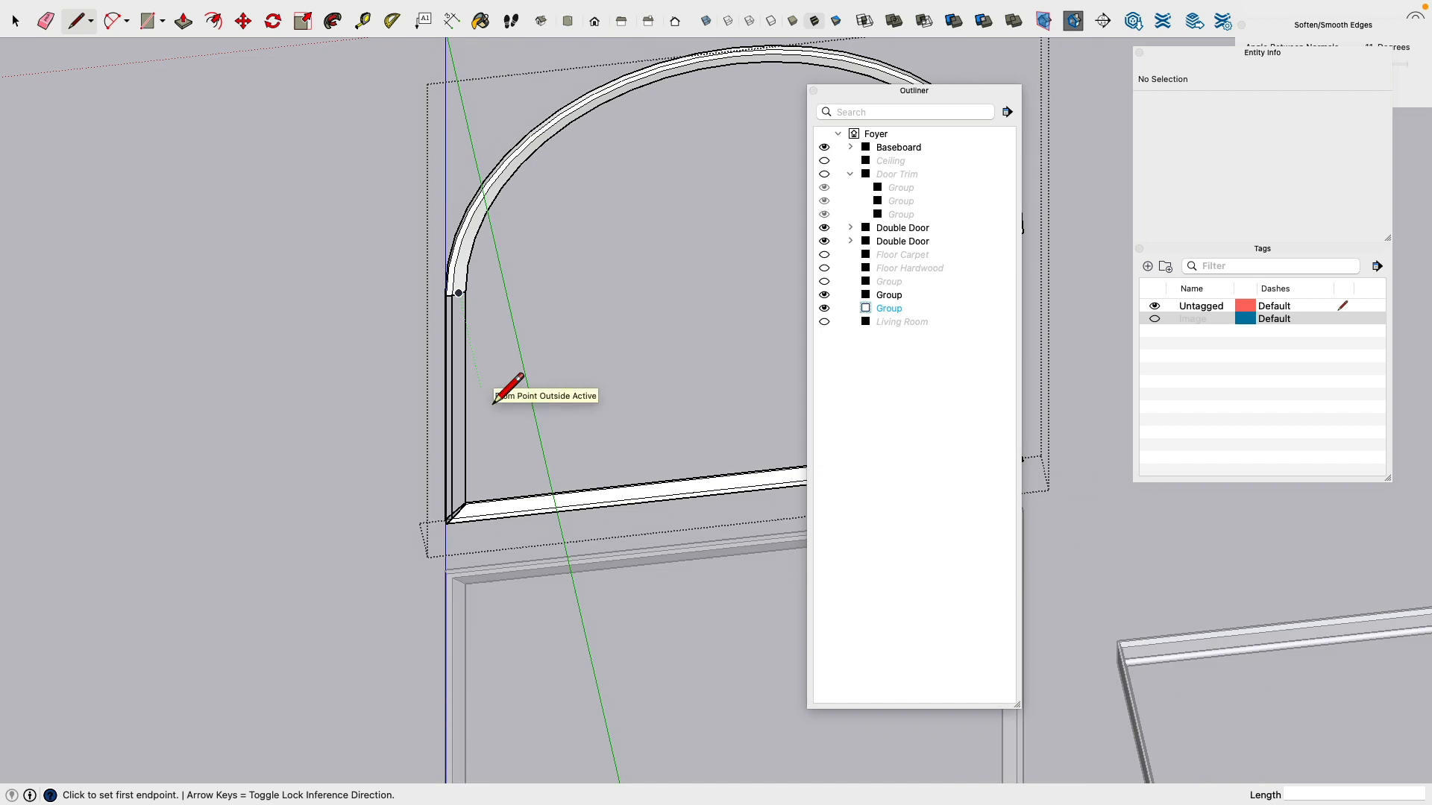
middle_click_drag(493, 403, 601, 374)
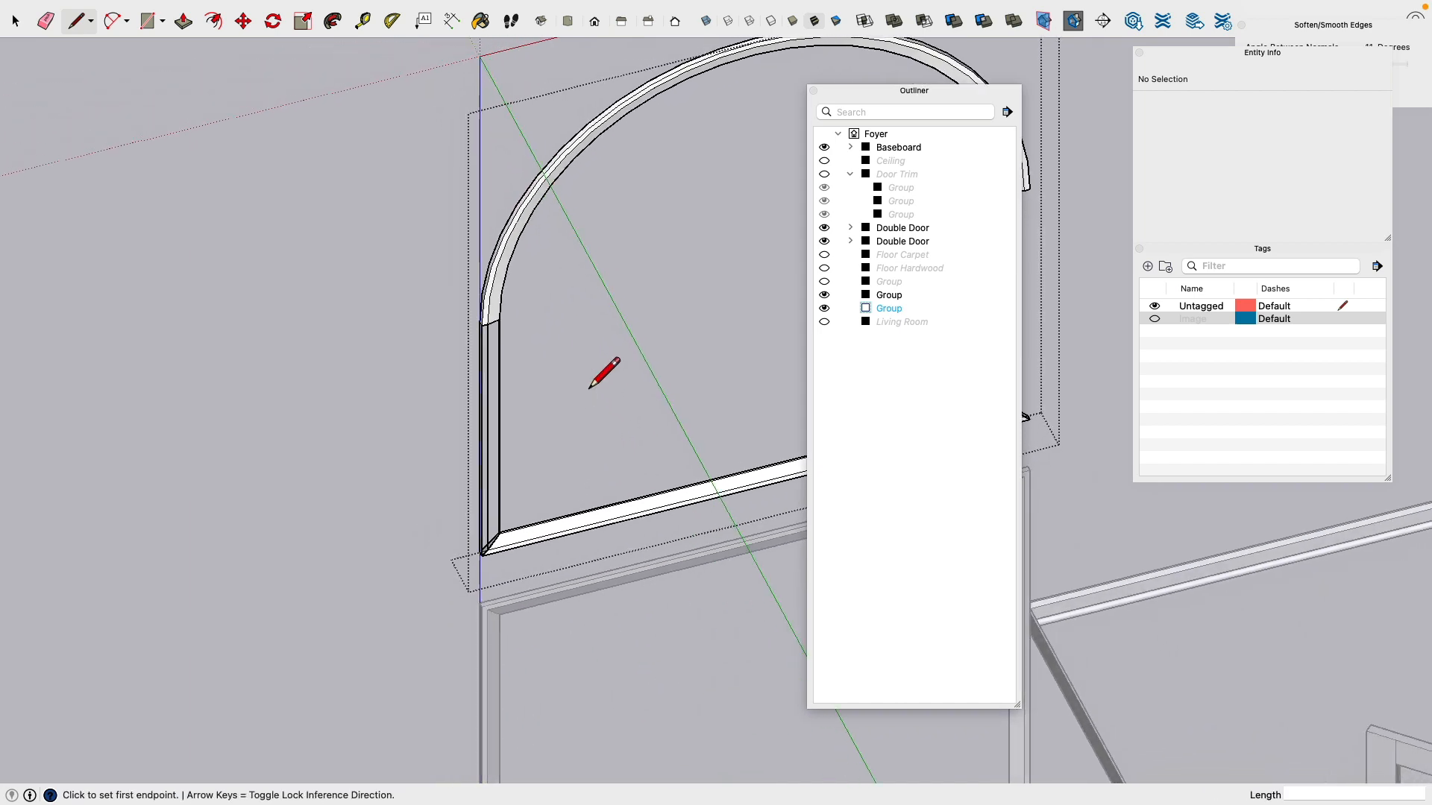
scroll(571, 365, "up", 4)
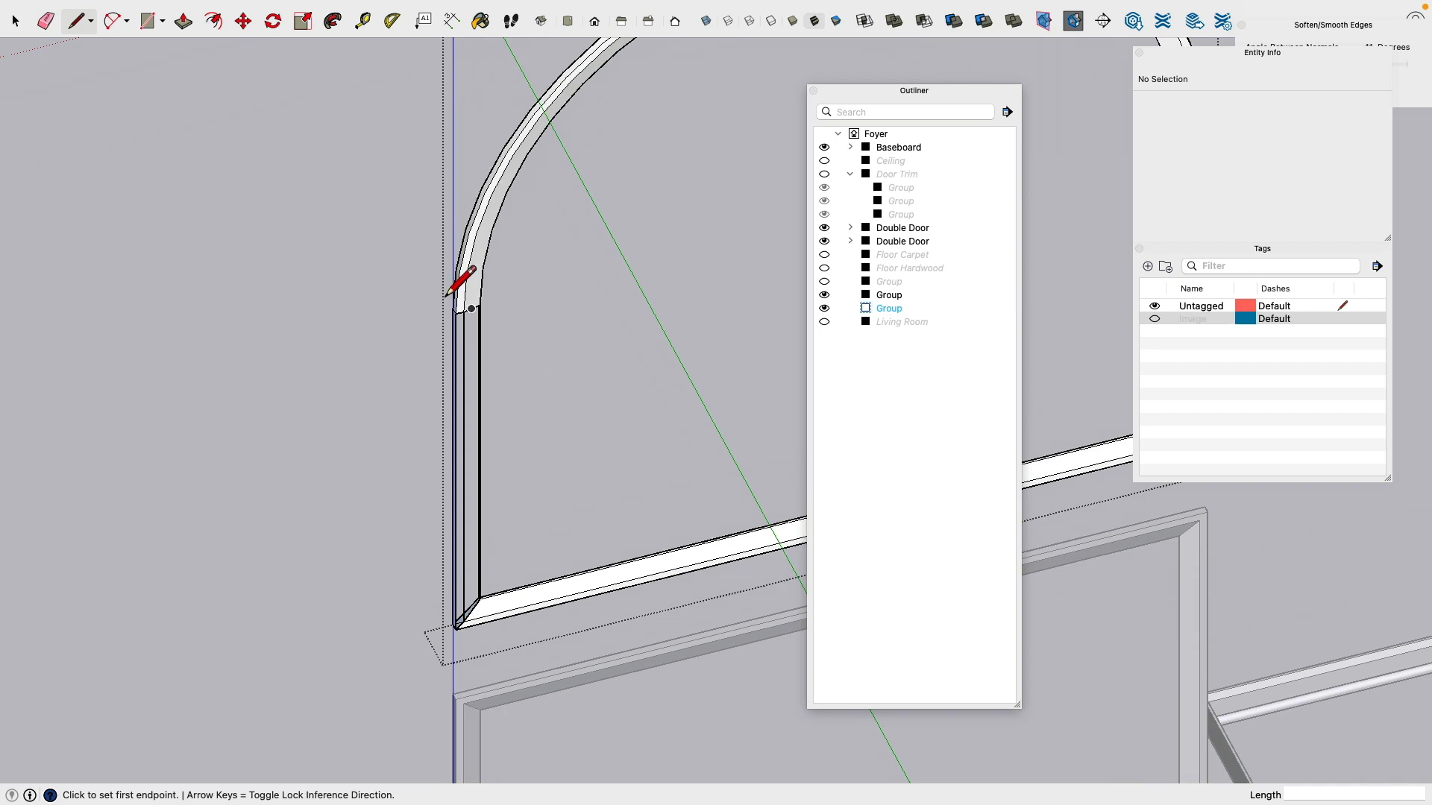
scroll(448, 295, "up", 3)
scroll(457, 328, "up", 3)
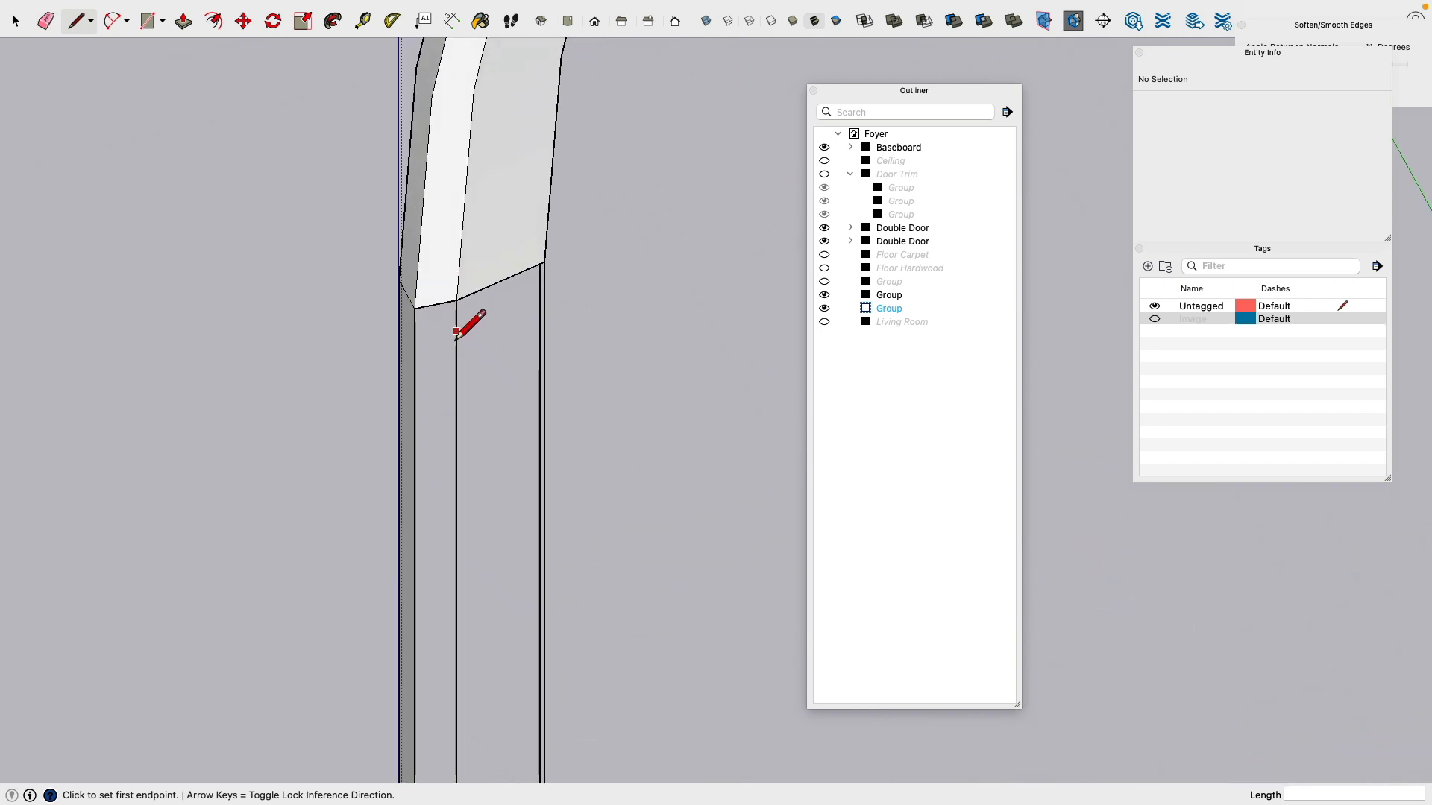
scroll(457, 331, "up", 5)
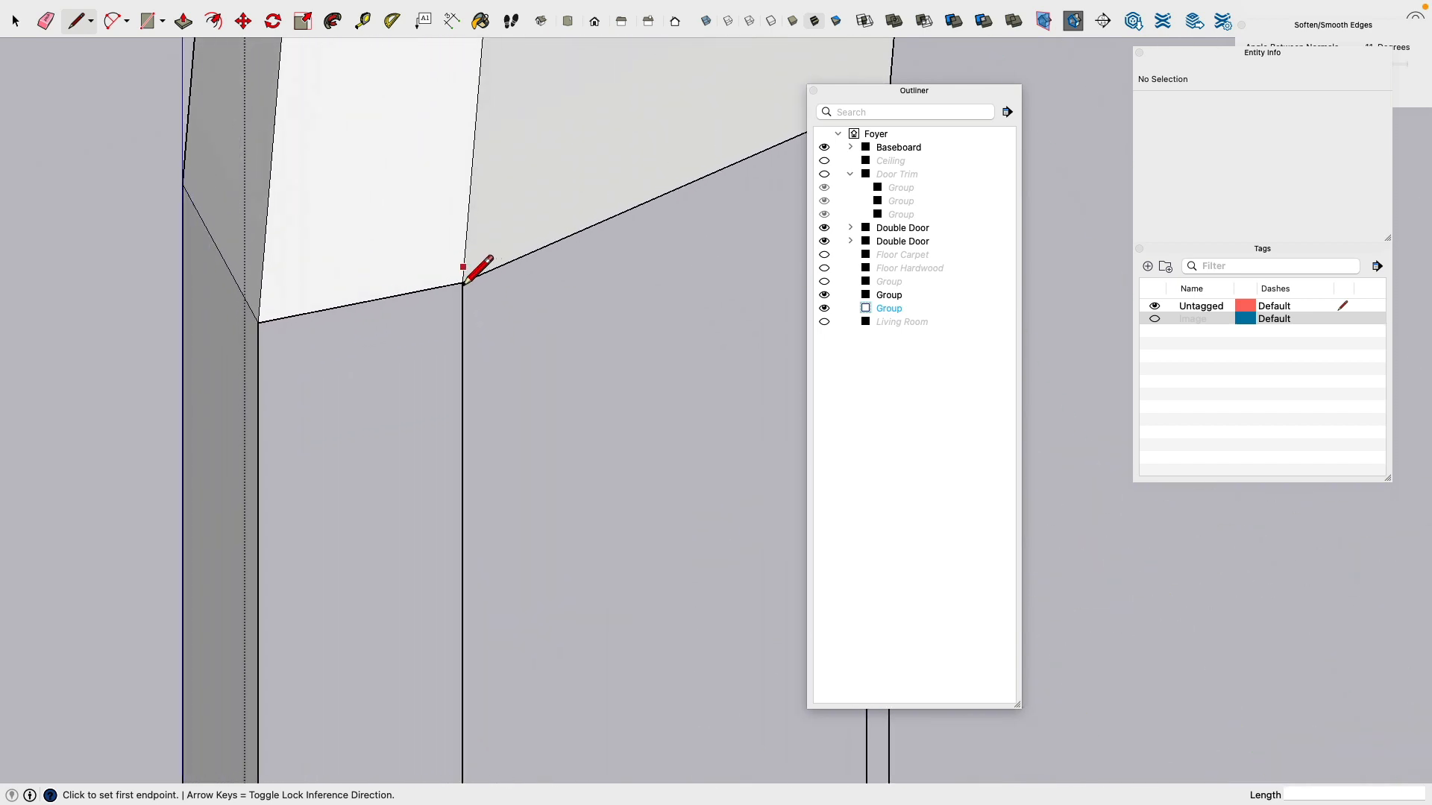
scroll(438, 288, "down", 5)
middle_click_drag(460, 569, 504, 282, "shift")
scroll(504, 282, "down", 5)
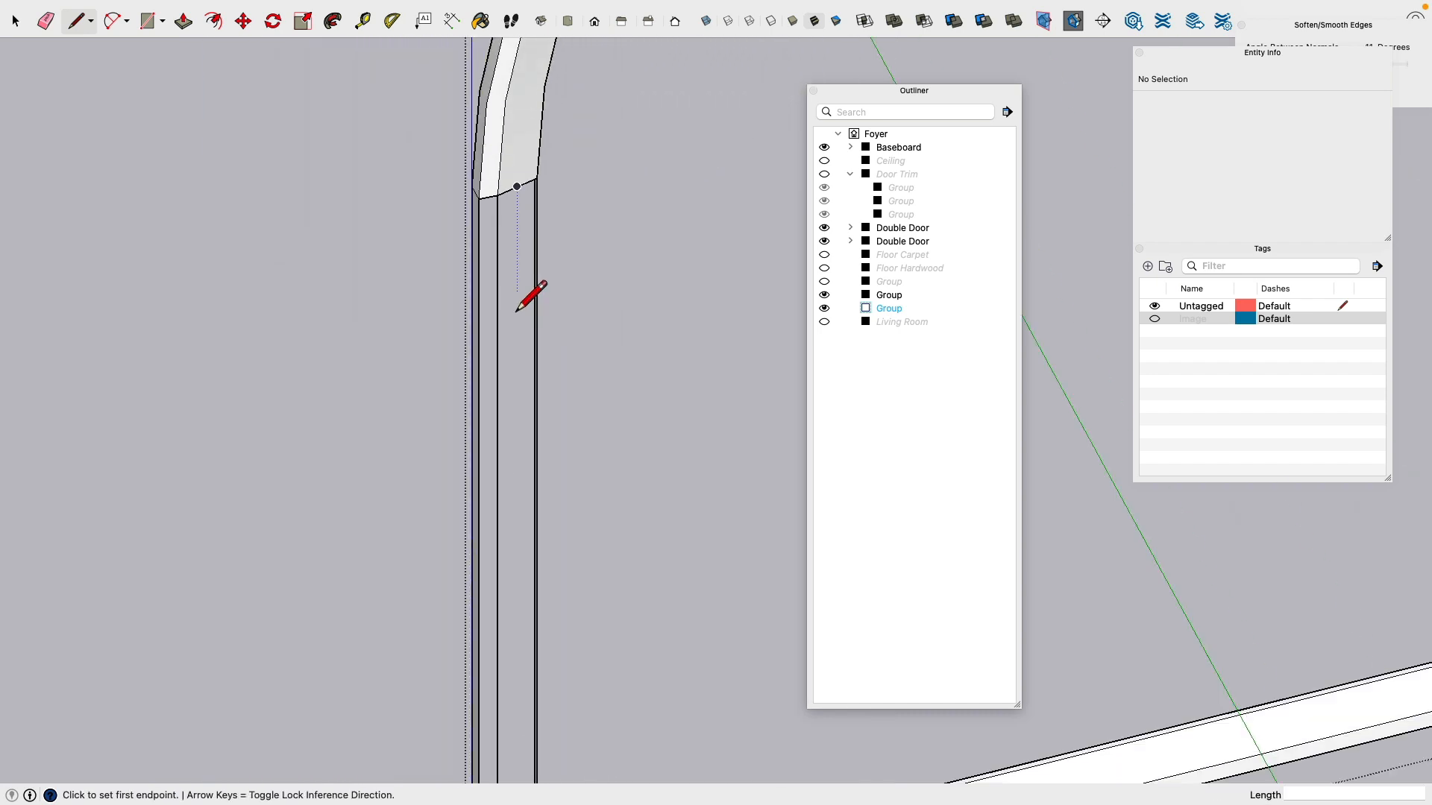
scroll(516, 311, "down", 8)
scroll(485, 298, "down", 3)
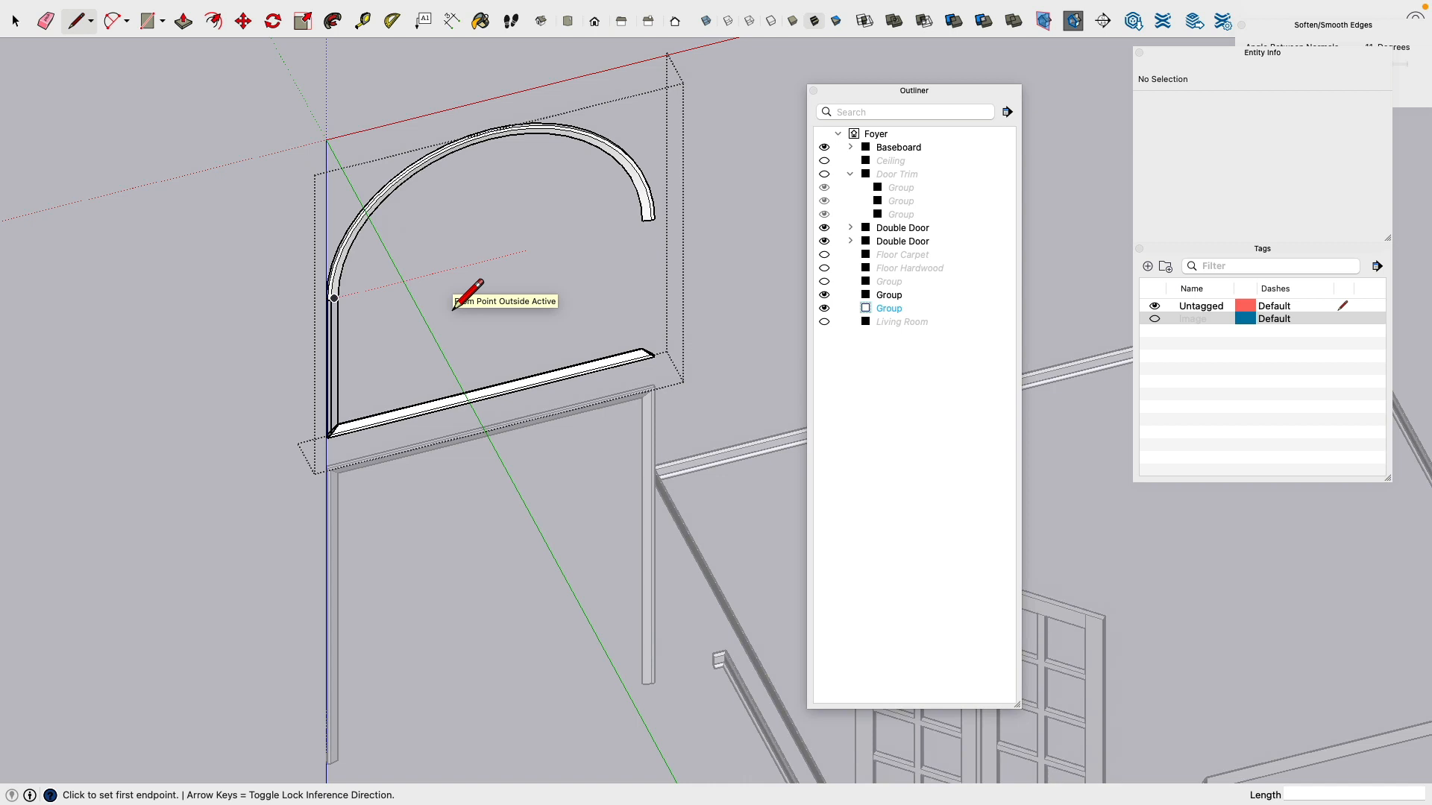
Step: Undo the leg lines and the swept arch back to the plain arch line above the original vertical legs
key("super+z")
key("super+z")
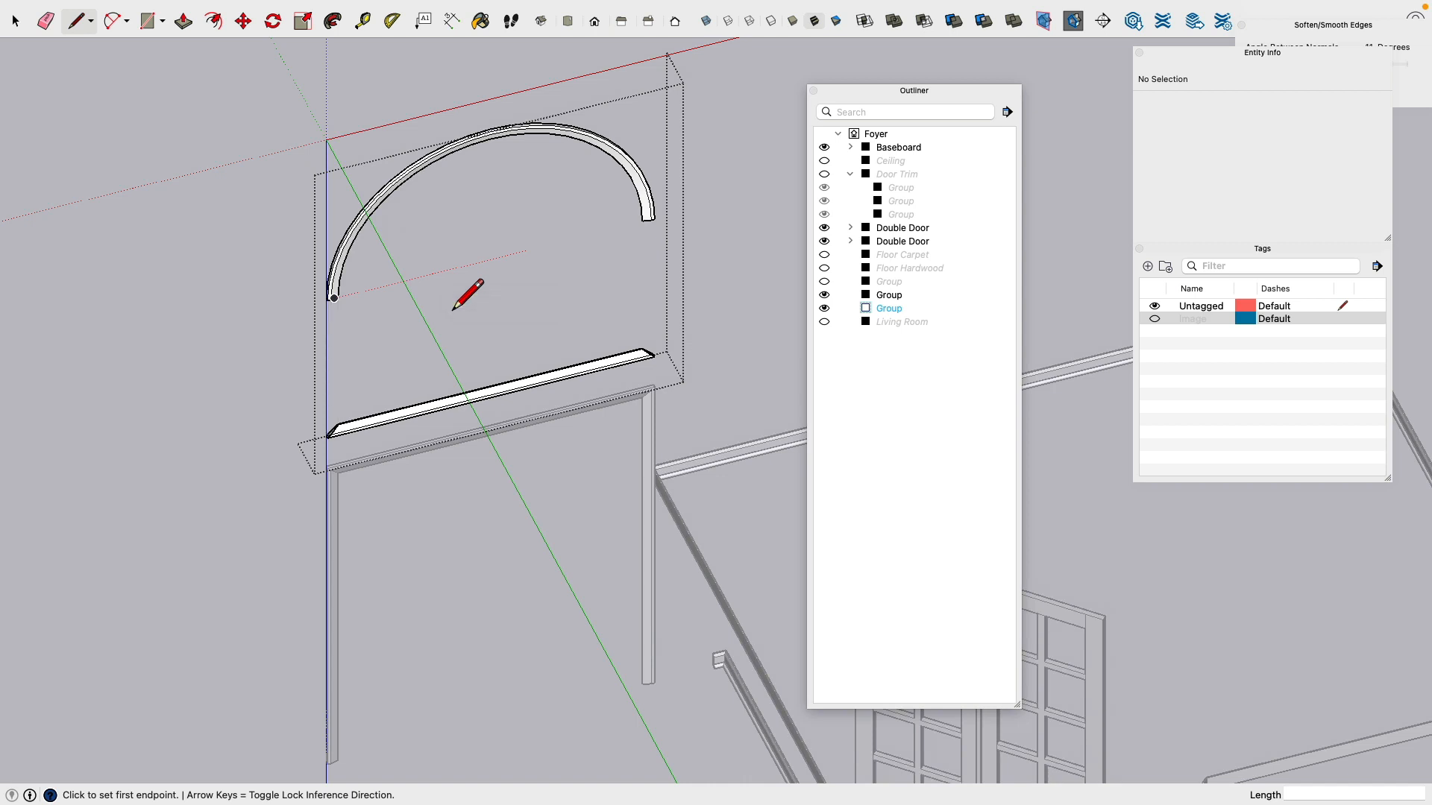
key("super+z")
key("super+z")
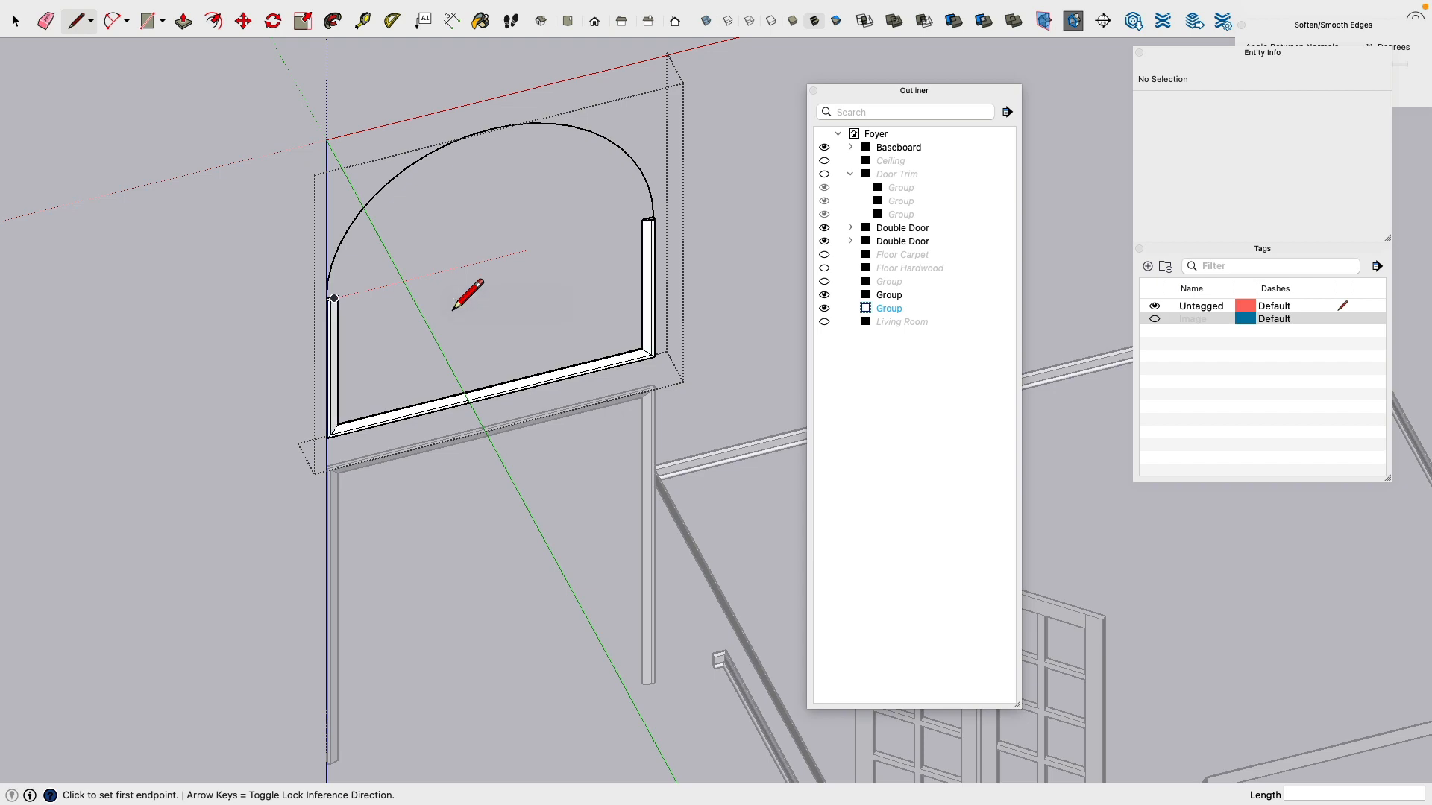
key("super+z")
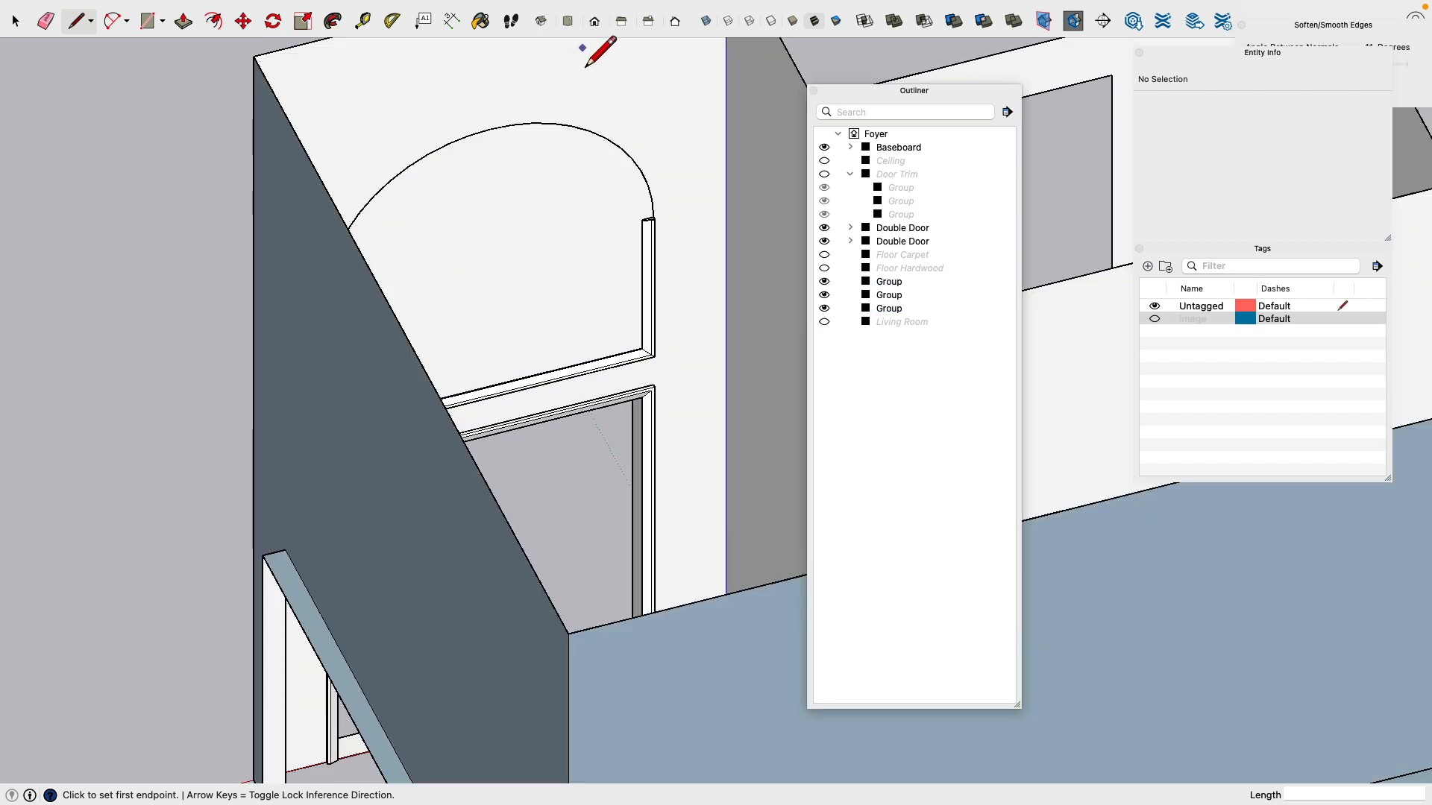
Step: Hide the wall group and open the window trim group for editing
scroll(546, 173, "up", 5)
middle_click_drag(642, 198, 428, 352)
middle_click_drag(203, 271, 311, 276, "shift")
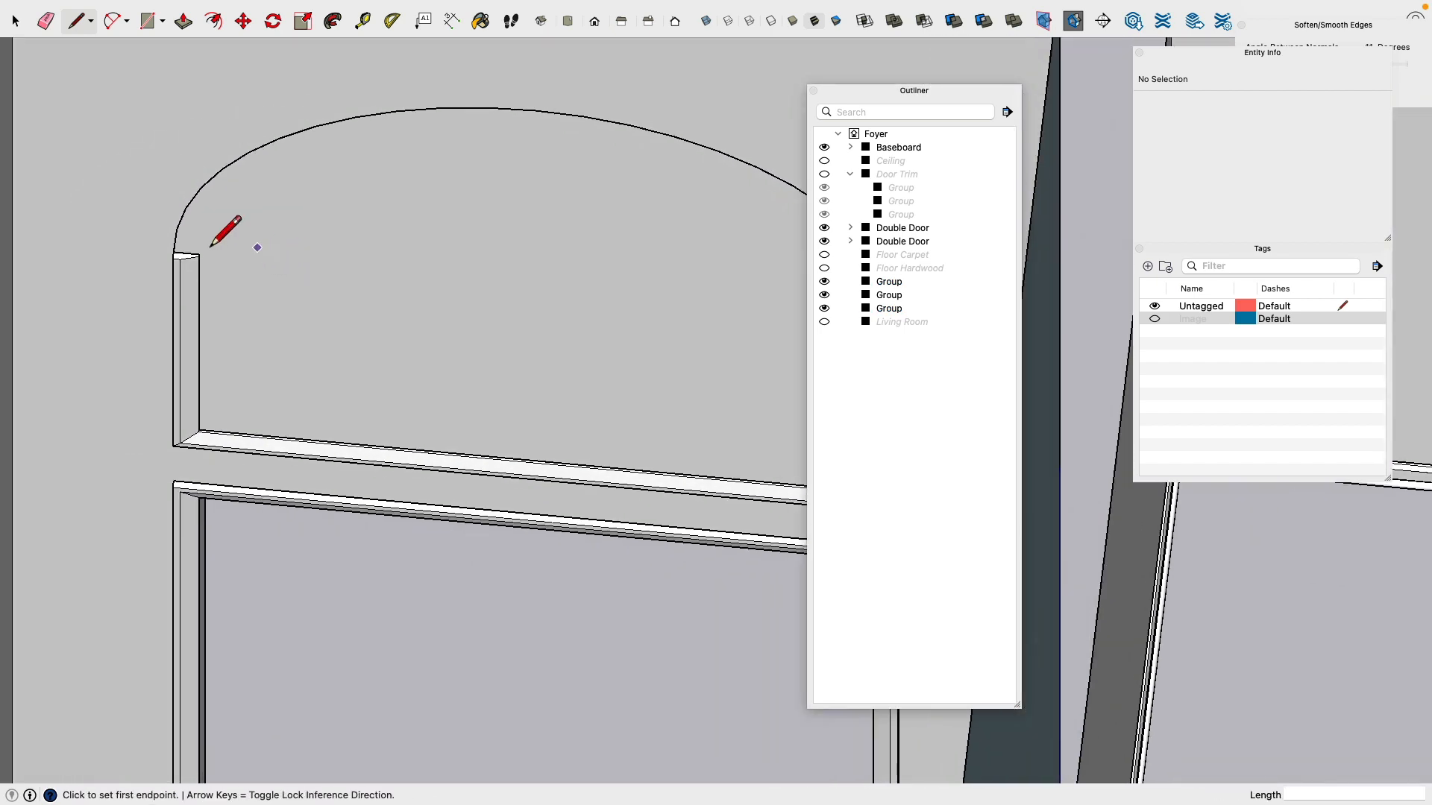
left_click(15, 21)
left_click(450, 246)
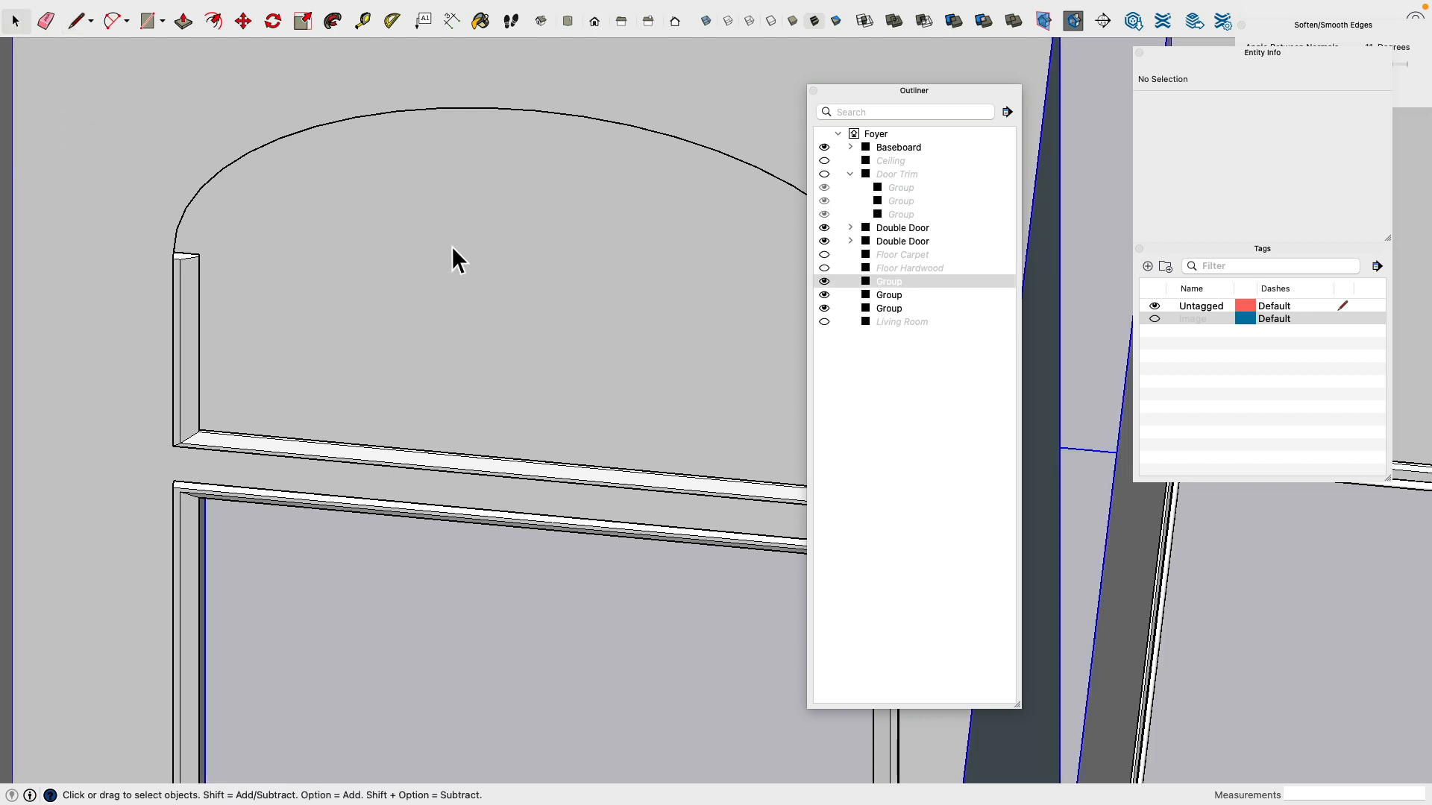
left_click(825, 282)
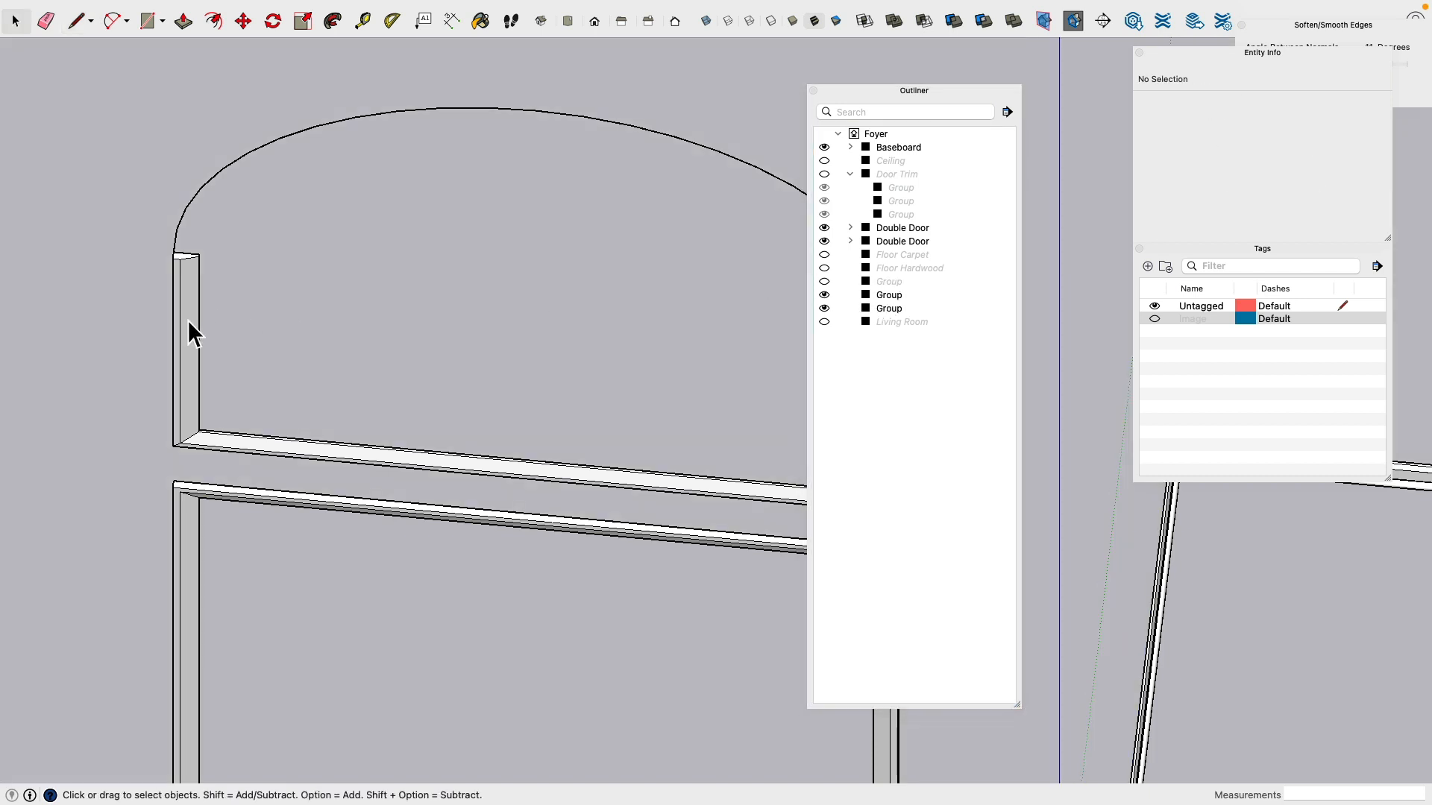
double_click(187, 320)
left_click(192, 324)
left_click(257, 340)
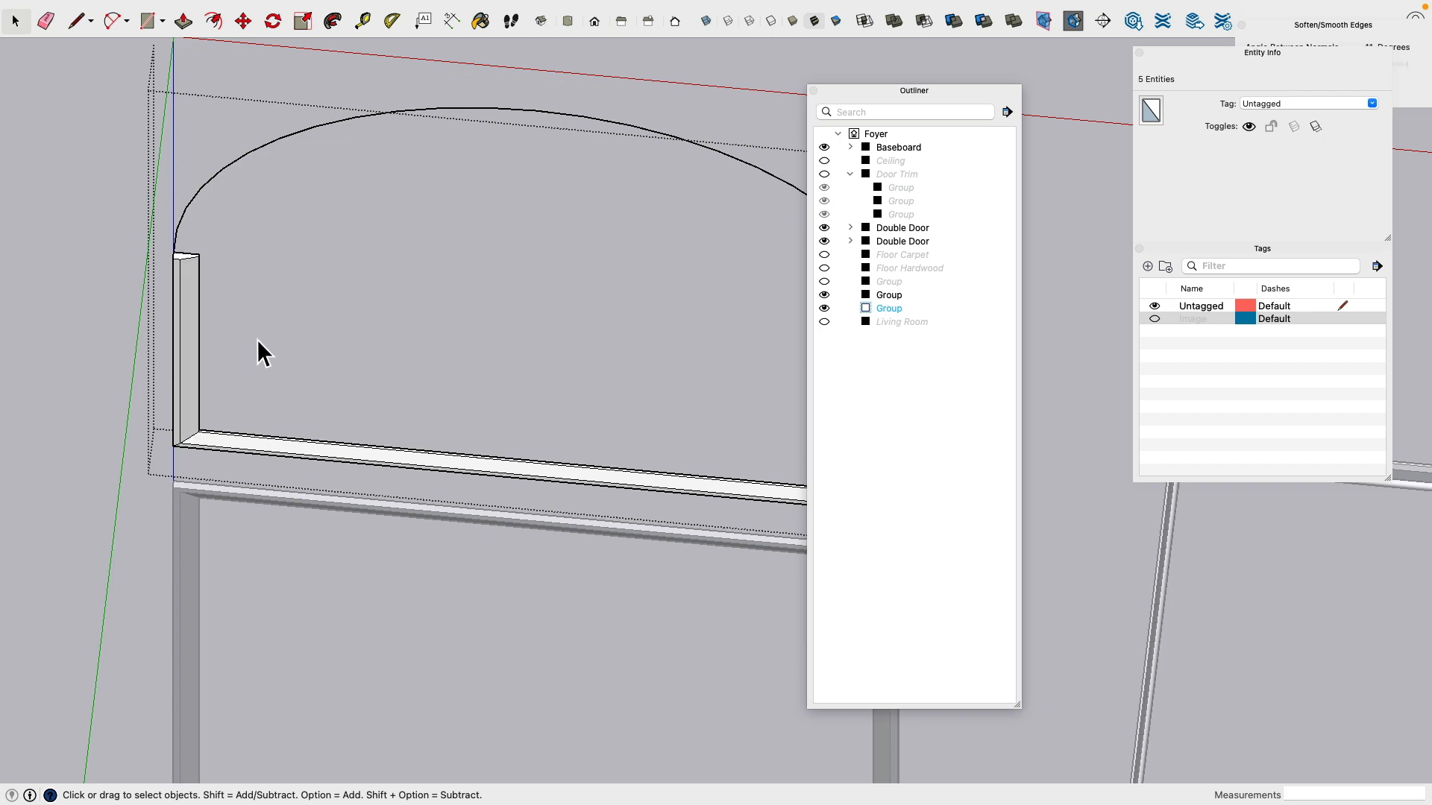
Step: Delete the left leg's narrow bevel face and the adjoining long edge, removing the leg's wide front face
middle_click_drag(292, 359, 479, 268)
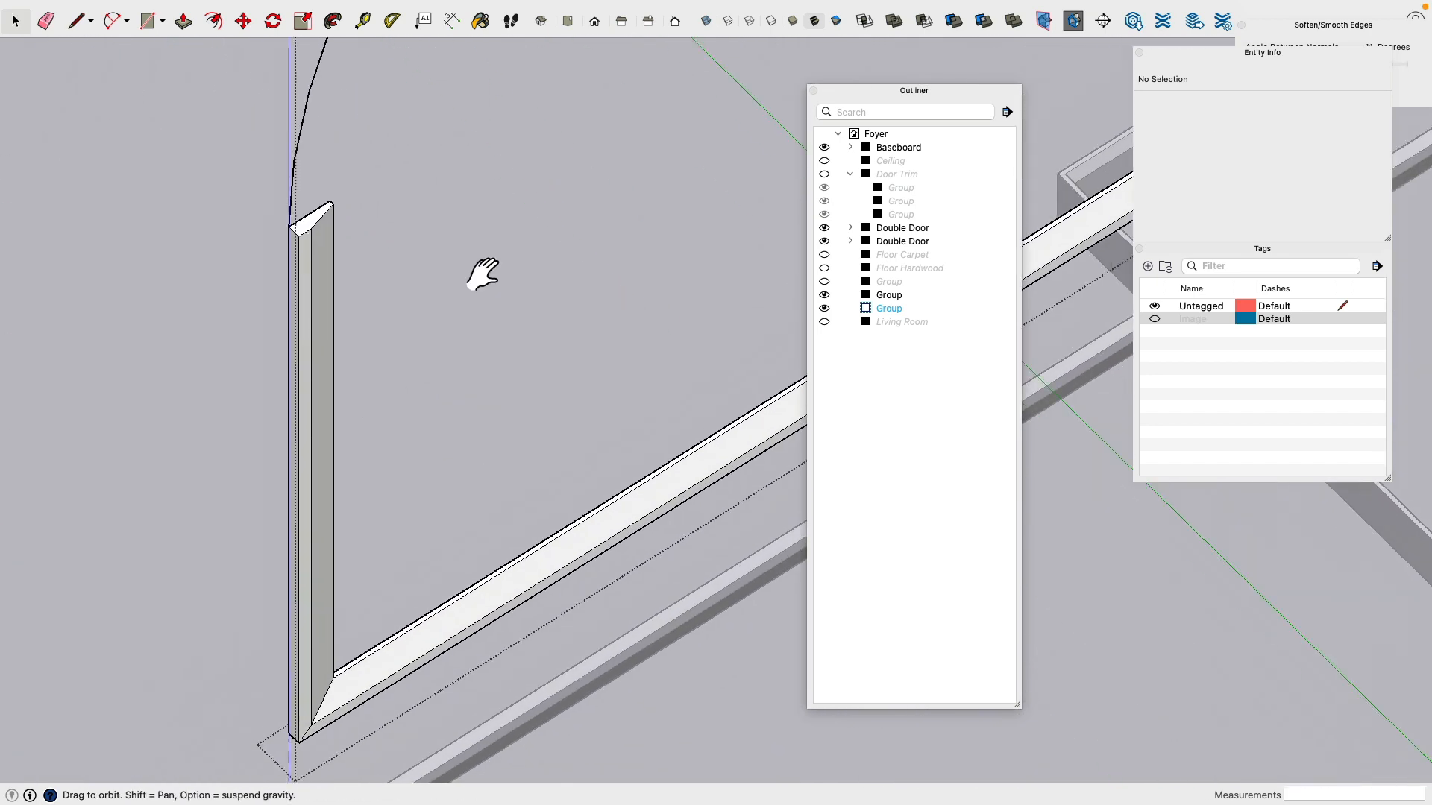
scroll(317, 265, "up", 4)
left_click(298, 248)
key("Delete")
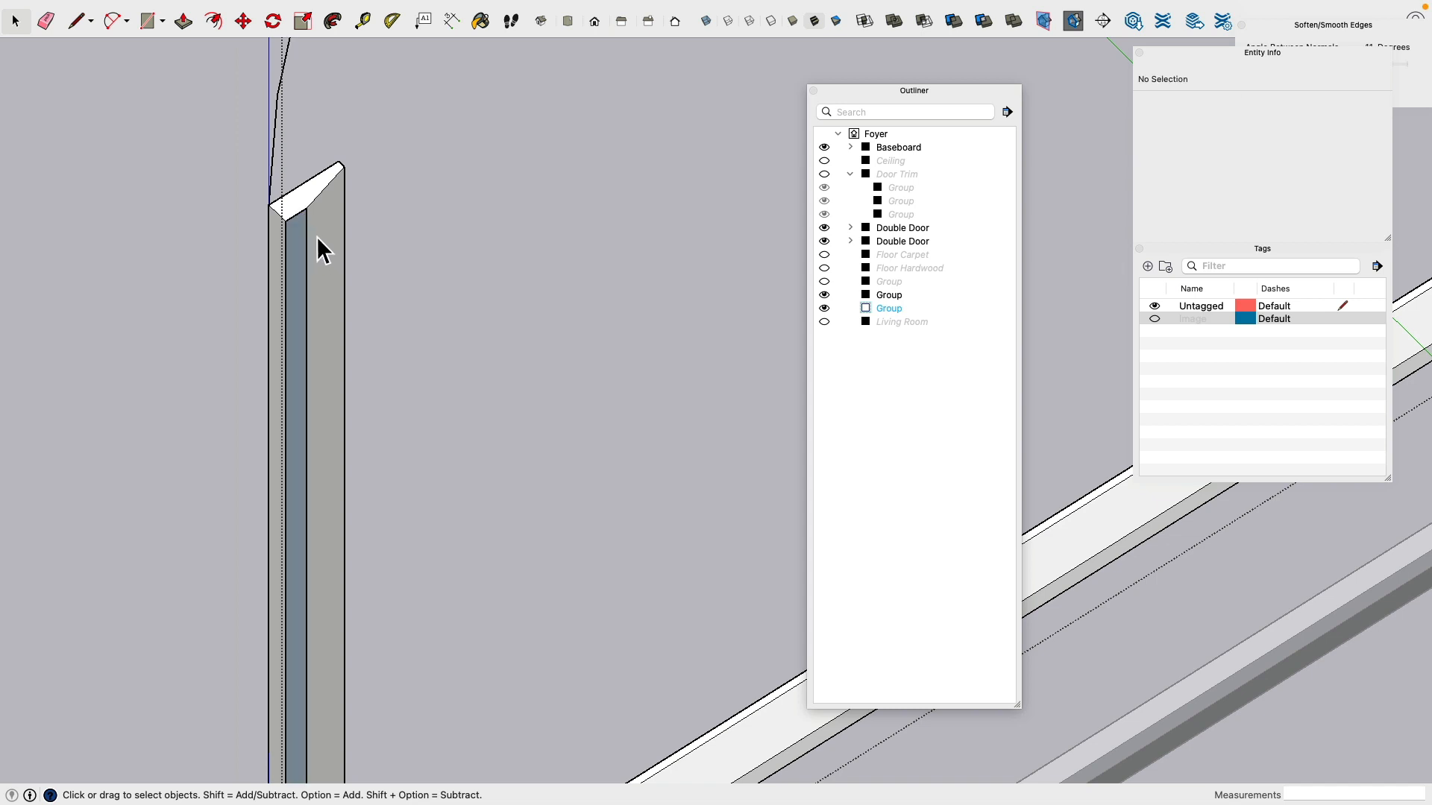
left_click(318, 216)
key("Delete")
left_click(307, 228)
key("Delete")
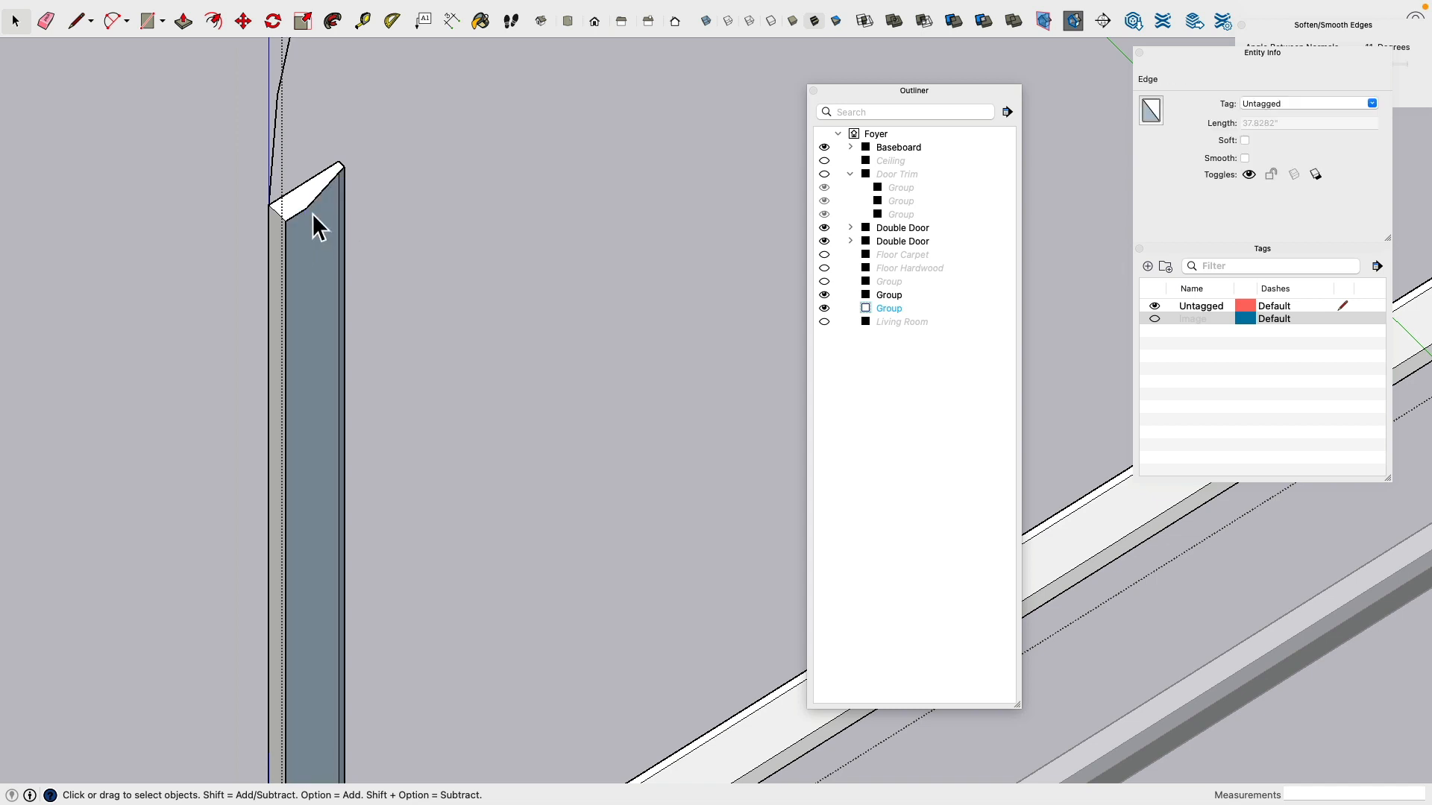
Step: Delete the left leg's outer front edge, upper end face and remaining back face
left_click(286, 240)
key("Delete")
left_click(289, 228)
left_click(304, 200)
key("Delete")
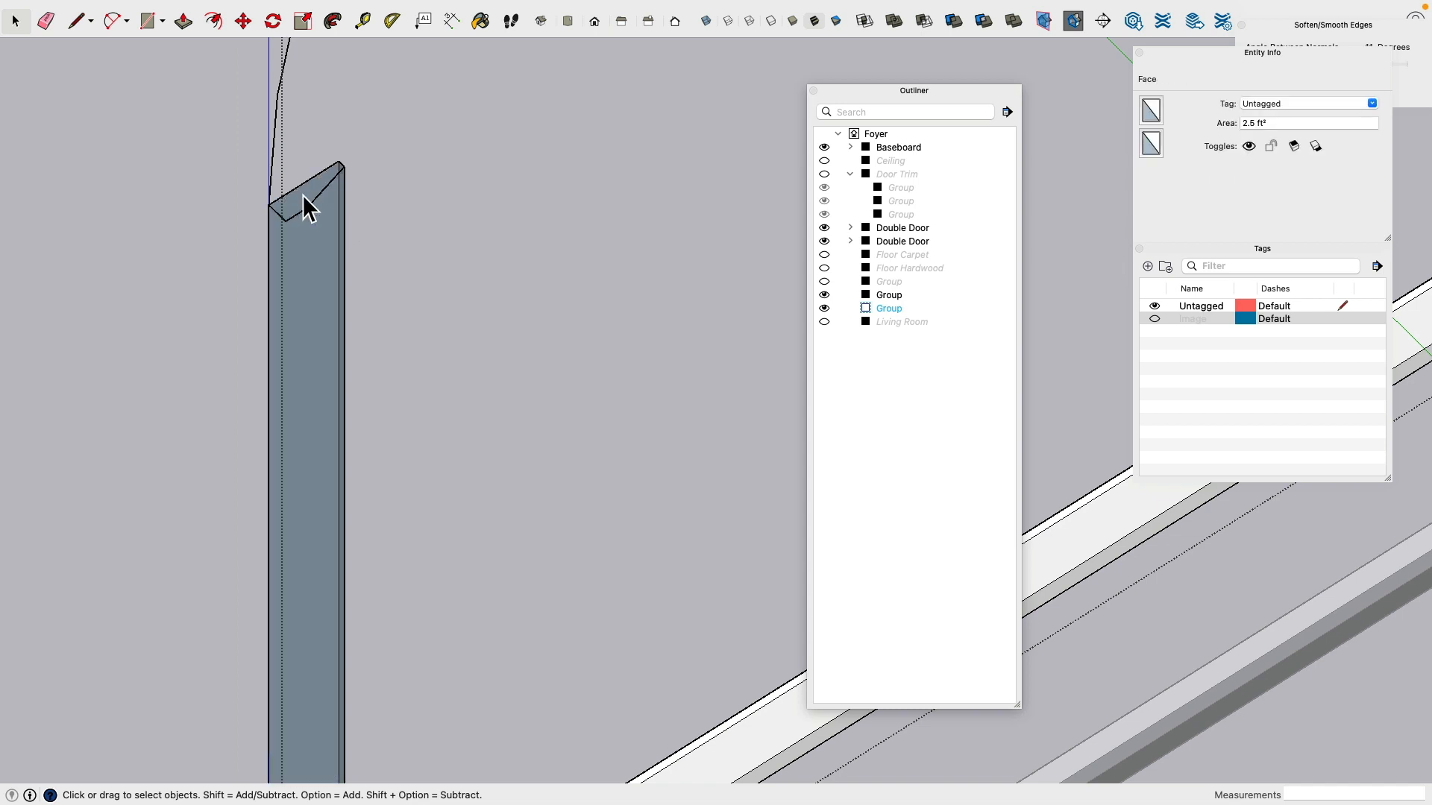
left_click(303, 186)
key("Delete")
Step: Delete the left leg's remaining faces and the short curved profile edges at its upper end
left_click_drag(376, 245, 382, 249)
key("Delete")
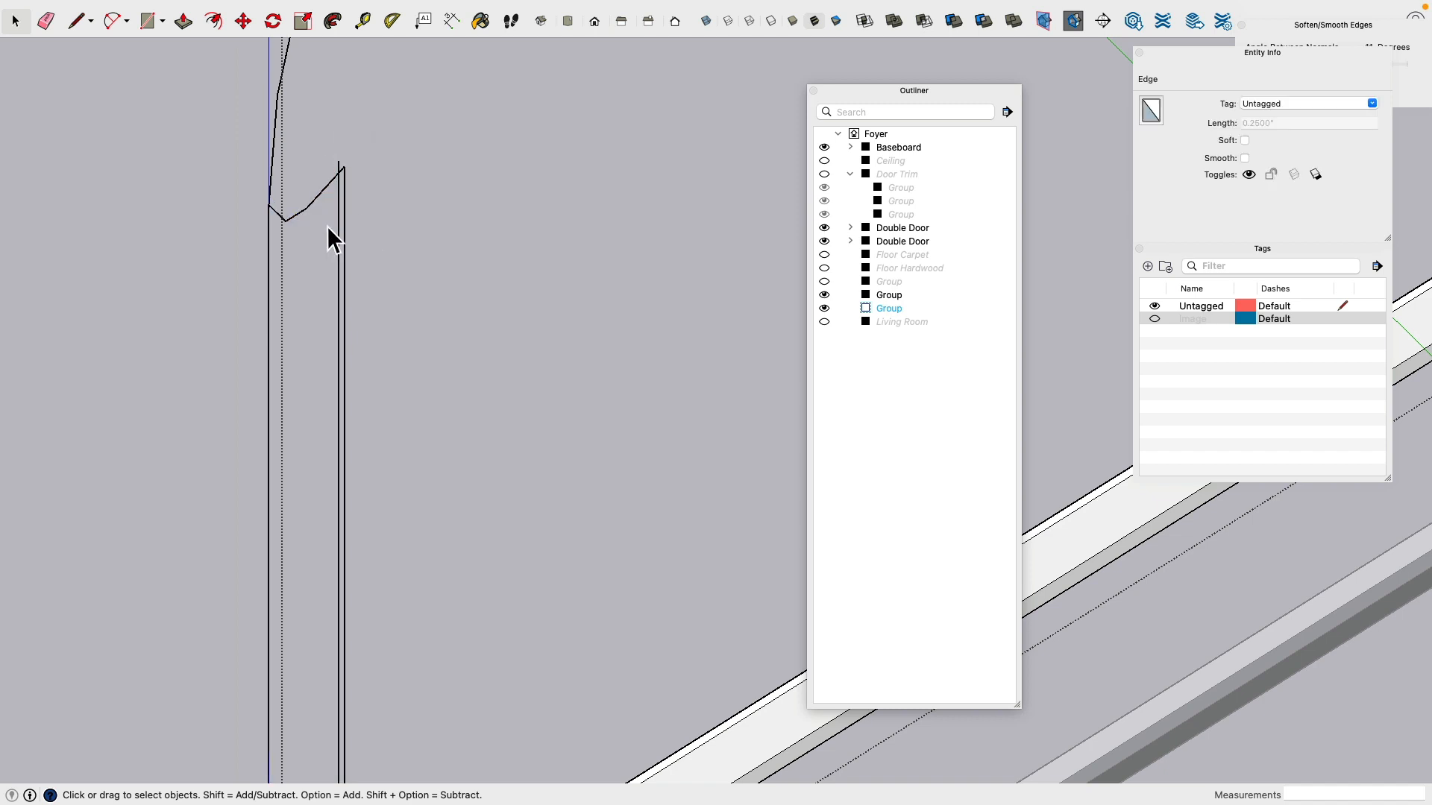
left_click(283, 218)
key("Delete")
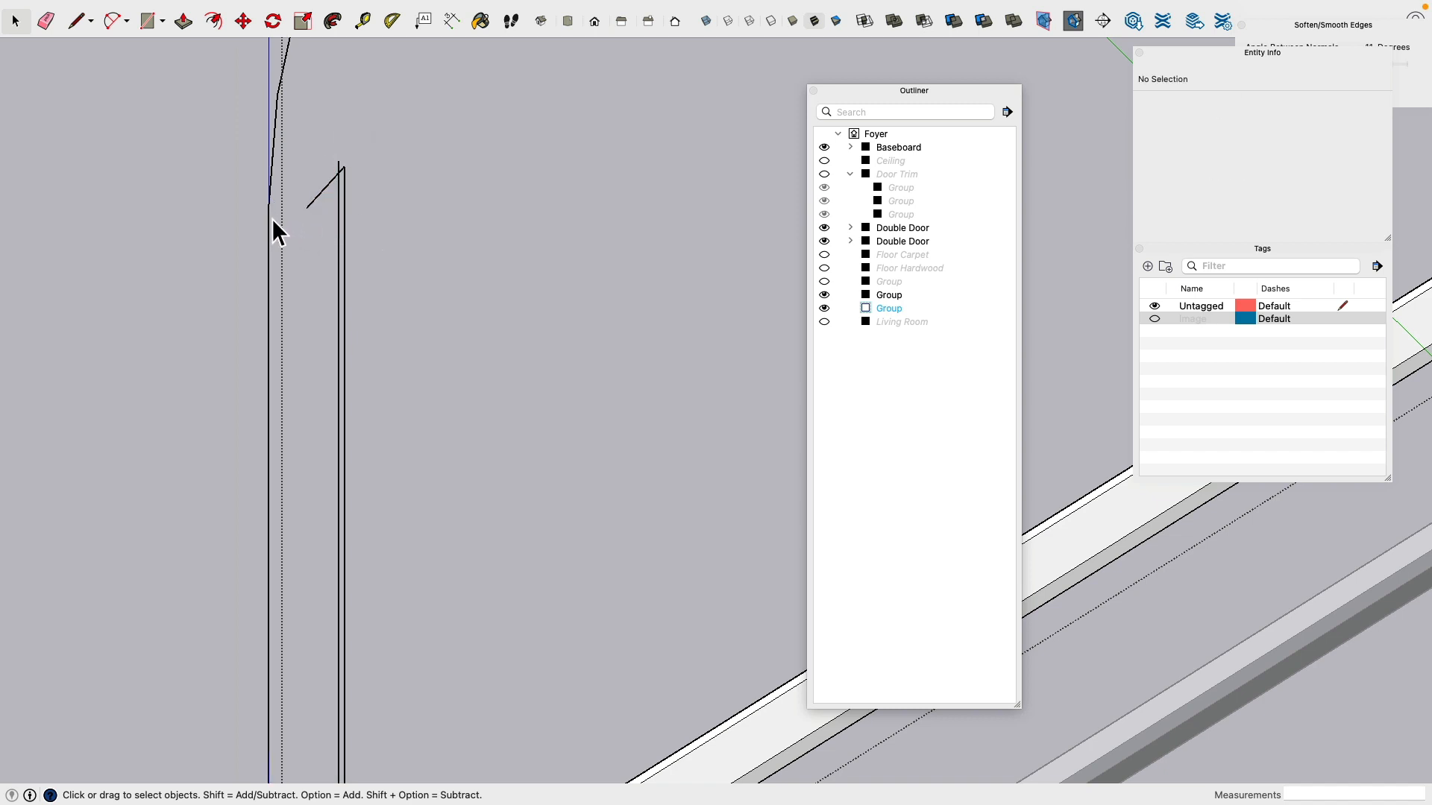
Step: Delete the left leg's last slanted end edge and its two inner long edges, keeping the outer outline line
left_click(271, 218)
left_click(321, 198)
left_click(325, 199)
key("Delete")
left_click(346, 200)
key("Delete")
left_click(340, 195)
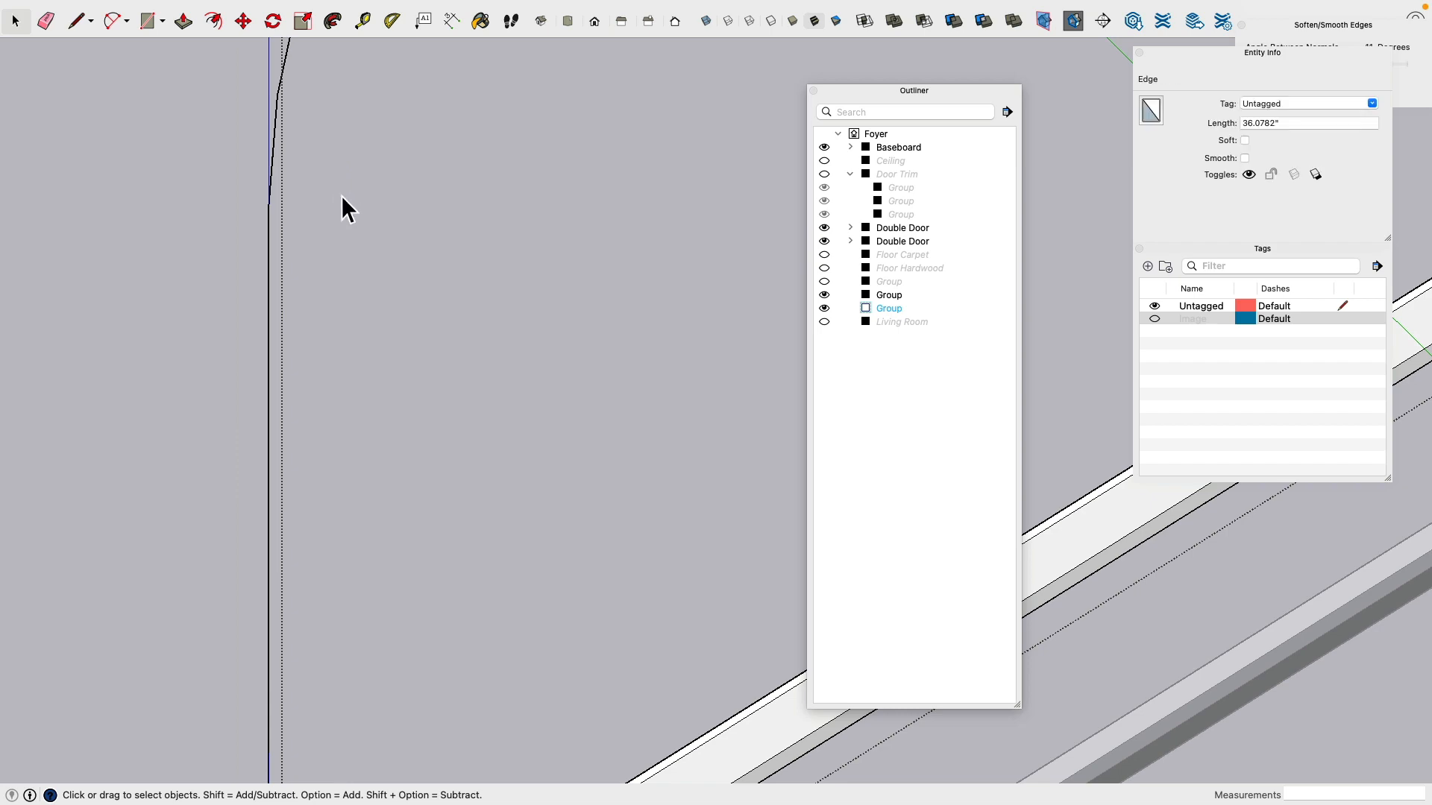
key("Delete")
Step: Close the right leg's open upper end with a line, and erase the dividing line to form one profile face
scroll(367, 231, "down", 5)
middle_click_drag(473, 224, 570, 257)
scroll(603, 185, "up", 5)
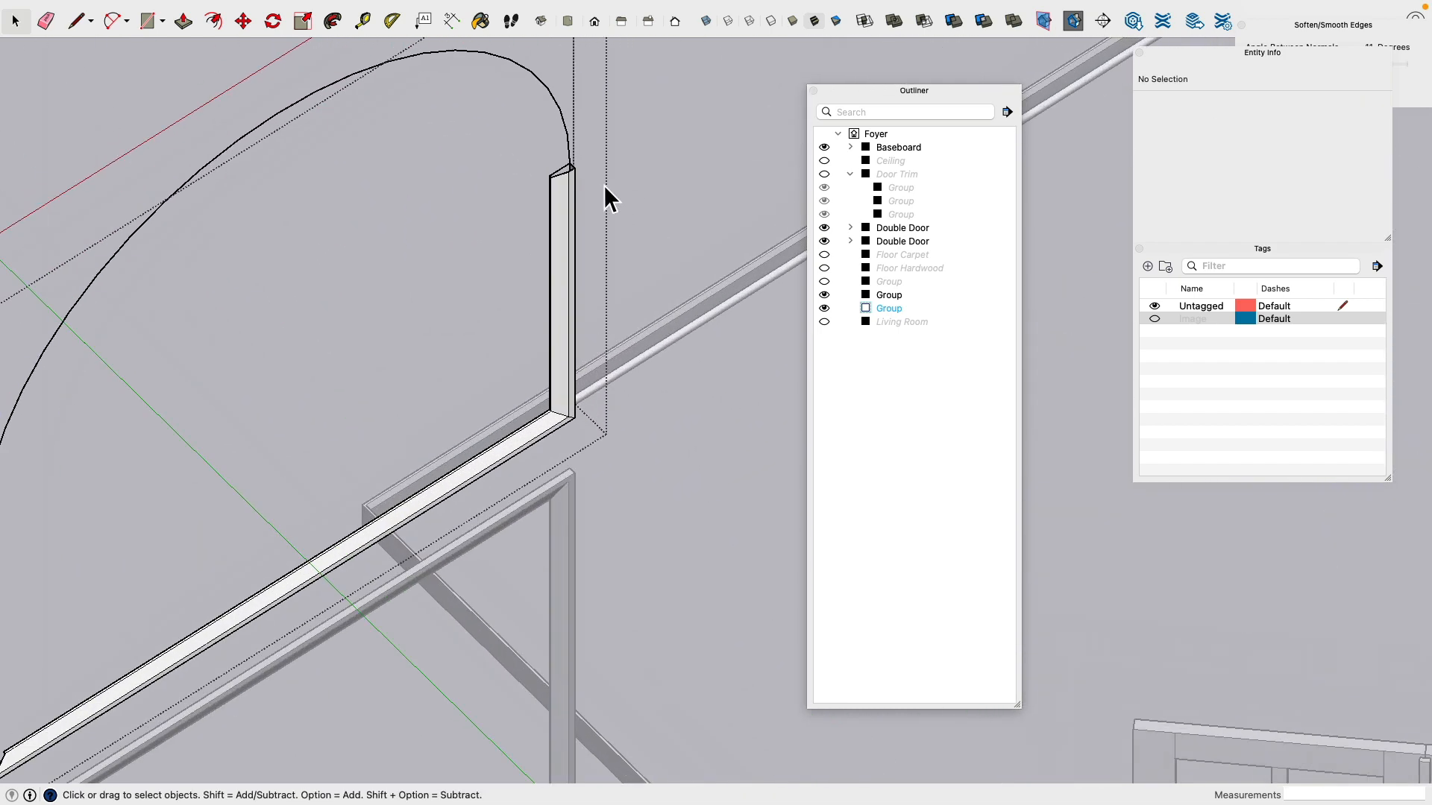
middle_click_drag(404, 415, 538, 273, "shift")
scroll(221, 524, "up", 5)
scroll(316, 414, "down", 4)
middle_click_drag(570, 225, 309, 554, "shift")
scroll(559, 160, "up", 5)
scroll(548, 328, "up", 3)
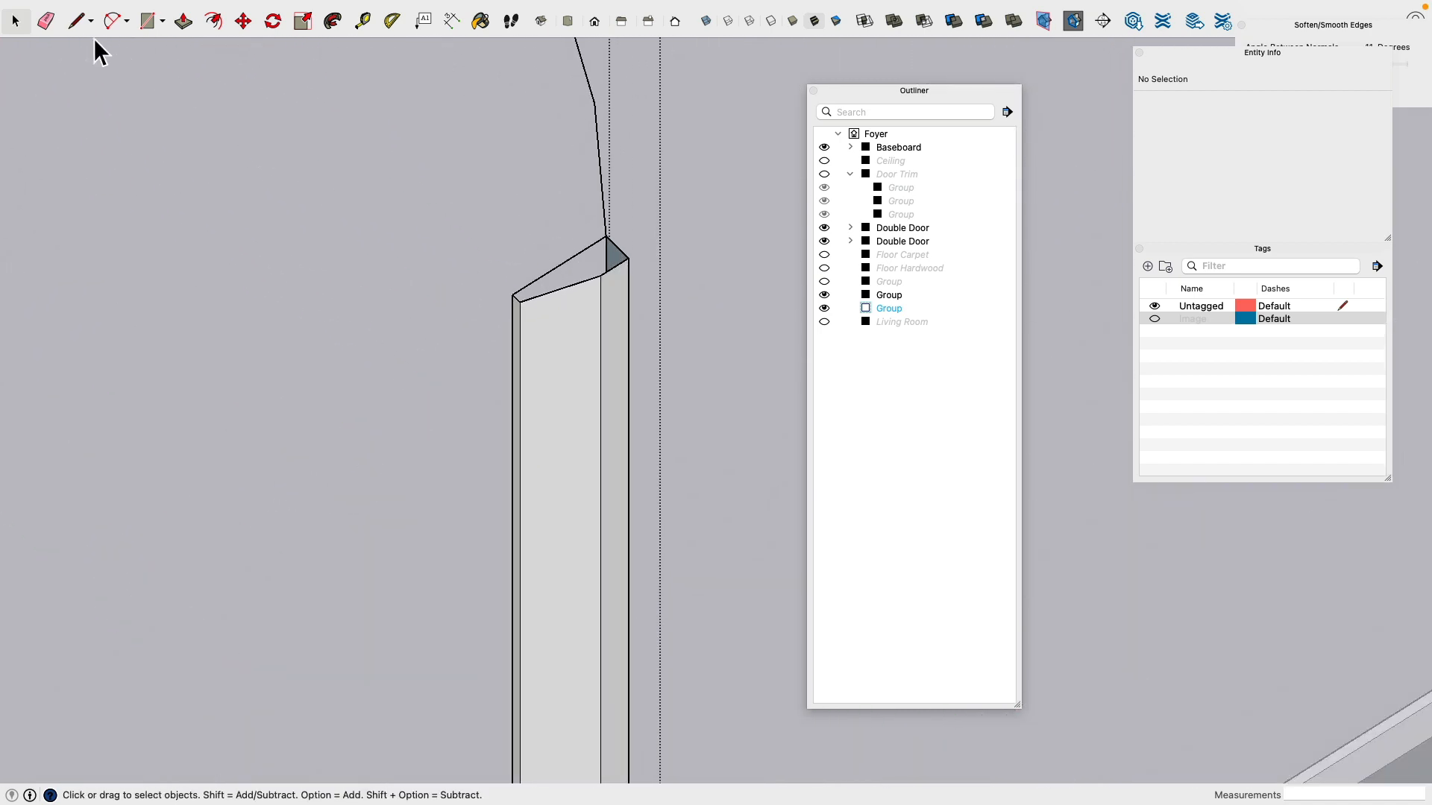
left_click(76, 21)
left_click(628, 259)
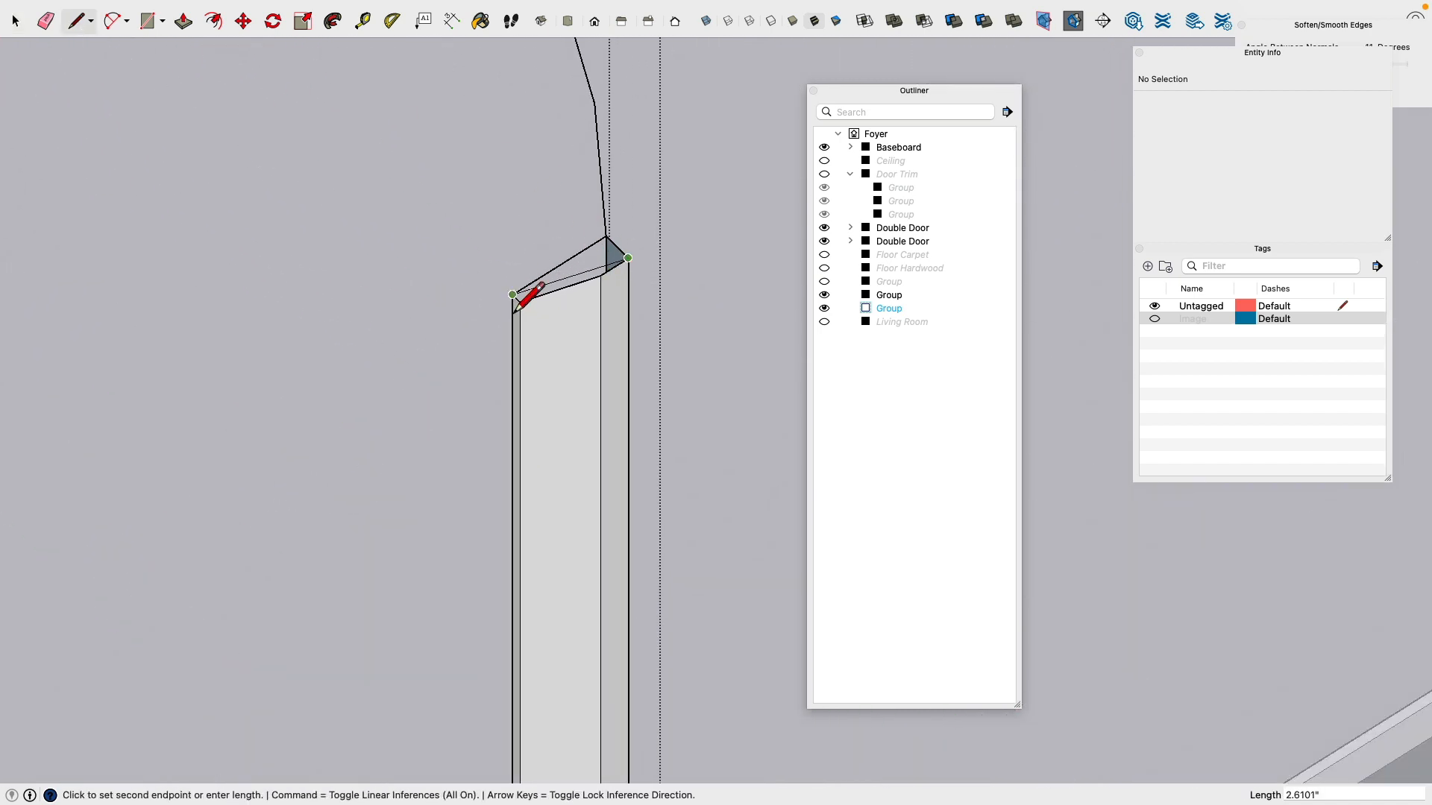
left_click(512, 296)
left_click(45, 23)
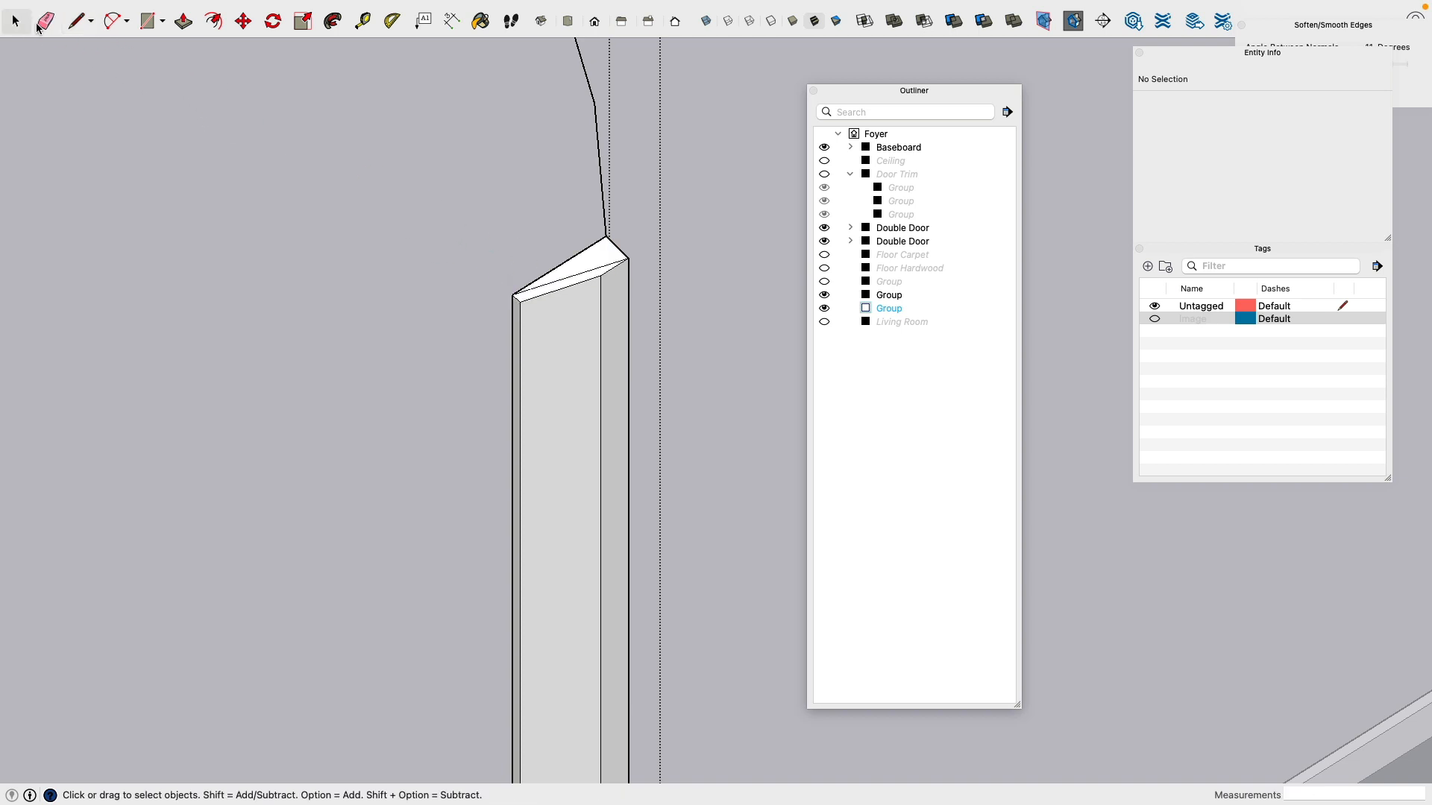
left_click_drag(567, 282, 516, 283)
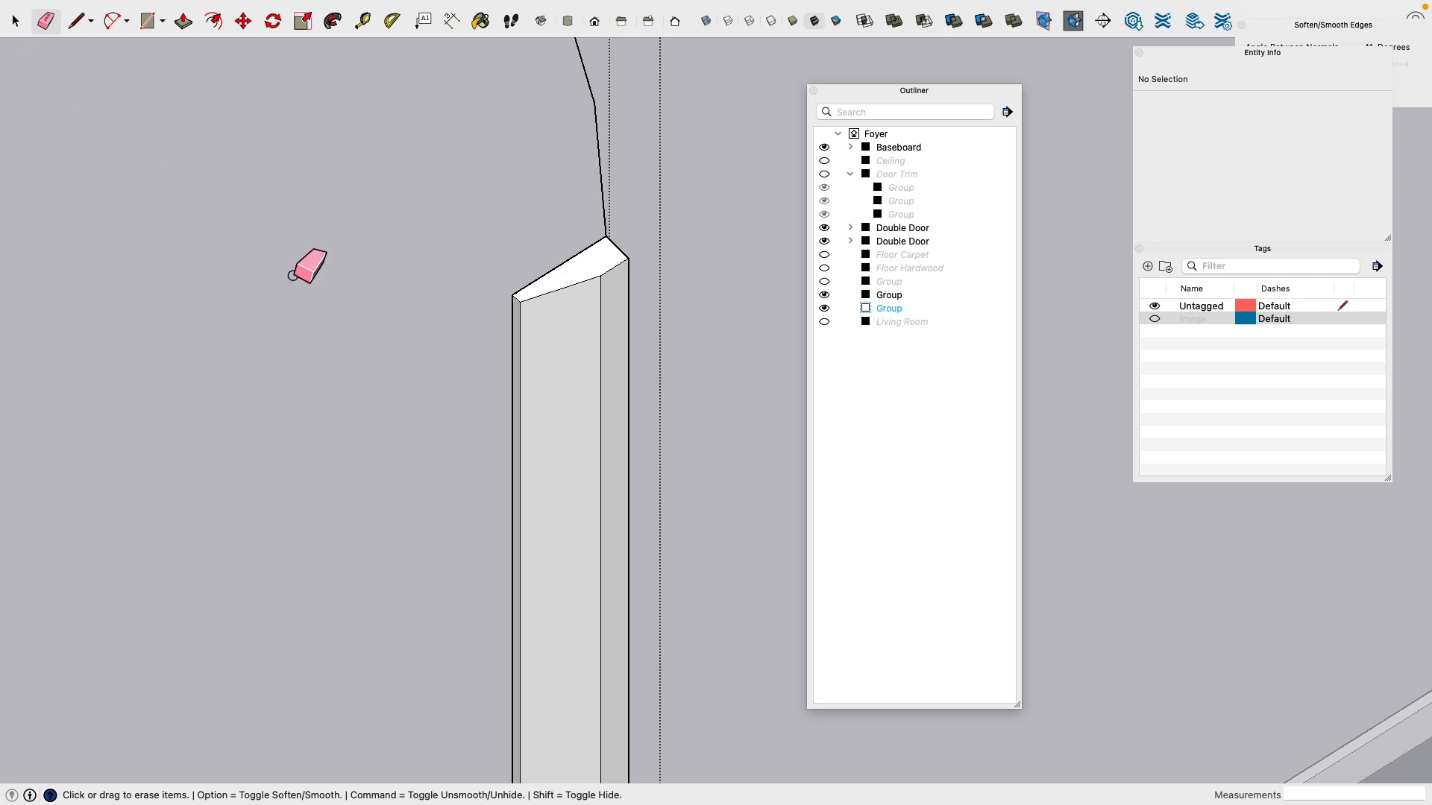
Step: Erase the right leg's long trim edges, leaving its profile face and the outer outline line
left_click(629, 336)
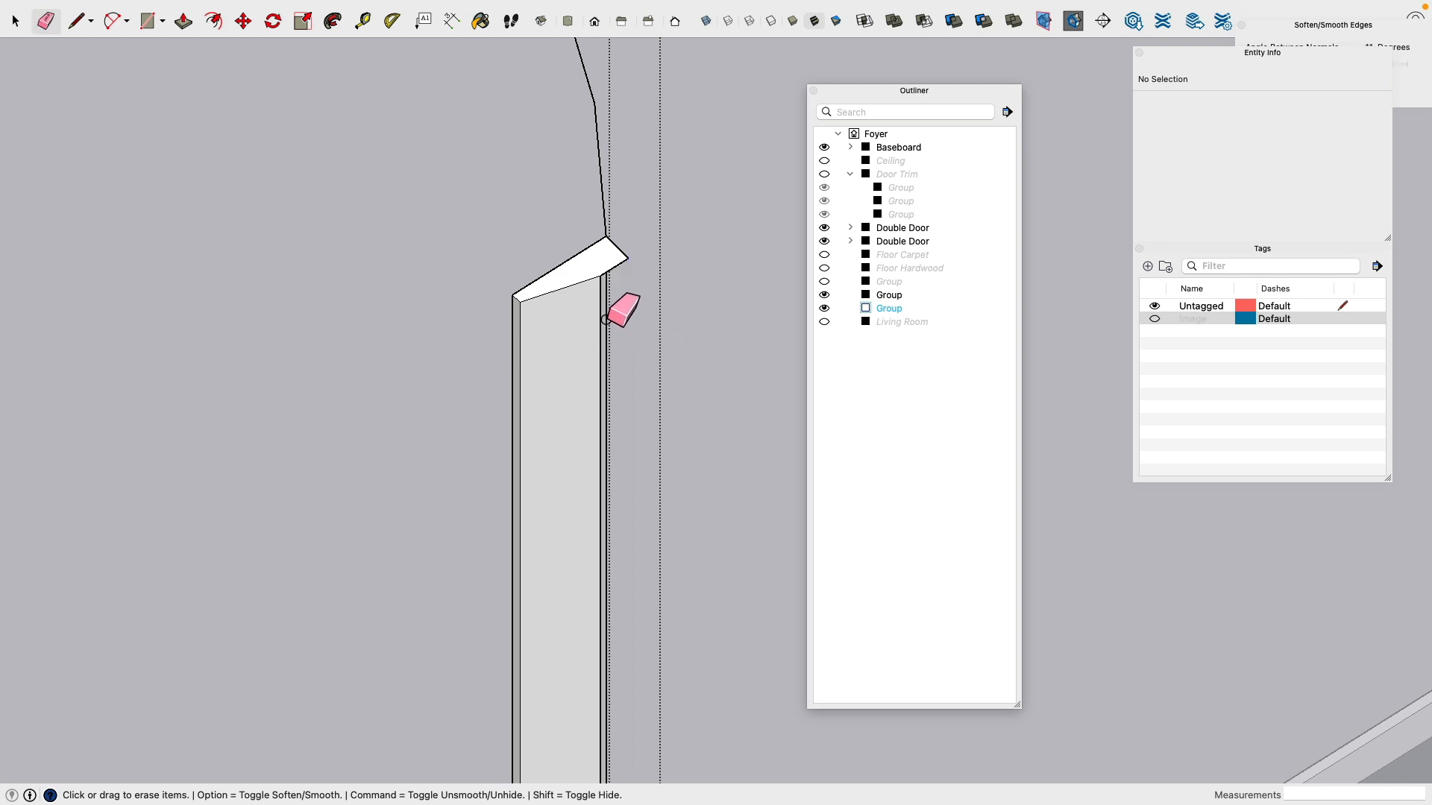
left_click(601, 328)
left_click(515, 339)
Step: Erase the horizontal trim's long edges and the profile edges at its right corner, keeping the back outline line
scroll(477, 373, "down", 3)
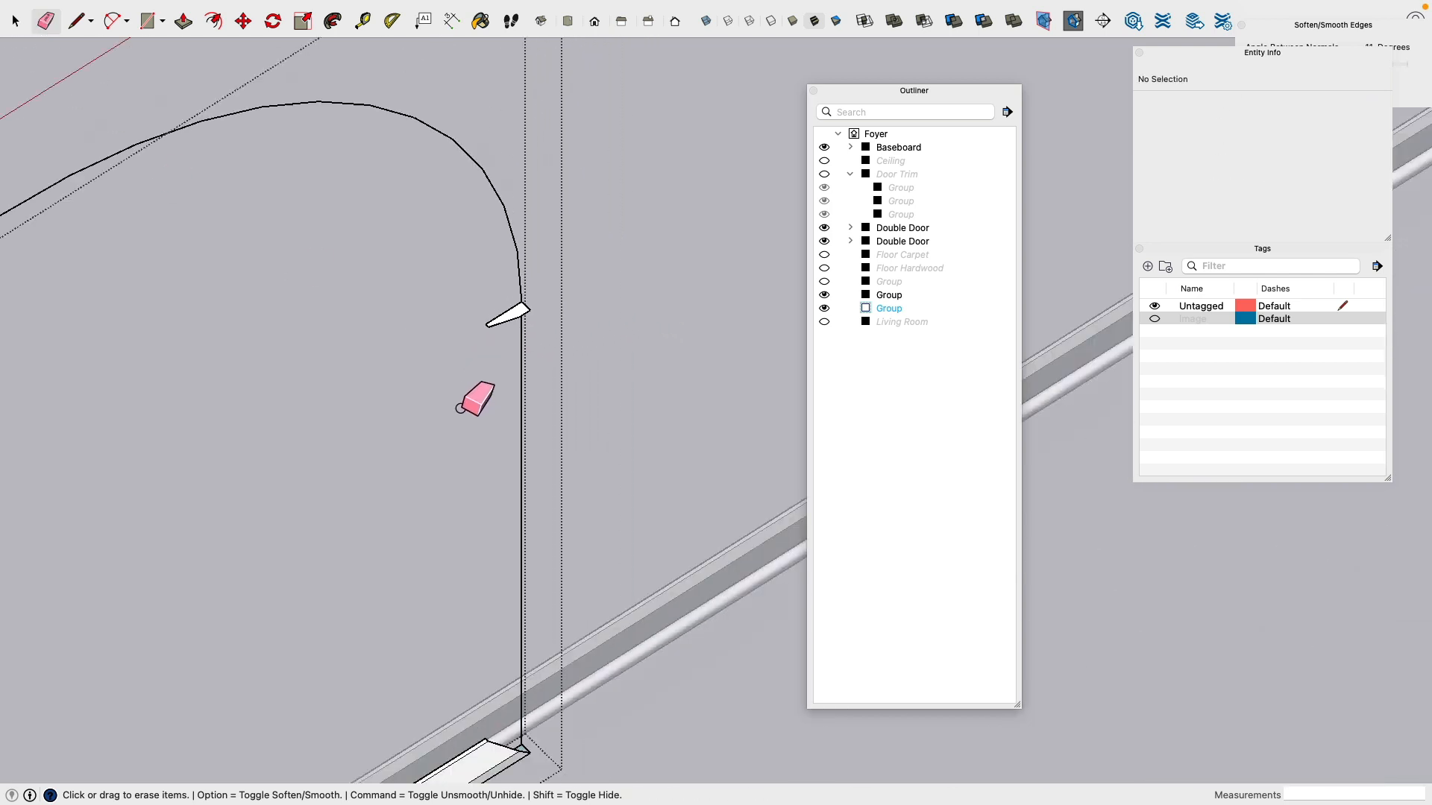
scroll(460, 408, "down", 3)
middle_click_drag(550, 387, 306, 485)
scroll(525, 331, "up", 3)
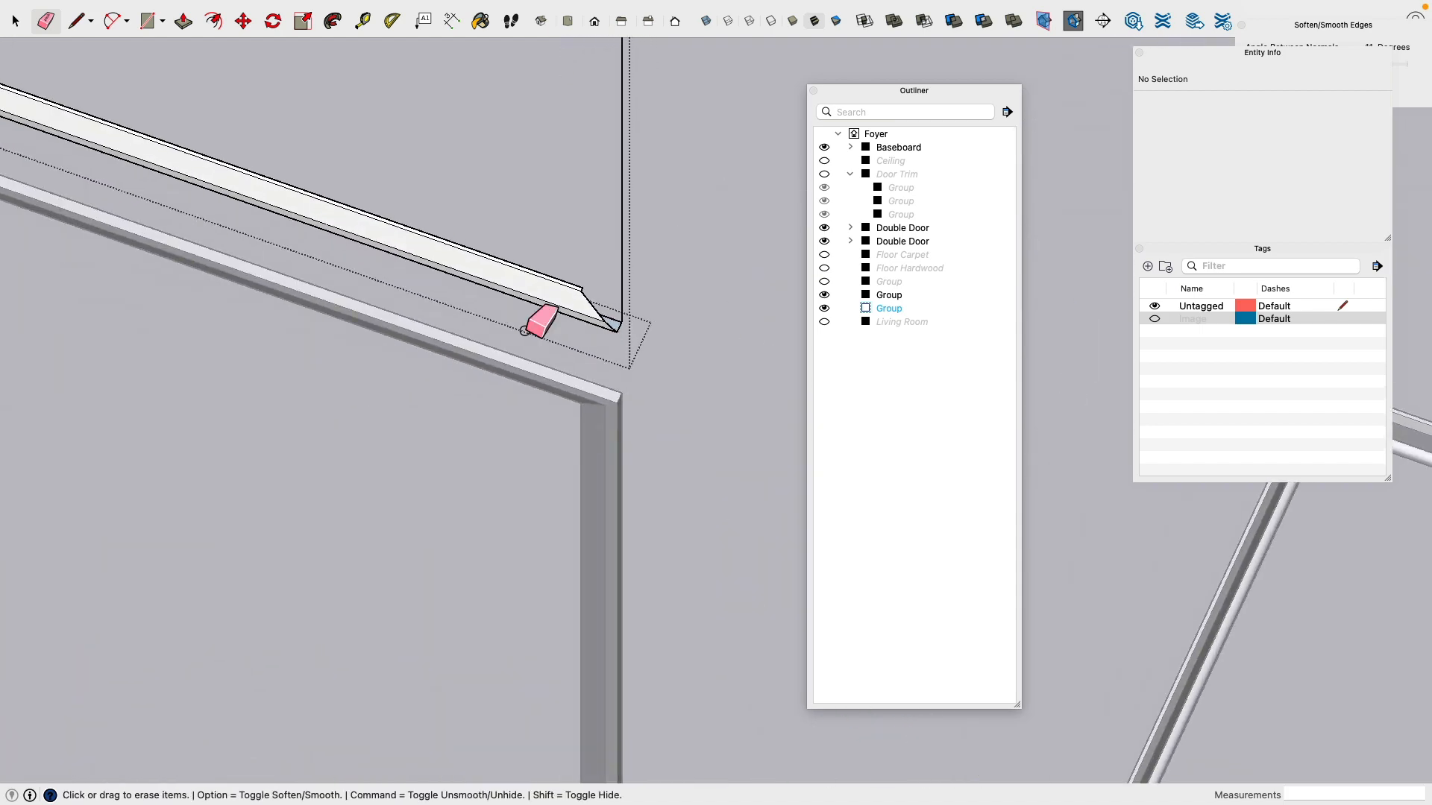
scroll(526, 330, "up", 2)
left_click(573, 282)
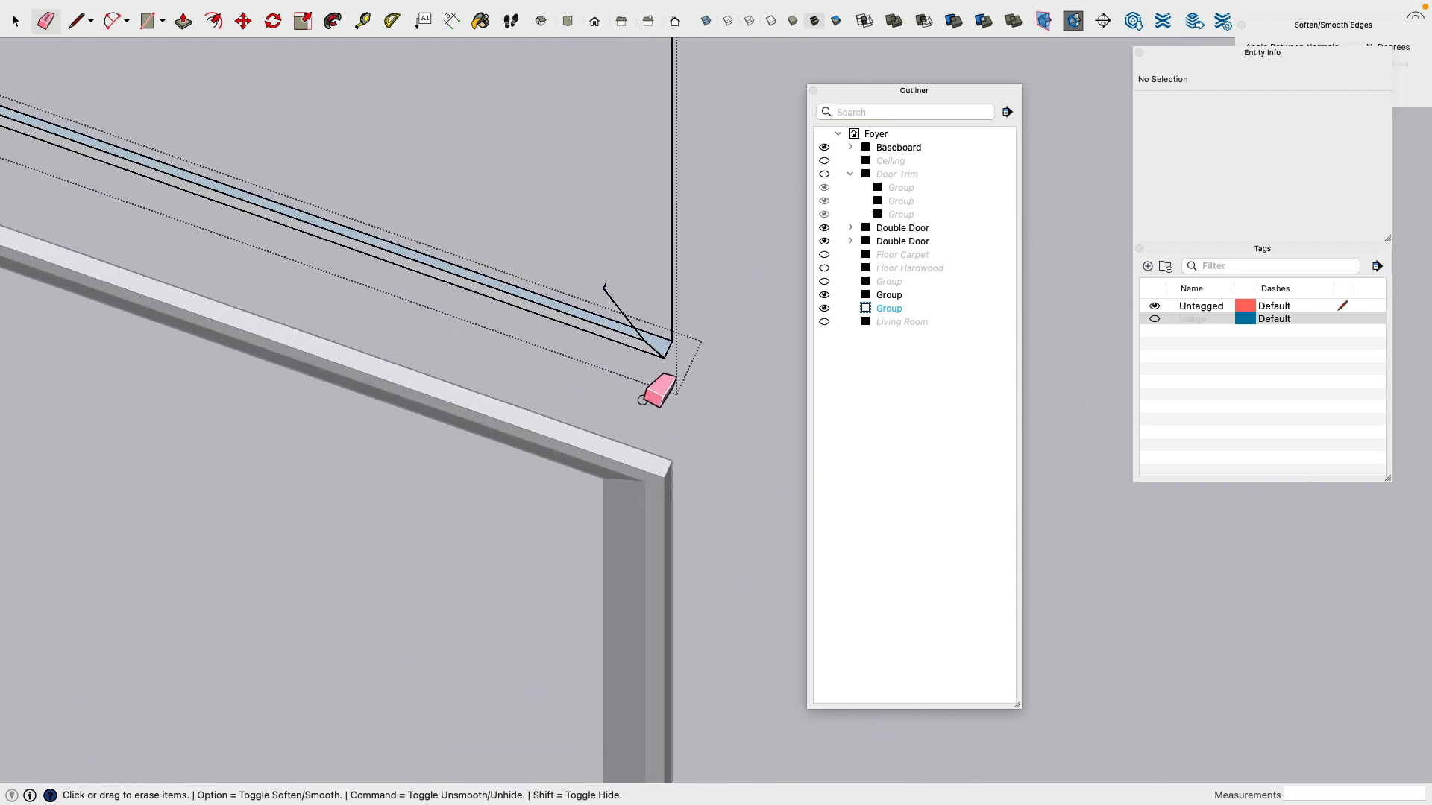
left_click(661, 358)
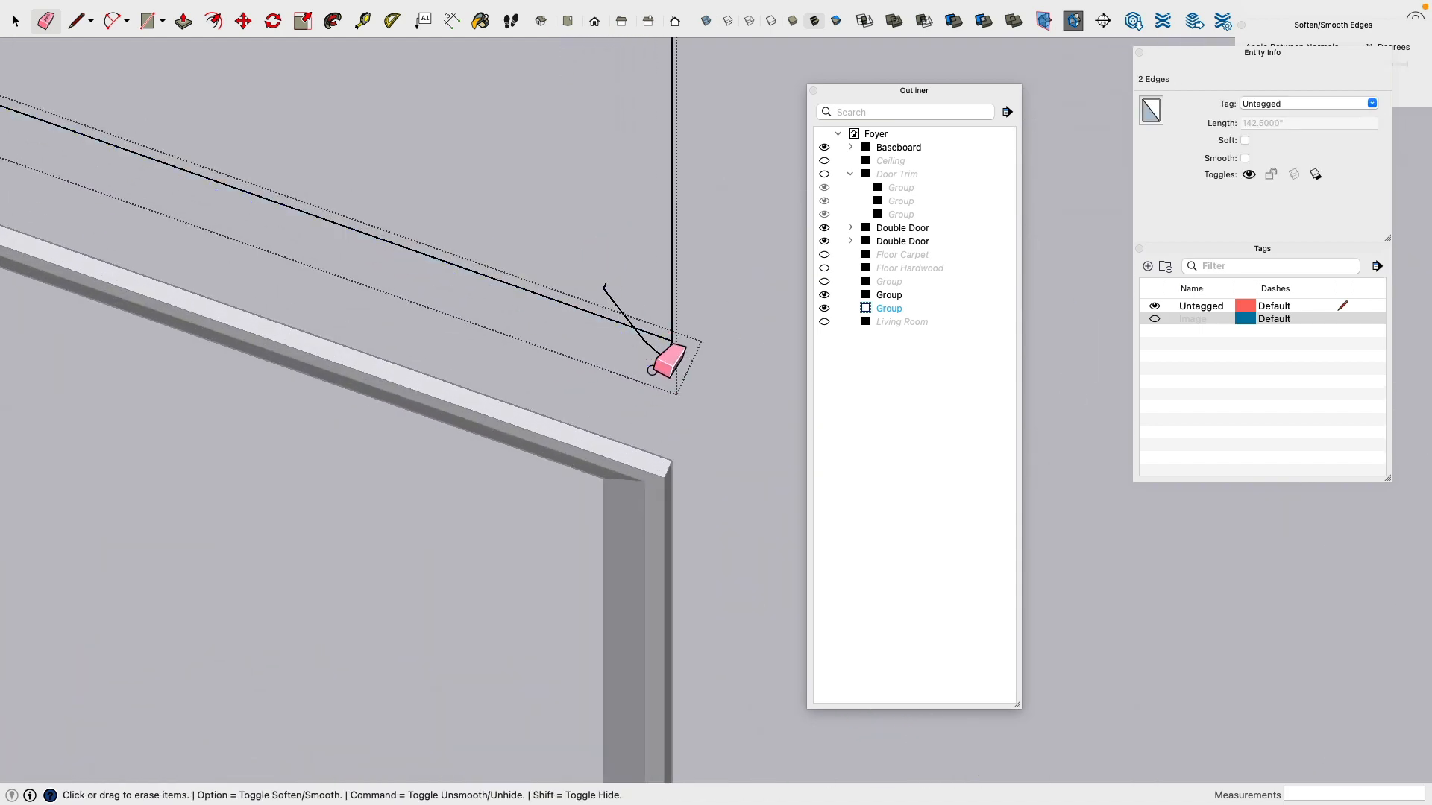
left_click(651, 358)
Step: Erase the leftover profile edges at the lower left corner of the window outline
scroll(574, 302, "down", 2)
middle_click_drag(300, 201, 760, 326, "shift")
scroll(756, 326, "down", 2)
middle_click_drag(110, 157, 458, 270, "shift")
scroll(477, 268, "up", 3)
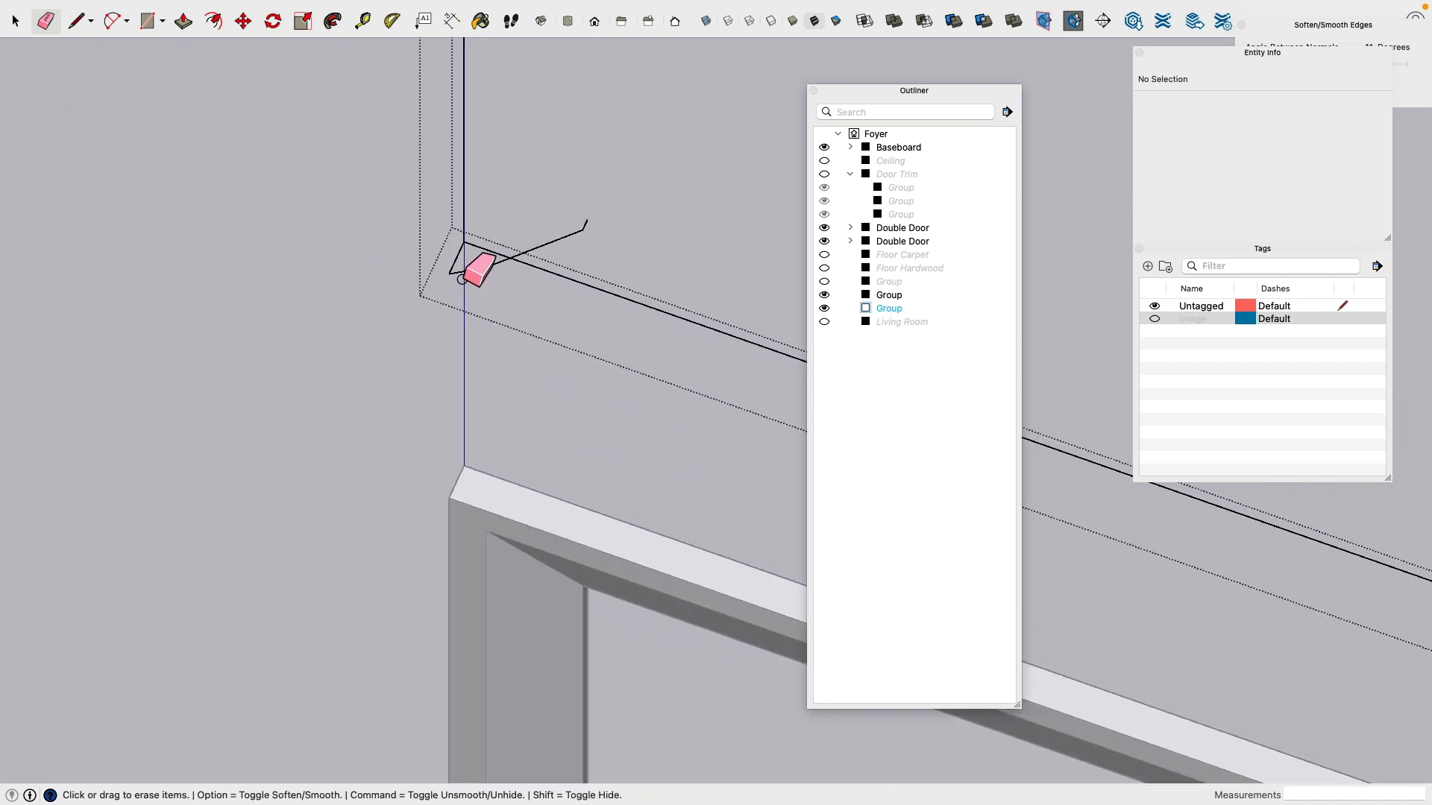
mouse_move(576, 243)
left_mouse_down()
mouse_move(608, 229)
mouse_move(615, 248)
left_mouse_up()
Step: Examine the left side and the whole arched outline for leftover trim edges
scroll(614, 248, "down", 3)
scroll(448, 377, "down", 3)
mouse_move(448, 377)
middle_mouse_down()
mouse_move(566, 323)
mouse_move(642, 169)
mouse_move(370, 148)
mouse_move(409, 153)
middle_mouse_up()
scroll(406, 179, "up", 5)
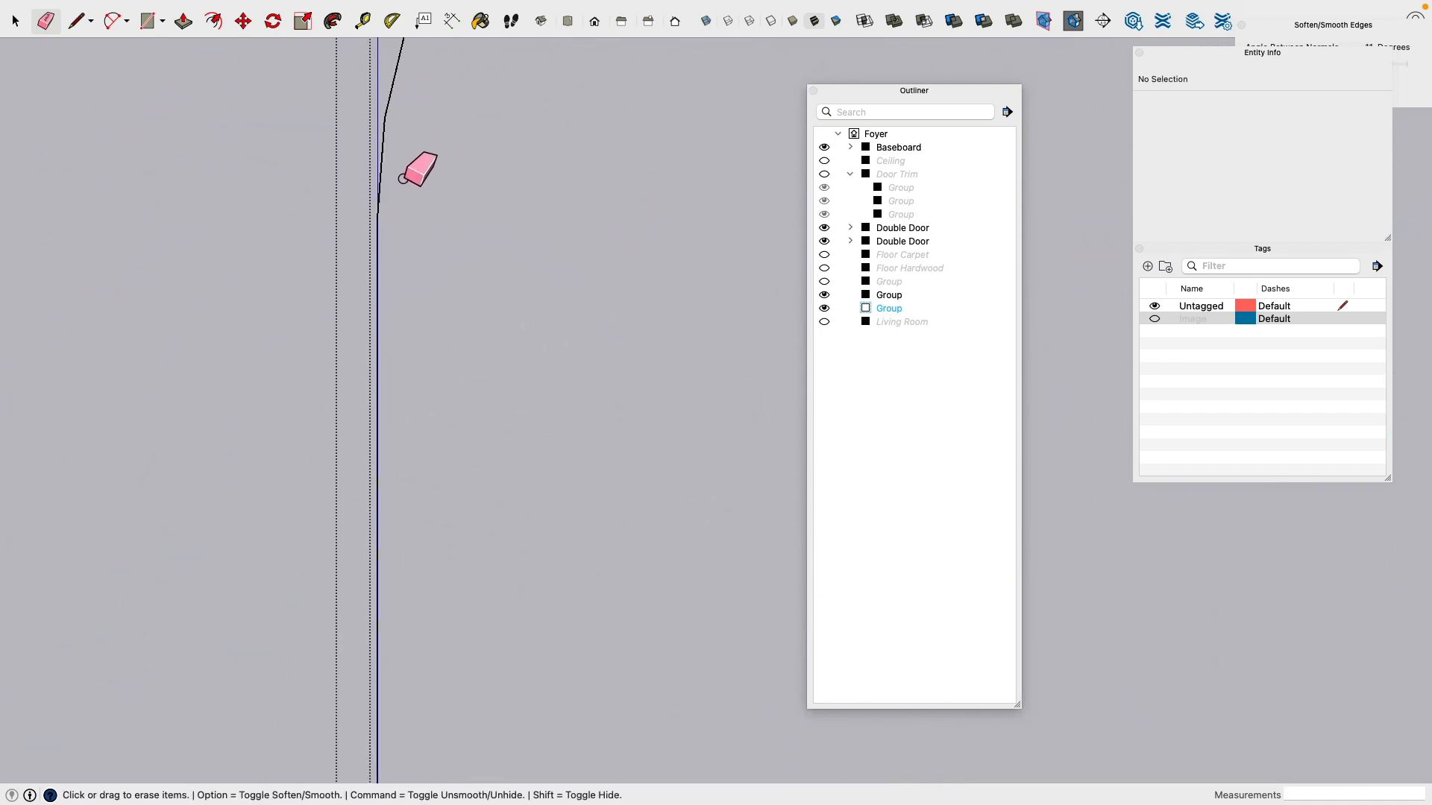
scroll(411, 205, "down", 5)
scroll(412, 208, "down", 3)
mouse_move(411, 208)
middle_mouse_down()
mouse_move(313, 231)
mouse_move(559, 384)
mouse_move(709, 144)
mouse_move(649, 361)
middle_mouse_up()
scroll(678, 305, "up", 2)
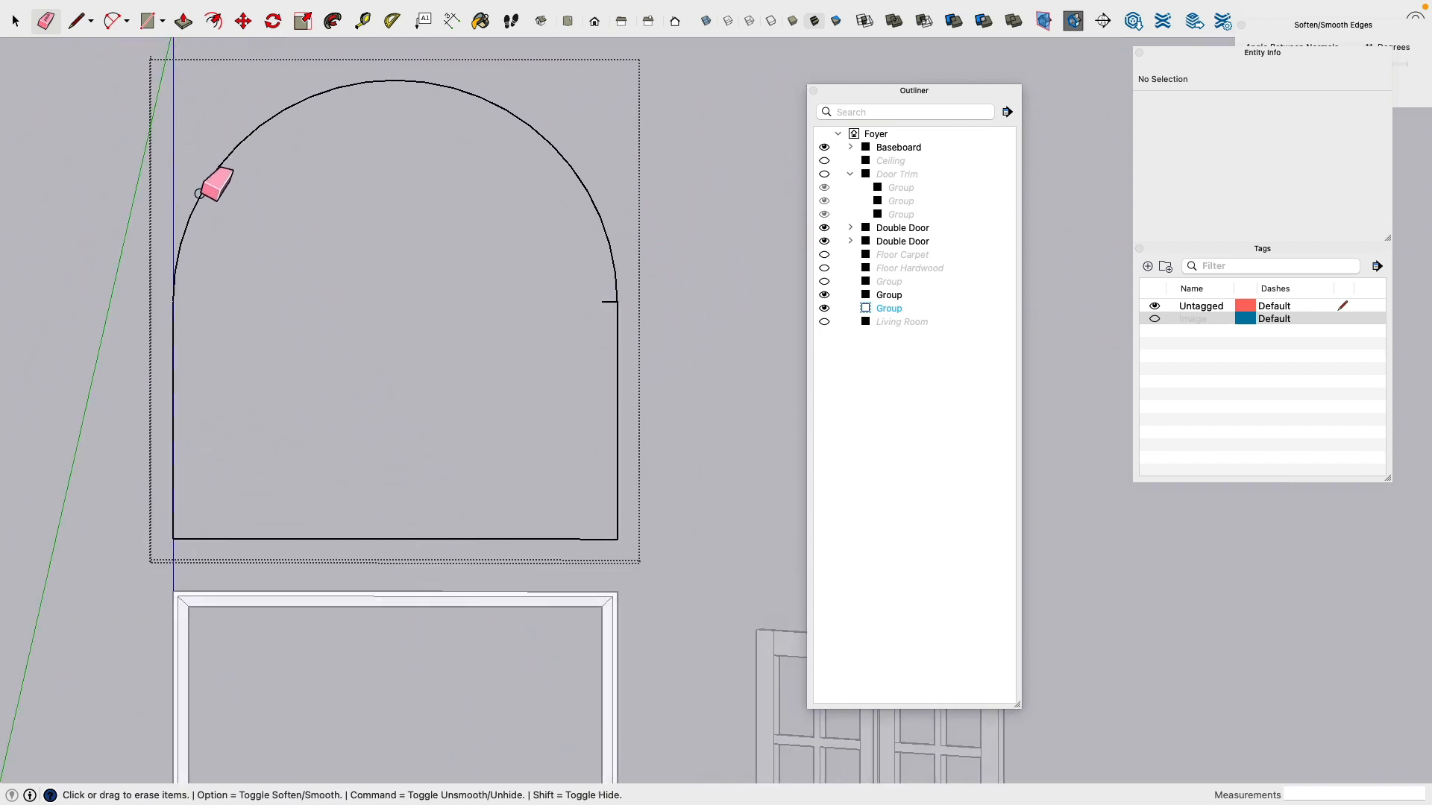
Step: Sweep the profile face around the complete arched window outline with Follow Me
mouse_move(566, 305)
middle_mouse_down()
mouse_move(479, 368)
mouse_move(618, 196)
middle_mouse_up()
scroll(618, 196, "up", 4)
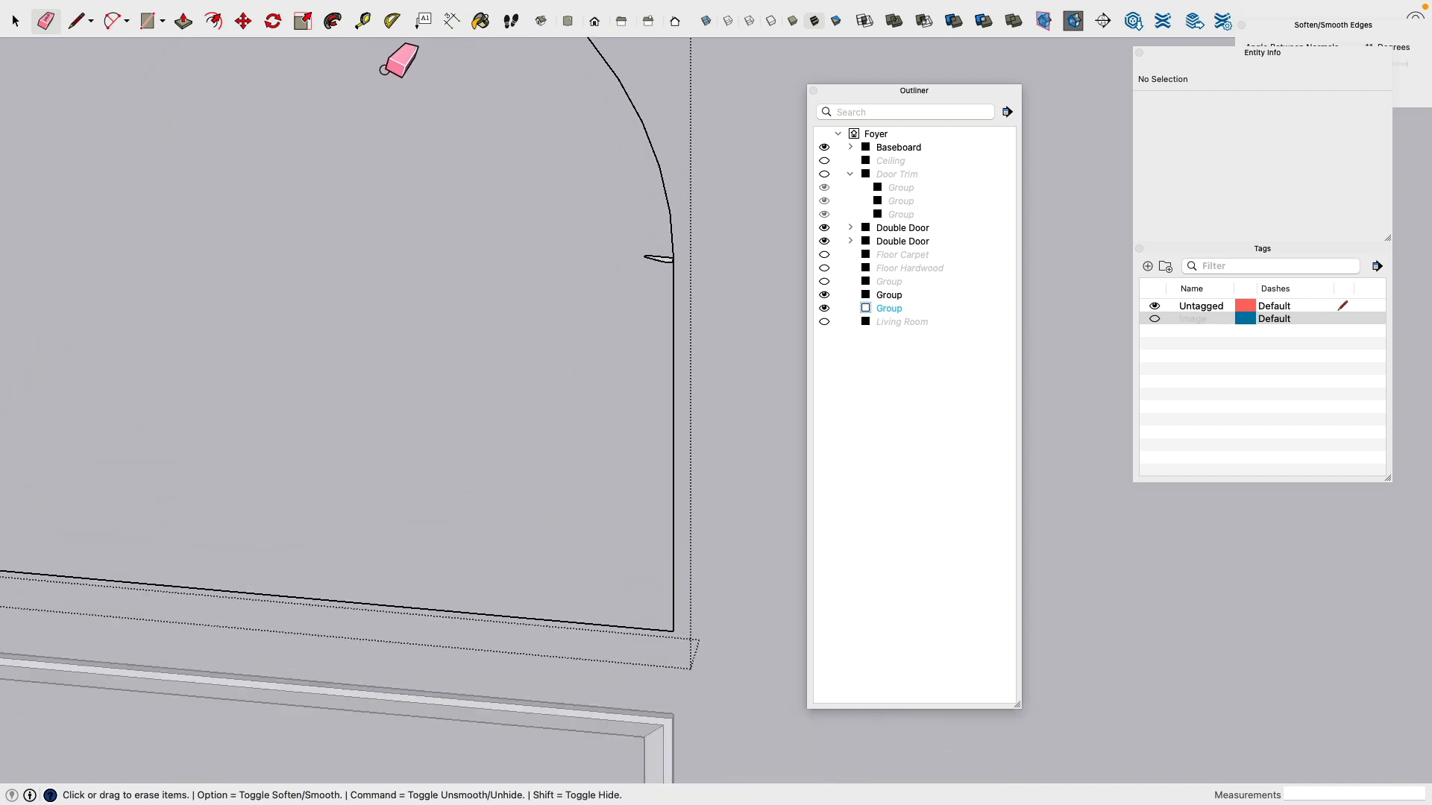
left_click(332, 20)
scroll(663, 257, "up", 3)
left_click_drag(672, 285, 694, 494)
scroll(671, 287, "down", 5)
left_click_drag(683, 601, 541, 136)
left_click_drag(706, 349, 686, 358)
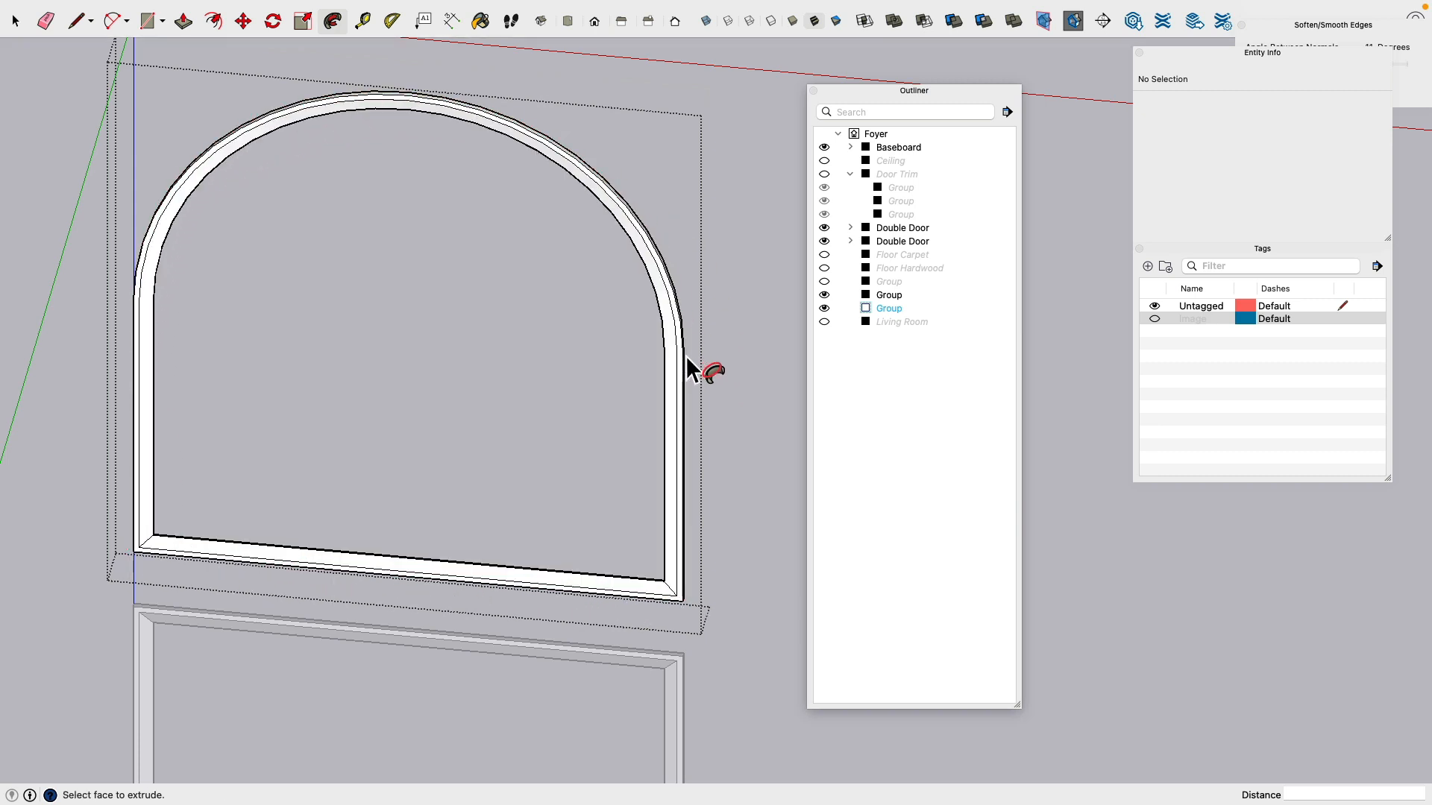
Step: Leave the window trim group and close the Soften/Smooth Edges window
left_click(16, 20)
middle_click_drag(75, 142, 446, 289)
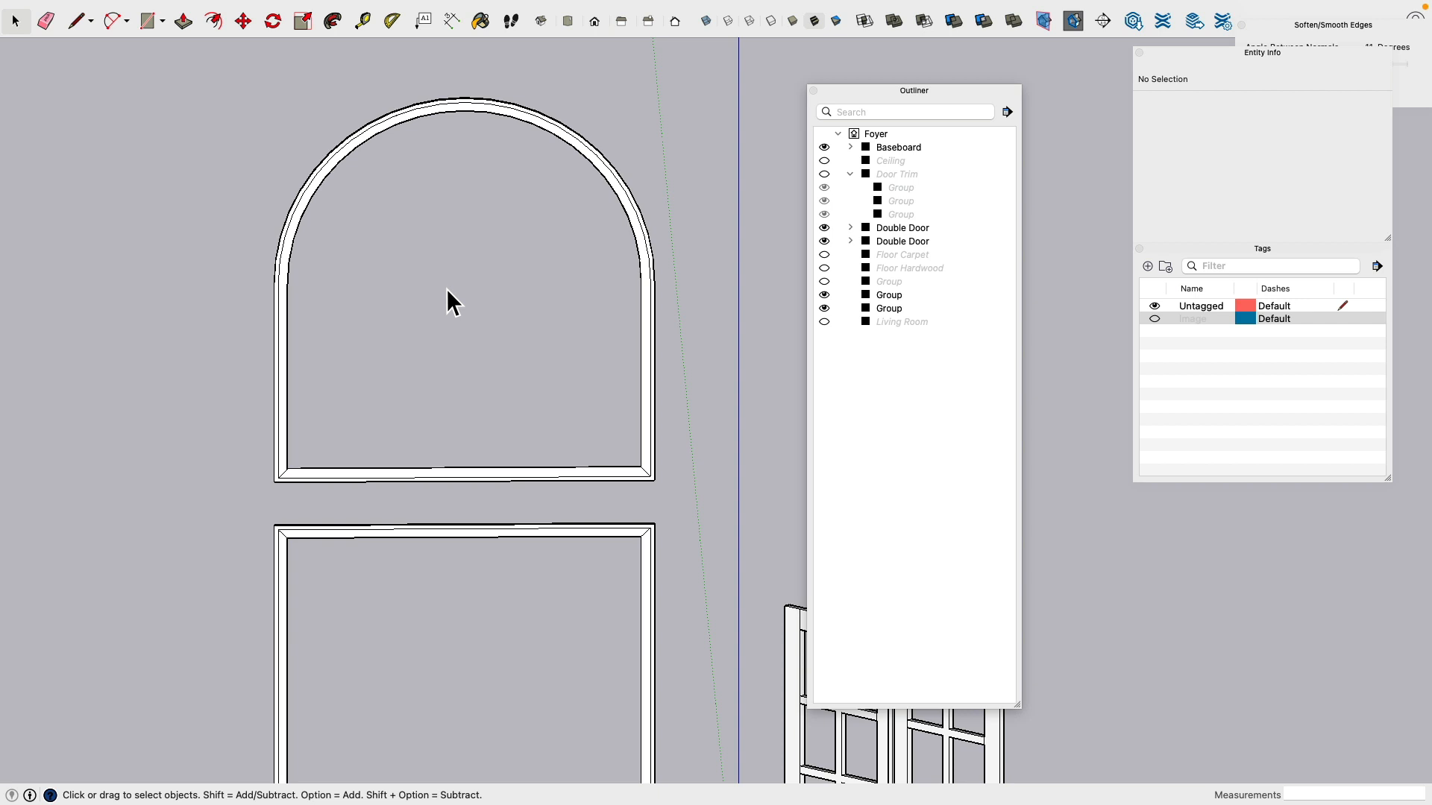
left_click(1242, 25)
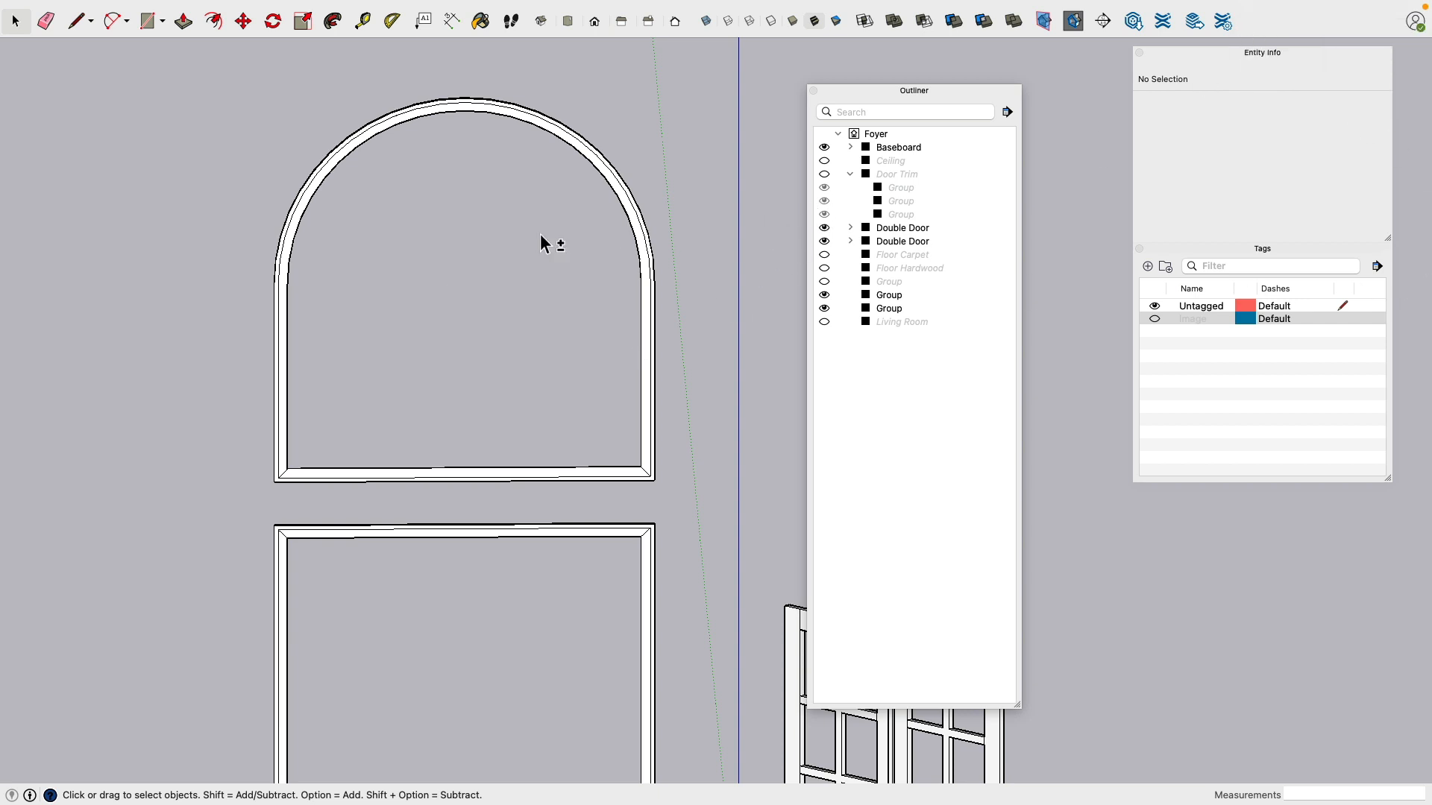
Step: Unhide all the foyer geometry, and hide the Ceiling, Living Room and Floor Carpet groups again
key("shift+h")
scroll(459, 233, "down", 5)
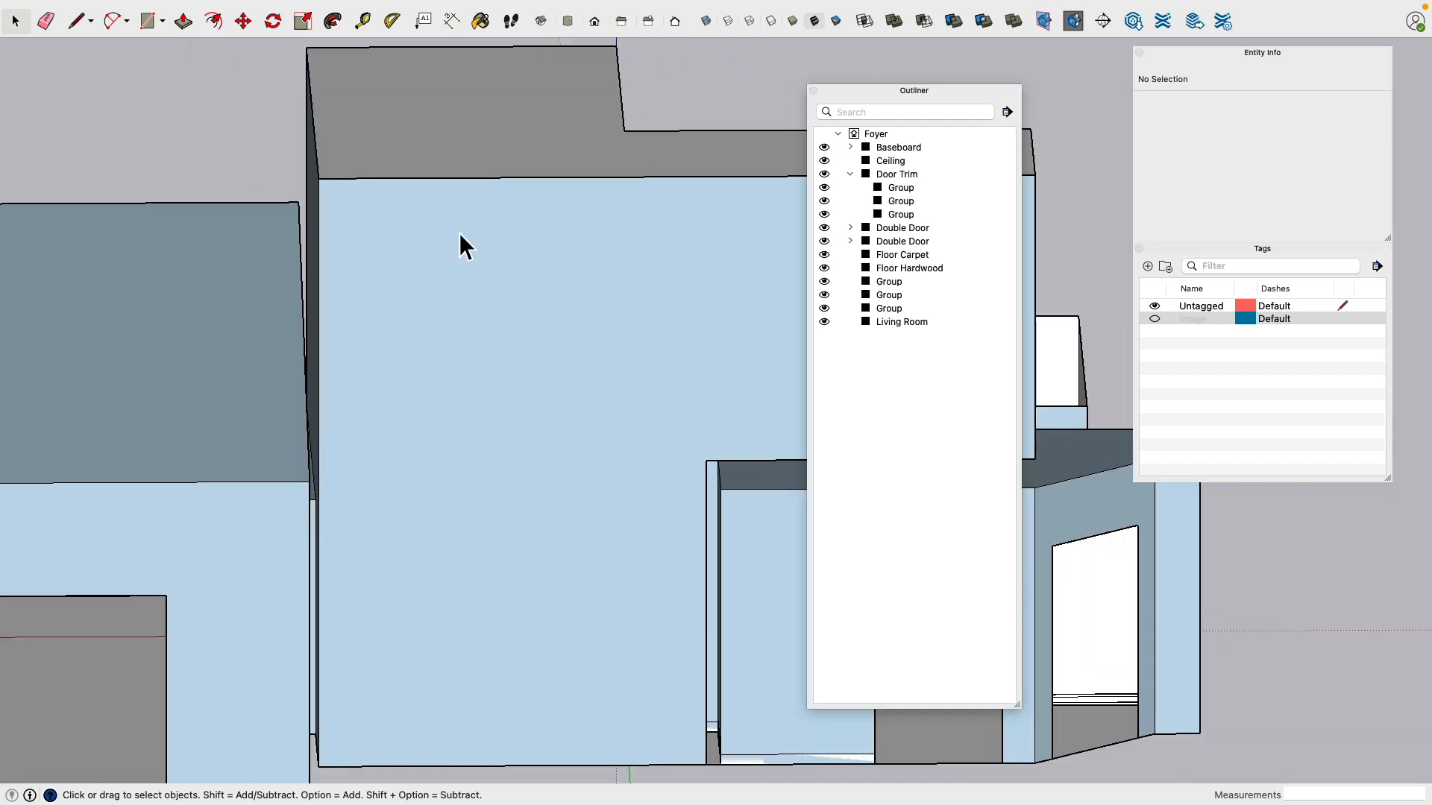
left_click(443, 166)
key("h")
left_click(259, 339)
key("h")
left_click(229, 512)
key("h")
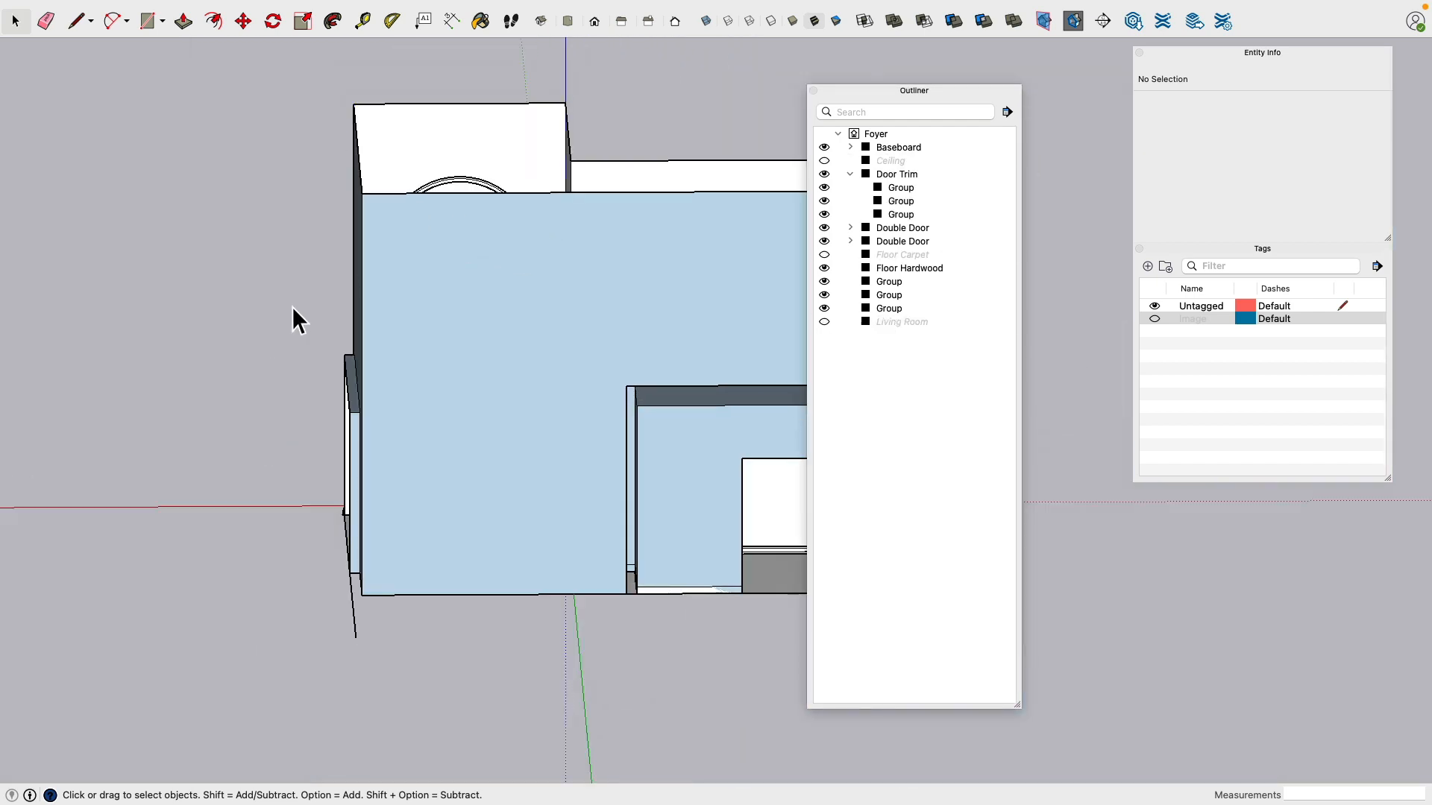
Step: Trace a rectangle about 36" high on the entrance wall along the straight inner edges of the window trim
middle_click_drag(292, 306, 396, 321)
scroll(397, 319, "up", 3)
middle_click_drag(431, 211, 359, 275)
scroll(377, 325, "up", 4)
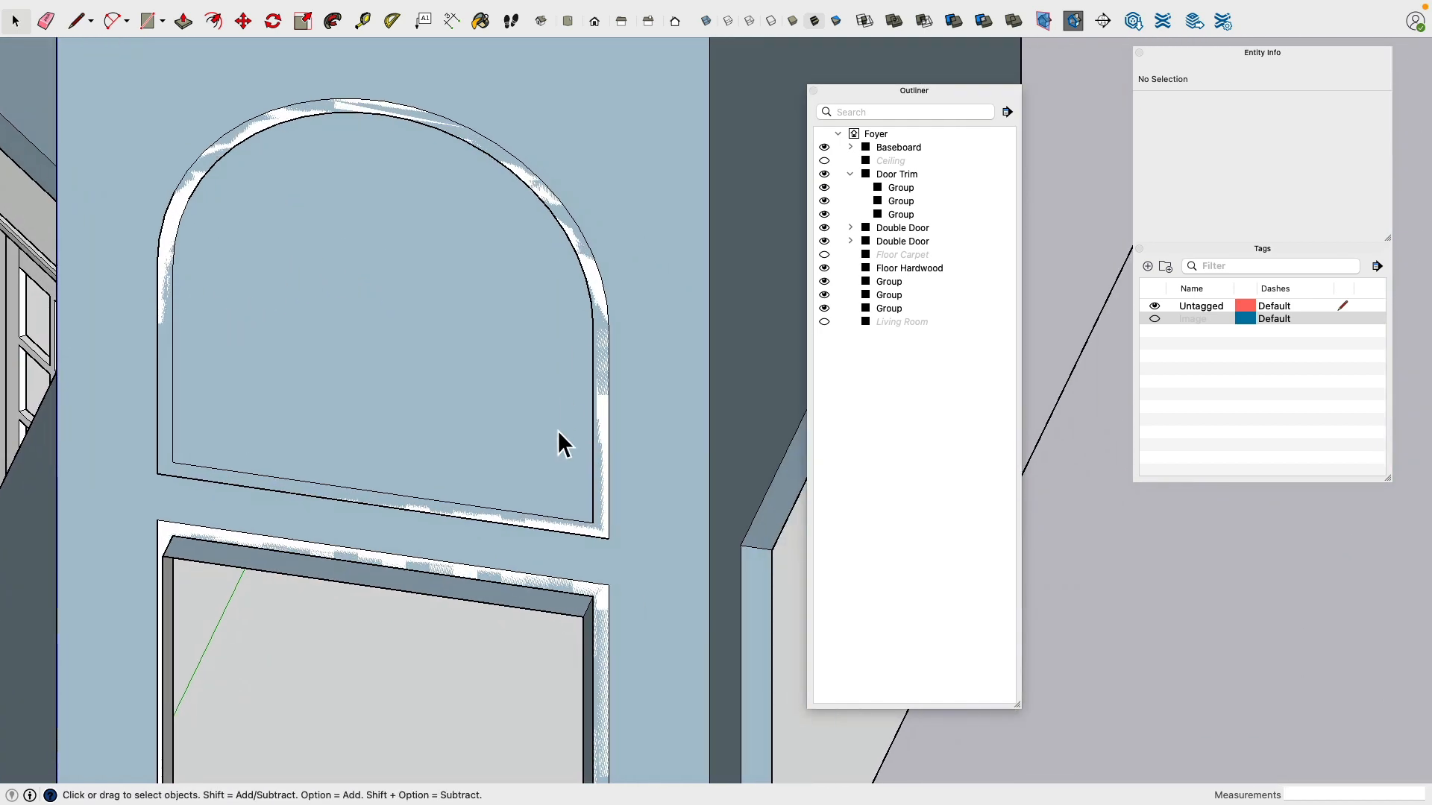
left_click(78, 27)
left_click(592, 522)
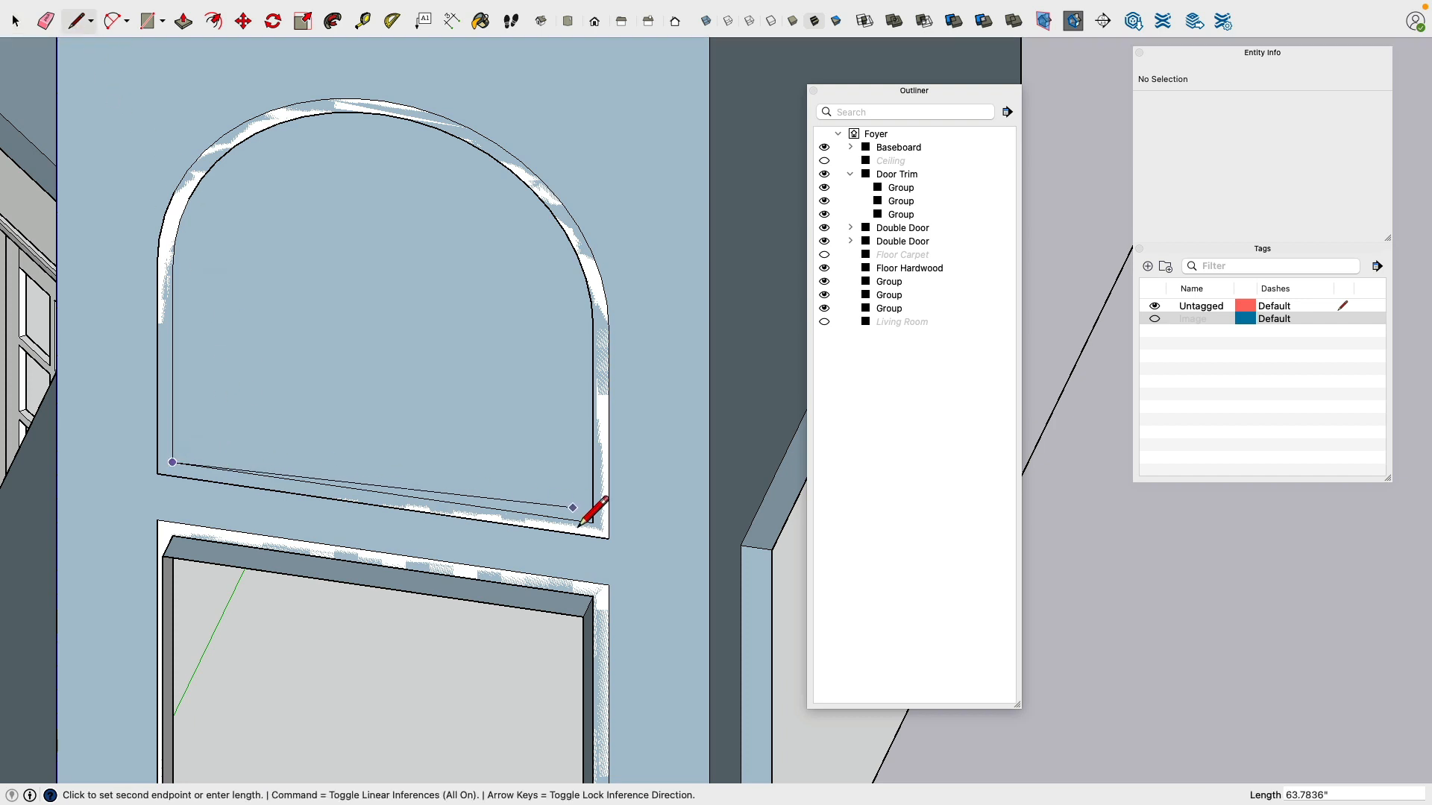
left_click(599, 337)
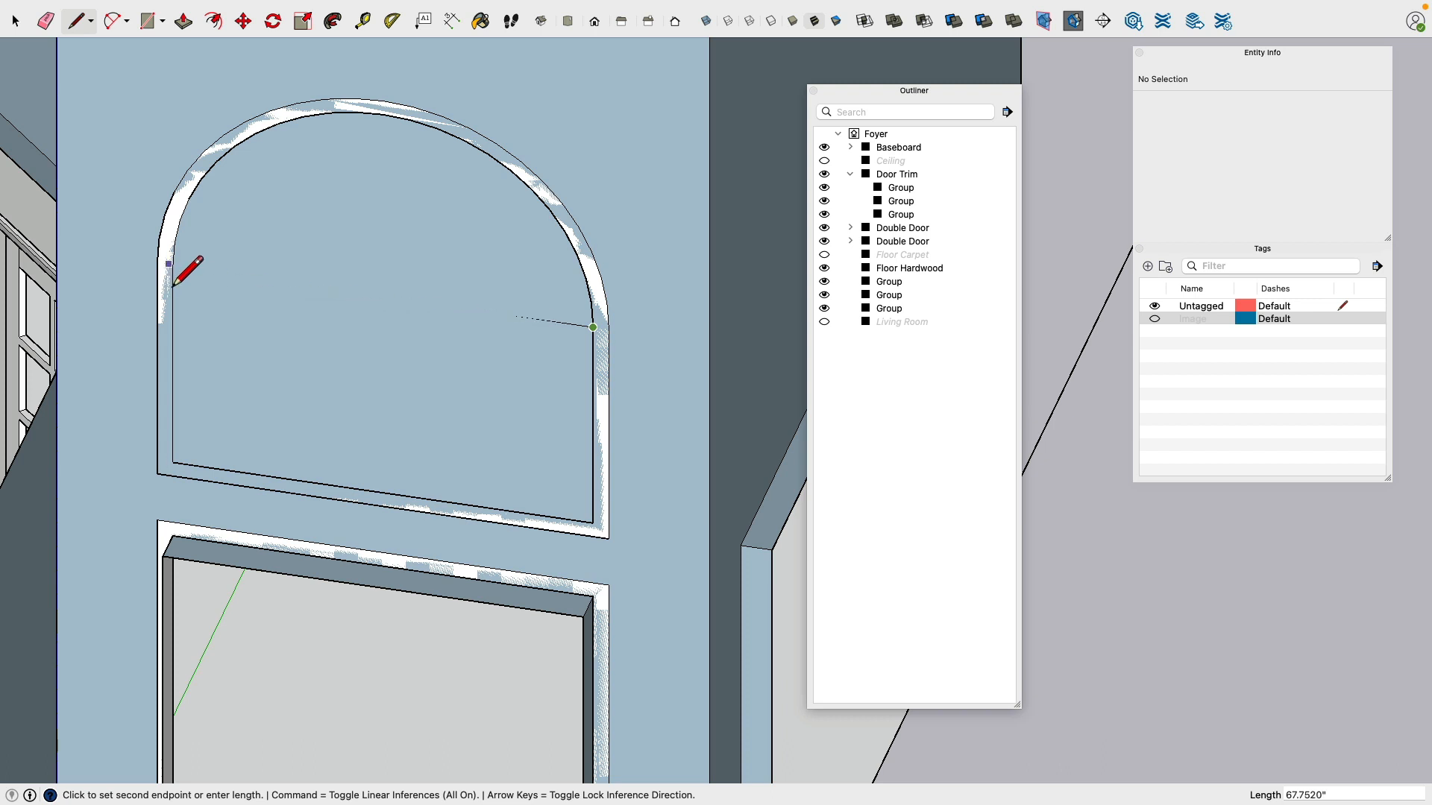
left_click(172, 269)
left_click(181, 475)
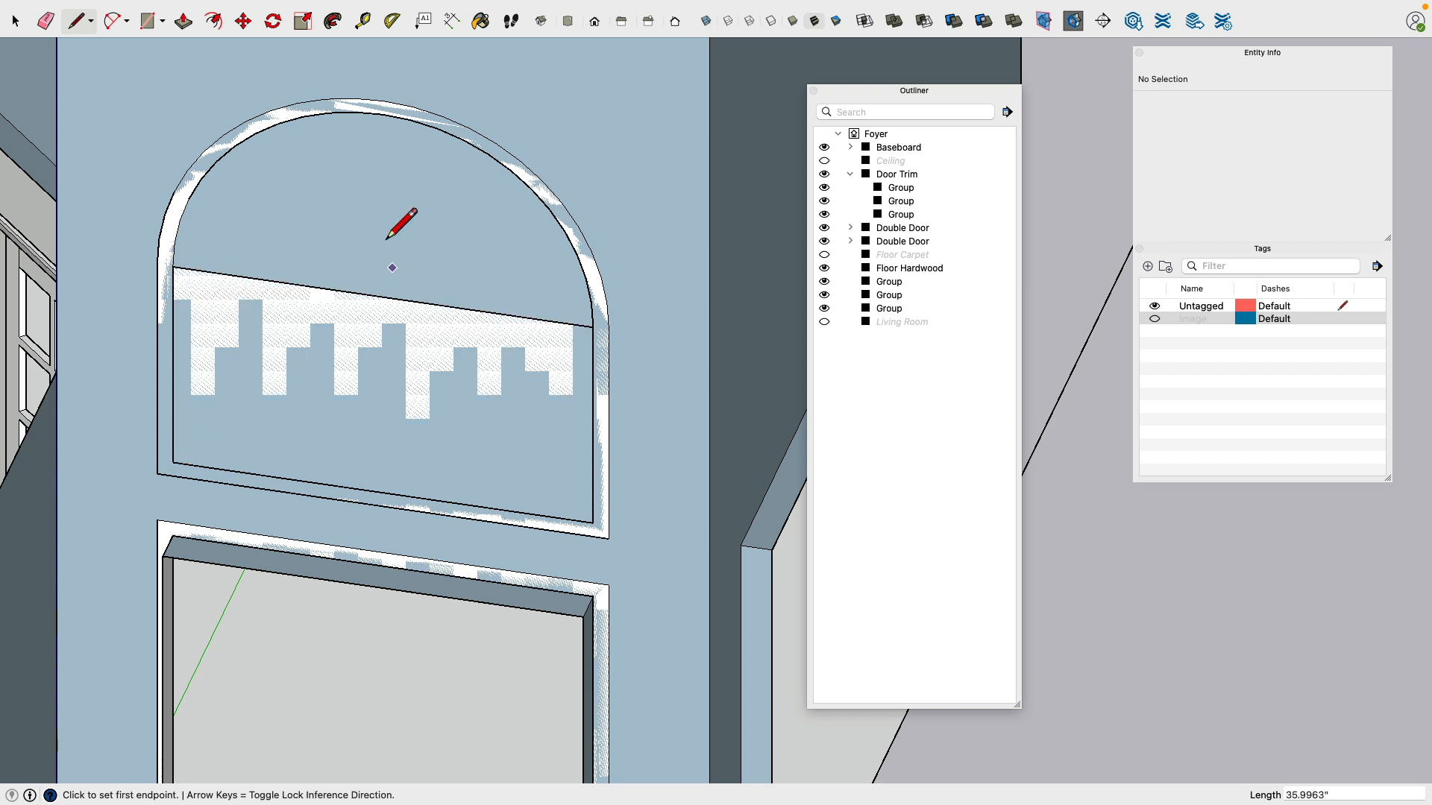
Step: Draw an arc with a 33.5" bulge over the rectangle's upper edge, following the trim's inner curve
left_click(112, 21)
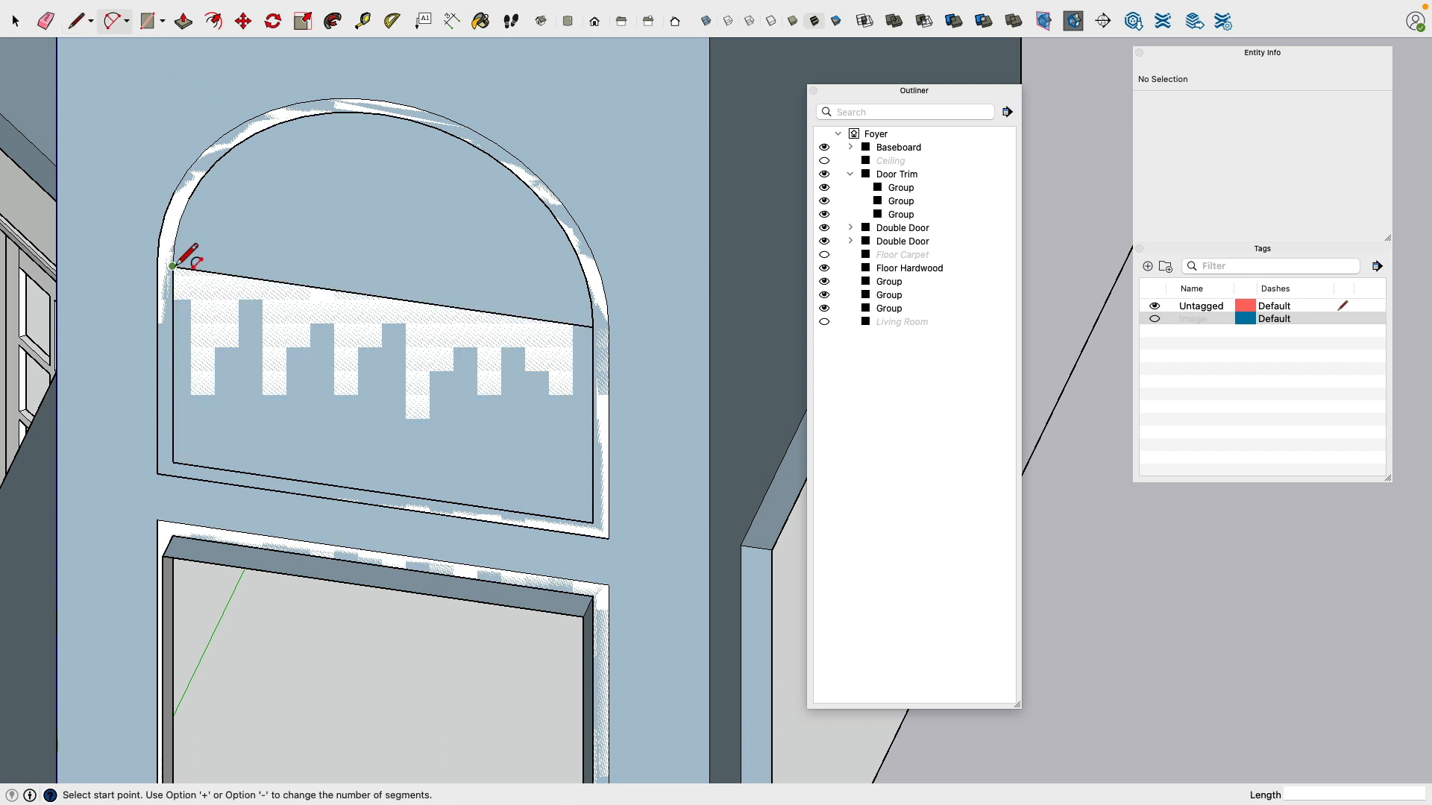
left_click(172, 266)
left_click(593, 327)
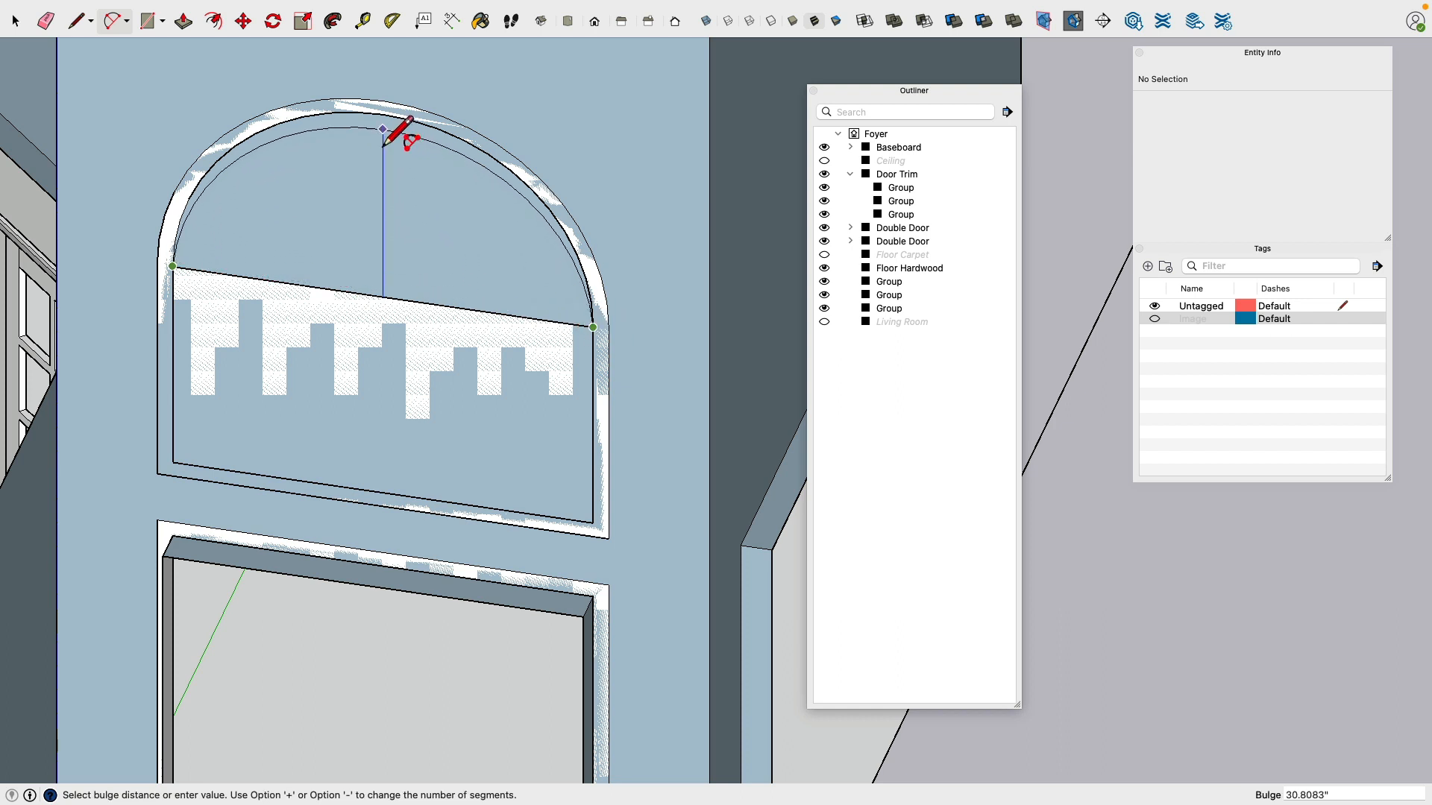
left_click(387, 141)
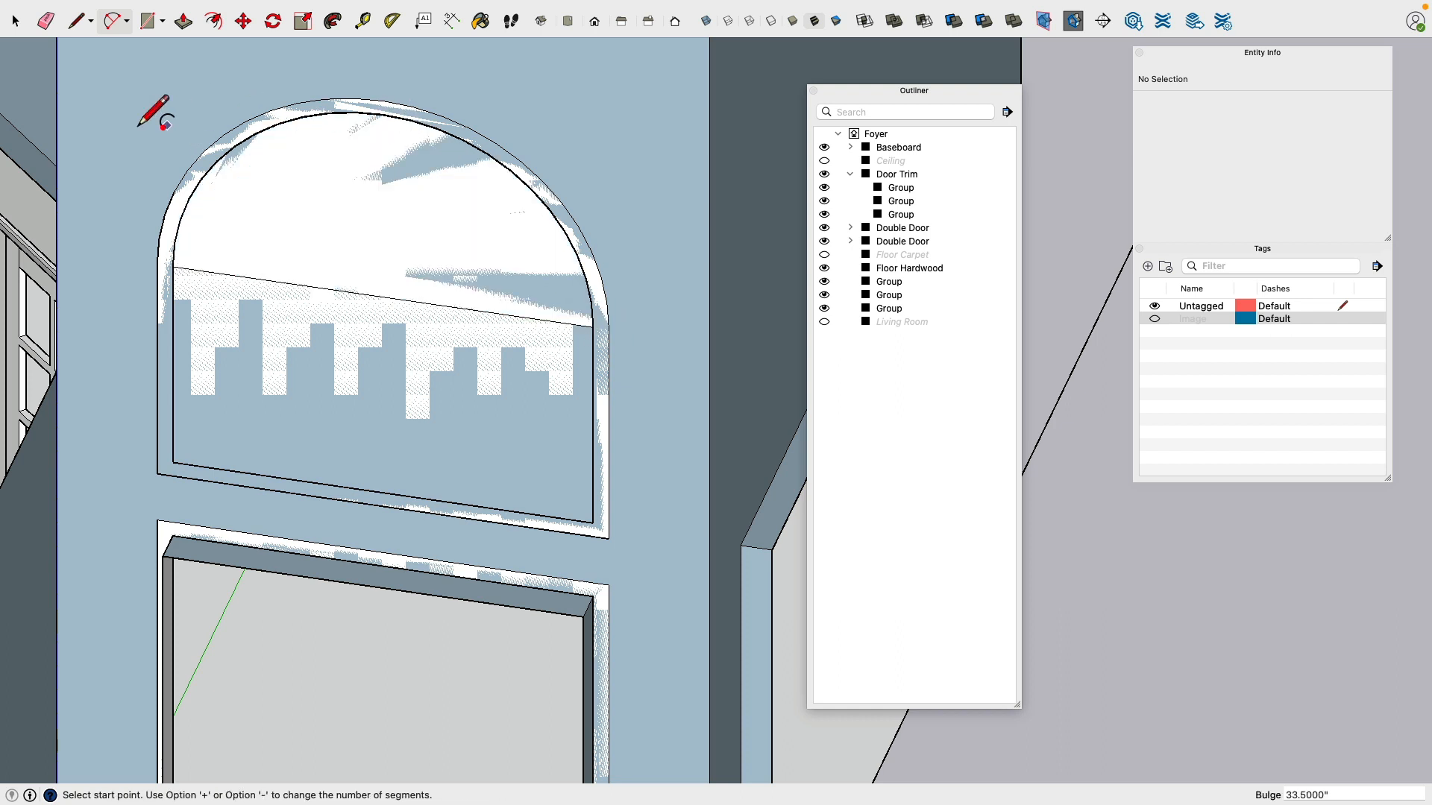
Step: Try to delete the traced arch and rectangle faces together with the line between them
left_click(46, 21)
left_click(16, 22)
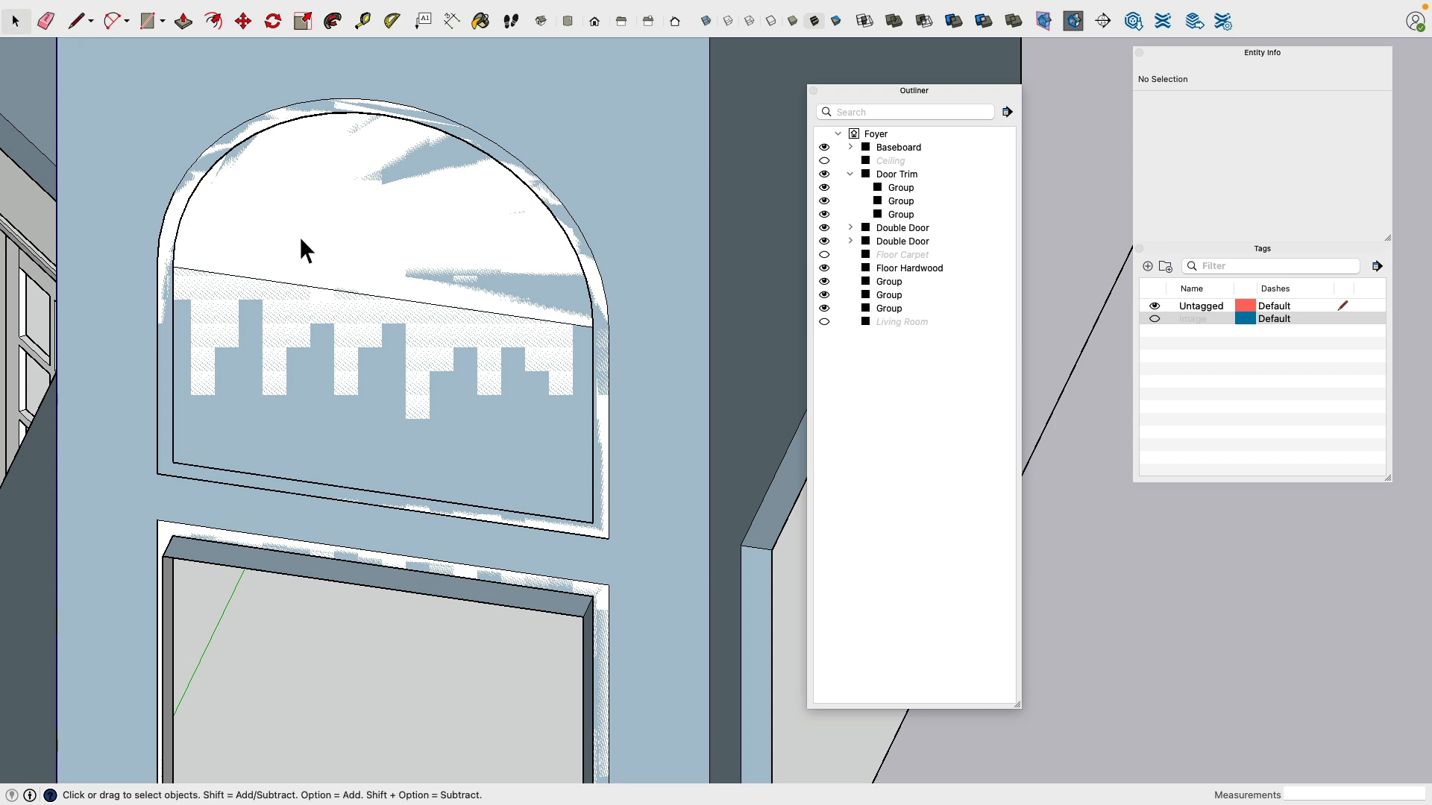
left_click(299, 238)
left_click(287, 283, "shift")
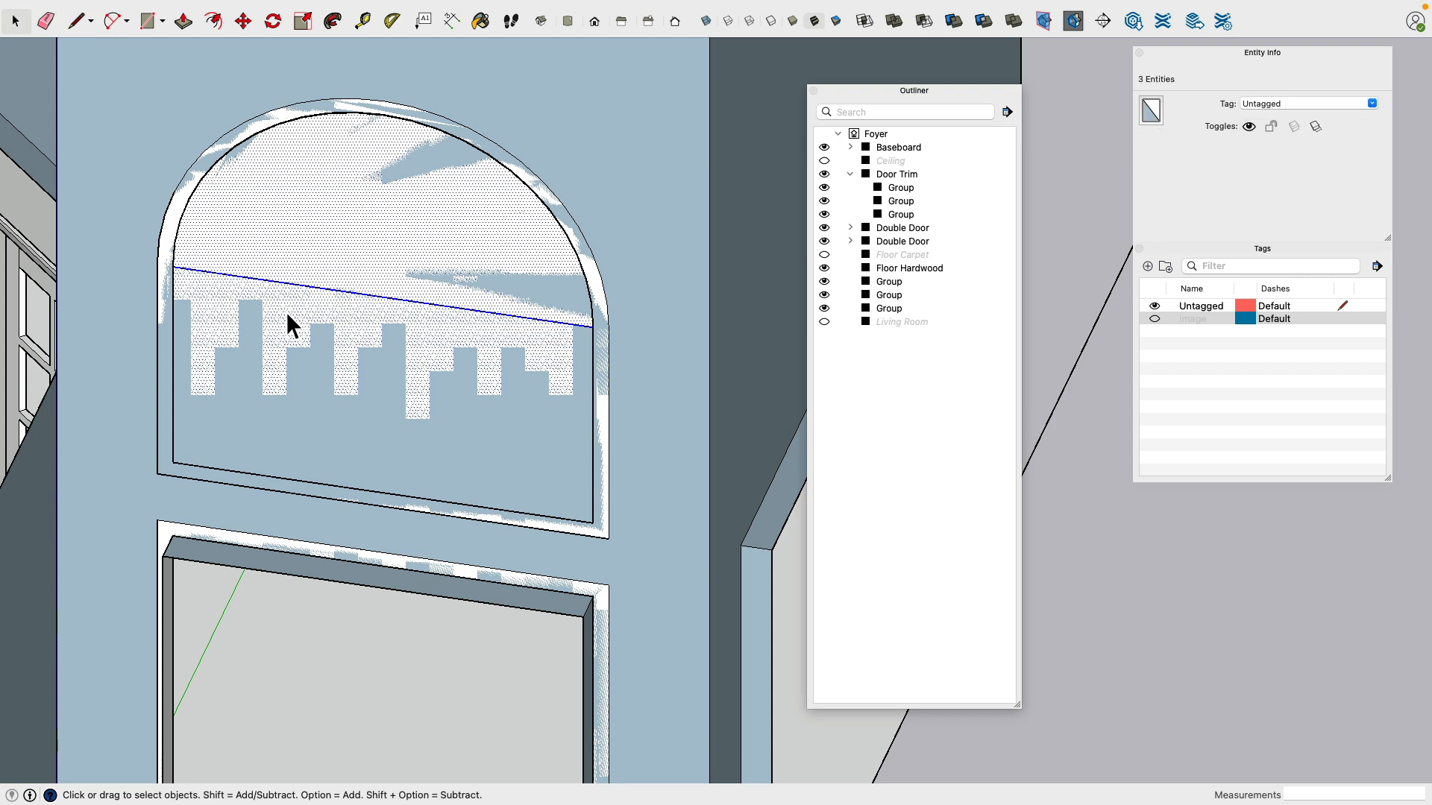
key("Delete")
scroll(317, 302, "down", 3)
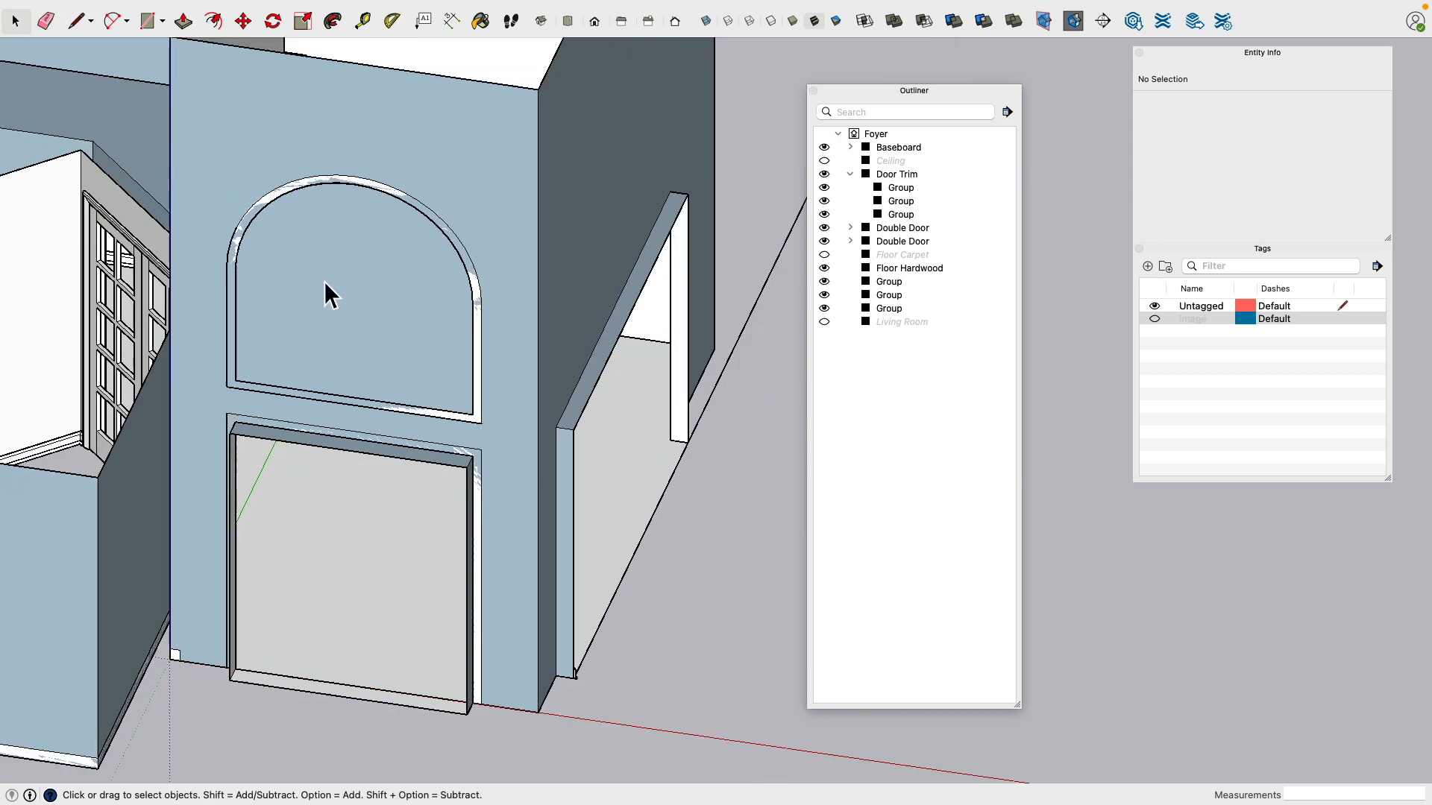
Step: Hide the wall group and the arched window trim group to isolate the traced window face
left_click(427, 145)
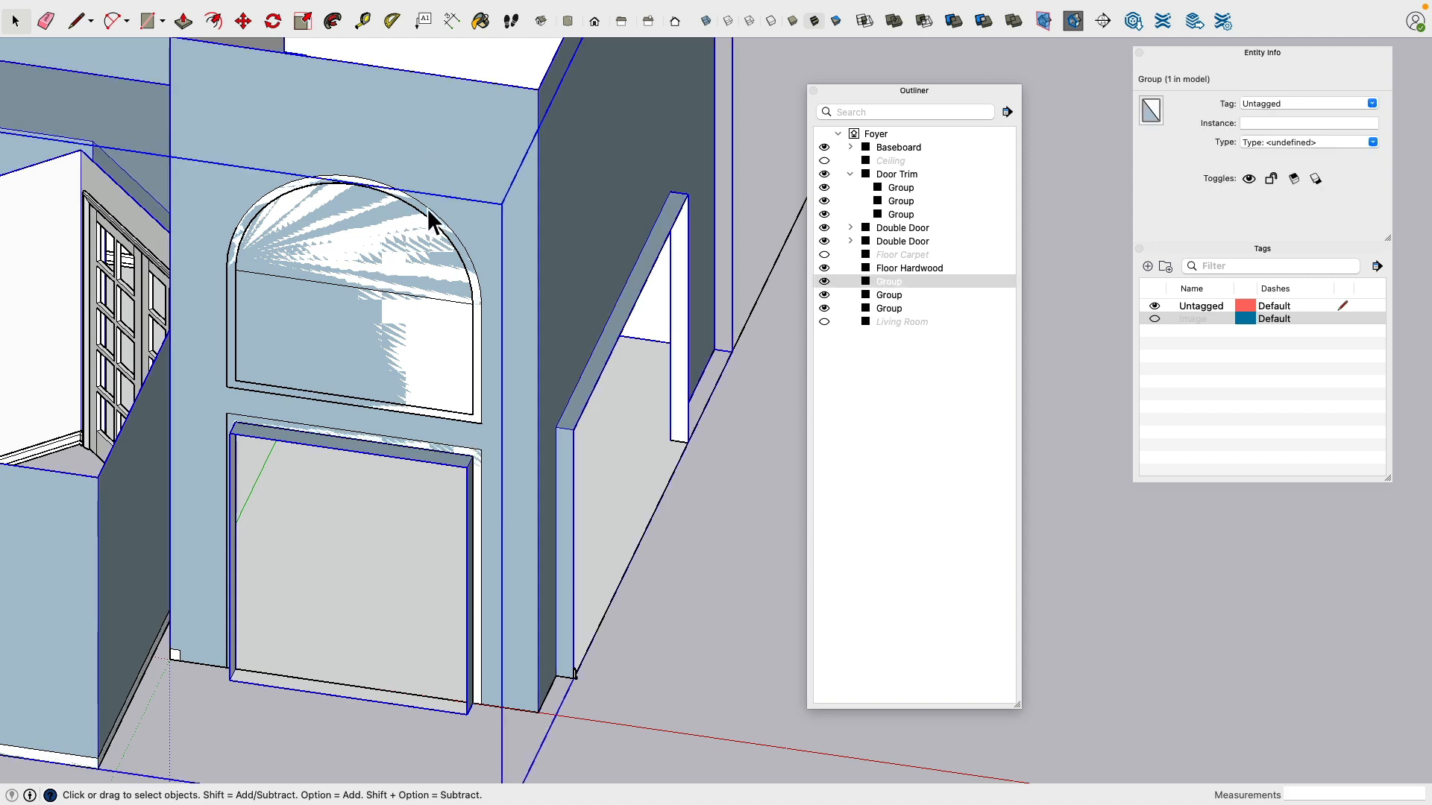
scroll(299, 262, "up", 2)
key("super+e")
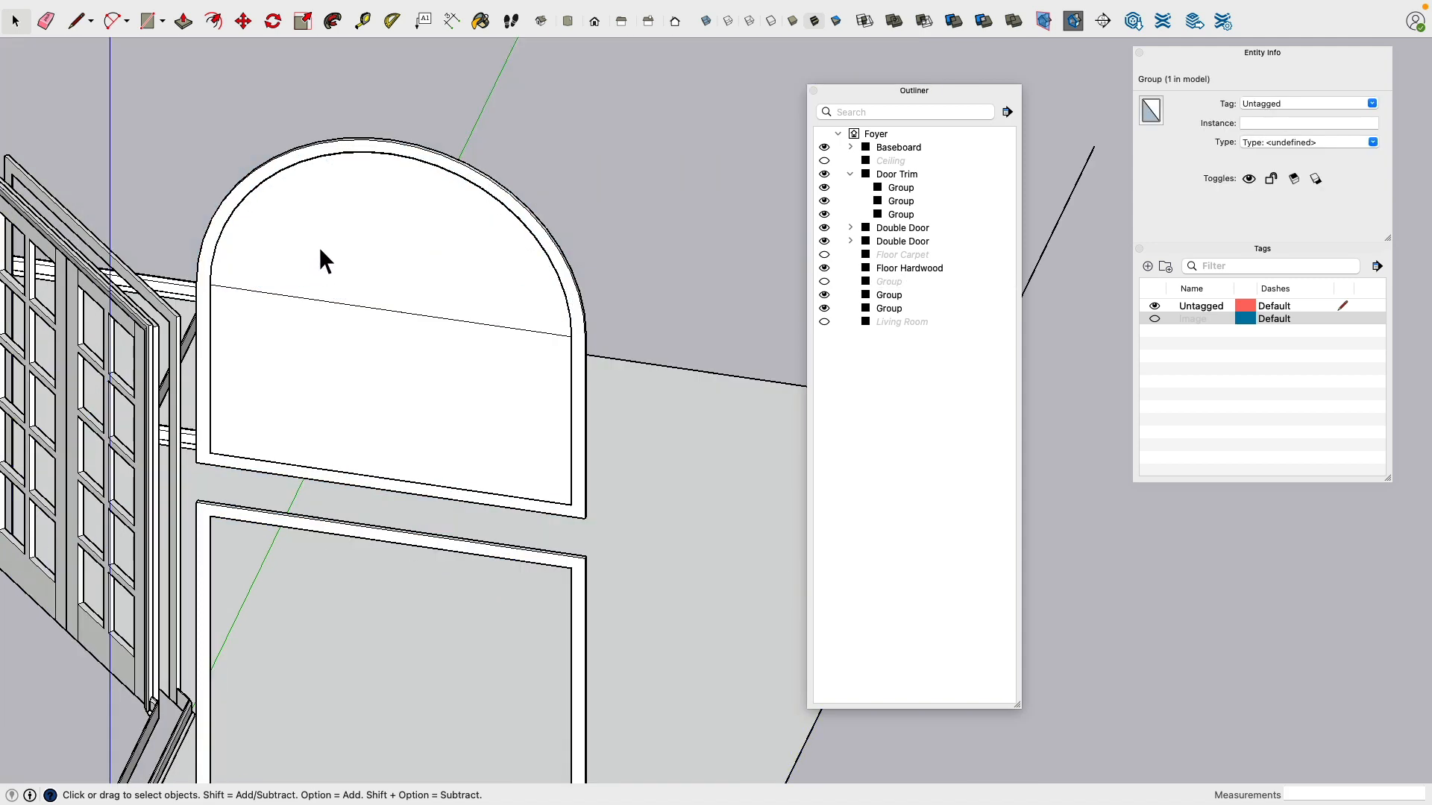
left_click(291, 159)
key("super+e")
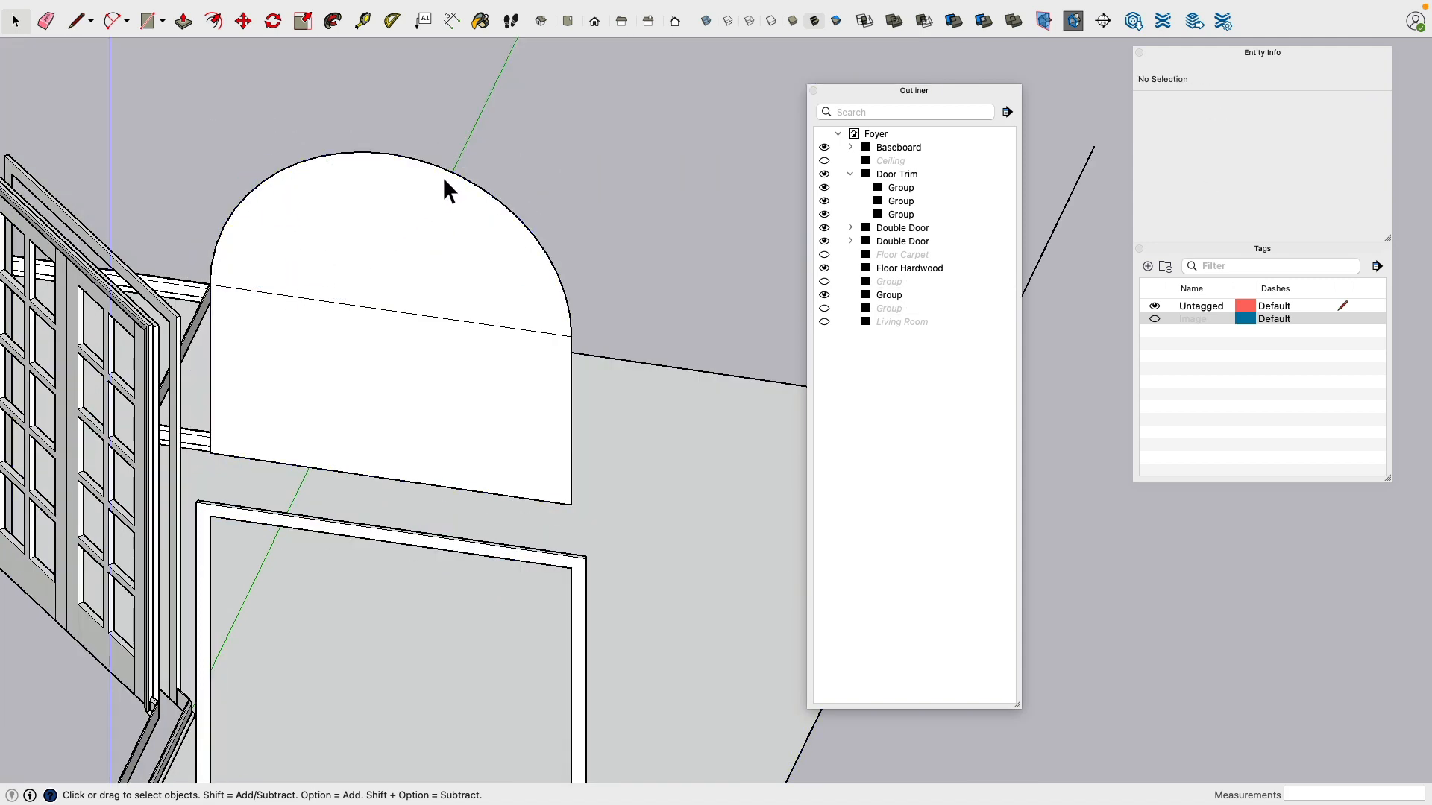
Step: Delete the isolated traced window faces with their edges and unhide all the hidden groups
triple_click(463, 183)
middle_click_drag(463, 183, 438, 156)
key("Delete")
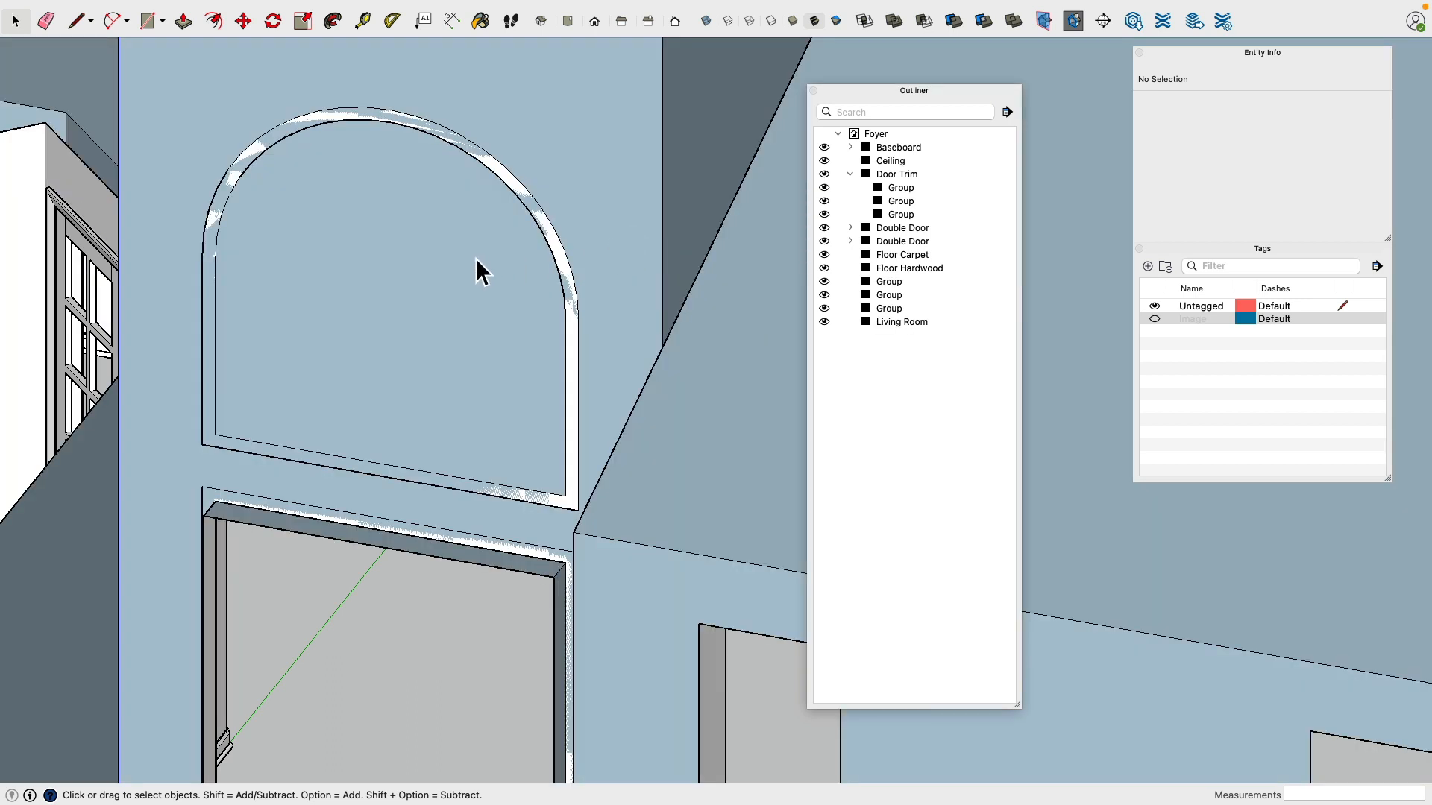
Step: Inside the entrance wall group, draw lines along the two straight sides and bottom of the arched trim's inner edge
double_click(475, 258)
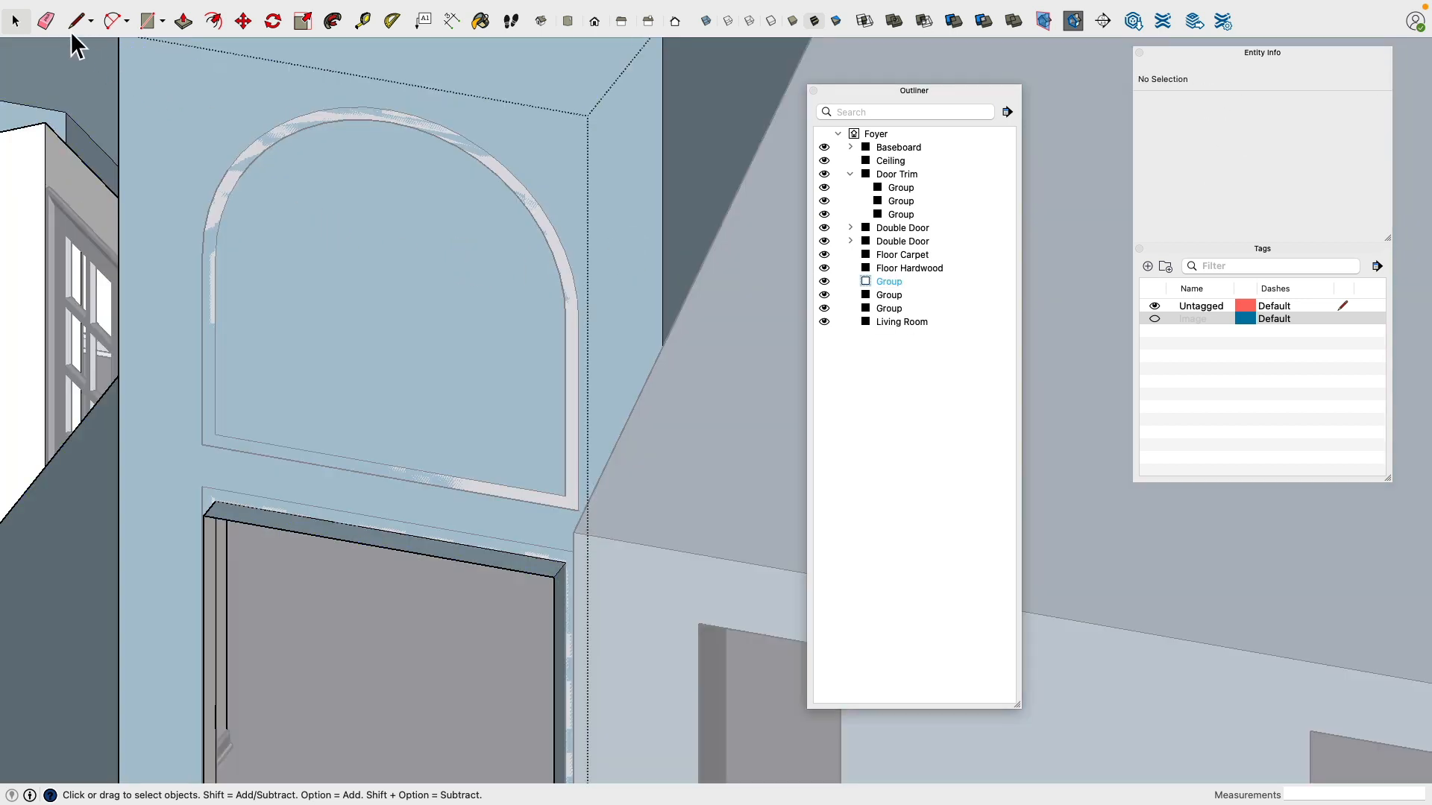
left_click(76, 21)
left_click(214, 257)
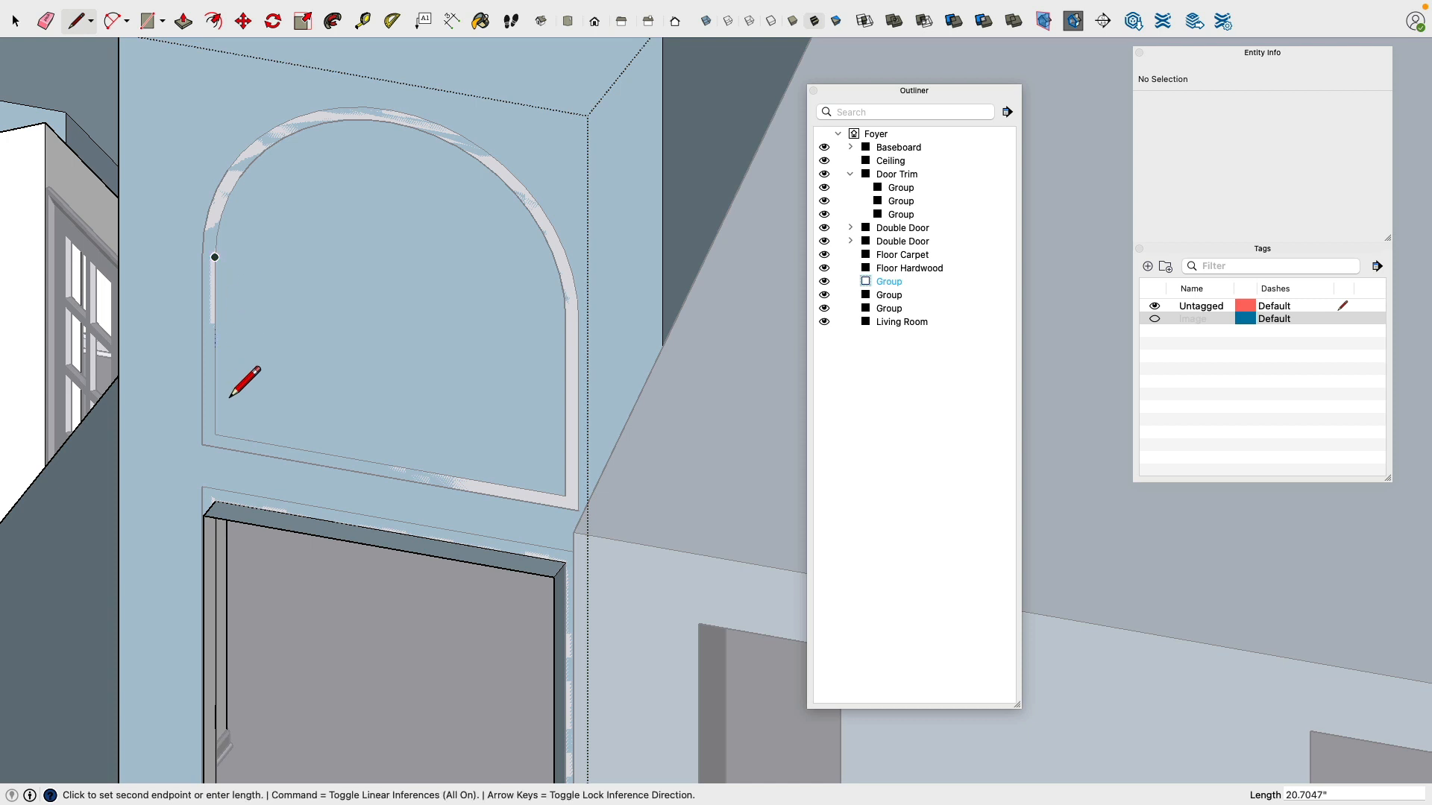
left_click(214, 433)
left_click(565, 495)
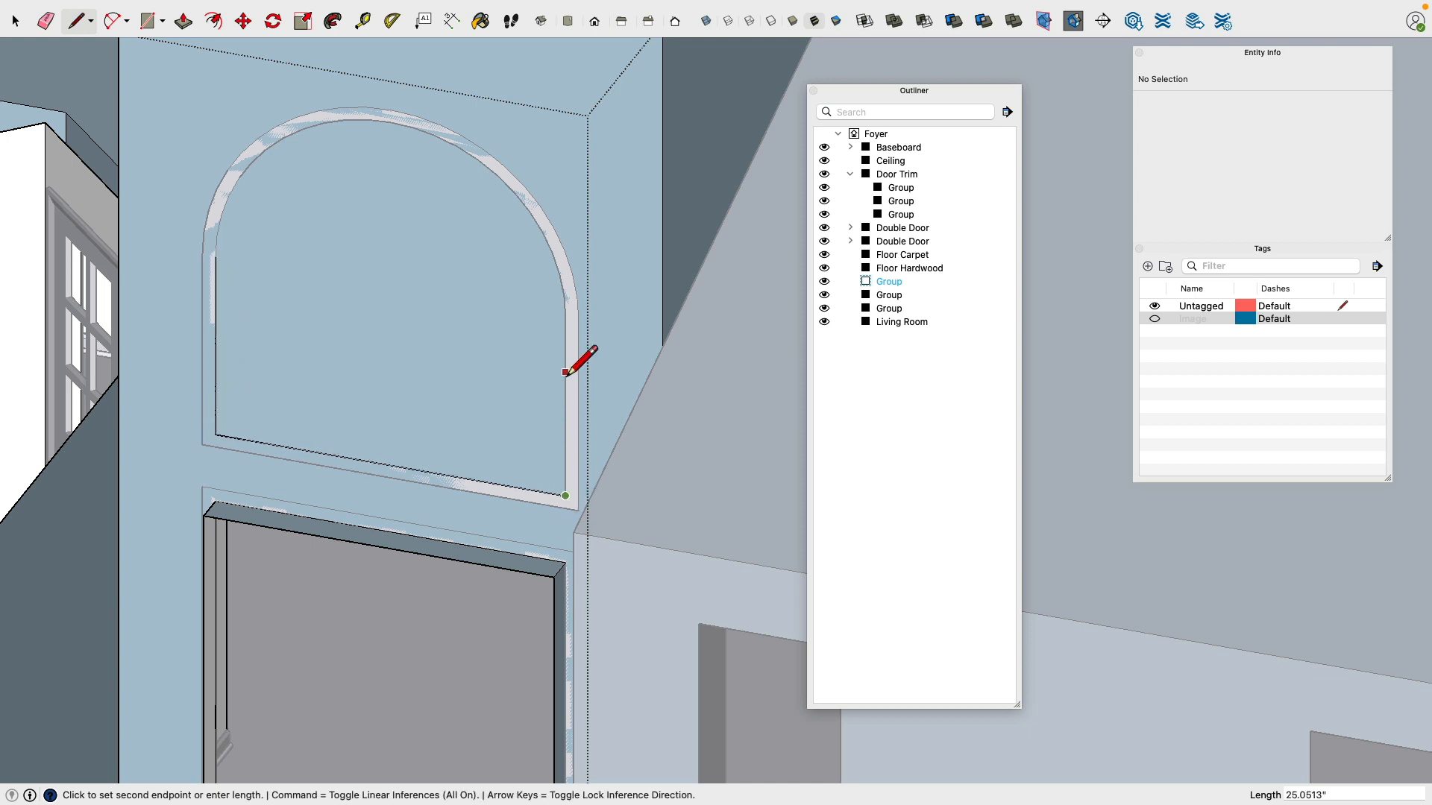
left_click(565, 318)
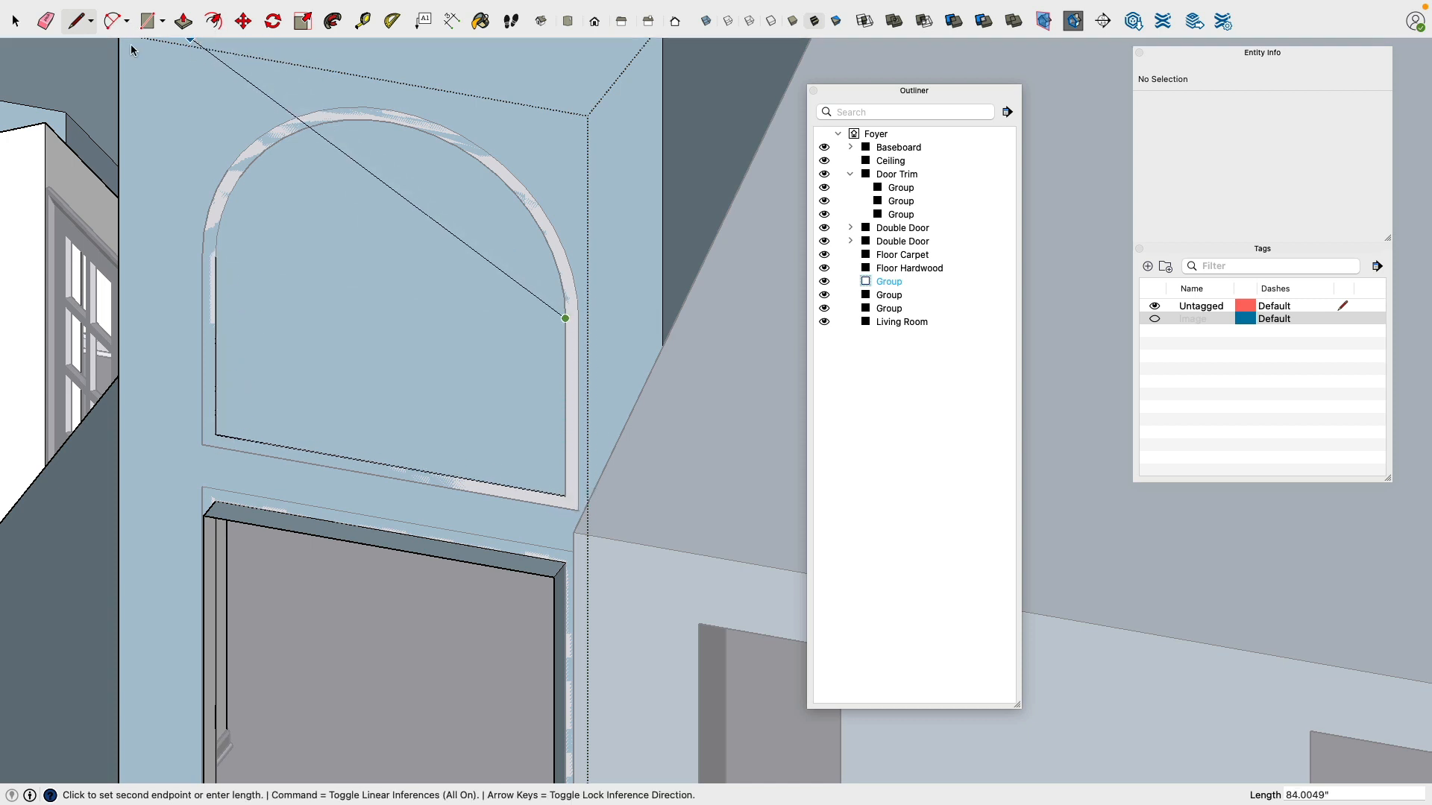
Step: Close the window outline on the wall with an arc of 33.5" bulge following the trim's inner curve
left_click(112, 20)
left_click(566, 318)
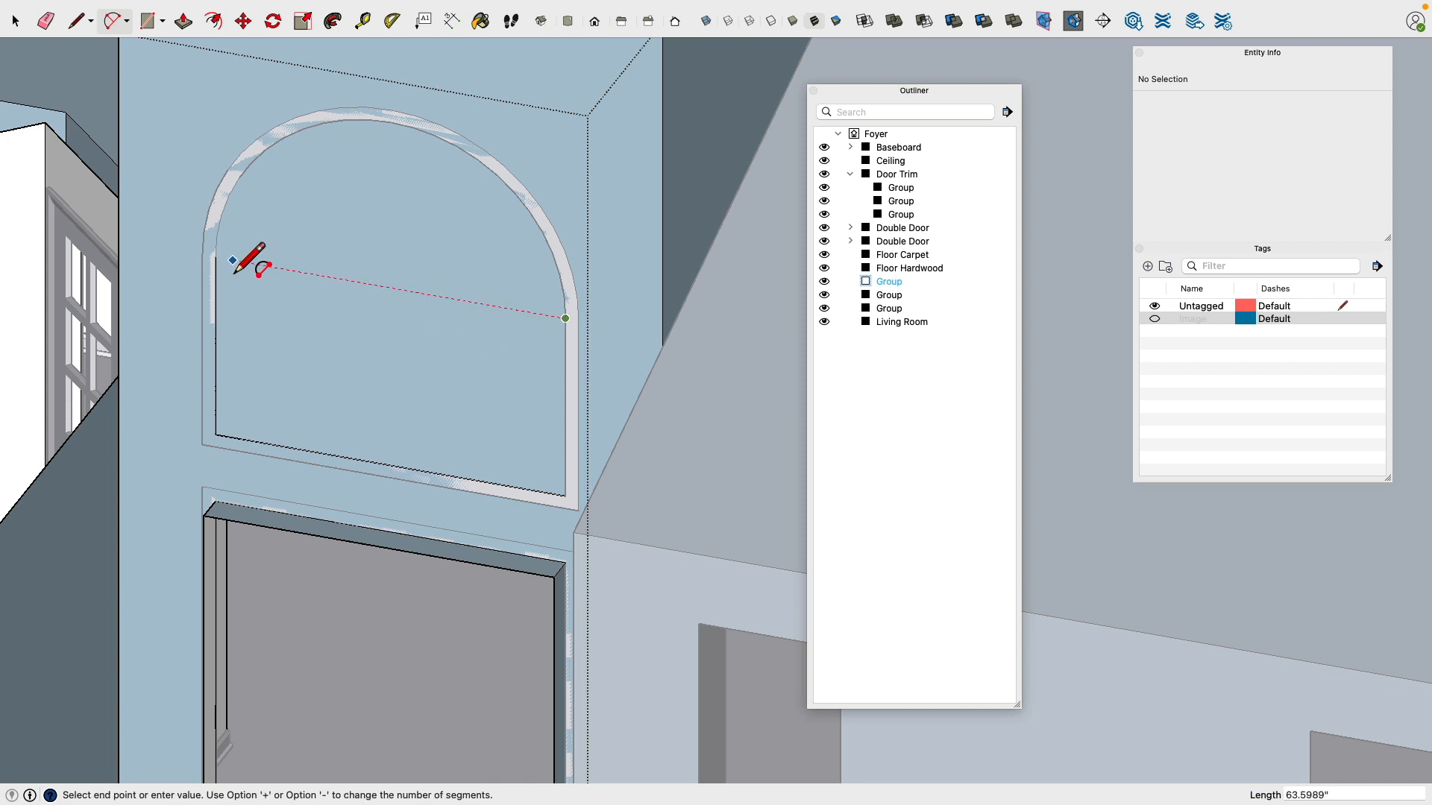
left_click(215, 257)
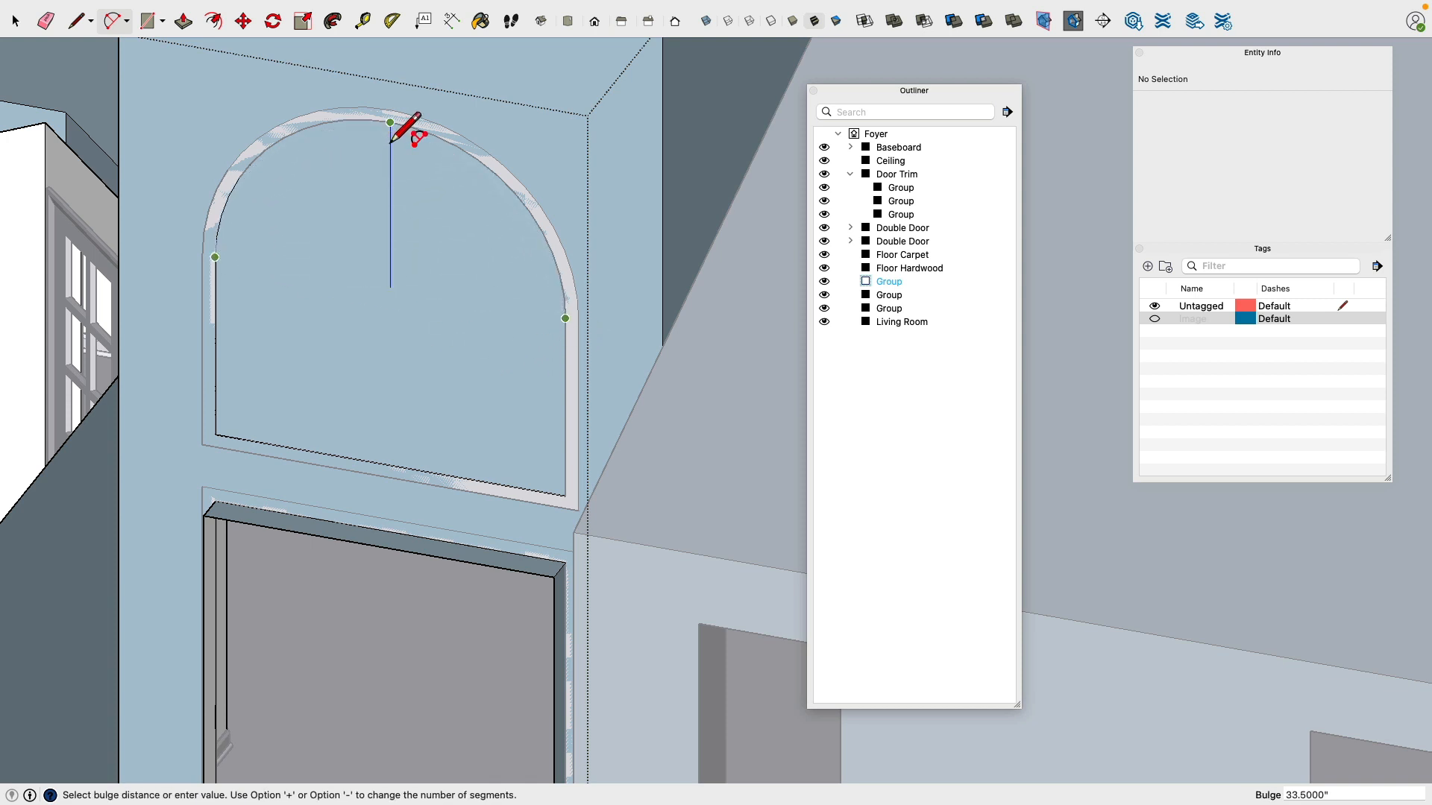
left_click(390, 123)
left_click(15, 21)
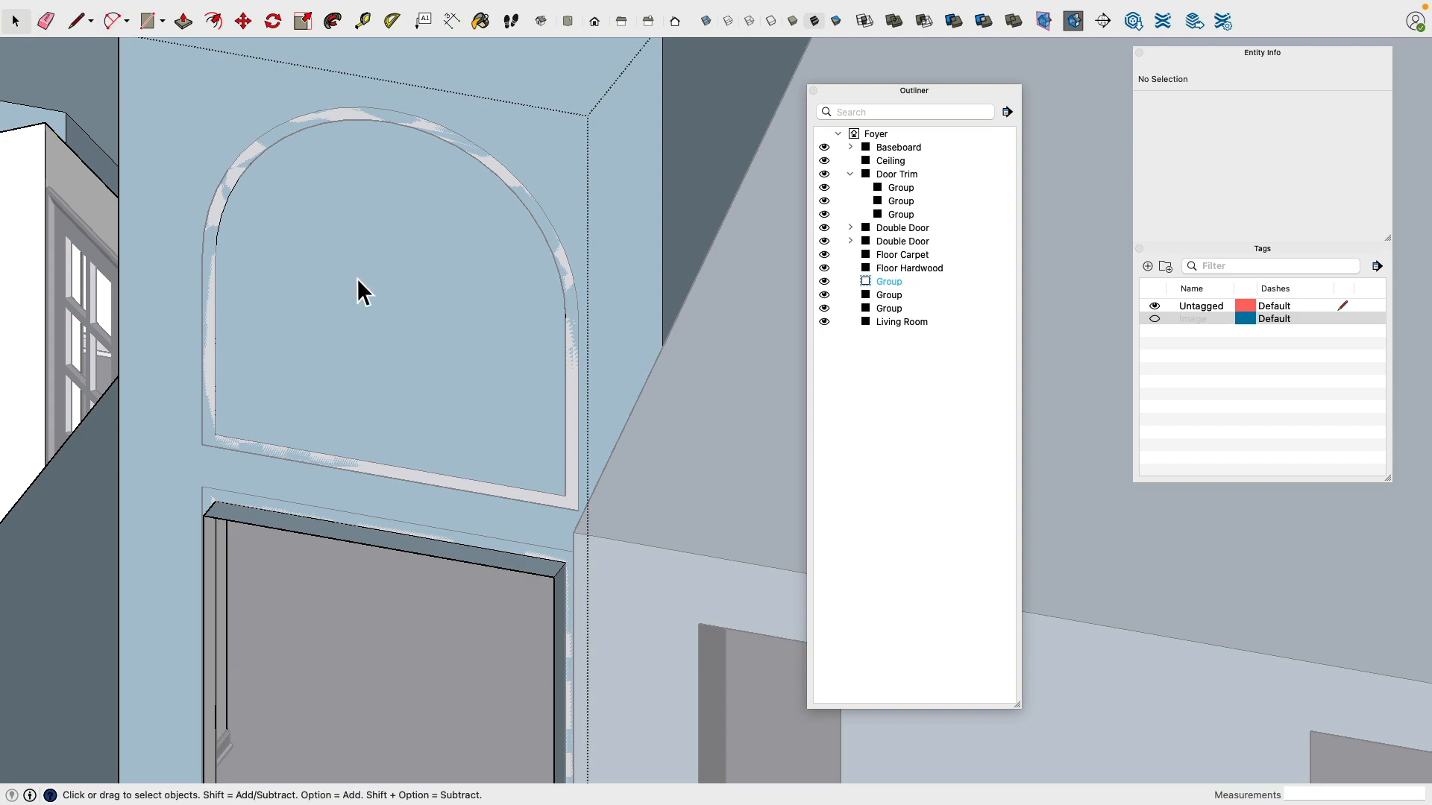
Step: Try to open the window by deleting the wall face inside the traced arch outline
left_click(357, 279)
key("Delete")
middle_click_drag(432, 336, 645, 297)
scroll(333, 272, "up", 3)
scroll(413, 311, "up", 4)
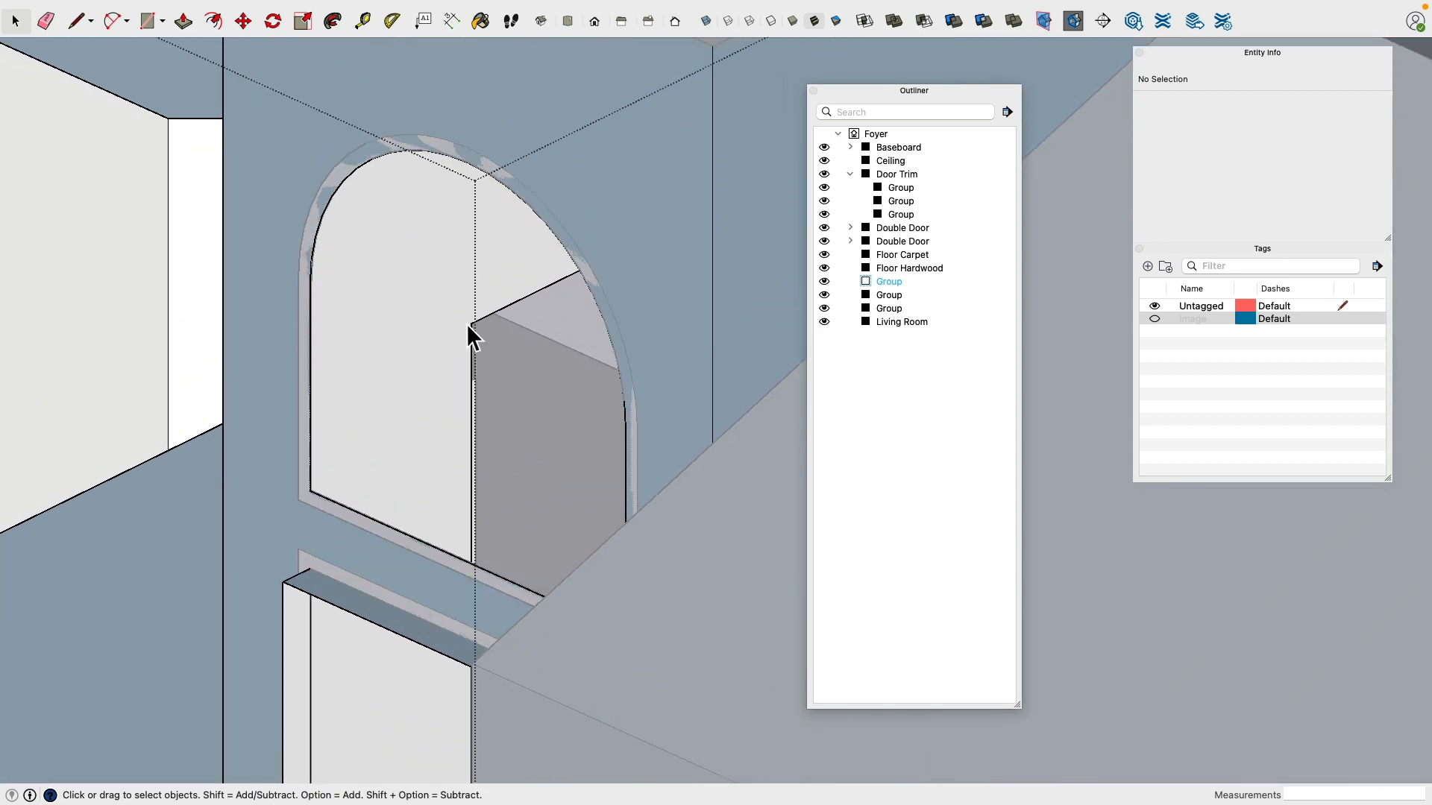
scroll(467, 324, "down", 2)
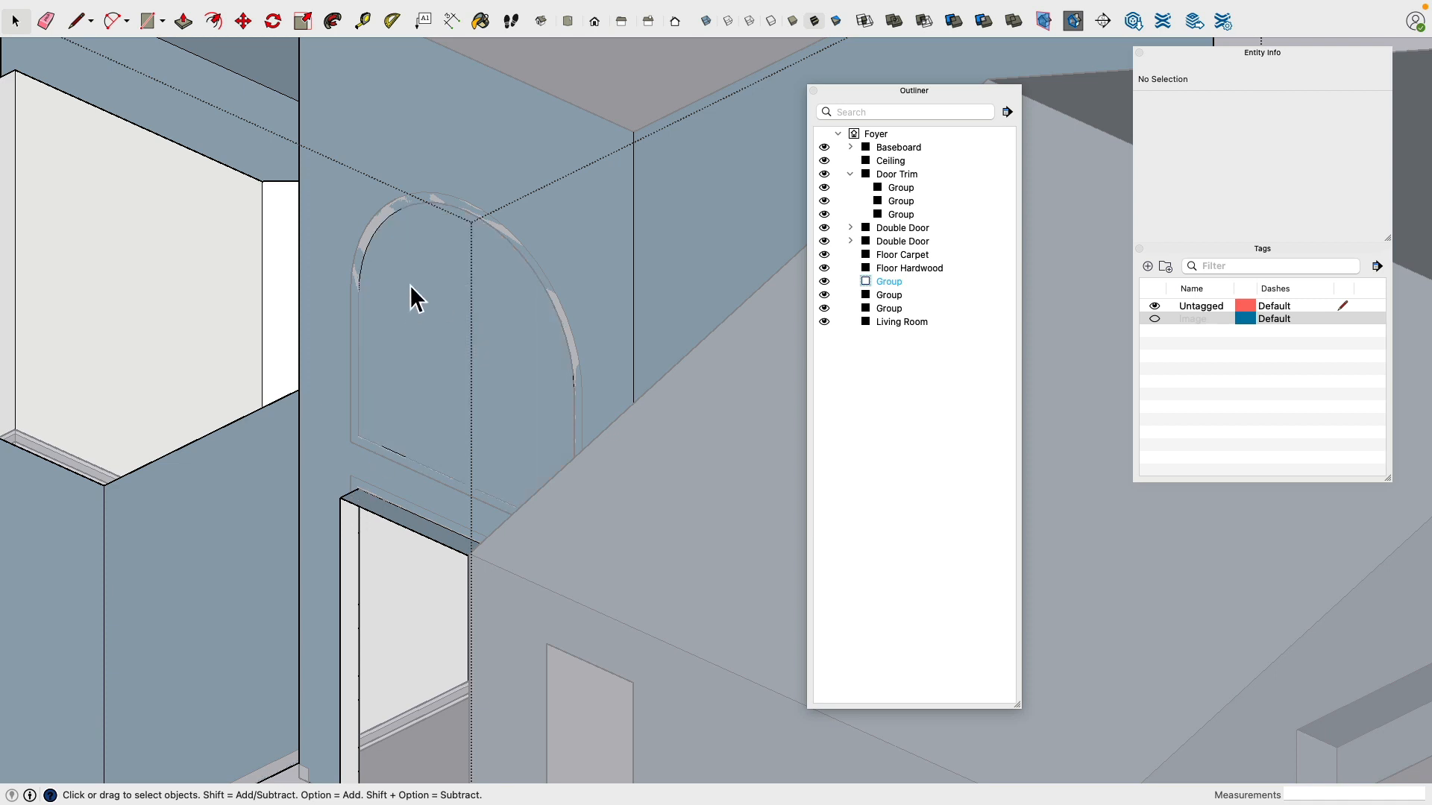
Step: Push the arched window face 6" through the wall thickness
left_click(410, 287)
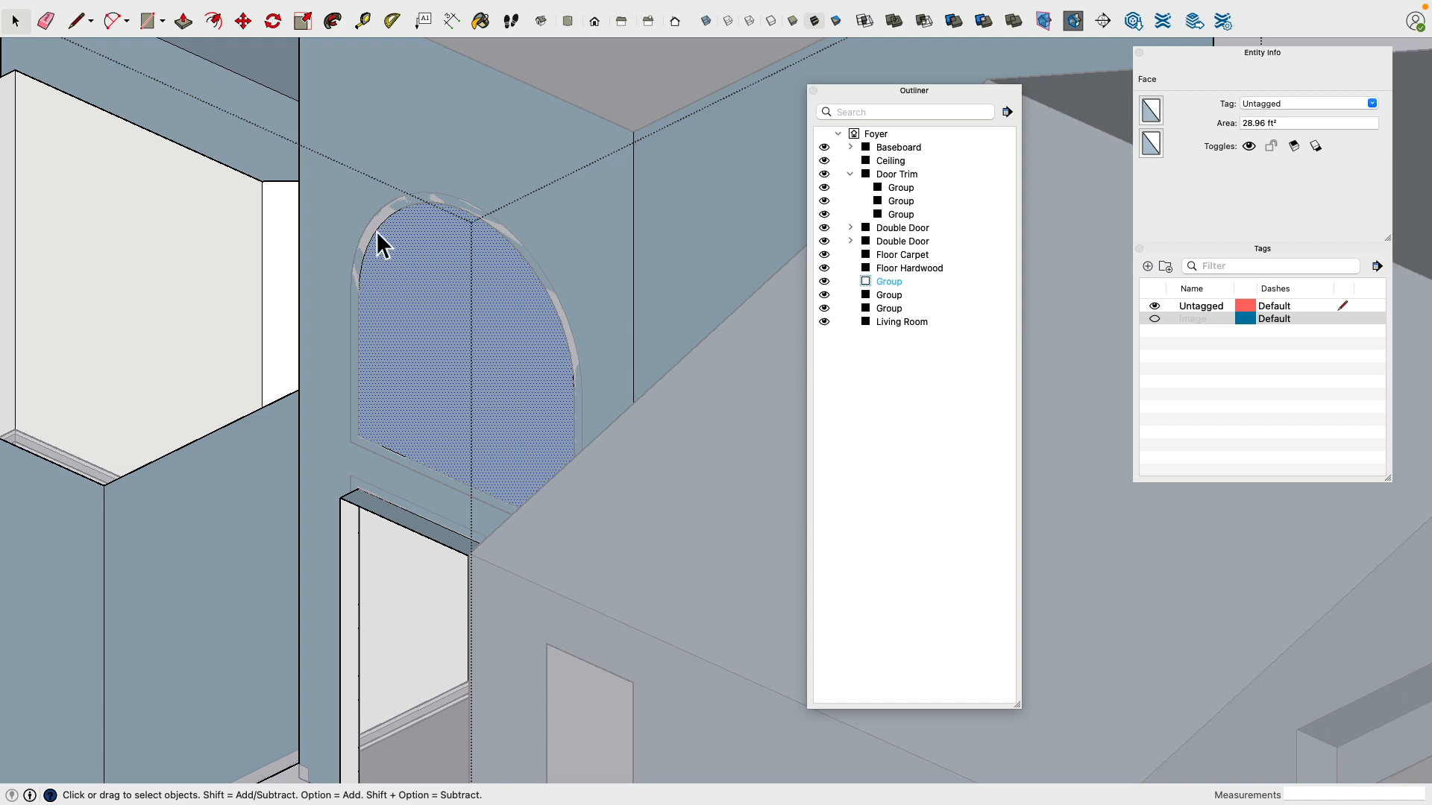
left_click(183, 21)
left_click(418, 390)
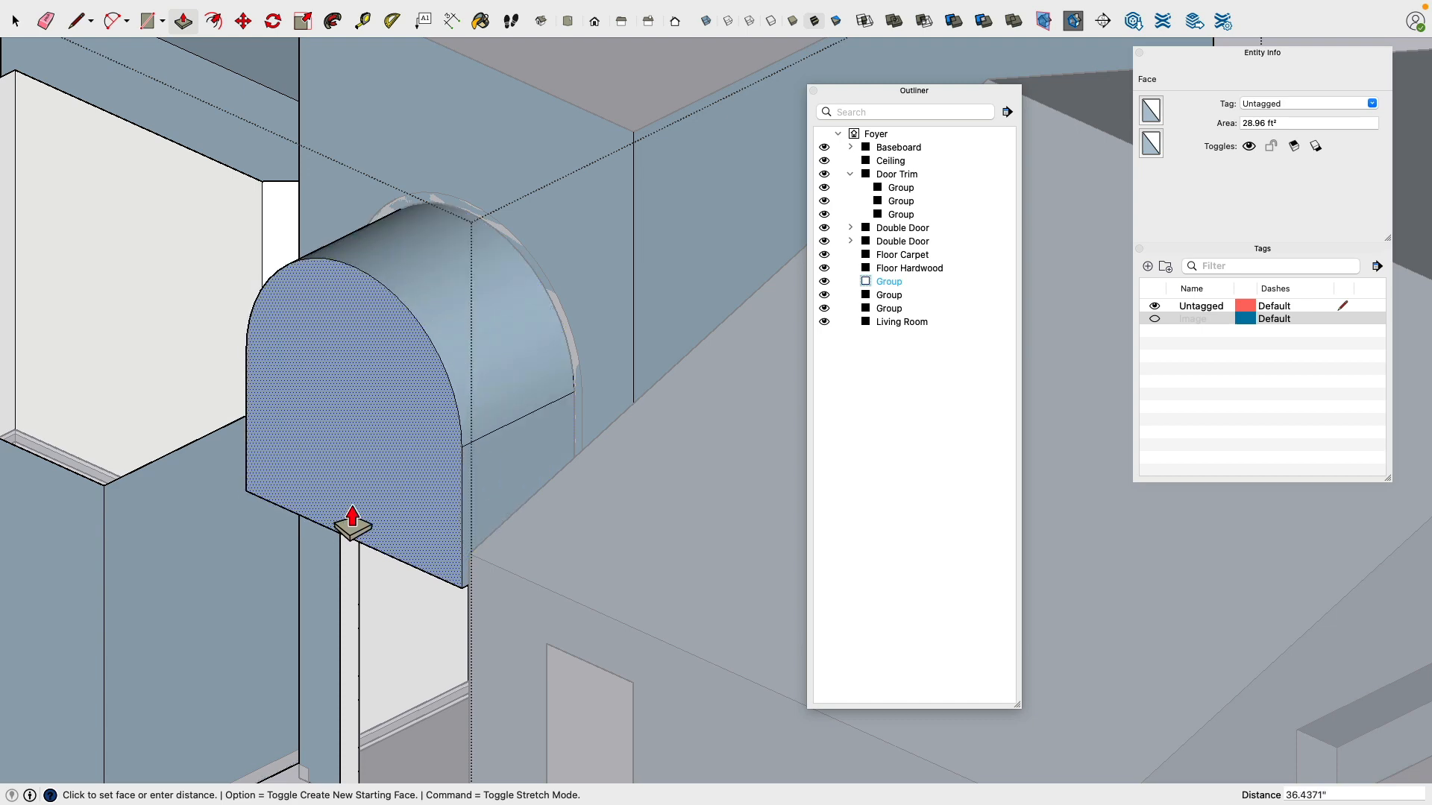
middle_click_drag(353, 522, 372, 306)
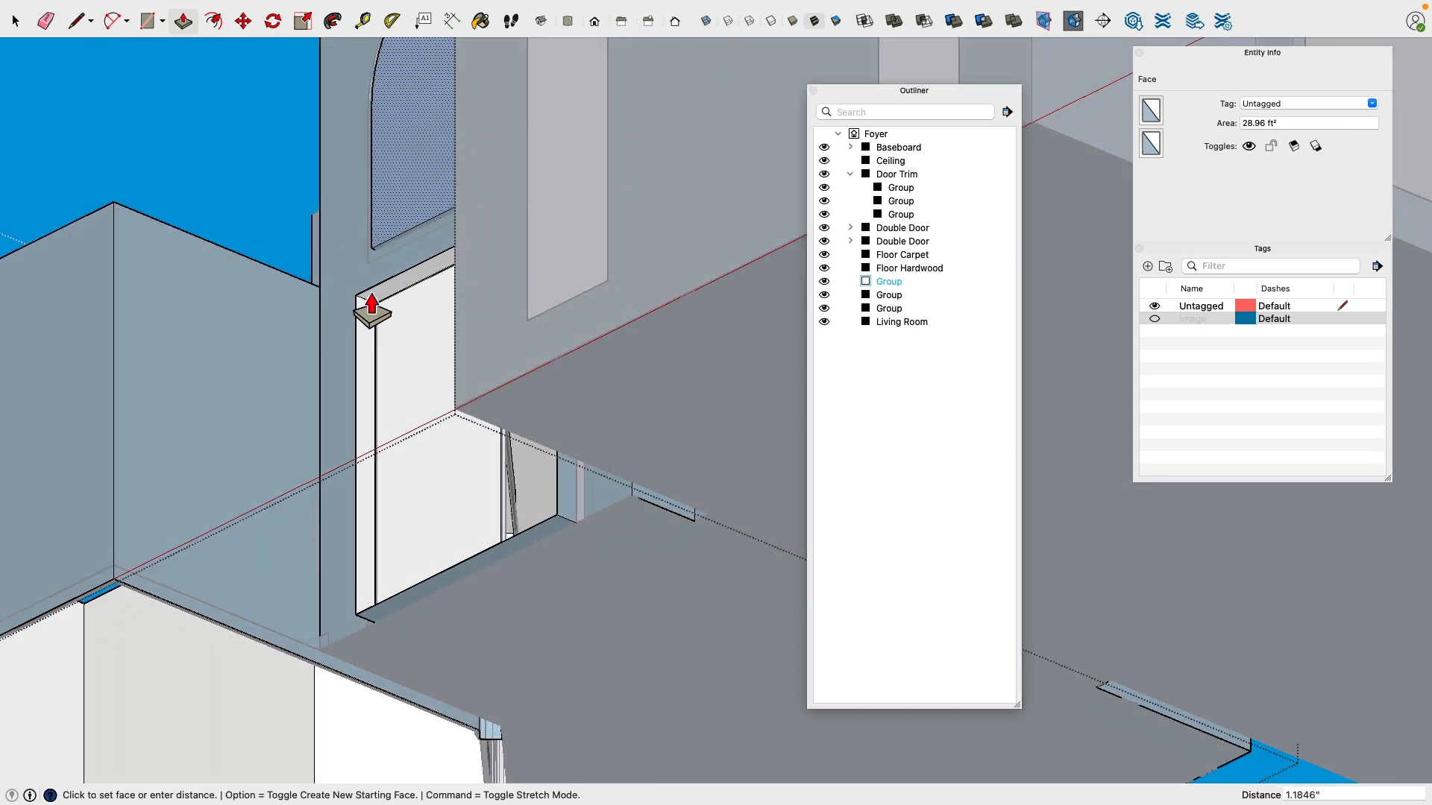
type("6")
key("Return")
middle_click_drag(233, 153, 57, 90)
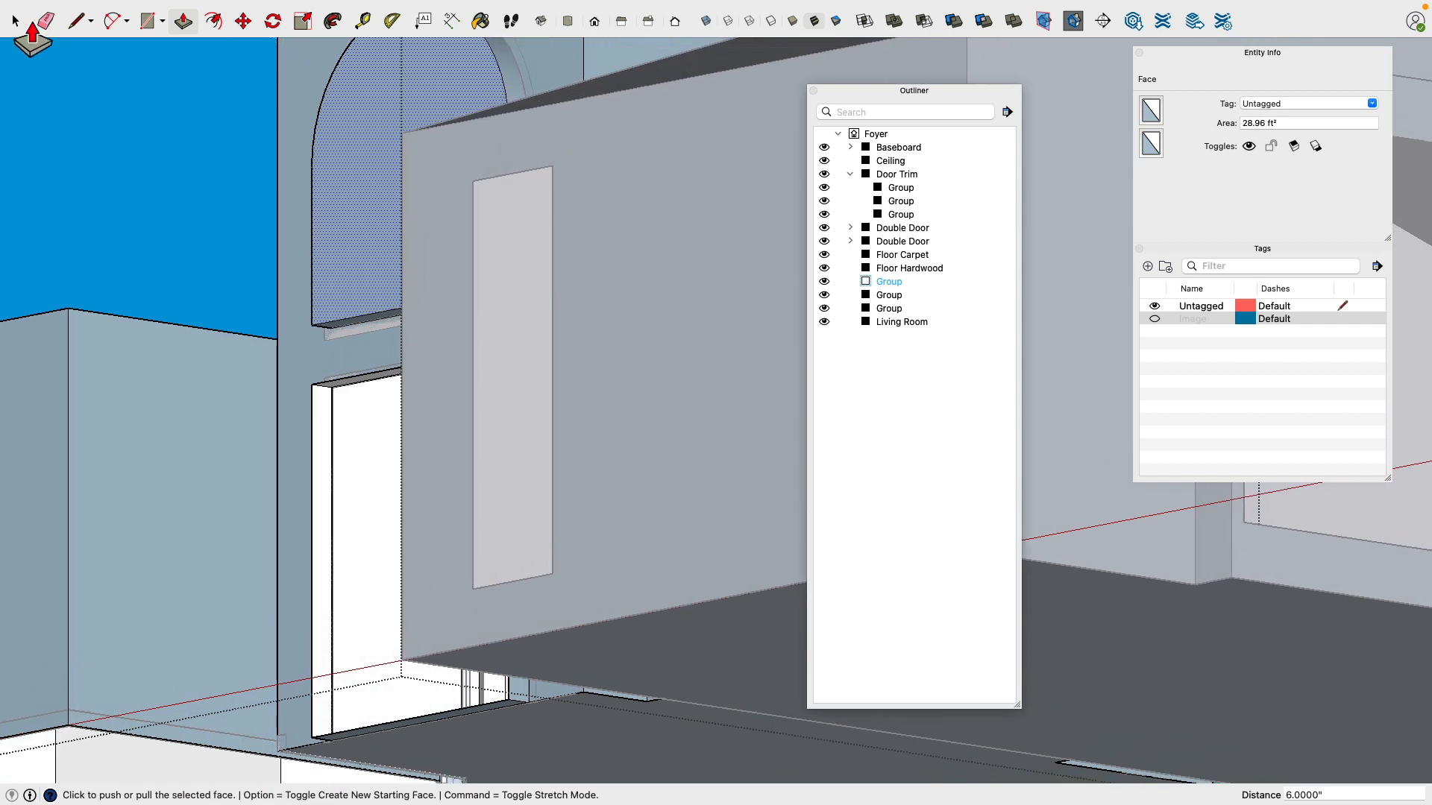
Step: Delete the leftover arched face to open the window through the wall, and leave the wall group
left_click(17, 21)
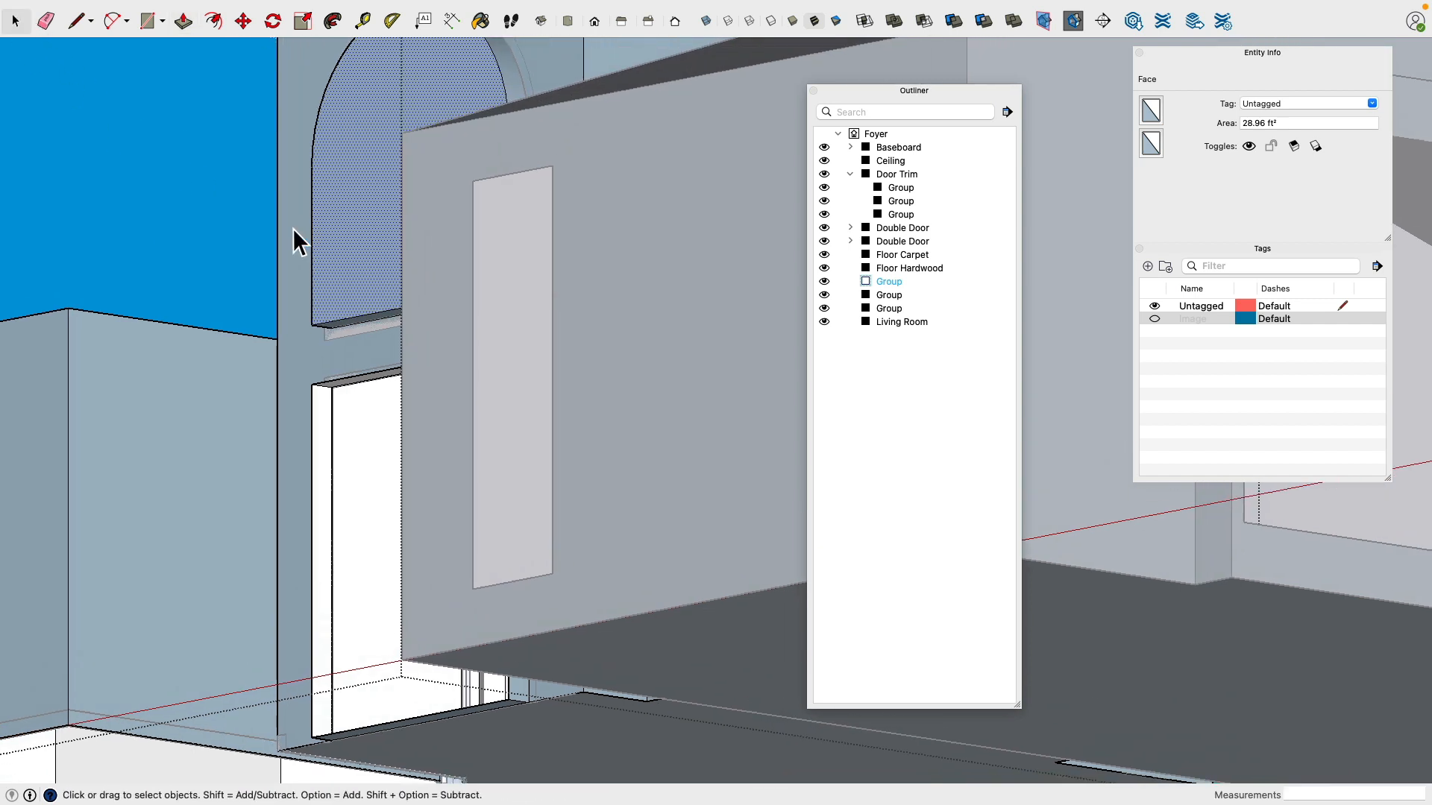
scroll(335, 310, "up", 3)
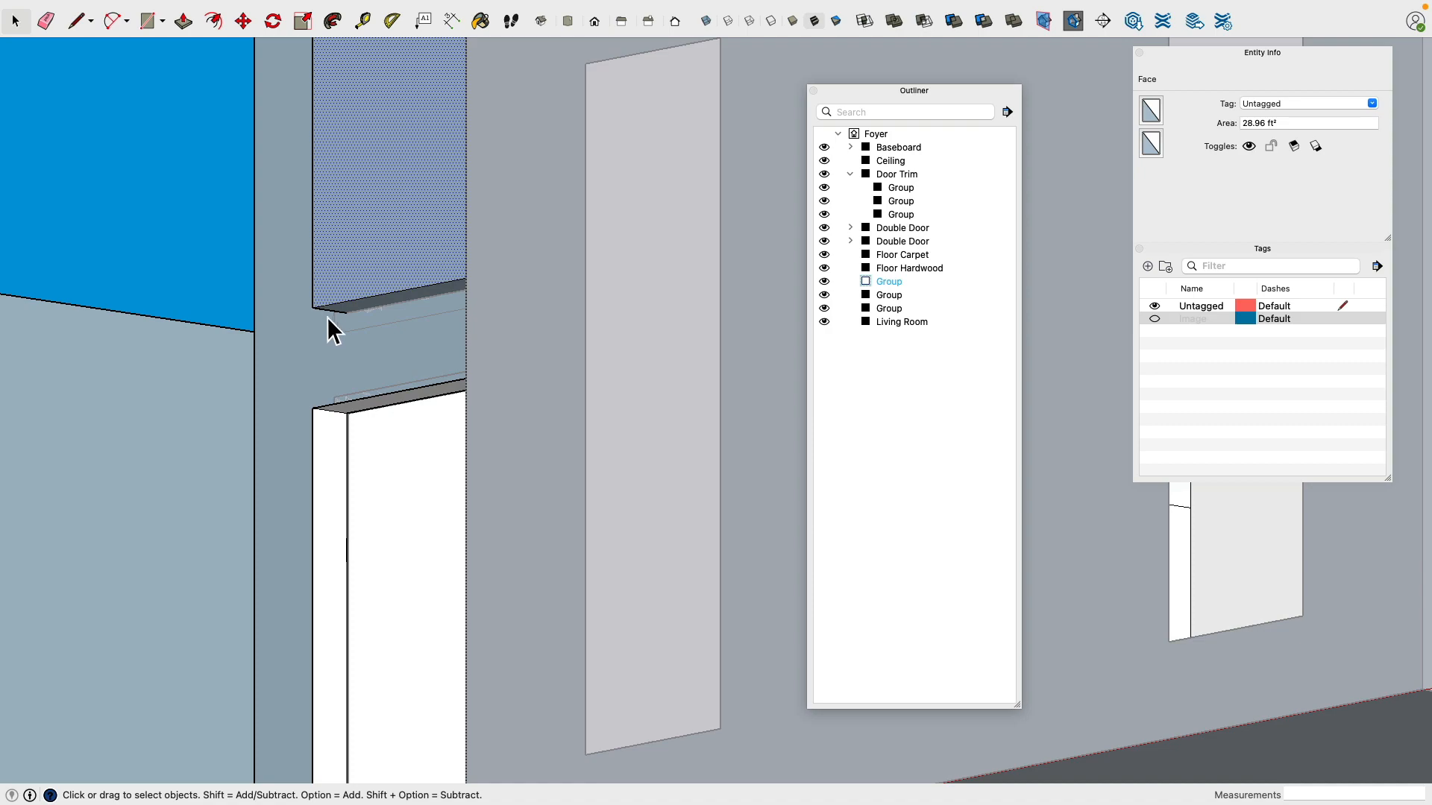
middle_click_drag(353, 254, 574, 342)
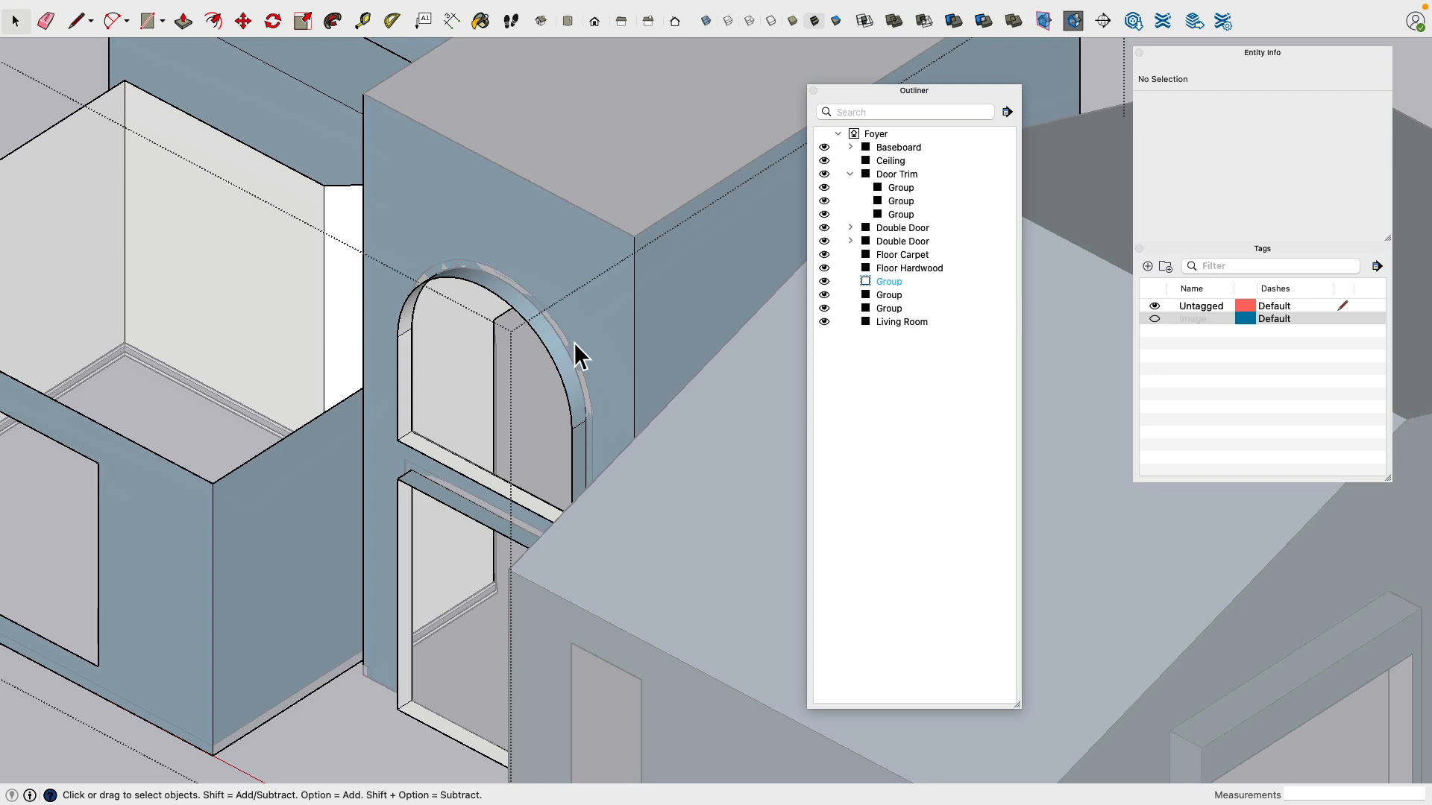
middle_click_drag(650, 399, 439, 322)
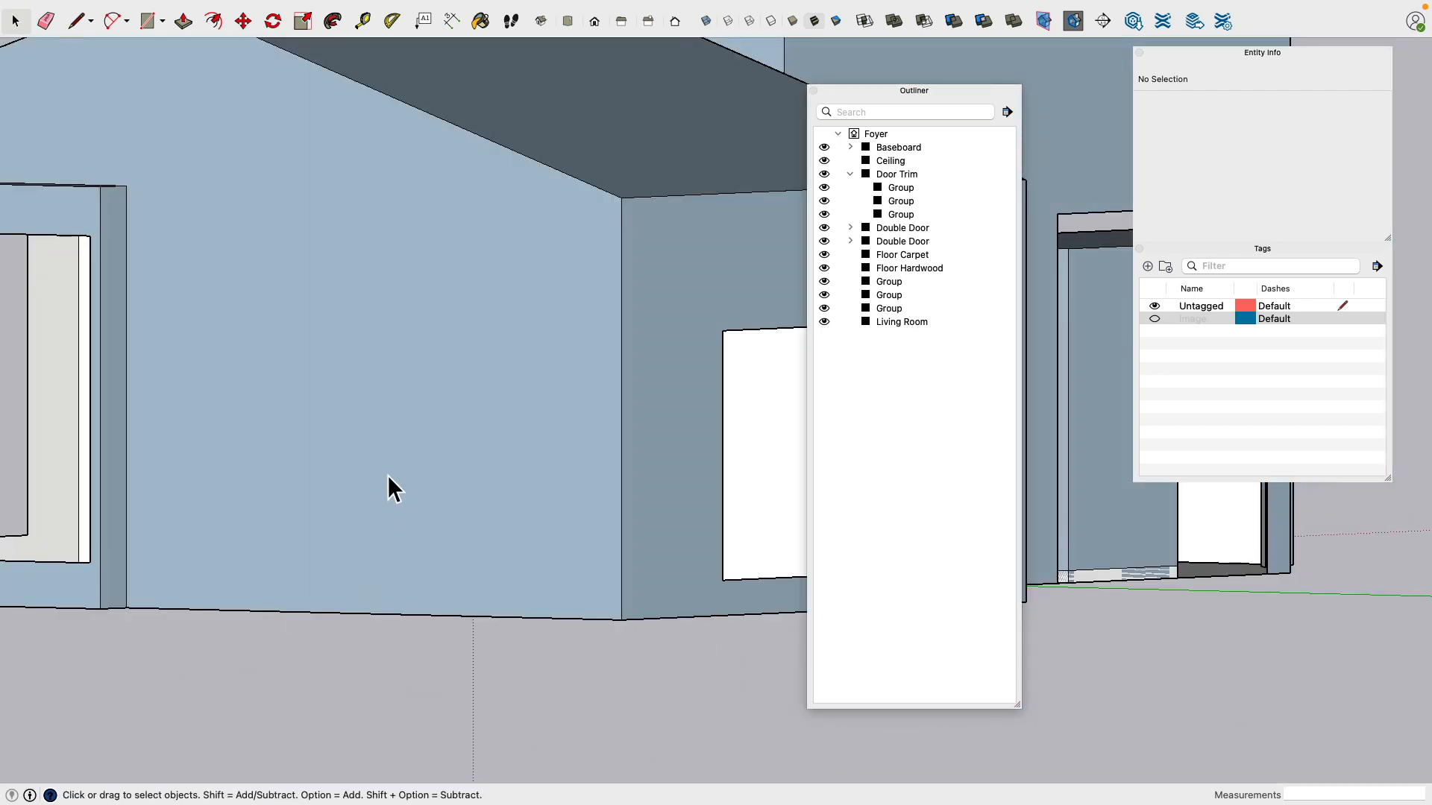
Step: Hide the Living Room group to expose the front doorway and arched window from outside
left_click(388, 476)
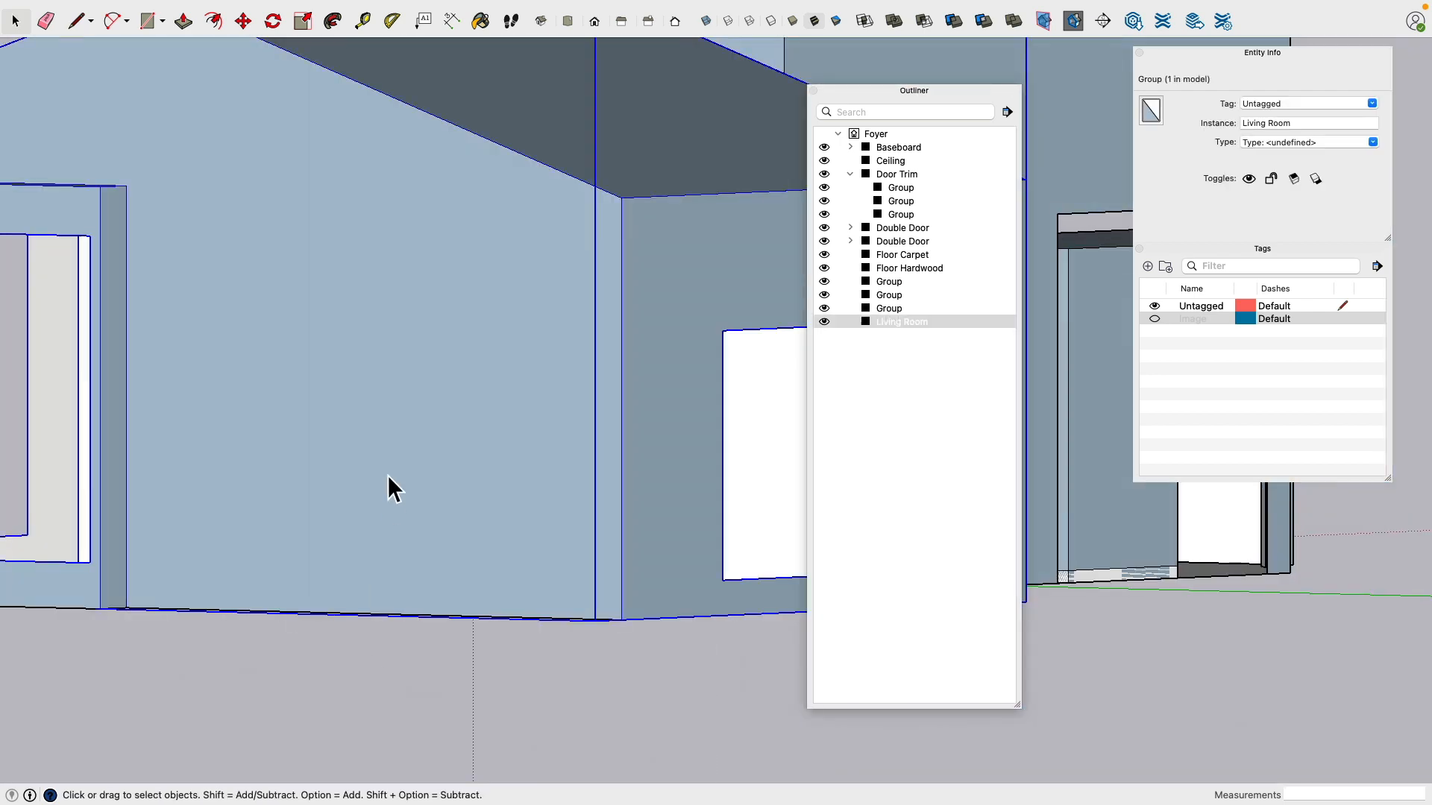
key("h")
middle_click_drag(409, 405, 430, 216)
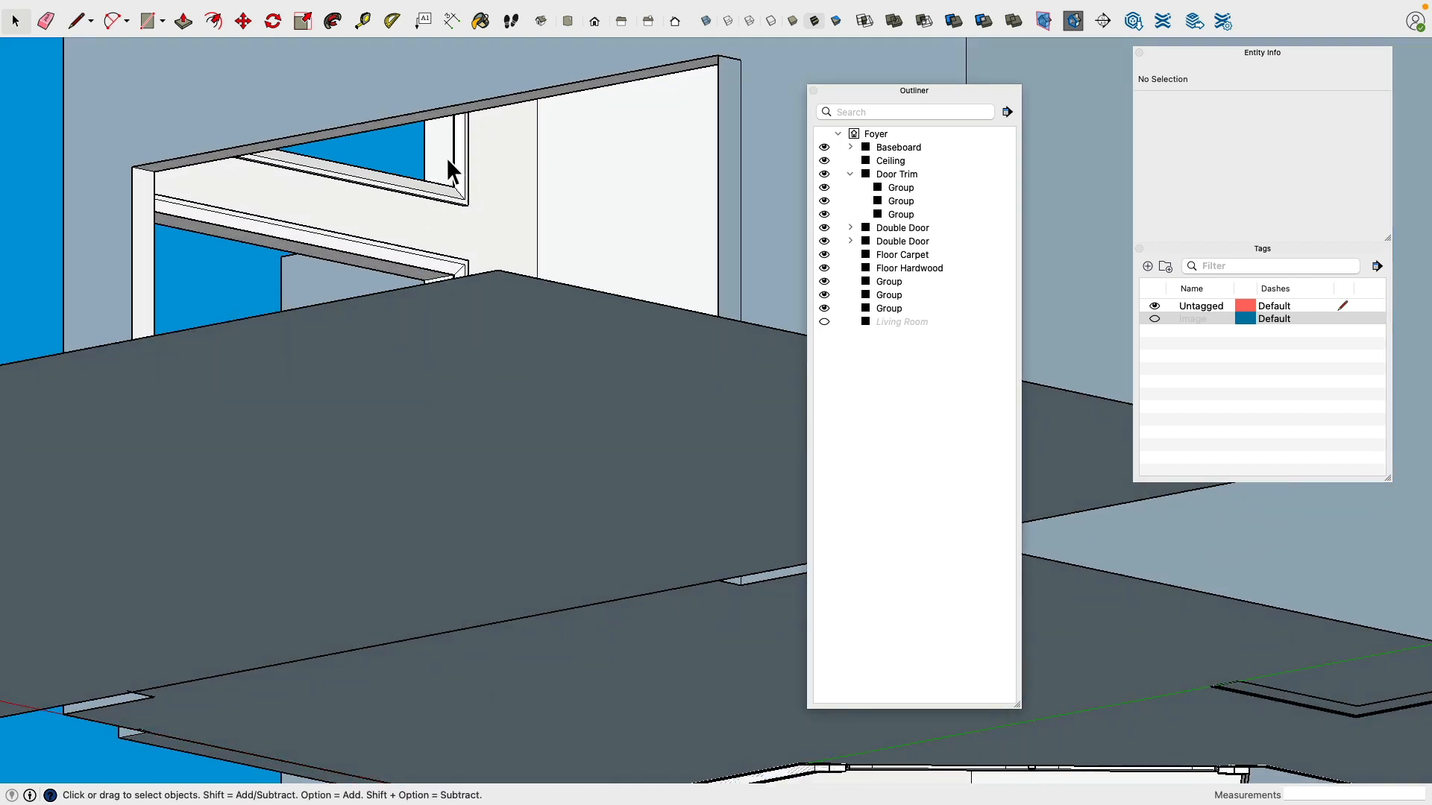
middle_click_drag(441, 297, 522, 383)
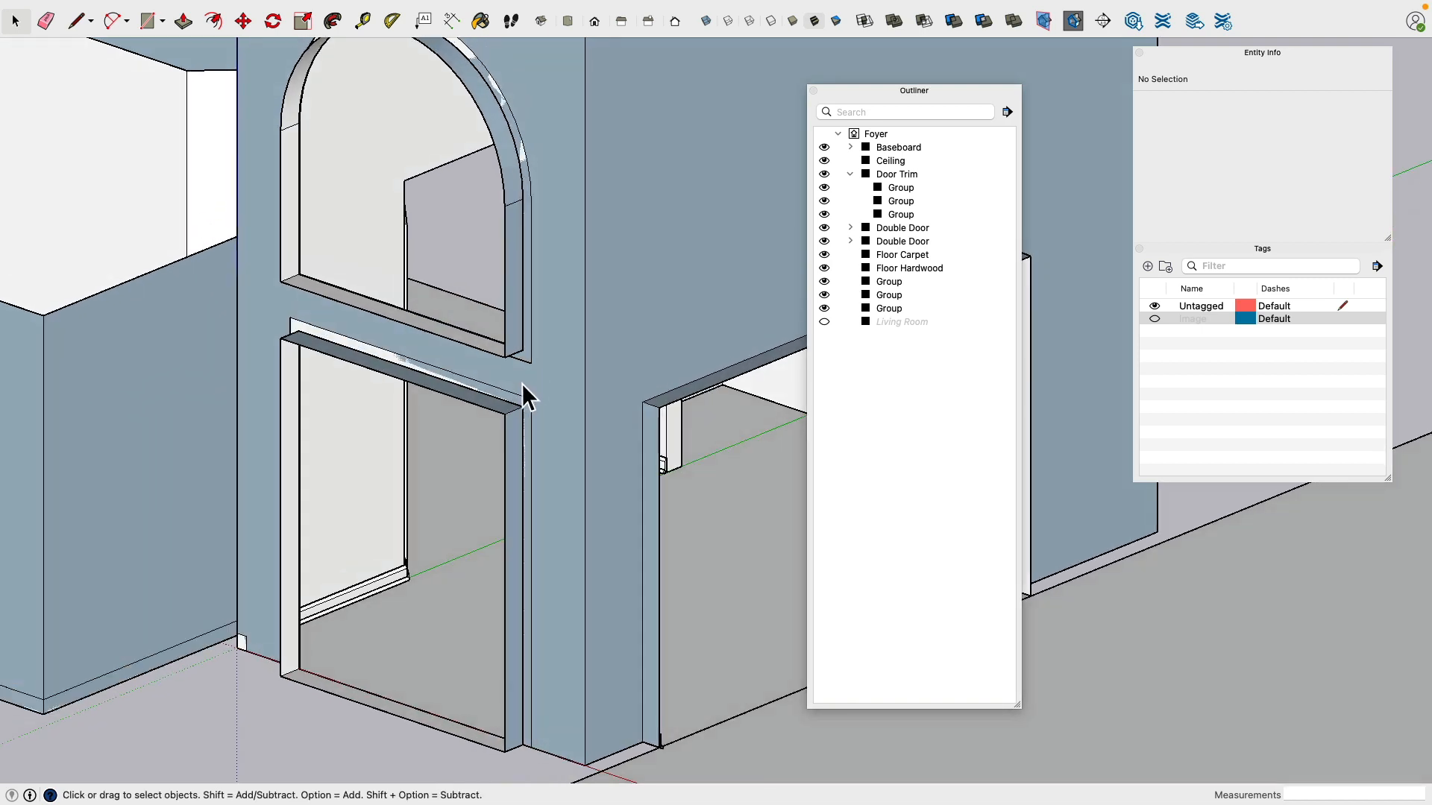
middle_click_drag(587, 499, 258, 443)
Step: Check the window details in the Entrance.JPG reference photo in Finder and return to the SketchUp model
key("super+Tab")
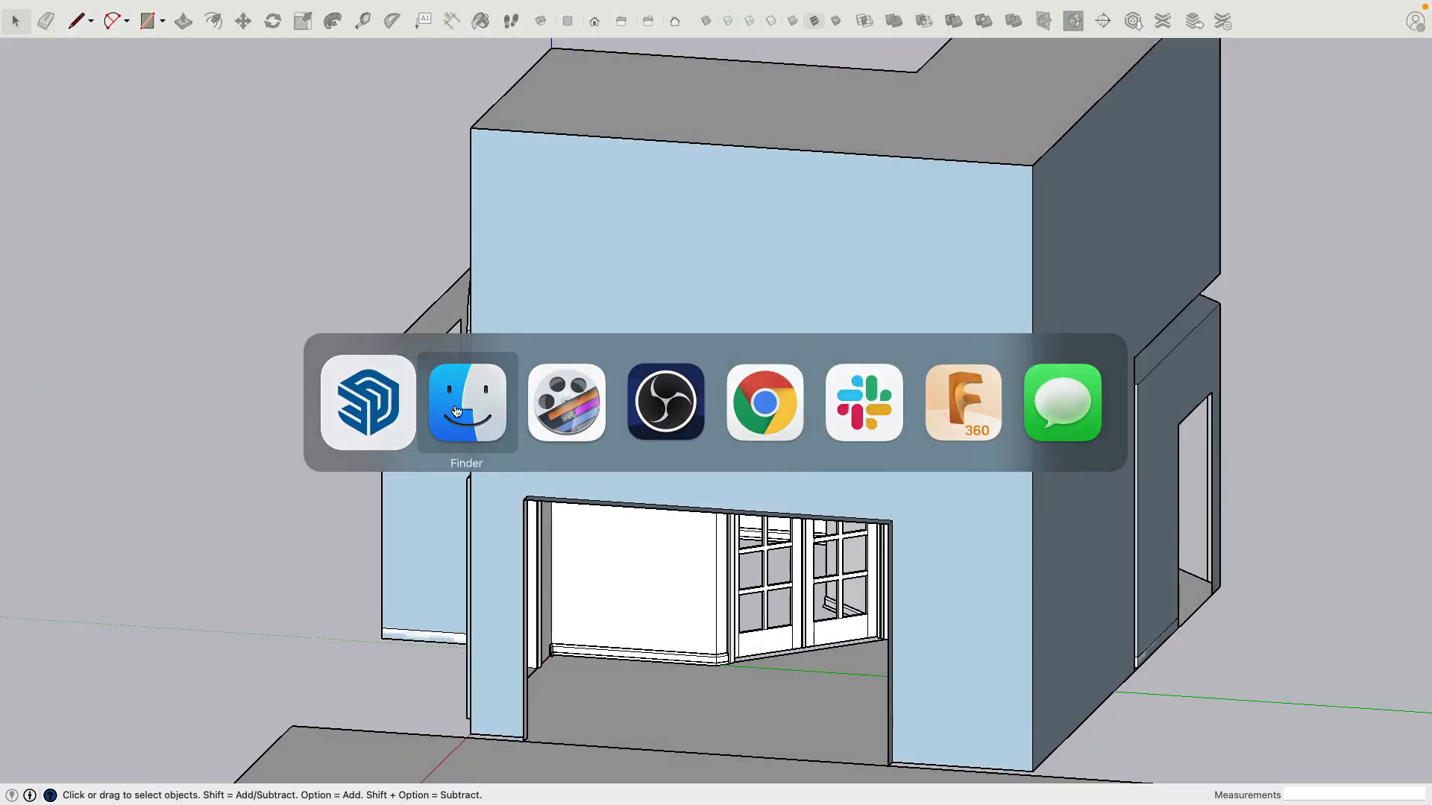
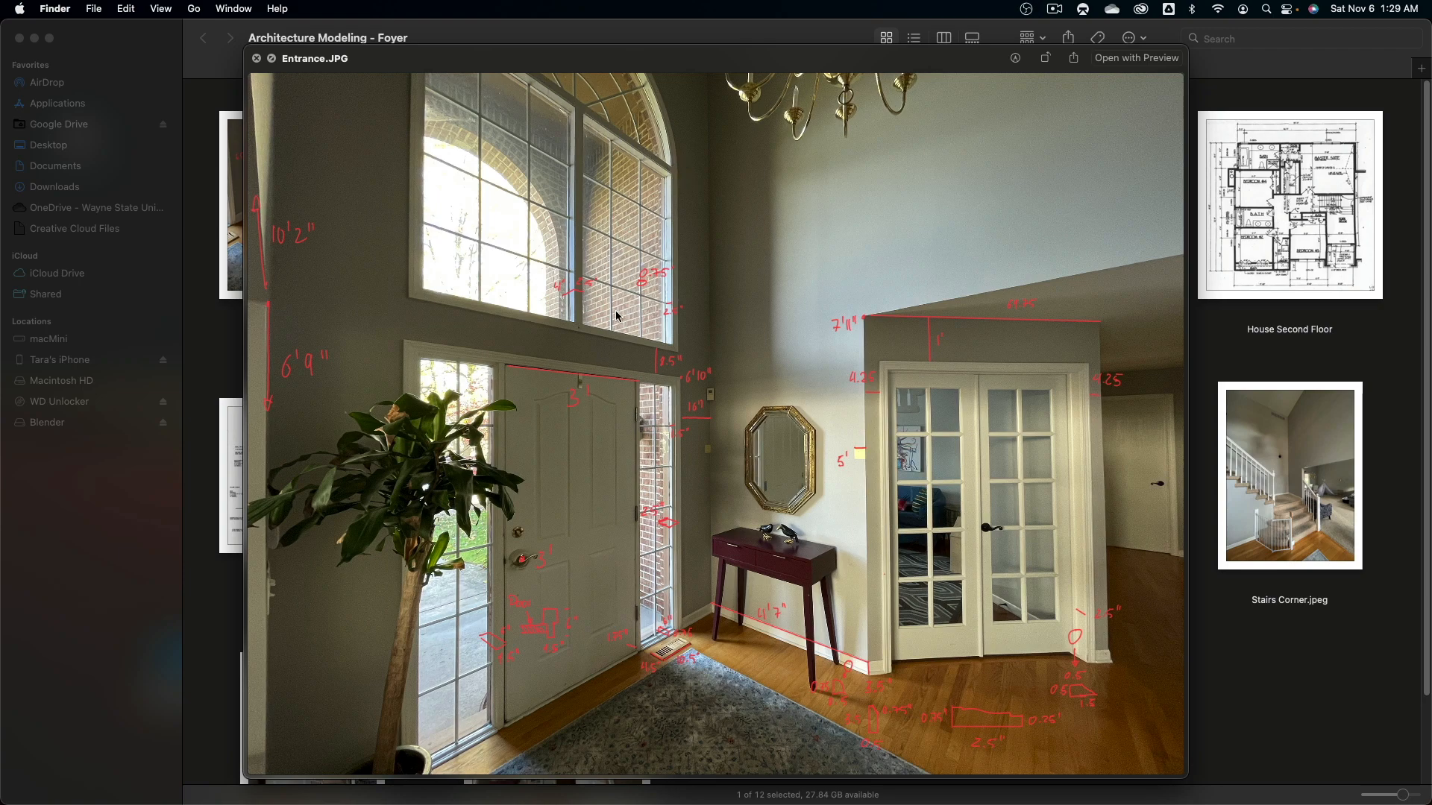
key("super+Tab")
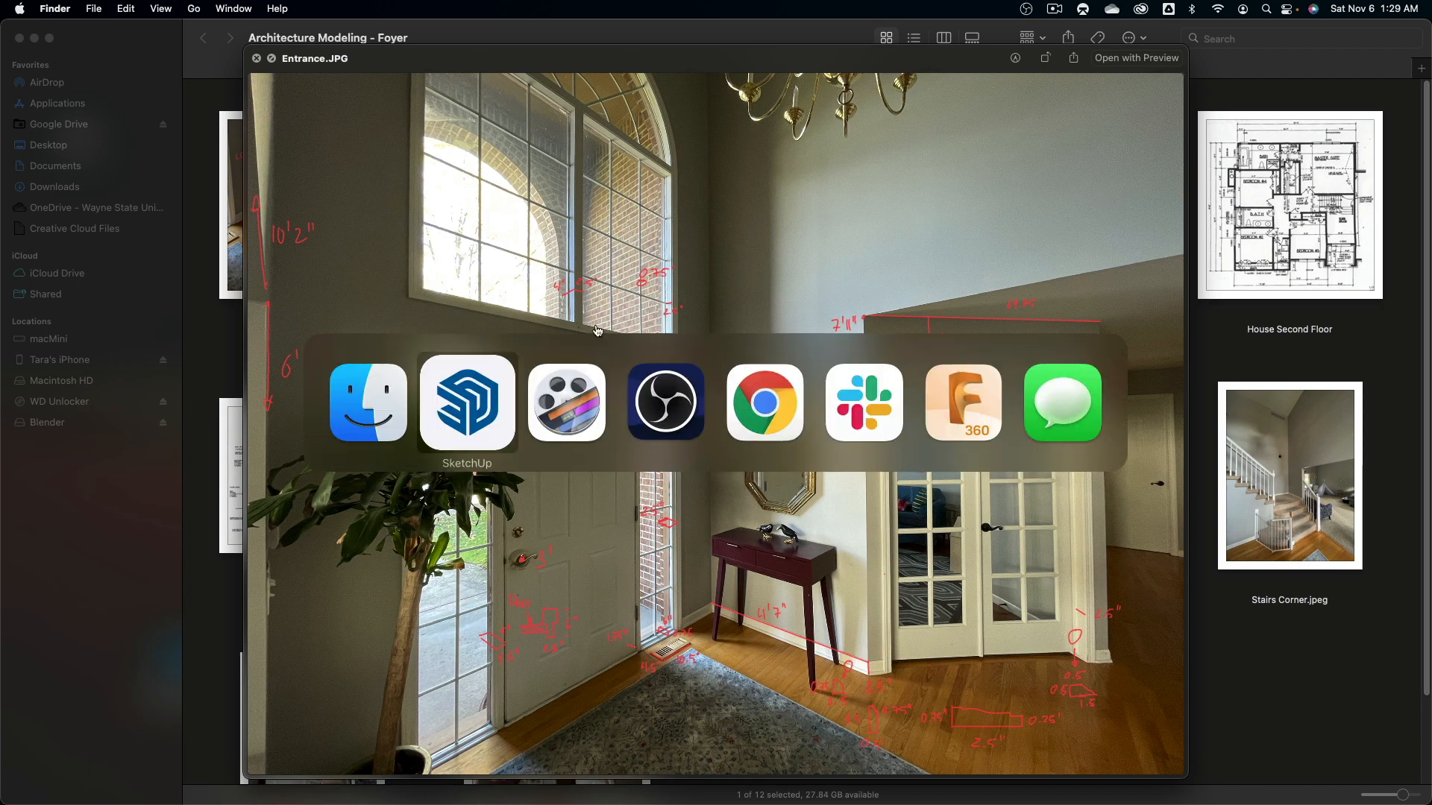
left_click(469, 415)
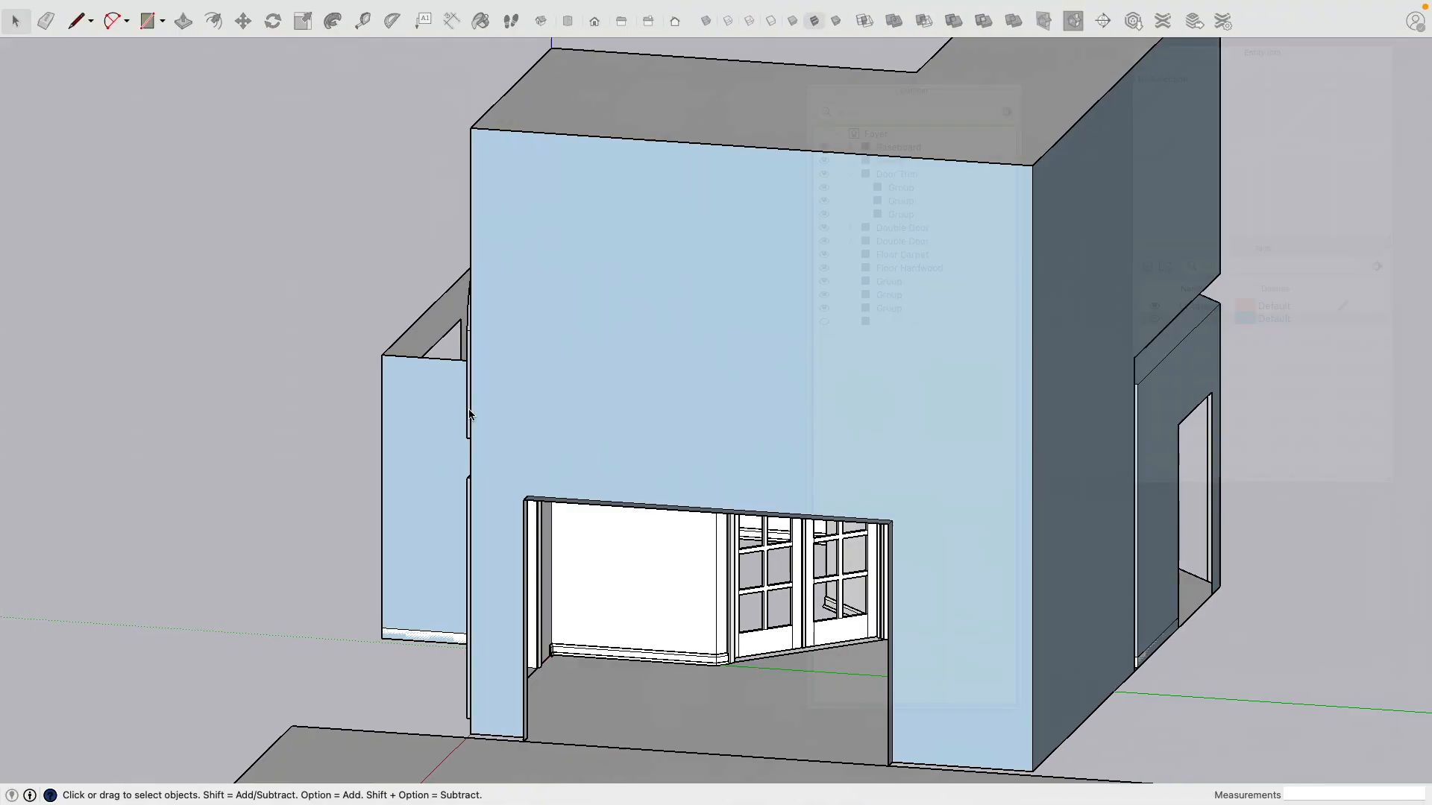
middle_click_drag(436, 394, 788, 407)
scroll(611, 370, "up", 3)
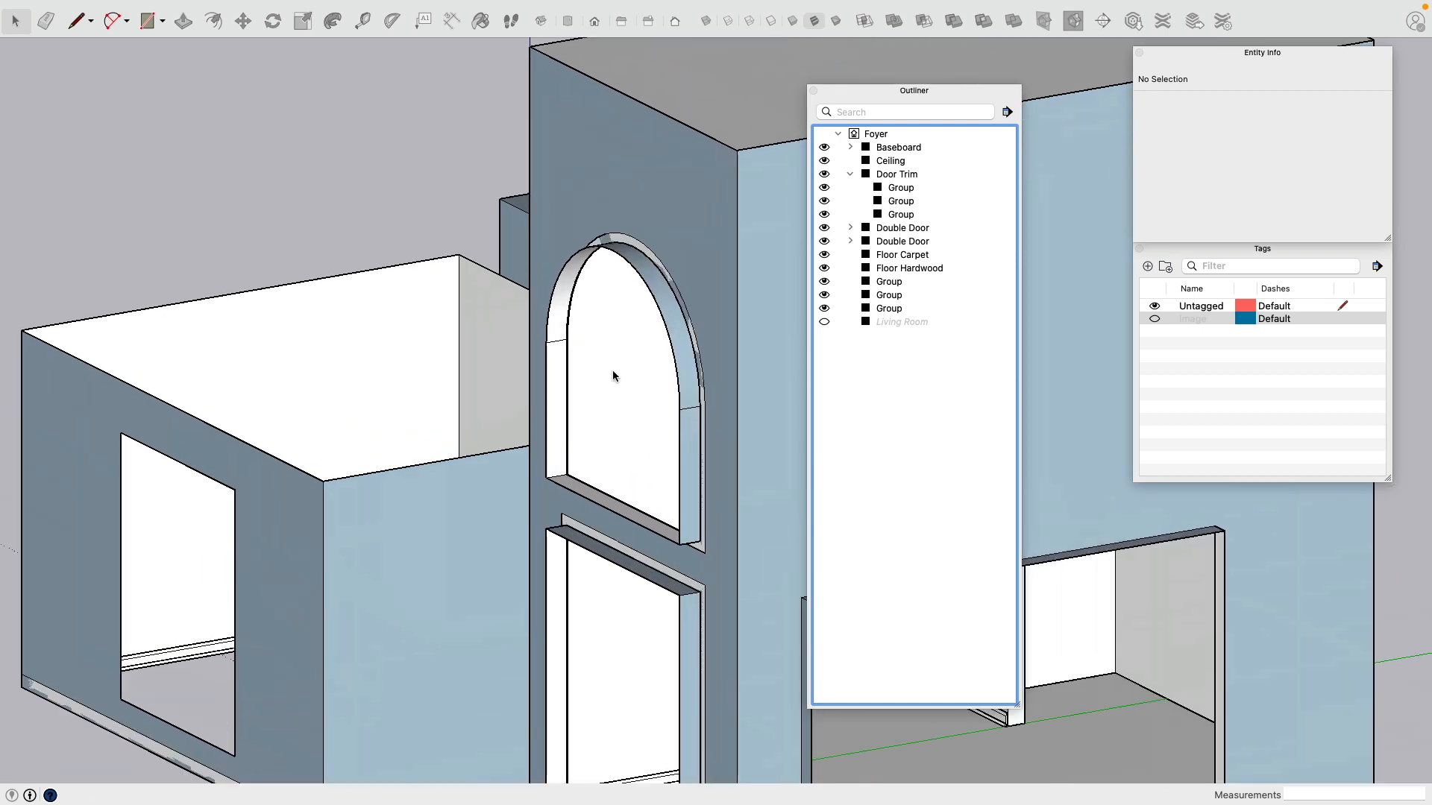
scroll(708, 205, "down", 3)
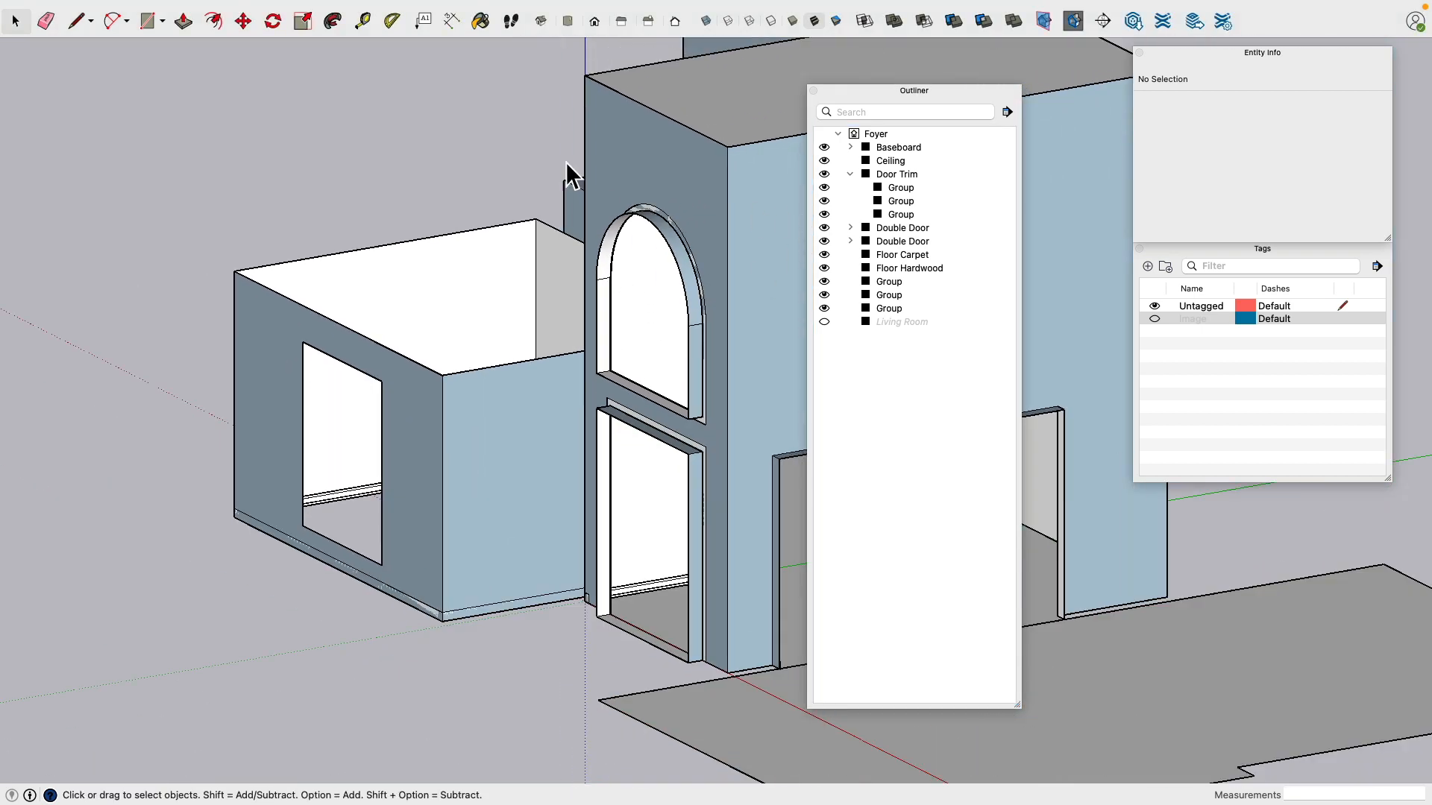
Step: Hide the foyer wall group and the Ceiling group
left_click(472, 395)
key("h")
middle_click_drag(557, 413, 112, 310)
left_click(566, 83)
key("h")
Step: Hide the Floor Carpet and Floor Hardwood groups so the trim and doors stand alone
left_click(547, 629)
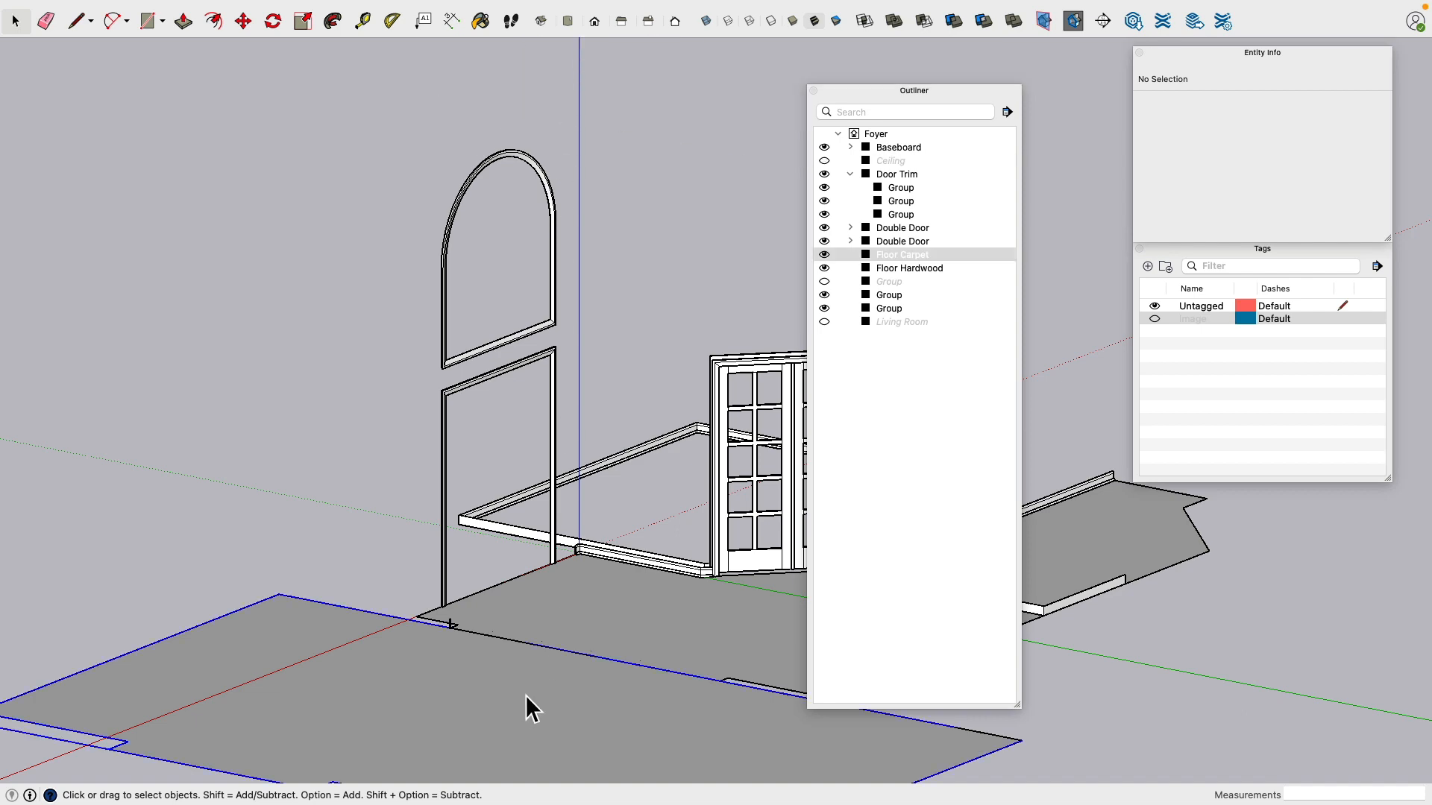
key("h")
scroll(539, 547, "up", 3)
left_click(539, 636)
key("h")
scroll(579, 386, "down", 2)
middle_click_drag(589, 311, 449, 295)
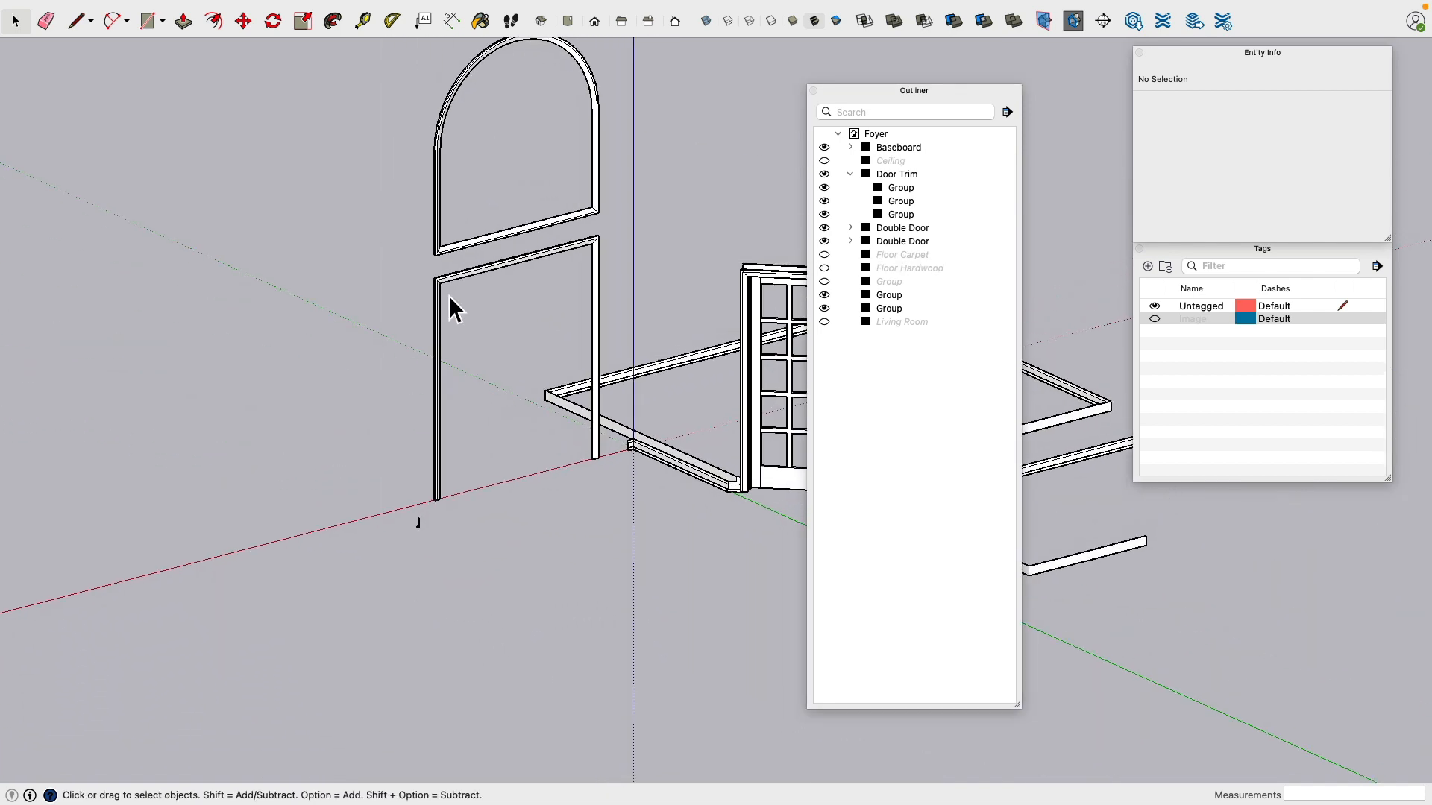
Step: Draw a horizontal line across the arched window trim, joining the inner points where the curve meets the straight sides
middle_click_drag(611, 104, 647, 325, "shift")
scroll(632, 373, "up", 5)
middle_click_drag(317, 398, 756, 414)
middle_click_drag(555, 399, 723, 406)
middle_click_drag(589, 337, 306, 253, "shift")
middle_click_drag(552, 285, 601, 301)
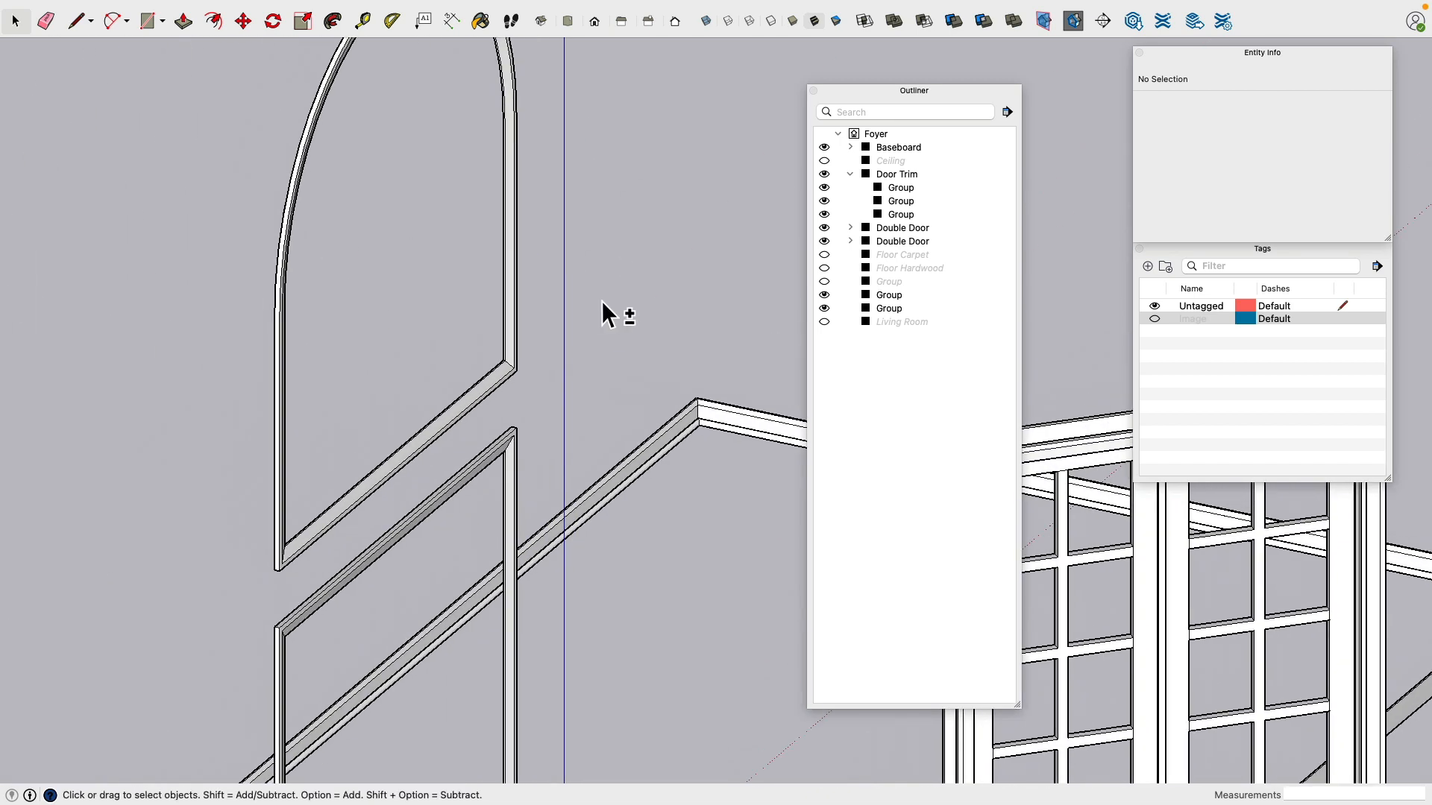
left_click(77, 27)
scroll(486, 240, "right", 5)
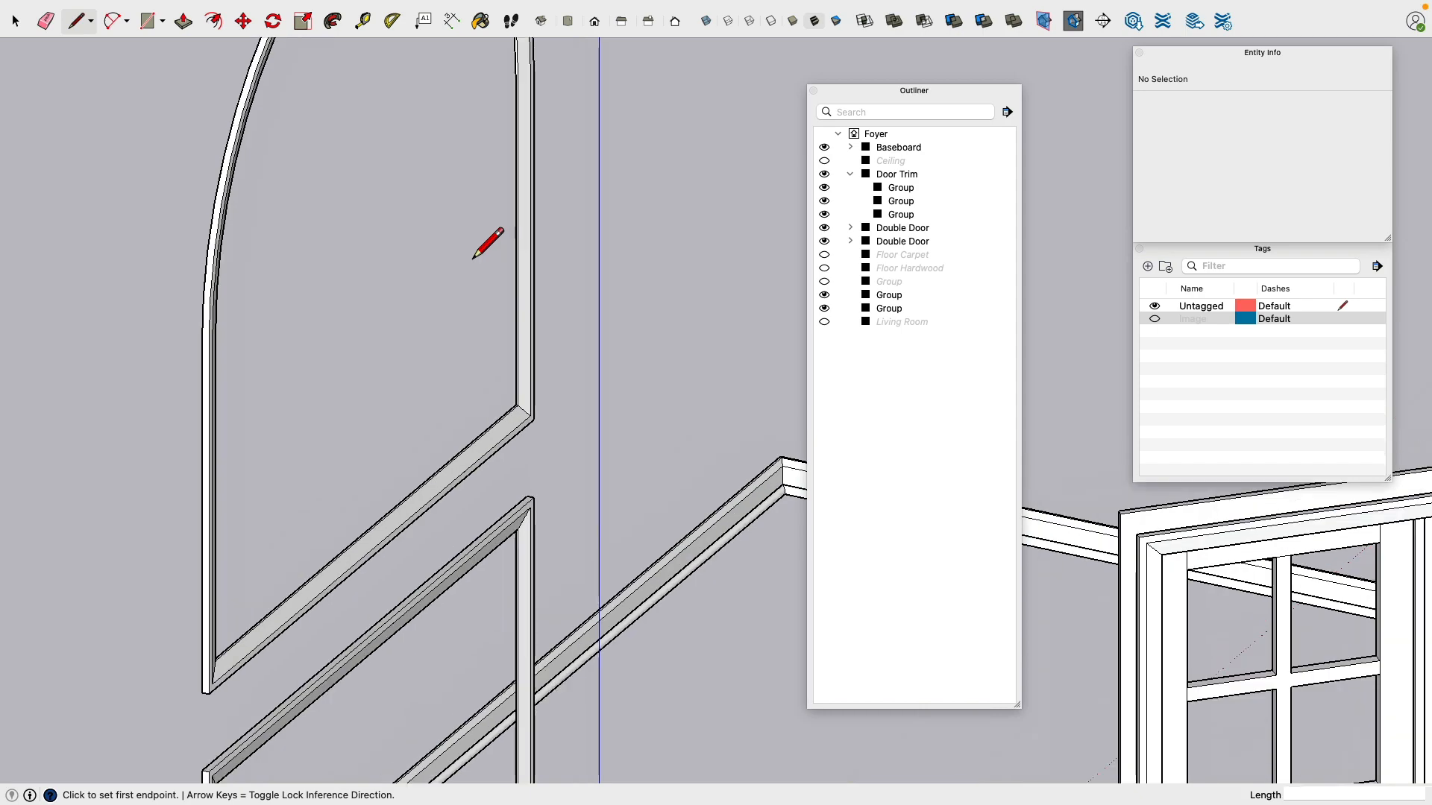
middle_click_drag(419, 297, 575, 240)
left_click(457, 205)
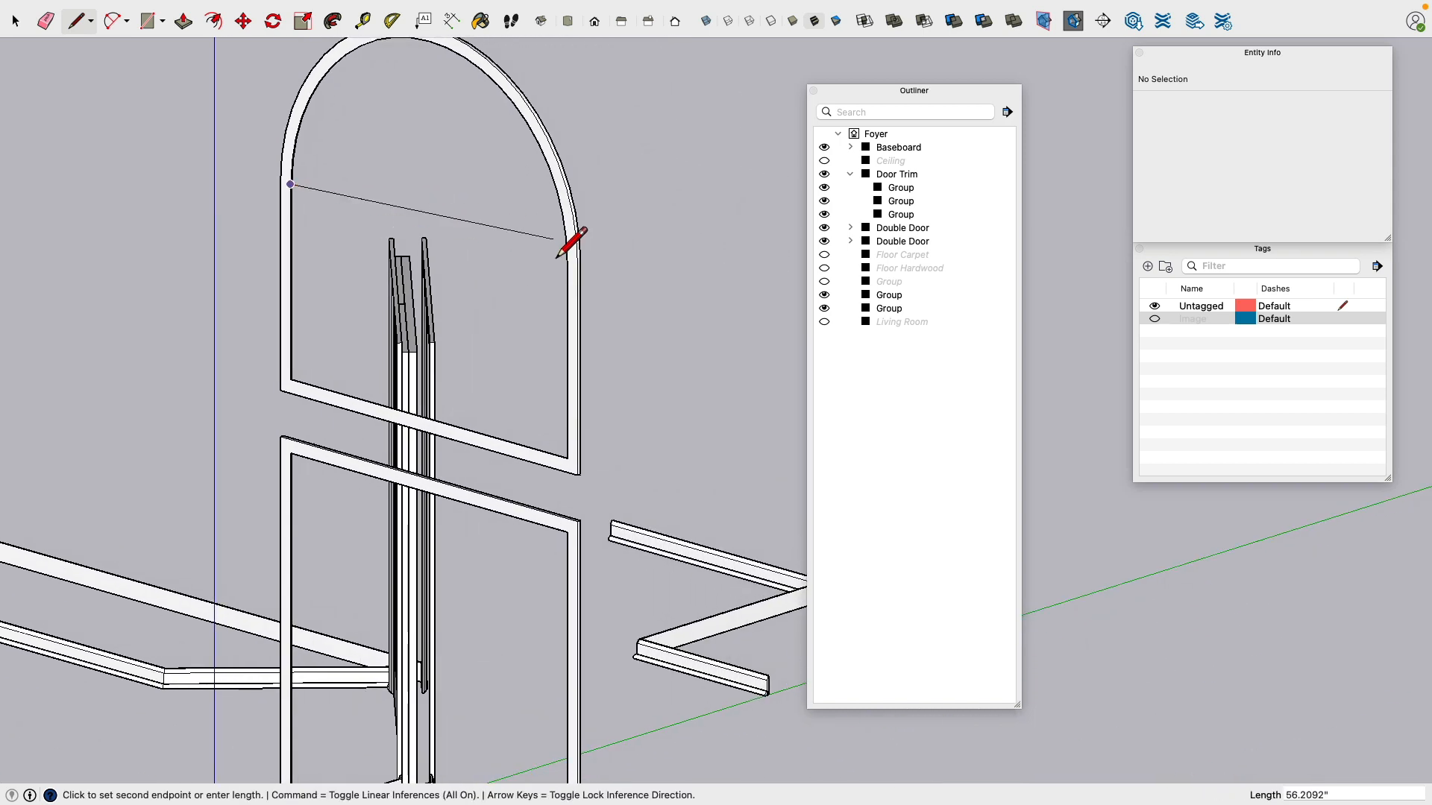
left_click(568, 273)
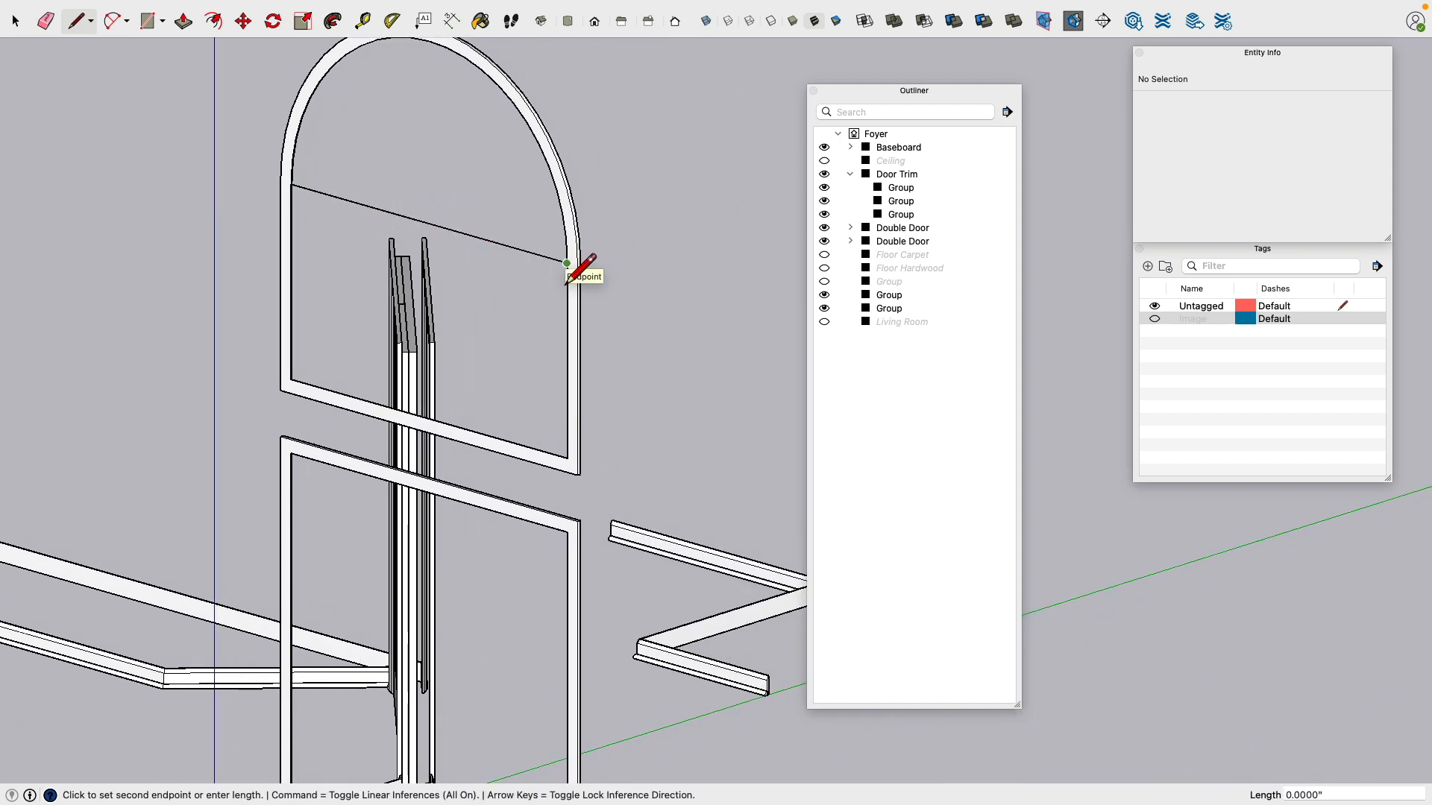
Step: Place a horizontal guide 2.5" below the line drawn across the arched window trim
scroll(336, 224, "up", 3)
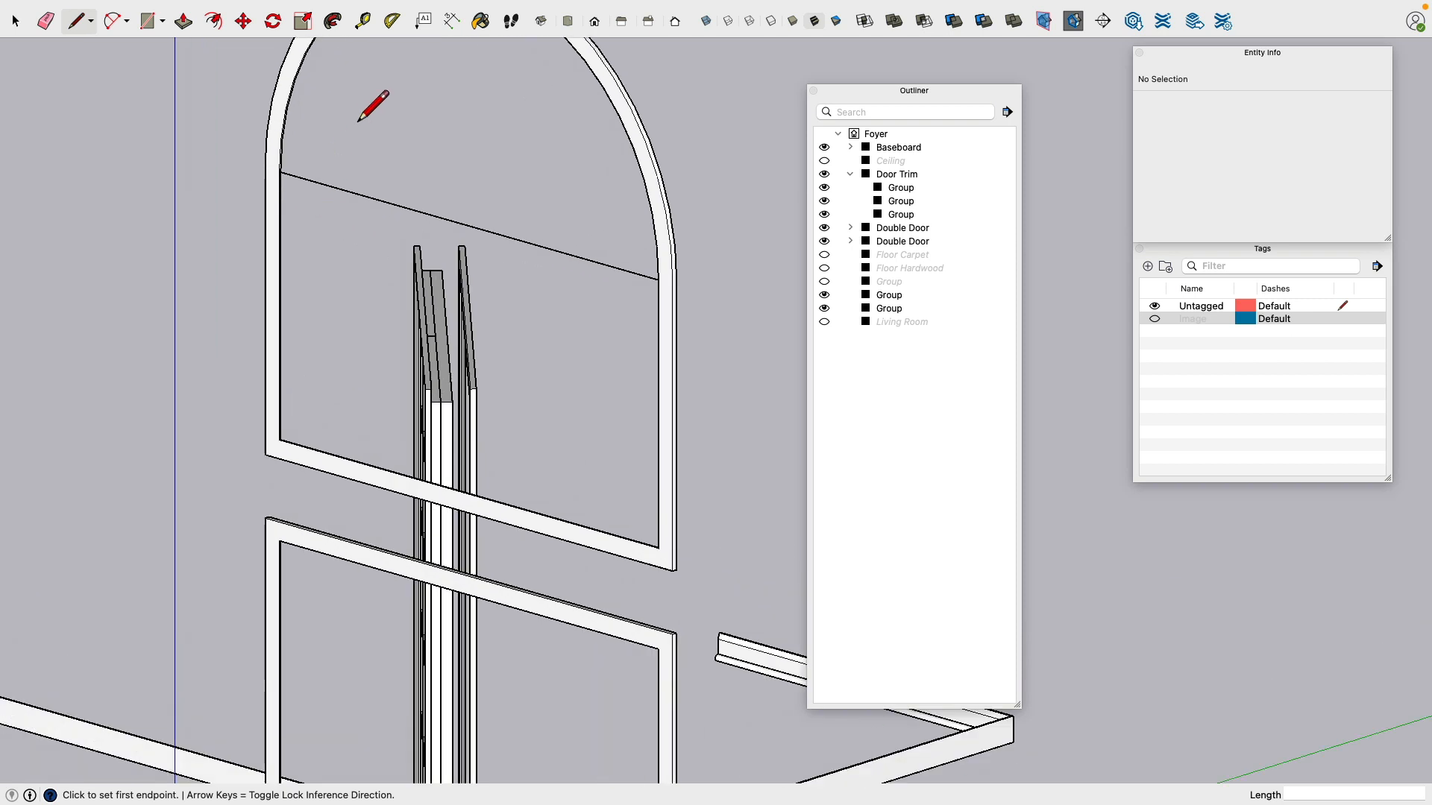
left_click(362, 21)
left_click(349, 191)
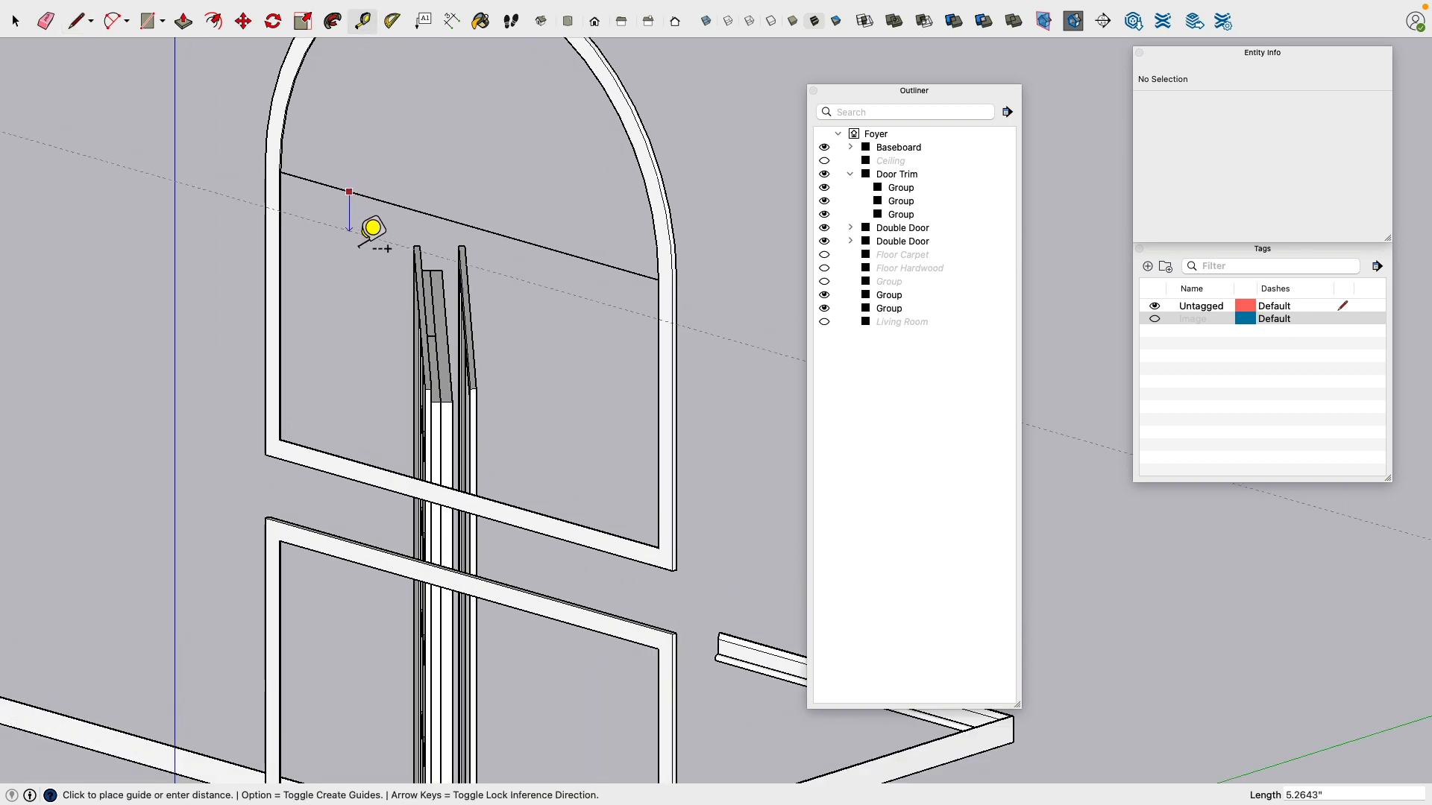
type("2.5")
key("Return")
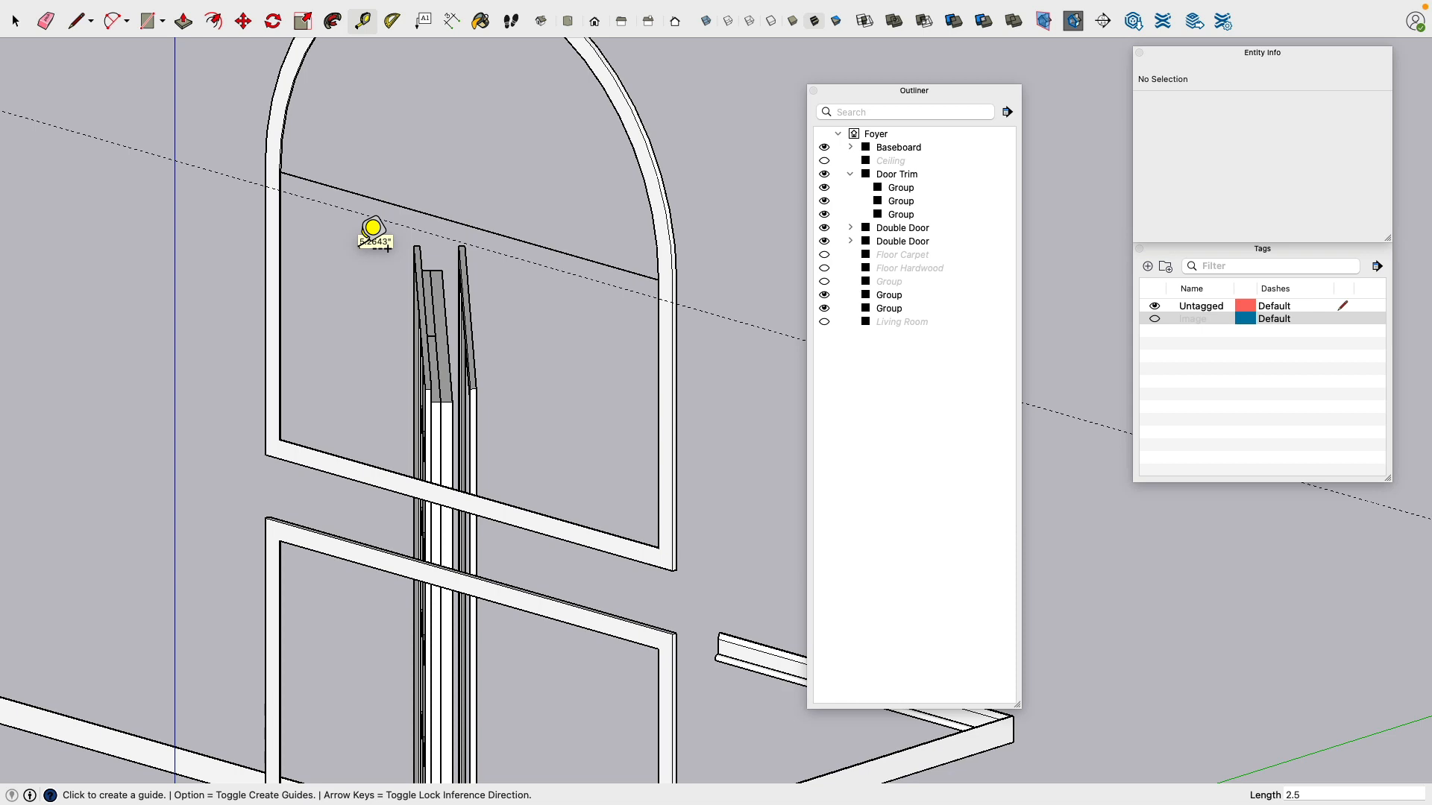
Step: Outline the 2.5" tall crossbar face between the line and the guide across the arched window, and delete the guide
left_click(77, 20)
scroll(280, 191, "up", 3)
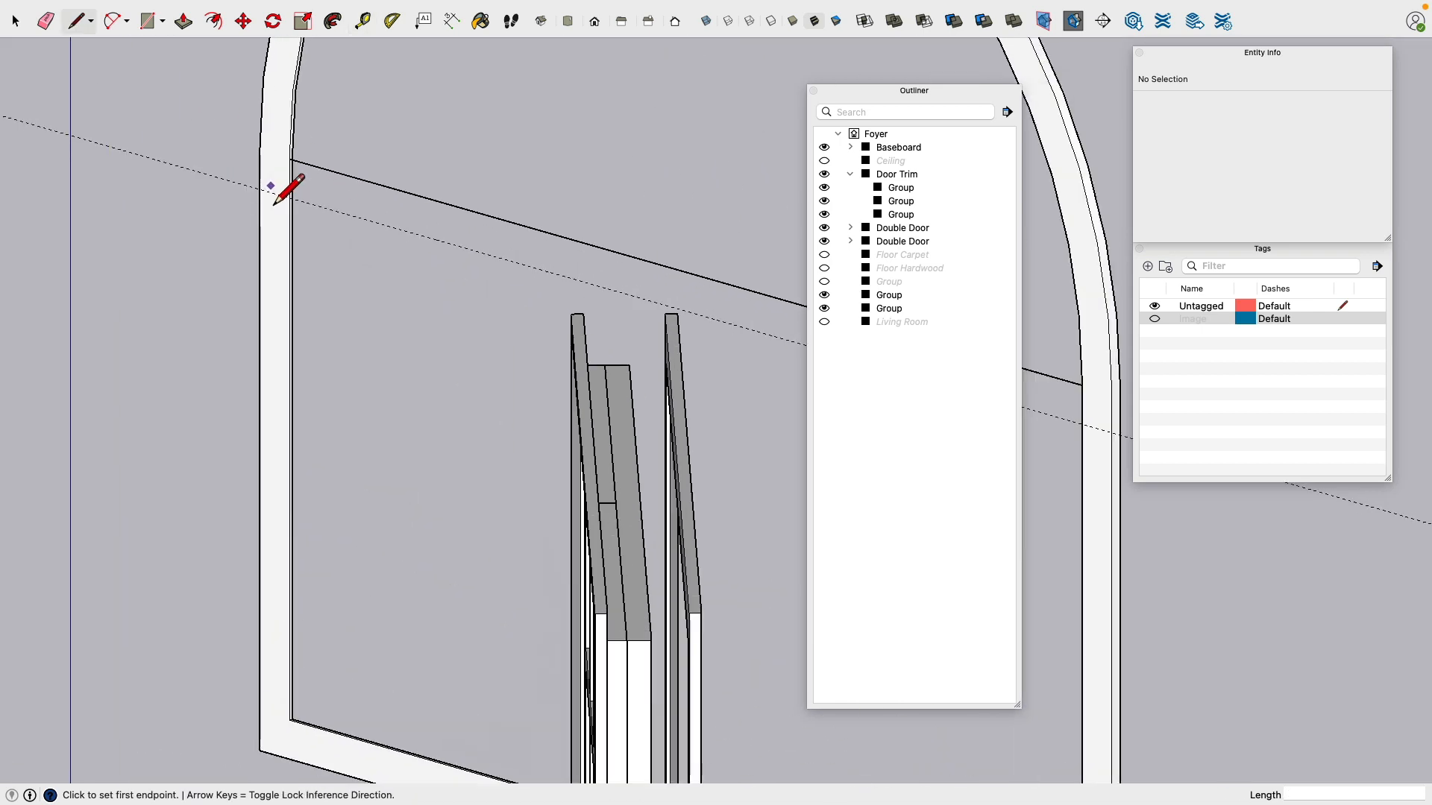
scroll(275, 202, "up", 2)
left_click(254, 153)
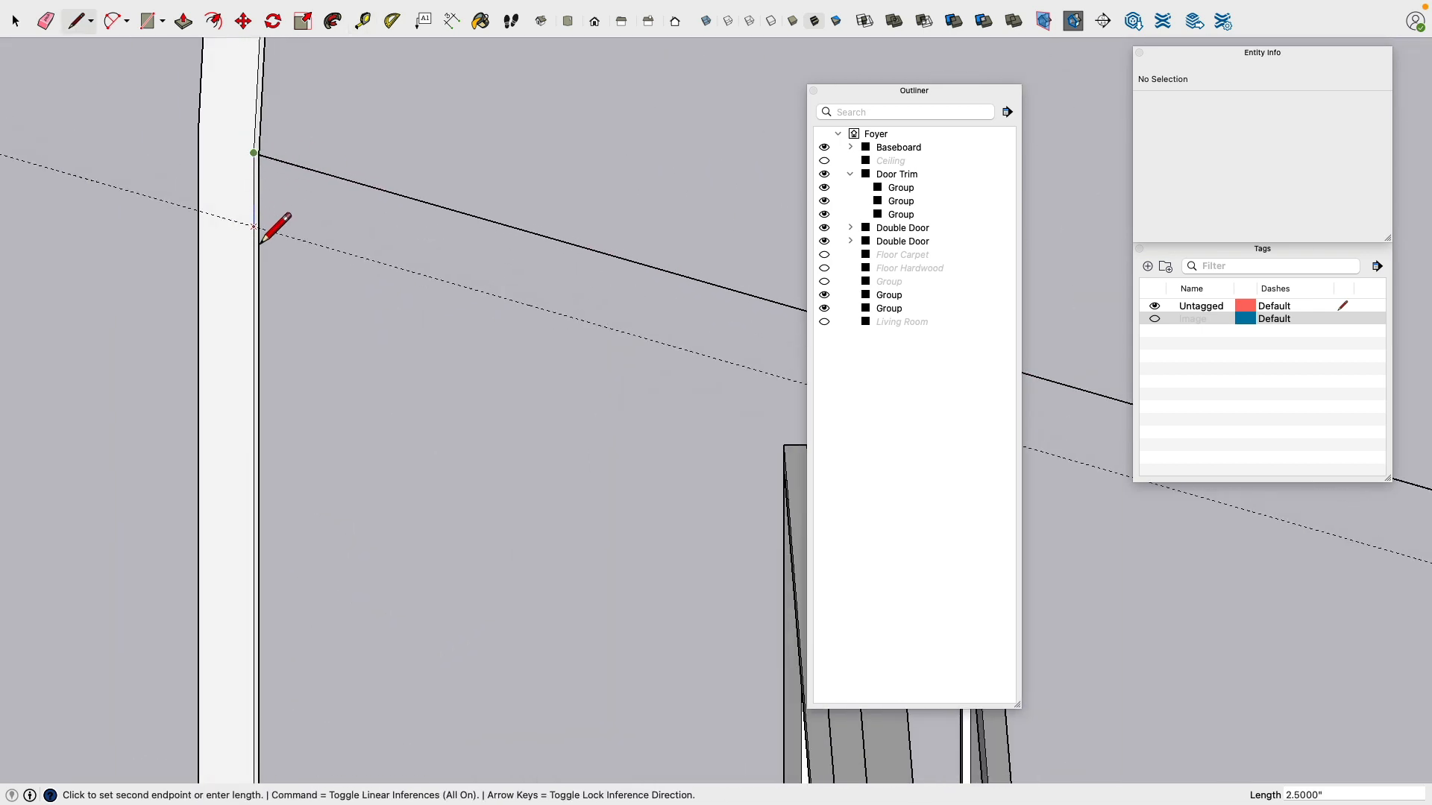
scroll(295, 244, "down", 3)
scroll(708, 363, "up", 4)
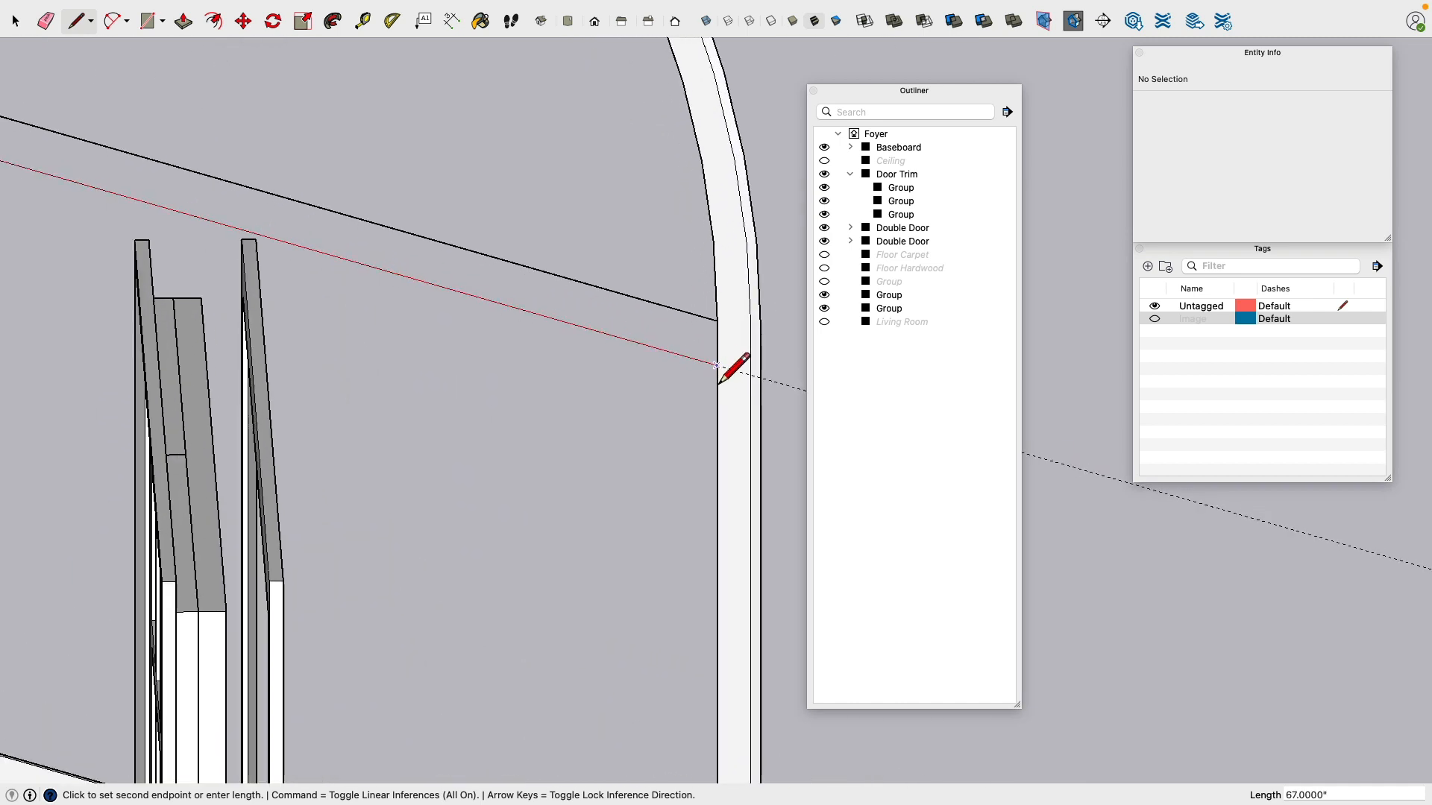
left_click(718, 366)
left_click(717, 321)
scroll(524, 299, "down", 3)
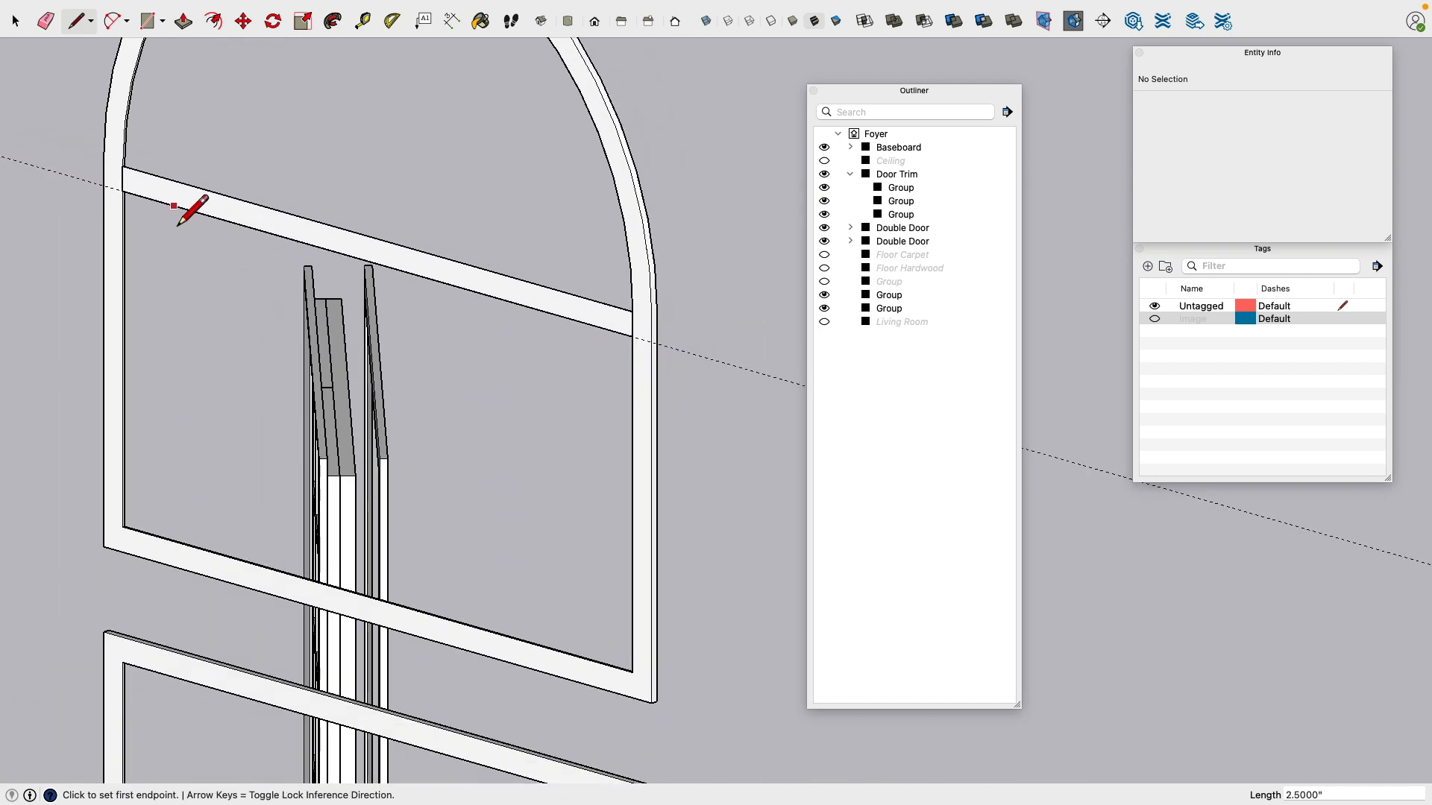
left_click(15, 21)
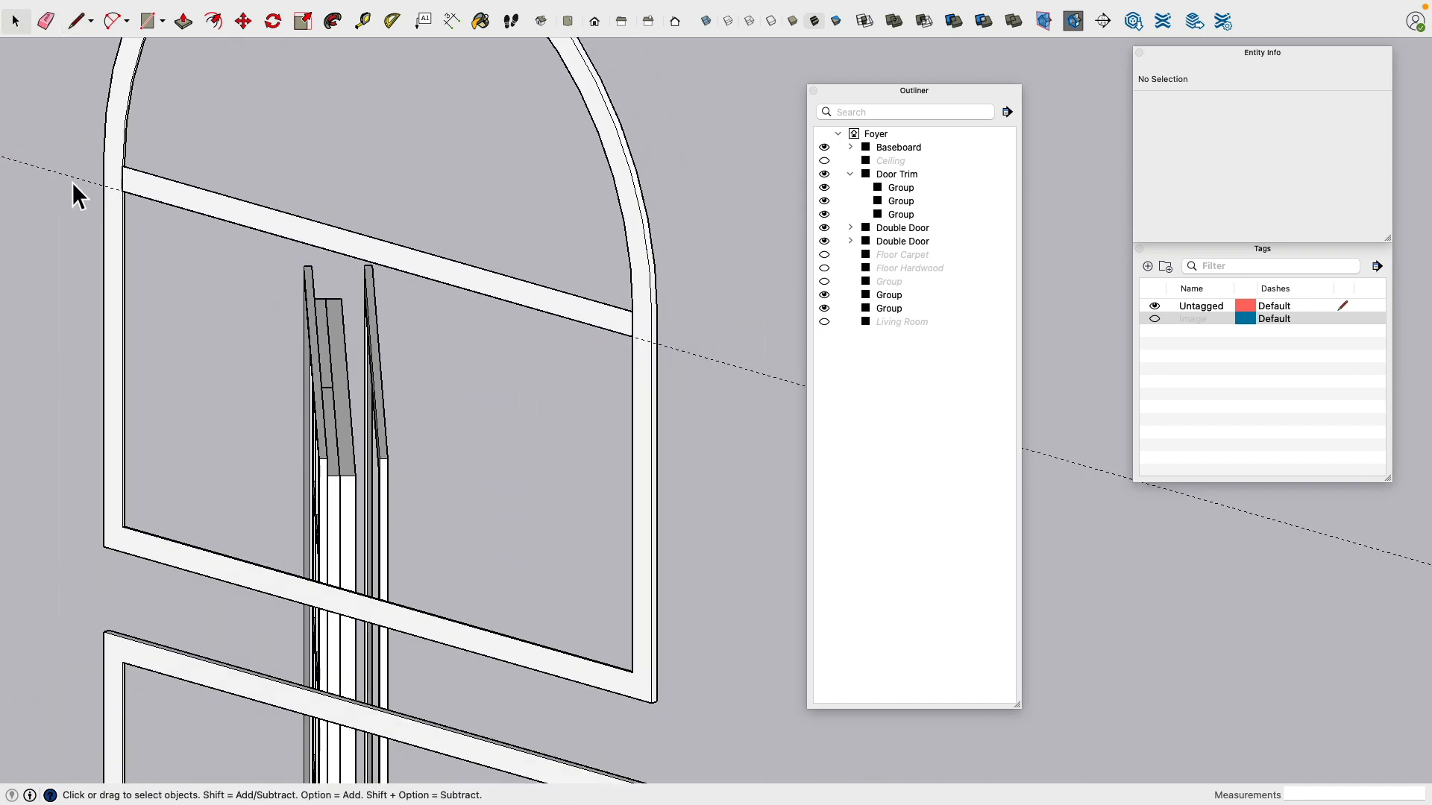
left_click(72, 179)
key("Delete")
Step: Place a vertical guide from the window trim's inner side edge through the midpoint of the crossbar
left_click(369, 24)
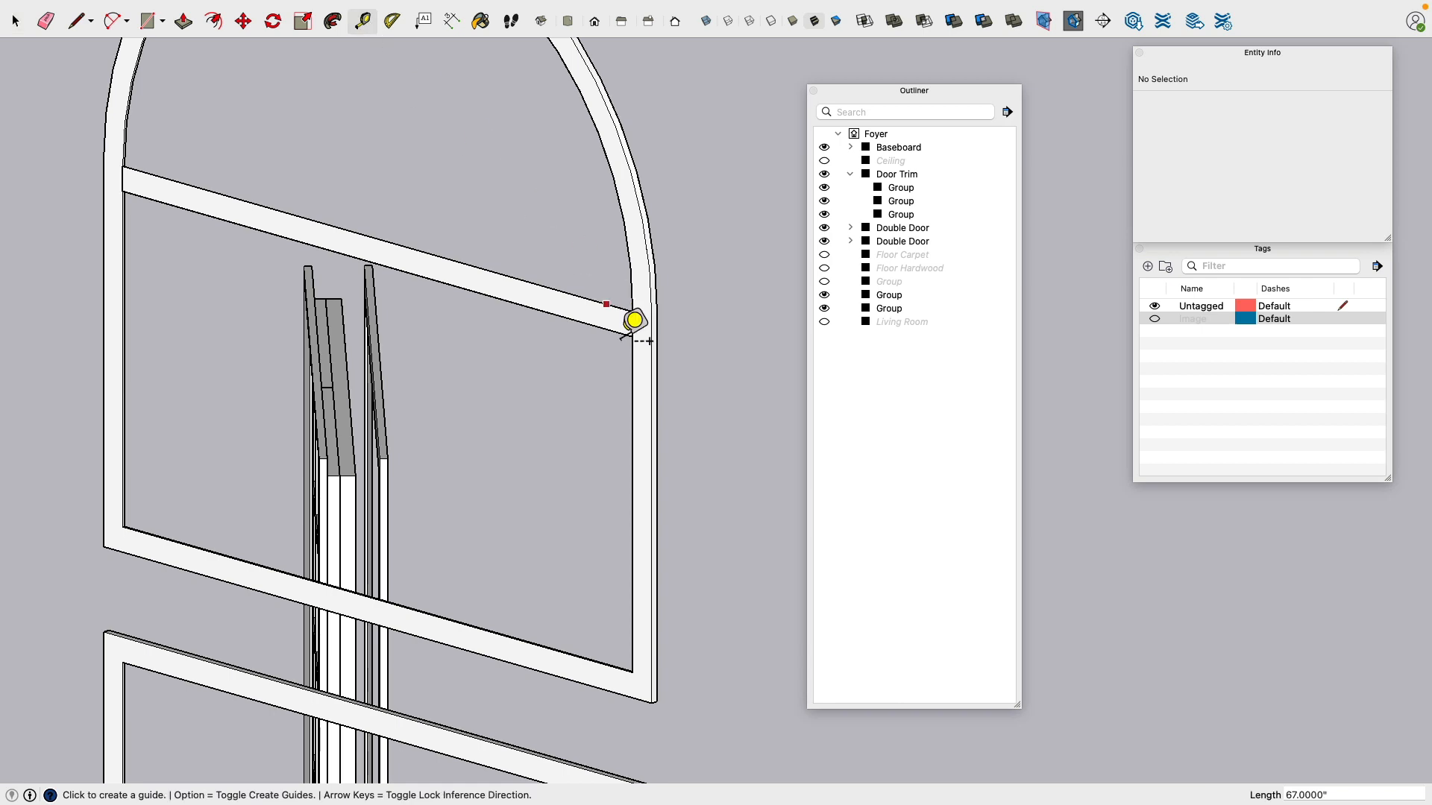
left_click(632, 367)
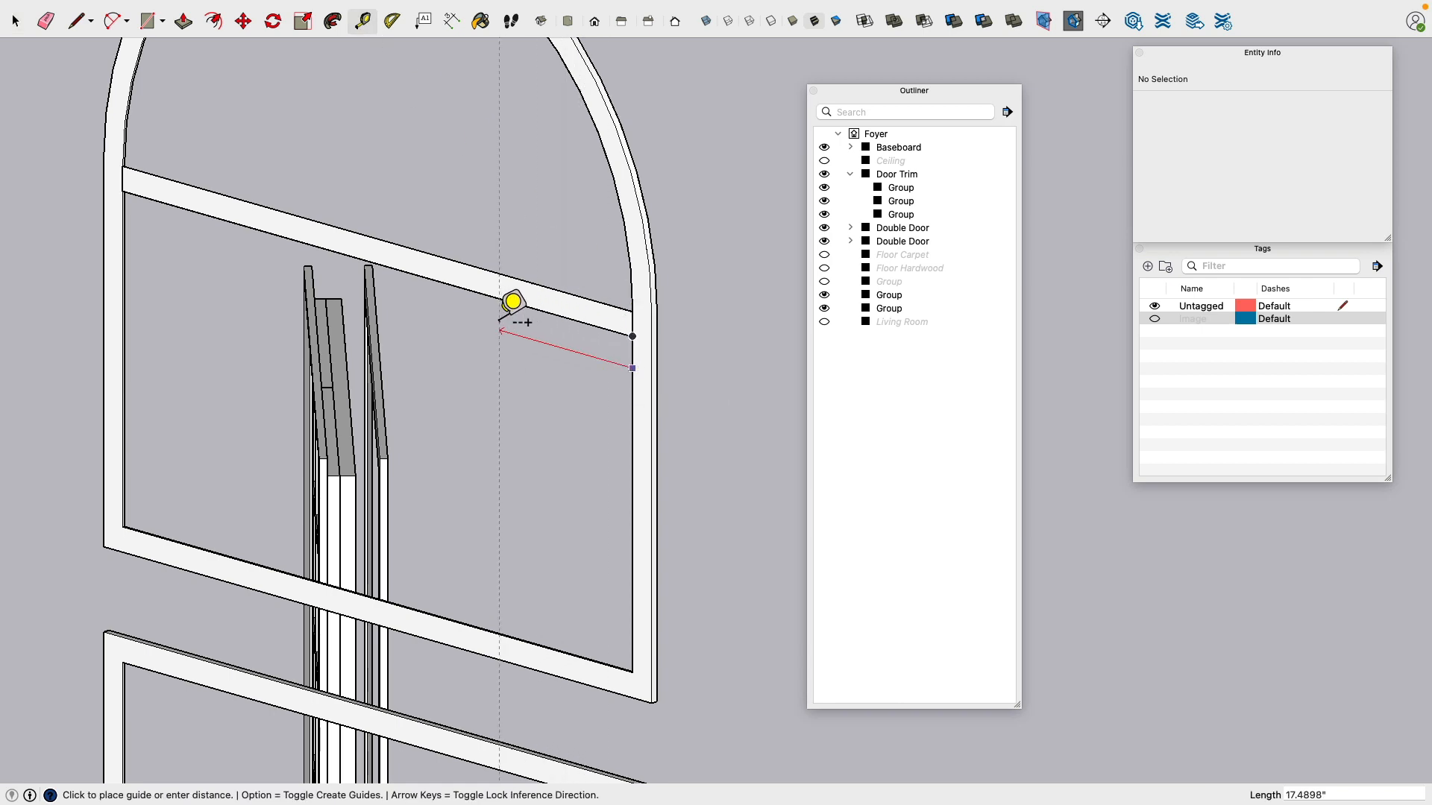
middle_click_drag(378, 265, 551, 287)
left_click(548, 296)
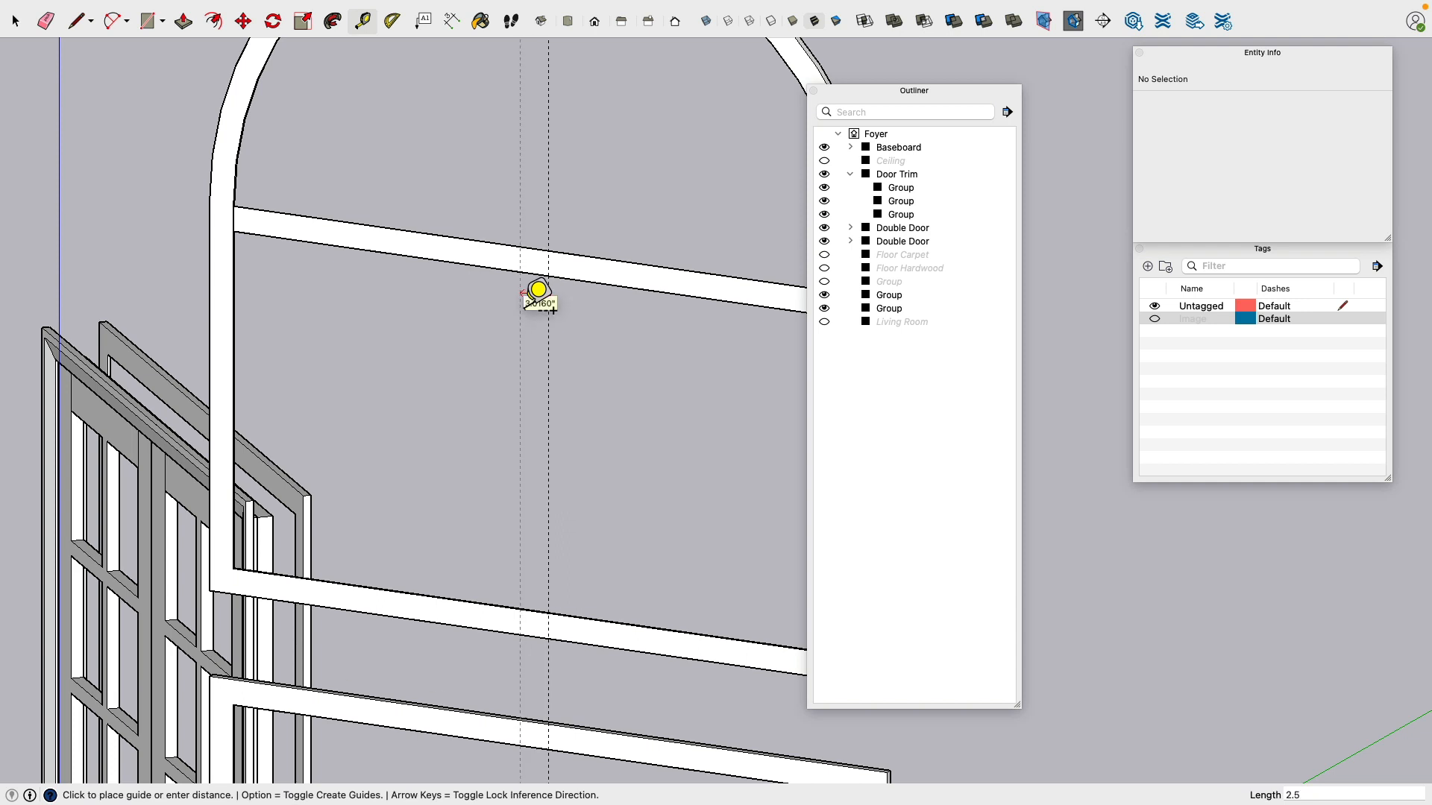
Step: Check the Entrance.JPG reference photo and try to offset a guide from the vertical centre guide using 2.5/2
key("super+Tab")
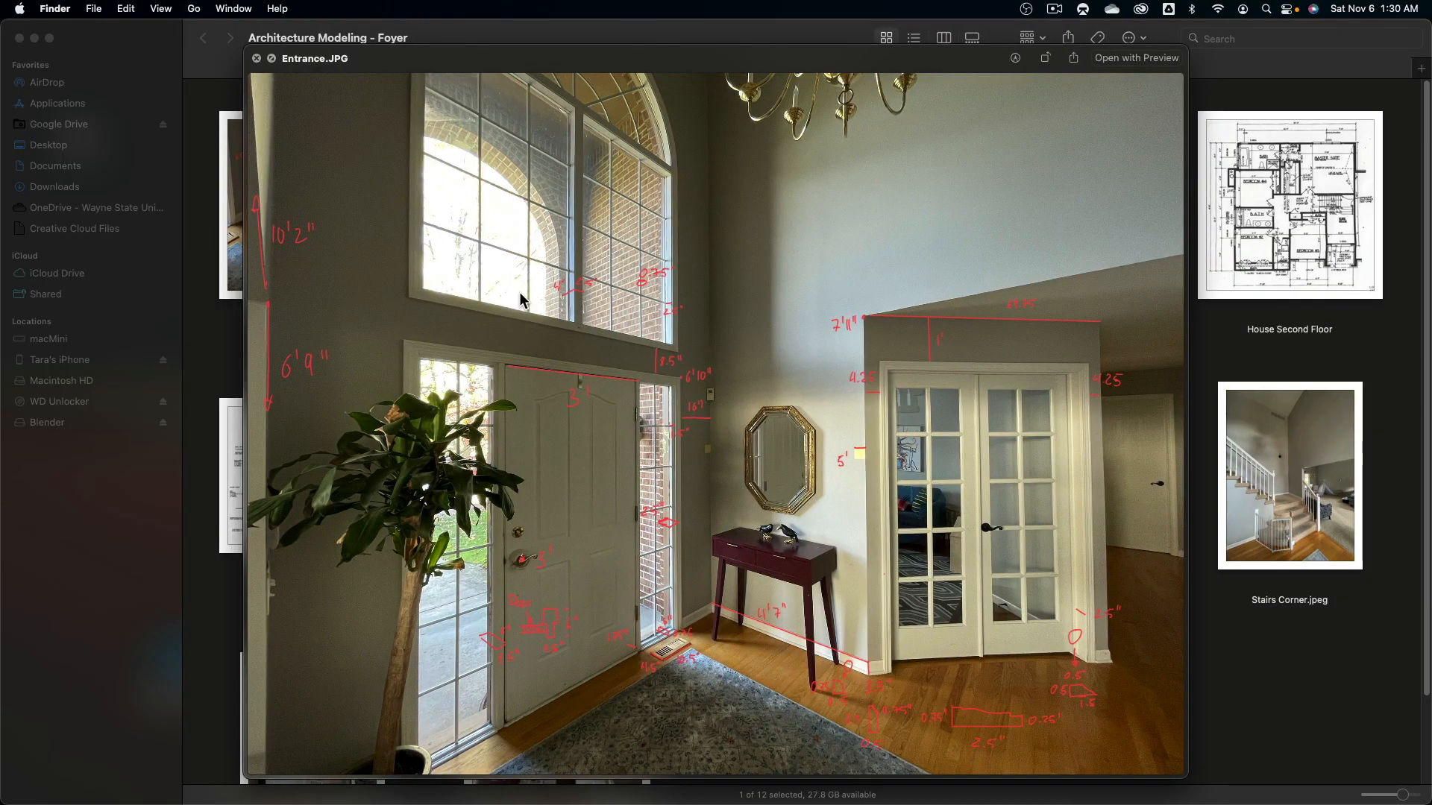
key("super+Tab")
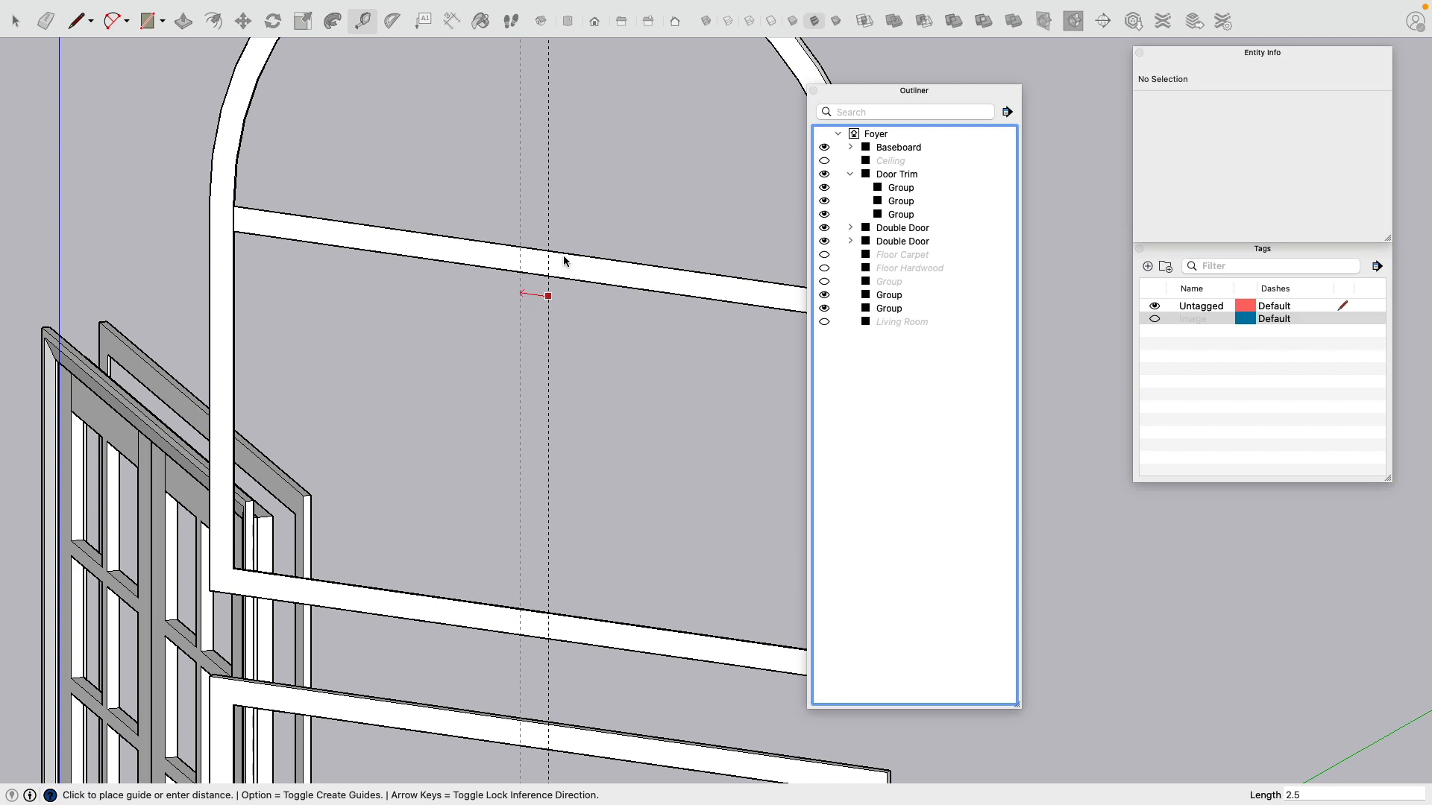
left_click(563, 309)
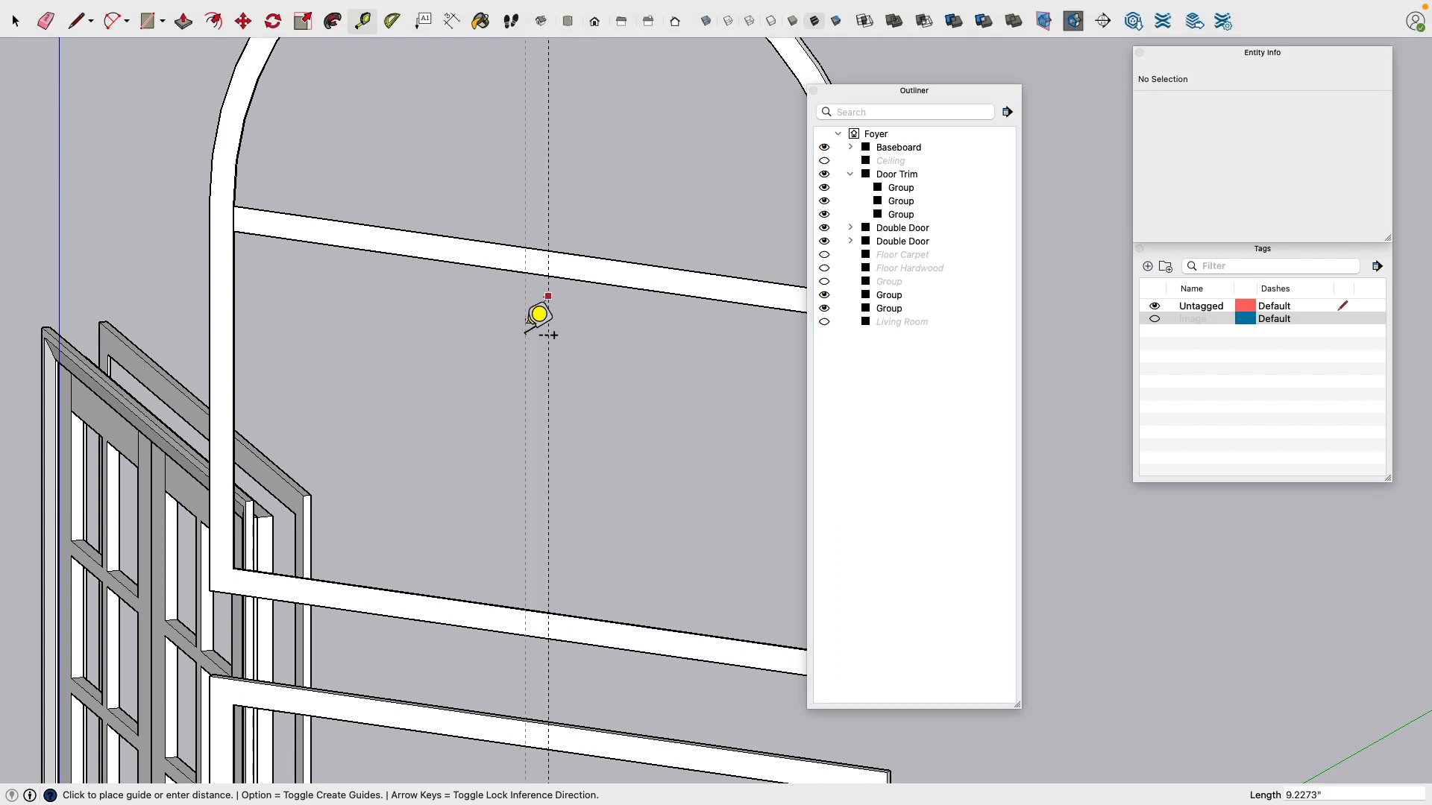
type("2.5/2")
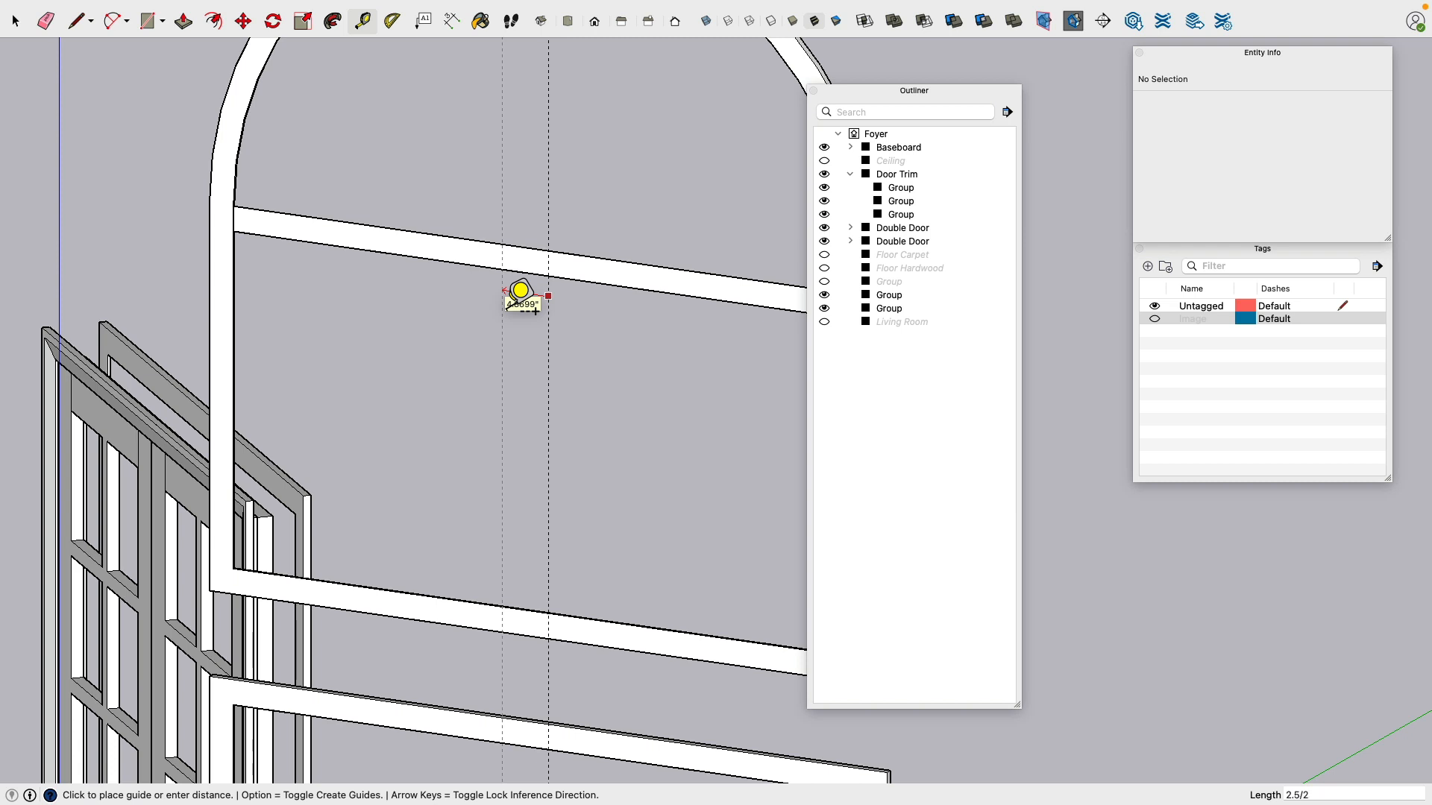
key("Return")
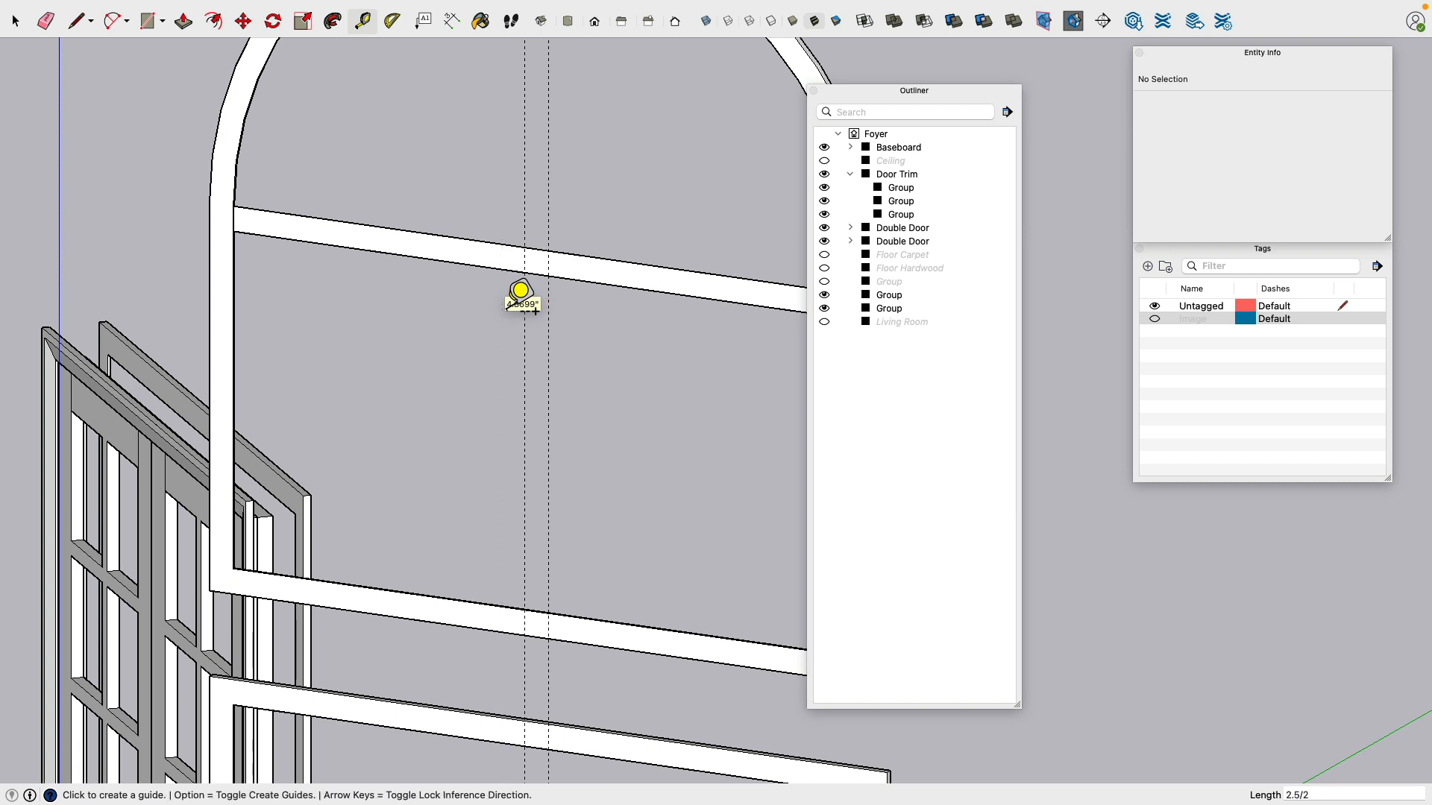
left_click(550, 314)
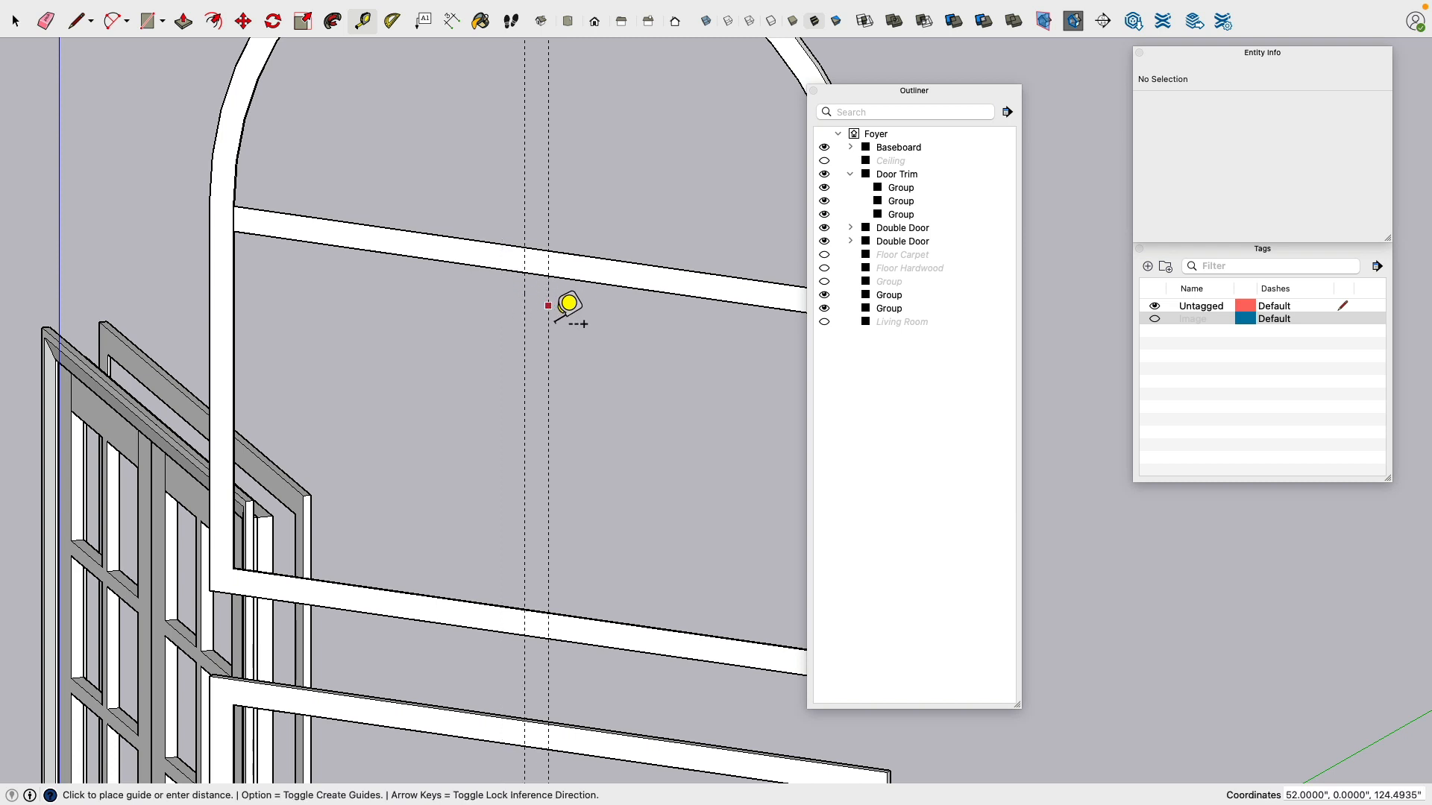
key("Escape")
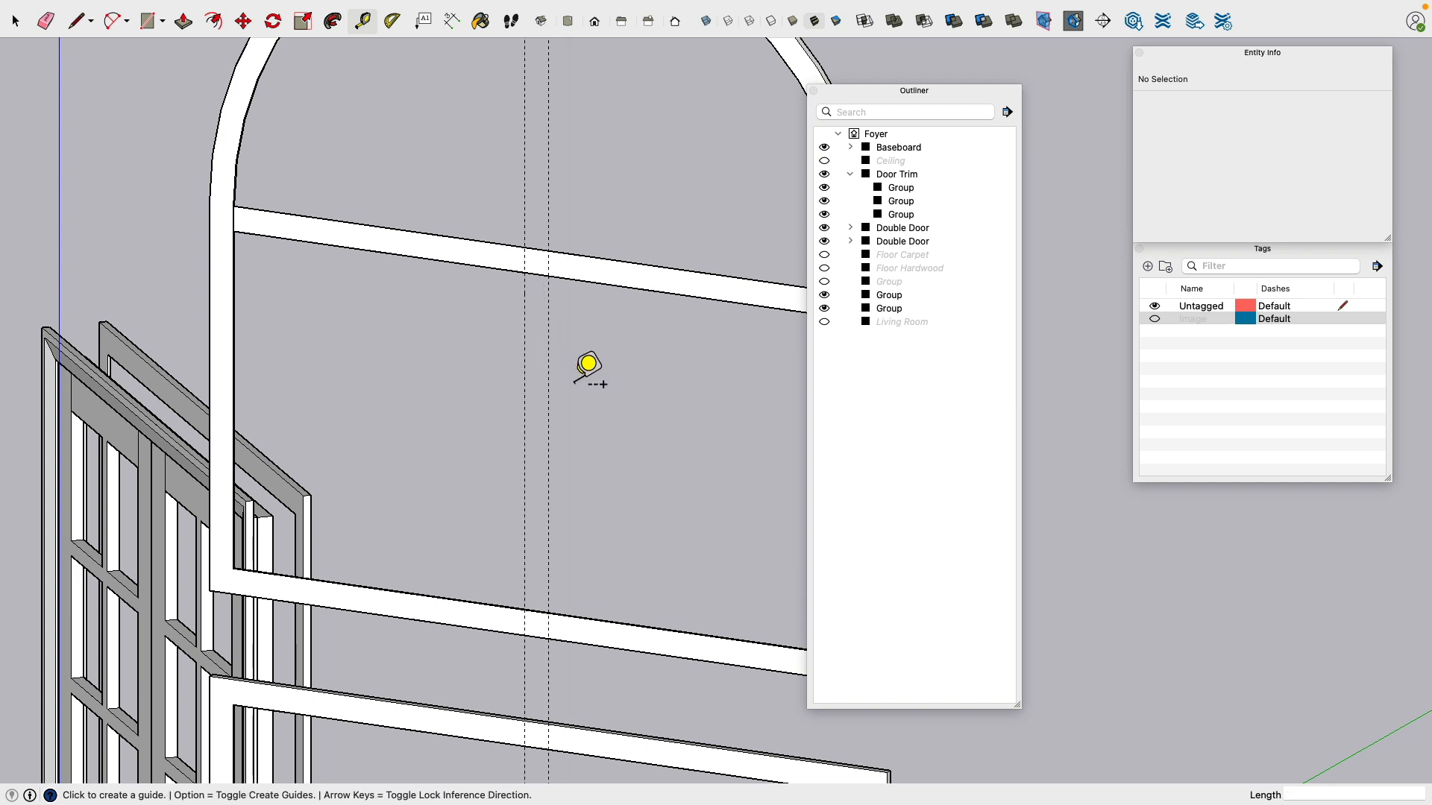
Step: Place vertical guides 1.25" to each side of the centre guide for the window's mullion
left_click(550, 317)
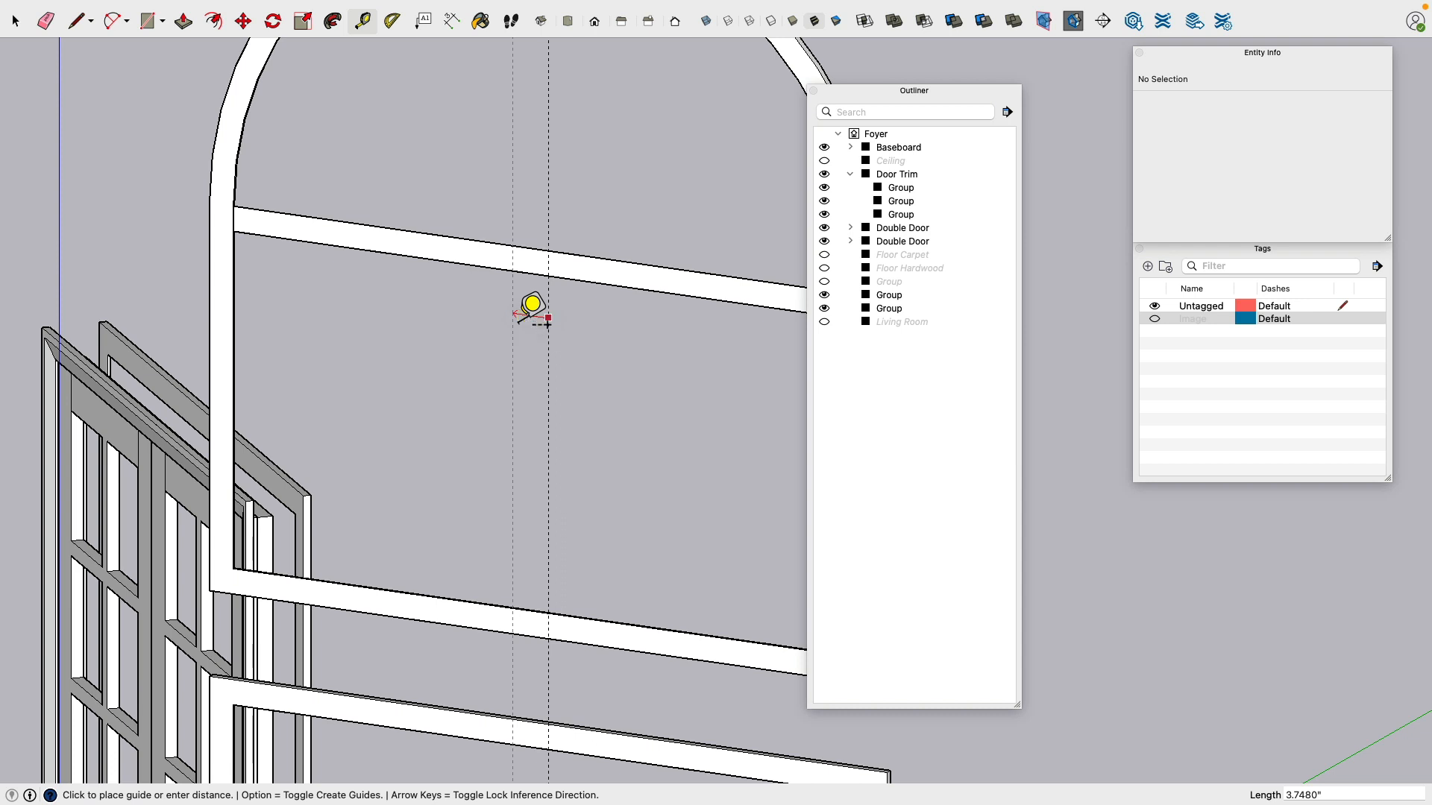
type("1.25")
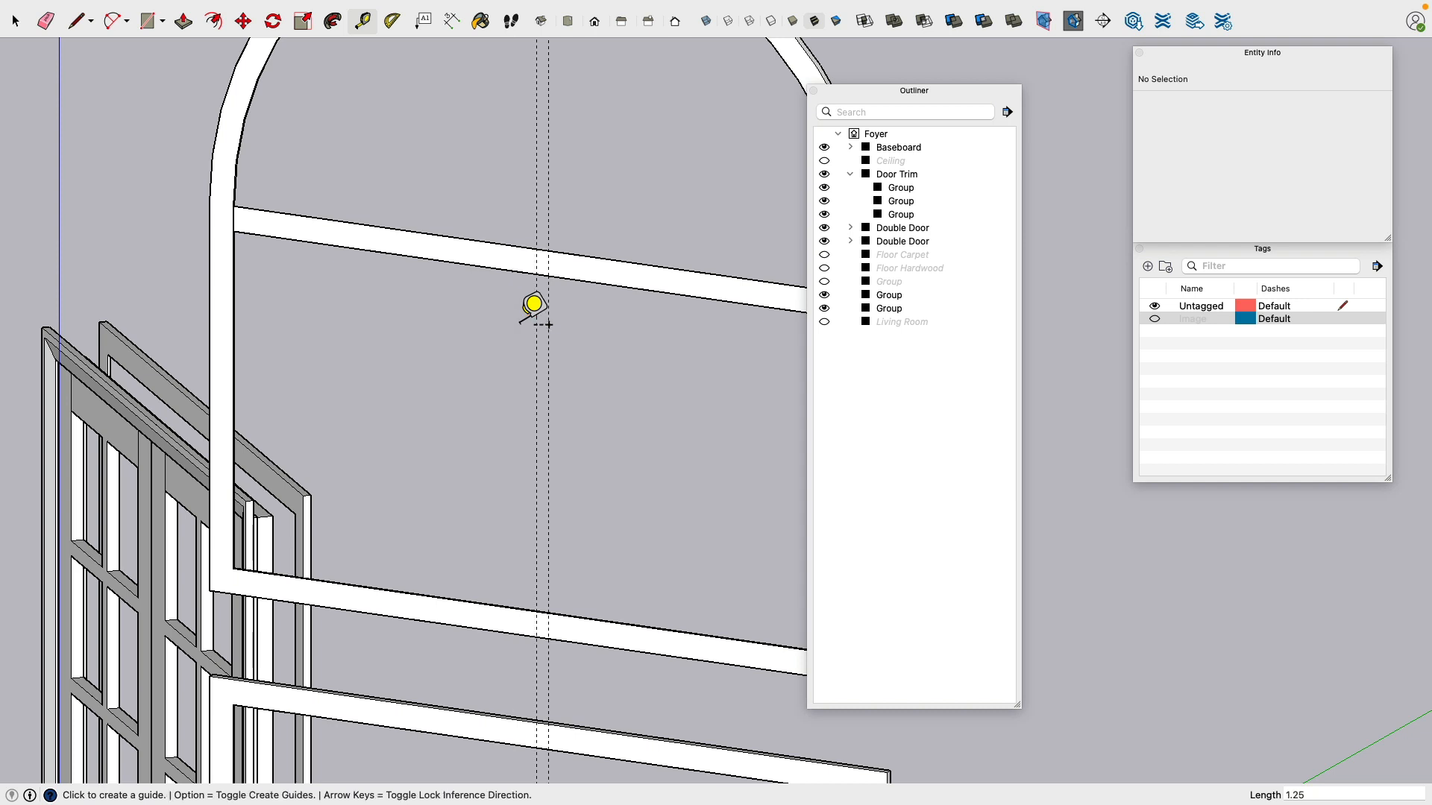
key("Return")
left_click(574, 307)
type("1")
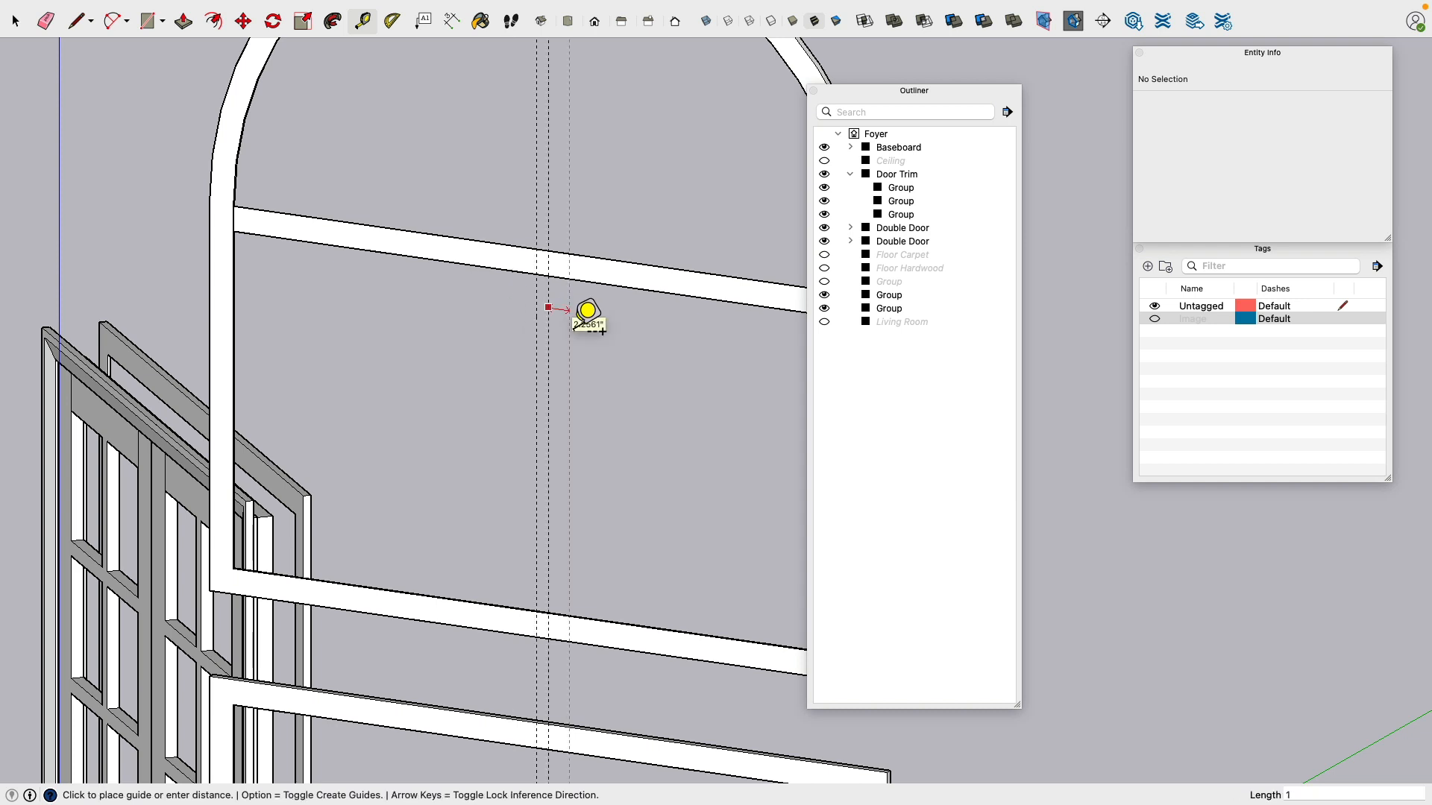
key("Return")
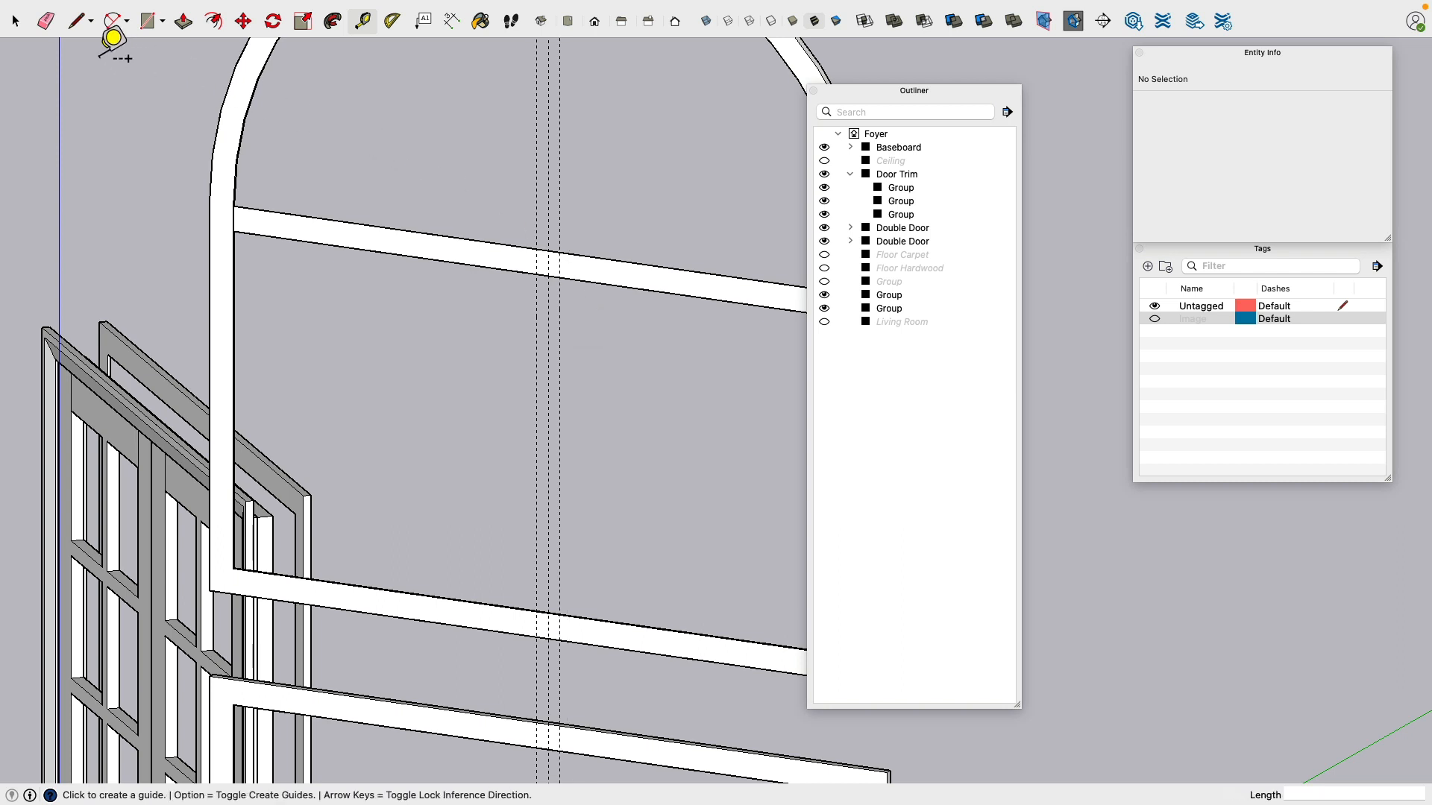
Step: Draw one vertical edge of the mullion along an outer guide, from the window's bottom trim up to the crossbar
left_click(75, 22)
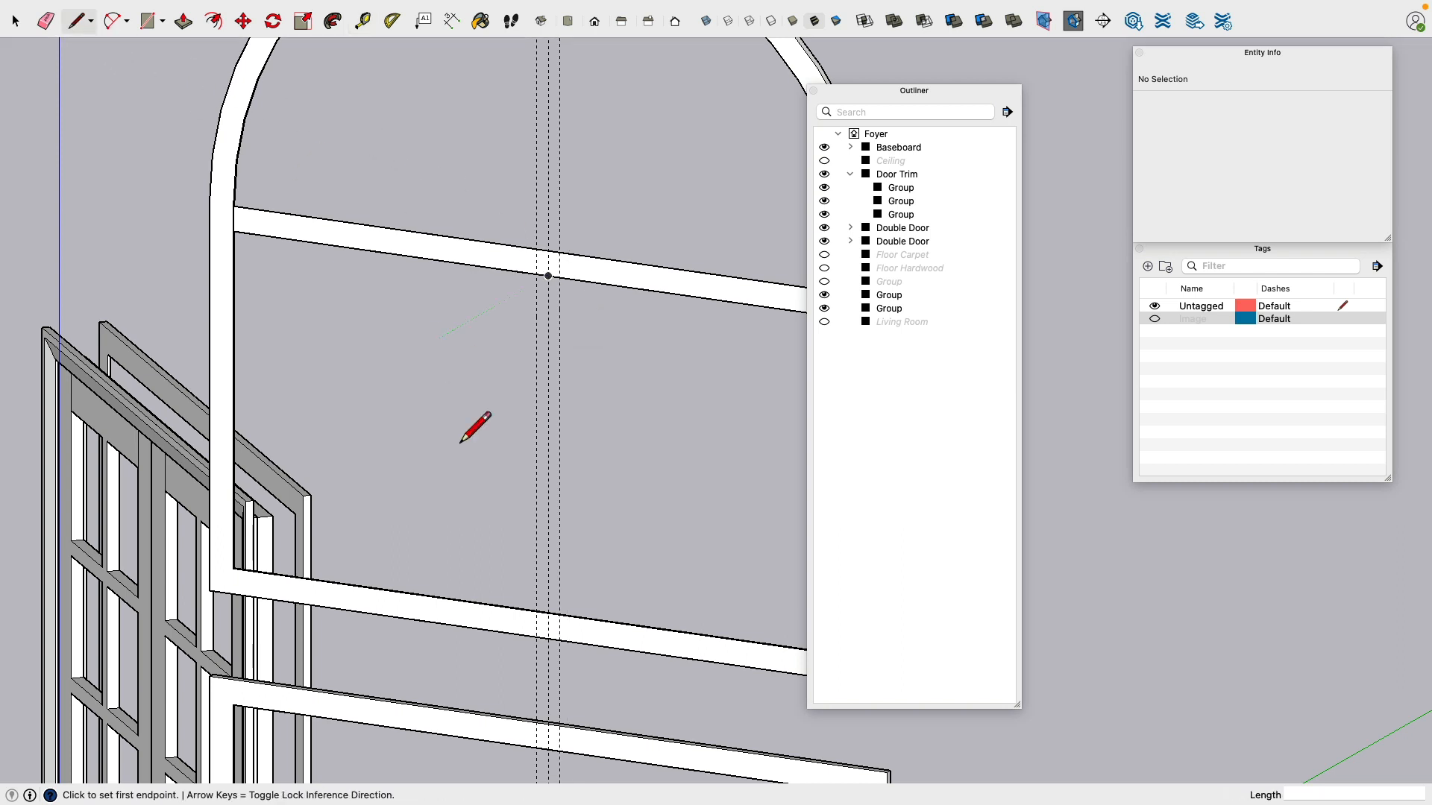
left_click(560, 613)
left_click(559, 280)
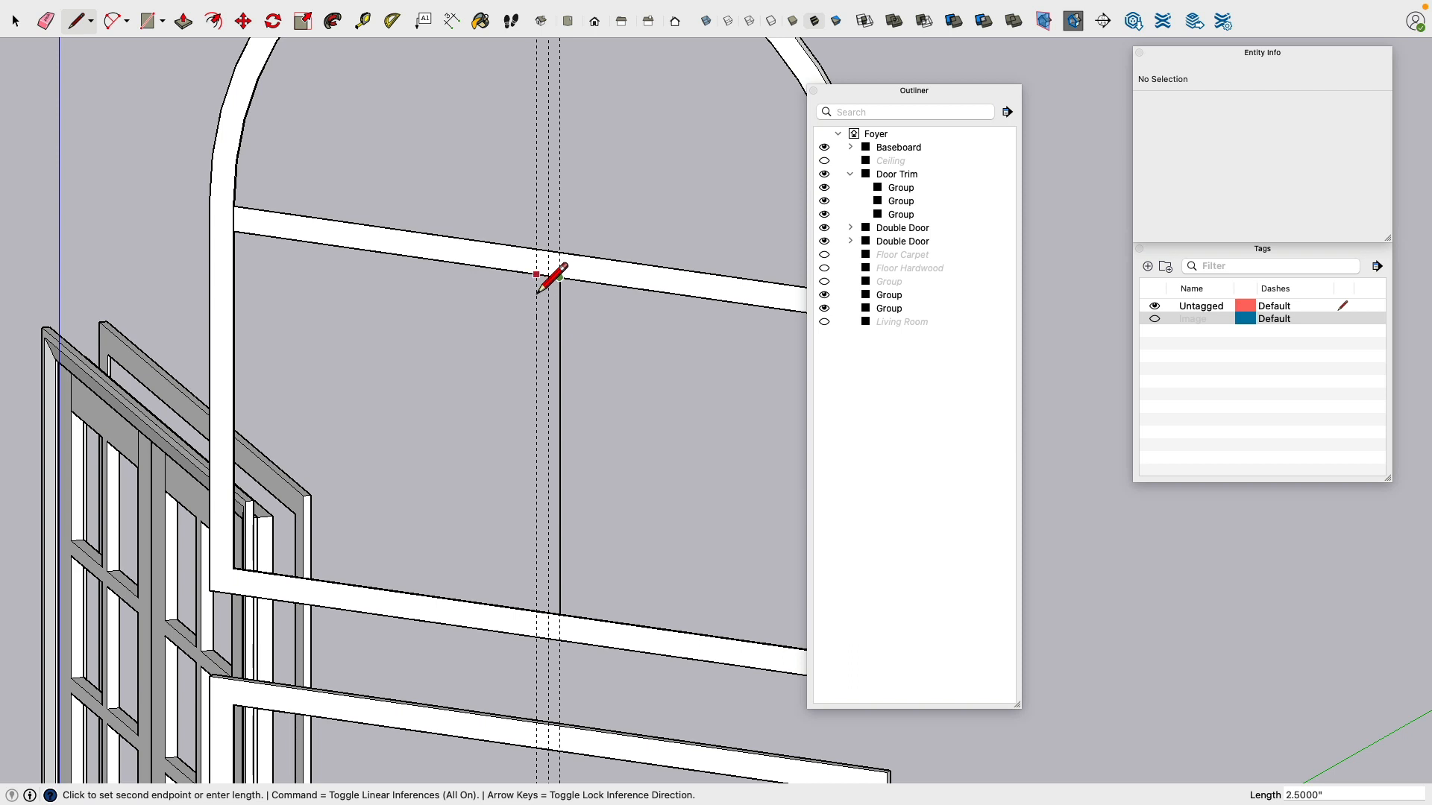
key("Escape")
left_click(559, 614)
key("Escape")
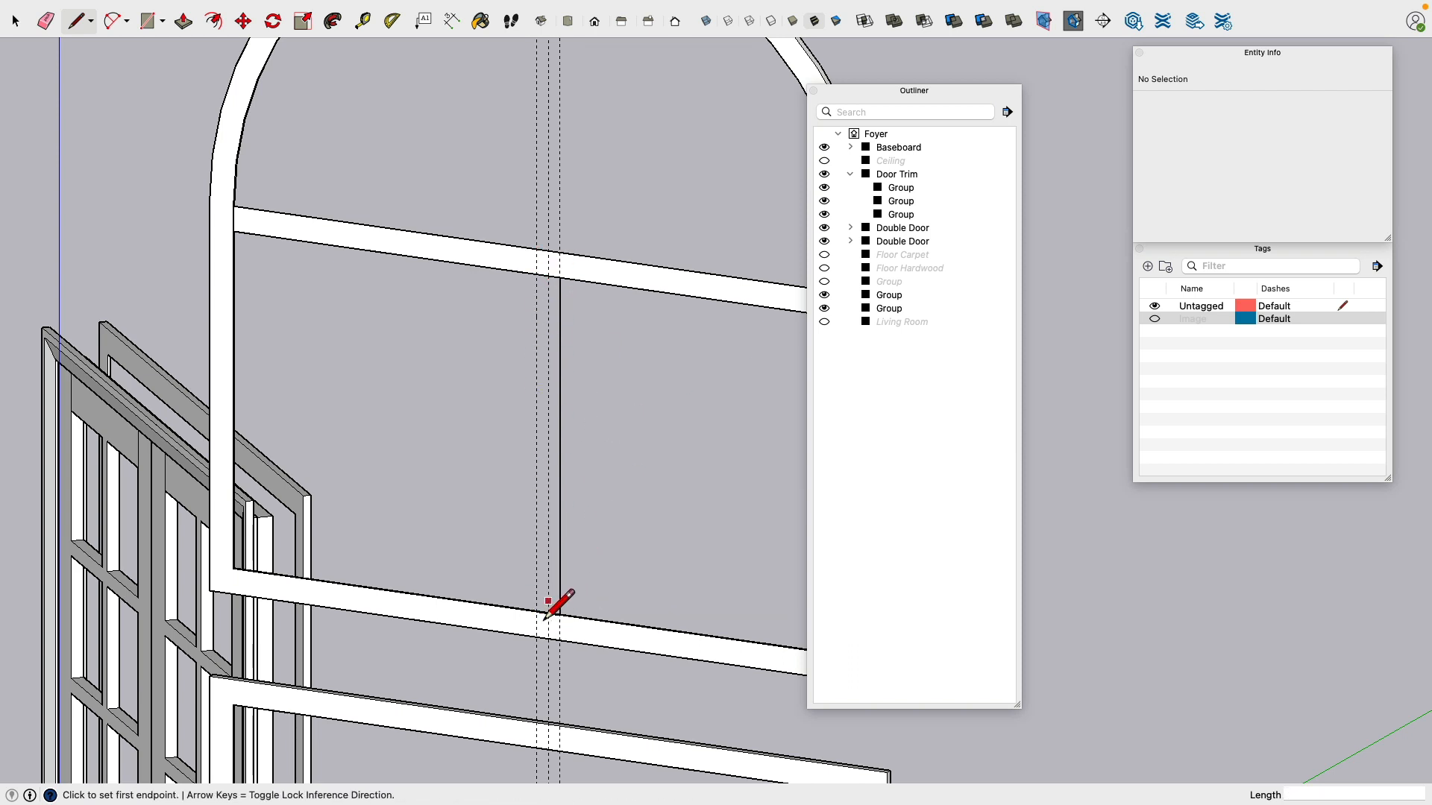
Step: Draw the mullion's opposite vertical edge along the other outer guide up to the crossbar, closing the mullion face
scroll(564, 621, "up", 10)
scroll(566, 601, "down", 3)
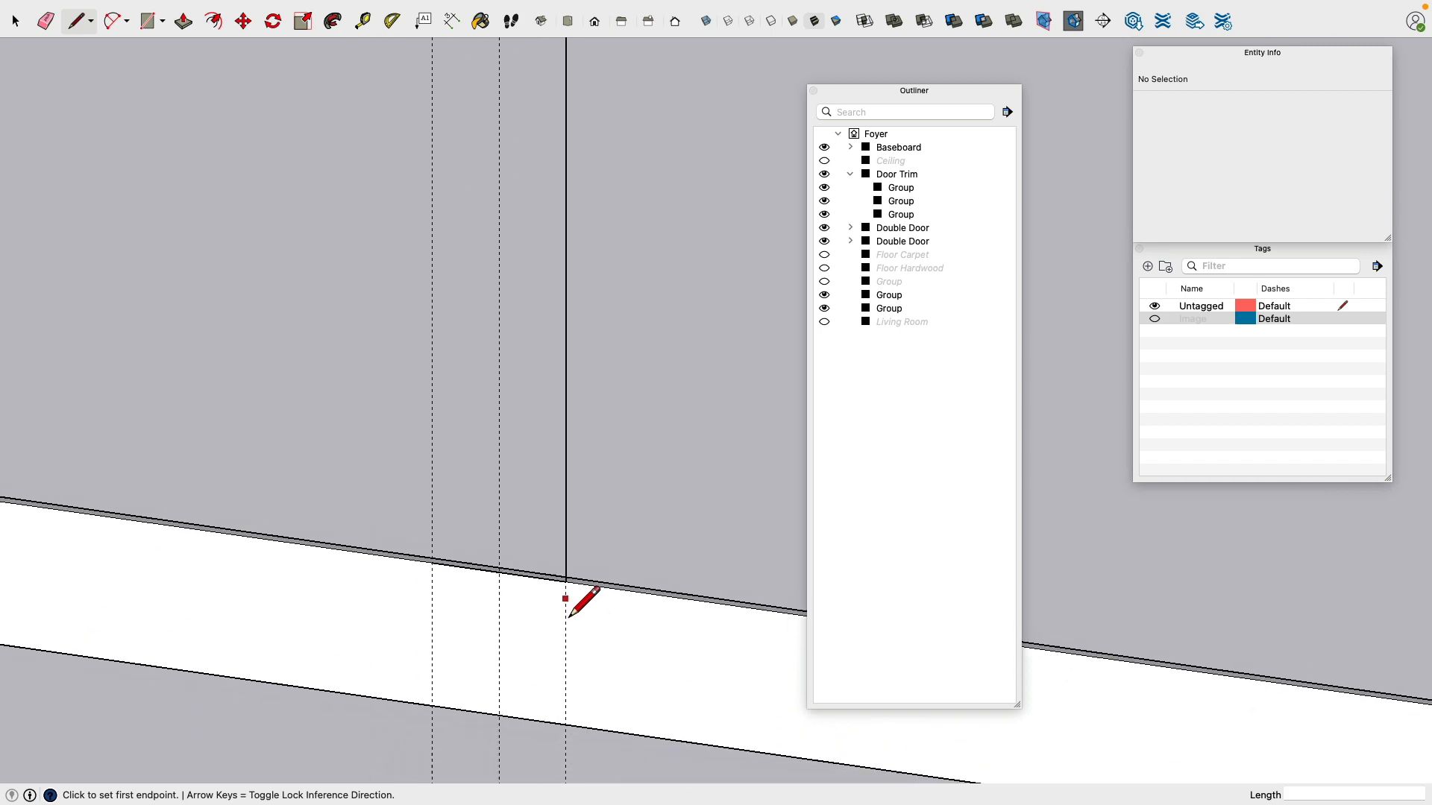
mouse_move(636, 533)
middle_mouse_down()
mouse_move(336, 501)
mouse_move(415, 517)
middle_mouse_up()
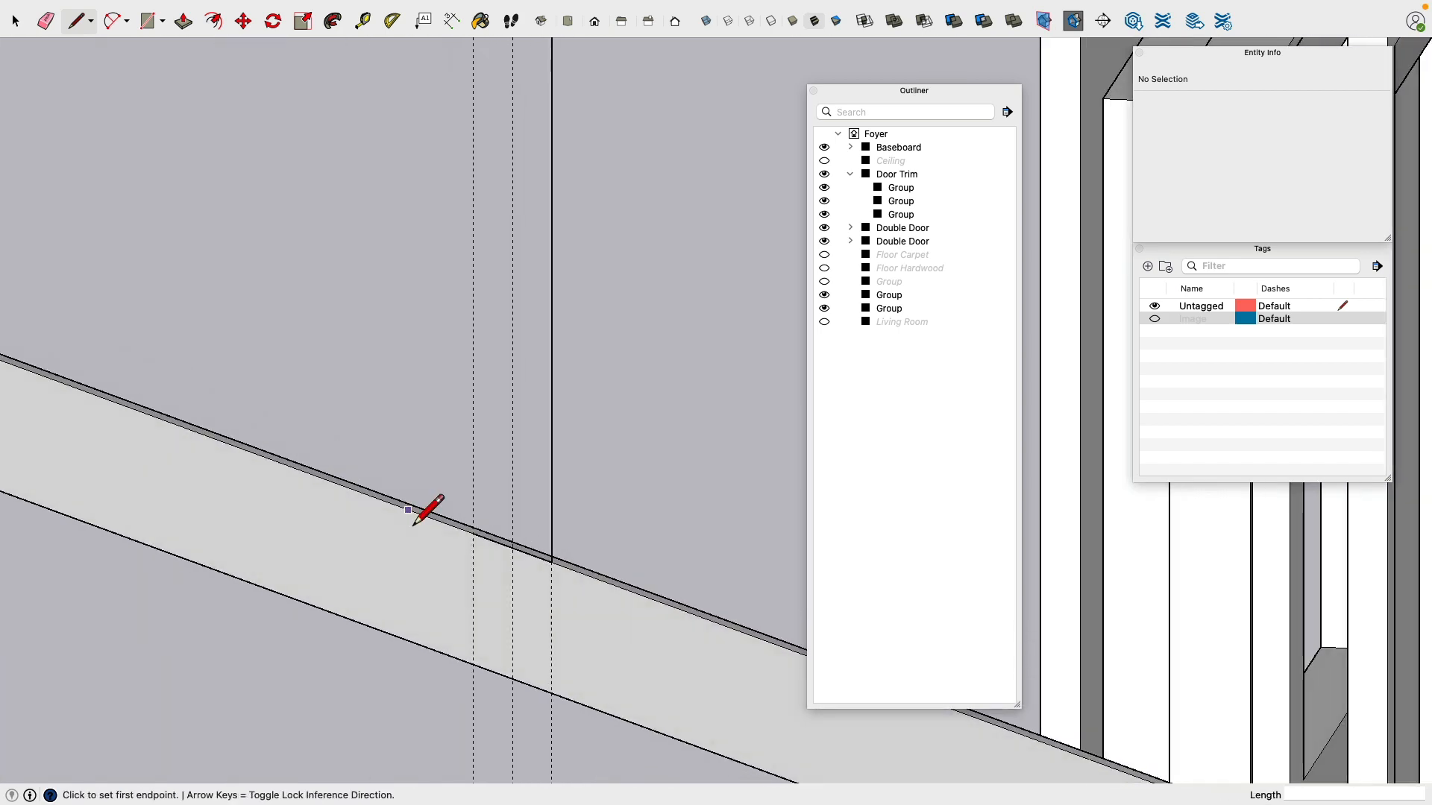
left_click(478, 551)
scroll(483, 533, "down", 10)
middle_click_drag(466, 321, 483, 513, "shift")
scroll(511, 283, "up", 5)
left_click(501, 168)
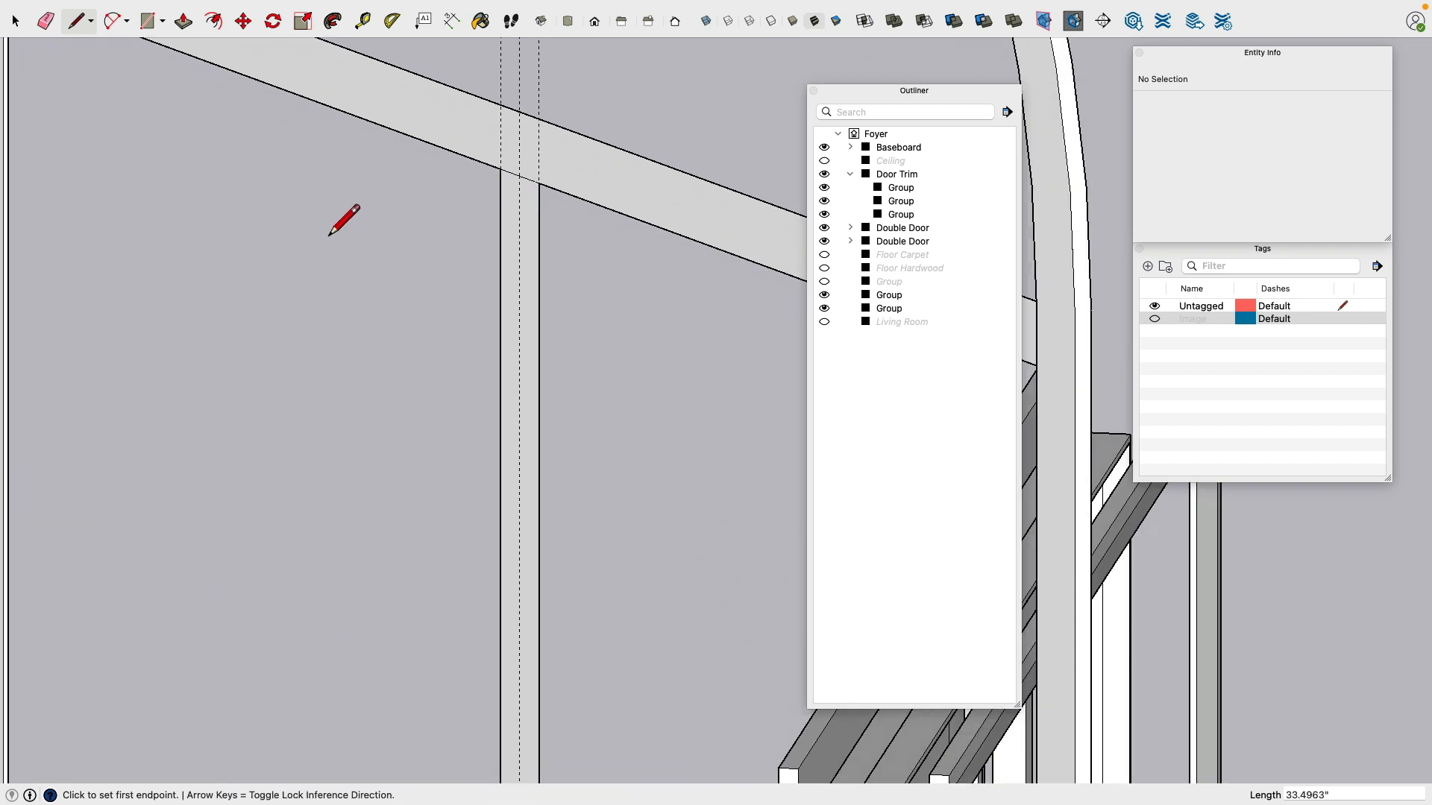
Step: Erase the three vertical guides and the edge dividing the mullion from the crossbar so they form one face
left_click(46, 21)
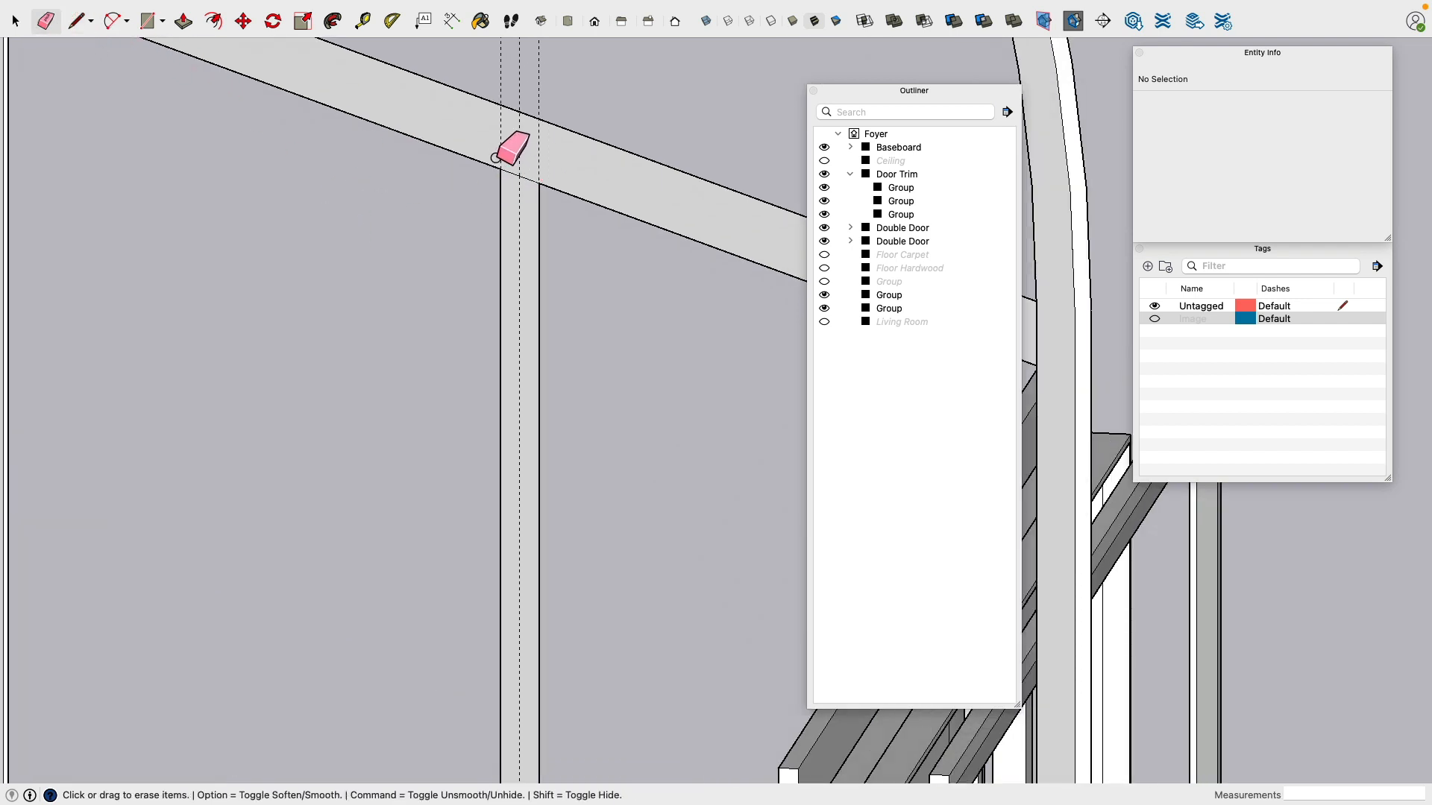
left_click_drag(561, 176, 553, 179)
left_click(528, 189)
scroll(526, 194, "down", 6)
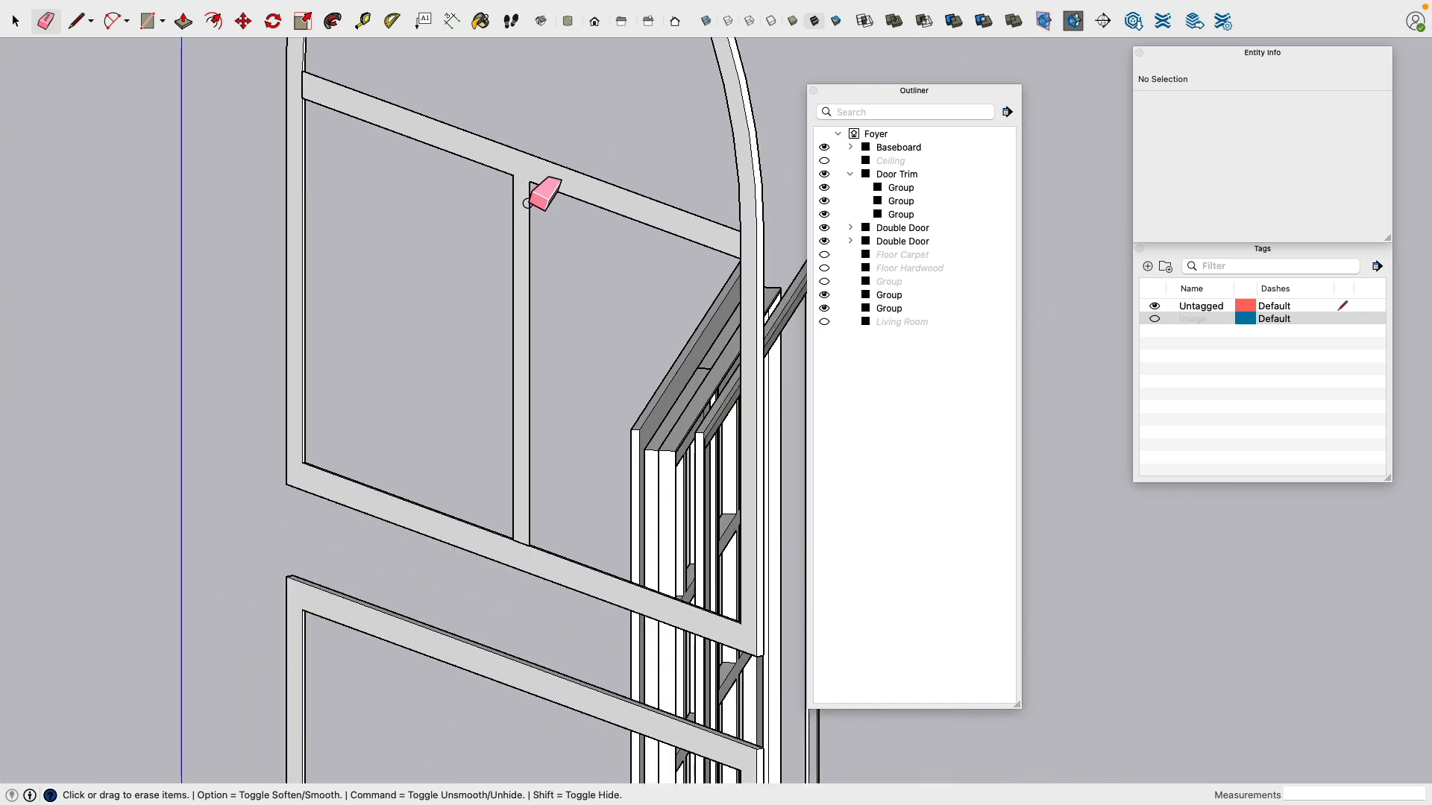
Step: Push/Pull the T-shaped crossbar and mullion face out by 4"
mouse_move(383, 197)
middle_mouse_down()
mouse_move(552, 118)
mouse_move(687, 101)
mouse_move(338, 224)
mouse_move(553, 166)
mouse_move(671, 221)
mouse_move(193, 347)
mouse_move(181, 329)
middle_mouse_up()
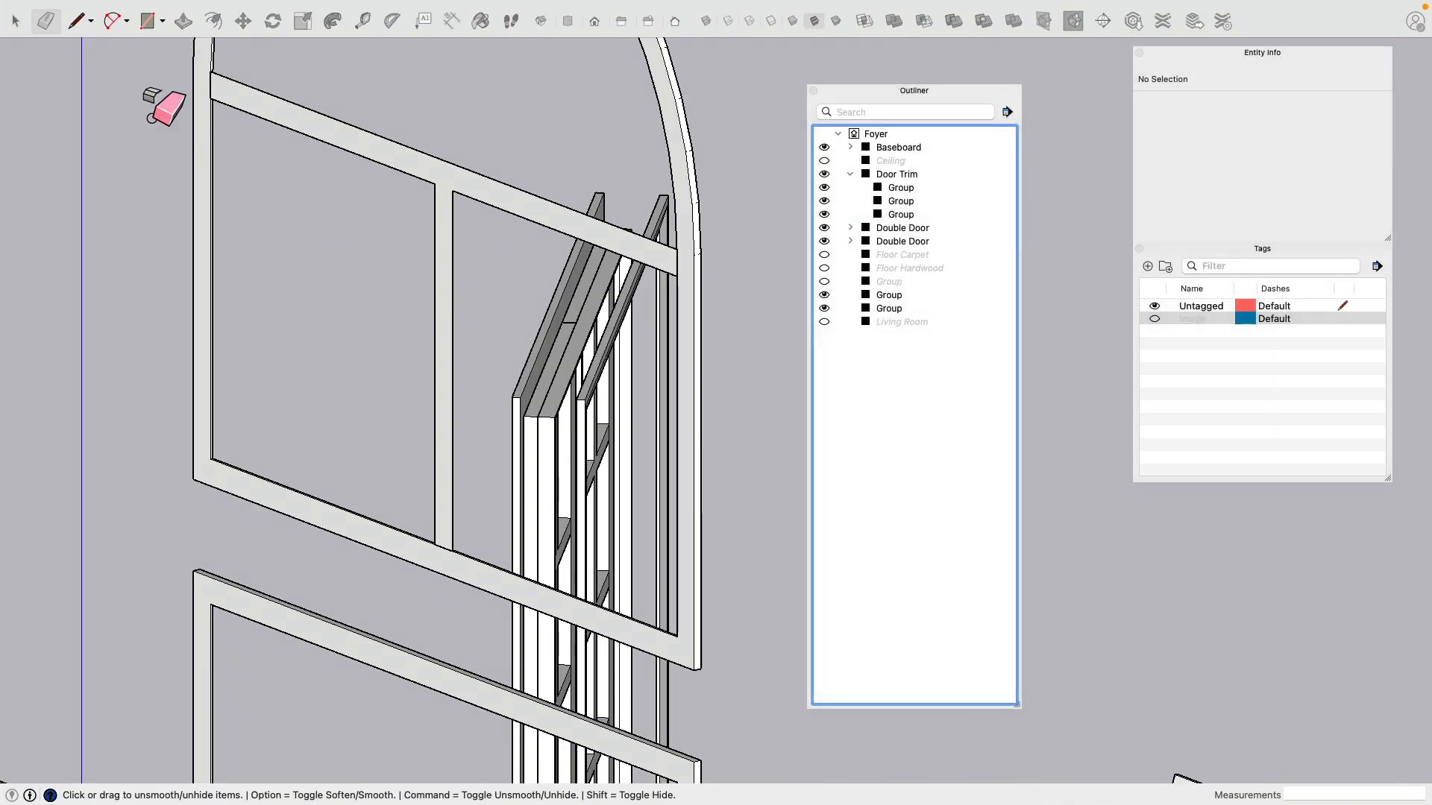
left_click(183, 21)
left_click(457, 198)
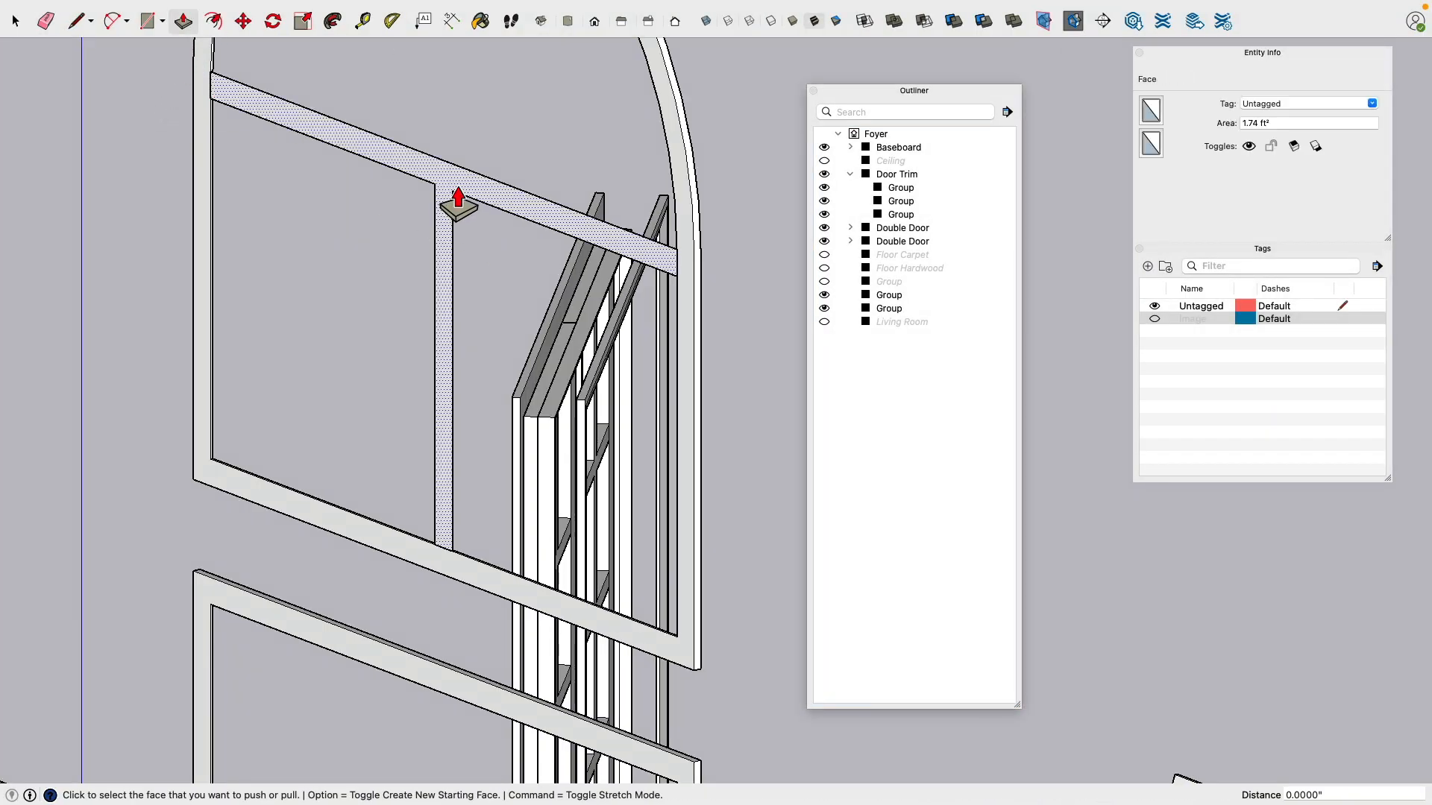
type("4")
key("Return")
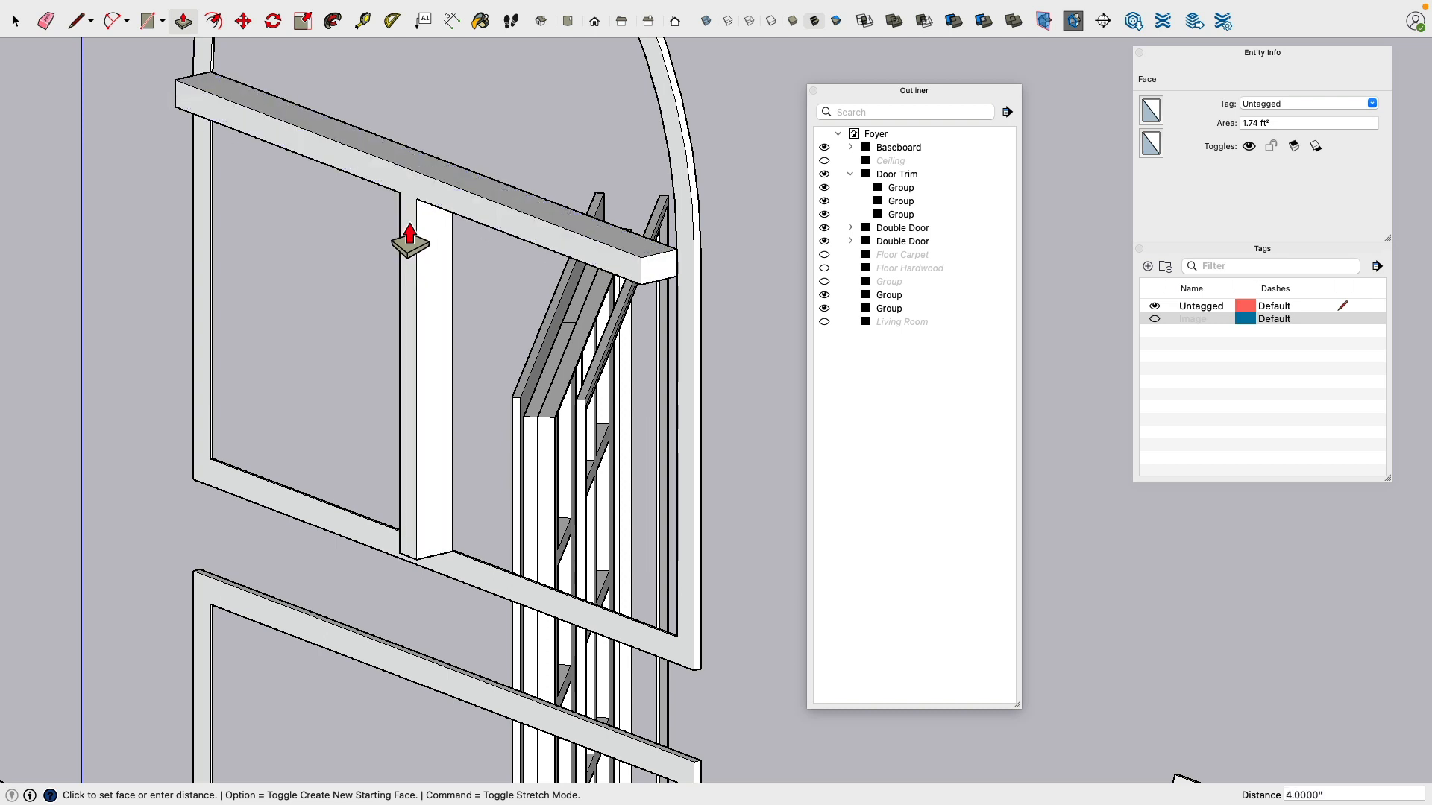
Step: Make the extruded crossbar and mullion a single group and clear the selection
key("space")
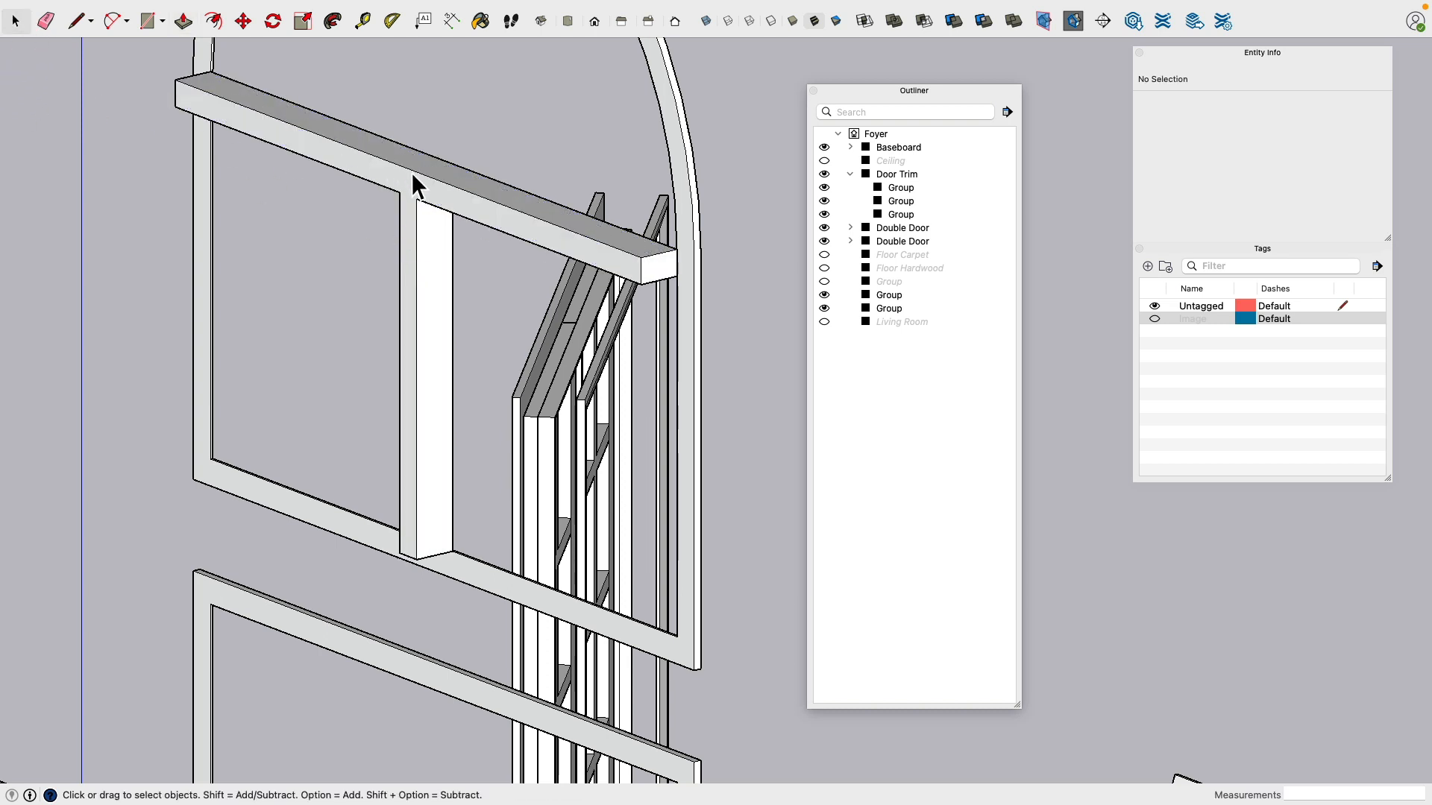
triple_click(409, 188)
right_click(407, 179)
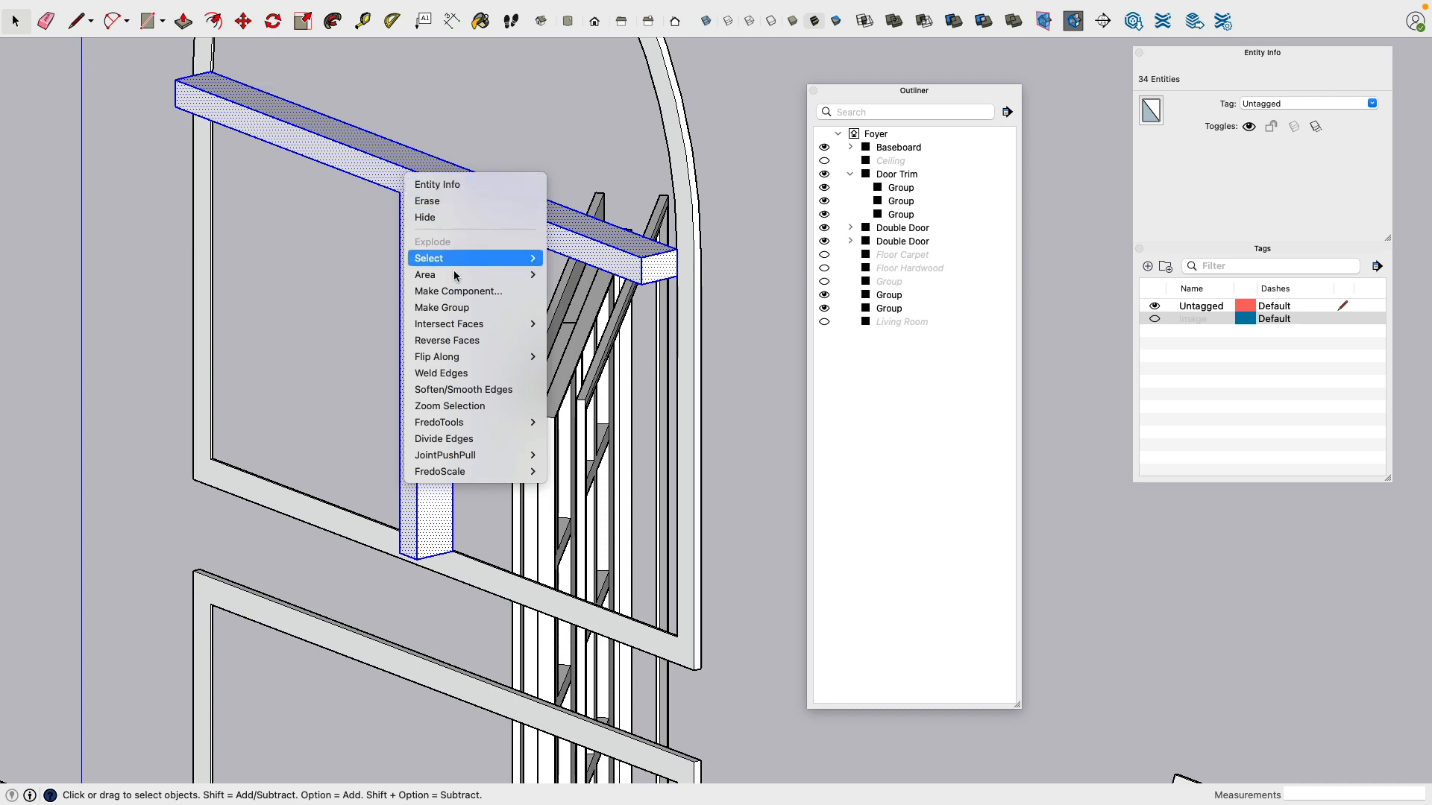
left_click(467, 312)
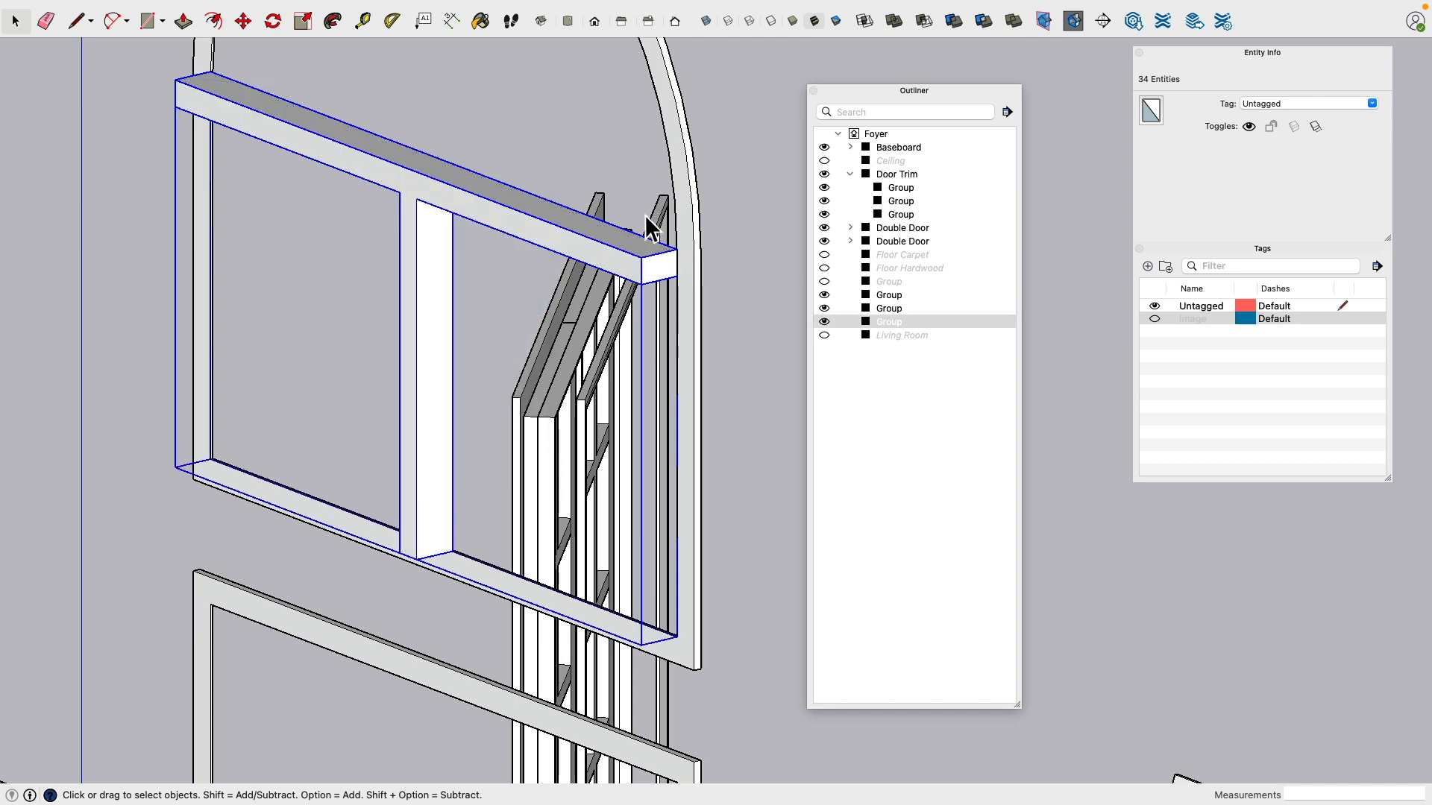
left_click(732, 186)
Step: Unhide all of the foyer's objects, then hide the ceiling and living room groups to expose the entrance wall
scroll(731, 189, "down", 3)
middle_click_drag(730, 190, 519, 262)
scroll(519, 261, "down", 4)
key("shift+h")
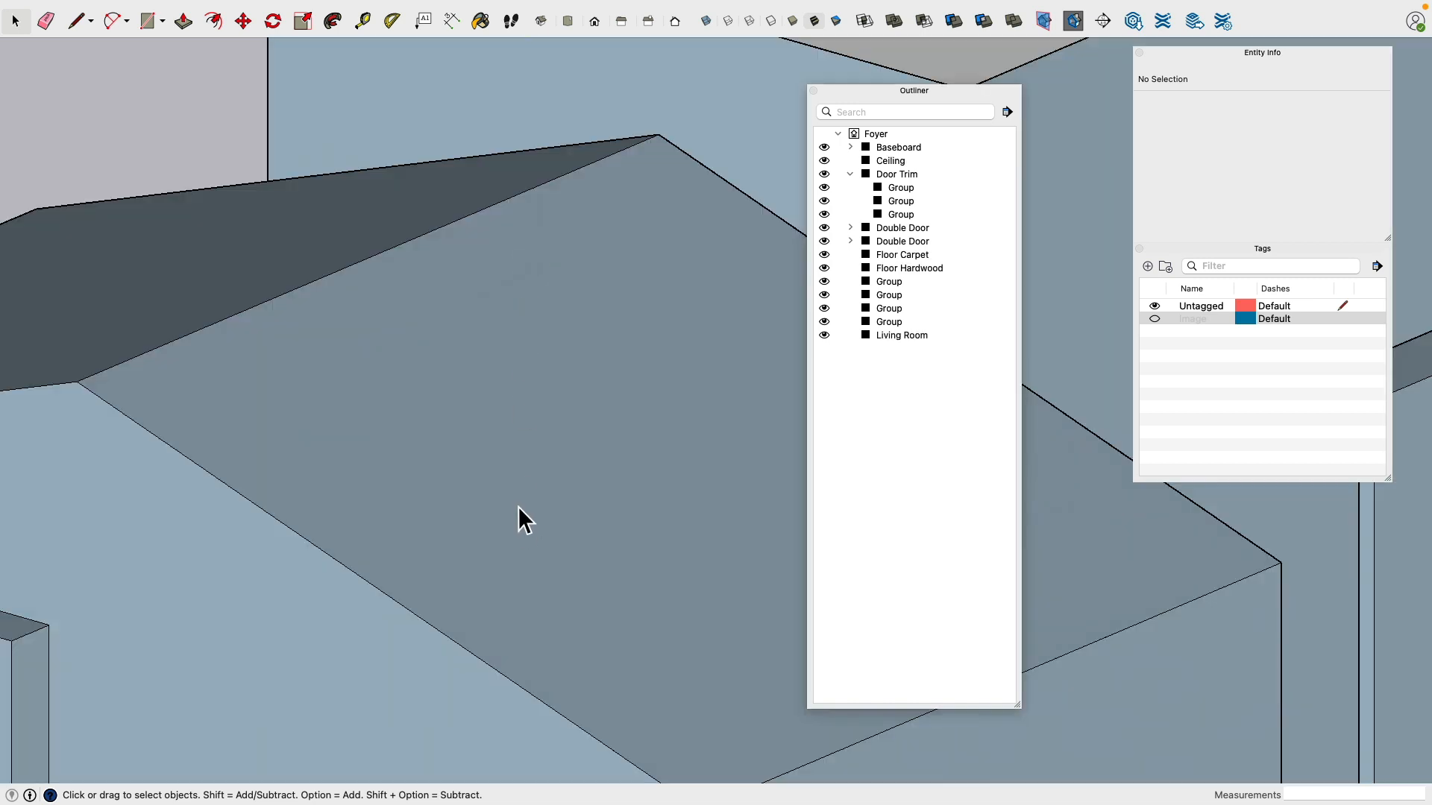
left_click(498, 431)
key("h")
middle_click_drag(494, 456, 477, 347)
mouse_move(537, 306)
middle_mouse_down()
mouse_move(524, 406)
mouse_move(489, 399)
mouse_move(550, 256)
mouse_move(407, 391)
mouse_move(563, 479)
mouse_move(176, 416)
mouse_move(449, 423)
mouse_move(454, 387)
mouse_move(463, 527)
mouse_move(489, 311)
mouse_move(197, 351)
mouse_move(281, 326)
mouse_move(282, 342)
middle_mouse_up()
left_click(549, 255)
key("h")
Step: Examine the arched window's pane divisions in the Entrance.JPG reference photo, then return to SketchUp and inspect the modeled window frame
key("super+Tab")
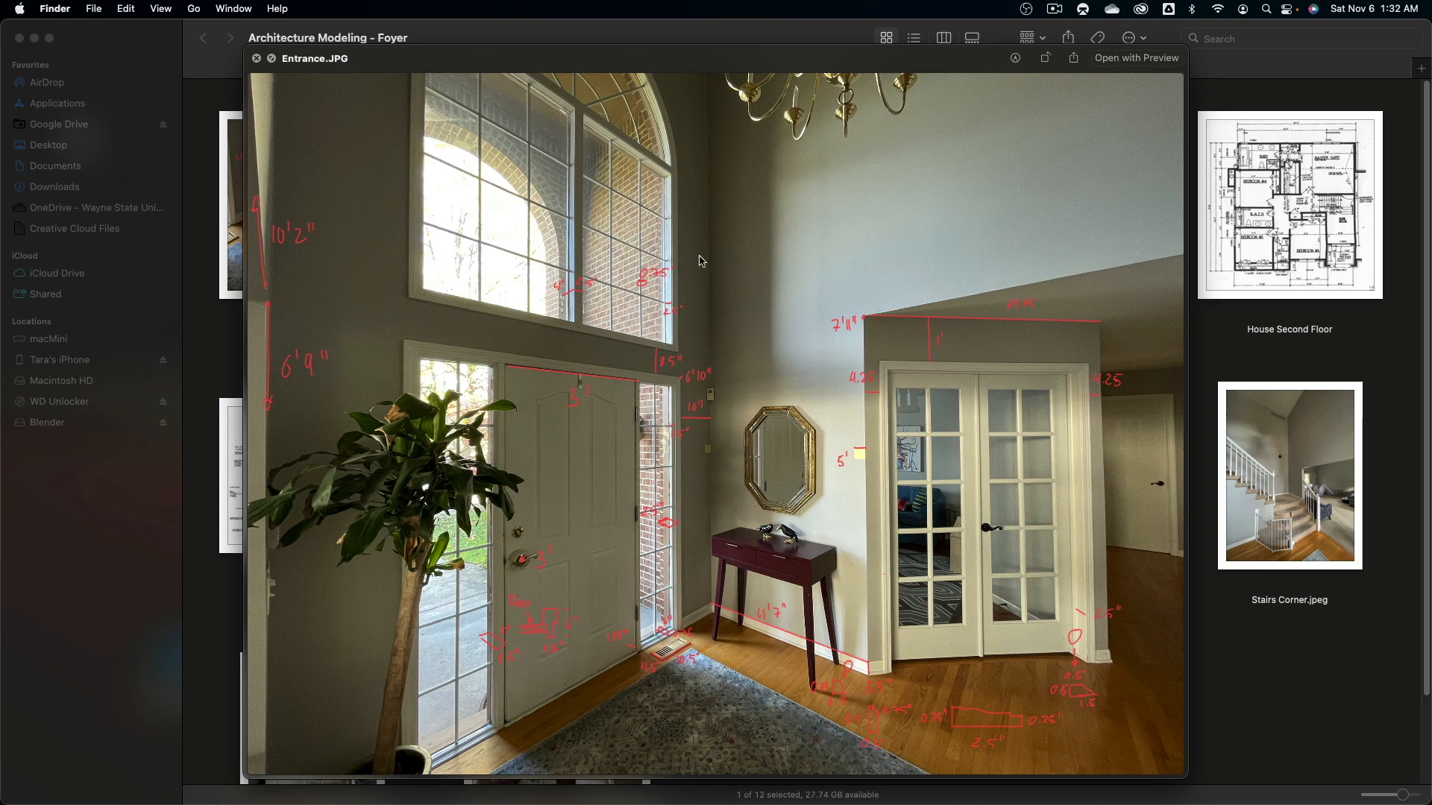
key("super+Tab")
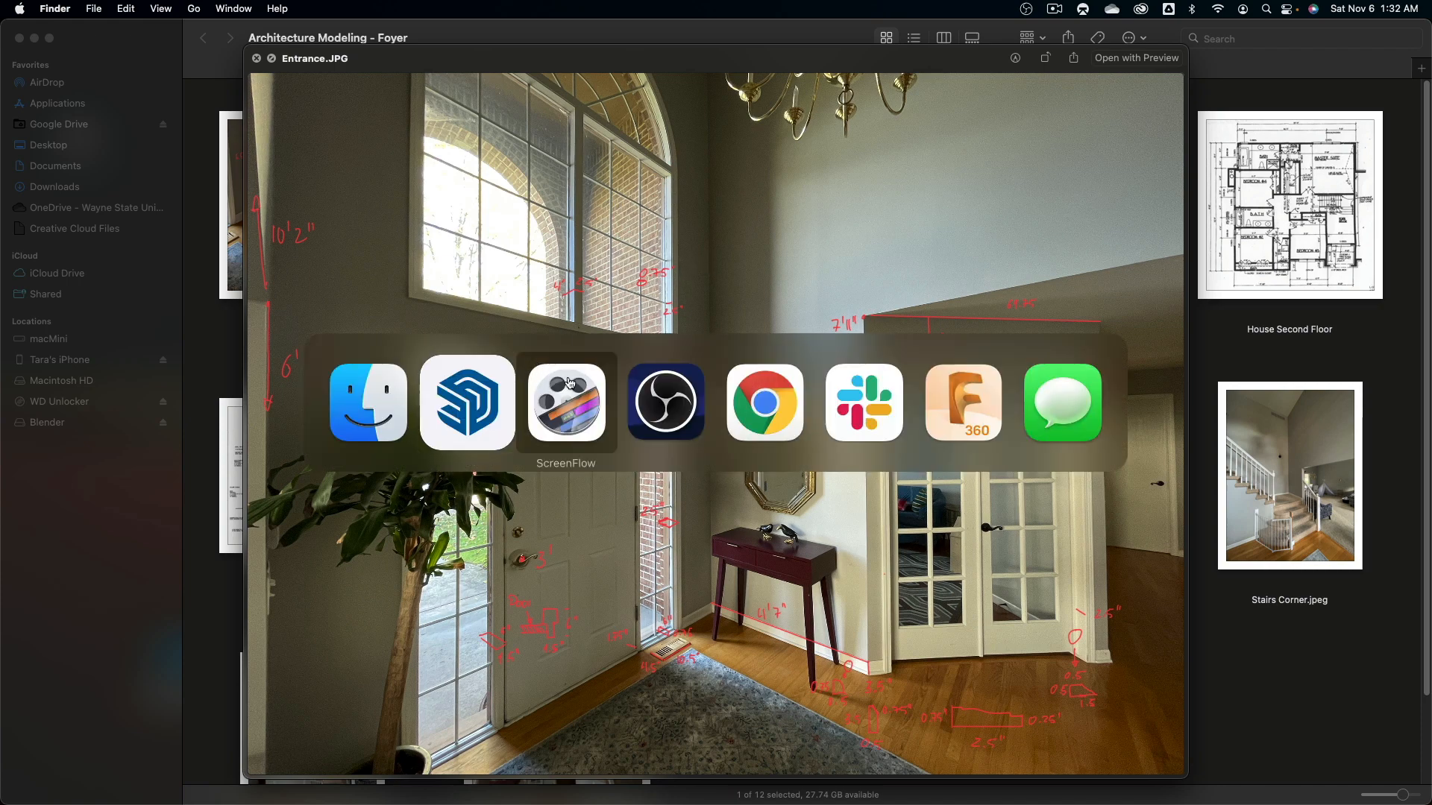
left_click(486, 401)
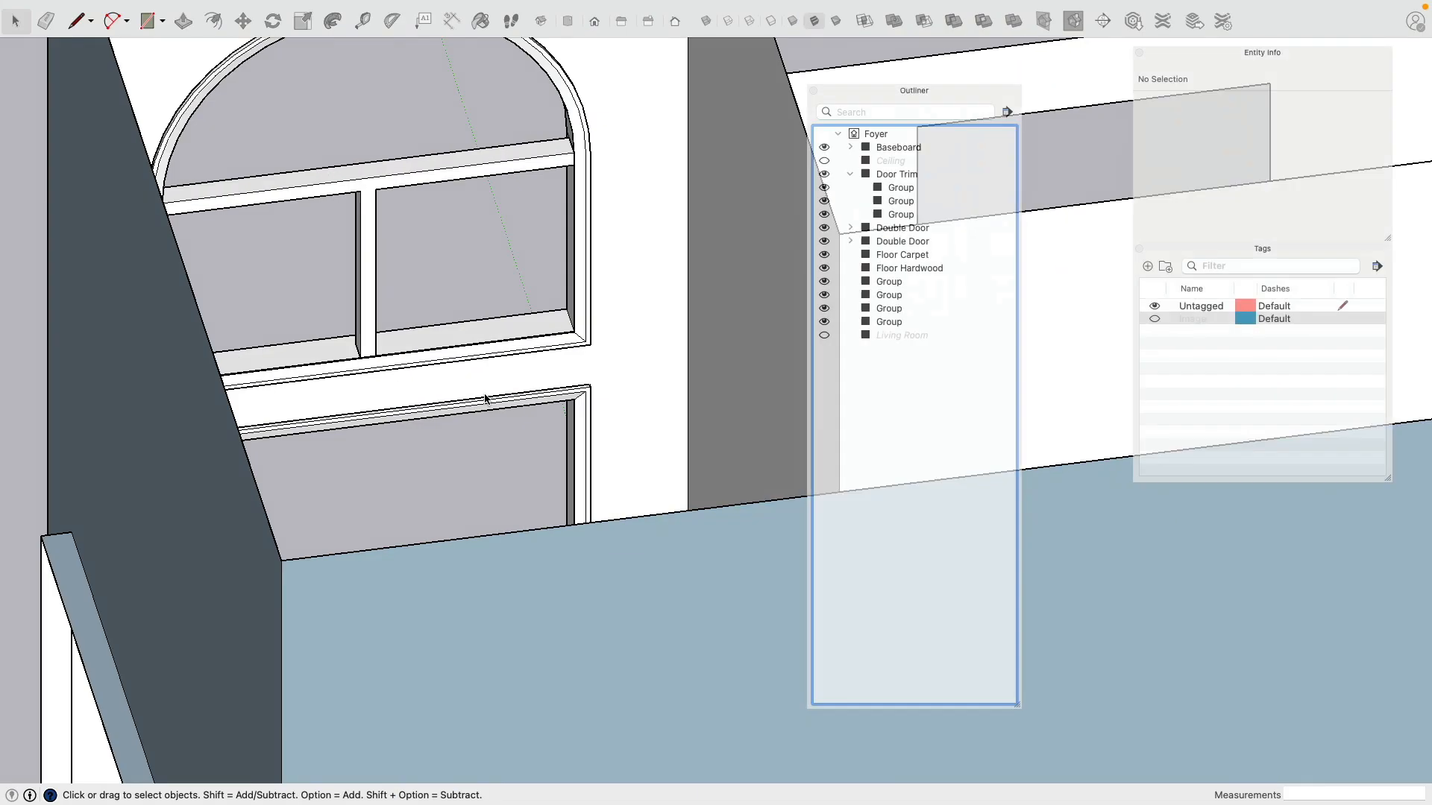
mouse_move(738, 492)
middle_mouse_down()
mouse_move(760, 527)
mouse_move(595, 388)
mouse_move(819, 334)
mouse_move(603, 433)
mouse_move(878, 436)
middle_mouse_up()
middle_click_drag(674, 403, 330, 306, "shift")
scroll(490, 375, "up", 5)
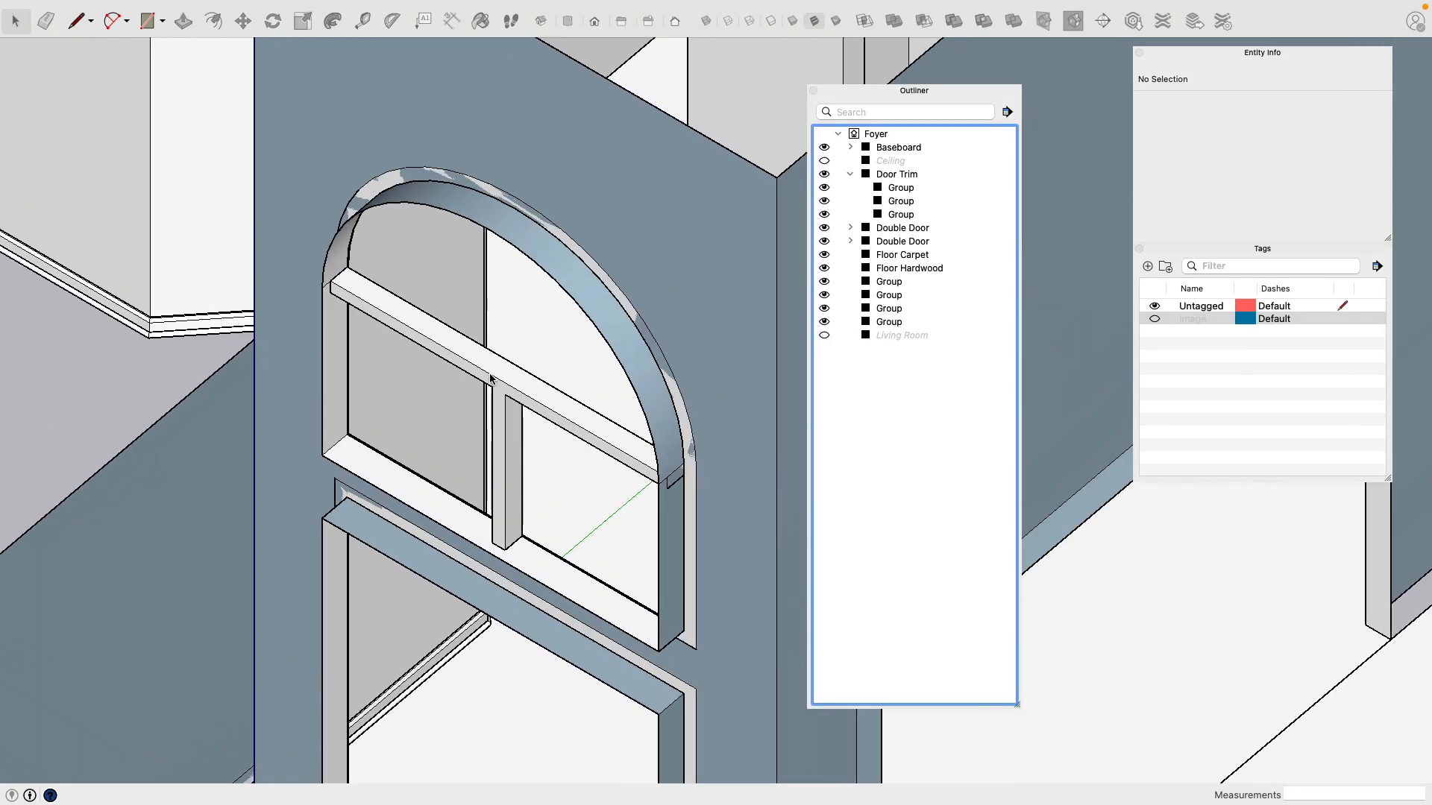
mouse_move(575, 387)
middle_mouse_down()
mouse_move(455, 352)
mouse_move(600, 320)
mouse_move(566, 347)
middle_mouse_up()
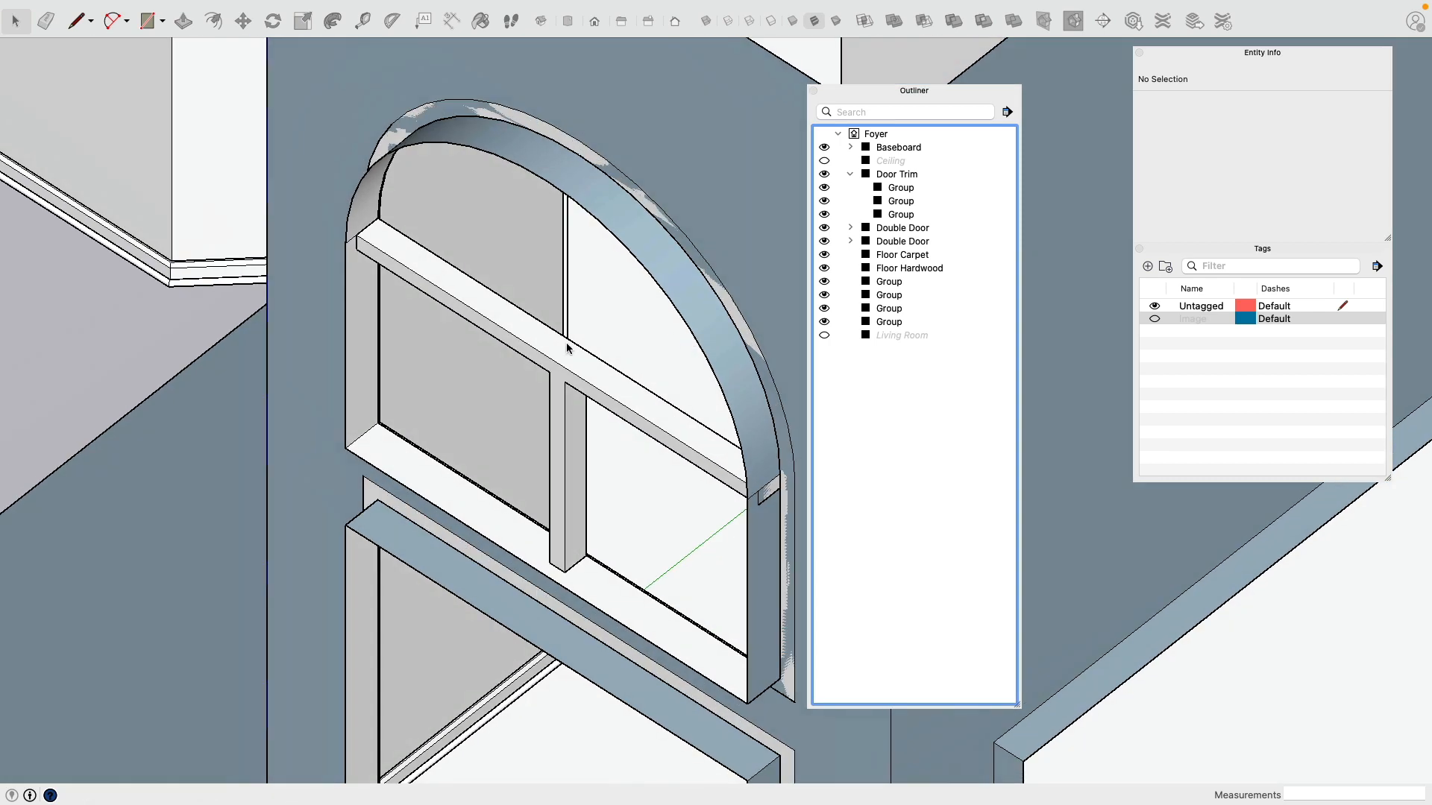
scroll(384, 310, "up", 5)
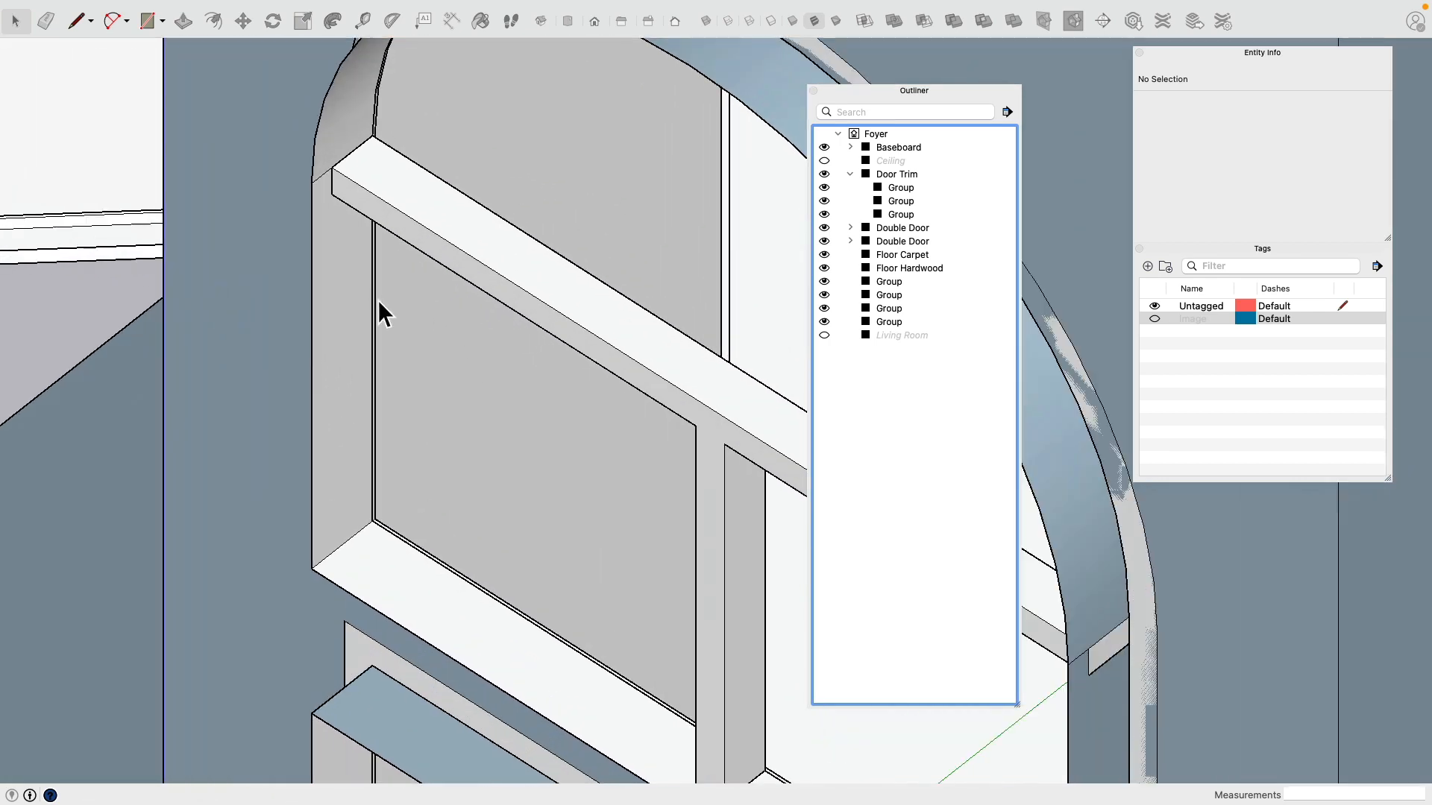
Step: Hide the arched window's interior trim group
left_click(378, 300)
scroll(378, 300, "down", 5)
mouse_move(444, 313)
middle_mouse_down()
mouse_move(511, 261)
mouse_move(271, 294)
mouse_move(489, 425)
mouse_move(553, 276)
middle_mouse_up()
scroll(549, 262, "up", 3)
left_click(540, 212)
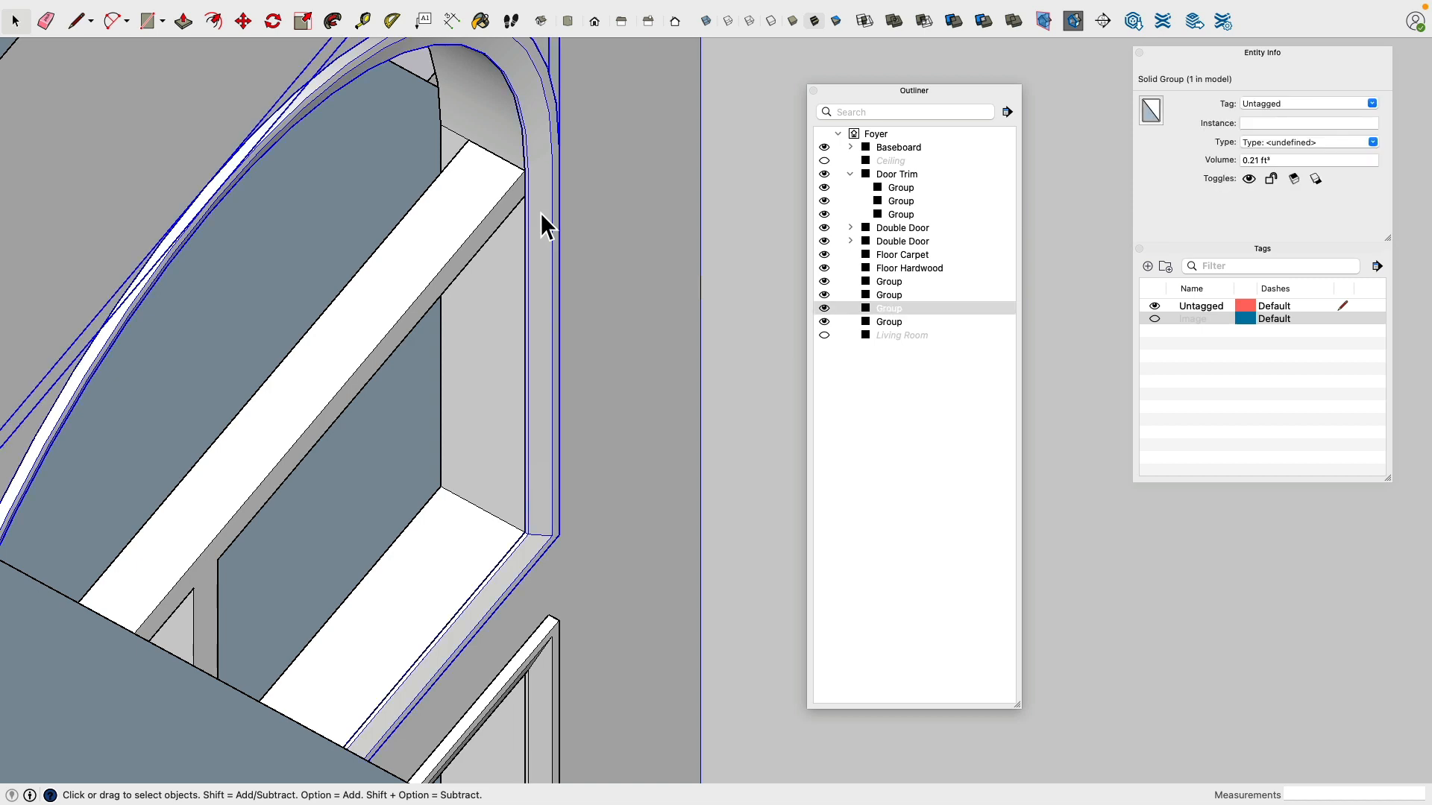
key("h")
middle_click_drag(543, 288, 274, 350)
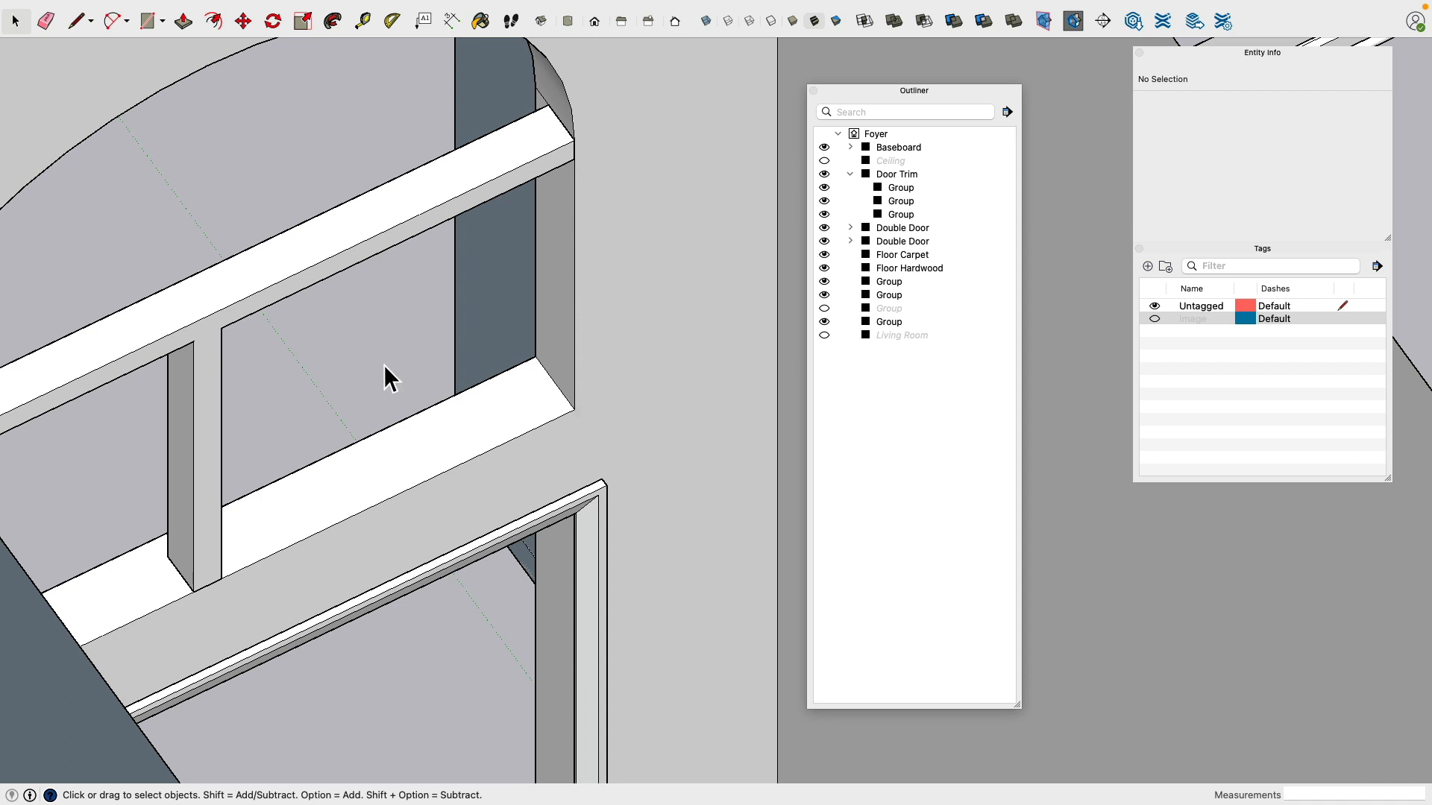
Step: Draw a rectangle about 32.25" by 33.5" filling the window opening below the crossbar, between the mullion and the outer jamb
left_click(147, 21)
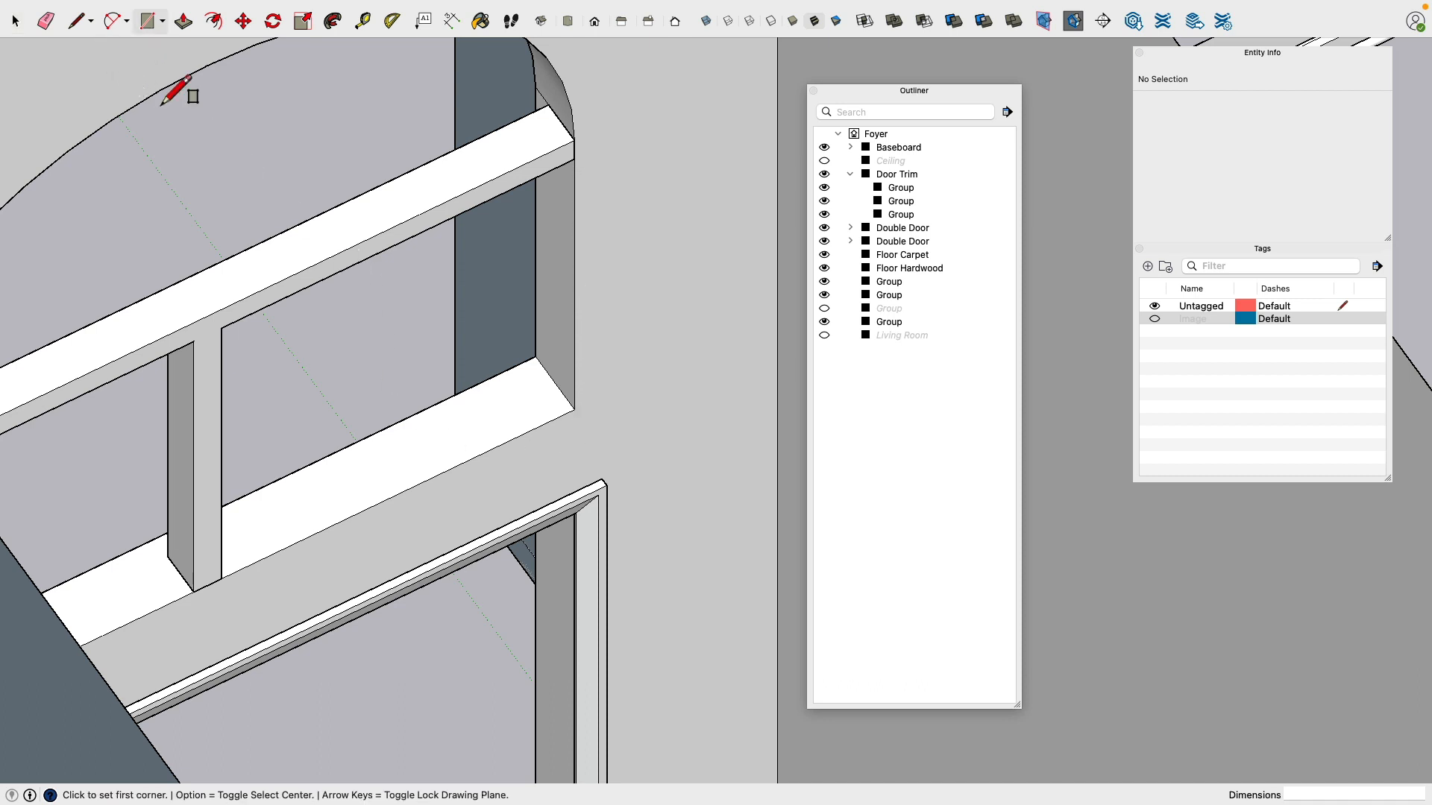
left_click(220, 328)
left_click(575, 437)
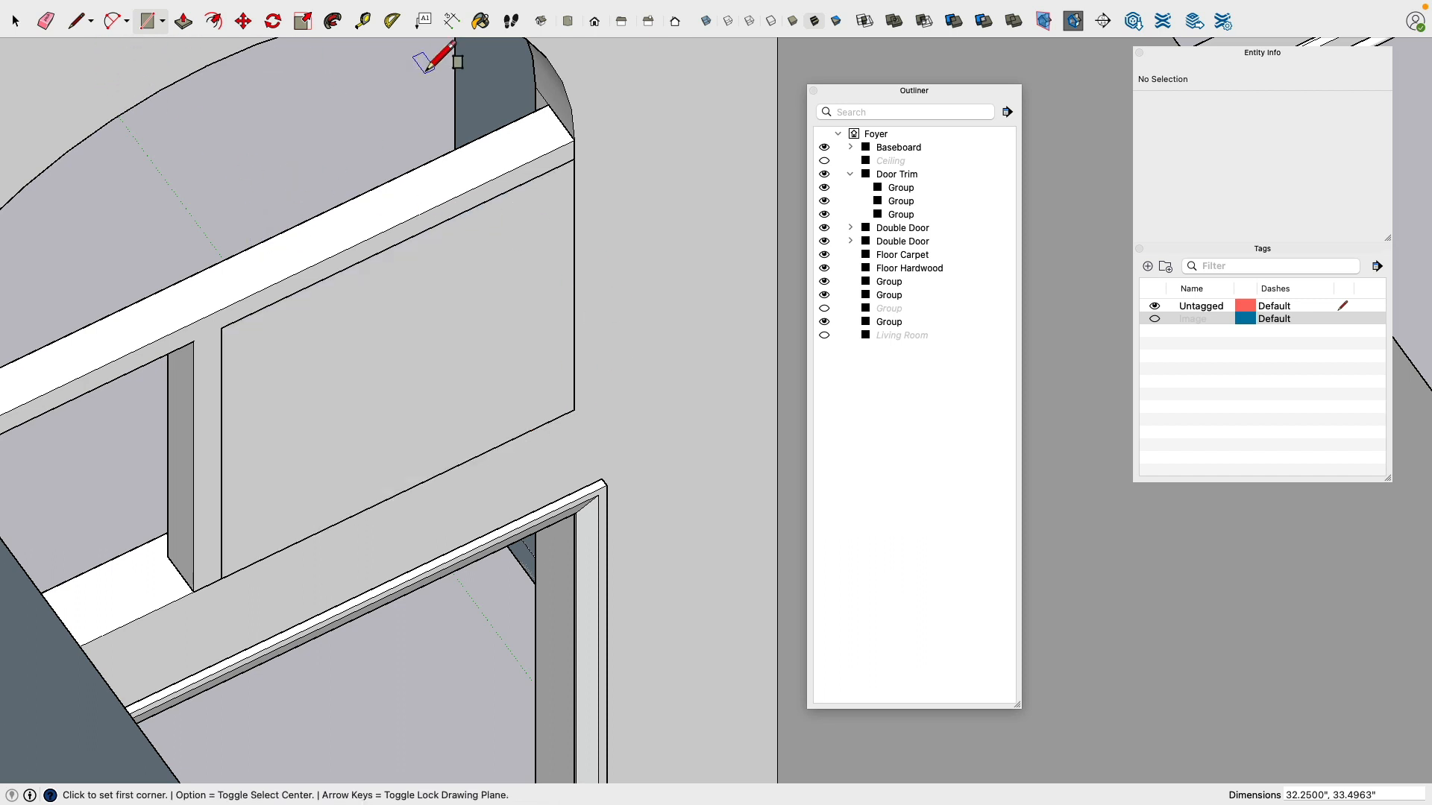
Step: Measure the pane rectangle's width and calculate 32.25/3 in Spotlight for the muntin spacing
left_click(362, 21)
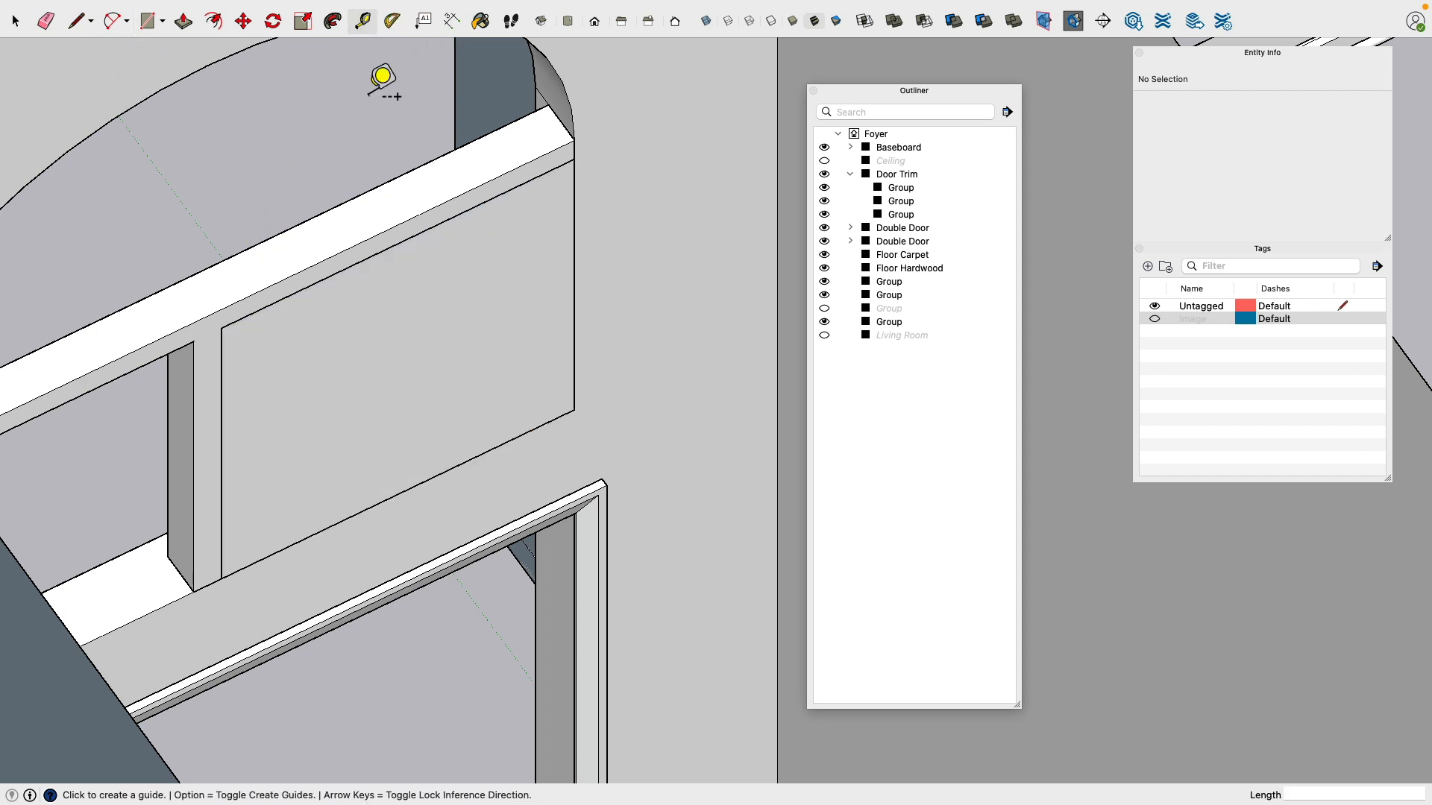
left_click(222, 373)
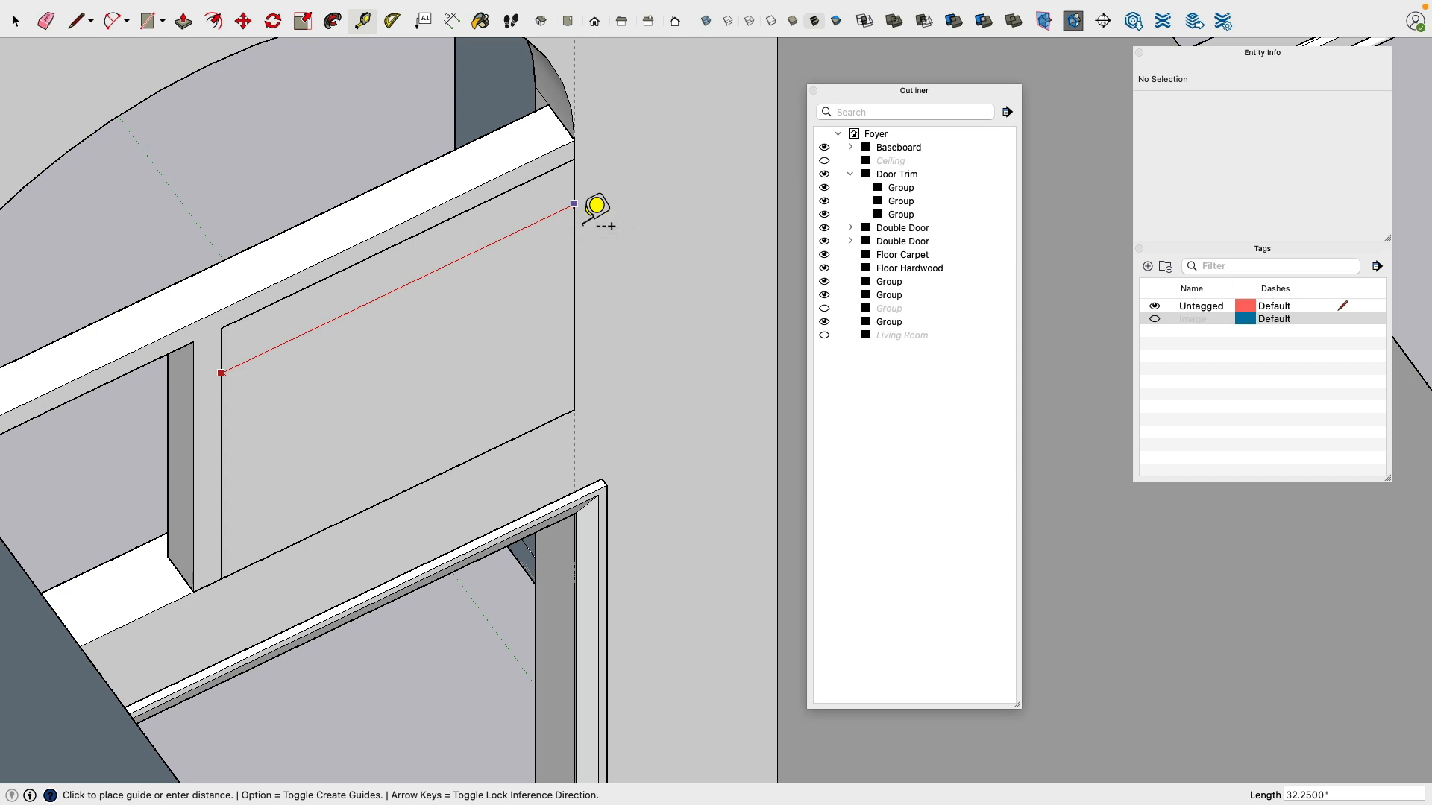
key("Escape")
key("super+space")
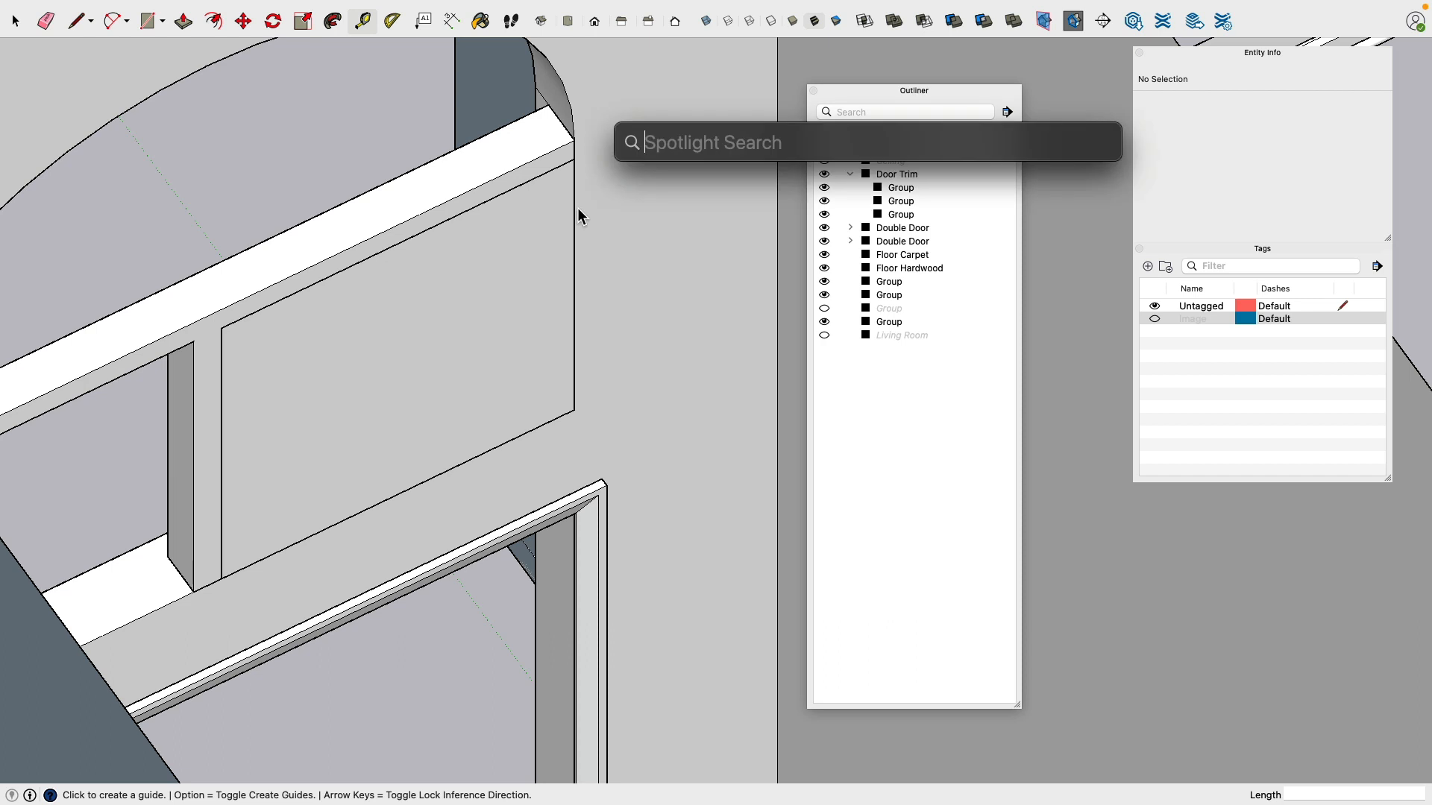
type("32.25/3")
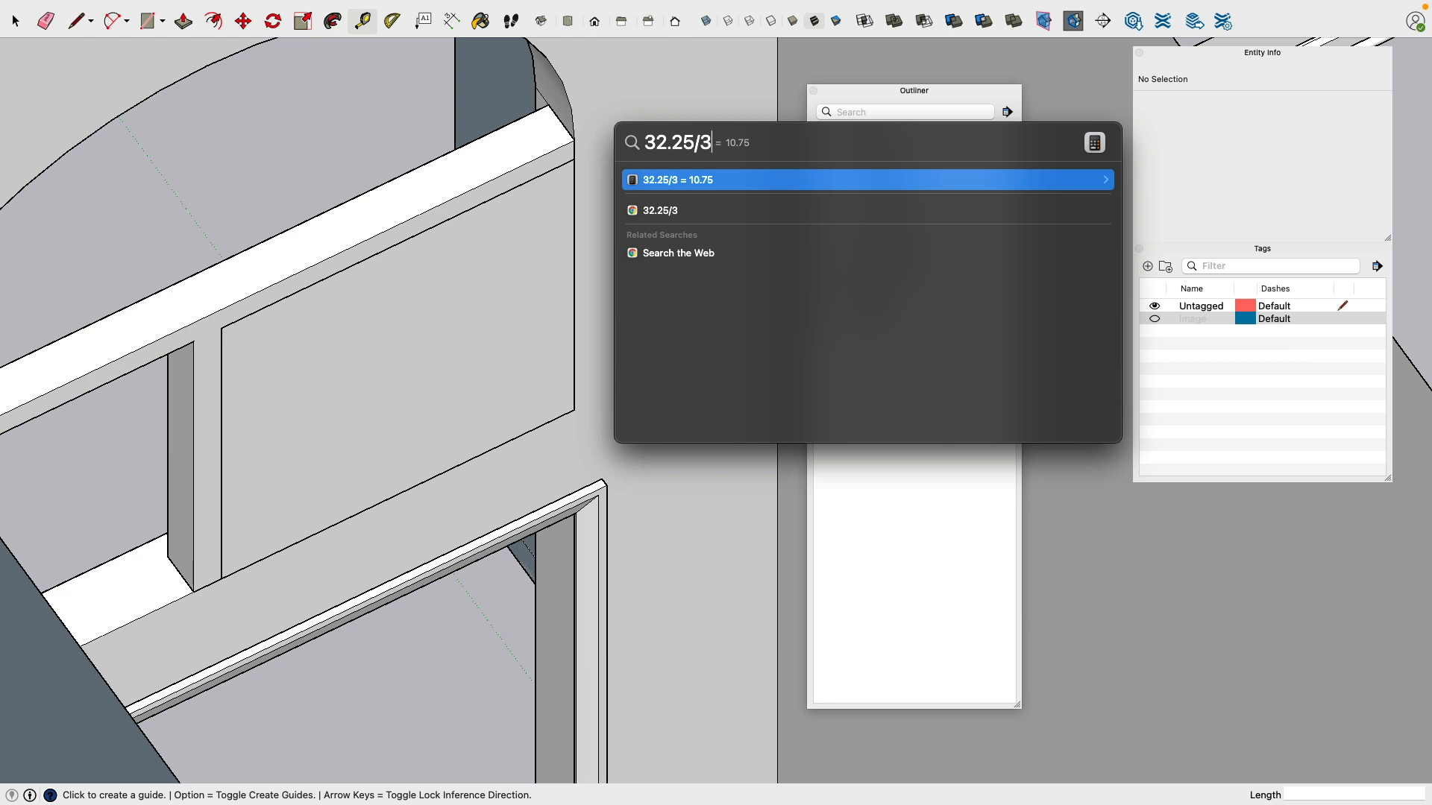
key("Escape")
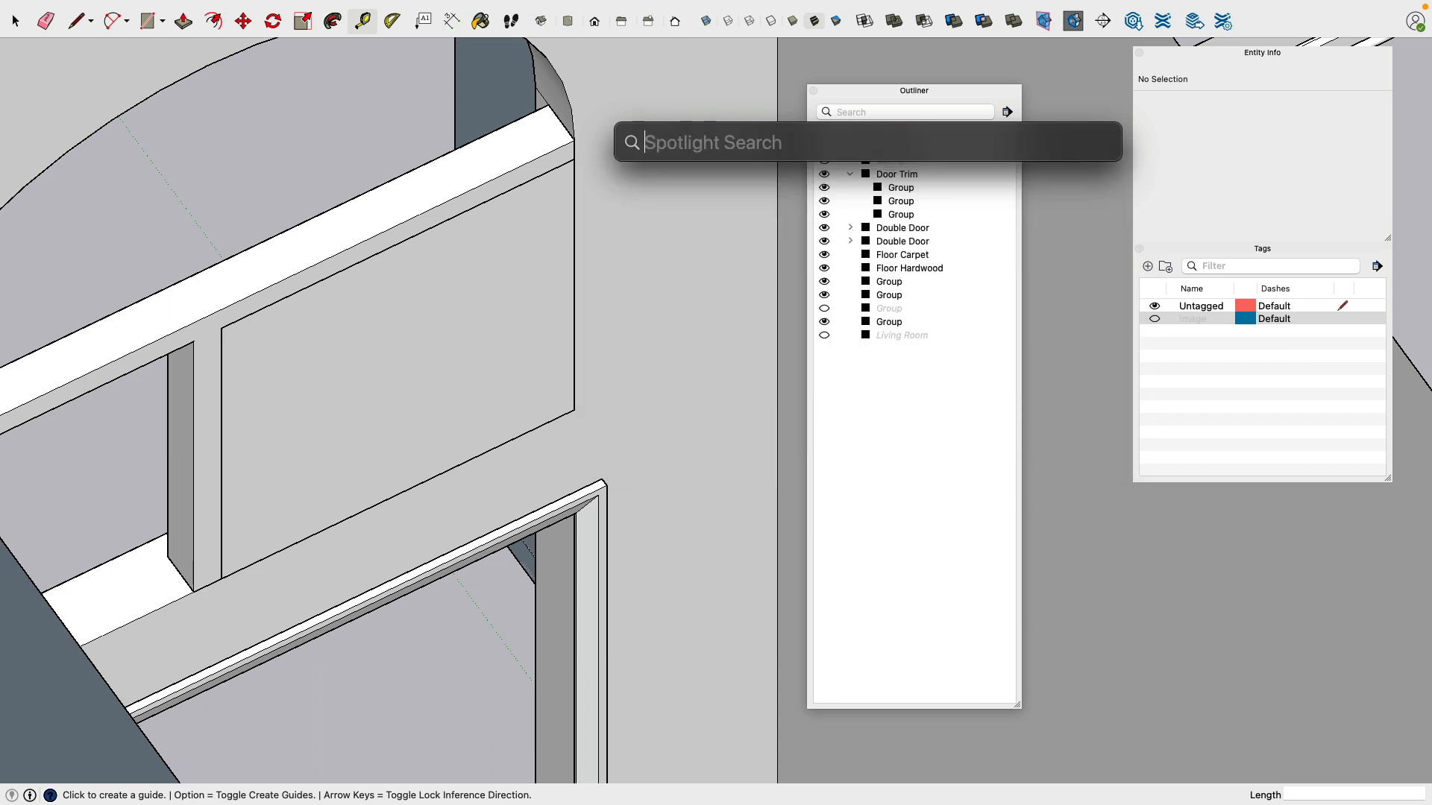
key("Escape")
Step: Place two vertical guides across the pane rectangle at successive 10.75" offsets from its mullion-side edge and check the remaining width
left_click(225, 380)
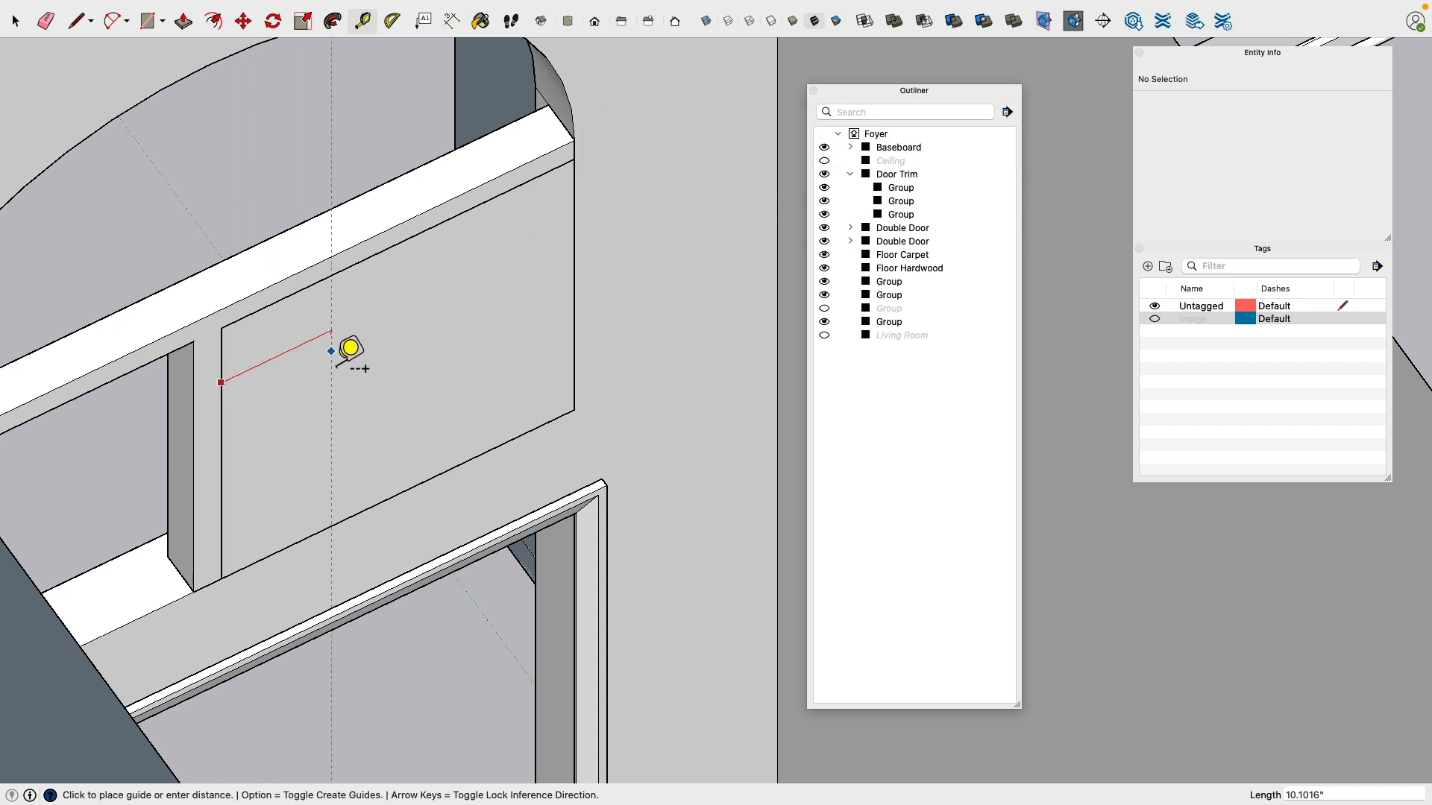
left_click(350, 347)
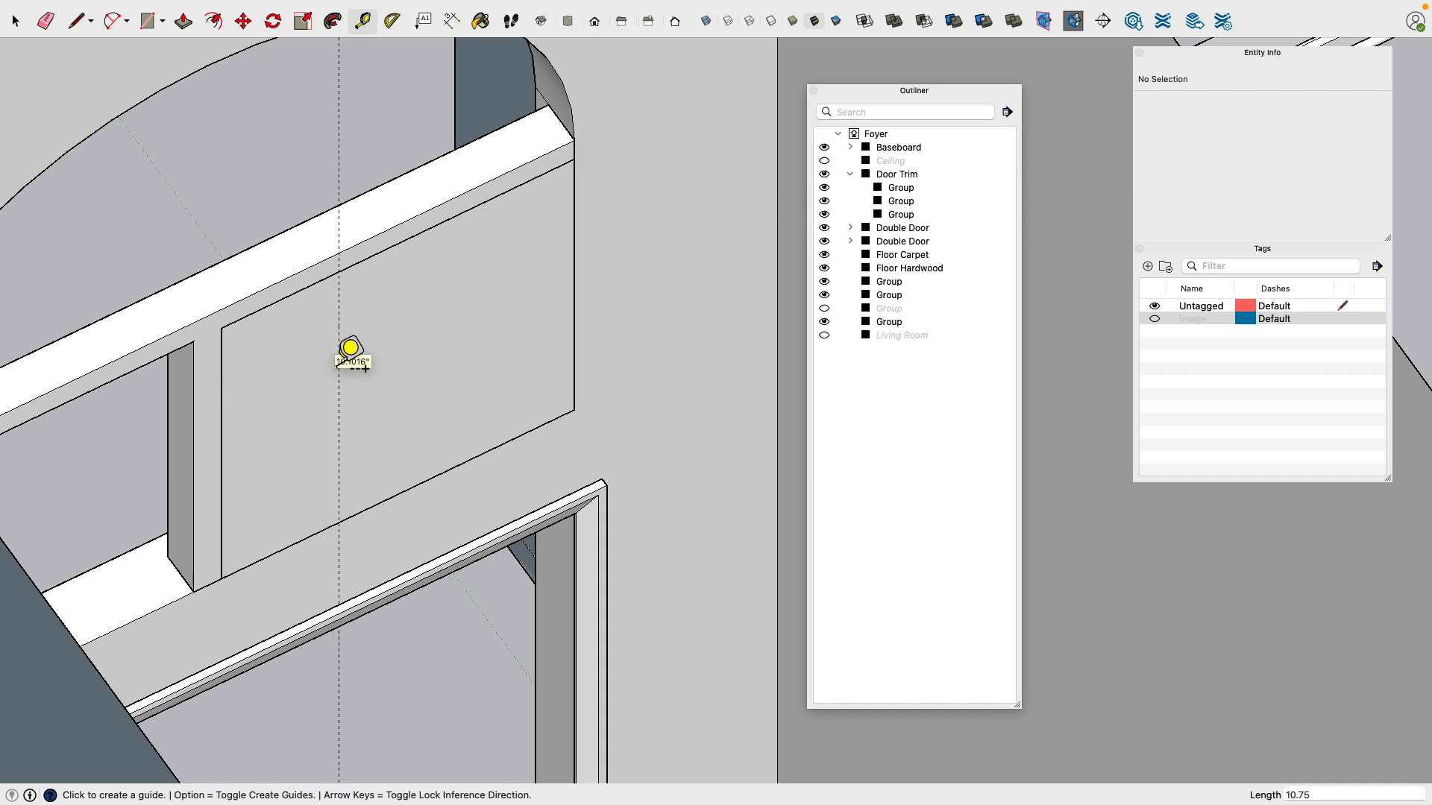
left_click(339, 351)
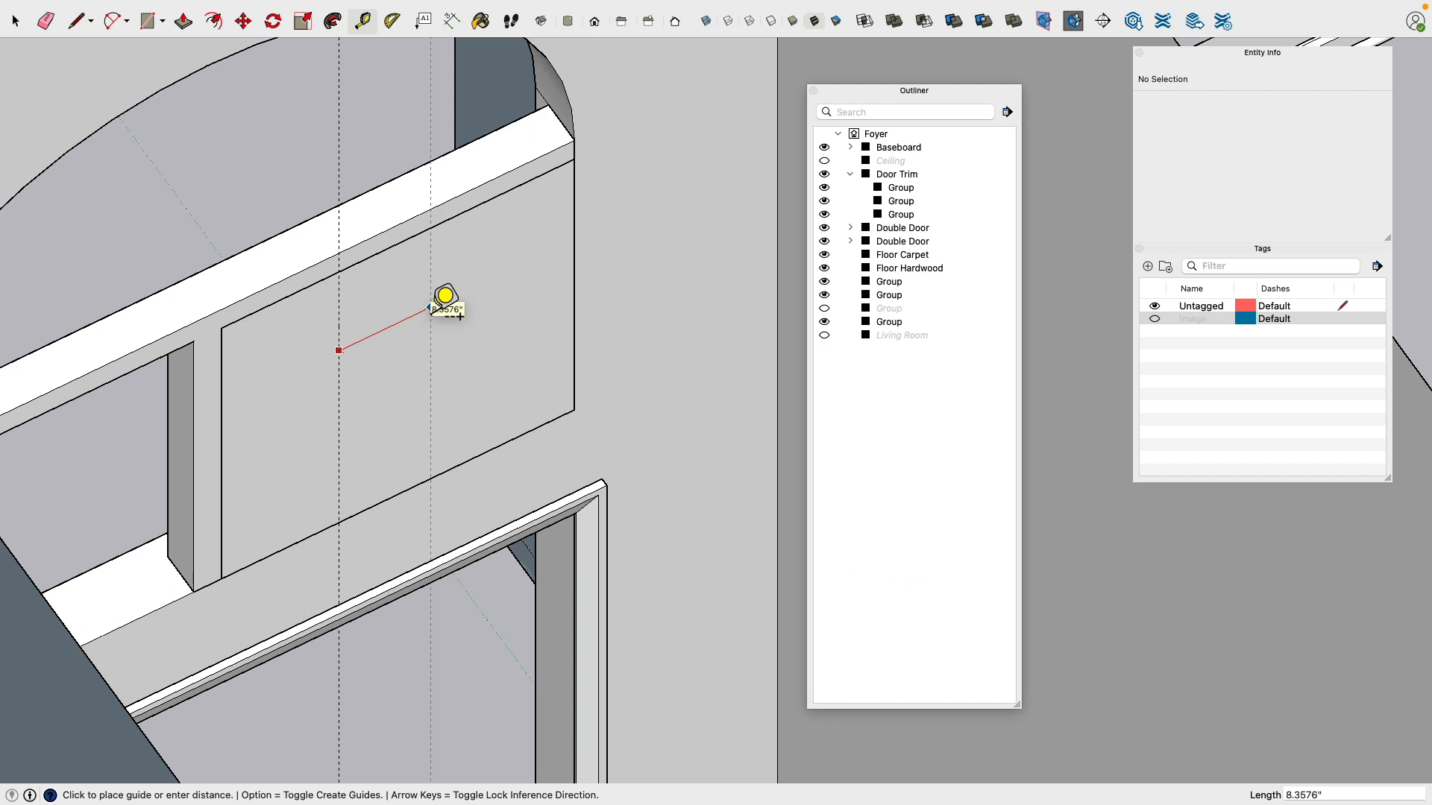
type("1.75")
key("BackSpace")
key("BackSpace")
key("BackSpace")
key("BackSpace")
type("10")
key("Return")
left_click(456, 287)
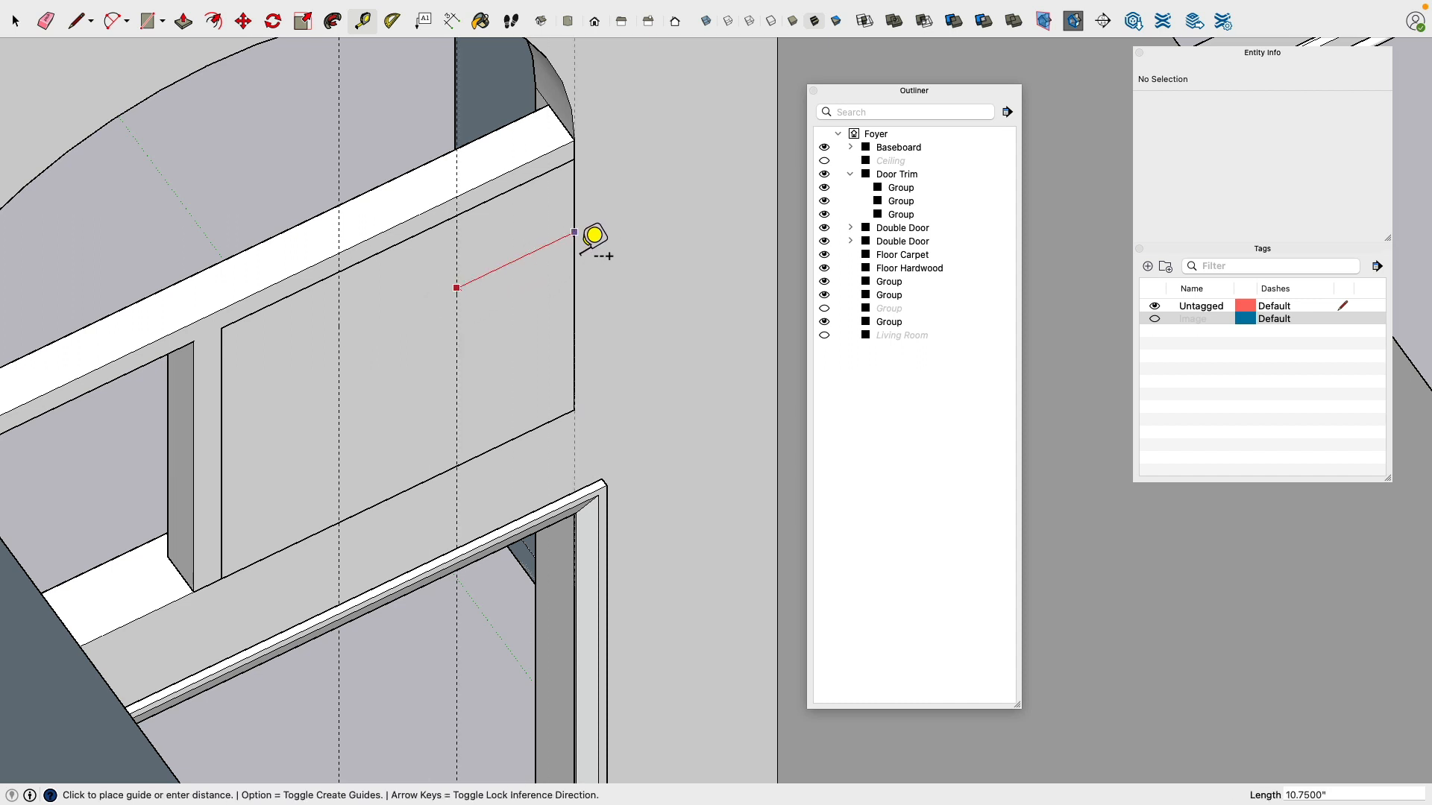
key("Escape")
Step: Place two horizontal guides at successive 10.75" offsets down from the pane rectangle's top edge
left_click(389, 248)
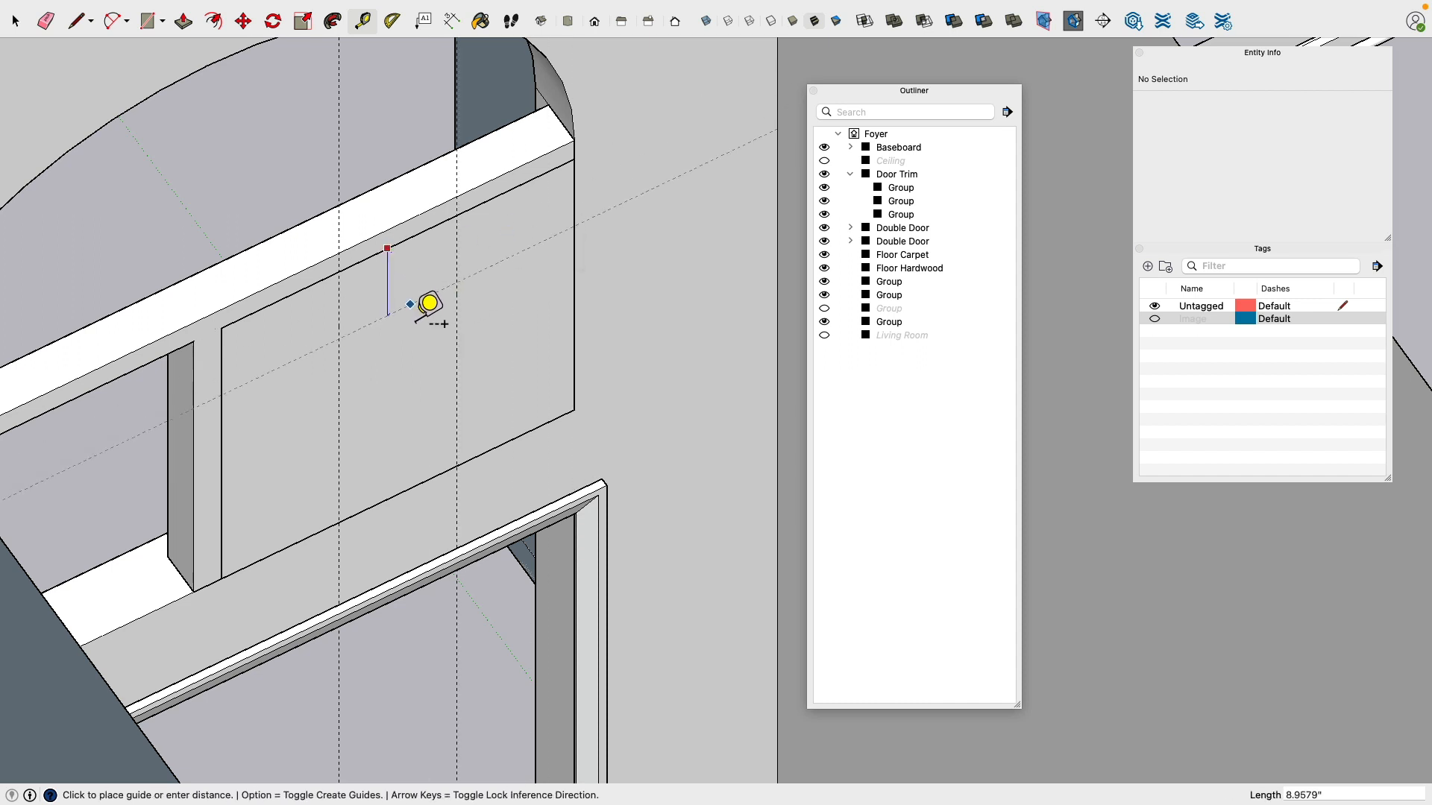
type("10.")
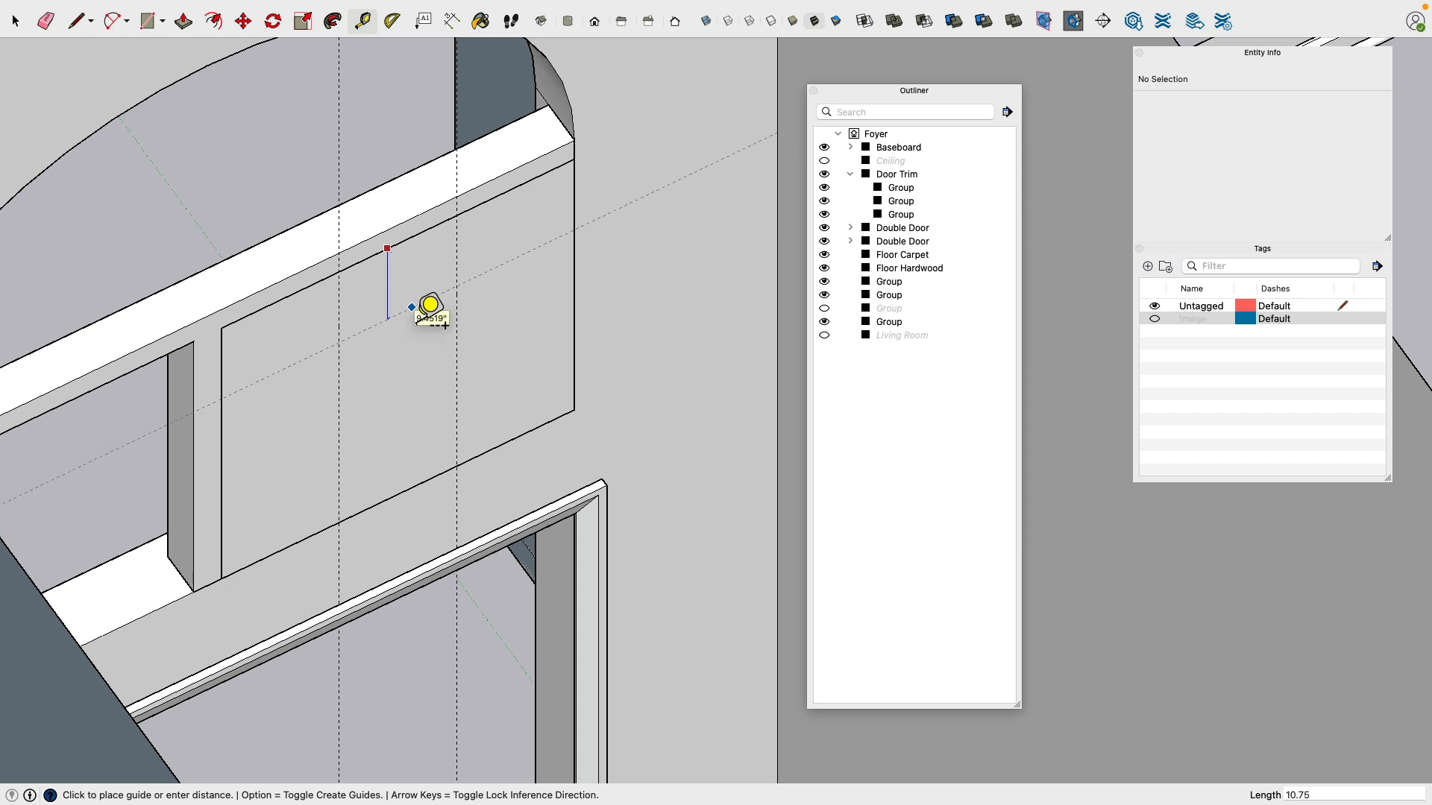
type("75")
key("Return")
left_click(409, 319)
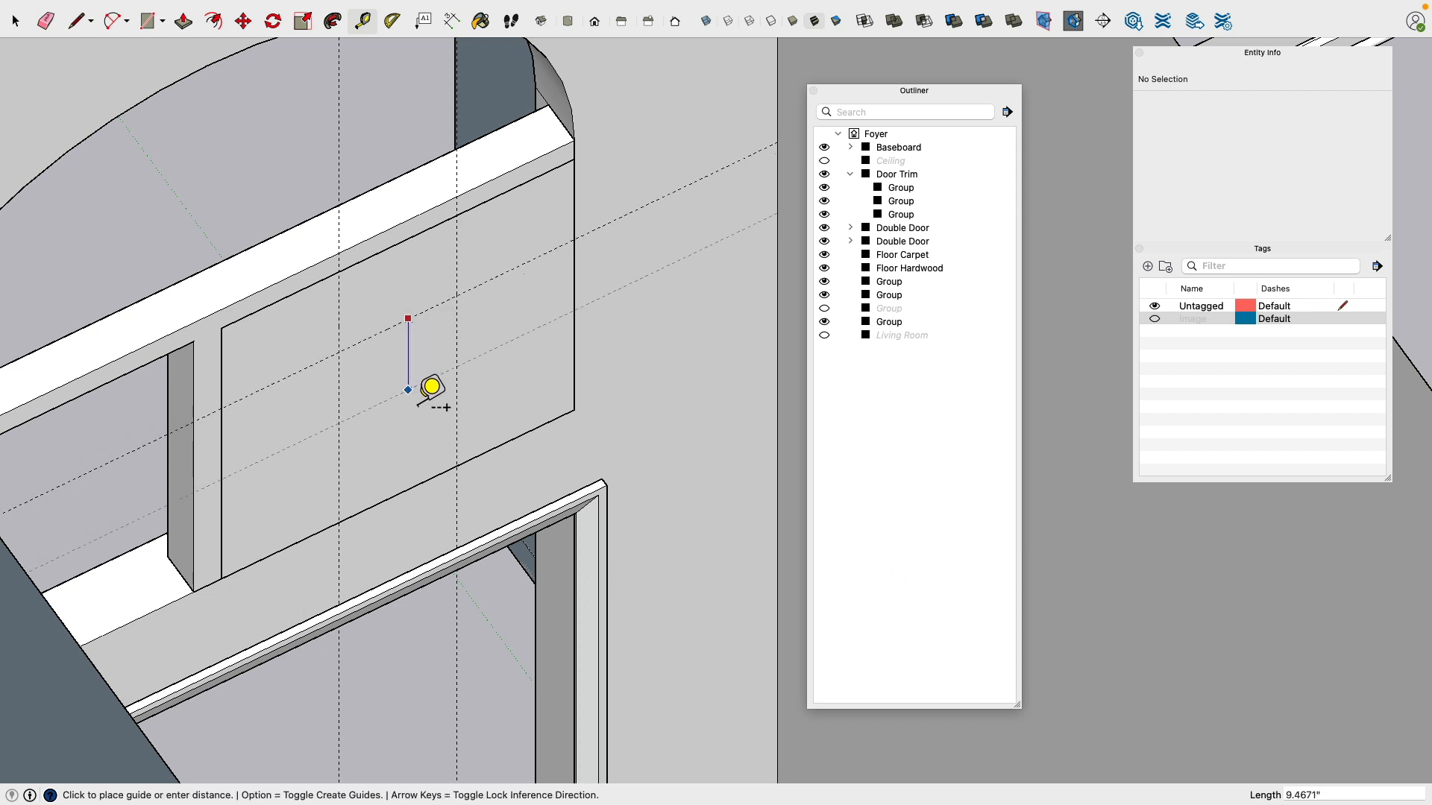
type("10.75")
key("Return")
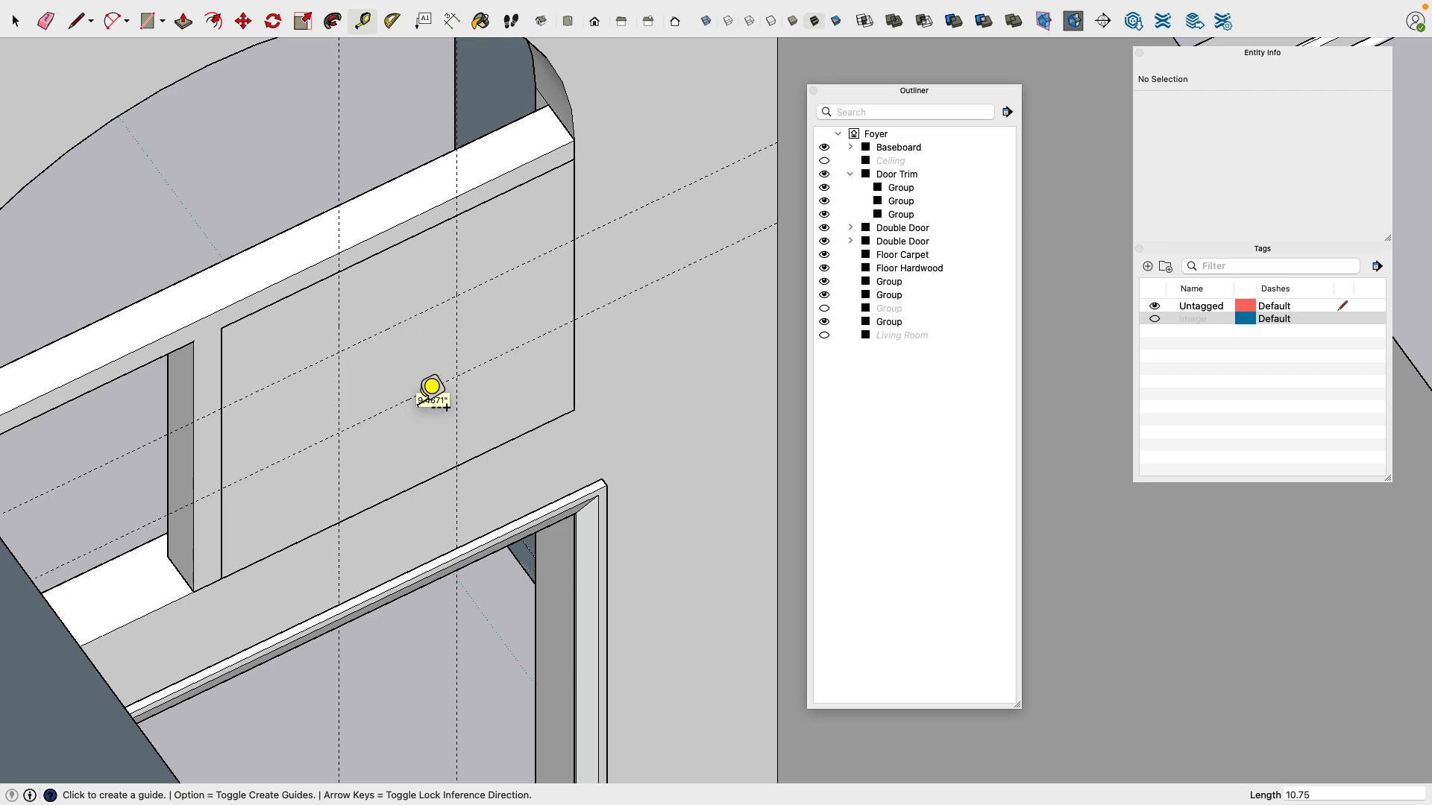
middle_click_drag(371, 306, 208, 223)
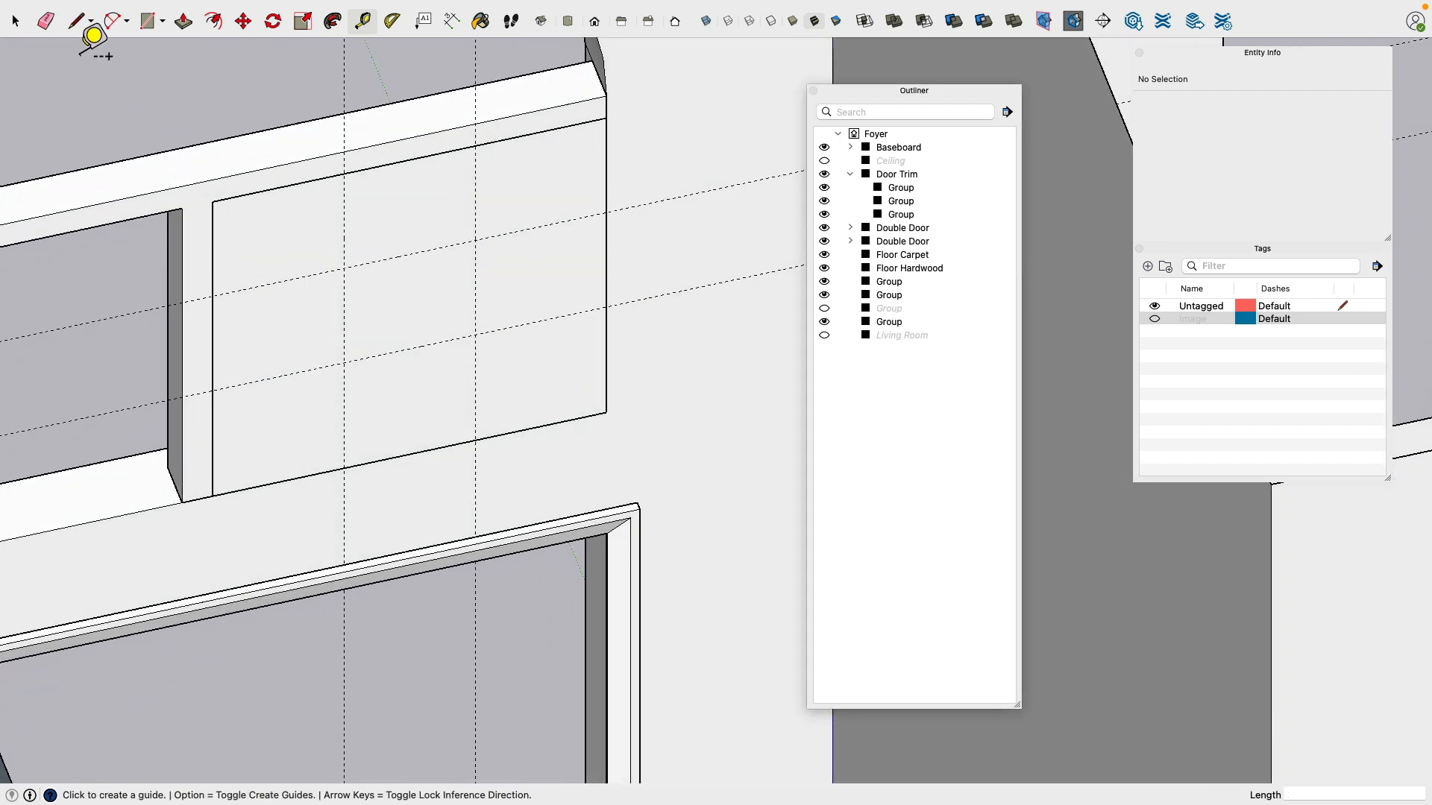
left_click(76, 21)
left_click(213, 296)
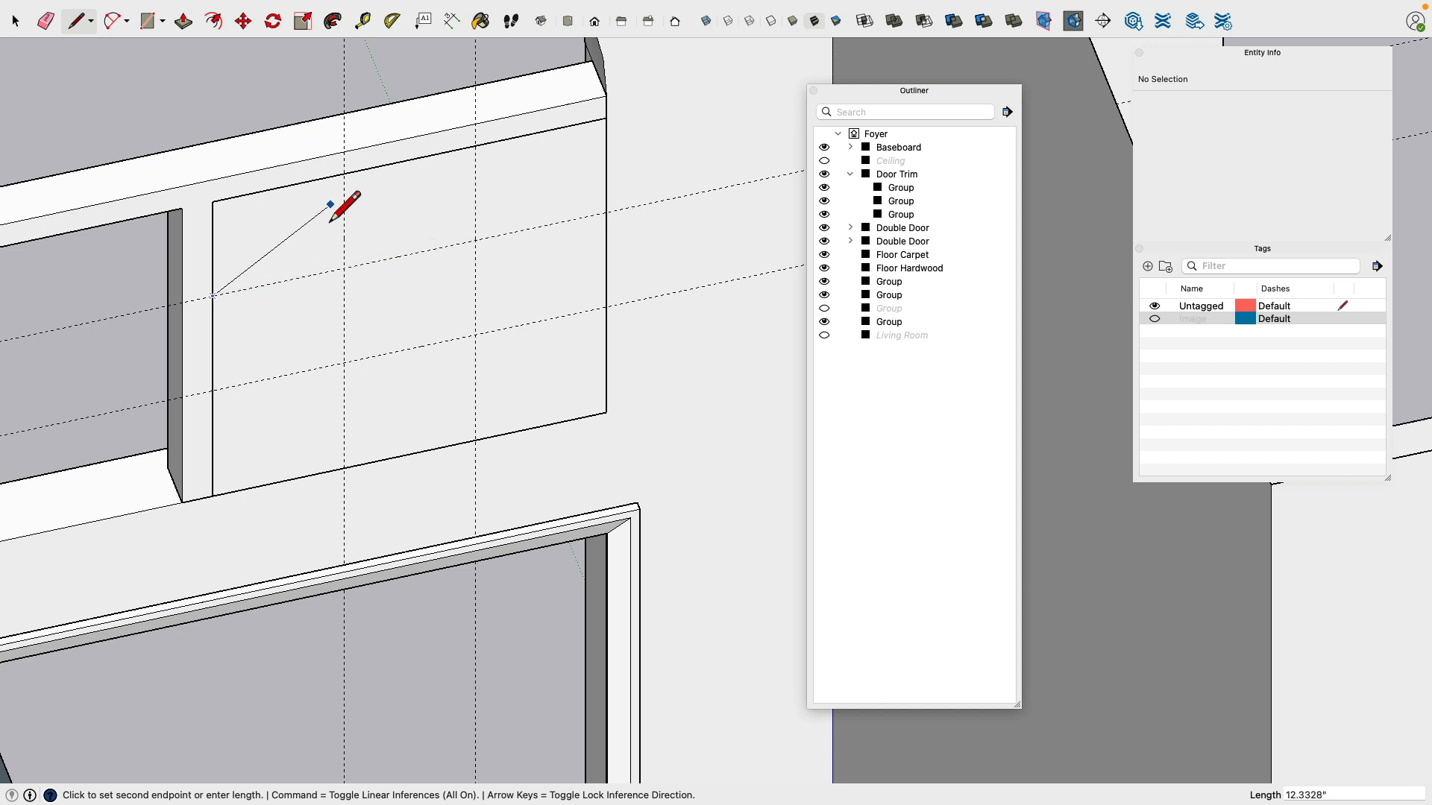
key("Escape")
key("super+Tab")
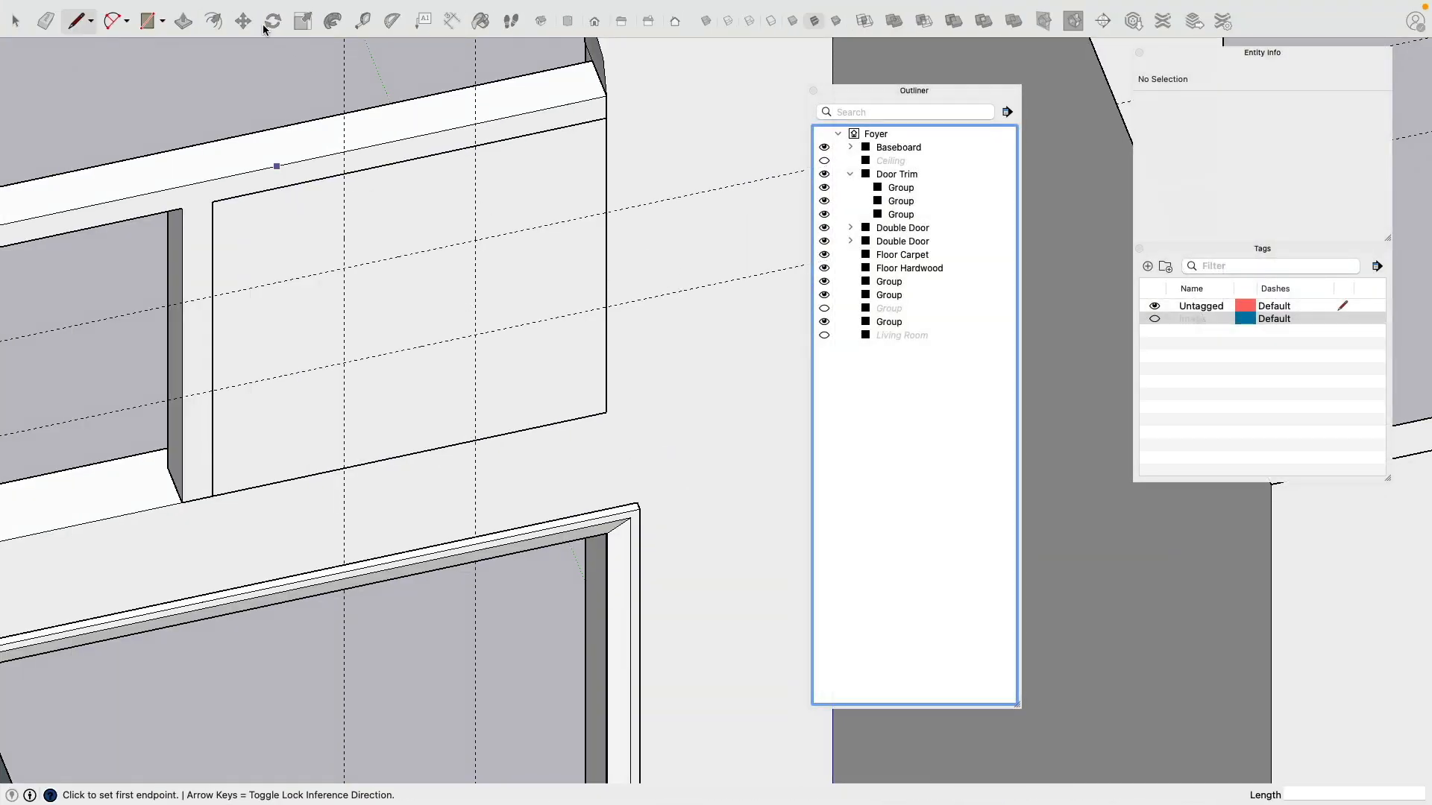
Step: Add closely spaced parallel guides just above and just below the pane's upper horizontal guide to mark the muntin's thickness
left_click(362, 21)
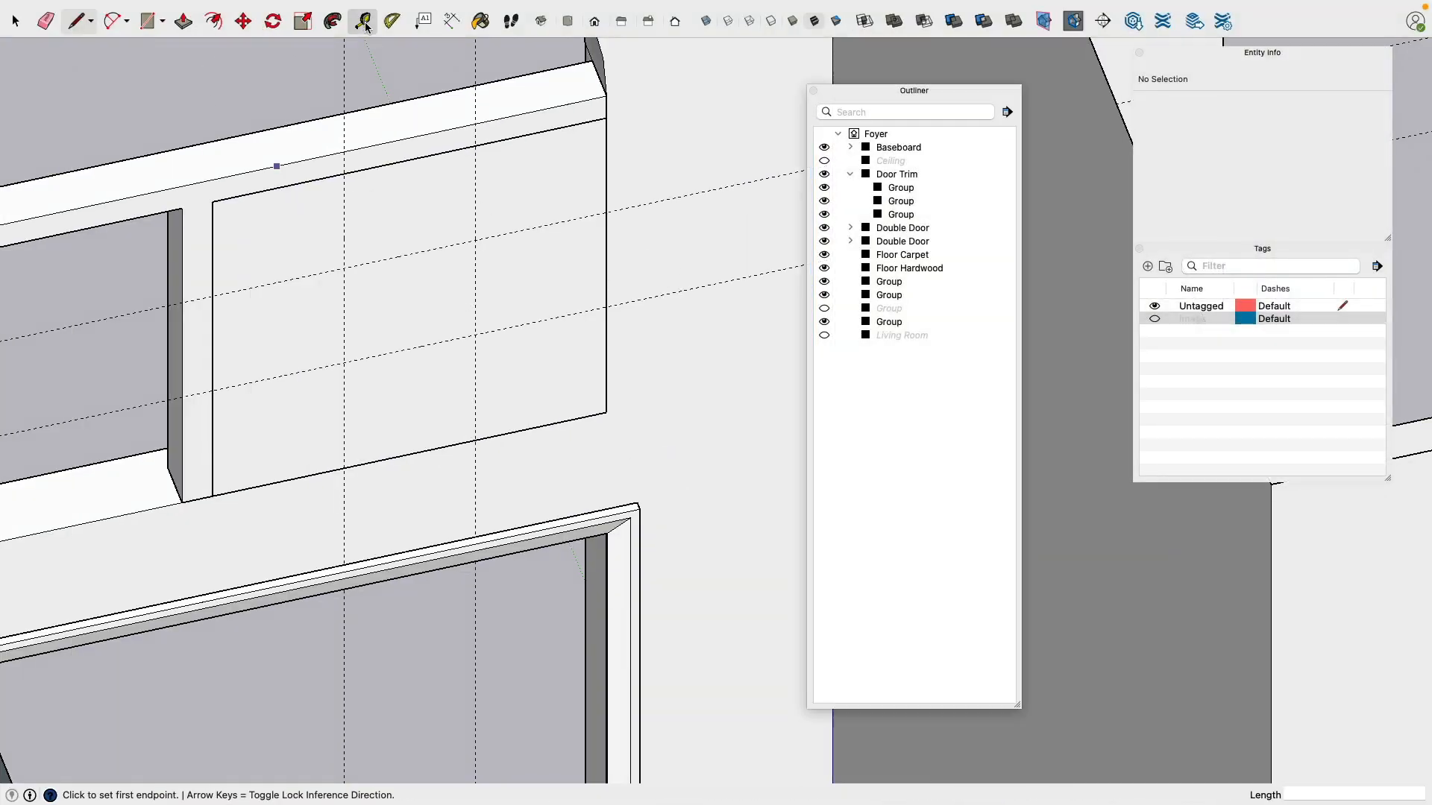
scroll(411, 261, "up", 3)
left_click(386, 254)
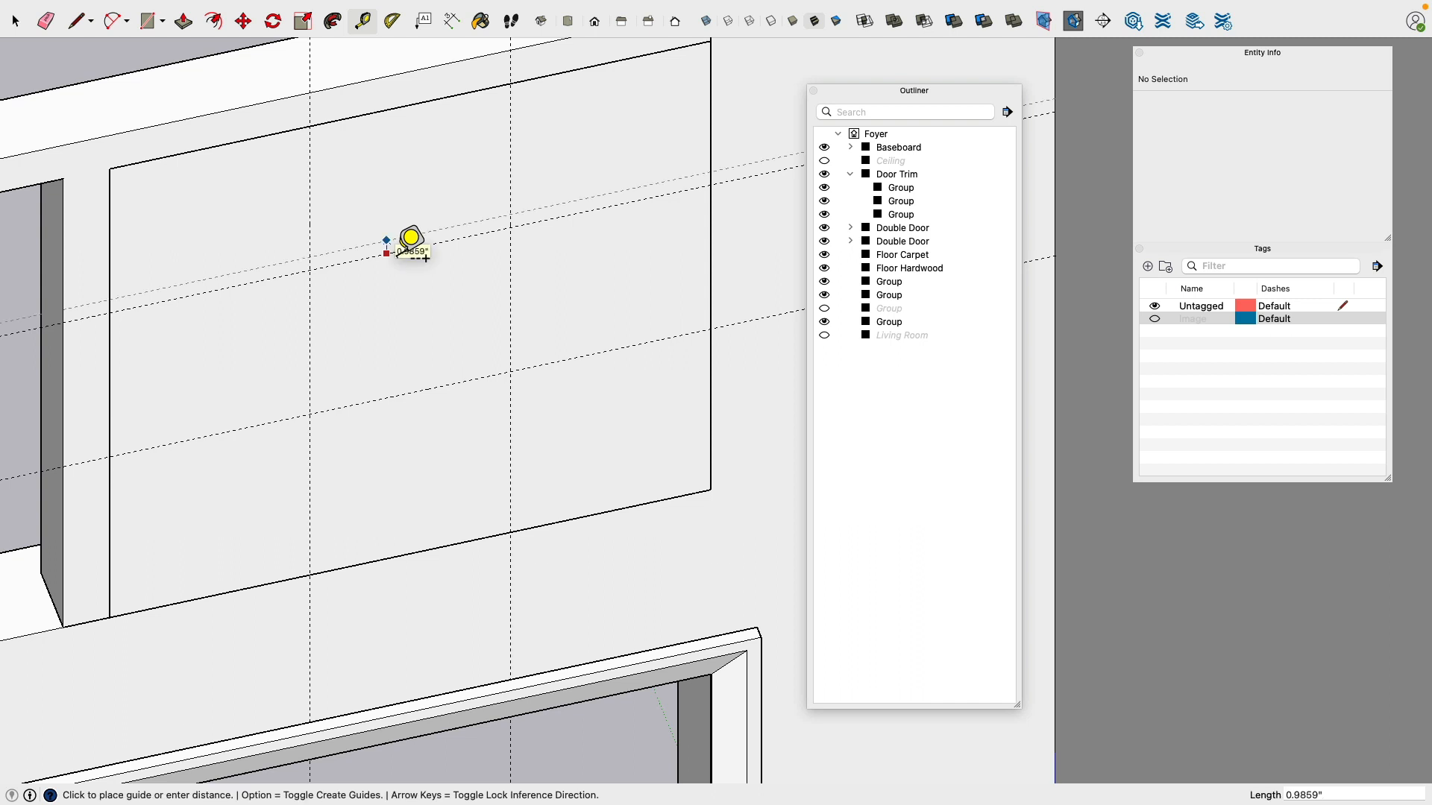
type(".")
type("5")
key("Return")
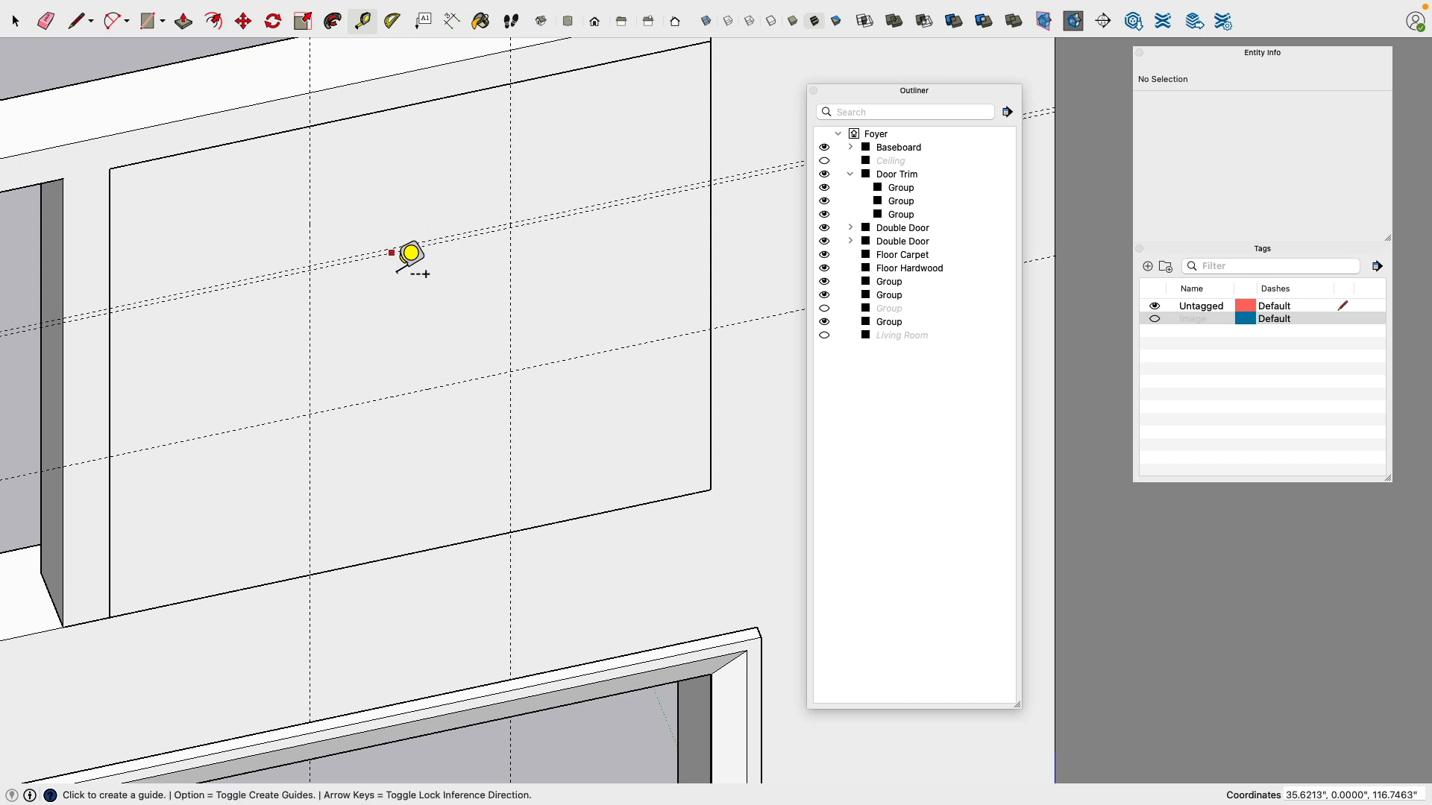
left_click(396, 270)
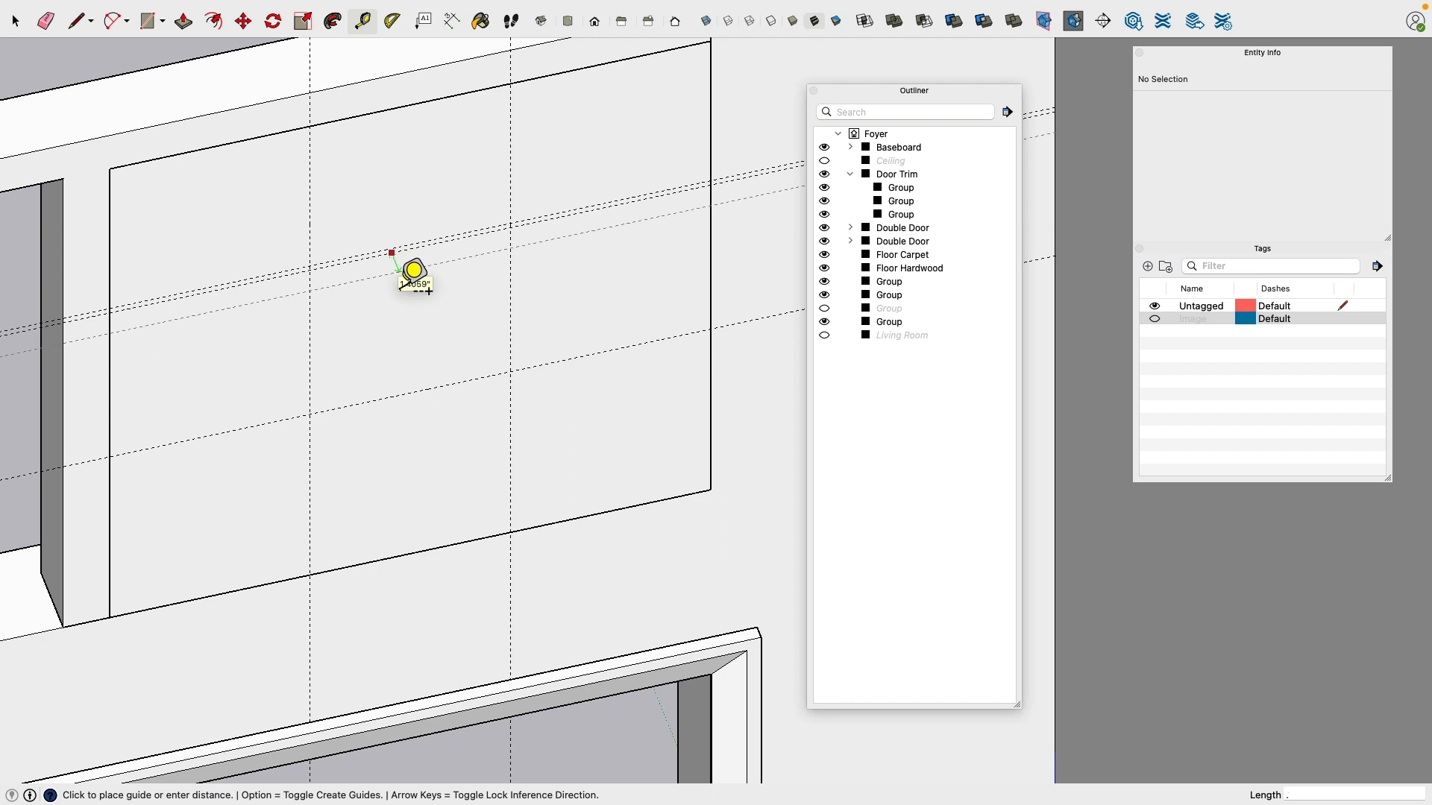
type(".325")
key("Return")
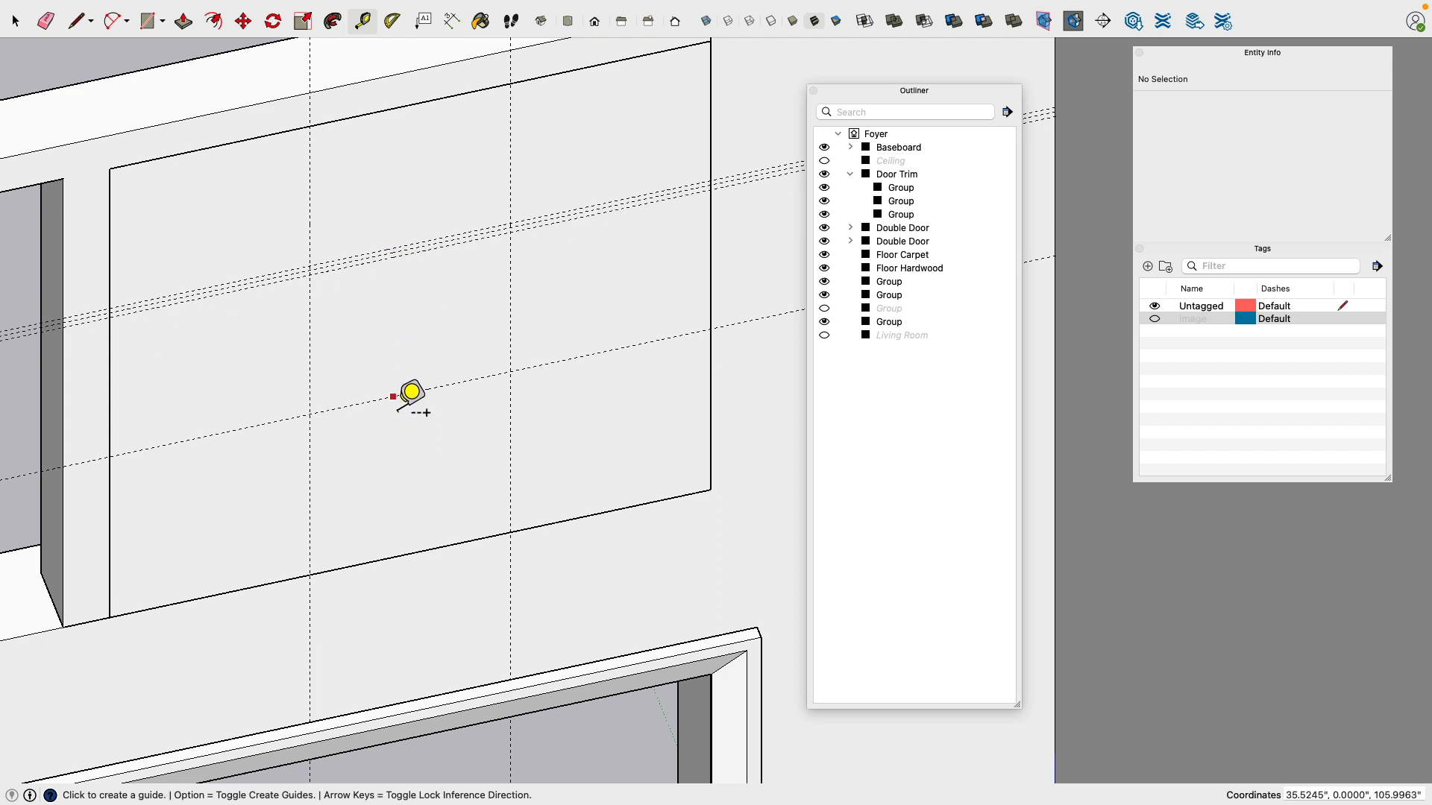
left_click(393, 396)
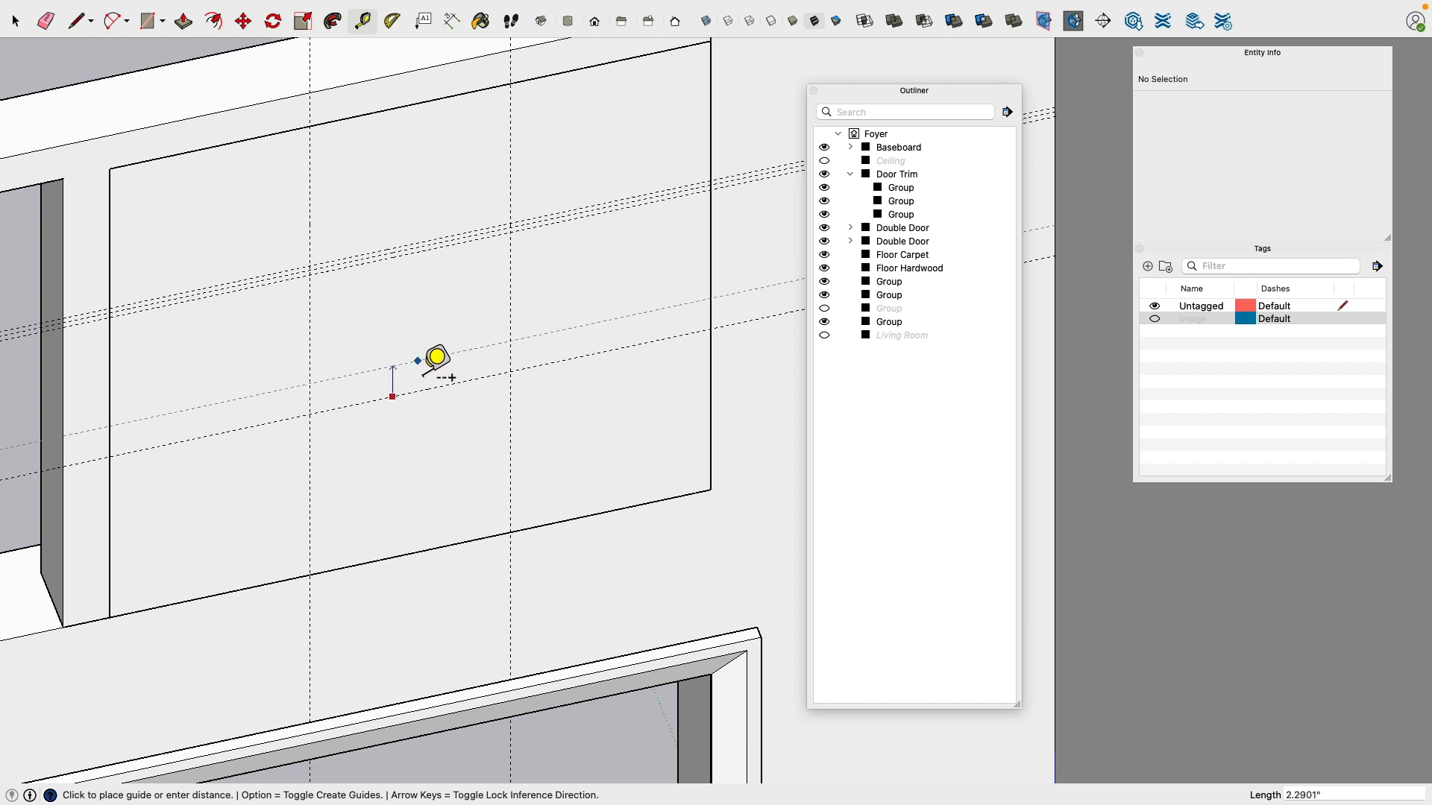
type("3.25")
key("Return")
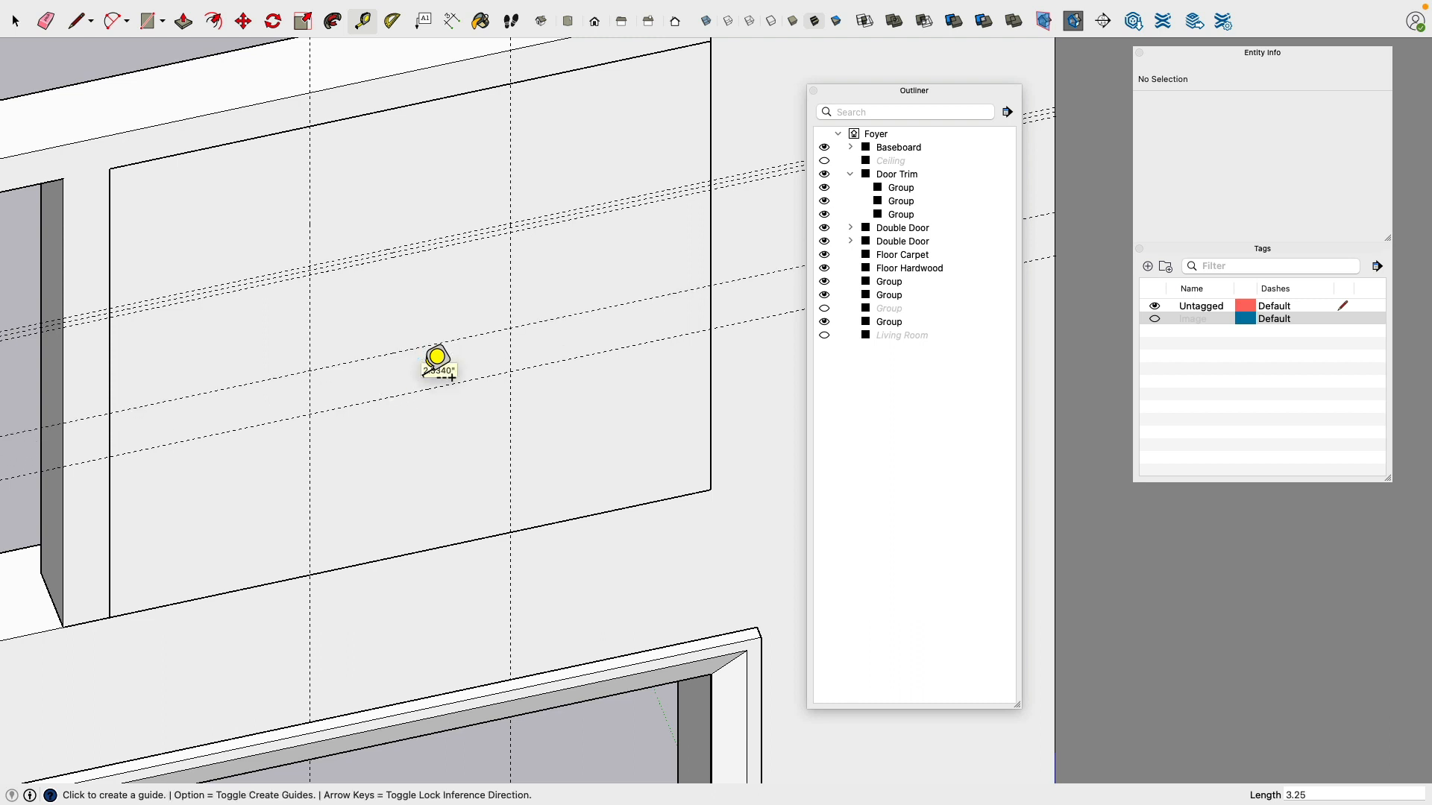
Step: Add parallel guides 0.325" above and 0.325" below the pane rectangle's lower horizontal guide to mark the second muntin's thickness
left_click(419, 389)
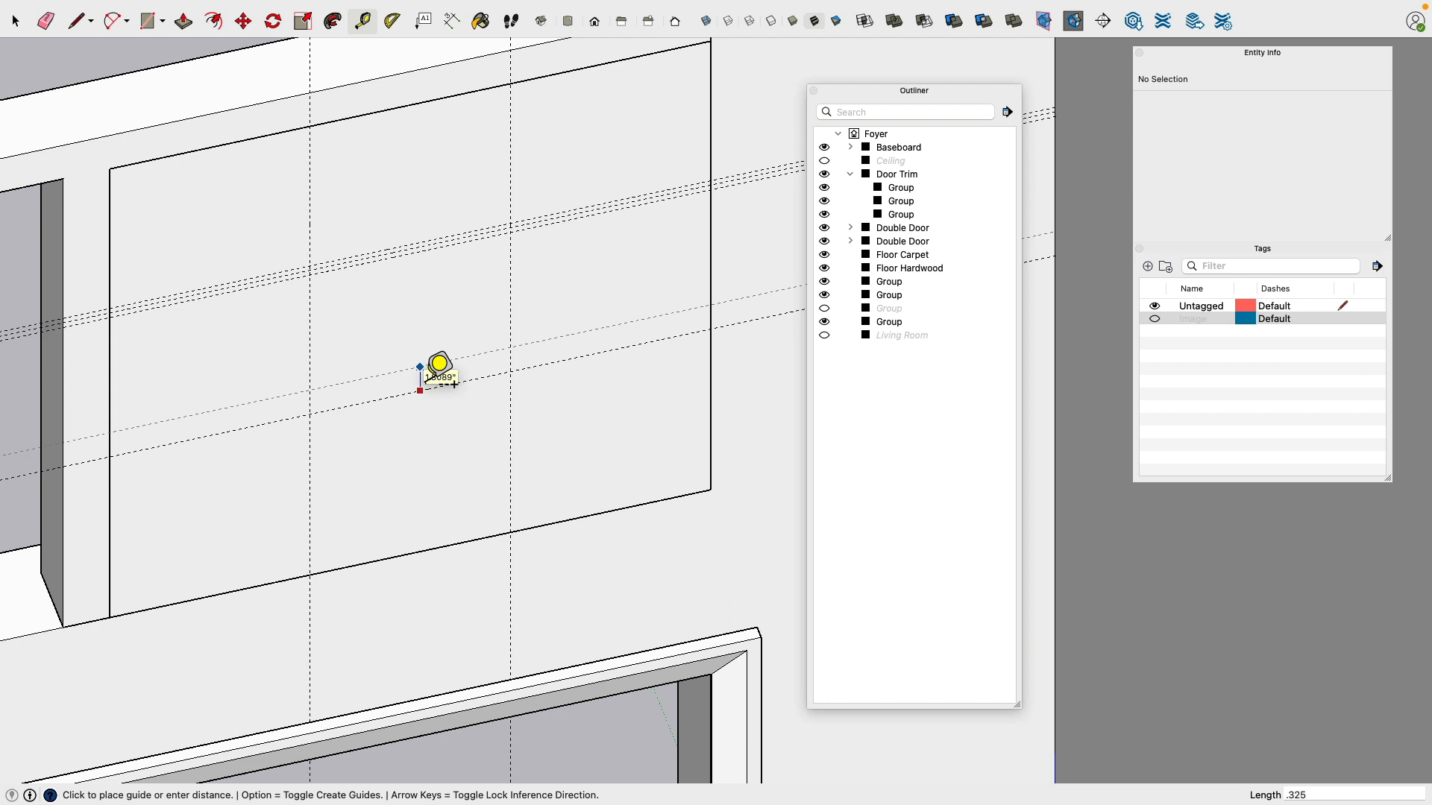
type(".325")
key("Return")
left_click(412, 392)
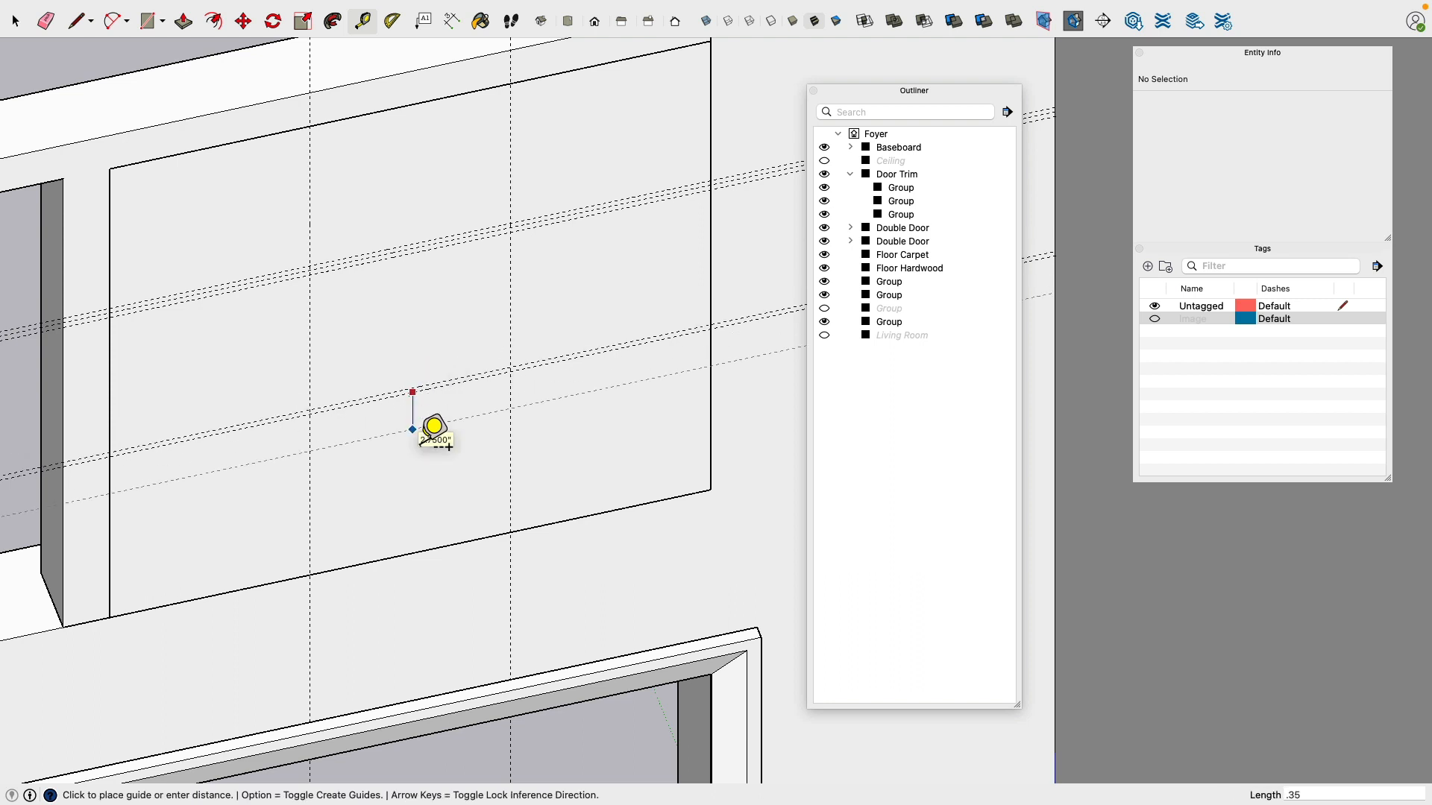
key("Return")
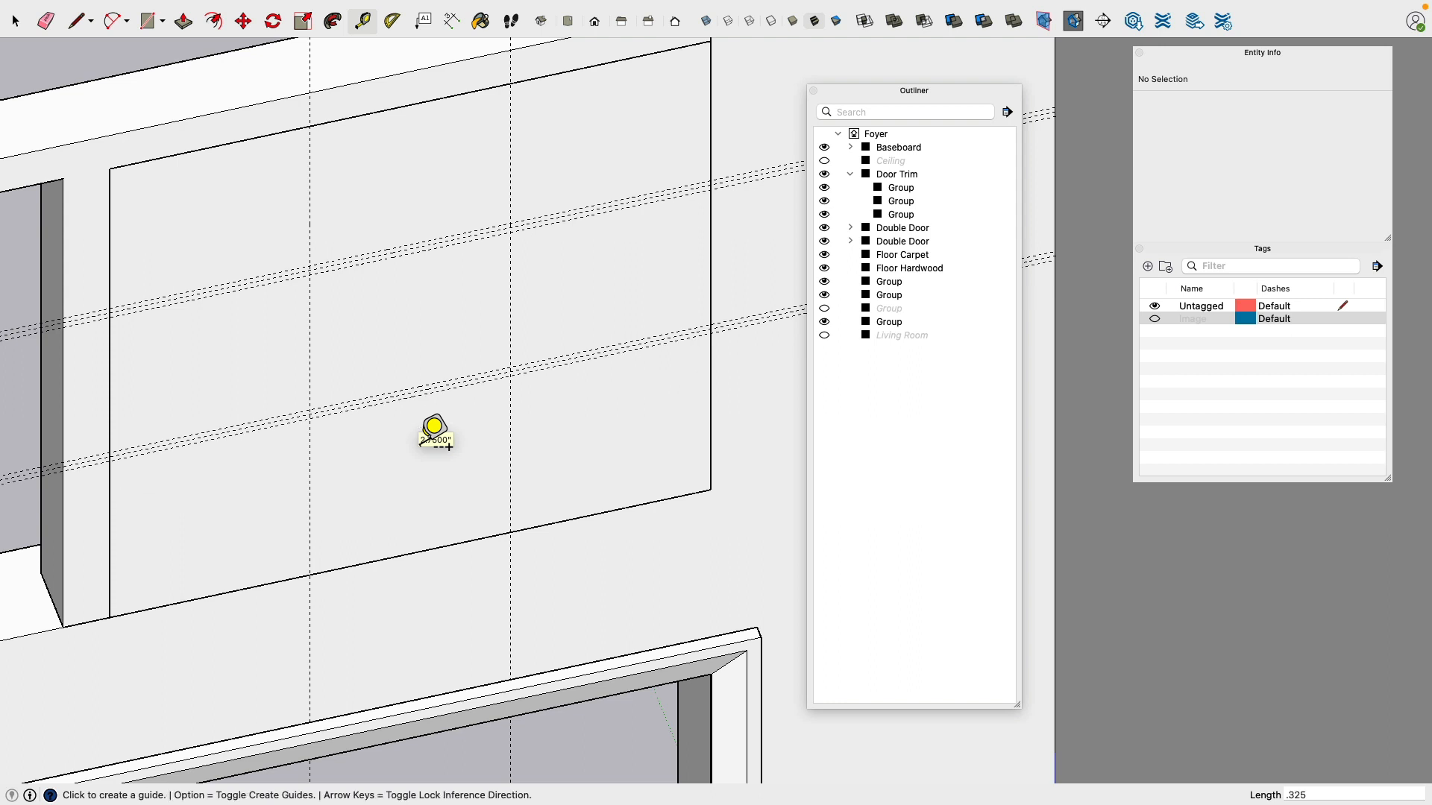
Step: Add parallel guides 0.325" to each side of the pane rectangle's right-hand vertical guide
left_click(510, 263)
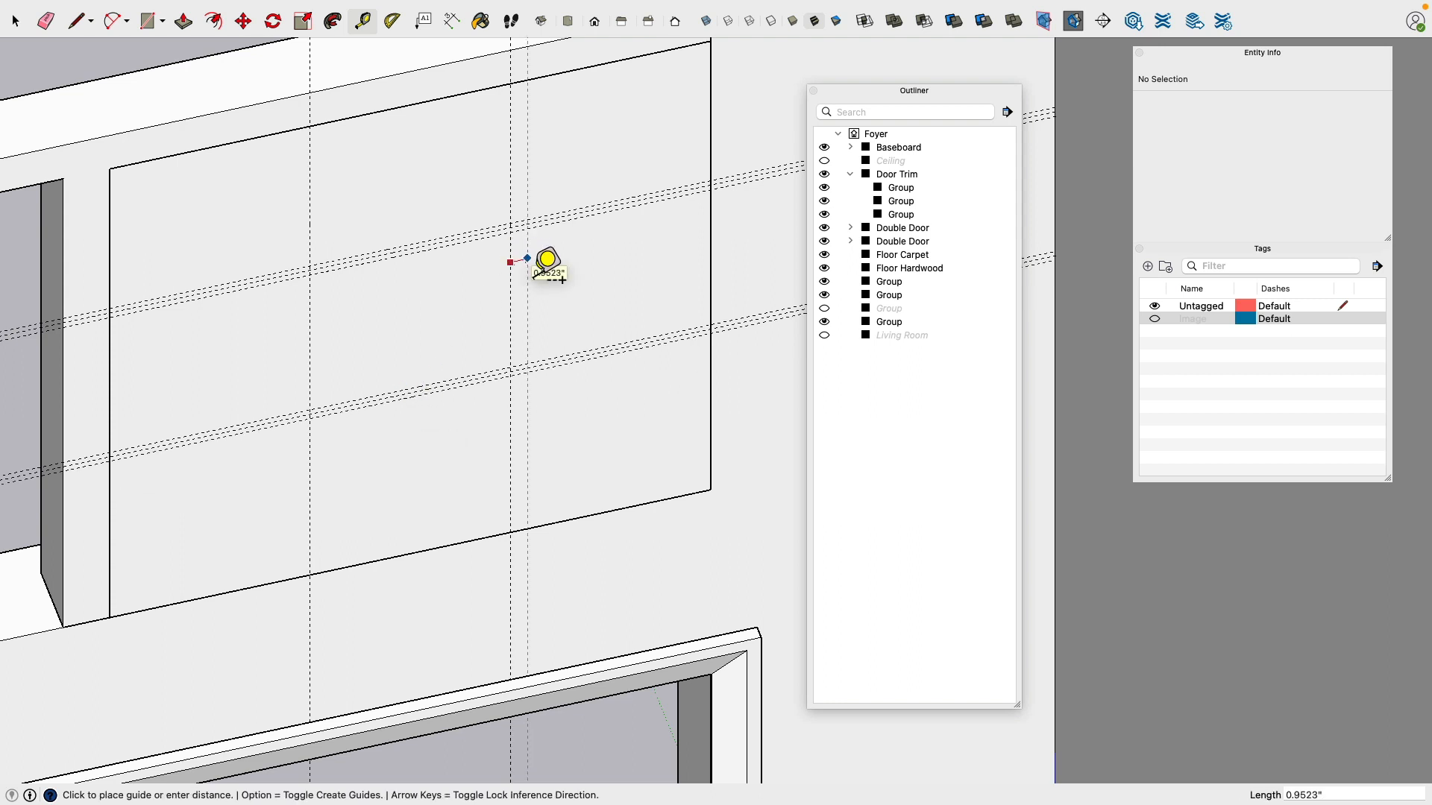
type(".325")
key("Return")
left_click(528, 275)
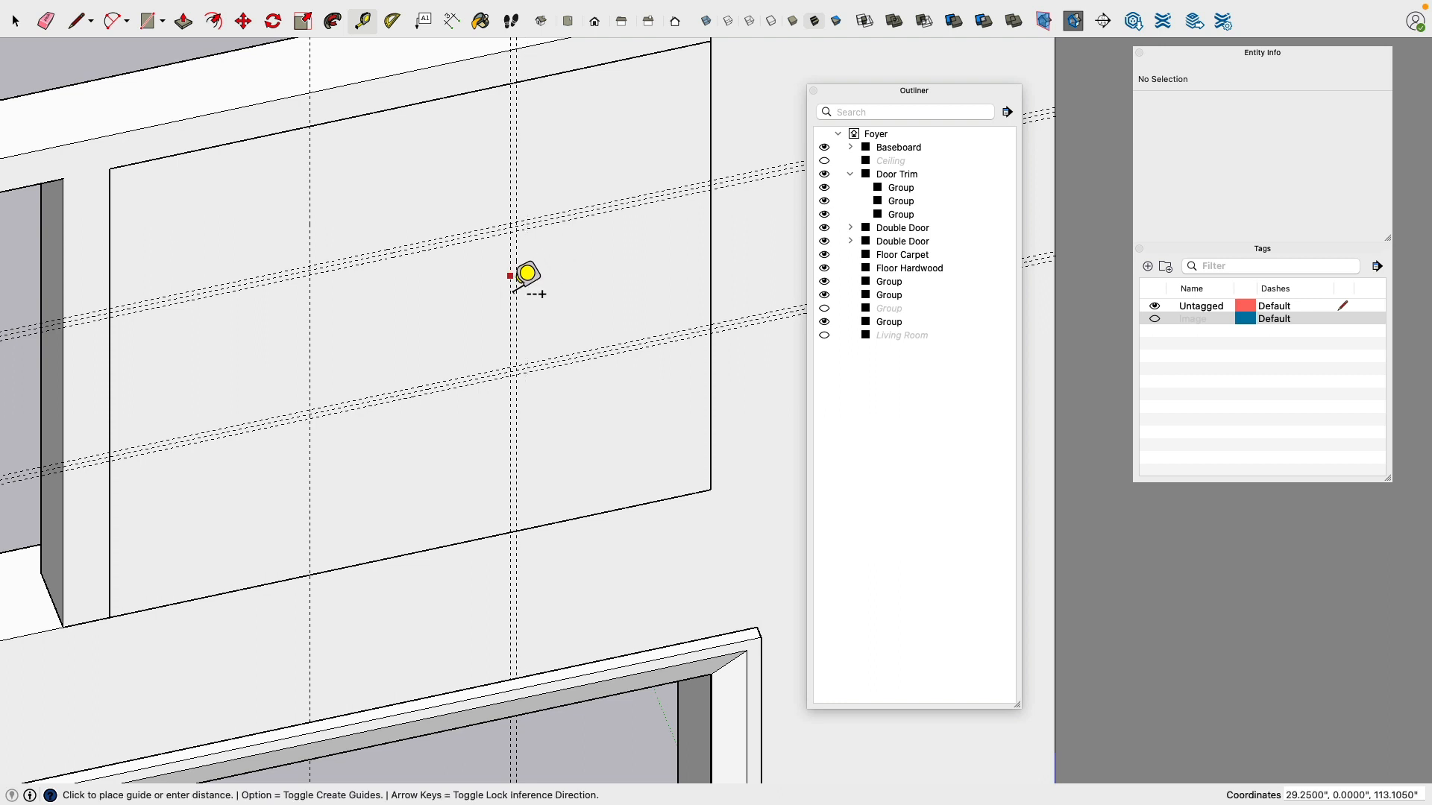
type(".32")
key("Return")
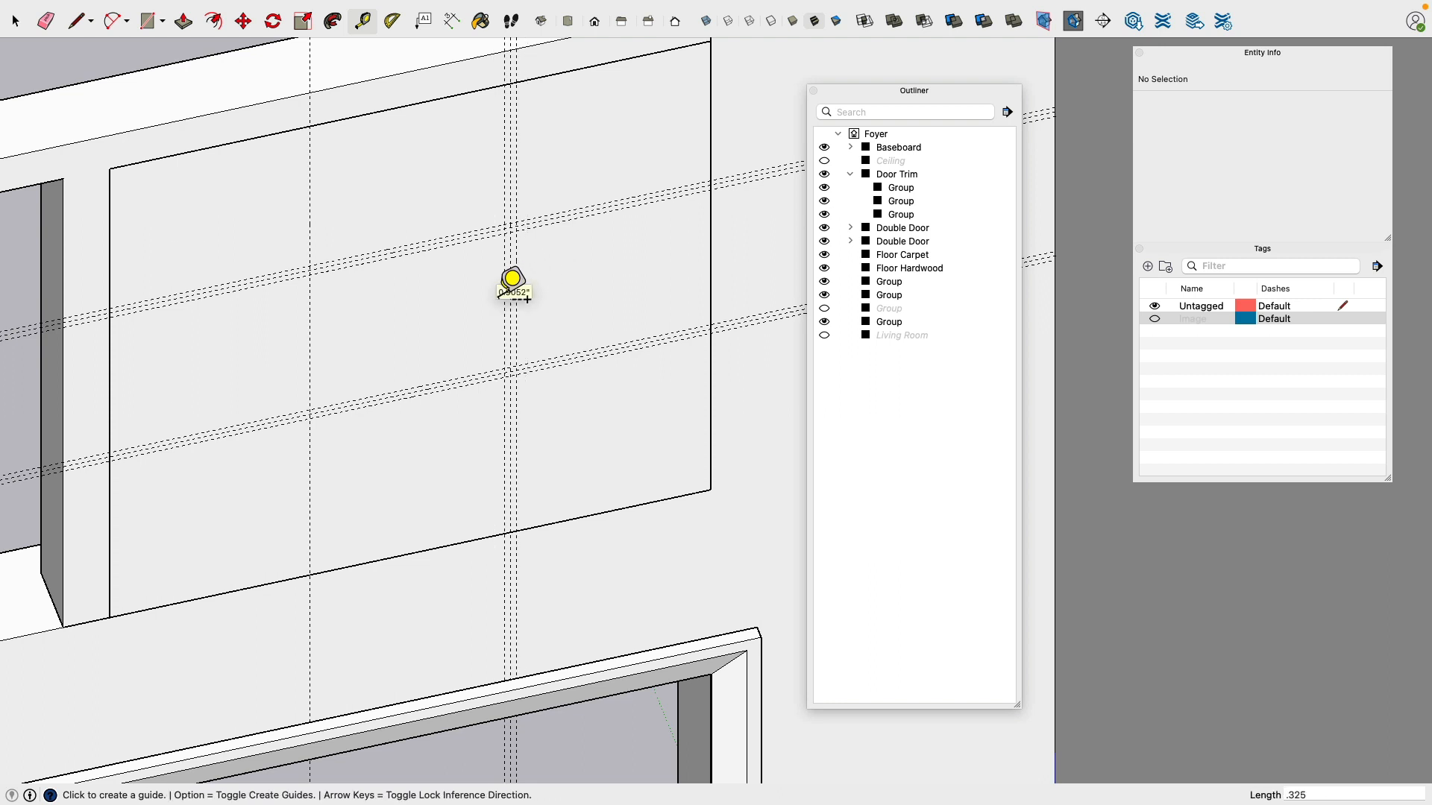
Step: Add parallel guides 0.325" to each side of the pane rectangle's left-hand vertical guide
scroll(495, 272, "up", 2)
left_click(290, 307)
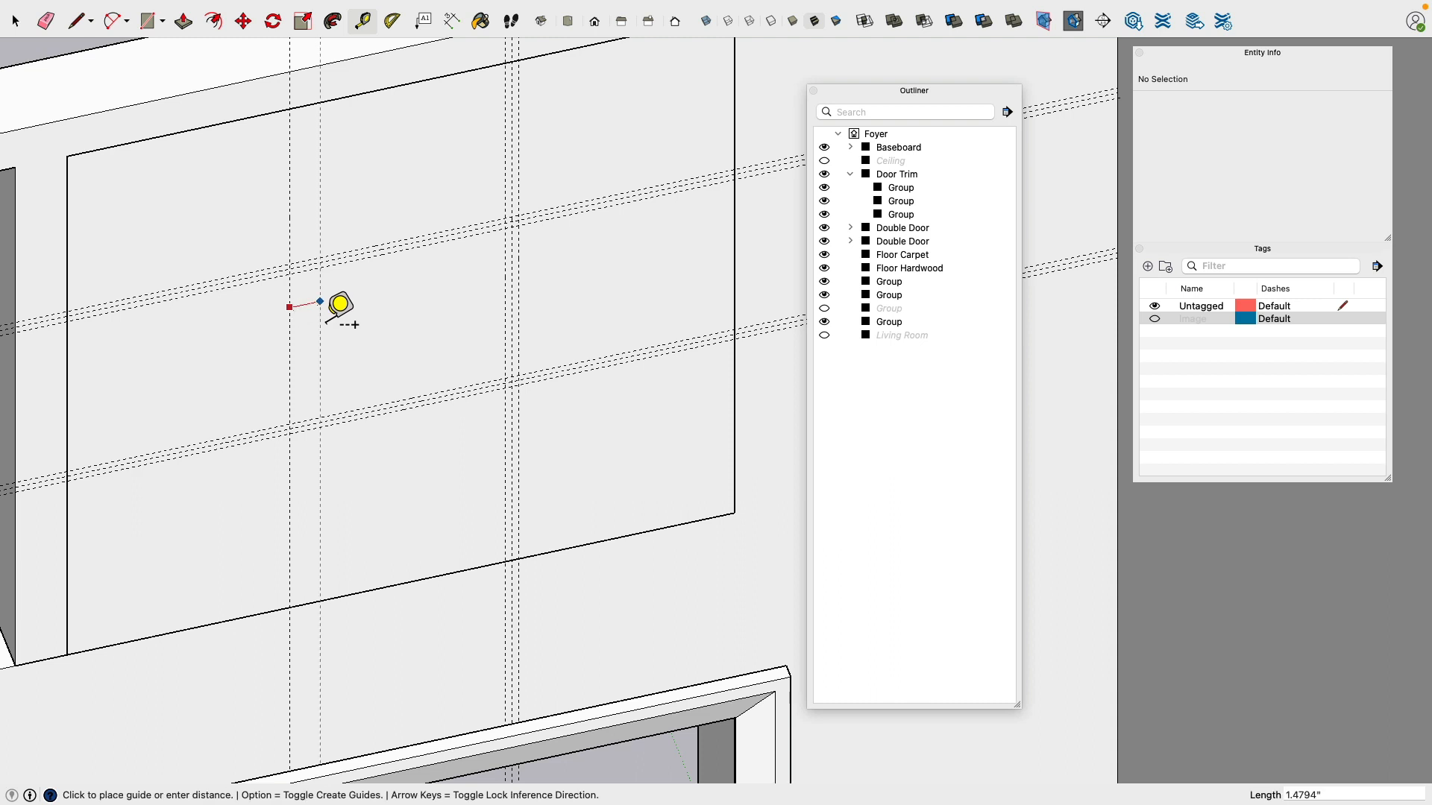
type(".325")
key("Return")
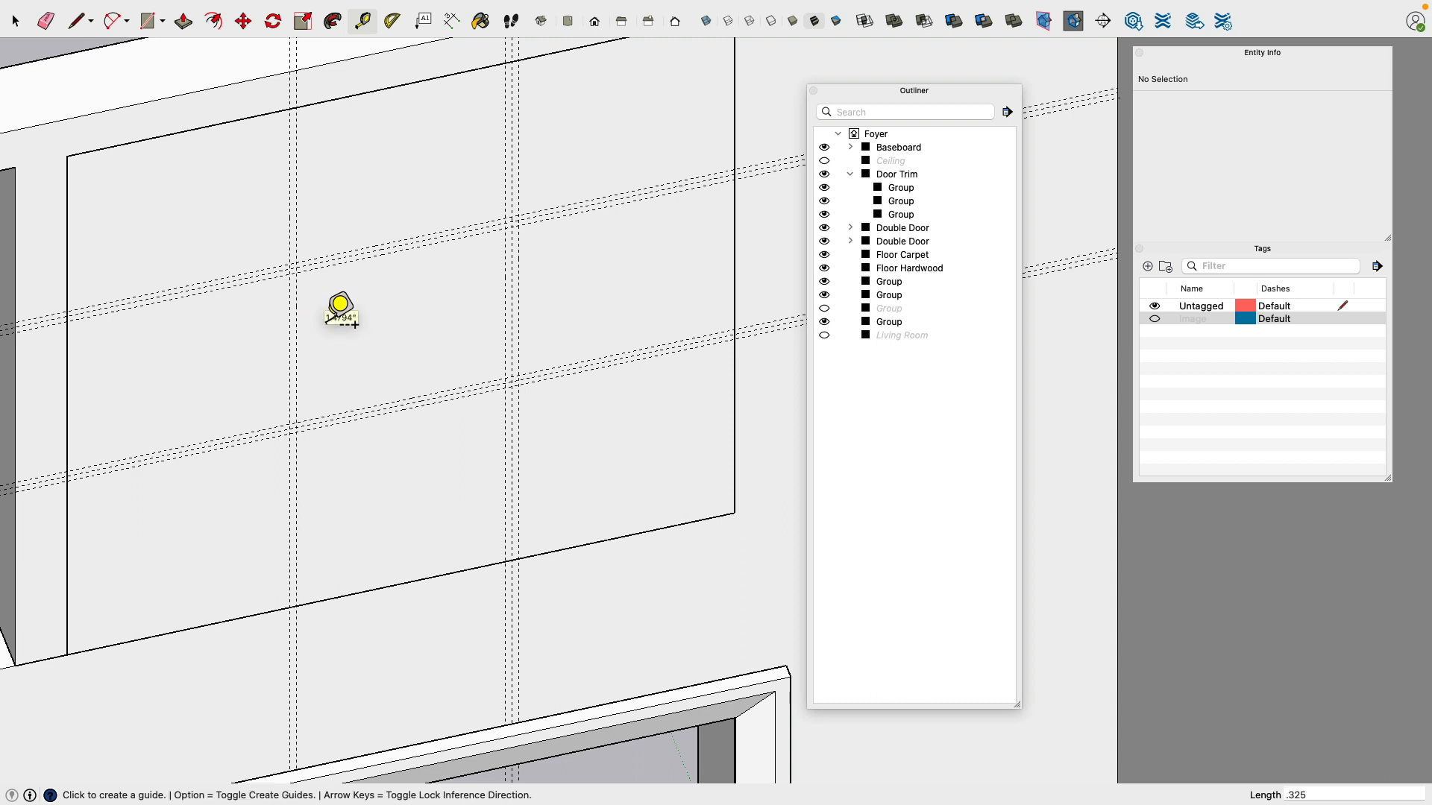
left_click(290, 316)
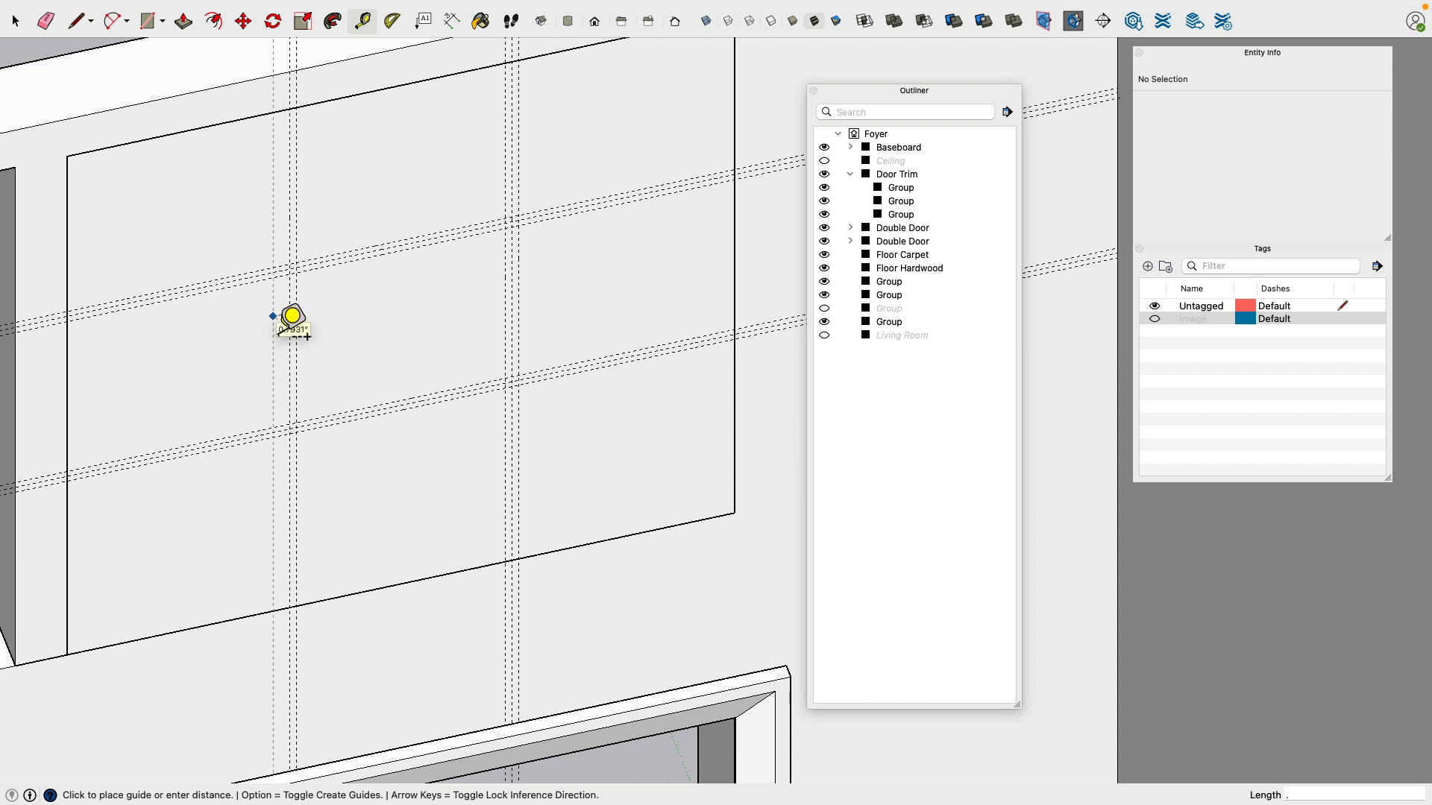
type(".325")
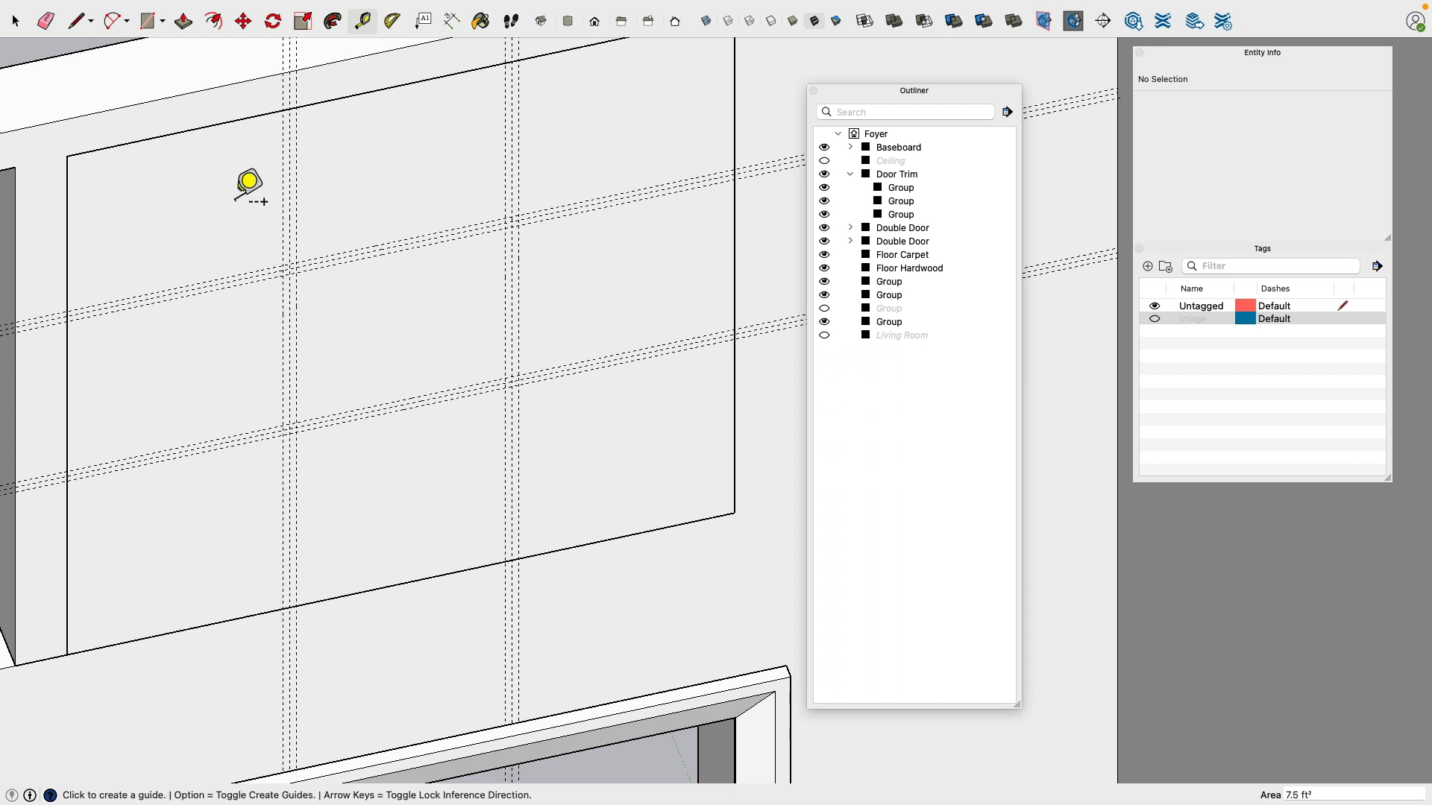
Step: Draw lines along the outer muntin guides to outline the three panes in the rectangle's top row
left_click(77, 21)
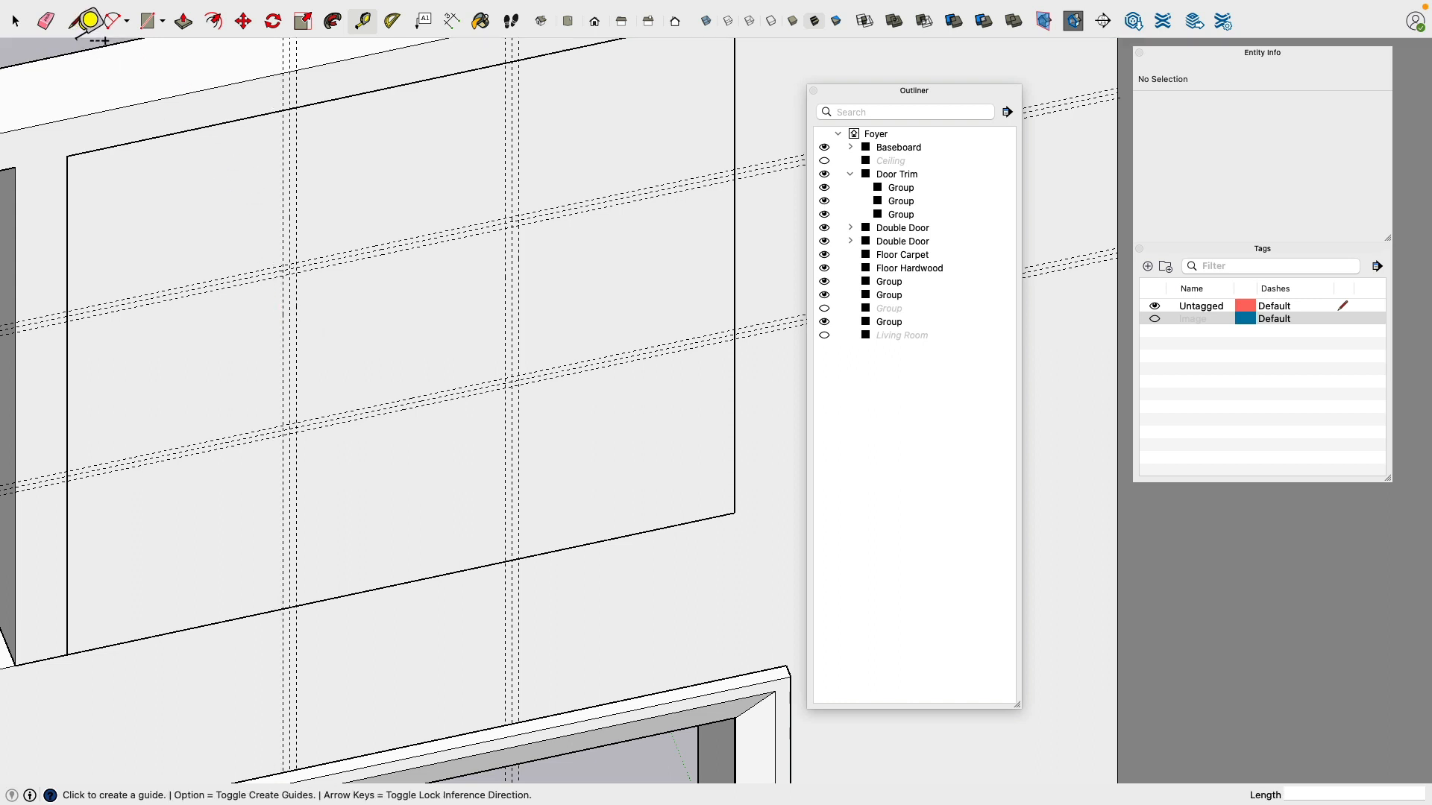
left_click(68, 311)
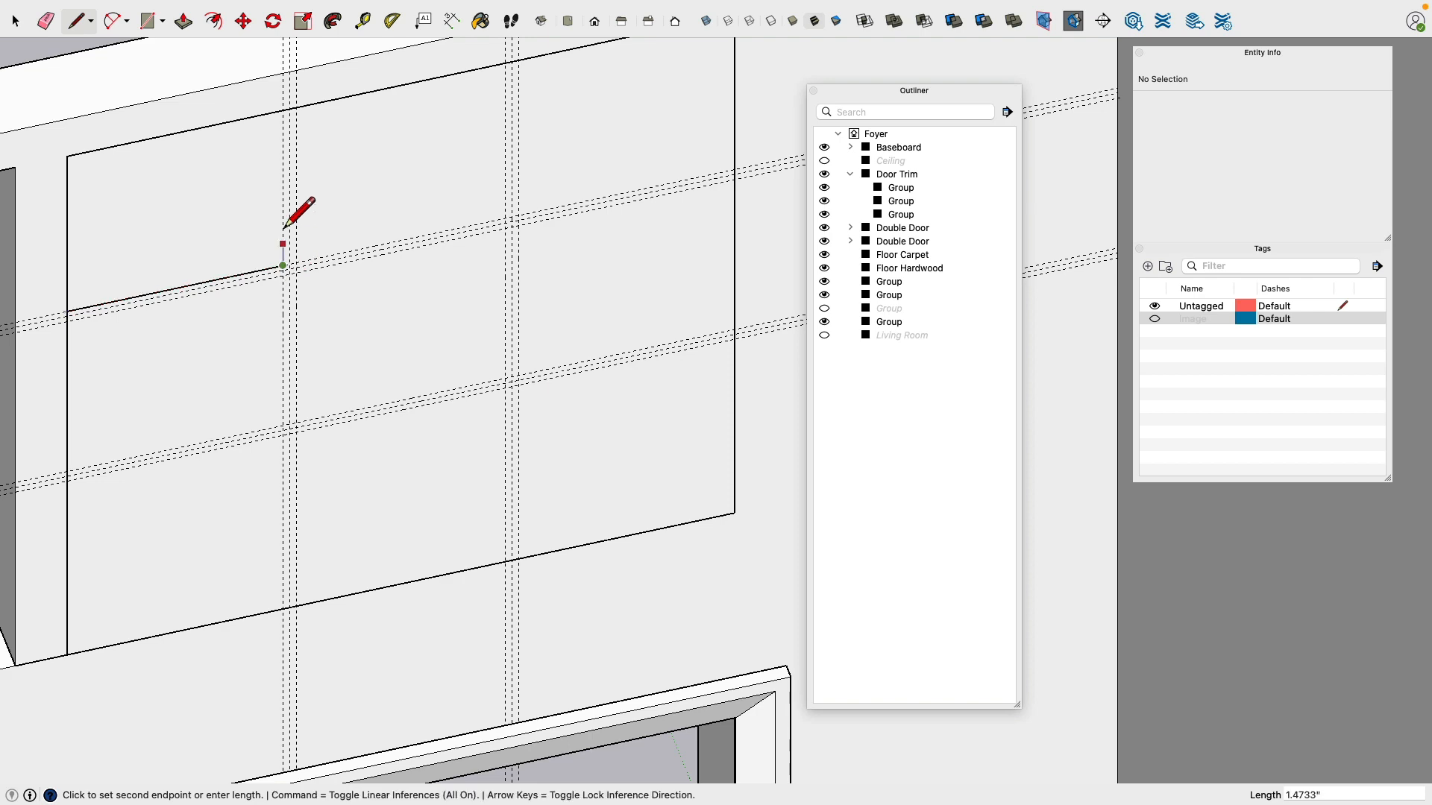
left_click(282, 110)
left_click(296, 112)
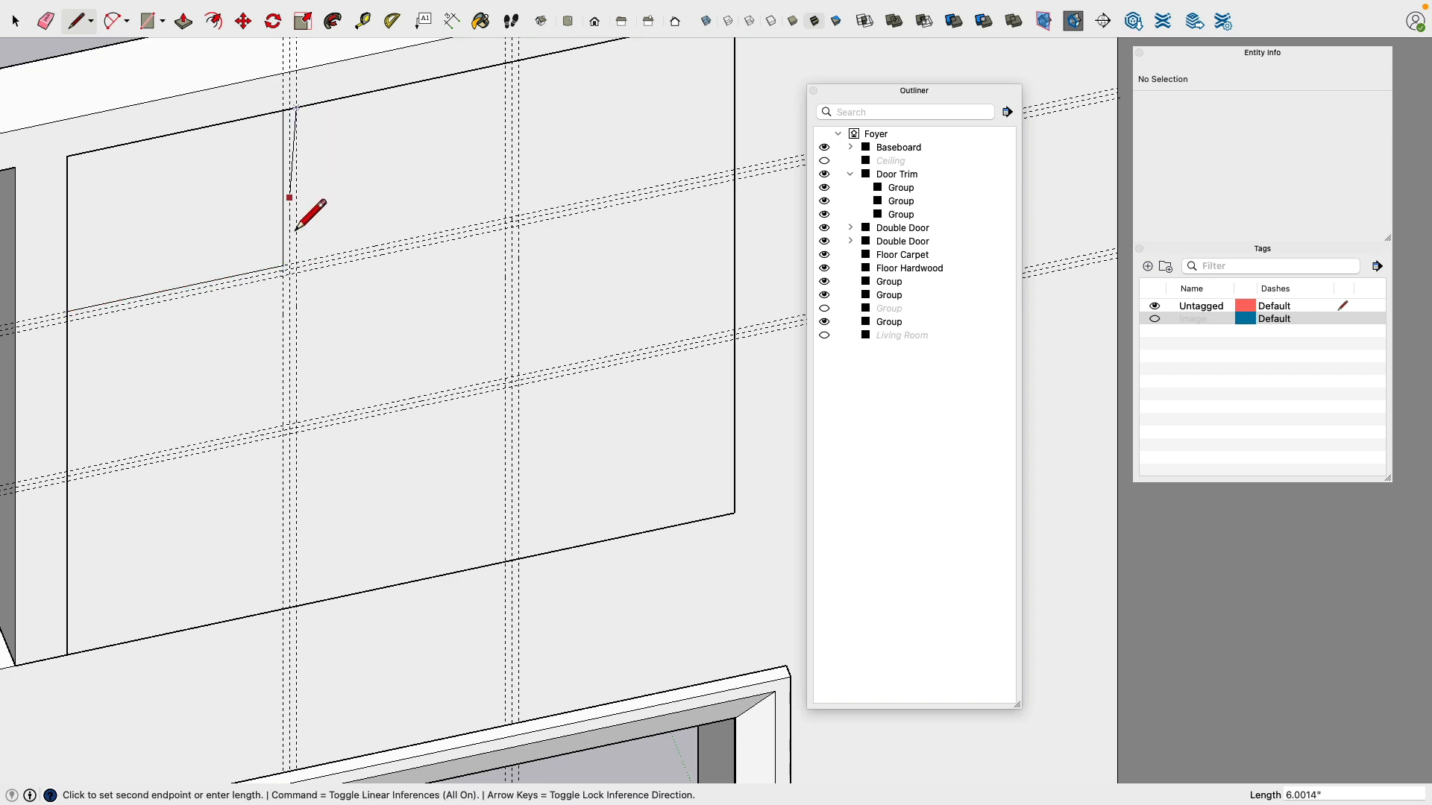
left_click(296, 262)
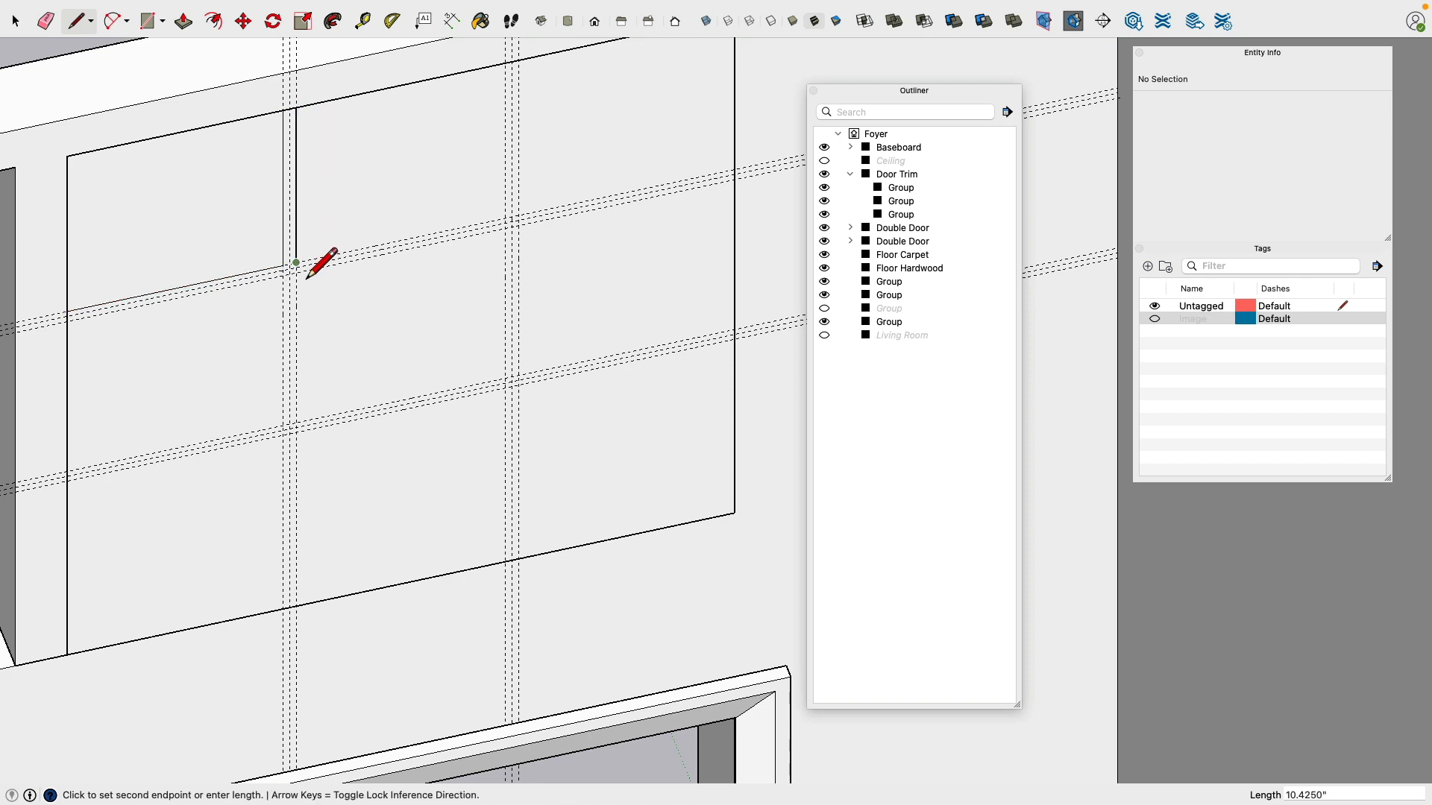
left_click(505, 217)
scroll(507, 218, "down", 2)
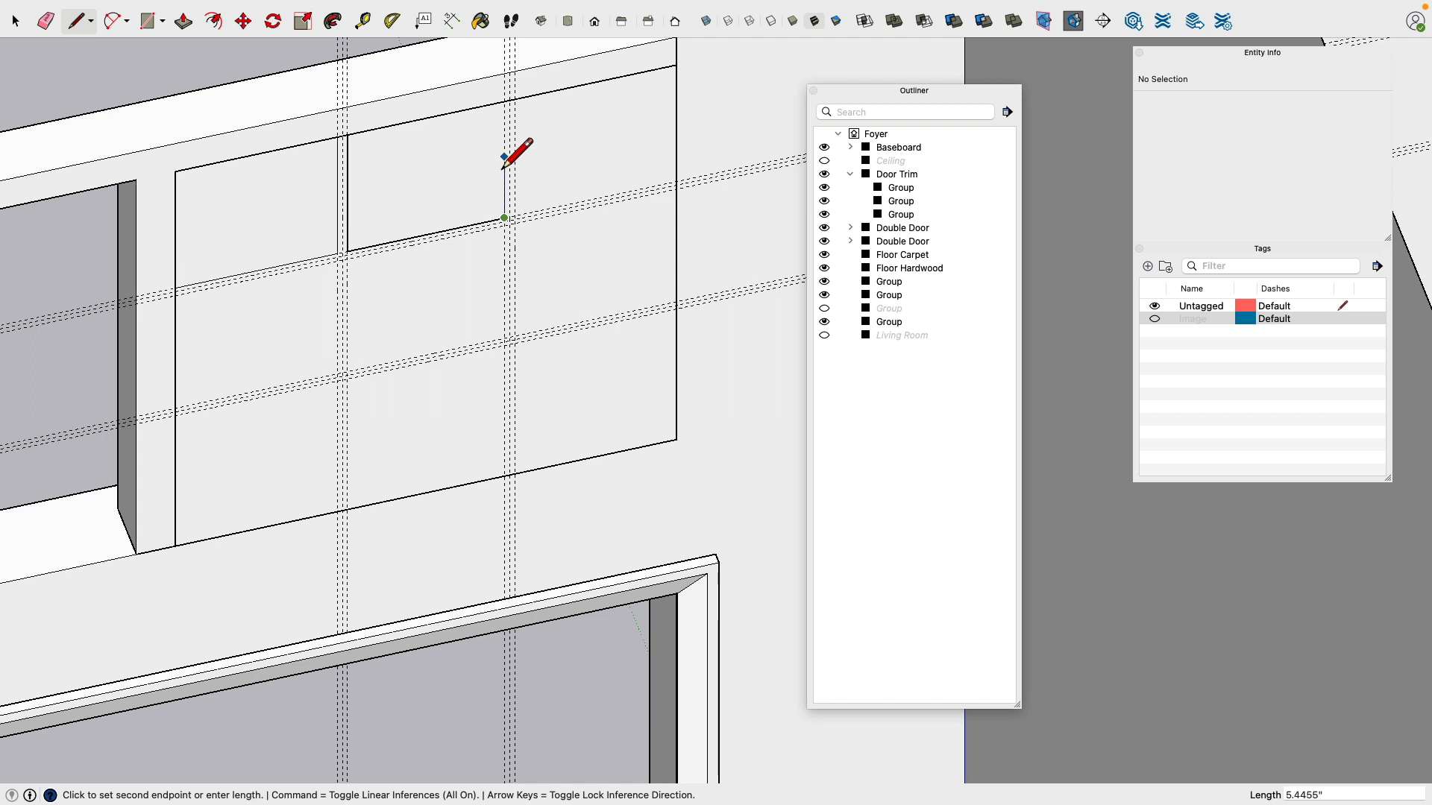
left_click(514, 101)
left_click(514, 215)
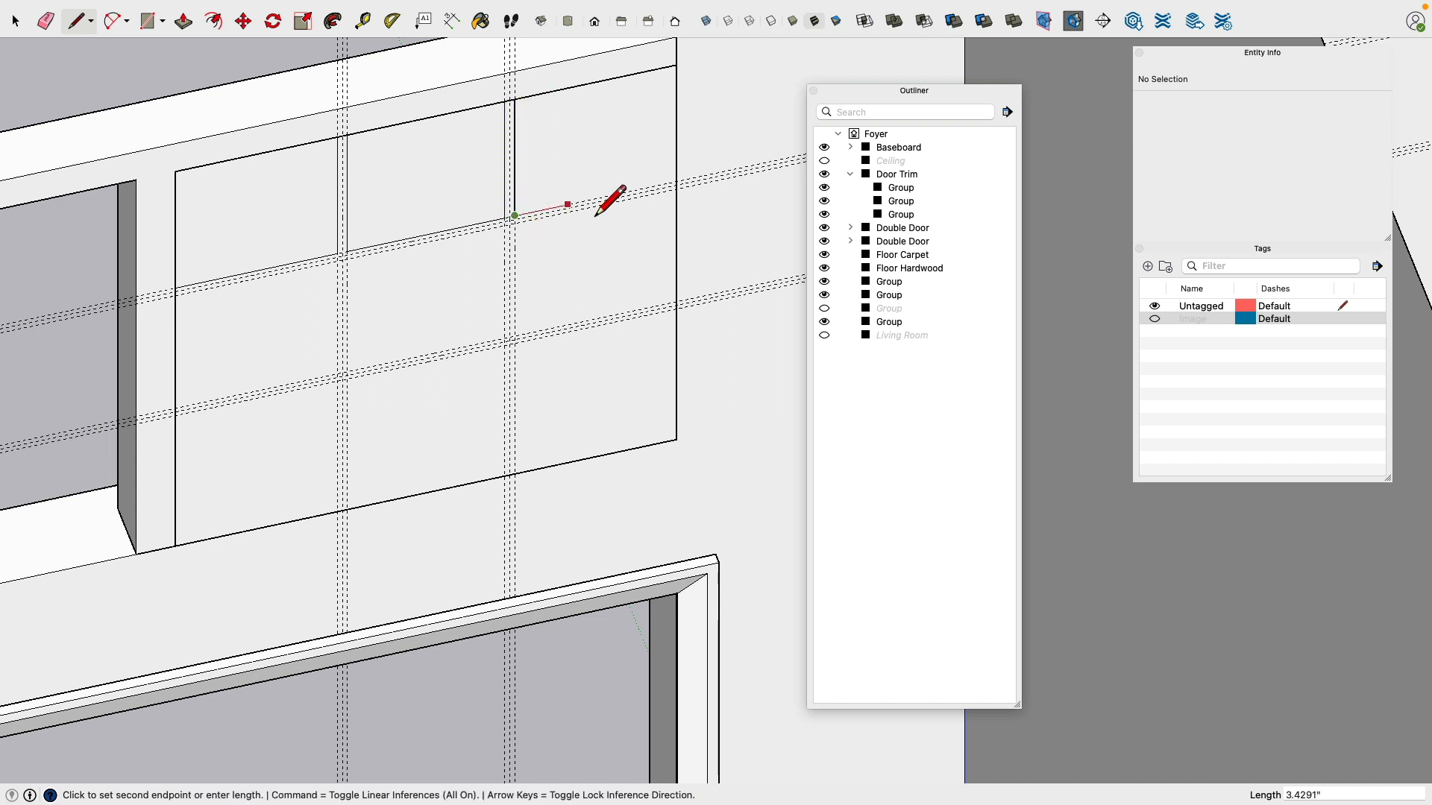
left_click(680, 197)
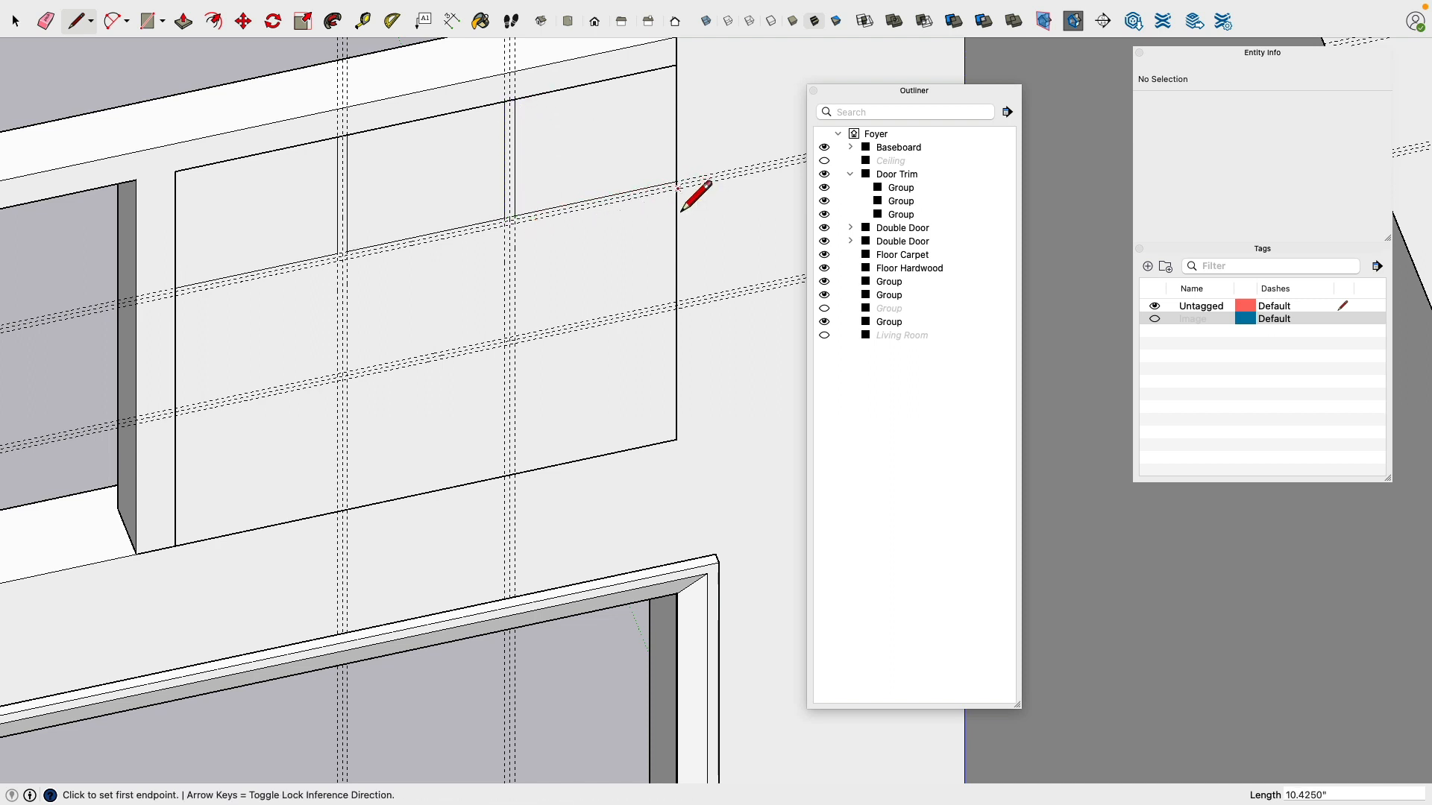
scroll(679, 210, "up", 2)
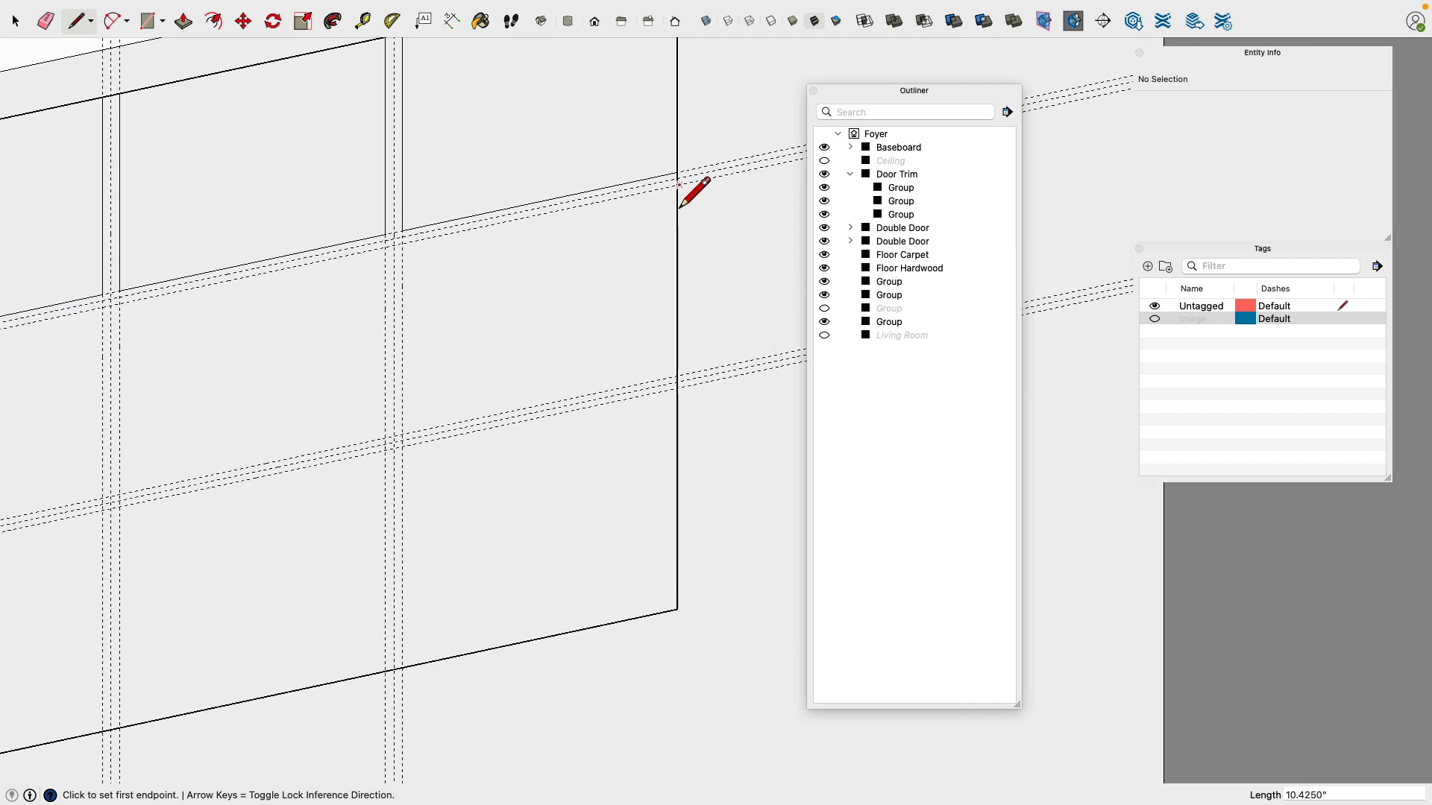
left_click(677, 209)
left_click(679, 208)
scroll(680, 209, "up", 2)
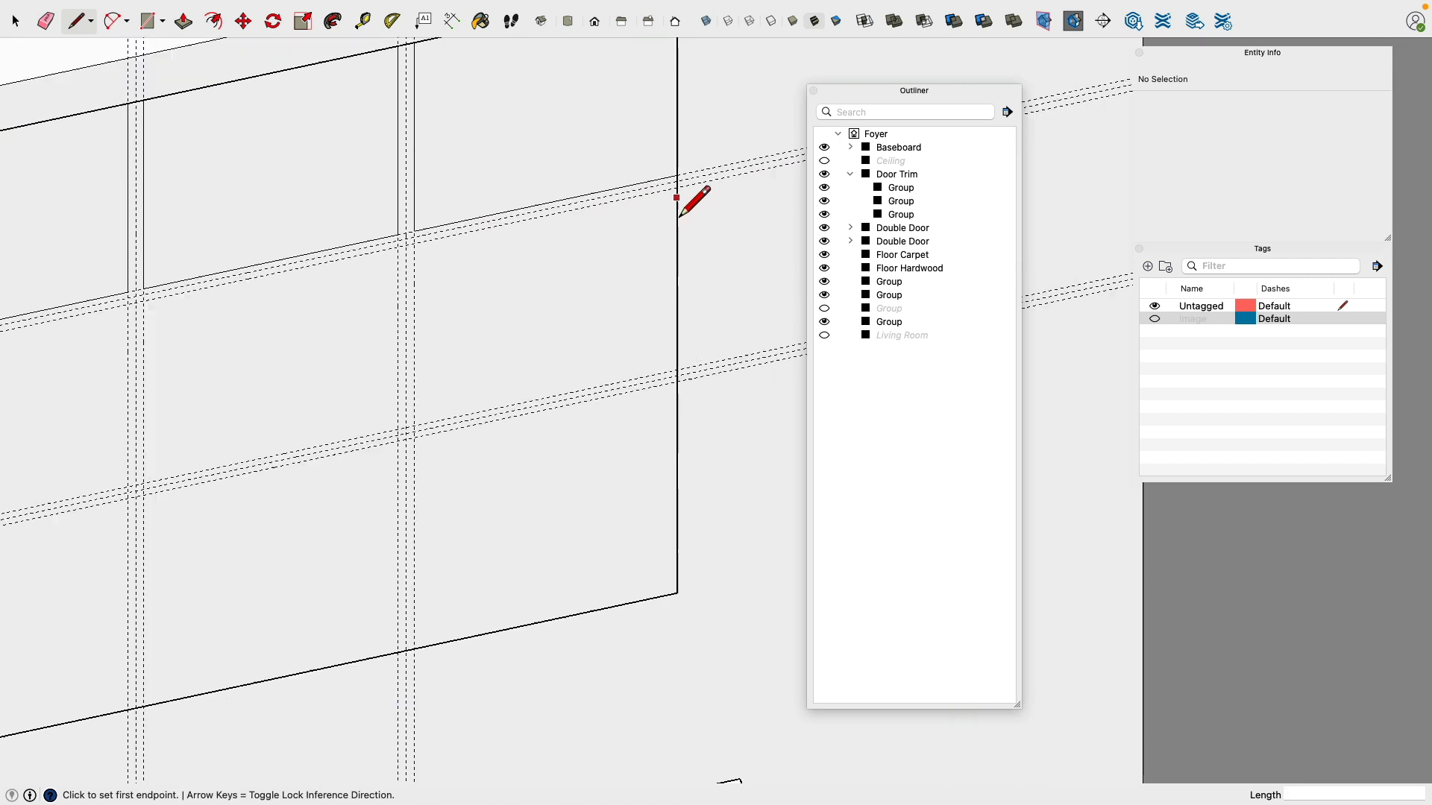
scroll(679, 195, "up", 2)
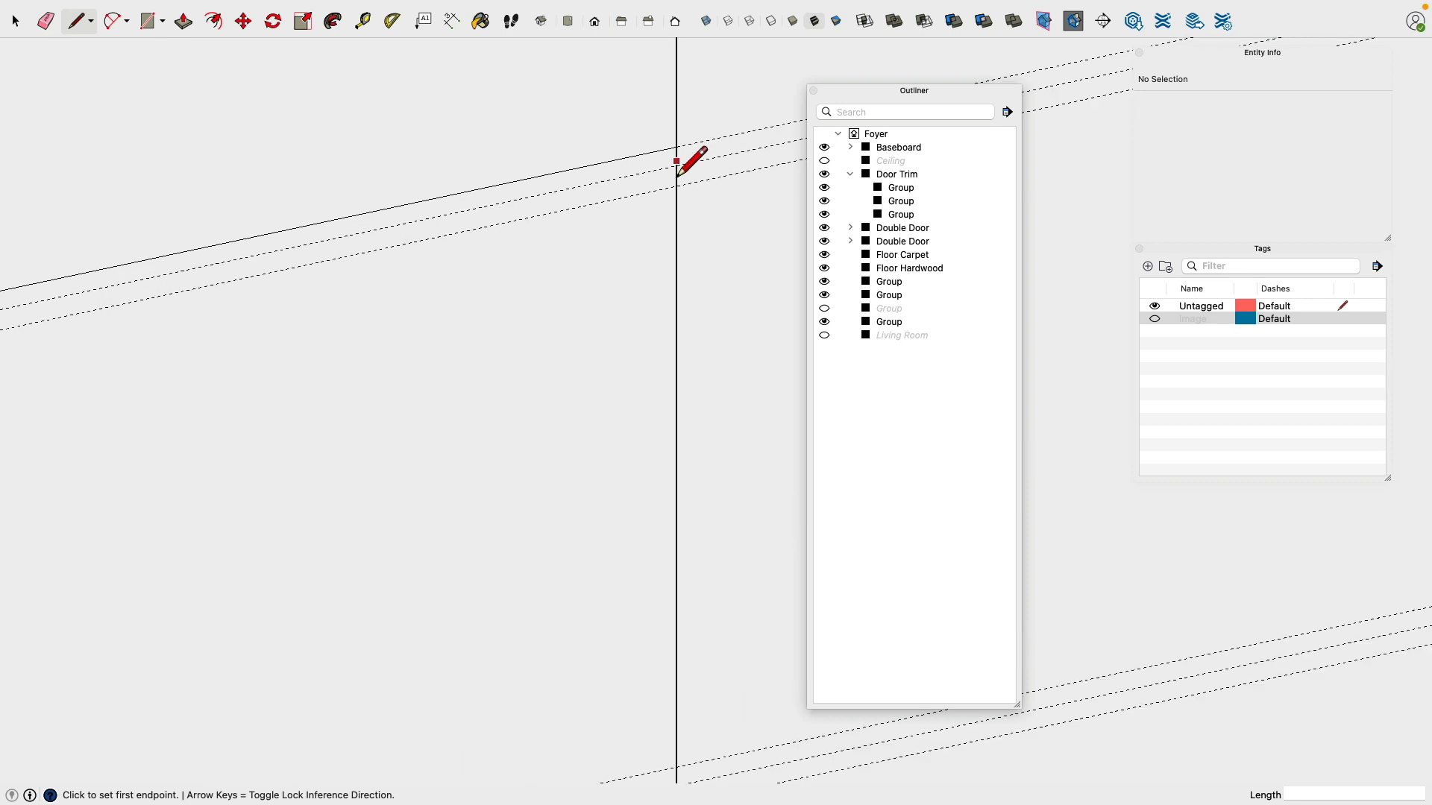
left_click(677, 149)
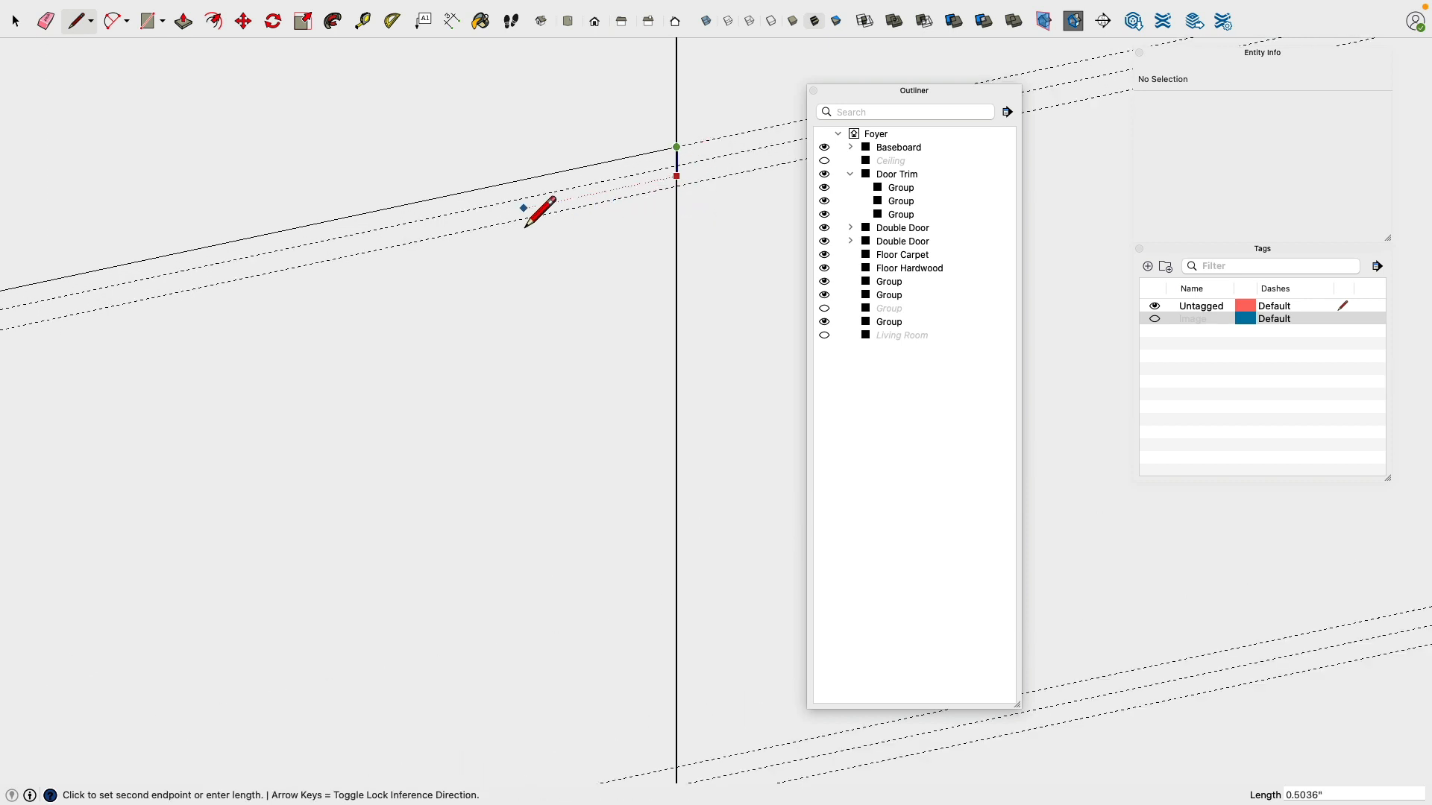
key("Escape")
Step: Replace the upper horizontal muntin's lowest guide with a new one 0.325" below the muntin's center guide
scroll(666, 160, "up", 5)
scroll(662, 233, "down", 2)
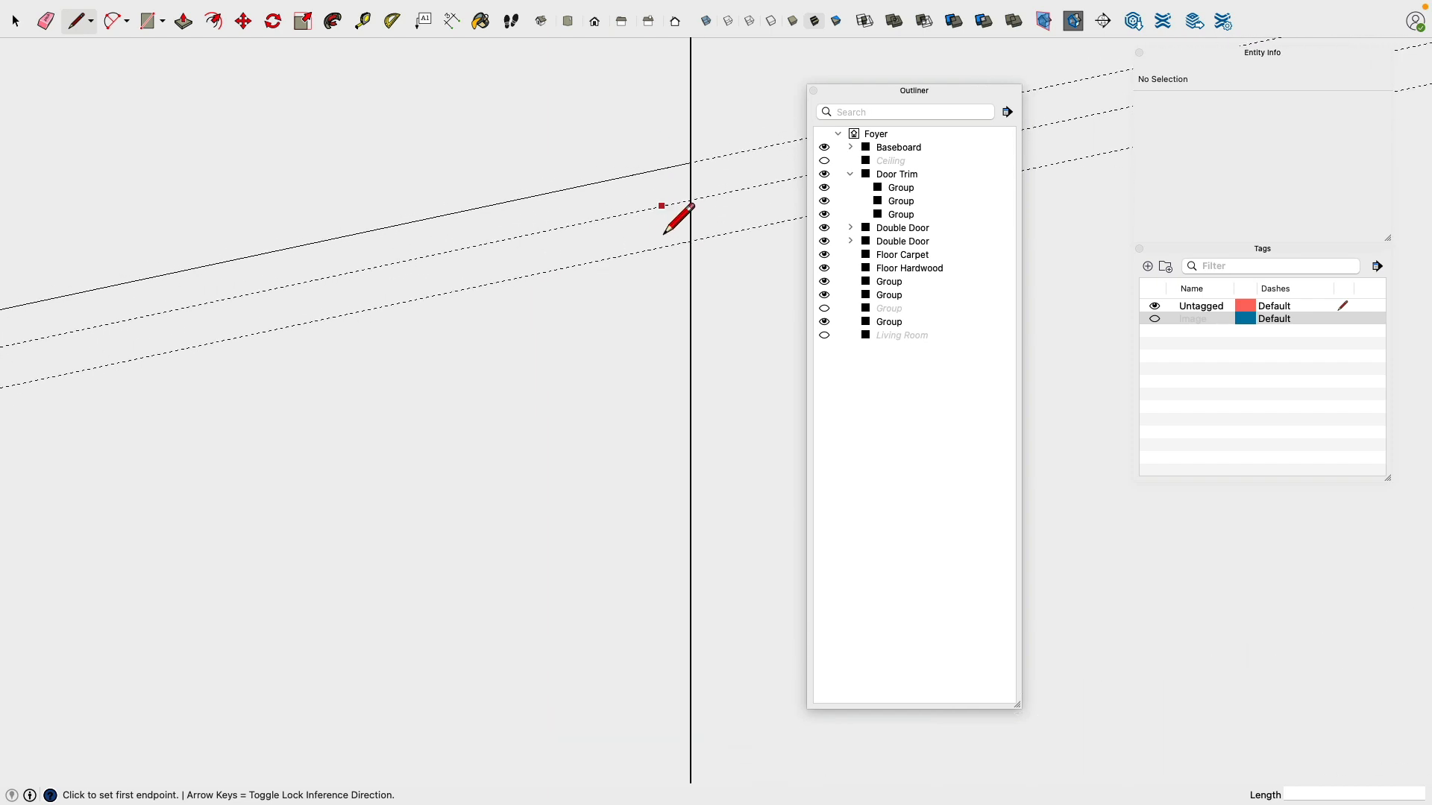
scroll(608, 233, "down", 4)
mouse_move(310, 319)
middle_mouse_down("shift")
mouse_move(502, 223)
mouse_move(489, 227)
middle_mouse_up("shift")
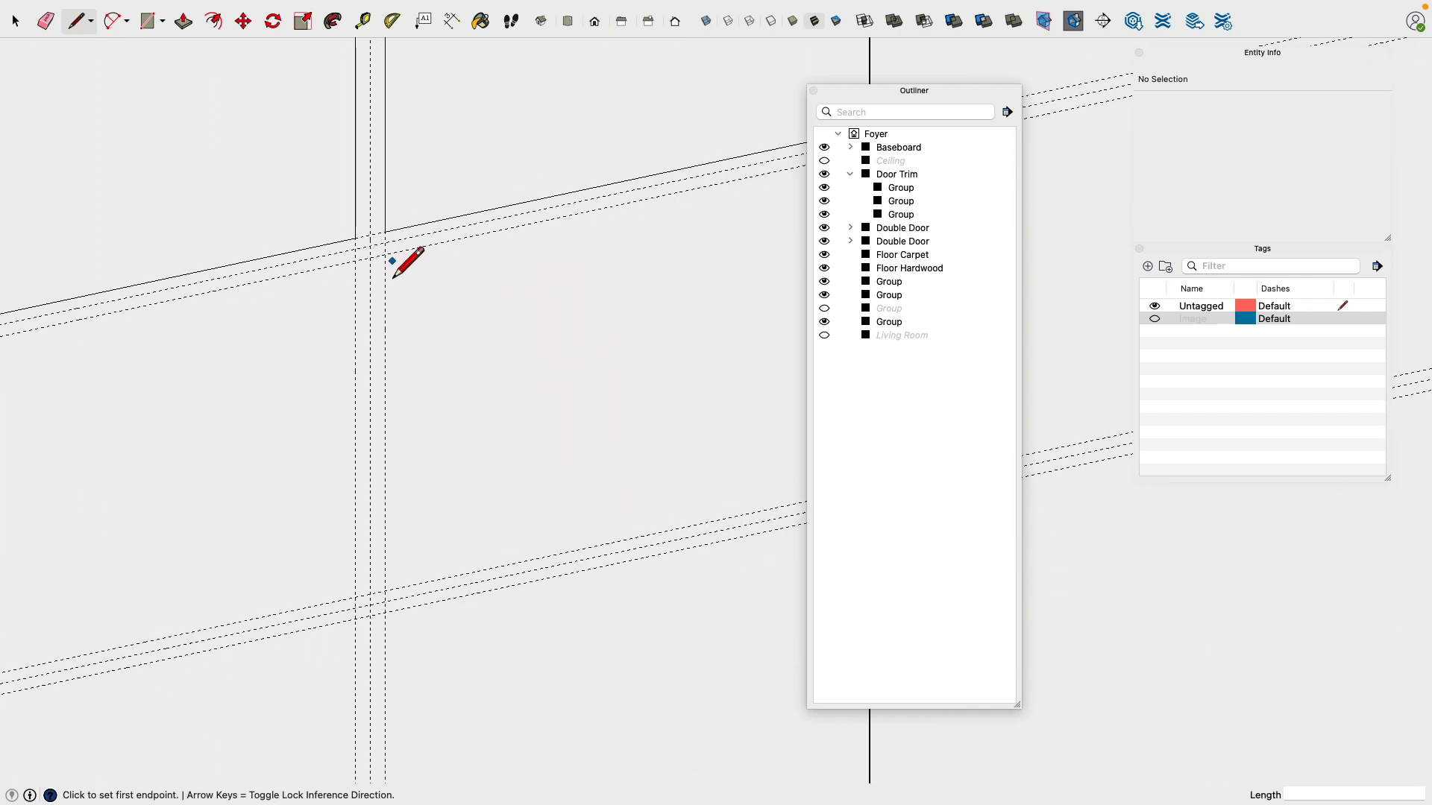
scroll(386, 273, "up", 3)
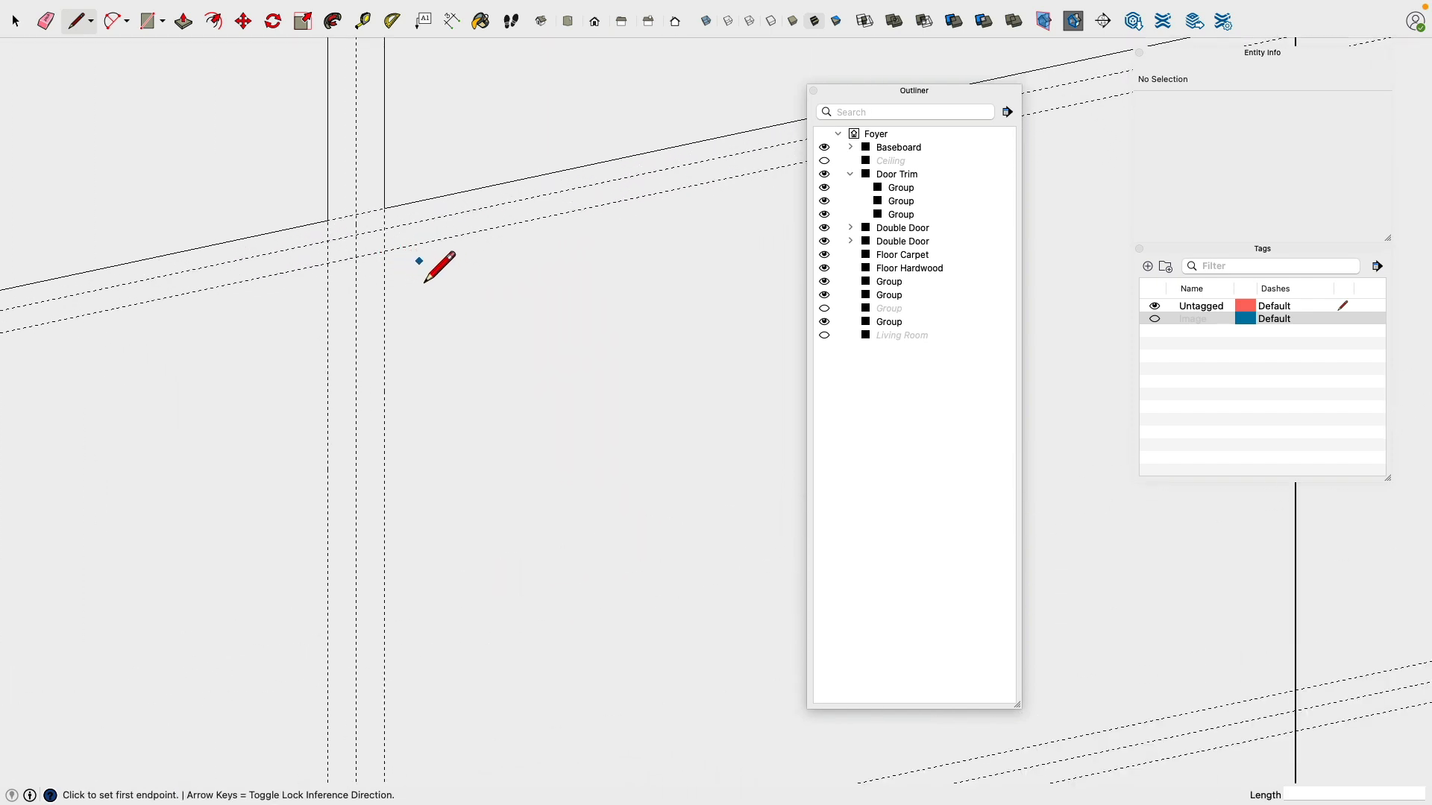
scroll(381, 287, "down", 6)
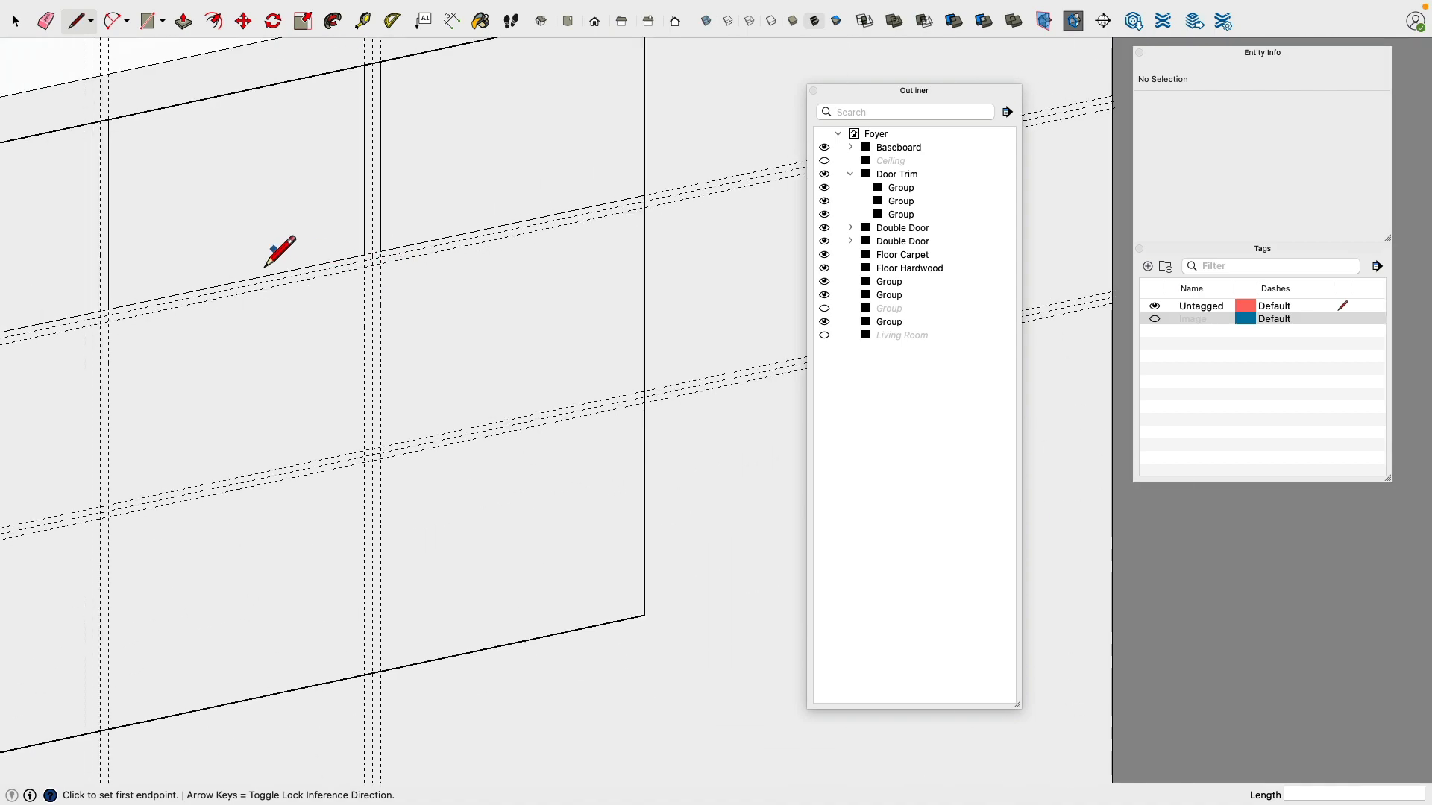
mouse_move(268, 266)
middle_mouse_down("shift")
mouse_move(300, 189)
mouse_move(499, 276)
mouse_move(614, 211)
mouse_move(425, 473)
mouse_move(557, 489)
mouse_move(535, 428)
mouse_move(432, 380)
mouse_move(208, 342)
mouse_move(441, 320)
mouse_move(509, 485)
mouse_move(757, 454)
mouse_move(530, 370)
mouse_move(289, 179)
middle_mouse_up("shift")
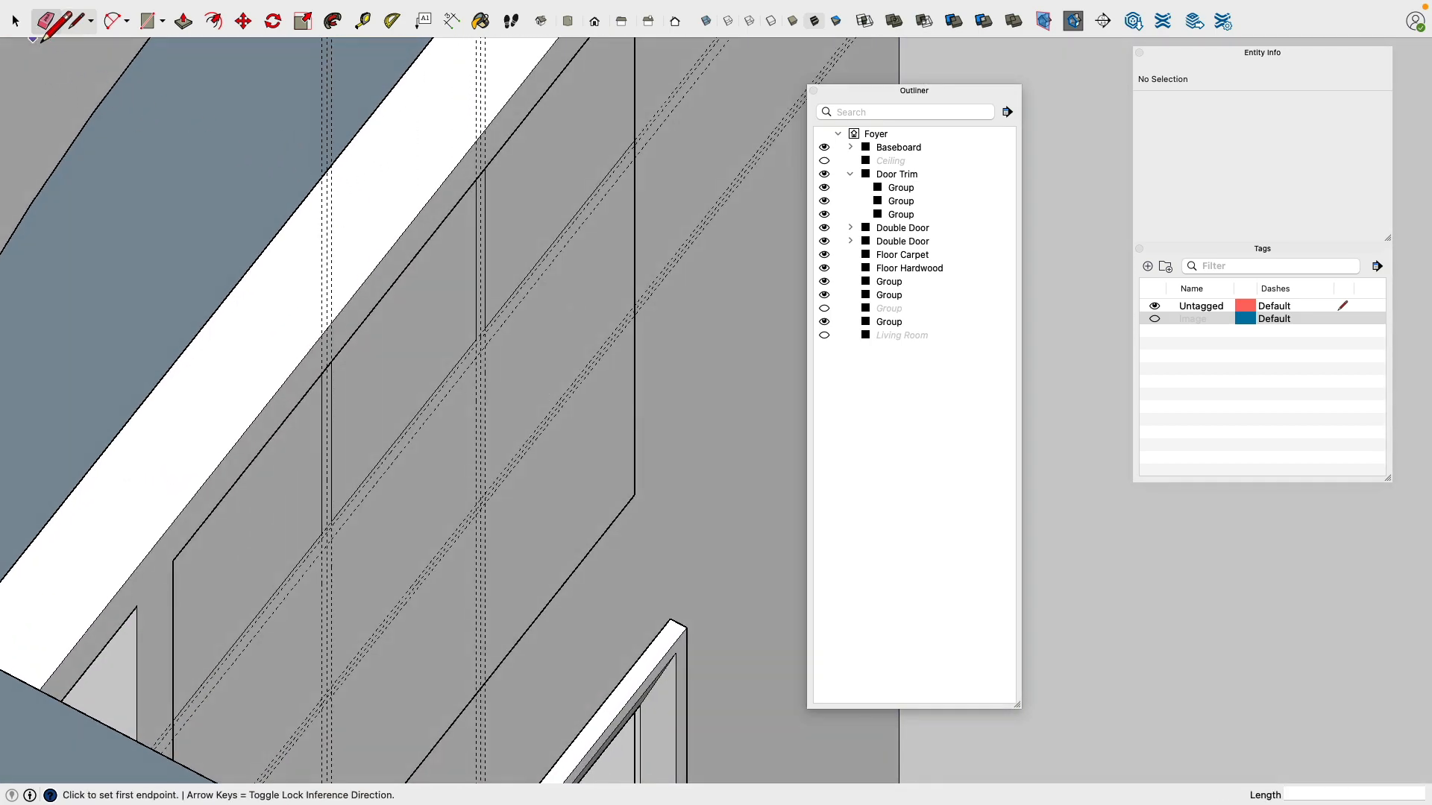
left_click(45, 22)
mouse_move(556, 382)
middle_mouse_down()
mouse_move(238, 257)
mouse_move(401, 239)
middle_mouse_up()
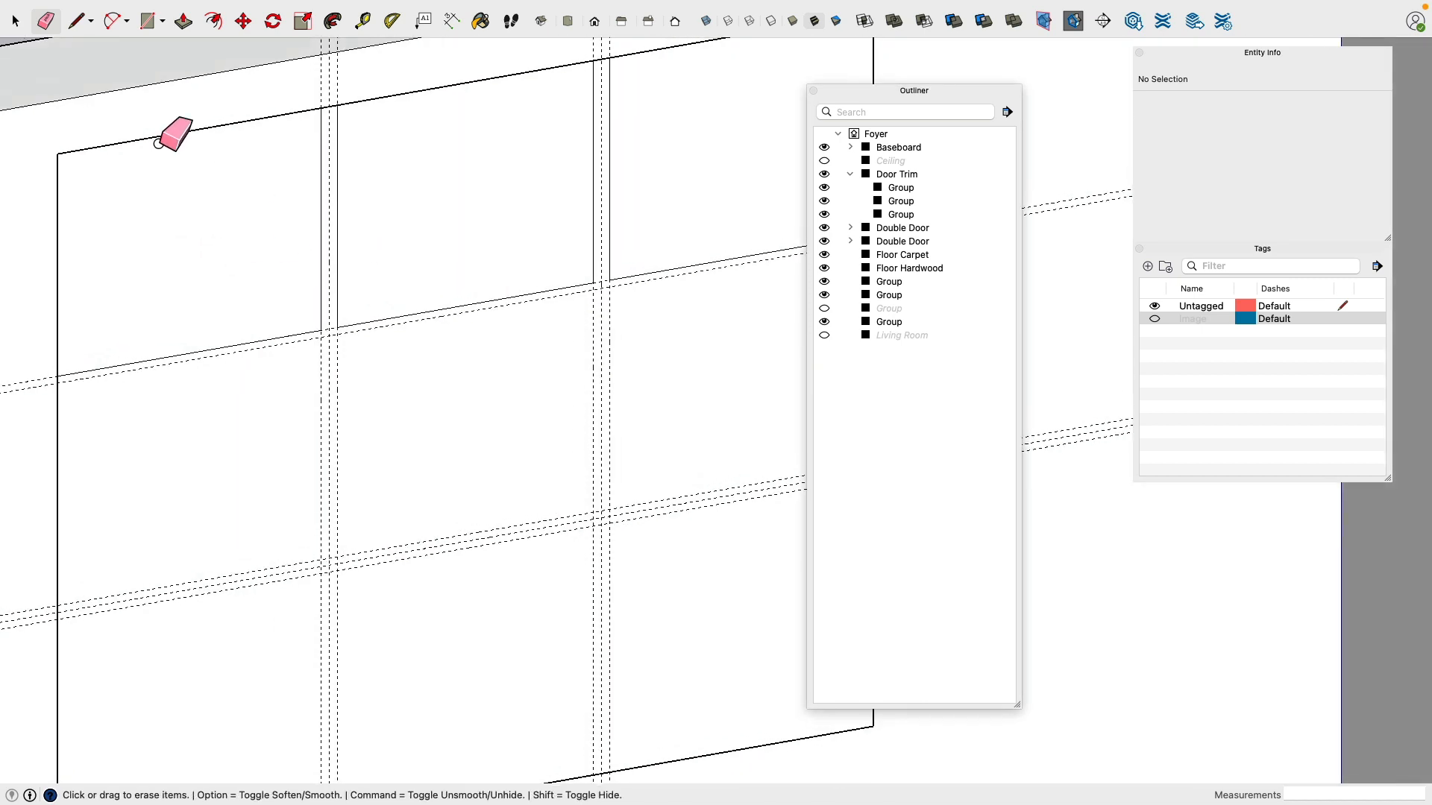
left_click(364, 24)
left_click(649, 273)
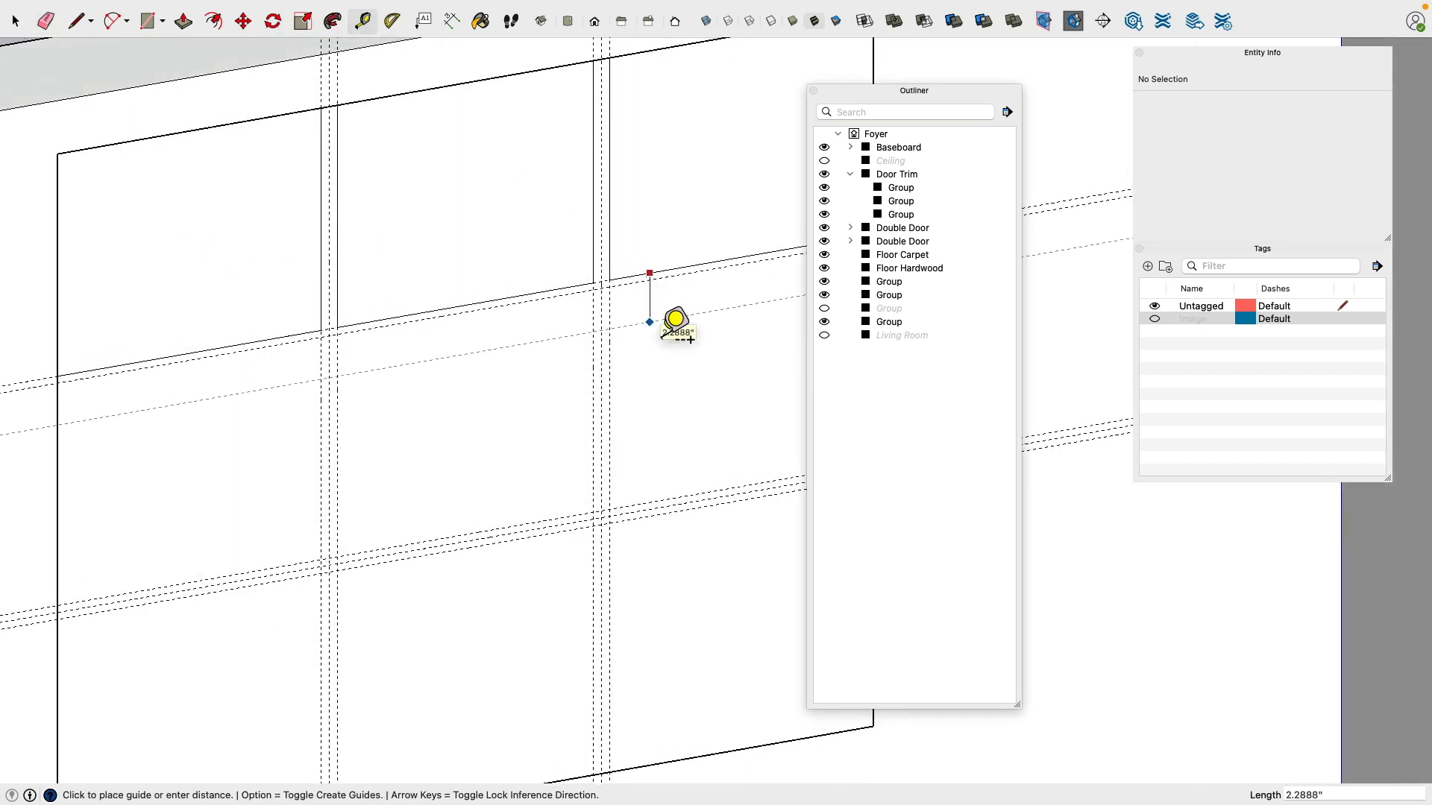
key("Escape")
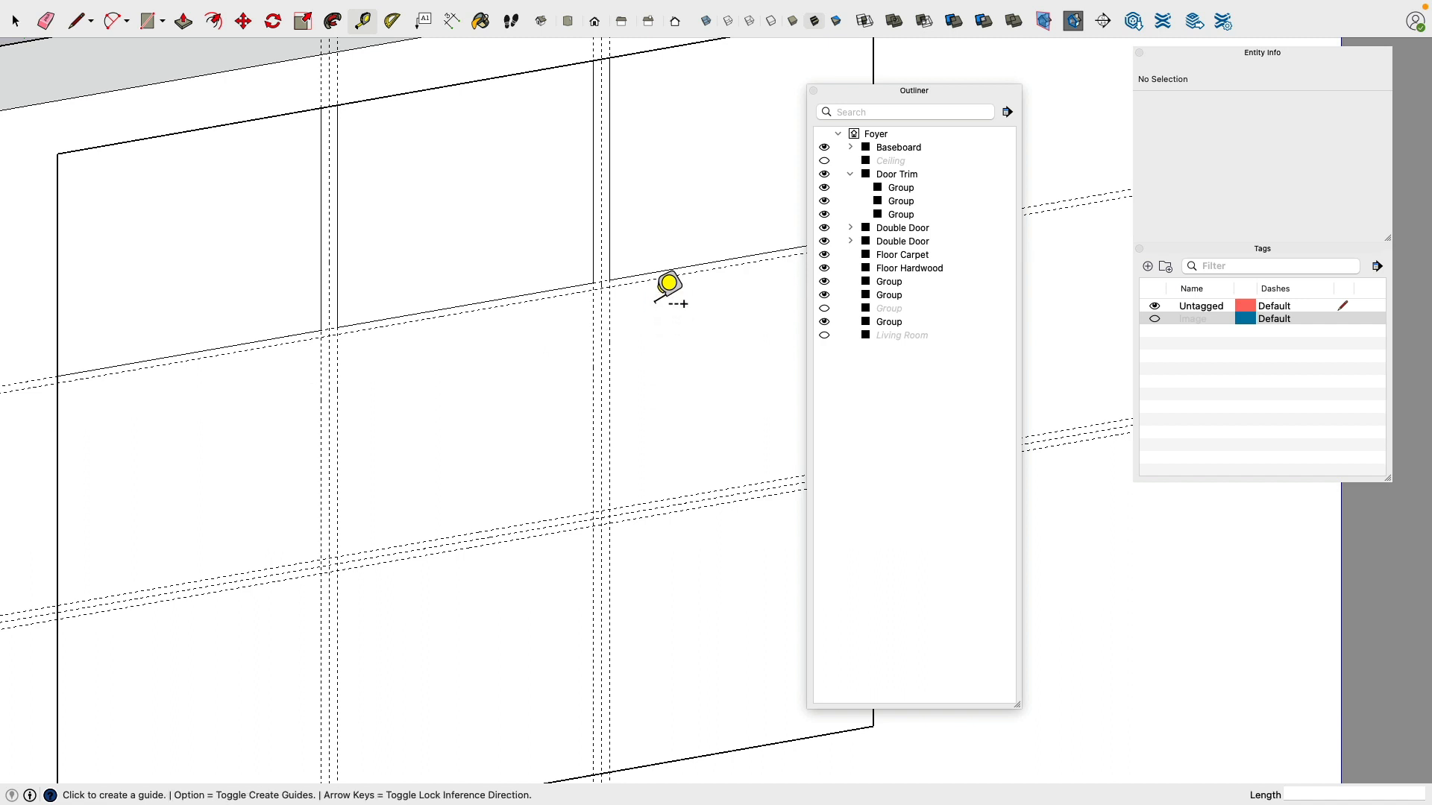
left_click(650, 280)
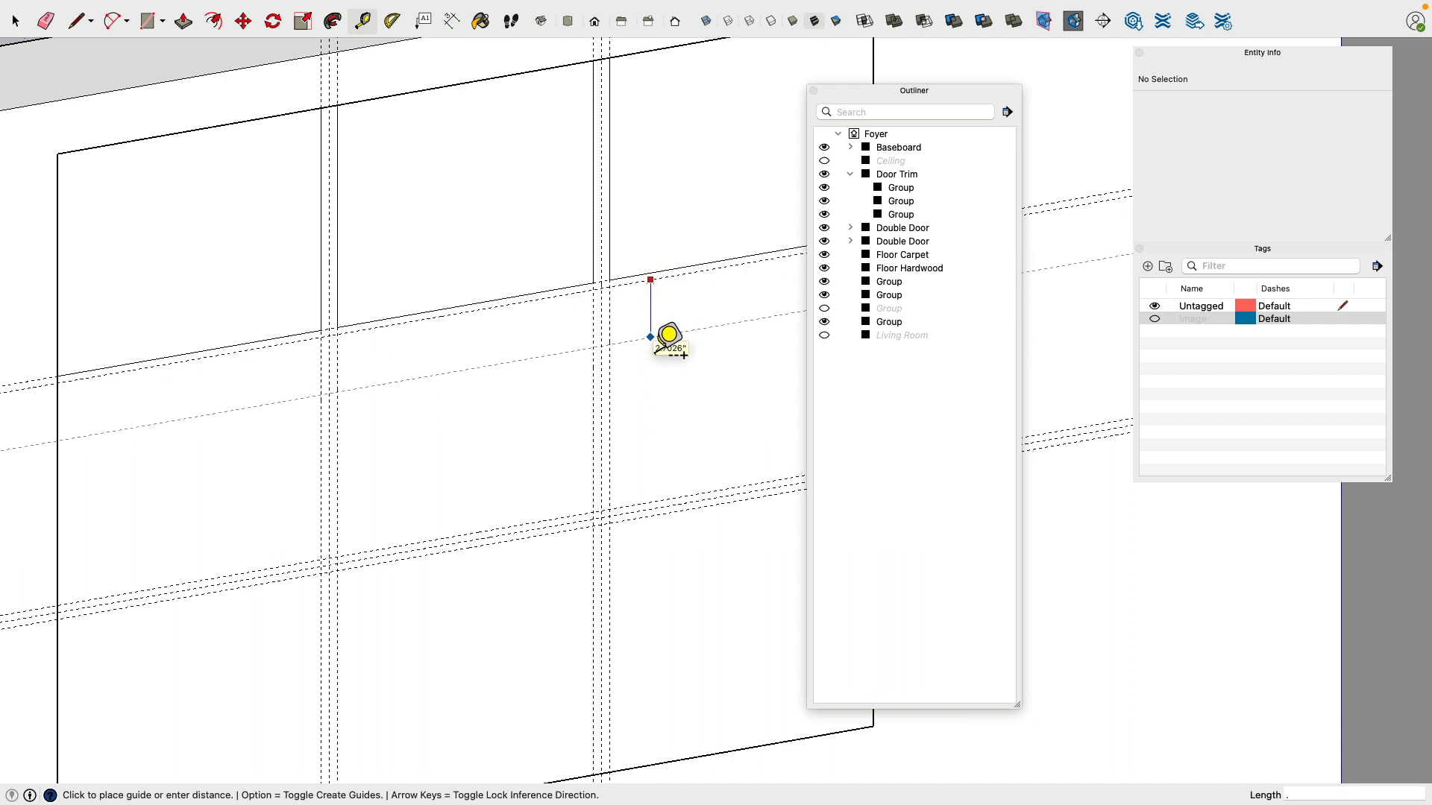
key("Return")
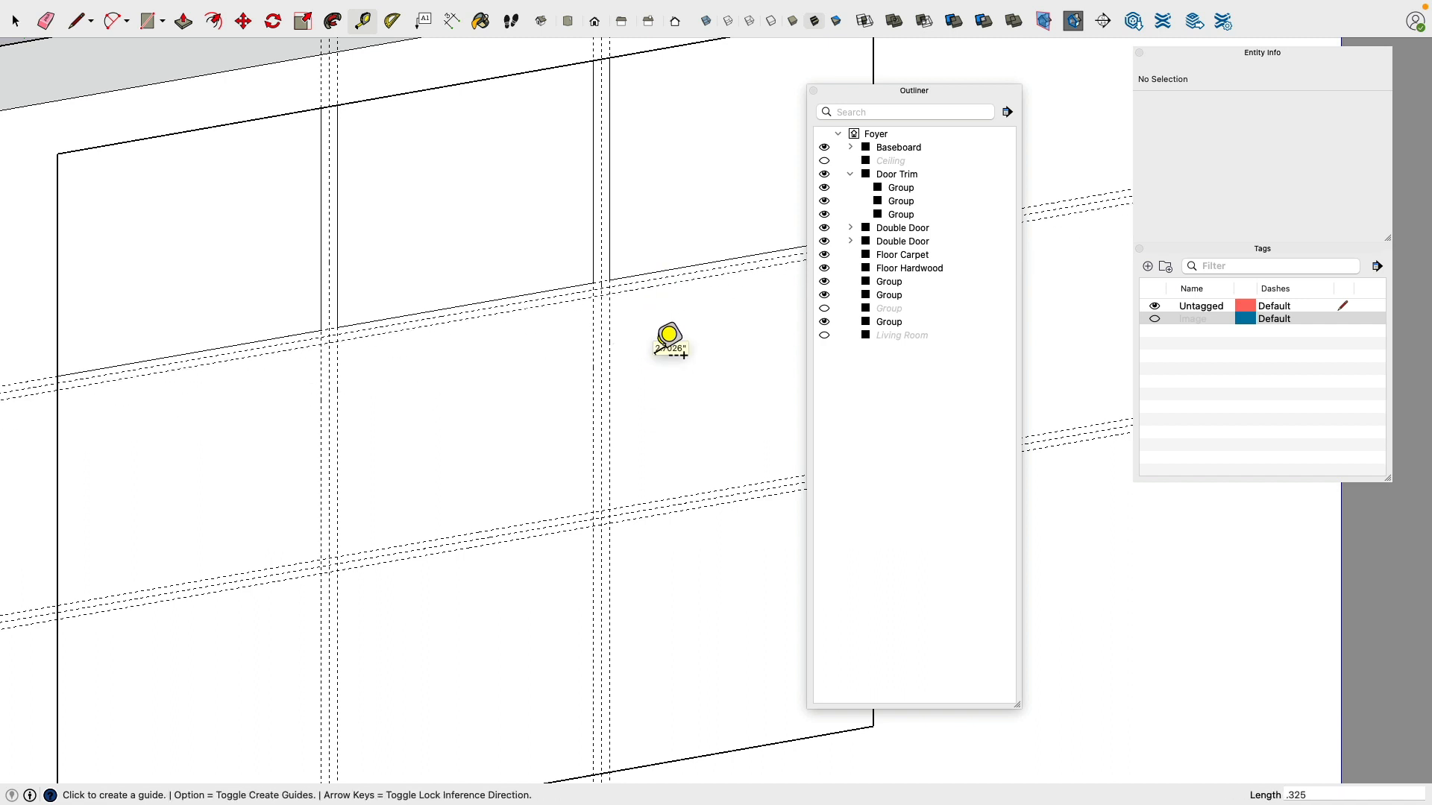
Step: Draw a 0.65" line along the rectangle's right edge between the upper muntin's top and bottom guides
left_click(77, 21)
middle_click_drag(406, 195, 99, 225, "shift")
scroll(528, 316, "up", 3)
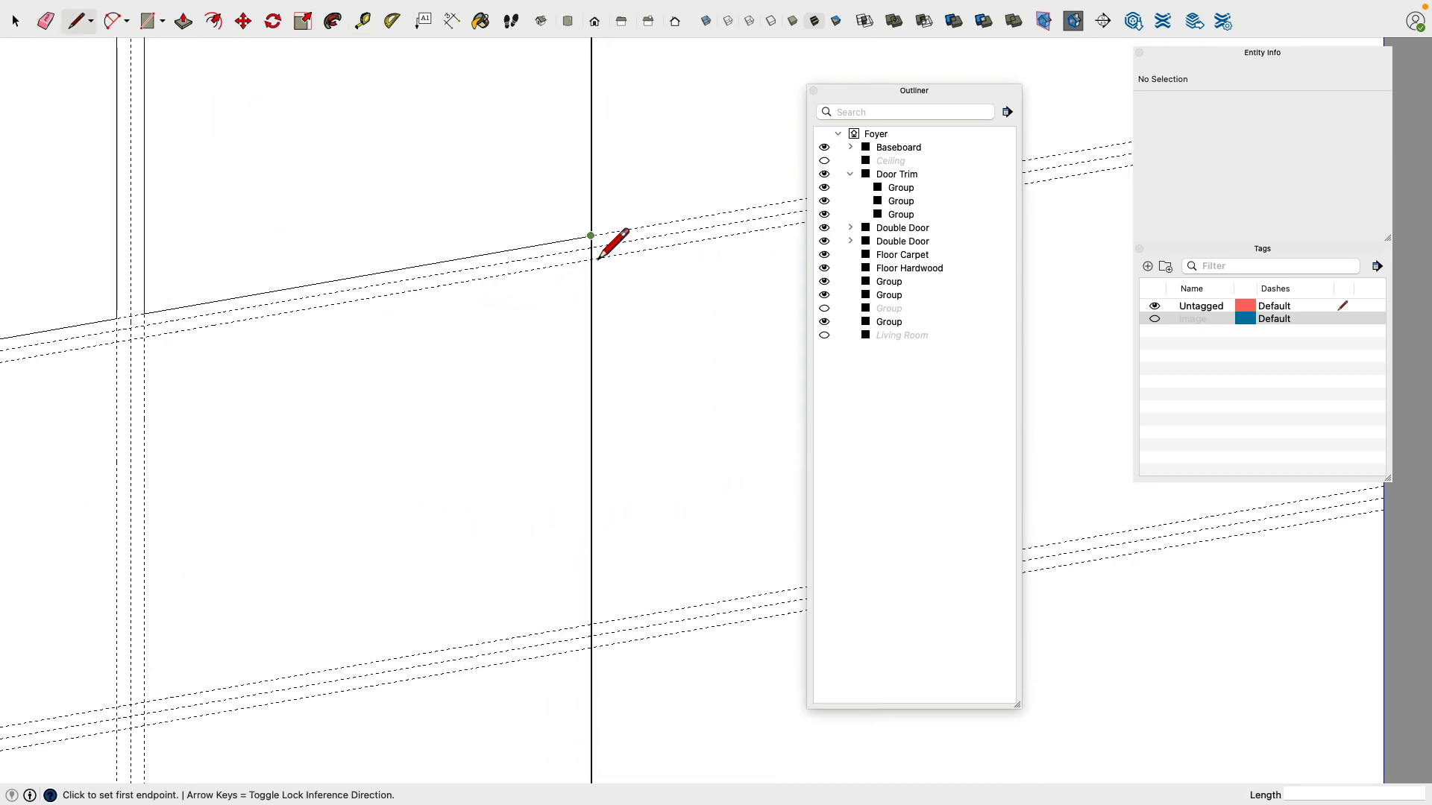
left_click(592, 240)
left_click(592, 259)
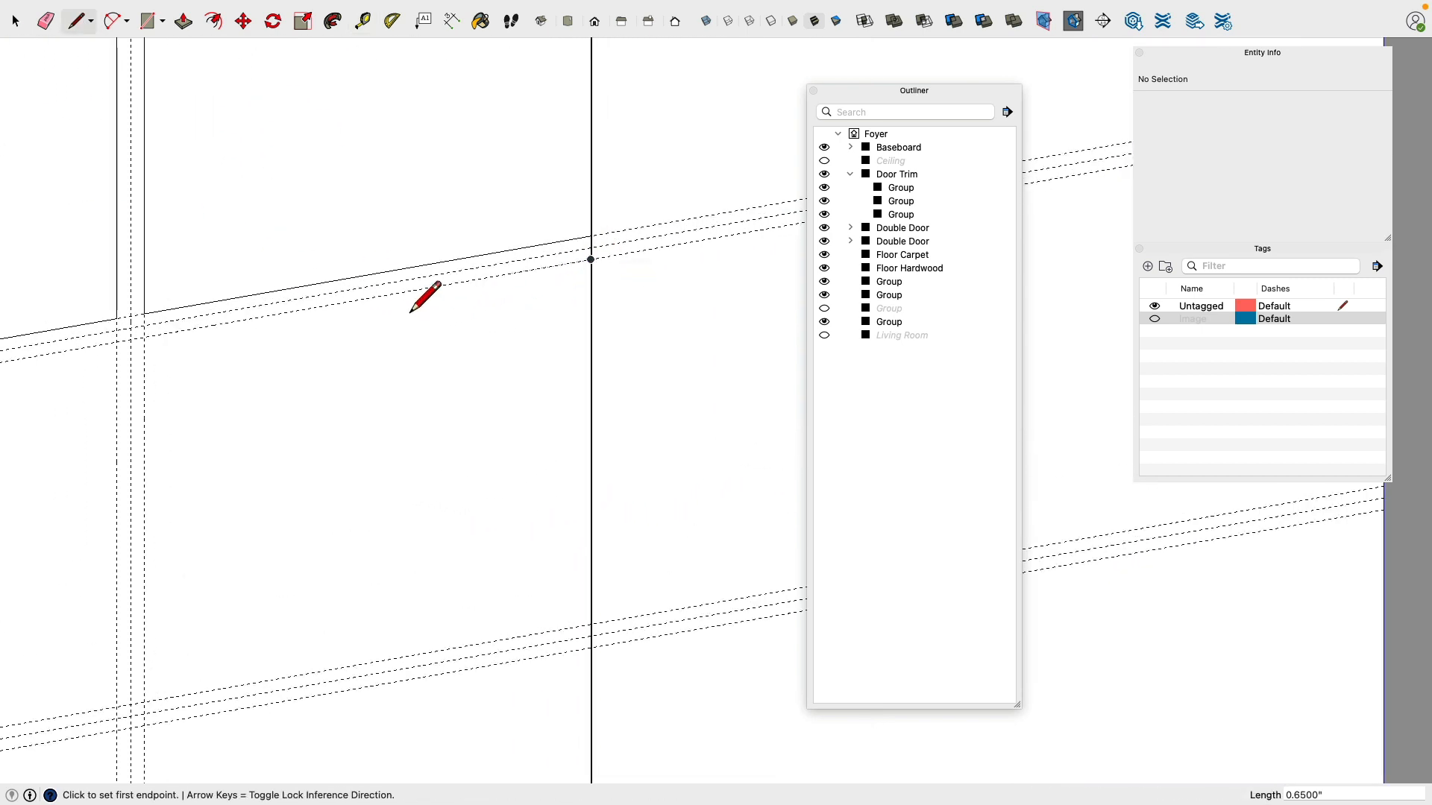
Step: Draw the left and bottom edges of the middle row's right-hand pane, plus the top edge of the pane below it
left_click(144, 337)
left_click(144, 703)
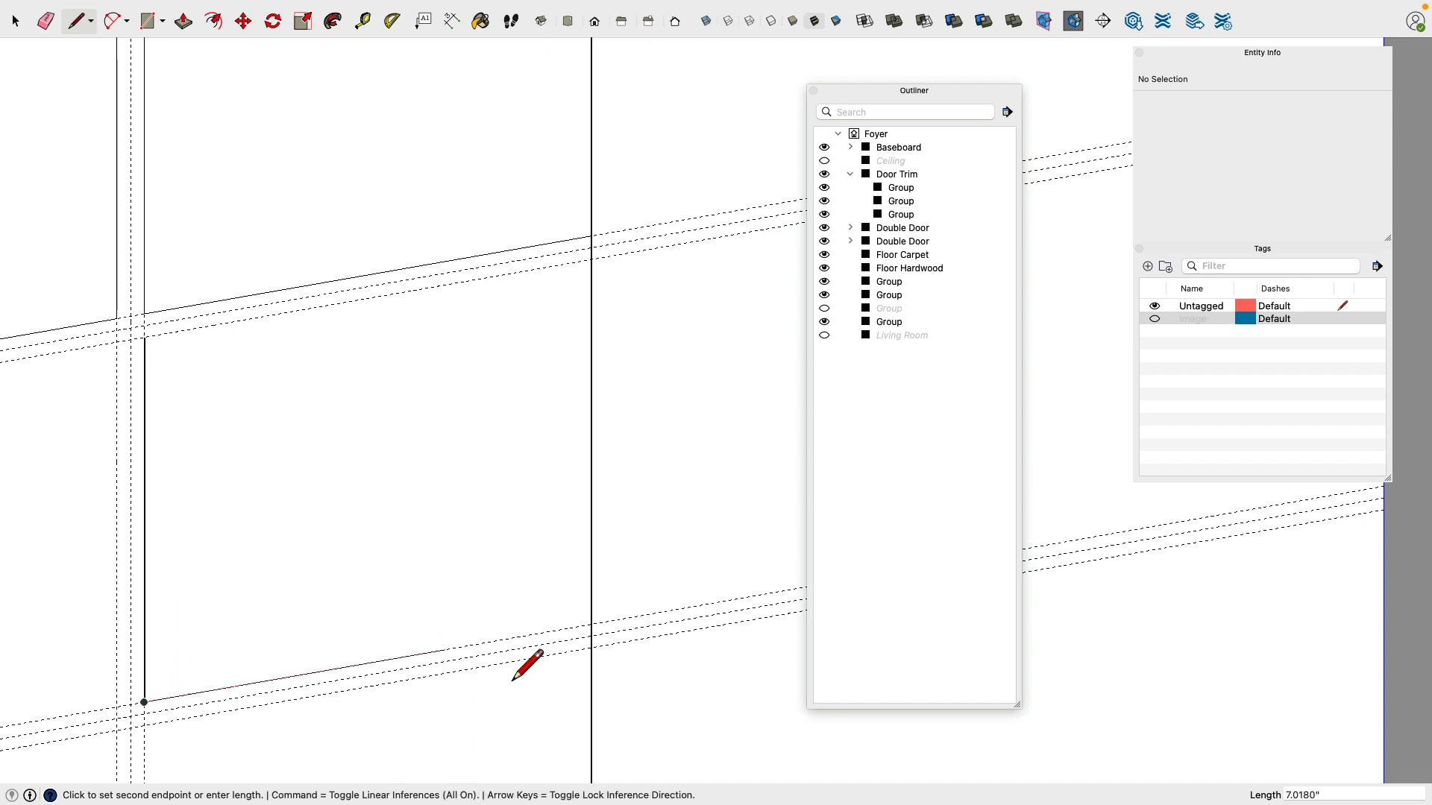
left_click(592, 624)
middle_click_drag(595, 649, 749, 291, "shift")
left_click(341, 381)
scroll(528, 470, "down", 2)
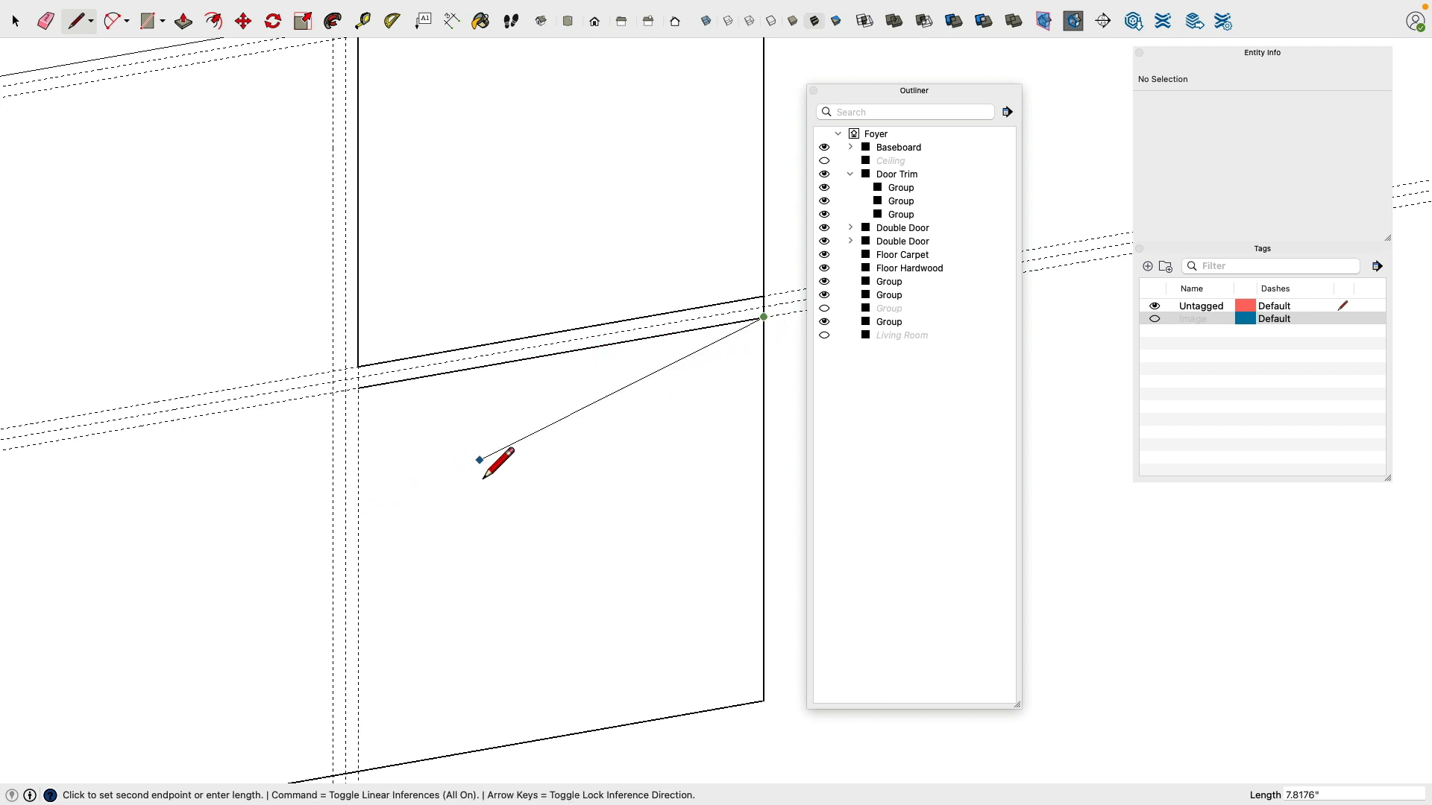
key("Escape")
Step: Draw lines along both outer guides of the right-hand vertical muntin through the bottom row of panes
mouse_move(454, 530)
middle_mouse_down("shift")
mouse_move(523, 368)
mouse_move(526, 321)
middle_mouse_up("shift")
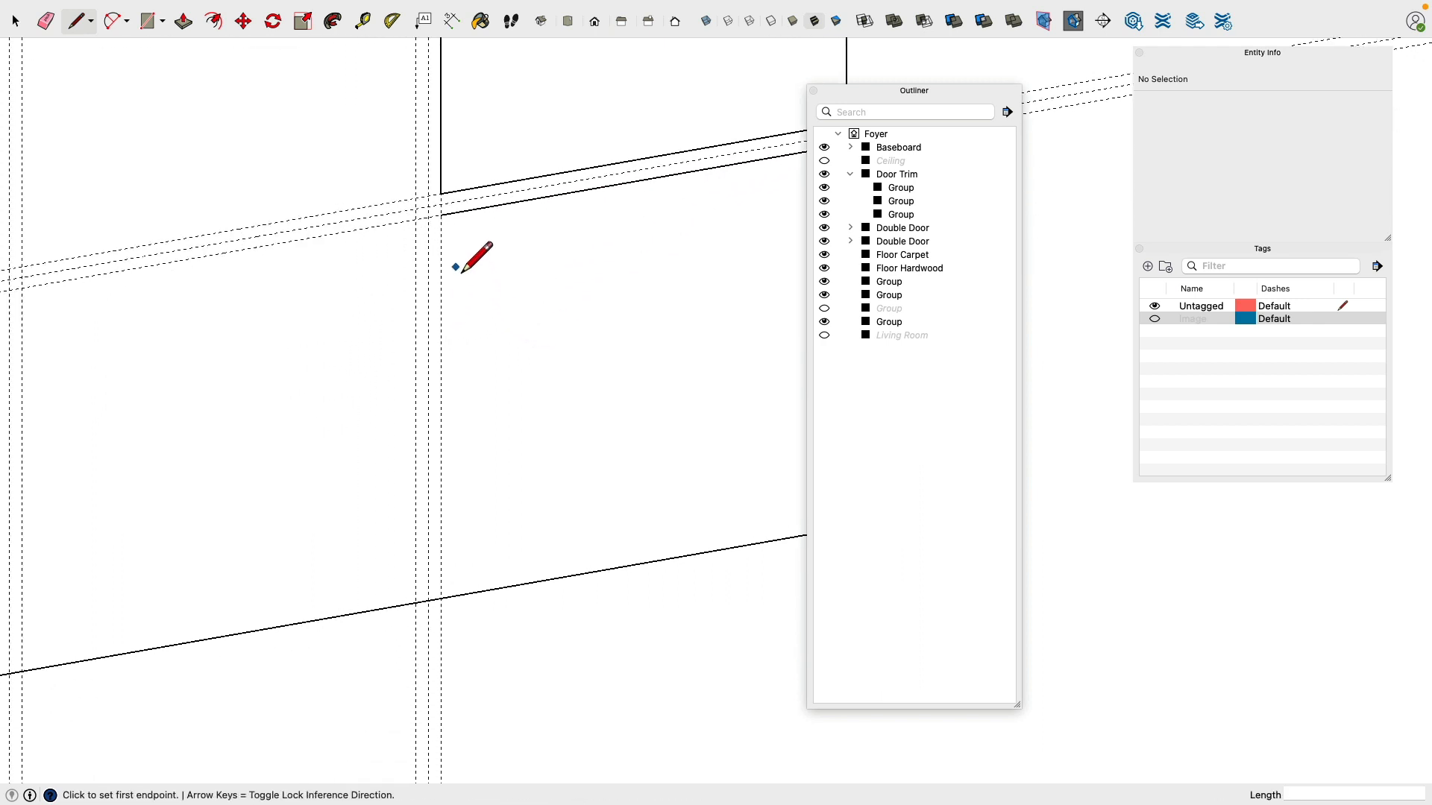
left_click(446, 235)
left_click(448, 613)
left_click(422, 608)
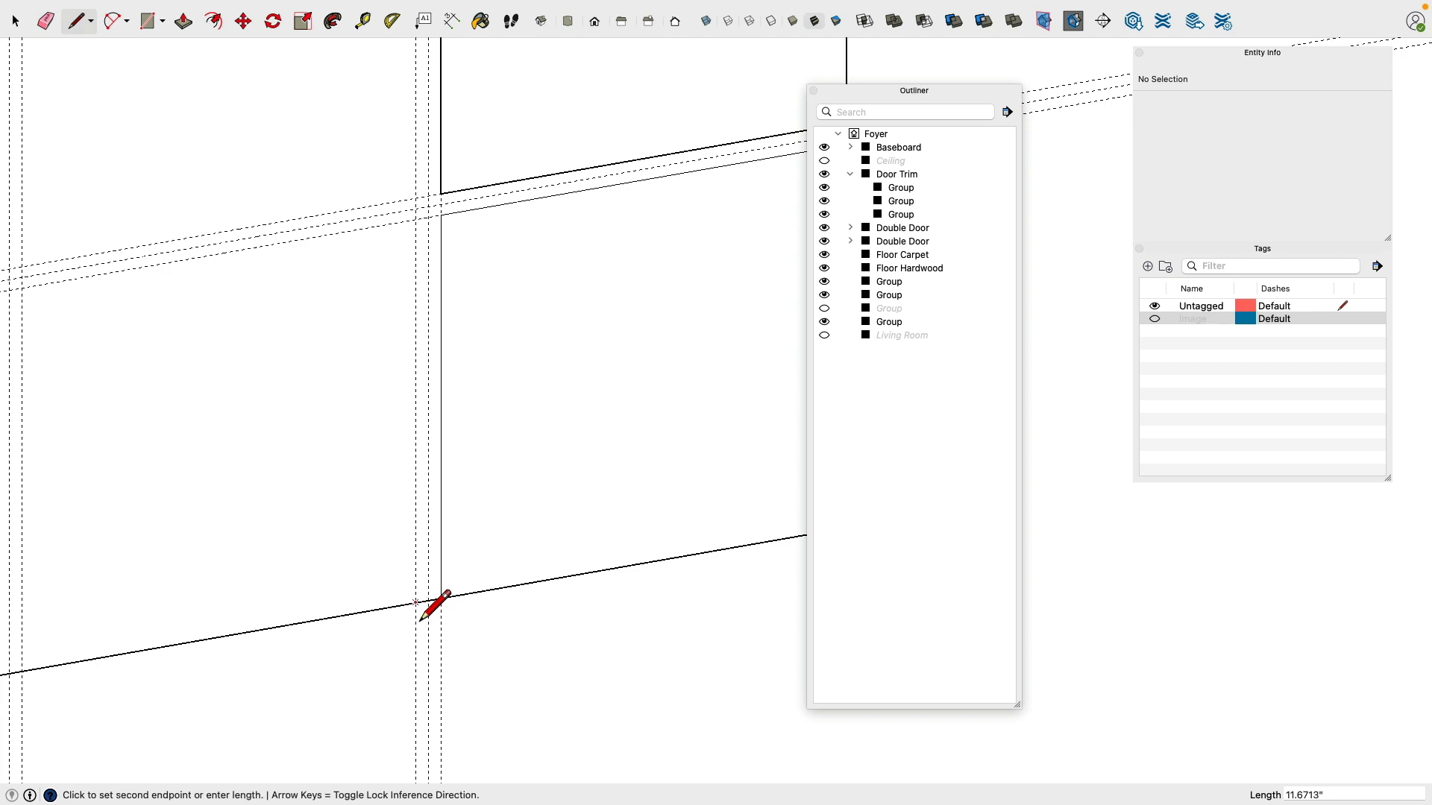
left_click(415, 241)
Step: Outline the bottom row's center and left-hand panes along the horizontal muntin's lower guide and the left vertical muntin's outer guides
scroll(381, 346, "down", 4)
middle_click_drag(257, 374, 502, 316, "shift")
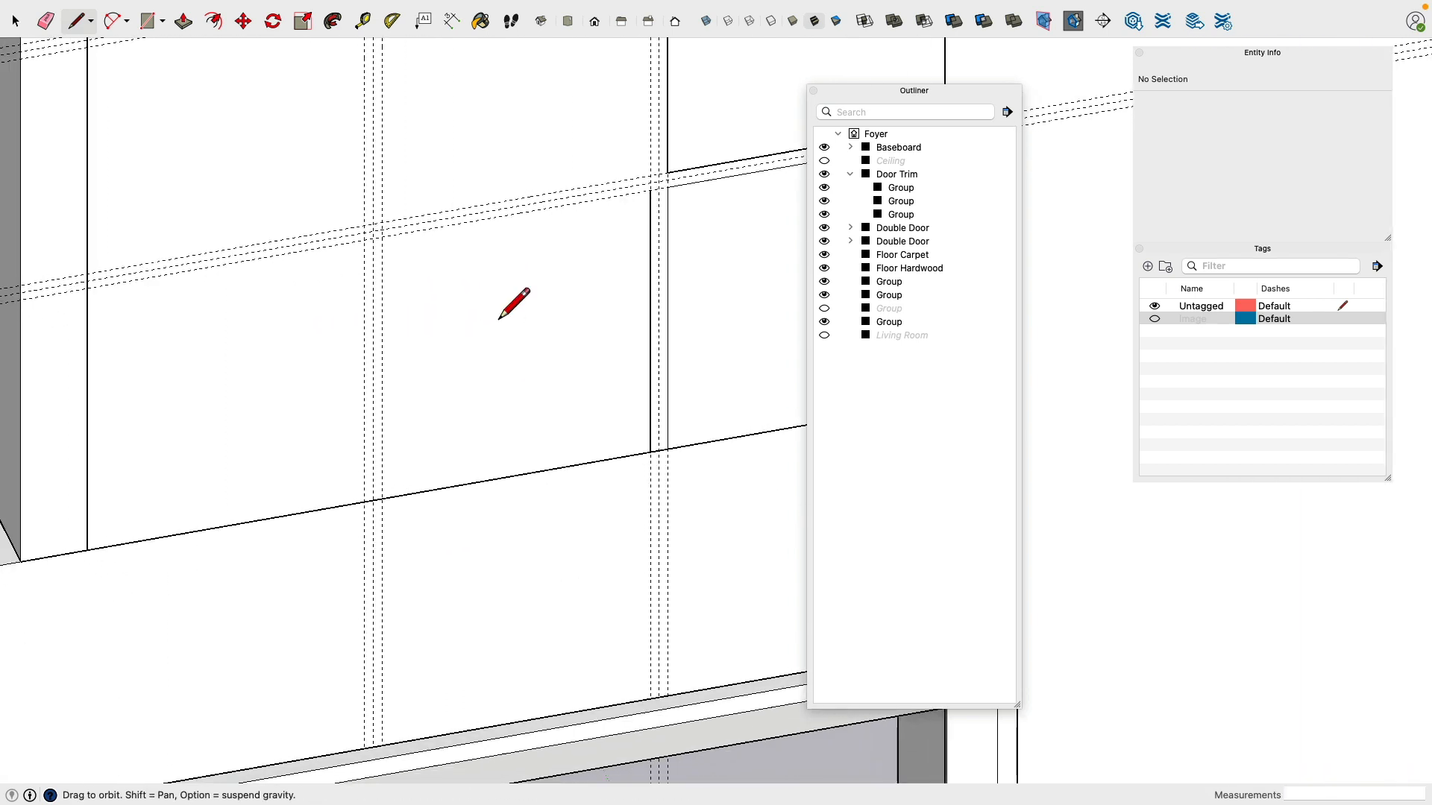
left_click(383, 257)
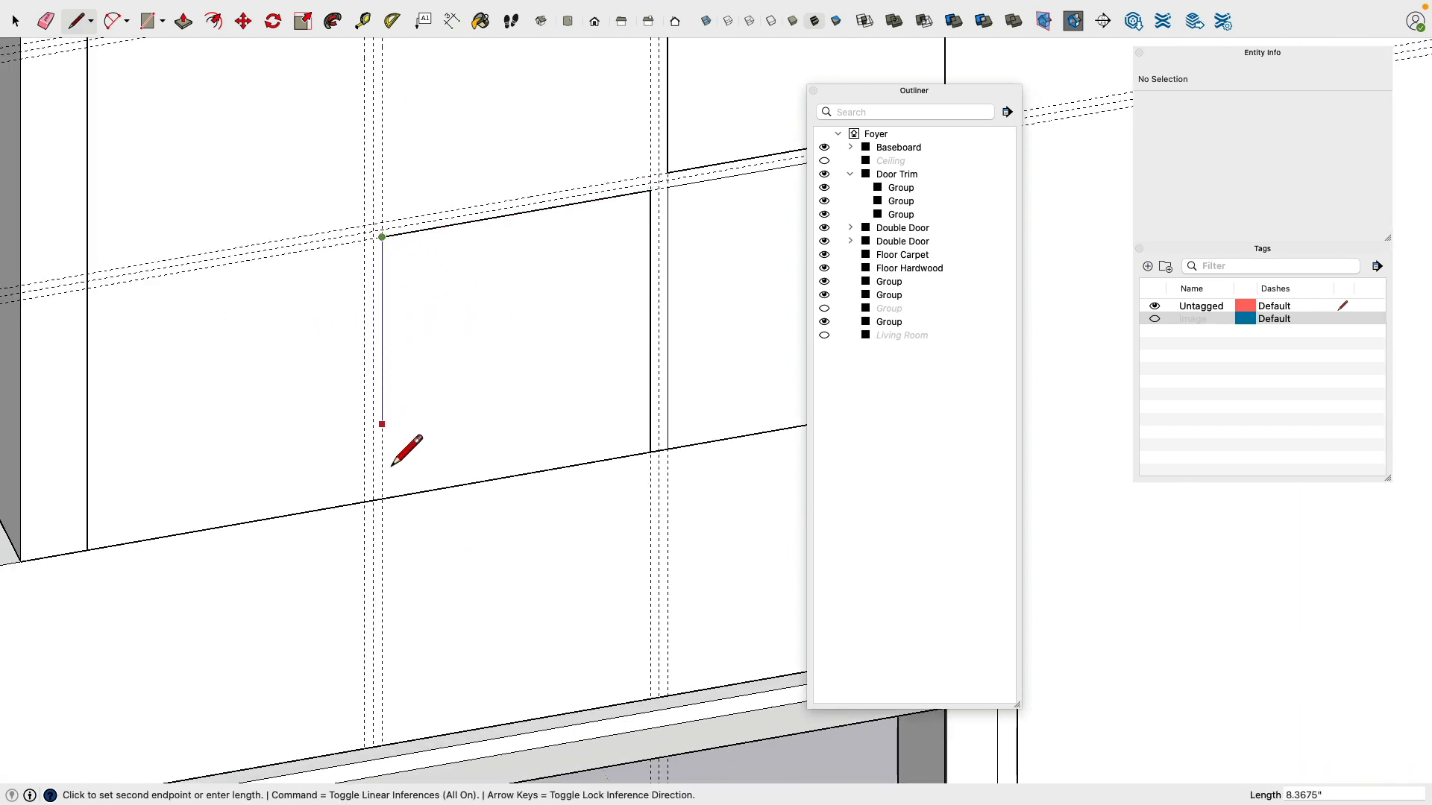
left_click(384, 517)
left_click(365, 520)
left_click(366, 261)
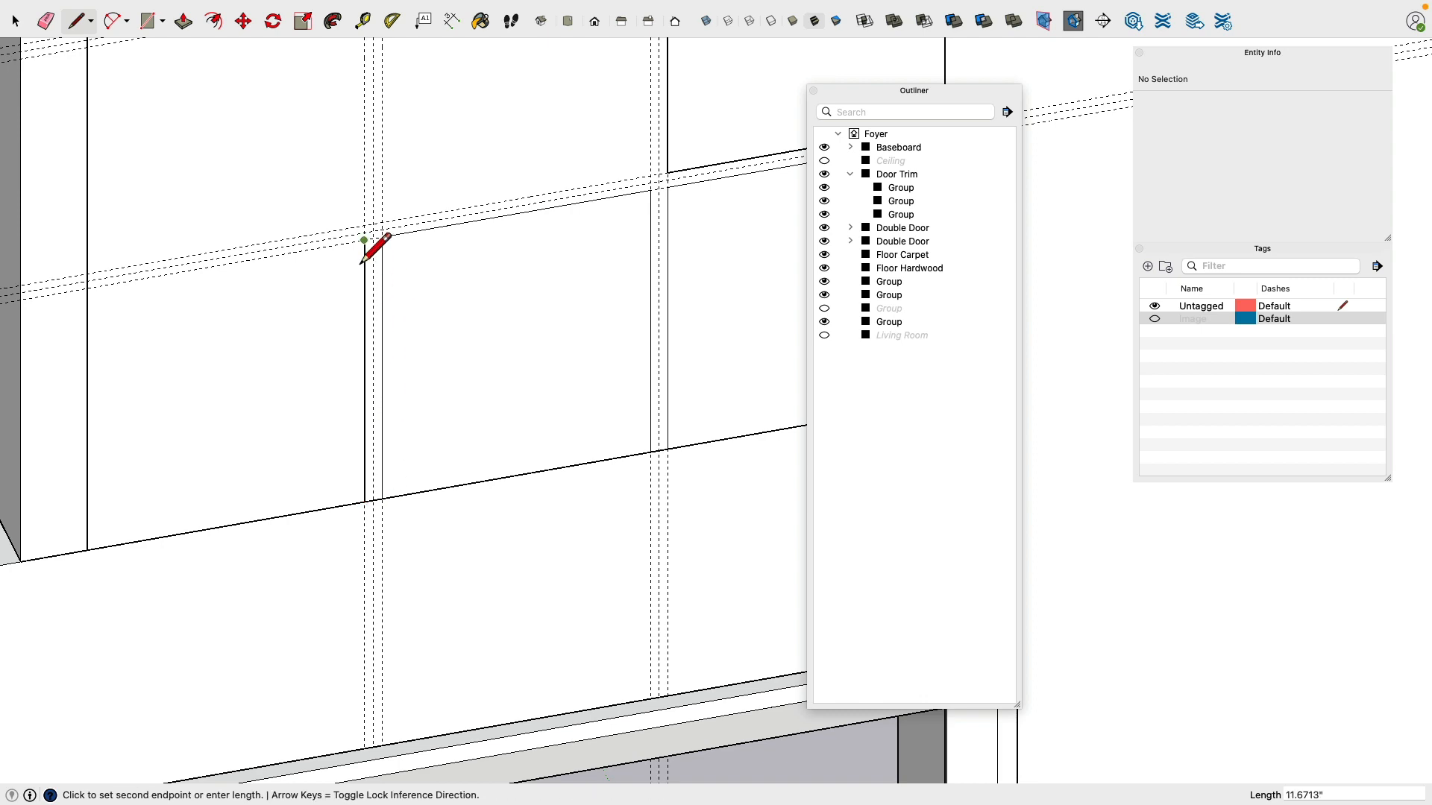
key("Escape")
Step: Draw the bottom, right and top edges of the middle row's left-hand pane along the outer muntin guides
left_click(88, 274)
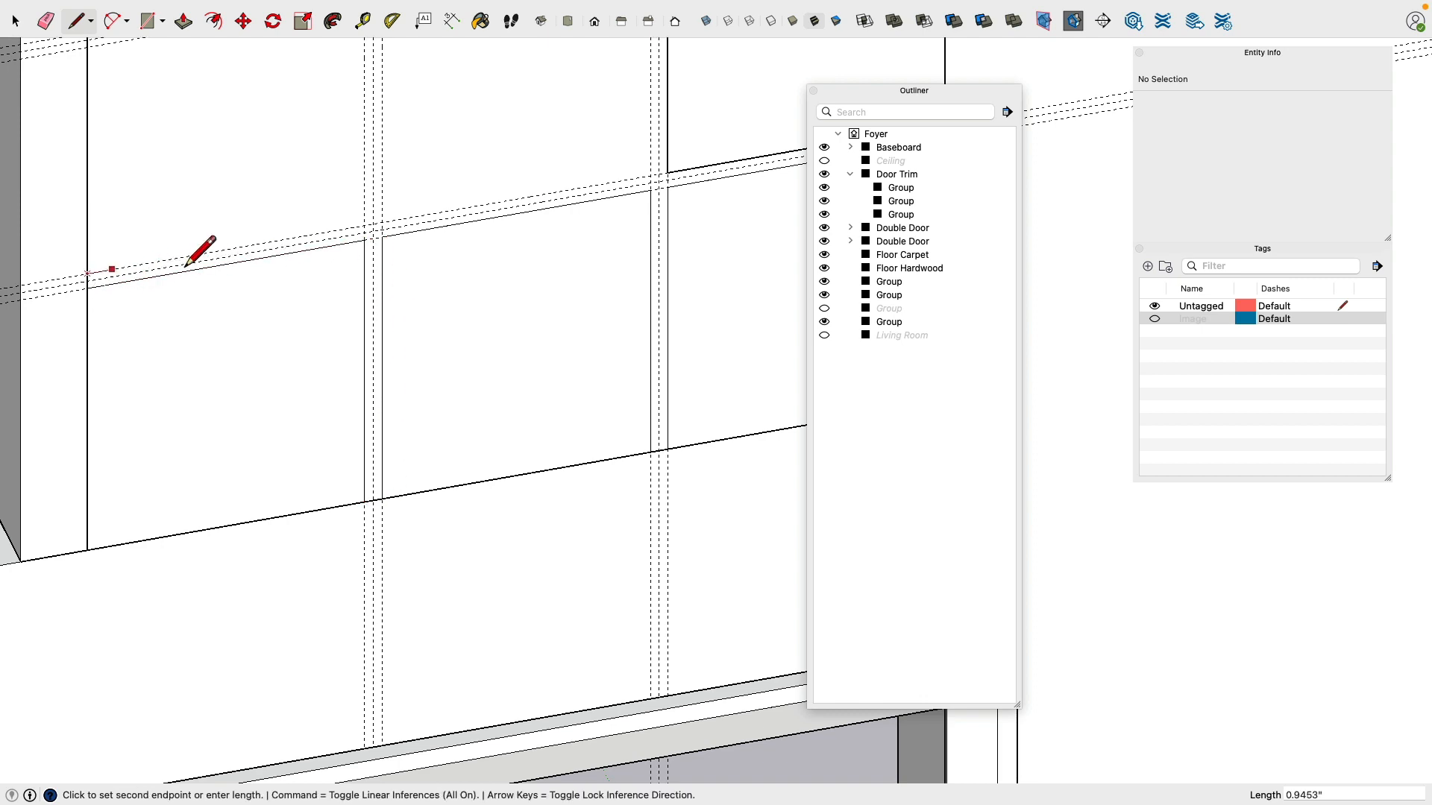
left_click(364, 225)
middle_click_drag(276, 386, 383, 495, "shift")
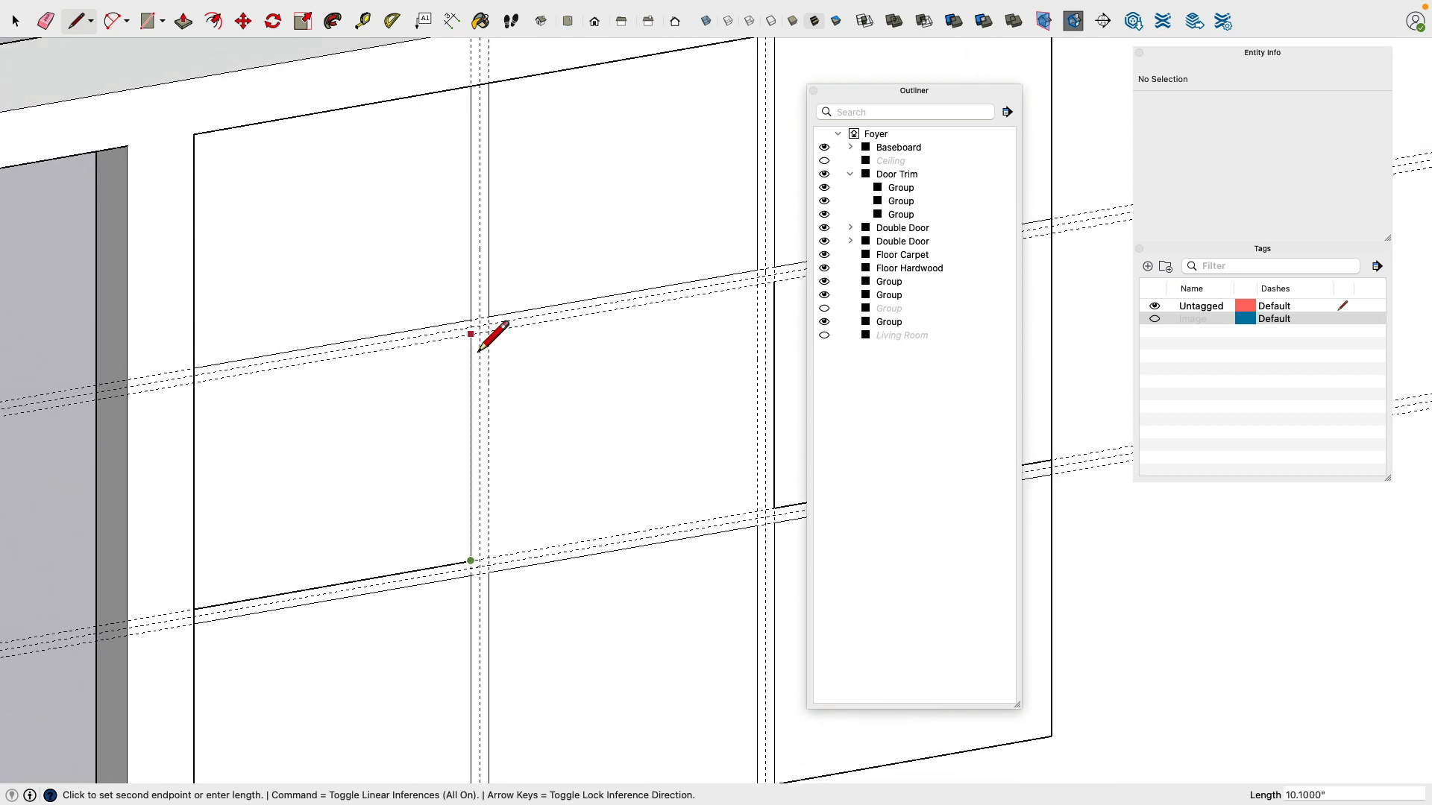
left_click(195, 384)
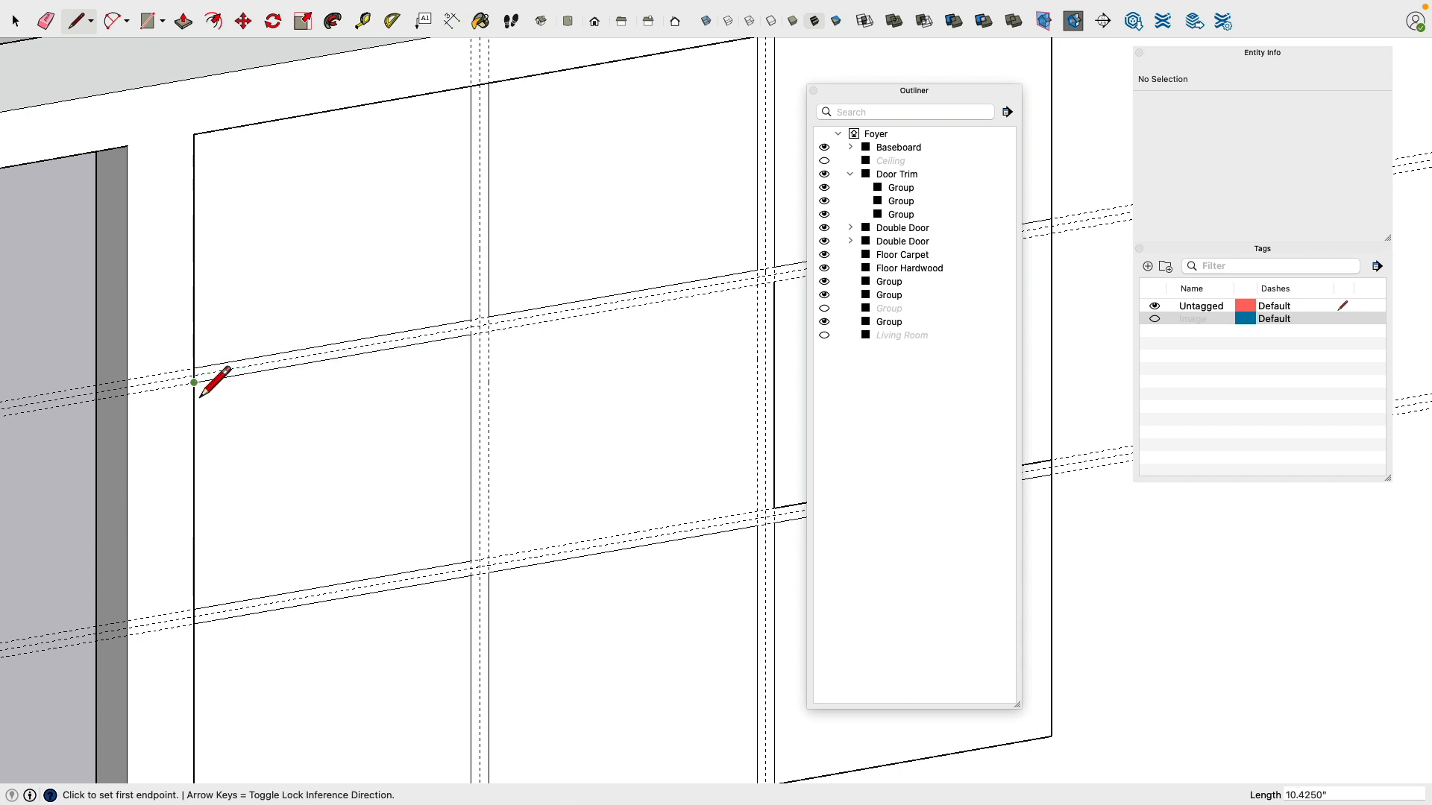
left_click(195, 369)
key("Escape")
left_click(15, 20)
left_click(298, 230)
scroll(302, 232, "down", 3)
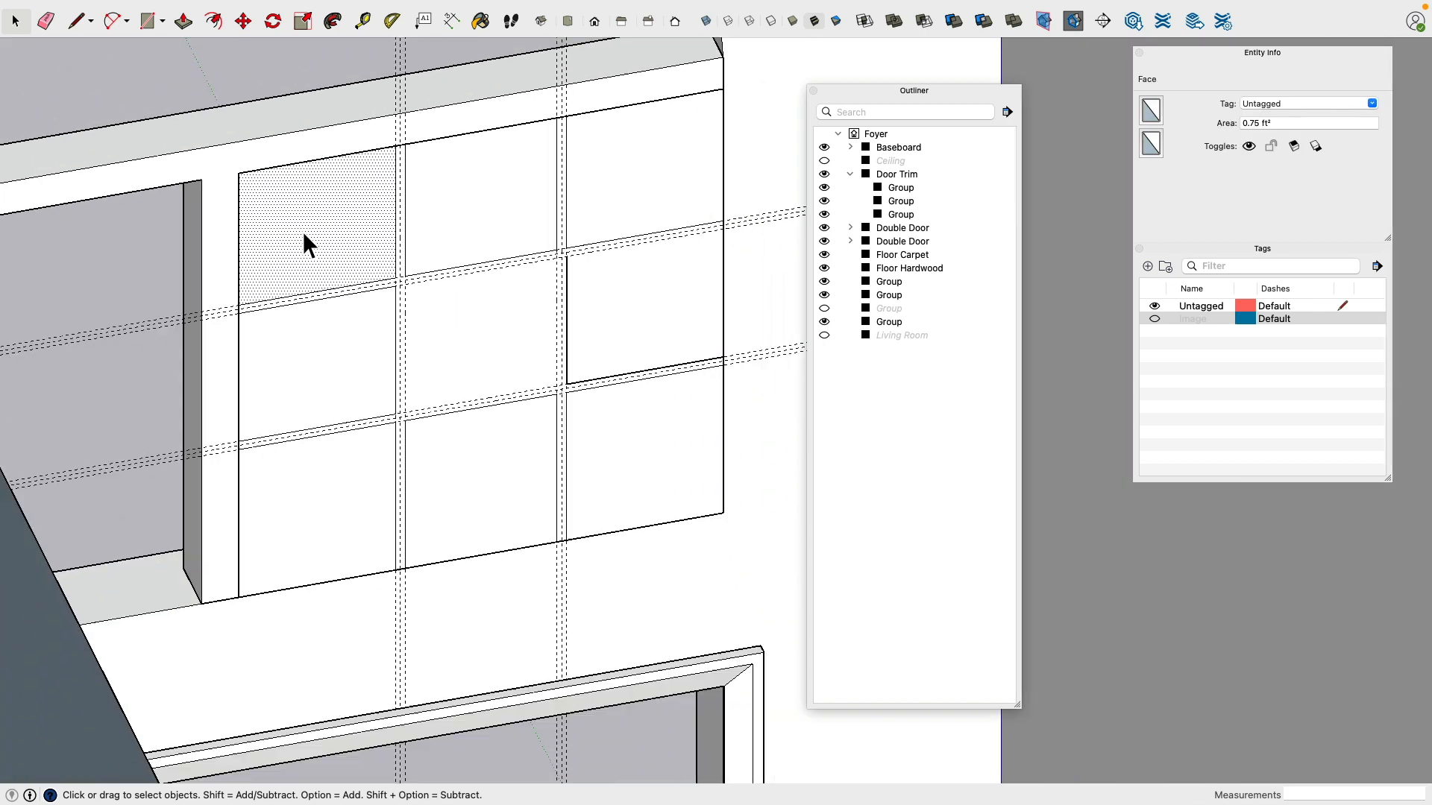
left_click(321, 369, "shift")
left_click(323, 485, "shift")
left_click(469, 484, "shift")
left_click(472, 364, "shift")
left_click(481, 205, "shift")
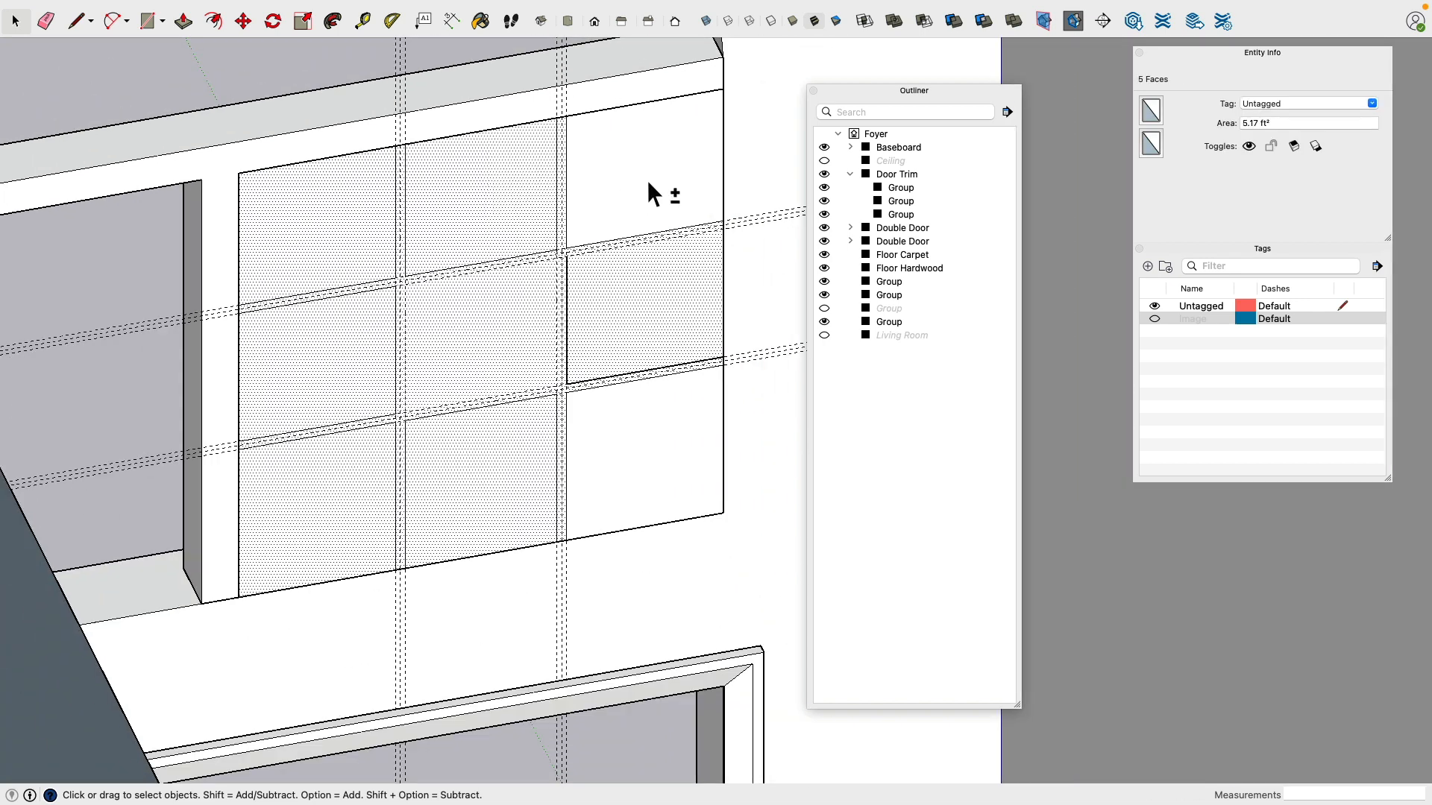
left_click(648, 180, "shift")
left_click(668, 447, "shift")
left_click(647, 332)
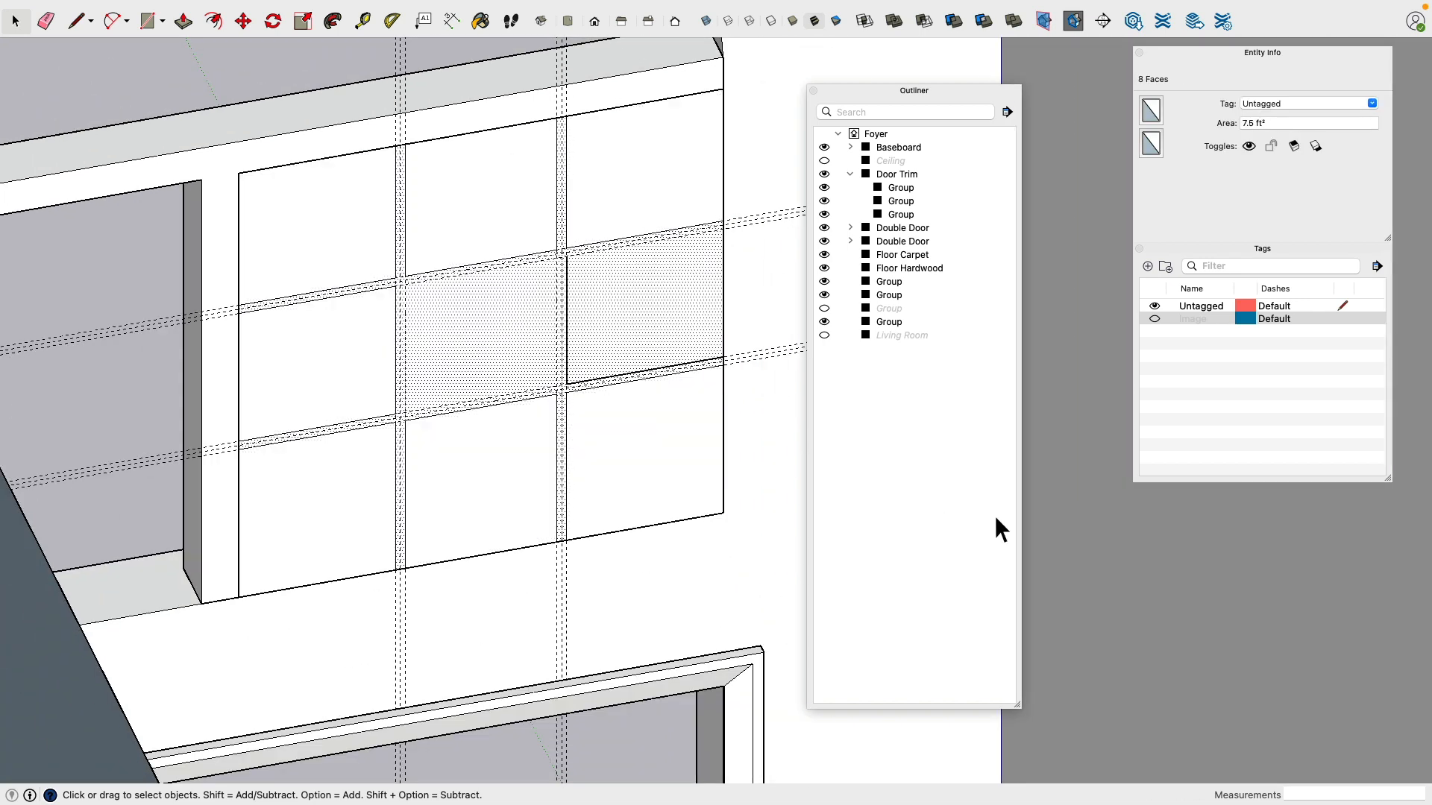
left_click(889, 281)
left_click(651, 322)
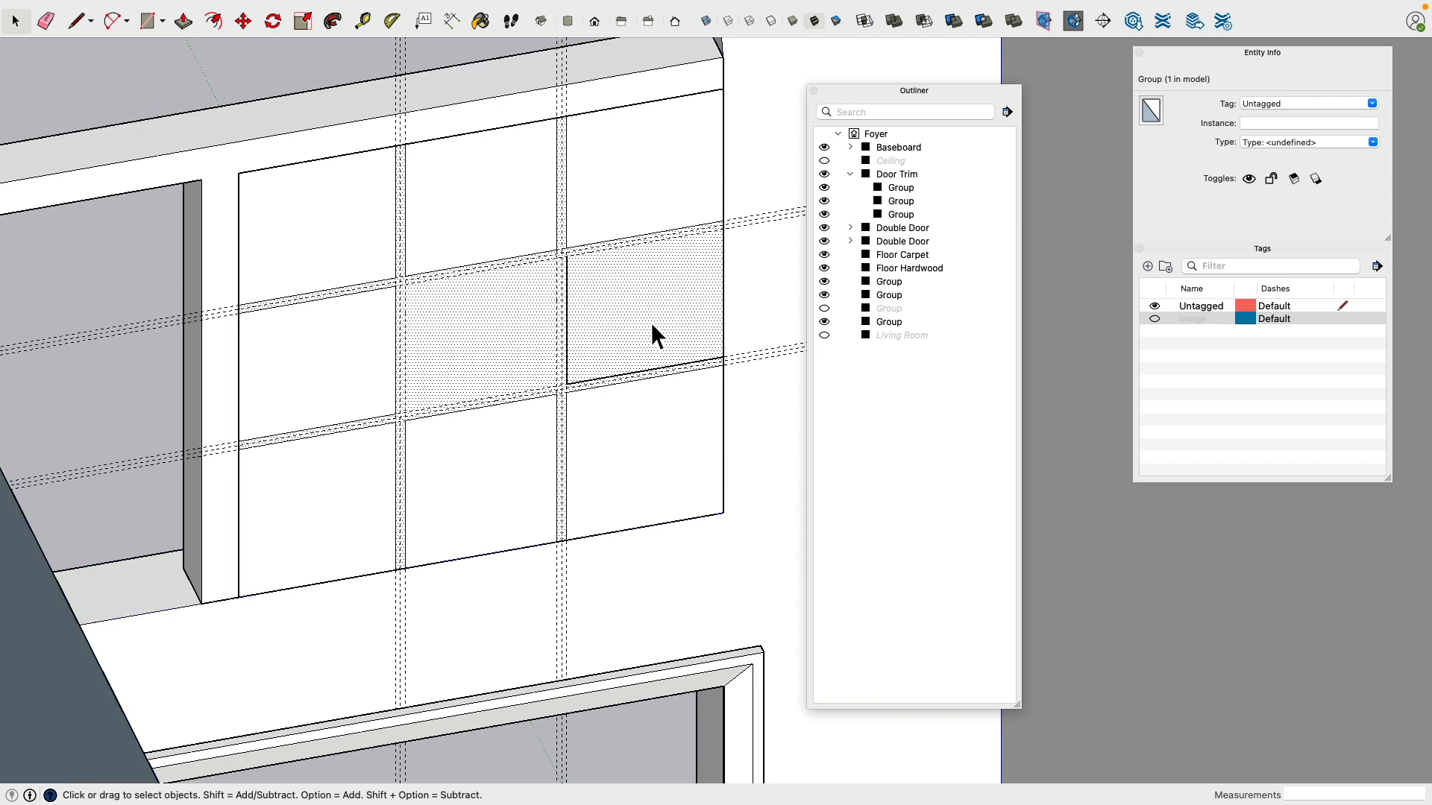
Step: Delete the three pane faces in the window rectangle's bottom row
left_click(620, 489)
key("Delete")
left_click(485, 482)
key("Delete")
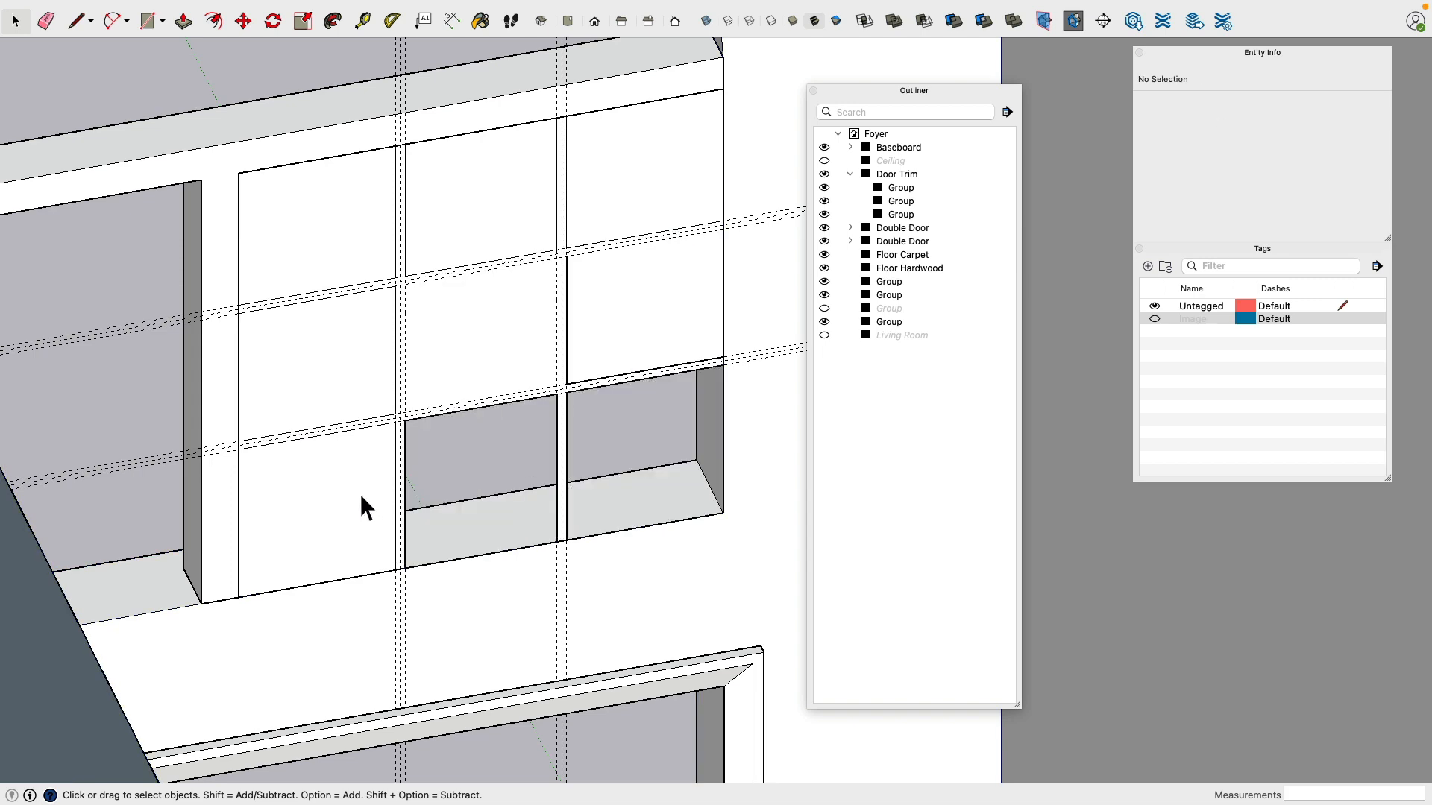
left_click(360, 493)
key("Delete")
Step: Delete the middle row's left-hand pane face and all three pane faces in the top row
left_click(341, 362)
key("Delete")
left_click(359, 239)
key("Delete")
left_click(518, 218)
key("Delete")
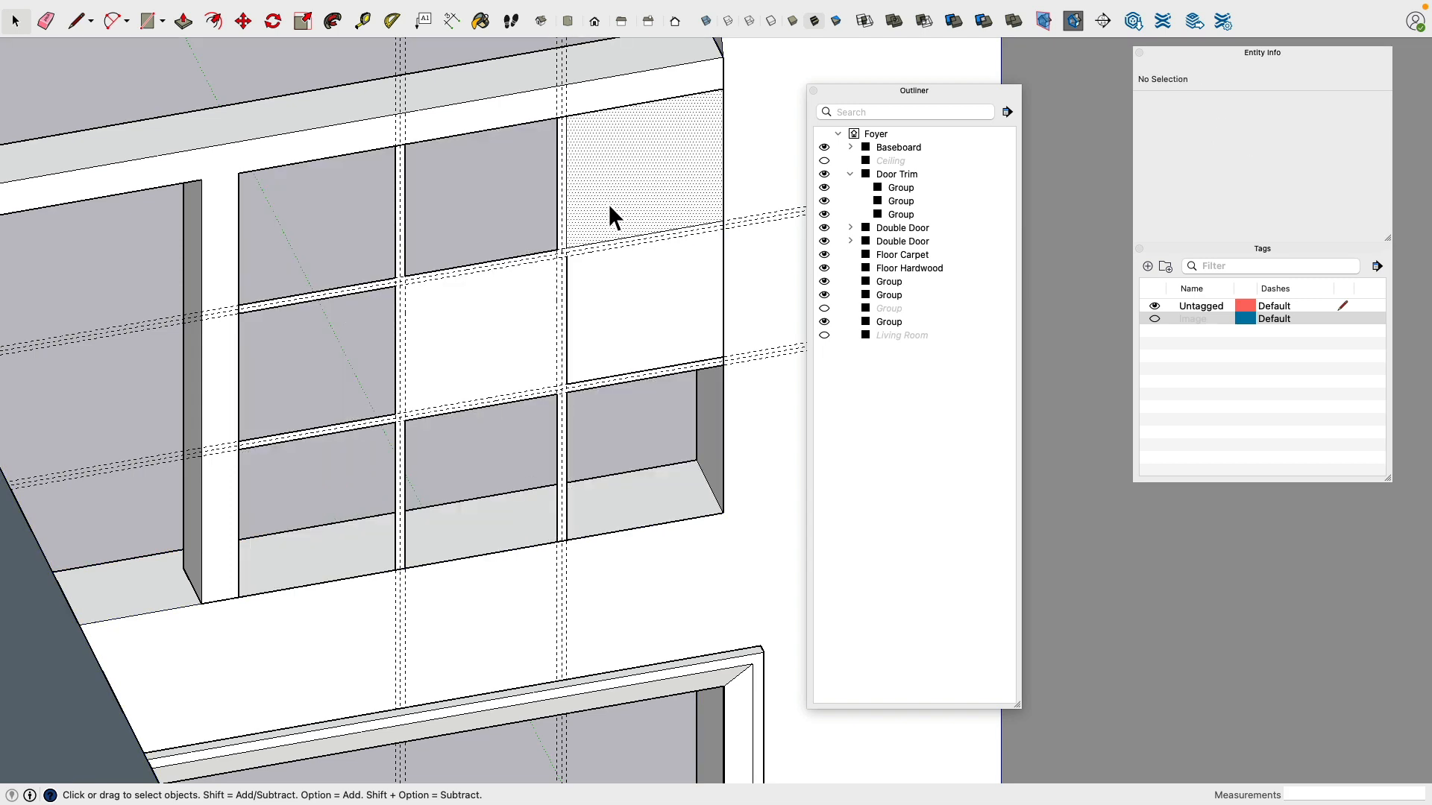
key("Delete")
Step: Draw the missing top edge of the middle row's right-hand pane along the upper muntin's lowest guide
left_click(520, 324)
scroll(579, 306, "up", 3)
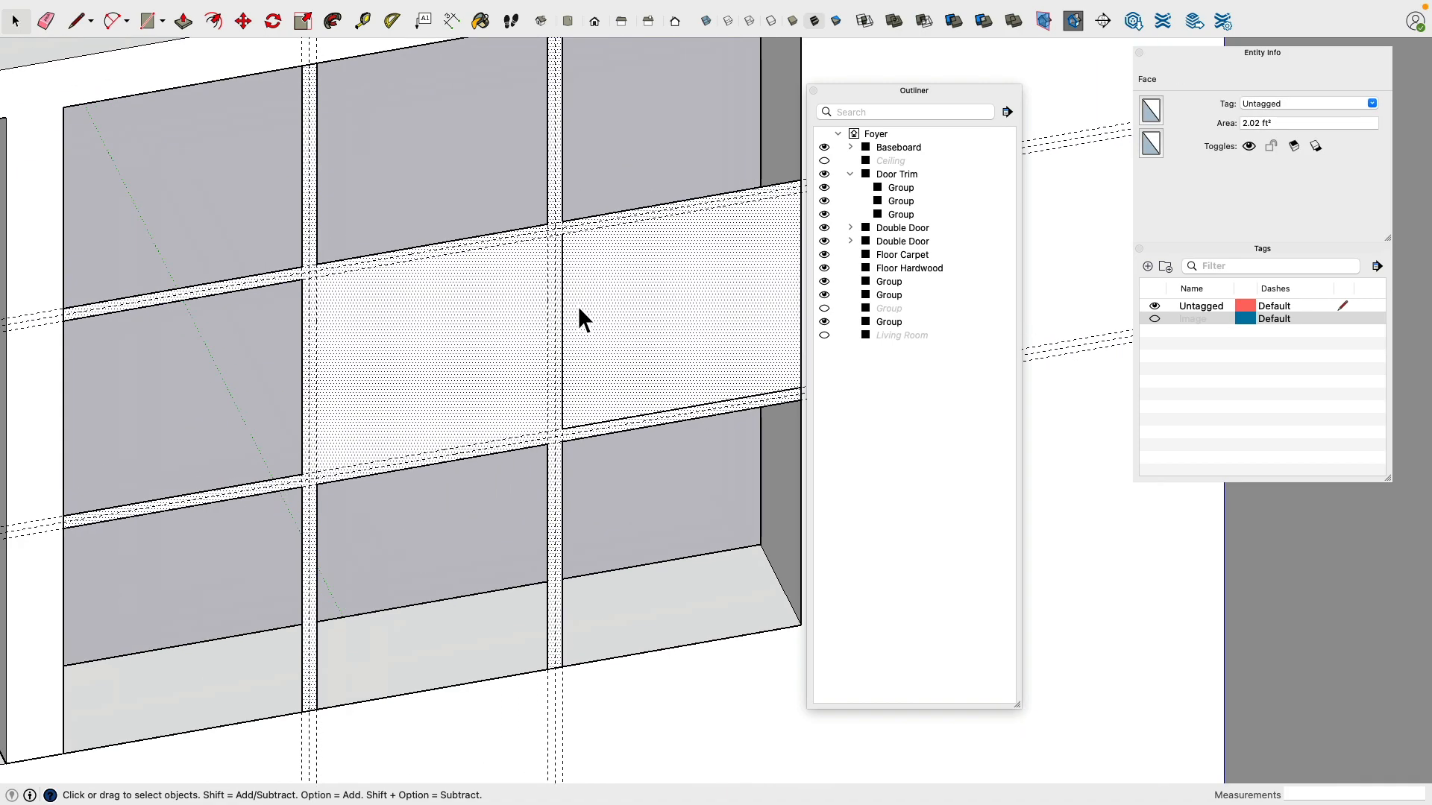
scroll(579, 307, "up", 6)
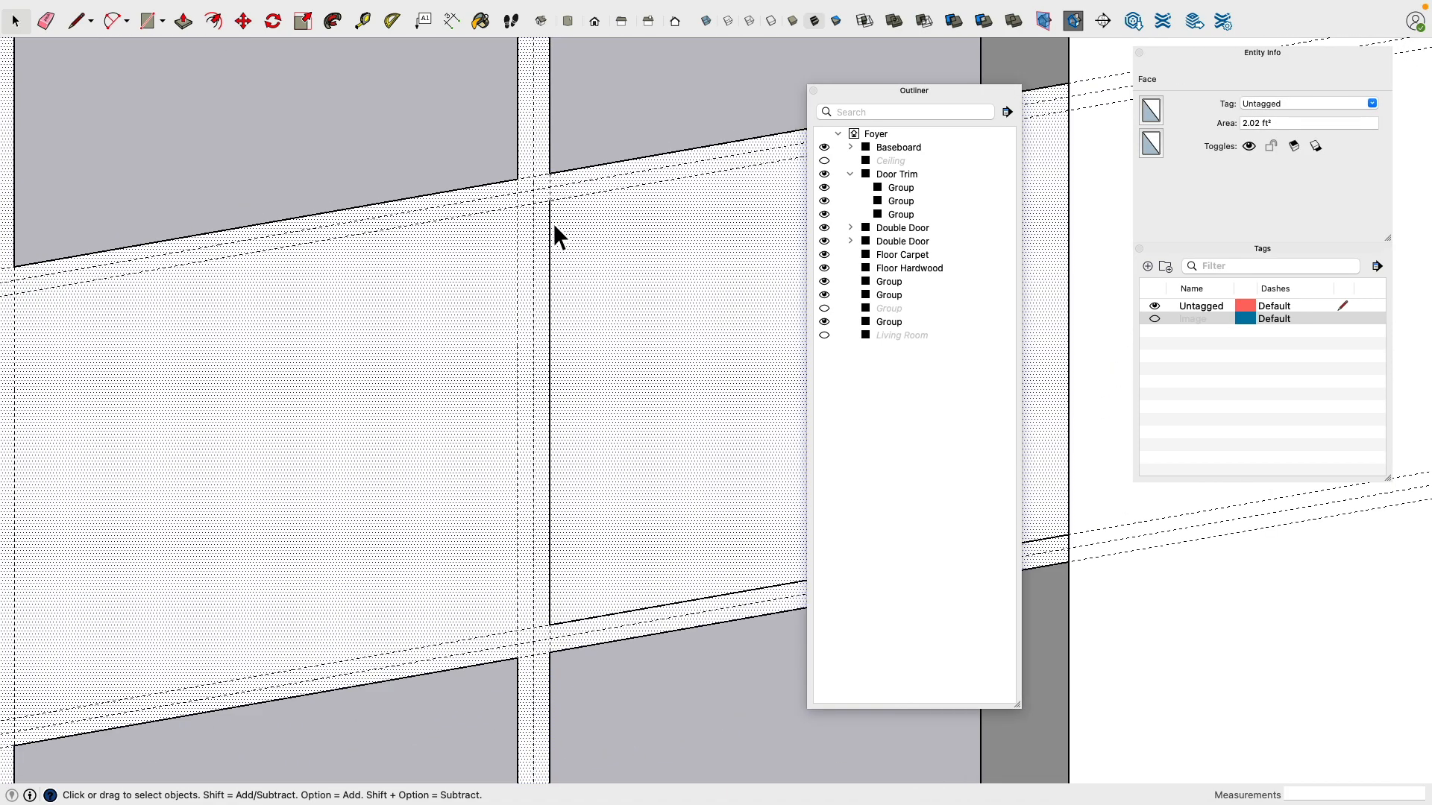
scroll(601, 243, "down", 6)
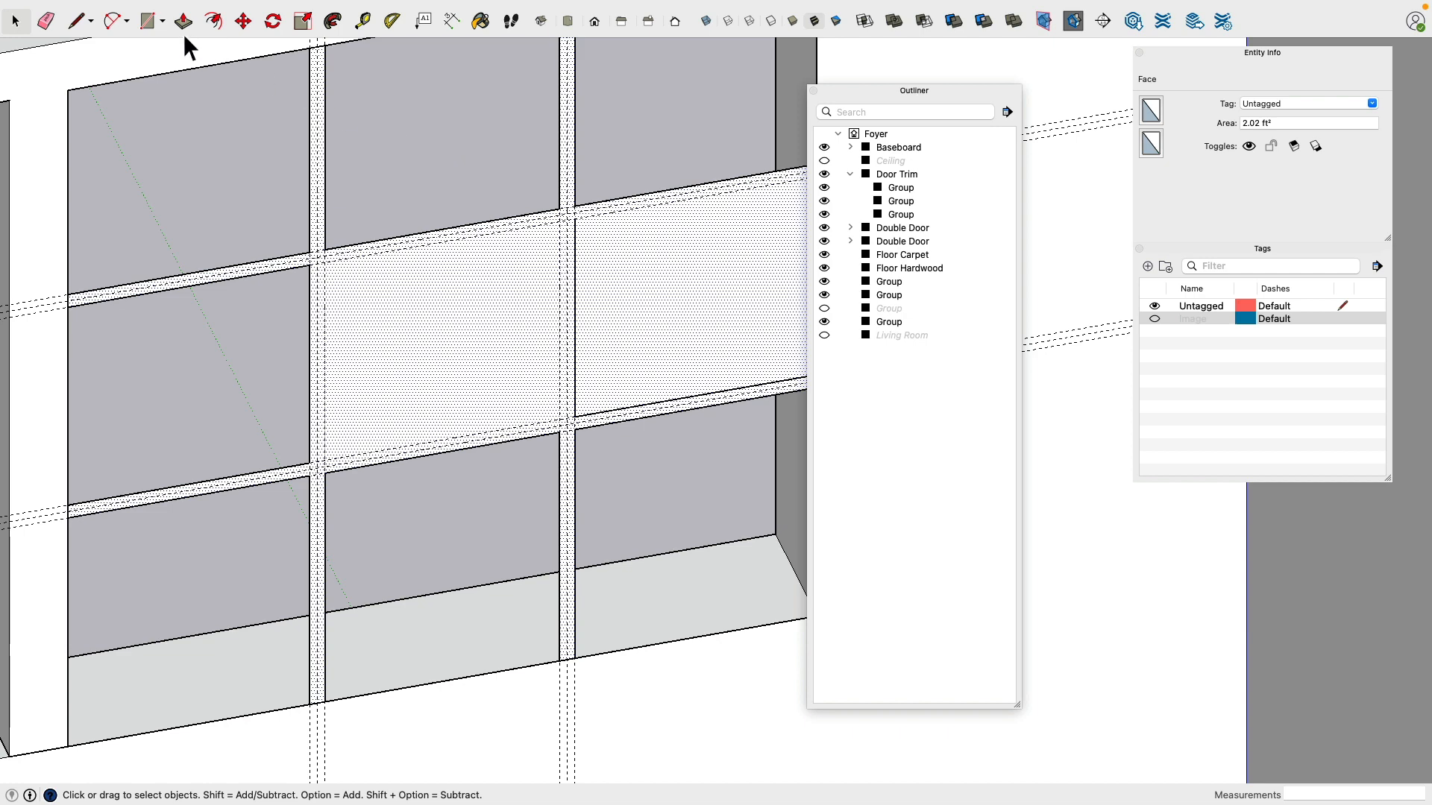
left_click(79, 22)
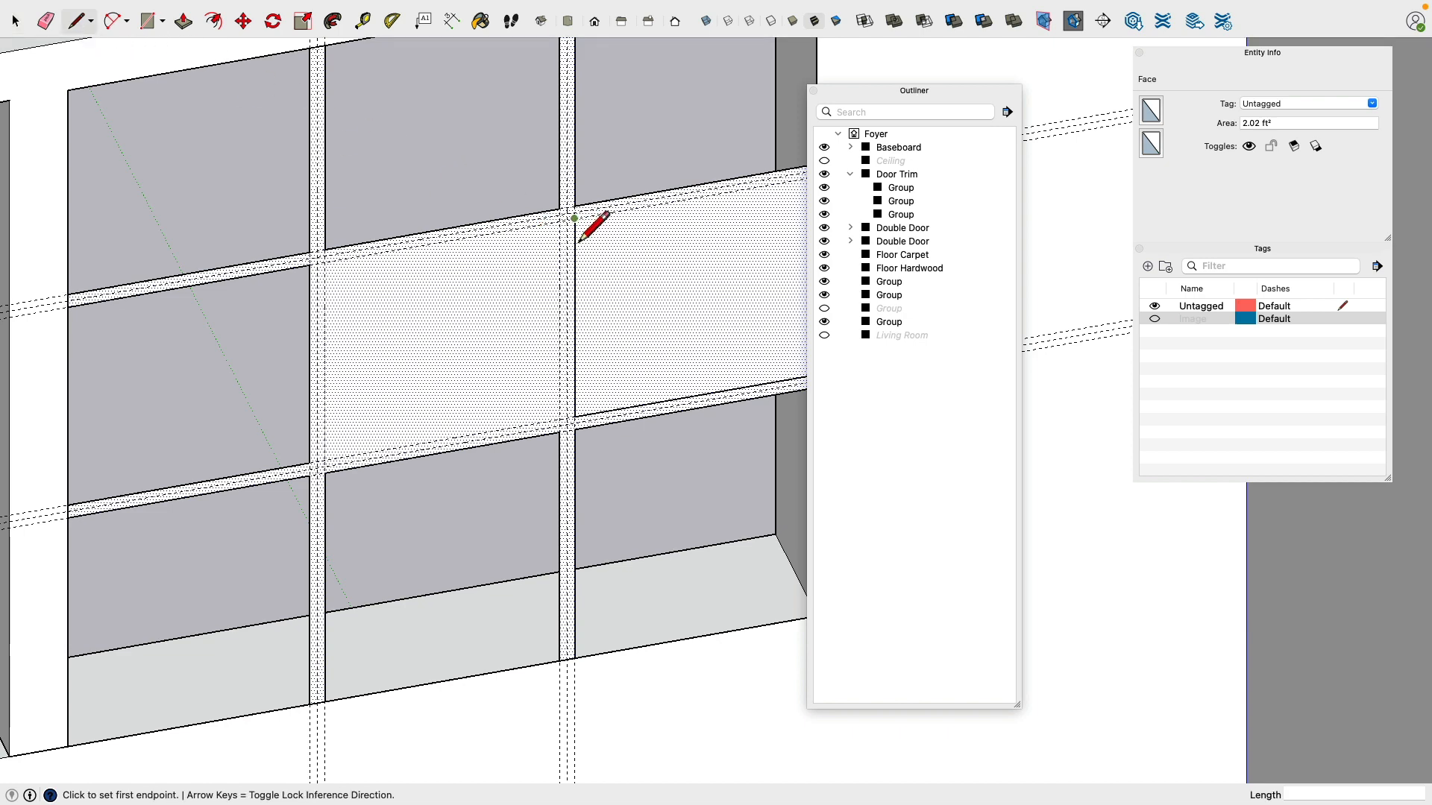
left_click(574, 218)
scroll(605, 225, "down", 3)
scroll(681, 202, "up", 4)
left_click(768, 200)
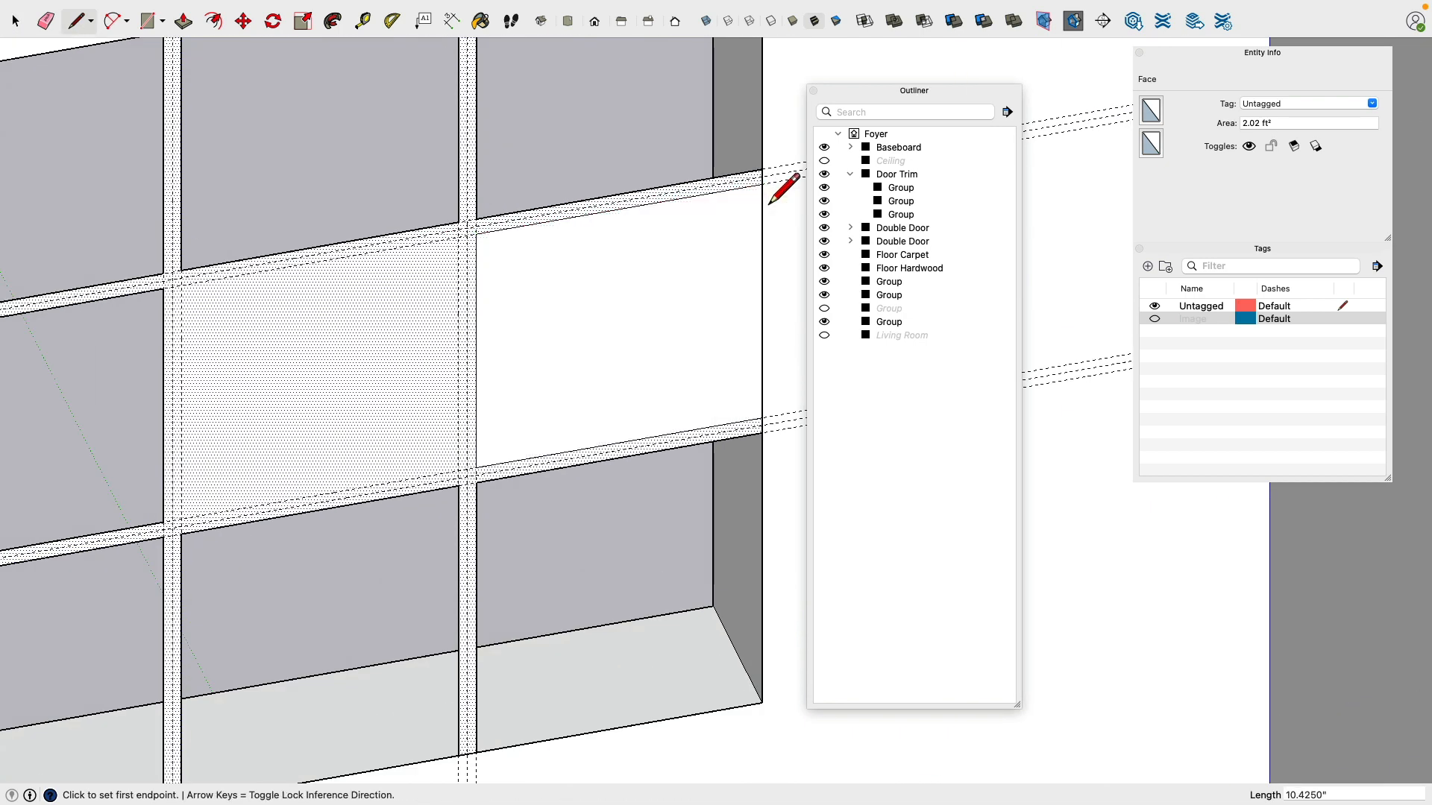
Step: Delete the face of the middle row's right-hand pane
left_click(15, 22)
left_click(613, 296)
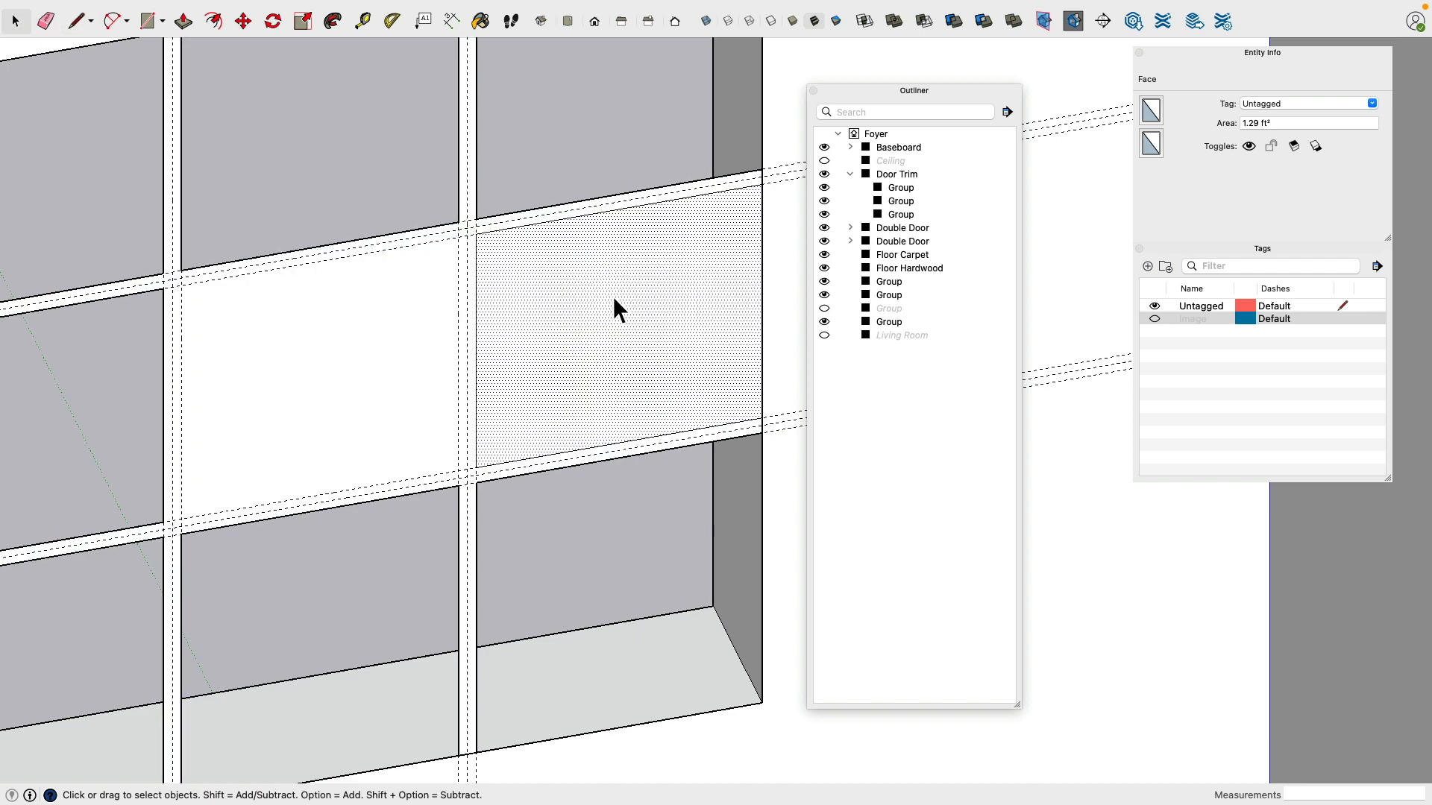
key("Delete")
Step: Select the remaining center pane's face to check how far it extends into the muntins
scroll(611, 297, "down", 3)
left_click(446, 294)
scroll(446, 293, "up", 3)
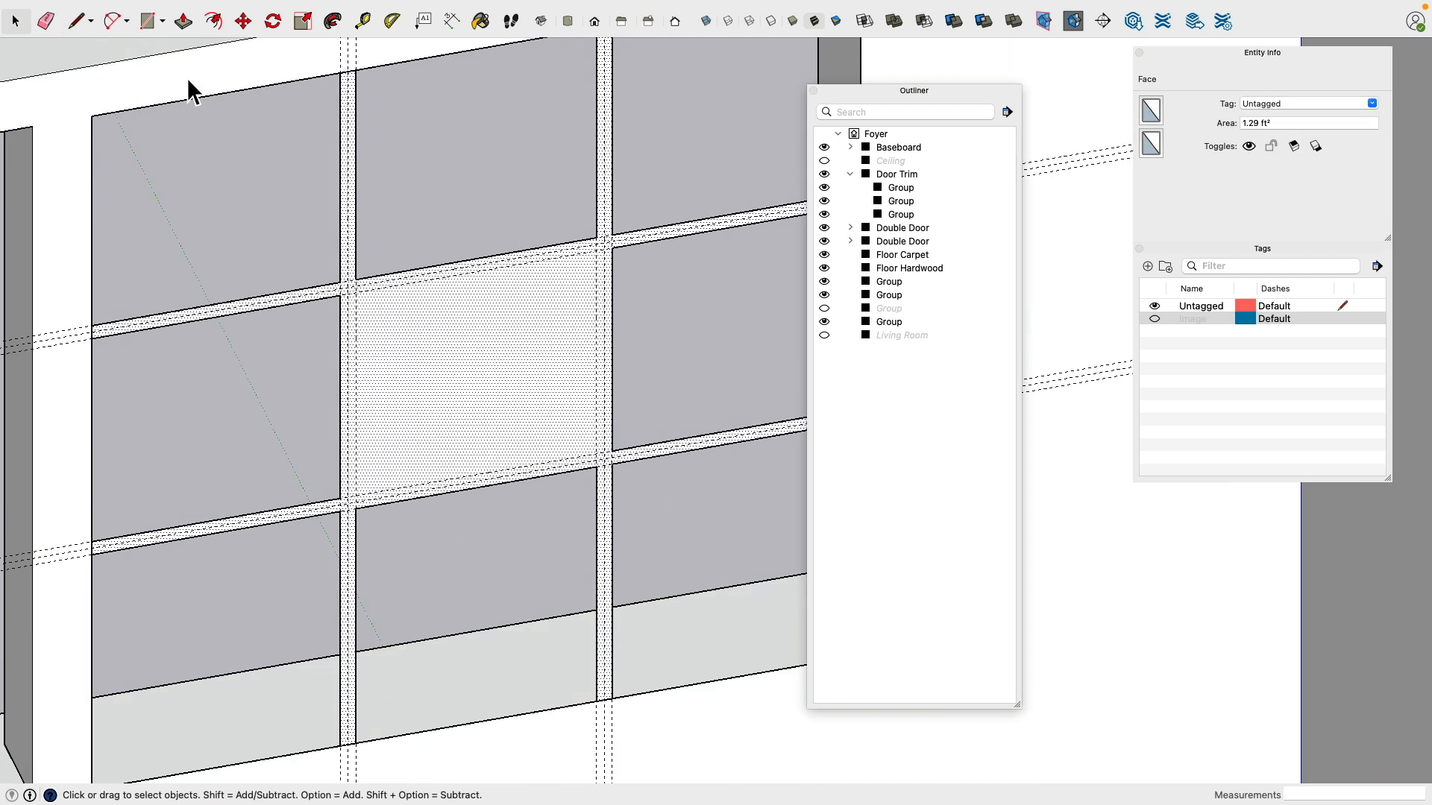
Step: Trace the grid's centre pane with a rectangle and delete the resulting face to open the pane
left_click(148, 21)
left_click(356, 290)
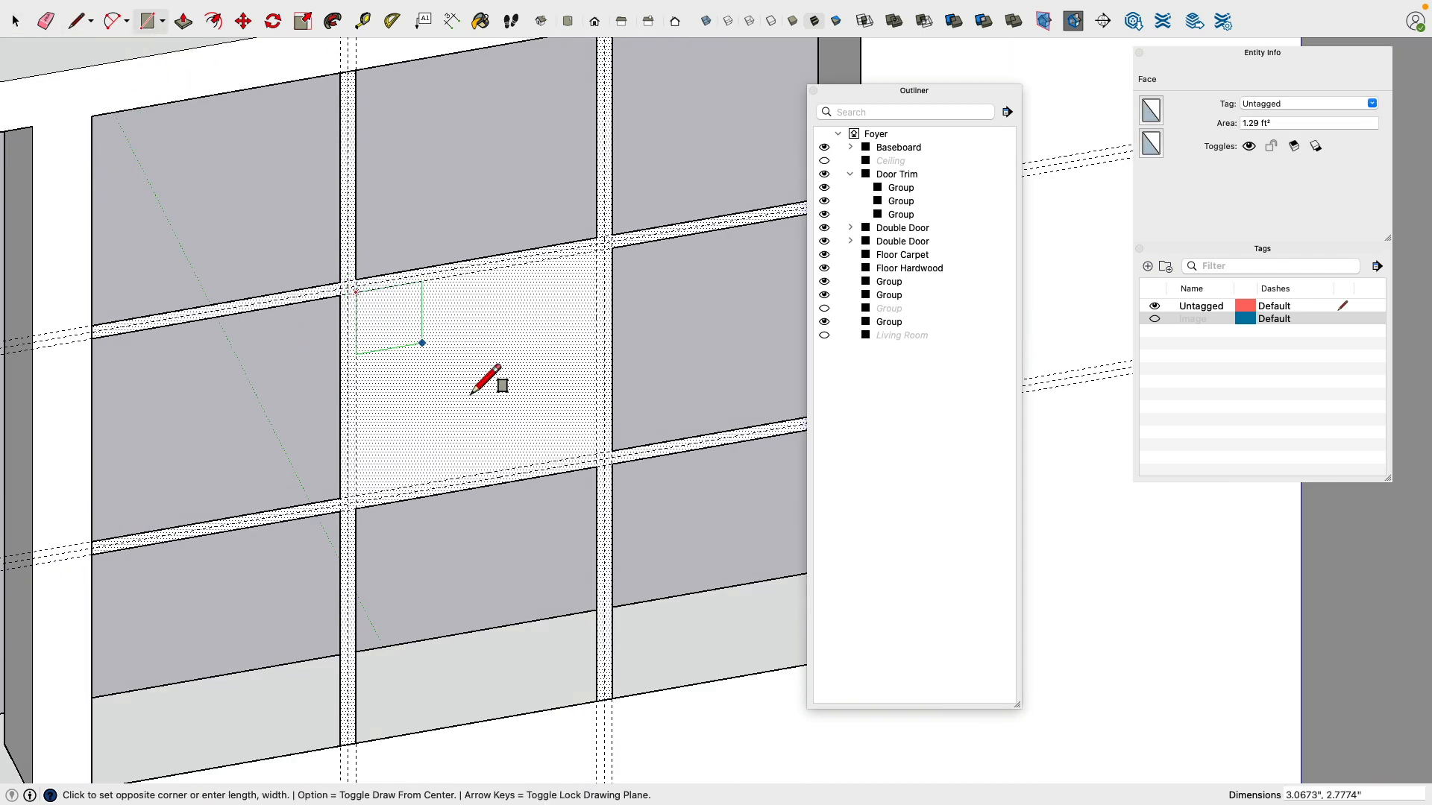
left_click(601, 454)
left_click(15, 21)
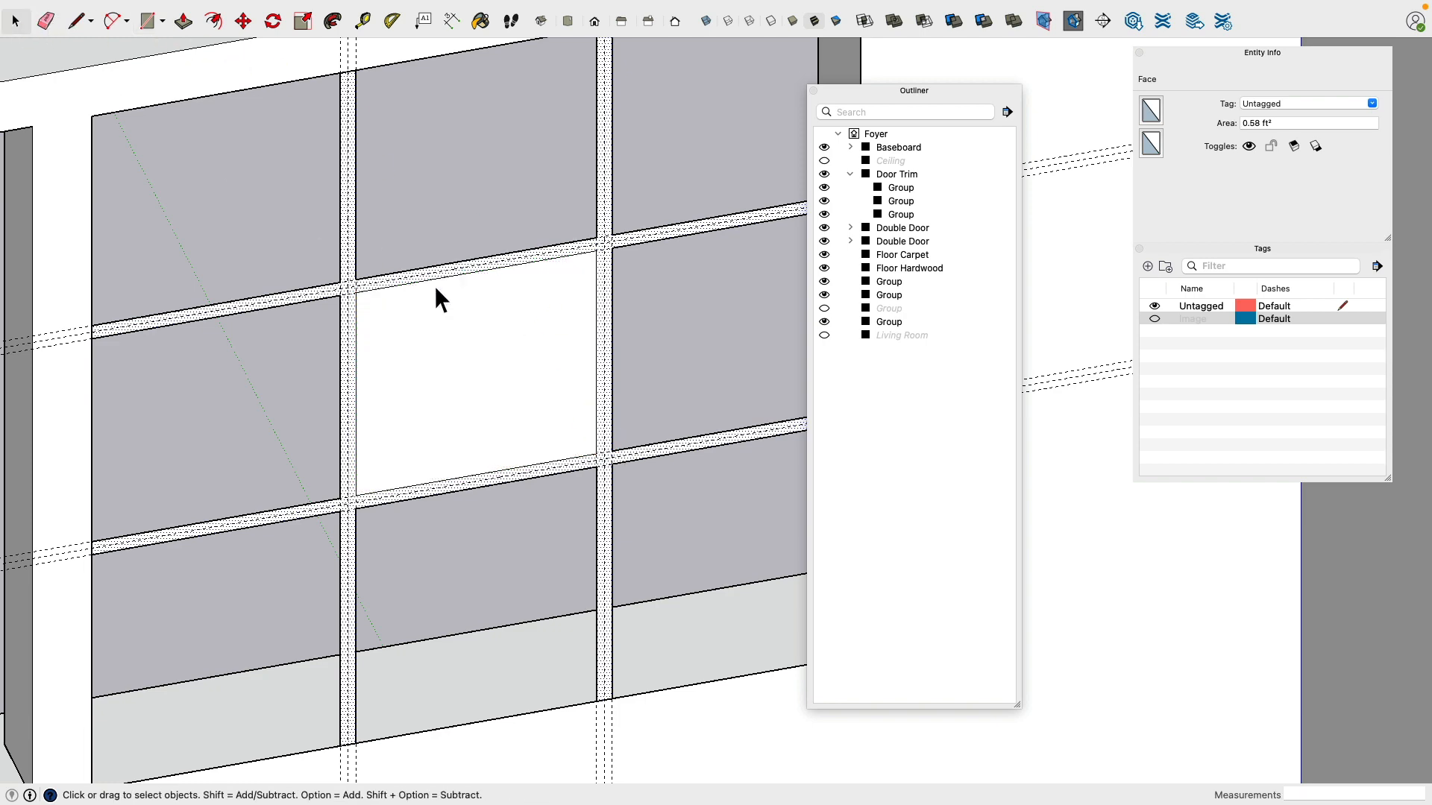
left_click(437, 280)
key("Delete")
Step: Delete the construction guides running through the window's muntin grid
scroll(455, 330, "down", 3)
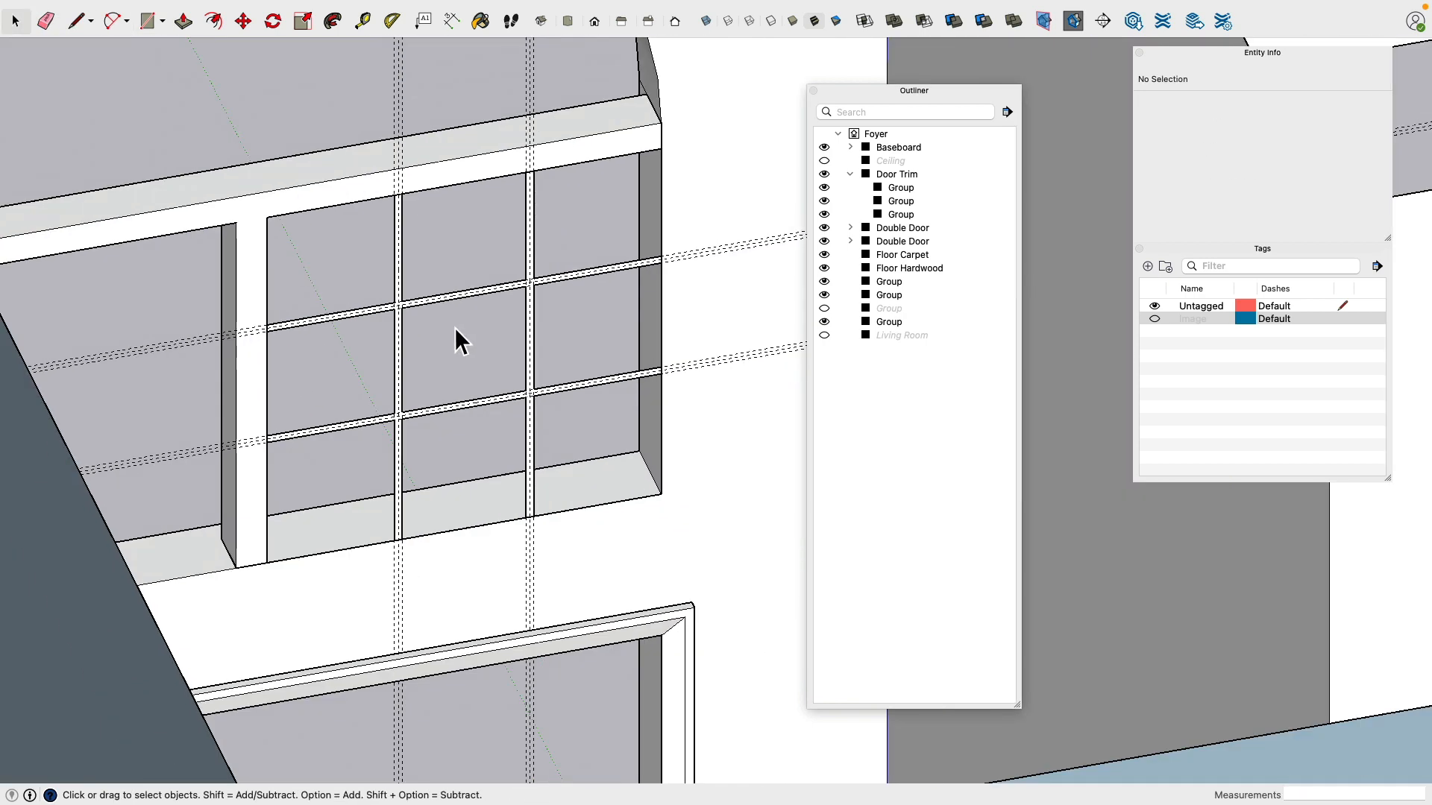
scroll(437, 282, "down", 3)
left_click_drag(383, 156, 381, 163)
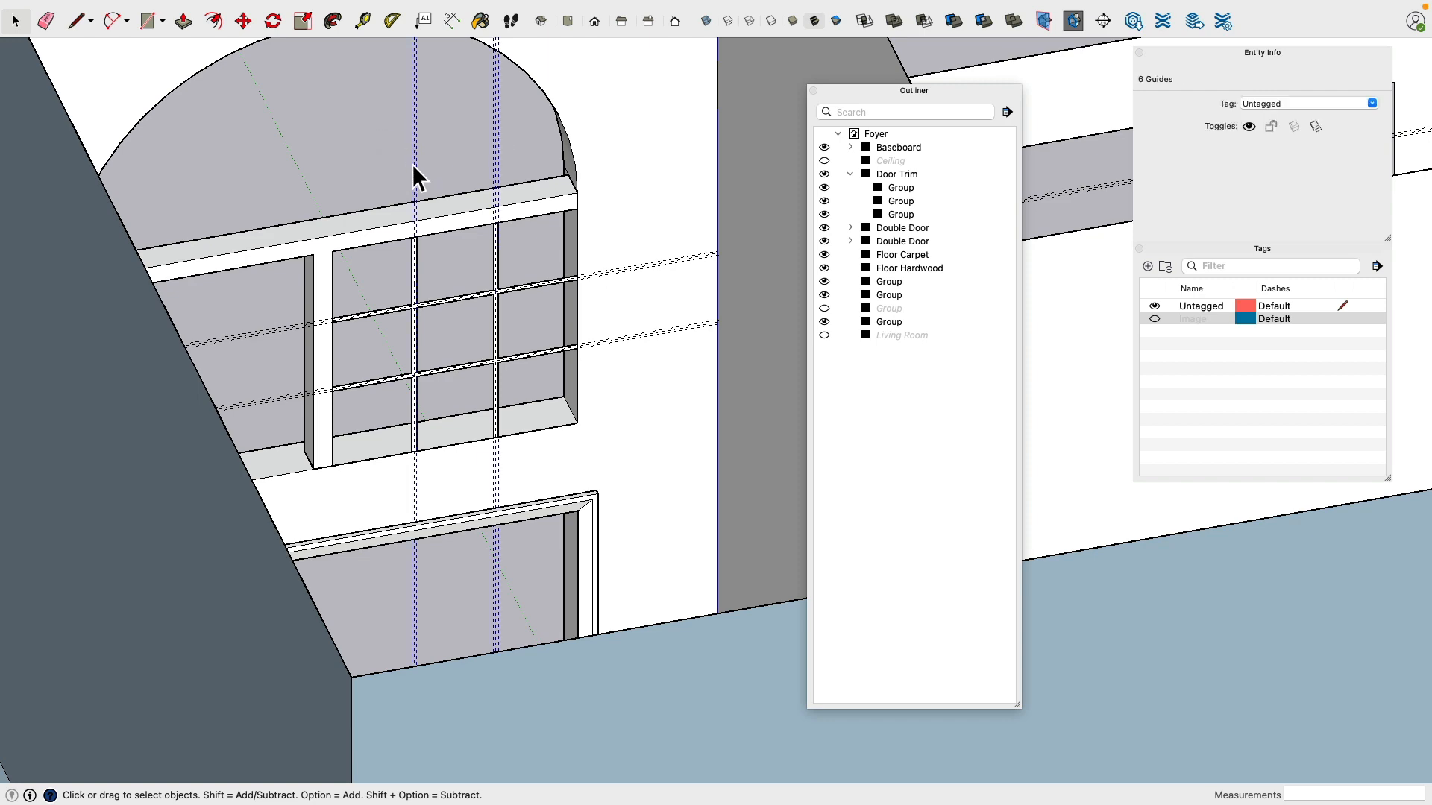
key("Delete")
middle_click_drag(308, 320, 271, 310)
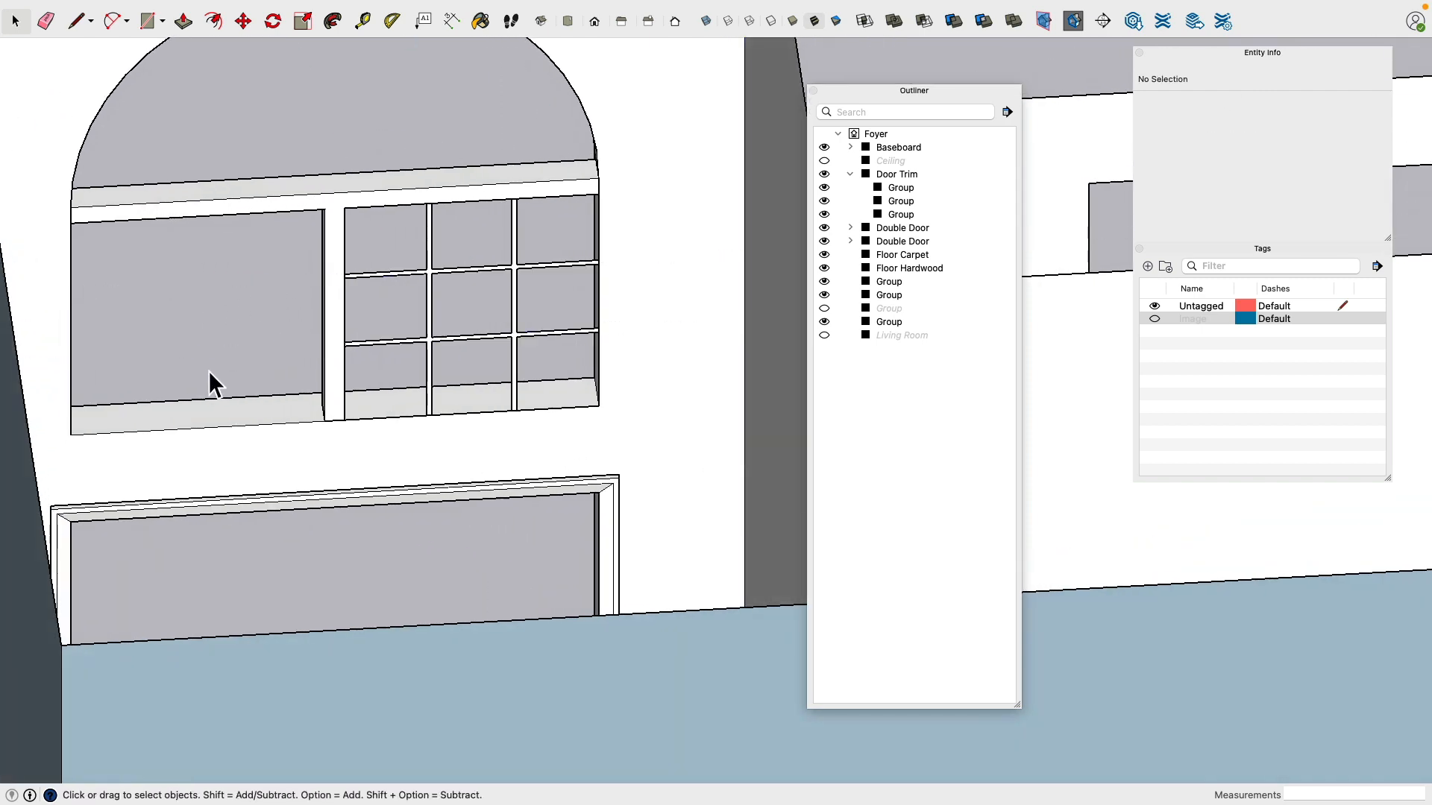
Step: Extrude the flat muntin grid face 0.75" with Push/Pull
scroll(389, 289, "up", 5)
double_click(477, 261)
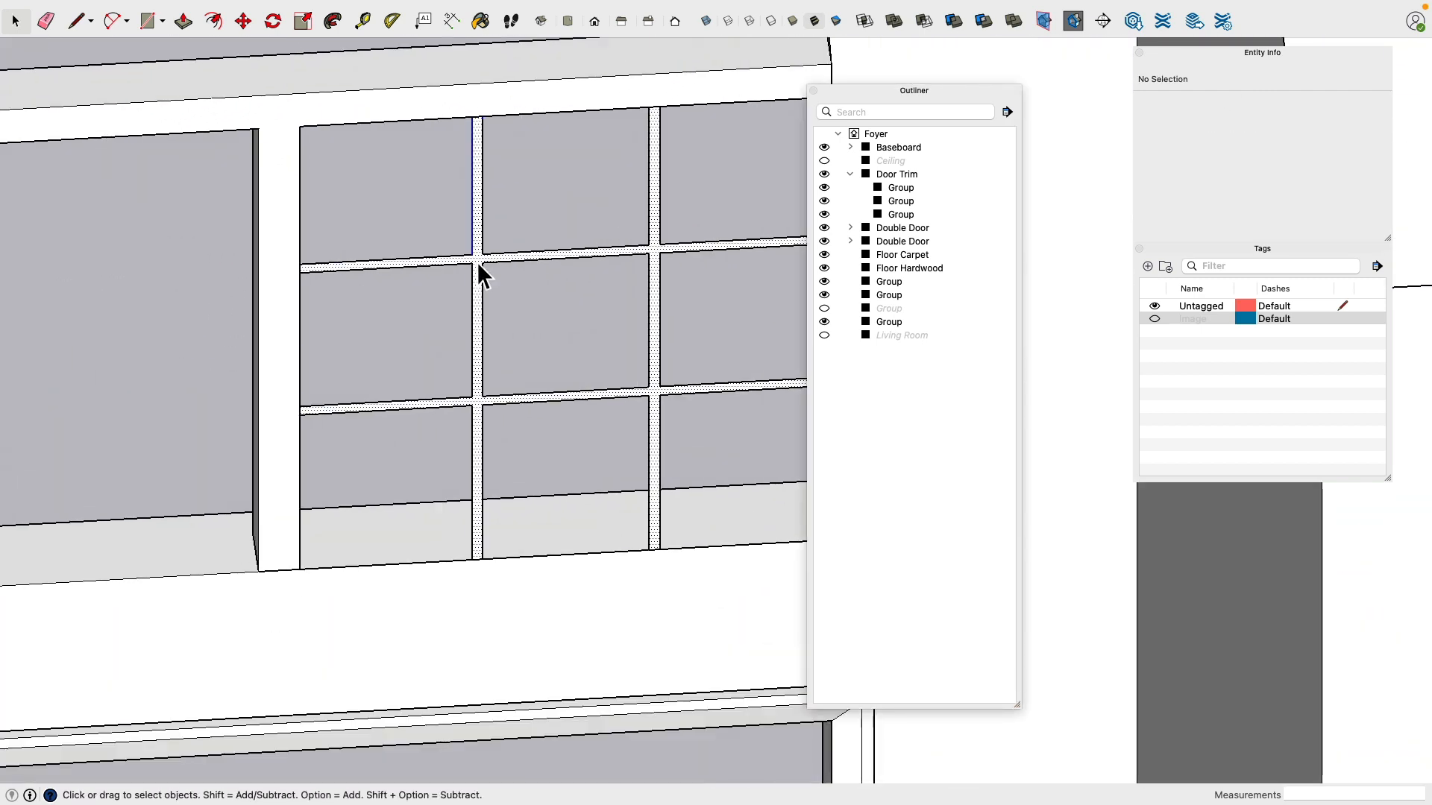
middle_click_drag(476, 261, 312, 275)
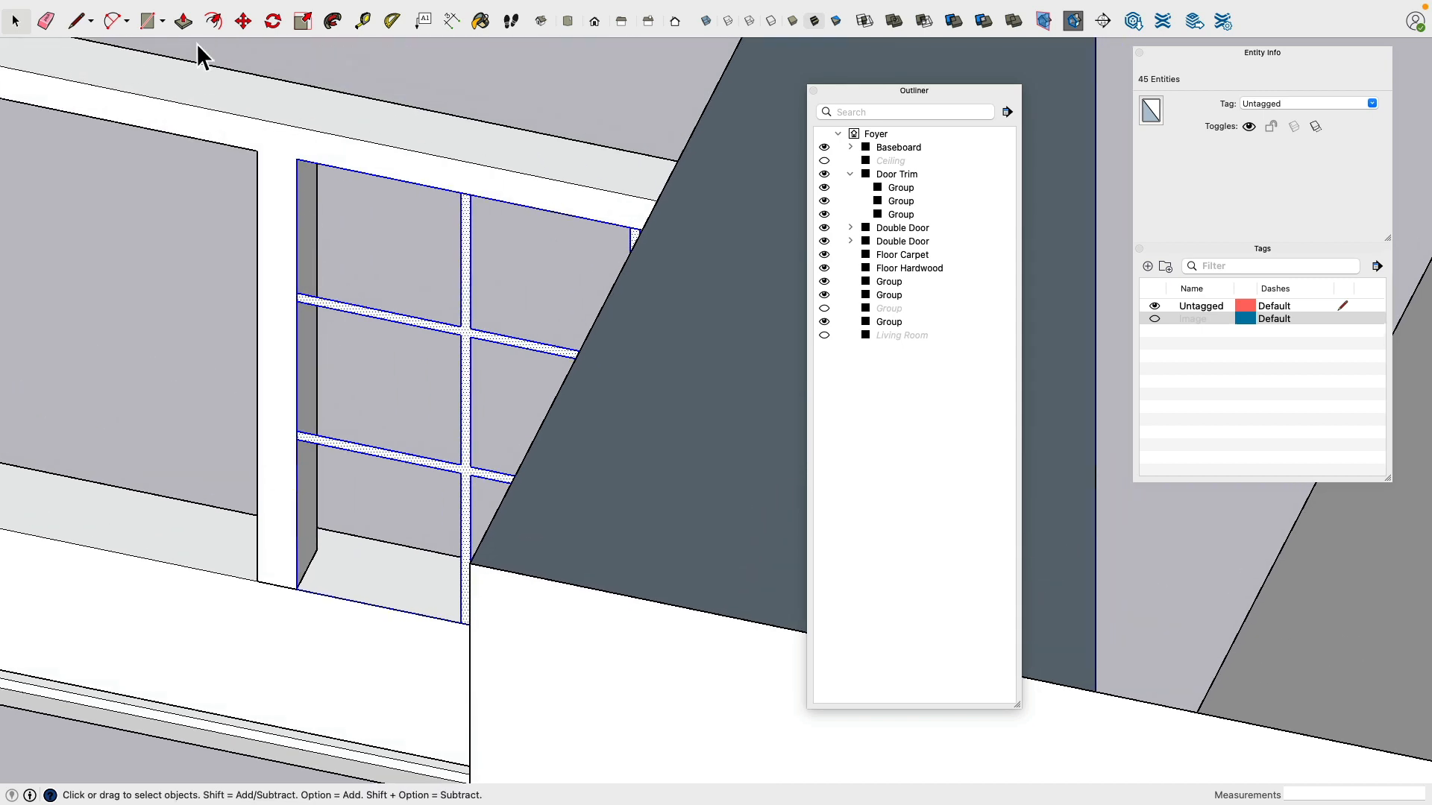
left_click(185, 23)
scroll(474, 352, "up", 3)
left_click(464, 333)
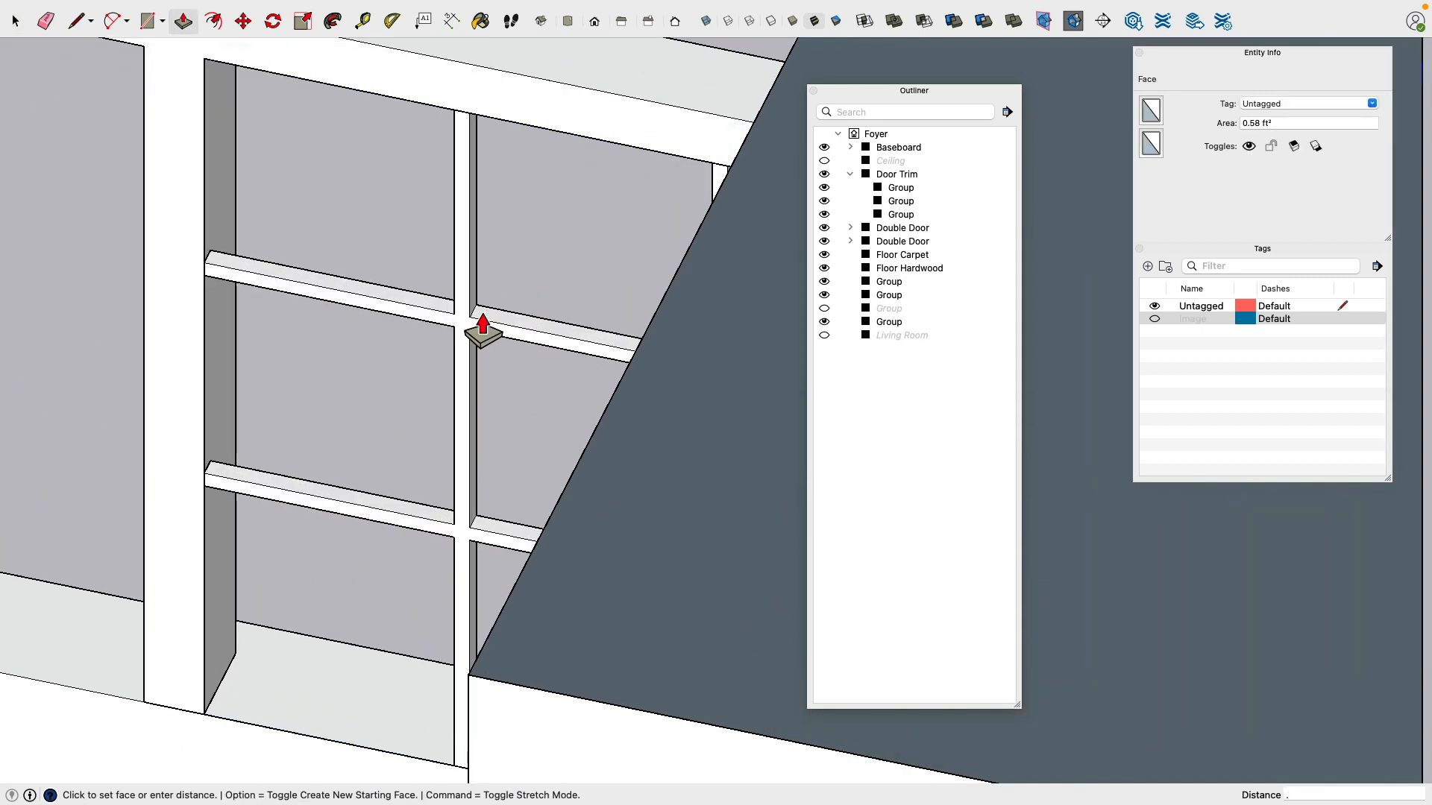
key("Return")
scroll(483, 332, "down", 3)
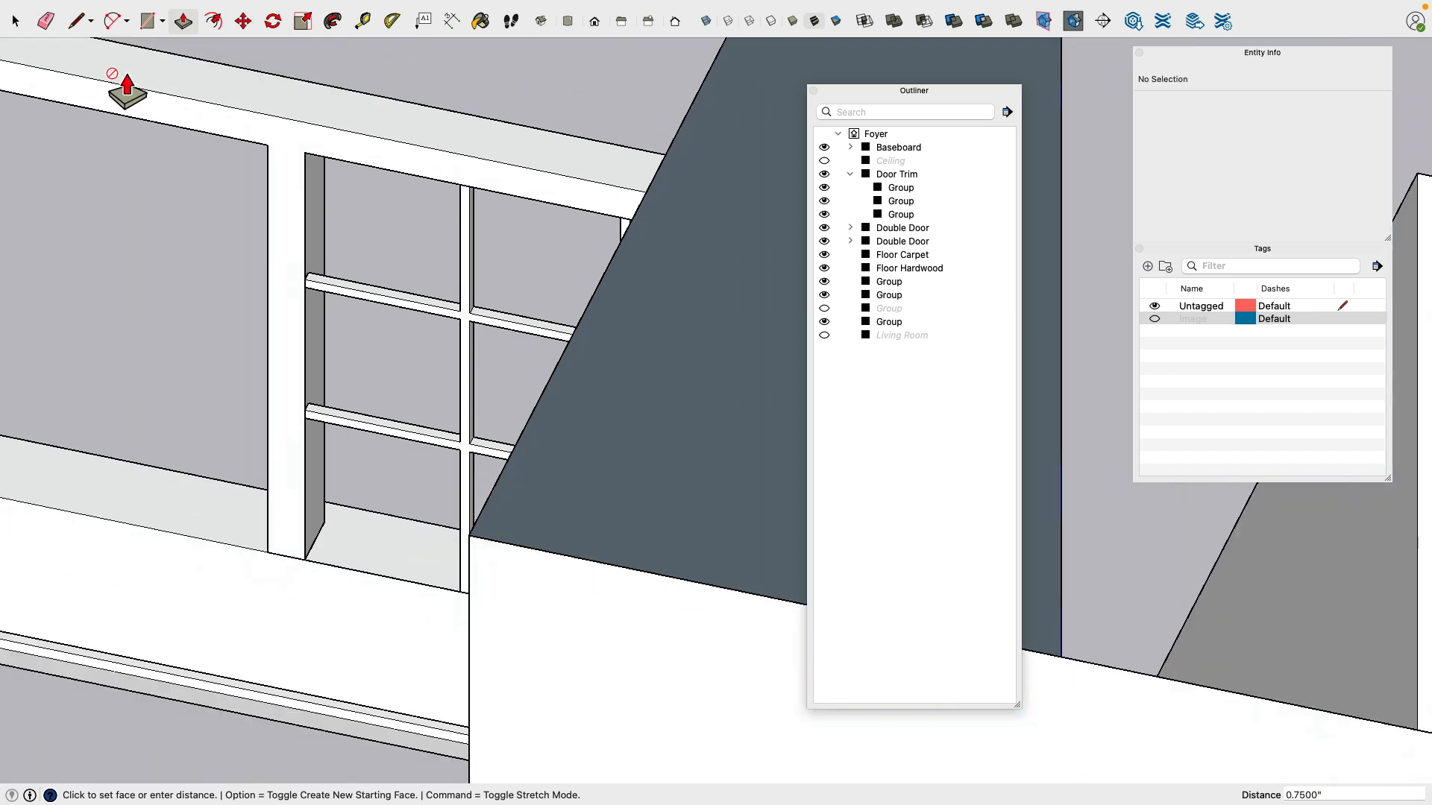
Step: Select all geometry connected to the extruded muntin grid and make it a group
left_click(15, 21)
triple_click(459, 277)
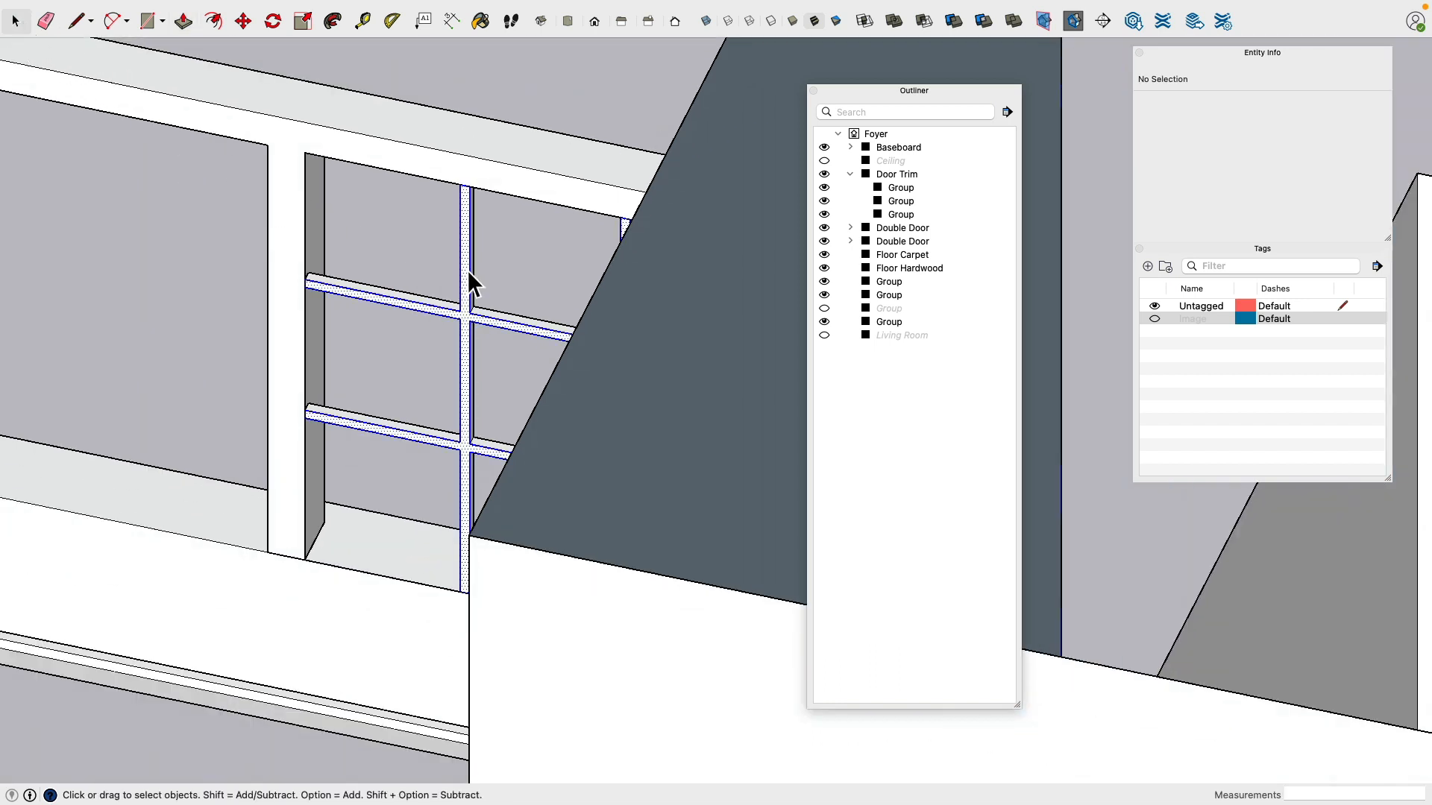
right_click(463, 261)
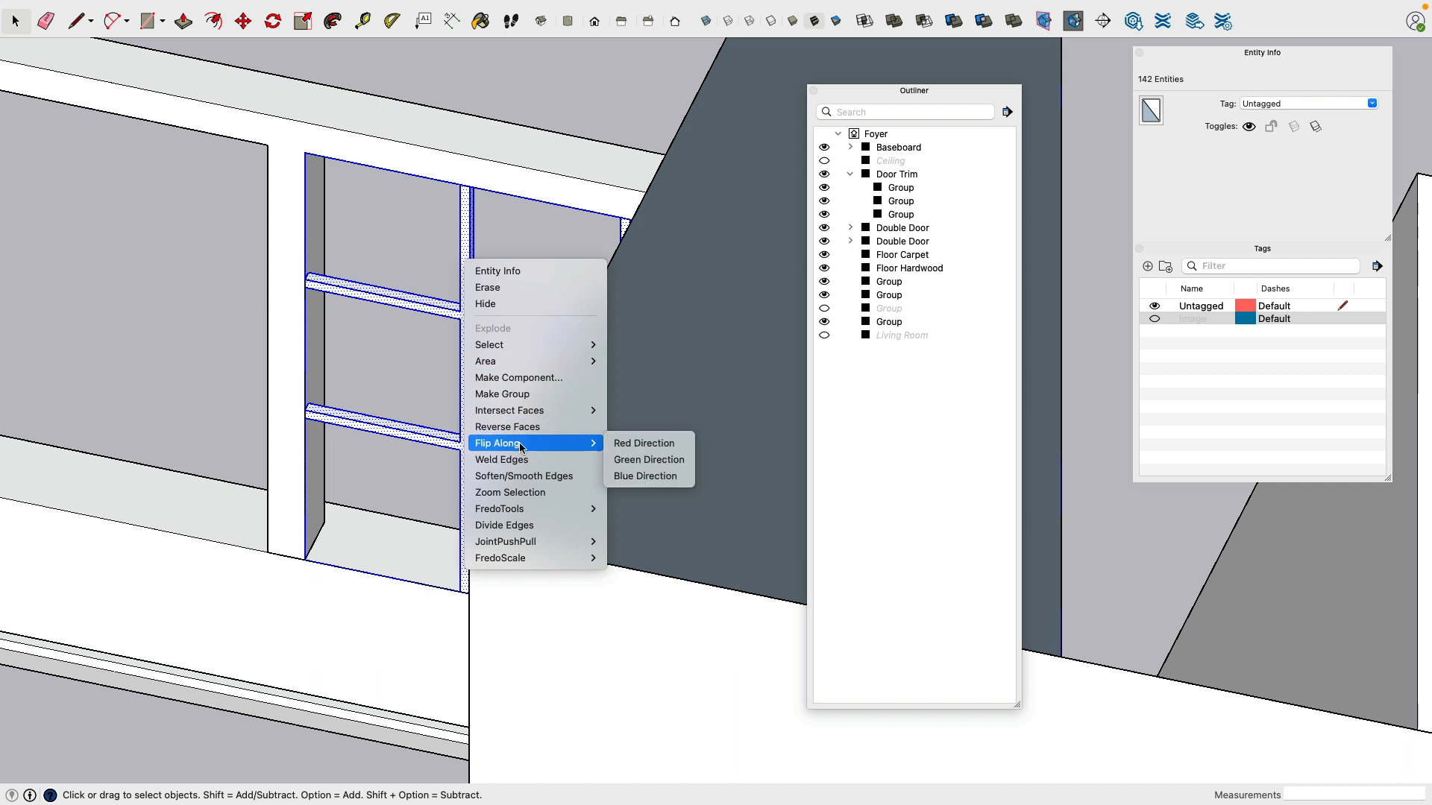
left_click(525, 397)
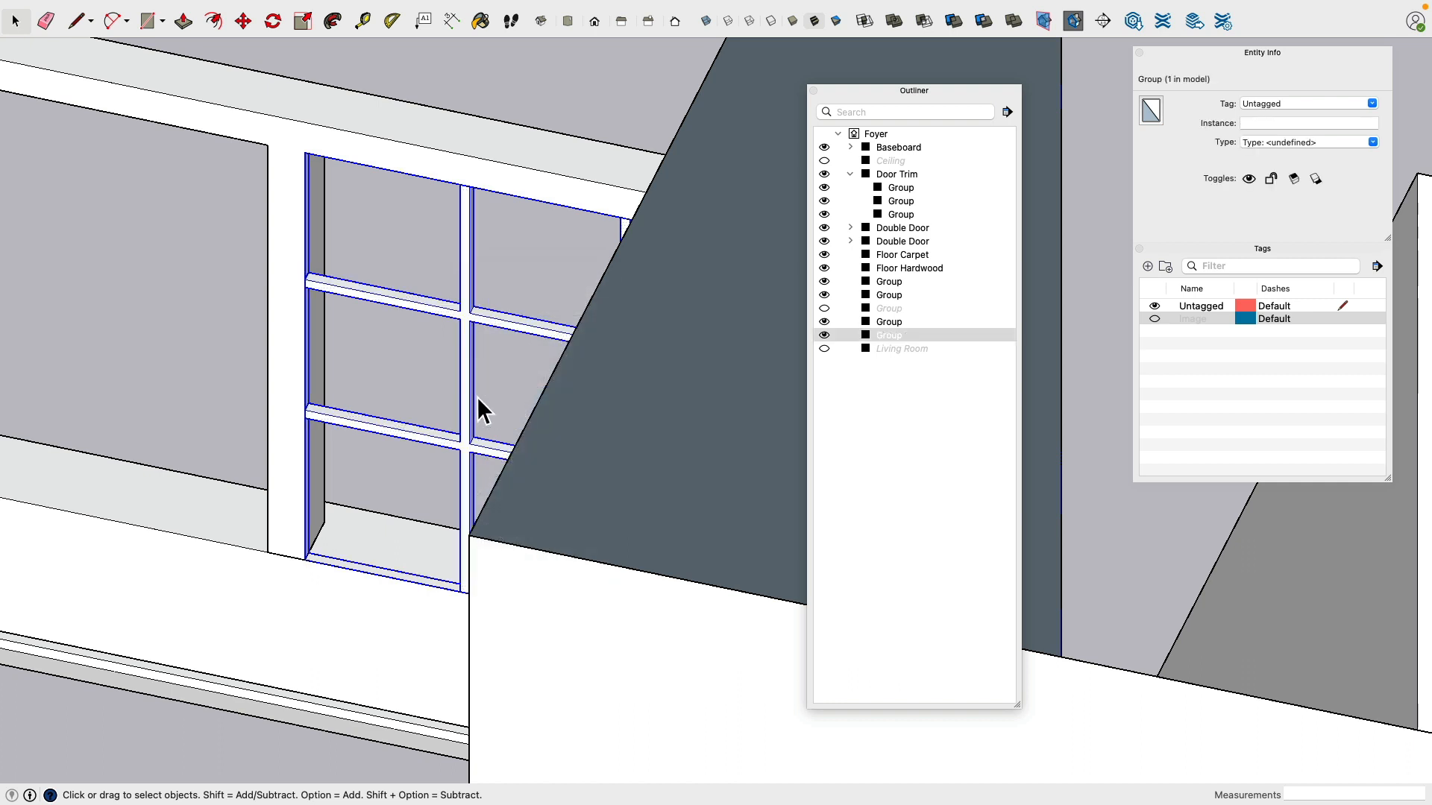
Step: Move the muntin grid group 2.5" back into the depth of the window opening
key("ctrl+Left")
key("super+Tab")
left_click(242, 20)
scroll(299, 254, "up", 3)
left_click(291, 261)
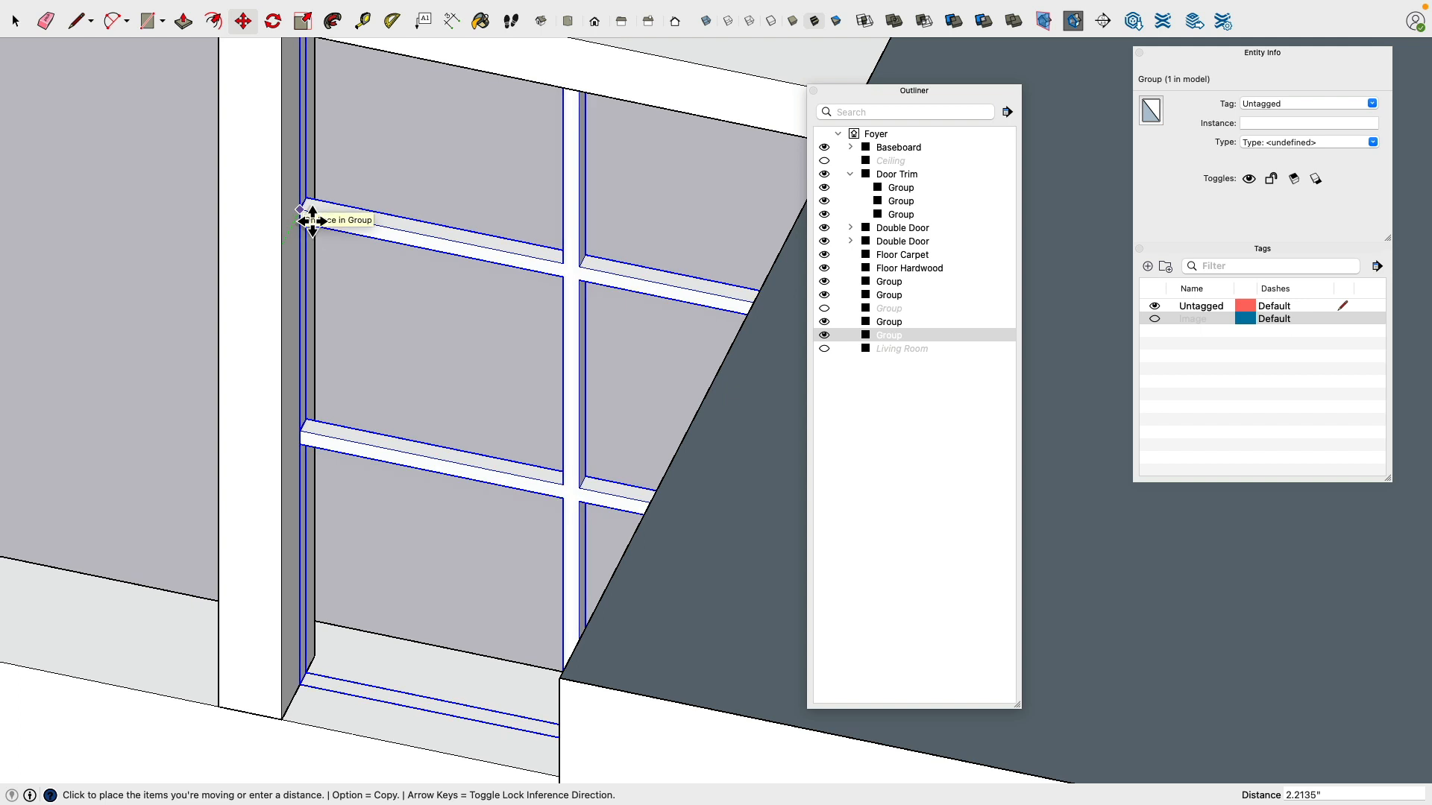
key("Return")
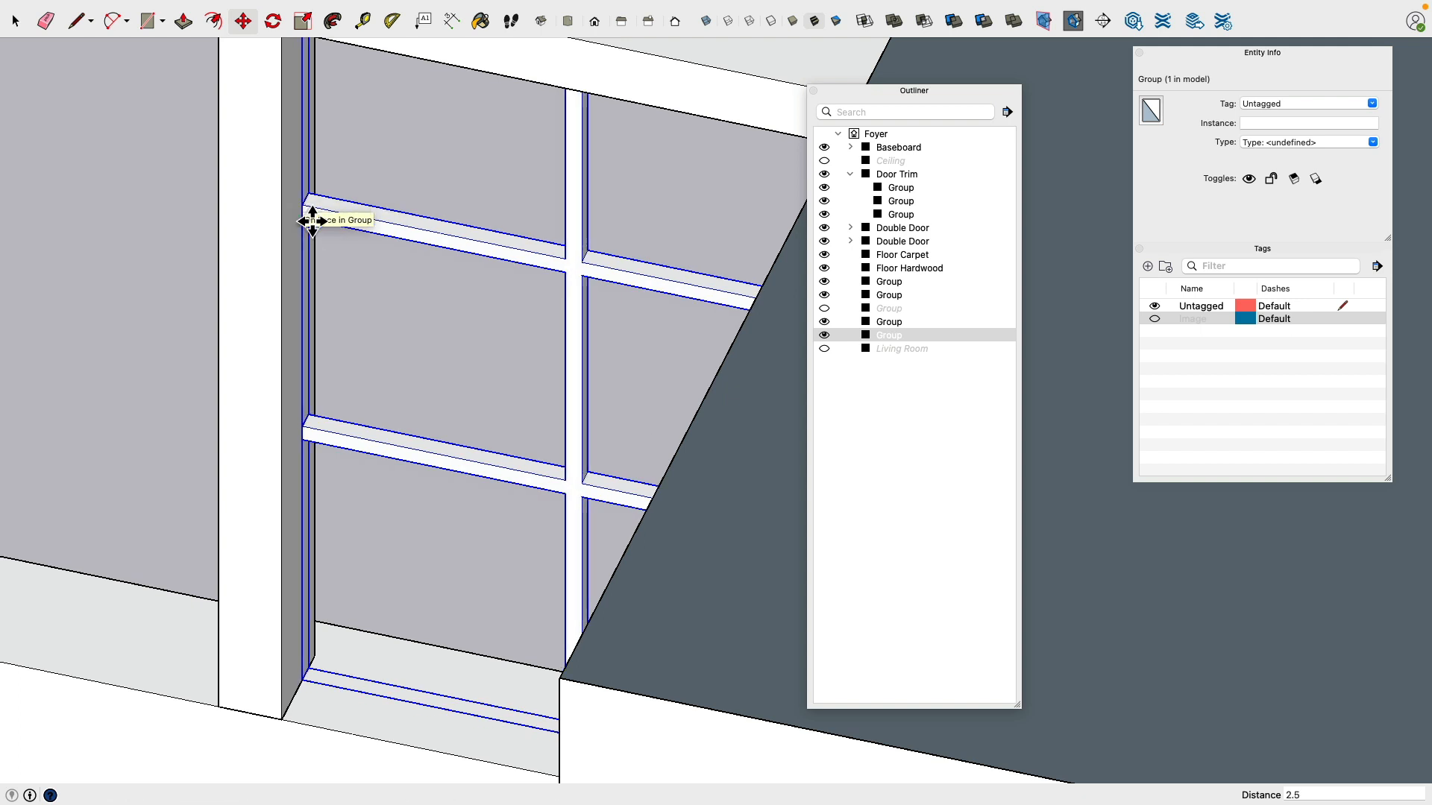
Step: Copy the muntin grid group 34.75" across the centre post into the neighbouring empty window opening
scroll(314, 226, "down", 5)
mouse_move(268, 281)
middle_mouse_down()
mouse_move(691, 358)
mouse_move(548, 406)
mouse_move(486, 362)
mouse_move(396, 350)
middle_mouse_up()
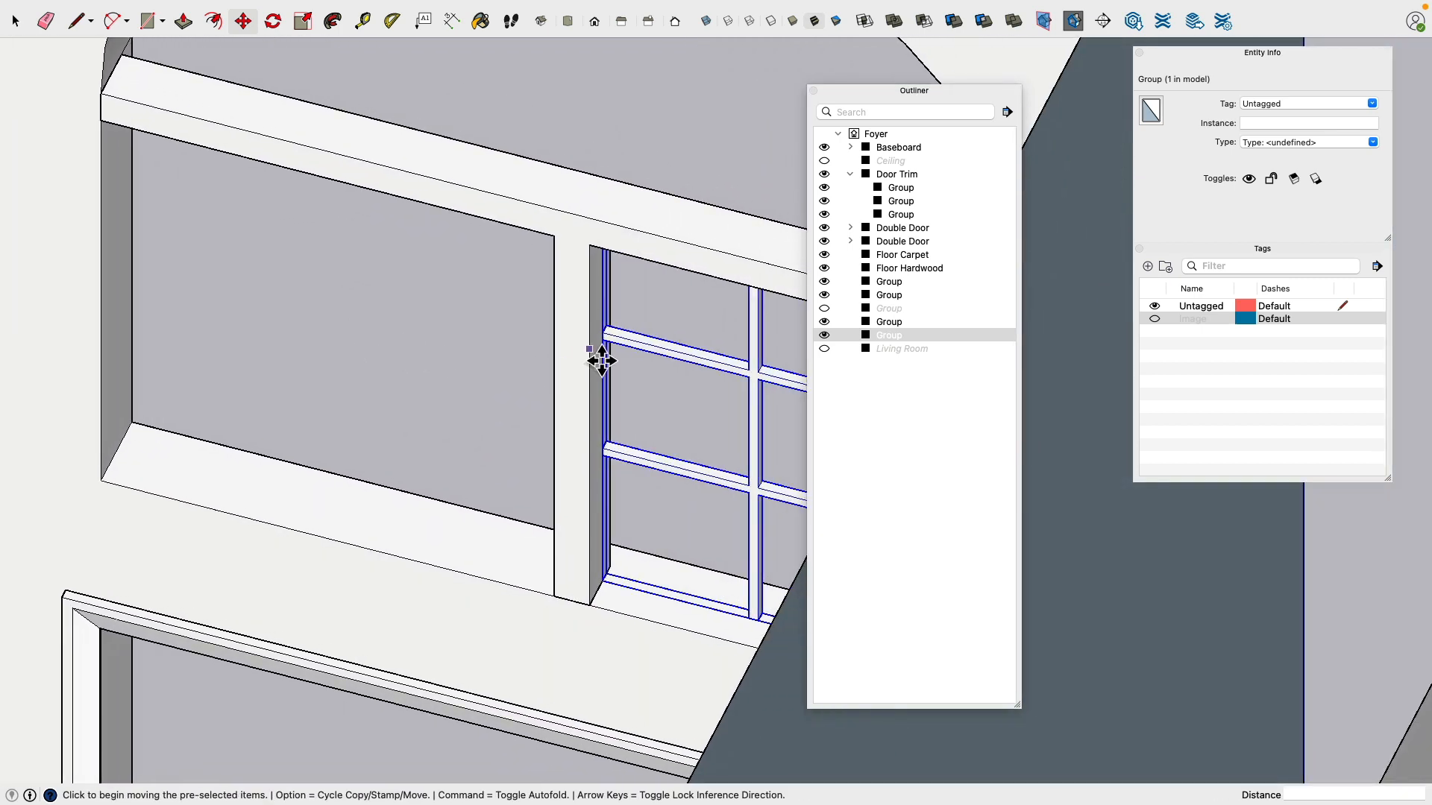
key("alt")
left_click(602, 332)
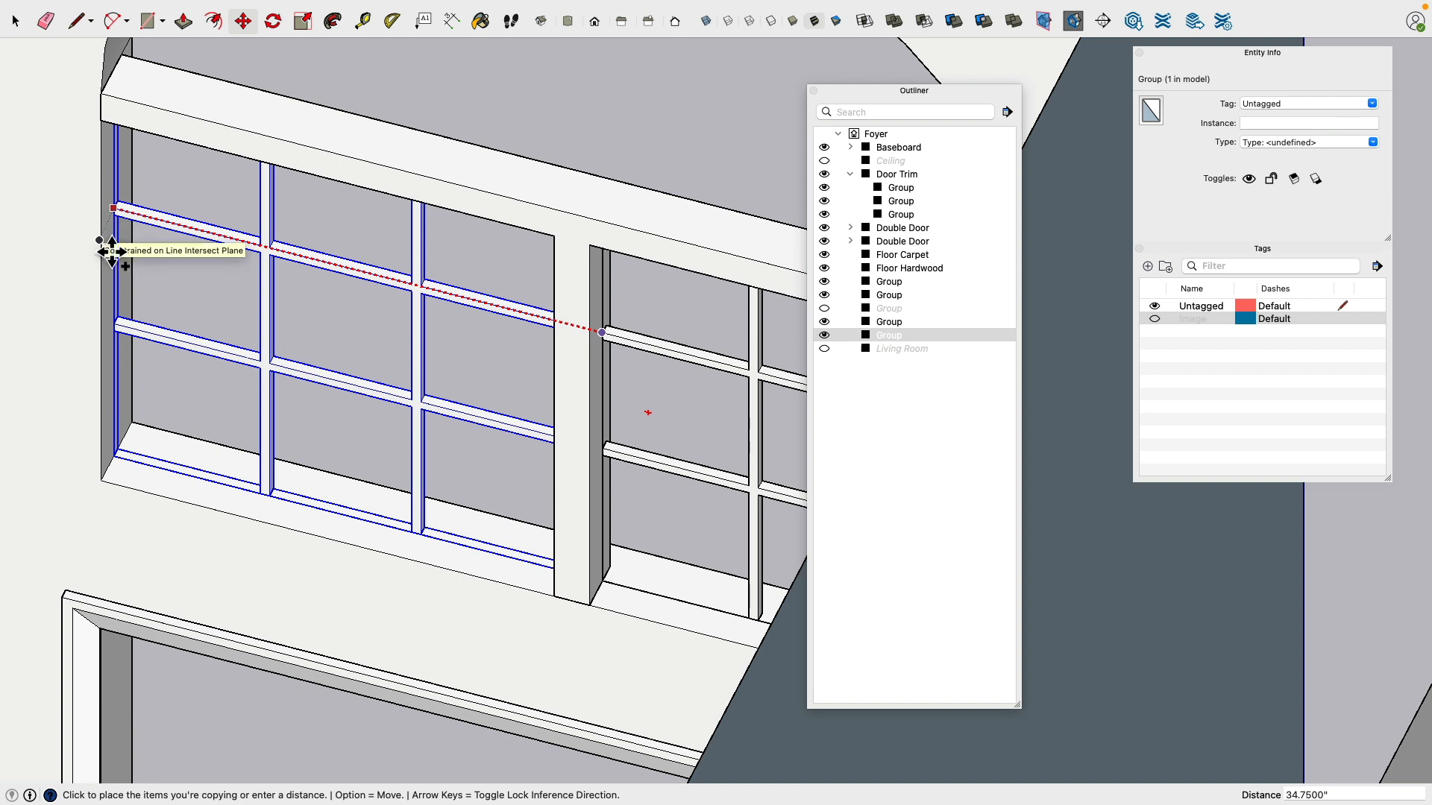
left_click(112, 253)
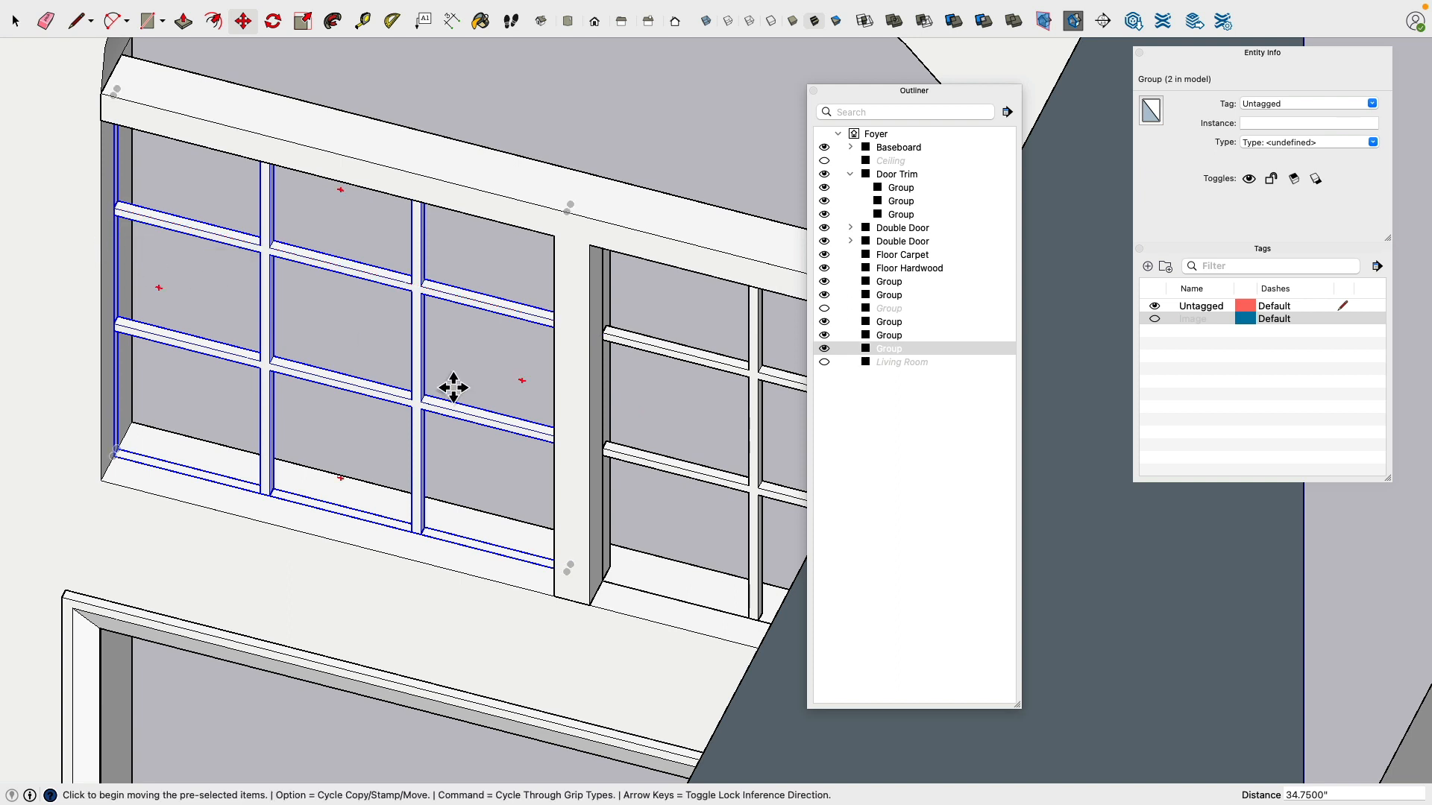
Step: Hide the window frame group with the centre post to expose the ends of both muntin grids
left_click(148, 21)
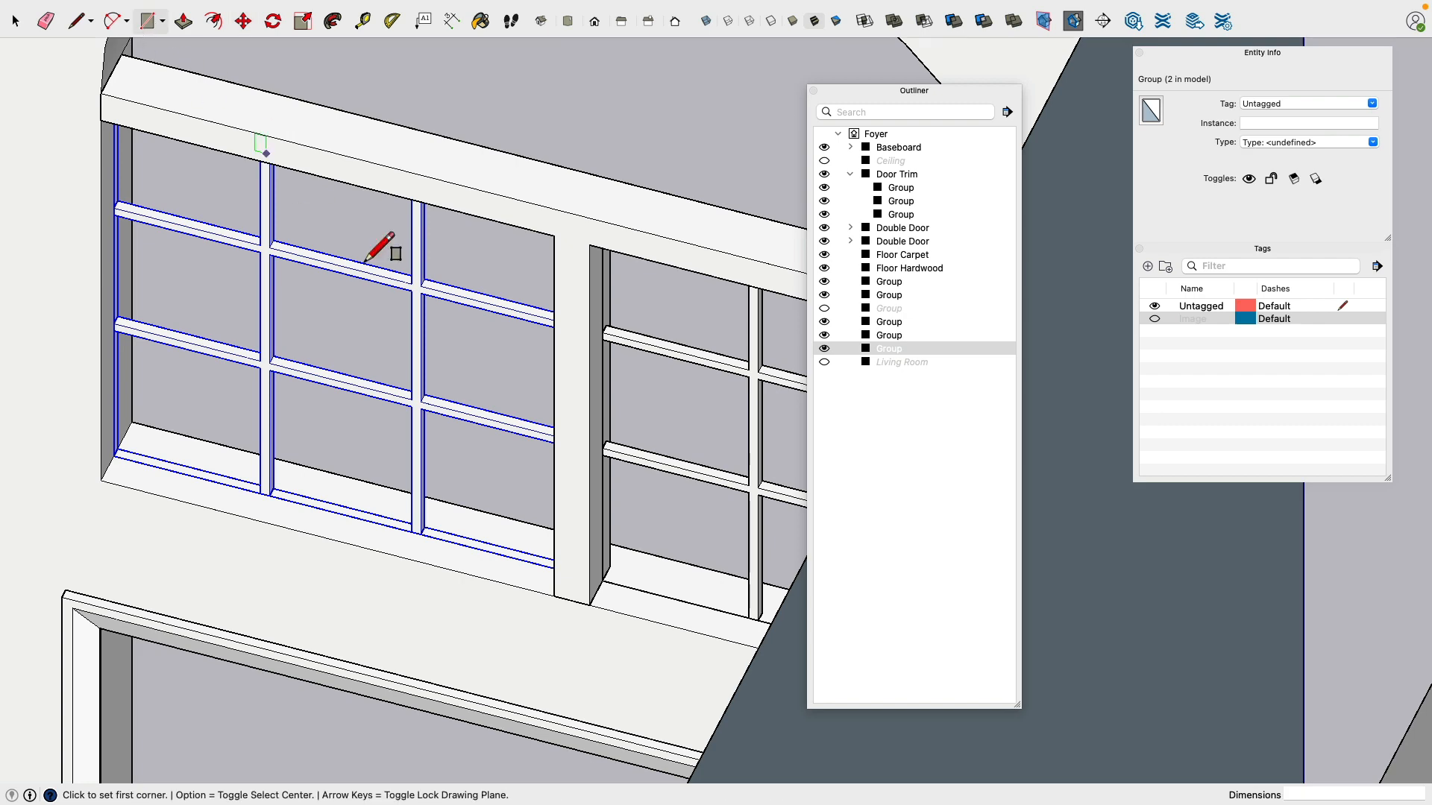
scroll(511, 377, "down", 5)
middle_click_drag(463, 447, 345, 320)
scroll(343, 343, "up", 3)
scroll(326, 356, "up", 2)
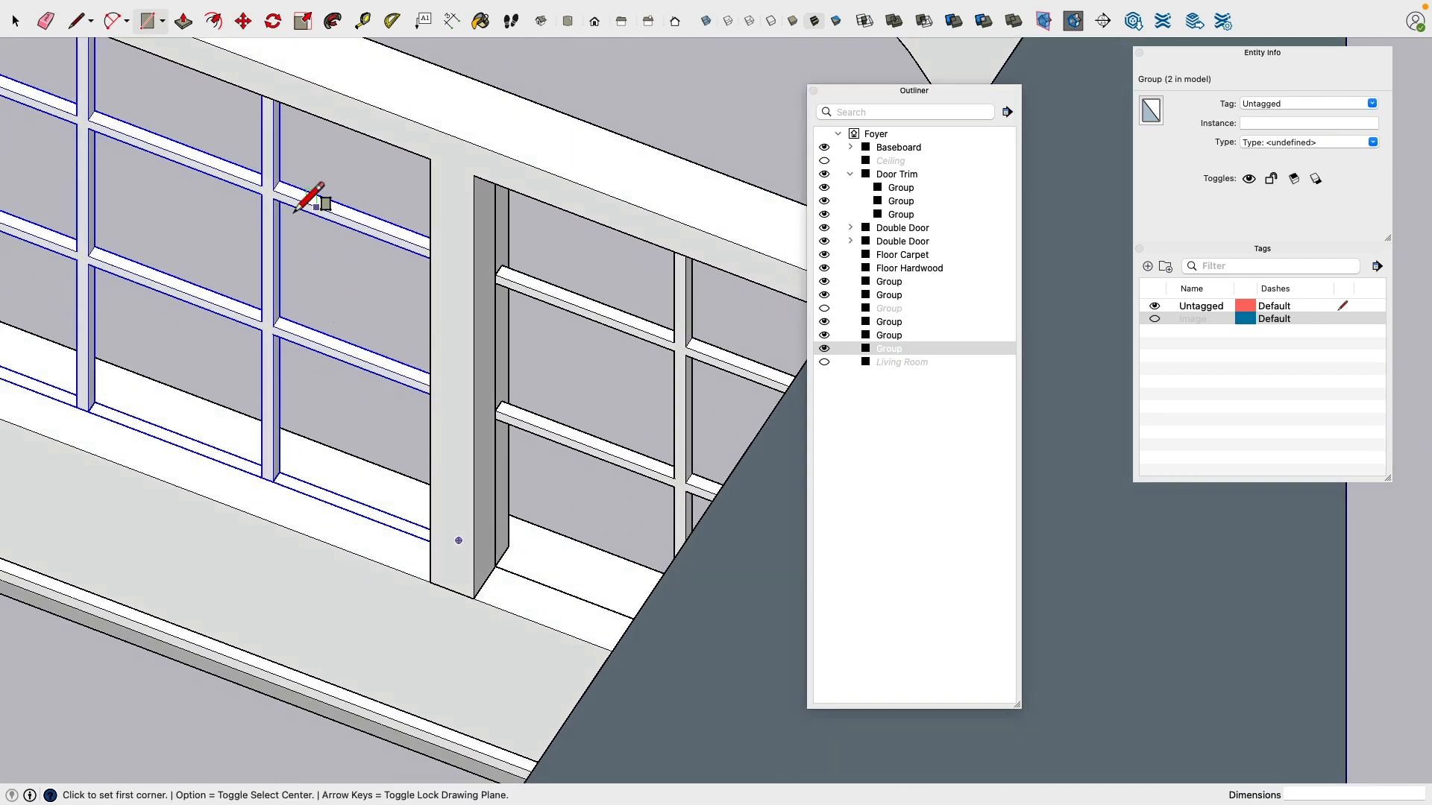
left_click(15, 21)
left_click(573, 238)
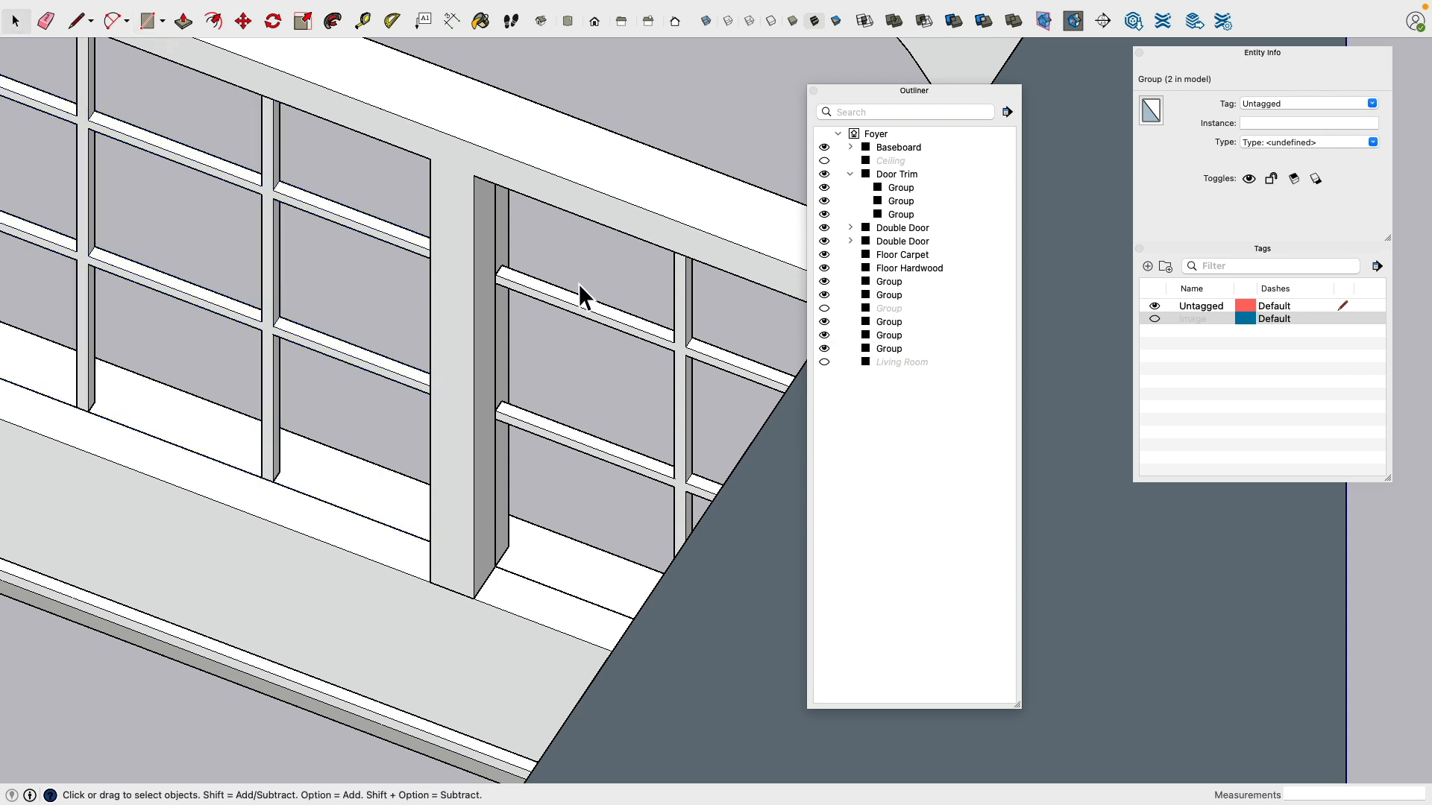
left_click(508, 425)
left_click(479, 405)
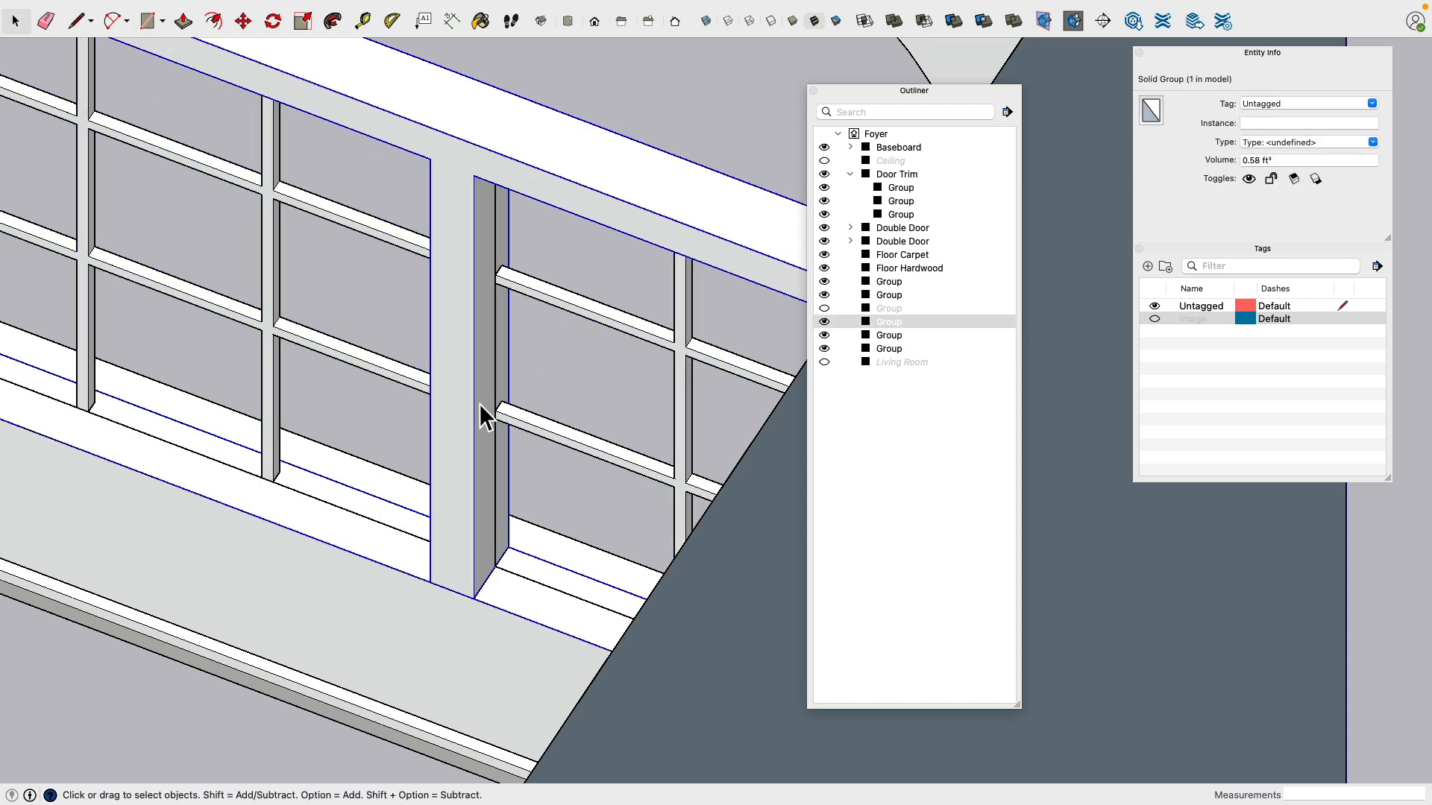
key("super+e")
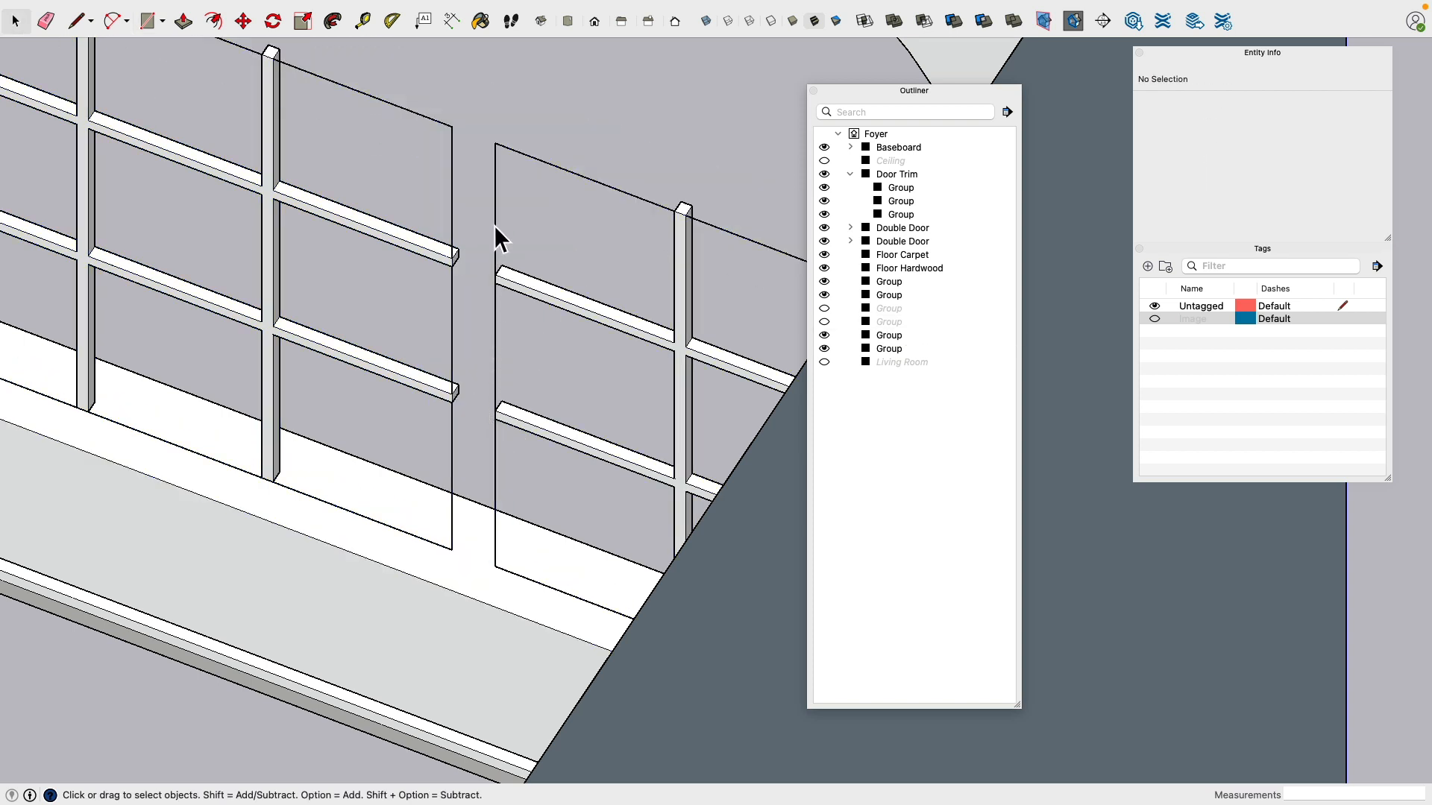
Step: Open the original muntin grid group and delete its leftover outline edges along the top and the upper left side
double_click(528, 292)
scroll(525, 289, "down", 3)
middle_click_drag(525, 289, 715, 254)
middle_click_drag(716, 254, 486, 226, "shift")
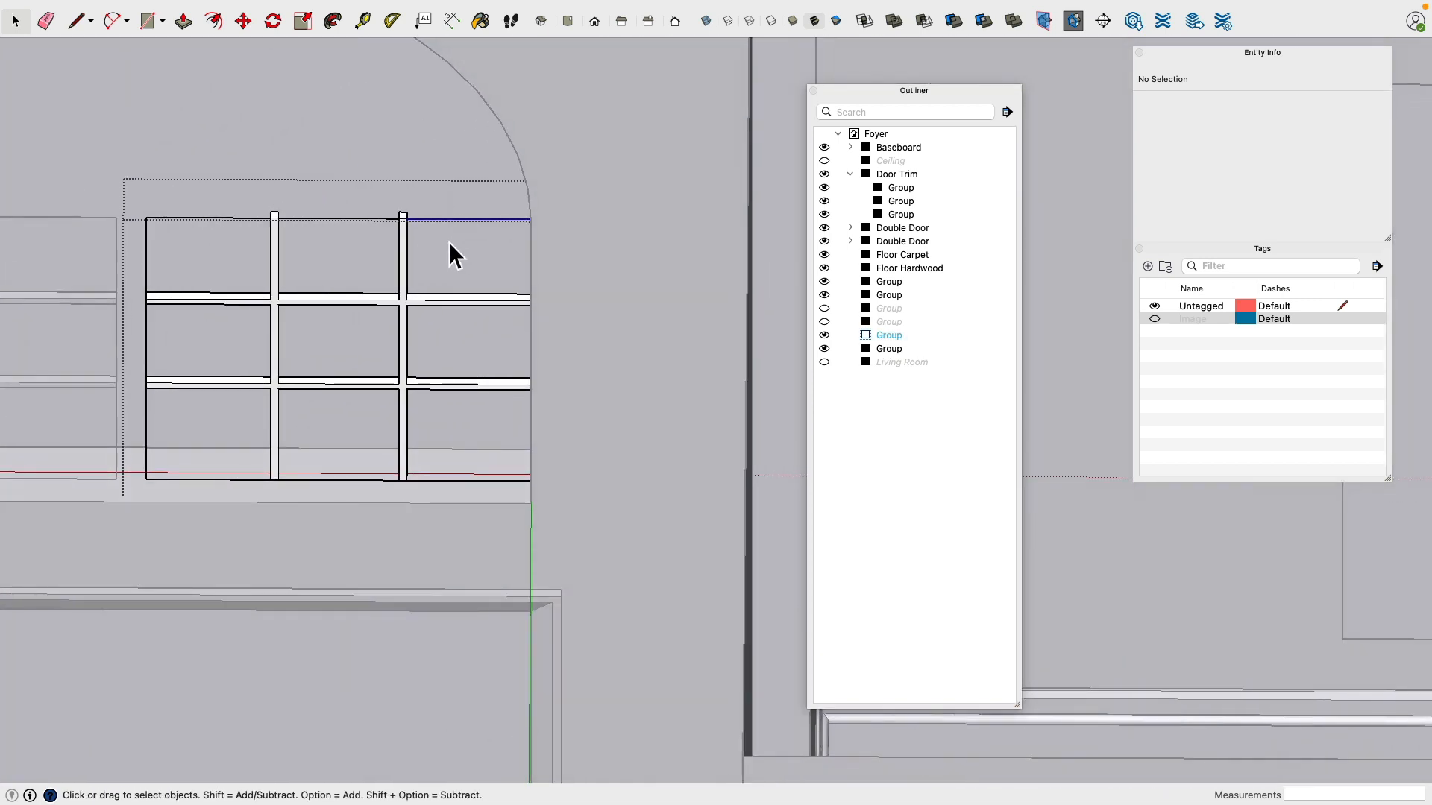
key("Delete")
left_click(353, 215)
key("Delete")
left_click(218, 215)
key("Delete")
left_click(151, 256)
key("Delete")
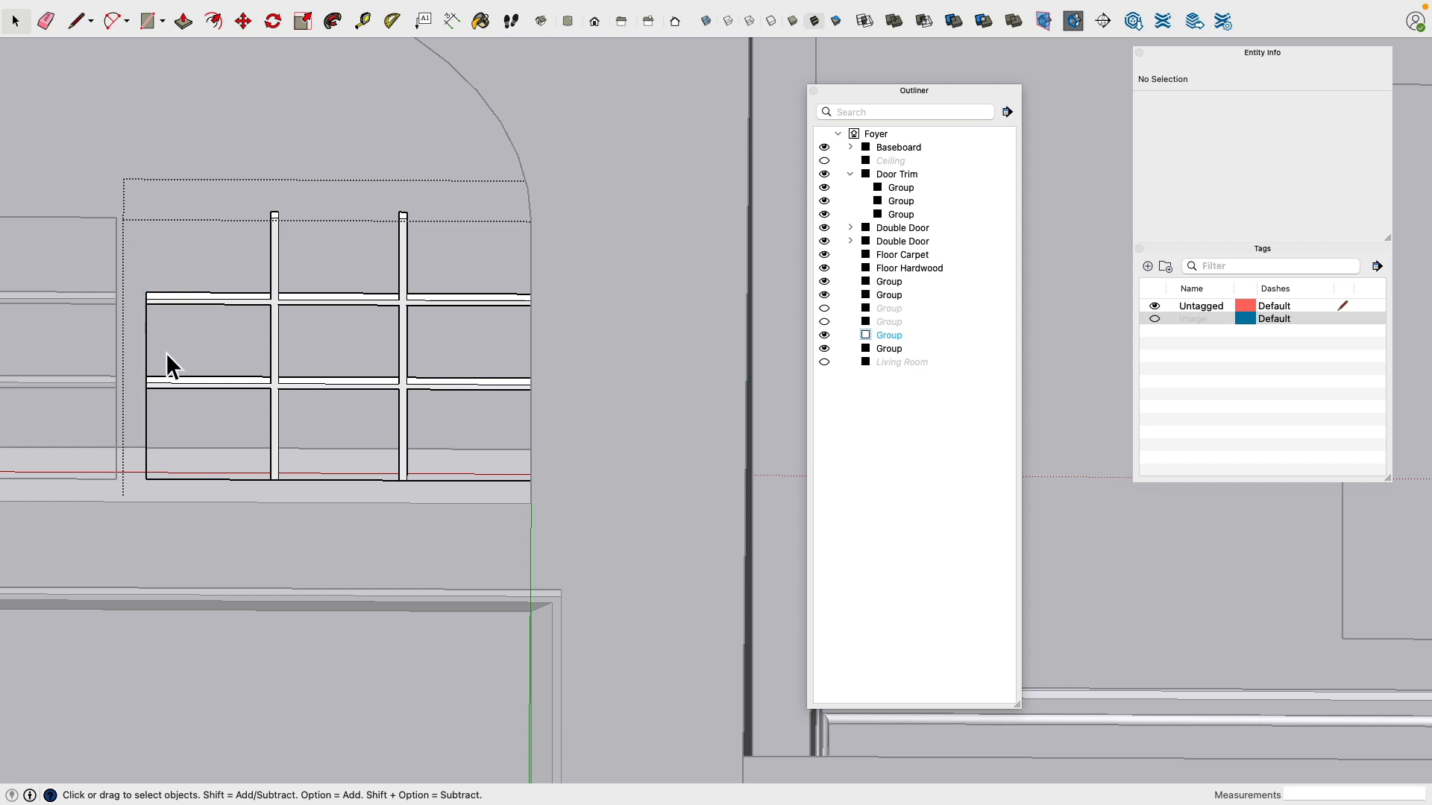
Step: Delete the remaining outline edges along the lower left, bottom and right side of the original muntin grid
left_click(148, 439)
key("Delete")
left_click(187, 479)
key("Delete")
left_click(335, 479)
middle_click_drag(445, 537, 549, 484)
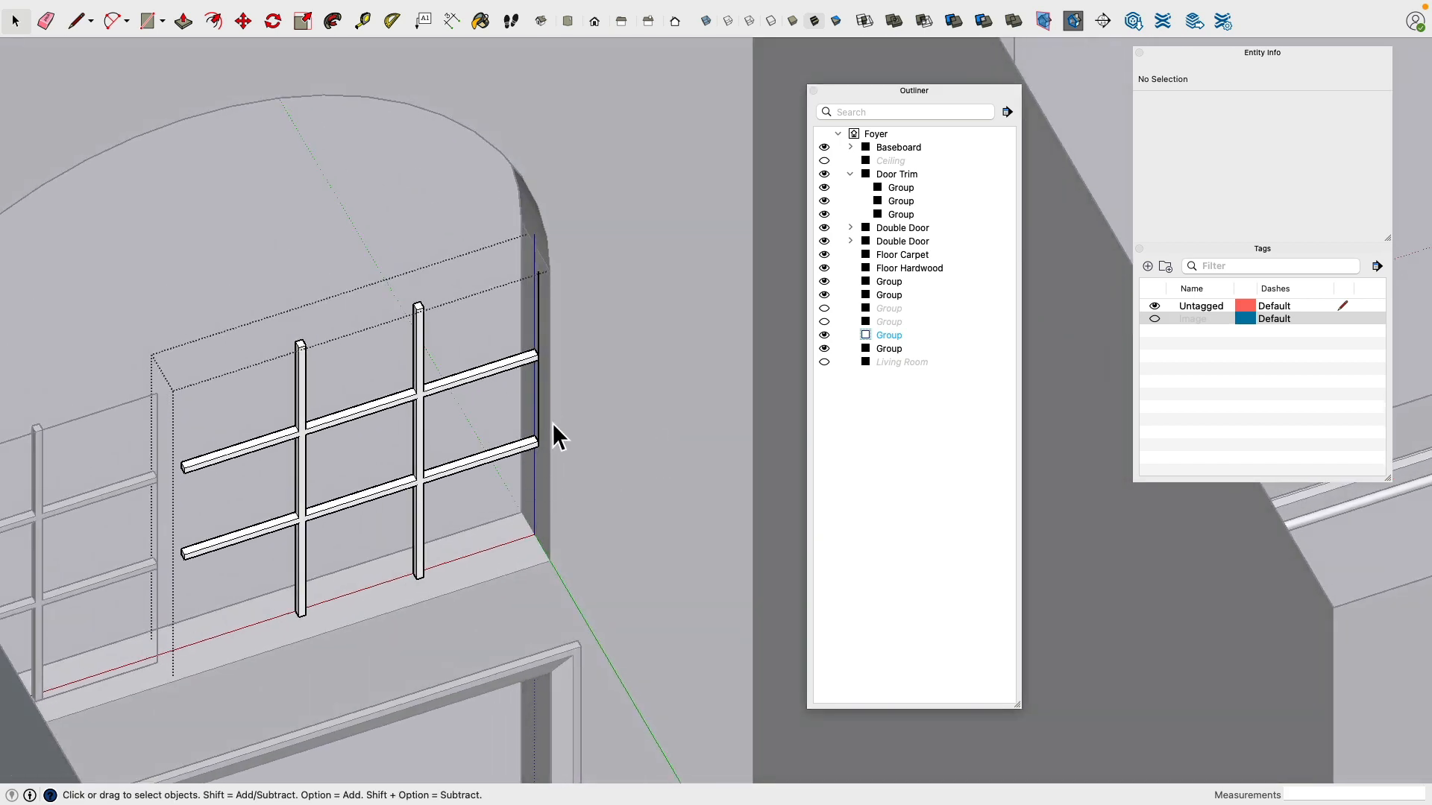
left_click(538, 318)
key("Delete")
Step: Open the copied muntin grid group, delete all leftover outline edges around its bars, and exit the group
left_click(203, 234)
middle_click_drag(202, 235, 77, 262)
middle_click_drag(258, 221, 240, 278, "shift")
double_click(298, 236)
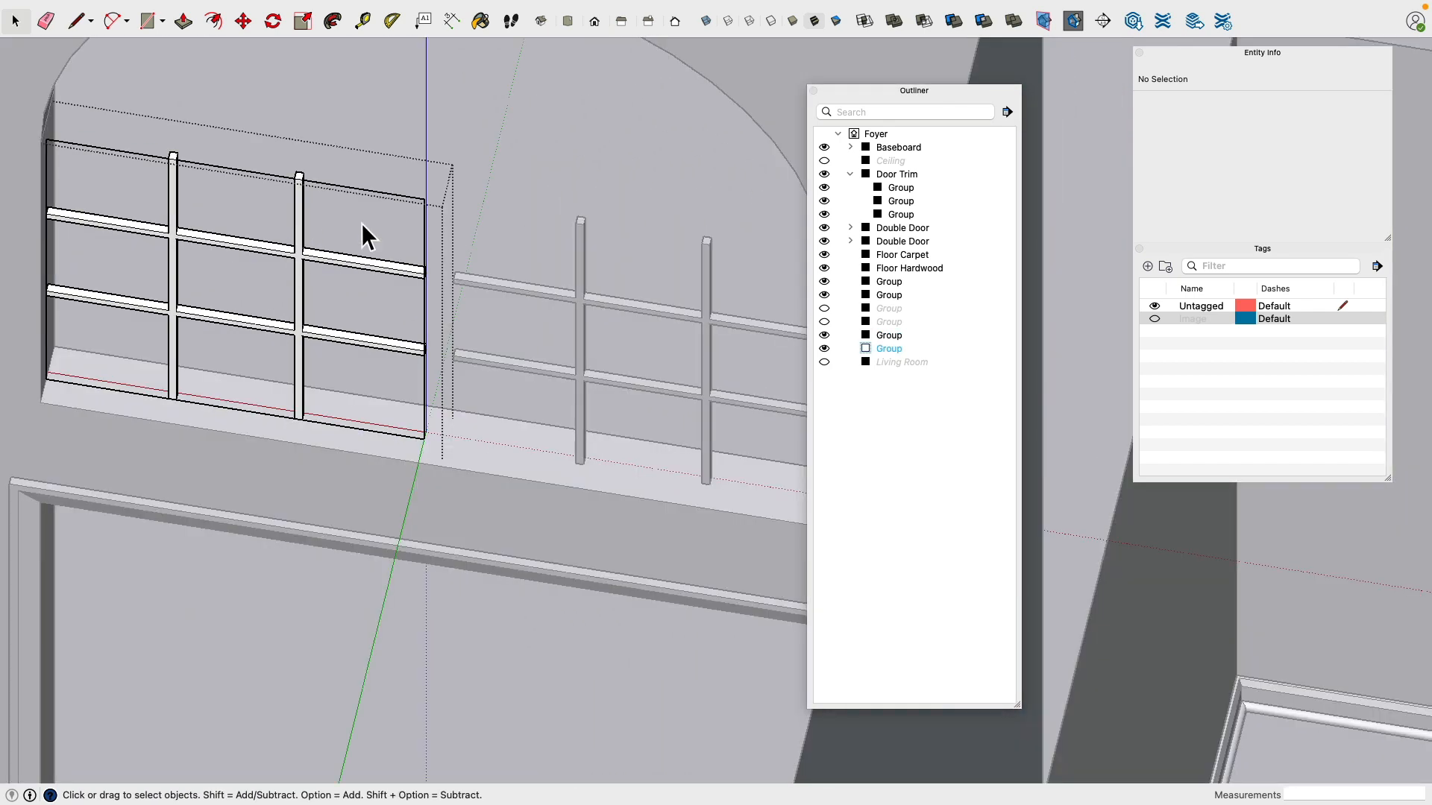
left_click_drag(382, 233, 383, 235)
key("Delete")
left_click_drag(94, 388, 87, 401)
key("Delete")
left_click_drag(57, 346, 3, 372)
key("Delete")
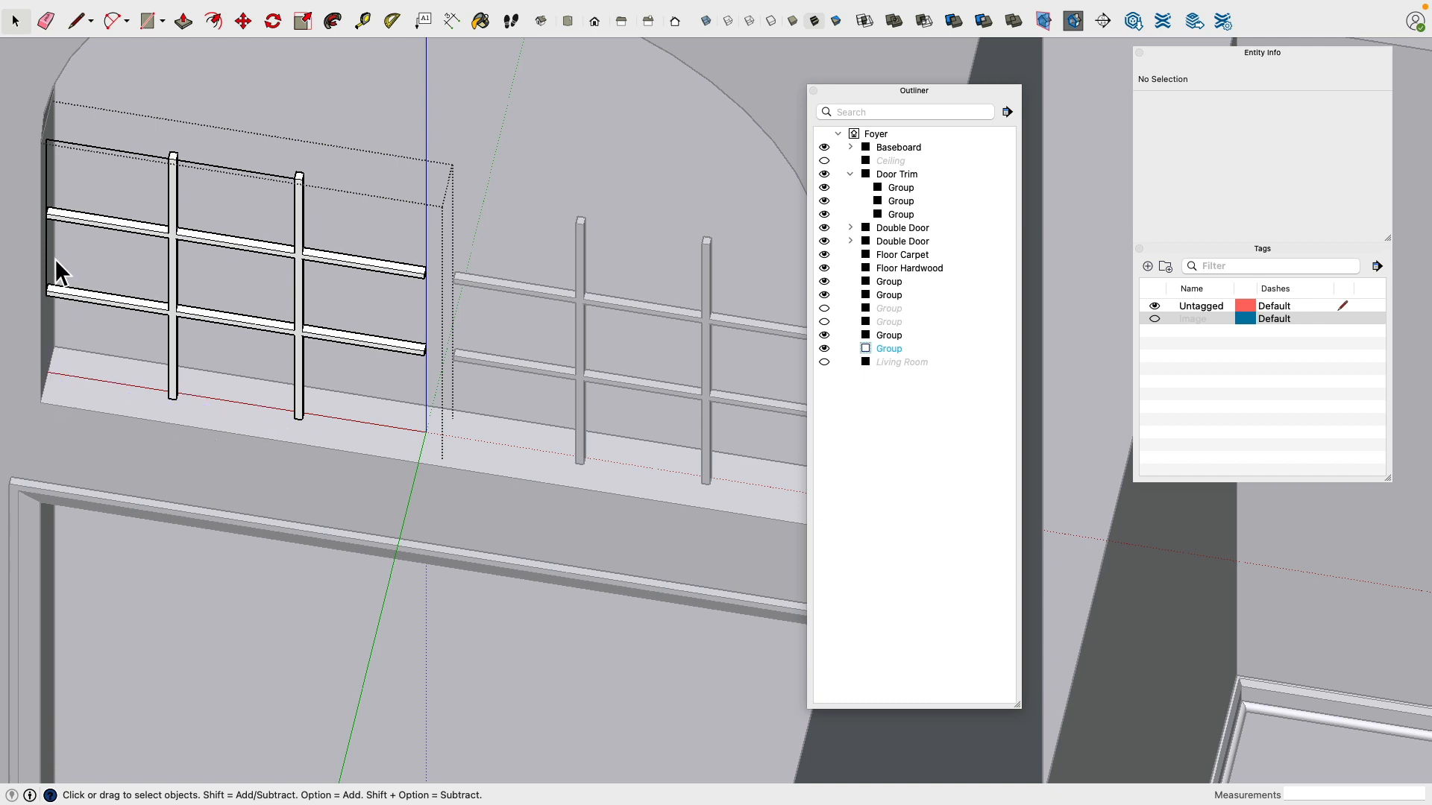
left_click_drag(76, 189, 29, 106)
key("Delete")
key("Escape")
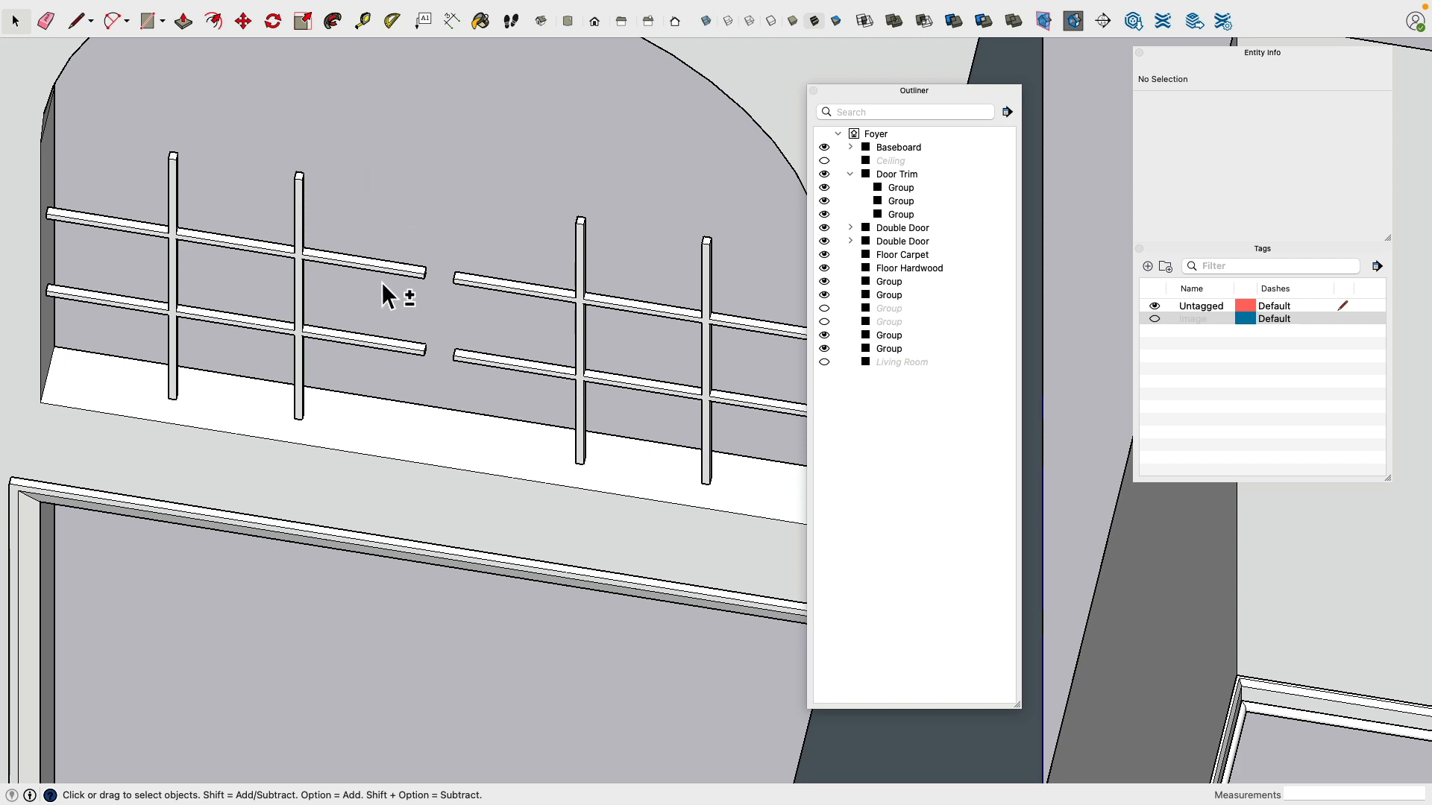
Step: Unhide all hidden objects in the model and hide only the Ceiling group again
key("shift+h")
left_click(407, 253)
scroll(408, 254, "down", 10)
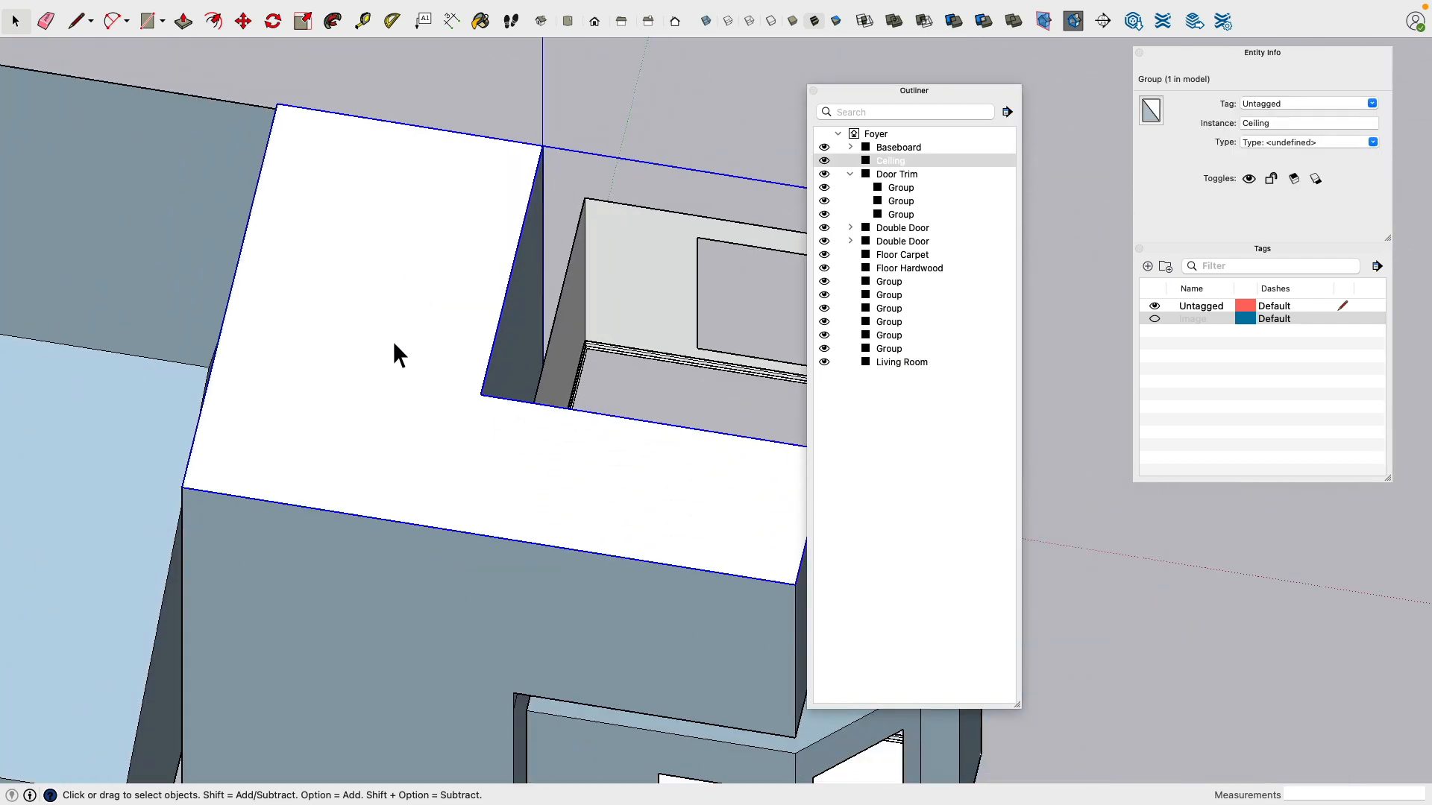
key("h")
scroll(339, 274, "up", 10)
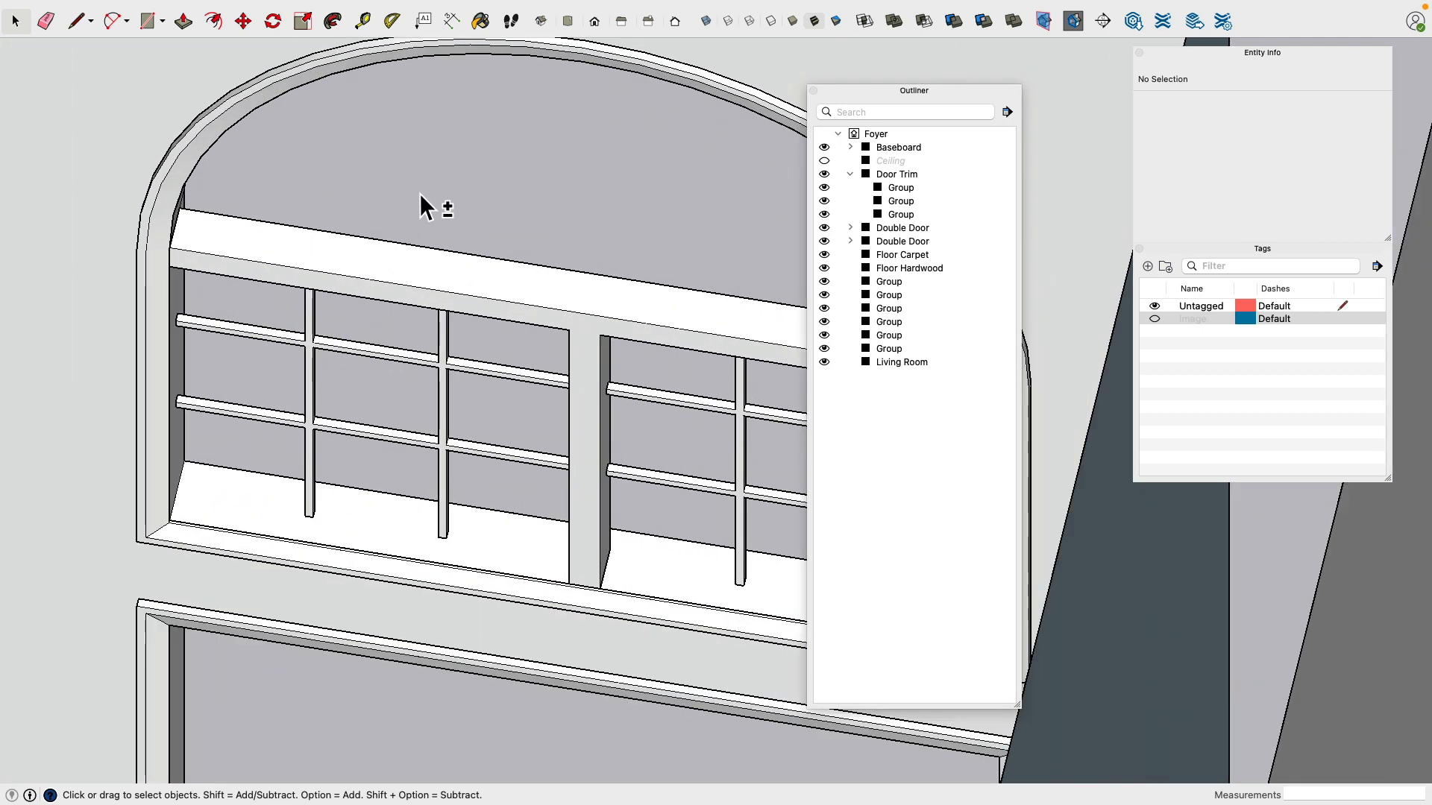
Step: From the outer side, draw a rectangle about 32.25" by 33.5" filling the window opening to the right of the centre post
middle_click_drag(419, 195, 351, 198, "shift")
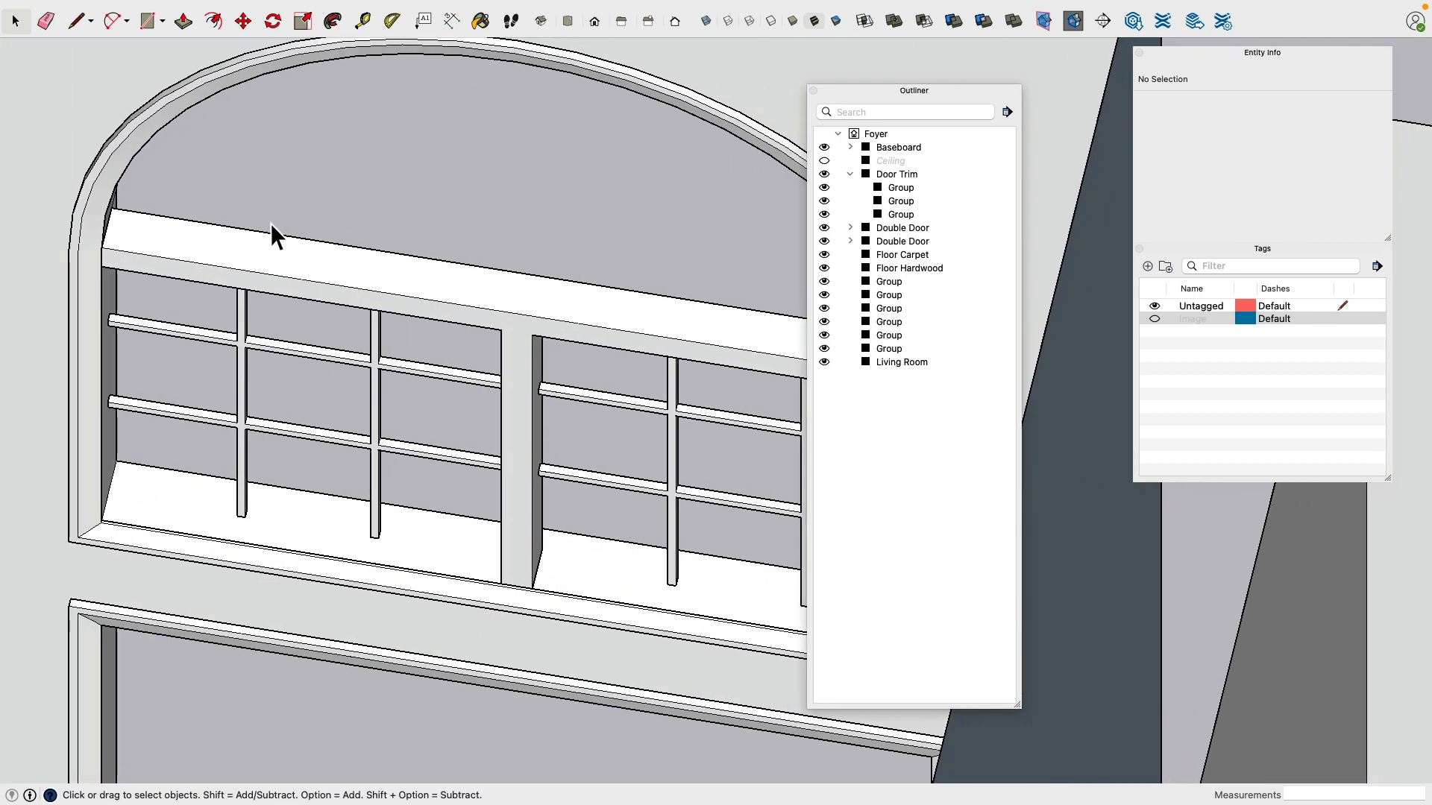
left_click(148, 22)
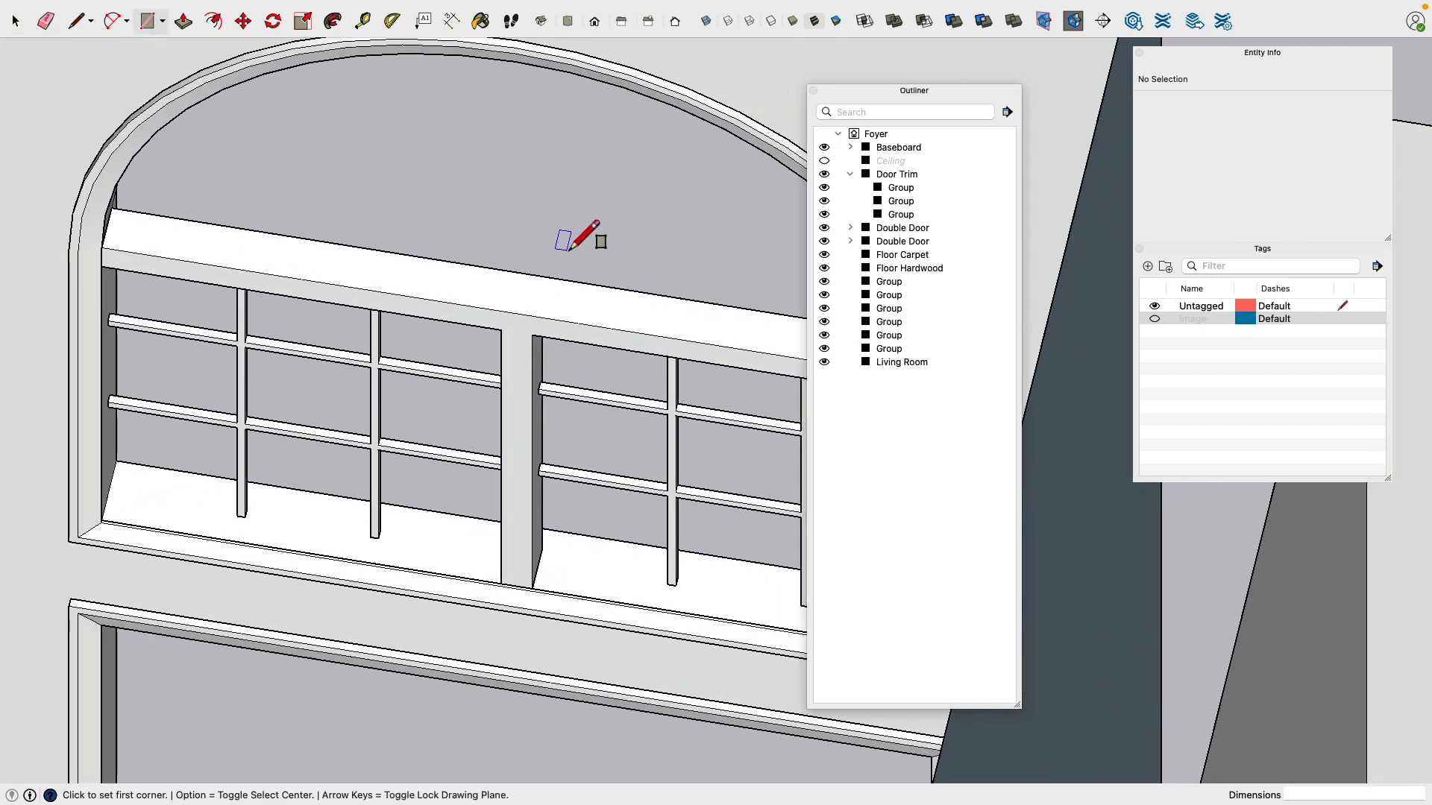
scroll(601, 249, "up", 10)
scroll(708, 218, "down", 10)
middle_click_drag(384, 223, 395, 279)
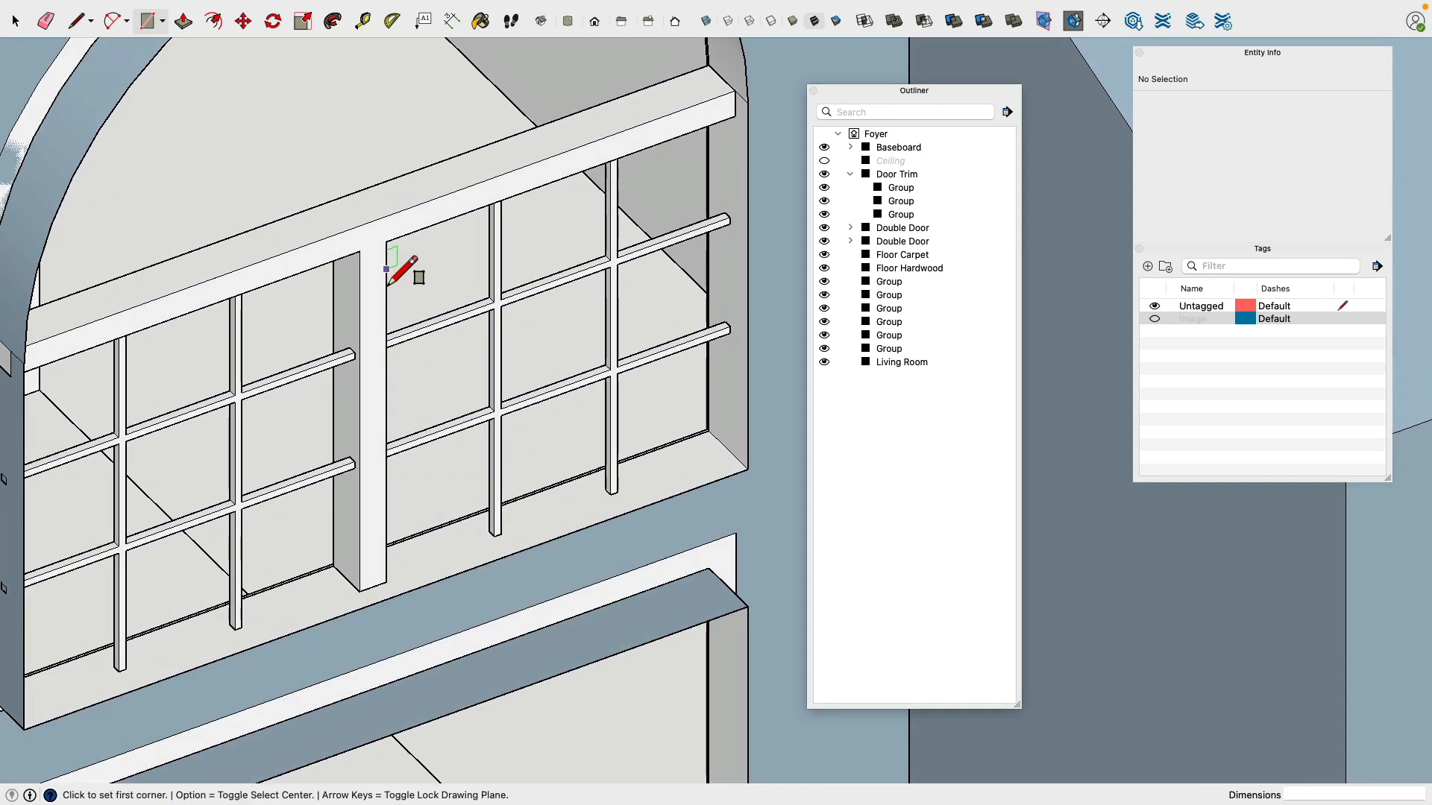
left_click(386, 241)
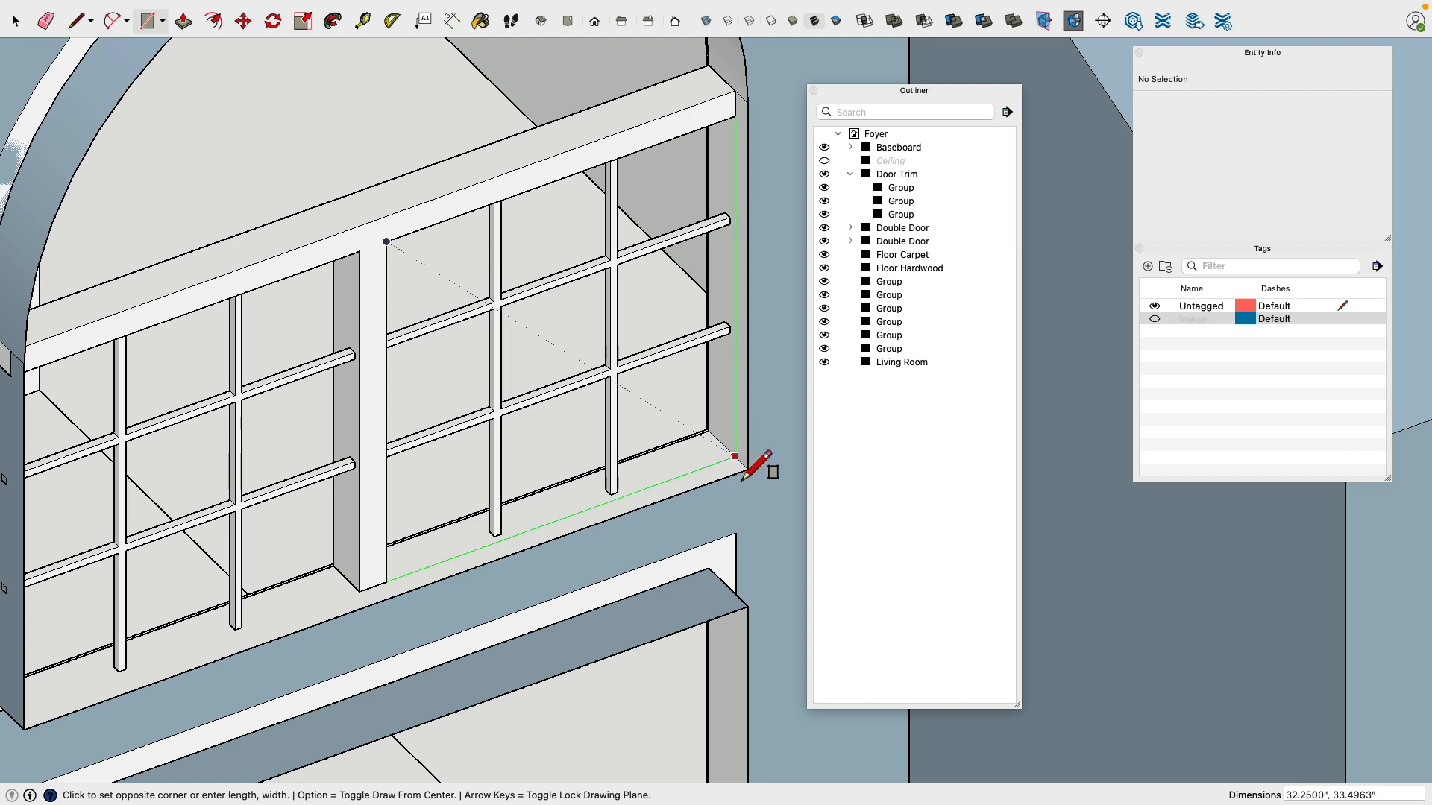
left_click(735, 456)
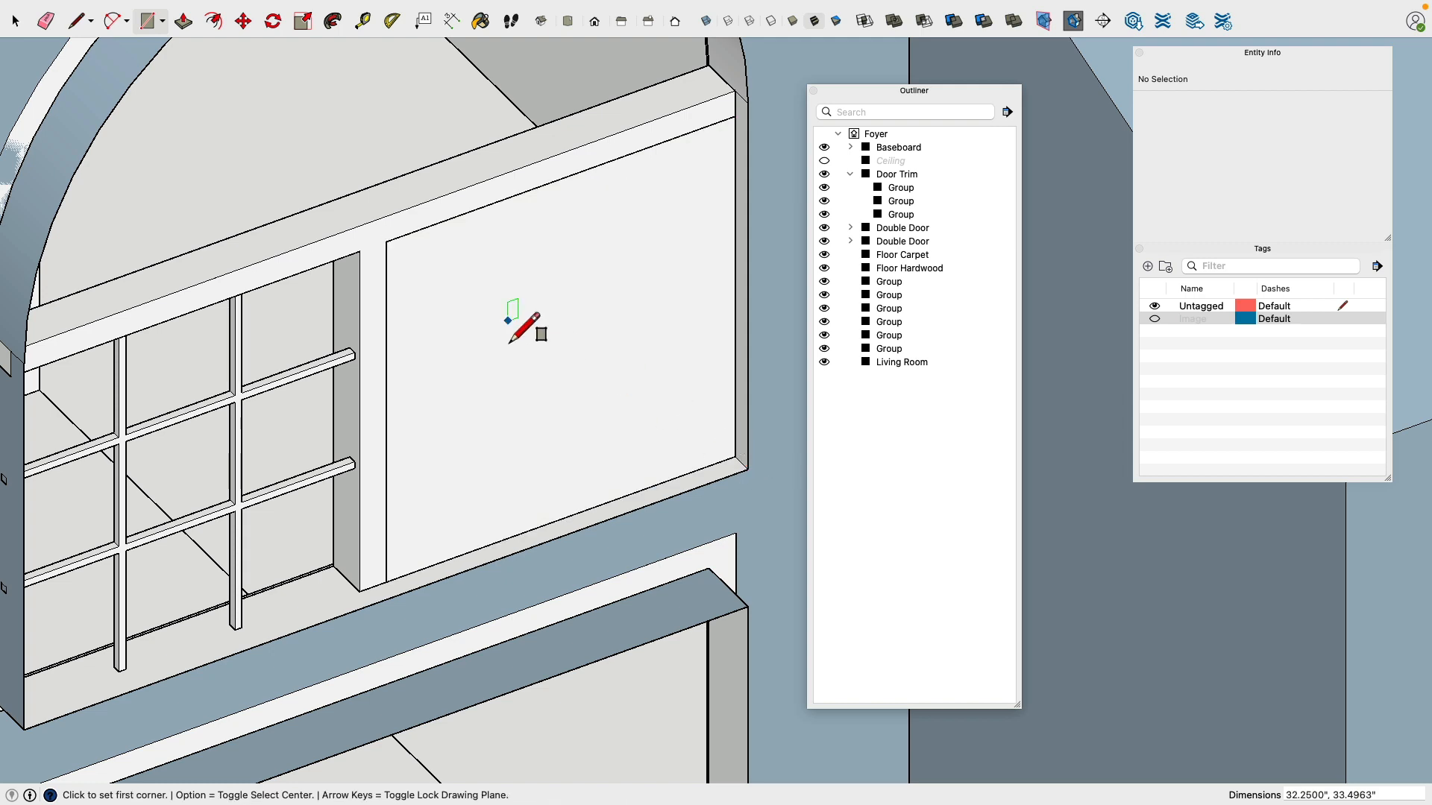
Step: Draw a rectangle about 32.25" by 33.5" filling the window opening to the left of the centre post
scroll(521, 319, "down", 3)
middle_click_drag(431, 310, 603, 334)
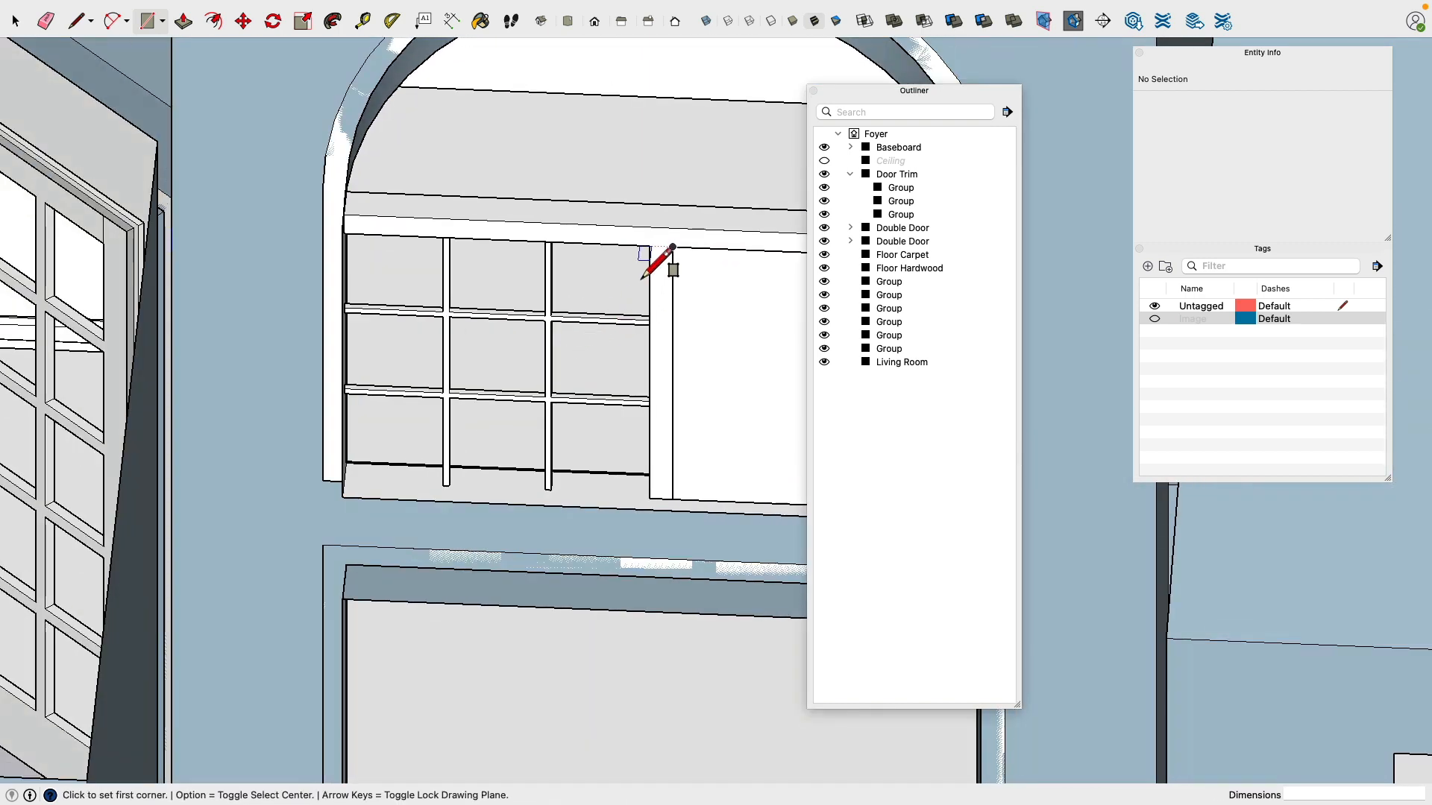
left_click(650, 268)
middle_click_drag(412, 440, 316, 452)
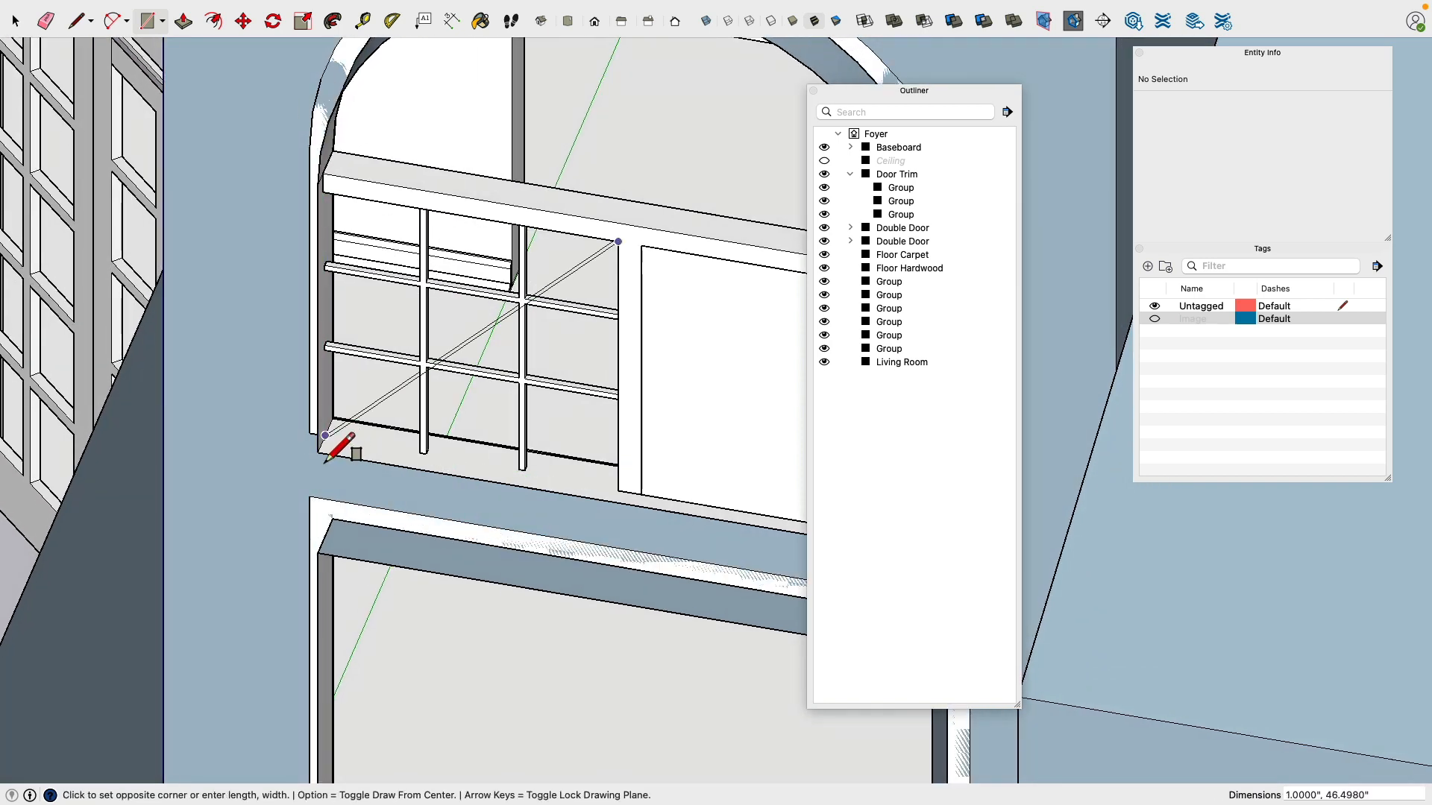
scroll(331, 457, "up", 3)
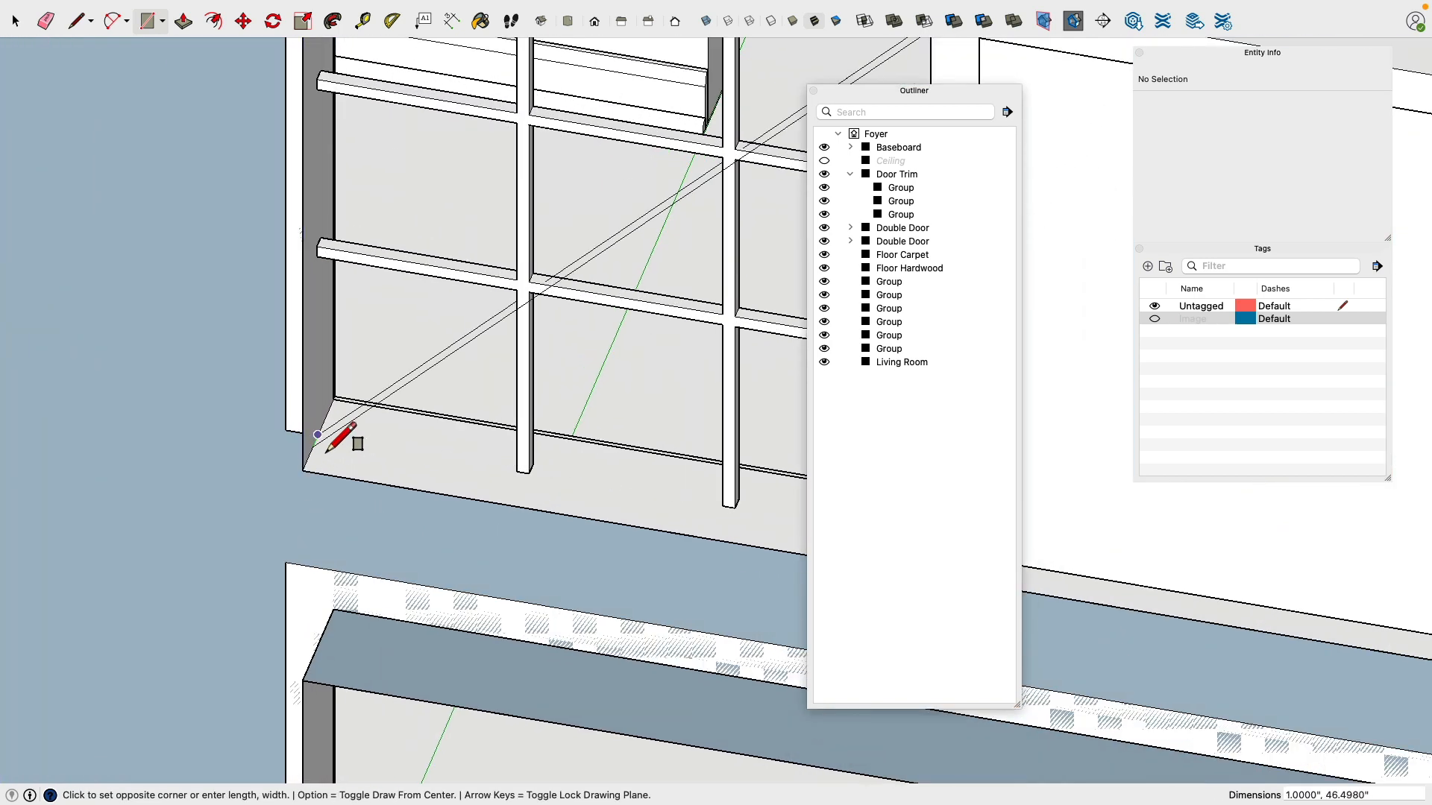
left_click(318, 463)
scroll(332, 455, "down", 5)
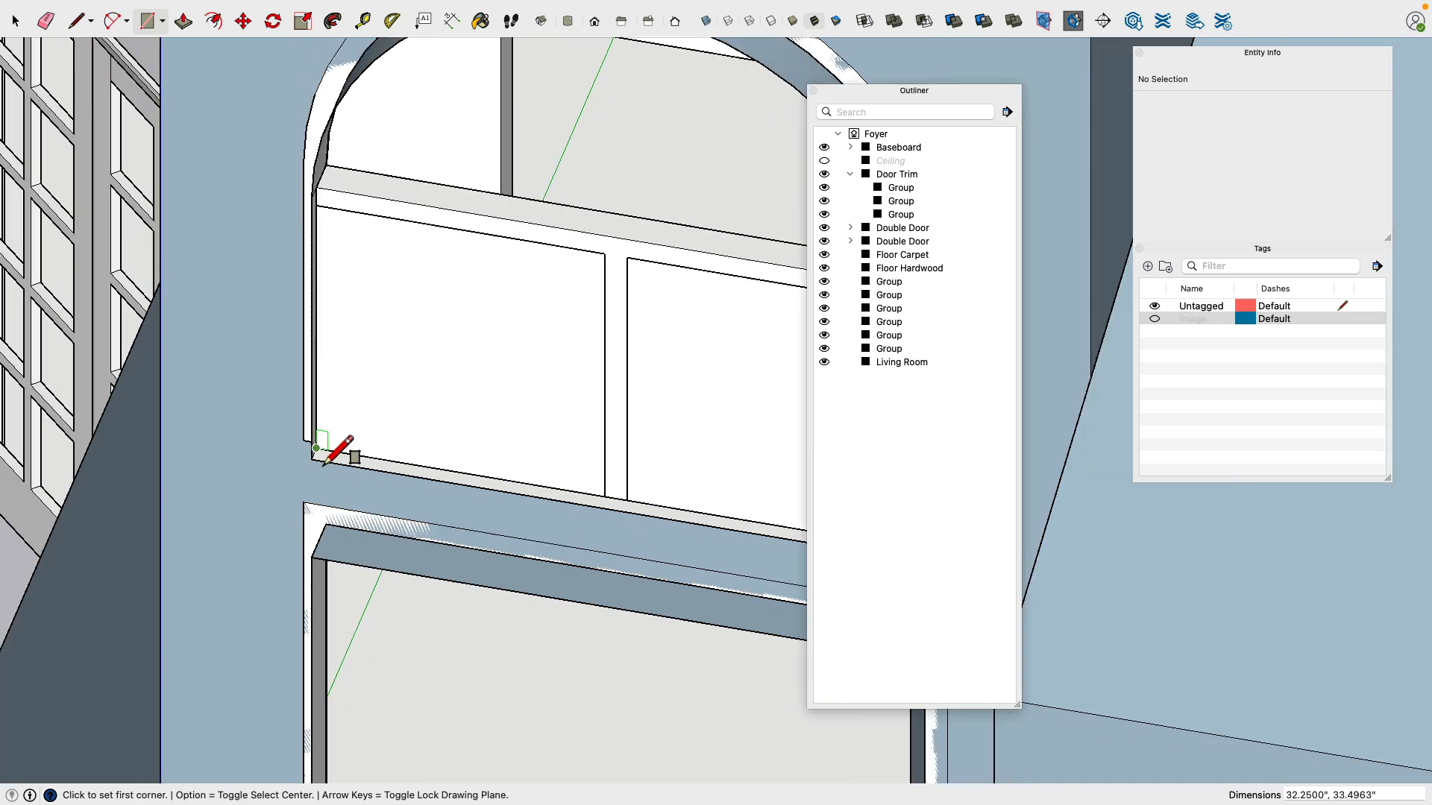
Step: Group the two pane rectangles in the window's lower openings, together with their edges
left_click(15, 20)
left_click(463, 366)
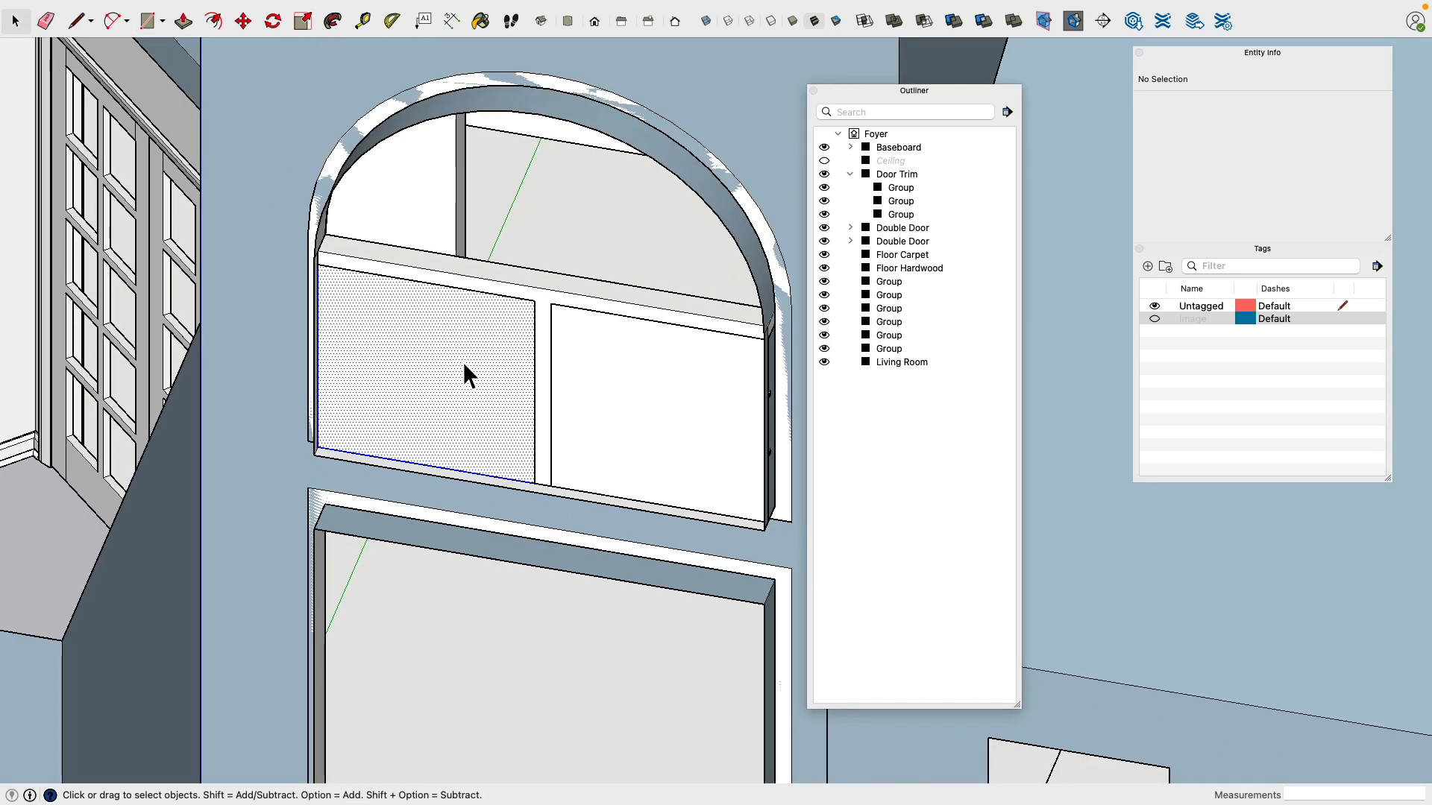
left_click(619, 384, "shift")
right_click(611, 366)
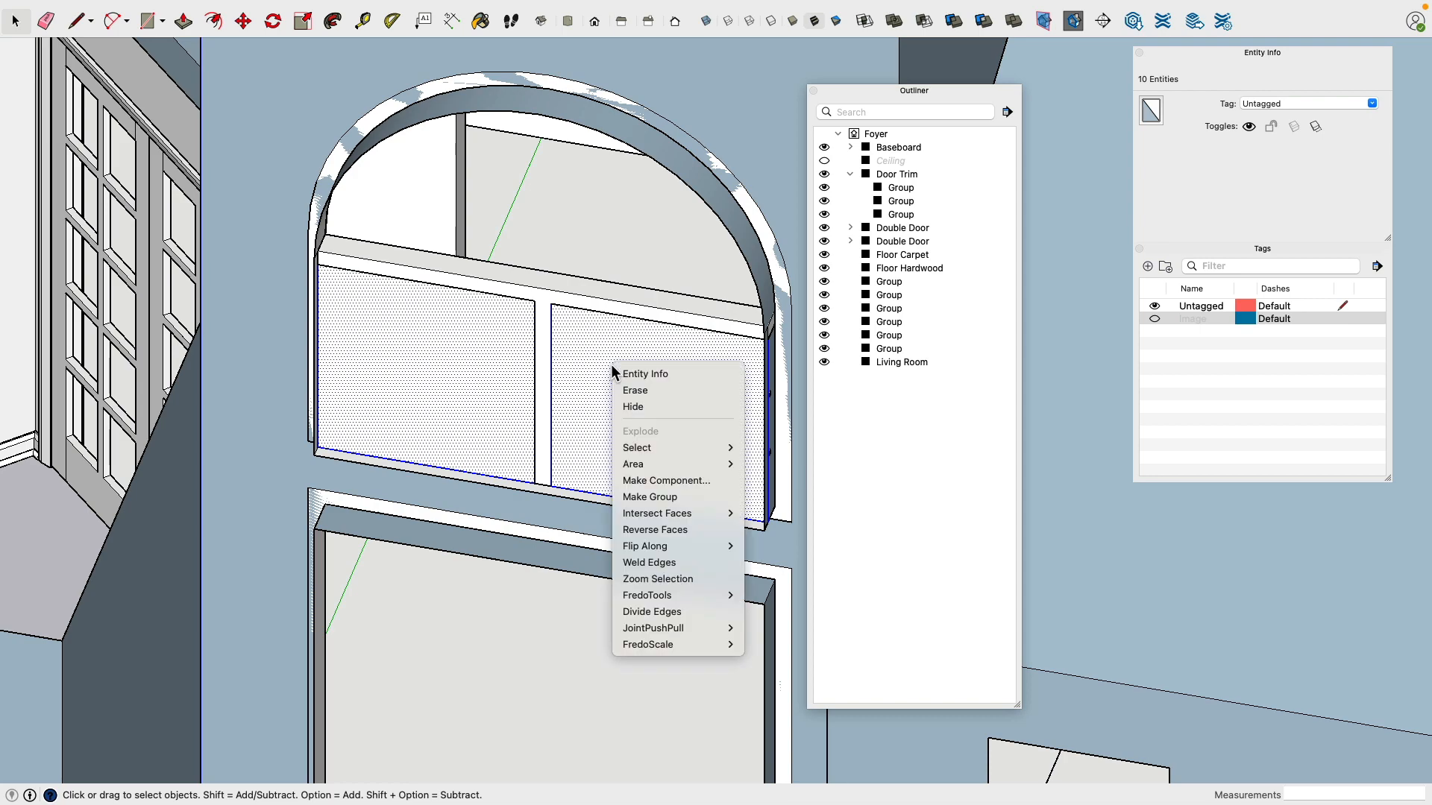
left_click(657, 504)
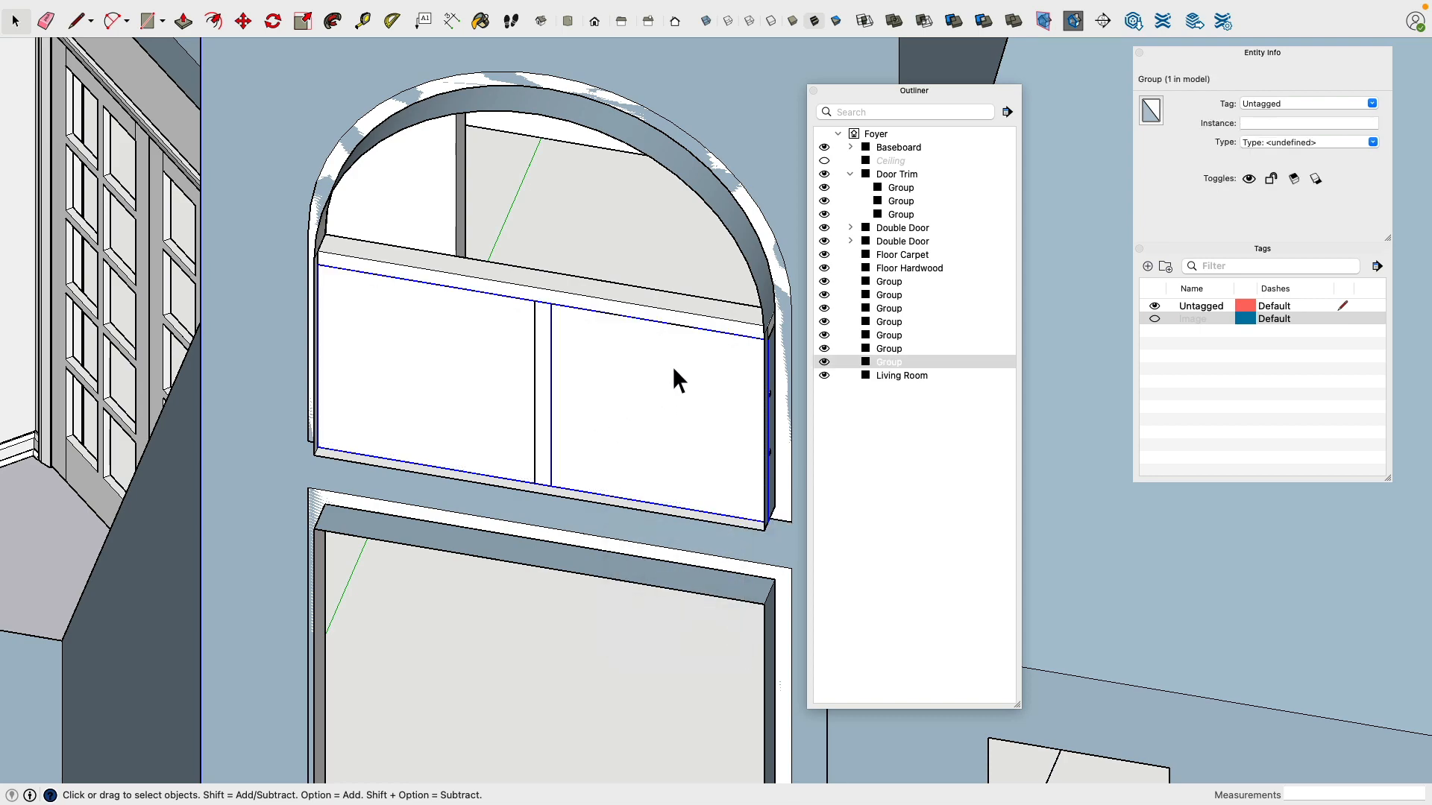
Step: Move the pane group 1.5" inward along the green axis, aligning it with the rear corner of the muntin bars
middle_click_drag(671, 378, 298, 365)
scroll(500, 297, "down", 4)
middle_click_drag(385, 280, 638, 314)
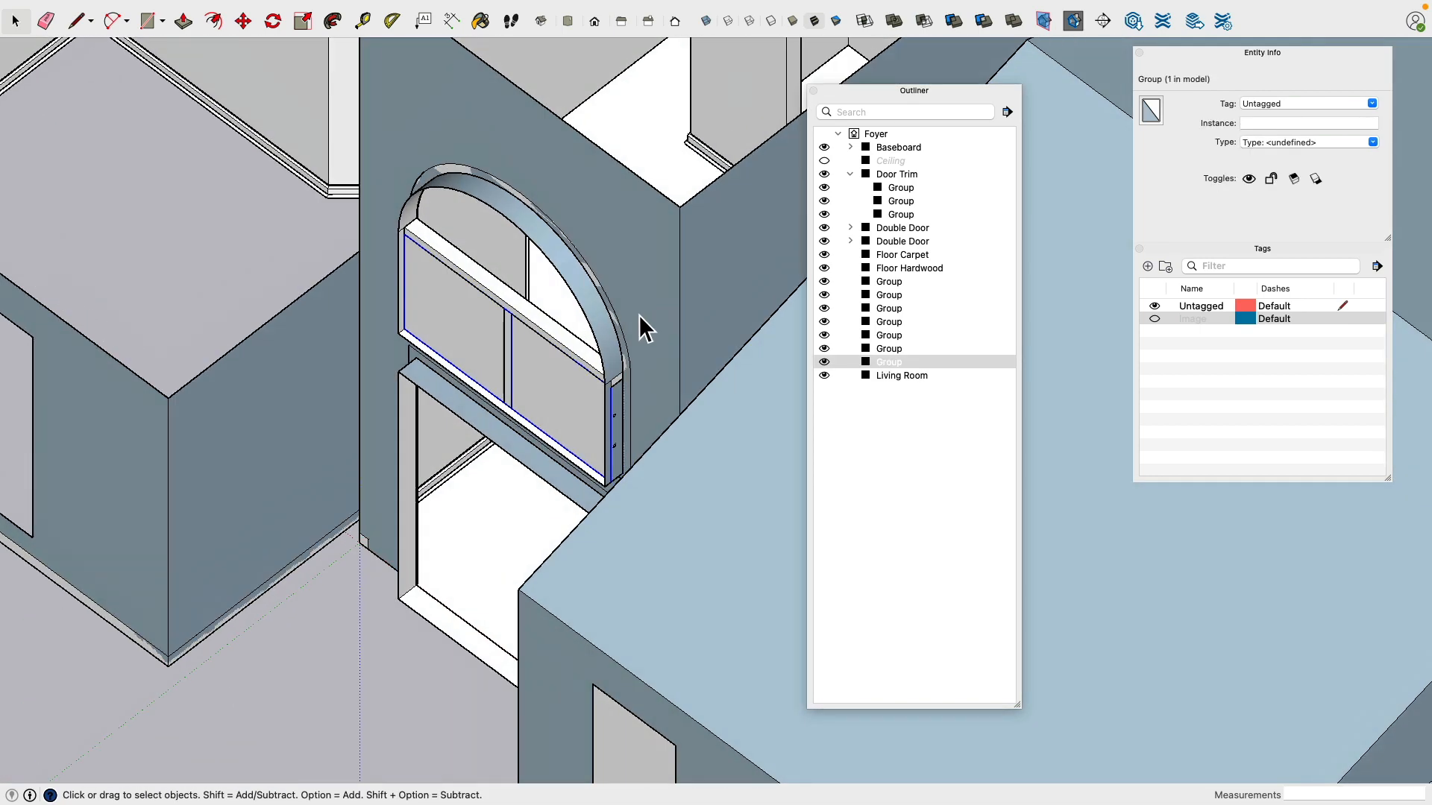
scroll(610, 361, "up", 5)
scroll(535, 415, "up", 2)
middle_click_drag(536, 414, 375, 294, "shift")
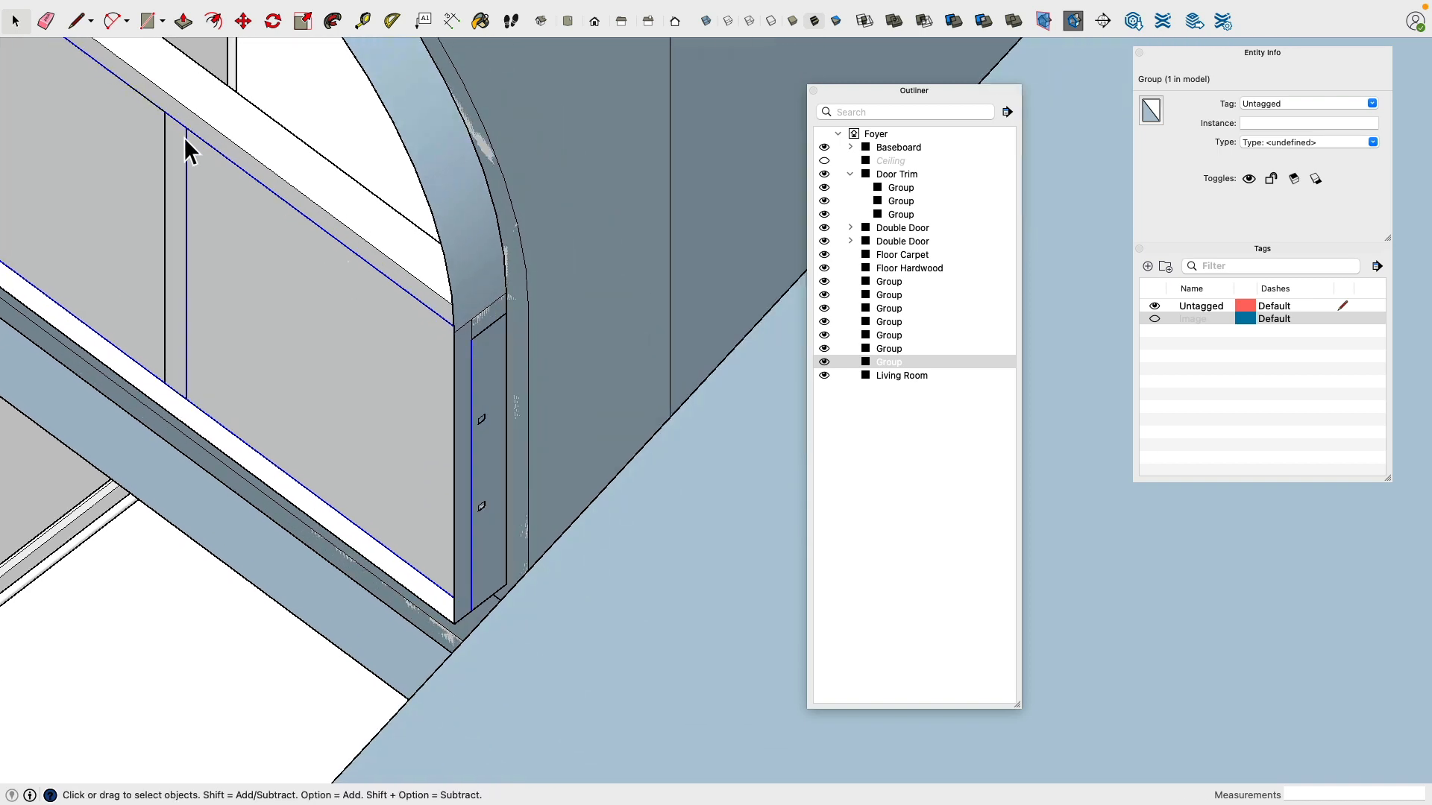
left_click(240, 26)
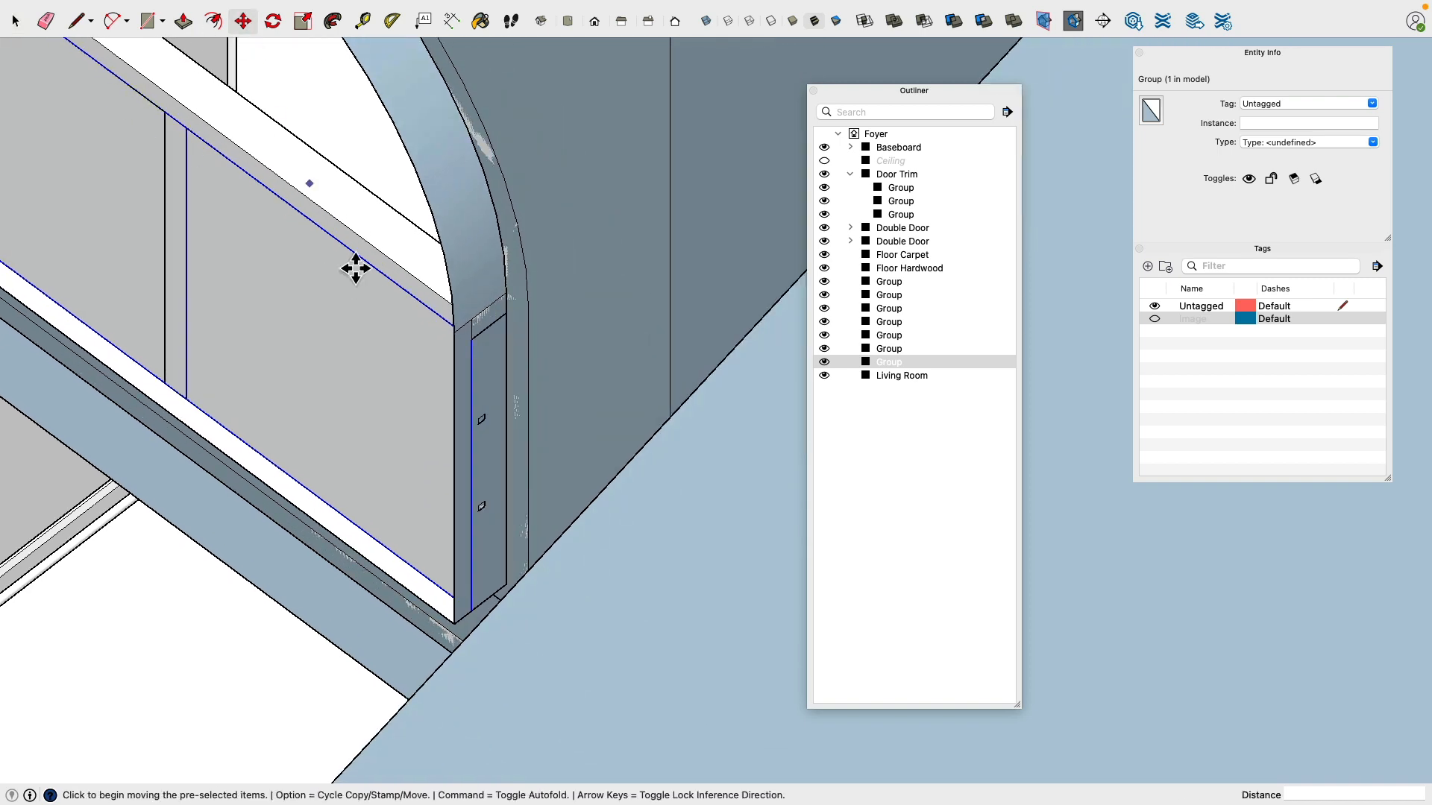
left_click(254, 425)
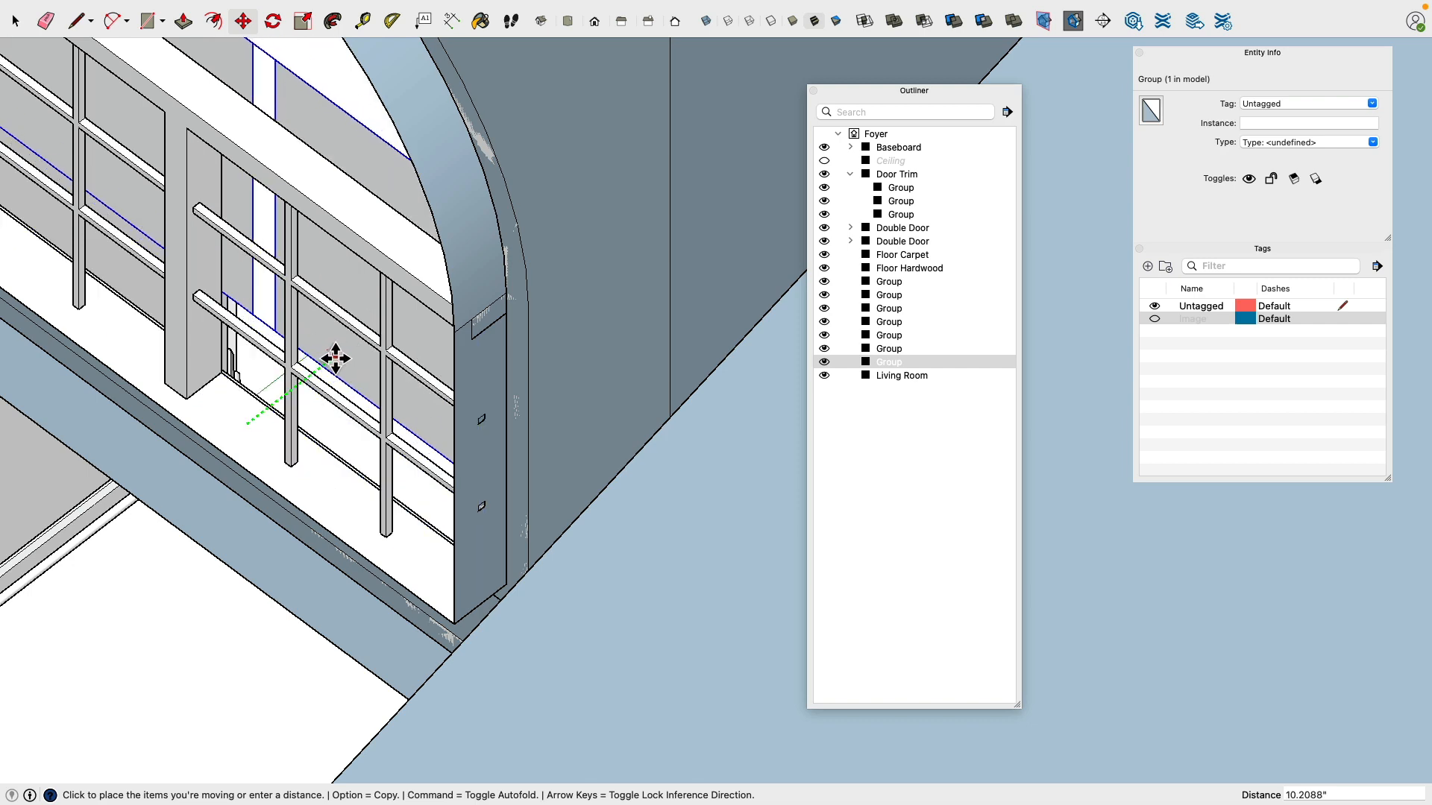
scroll(329, 358, "up", 5)
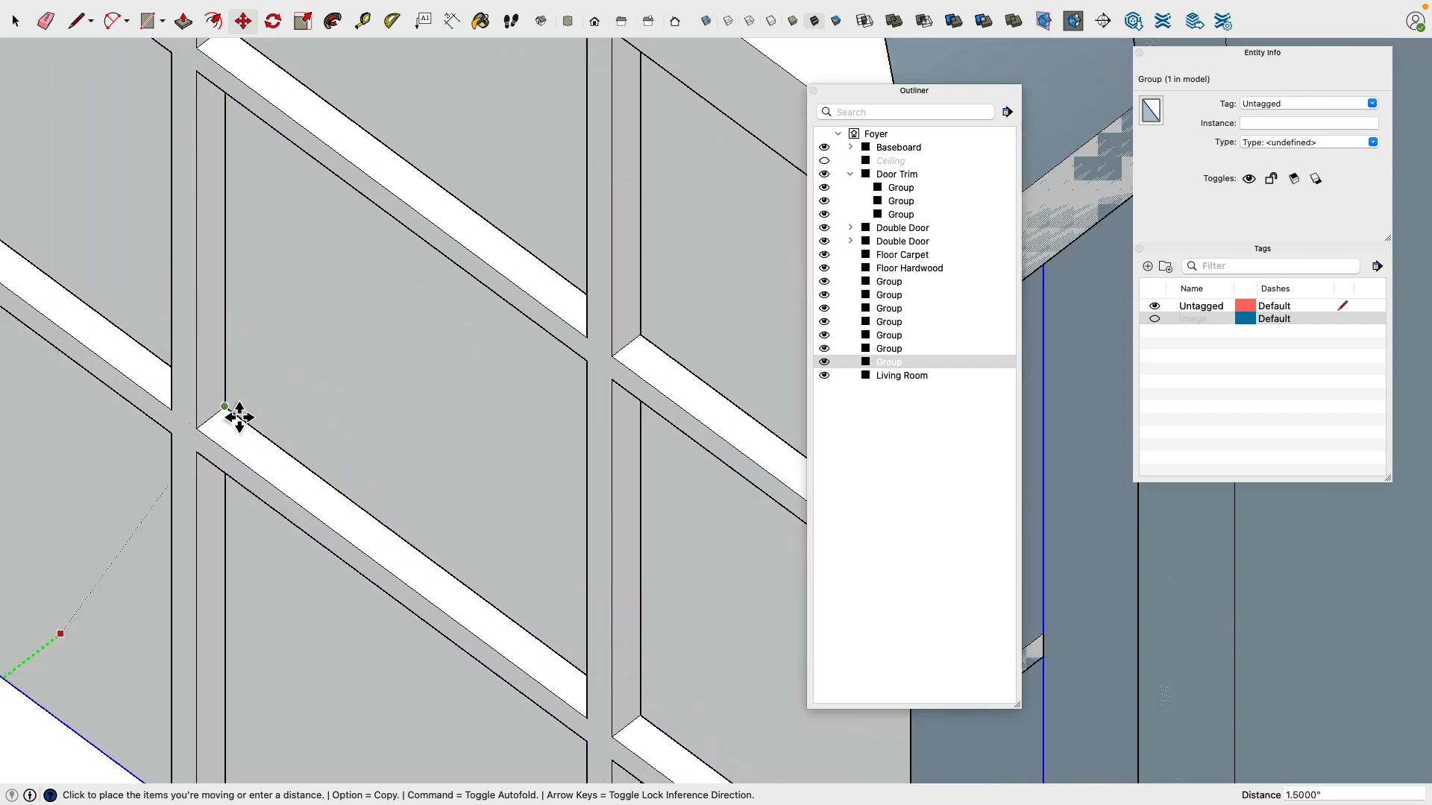
left_click(238, 418)
Step: Shift the pane group 0.375" back toward the outside so it sits midway through the muntin bars' depth
scroll(265, 406, "down", 5)
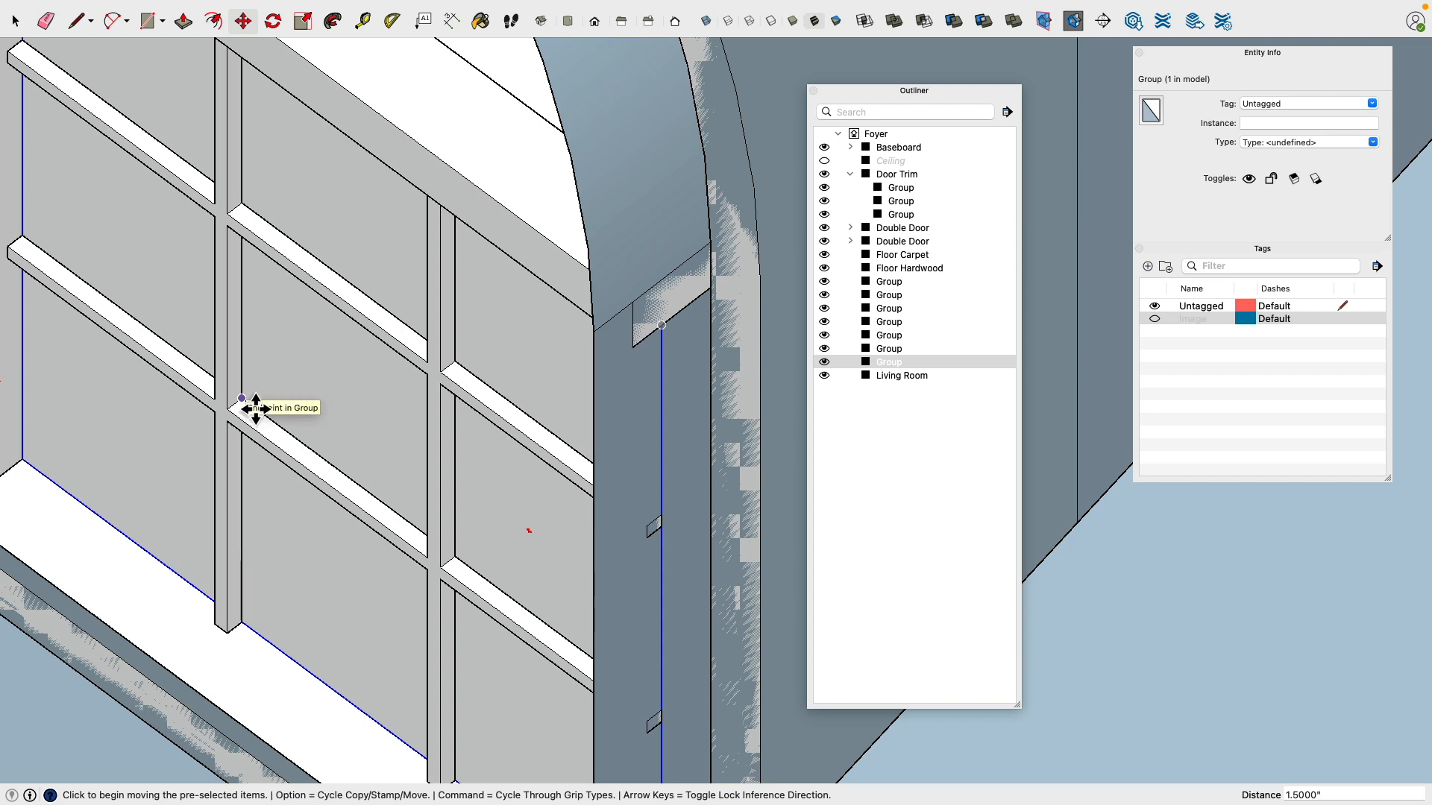
scroll(255, 409, "up", 4)
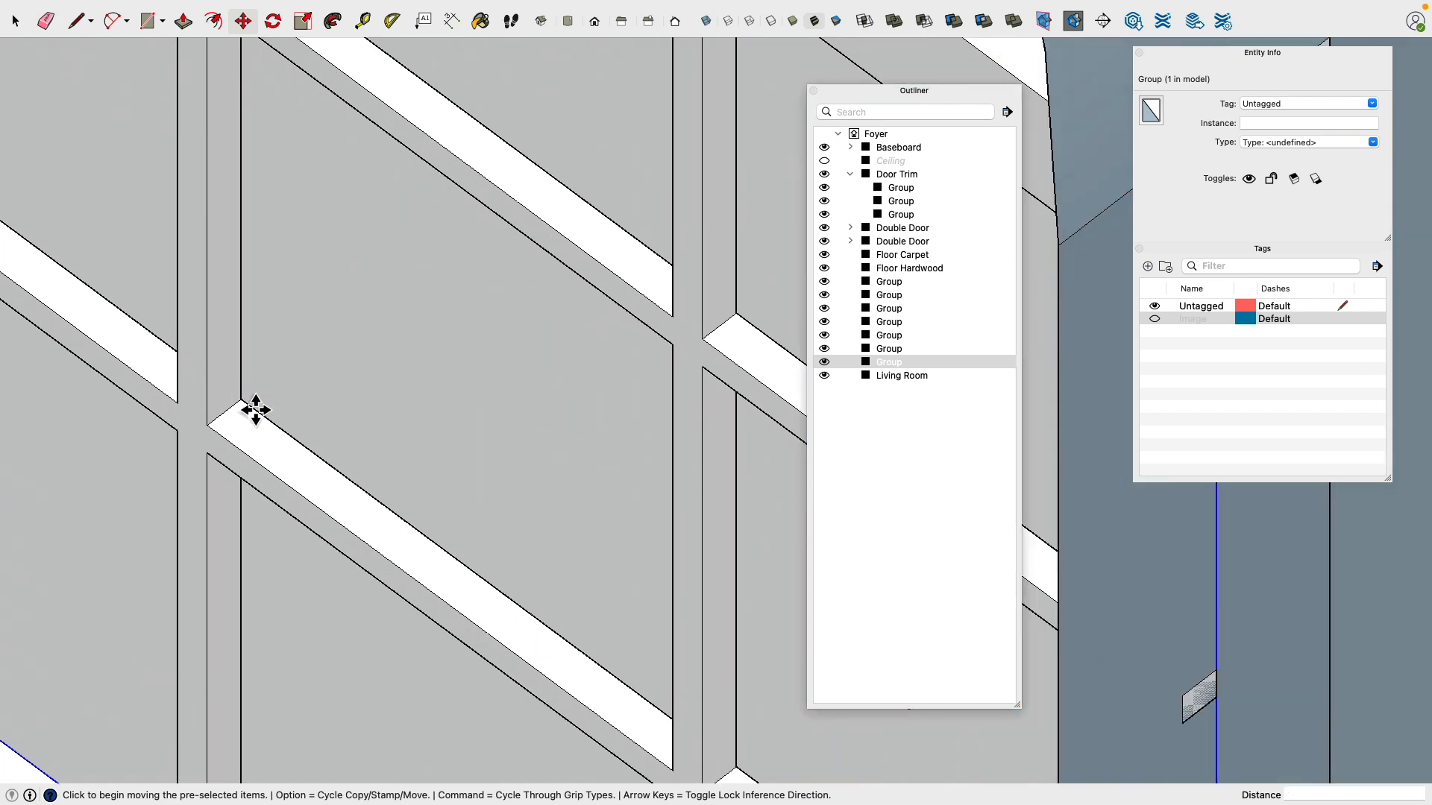
left_click(252, 408)
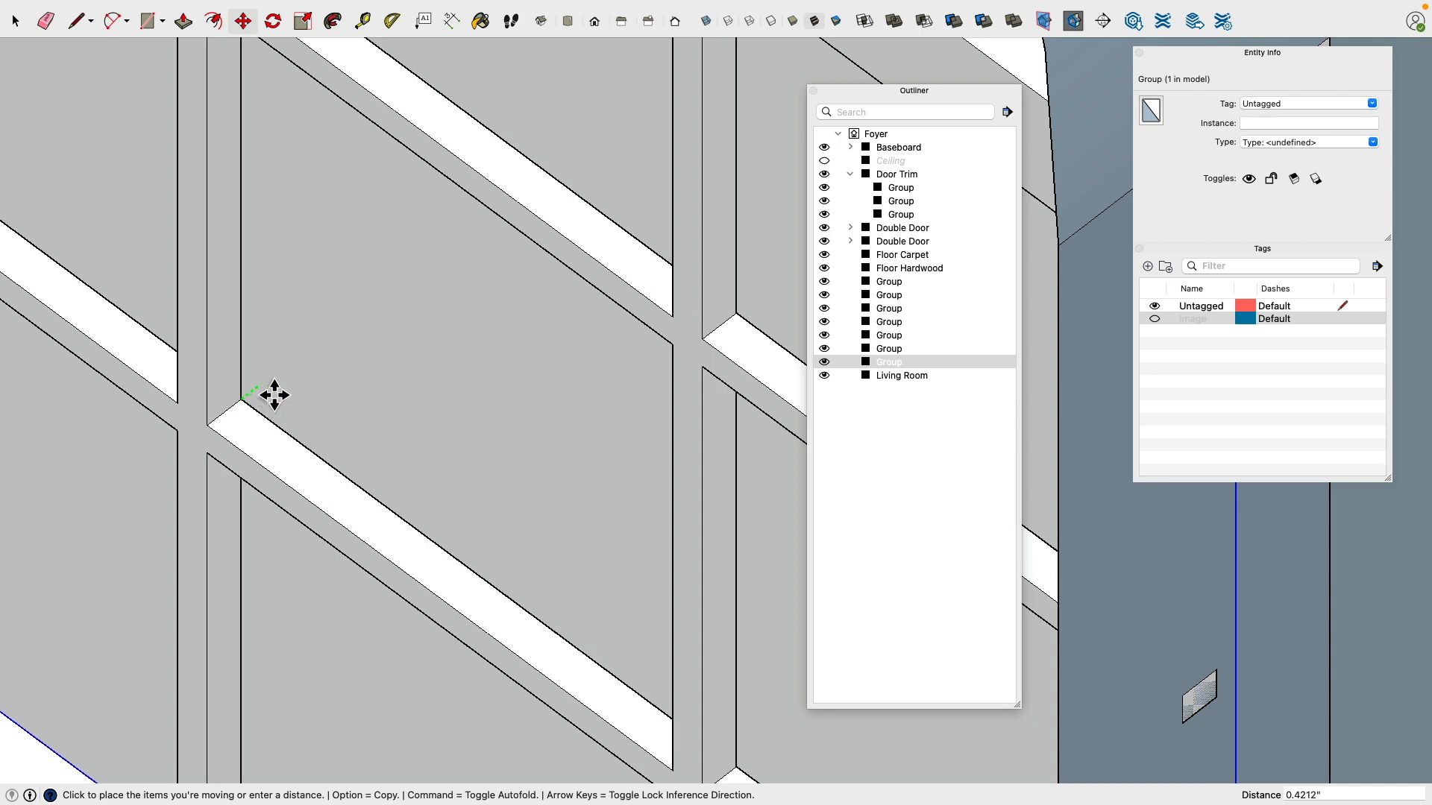
left_click(233, 418)
scroll(306, 377, "down", 6)
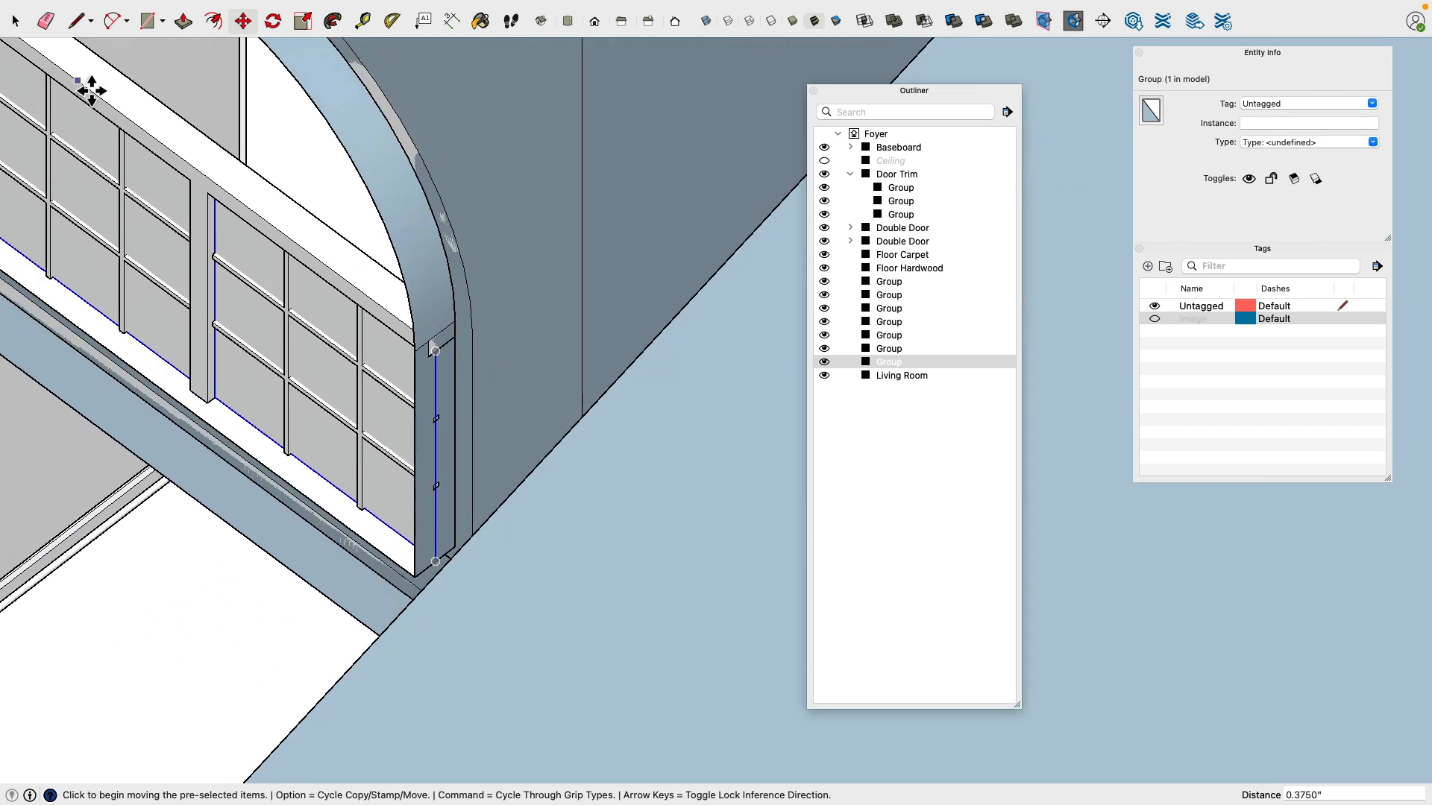
left_click(15, 20)
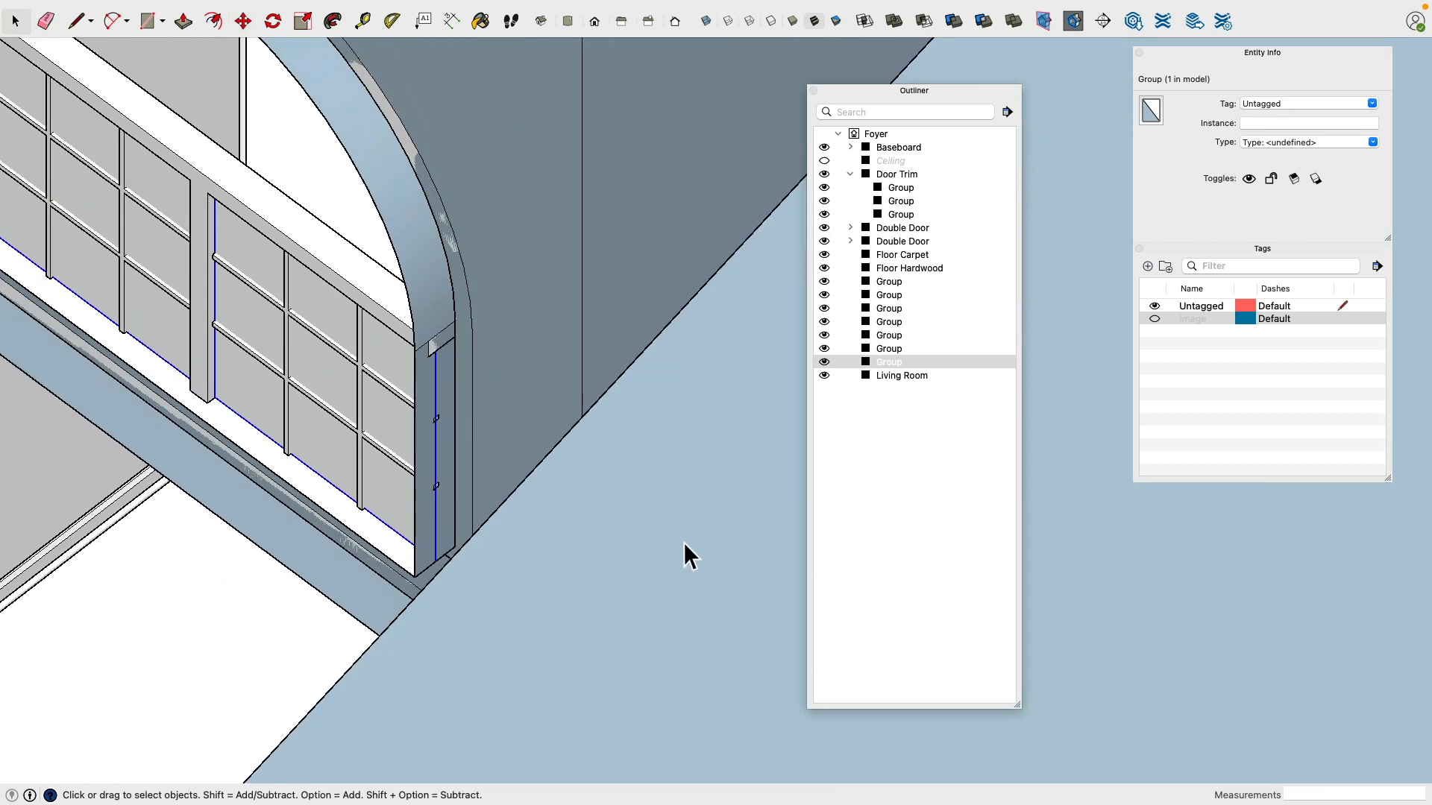
double_click(646, 527)
scroll(597, 522, "down", 3)
scroll(472, 583, "down", 8)
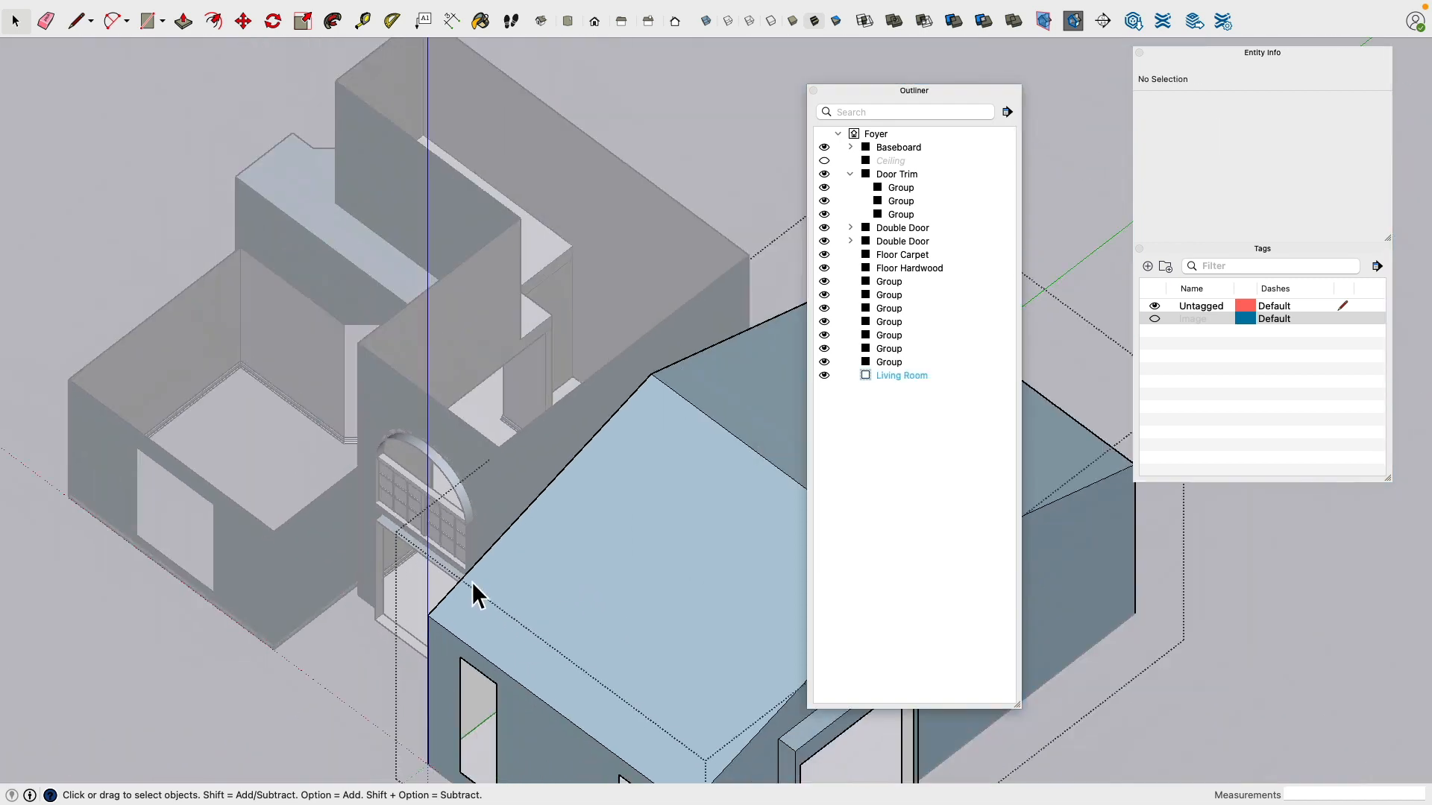
left_click(650, 245)
scroll(438, 607, "up", 8)
scroll(439, 447, "up", 4)
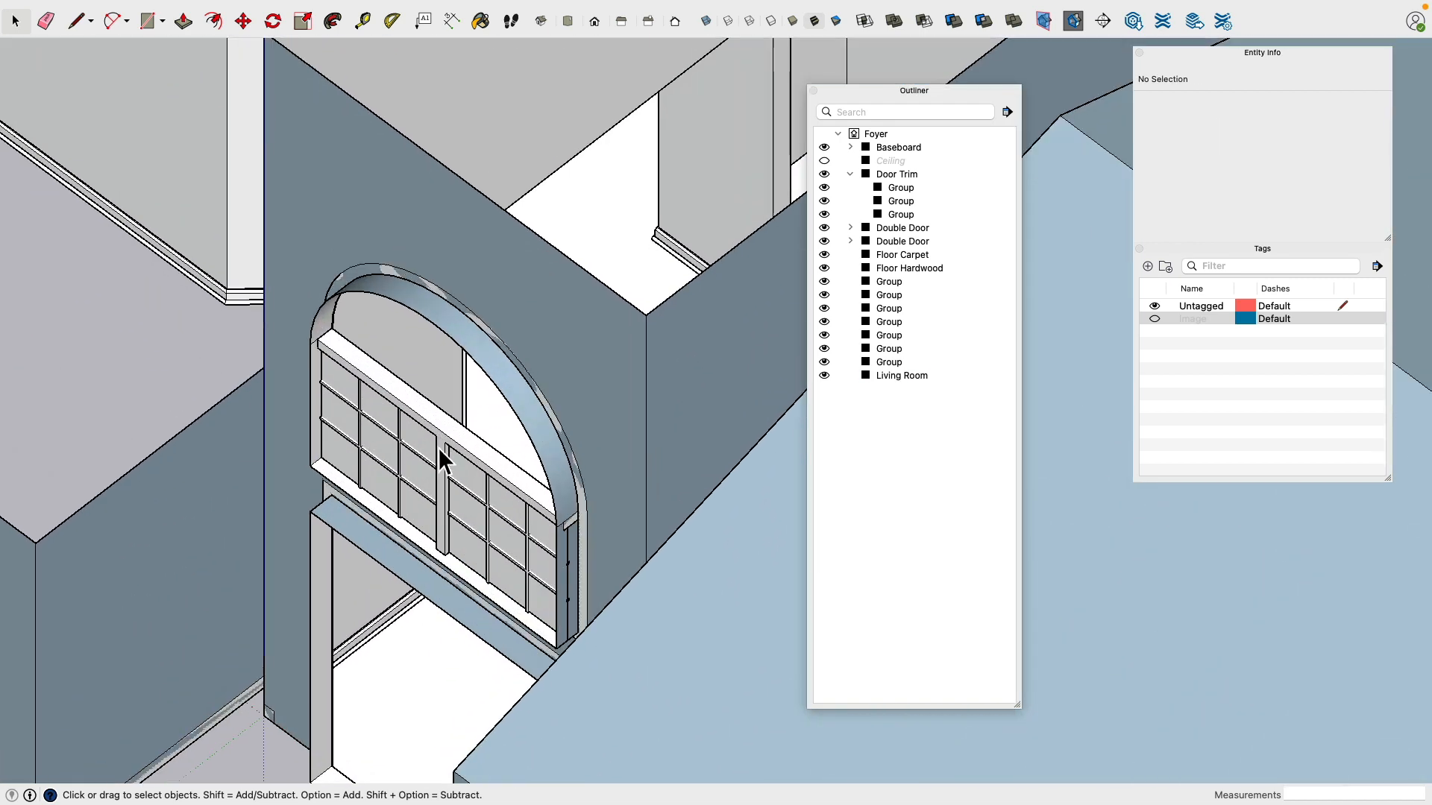
Step: Select the pane group, examine the window in the Entrance.JPG reference photo, and return to SketchUp
left_click(425, 450)
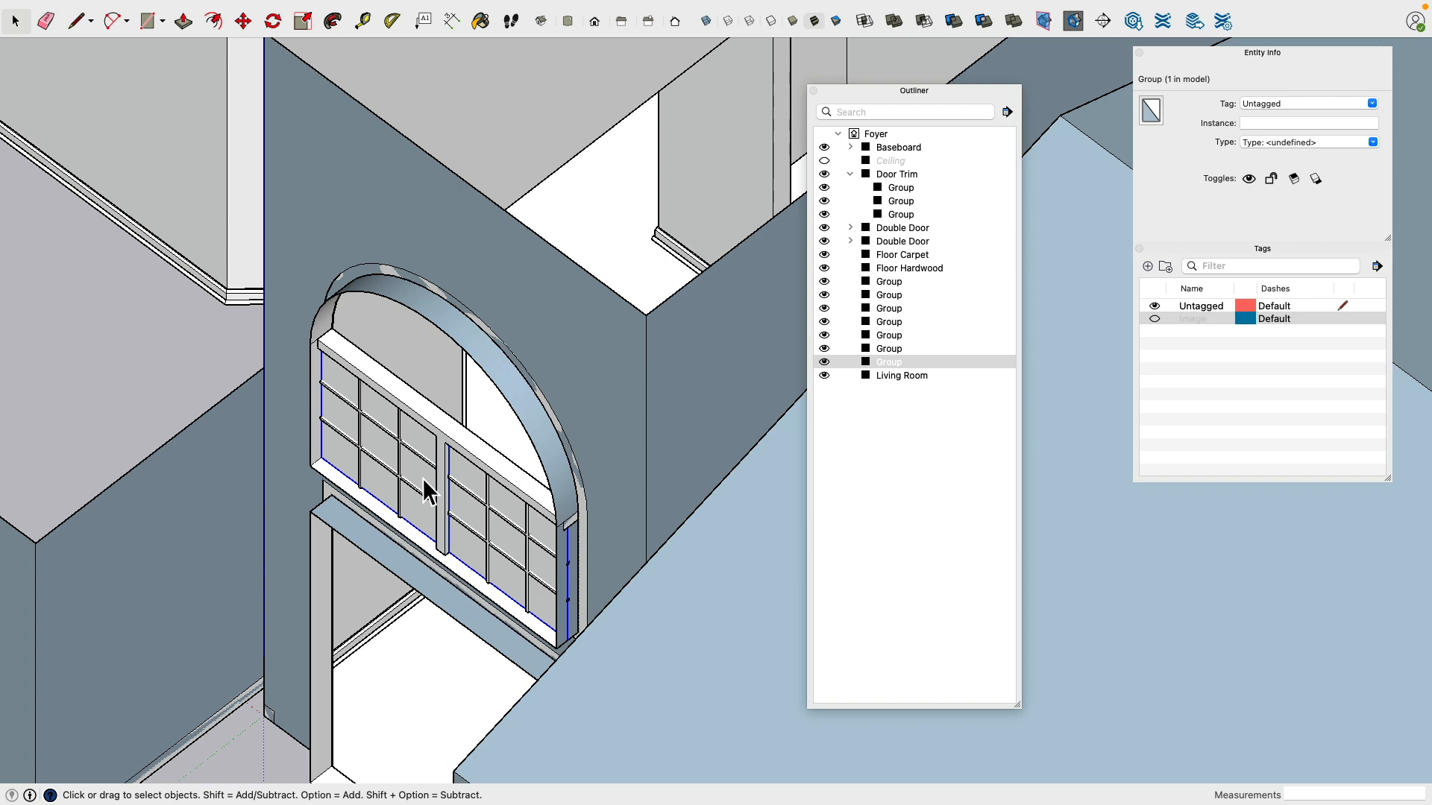
key("super+Tab")
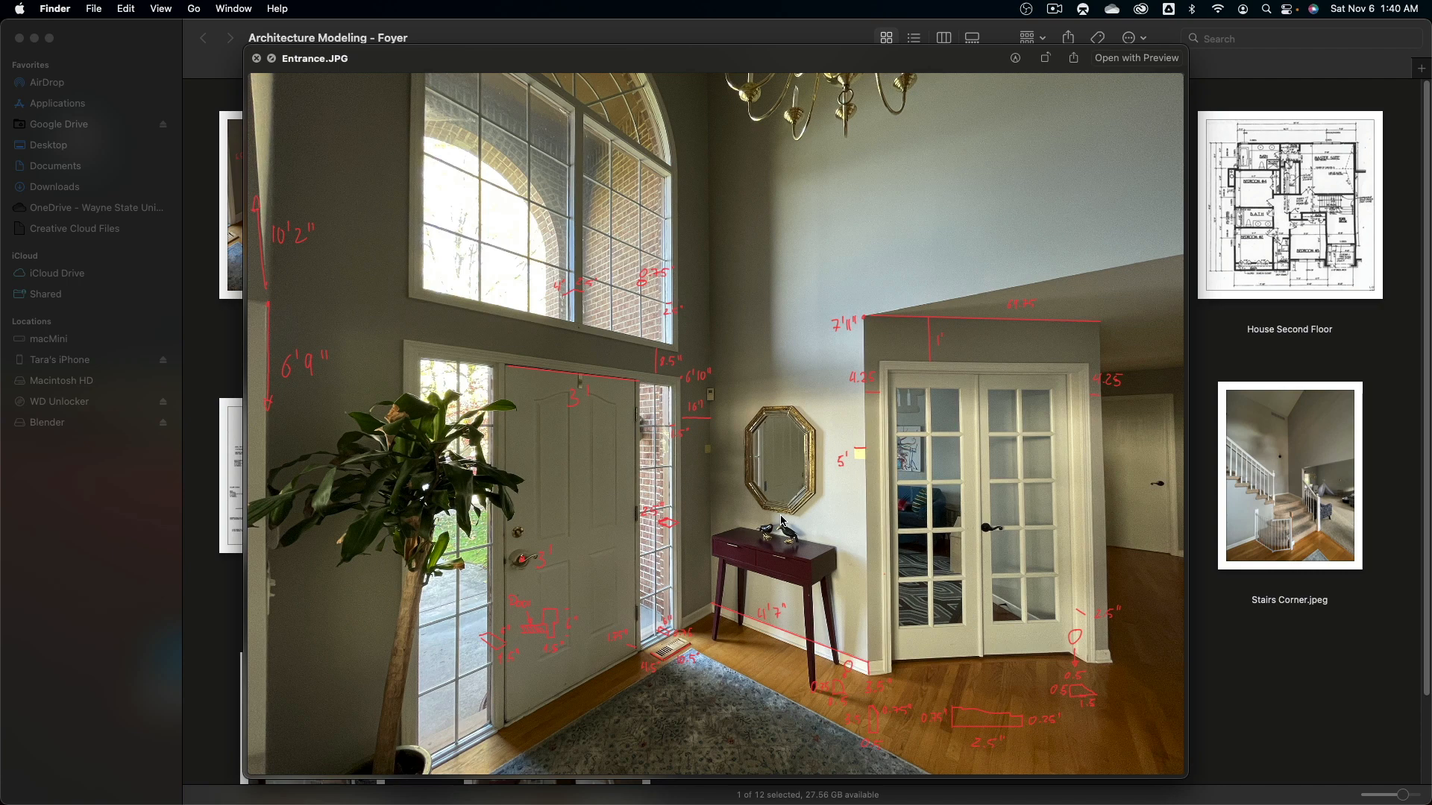
key("super+Tab")
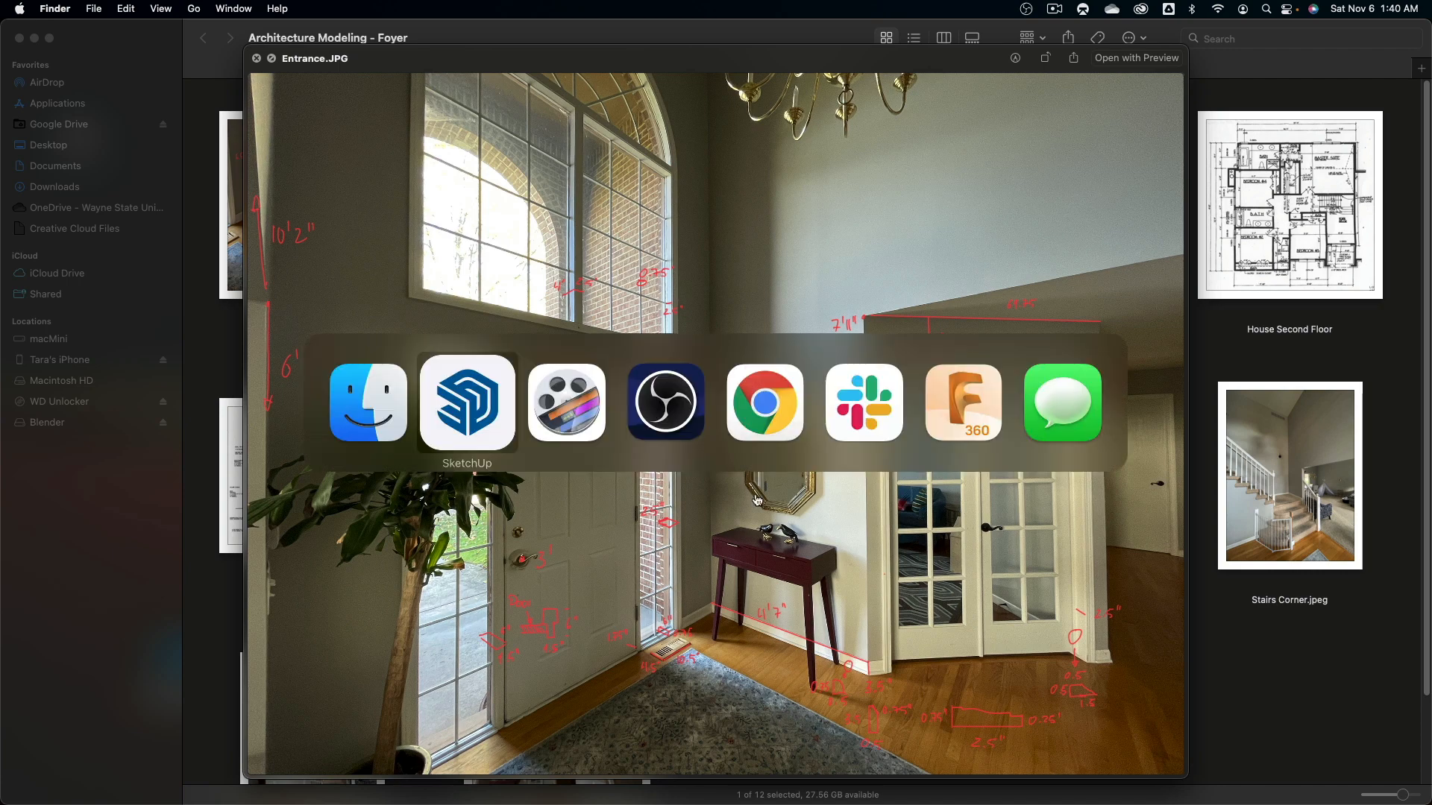
left_click(477, 430)
Step: Open the pane group, reverse the faces of both glass panes so their front sides face the room, and exit the group
mouse_move(614, 431)
middle_mouse_down()
mouse_move(580, 358)
mouse_move(242, 352)
mouse_move(381, 371)
mouse_move(537, 456)
mouse_move(396, 291)
mouse_move(431, 199)
middle_mouse_up()
double_click(470, 225)
left_click(468, 231)
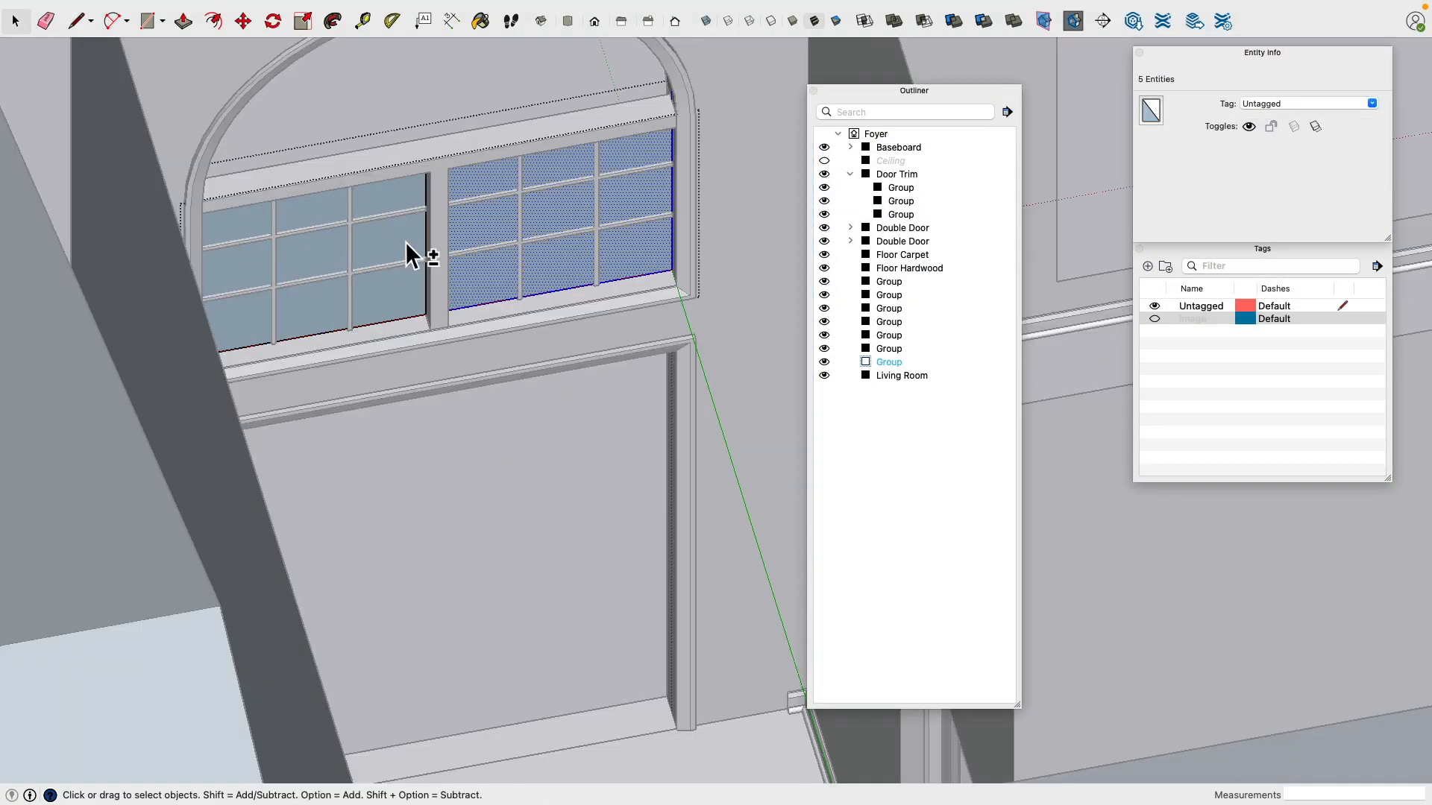
left_click(405, 241, "shift")
right_click(478, 220)
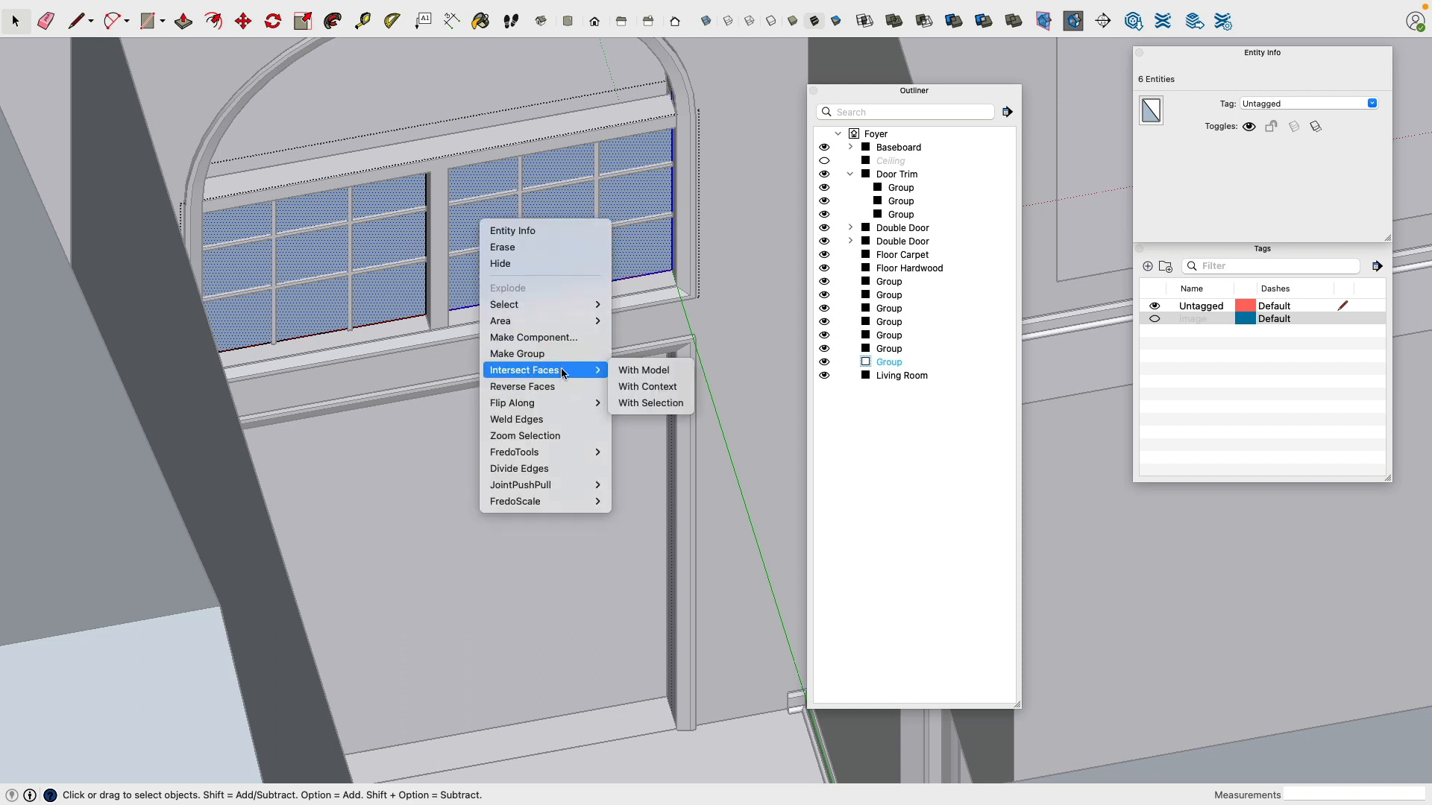
mouse_move(567, 410)
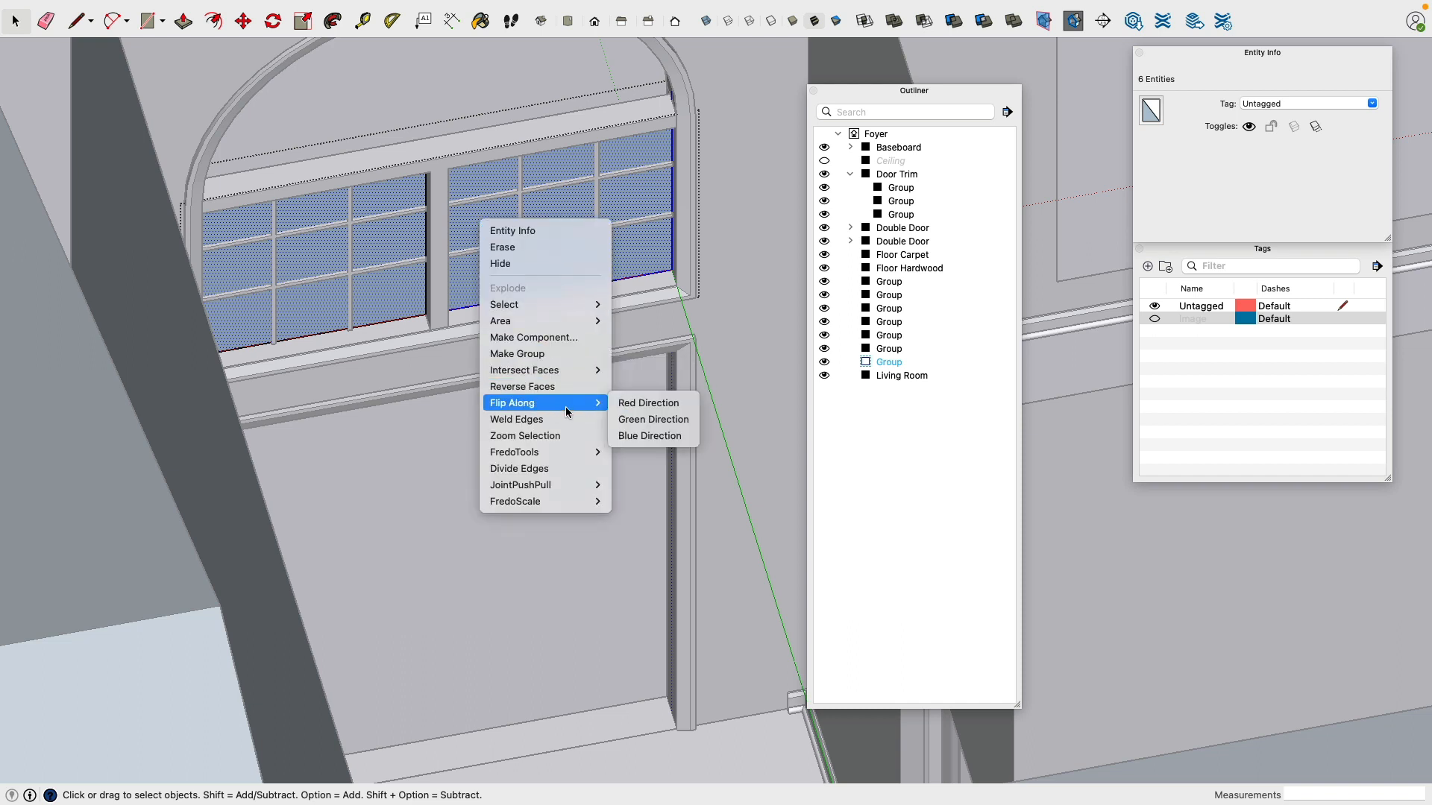
left_click(564, 387)
left_click(538, 491)
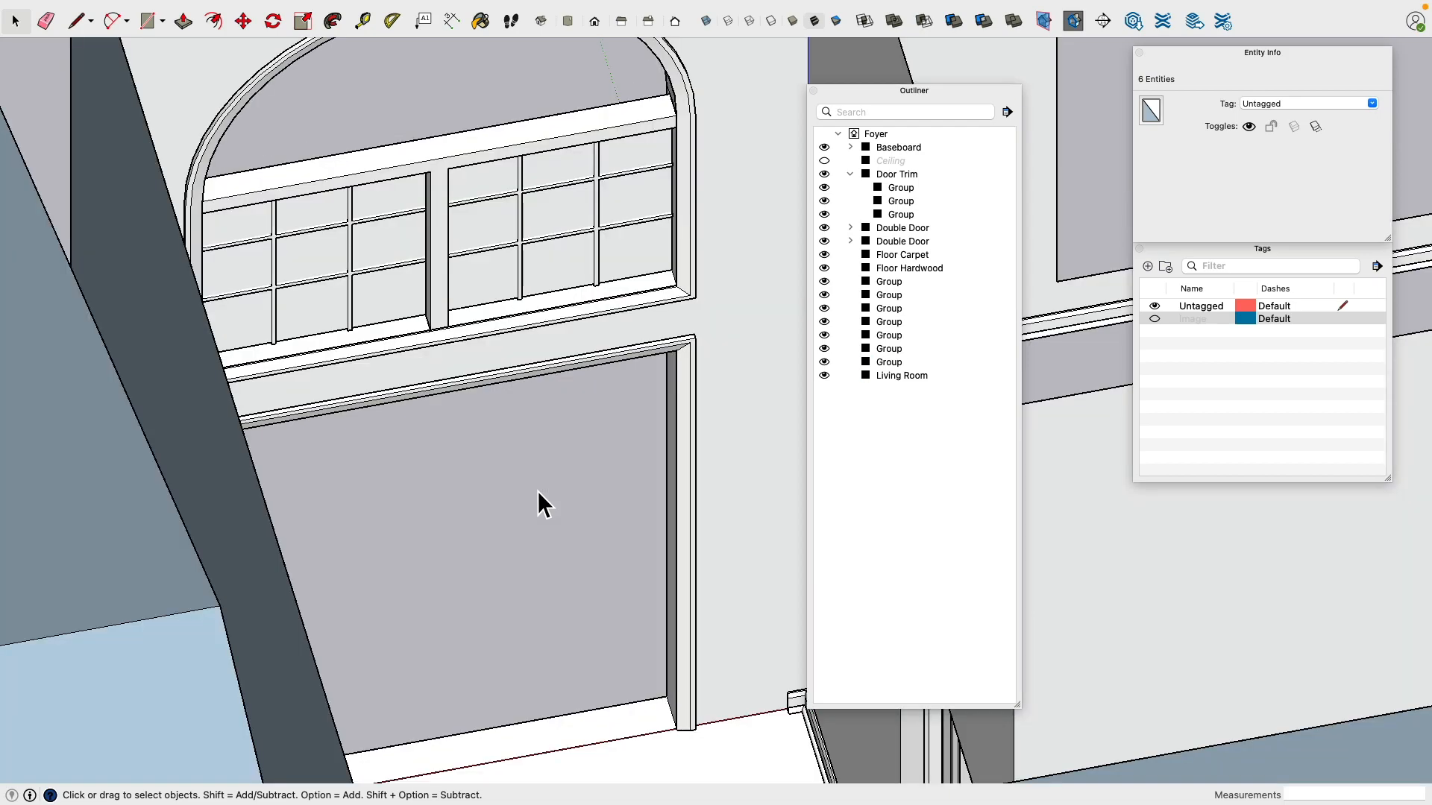
Step: Compare the arched window's inner side with the Entrance.JPG reference photo and return to SketchUp
mouse_move(559, 367)
middle_mouse_down()
mouse_move(527, 463)
mouse_move(440, 463)
mouse_move(482, 472)
mouse_move(473, 463)
middle_mouse_up()
key("ctrl+Left")
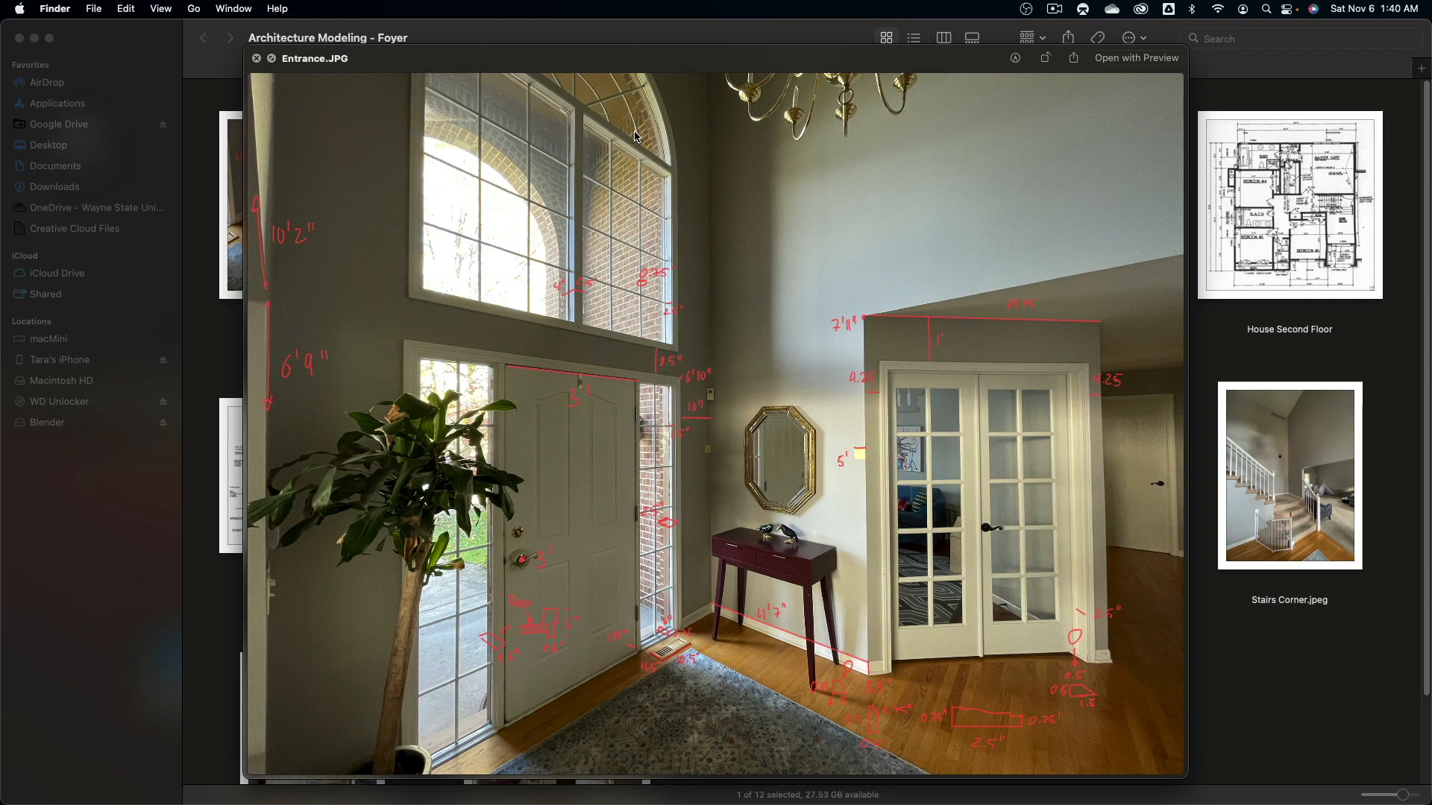
key("super+Tab")
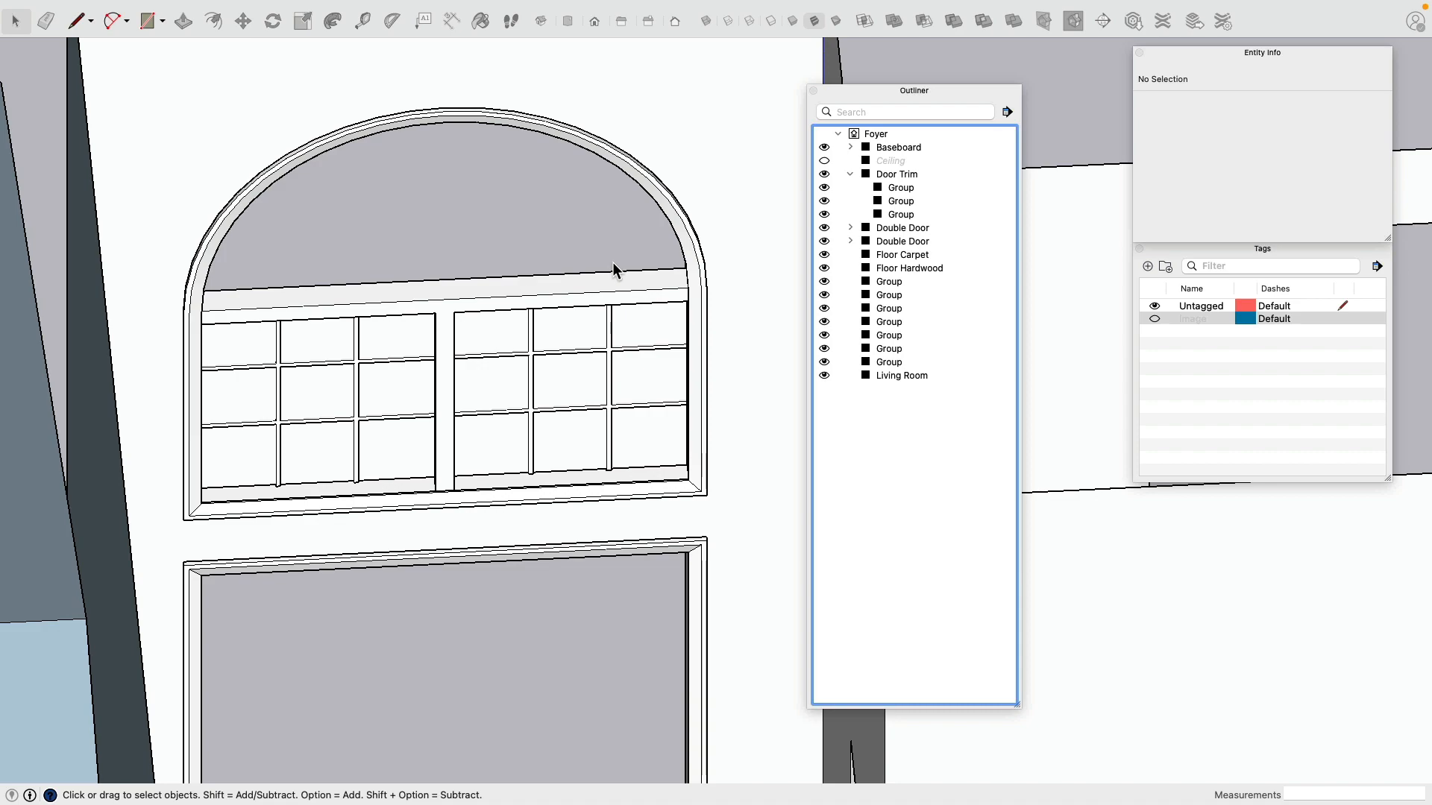
Step: Hide the Living Room group from the exterior side of the house
middle_click_drag(613, 264, 464, 432)
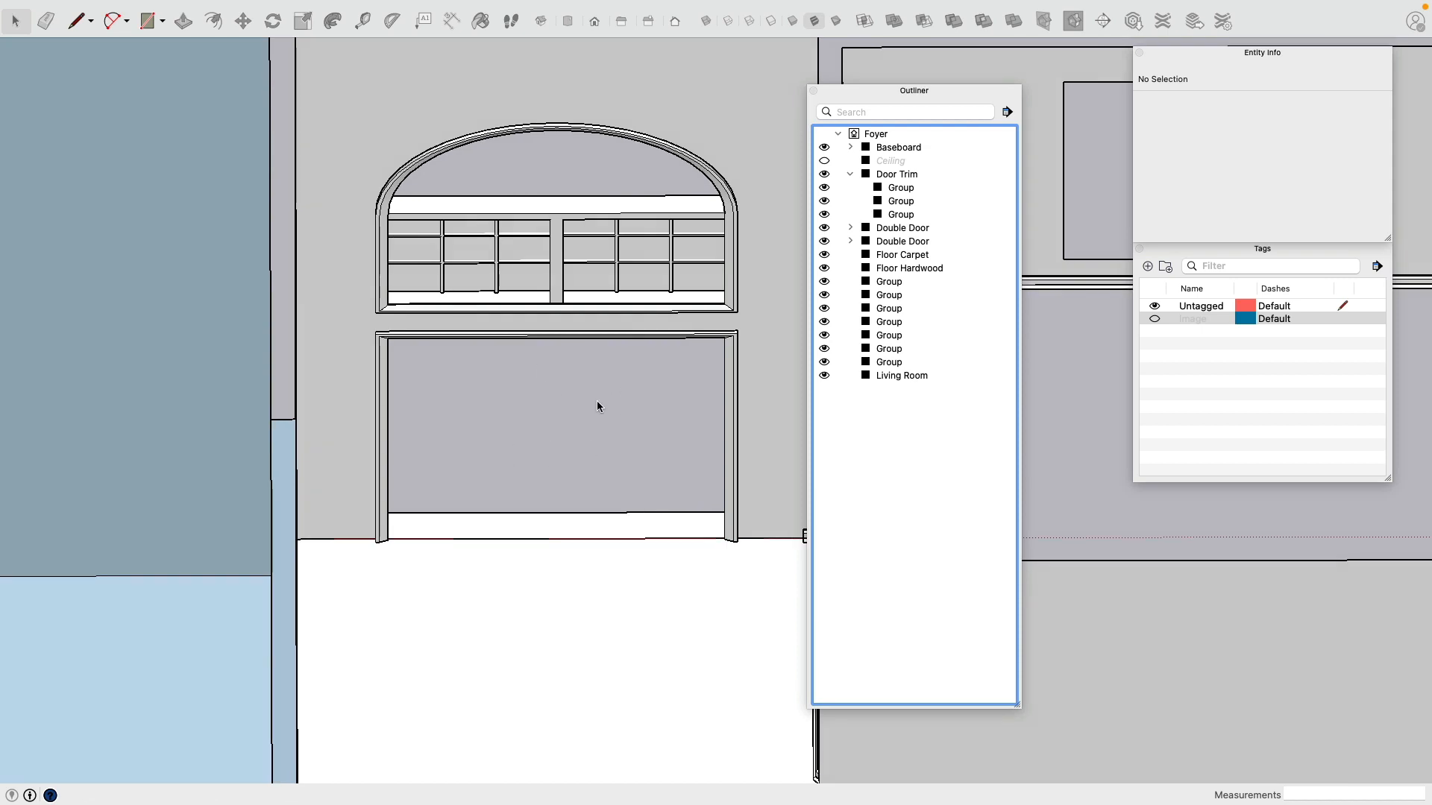
middle_click_drag(447, 431, 643, 430)
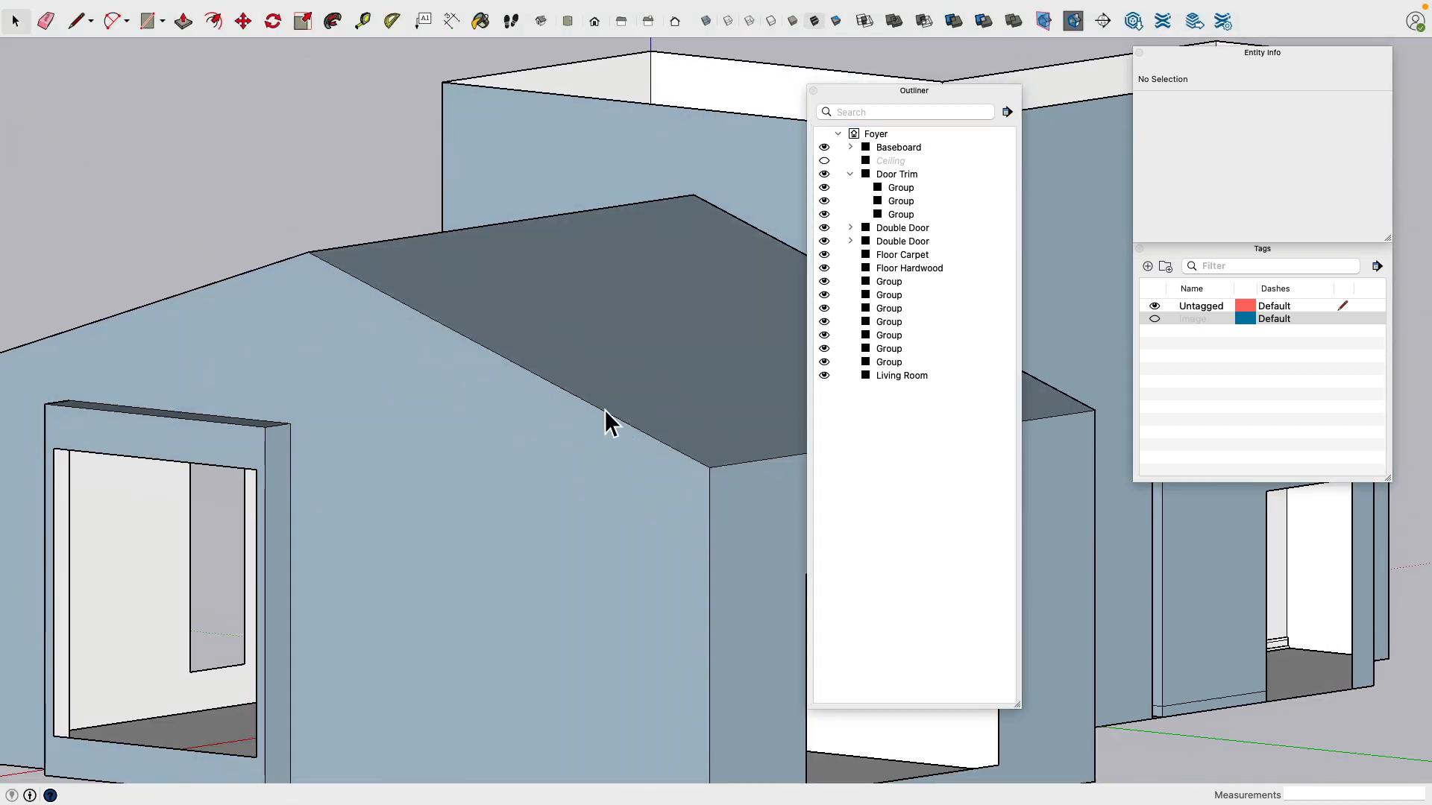
scroll(671, 514, "up", 3)
scroll(517, 457, "down", 4)
left_click(296, 395)
key("super+e")
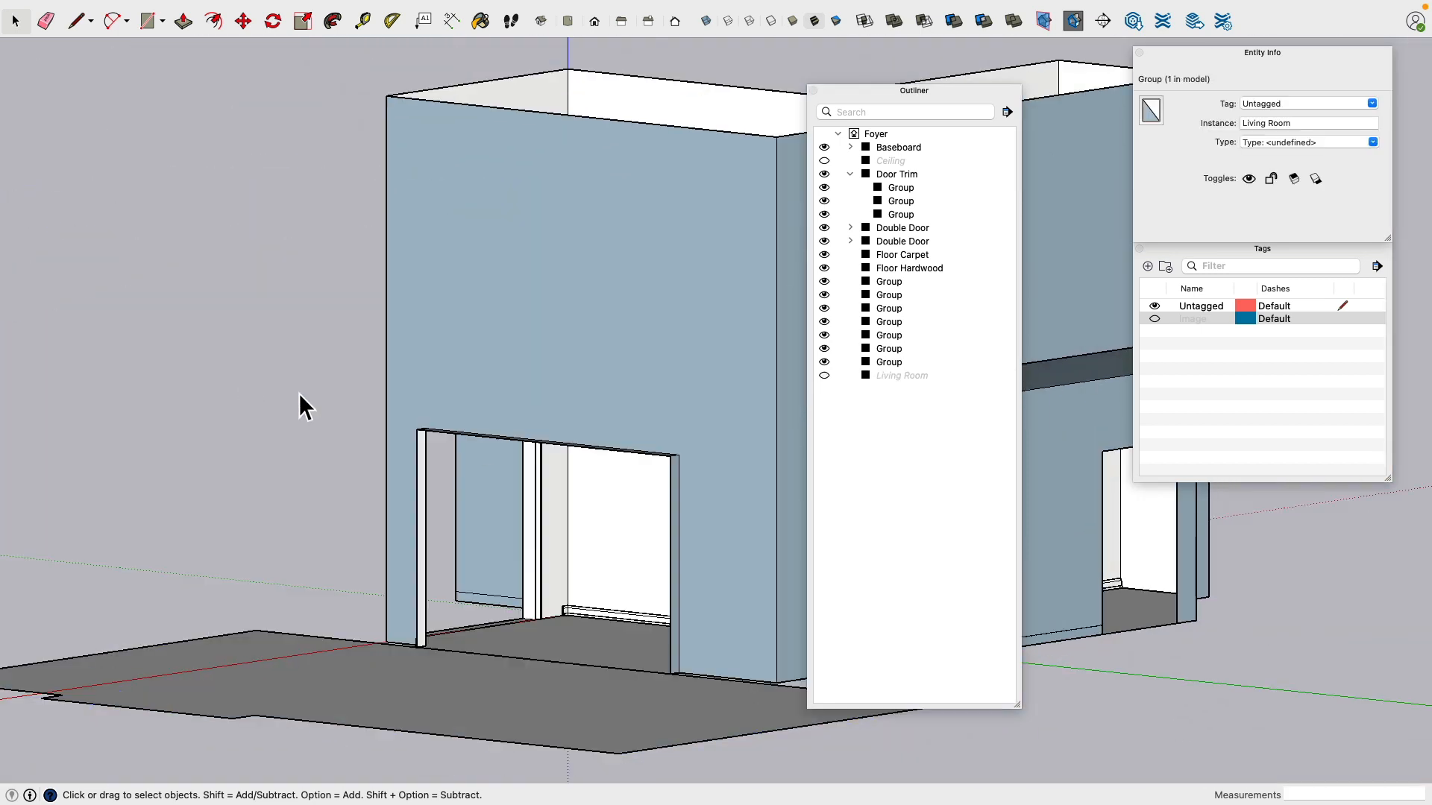
Step: Examine the entry opening below the arched window, check the front door in the Entrance.JPG photo, and return to SketchUp
scroll(541, 561, "up", 4)
middle_click_drag(543, 562, 519, 584)
scroll(520, 585, "down", 4)
middle_click_drag(552, 417, 526, 604)
scroll(537, 507, "down", 2)
scroll(500, 394, "up", 3)
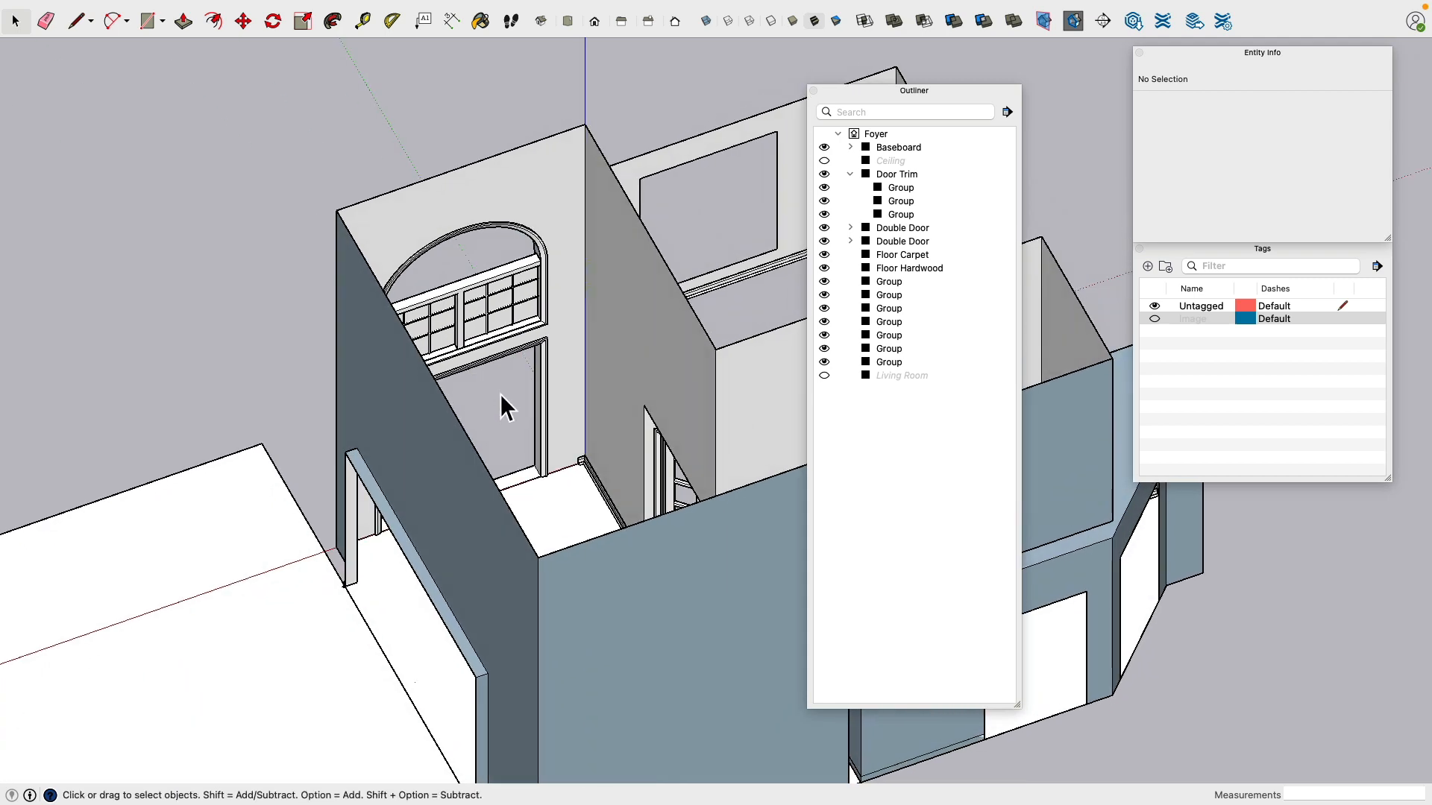
scroll(514, 424, "up", 4)
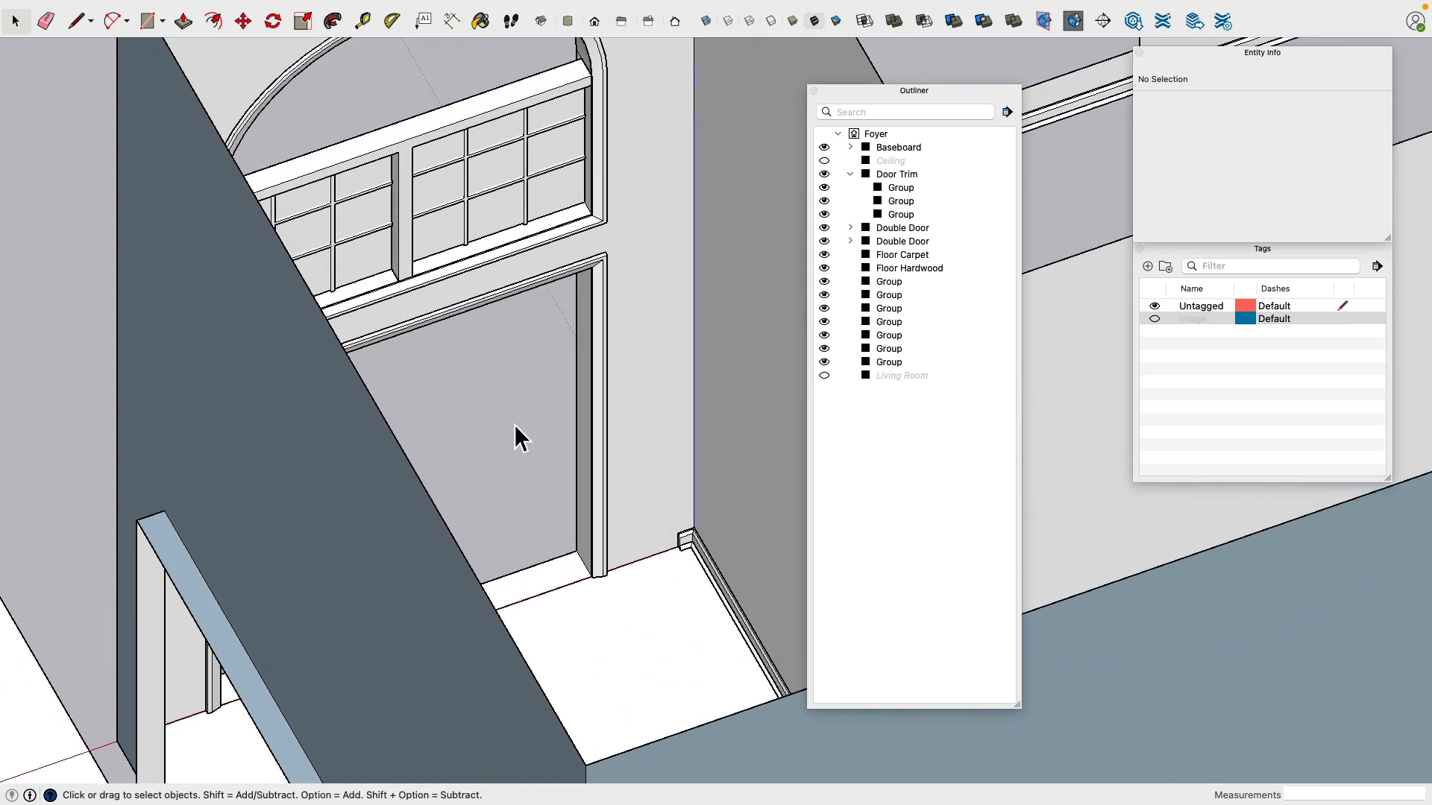
middle_click_drag(514, 426, 412, 469)
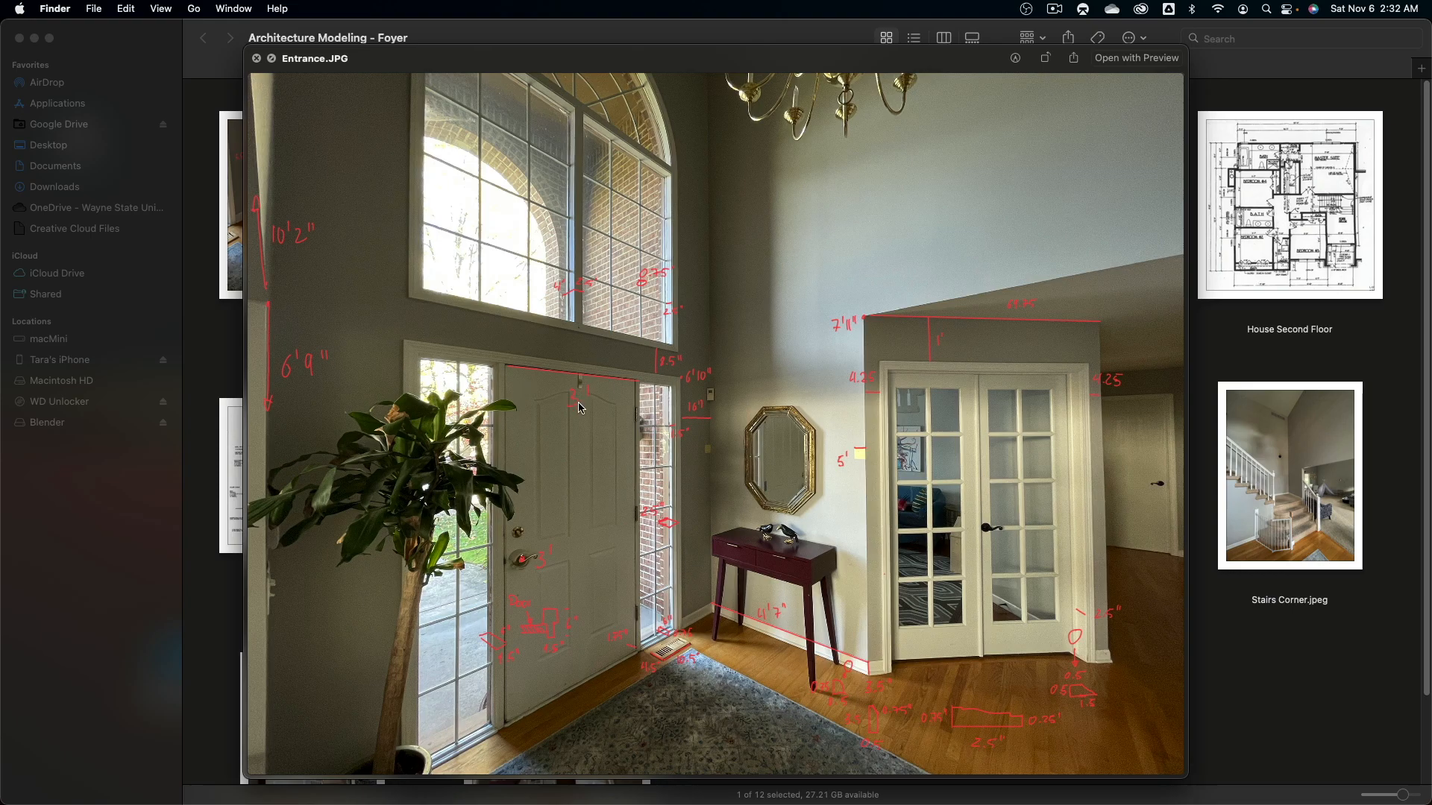
key("super+Tab")
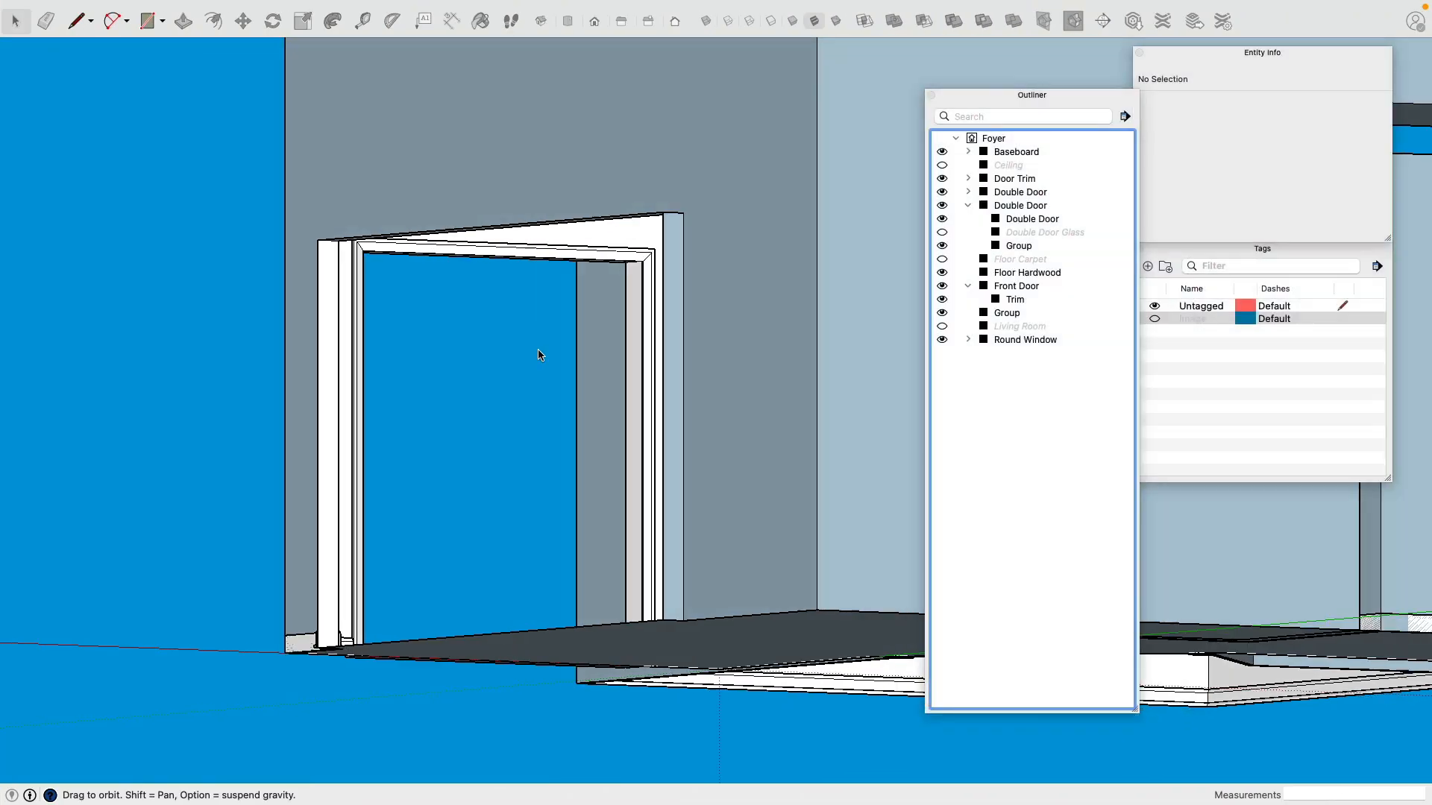
Step: Hide the Front Door trim group around the entry opening below the arched window
middle_click_drag(541, 355, 239, 369)
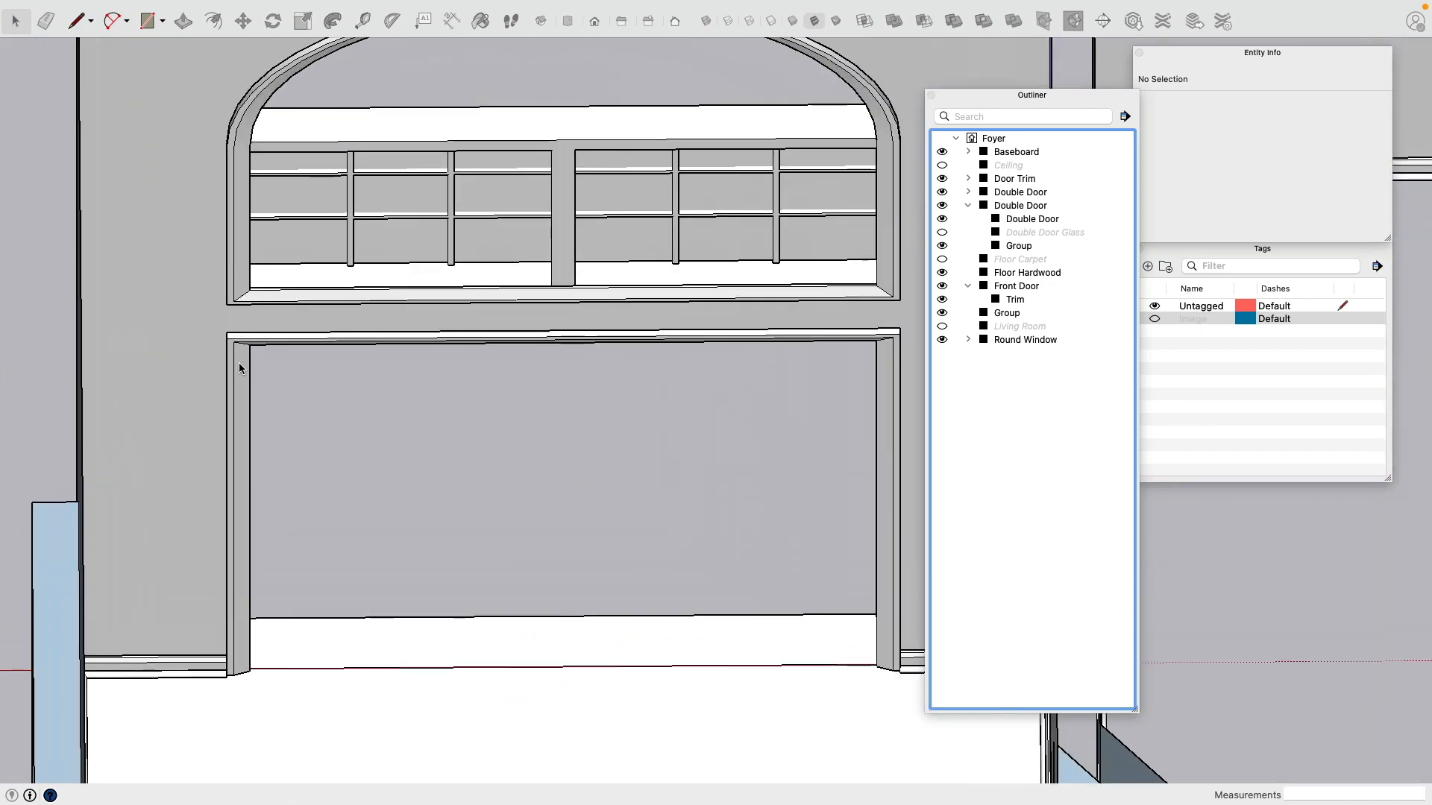
left_click(242, 376)
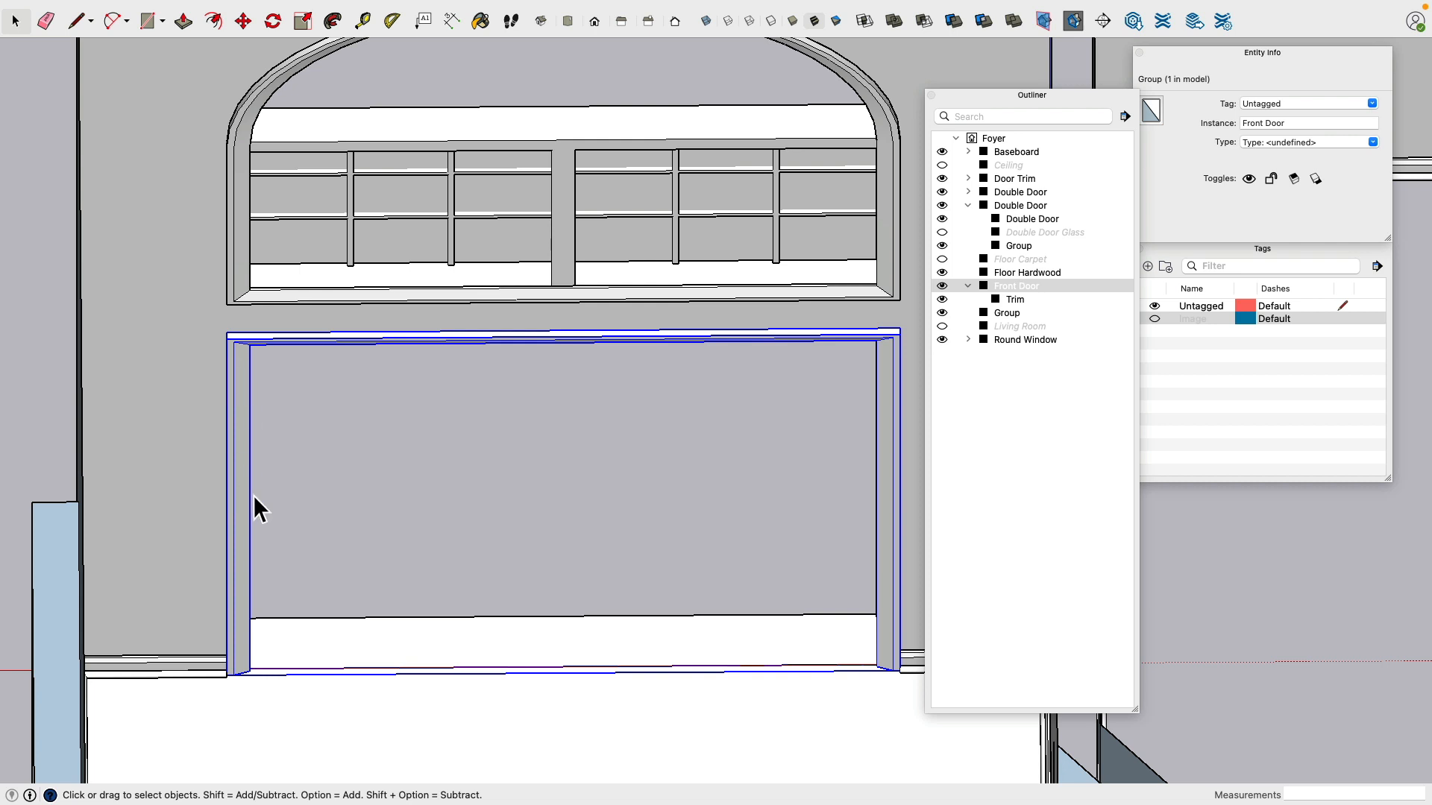
key("super+e")
Step: Place a vertical guide at the horizontal centre of the entry opening, measured from its side edge
left_click(363, 25)
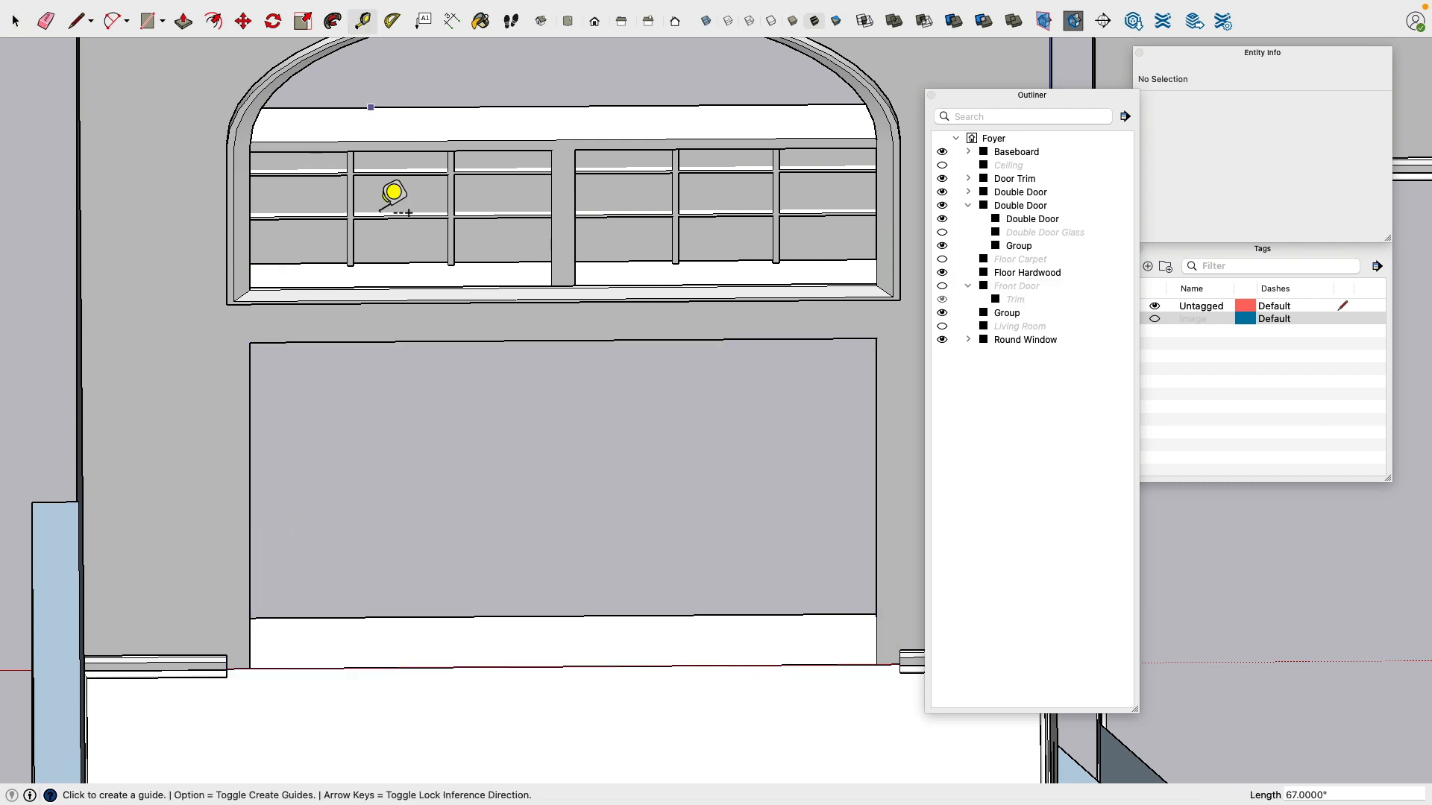
left_click(249, 388)
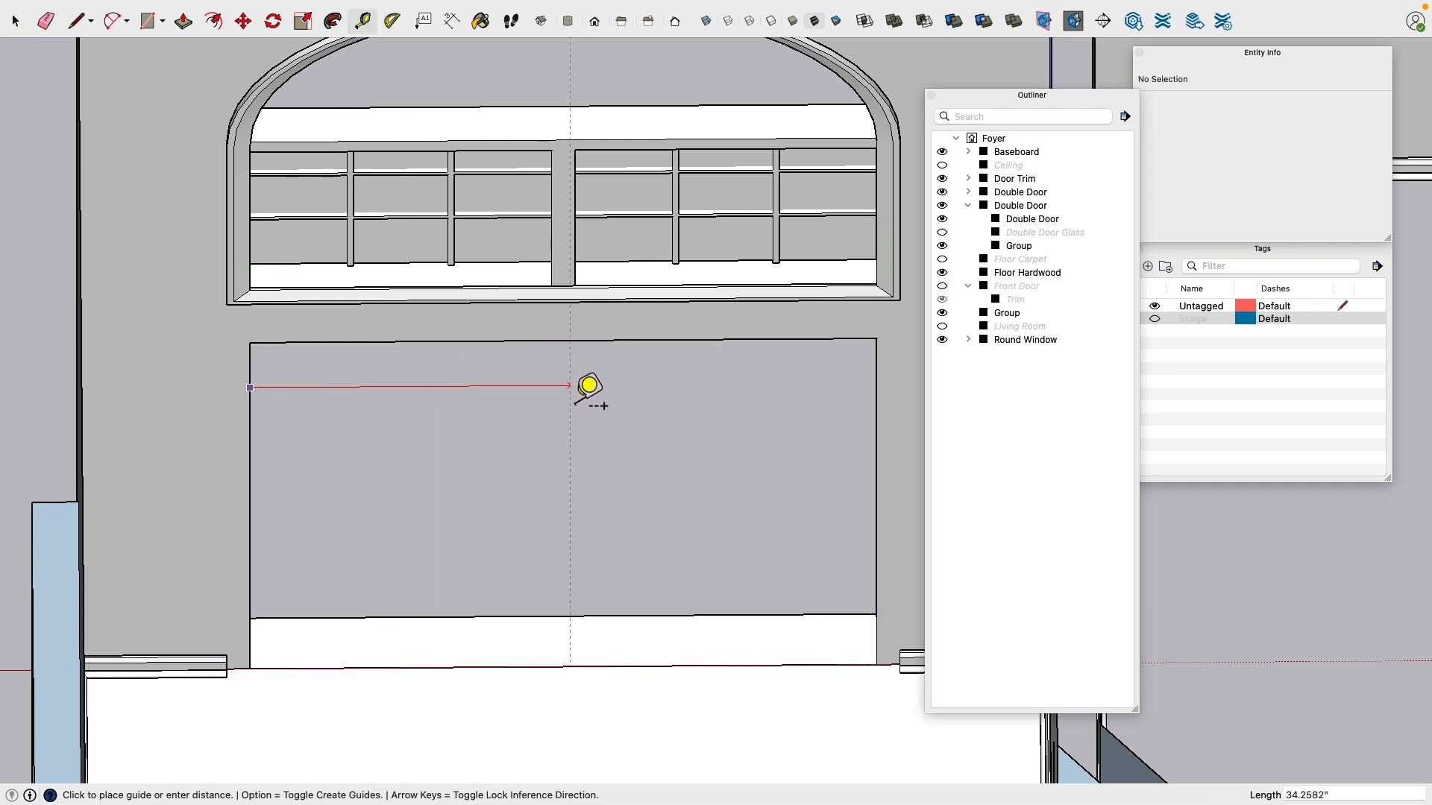
key("shift")
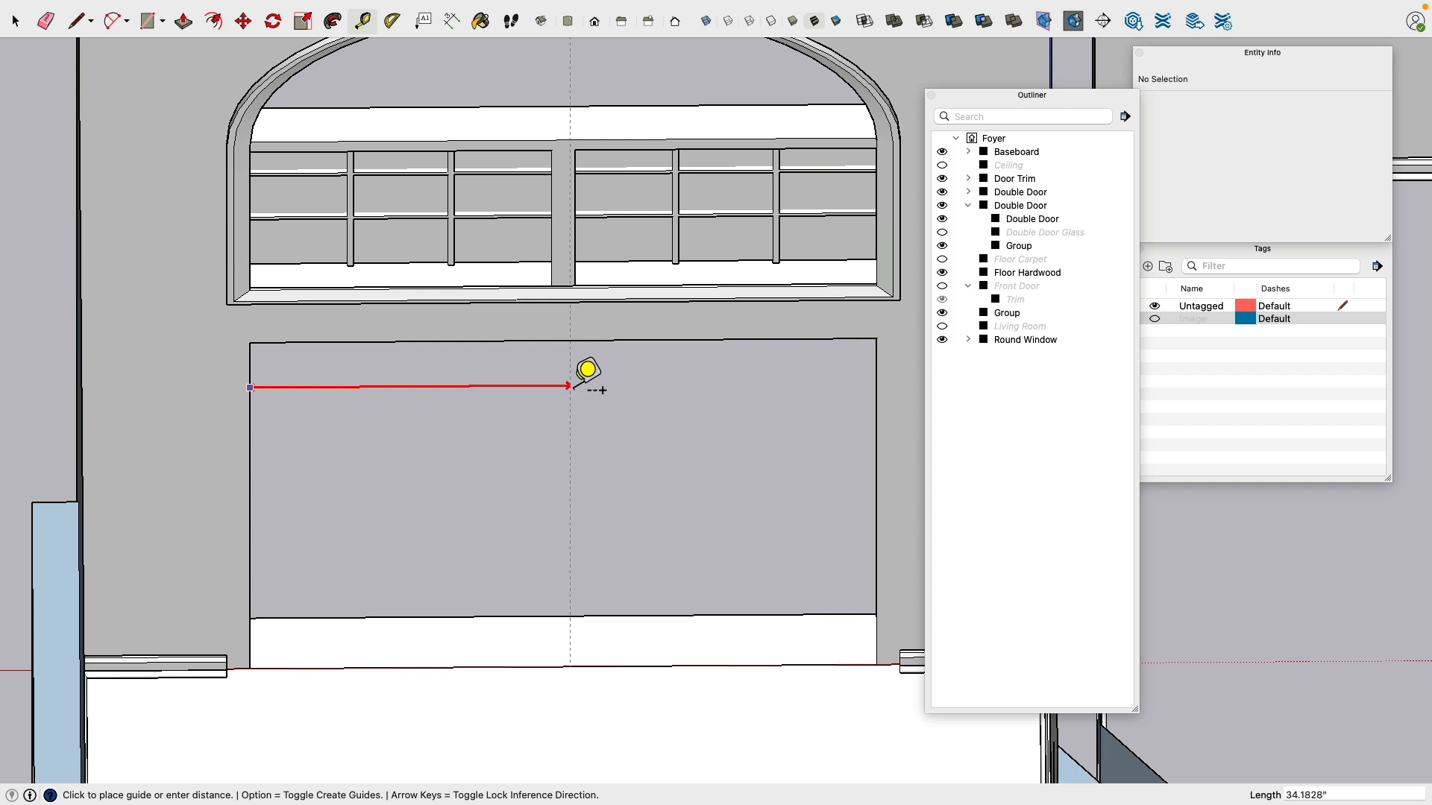
left_click(563, 341)
Step: Add two vertical guides in the entry opening, offset 1.5' to either side of the centre guide
left_click(563, 384)
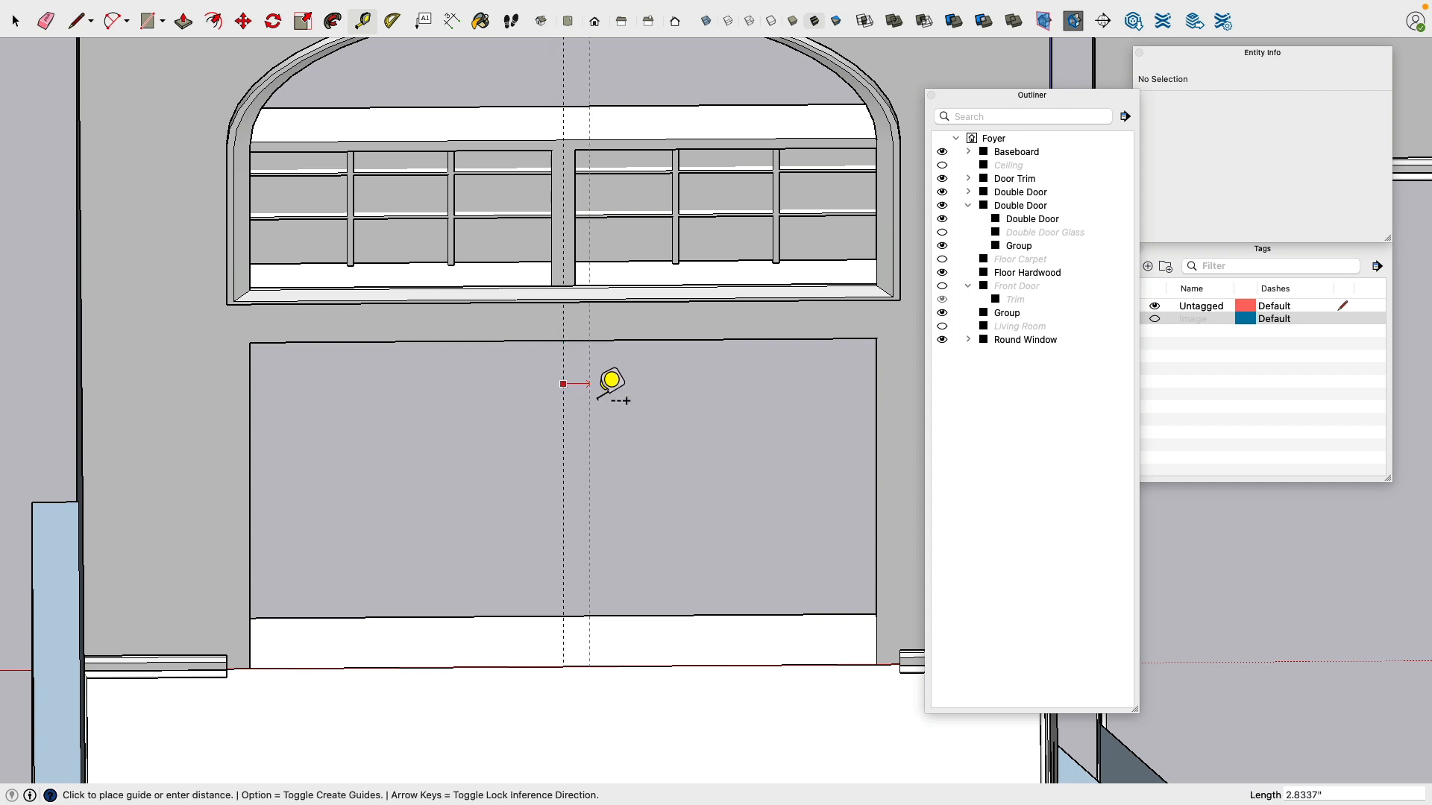
type("1.5'")
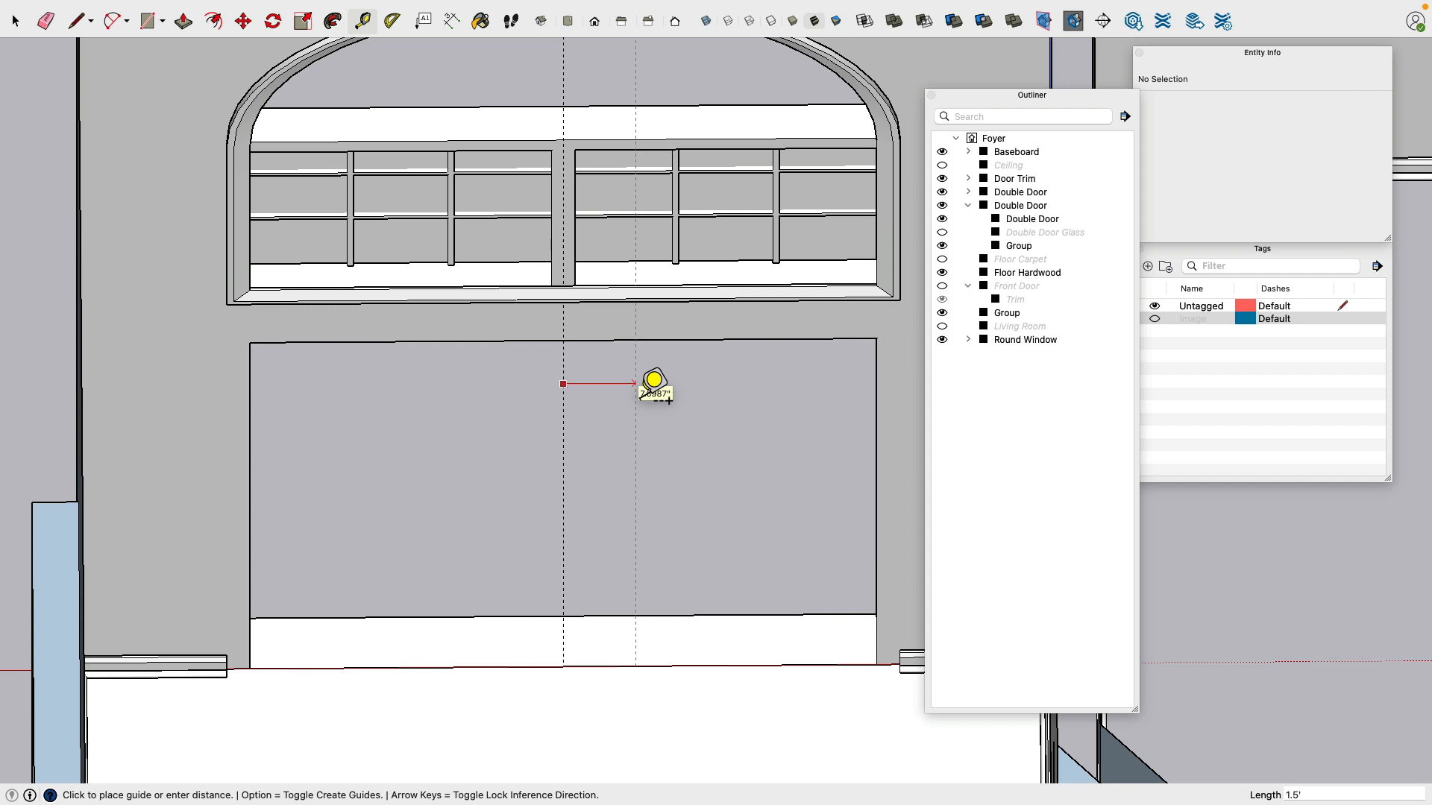
key("Return")
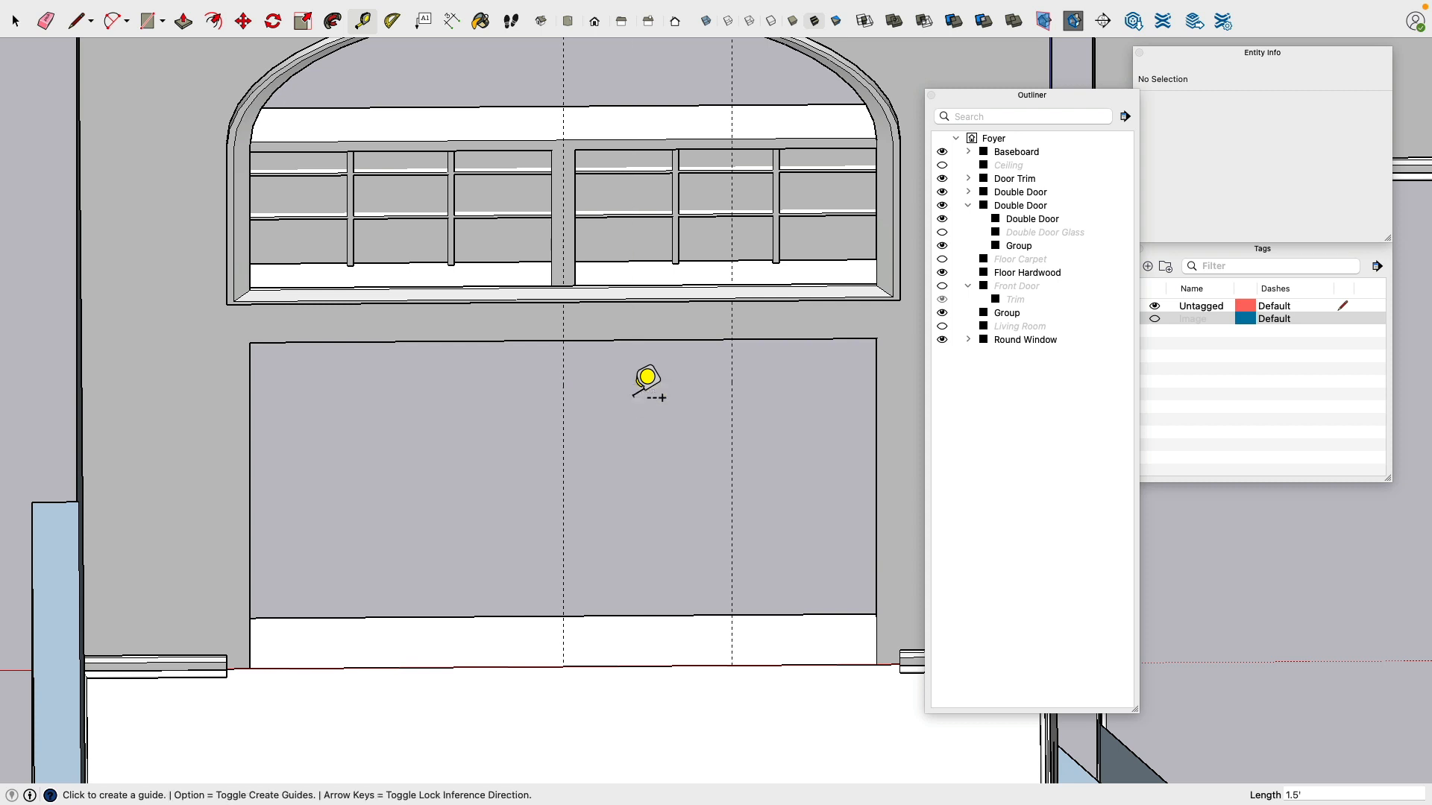
left_click(563, 372)
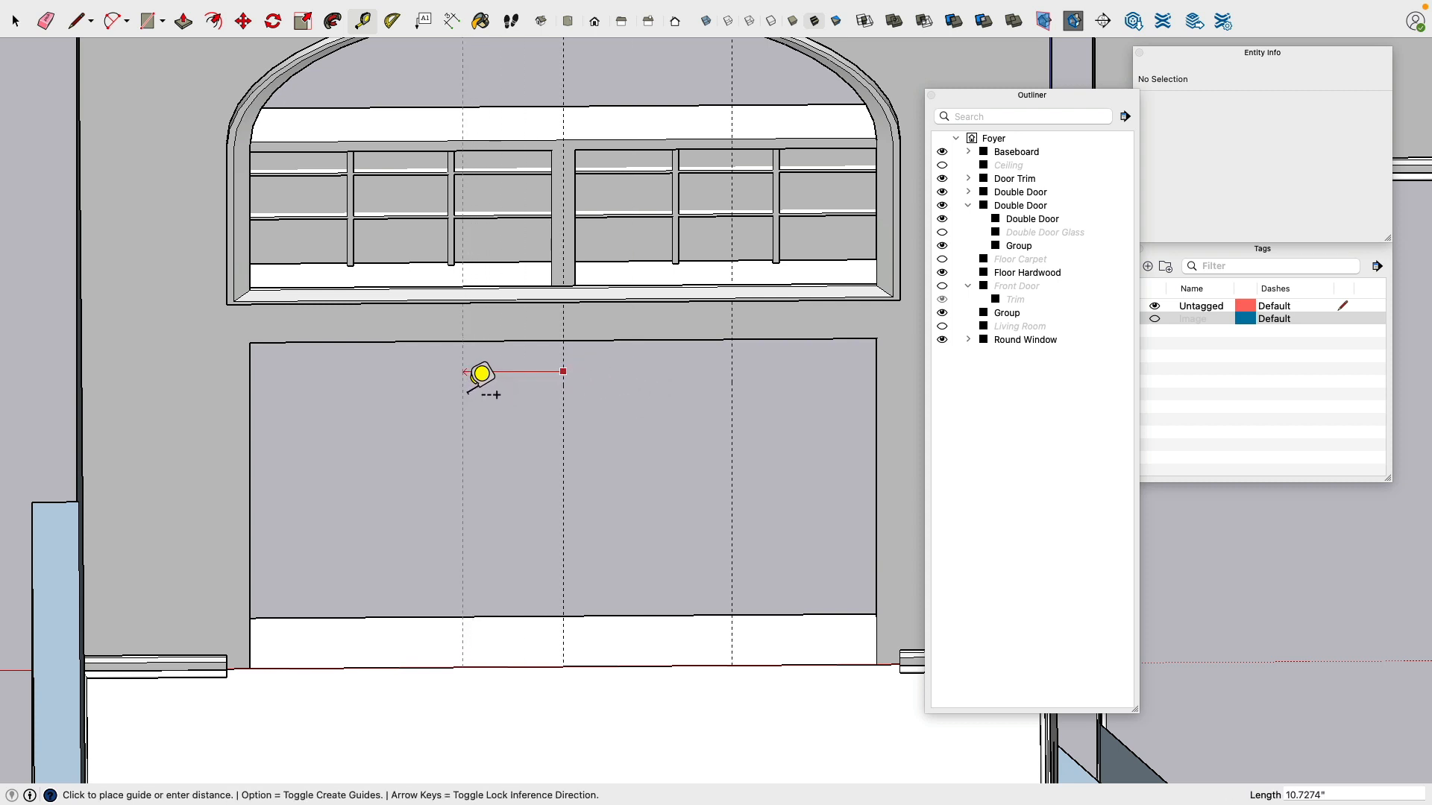
type("1.5'")
key("Return")
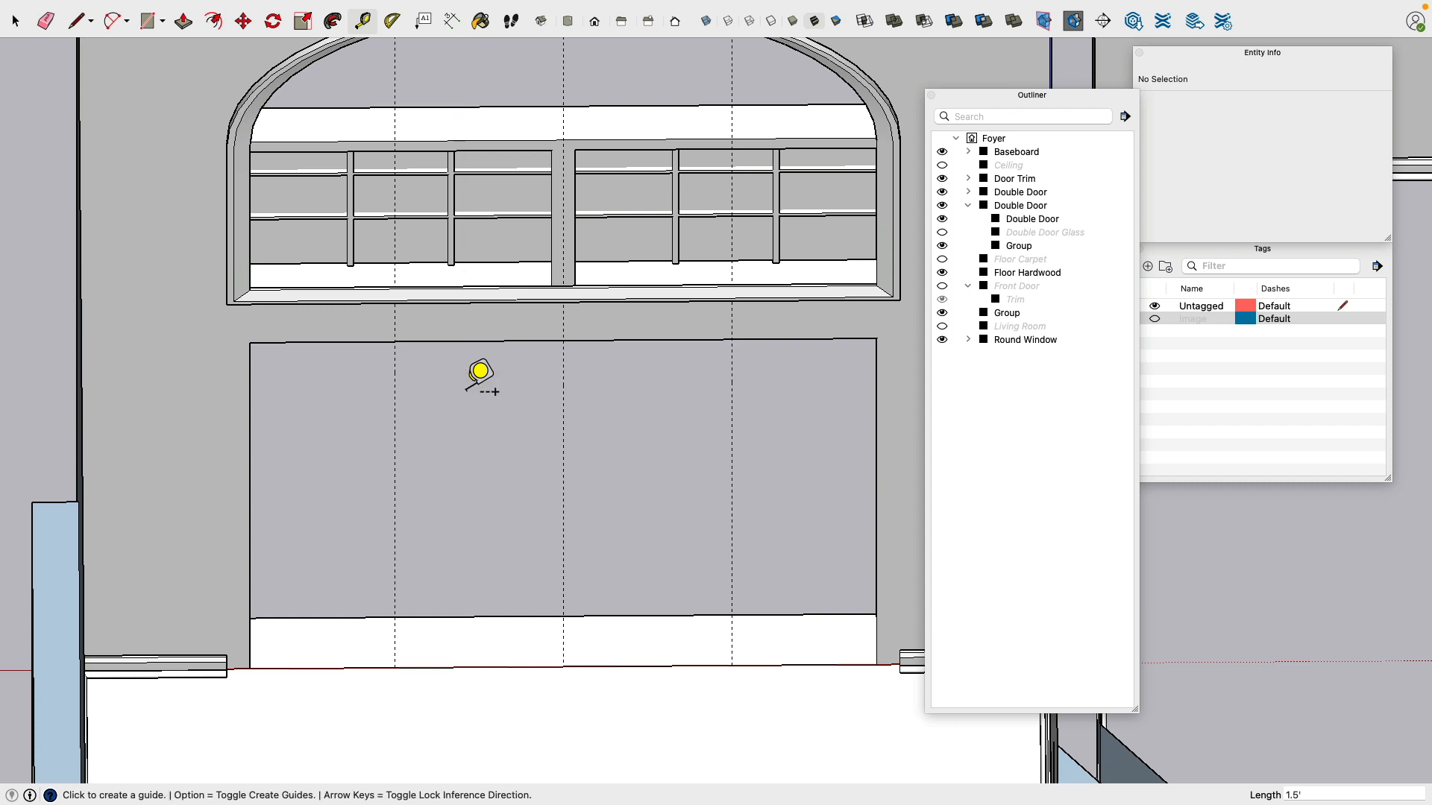
Step: Draw a door rectangle about 36" by 72.78" between the two outer guides, starting at the opening's upper edge
left_click(148, 21)
left_click(395, 342)
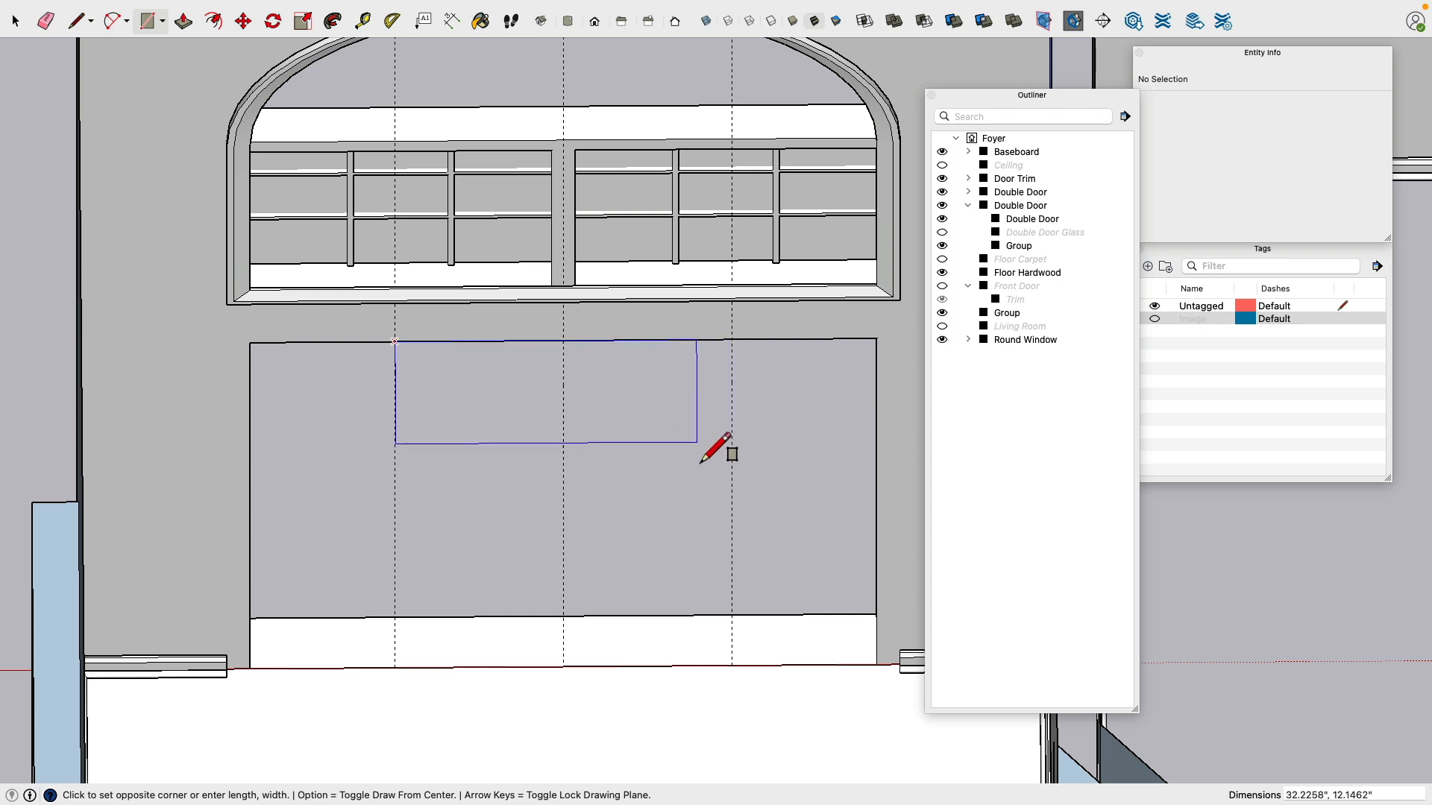
left_click(732, 636)
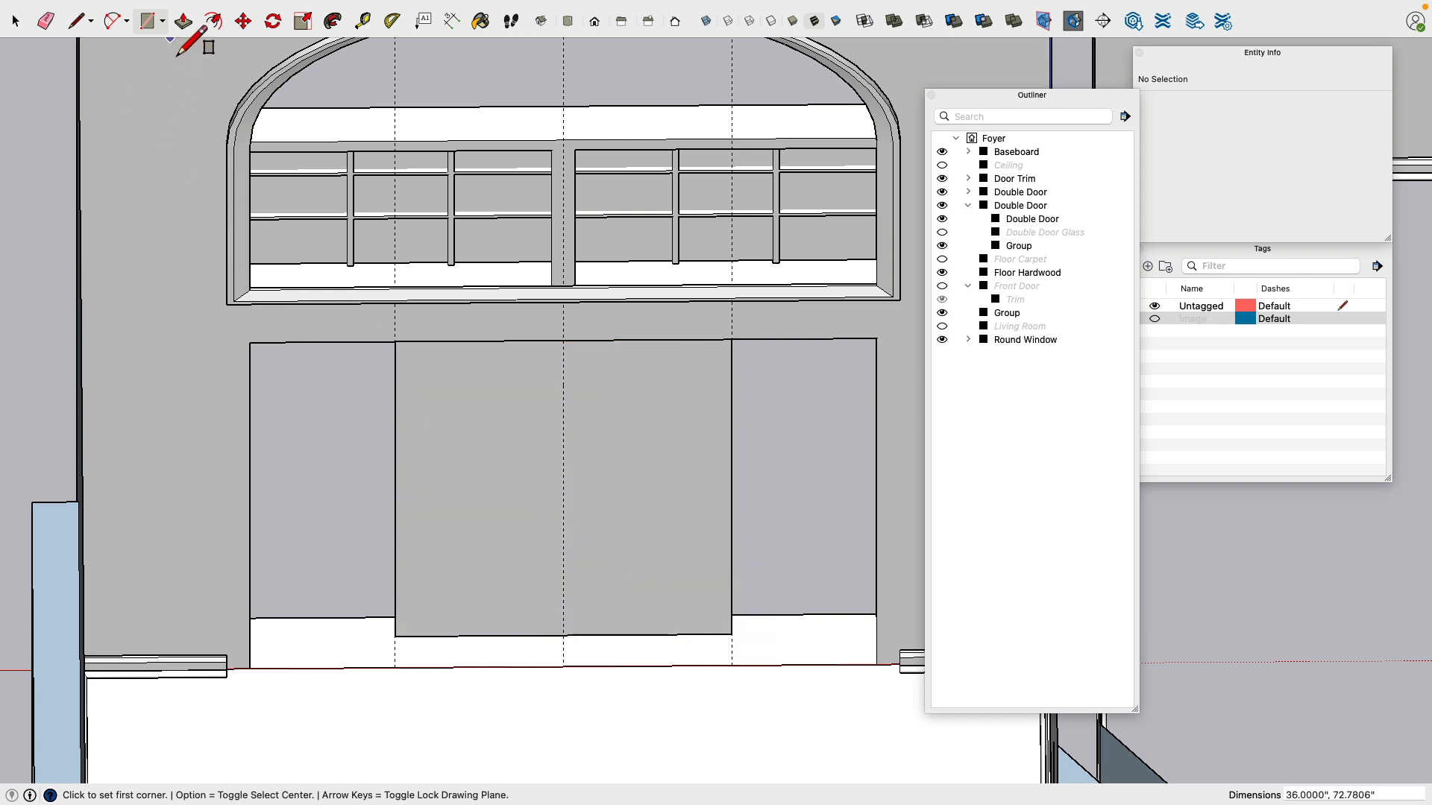
Step: Extrude the door rectangle into a thin slab with Push/Pull
key("p")
left_click(512, 530)
middle_click_drag(512, 528, 593, 585)
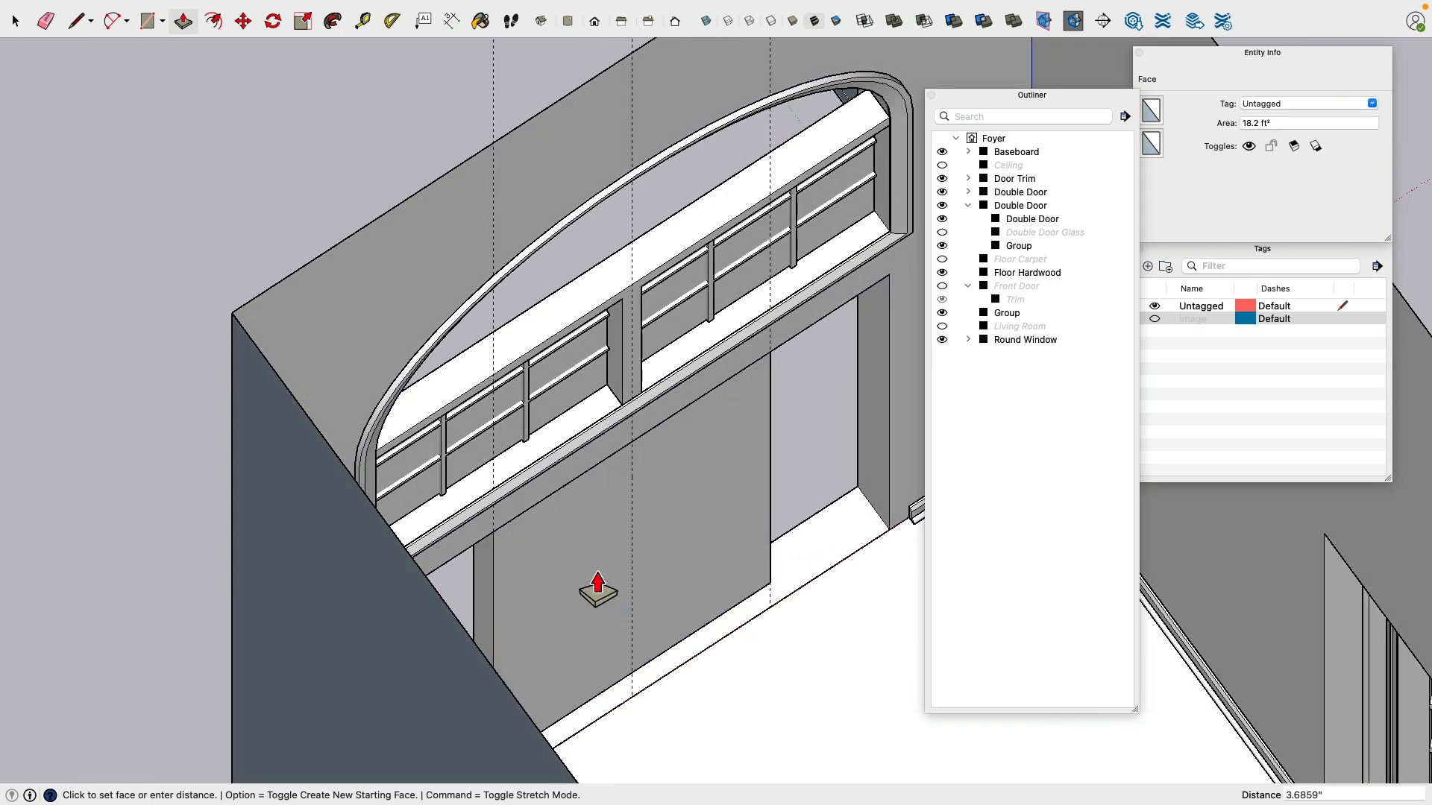
type("1.5")
key("Return")
Step: Extend the door slab's bottom face down to the floor, and raise it 0.75" for clearance
middle_click_drag(298, 623, 479, 415)
double_click(803, 585)
scroll(809, 548, "up", 4)
left_click(473, 406)
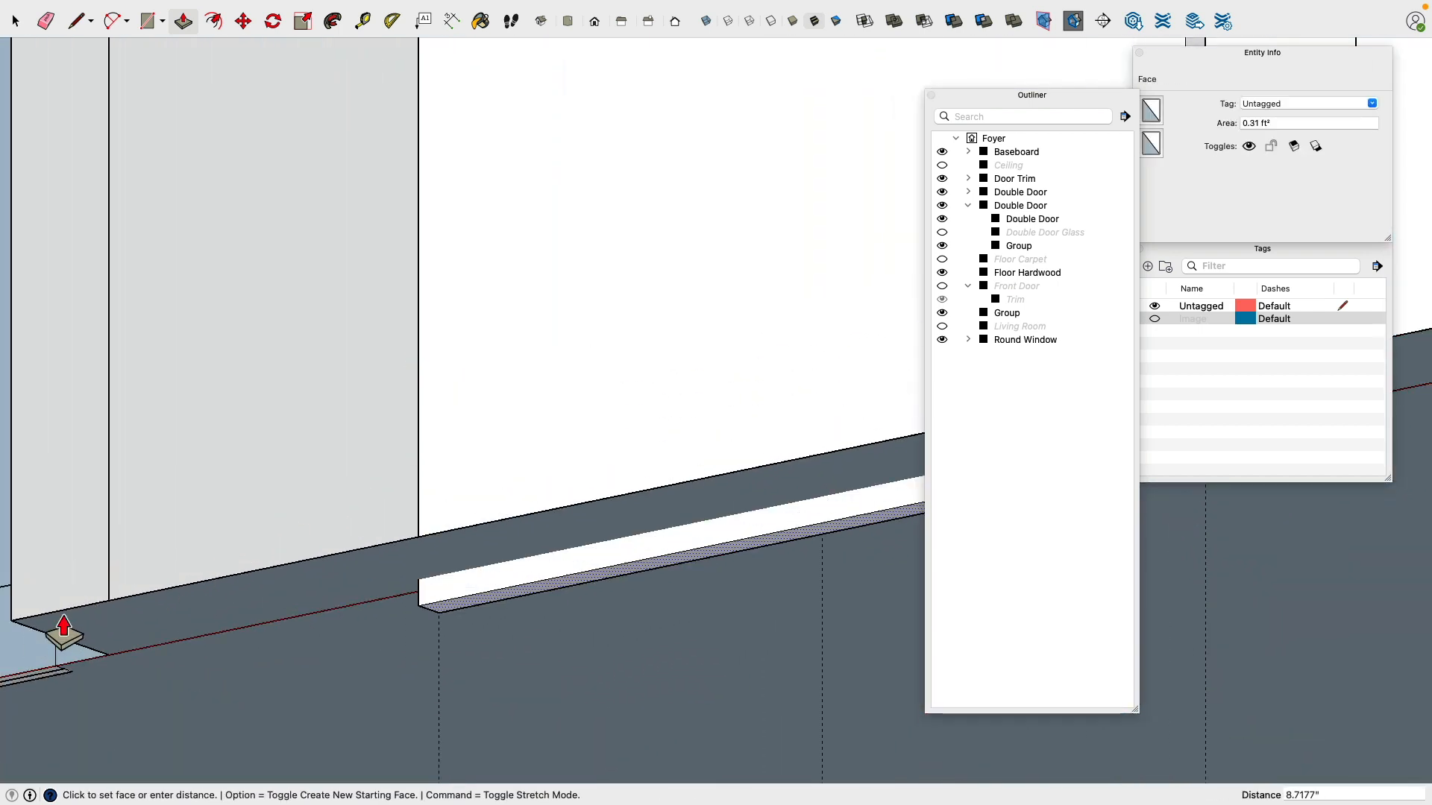
key("Escape")
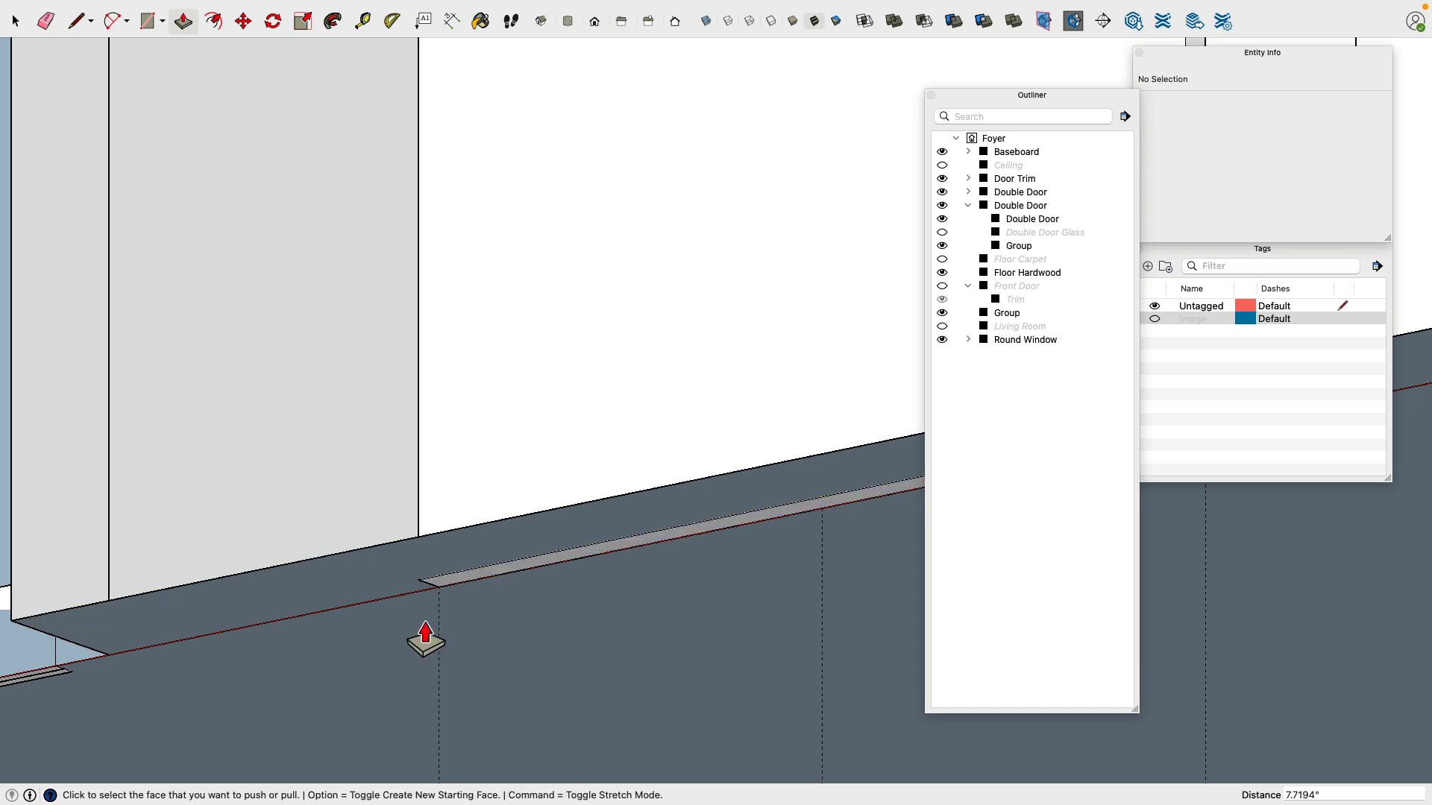
left_click(470, 594)
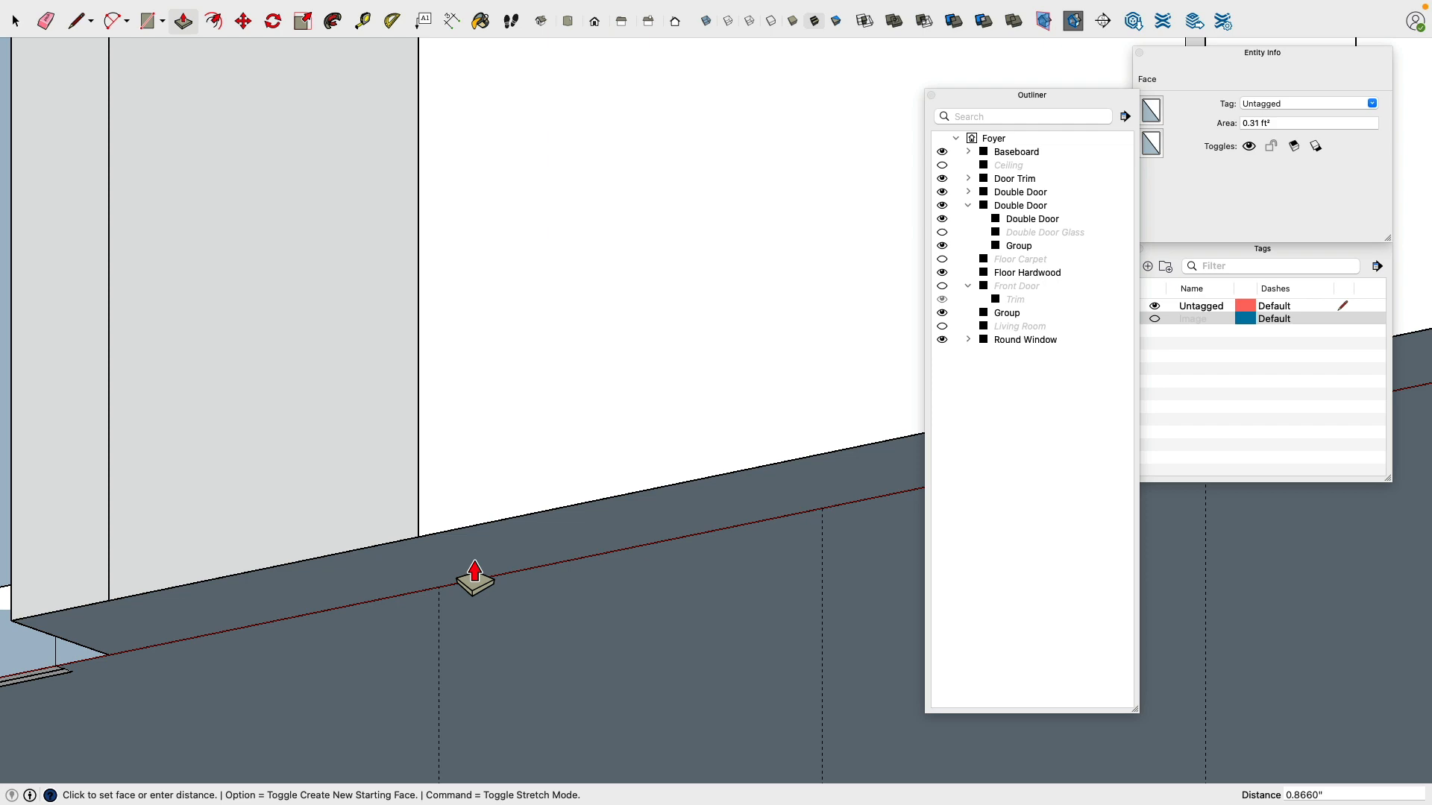
type(".75")
key("Return")
scroll(492, 567, "down", 5)
middle_click_drag(514, 548, 558, 634)
middle_click_drag(445, 426, 462, 585, "shift")
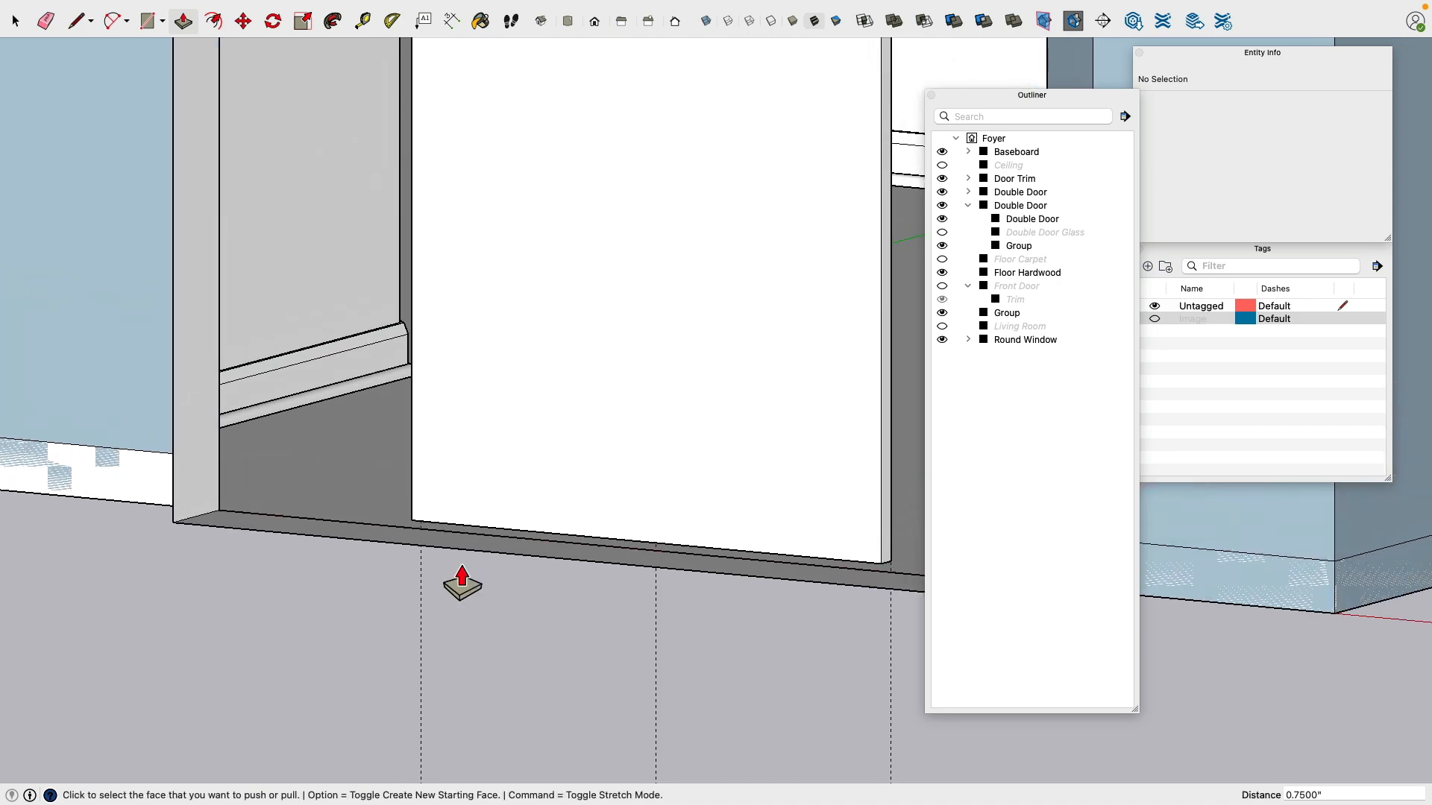
Step: Check the front door's bottom measurements in the Entrance.JPG photo in Finder and return to SketchUp
key("super+Tab")
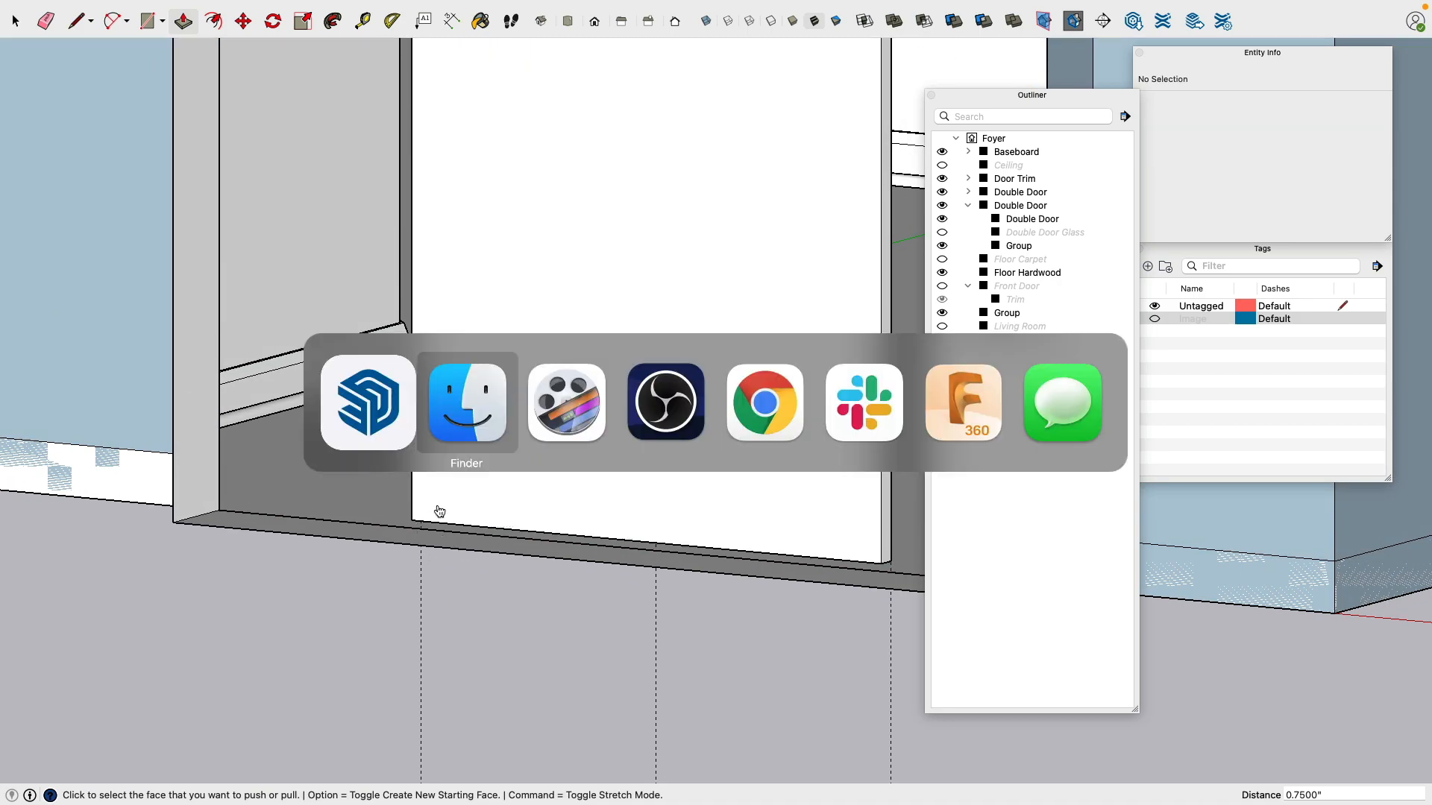
left_click(473, 427)
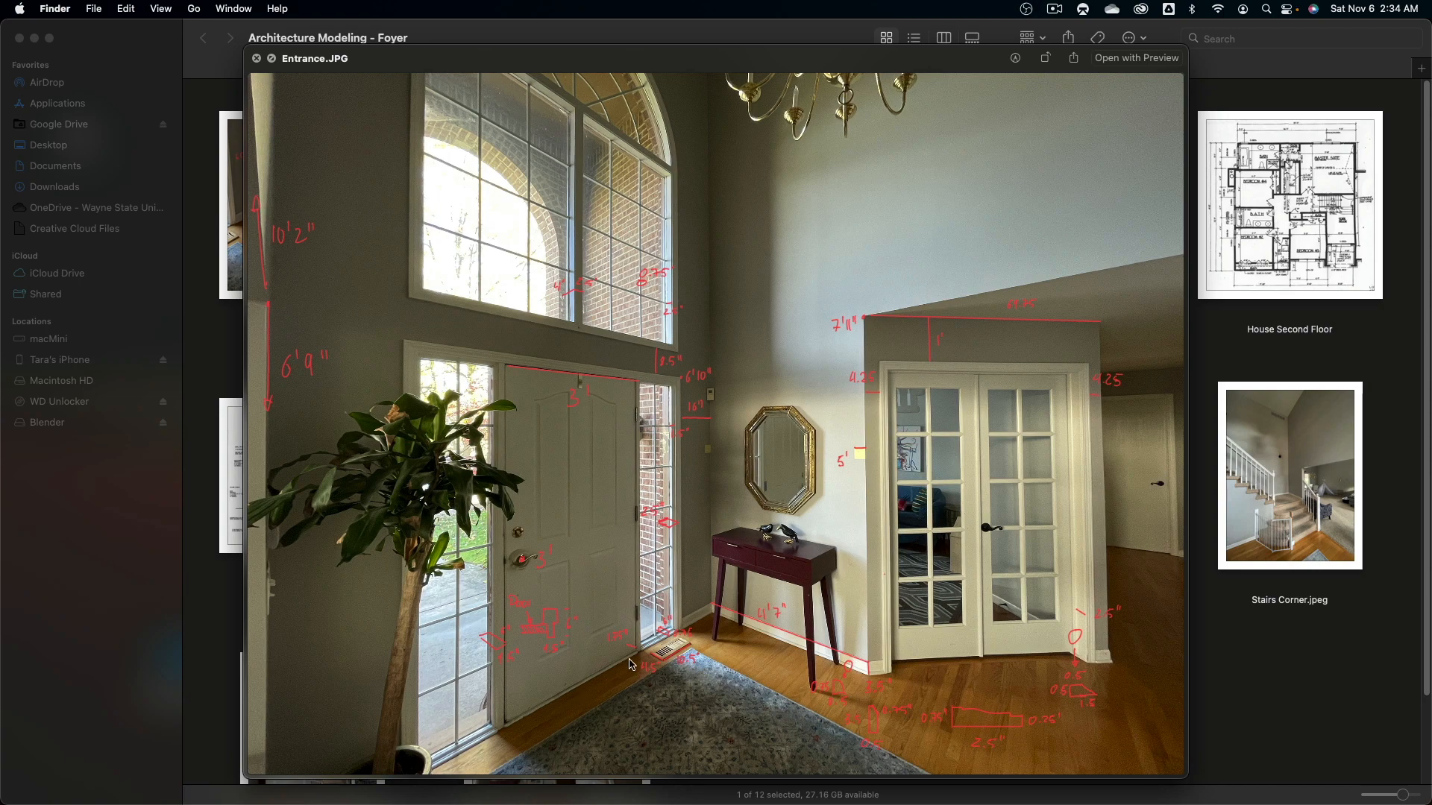
key("super+Tab")
scroll(598, 595, "down", 5)
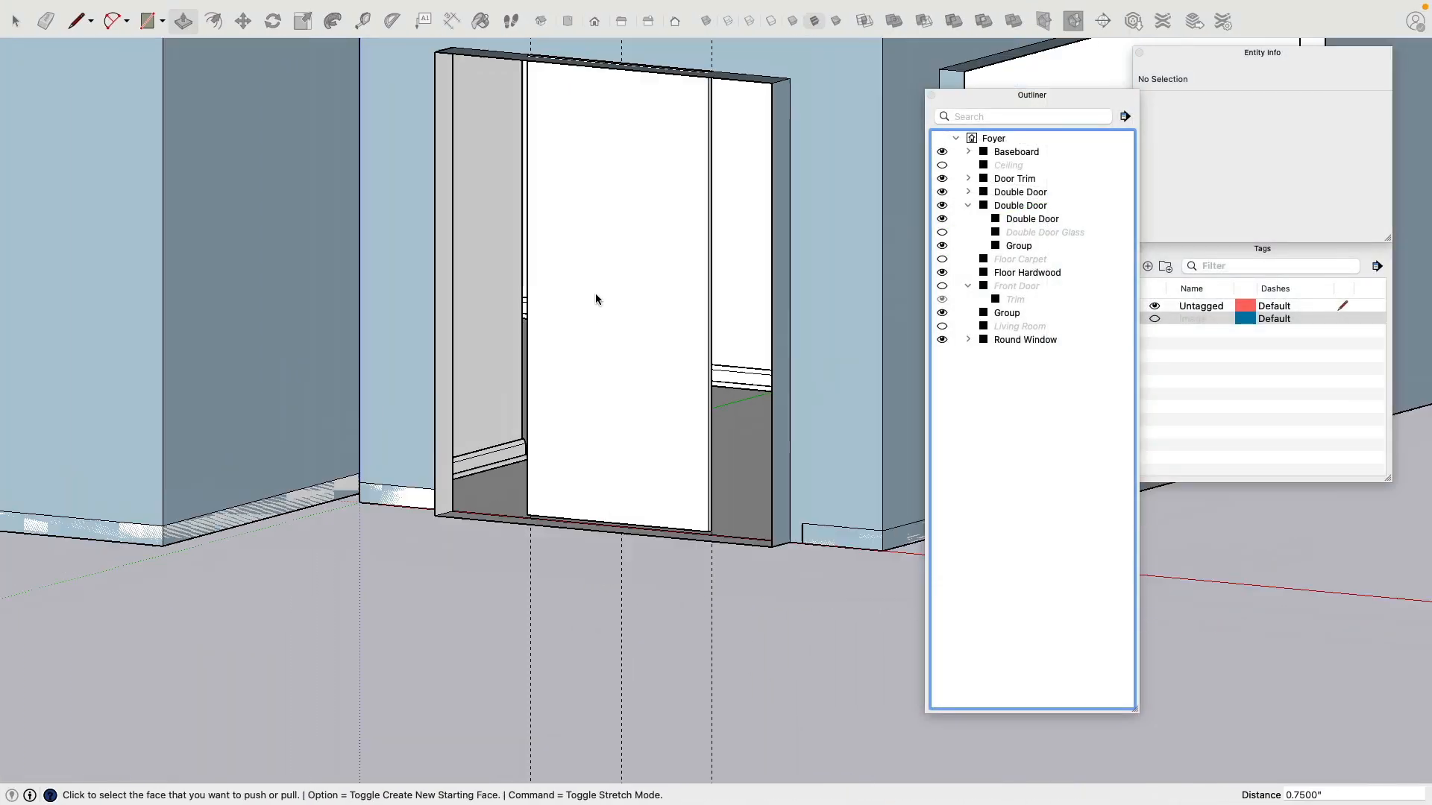
scroll(595, 299, "down", 3)
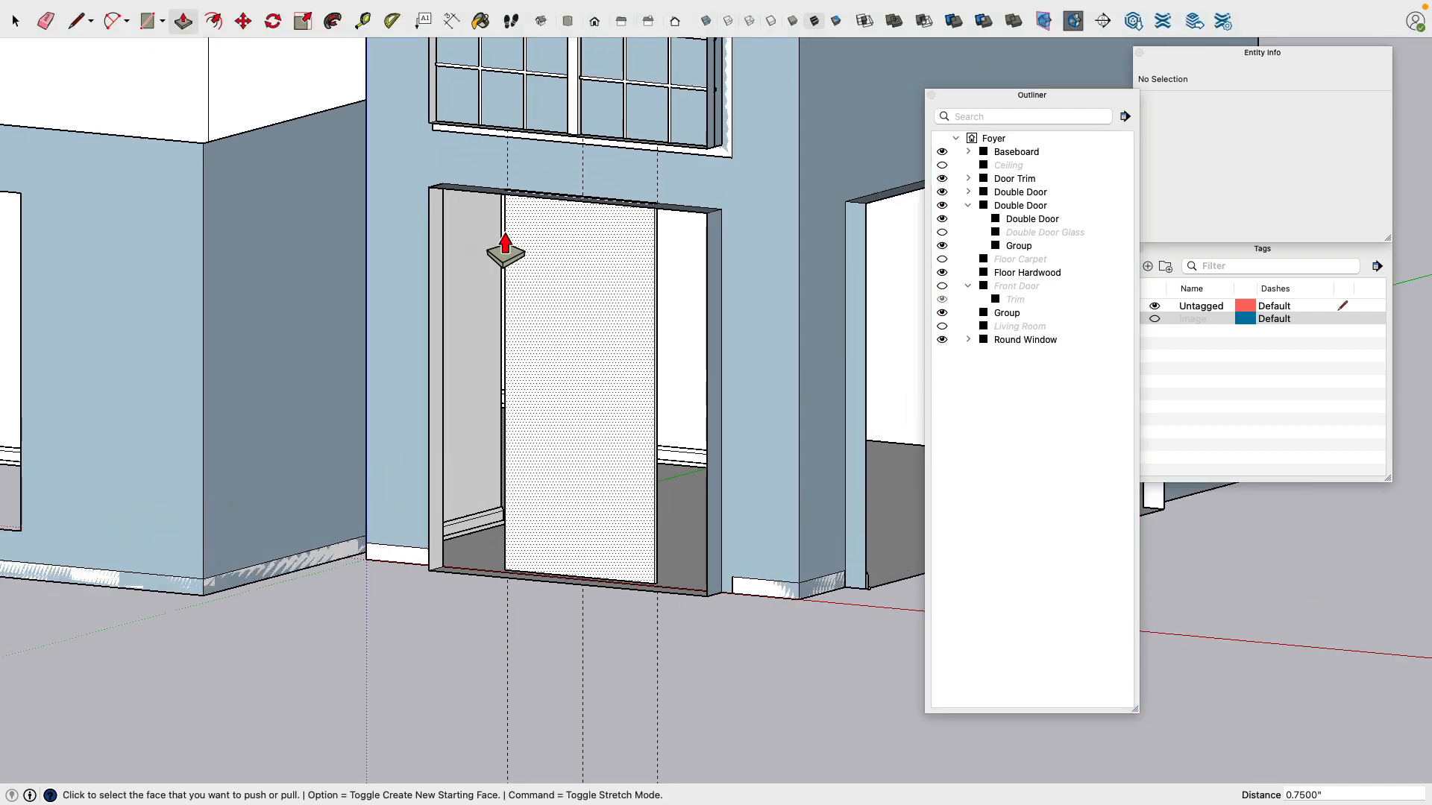
Step: Group the door slab's exterior face with its bounding edges and name the group Front Door
left_click(15, 21)
left_click(594, 277)
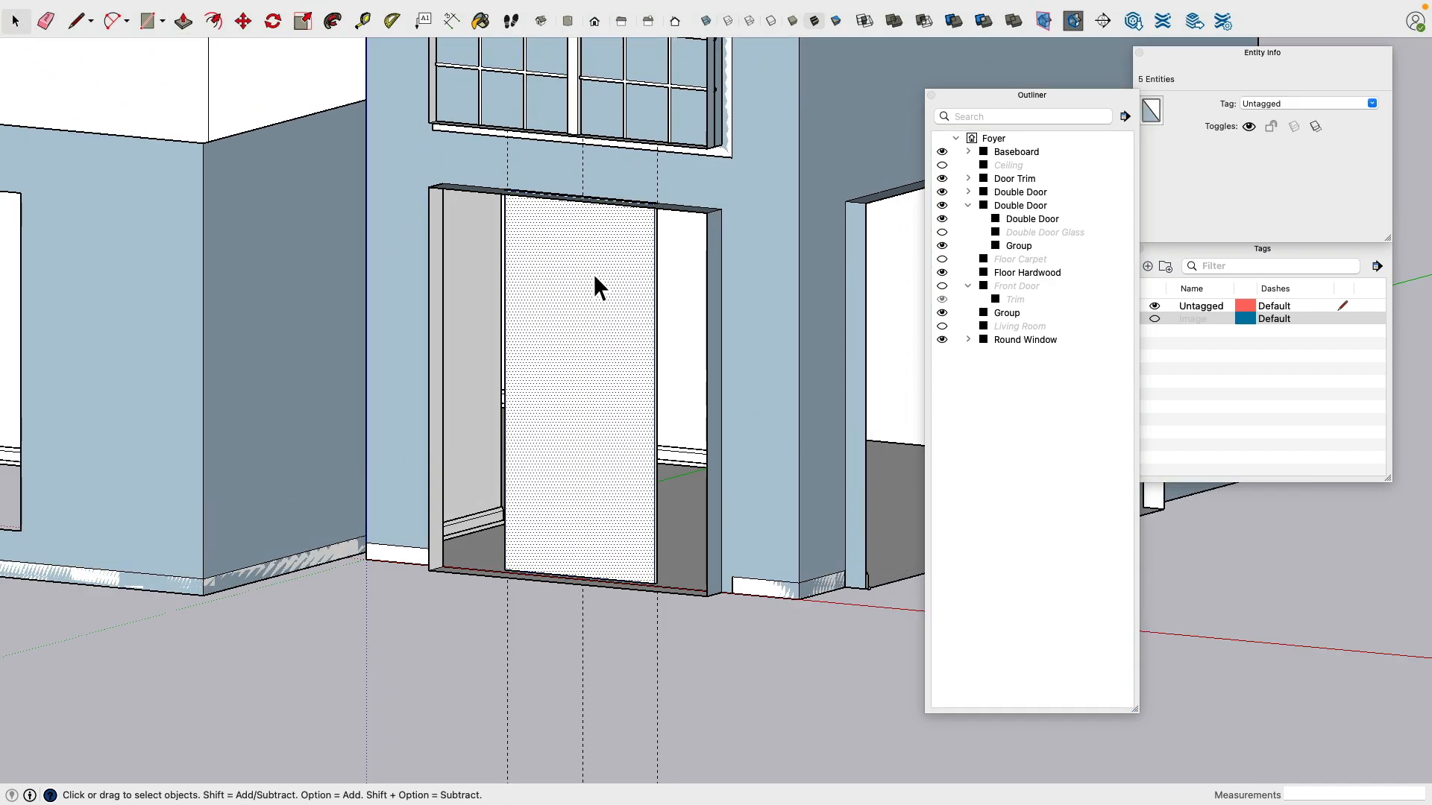
double_click(589, 278)
right_click(589, 277)
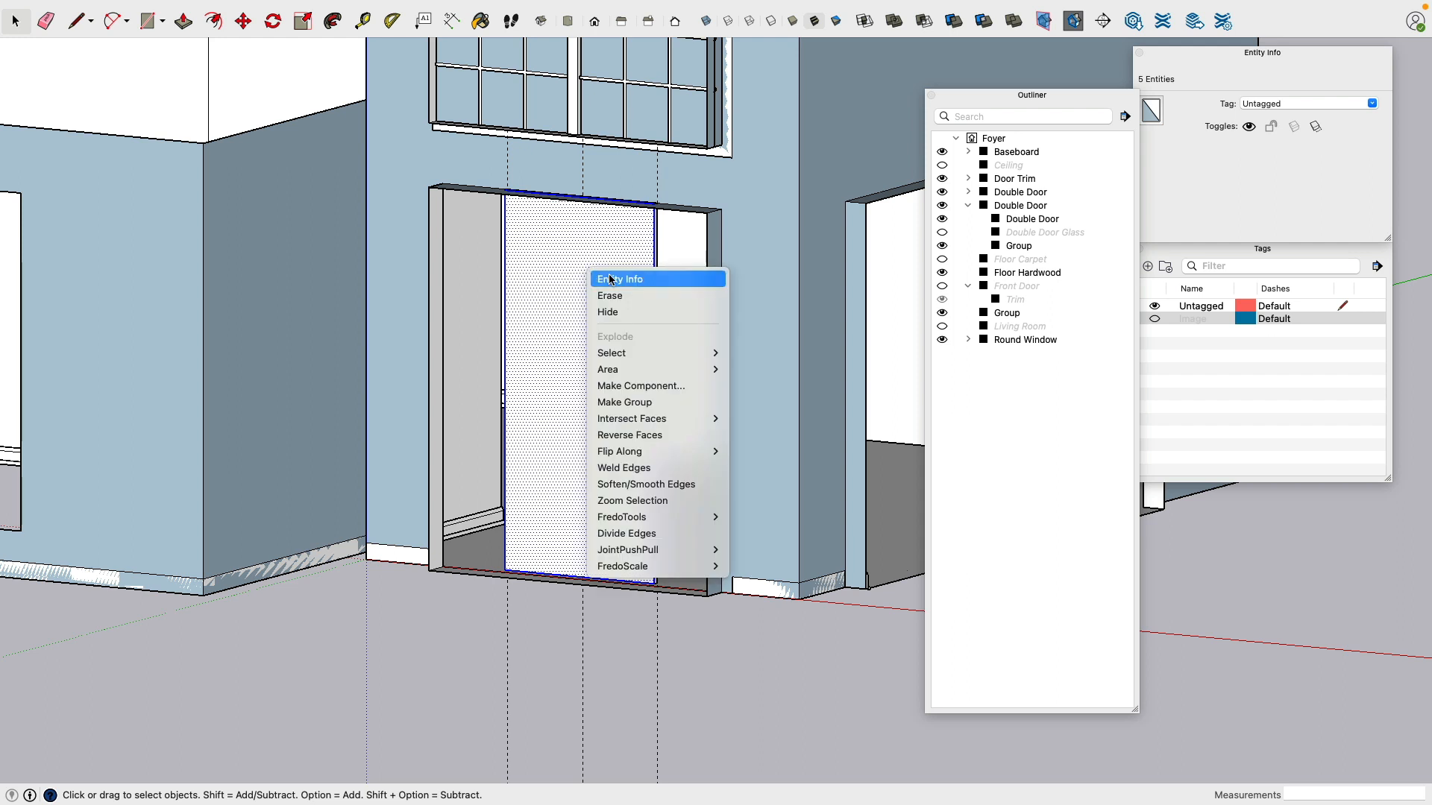
left_click(655, 406)
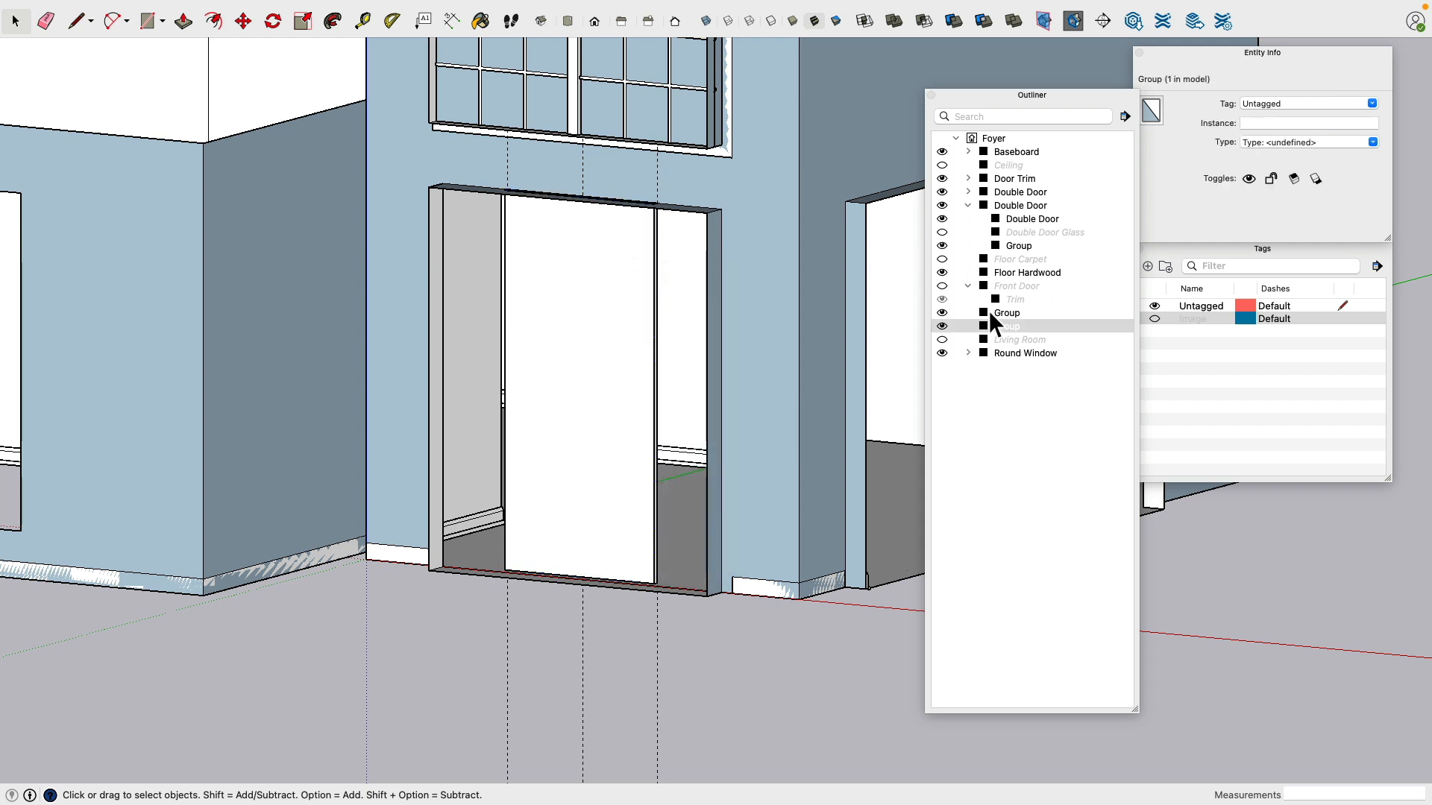
left_click(1010, 331)
left_click(1026, 331)
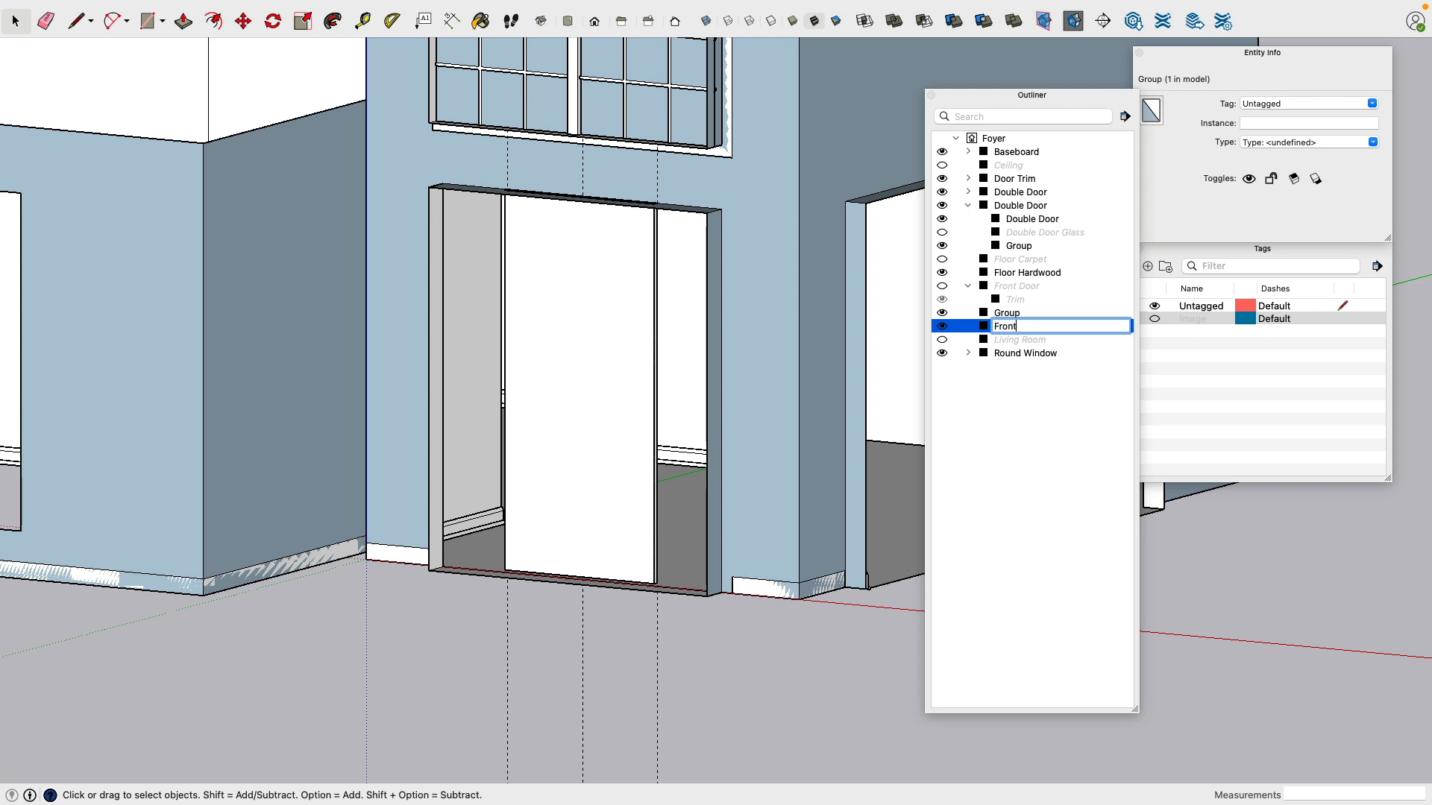
key("Return")
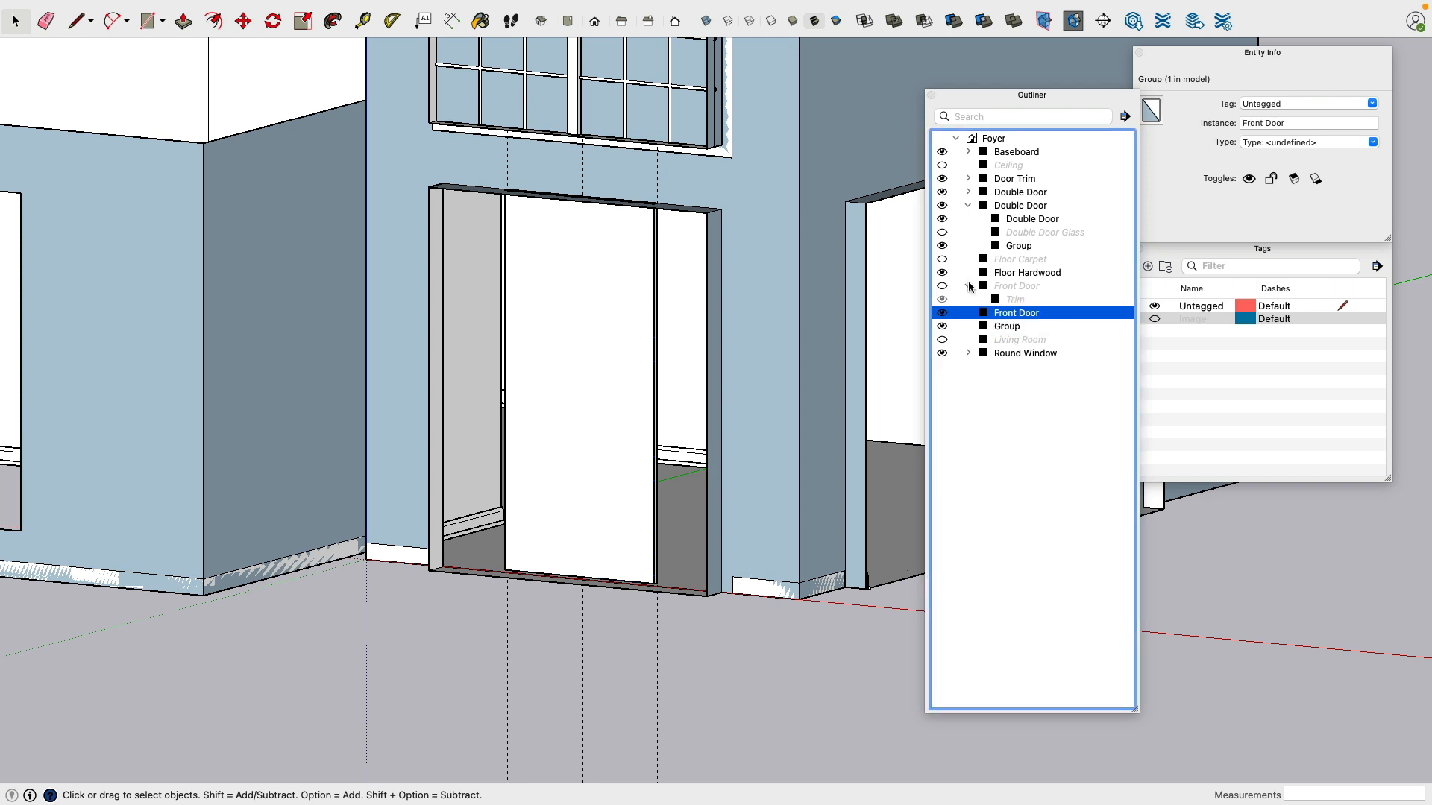
left_click(997, 445)
Step: Toggle the unnamed Group's visibility to identify it, check the front door in the Entrance.JPG photo, and return to SketchUp
left_click(941, 326)
left_click(942, 326)
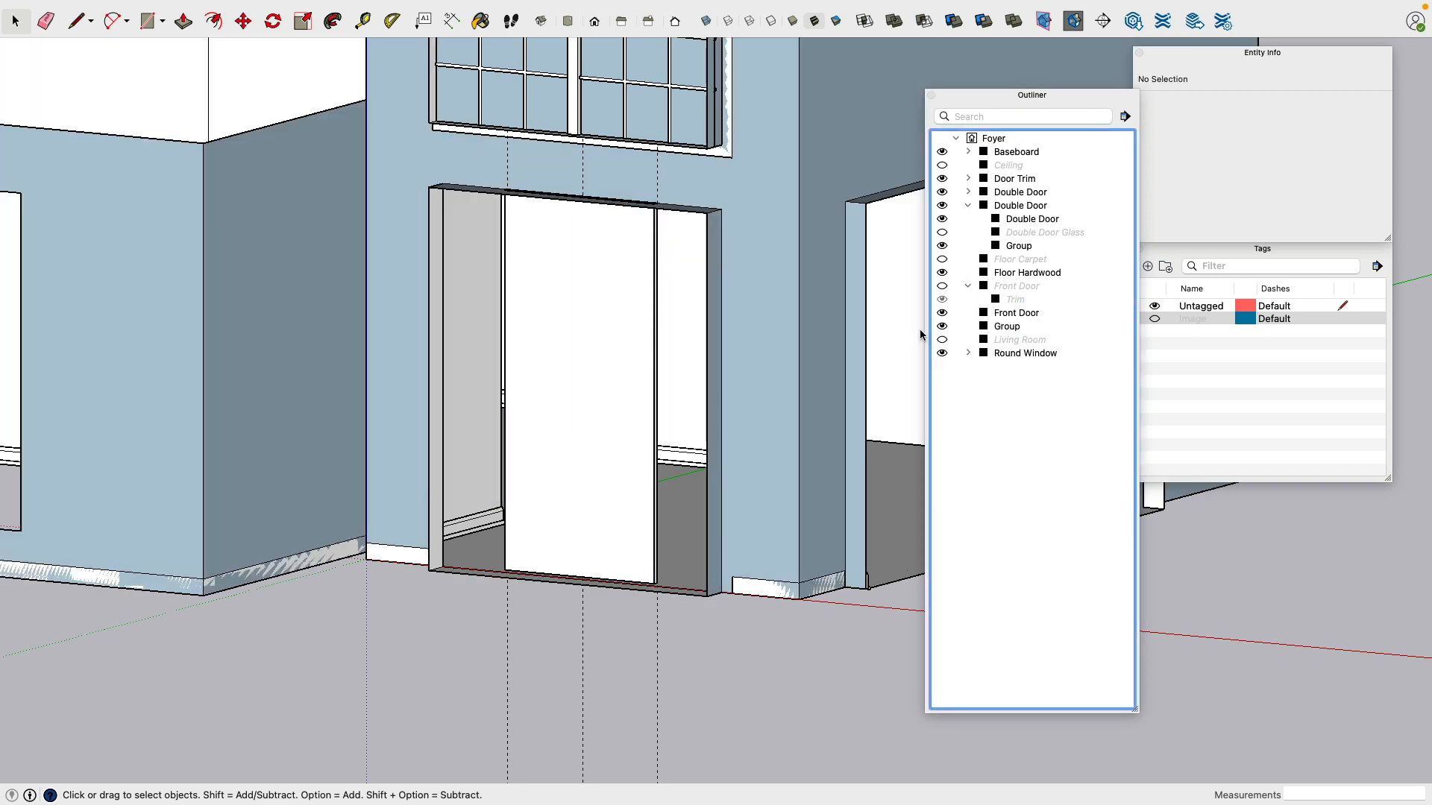
middle_click_drag(920, 335, 622, 501)
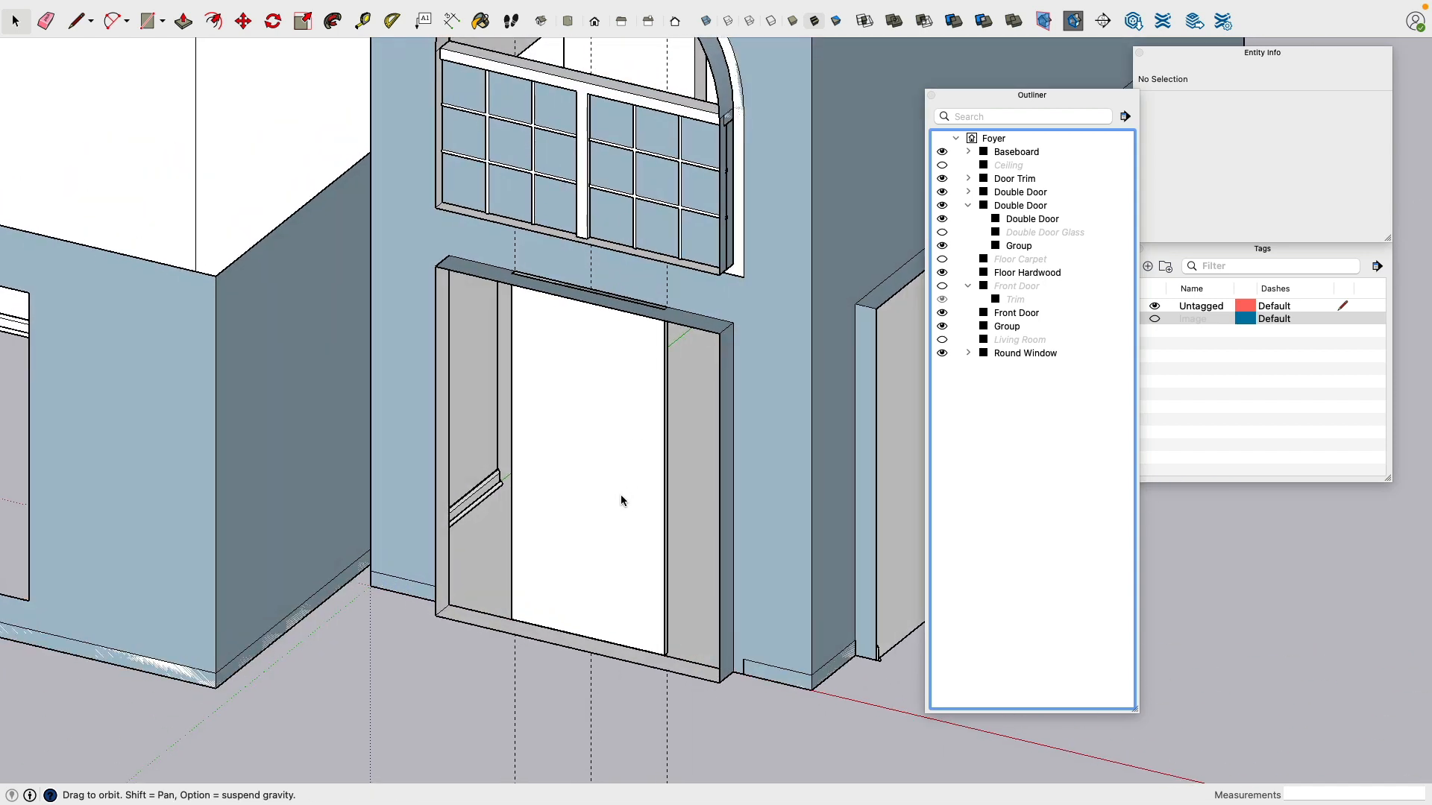
key("super+Tab")
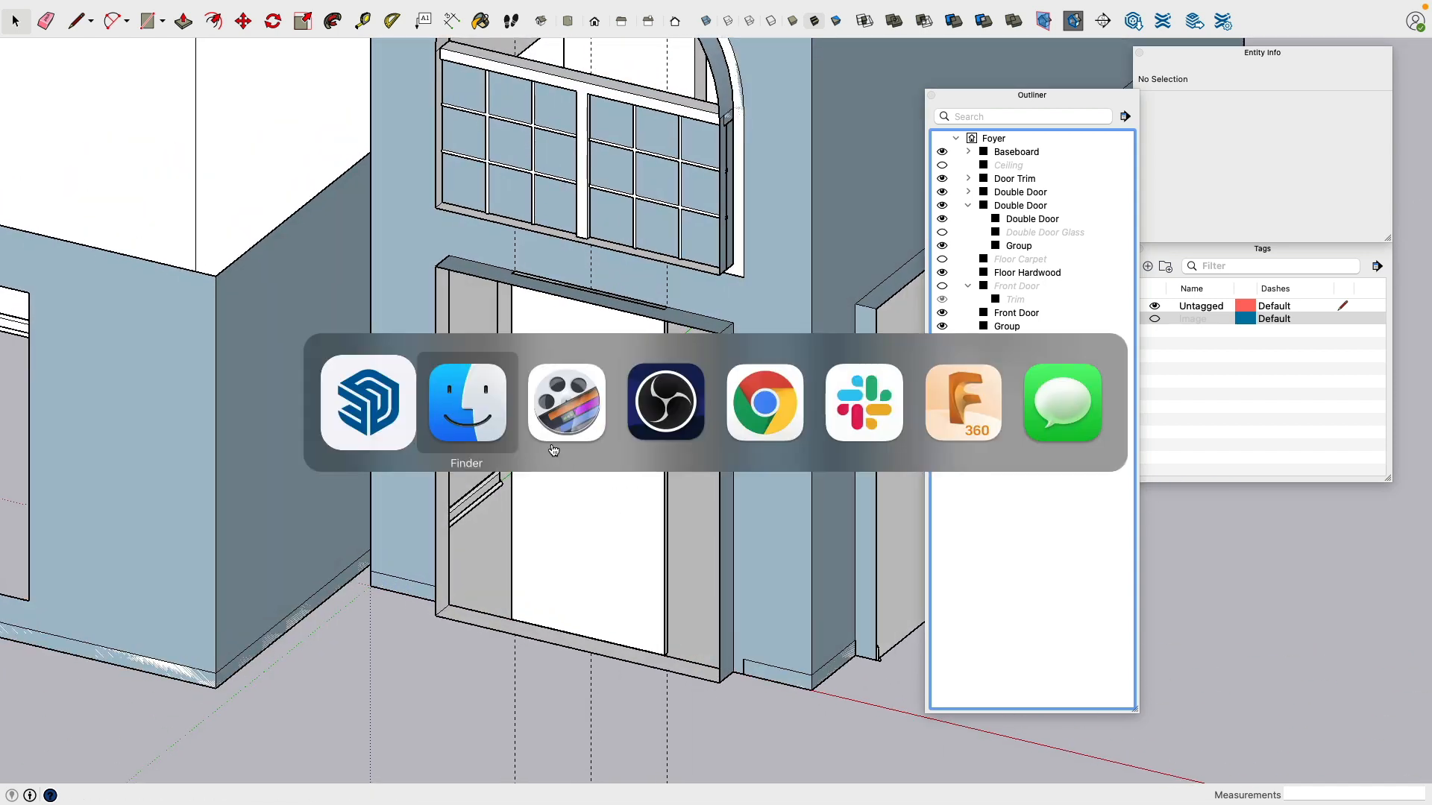
left_click(450, 401)
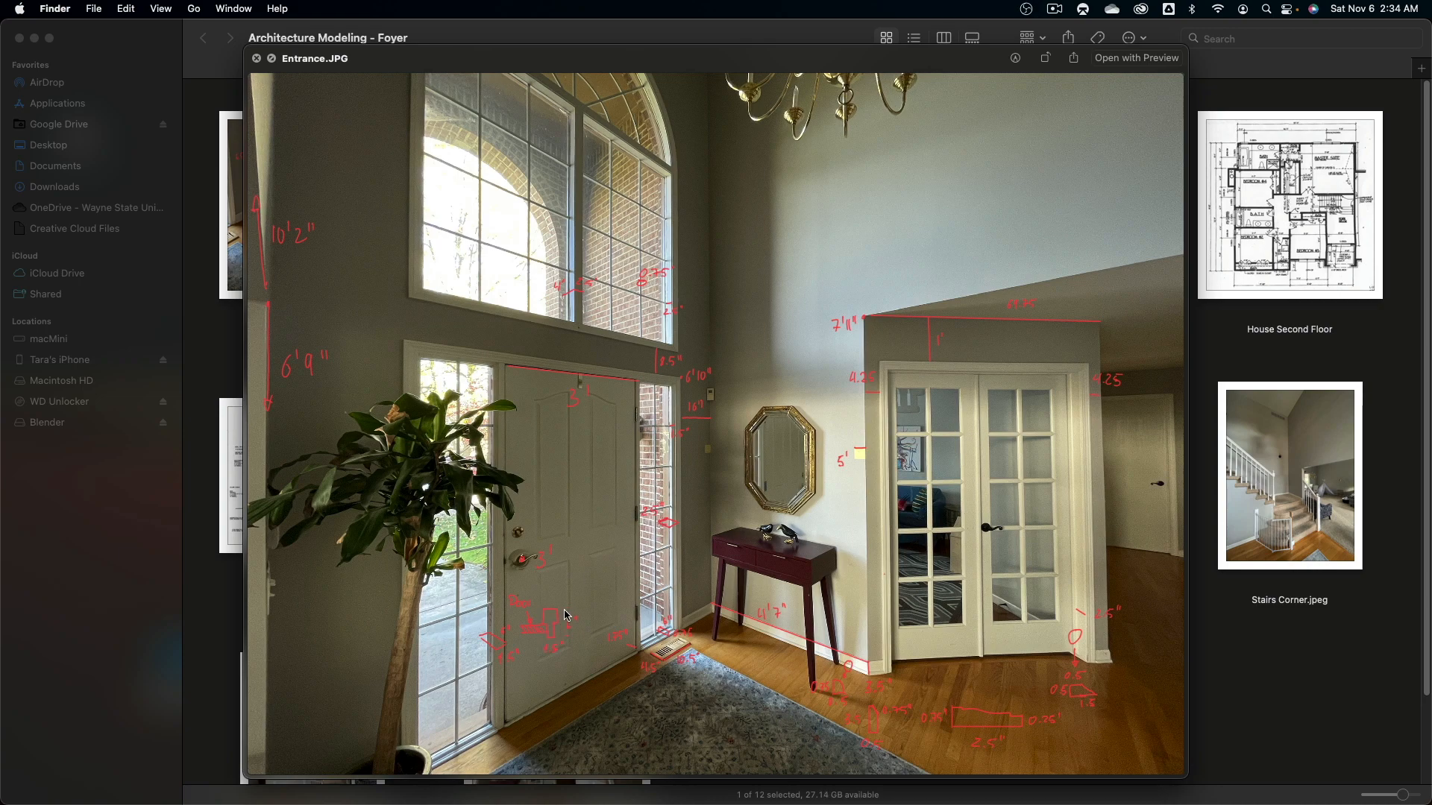
key("super+Tab")
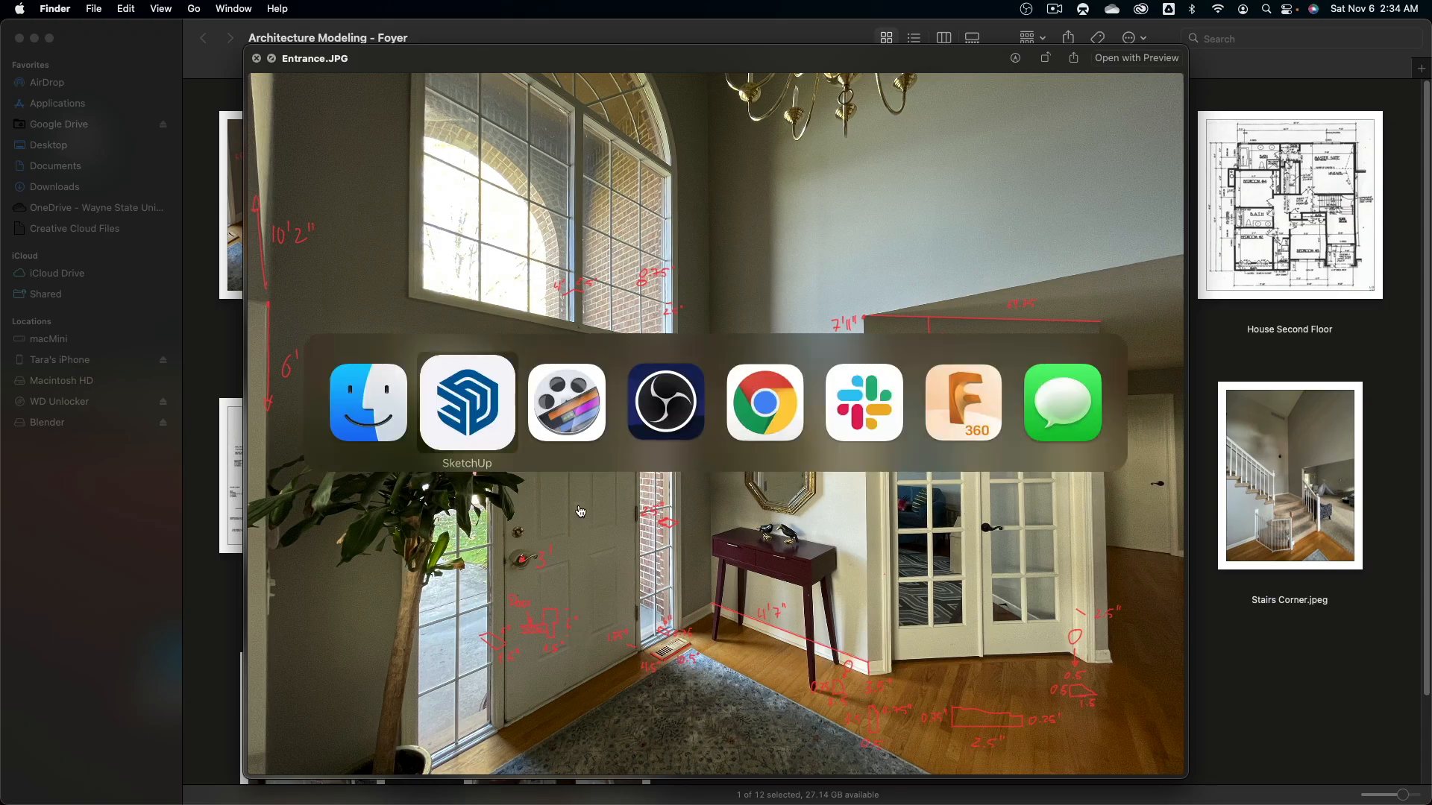
key("super+Tab")
key("super+Tab")
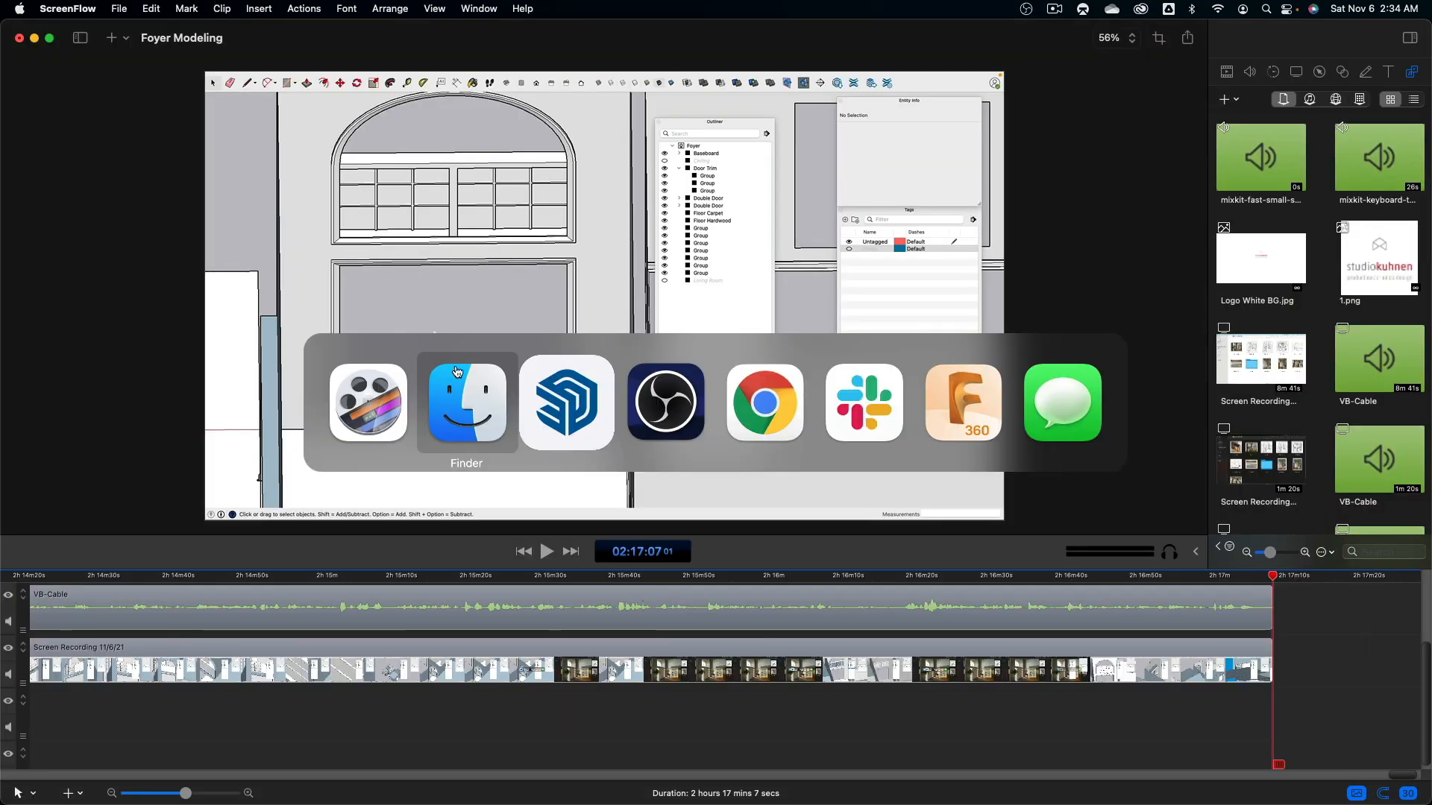
key("super+Tab")
Step: Hide the unnamed wall group surrounding the front door
mouse_move(543, 440)
middle_mouse_down()
mouse_move(560, 480)
mouse_move(722, 445)
mouse_move(744, 464)
mouse_move(708, 492)
mouse_move(690, 445)
mouse_move(663, 428)
middle_mouse_up()
left_click(720, 434)
key("super+e")
Step: Draw a 1.5-inch line outward from the door slab's upper corner along the red axis
scroll(698, 474, "up", 10)
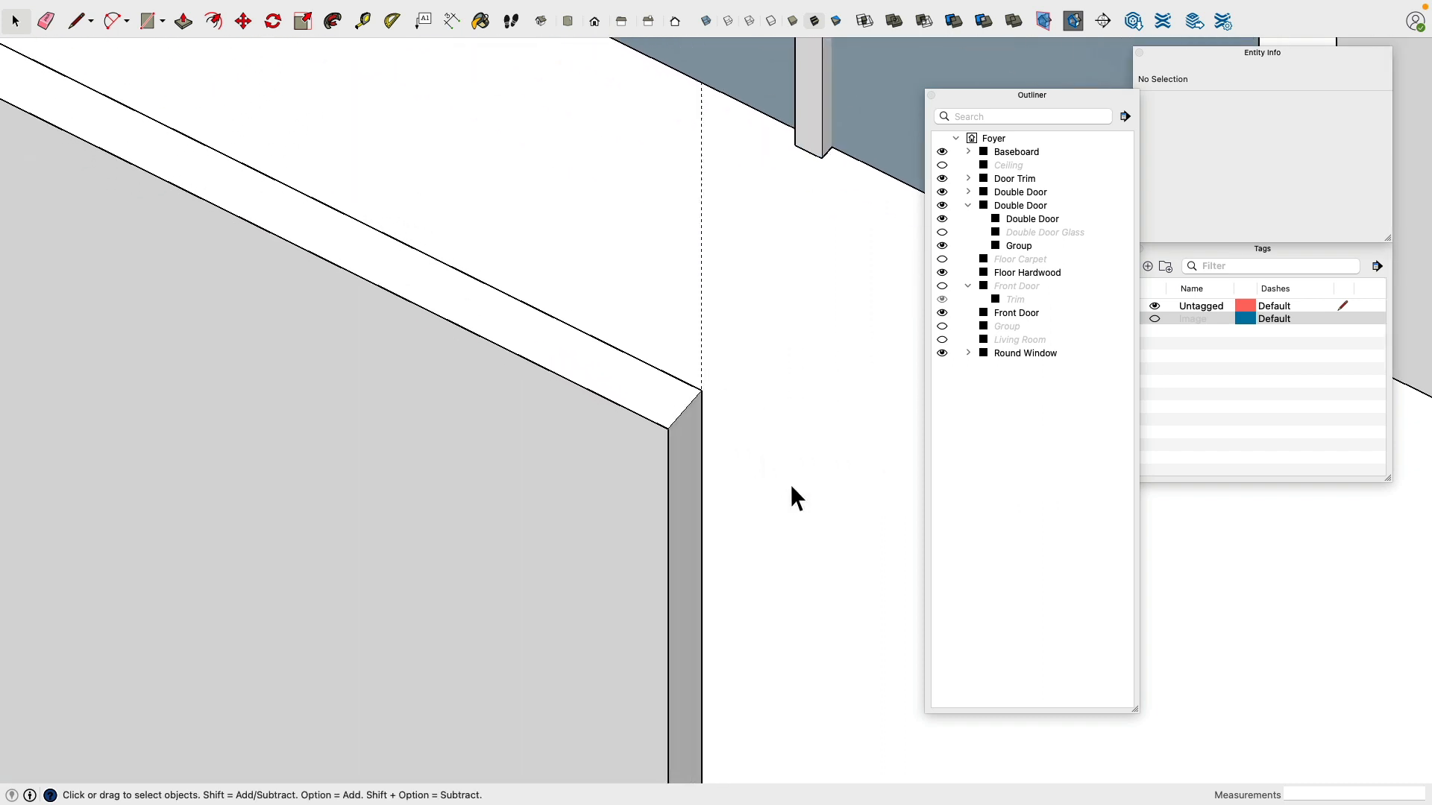
left_click(703, 374)
scroll(703, 373, "down", 5)
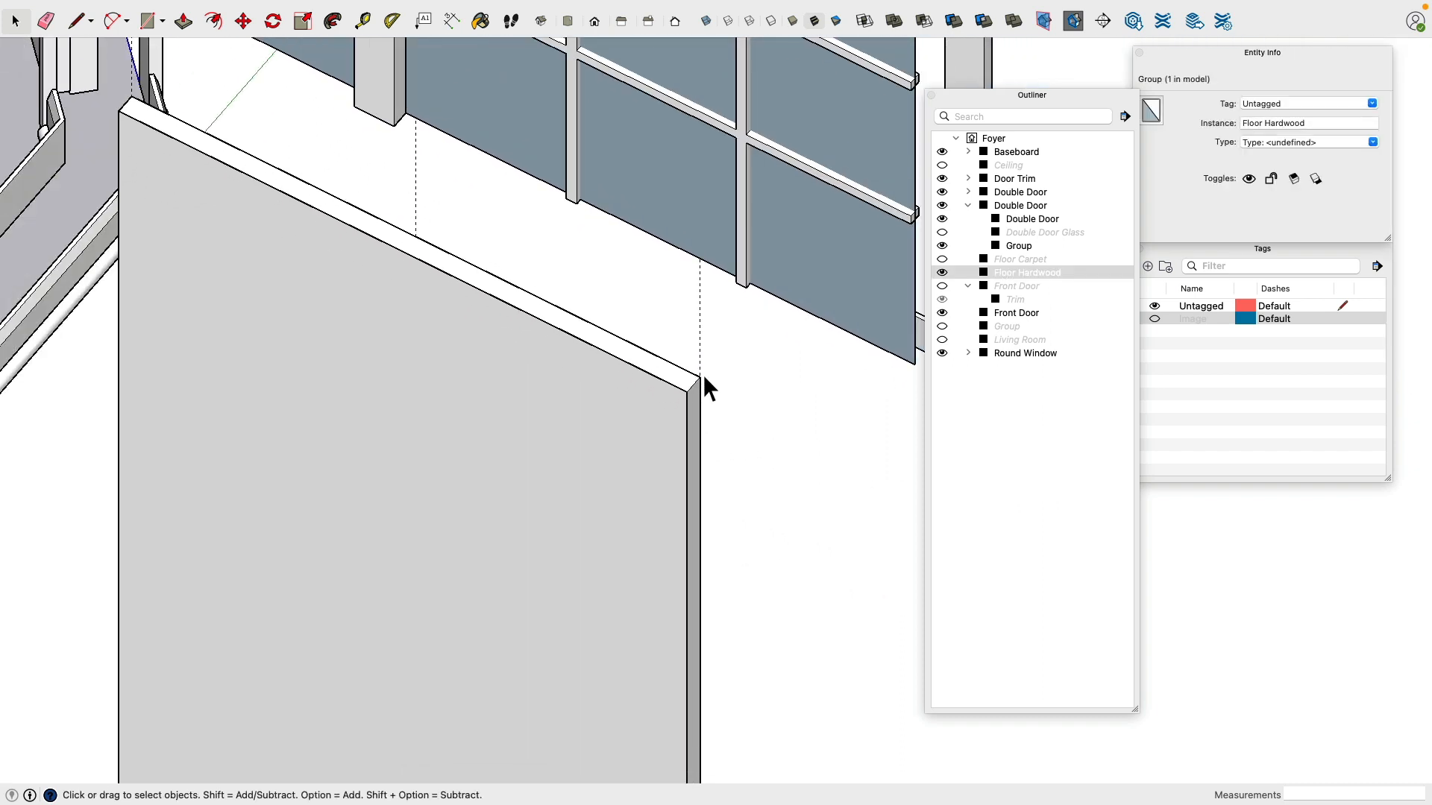
left_click(704, 348)
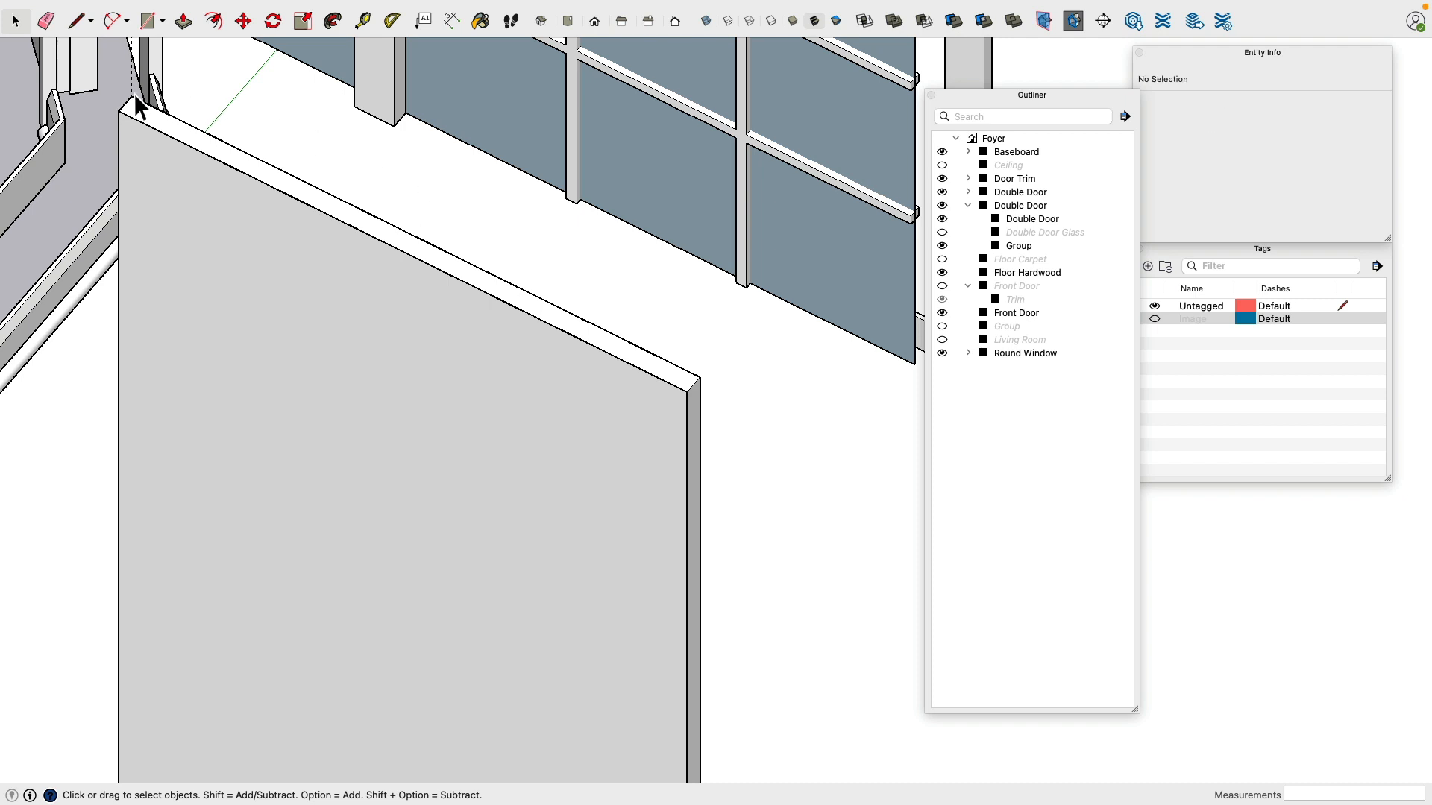
left_click(77, 20)
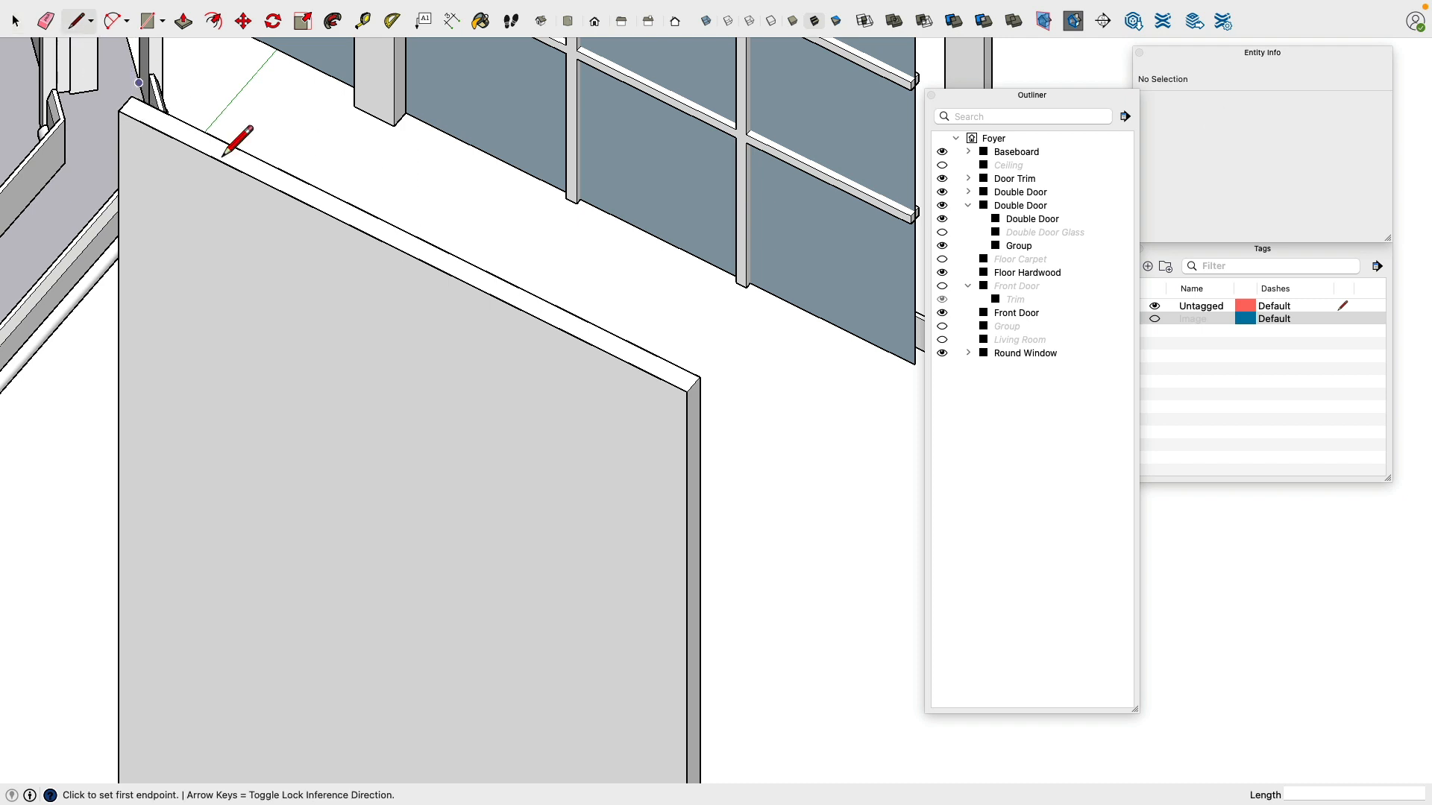
scroll(736, 409, "up", 3)
left_click(689, 369)
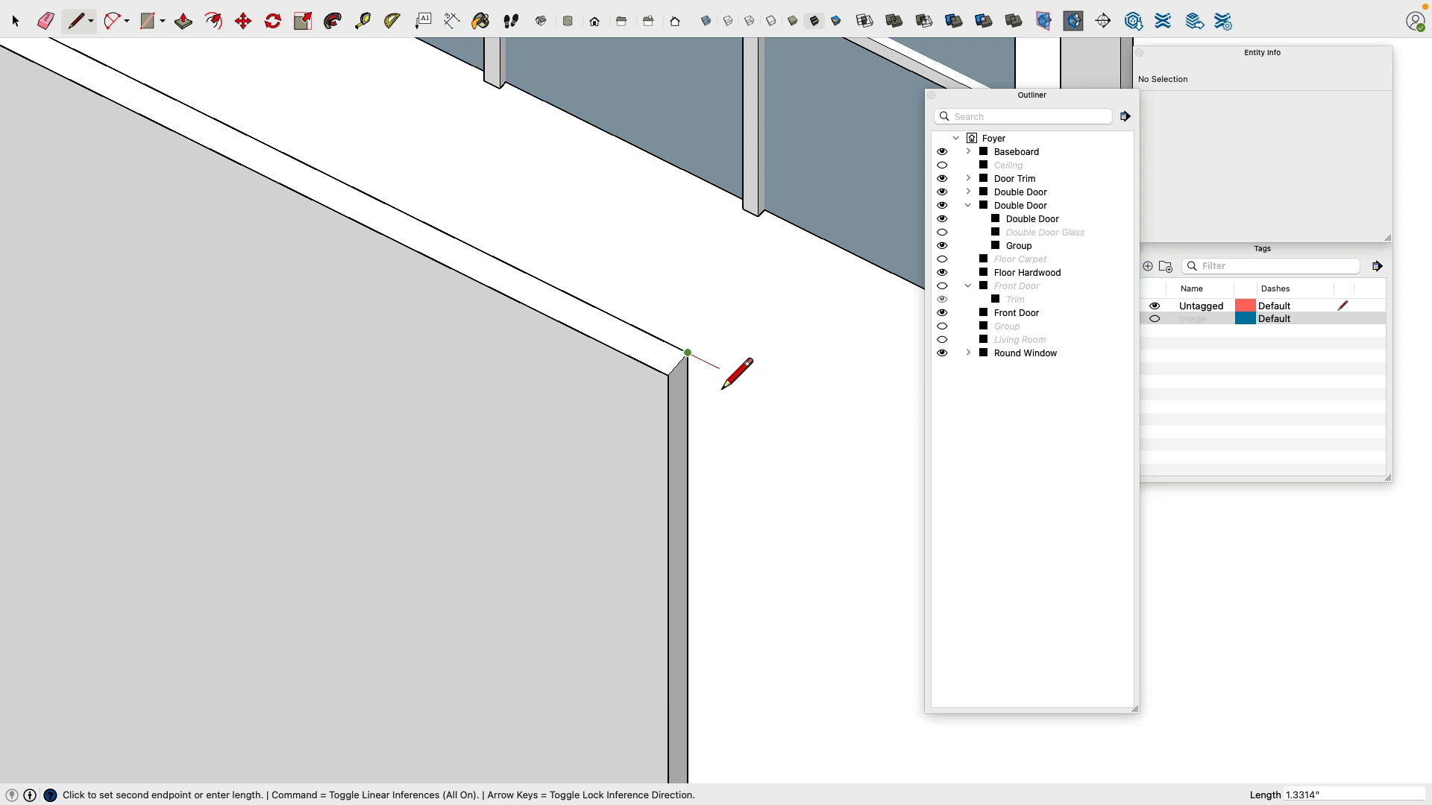
type("1.5")
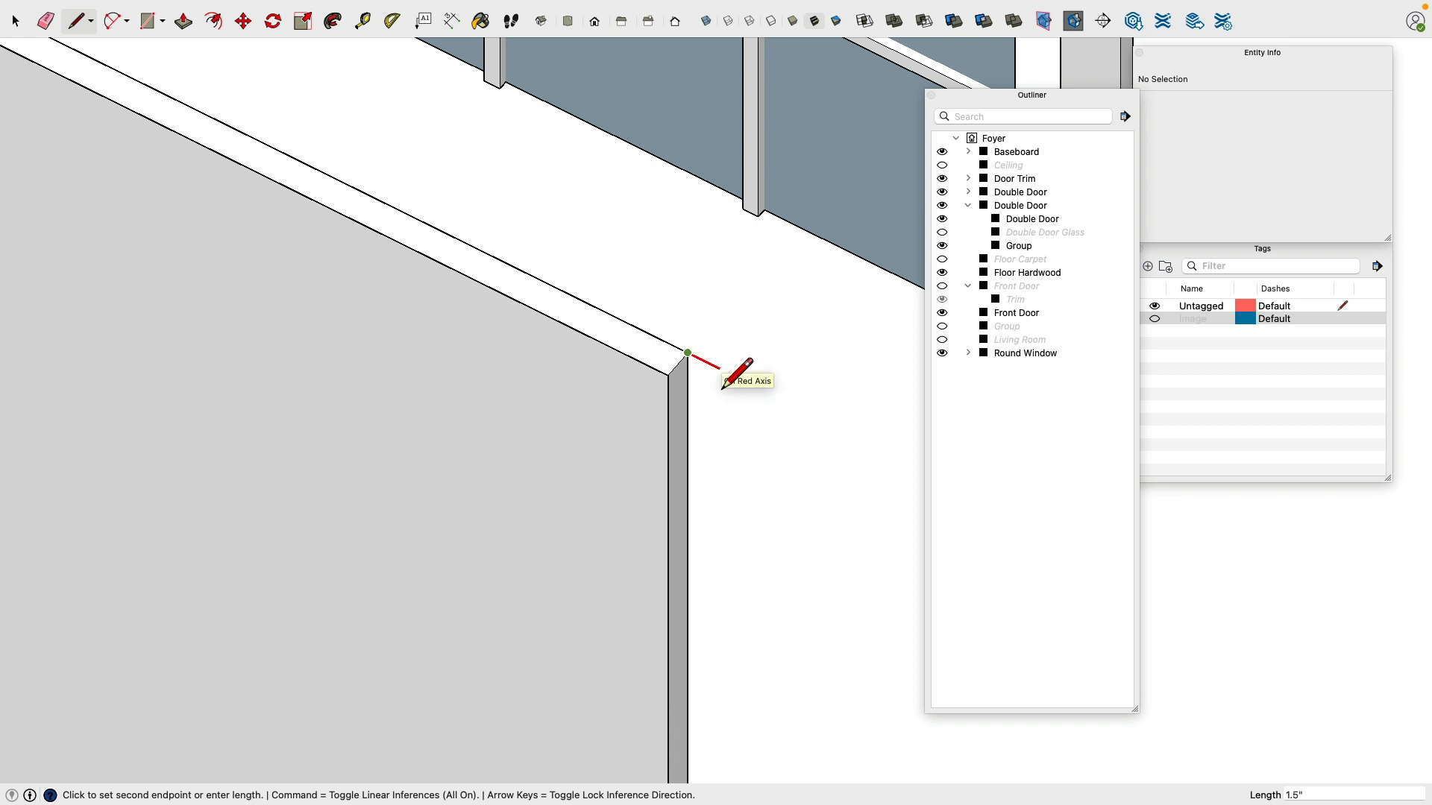
key("Return")
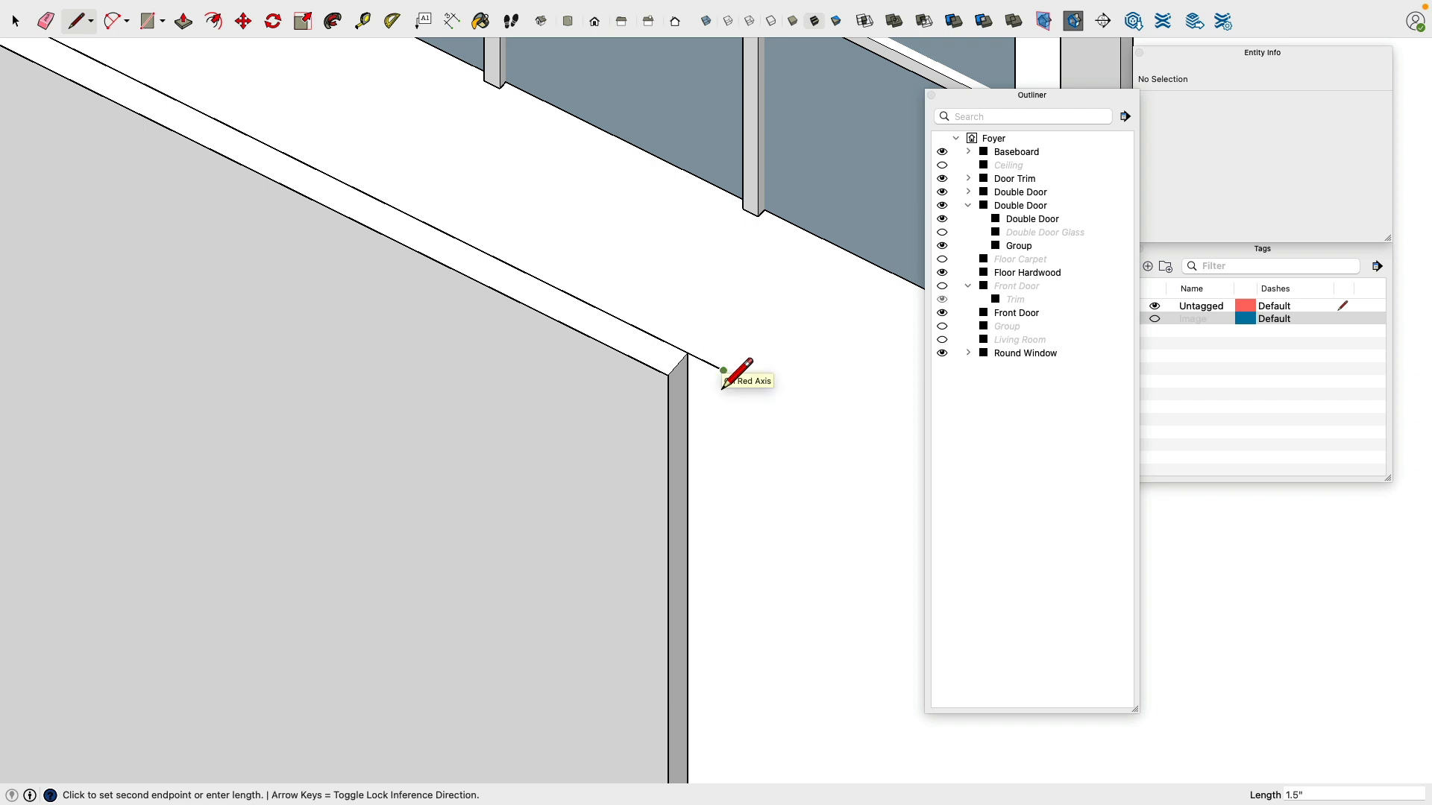
key("Escape")
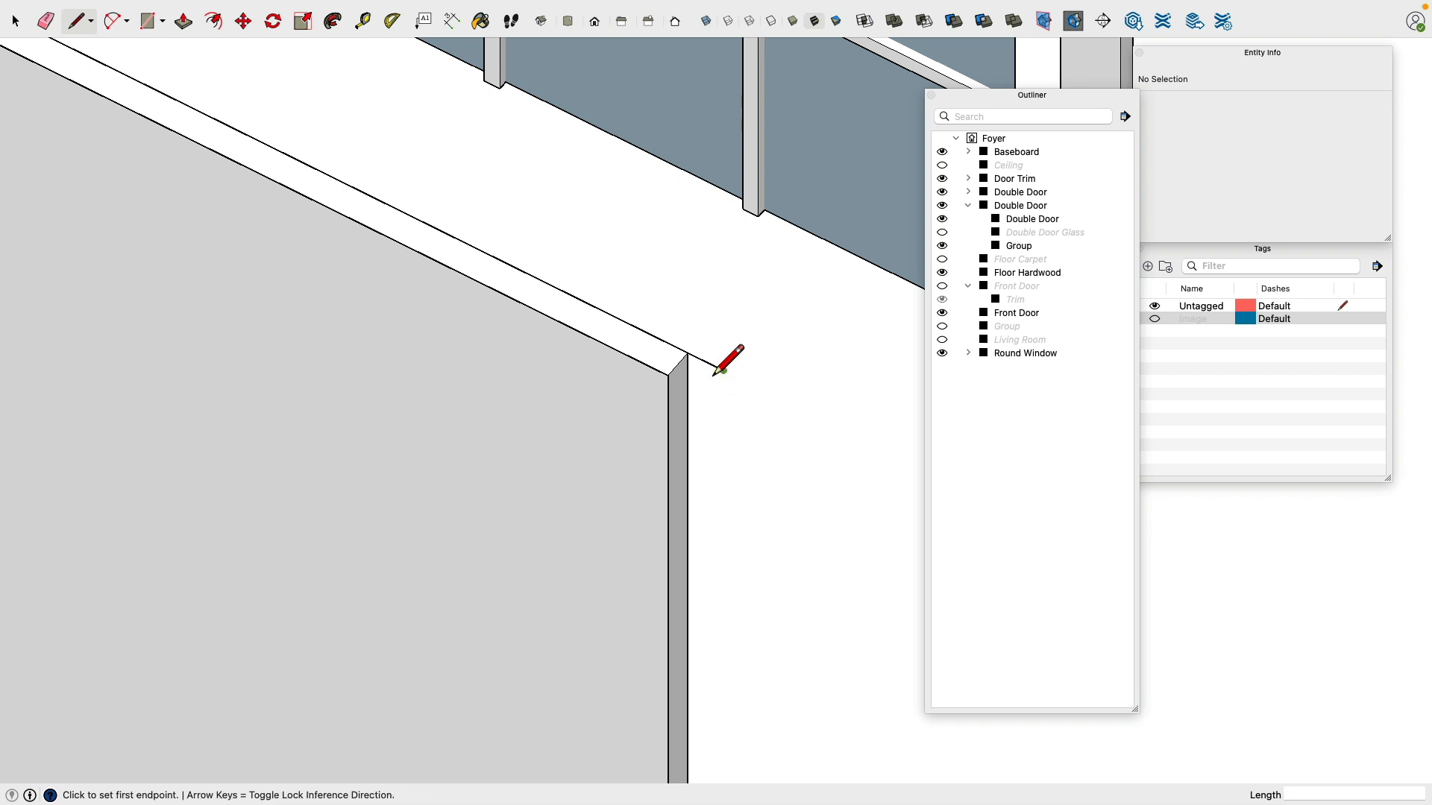
Step: Check the front door's frame measurements in the Entrance.JPG photo in Finder and return to SketchUp
key("super+Tab")
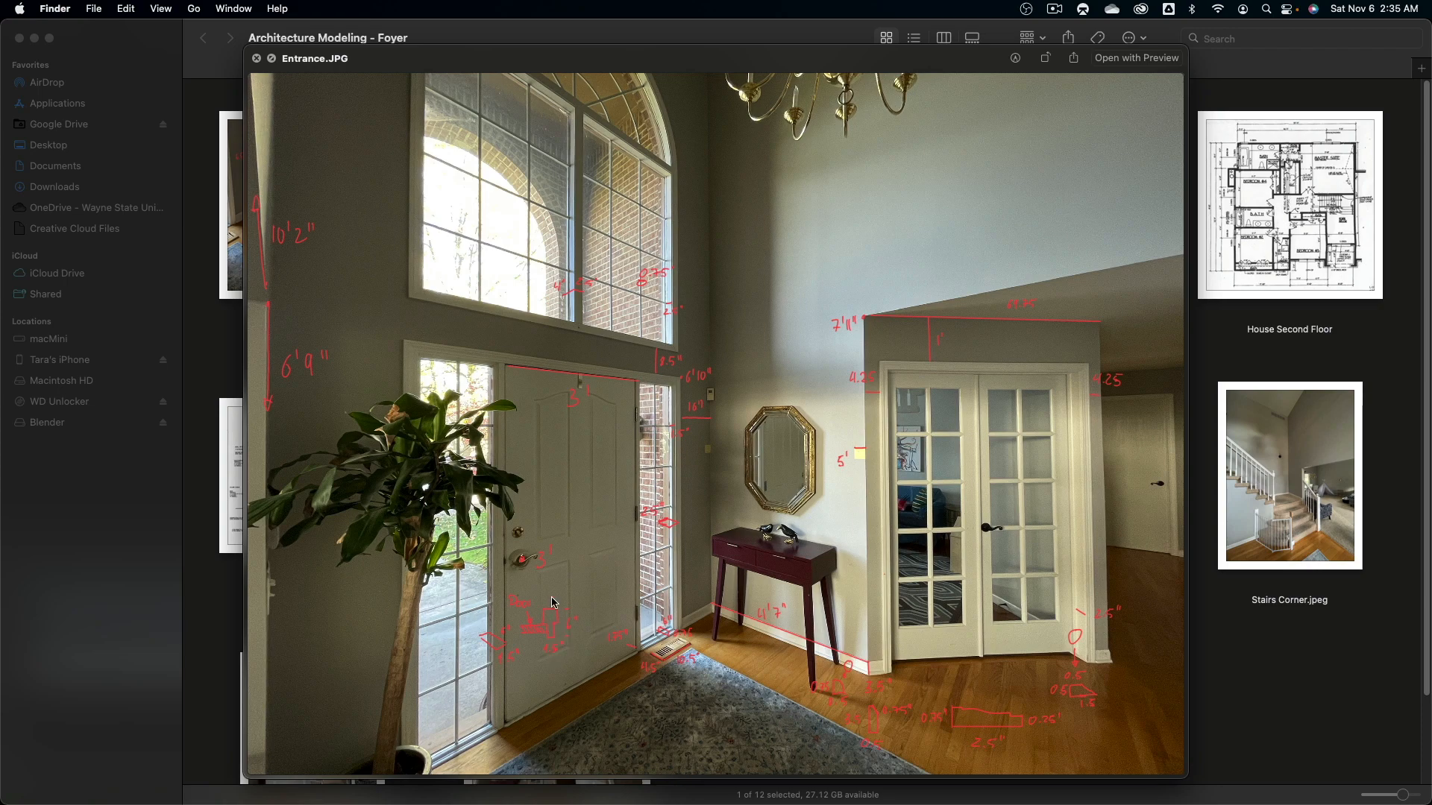
key("super+Tab")
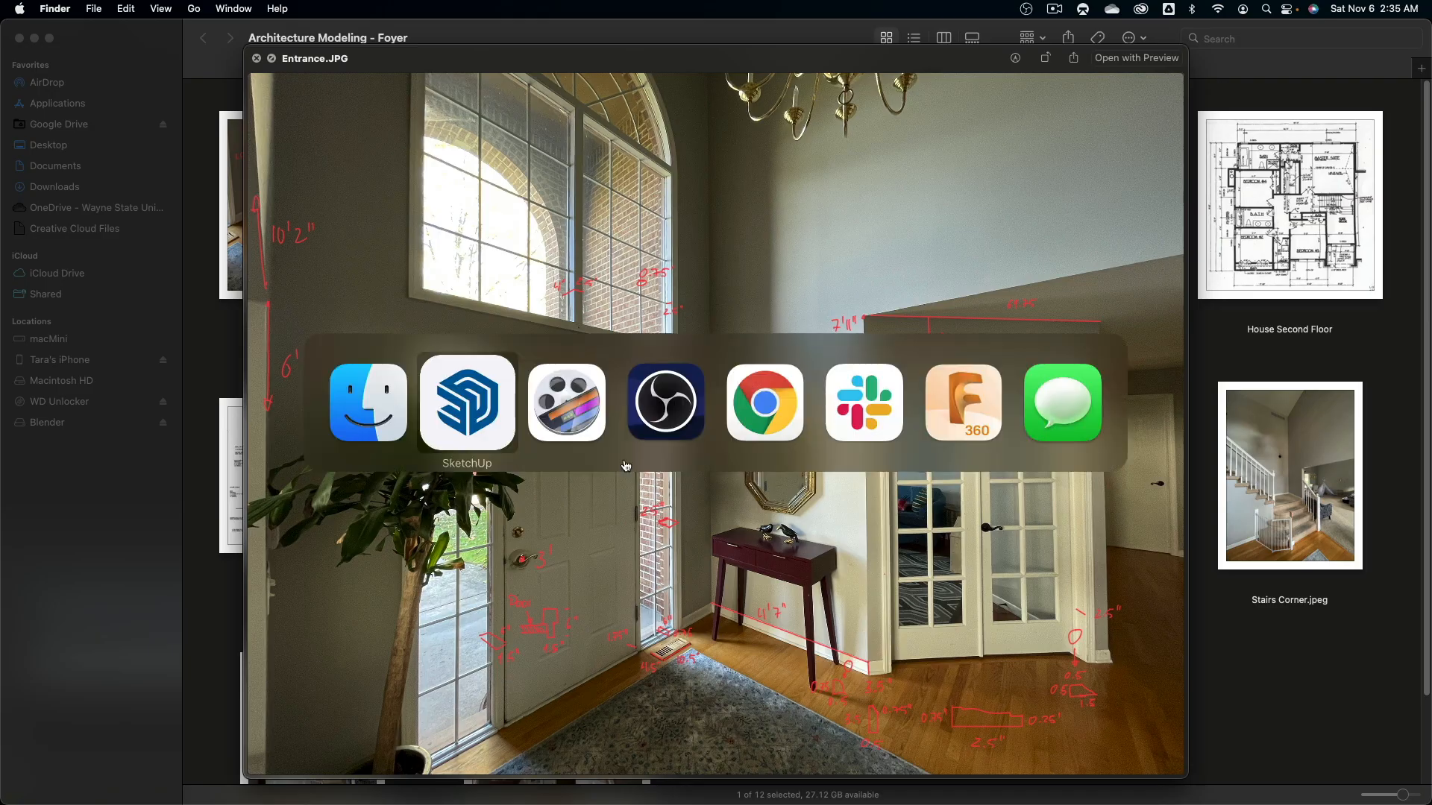
left_click(481, 410)
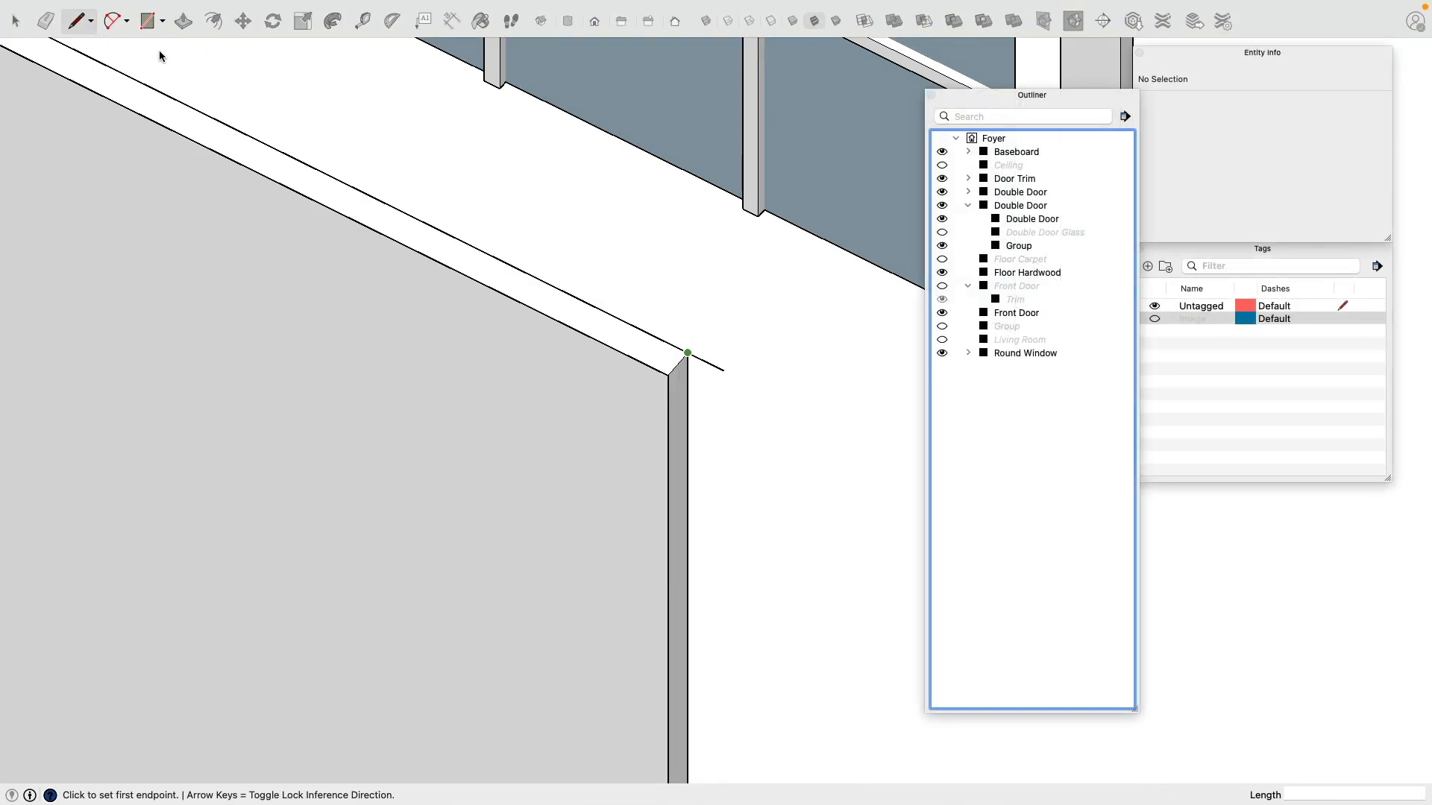
Step: Trace the slab's 1.25-inch thickness at the corner and draw a parallel line from the outer end of the 1.5-inch line
left_click(76, 22)
left_click(688, 353)
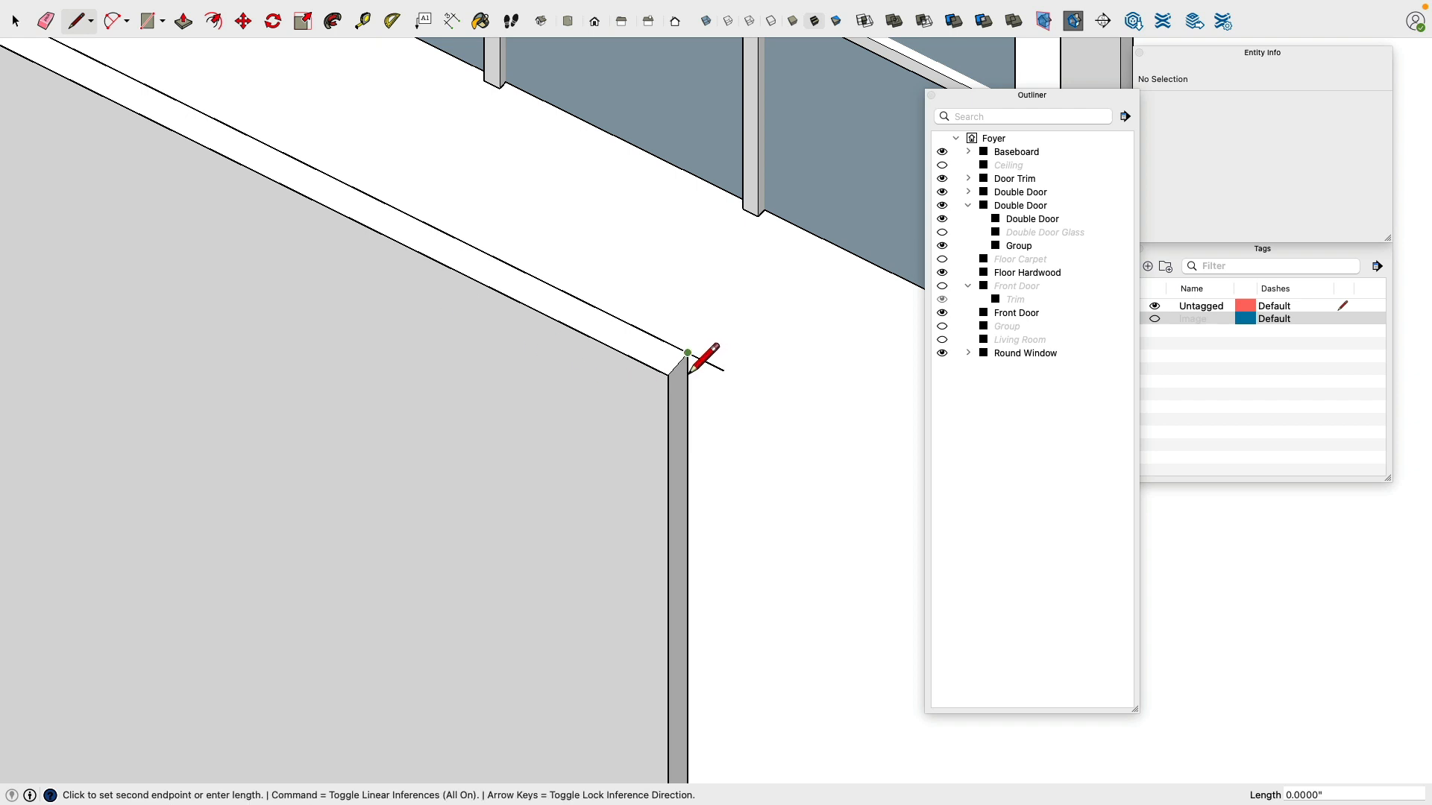
left_click(671, 391)
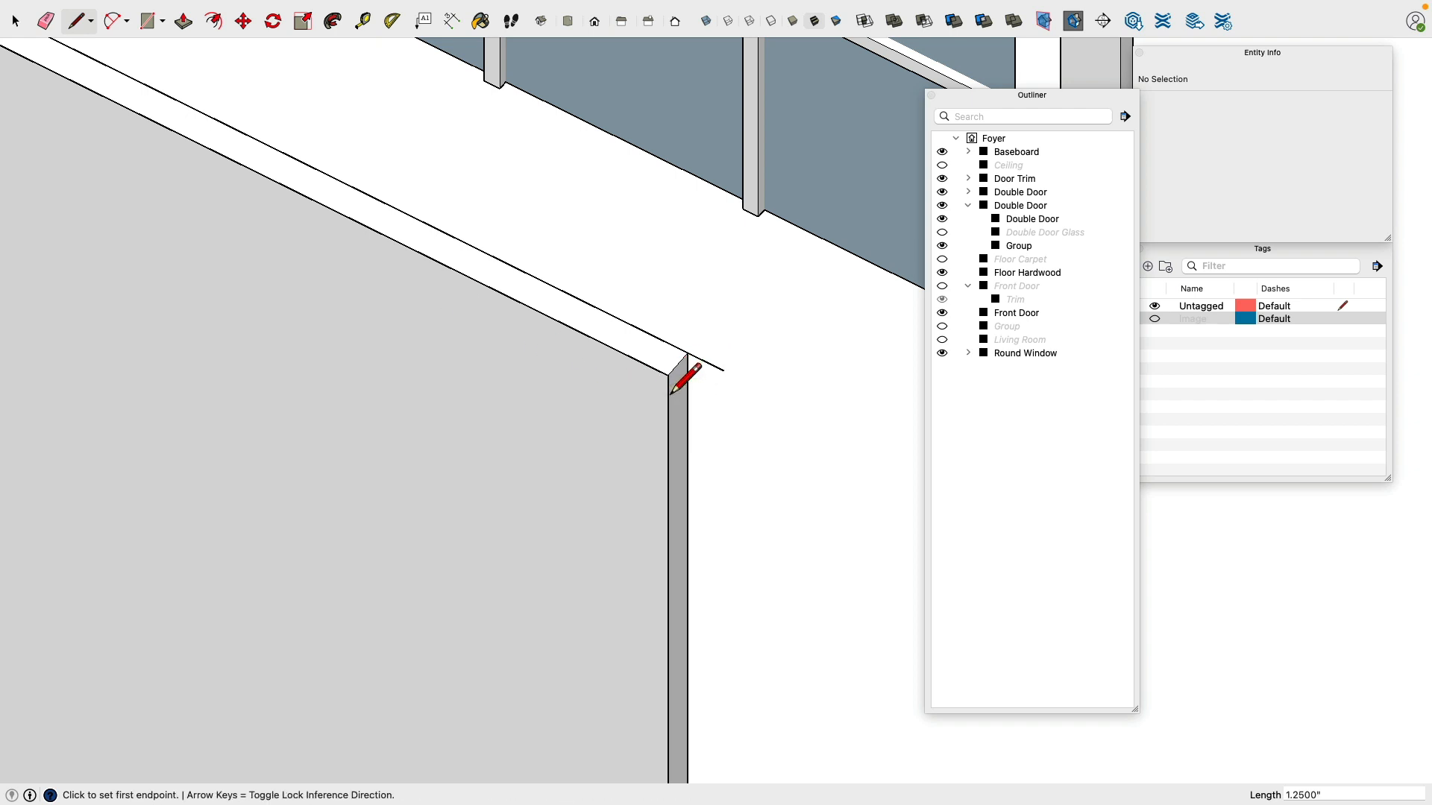
left_click(723, 371)
left_click(735, 422)
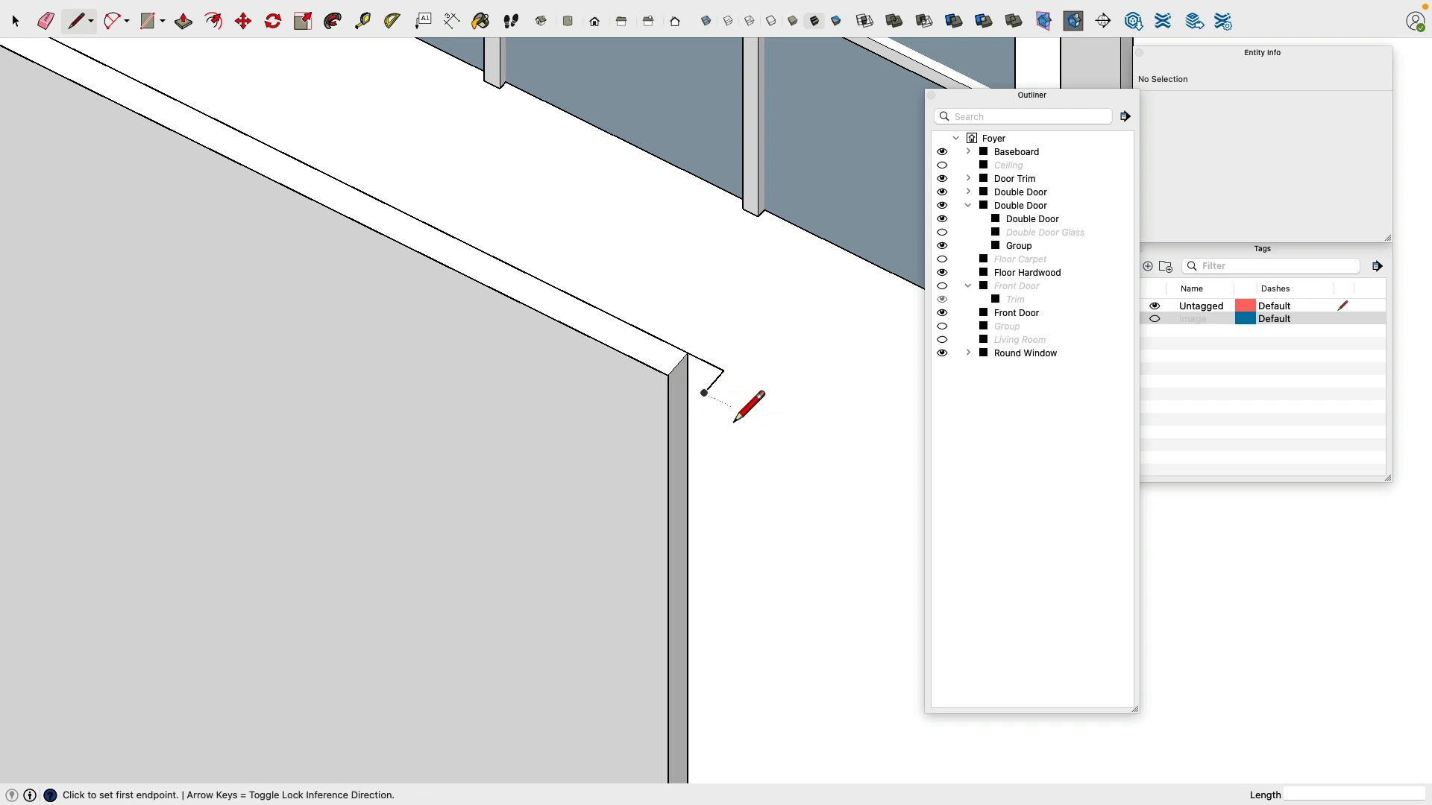
Step: Draw a 6-inch line along the green axis from the 1.5-inch line's midpoint, with a 1.25-inch line to each side of its end
left_click(705, 362)
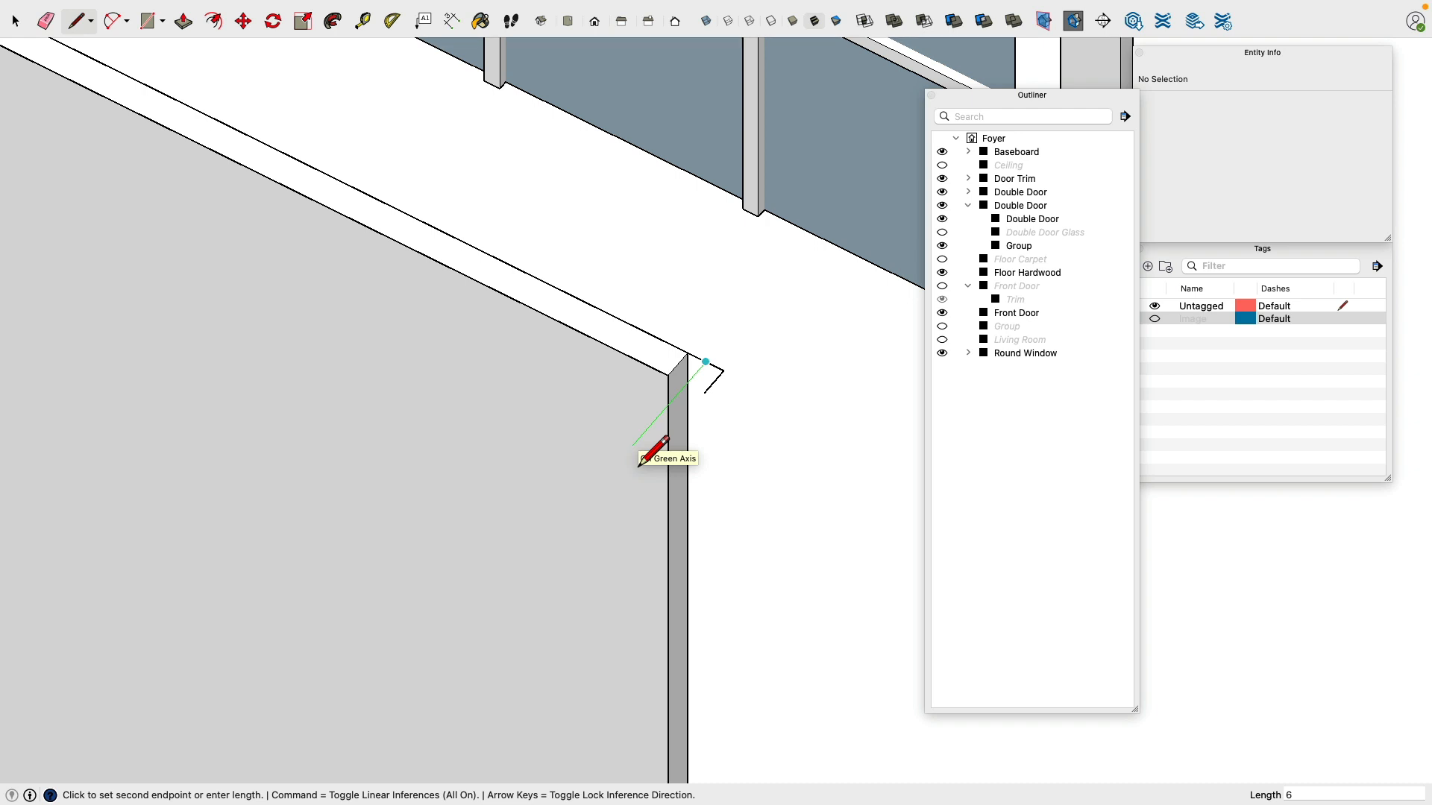
key("Return")
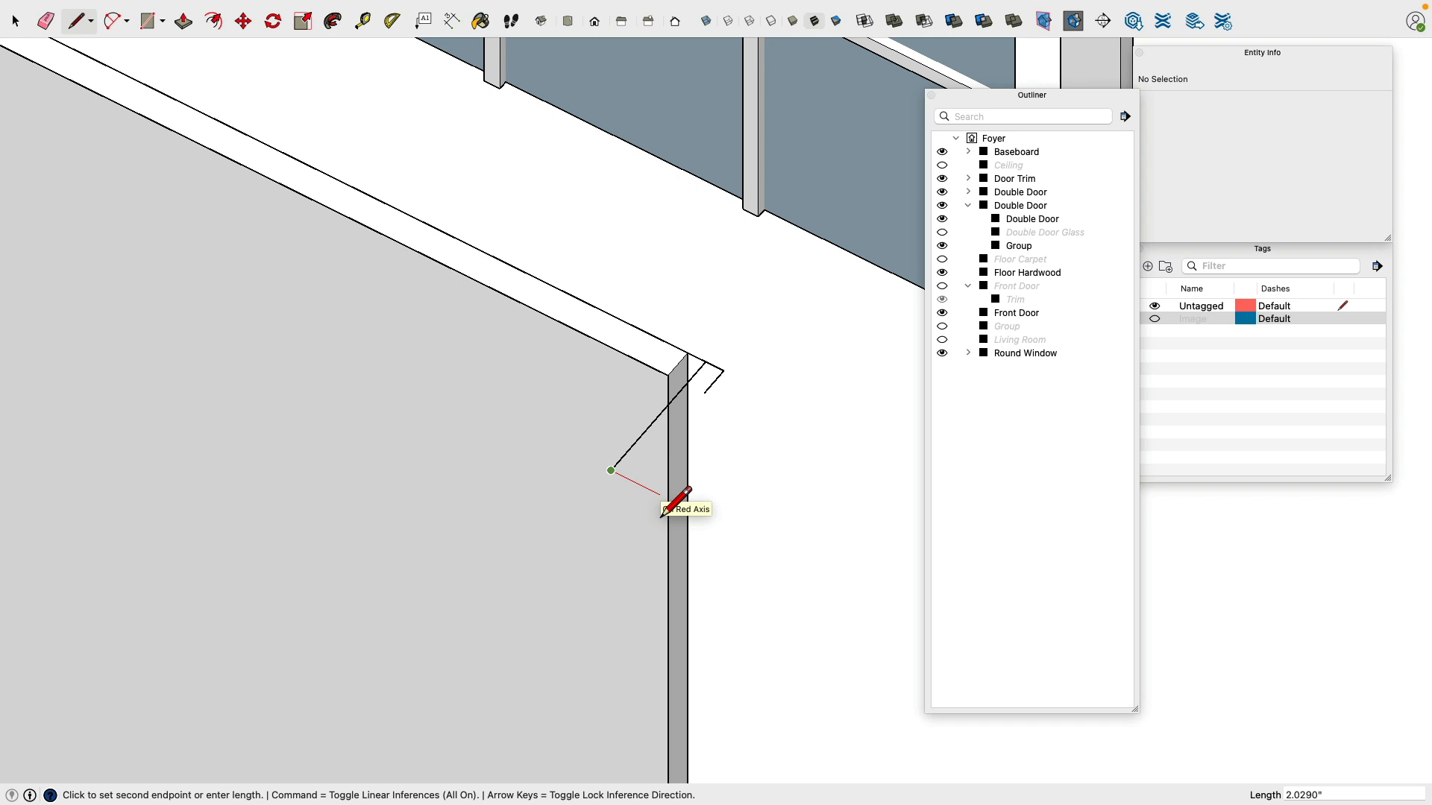
type("1")
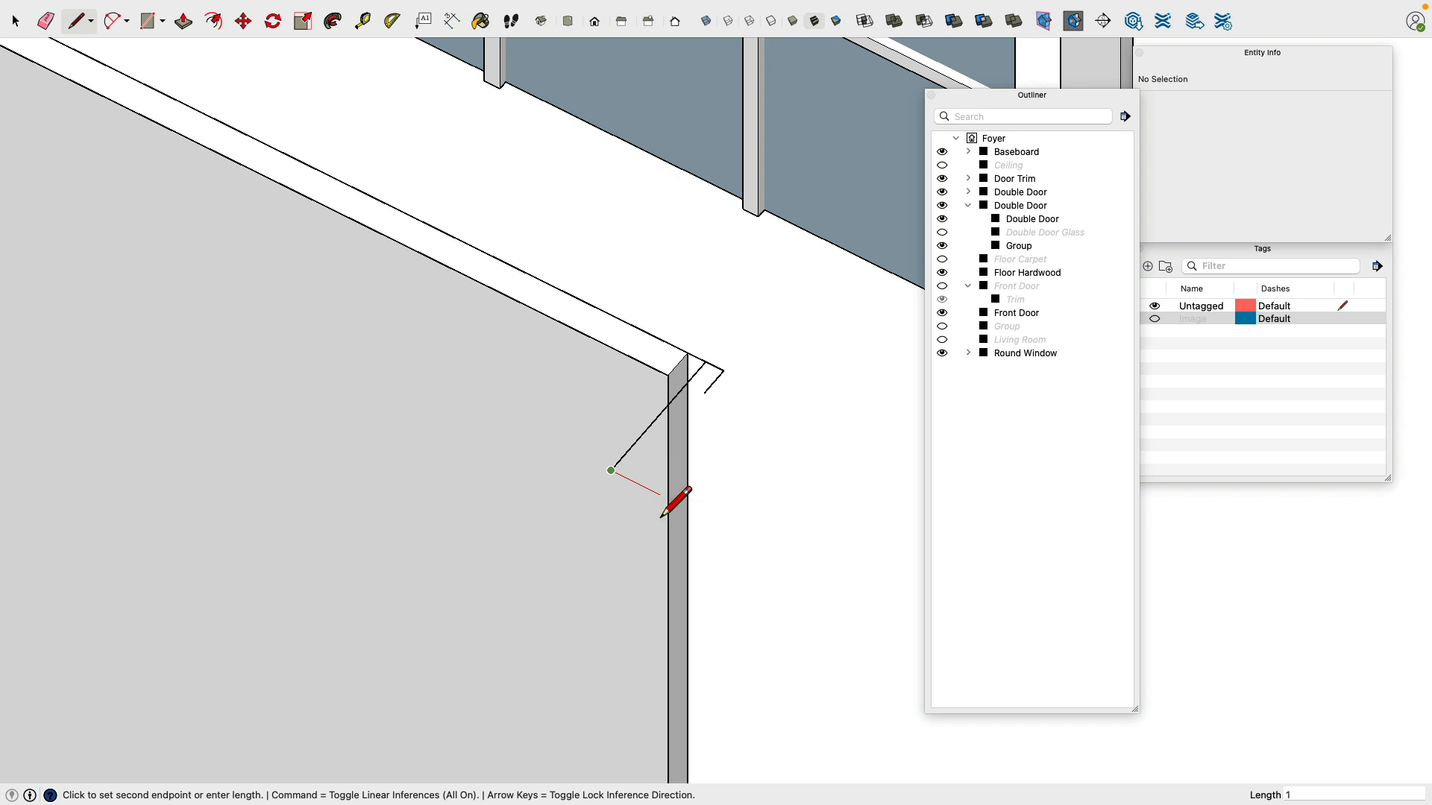
type(".2")
key("Return")
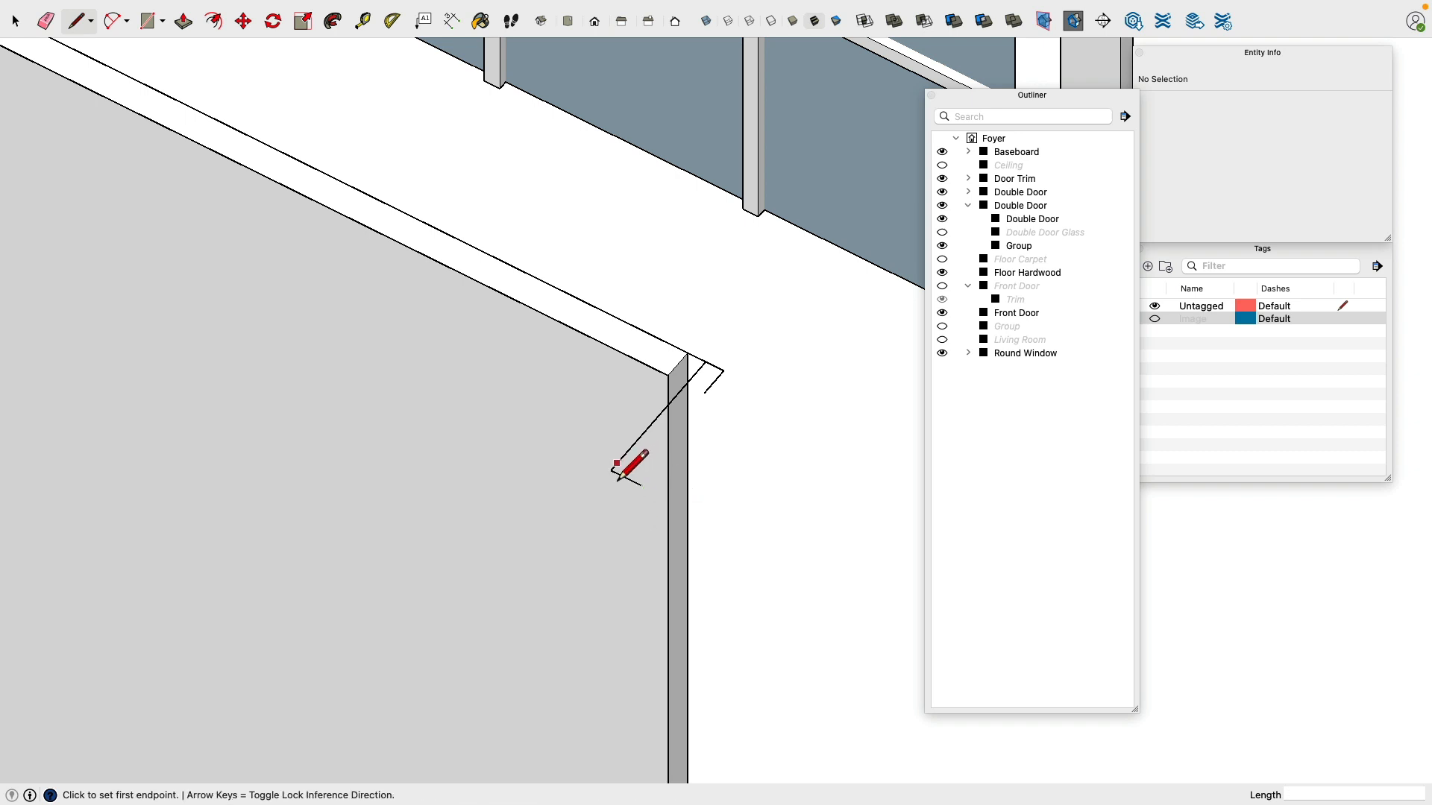
left_click(612, 477)
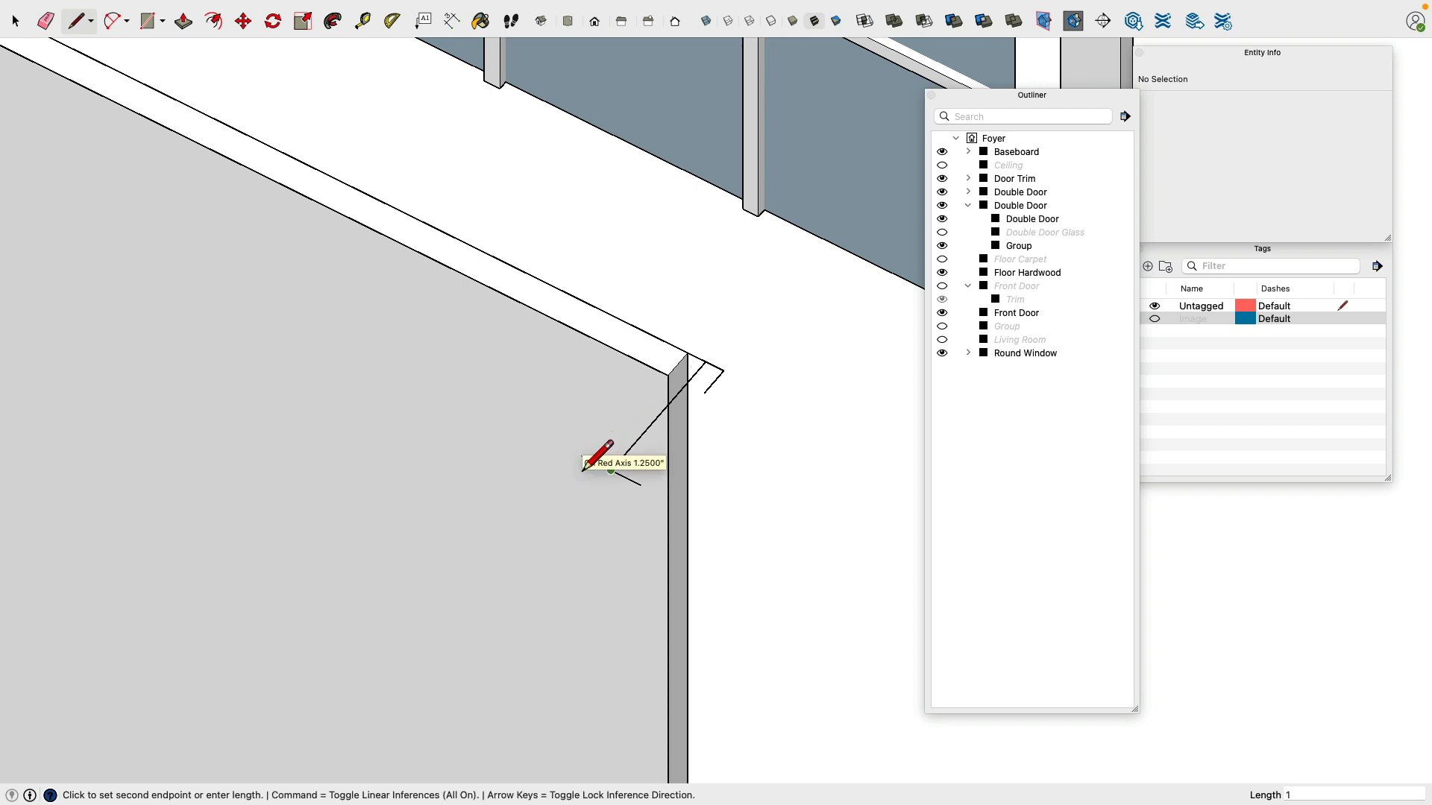
key("Return")
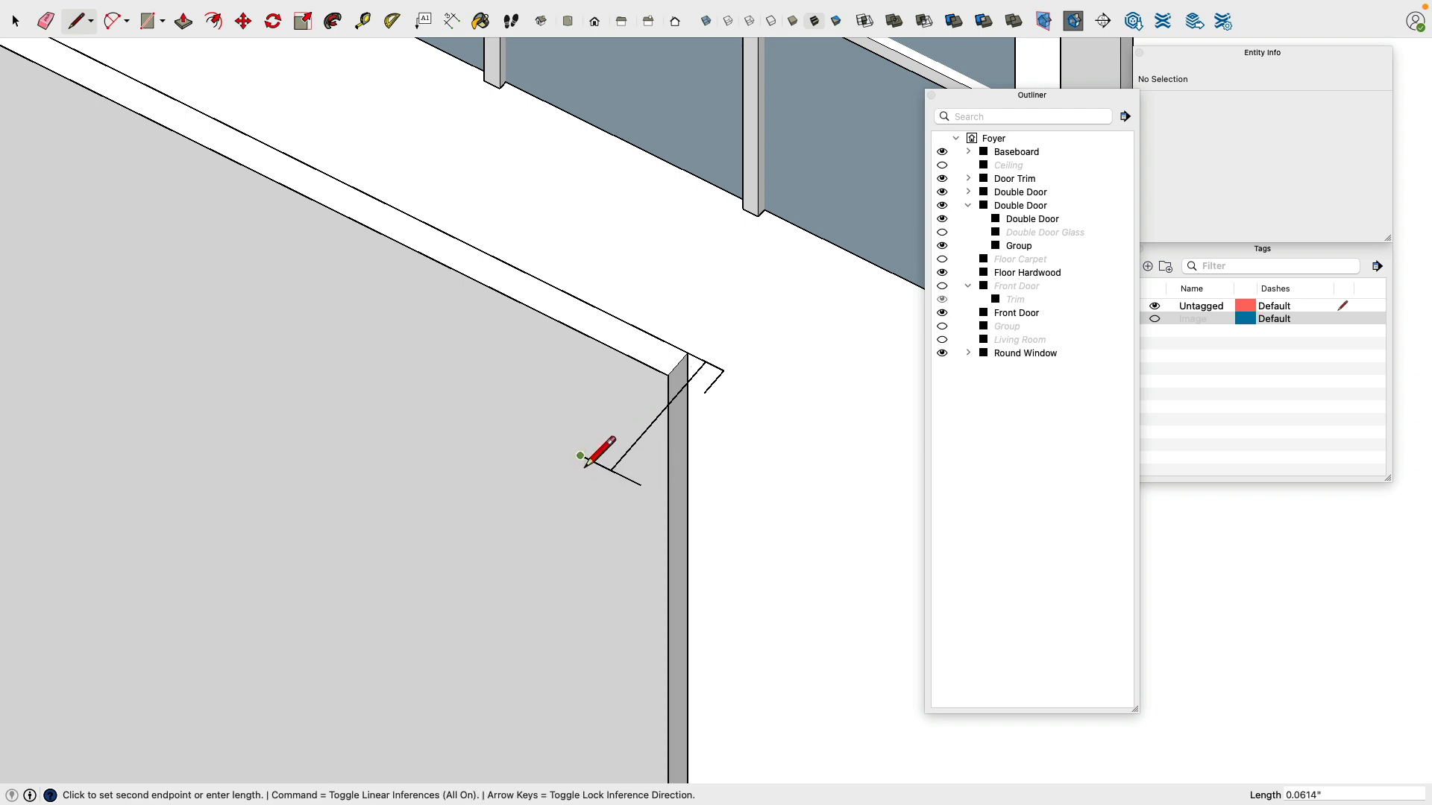
Step: Close both long sides of the jamb profile at the door corner with lines and erase its centre line
left_click(657, 388)
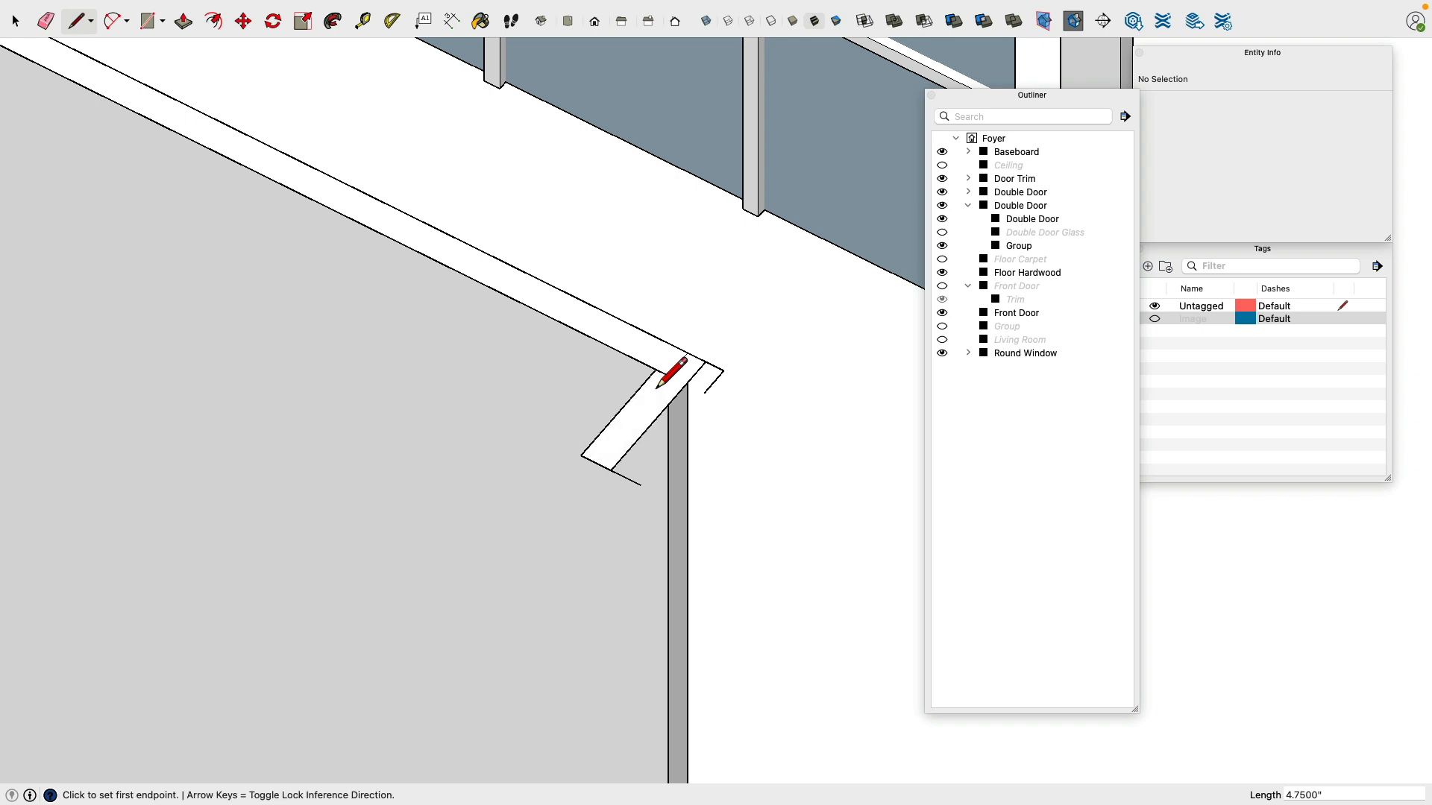
left_click(644, 498)
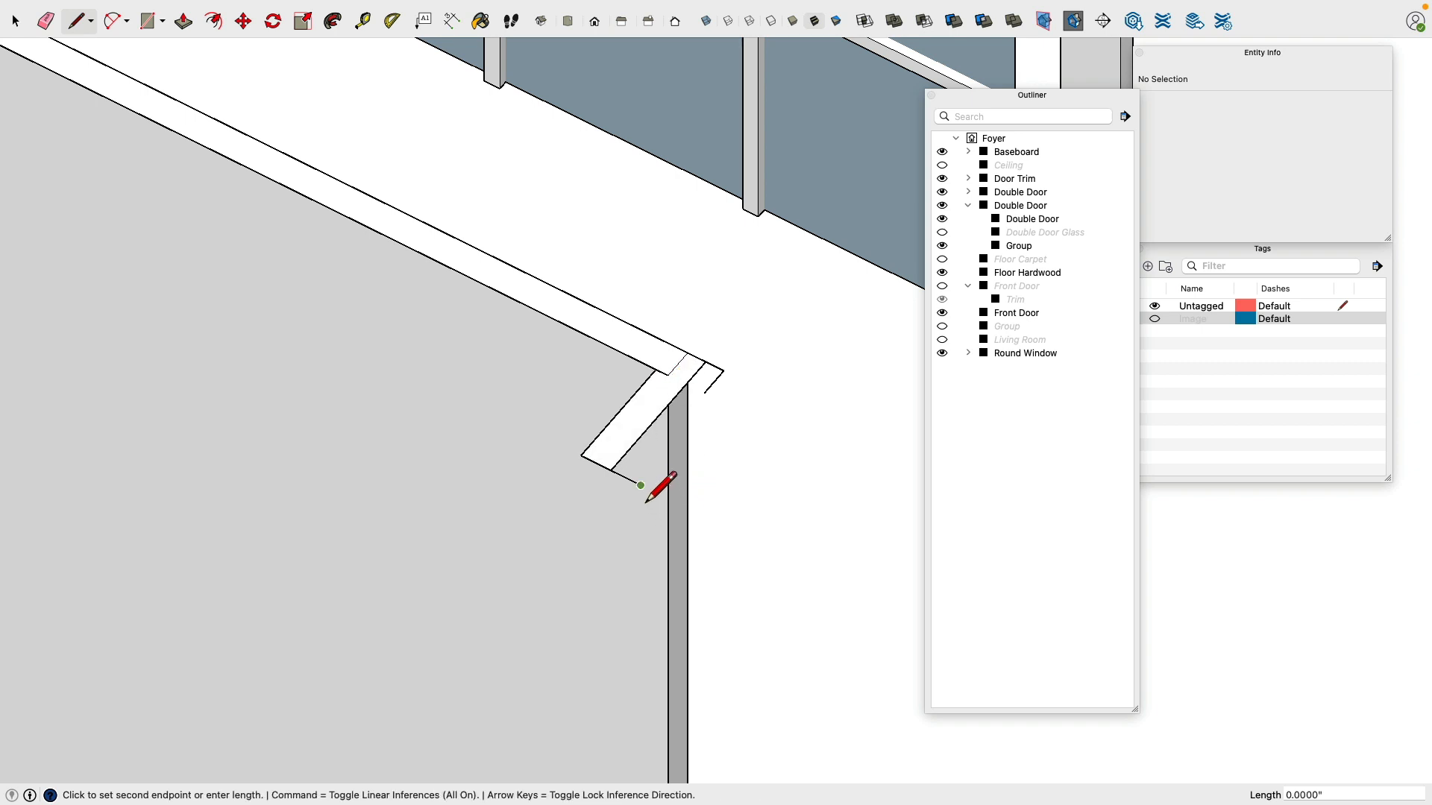
left_click(709, 408)
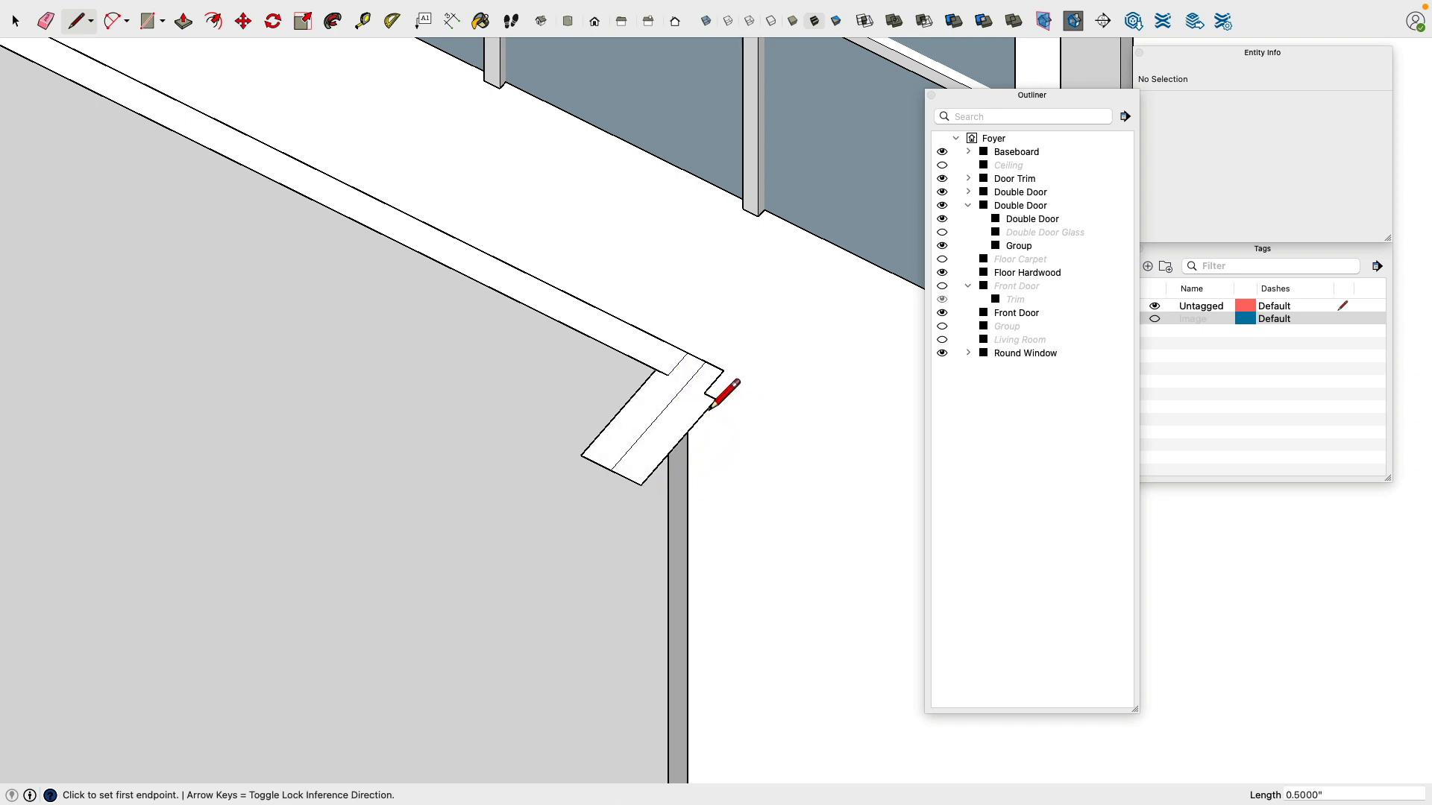
left_click(47, 20)
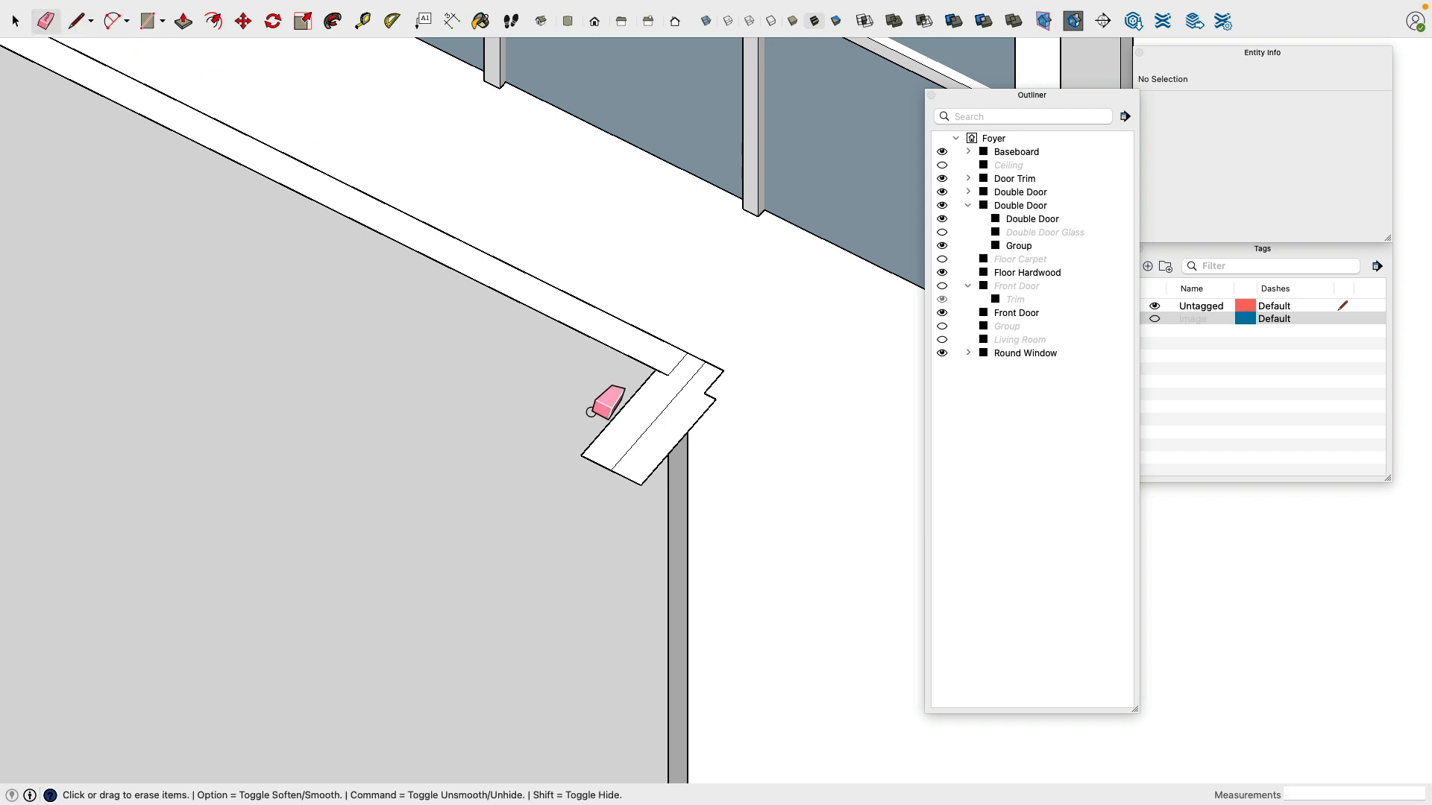
left_click(641, 438)
key("space")
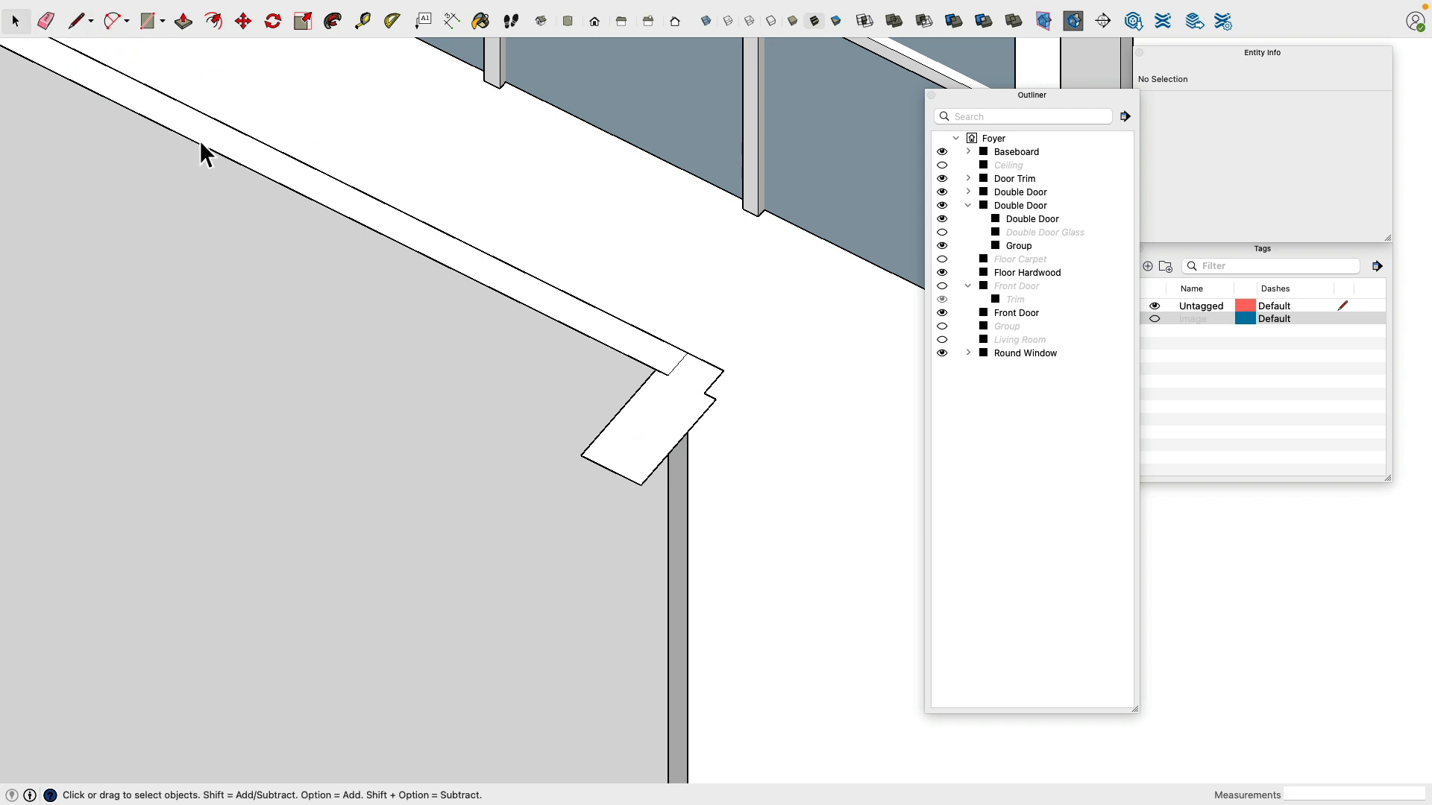
Step: Push/Pull the closed jamb profile 80.5 inches down to floor level
left_click(641, 432)
left_click(184, 21)
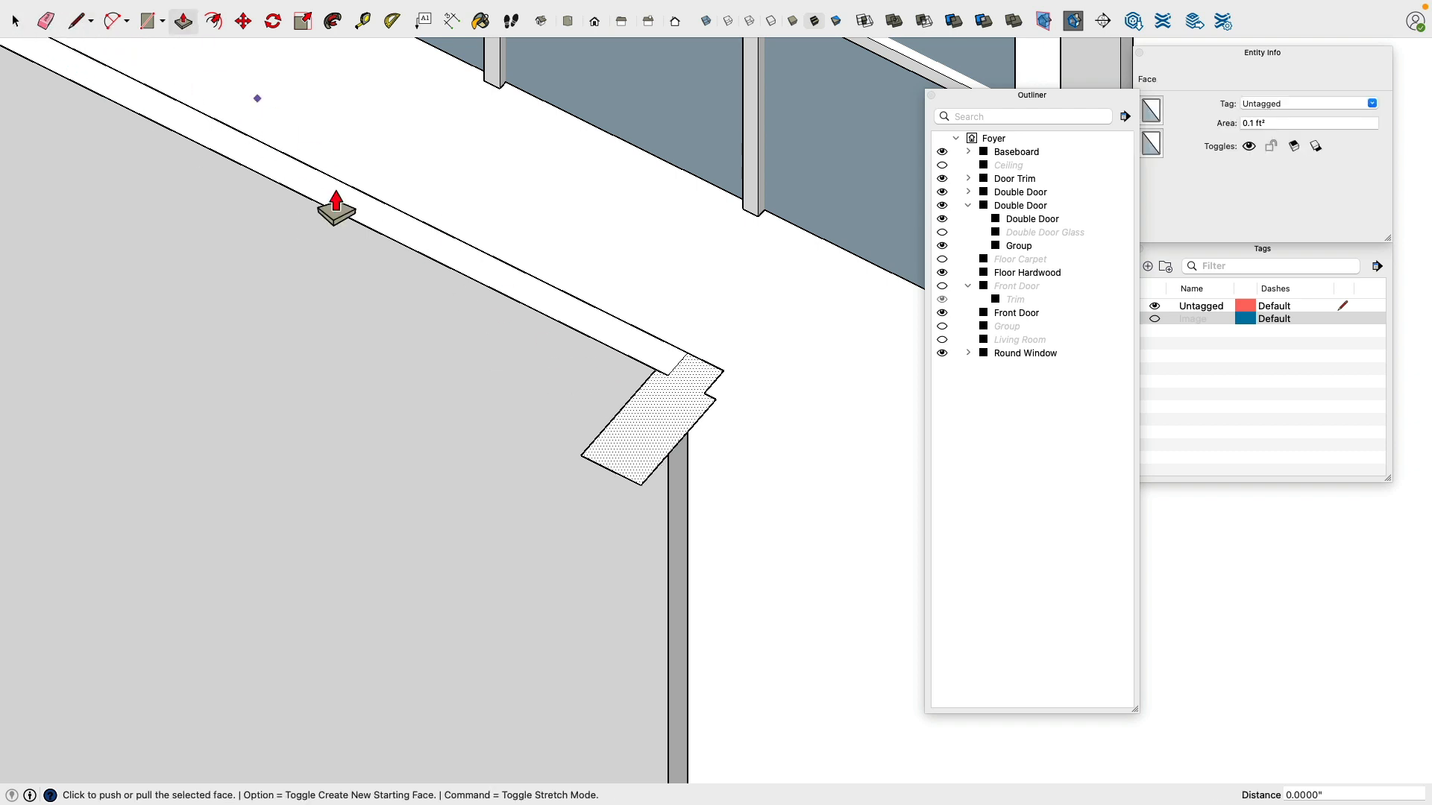
scroll(549, 410, "down", 10)
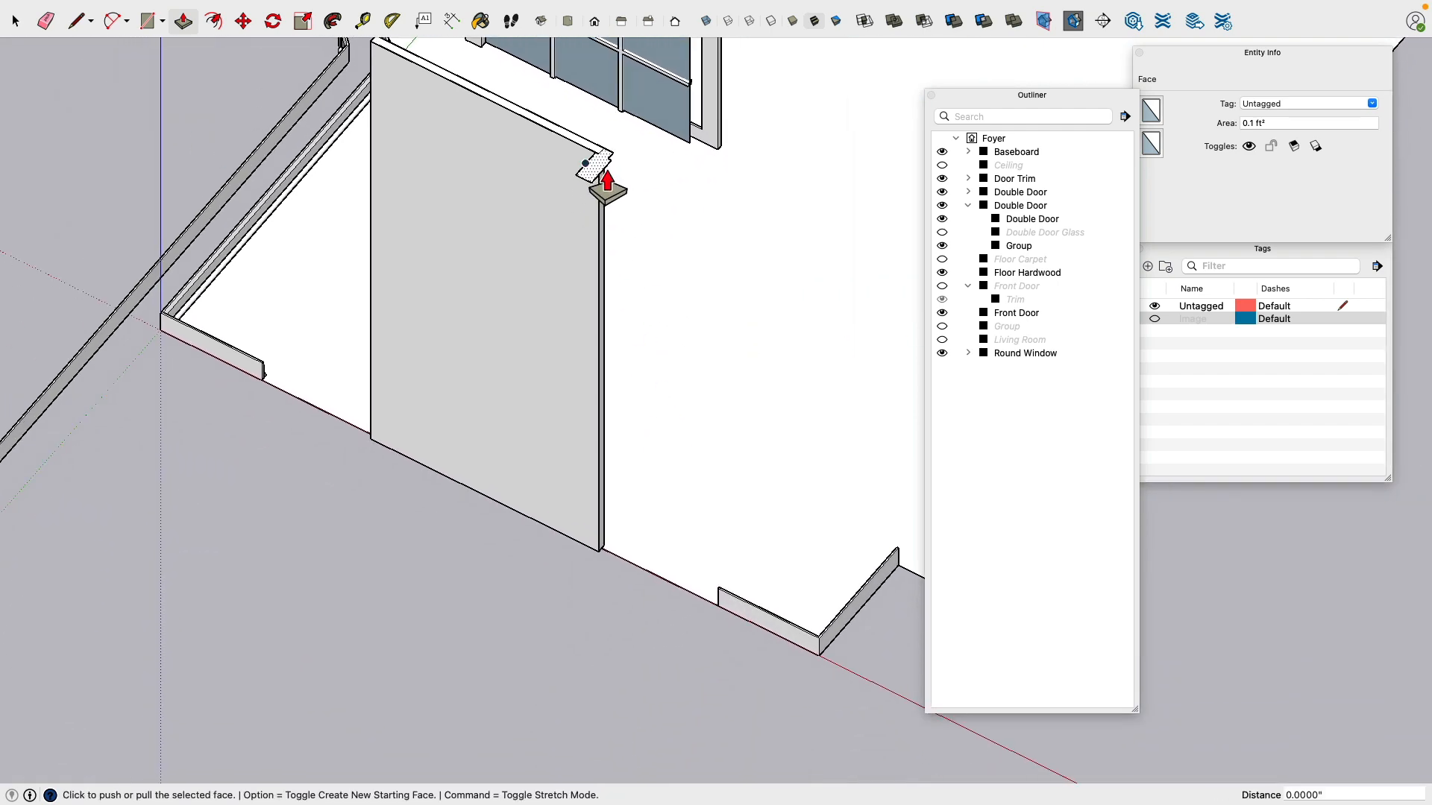
left_click(601, 169)
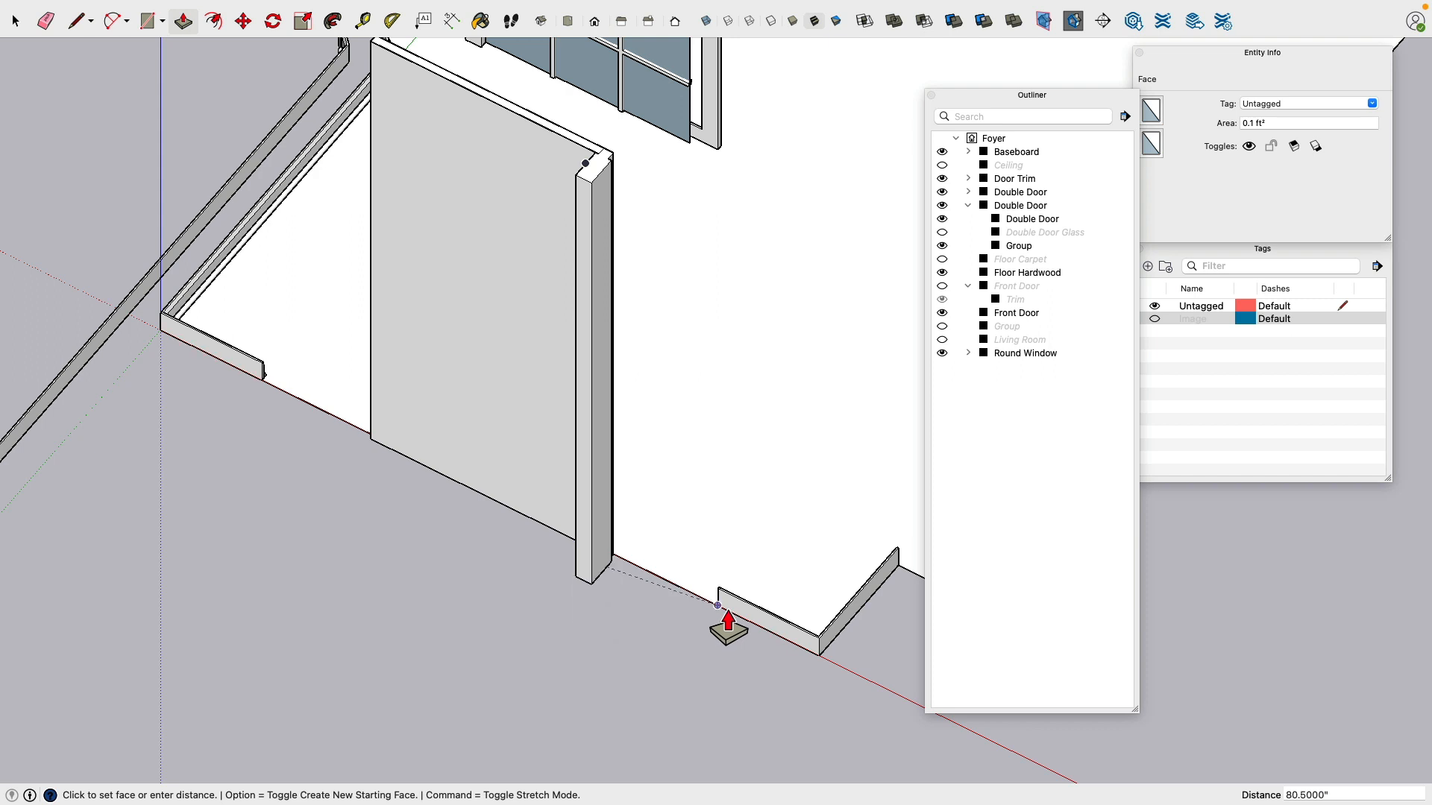
left_click(728, 622)
Step: Undo the jamb extrusion and the profile lines drawn at the door slab's corner
left_click(18, 20)
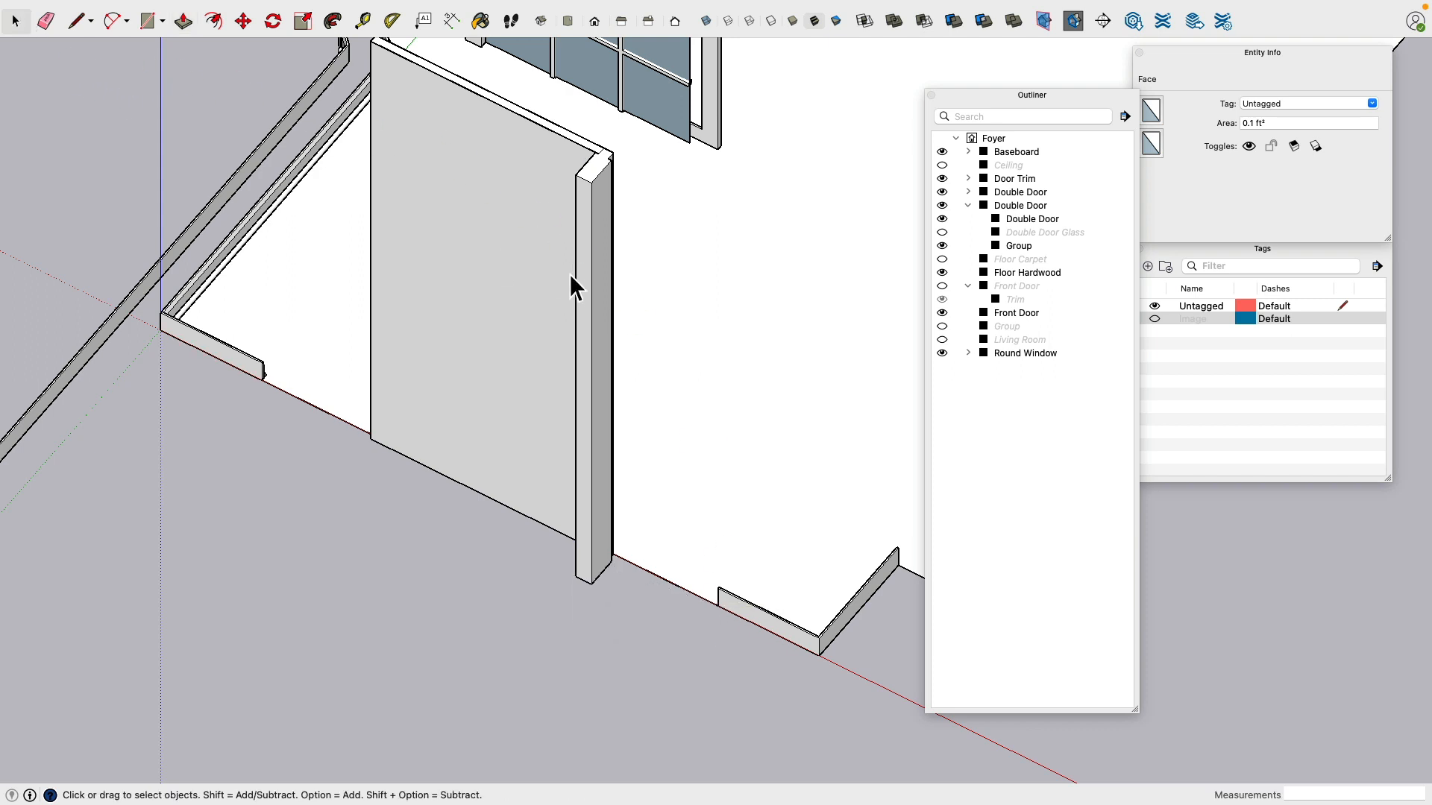
triple_click(596, 230)
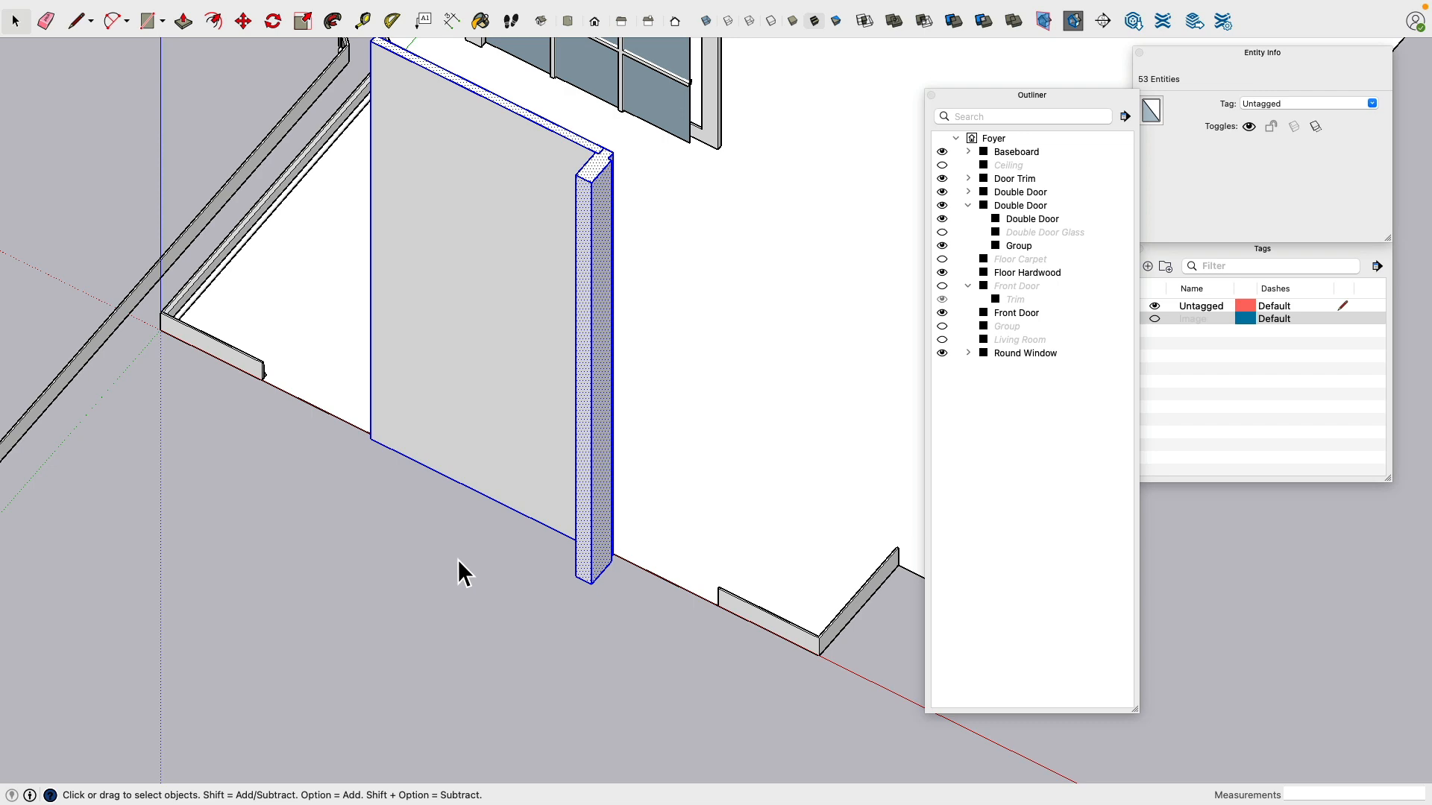
key("Delete")
scroll(592, 201, "up", 3)
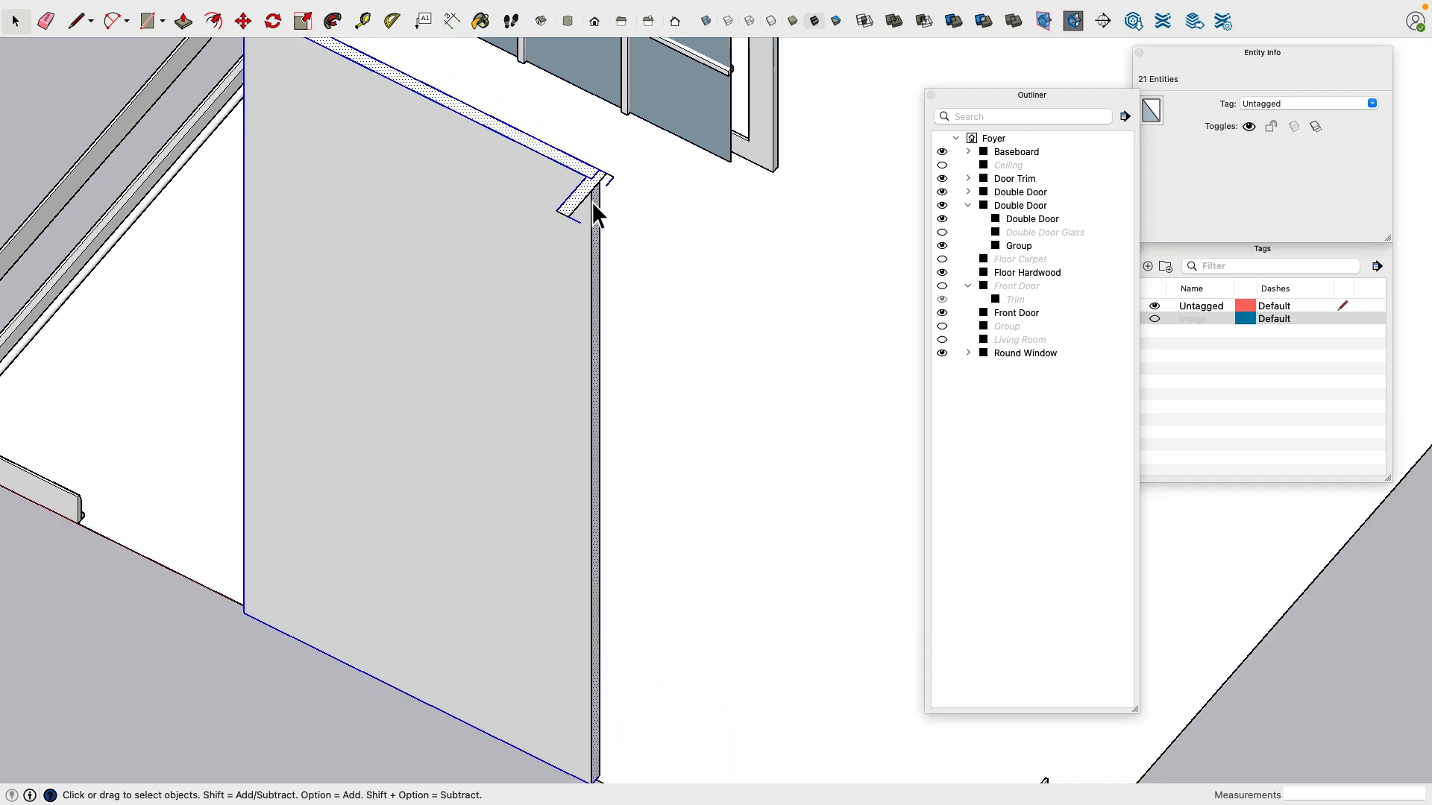
scroll(594, 203, "up", 2)
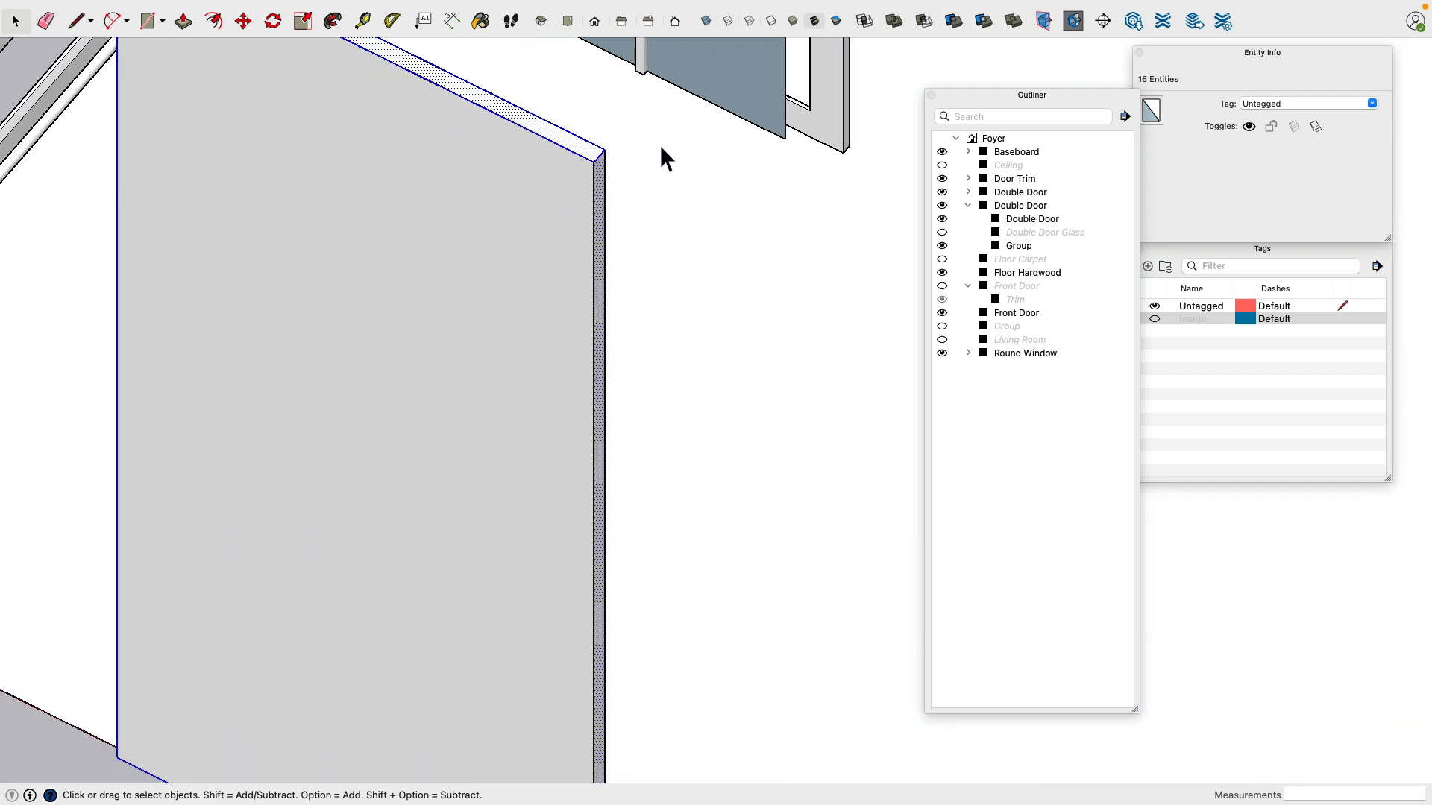
Step: Explode the Front Door group so its geometry merges with the loose door slab geometry
left_click(563, 201)
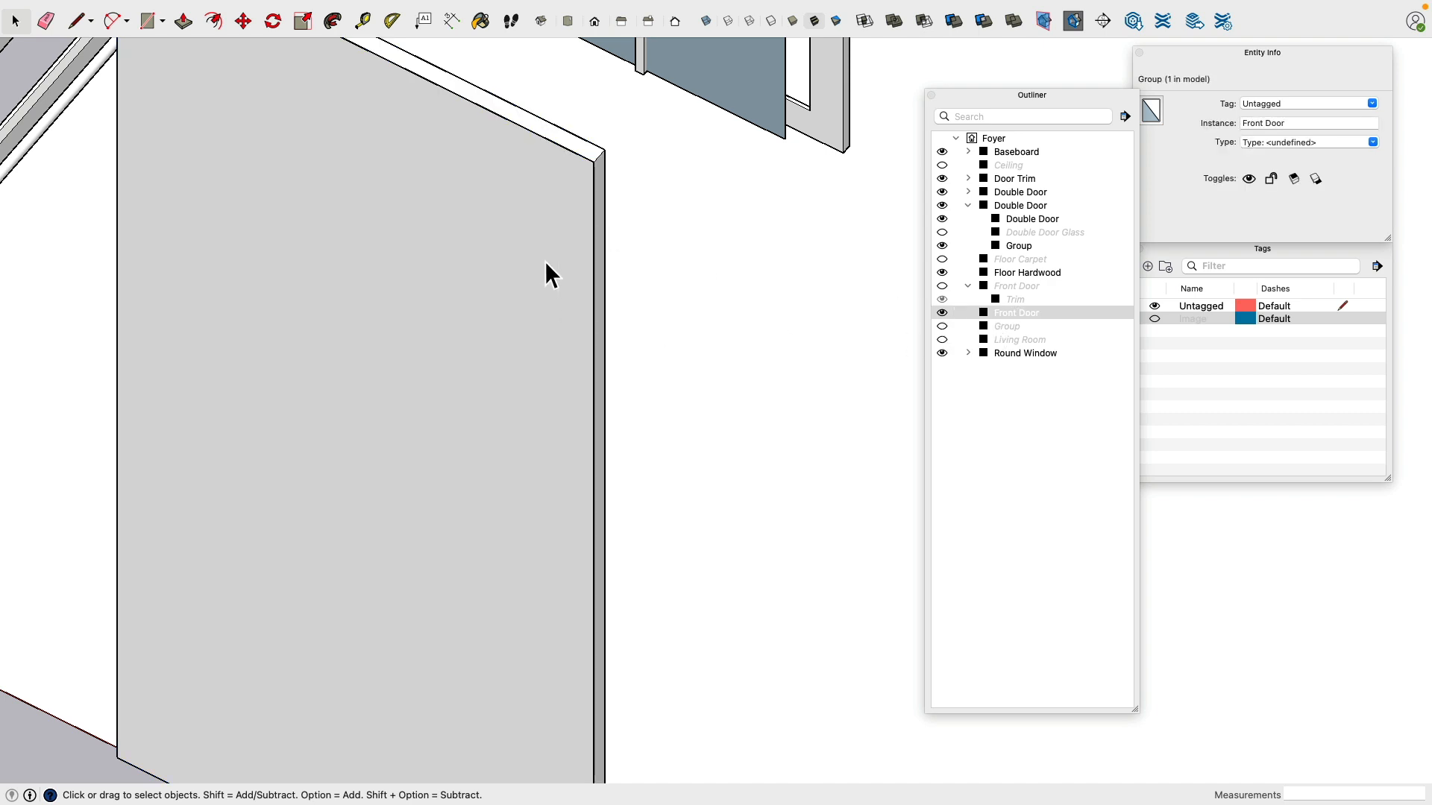
scroll(565, 232, "down", 3)
double_click(561, 502)
left_click(584, 444)
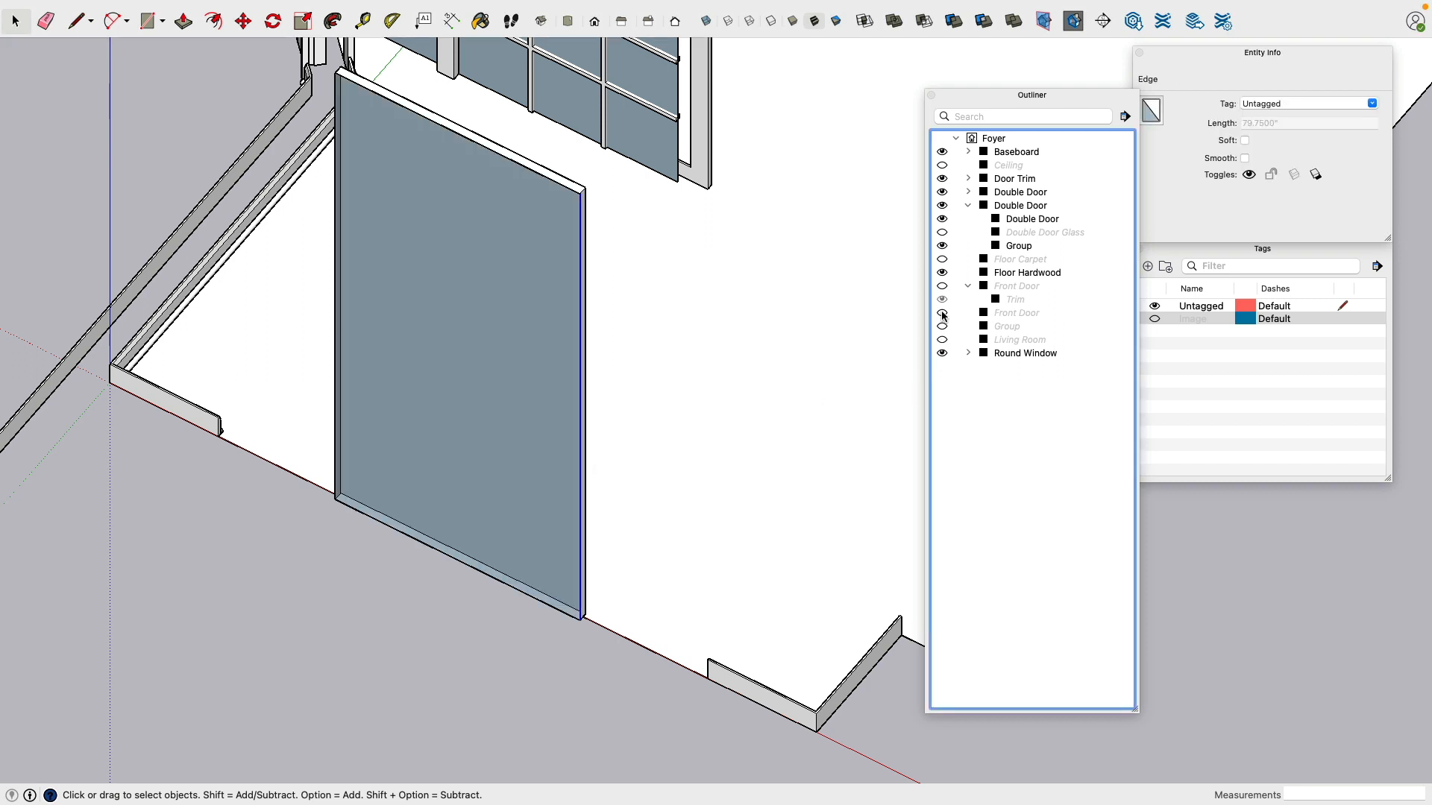
double_click(525, 278)
double_click(524, 276)
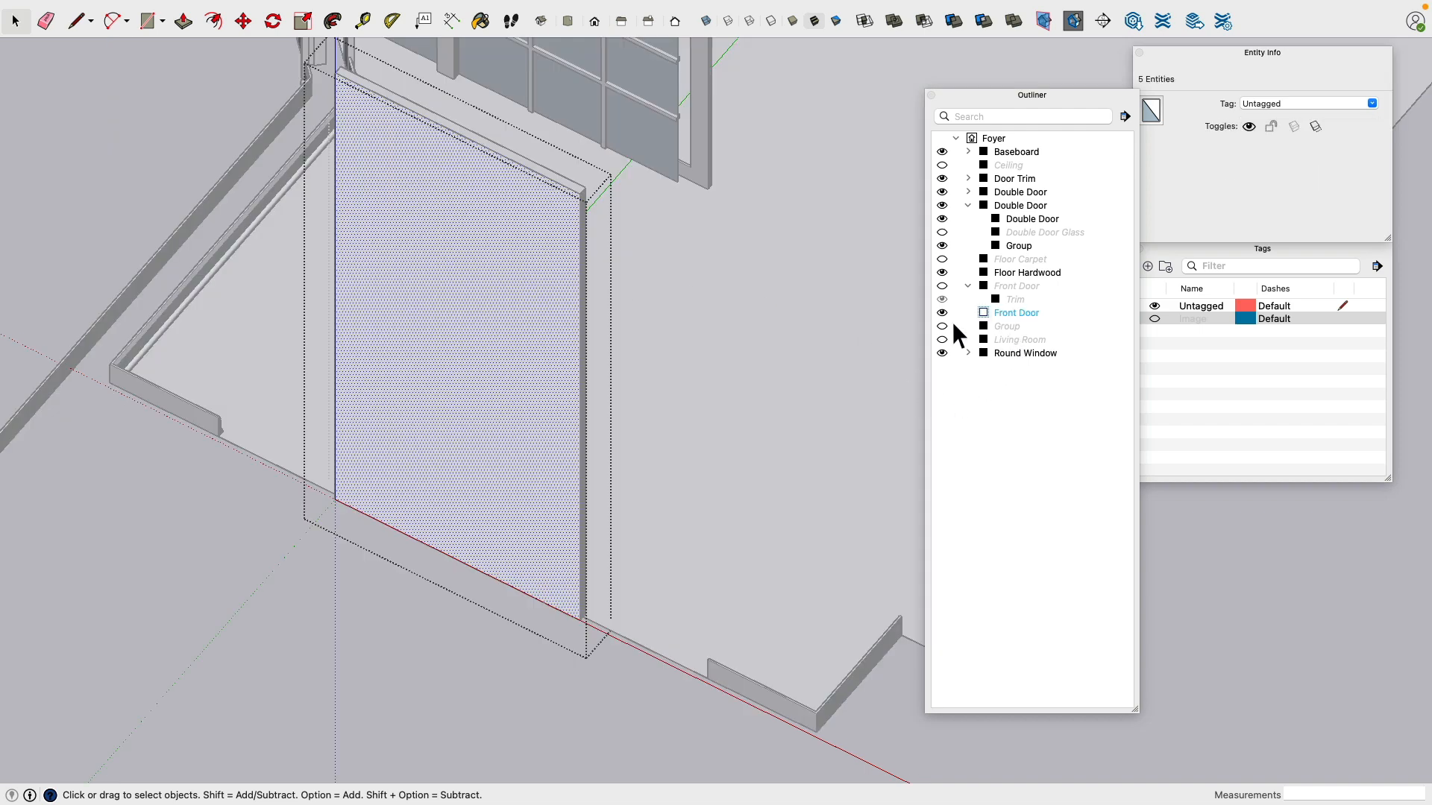
left_click(477, 718)
right_click(531, 361)
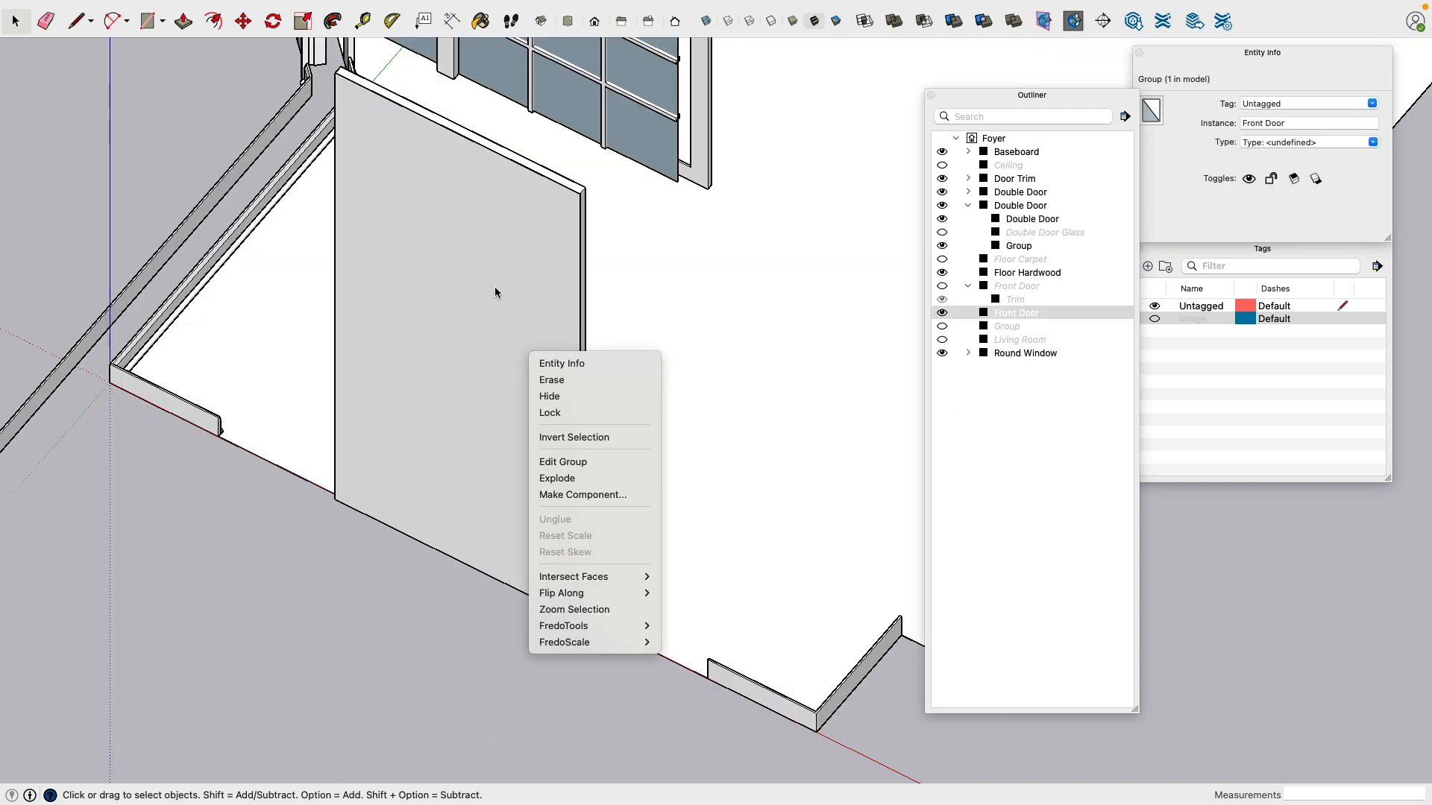
left_click(600, 479)
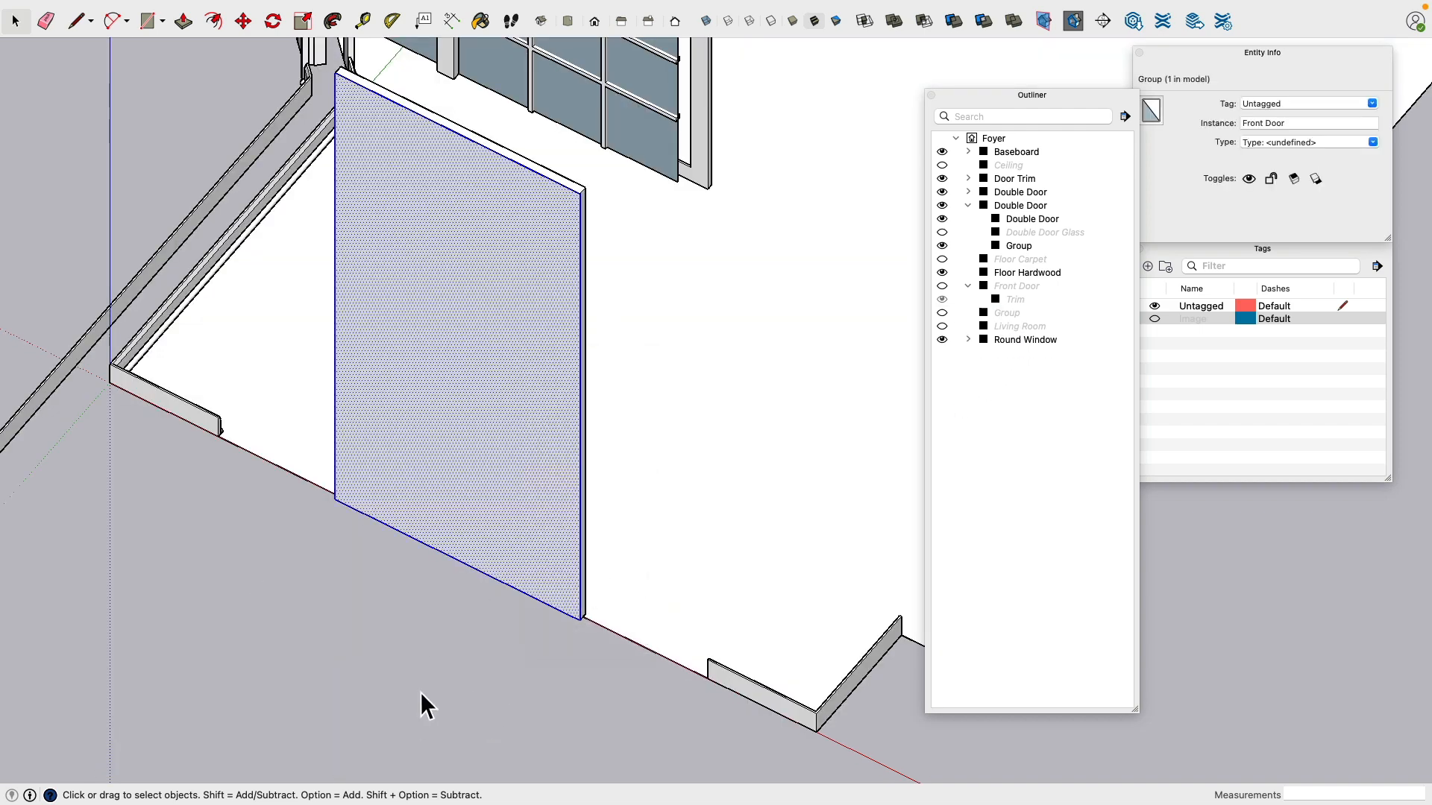
Step: Group all the connected geometry of the door slab
triple_click(498, 344)
right_click(498, 342)
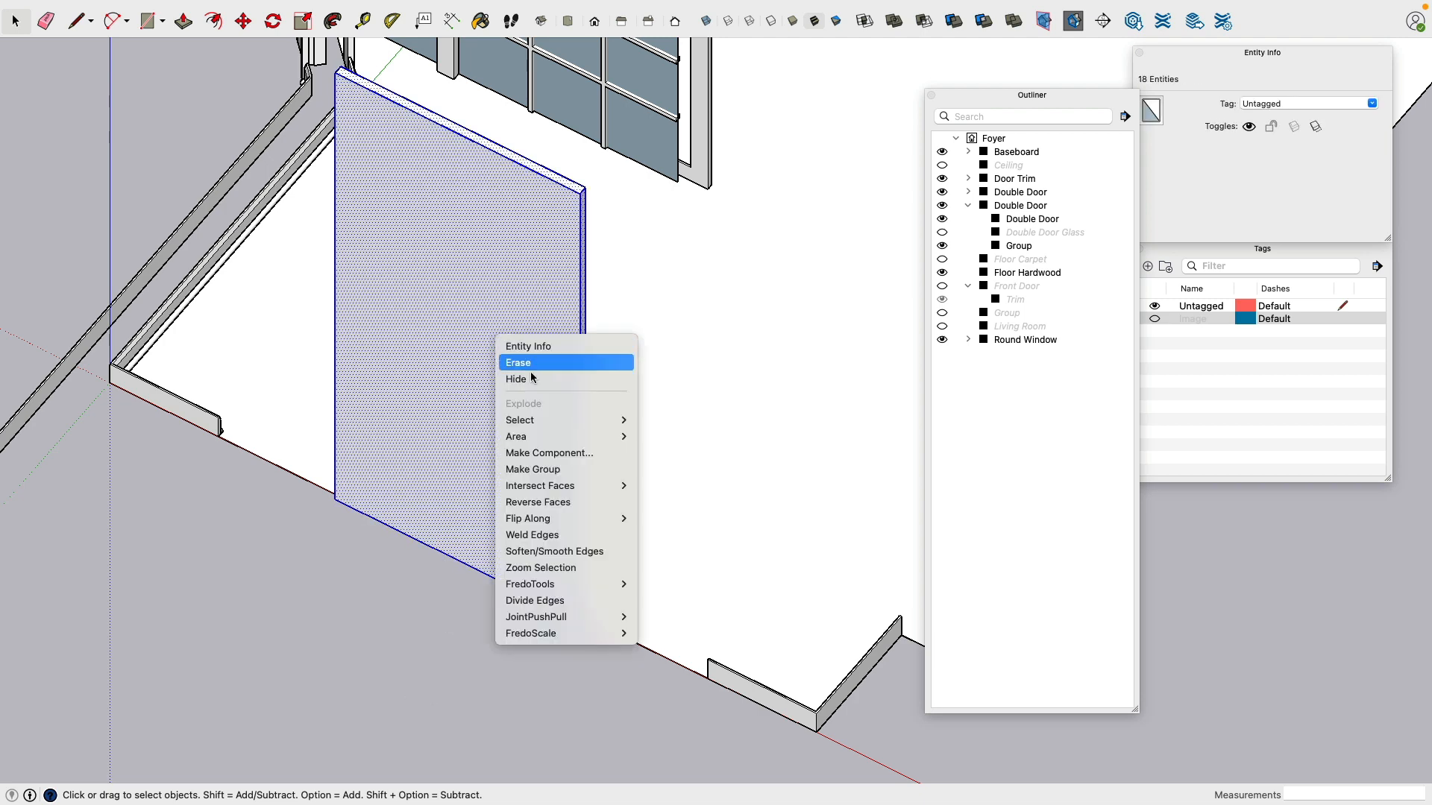
left_click(552, 470)
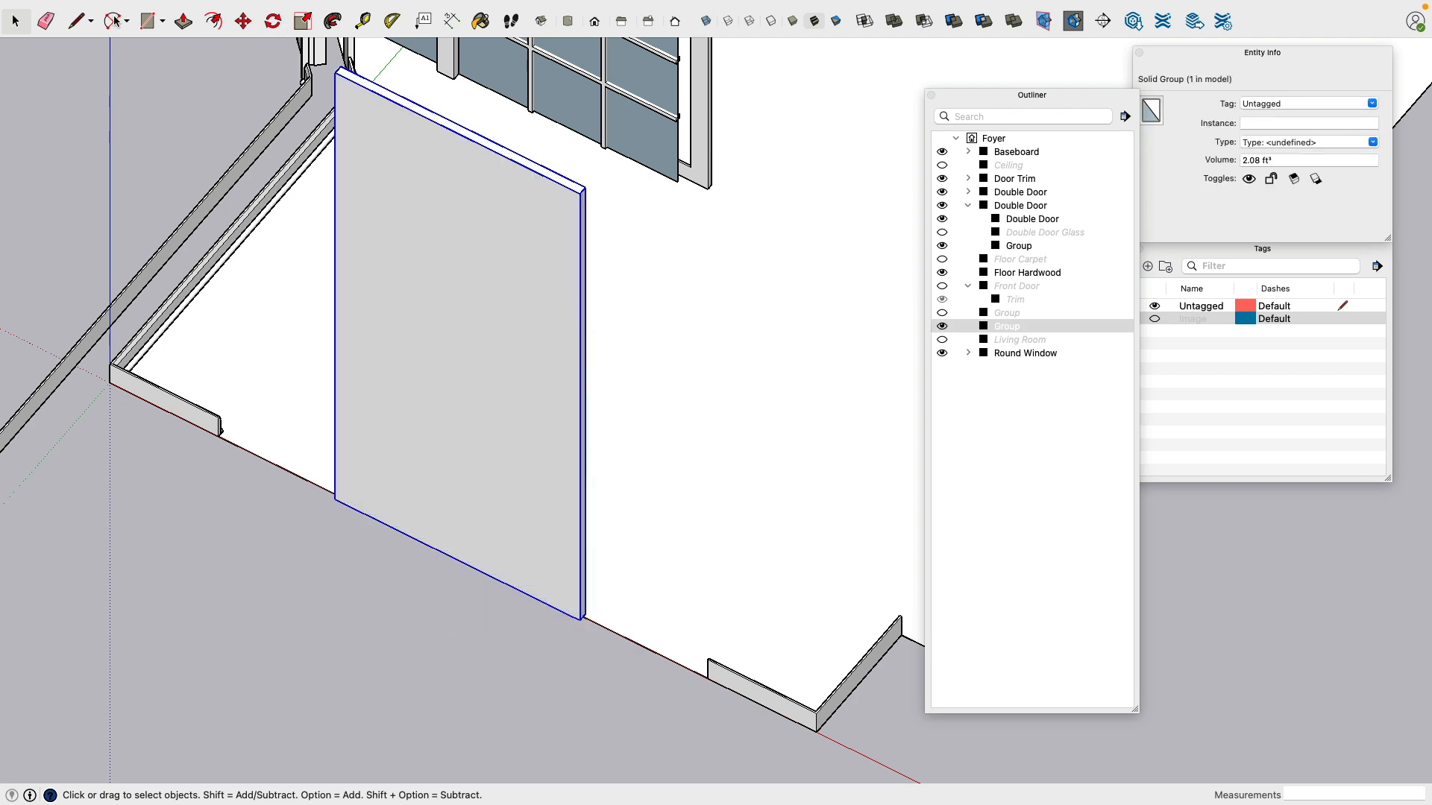
Step: Draw a 1.5-inch line along the red axis from the door slab's upper corner, with a return line matching the door's thickness at its end
left_click(79, 20)
scroll(616, 192, "up", 10)
left_click(736, 243)
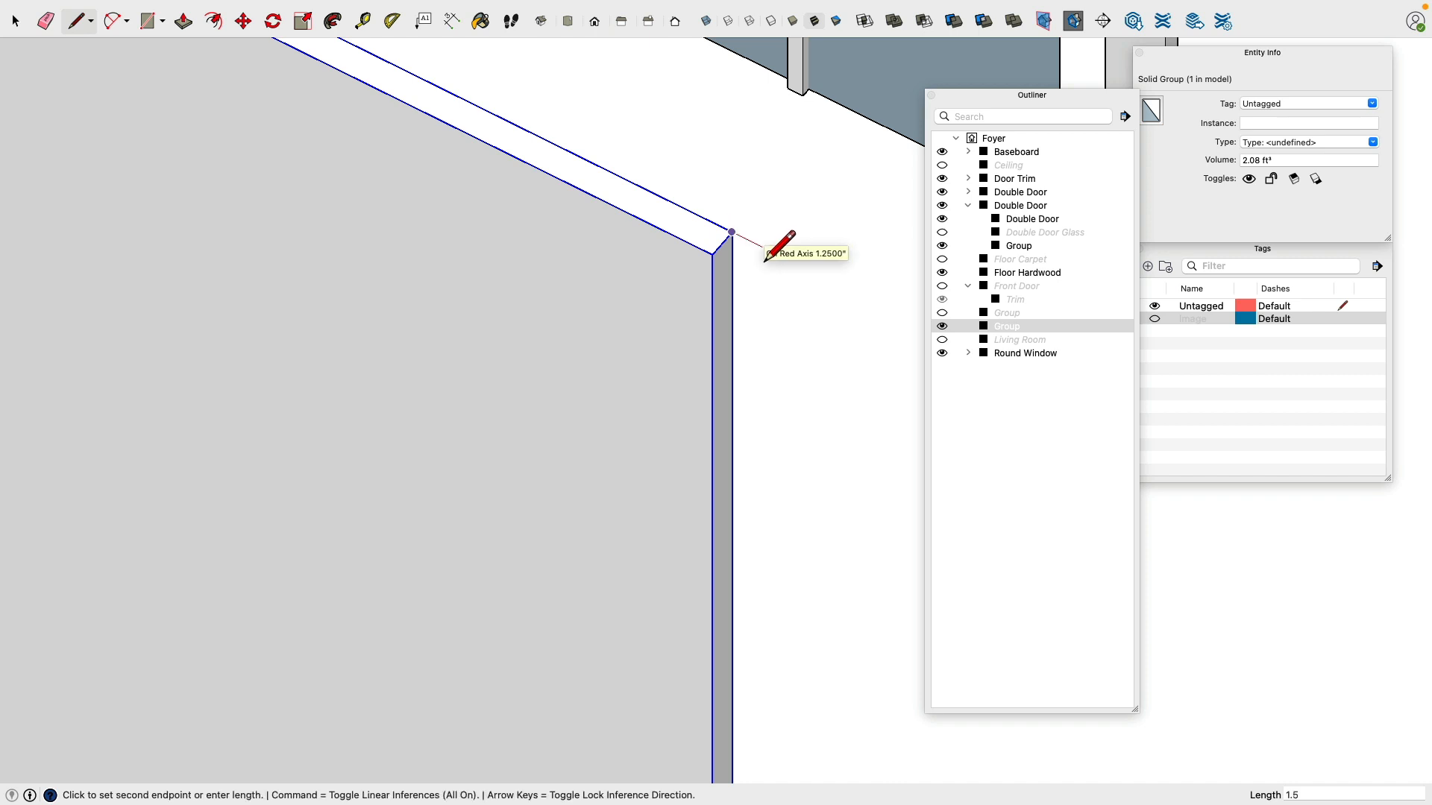
type("1.5")
key("Return")
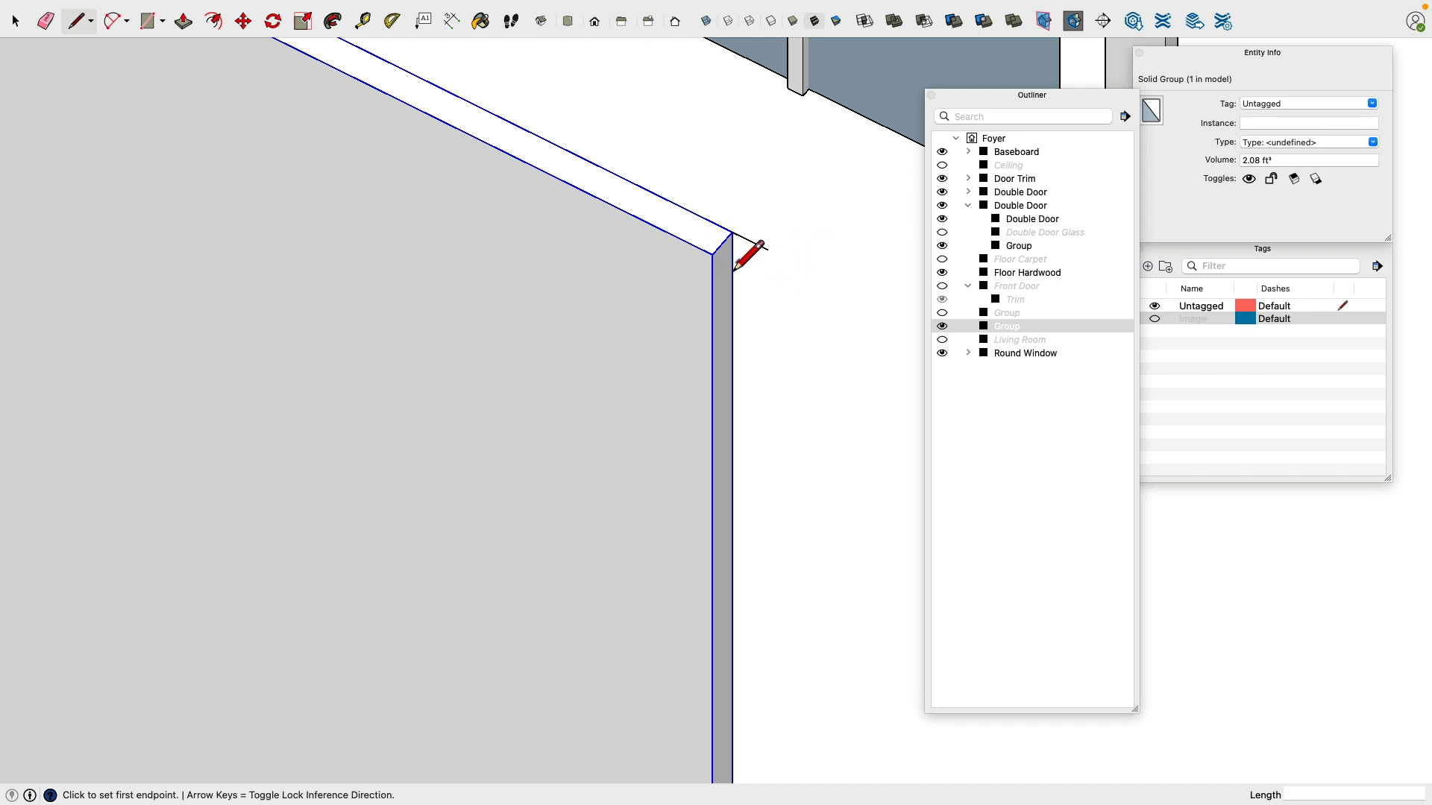
left_click(733, 233)
left_click(713, 254)
left_click(768, 250)
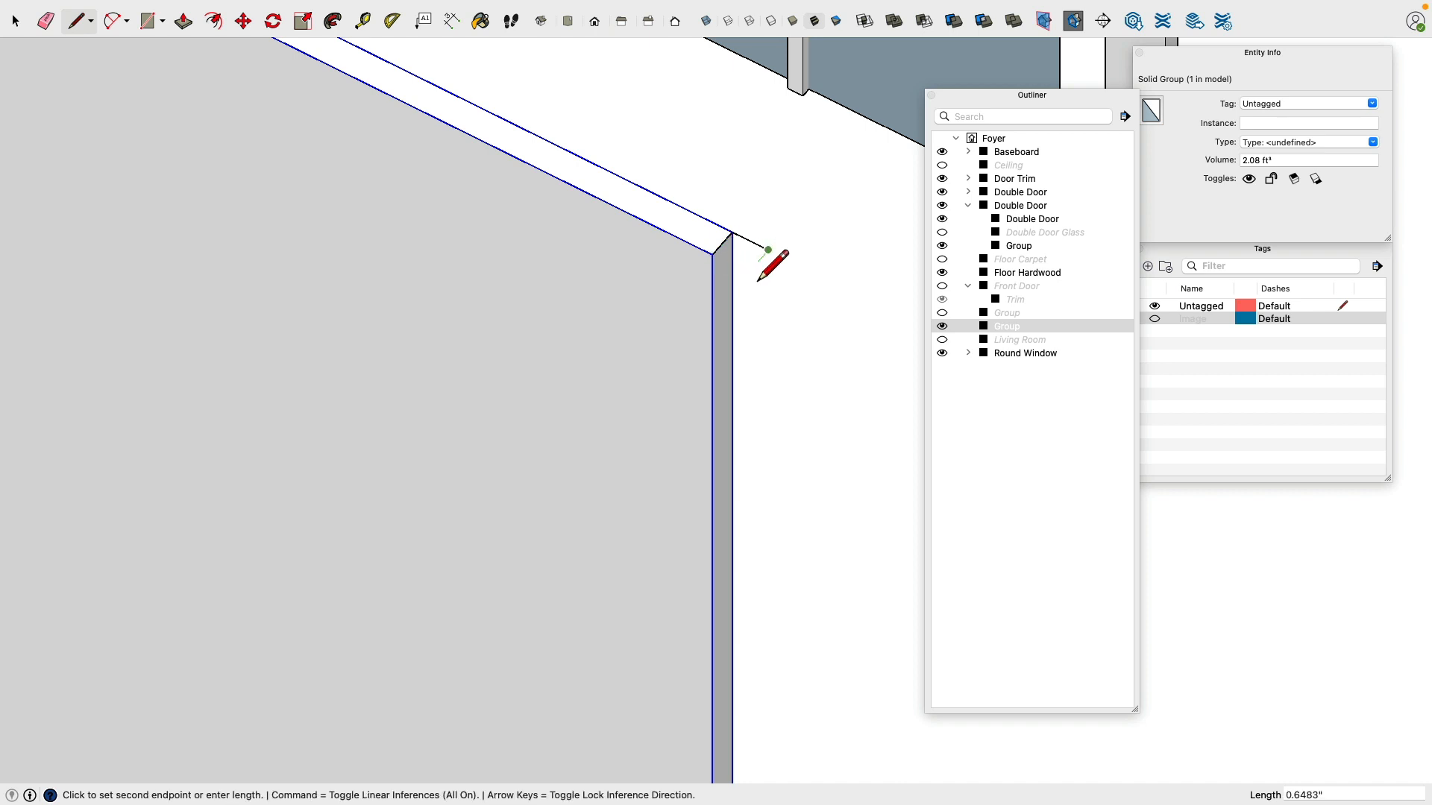
left_click(748, 272)
Step: Draw a 6-inch line along the green axis from the 1.5-inch line's midpoint, adding a 1.25-inch line to each side of its end
type("6")
key("Return")
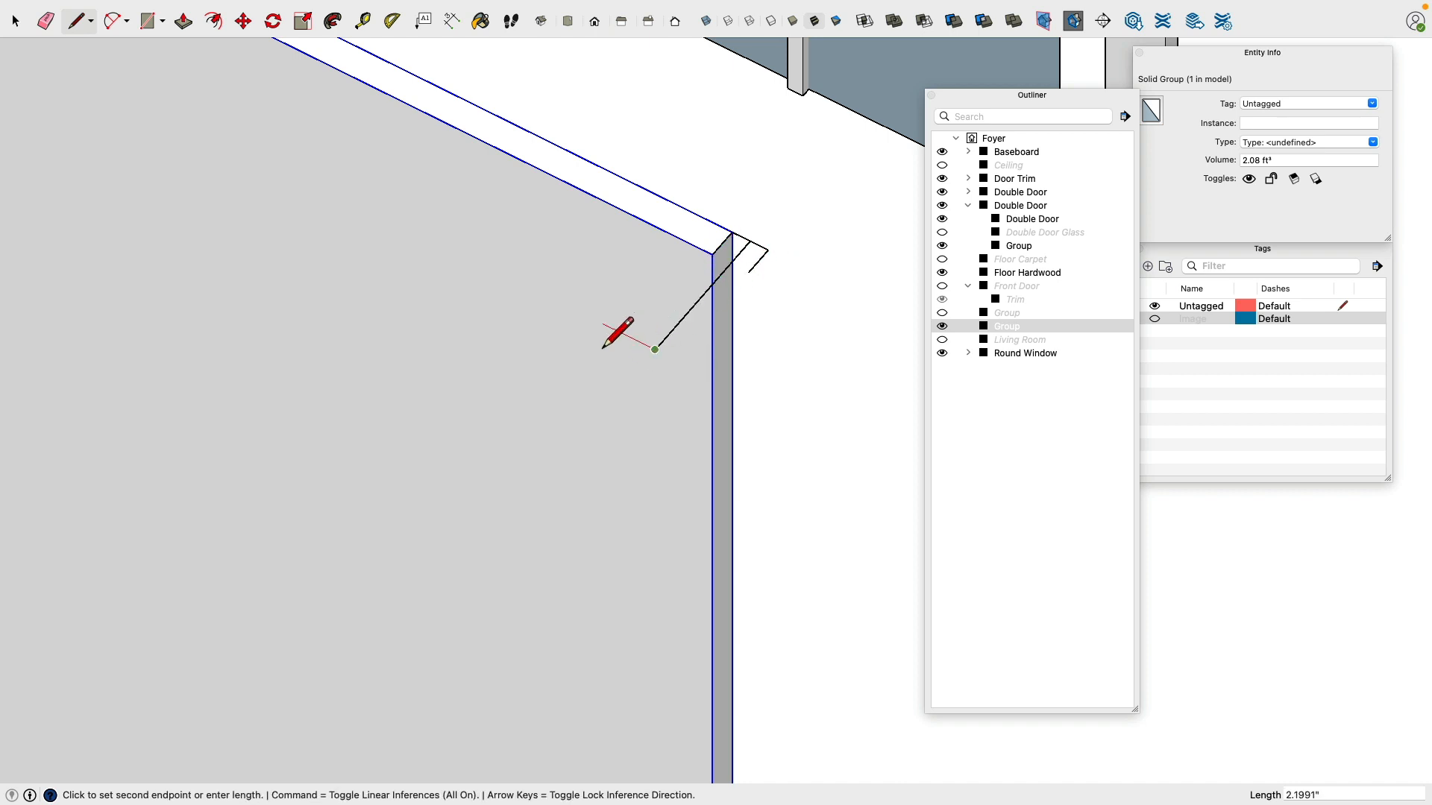
type("1.25")
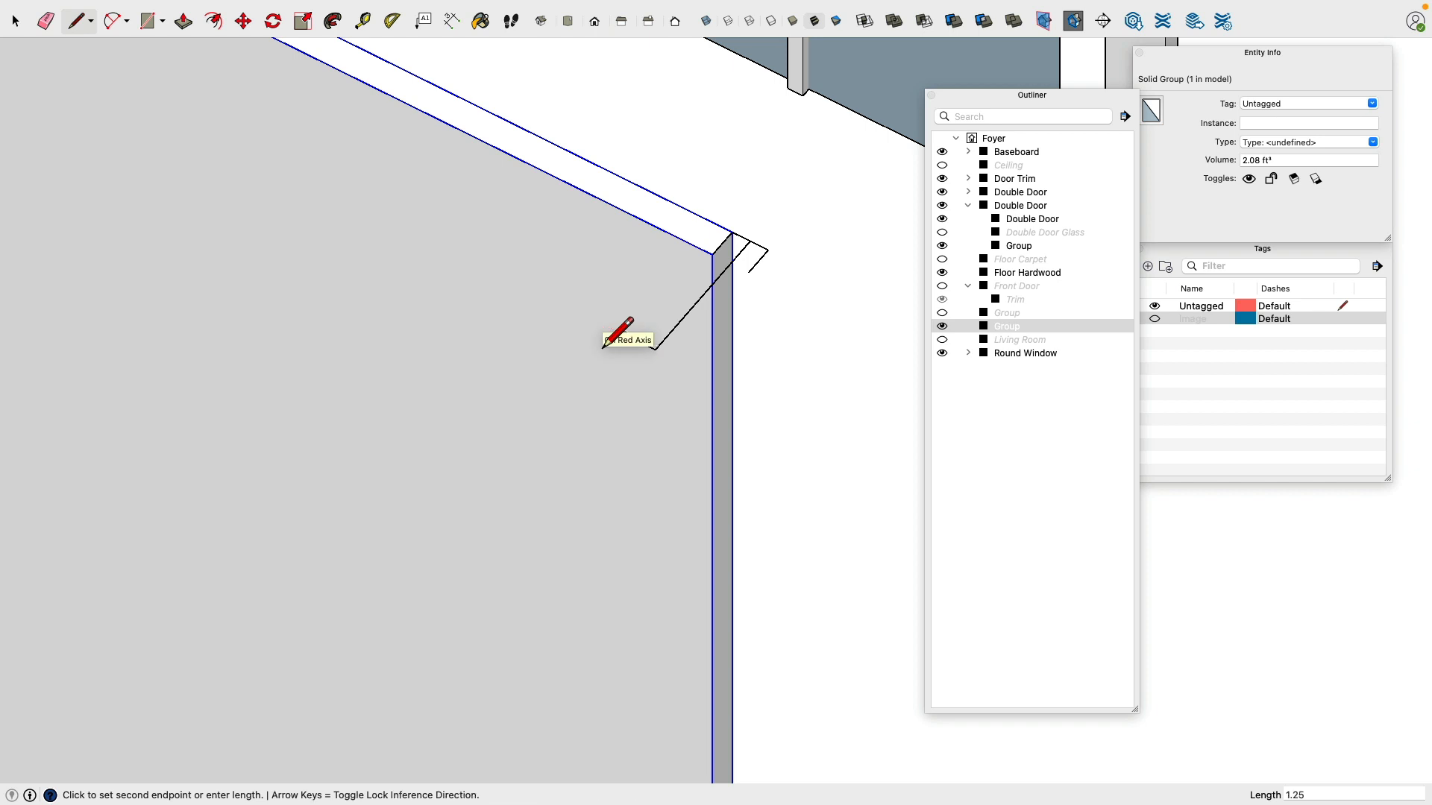
key("Return")
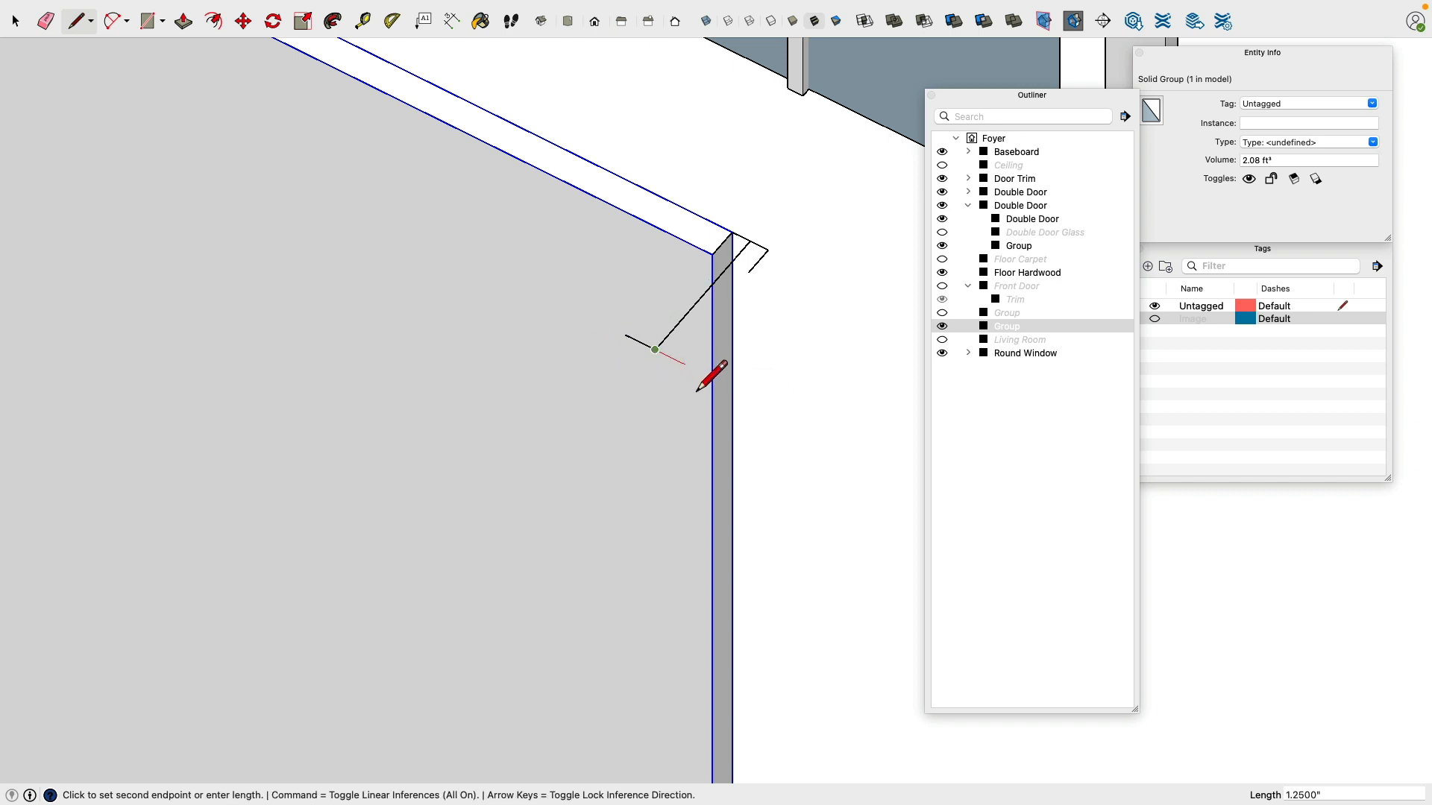
type("1")
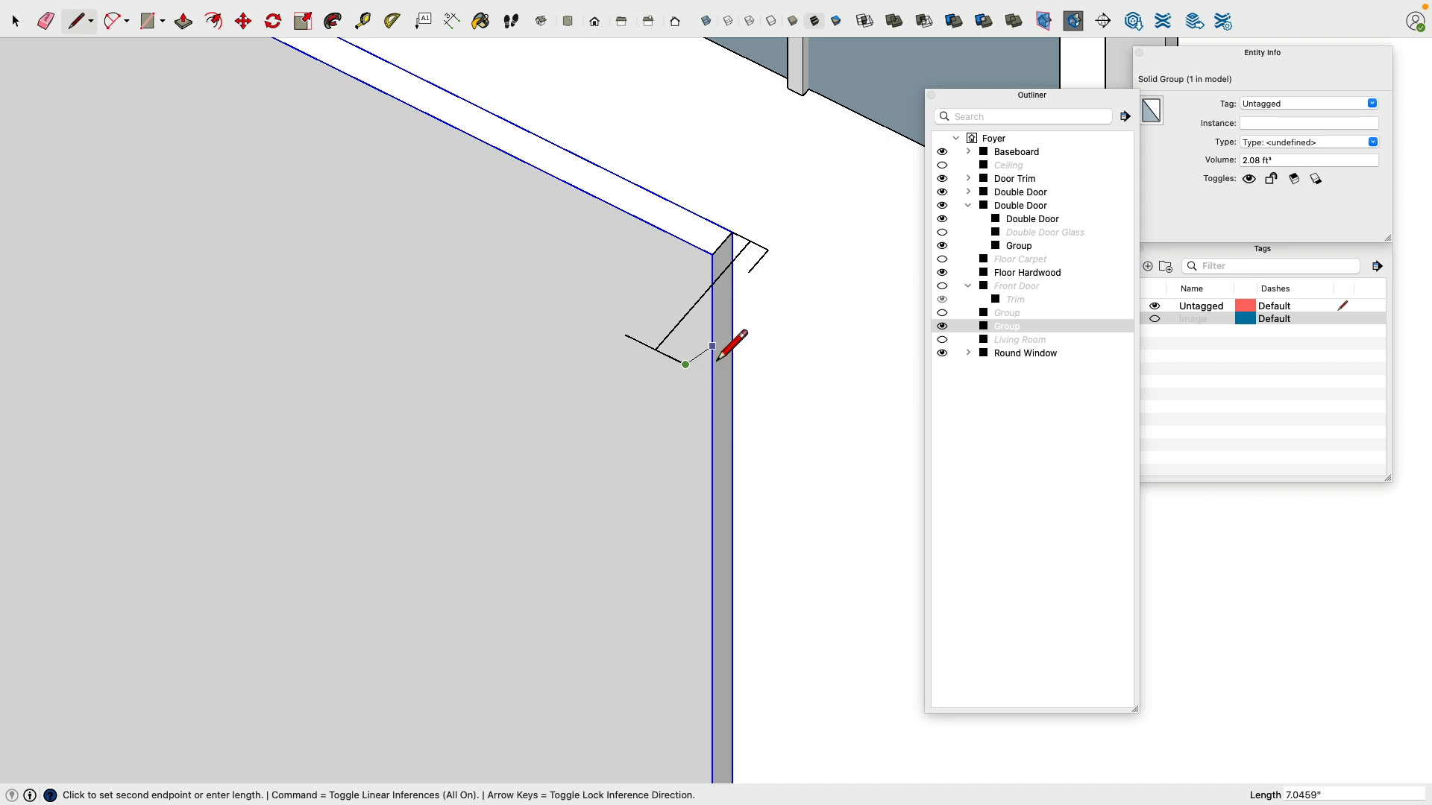
key("Return")
Step: Close the notched jamb profile along both long sides and erase its centre line
left_click(628, 338)
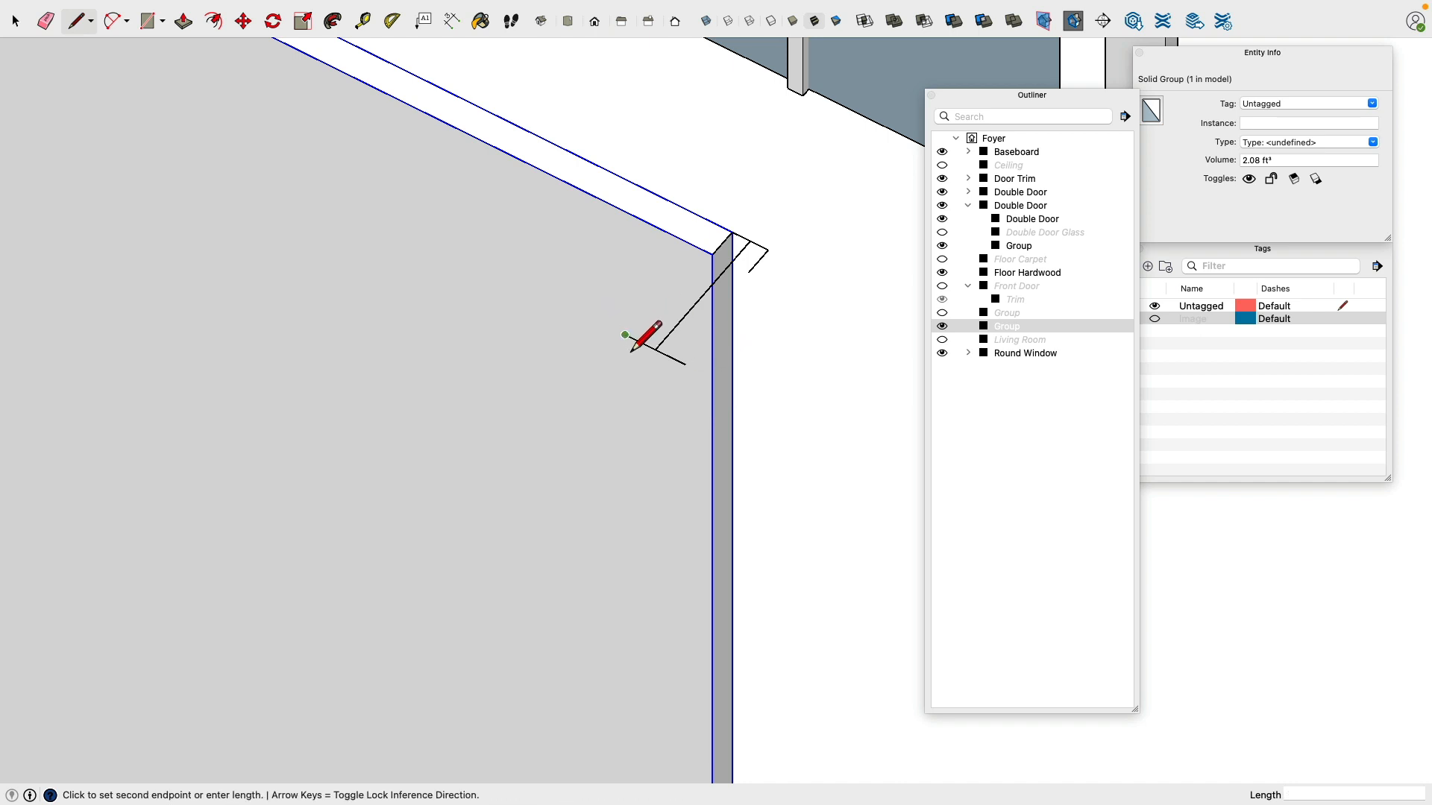
left_click(701, 250)
left_click(686, 365)
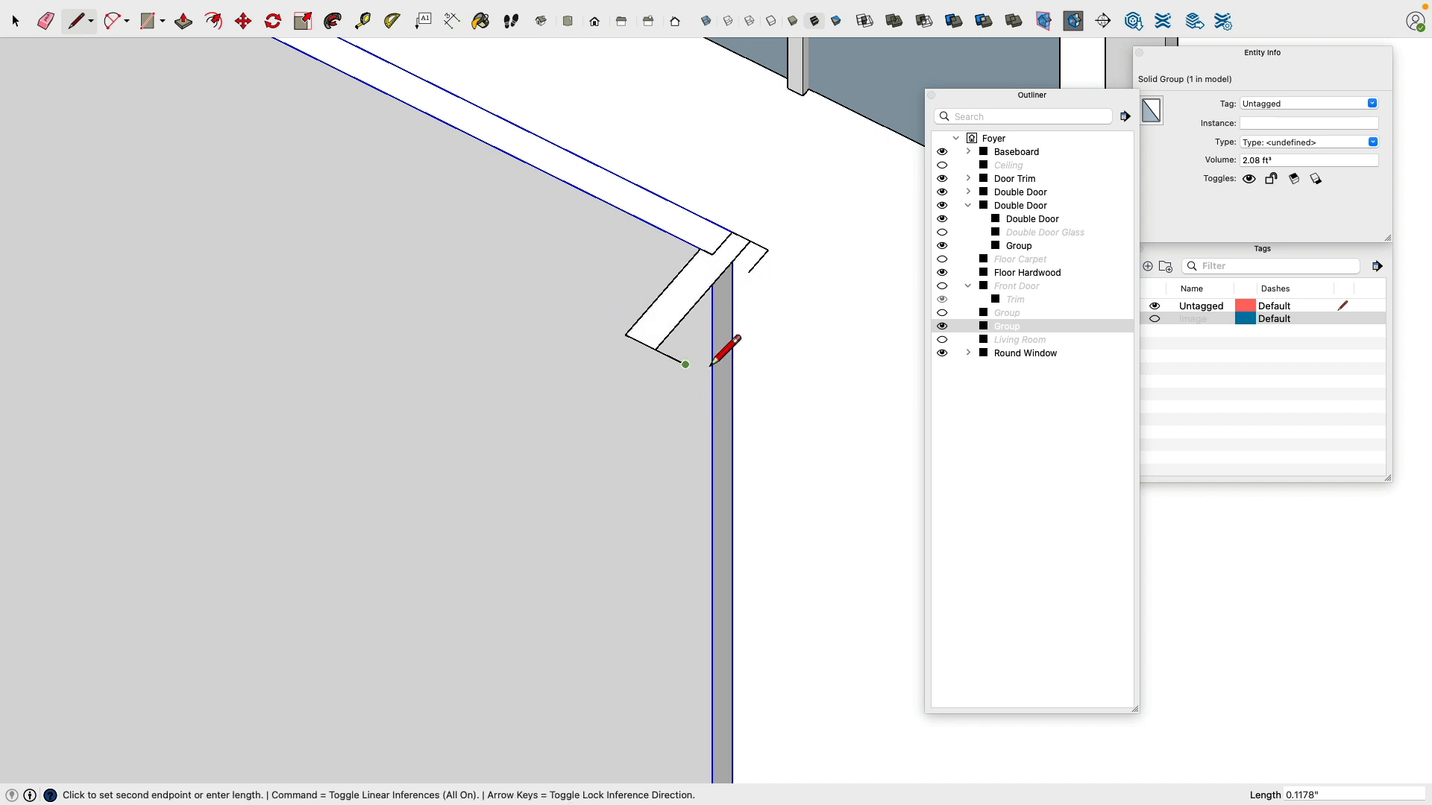
left_click(759, 278)
left_click(750, 273)
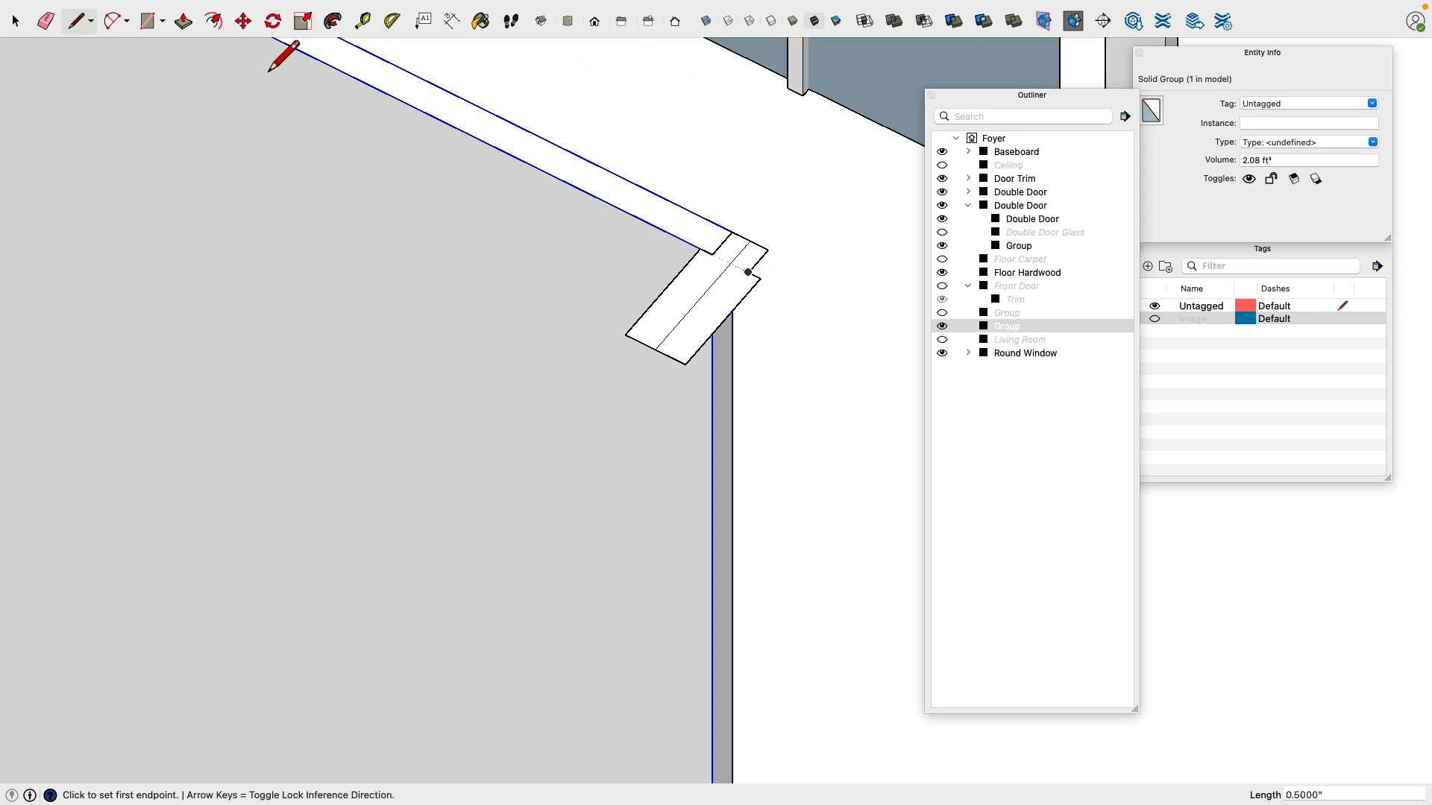
left_click(45, 20)
left_click(699, 298)
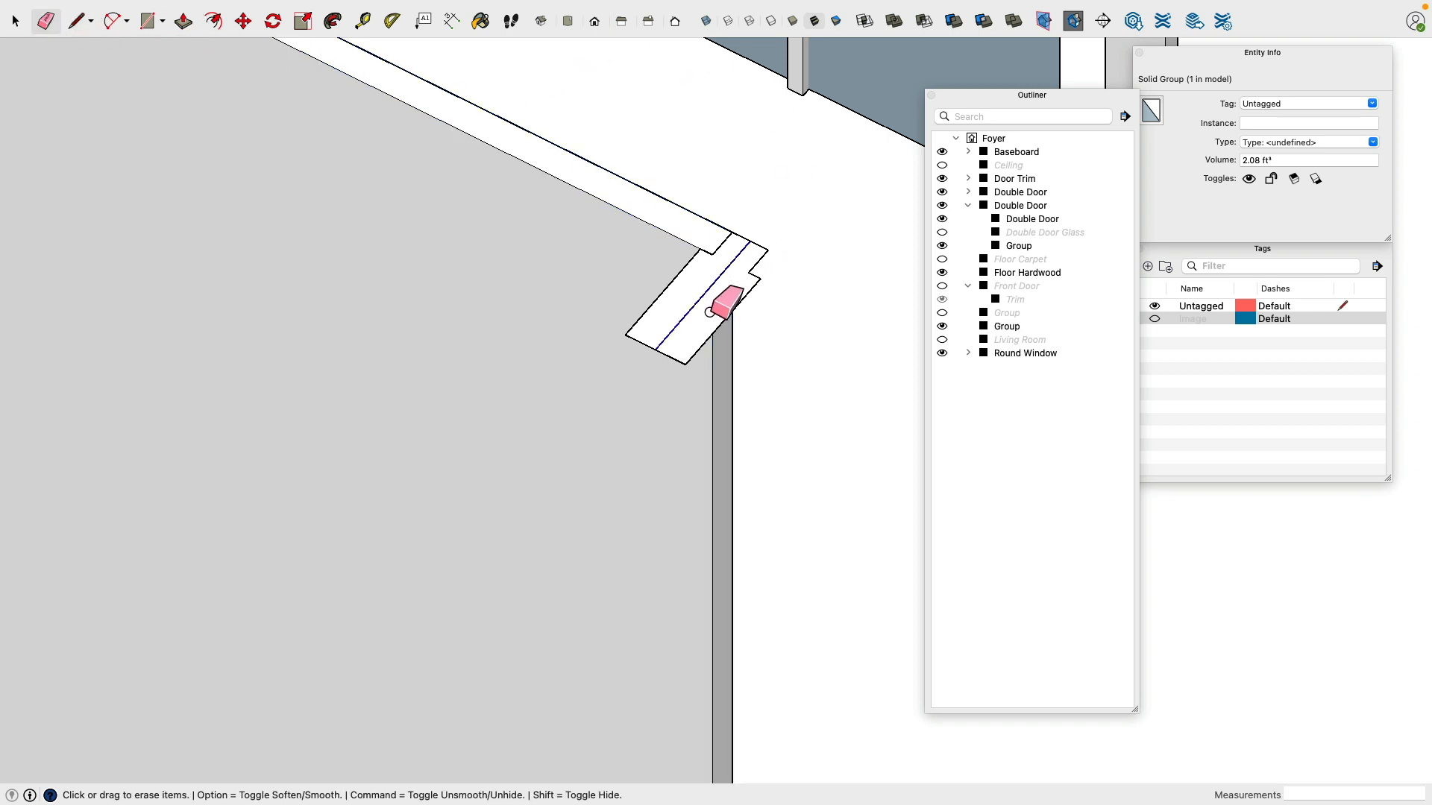
Step: Push/Pull the notched jamb profile 80.5 inches down to floor level
left_click(184, 21)
scroll(701, 305, "down", 4)
left_click(702, 306)
scroll(702, 307, "down", 8)
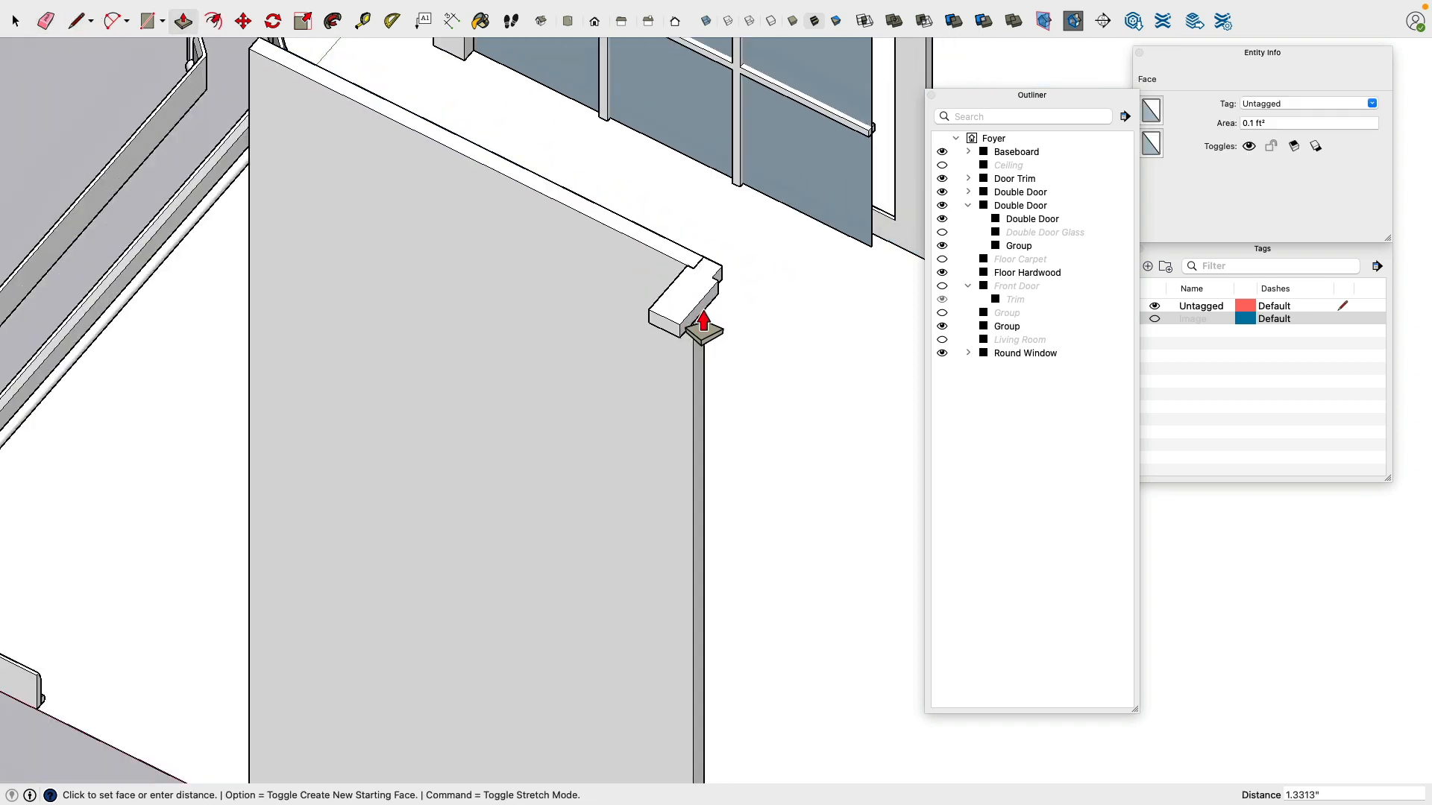
scroll(746, 634, "up", 6)
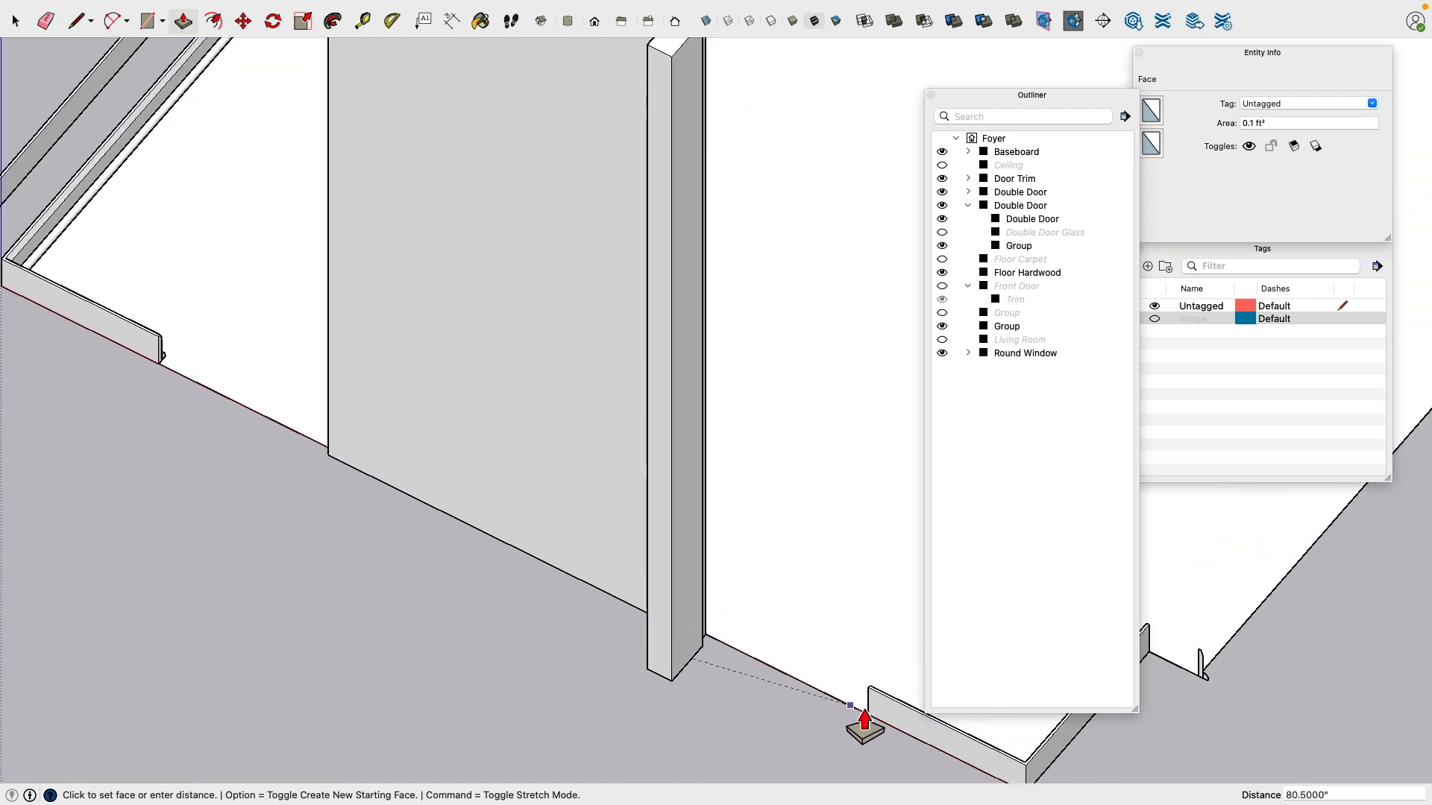
left_click(862, 722)
Step: Select all the connected geometry of the extruded jamb and make it a group
left_click(15, 21)
scroll(502, 271, "down", 5)
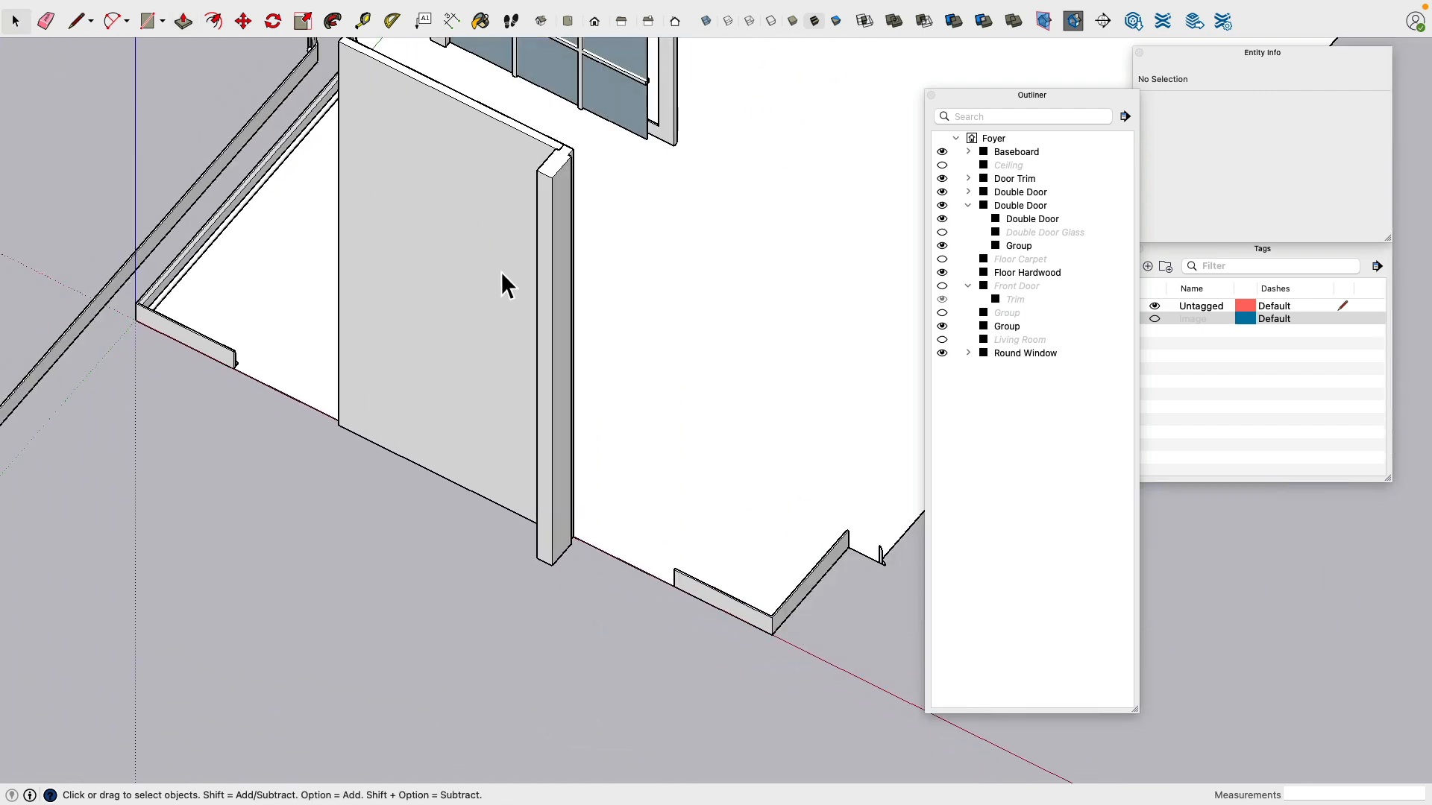
triple_click(553, 198)
right_click(552, 194)
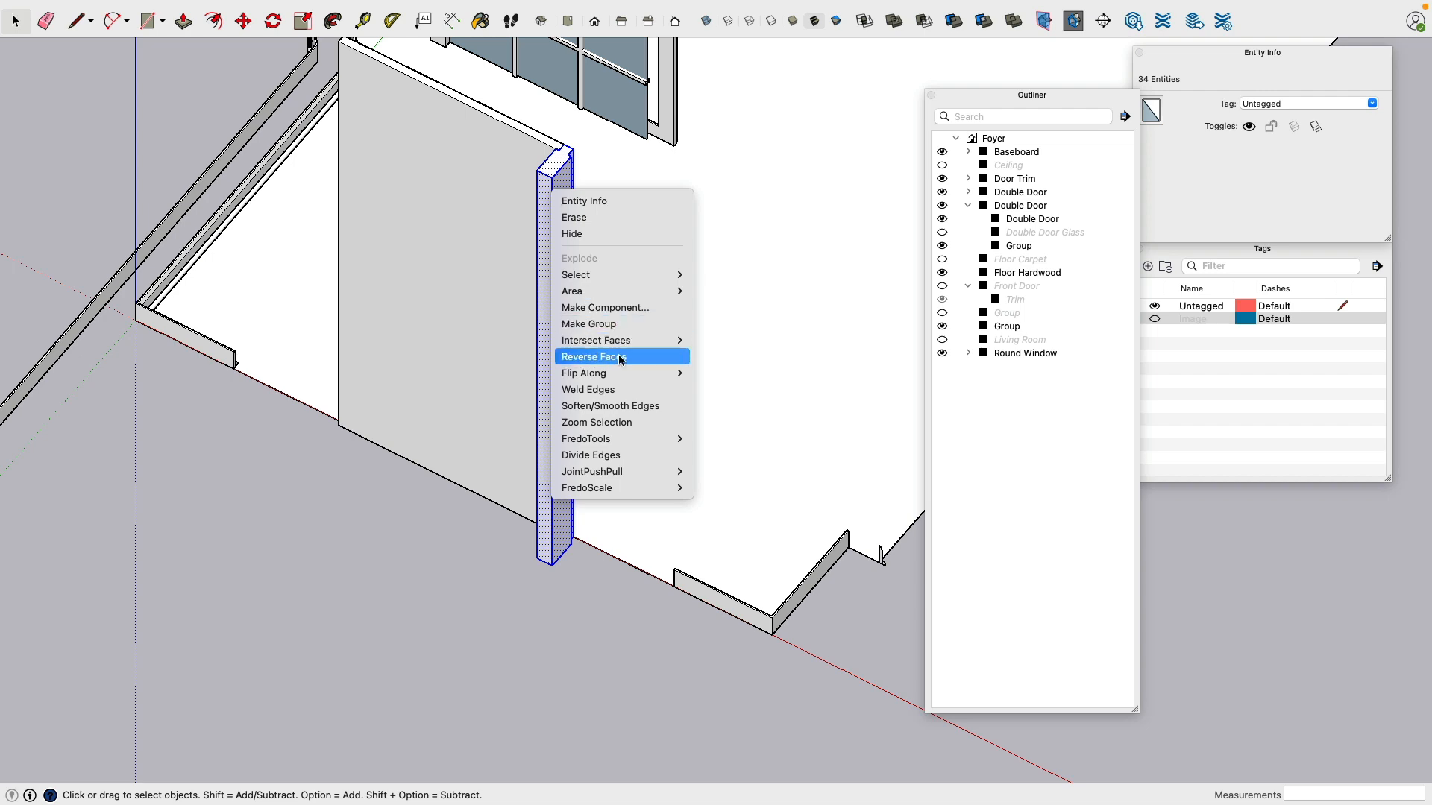
mouse_move(638, 381)
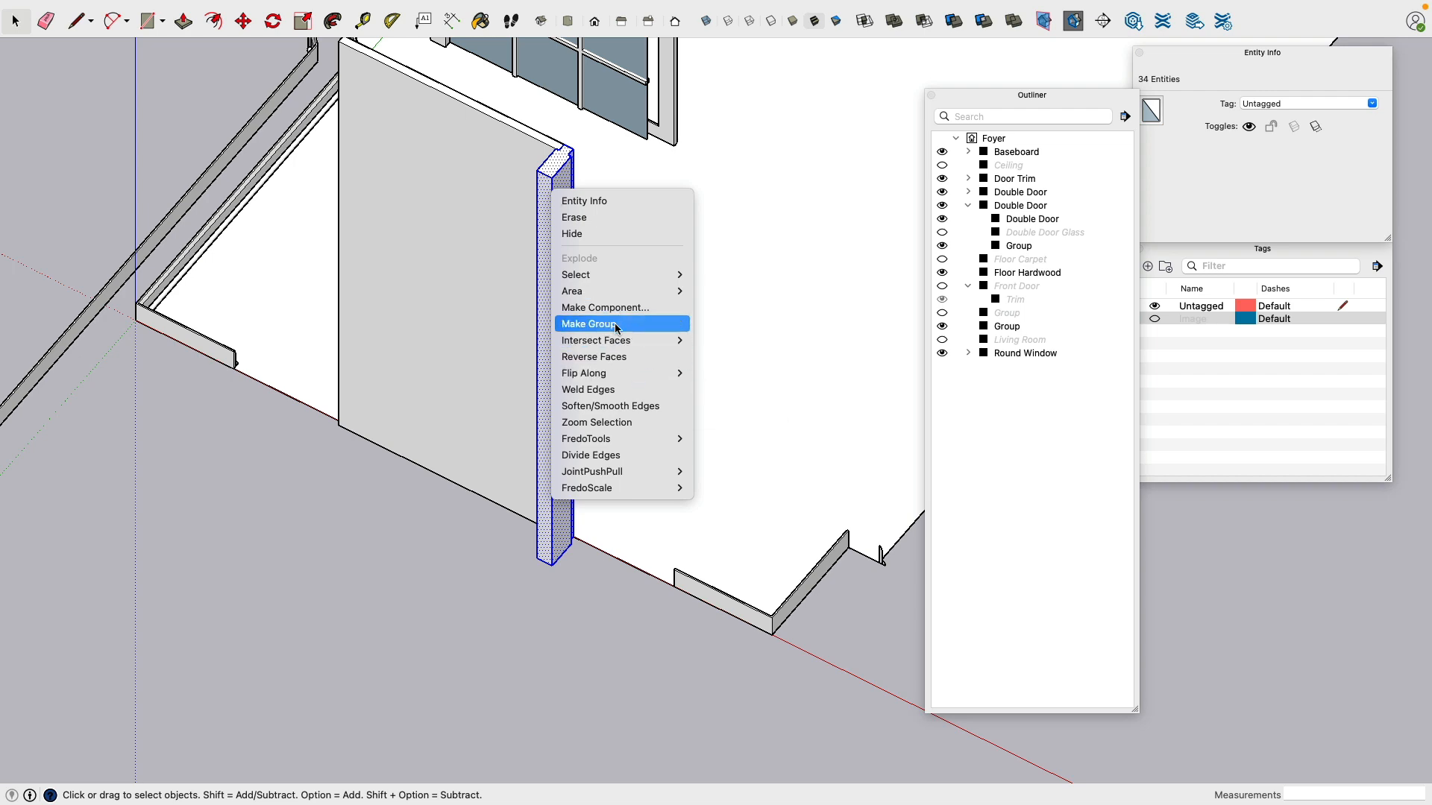
left_click(588, 323)
Step: Copy the jamb group 37.5 inches along the red axis to the opposite side of the door slab
scroll(625, 262, "up", 5)
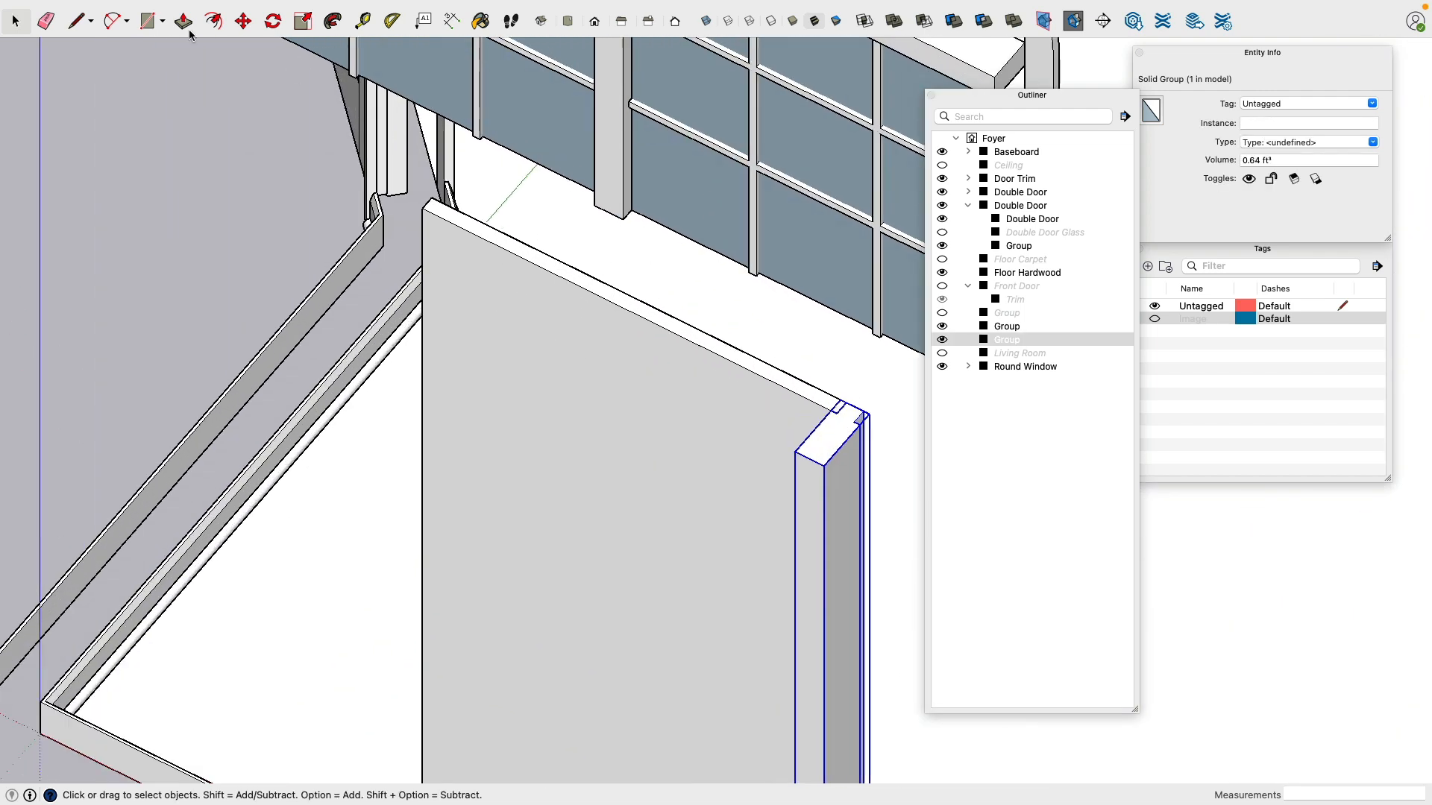
left_click(241, 21)
key("alt")
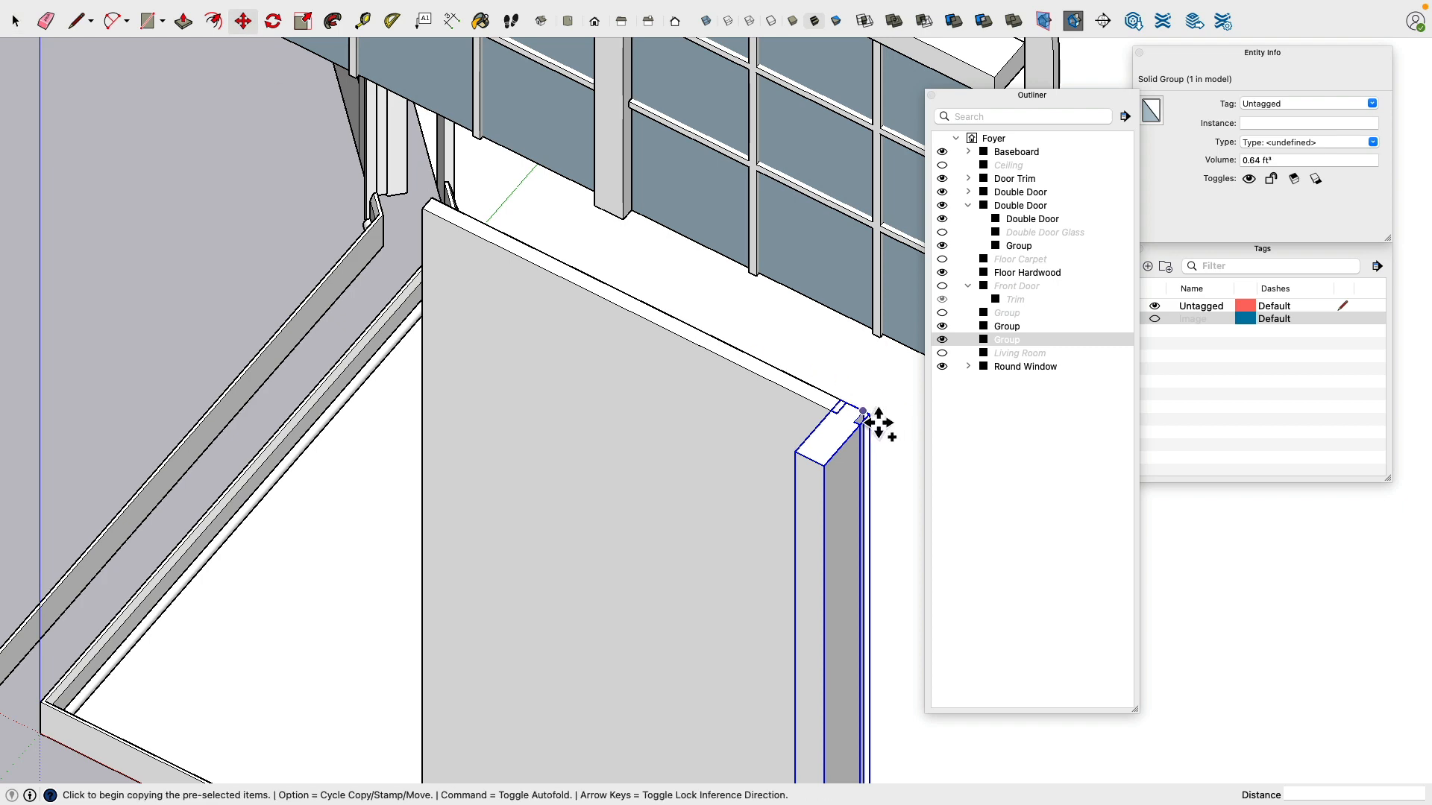
left_click(863, 411)
left_click(446, 221)
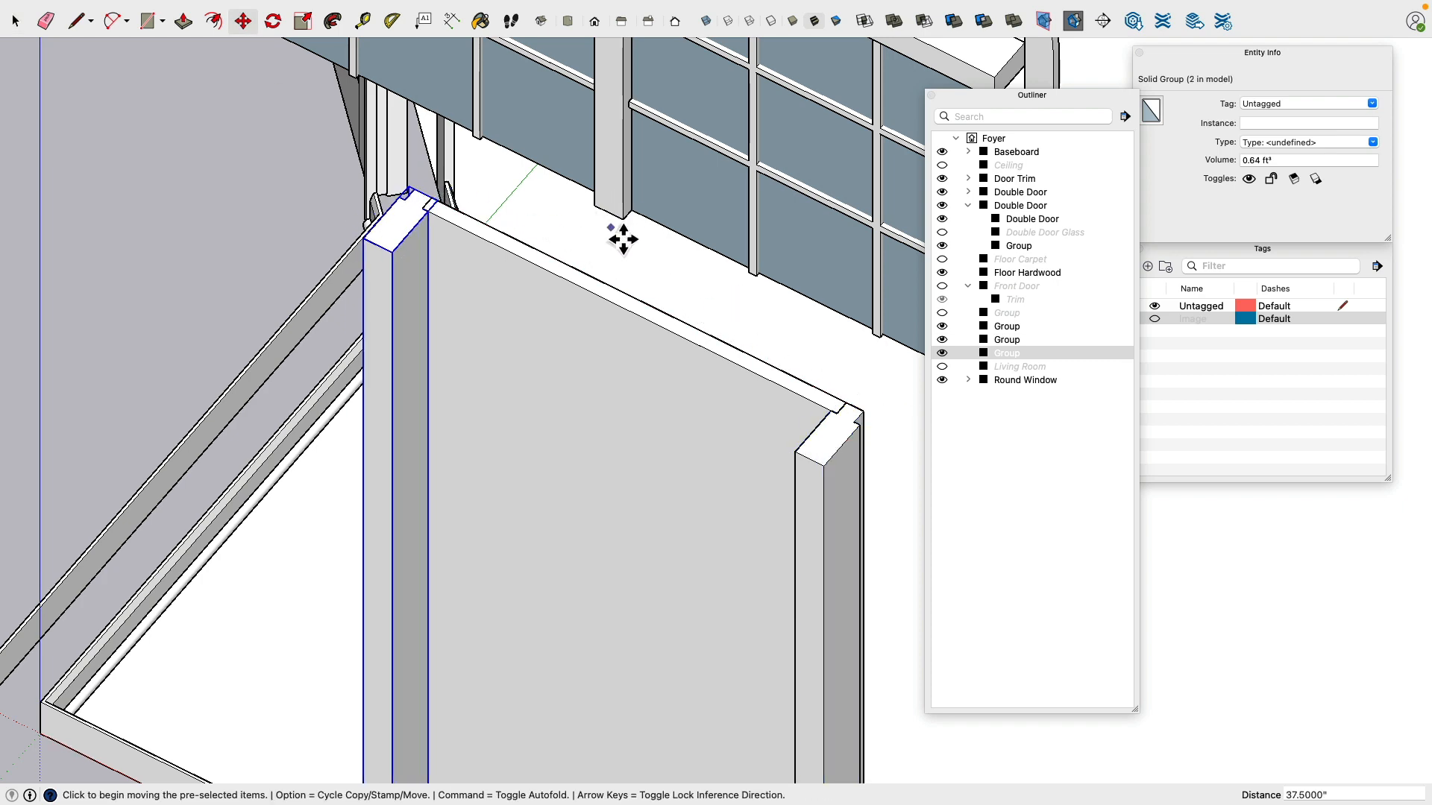
scroll(619, 239, "down", 3)
left_click(14, 22)
left_click(298, 239)
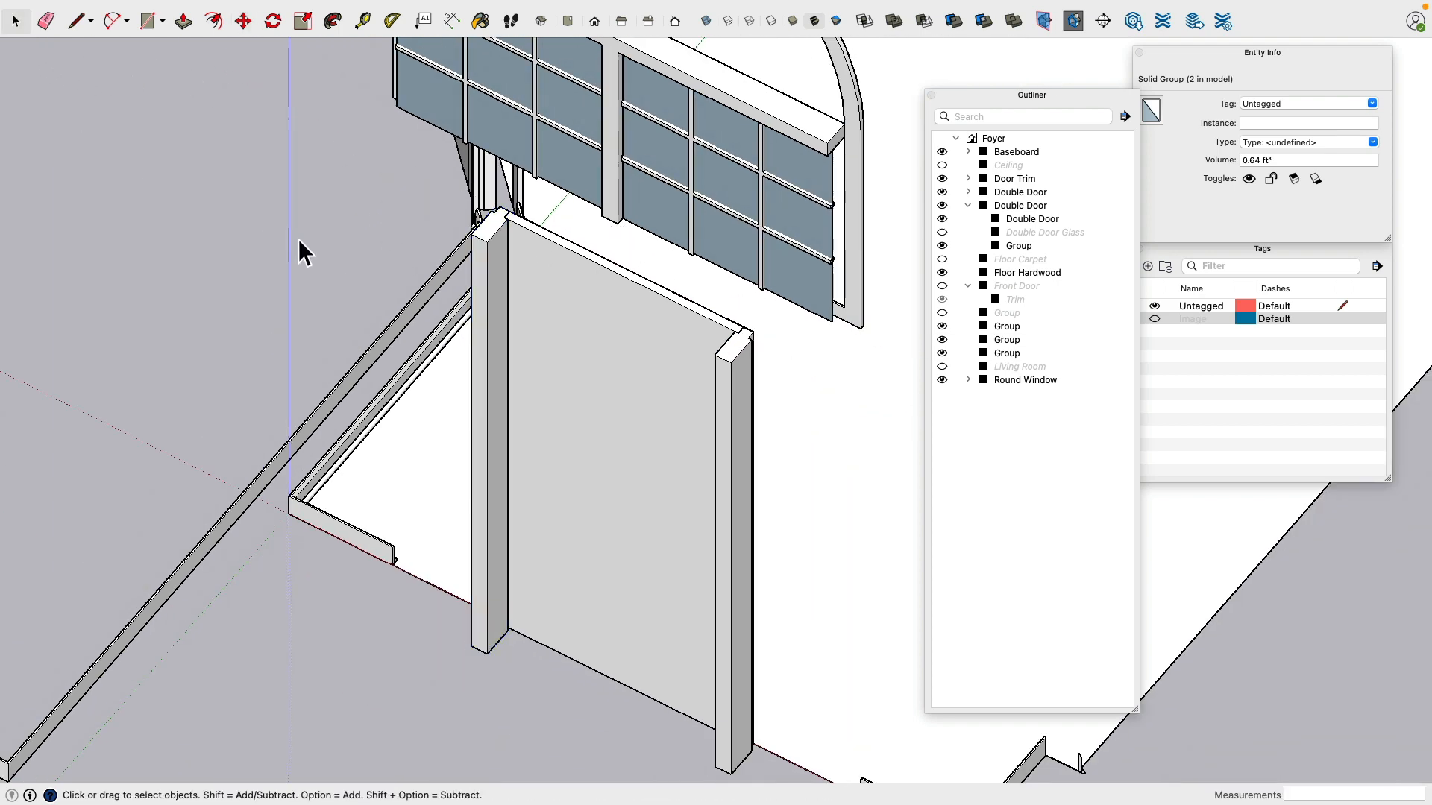
Step: Draw a 36 by 0.75 inch rectangle in the gap beneath the door slab, between the two jambs
middle_click_drag(298, 238, 390, 528)
scroll(545, 575, "up", 3)
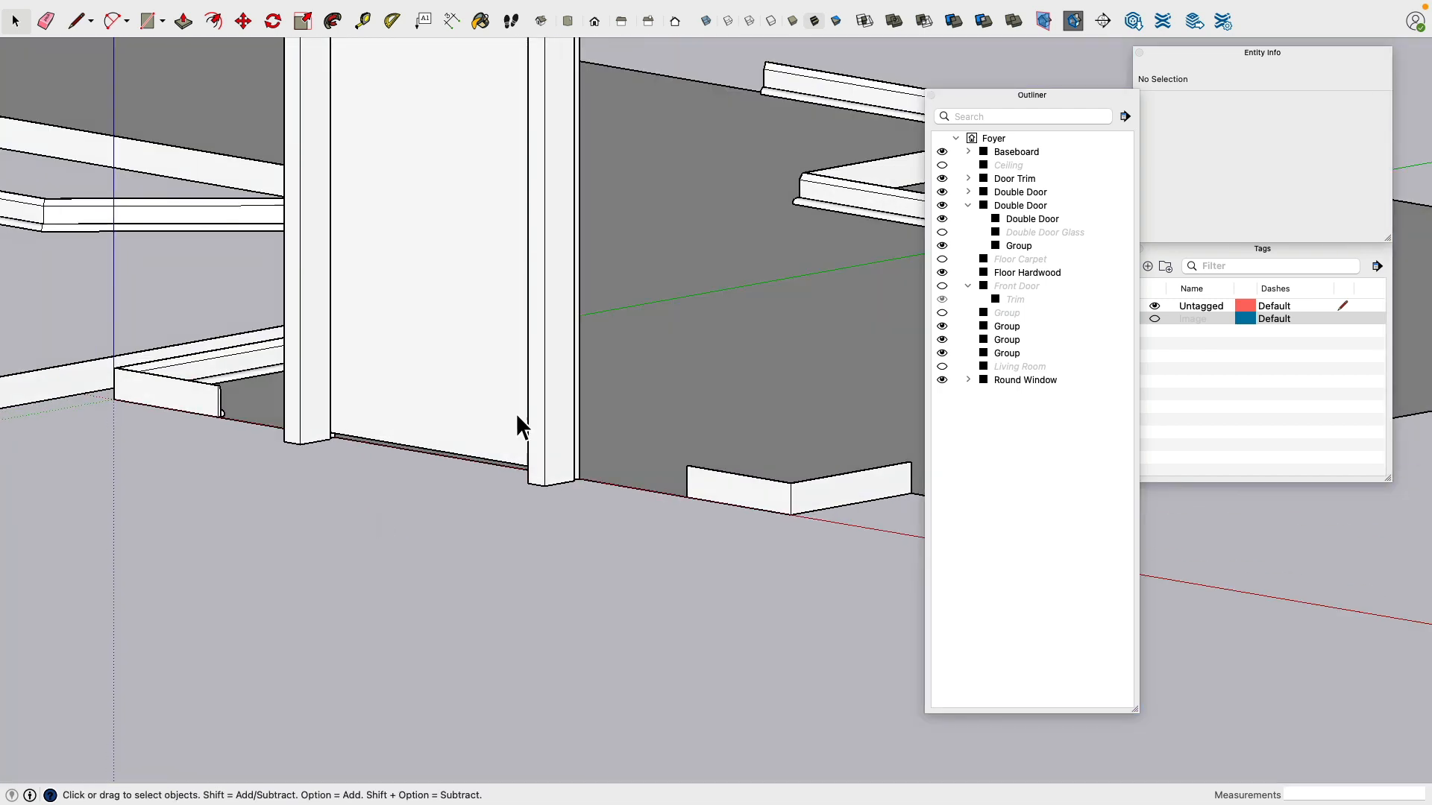
middle_click_drag(516, 414, 325, 458)
scroll(501, 358, "up", 5)
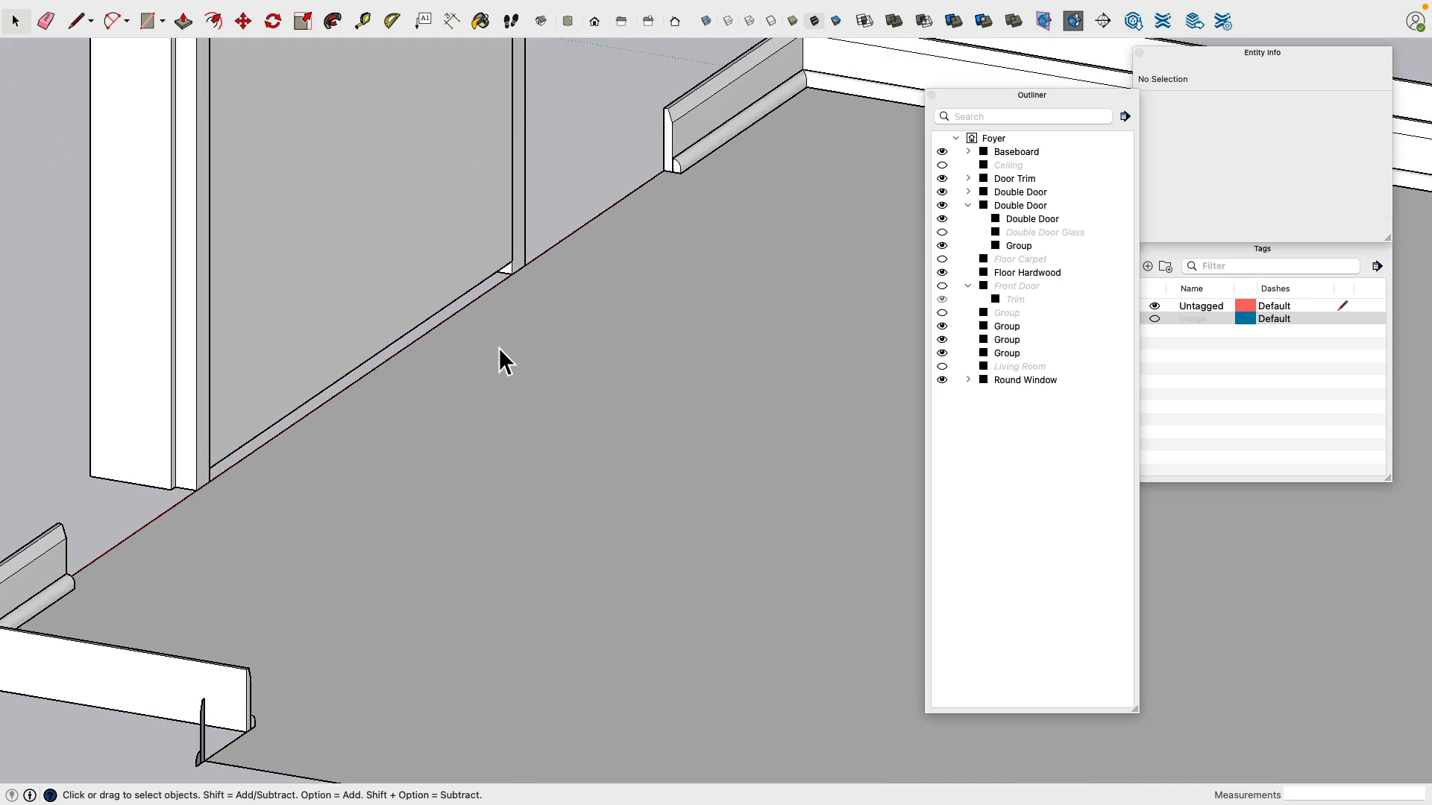
scroll(311, 364, "up", 3)
scroll(511, 358, "down", 2)
scroll(507, 350, "up", 3)
middle_click_drag(508, 351, 580, 338, "shift")
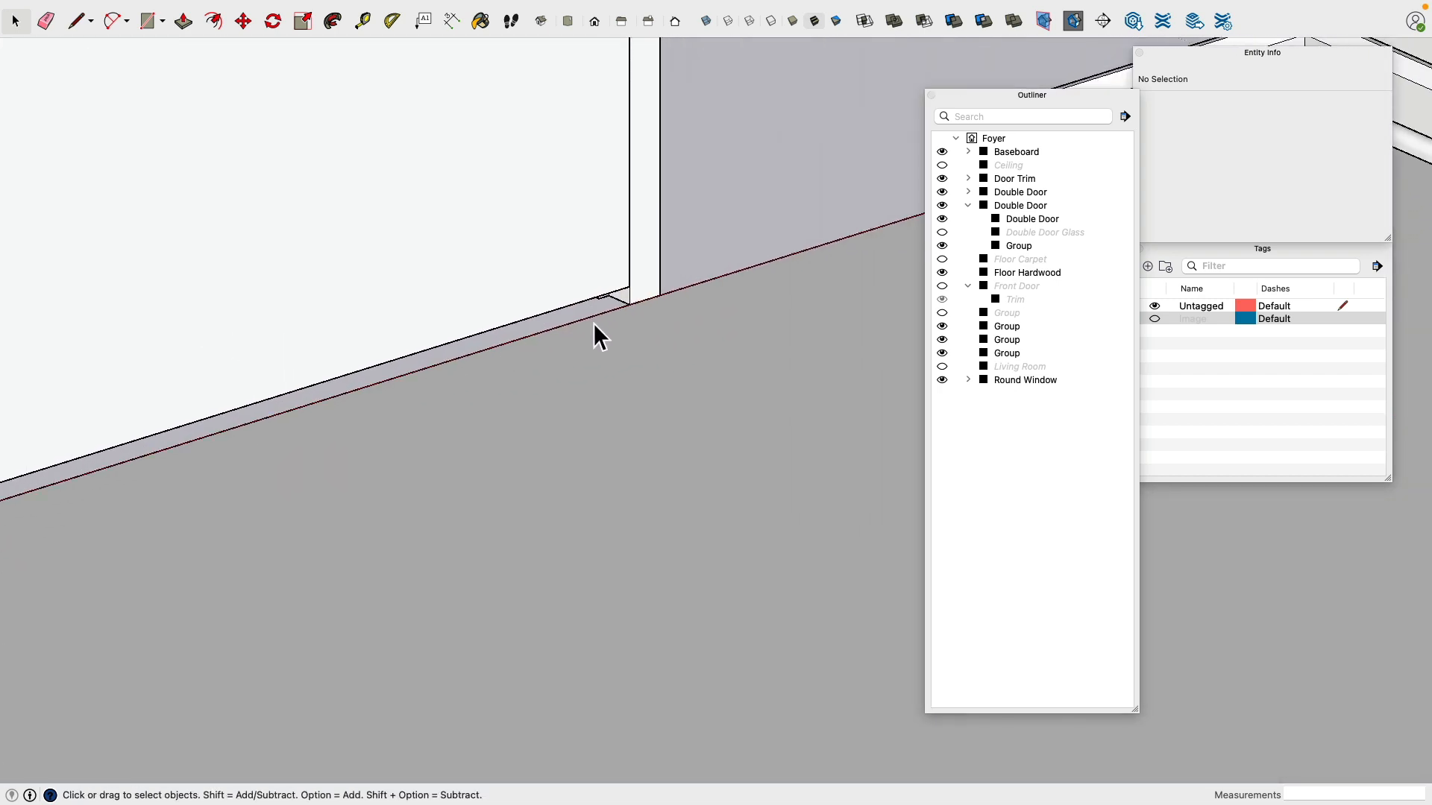
middle_click_drag(485, 260, 380, 156, "shift")
left_click(148, 21)
scroll(239, 320, "up", 2)
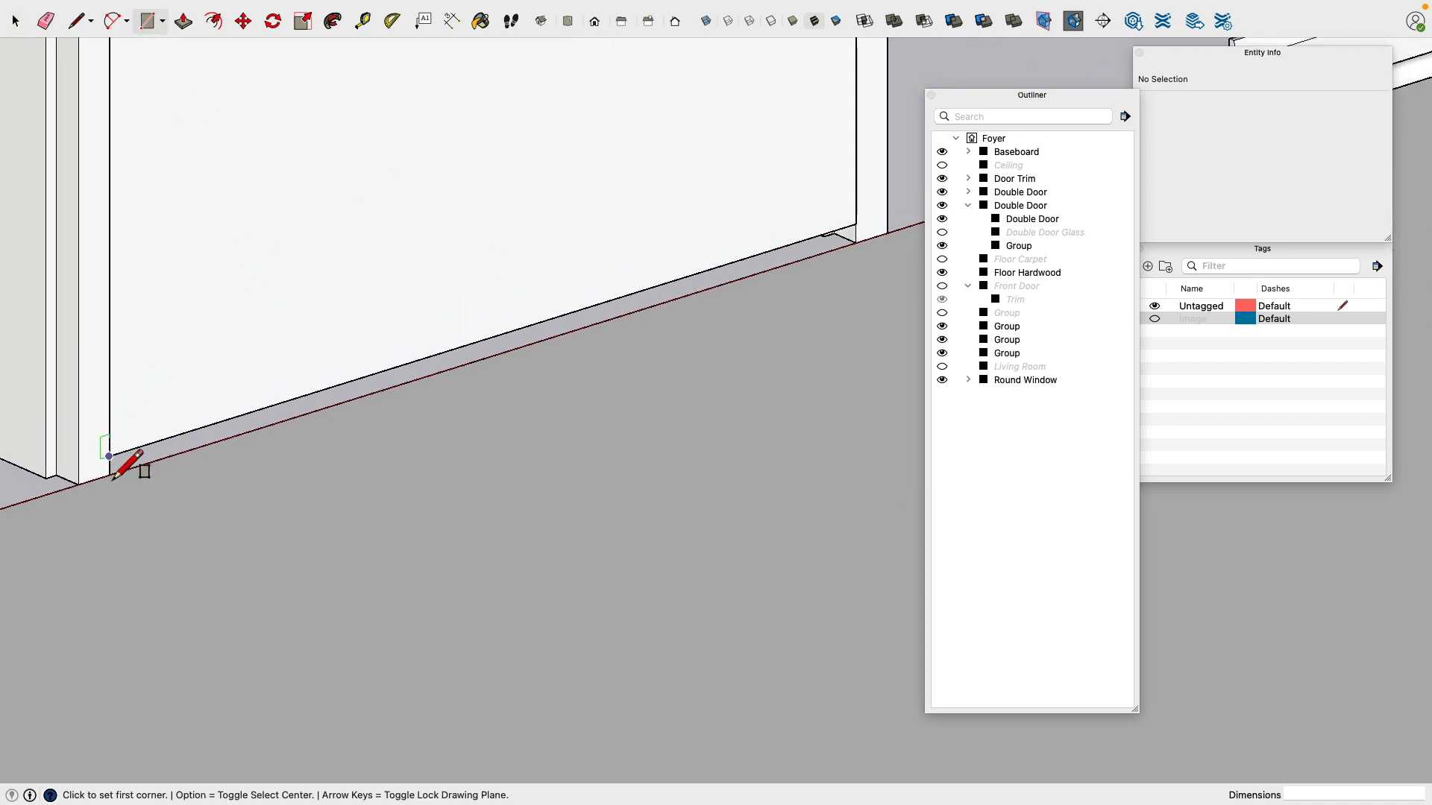
left_click(110, 456)
left_click(854, 261)
scroll(728, 266, "down", 2)
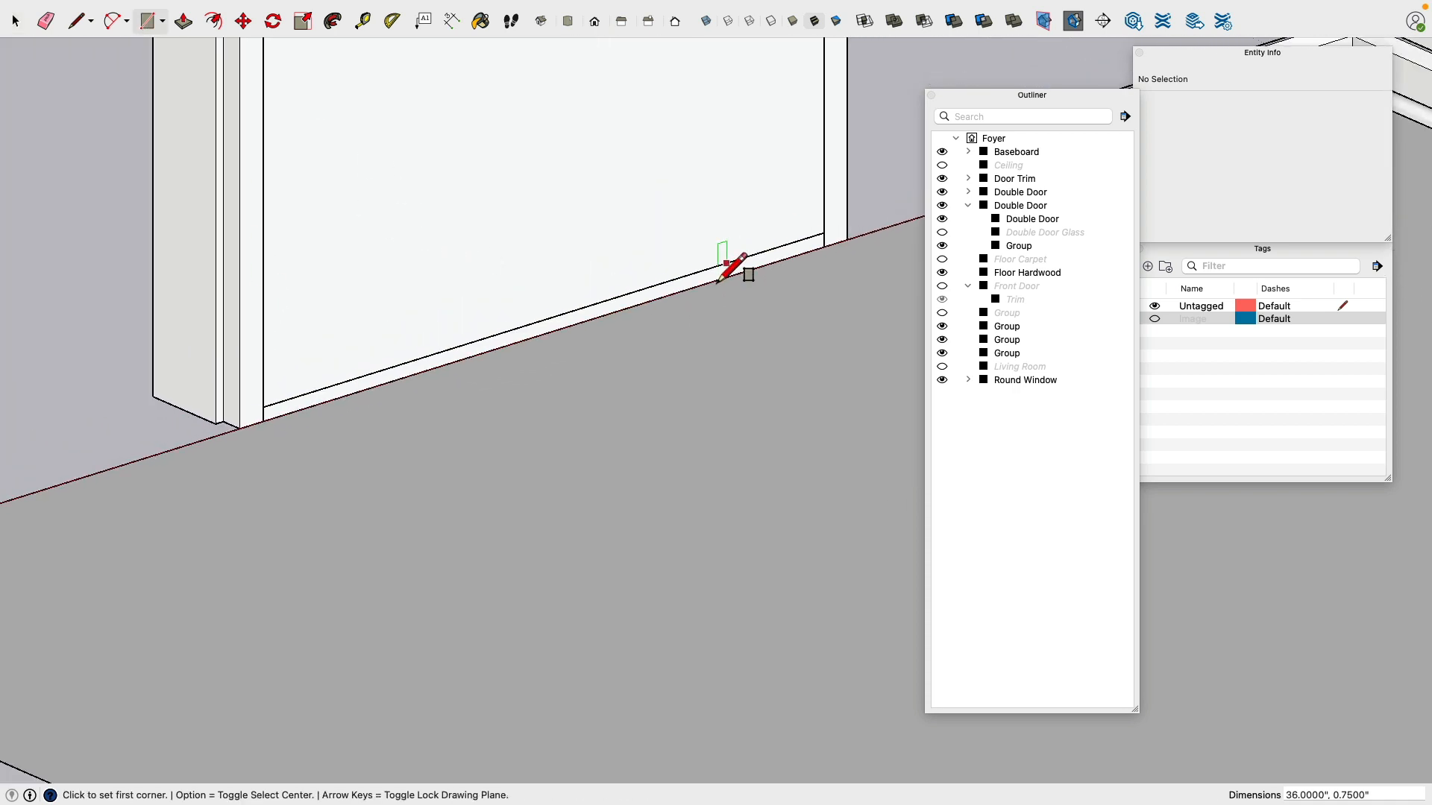
Step: Push/Pull the threshold rectangle under the door 6 inches to the far face of the jambs
left_click(182, 22)
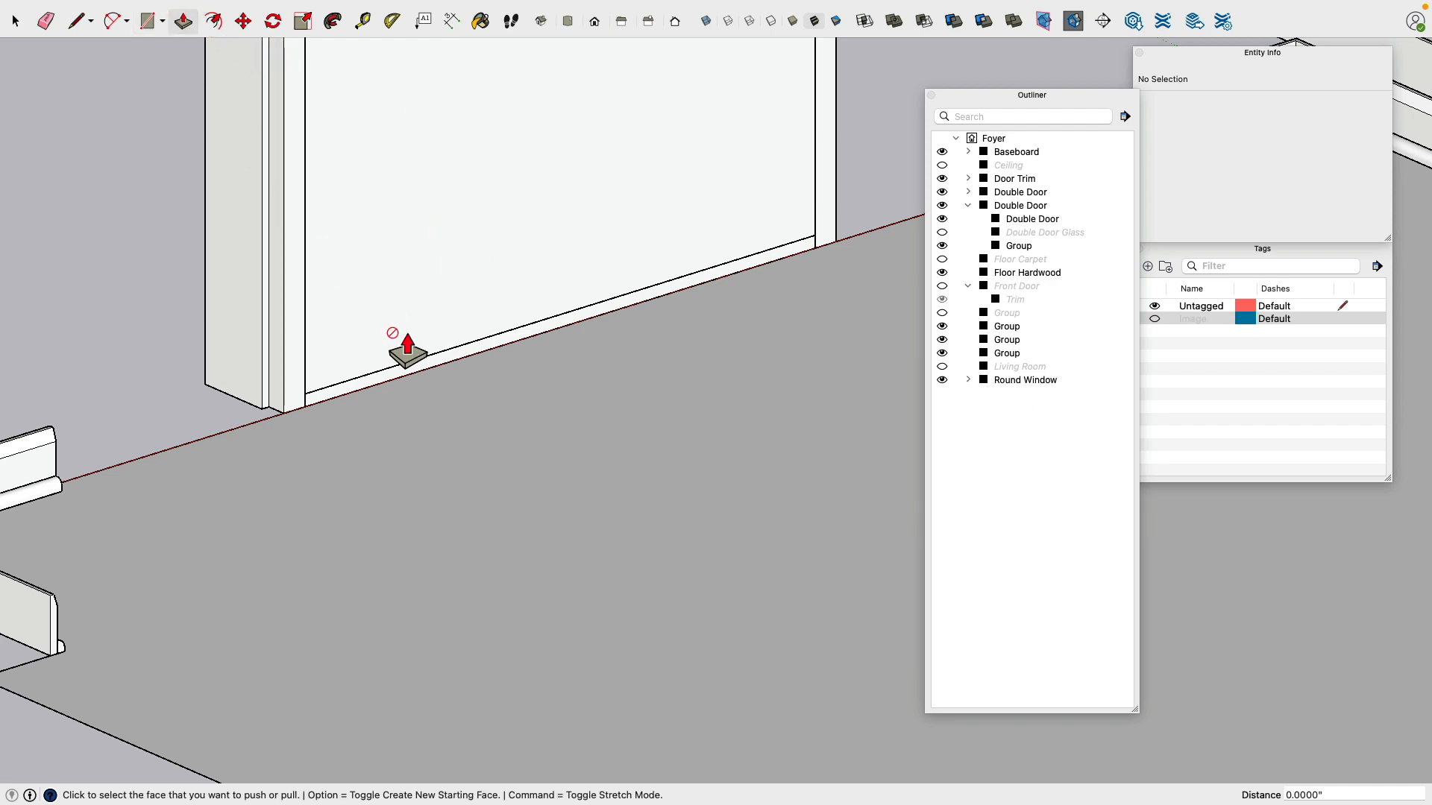
left_click(384, 399)
middle_click_drag(128, 336, 796, 457)
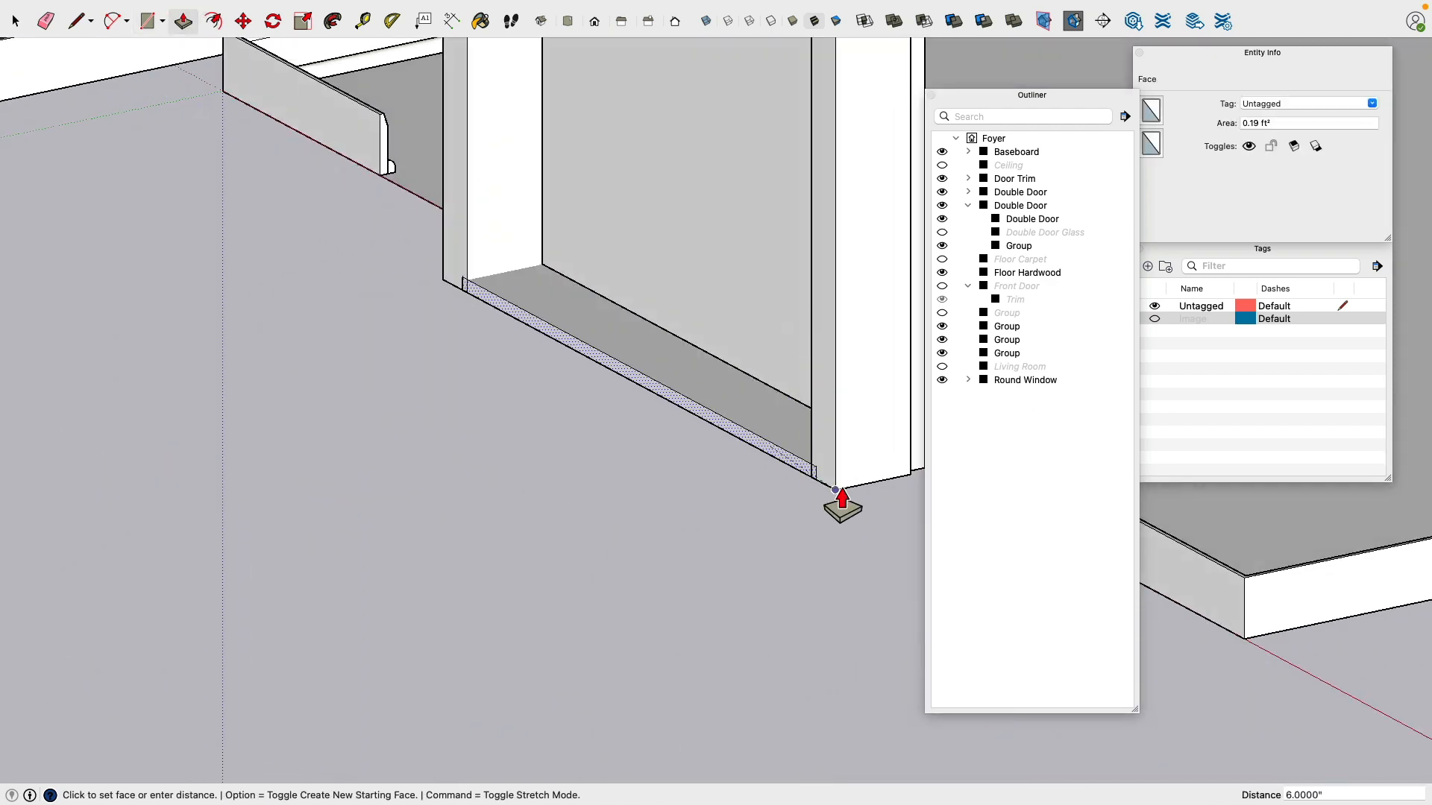
left_click(847, 505)
middle_click_drag(549, 425, 933, 384)
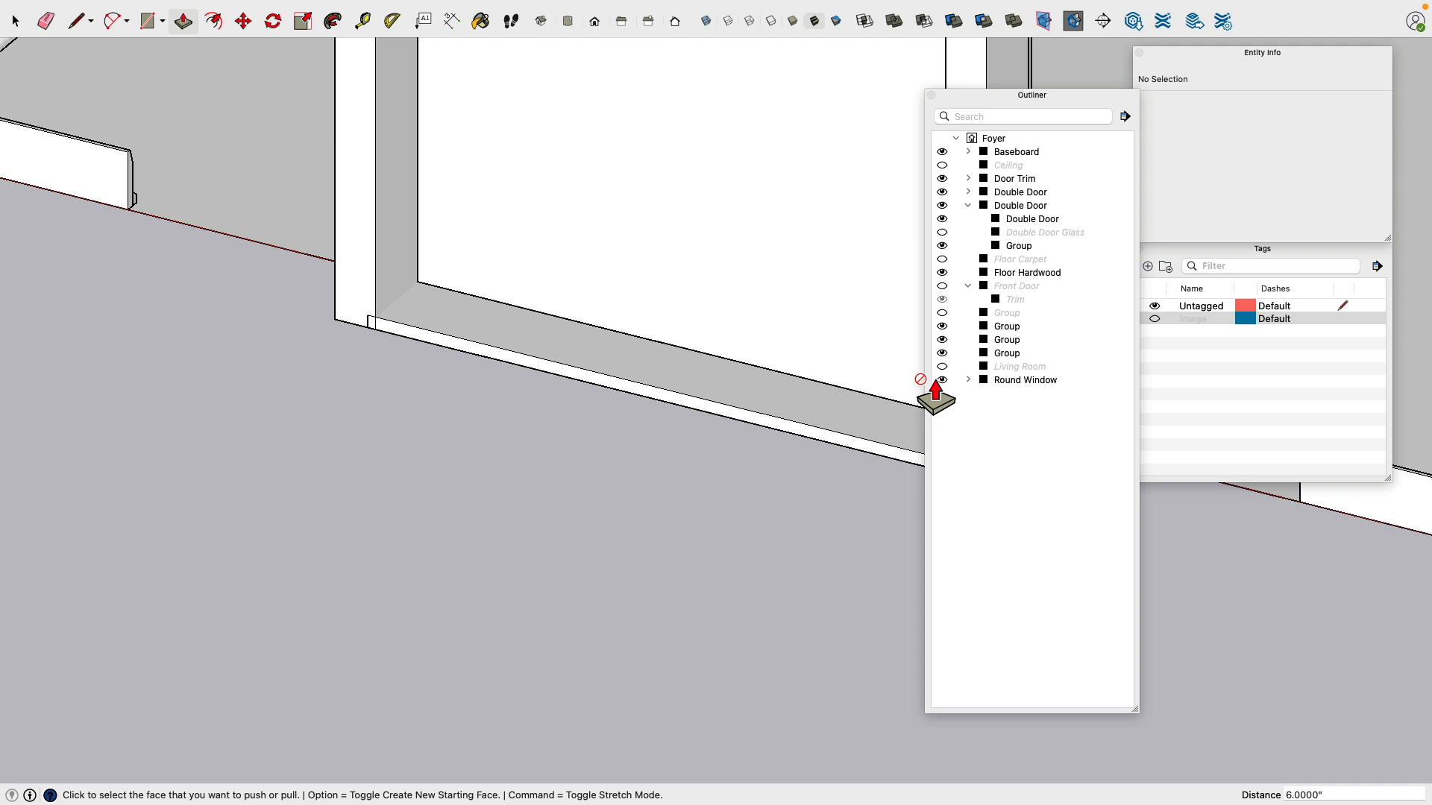
Step: Push/Pull one end face of the threshold 0.5 inch inward so it meets the corner of the jamb
middle_click_drag(900, 377, 535, 337)
scroll(556, 216, "up", 5)
scroll(576, 270, "up", 4)
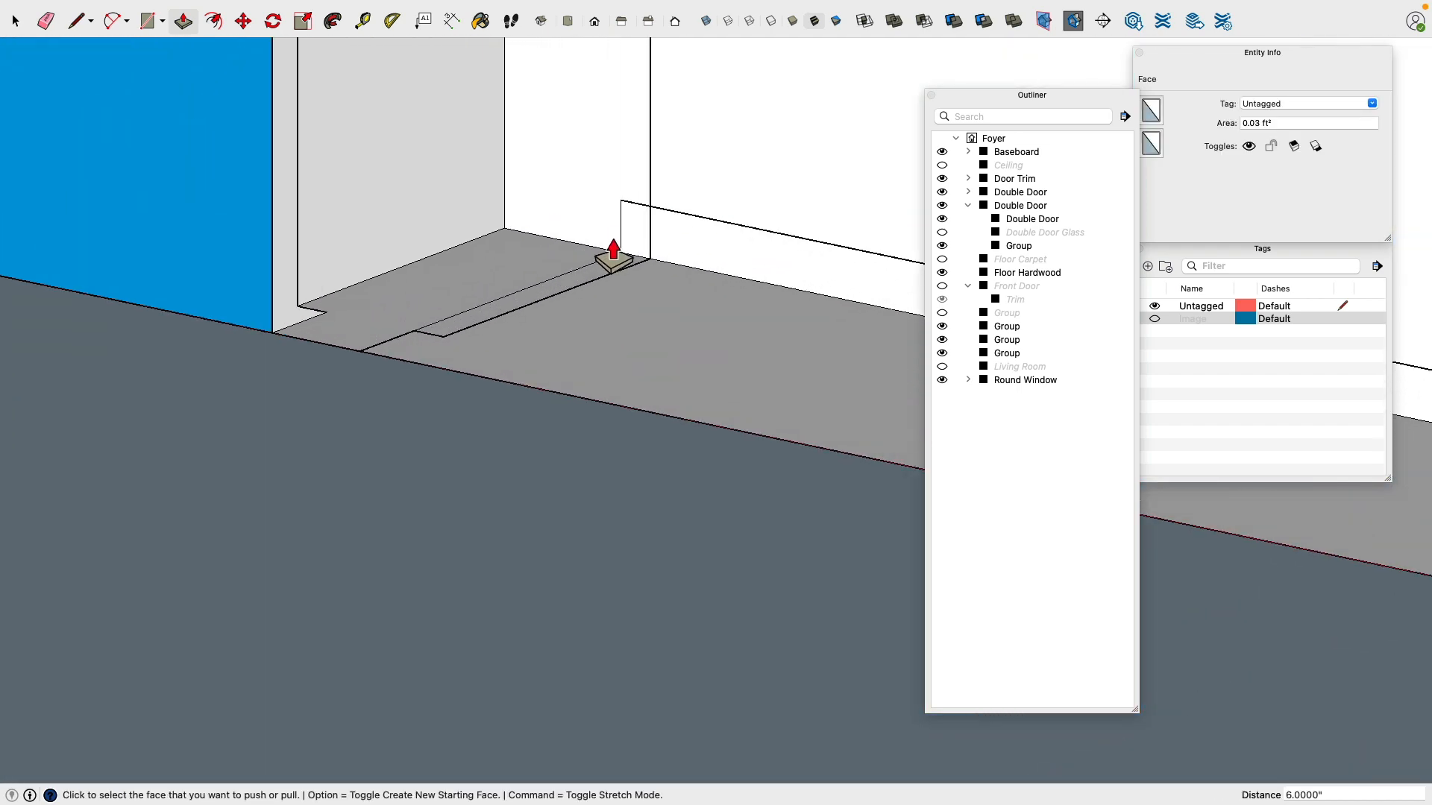
left_click(614, 249)
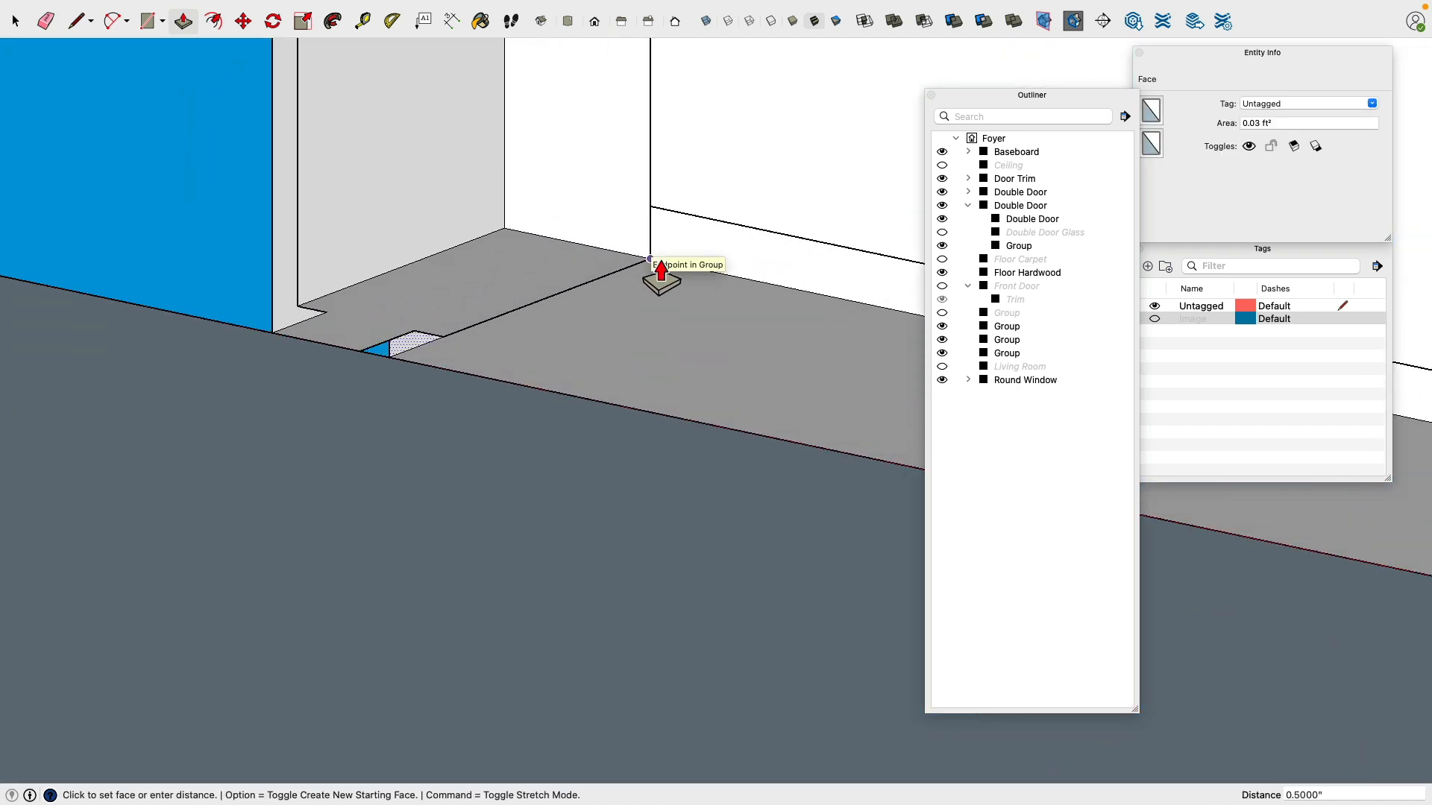
left_click(661, 276)
Step: Push/Pull the threshold's opposite end face 0.5 inch inward to the other jamb
scroll(656, 292, "down", 6)
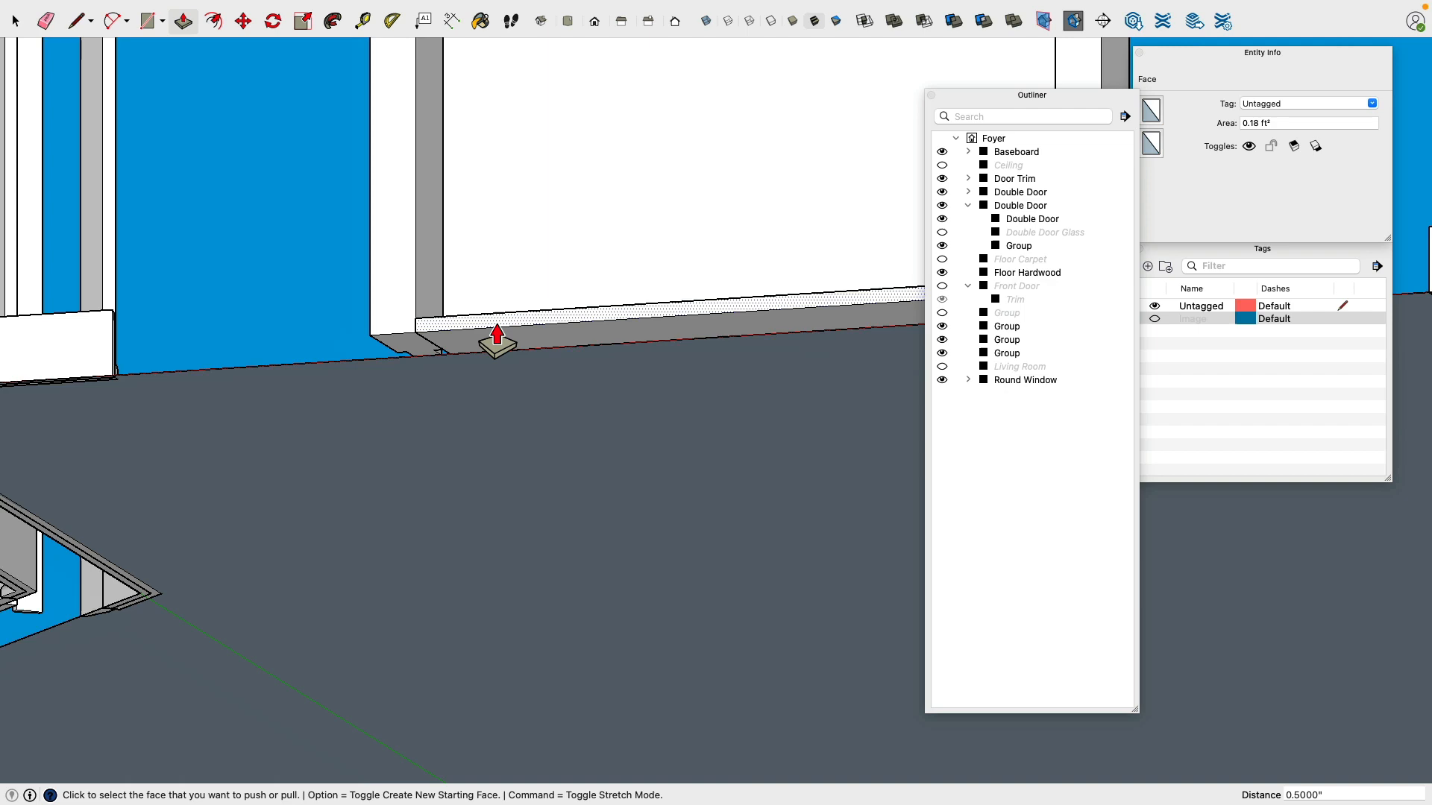
middle_click_drag(497, 339, 687, 342)
scroll(798, 233, "up", 5)
scroll(607, 270, "up", 3)
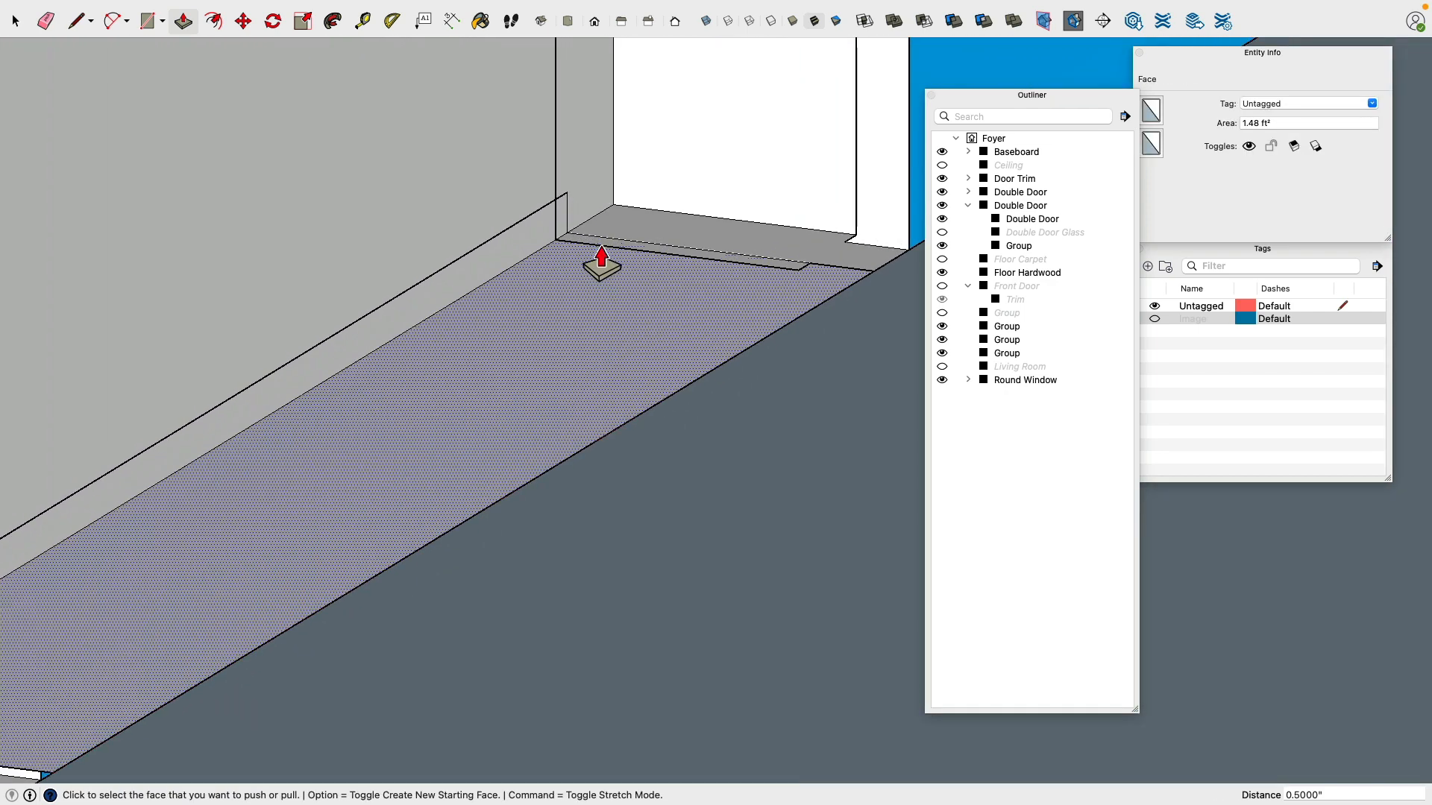
left_click(647, 248)
type("0.5")
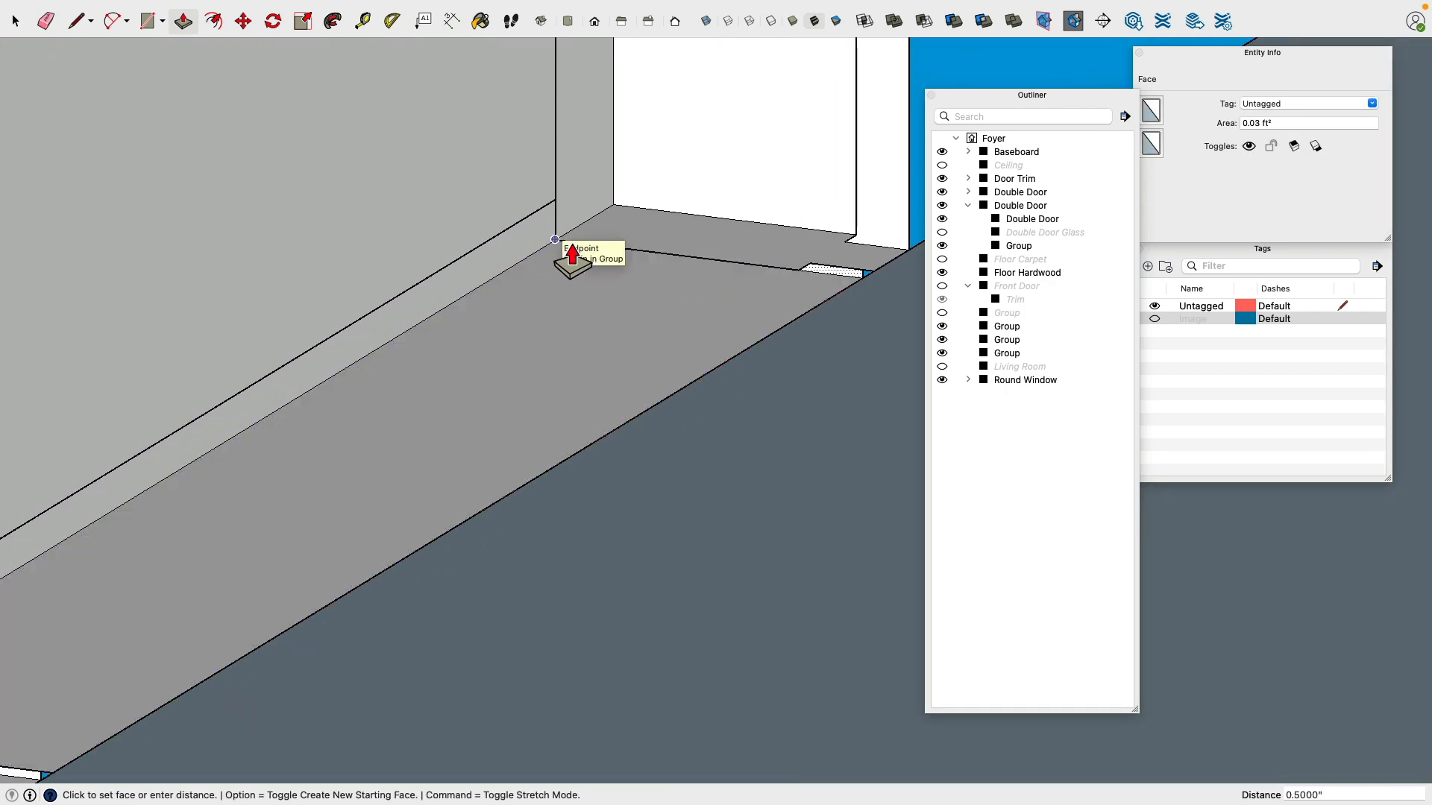
key("Return")
Step: Select the hardwood floor and hide it to expose the underside of the threshold
middle_click_drag(585, 249, 626, 256)
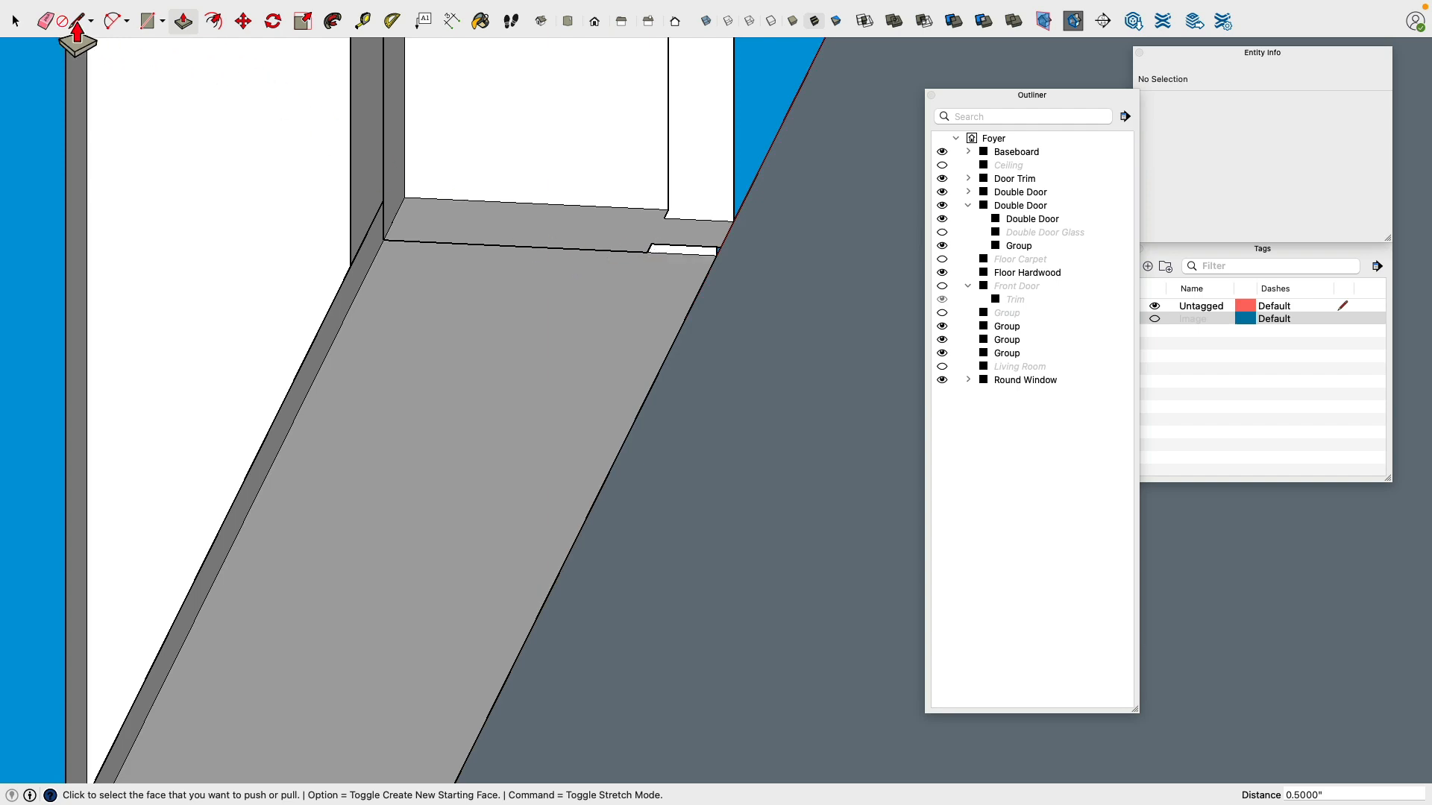
left_click(15, 21)
scroll(522, 280, "down", 5)
left_click(617, 277)
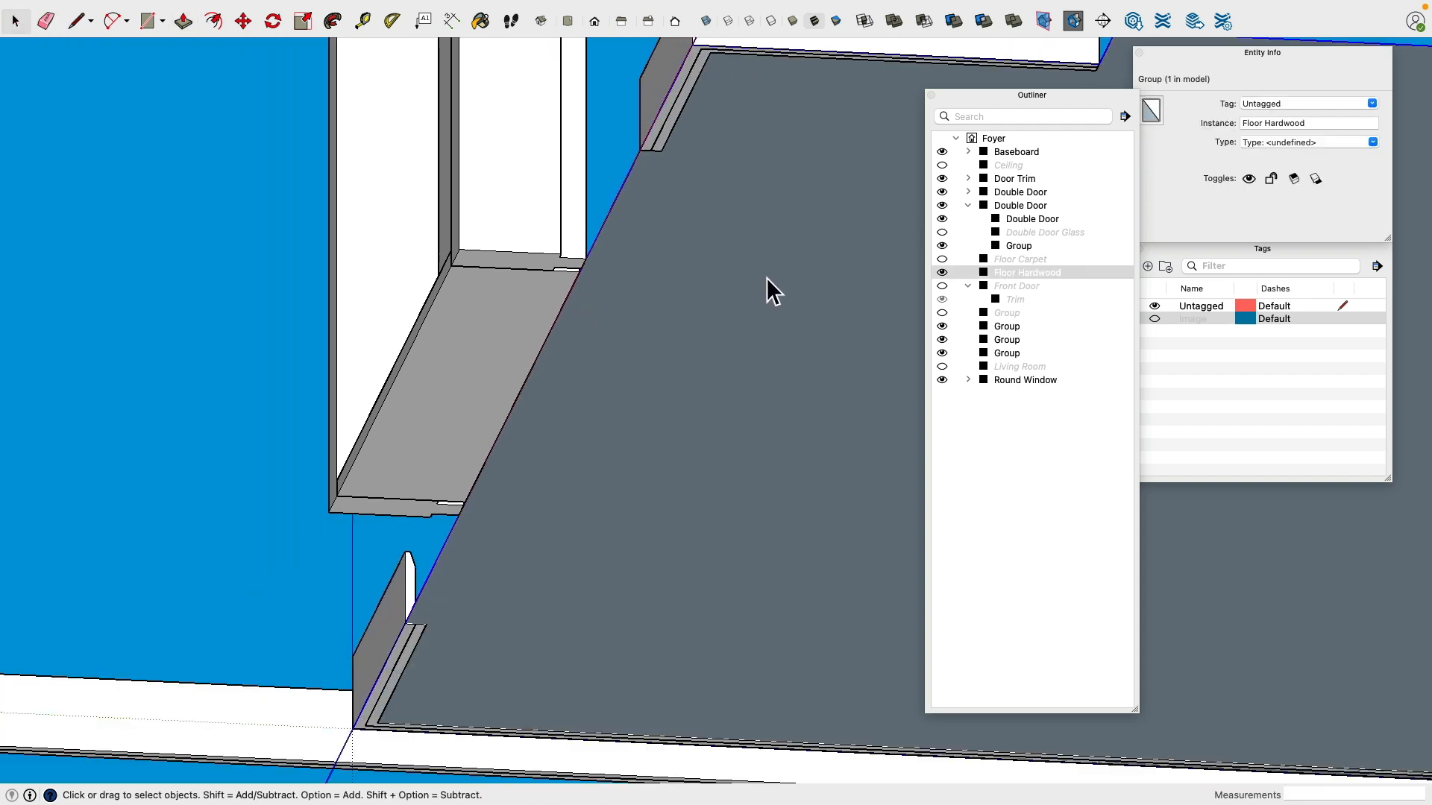
left_click(942, 272)
middle_click_drag(887, 270, 344, 296)
Step: Draw a 0.75 inch vertical line on the threshold's end face at the jamb's notch corner, splitting the face
left_click(345, 296)
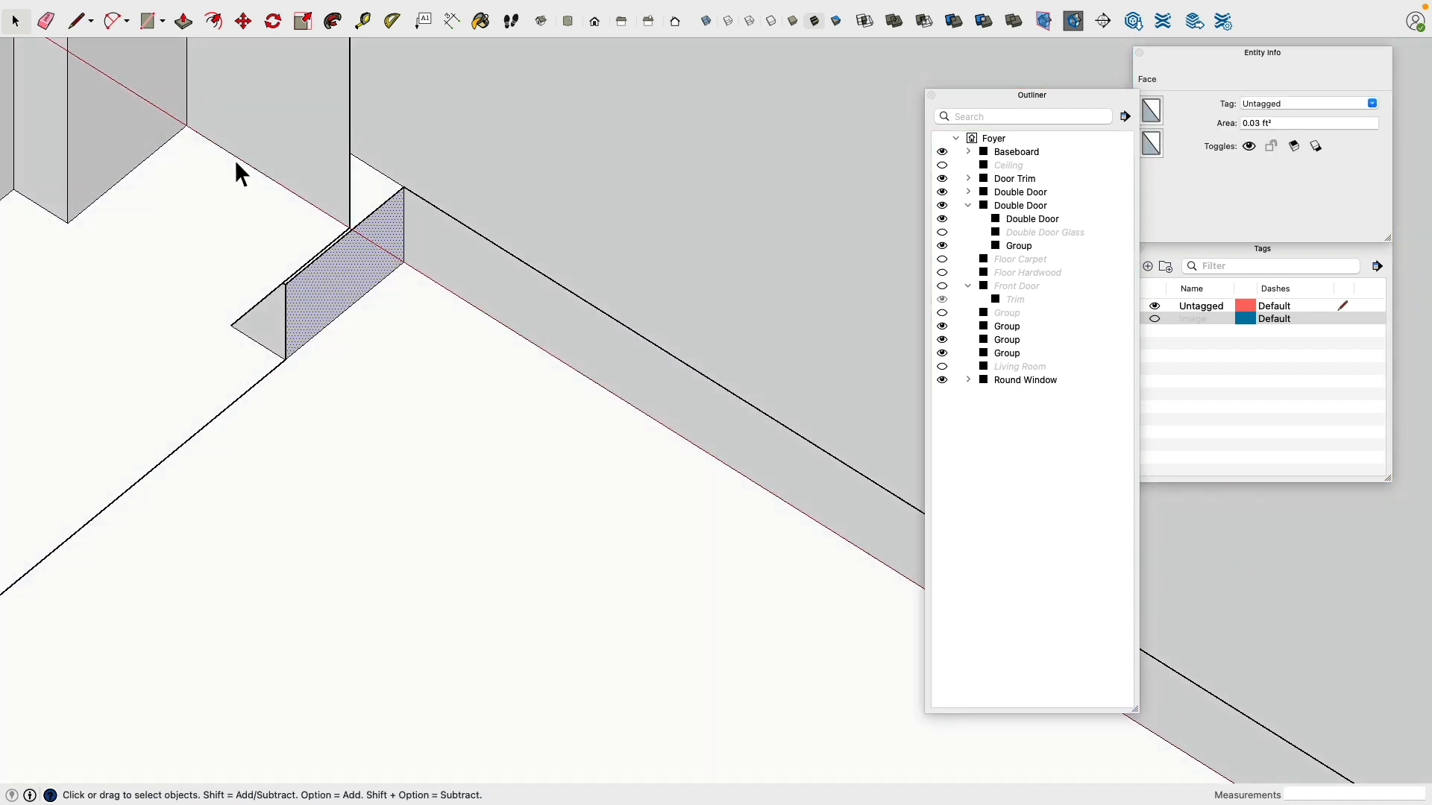
left_click(76, 21)
left_click(285, 359)
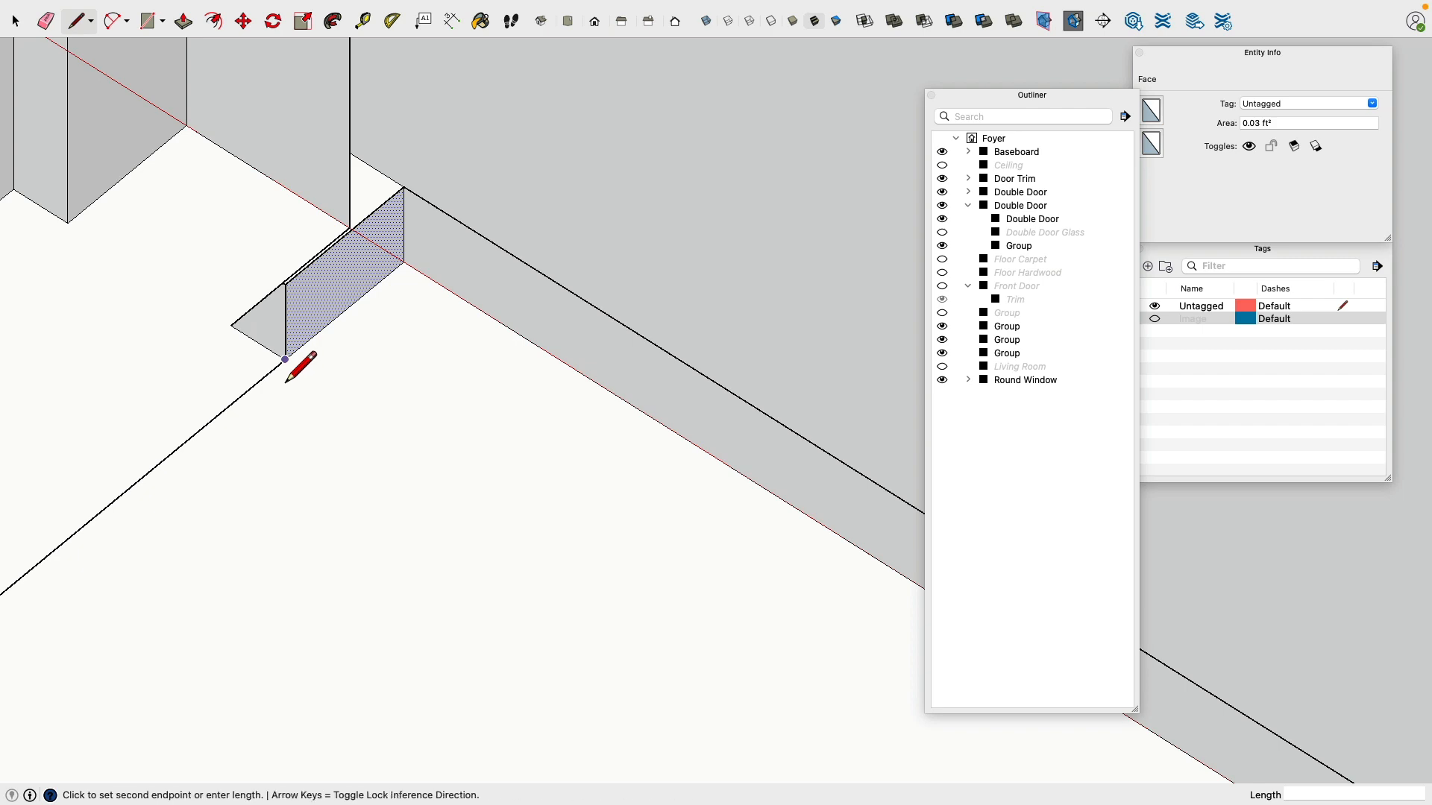
left_click(285, 285)
Step: Split the threshold's other end face with a 0.75 inch vertical line at the opposite jamb's notch corner
scroll(299, 319, "down", 6)
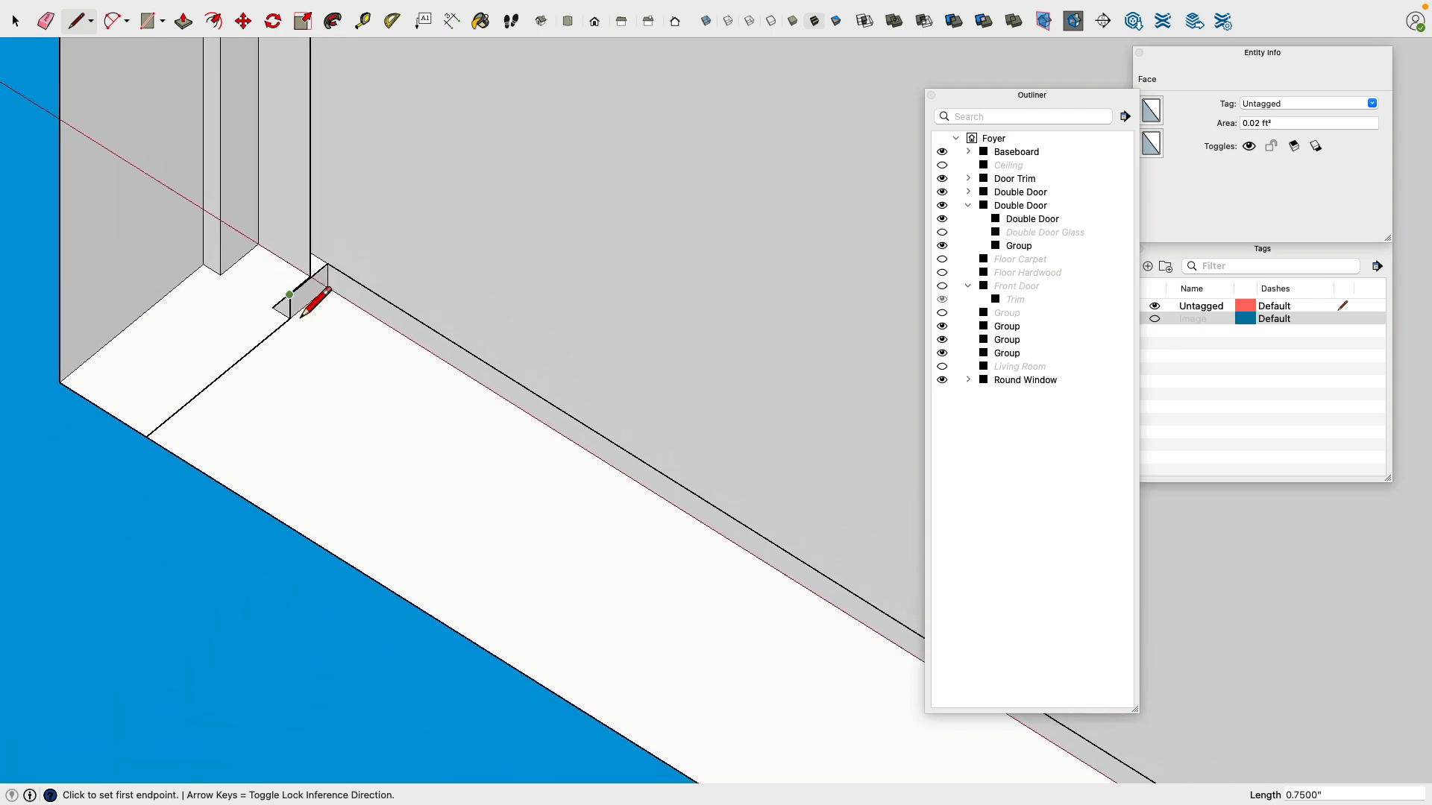
scroll(389, 350, "down", 3)
middle_click_drag(390, 351, 313, 239)
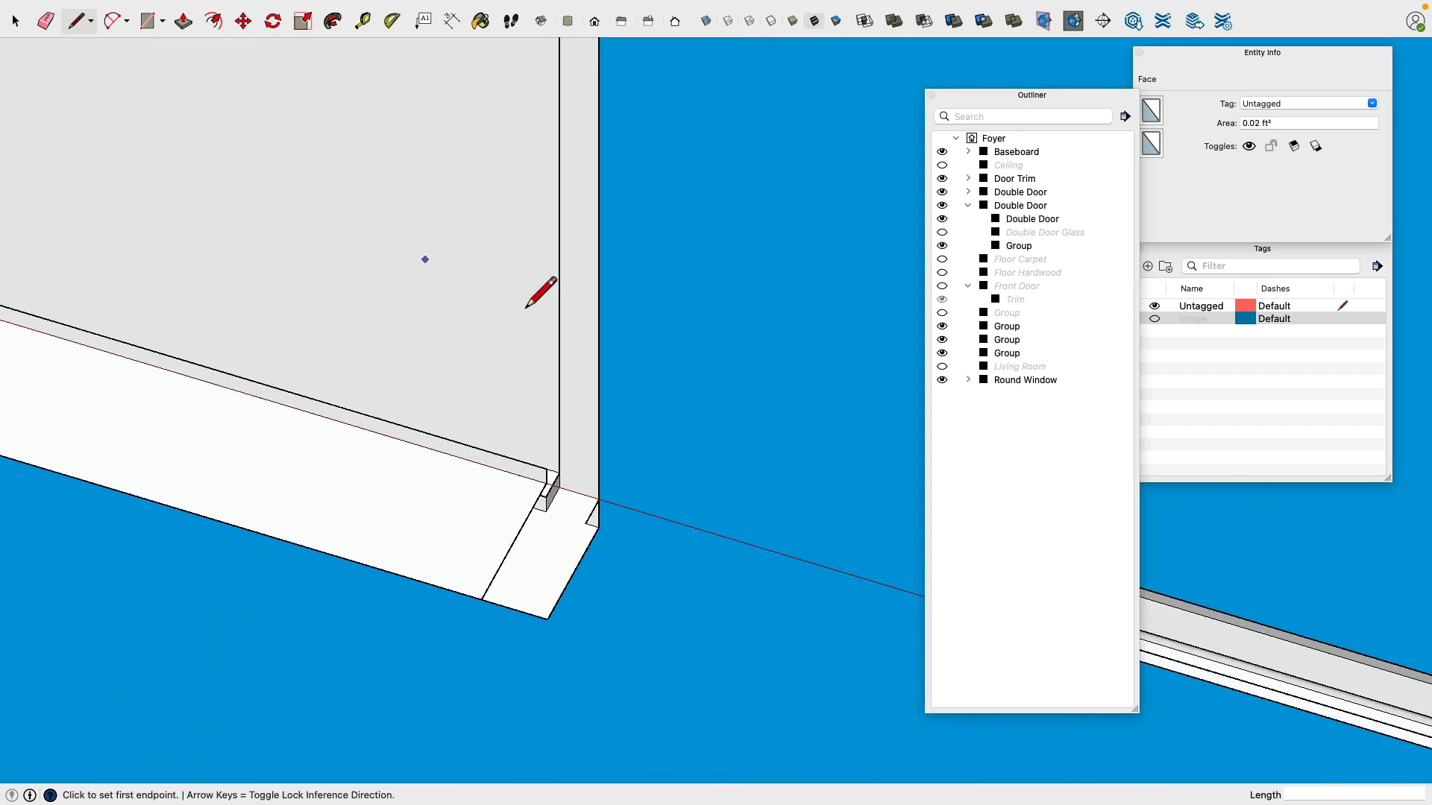
middle_click_drag(527, 310, 316, 390)
scroll(643, 625, "up", 5)
scroll(604, 552, "up", 4)
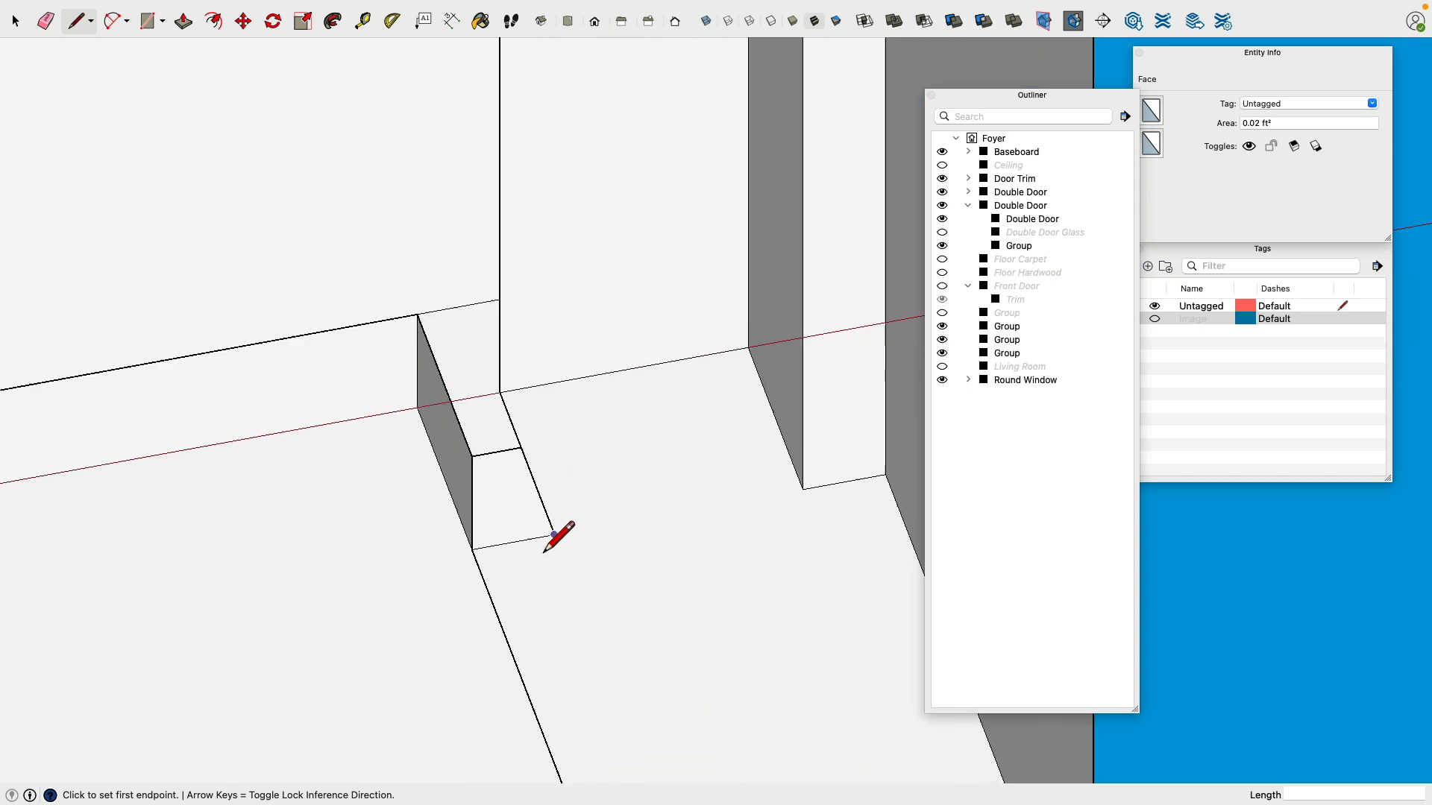
left_click(471, 455)
left_click(473, 550)
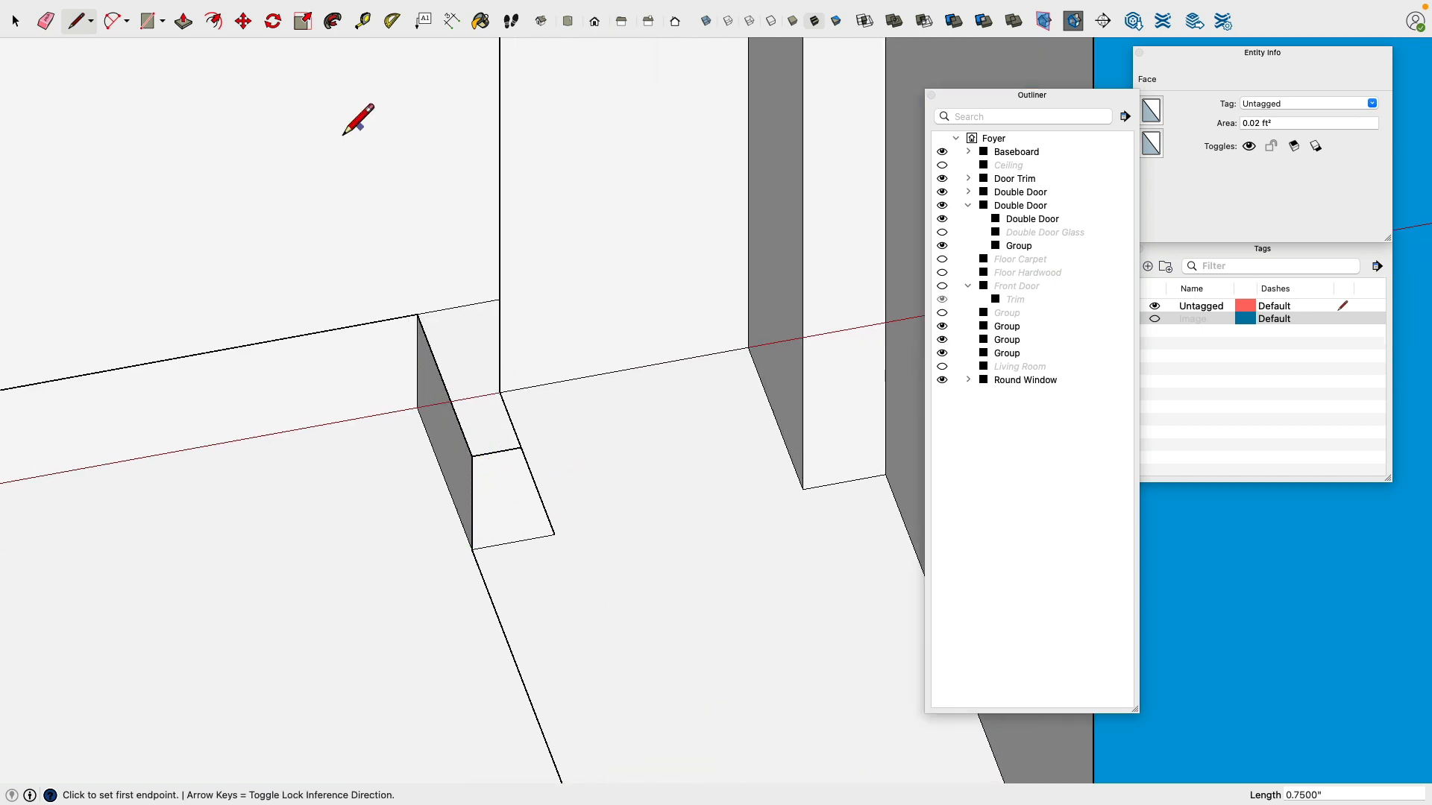
Step: Push/Pull the split-off section of this end face 0.5 inch outward to fill the jamb's notch beneath the door
left_click(183, 21)
left_click(459, 460)
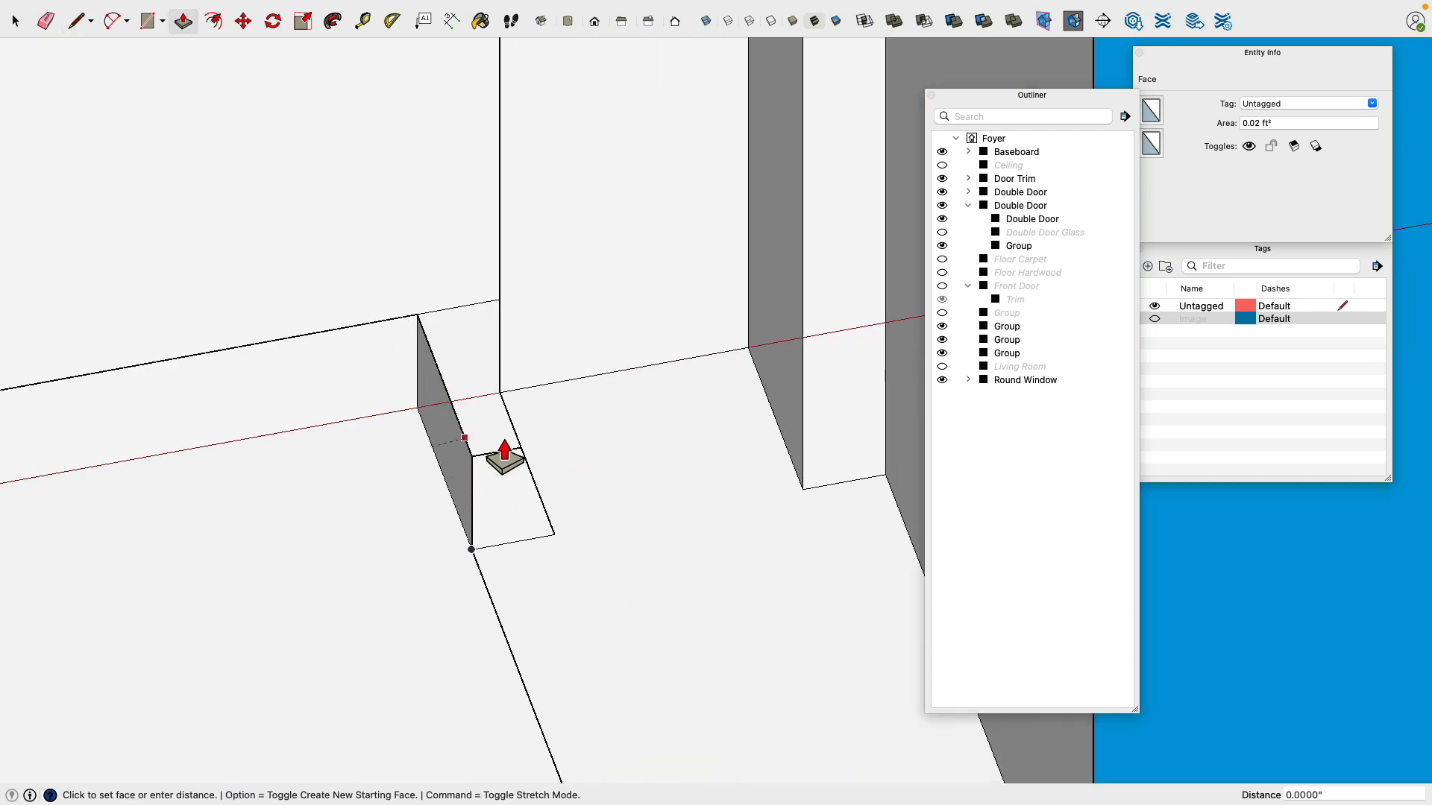
key("Escape")
key("space")
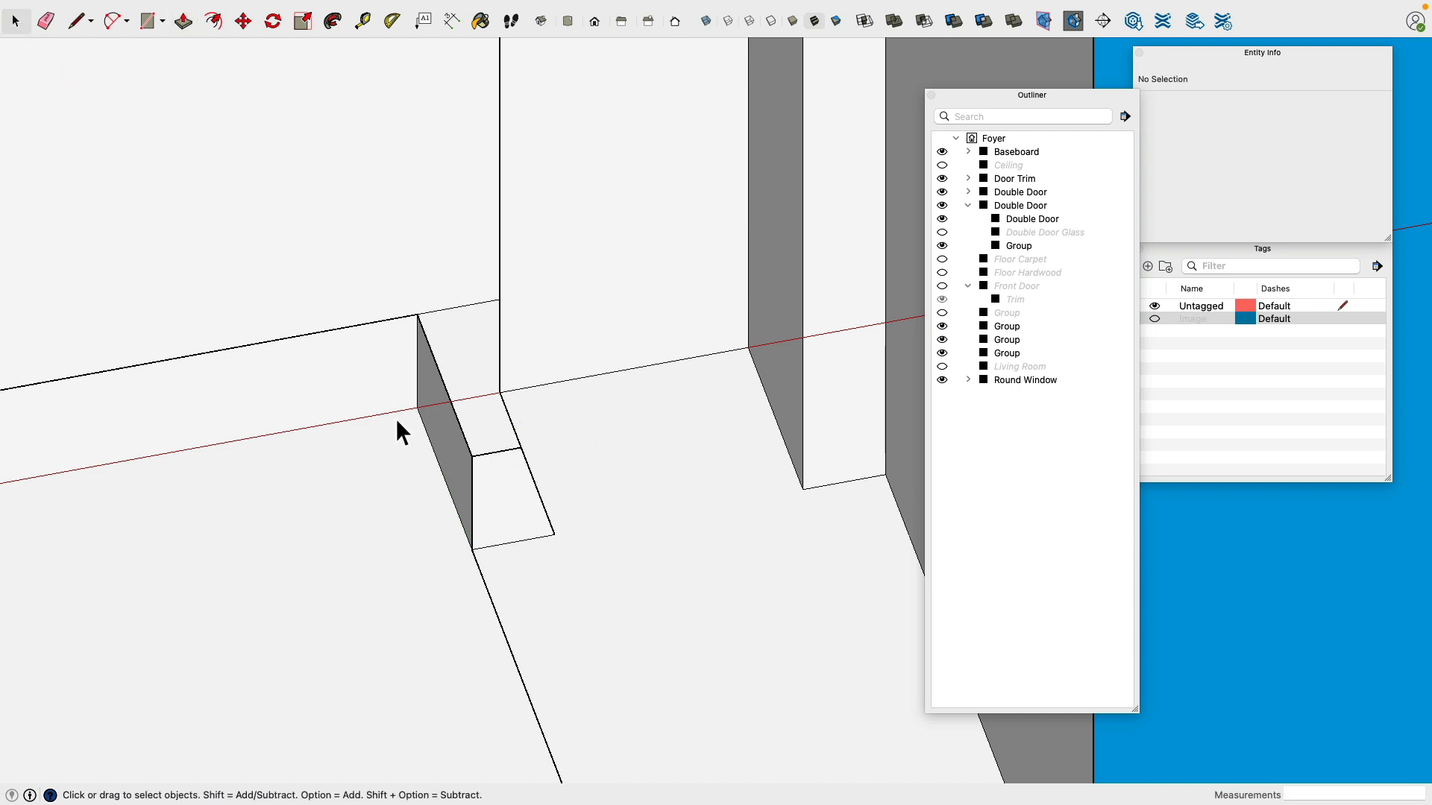
left_click(451, 457)
key("p")
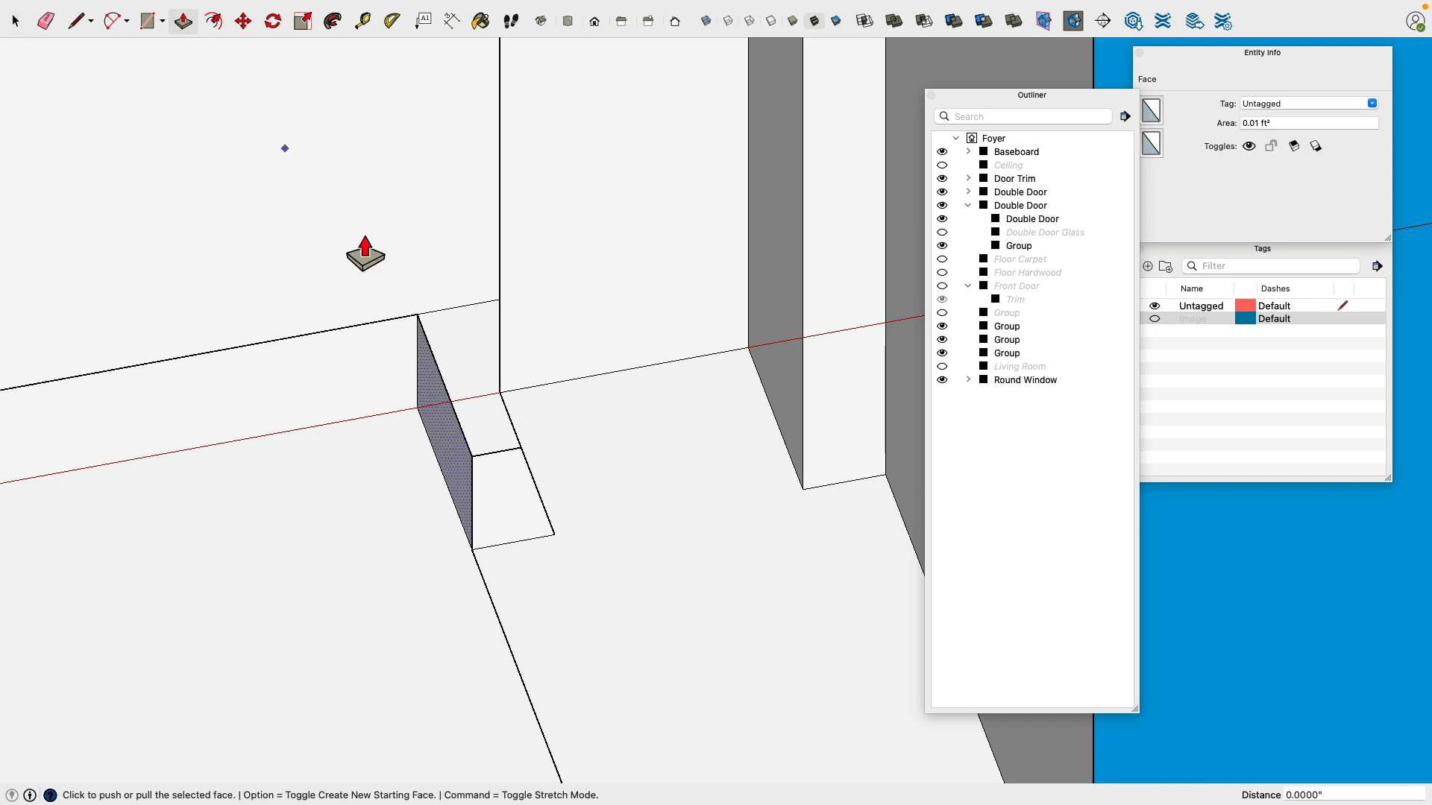
left_click(470, 469)
left_click(510, 410)
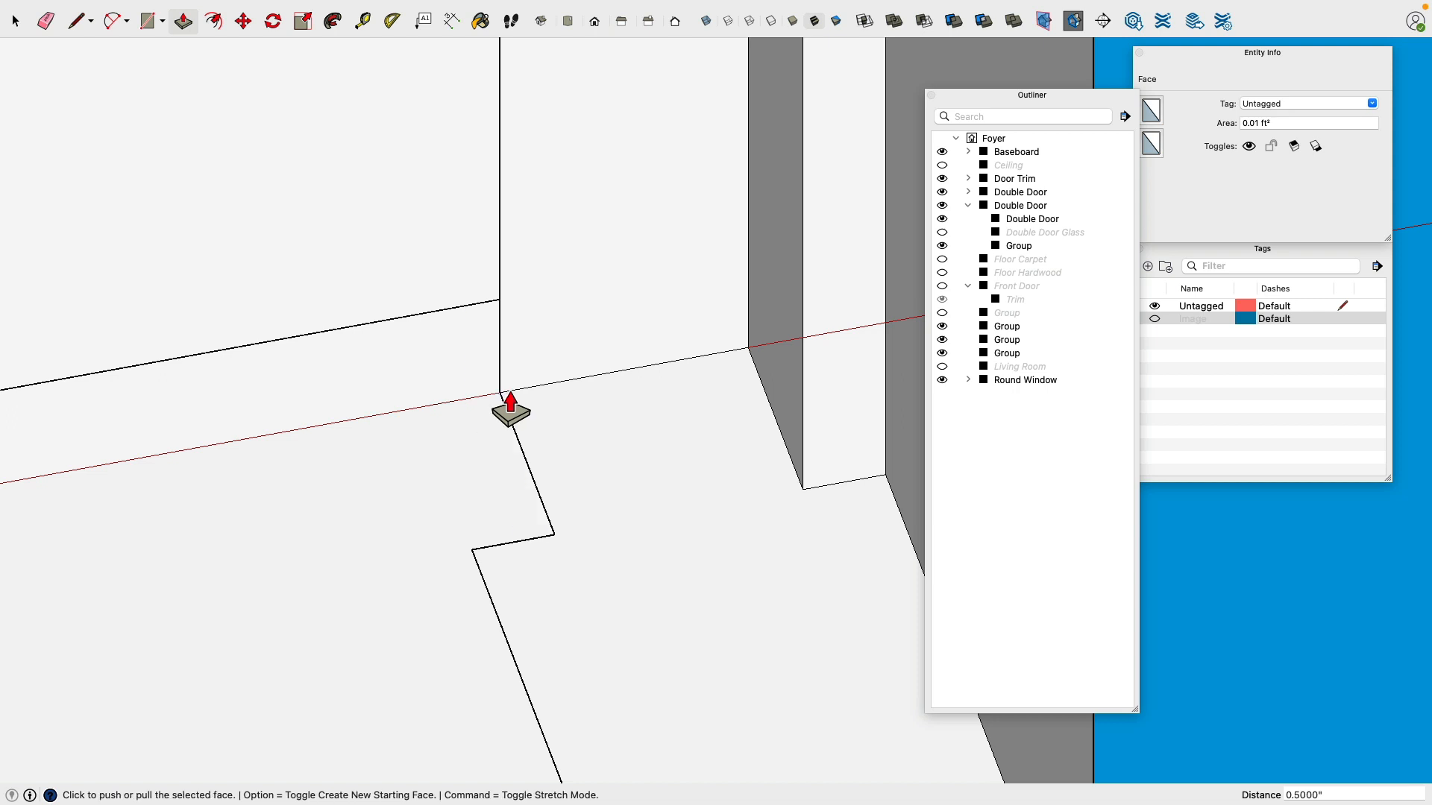
Step: Push/Pull the matching section at the threshold's opposite end 0.5 inch outward into that jamb's notch
scroll(494, 465, "down", 5)
middle_click_drag(246, 493, 1178, 356, "shift")
middle_click_drag(258, 440, 1029, 332, "shift")
scroll(456, 412, "up", 4)
middle_click_drag(351, 432, 660, 395)
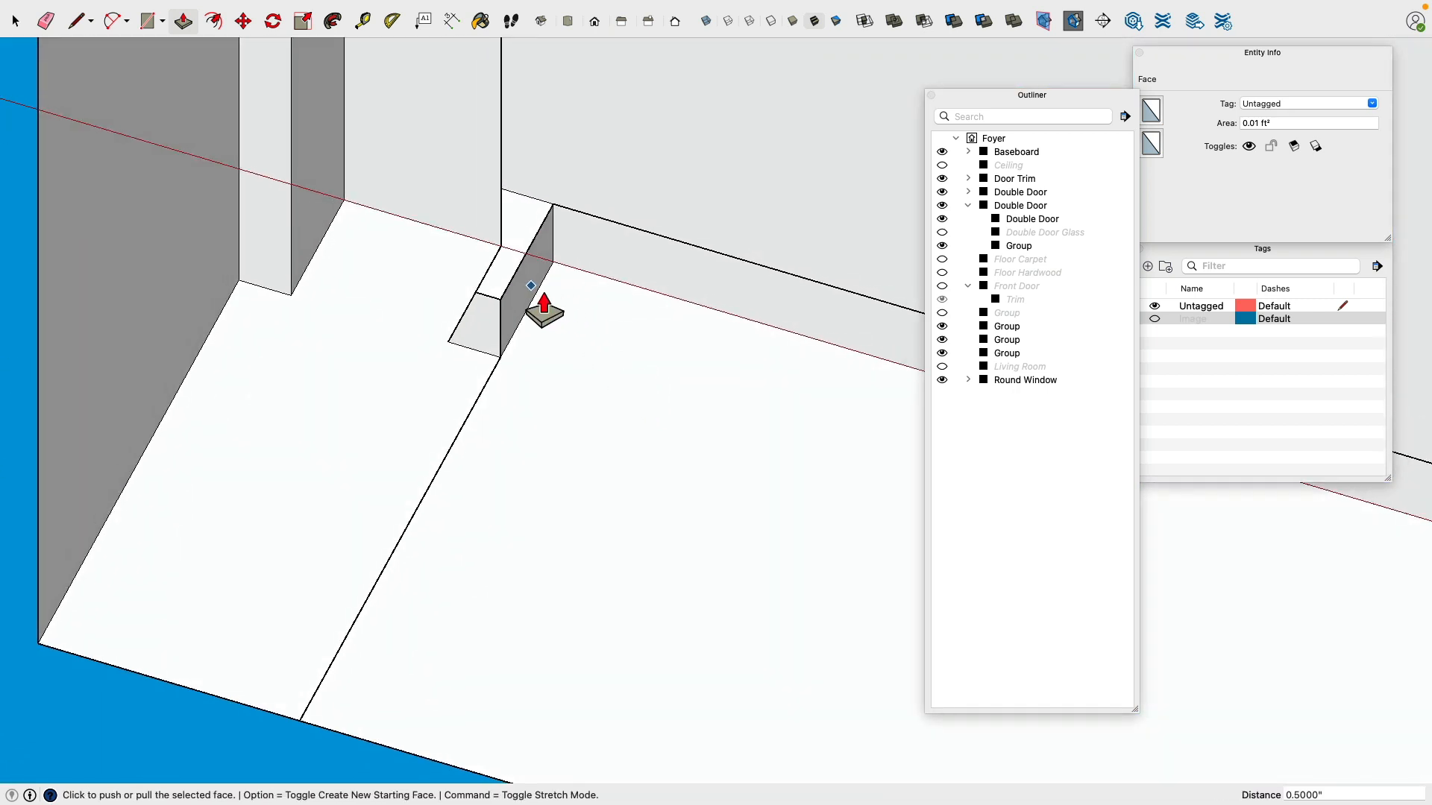
left_click(15, 21)
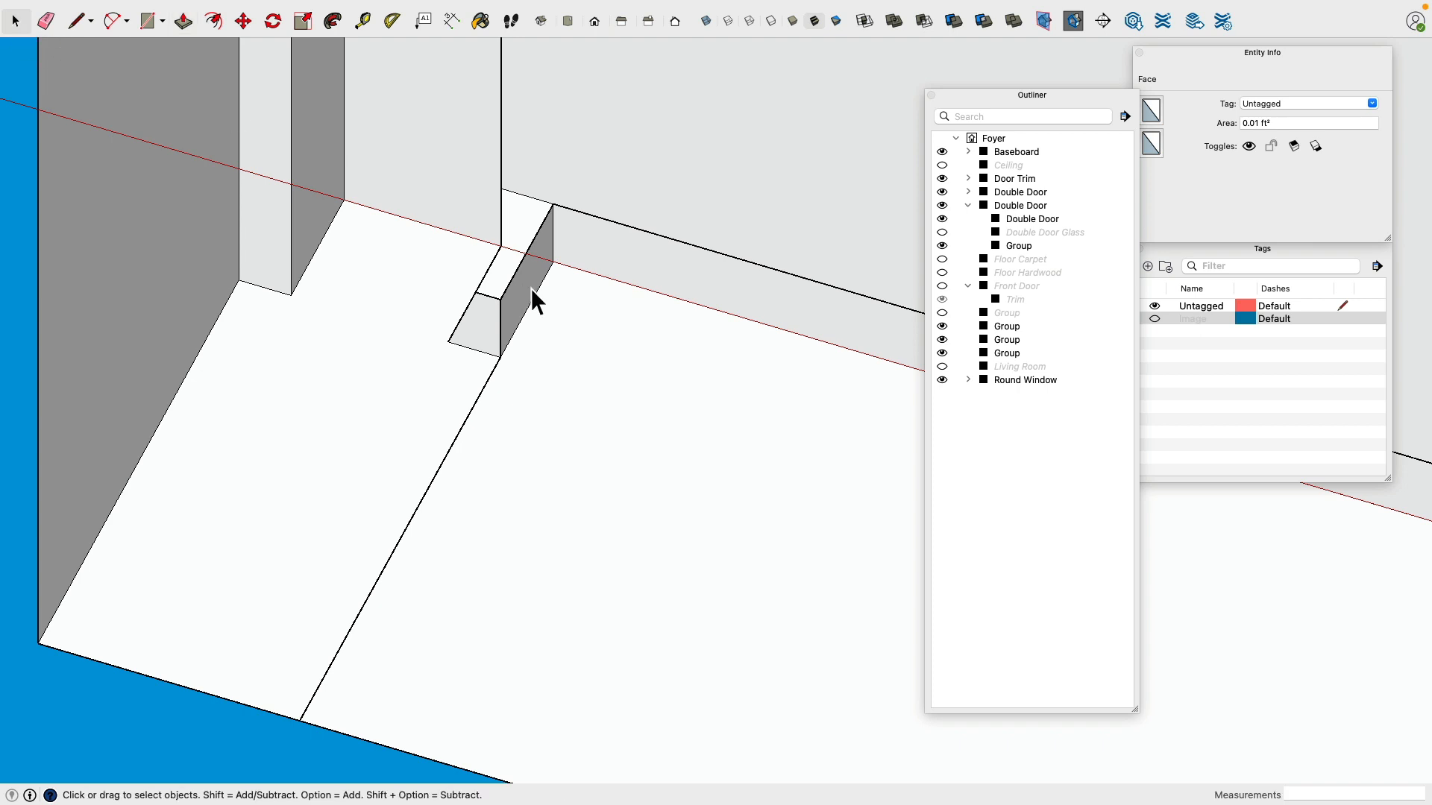
key("p")
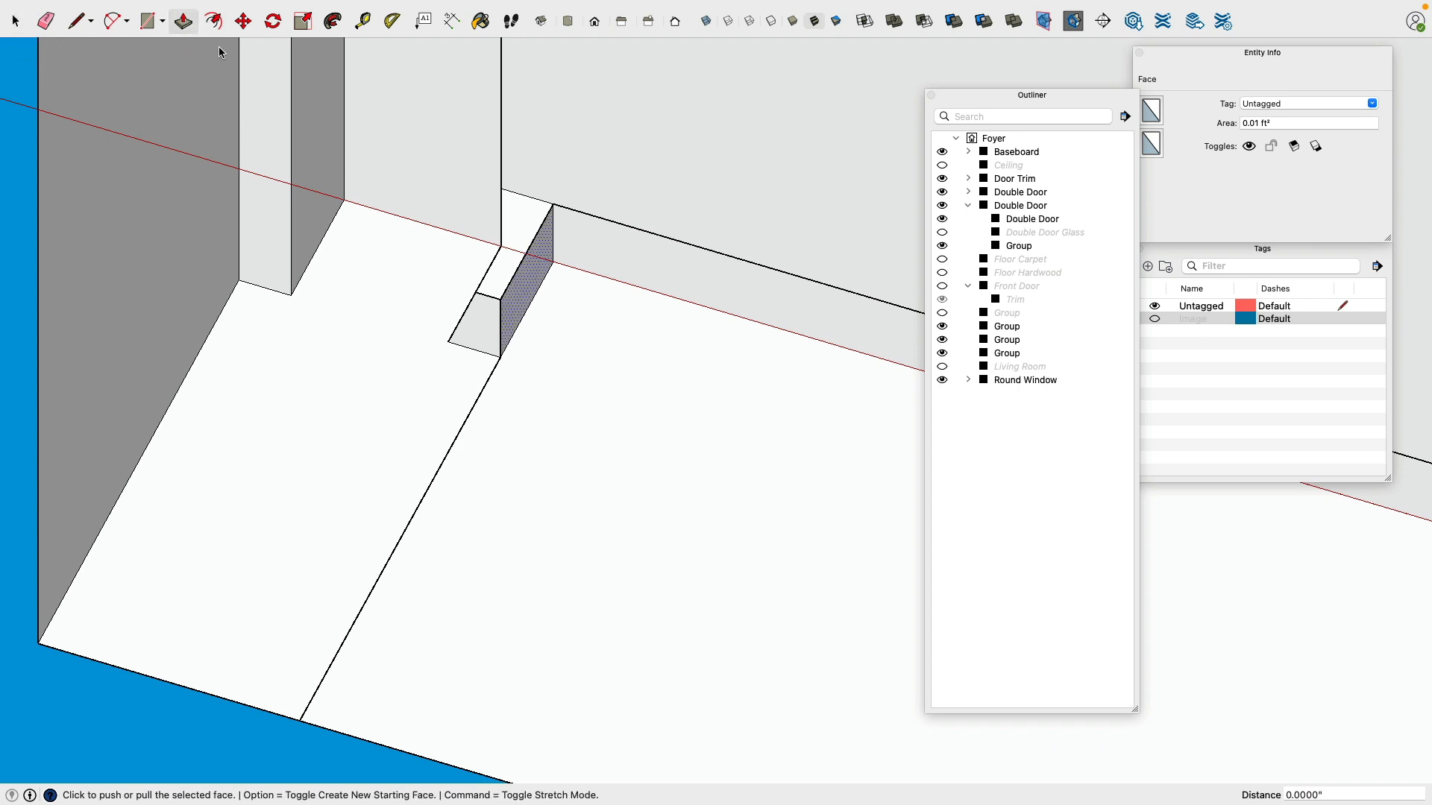
left_click(538, 273)
left_click(510, 250)
Step: Draw a 35 inch line across the threshold's upper surface between the two jambs, along the face of the door slab
scroll(394, 347, "down", 7)
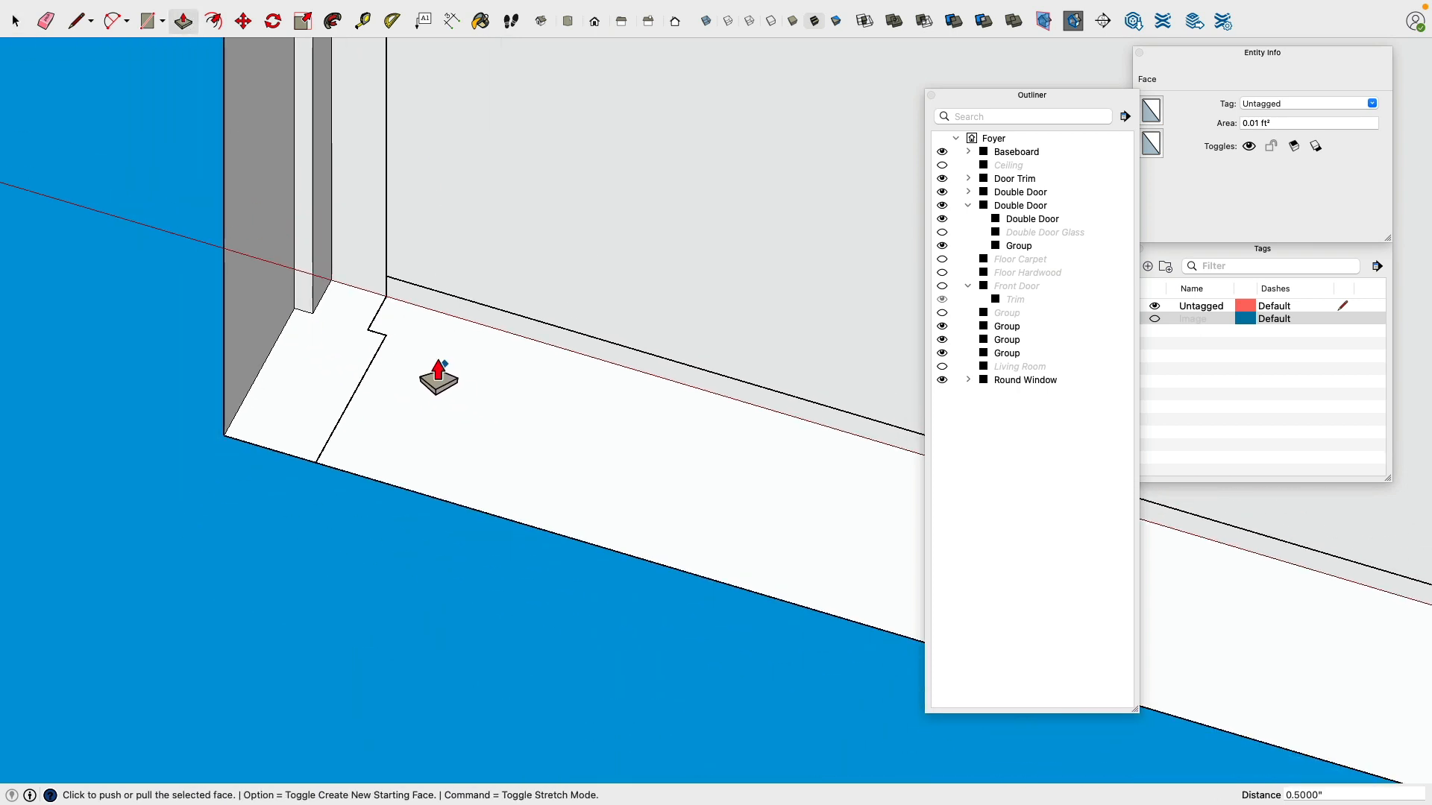
middle_click_drag(438, 377, 959, 687)
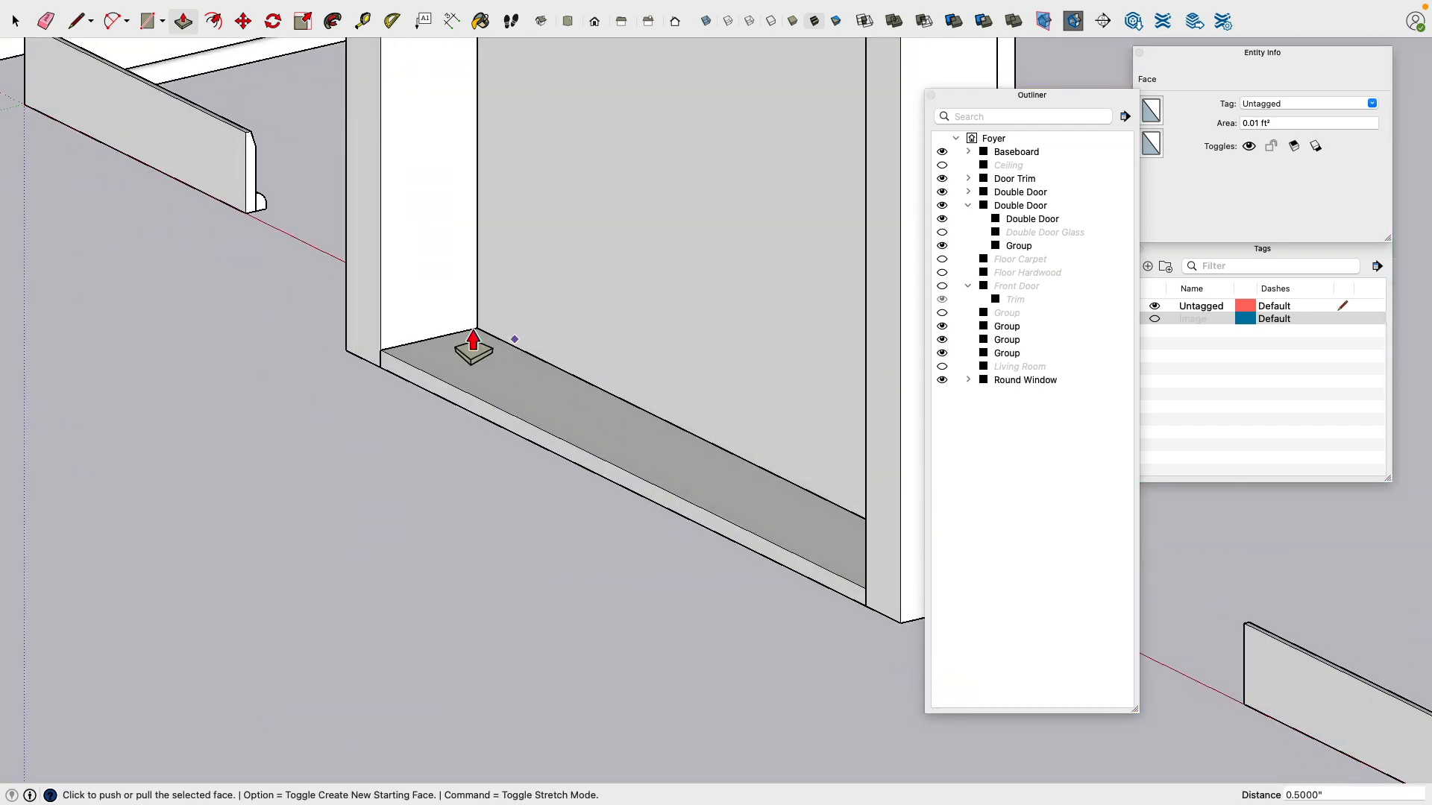
middle_click_drag(472, 348, 629, 499)
left_click(78, 19)
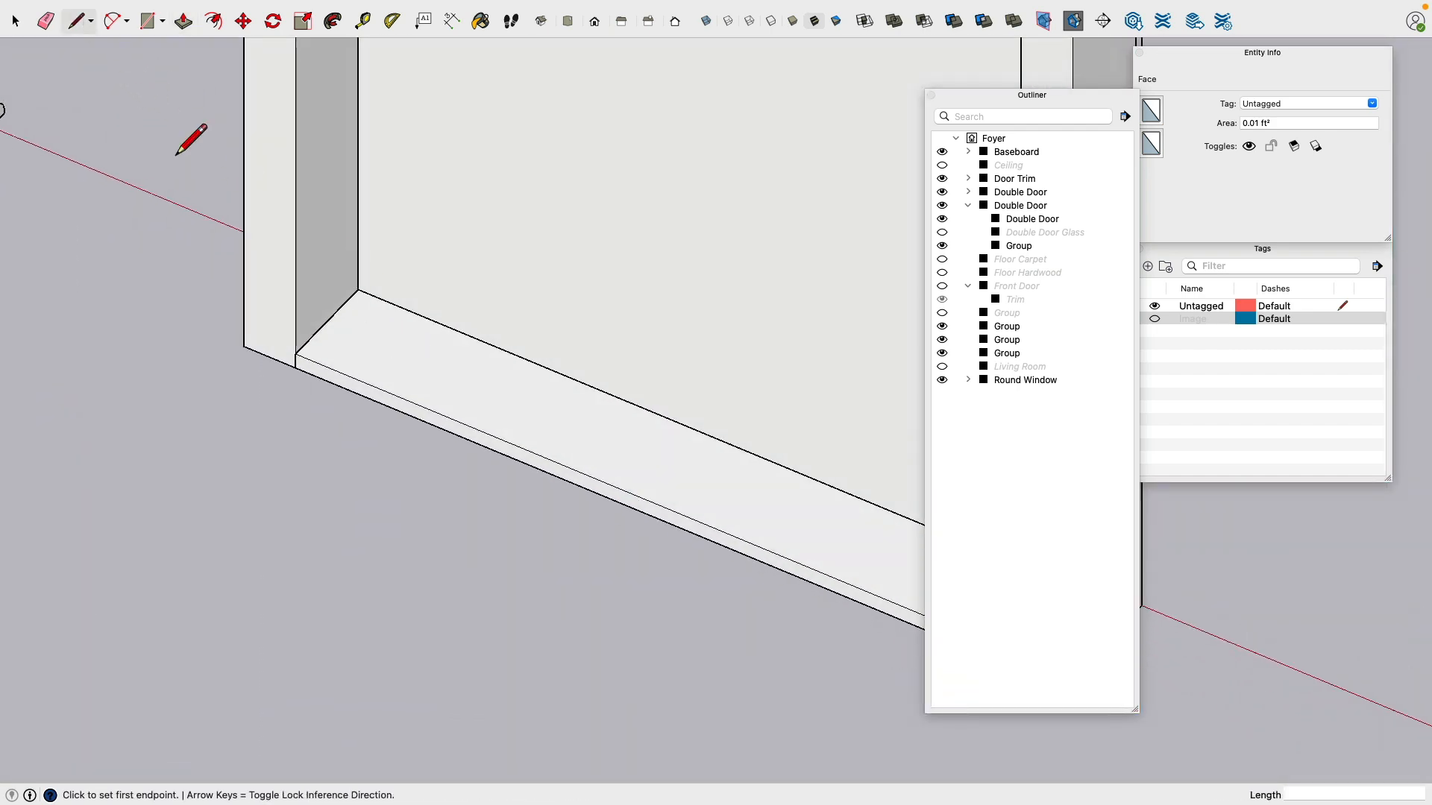
left_click(377, 305)
mouse_move(377, 304)
middle_mouse_down()
mouse_move(371, 332)
mouse_move(777, 371)
mouse_move(596, 357)
mouse_move(721, 380)
middle_mouse_up()
left_click(673, 385)
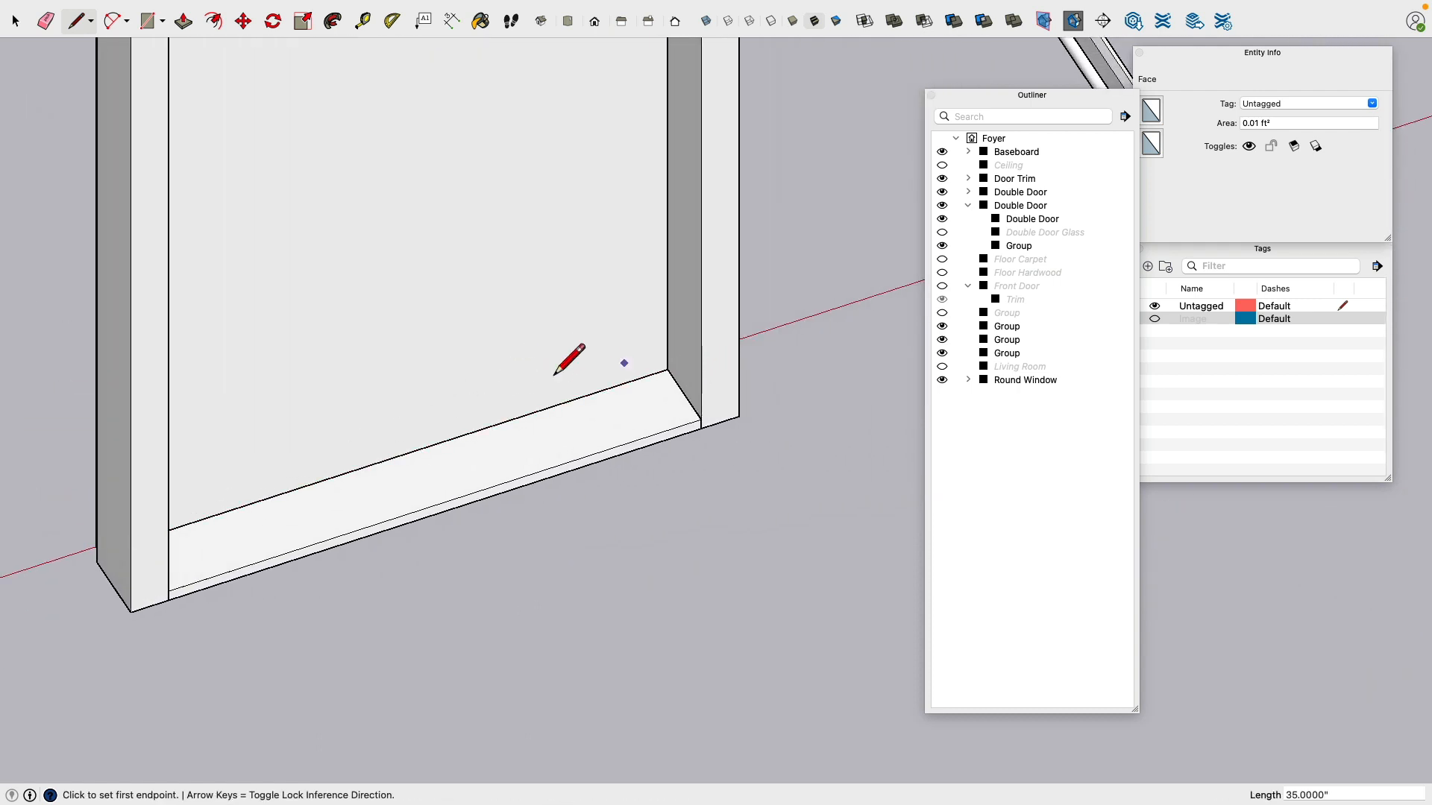
Step: Move the threshold's 35 inch outer top edge down 0.25 inch along the blue axis to slope the surface
key("space")
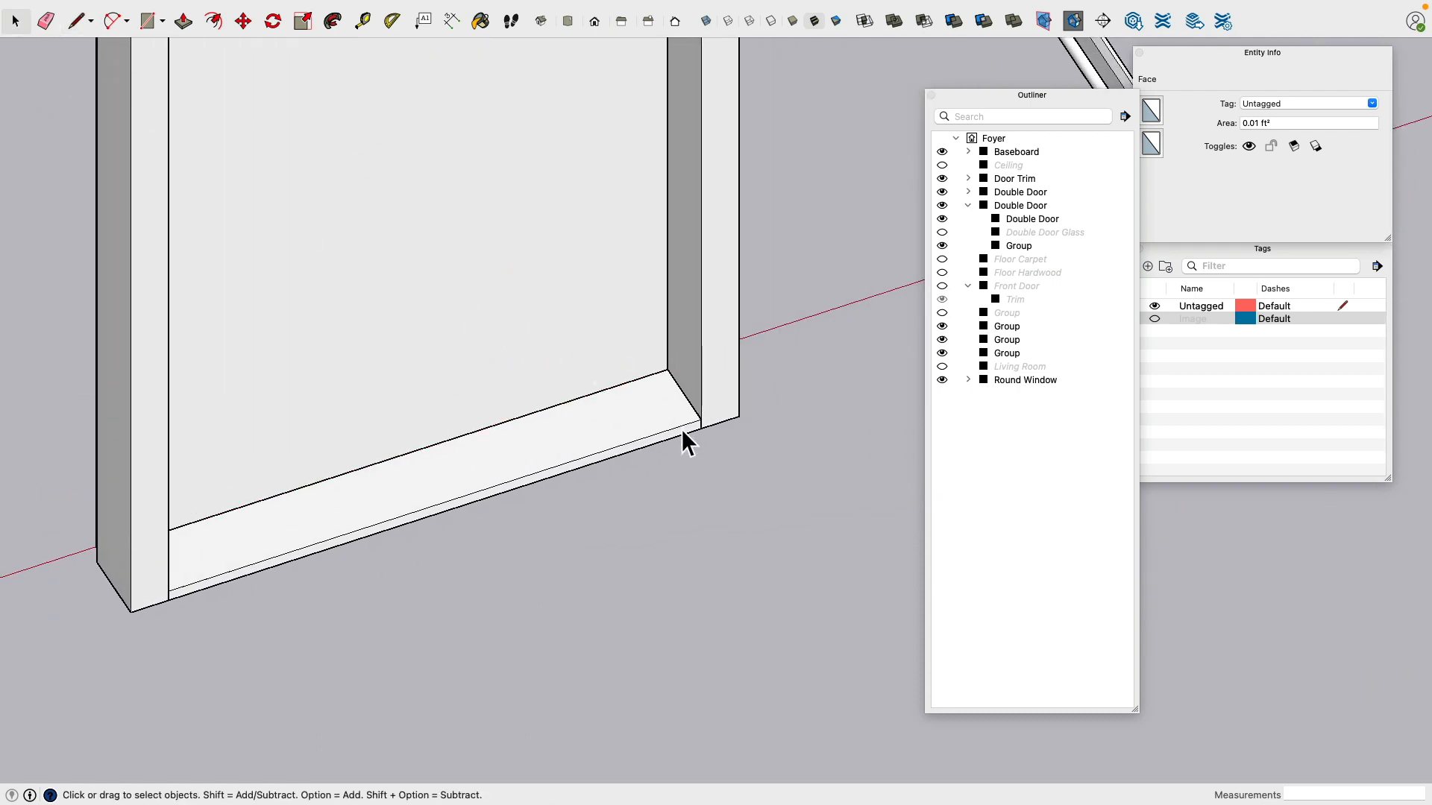
left_click(680, 427)
left_click(673, 436)
middle_click_drag(673, 435, 671, 472)
scroll(671, 473, "up", 3)
left_click(243, 21)
scroll(703, 441, "up", 3)
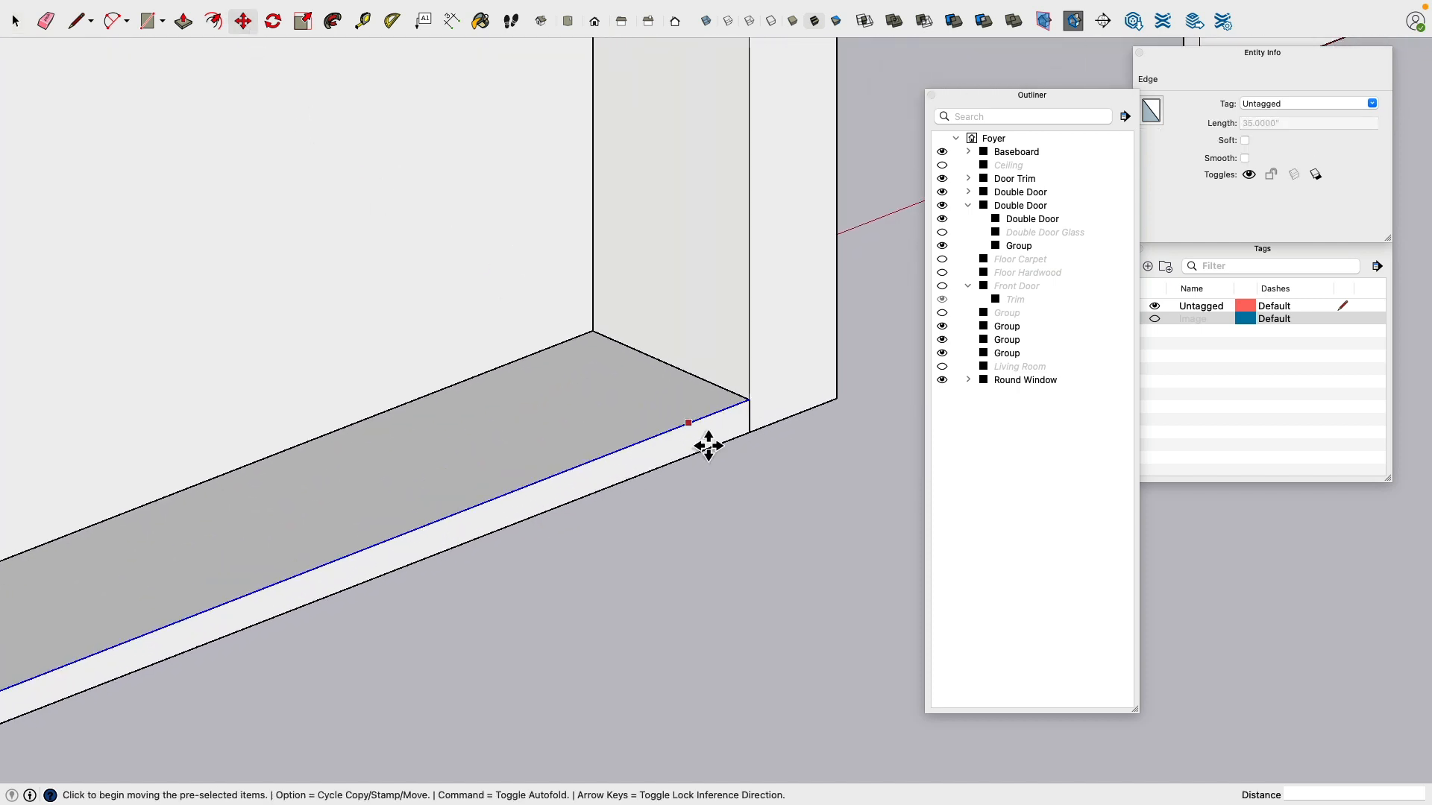
left_click(701, 418)
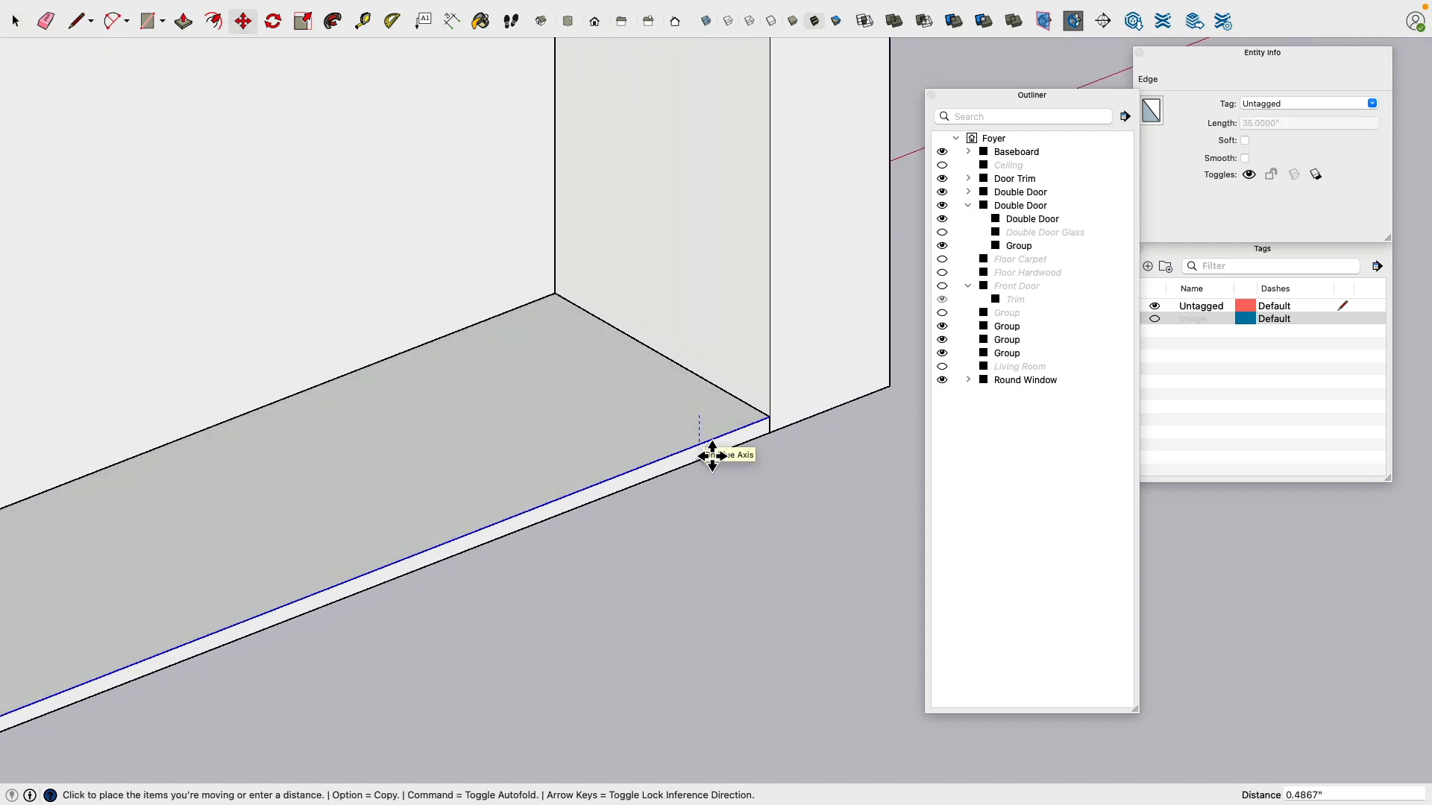
type(".25")
key("Return")
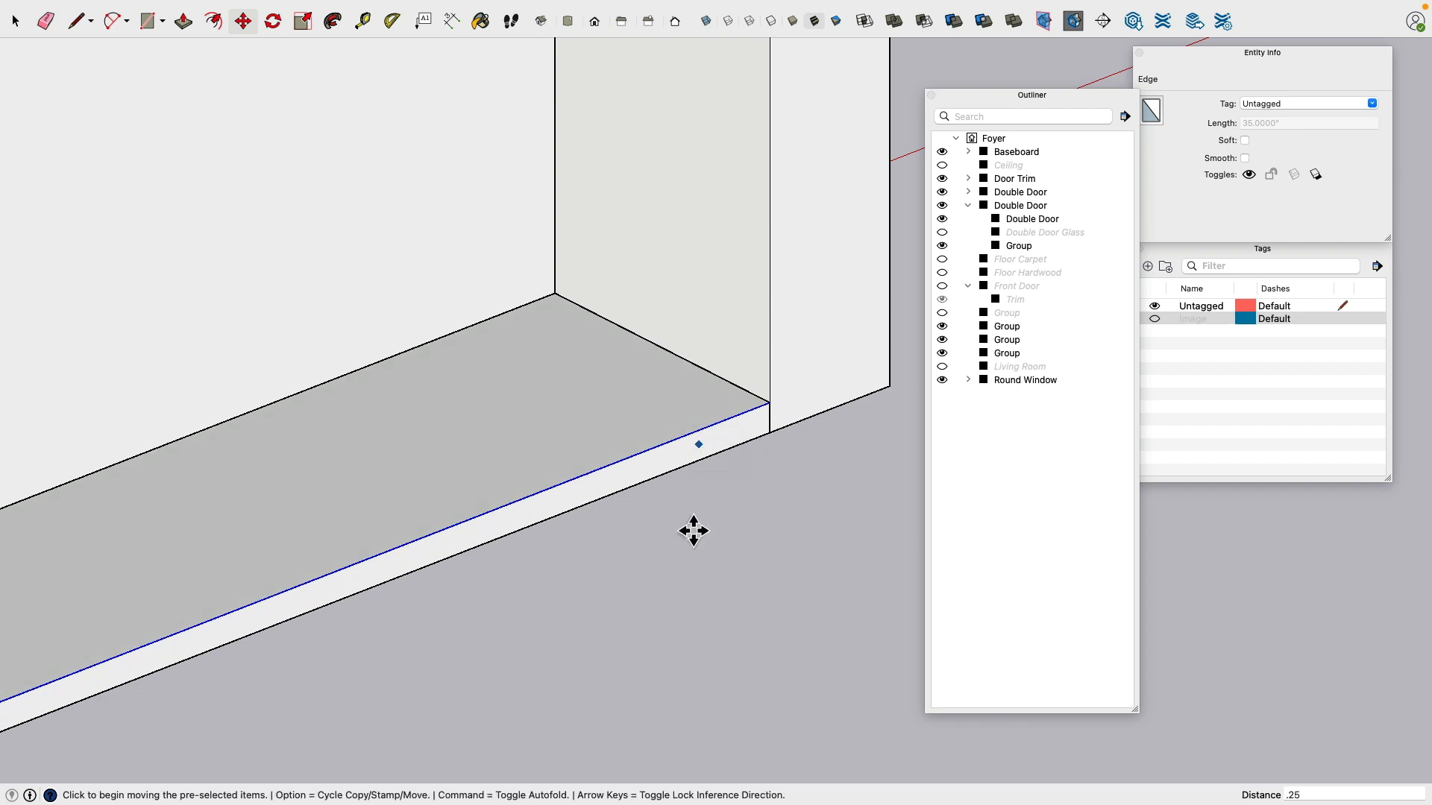
Step: Select all the connected geometry of the sloped threshold and make it a group
scroll(656, 579, "down", 2)
middle_click_drag(655, 579, 677, 461)
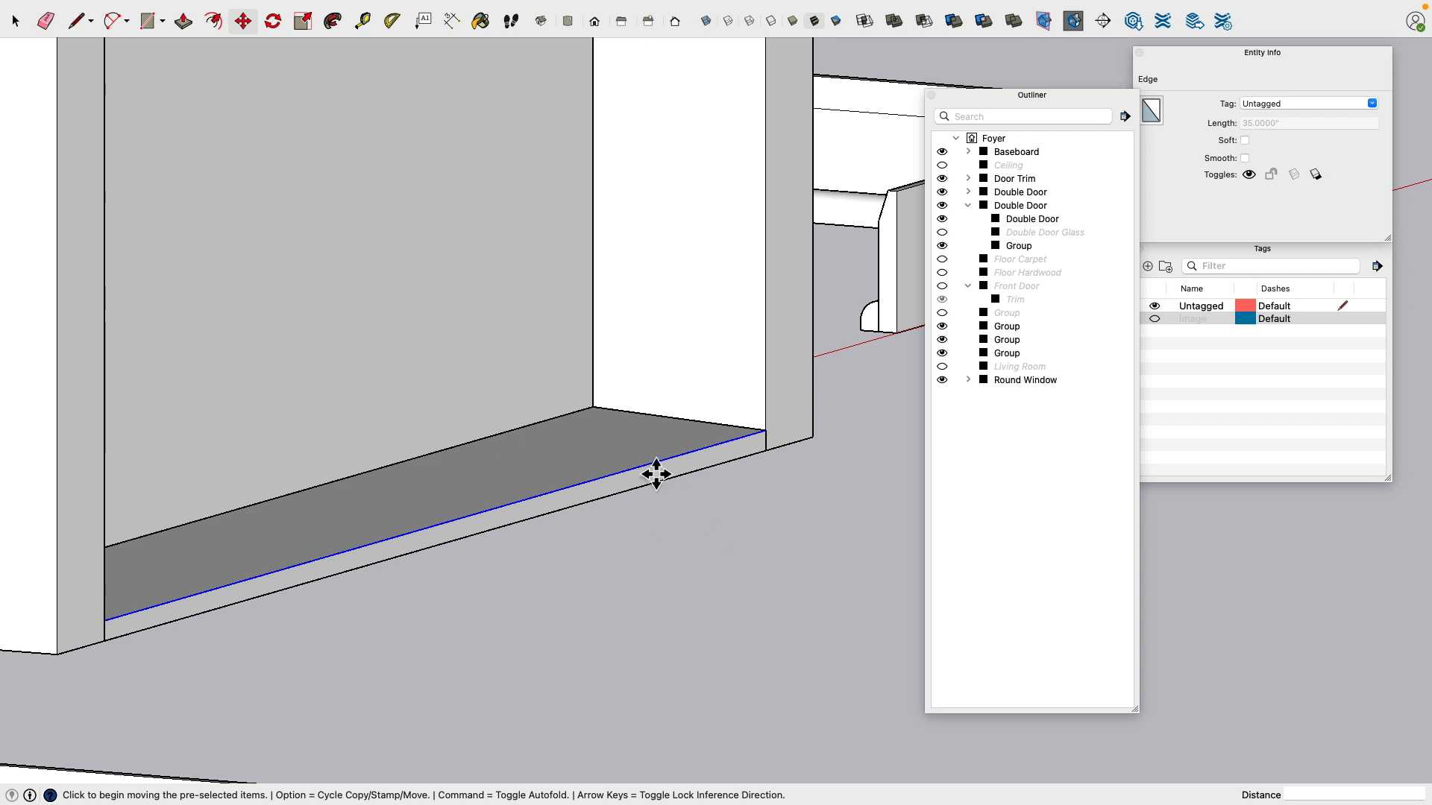
left_click(15, 21)
triple_click(527, 477)
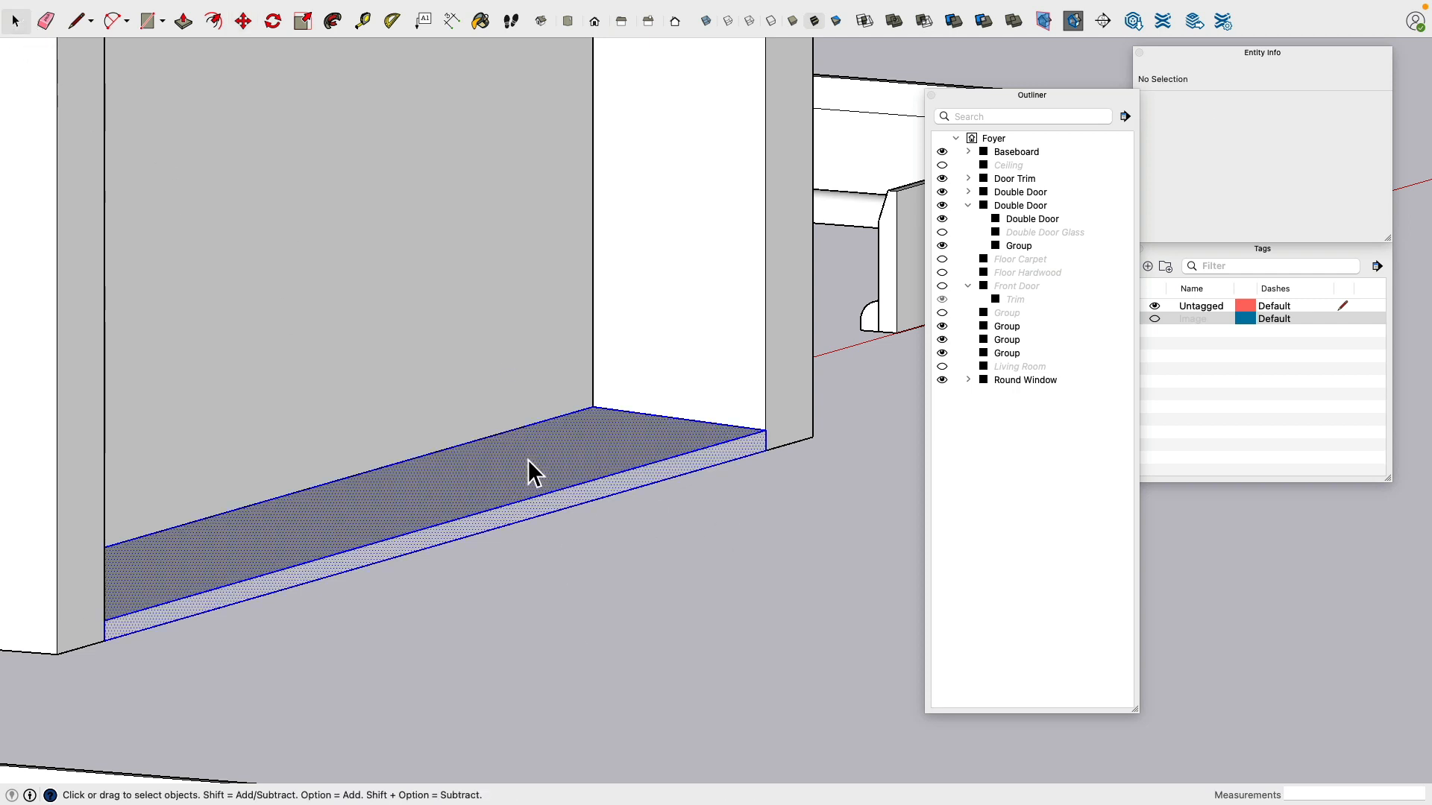
right_click(524, 456)
left_click(567, 584)
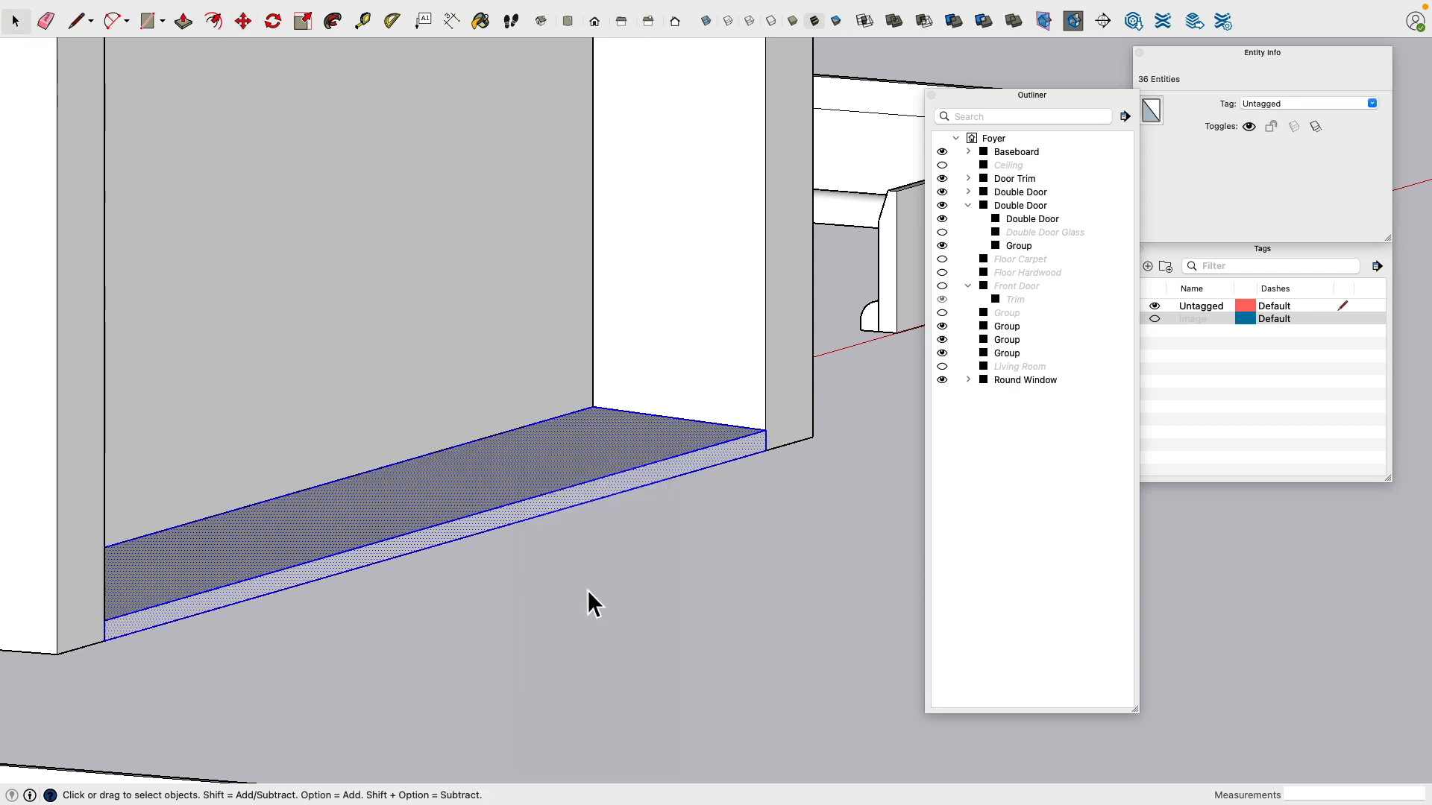
Step: Hide the door slab to inspect the threshold, and unhide all hidden objects in the foyer model
key("super+e")
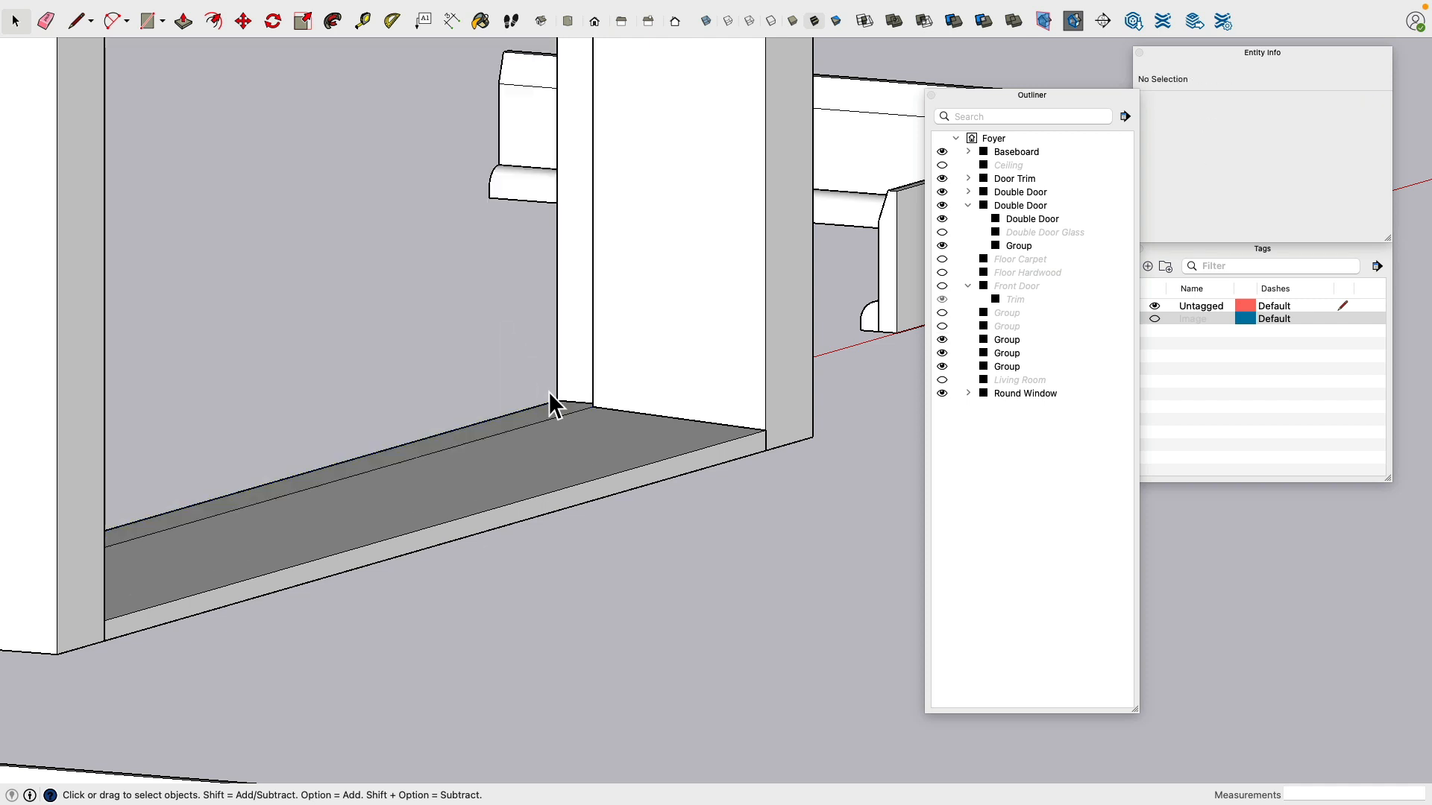
middle_click_drag(551, 397, 614, 533)
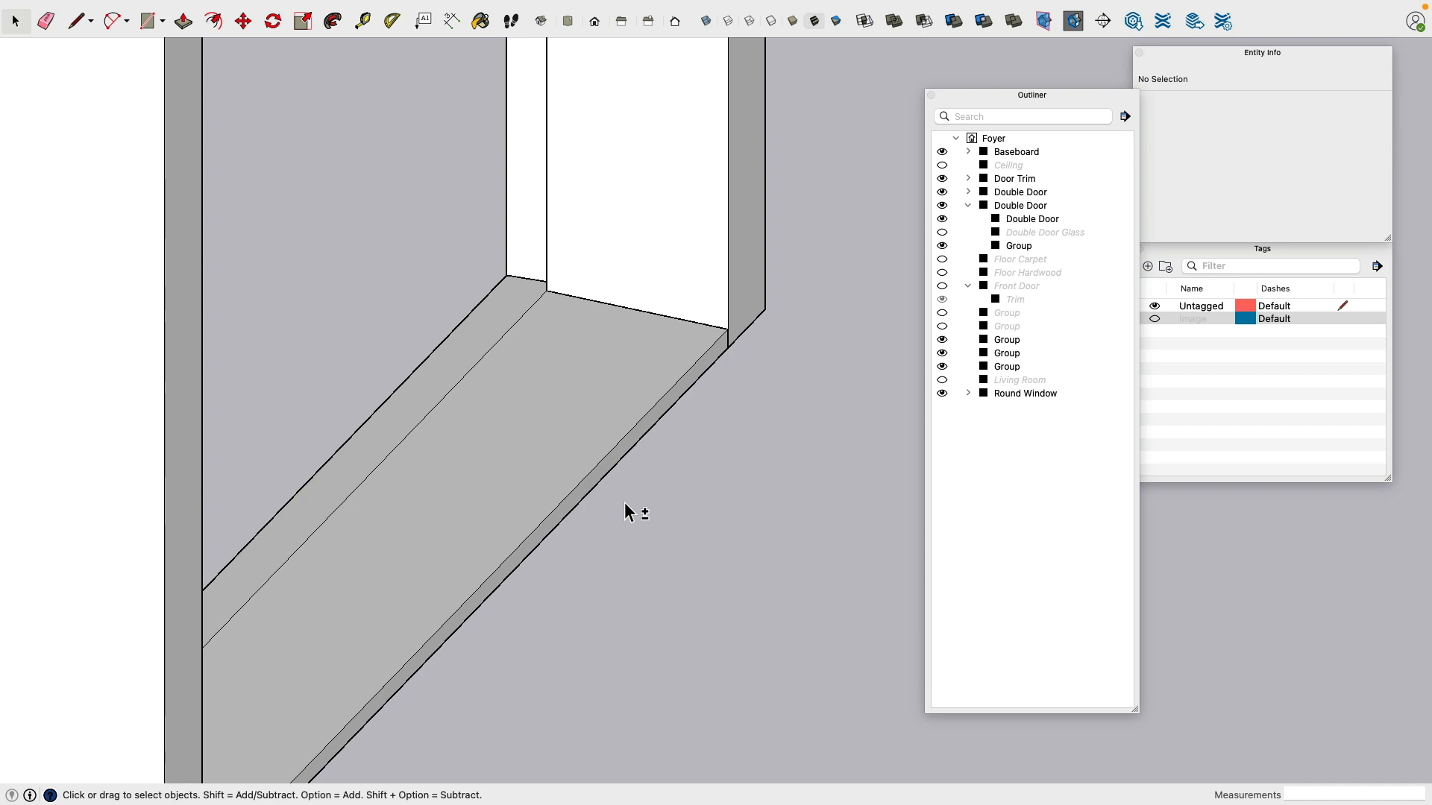
key("shift+super+e")
scroll(630, 518, "down", 15)
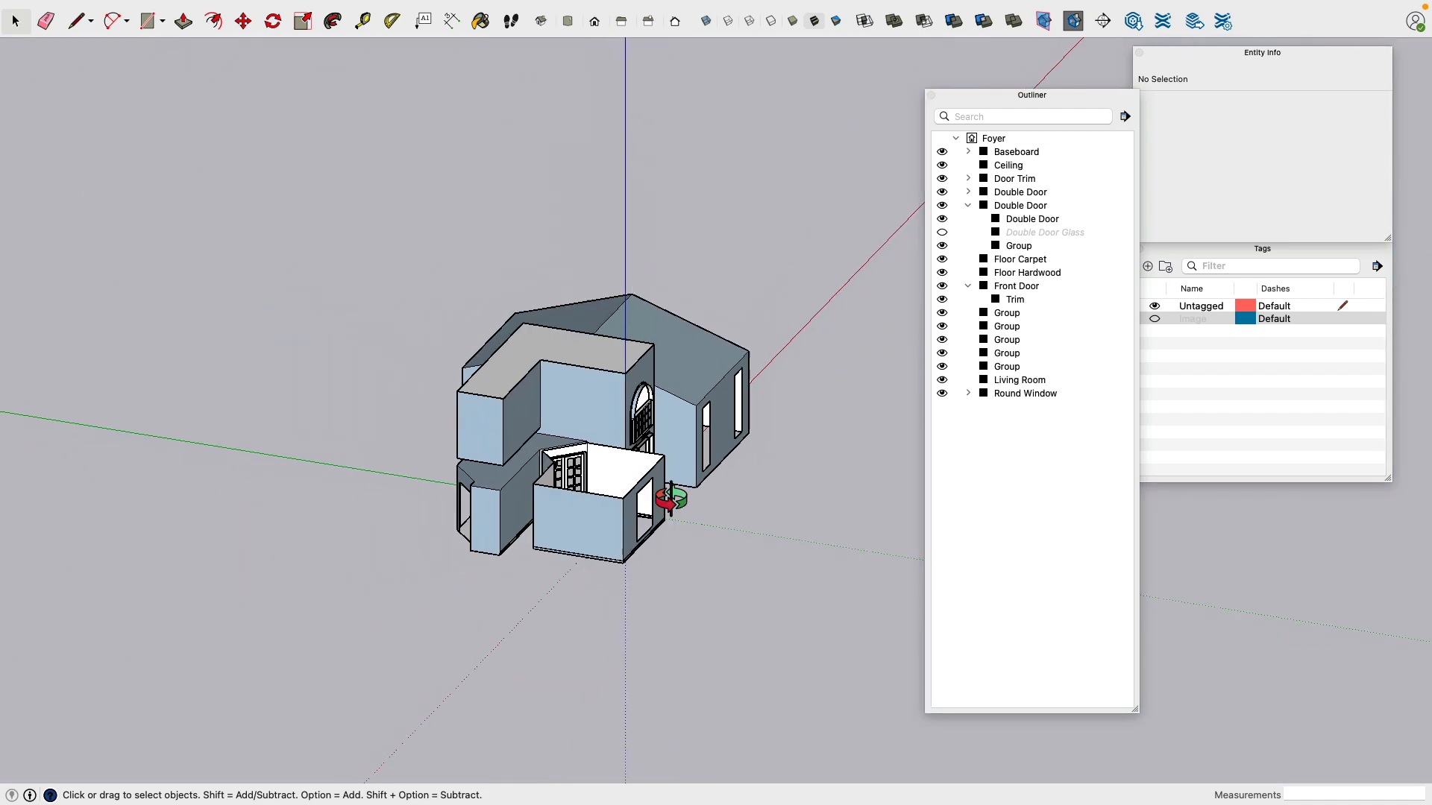
scroll(636, 562, "up", 8)
middle_click_drag(636, 562, 444, 458)
scroll(788, 431, "up", 6)
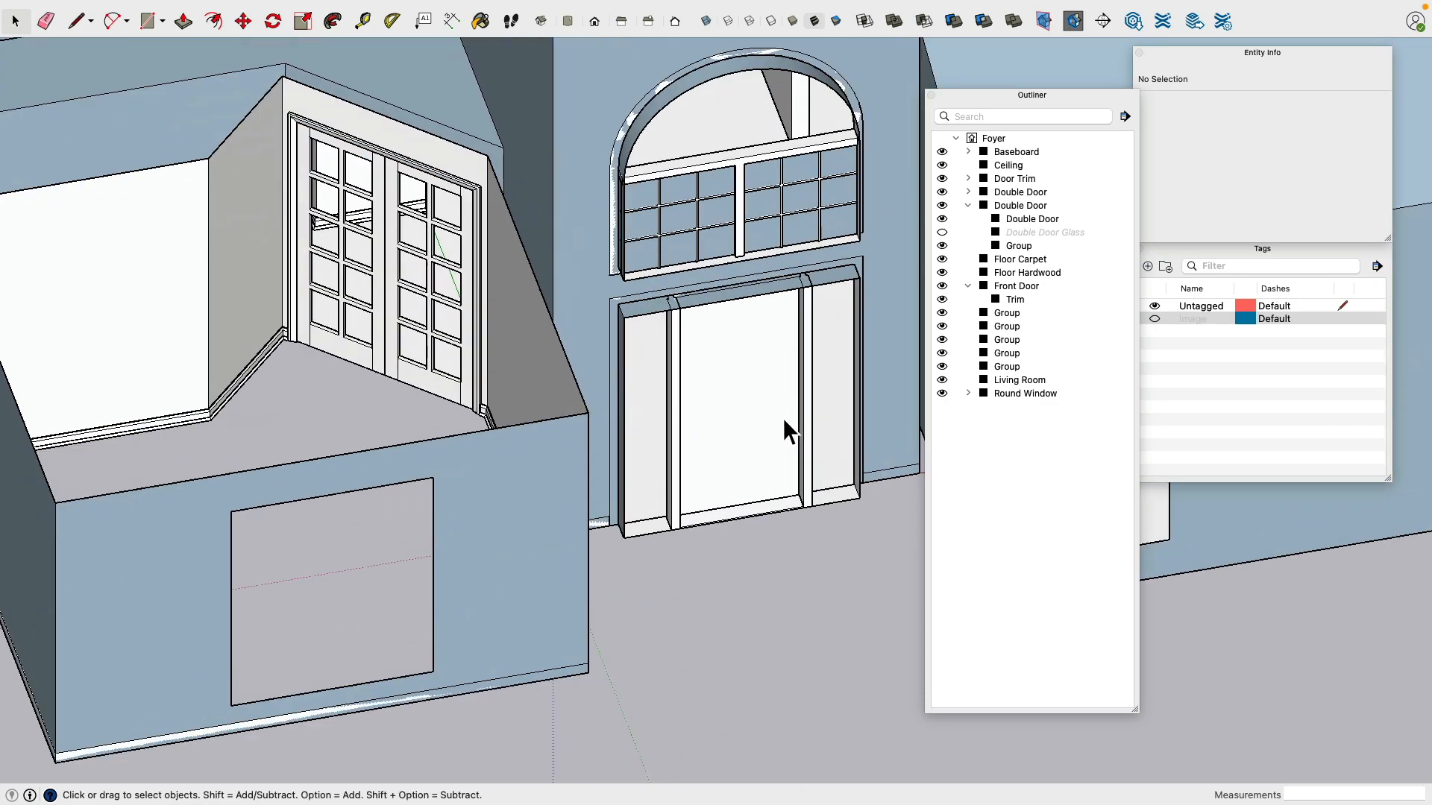
Step: Switch to Entrance.JPG in Finder to check the front door measurements, and return to the SketchUp model
scroll(677, 406, "up", 4)
middle_click_drag(677, 406, 707, 501)
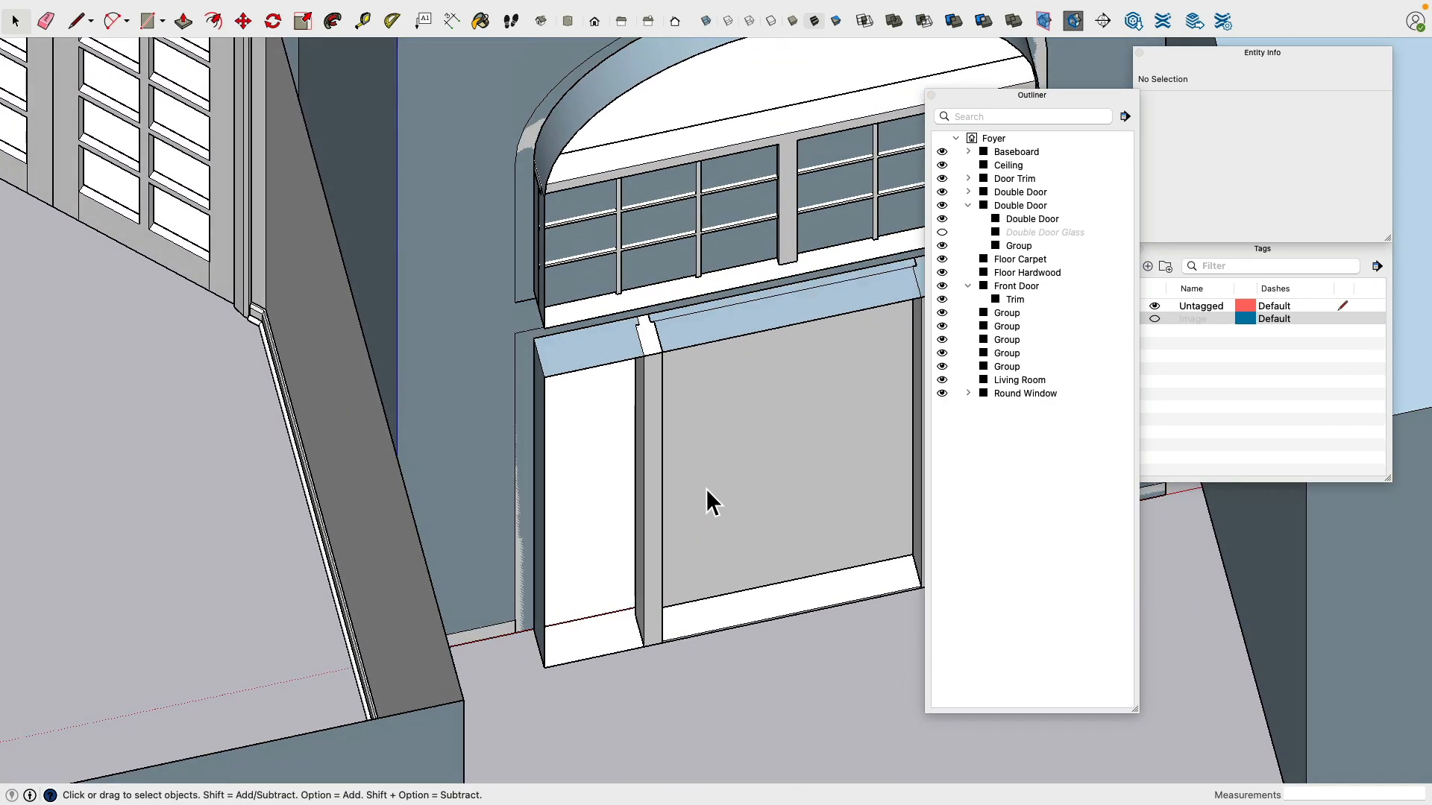
key("super+Tab")
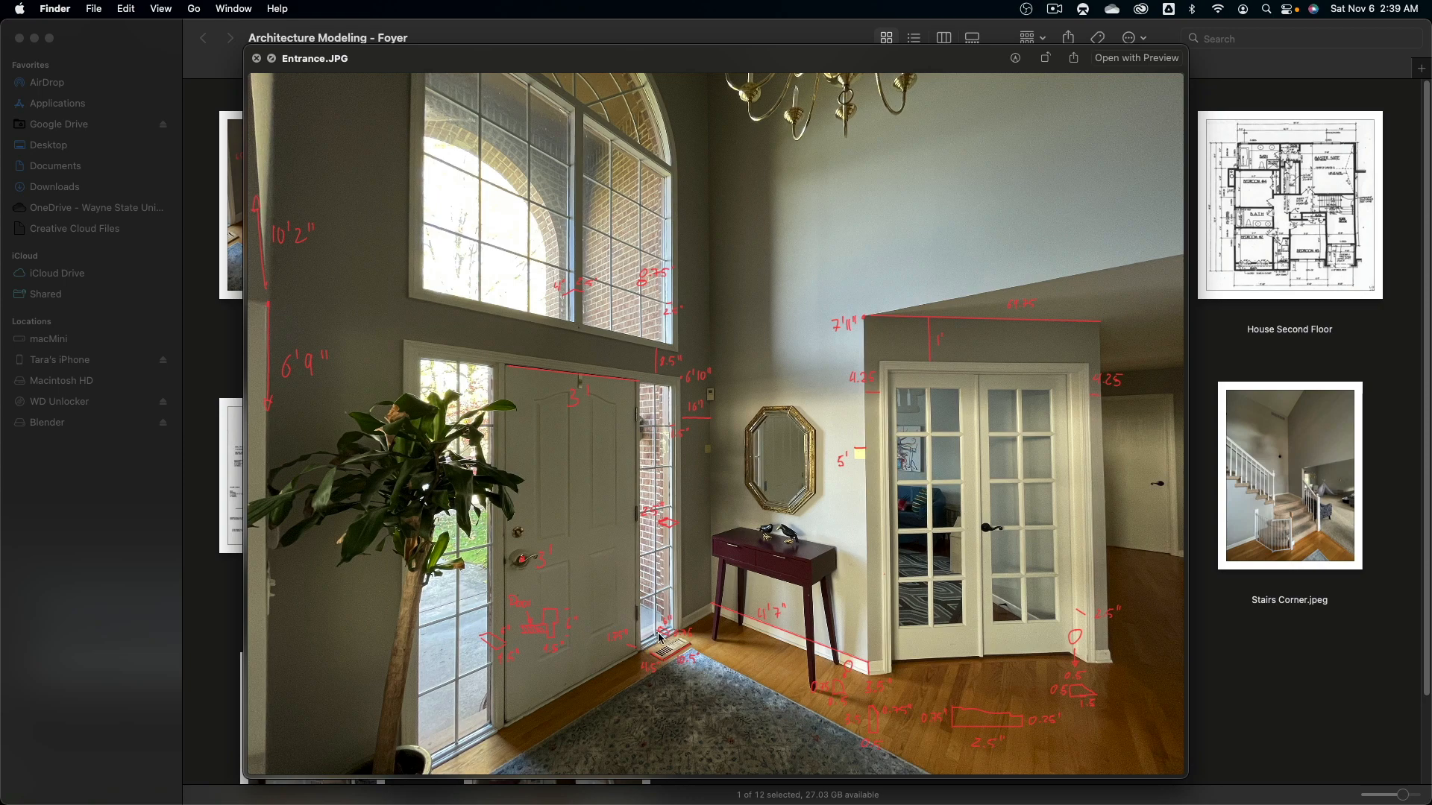
key("super+Tab")
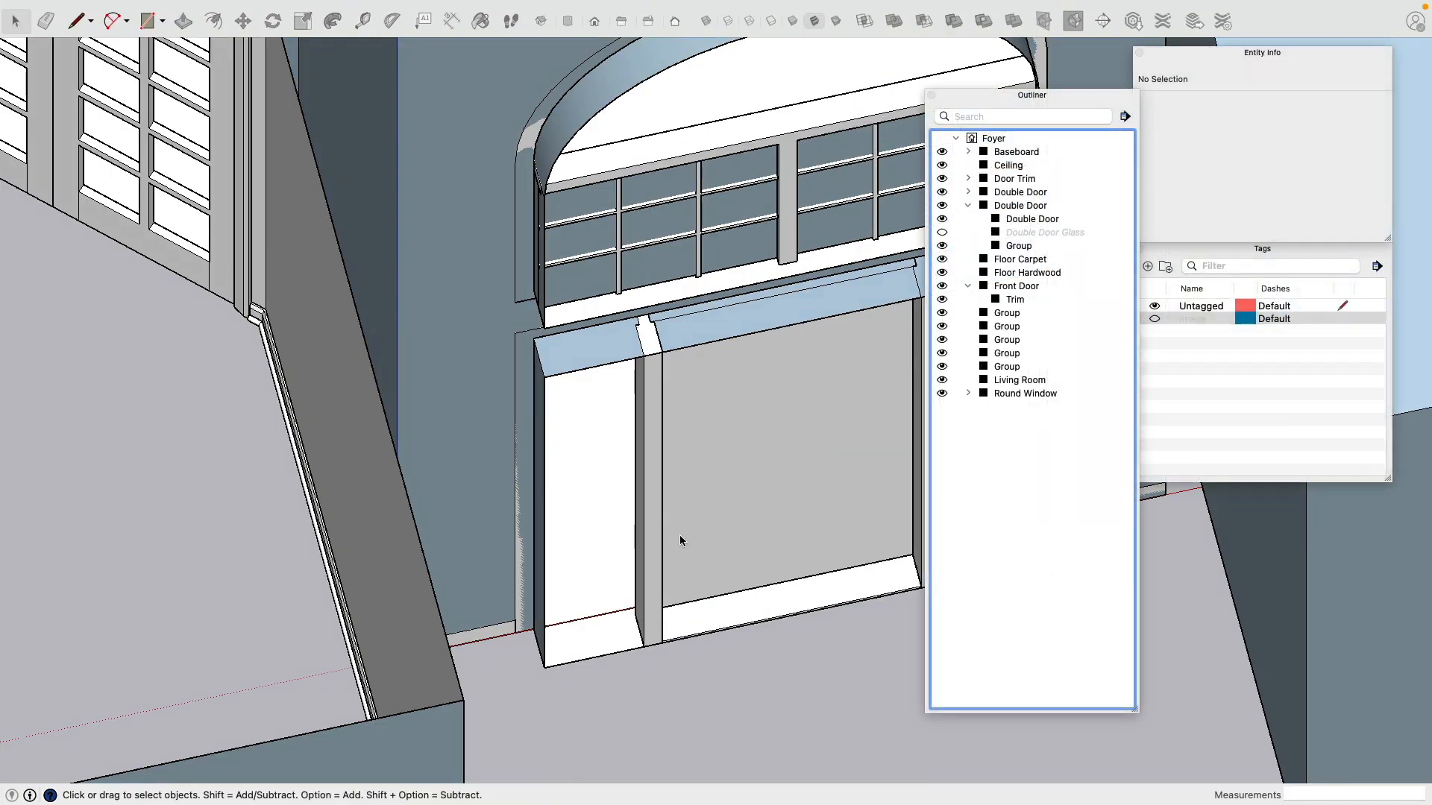
Step: Hide the ceiling so the front door and sidelight openings can be worked on from inside the foyer
mouse_move(678, 534)
middle_mouse_down()
mouse_move(813, 617)
mouse_move(815, 415)
middle_mouse_up()
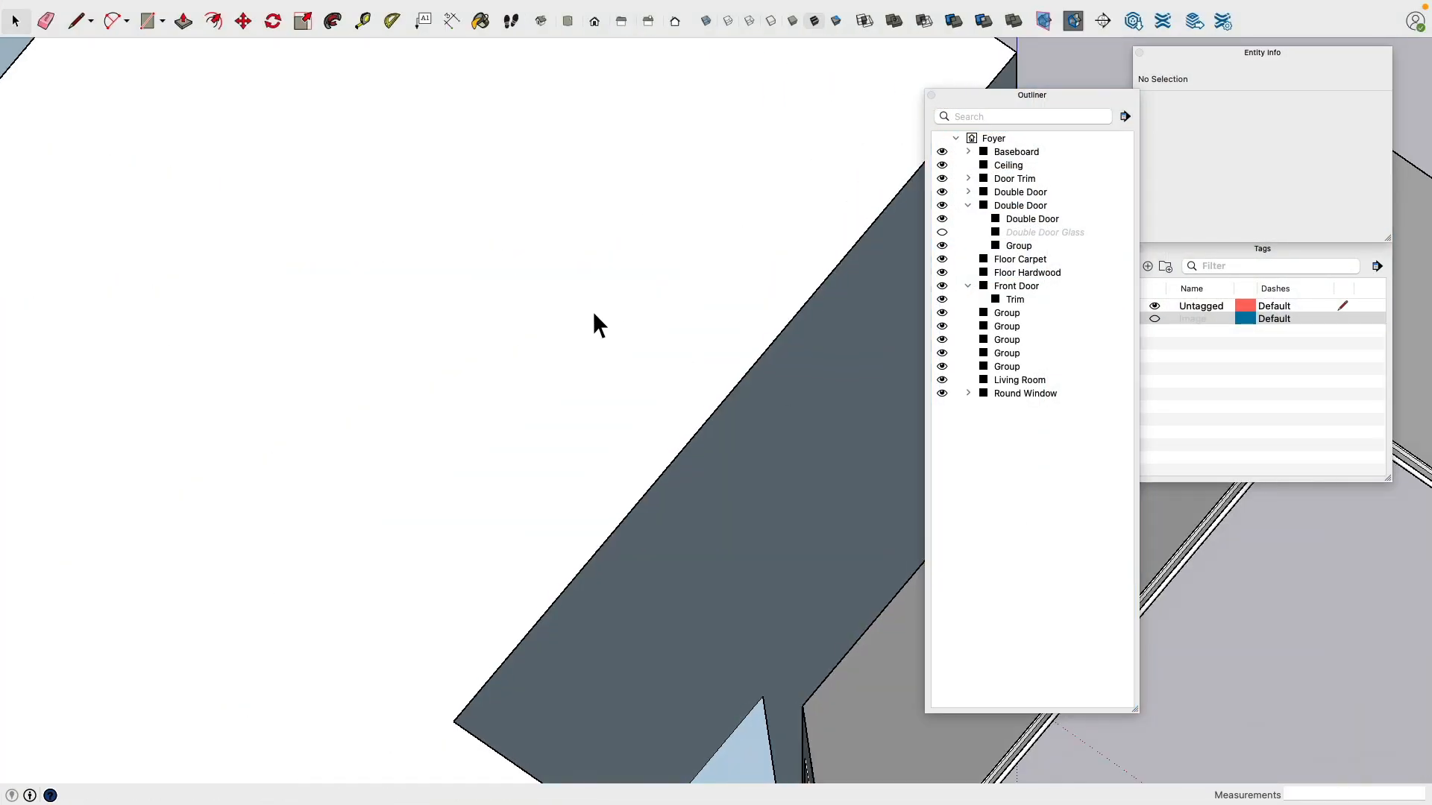
middle_click_drag(483, 430, 751, 473)
left_click(670, 373)
key("super+e")
scroll(668, 374, "down", 2)
scroll(829, 422, "up", 3)
scroll(412, 428, "down", 3)
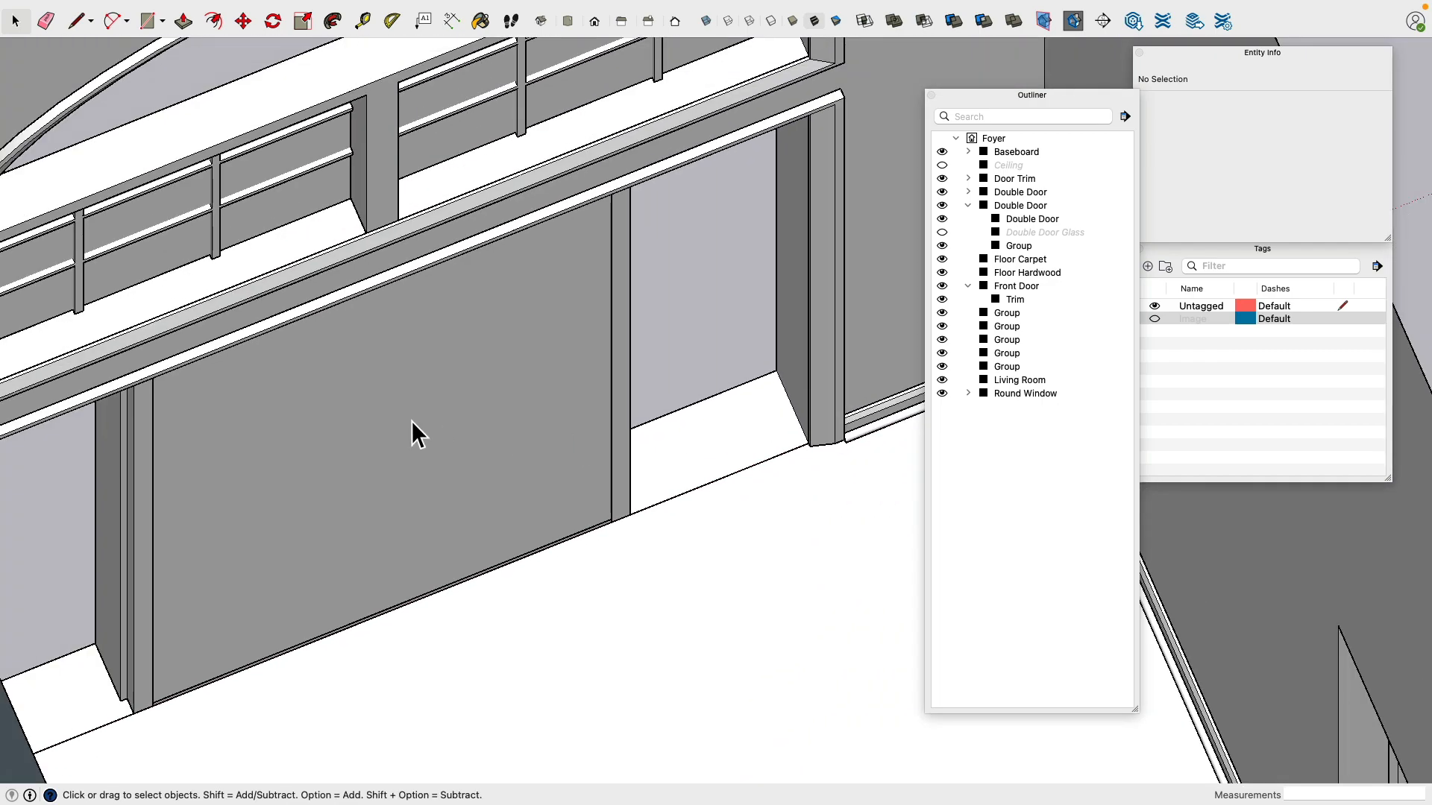
middle_click_drag(412, 428, 342, 463)
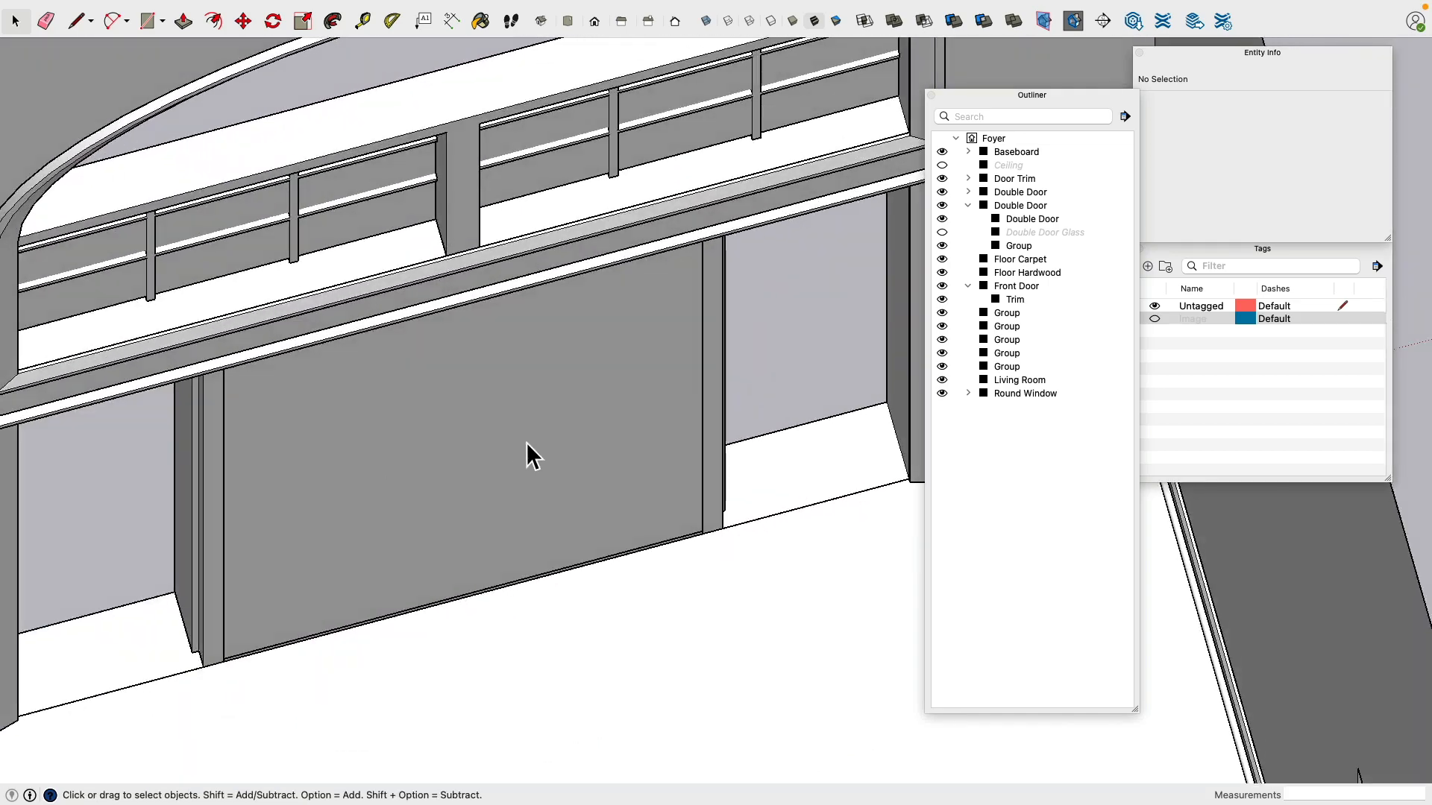
Step: Recheck the sidelight measurements in Entrance.JPG, return to SketchUp, and move the Outliner window clear of the sidelight opening
key("super+Tab")
left_click(457, 439)
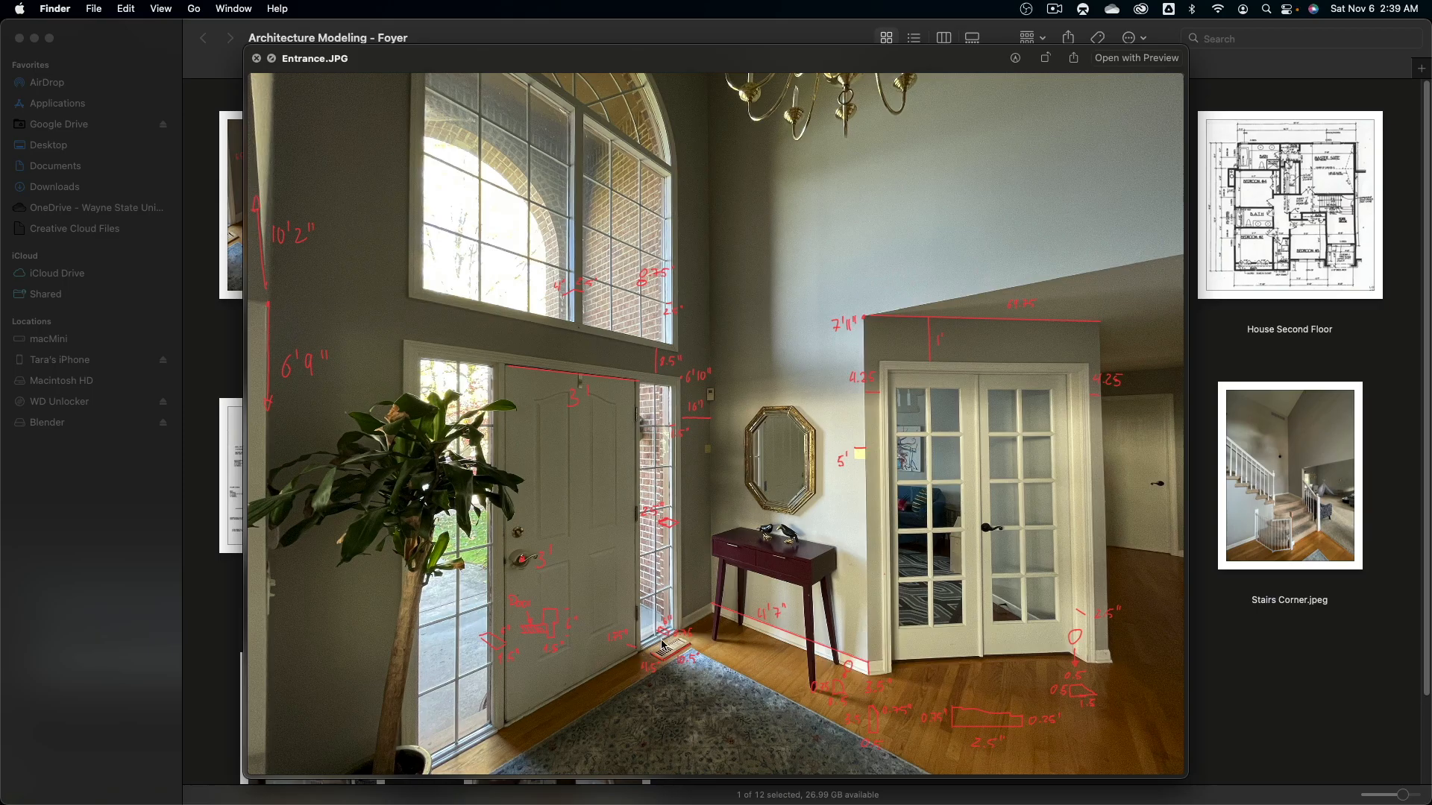
key("super+Tab")
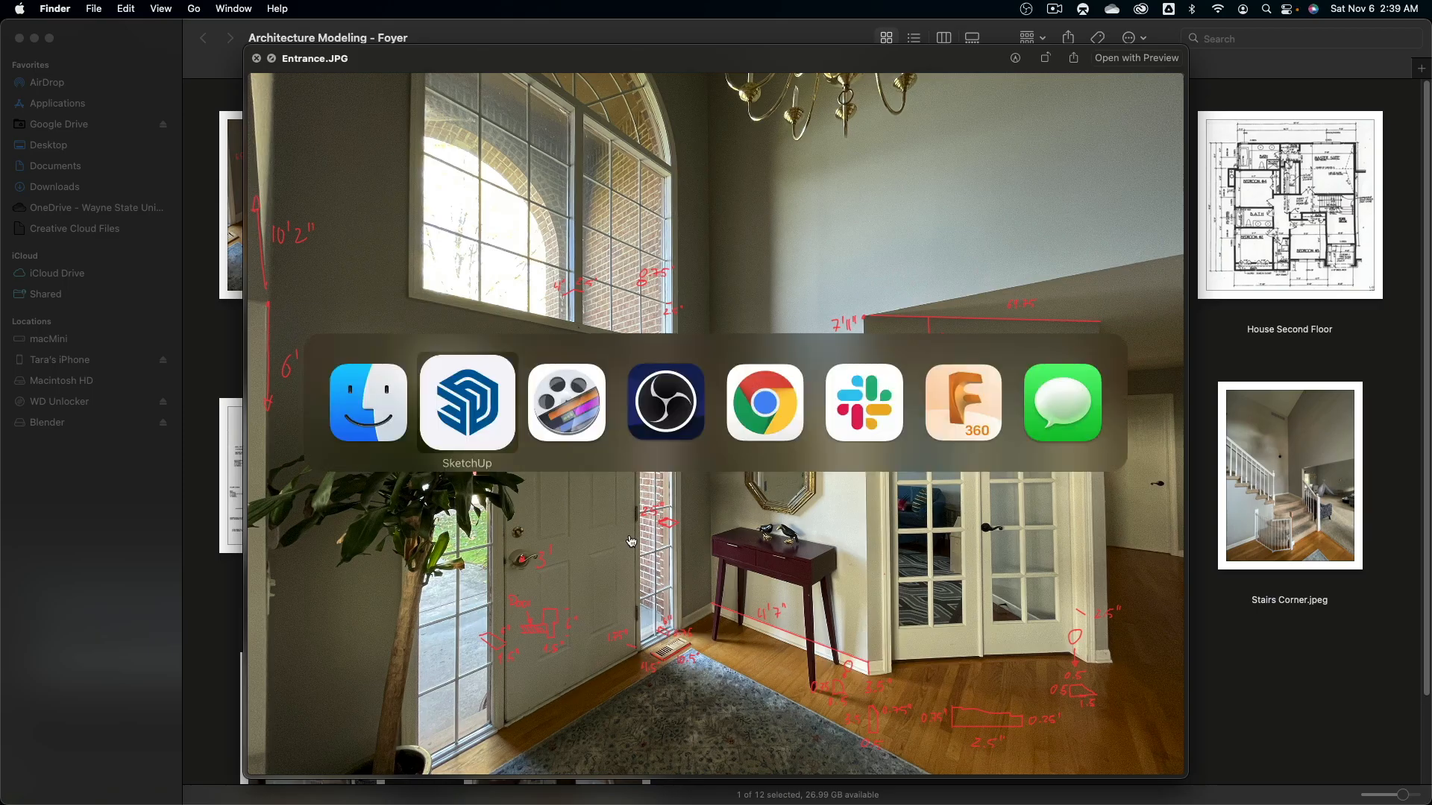
left_click(431, 410)
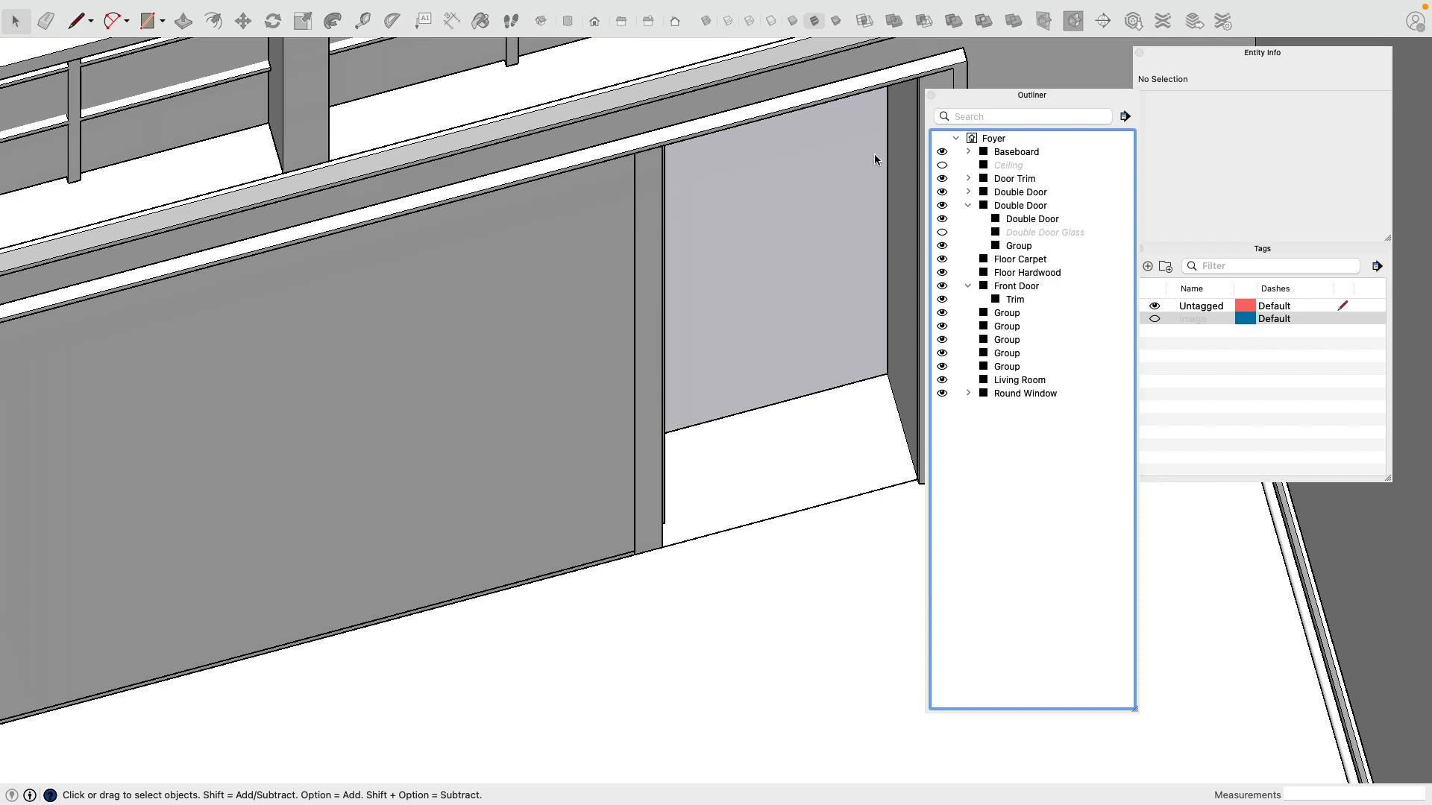
left_click_drag(972, 100, 1071, 177)
left_click(211, 120)
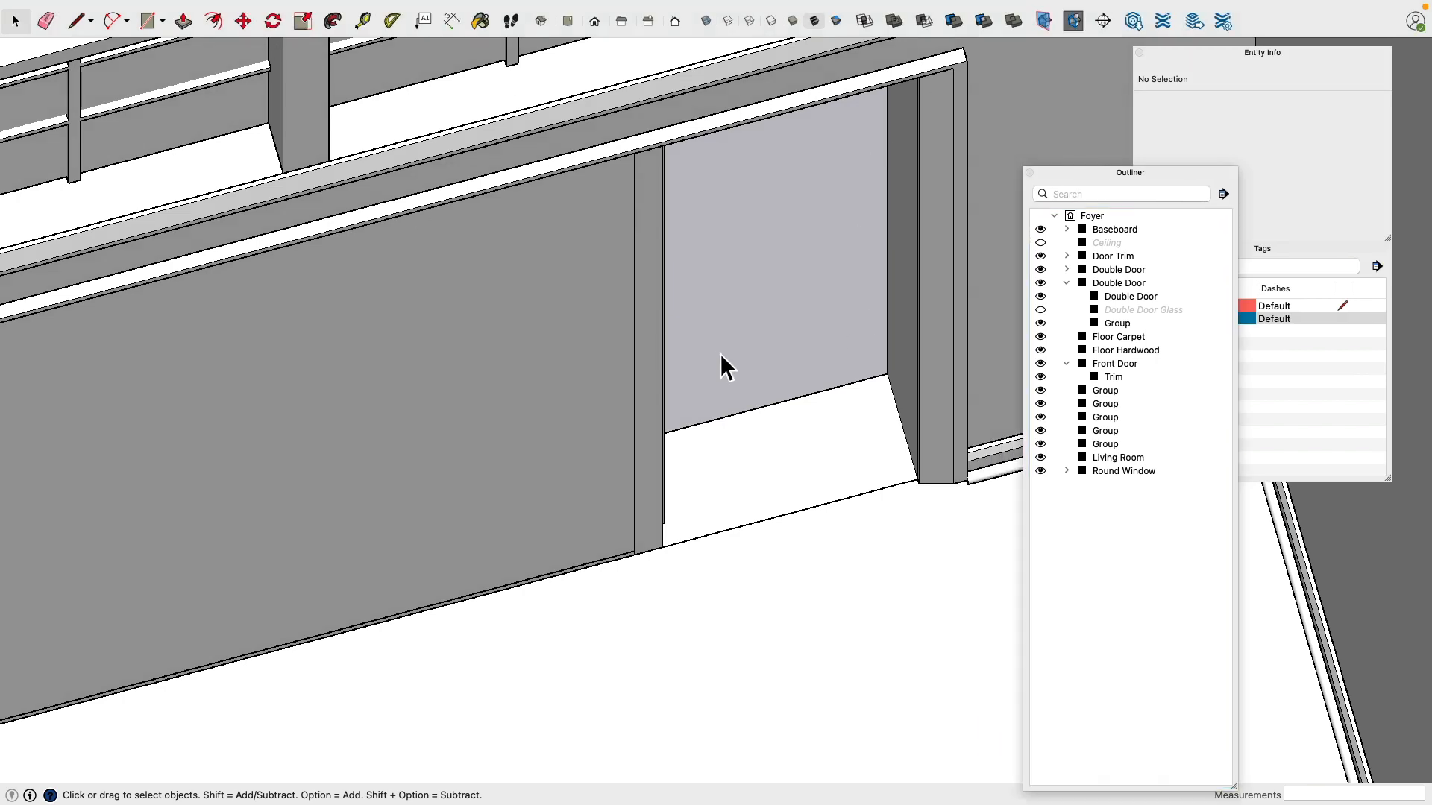
left_click(149, 27)
scroll(918, 455, "up", 10)
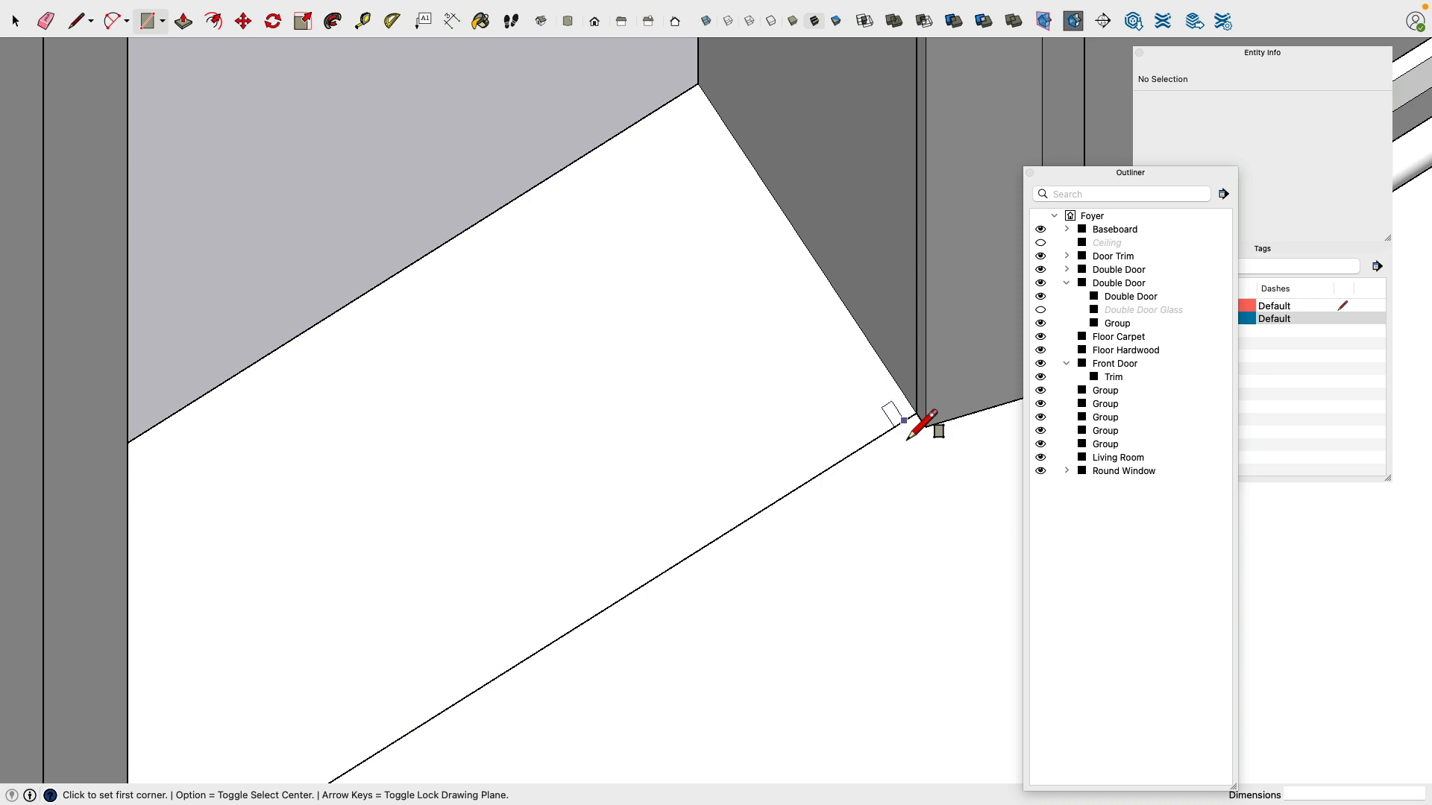
left_click(905, 436)
middle_click_drag(930, 418, 309, 409)
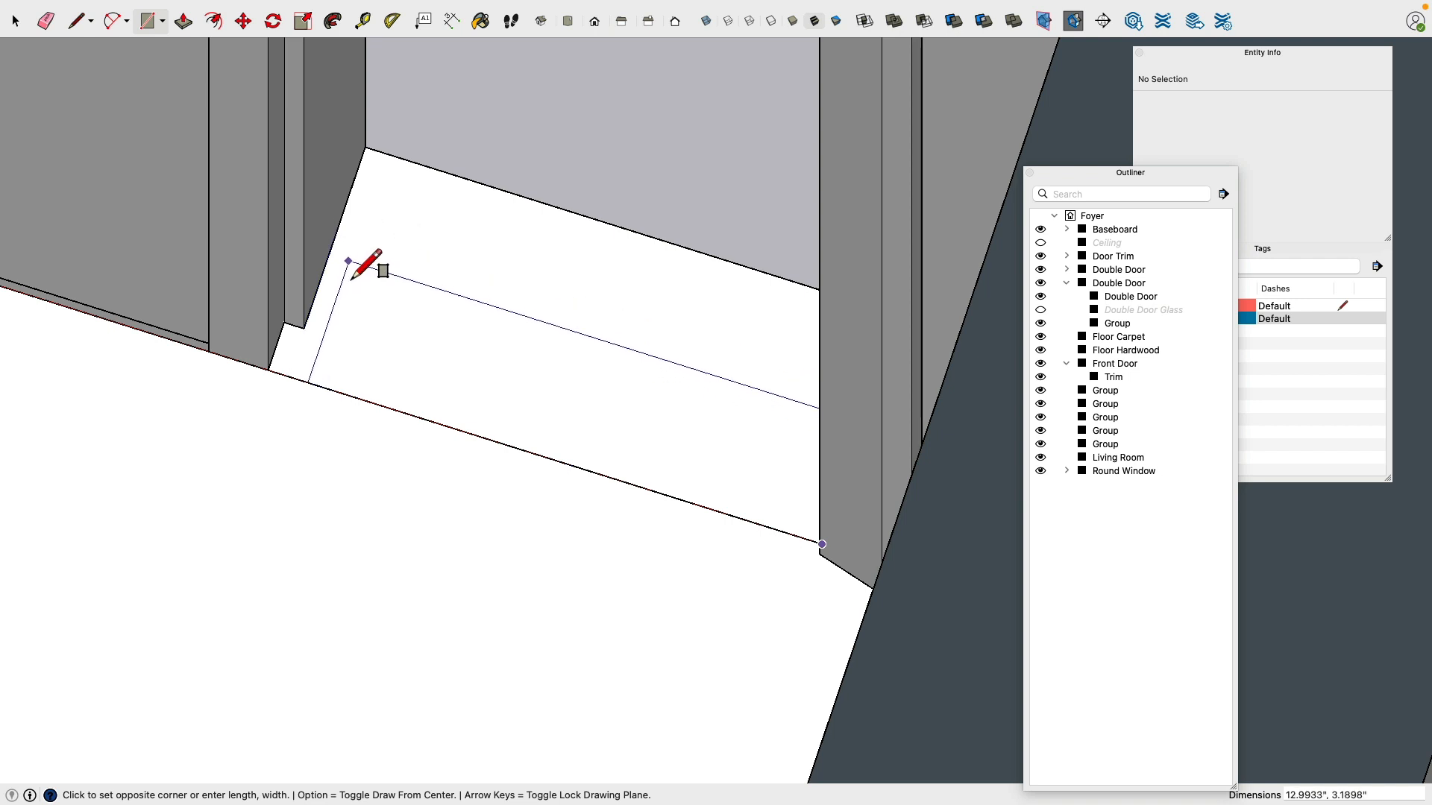
middle_click_drag(352, 282, 730, 339)
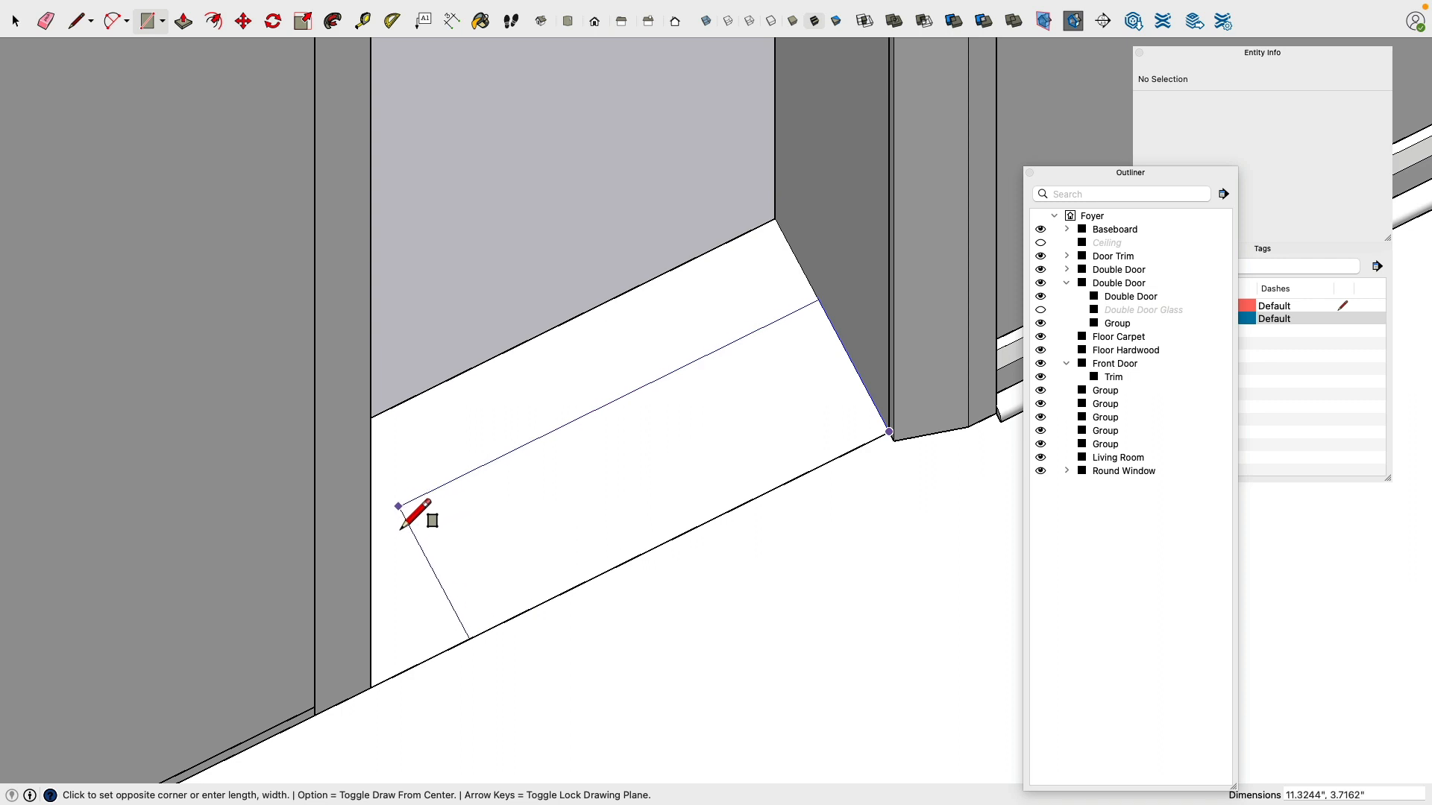
key("Escape")
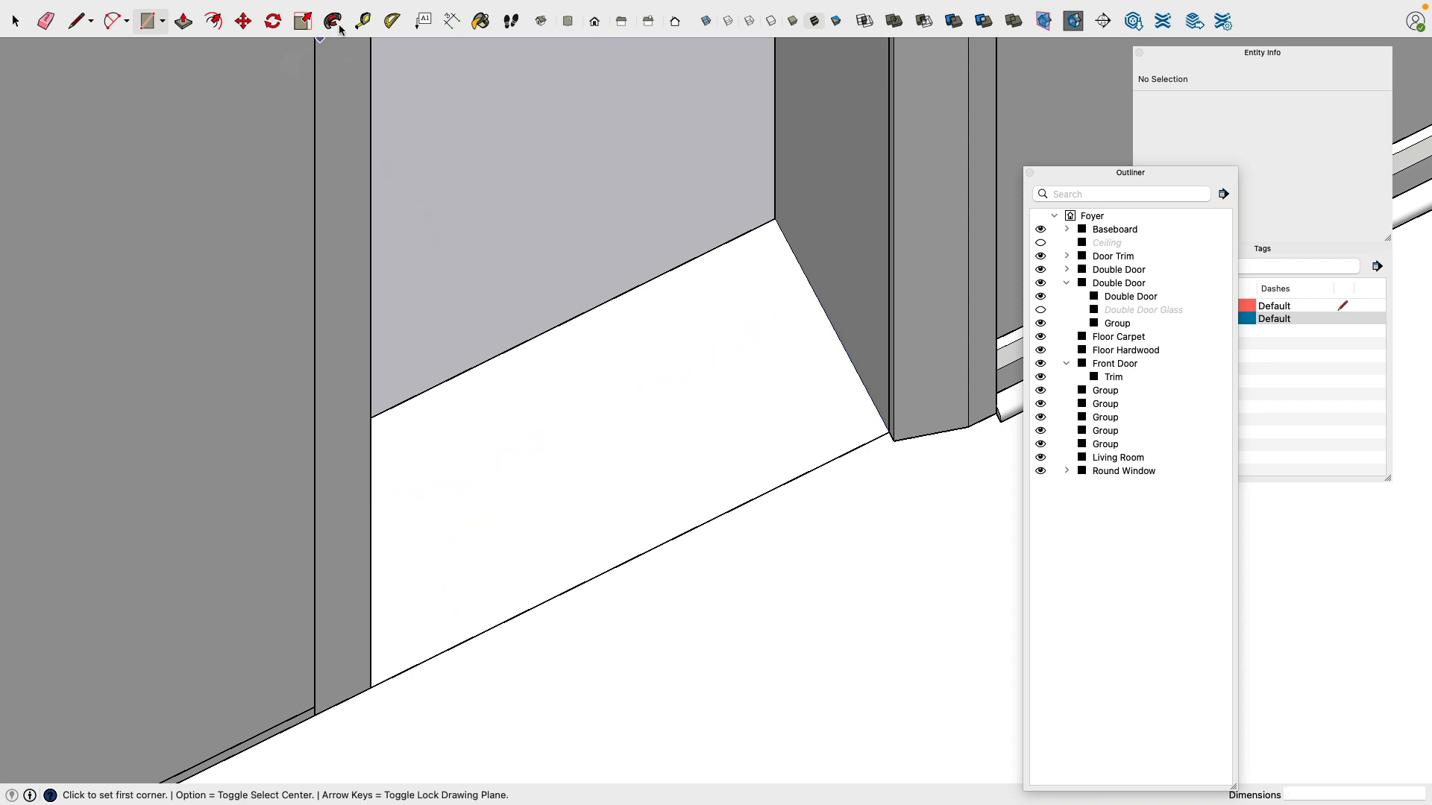
left_click(367, 25)
left_click(760, 496)
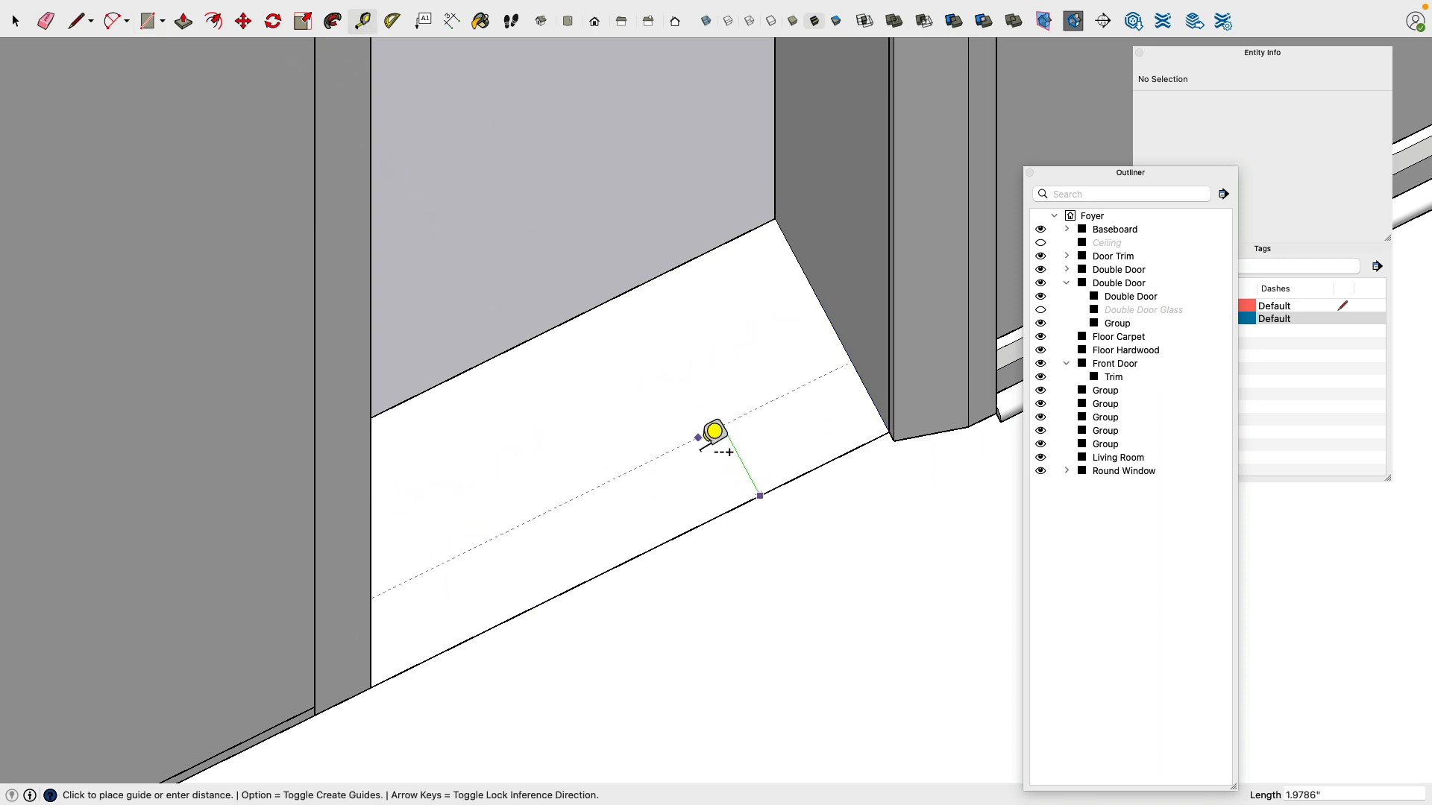
key("Escape")
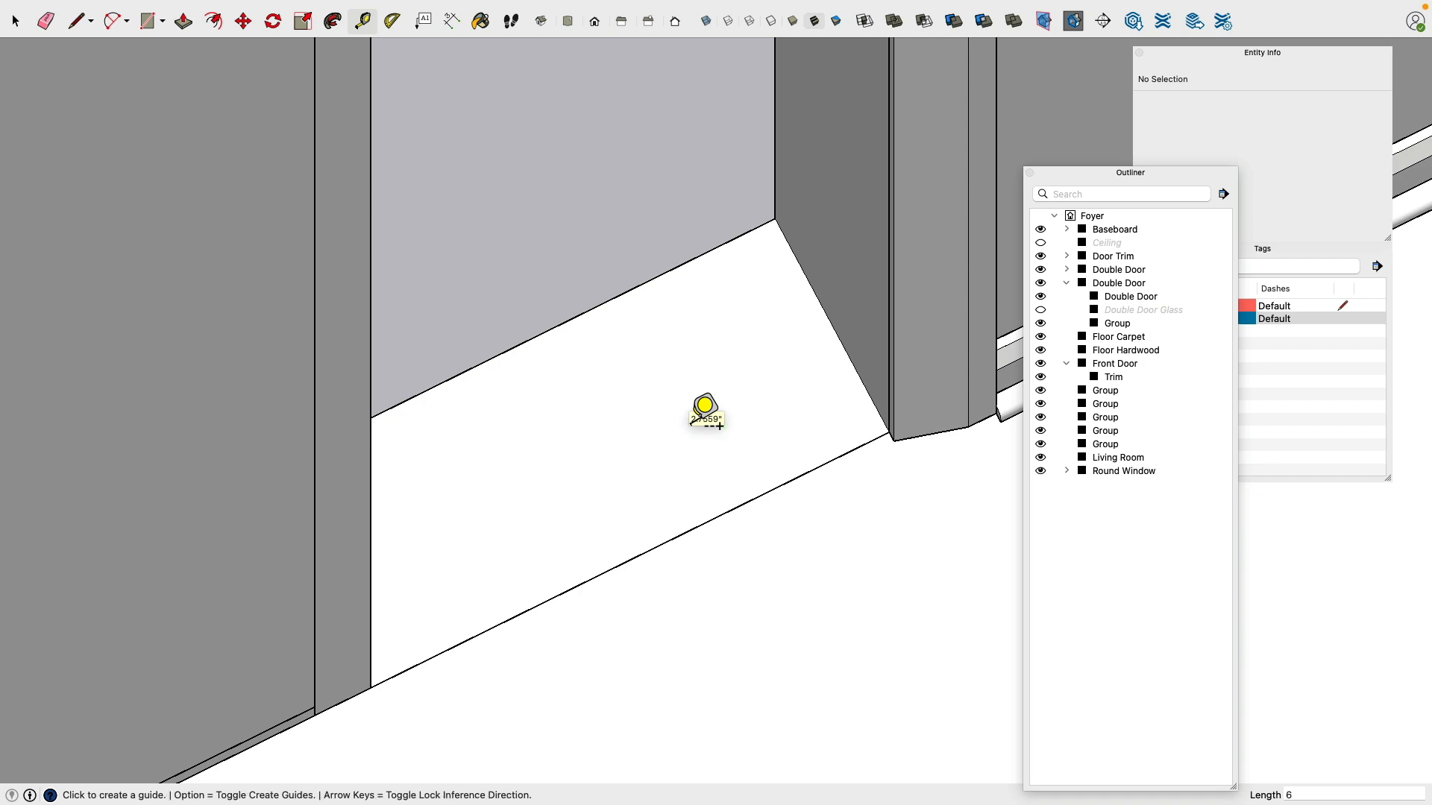
left_click(755, 498)
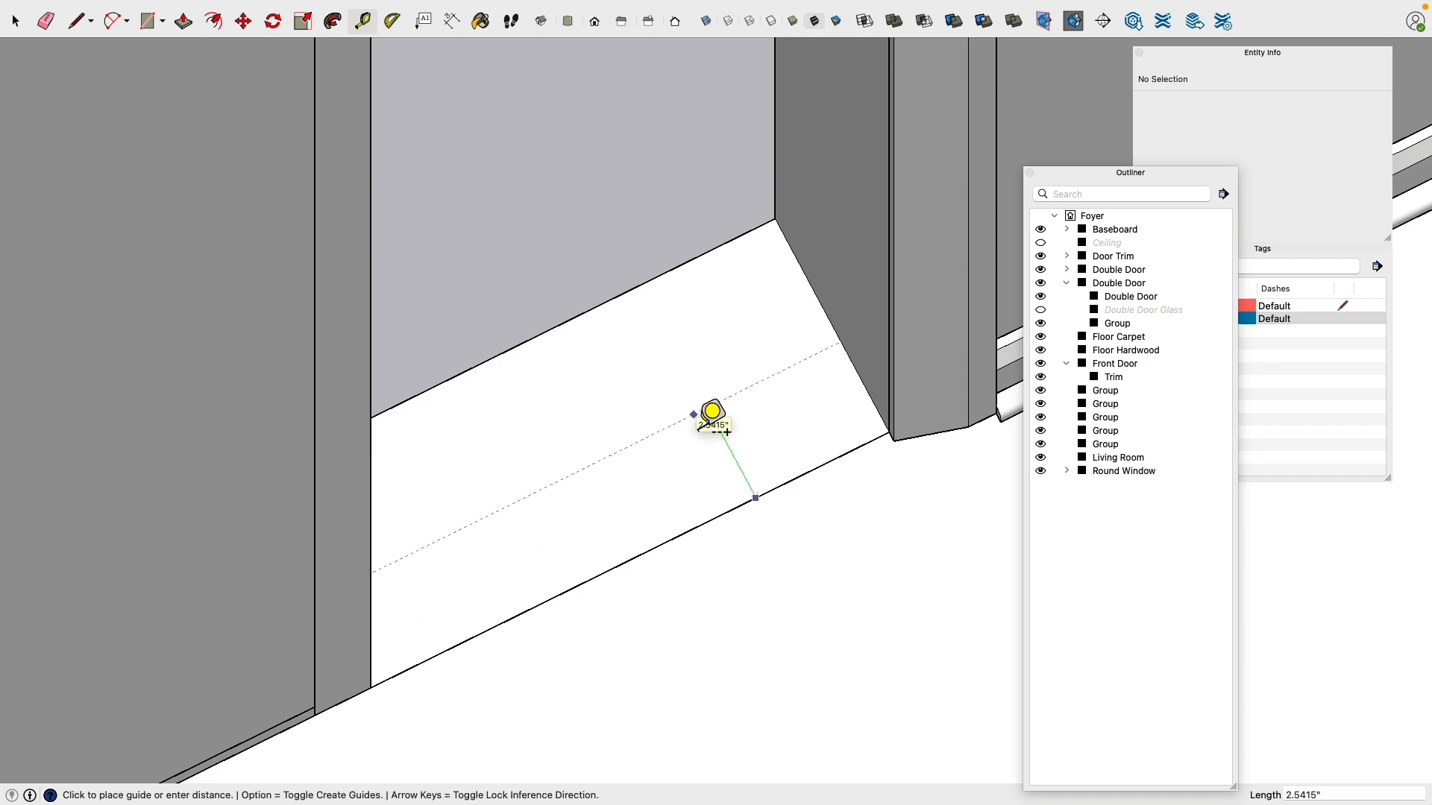
key("Escape")
Step: Outline the floor area of the sidelight opening beside the front door with lines, following the notch in the door jamb
scroll(734, 388, "down", 6)
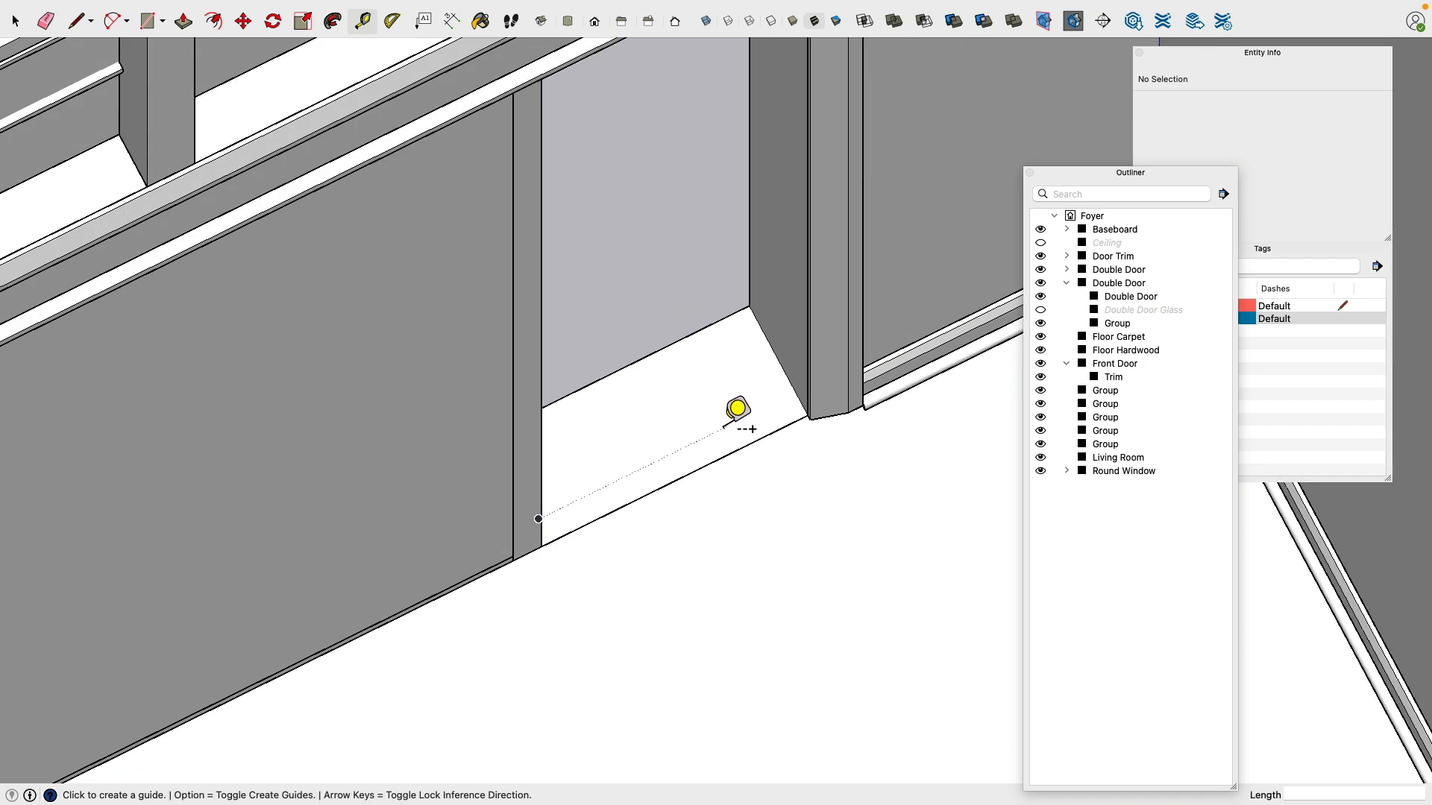
middle_click_drag(703, 425, 517, 383)
scroll(794, 559, "up", 5)
middle_click_drag(740, 450, 571, 430)
scroll(569, 435, "up", 2)
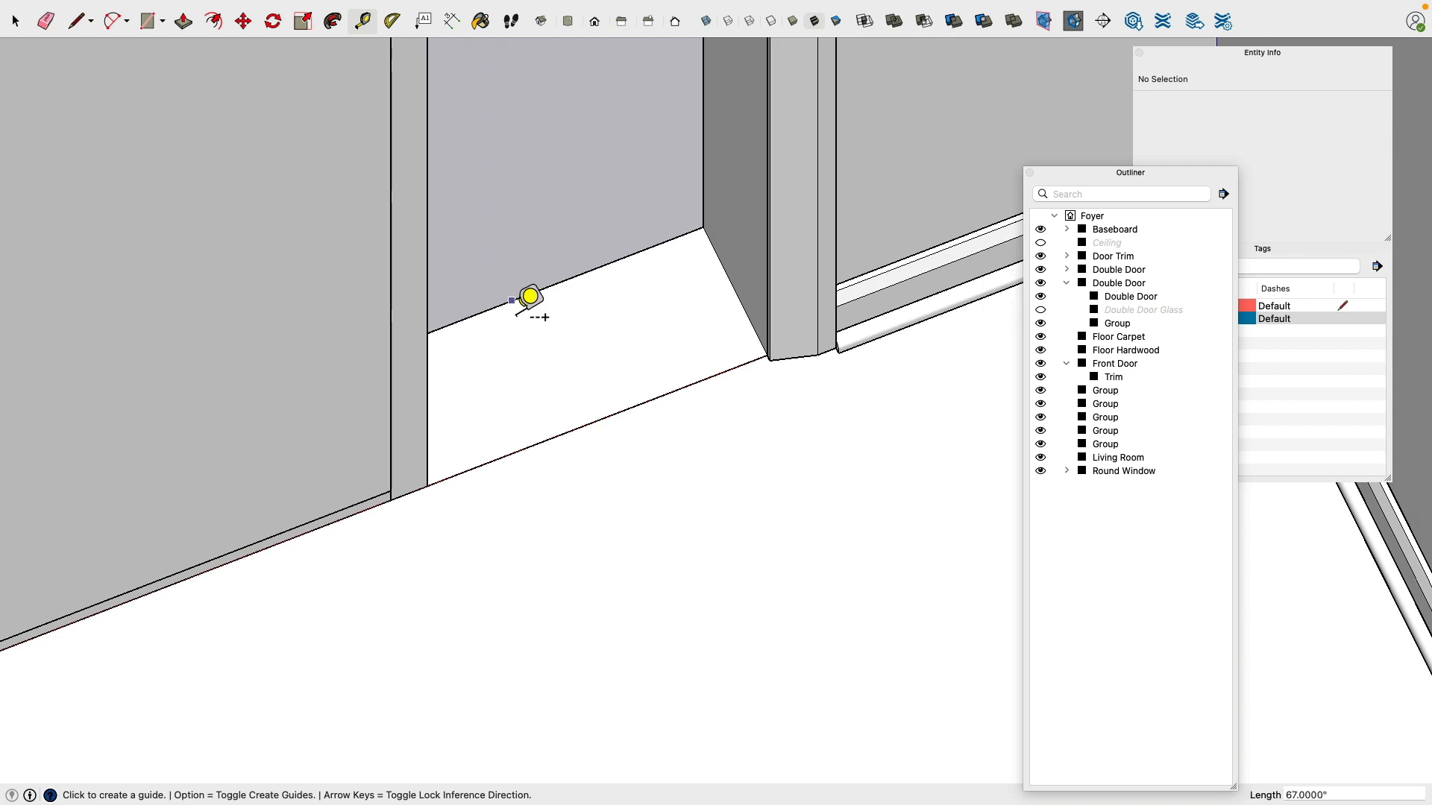
left_click(79, 25)
scroll(693, 261, "up", 3)
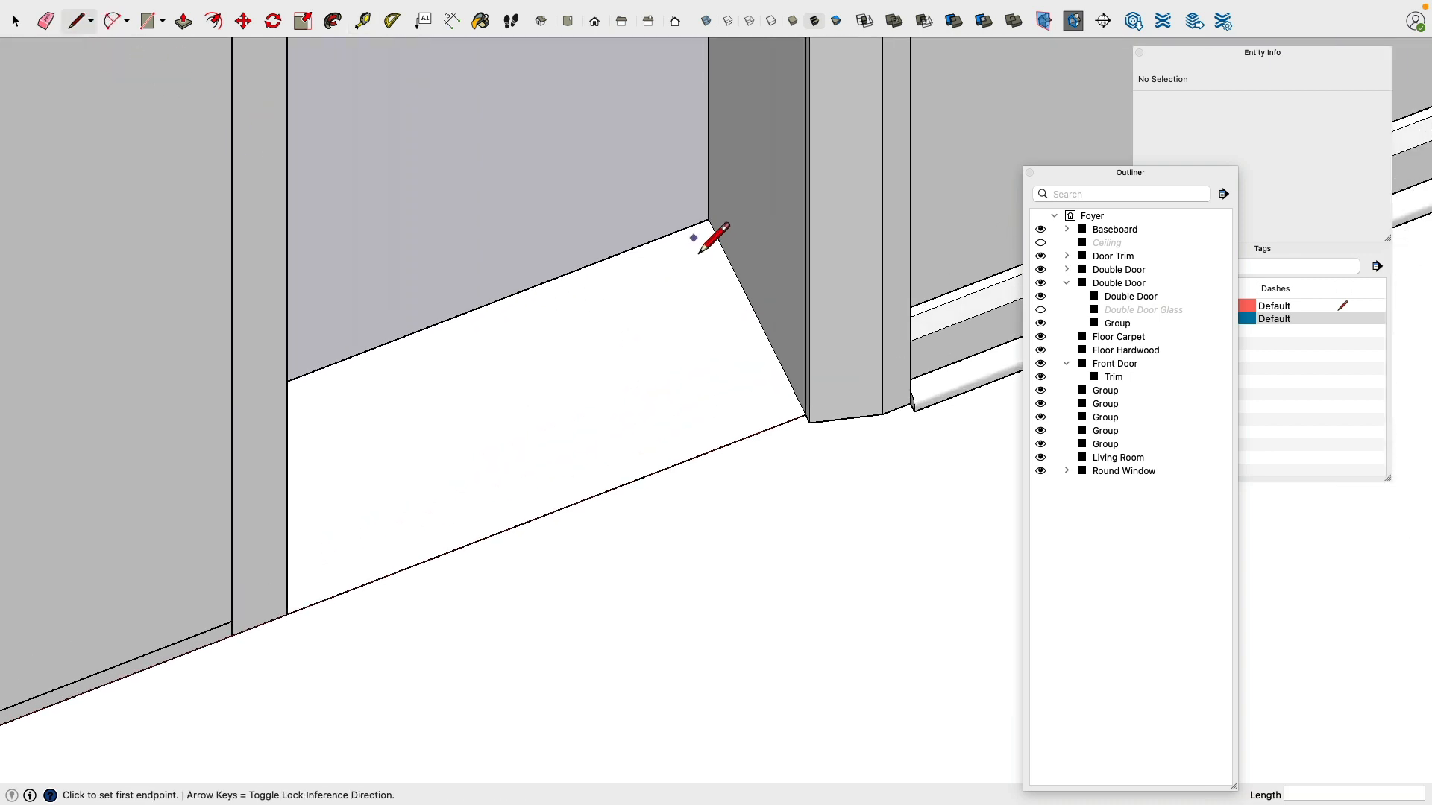
left_click(708, 239)
mouse_move(708, 238)
middle_mouse_down()
mouse_move(358, 239)
mouse_move(322, 226)
middle_mouse_up()
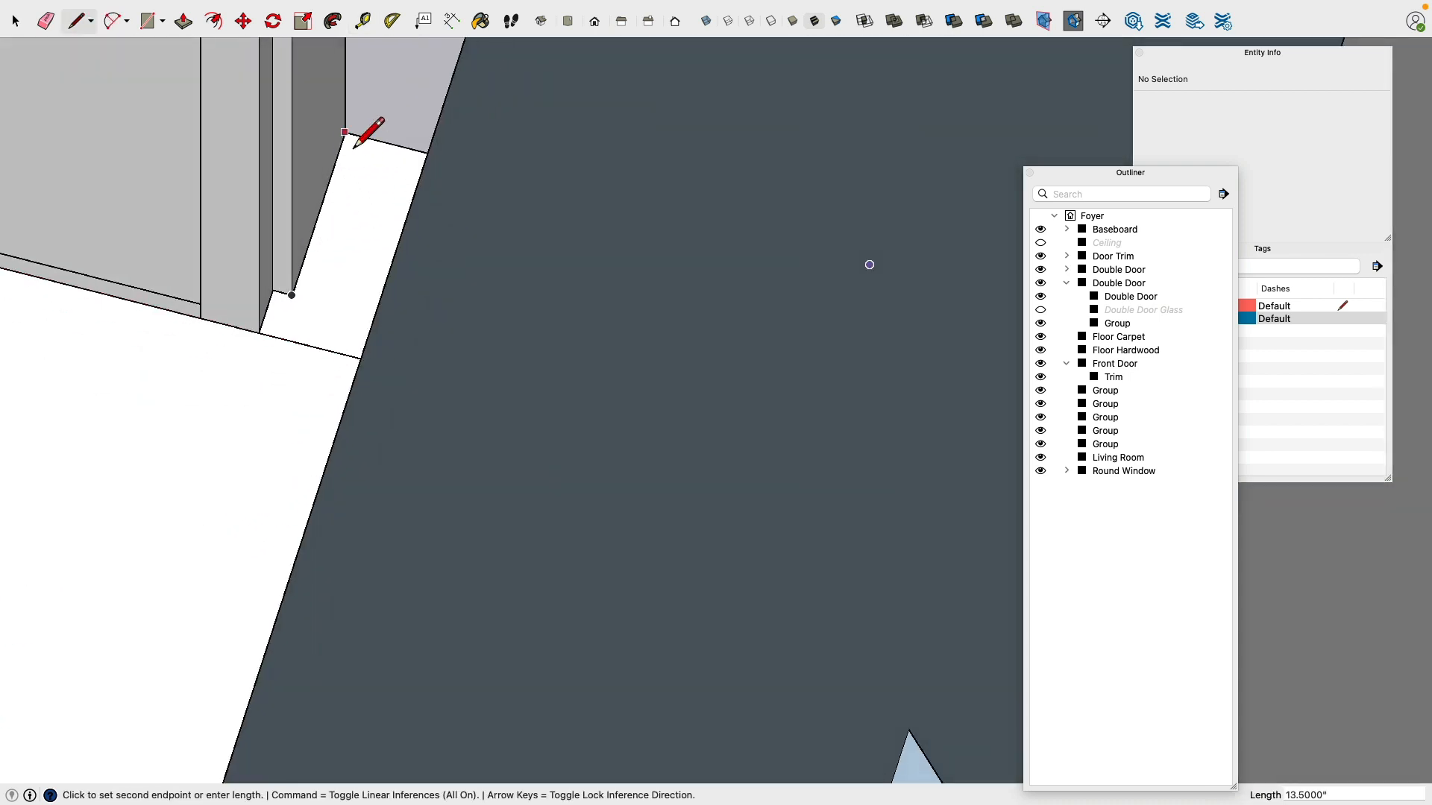
left_click(292, 295)
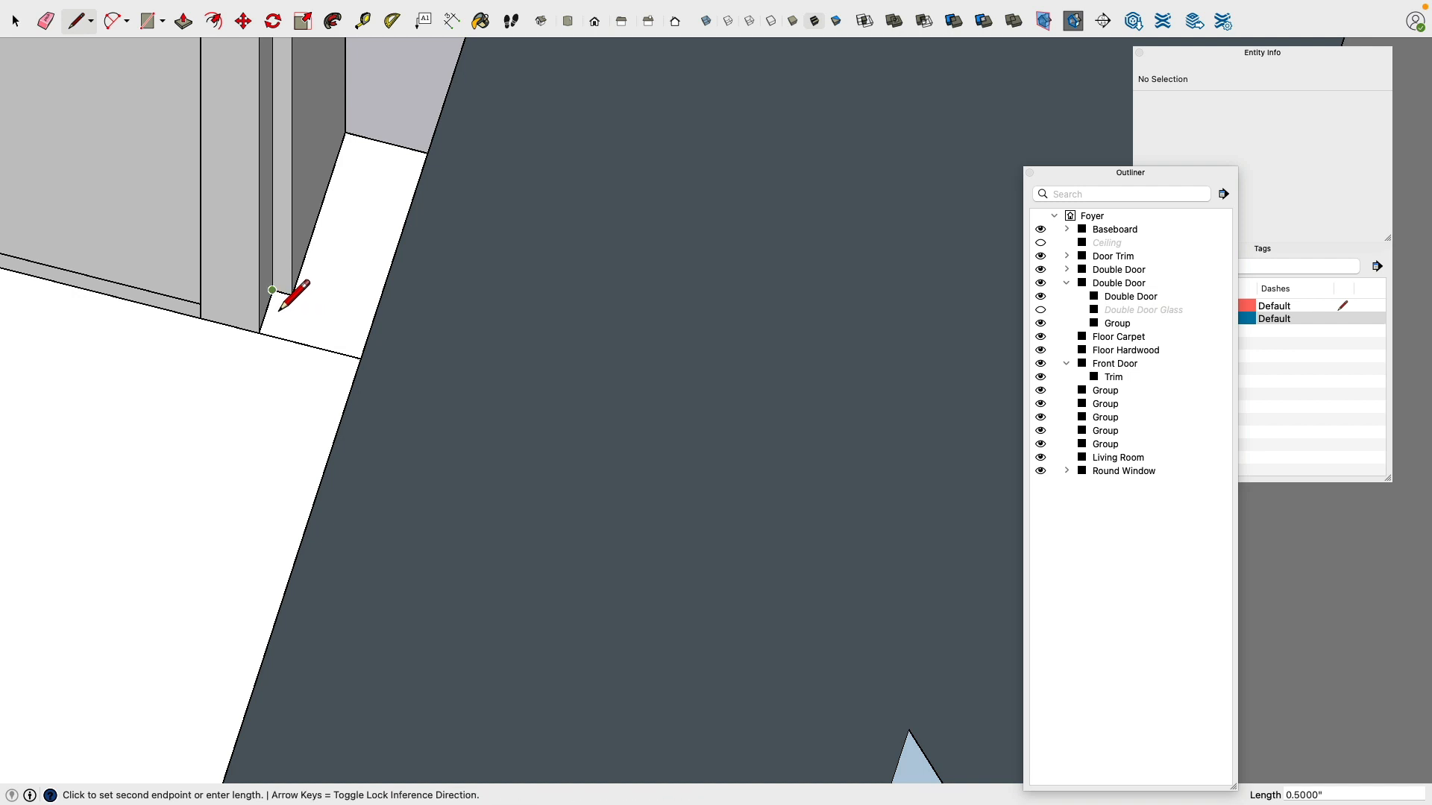
middle_click_drag(224, 345, 805, 367)
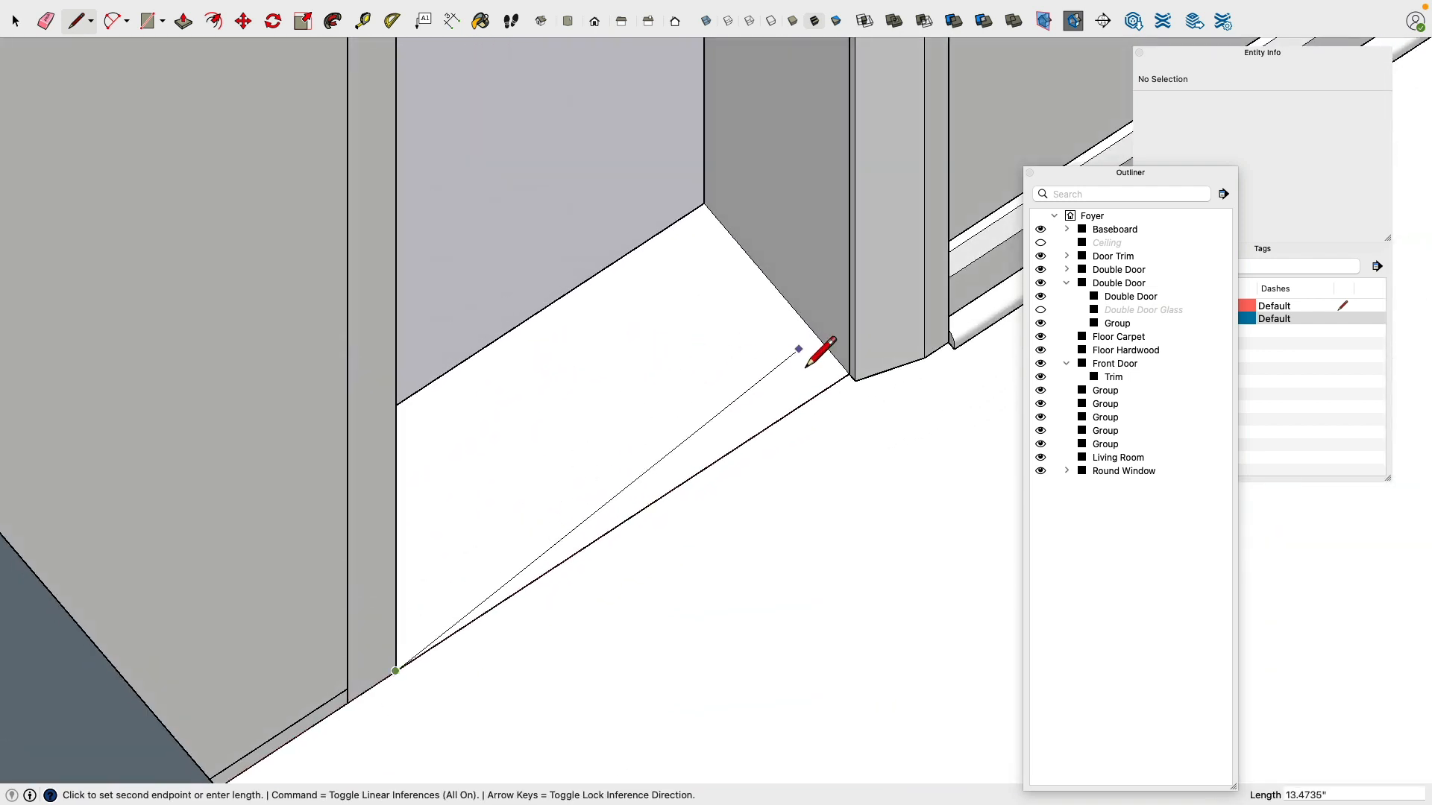
left_click(706, 223)
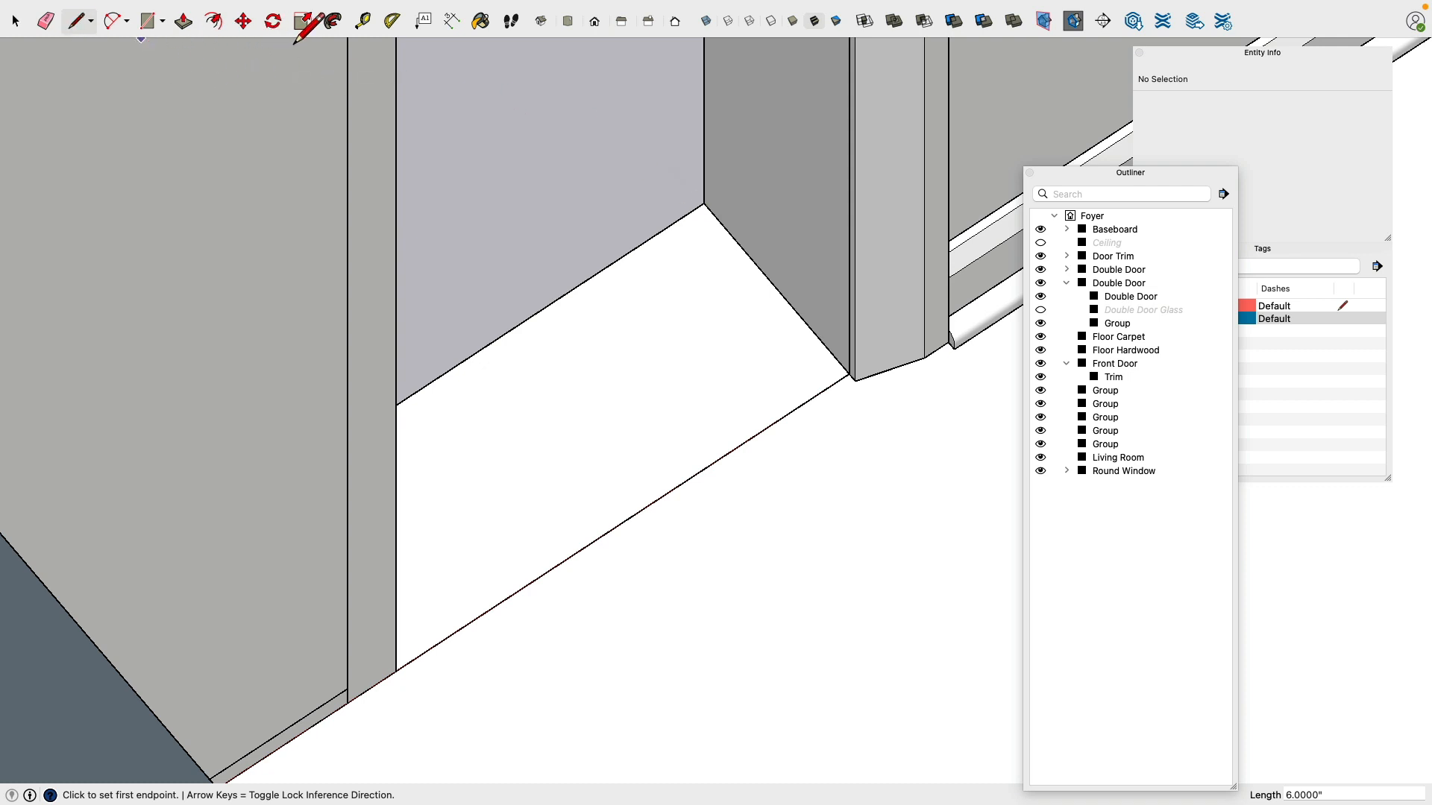
Step: Extrude the sidelight opening's floor face up 1 inch with Push/Pull to form a sill
left_click(184, 21)
left_click(663, 373)
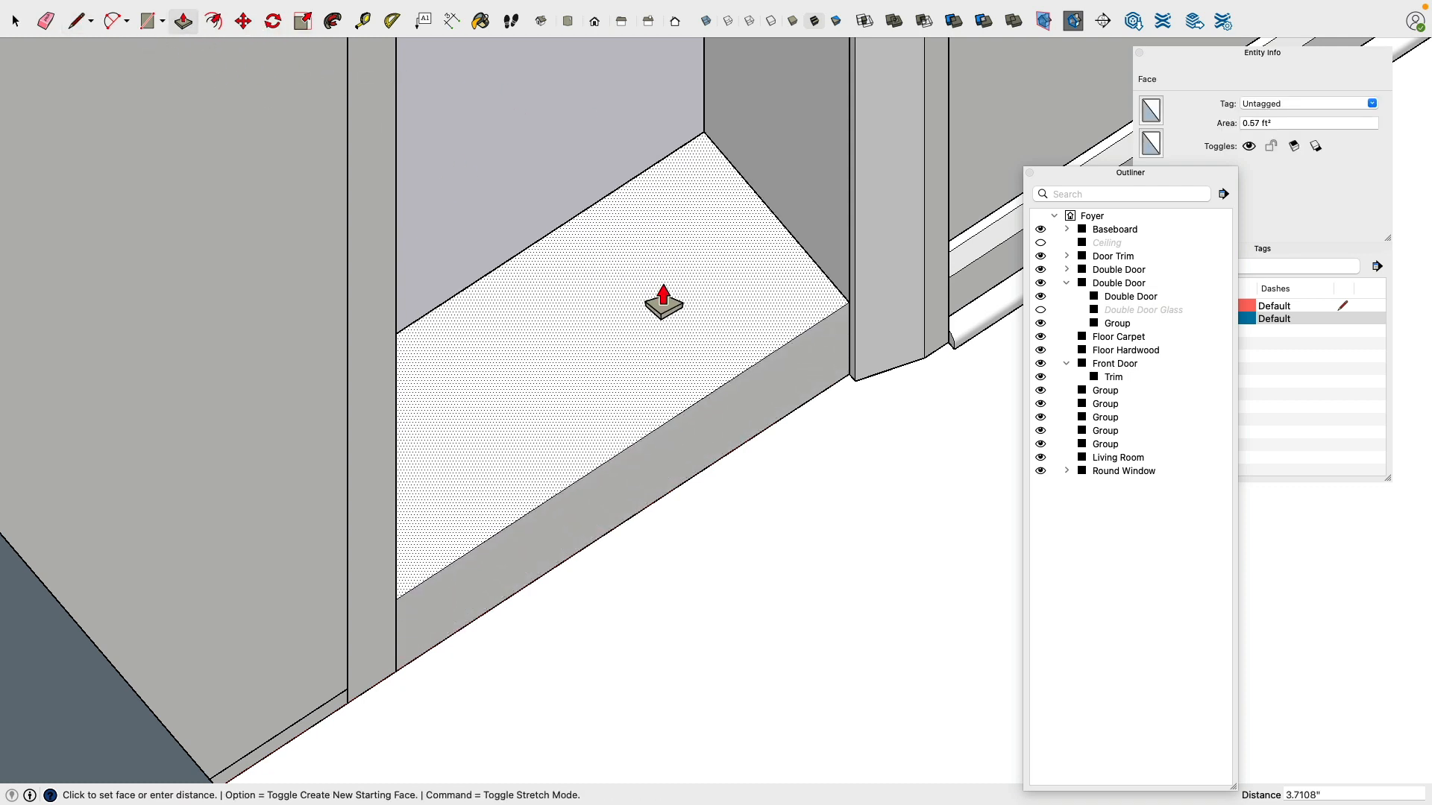
type("1")
key("Return")
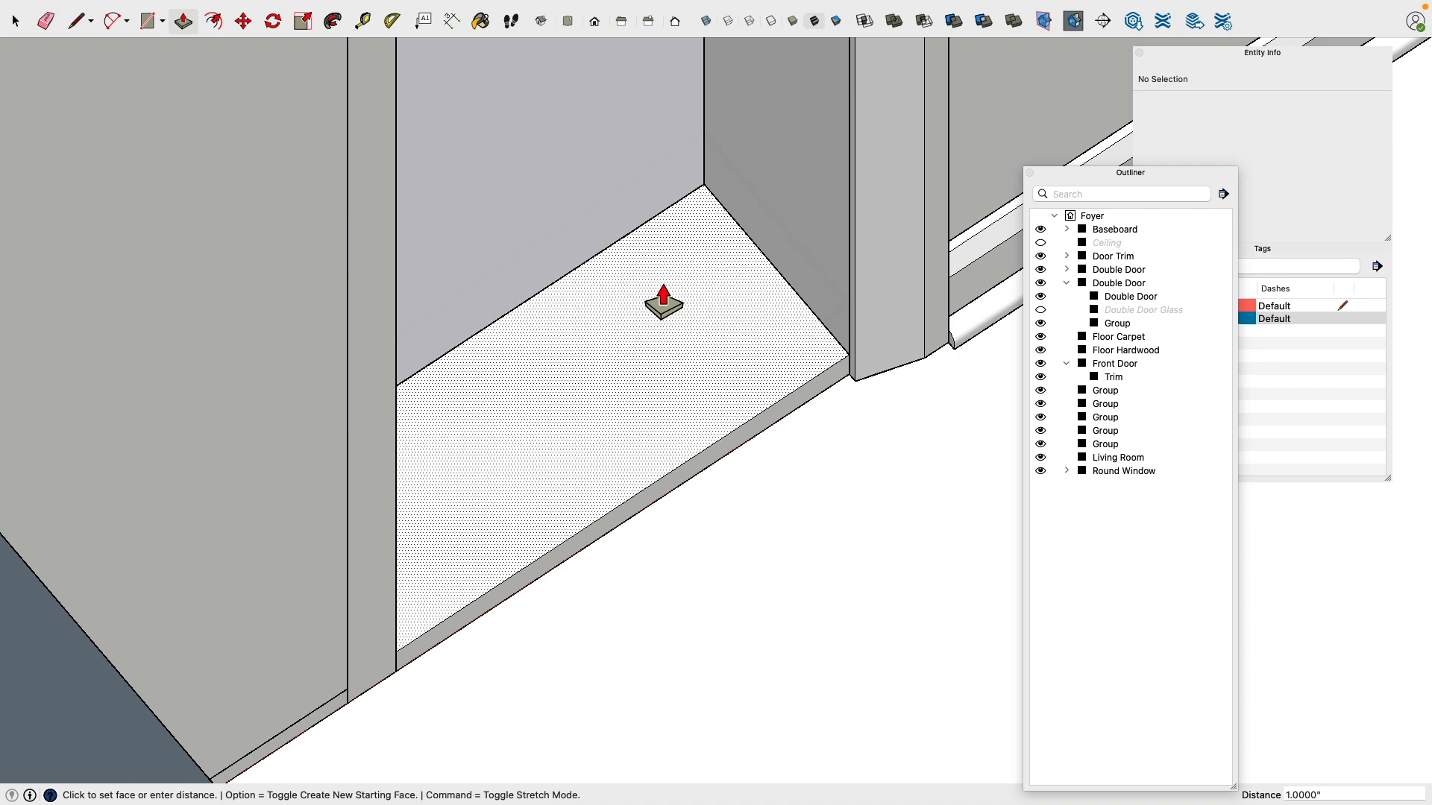
Step: Select all the connected geometry of the sidelight sill and make it a group
middle_click_drag(649, 304, 354, 216)
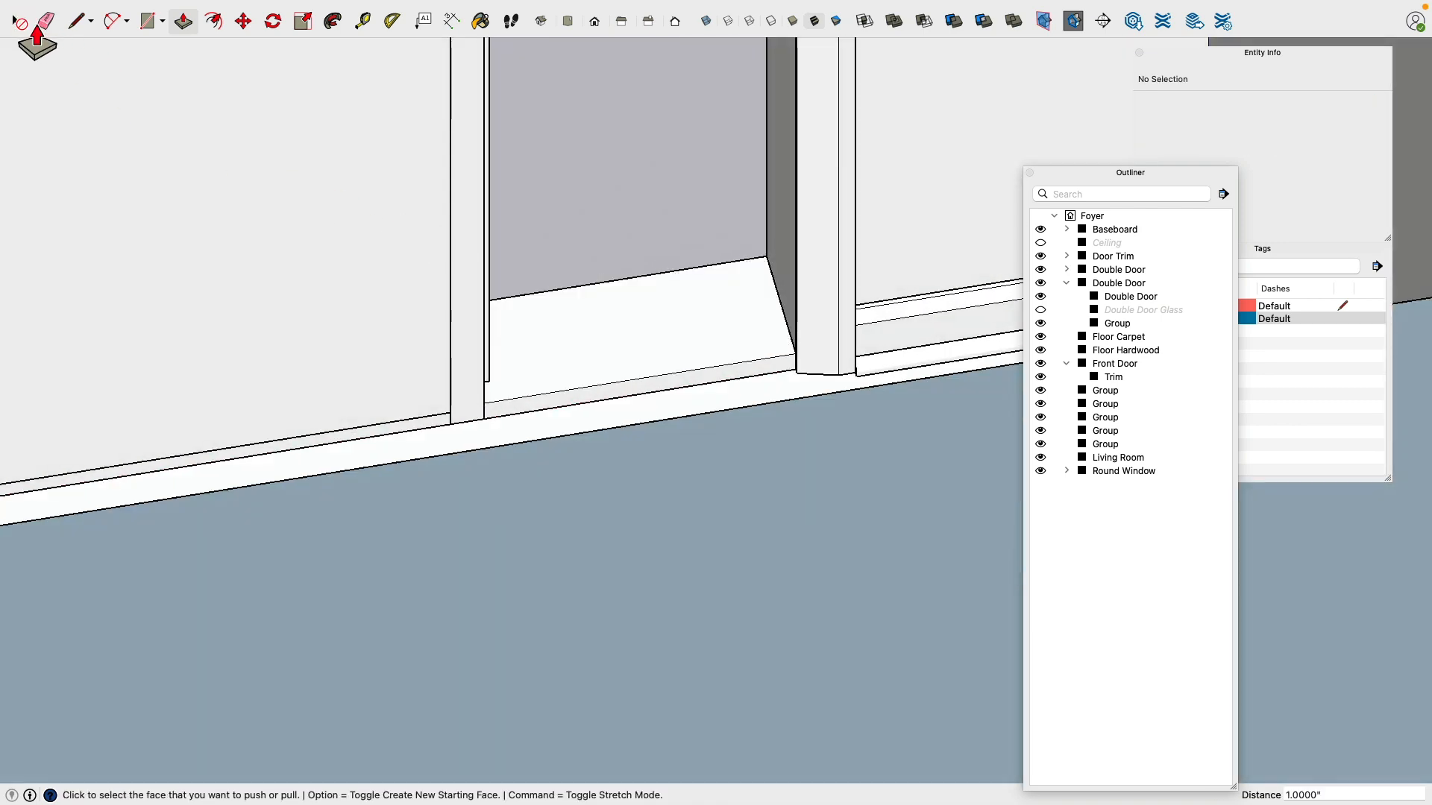
left_click(15, 21)
triple_click(565, 365)
right_click(562, 341)
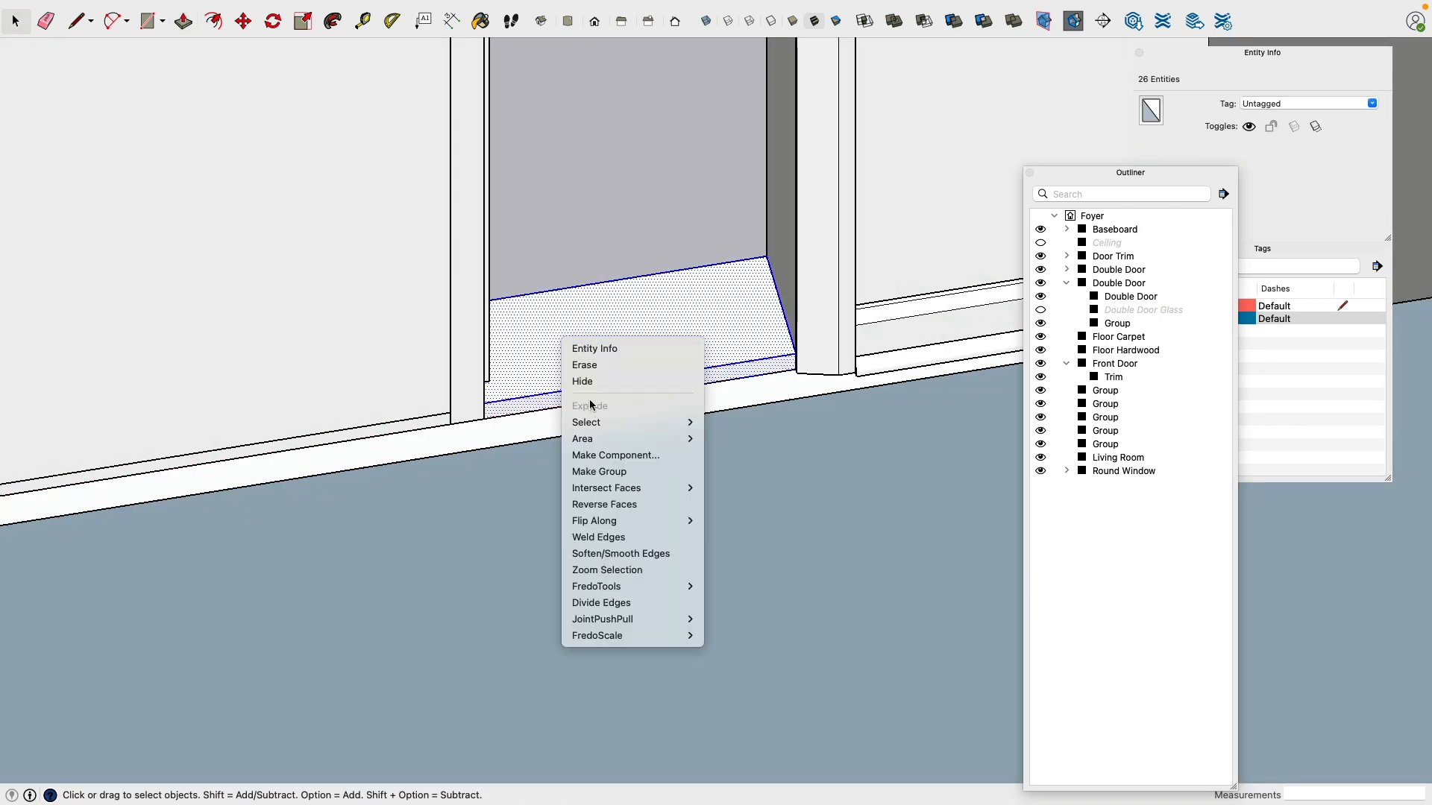
left_click(614, 473)
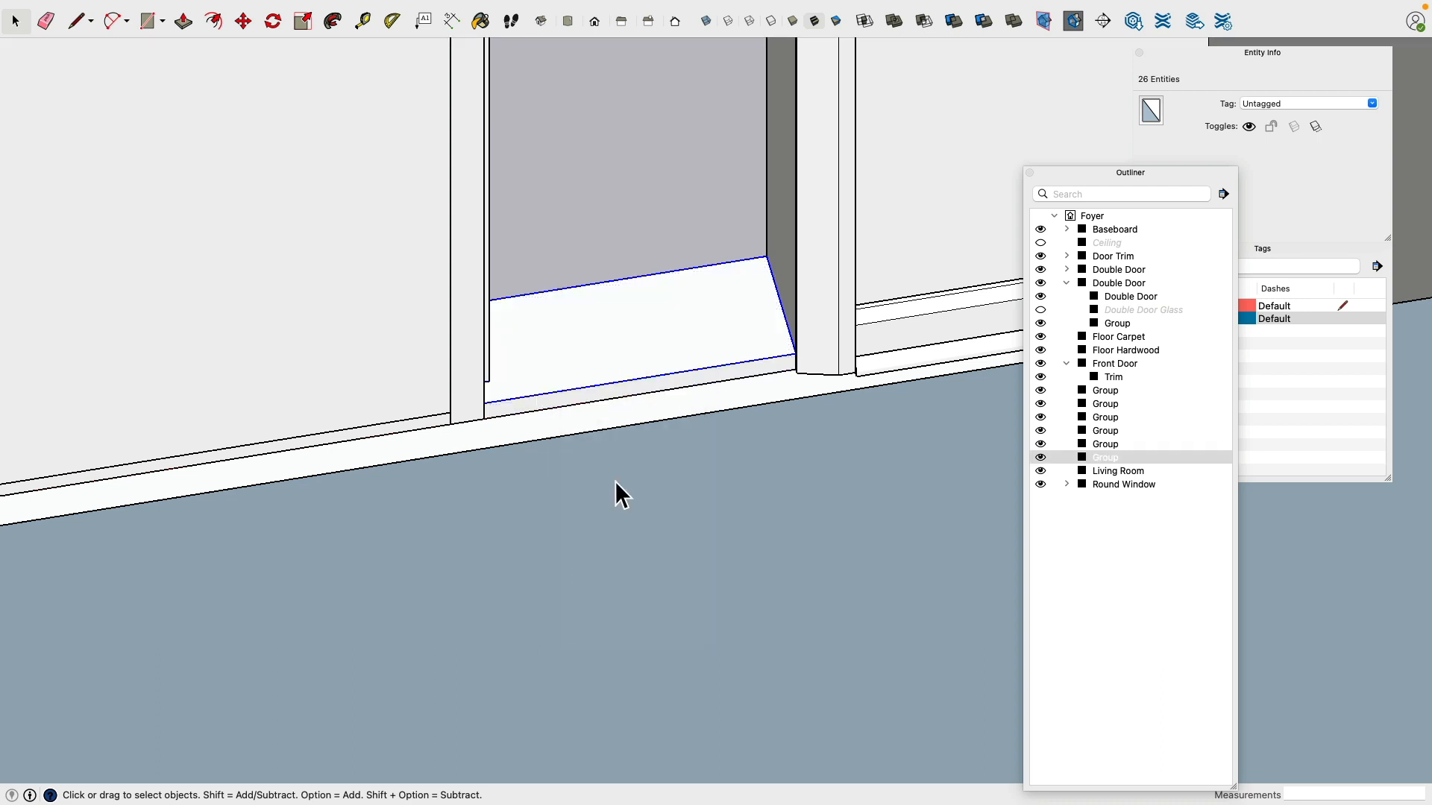
Step: Copy the sidelight sill group about 12 inches away onto the foyer floor in front of the opening
right_click(588, 349)
key("Escape")
middle_click_drag(575, 189, 626, 287)
left_click(246, 28)
key("alt")
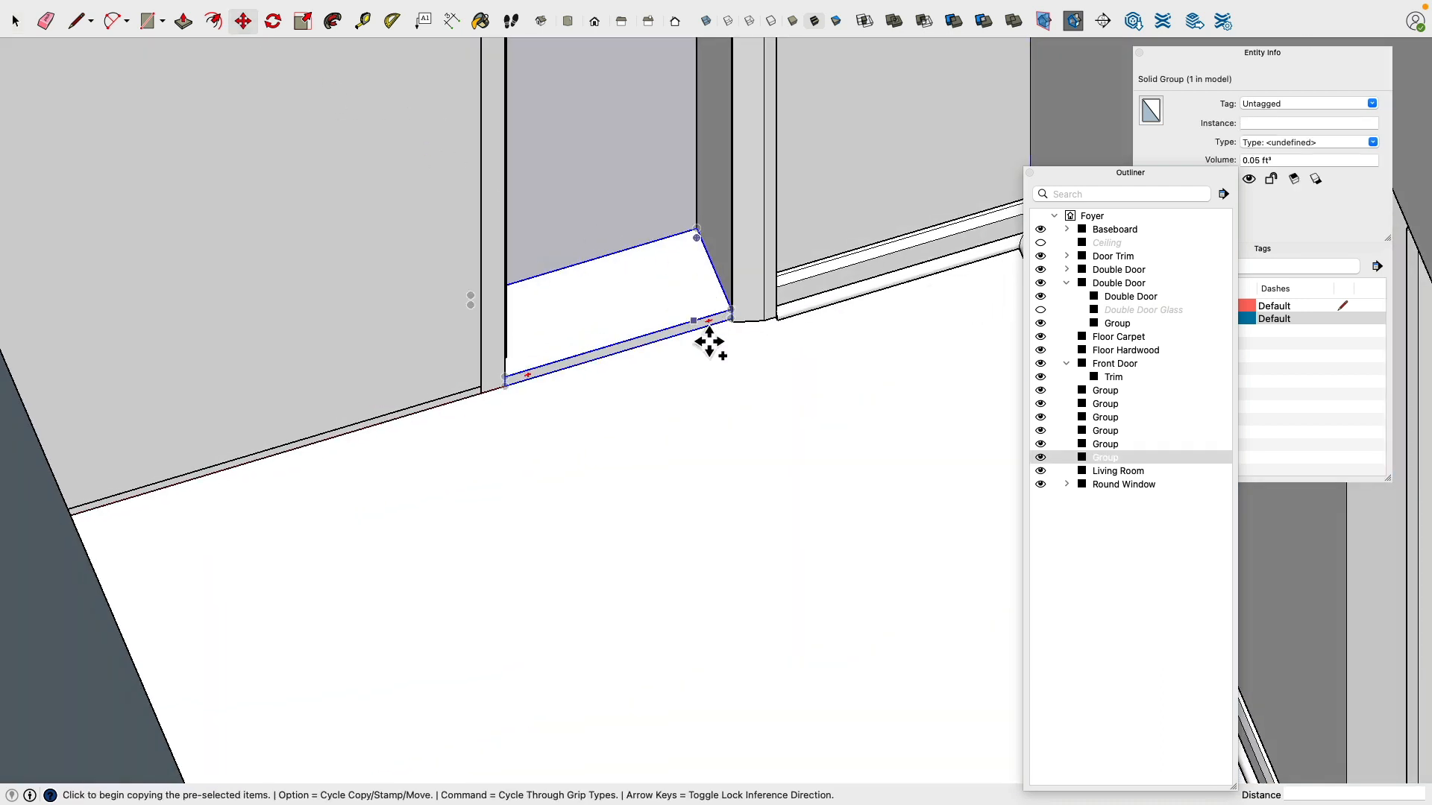
left_click(731, 319)
left_click(819, 484)
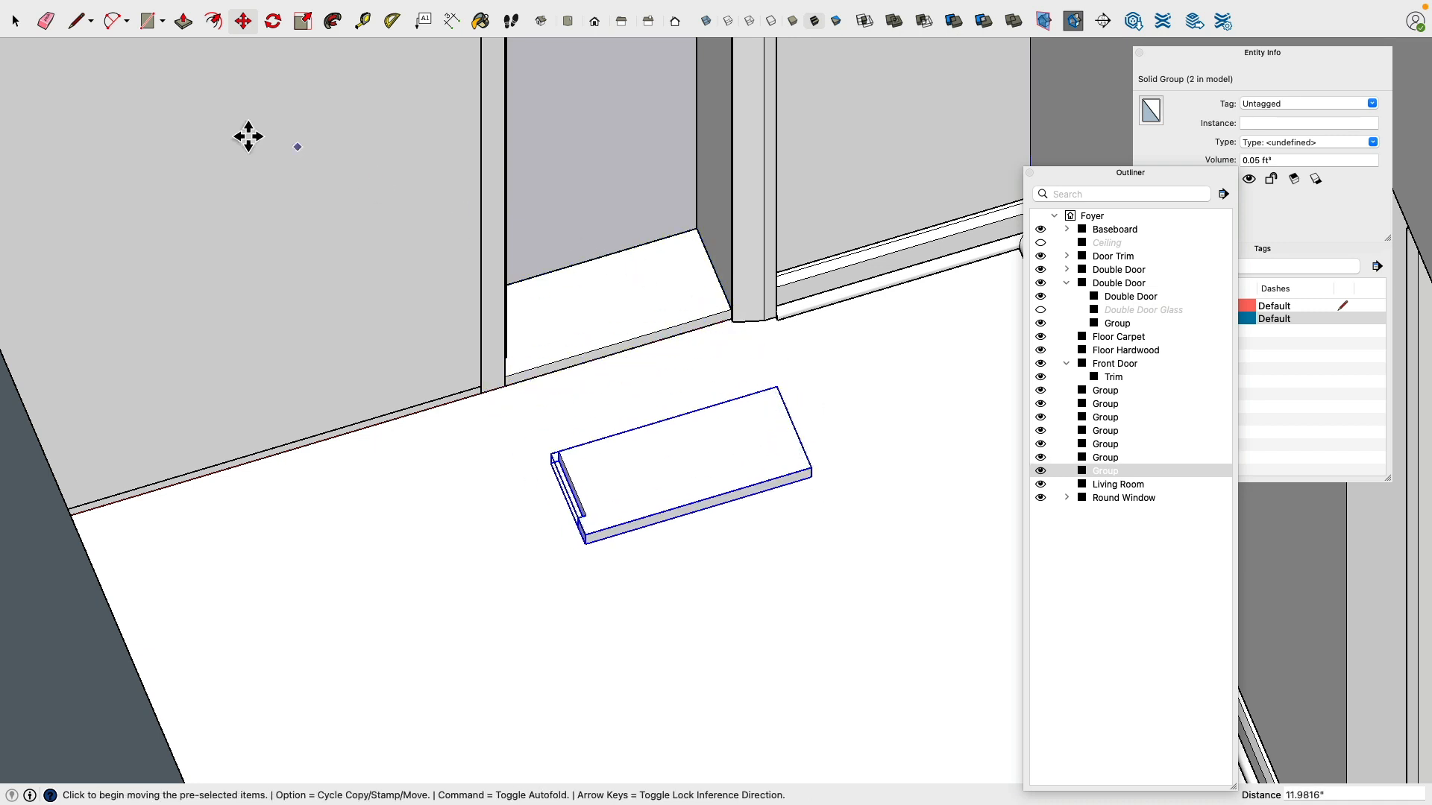
Step: Flip the copied sill along its length so its notch sits at the opposite end
left_click(15, 21)
right_click(714, 451)
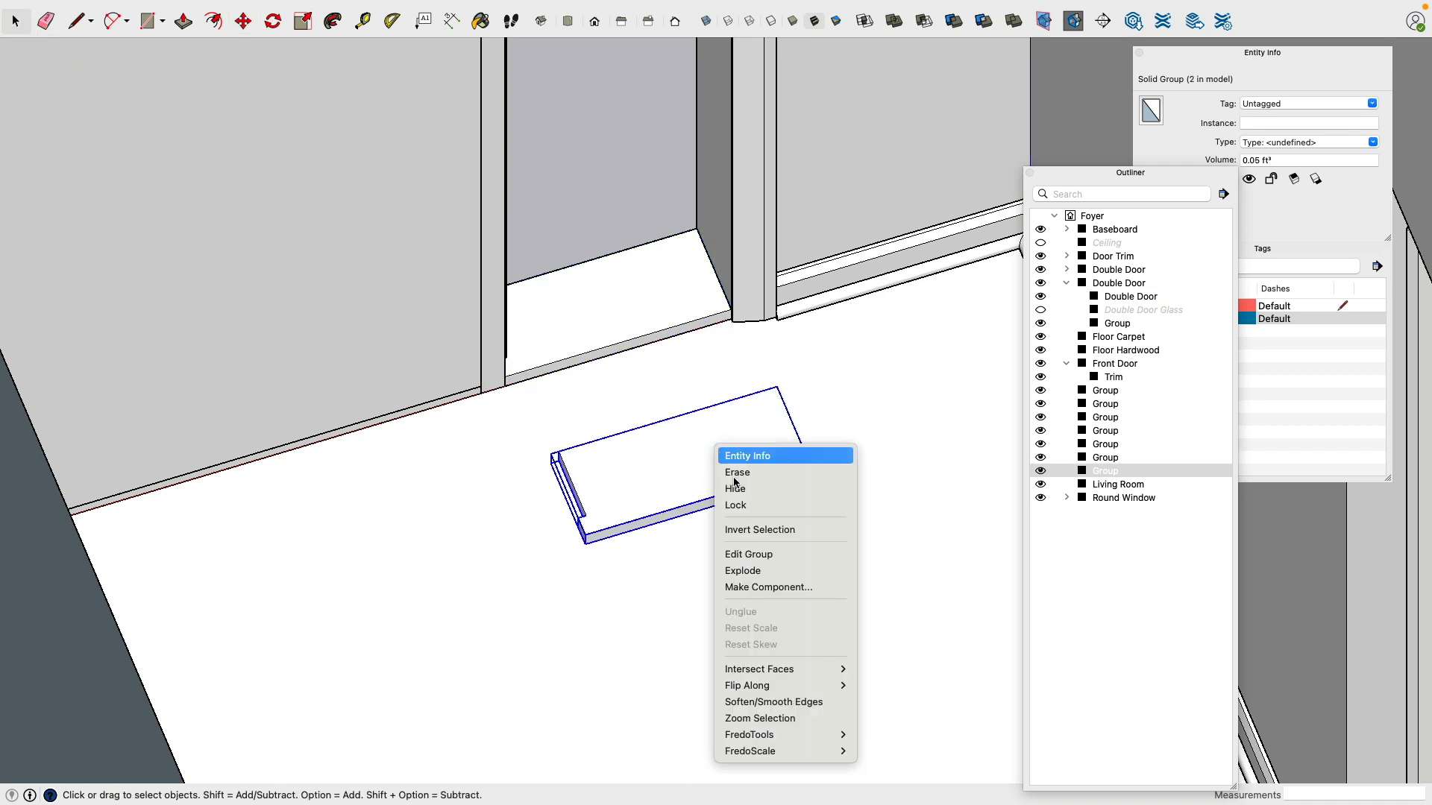
mouse_move(783, 686)
left_click(907, 687)
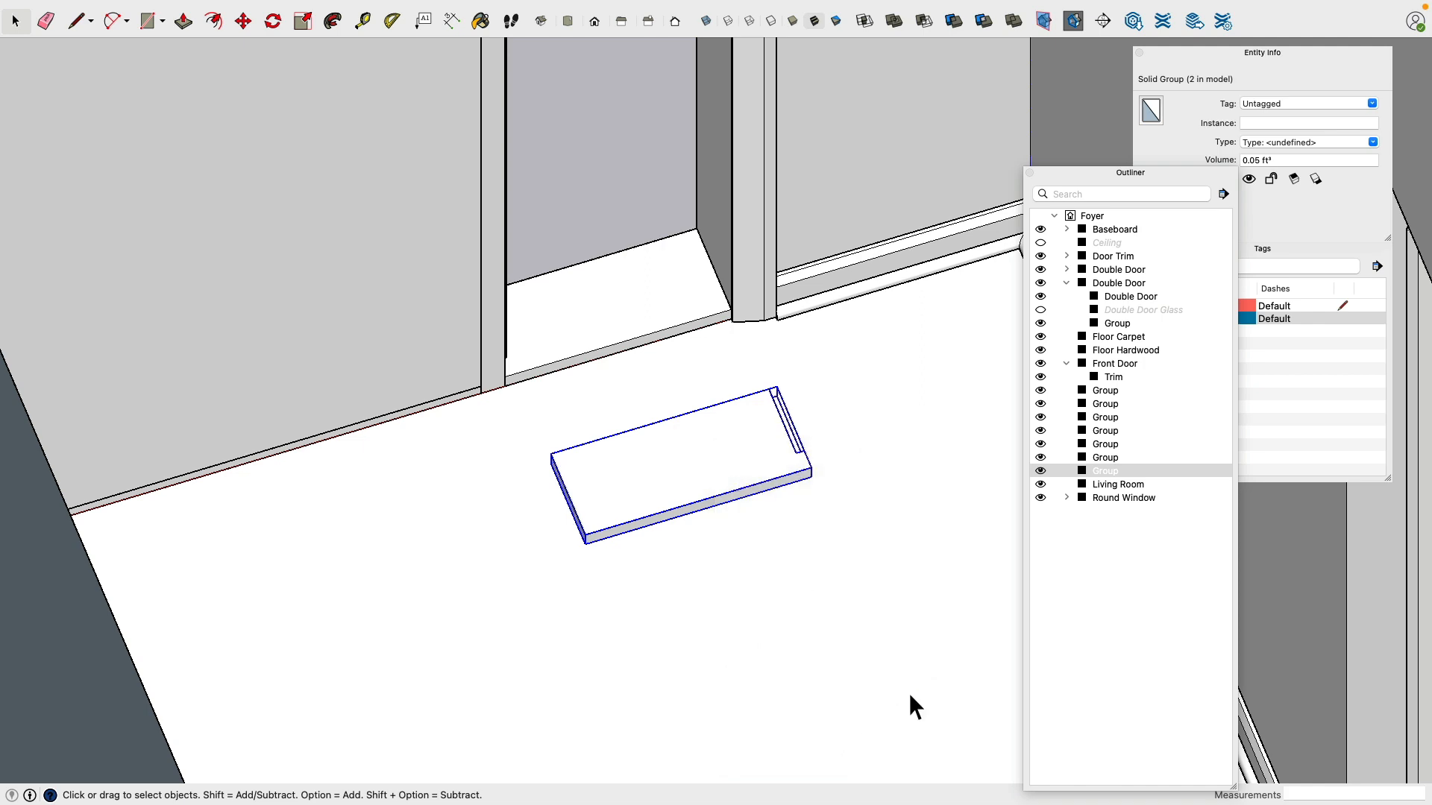
Step: Move the flipped sill by its notch corner into the opposite sidelight opening, snapping it to the matching corner at the jamb
middle_click_drag(727, 482, 561, 517)
left_click(243, 24)
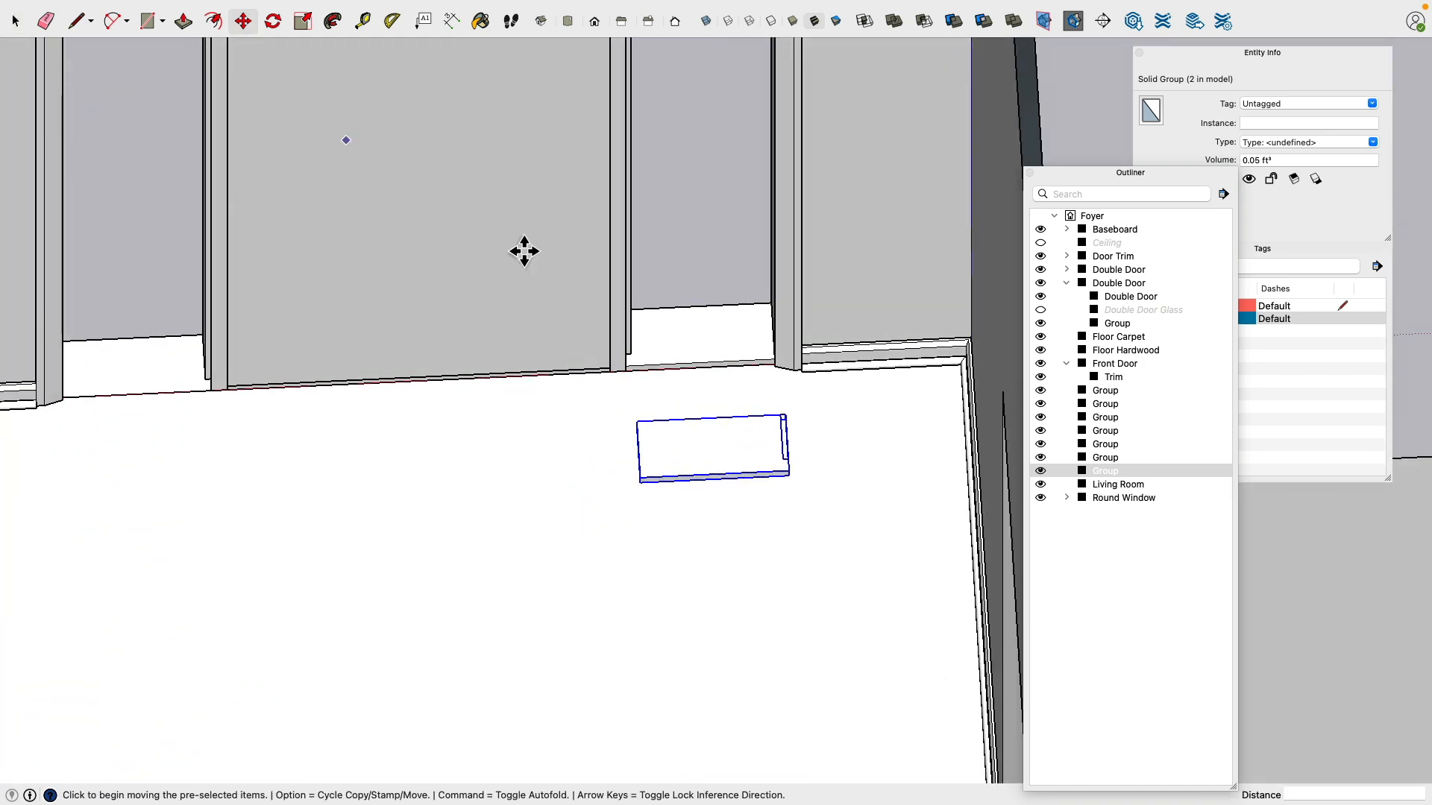
middle_click_drag(868, 422, 892, 610)
scroll(803, 446, "up", 5)
middle_click_drag(822, 419, 601, 290)
scroll(722, 390, "up", 5)
scroll(753, 432, "up", 3)
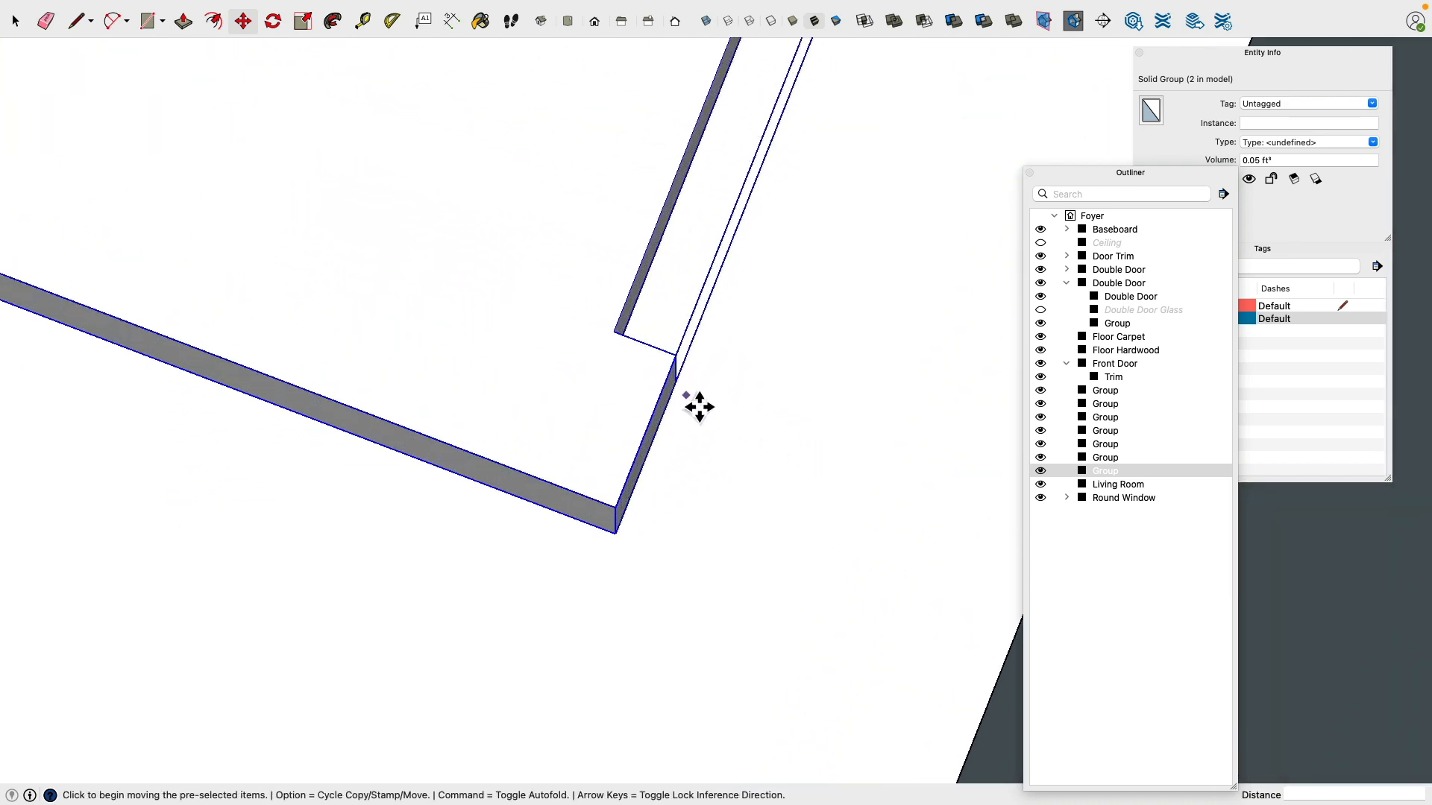
left_click(688, 395)
scroll(695, 415, "down", 6)
scroll(611, 395, "down", 4)
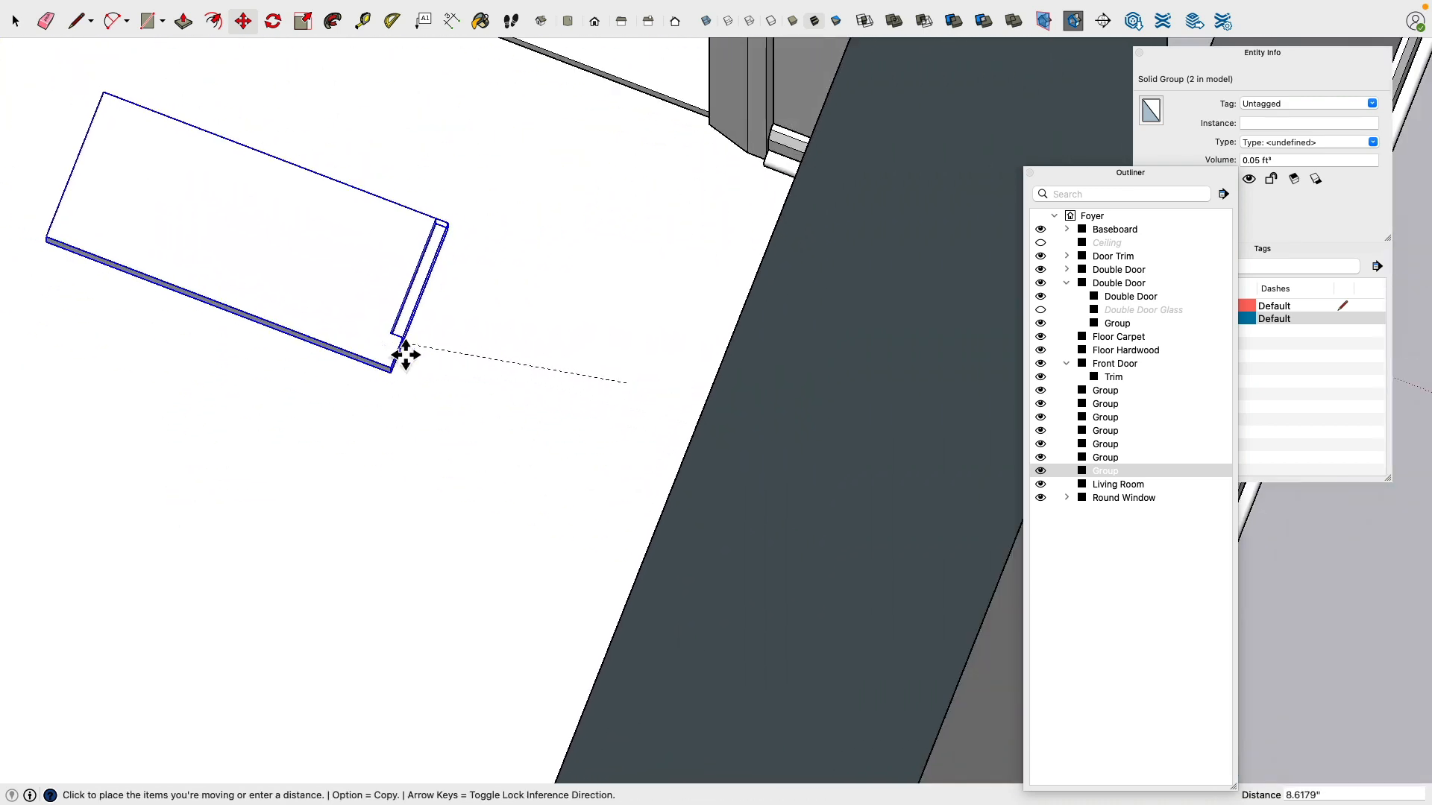
middle_click_drag(406, 354, 760, 348)
scroll(745, 350, "down", 5)
middle_click_drag(231, 520, 561, 449, "shift")
scroll(551, 425, "up", 8)
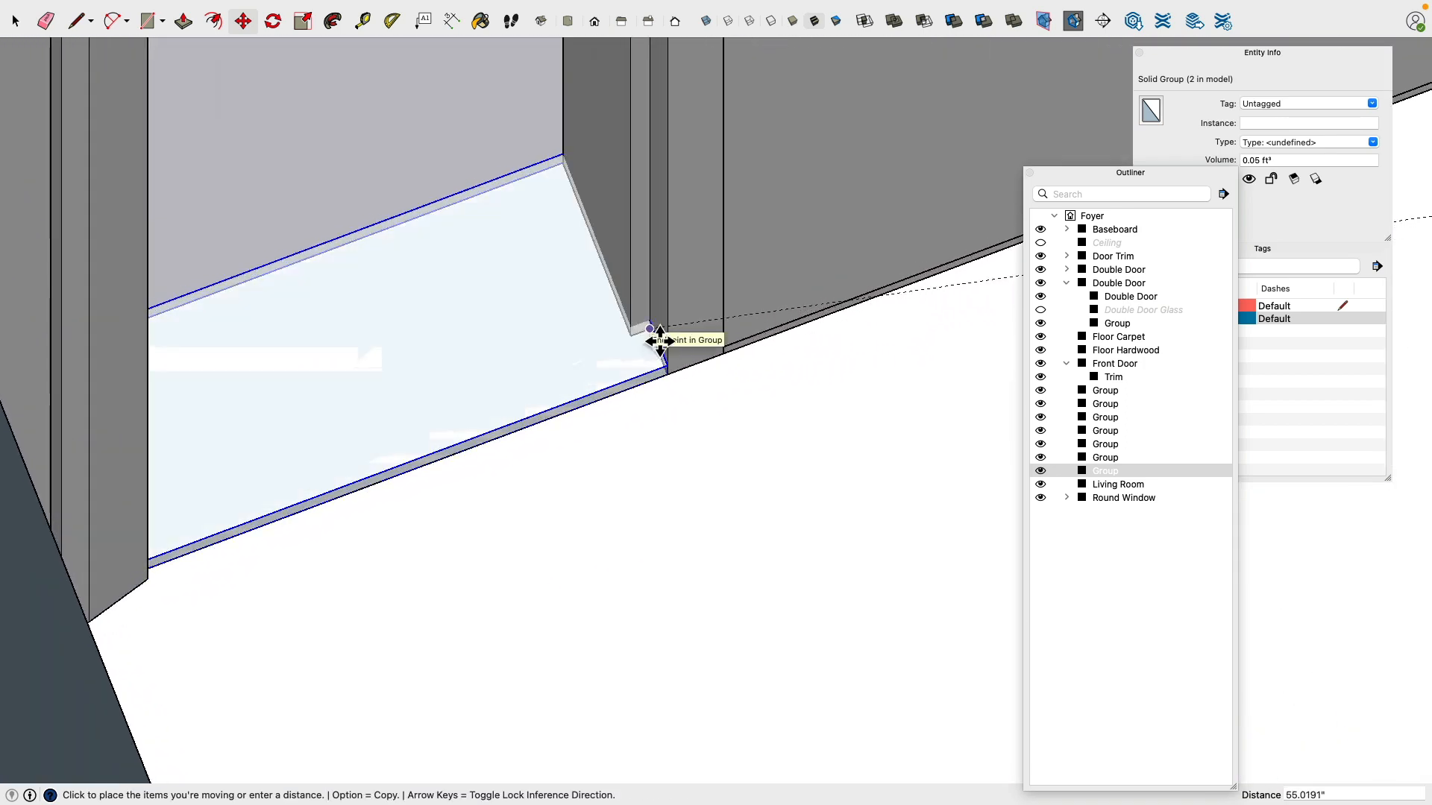
left_click(660, 341)
left_click(14, 21)
left_click(564, 450)
scroll(564, 450, "down", 3)
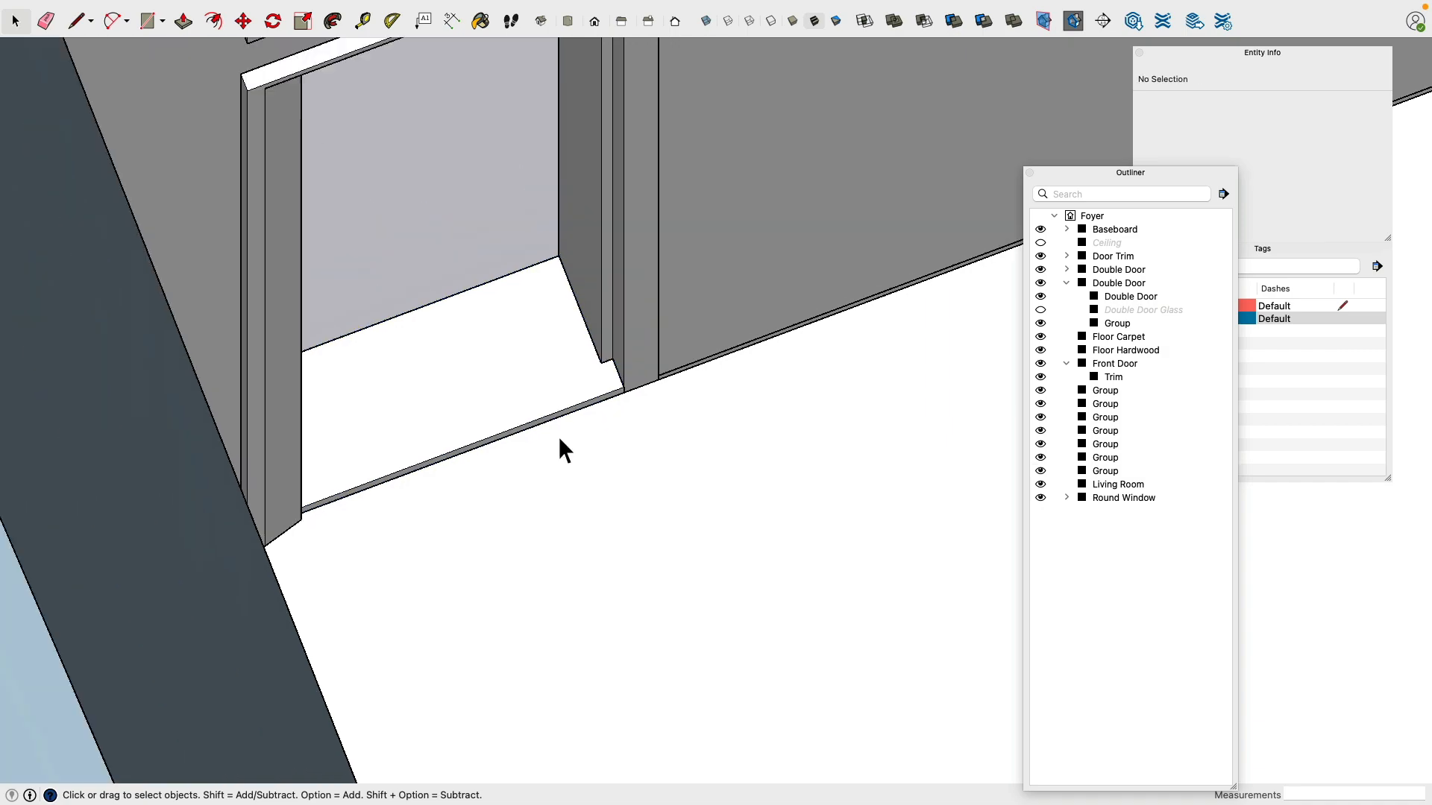
middle_click_drag(564, 450, 526, 610)
scroll(534, 345, "down", 3)
Step: Draw a 0.5 inch line outward on the floor from the sill's corner at the door trim, with a shorter vertical line at its end
key("ctrl+Left")
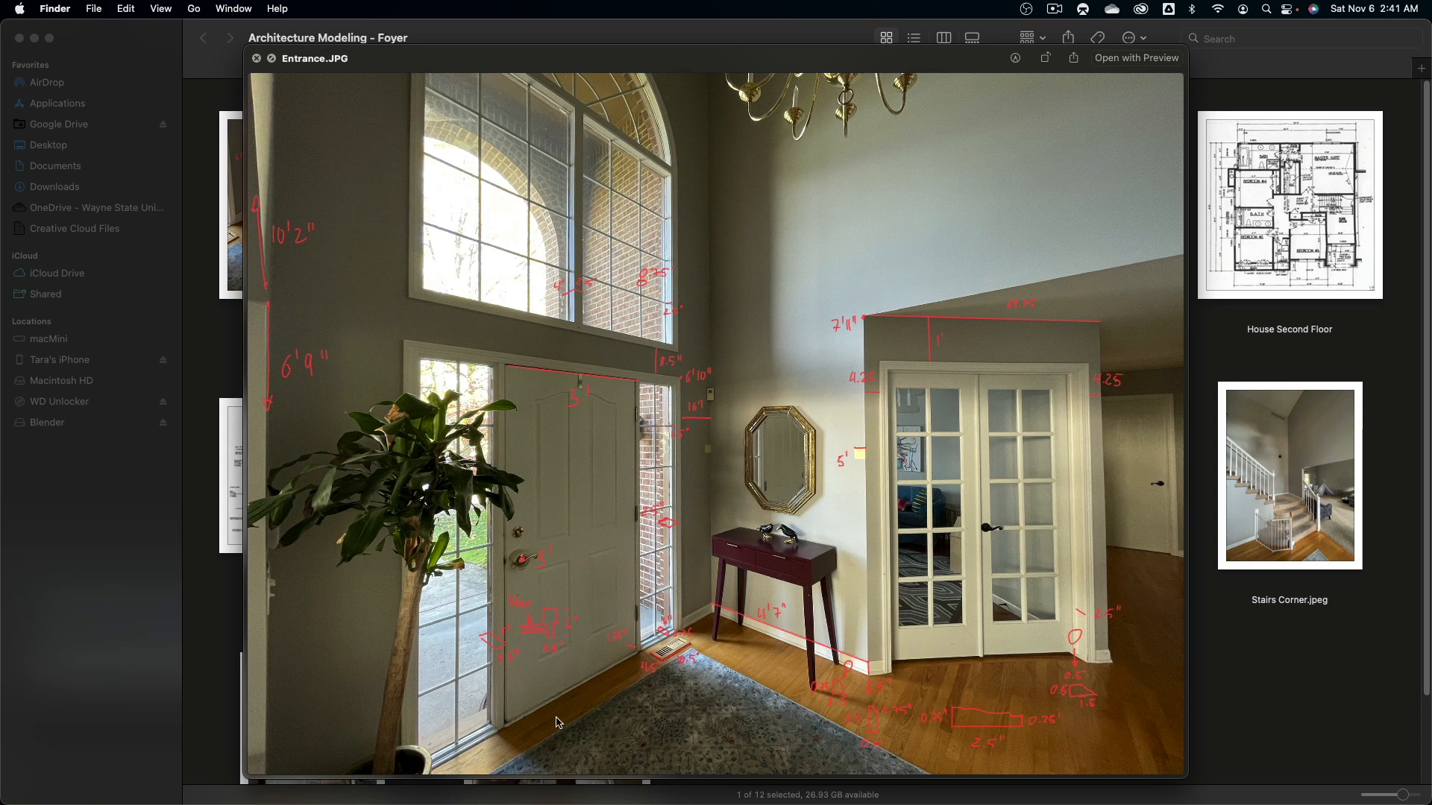
key("ctrl+Right")
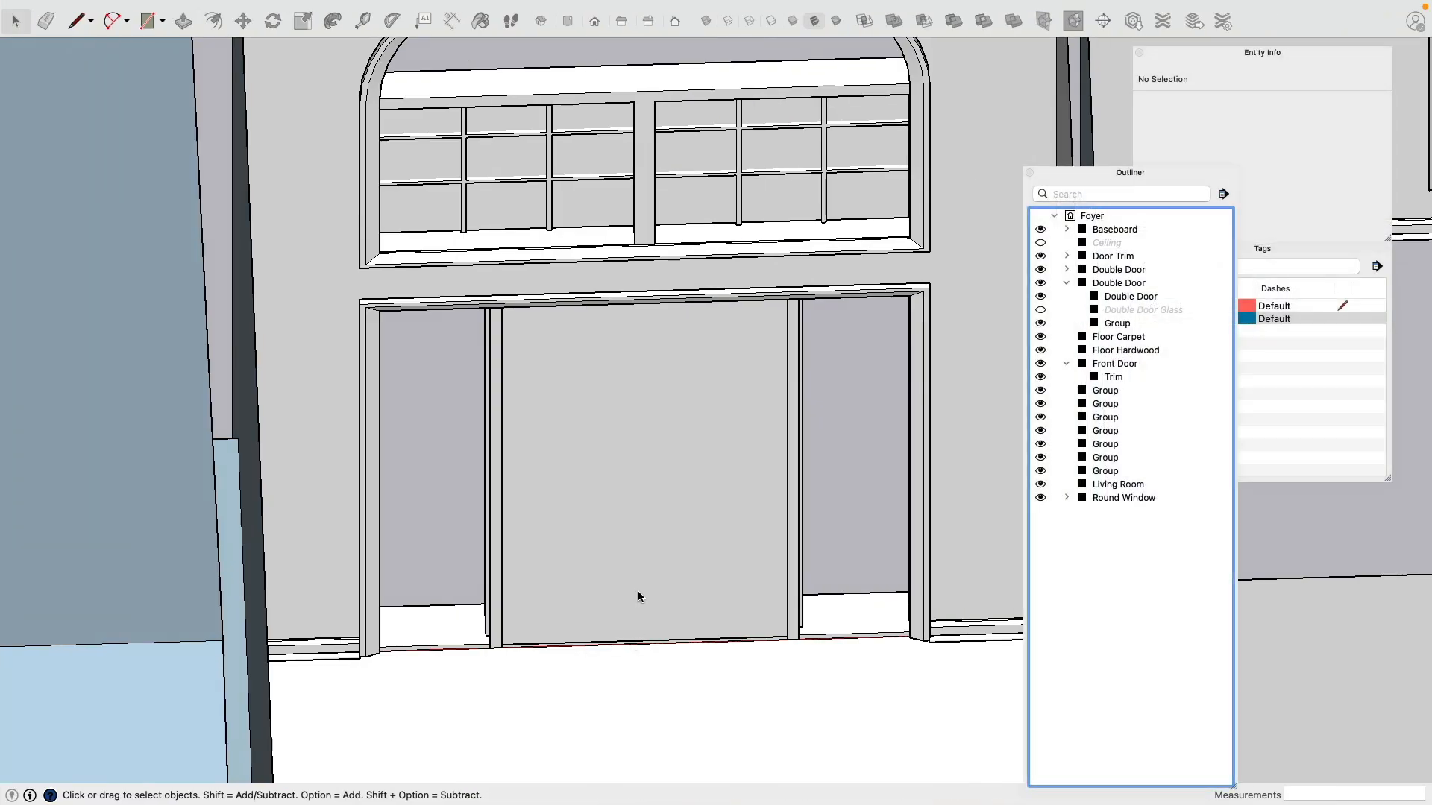
mouse_move(639, 595)
middle_mouse_down()
mouse_move(782, 630)
mouse_move(894, 565)
middle_mouse_up()
scroll(892, 559, "up", 10)
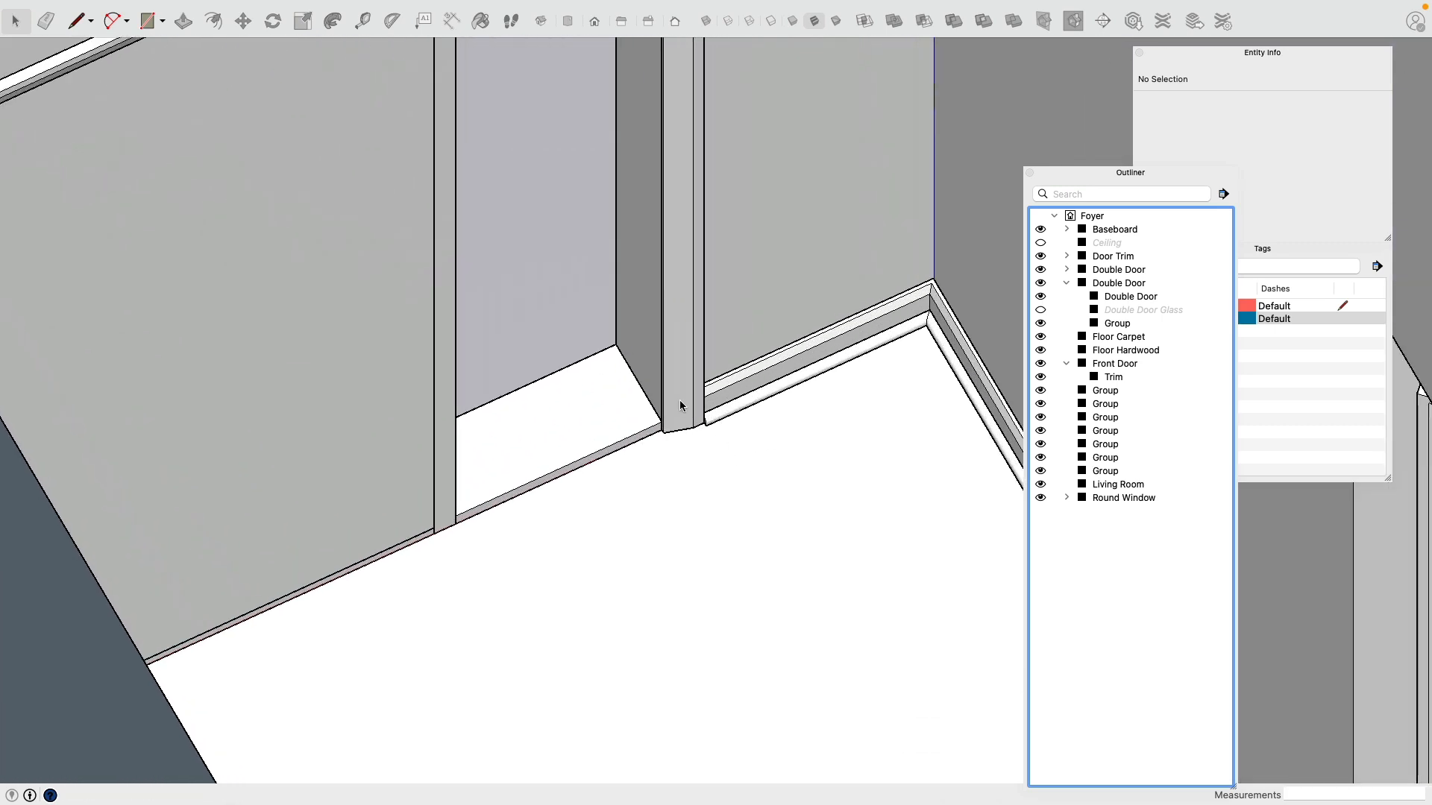
scroll(738, 428, "down", 5)
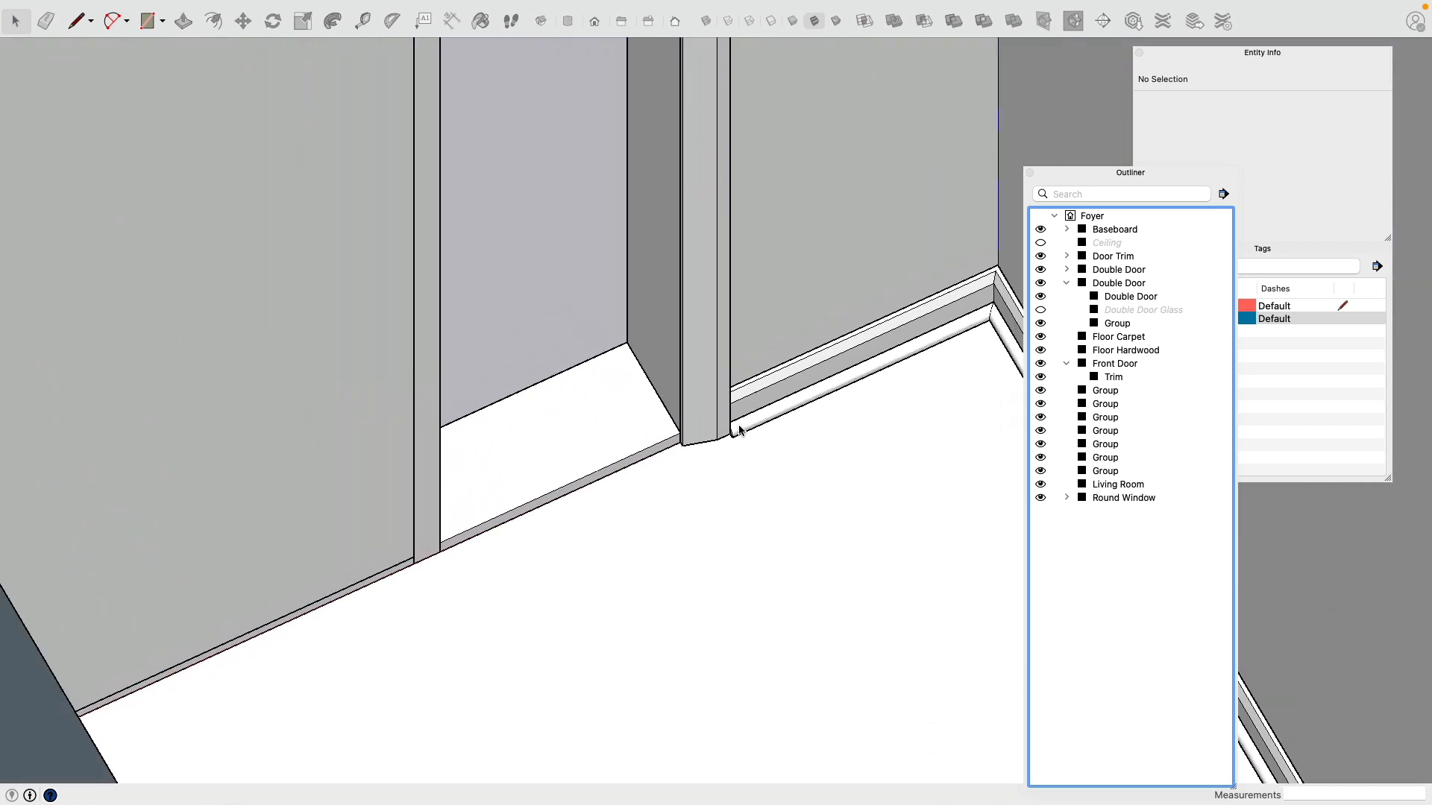
scroll(735, 430, "up", 7)
scroll(733, 435, "down", 5)
scroll(734, 437, "up", 2)
middle_click_drag(733, 436, 393, 198)
left_click(79, 21)
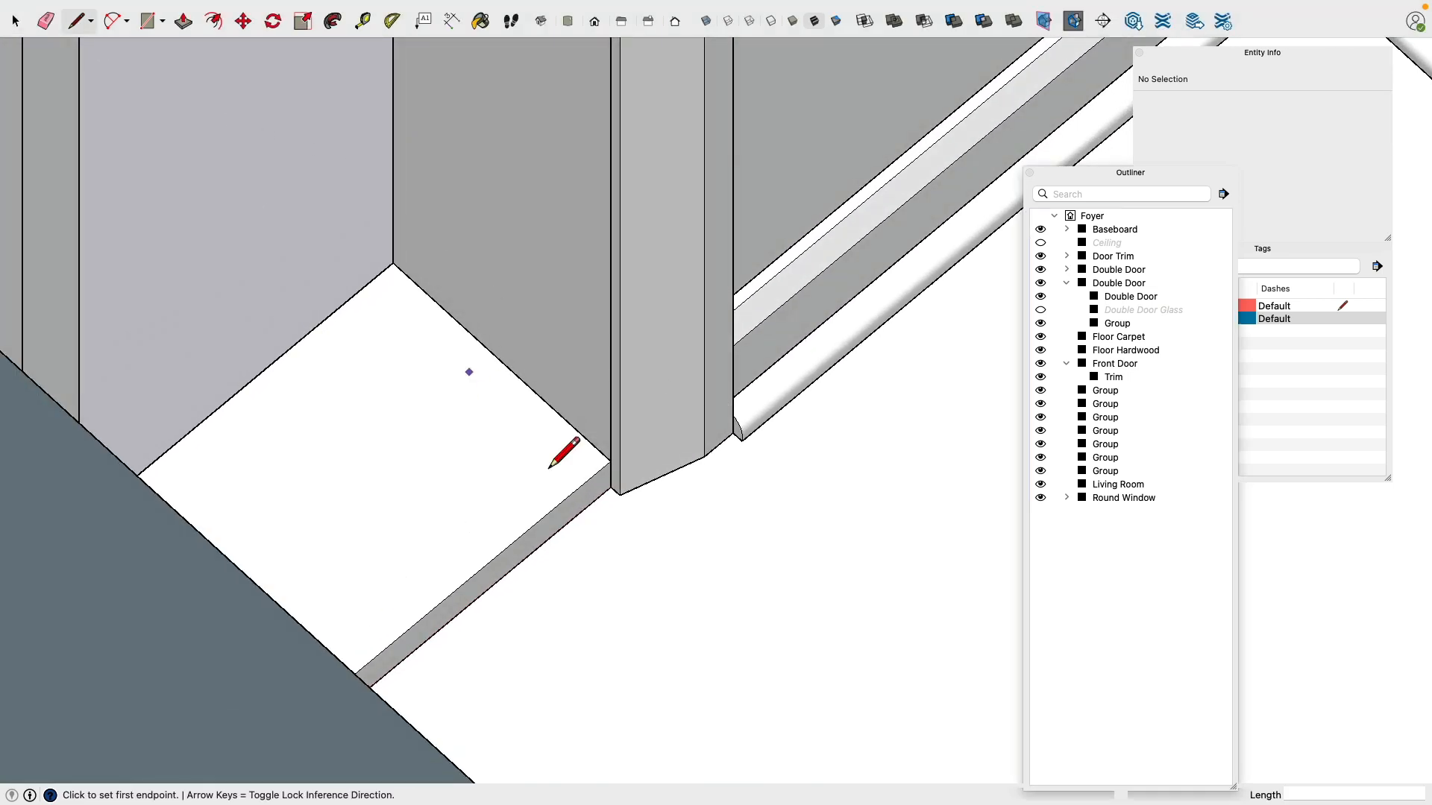
scroll(642, 477, "up", 3)
left_click(636, 450)
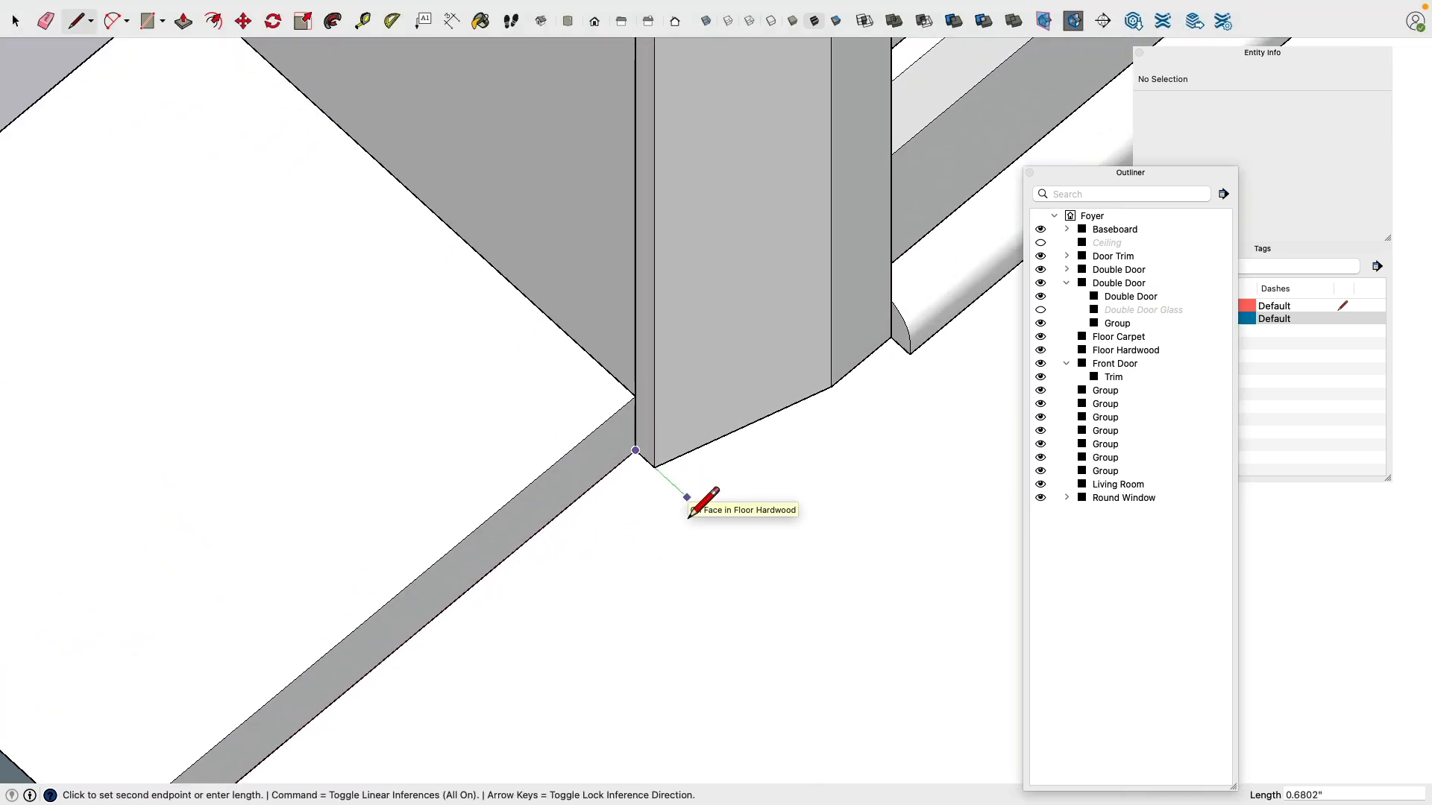
type(".5")
key("Return")
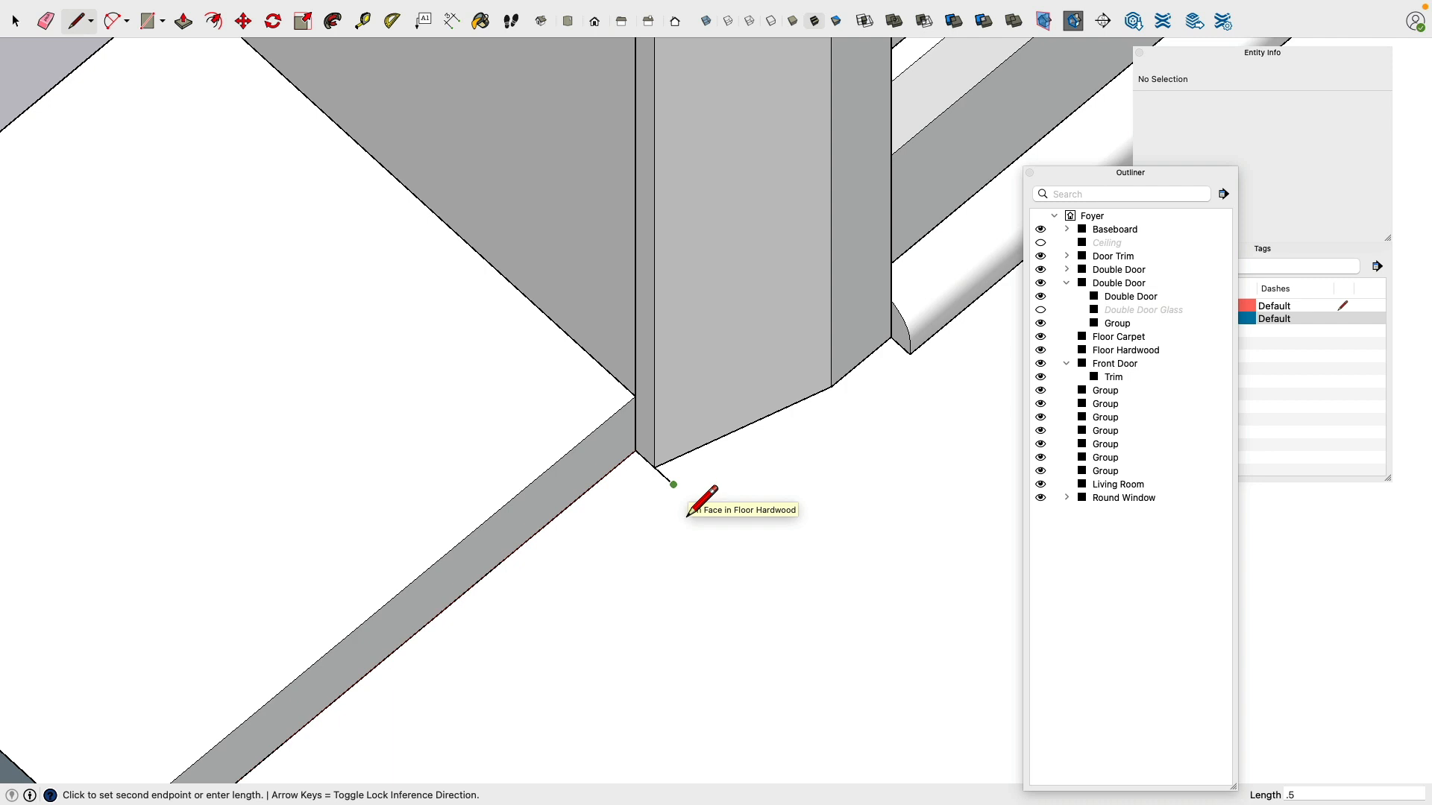
key("Up")
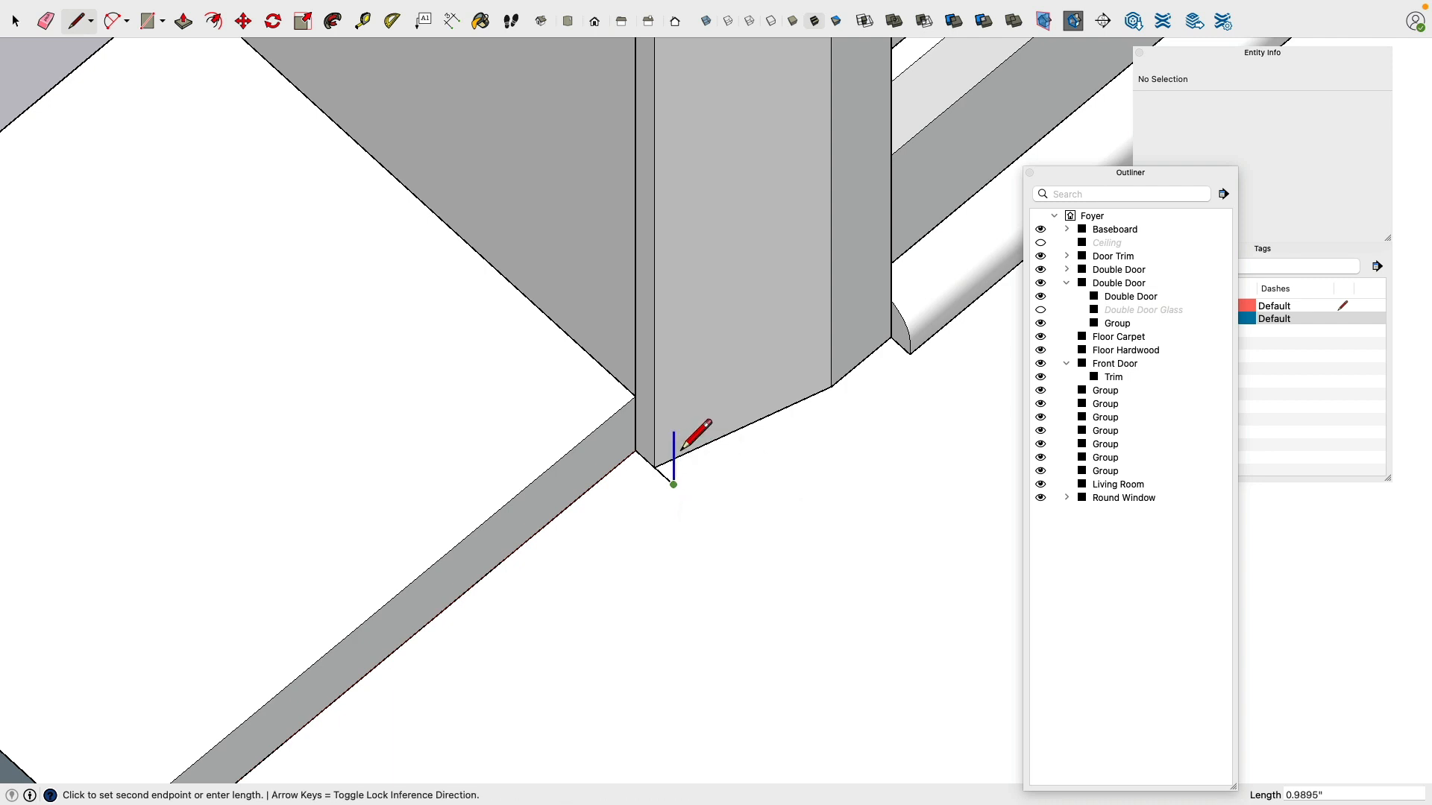
key("Return")
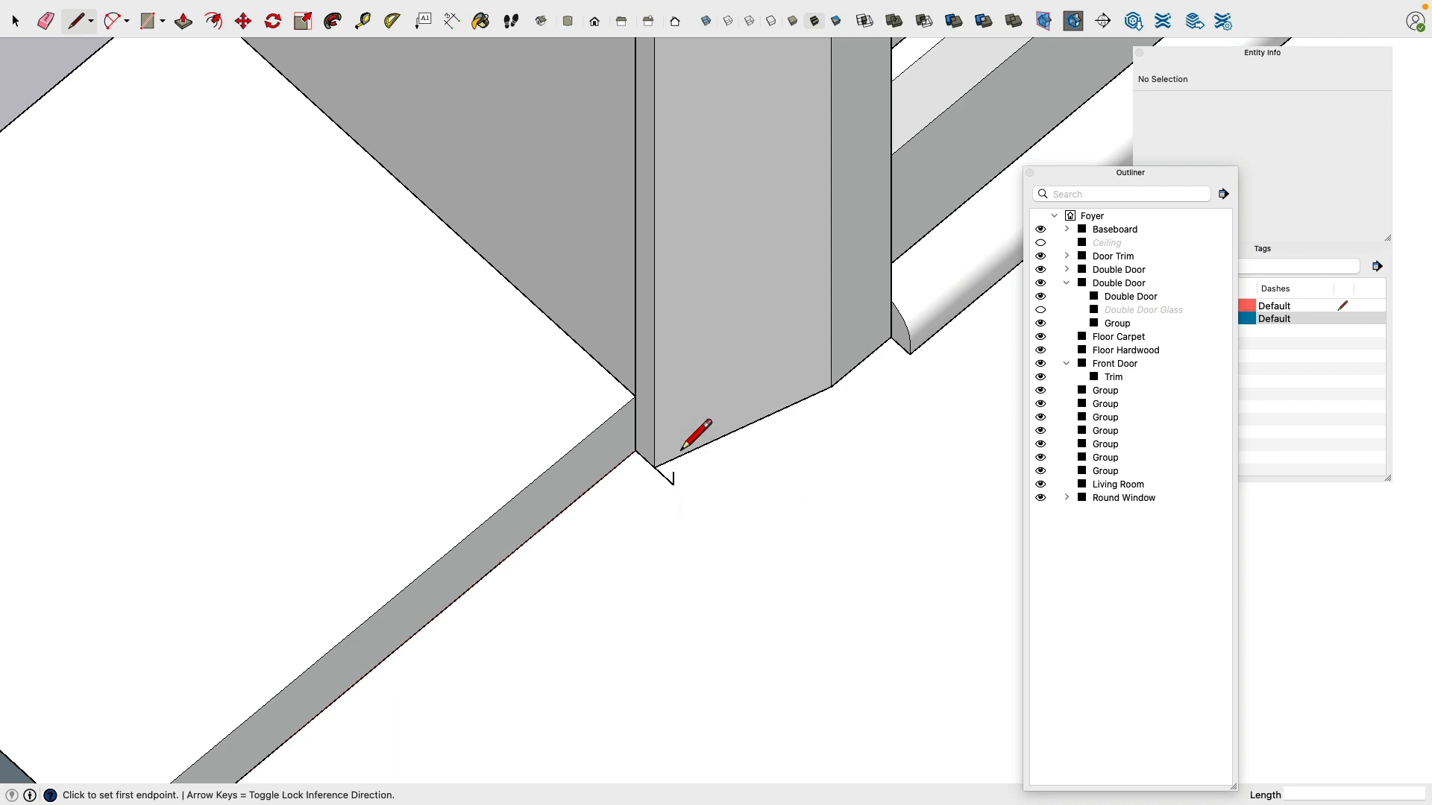
Step: Draw a 0.5 inch vertical line up from the sill's bottom corner as the profile's back edge
scroll(674, 453, "up", 2)
left_click(621, 459)
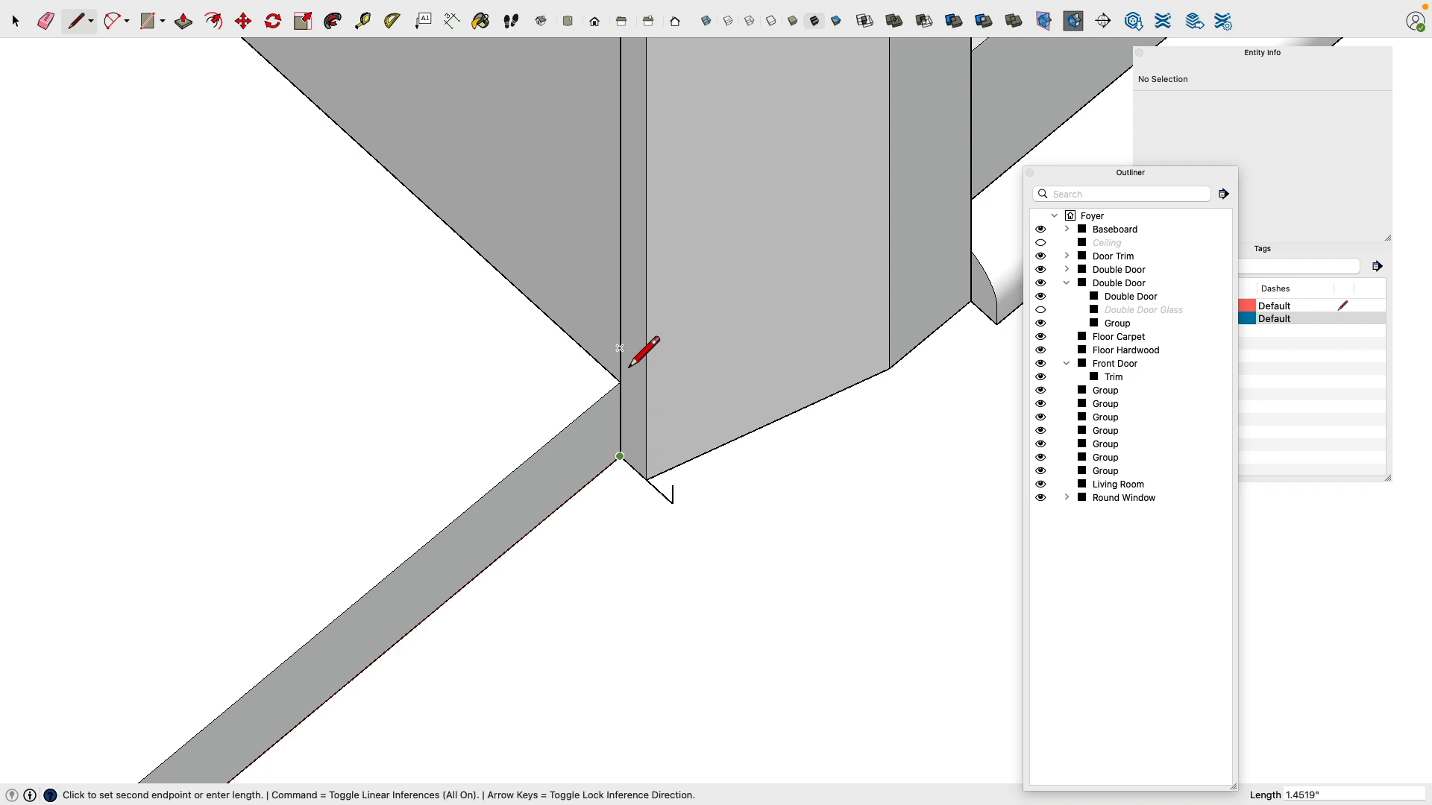
type(".5")
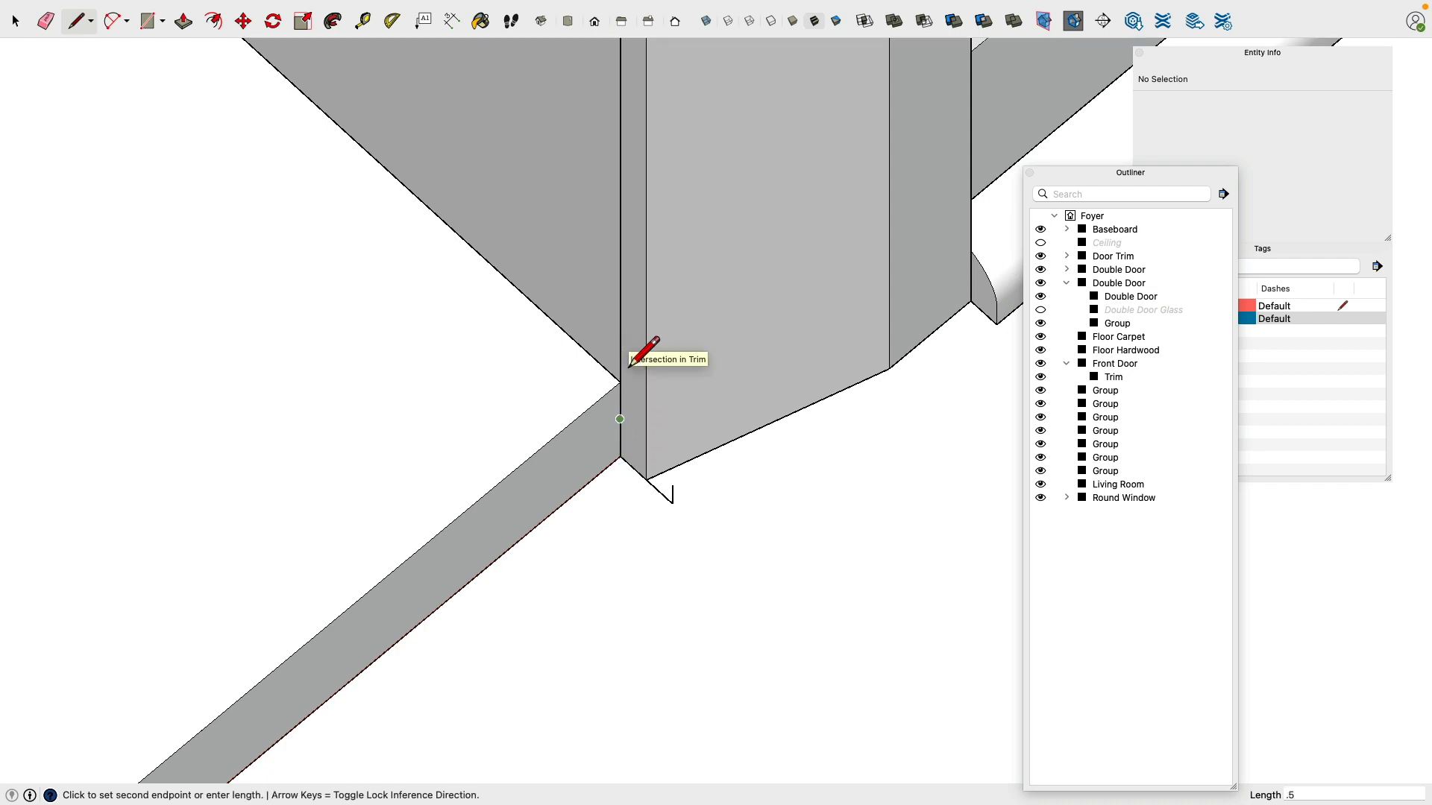
key("Return")
middle_click_drag(629, 368, 666, 413)
scroll(647, 447, "up", 3)
left_click(599, 412)
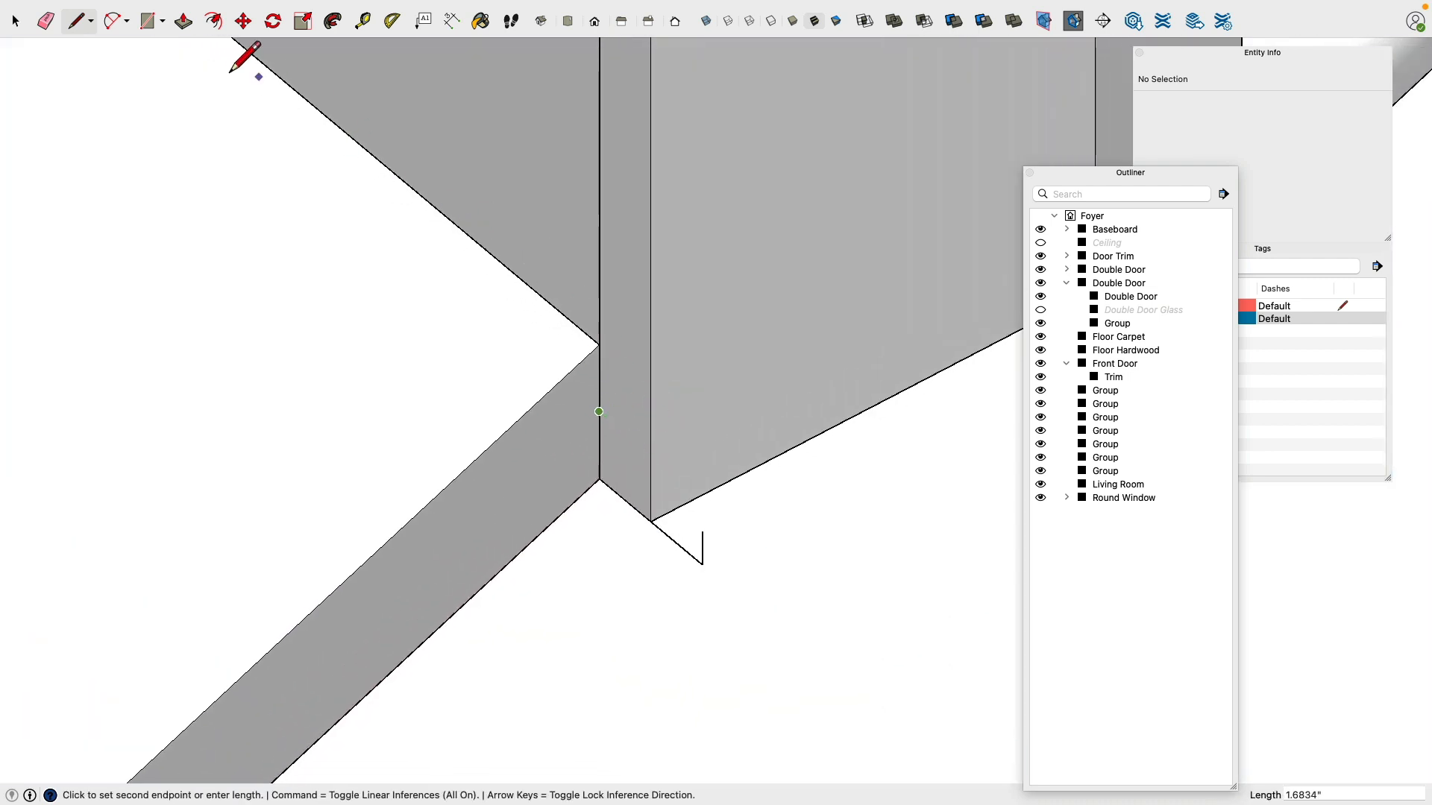
left_click(114, 21)
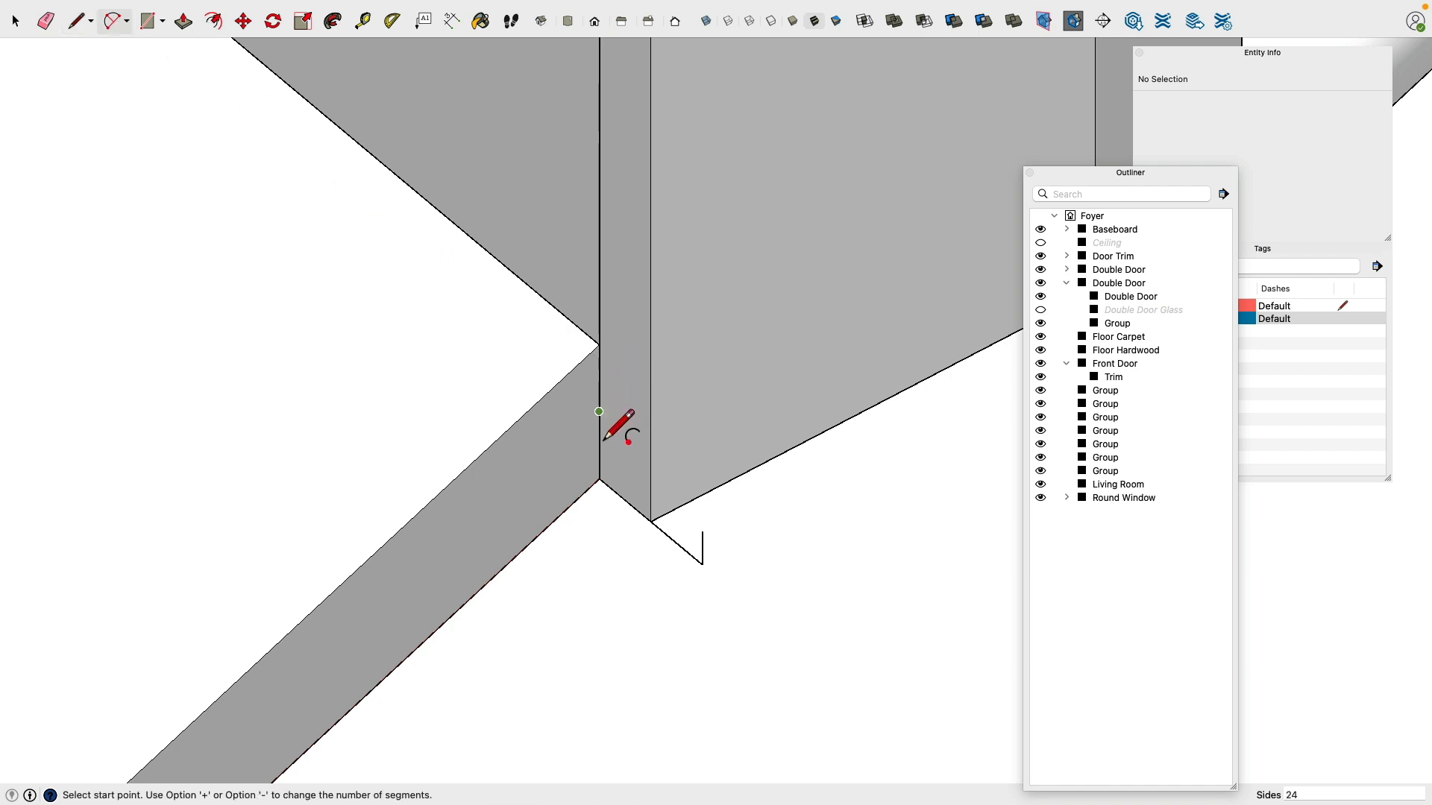
left_click(599, 411)
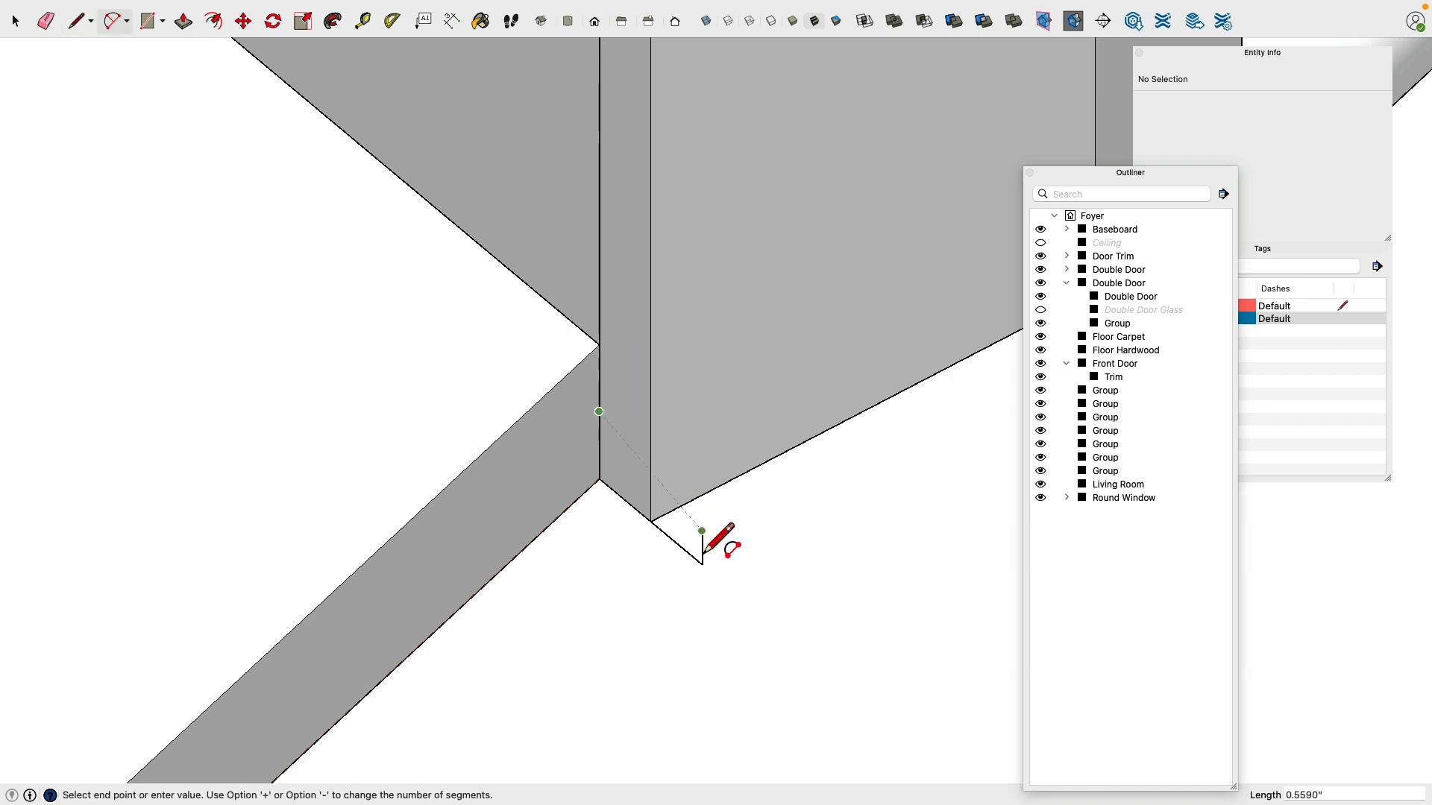
left_click(701, 531)
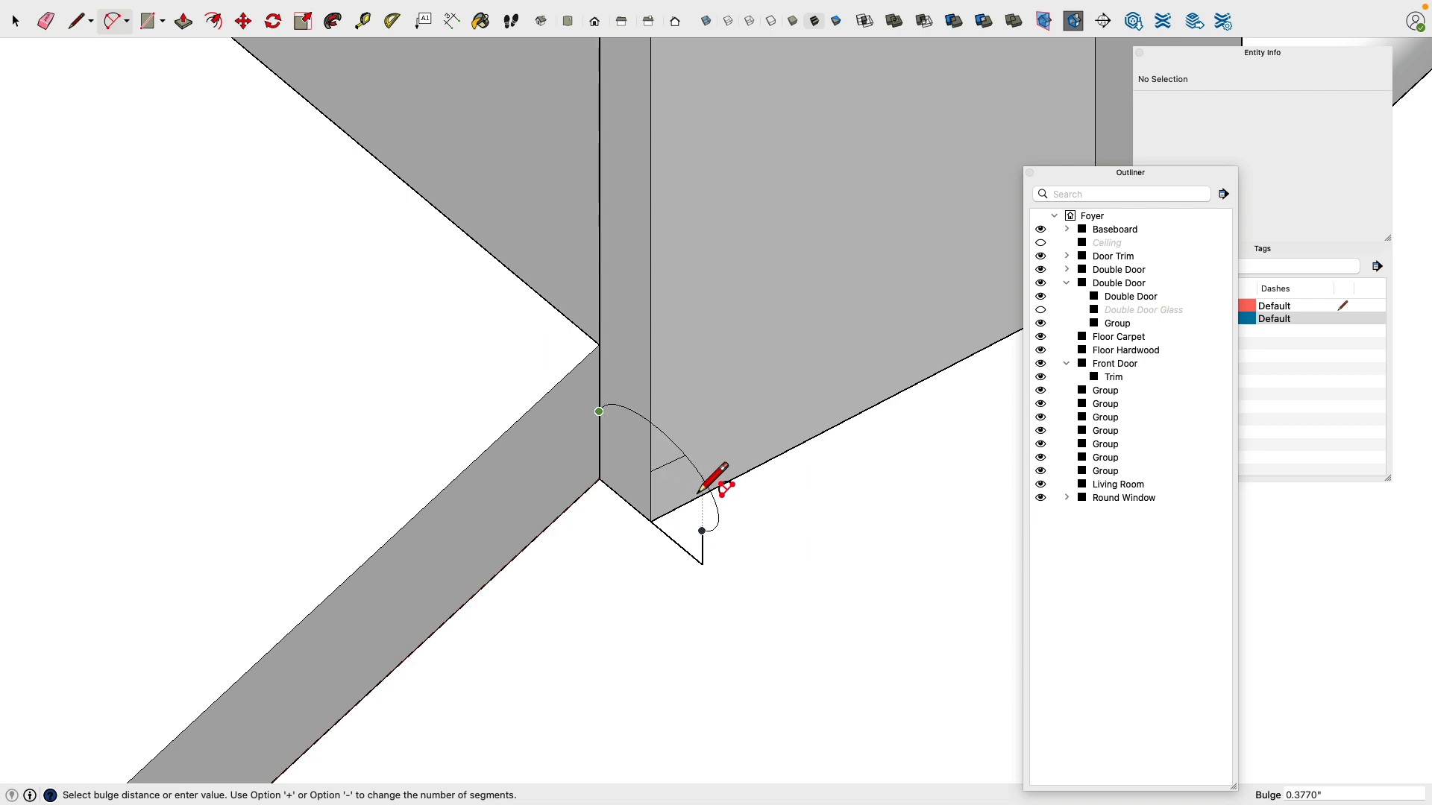
middle_click_drag(697, 489, 702, 454)
scroll(703, 453, "down", 10)
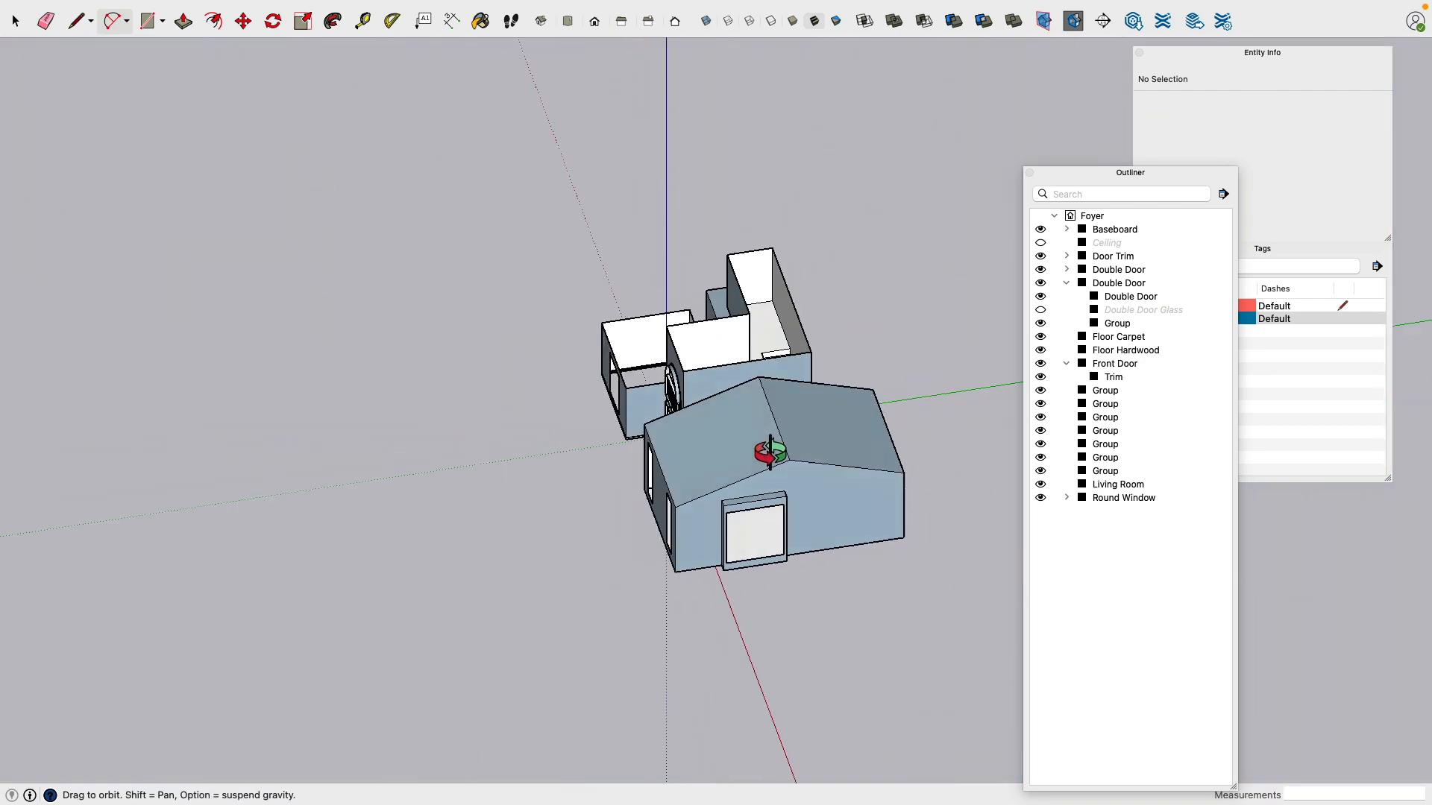
scroll(770, 451, "up", 10)
scroll(713, 500, "up", 10)
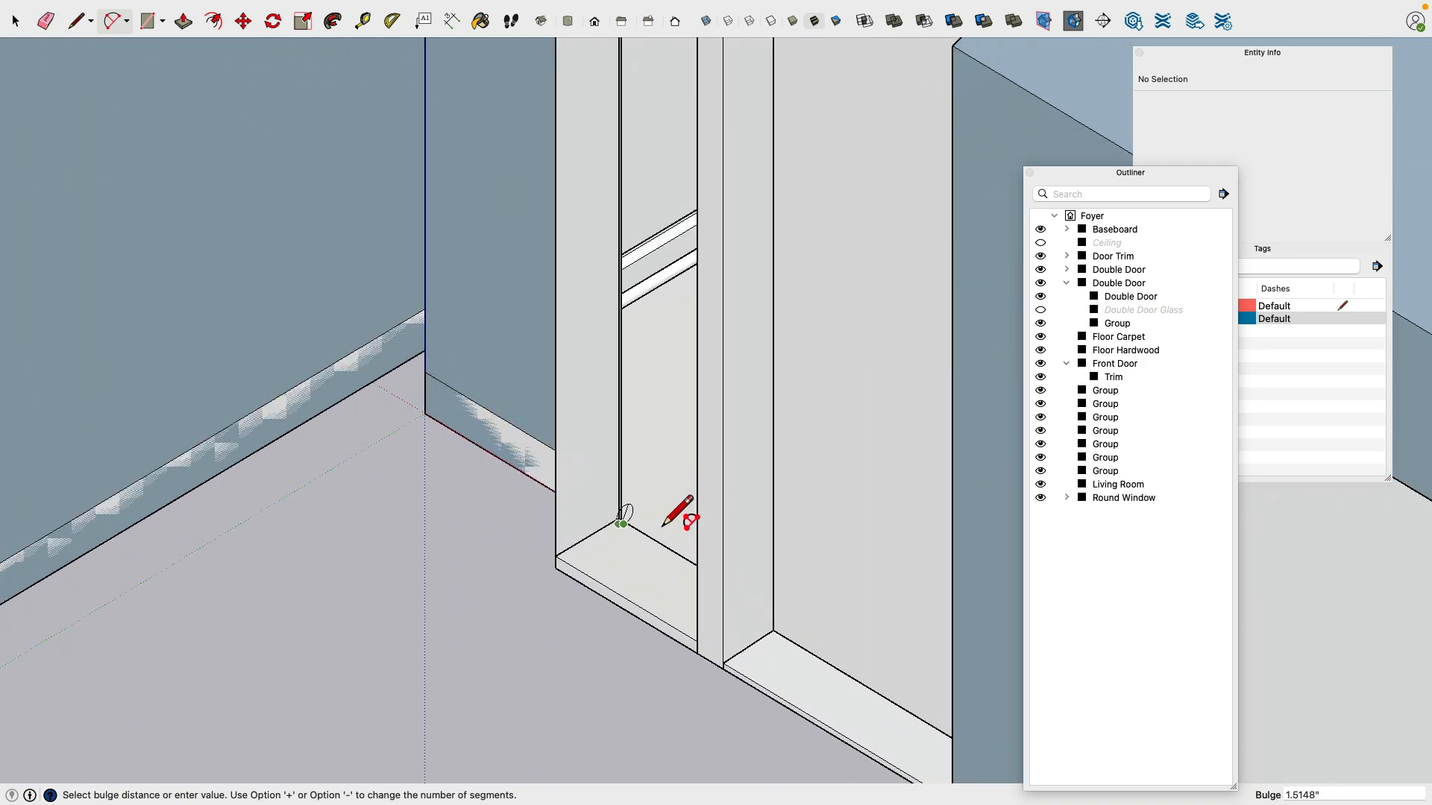
middle_click_drag(684, 505, 352, 528)
key("Escape")
Step: Hide the gabled exterior group and the Living Room group that block the view of the foyer
left_click(15, 21)
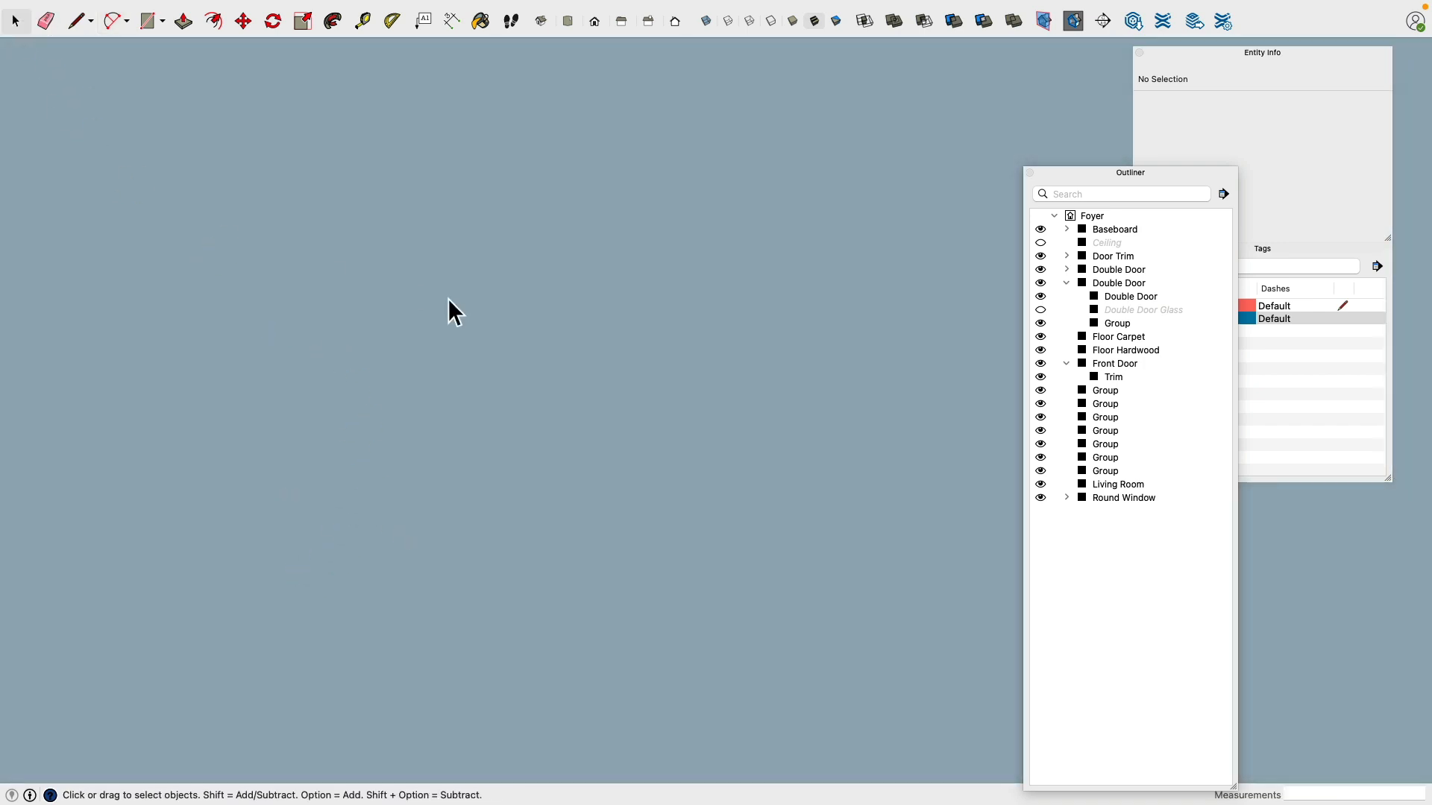
scroll(610, 369, "down", 3)
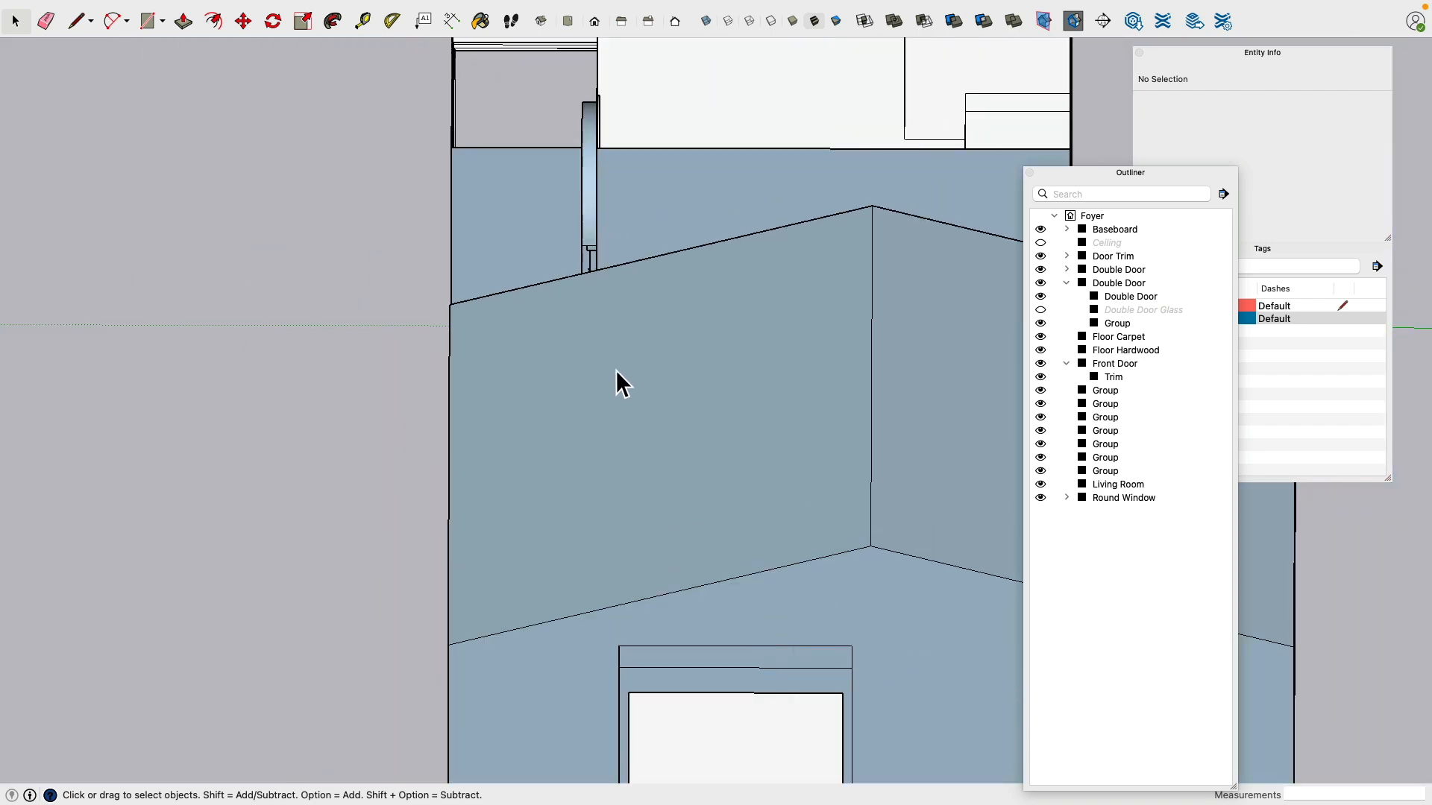
left_click(616, 371)
key("super+e")
left_click(645, 340)
key("super+e")
Step: Hide the sidelight sill group and the Front Door group around the small profile lines
scroll(674, 346, "up", 1)
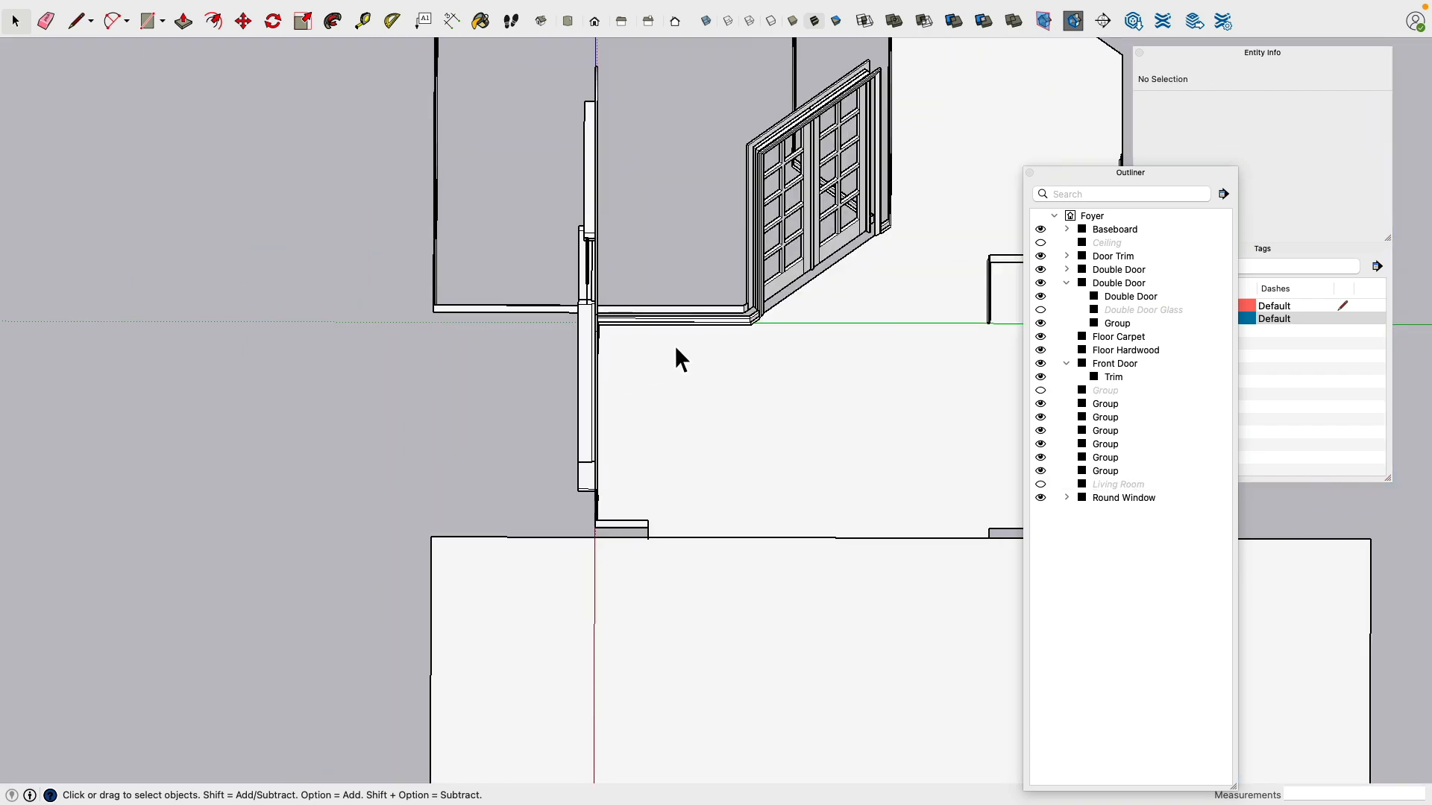
middle_click_drag(674, 346, 660, 329)
scroll(660, 331, "up", 10)
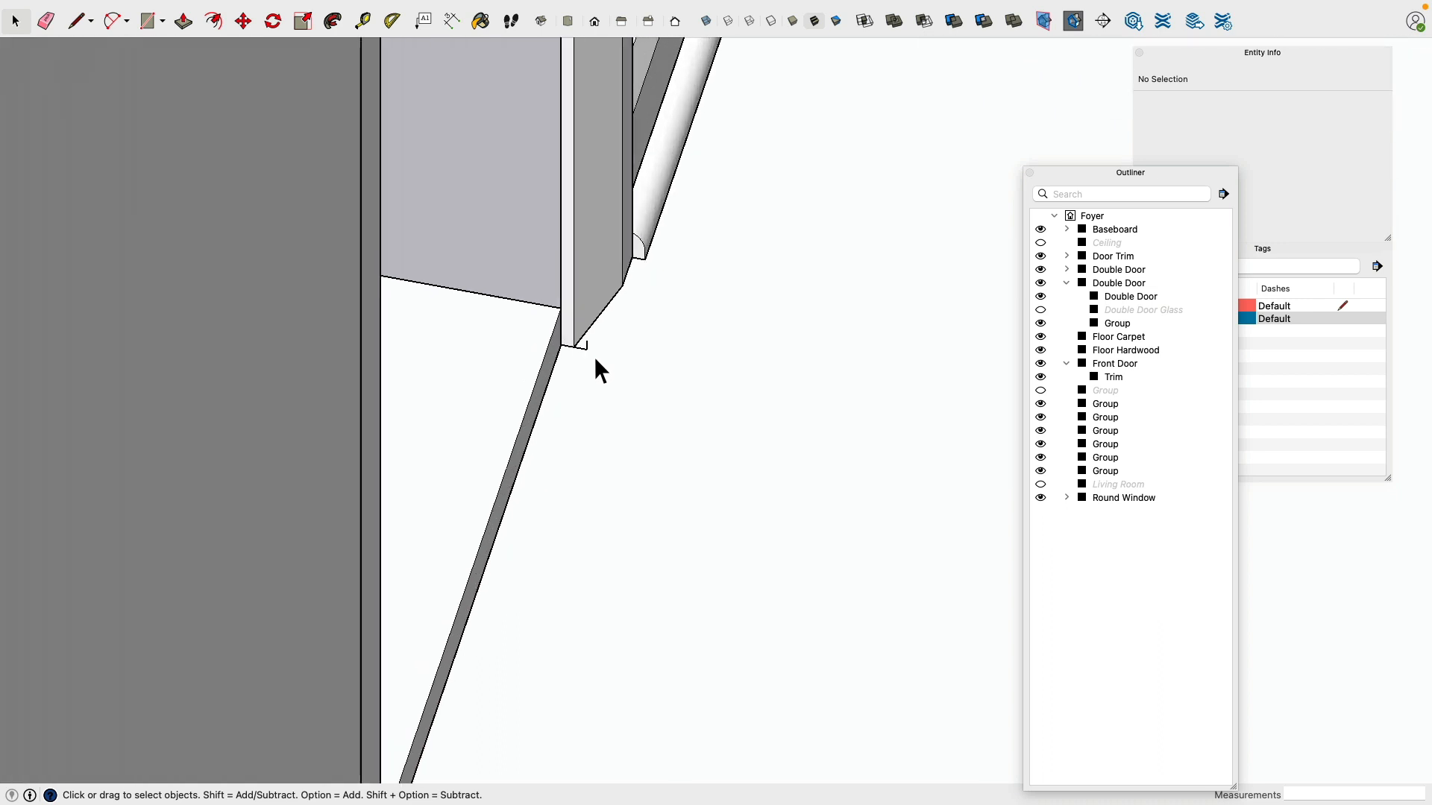
scroll(585, 365, "up", 2)
left_click(448, 375)
key("super+e")
left_click(528, 257)
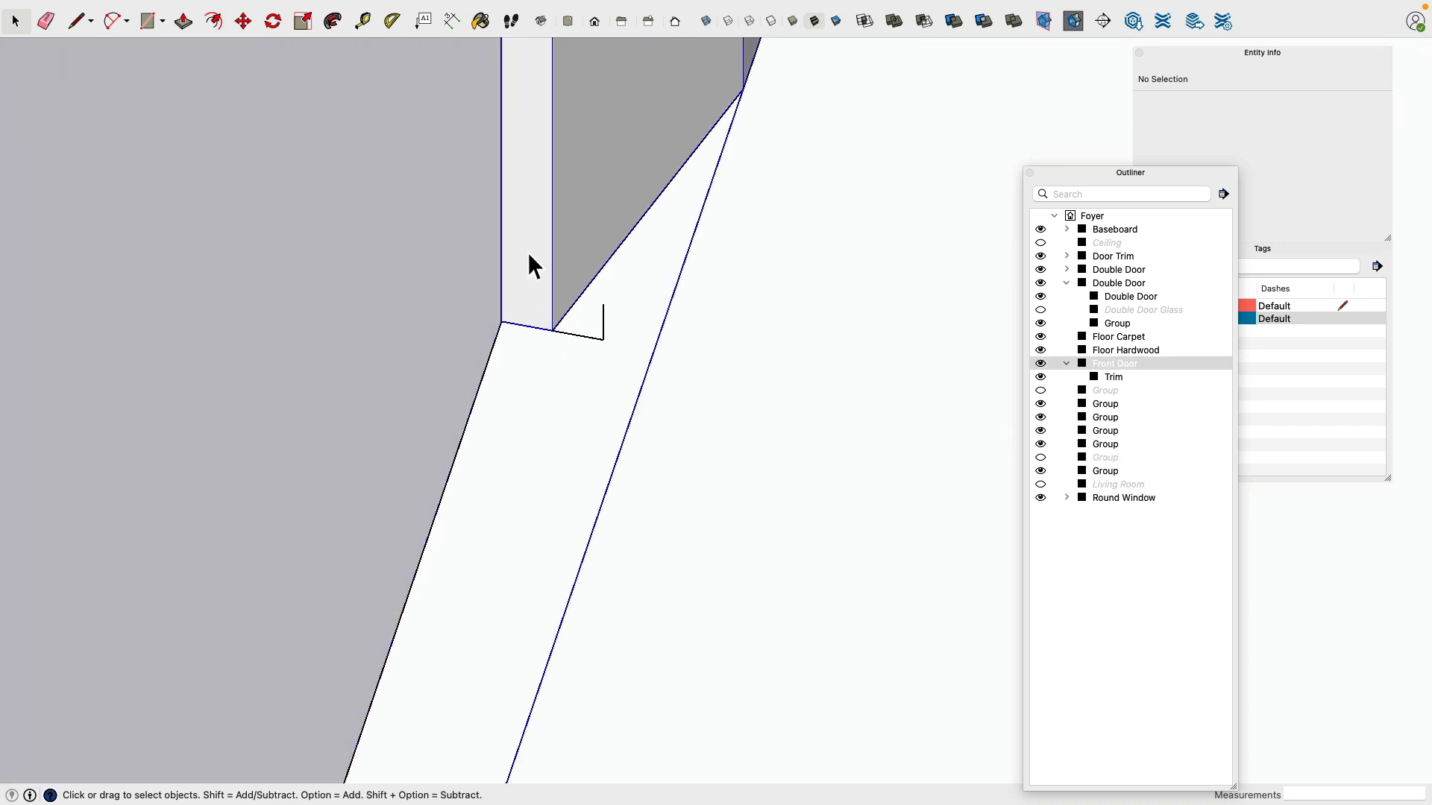
key("super+e")
middle_click_drag(574, 408, 547, 269)
scroll(546, 268, "up", 2)
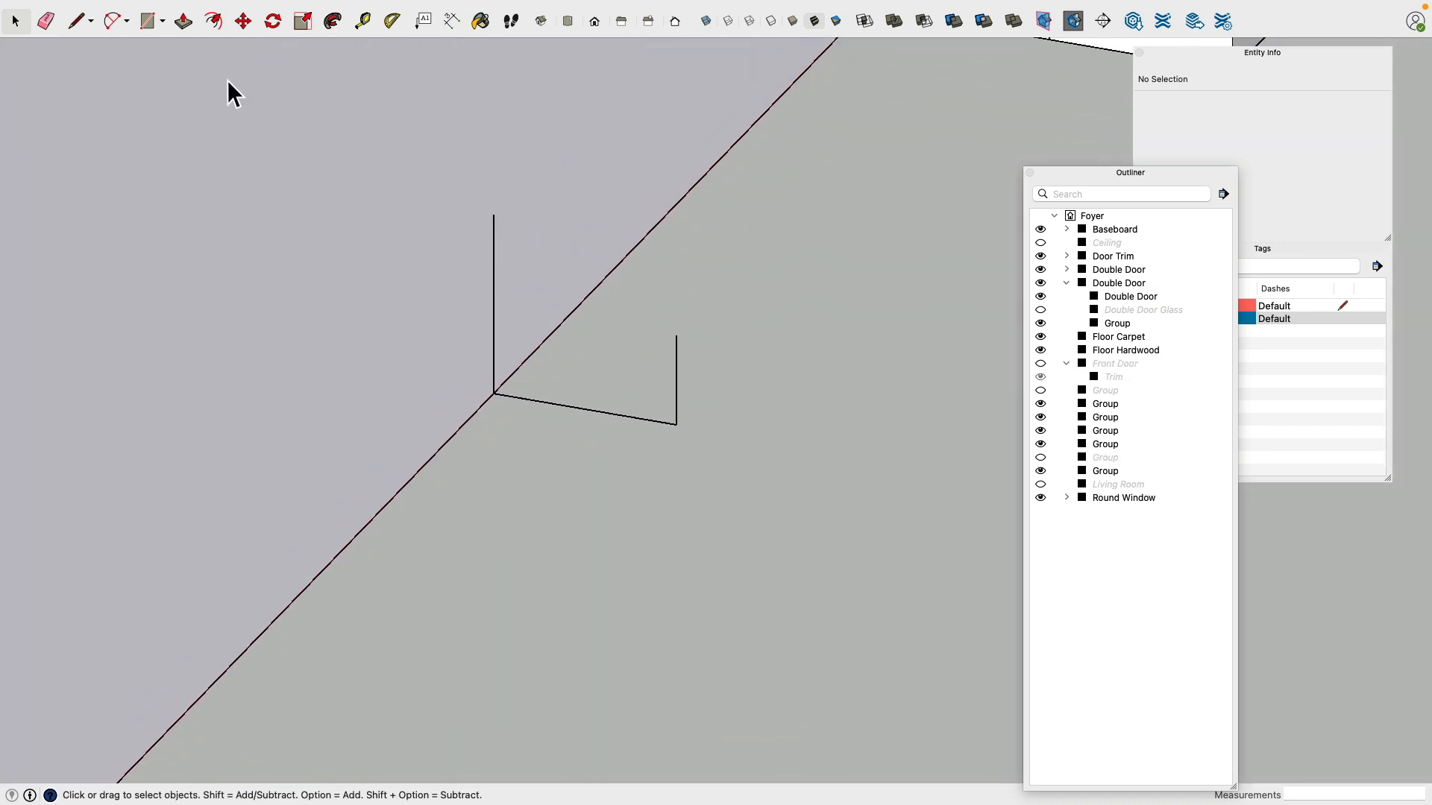
left_click(112, 20)
left_click(493, 214)
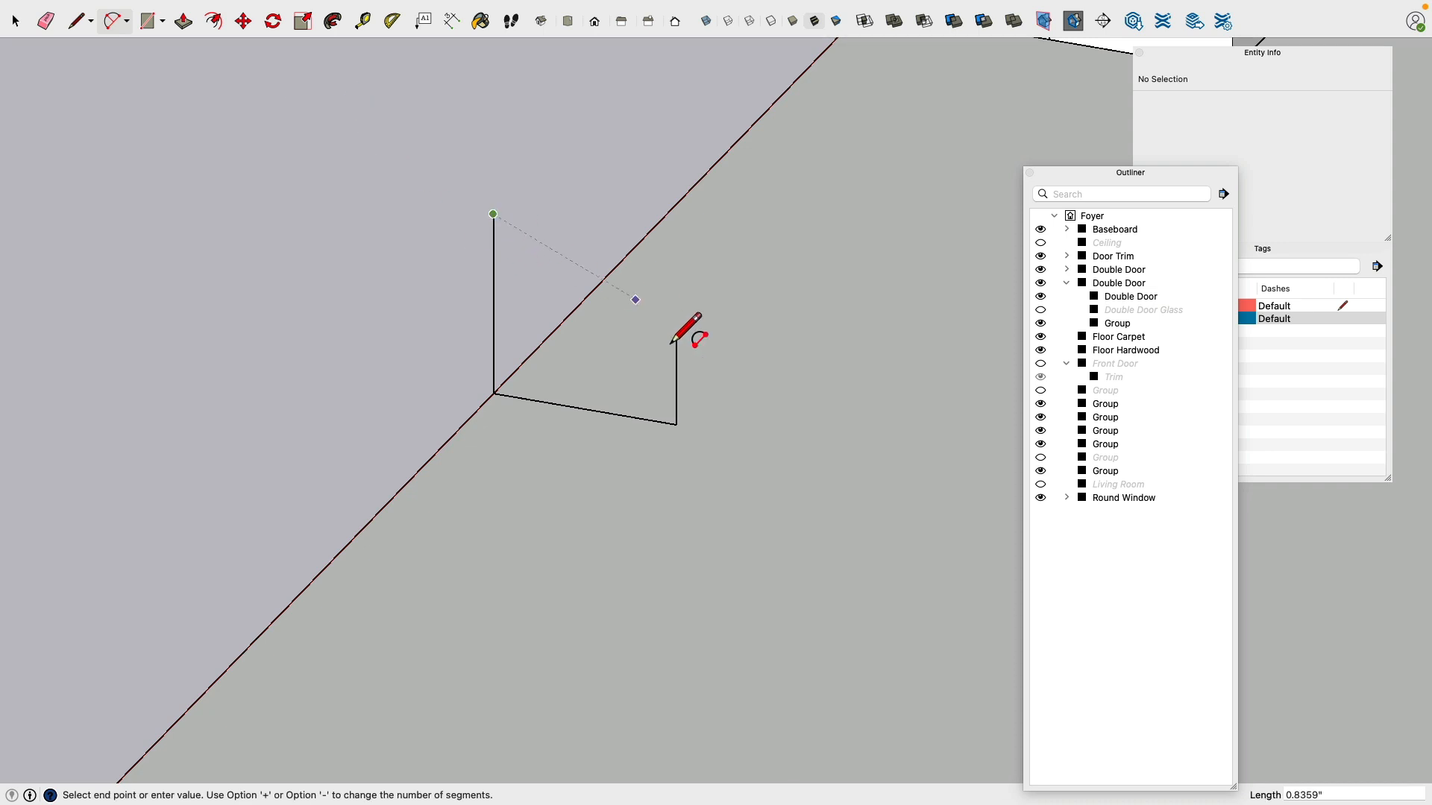
left_click(680, 355)
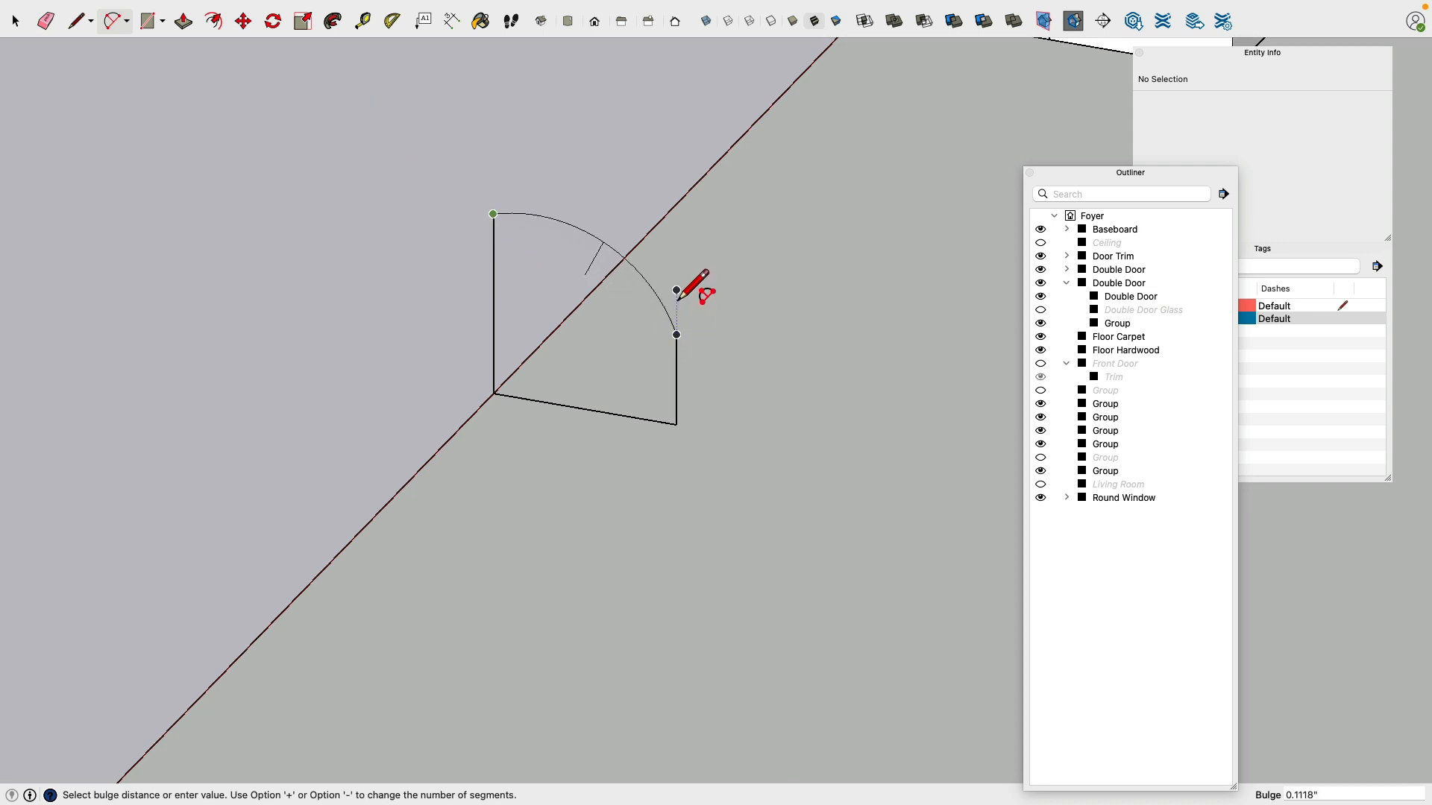
middle_click_drag(696, 296, 678, 296)
scroll(673, 295, "up", 5)
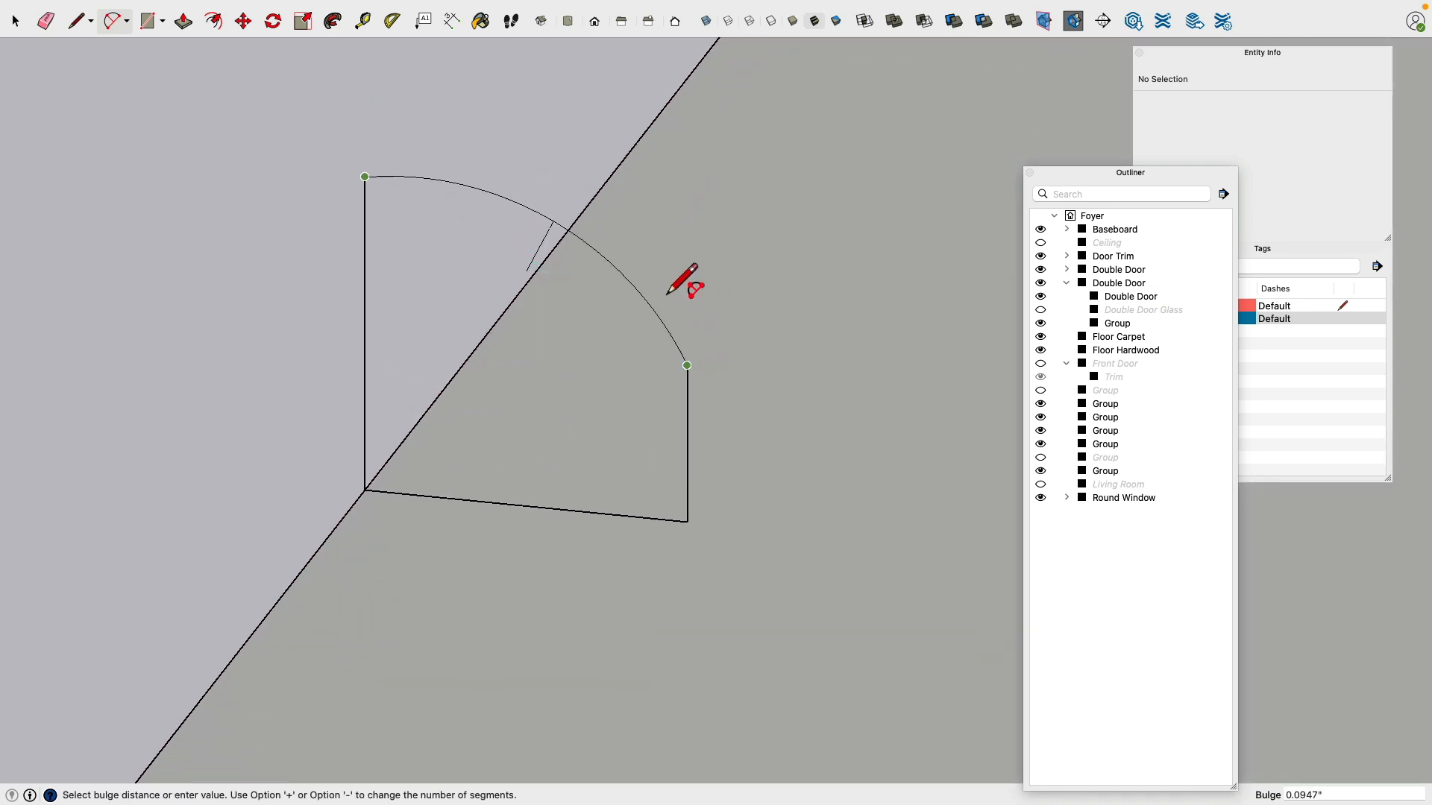
key("Escape")
Step: Retrace the profile's taller vertical line at the wall corner, and erase that edge
middle_click_drag(686, 366, 610, 230)
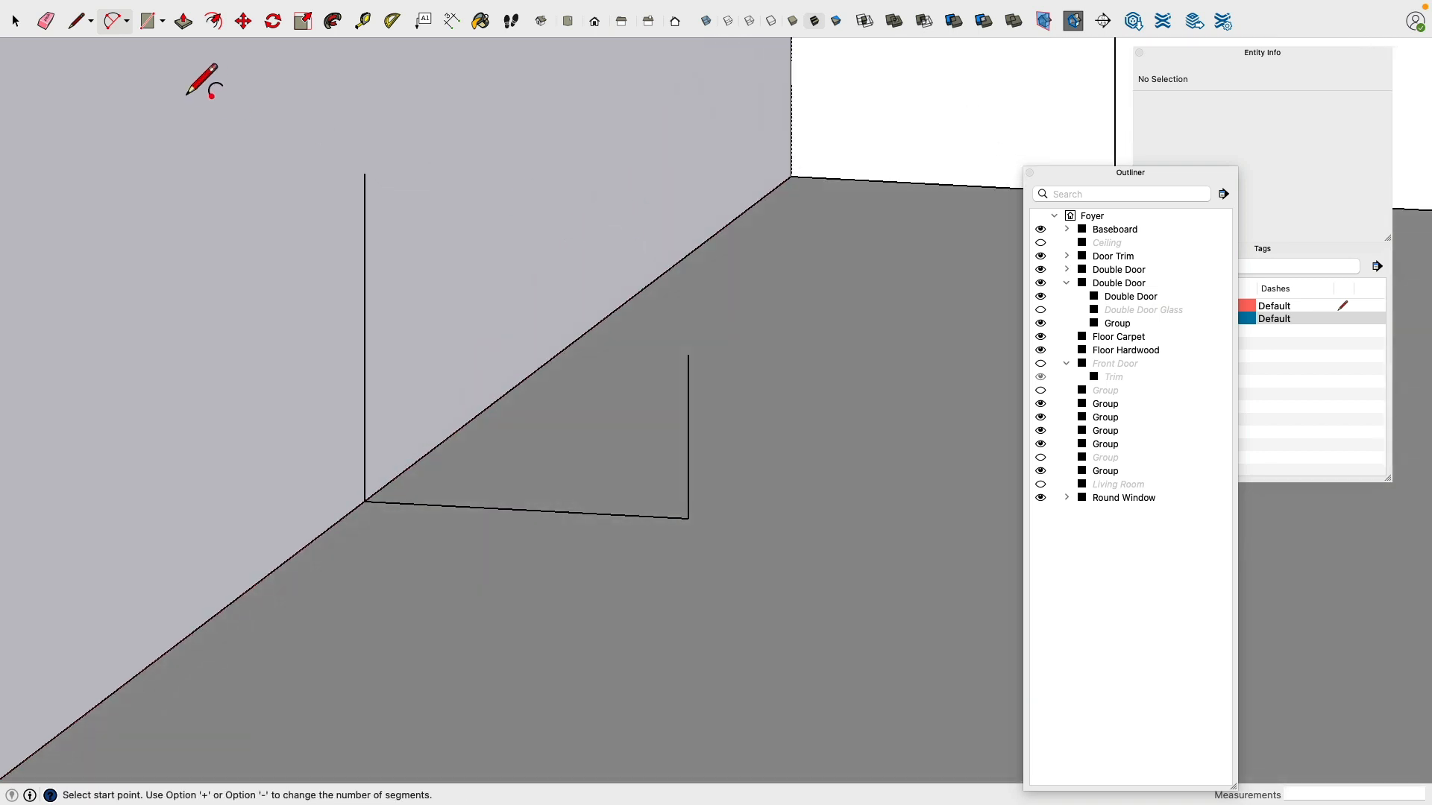
left_click(75, 21)
left_click(364, 515)
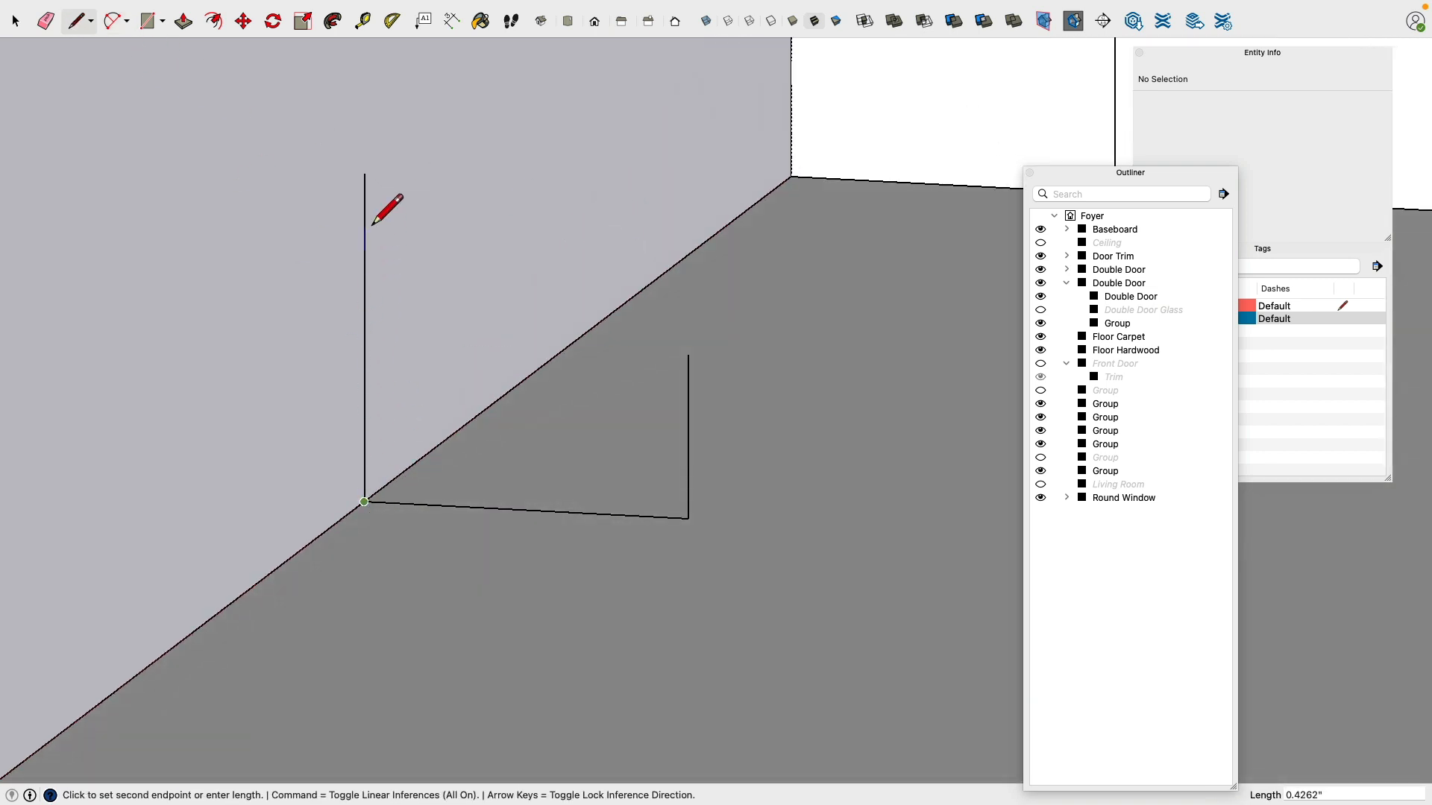
left_click(367, 191)
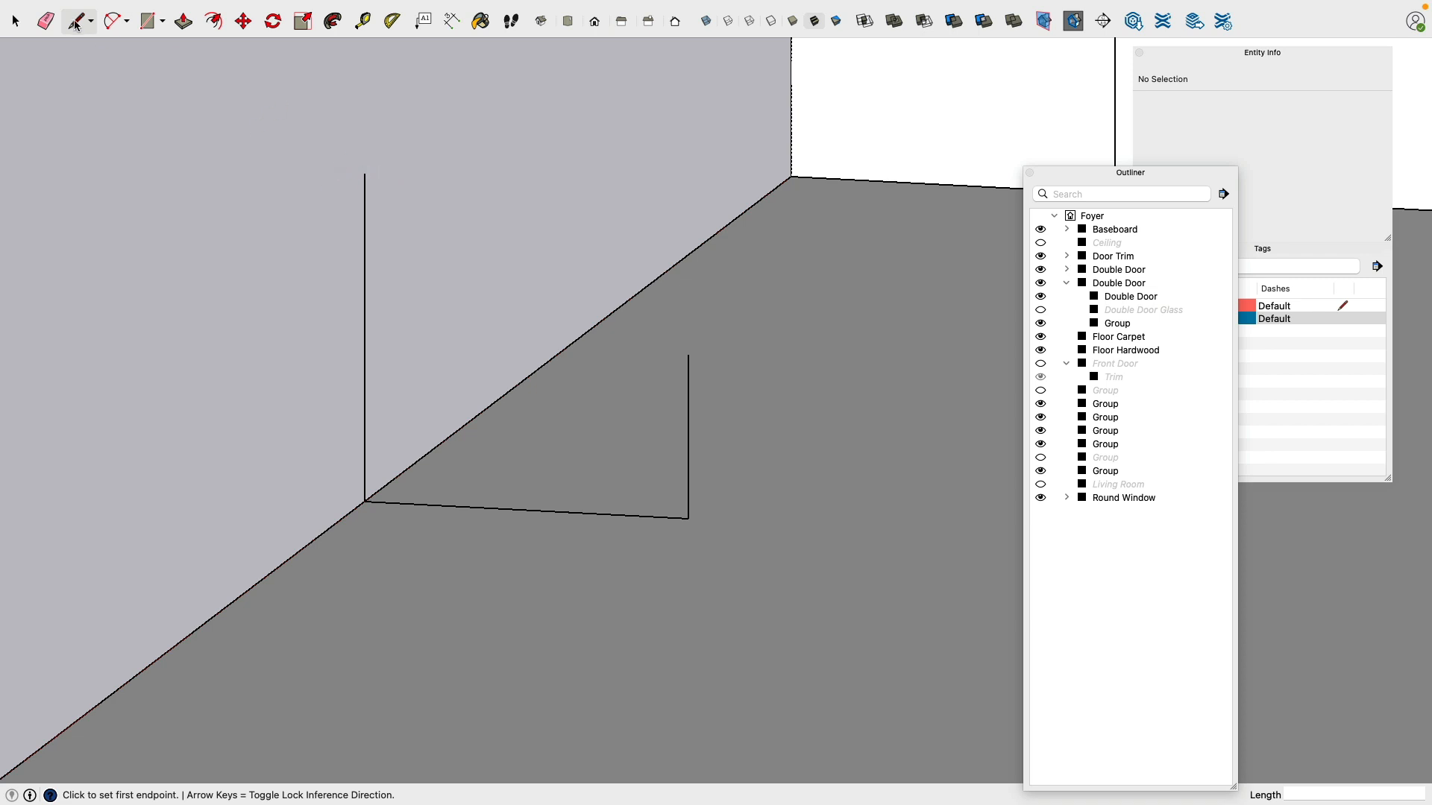
left_click(46, 21)
left_click(372, 203)
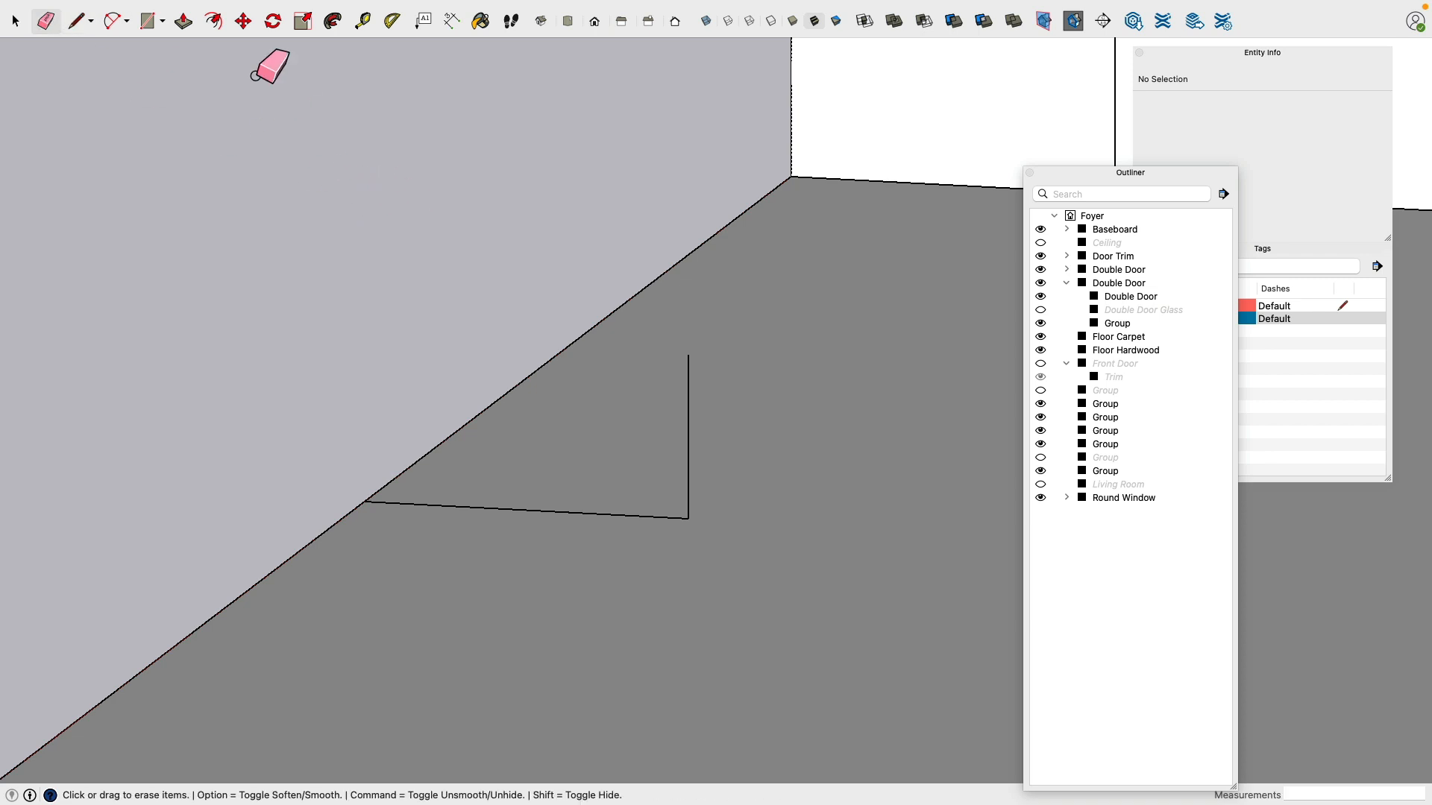
Step: Draw a 0.75 inch vertical line up from the moulding profile's base corner at the wall
left_click(80, 22)
left_click(364, 502)
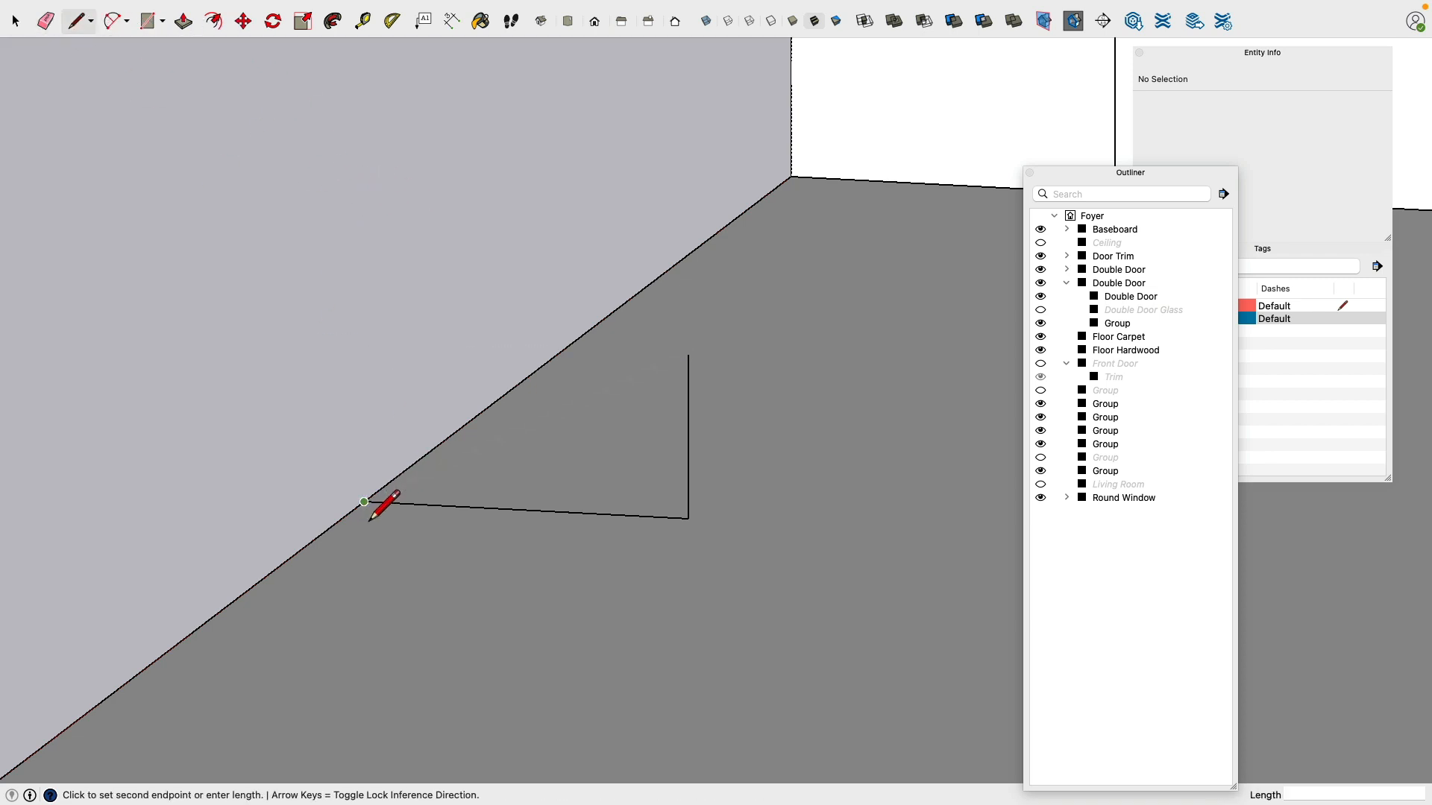
type(".75")
key("Return")
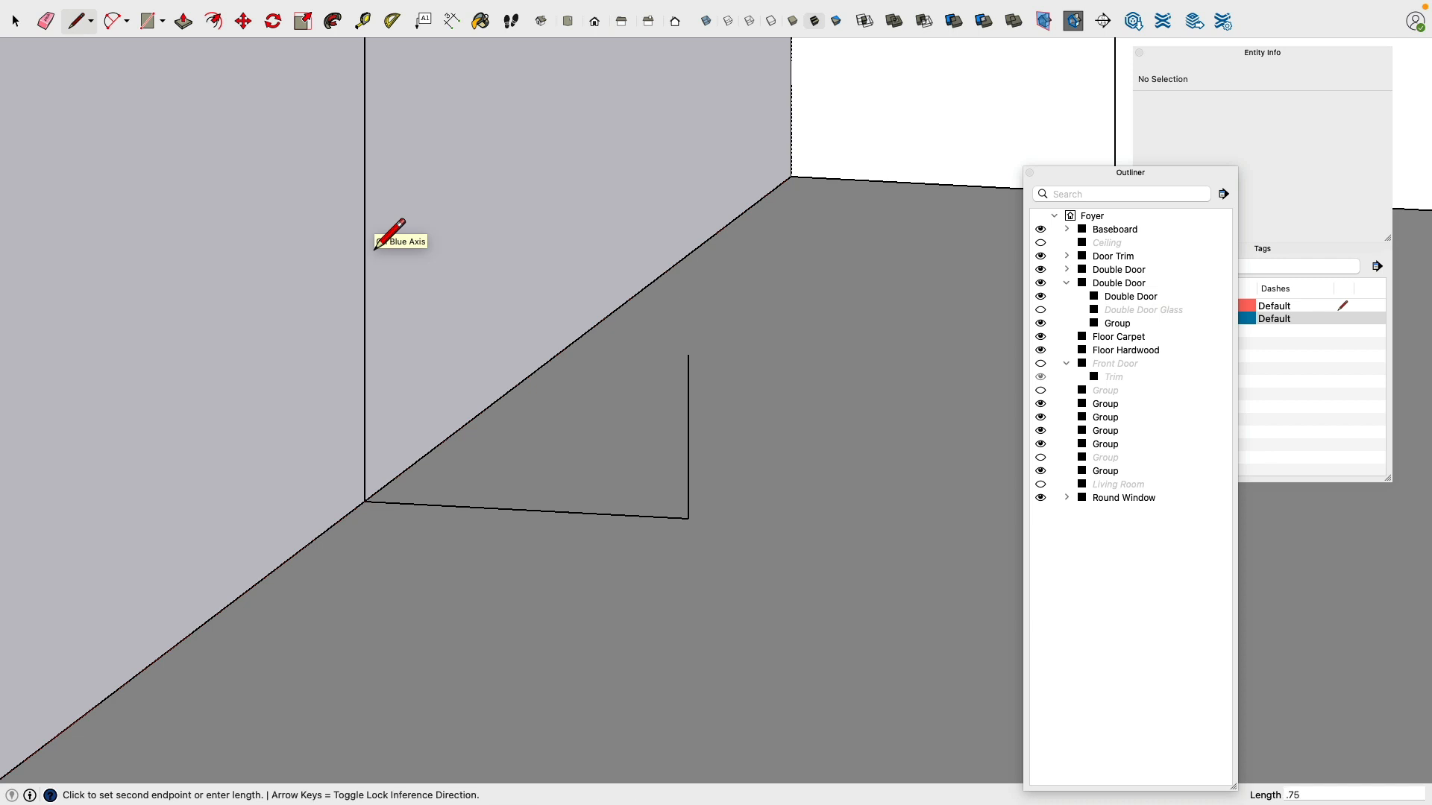
Step: Draw a convex arc joining the upper ends of the profile's two vertical lines to close the moulding face
scroll(412, 248, "down", 4)
middle_click_drag(428, 233, 414, 266, "shift")
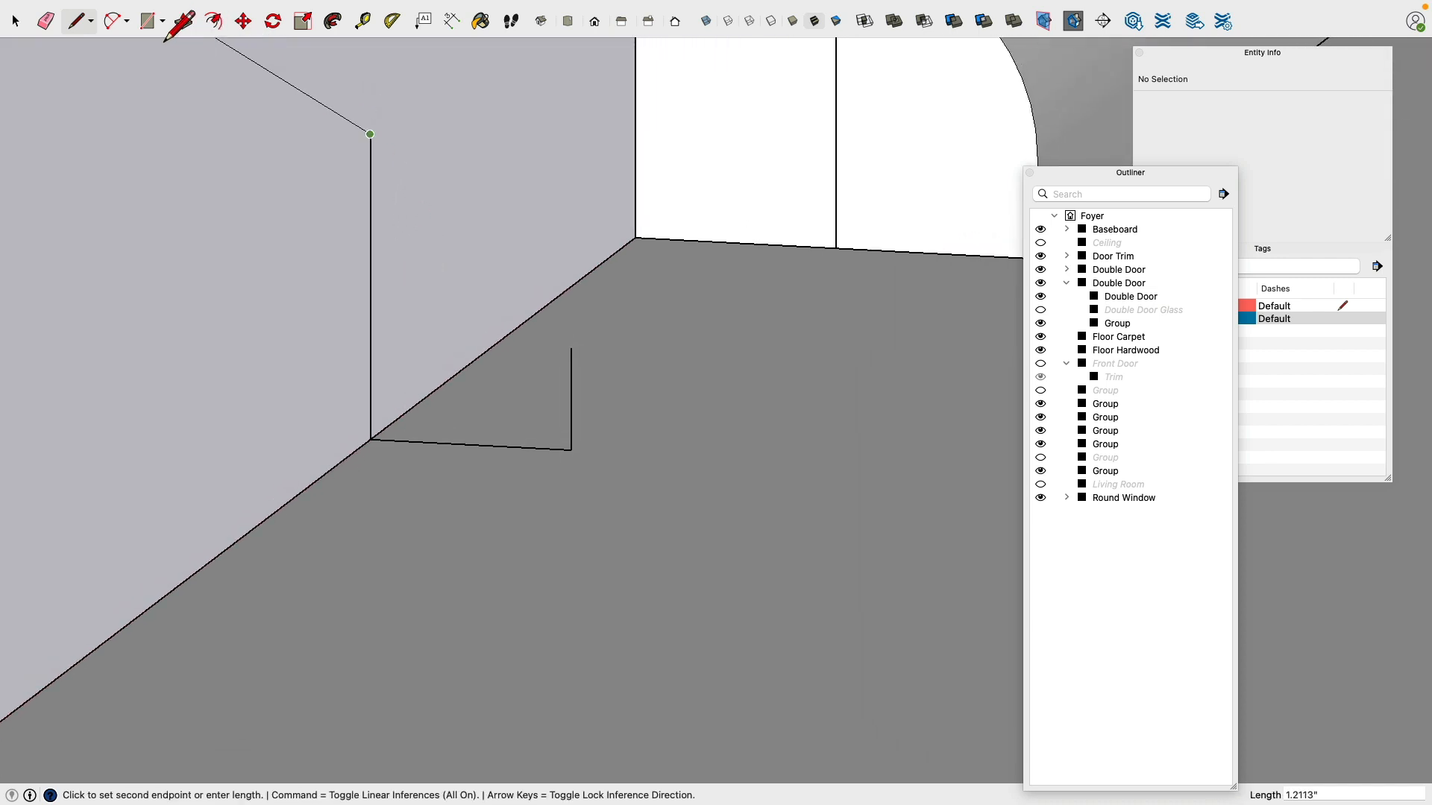
left_click(112, 21)
left_click(370, 135)
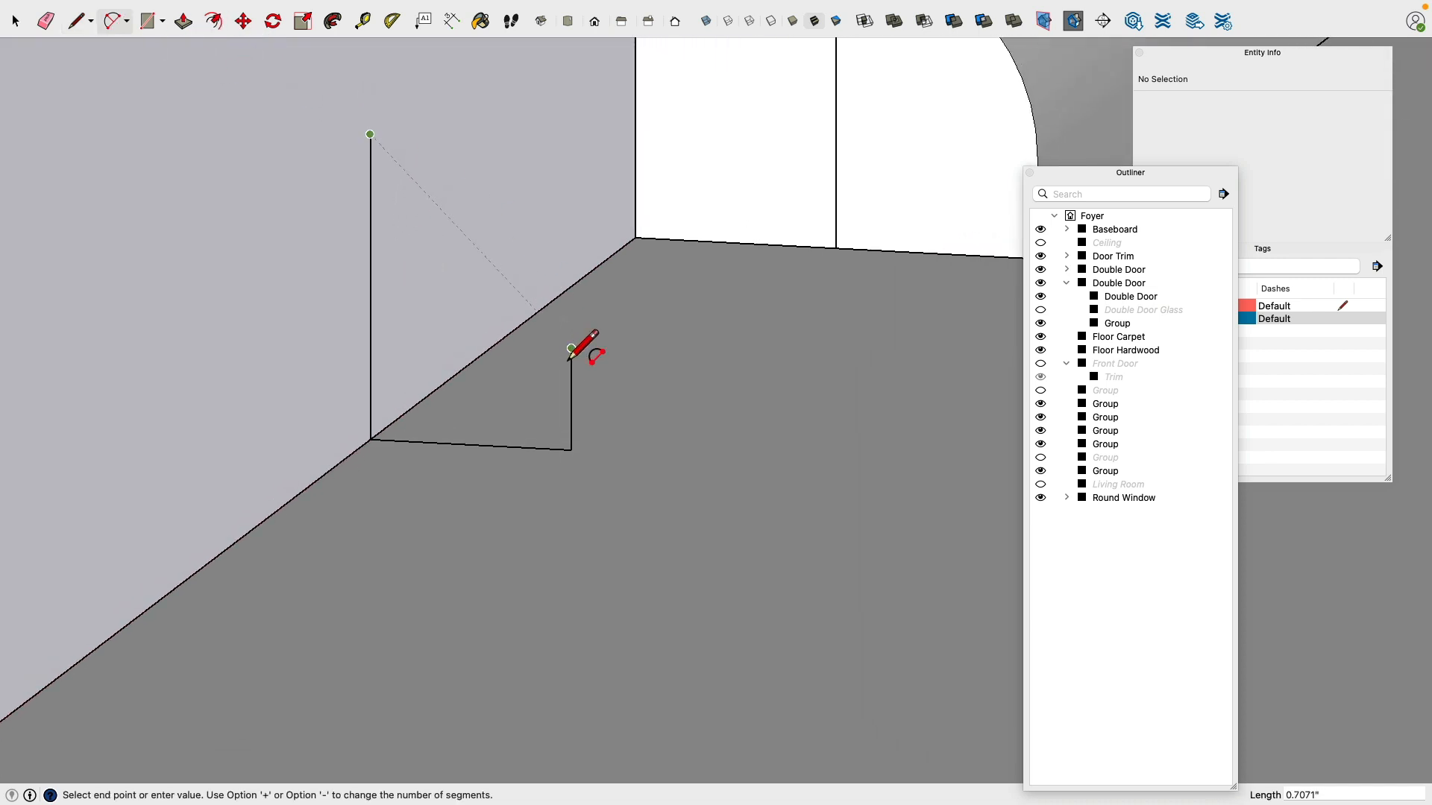
left_click(571, 348)
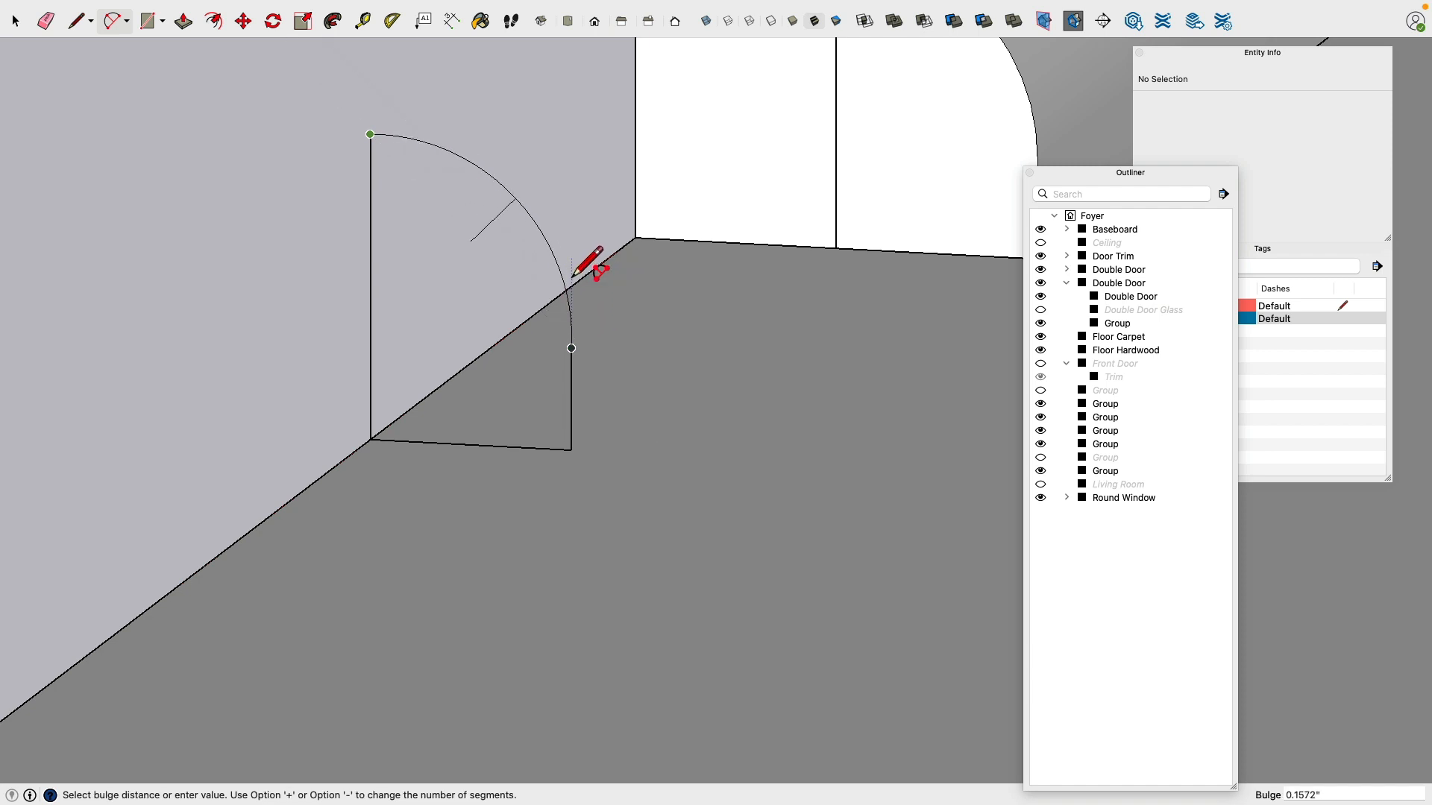
left_click(571, 279)
left_click(15, 21)
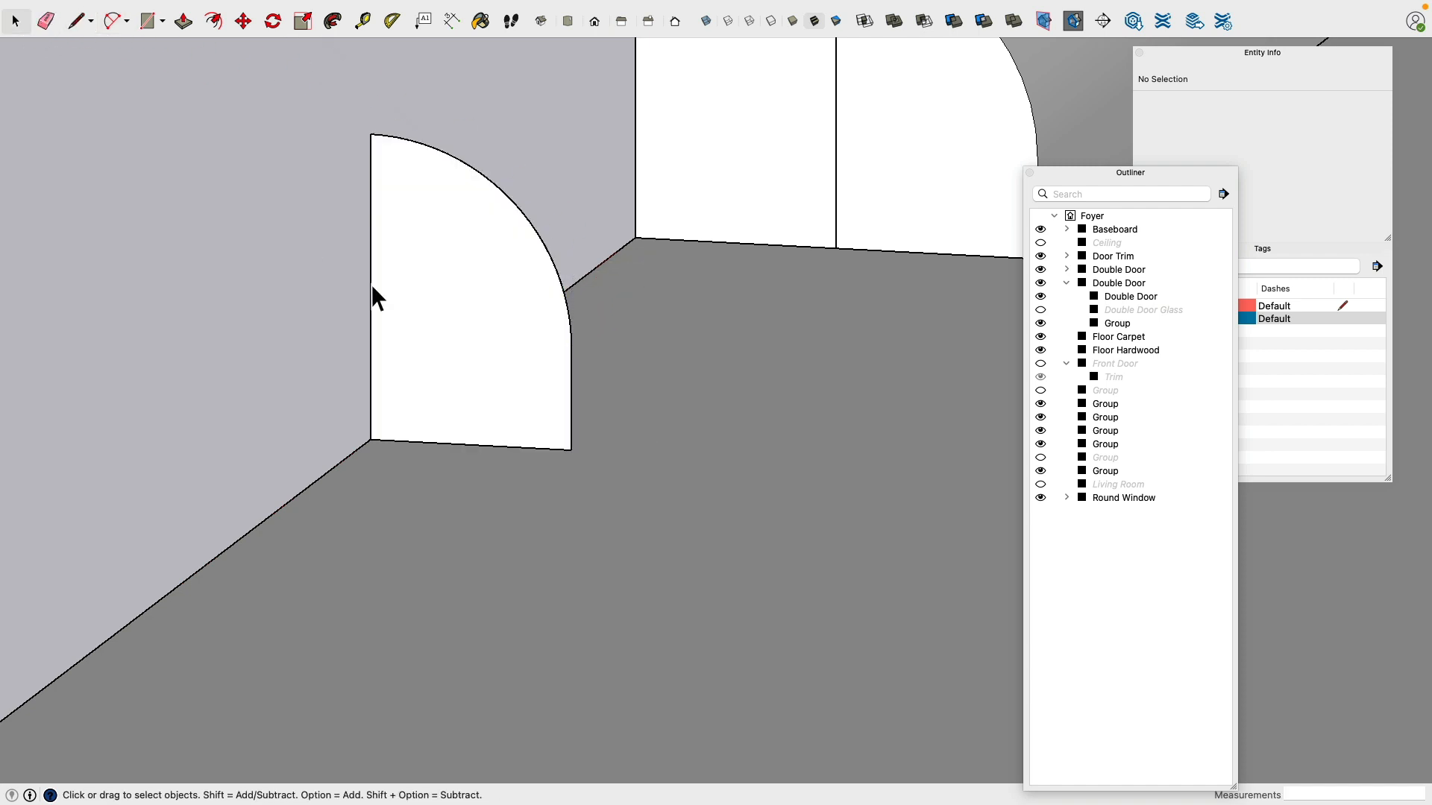
Step: Unhide the hidden groups, and hide the Living Room group that blocks the view of the profile
scroll(395, 298, "down", 5)
key("shift+h")
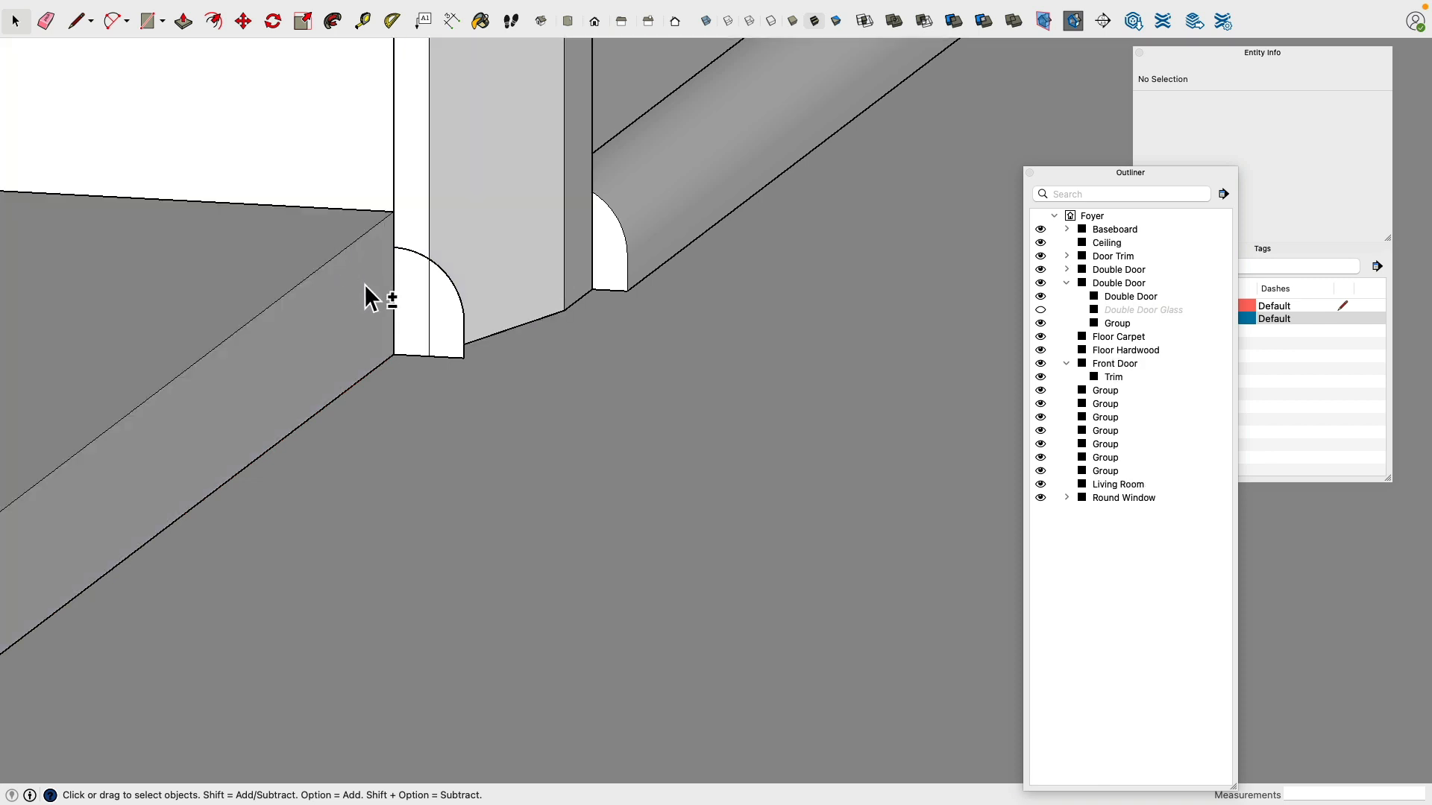
middle_click_drag(363, 286, 351, 343)
middle_click_drag(415, 287, 514, 267)
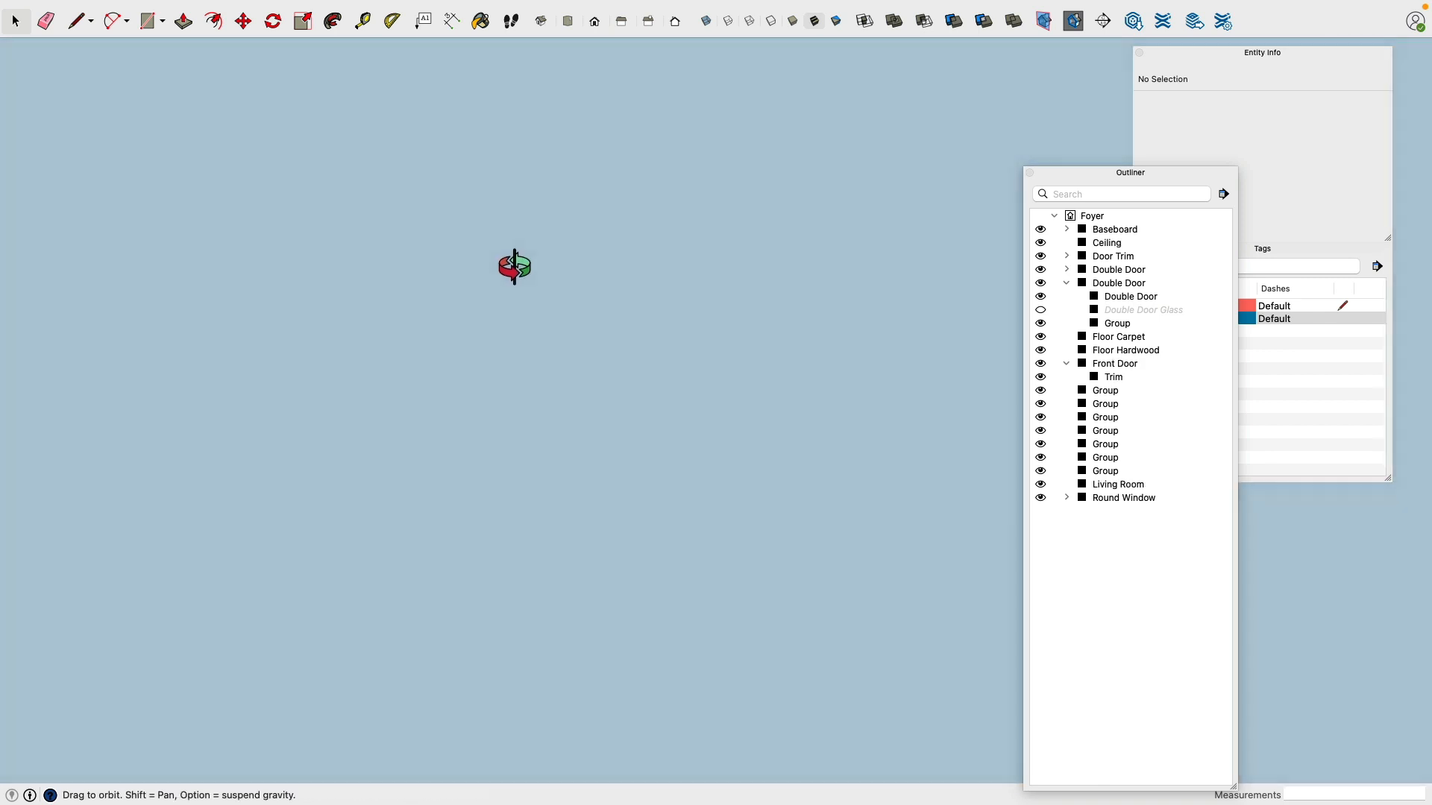
left_click(507, 325)
key("h")
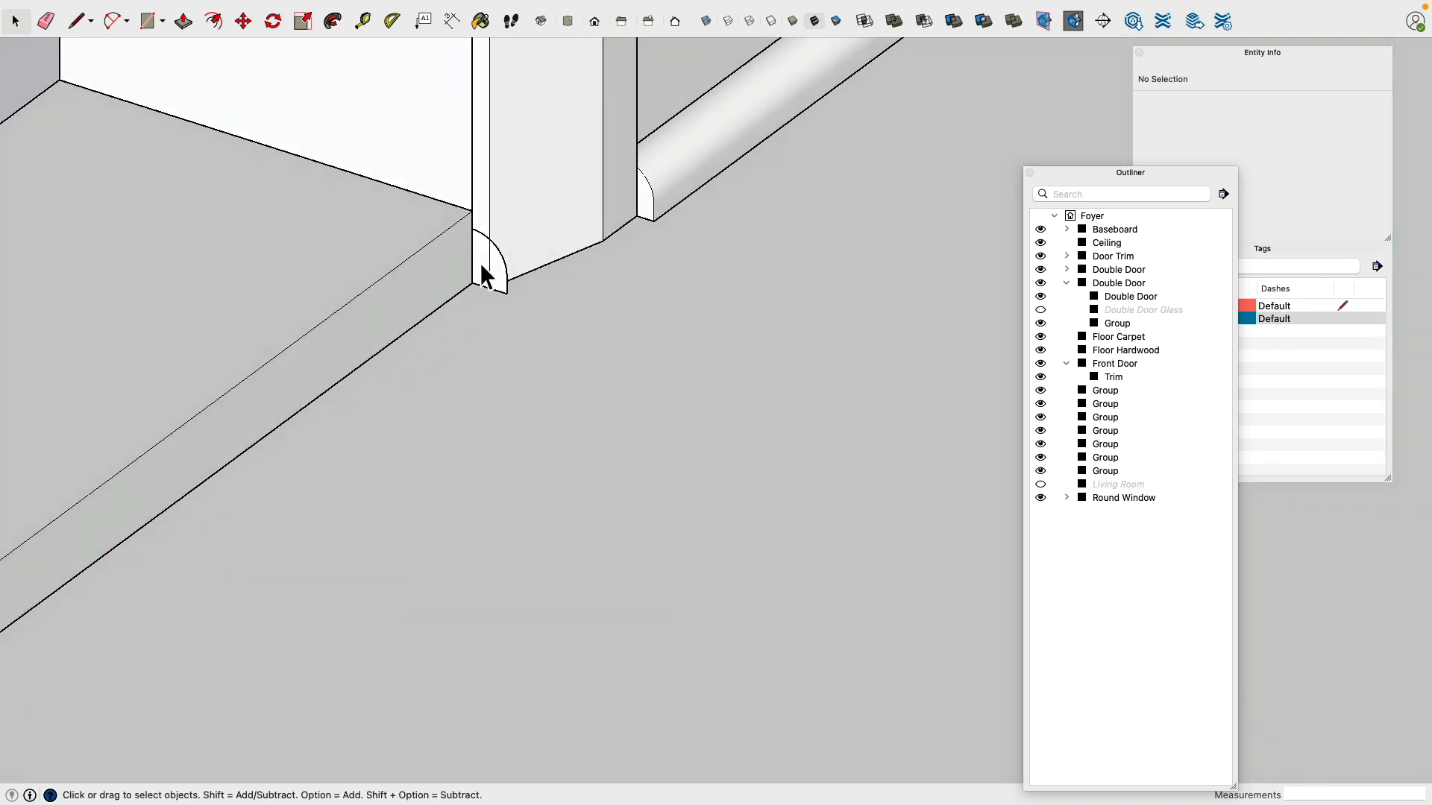
Step: Extrude the moulding profile 67 inches with Push/Pull along the door threshold and sidelight sills to the opposite trim
left_click(495, 257)
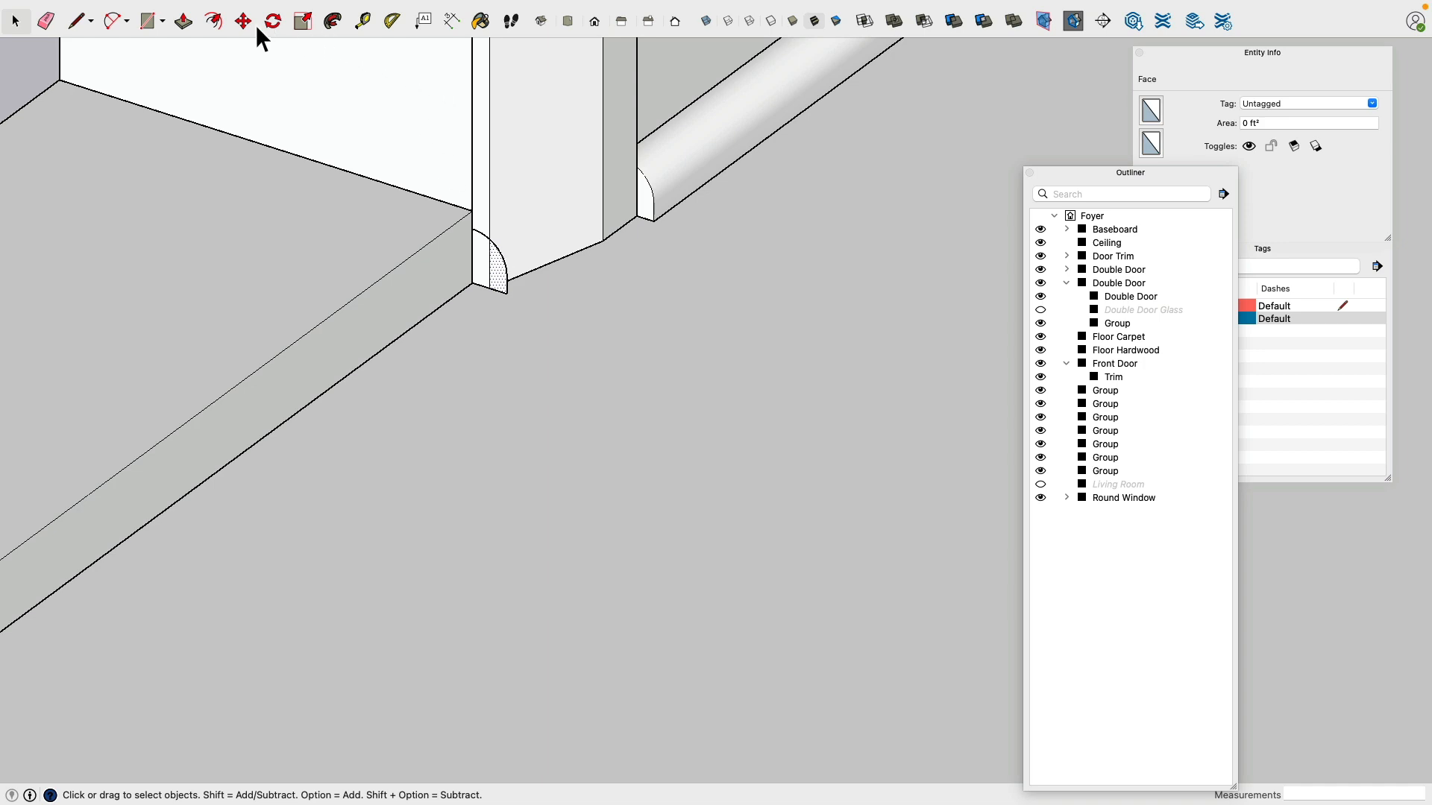
left_click(190, 27)
scroll(500, 306, "down", 3)
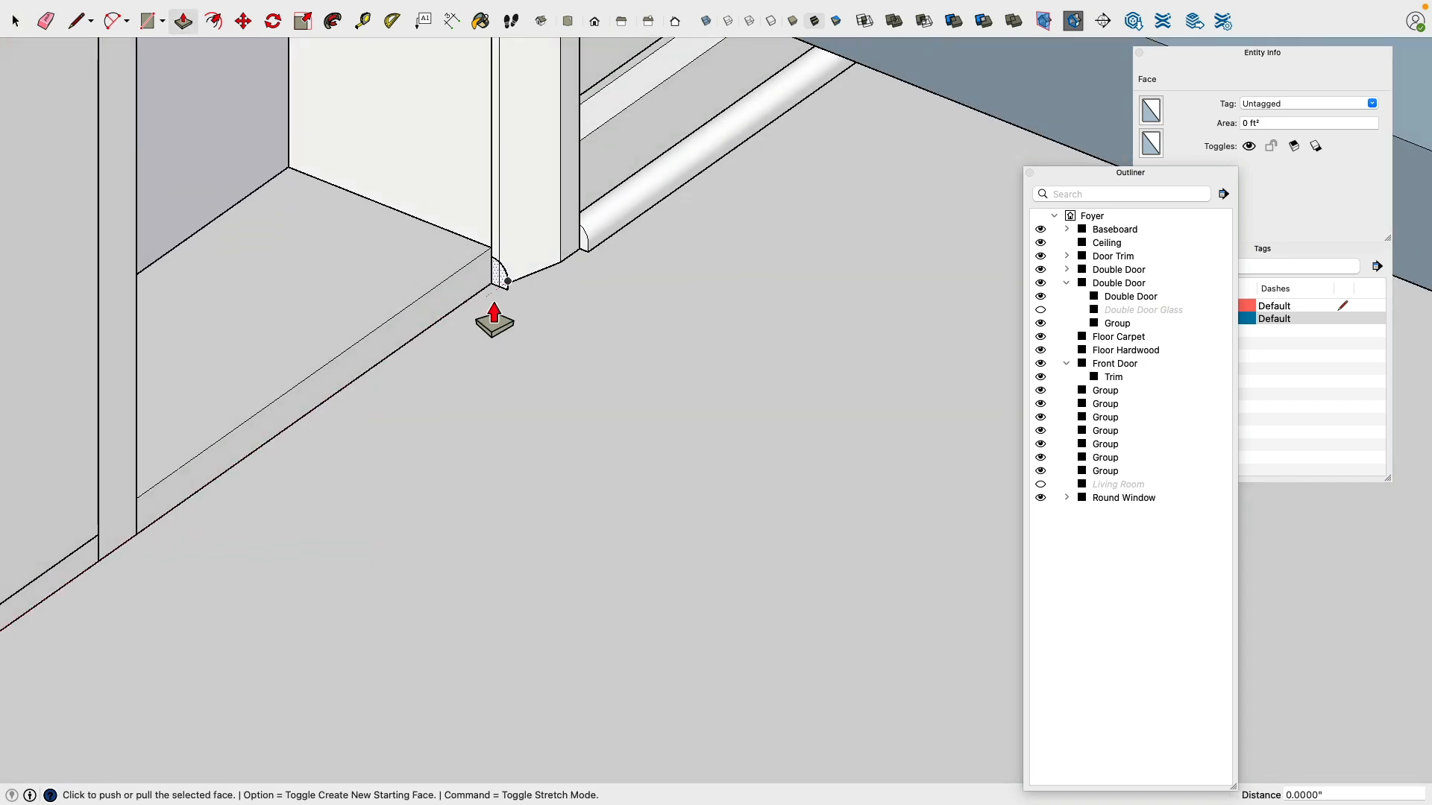
left_click(507, 285)
scroll(424, 375, "down", 3)
middle_click_drag(417, 380, 358, 368)
scroll(401, 345, "down", 5)
scroll(240, 432, "up", 5)
middle_click_drag(240, 432, 122, 422)
scroll(96, 431, "up", 5)
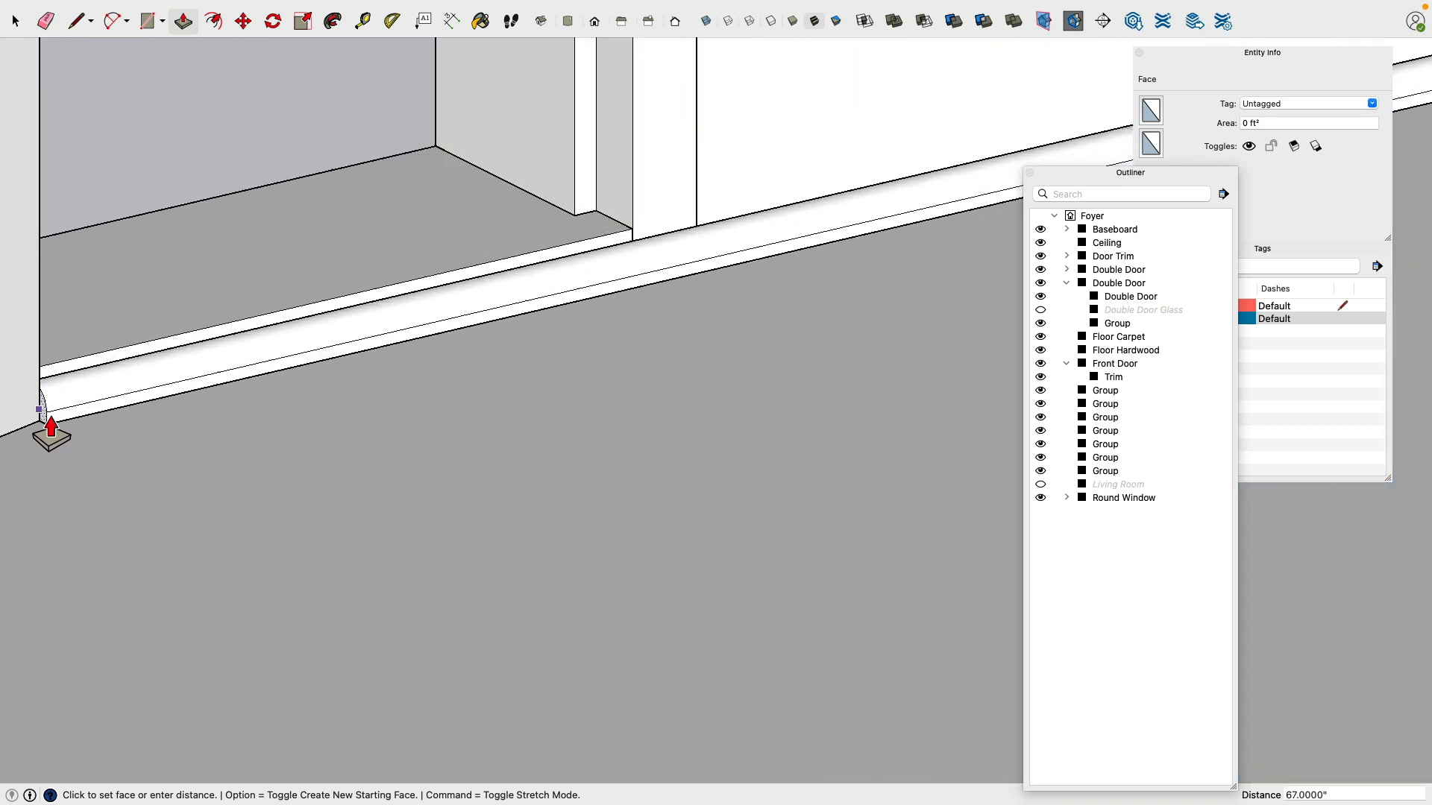
scroll(51, 433, "up", 4)
type("67")
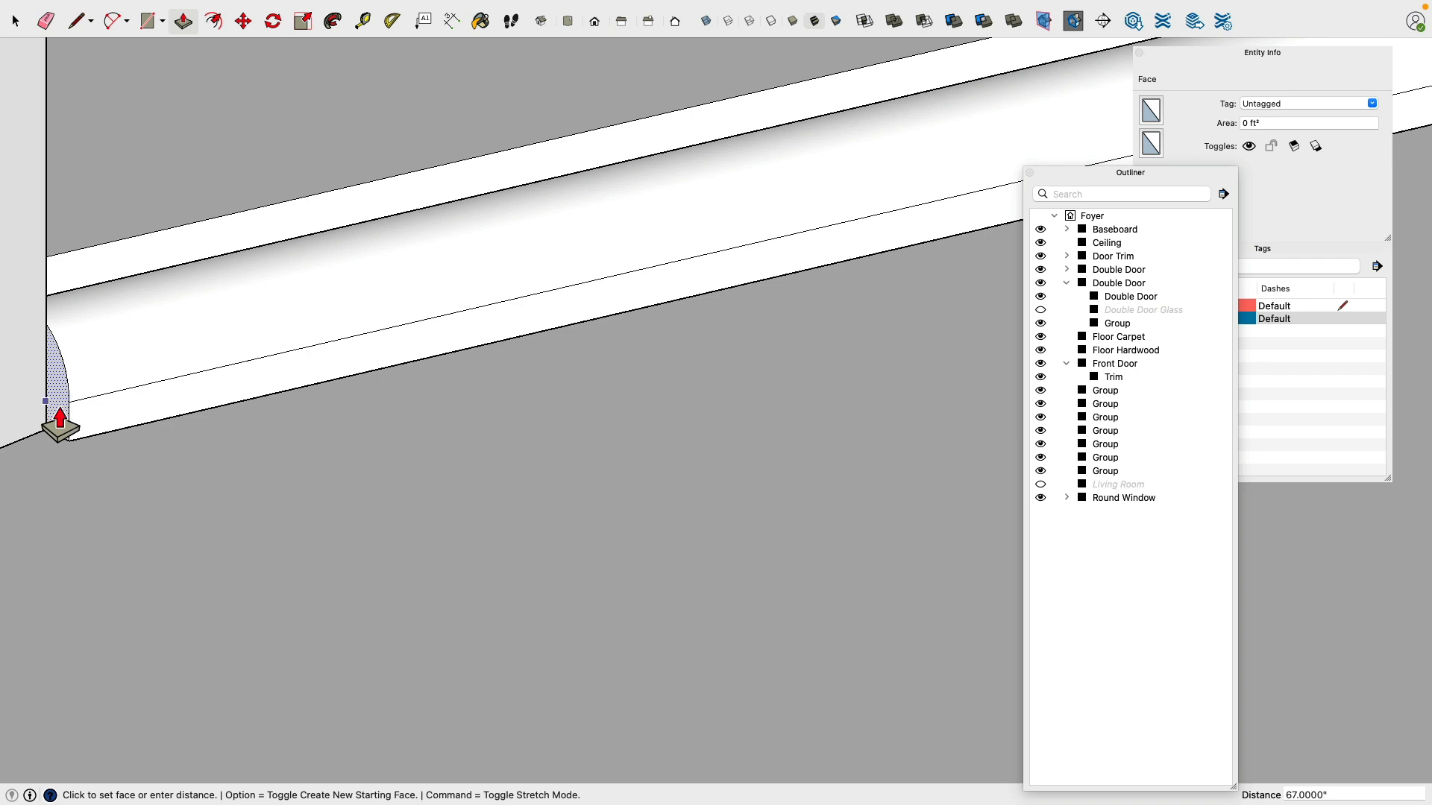
key("Return")
scroll(208, 395, "down", 3)
scroll(209, 395, "down", 3)
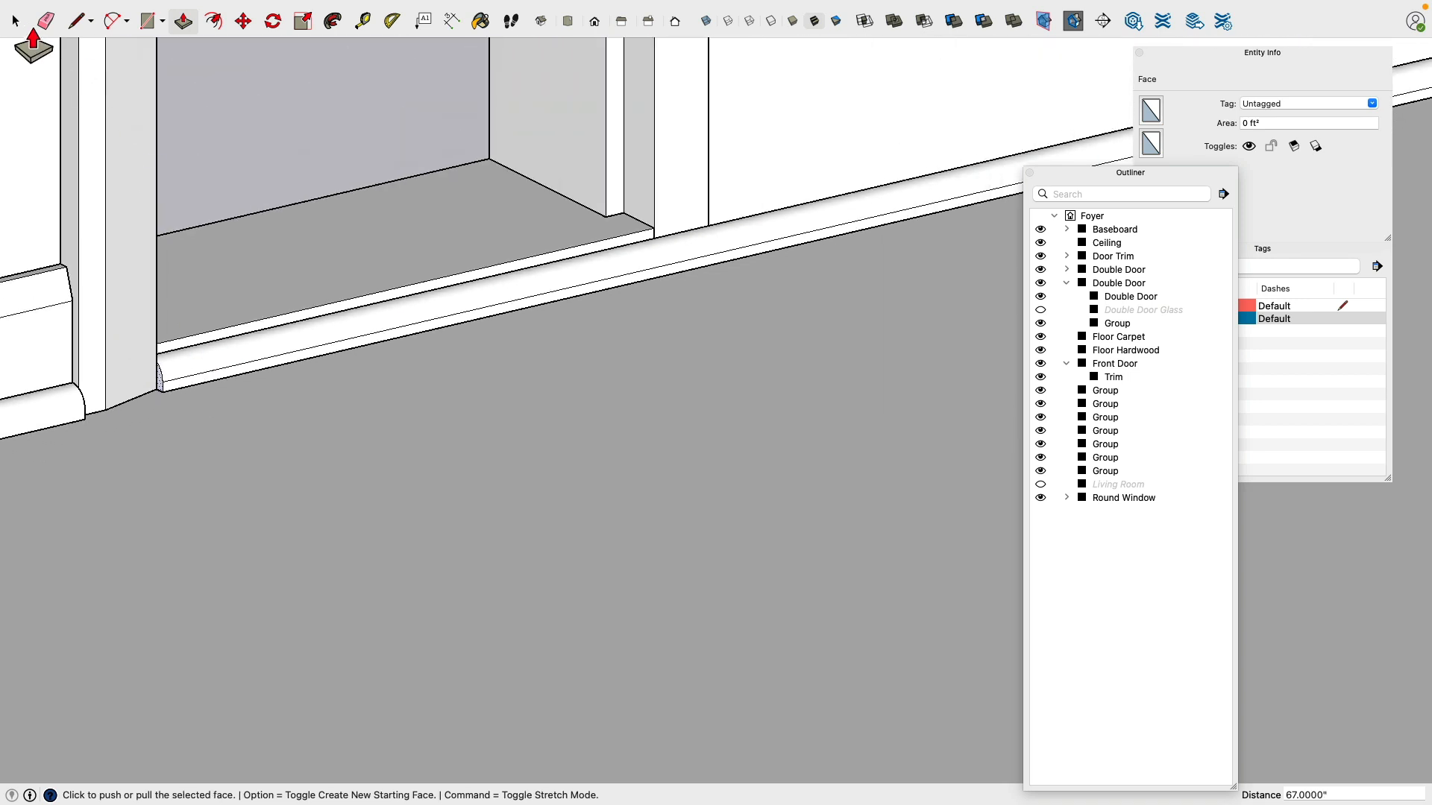
Step: Group the extruded threshold moulding and nest it inside the Baseboard group
left_click(15, 20)
left_click(254, 378)
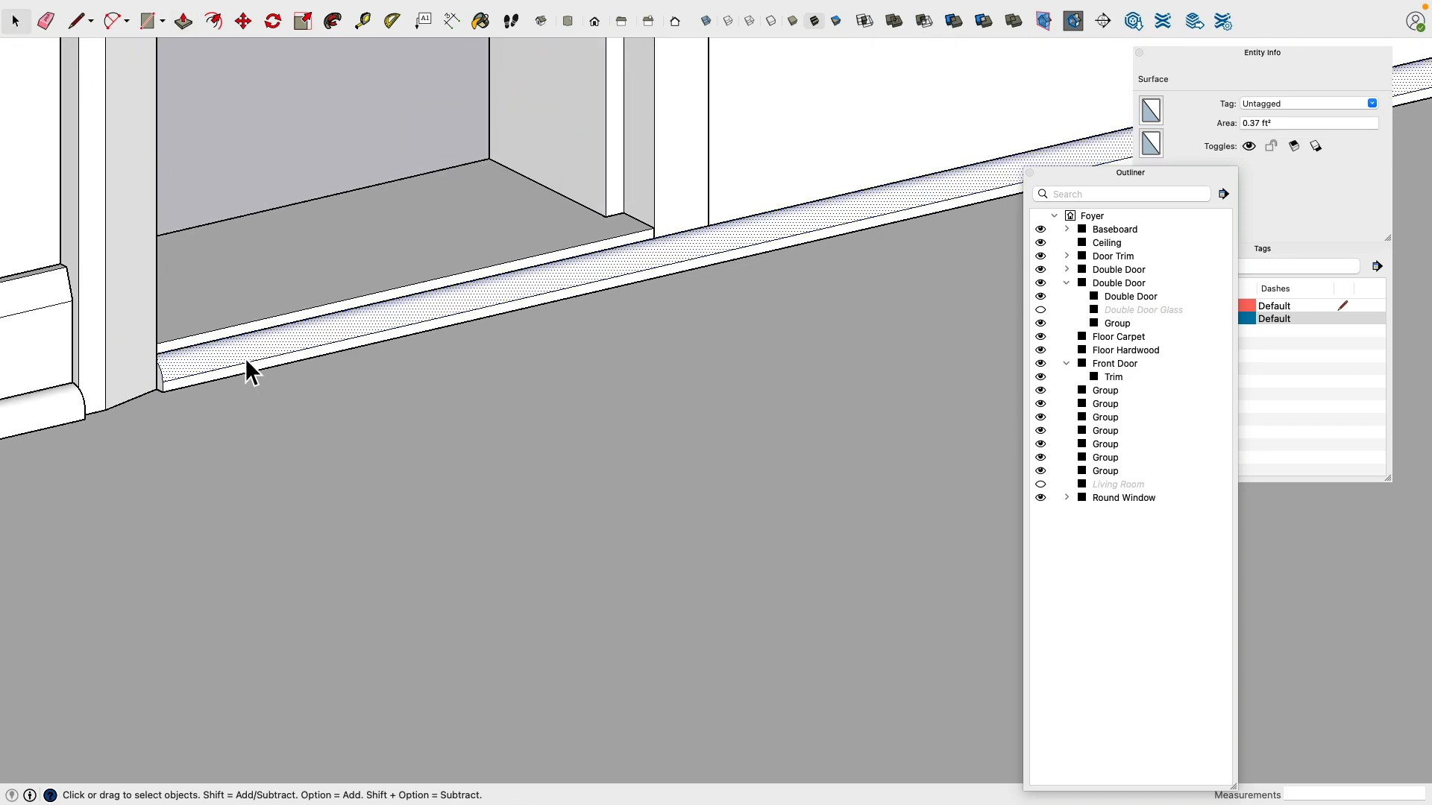
triple_click(244, 359)
right_click(245, 358)
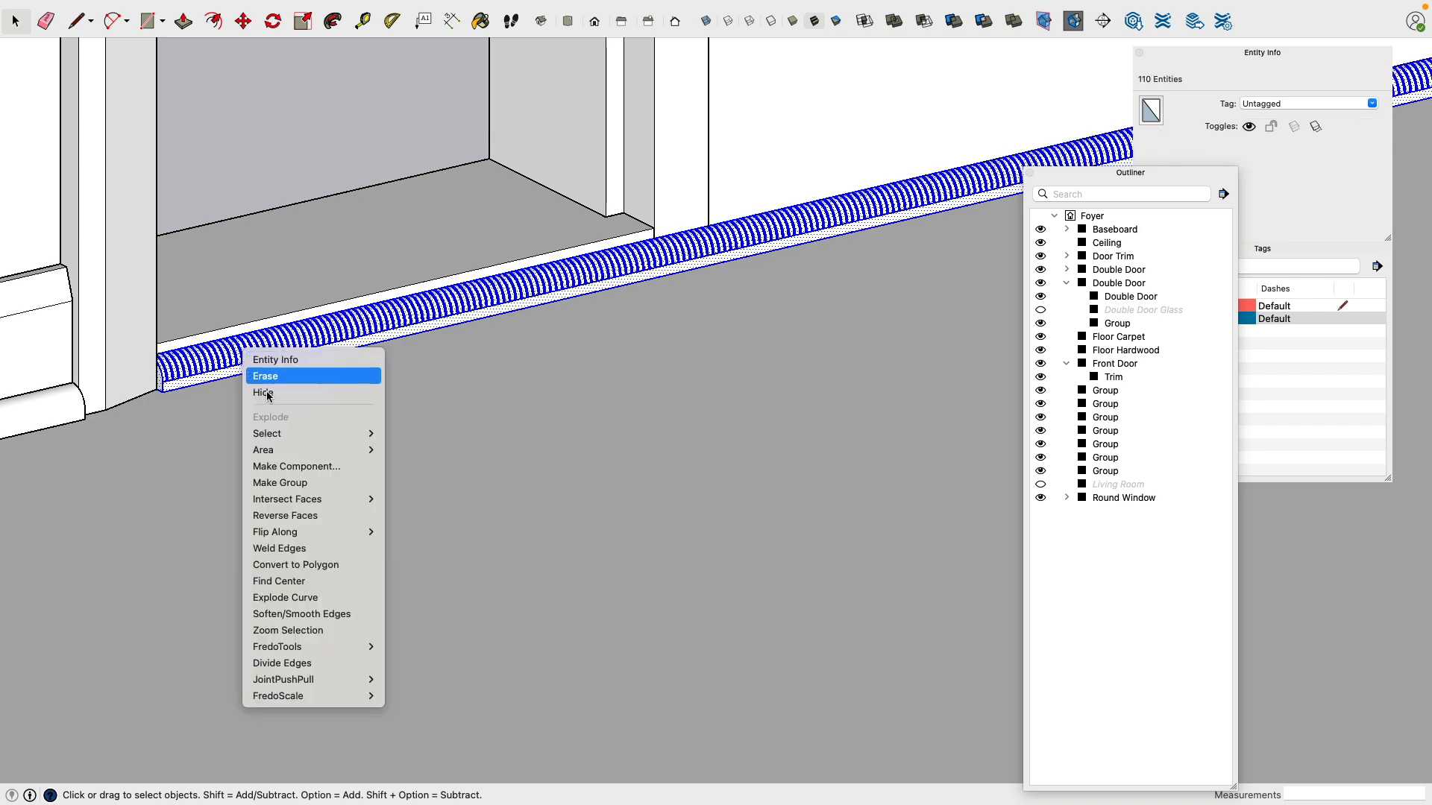
left_click(284, 485)
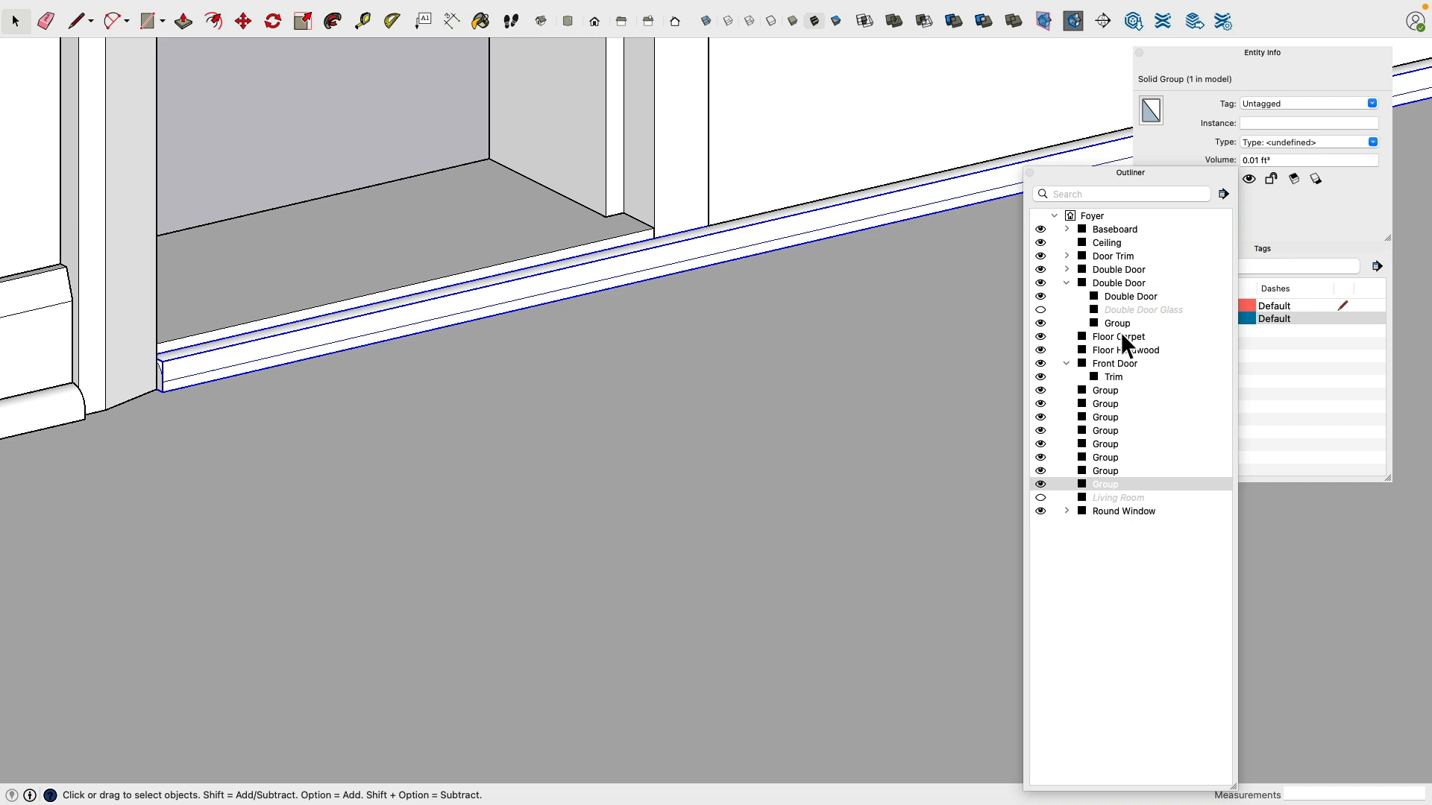
mouse_move(1103, 487)
left_mouse_down()
mouse_move(1138, 244)
mouse_move(1123, 235)
left_mouse_up()
Step: Toggle the Baseboard group's visibility off and on to check that it includes the new moulding
left_click(1041, 229)
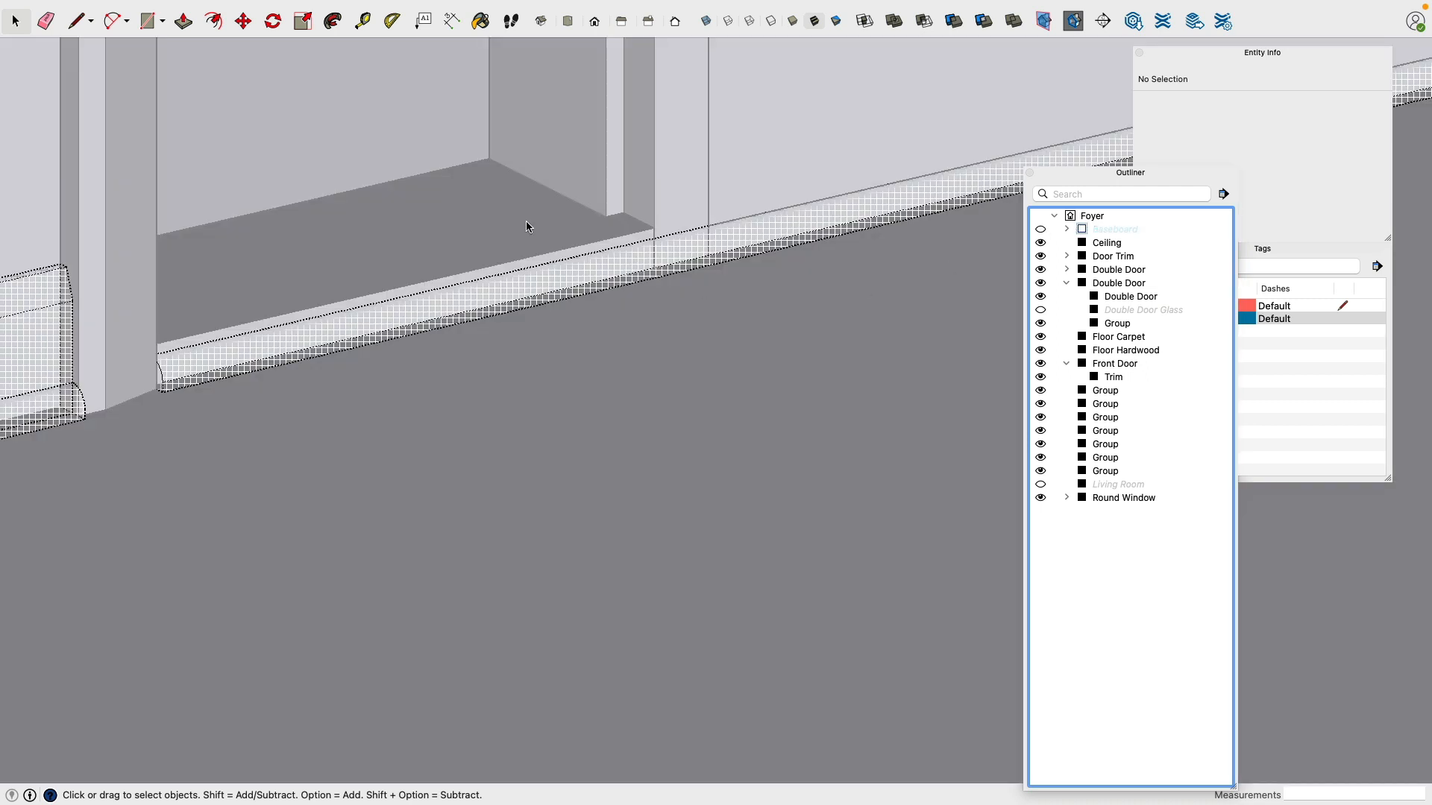
left_click(325, 92)
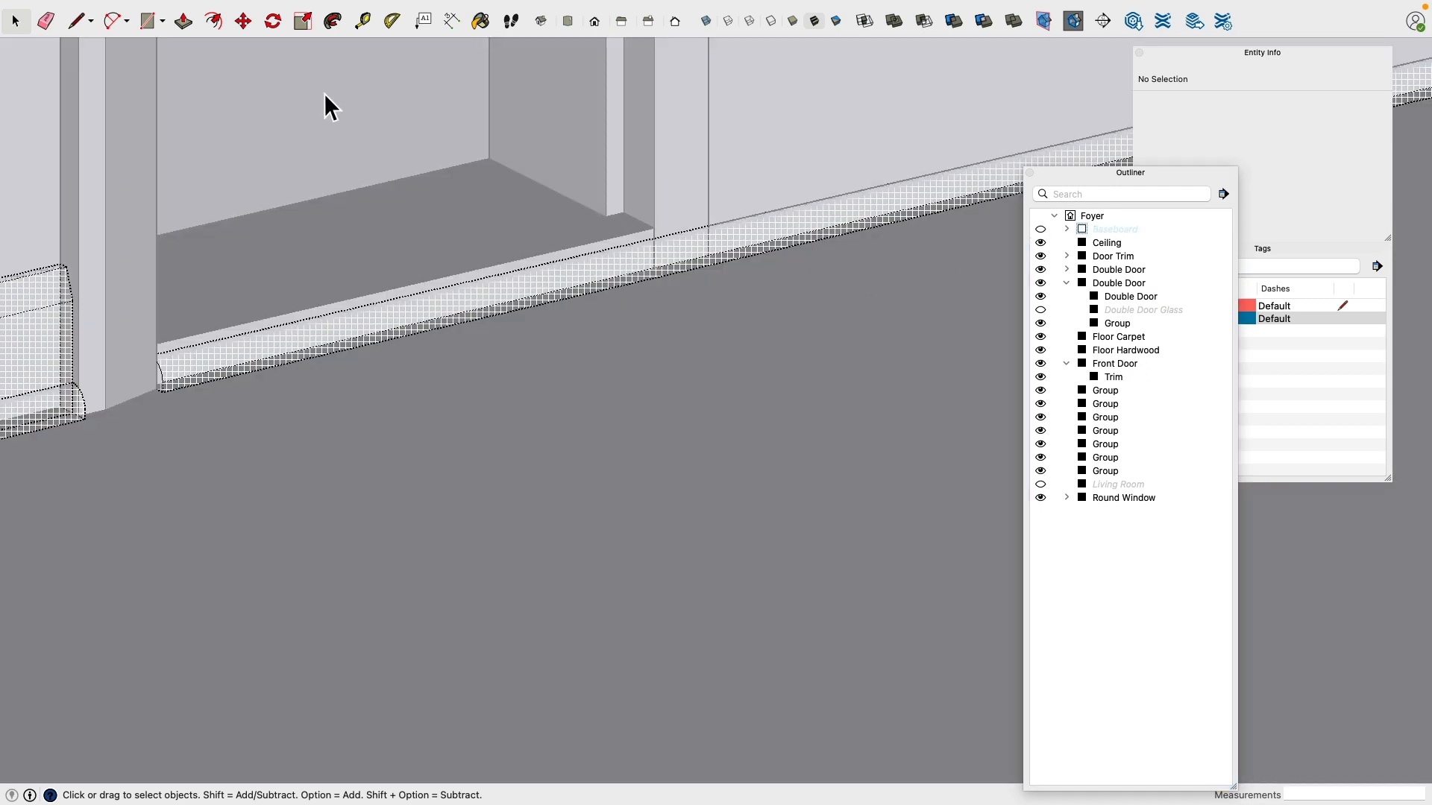
left_click(338, 123)
scroll(361, 194, "down", 4)
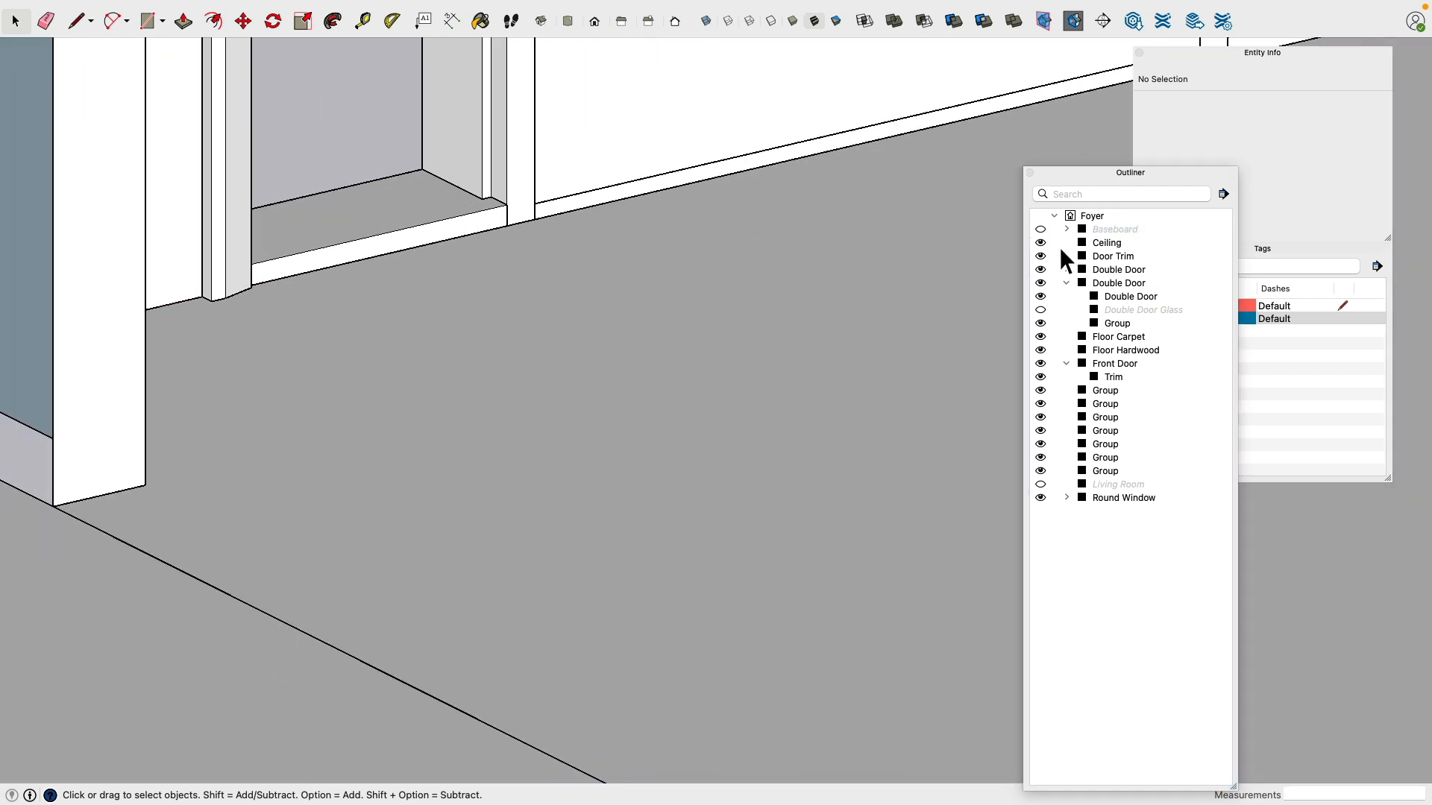
left_click(1041, 231)
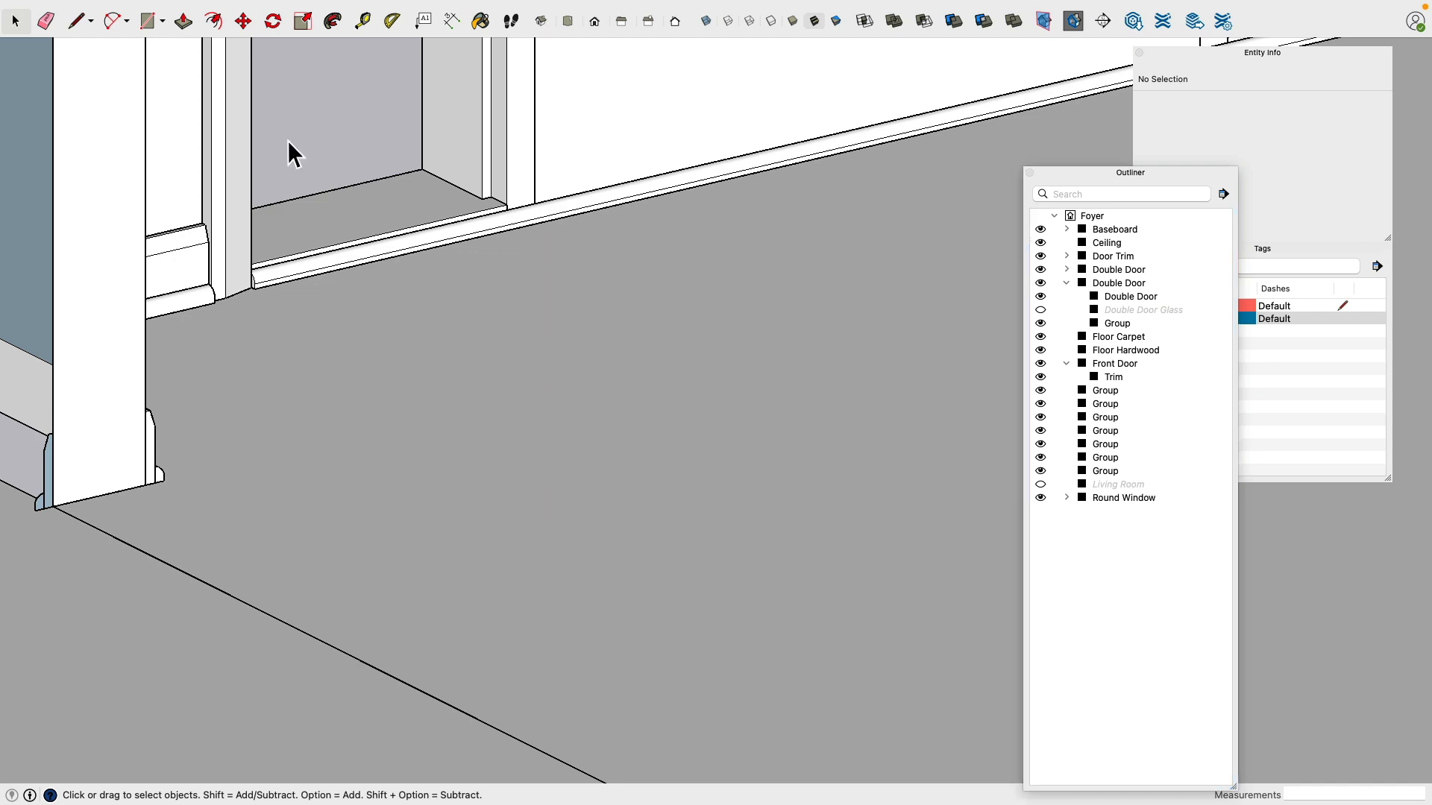
Step: Hide the Ceiling group and the foyer's wall group to open the view of the front door from inside
scroll(347, 307, "down", 2)
middle_click_drag(347, 307, 580, 420)
scroll(556, 505, "down", 6)
left_click(710, 270)
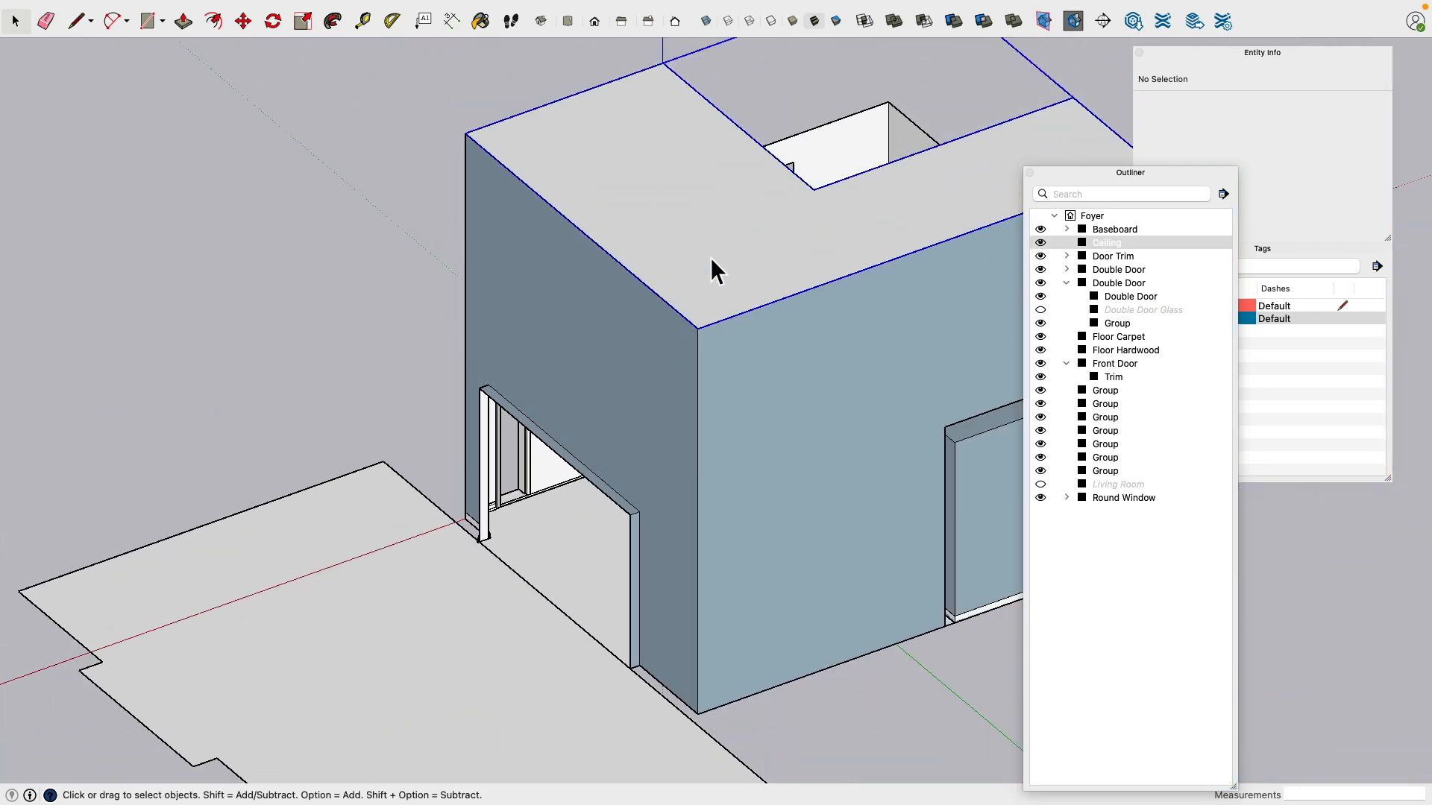
key("h")
left_click(673, 392)
key("h")
scroll(624, 409, "up", 5)
middle_click_drag(623, 409, 544, 498)
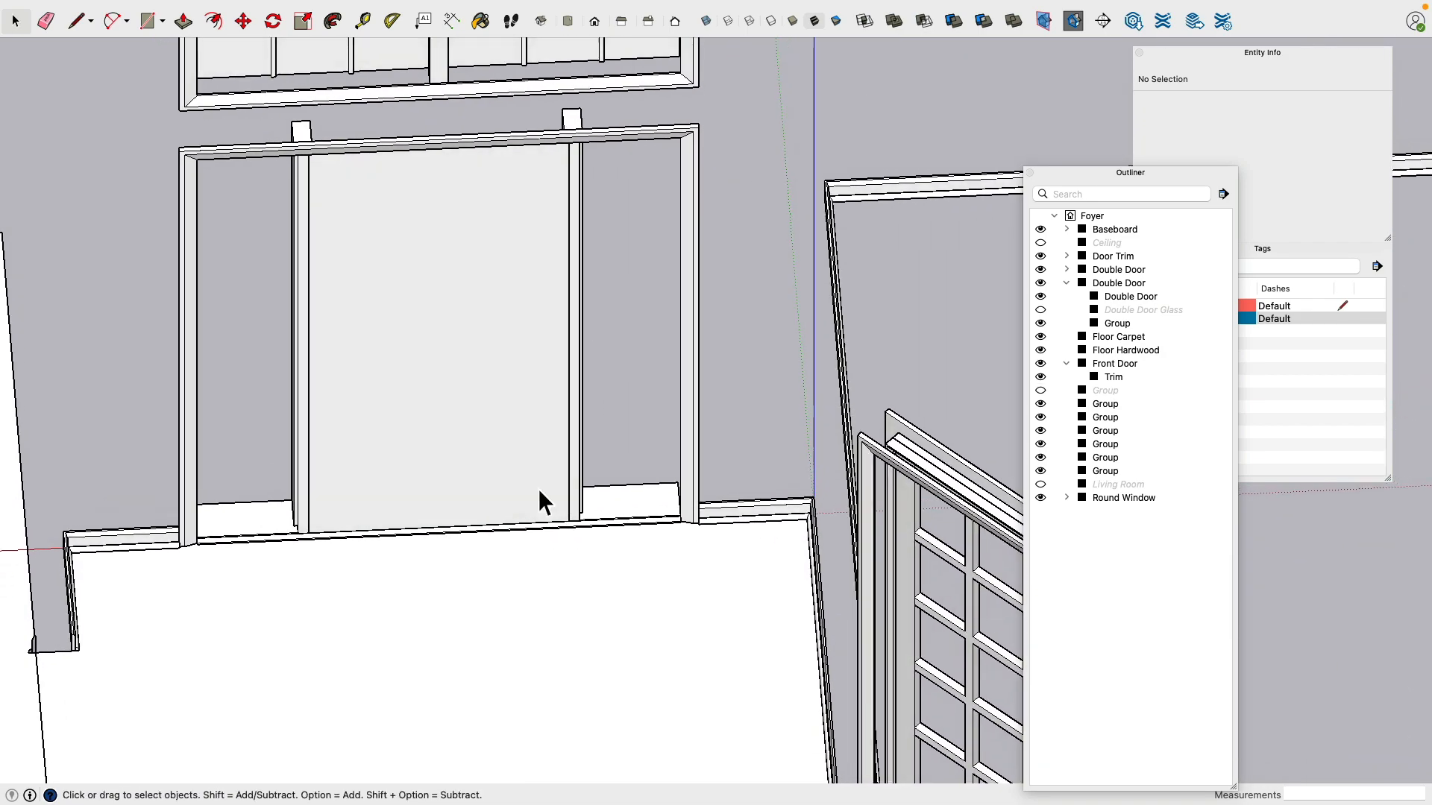
Step: Consult Entrance.JPG in Finder, and draw a 79.5 by 14 inch vertical rectangle filling the sidelight opening nearest the double doors
key("super+Tab")
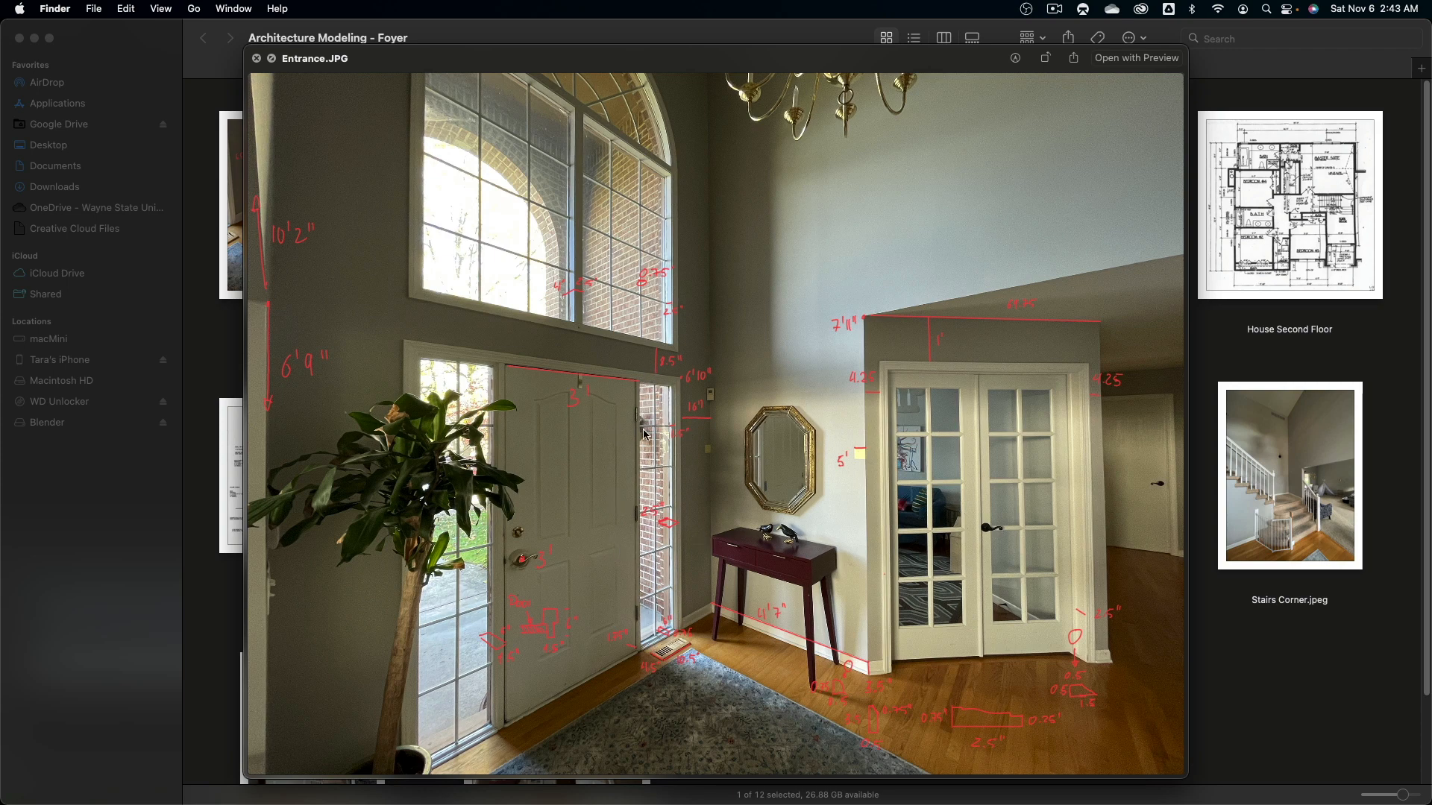
key("super+Tab")
scroll(642, 427, "up", 10)
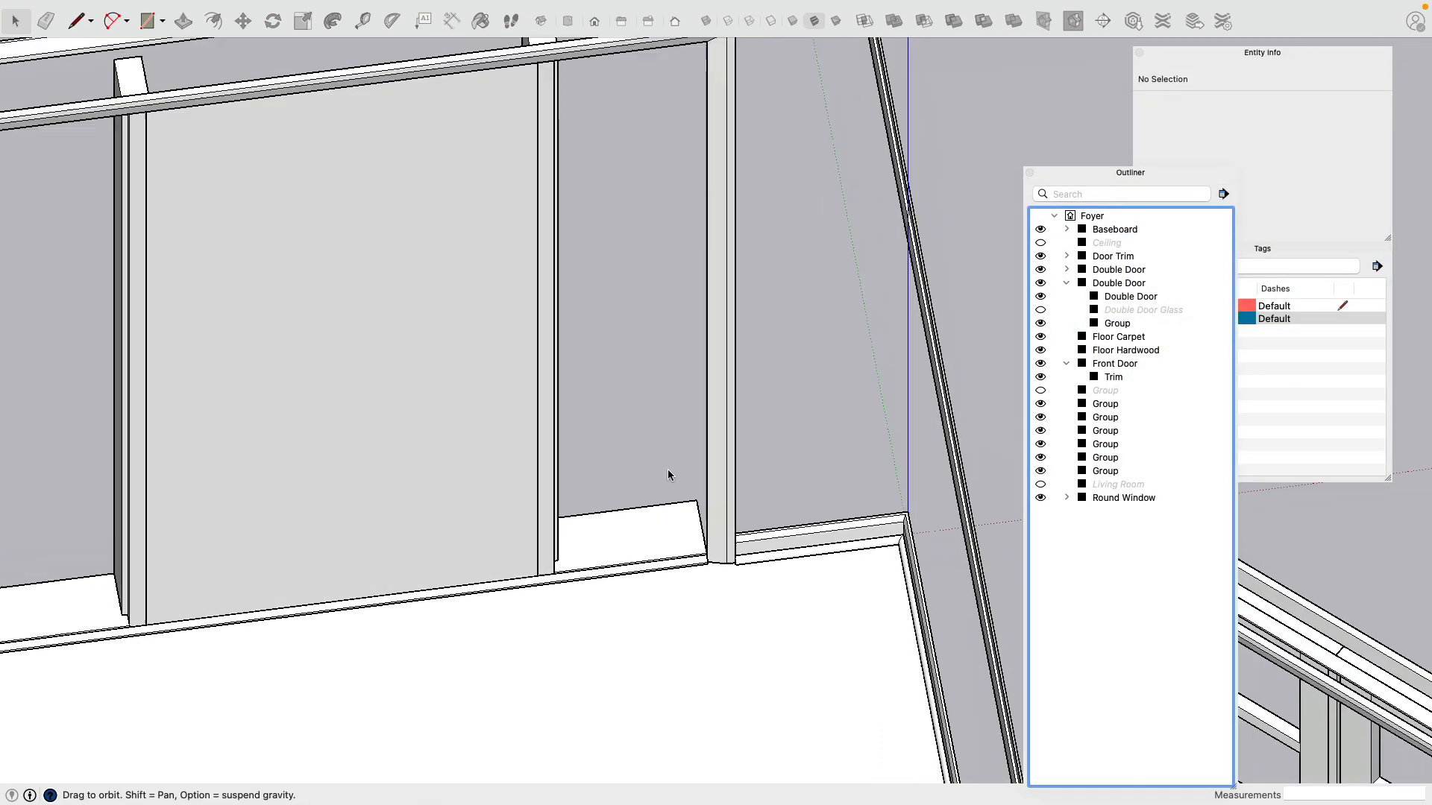
mouse_move(668, 470)
middle_mouse_down()
mouse_move(879, 539)
mouse_move(939, 515)
mouse_move(264, 524)
mouse_move(593, 567)
mouse_move(941, 531)
mouse_move(454, 555)
mouse_move(377, 518)
middle_mouse_up()
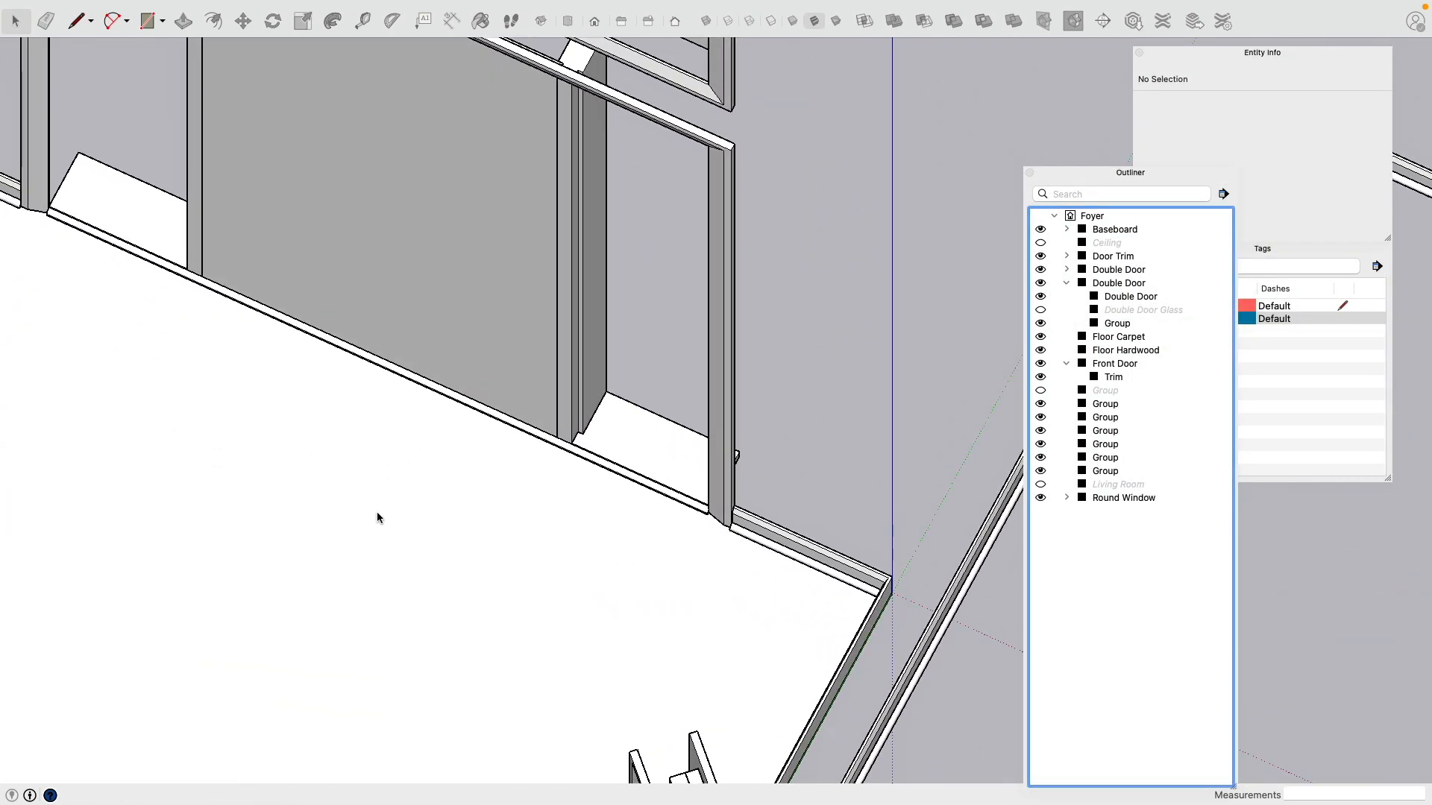
key("r")
scroll(586, 477, "up", 8)
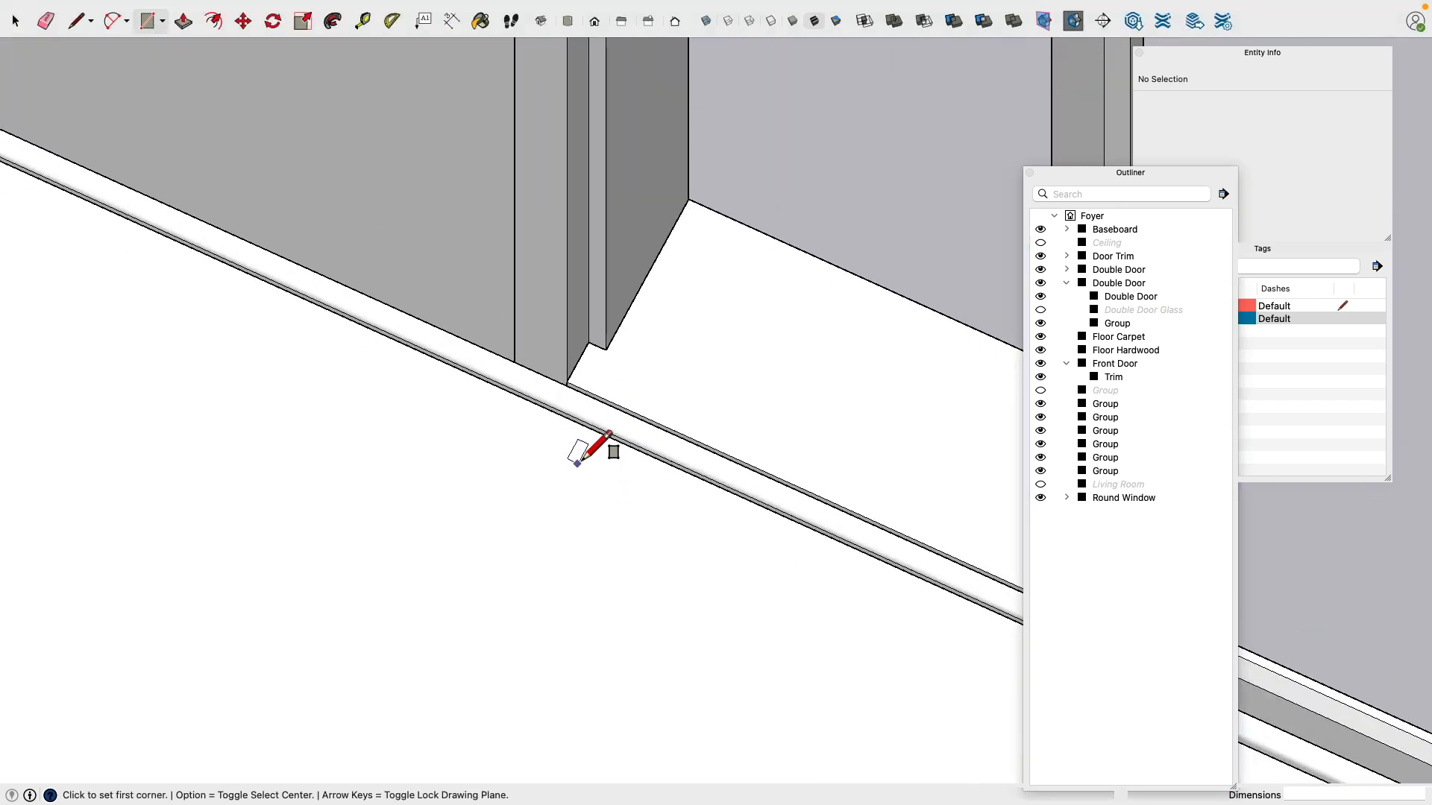
scroll(595, 404, "up", 2)
left_click(551, 402)
scroll(568, 417, "down", 6)
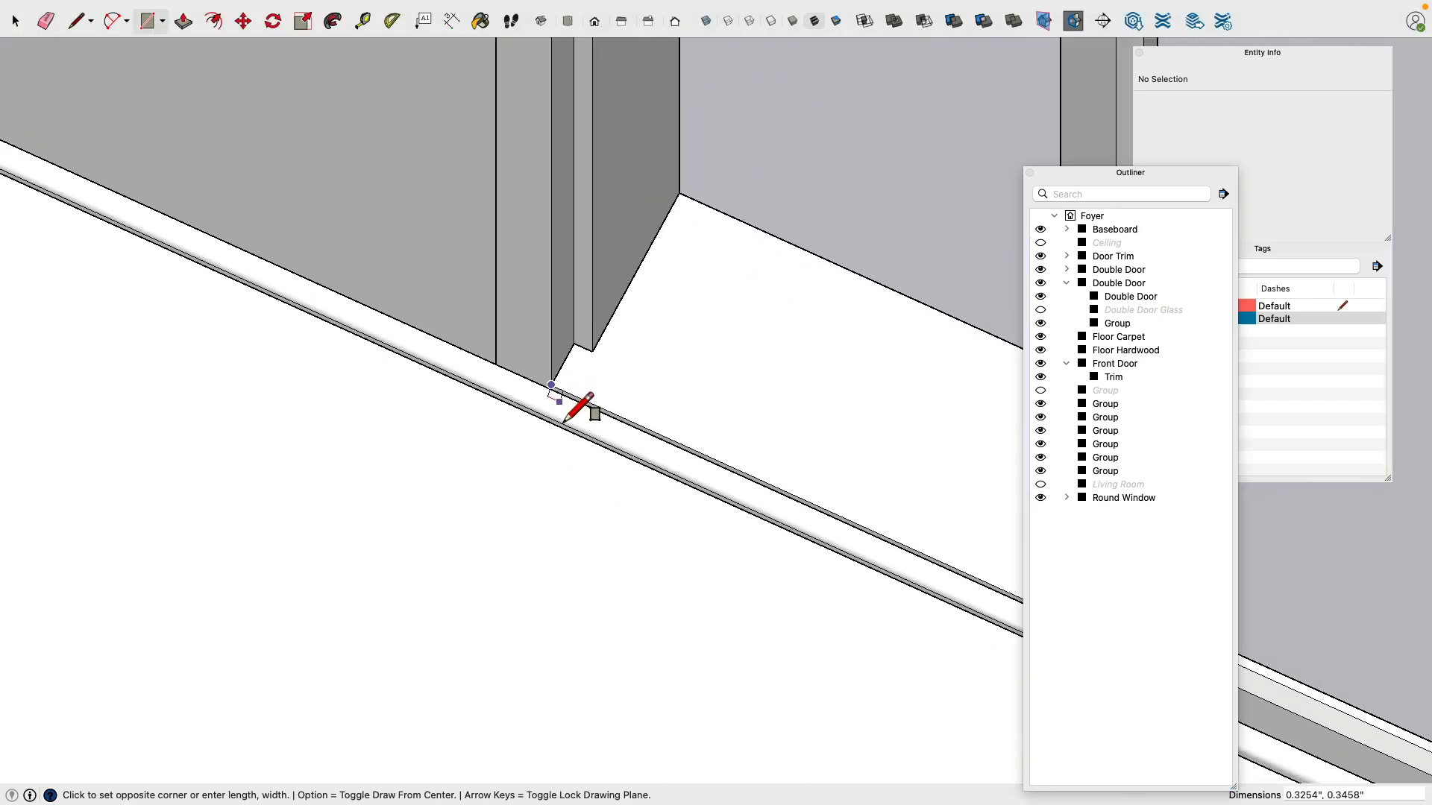
middle_click_drag(576, 416, 790, 290)
middle_click_drag(835, 194, 802, 262, "shift")
scroll(409, 261, "up", 3)
scroll(213, 279, "down", 3)
scroll(201, 328, "down", 3)
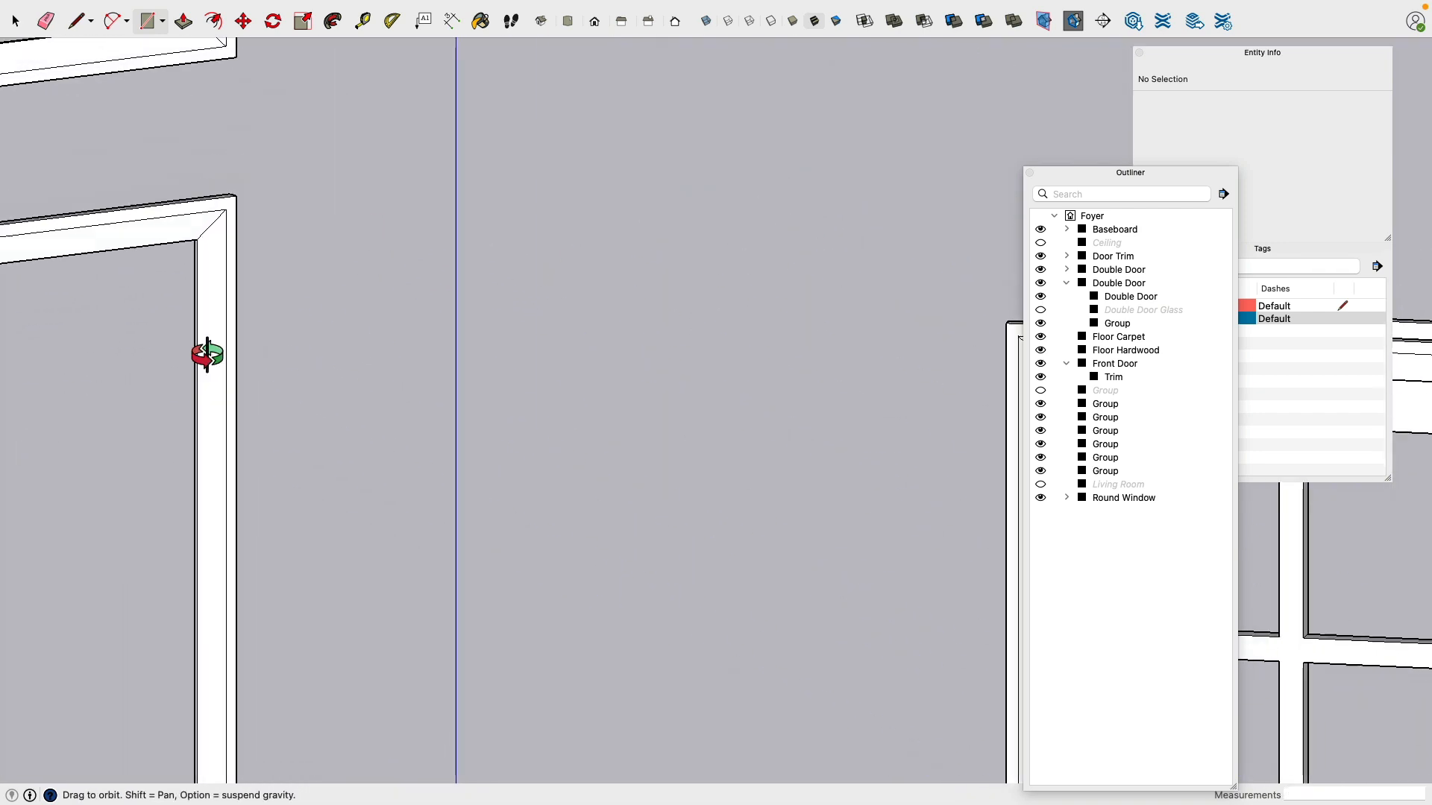
scroll(502, 266, "up", 4)
middle_click_drag(493, 374, 521, 304)
scroll(530, 206, "up", 5)
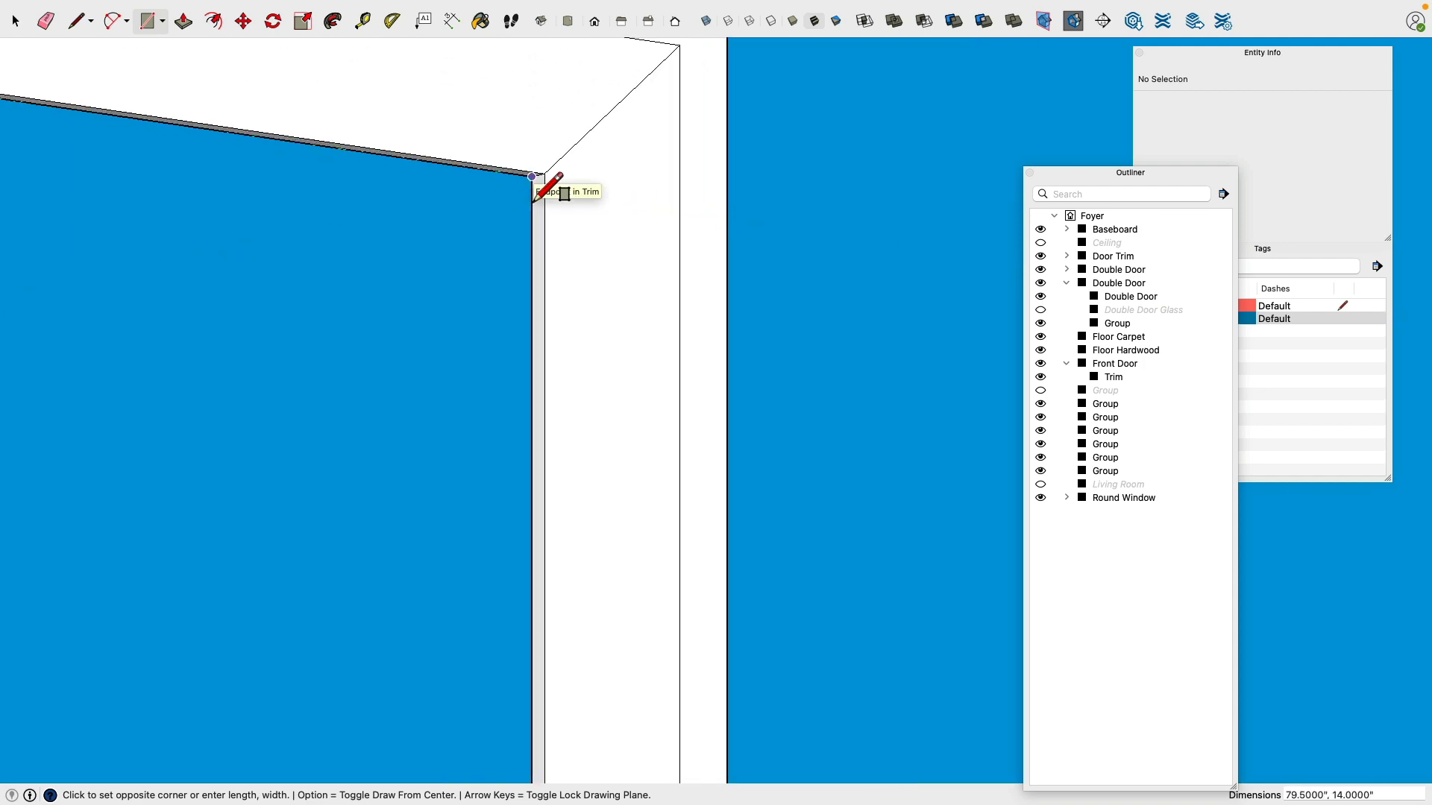
left_click(531, 202)
Step: Hide the Floor Carpet and Floor Hardwood groups
scroll(462, 426, "down", 6)
middle_click_drag(490, 424, 367, 657)
scroll(367, 660, "down", 6)
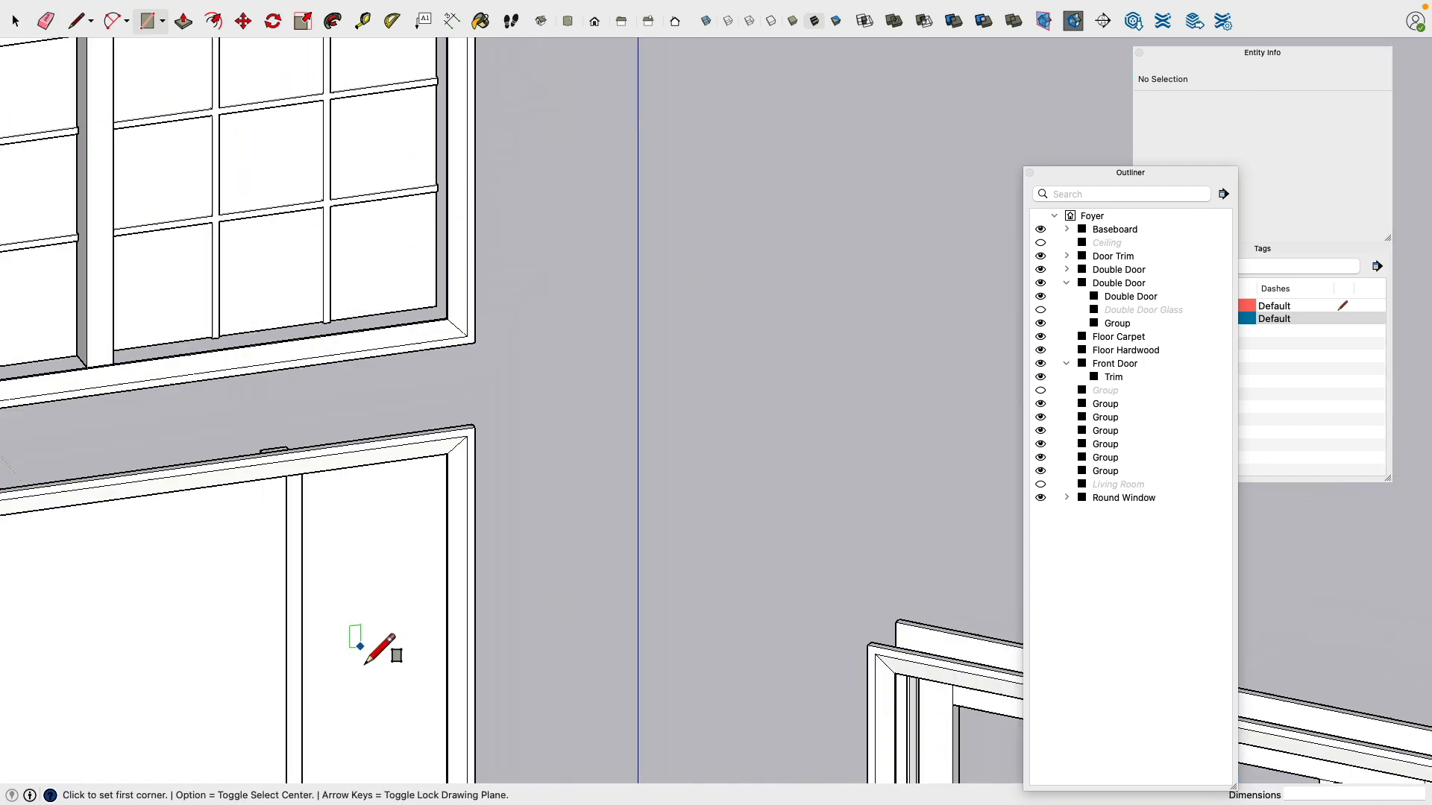
middle_click_drag(460, 521, 546, 395)
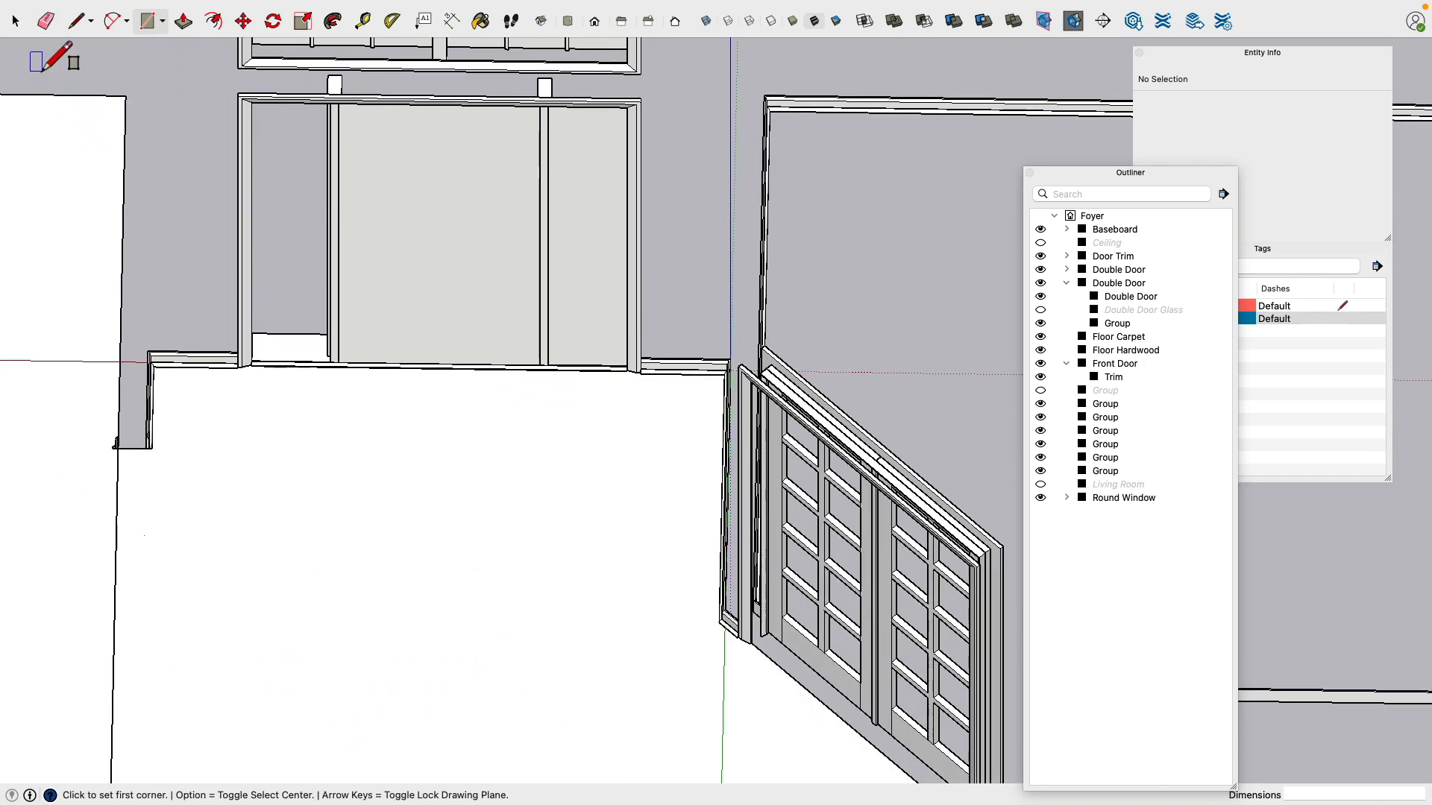
left_click(15, 19)
left_click(51, 199)
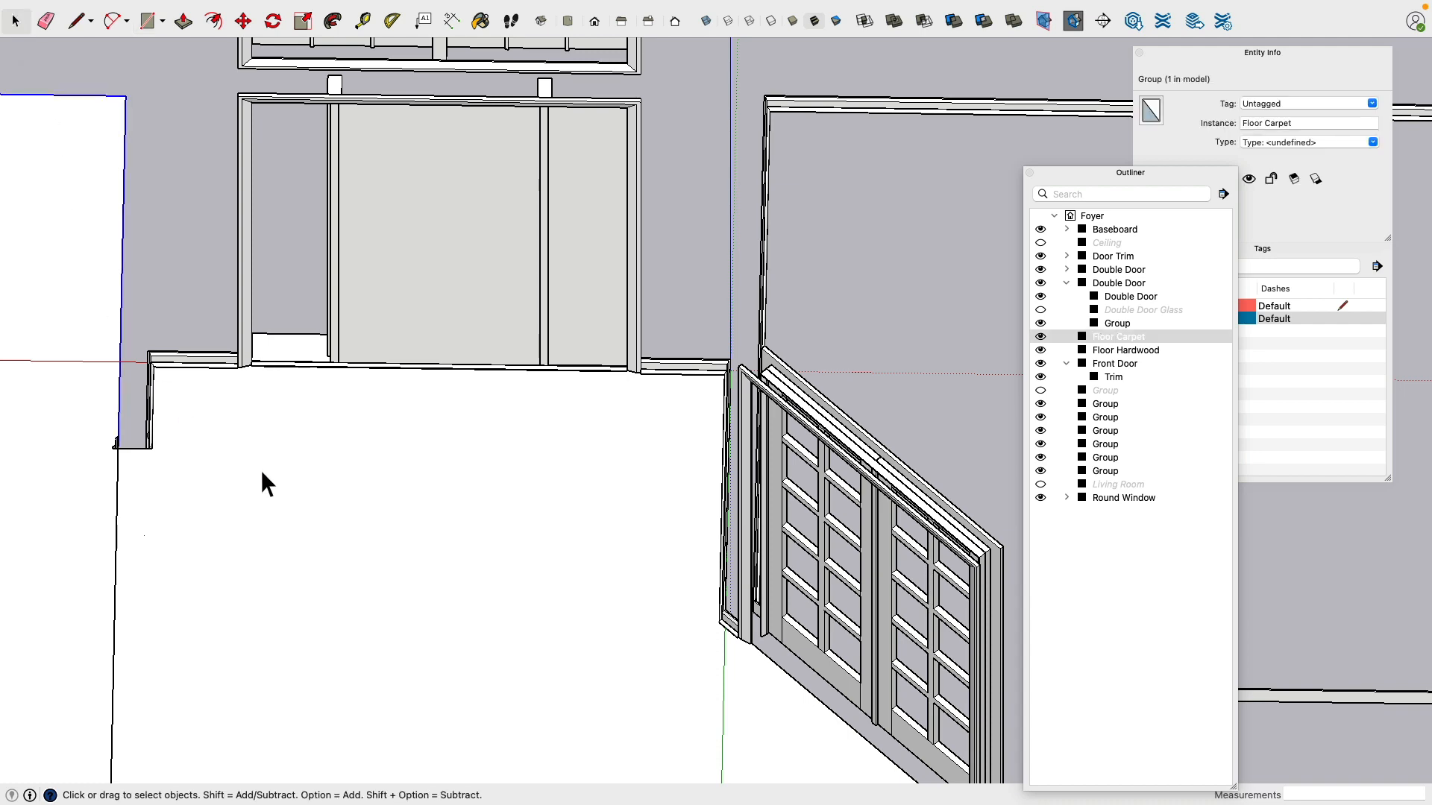
key("super+e")
left_click(342, 517)
key("super+e")
Step: Hide the Front Door group and the jamb group between the door and the sidelight rectangle
middle_click_drag(418, 433, 559, 272)
scroll(534, 182, "up", 5)
scroll(589, 223, "up", 3)
left_click(600, 195)
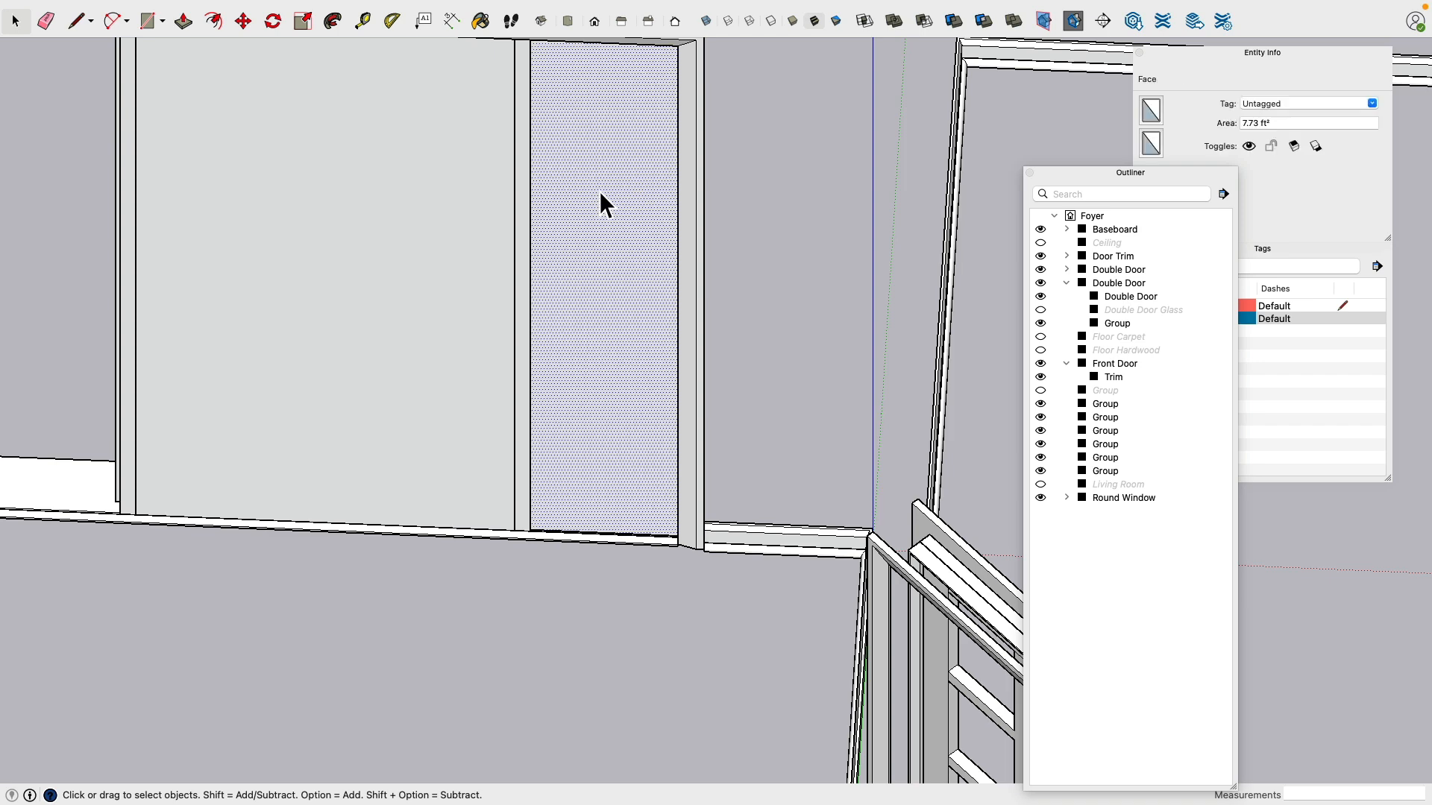
scroll(601, 314, "down", 5)
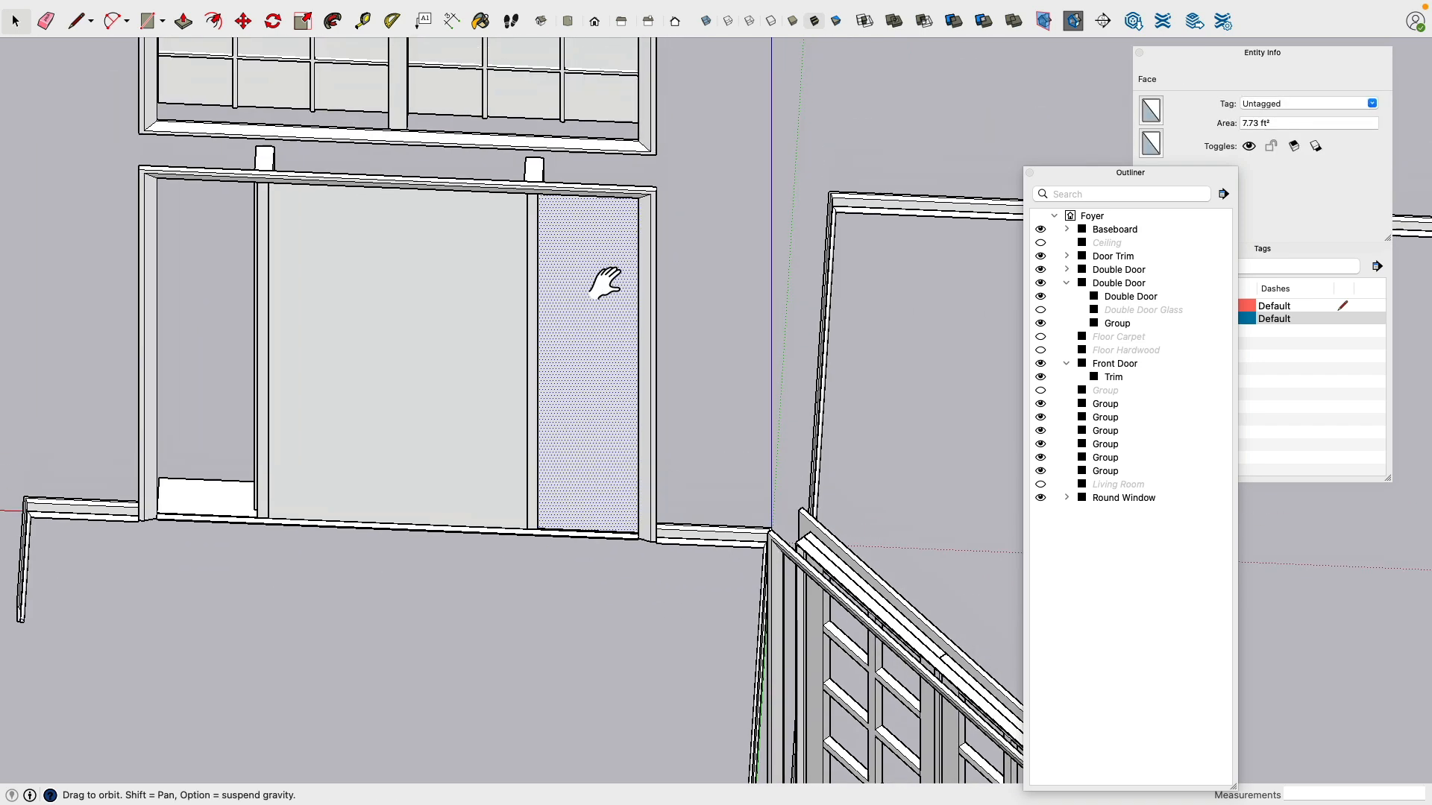
middle_click_drag(601, 281, 659, 241)
left_click(658, 232)
key("super+e")
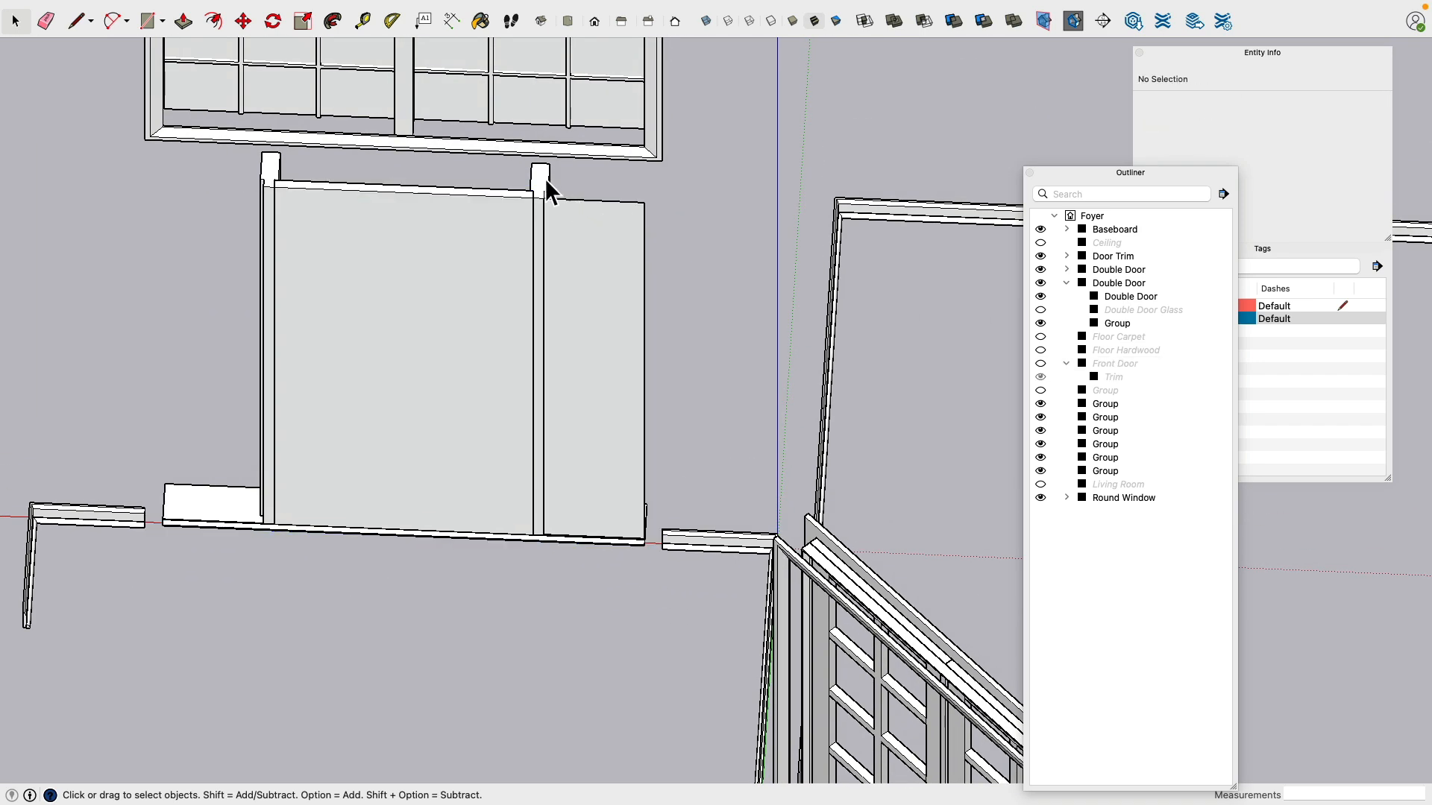
left_click(527, 201)
key("super+e")
Step: Hide the small upright group beside the sidelight's lower corner and the Baseboard group
scroll(593, 557, "up", 3)
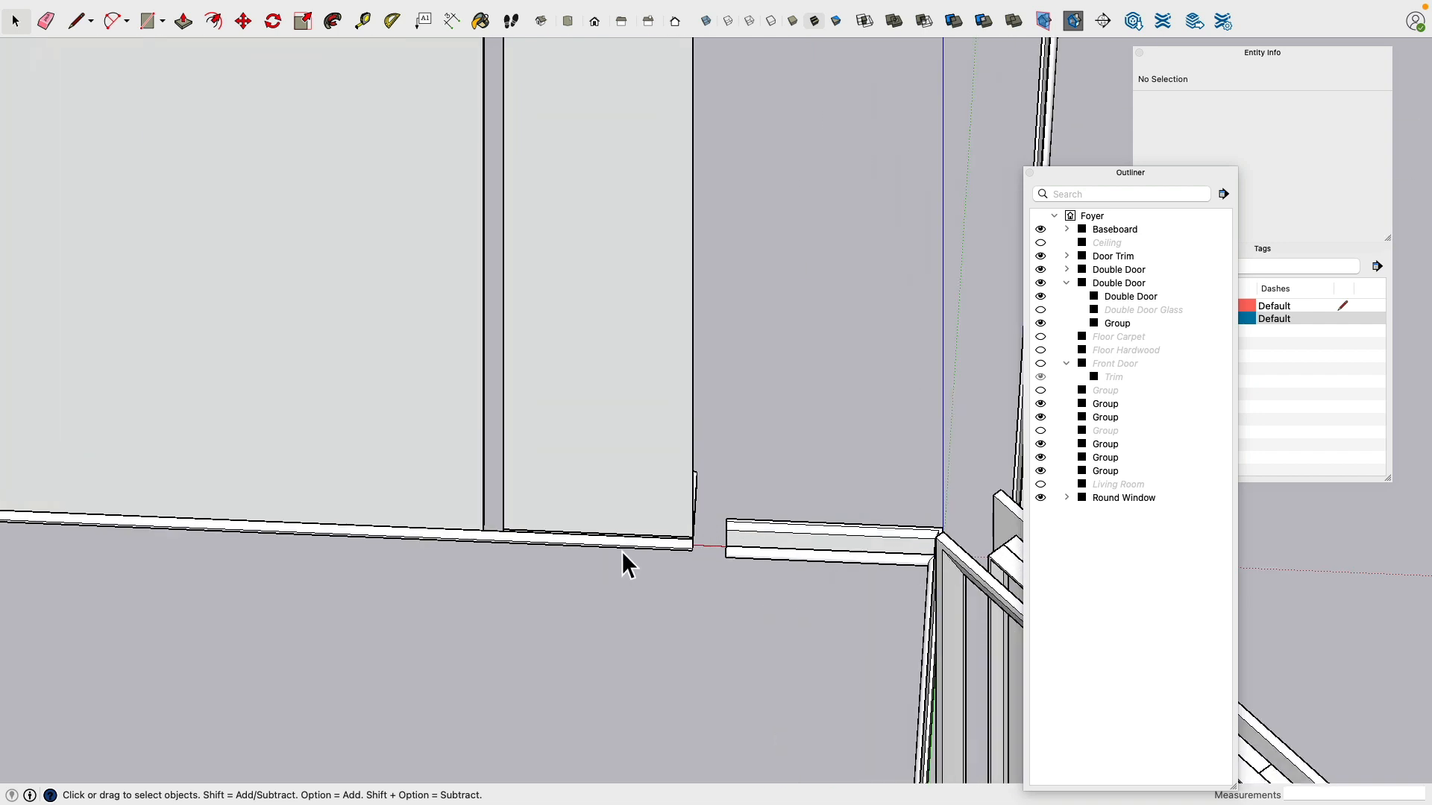
left_click(539, 549)
scroll(514, 554, "up", 3)
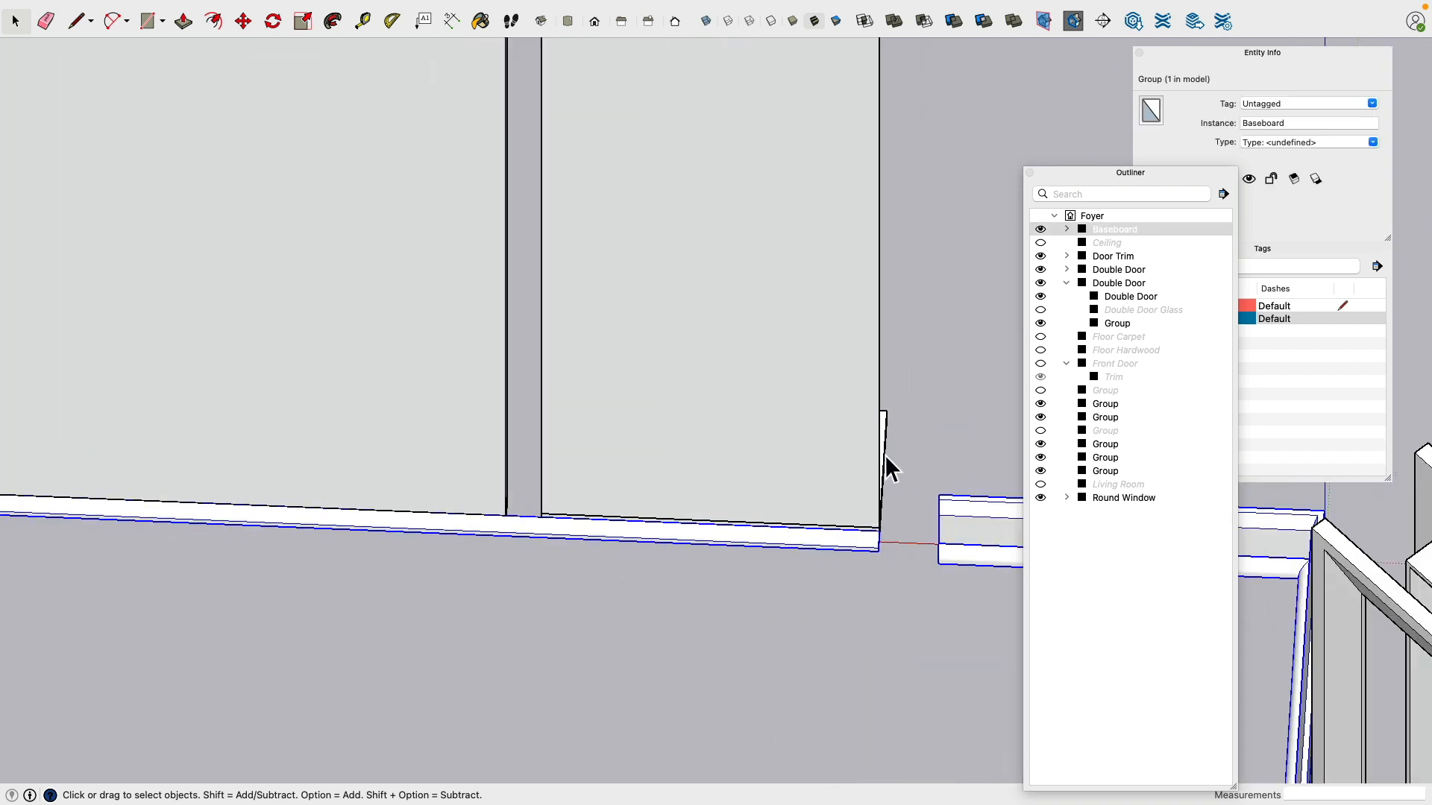
left_click(885, 428)
key("super+e")
left_click(841, 546)
key("super+e")
scroll(553, 473, "down", 3)
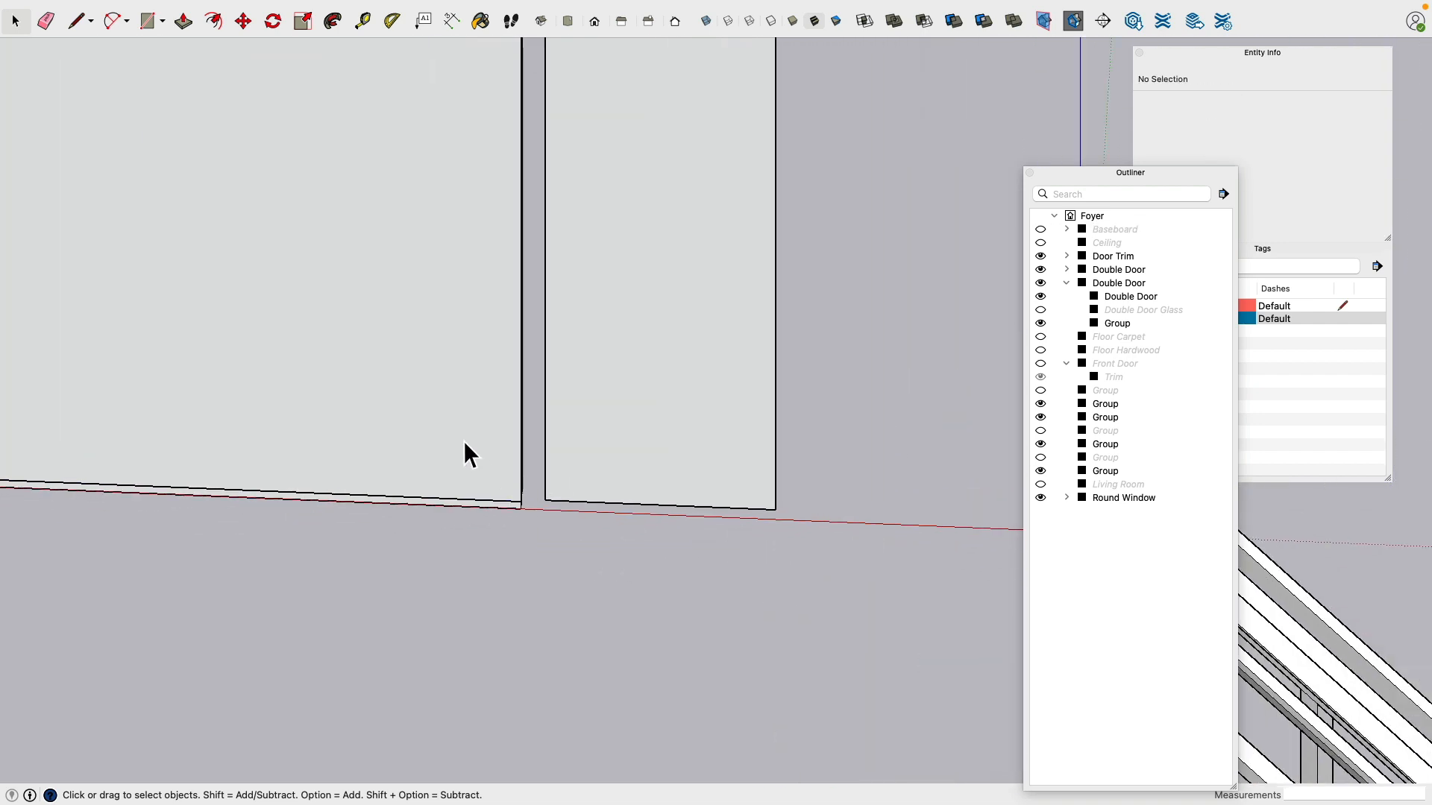
Step: Hide the two overlapping groups in the front door opening beside the sidelight rectangle
left_click(463, 442)
key("super+e")
left_click(462, 445)
key("super+e")
scroll(477, 402, "down", 5)
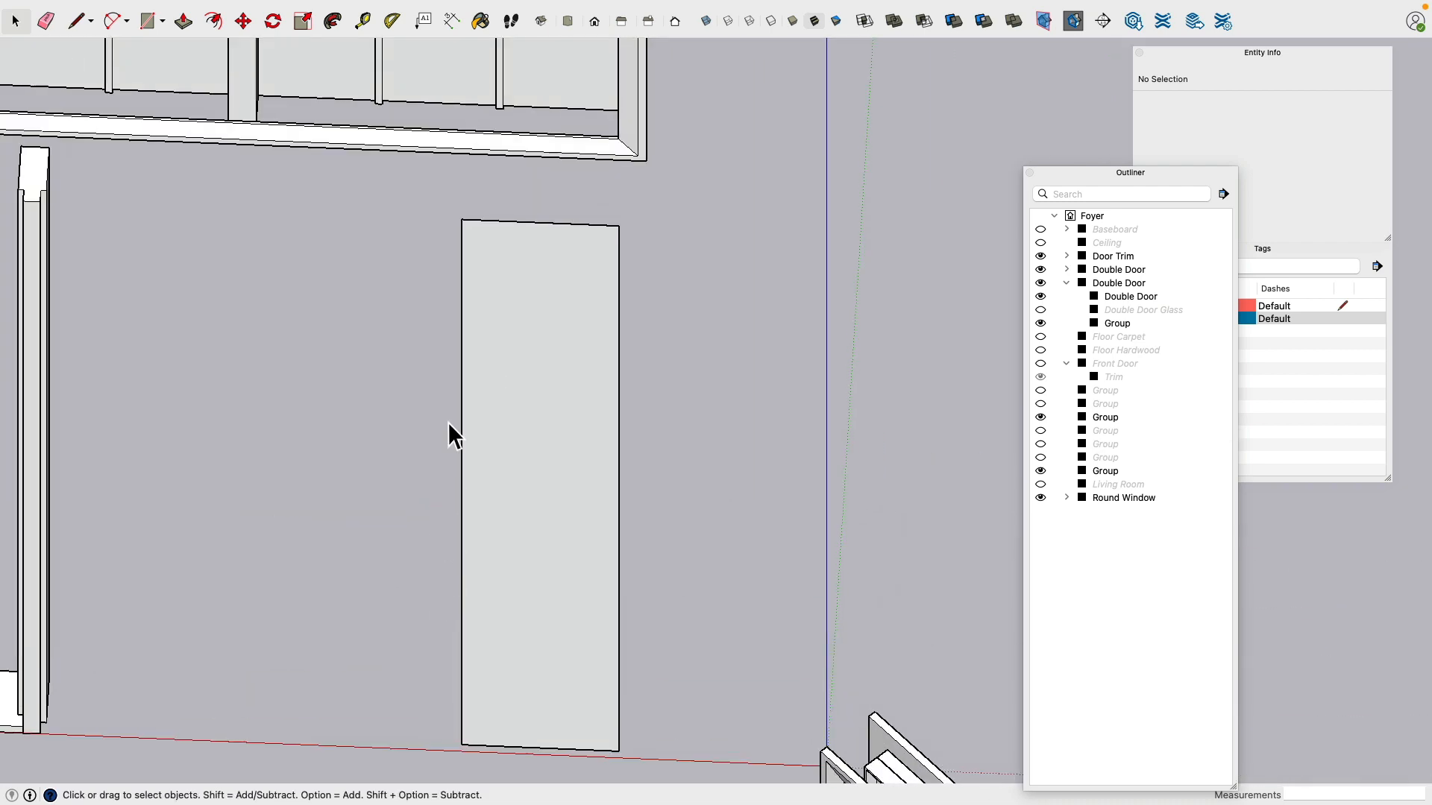
Step: Place a vertical Tape Measure guide through the midpoint of the sidelight rectangle's bottom edge
left_click(520, 297)
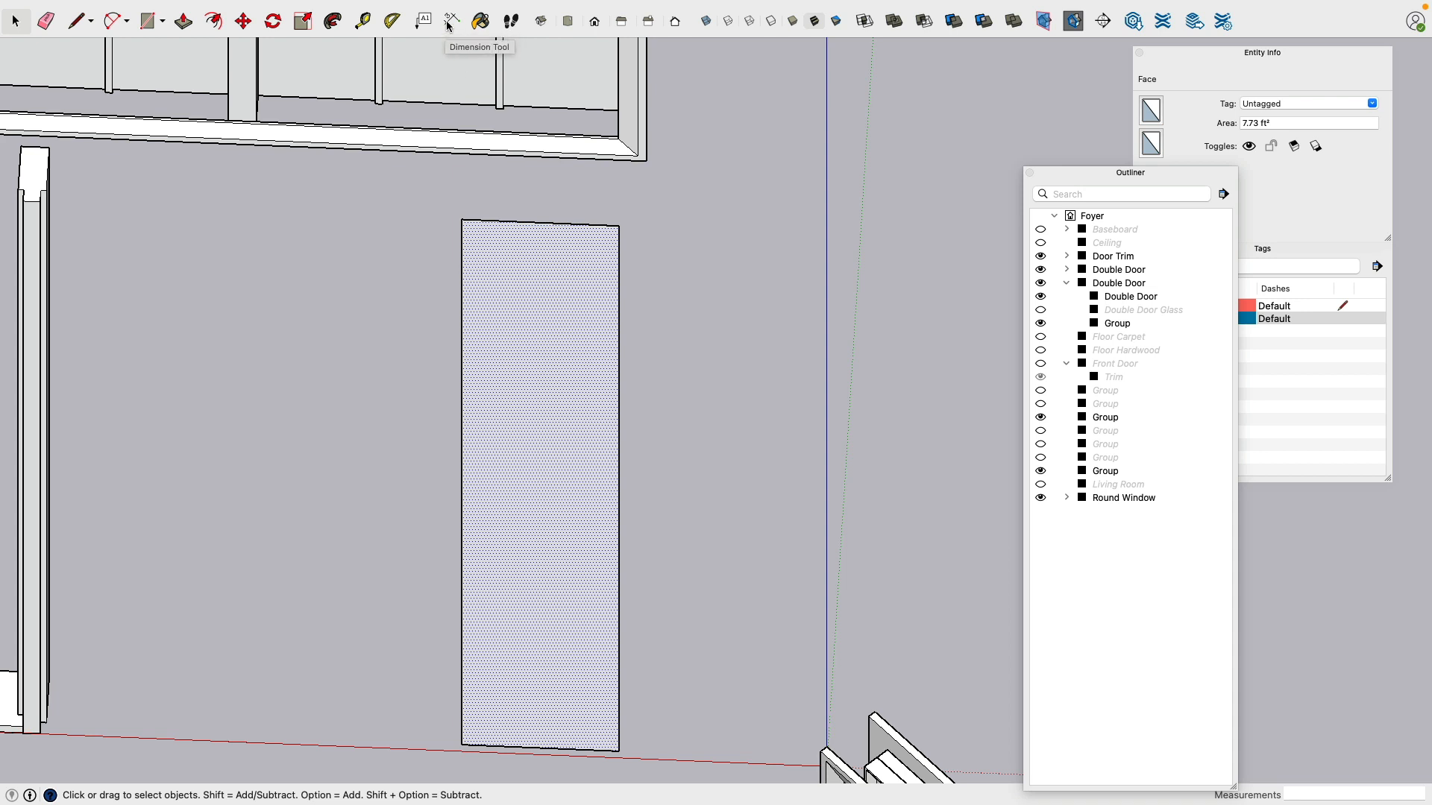
left_click(363, 22)
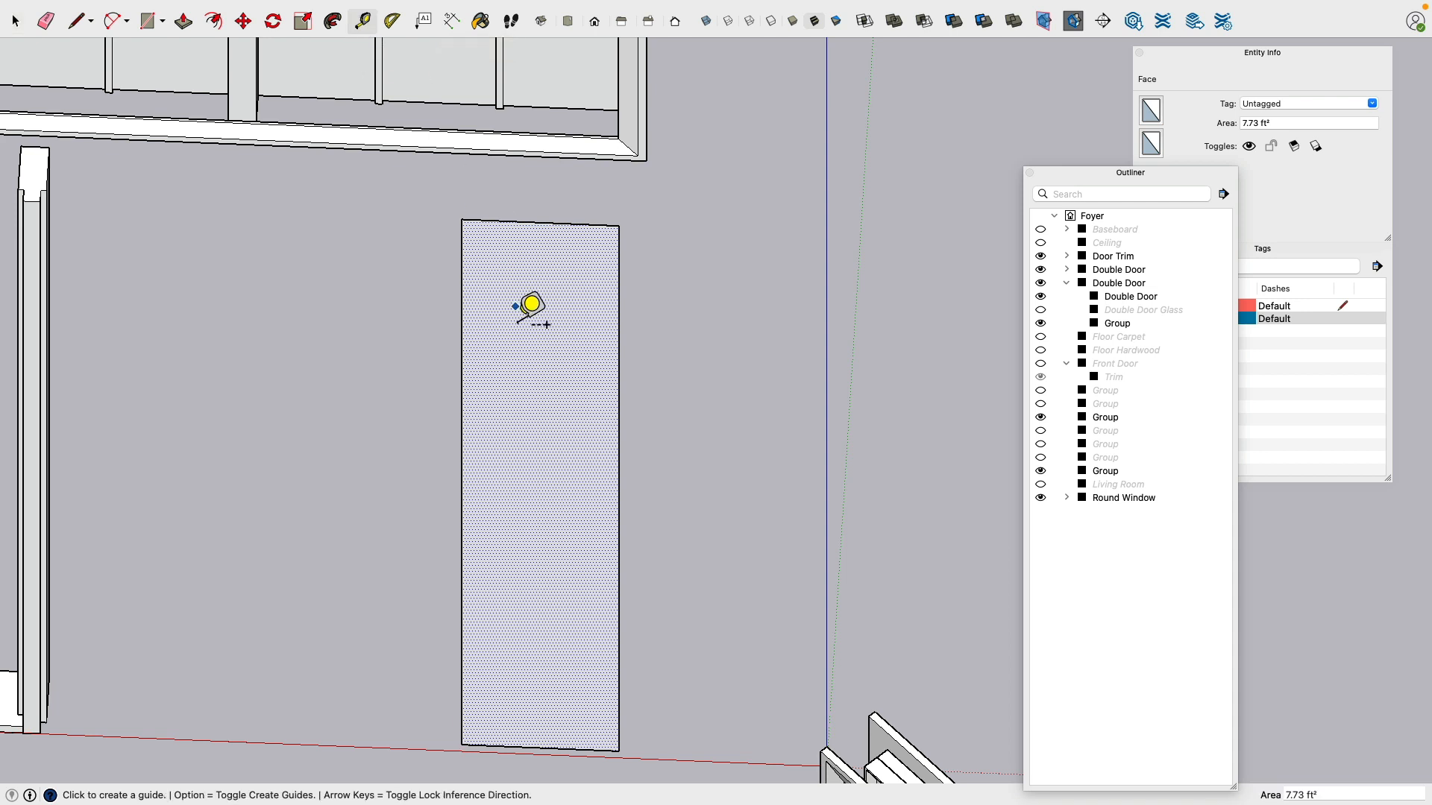
middle_click_drag(408, 433, 407, 295, "shift")
left_click(464, 313)
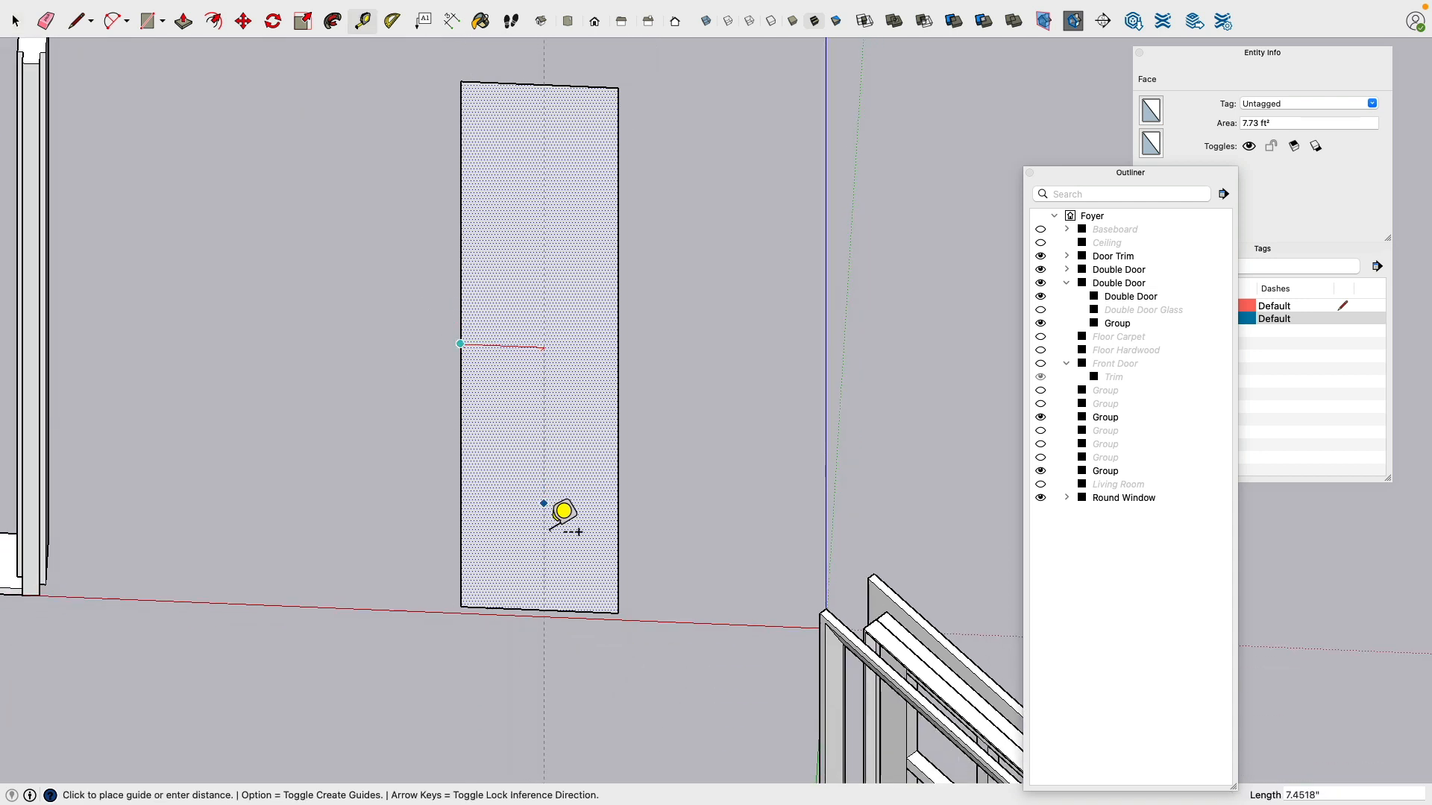
left_click(540, 610)
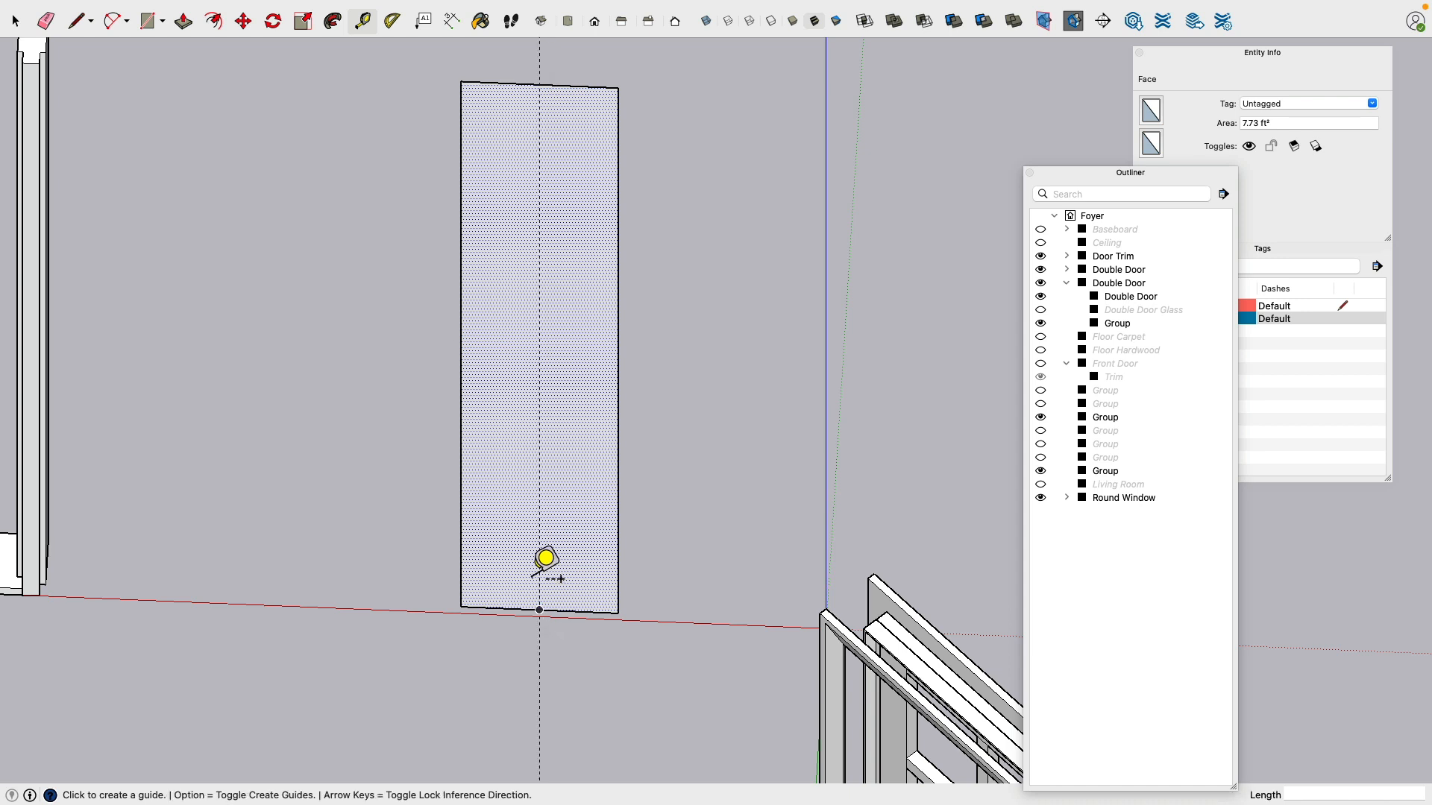
Step: Add two vertical guides on the sidelight rectangle, offset 0.375 inch to either side of the centre guide
left_click(540, 564)
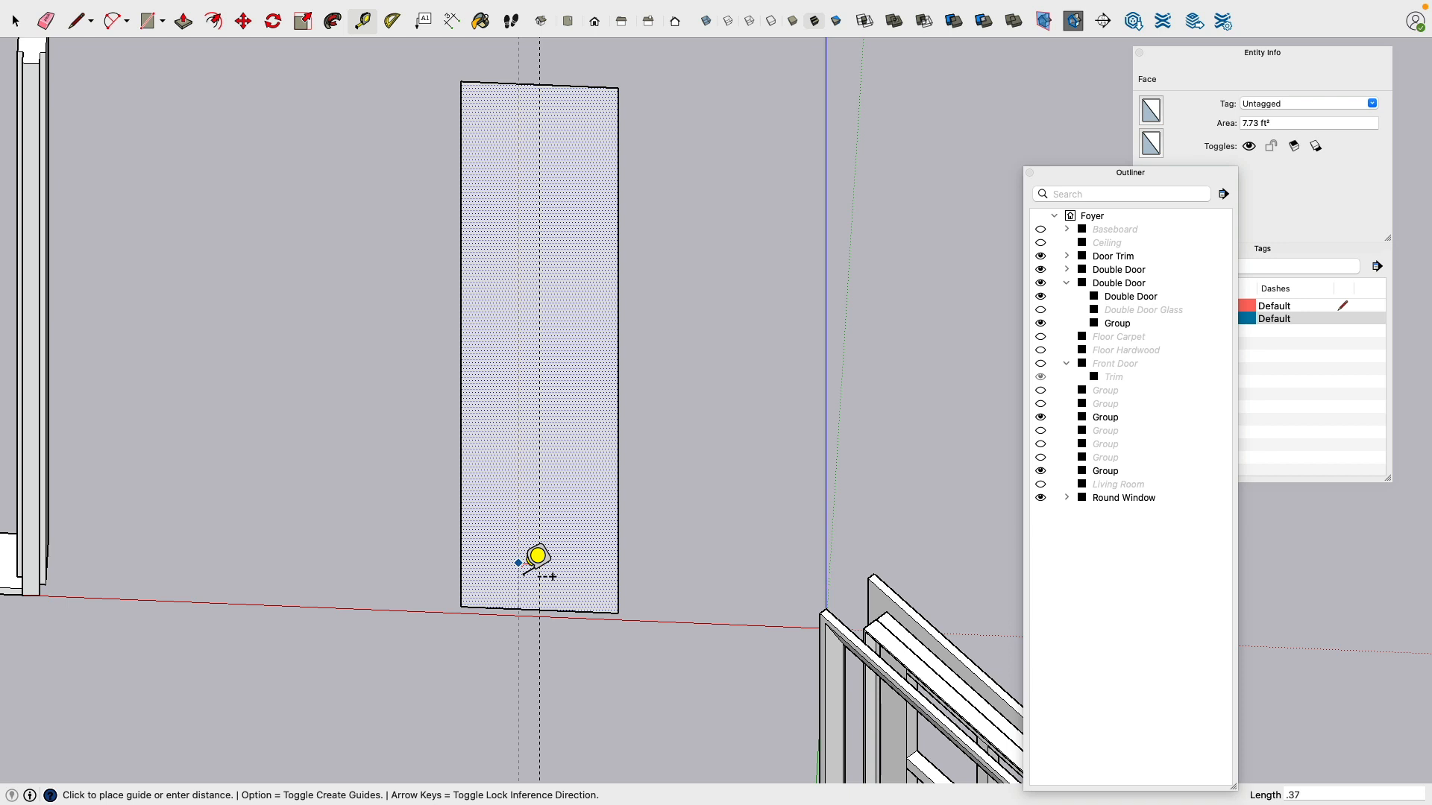
key("Return")
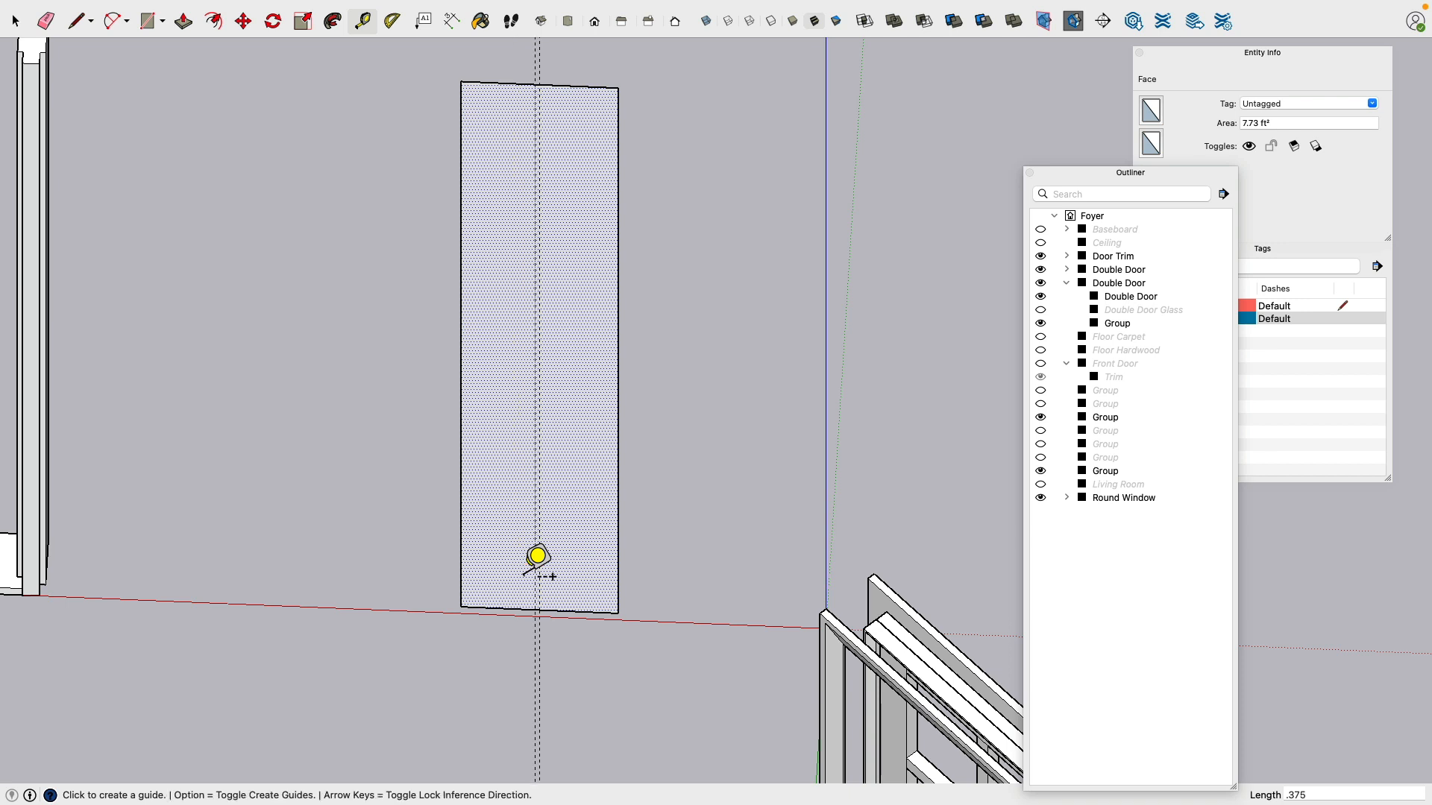
scroll(538, 556, "up", 3)
left_click(531, 551)
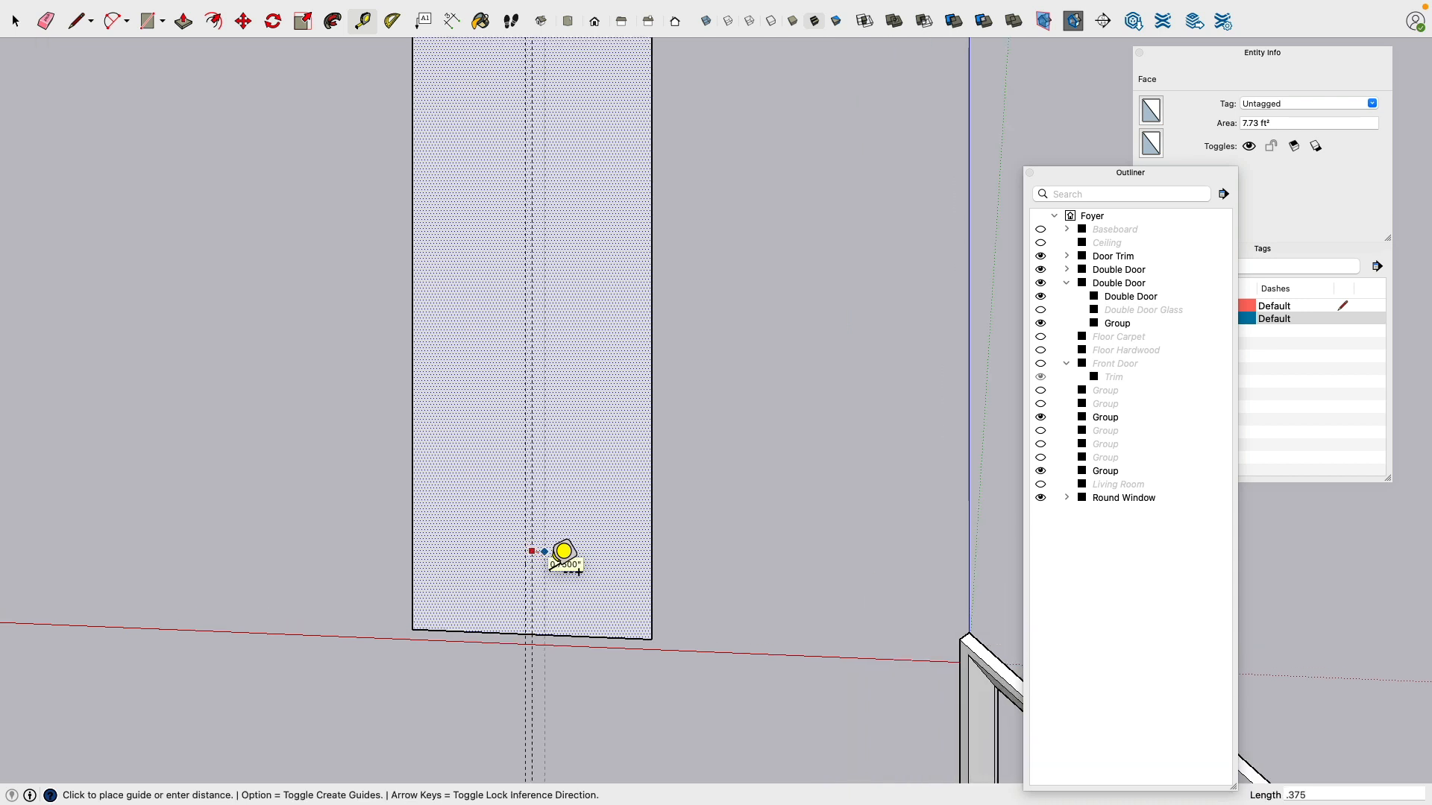
key("Return")
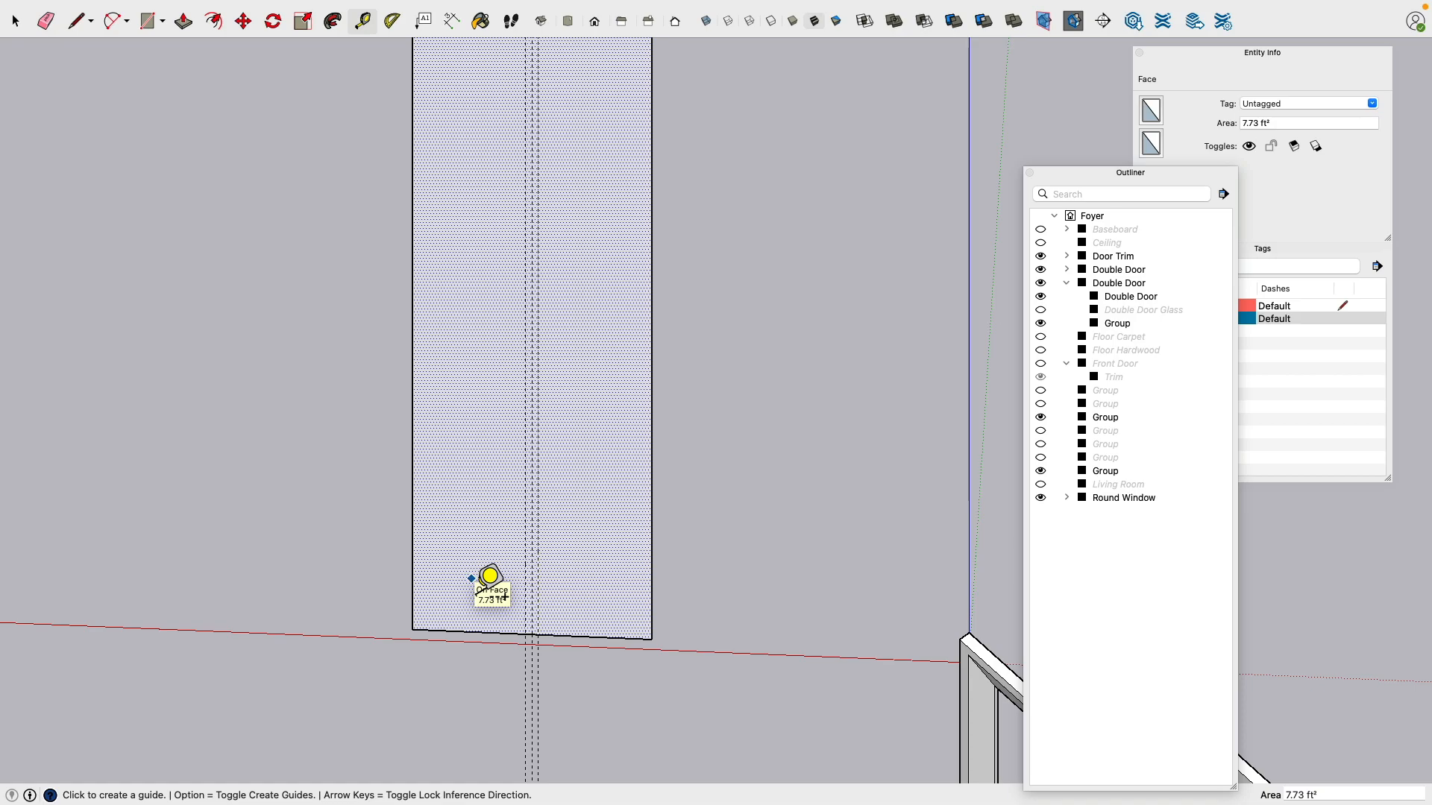
Step: Consult the sidelight pane layout in Entrance.JPG in Finder, and check the height of the sidelight rectangle
scroll(504, 595, "down", 2)
key("super+Tab")
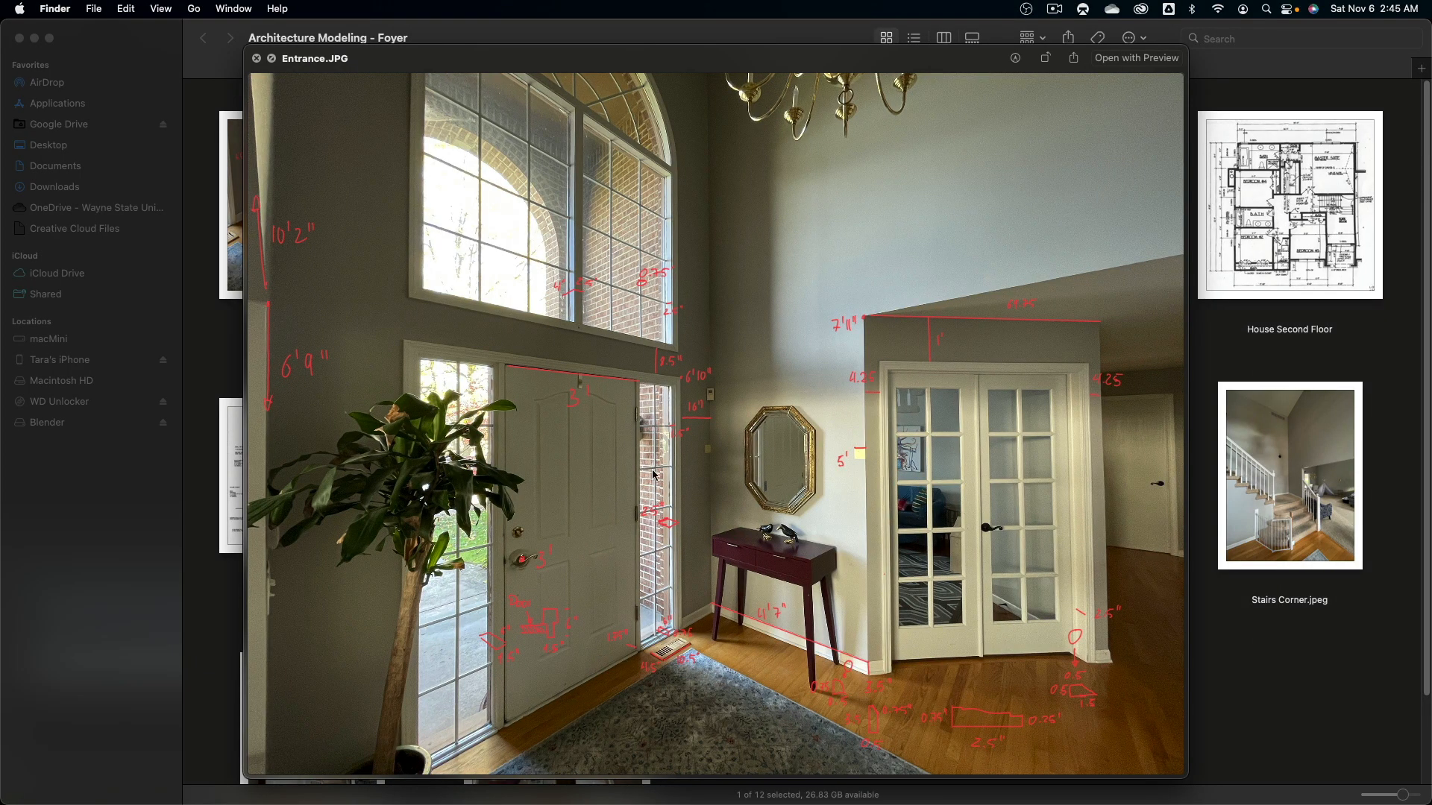
key("super+Tab")
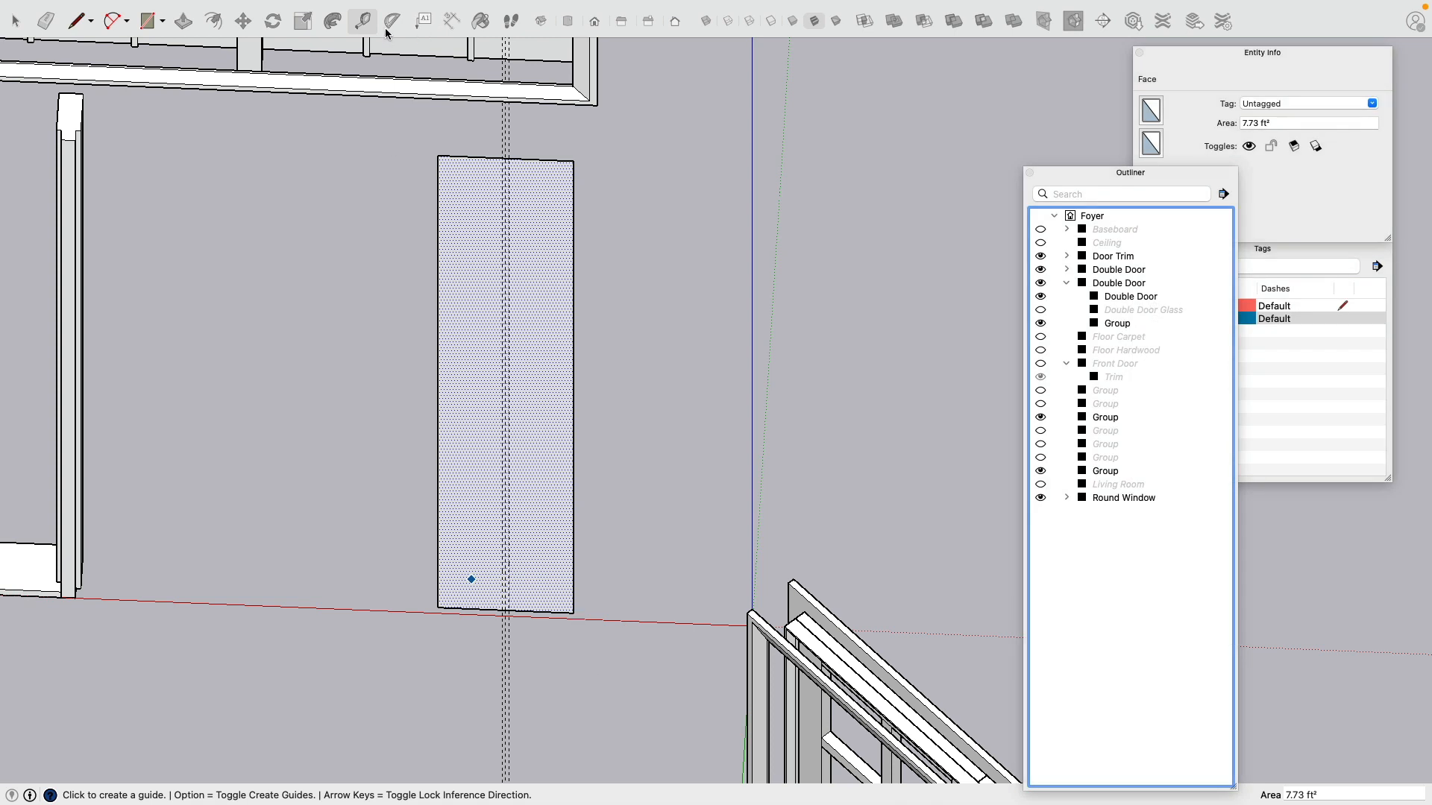
left_click(572, 161)
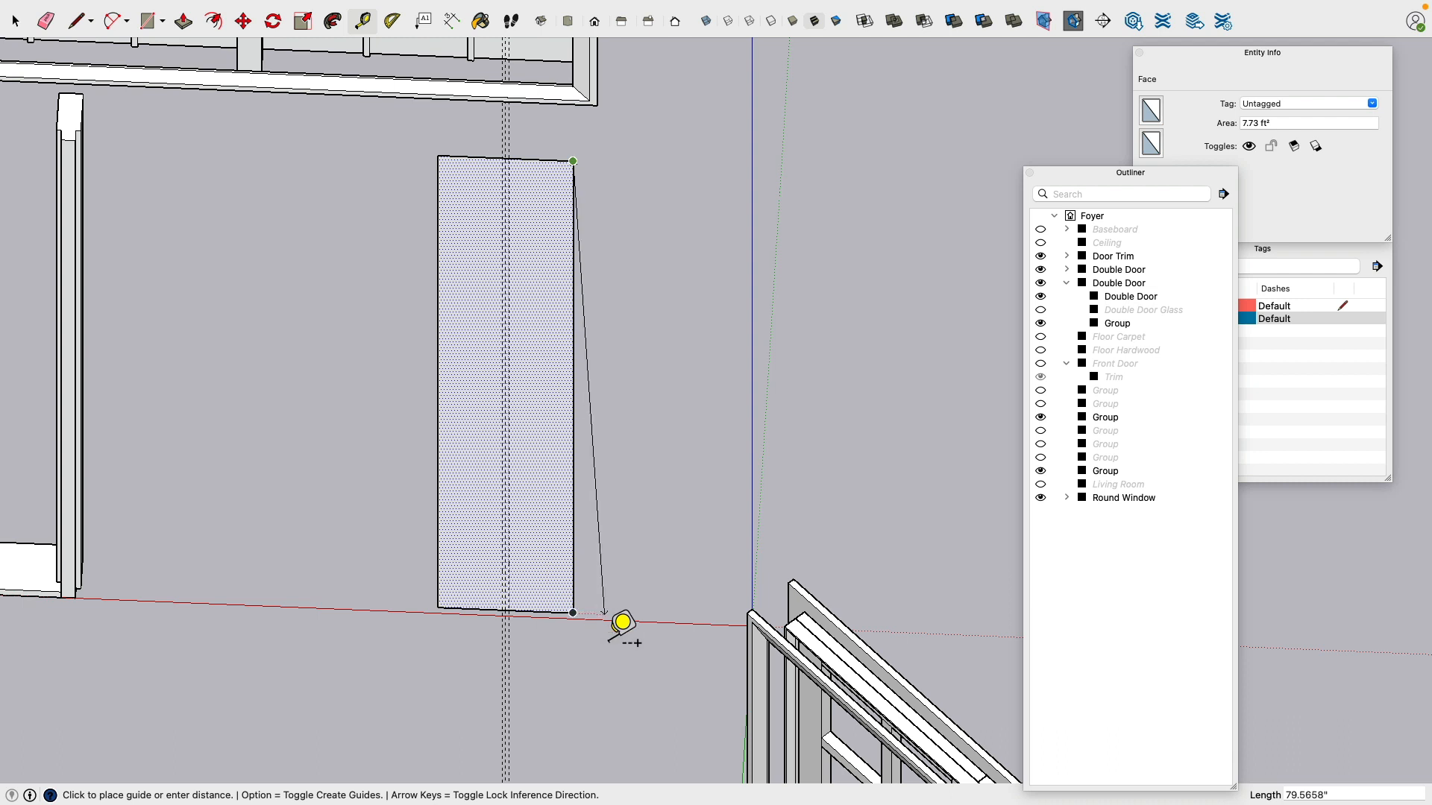
key("Escape")
key("super+space")
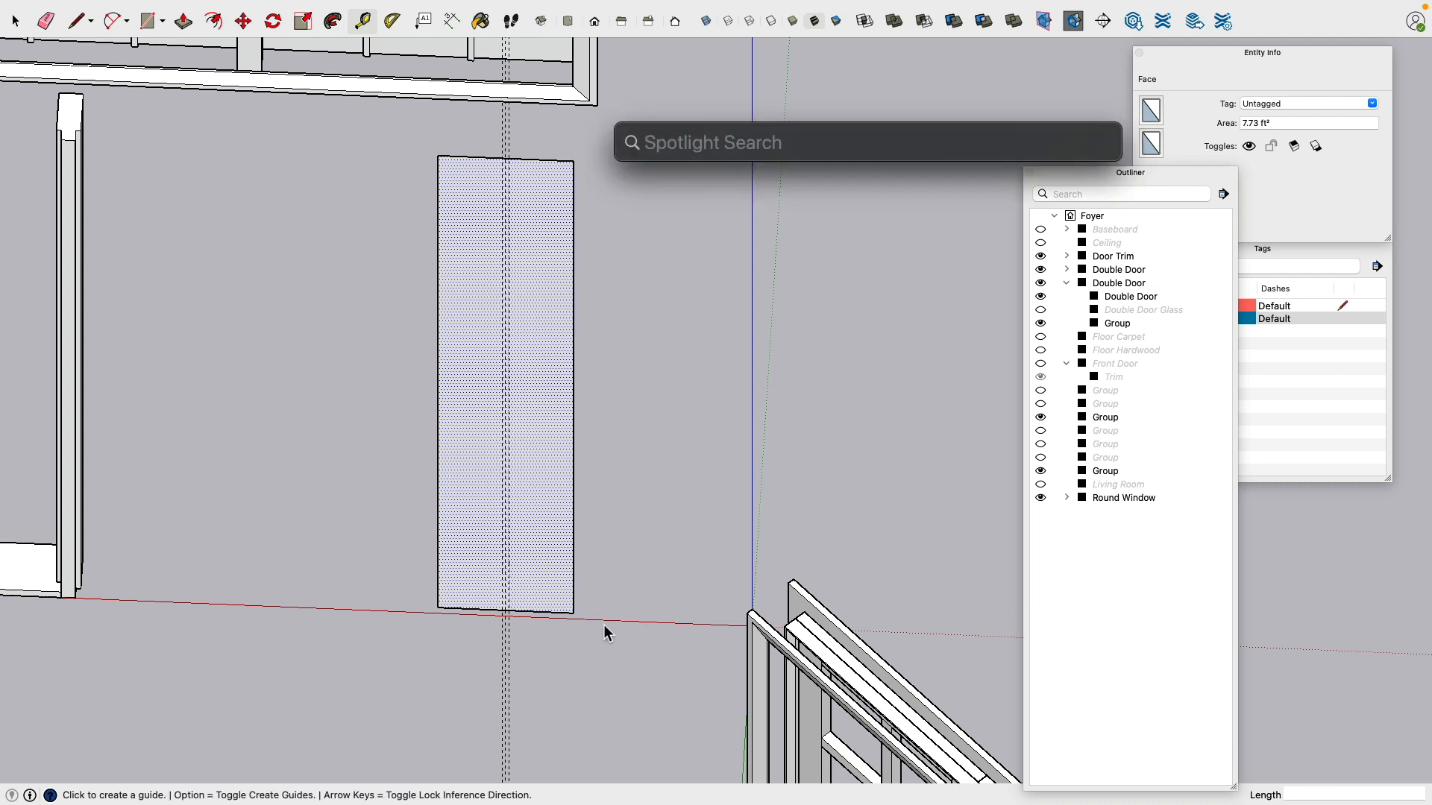
type("97")
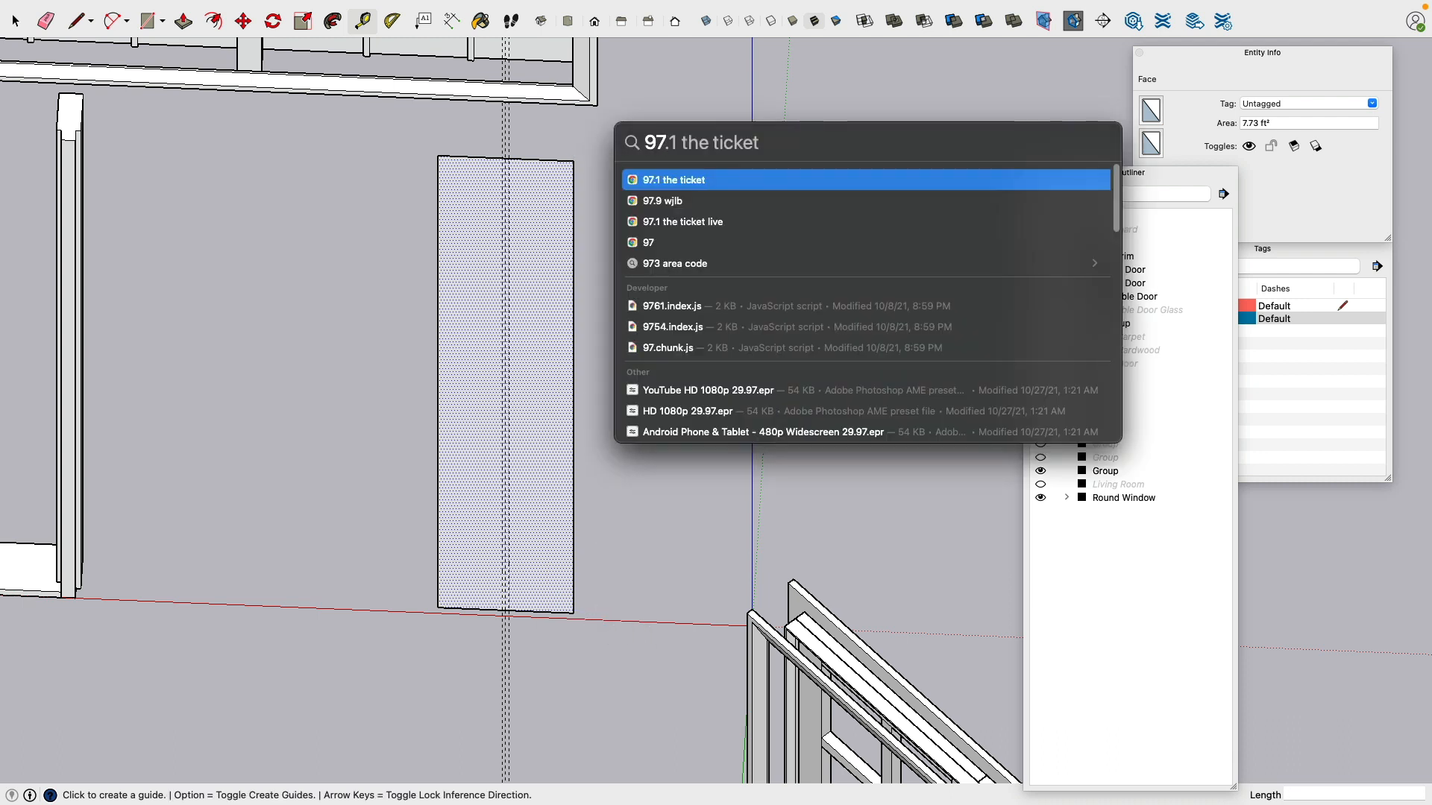
type(".7")
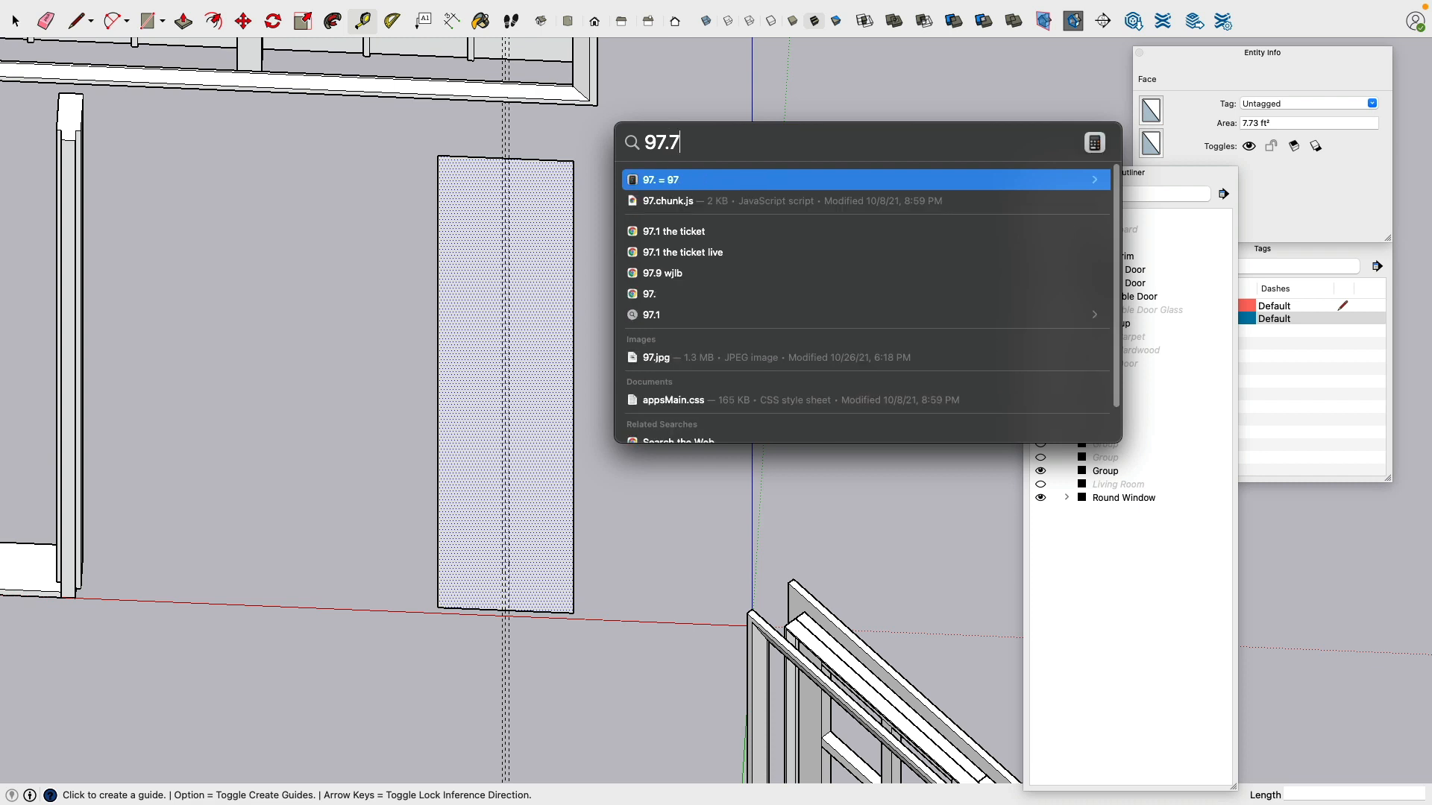
type("5")
key("Escape")
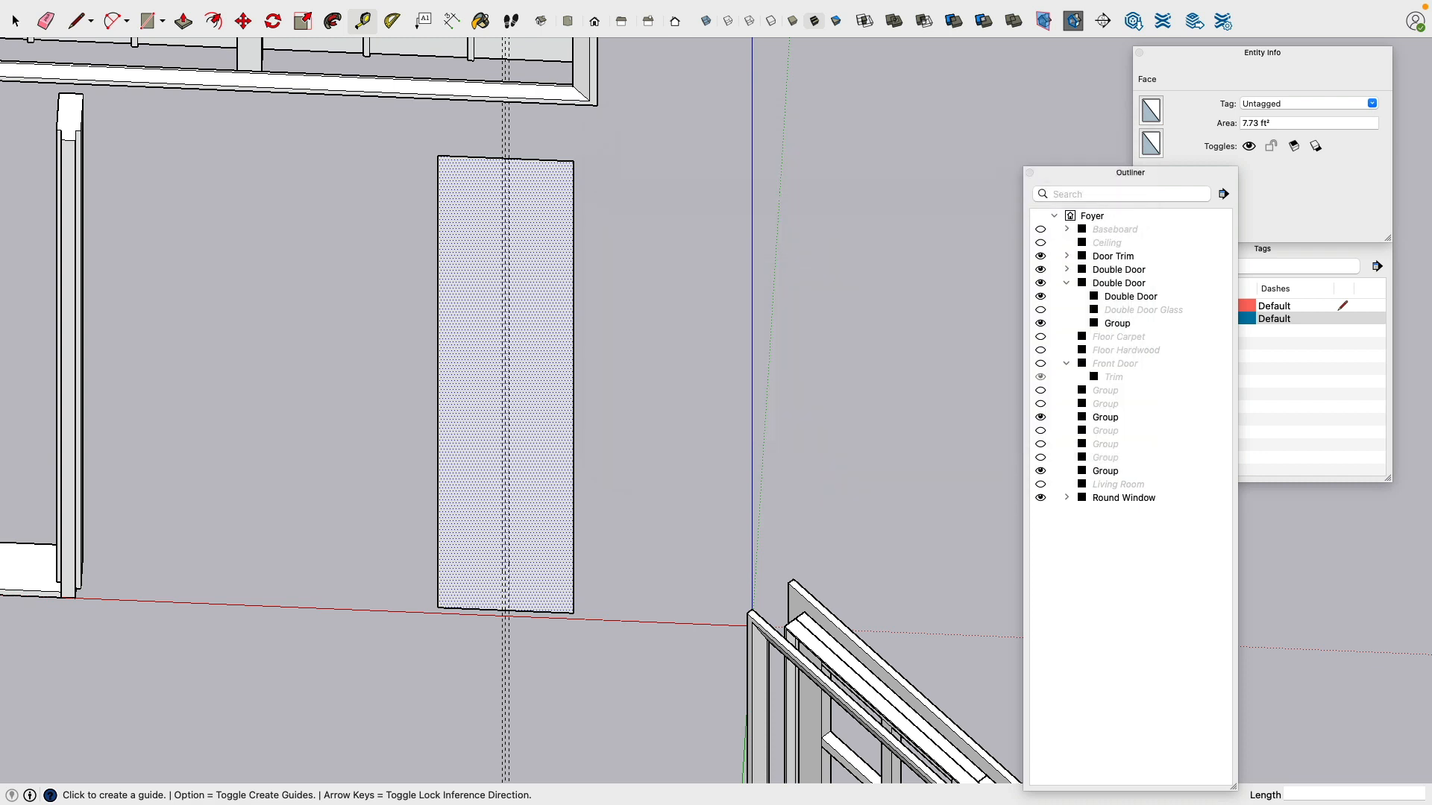
Step: Measure the sidelight rectangle's height between its corners and calculate 79.5/5 in Spotlight
left_click(573, 161)
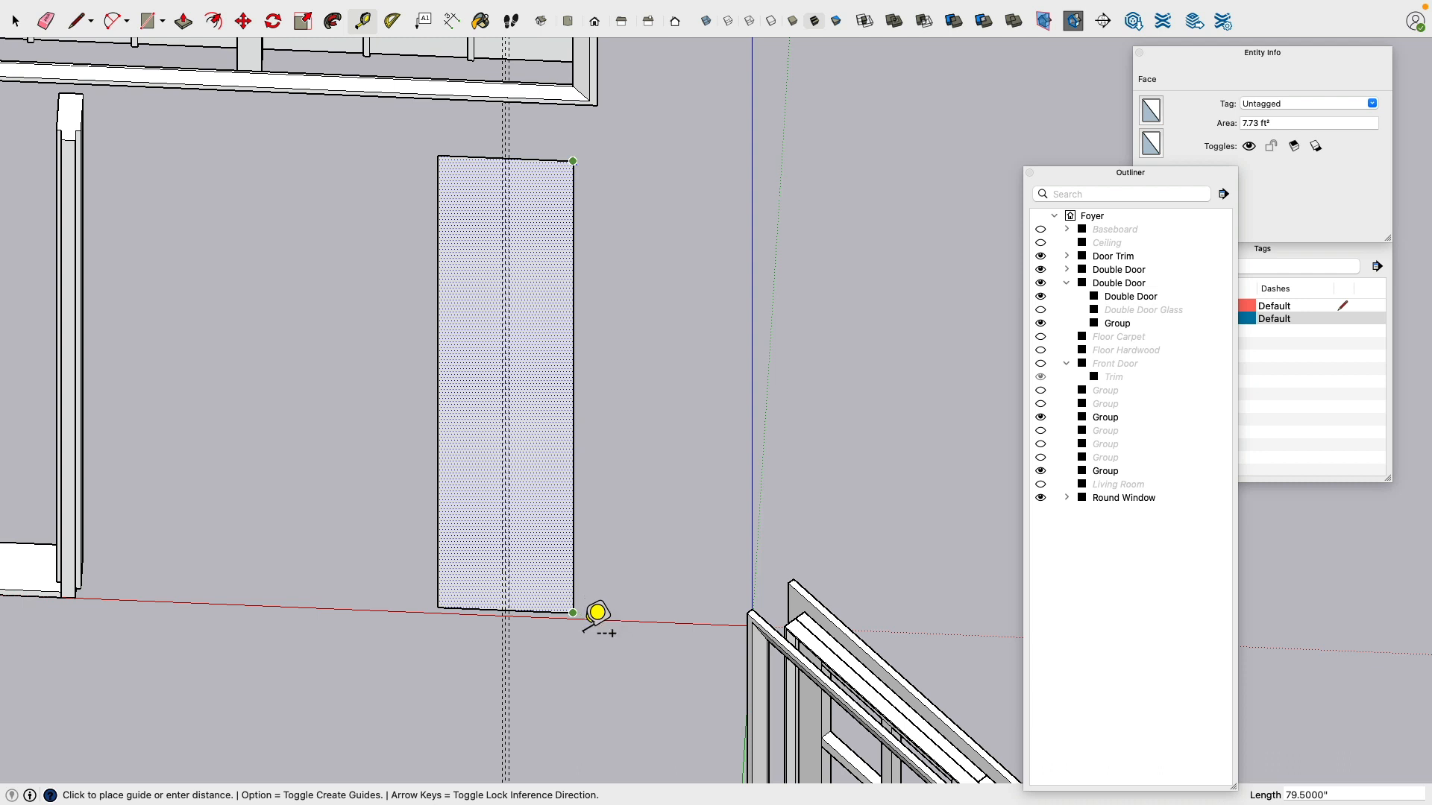
left_click(573, 613)
type("m")
key("super+space")
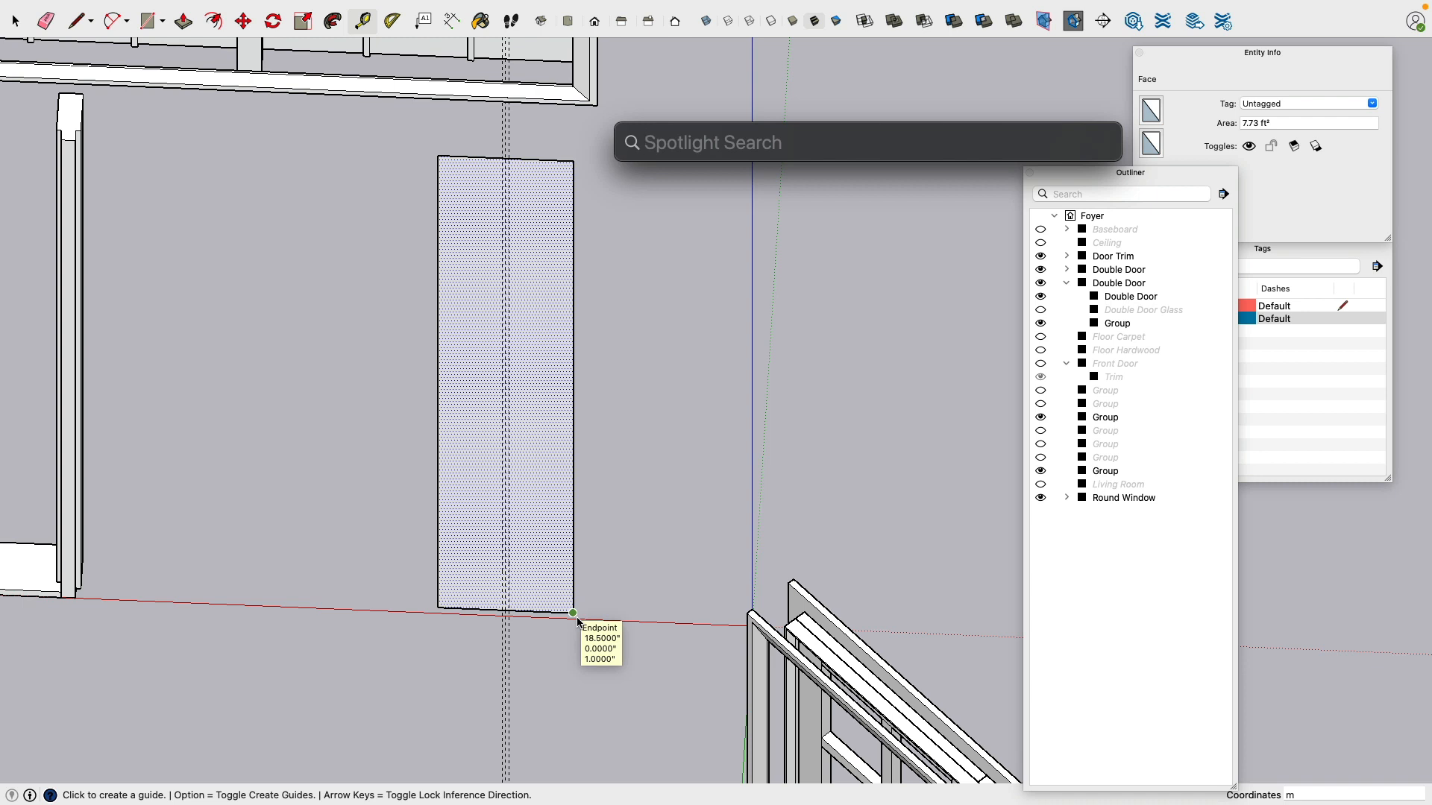
type("79.5")
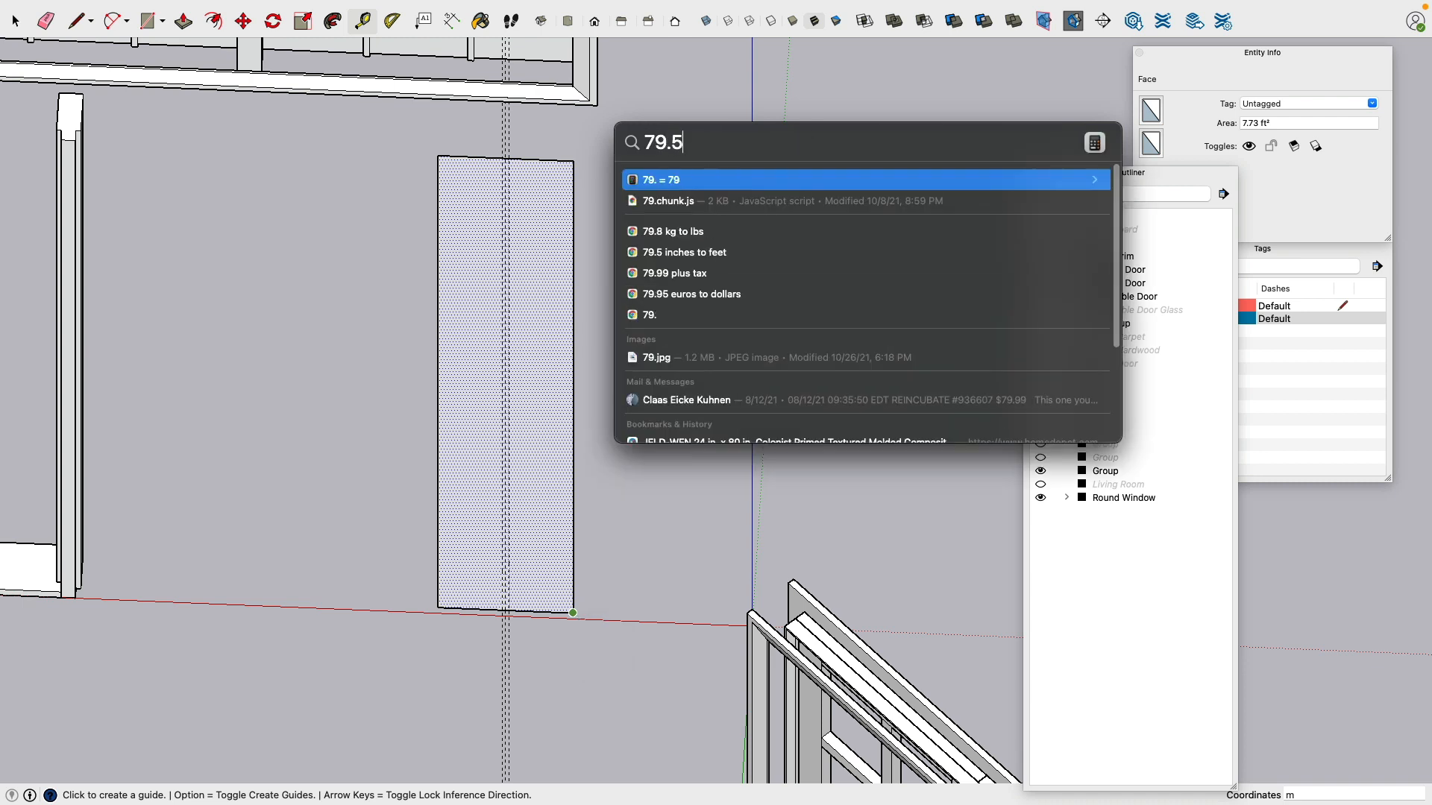
type("/5")
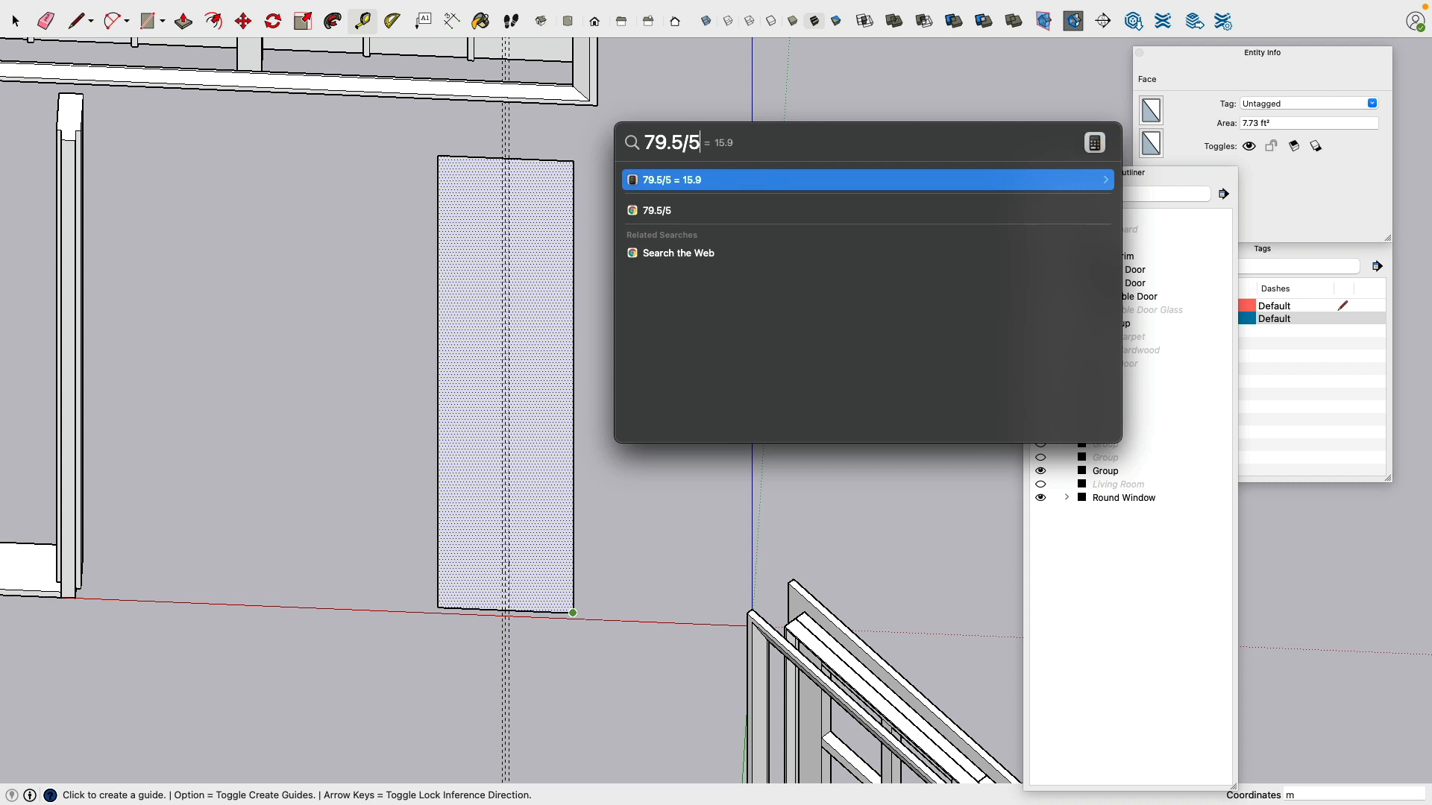
key("Escape")
key("Escape")
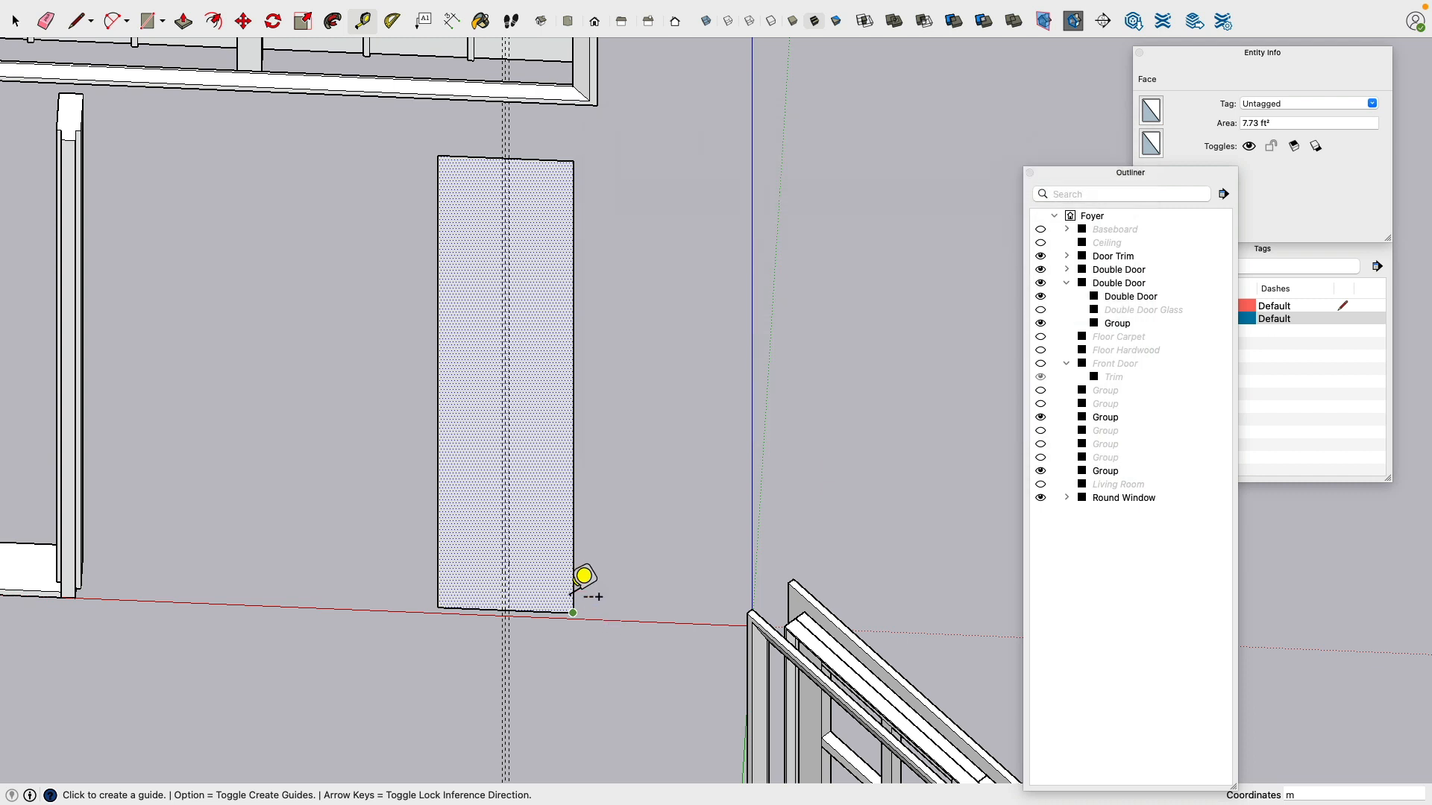
Step: Measure the sidelight's vertical edge again and repeat the 79.5/5 calculation in Spotlight for the pane spacing
left_click(574, 161)
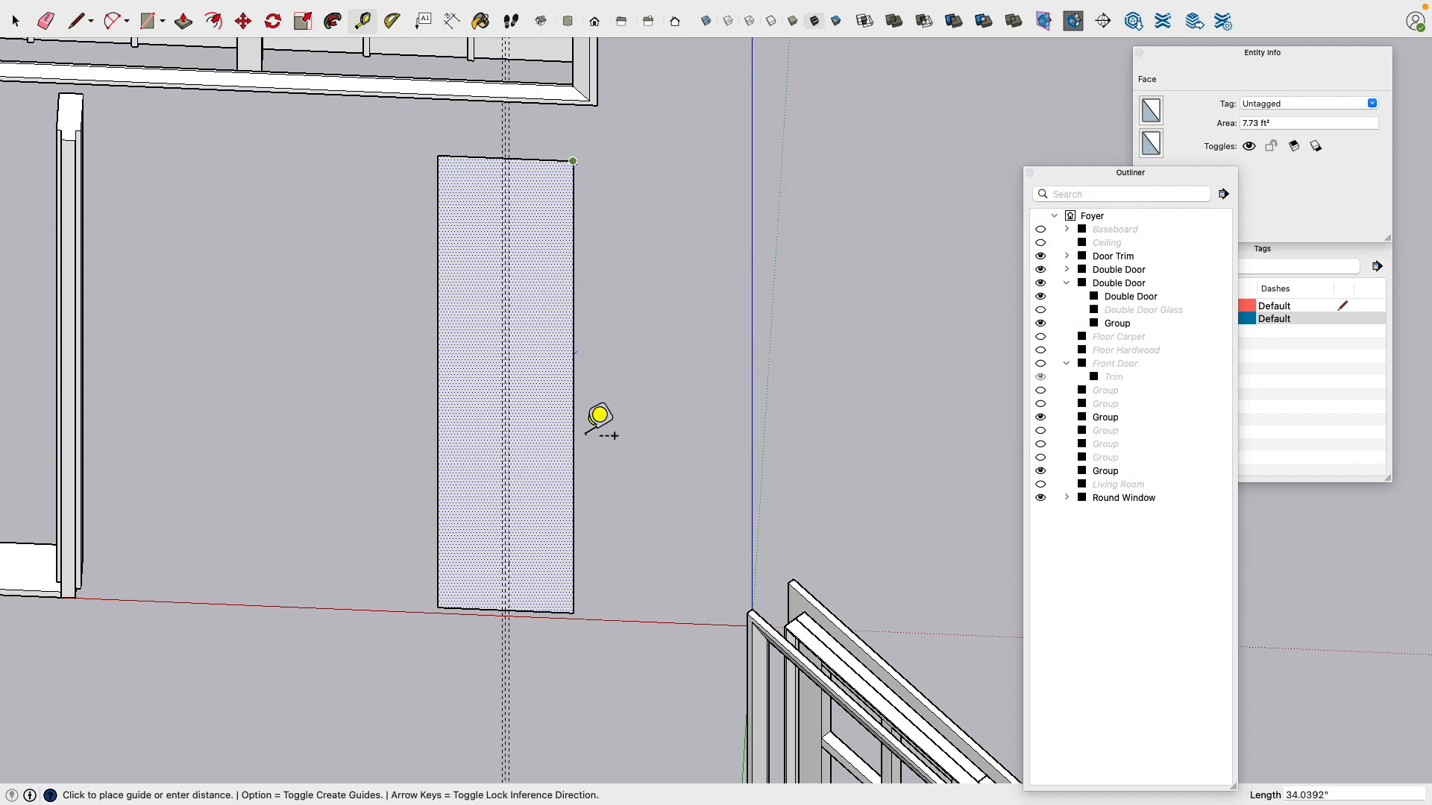
left_click(574, 613)
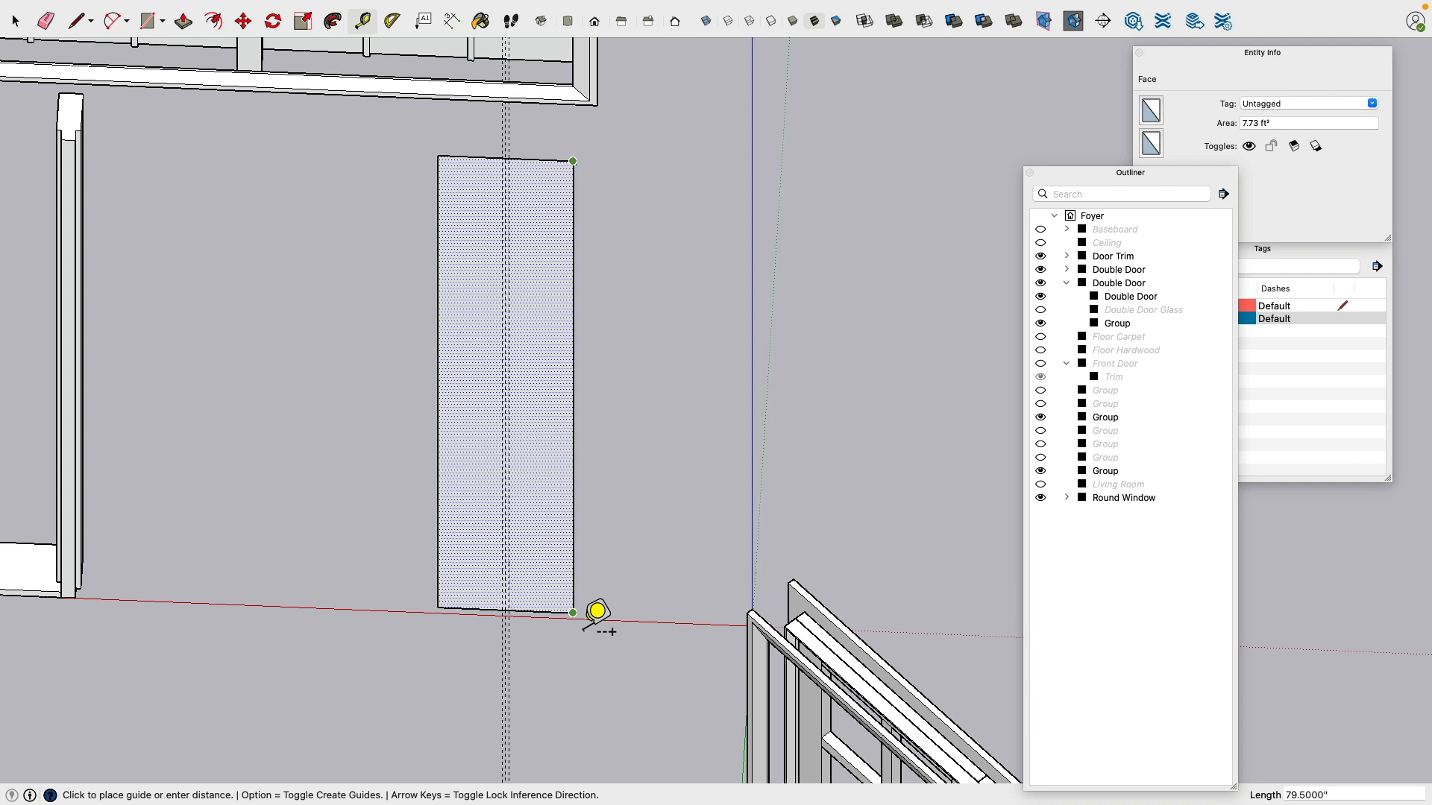
left_click(596, 611)
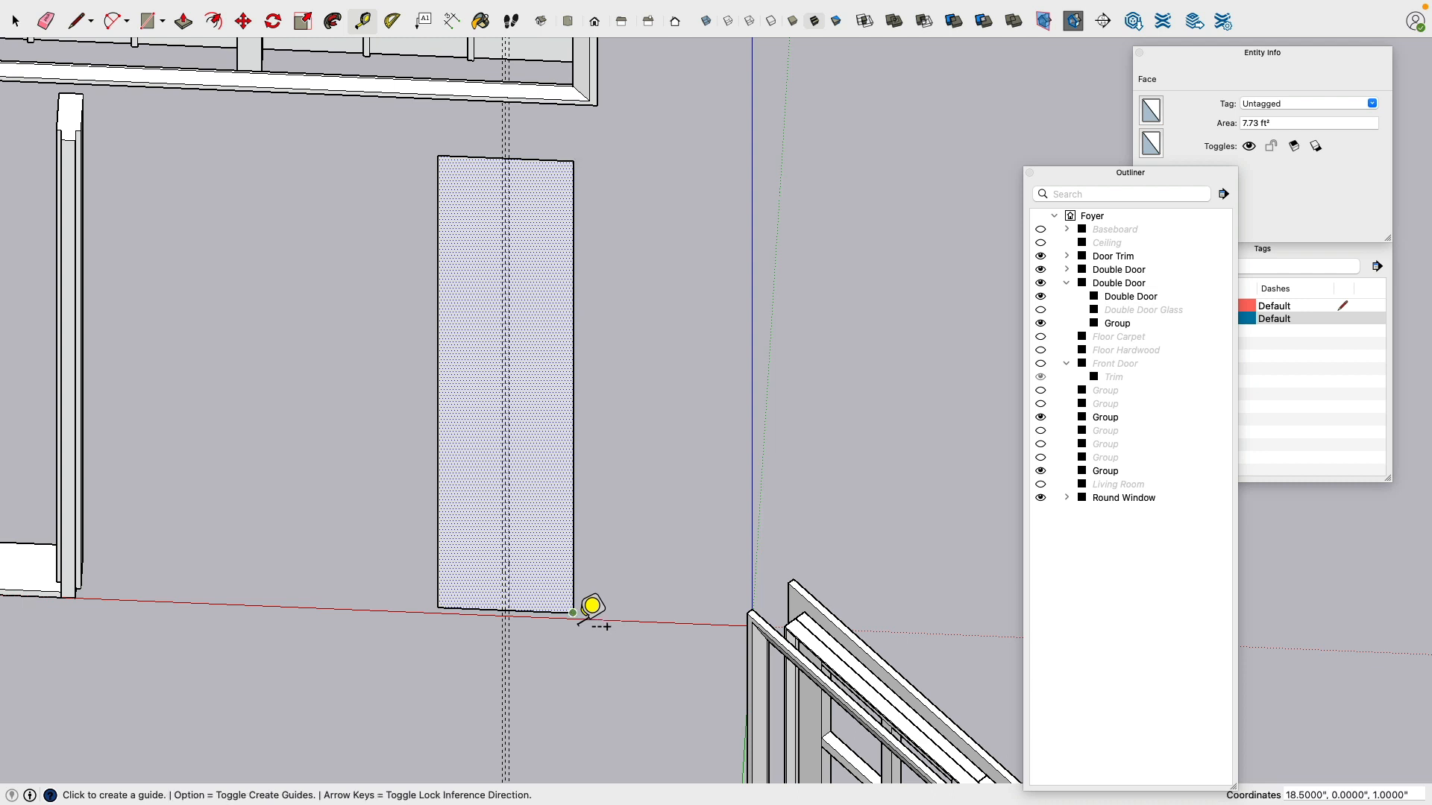
left_click(574, 614)
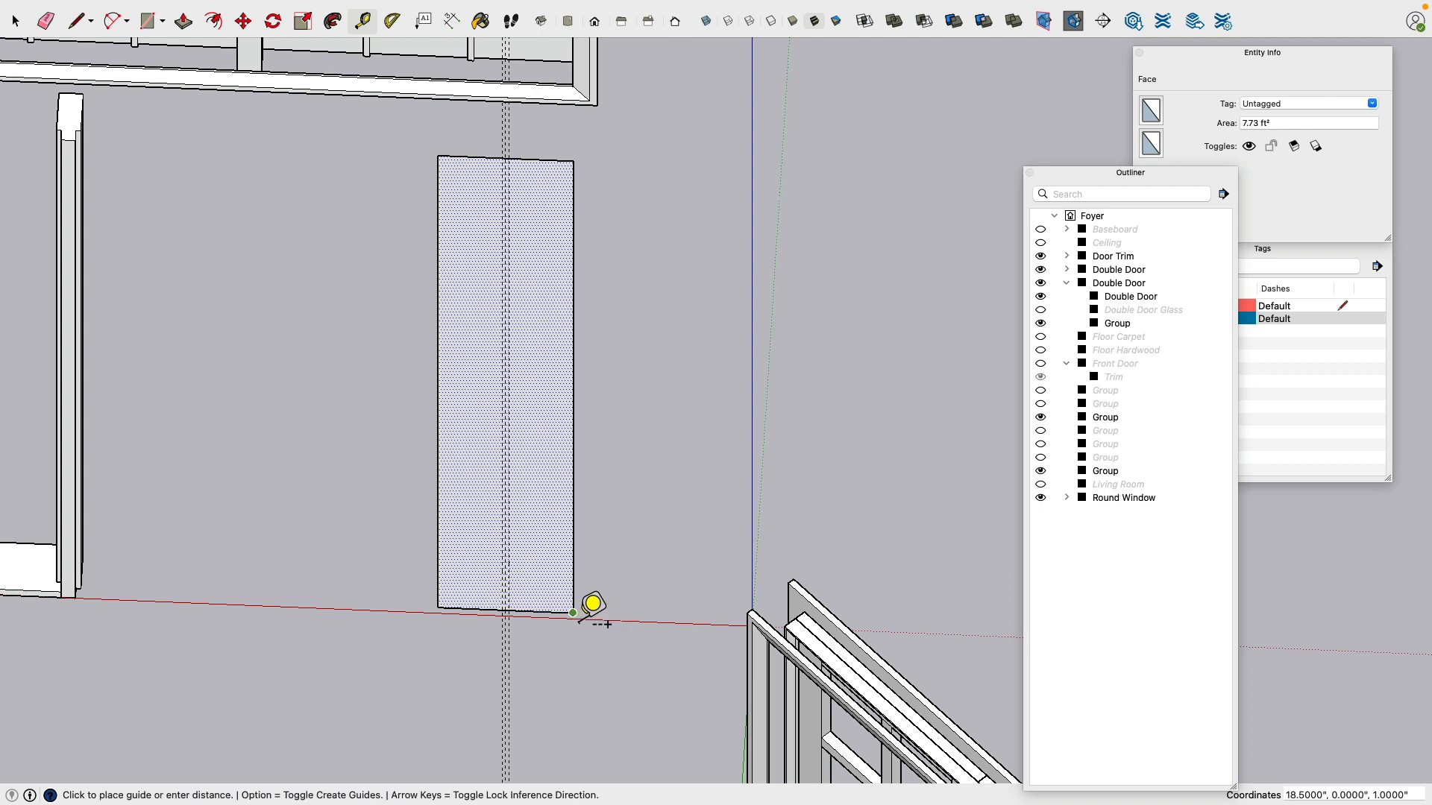
left_click(593, 161)
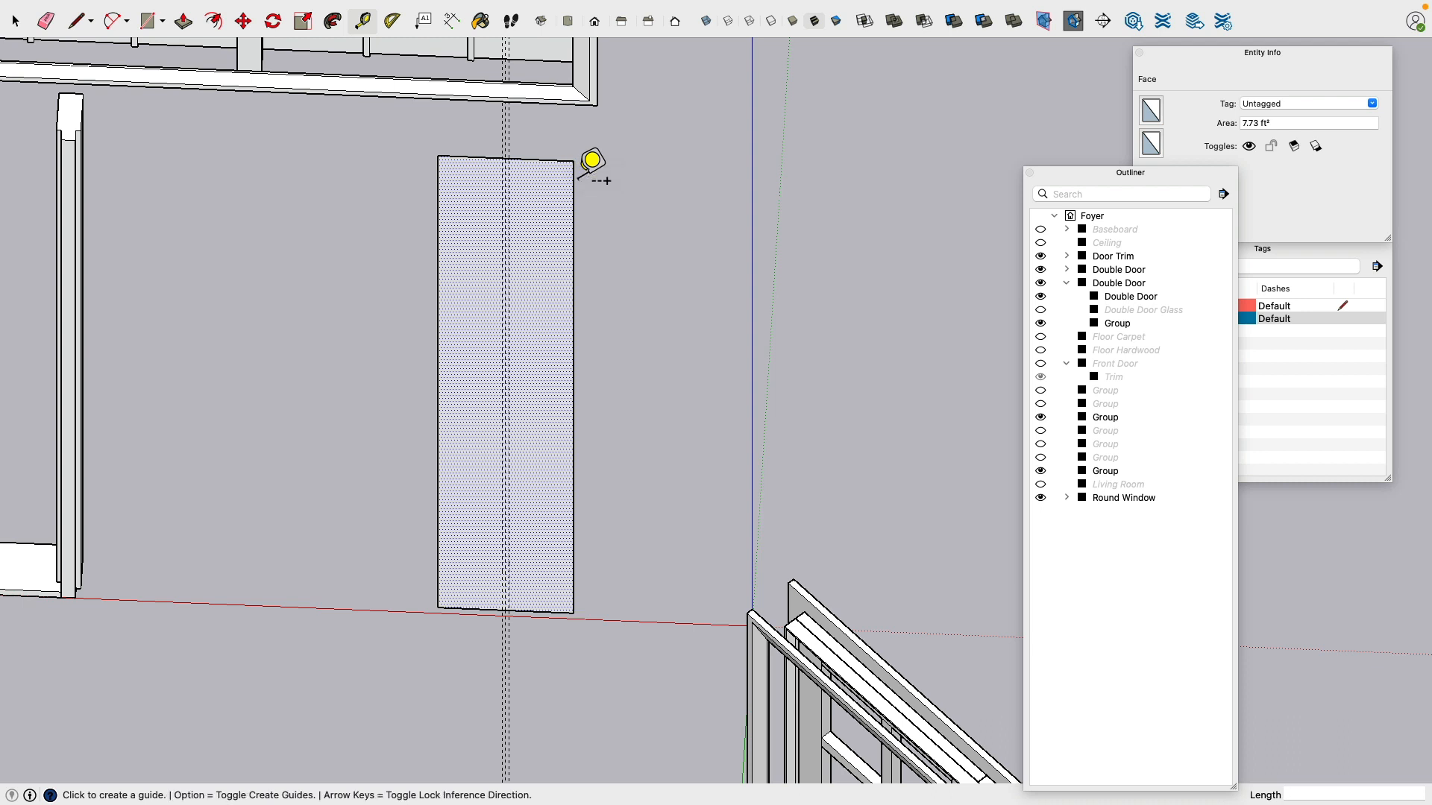
key("super+space")
type("7")
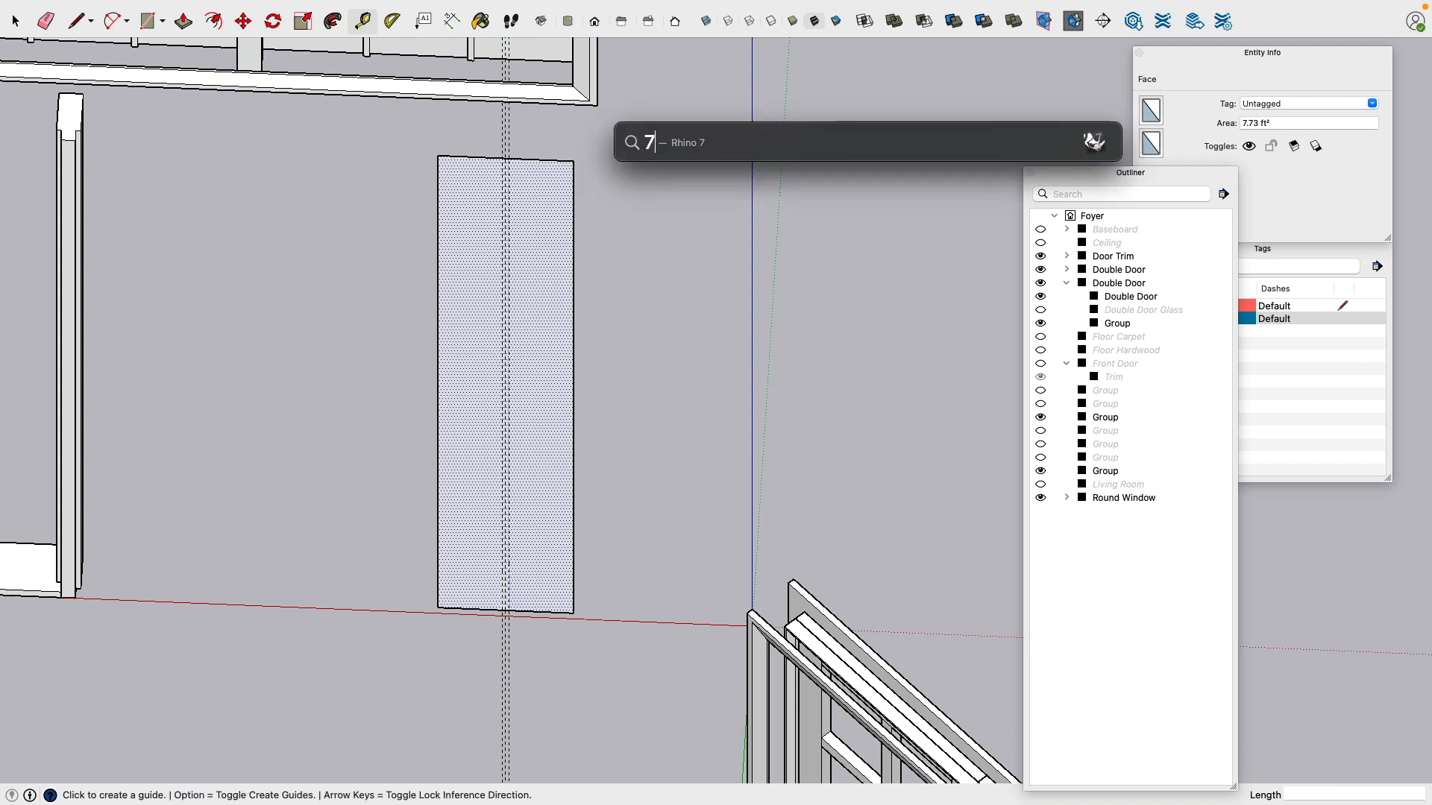
type("9.5/5")
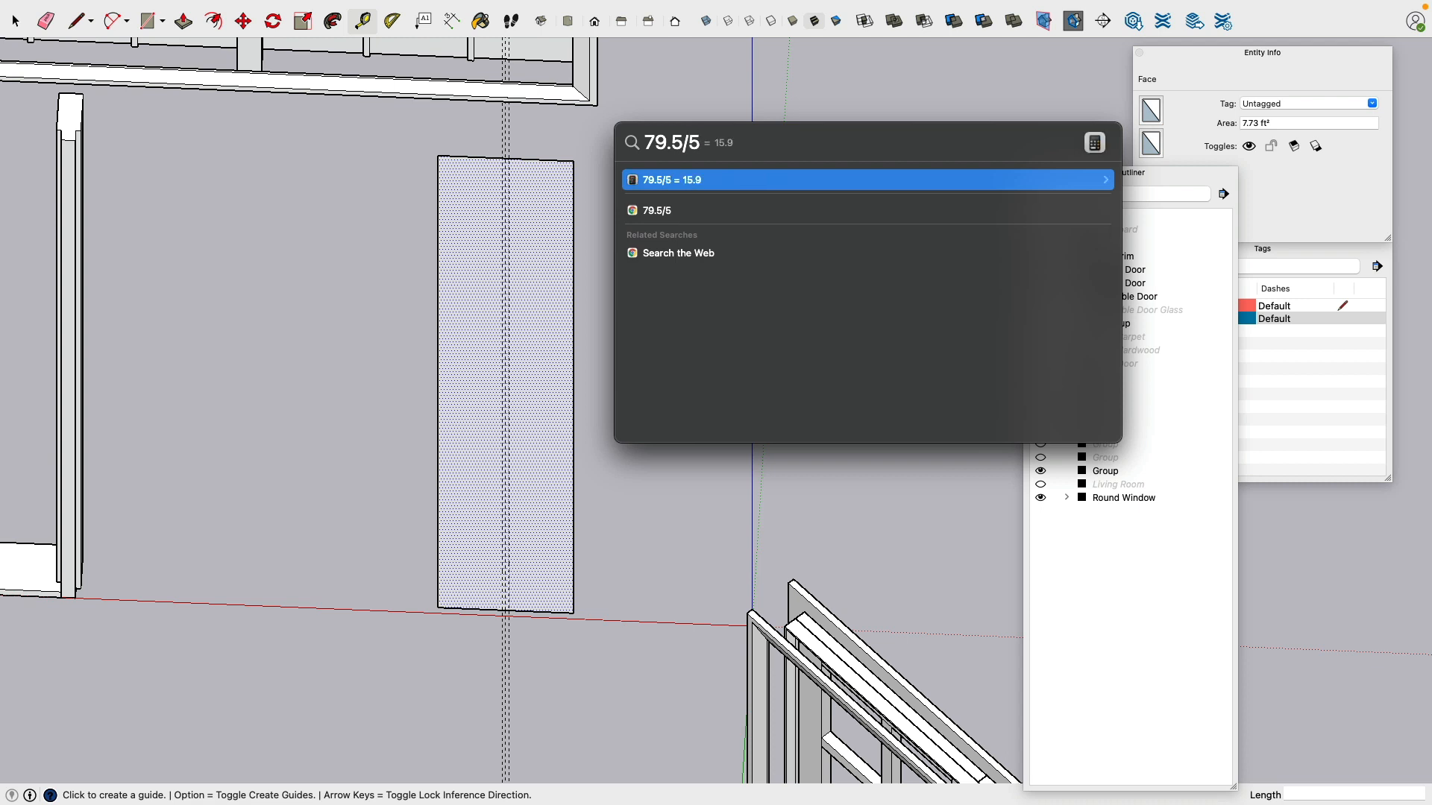
key("Escape")
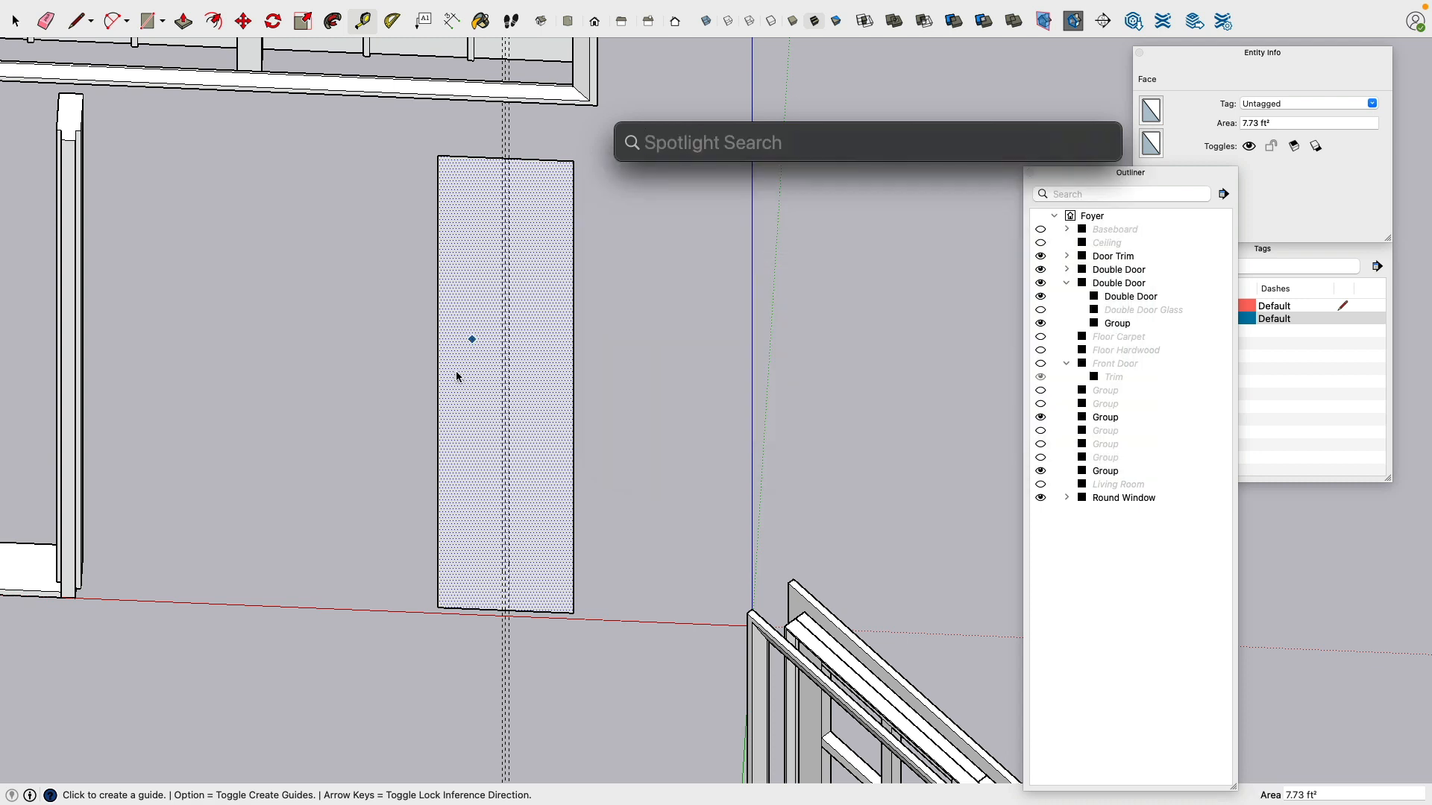
Step: Add a horizontal guide 15.9 inches above the bottom edge of the sidelight rectangle
key("Escape")
left_click(461, 619)
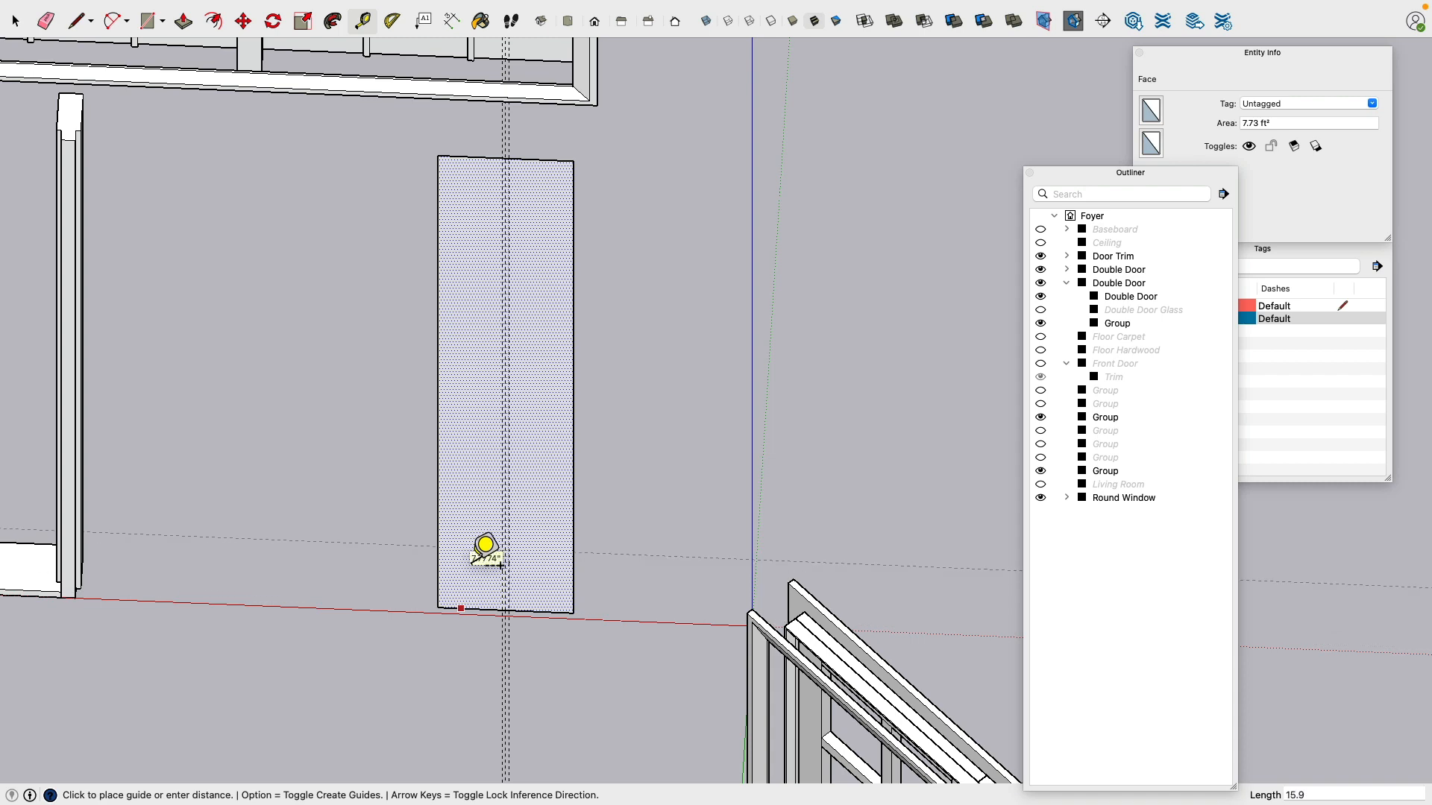
key("Return")
scroll(499, 496, "up", 3)
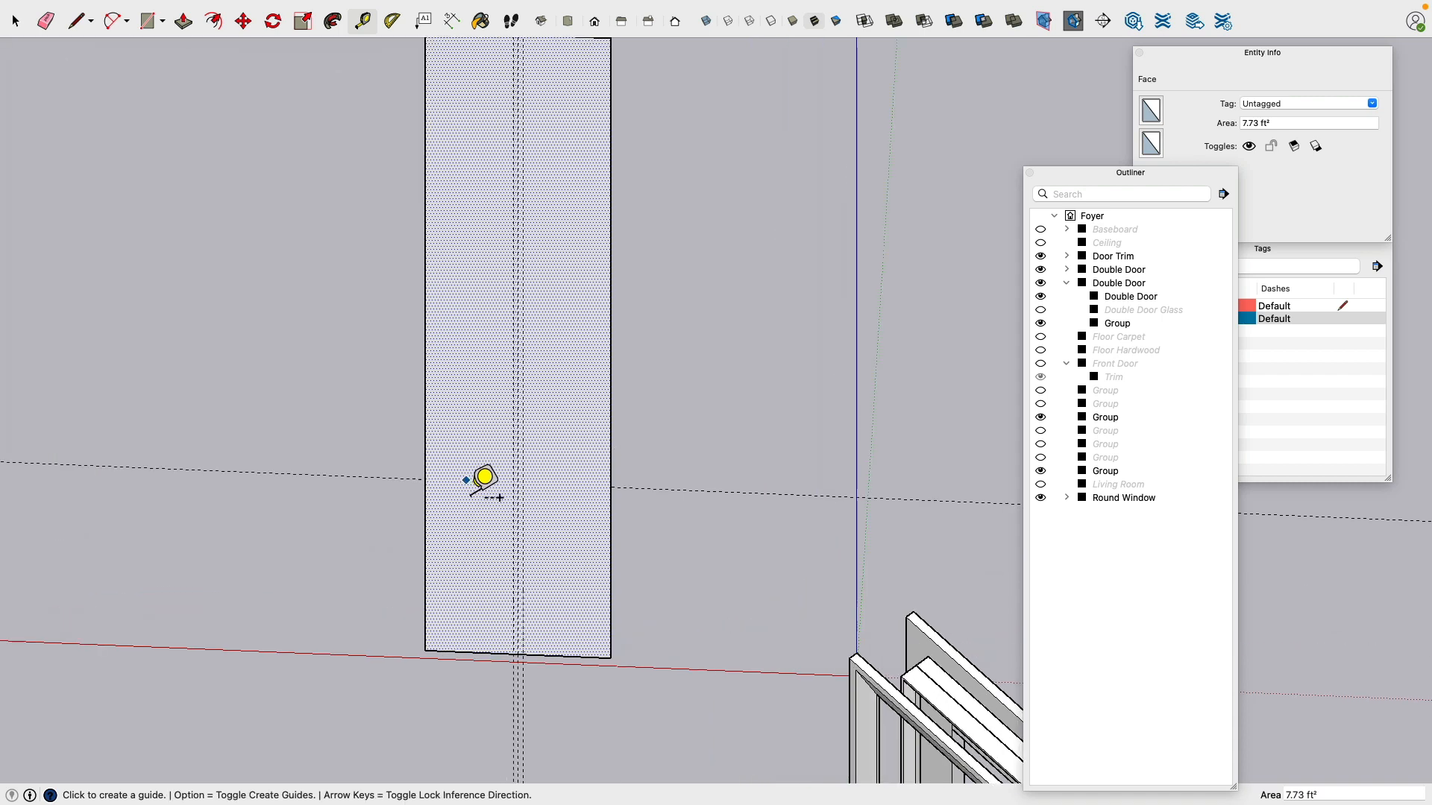
left_click(477, 654)
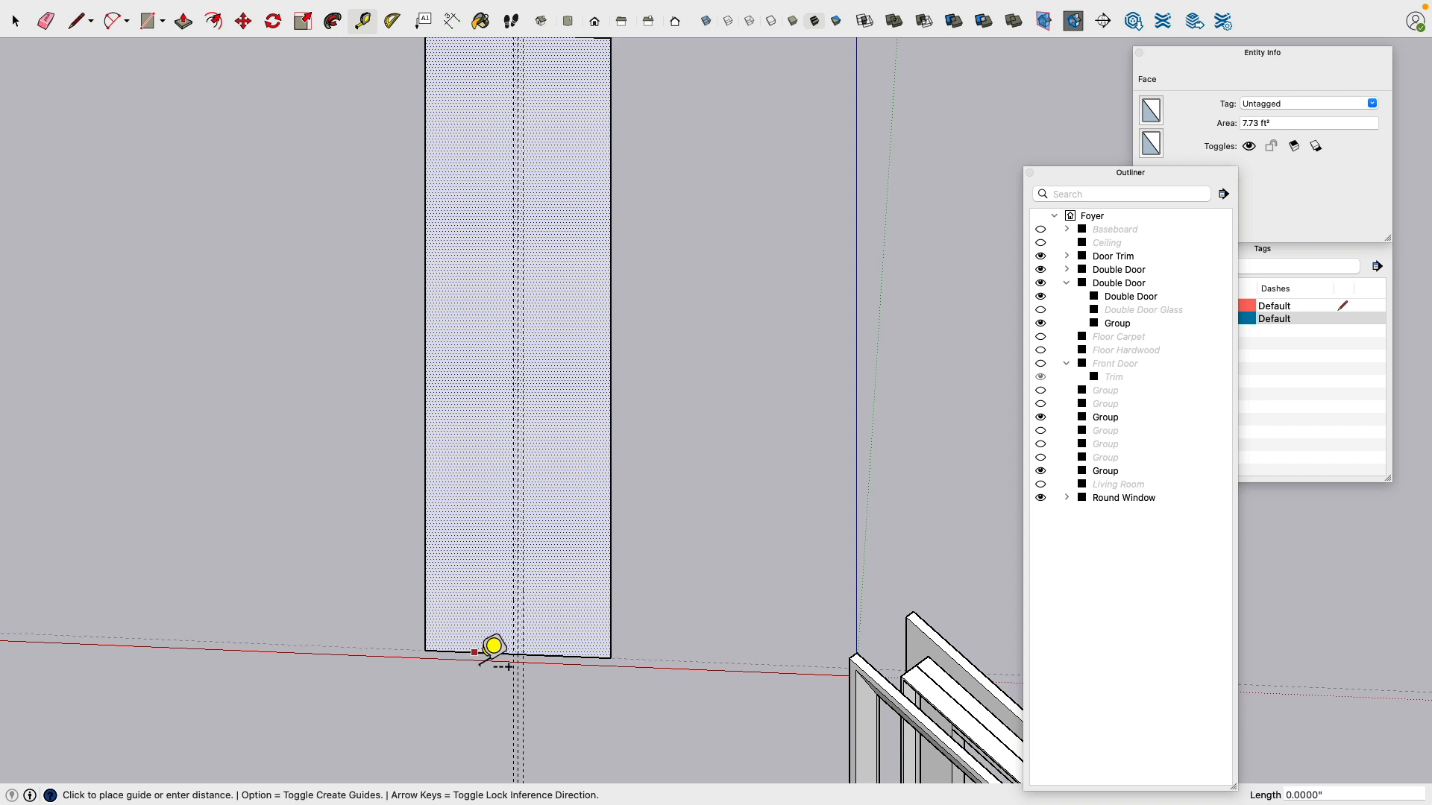
type("15.")
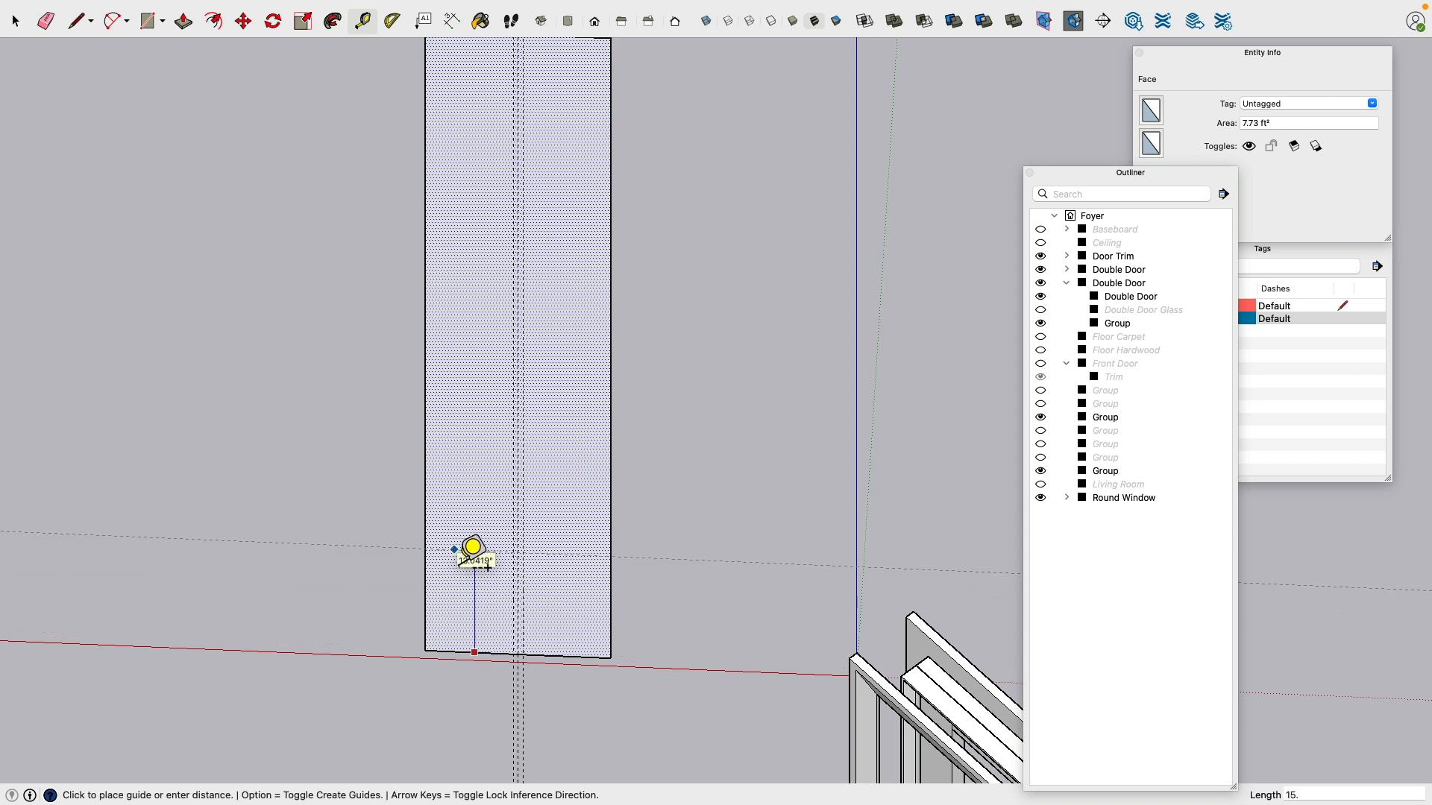
type("9")
key("Return")
Step: Add two horizontal guides offset 0.375 inch to either side of the horizontal guide across the sidelight rectangle
left_click(452, 528)
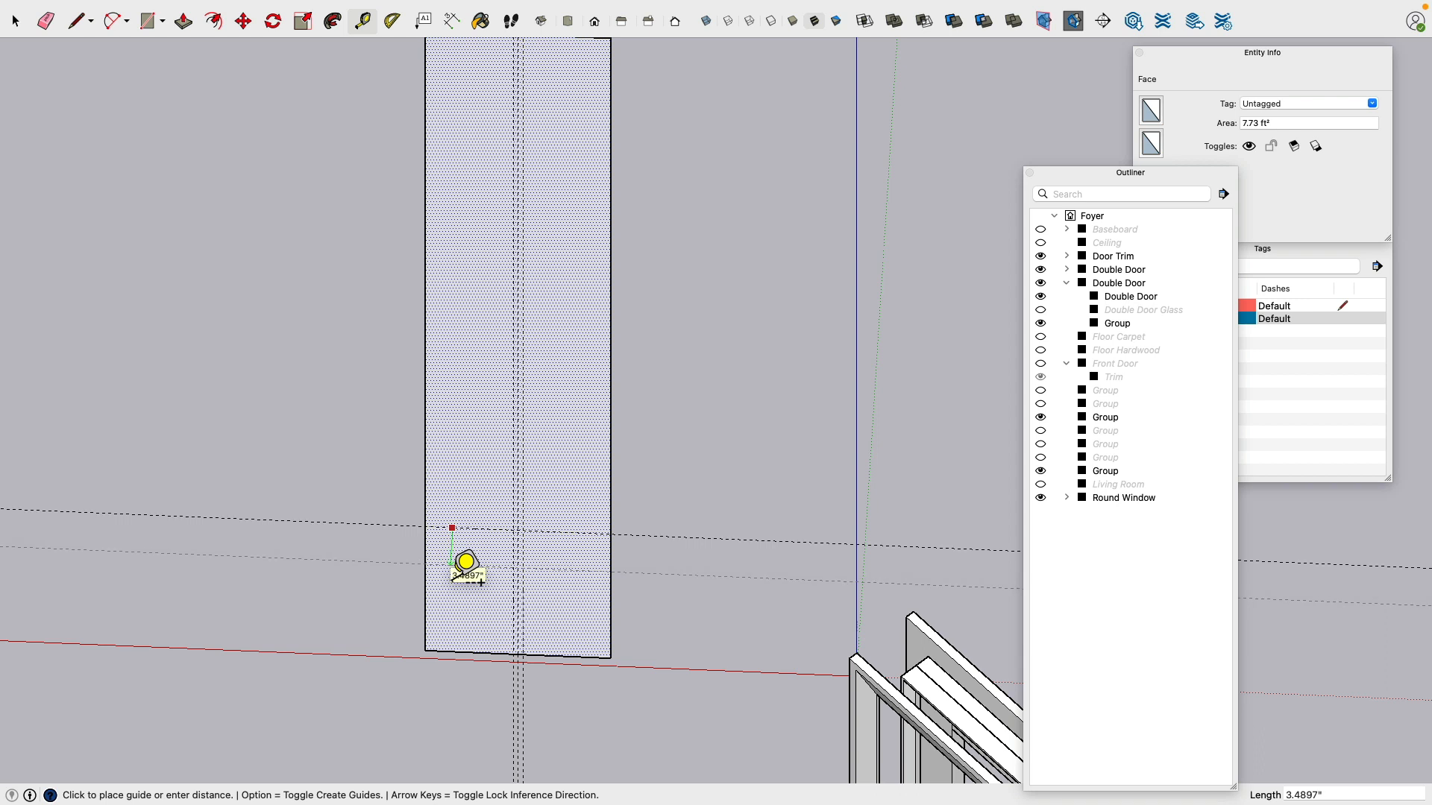
key("Return")
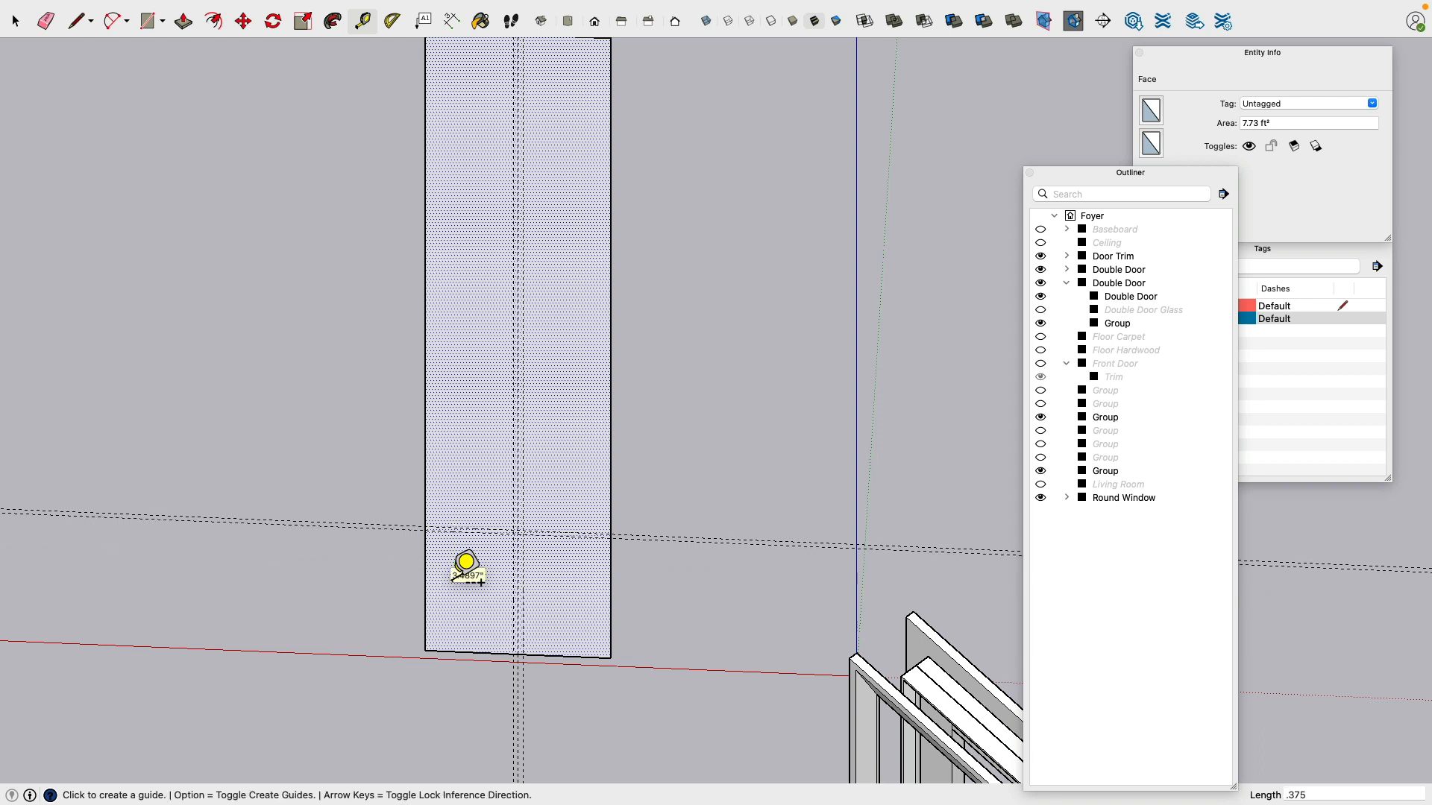
left_click(457, 528)
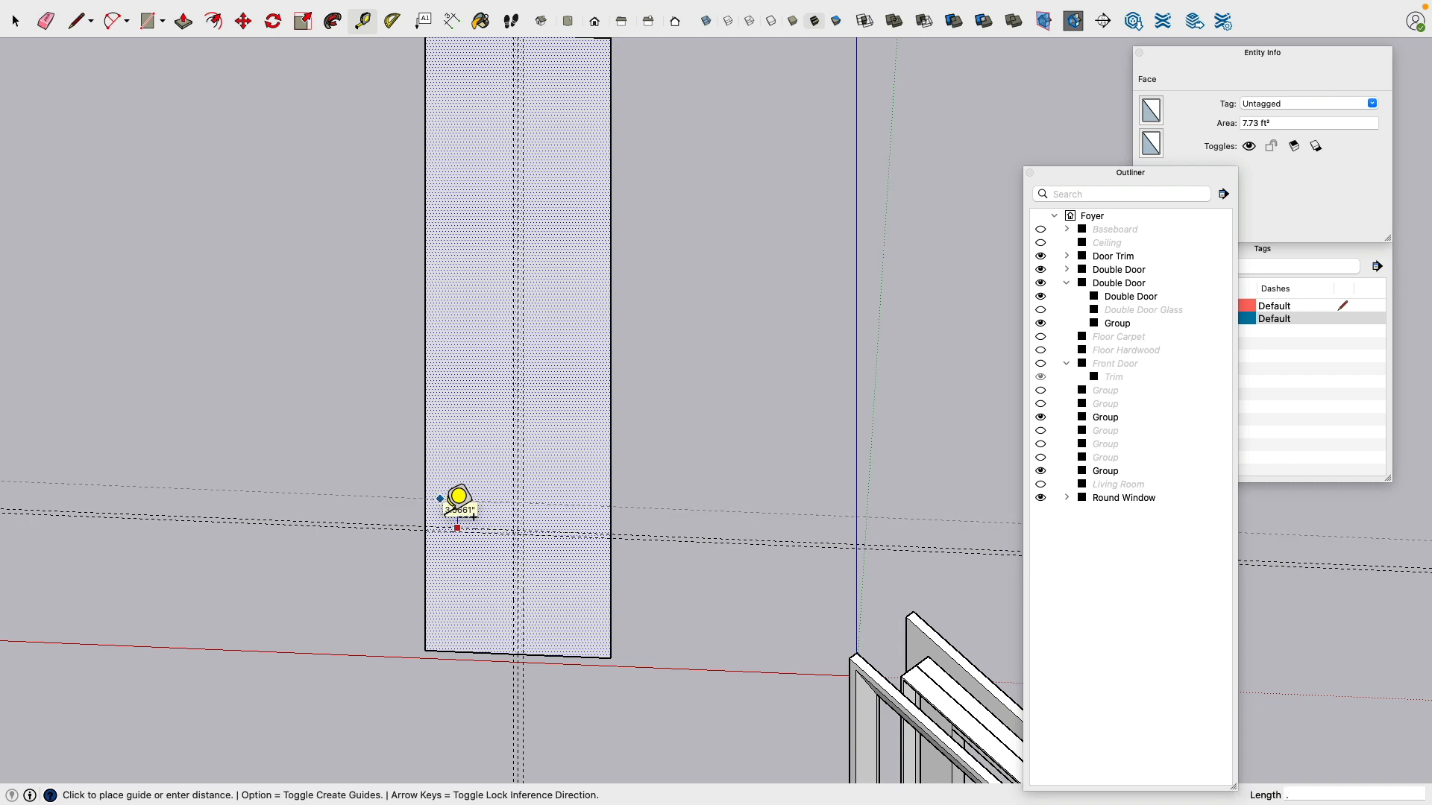
type(".375")
key("Return")
scroll(415, 505, "up", 3)
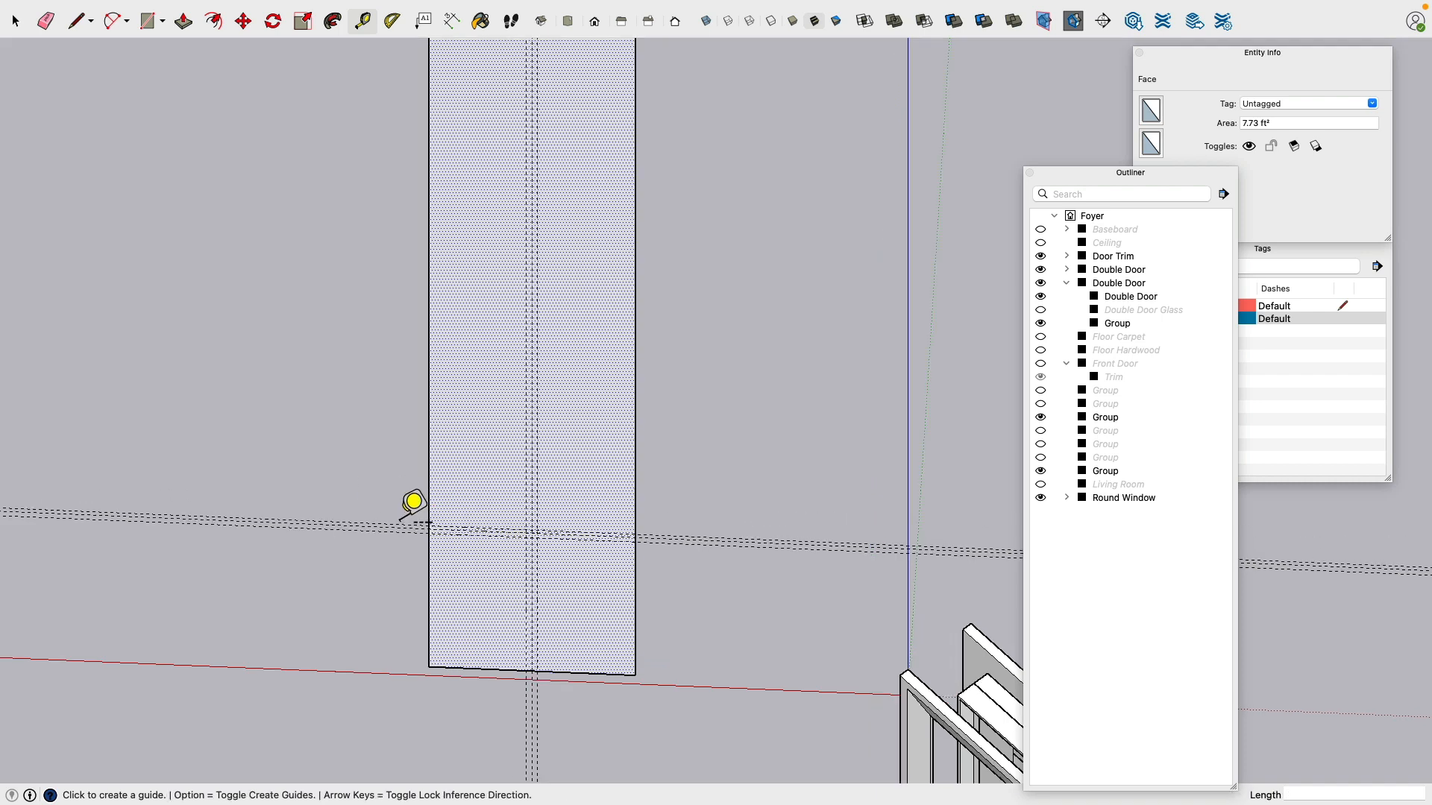
middle_click_drag(630, 594, 661, 321)
scroll(642, 349, "up", 4)
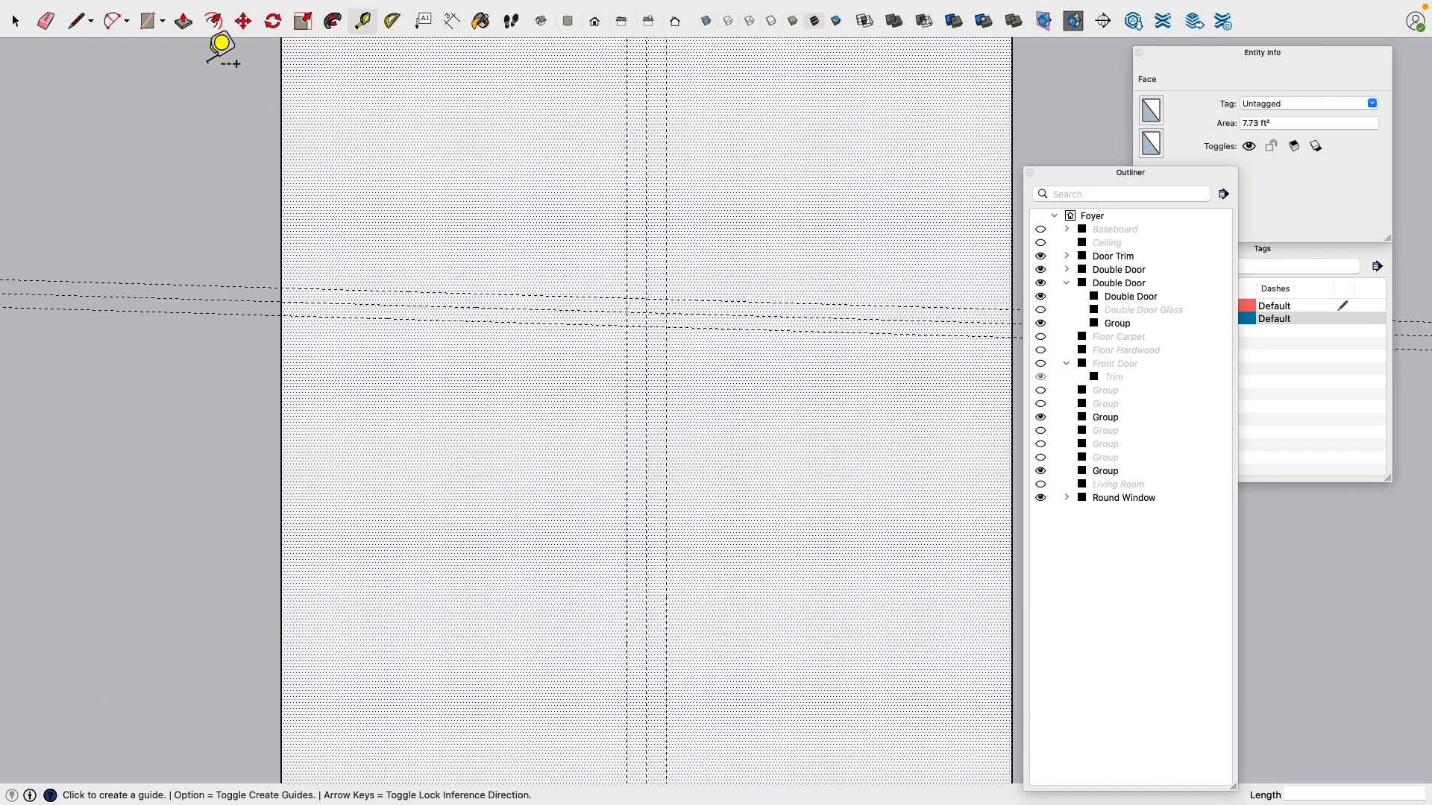
left_click(76, 20)
scroll(341, 279, "down", 2)
scroll(342, 280, "down", 1)
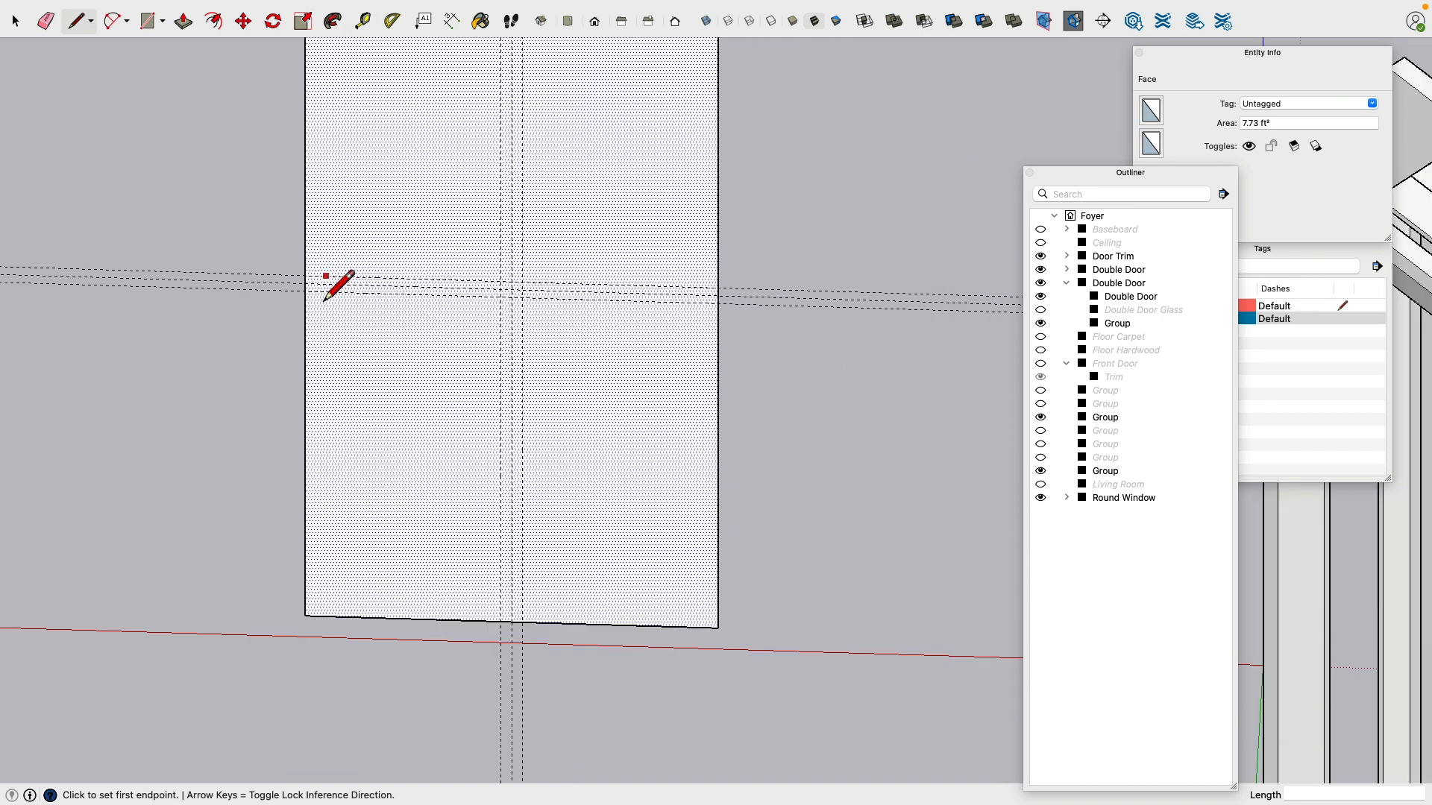
left_click(307, 308)
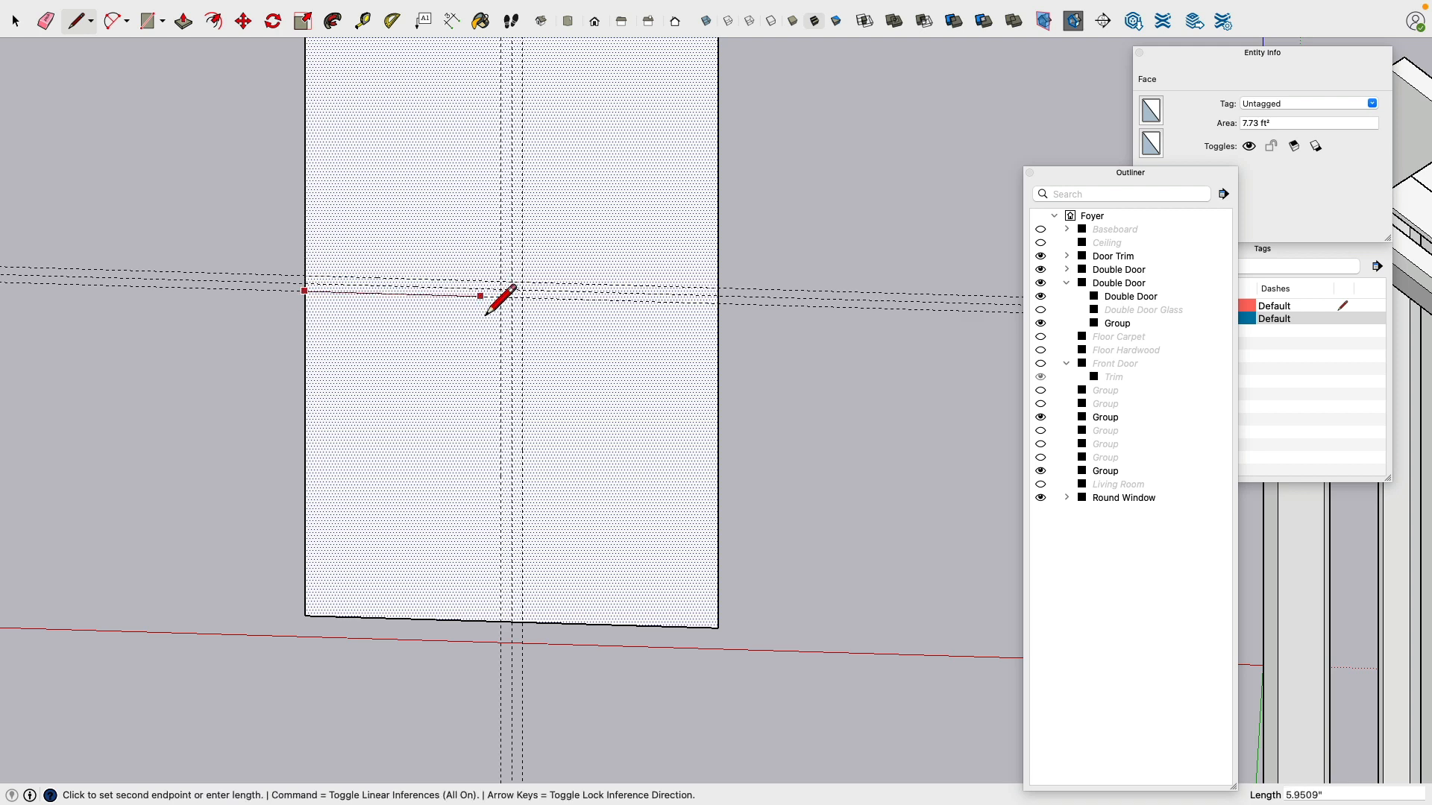
key("Escape")
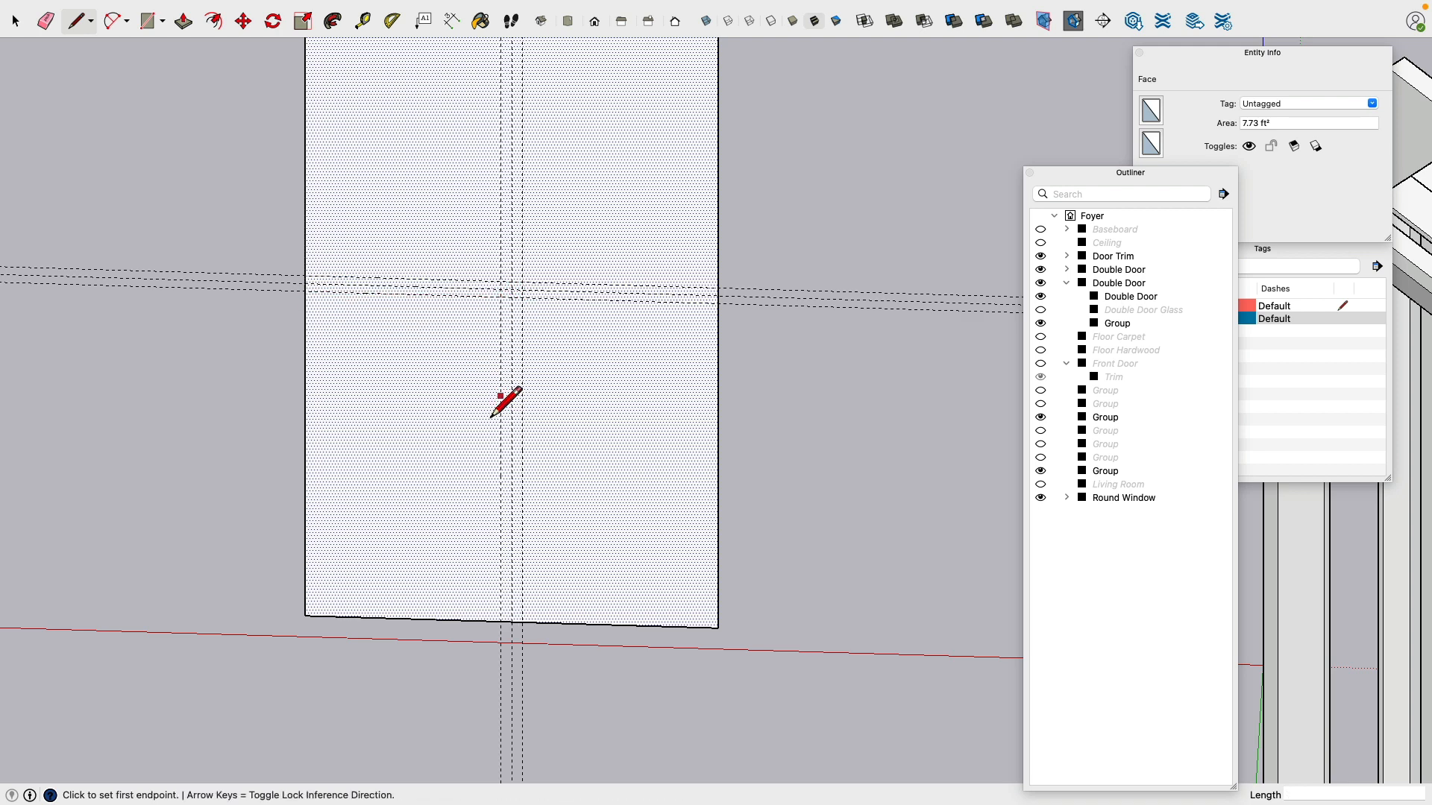
left_click(501, 620)
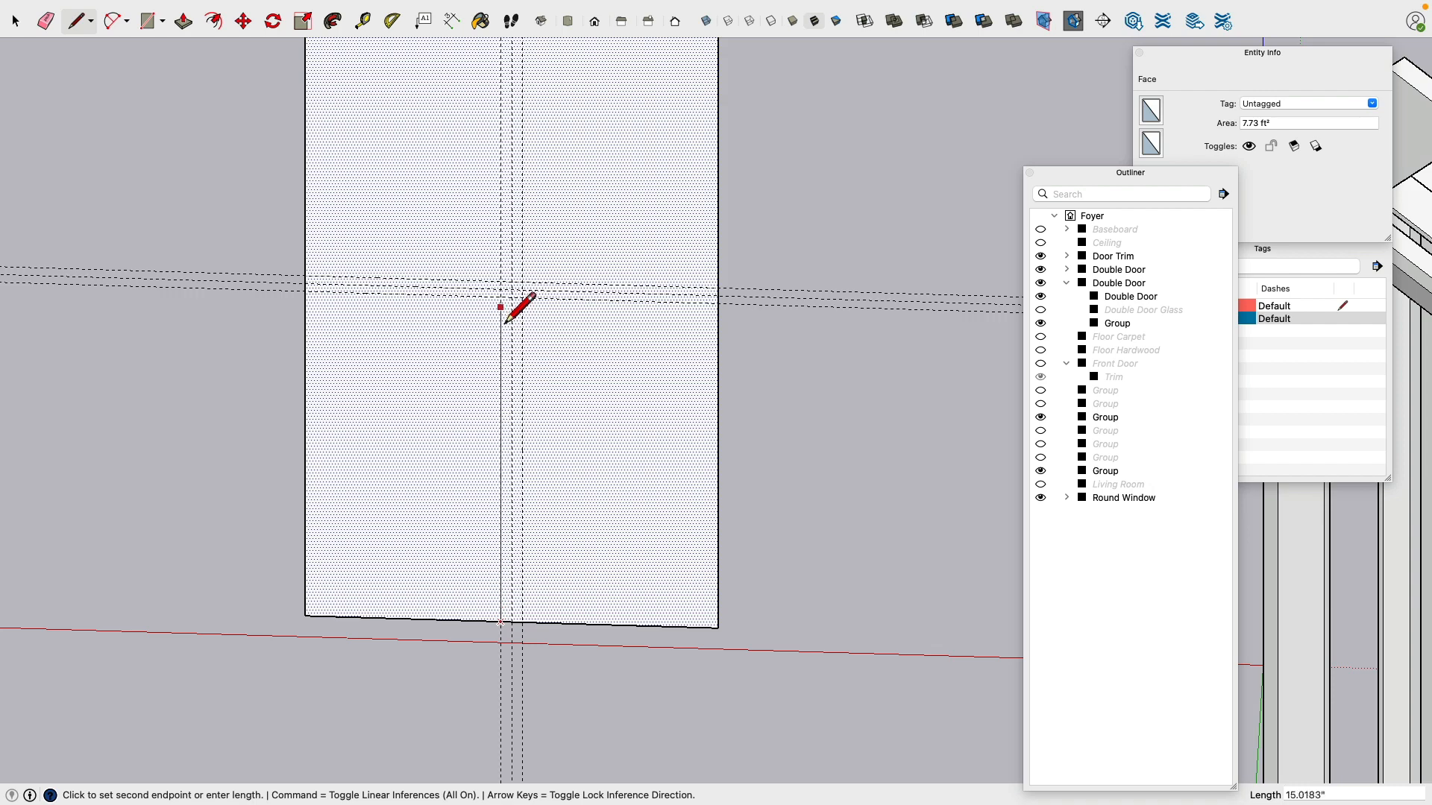
middle_click_drag(511, 320, 568, 304)
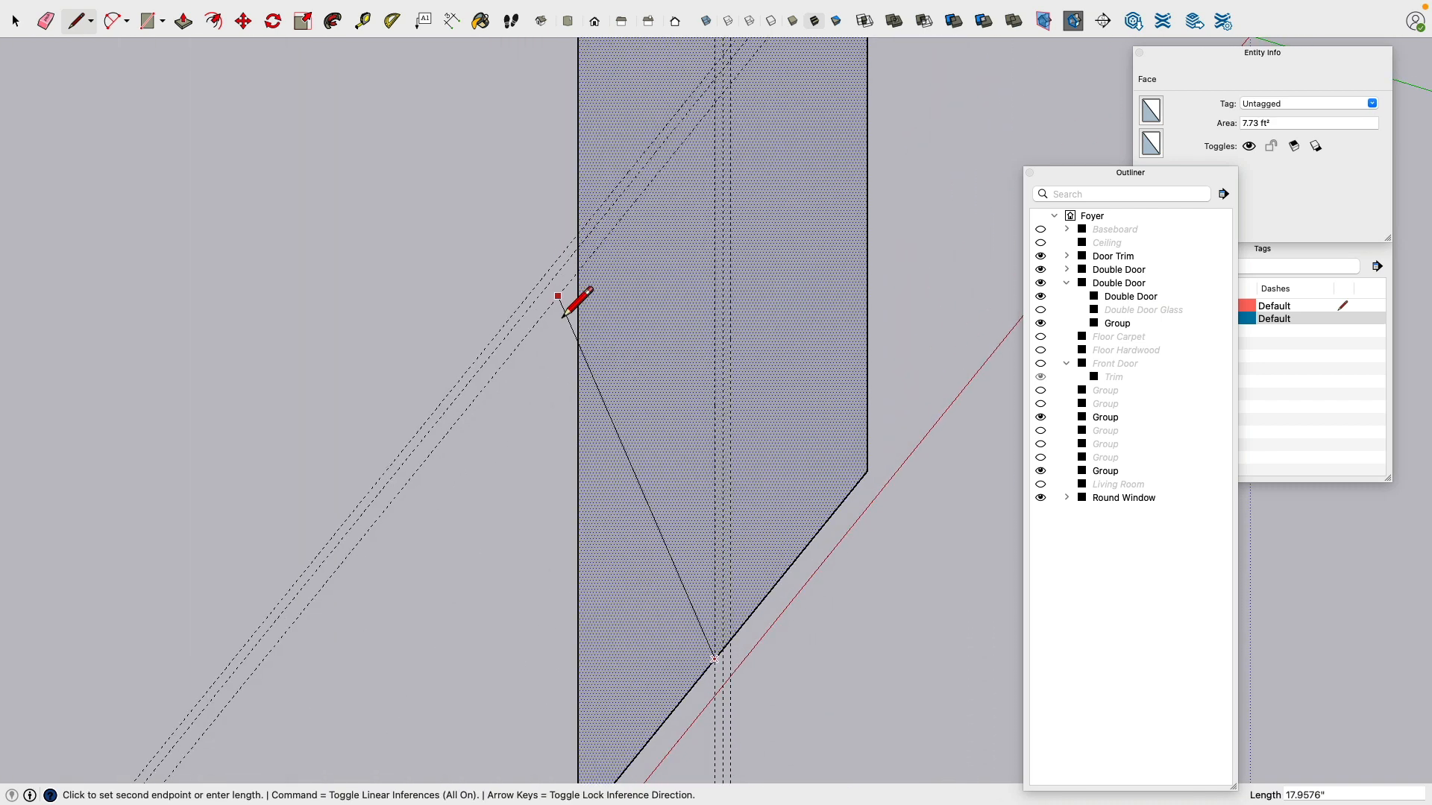
Step: Erase the three horizontal guides that cross the sidelight rectangle
left_click(45, 27)
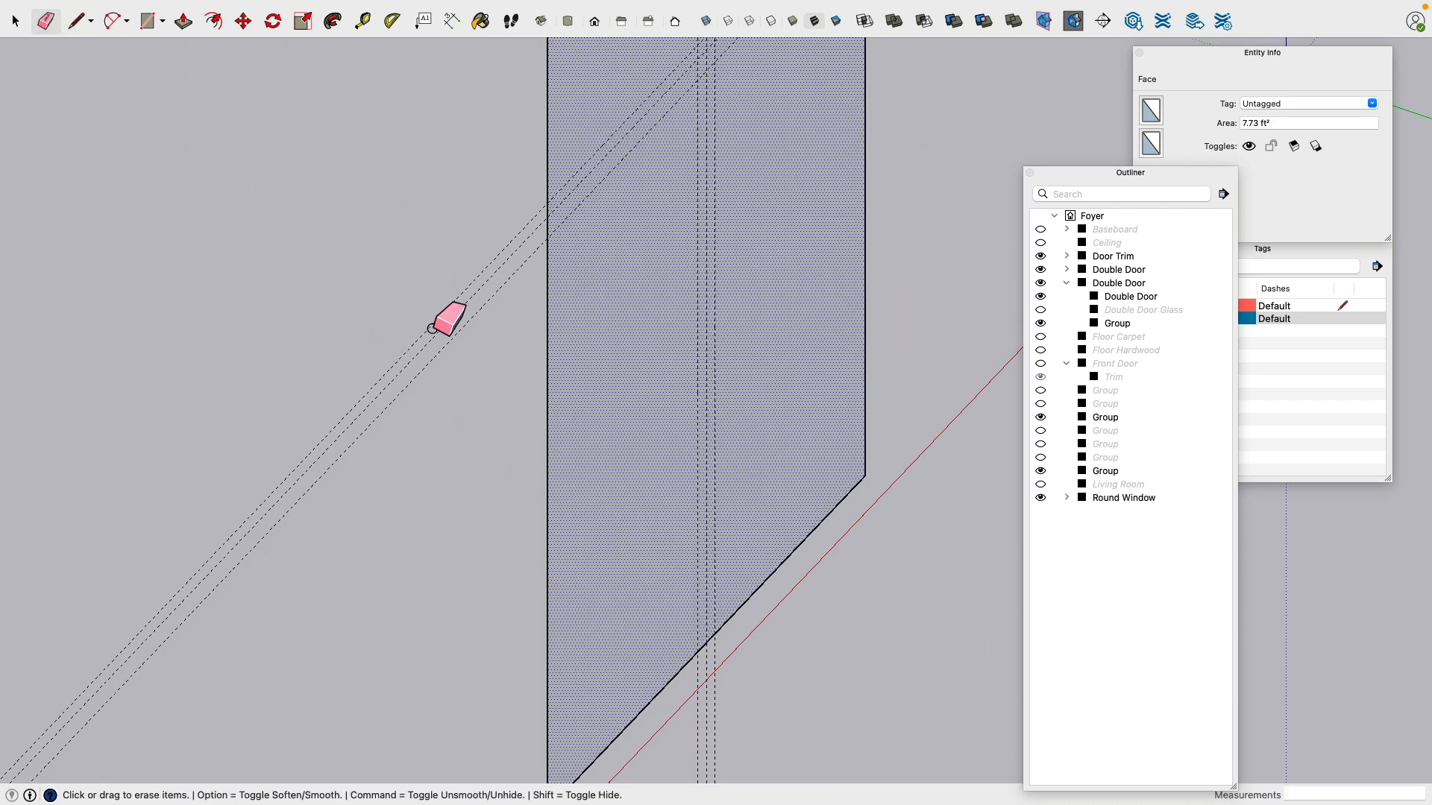
left_click_drag(484, 370, 467, 243)
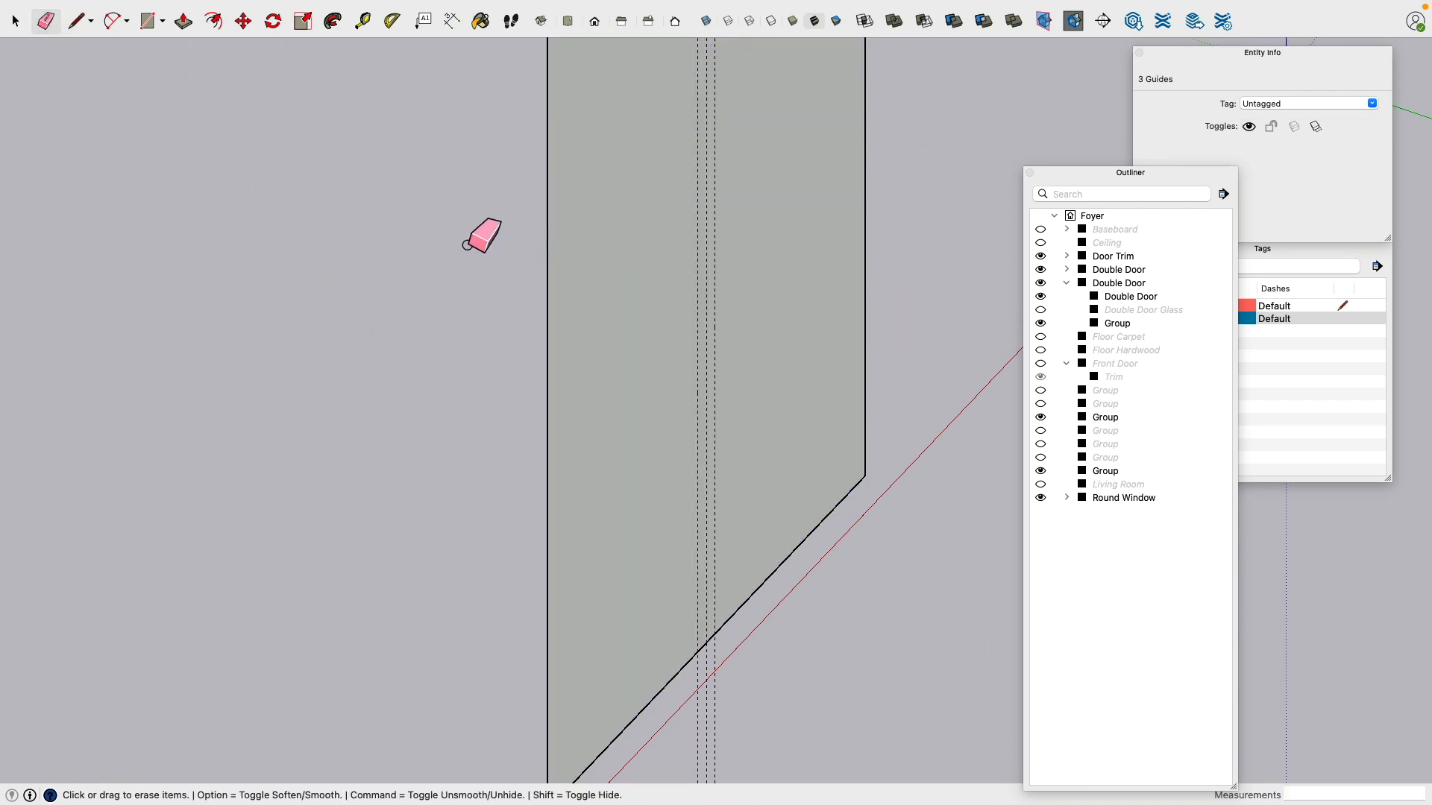
Step: Place a guide in the sidelight rectangle's plane, parallel to its bottom edge and 15.9 inches above it
left_click(362, 21)
left_click(641, 711)
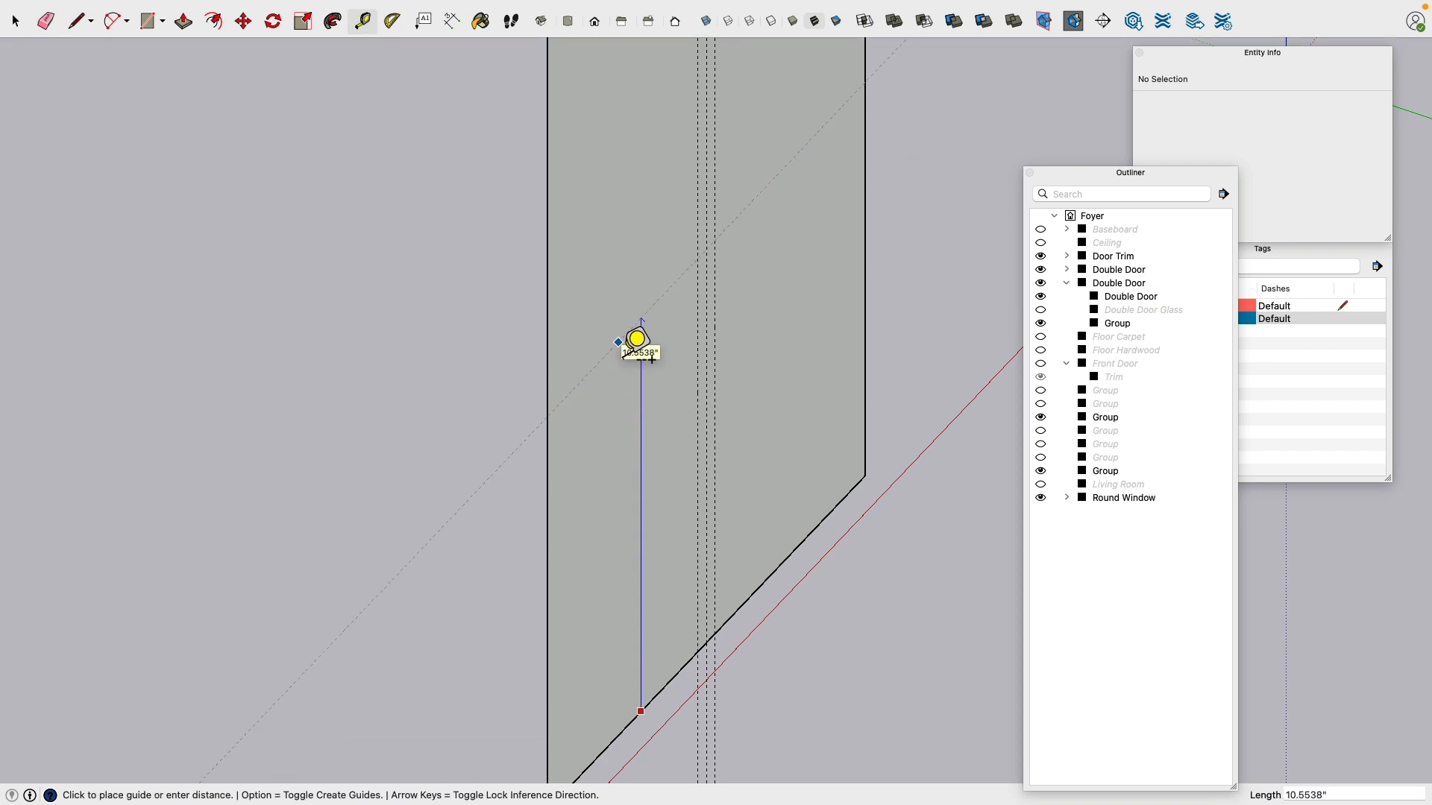
left_click(637, 341)
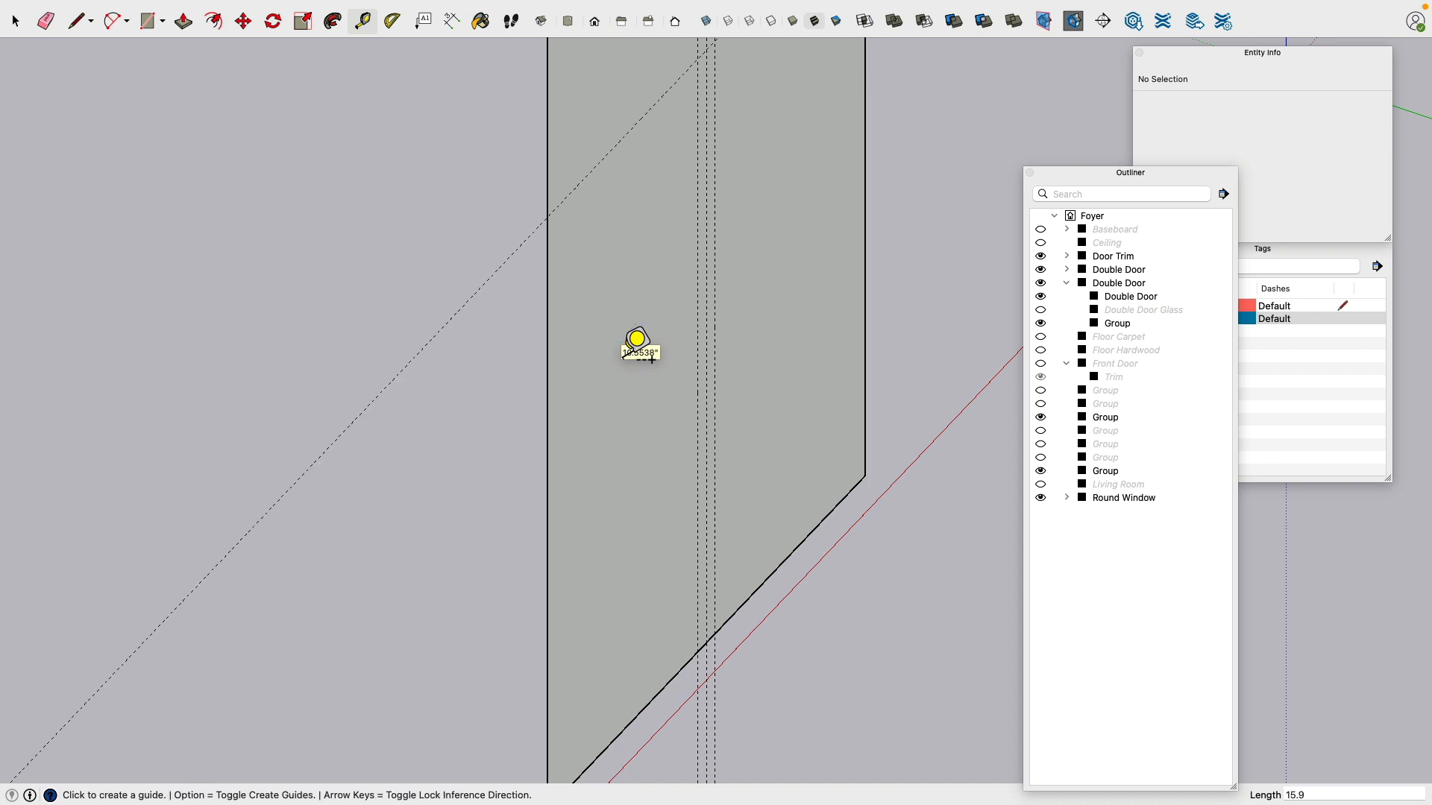
Step: Add in-plane guides on both sides of the 15.9-inch guide, offsetting the lower one 0.375 inch vertically
left_click(625, 141)
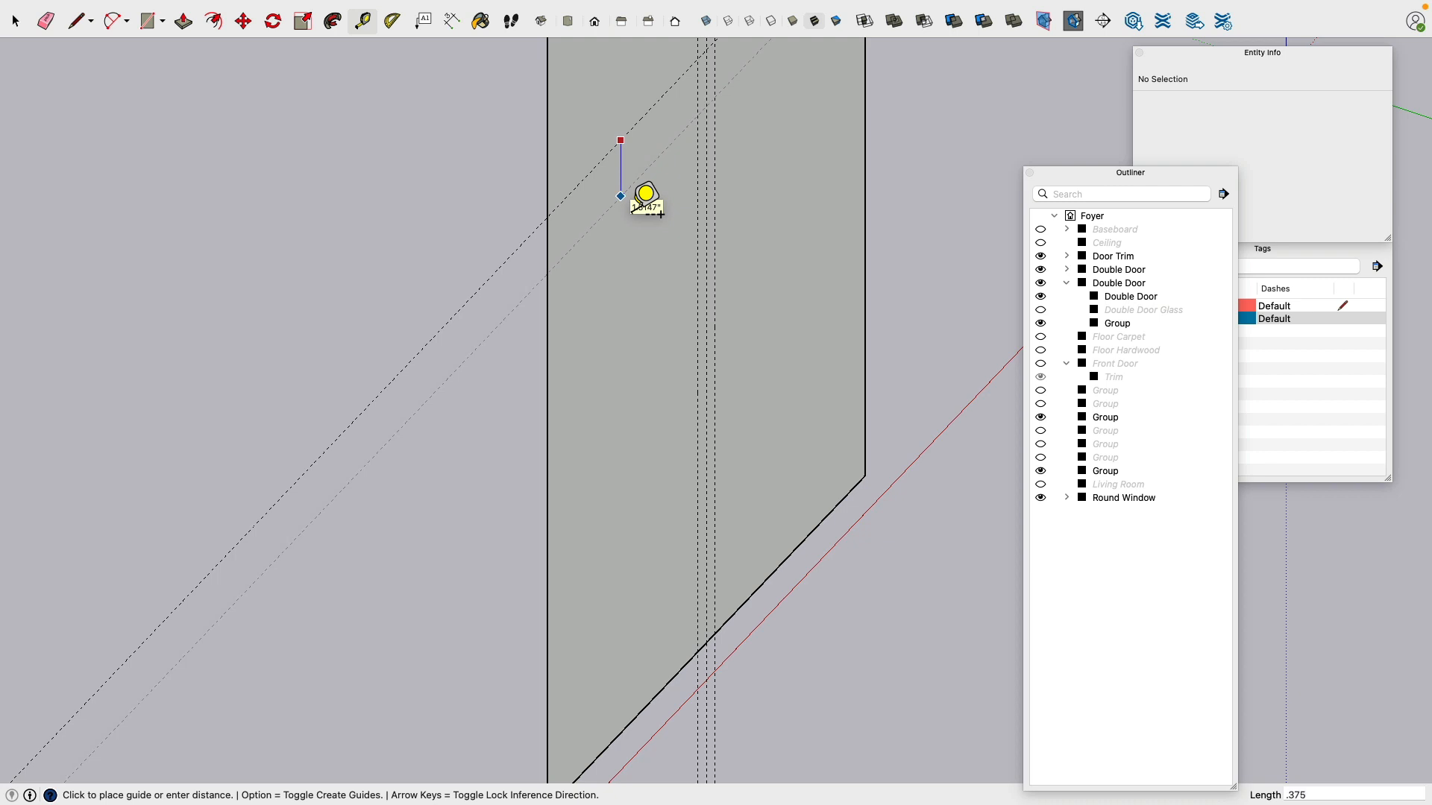
key("Return")
left_click(601, 170)
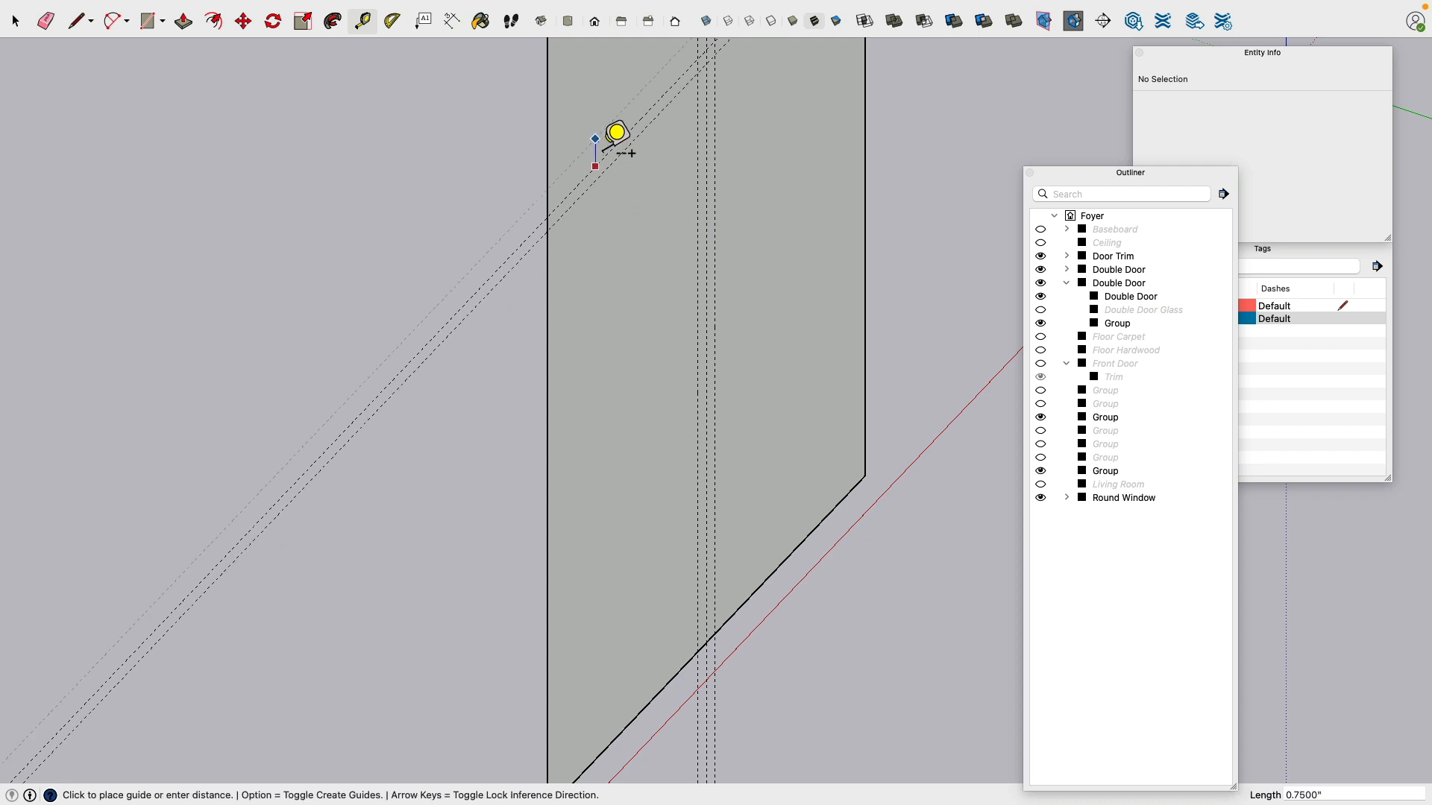
Step: Place the upper horizontal guide at a 0.375" offset, and draw the lowest pane's top and side edges along the guides to the panel's bottom
type(".375")
key("Return")
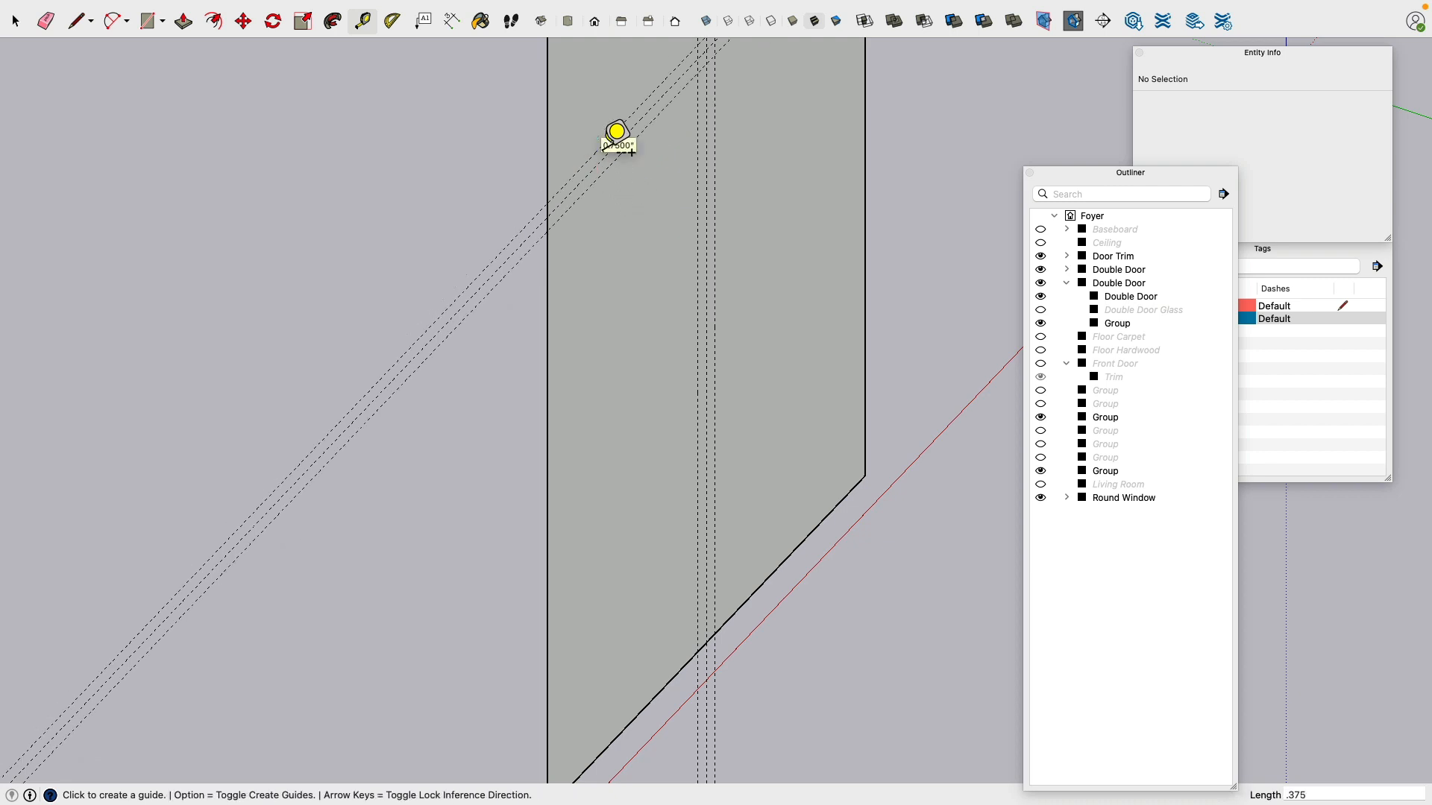
left_click(76, 21)
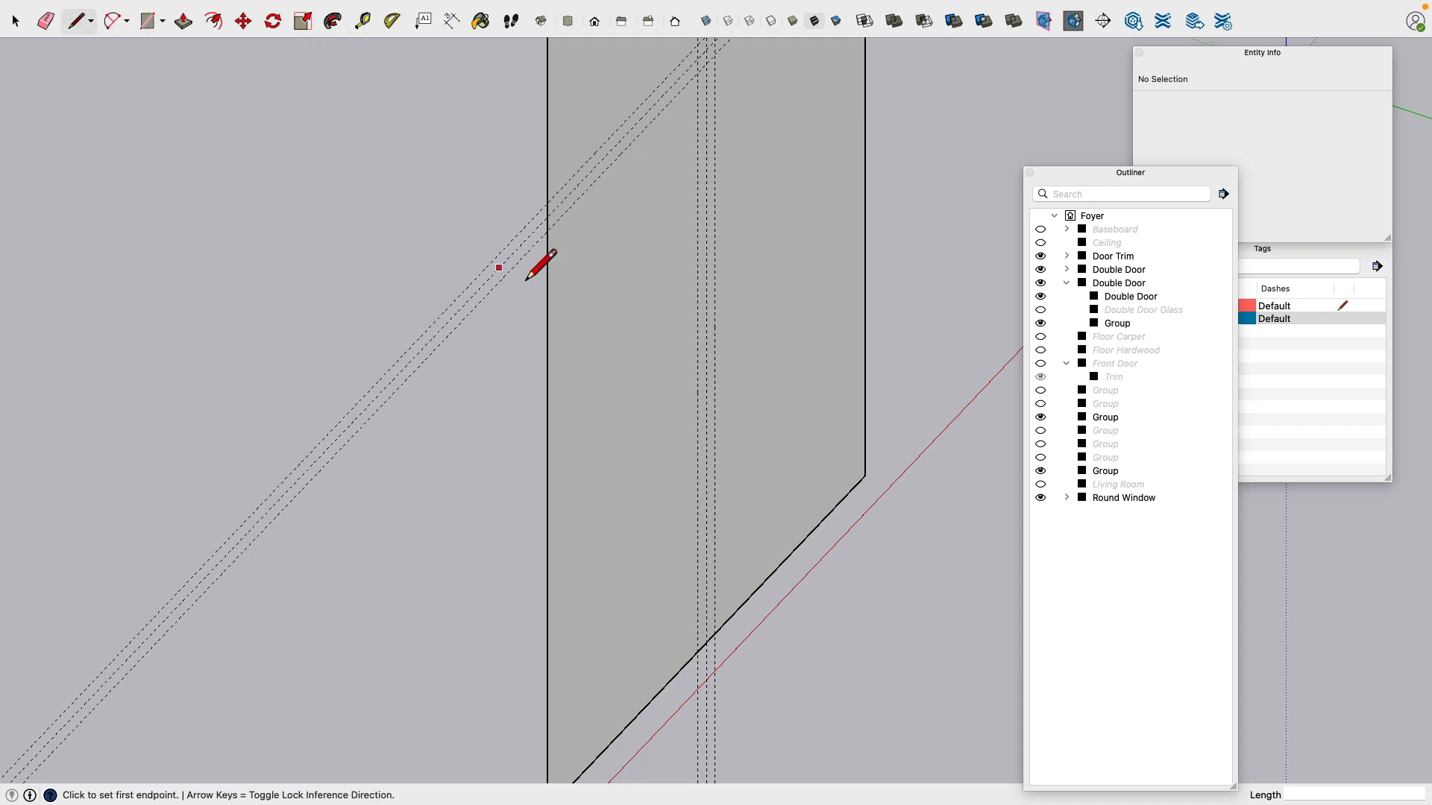
left_click(548, 231)
left_click(697, 74)
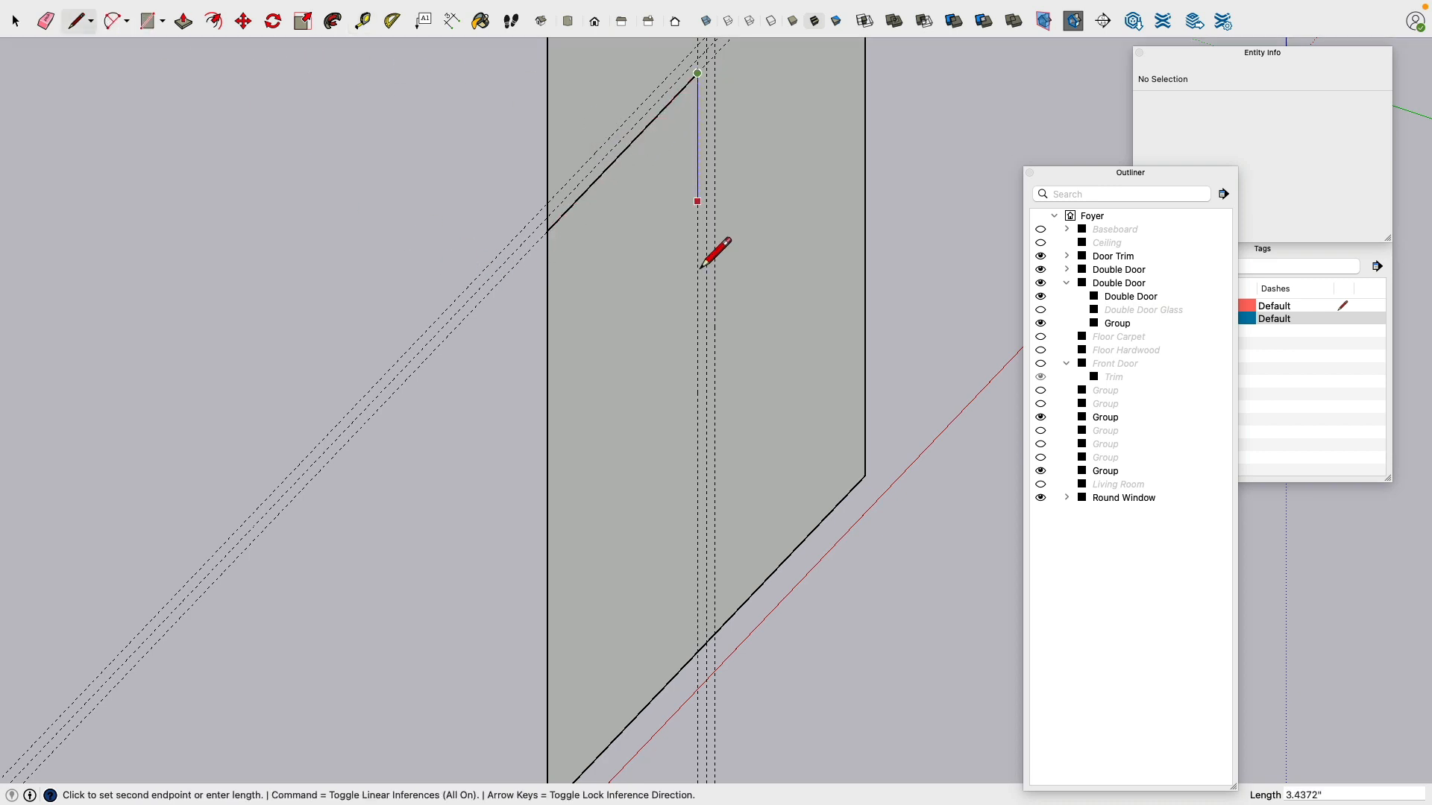
left_click(697, 652)
Step: Draw the crossbar's upper edge along the upper horizontal guide, between the vertical guide and the panel's outer edge
scroll(698, 522, "down", 2)
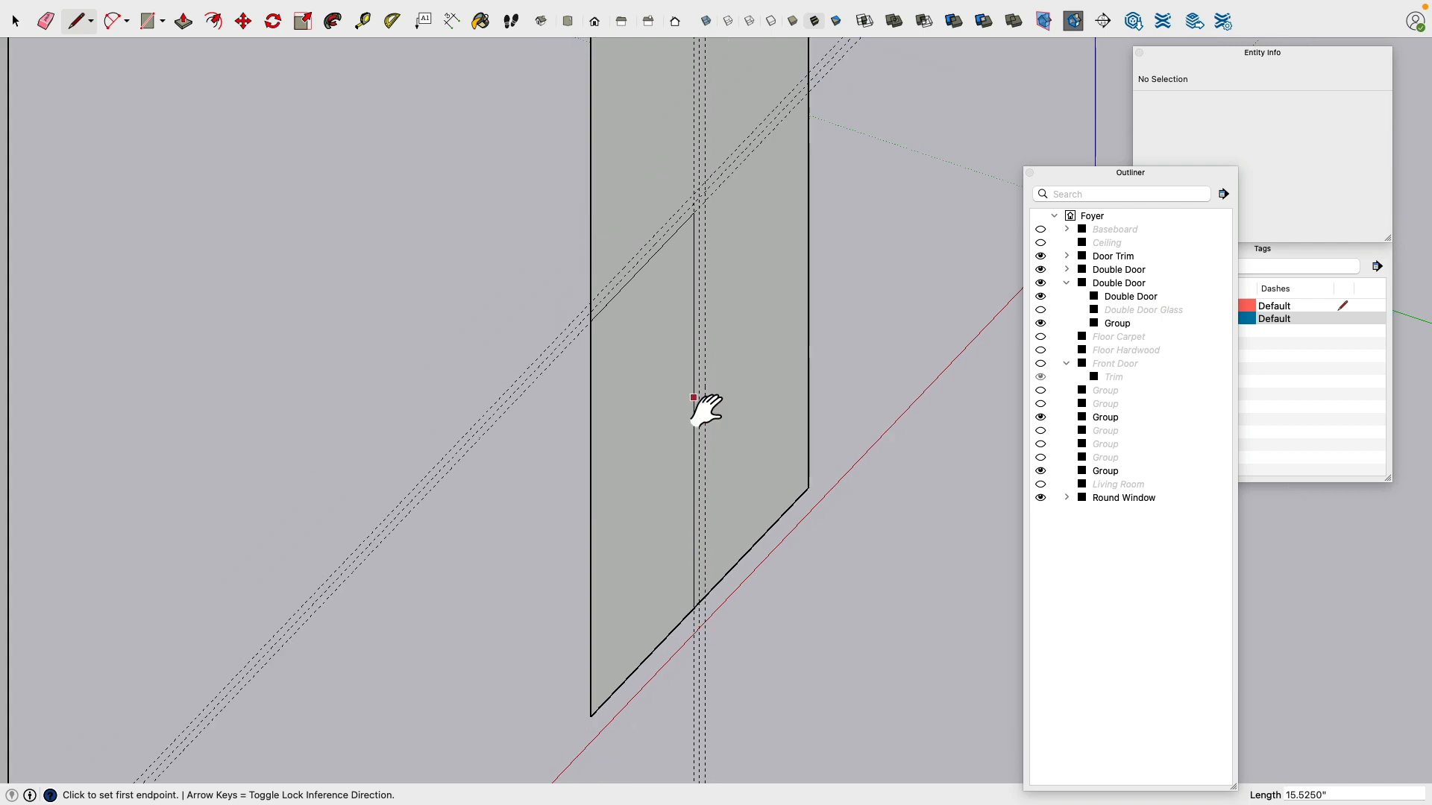
middle_click_drag(703, 405, 409, 377)
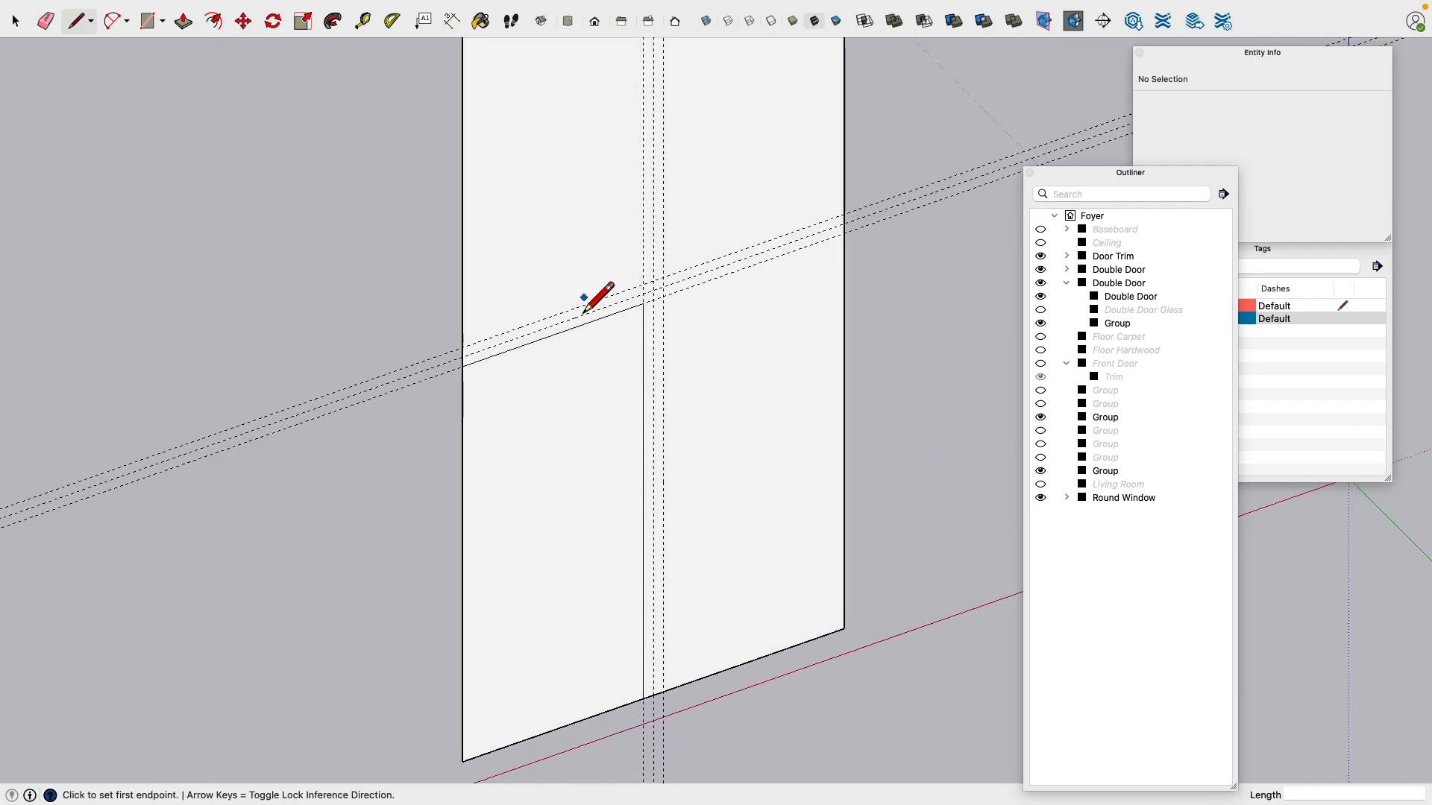
middle_click_drag(582, 306, 548, 365)
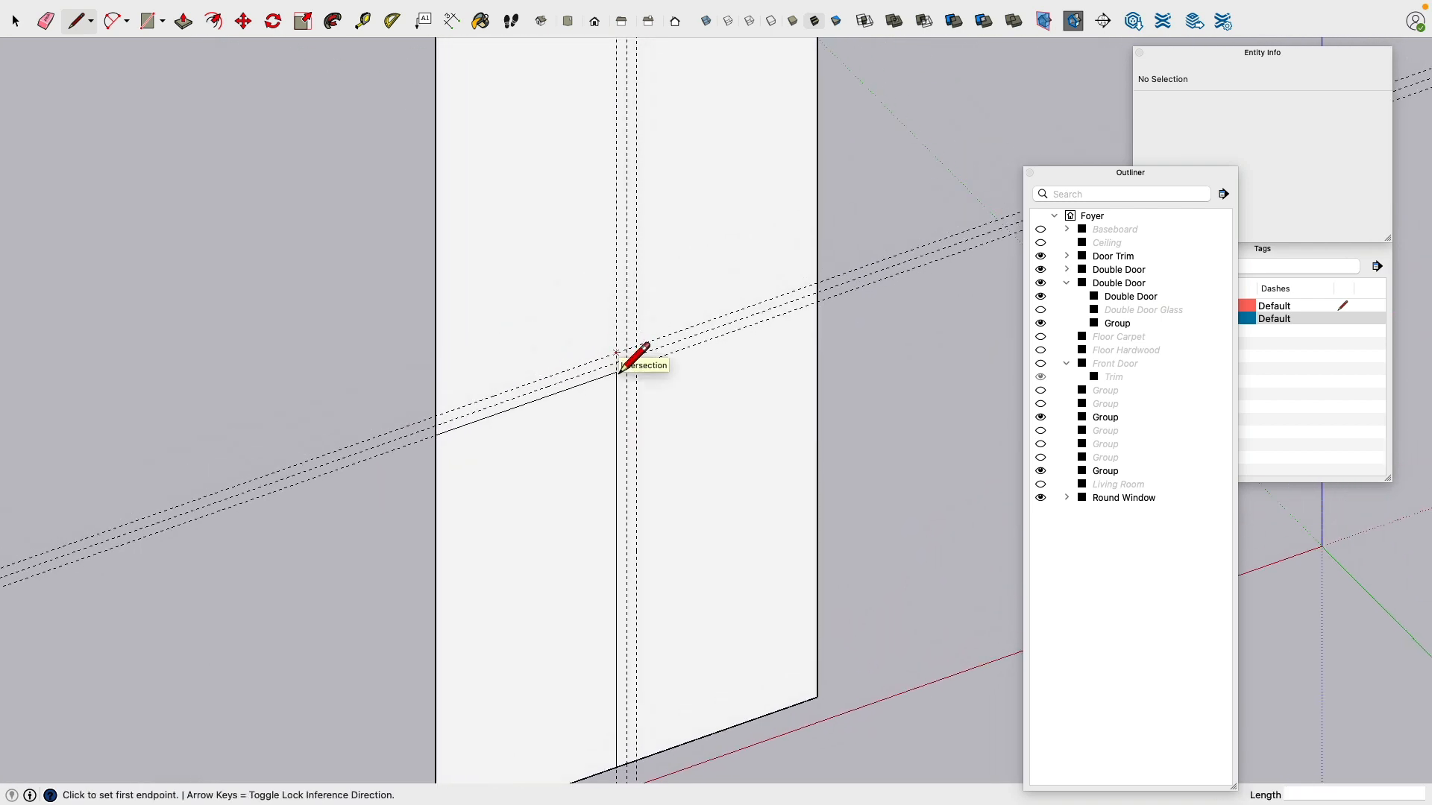
left_click(617, 354)
left_click(442, 431)
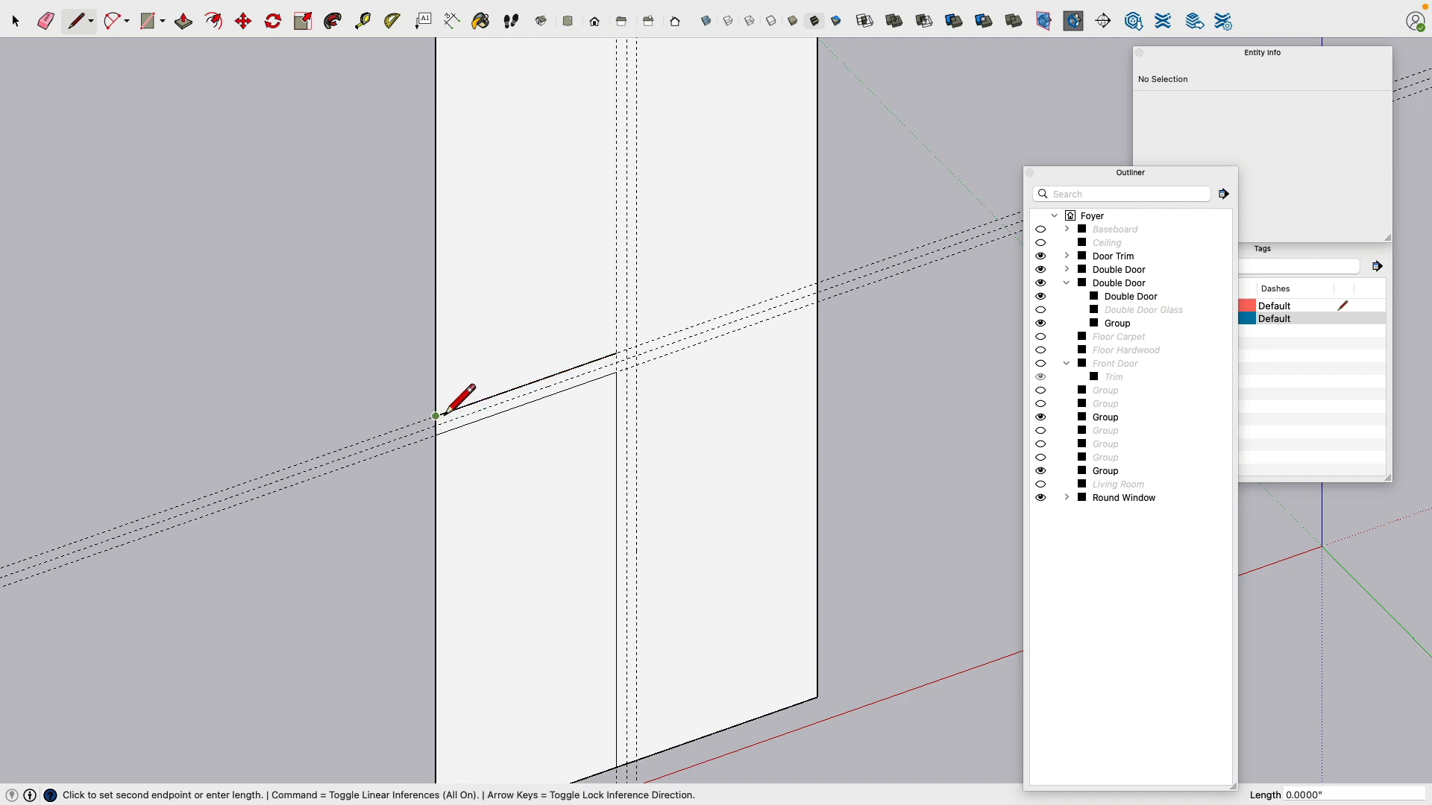
Step: Copy the lowest pane's vertical edge 16.275" upward so that it starts at the end of the crossbar's upper edge
scroll(328, 309, "down", 3)
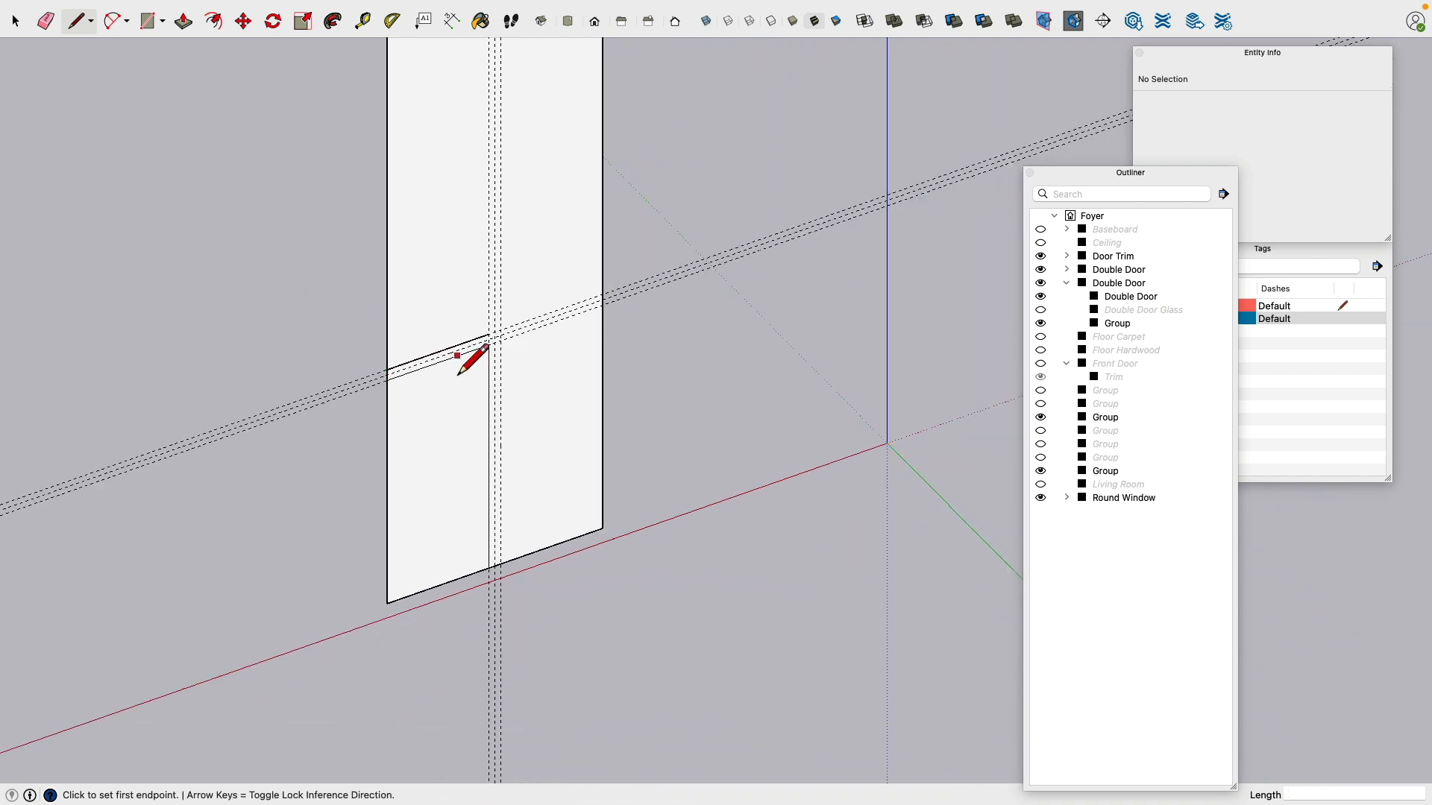
middle_click_drag(388, 321, 359, 391, "shift")
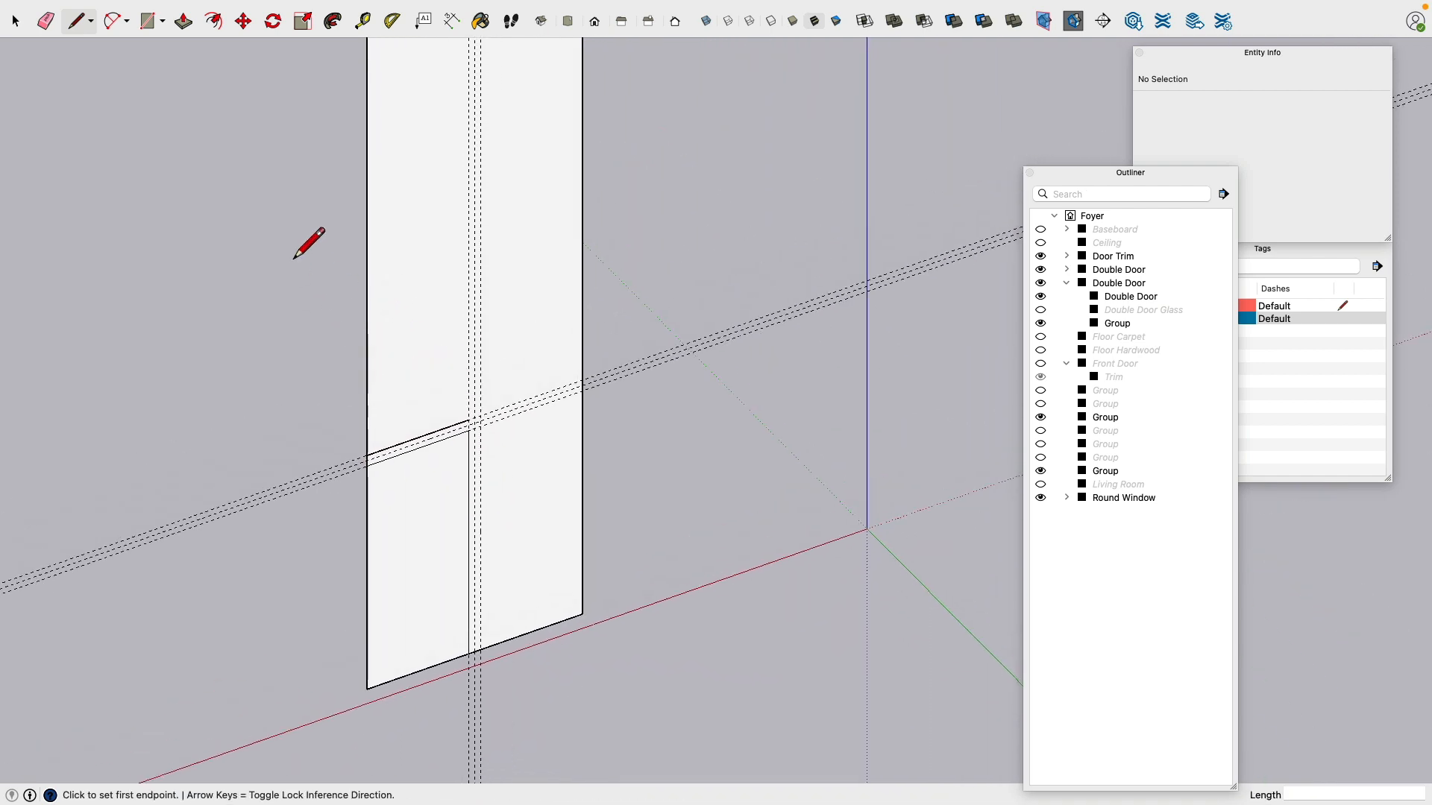
scroll(306, 261, "down", 4)
middle_click_drag(298, 329, 303, 371, "shift")
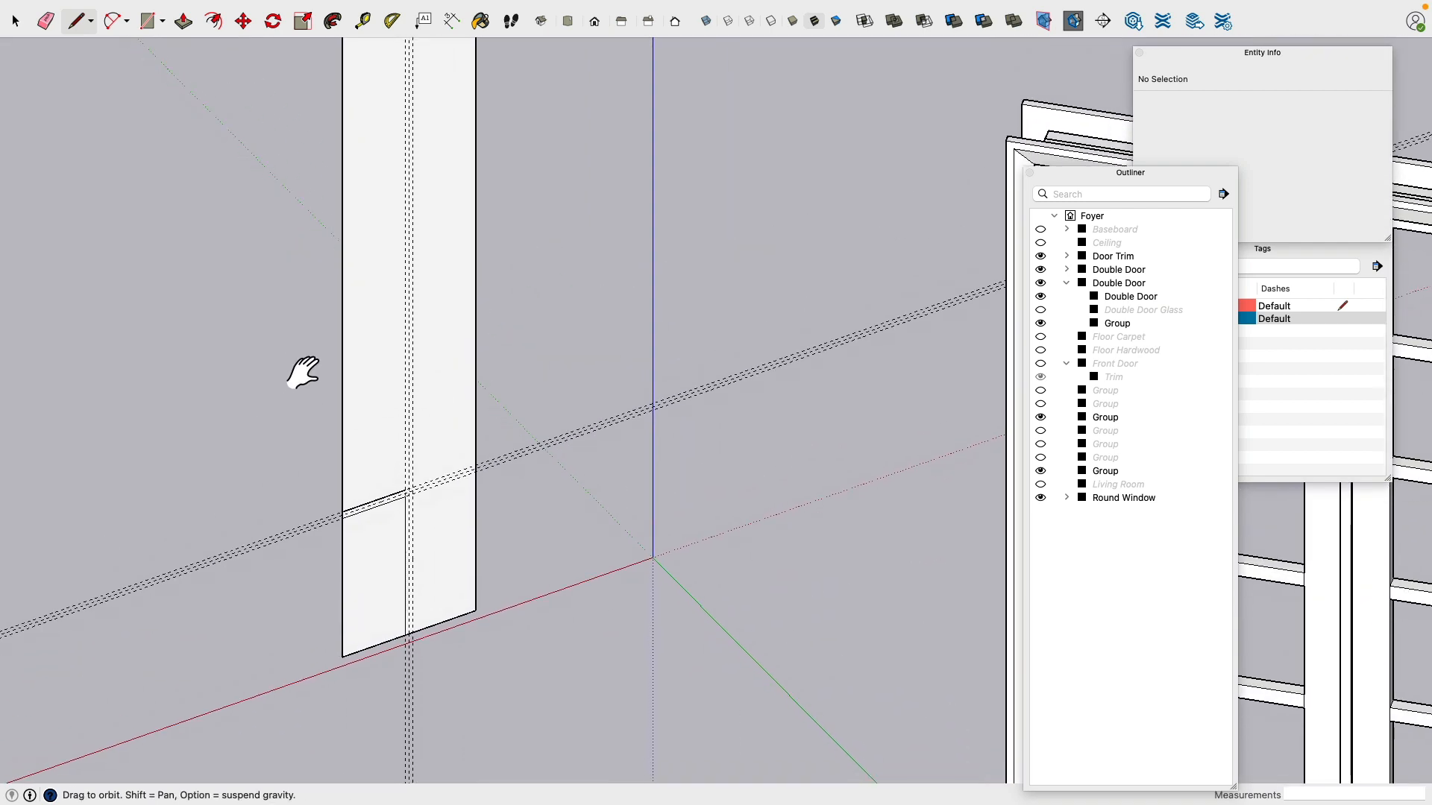
scroll(429, 481, "up", 2)
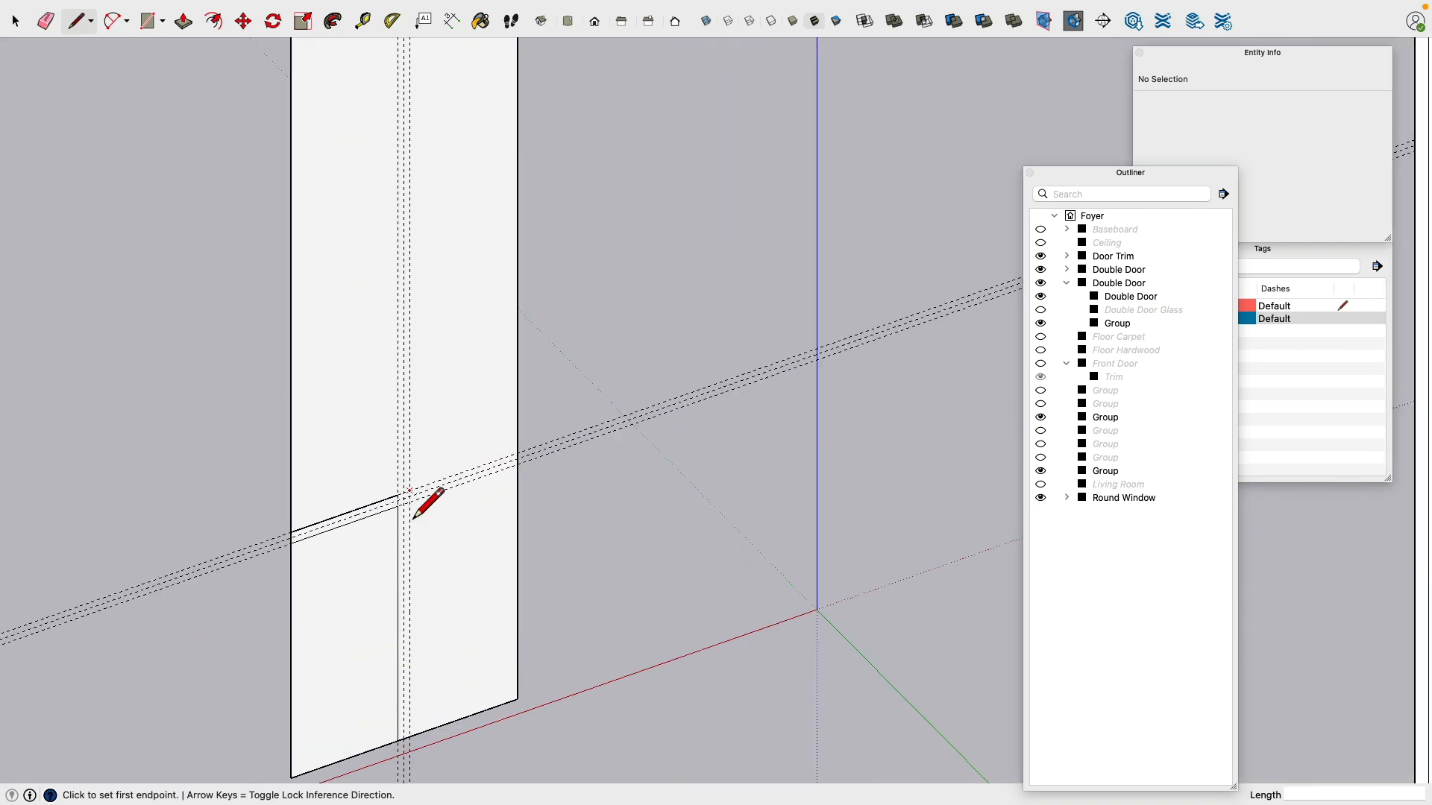
left_click(15, 21)
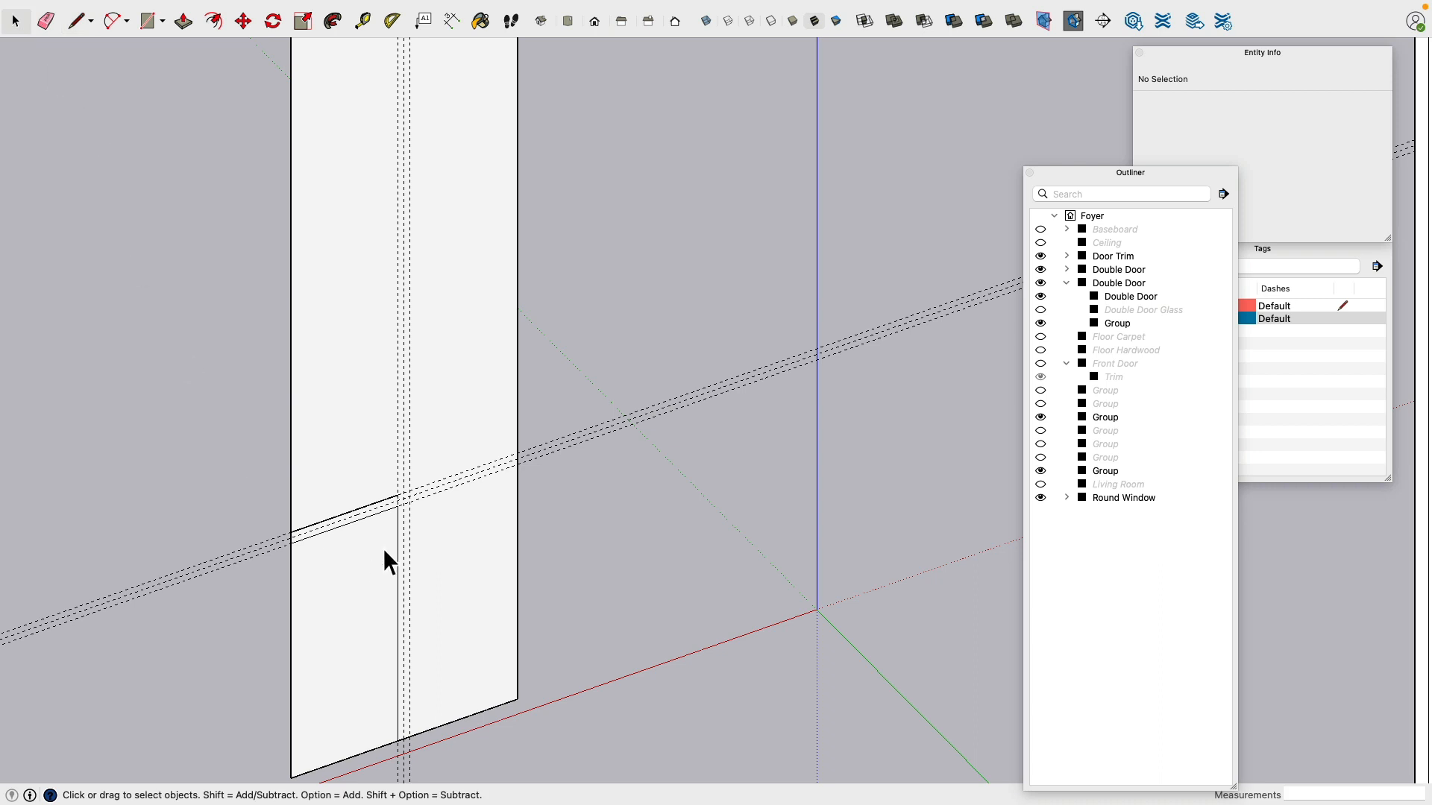
left_click(399, 549)
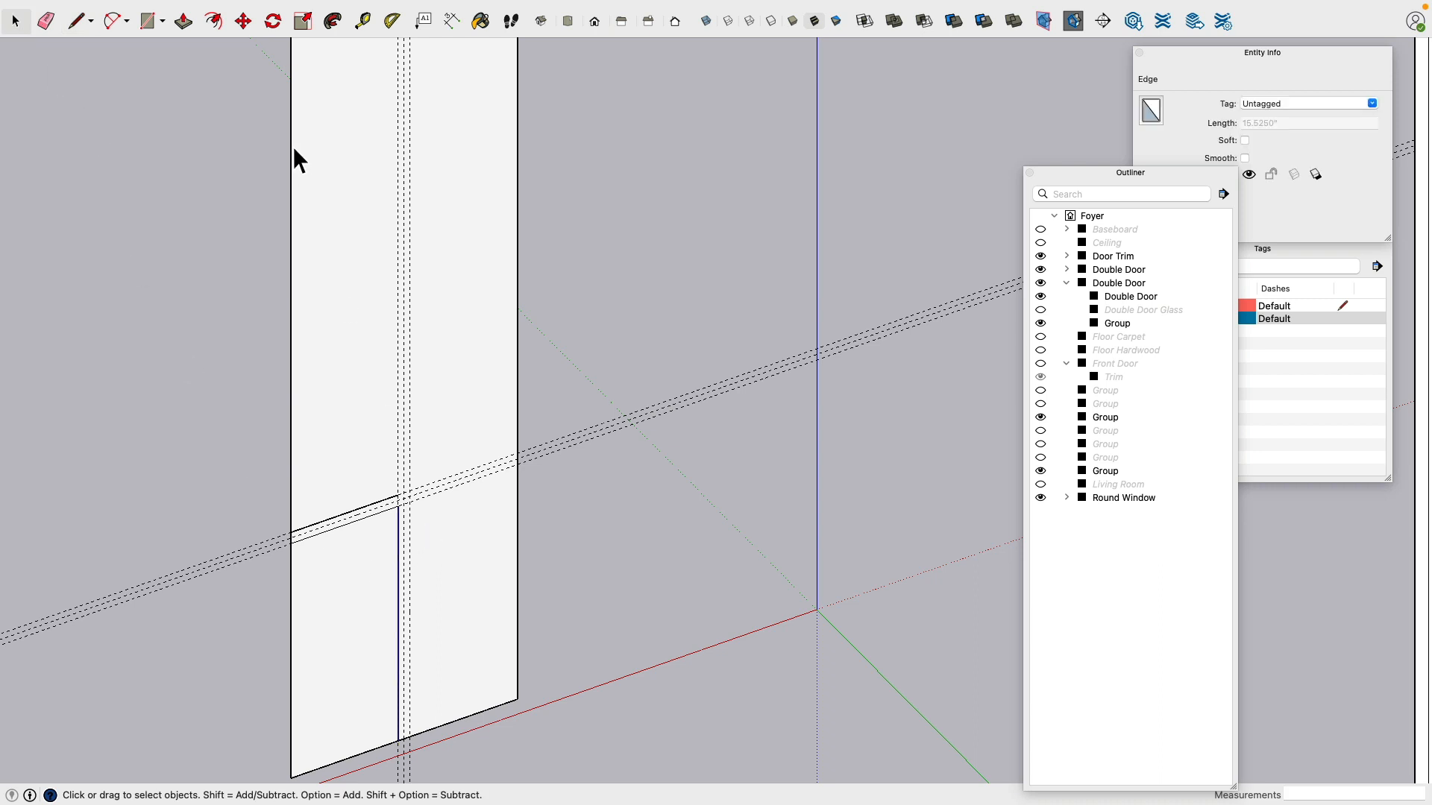
left_click(243, 22)
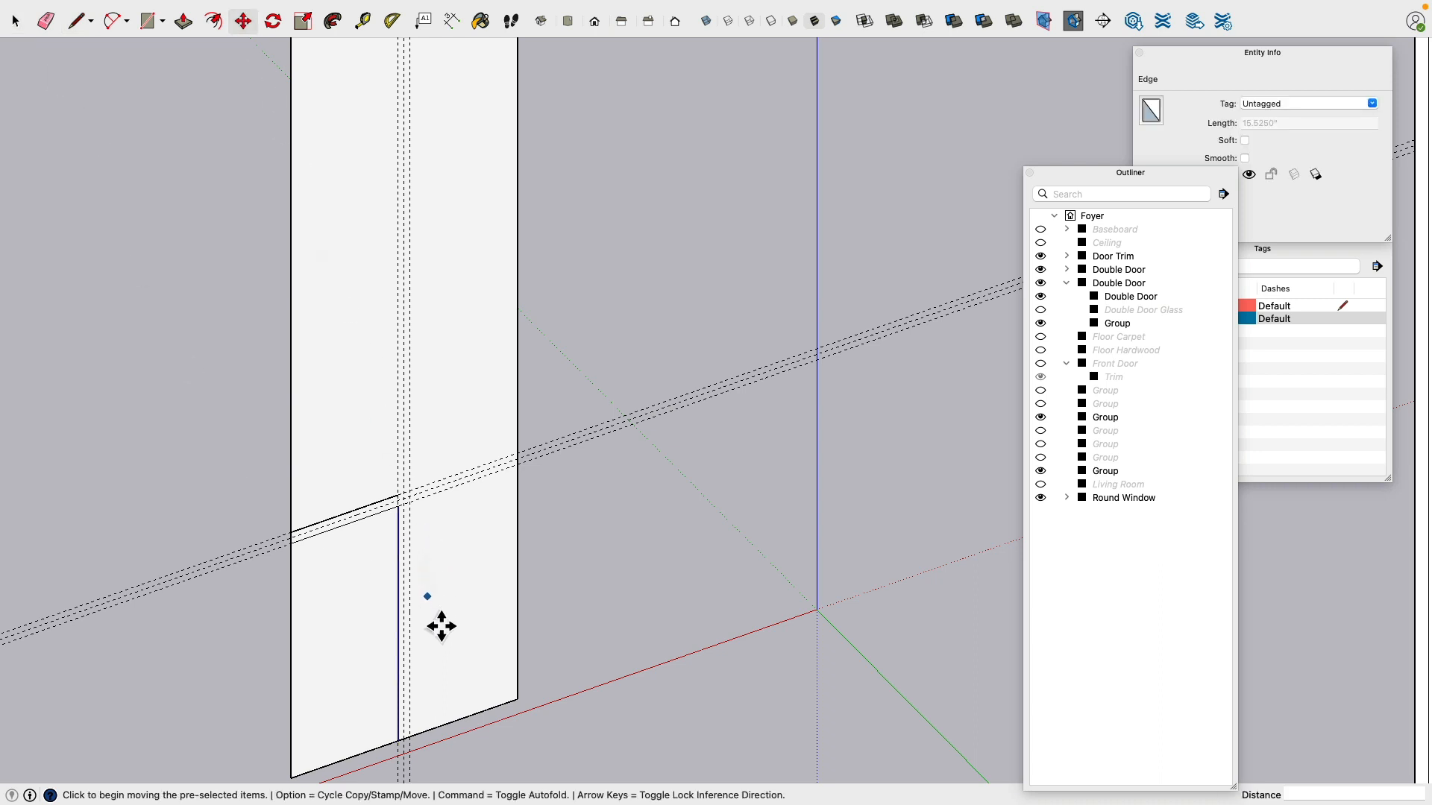
left_click(398, 741)
key("alt")
left_click(399, 495)
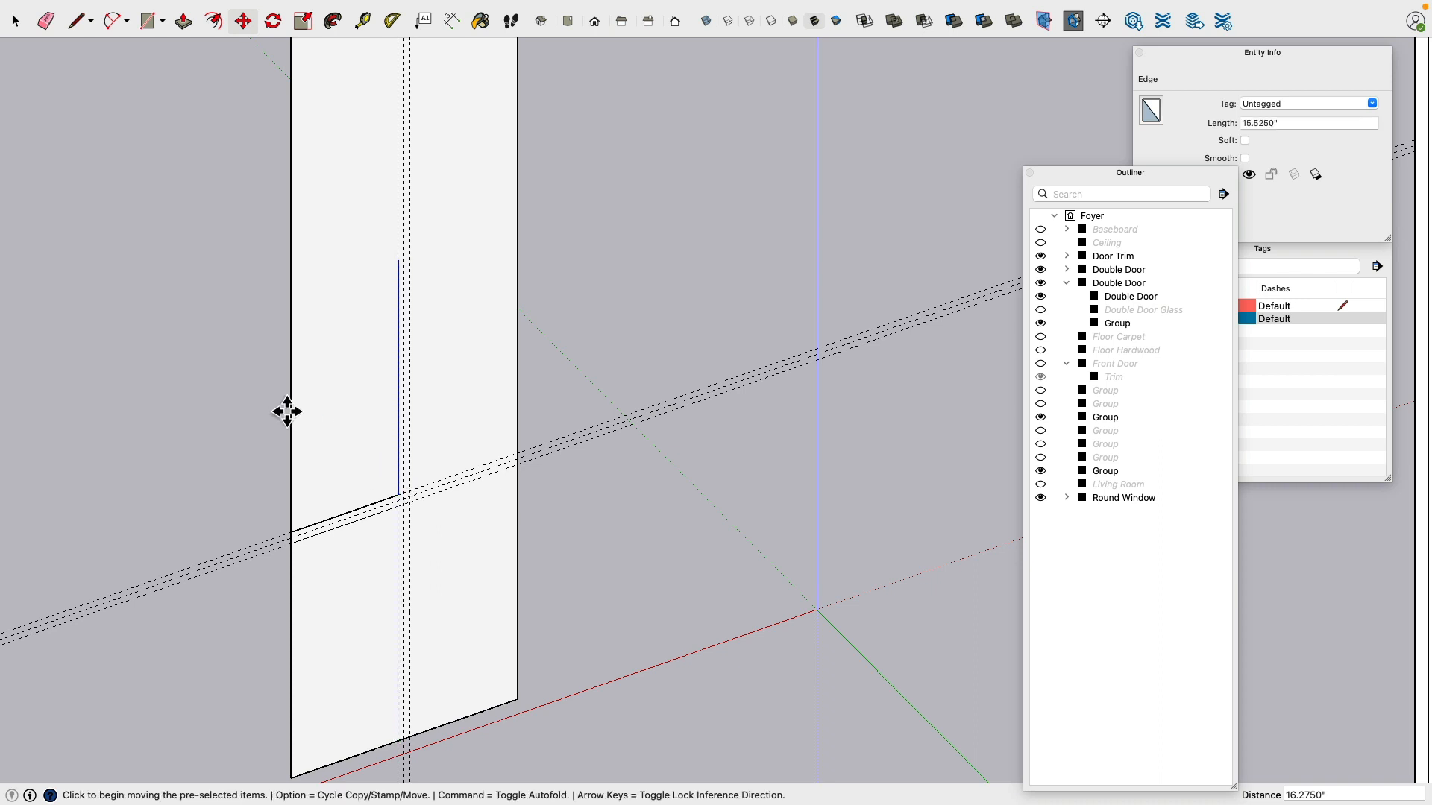
Step: Select the two crossbar edges and the vertical edge above them, and copy them 16.275" upward to the vertical edge's top end
left_click(15, 21)
scroll(369, 514, "up", 3)
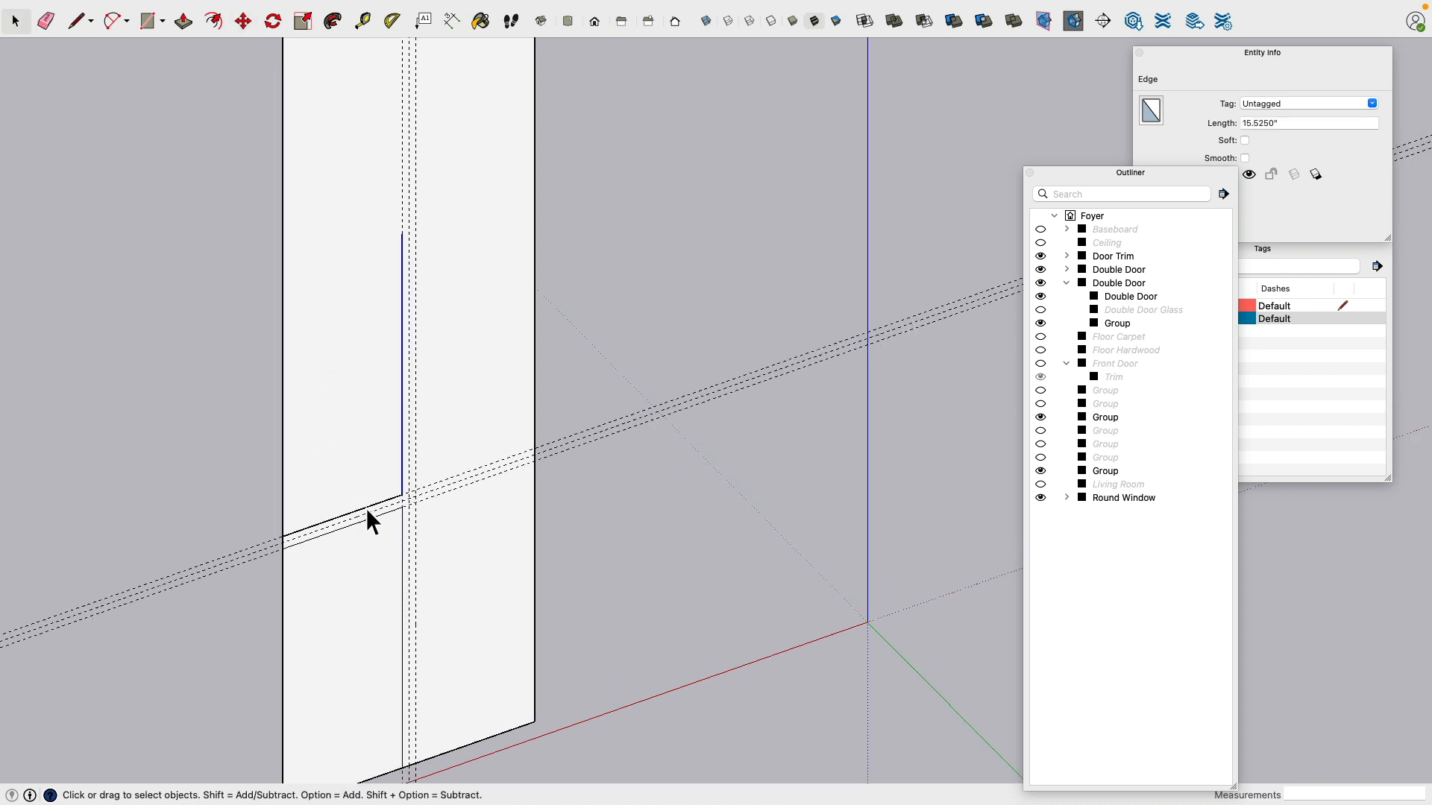
left_click(409, 514)
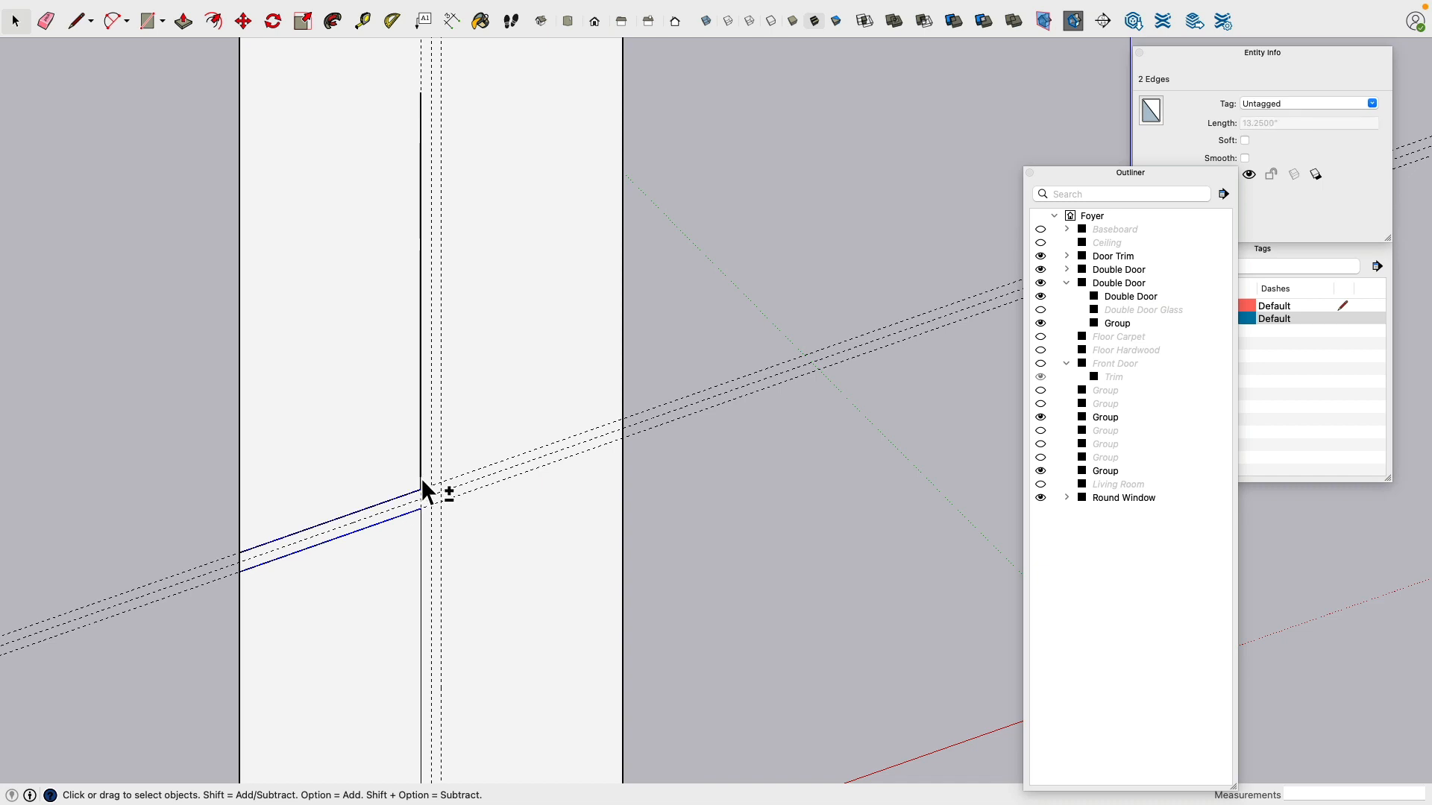
scroll(419, 482, "down", 2)
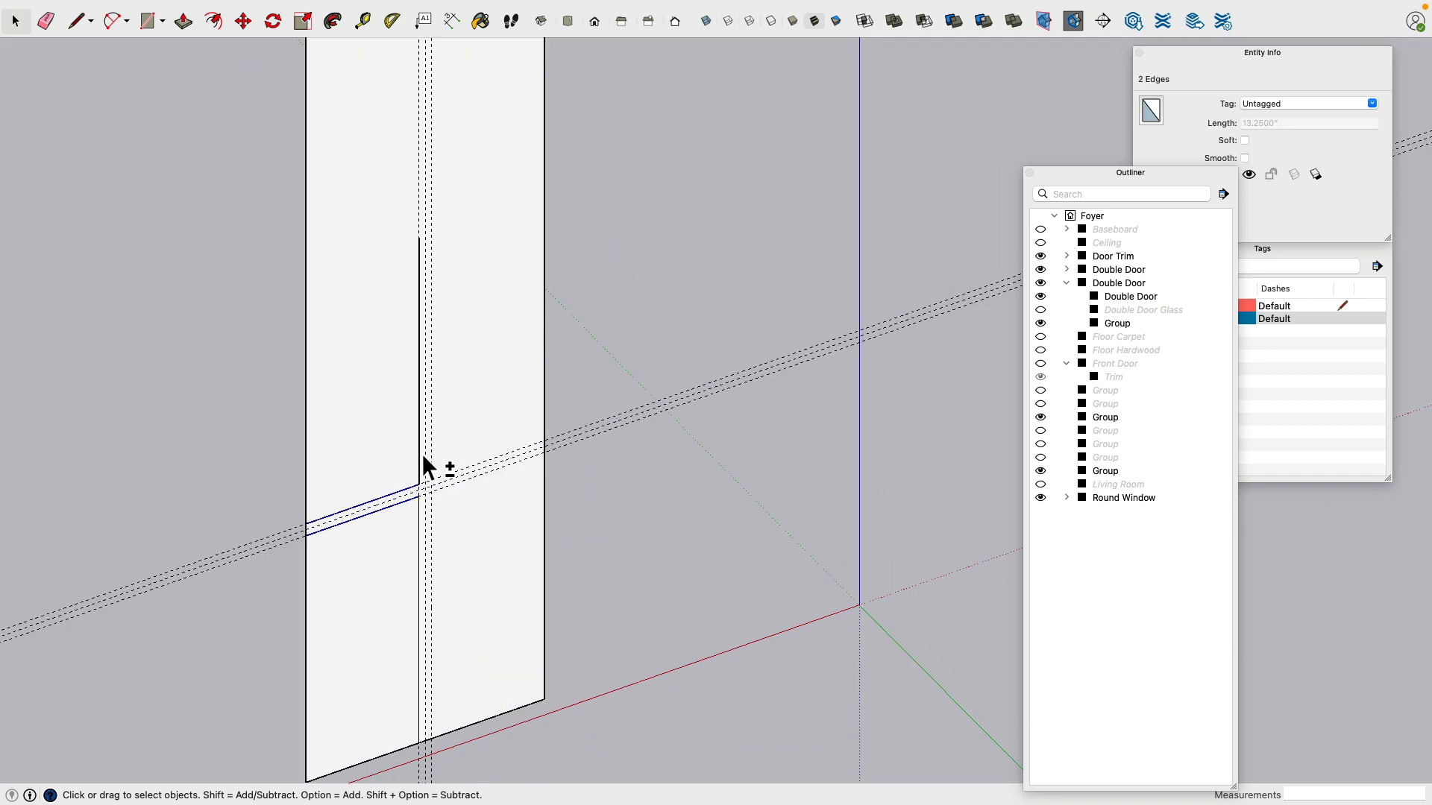
key("m")
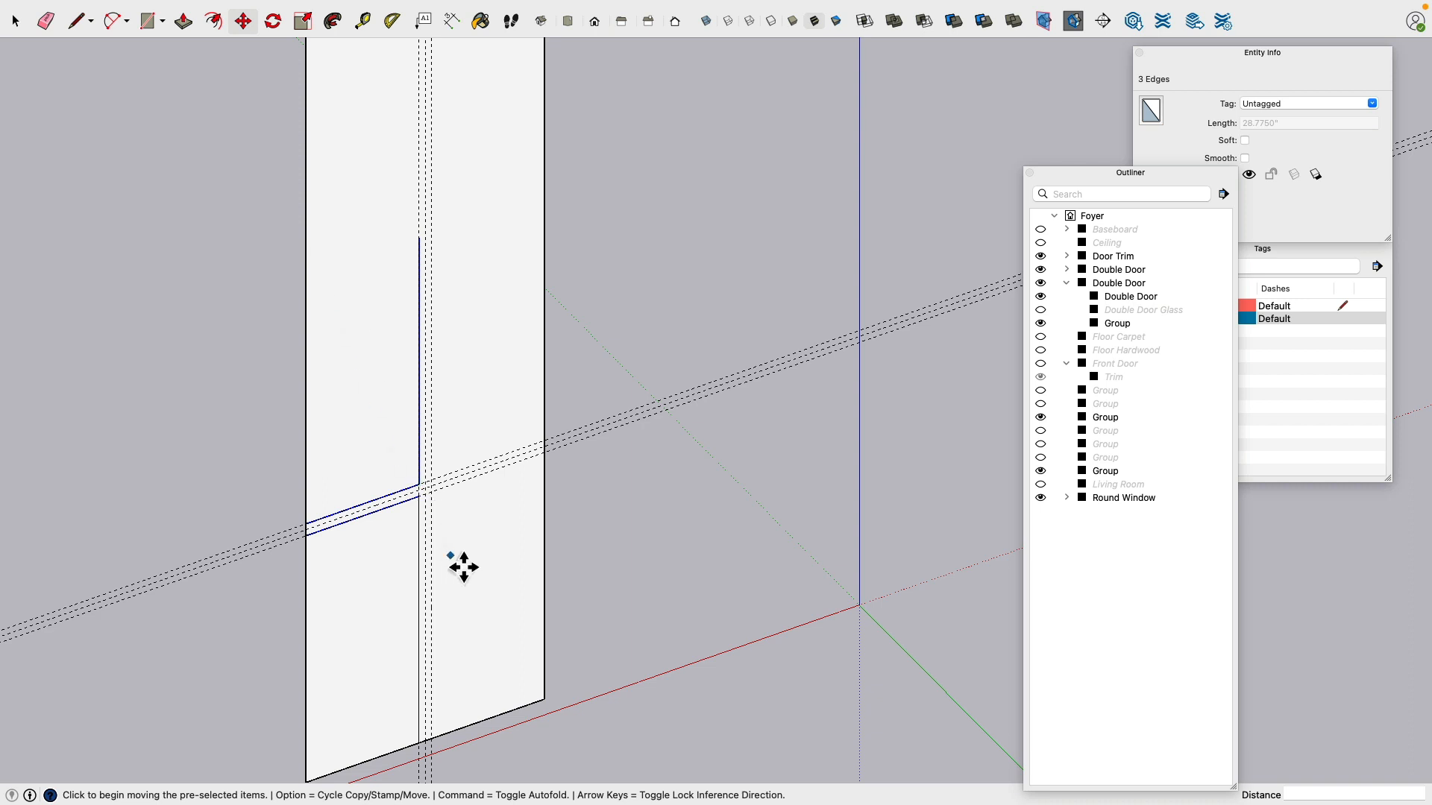
key("alt")
left_click(431, 510)
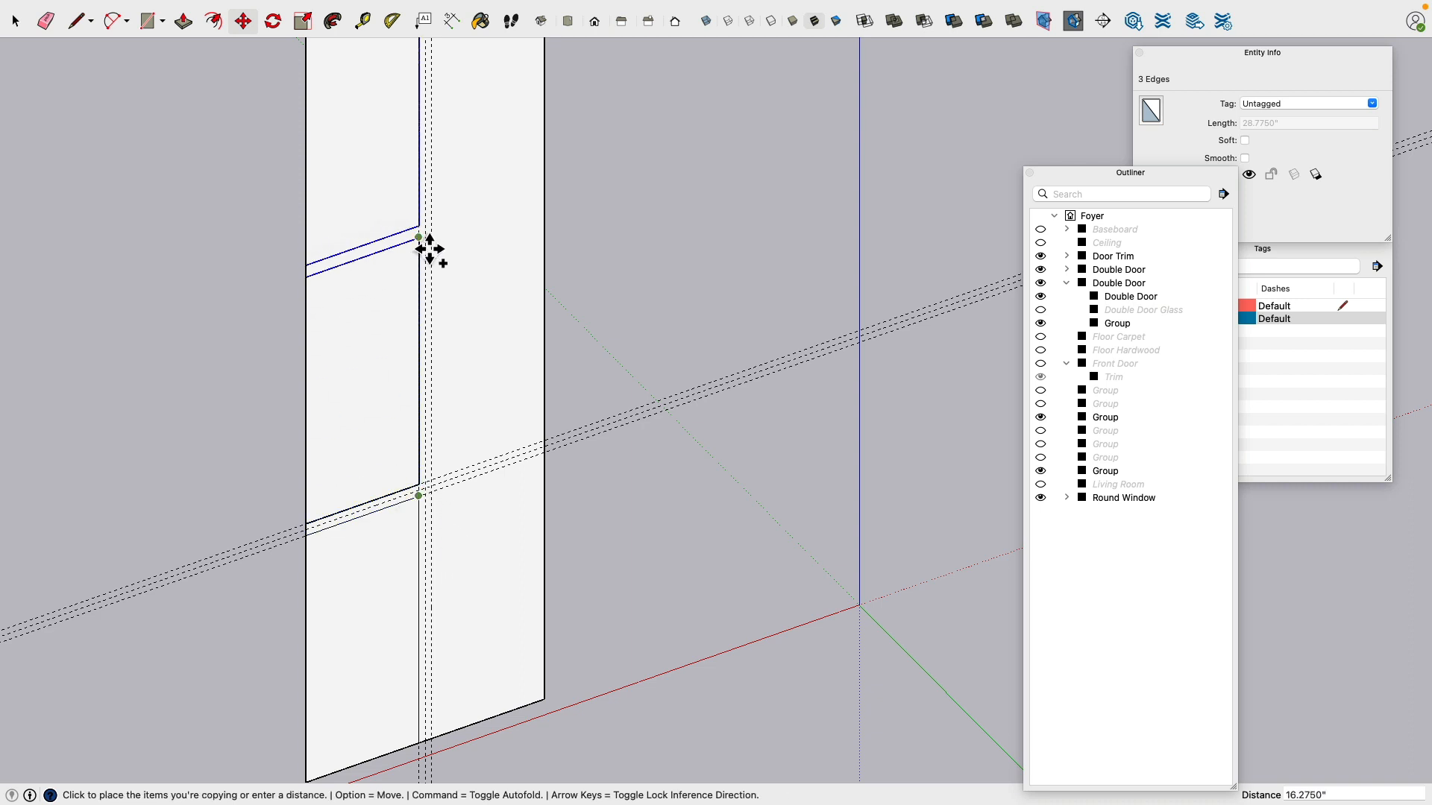
left_click(421, 231)
Step: Copy the crossbar edges and vertical edge upward two more times at 16.275" spacing, up to the panel's top
middle_click_drag(444, 233, 460, 614, "shift")
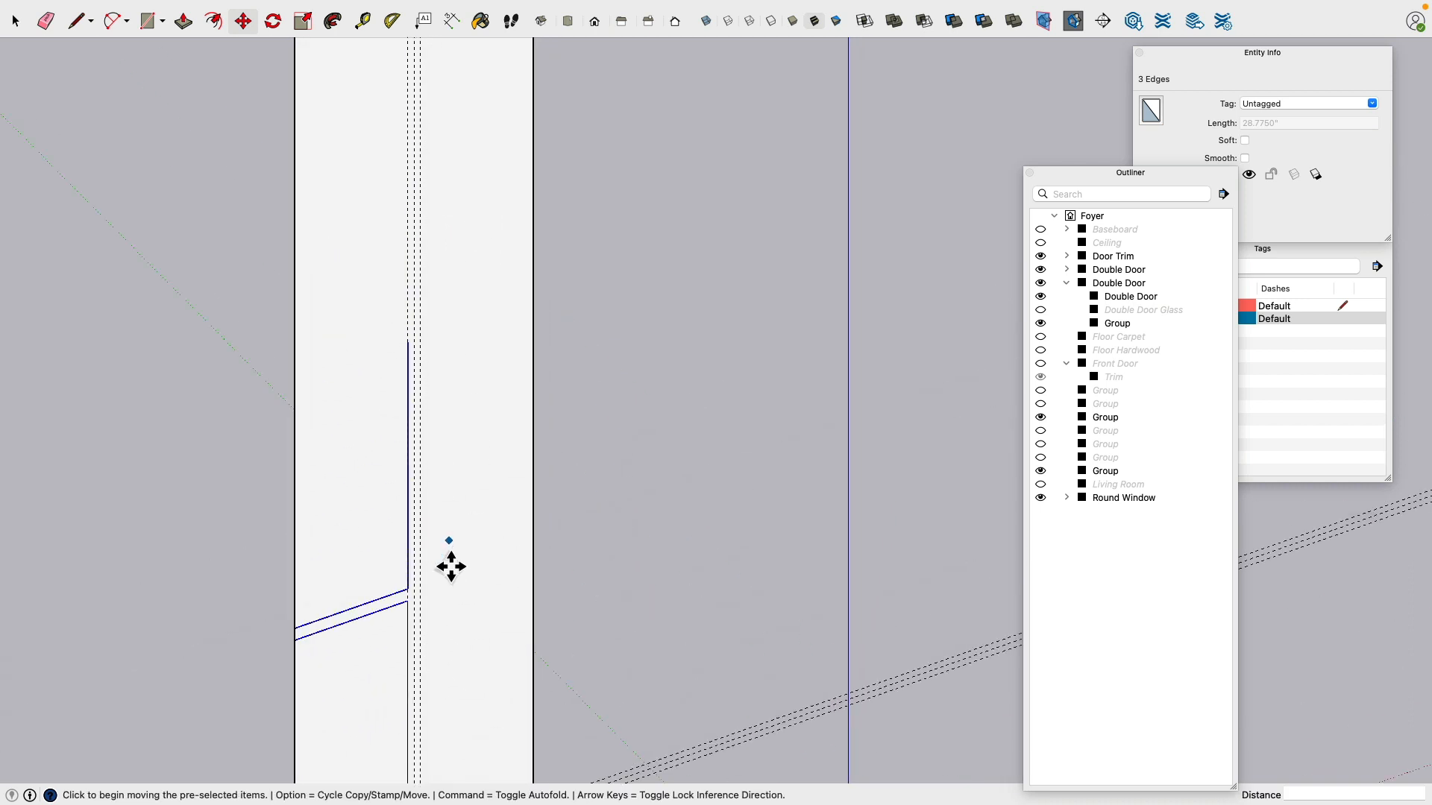
left_click(407, 600)
left_click(416, 342)
middle_click_drag(418, 351, 457, 588, "shift")
left_click(430, 656)
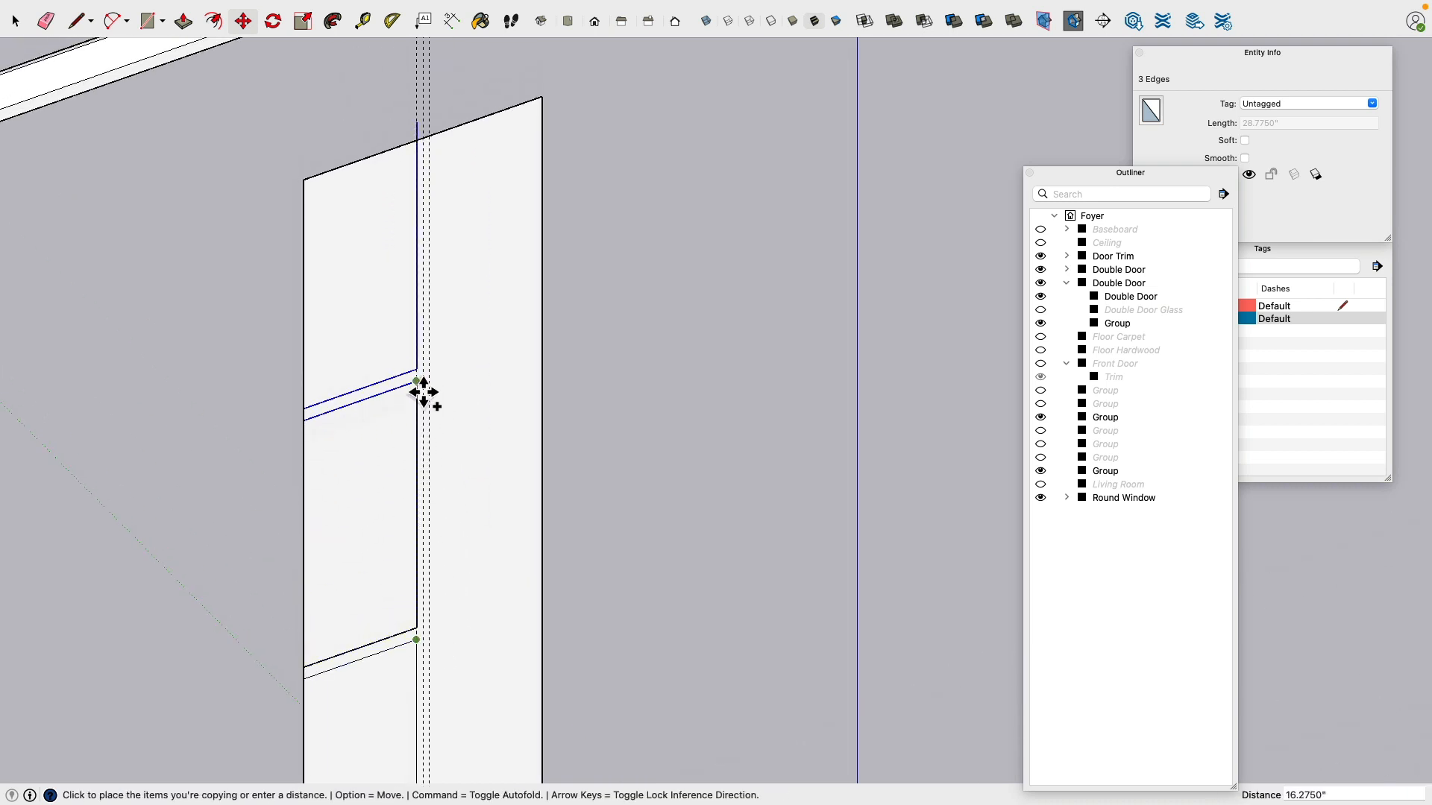
left_click(425, 390)
Step: Measure the panel's full height along its outer edge and calculate 79.5/5 in Spotlight
middle_click_drag(425, 390, 338, 304)
scroll(347, 381, "down", 1)
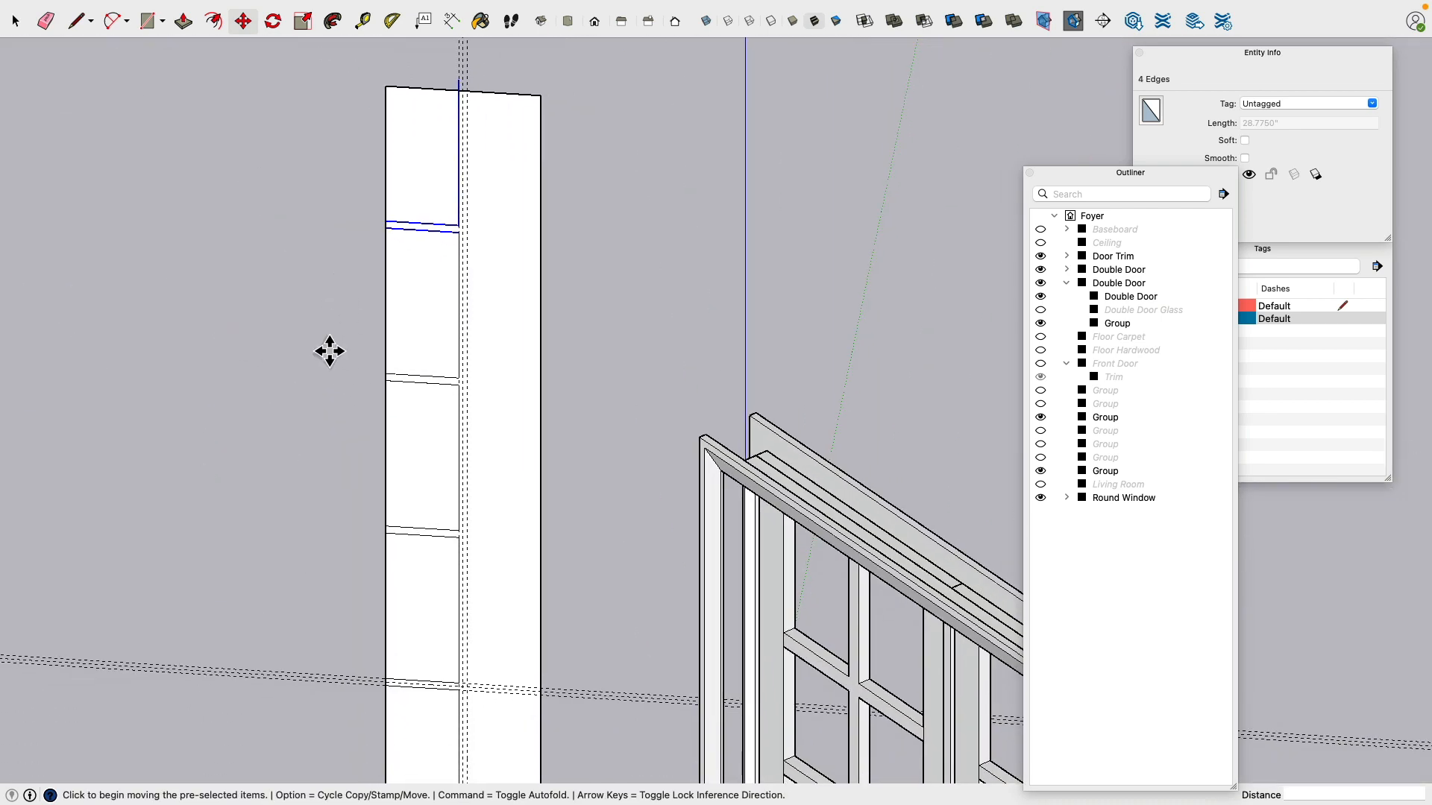
scroll(328, 349, "down", 3)
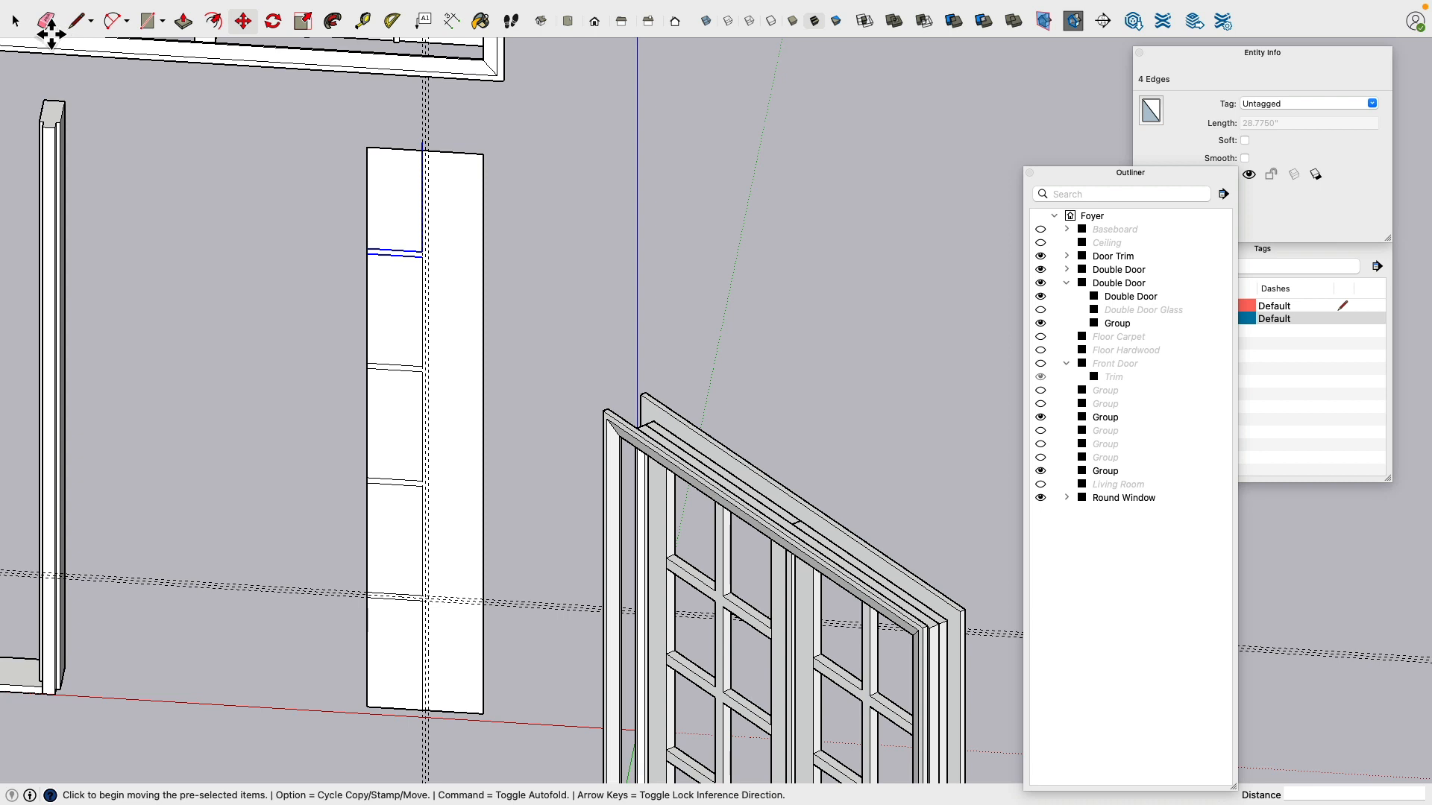
left_click(15, 21)
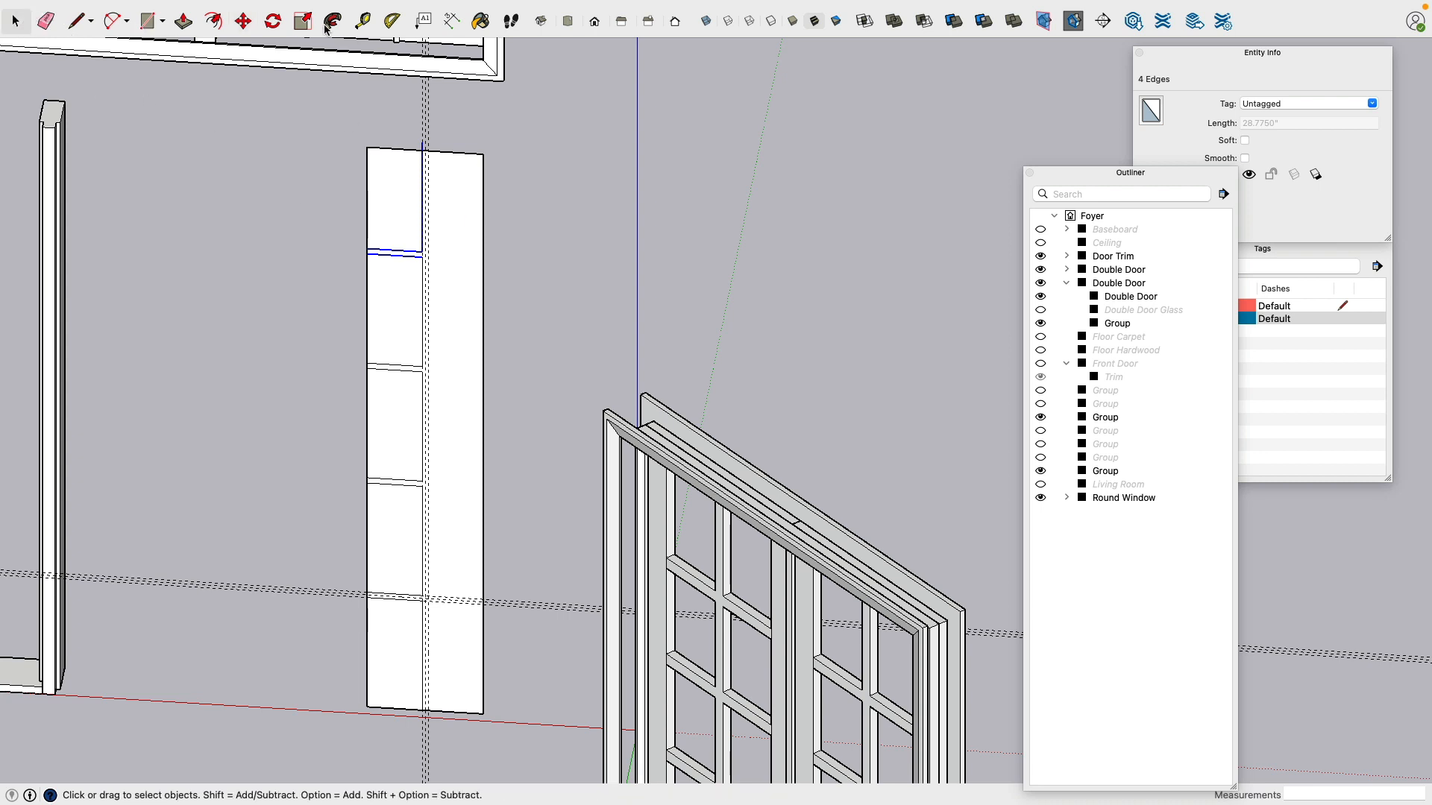
left_click(365, 22)
left_click(483, 154)
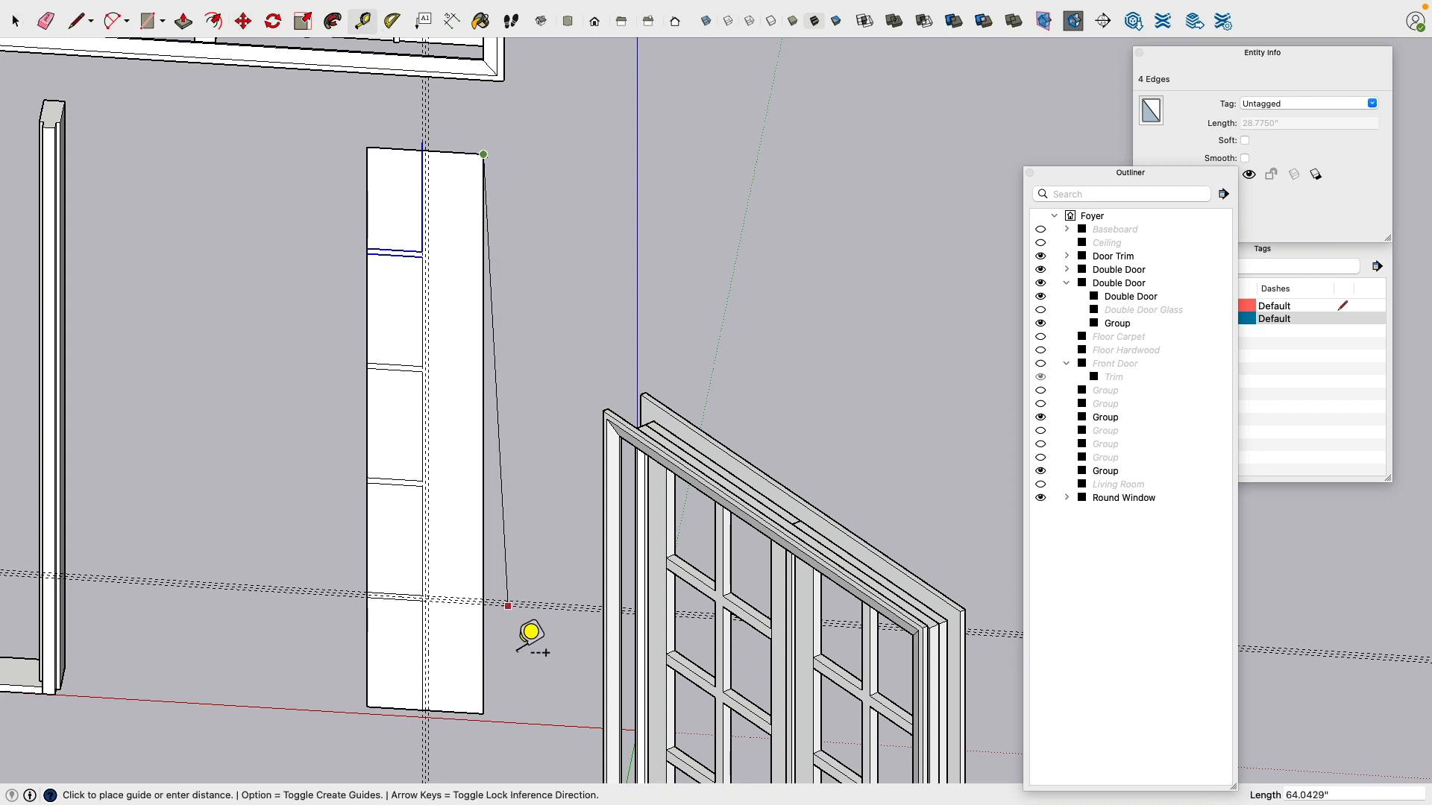
left_click(484, 713)
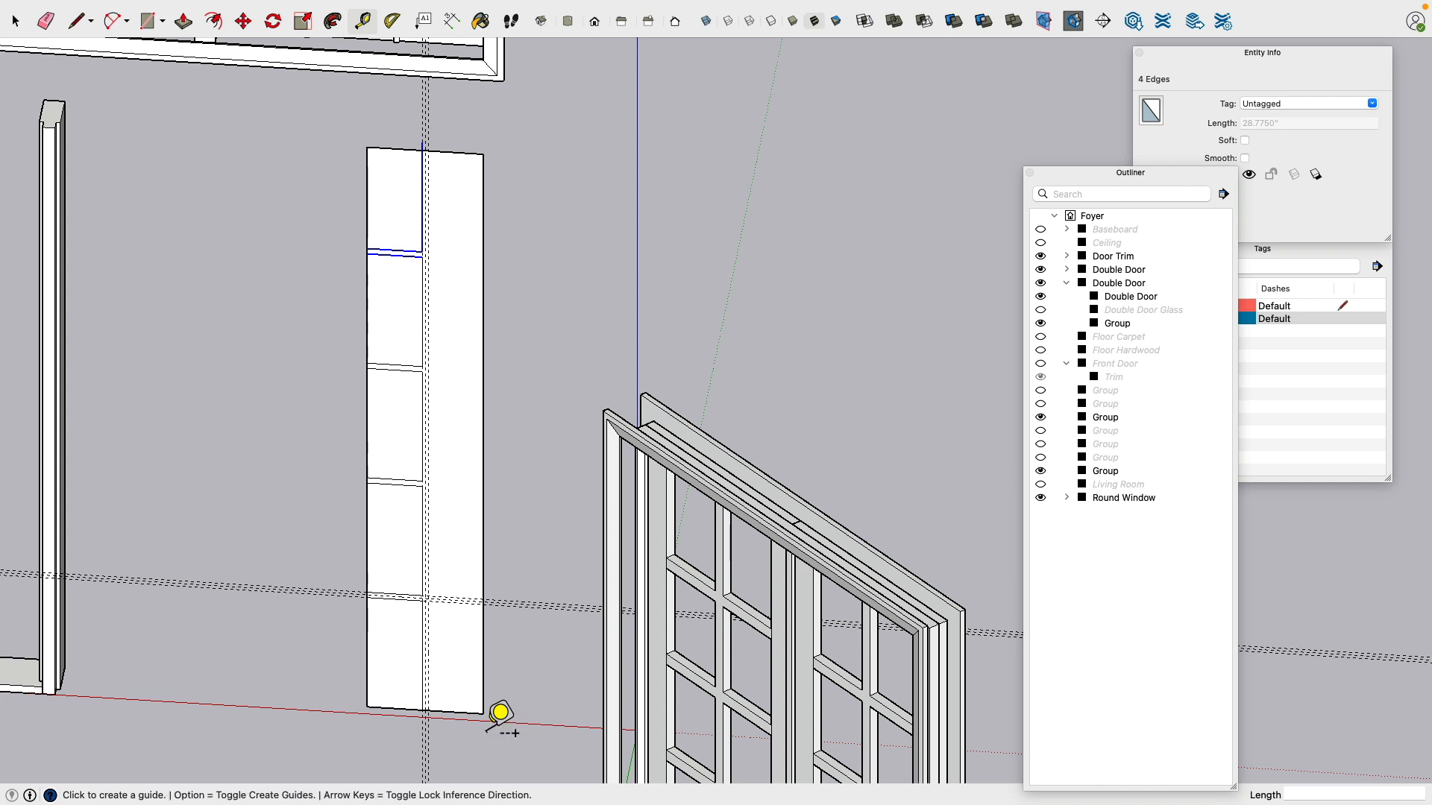
key("super+space")
type("79.")
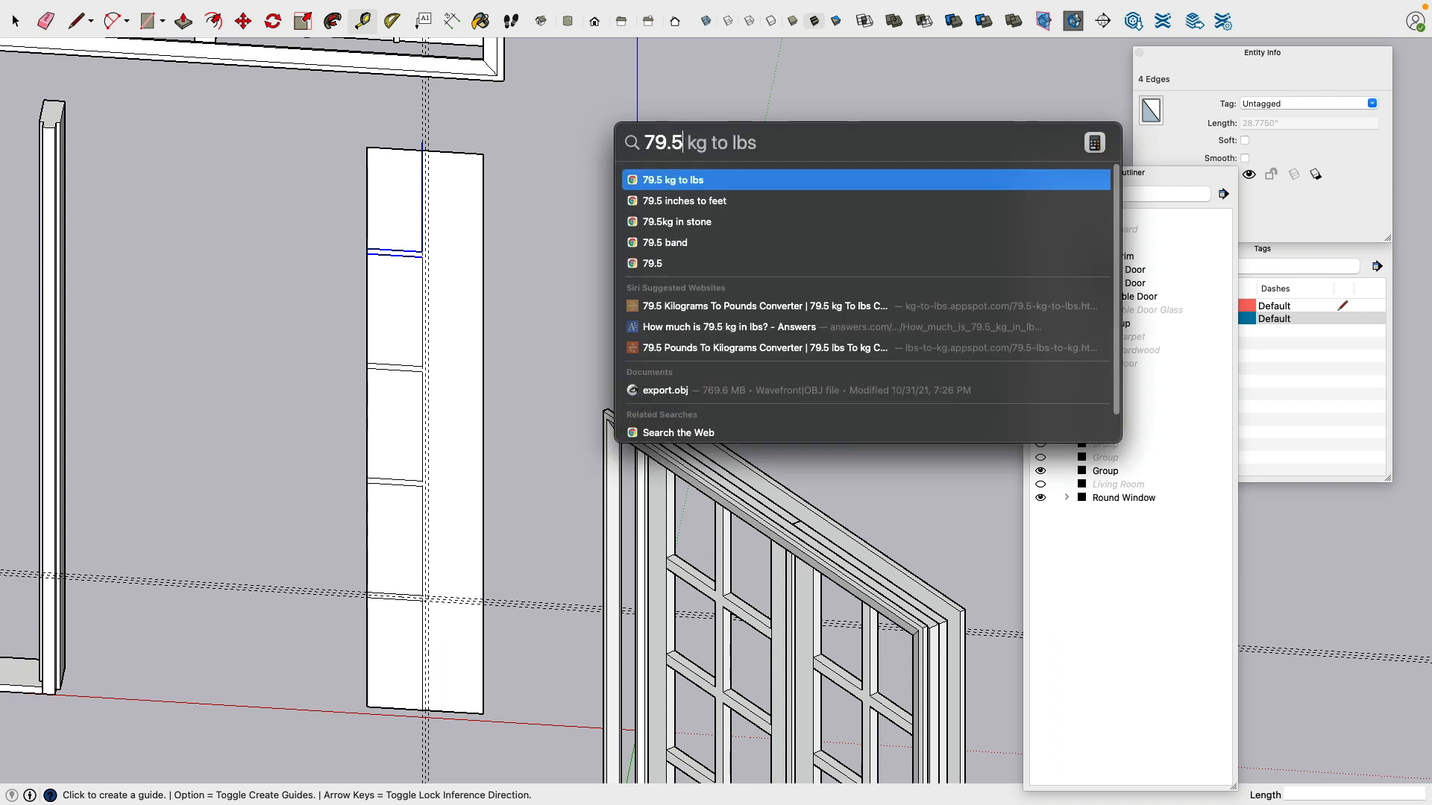
type("5/5")
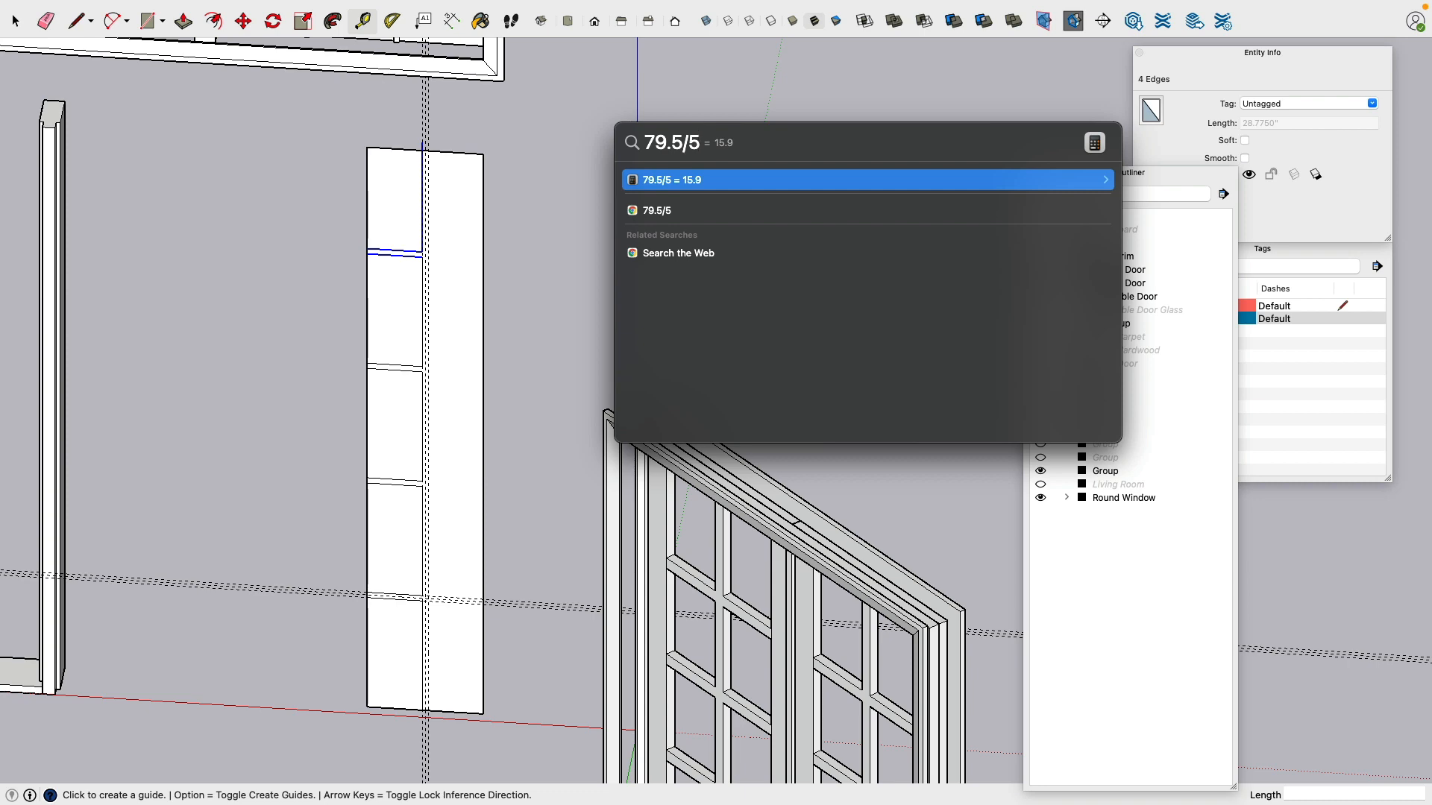
key("Escape")
Step: Measure from the first crossbar's centre guide to the panel's bottom edge, and place a guide 15.9" above that centre guide
scroll(463, 641, "up", 5)
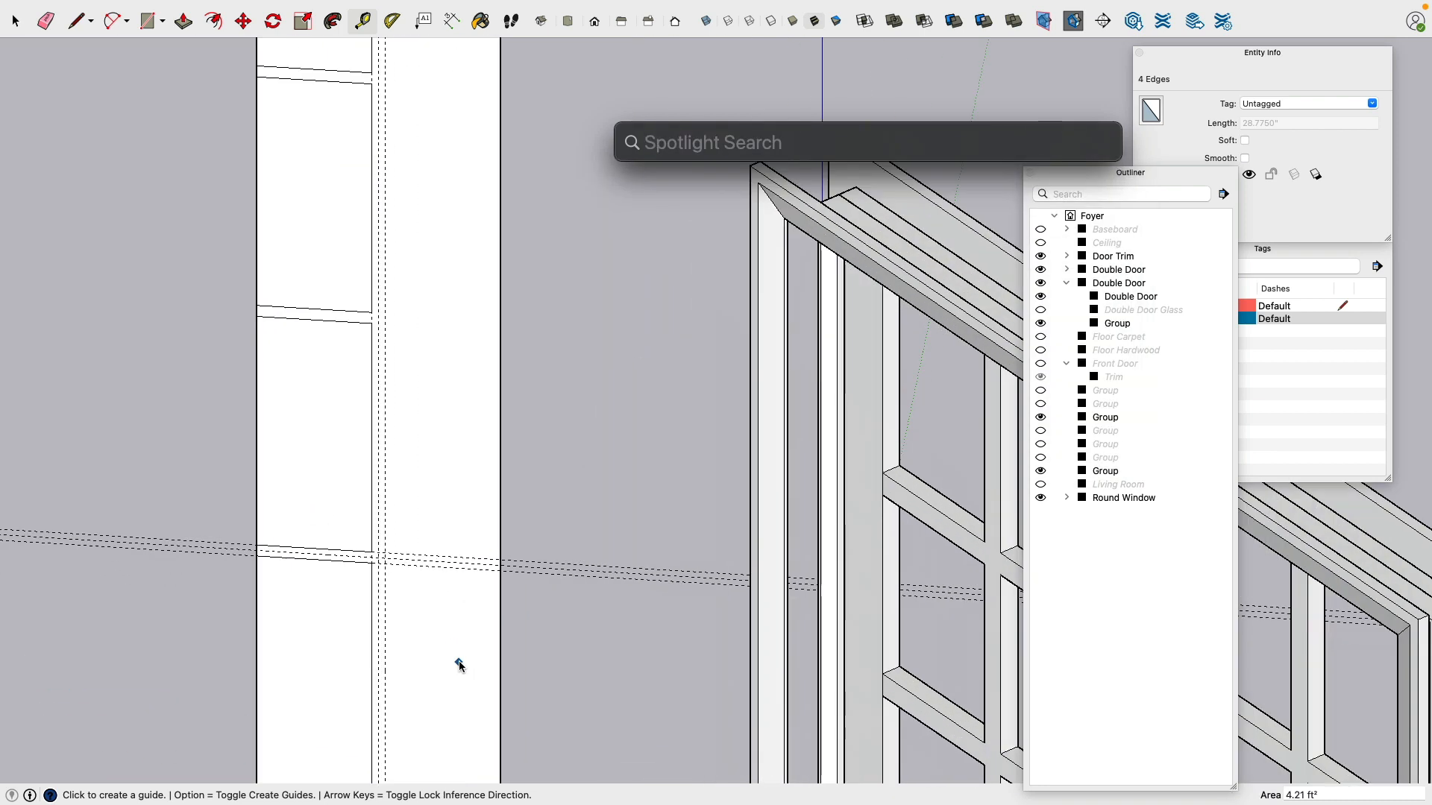
middle_click_drag(458, 659, 448, 450, "shift")
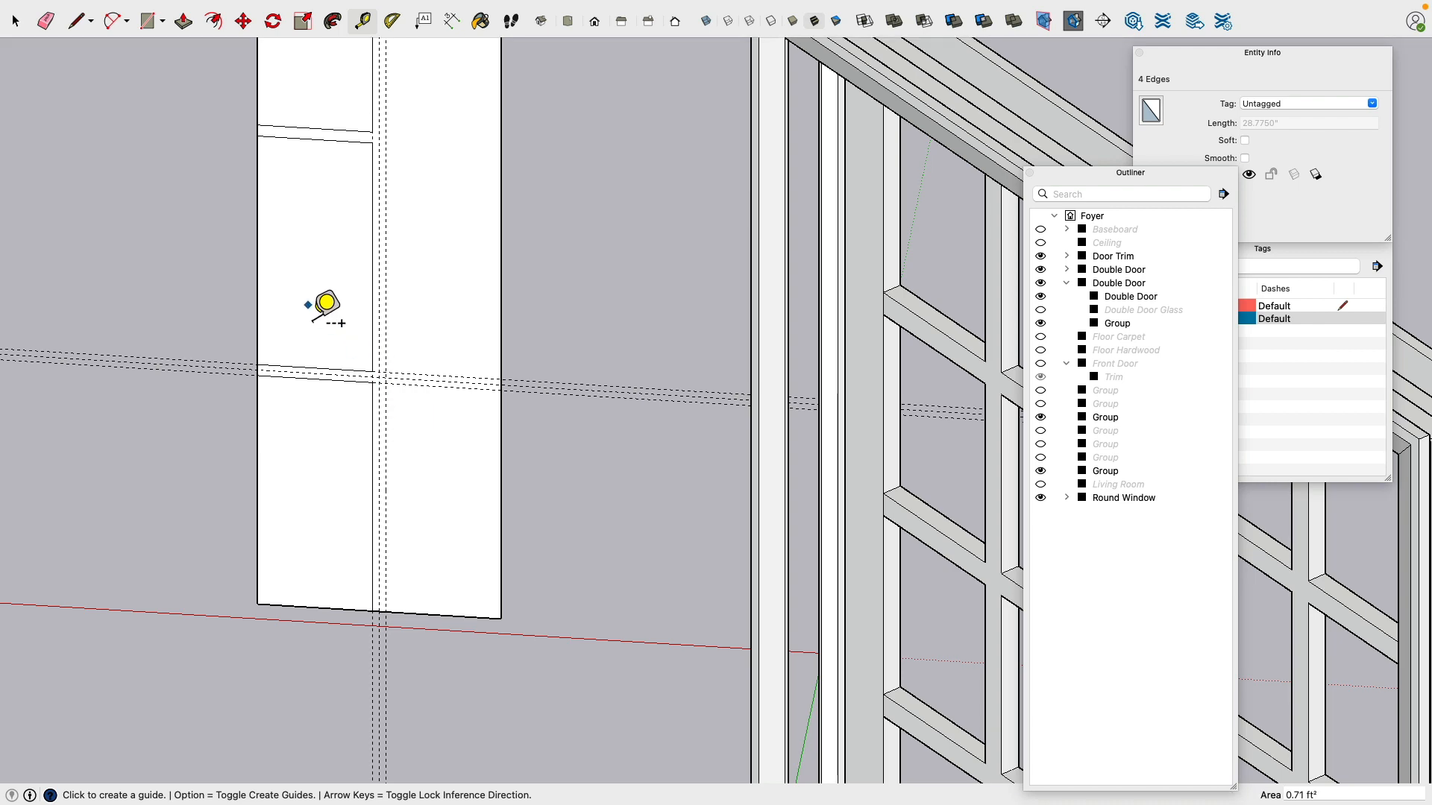
middle_click_drag(310, 282, 361, 505)
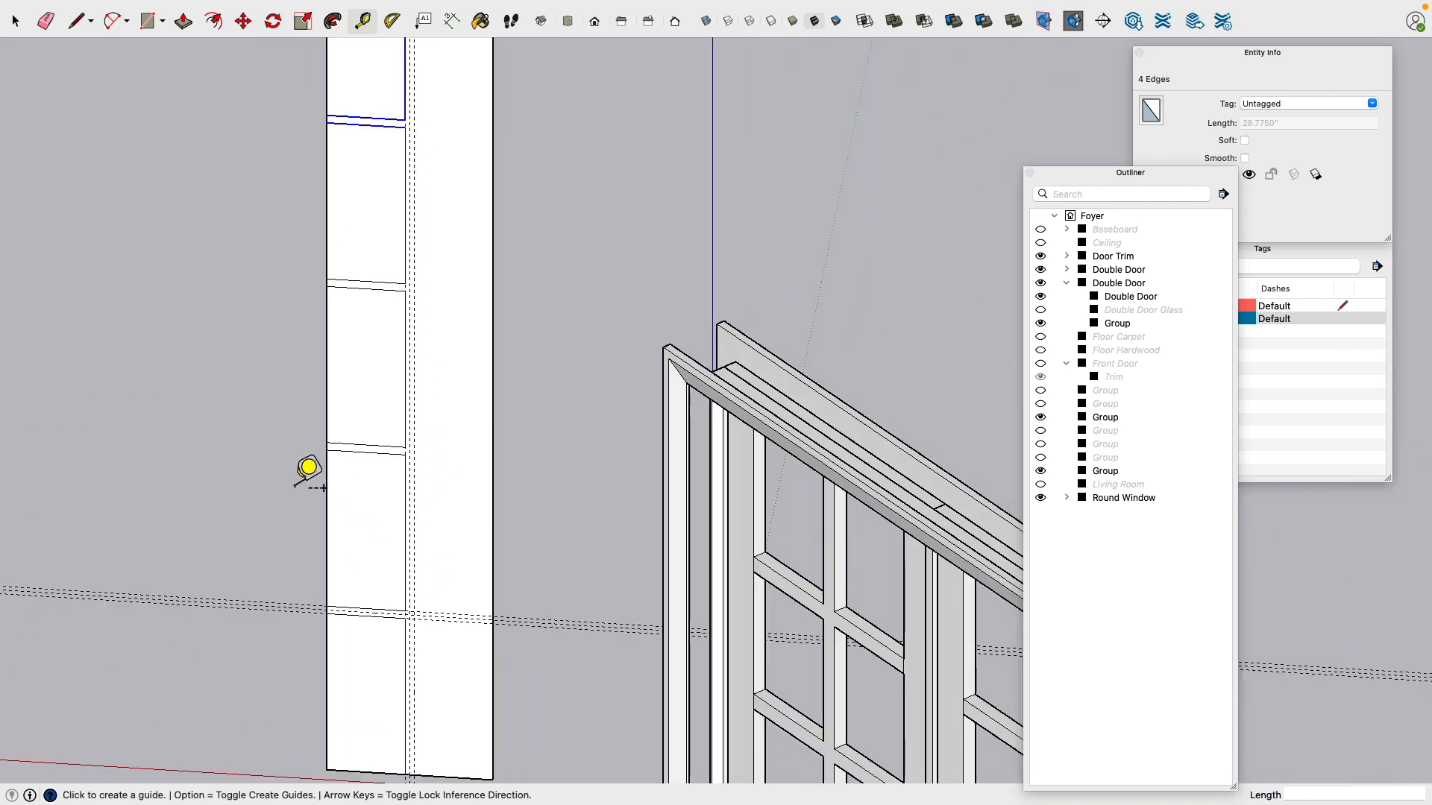
middle_click_drag(351, 603, 422, 472)
scroll(440, 440, "up", 3)
left_click(432, 397)
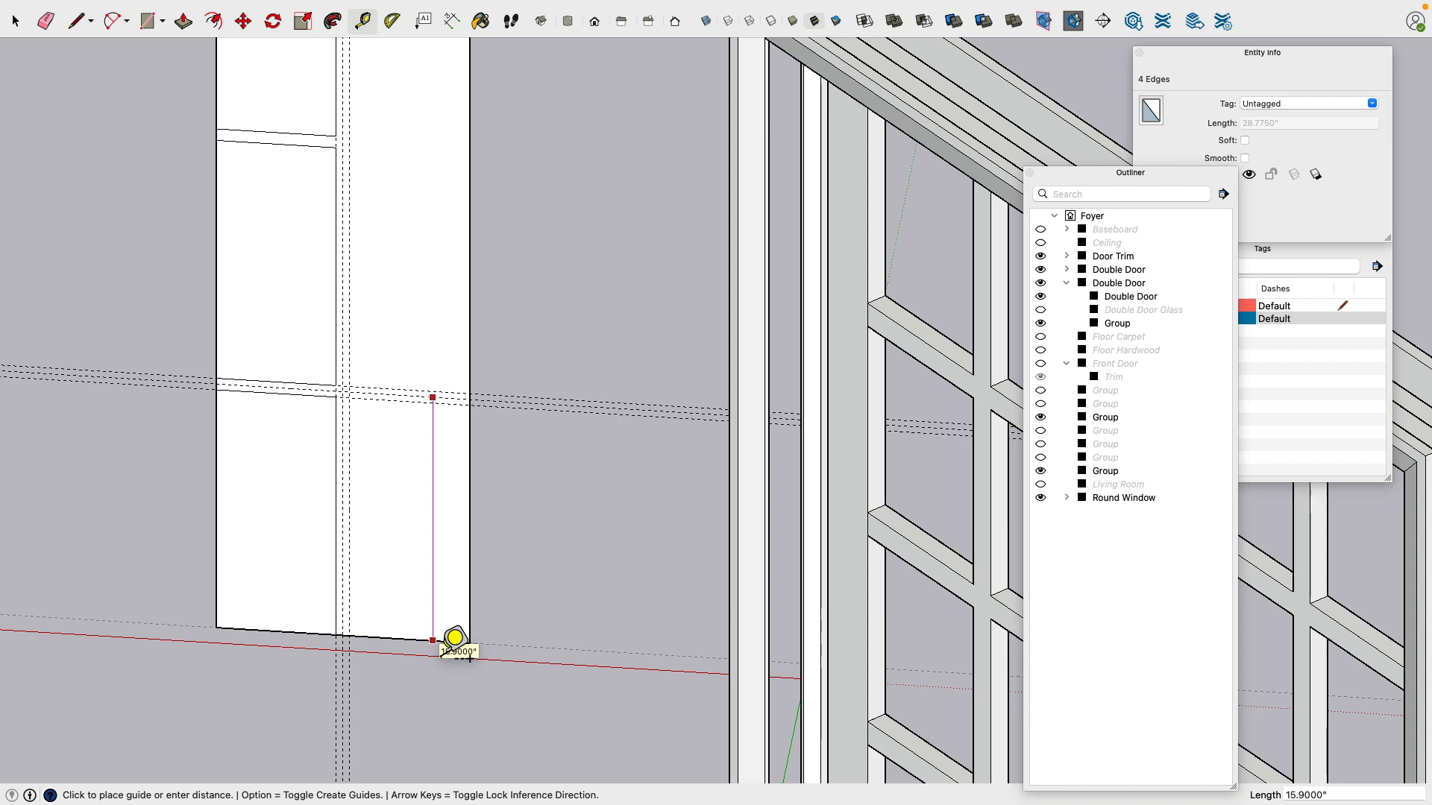
scroll(440, 656, "down", 3)
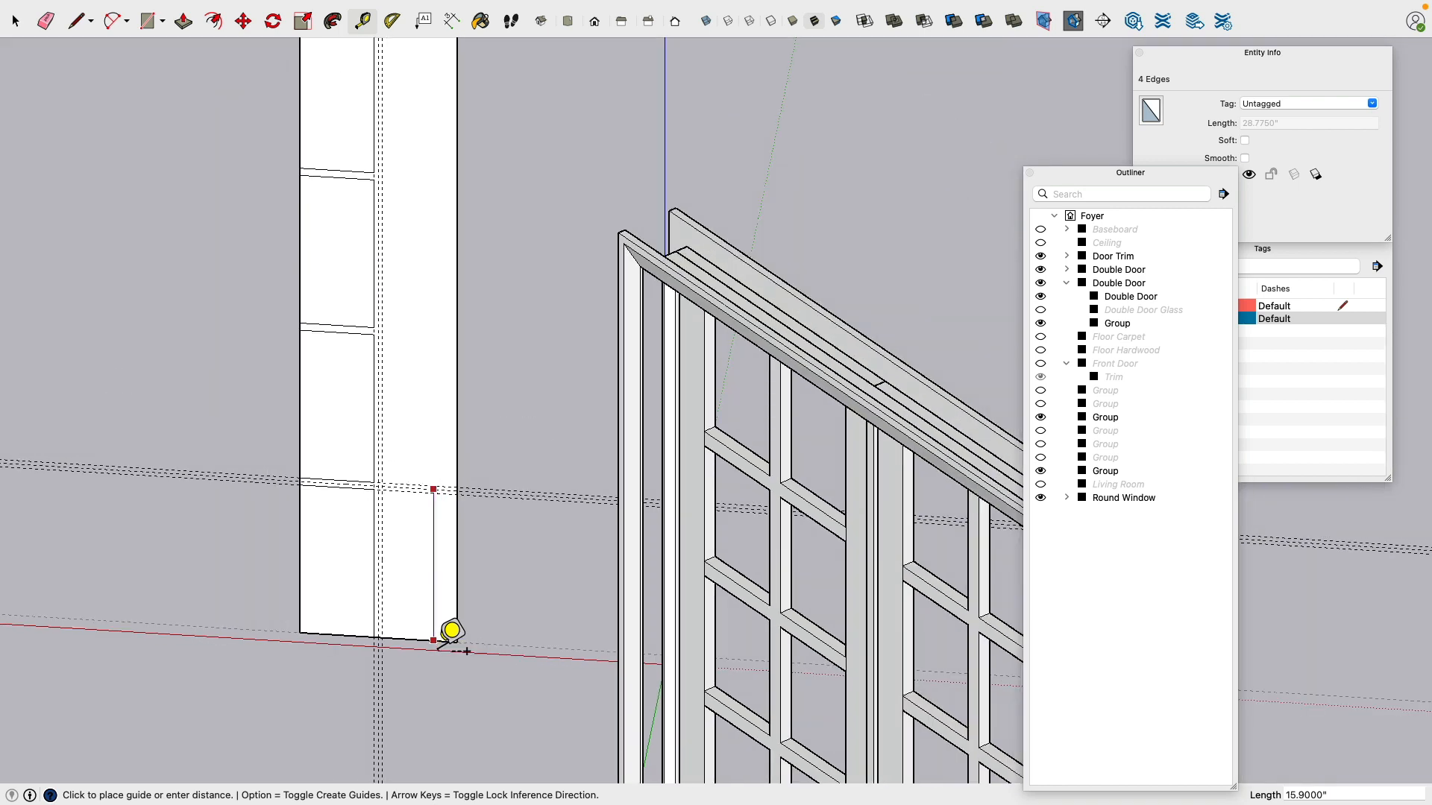
scroll(436, 477, "up", 5)
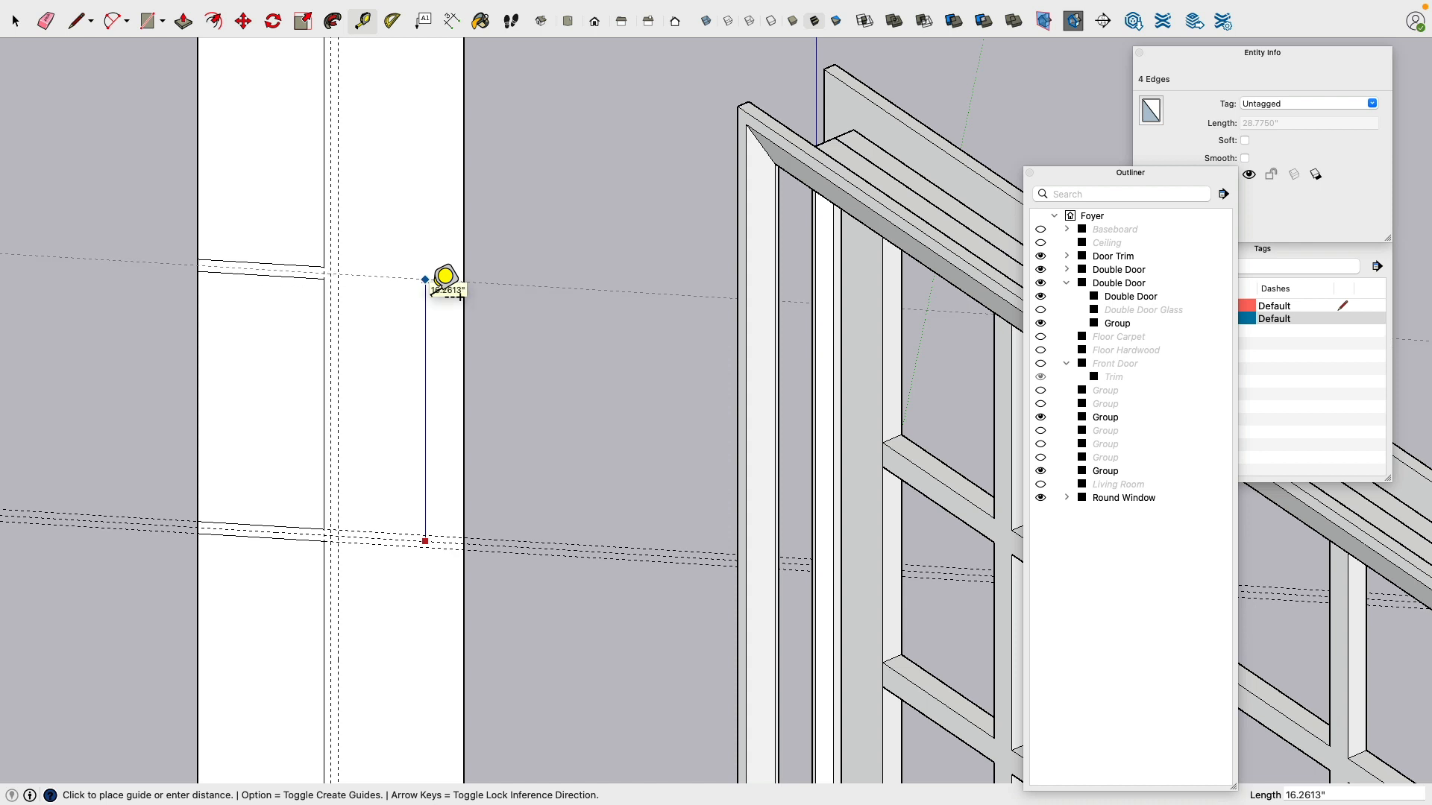
type("15.9")
key("Return")
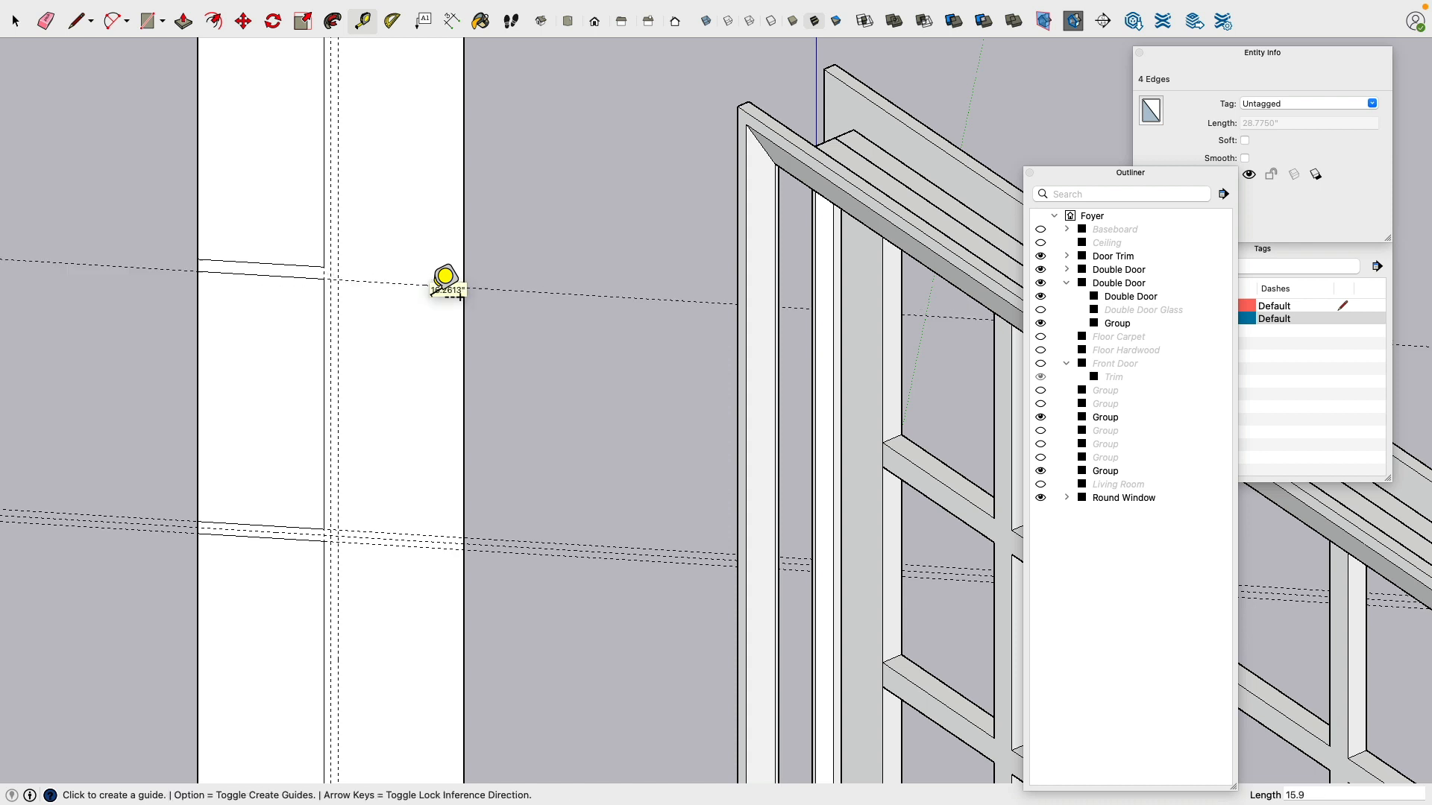
Step: Place another guide parallel to the new one, 15.9" further up the panel
middle_click_drag(445, 278, 425, 342, "shift")
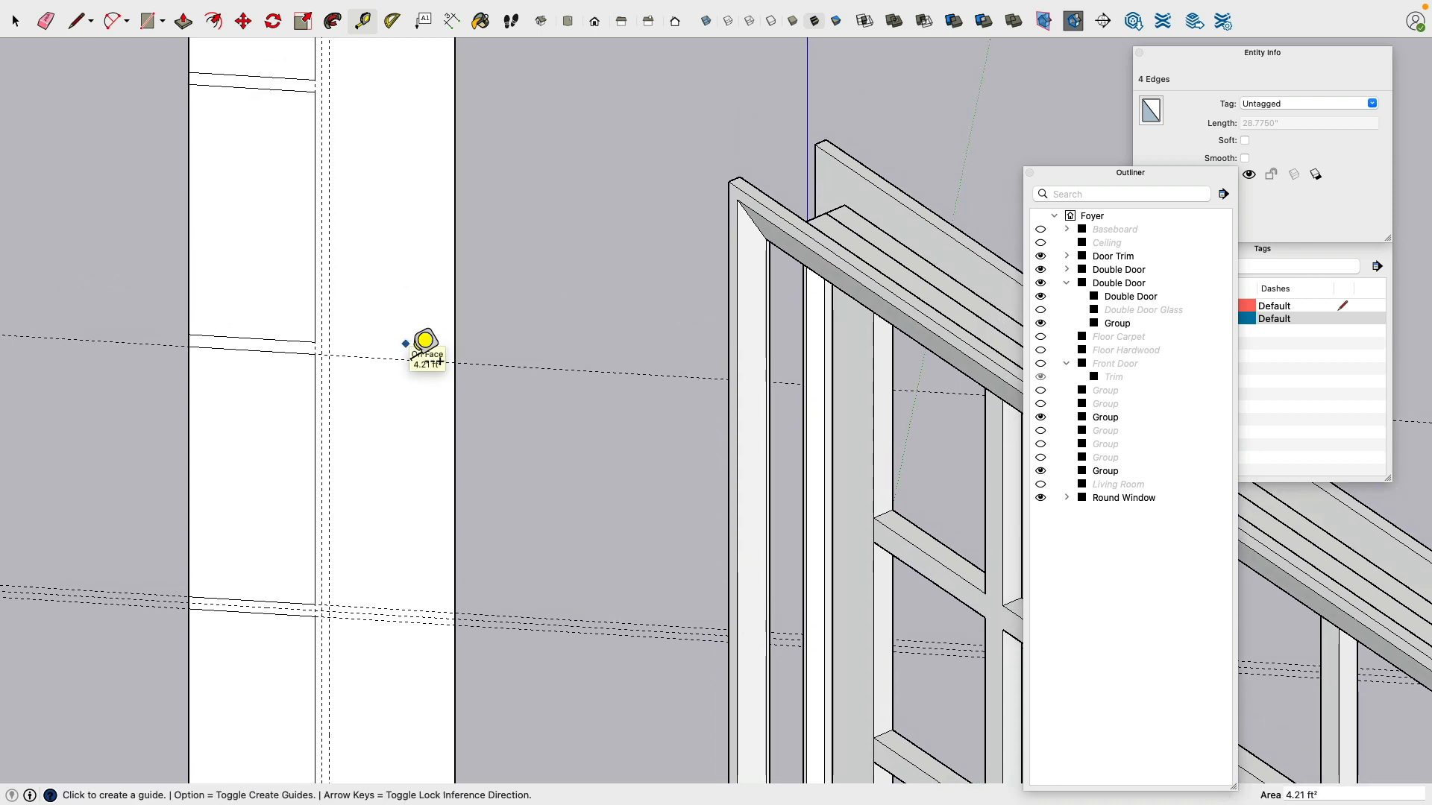
left_click(402, 359)
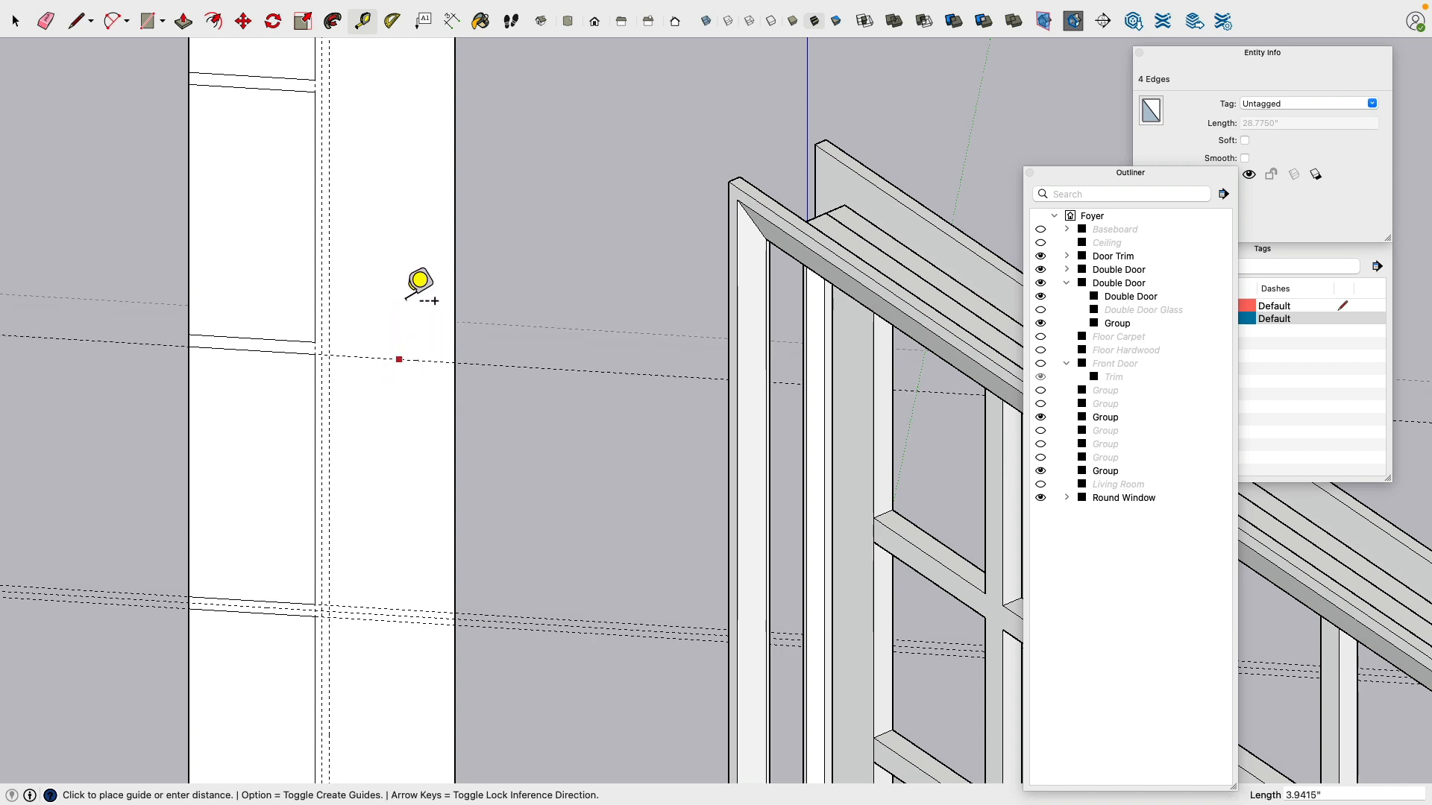
type("15.9")
key("Return")
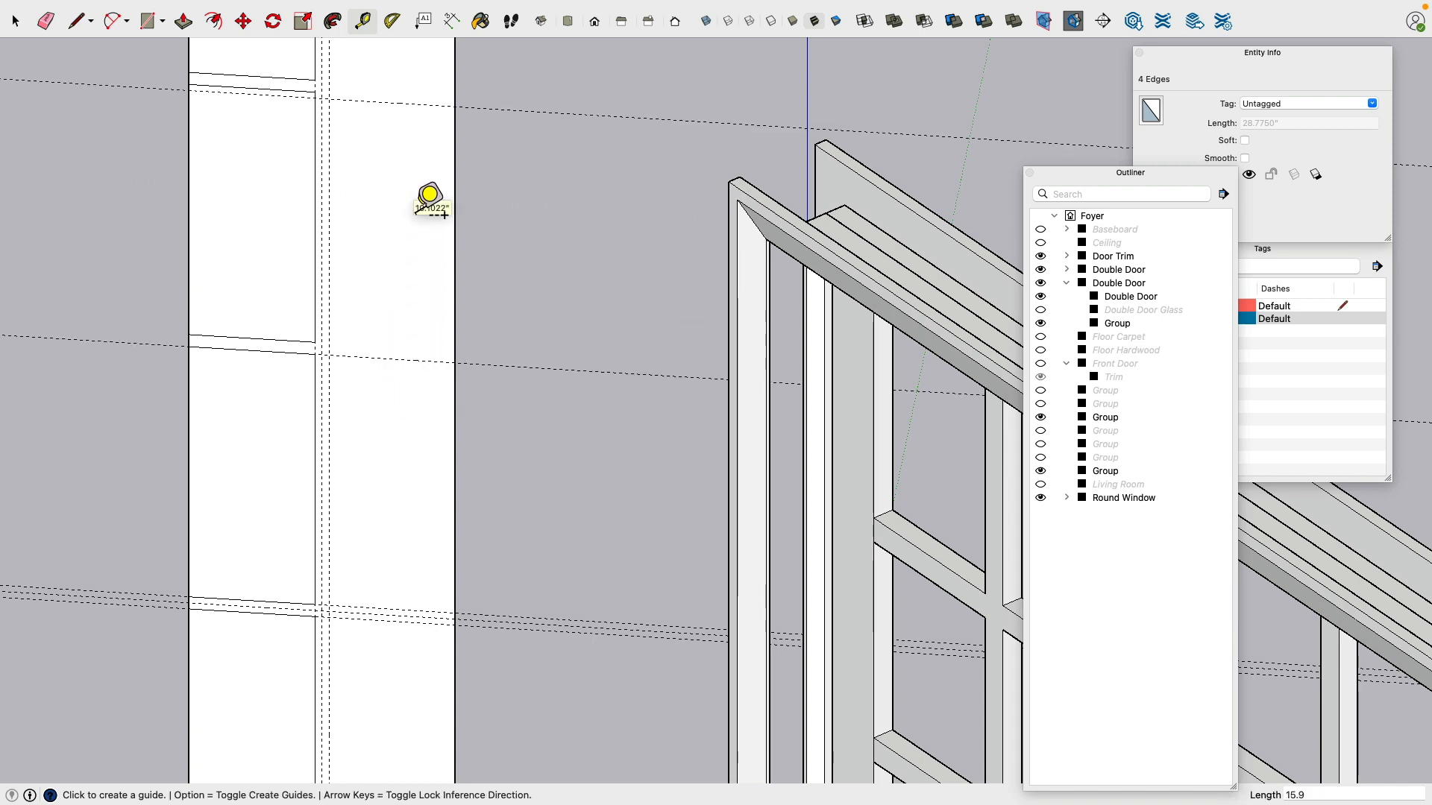
Step: Undo the two 15.9" guides and the upward copies of the crossbar and vertical edges, keeping only the lowest crossbar
middle_click_drag(395, 154, 389, 430, "shift")
scroll(351, 320, "down", 5)
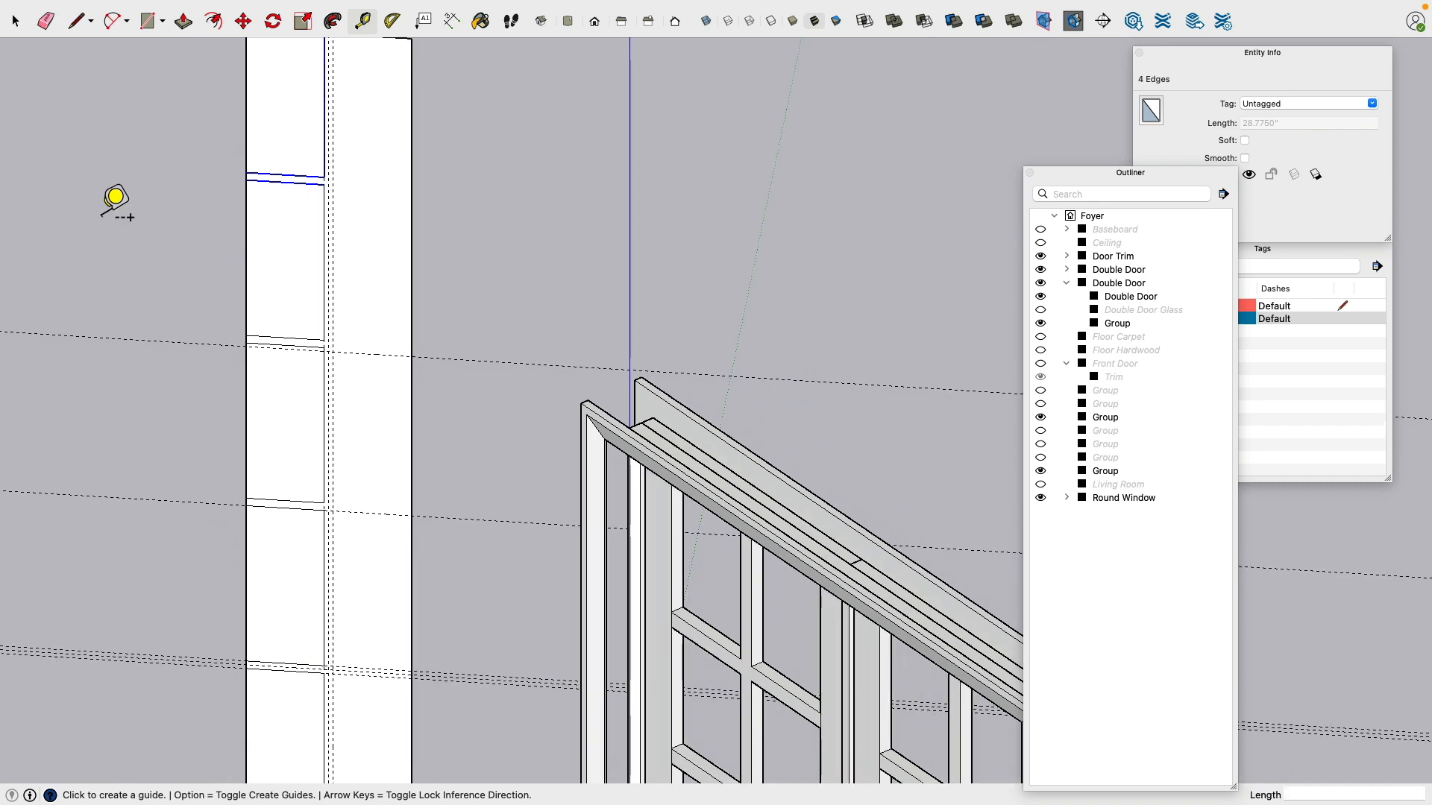
scroll(123, 208, "down", 2)
scroll(126, 231, "up", 2)
scroll(129, 233, "down", 2)
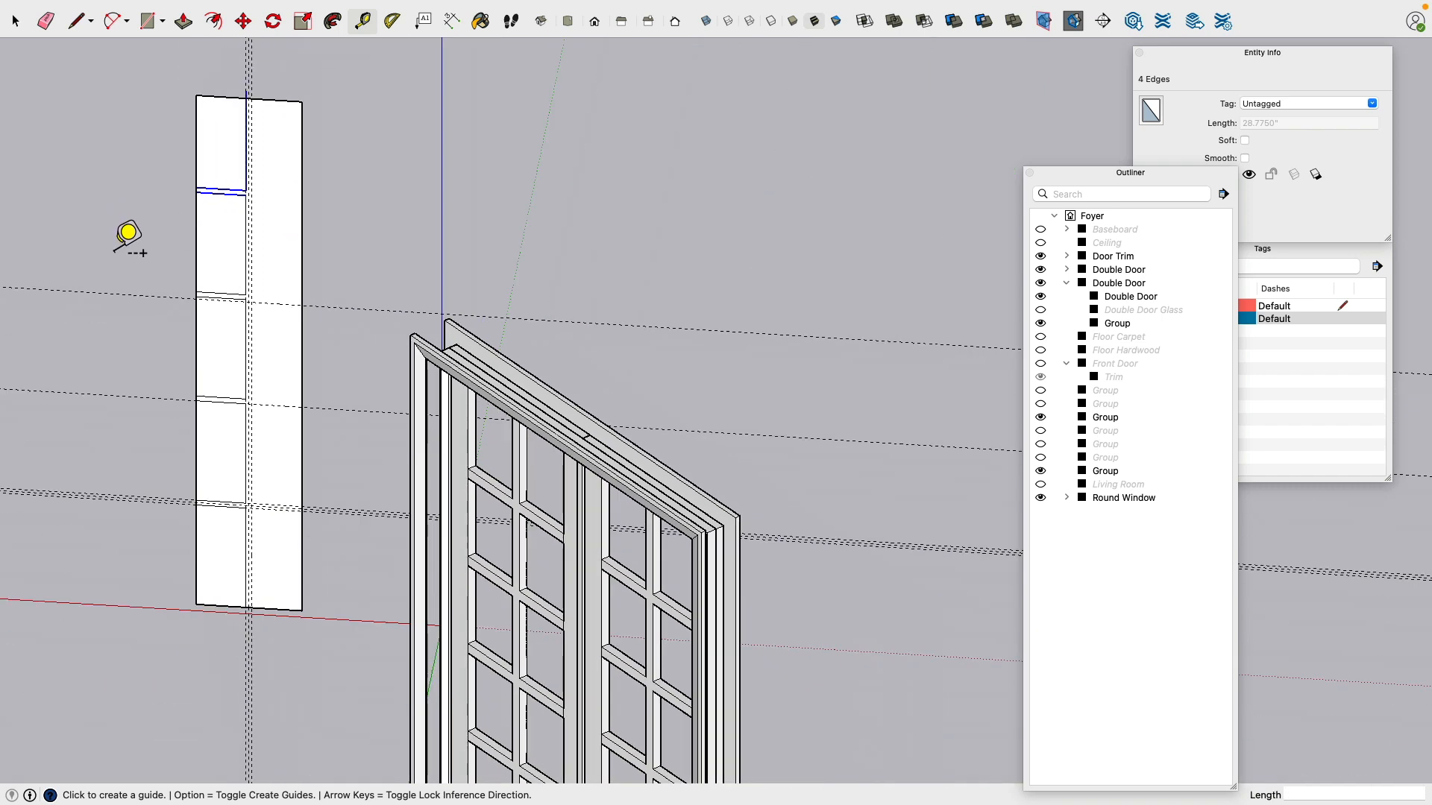
key("super+z")
key("super+z")
key("super+z")
key("super+z")
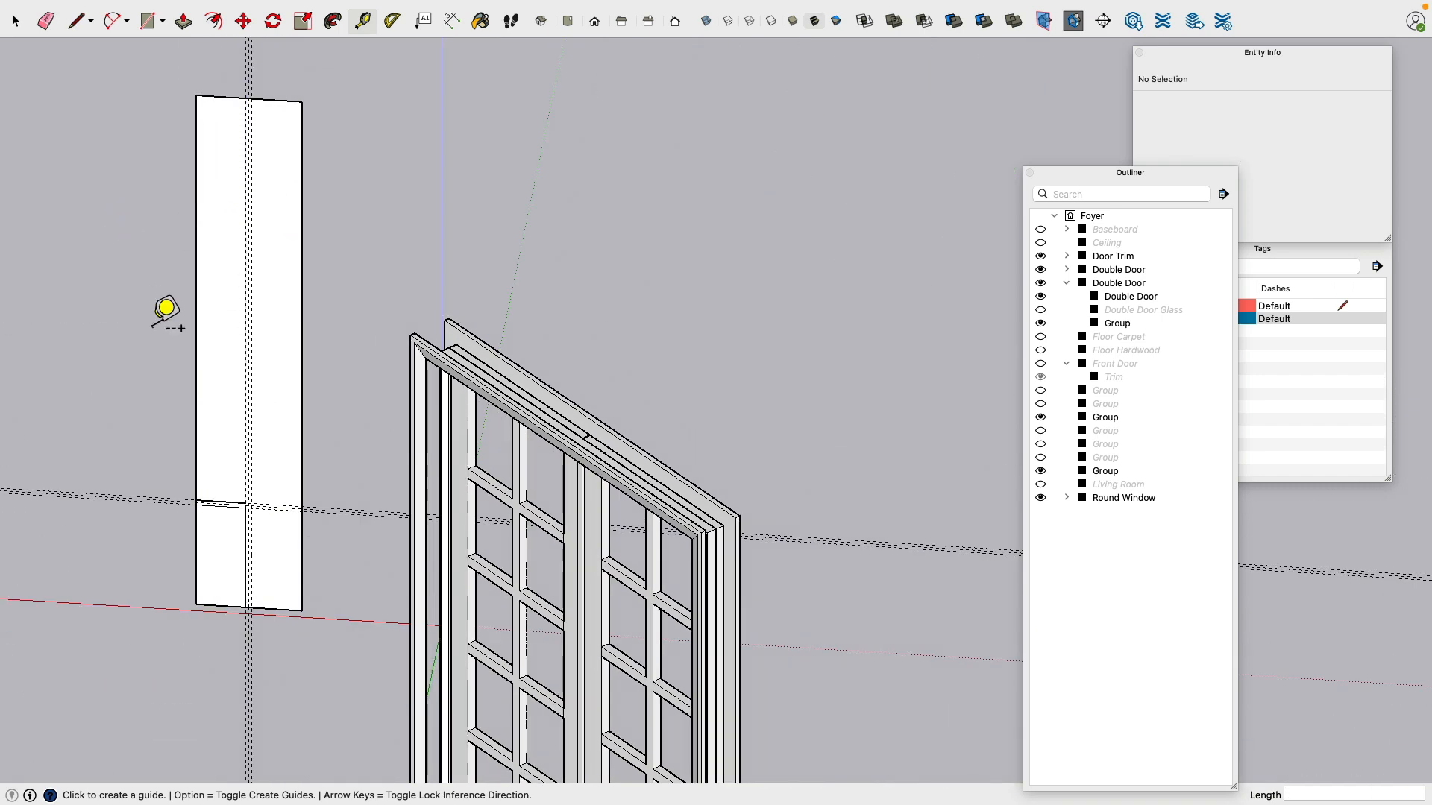
Step: Place a guide 15.9" above the lowest crossbar's upper-edge guide, and a second guide 0.375" below the new one
scroll(254, 493, "up", 5)
left_click(282, 515)
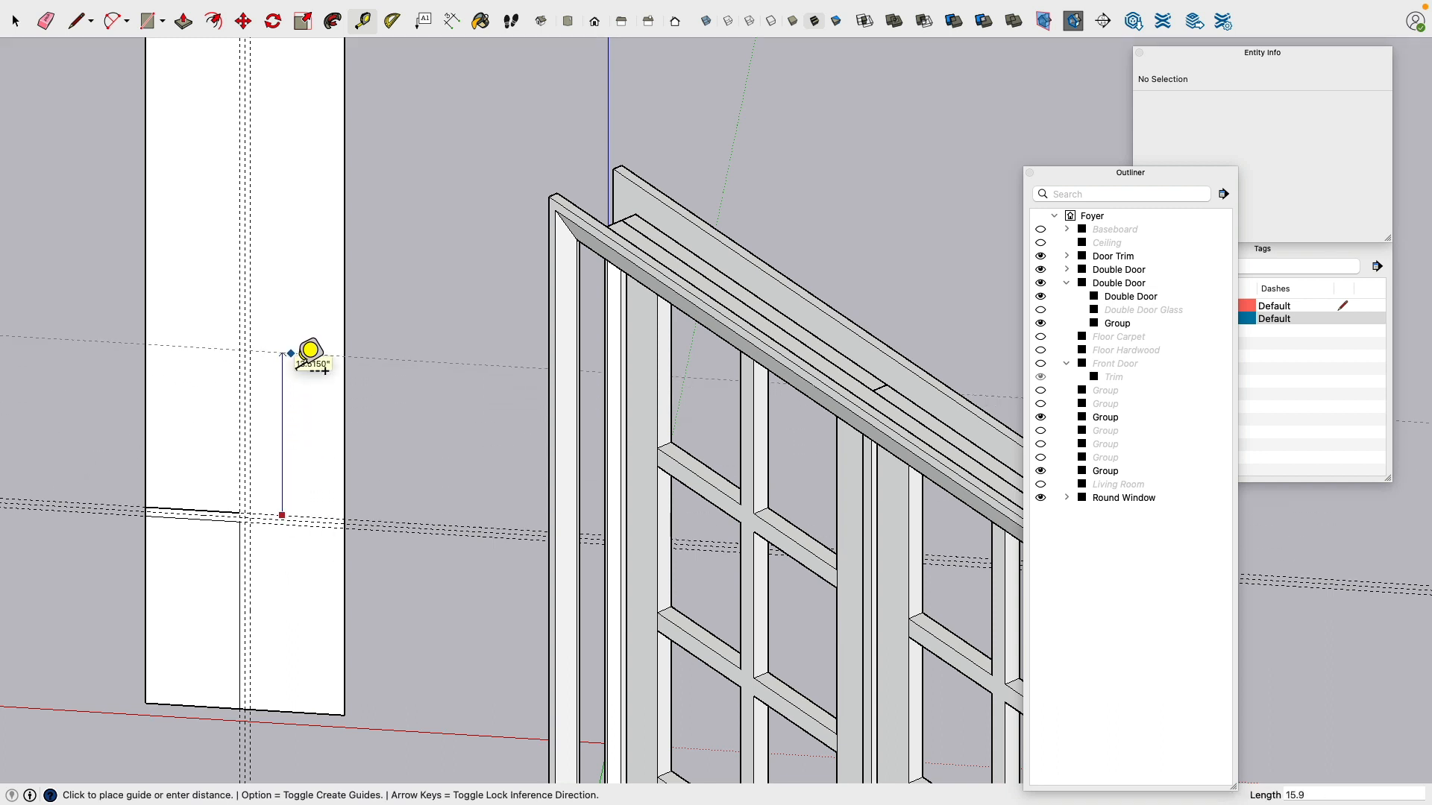
left_click(291, 354)
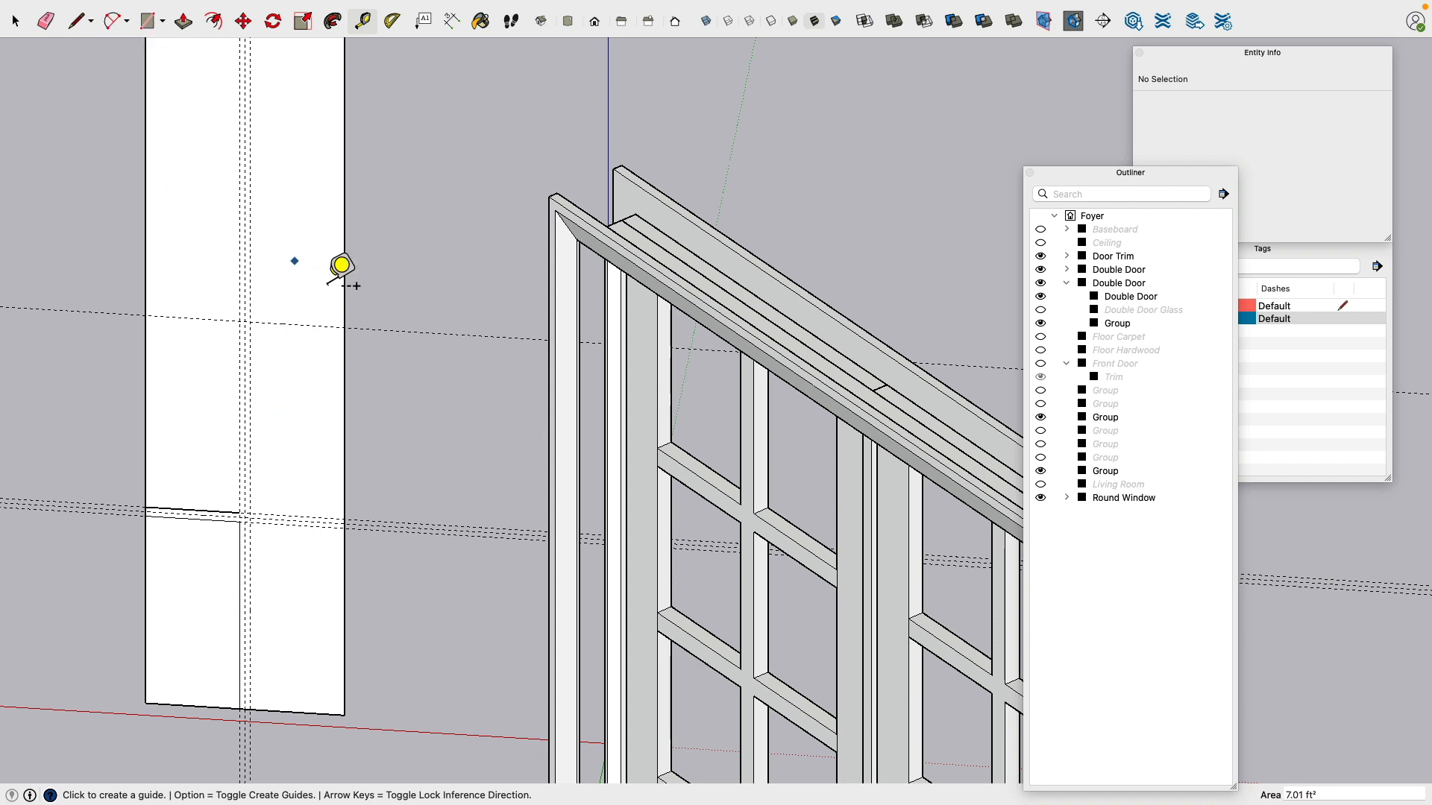
left_click(297, 325)
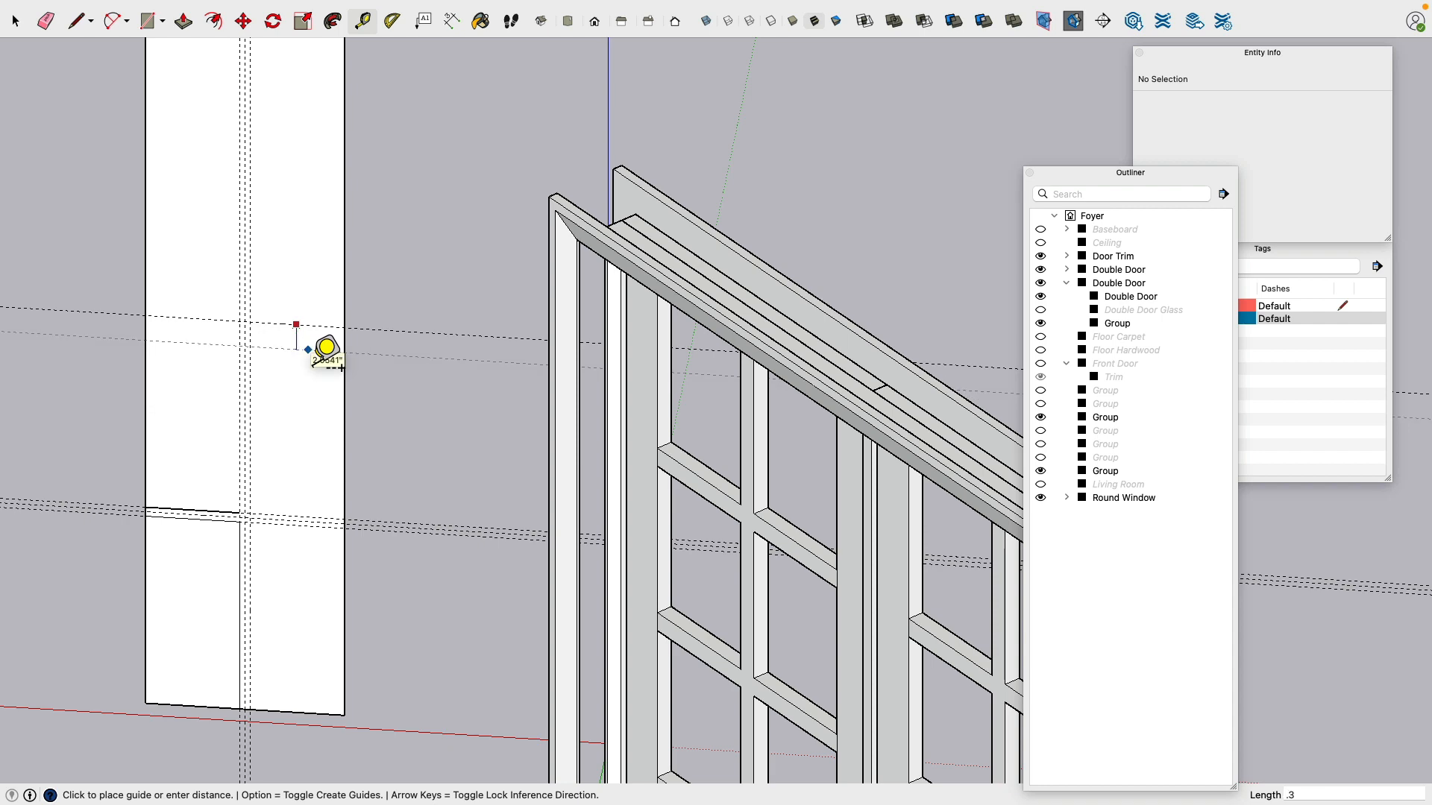
type(".375")
key("Return")
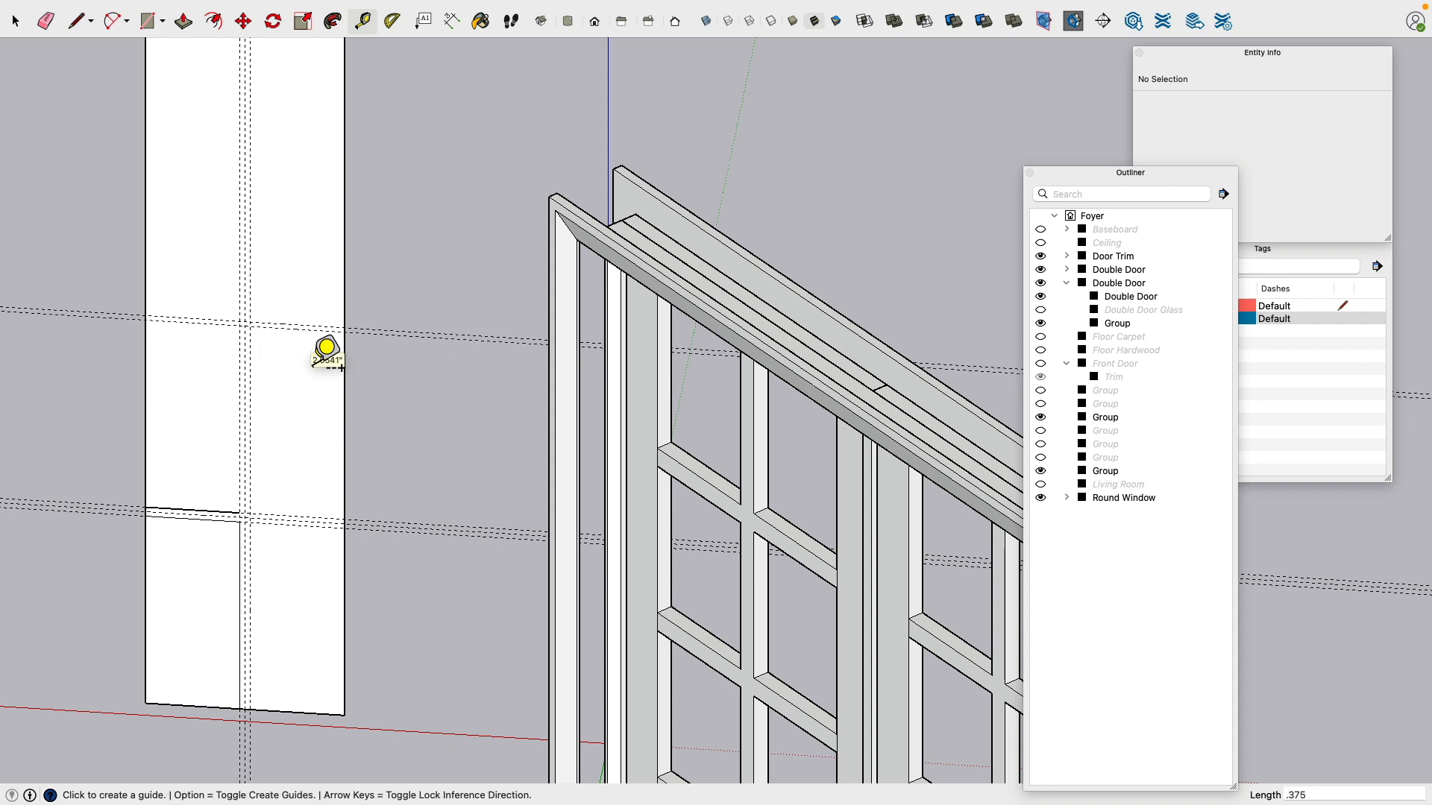
Step: Draw the second pane's 6.625" top edge along the lower new guide and its 15.525" vertical edge down to the lowest crossbar
scroll(236, 303, "up", 3)
left_click(78, 21)
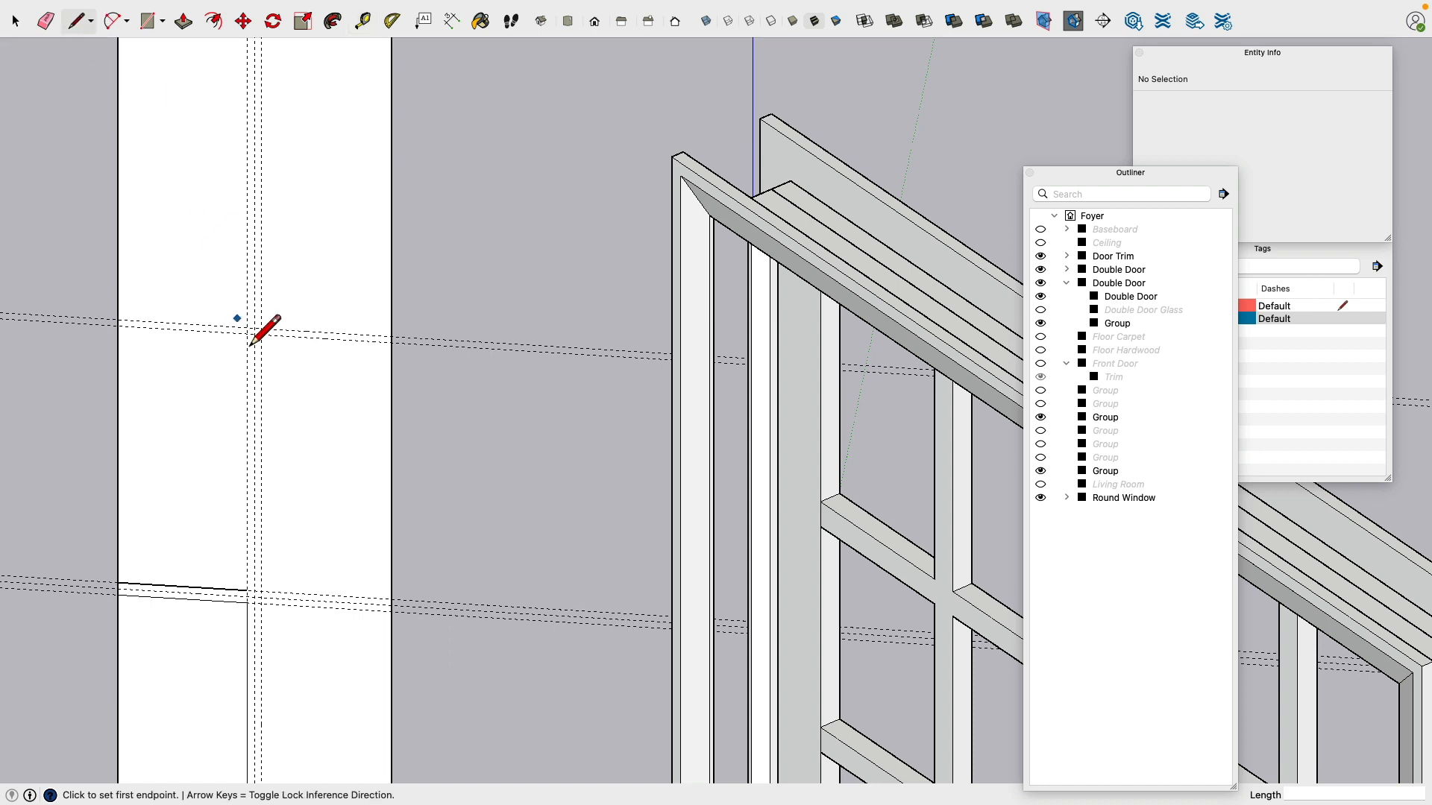
left_click(247, 334)
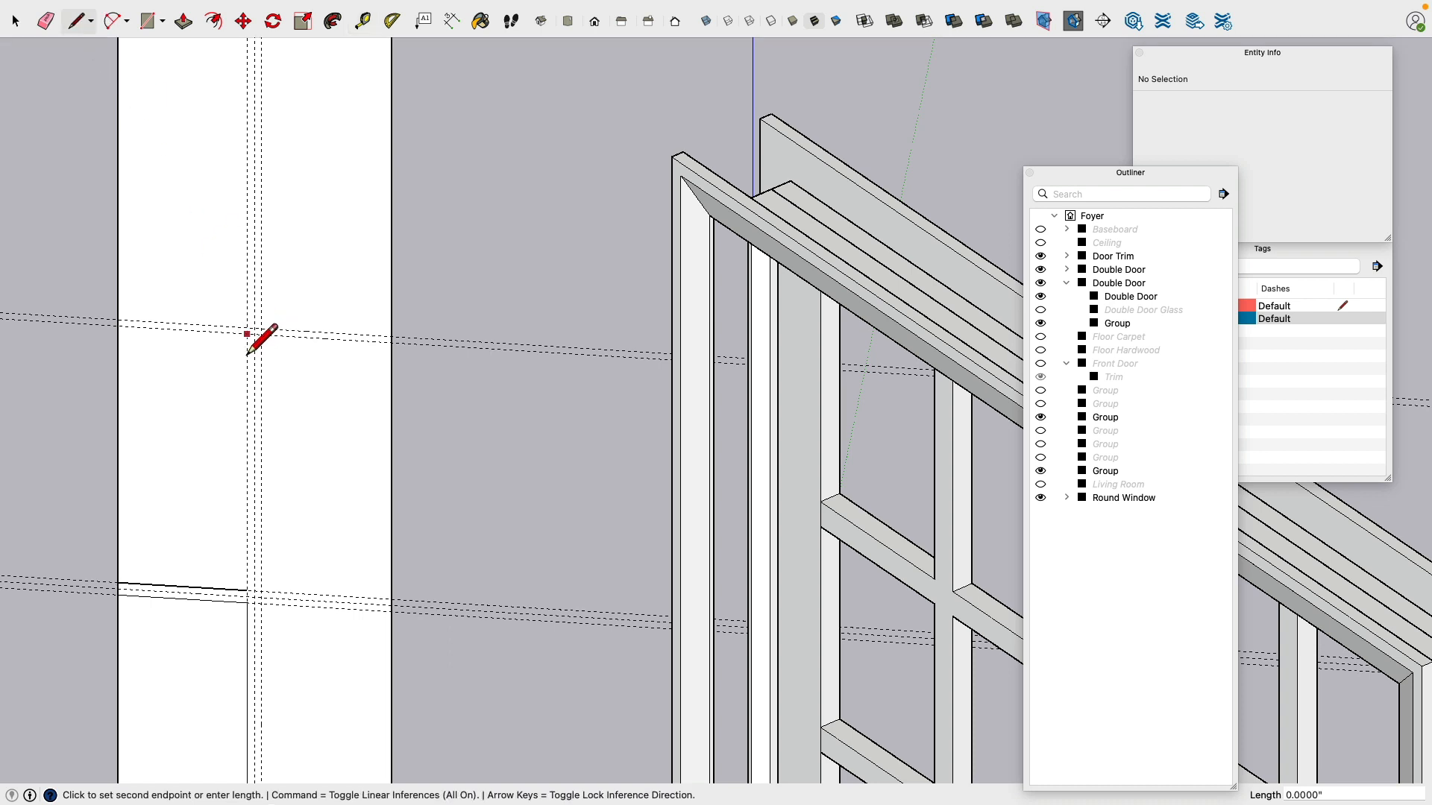
left_click(117, 326)
key("Escape")
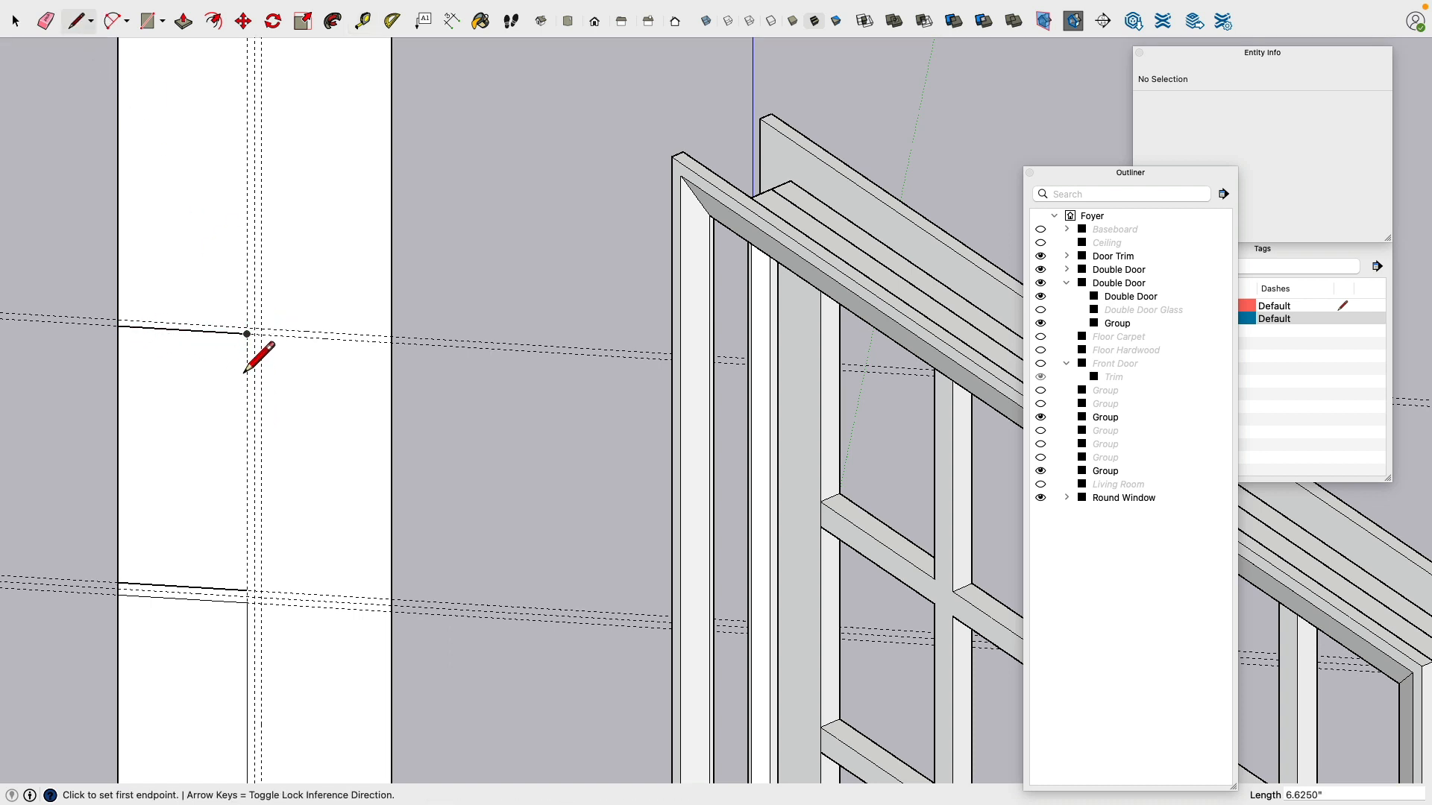
left_click(247, 333)
left_click(246, 590)
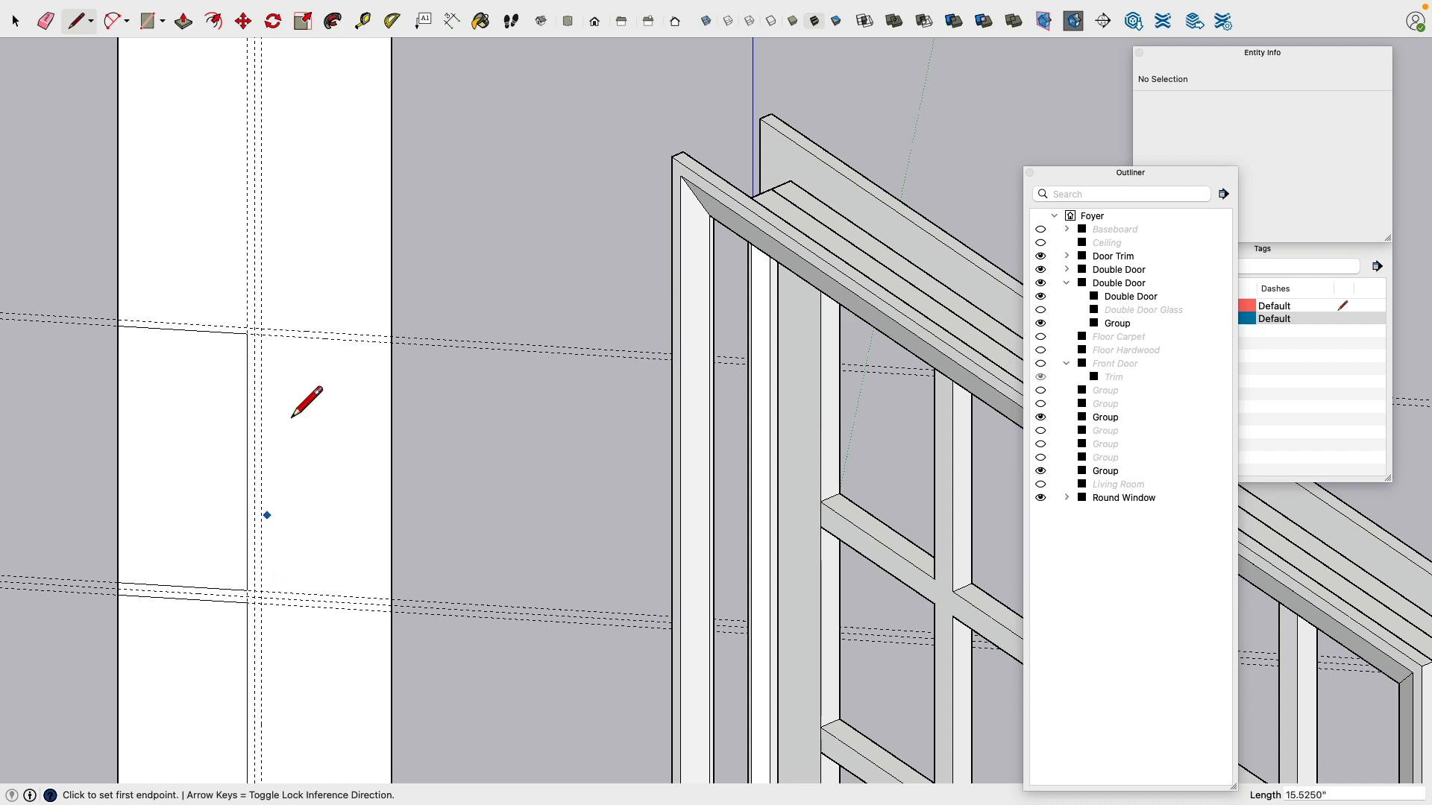
Step: Add a guide 0.375" above the second crossbar's centre guide and draw the crossbar's upper edge along it to the panel's outer edge
scroll(253, 315, "down", 3)
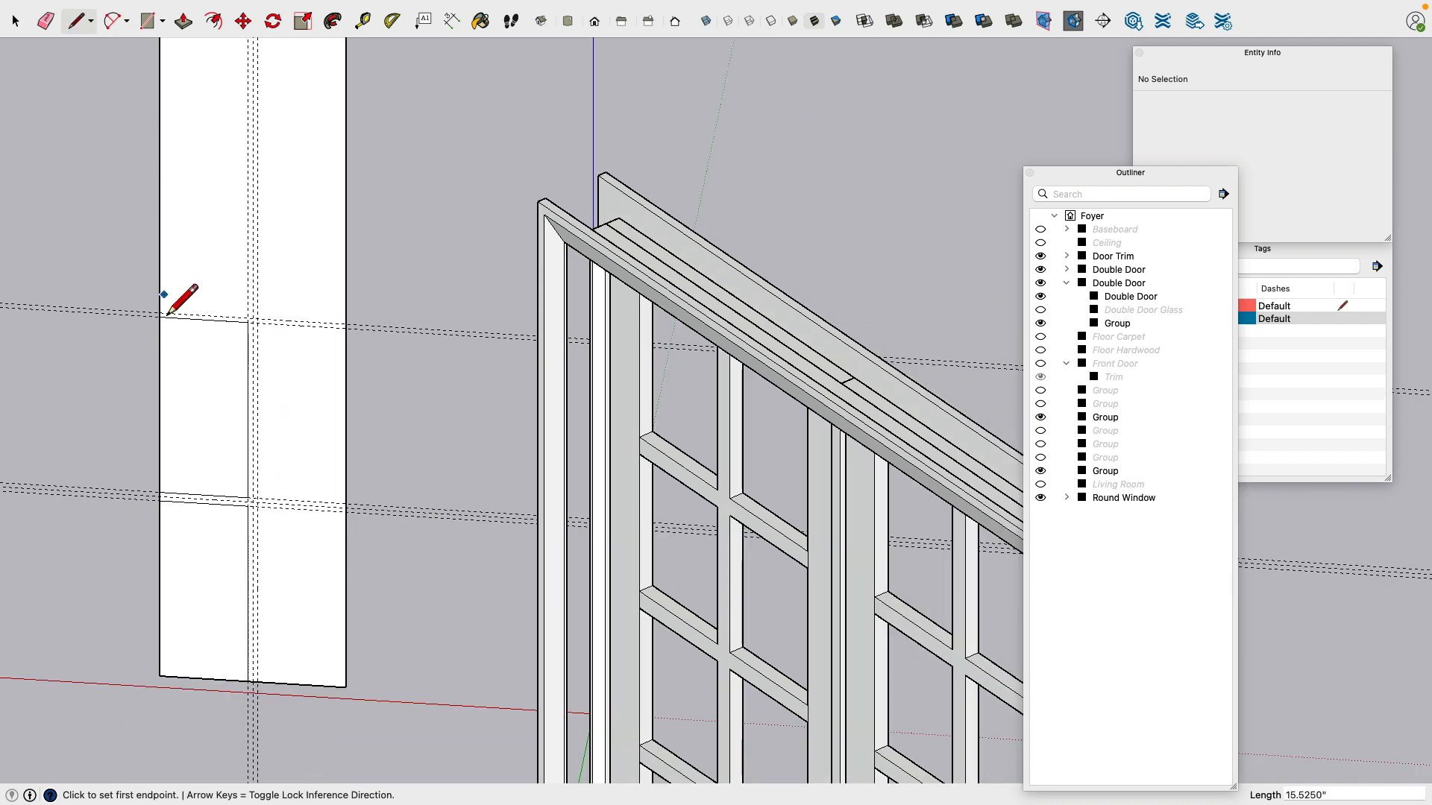
scroll(166, 296, "up", 1)
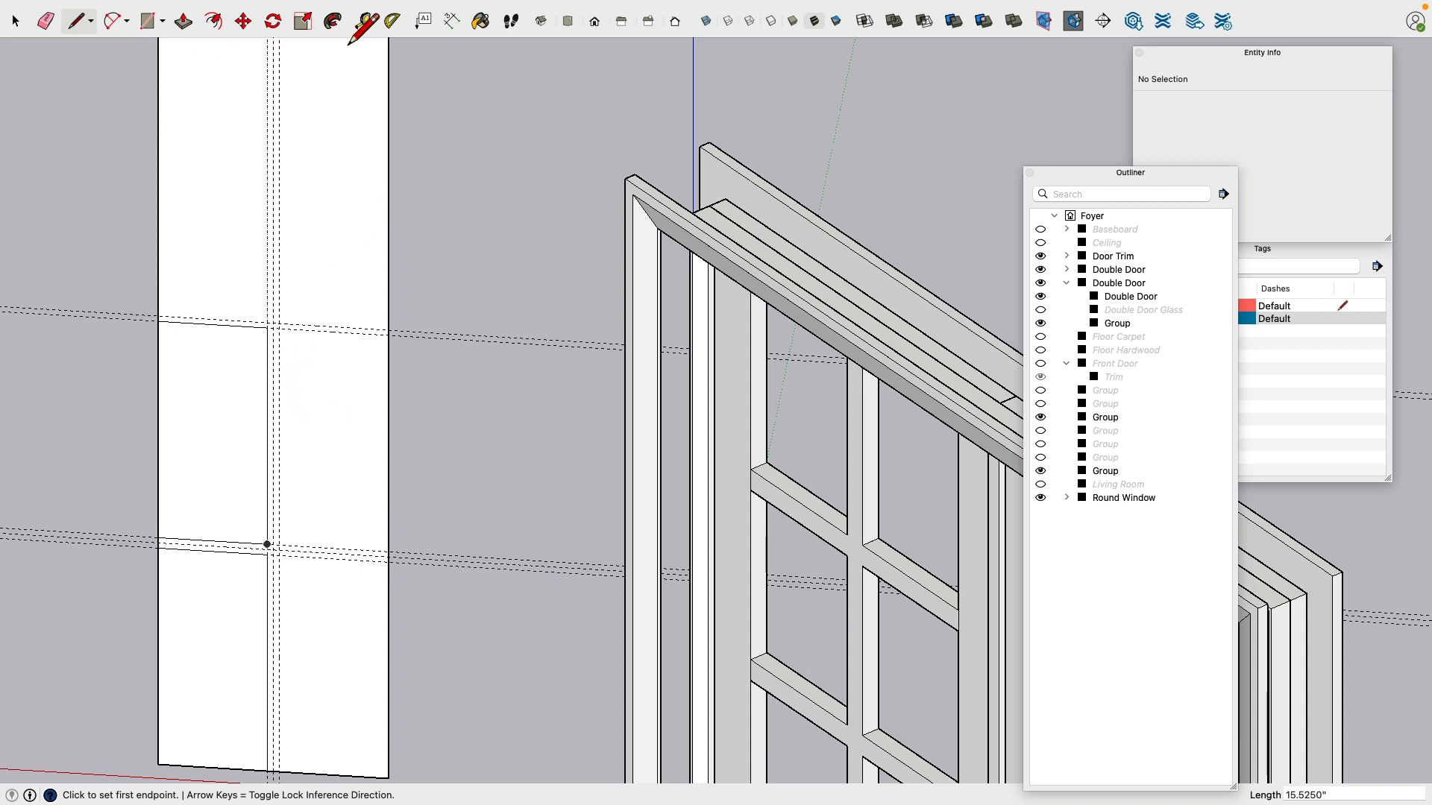
key("t")
left_click(337, 327)
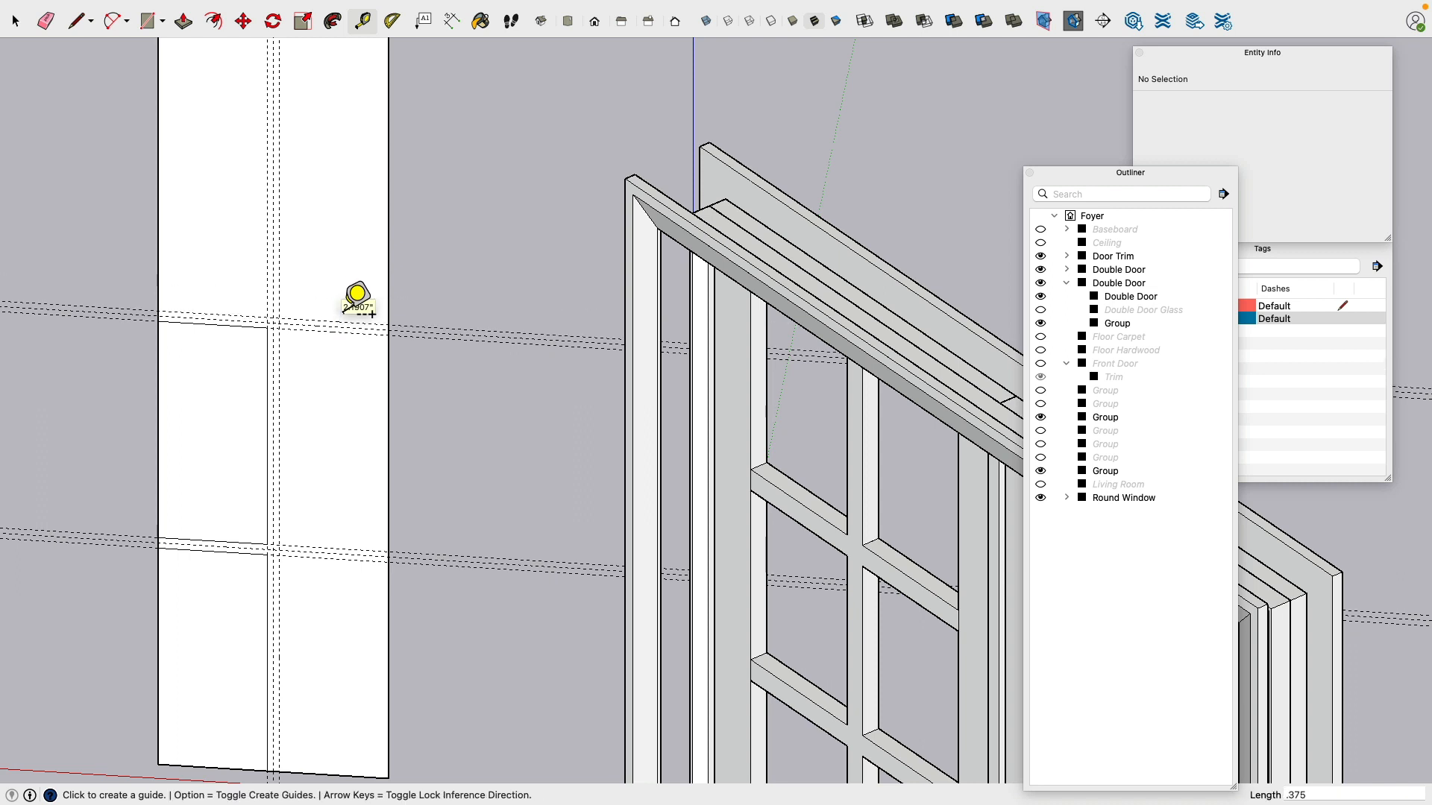
left_click(77, 21)
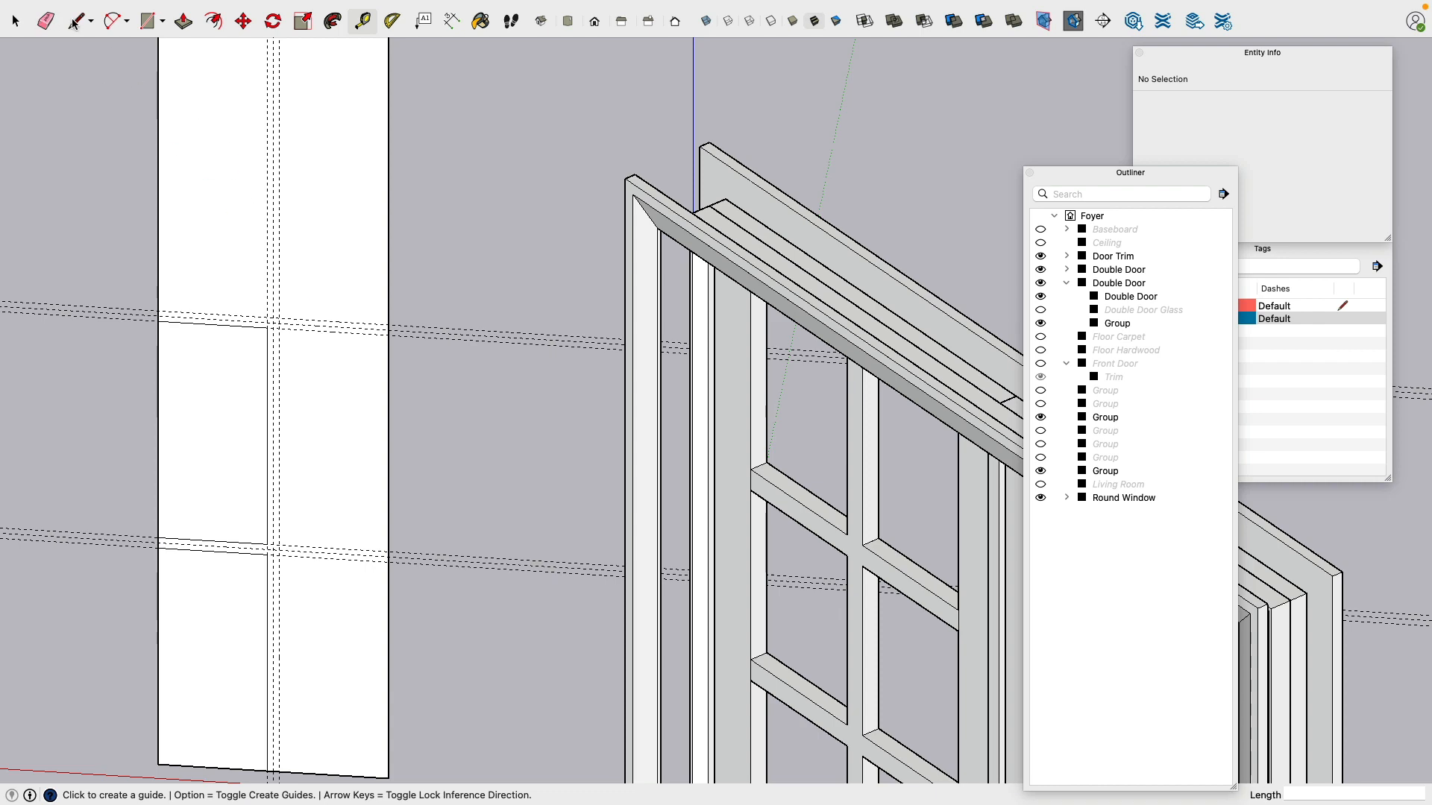
left_click(267, 317)
left_click(158, 311)
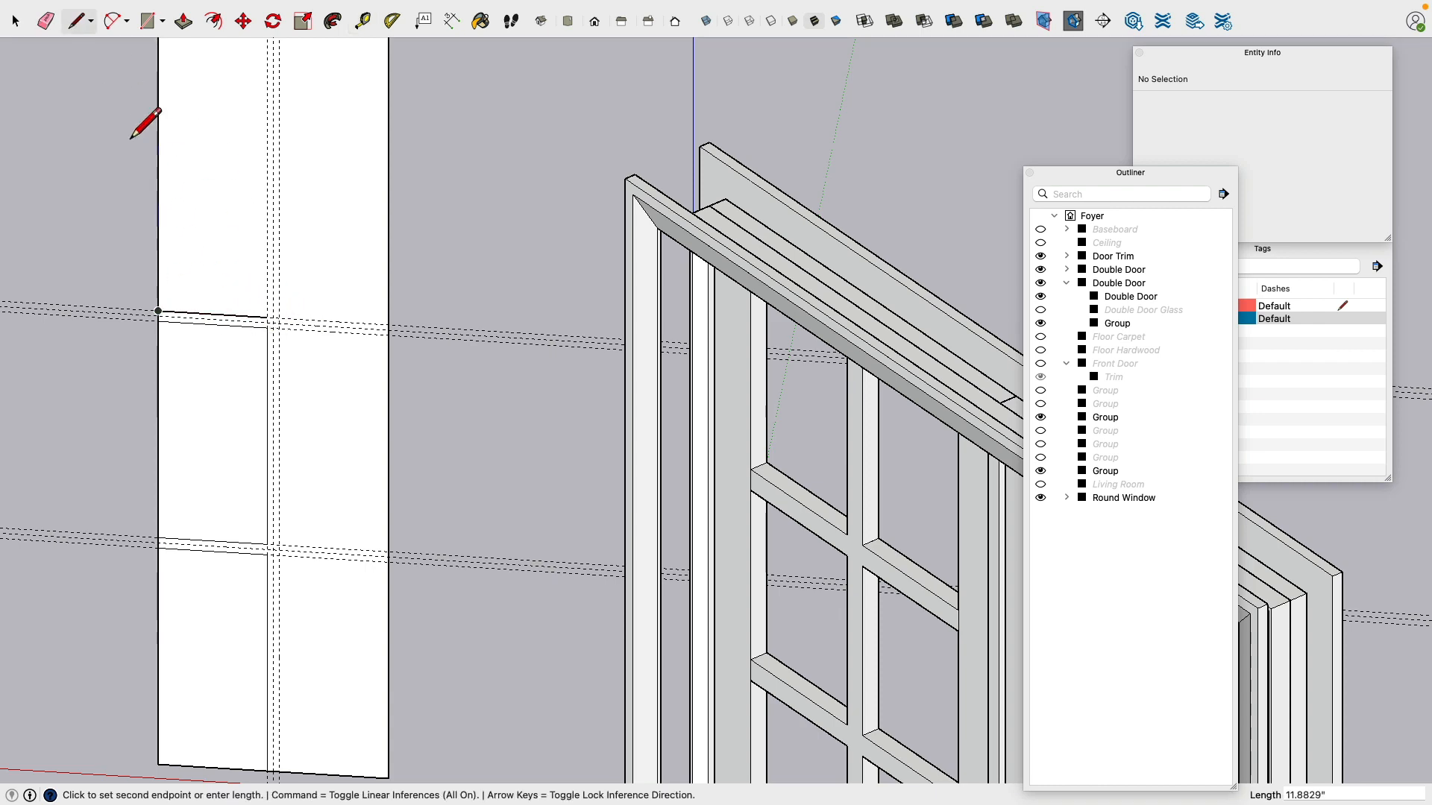
Step: Select the second crossbar's two edges and the vertical edge below, and copy them upward from the lowest crossbar's upper corner to the second's
left_click(19, 21)
scroll(234, 362, "up", 3)
middle_click_drag(177, 316, 312, 419)
scroll(314, 422, "up", 3)
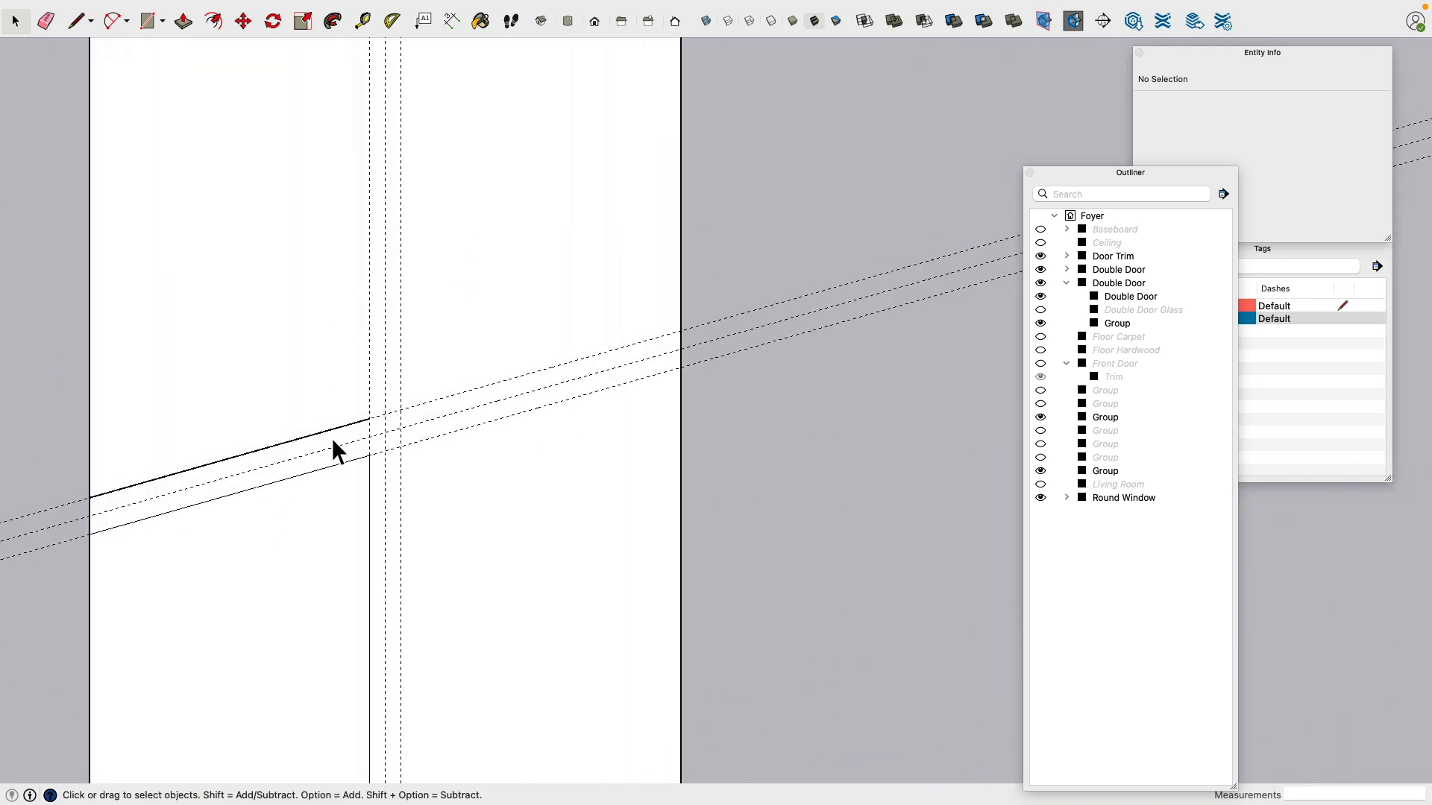
left_click(368, 471, "shift")
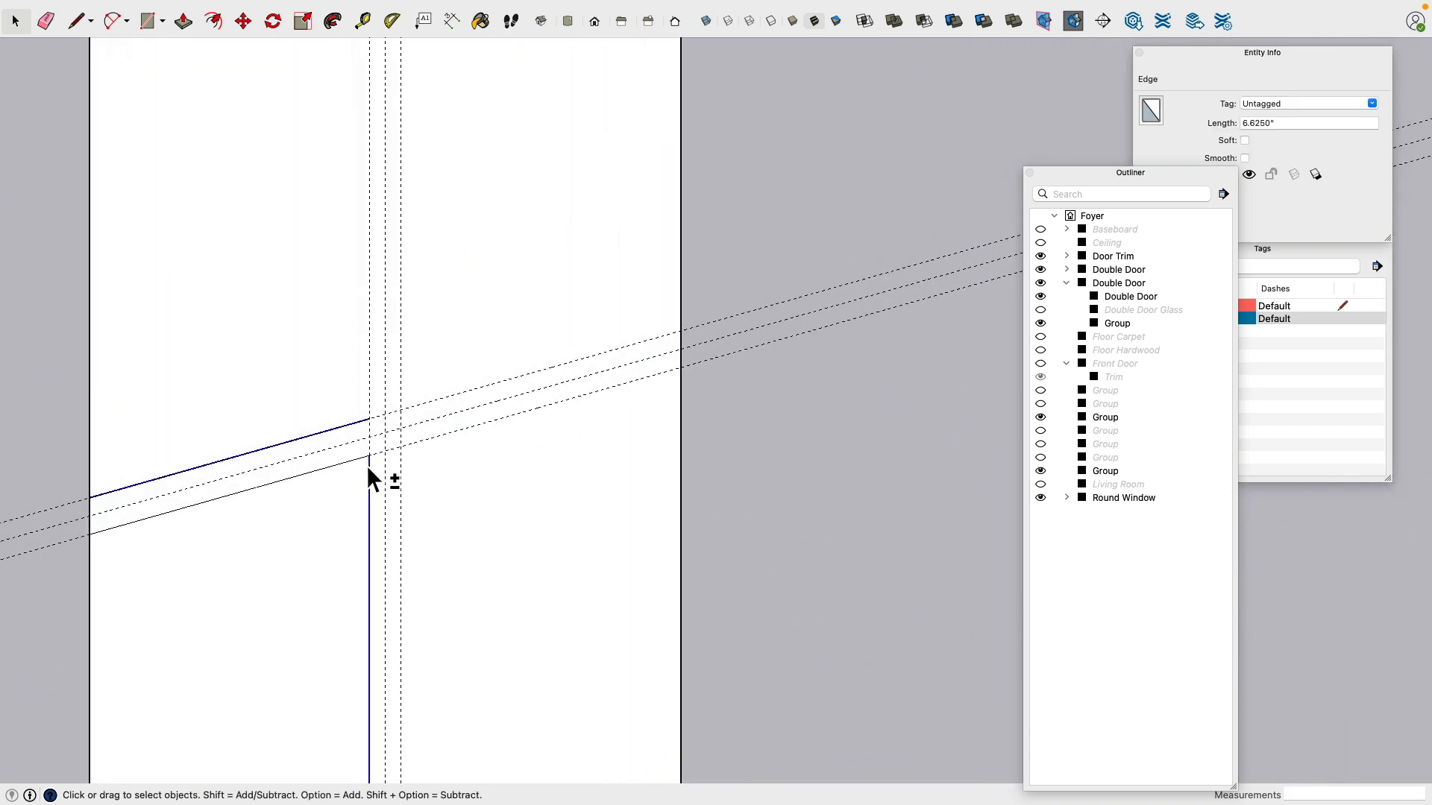
left_click(364, 462, "shift")
scroll(365, 464, "down", 3)
scroll(328, 210, "down", 3)
scroll(224, 186, "down", 1)
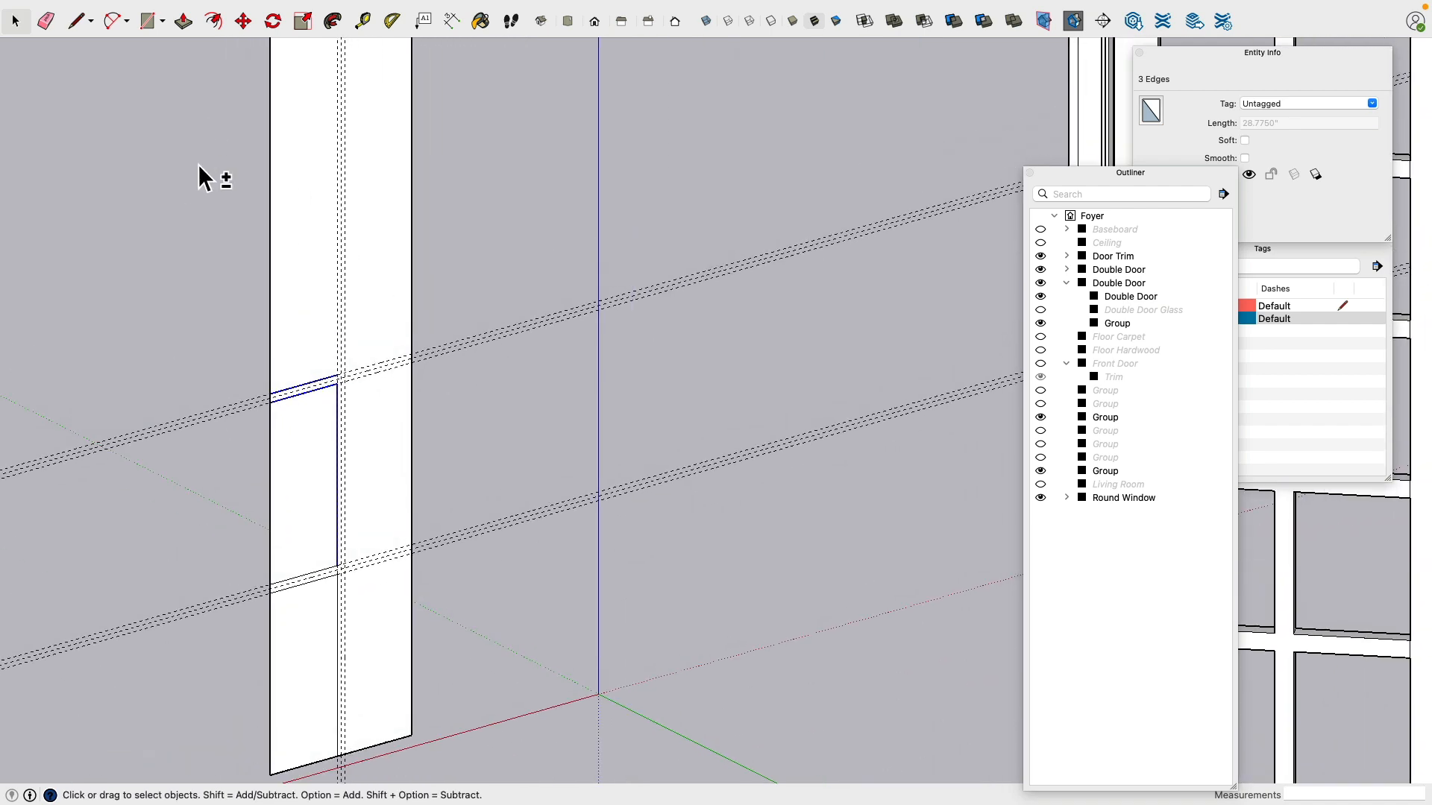
left_click(245, 23)
key("alt")
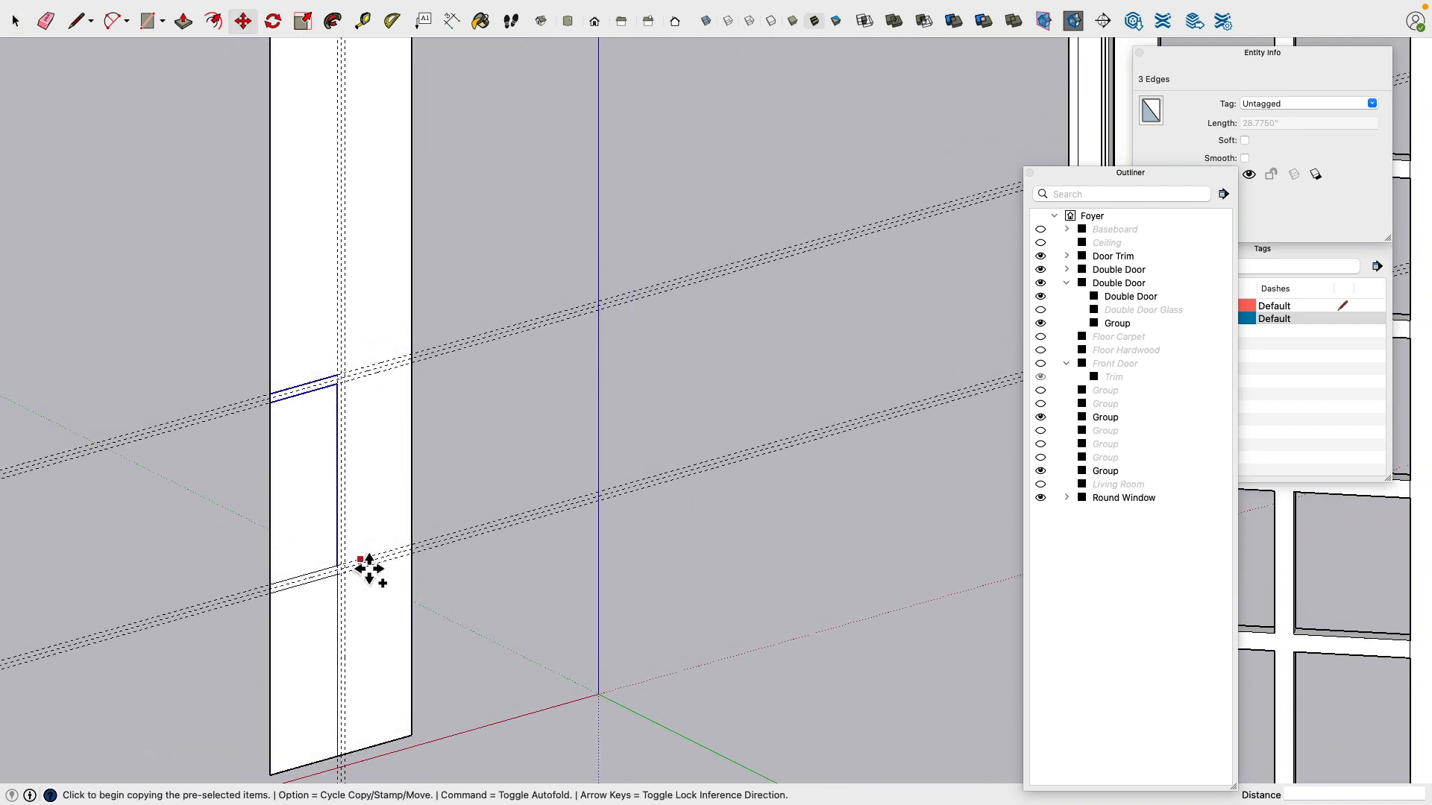
left_click(351, 579)
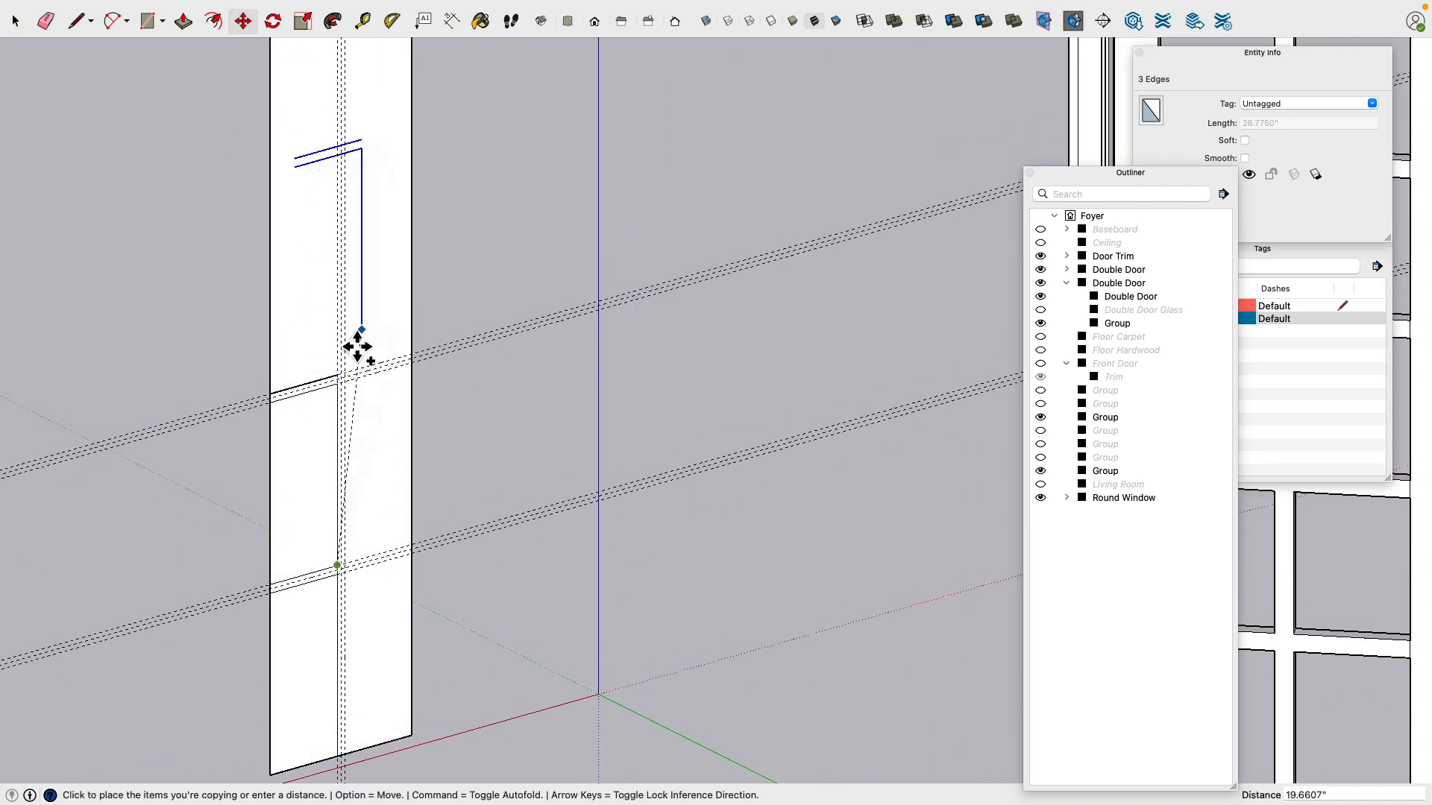
left_click(347, 384)
Step: Copy the selected crossbar and vertical edges upward once more by 16.275", starting at the end of the crossbar's upper edge
middle_click_drag(390, 326, 424, 399, "shift")
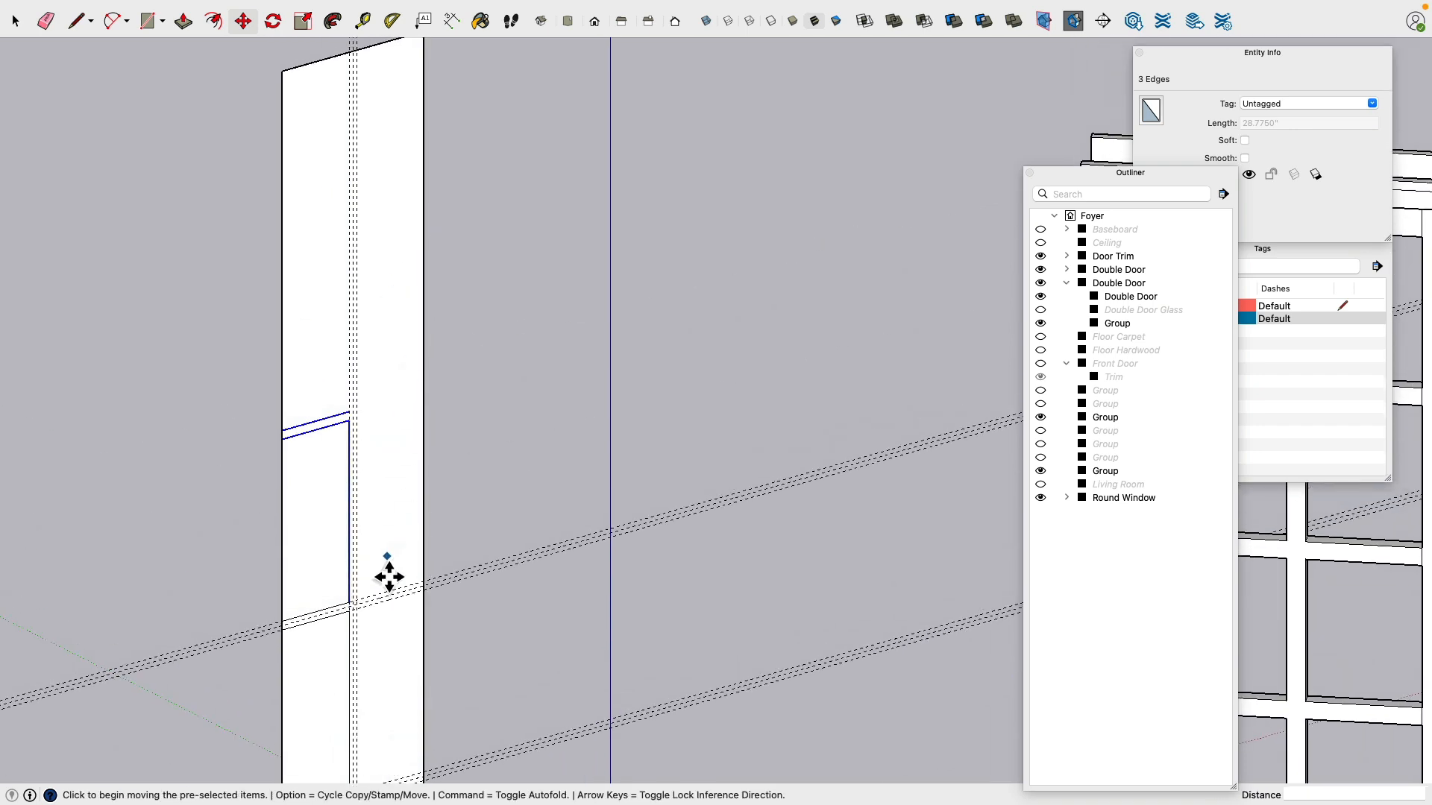
left_click(349, 603)
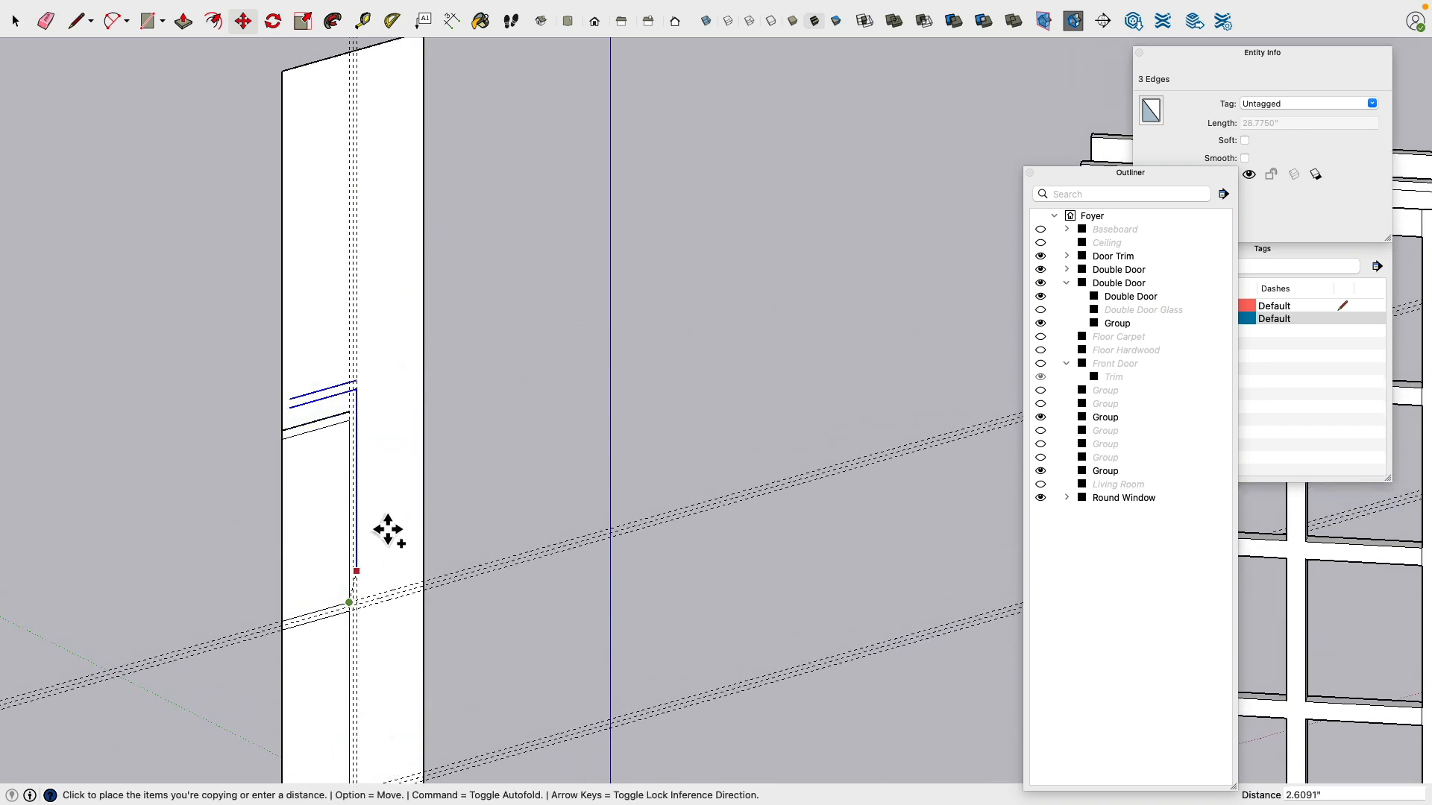
left_click(361, 414)
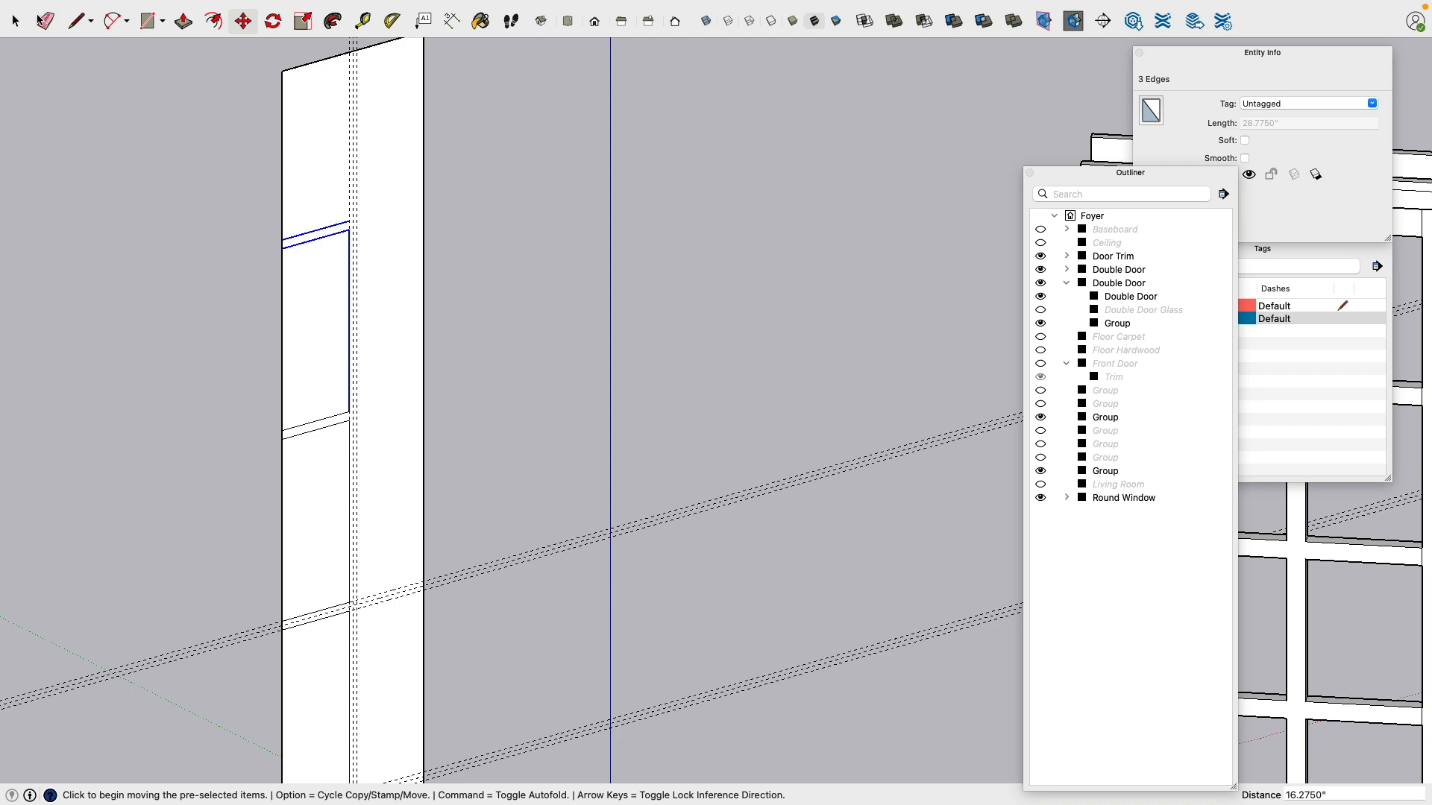
left_click(16, 20)
scroll(131, 198, "down", 2)
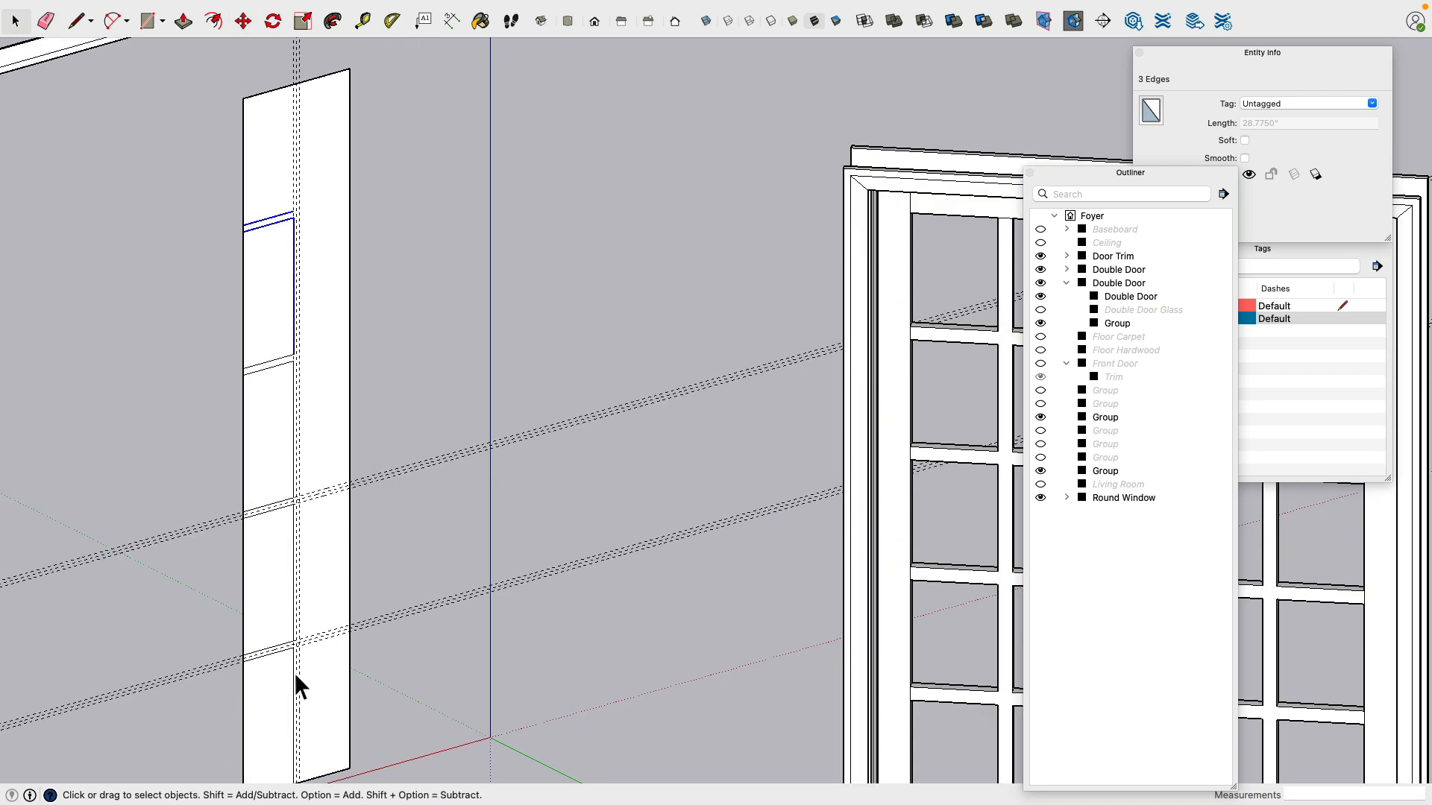
Step: Copy the lowest pane's vertical edge from its bottom end up about 65.1" to the end of the highest crossbar's upper edge
left_click(294, 673)
left_click(294, 672)
key("m")
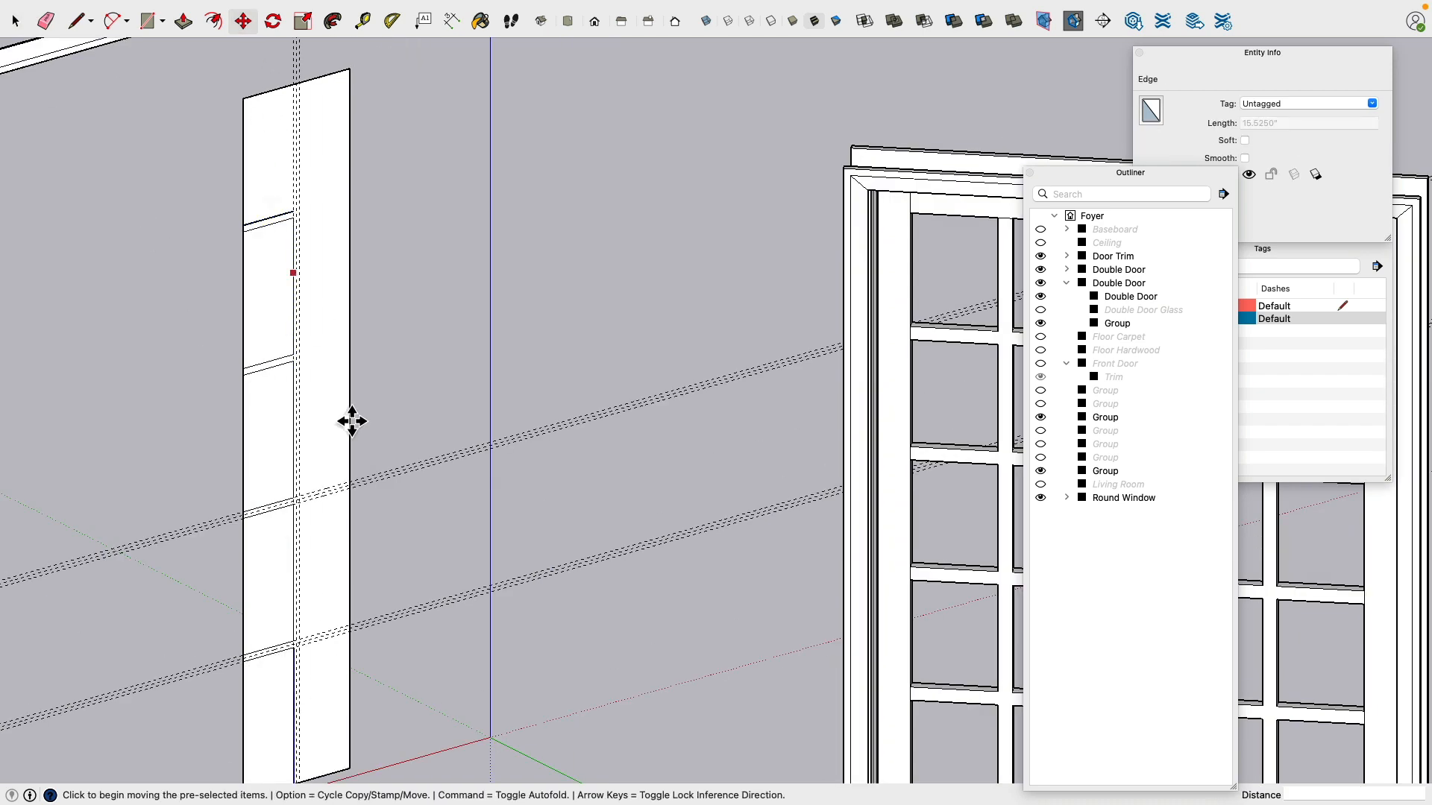
scroll(358, 684, "down", 2)
key("alt")
left_click(328, 723)
scroll(319, 272, "up", 3)
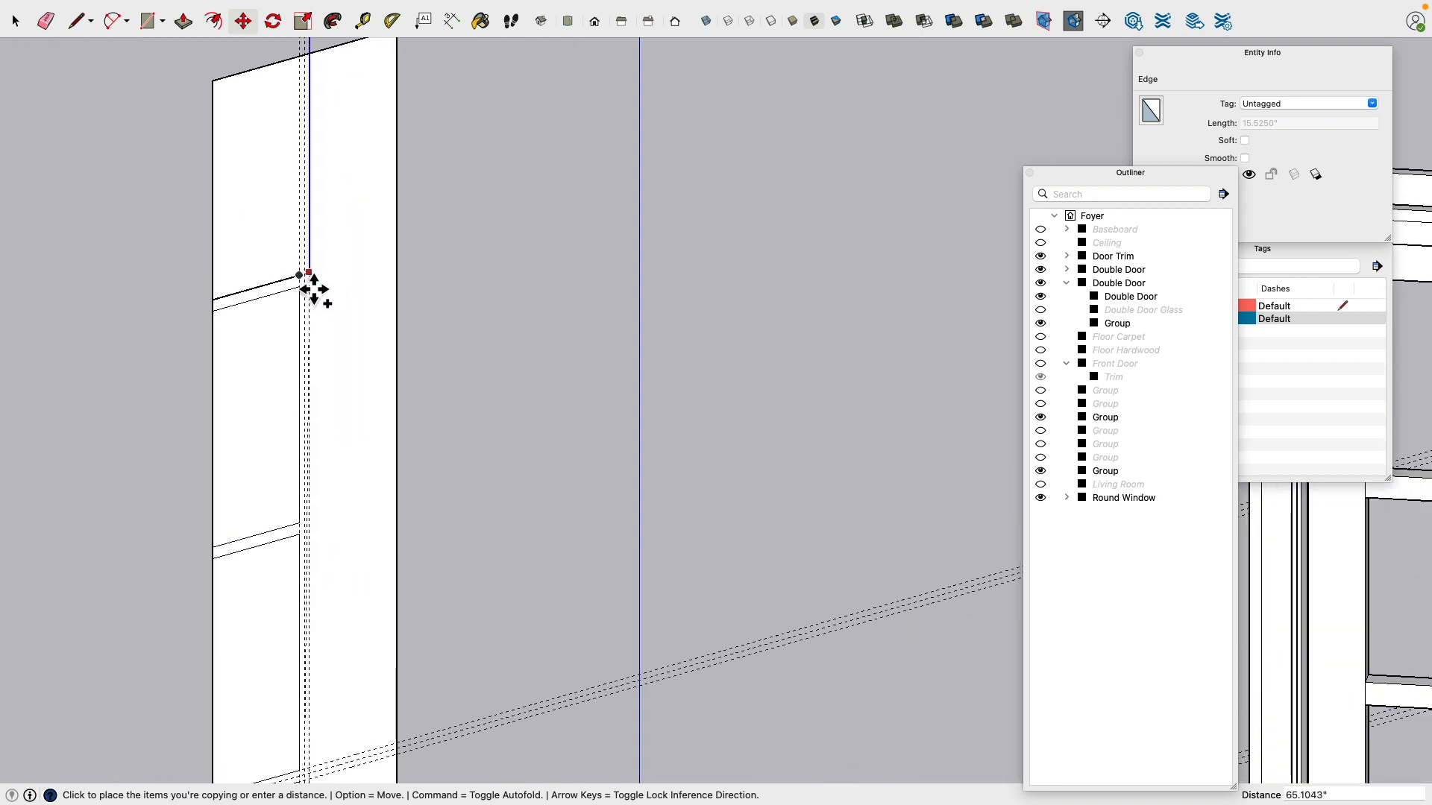
left_click(313, 289)
Step: Erase all vertical and horizontal construction guides running through the panel
middle_click_drag(406, 208, 247, 262, "shift")
scroll(277, 302, "down", 2)
scroll(275, 297, "down", 2)
left_click(42, 25)
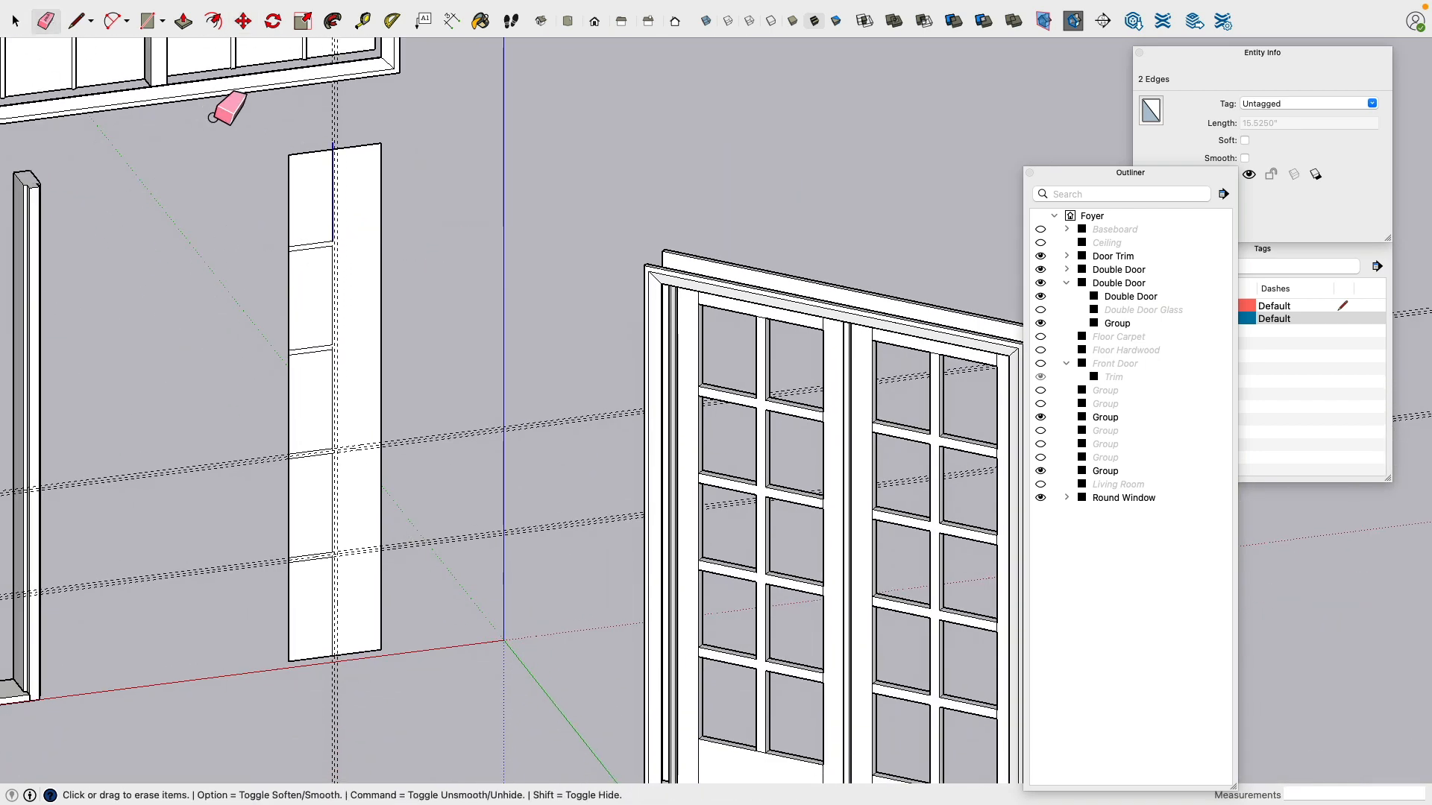
scroll(224, 105, "up", 3)
left_click_drag(440, 194, 494, 171)
middle_click_drag(522, 305, 538, 193, "shift")
scroll(537, 193, "down", 2)
mouse_move(630, 447)
left_mouse_down()
mouse_move(639, 601)
mouse_move(625, 641)
left_mouse_up()
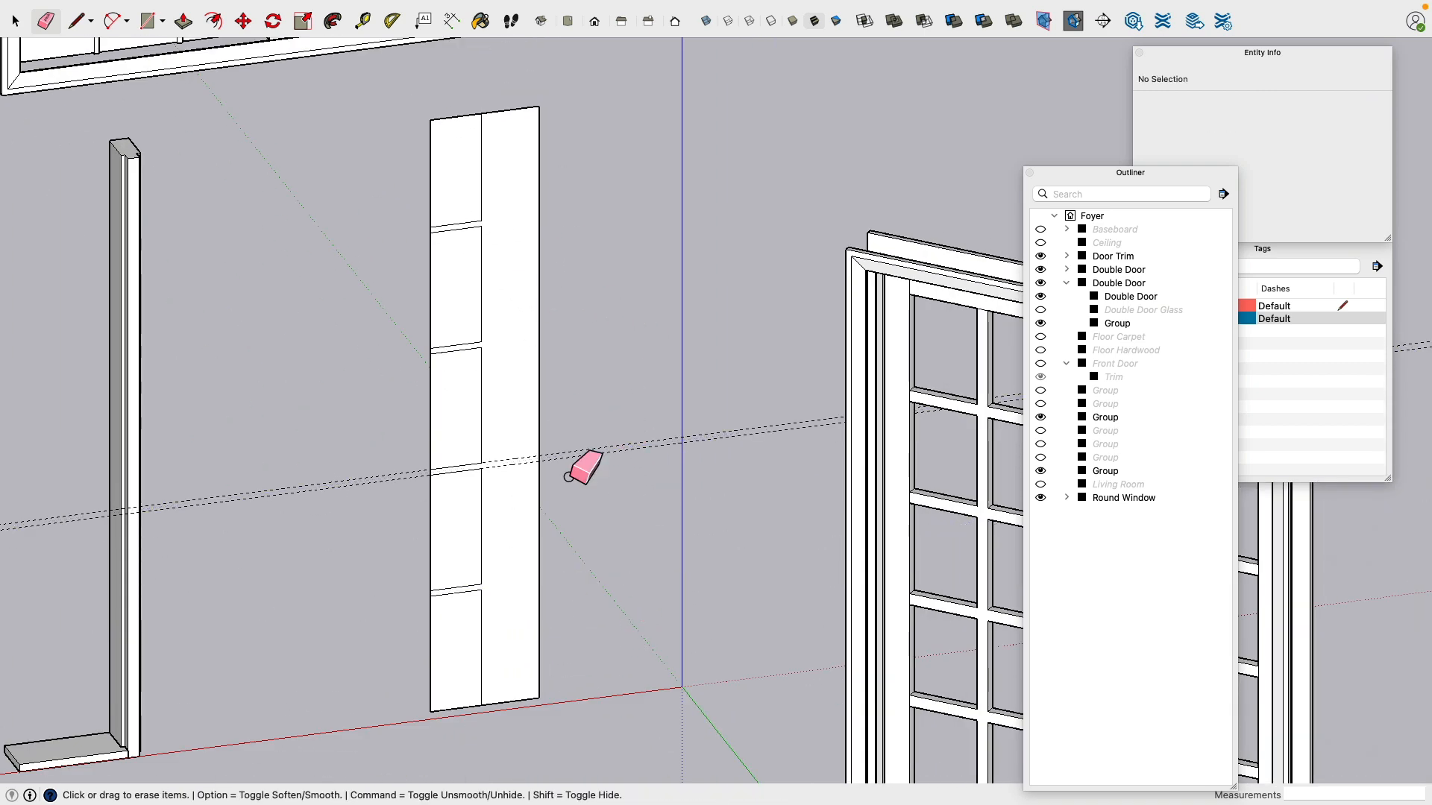
mouse_move(589, 476)
left_mouse_down()
mouse_move(607, 484)
mouse_move(671, 342)
left_mouse_up()
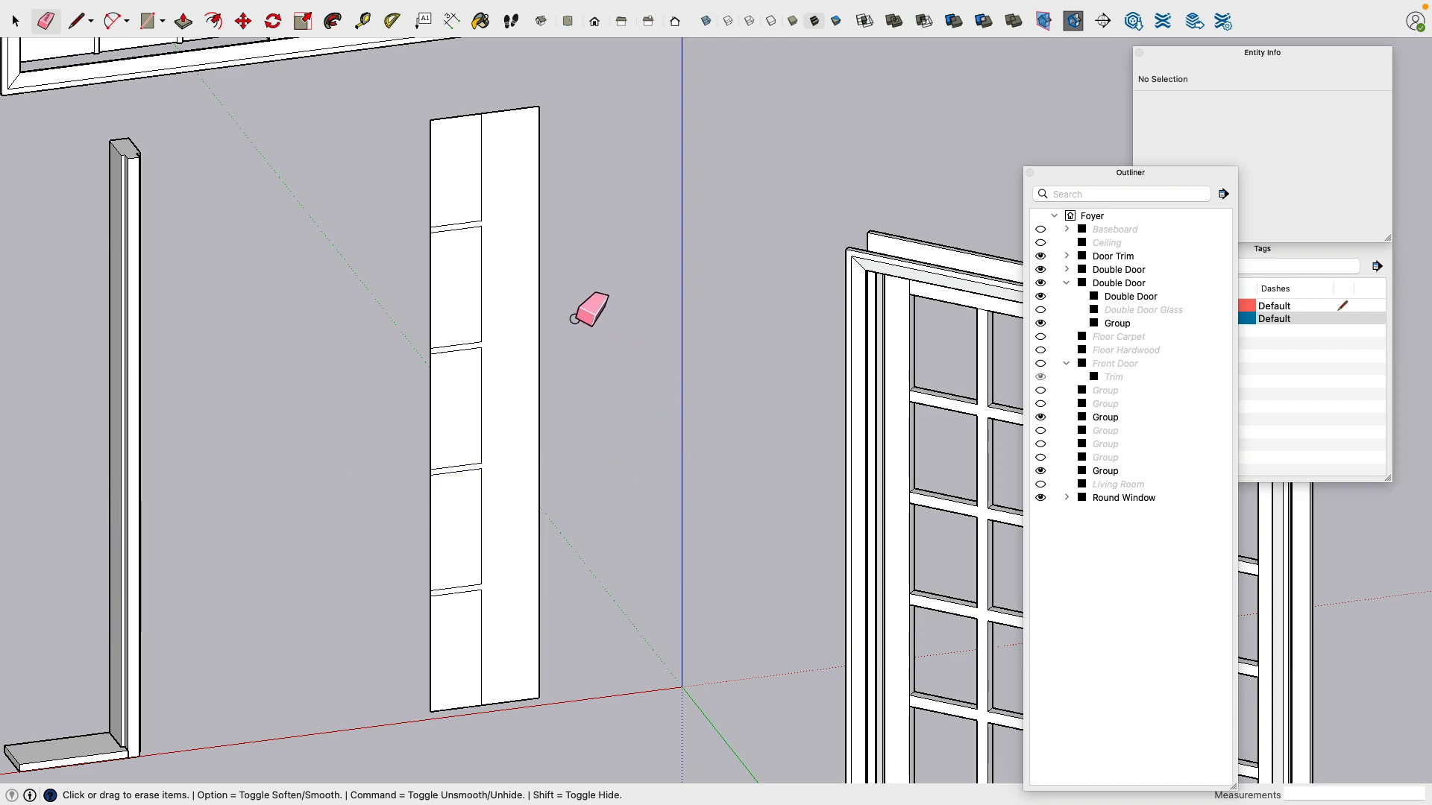
Step: Measure the heights of the top and bottom panes along their vertical edges
mouse_move(591, 310)
middle_mouse_down()
mouse_move(470, 329)
mouse_move(451, 134)
middle_mouse_up()
left_click(362, 21)
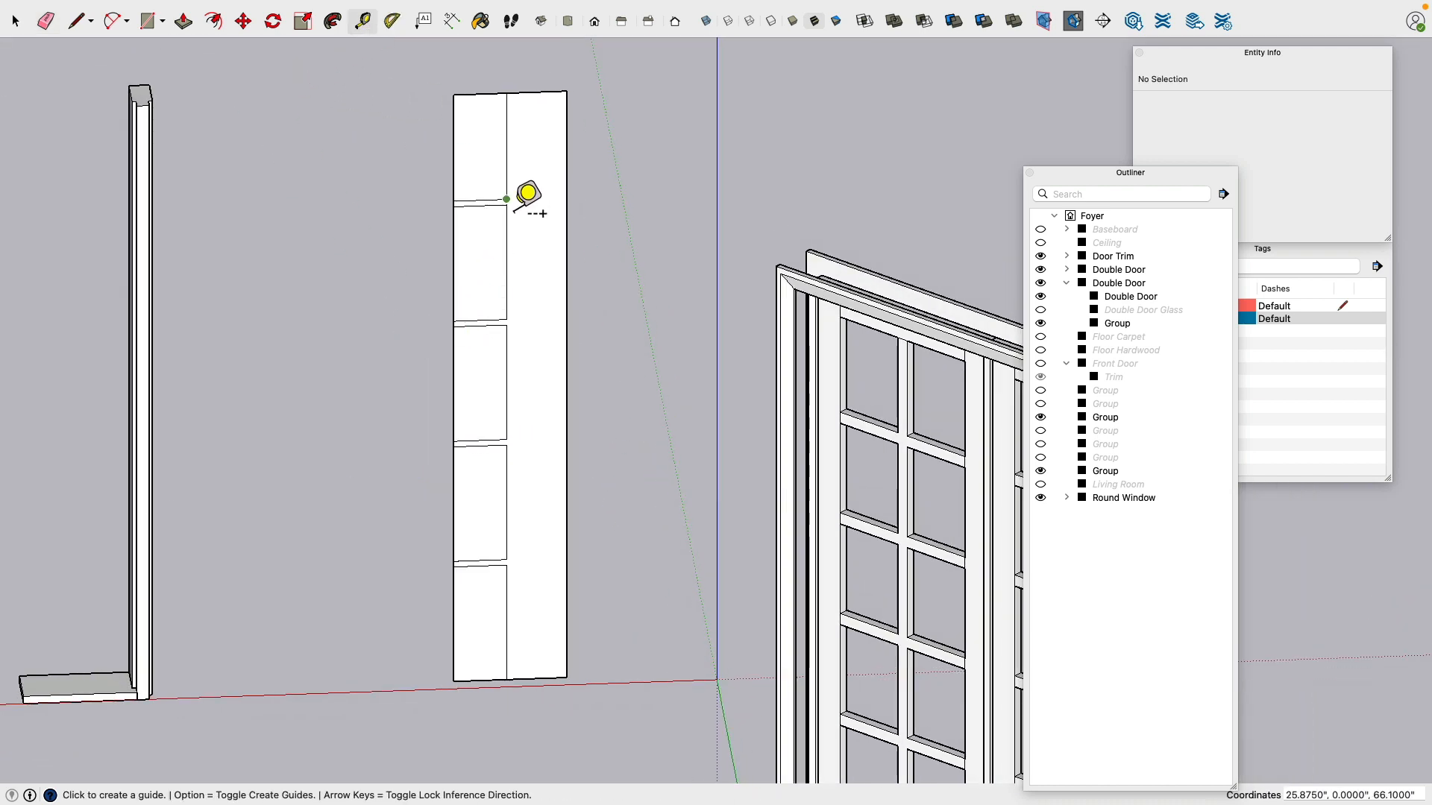
left_click(507, 199)
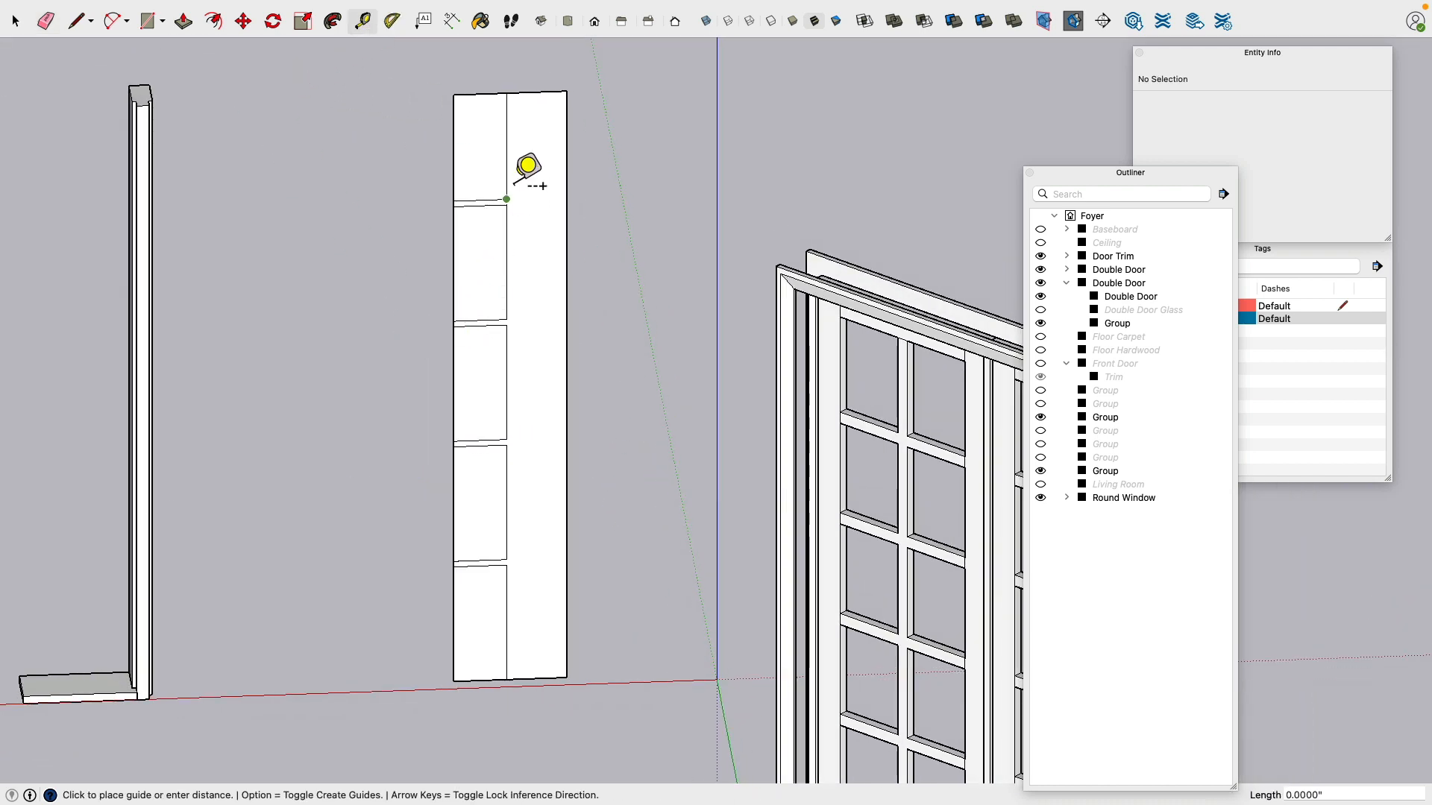
left_click(507, 93)
left_click(506, 565)
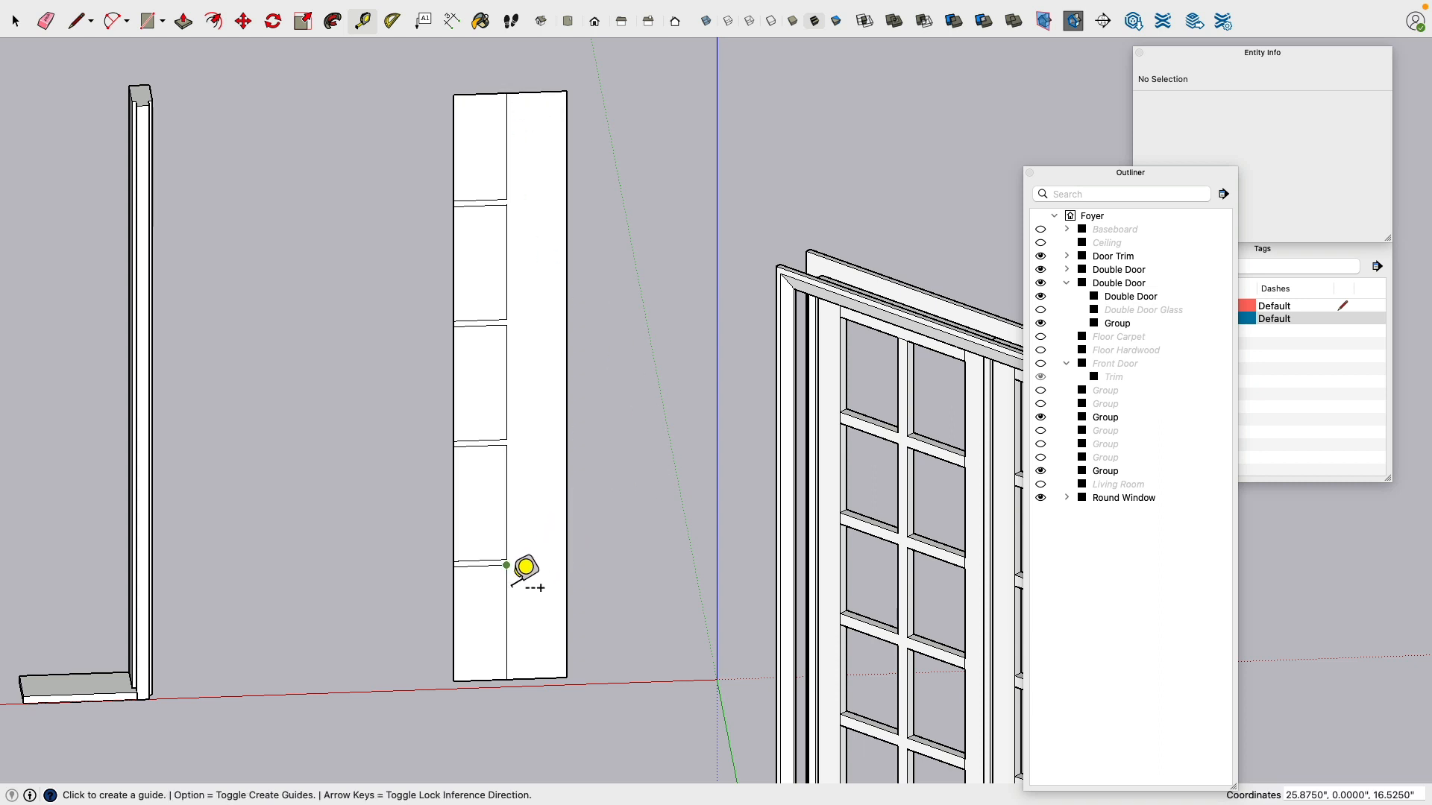
left_click(530, 677)
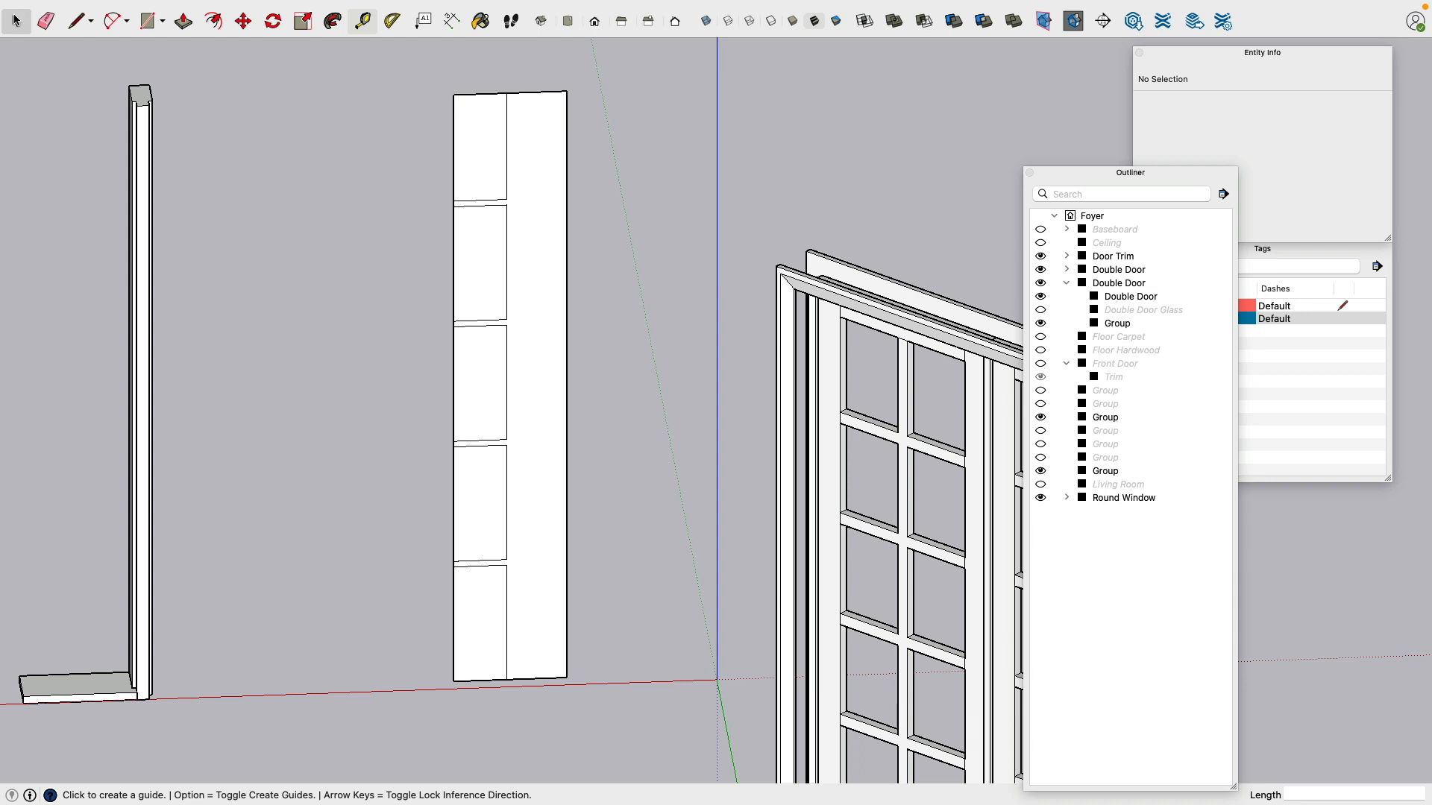
Step: Select the crossbar and vertical edges without the pane faces, and copy them about 20.62" along the red axis, clear of the panel
key("space")
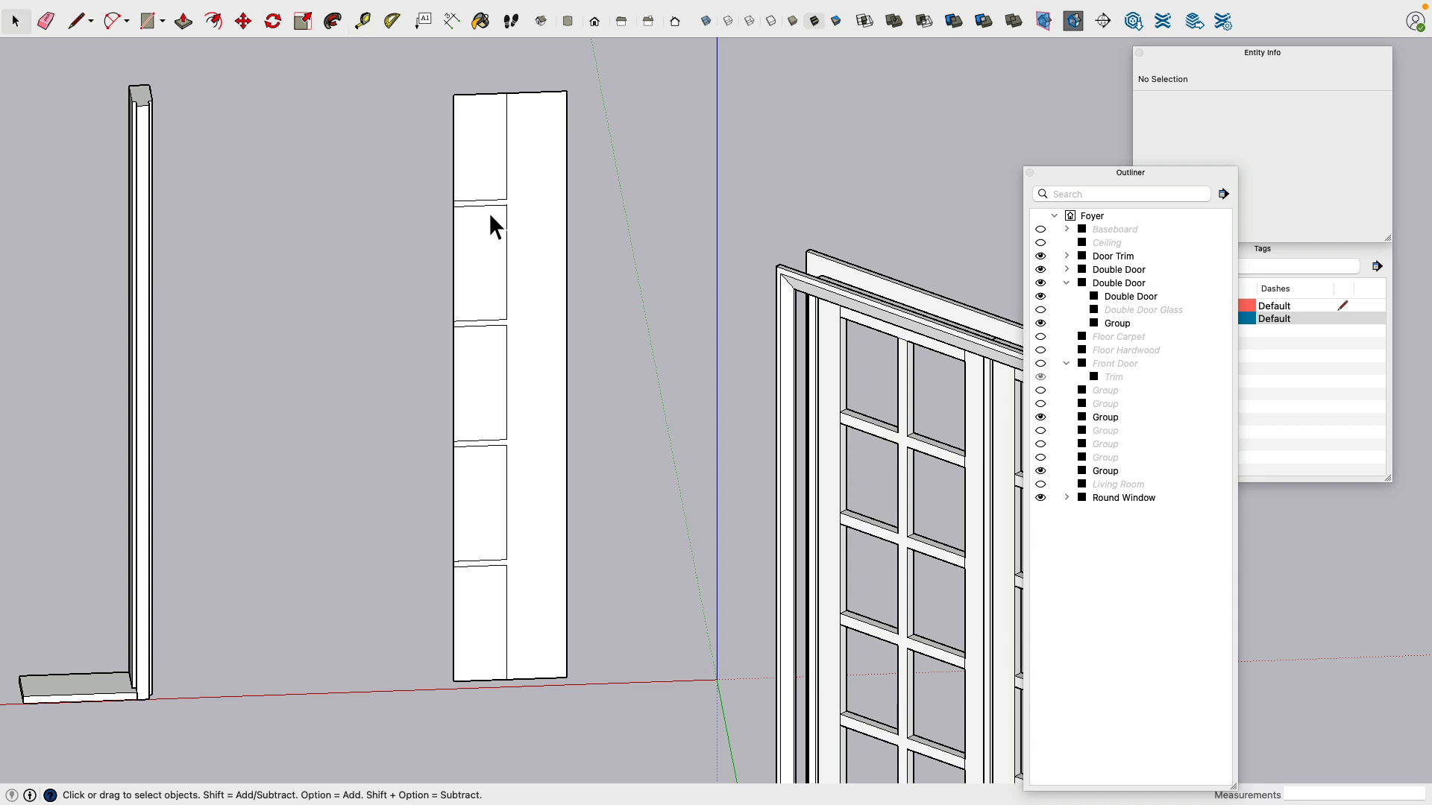
triple_click(497, 591)
left_click(539, 270, "shift")
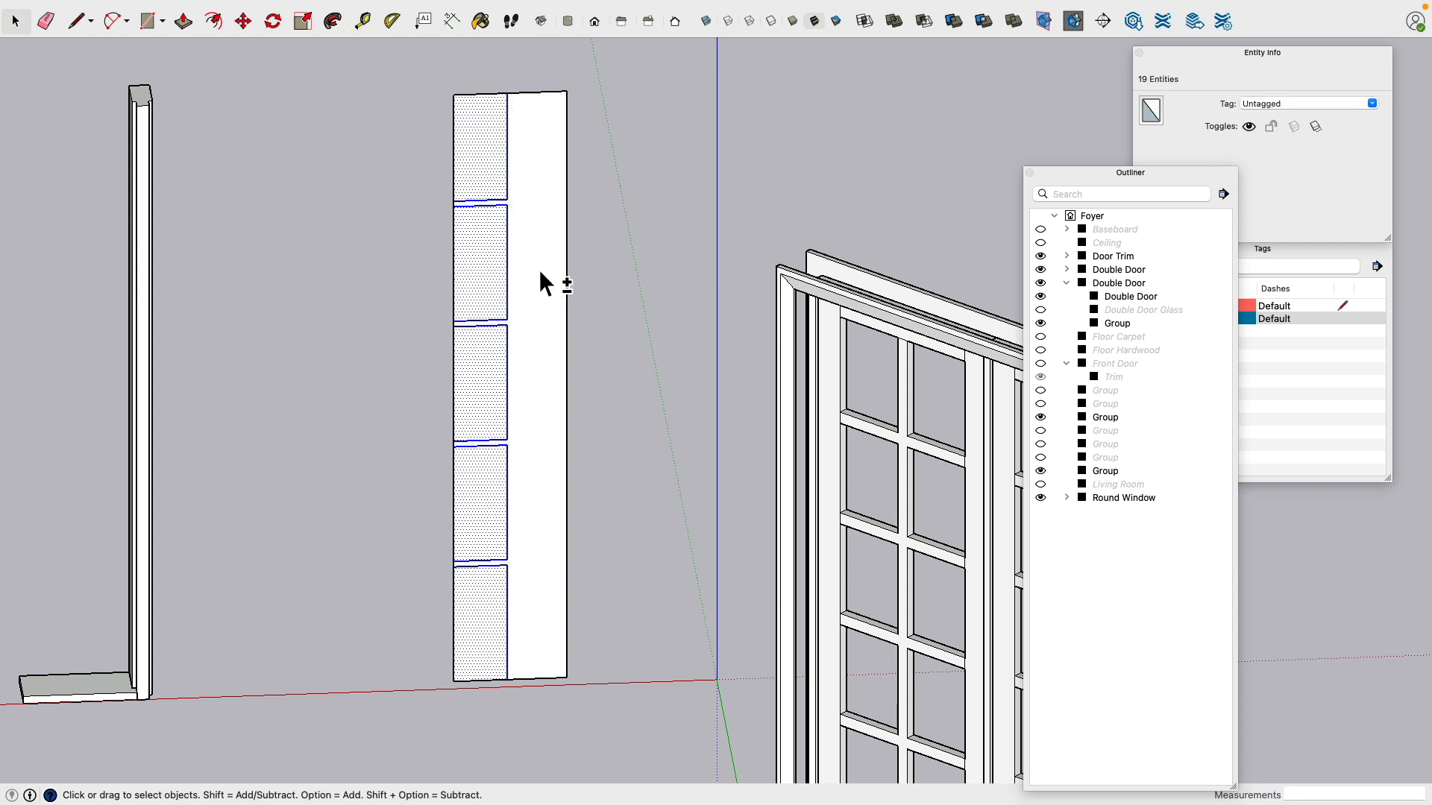
left_click(491, 265, "shift")
left_click(489, 182, "shift")
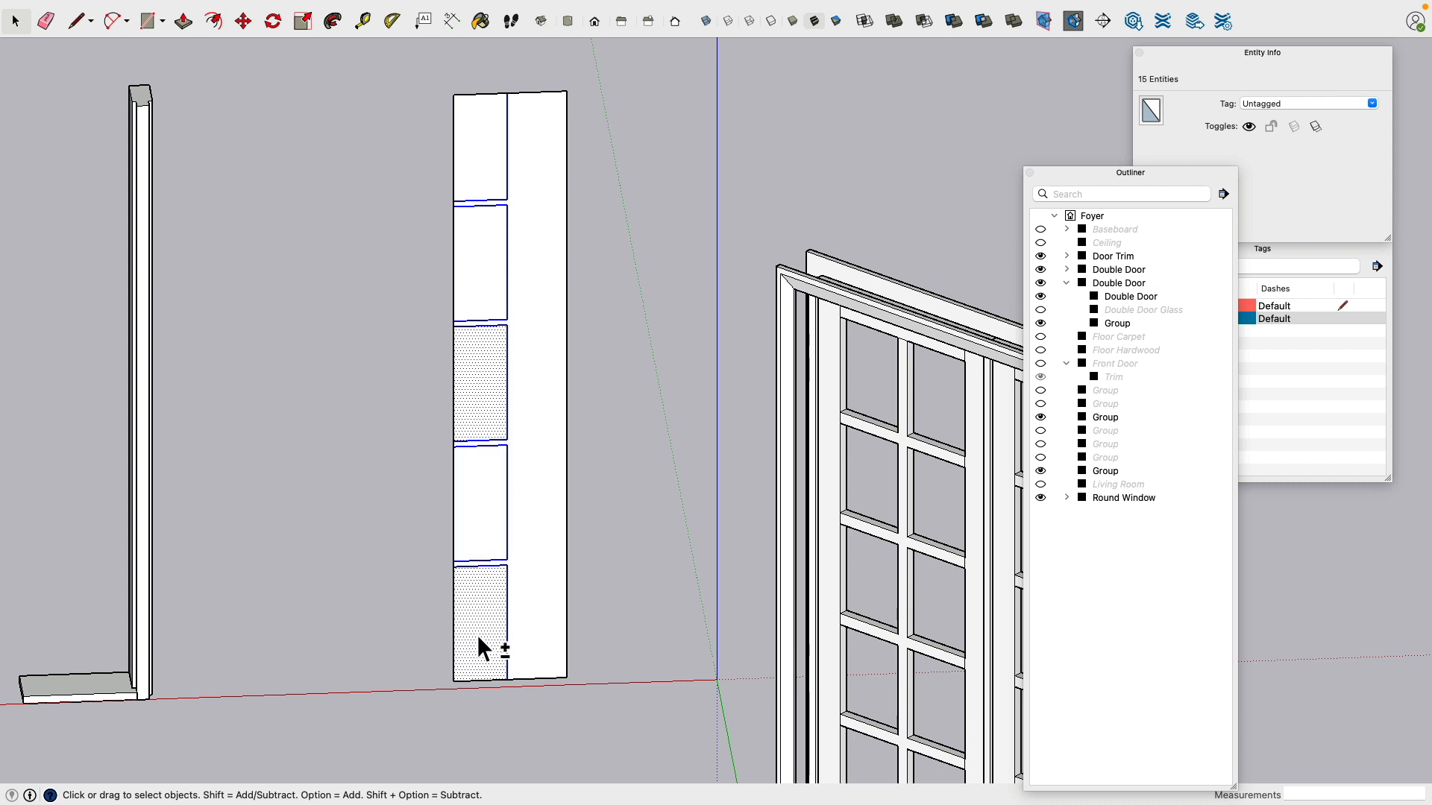
left_click(478, 635, "shift")
left_click(491, 396, "shift")
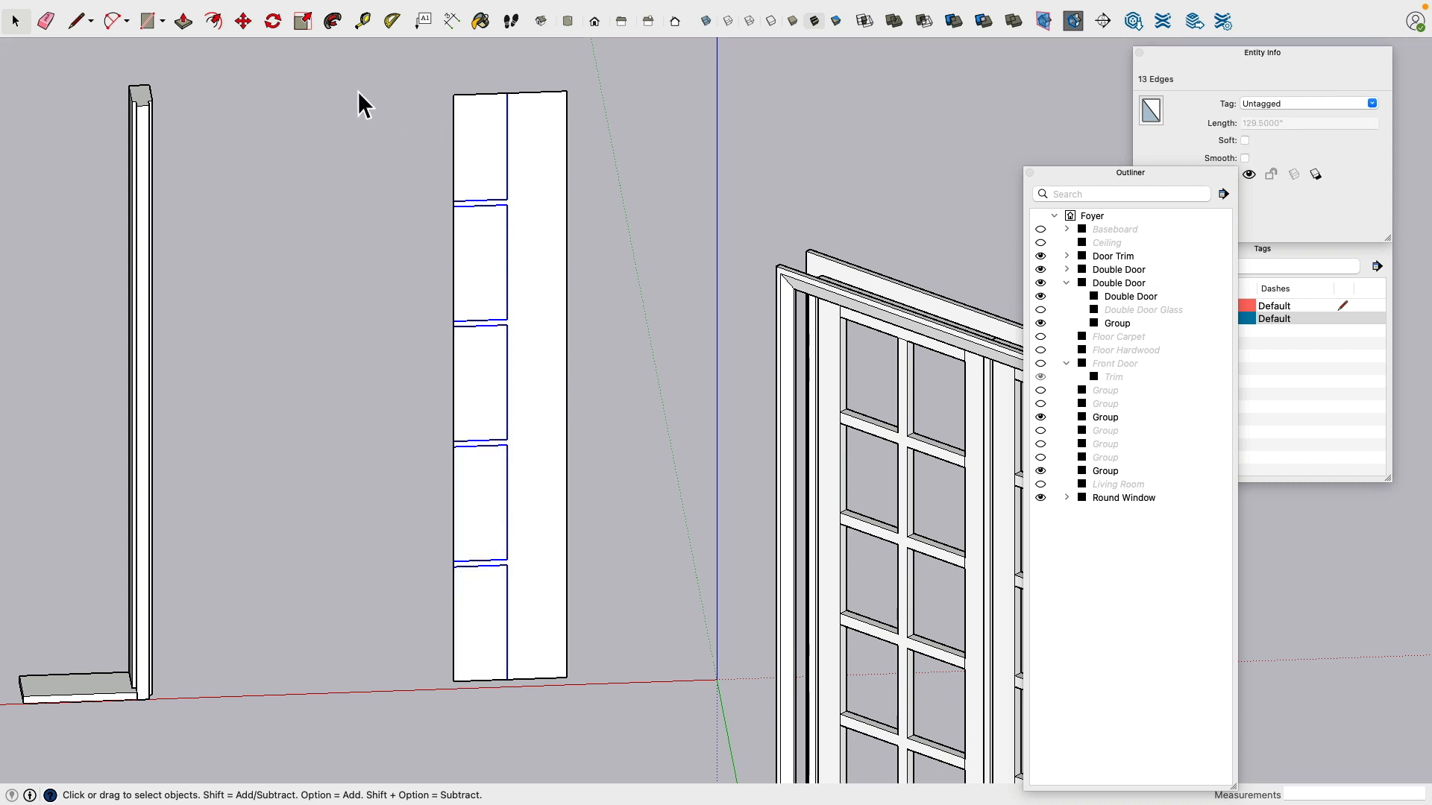
left_click(243, 22)
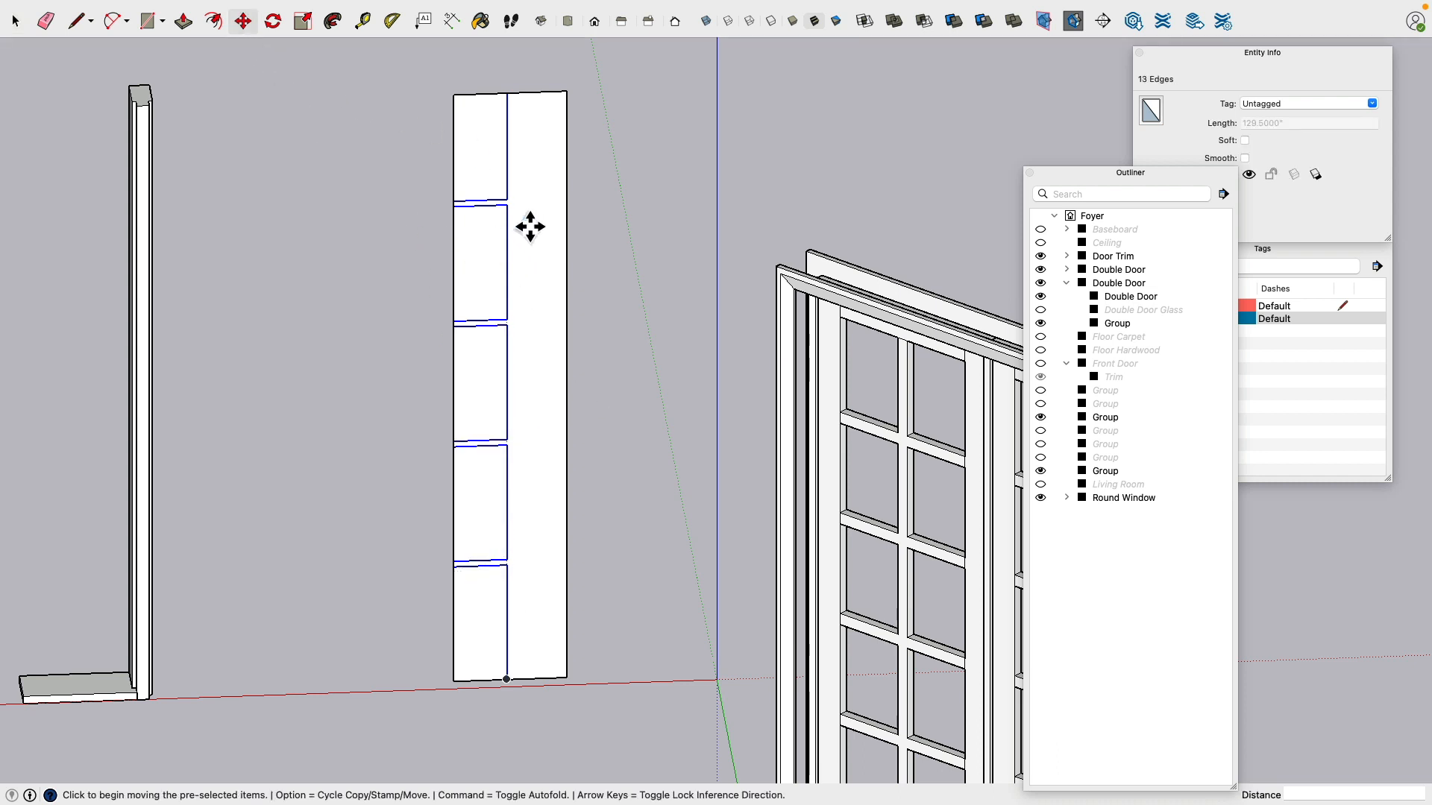
key("alt")
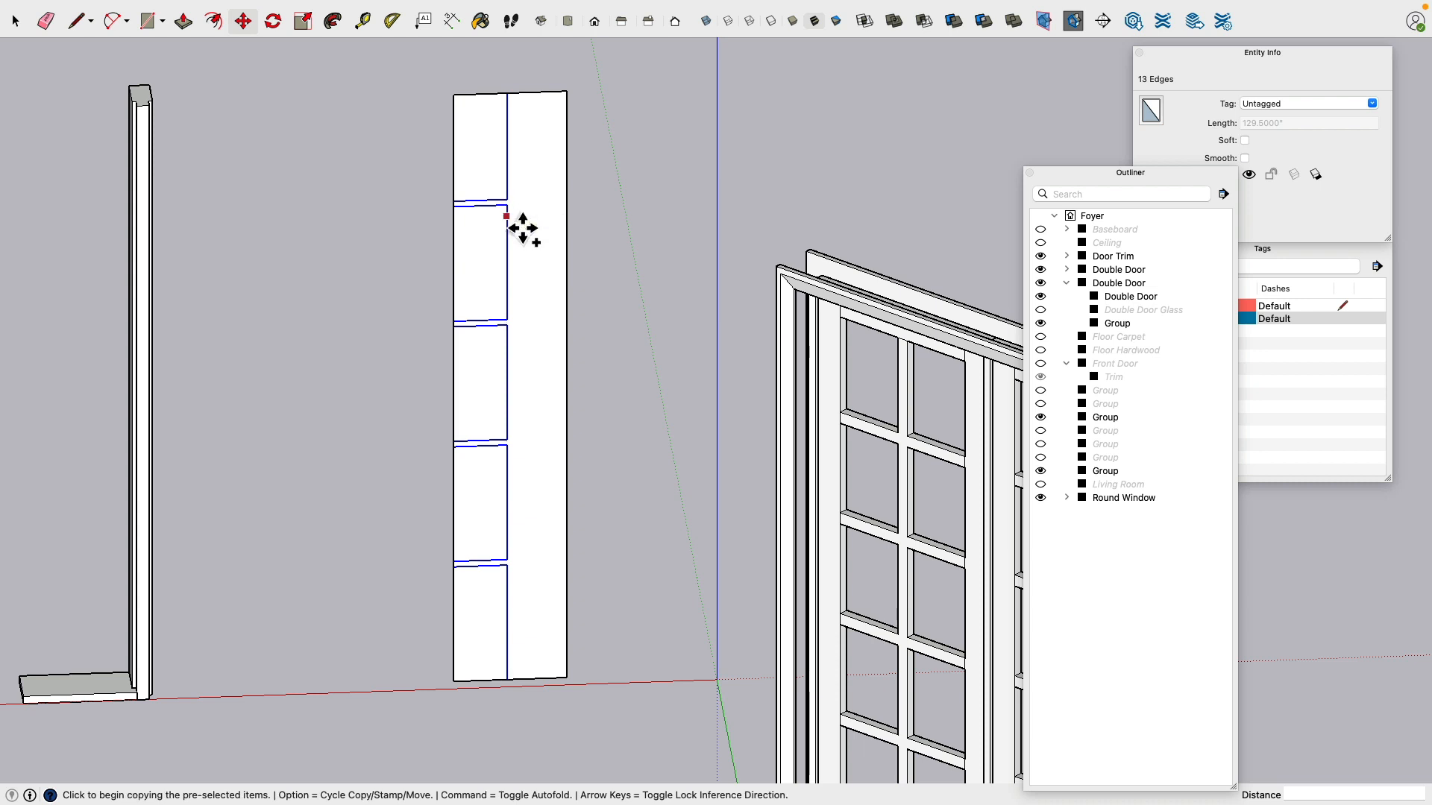
left_click(522, 222)
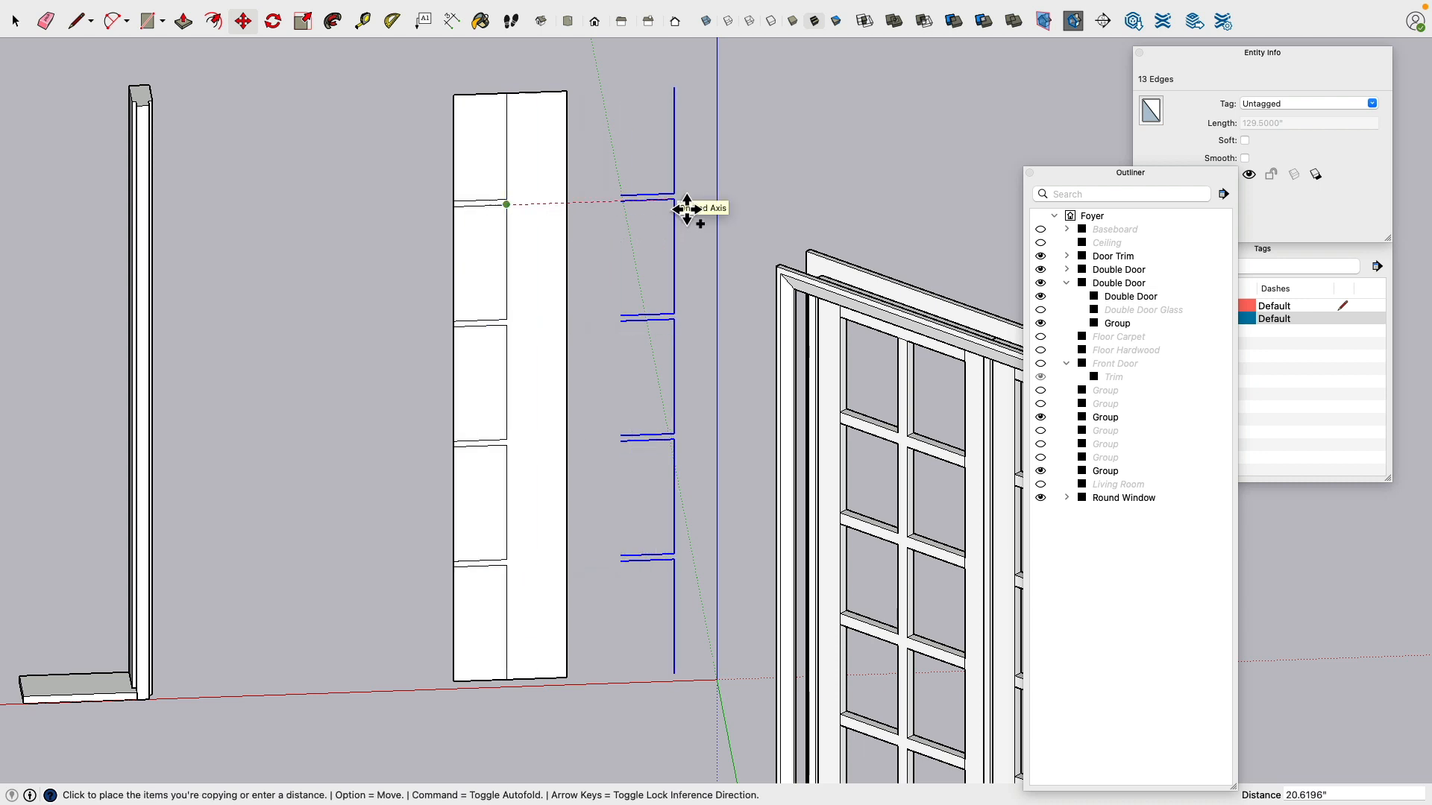
left_click(686, 210)
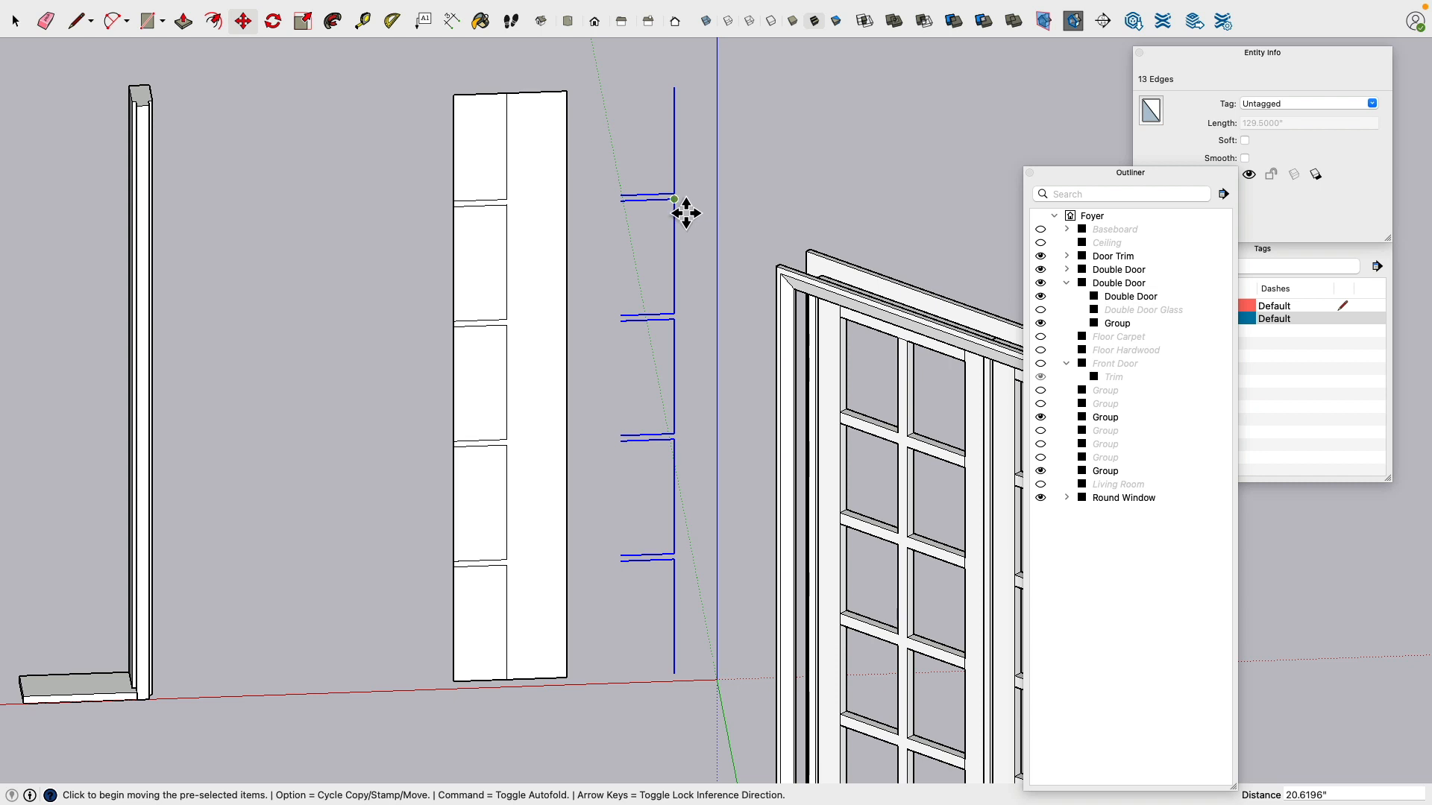
Step: Try to flip the copied edges along the green direction, and clear the selection
right_click(676, 200)
mouse_move(745, 385)
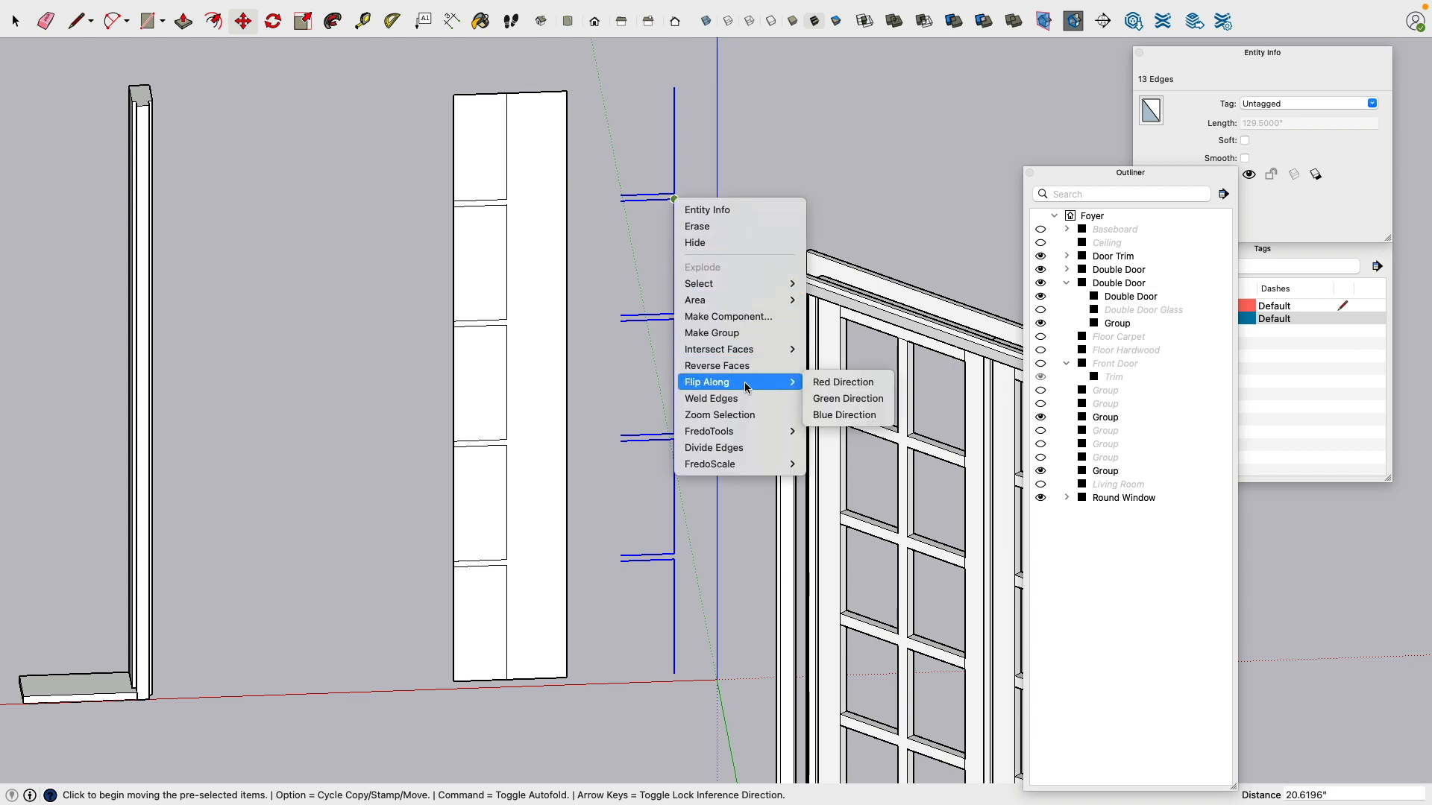
left_click(850, 397)
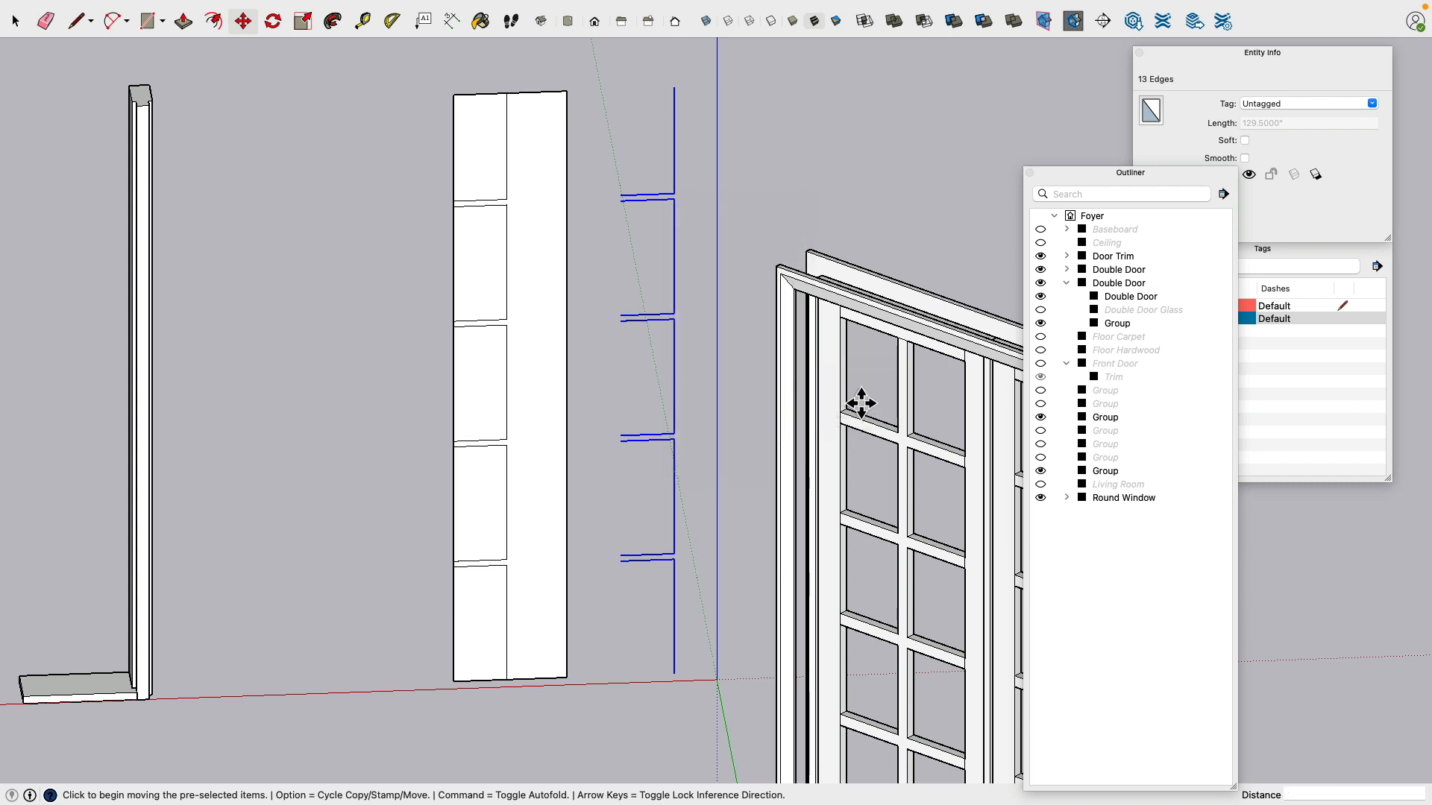
key("super+shift+a")
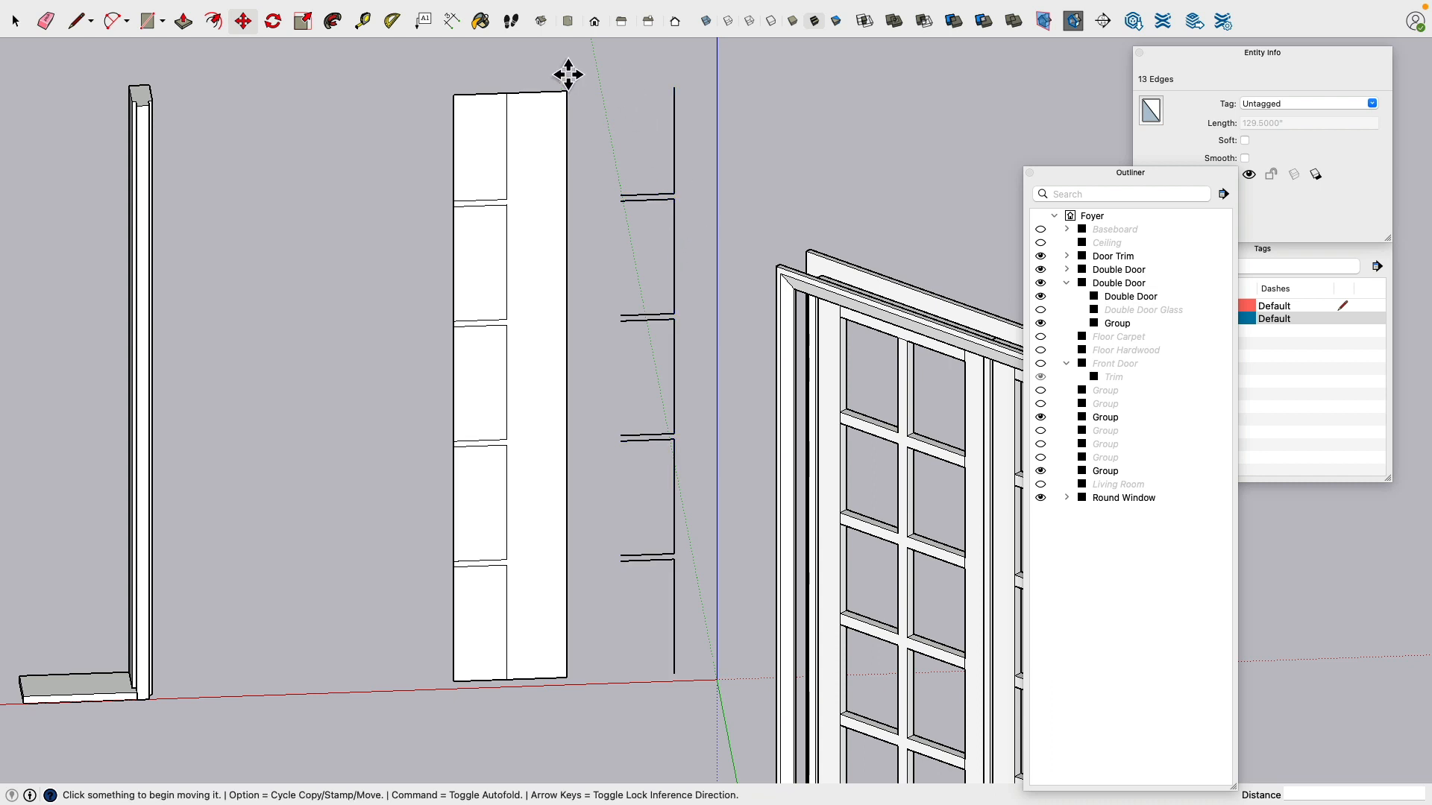
Step: Reselect the copied edges beside the panel and flip them along the red direction
left_click(15, 21)
left_click_drag(598, 82, 716, 701)
right_click(675, 442)
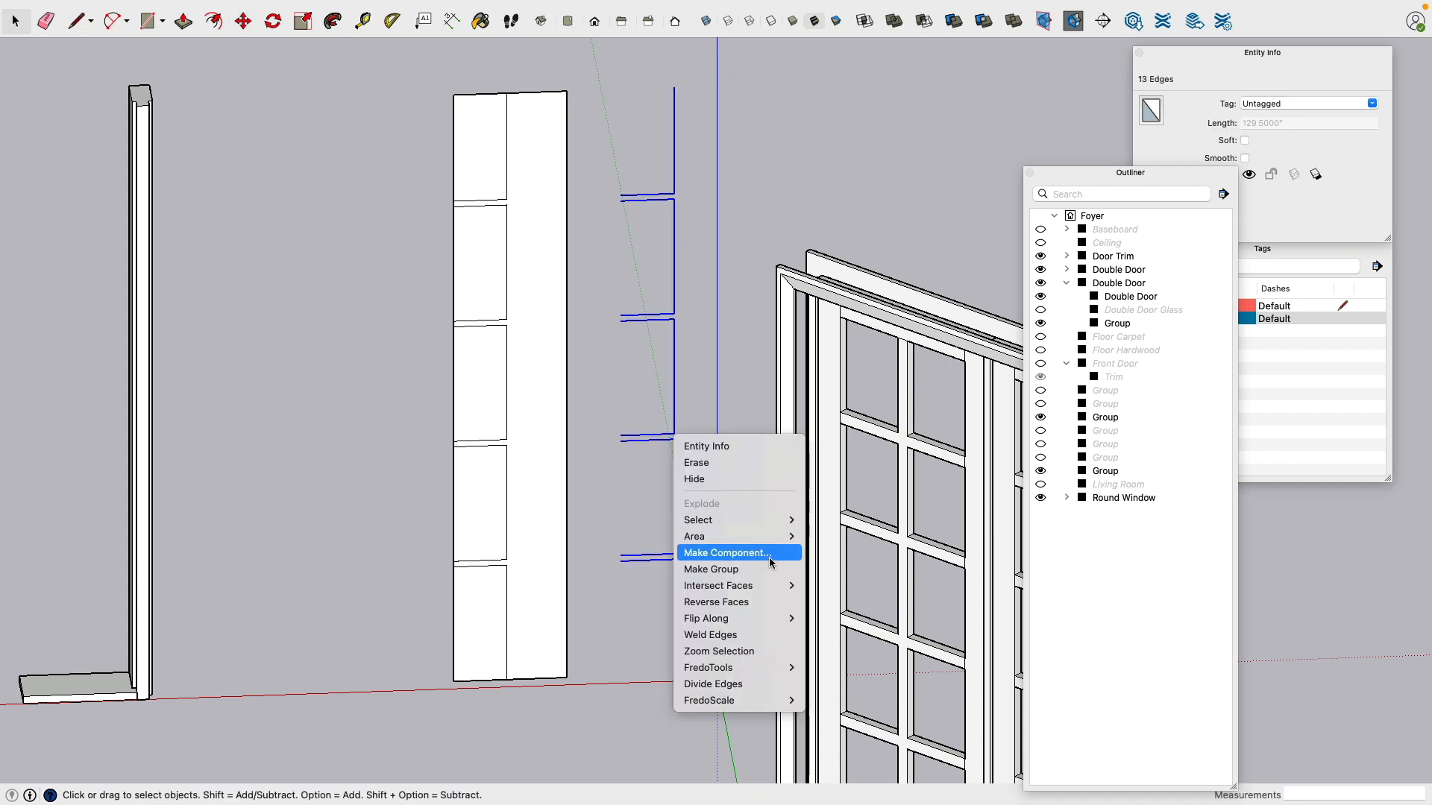
mouse_move(759, 619)
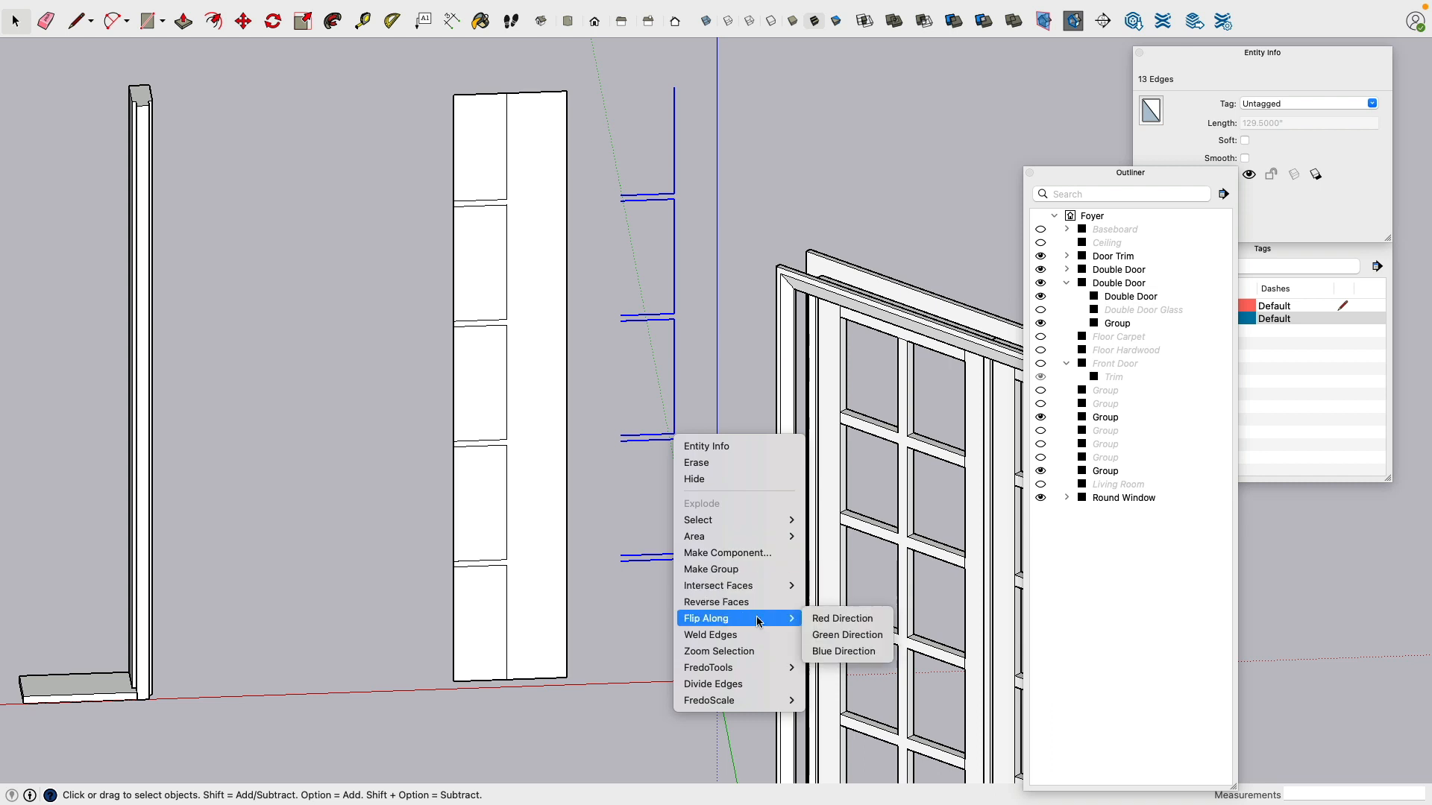
left_click(841, 619)
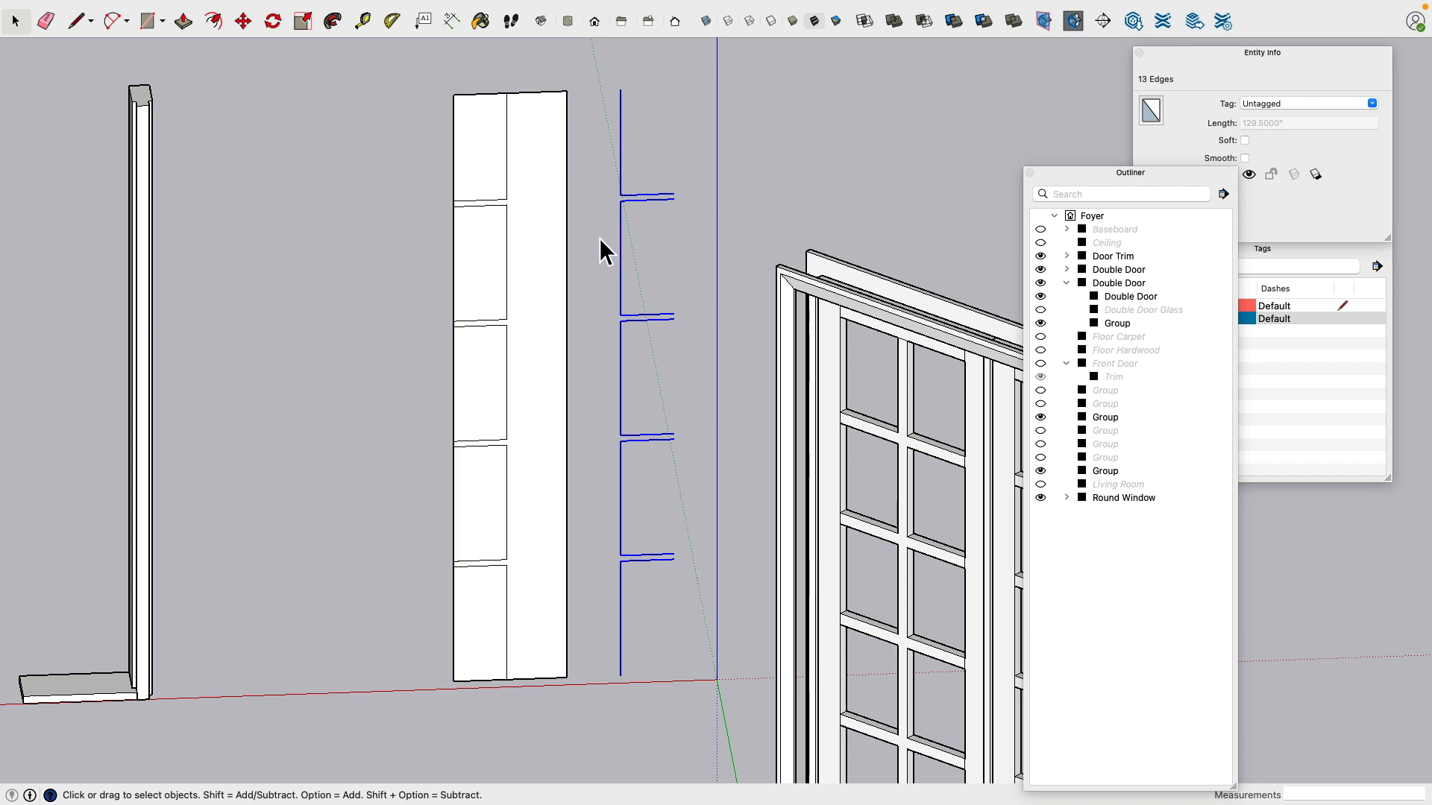
Step: Make a group from the flipped edges
left_click(240, 27)
left_click(15, 21)
right_click(623, 258)
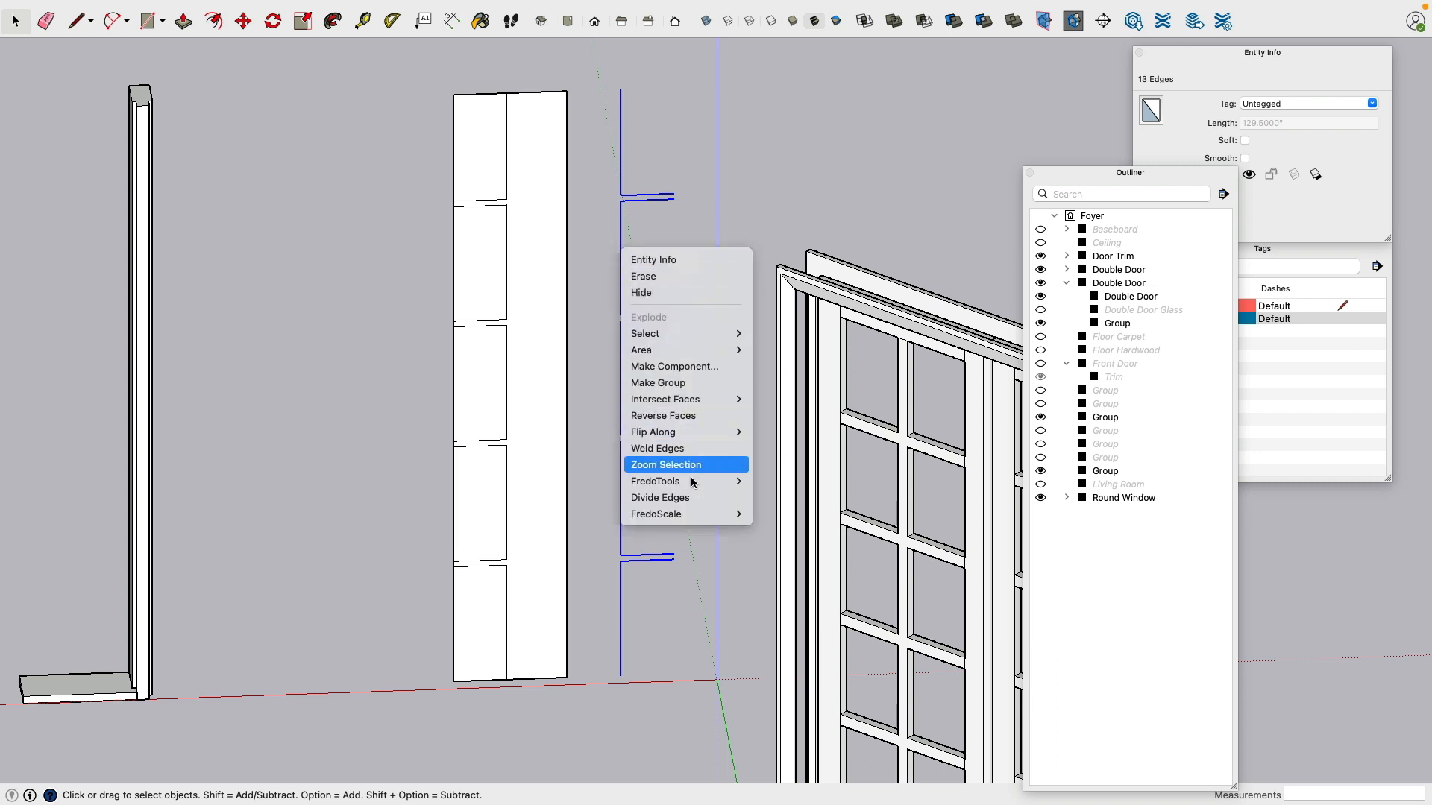
left_click(668, 382)
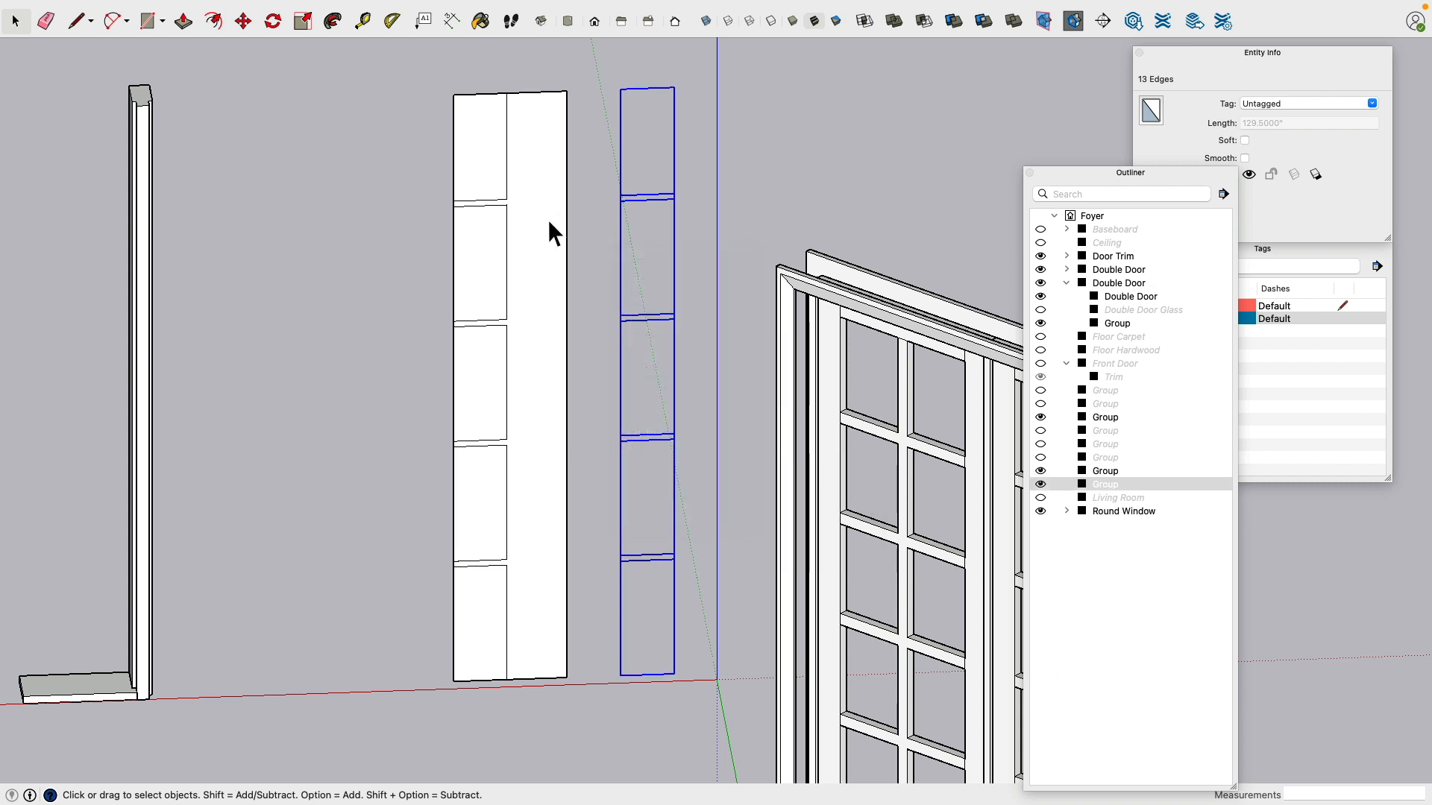
Step: Move the group onto the panel against the existing vertical edge, and shift it 0.75" to meet the panel's outer edge
left_click(249, 24)
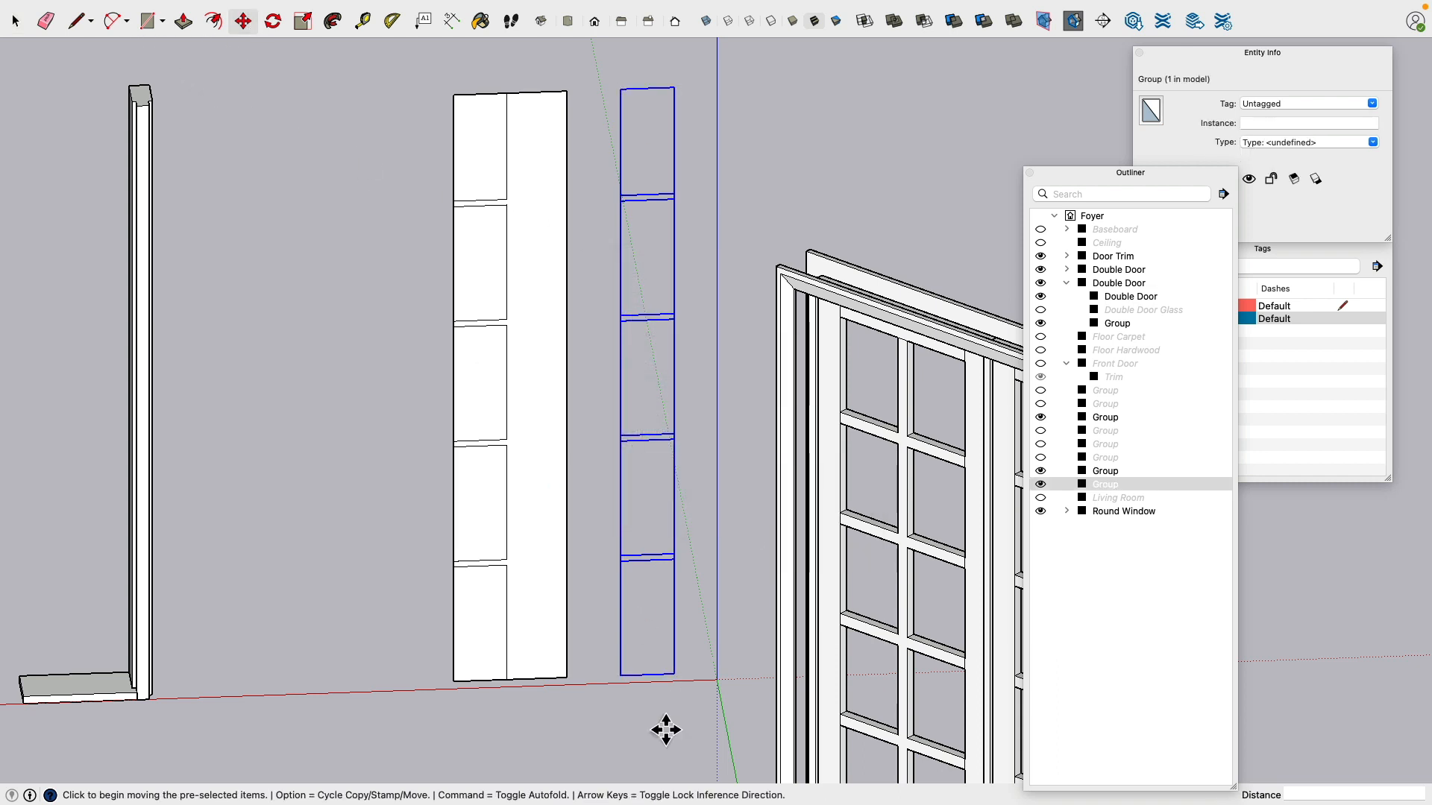
left_click(626, 679)
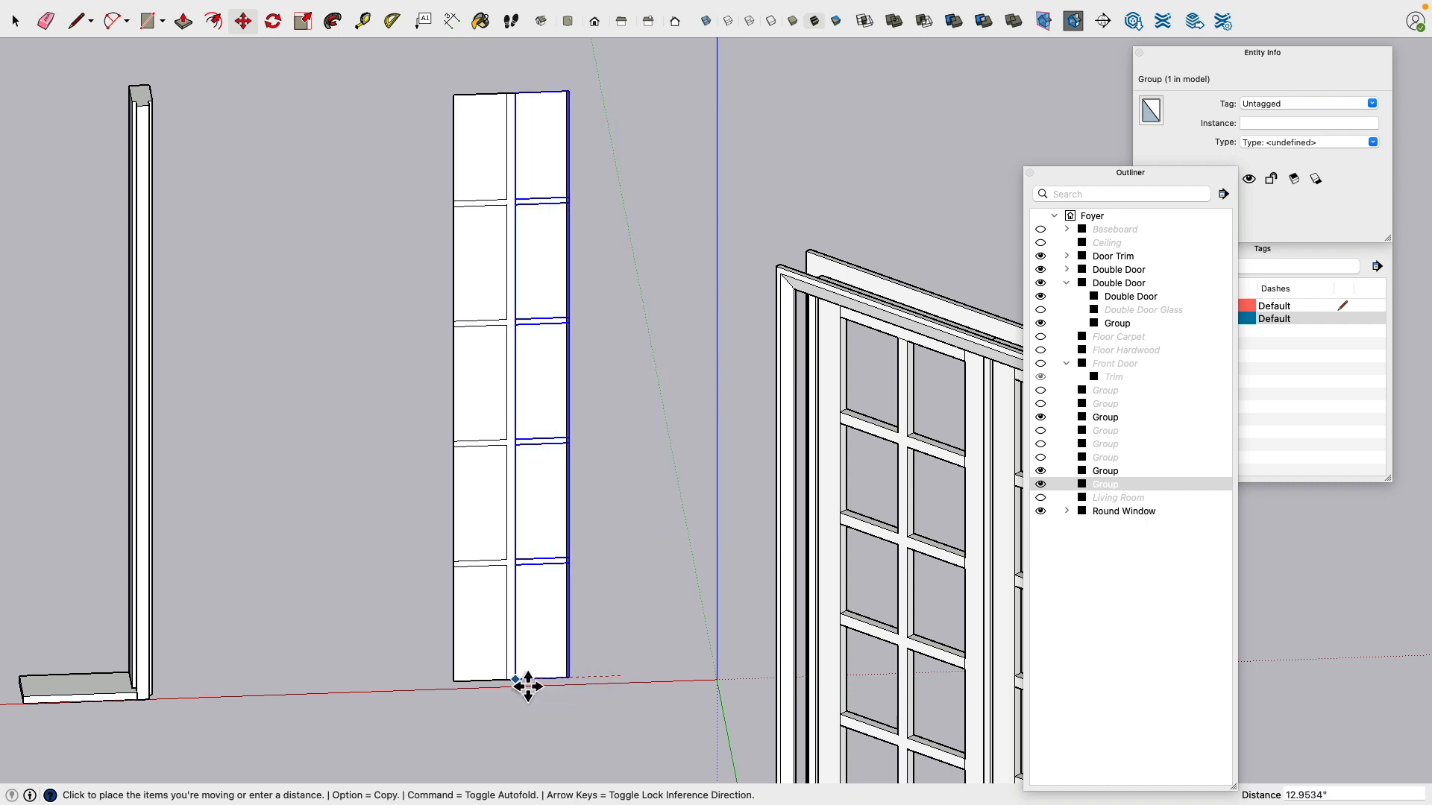
scroll(527, 686, "up", 5)
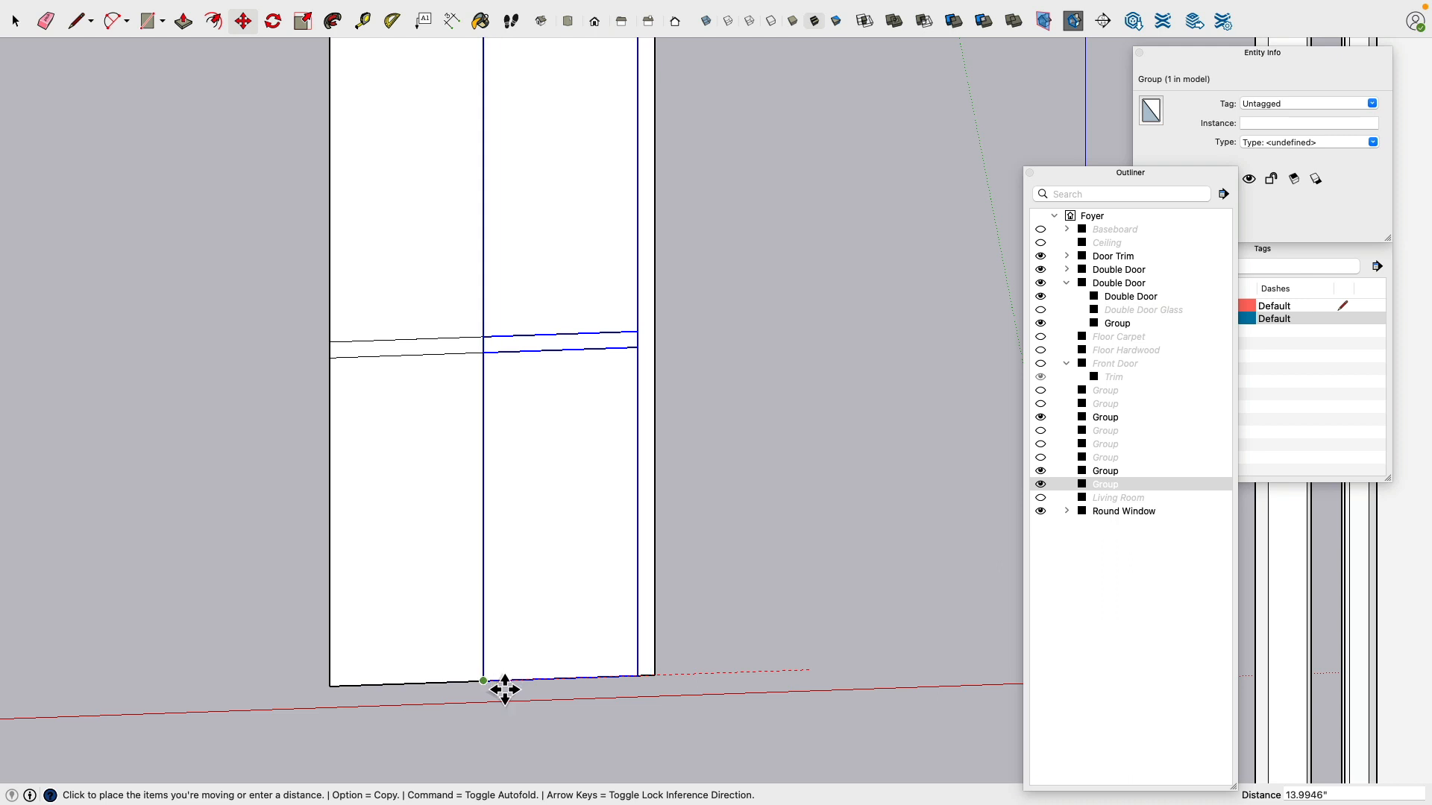
left_click(505, 690)
left_click(655, 360)
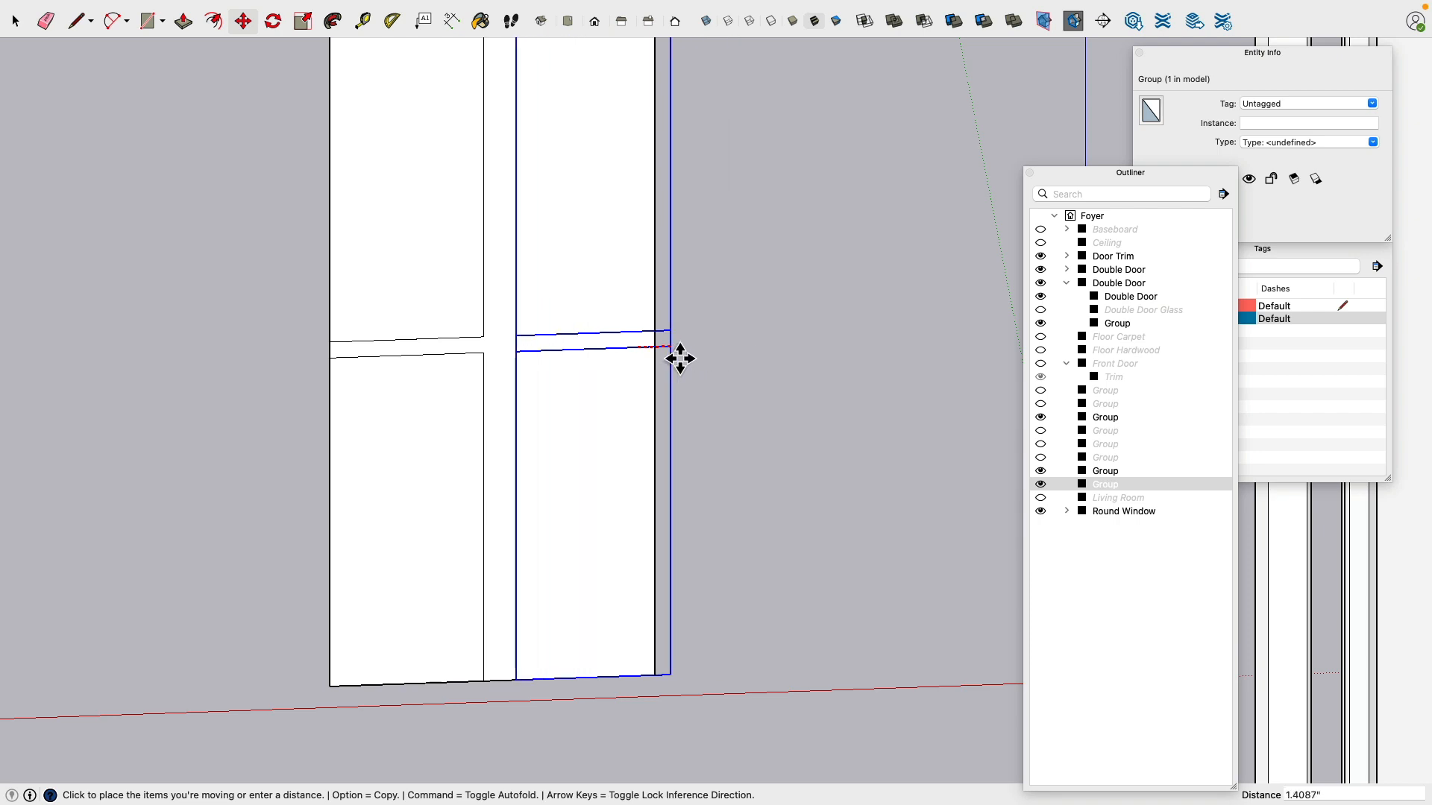
left_click(667, 360)
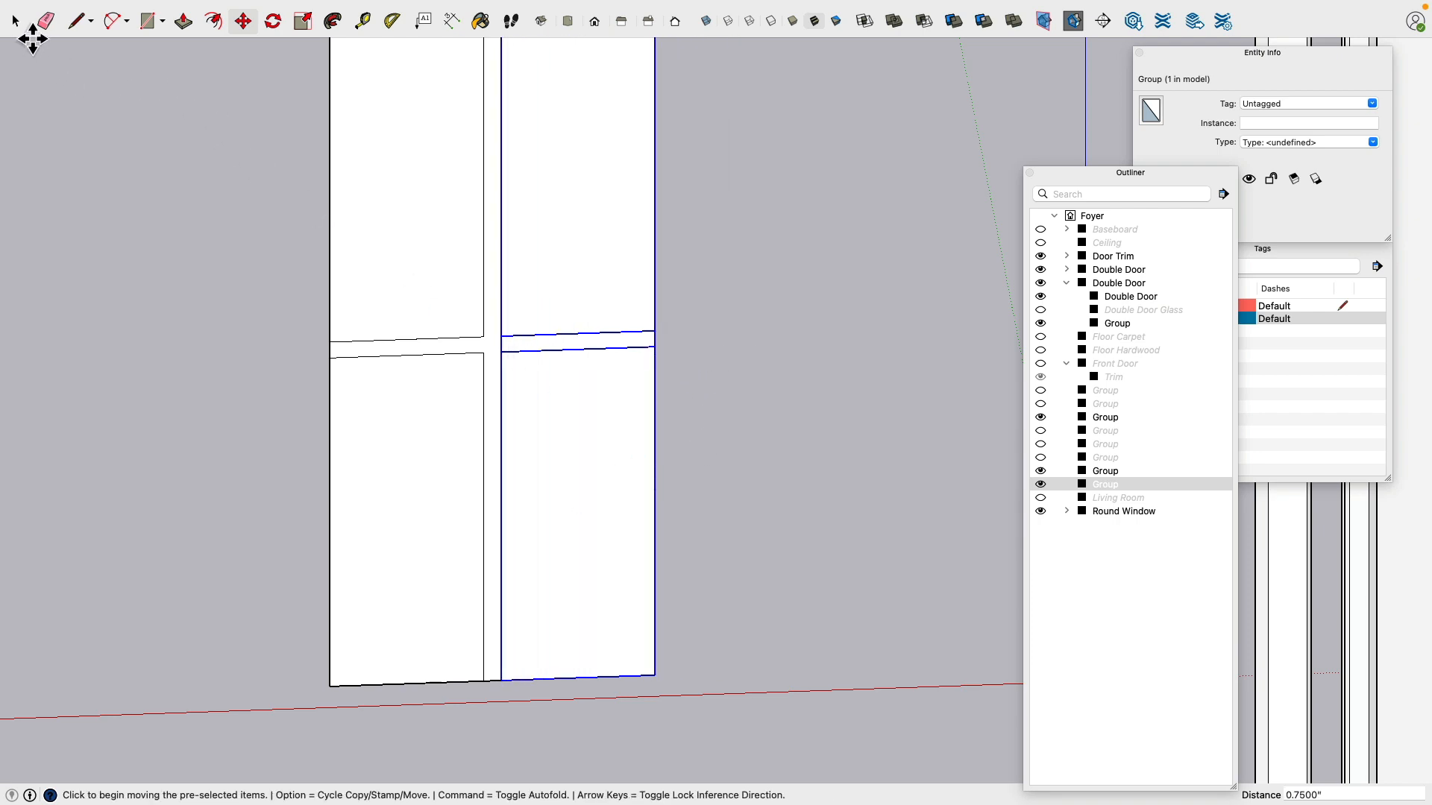
Step: Explode the moved edge group on the panel and select the two top panes to check that they are separate faces
left_click(16, 23)
left_click(172, 231)
scroll(315, 495, "down", 5)
middle_click_drag(310, 325, 337, 532, "shift")
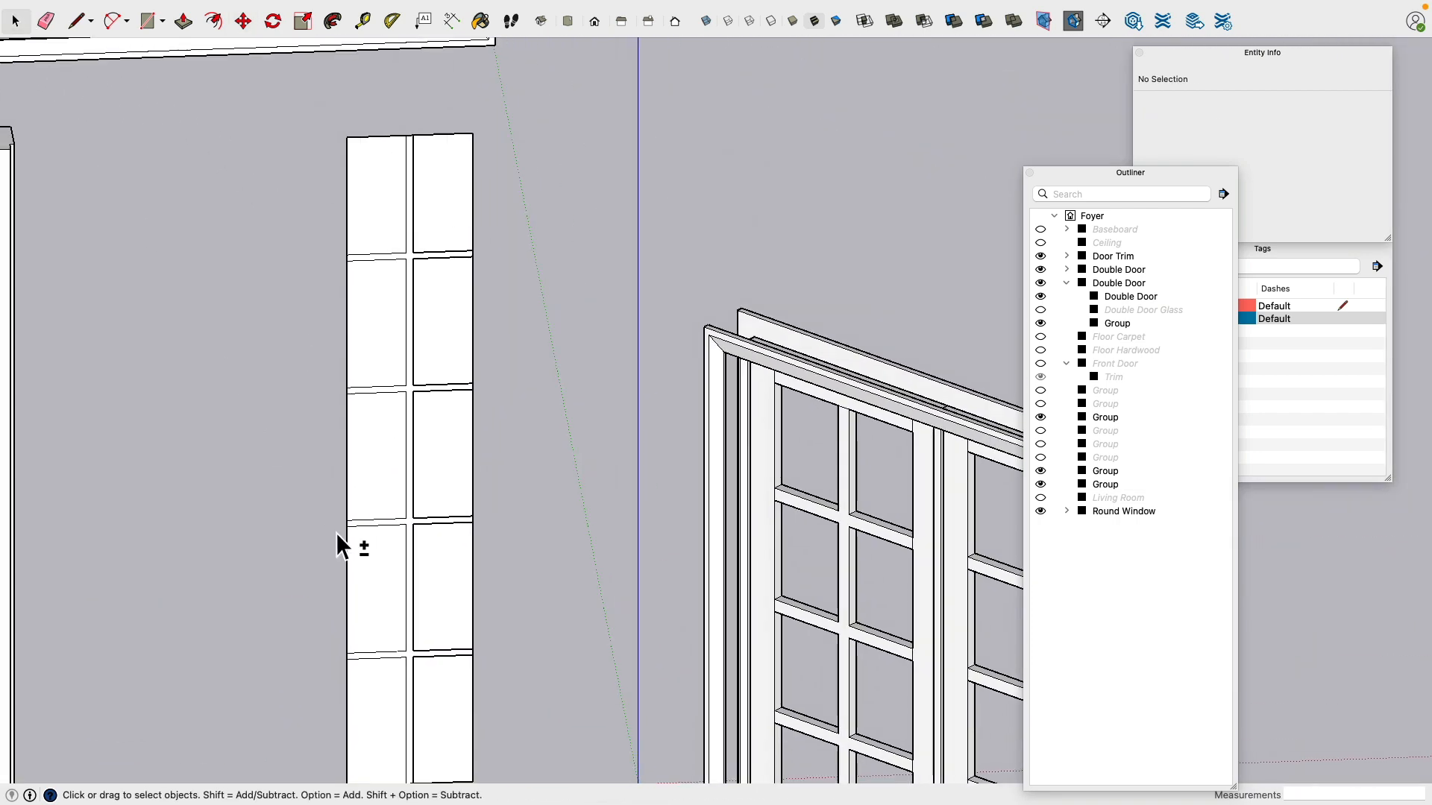
left_click(437, 257)
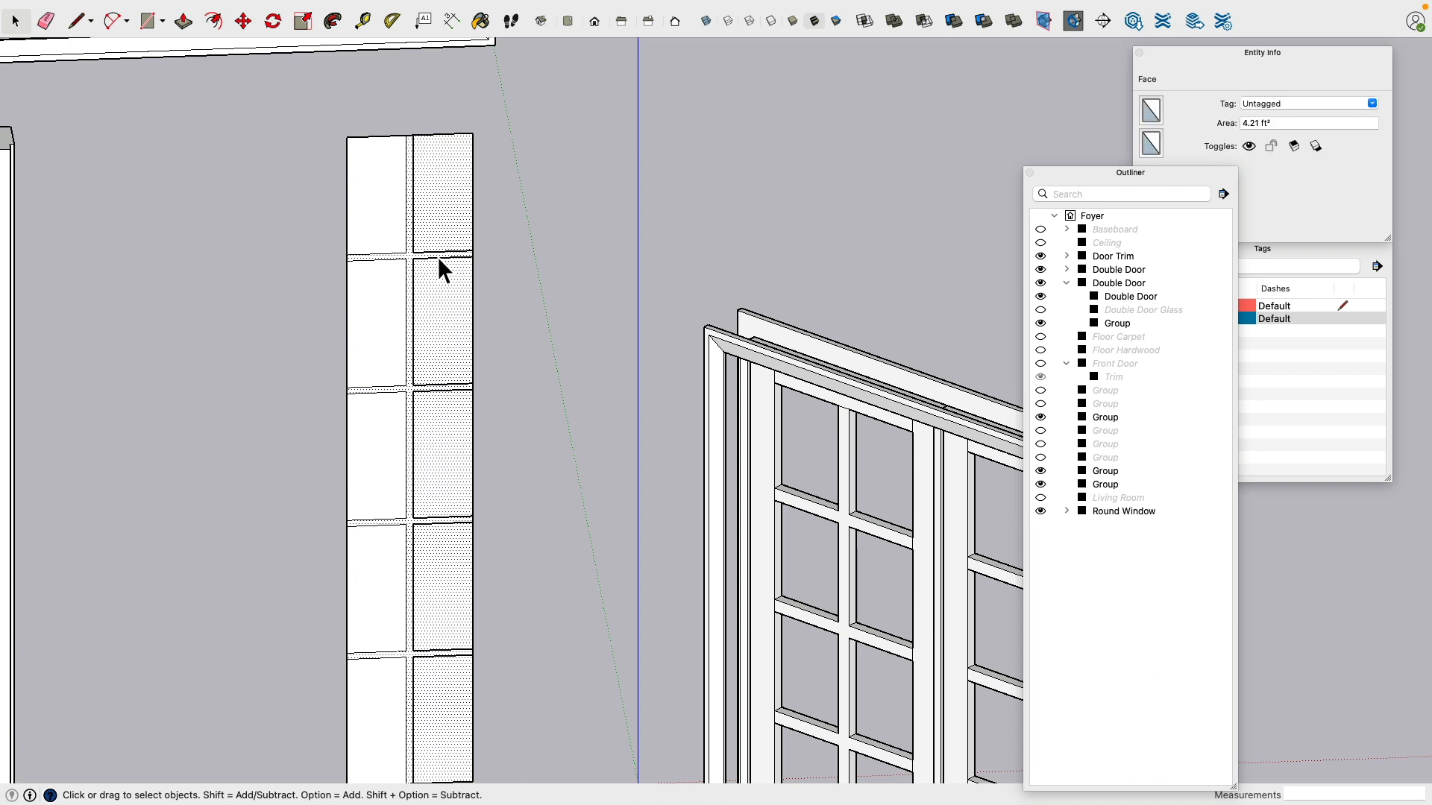
right_click(432, 250)
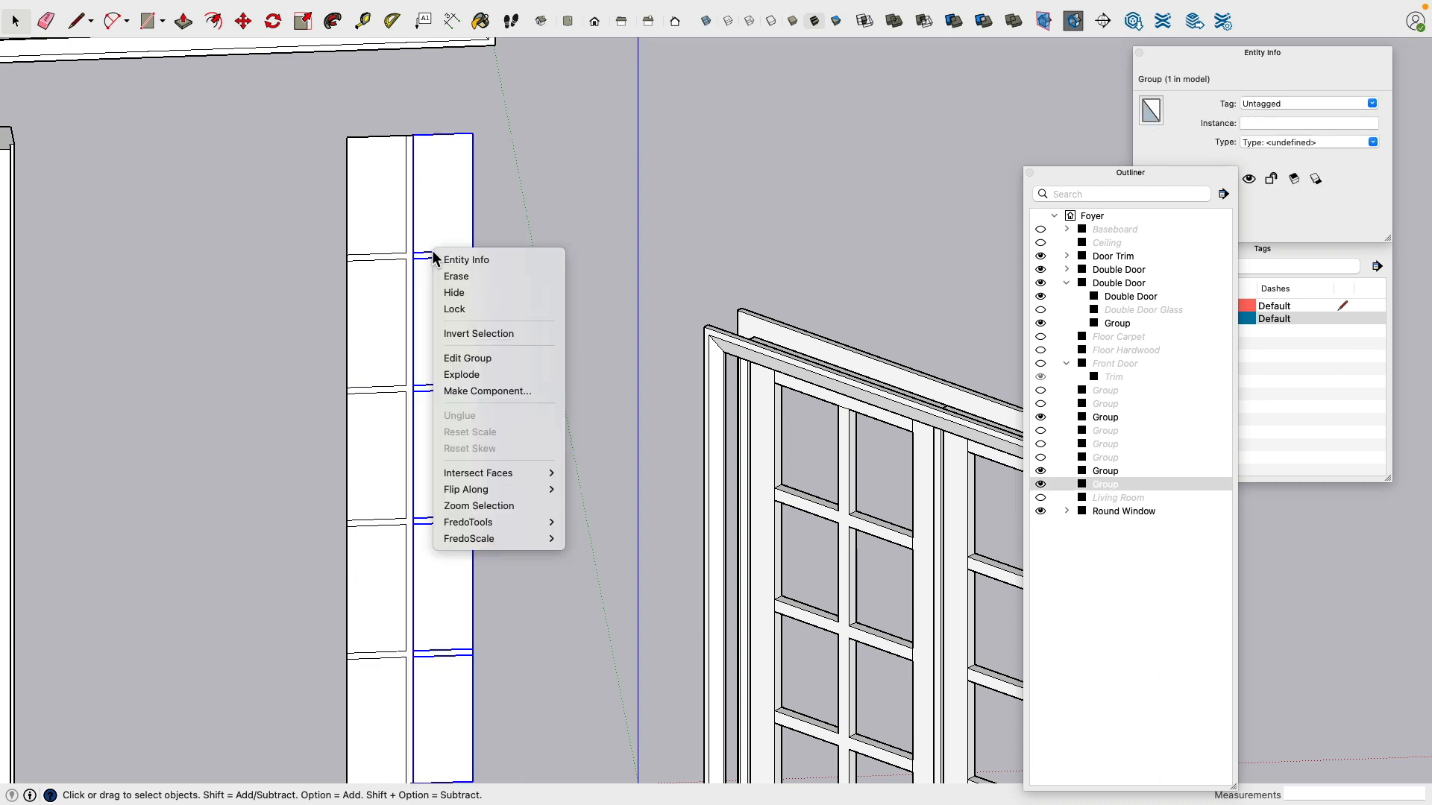
left_click(500, 375)
left_click(503, 212)
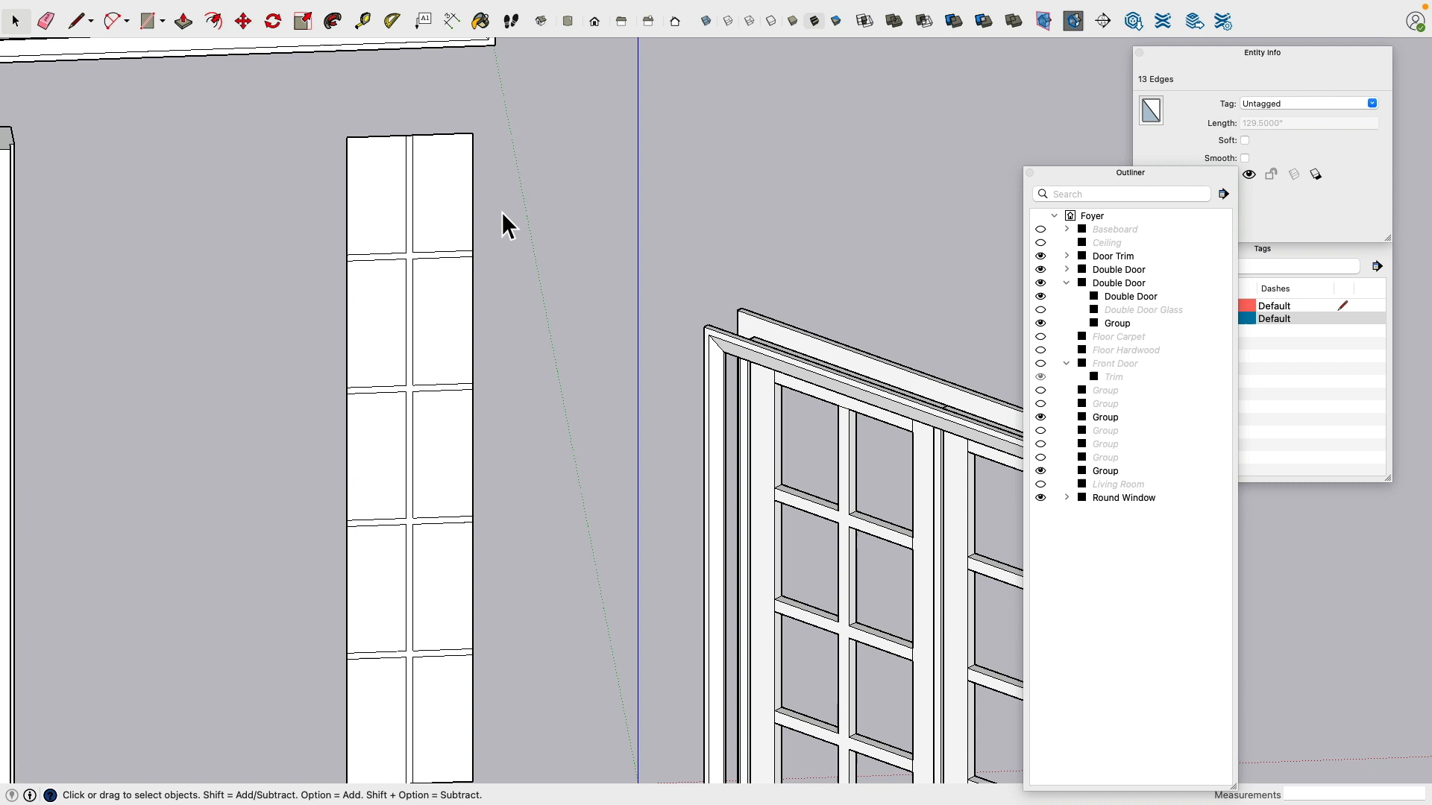
left_click(440, 195)
left_click(386, 200, "shift")
left_click(319, 137)
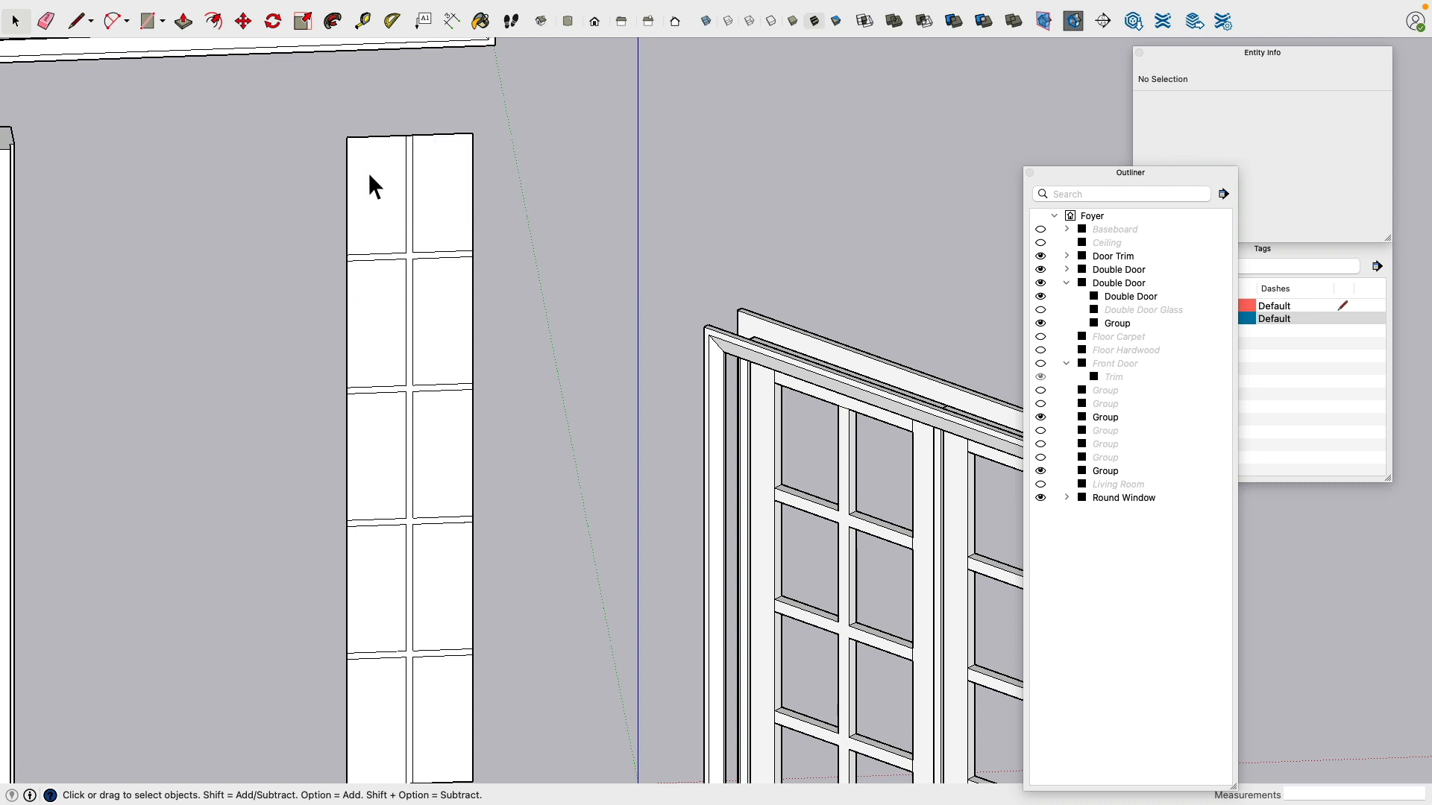
Step: Delete the faces and outer edges of the upper three rows of panes, keeping only the bars
left_click(463, 144)
key("Delete")
left_click(475, 146)
key("Delete")
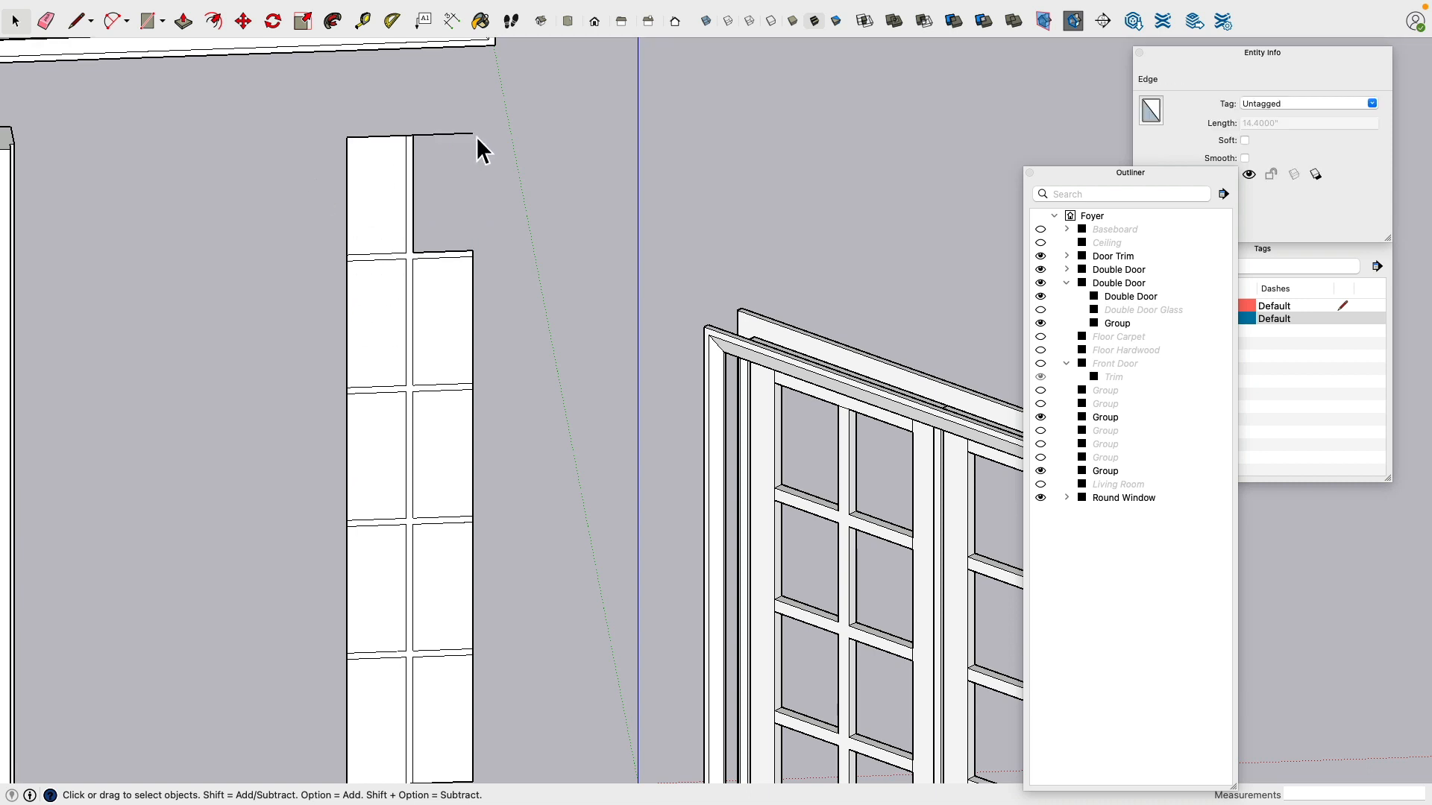
left_click(463, 138)
left_click_drag(366, 151, 332, 195)
key("Delete")
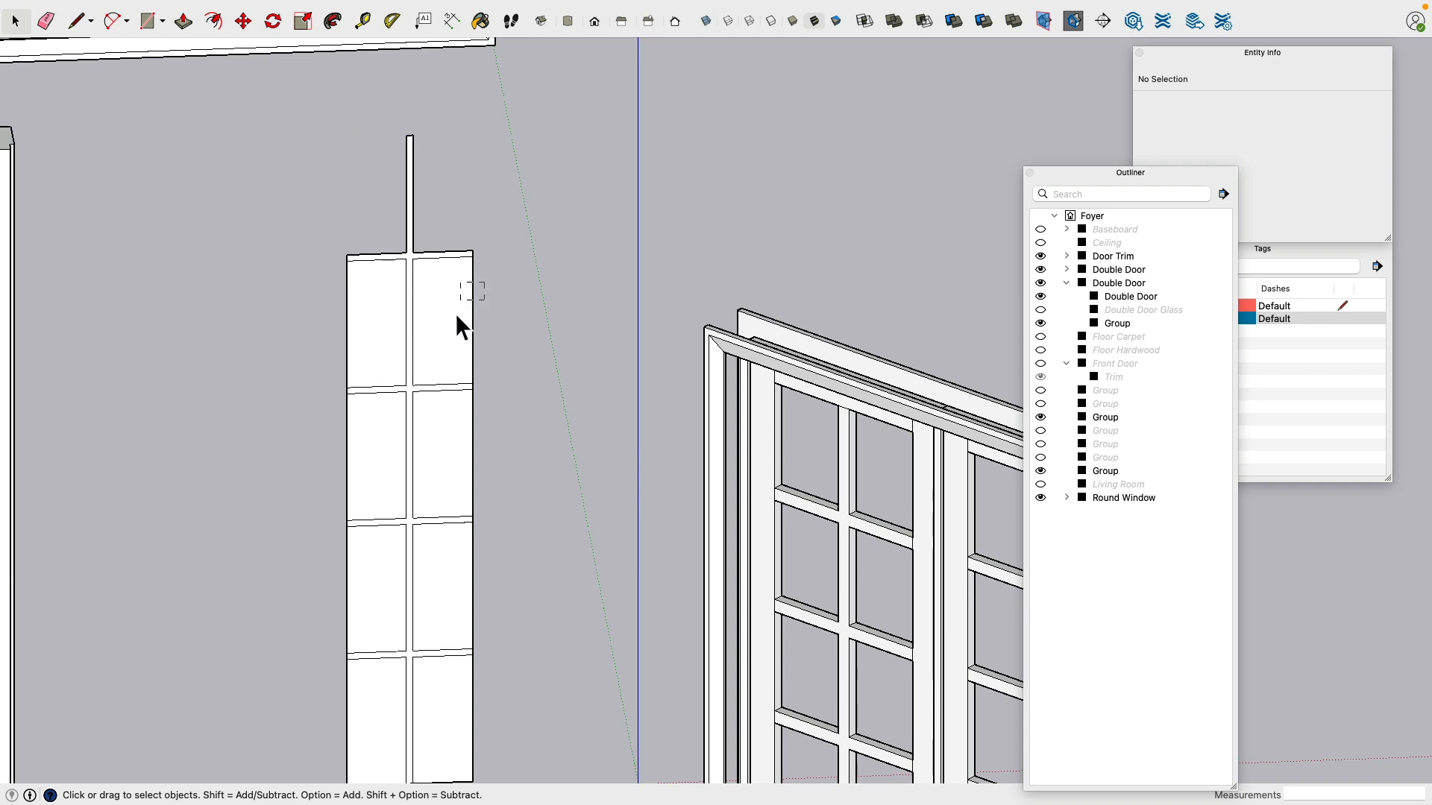
left_click_drag(456, 315, 446, 334)
key("Delete")
left_click_drag(369, 309, 289, 353)
key("Delete")
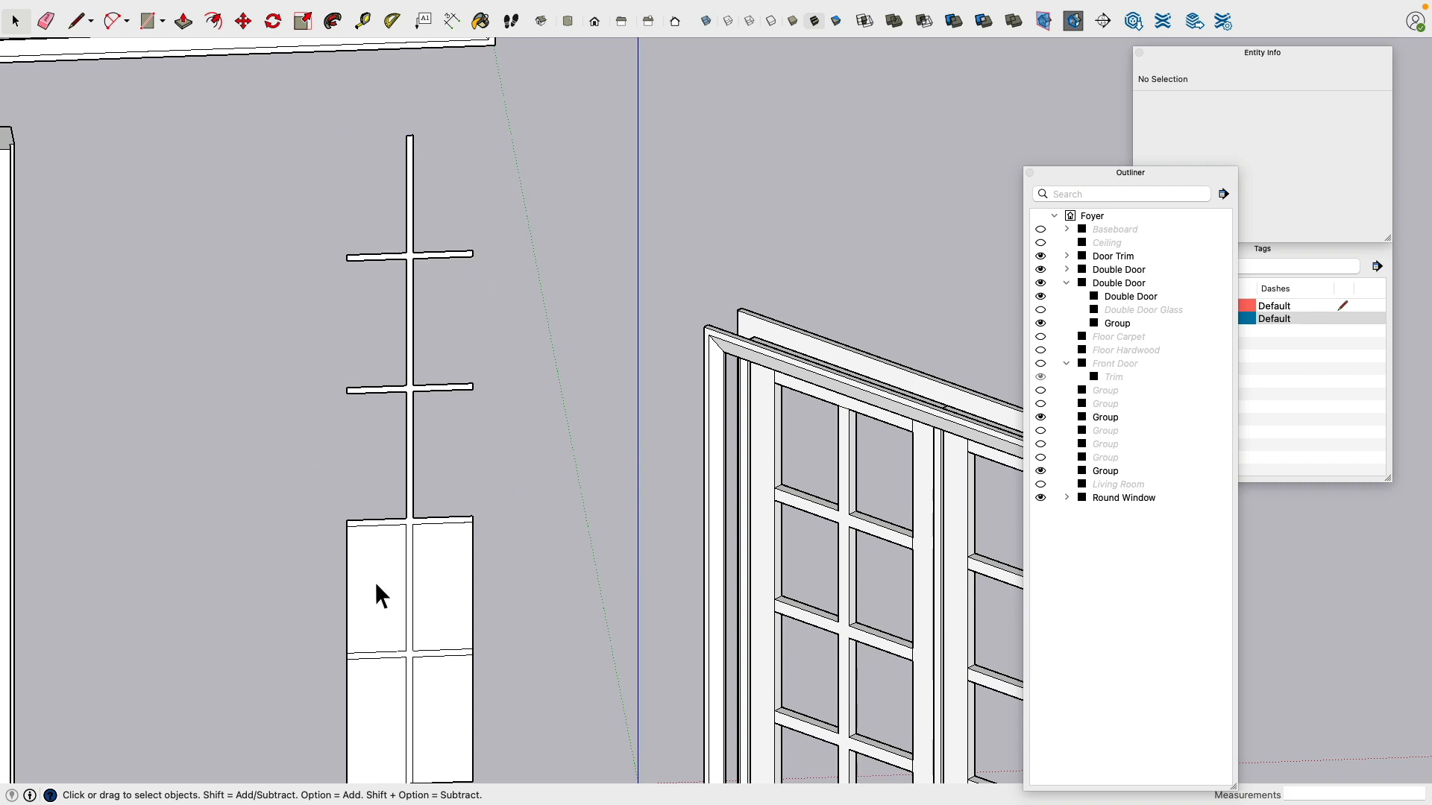
Step: Delete the remaining pane faces and outer edges in the lower two rows of the panel, keeping the bars
middle_click_drag(377, 592, 565, 481)
mouse_move(505, 432)
left_mouse_down()
mouse_move(474, 467)
mouse_move(352, 481)
left_mouse_up()
key("Delete")
key("Delete")
key("Delete")
left_click_drag(363, 627, 357, 690)
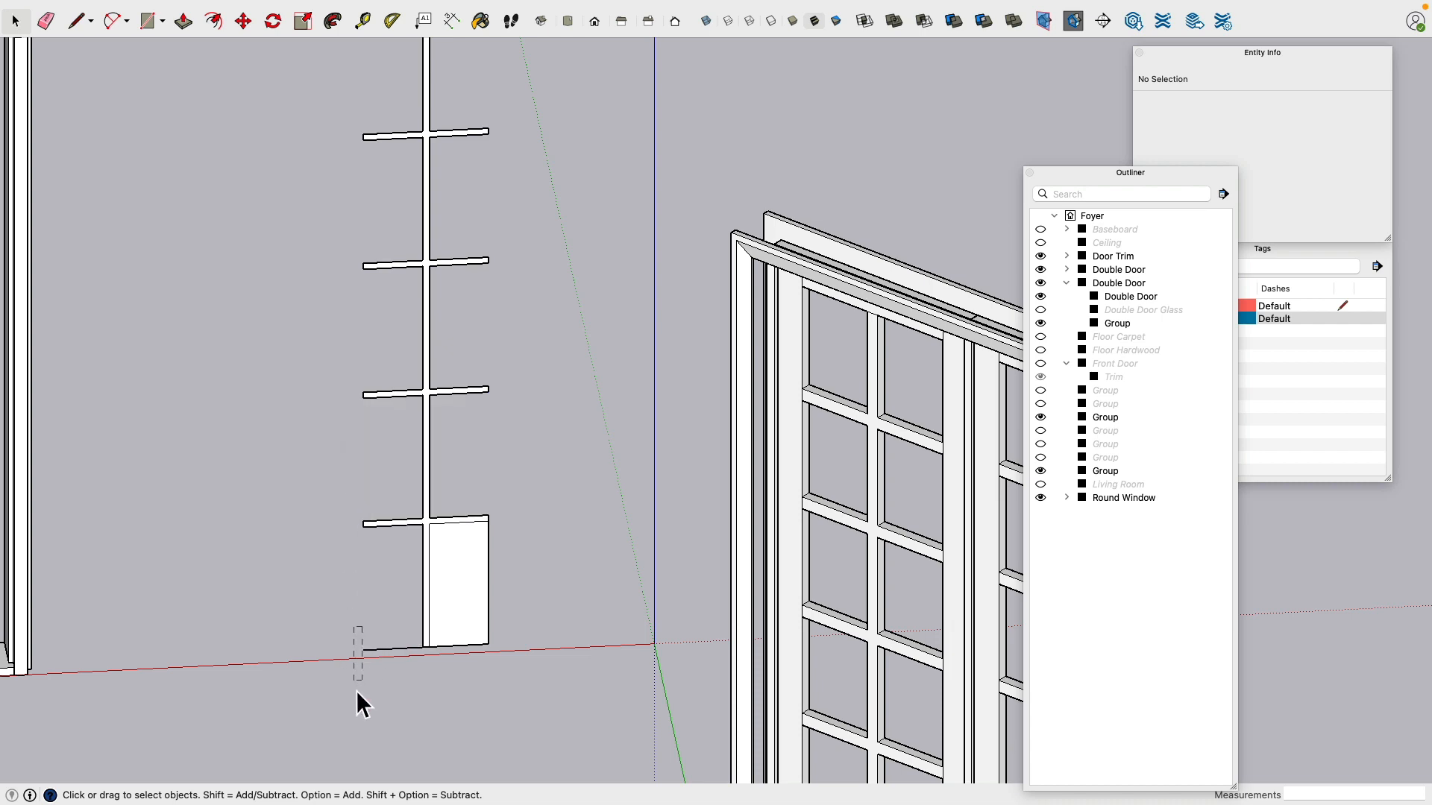
left_click_drag(476, 660, 475, 660)
key("Delete")
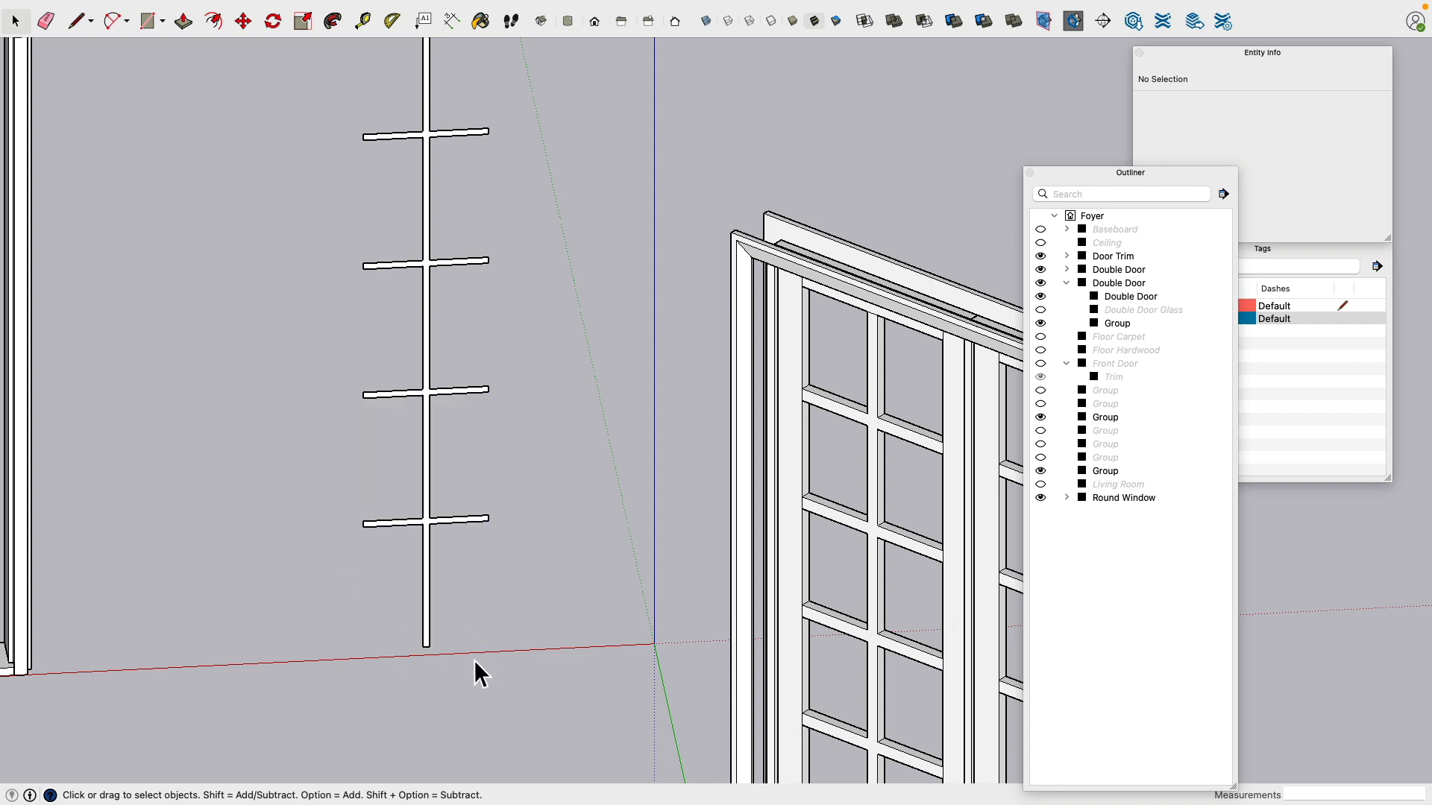
Step: Select the whole flat bar grid and extrude it 0.5" with Push/Pull
scroll(474, 659, "down", 3)
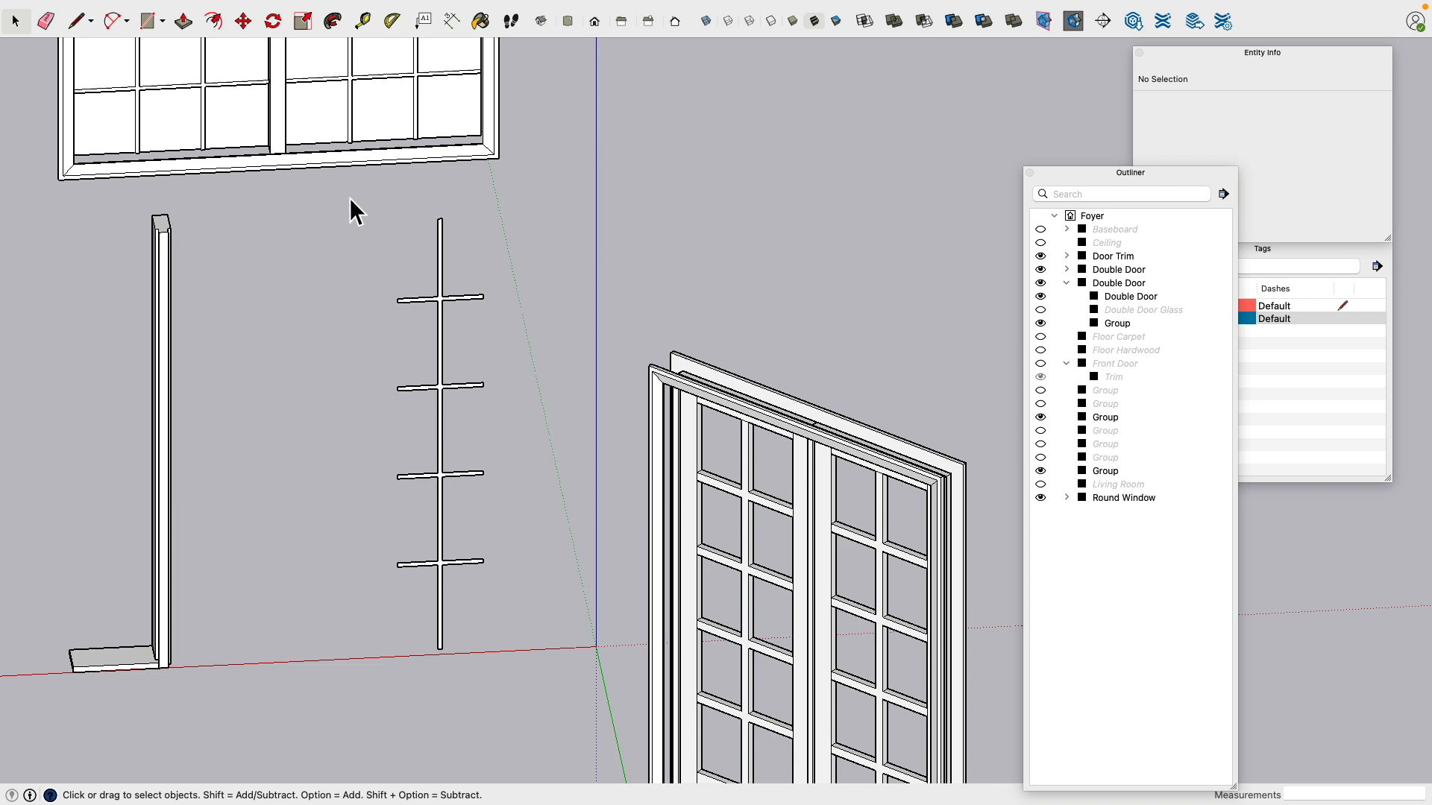
left_click_drag(351, 199, 515, 681)
scroll(451, 307, "up", 3)
middle_click_drag(454, 272, 400, 328)
left_click(184, 21)
scroll(489, 321, "up", 5)
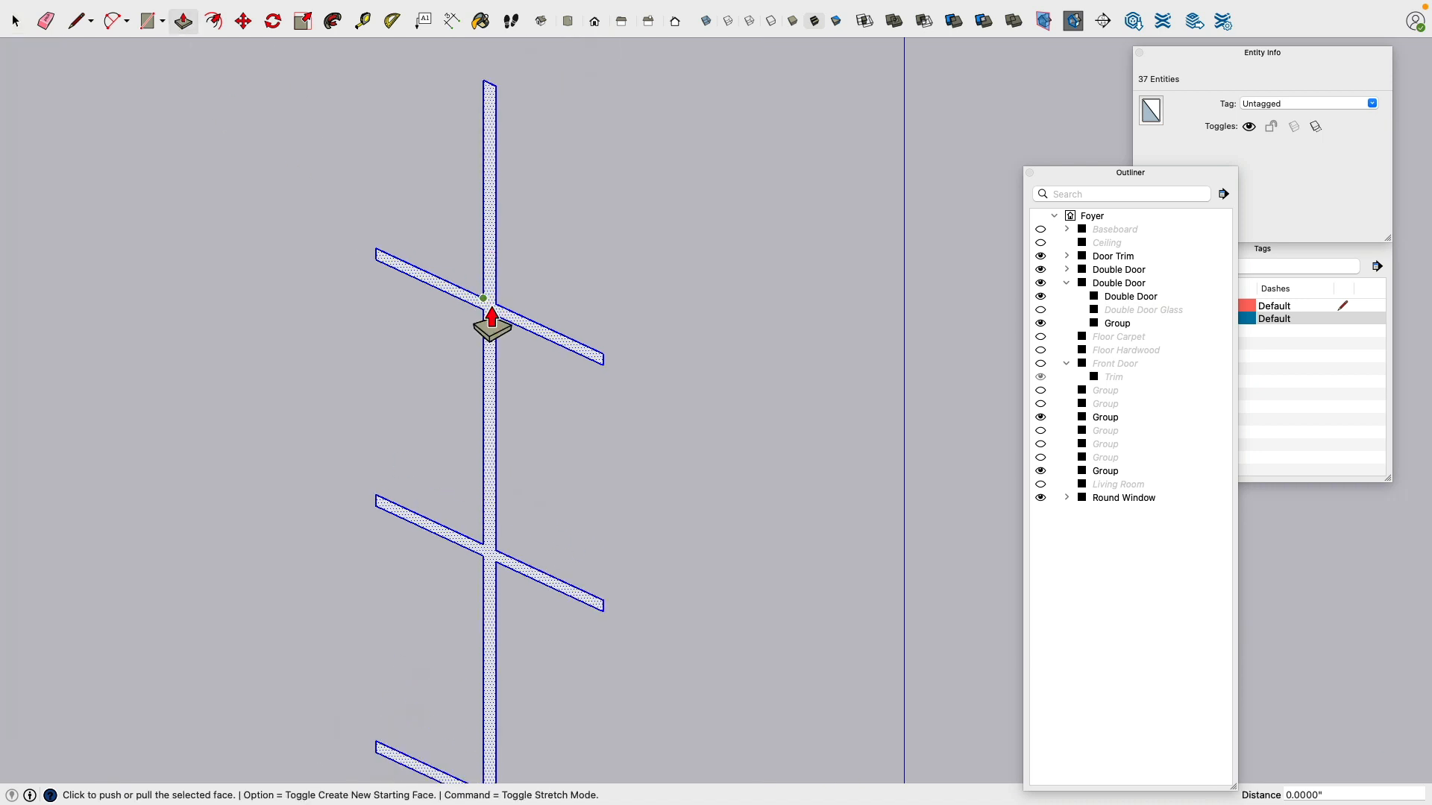
left_click(486, 302)
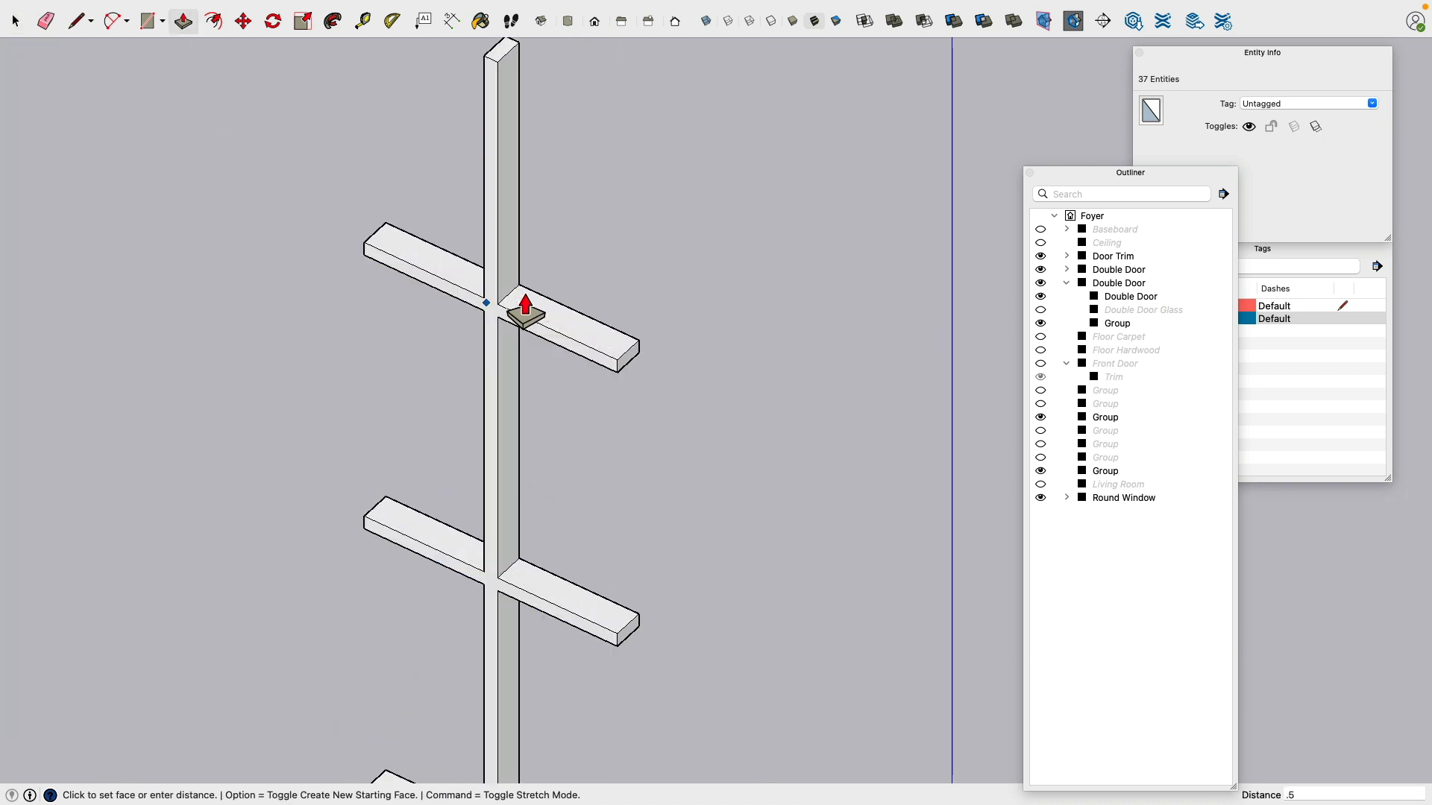
key("Return")
Step: Select all the extruded bar geometry and make it a group
left_click(15, 21)
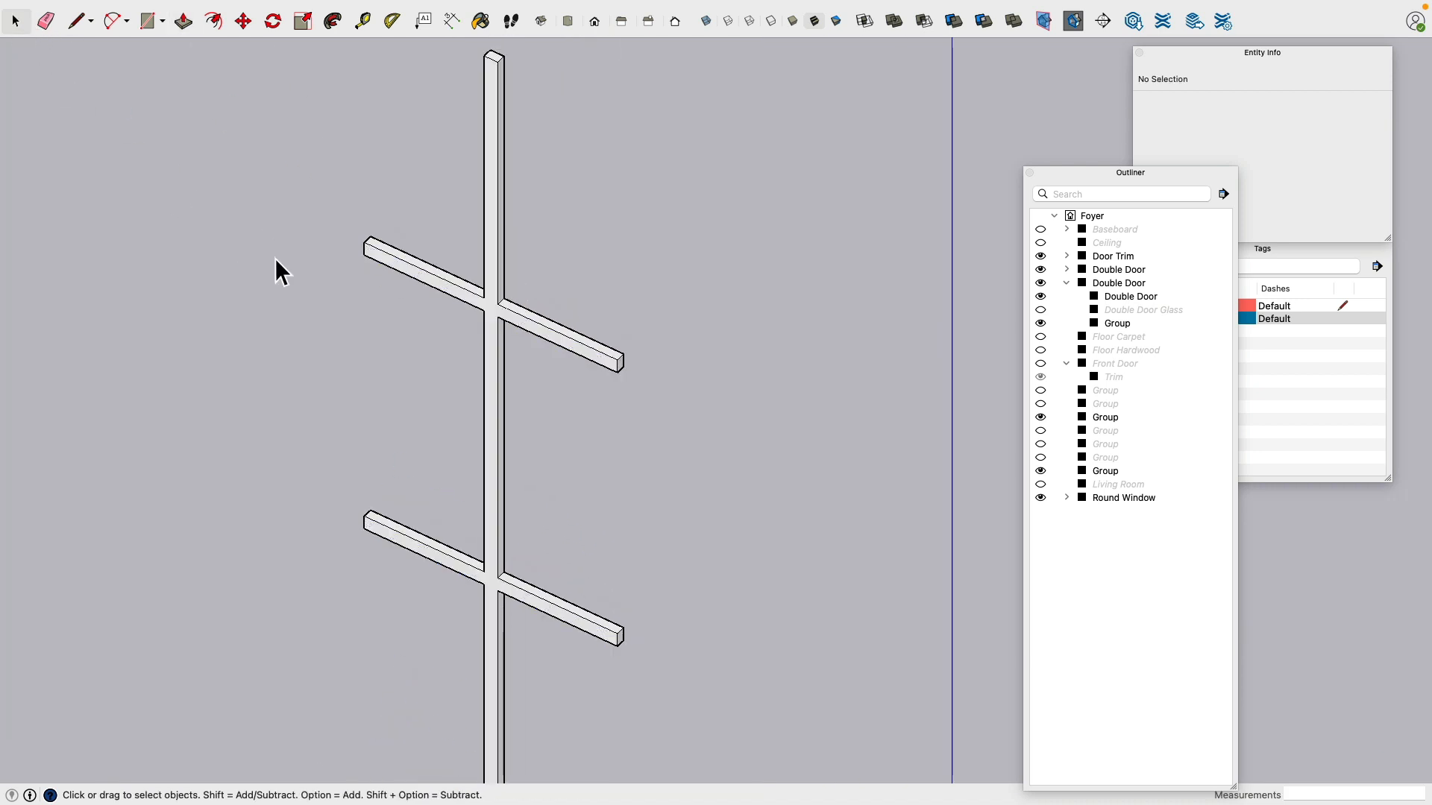
scroll(282, 268, "down", 5)
middle_click_drag(284, 275, 313, 161)
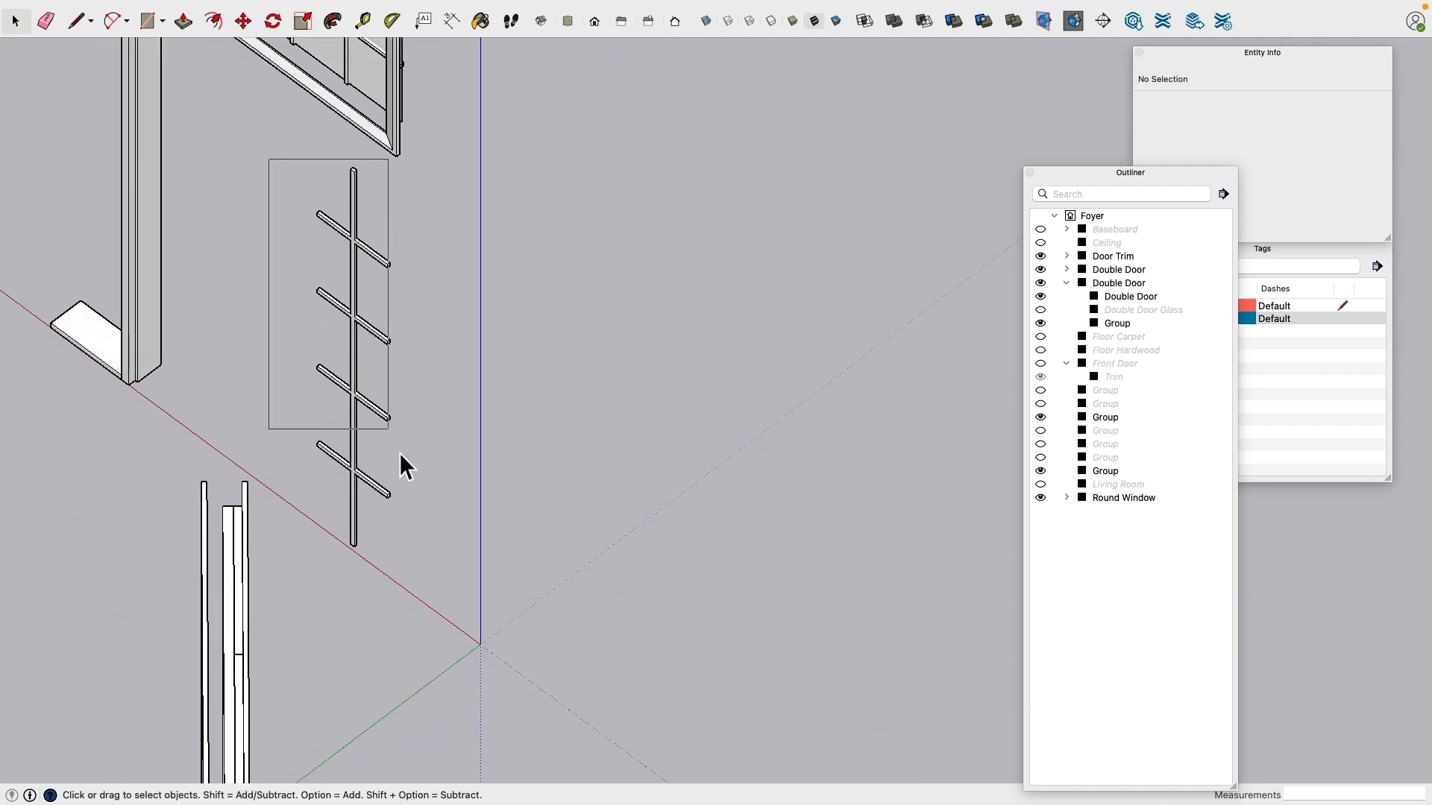
left_click_drag(409, 615, 408, 610)
right_click(354, 251)
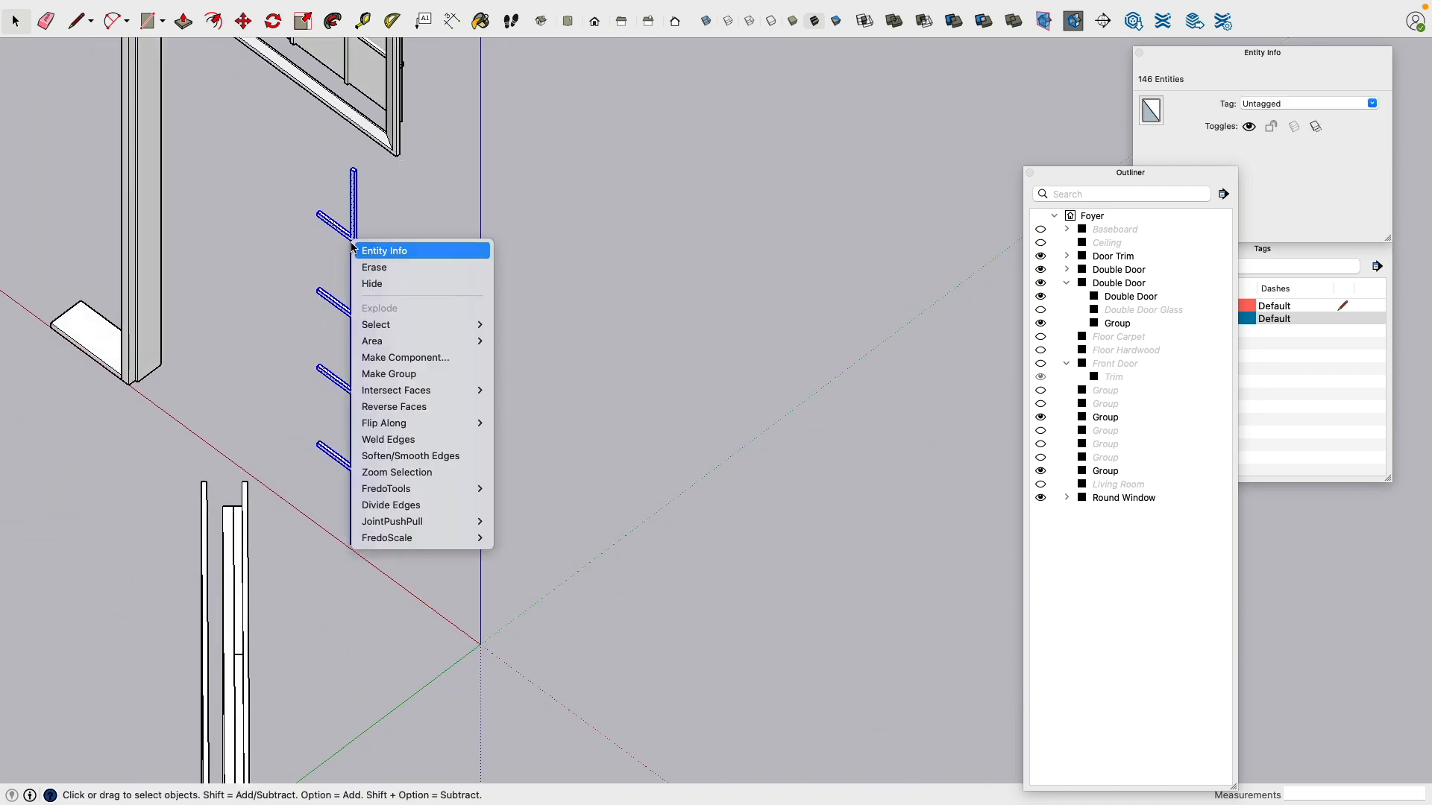
key("Return")
Step: Bring back the hidden Foyer objects, and hide the ceiling and the surrounding wall group
left_click(270, 287)
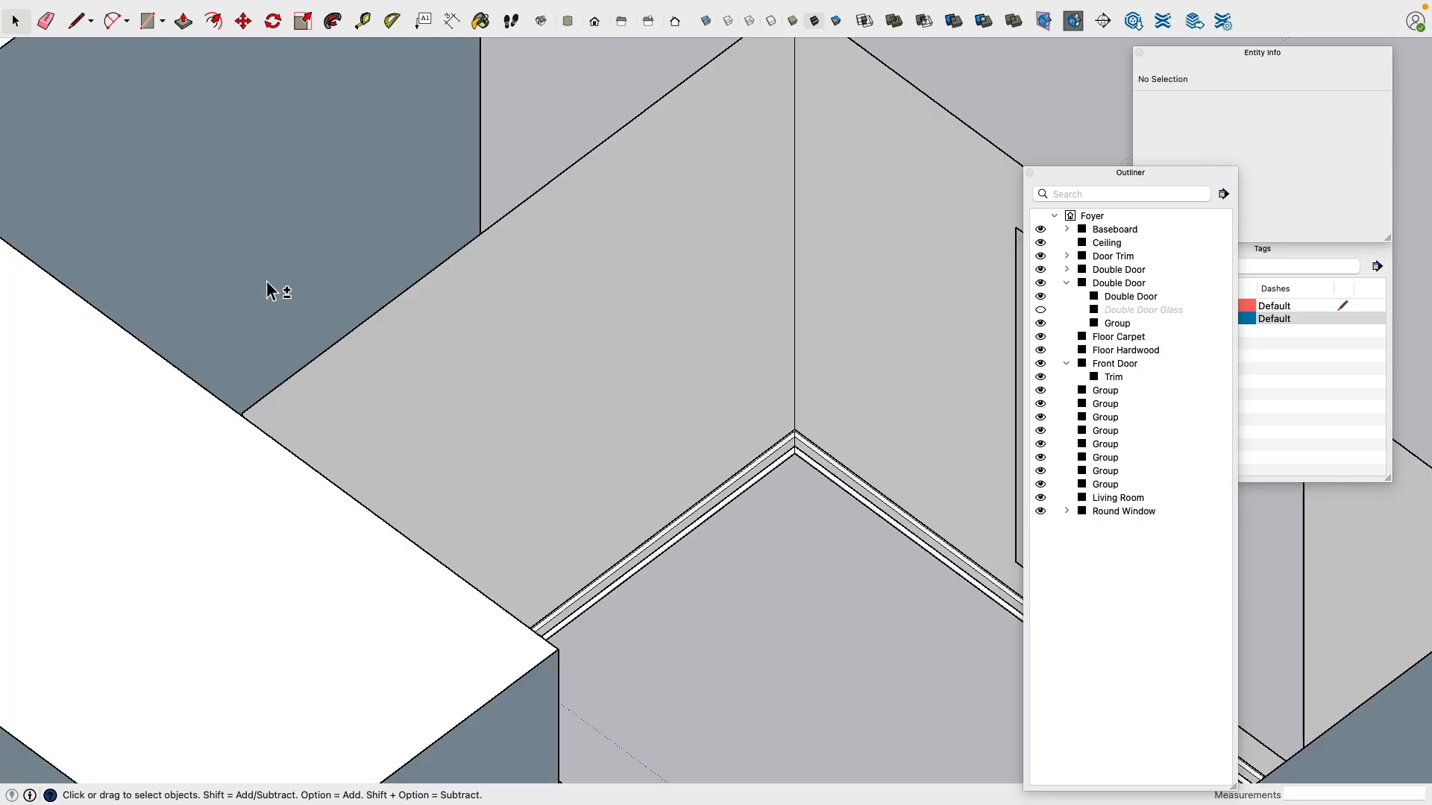
scroll(266, 280, "down", 6)
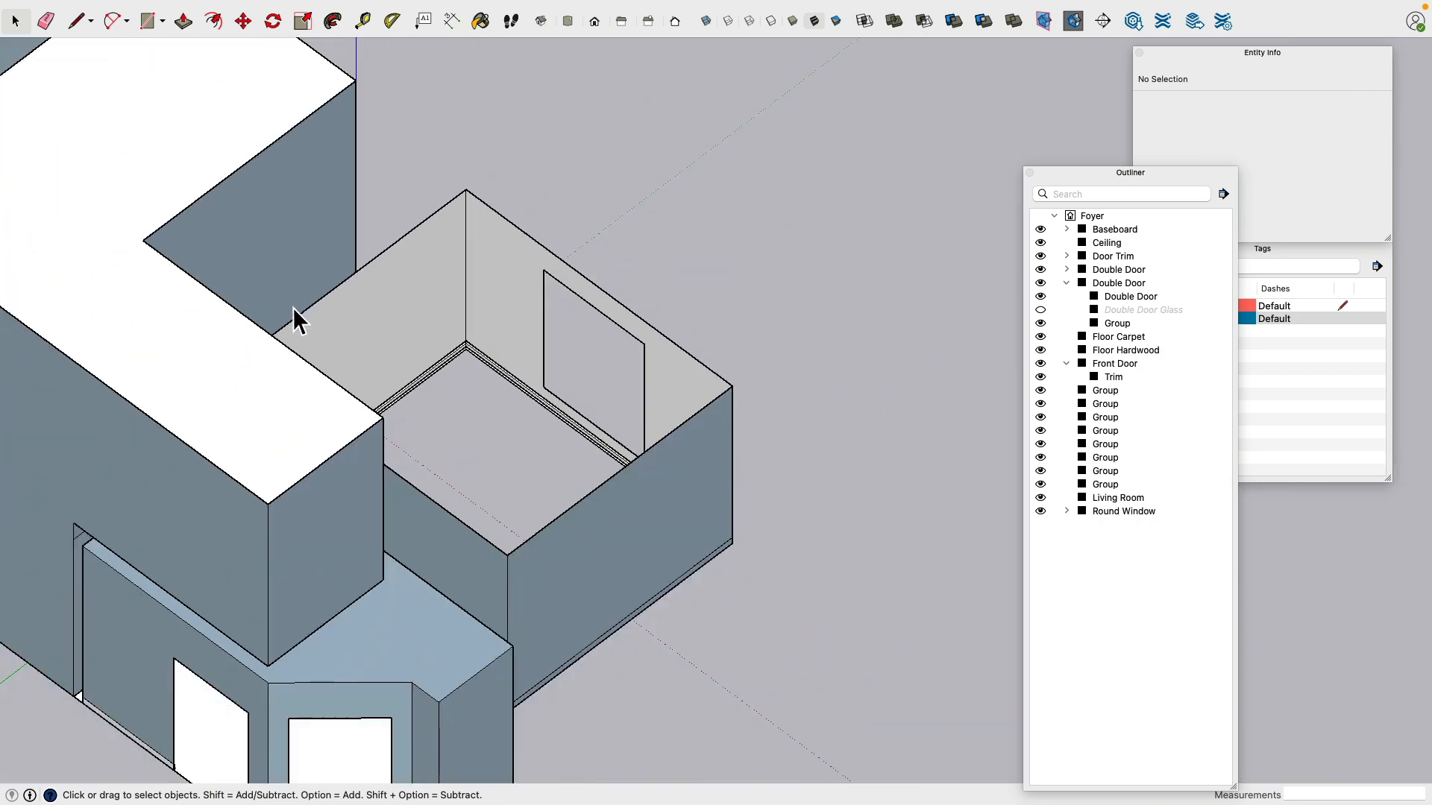
mouse_move(293, 307)
middle_mouse_down()
mouse_move(736, 281)
mouse_move(455, 242)
mouse_move(681, 440)
mouse_move(424, 266)
mouse_move(460, 307)
middle_mouse_up()
scroll(465, 159, "up", 4)
key("super+e")
left_click(352, 333)
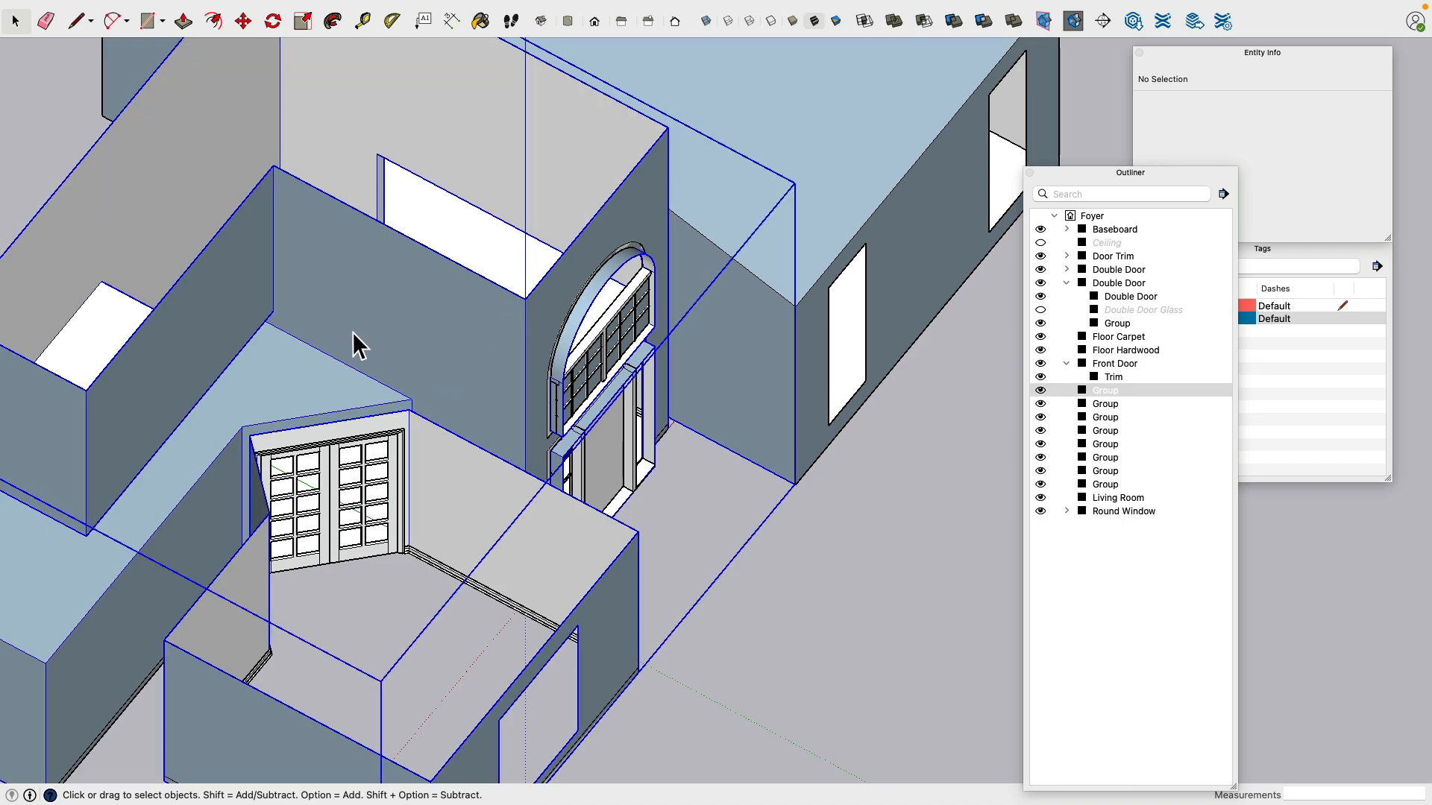
key("super+e")
Step: Move the bar grid group 0.75" deeper into its narrow sidelight opening beside the door panel
mouse_move(352, 332)
middle_mouse_down()
mouse_move(773, 313)
mouse_move(790, 499)
mouse_move(917, 537)
mouse_move(821, 320)
middle_mouse_up()
scroll(791, 499, "up", 3)
scroll(790, 499, "up", 3)
scroll(805, 373, "up", 3)
middle_click_drag(791, 405, 745, 456)
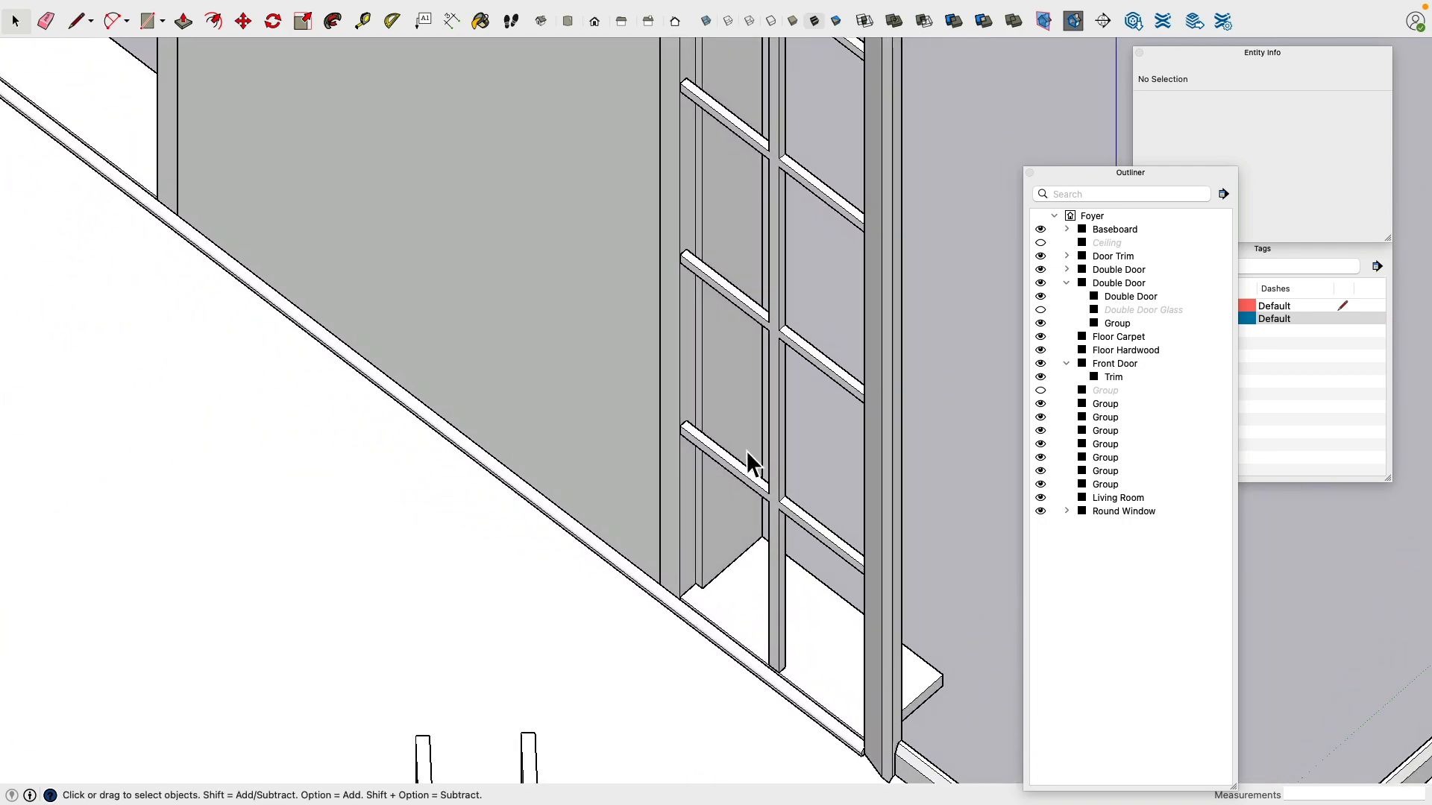
scroll(744, 452, "up", 3)
left_click(626, 414)
scroll(589, 399, "up", 2)
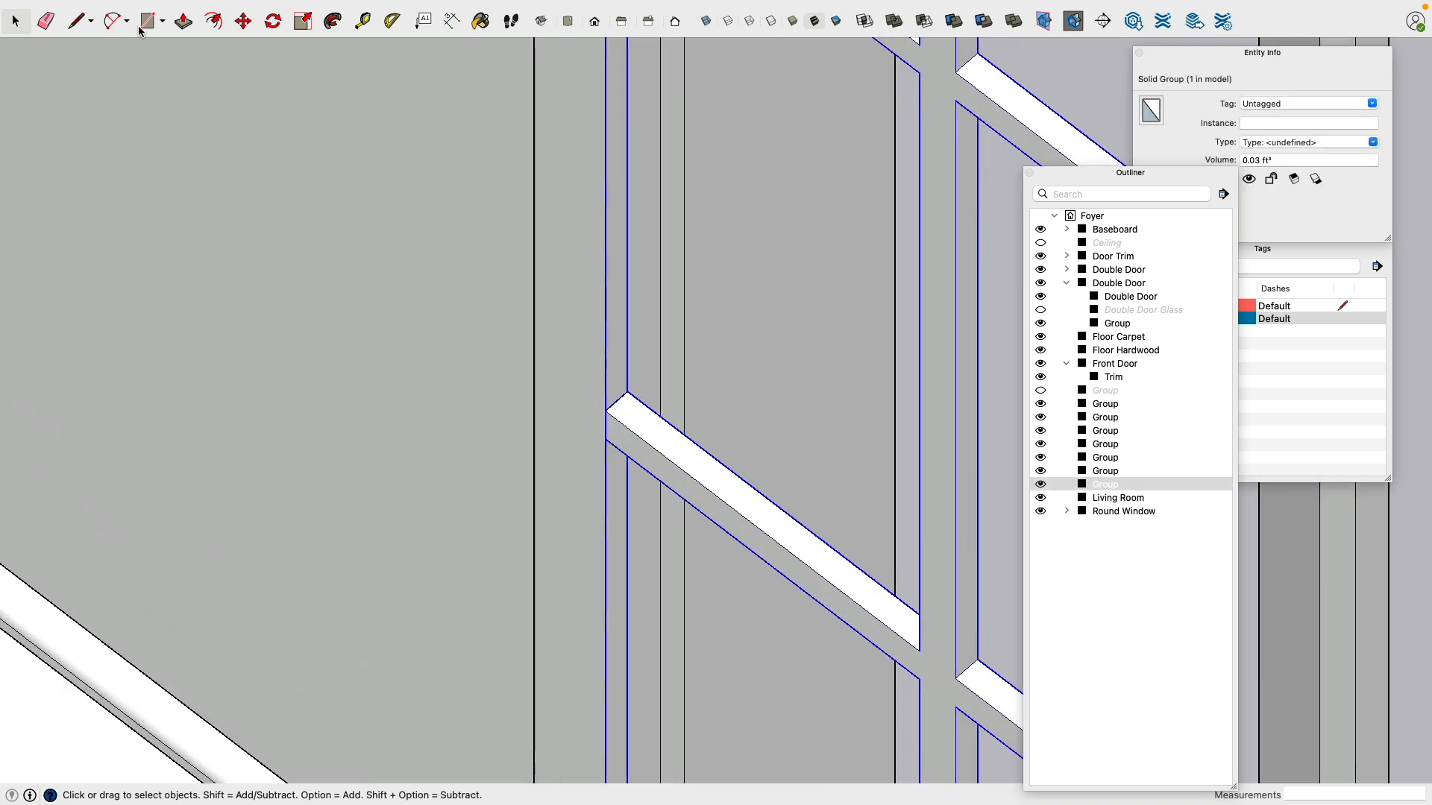
left_click(243, 22)
left_click(644, 402)
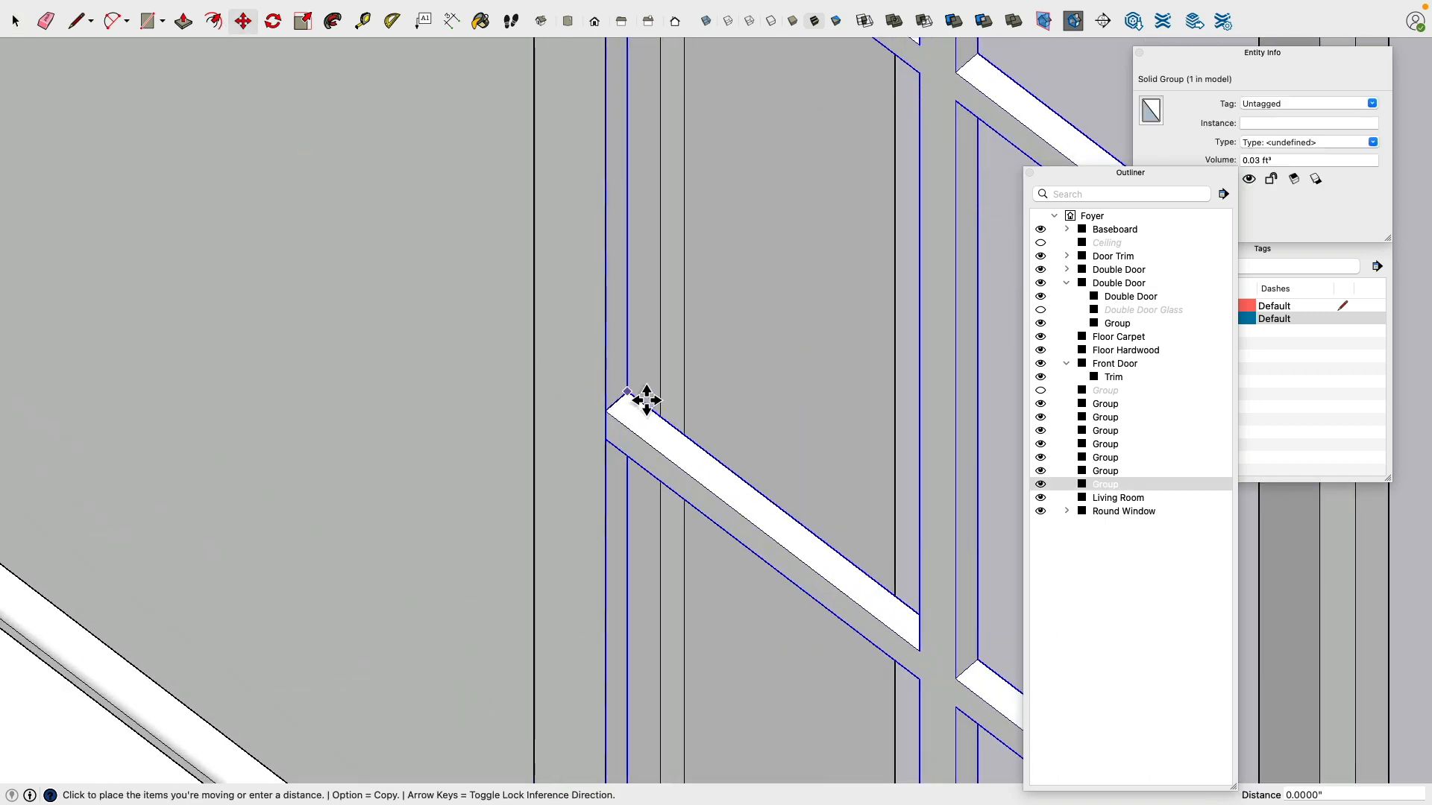
left_click(675, 376)
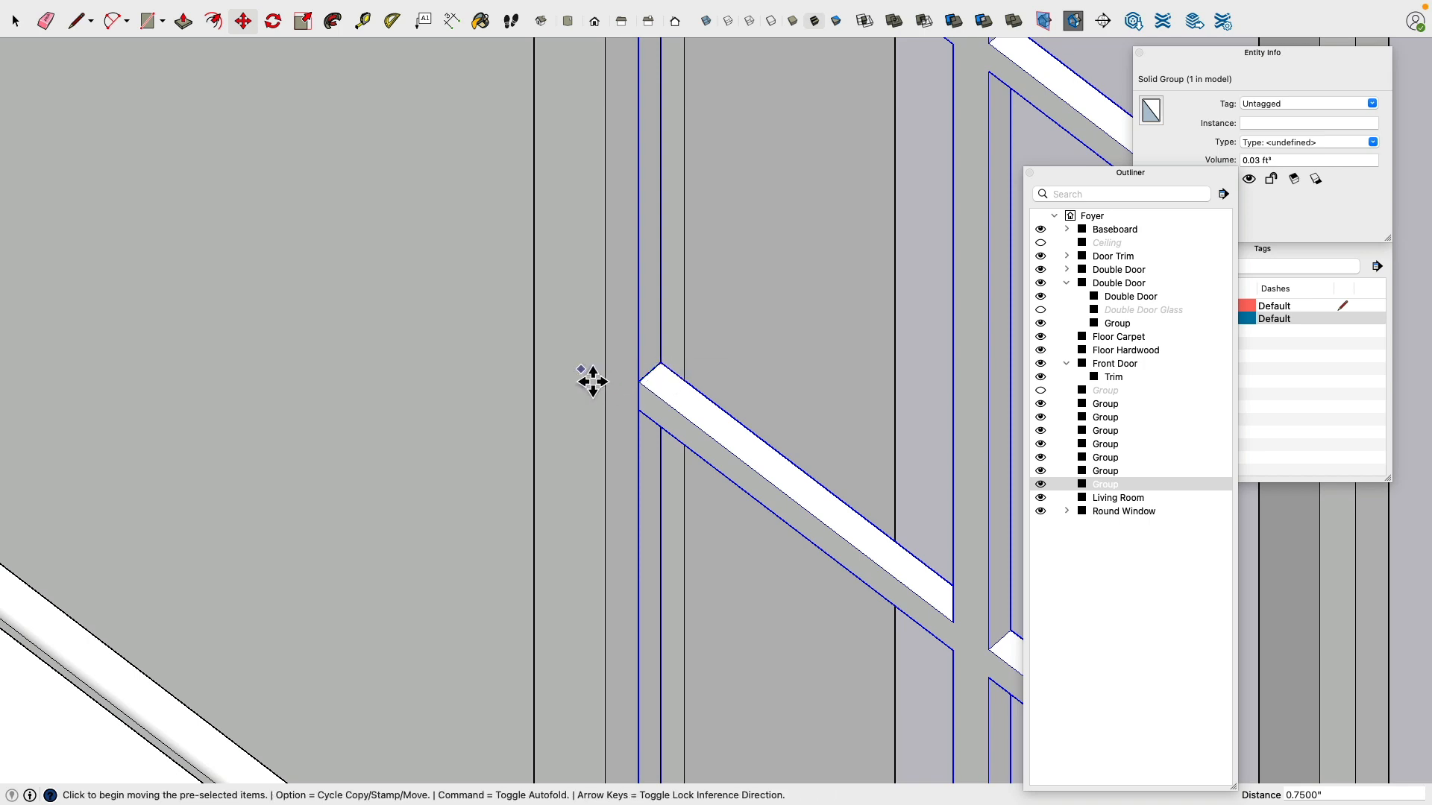
Step: Copy the bar grid group along the red axis into the opposite sidelight opening
scroll(584, 380, "down", 5)
middle_click_drag(585, 380, 295, 264)
left_click(15, 21)
scroll(651, 352, "up", 3)
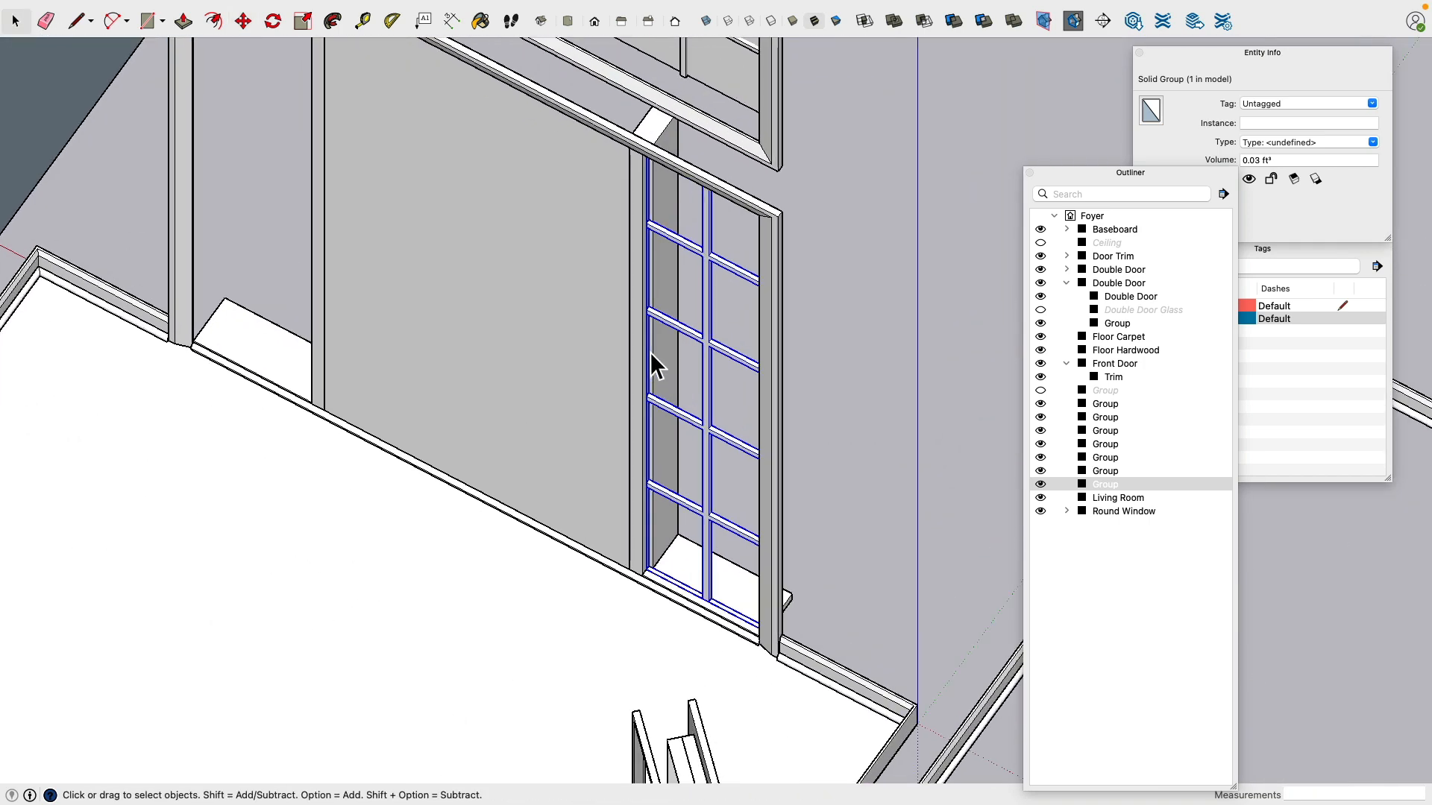
left_click(241, 22)
key("alt")
left_click(745, 558)
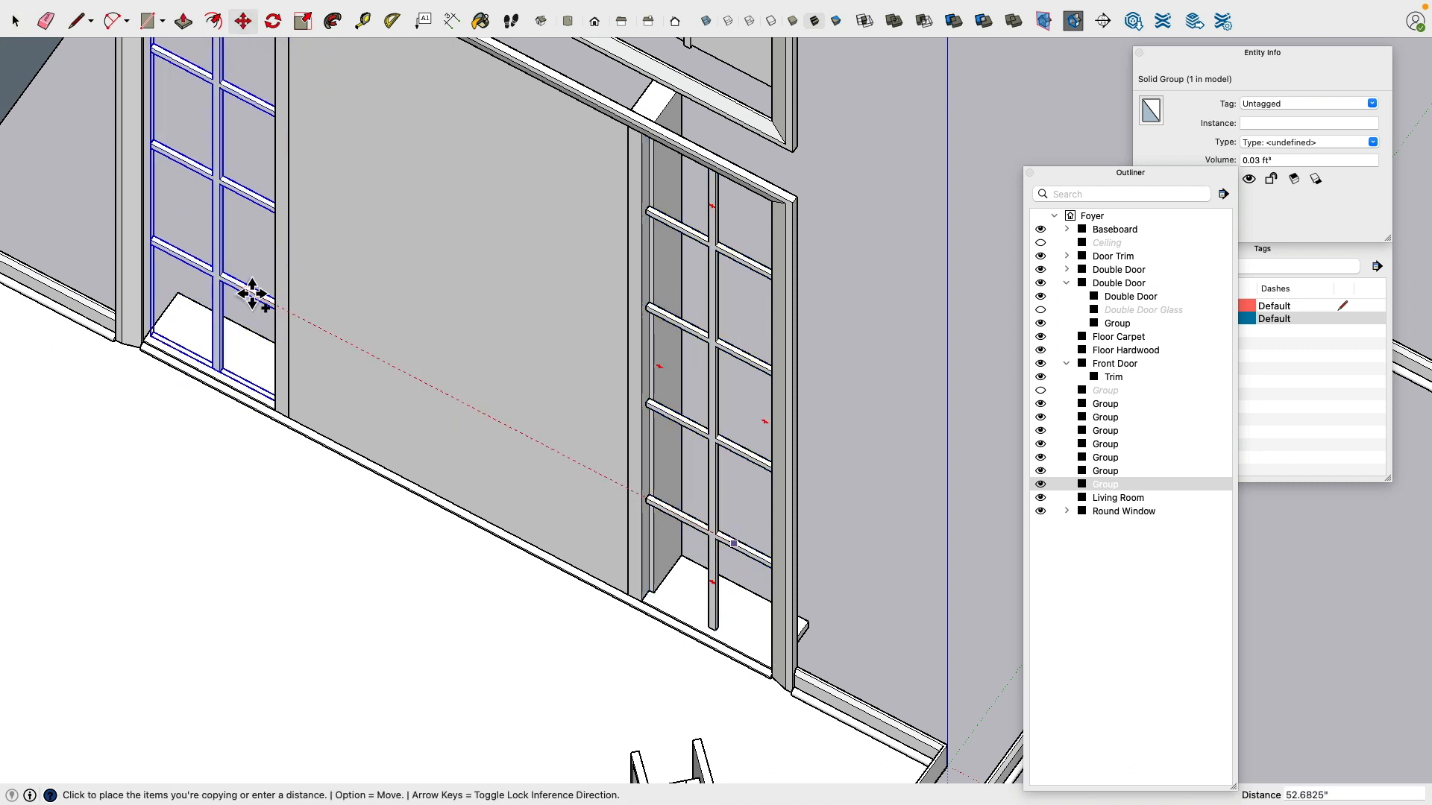
left_click(191, 300)
Step: Move the copied bar grid about 6.94" until its corner meets the jamb beside the door panel, and clear the selection
scroll(191, 300, "down", 5)
middle_click_drag(447, 320, 425, 396)
scroll(316, 472, "up", 4)
scroll(396, 480, "up", 6)
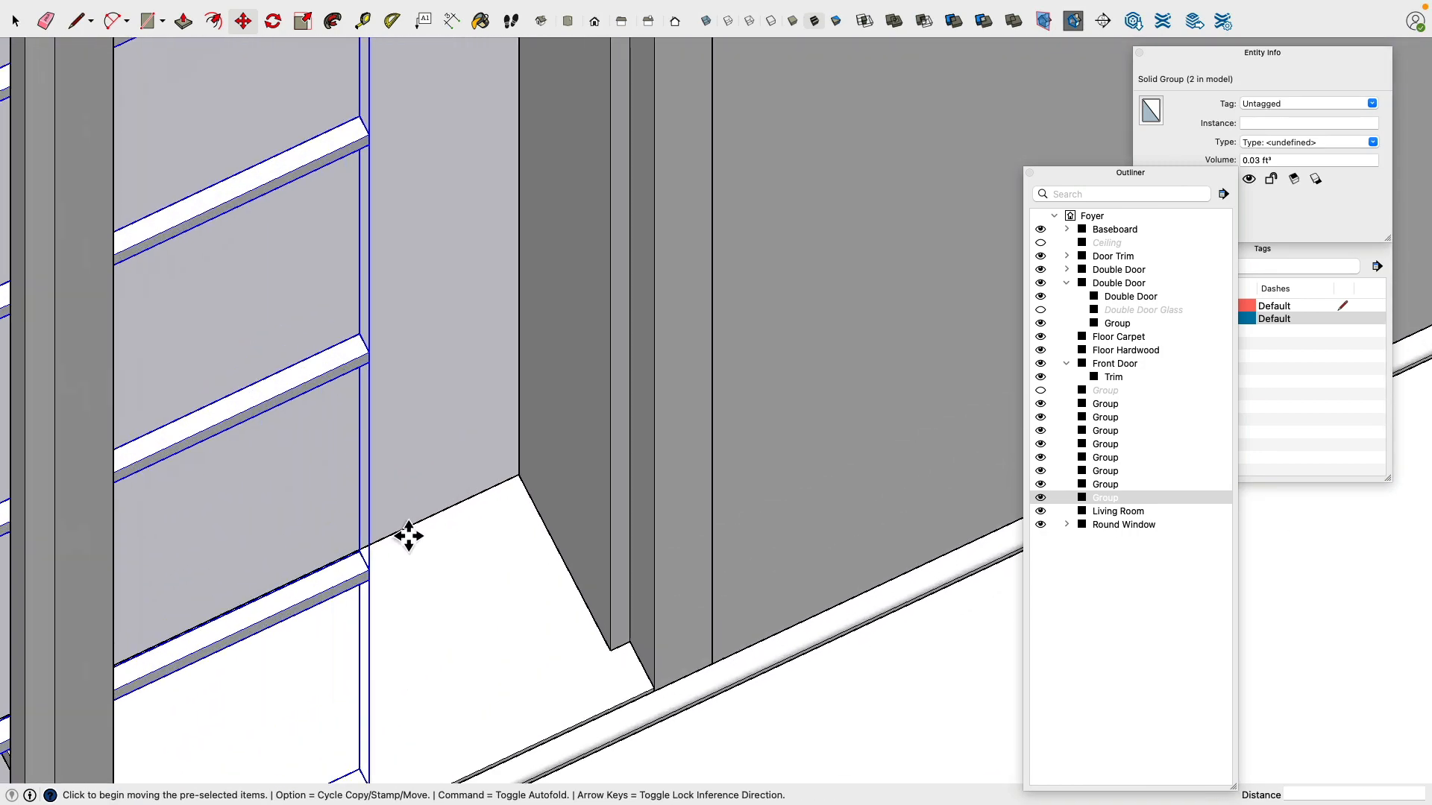
left_click(367, 569)
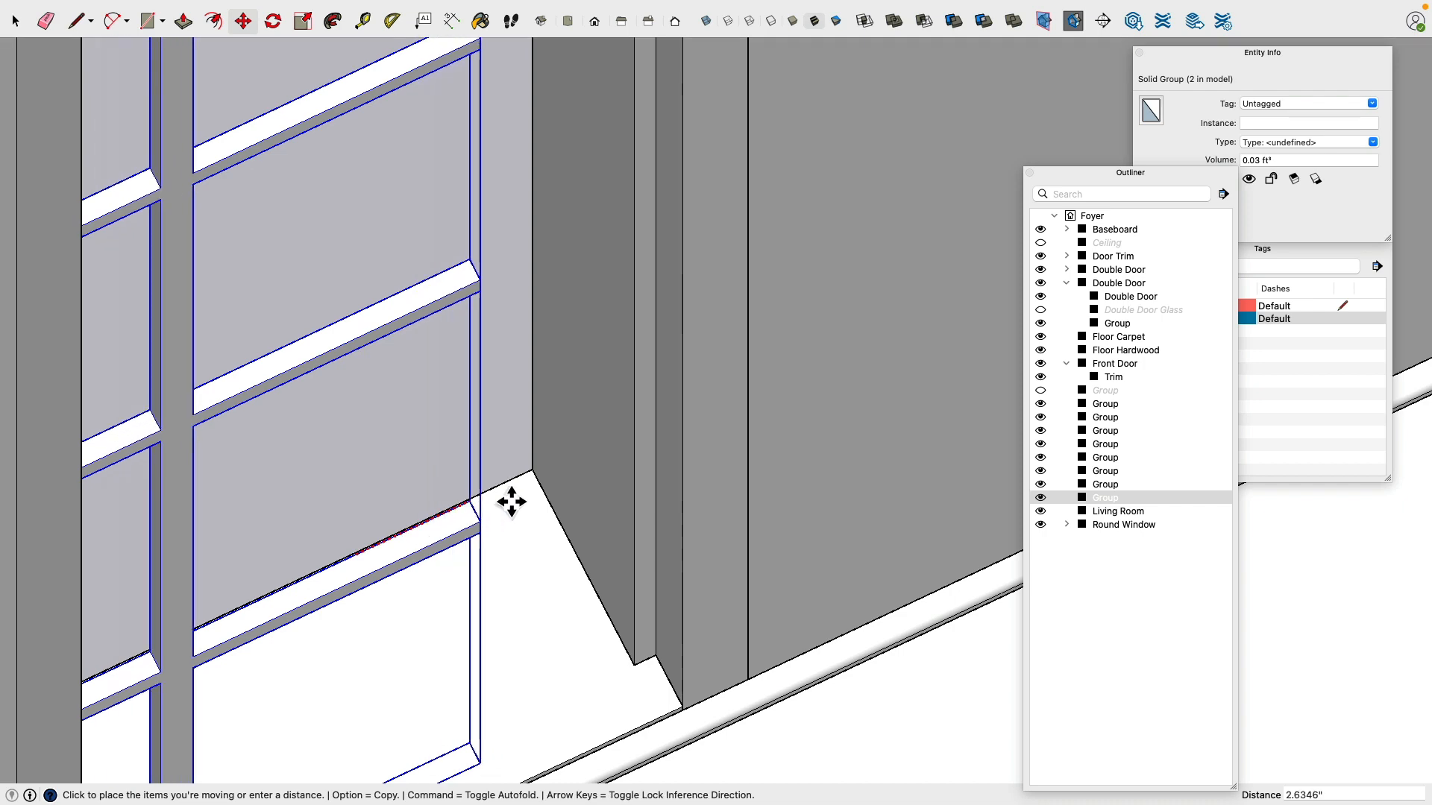
left_click(663, 418)
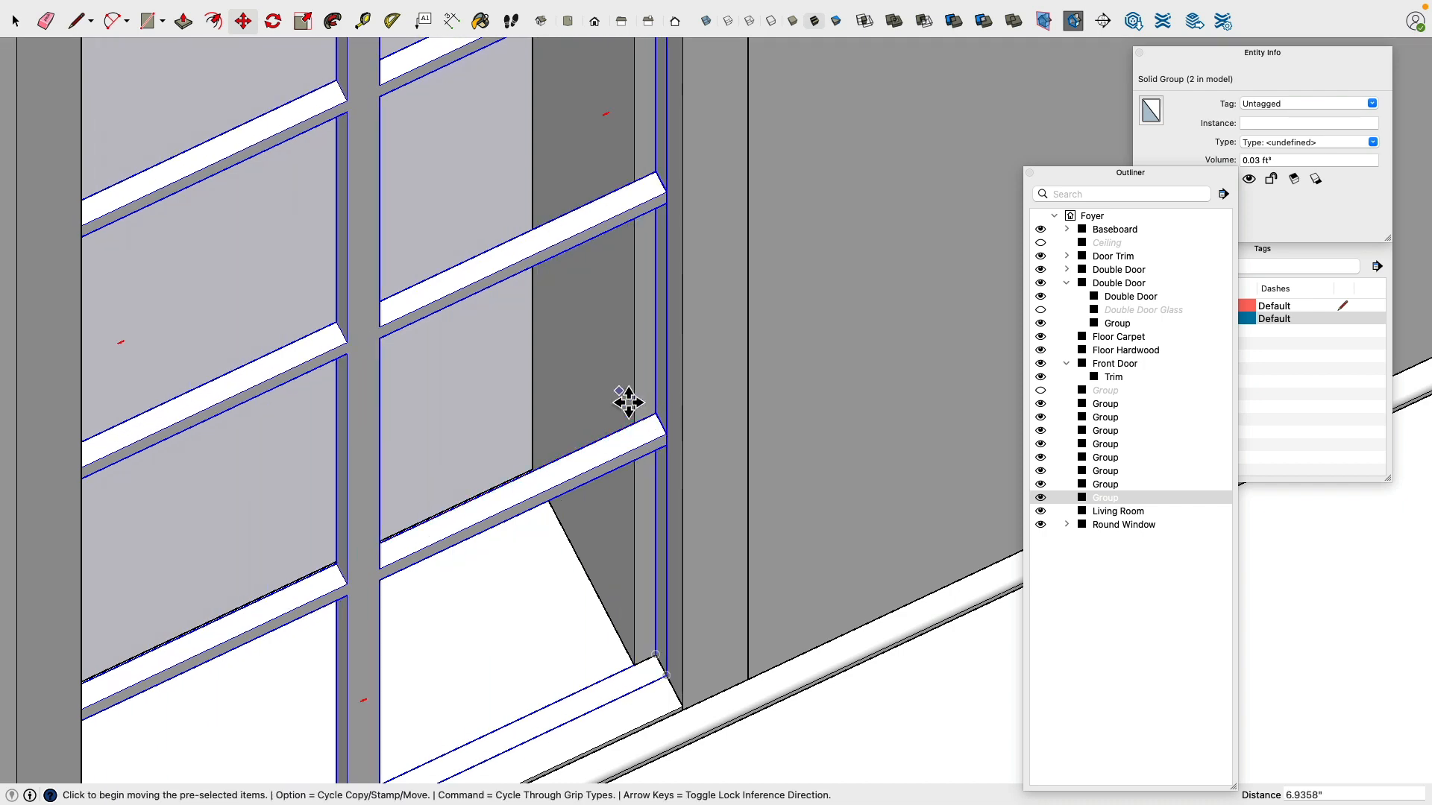
scroll(626, 400, "down", 6)
middle_click_drag(696, 313, 331, 206)
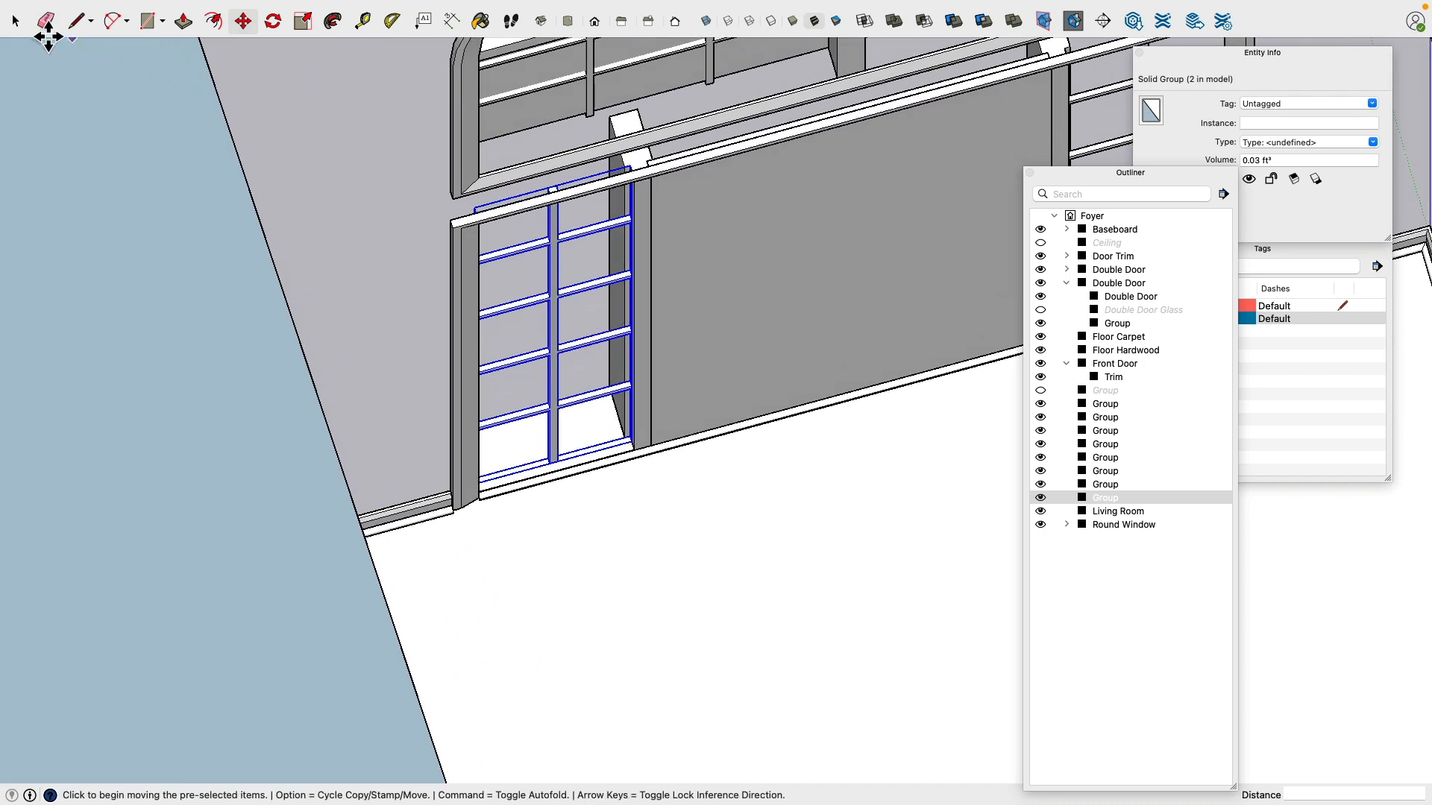
left_click(18, 22)
left_click(446, 212)
Step: Draw a 14" by 65.1" upright rectangle behind the bars of the original sidelight, from the bottom corner to the uppermost crossbar
middle_click_drag(423, 185, 485, 179)
middle_click_drag(551, 293, 650, 351)
scroll(709, 292, "down", 3)
middle_click_drag(740, 240, 841, 328)
scroll(708, 417, "up", 5)
middle_click_drag(703, 396, 693, 389)
left_click(160, 23)
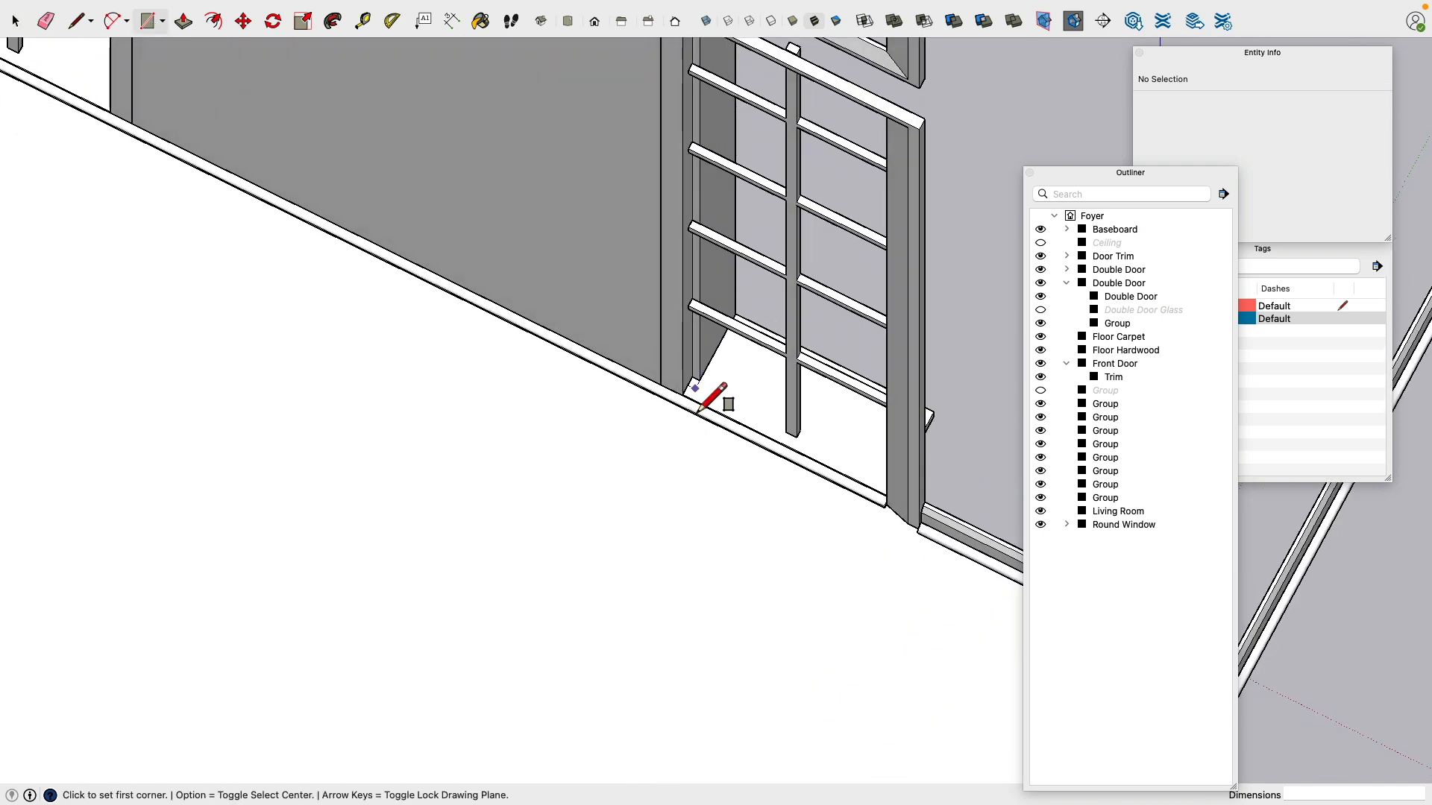
scroll(701, 388, "up", 3)
left_click(693, 386)
scroll(690, 395, "down", 5)
middle_click_drag(684, 408, 895, 329)
middle_click_drag(895, 328, 738, 724, "shift")
middle_click_drag(754, 368, 515, 638)
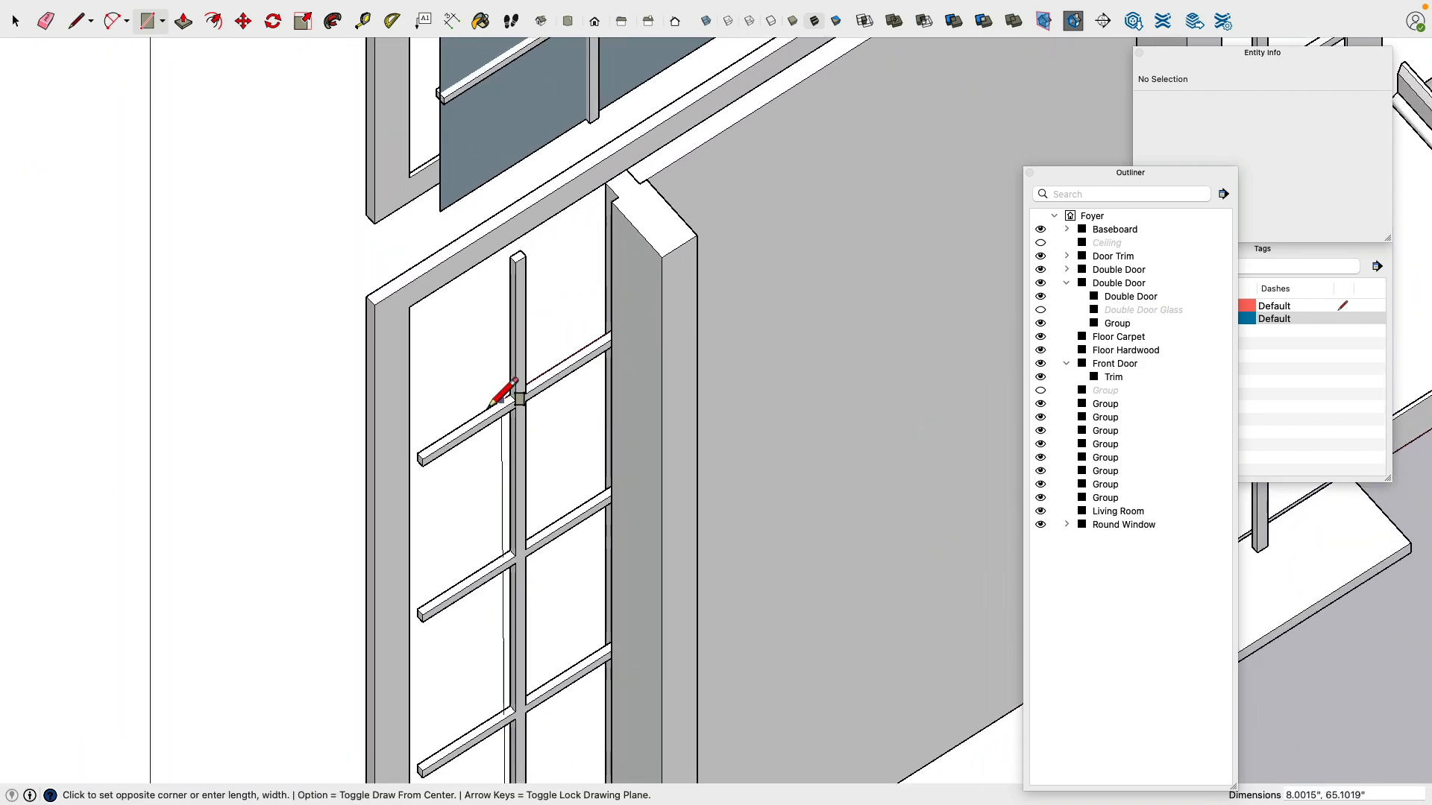
middle_click_drag(457, 403, 404, 367)
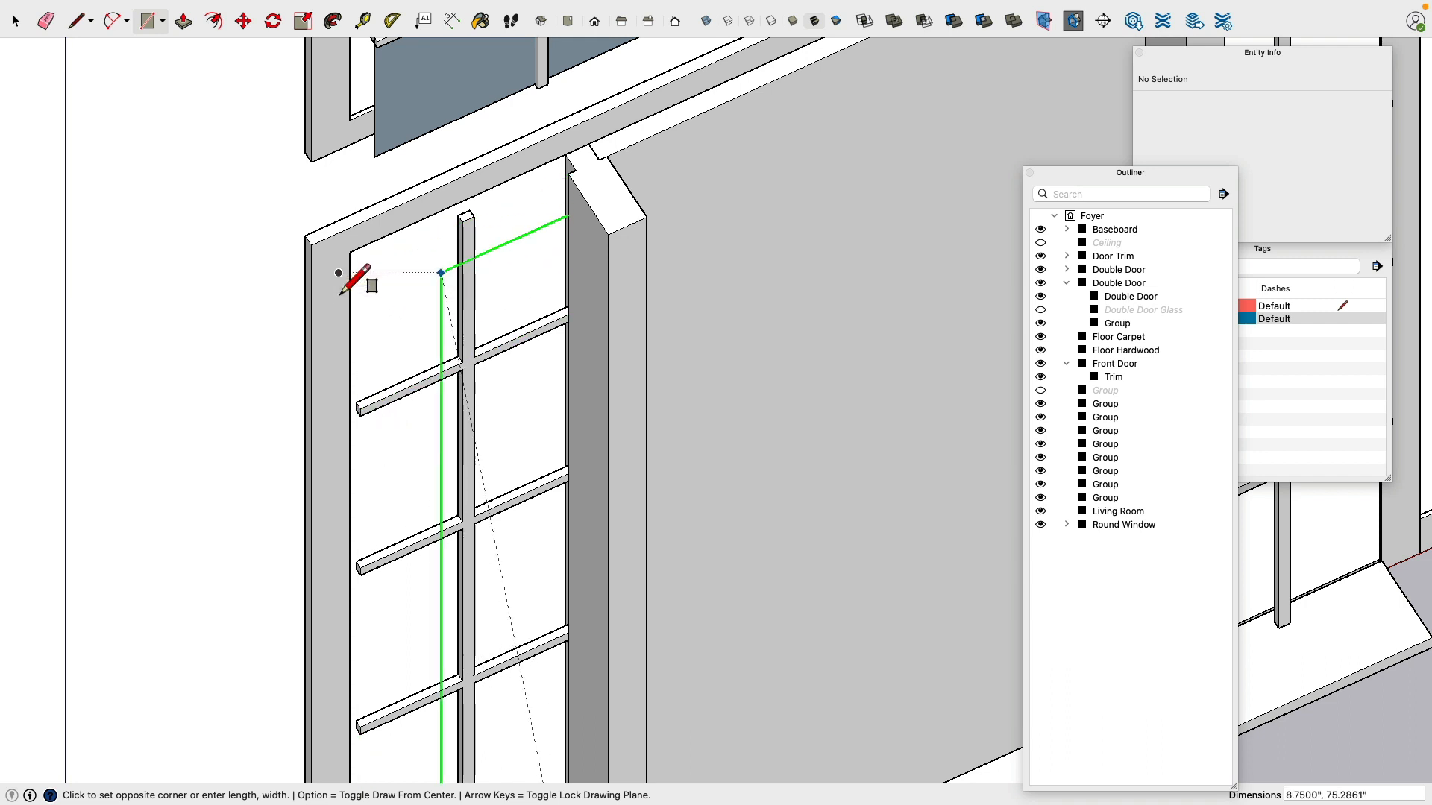
left_click(363, 426)
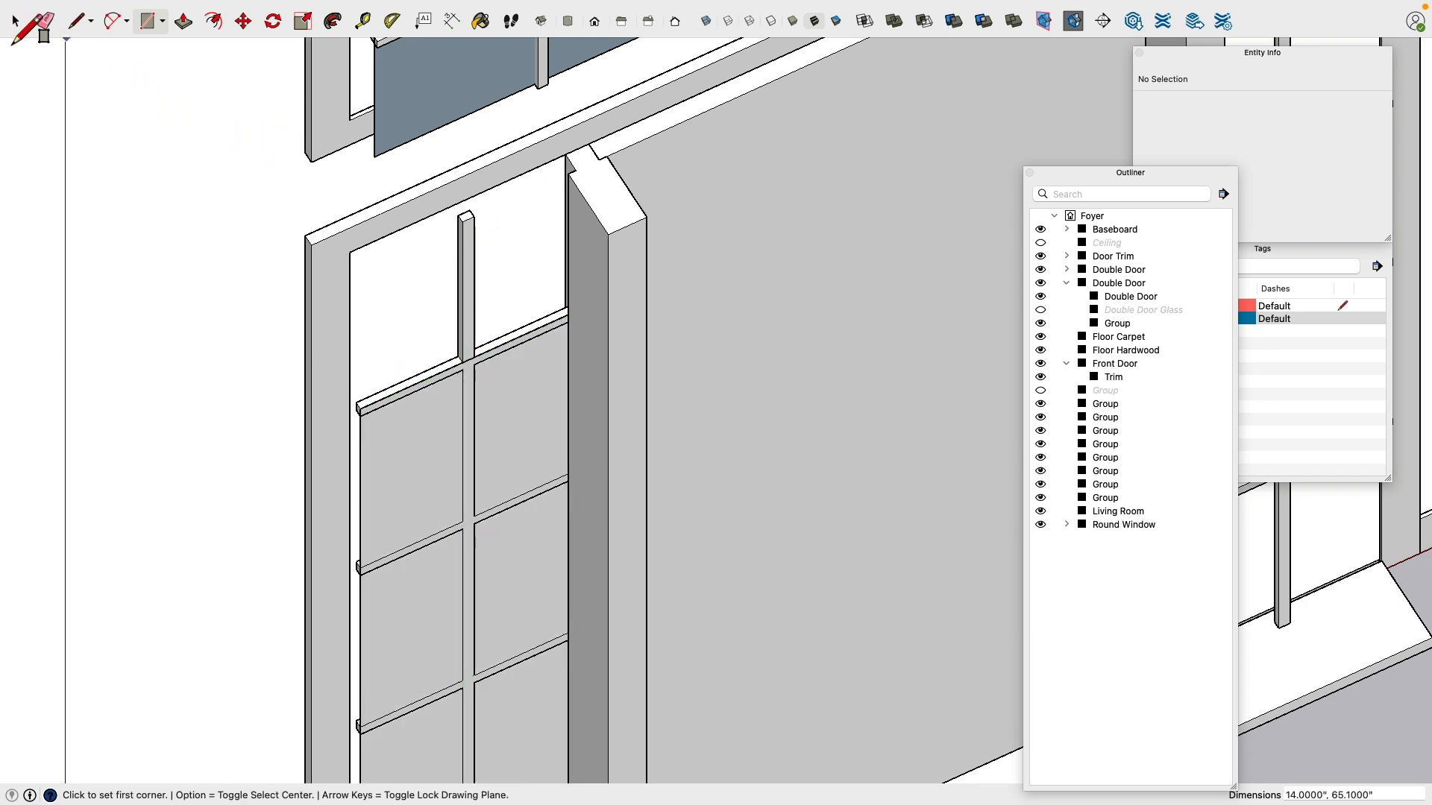
Step: Move the rectangle's top edge up 14.4" to the top of the vertical bar
left_click(15, 21)
left_click(414, 391)
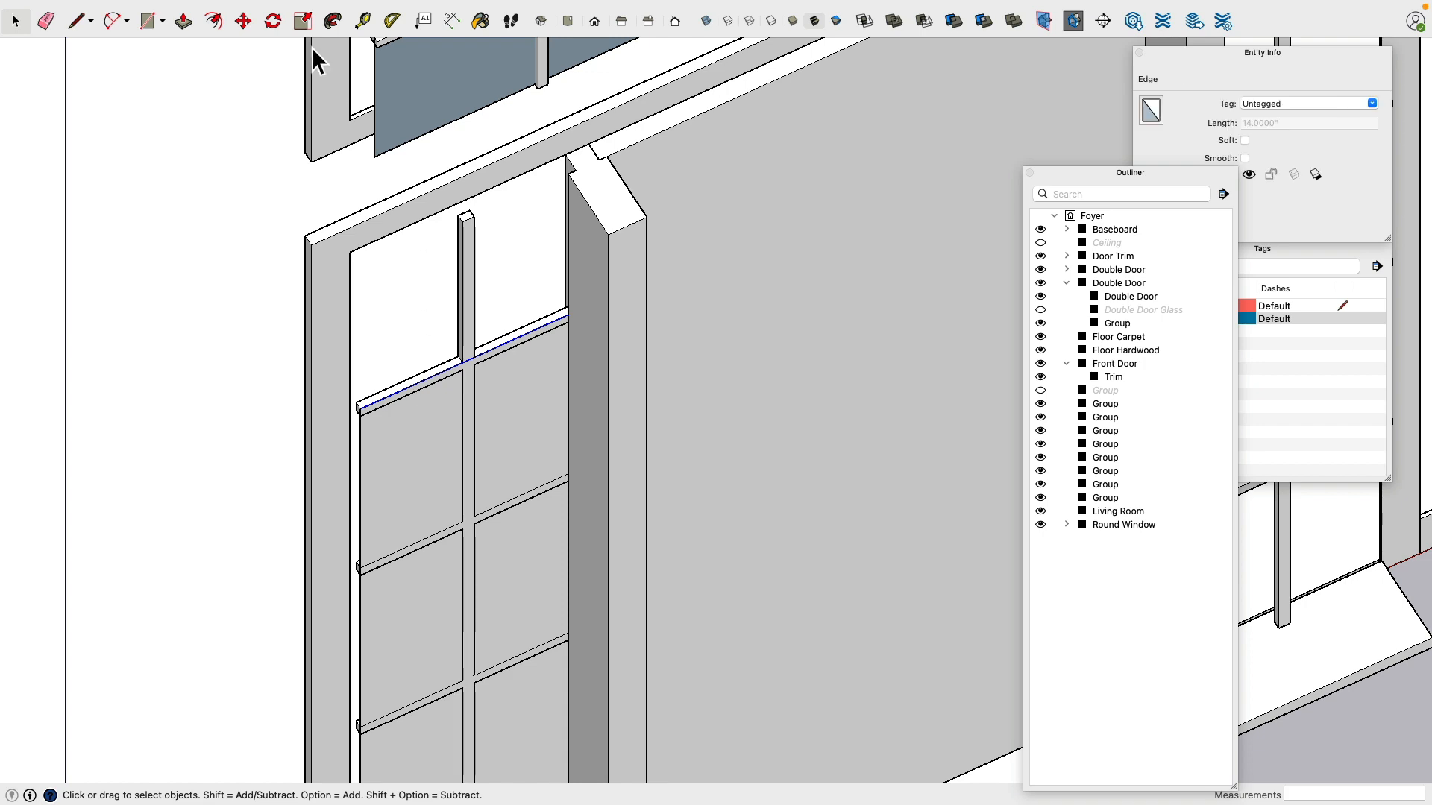
left_click(243, 21)
left_click(474, 357)
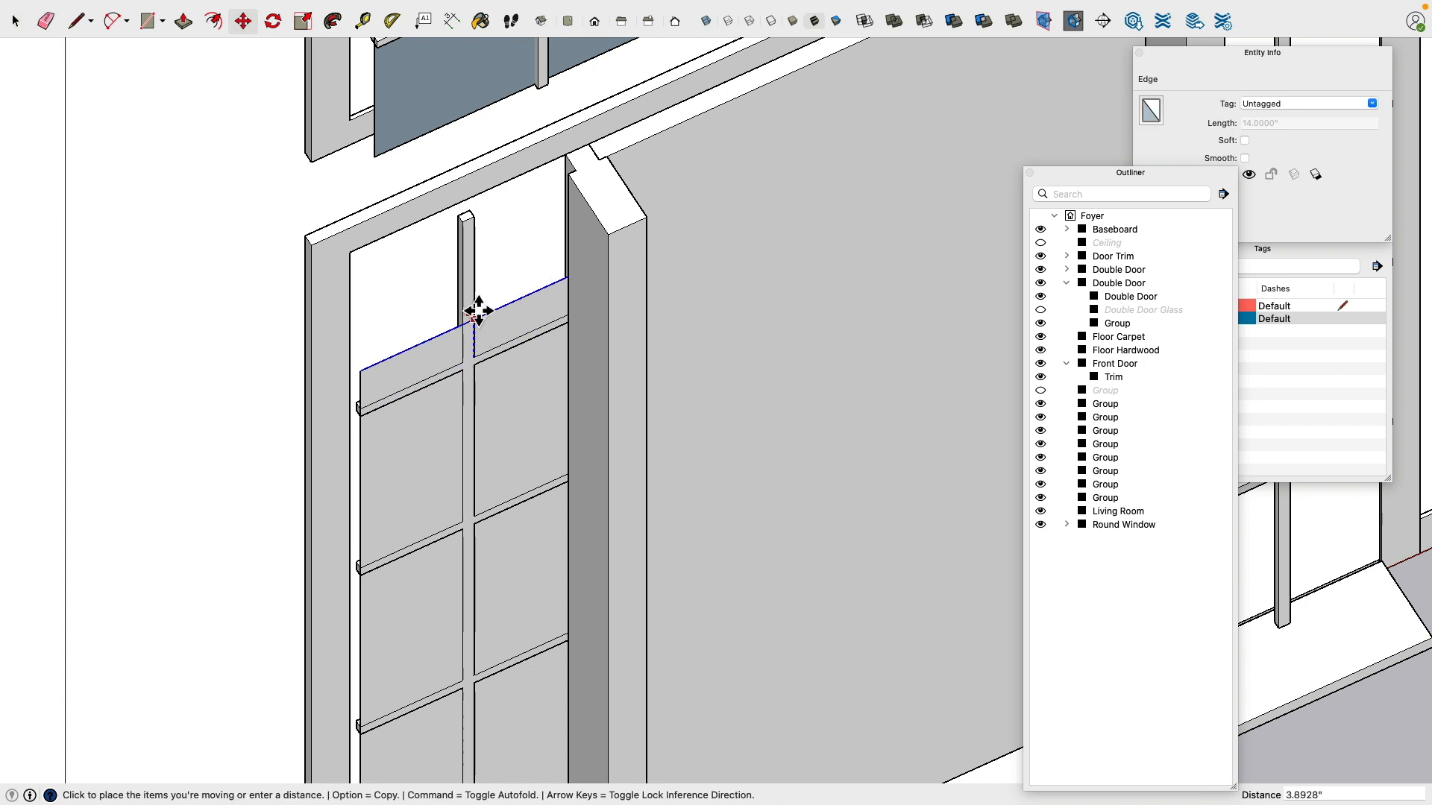
left_click(461, 216)
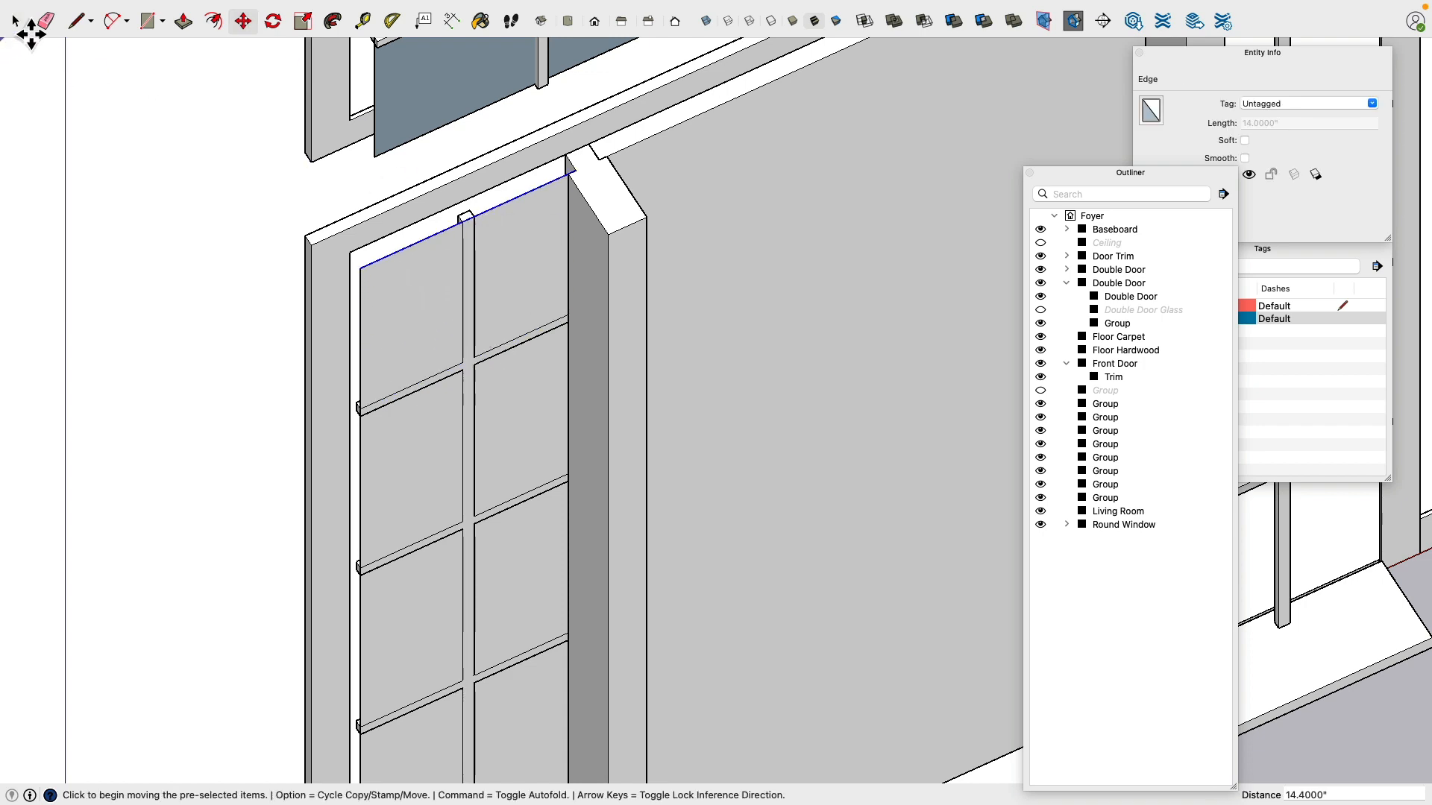
Step: Copy the glass rectangle with its edges 53" along the red axis to the jamb corner of the opposite sidelight opening
left_click(15, 21)
double_click(410, 285)
scroll(306, 341, "down", 4)
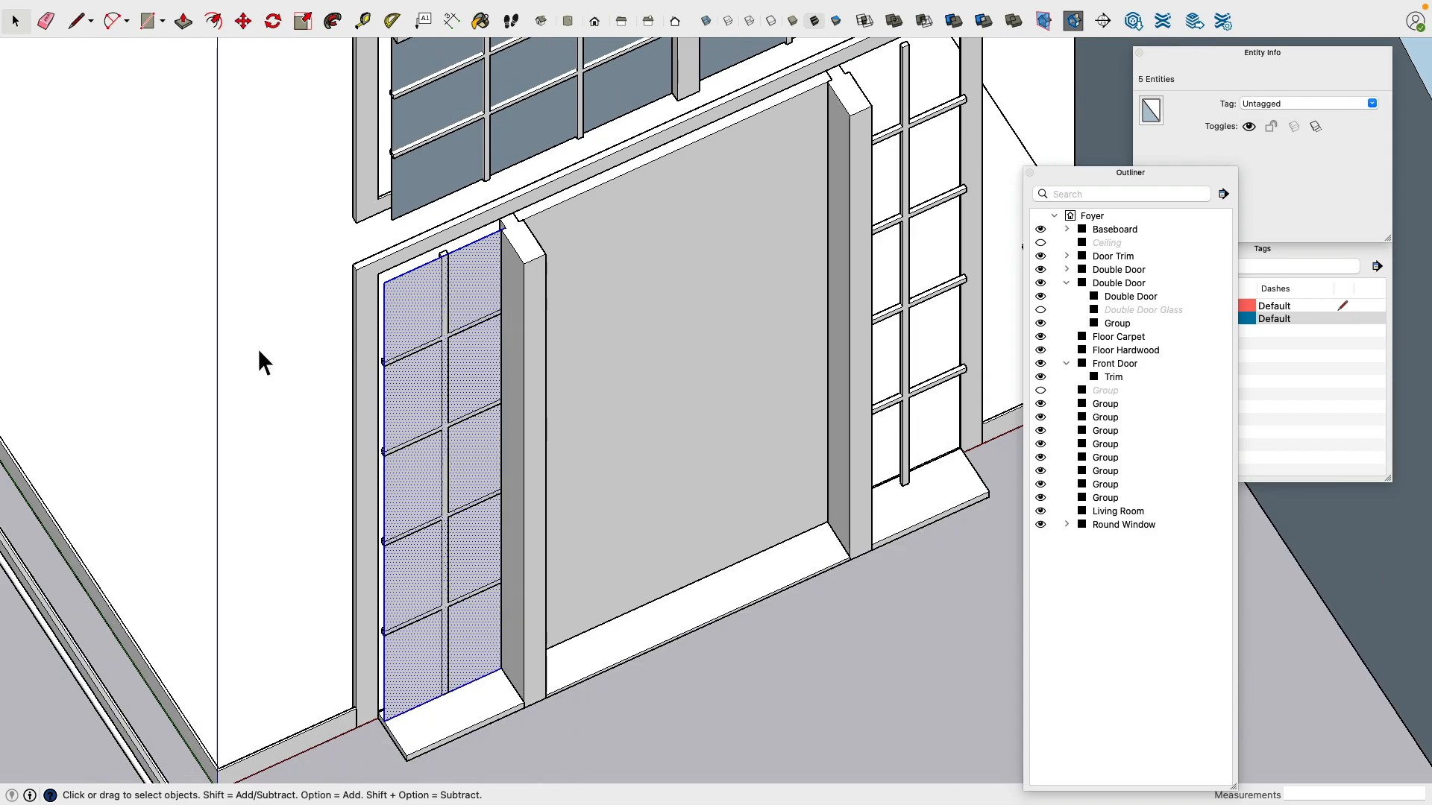
middle_click_drag(514, 422, 720, 434)
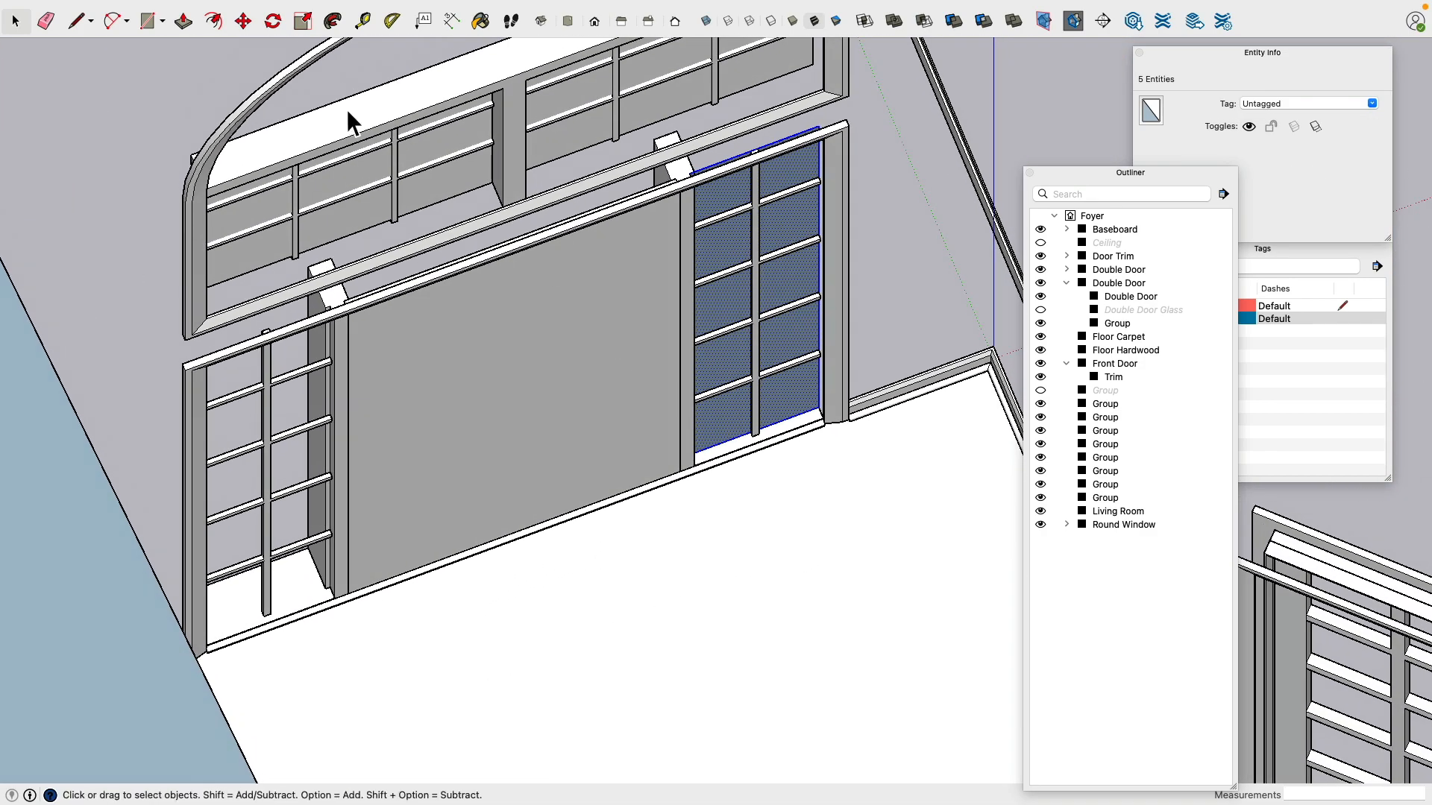
left_click(243, 21)
scroll(816, 436, "up", 8)
key("alt")
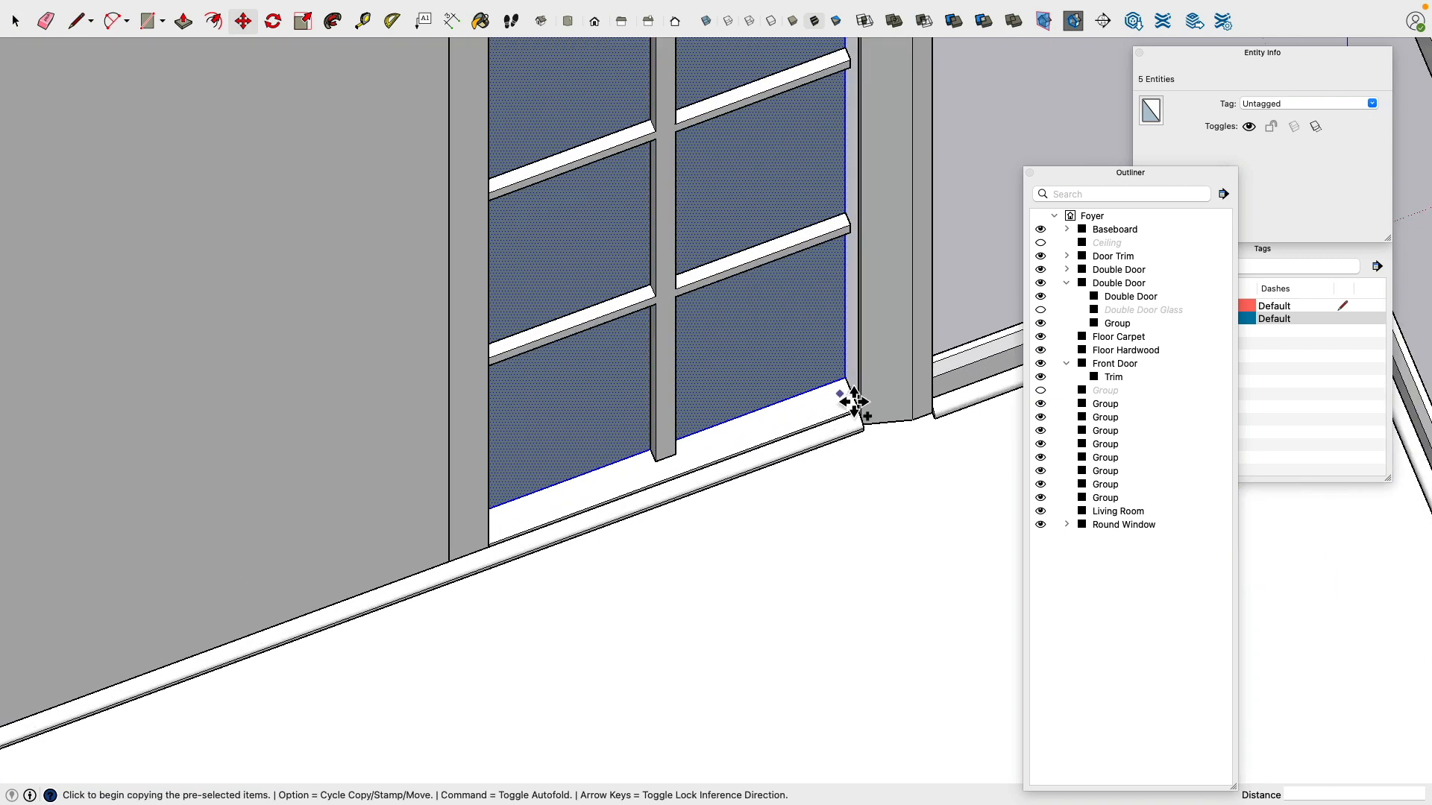
left_click(856, 392)
middle_click_drag(857, 391, 566, 527)
scroll(566, 527, "up", 5)
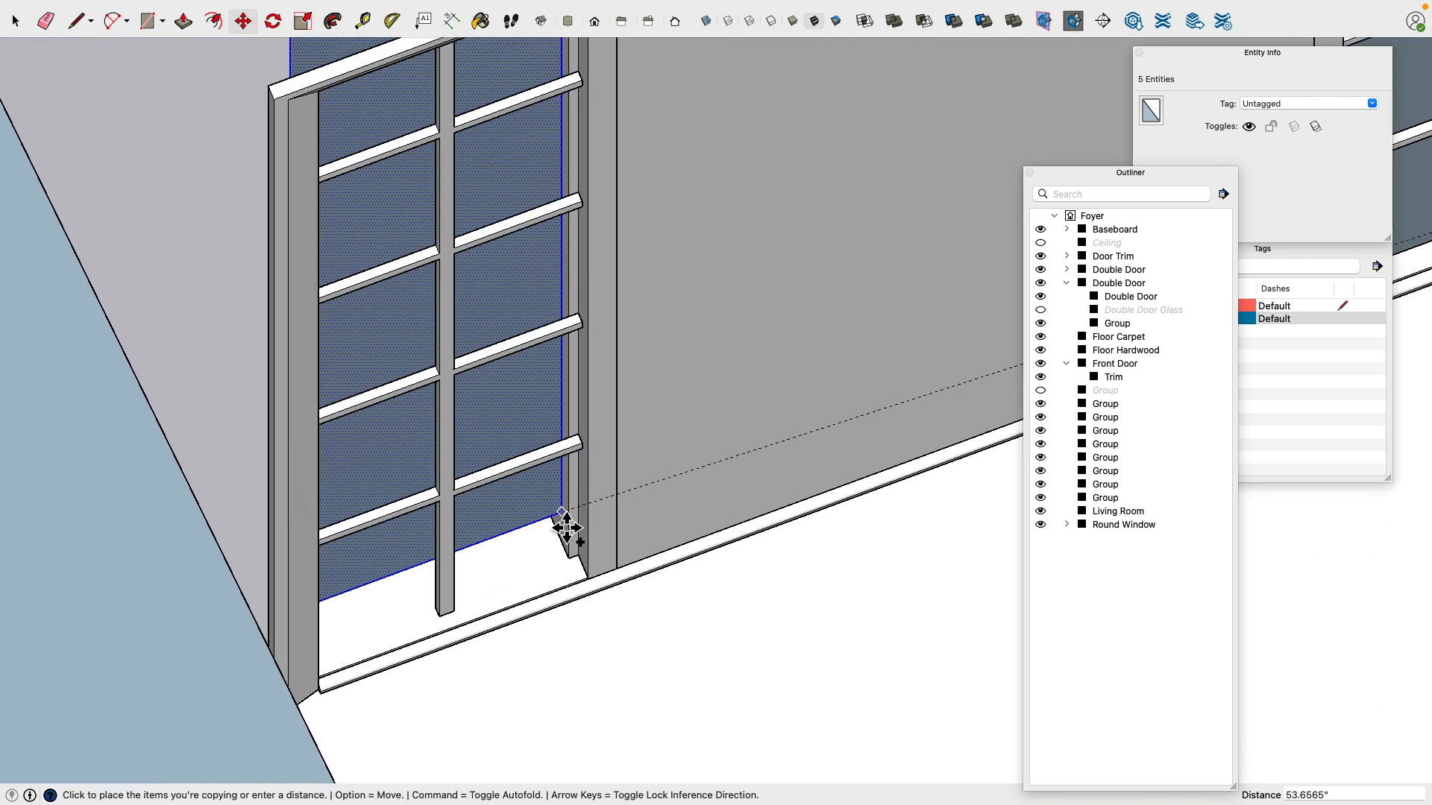
left_click(592, 564)
scroll(396, 284, "down", 5)
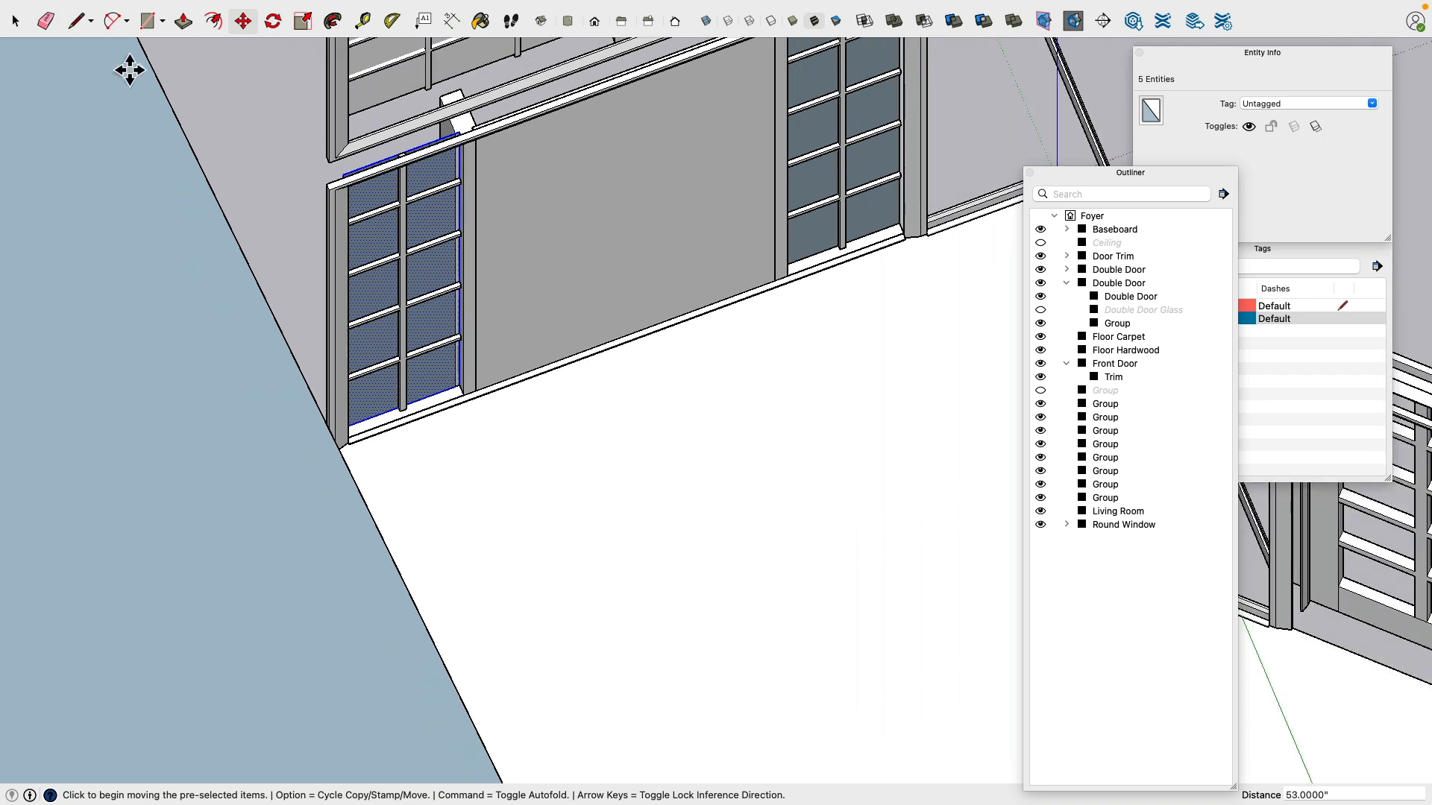
Step: Select both sidelight glass rectangles, reverse their faces and combine them into one group
left_click(15, 21)
scroll(457, 246, "down", 4)
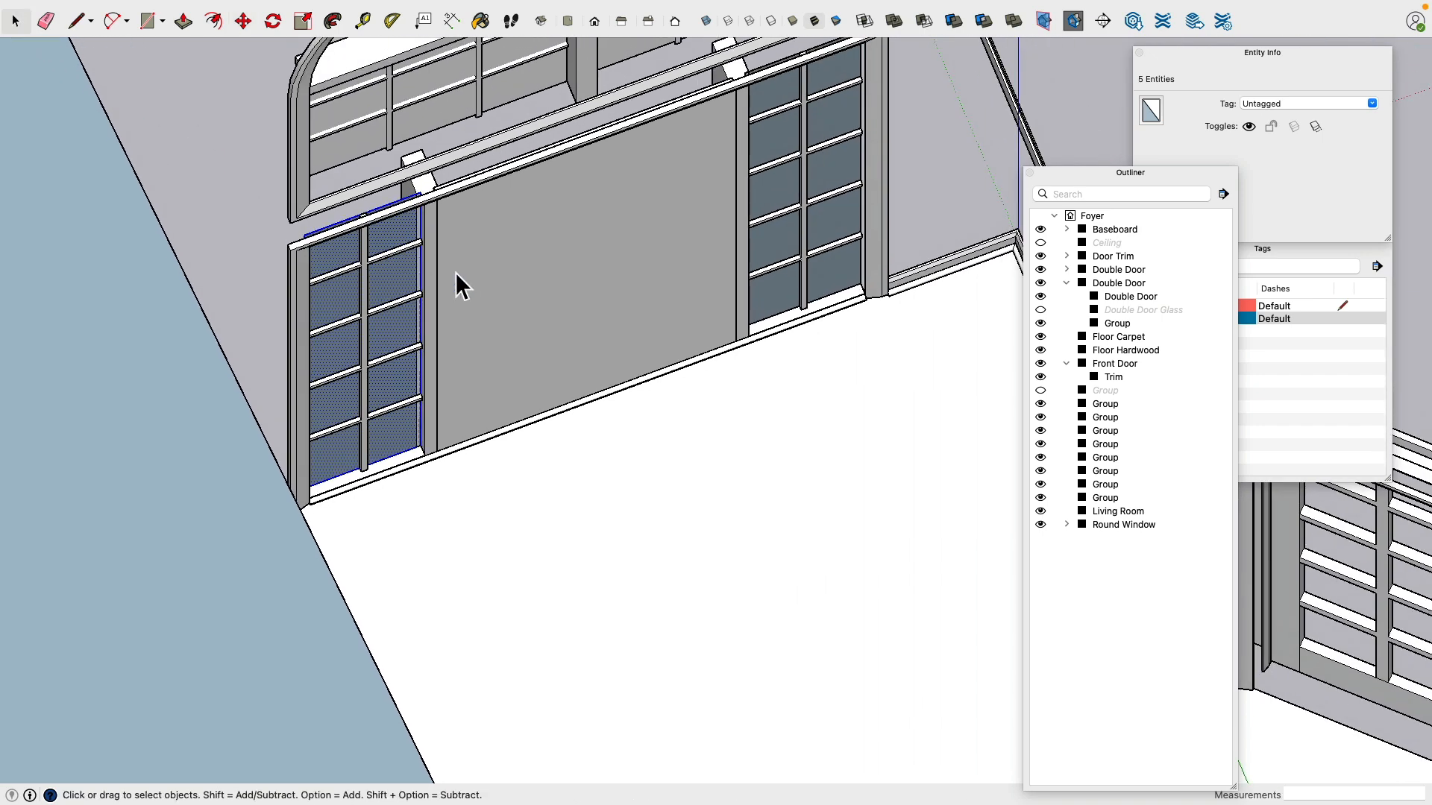
left_click(776, 196, "shift")
right_click(771, 187)
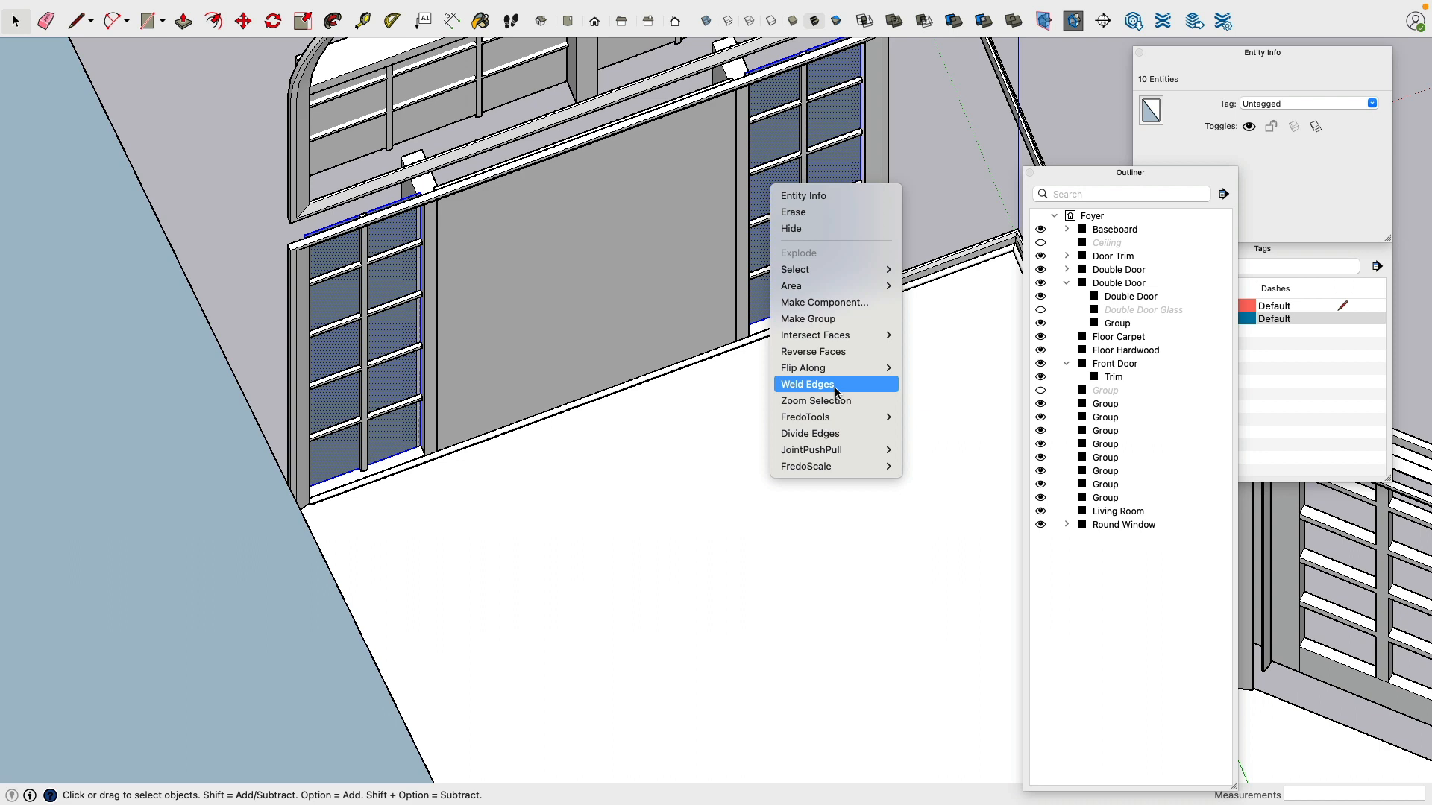
left_click(813, 352)
right_click(781, 194)
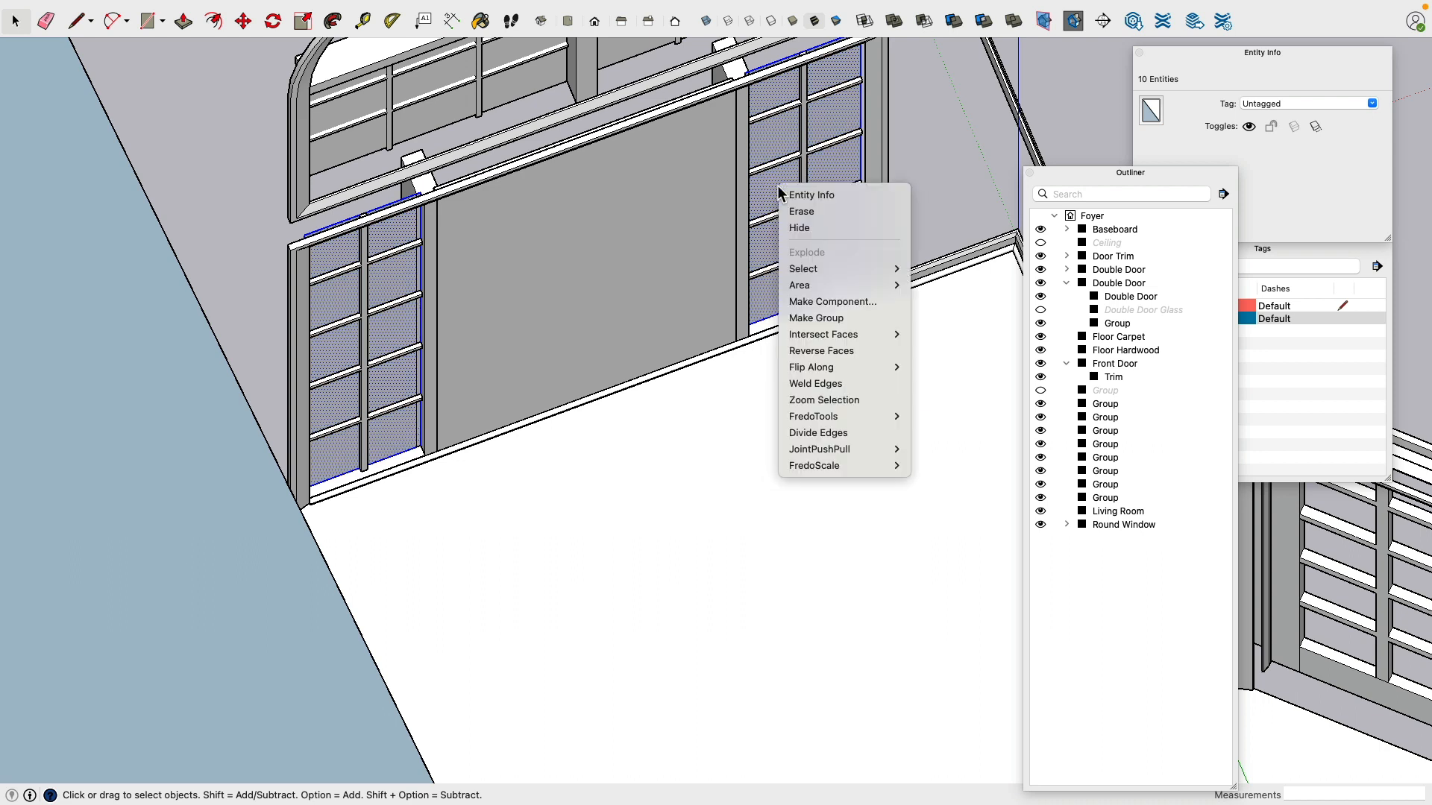
left_click(847, 316)
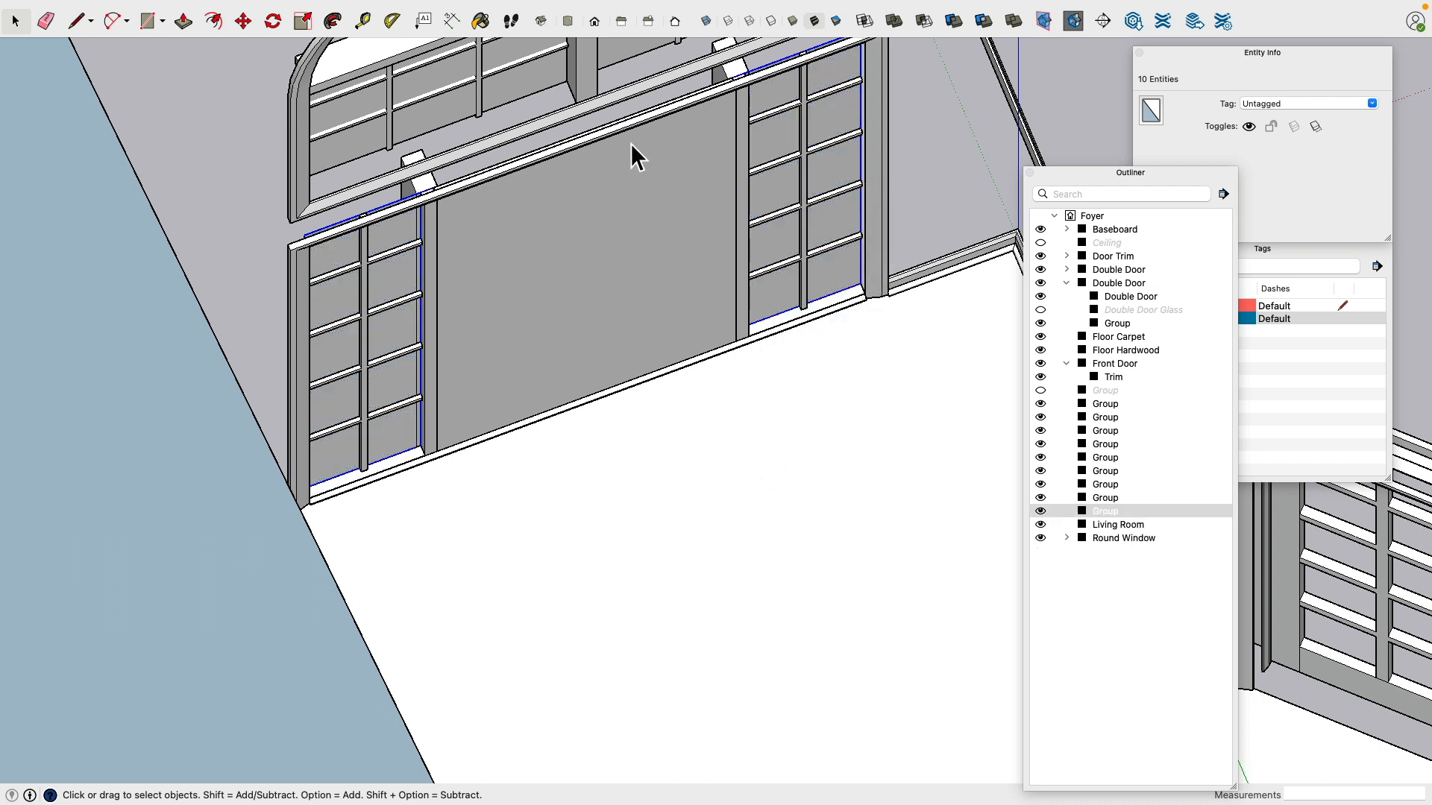
Step: Move the glass group 0.25" along the green axis into the bar depth and clear the selection
left_click(243, 28)
scroll(771, 214, "up", 4)
left_click(795, 357)
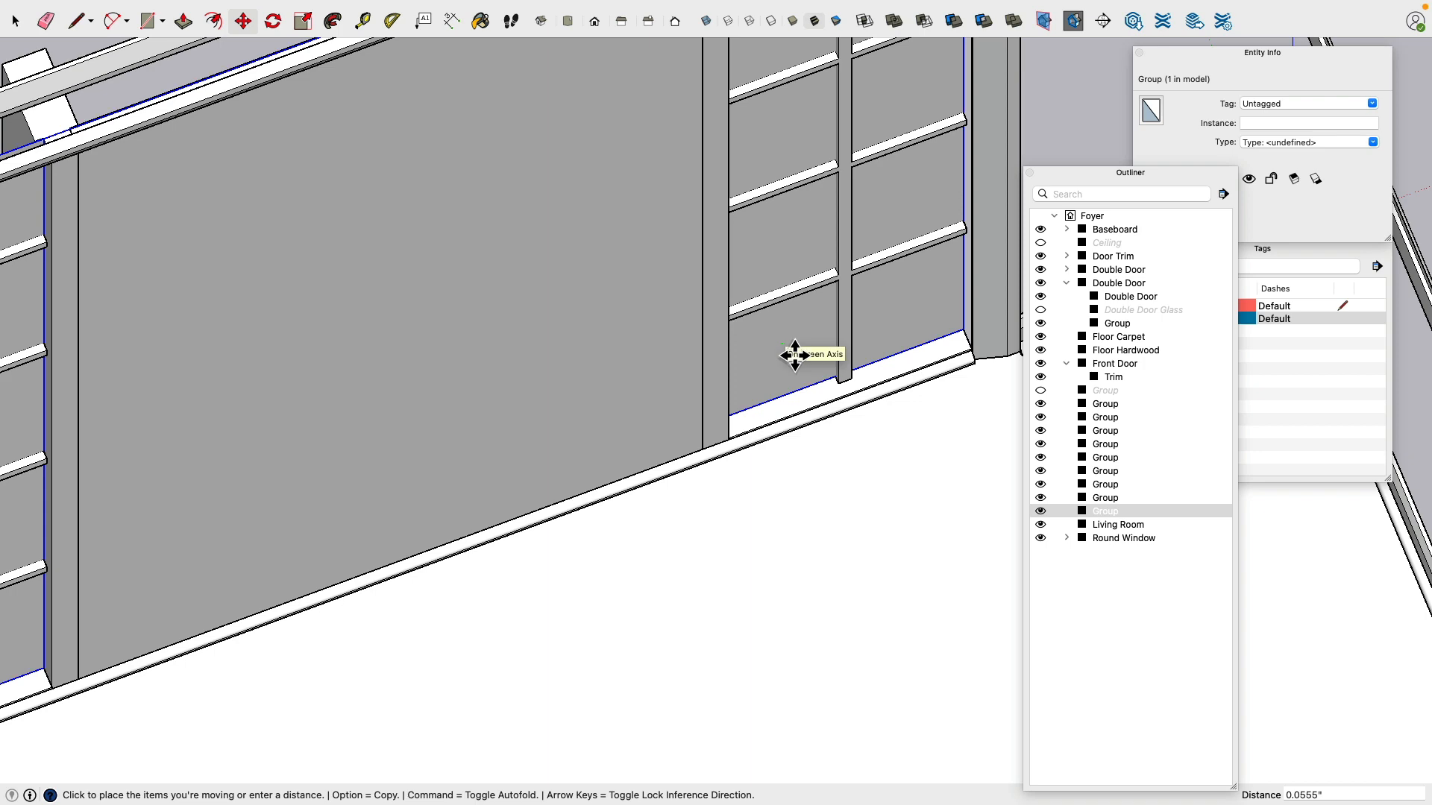
type(".25")
scroll(795, 356, "down", 3)
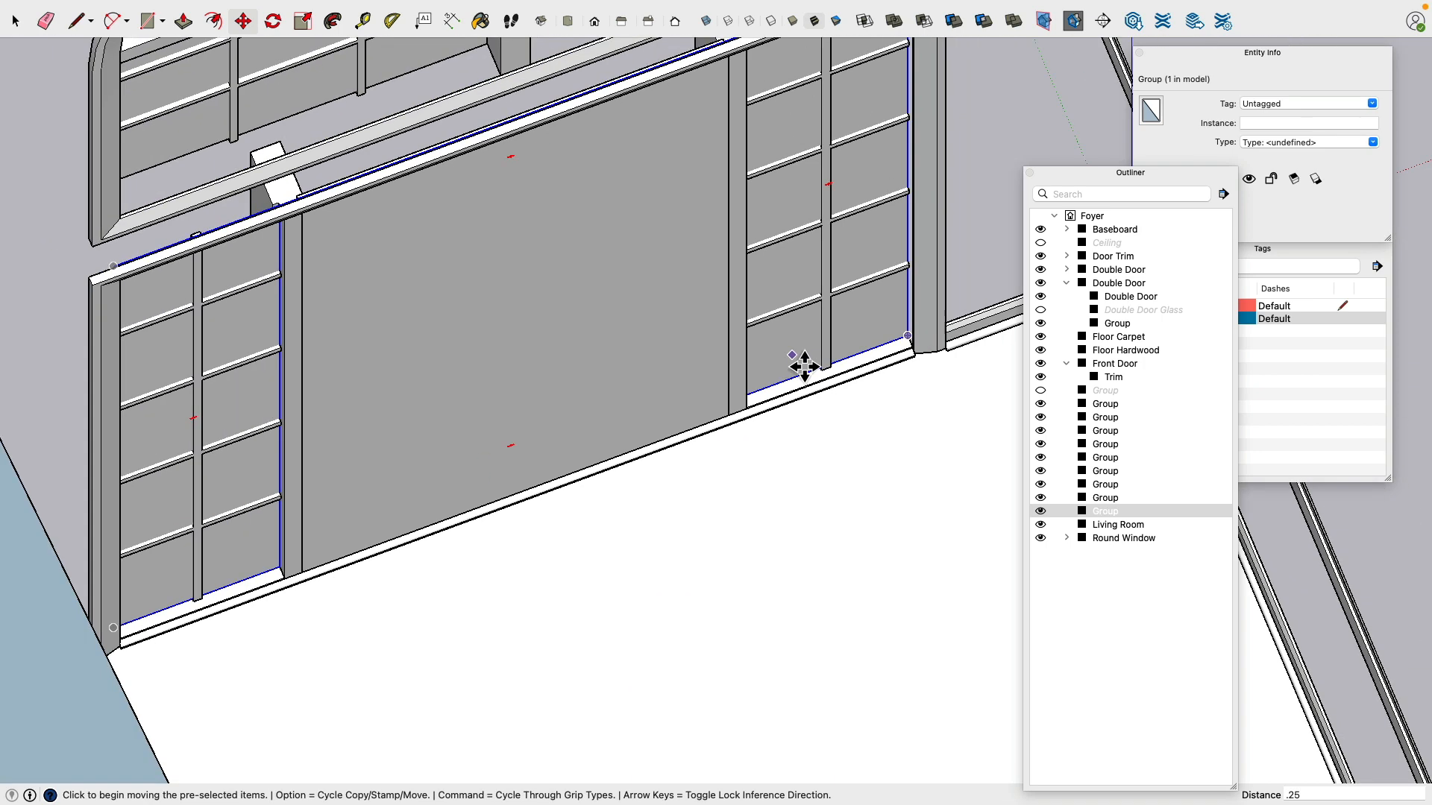
key("space")
left_click(82, 199)
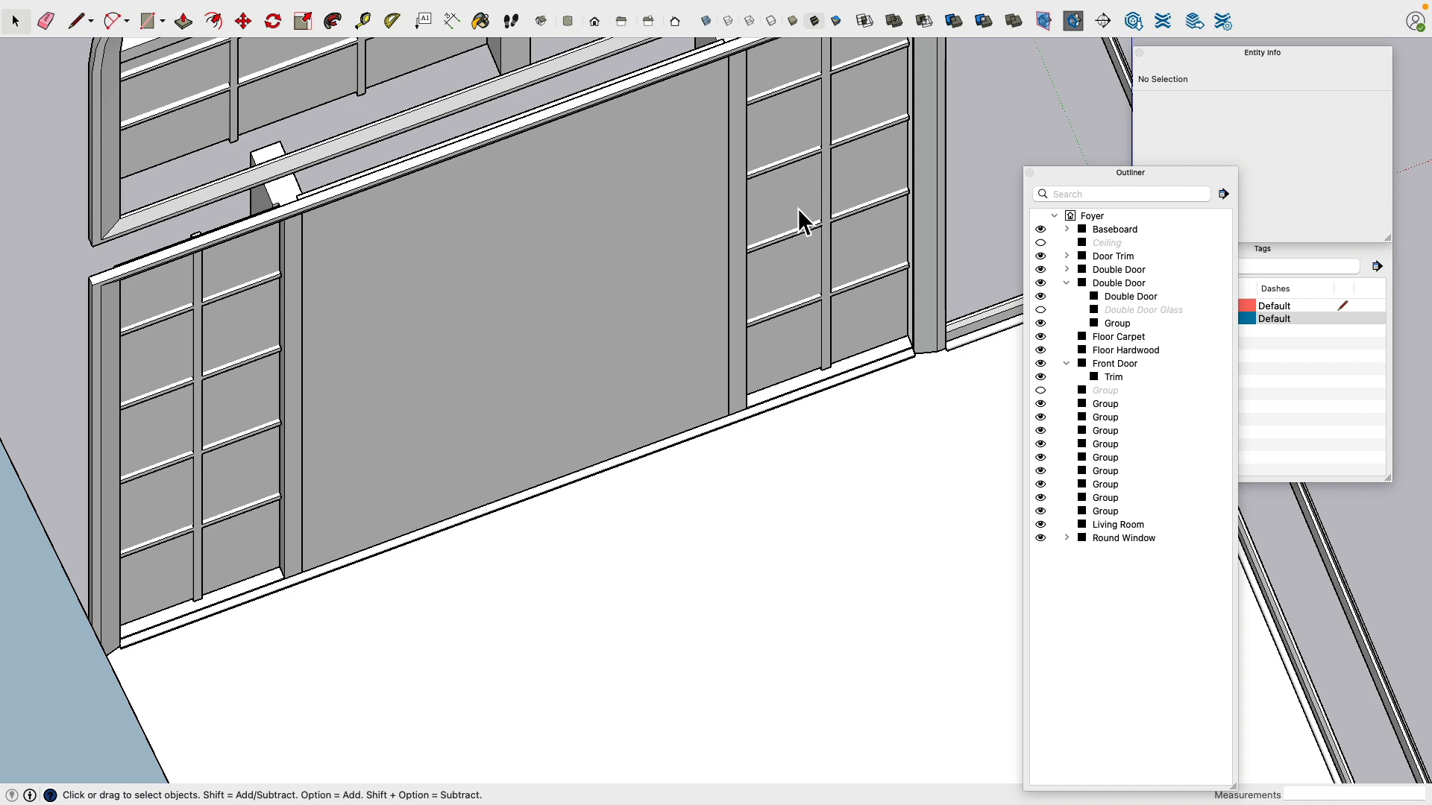
Step: Unhide the hidden top-level objects, and hide the Ceiling and Living Room to expose the front door from outside
scroll(798, 208, "down", 3)
middle_click_drag(798, 216, 538, 373)
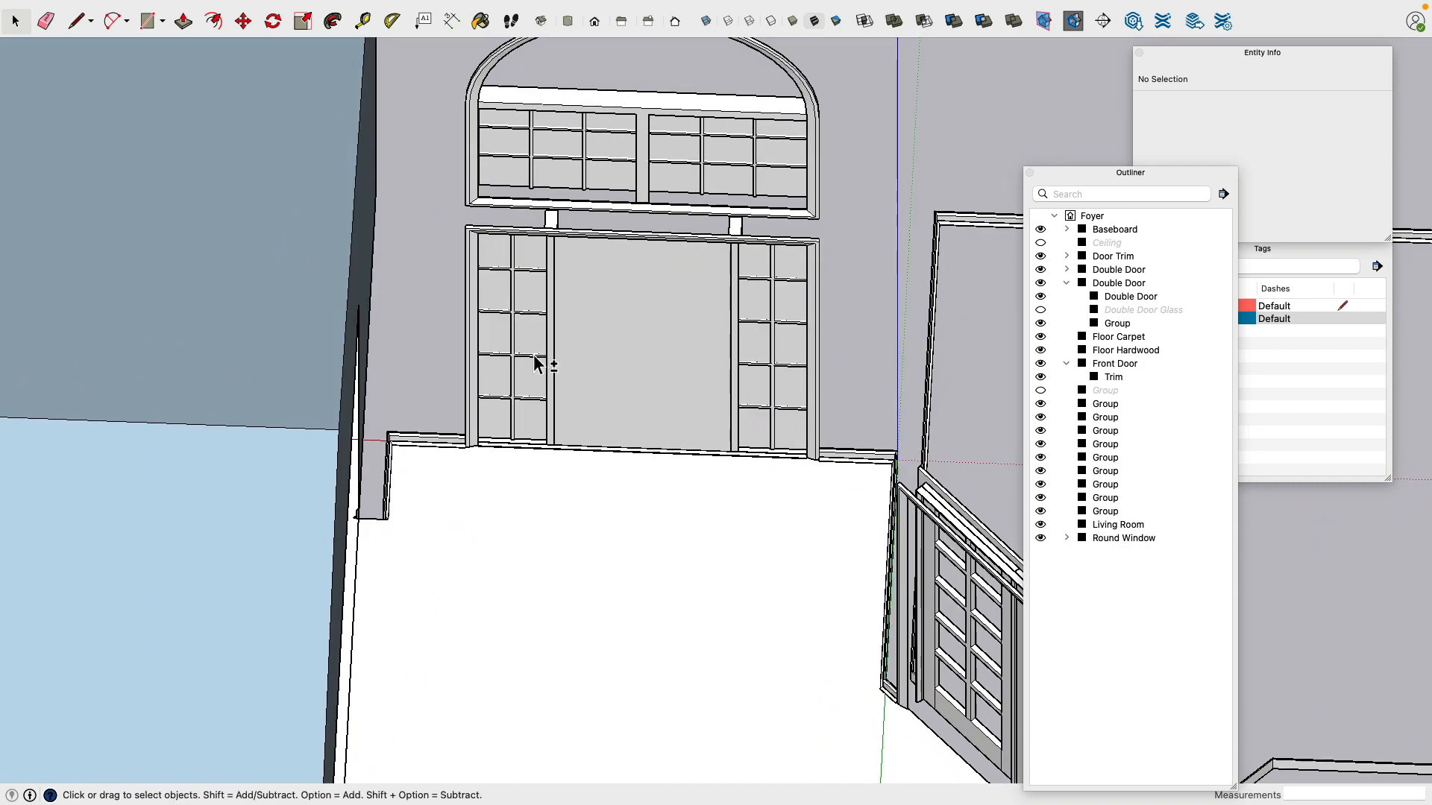
scroll(538, 361, "up", 5)
mouse_move(1005, 6)
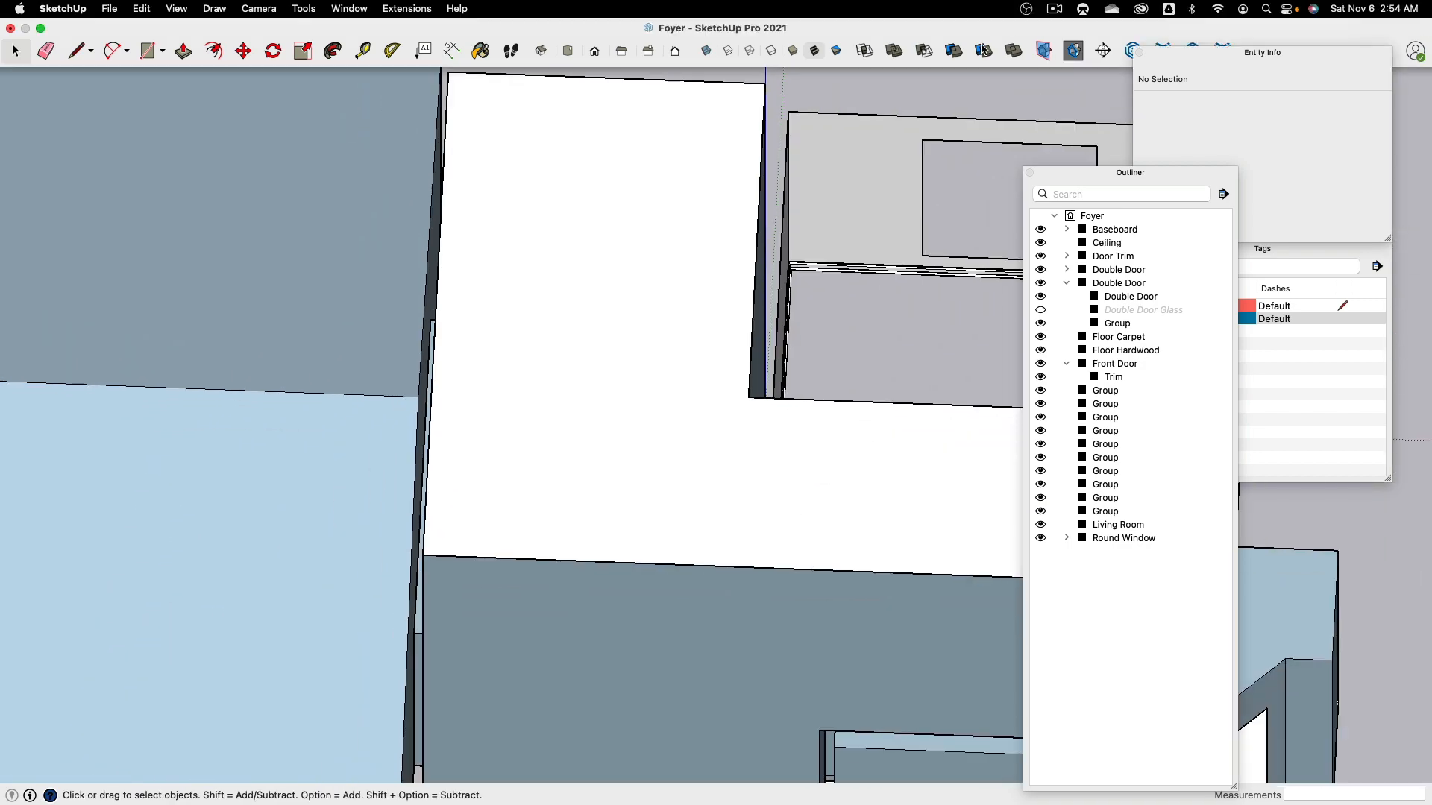
middle_click_drag(923, 236, 648, 336)
left_click(622, 328)
key("h")
middle_click_drag(631, 280, 378, 374)
left_click(283, 391)
key("h")
middle_click_drag(282, 393, 565, 288)
Step: Rename the large door panel's group between the two jambs as "Door"
left_click(566, 289)
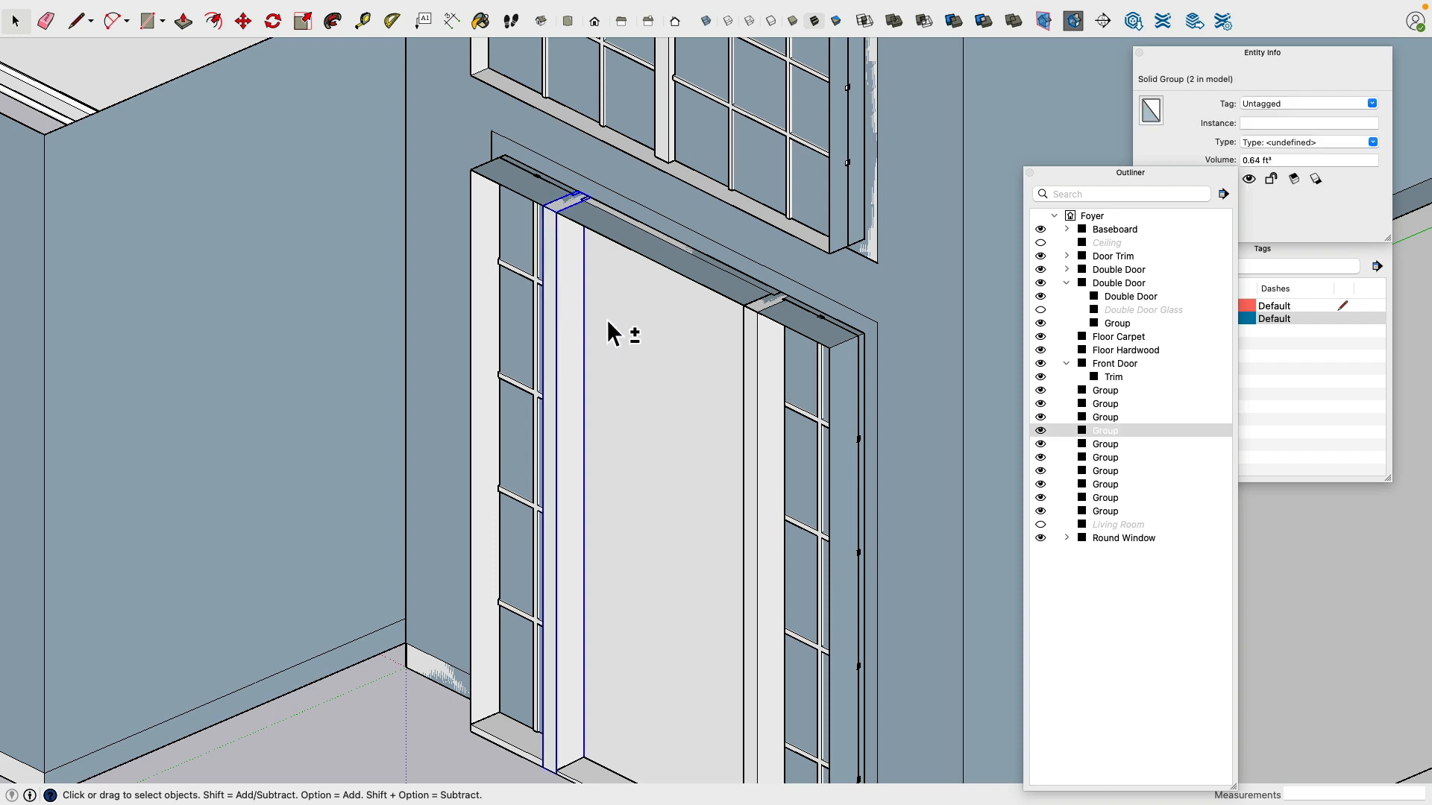
left_click(597, 224, "shift")
scroll(731, 364, "up", 3)
left_click(754, 360)
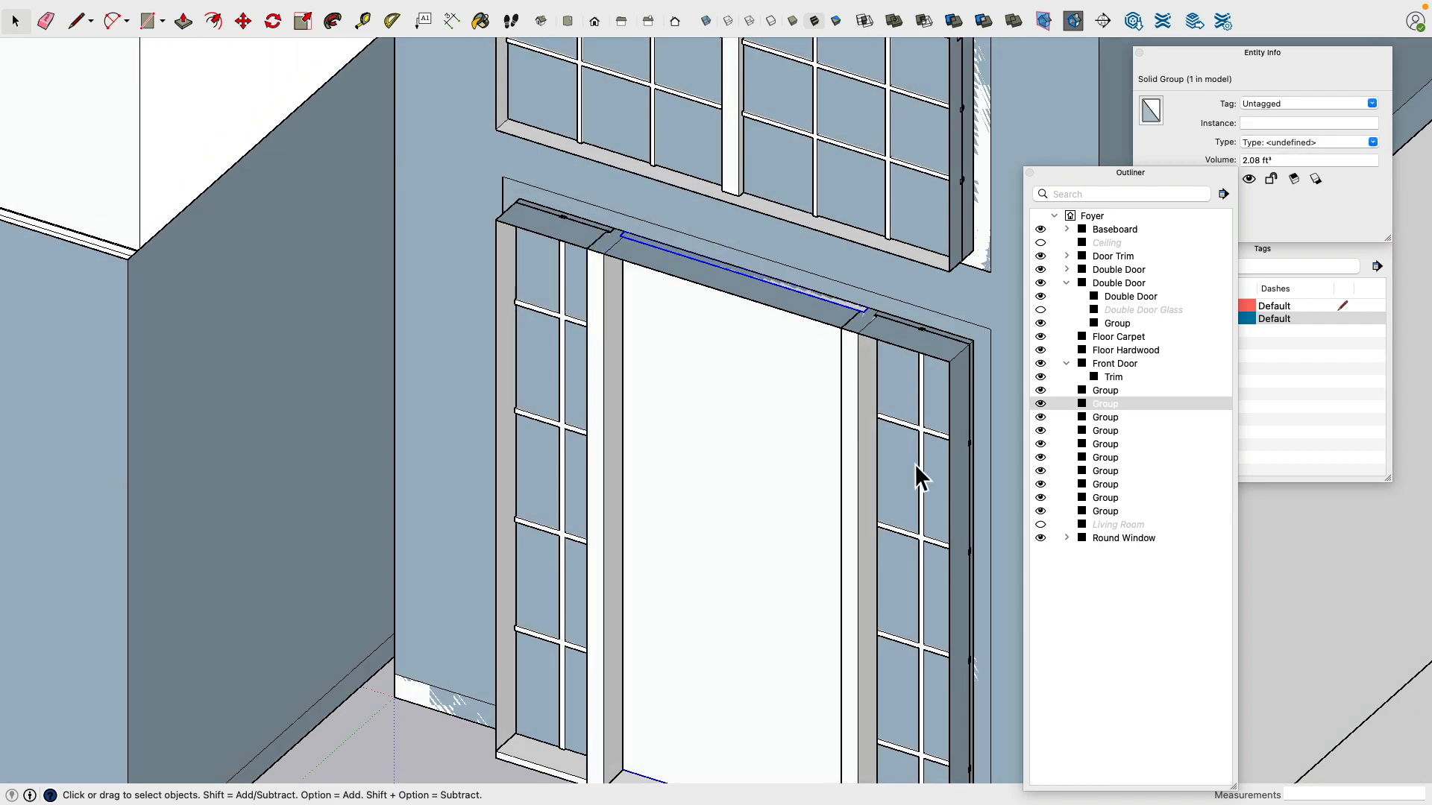
left_click(1102, 405)
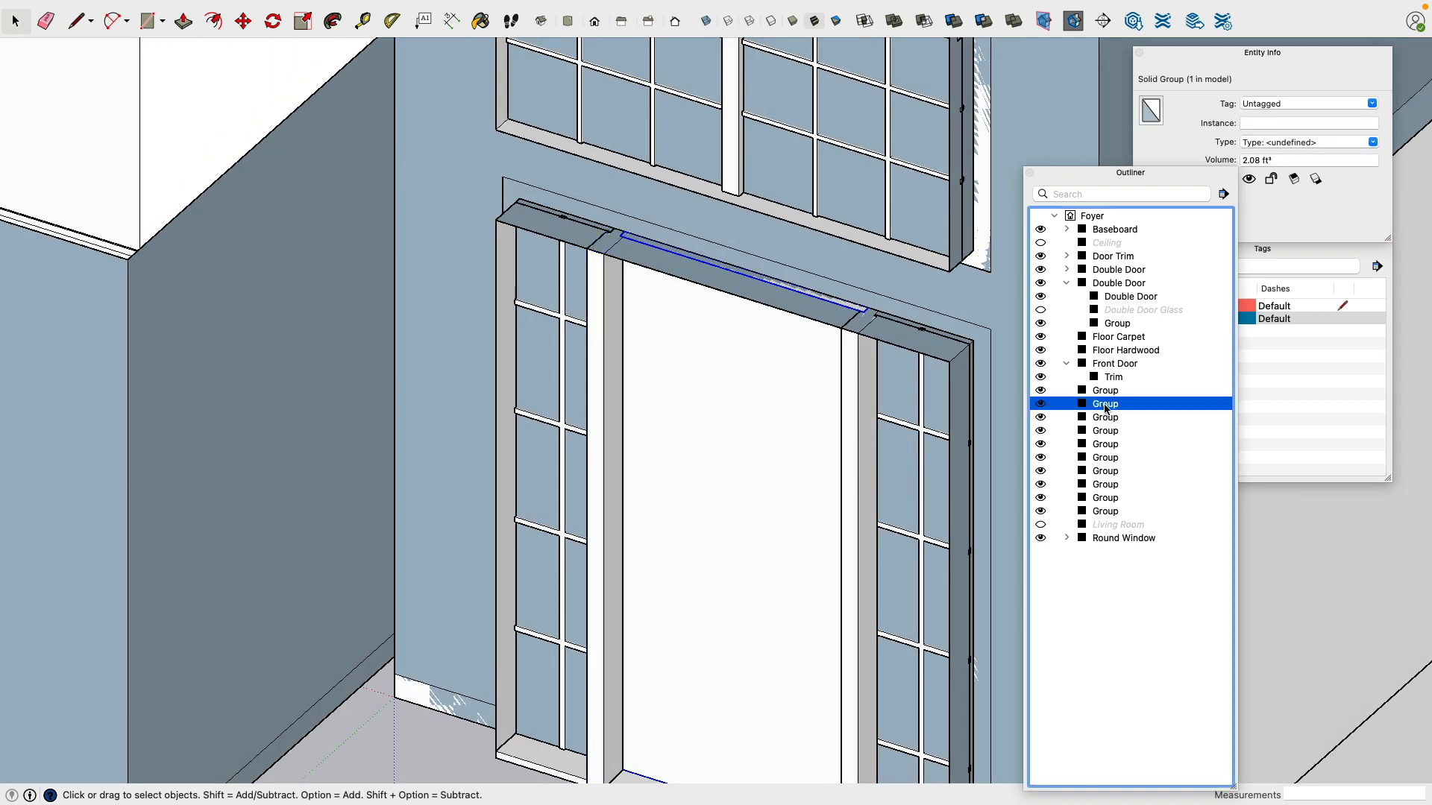
double_click(1124, 404)
type("Doo")
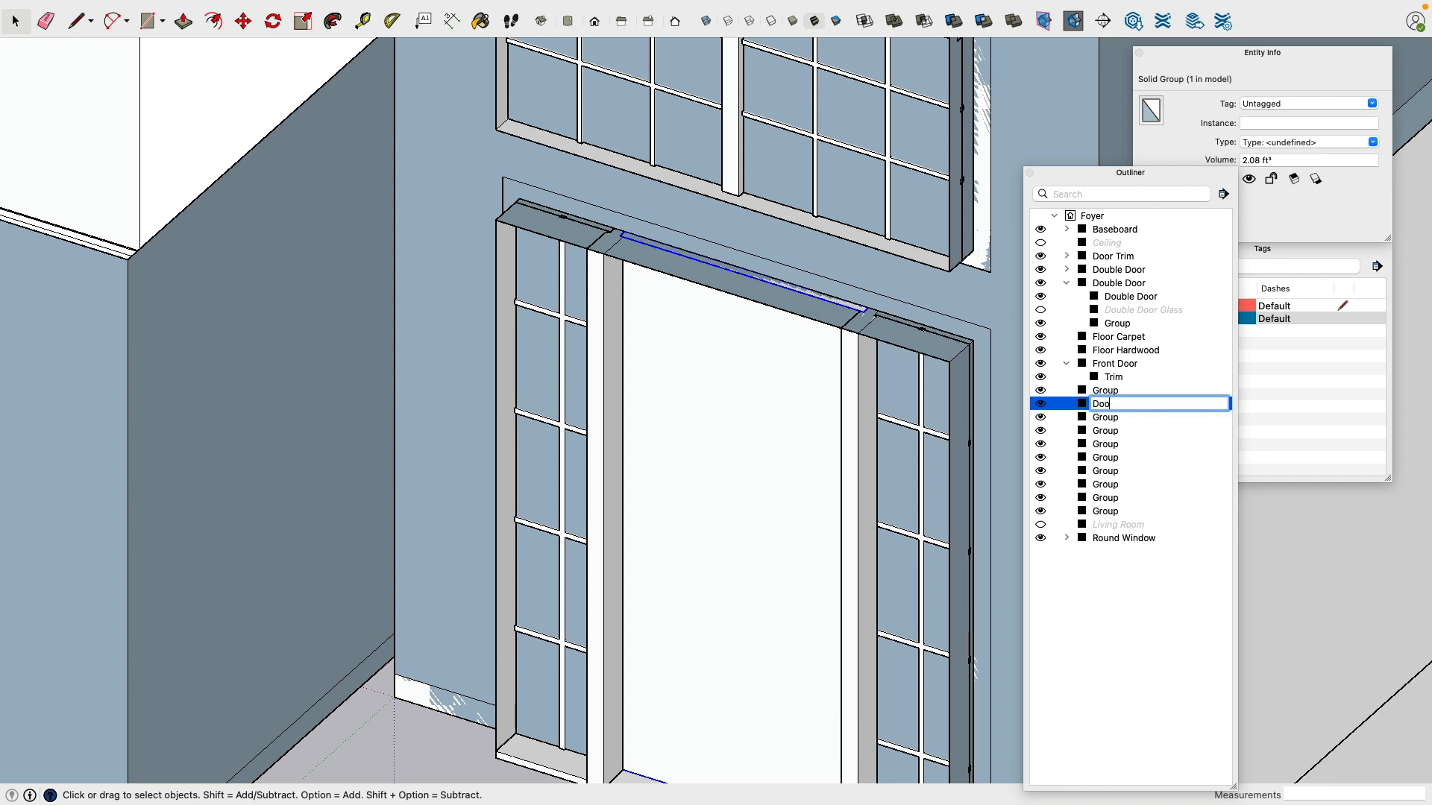
type("r")
key("Return")
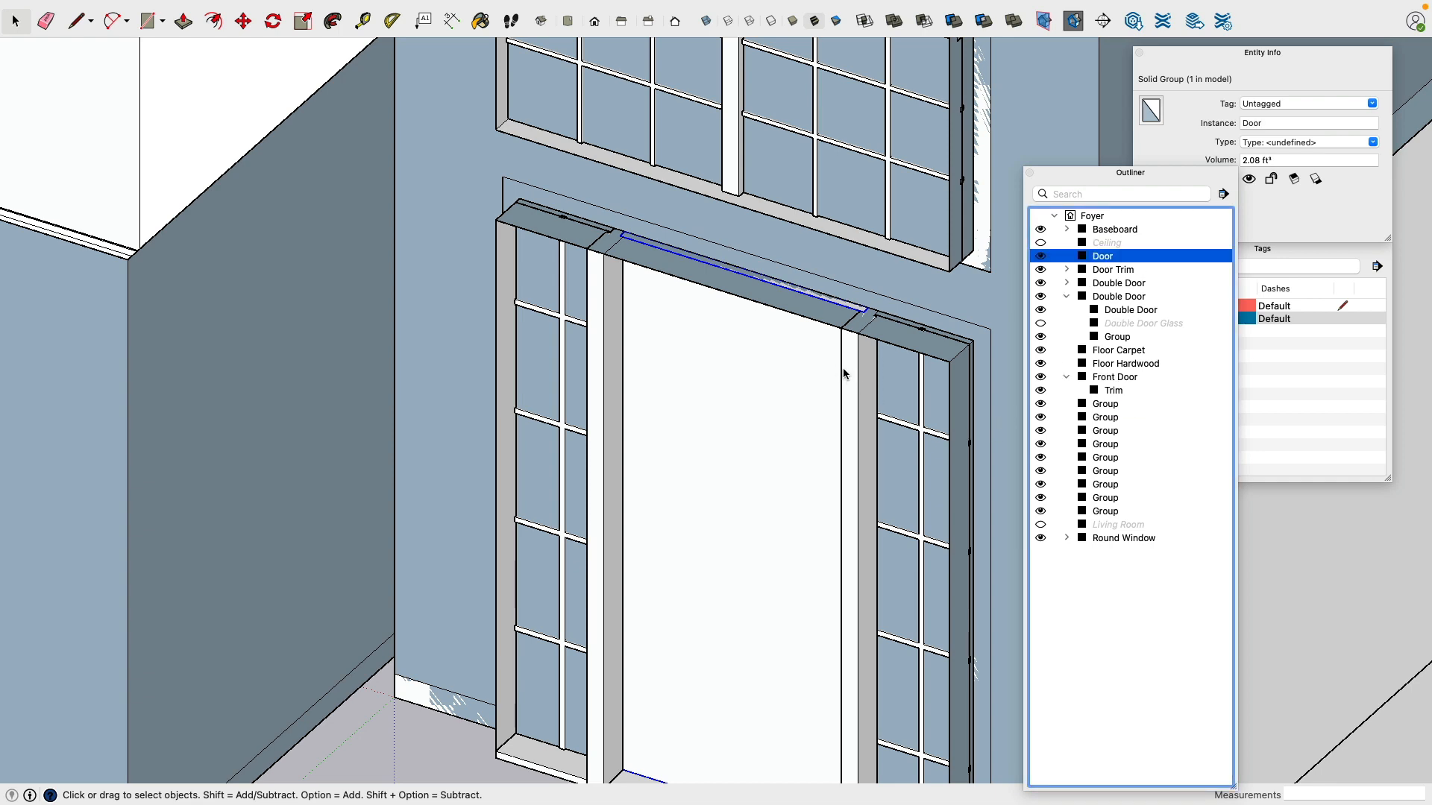
Step: Group the two upright jambs beside the door with the bottom sills of both sidelights
scroll(850, 395, "down", 3)
left_click(851, 423)
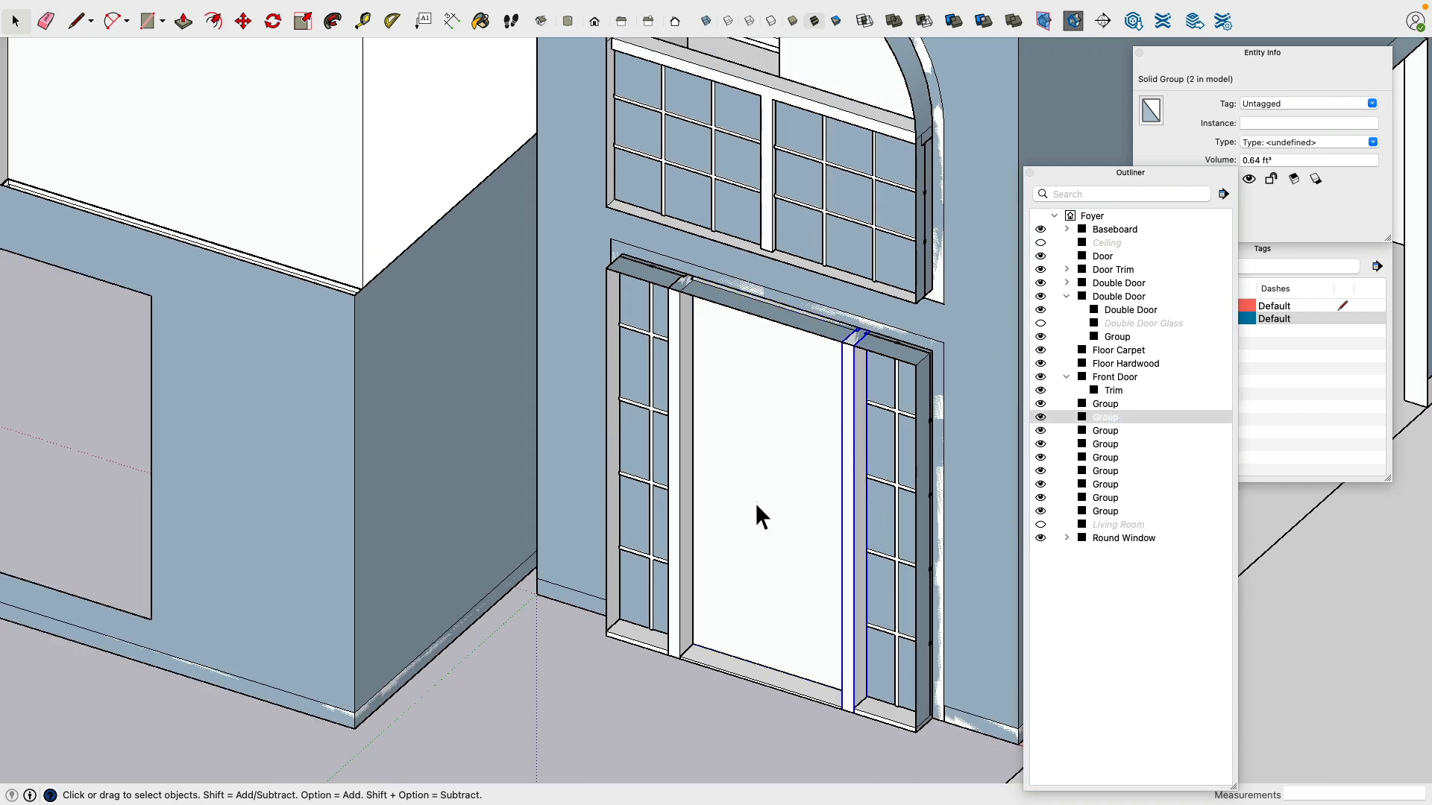
left_click(686, 627, "shift")
left_click(659, 647, "shift")
left_click(891, 717, "shift")
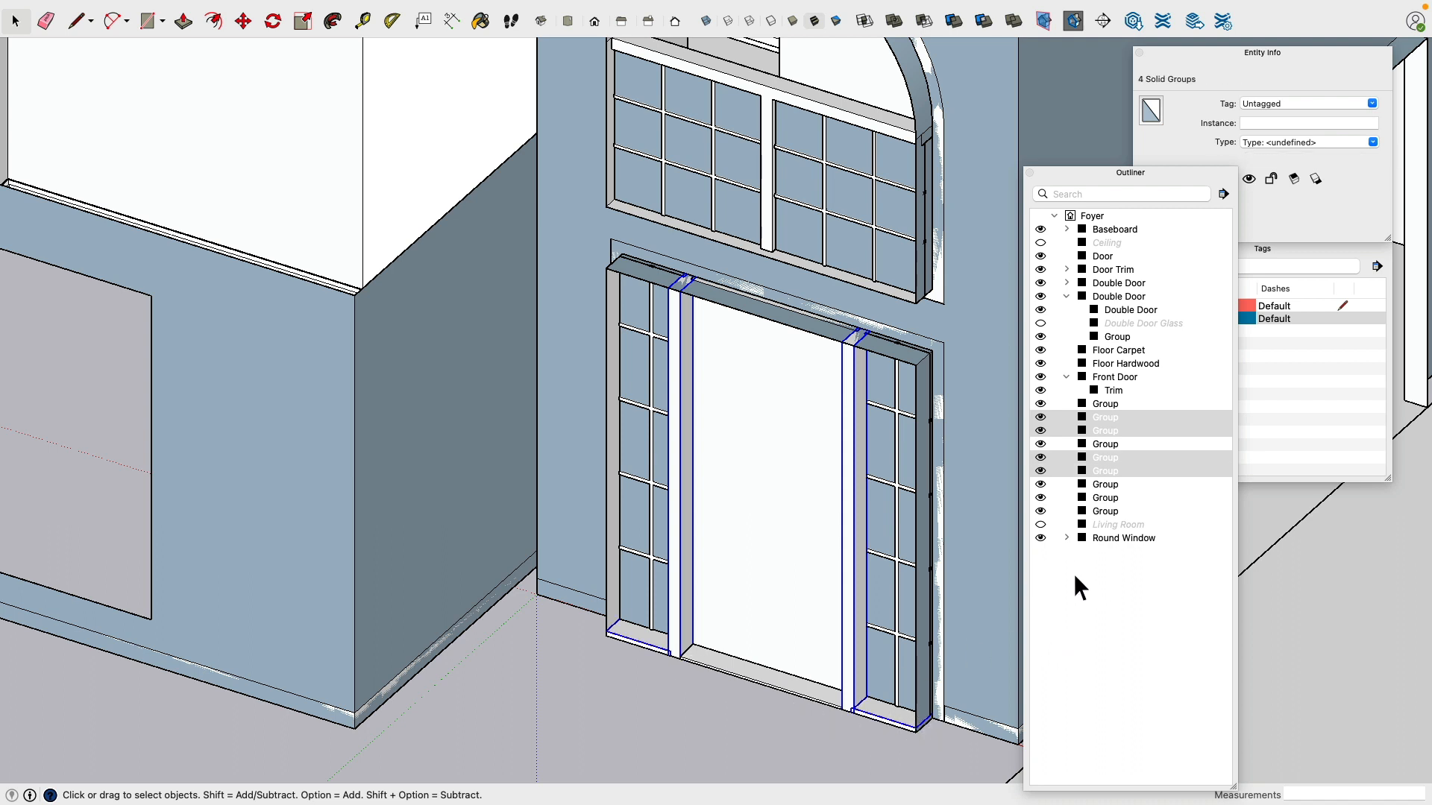
right_click(852, 409)
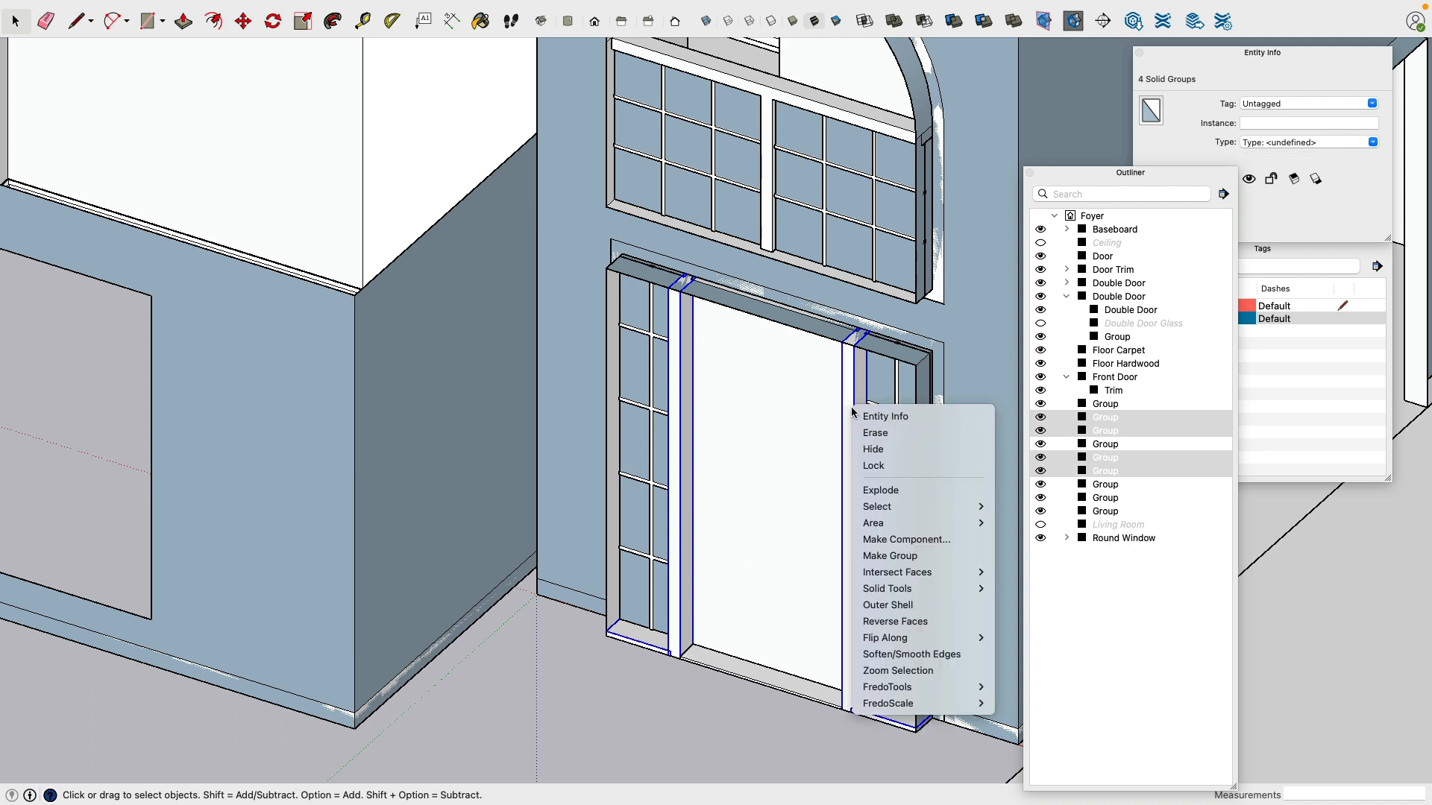
left_click(896, 561)
Step: Rename the new group of jambs and sills as "Door Support"
left_click(1104, 474)
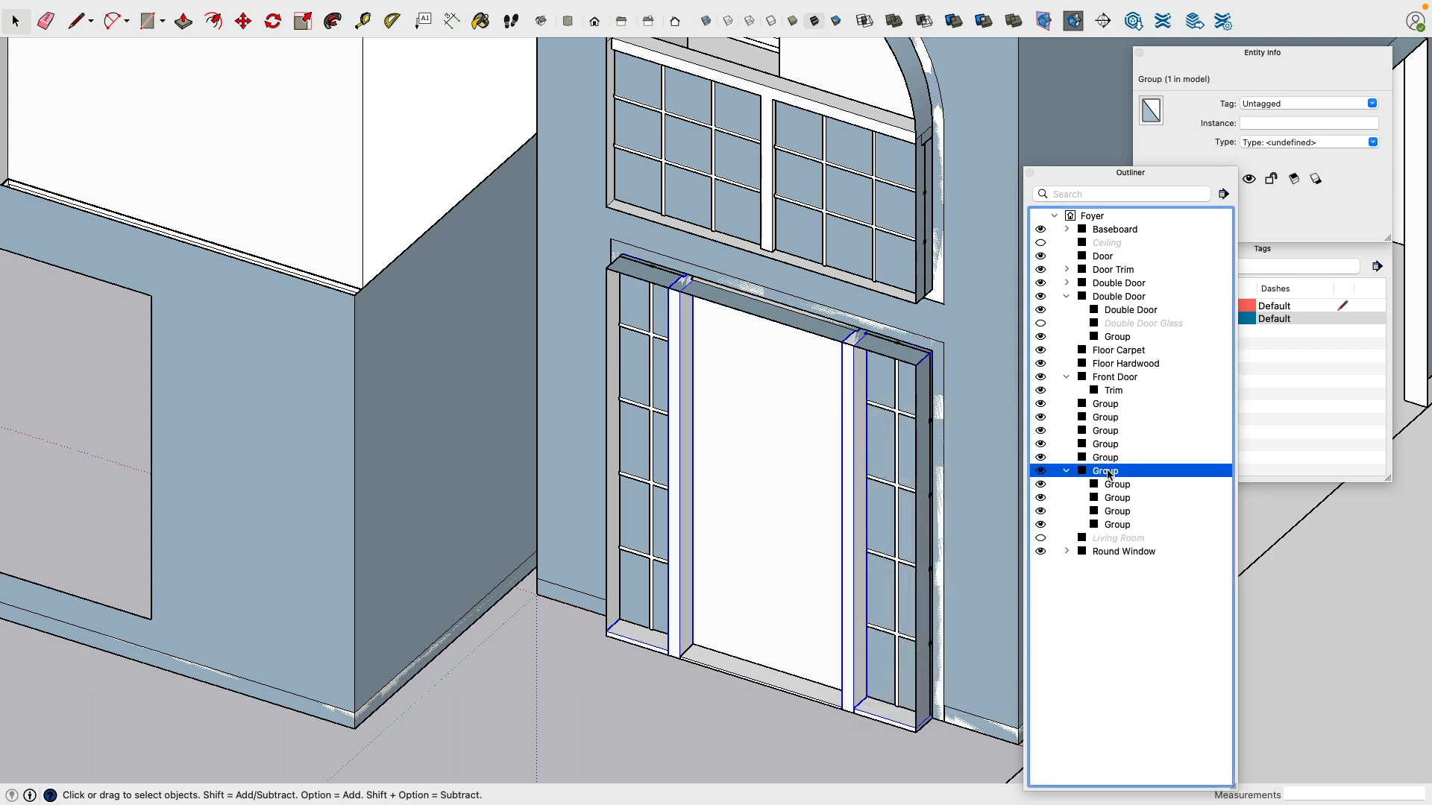
double_click(1160, 480)
type("Do")
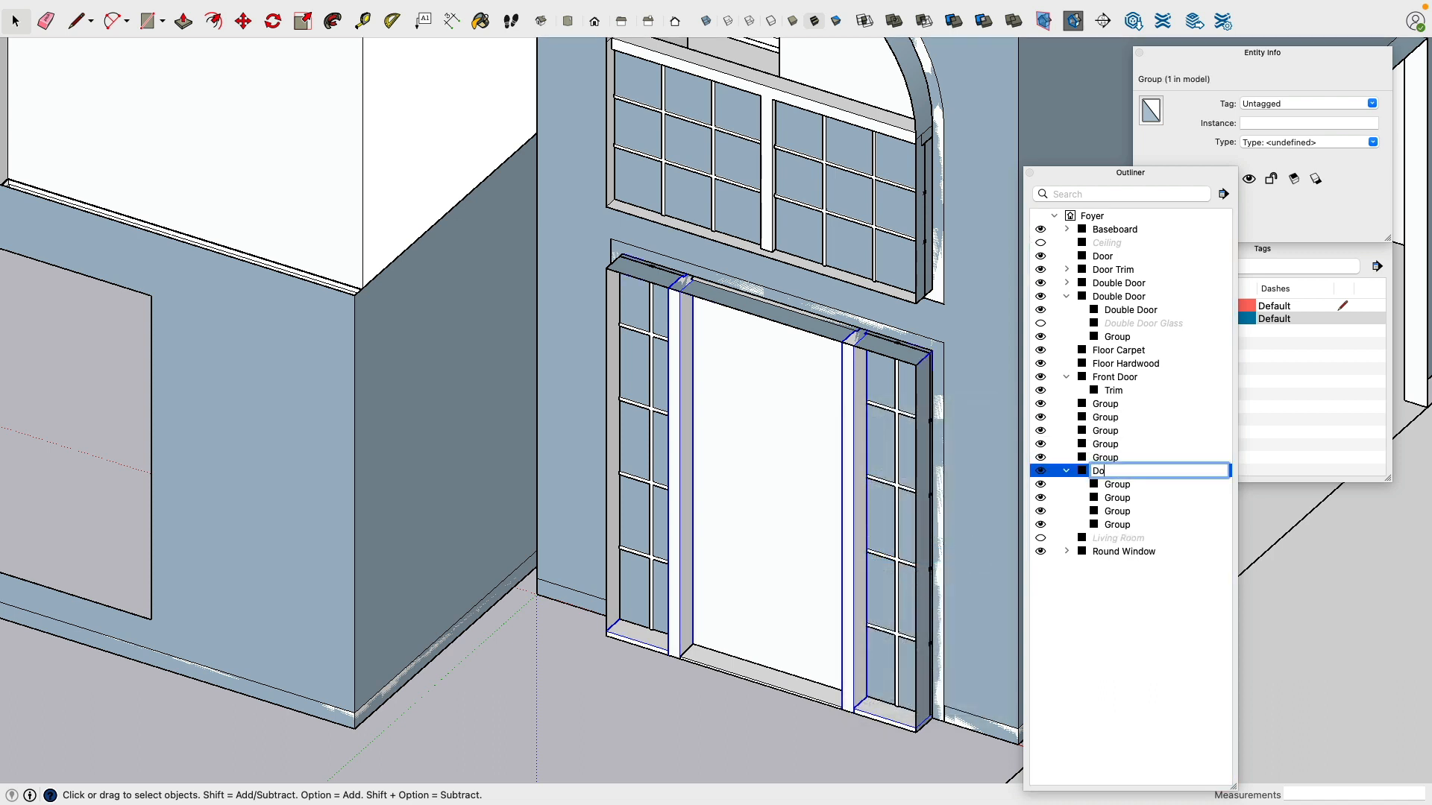
type("or Support")
key("Return")
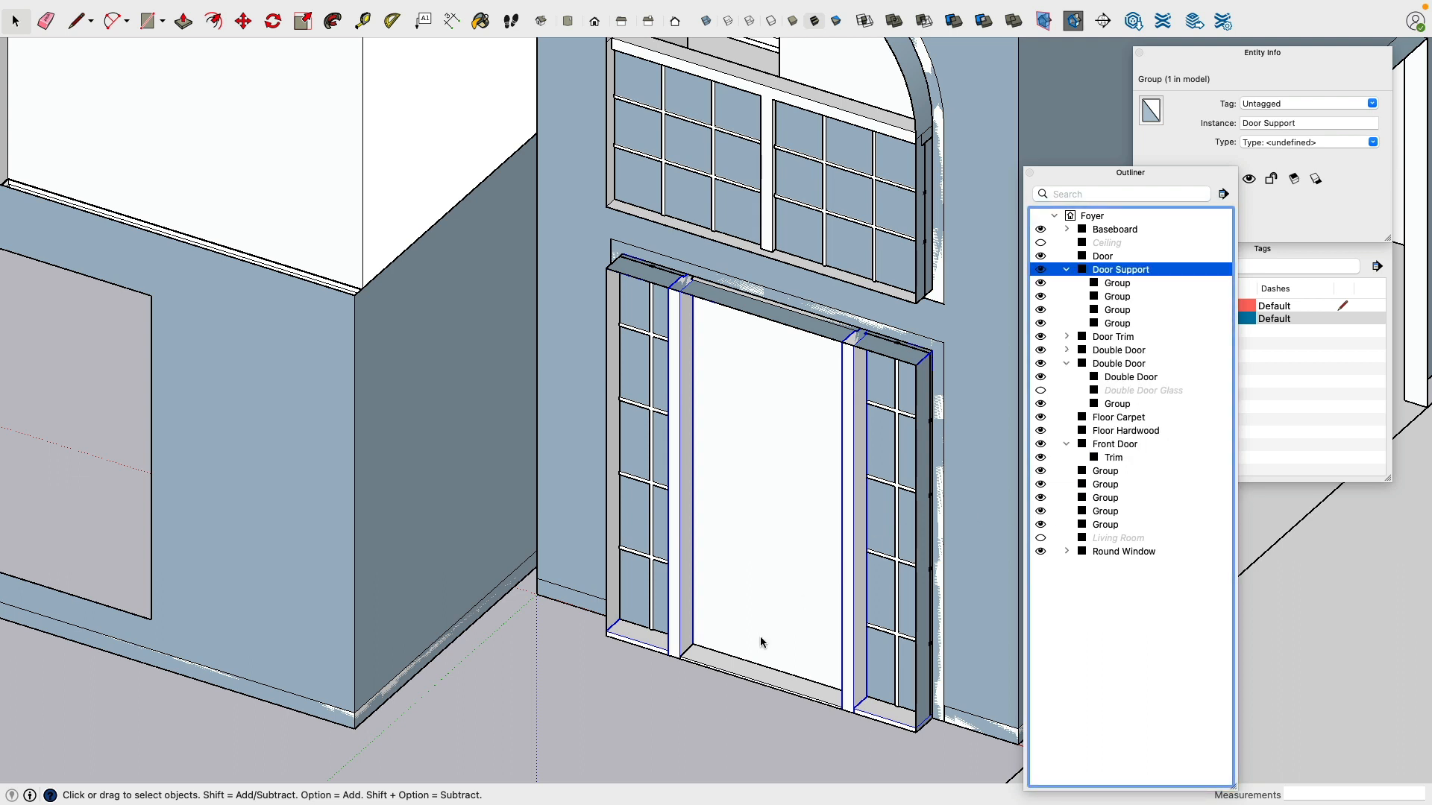
Step: Group both sidelight bar grids together with the sidelight glass group
left_click(656, 553)
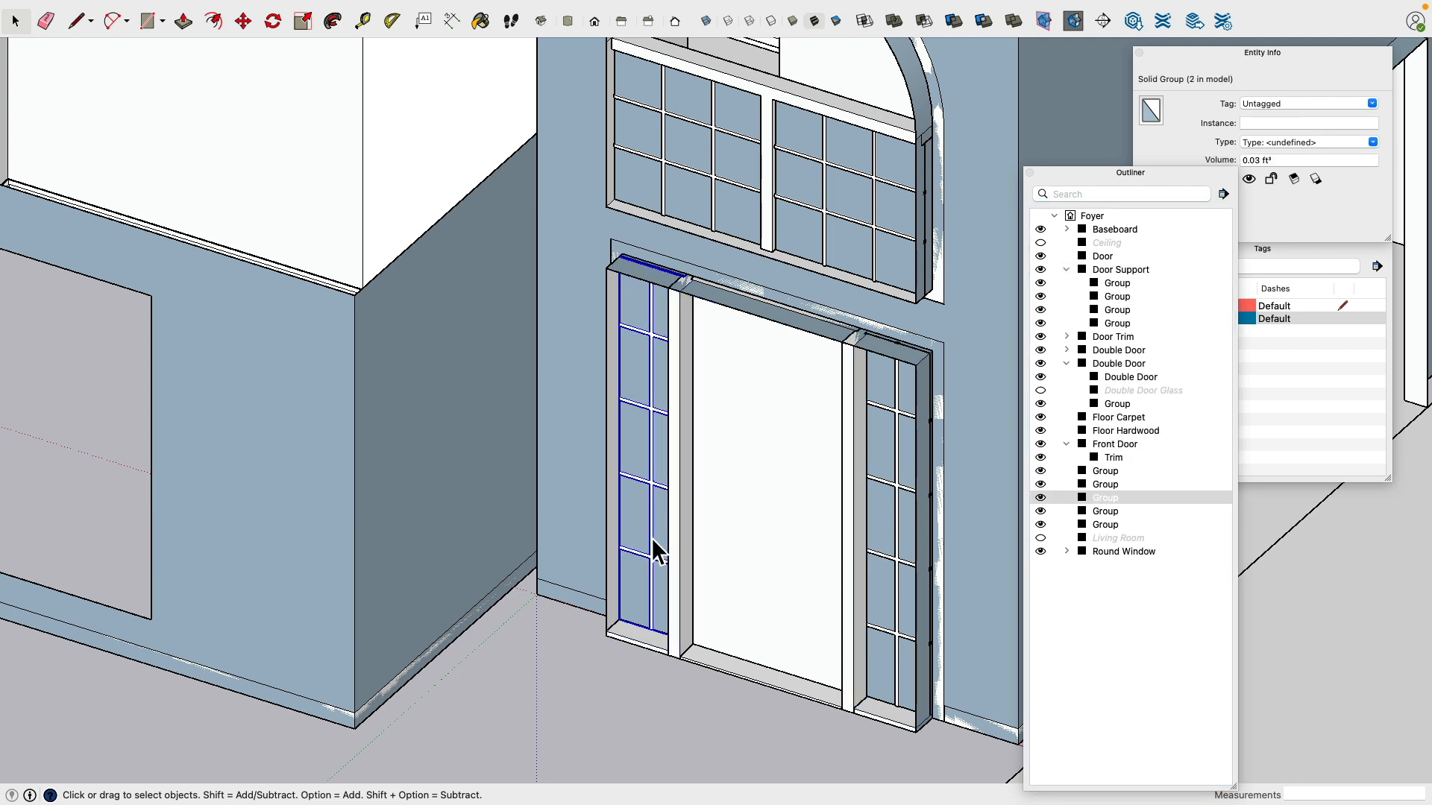
left_click(896, 531, "shift")
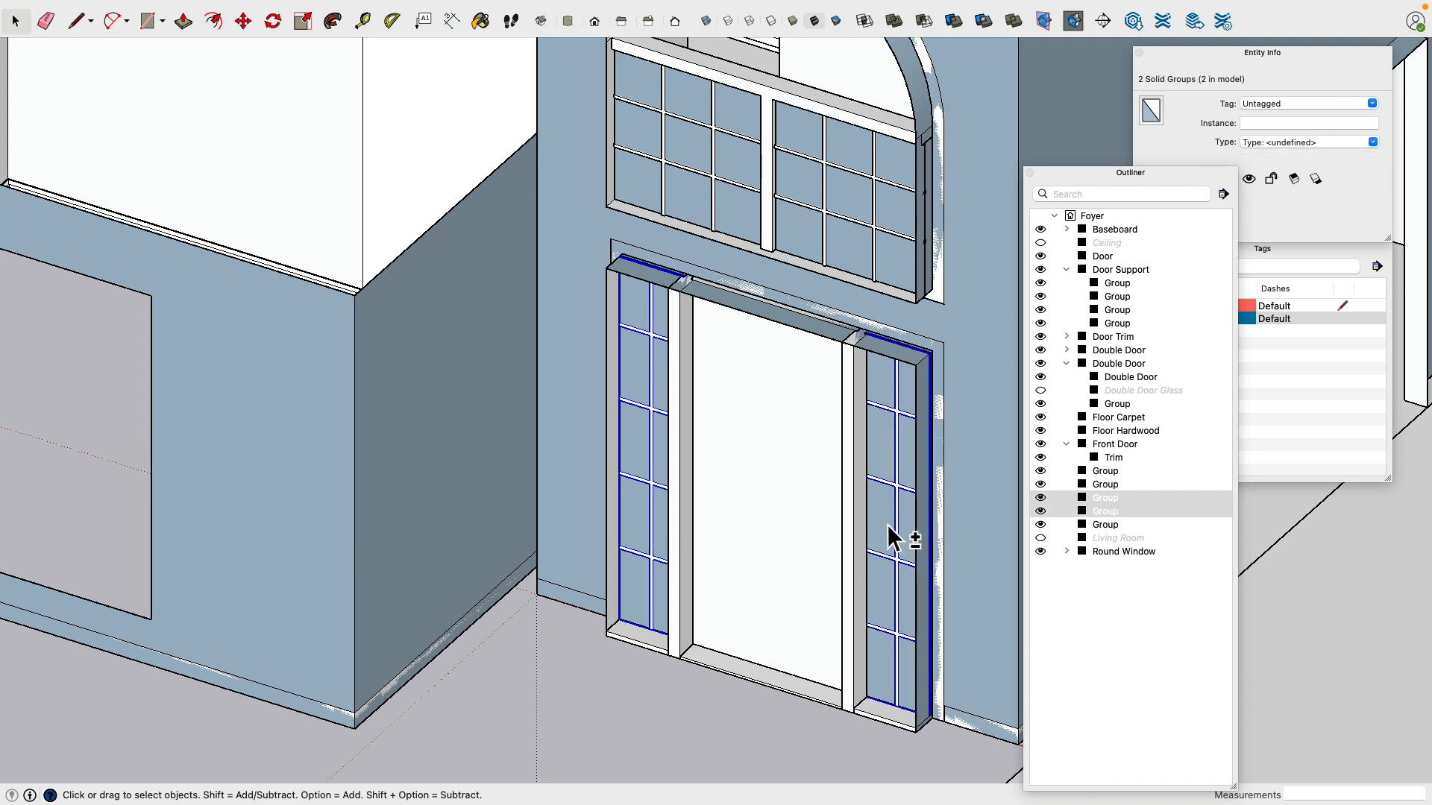
left_click(887, 525, "shift")
right_click(888, 525)
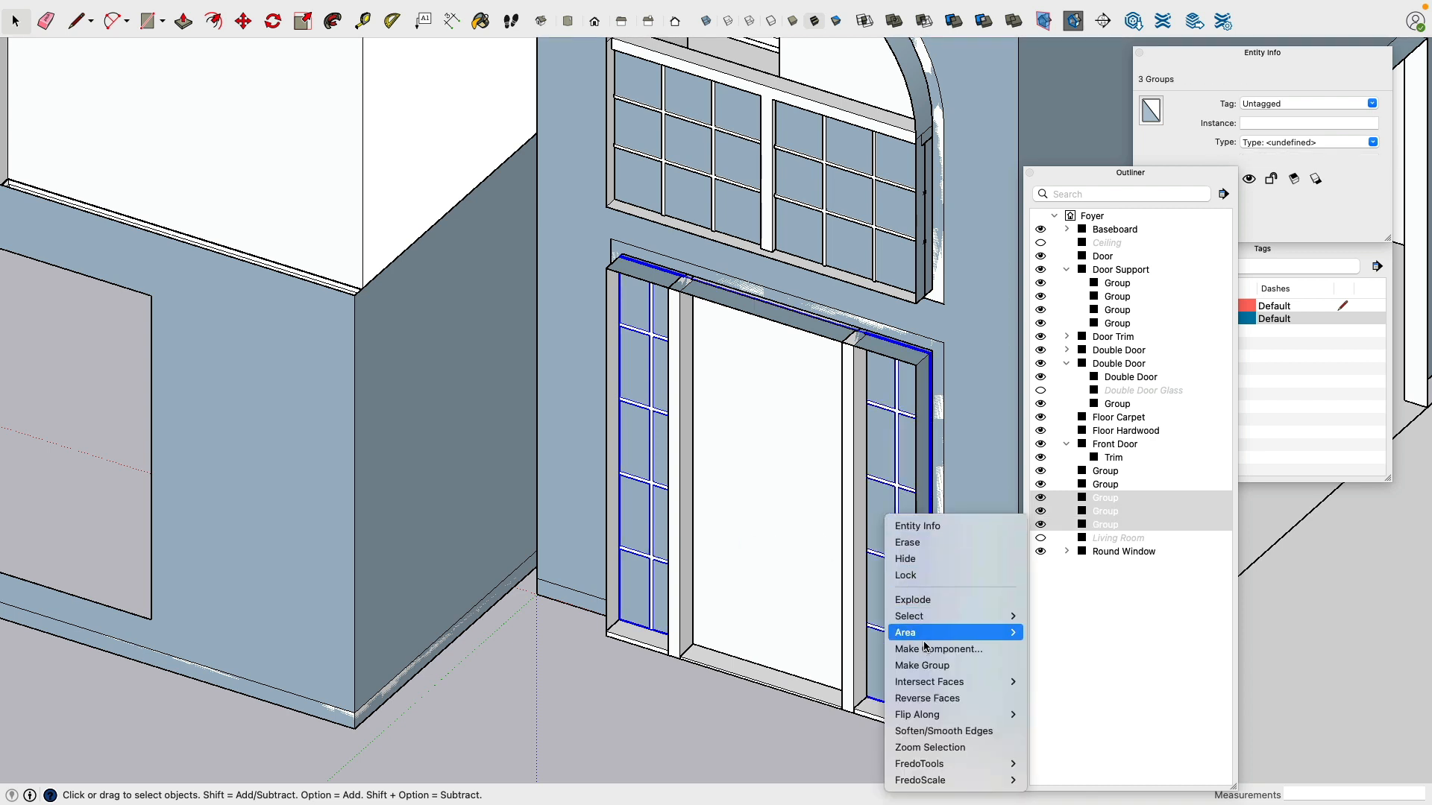
left_click(925, 665)
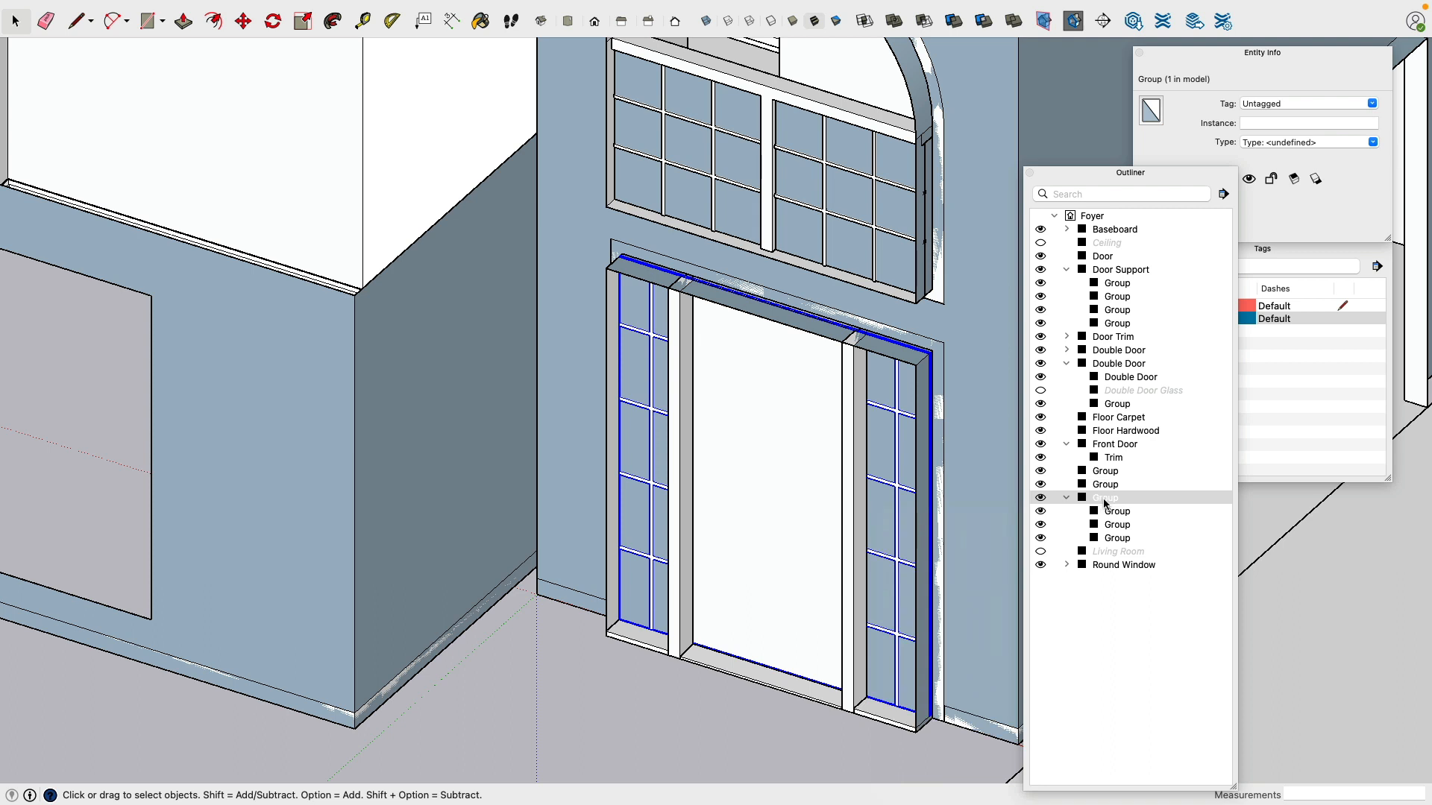
Step: Rename the new group of sidelight bars and glass as "Window"
left_click(1108, 499)
key("Return")
type("W")
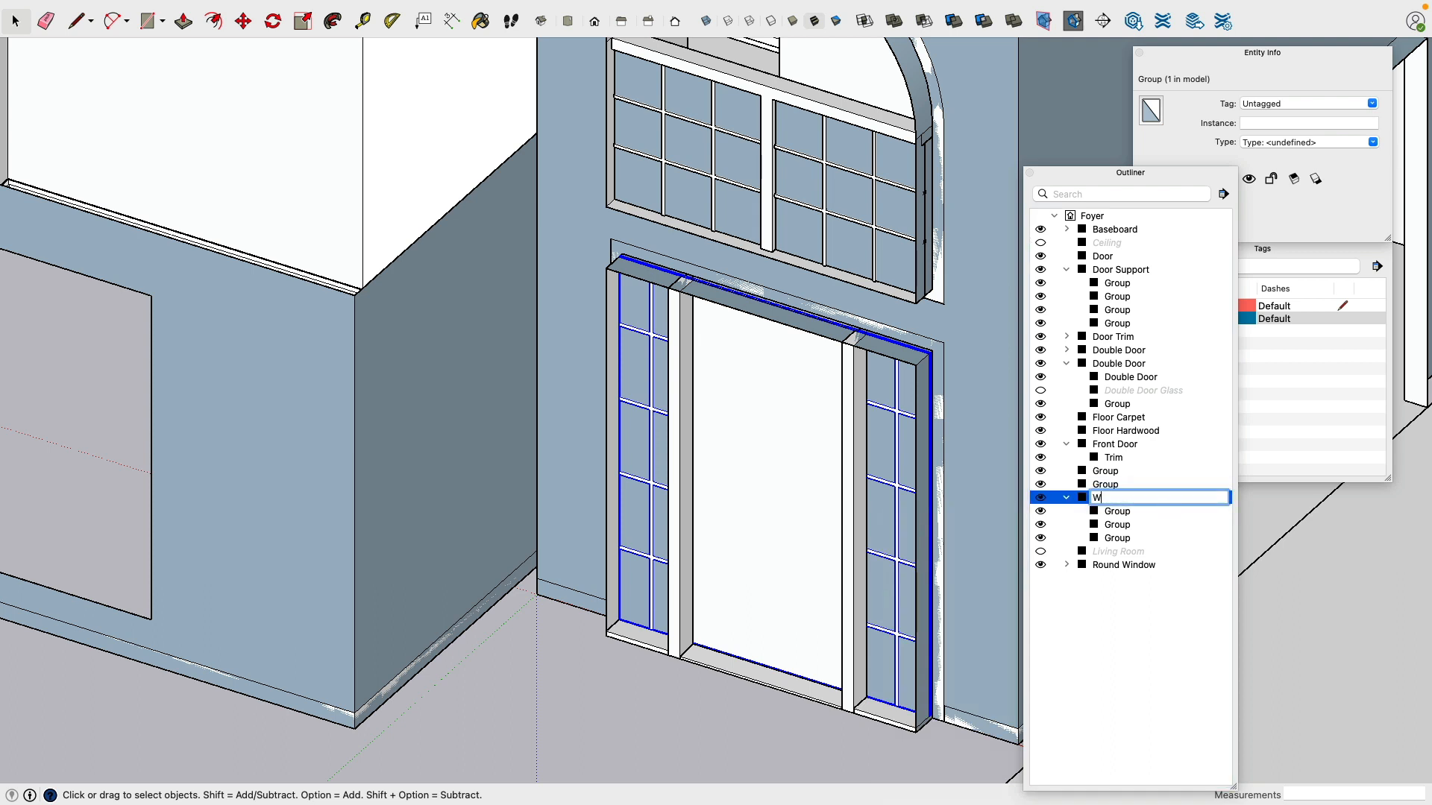
type("indow")
key("Return")
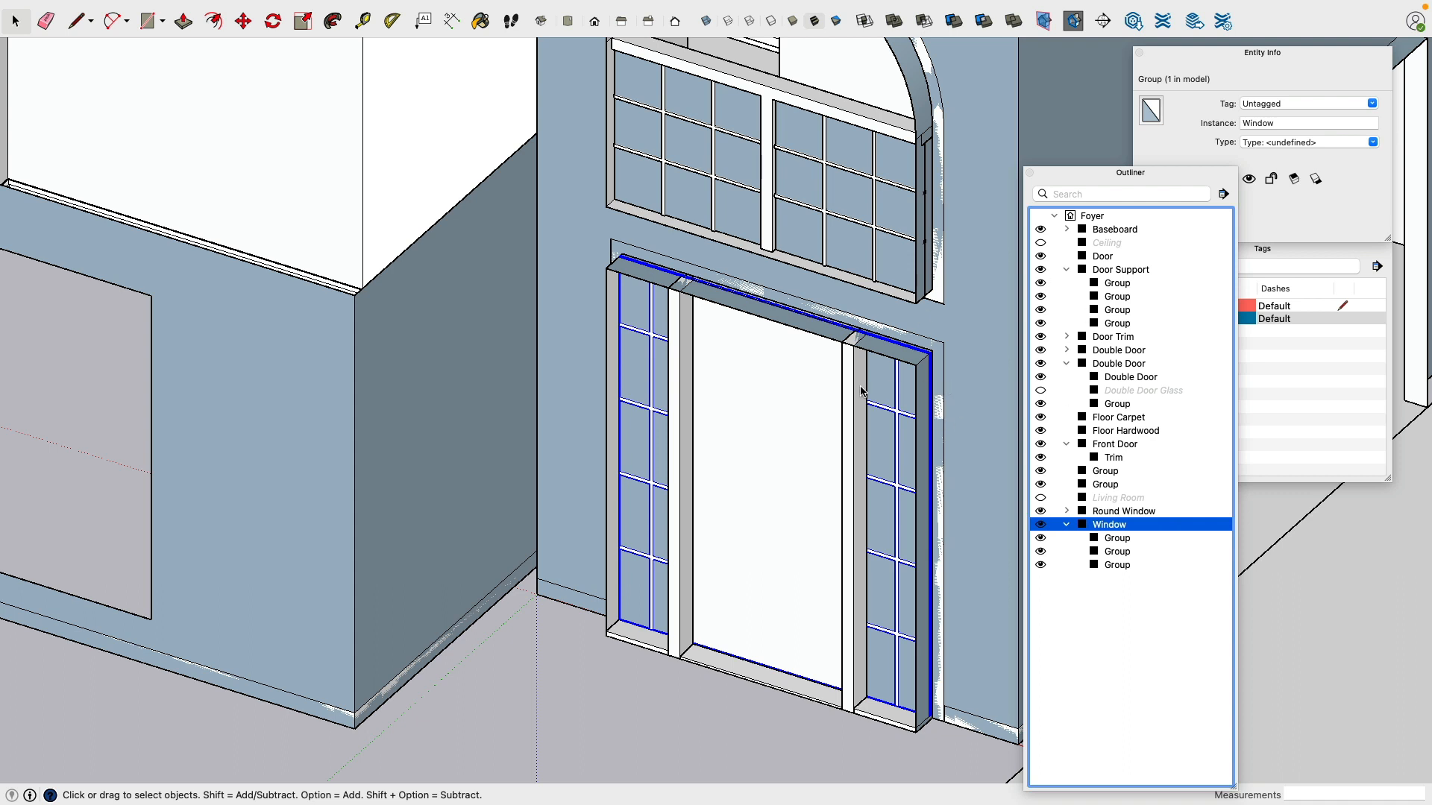
Step: Collapse the Window, Front Door, expanded Double Door and Door Support entries in the Outliner and clear the selection
left_click(1072, 526)
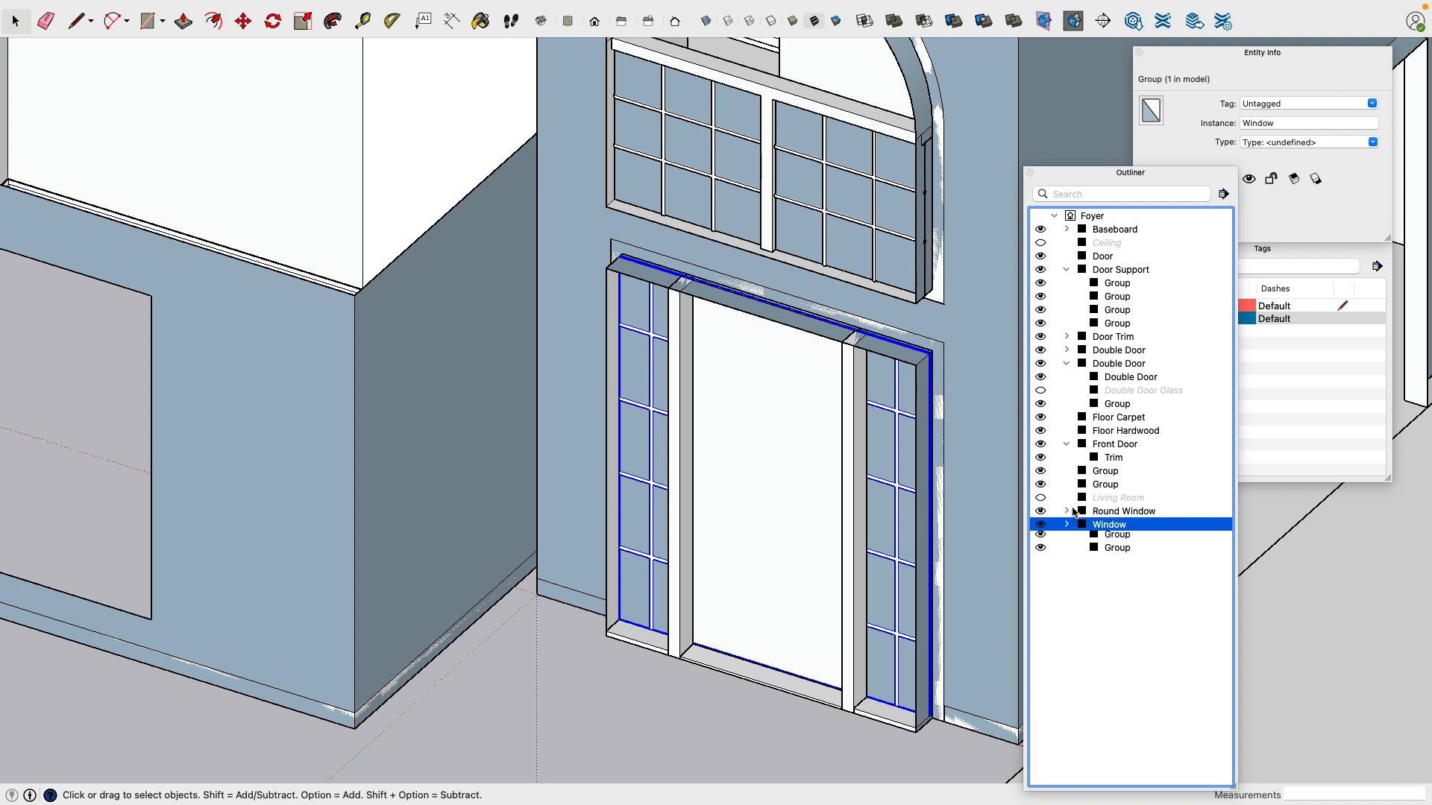
left_click(1067, 444)
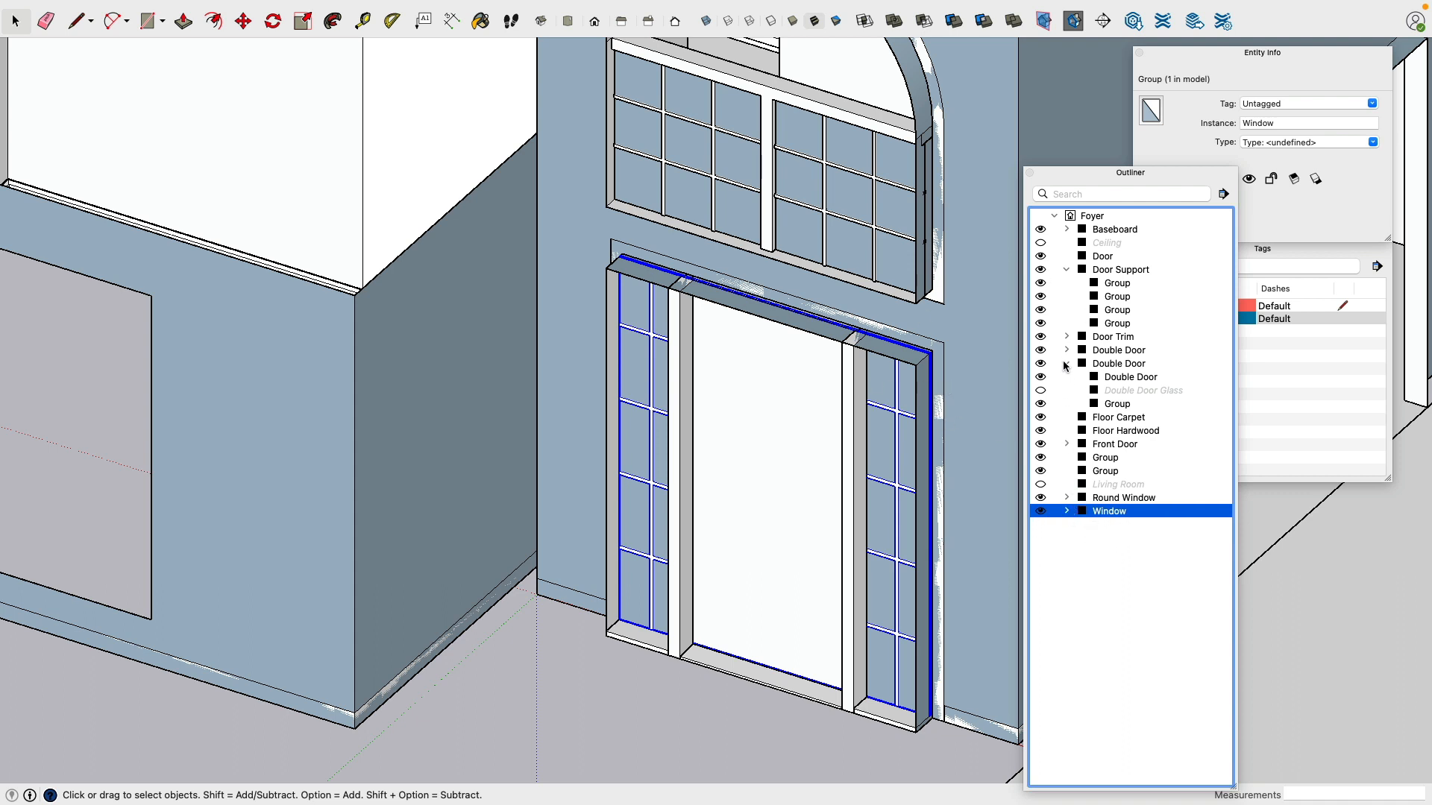
left_click(1067, 363)
left_click(1076, 273)
left_click(1067, 270)
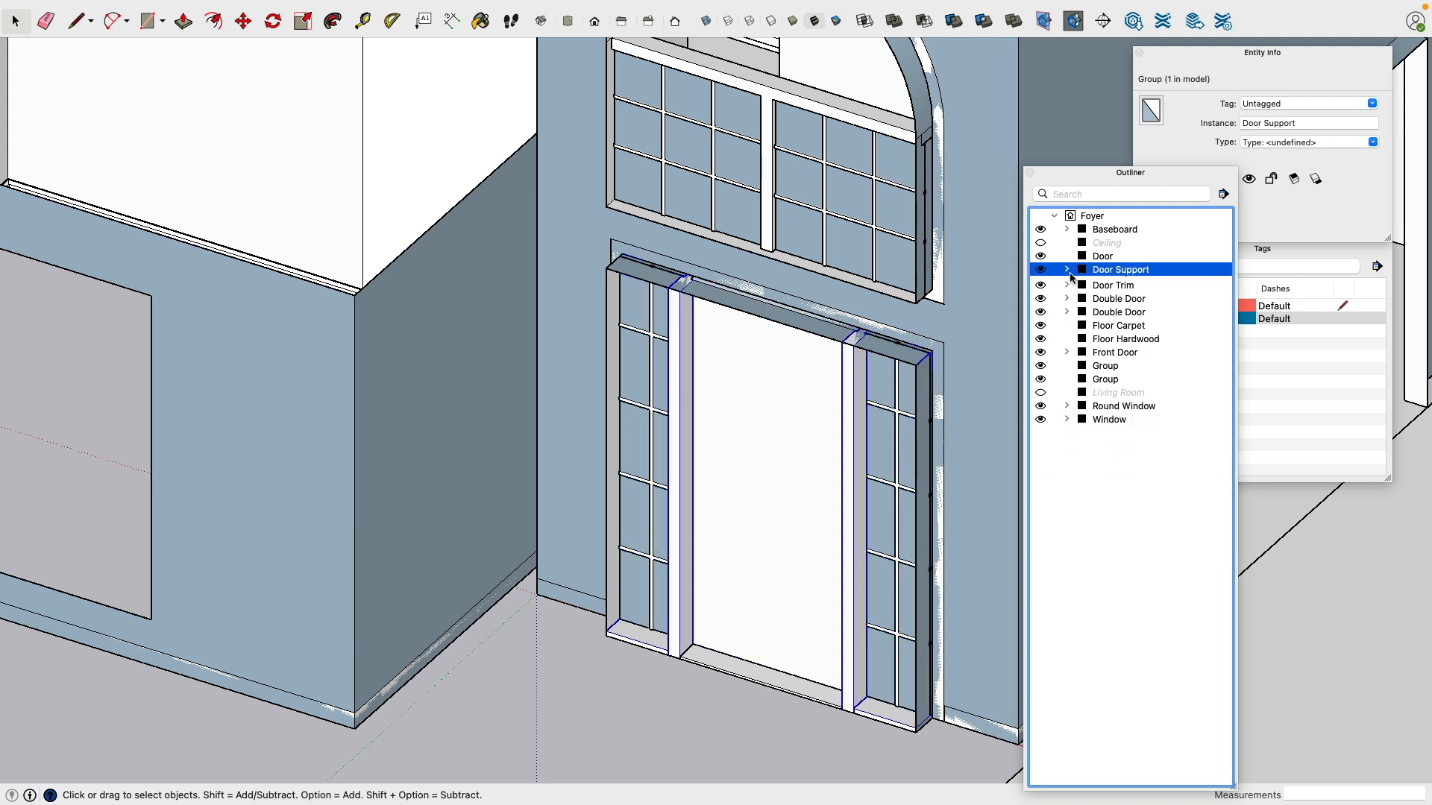
left_click(1089, 455)
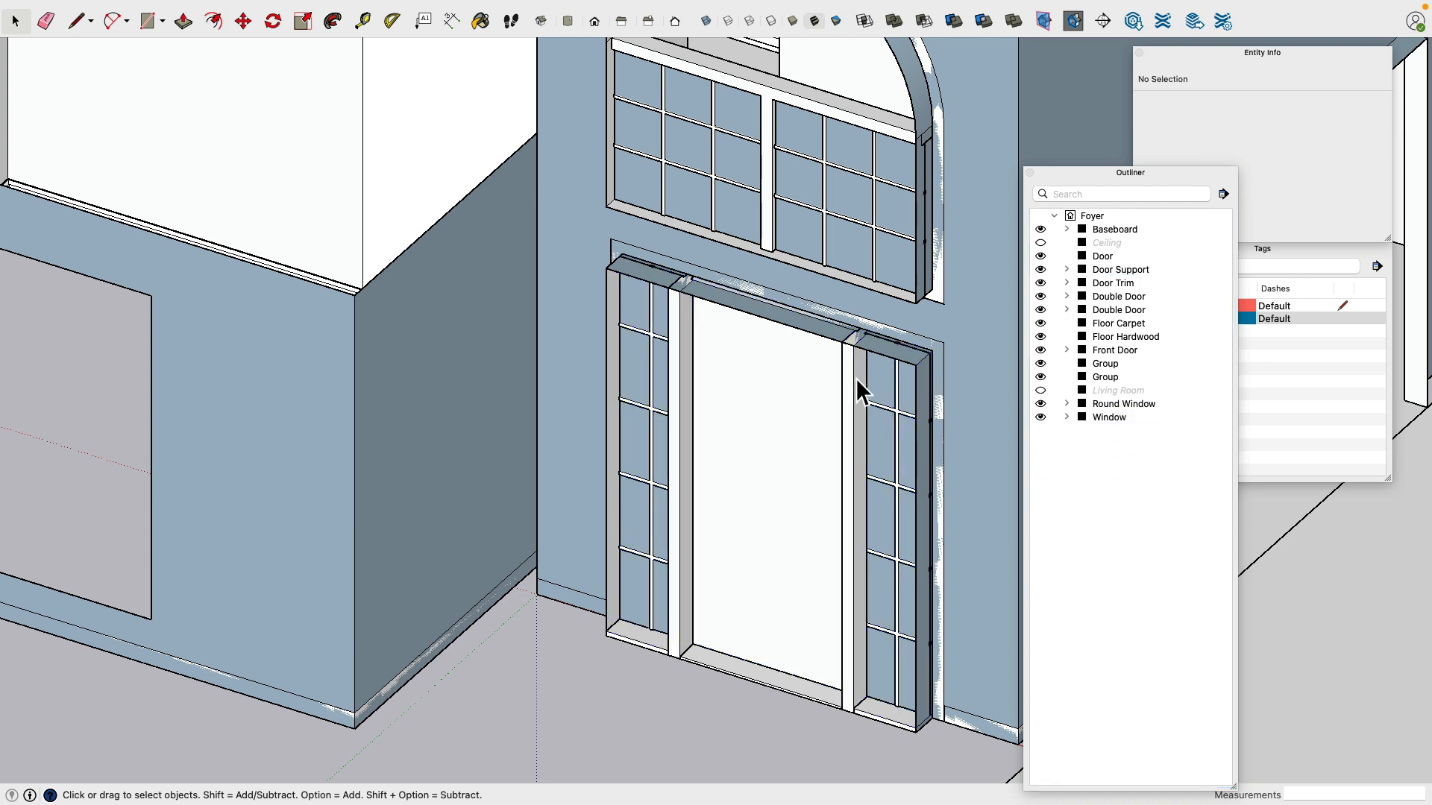
Step: Rename the unnamed group of the strip at the base of the front door opening as "Threshold"
left_click(857, 396)
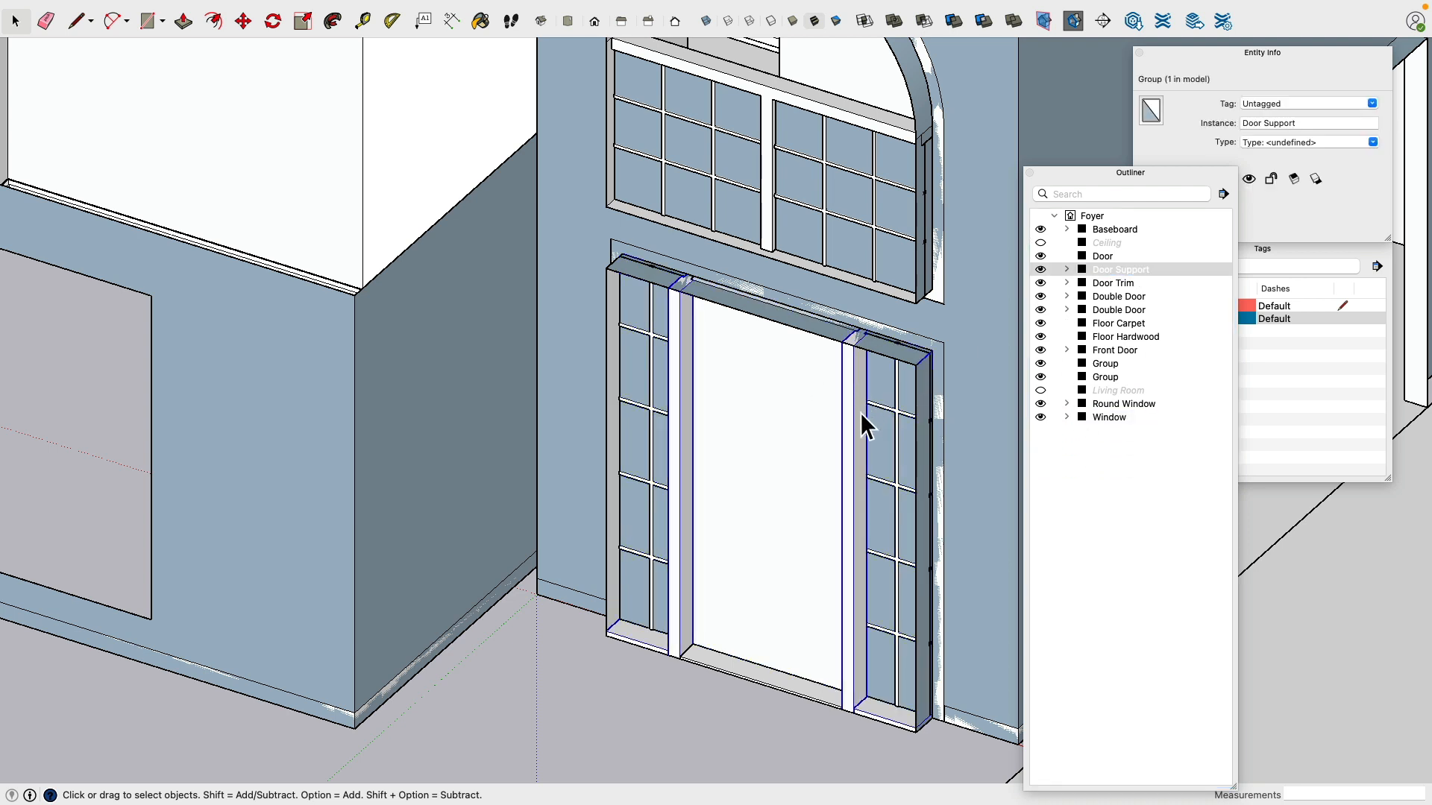
left_click(745, 524)
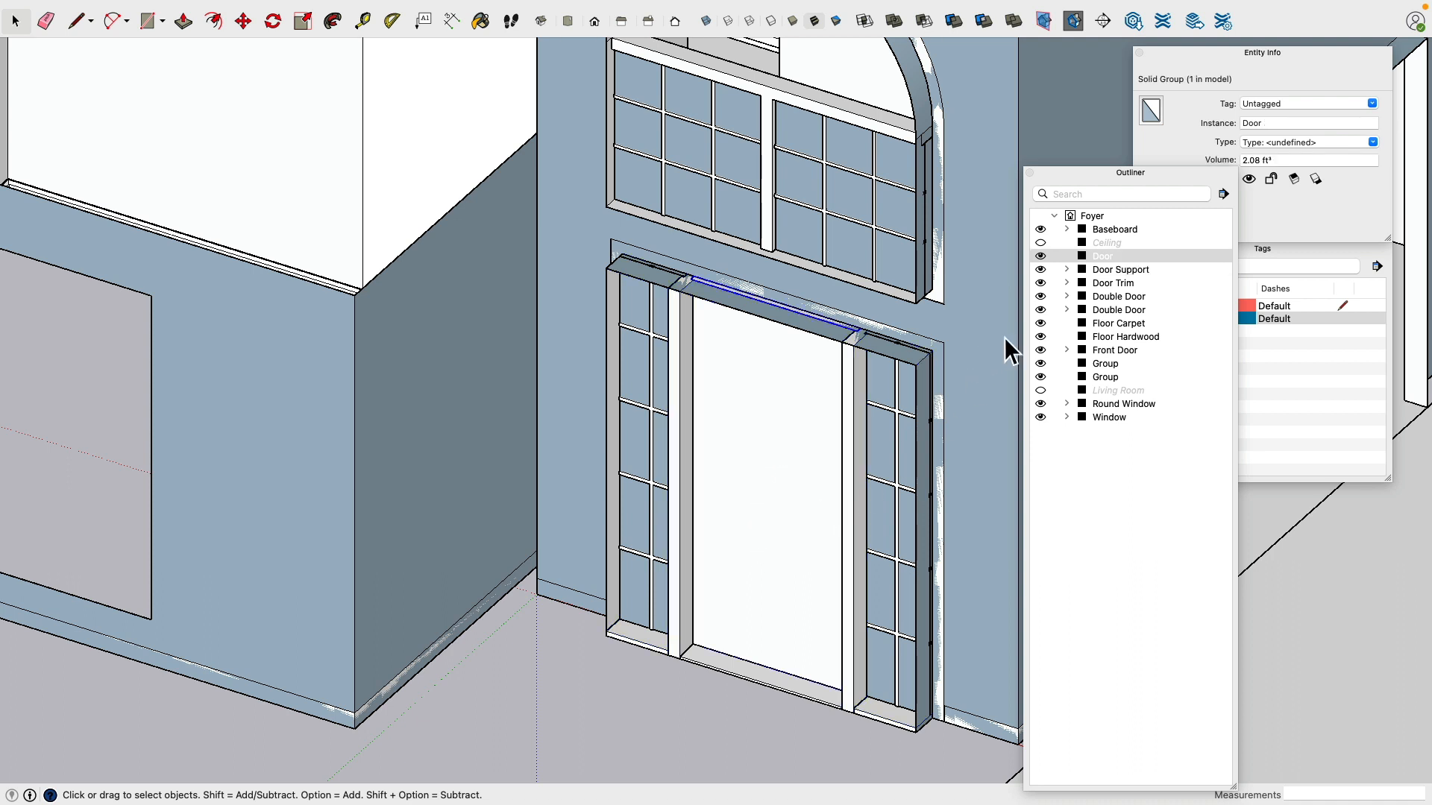
left_click(857, 511)
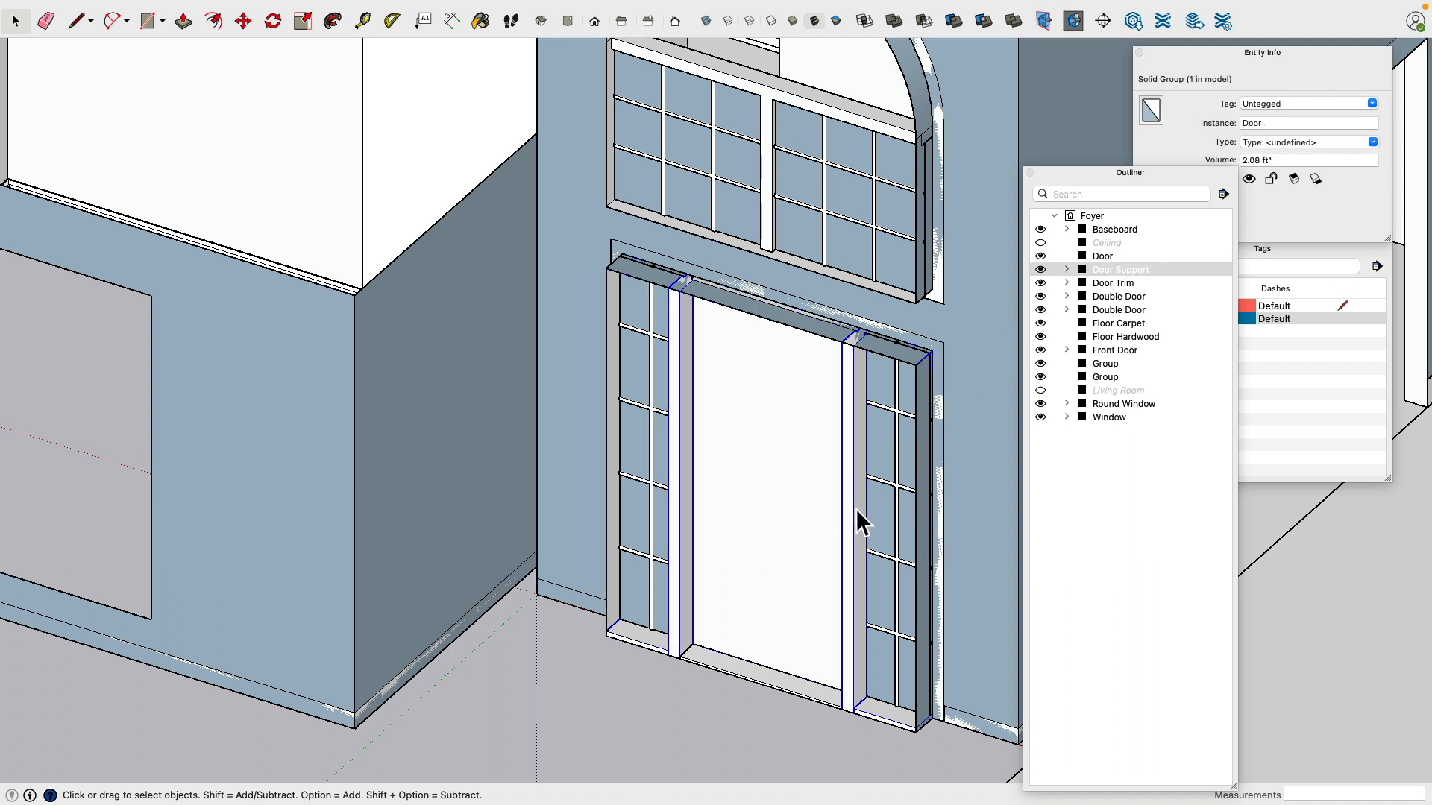
left_click(761, 683)
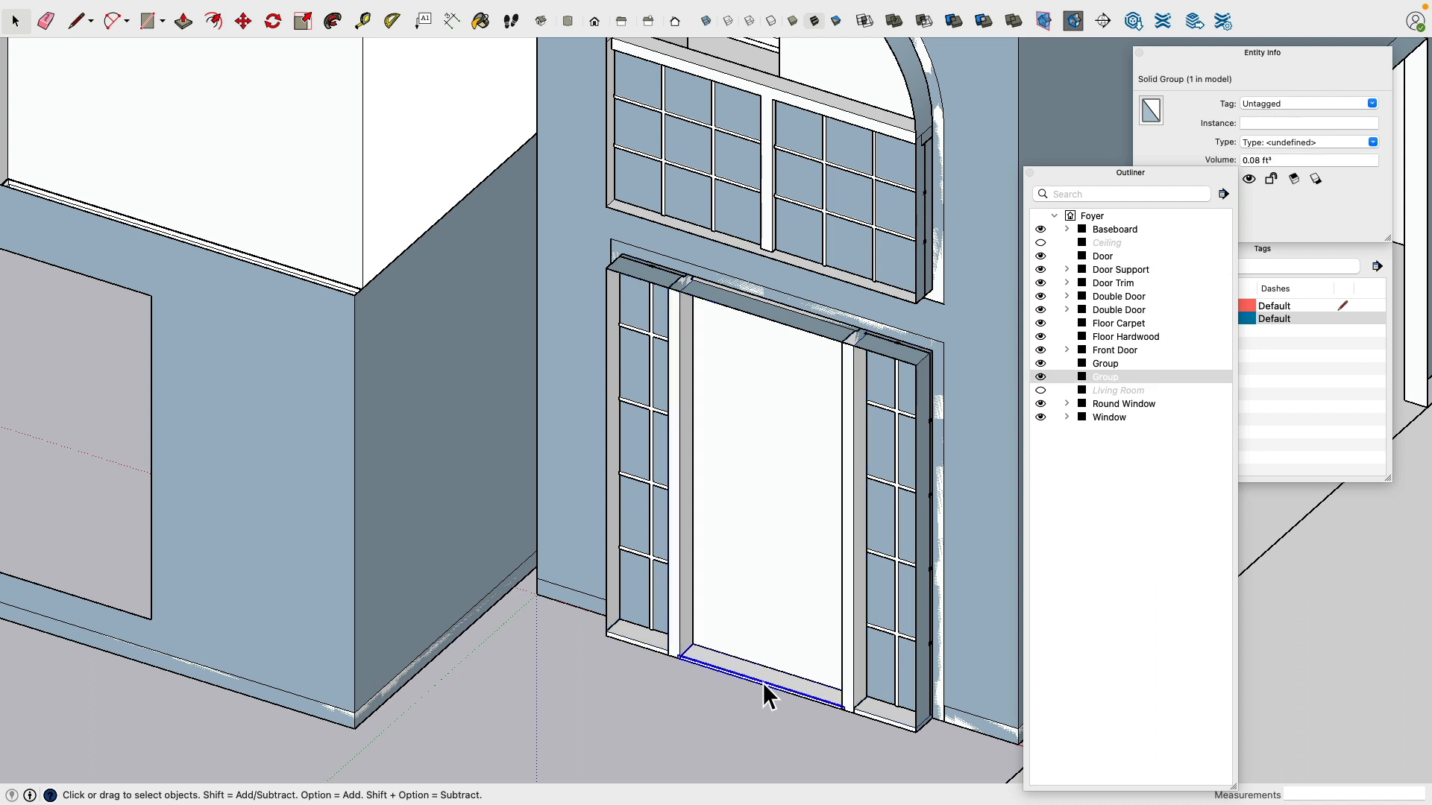
left_click(1107, 379)
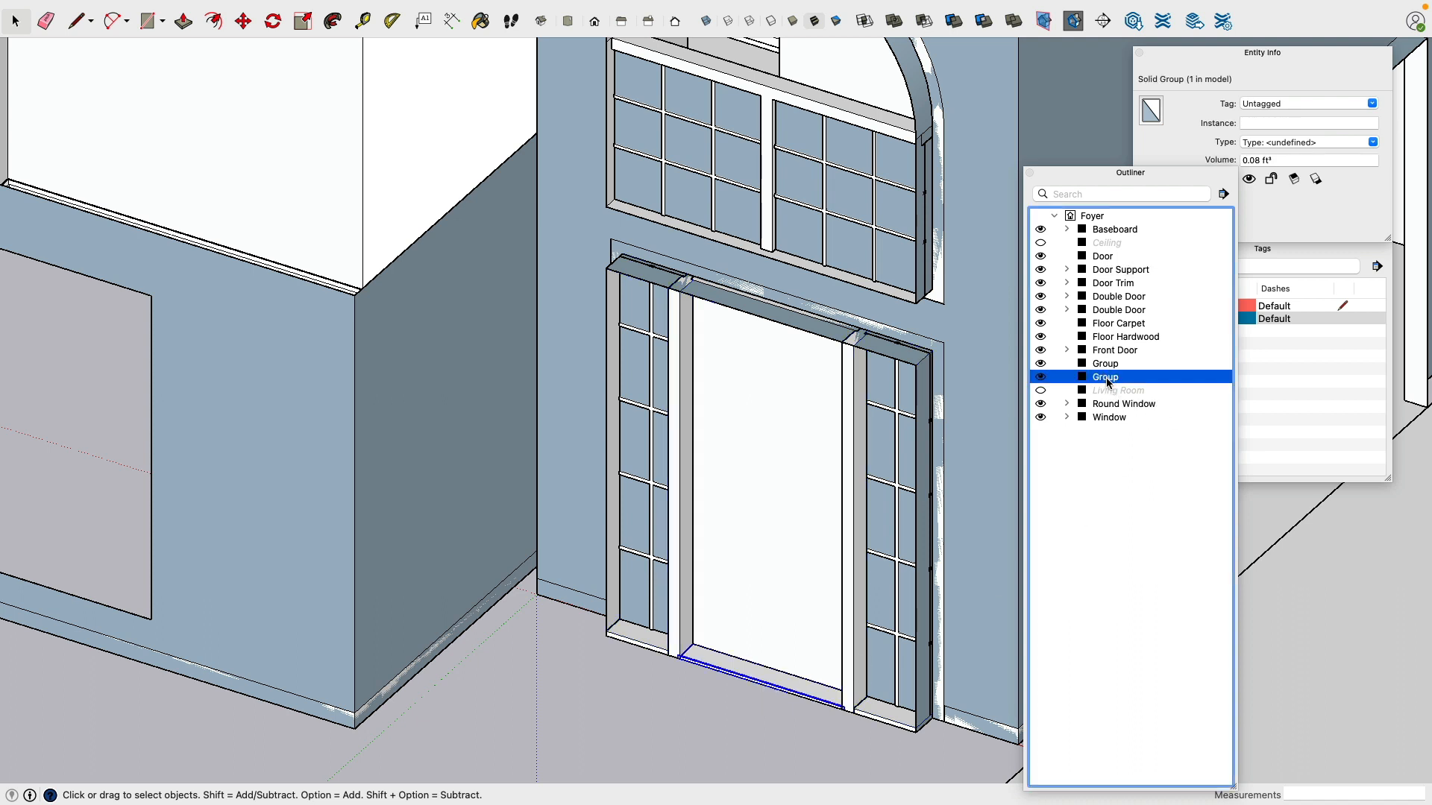
left_click(1109, 381)
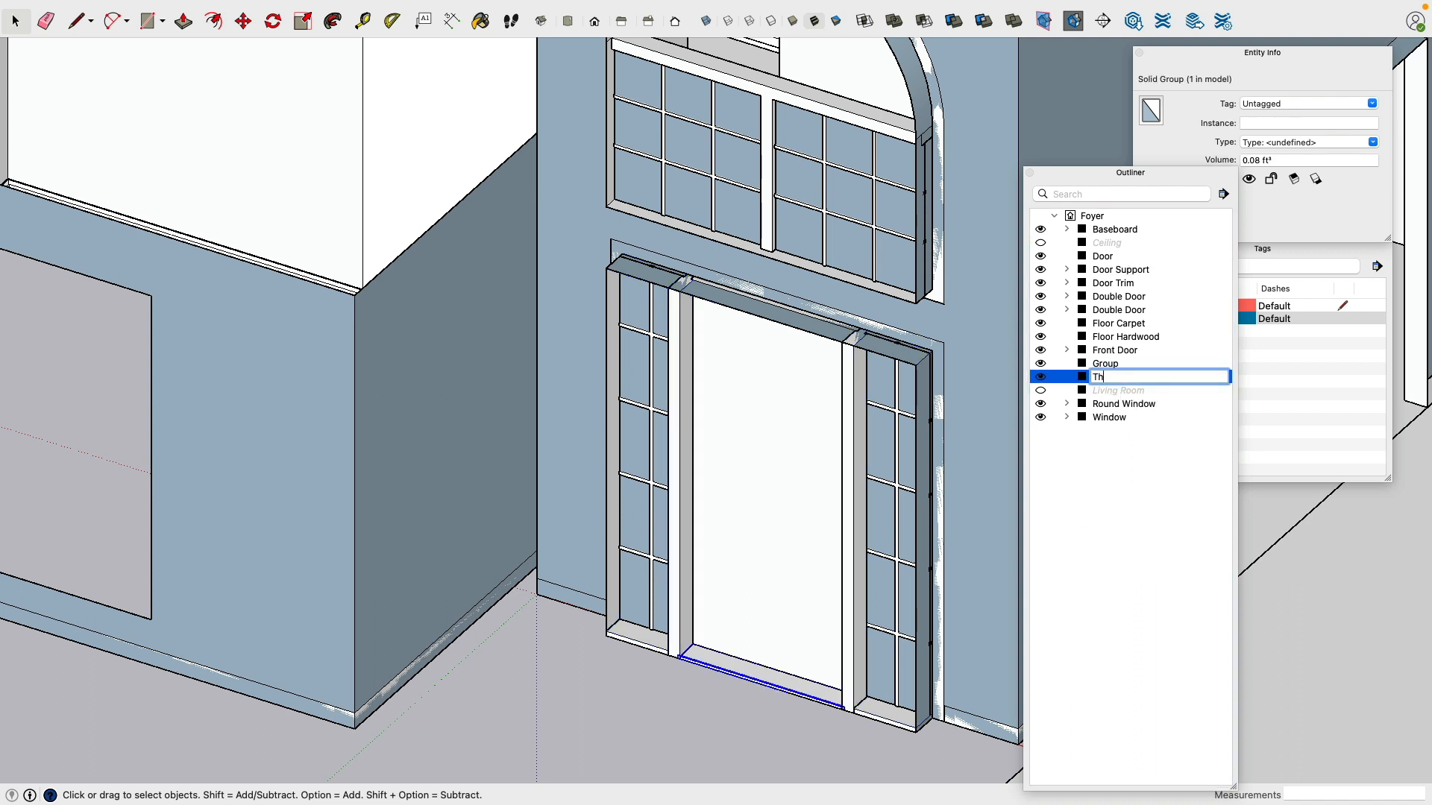
type("Threshold")
key("Return")
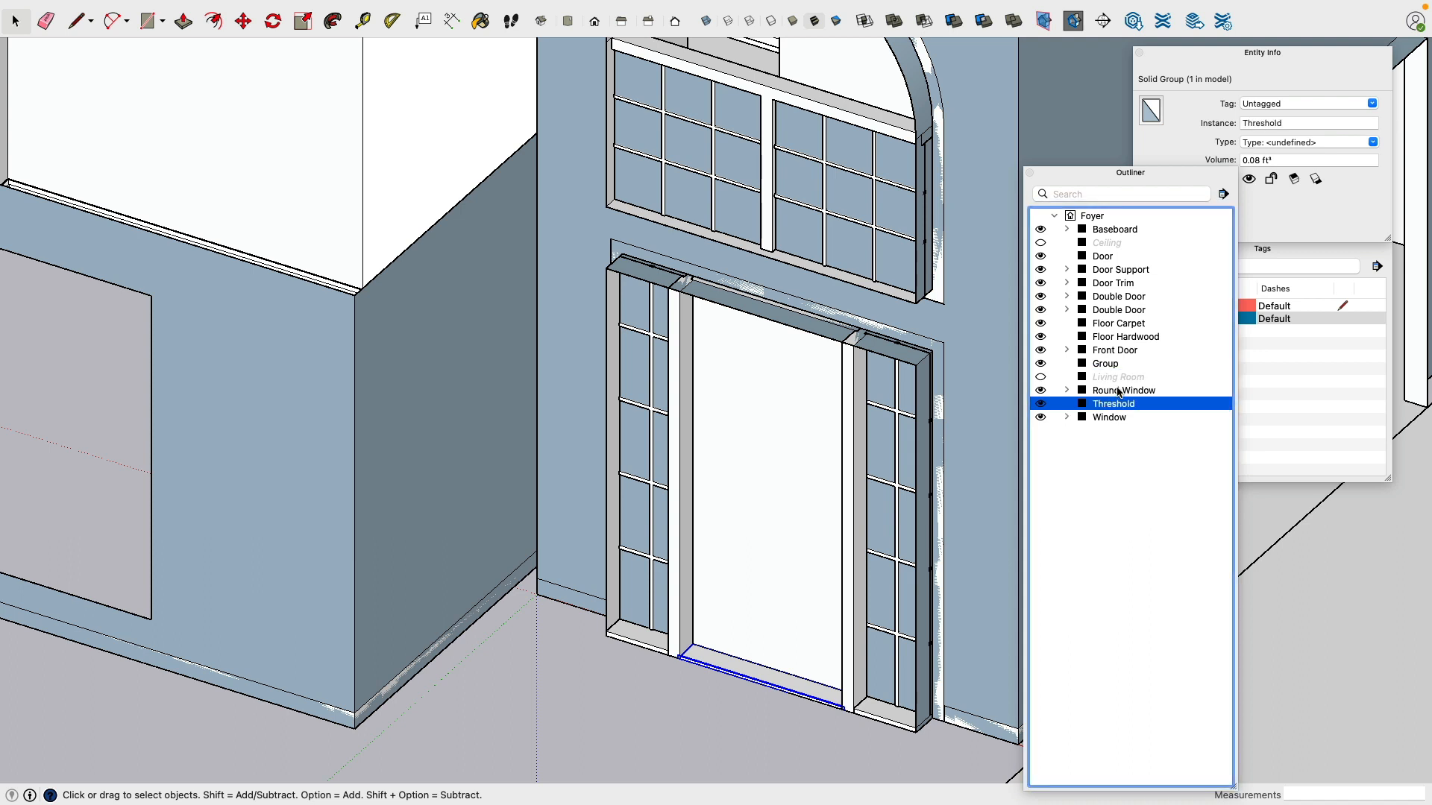
Step: Group the Threshold, Door, Door Support and Window groups of the front entrance together
left_click(718, 621)
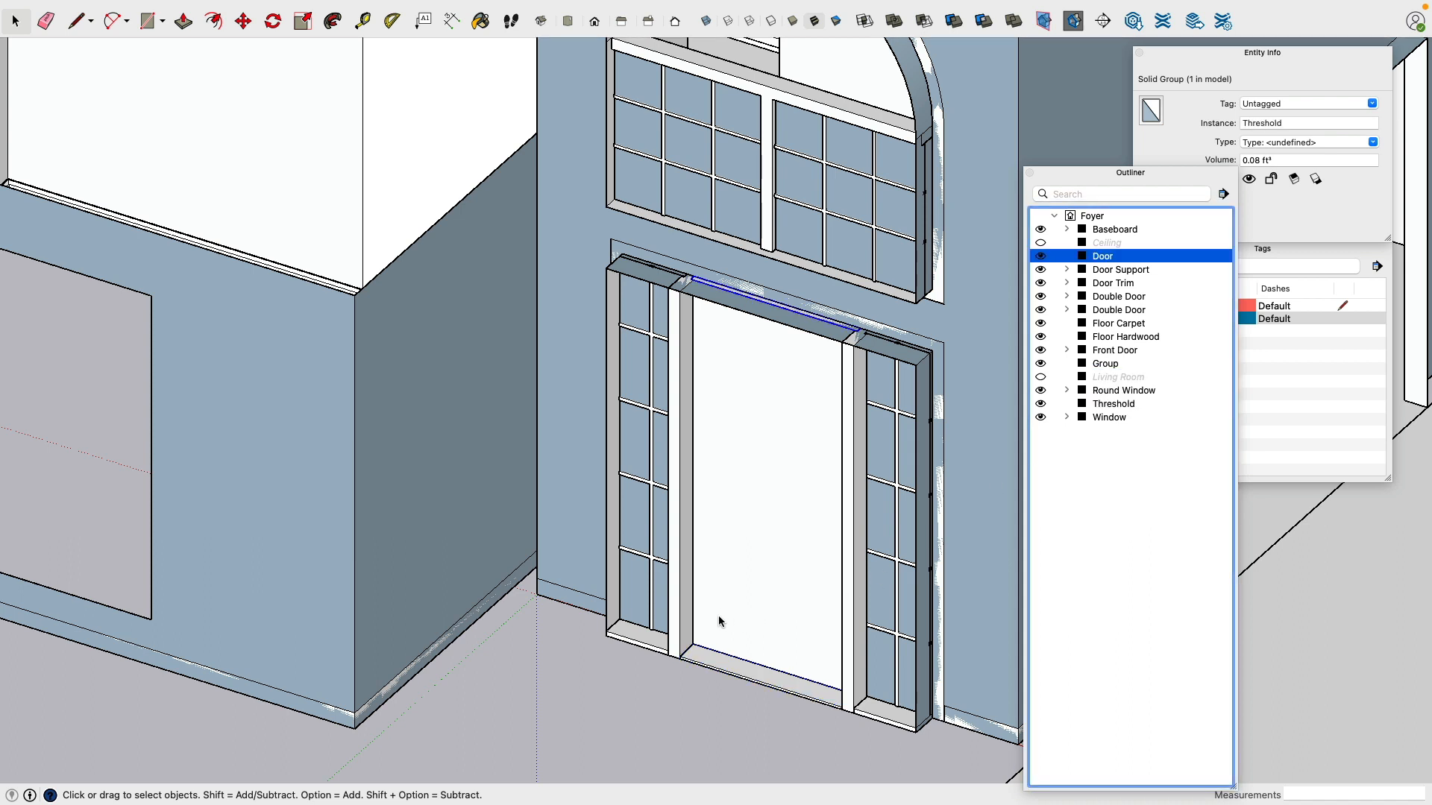
left_click(706, 659)
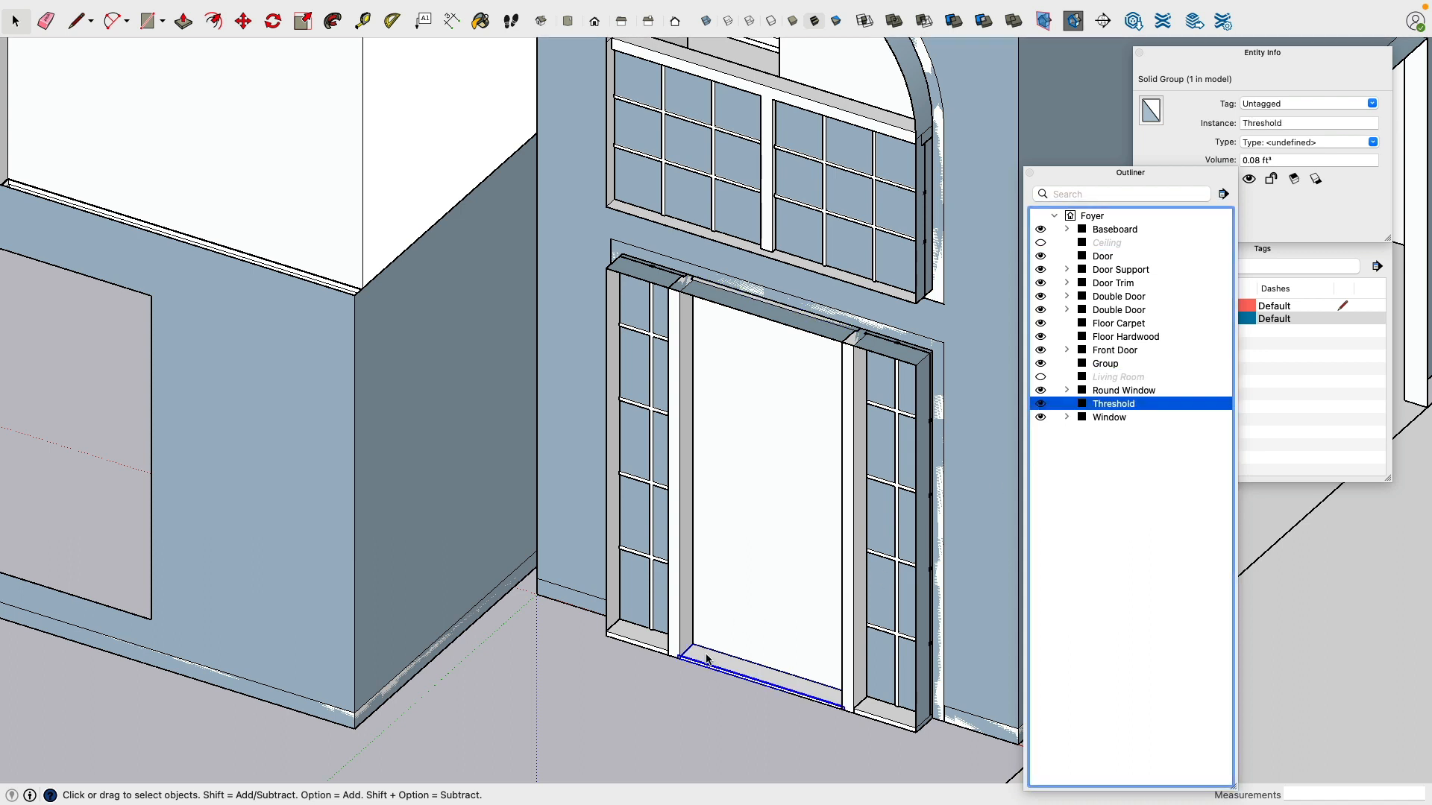
left_click(745, 482, "shift")
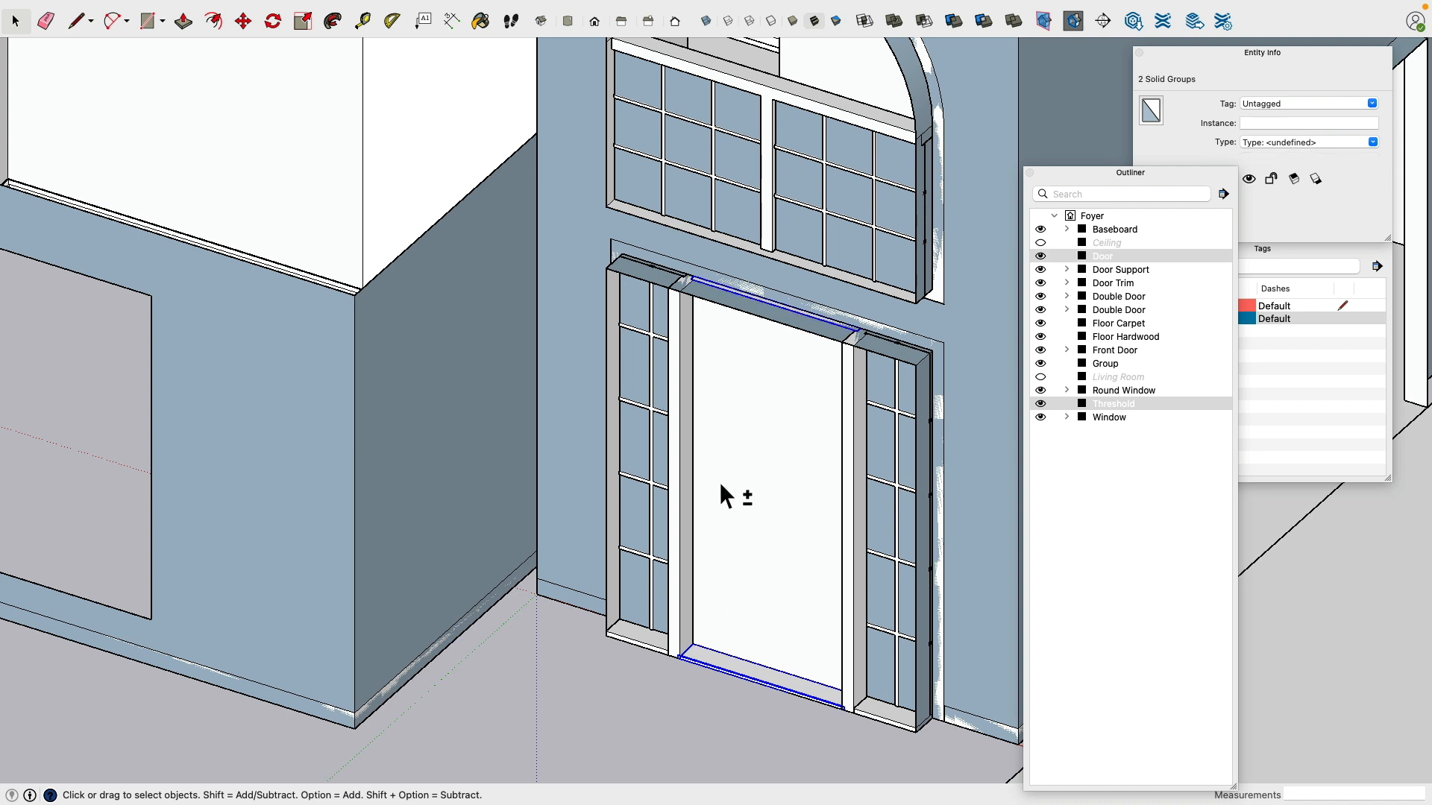
left_click(685, 526, "shift")
left_click(904, 555, "shift")
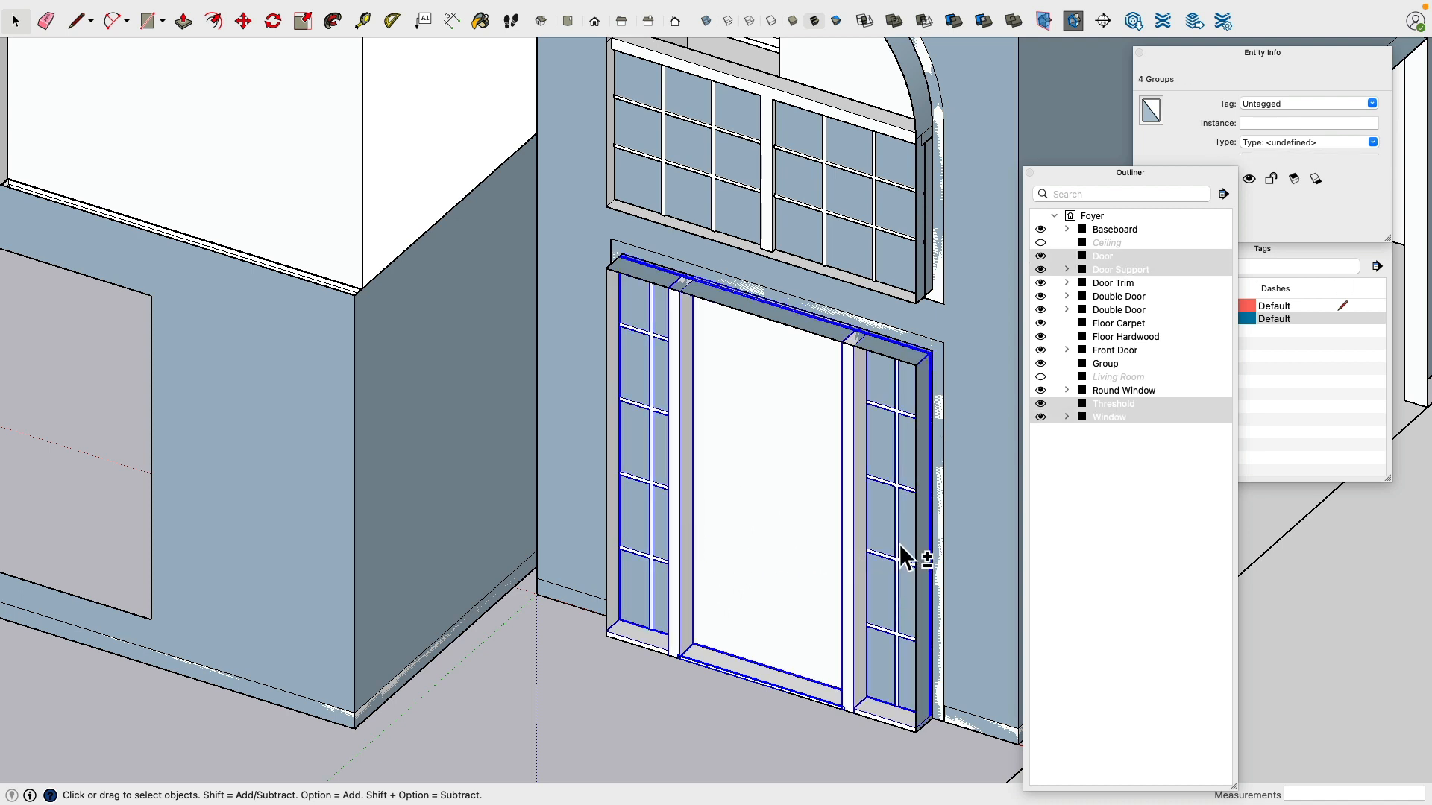
right_click(850, 476)
left_click(925, 615)
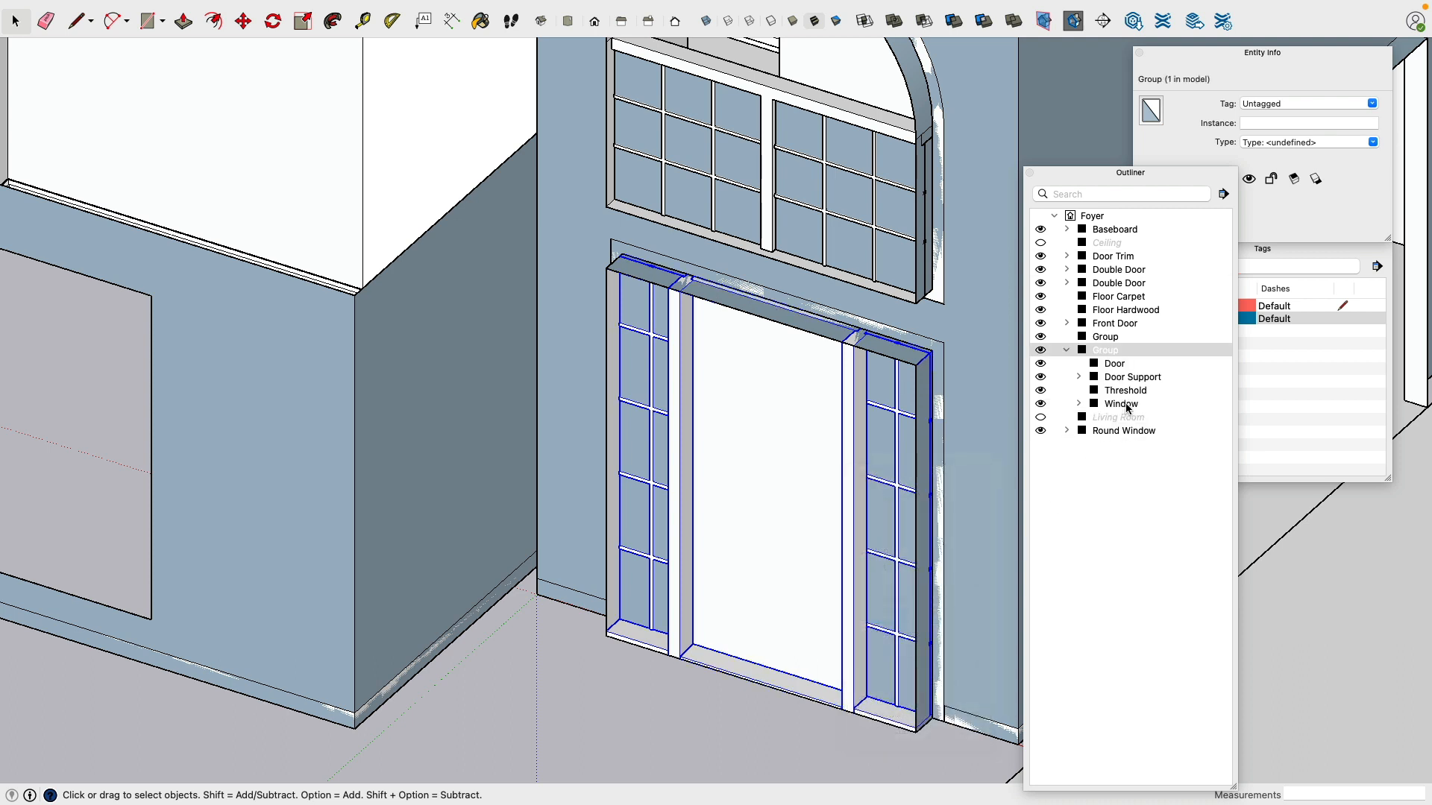
Step: Rename the new group holding the door, support, threshold and window as "Front Door"
left_click(1105, 351)
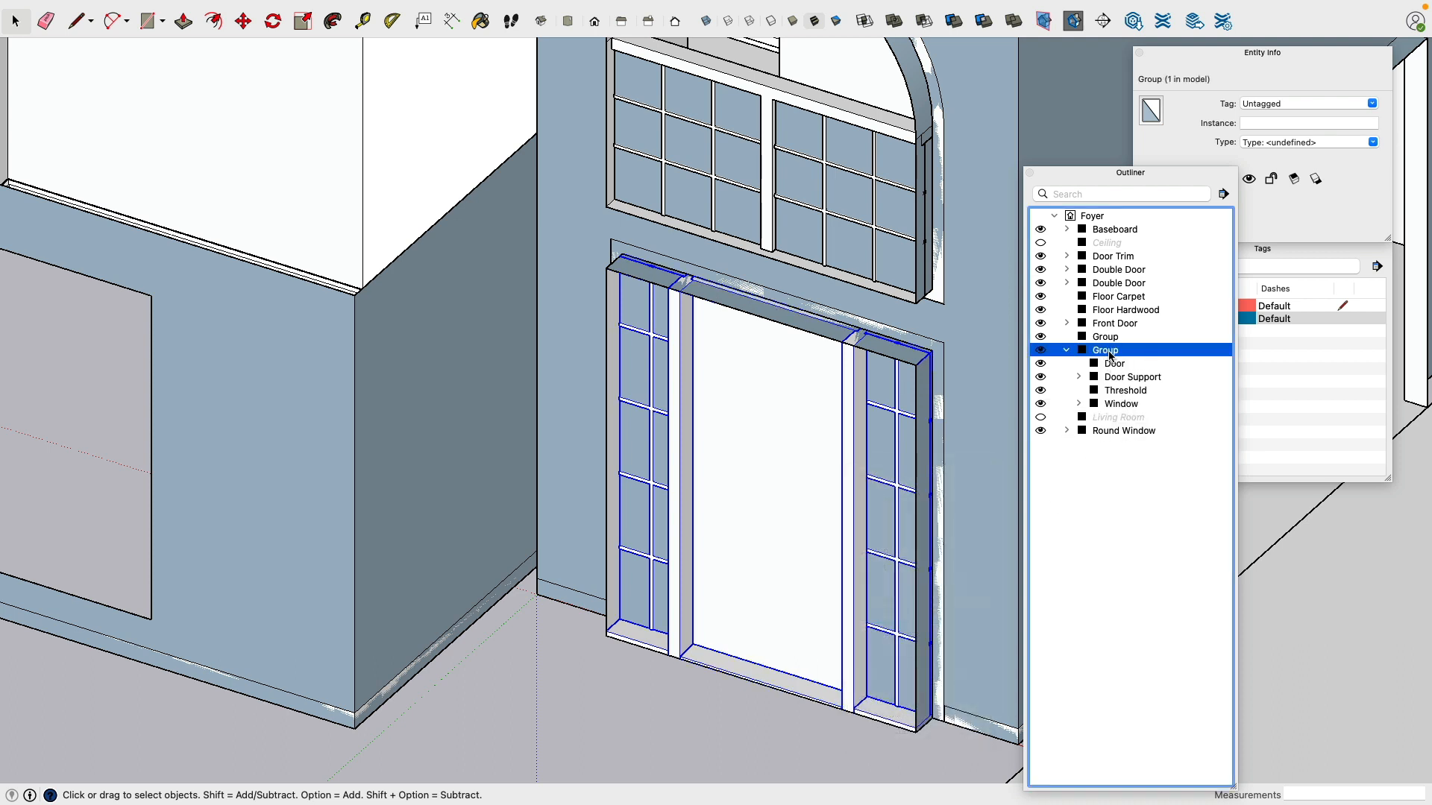
key("Return")
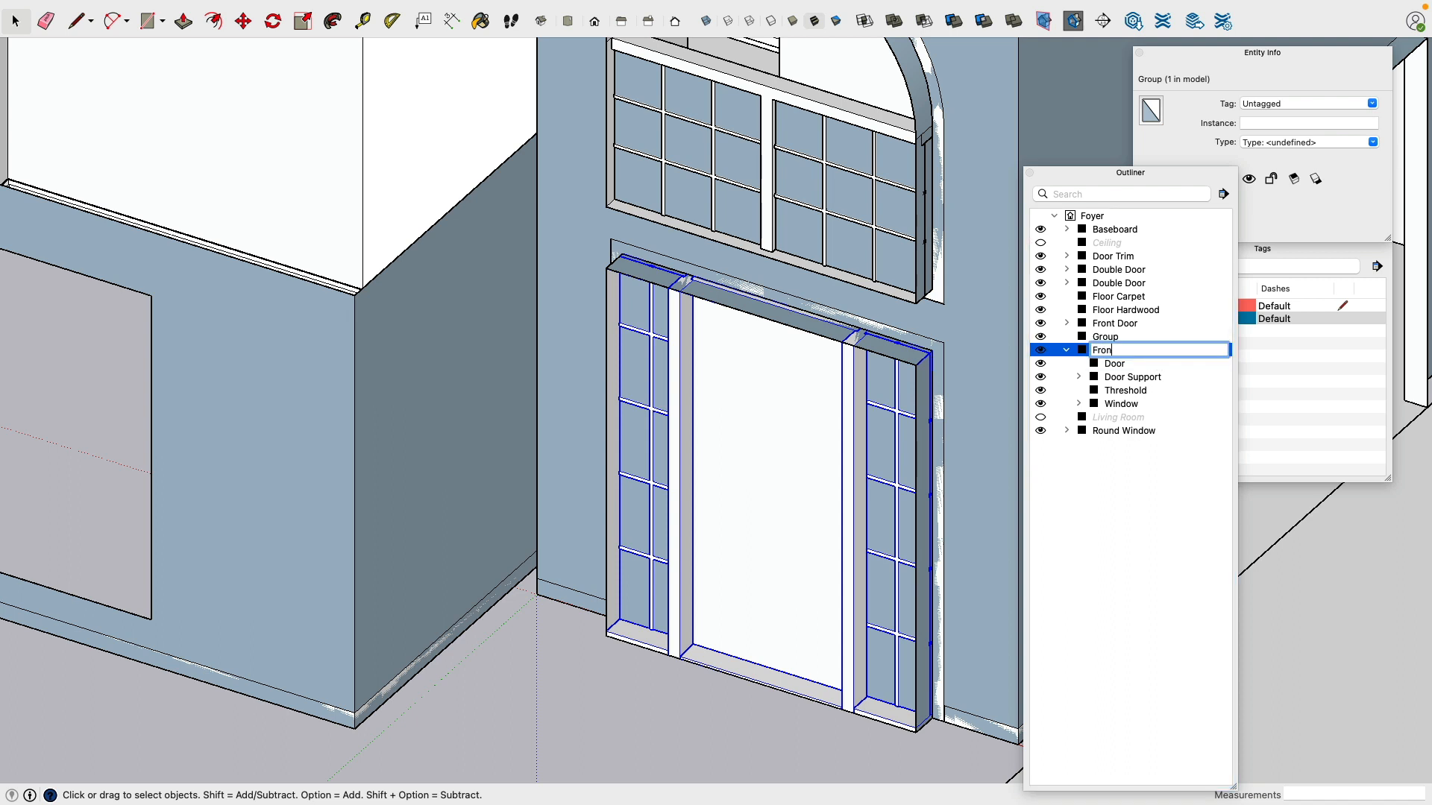
key("Return")
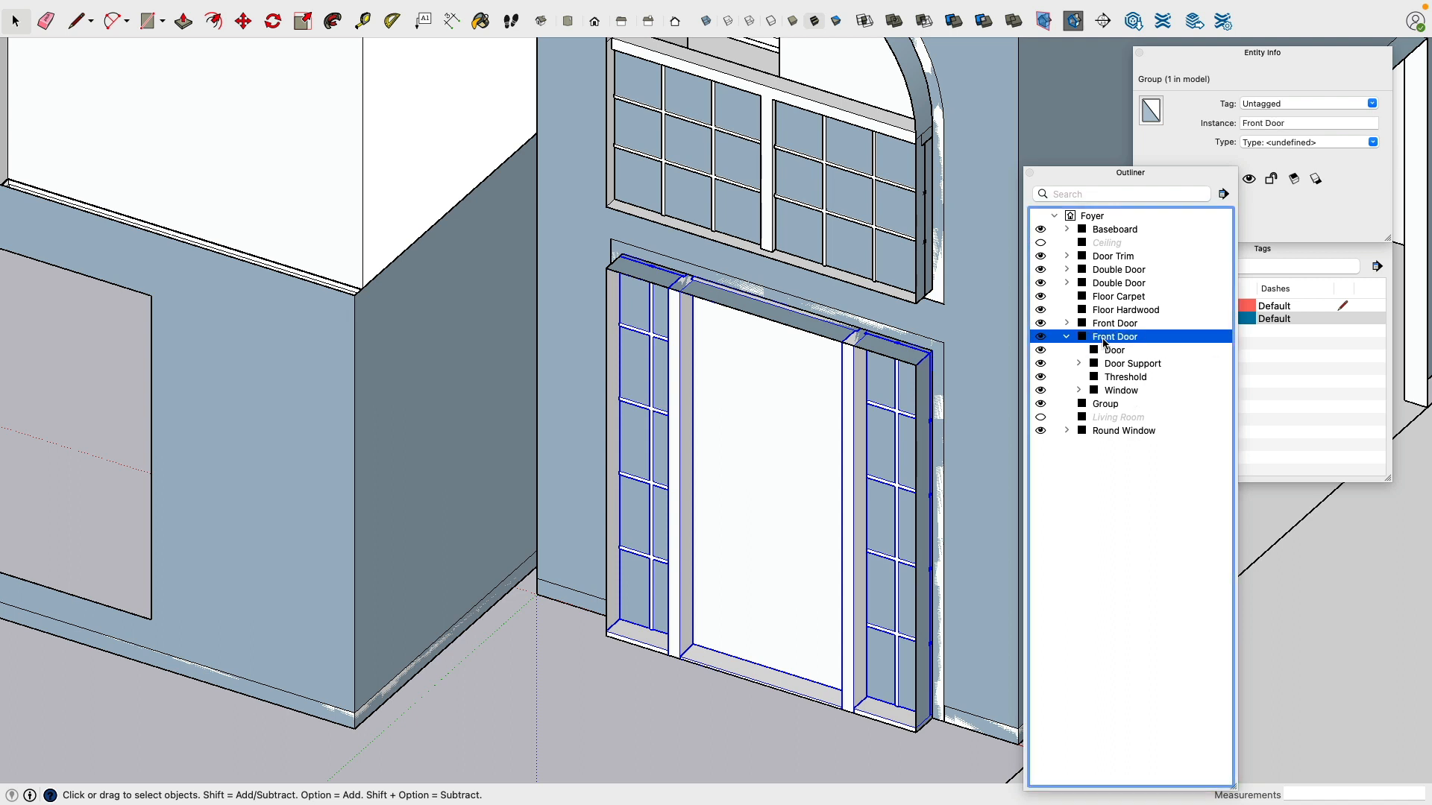
Step: Hide the new Front Door group to check that it covers the whole door assembly, and show it again
left_click(1042, 337)
left_click(1042, 337)
left_click(1041, 337)
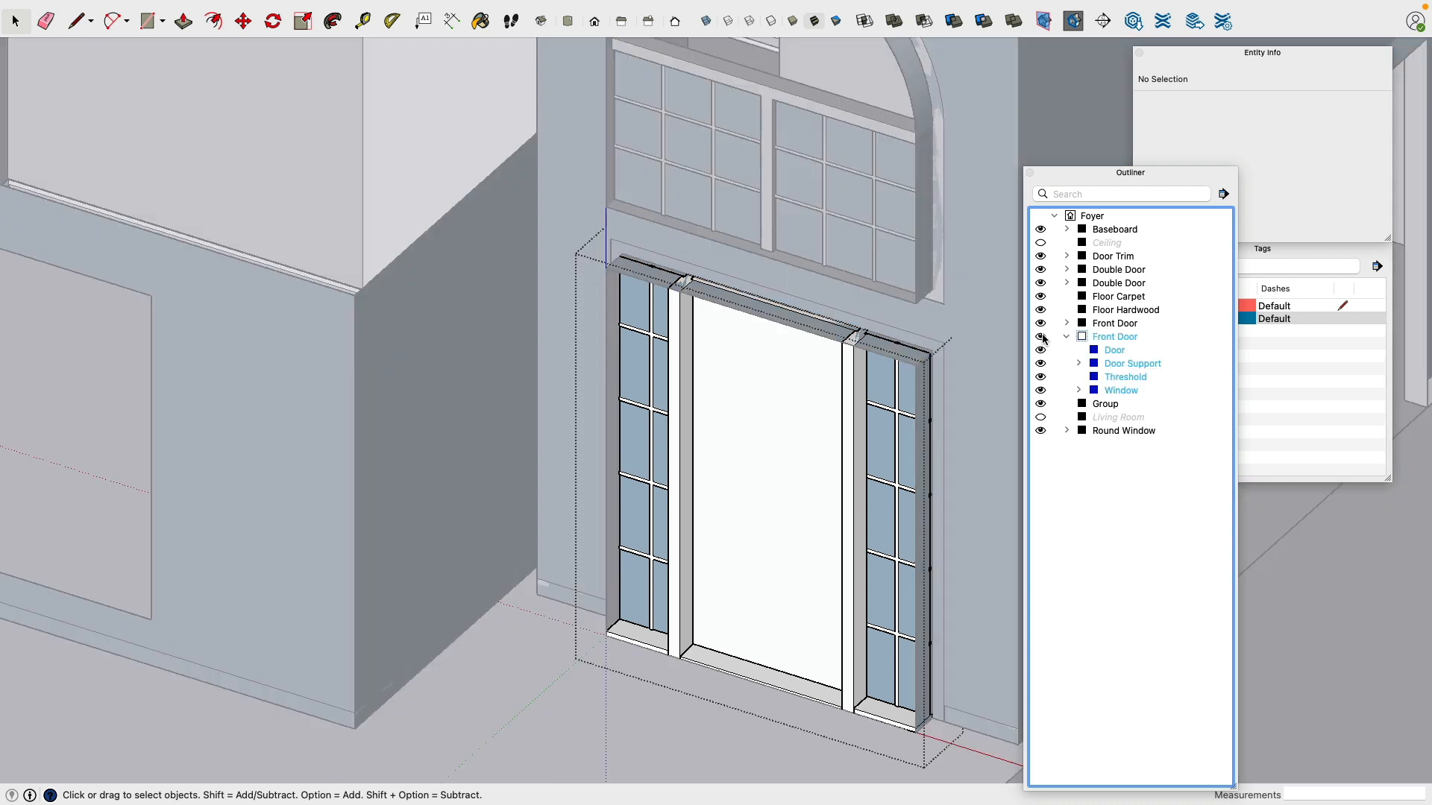
left_click(1044, 337)
left_click(566, 722)
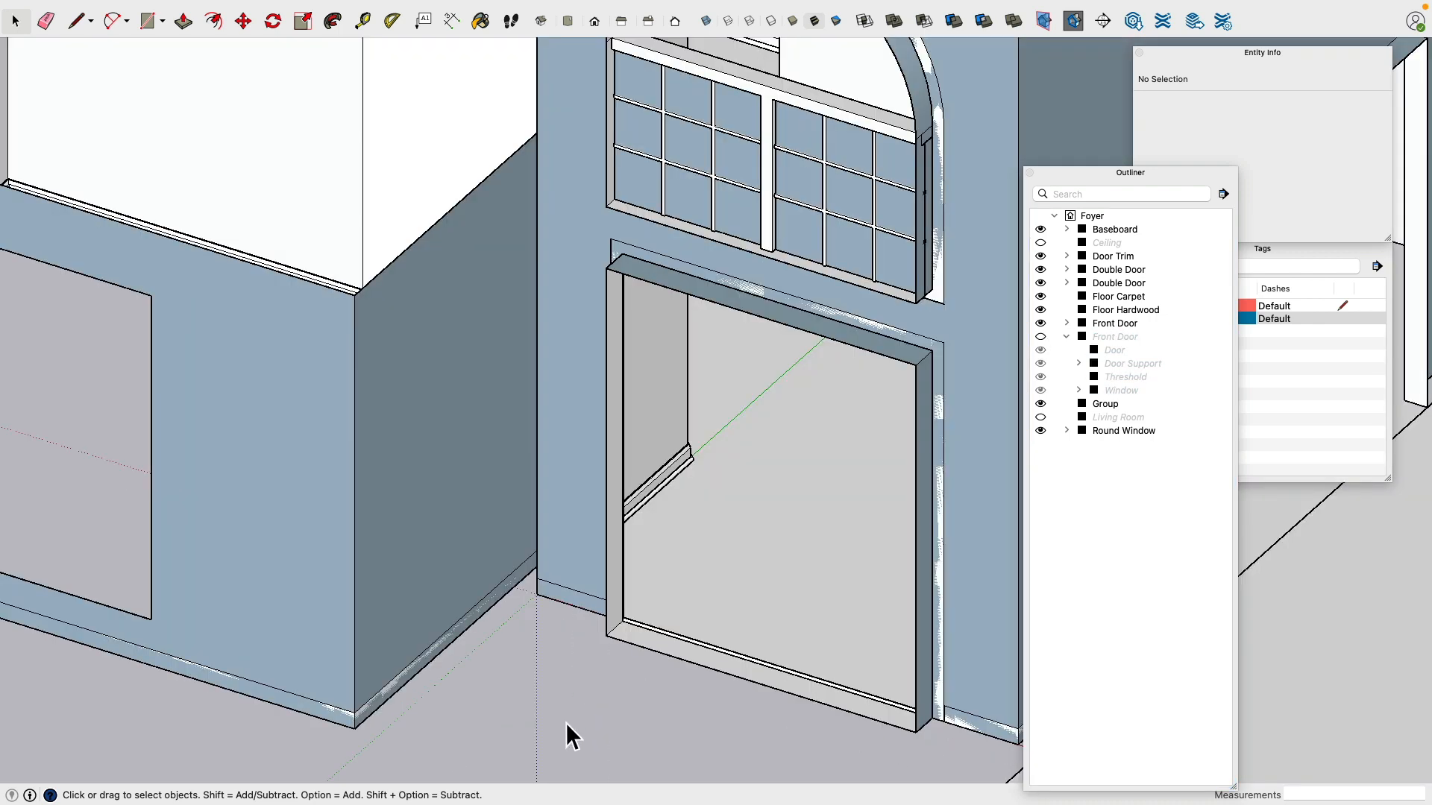
scroll(783, 463, "down", 3)
scroll(783, 463, "down", 3)
left_click(1040, 337)
middle_click_drag(783, 484, 361, 722)
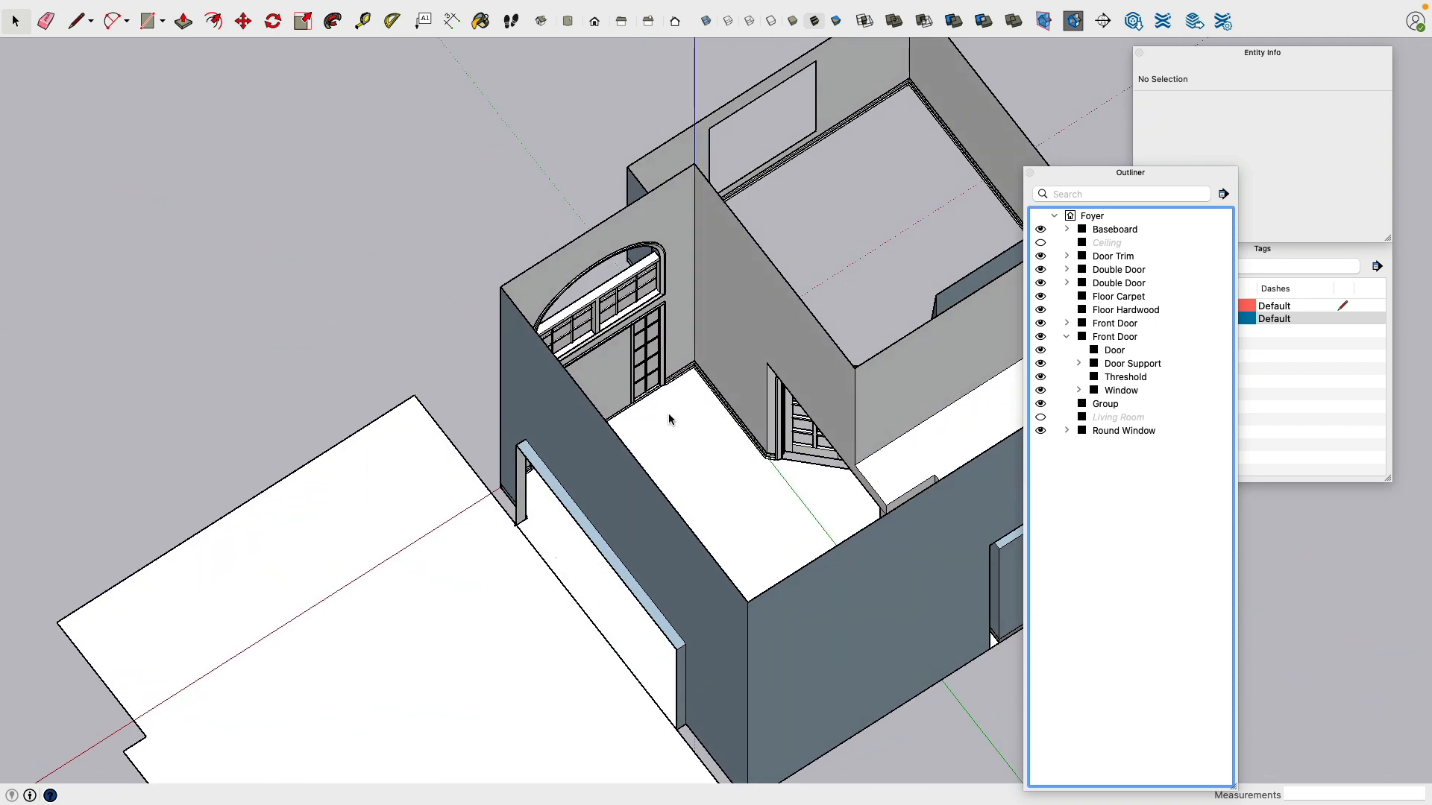
scroll(682, 448, "up", 5)
scroll(685, 452, "down", 6)
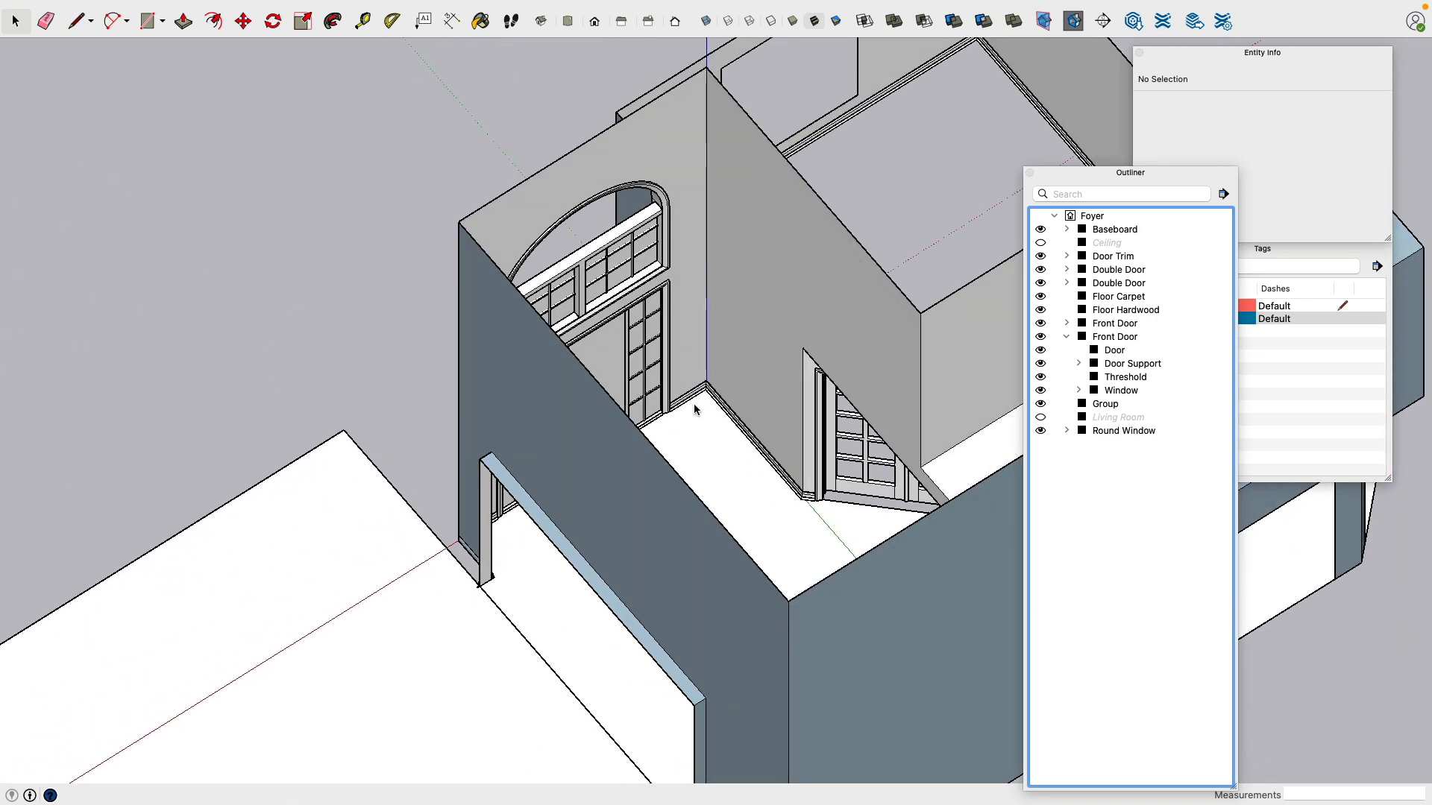
Step: Switch to Finder, examine the House Section Kitchen Foyer drawing and the Entrance.JPG photo, and return to SketchUp
key("super+Tab")
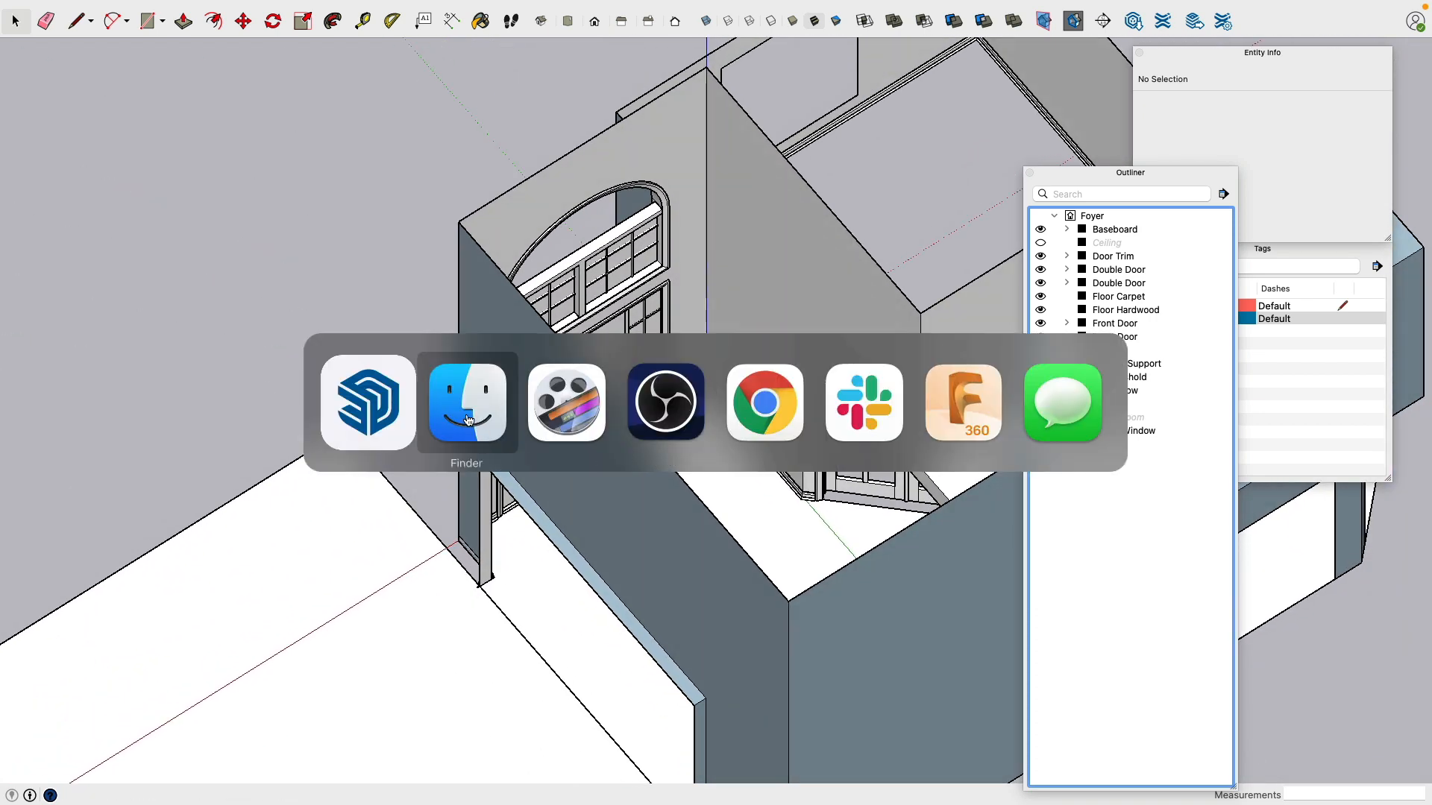
left_click(374, 403)
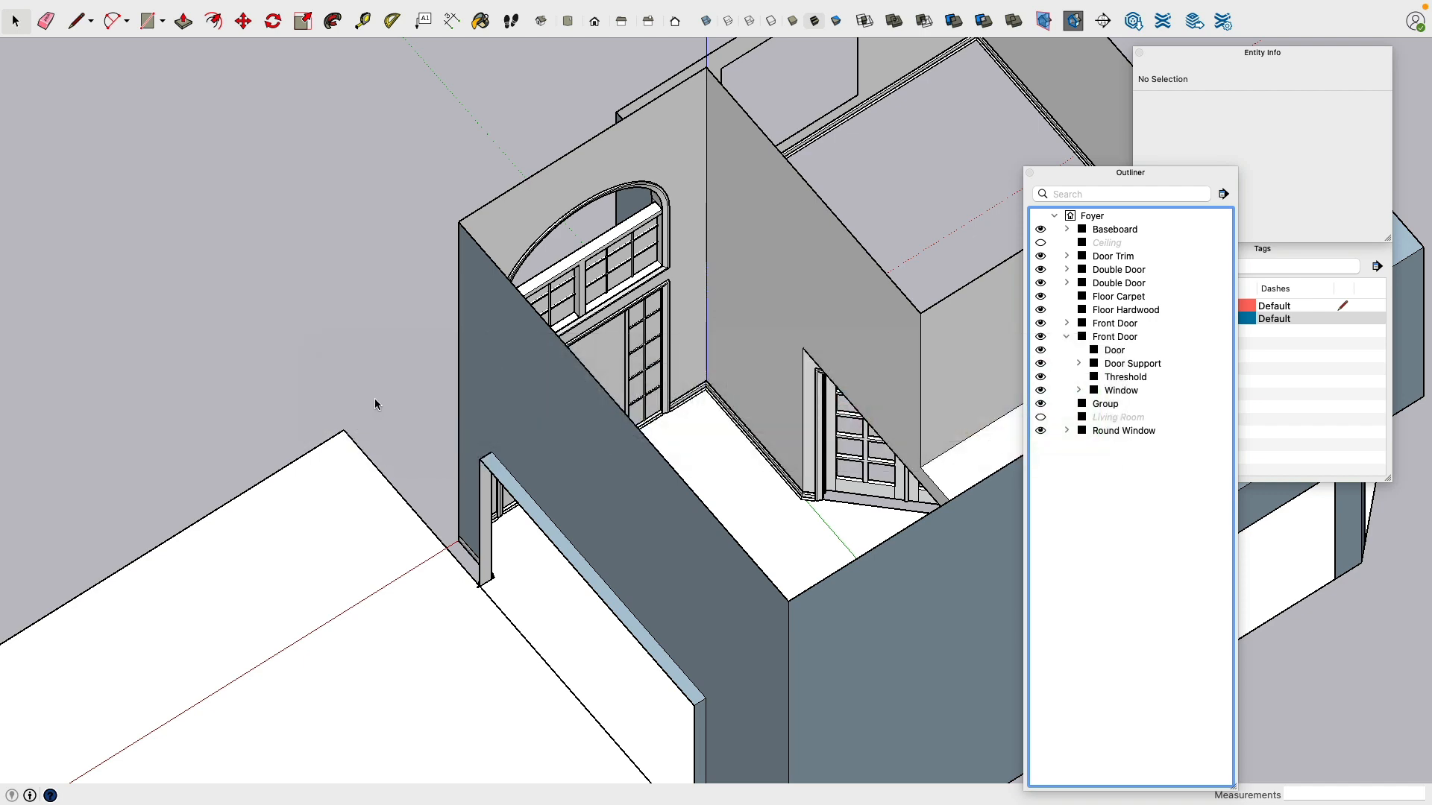
key("super+Tab")
left_click(447, 403)
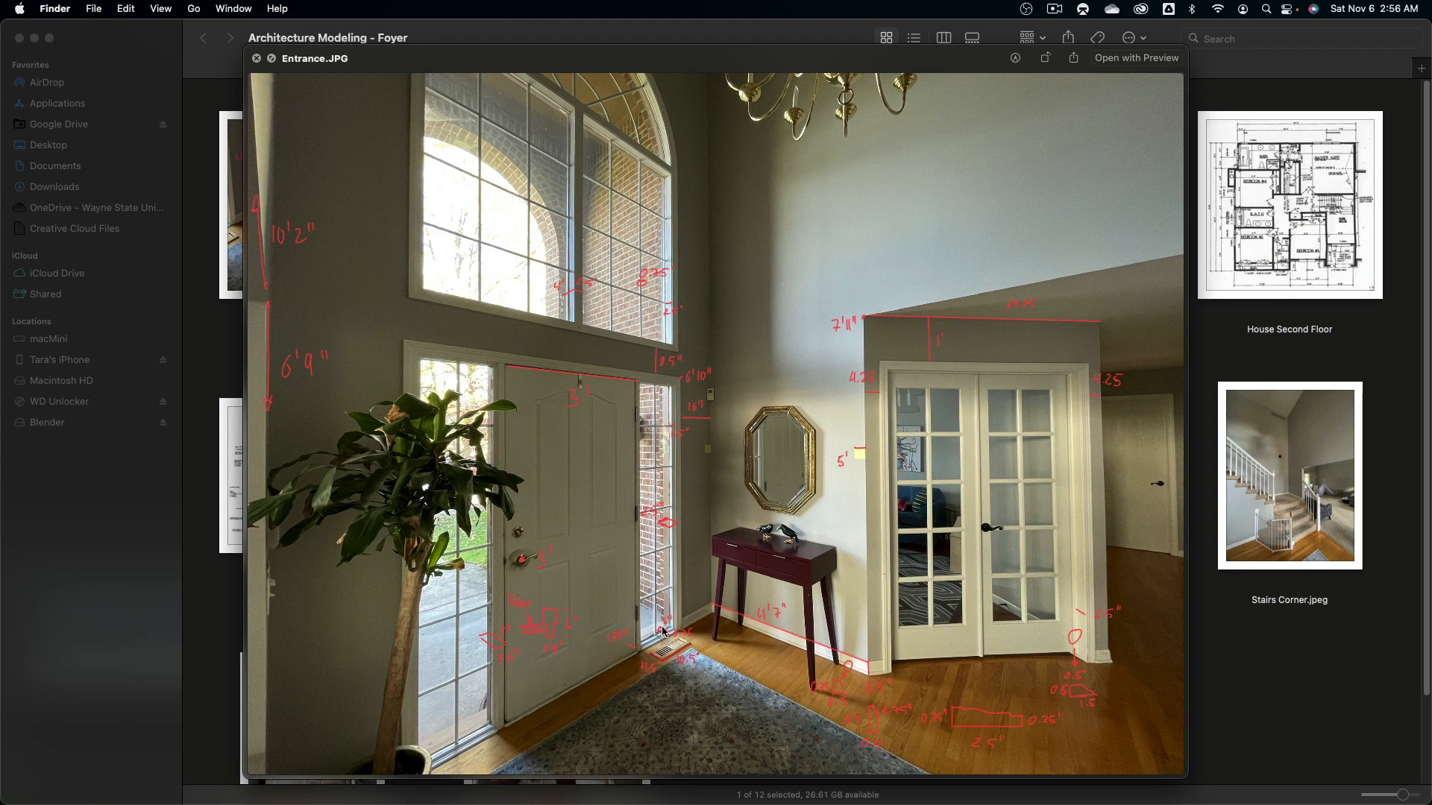
left_click(1316, 690)
left_click(338, 512)
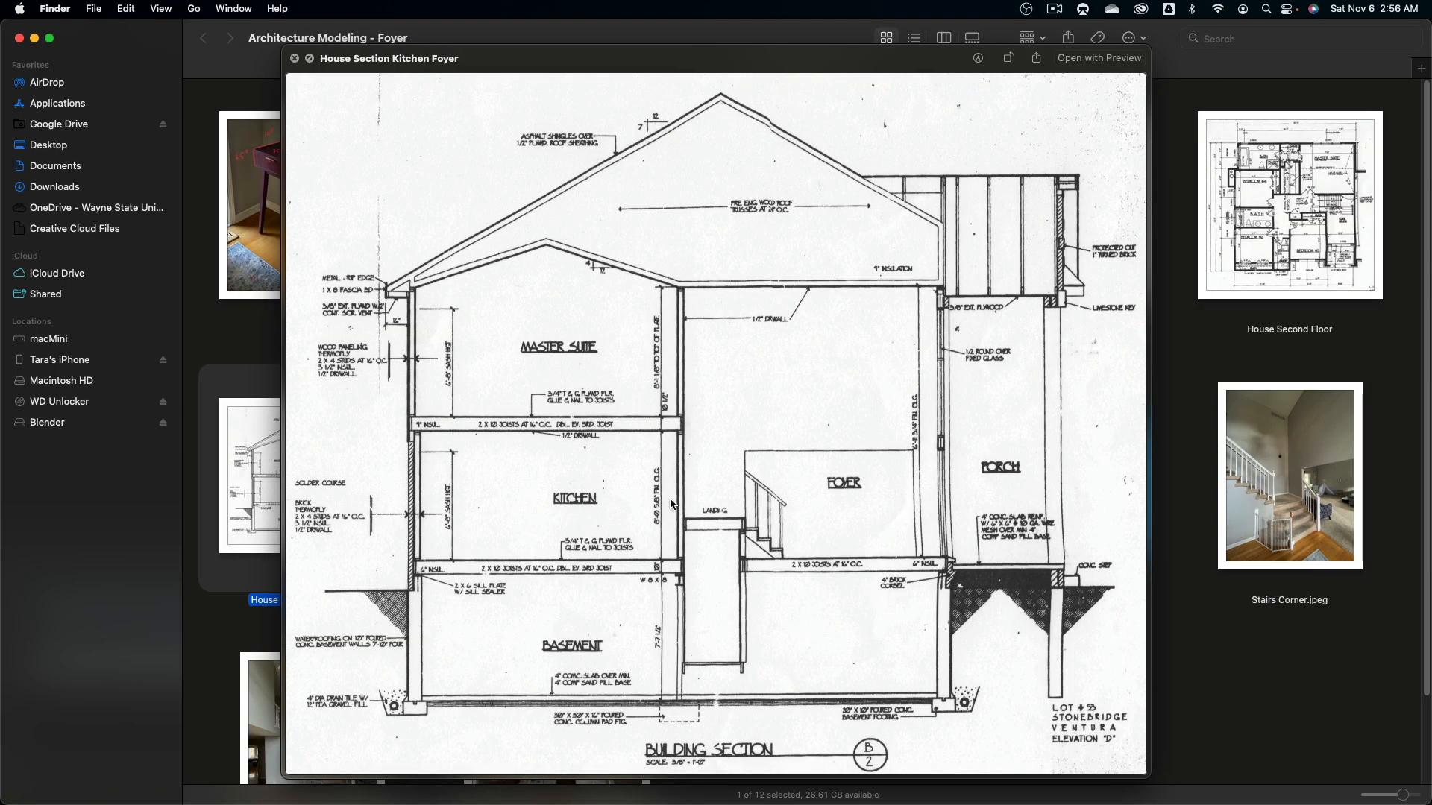
key("space")
left_click(594, 186)
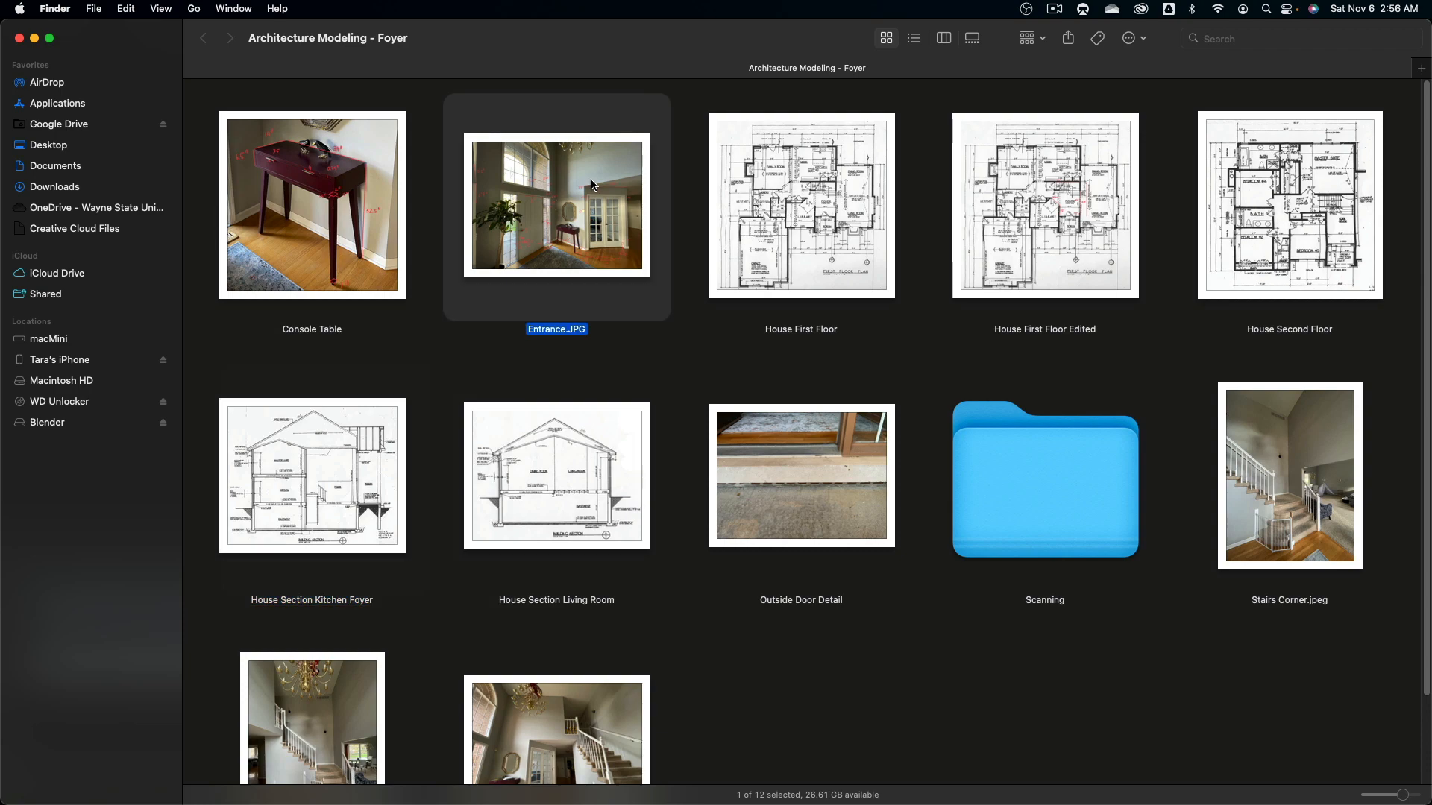
key("space")
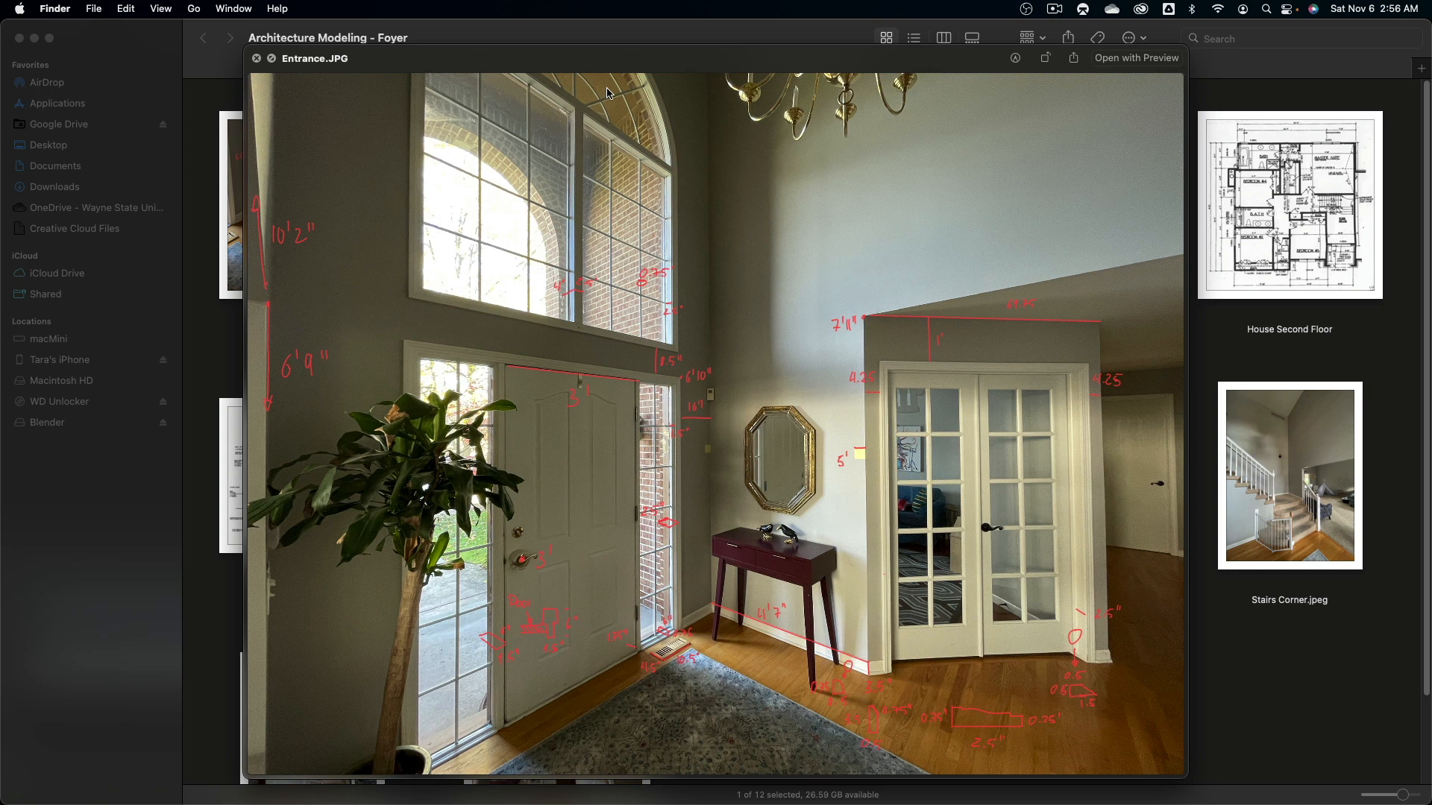
key("super+Tab")
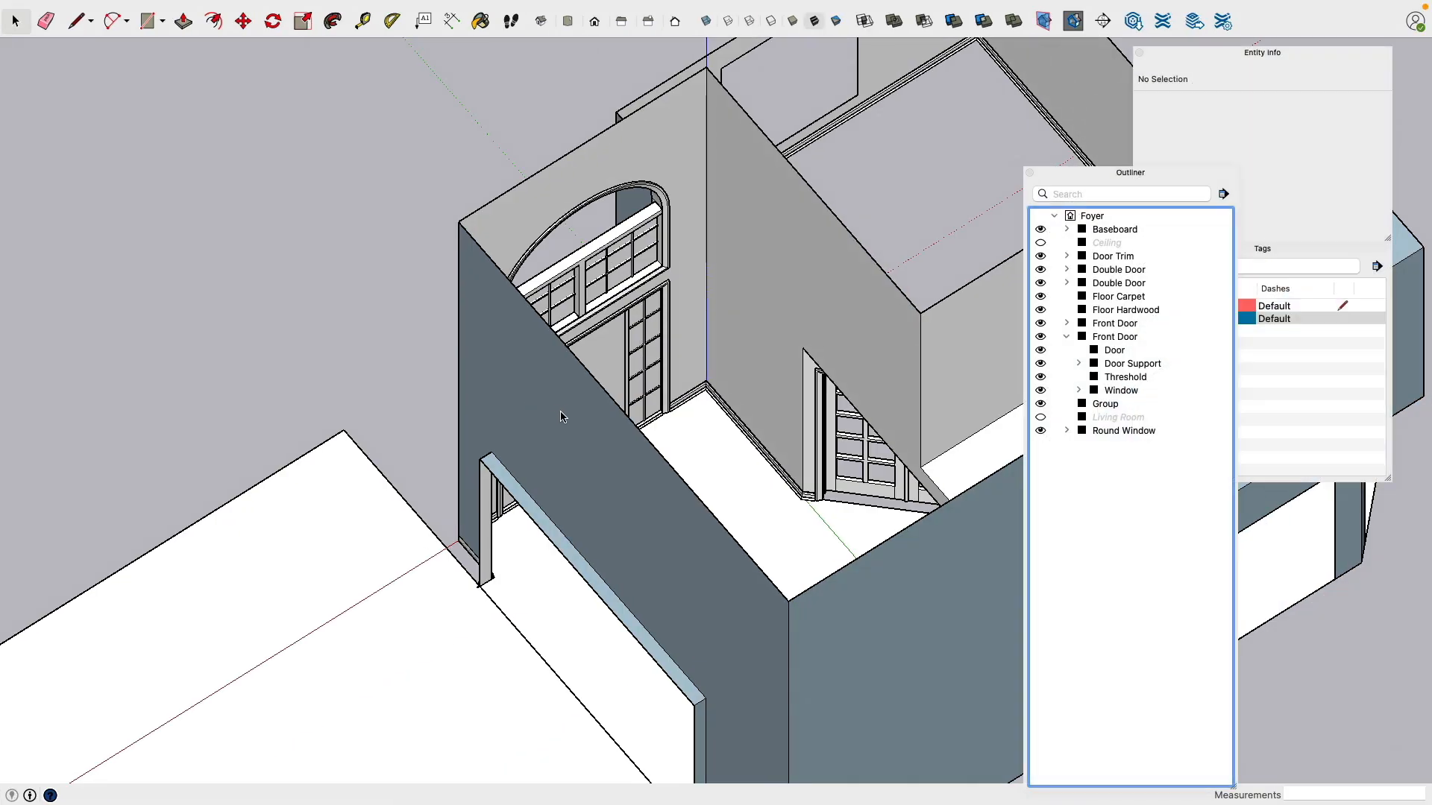
Step: Inside the unnamed wall group, draw 13.5" vertical lines joining the door opening's upper corners to the arched window opening's lower corners
middle_click_drag(562, 416, 672, 767)
scroll(674, 472, "up", 5)
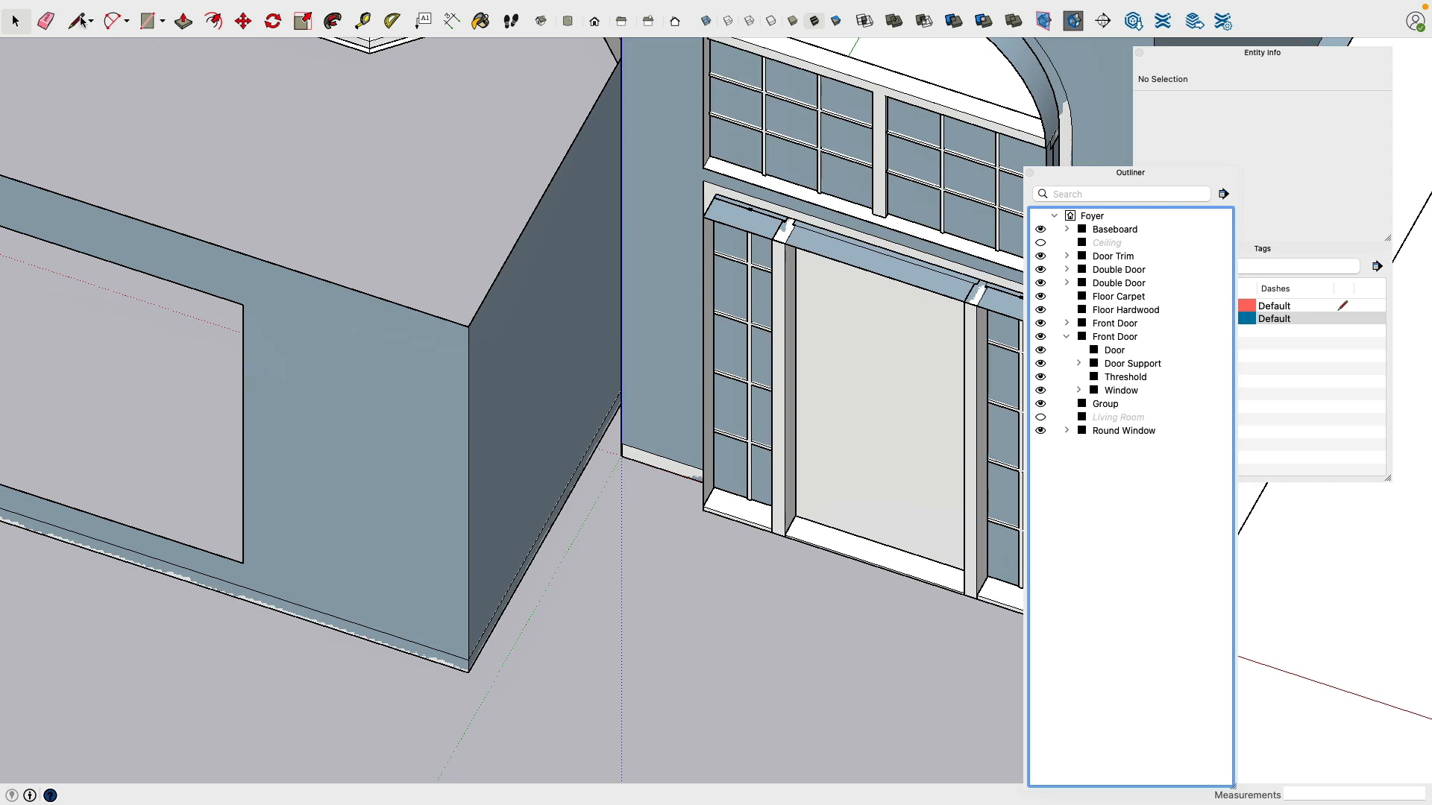
scroll(543, 342, "down", 3)
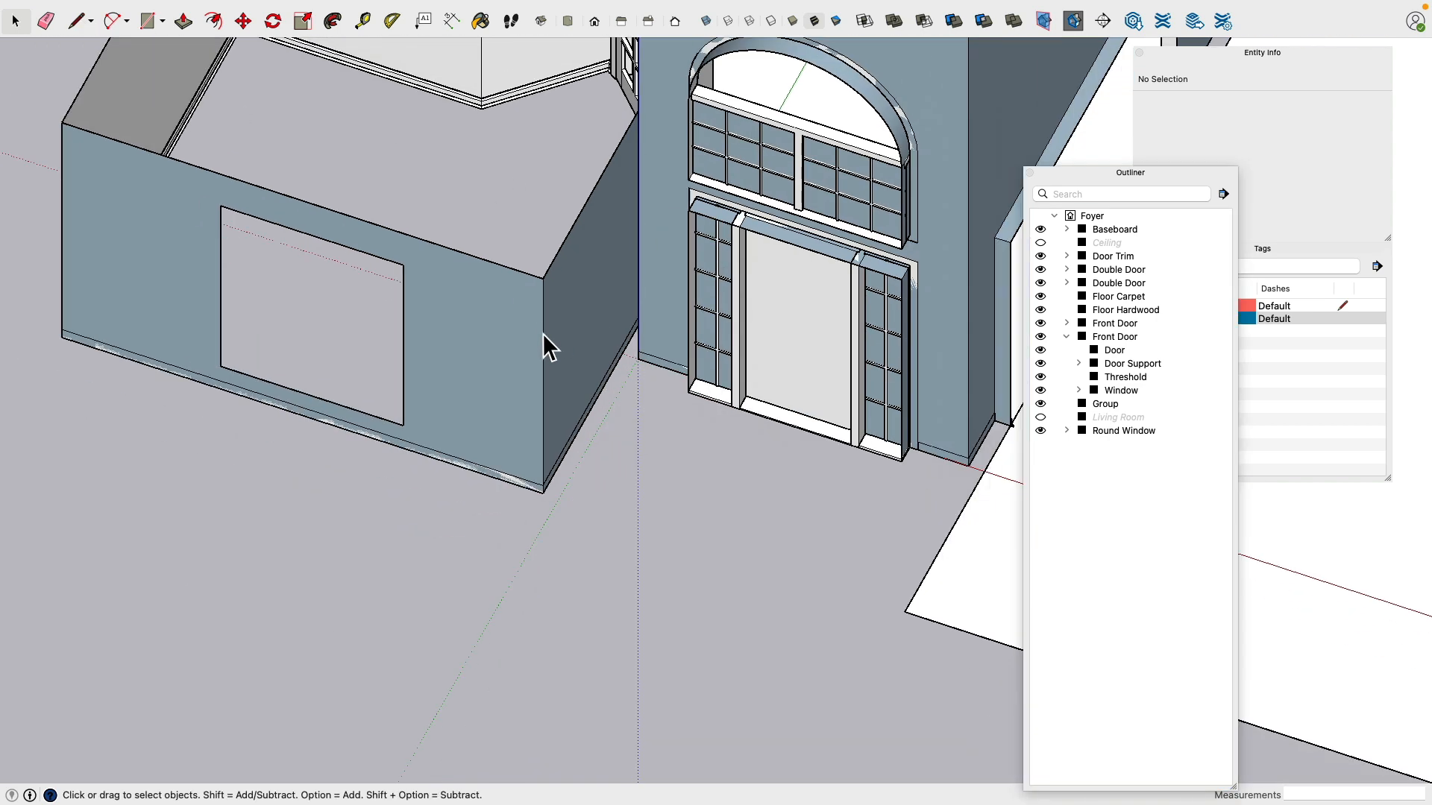
left_click(560, 332)
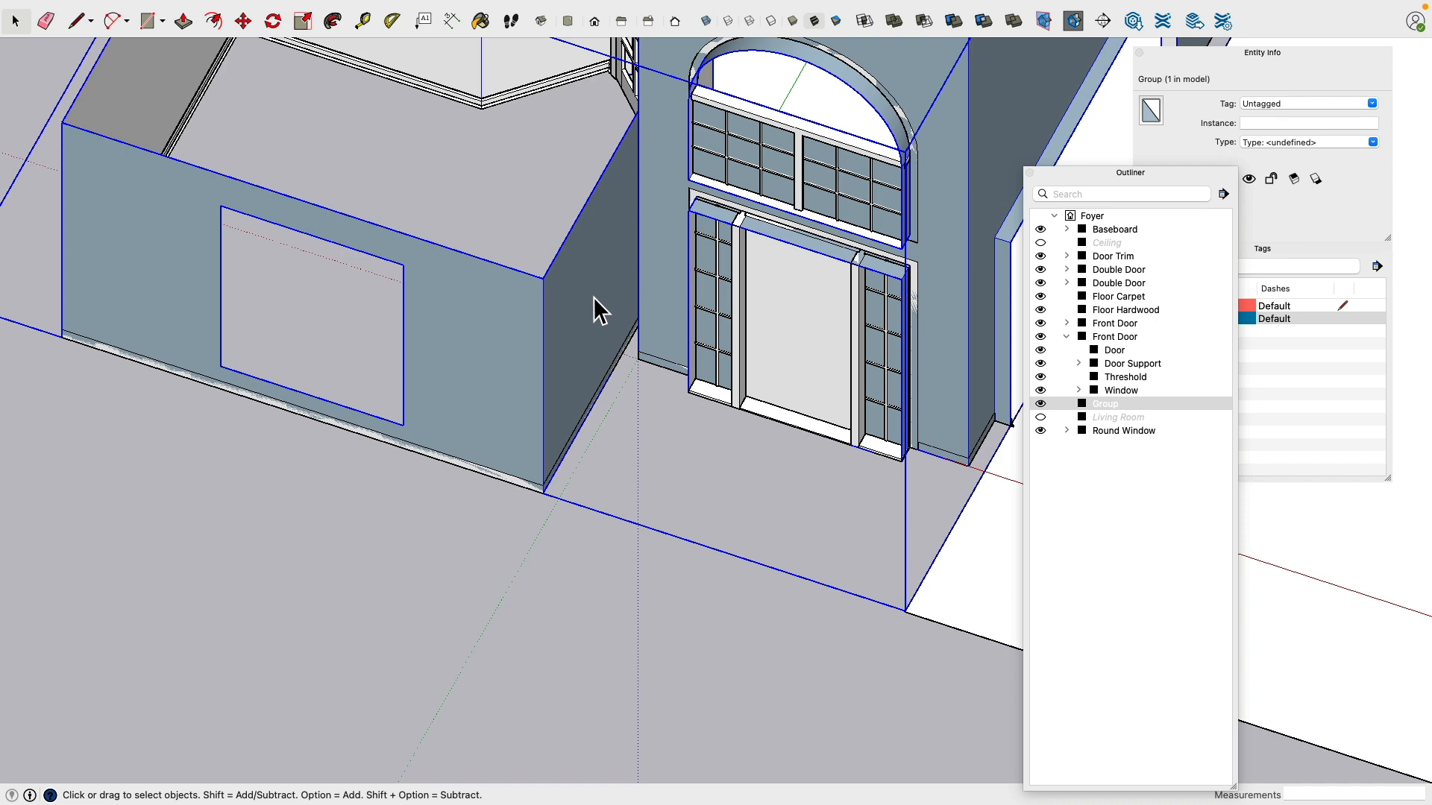
double_click(594, 299)
scroll(356, 104, "up", 2)
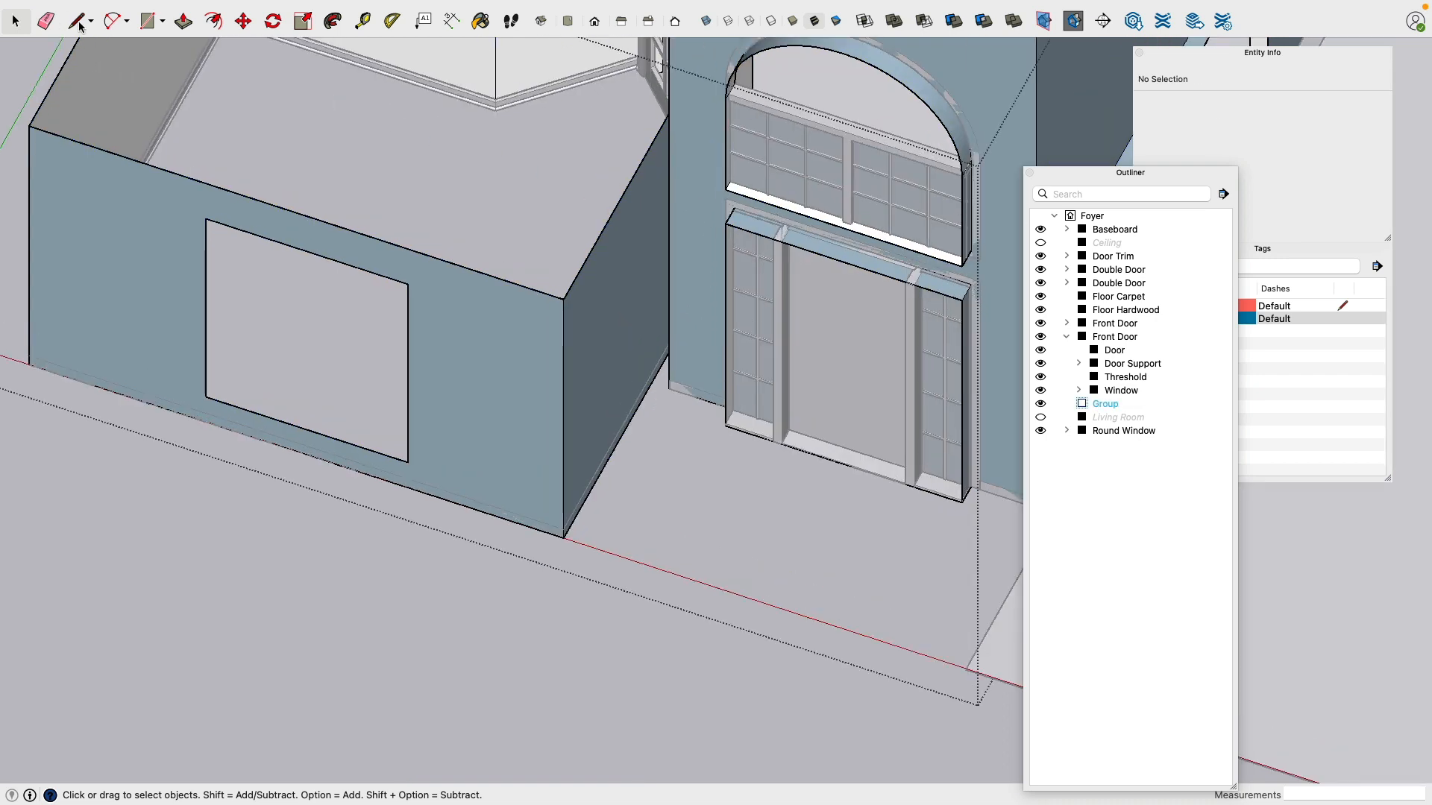
left_click(80, 24)
scroll(723, 213, "up", 2)
left_click(737, 237)
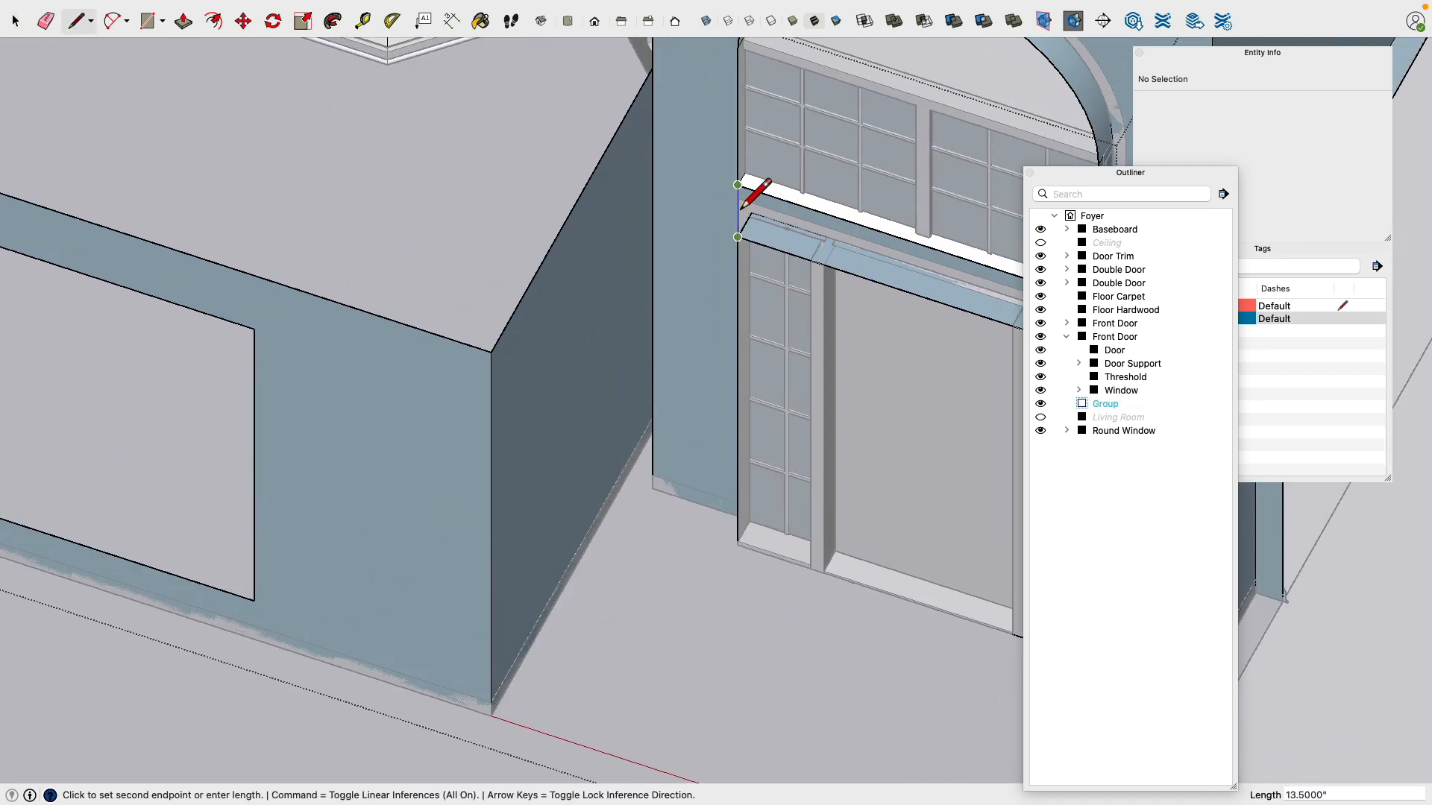
scroll(753, 182, "down", 3)
middle_click_drag(777, 278, 753, 302)
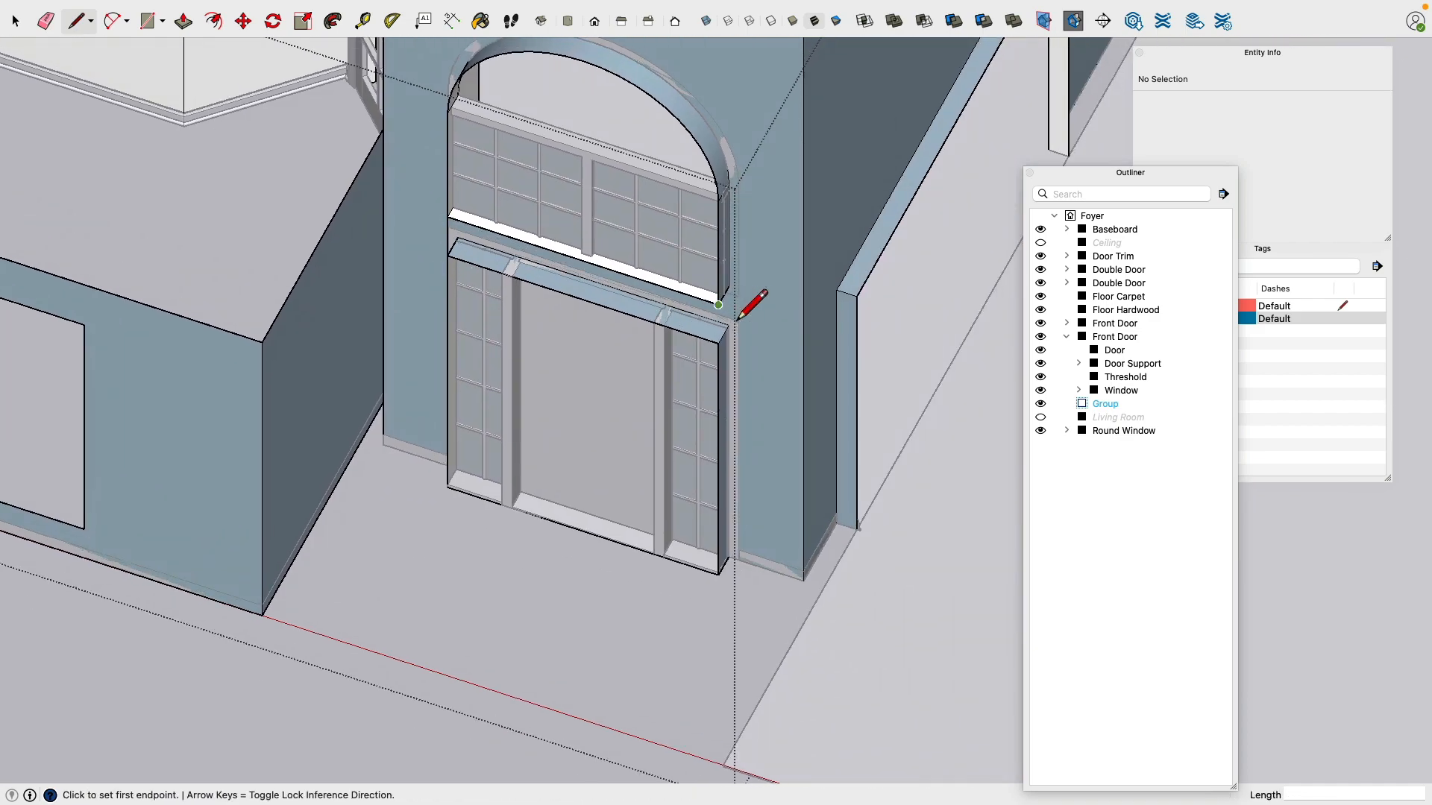
left_click(720, 307)
left_click(719, 343)
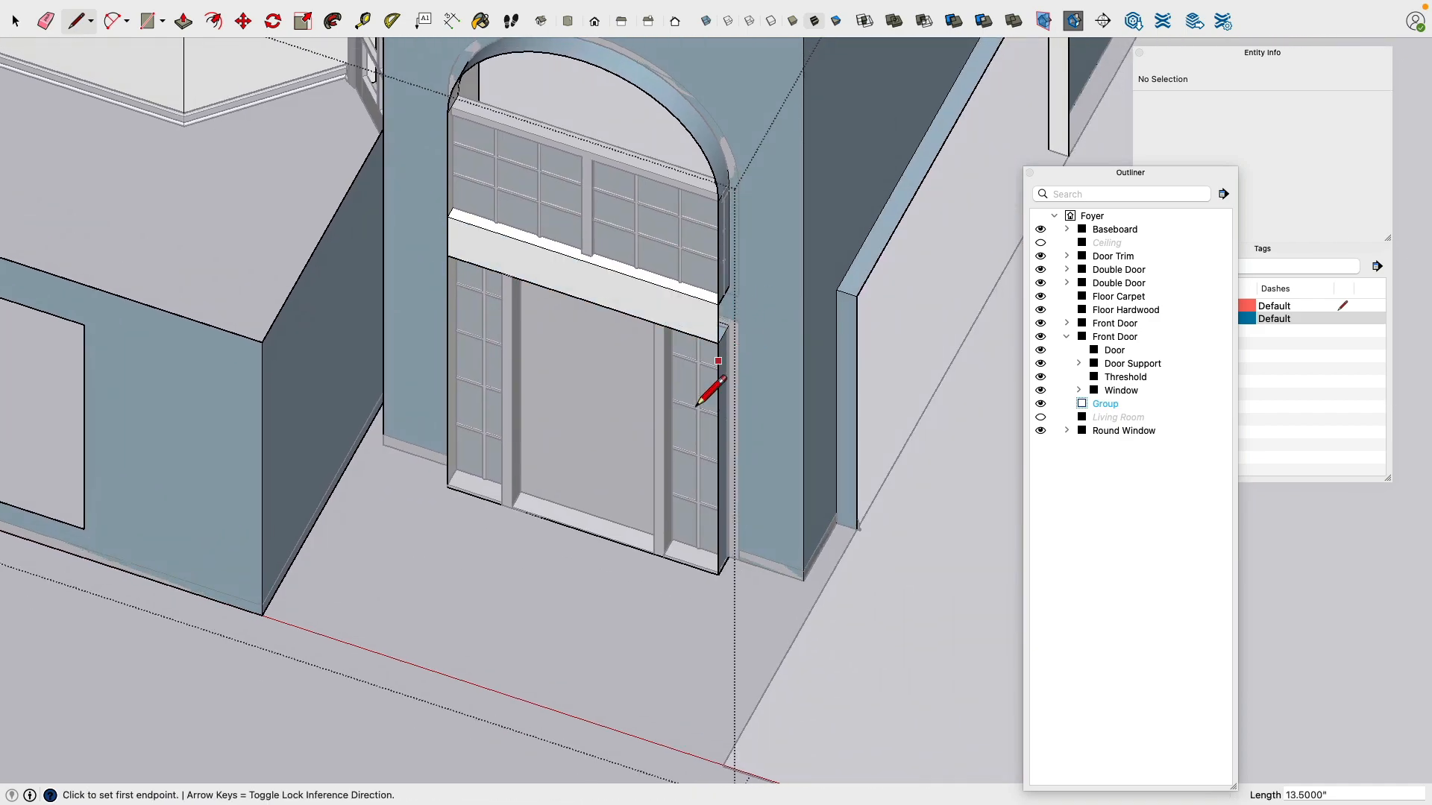
Step: Extend the door opening's base line outward from both lower corners, parallel to the red axis
middle_click_drag(486, 495, 455, 513)
left_click(448, 493)
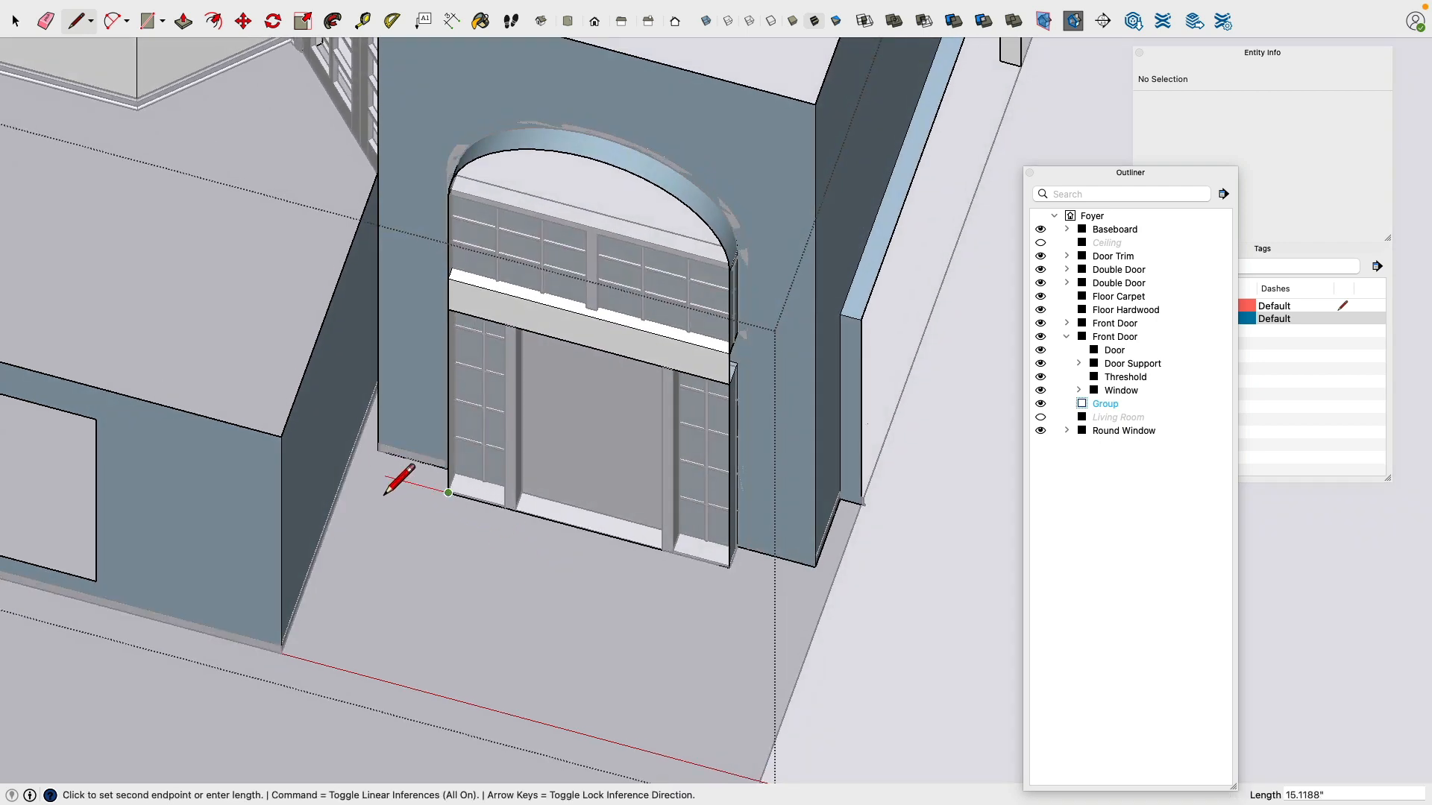
key("Right")
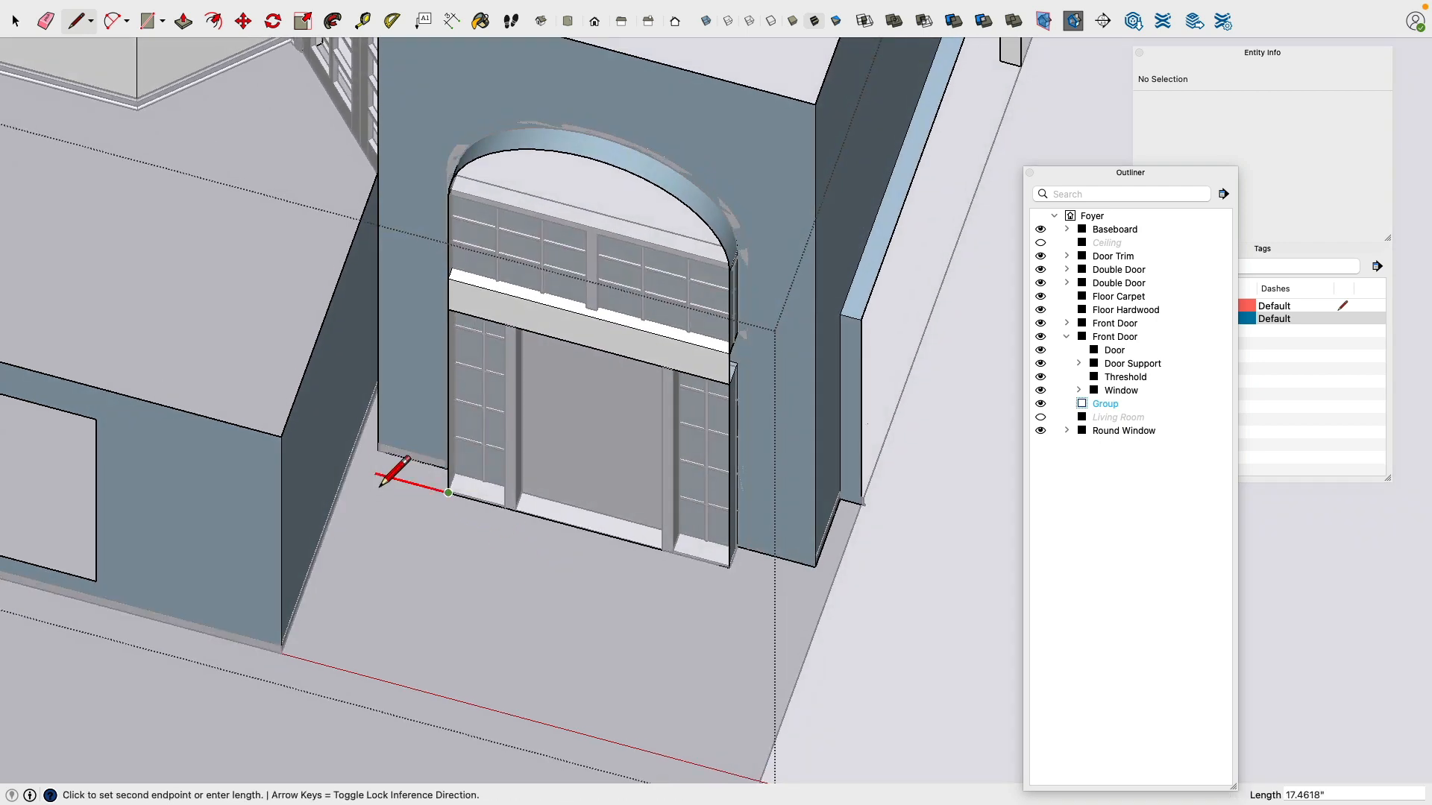
left_click(369, 472)
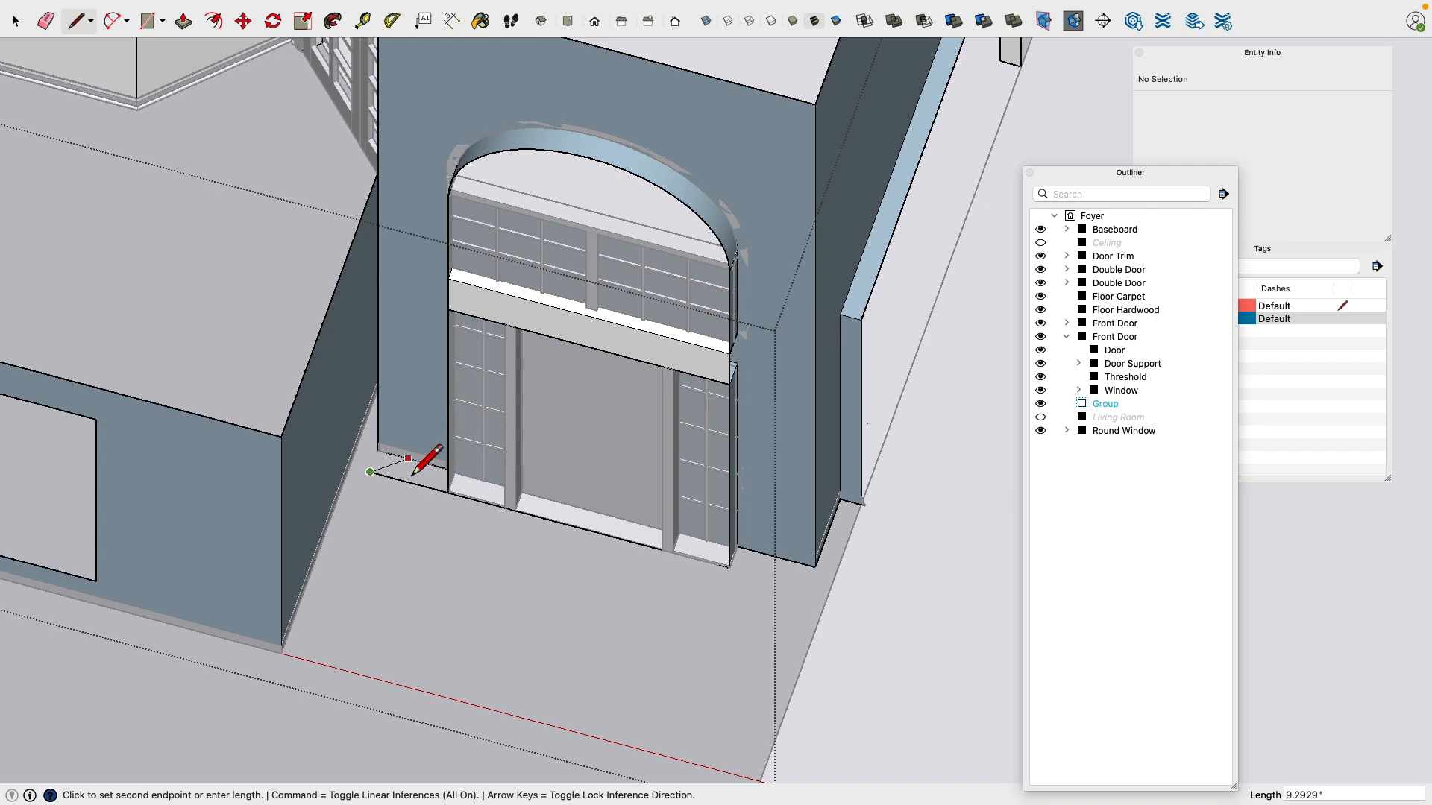
key("Escape")
left_click(729, 568)
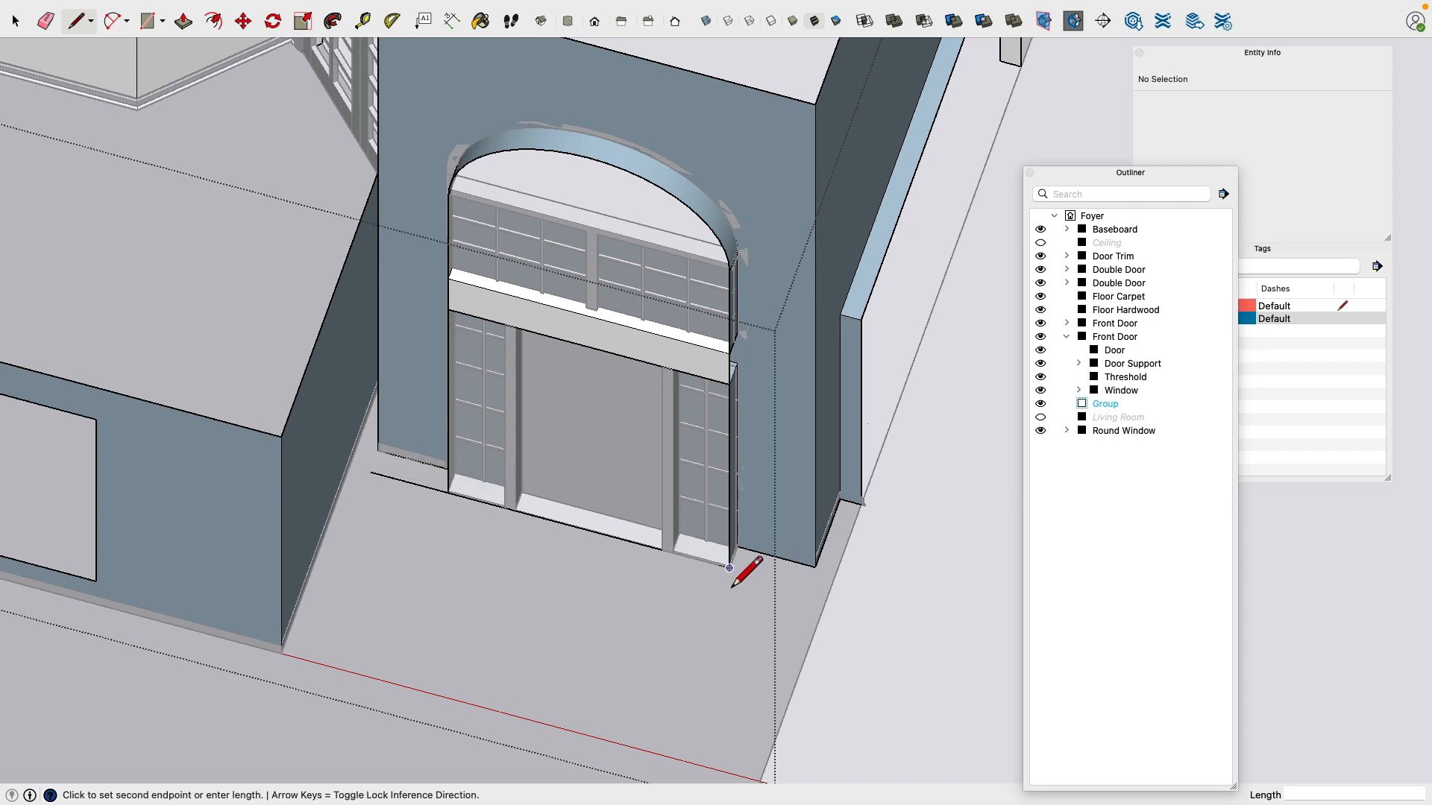
left_click(819, 588)
scroll(753, 550, "down", 5)
scroll(592, 562, "up", 6)
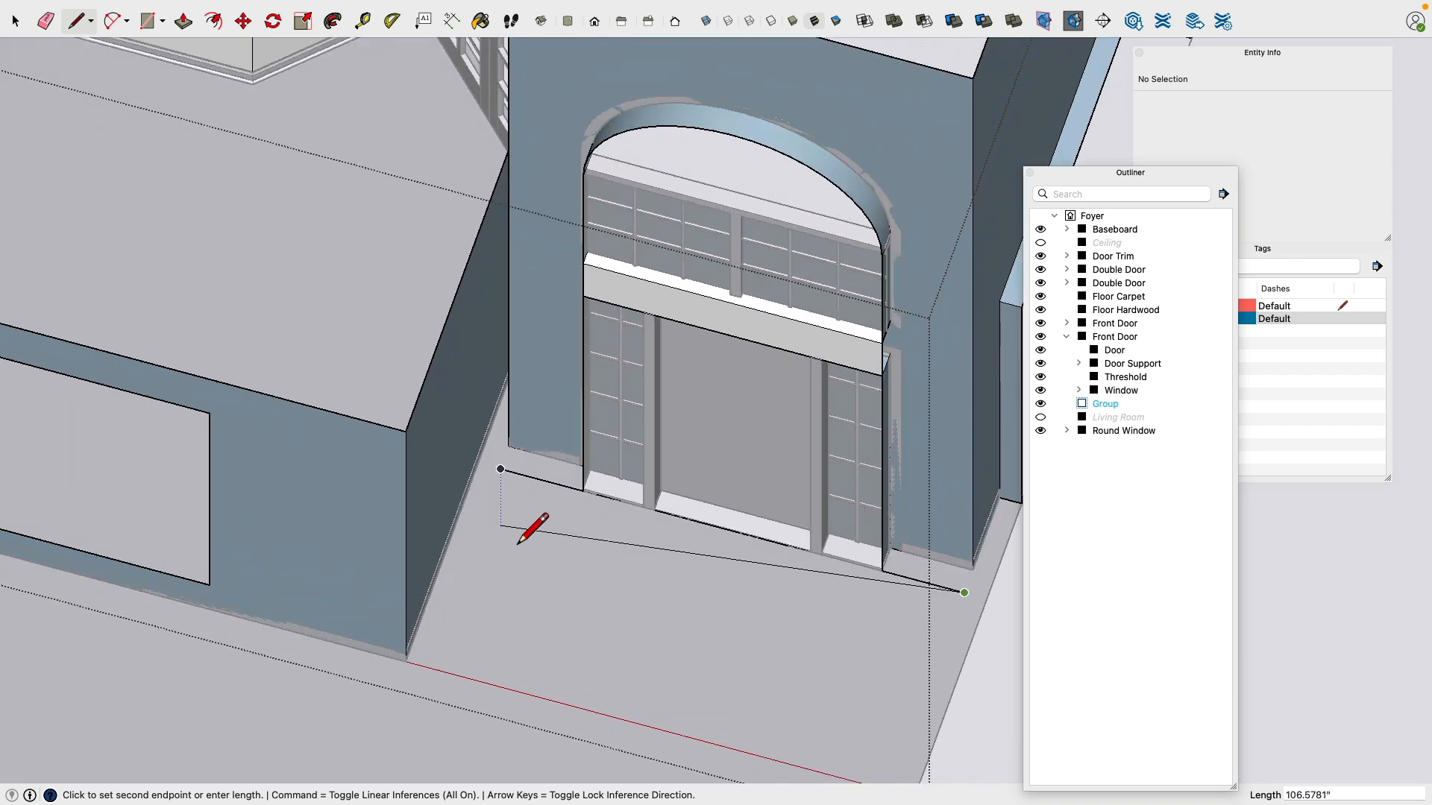
key("Escape")
Step: Draw lines about 52" long, parallel to the green axis, from both ends of the extended base line to the red axis
left_click(501, 470)
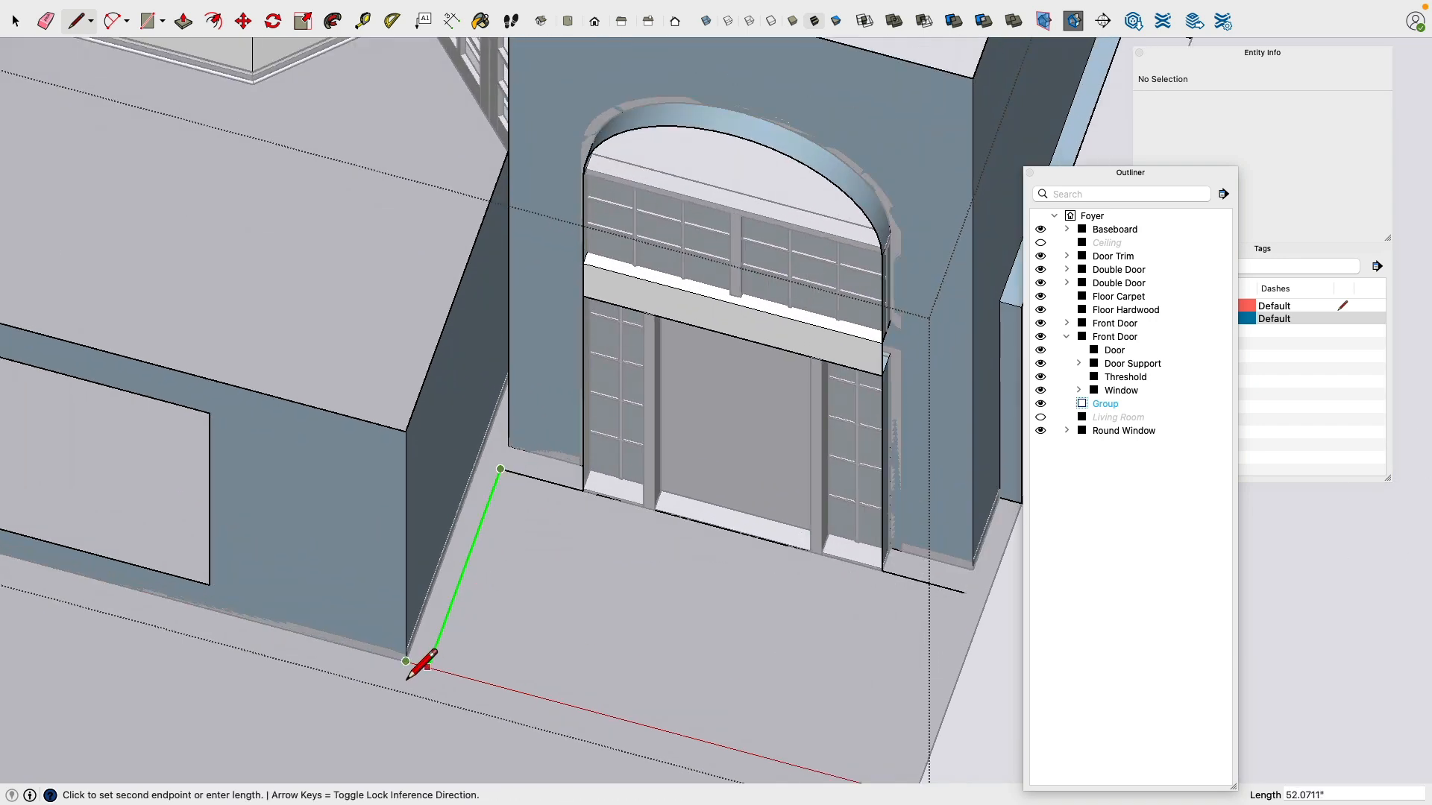
left_click(427, 667)
scroll(806, 632, "down", 3)
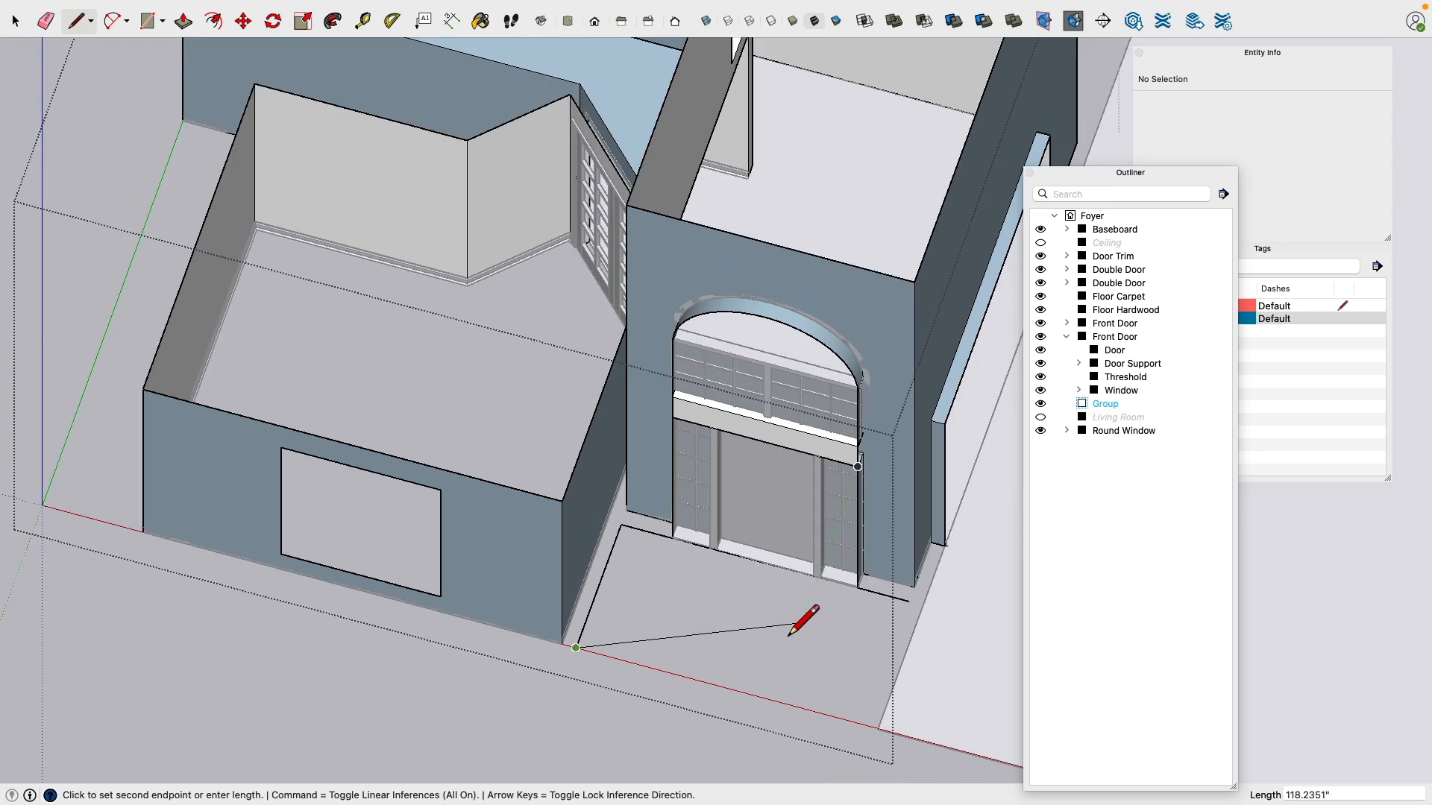
key("Escape")
left_click(909, 601)
key("Left")
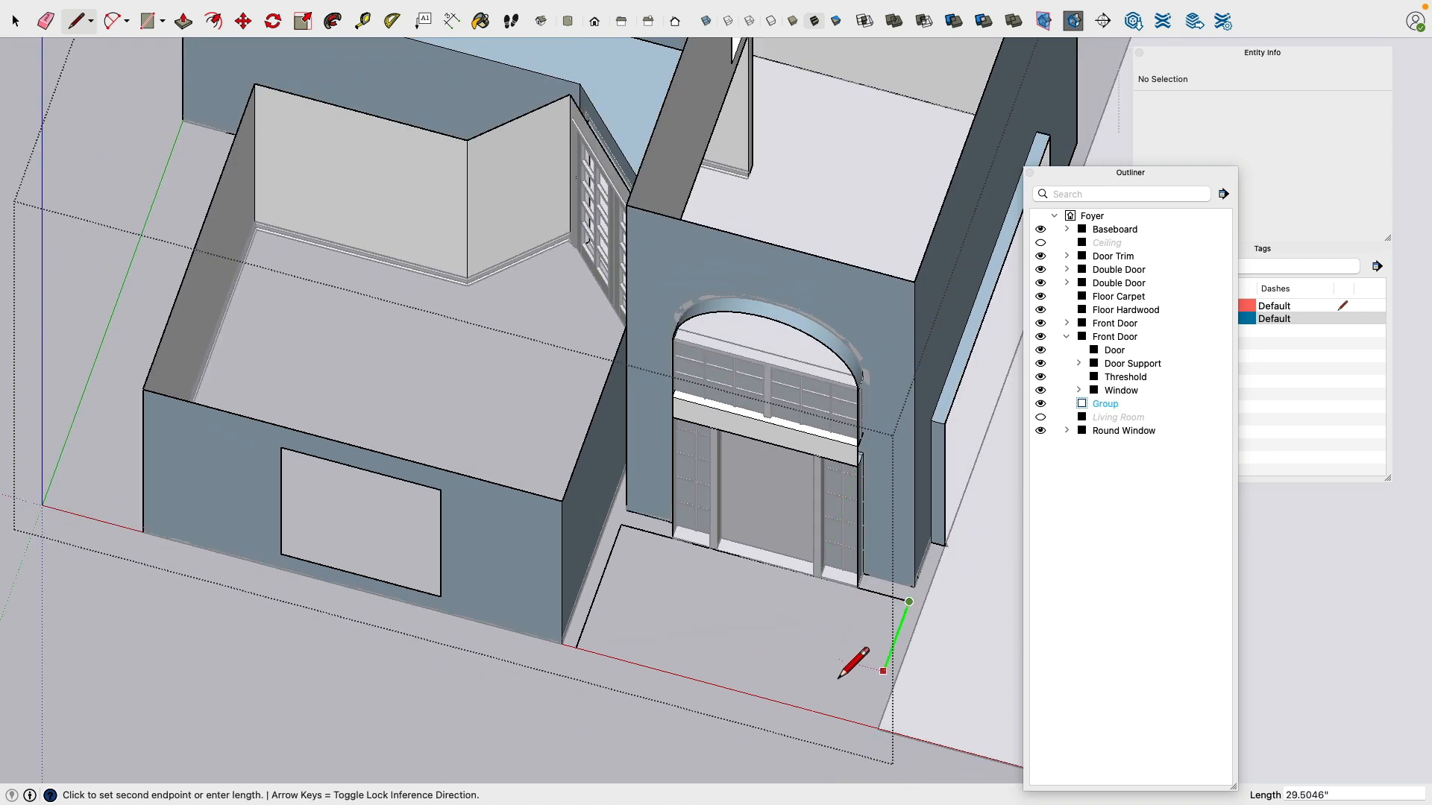
left_click(581, 665)
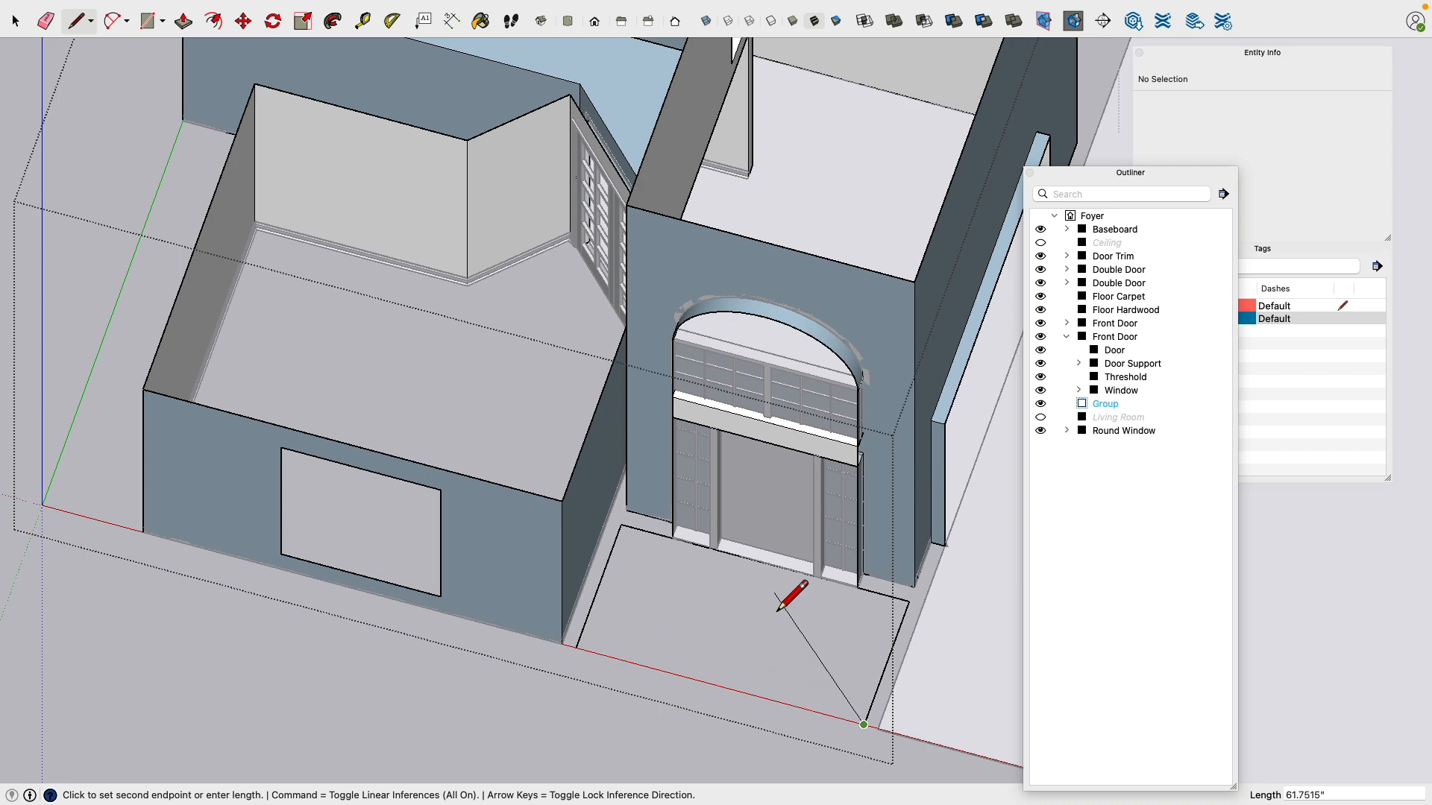
key("Escape")
Step: Outline the new front wall face with vertical lines from the base line's ends up near the roof and a line joining their tops
mouse_move(661, 559)
middle_mouse_down()
mouse_move(662, 463)
mouse_move(619, 442)
mouse_move(626, 463)
middle_mouse_up()
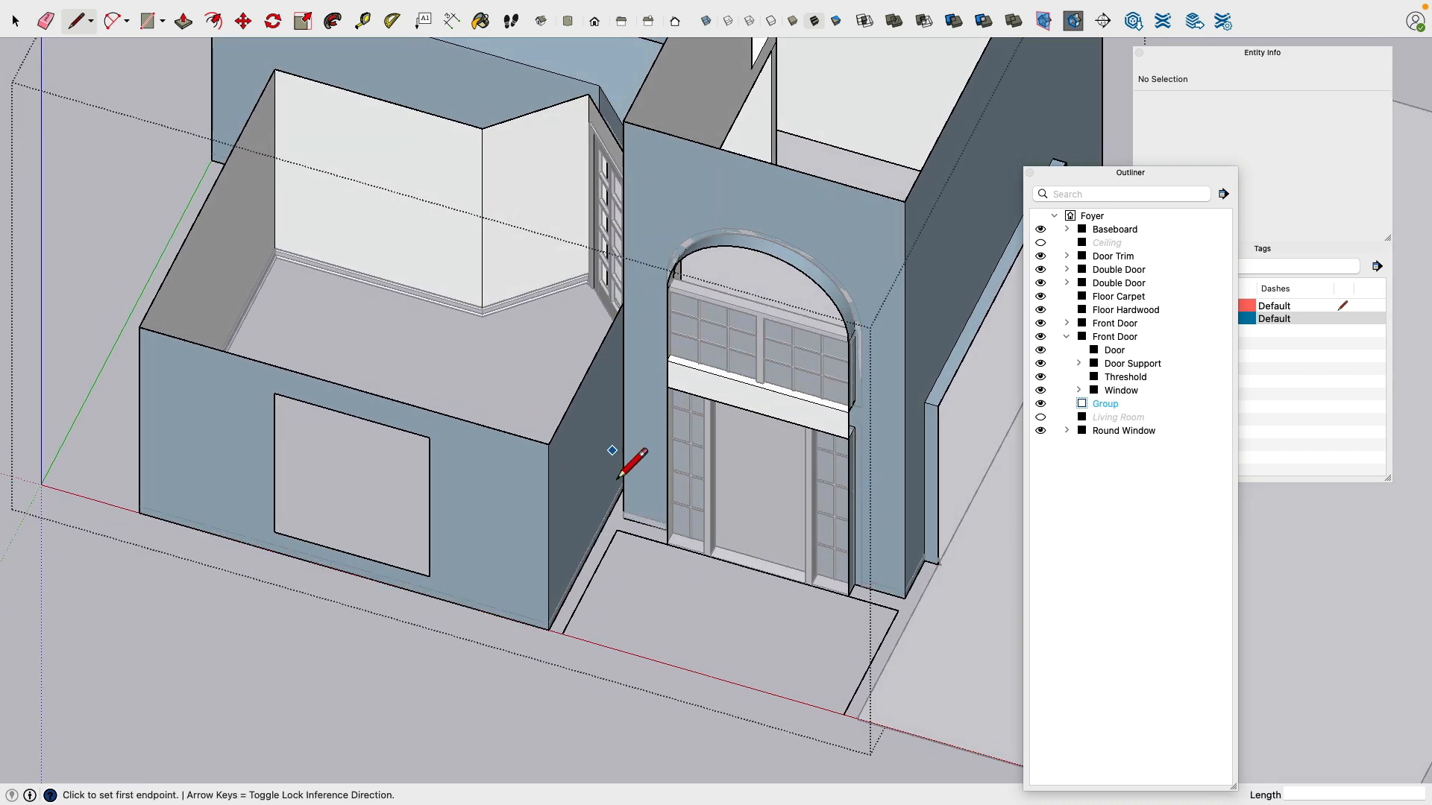
left_click(617, 530)
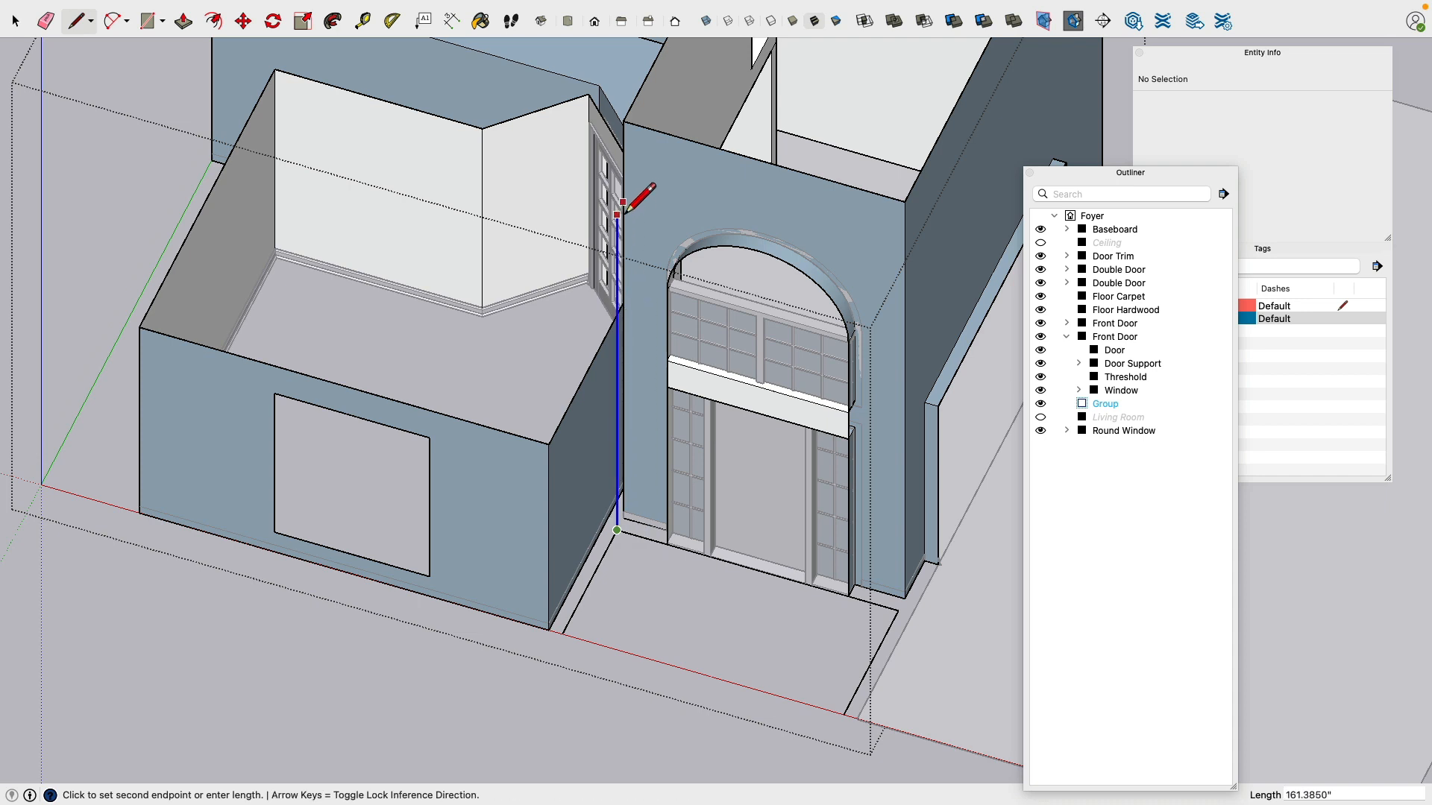
left_click(618, 133)
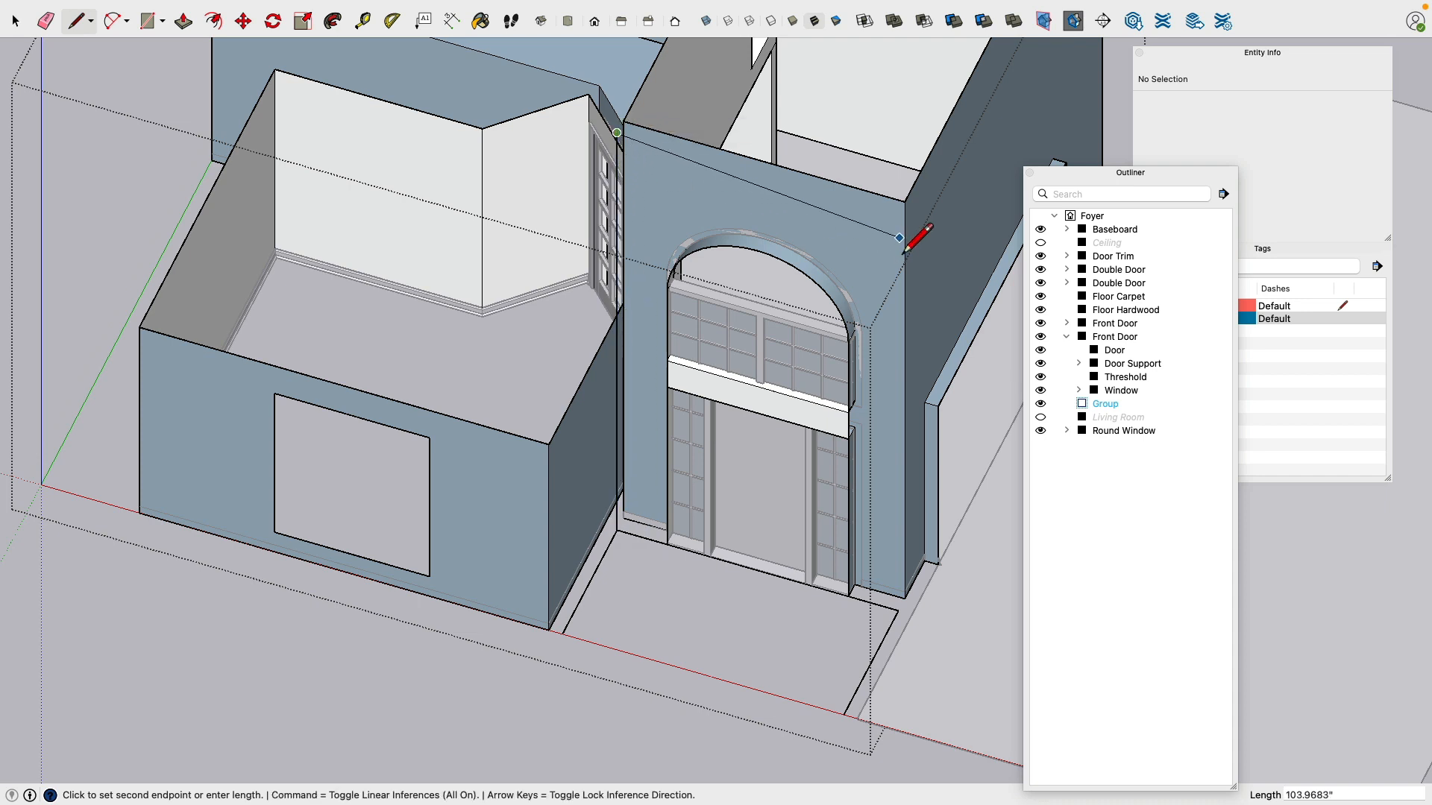
left_click(898, 214)
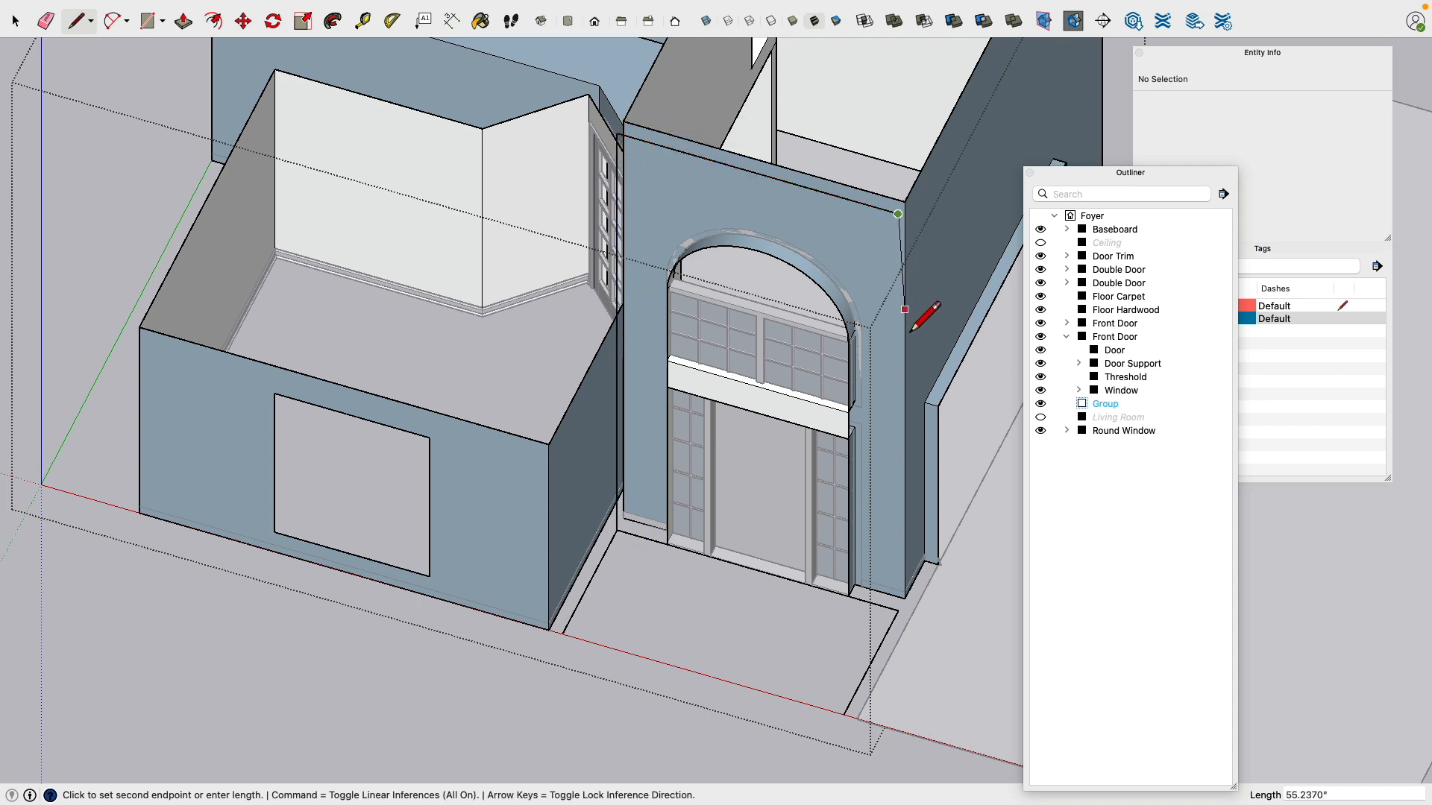
left_click(898, 610)
middle_click_drag(725, 613, 615, 533)
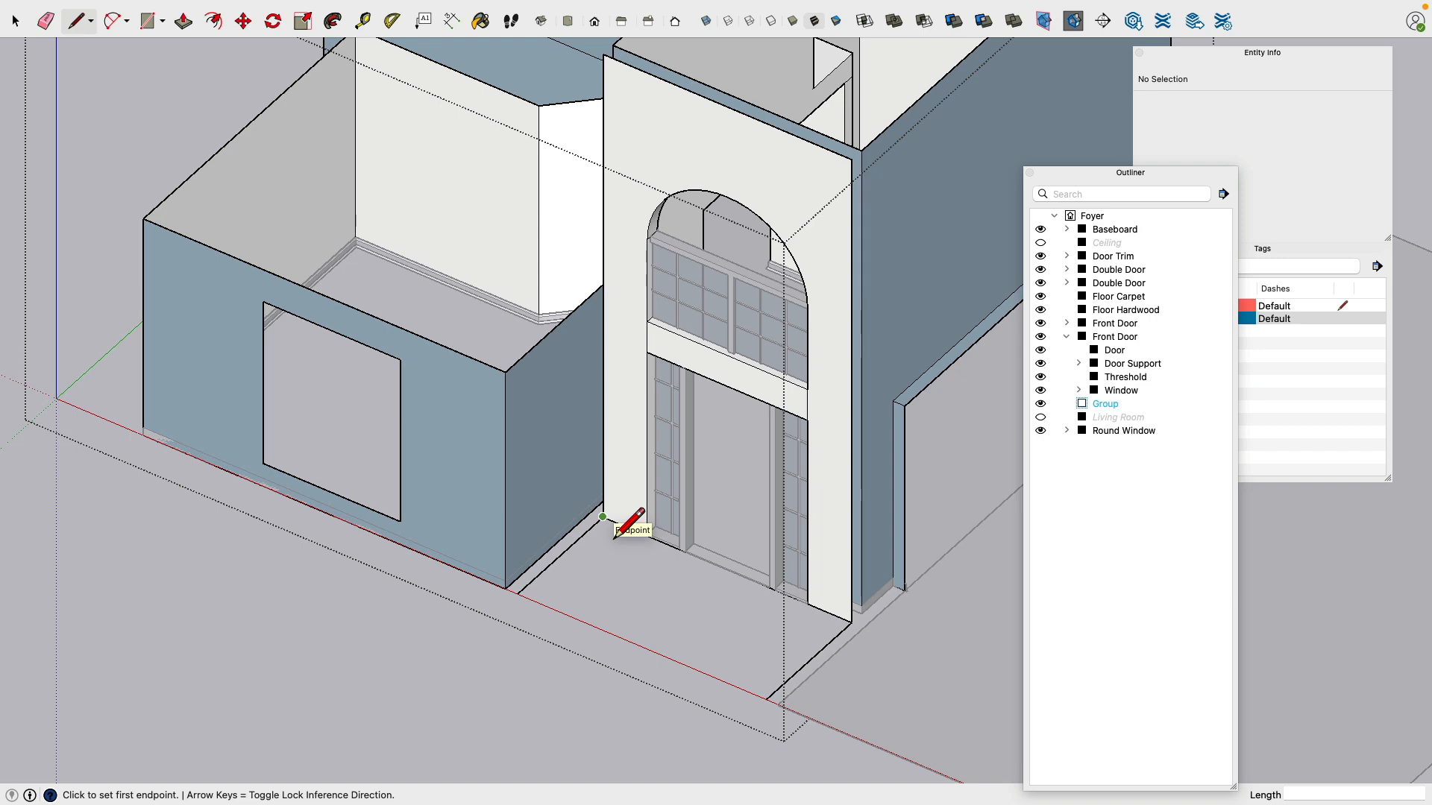
Step: Push/Pull the new front wall face around the door and arched window outward by 3"
scroll(594, 422, "up", 3)
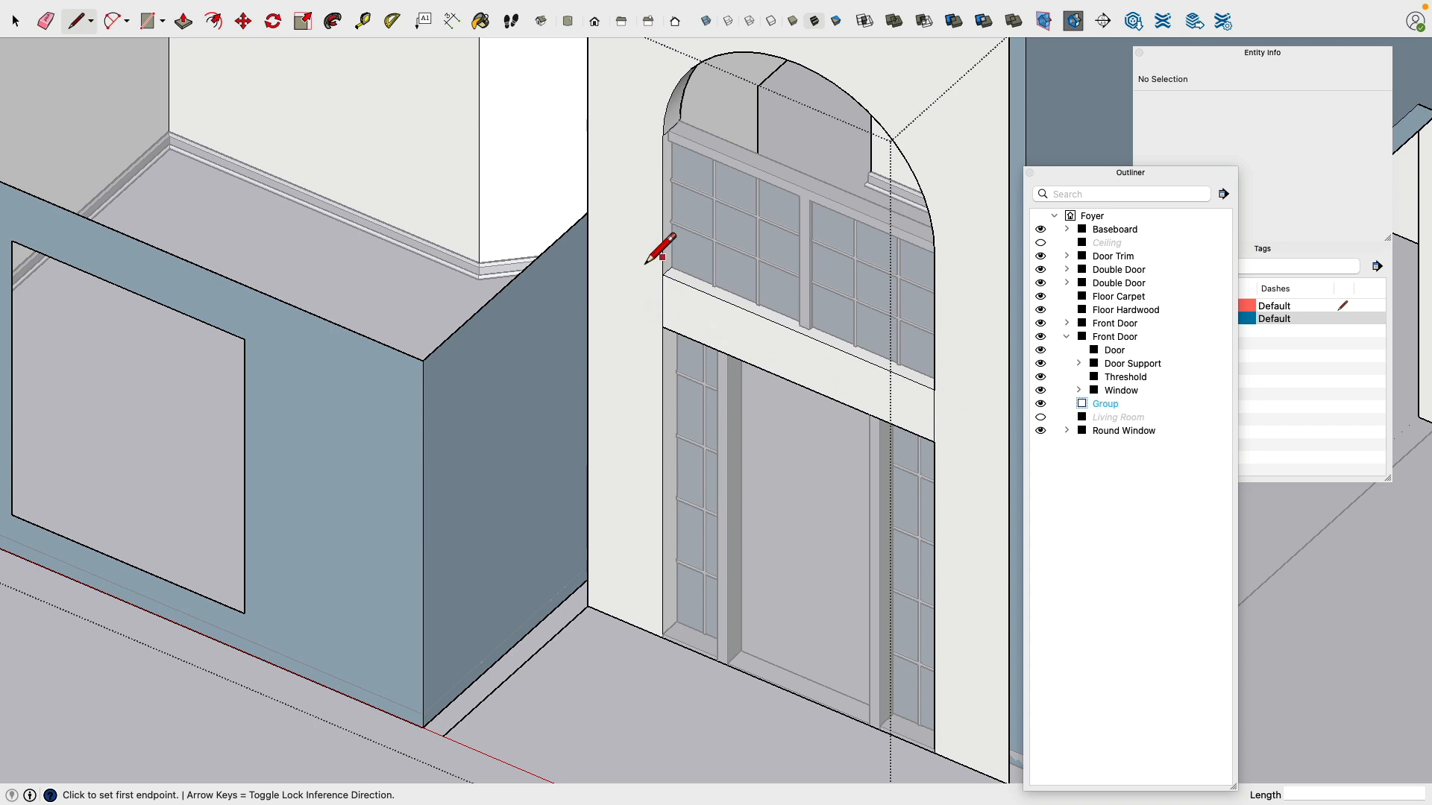
scroll(511, 236, "down", 2)
scroll(526, 220, "down", 1)
key("p")
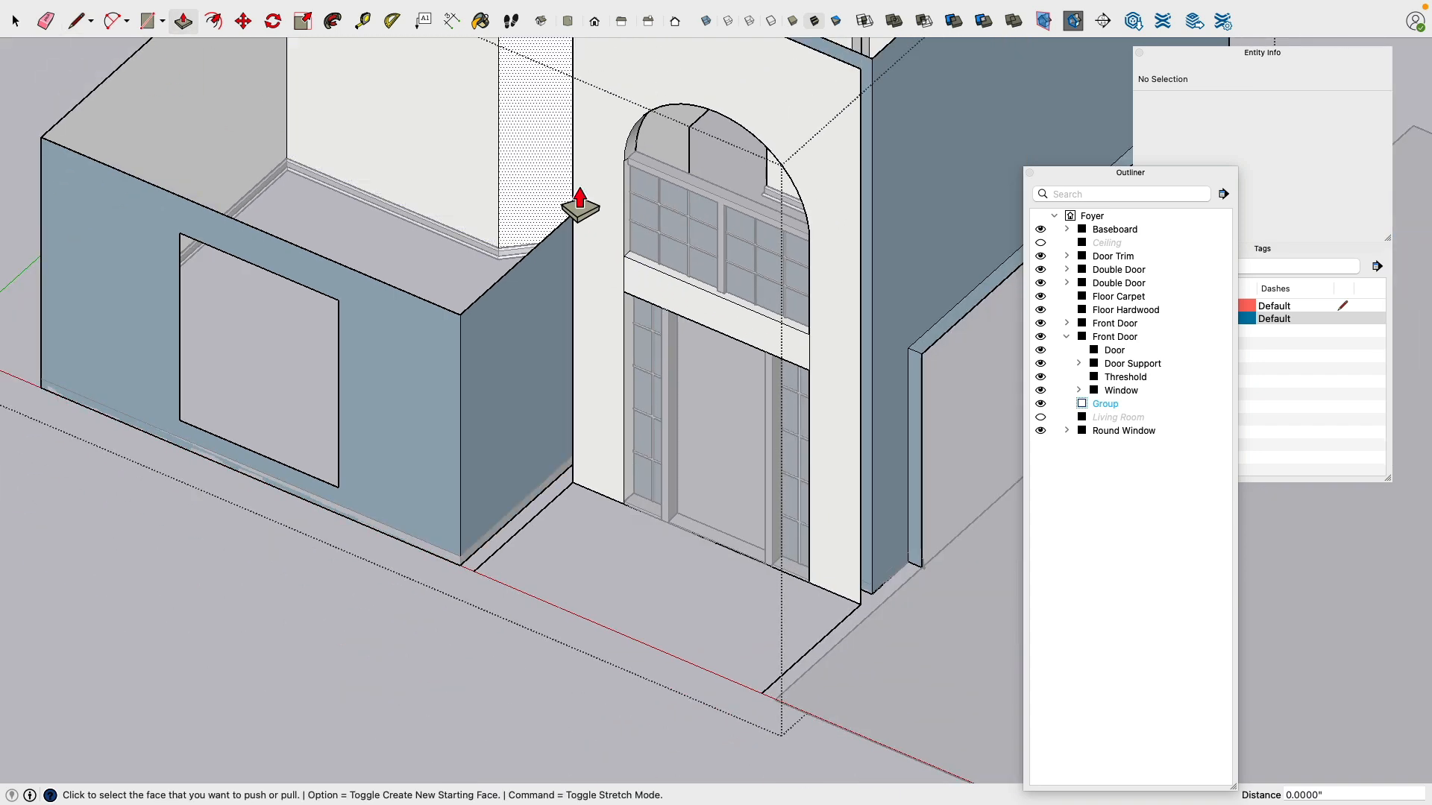
left_click(625, 256)
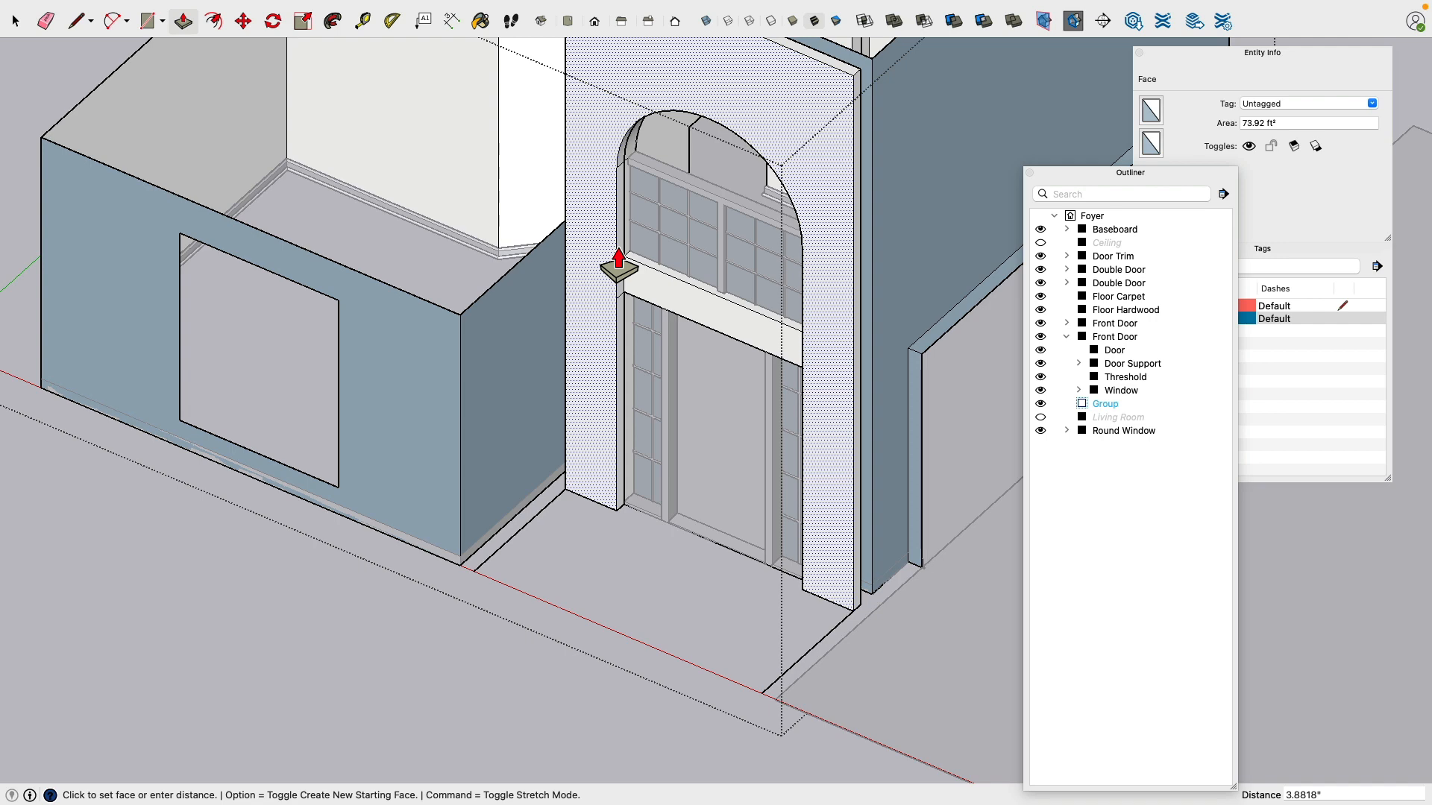
key("Return")
Step: Push/Pull the band between the front door and the arched window outward by 2"
scroll(690, 249, "up", 3)
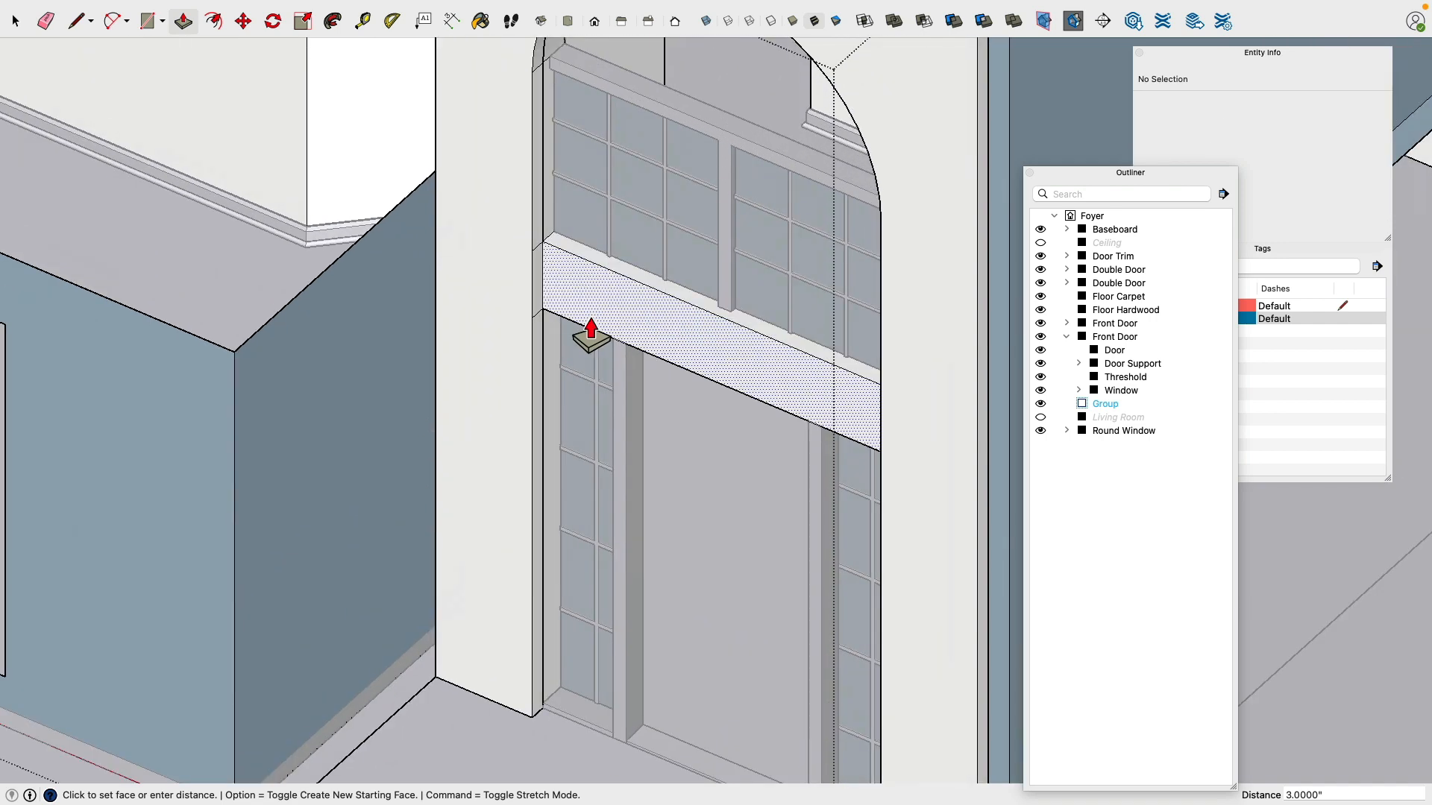
left_click(625, 328)
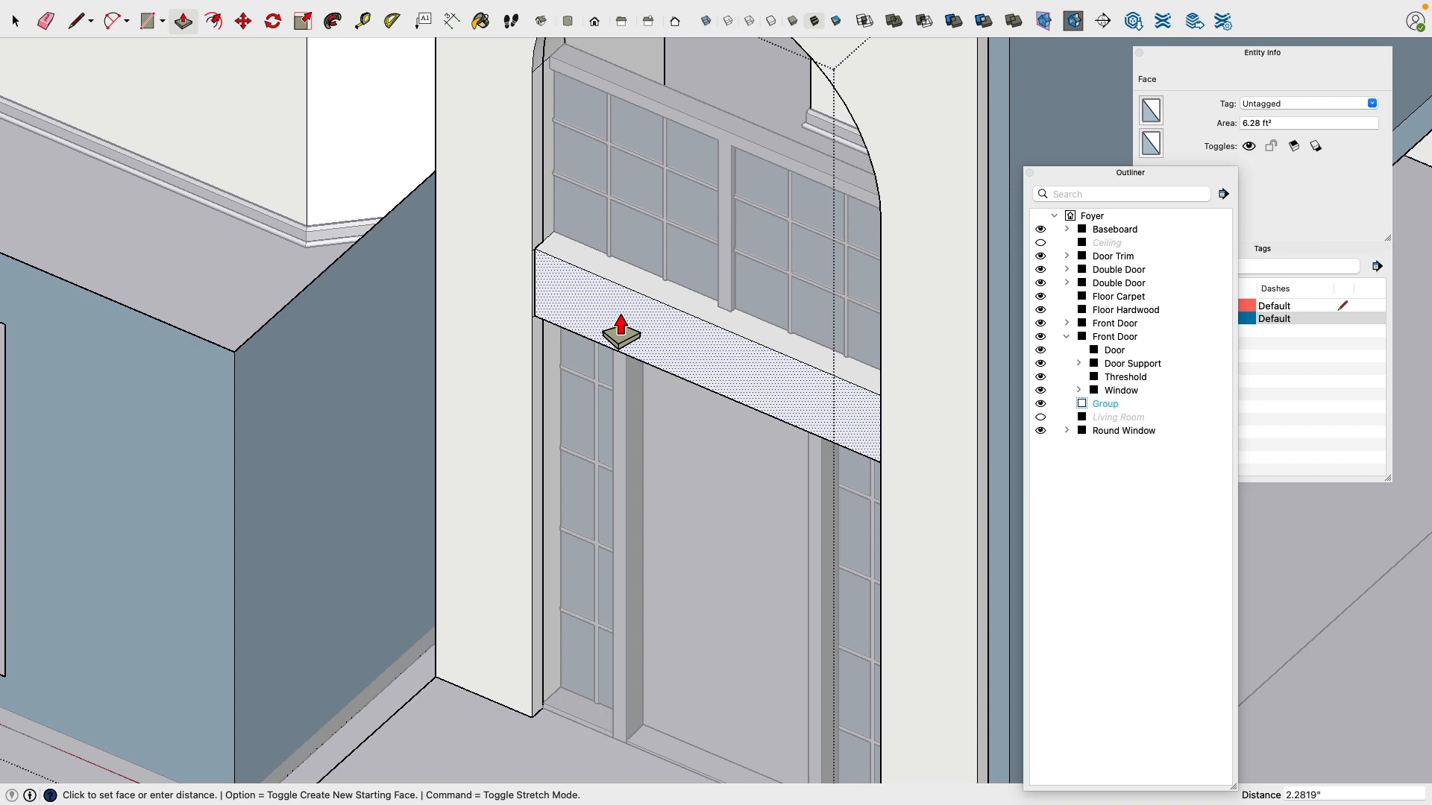
key("Return")
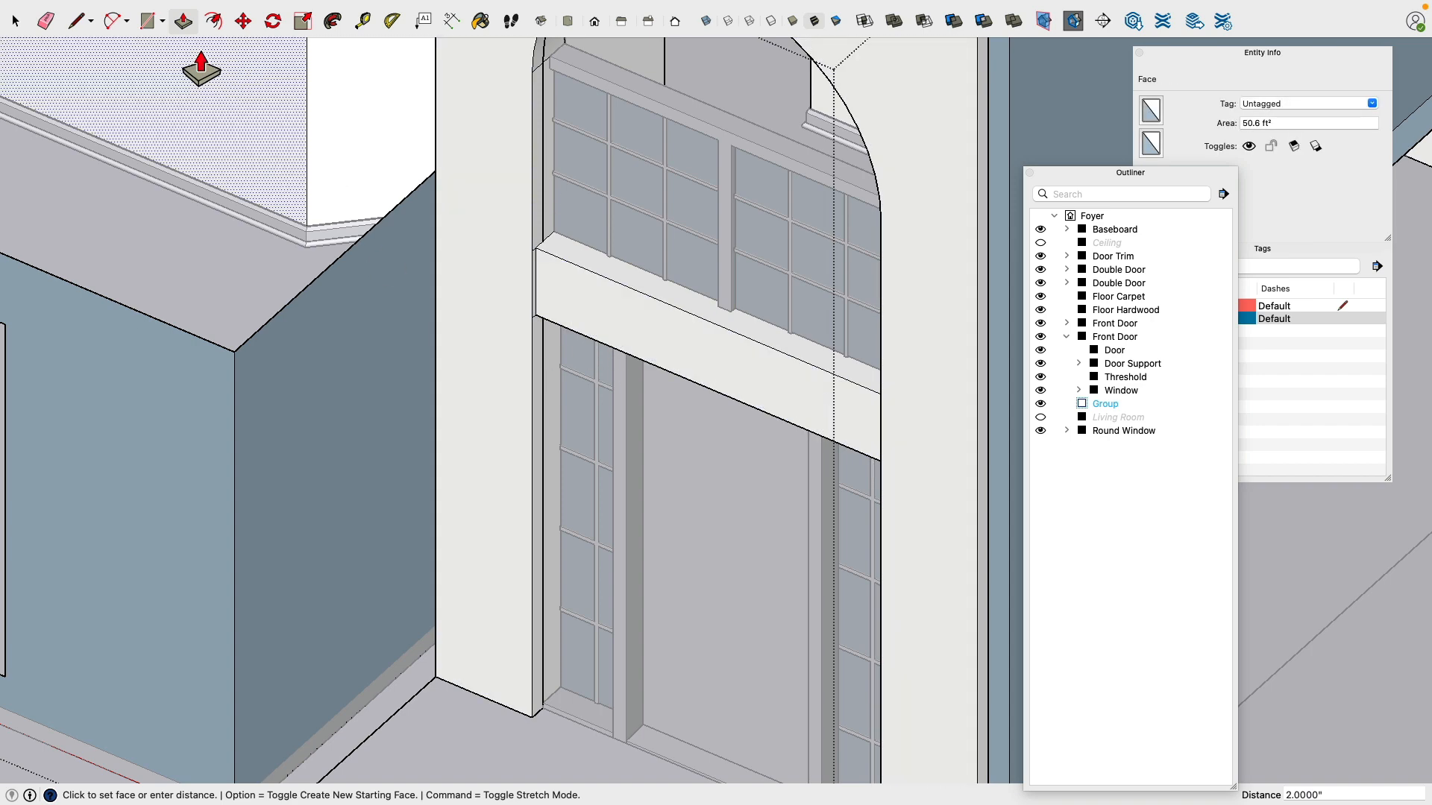
Step: Erase the stray short edges where both ends of the band meet the sides of the wall opening
left_click(45, 21)
scroll(567, 246, "up", 5)
scroll(529, 282, "up", 2)
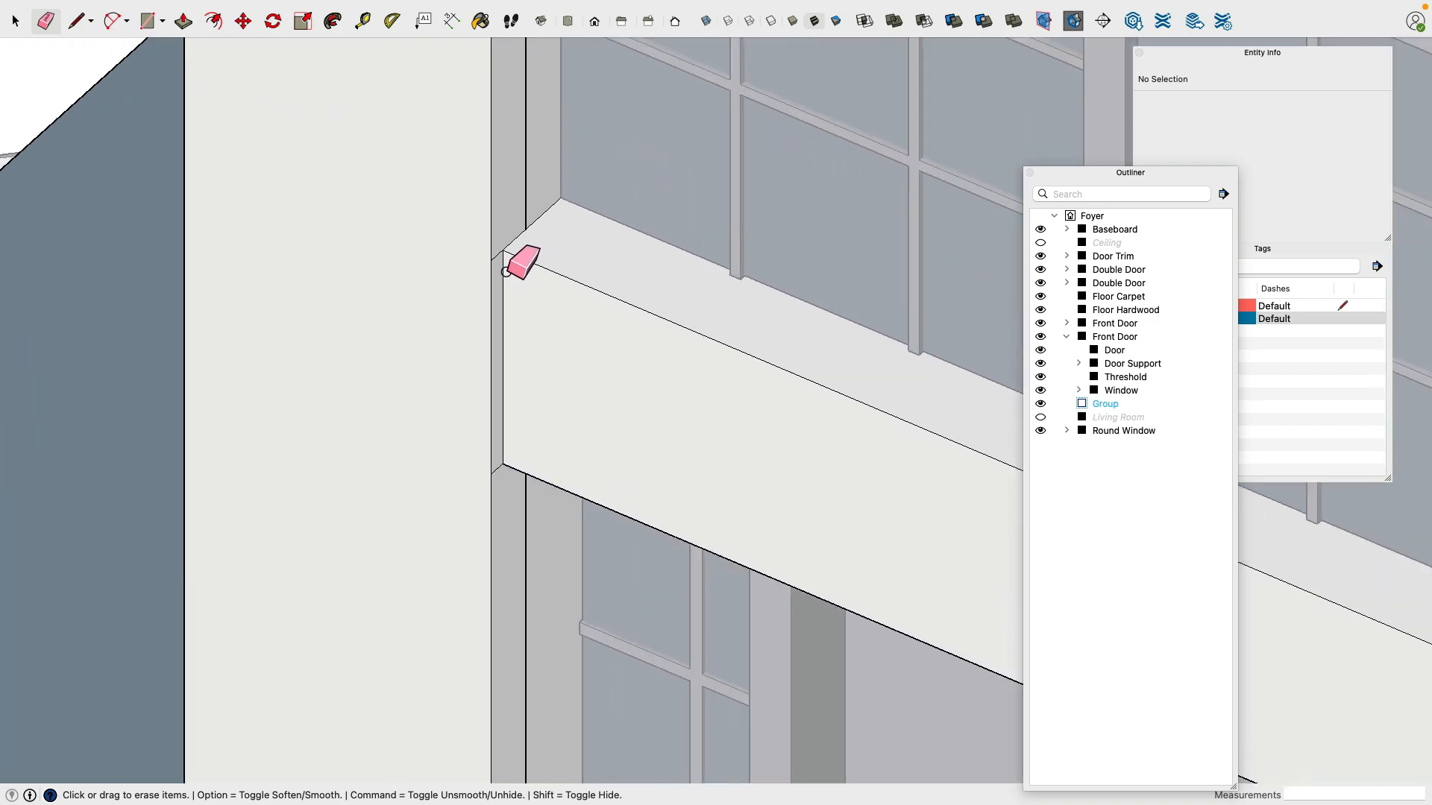
left_click_drag(503, 485, 504, 483)
scroll(515, 453, "down", 6)
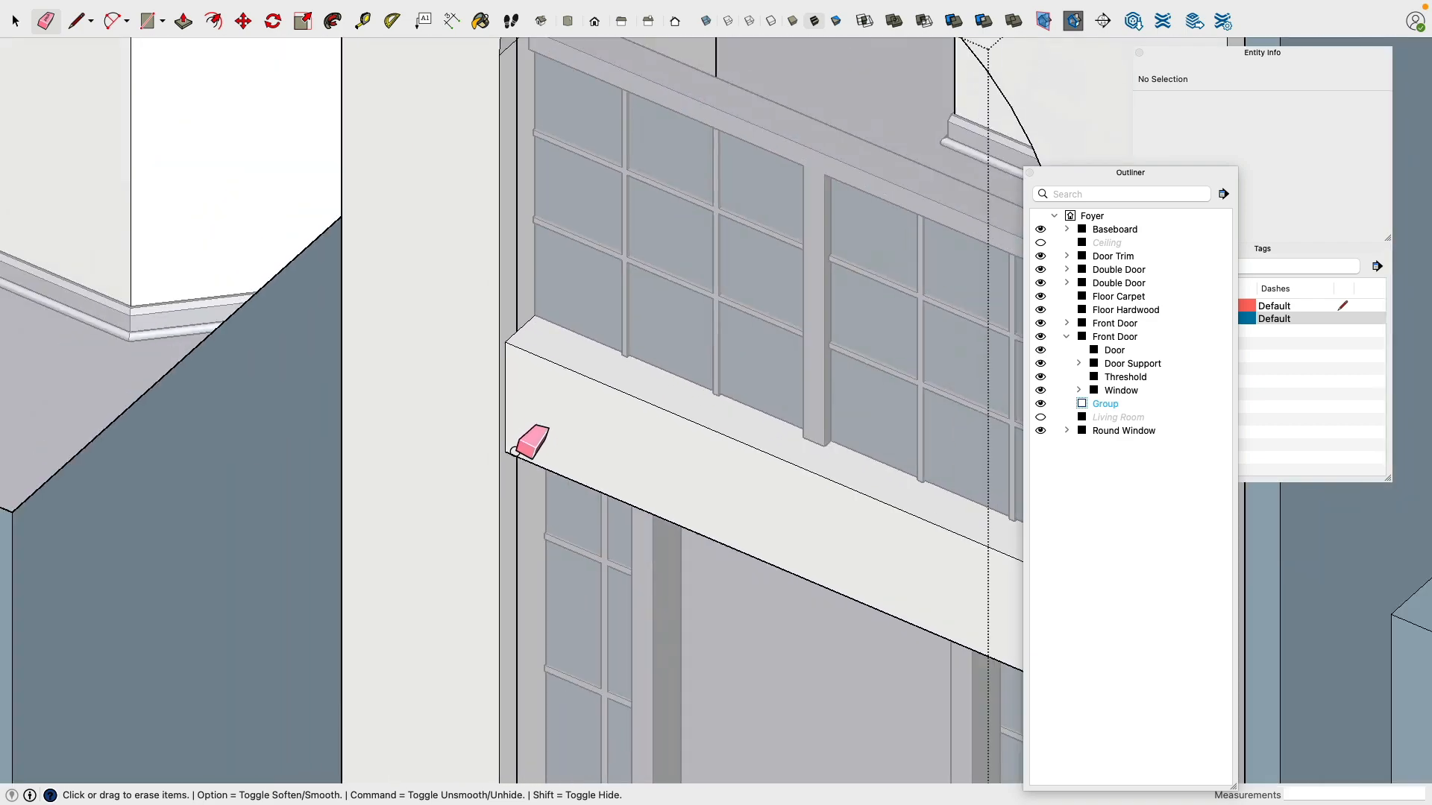
mouse_move(517, 452)
middle_mouse_down()
mouse_move(924, 401)
mouse_move(636, 433)
mouse_move(830, 416)
middle_mouse_up()
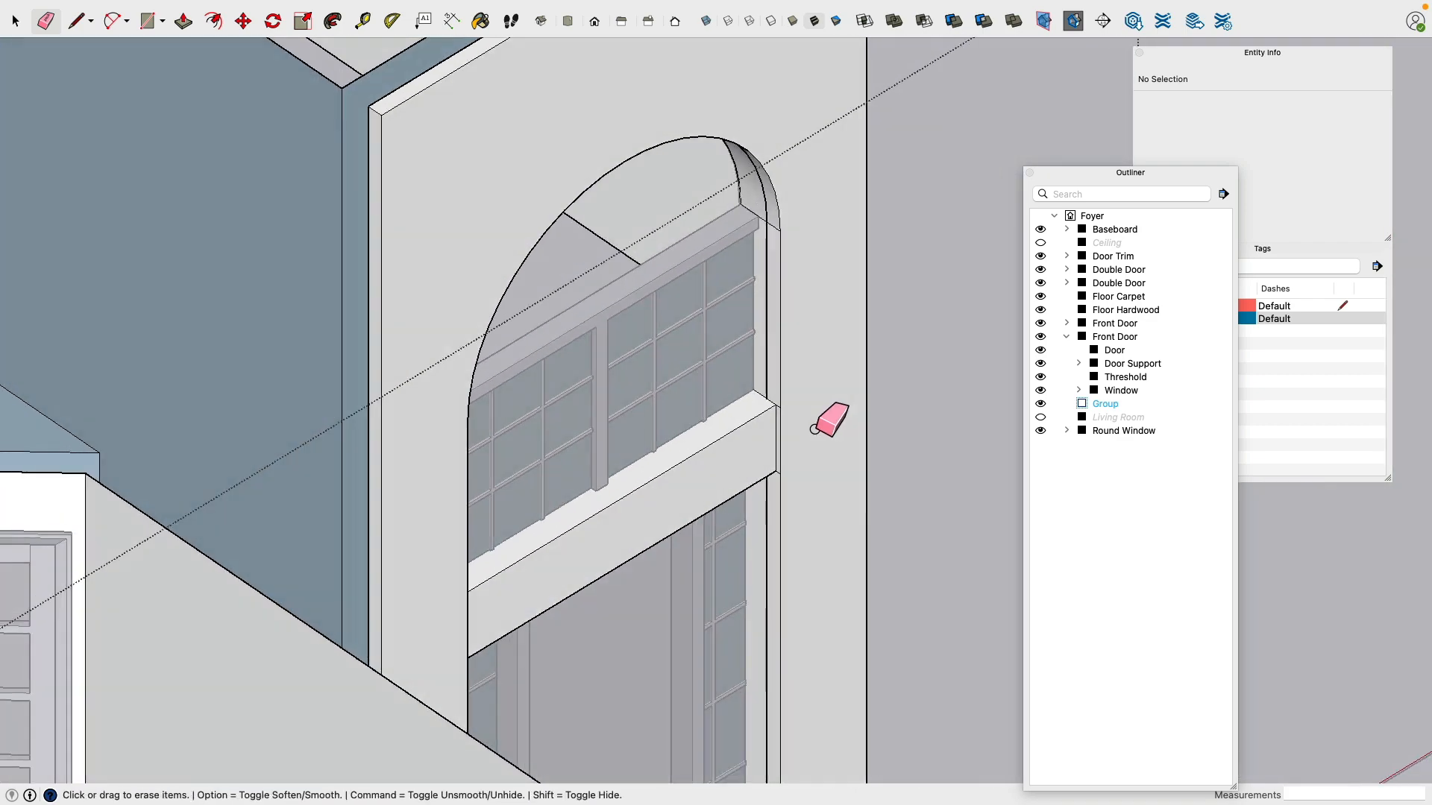
scroll(770, 408, "up", 5)
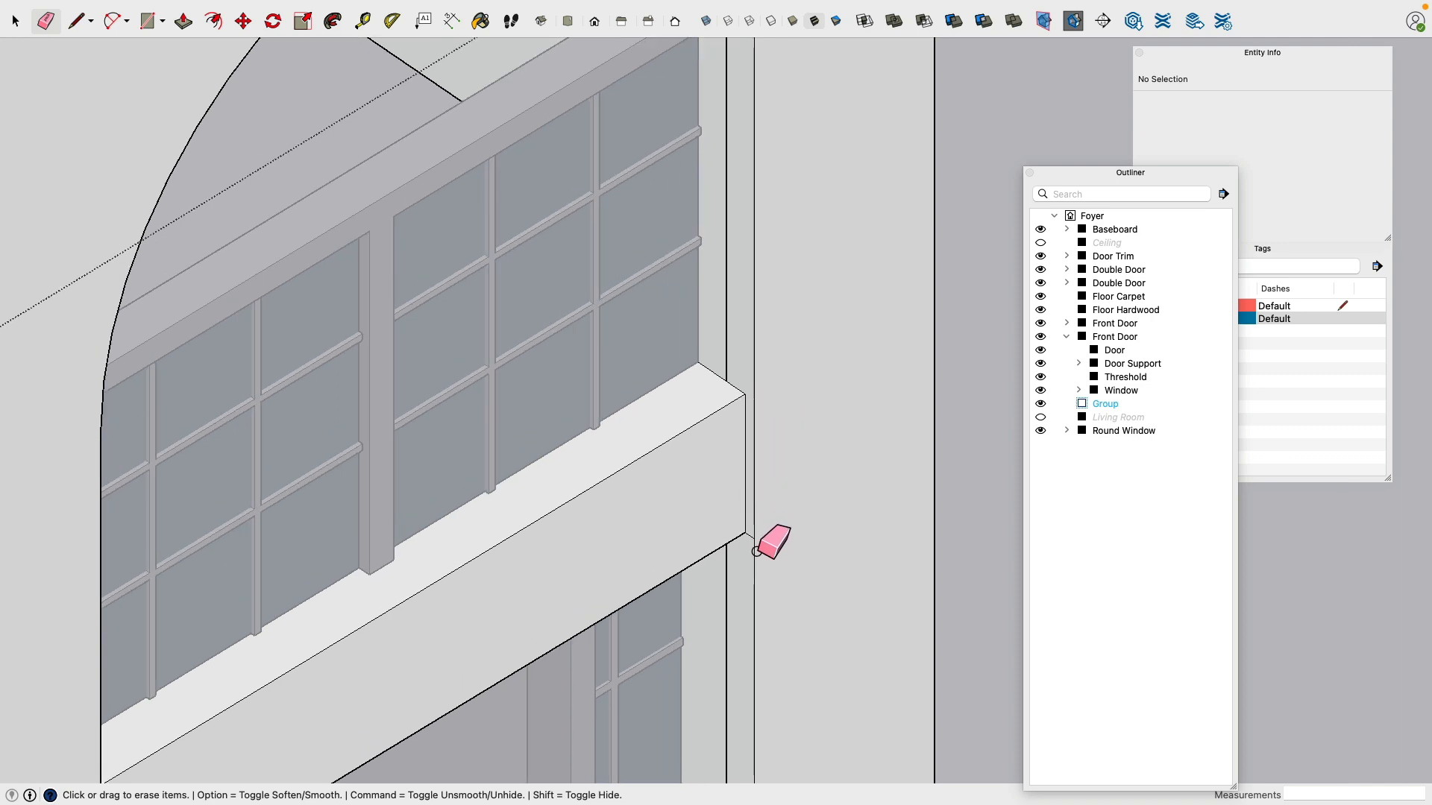
scroll(753, 536, "down", 3)
scroll(835, 537, "down", 3)
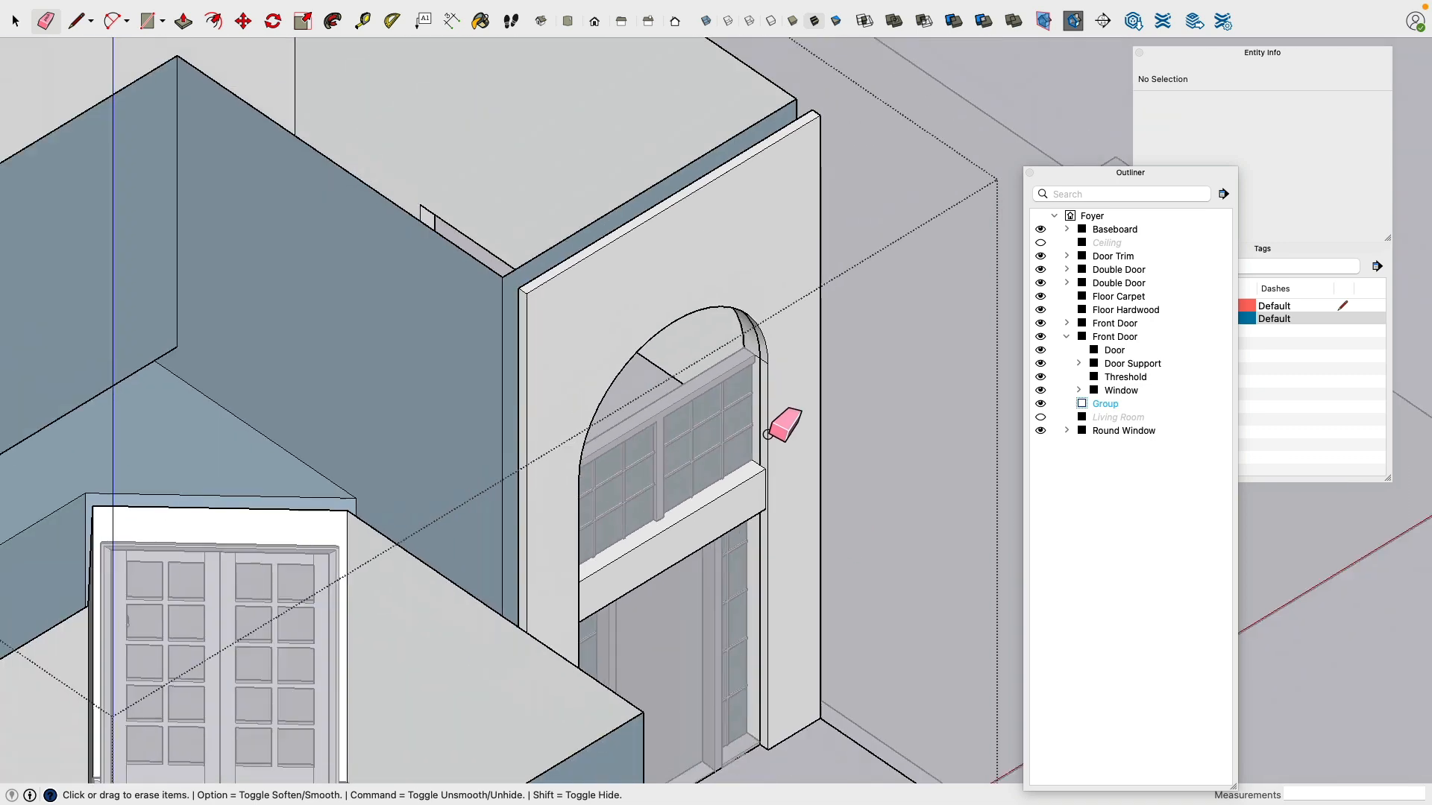
left_click(15, 21)
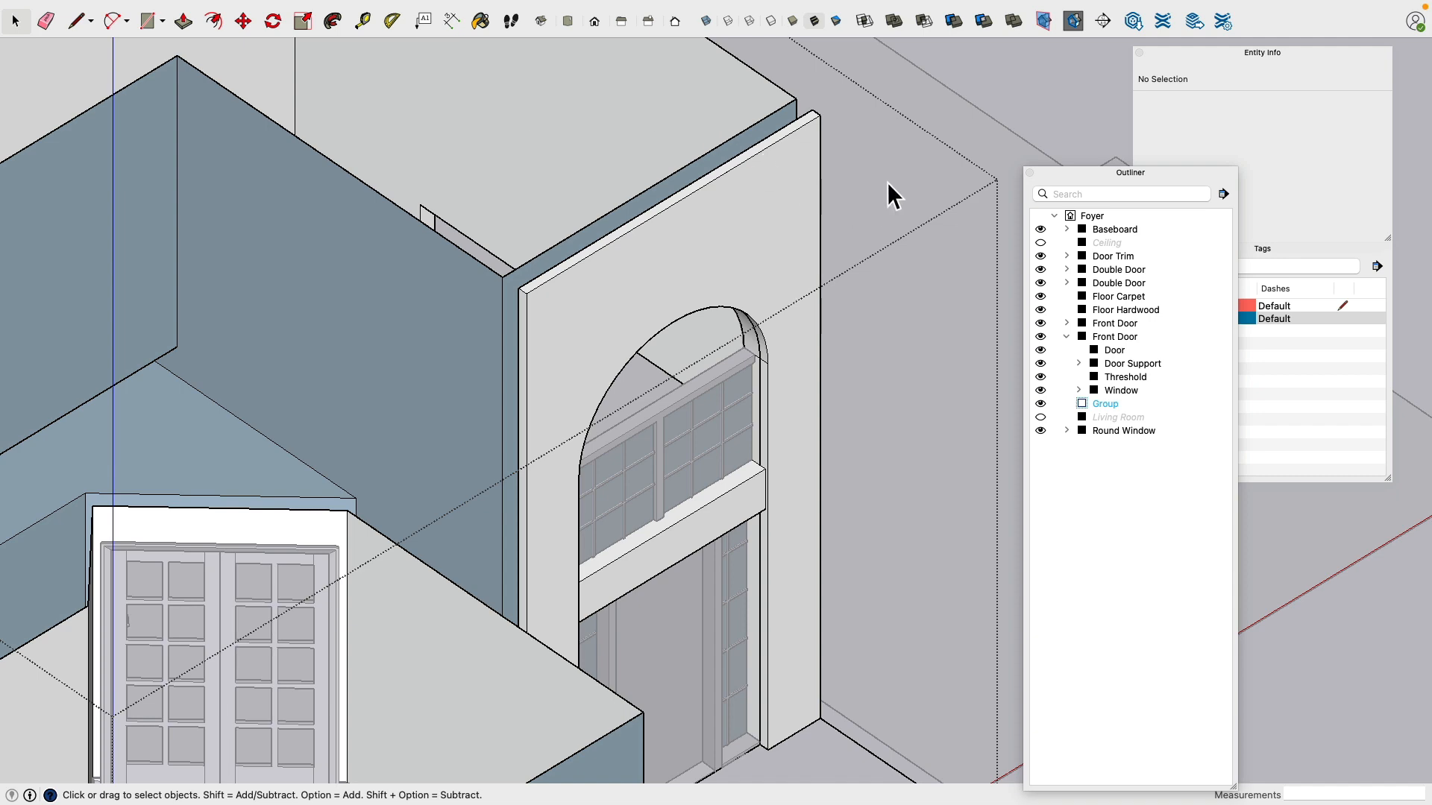
Step: Leave the wall group and hide it to examine the Round Window's arched frame, and unhide all hidden groups
scroll(820, 350, "down", 2)
scroll(811, 368, "up", 2)
scroll(834, 346, "down", 4)
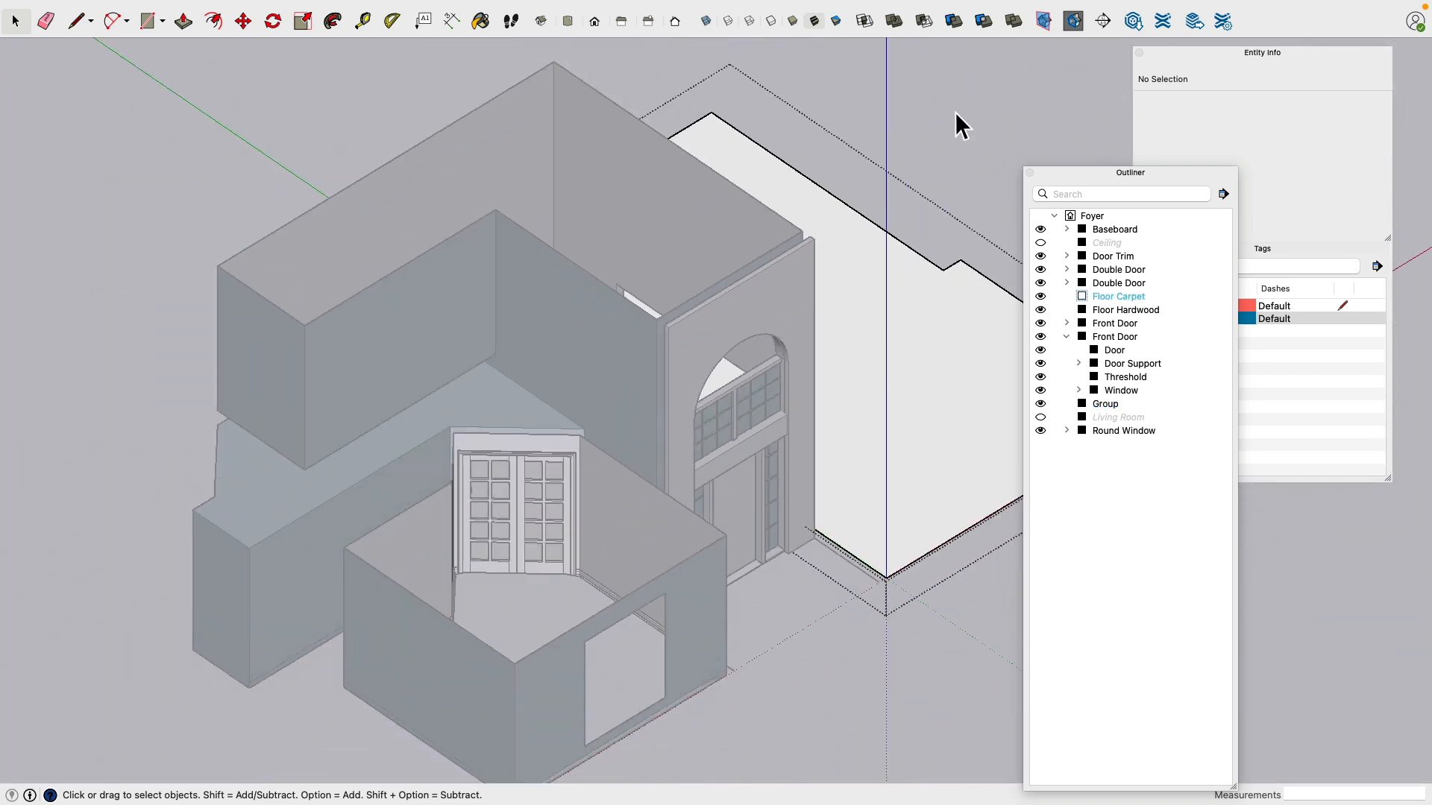
scroll(809, 352, "up", 4)
left_click(784, 342)
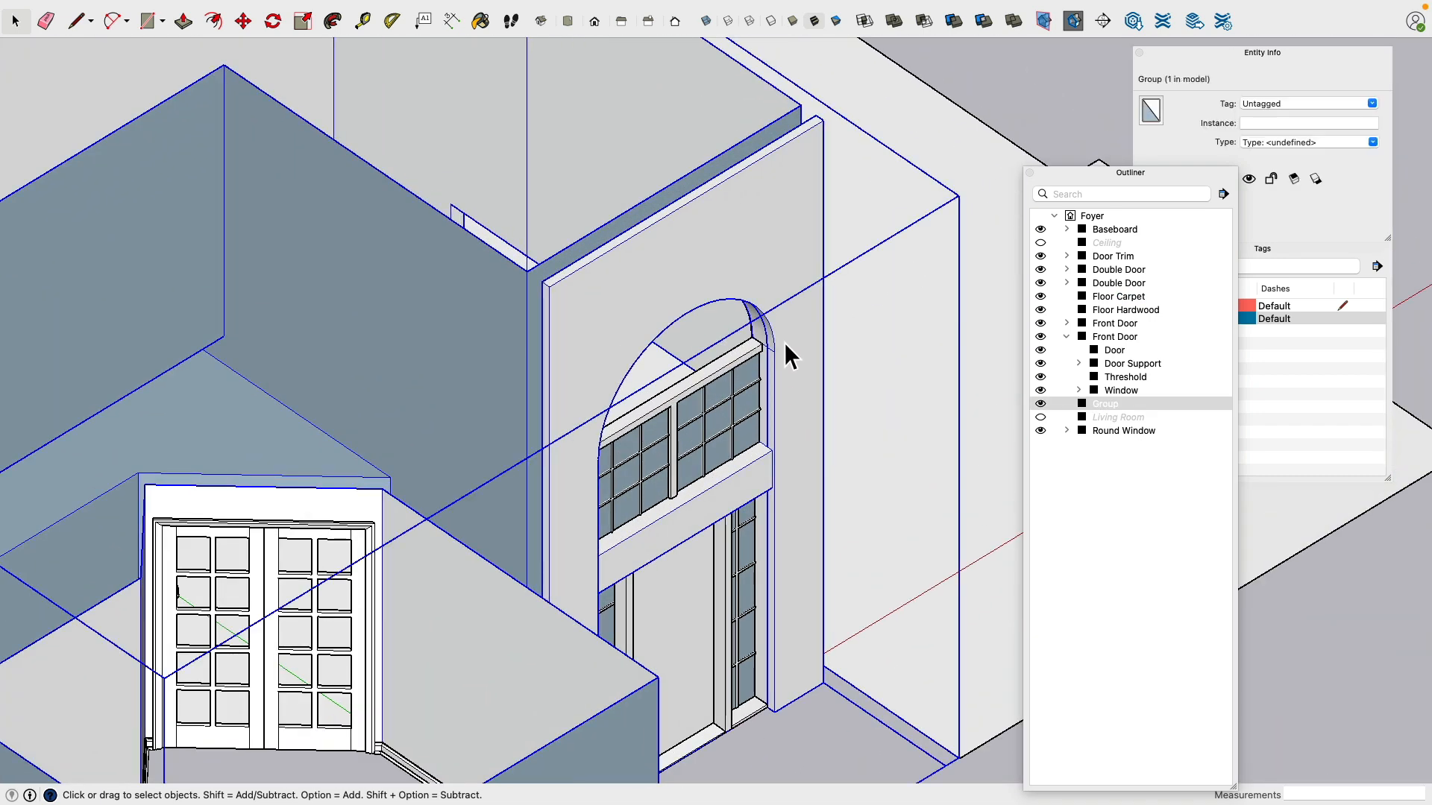
key("h")
scroll(775, 343, "up", 3)
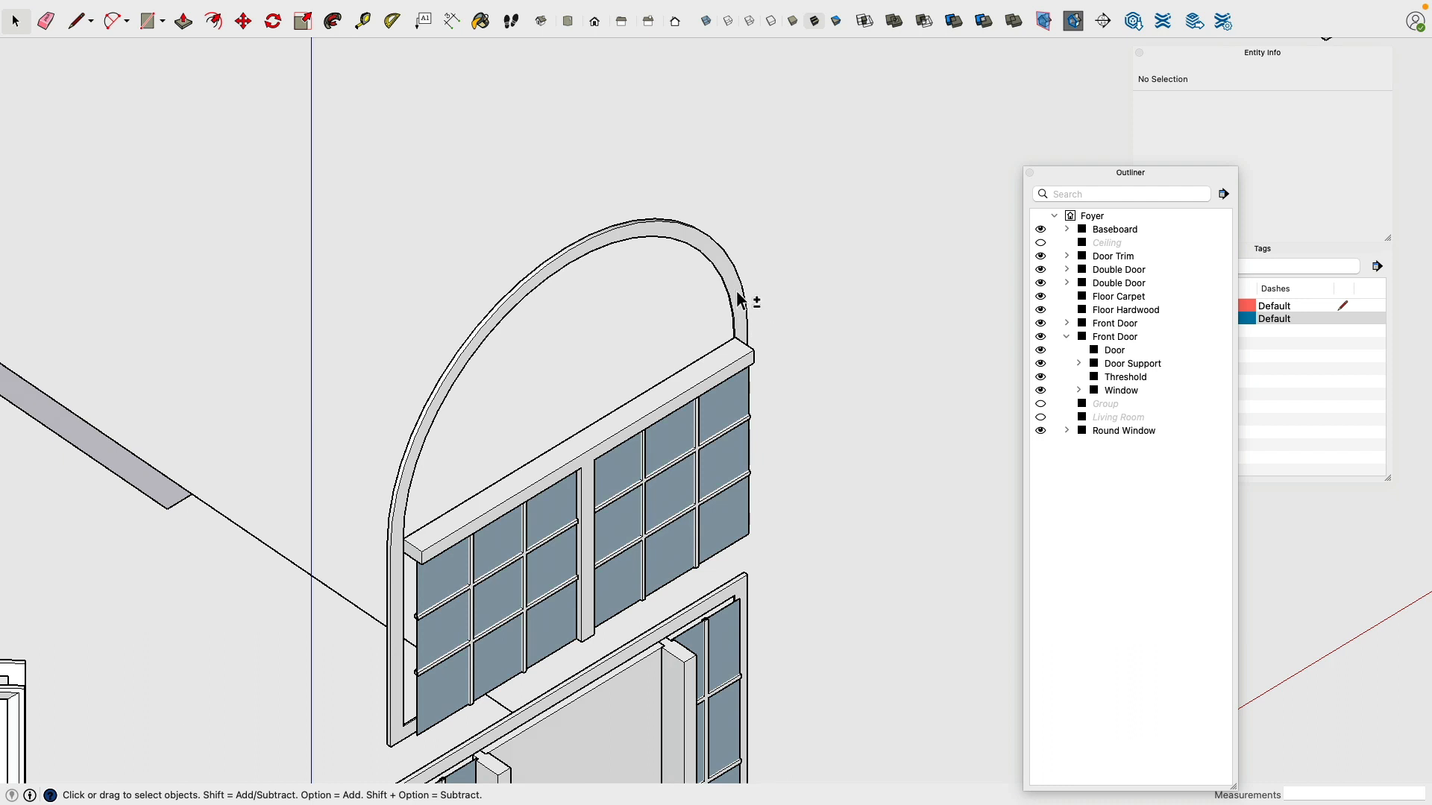
left_click(735, 296)
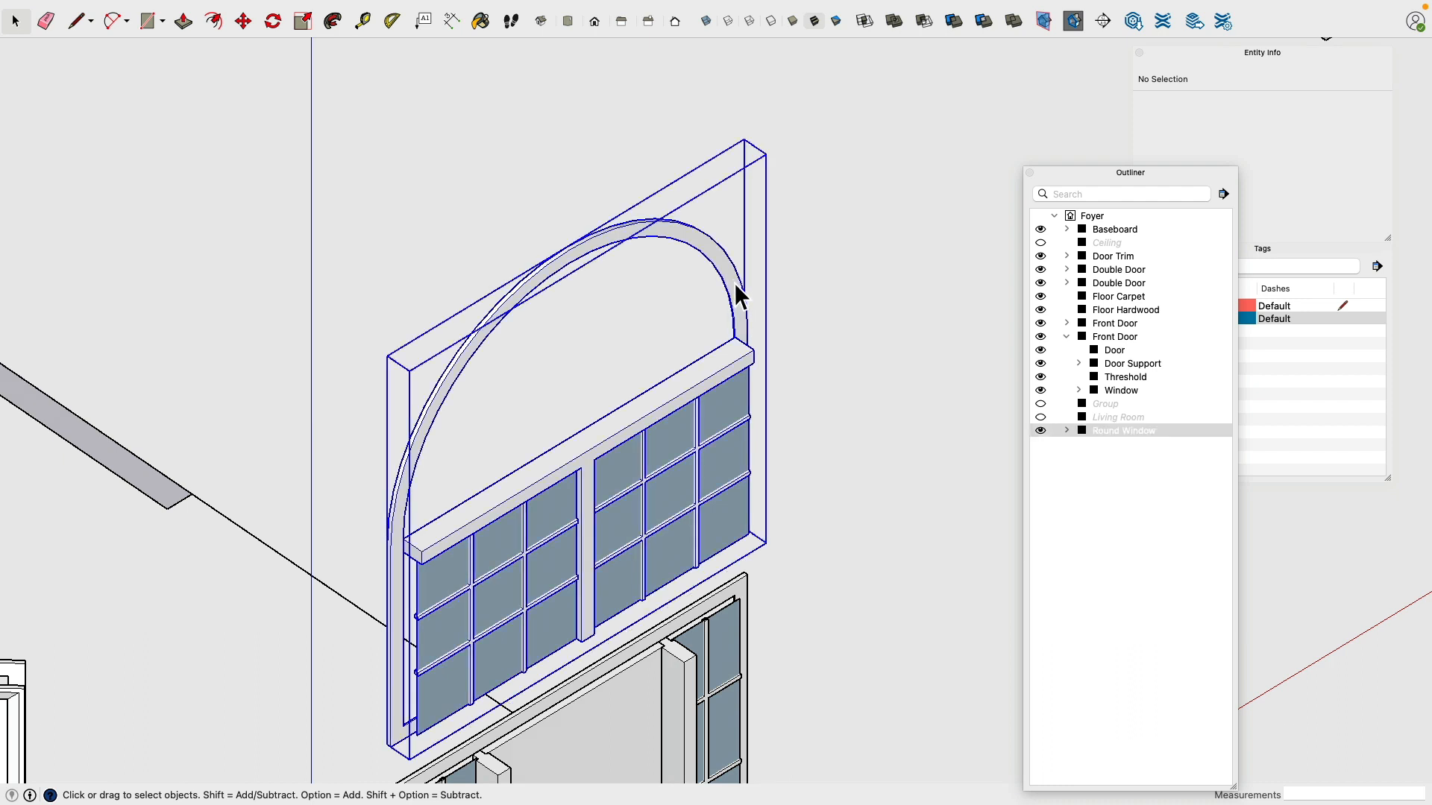
key("shift+h")
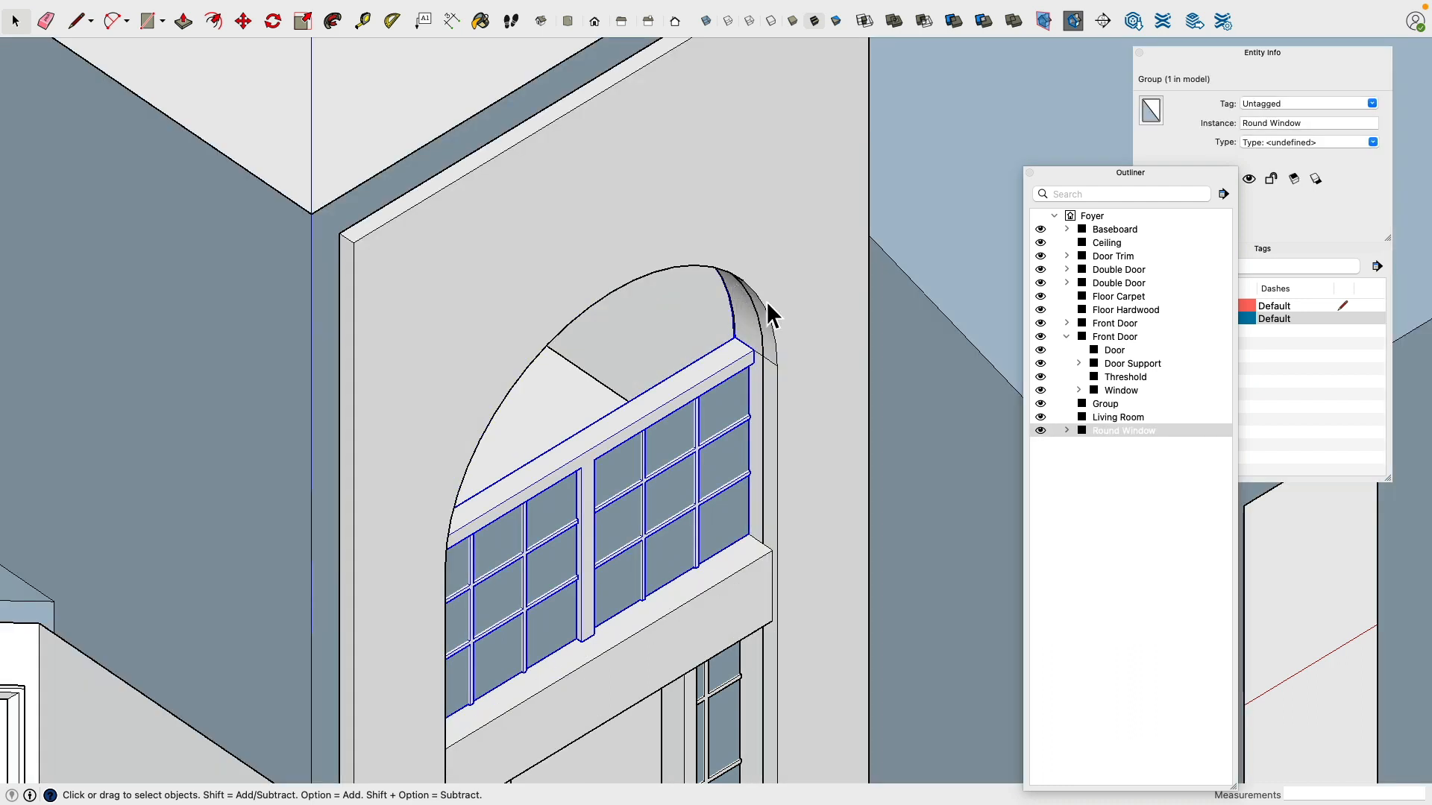
Step: Open the wall group and delete the concealed back face of the thickened front wall
left_click(819, 301)
middle_click_drag(811, 298, 893, 280)
scroll(710, 274, "down", 3)
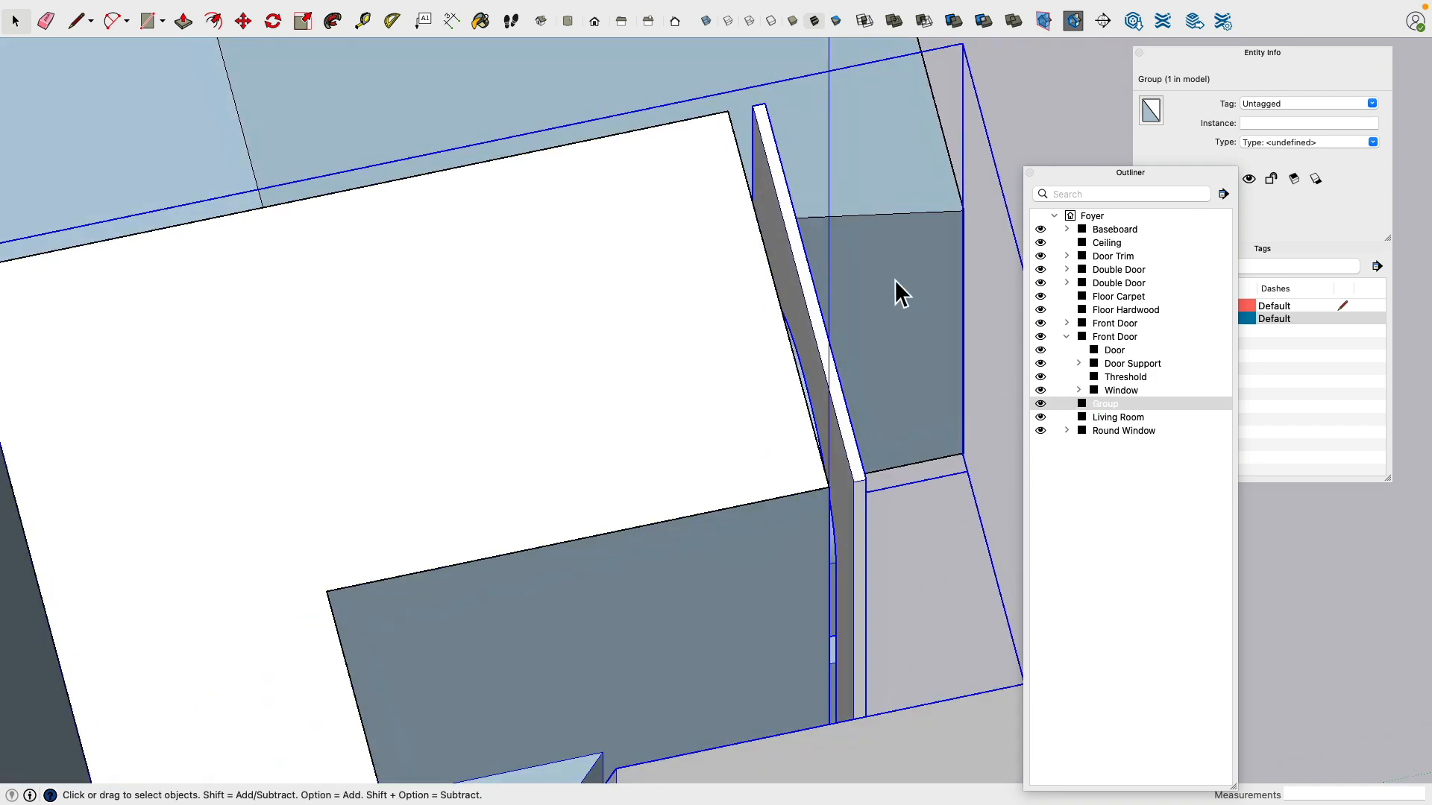
scroll(782, 149, "up", 4)
double_click(764, 209)
left_click(764, 237)
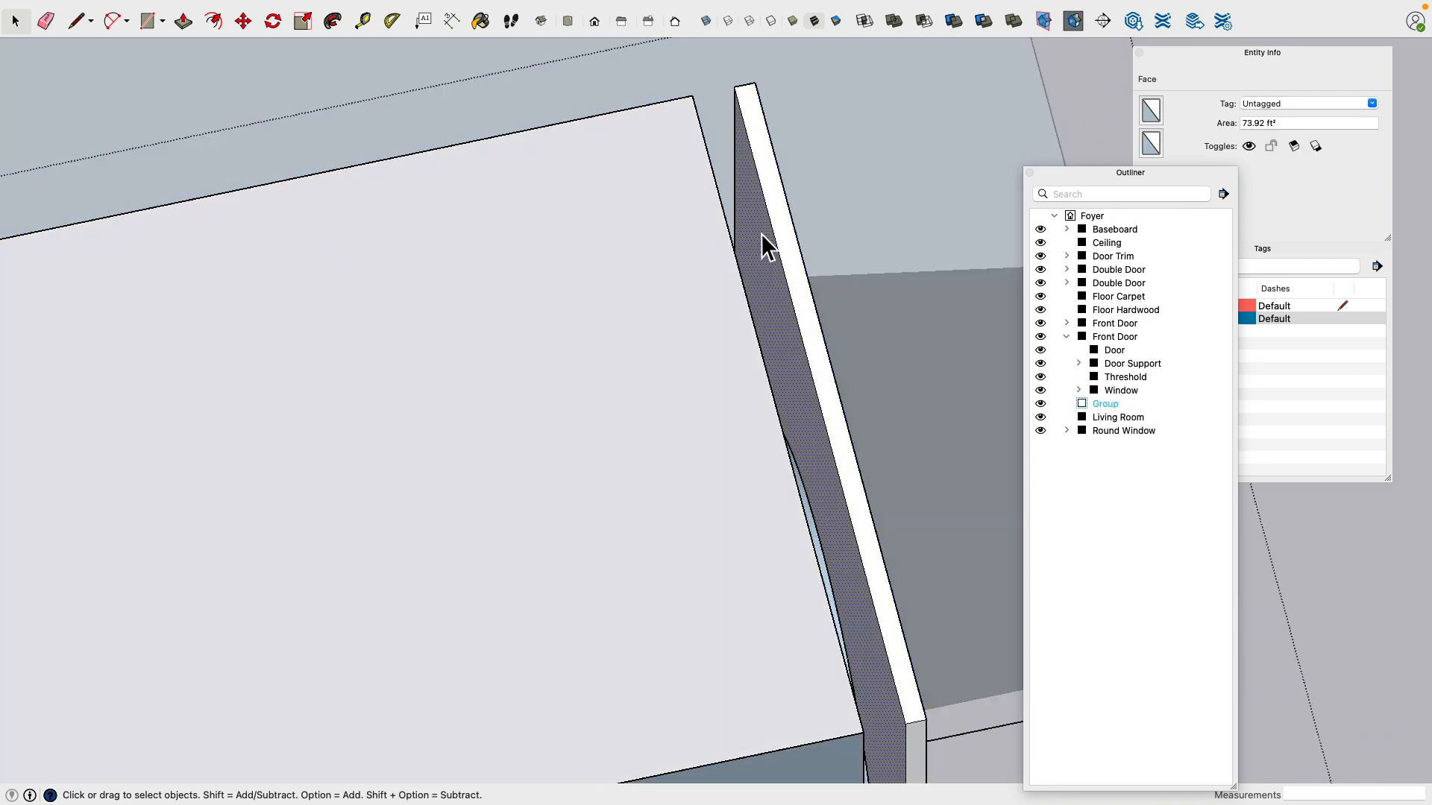
middle_click_drag(764, 237, 714, 389)
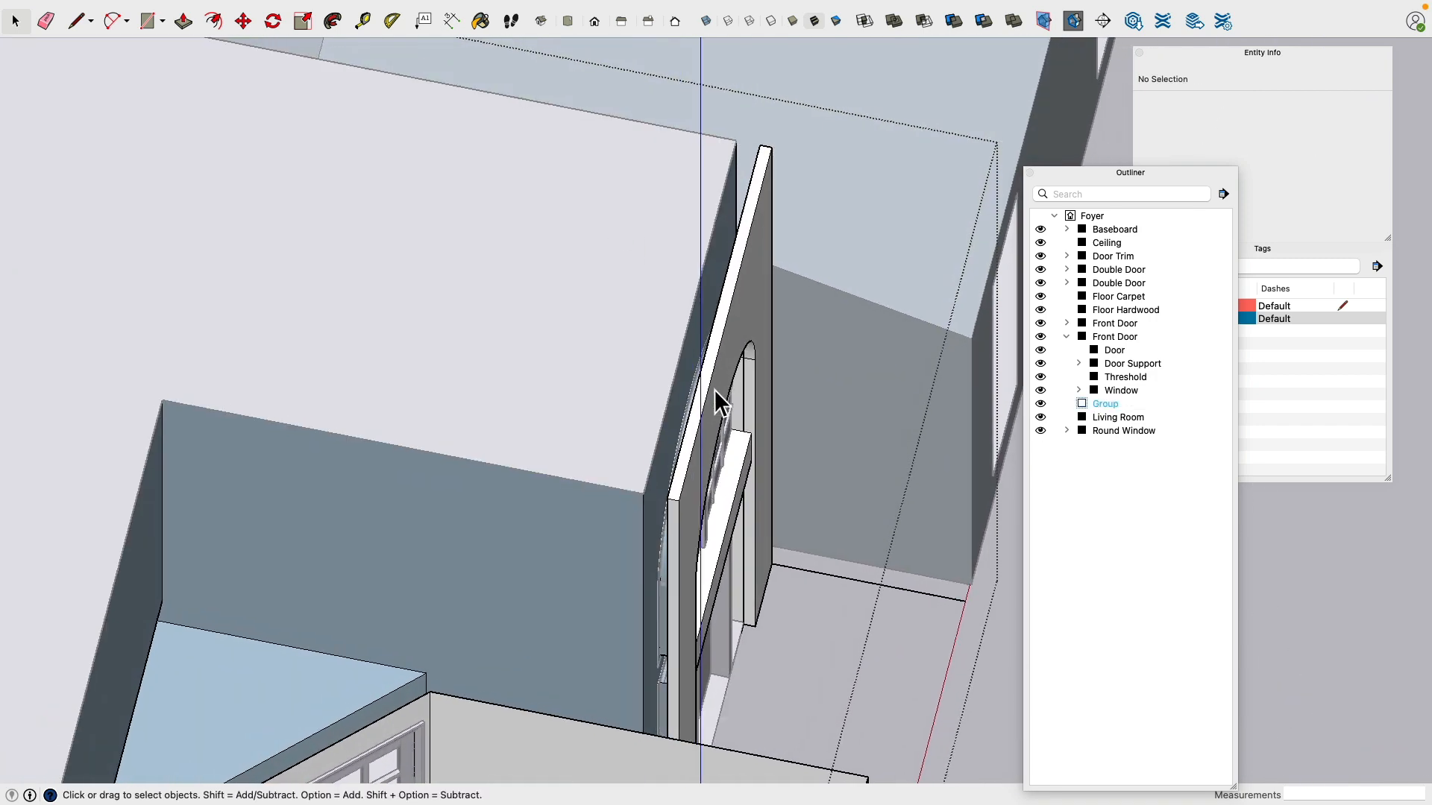
Step: Delete the narrow end face on one side of the front wall panel along with its leftover edges
scroll(683, 522, "up", 6)
left_click(671, 514)
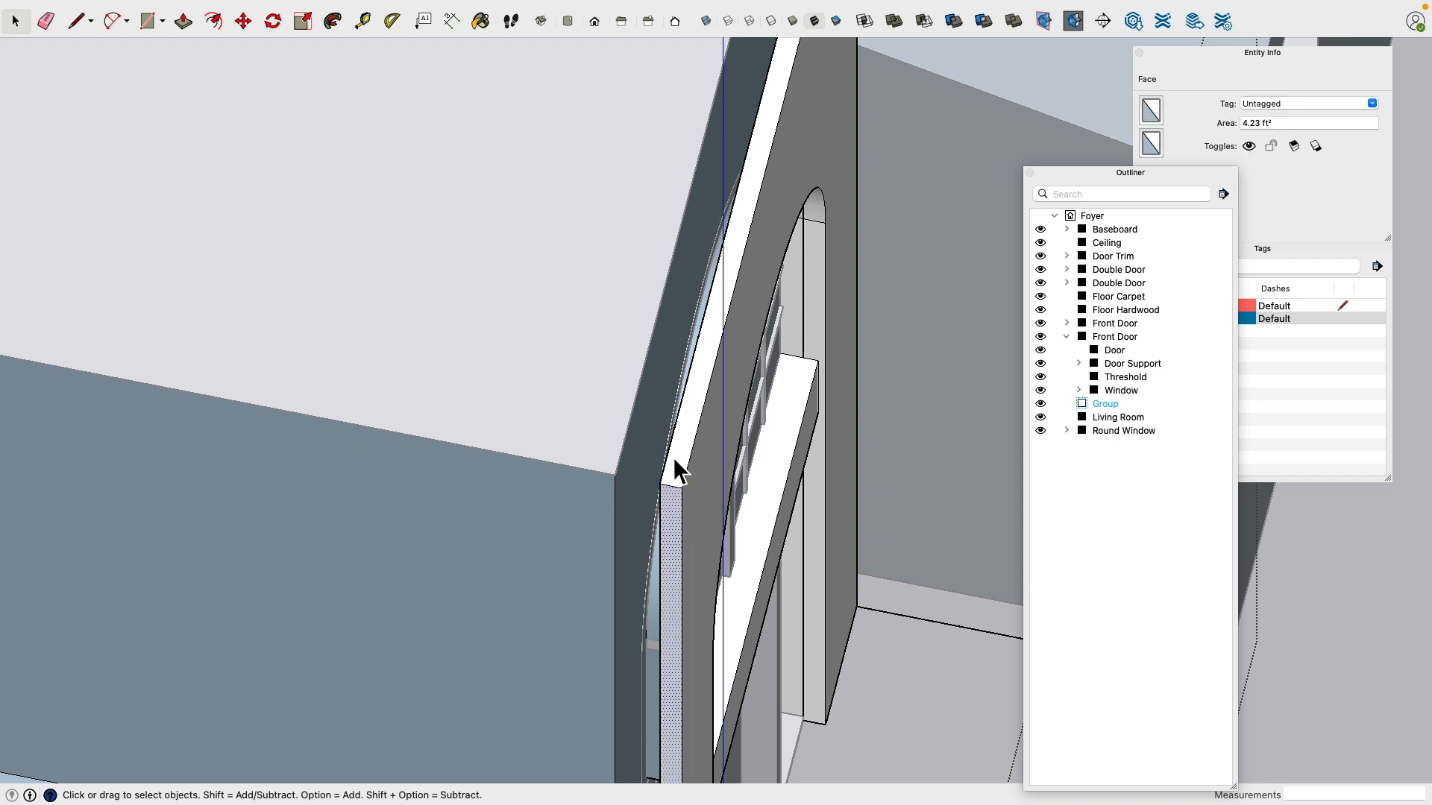
key("Delete")
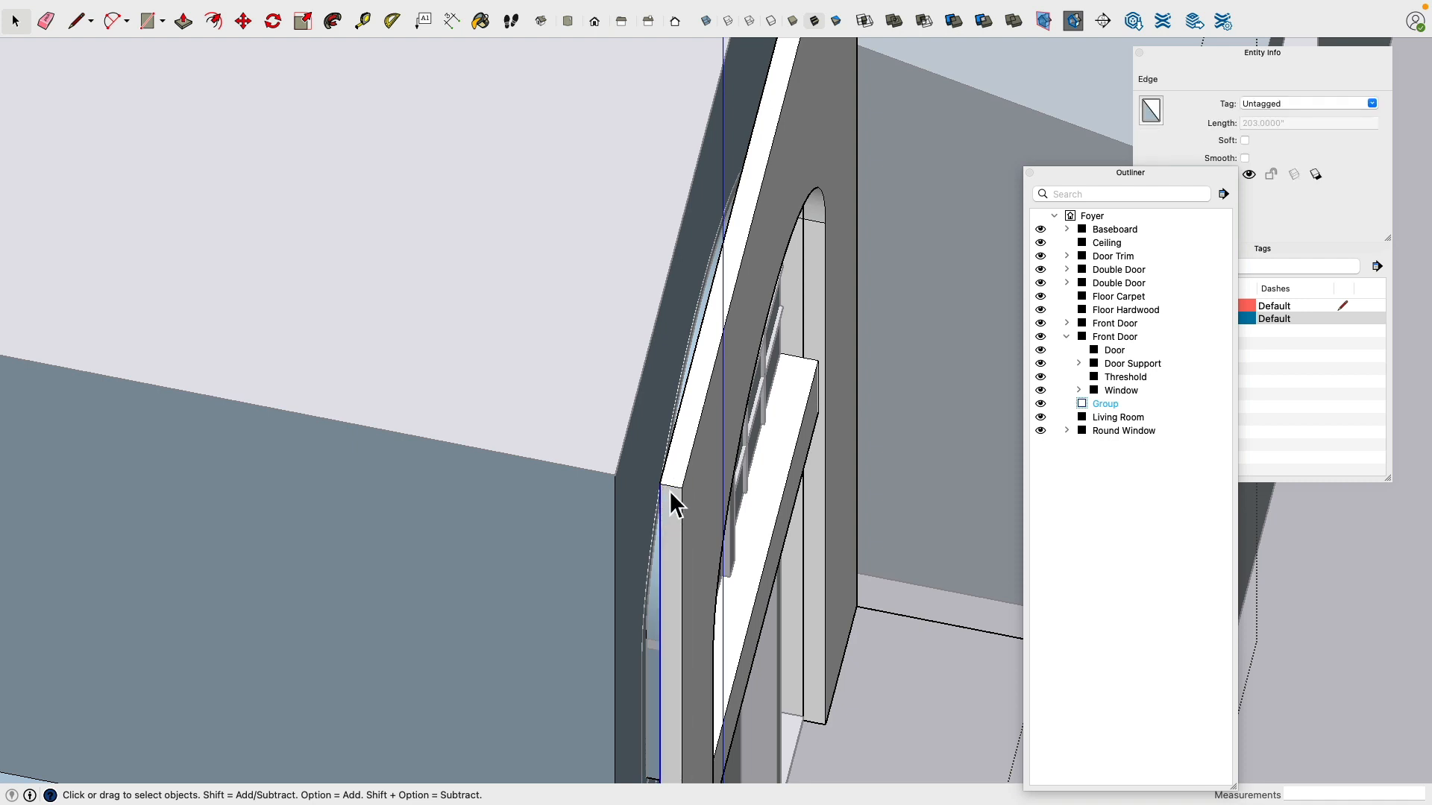
left_click(672, 489)
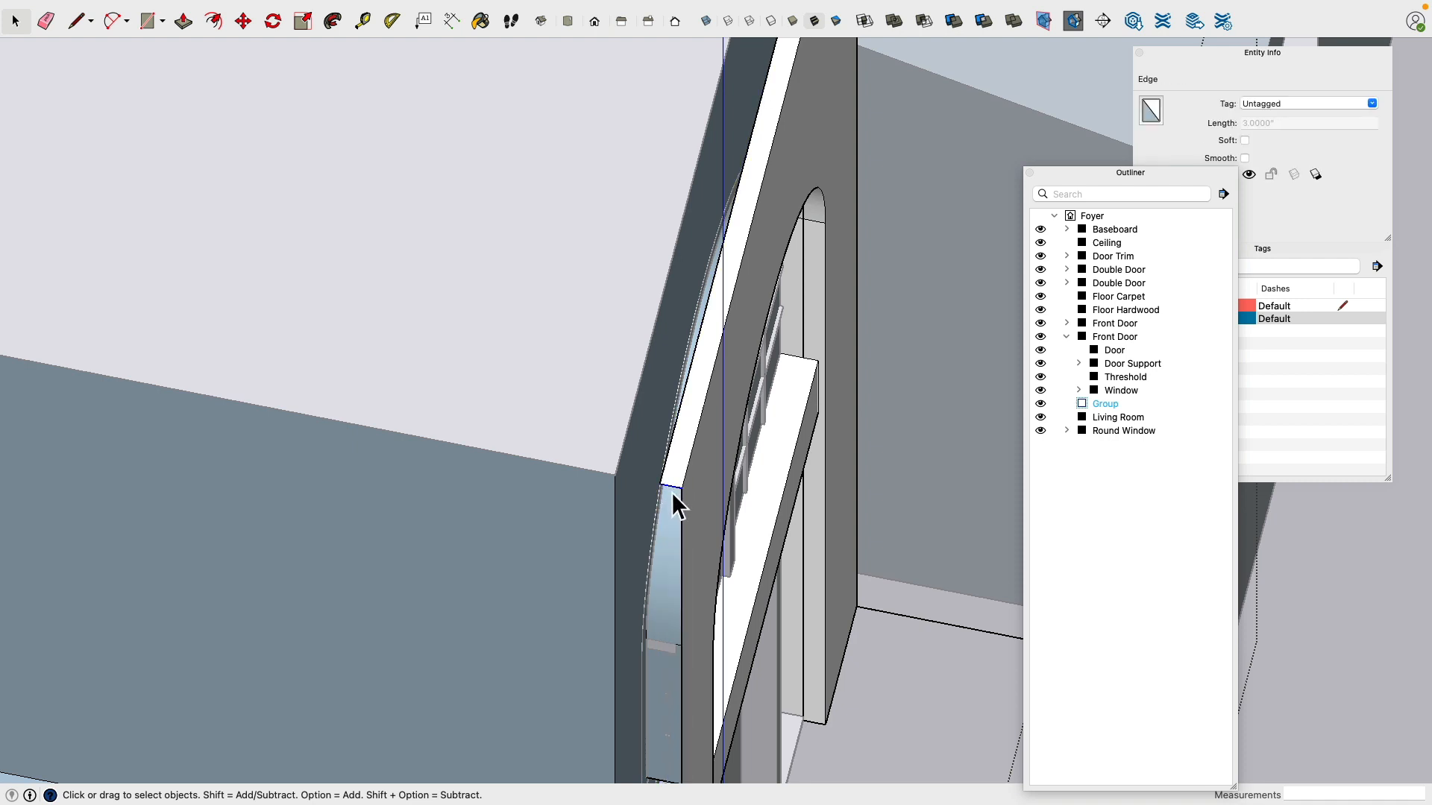
key("Delete")
Step: Delete the remaining narrow faces around the front wall panel, including the underside strips beside the door opening, and their leftover short edges
scroll(669, 469, "down", 5)
middle_click_drag(671, 477, 840, 313)
scroll(840, 313, "up", 5)
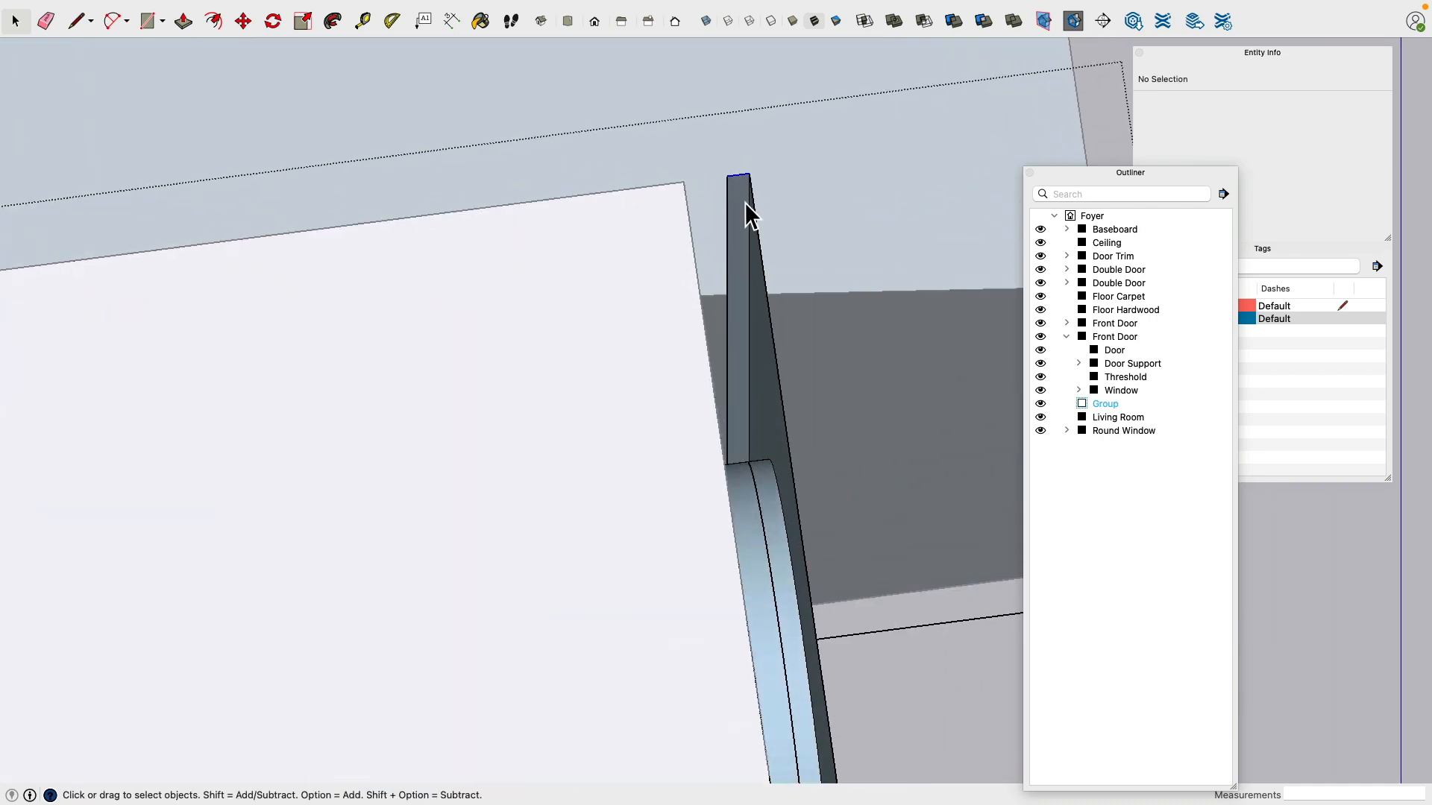
middle_click_drag(731, 223, 722, 463)
scroll(723, 463, "up", 3)
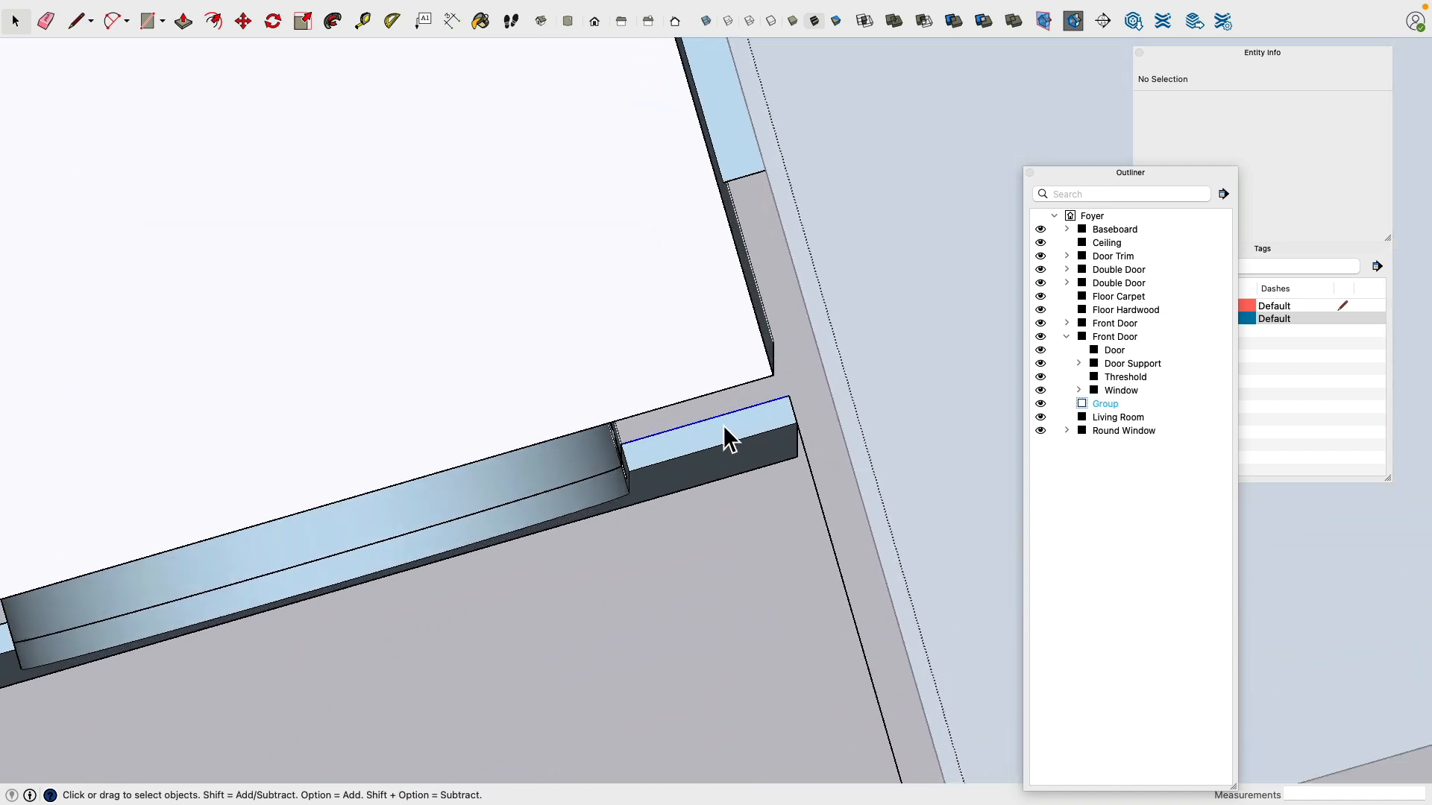
left_click(794, 413)
middle_click_drag(793, 413, 245, 558)
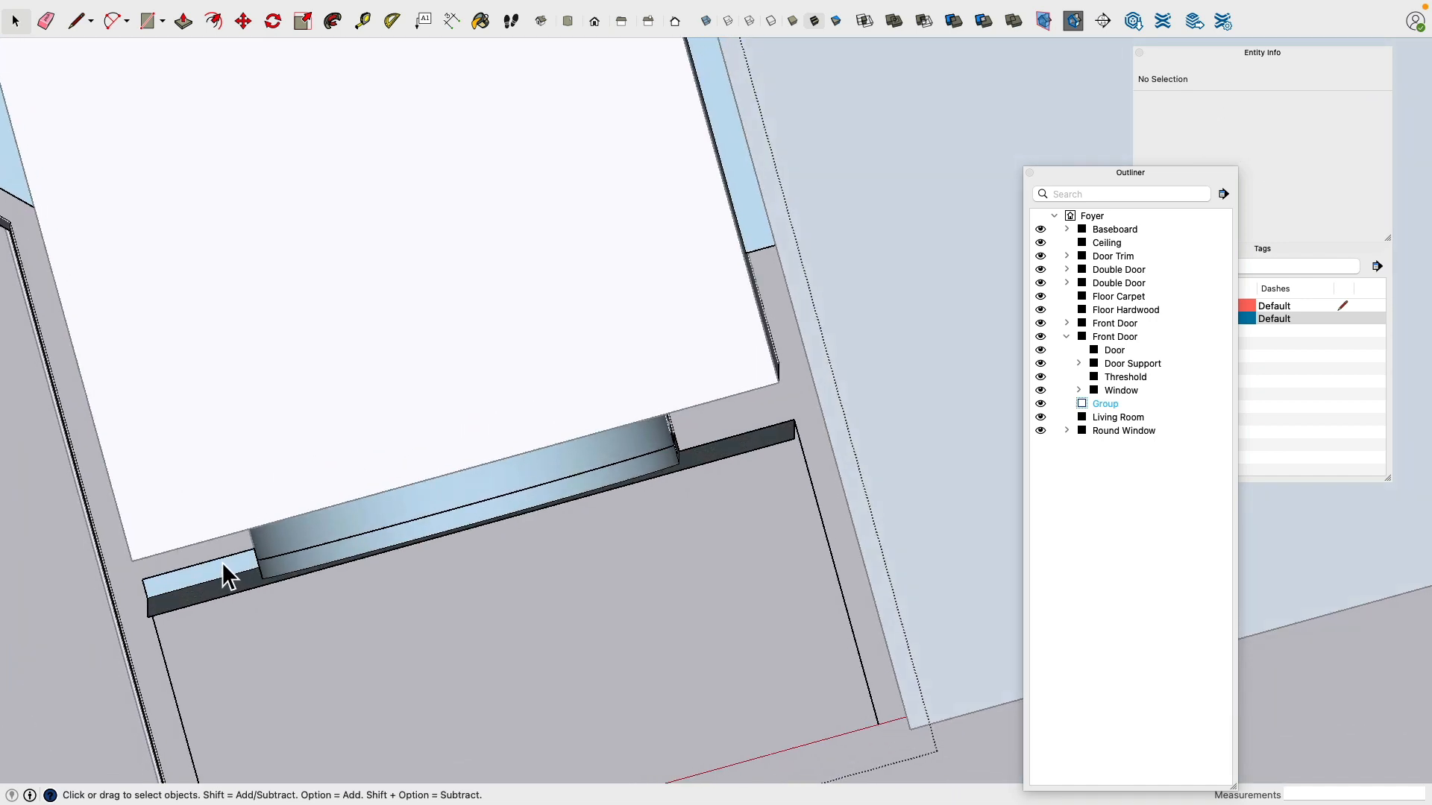
left_click(220, 580)
key("Delete")
left_click(144, 589)
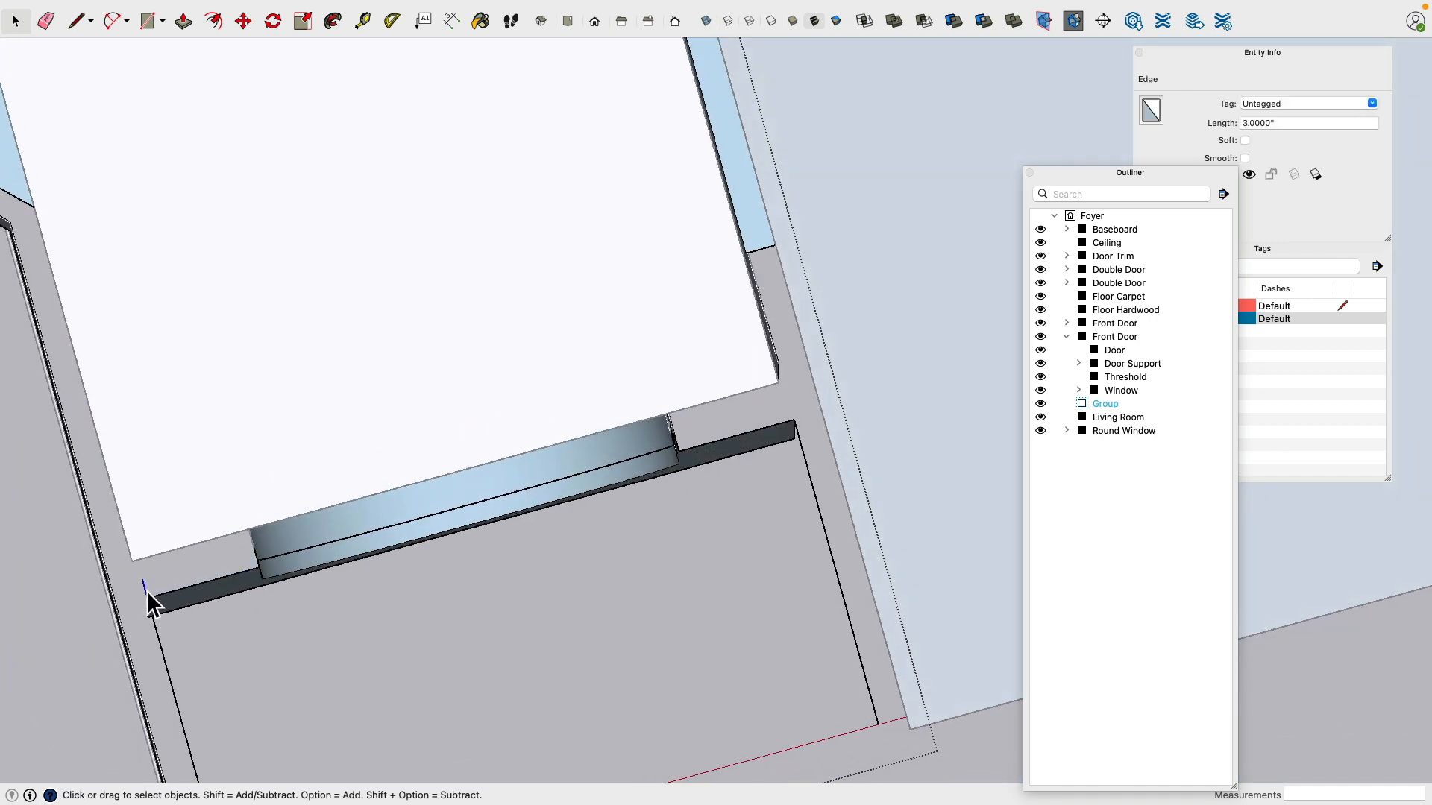
Step: Delete the arc-shaped seam running along the underside of the arched opening
left_click(298, 557)
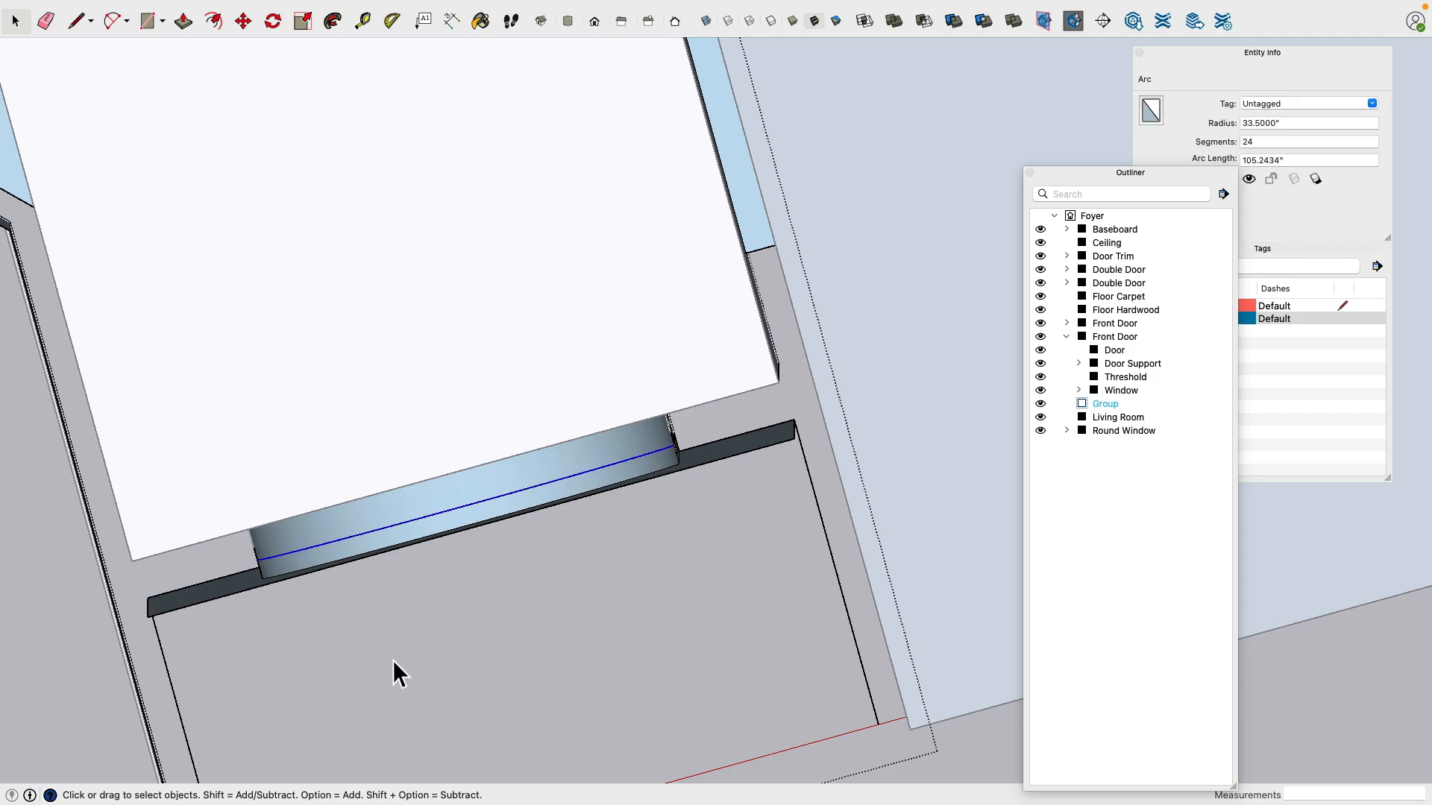
middle_click_drag(394, 663, 212, 633)
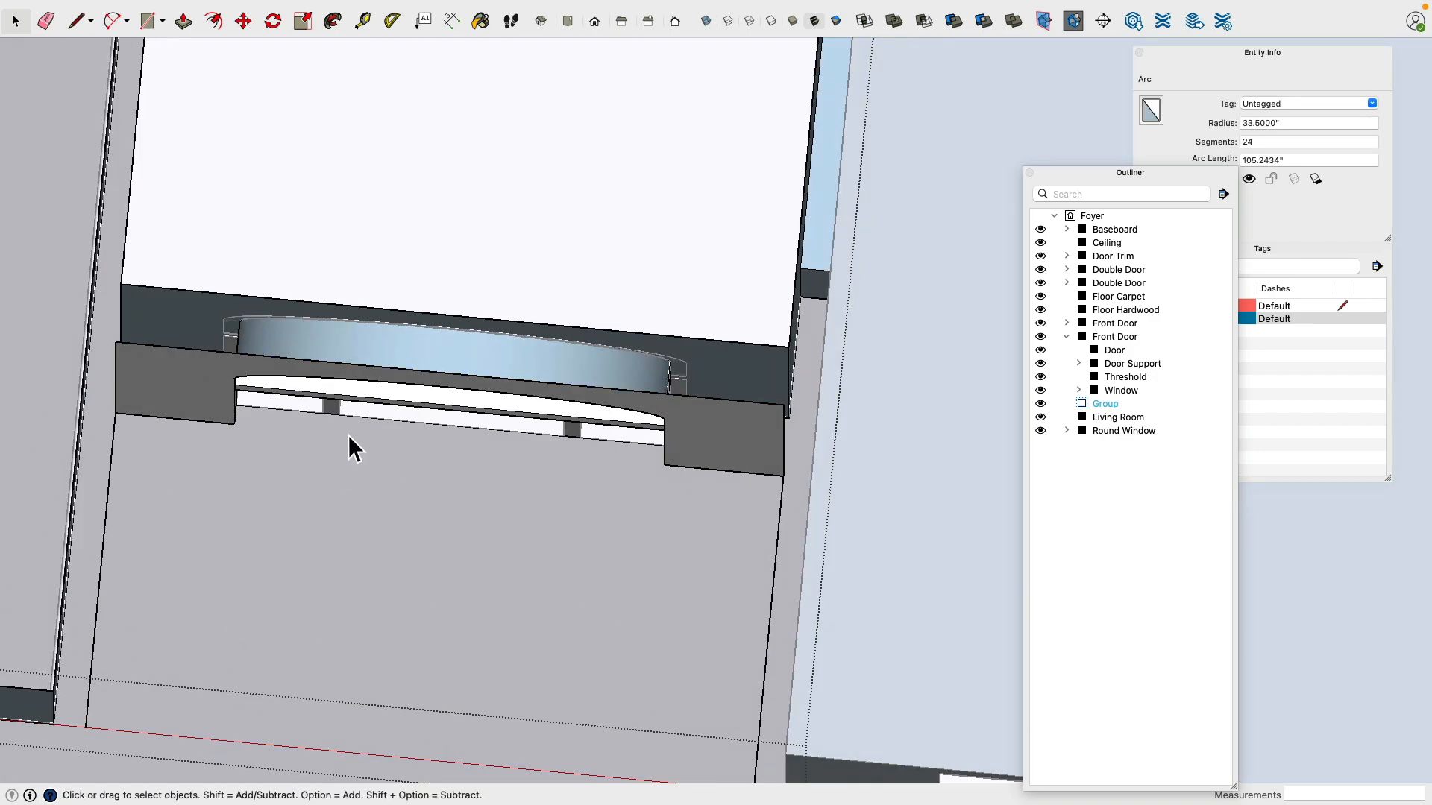
key("Delete")
Step: Delete the vertical seam edges on one side of the arched opening, above, below and at the end of the band
middle_click_drag(349, 439, 52, 349)
middle_click_drag(686, 334, 795, 331)
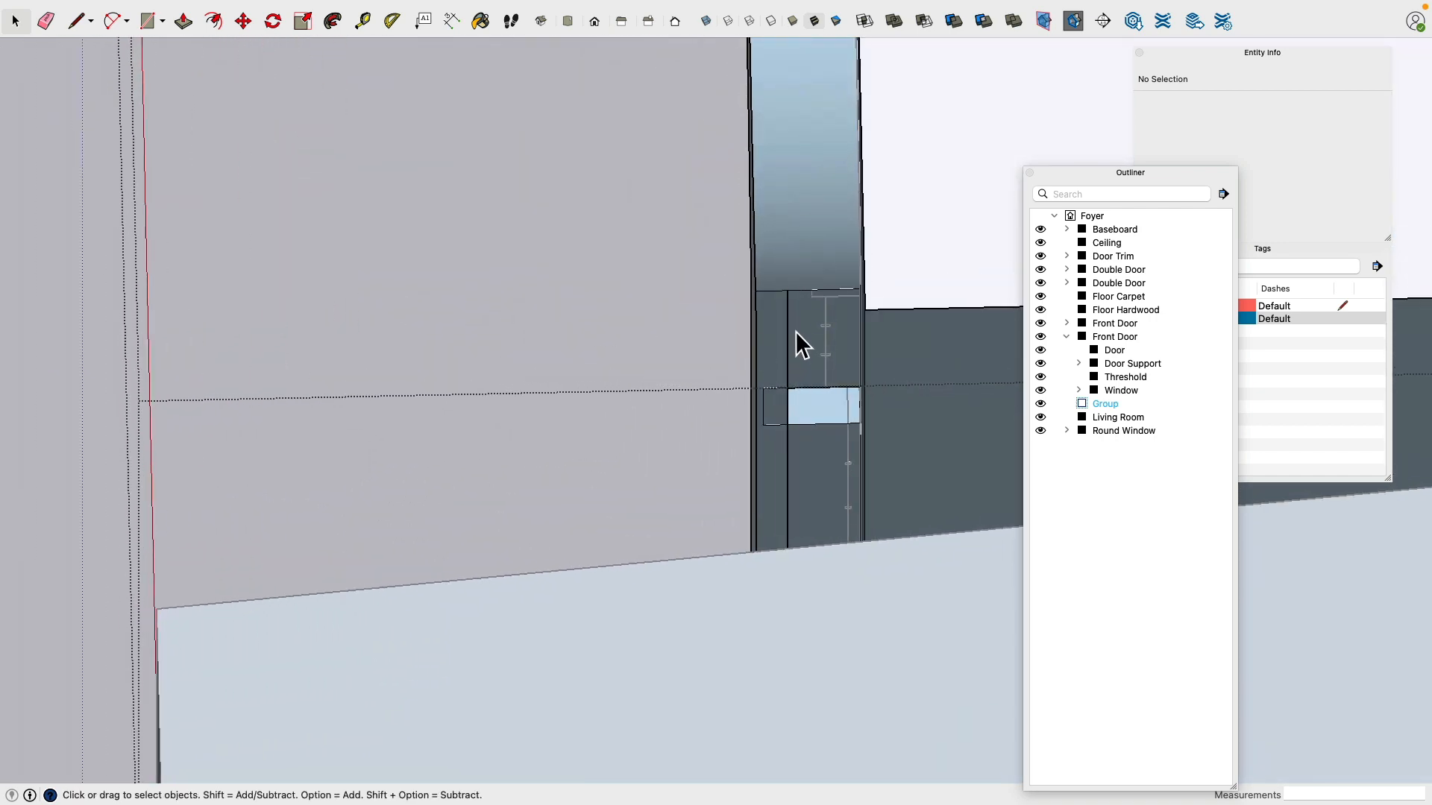
left_click(791, 422)
key("Delete")
left_click(792, 459)
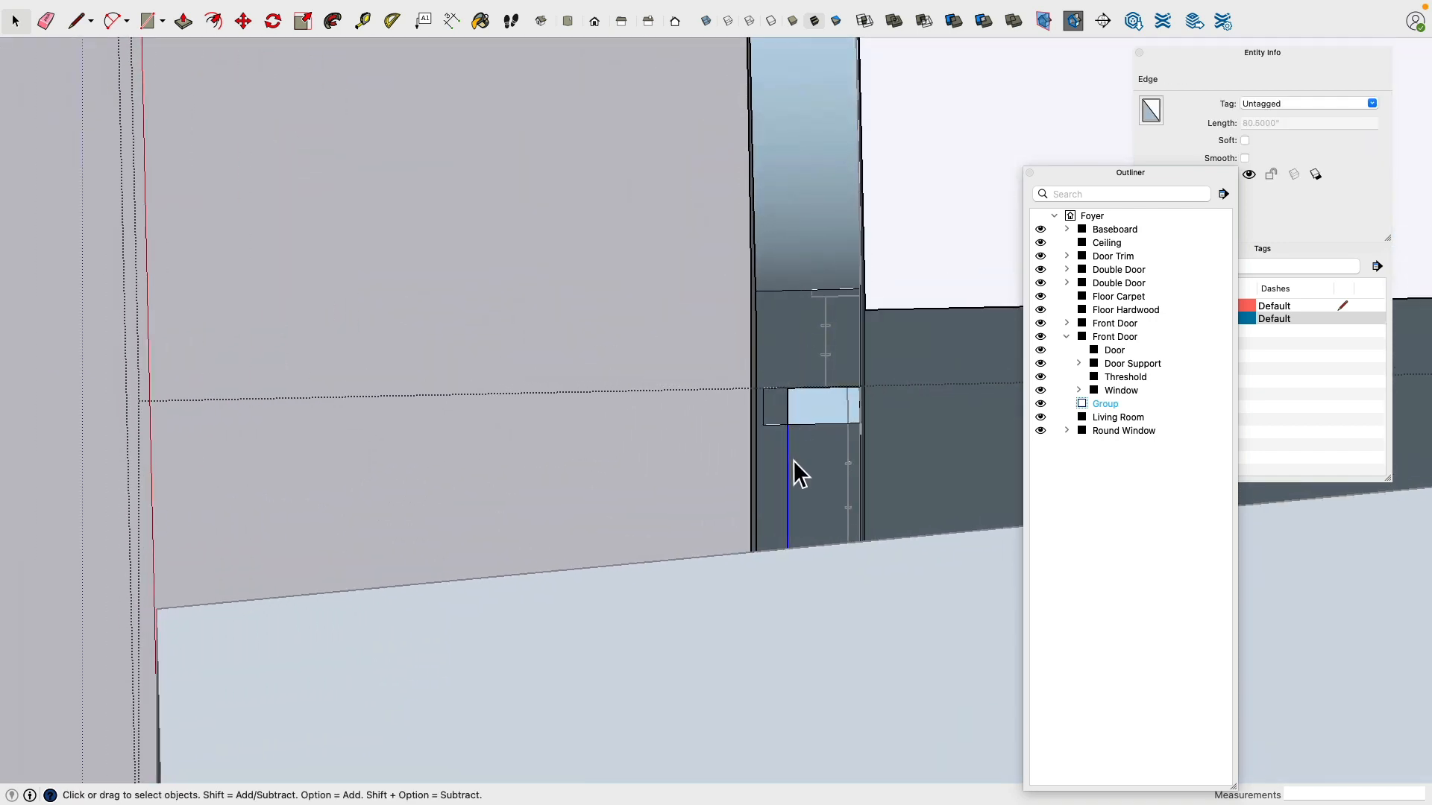
key("Delete")
scroll(794, 459, "down", 3)
middle_click_drag(511, 422, 792, 424)
left_click(792, 422)
left_click(795, 425)
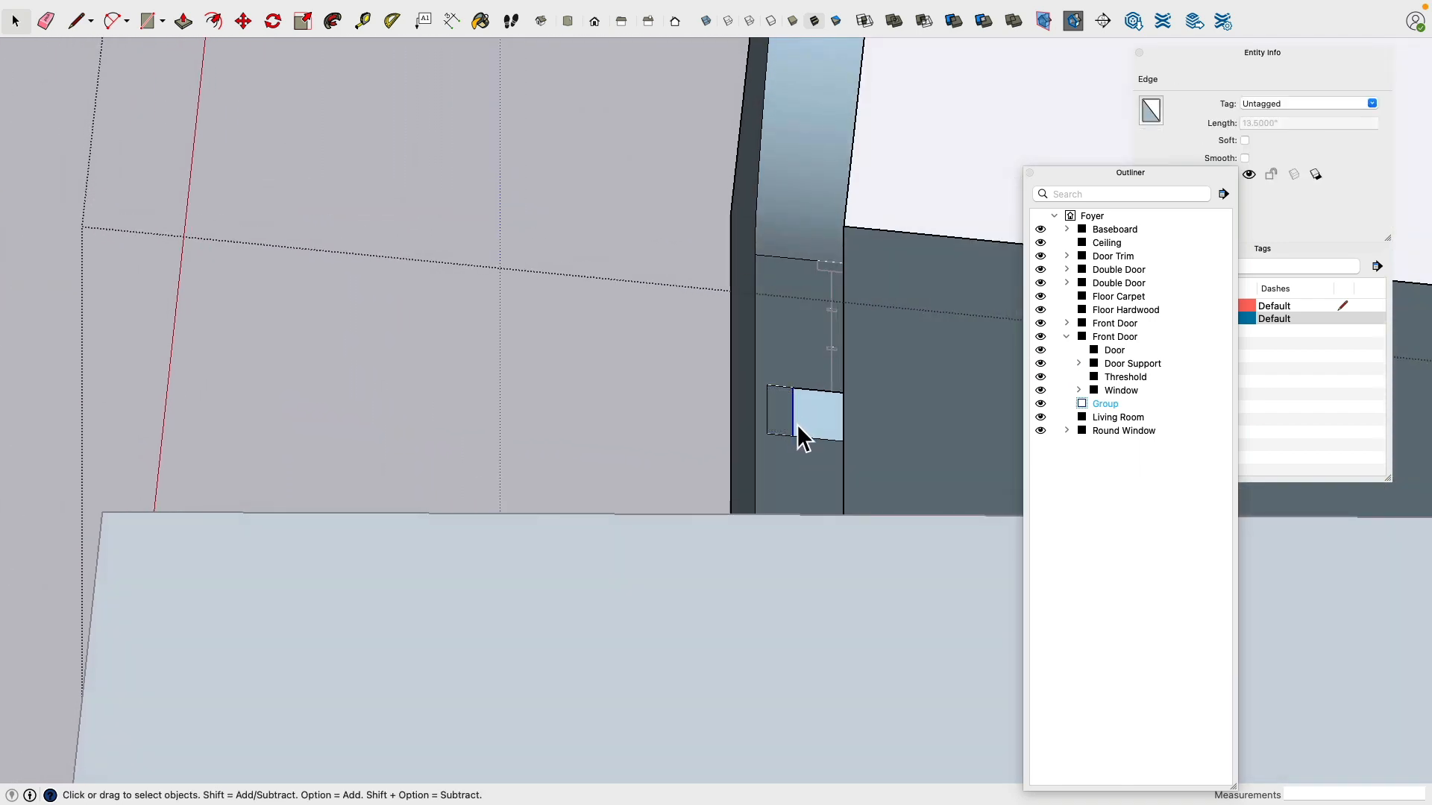
key("Delete")
Step: Delete the vertical seam edges on the opposite side of the arched opening, at the band's end and above and below it
middle_click_drag(707, 431, 712, 555)
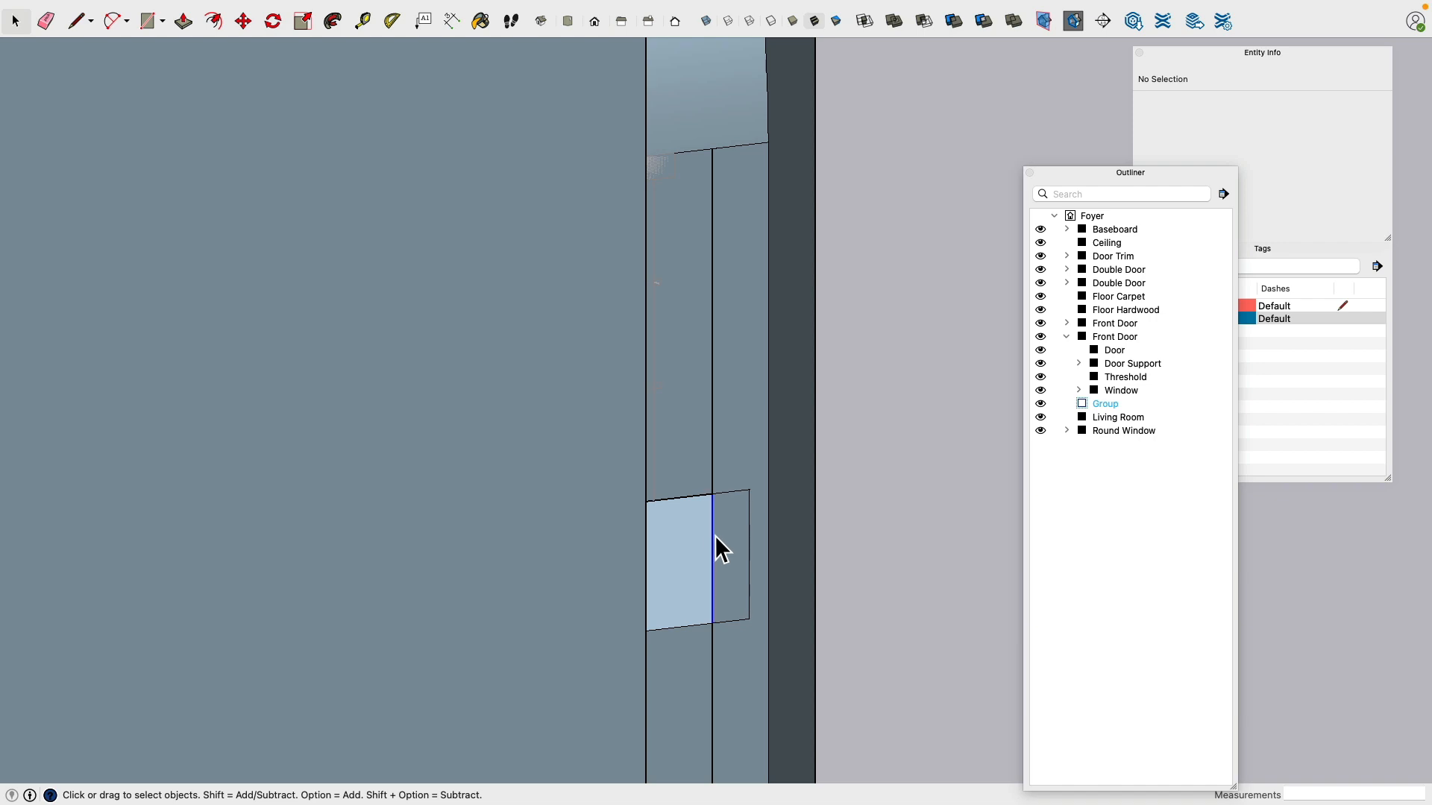
left_click(717, 550)
key("Delete")
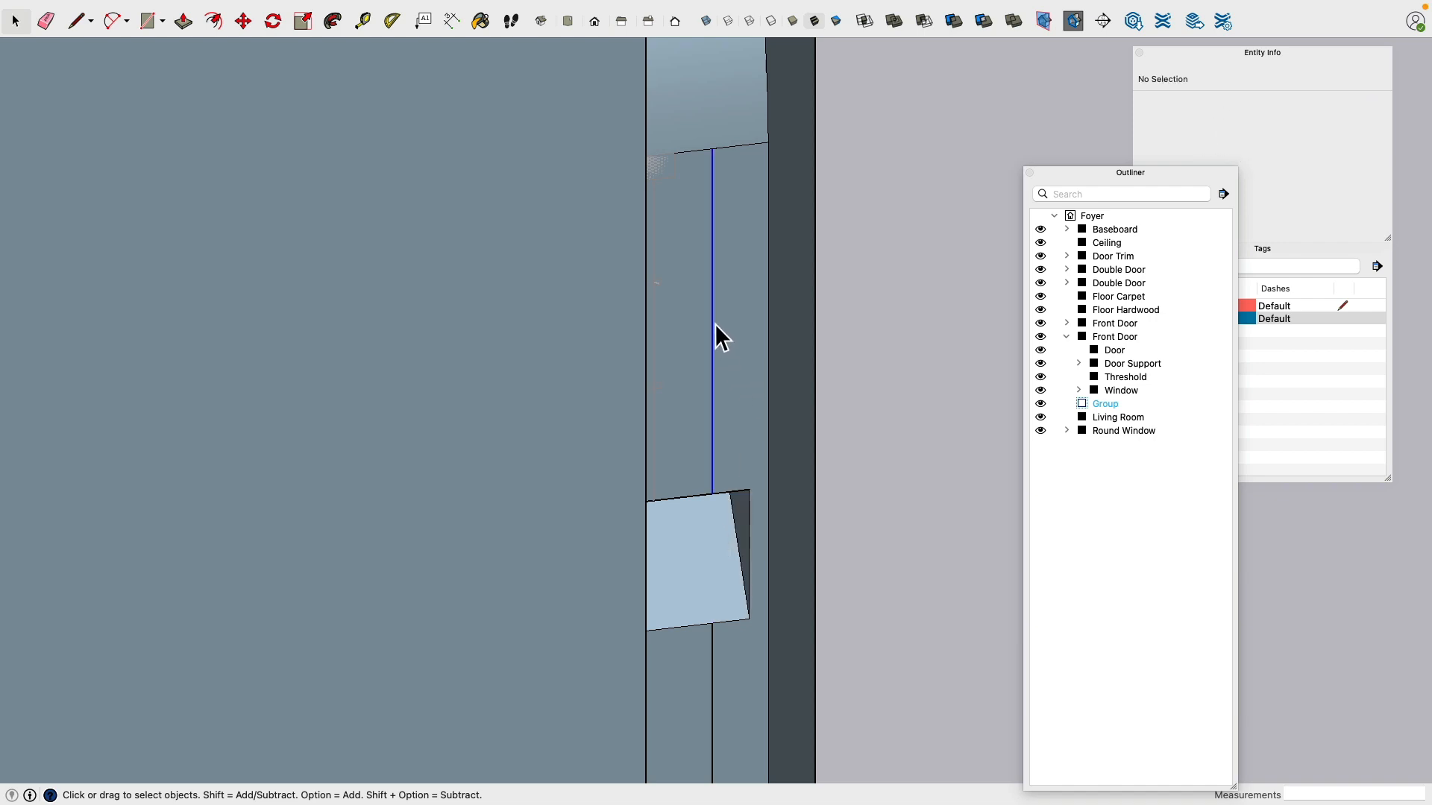
scroll(715, 328, "down", 3)
key("Delete")
left_click(717, 552)
mouse_move(717, 552)
middle_mouse_down()
mouse_move(875, 489)
mouse_move(387, 563)
mouse_move(767, 378)
mouse_move(827, 387)
mouse_move(380, 339)
mouse_move(870, 544)
mouse_move(696, 495)
mouse_move(712, 548)
middle_mouse_up()
key("Delete")
Step: Draw a 67" line across the foot of the front door opening between its two front corners
scroll(869, 544, "up", 4)
scroll(712, 548, "up", 3)
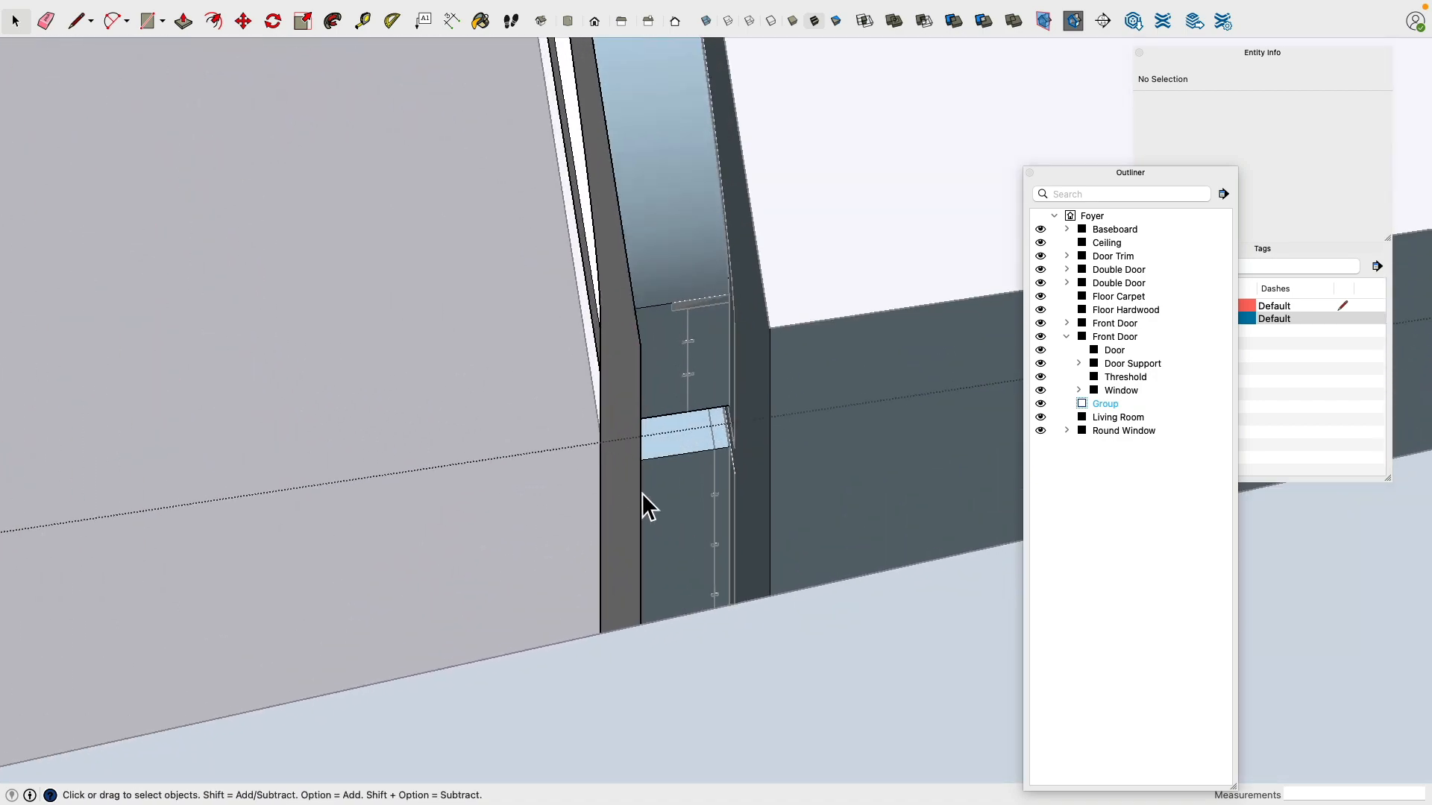
middle_click_drag(603, 427, 671, 447)
scroll(647, 481, "down", 5)
scroll(552, 272, "up", 5)
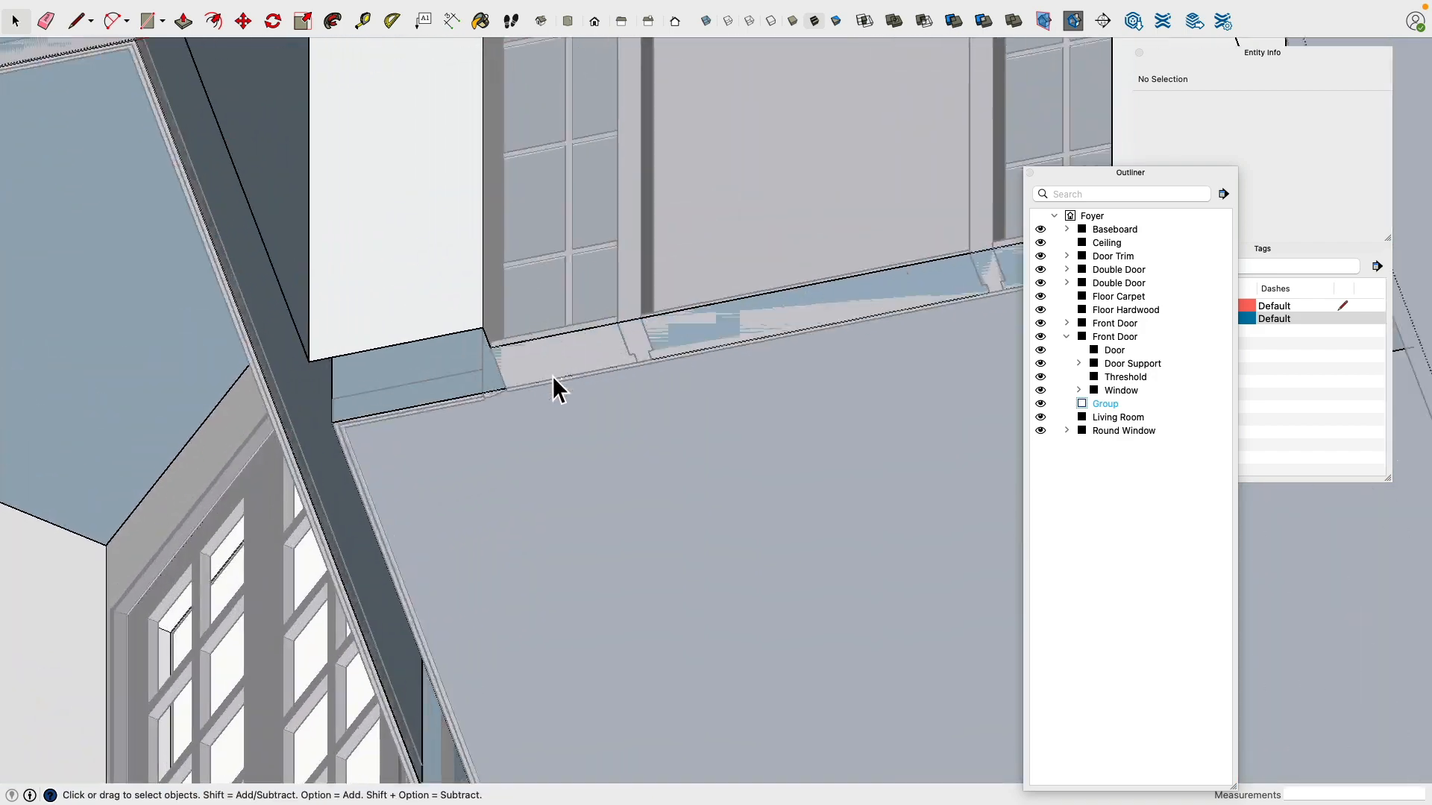
middle_click_drag(557, 388, 480, 315)
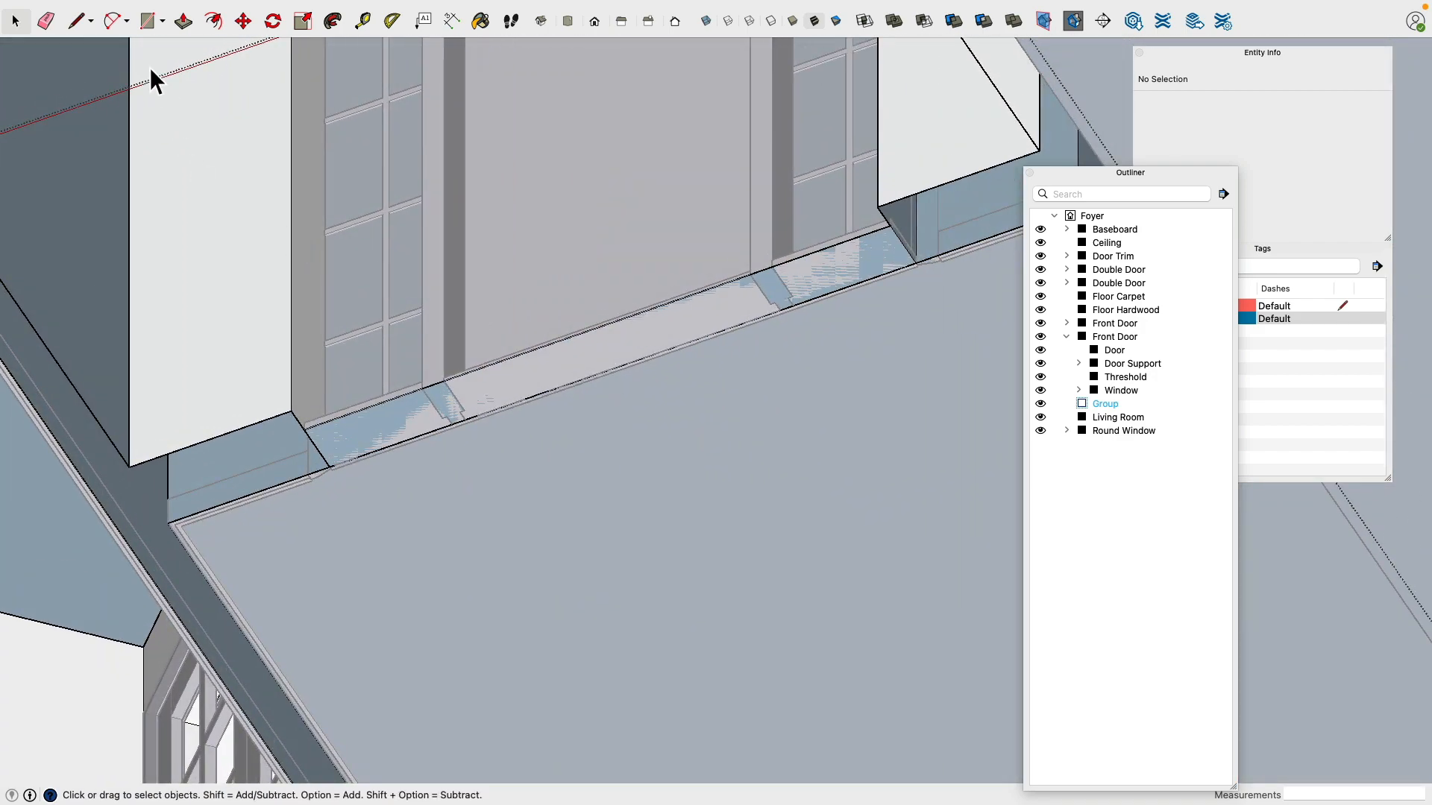
left_click(77, 20)
left_click(291, 411)
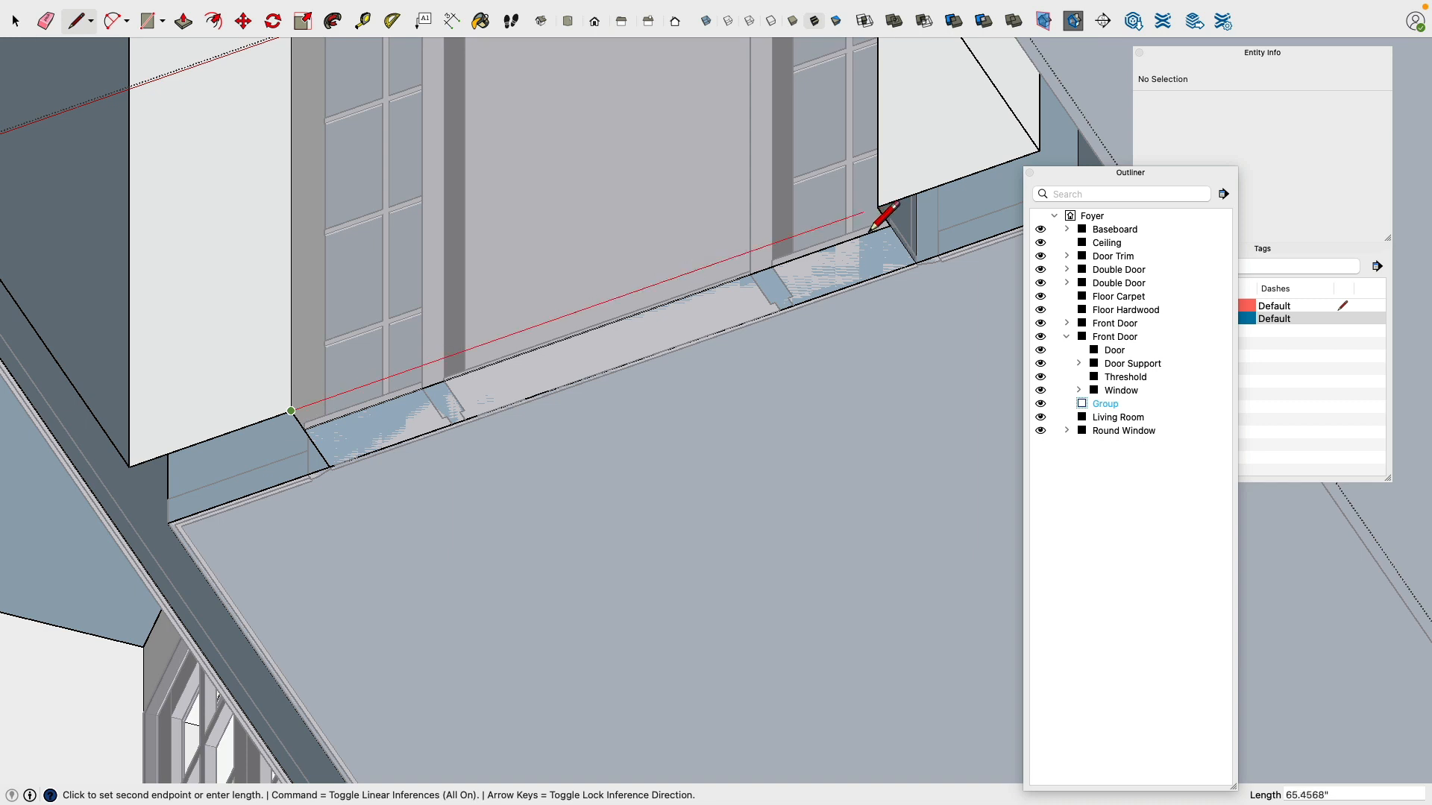
left_click(877, 208)
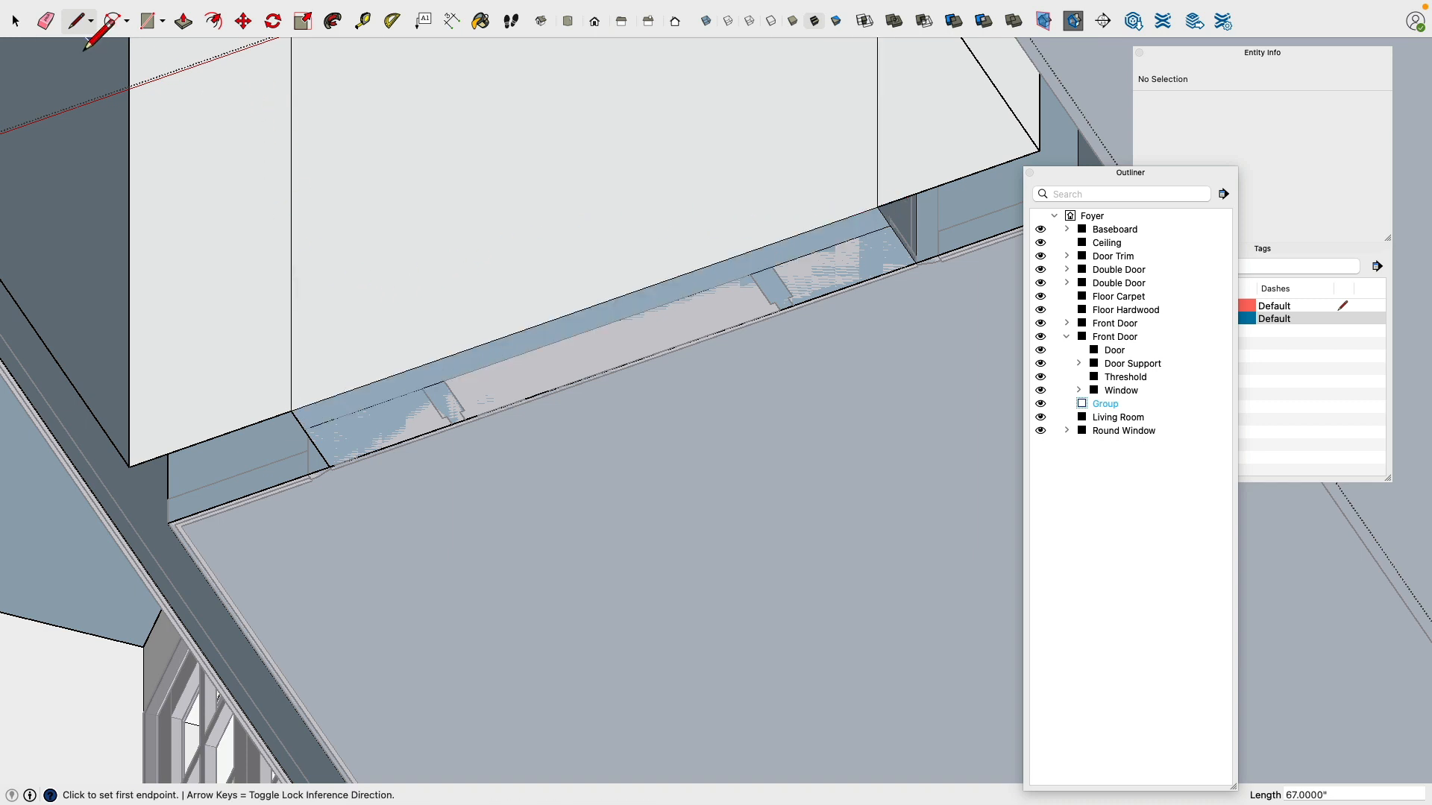
Step: Leave the wall group and hide the Front Door group that holds the door, threshold and window
left_click(45, 22)
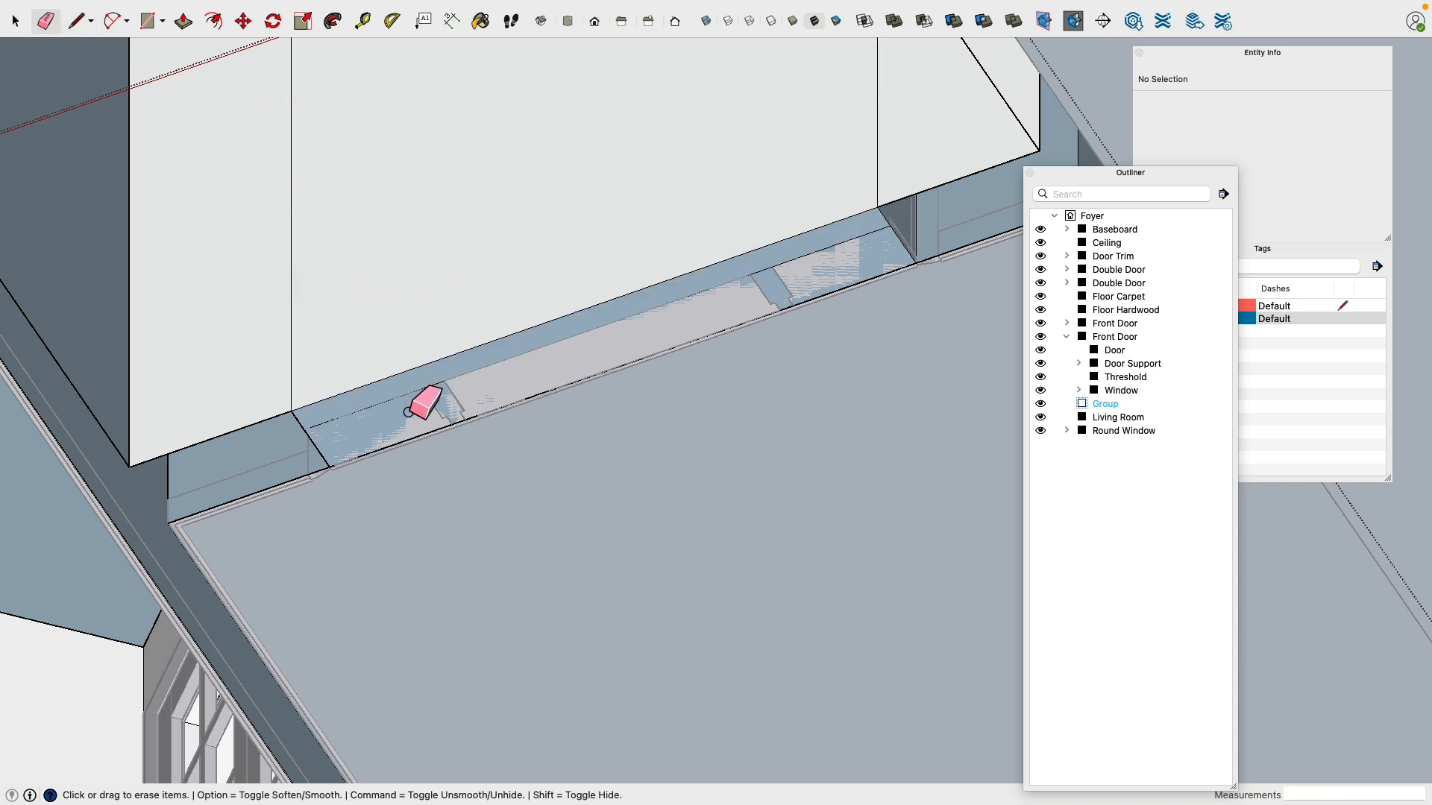
middle_click_drag(671, 313, 575, 274)
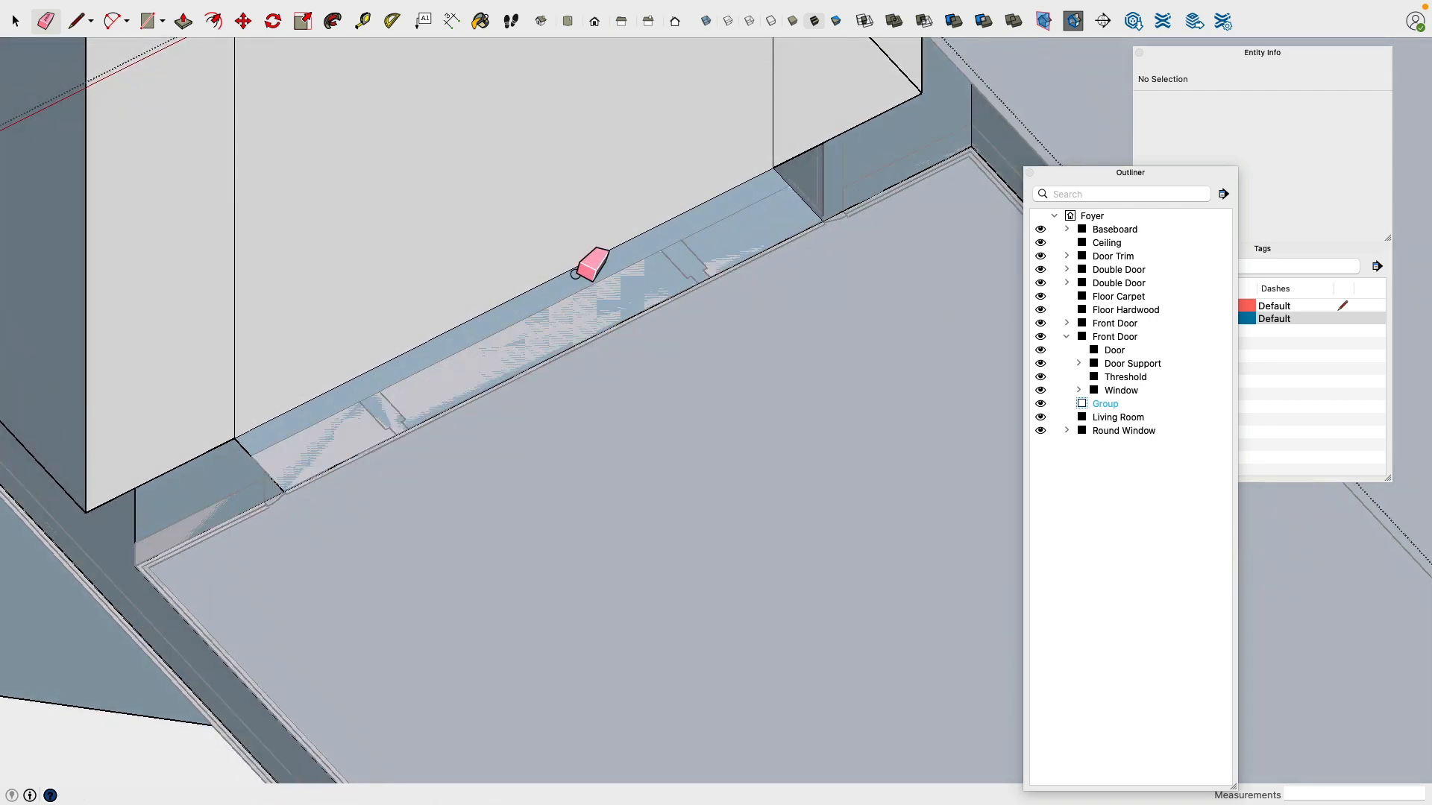
scroll(630, 294, "down", 3)
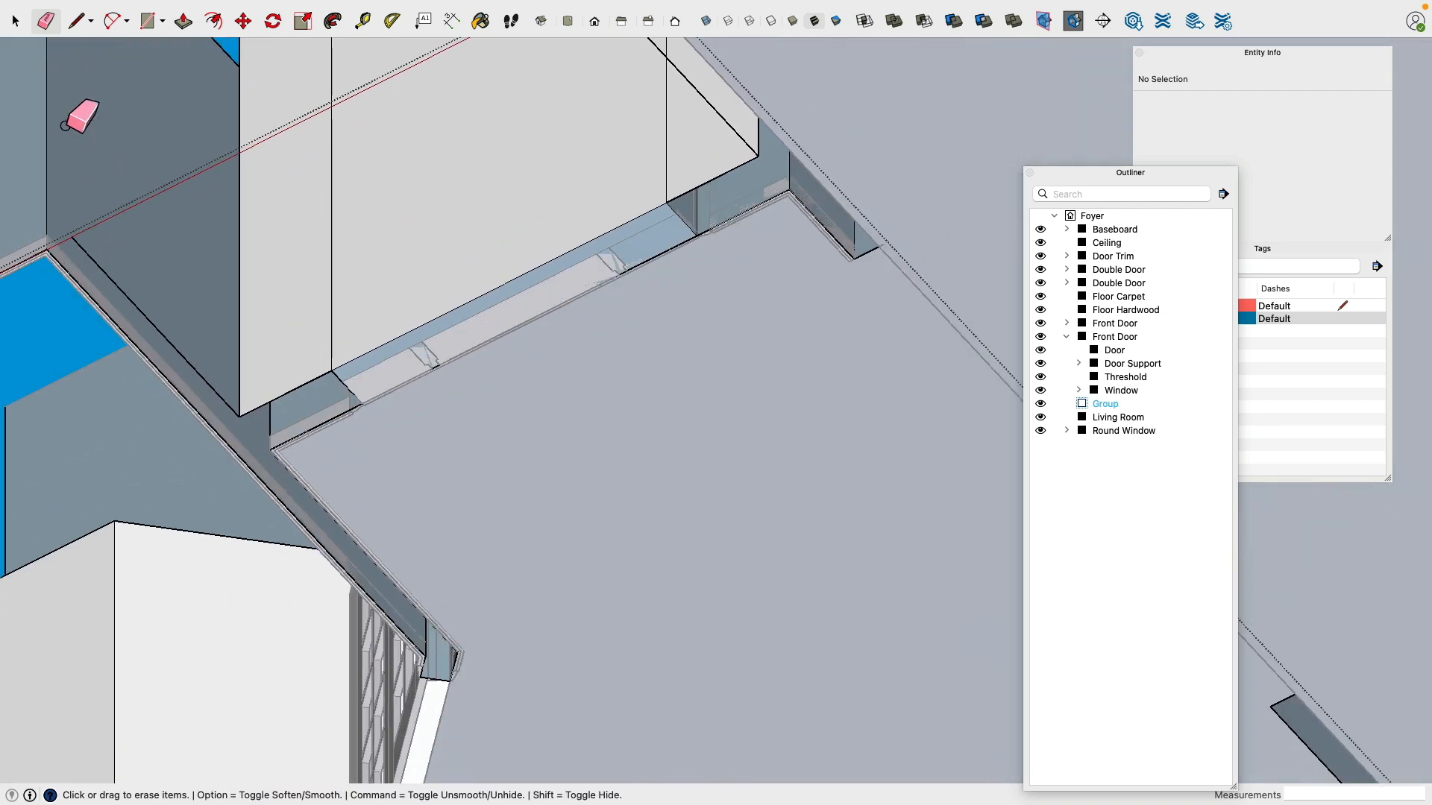
left_click(15, 21)
scroll(351, 320, "down", 4)
left_click(98, 83)
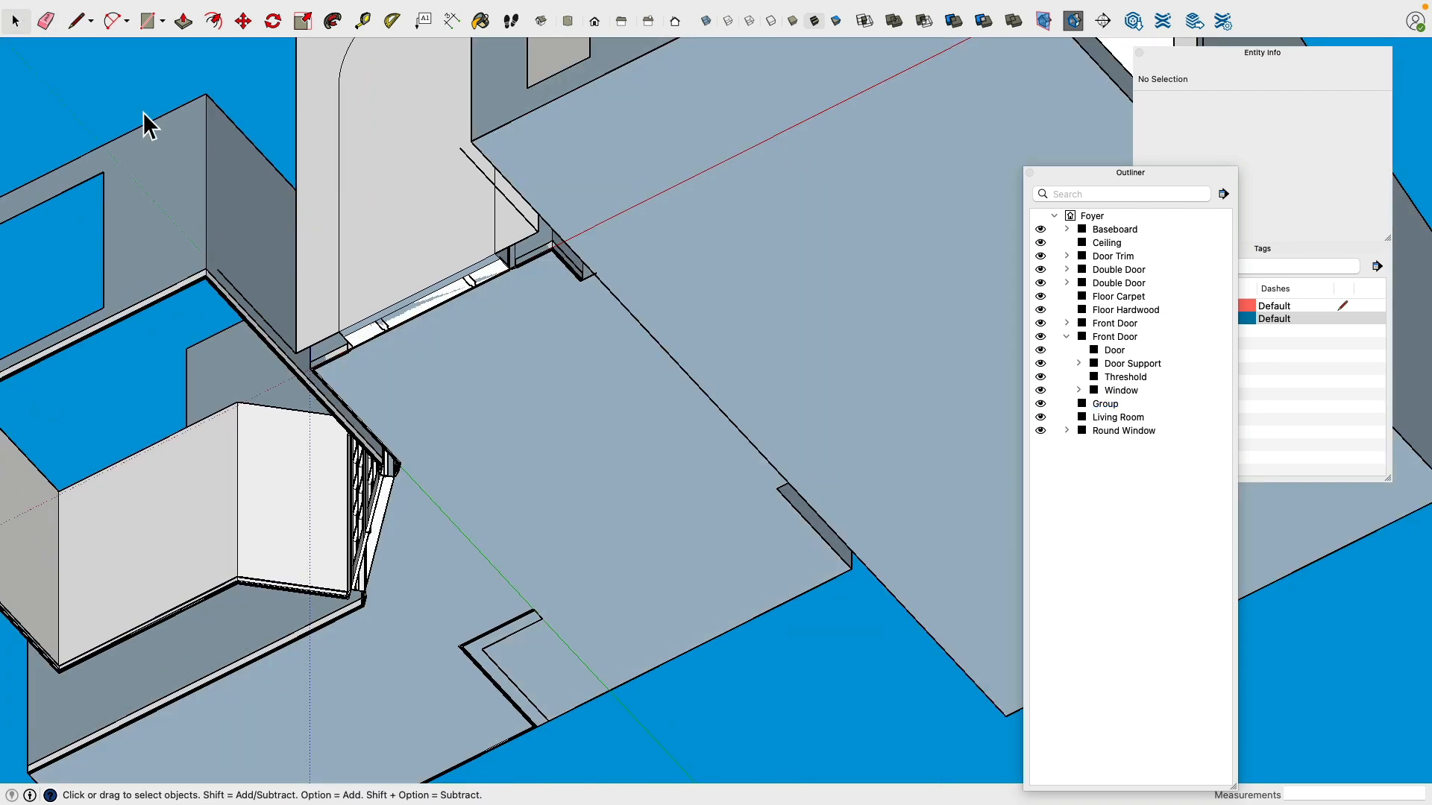
left_click(445, 321)
left_click(1040, 336)
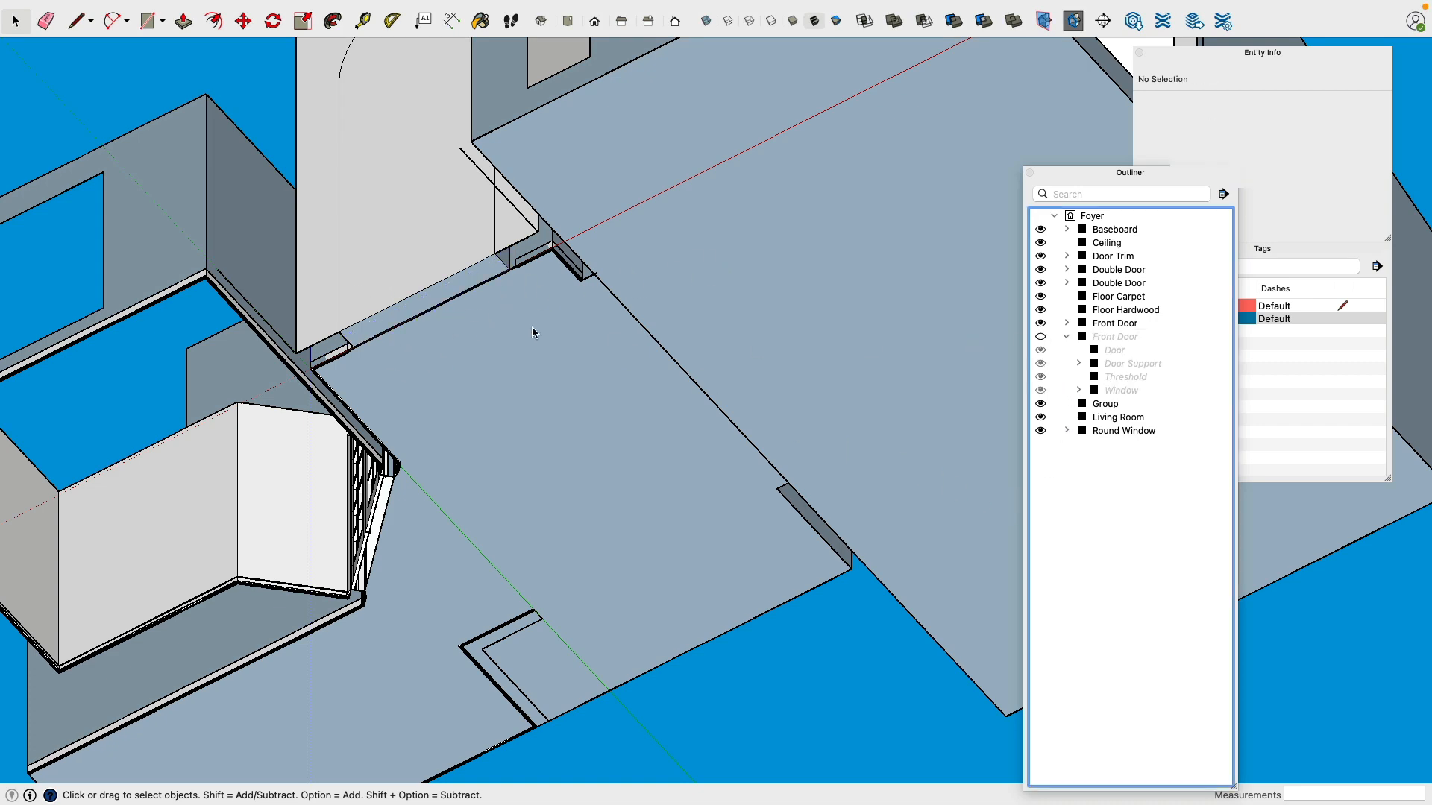
Step: Hide the baseboard, ceiling, door trim, double doors, floors, other Front Door, Living Room and Round Window groups, leaving only the wall group
middle_click_drag(530, 329, 556, 438)
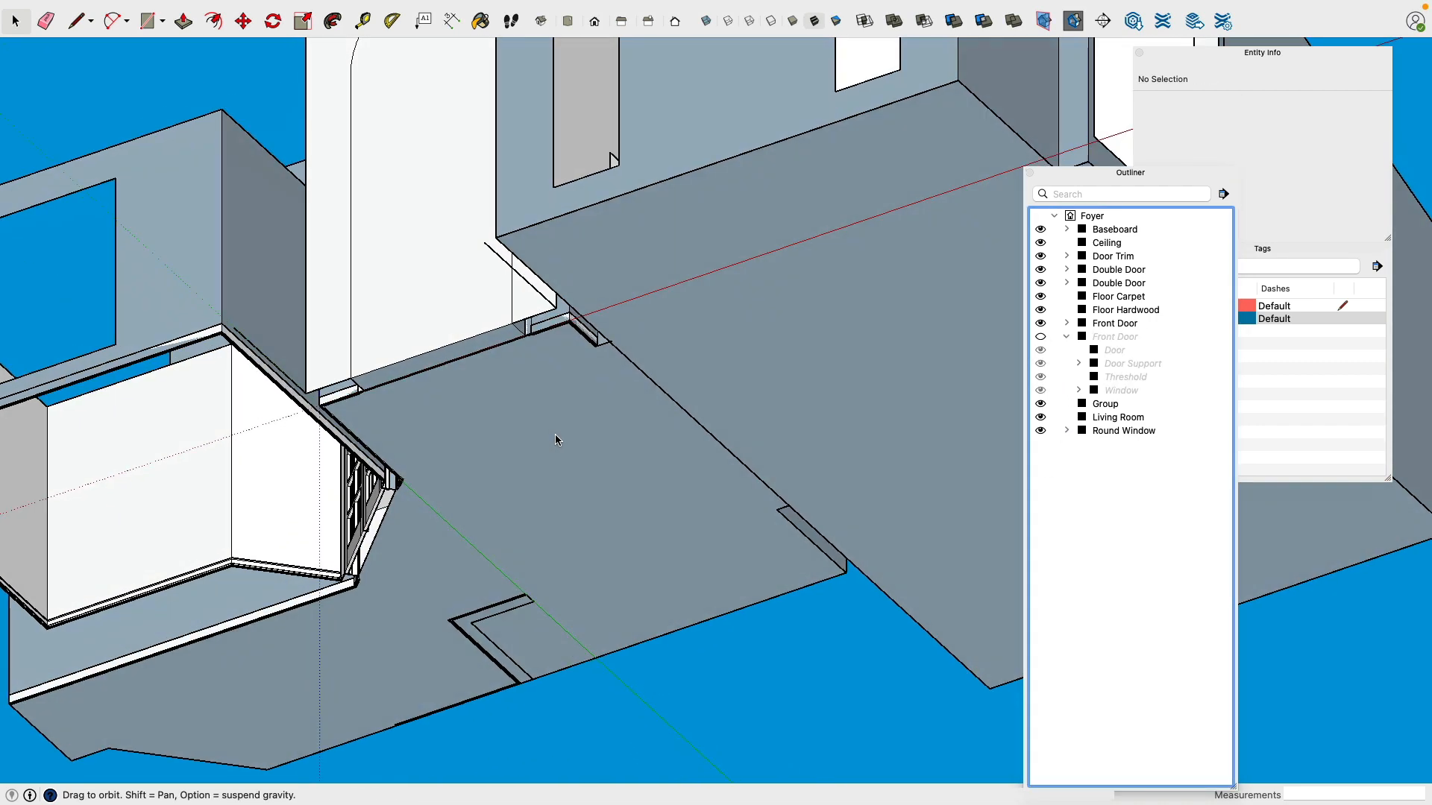
left_click(1040, 229)
left_click(1041, 242)
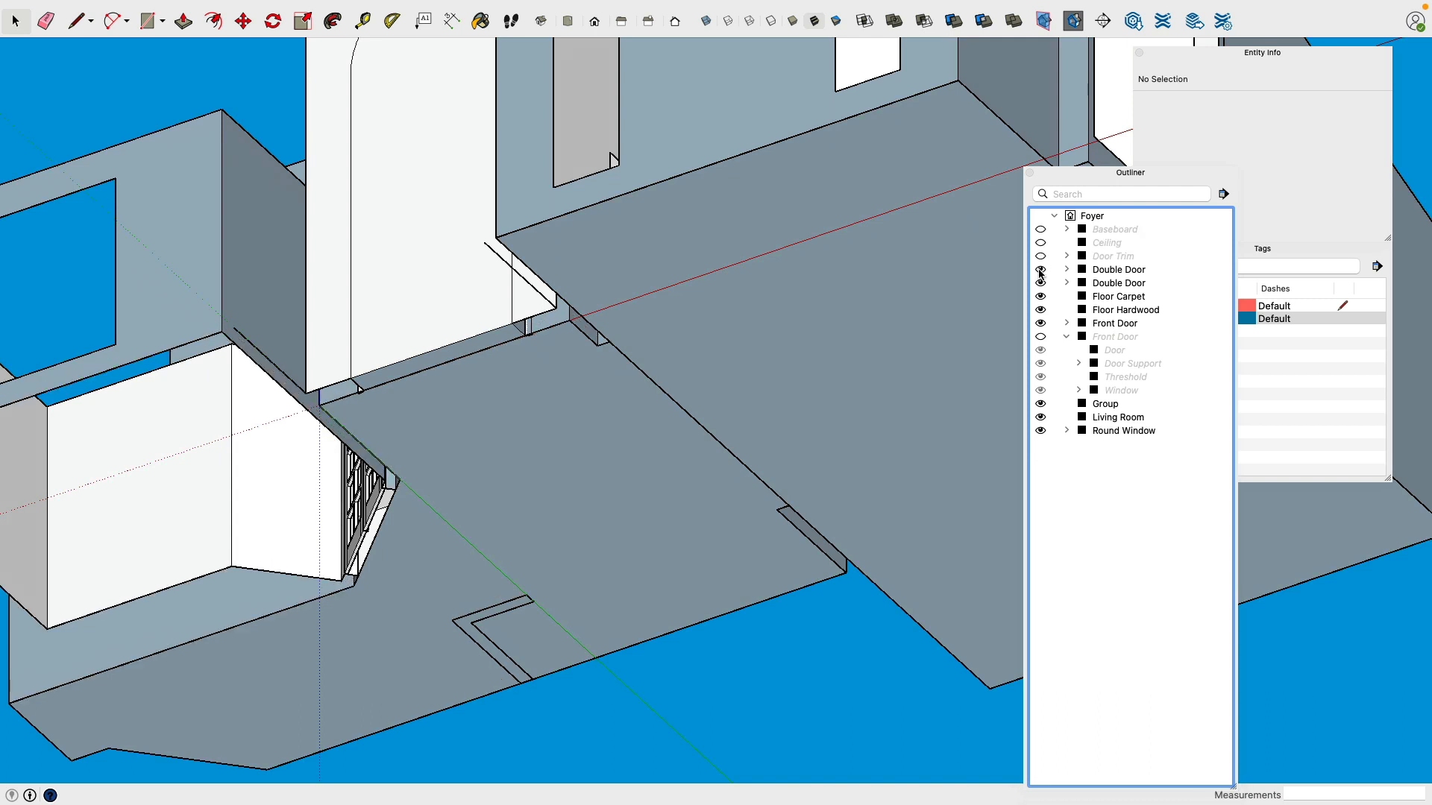
left_click(1040, 269)
left_click(1040, 282)
left_click(1040, 296)
left_click(1040, 309)
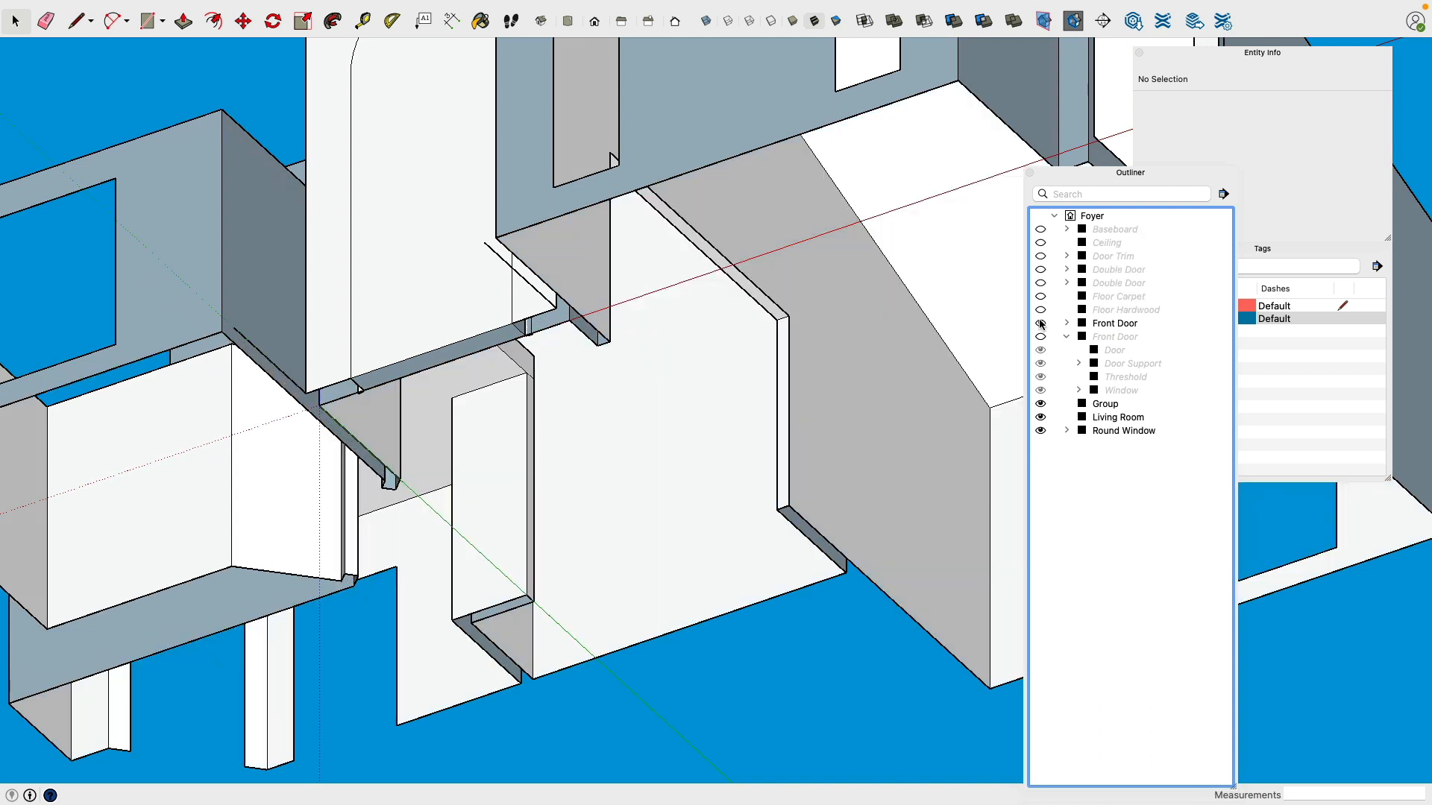
left_click(1041, 417)
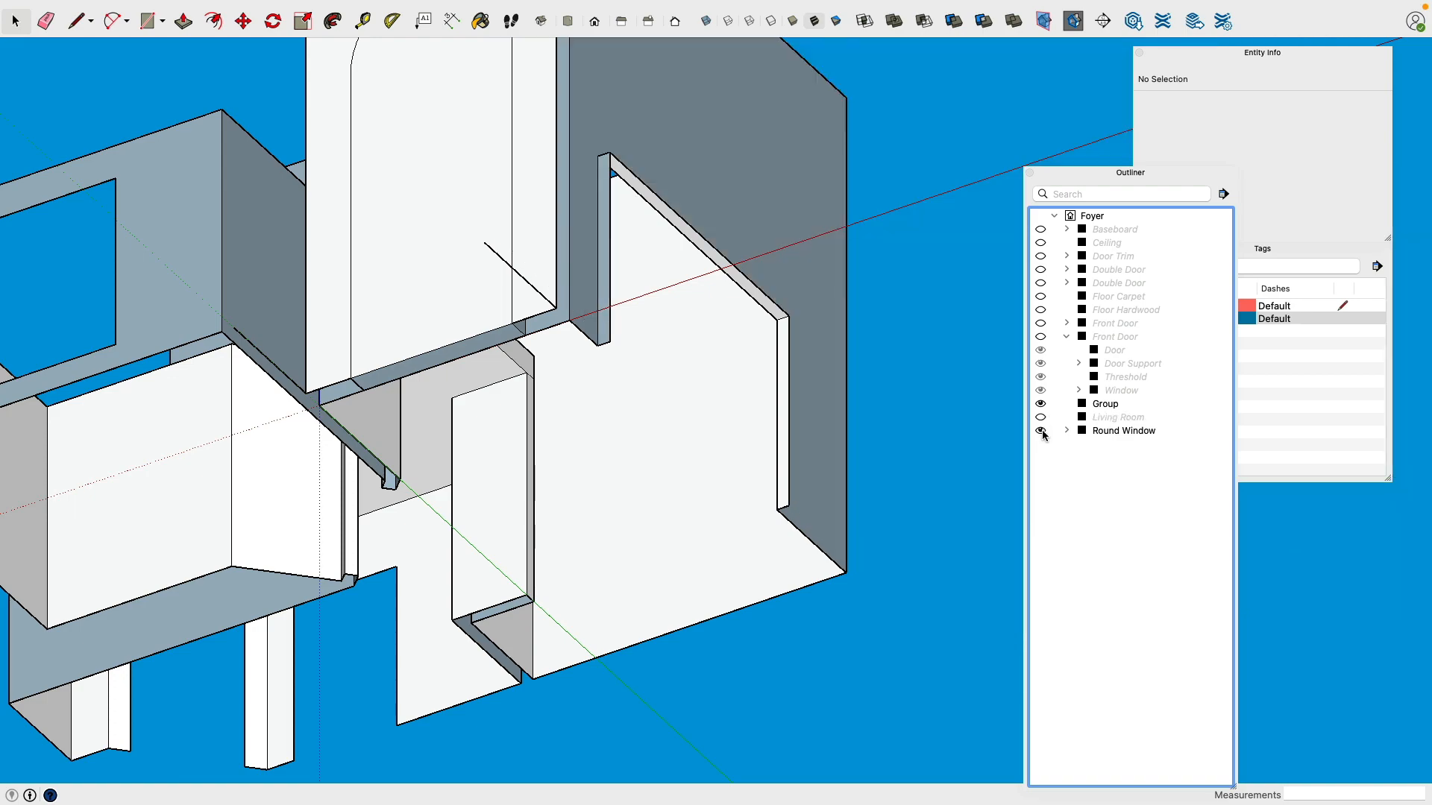
Step: Reopen the wall group and delete the face filling the arched front opening
middle_click_drag(854, 390, 581, 617)
right_click(580, 617)
middle_click_drag(533, 667, 268, 467)
key("space")
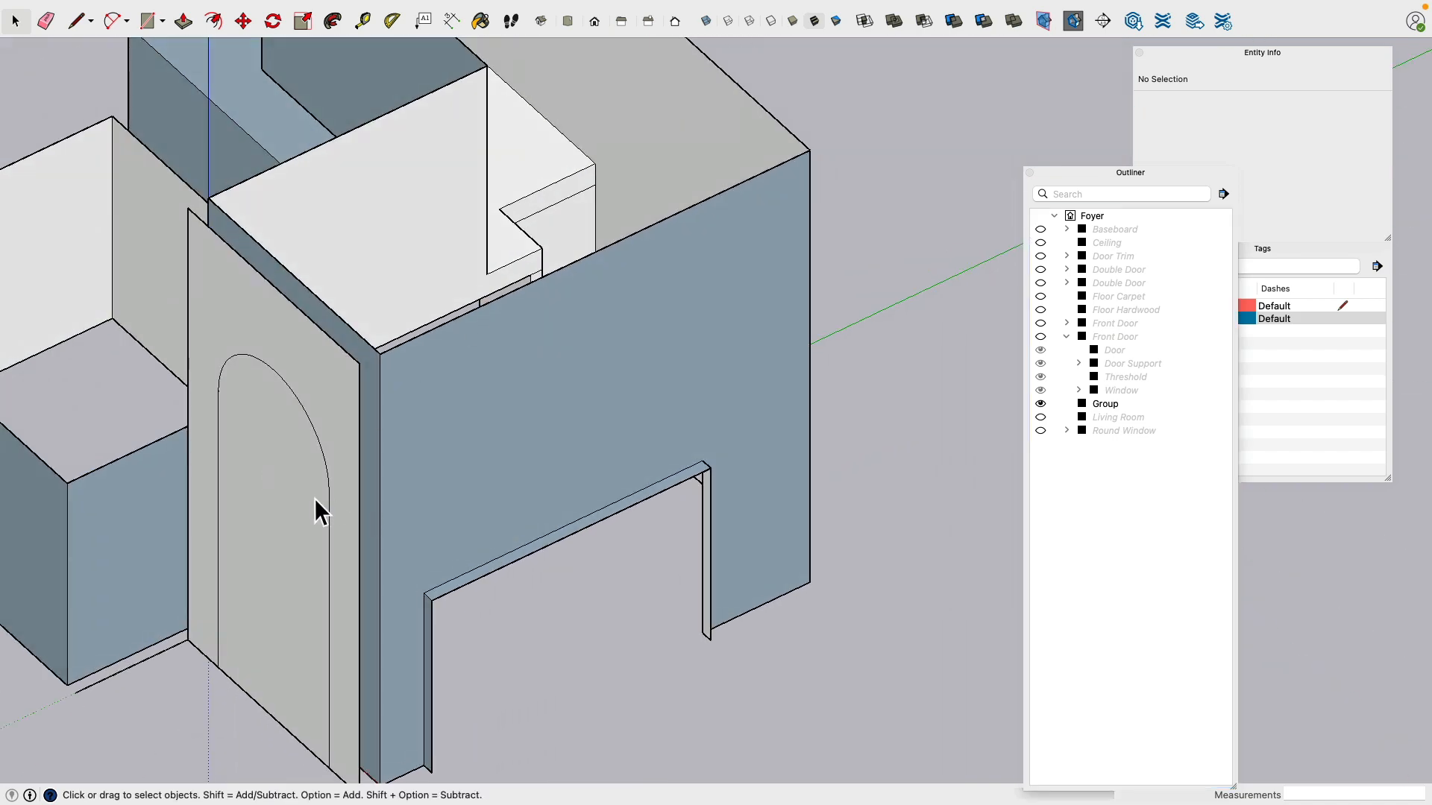
left_click(302, 501)
double_click(299, 492)
left_click(282, 481)
key("Delete")
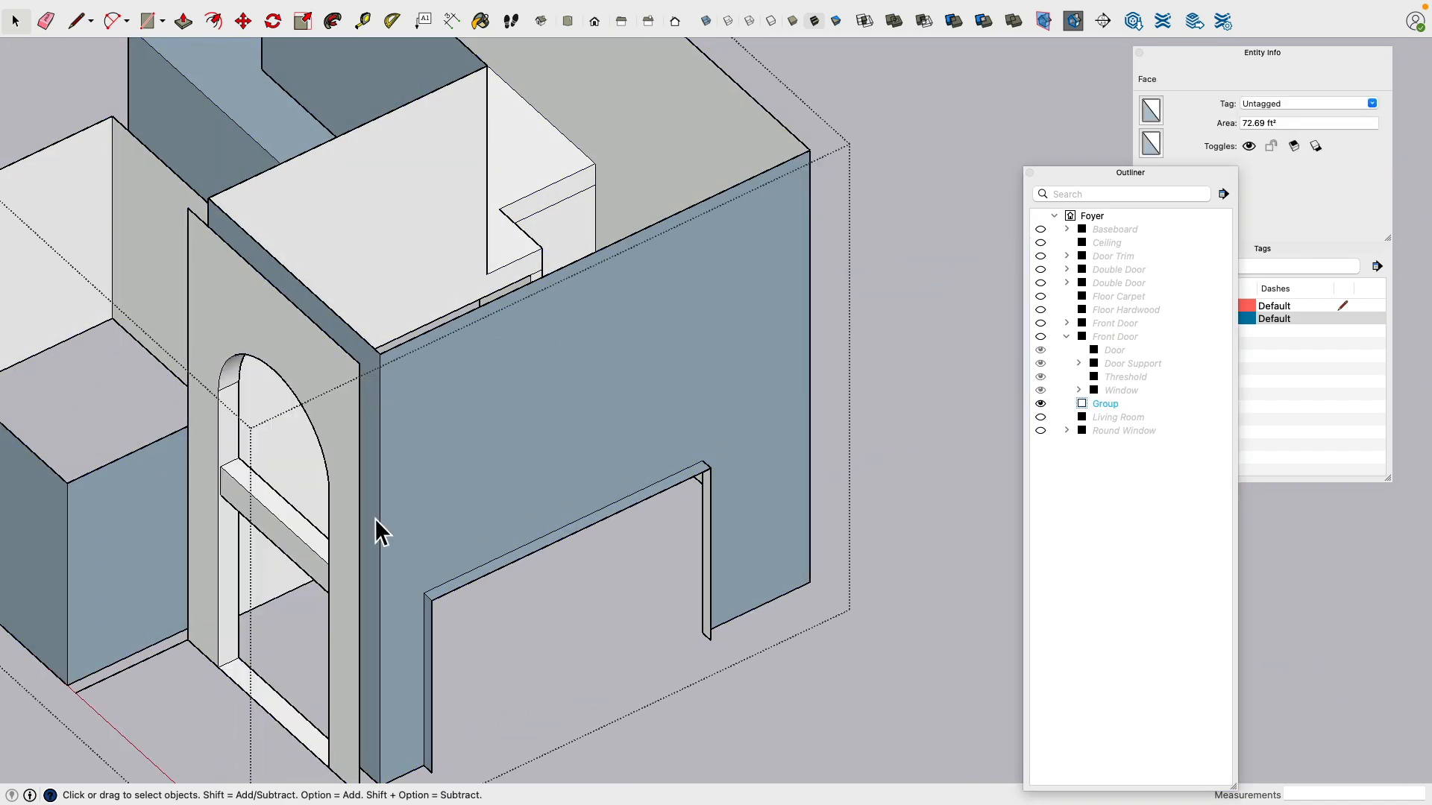
Step: Draw a 104" line between the front ends of the entry's two floor edges to fill the porch floor face
middle_click_drag(294, 471, 544, 354)
scroll(507, 363, "up", 2)
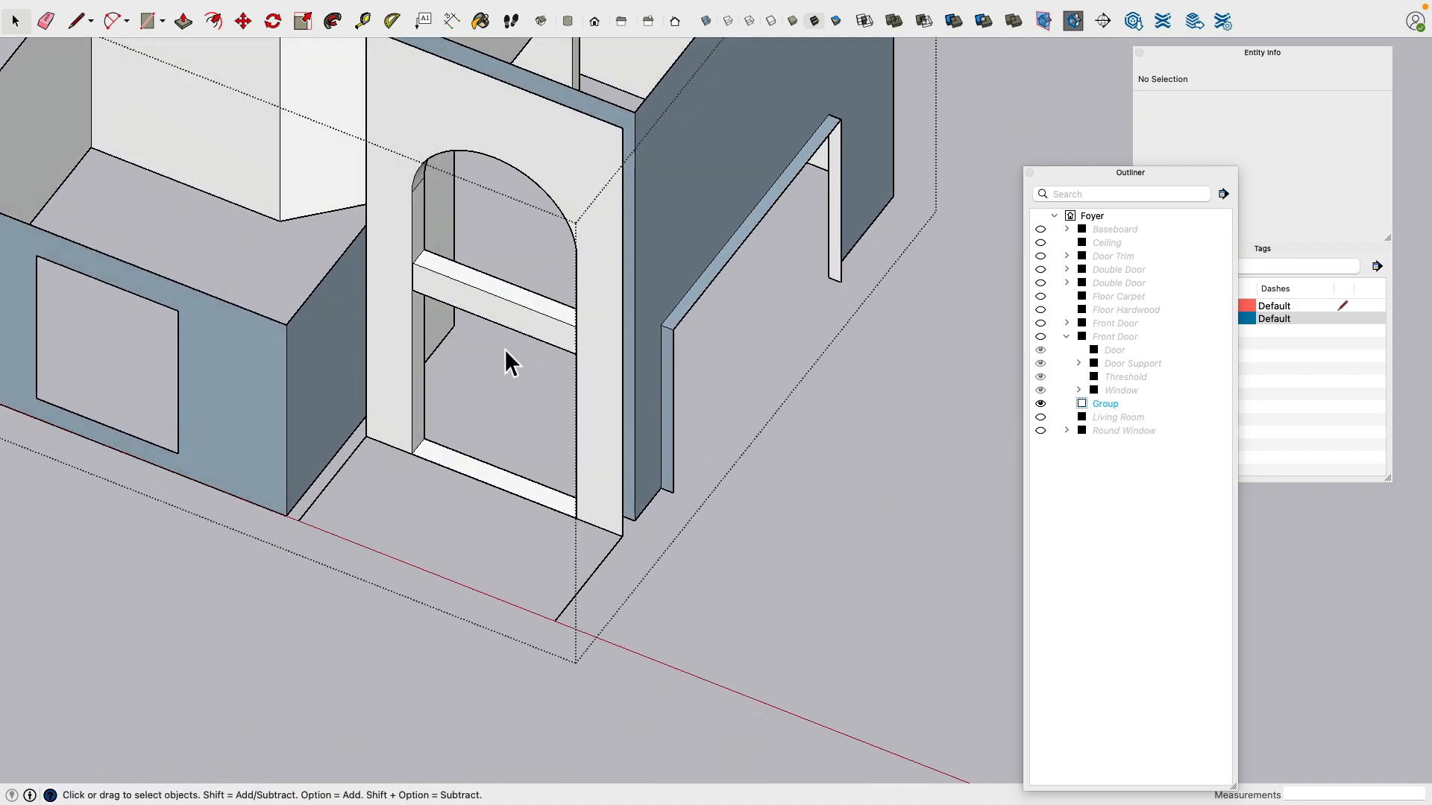
left_click(81, 23)
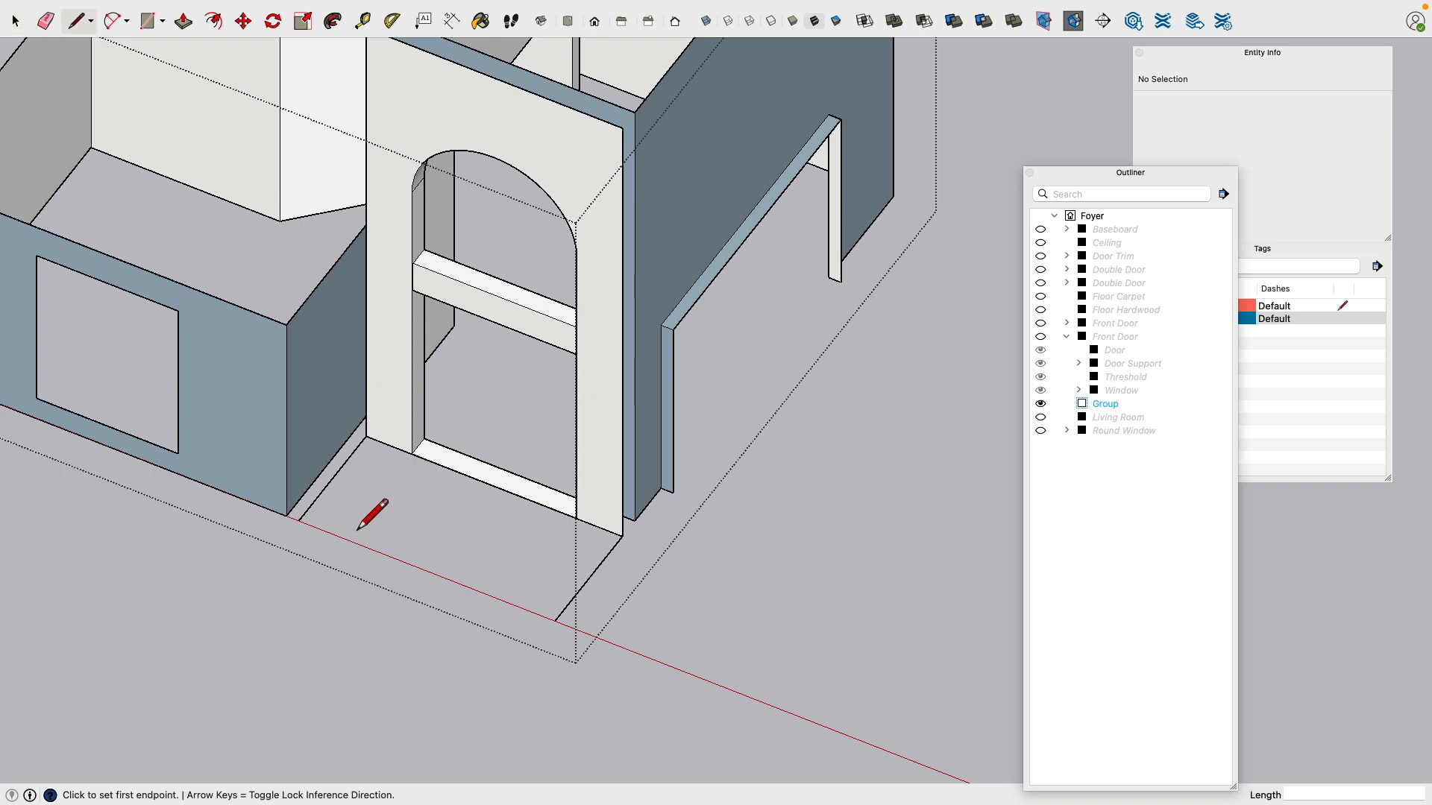
left_click(298, 520)
left_click(554, 621)
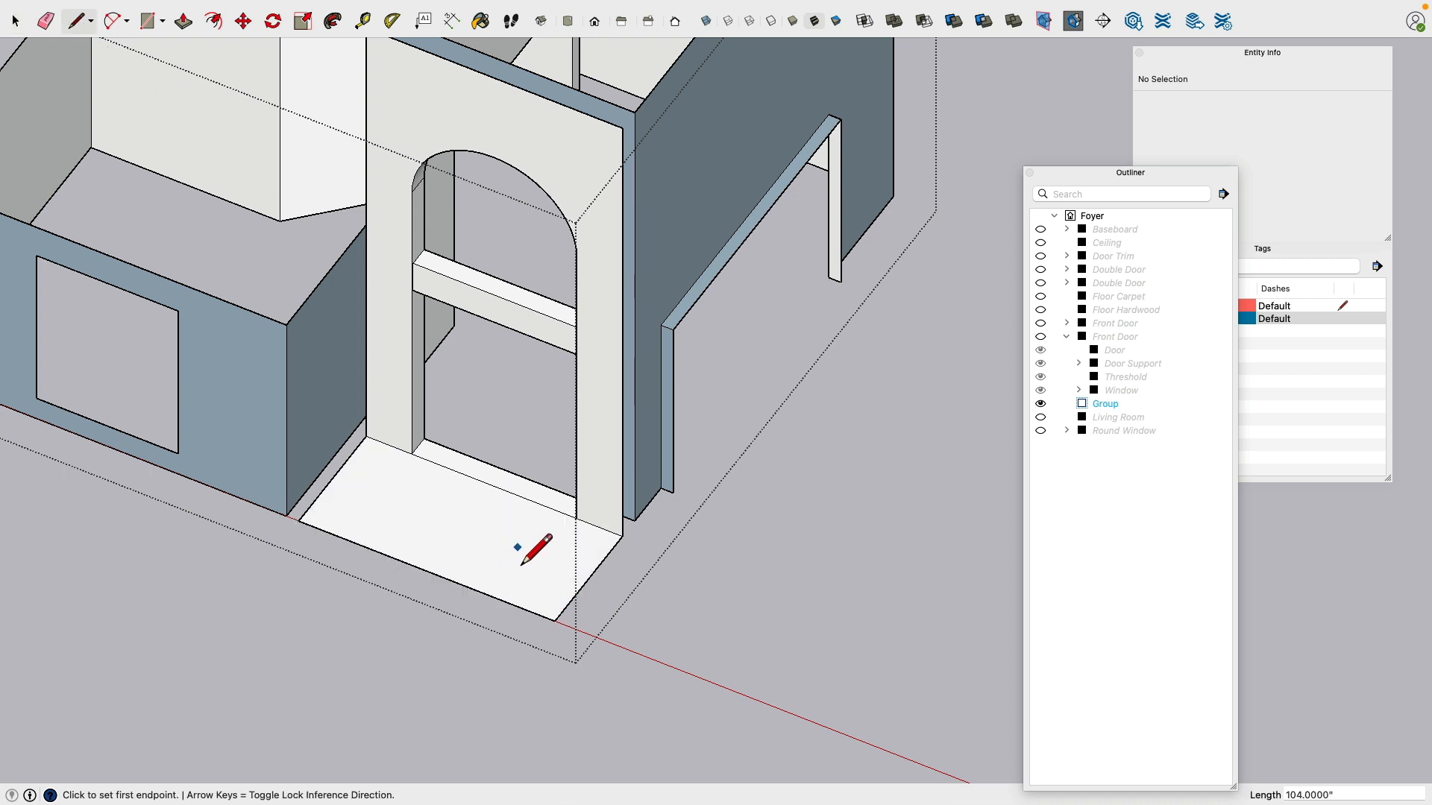
Step: Switch to the top view and show the Image tag so the floor plan lies beneath the porch floor
scroll(435, 351, "down", 1)
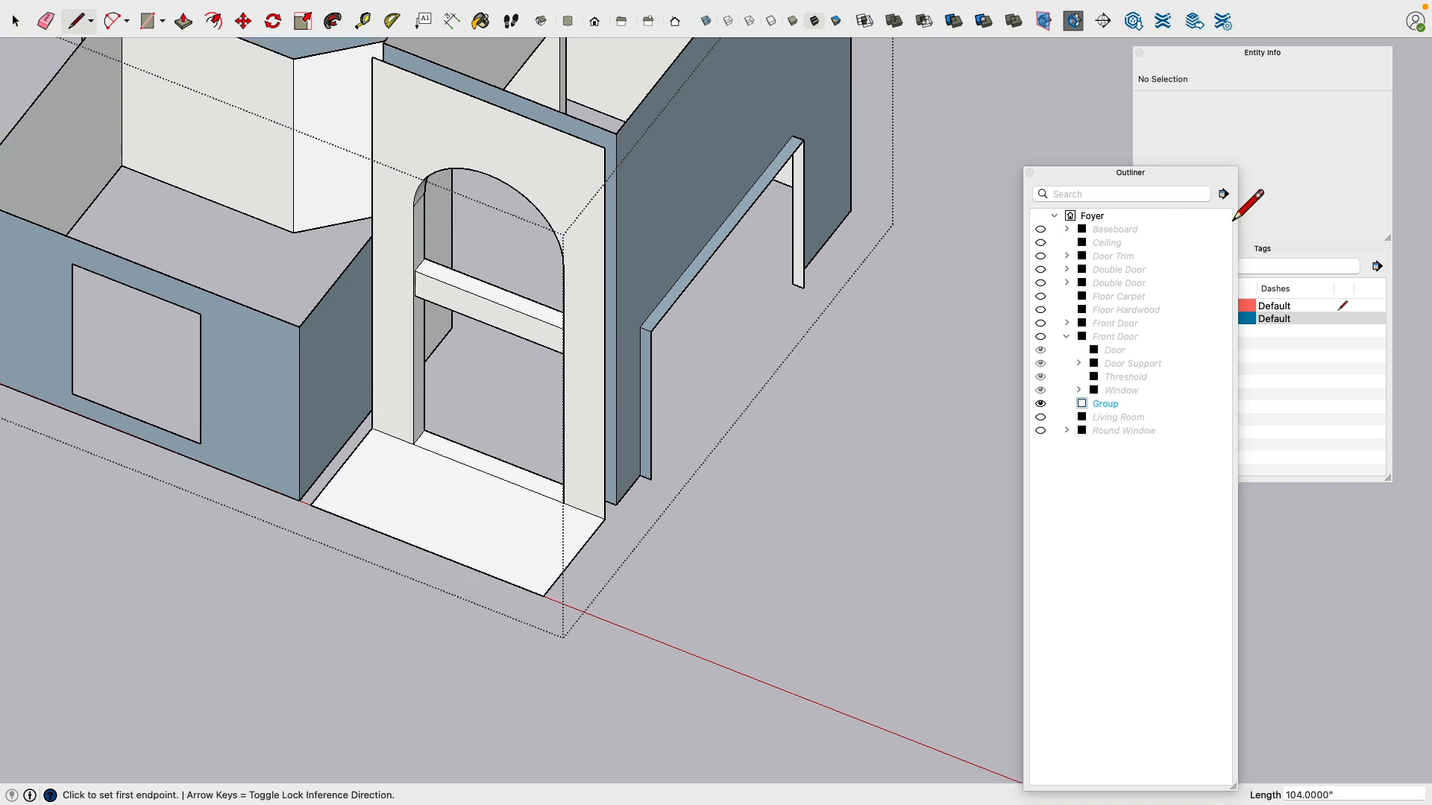
left_click(567, 21)
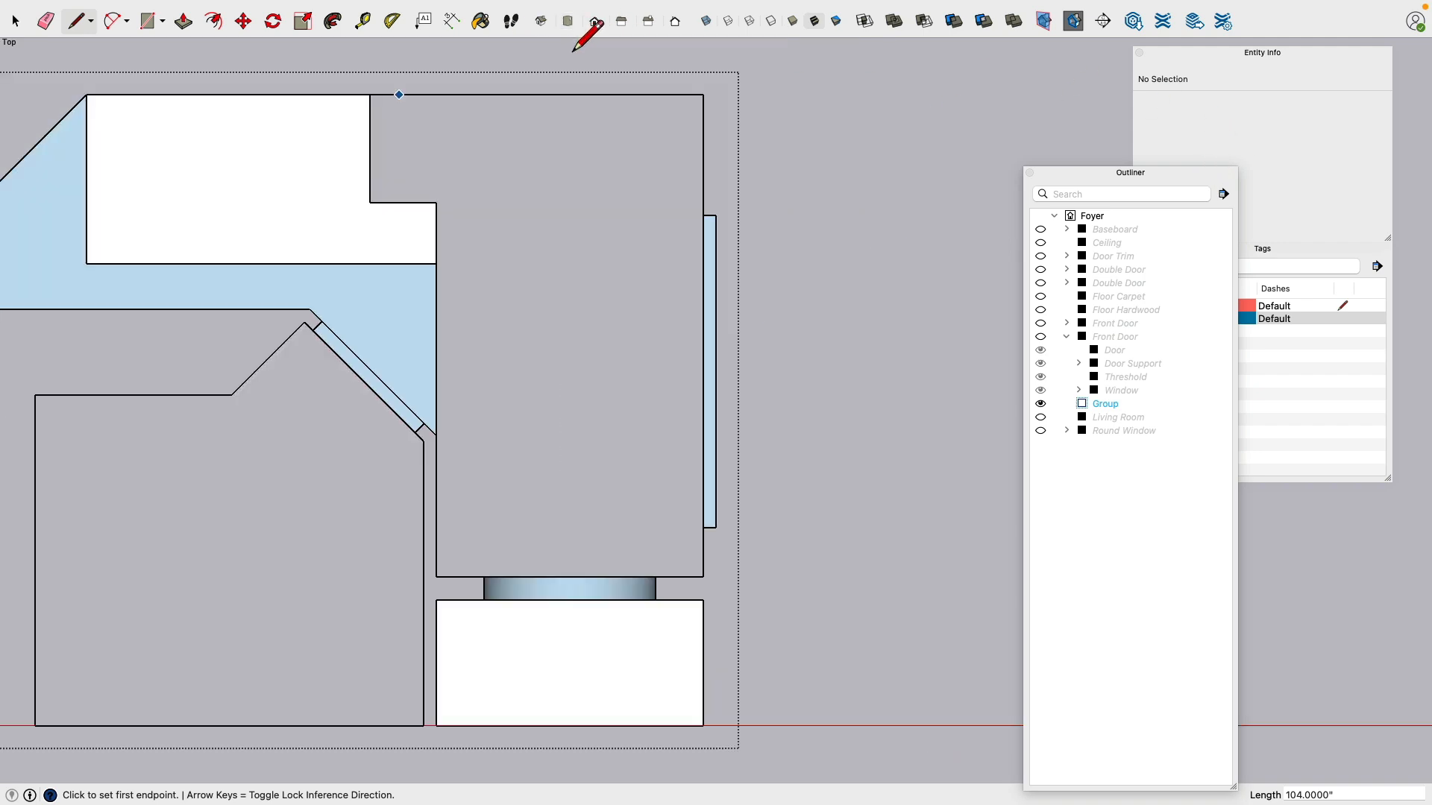
left_click_drag(1129, 172, 954, 55)
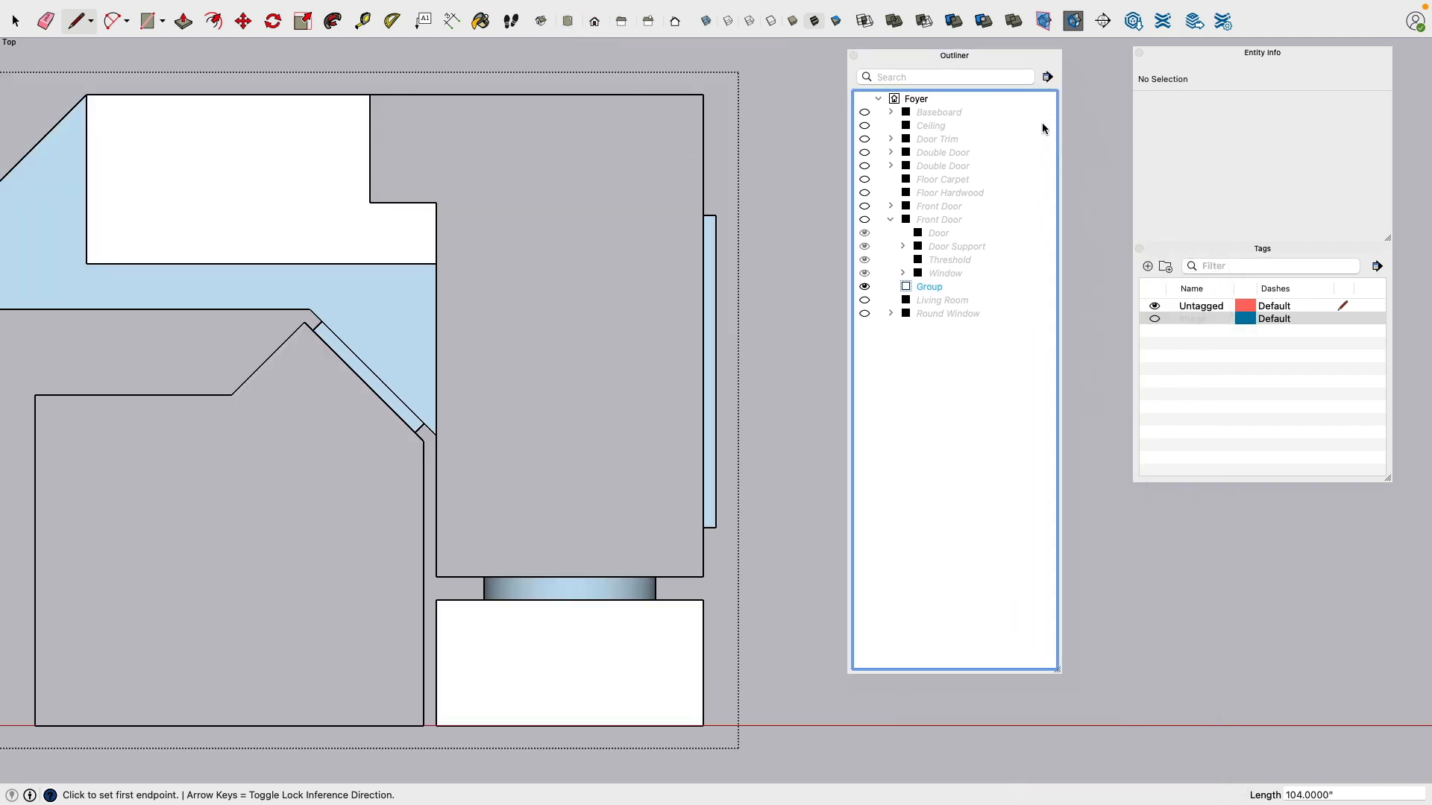
left_click(1156, 319)
scroll(564, 519, "up", 5)
mouse_move(570, 326)
middle_mouse_down()
mouse_move(539, 351)
mouse_move(551, 323)
middle_mouse_up()
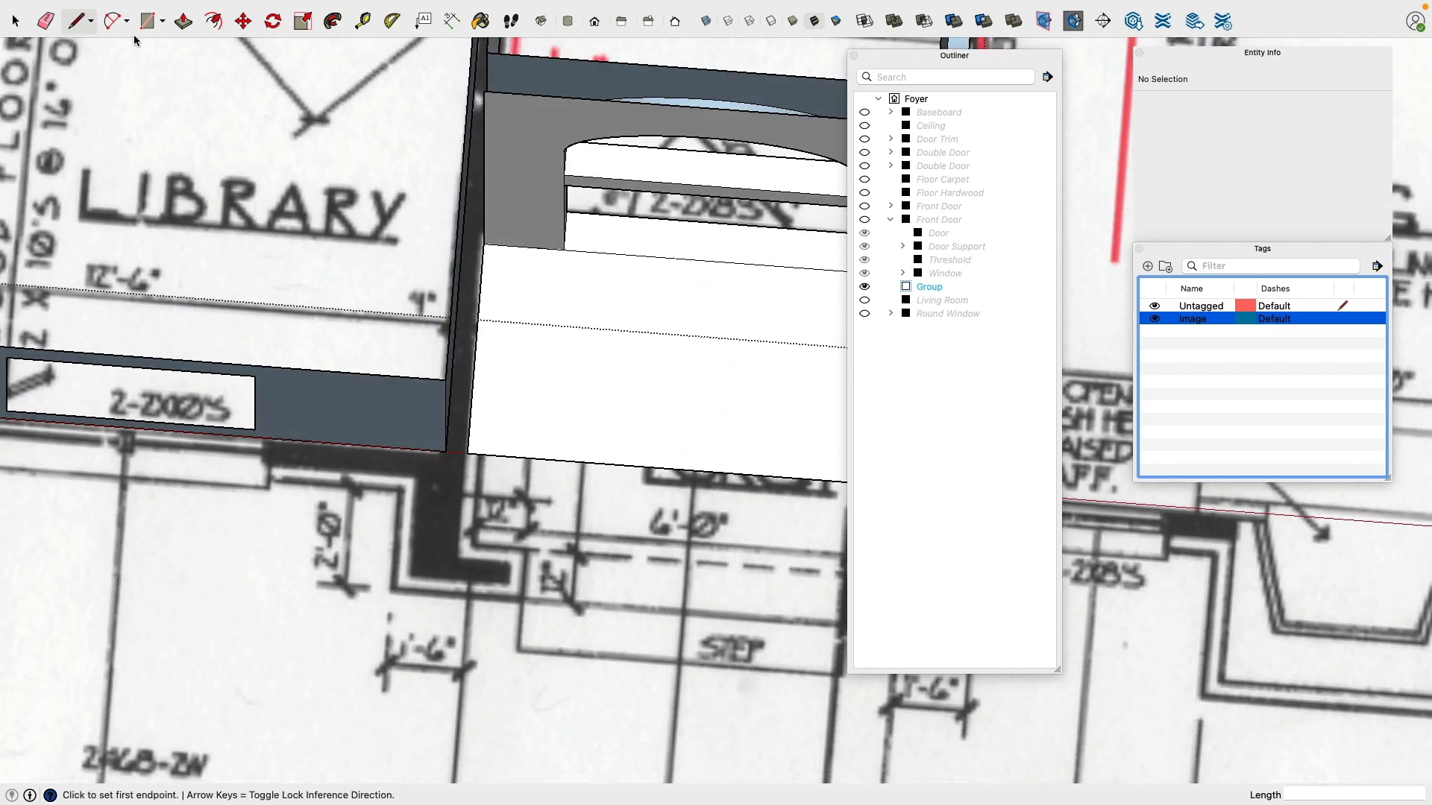
left_click(574, 27)
key("space")
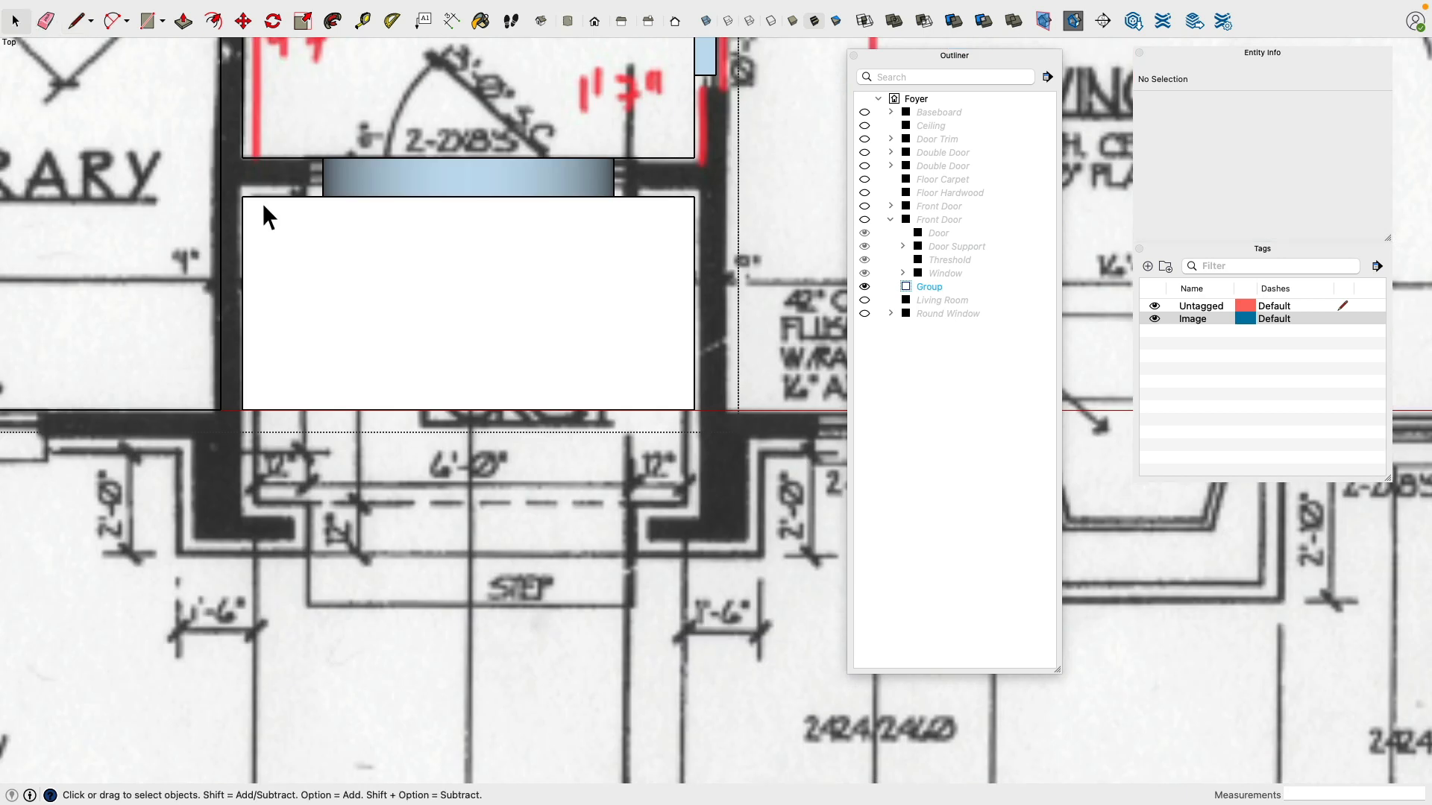
Step: Move the porch floor's front edge outward about 24.3" to match the recess on the floor plan
left_click(497, 414)
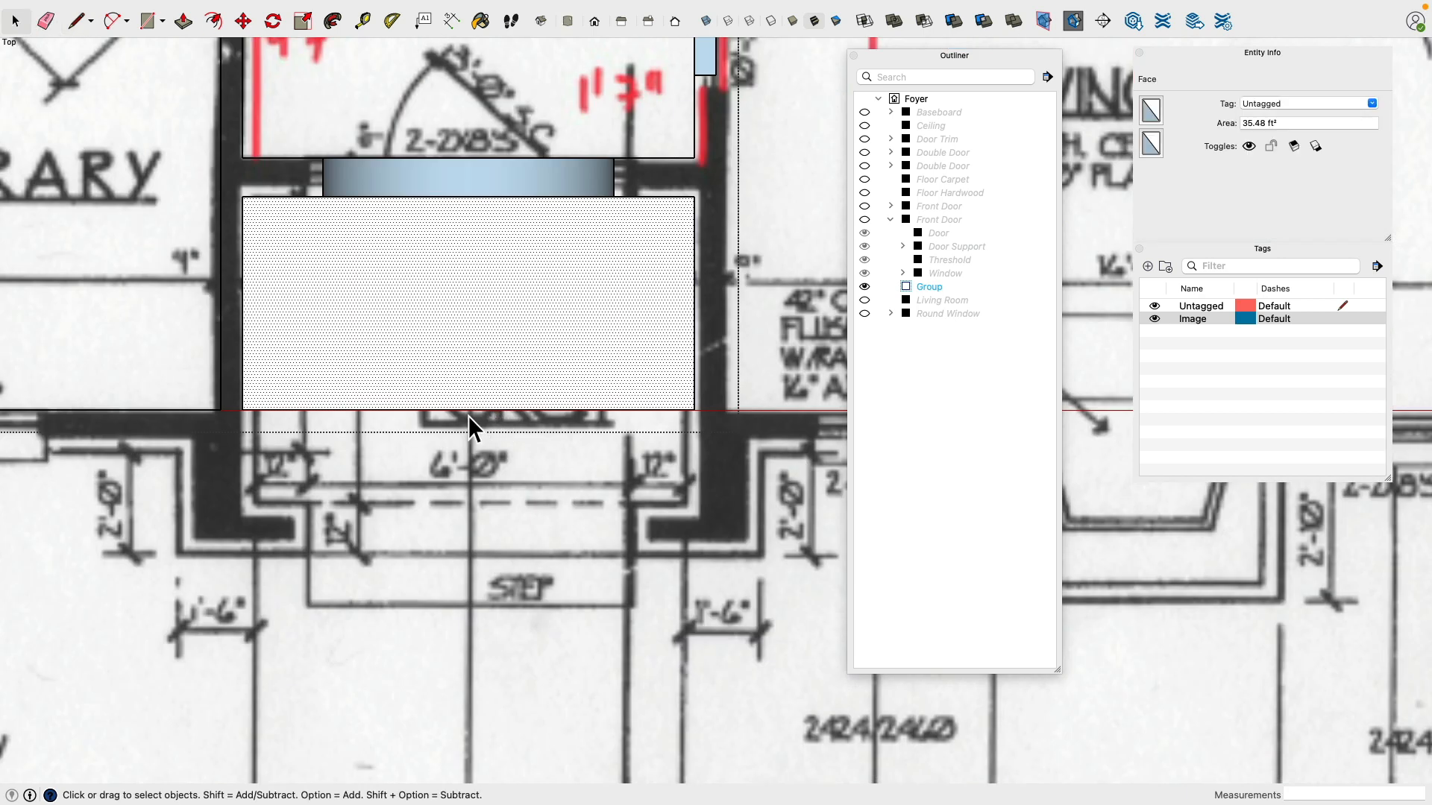
left_click(468, 415)
key("m")
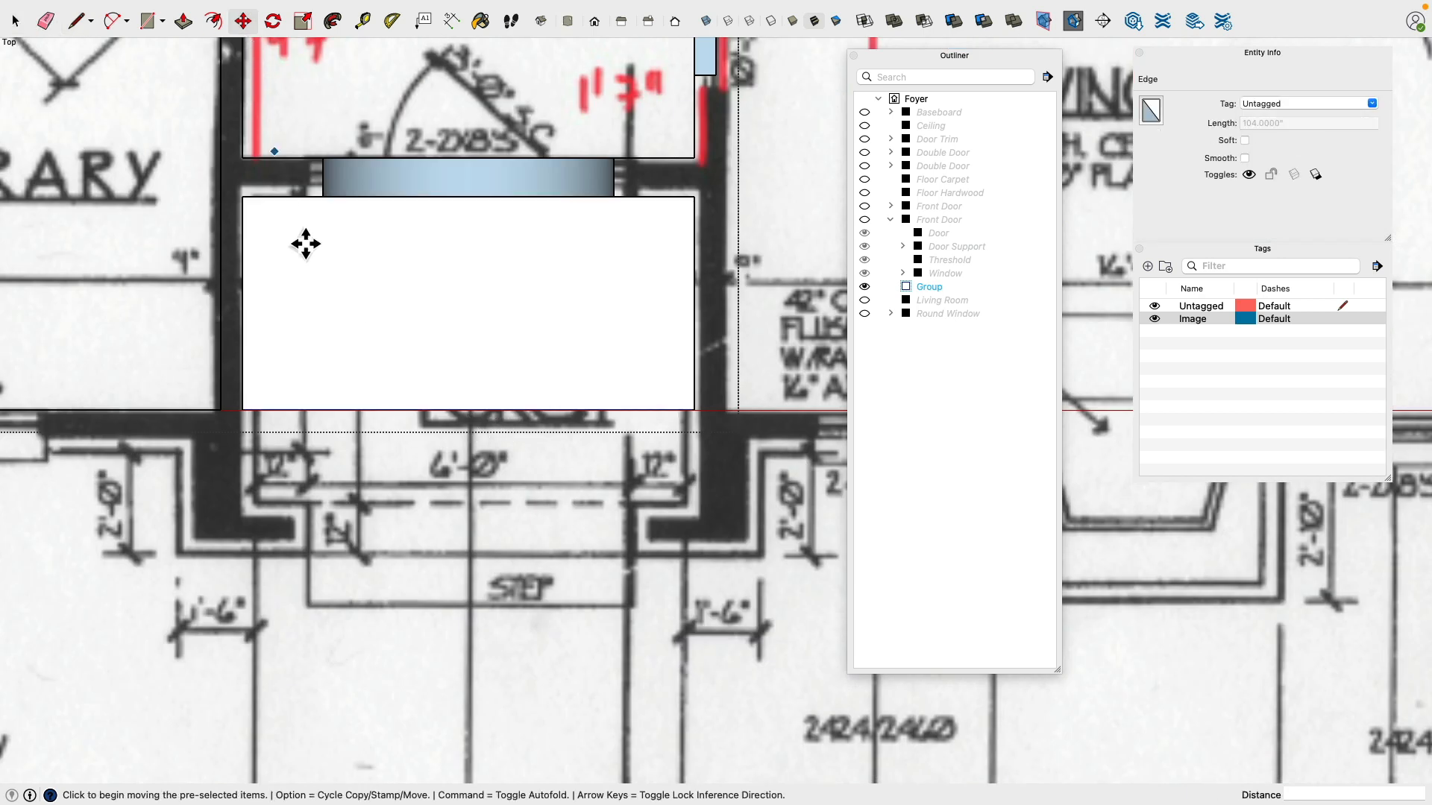
left_click(321, 425)
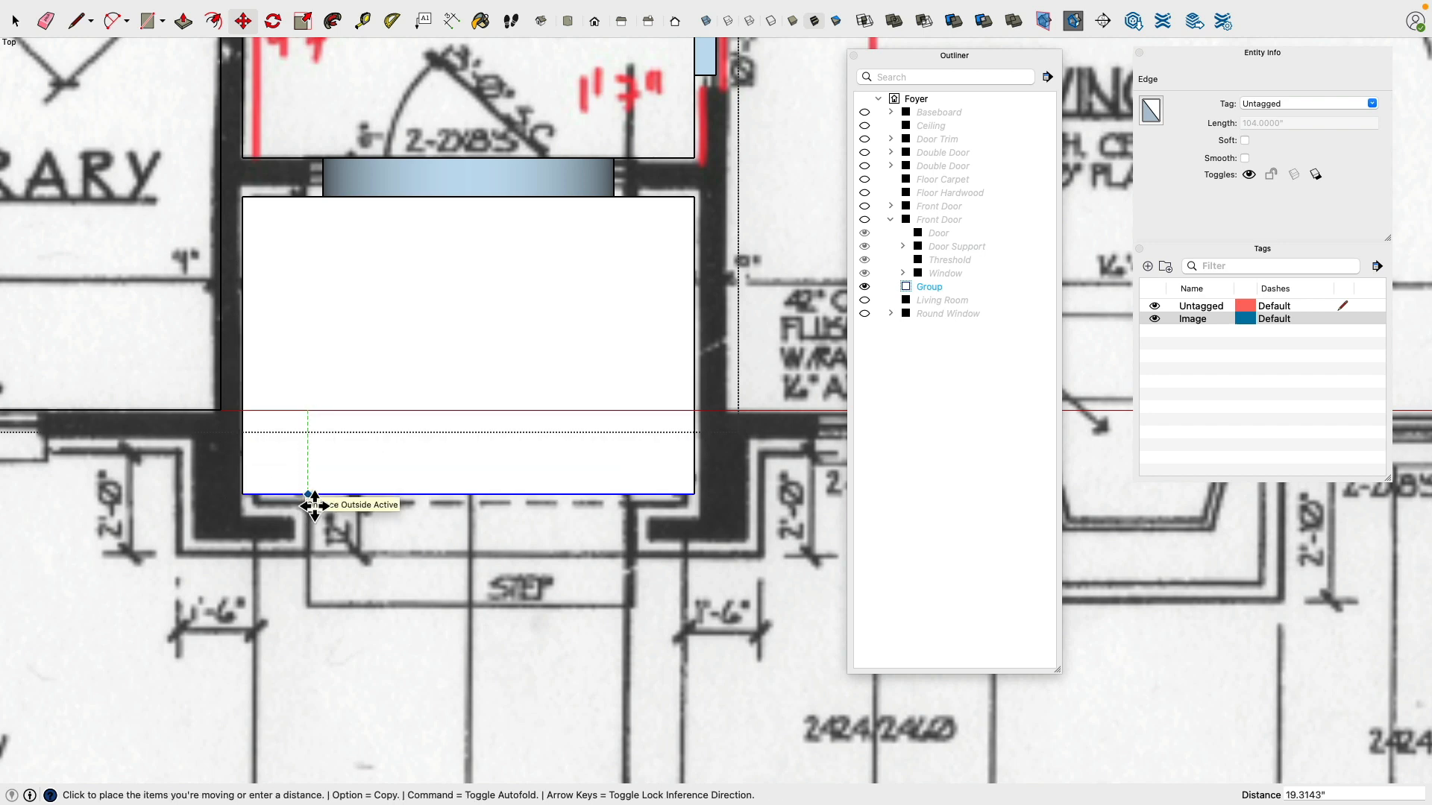
key("Up")
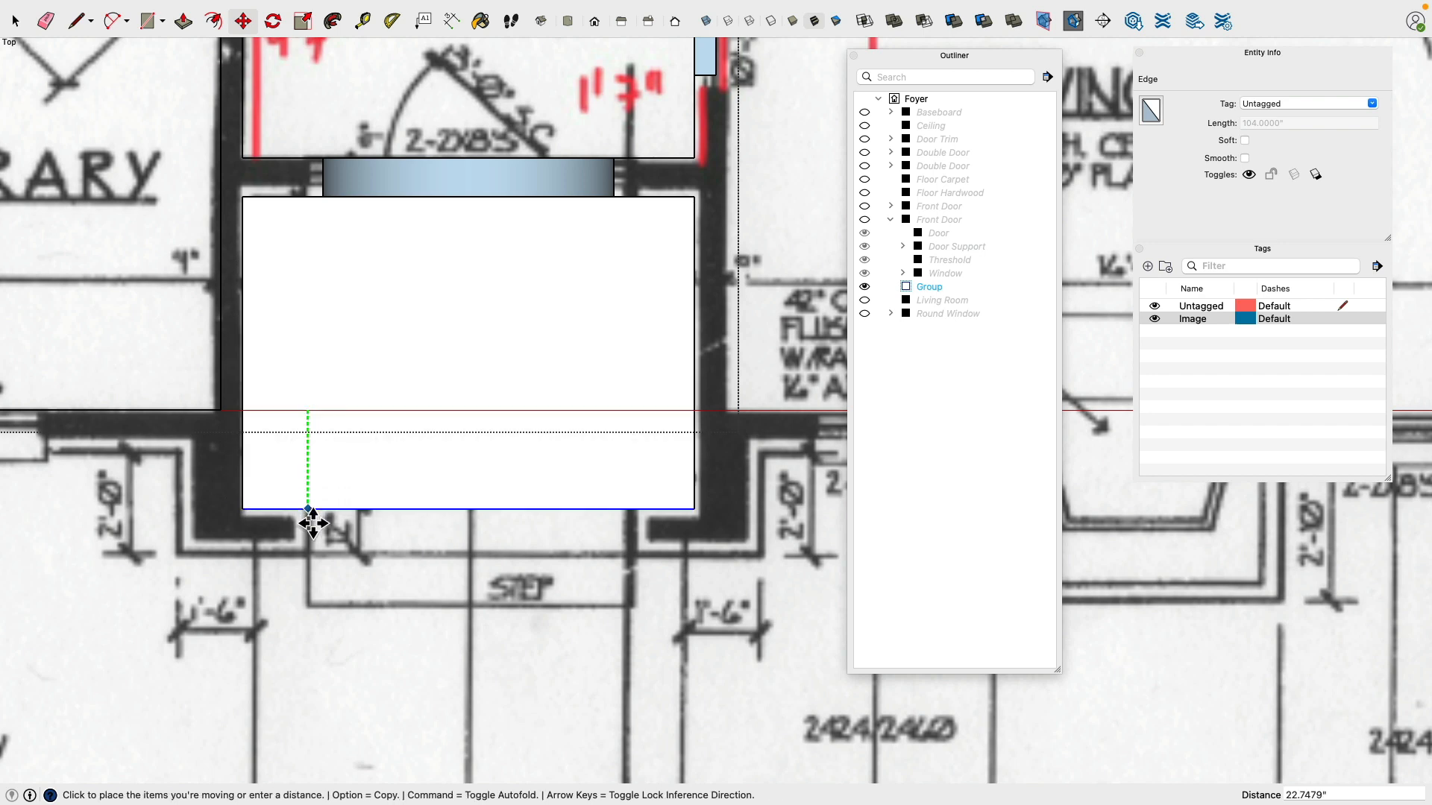
left_click(313, 522)
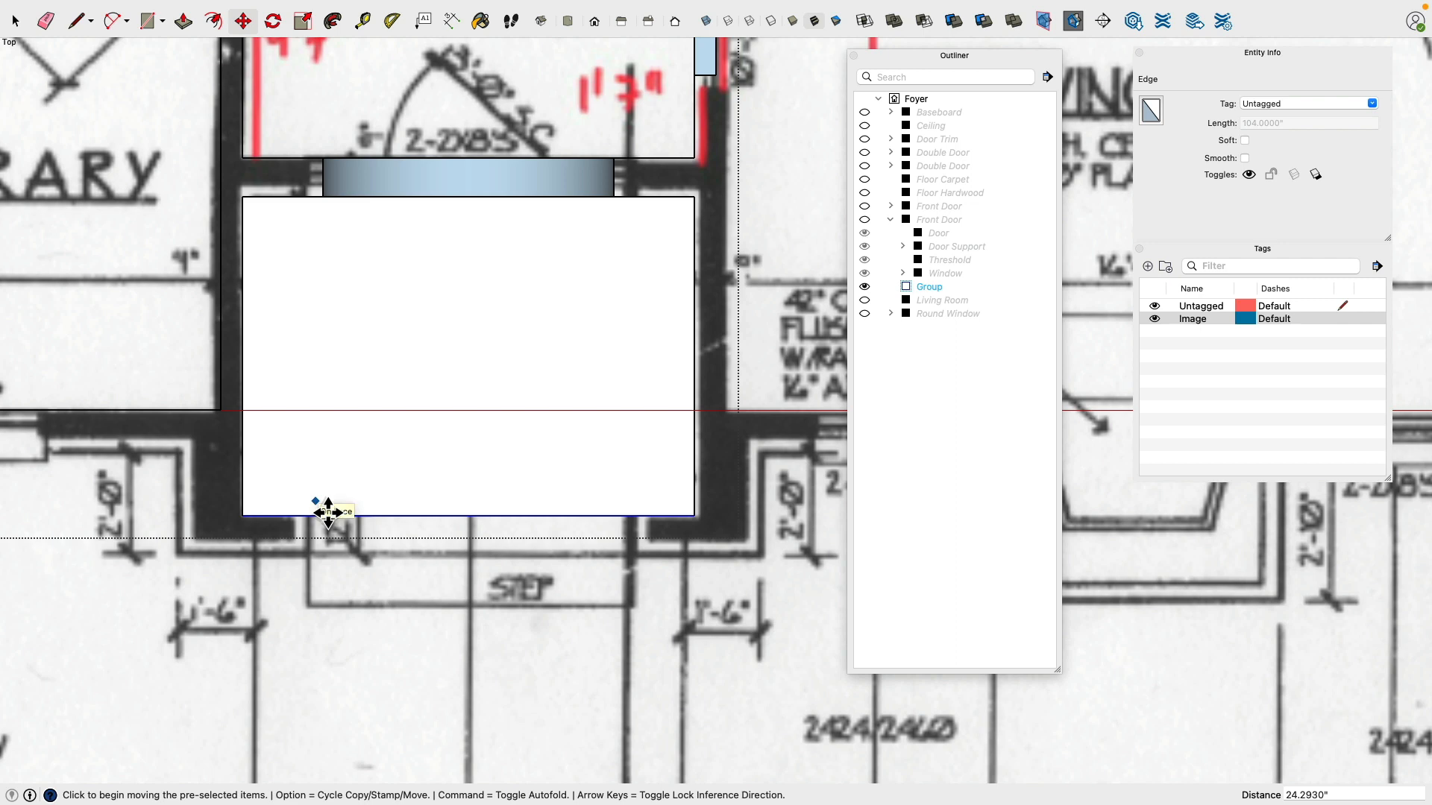
Step: Move the porch floor's library-side edge 3" inward
left_click(258, 246)
key("Escape")
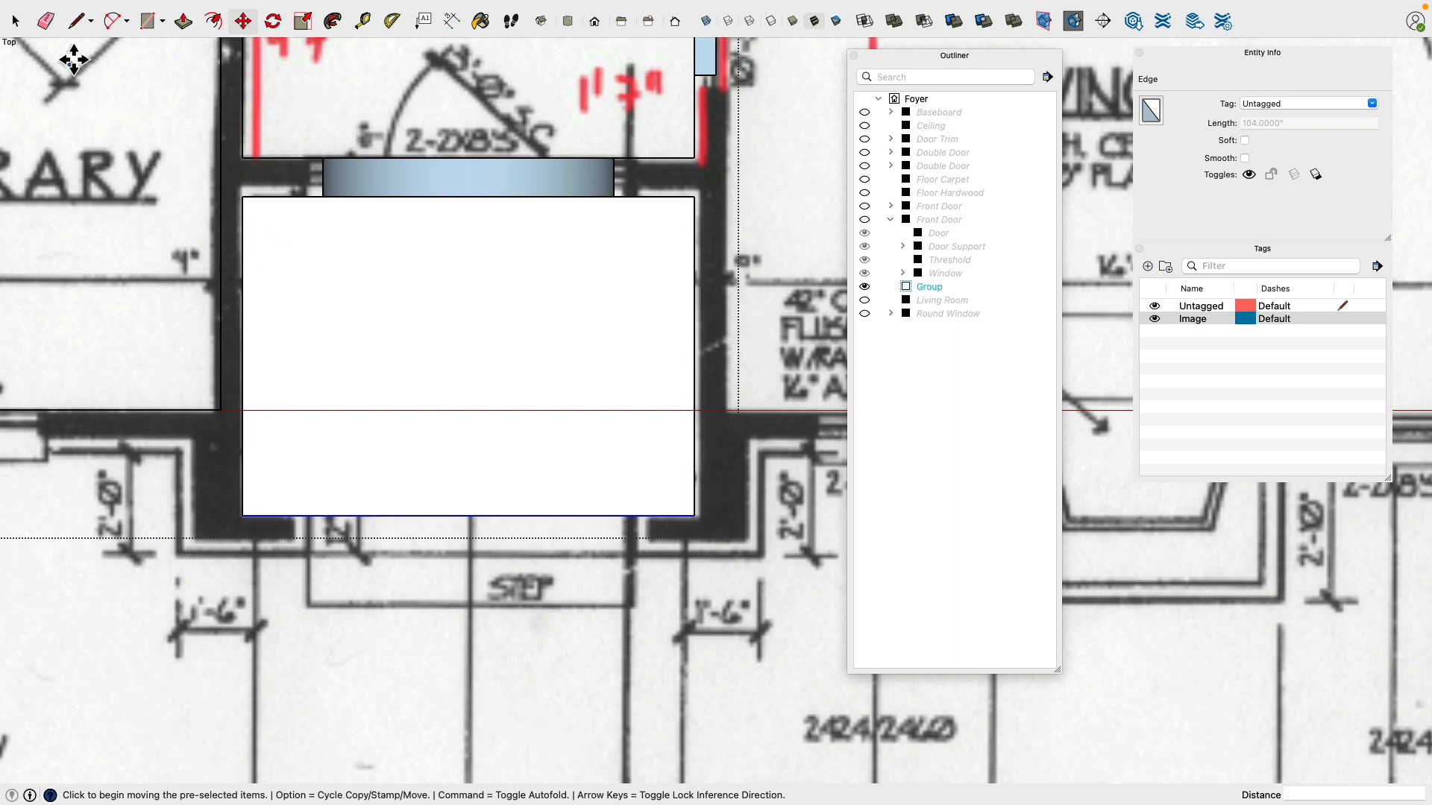
left_click(16, 21)
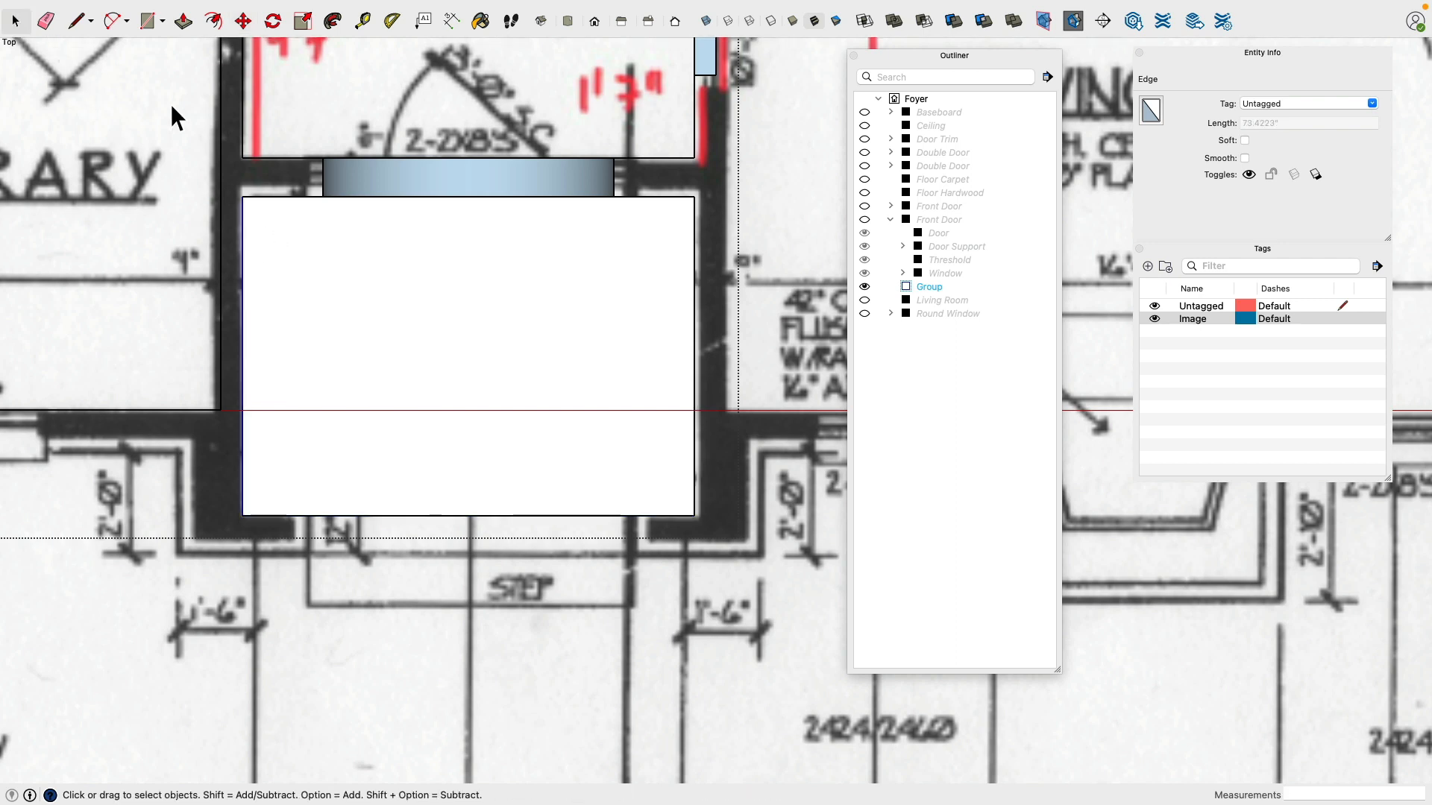
left_click(244, 22)
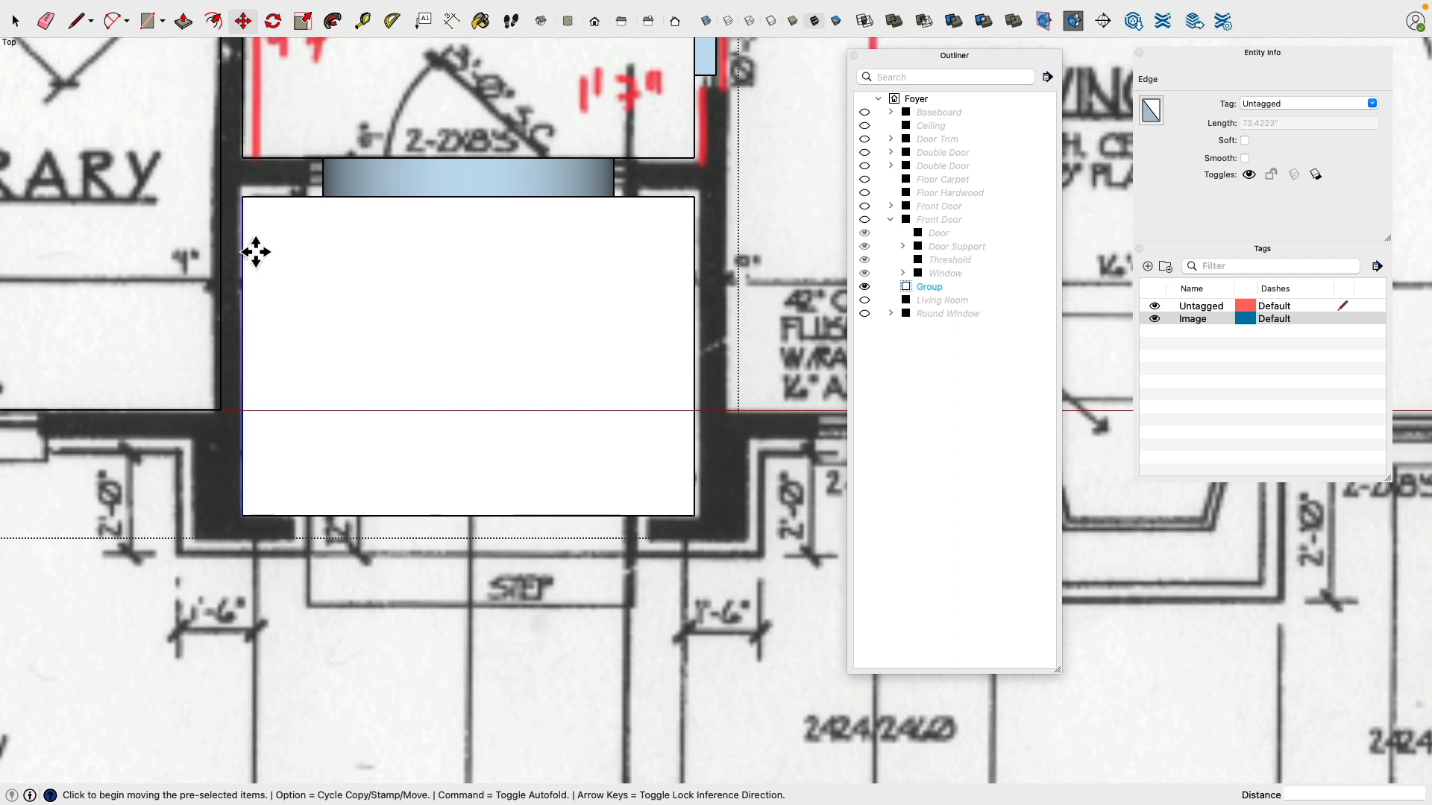
left_click(256, 252)
key("Return")
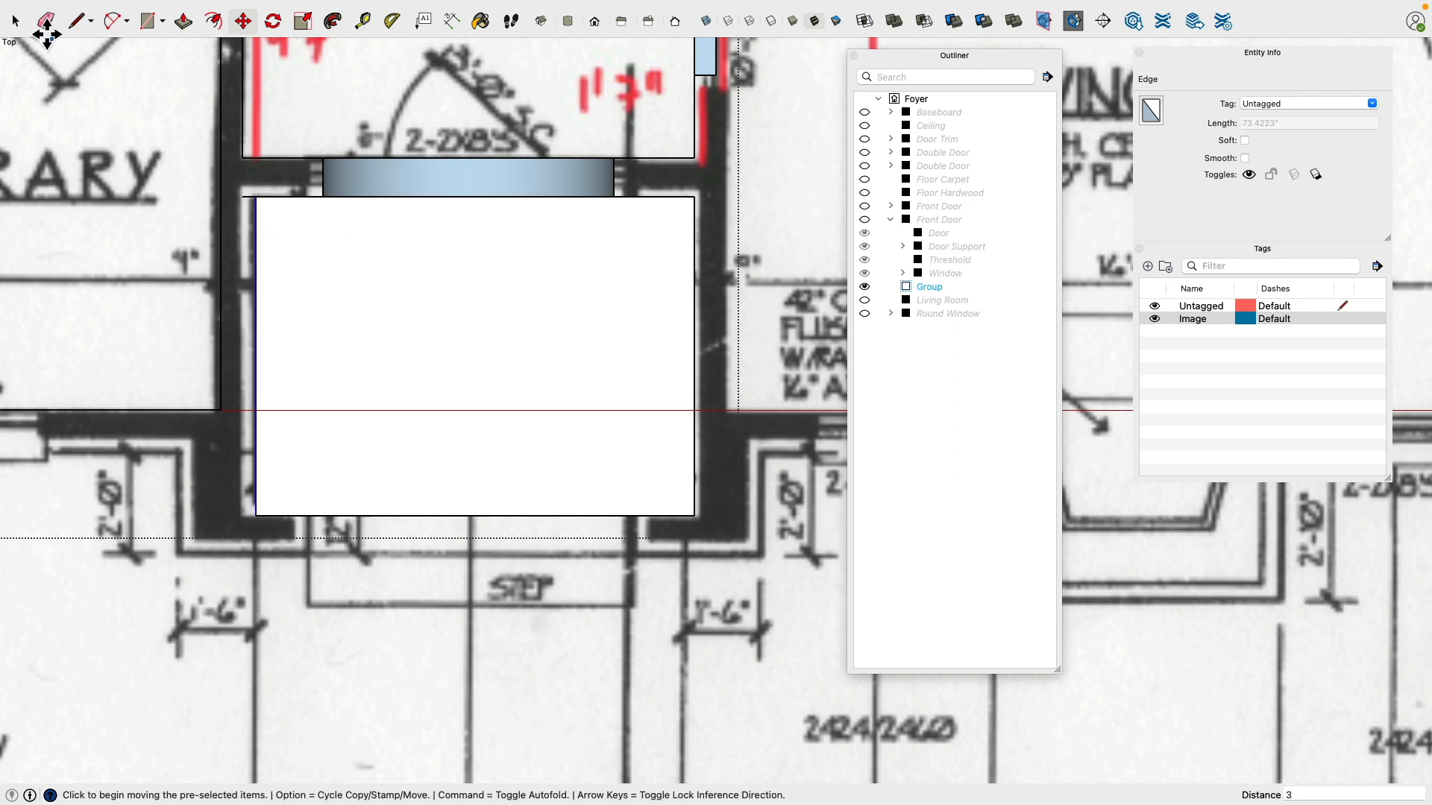
Step: Move the porch floor's living-room-side edge 3" inward
key("space")
left_click(696, 222)
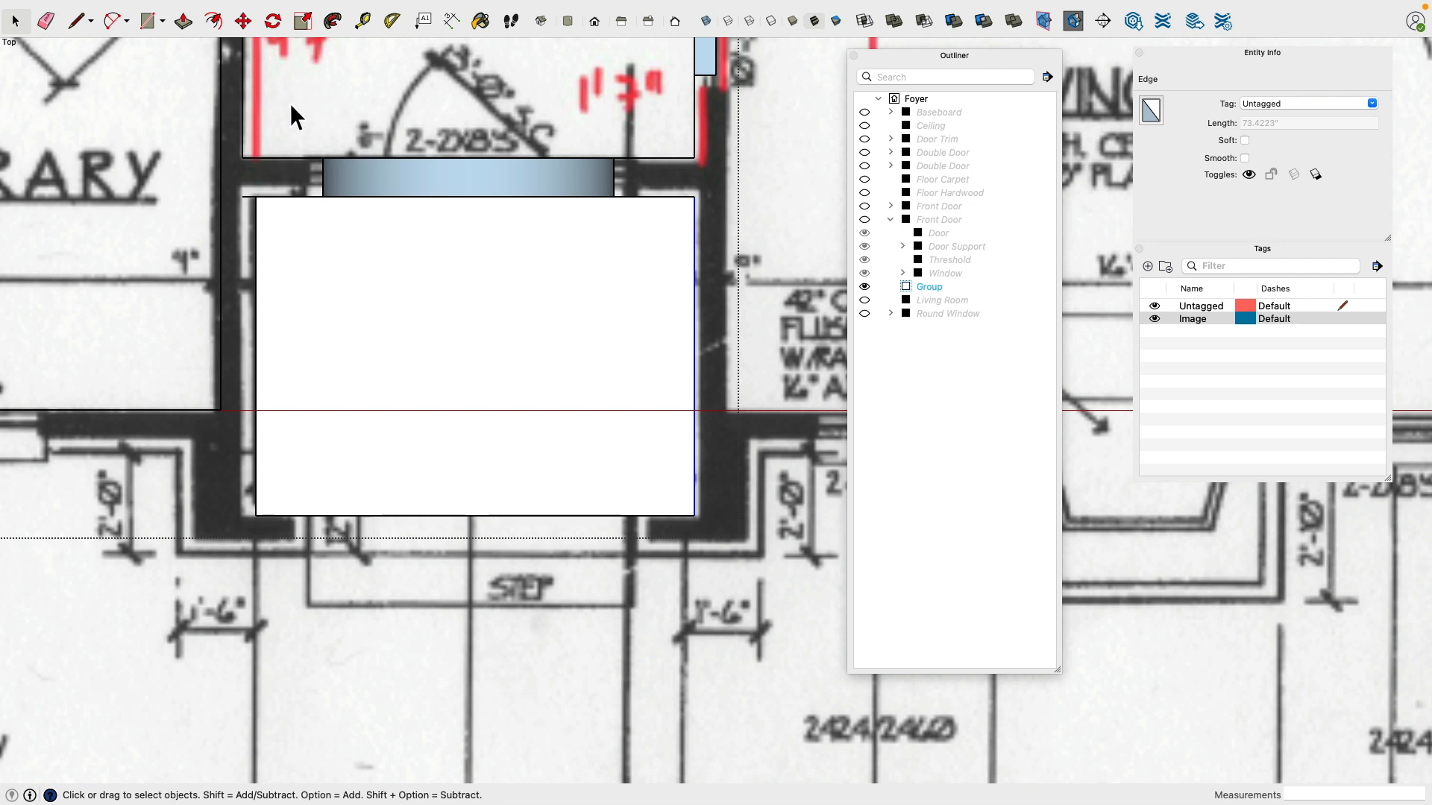
left_click(246, 24)
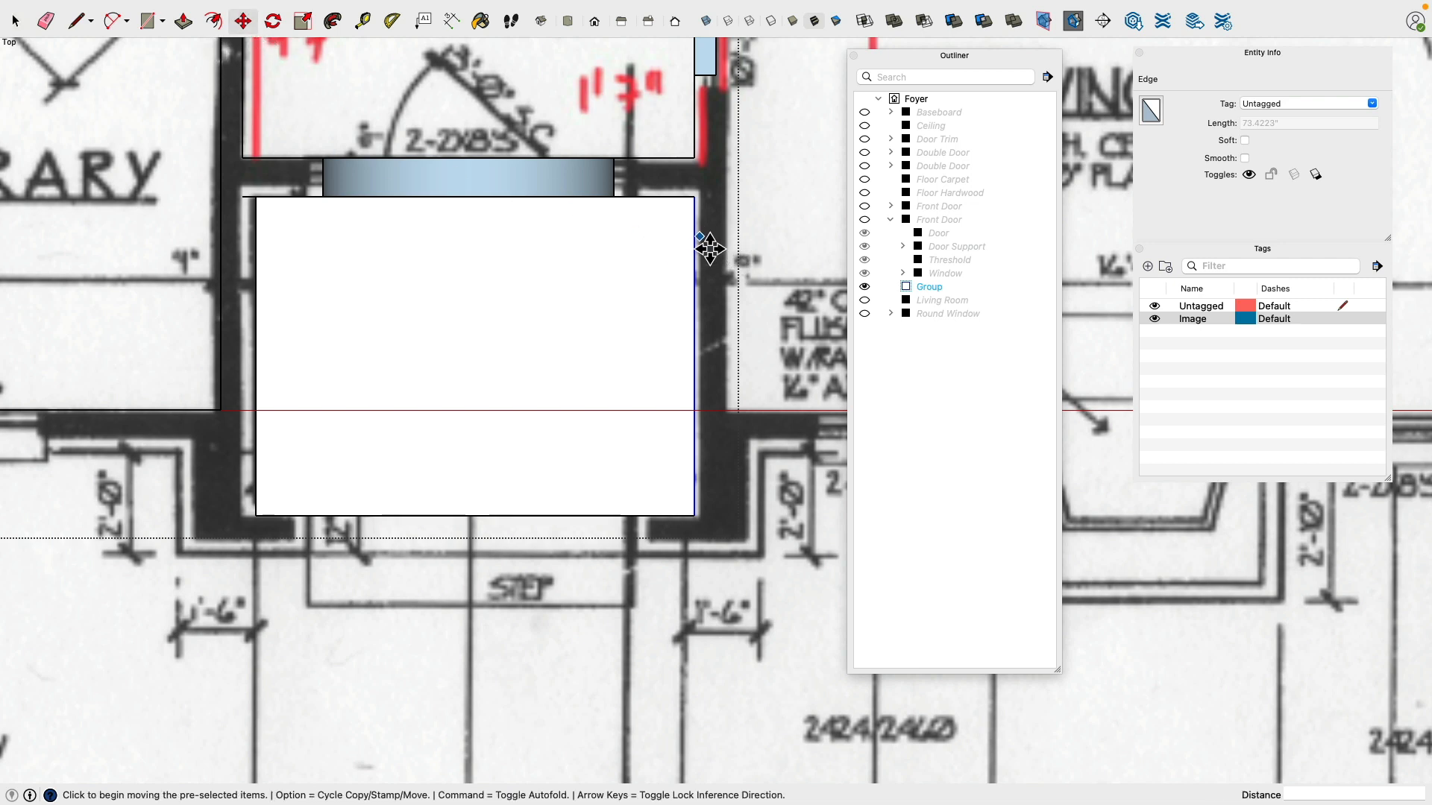
left_click(710, 249)
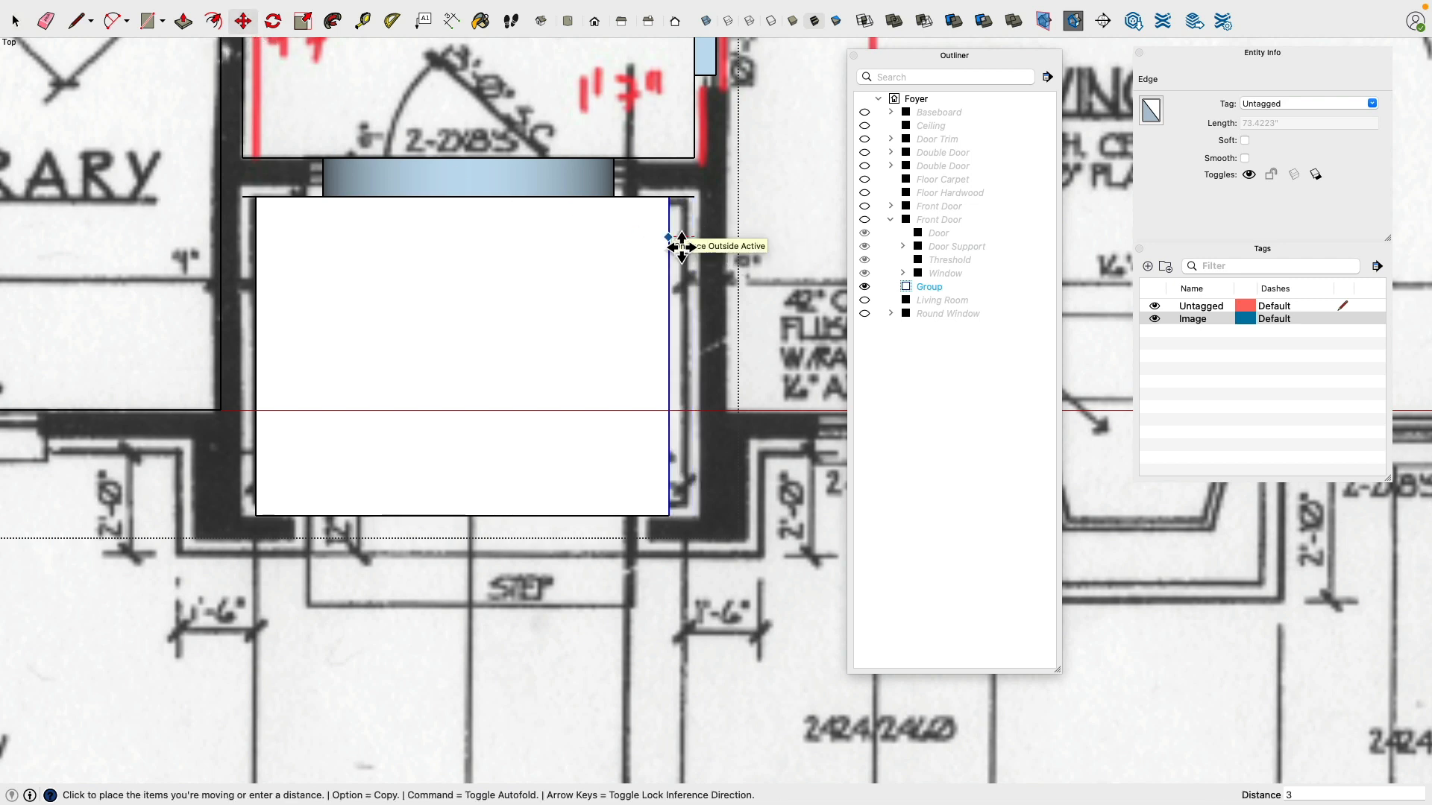
key("Return")
middle_click_drag(672, 250, 633, 169)
scroll(495, 266, "up", 3)
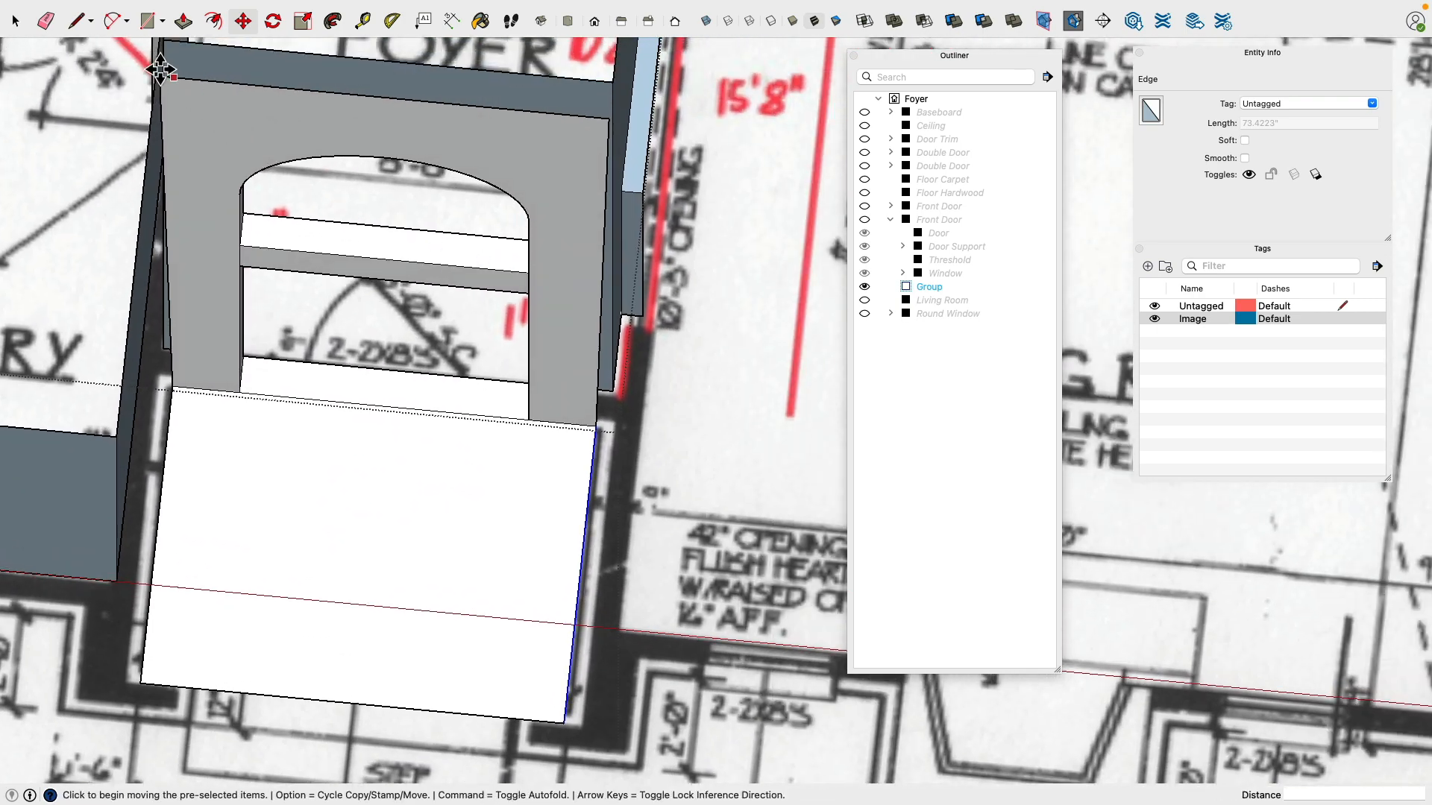
Step: Move the arched front wall's two upper corners 3" inward so its side edges stand vertically above the porch floor's corners
left_click(16, 22)
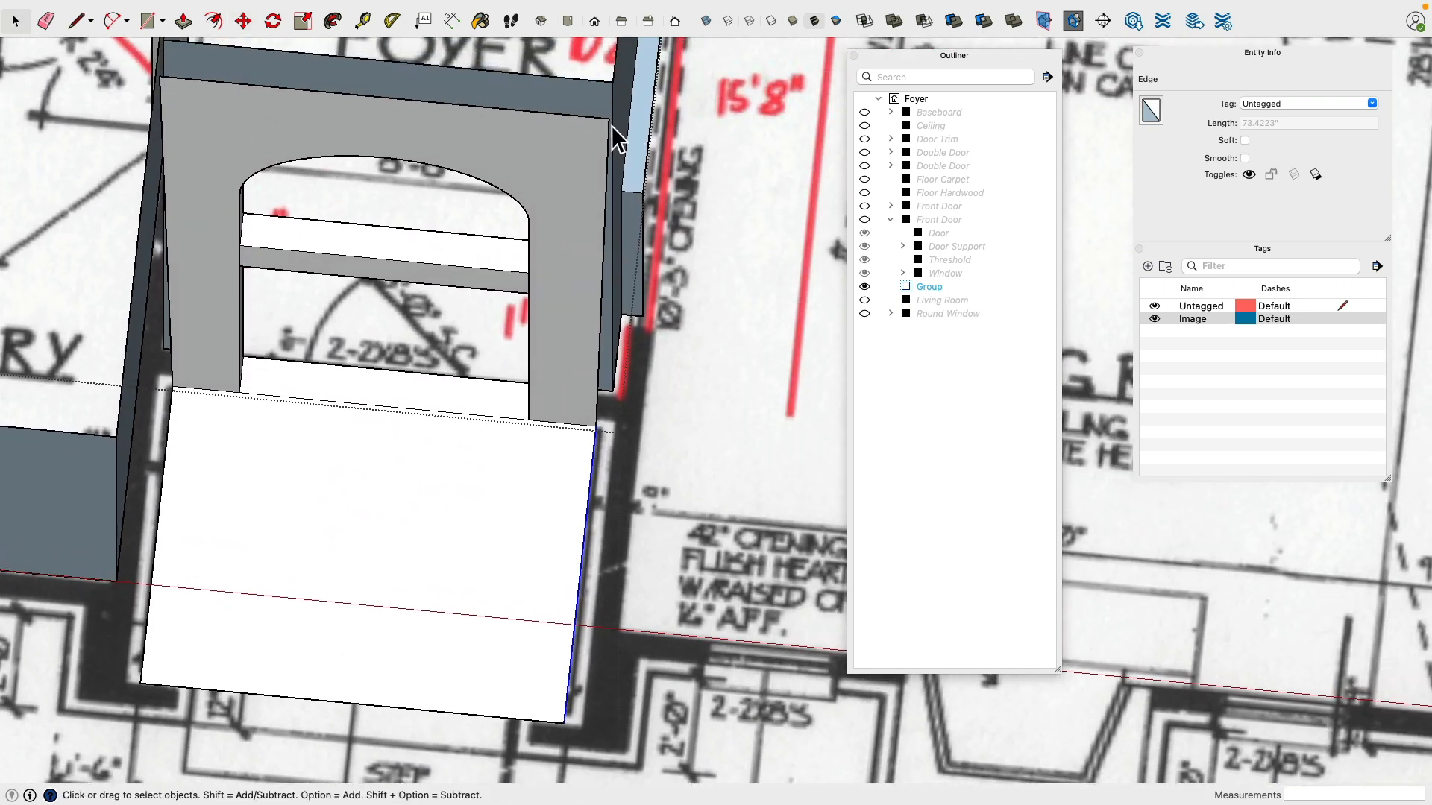
left_click(706, 142)
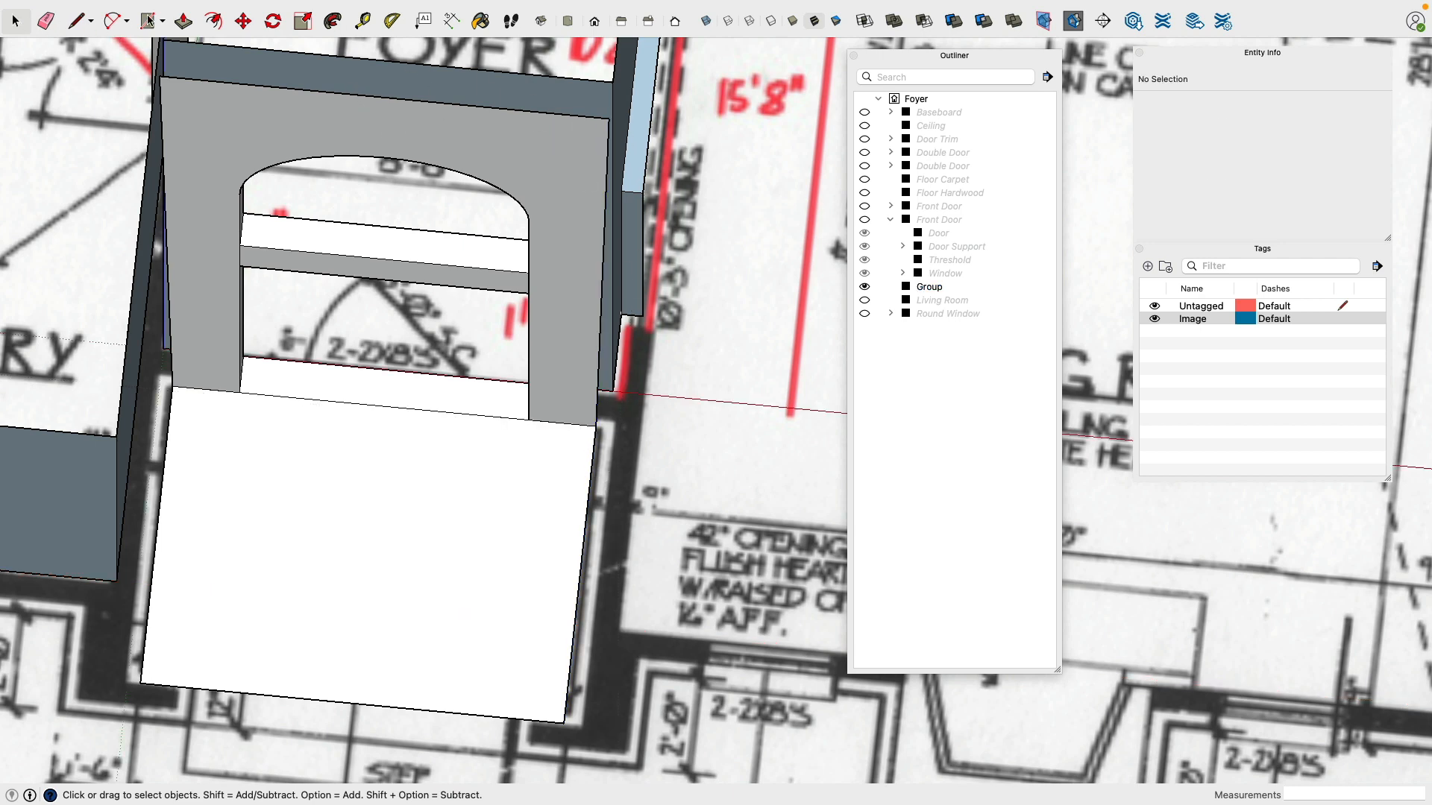
left_click(246, 24)
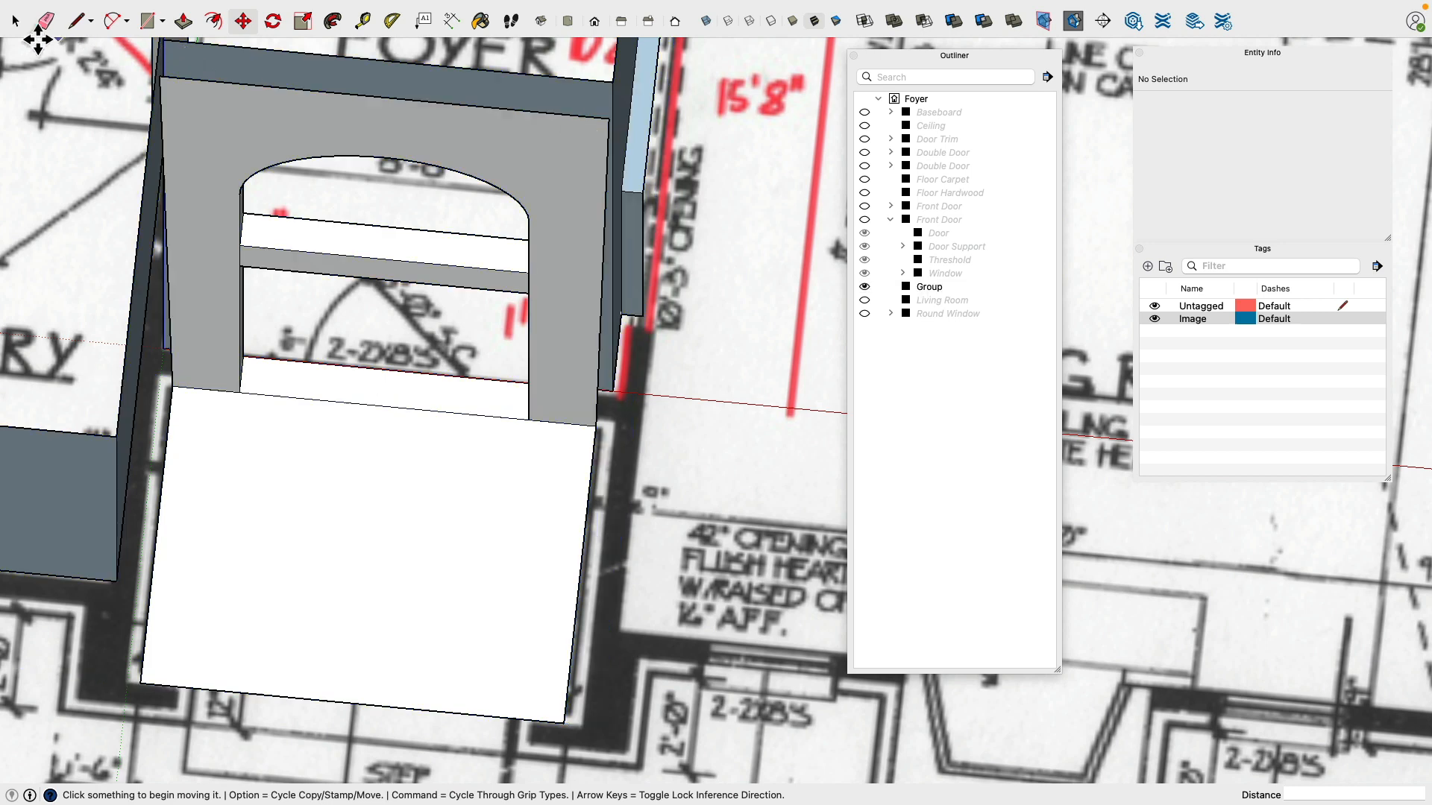
left_click(15, 21)
double_click(235, 131)
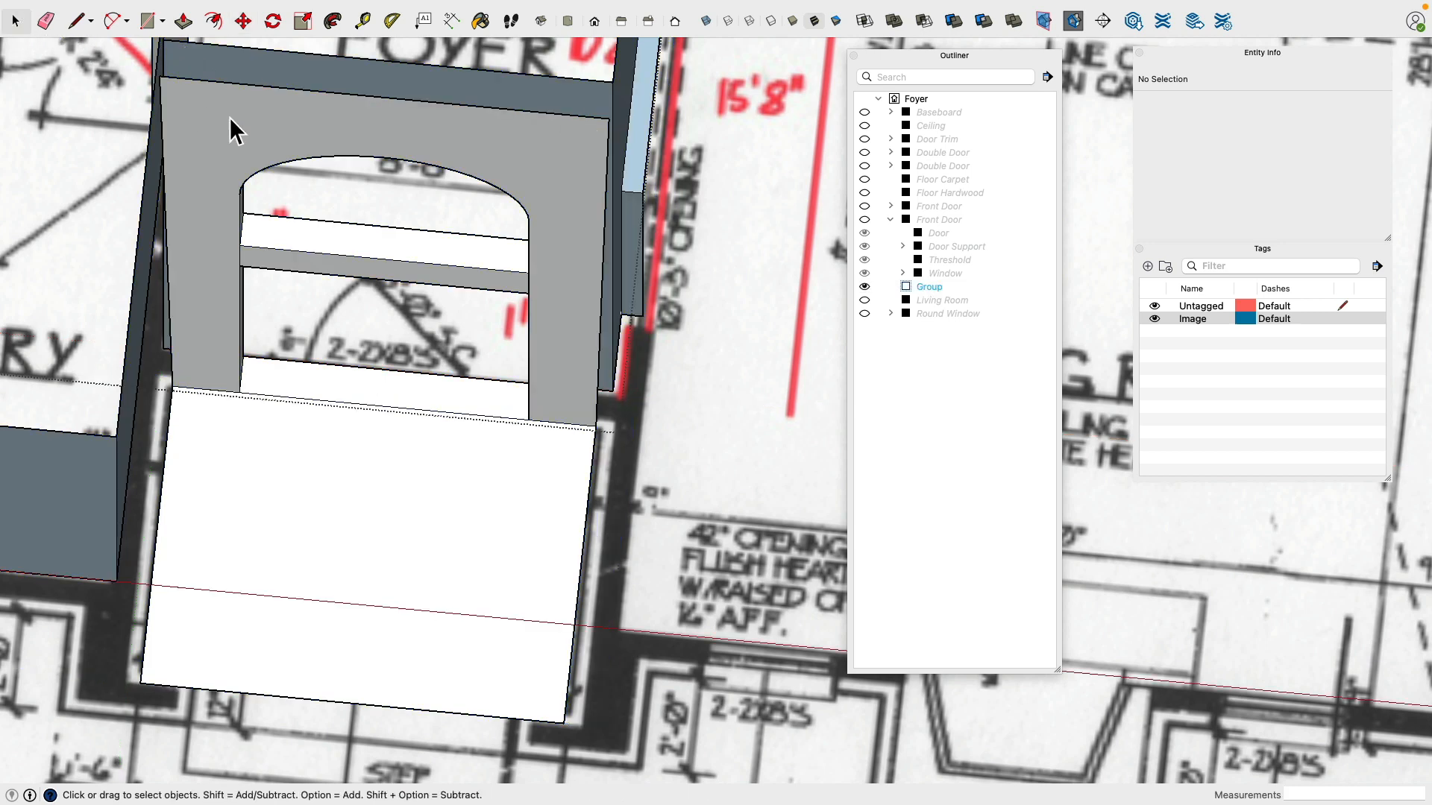
left_click(243, 23)
left_click(621, 132)
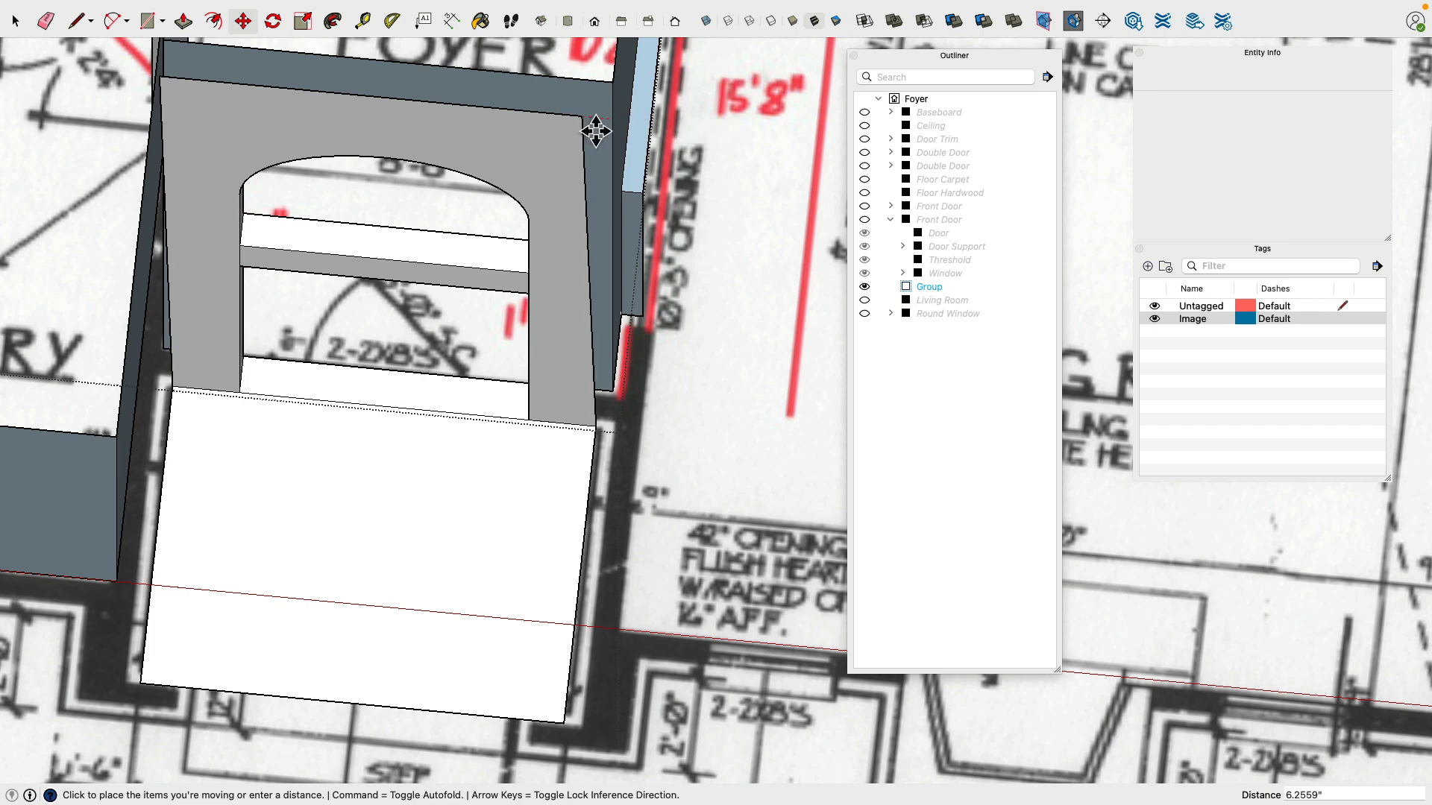
left_click(607, 129)
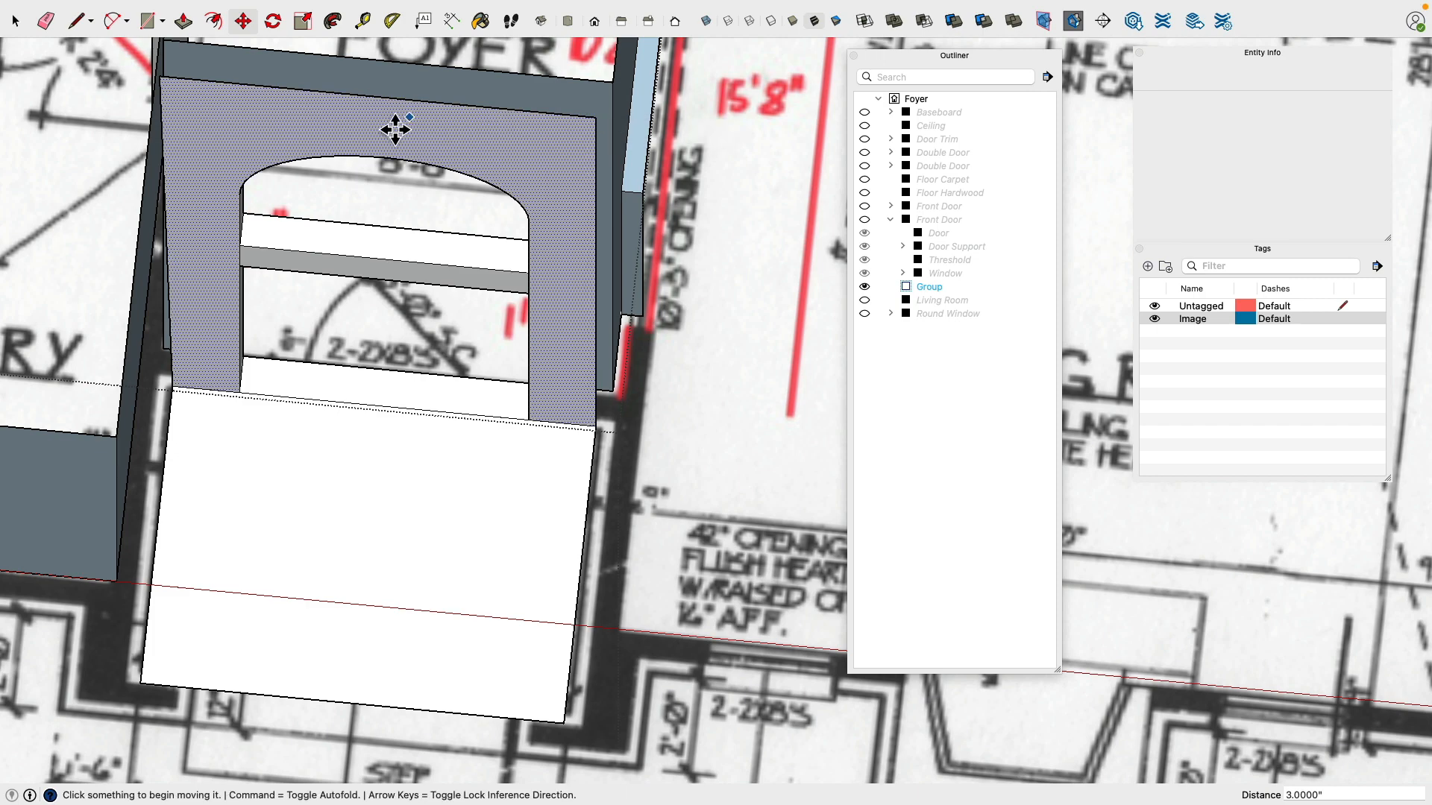
left_click(173, 89)
left_click(185, 93)
middle_click_drag(352, 309, 313, 395)
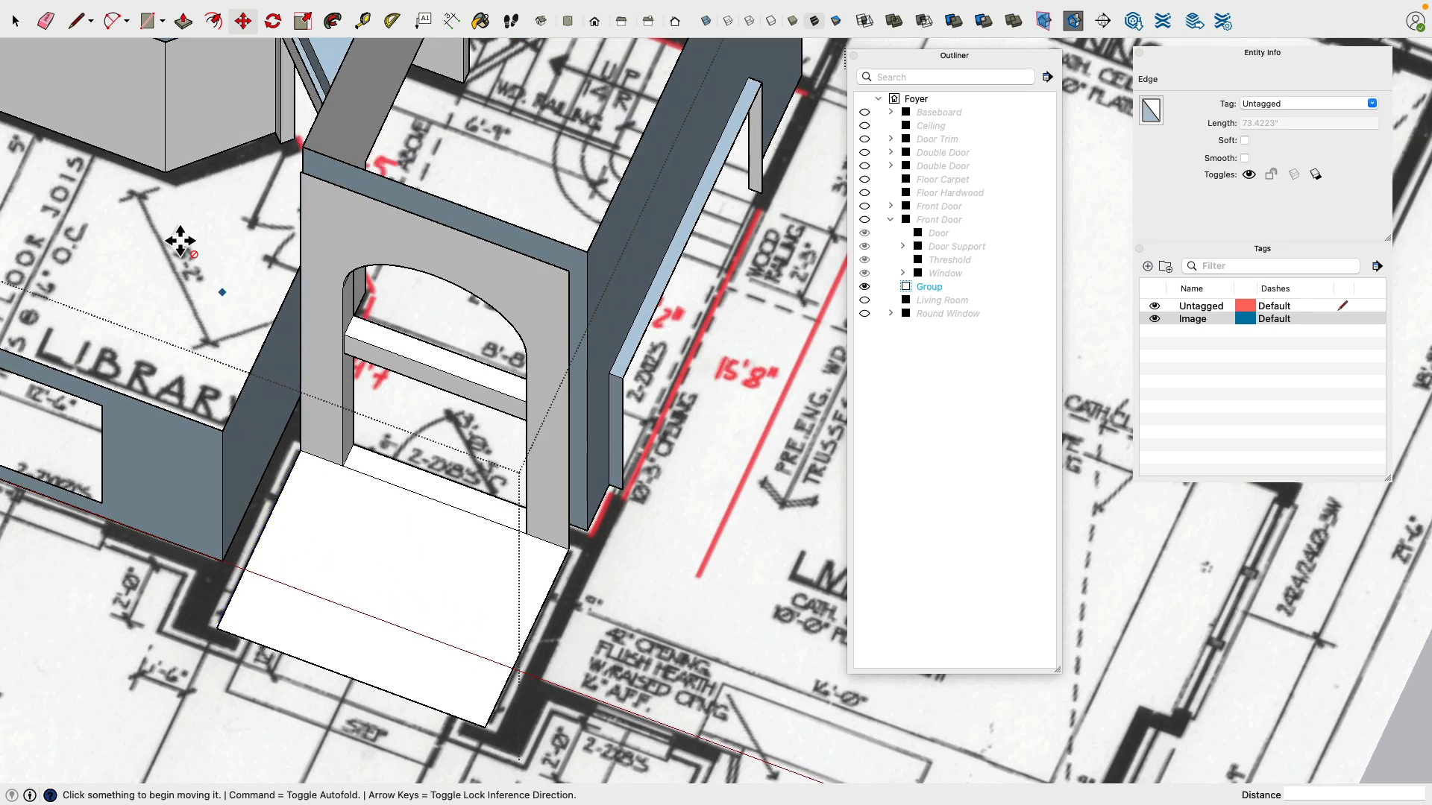
Step: Create the library-side porch wall by drawing a vertical line from the floor's front corner to wall height and a line back to the arched wall
left_click(75, 21)
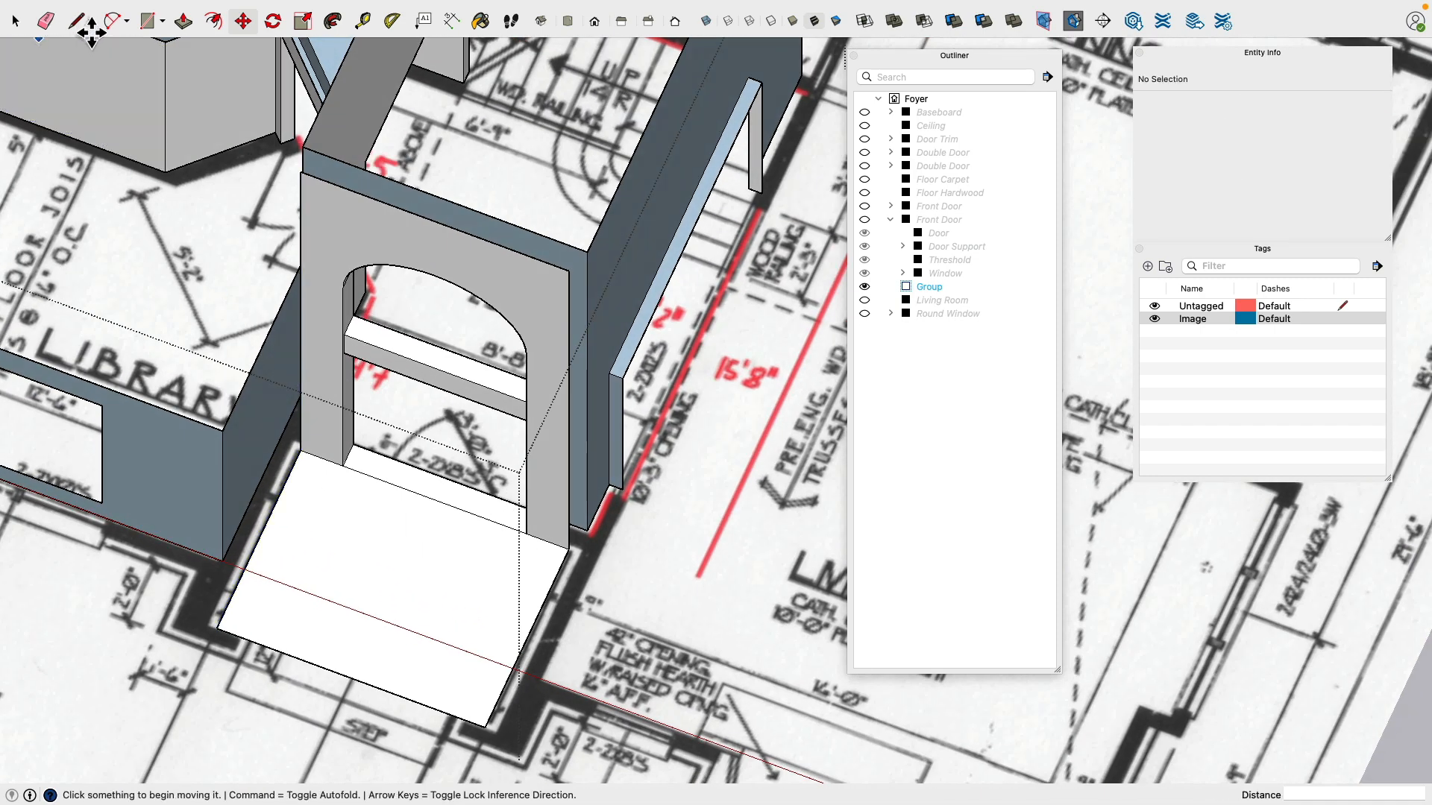
left_click(221, 647)
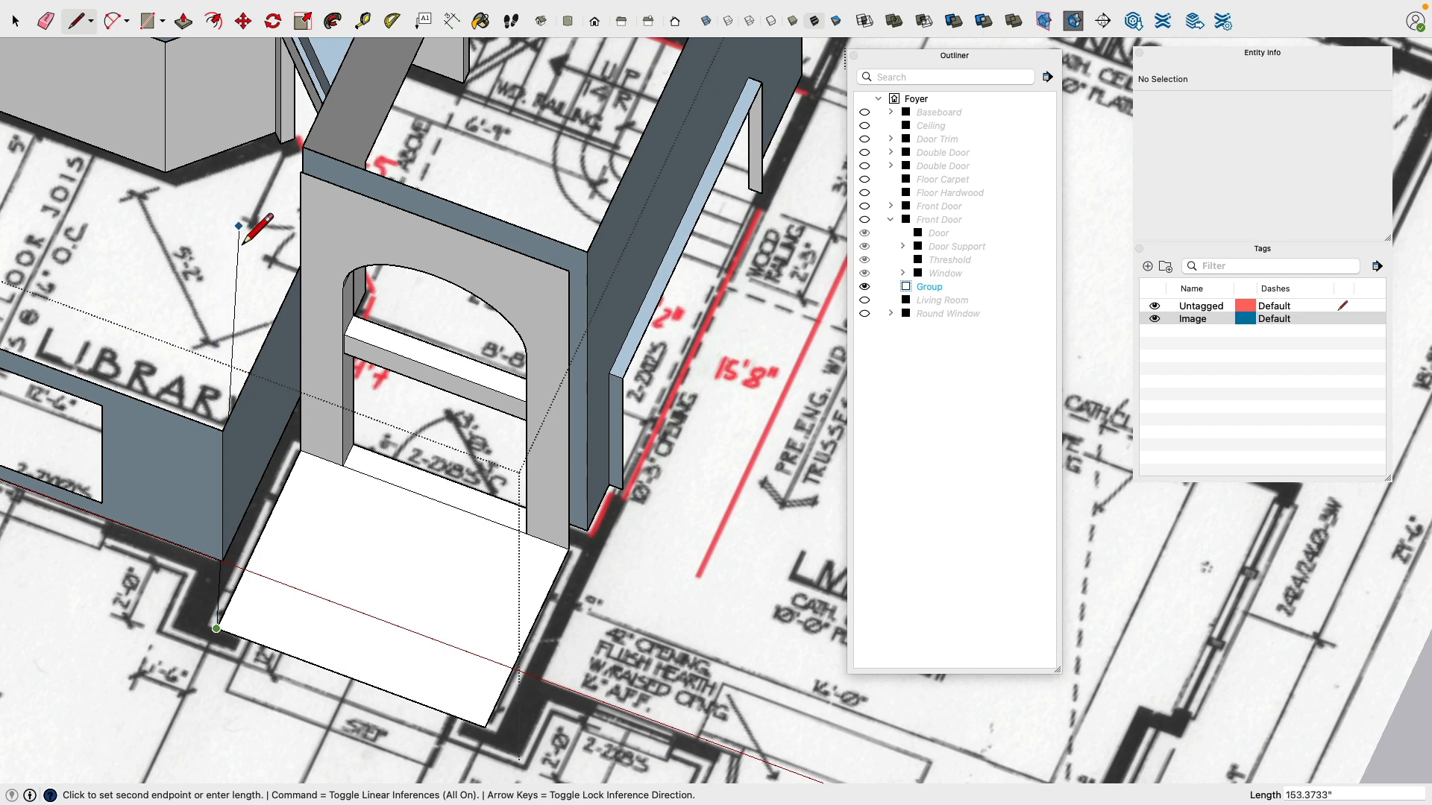
key("Up")
left_click(302, 187)
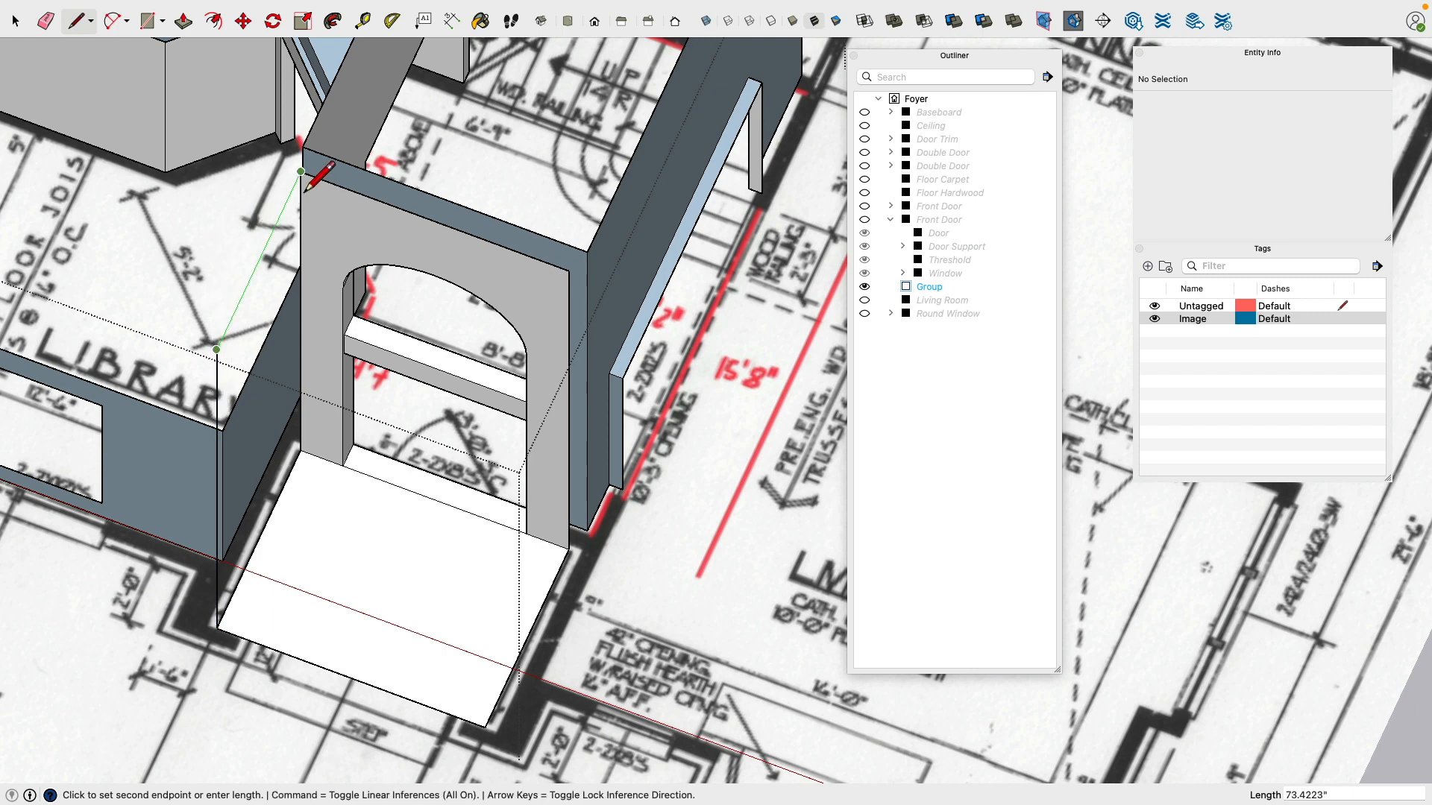
left_click(305, 190)
middle_click_drag(337, 317, 402, 252)
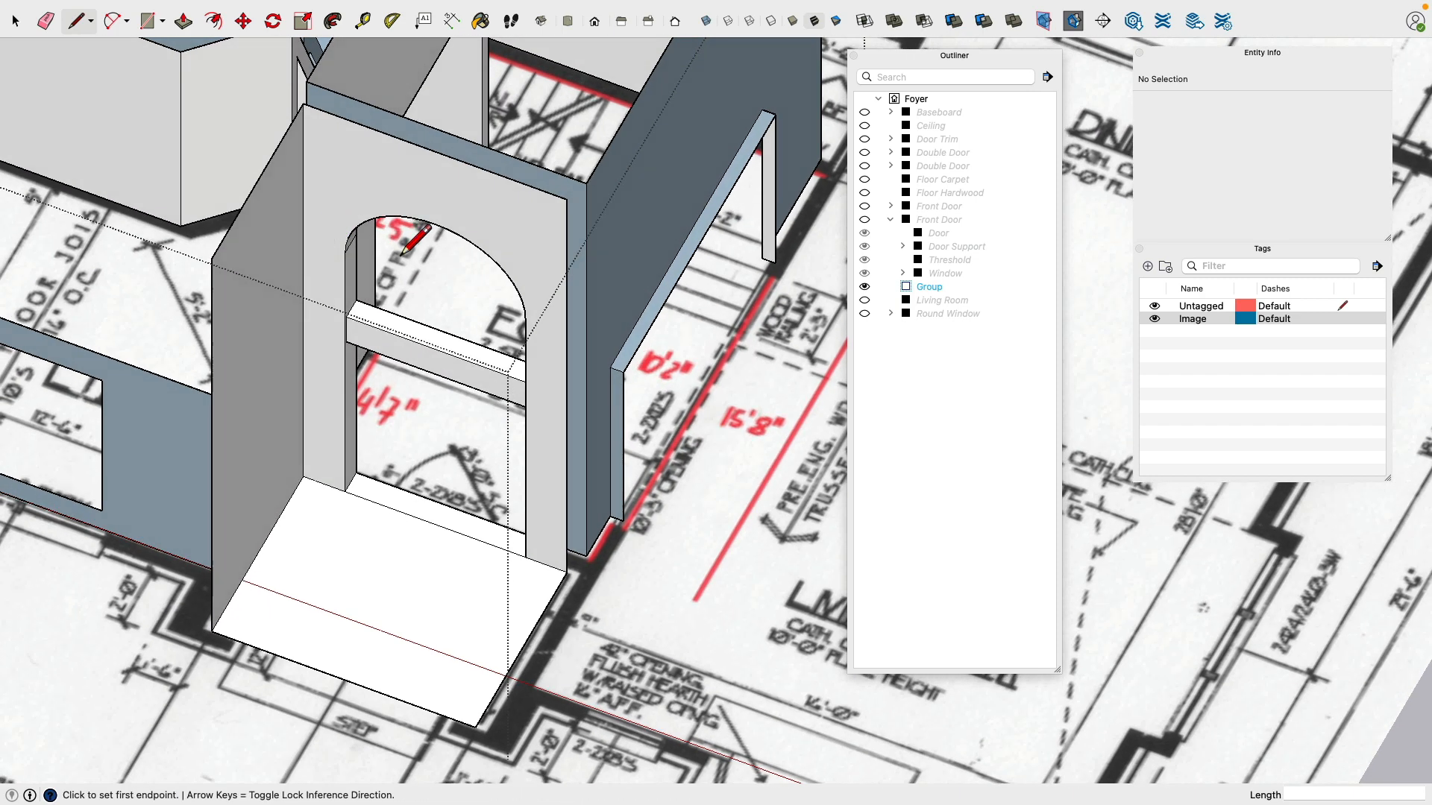
Step: Create the living-room-side porch wall with a 203" vertical line from the floor's front corner and a line back to the arched wall's top corner
left_click(475, 727)
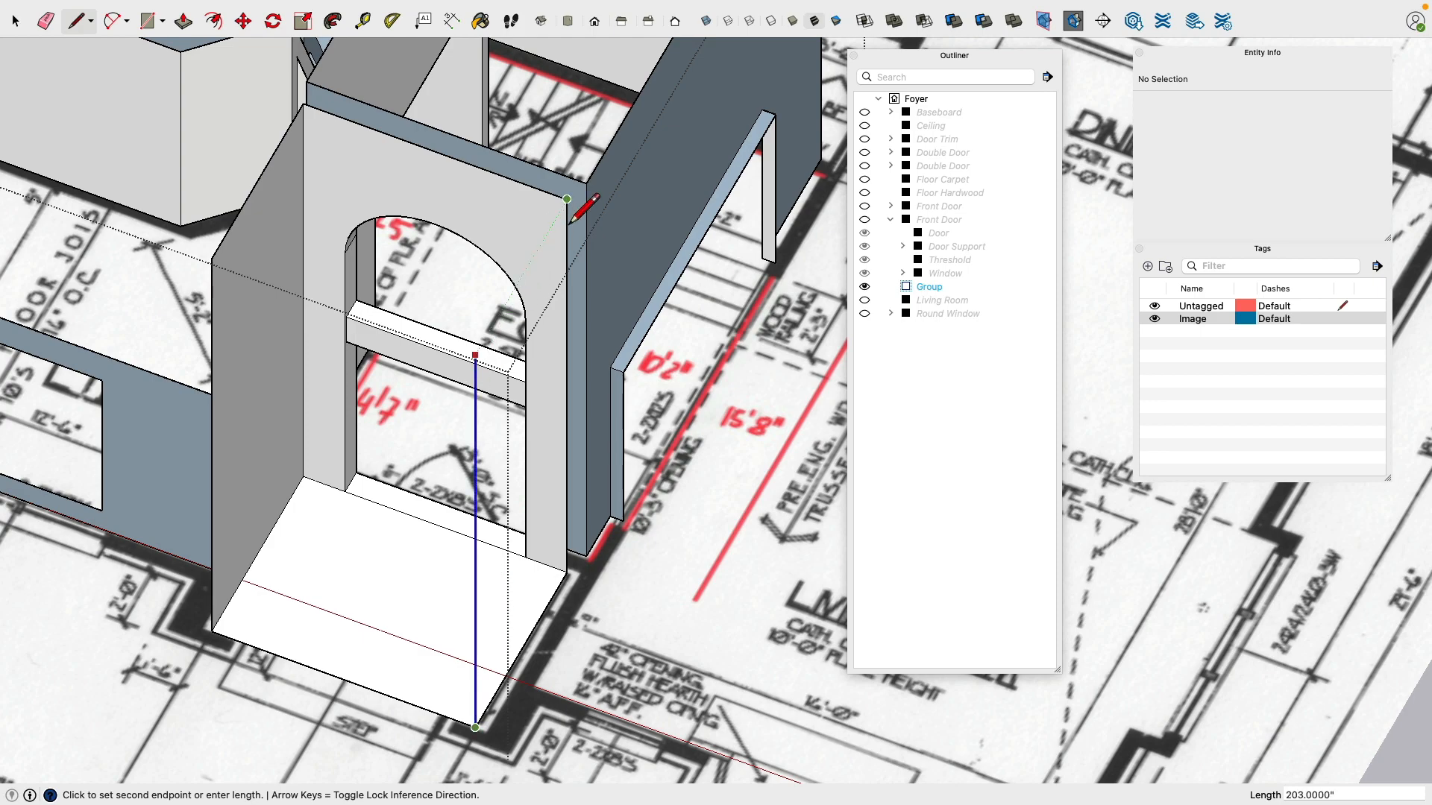
left_click(568, 202)
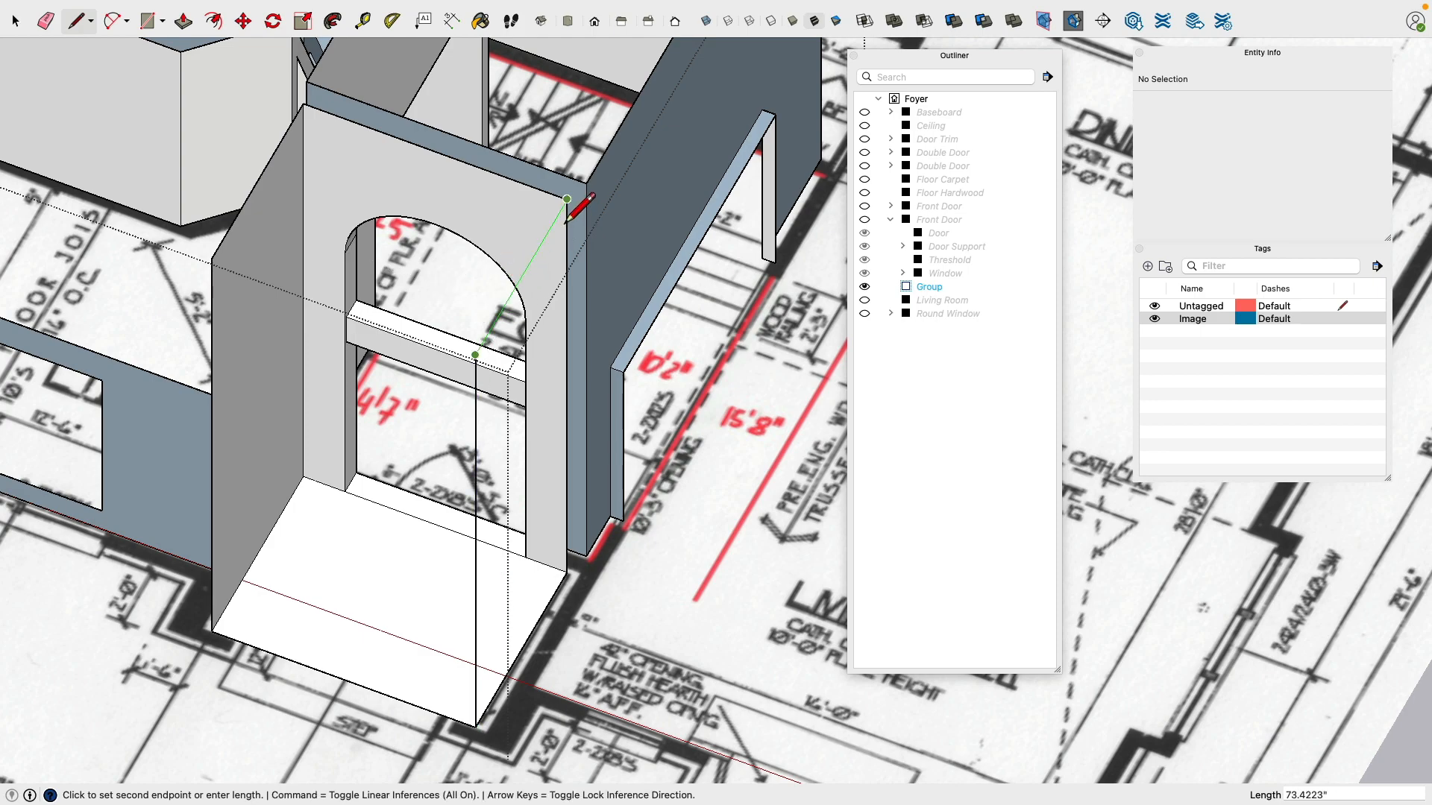
left_click(568, 200)
middle_click_drag(479, 399, 453, 173)
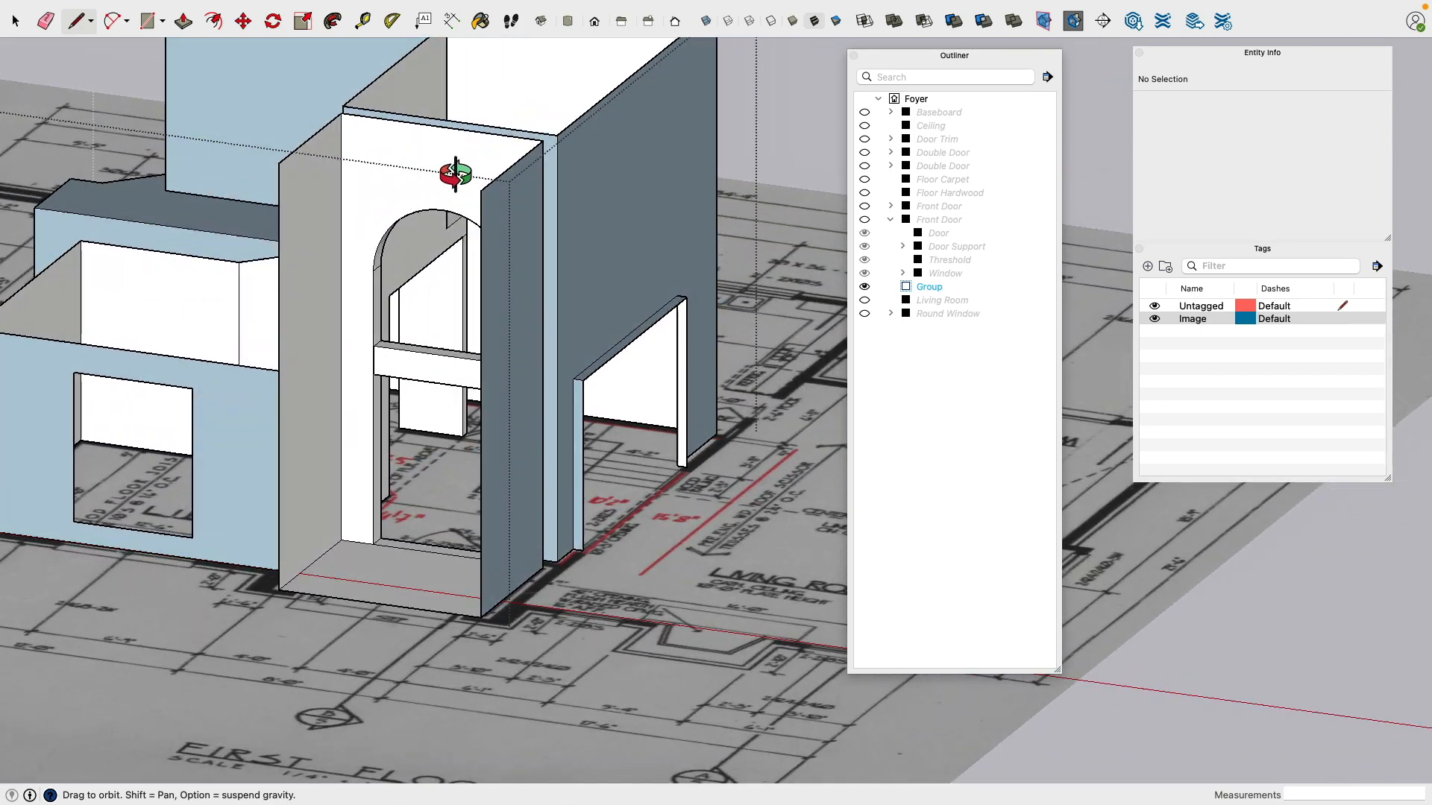
Step: Draw a 98" line joining the porch side walls' front top corners to form a ceiling, and remove the front face it creates
left_click(284, 181)
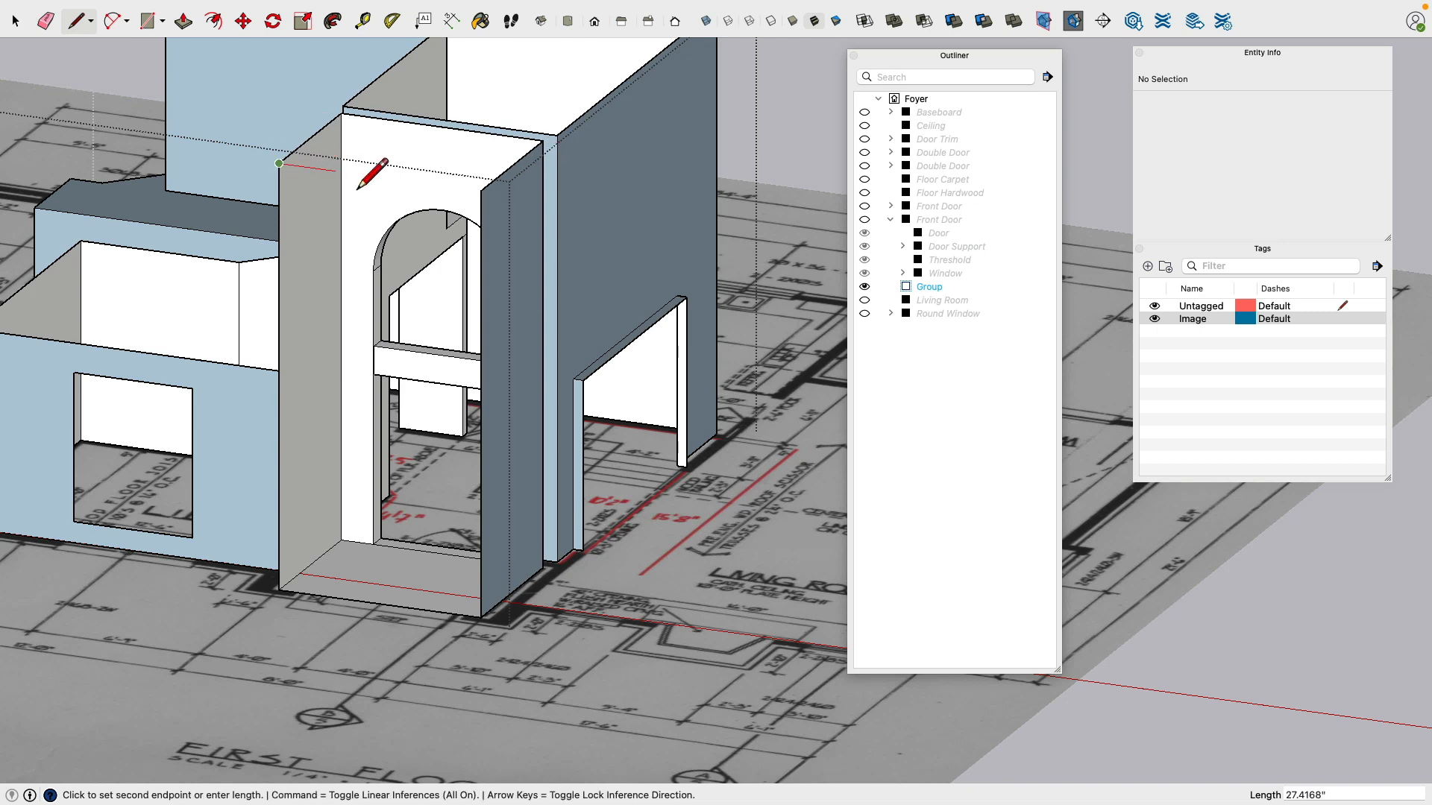
left_click(481, 191)
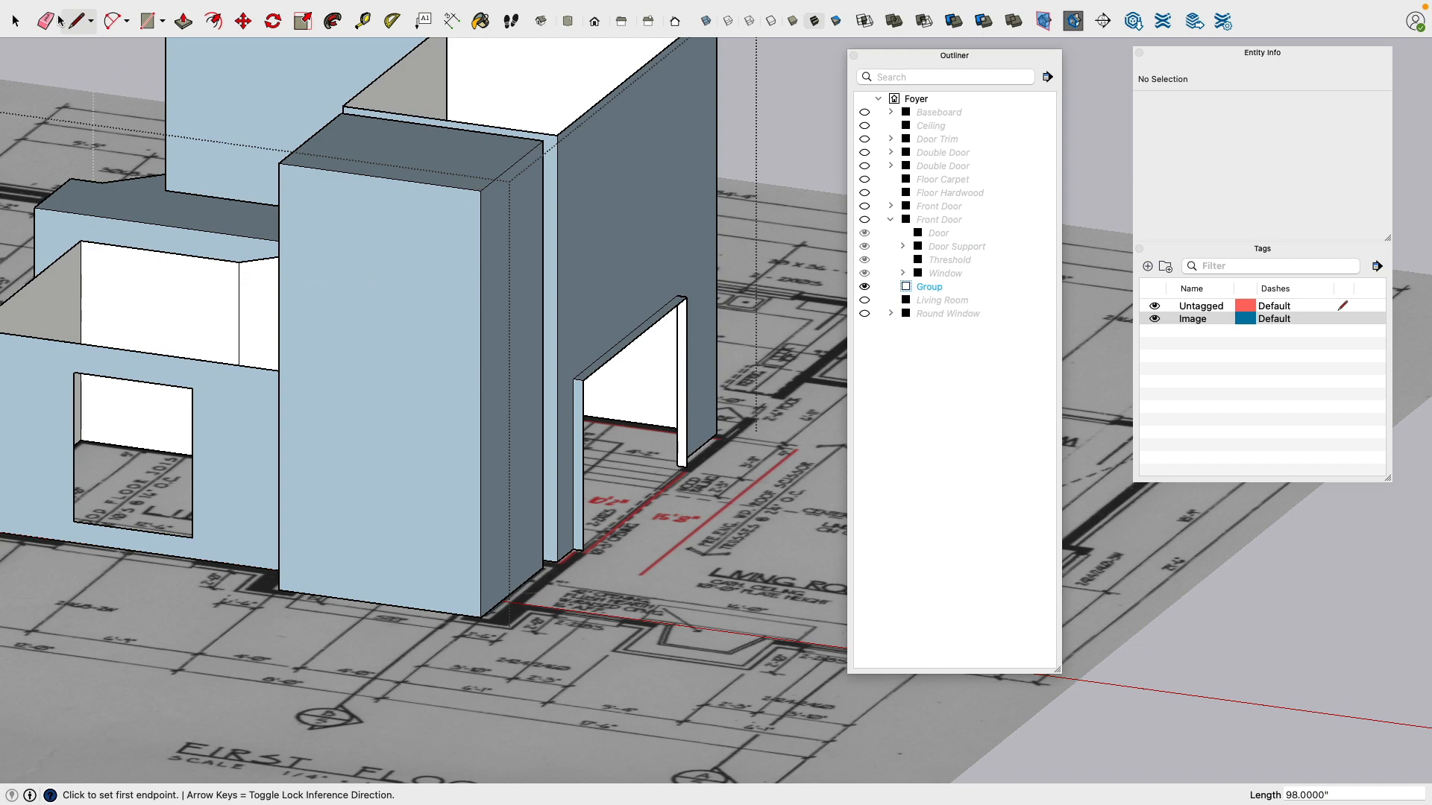
left_click(45, 21)
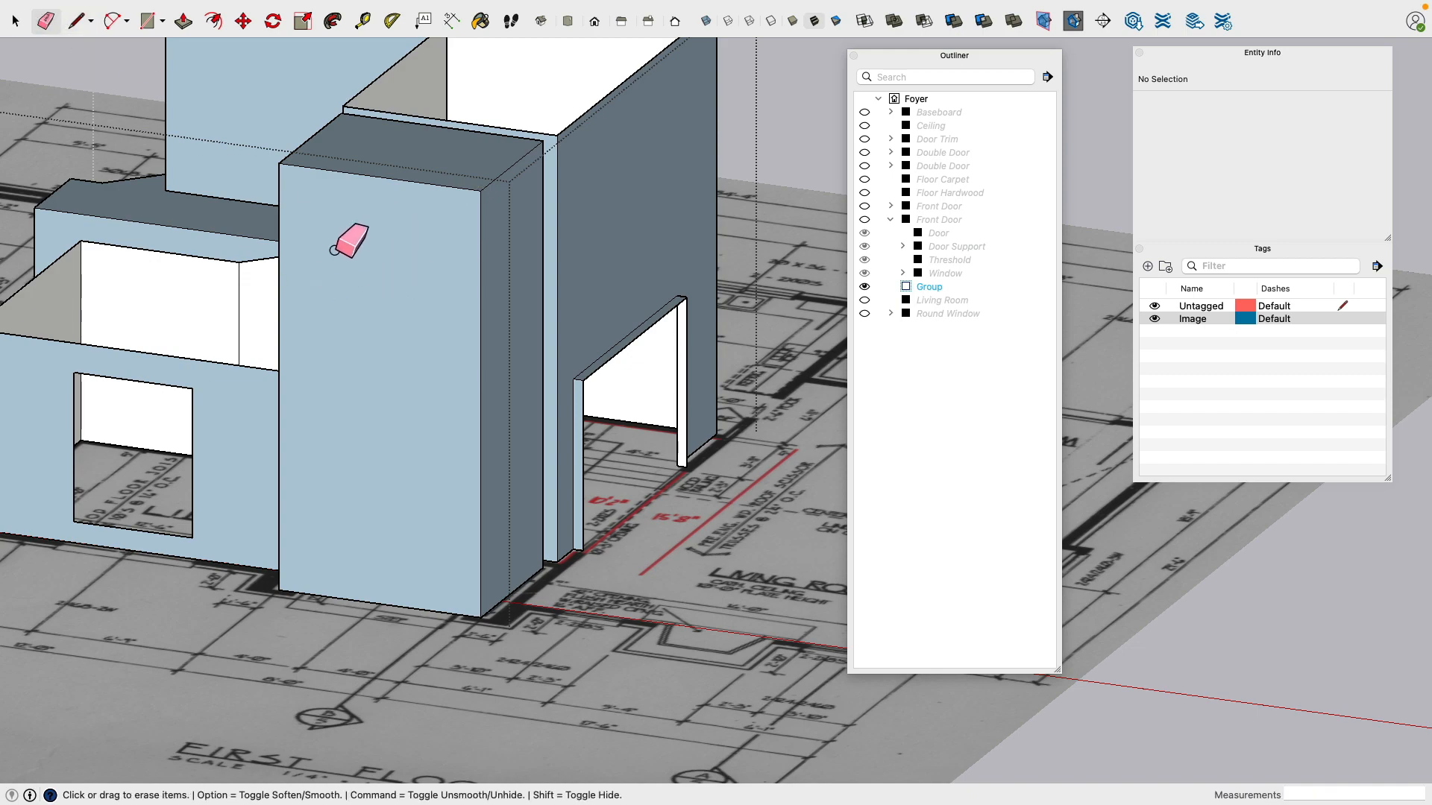
left_click(15, 21)
middle_click_drag(330, 262, 383, 504)
key("super+Tab")
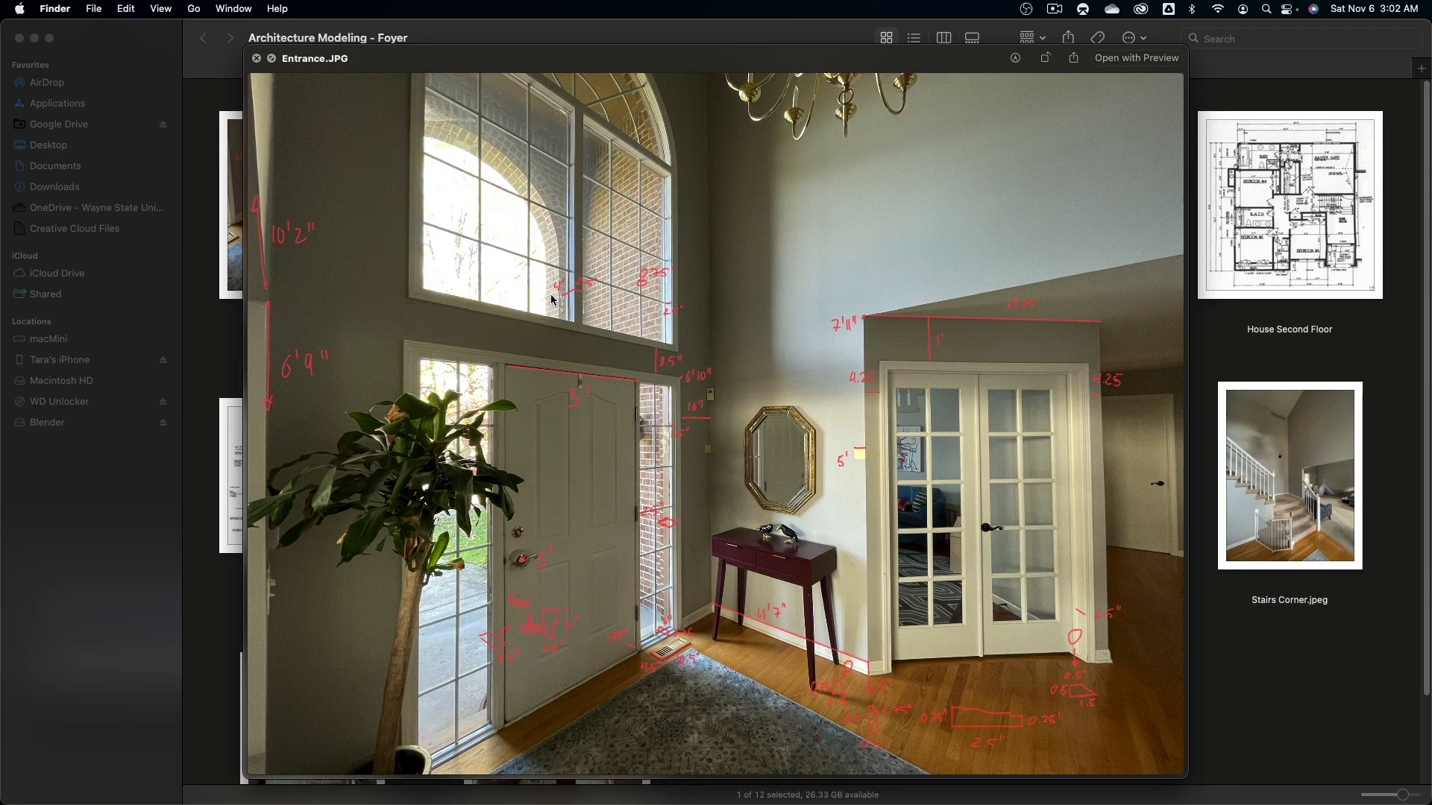
key("super+Tab")
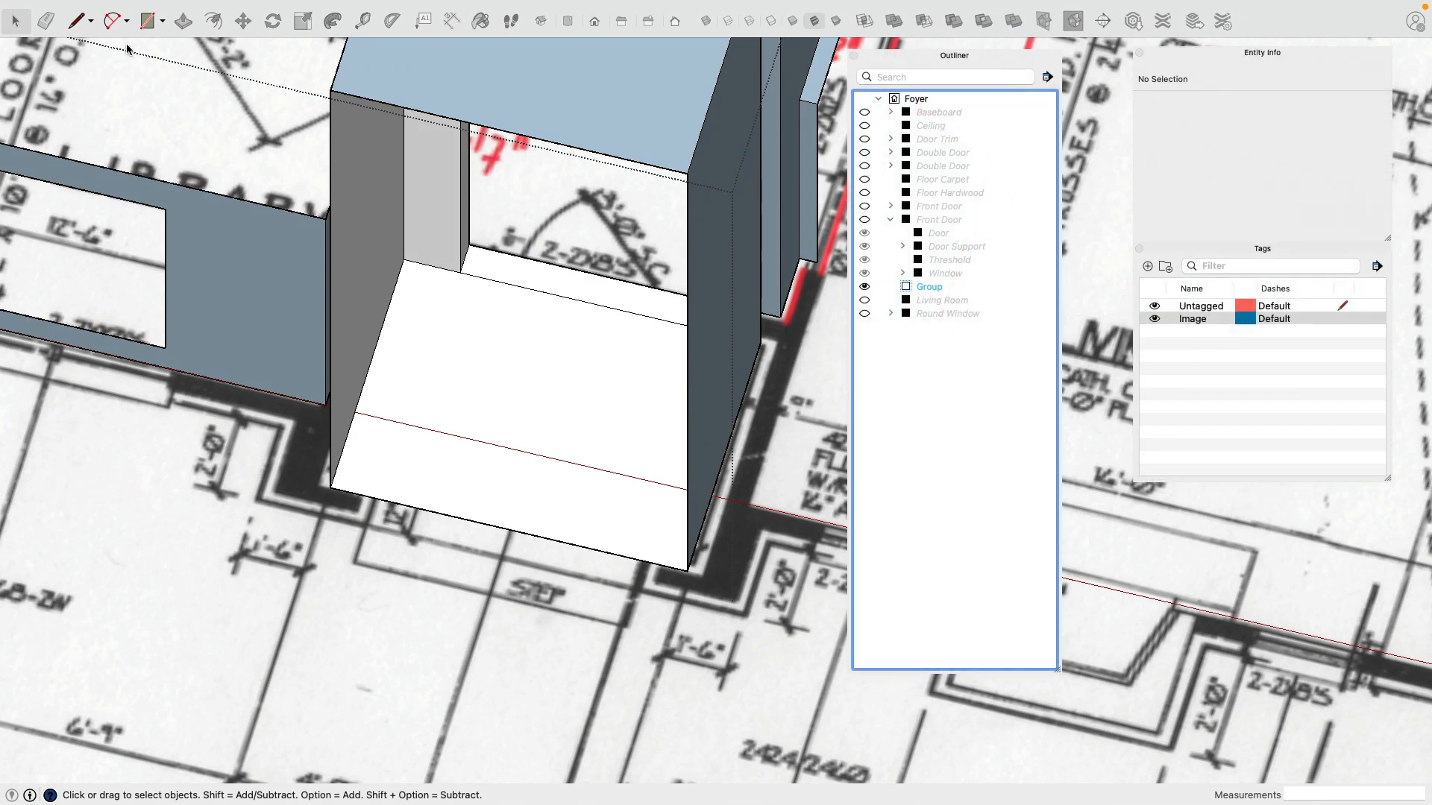
left_click(74, 21)
scroll(376, 496, "up", 2)
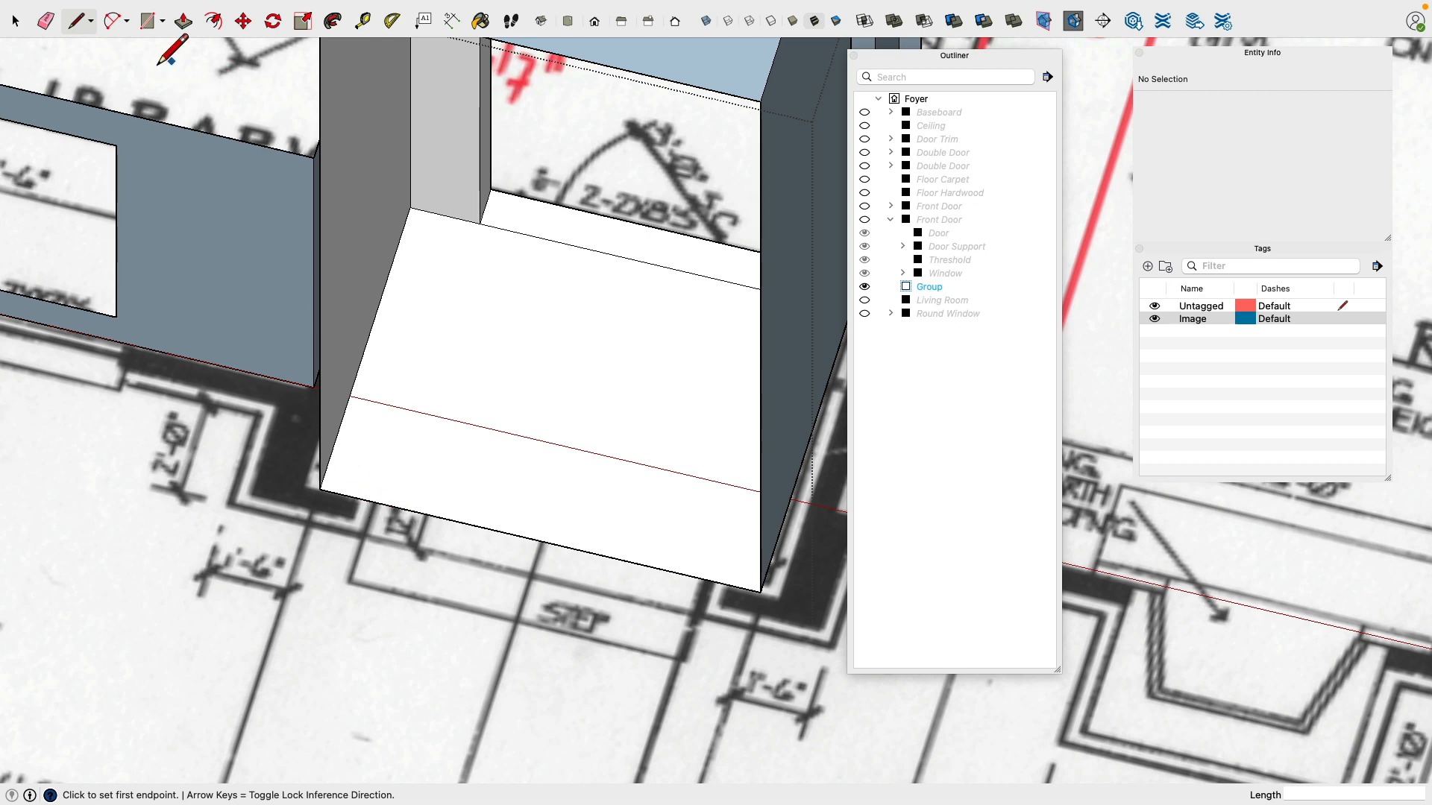
left_click(362, 21)
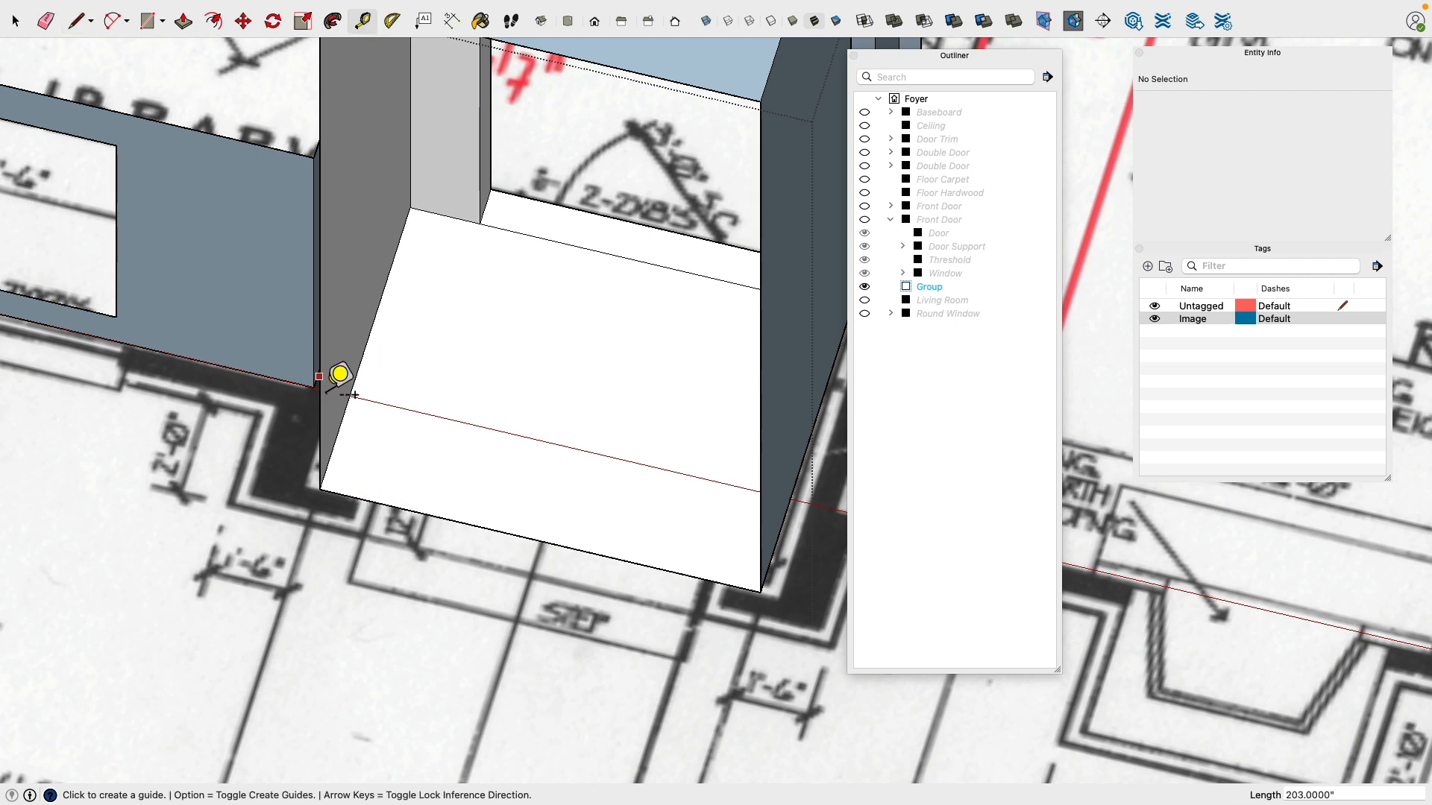
left_click(319, 377)
key("Escape")
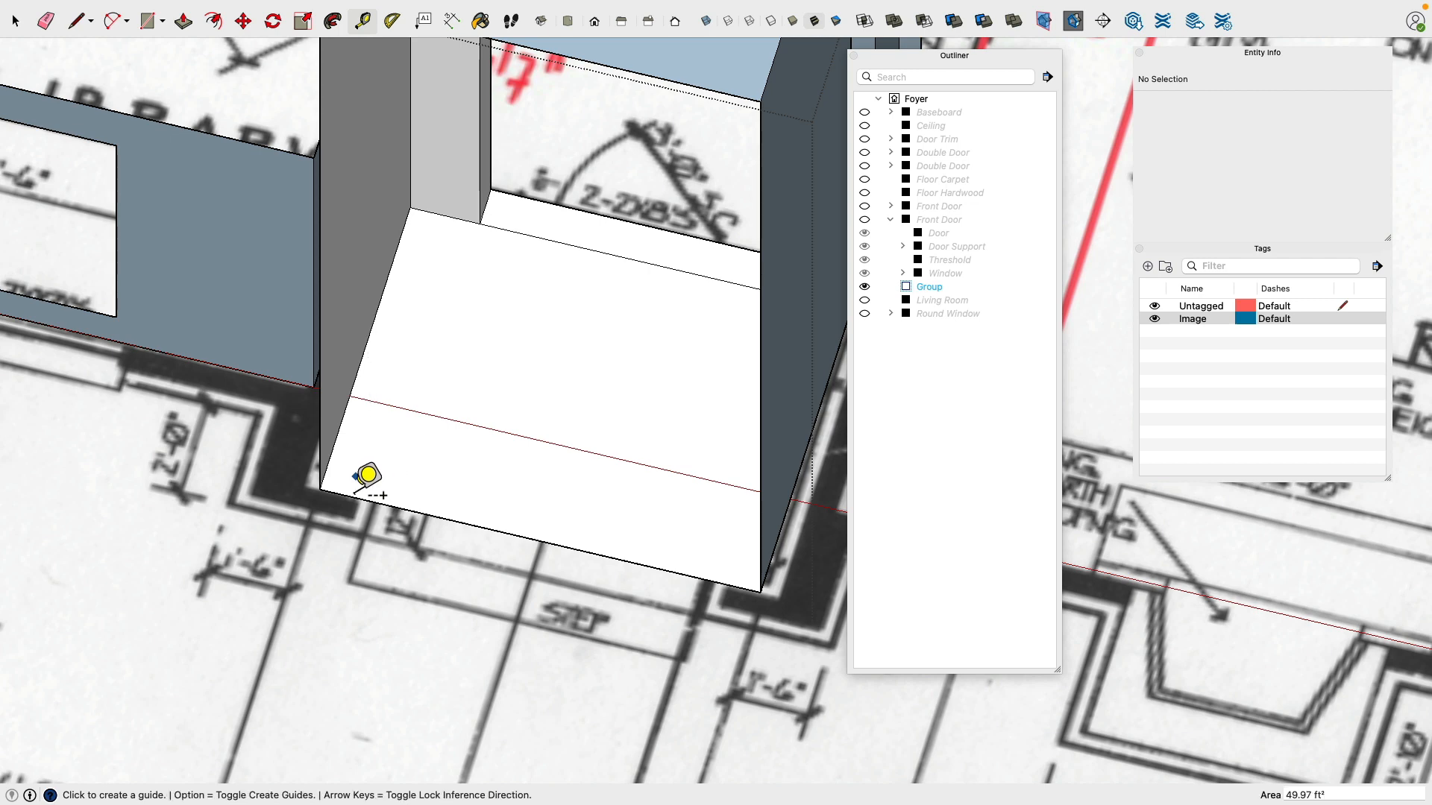
left_click(319, 467)
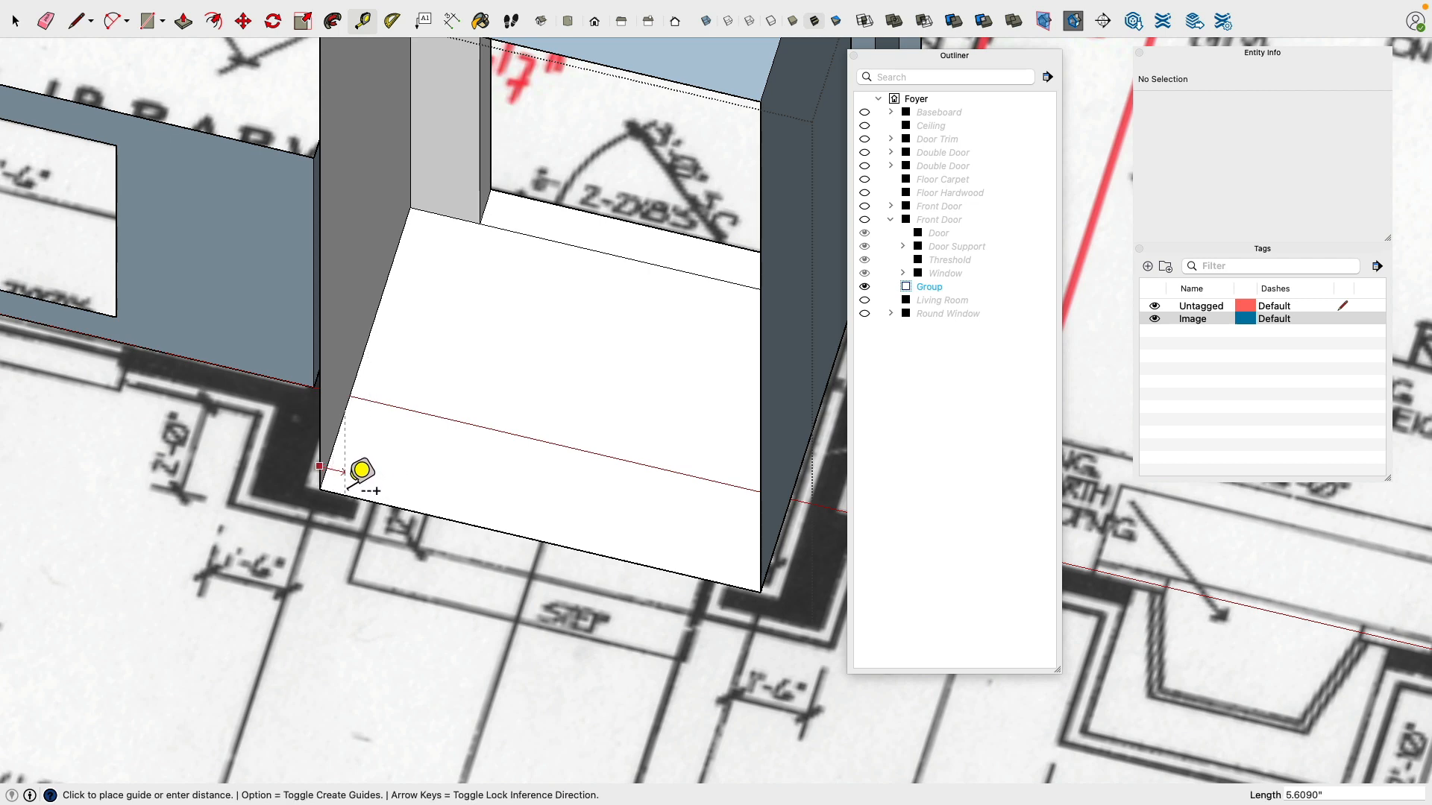
key("Escape")
left_click(329, 460)
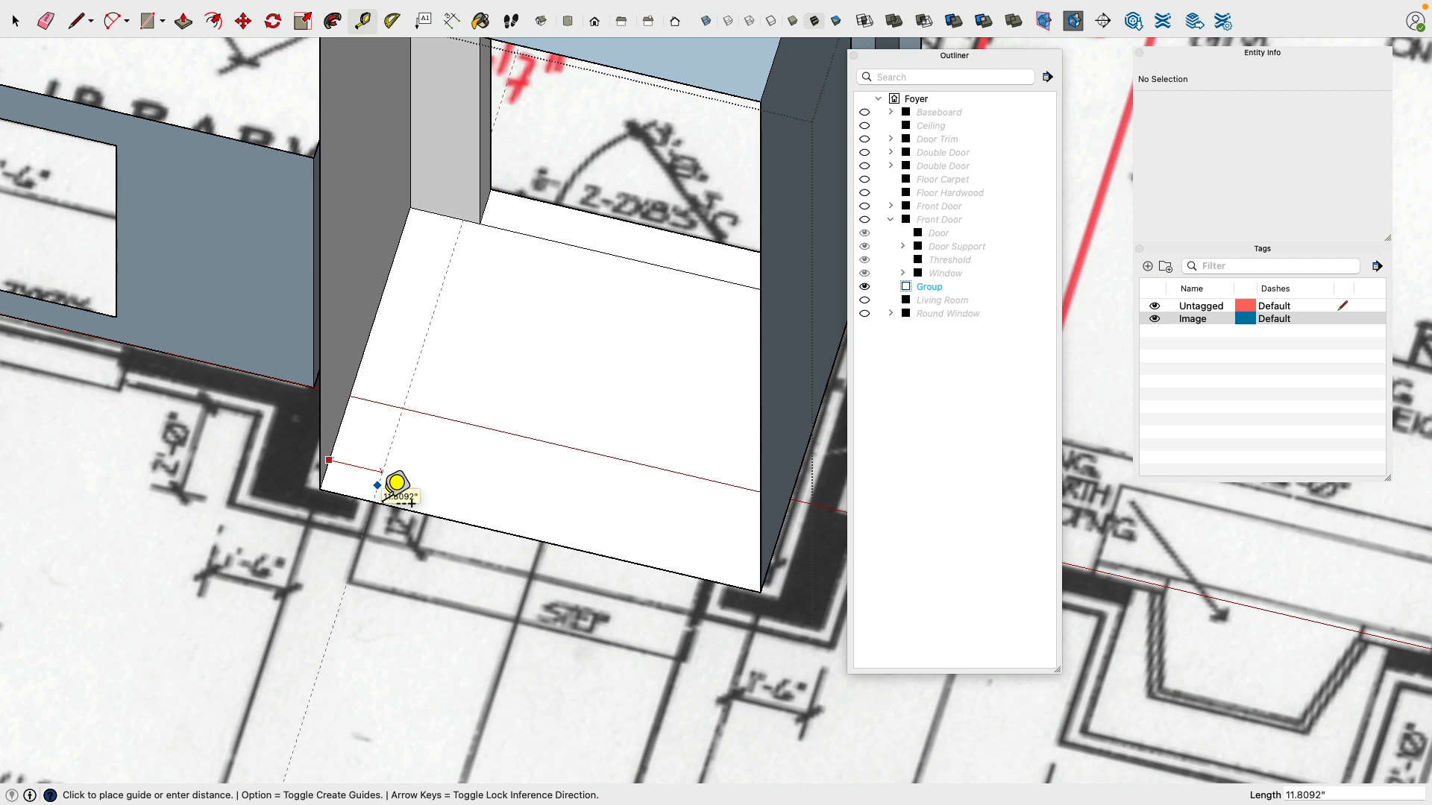
key("Escape")
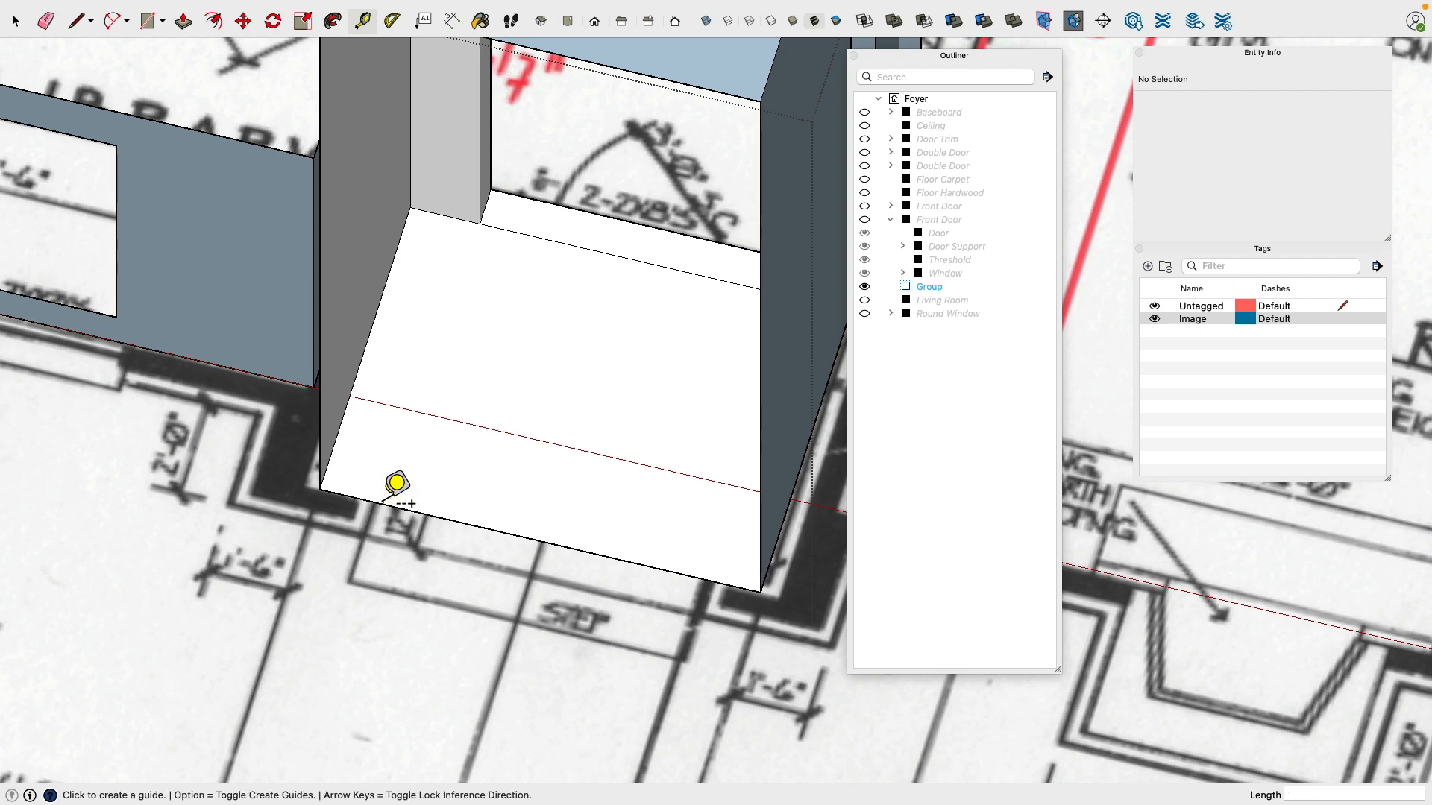
Step: Delete the porch floor face to expose the floor plan underneath
left_click(15, 21)
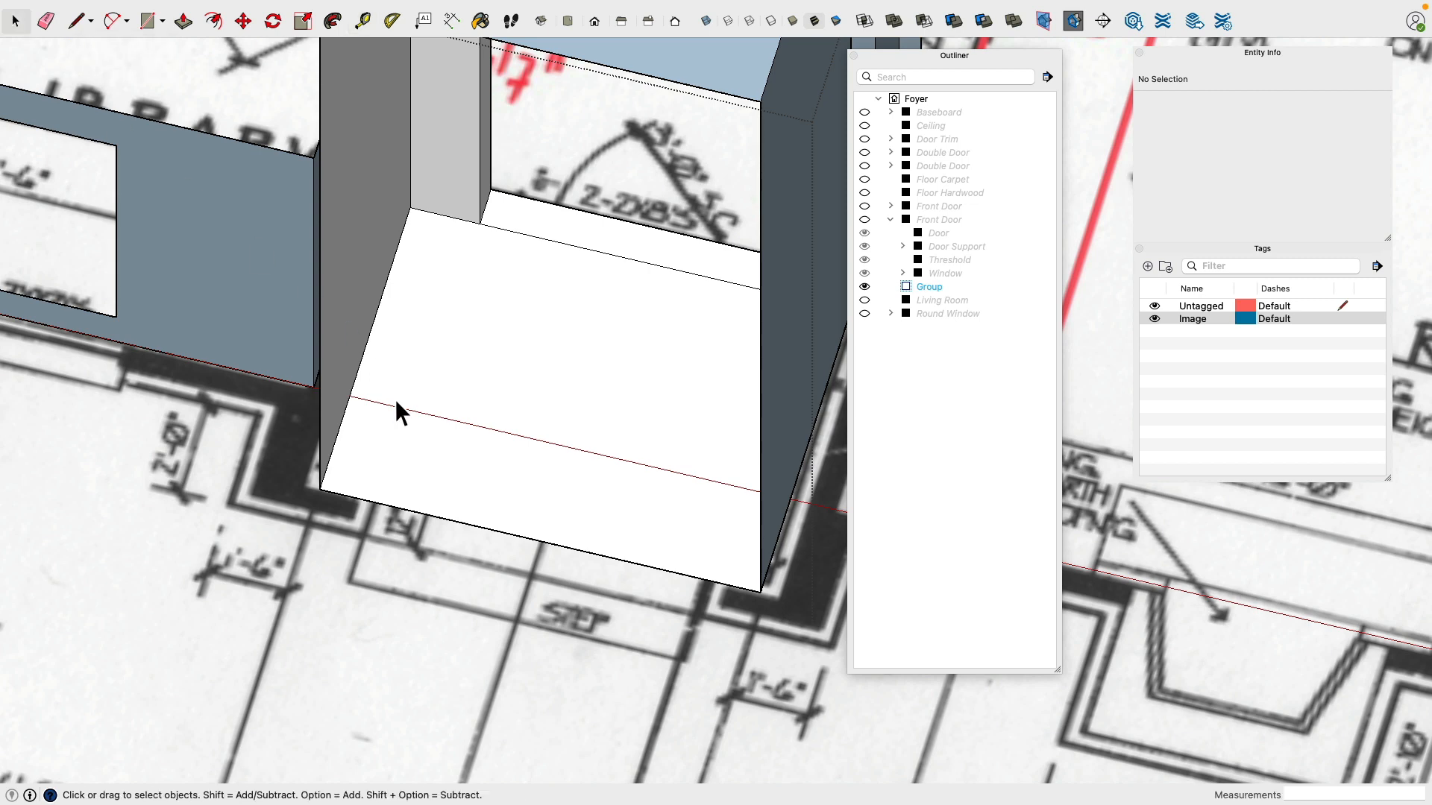
left_click(403, 511)
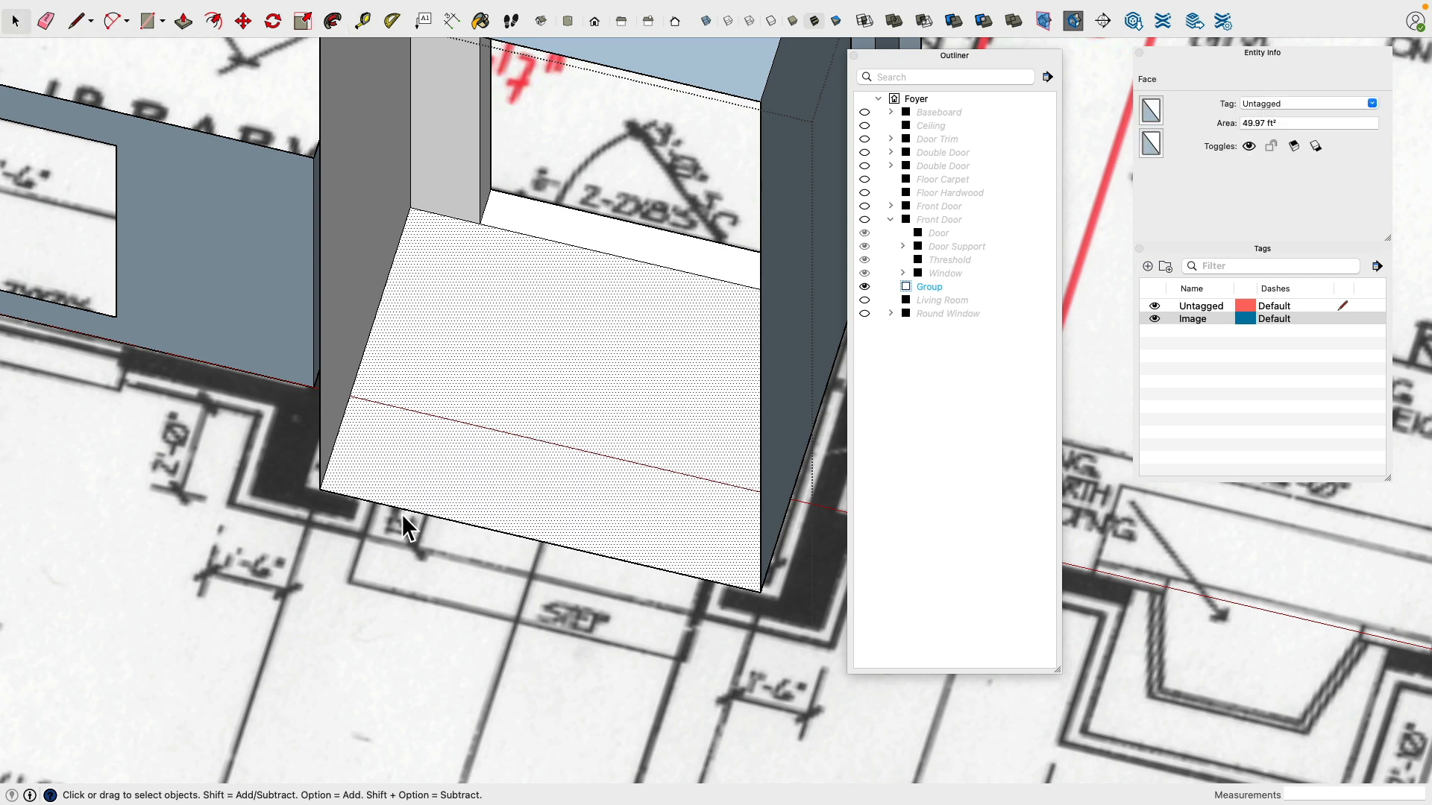
key("Delete")
Step: Draw a 12" line inward from each porch side wall's front bottom corner, following the wall returns on the floor plan
left_click(74, 21)
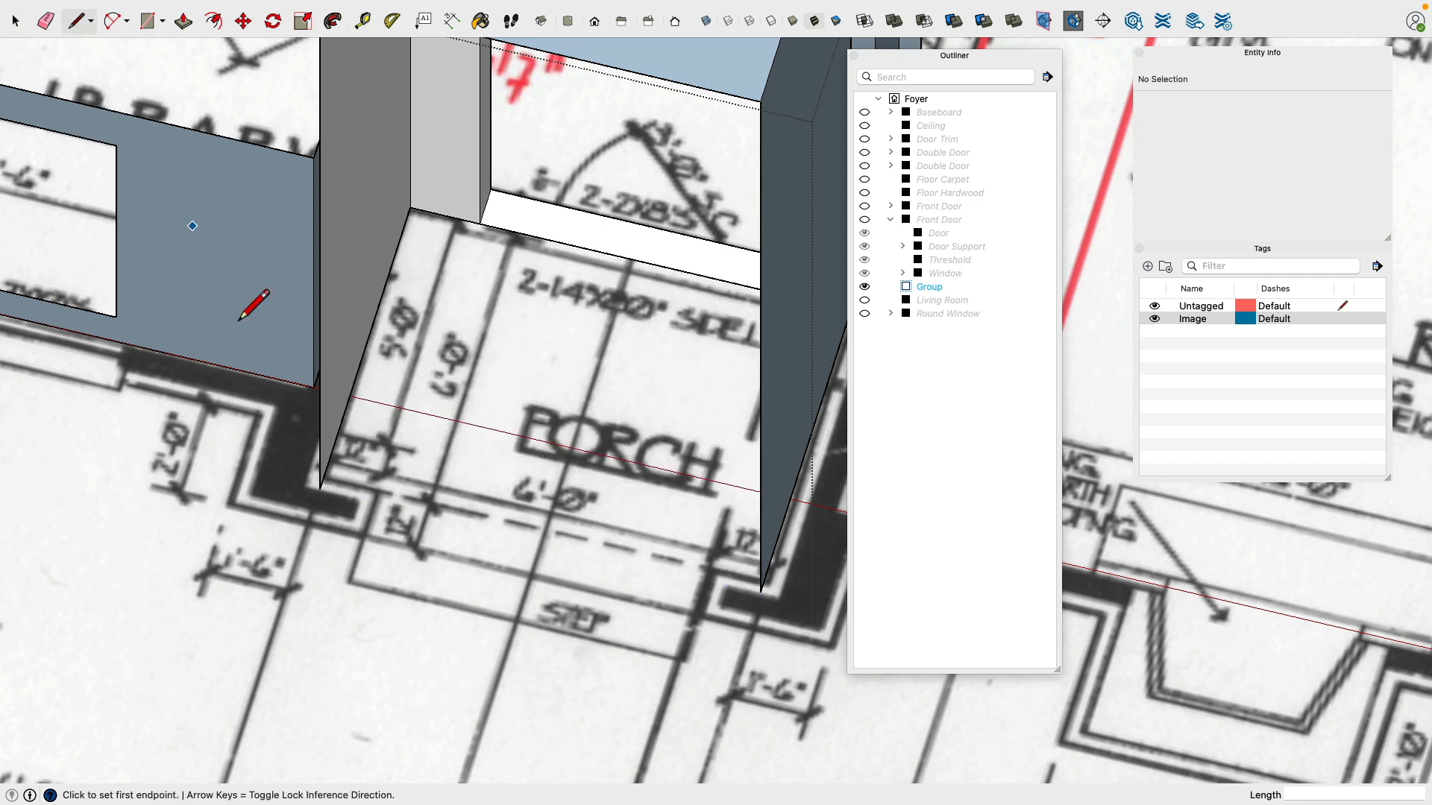
left_click(319, 489)
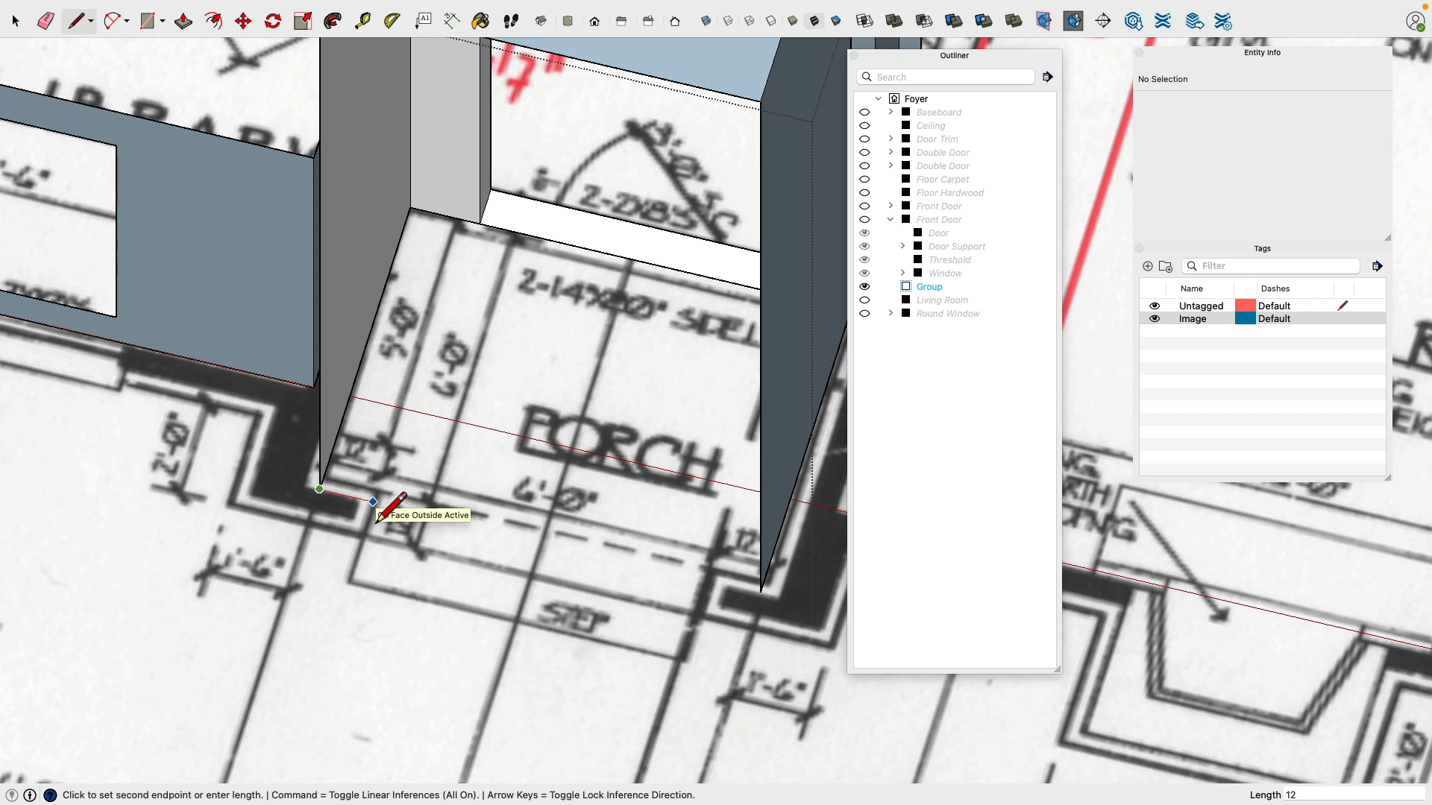
key("Return")
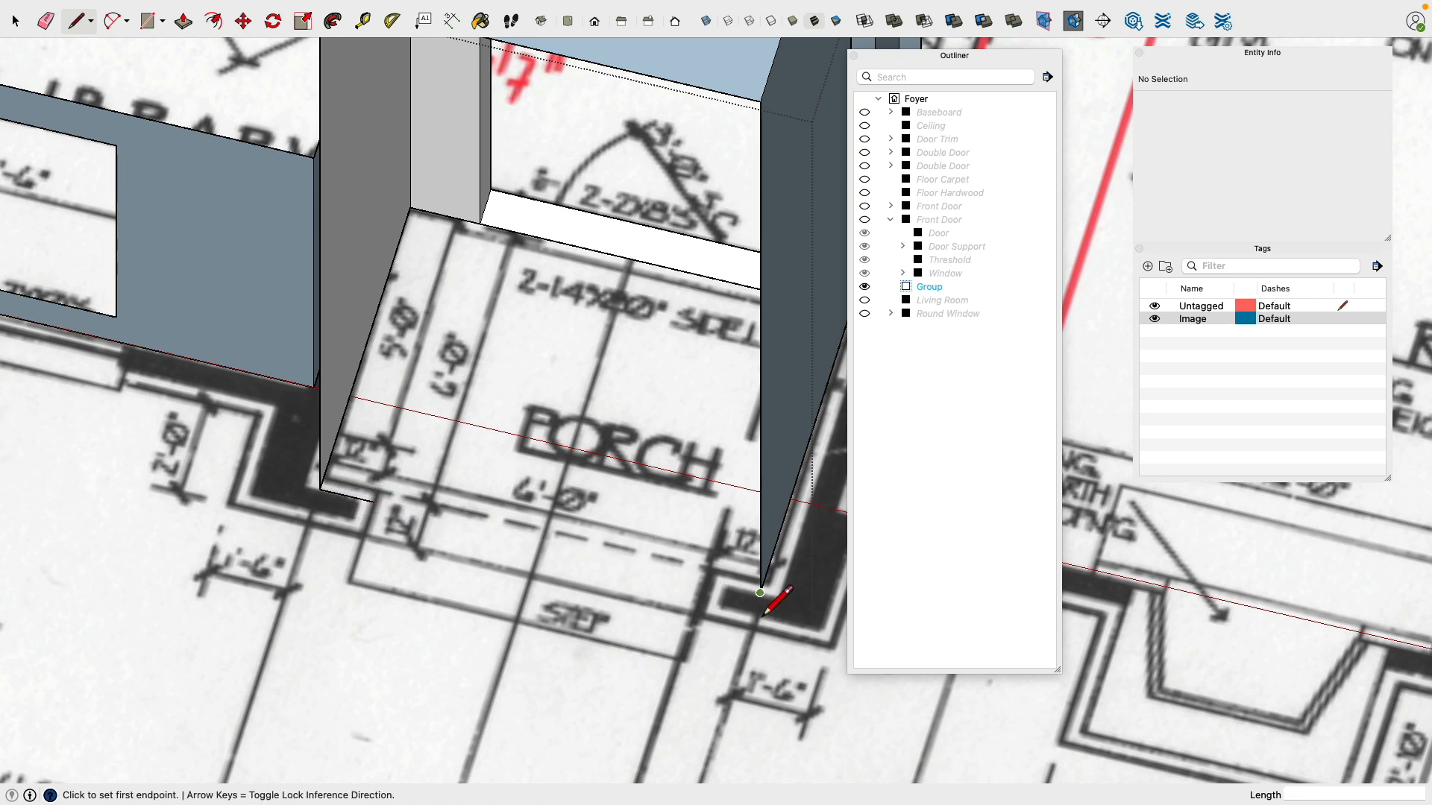
left_click(760, 593)
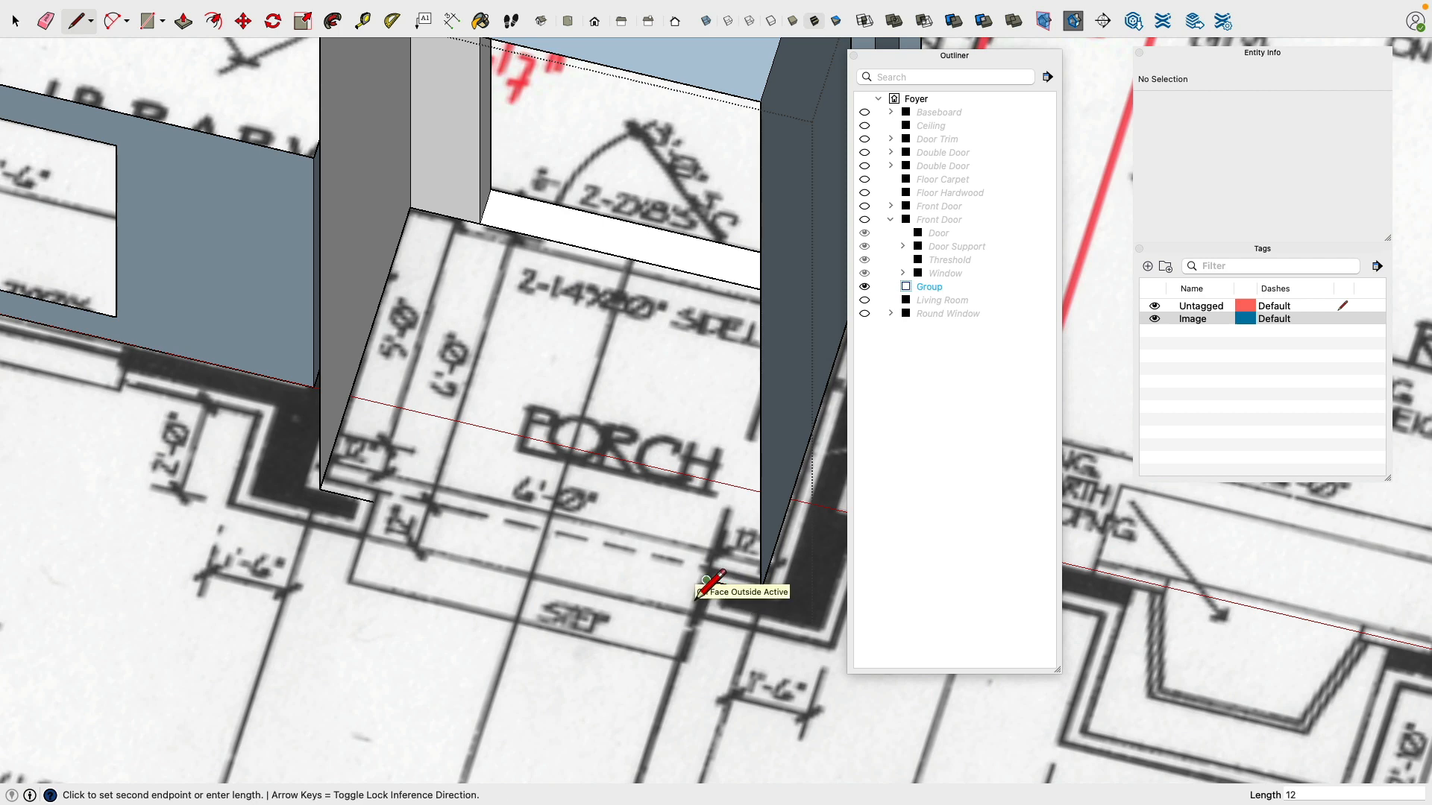
key("Return")
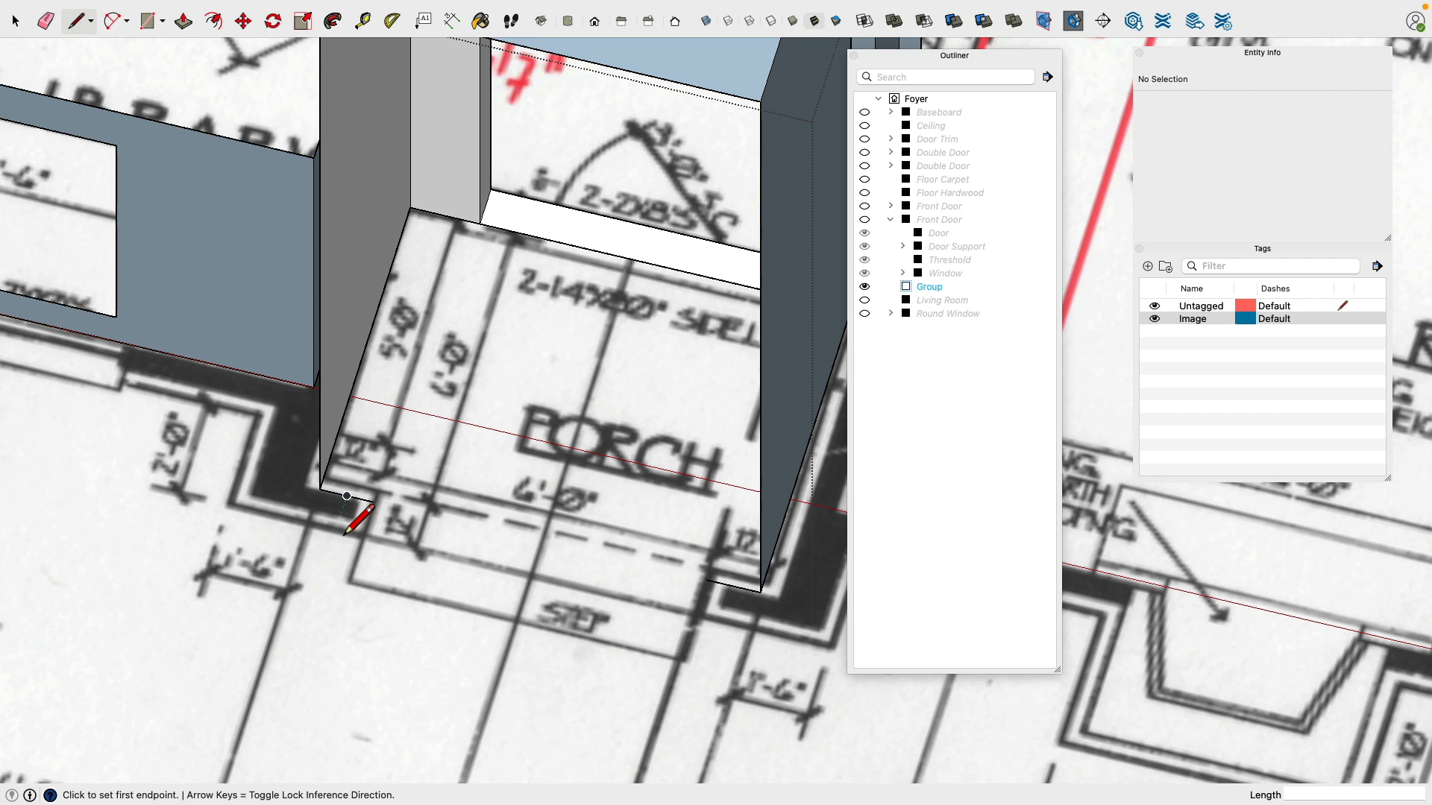
Step: Extend the inner end of each 12" line 13" outward and connect the two outer ends to re-form the porch floor
left_click(374, 502)
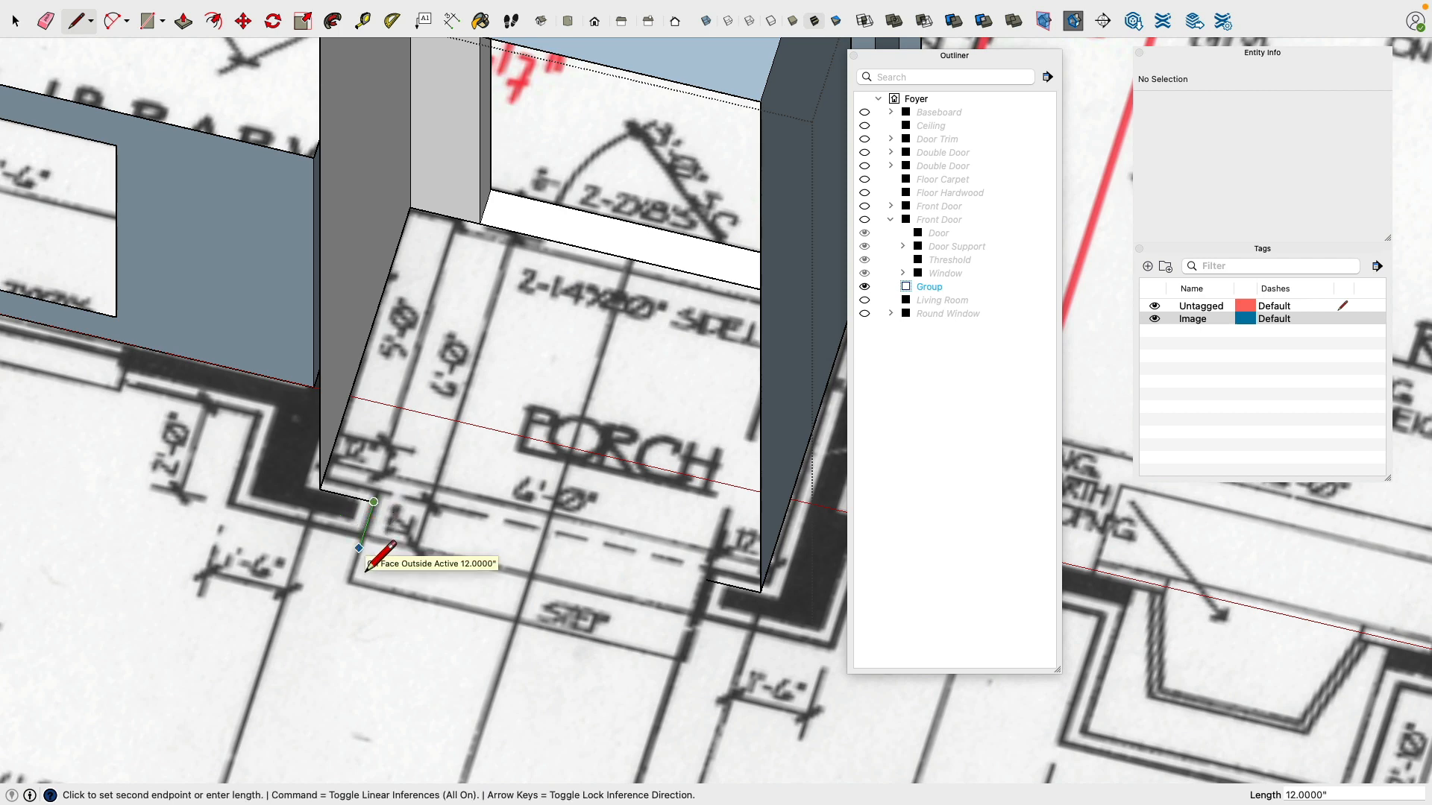
key("Return")
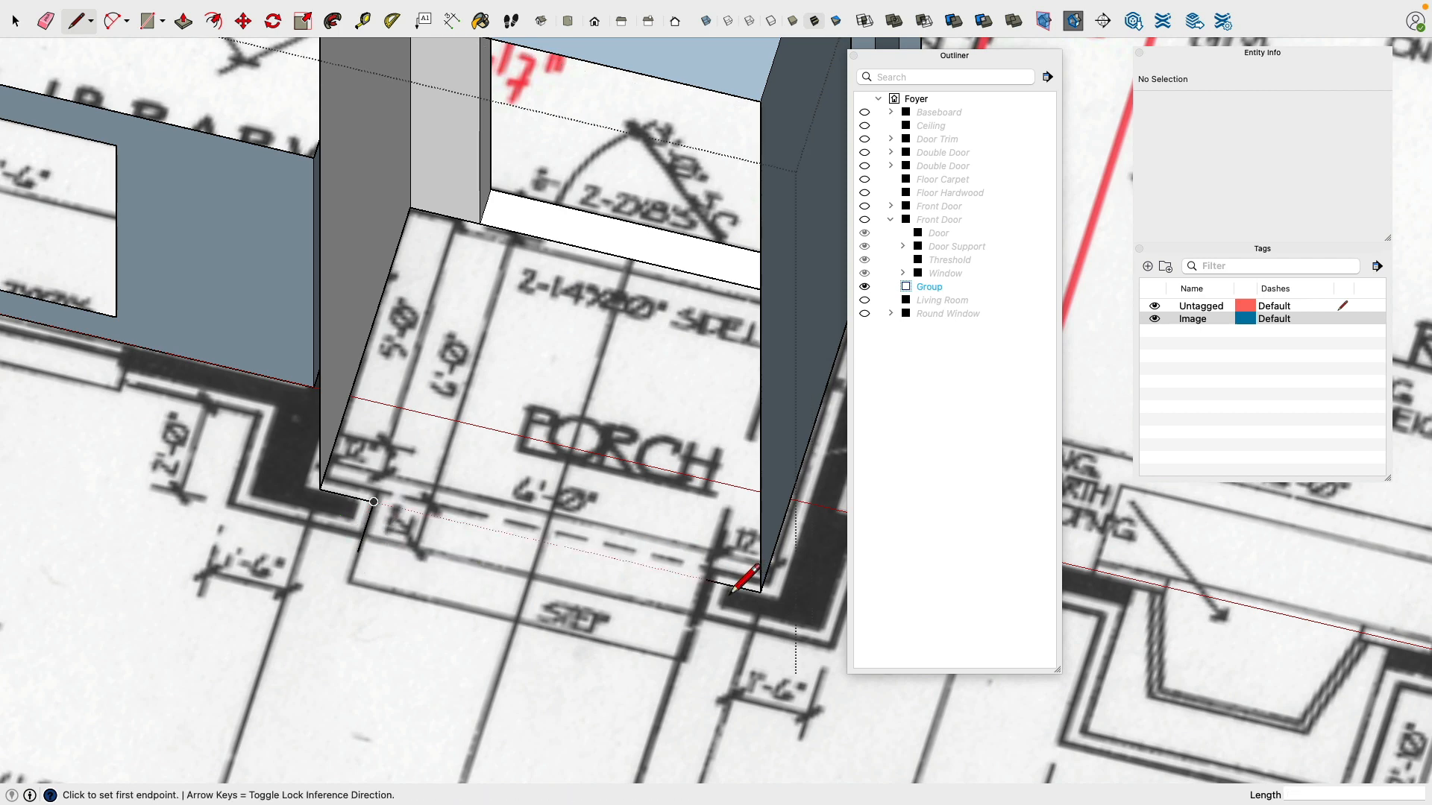
left_click(706, 580)
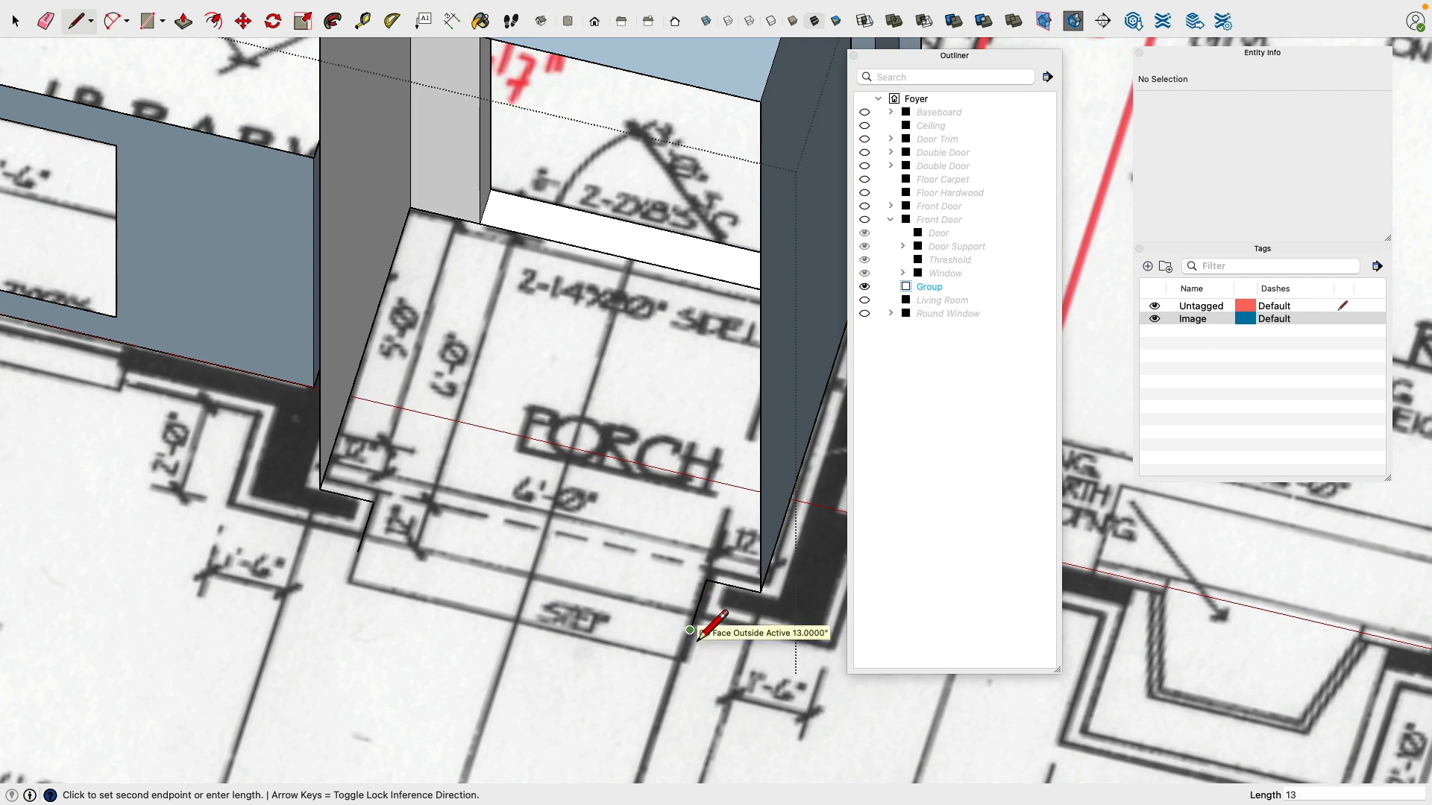
type("13")
key("Return")
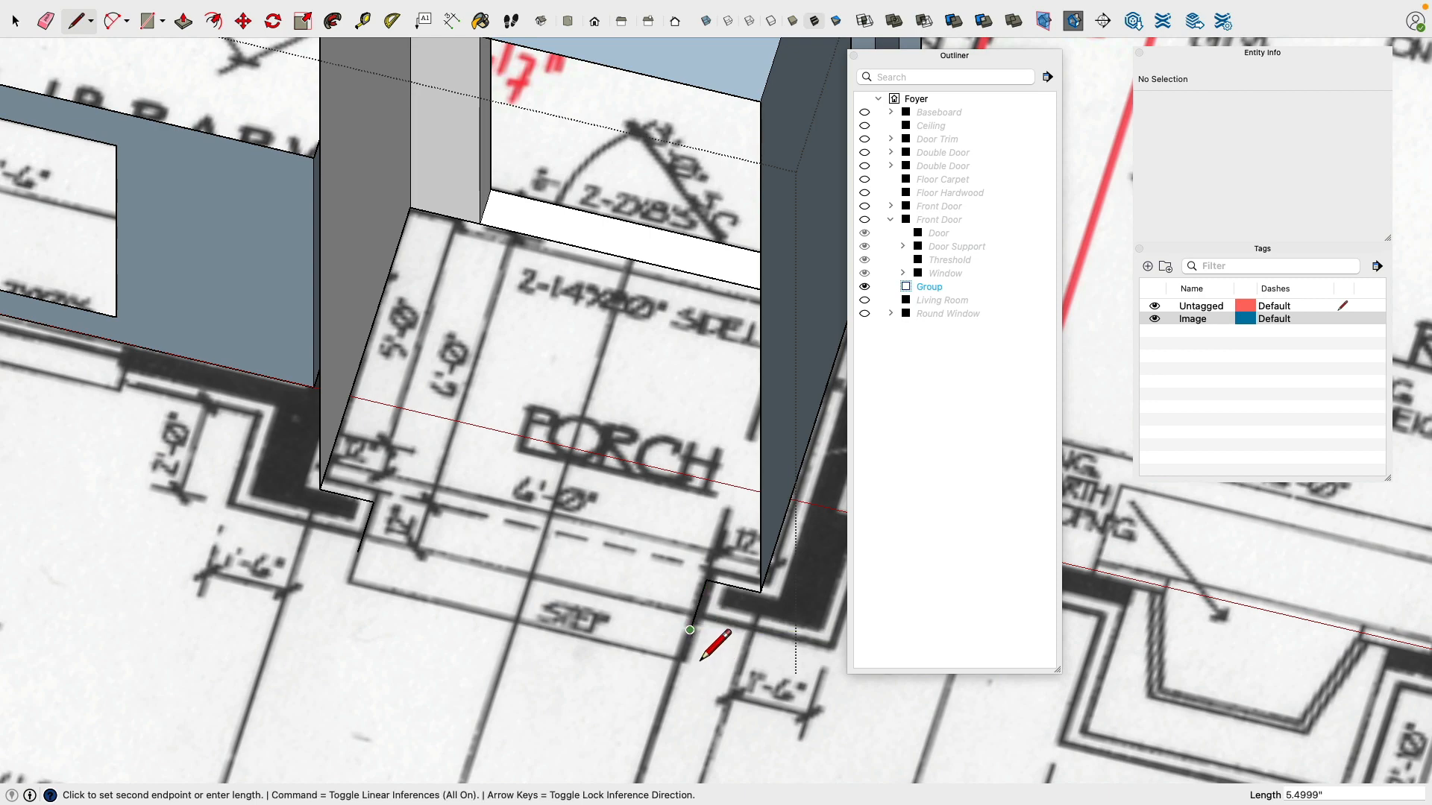
left_click(361, 553)
Step: Build the library-side porch return as partial-height 12" and 13" wall faces, drawing vertical and top edges from the floor's corners
middle_click_drag(468, 535, 463, 444)
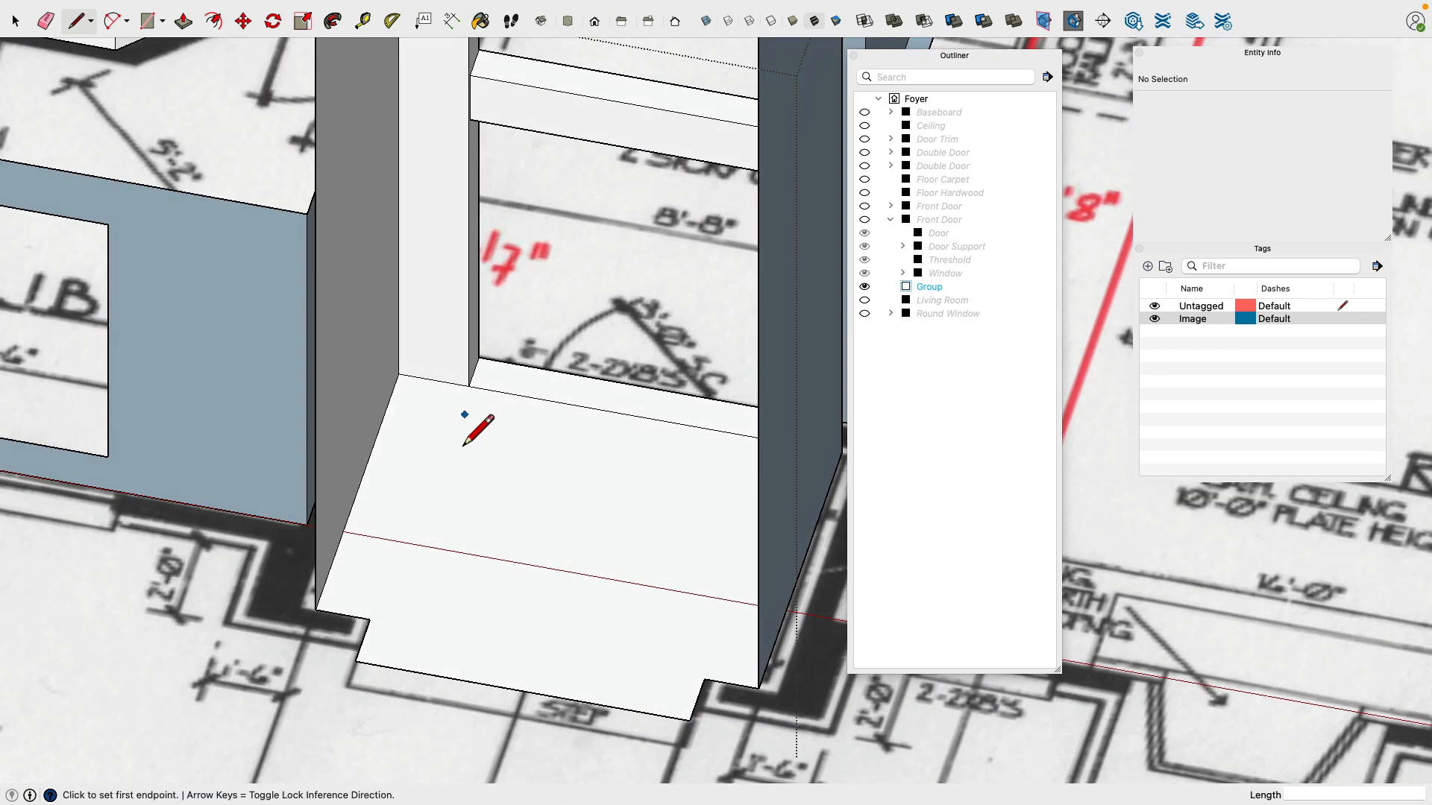
scroll(382, 633, "down", 3)
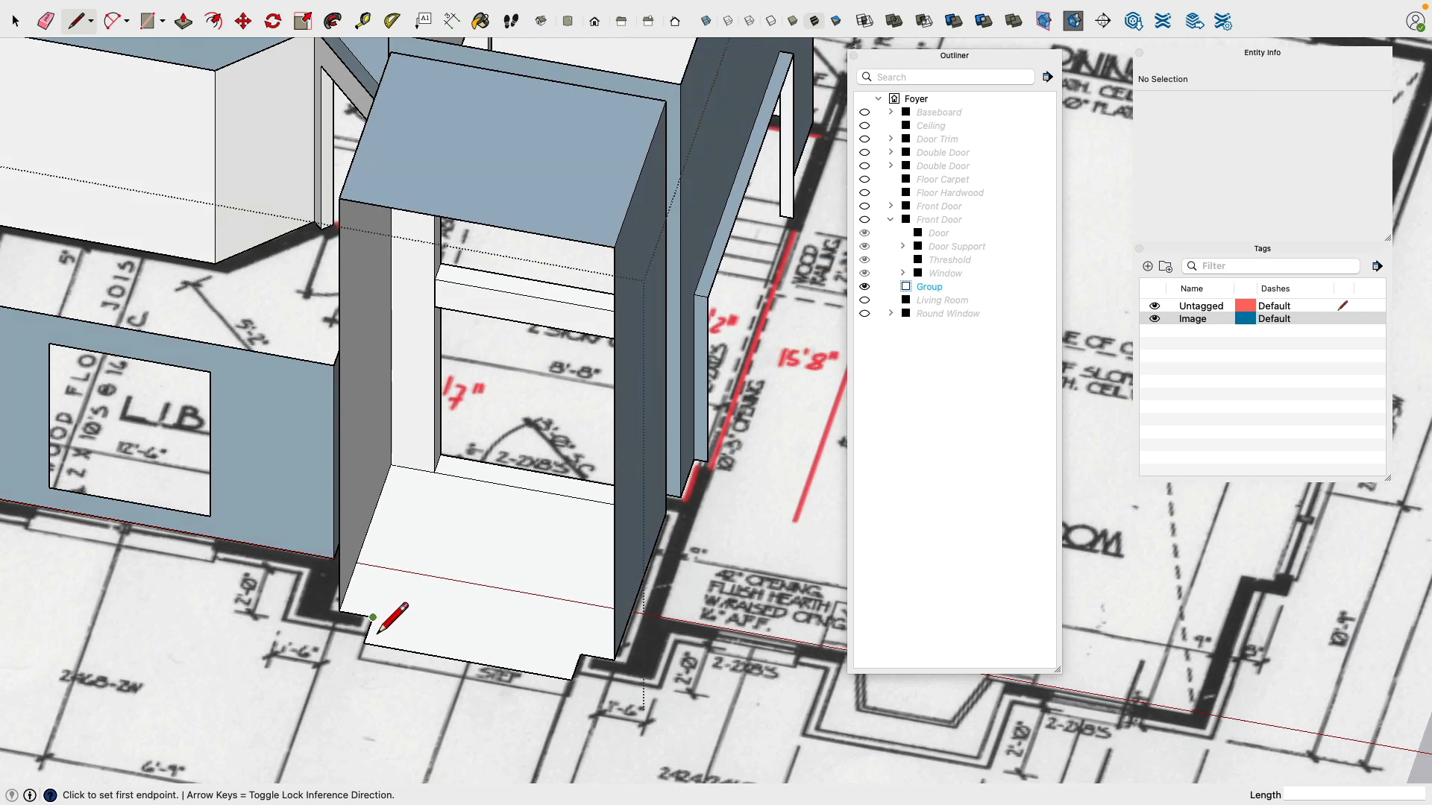
left_click(374, 620)
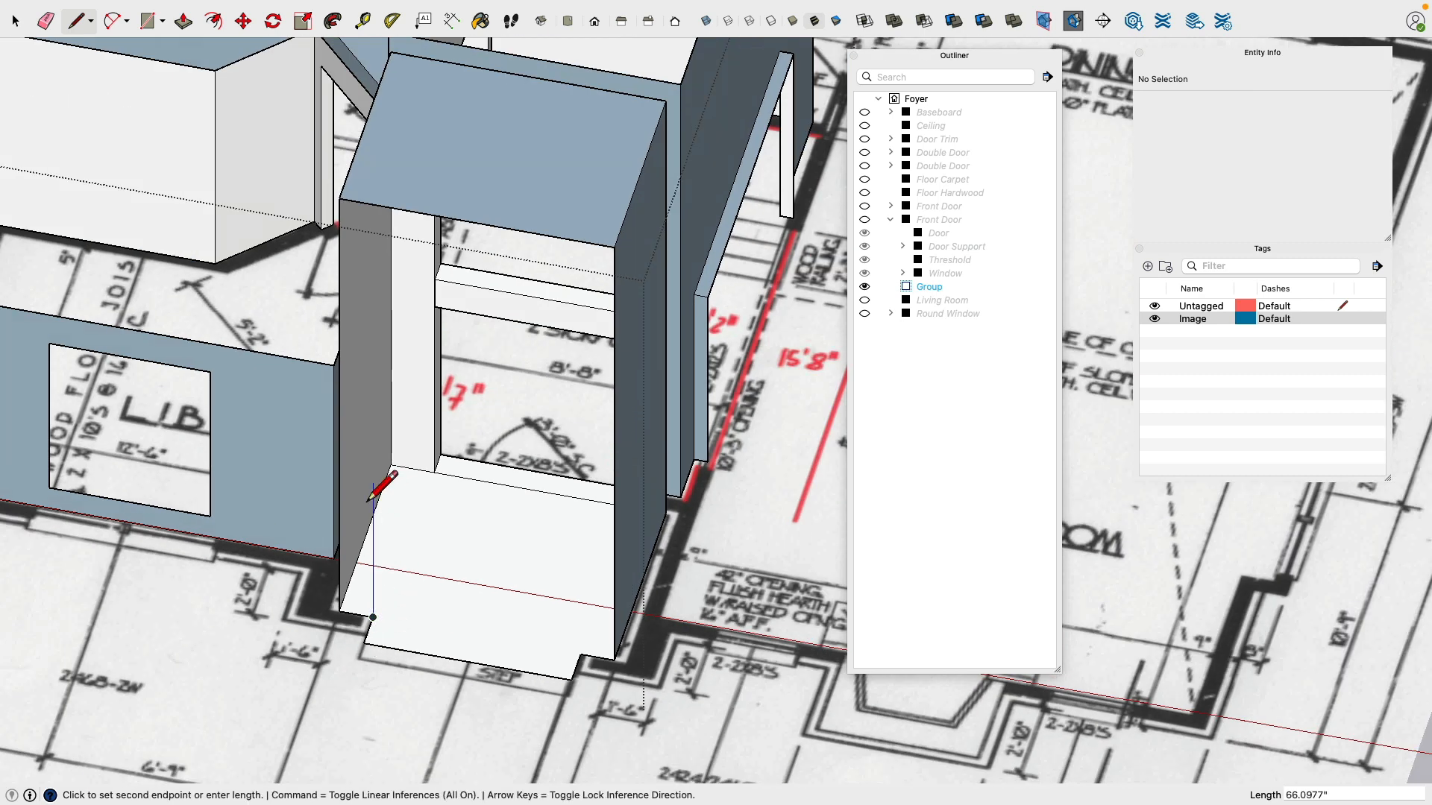
left_click(373, 461)
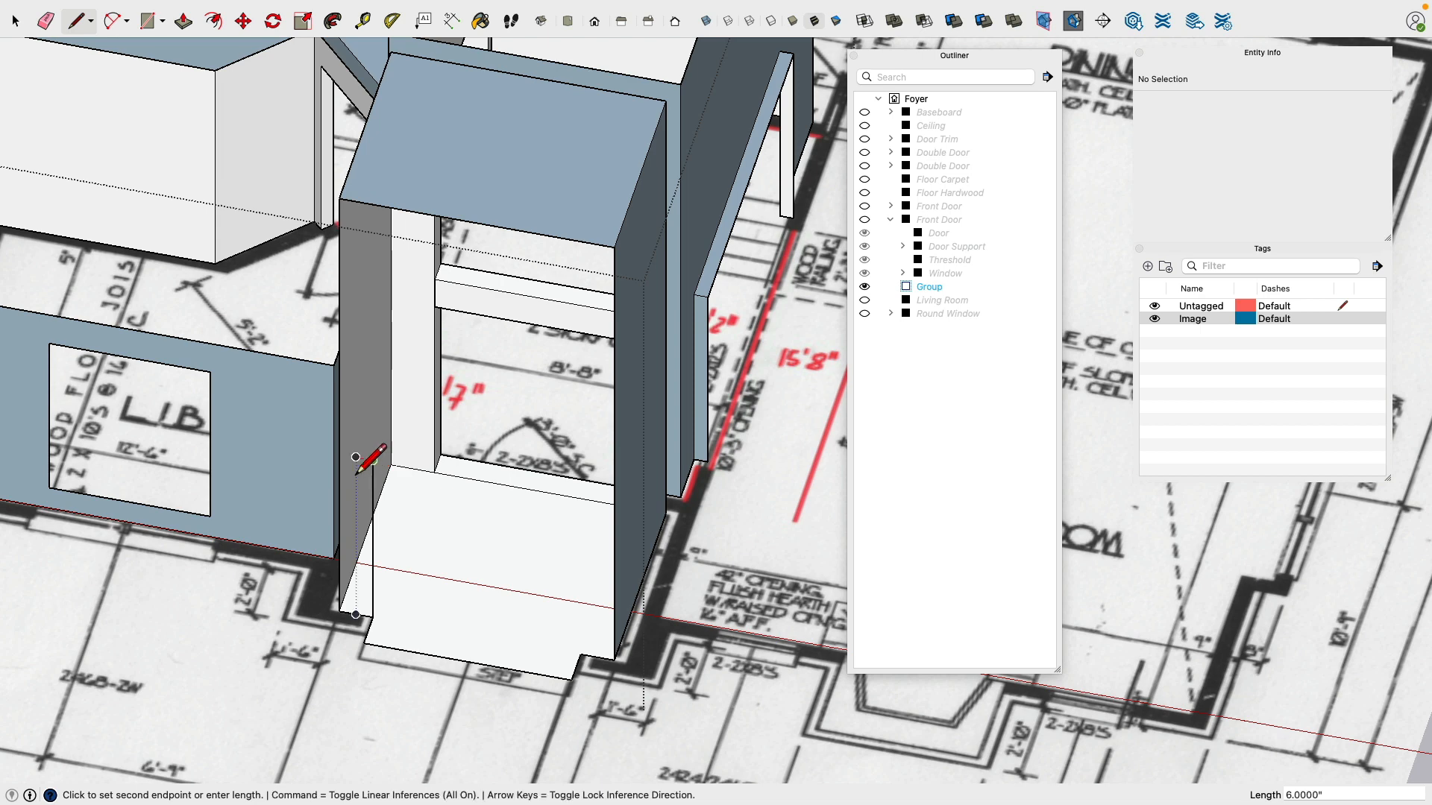
left_click(340, 455)
left_click(363, 642)
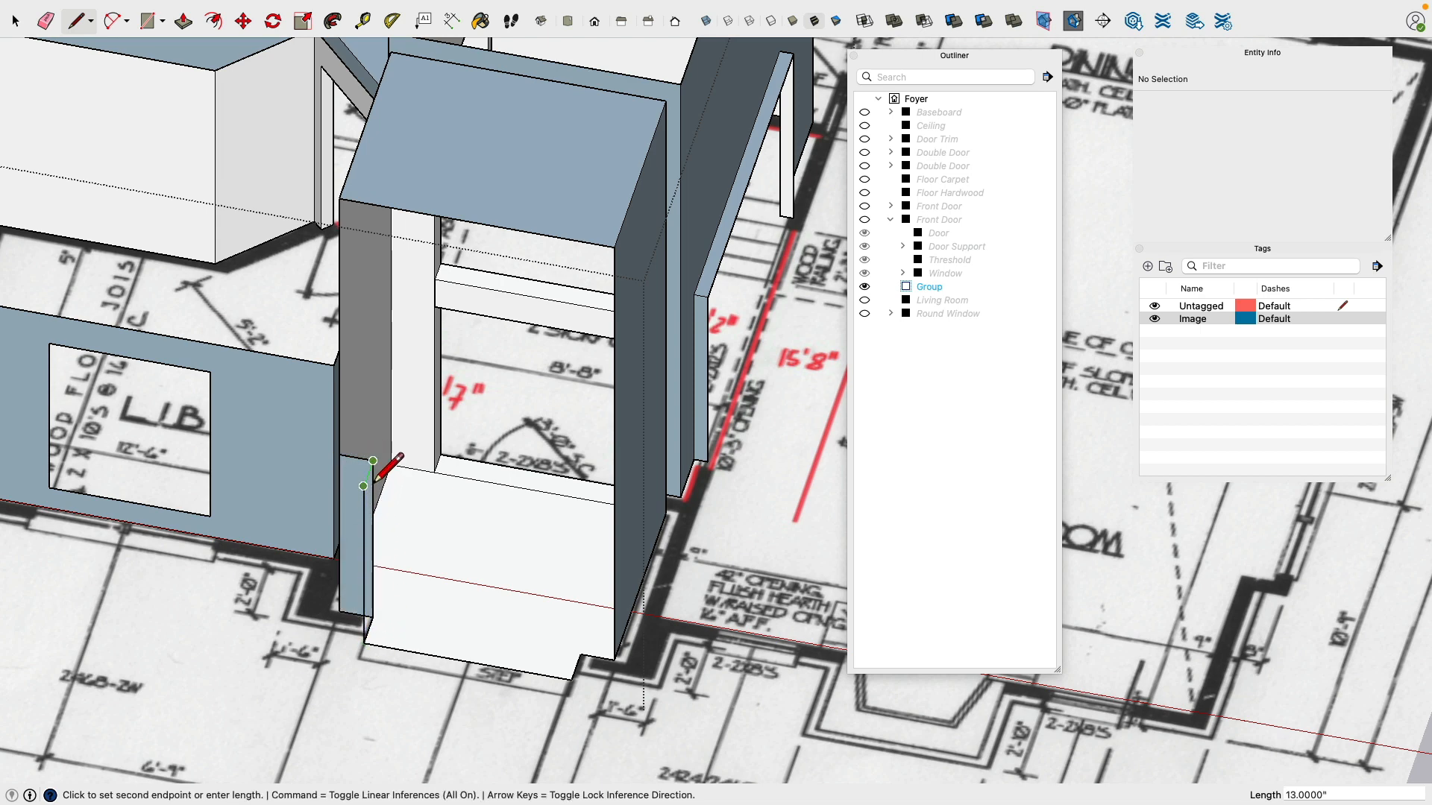
left_click(363, 460)
Step: Build the matching living-room-side porch return as partial-height 12" and 13" wall faces from the floor's corners
left_click(581, 654)
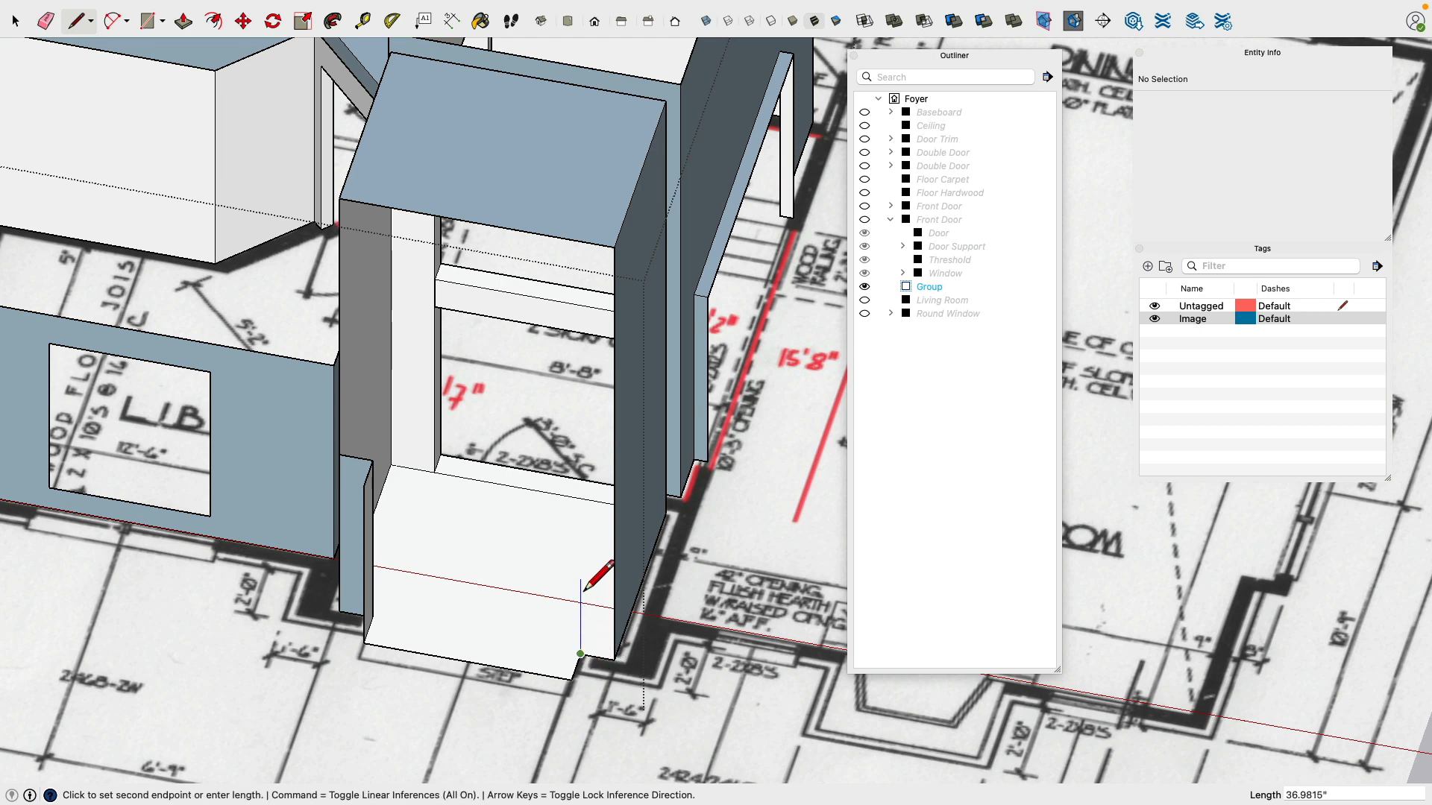
left_click(581, 532)
left_click(614, 537)
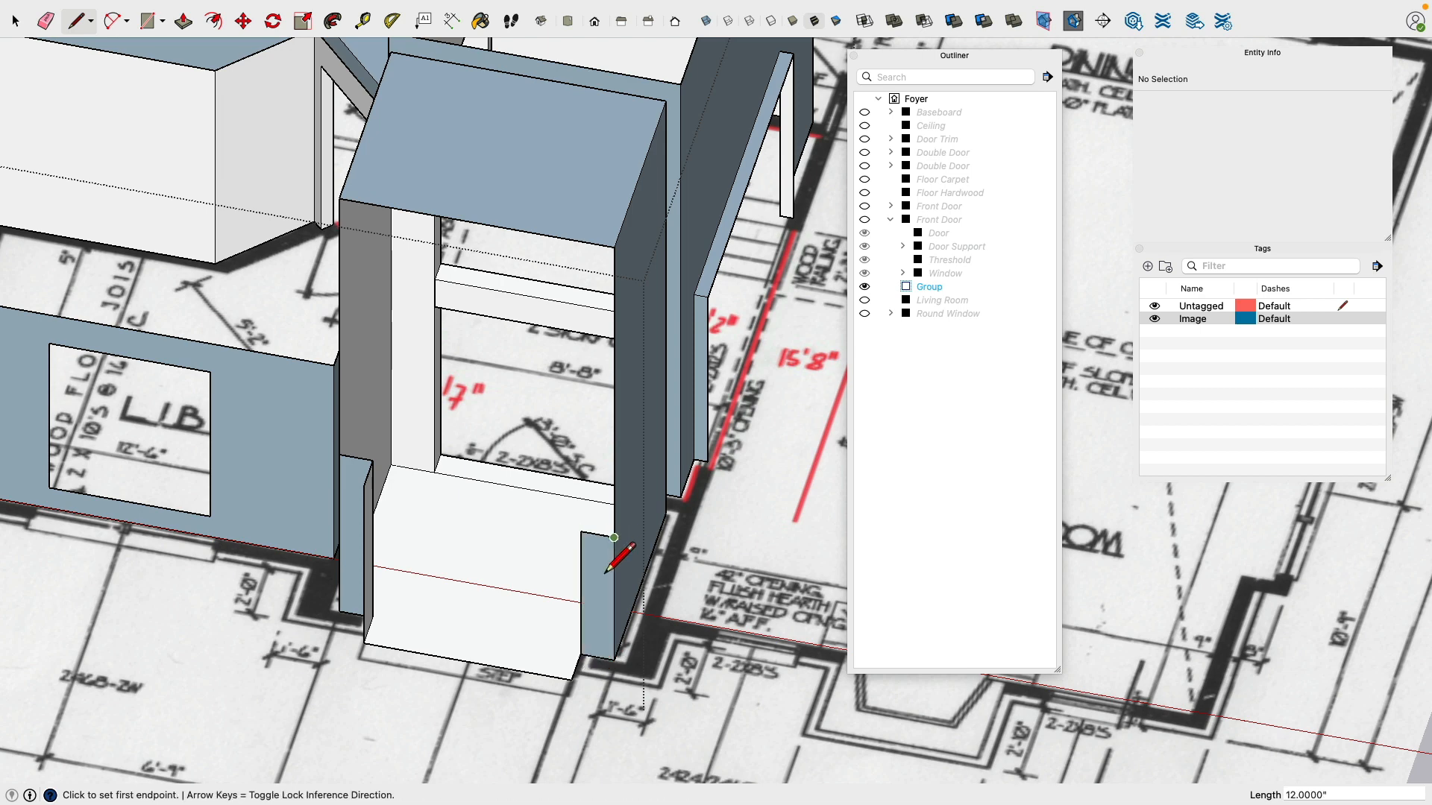
left_click(572, 677)
left_click(572, 557)
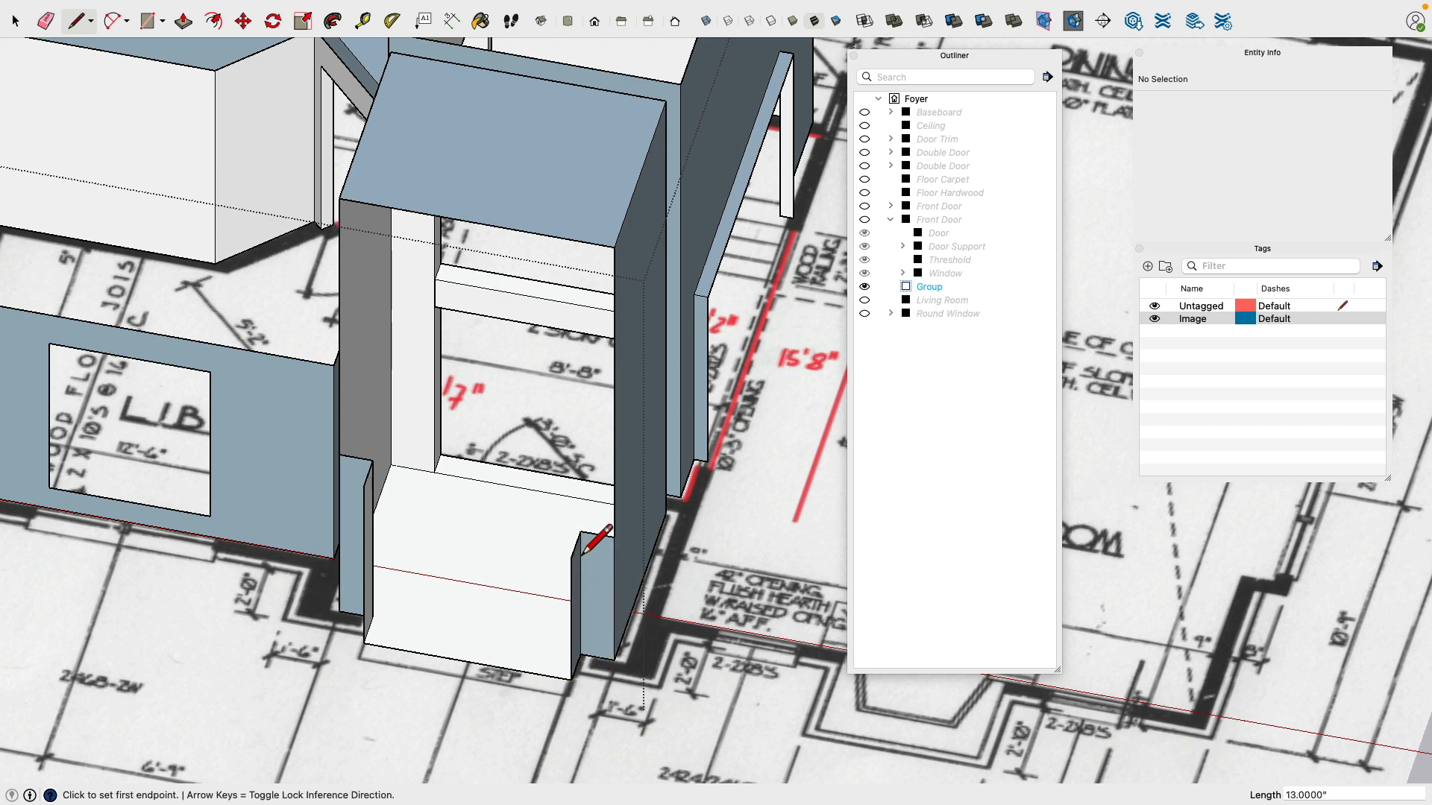
left_click(581, 531)
Step: Delete the front top edge between the porch side walls to remove the porch ceiling face
left_click(17, 20)
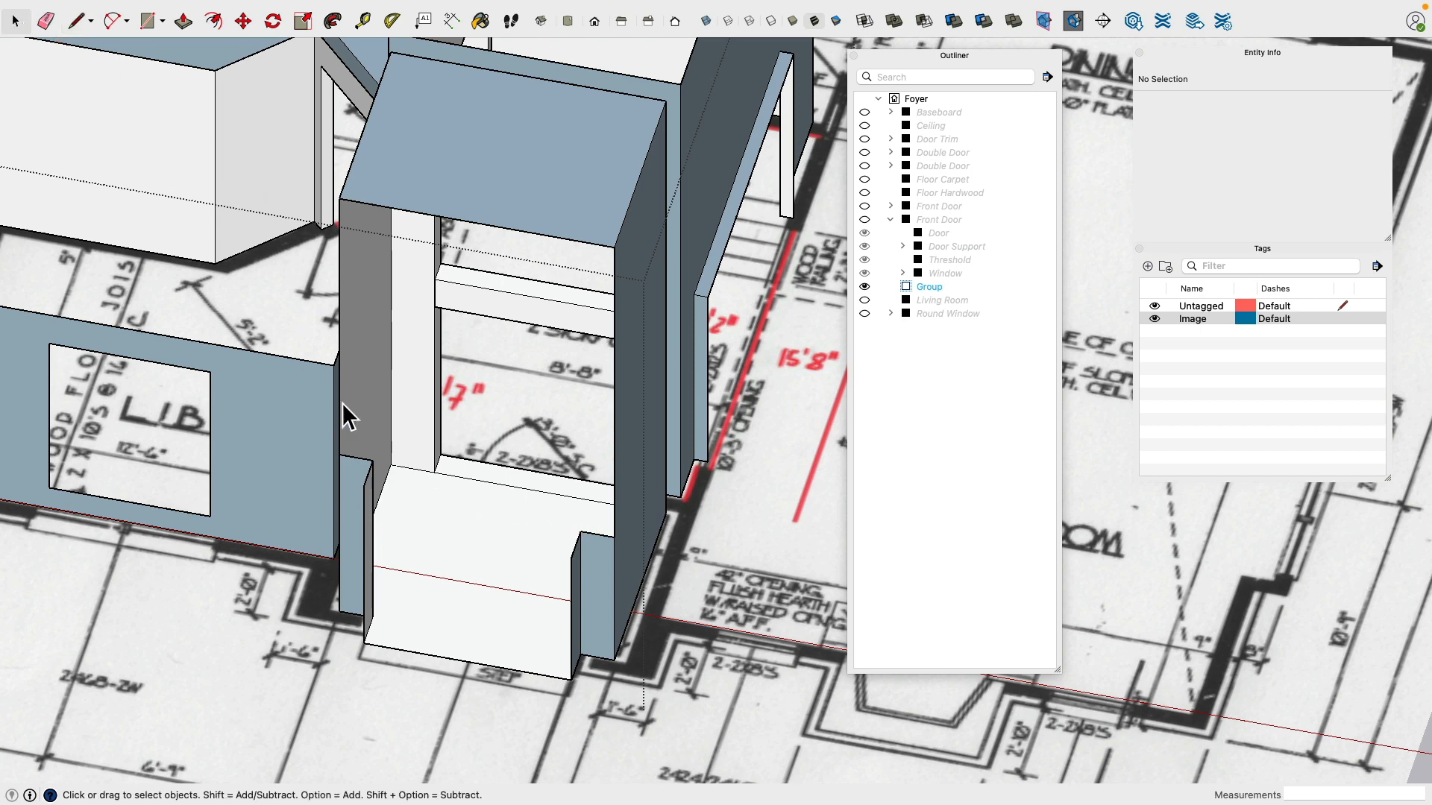
left_click(369, 478)
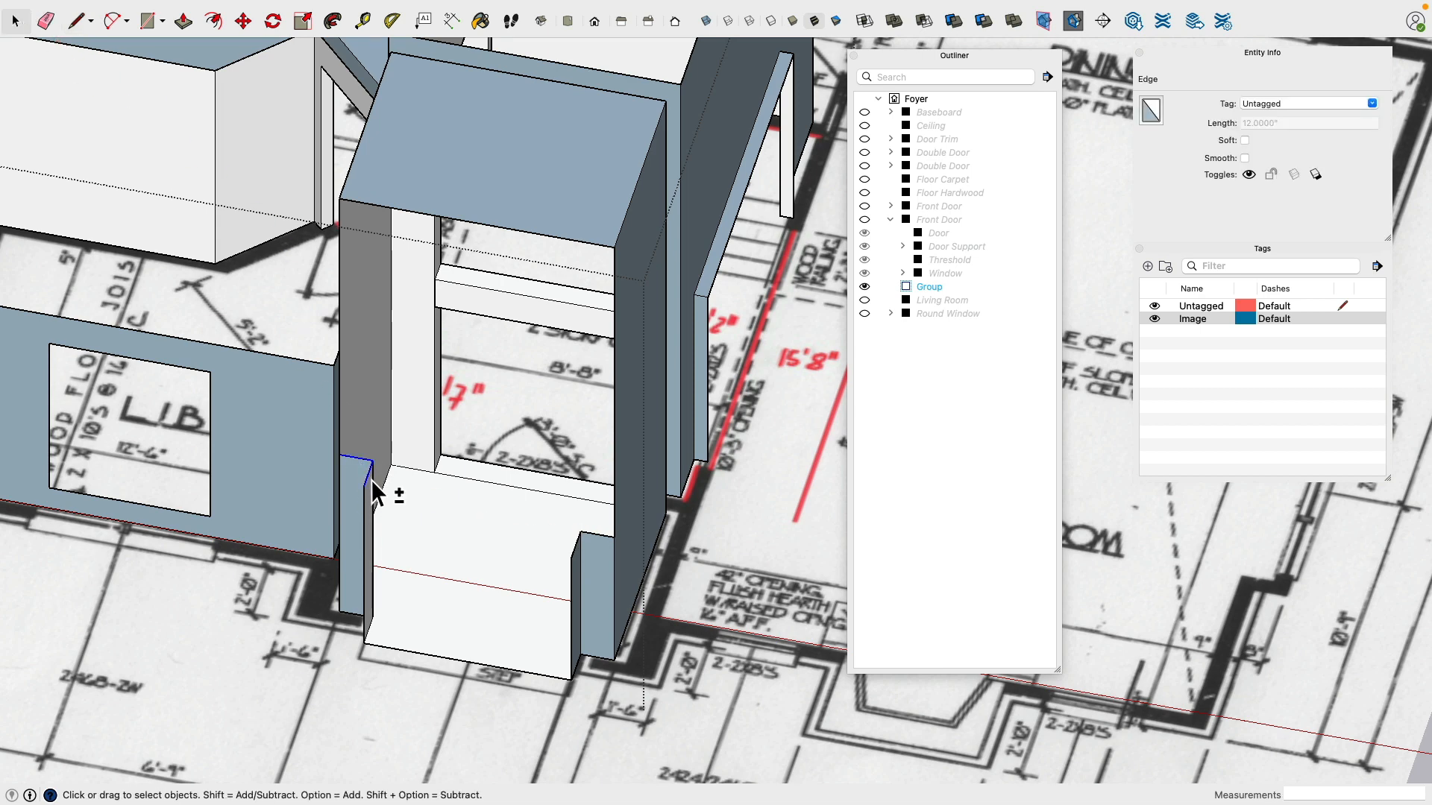
left_click(419, 217)
key("Delete")
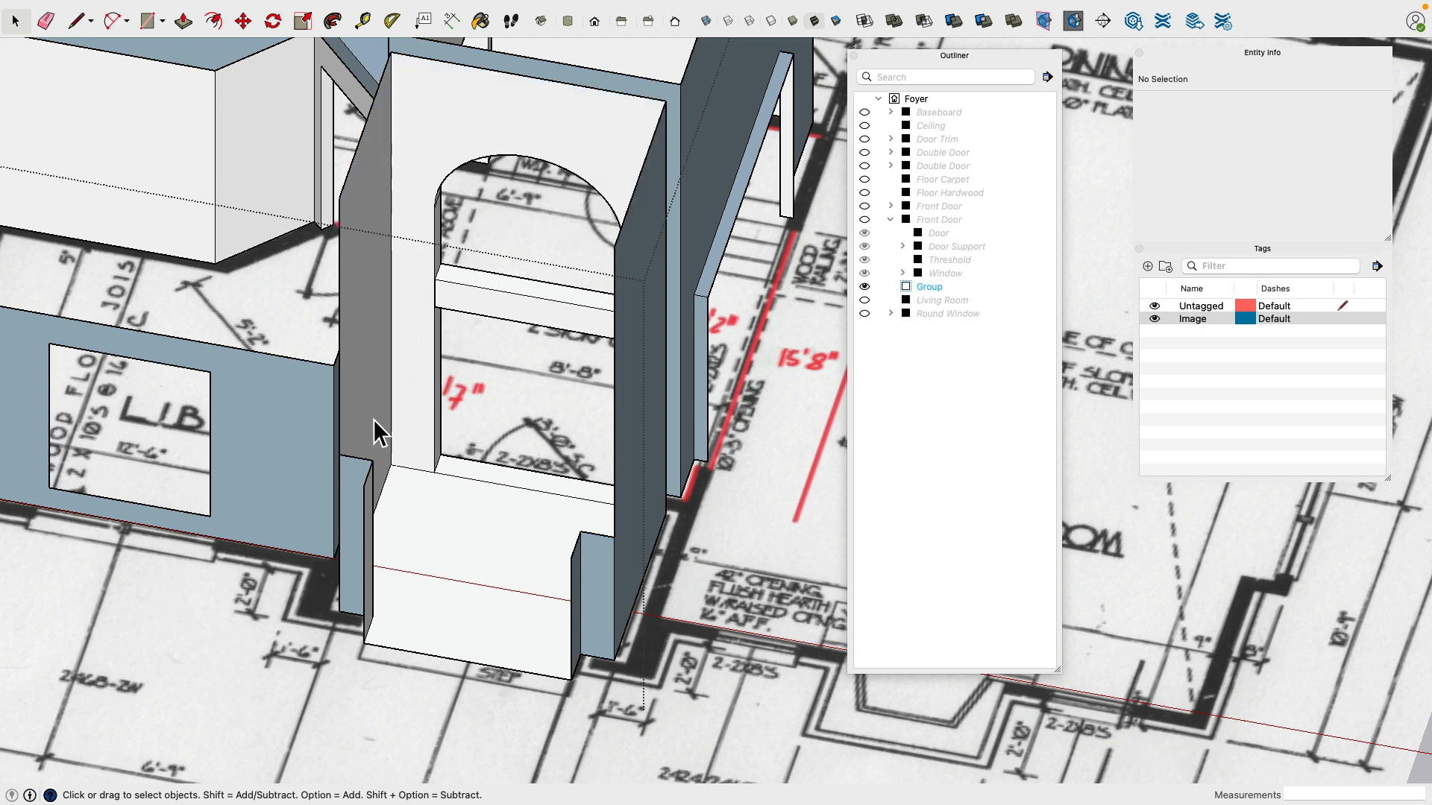
Step: Raise the two top edges of the library-side porch return vertically until they are level with the porch side wall's top
left_click(358, 465)
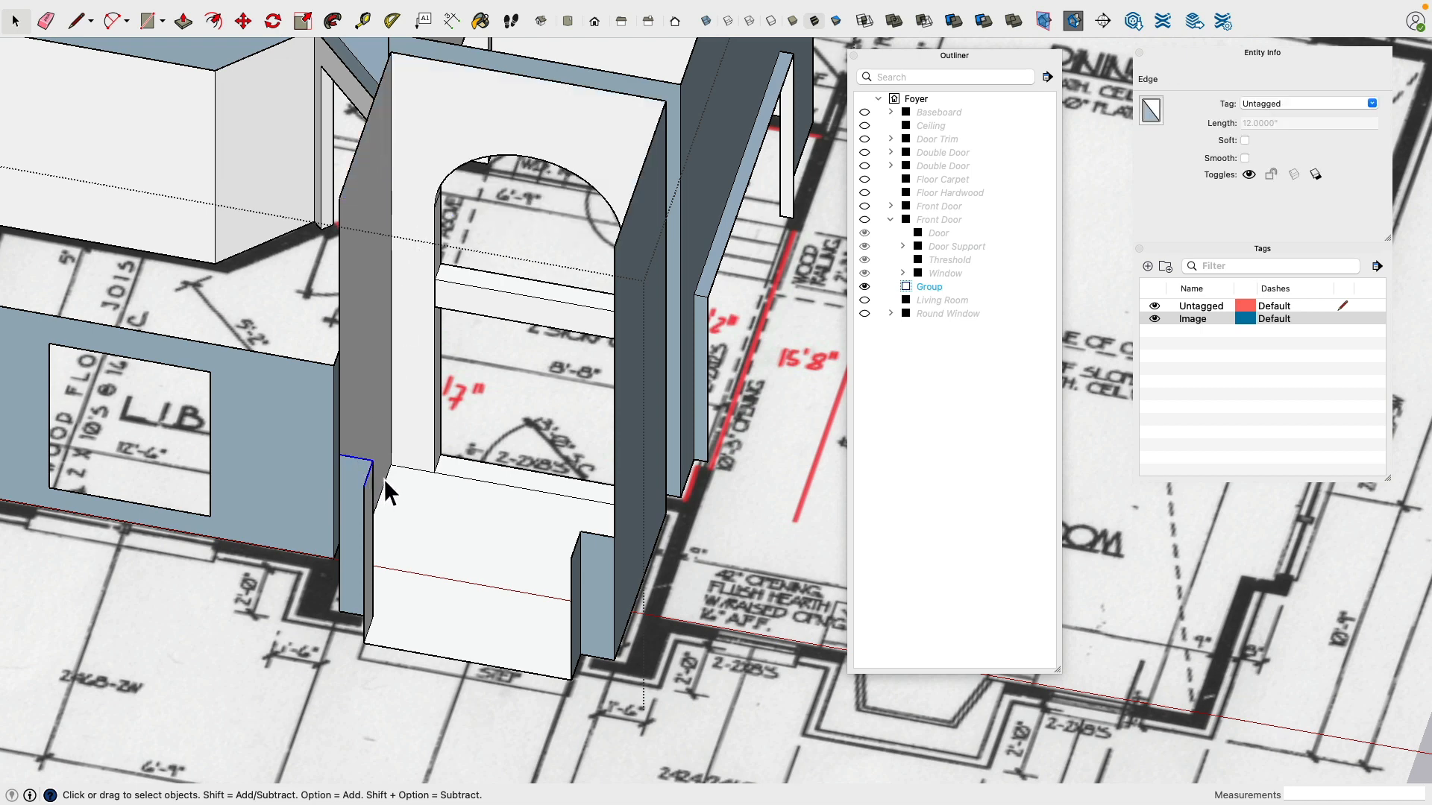
left_click(369, 480, "shift")
left_click(243, 21)
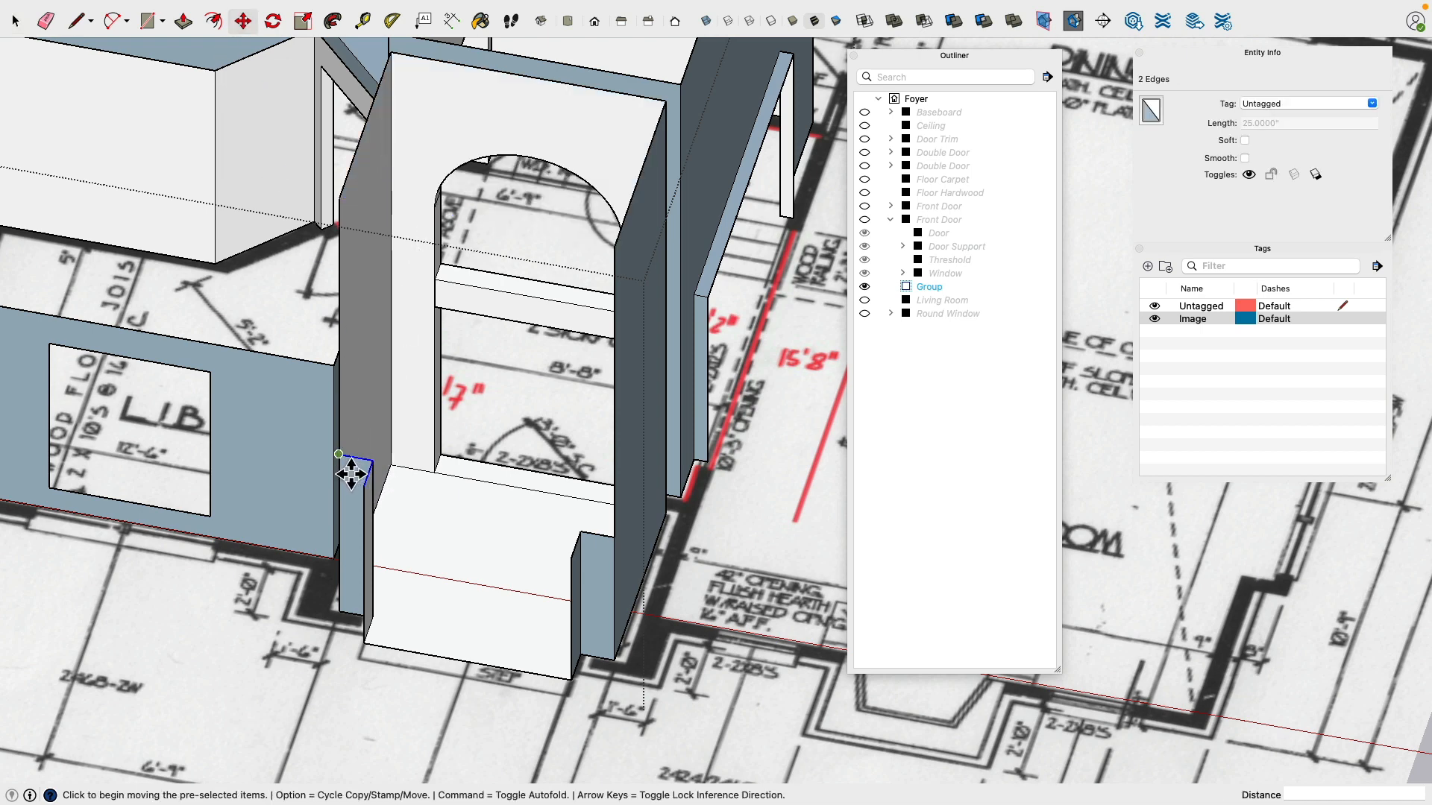
left_click(352, 468)
left_click(351, 217)
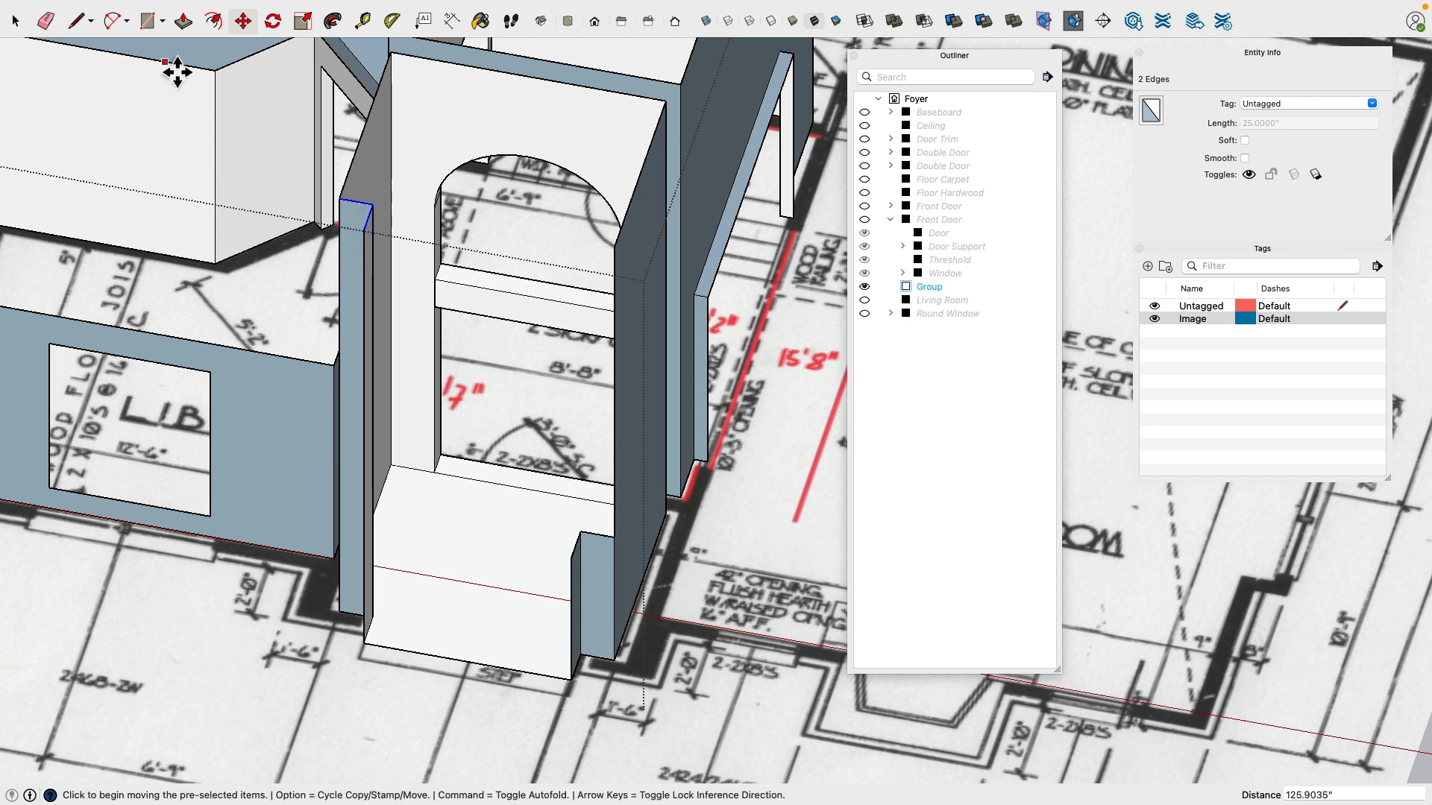
Step: Raise the two top edges of the living-room-side porch return vertically to the full height of the porch side wall
left_click(15, 21)
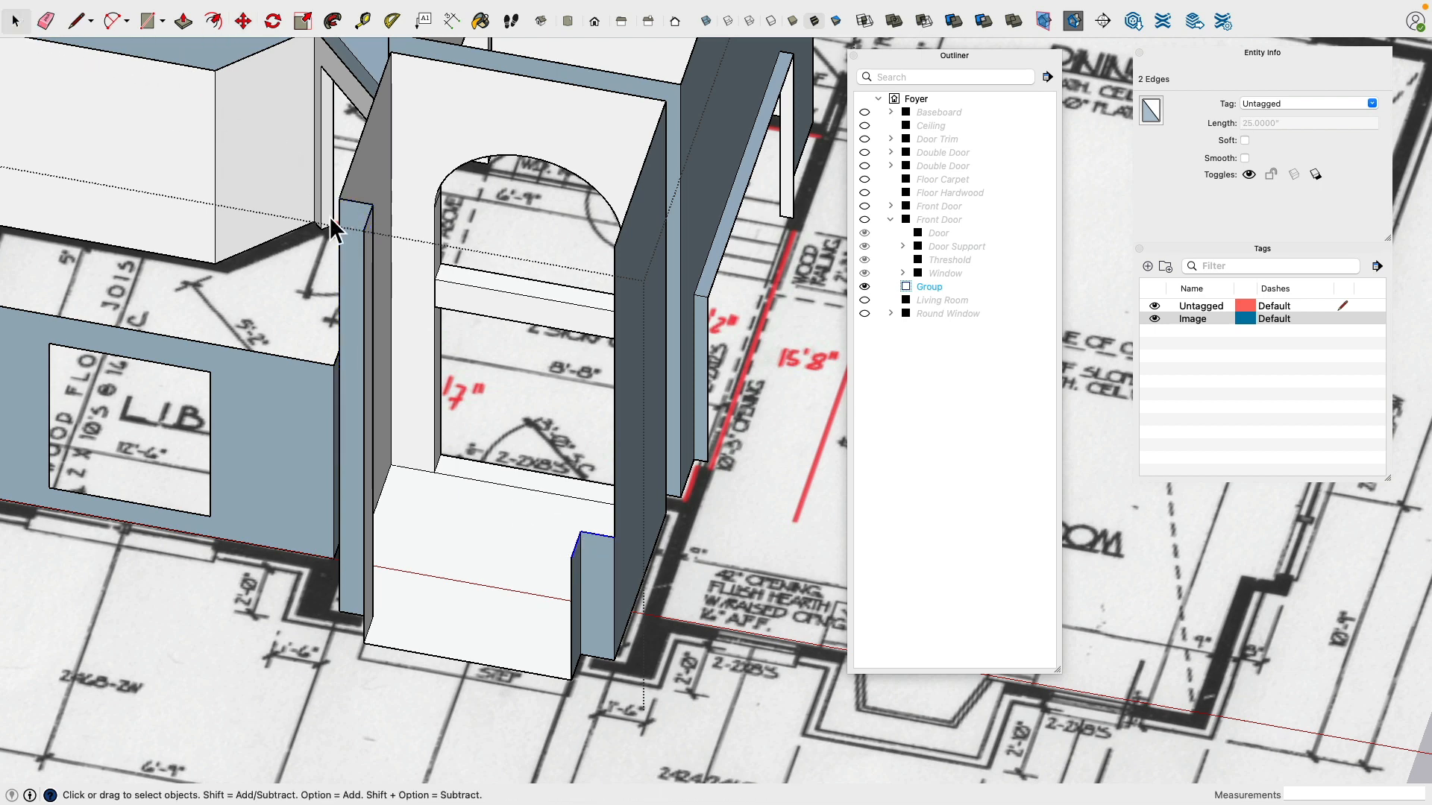
left_click(243, 21)
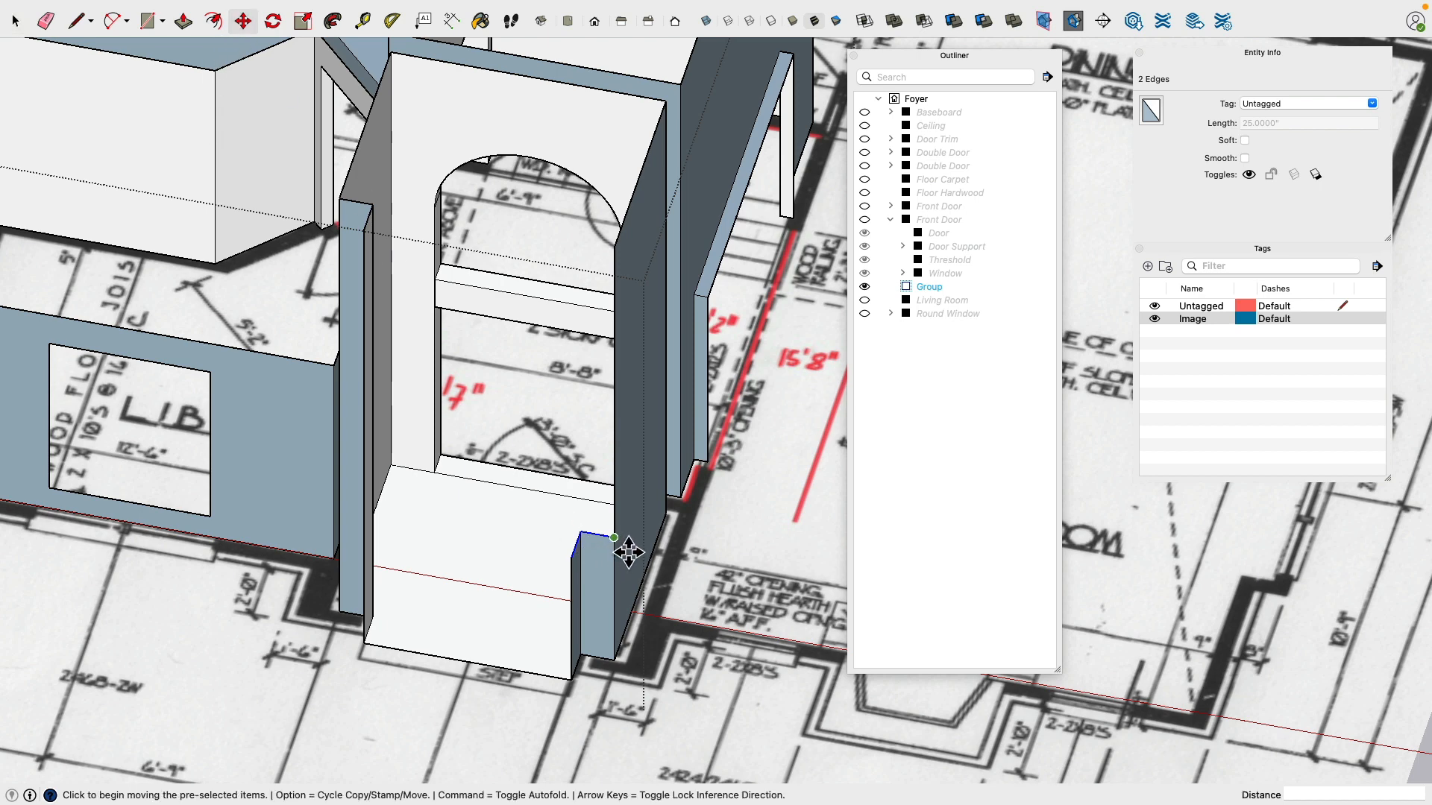
left_click(614, 537)
left_click(626, 261)
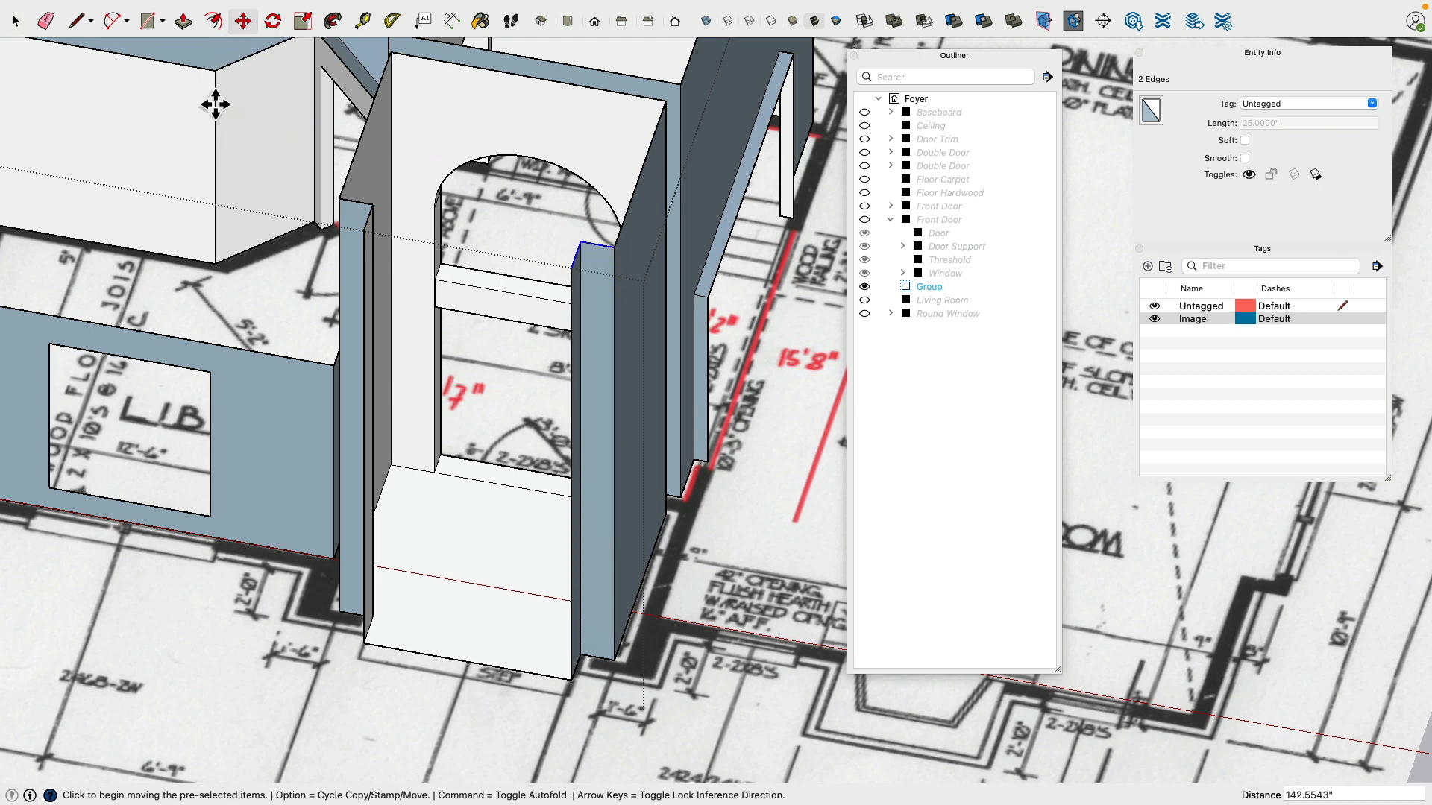
Step: Draw the top edge between the two porch returns to restore the porch ceiling, and delete the face covering the front opening
left_click(75, 21)
left_click(364, 230)
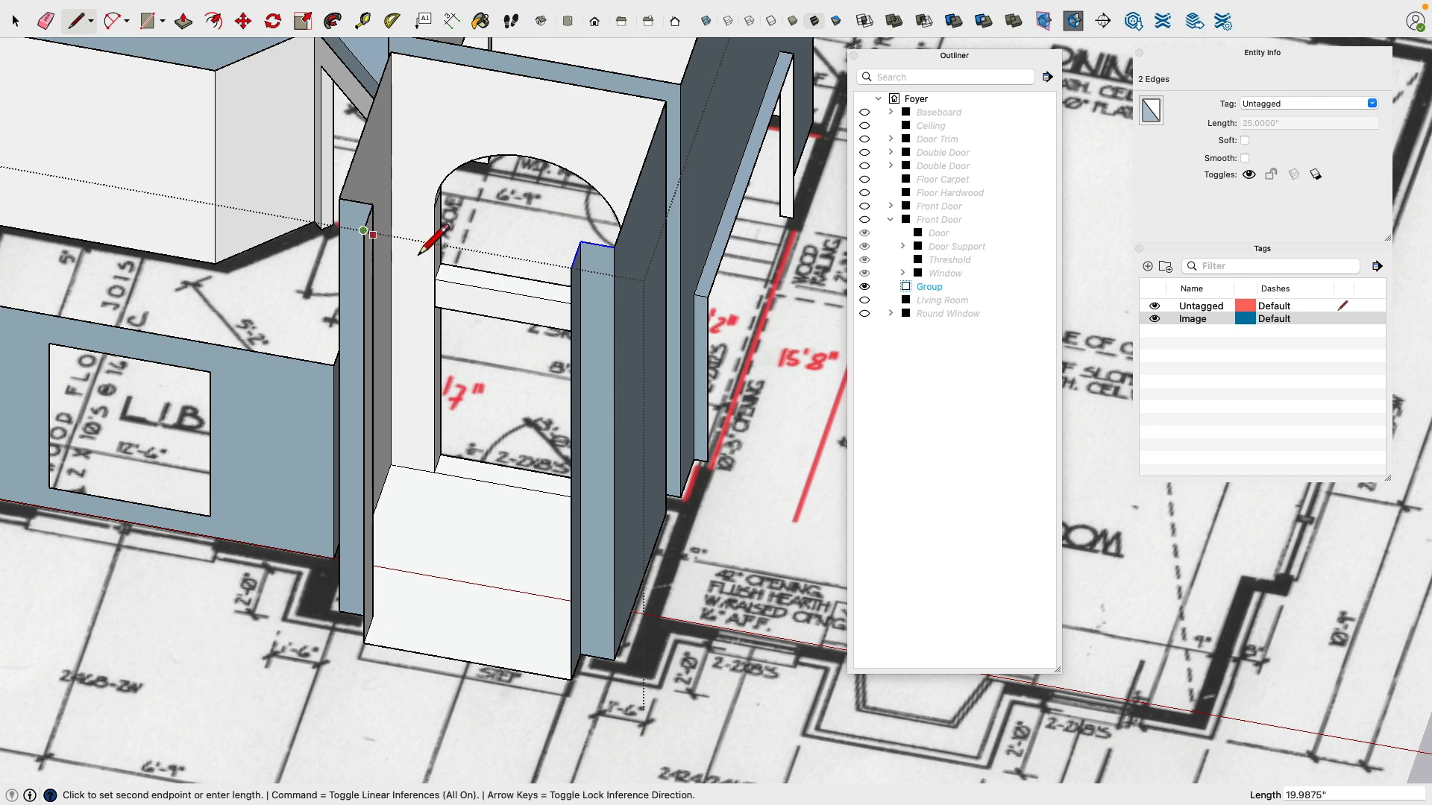
left_click(573, 268)
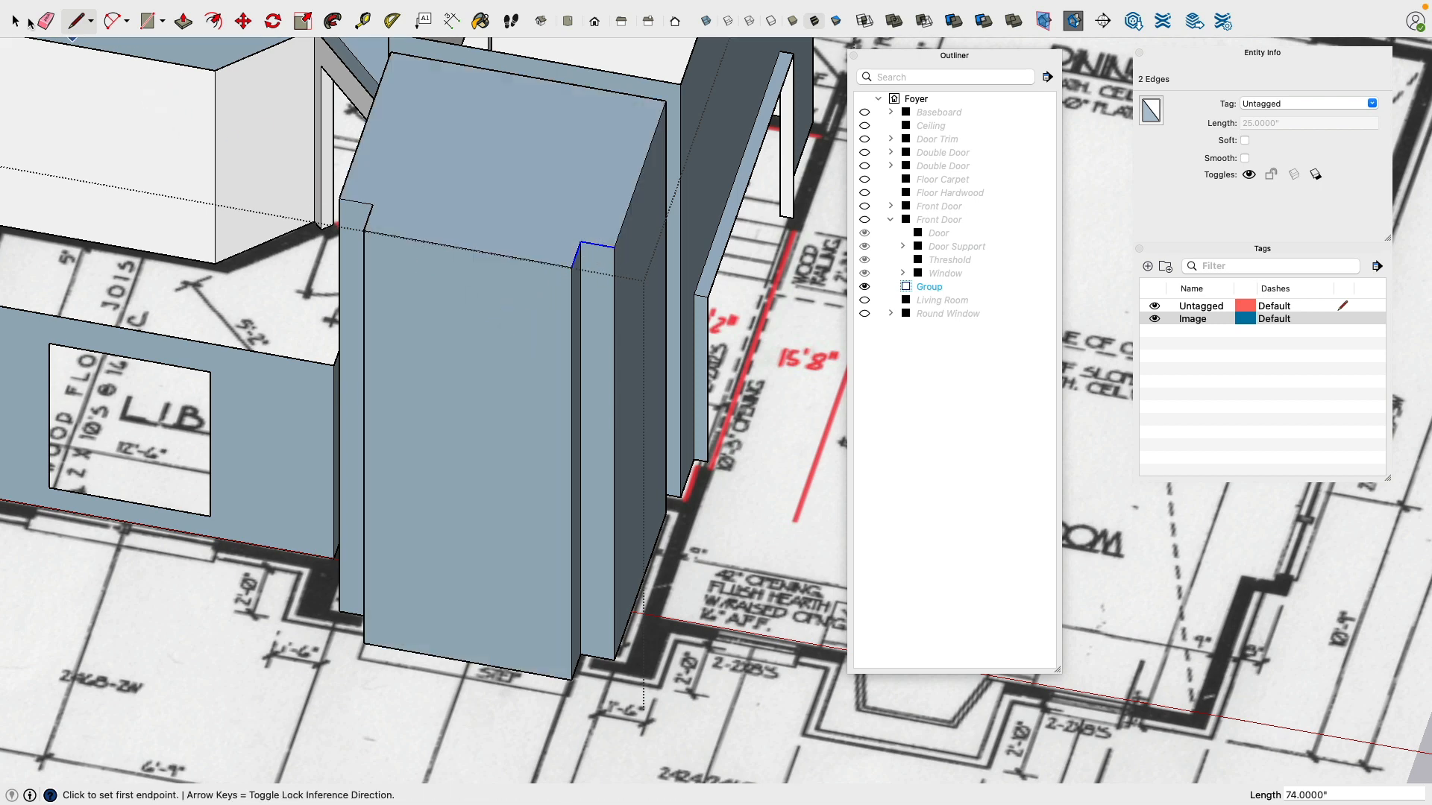
left_click(15, 21)
left_click(496, 358)
key("Delete")
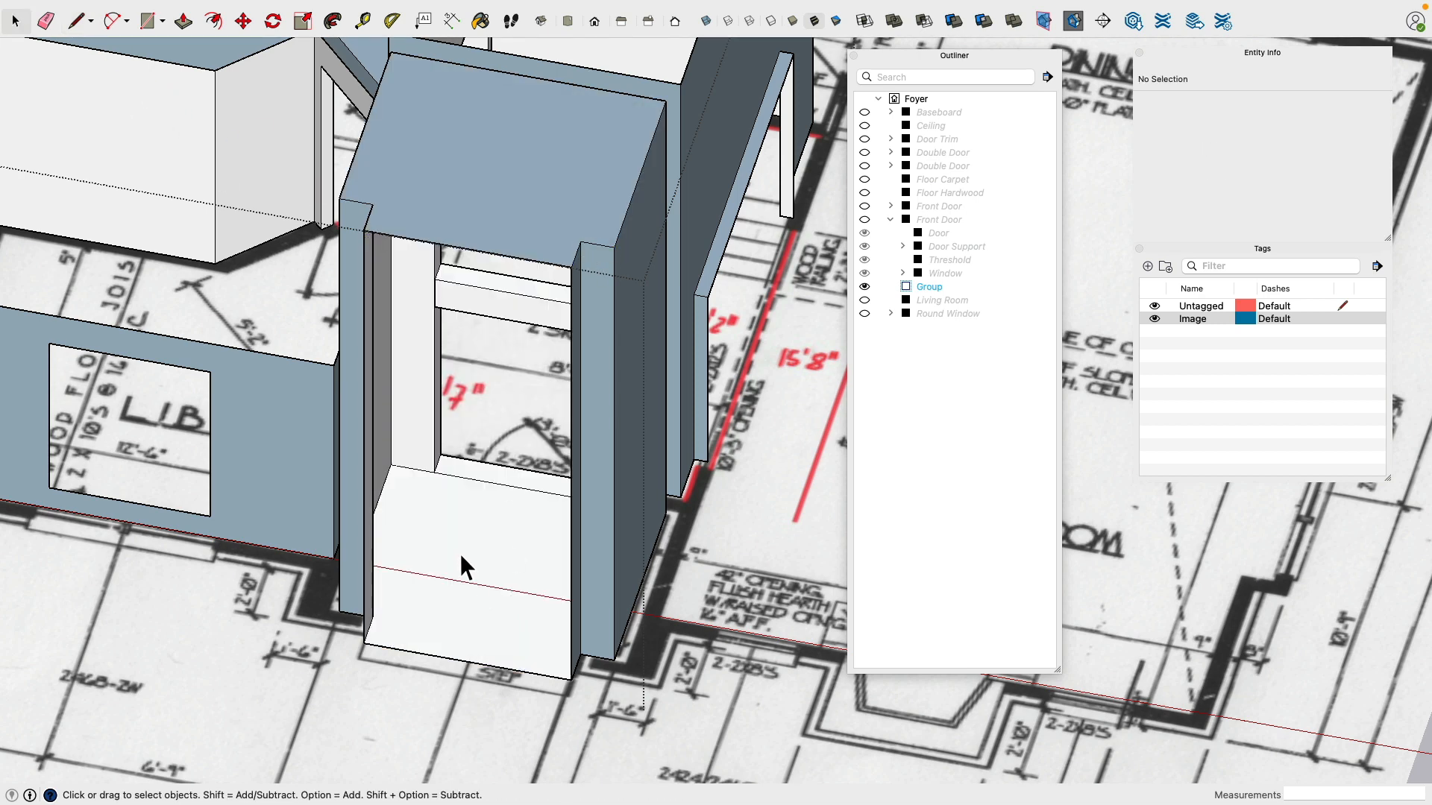
Step: Switch to Finder, examine the porch slab in the House Section Kitchen Foyer drawing, and return to SketchUp
key("super+Tab")
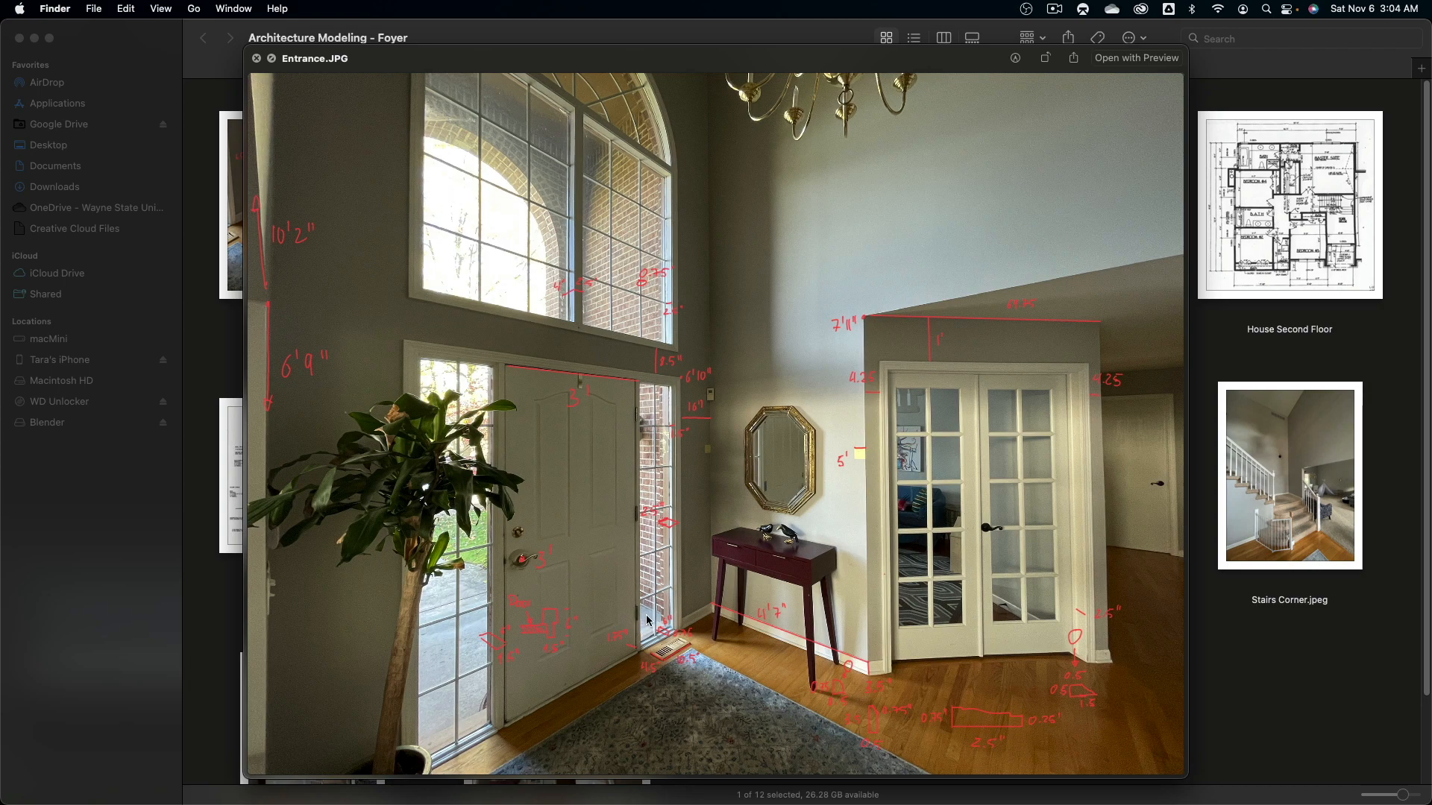
key("space")
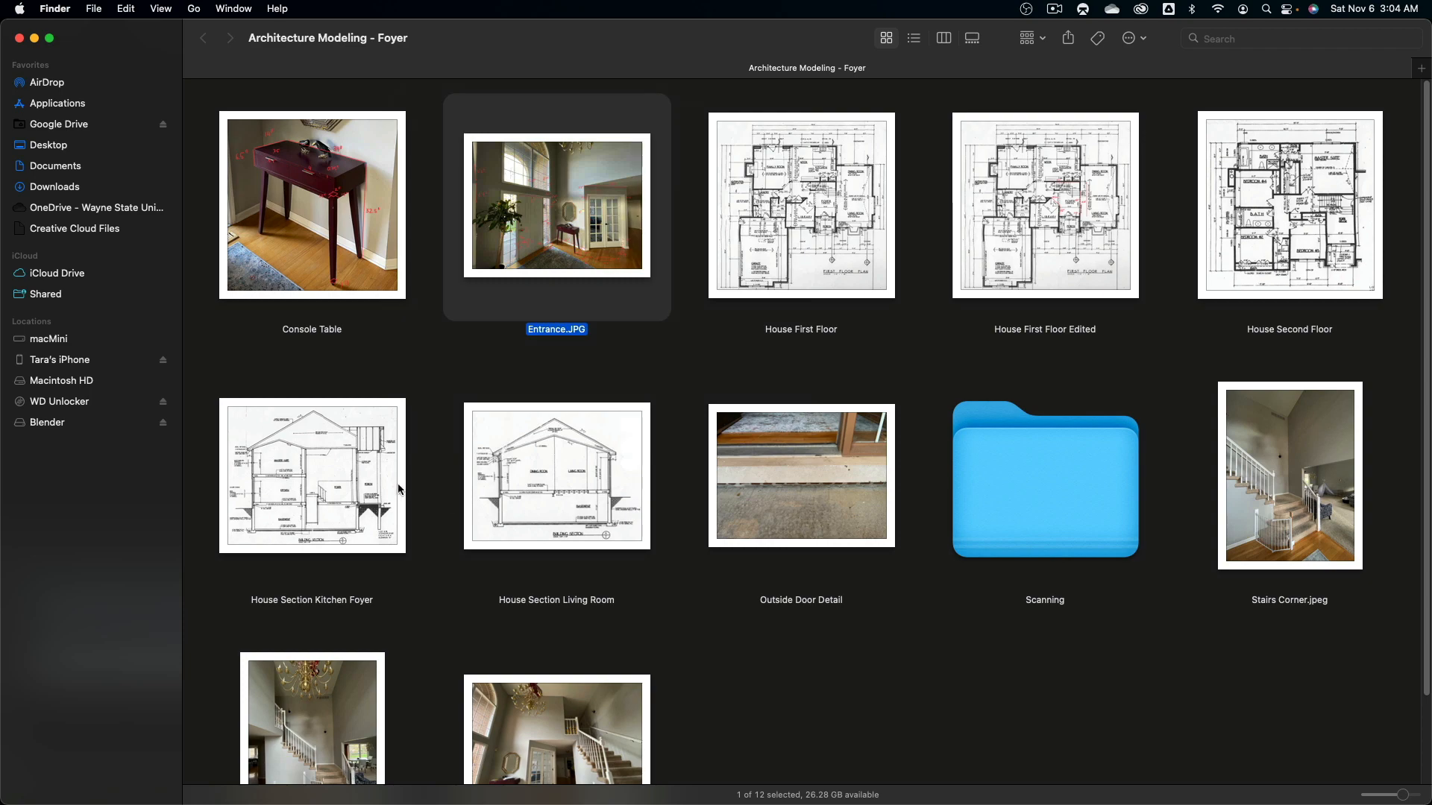
left_click(400, 490)
key("space")
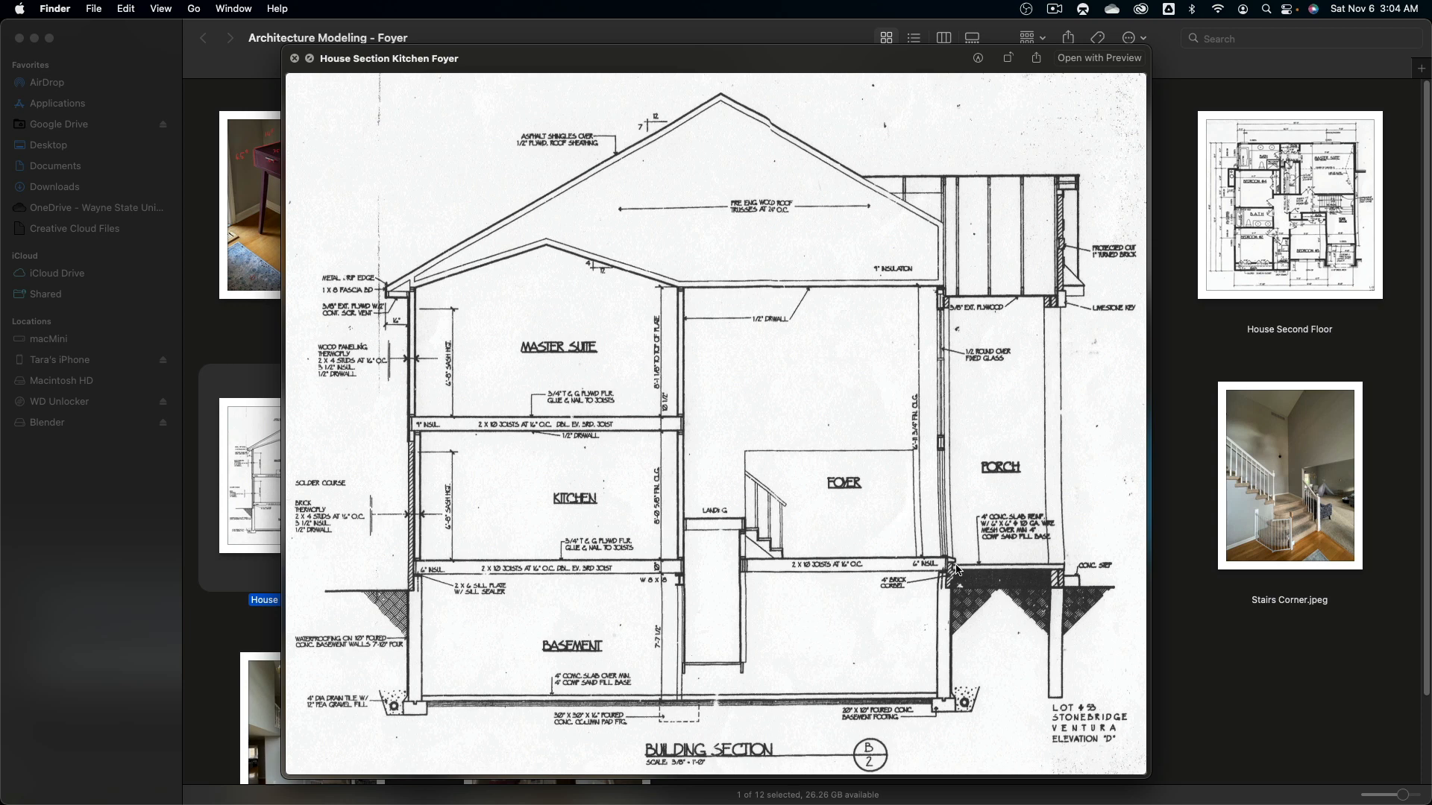
key("super+Tab")
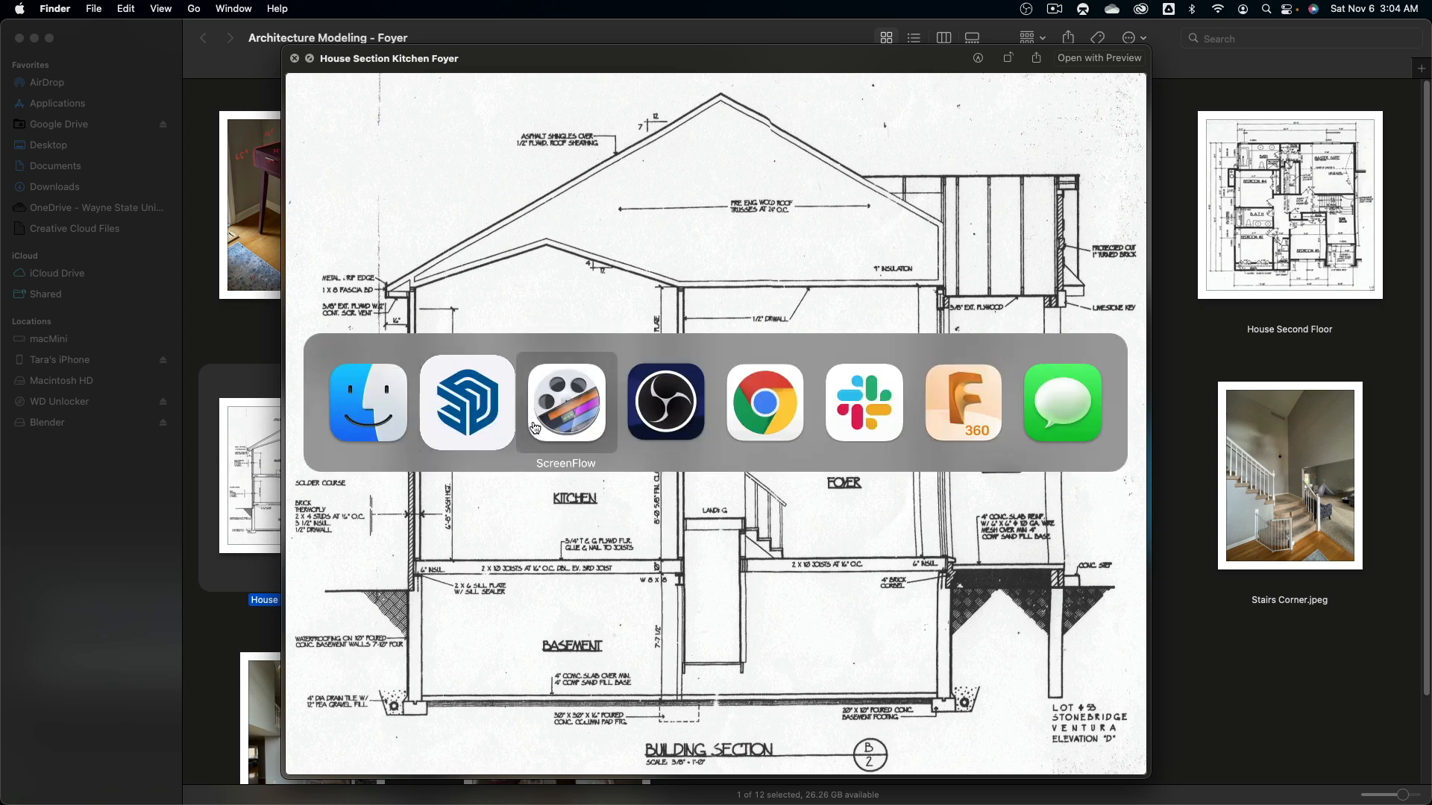
left_click(455, 428)
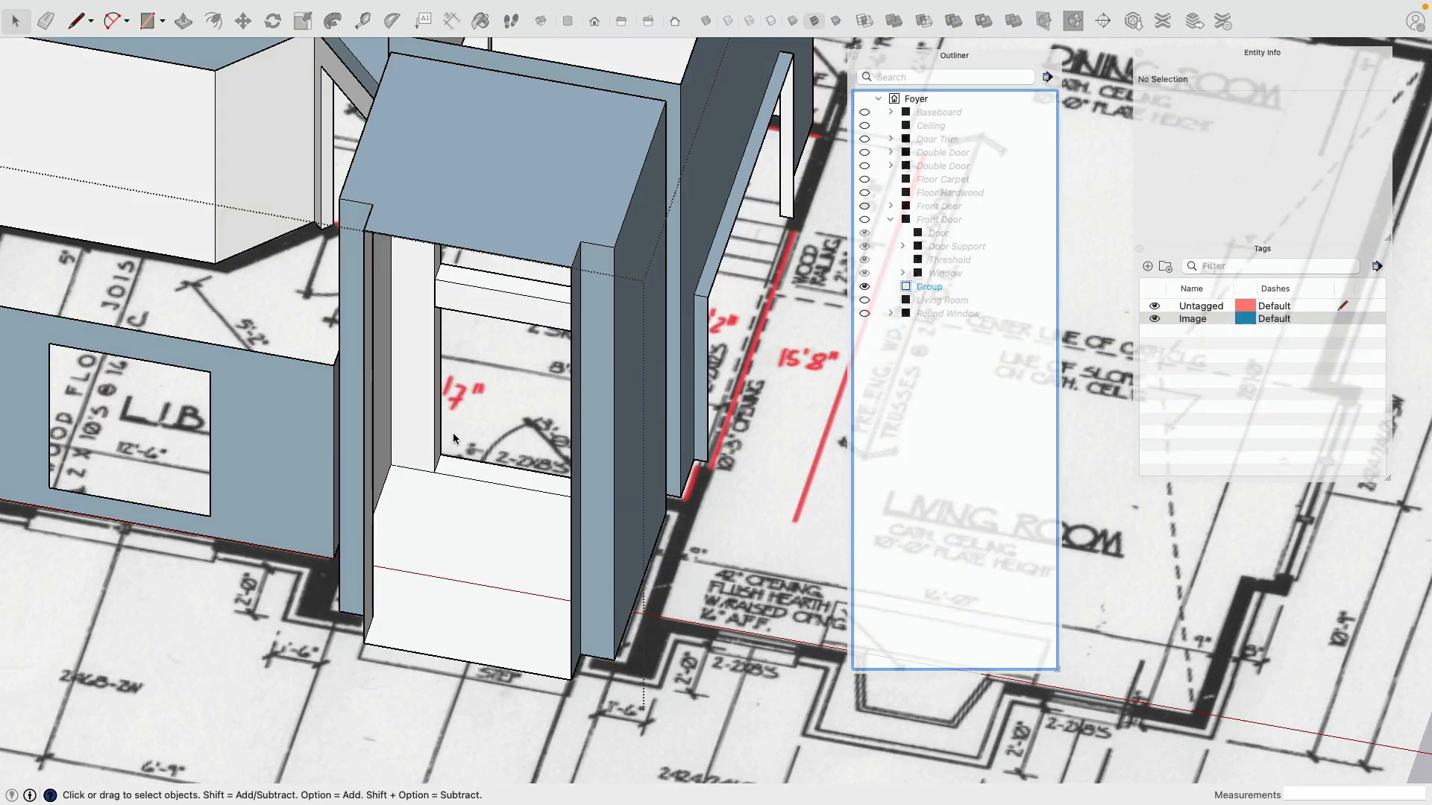
Step: Hide the Image tag and push the porch floor face down 4" with Push/Pull
left_click(437, 561)
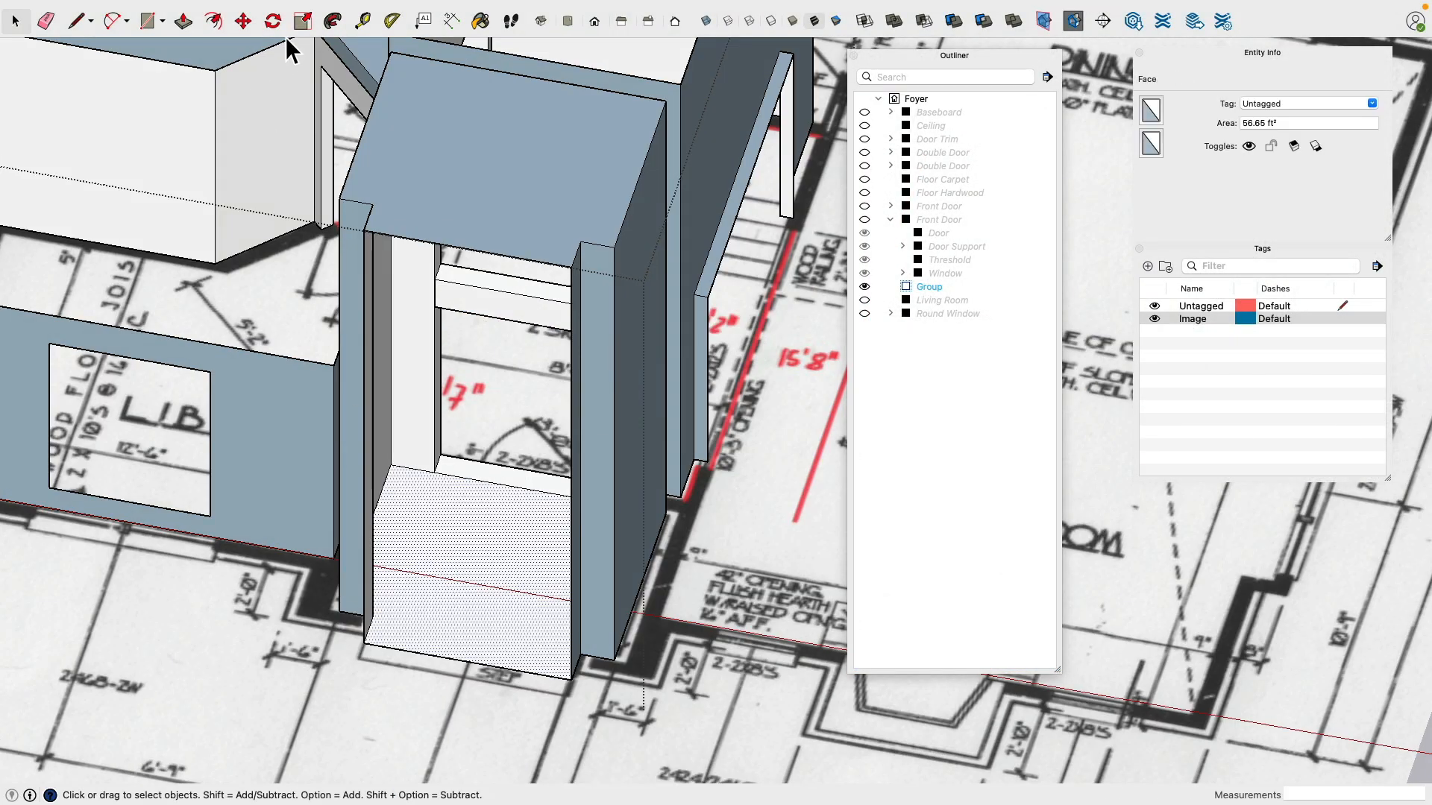
left_click(183, 22)
scroll(447, 584, "up", 3)
left_click(438, 501)
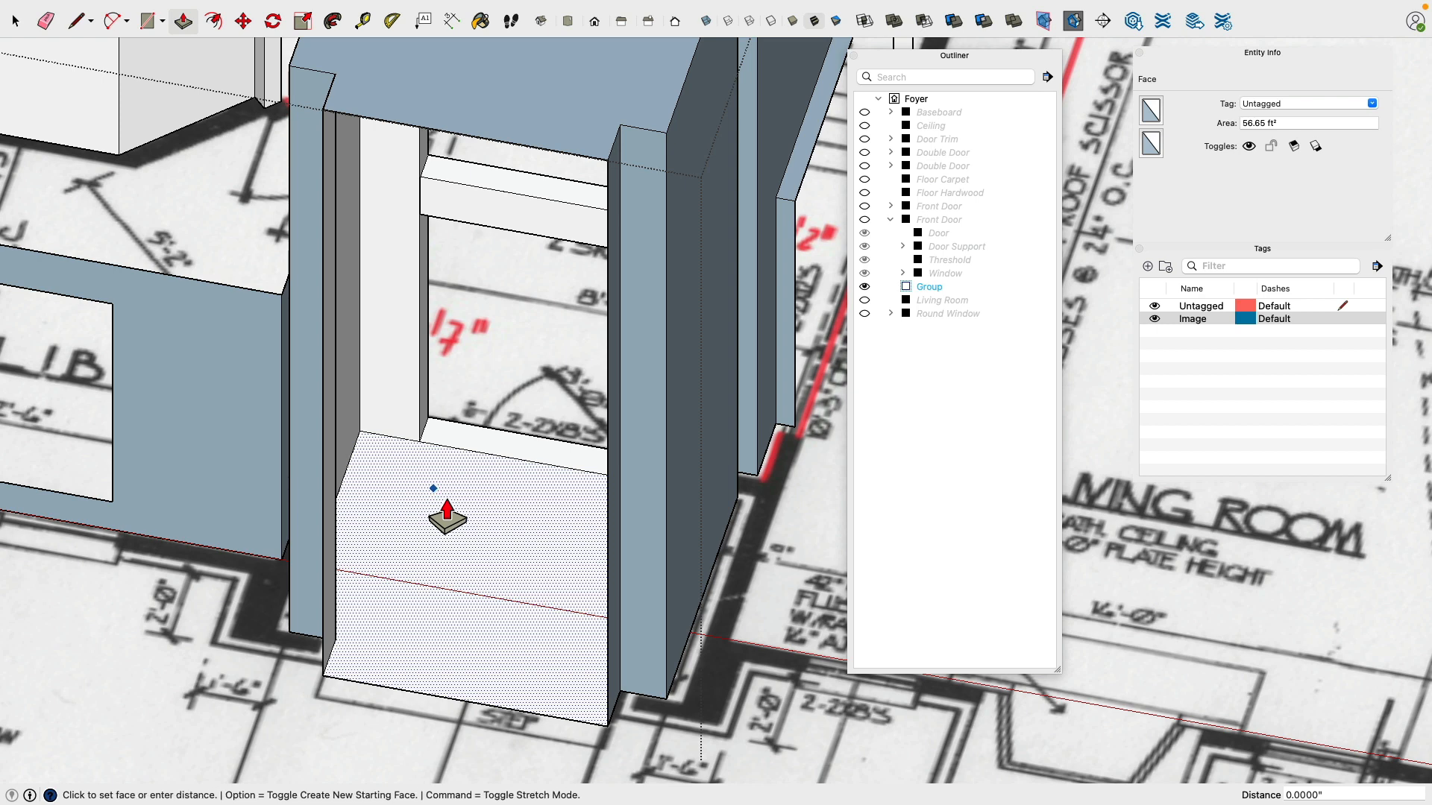
key("Escape")
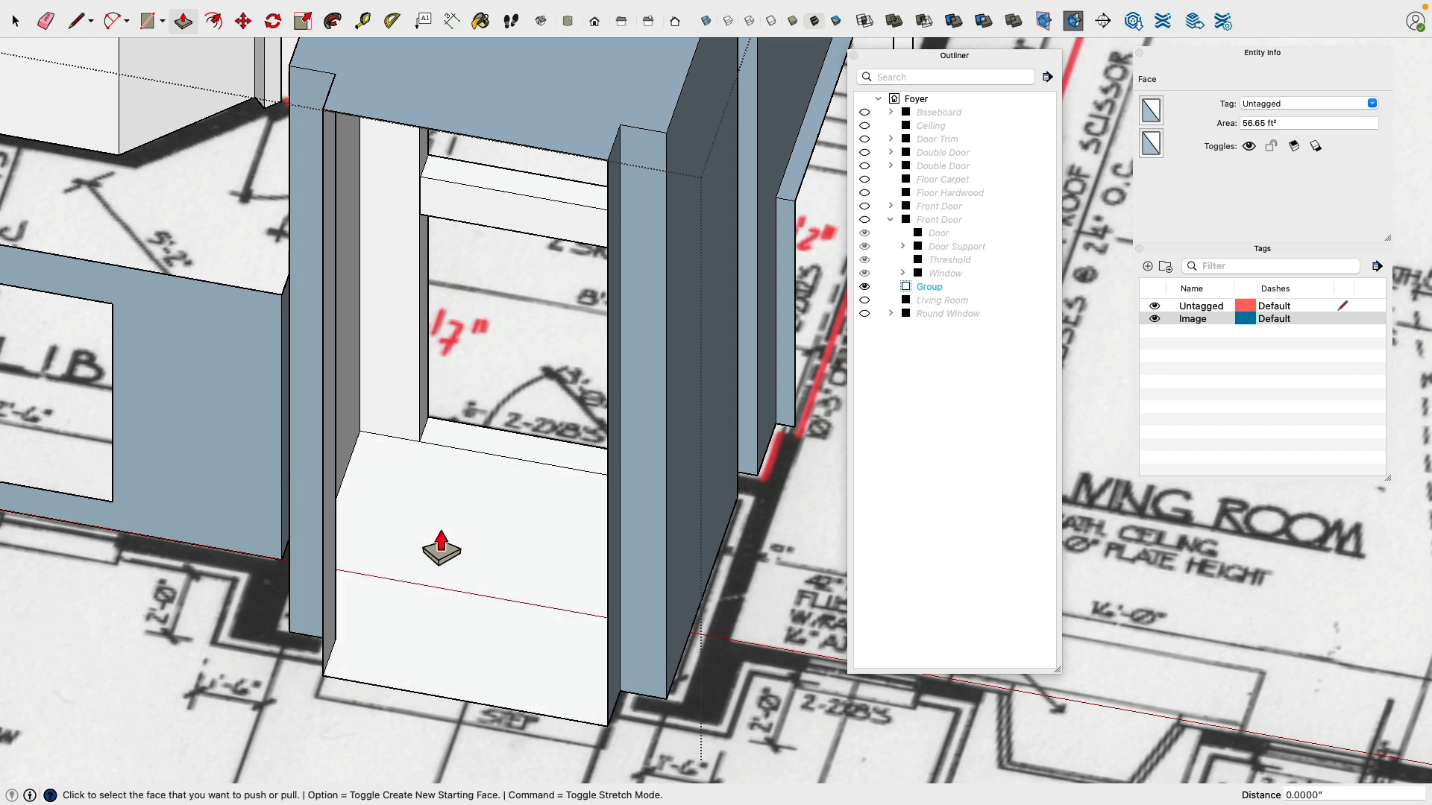
left_click(1154, 319)
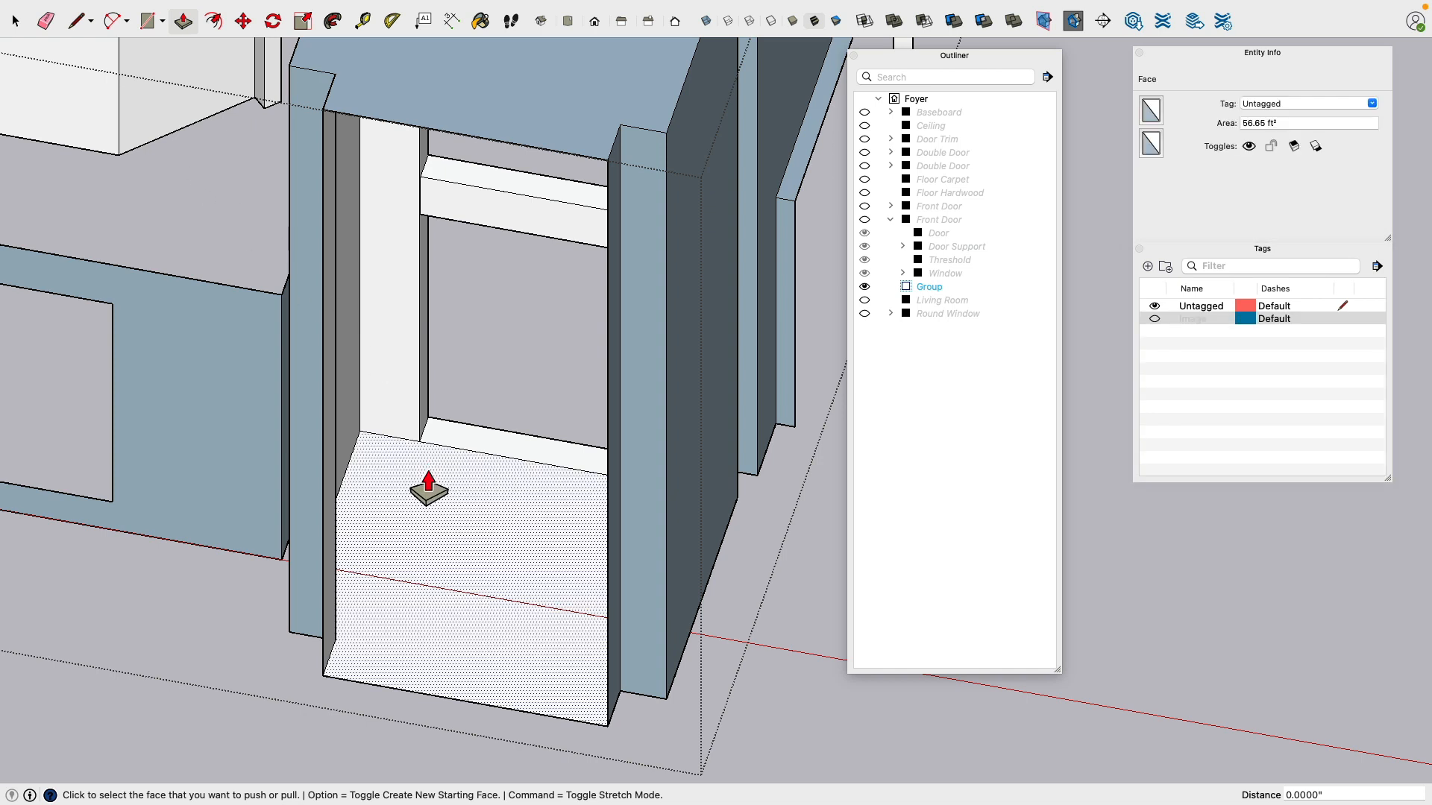
left_click(422, 485)
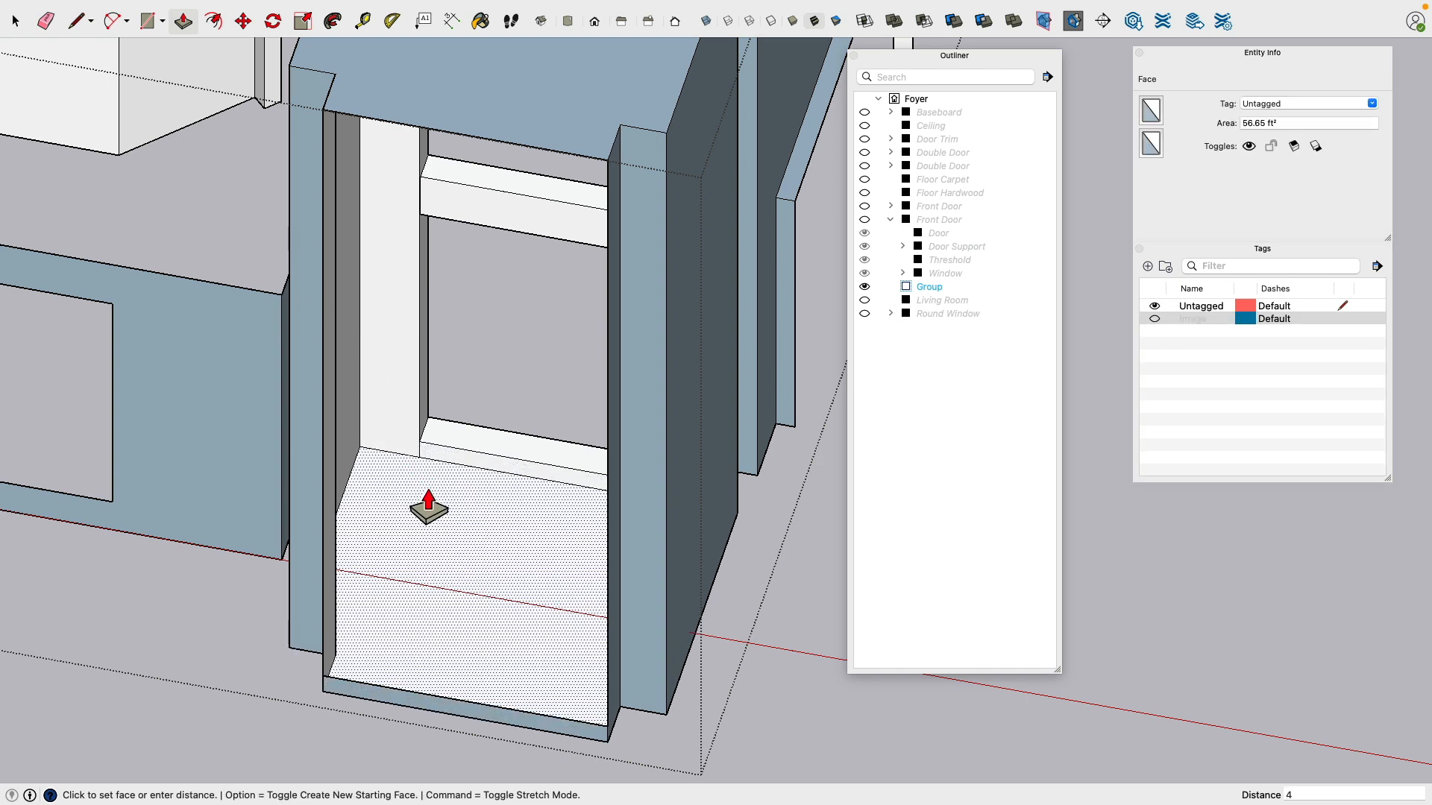
key("Return")
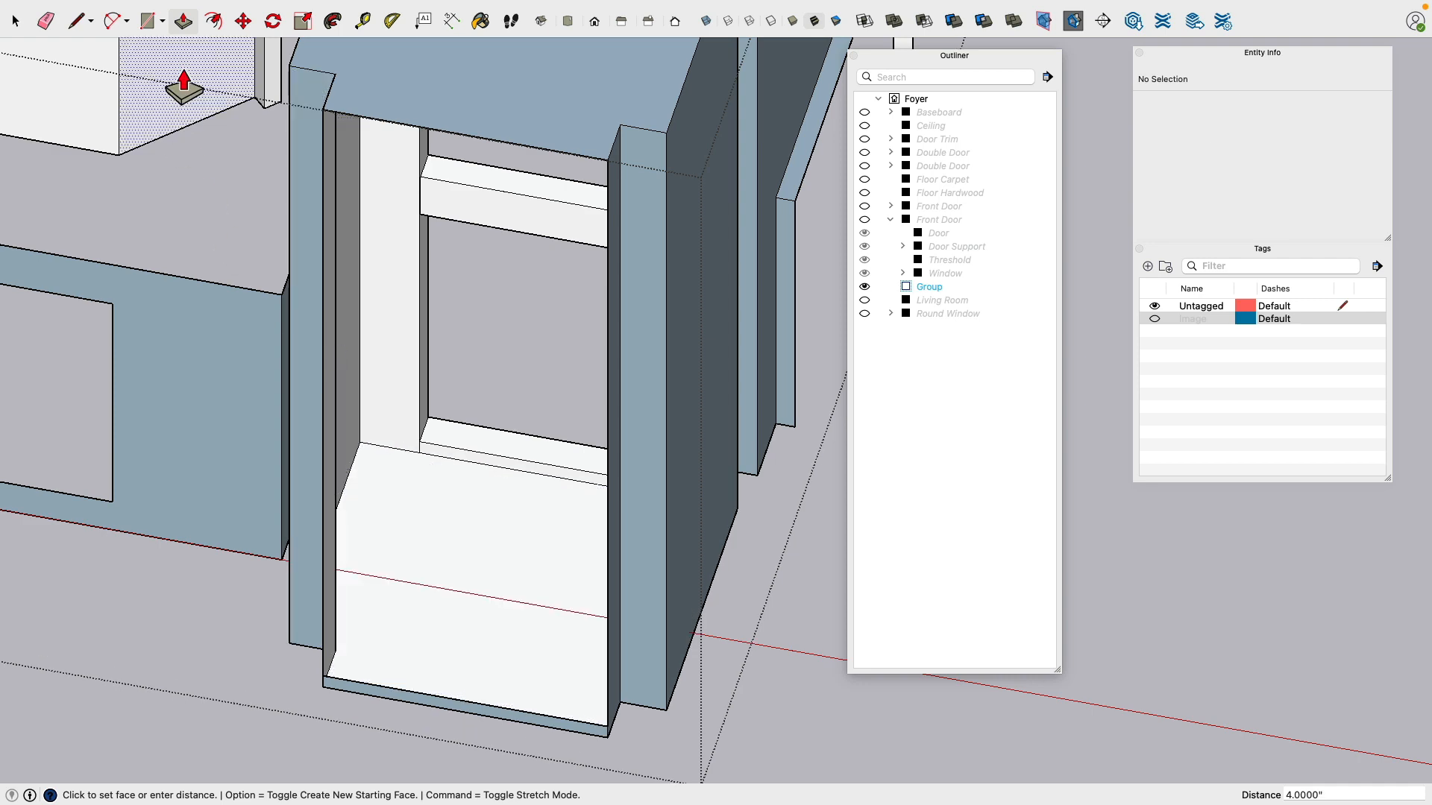
Step: Erase the leftover edge of the front lip above the lowered porch floor and close the wall group
left_click(46, 22)
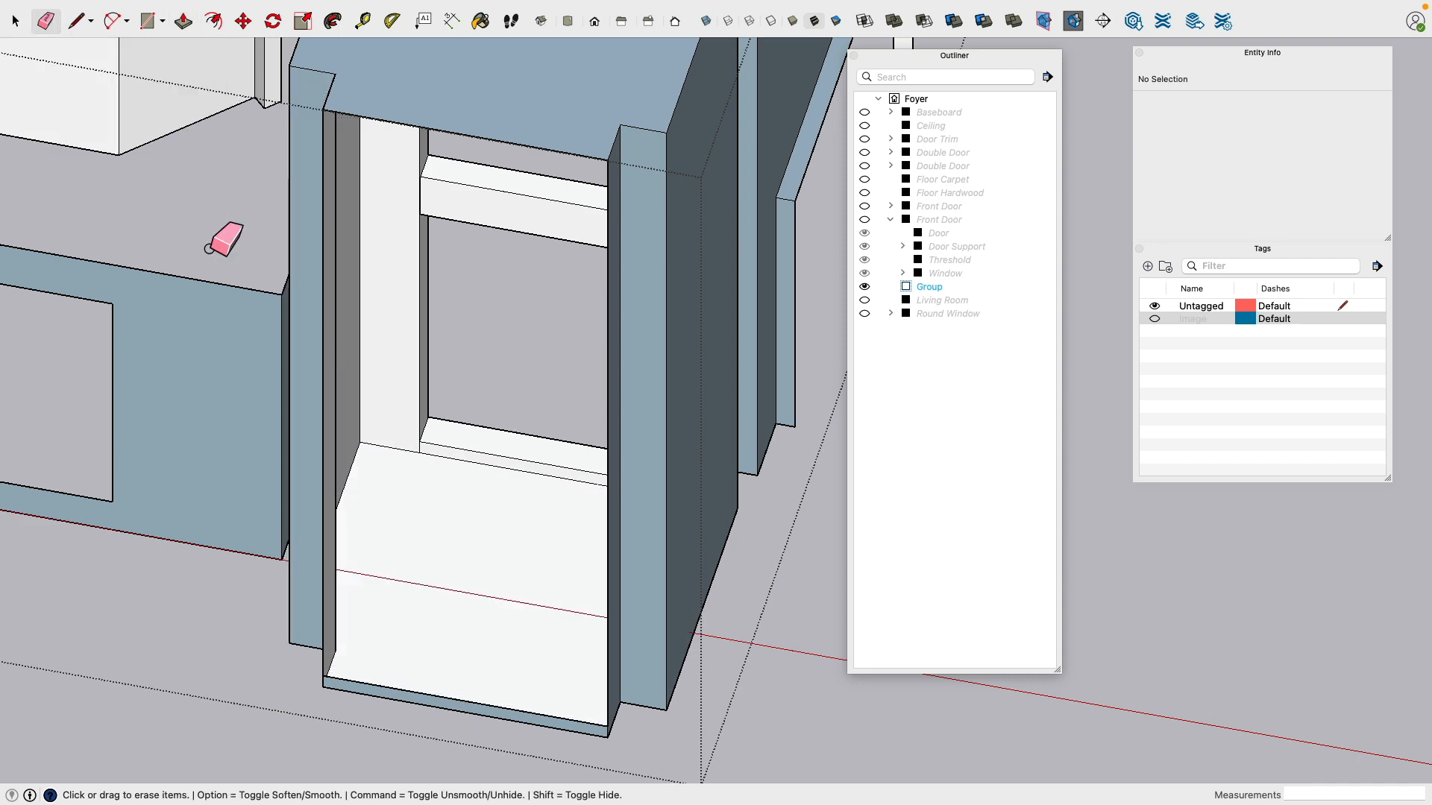
left_click(396, 706)
scroll(409, 697, "down", 3)
mouse_move(504, 598)
middle_mouse_down()
mouse_move(329, 565)
mouse_move(479, 377)
mouse_move(755, 438)
mouse_move(639, 365)
mouse_move(358, 288)
middle_mouse_up()
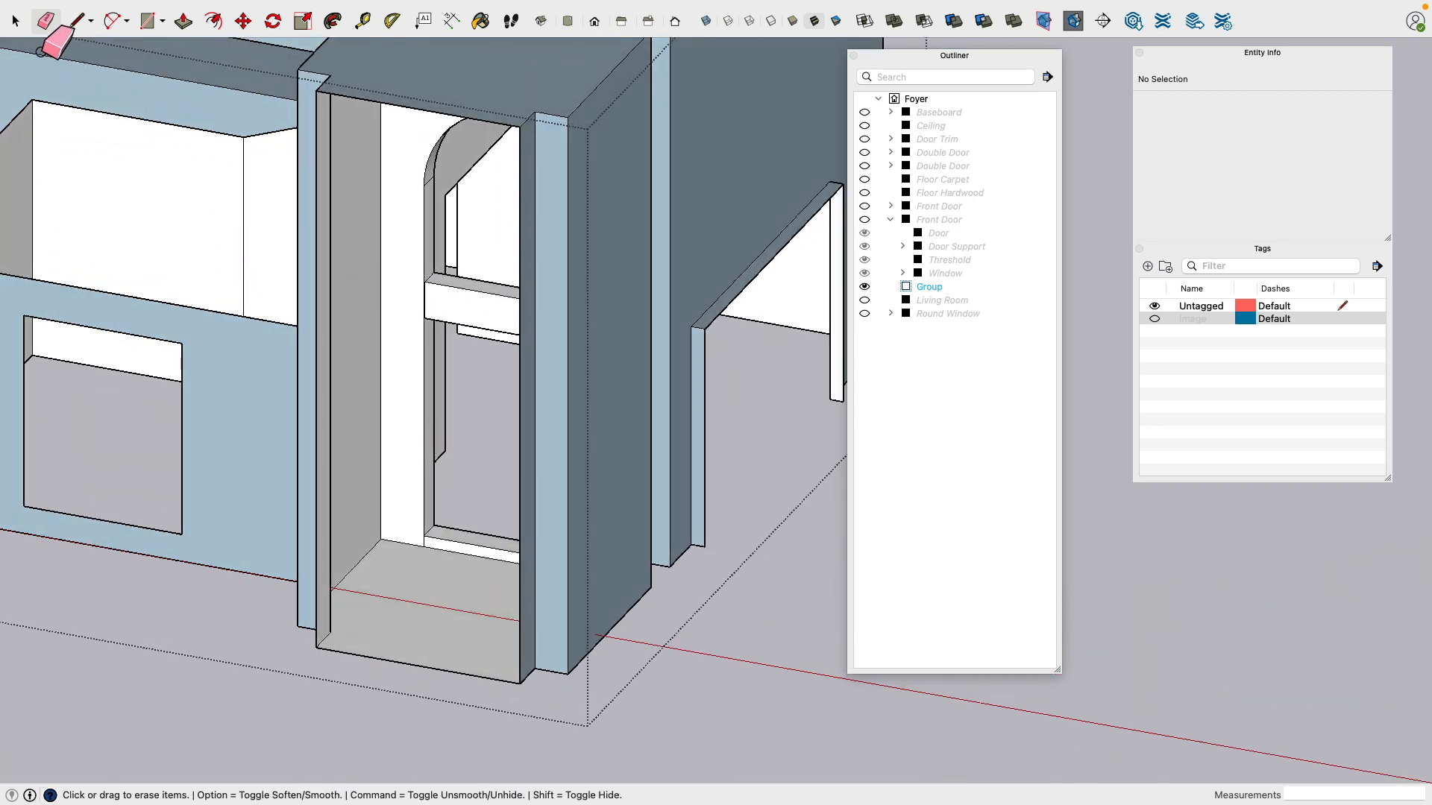
left_click(16, 22)
left_click(746, 688)
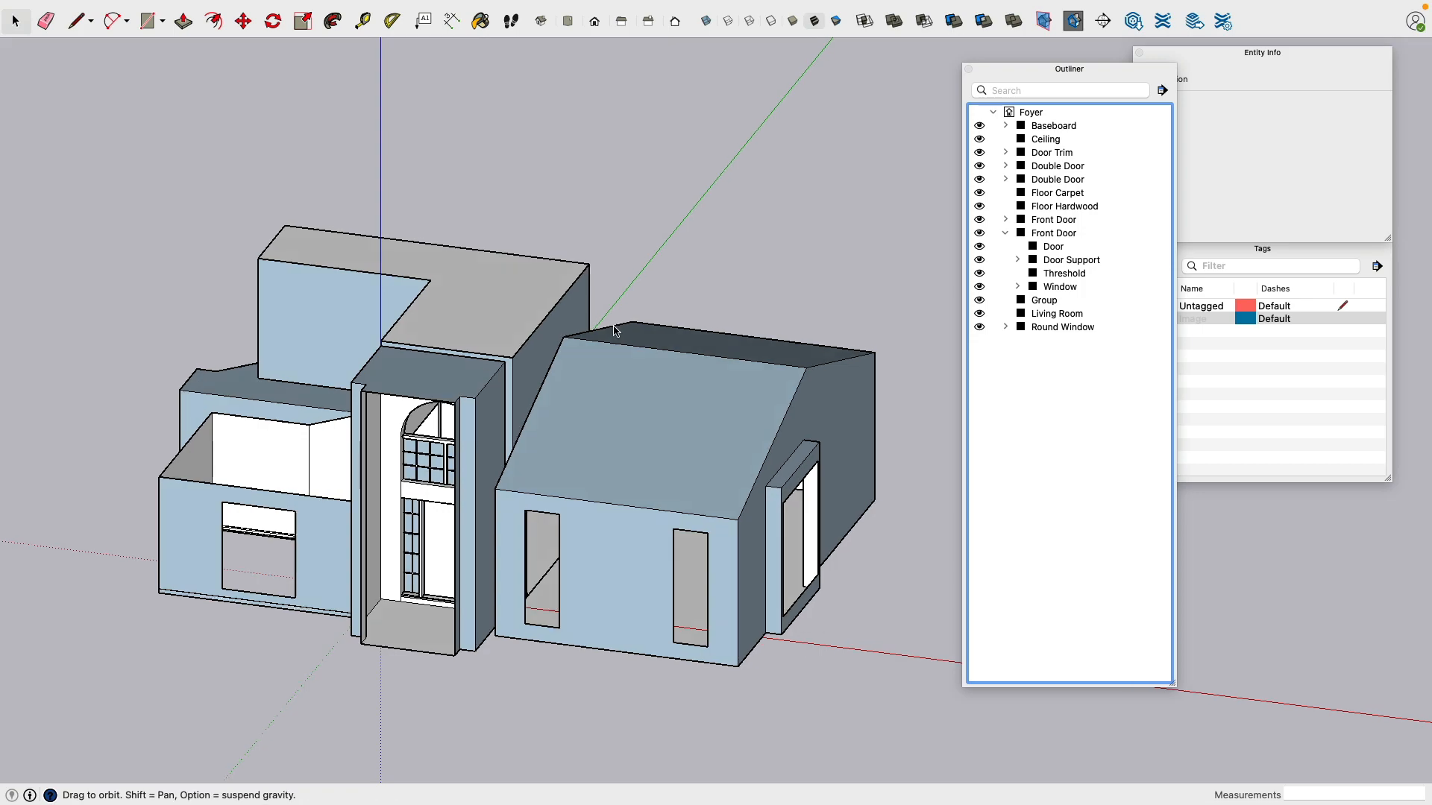
Step: Hide the Living Room group from its gable end
middle_click_drag(746, 373, 1044, 447)
middle_click_drag(438, 413, 656, 456)
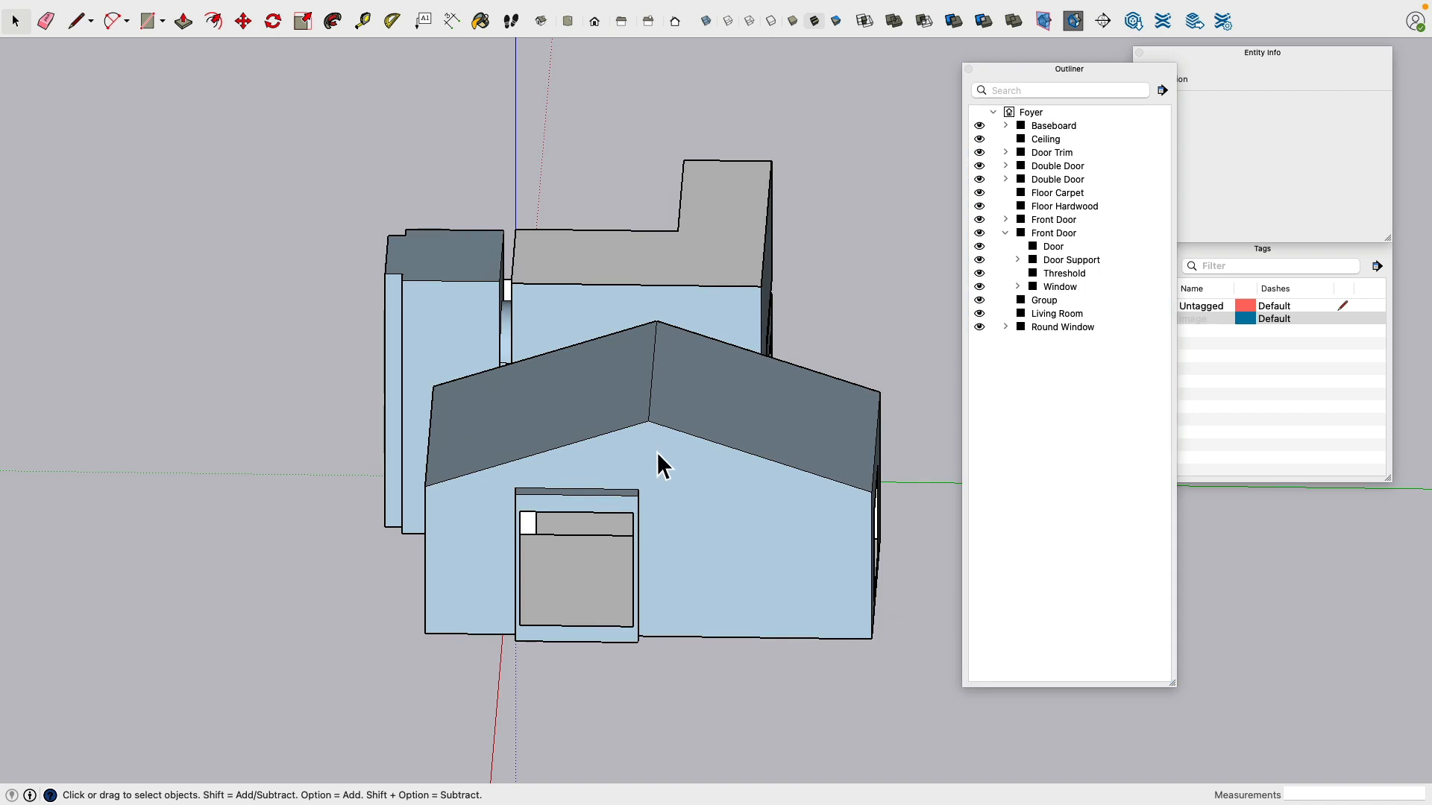
left_click(754, 449)
key("super+e")
Step: Hide the double-sidelight Front Door group visible through the foyer's side opening
middle_click_drag(750, 442, 547, 441)
scroll(516, 447, "up", 5)
scroll(559, 543, "up", 3)
mouse_move(560, 543)
middle_mouse_down()
mouse_move(609, 474)
mouse_move(549, 447)
mouse_move(552, 482)
mouse_move(522, 493)
middle_mouse_up()
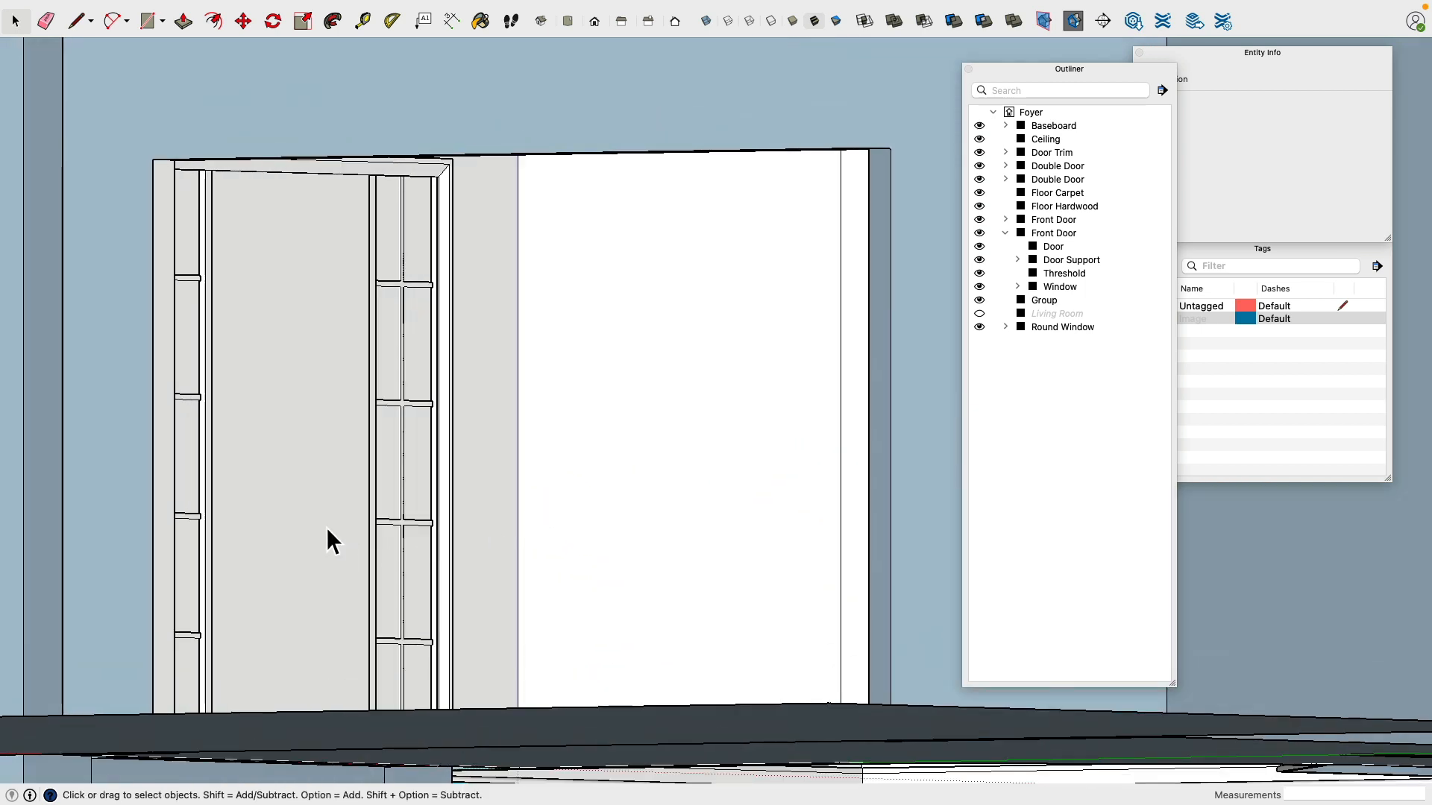
left_click(313, 431)
key("super+e")
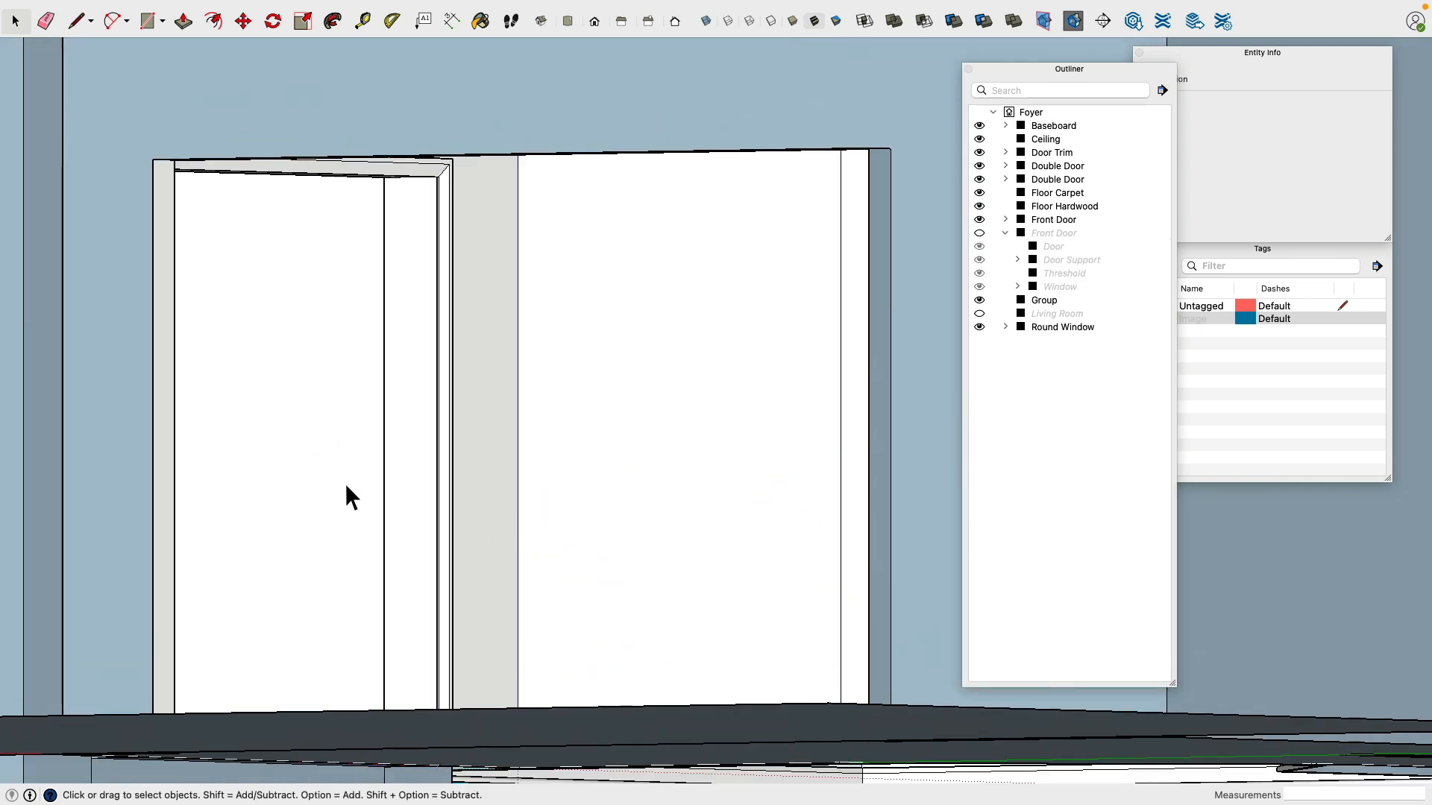
Step: Examine the wall group, checking the foyer interior through the living room opening and the porch from outside
left_click(364, 387)
mouse_move(364, 390)
middle_mouse_down()
mouse_move(297, 437)
mouse_move(186, 457)
mouse_move(325, 498)
mouse_move(611, 470)
middle_mouse_up()
scroll(328, 502, "down", 5)
scroll(607, 468, "down", 5)
mouse_move(477, 417)
middle_mouse_down()
mouse_move(514, 454)
mouse_move(715, 473)
mouse_move(166, 492)
mouse_move(432, 457)
middle_mouse_up()
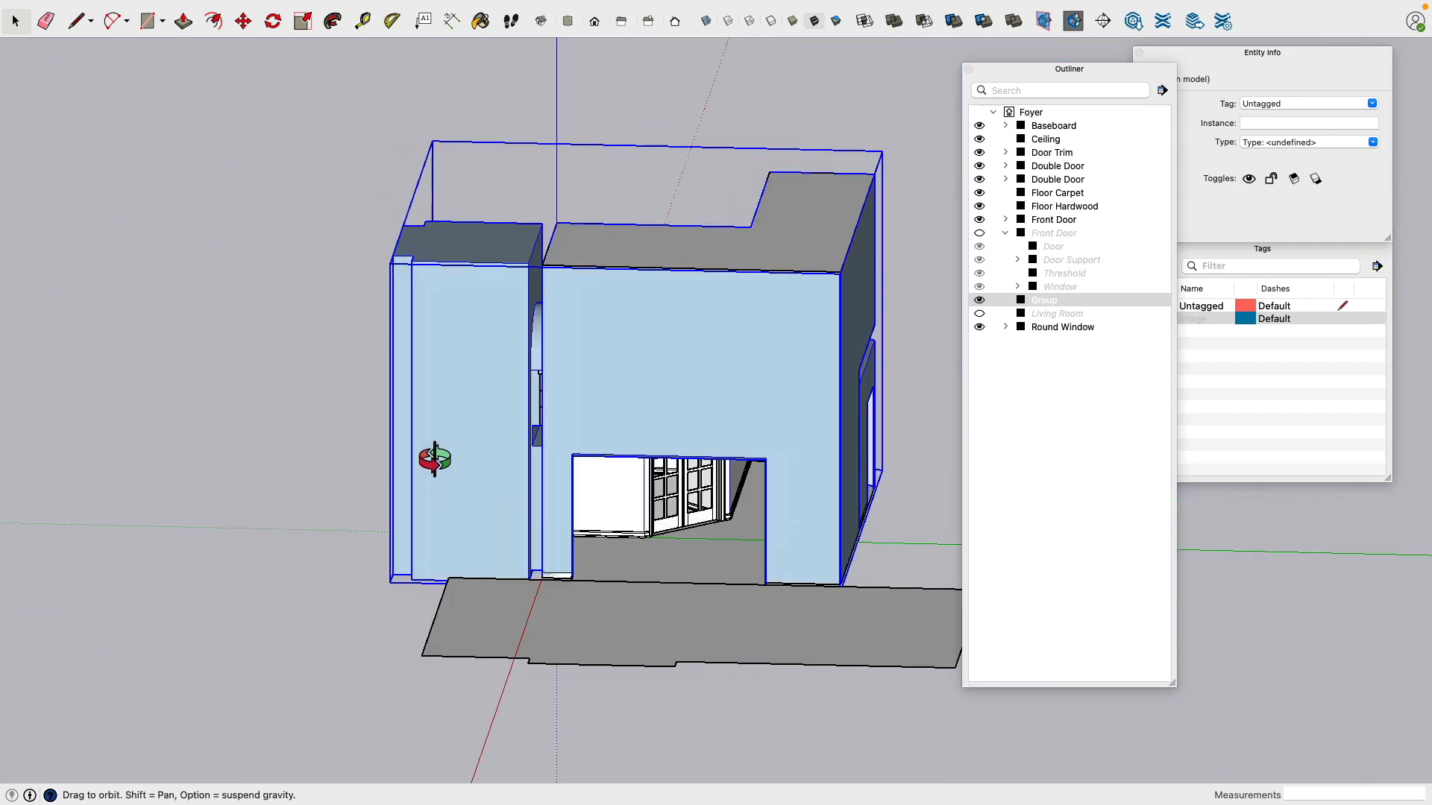
scroll(675, 522, "up", 5)
scroll(674, 522, "up", 3)
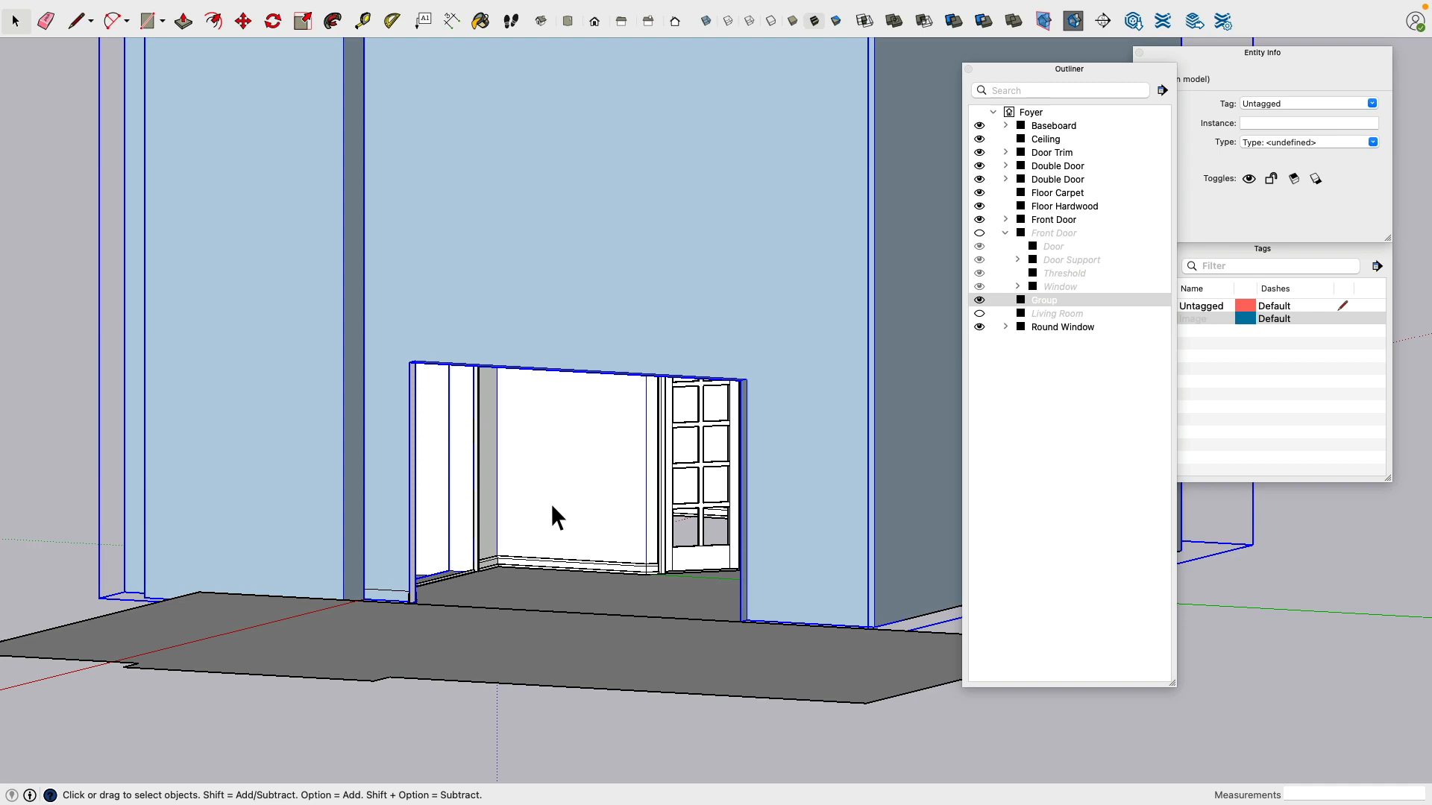
mouse_move(575, 478)
middle_mouse_down()
mouse_move(627, 537)
mouse_move(1029, 524)
mouse_move(697, 466)
mouse_move(737, 537)
mouse_move(521, 578)
mouse_move(526, 597)
middle_mouse_up()
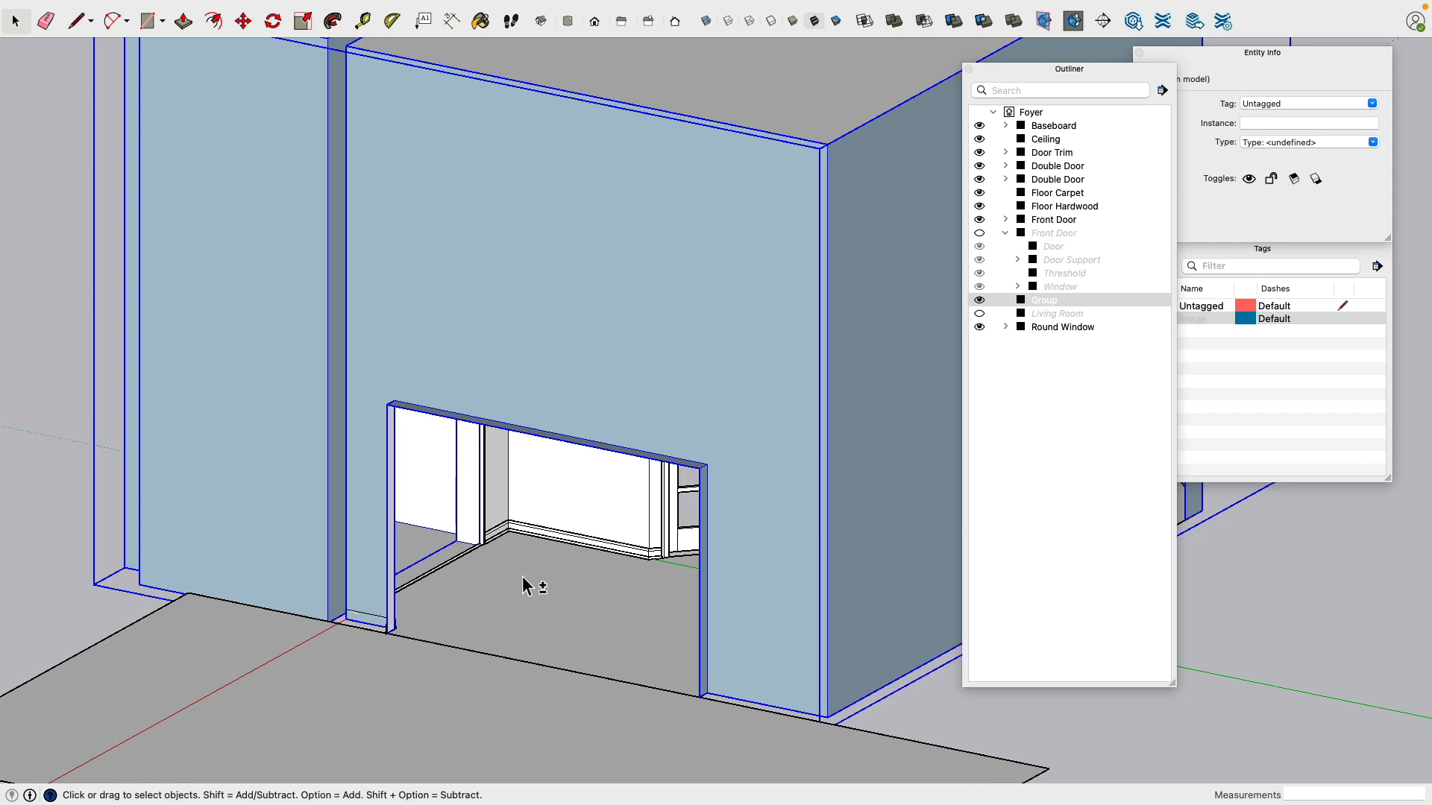
scroll(553, 485, "down", 5)
middle_click_drag(552, 486, 285, 443)
middle_click_drag(975, 507, 748, 515)
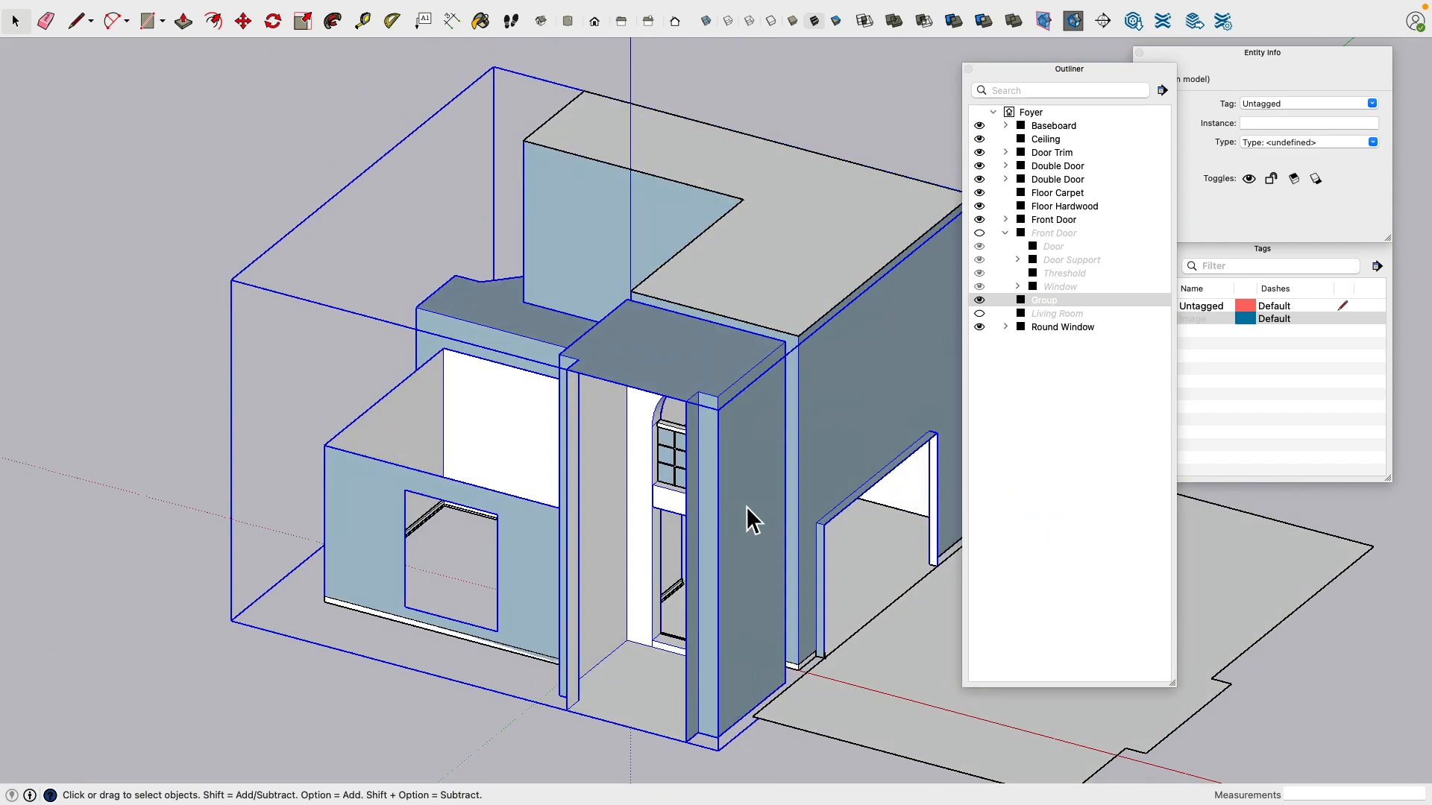